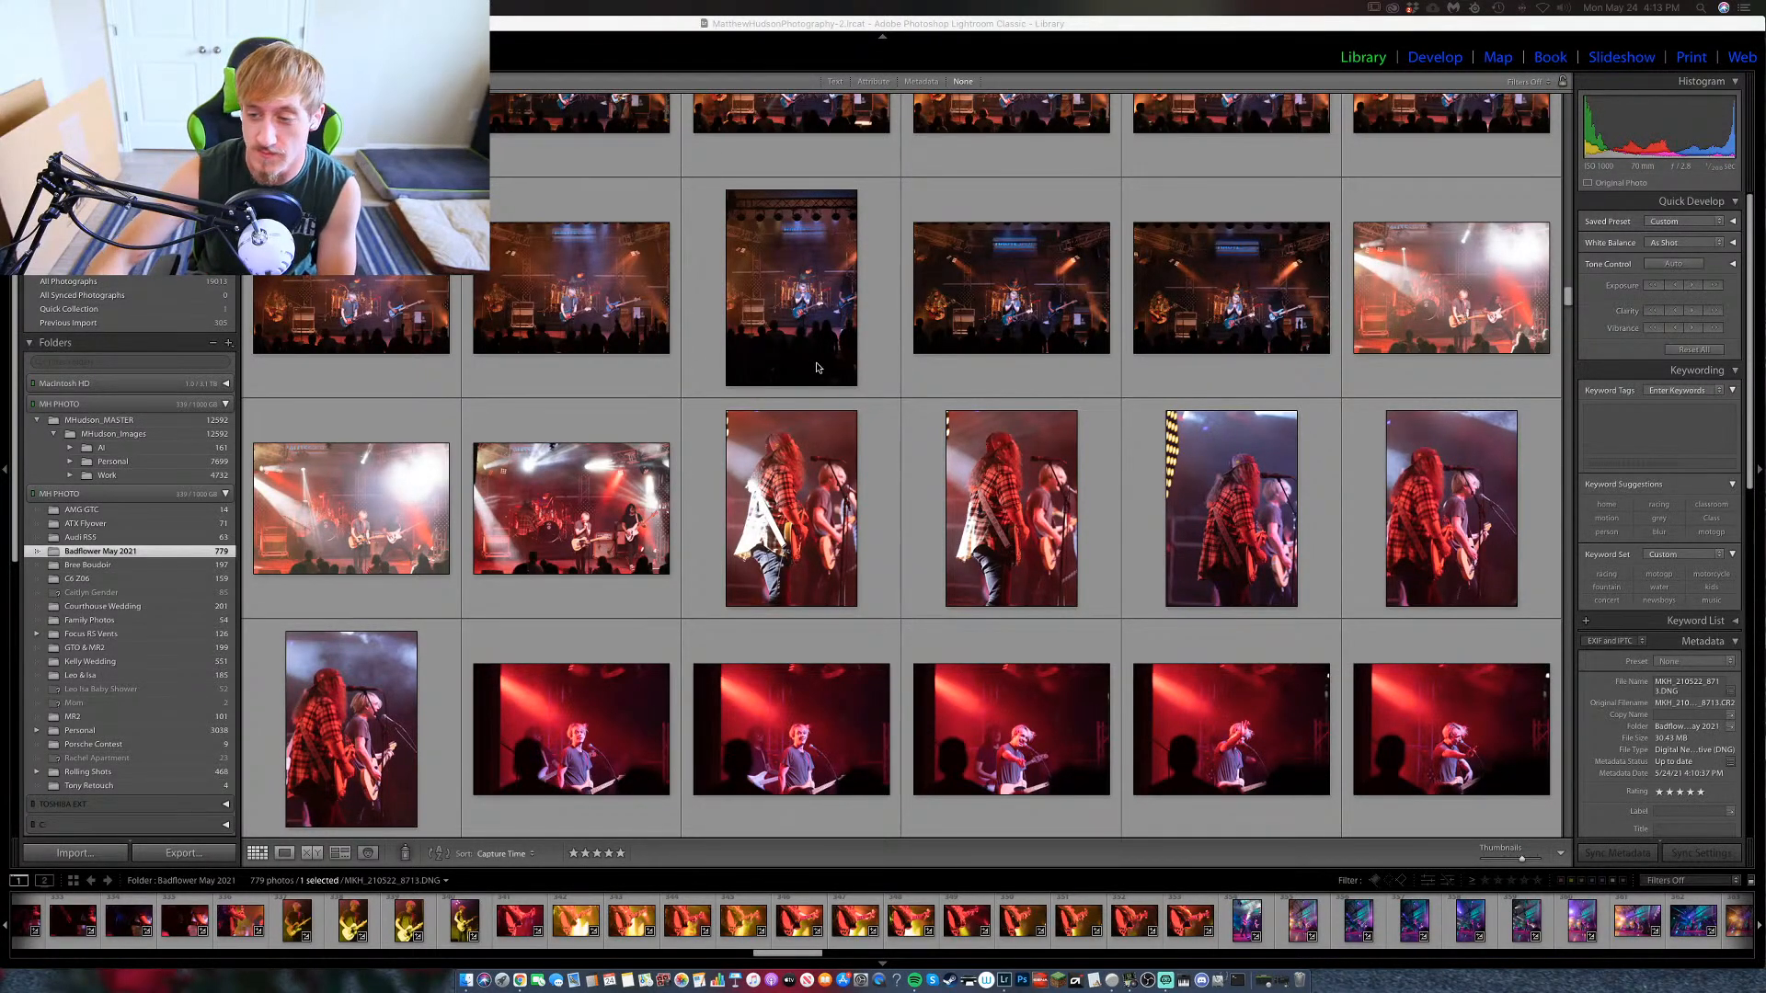
Find the red-lit shot of the blond singer behind crowd silhouettes, MKH_210522_4532.DNG, open it large and zoom in on his face.
scroll(819, 368, "down", 5)
scroll(837, 377, "down", 1)
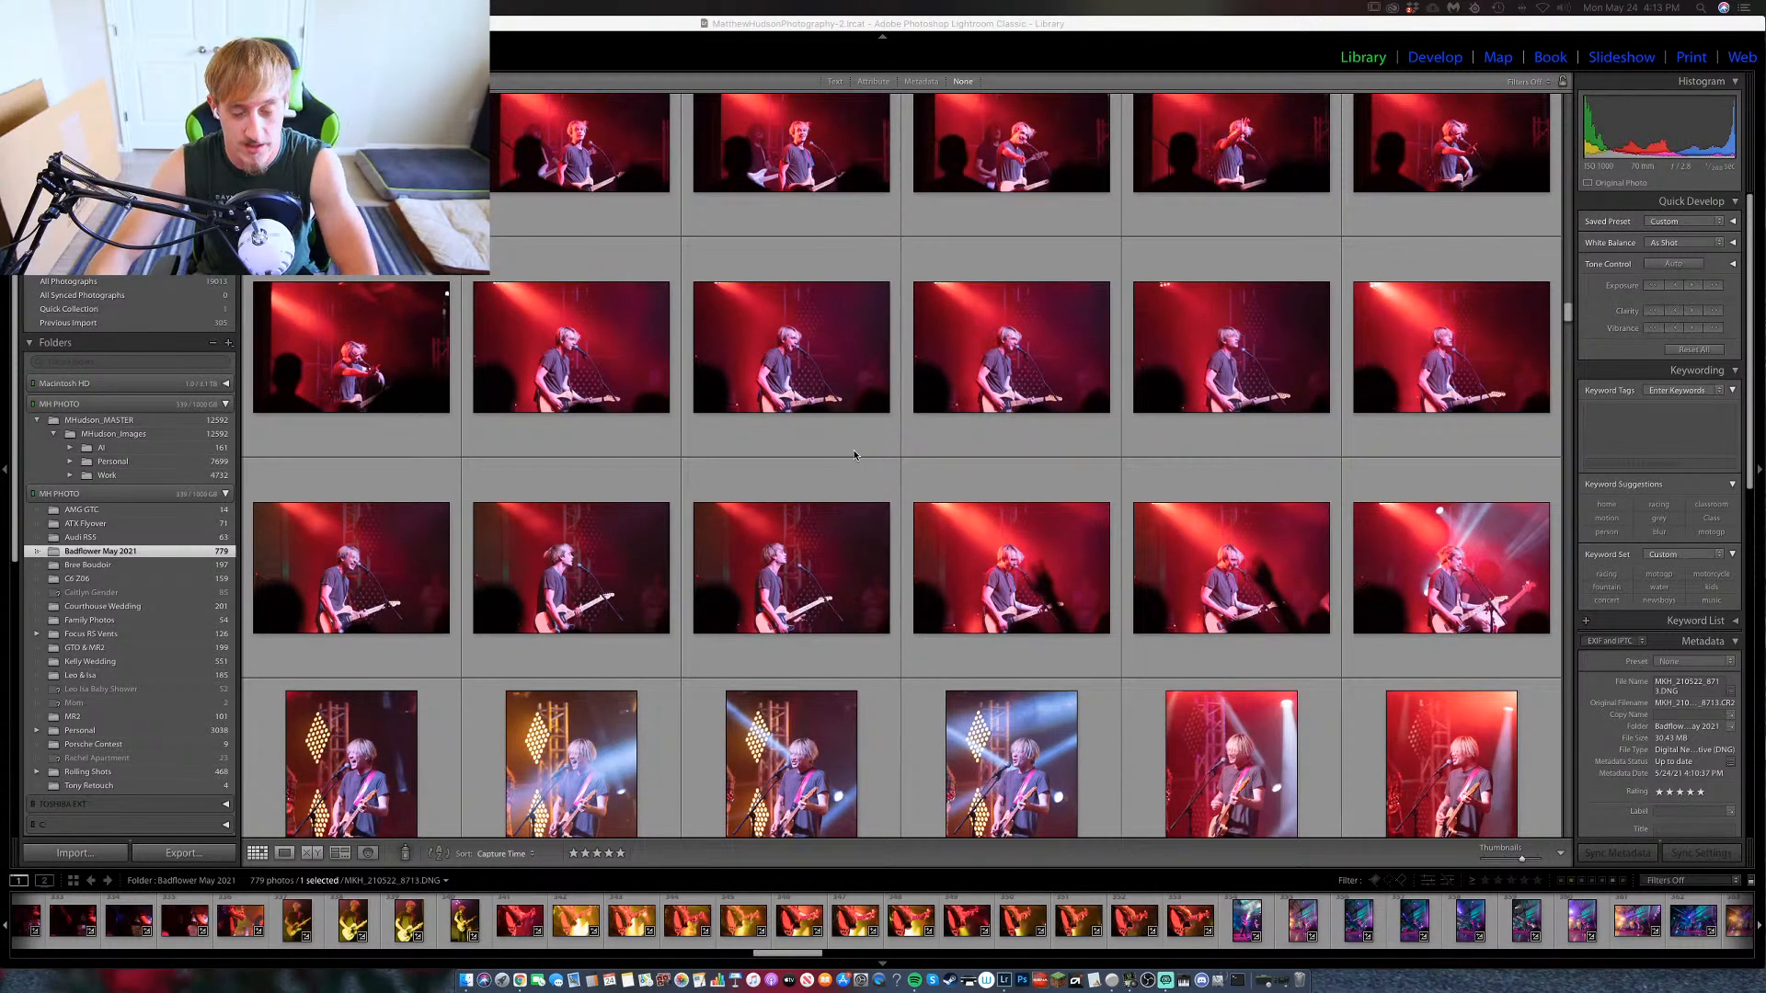
scroll(853, 450, "up", 1)
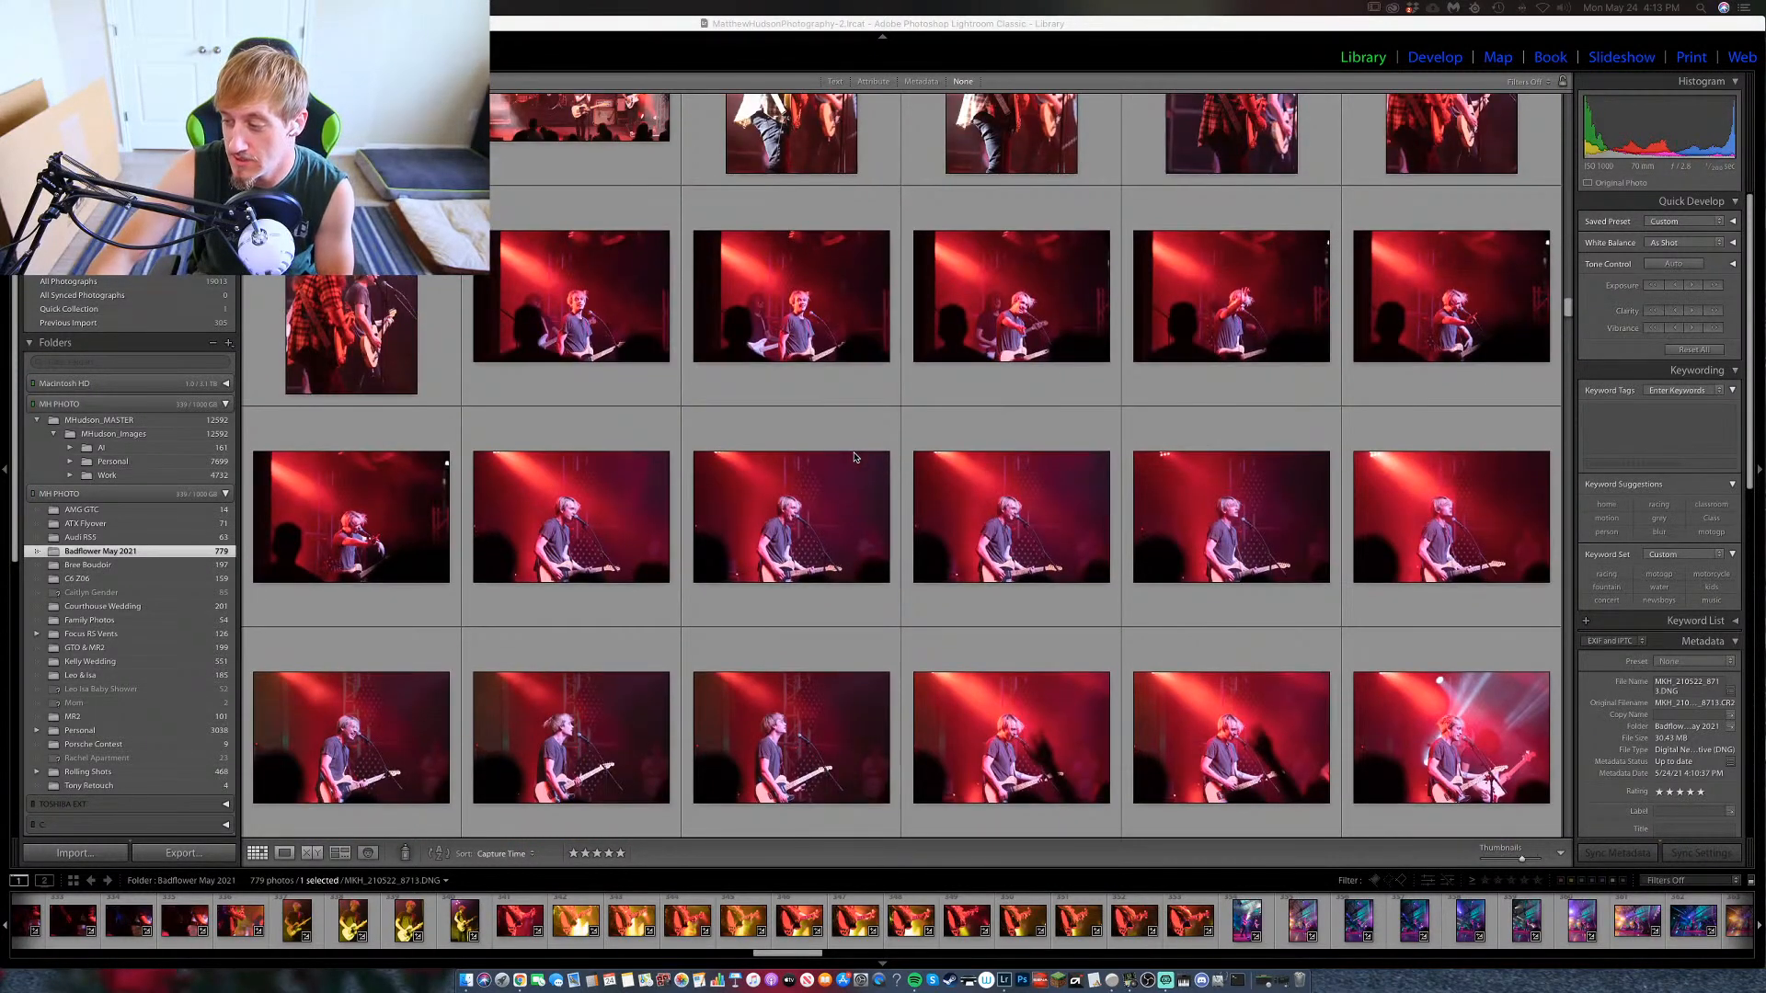
scroll(853, 458, "down", 1)
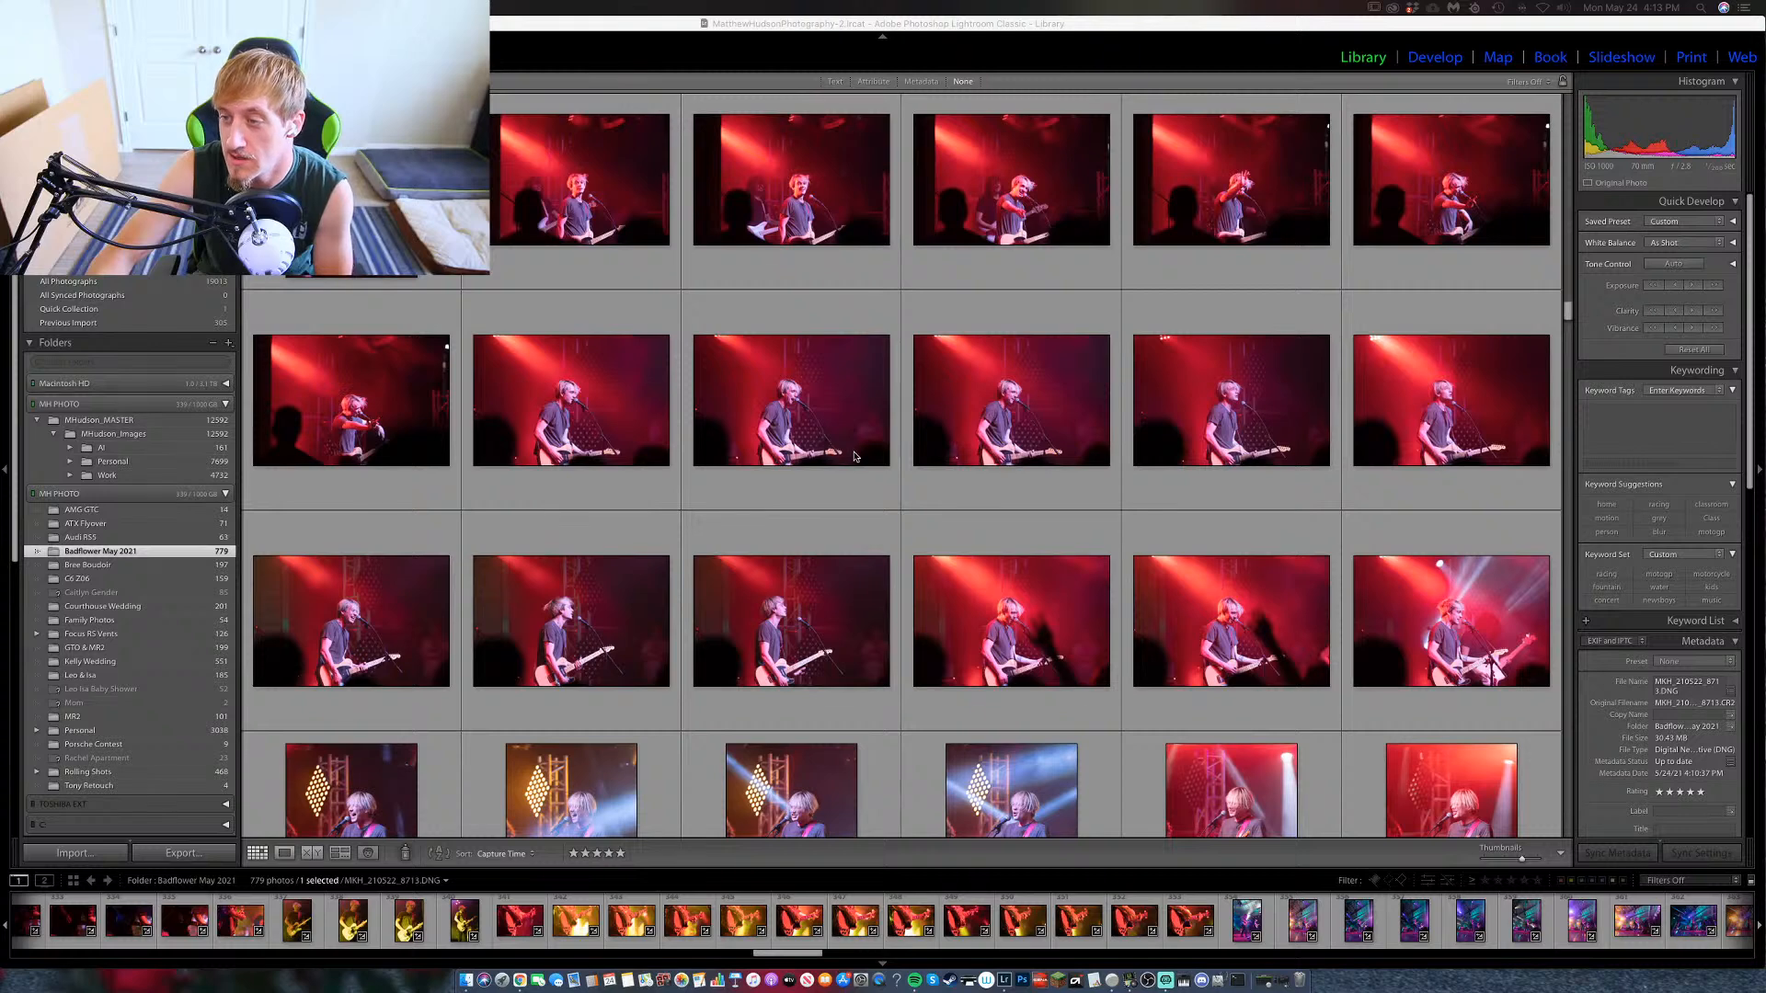
scroll(854, 458, "up", 1)
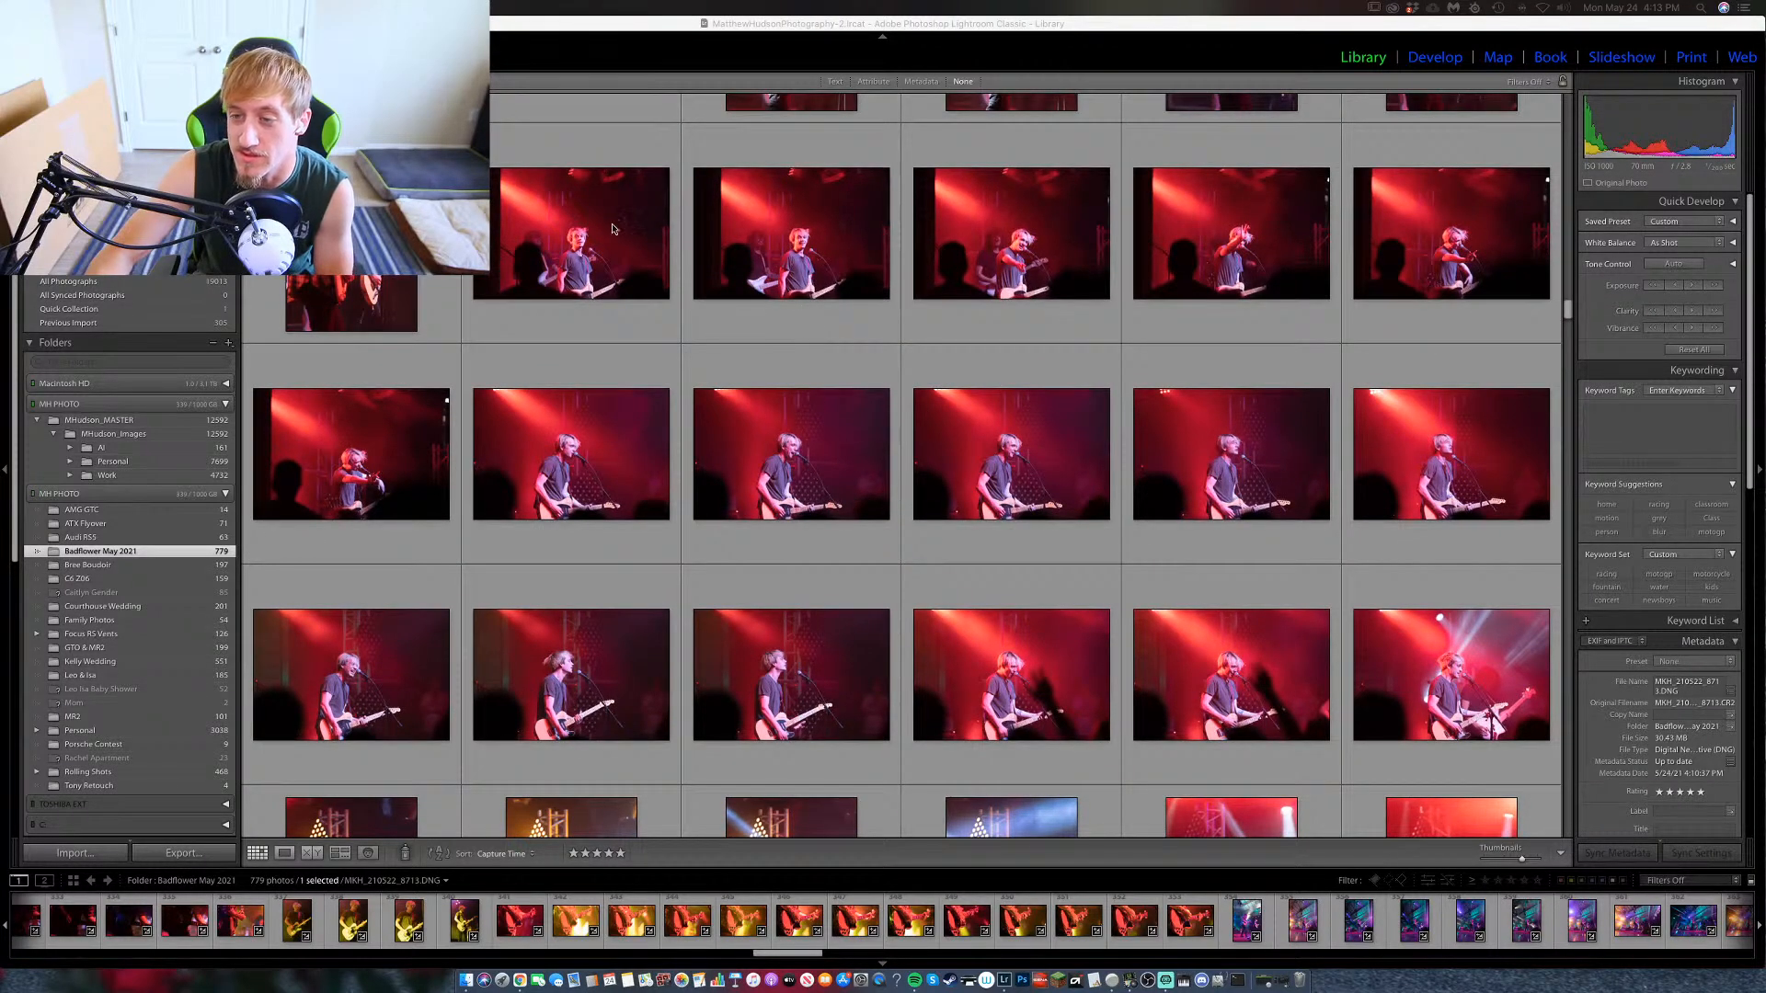
double_click(583, 248)
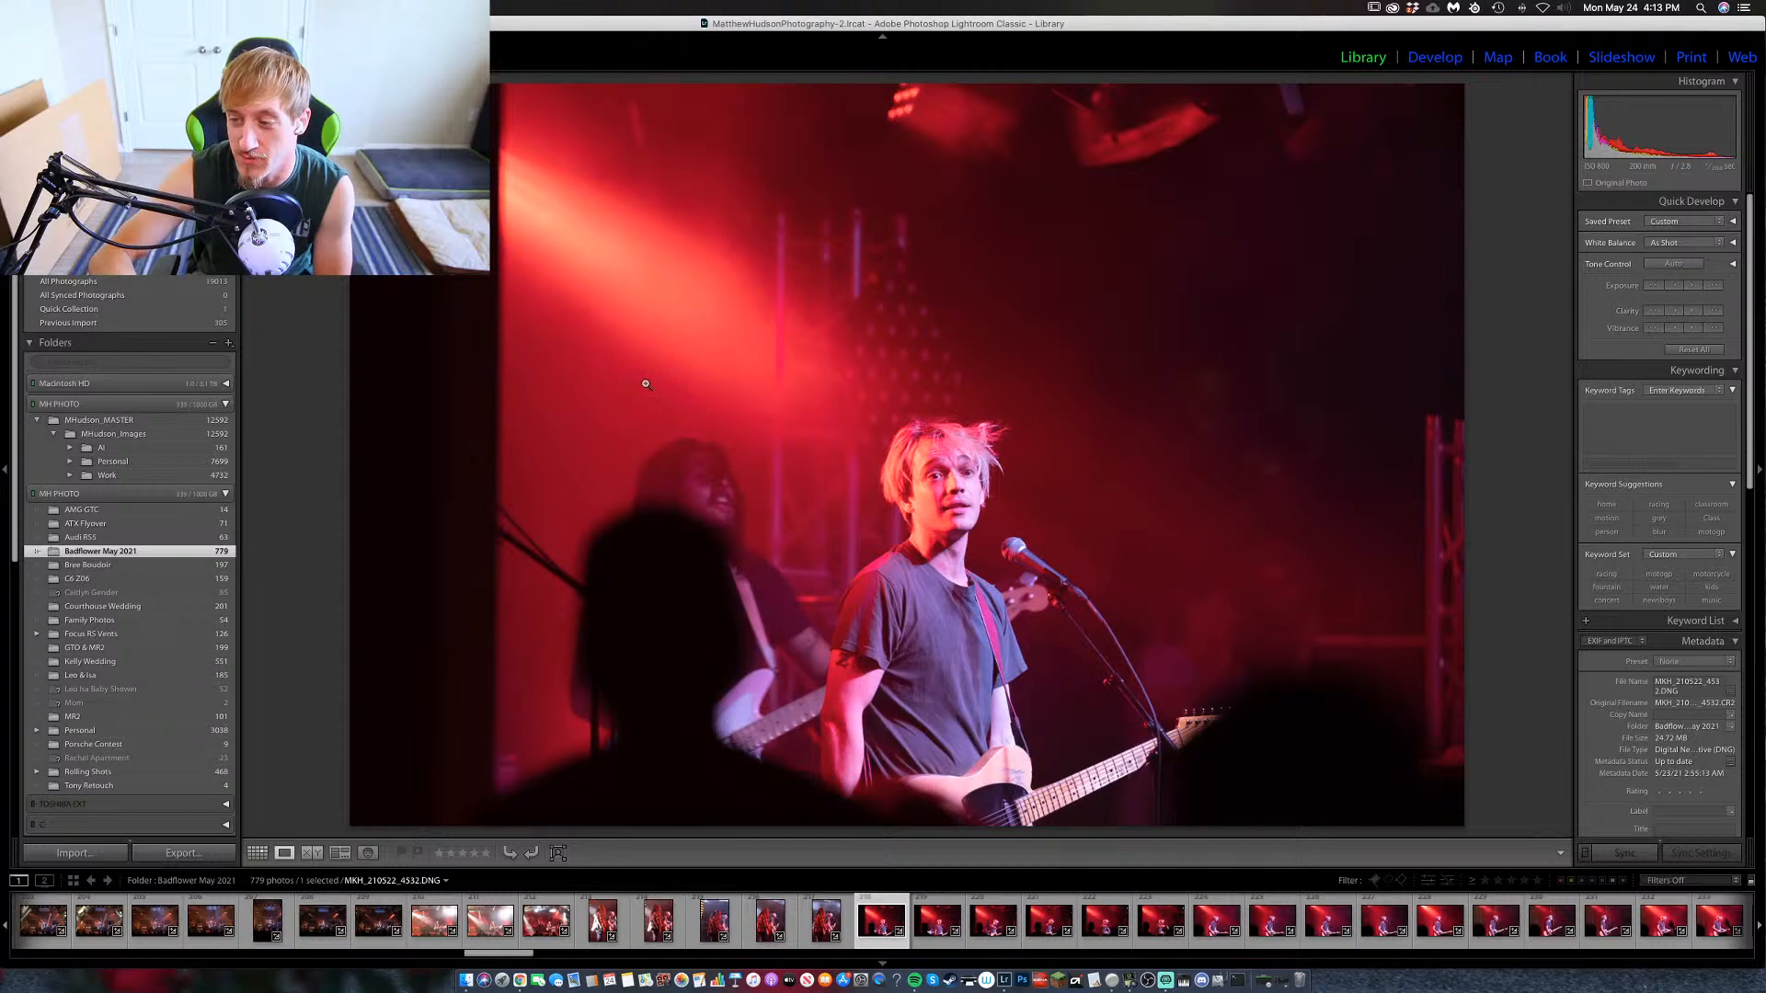
left_click(908, 522)
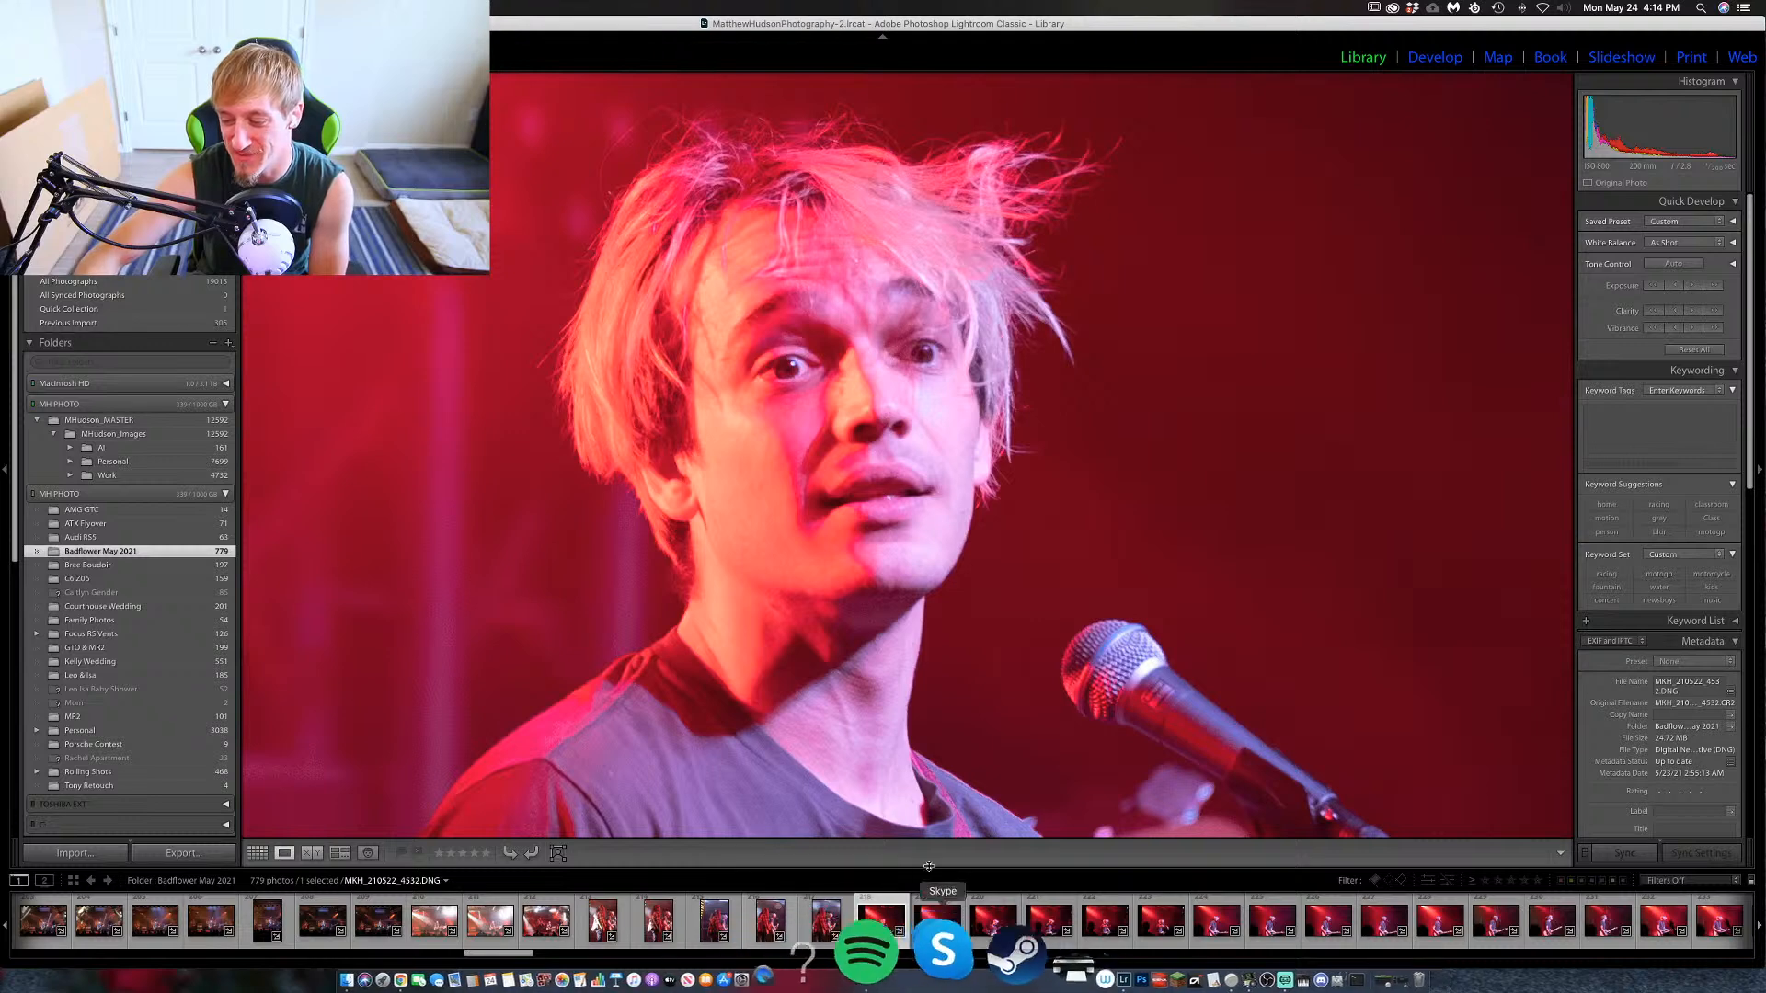
Compare the singer's close-up with the following frame, MKH_210522_4533.DNG, and return to the thumbnail grid.
left_click(934, 909)
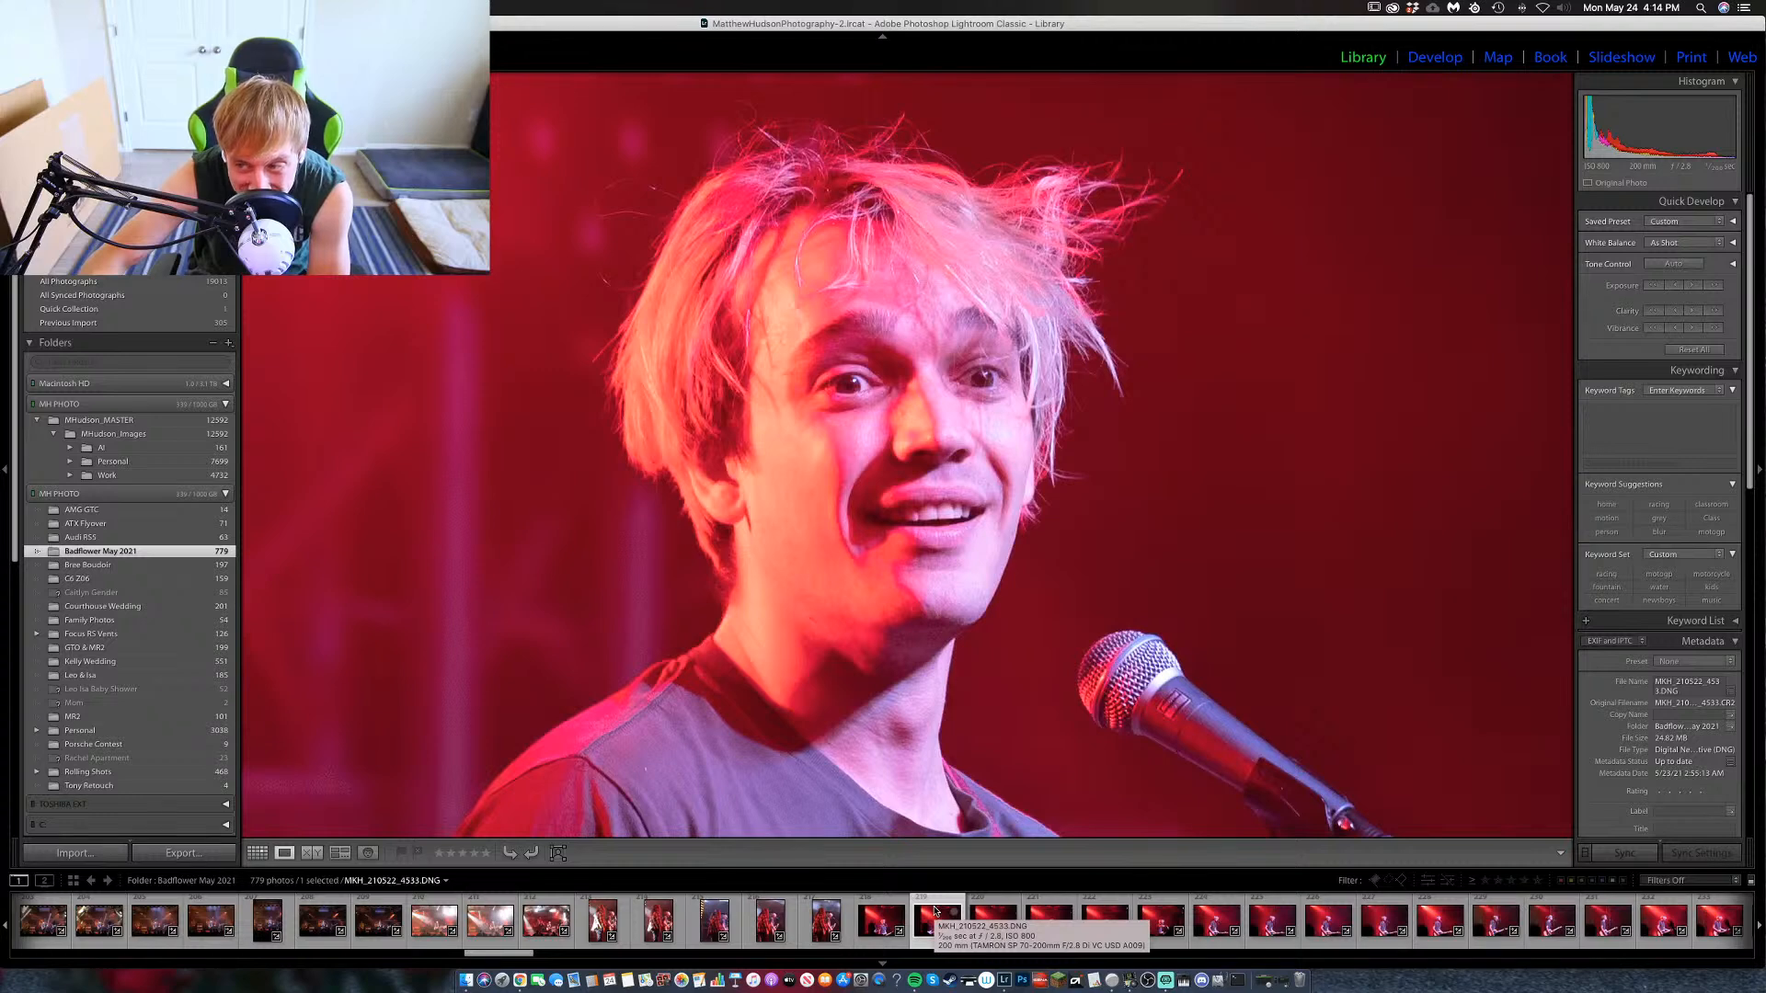
left_click(881, 915)
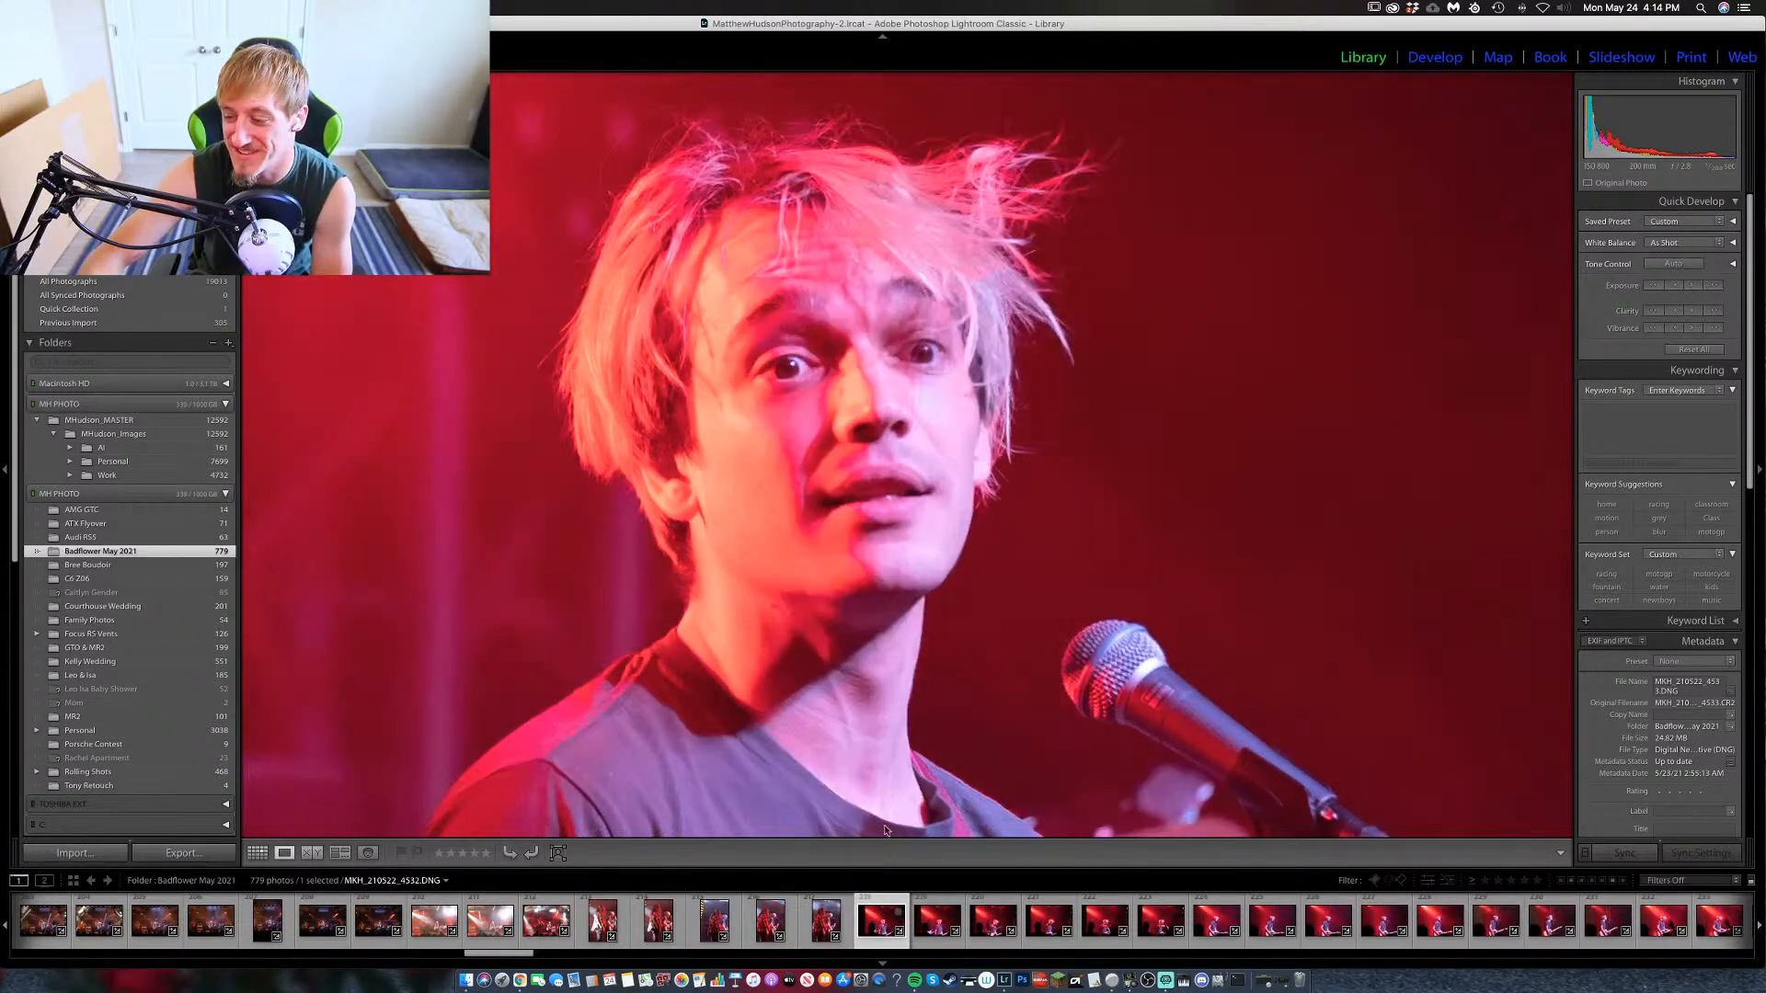
left_click(795, 835)
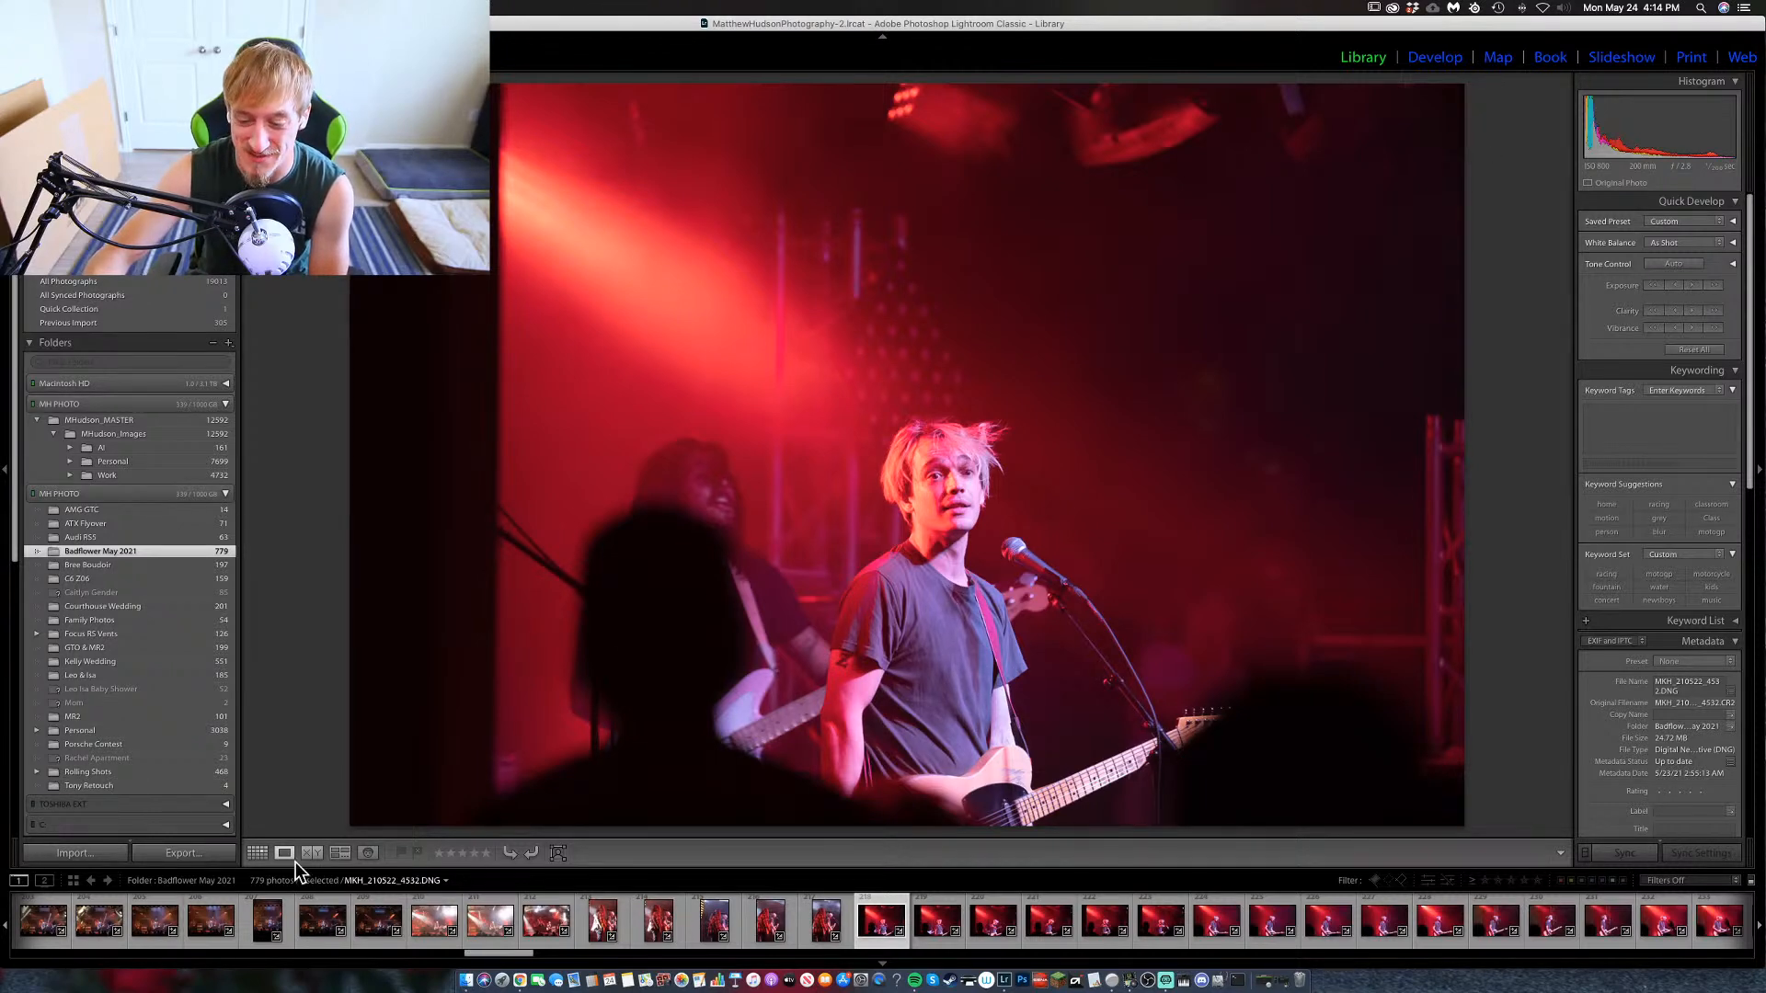
left_click(257, 853)
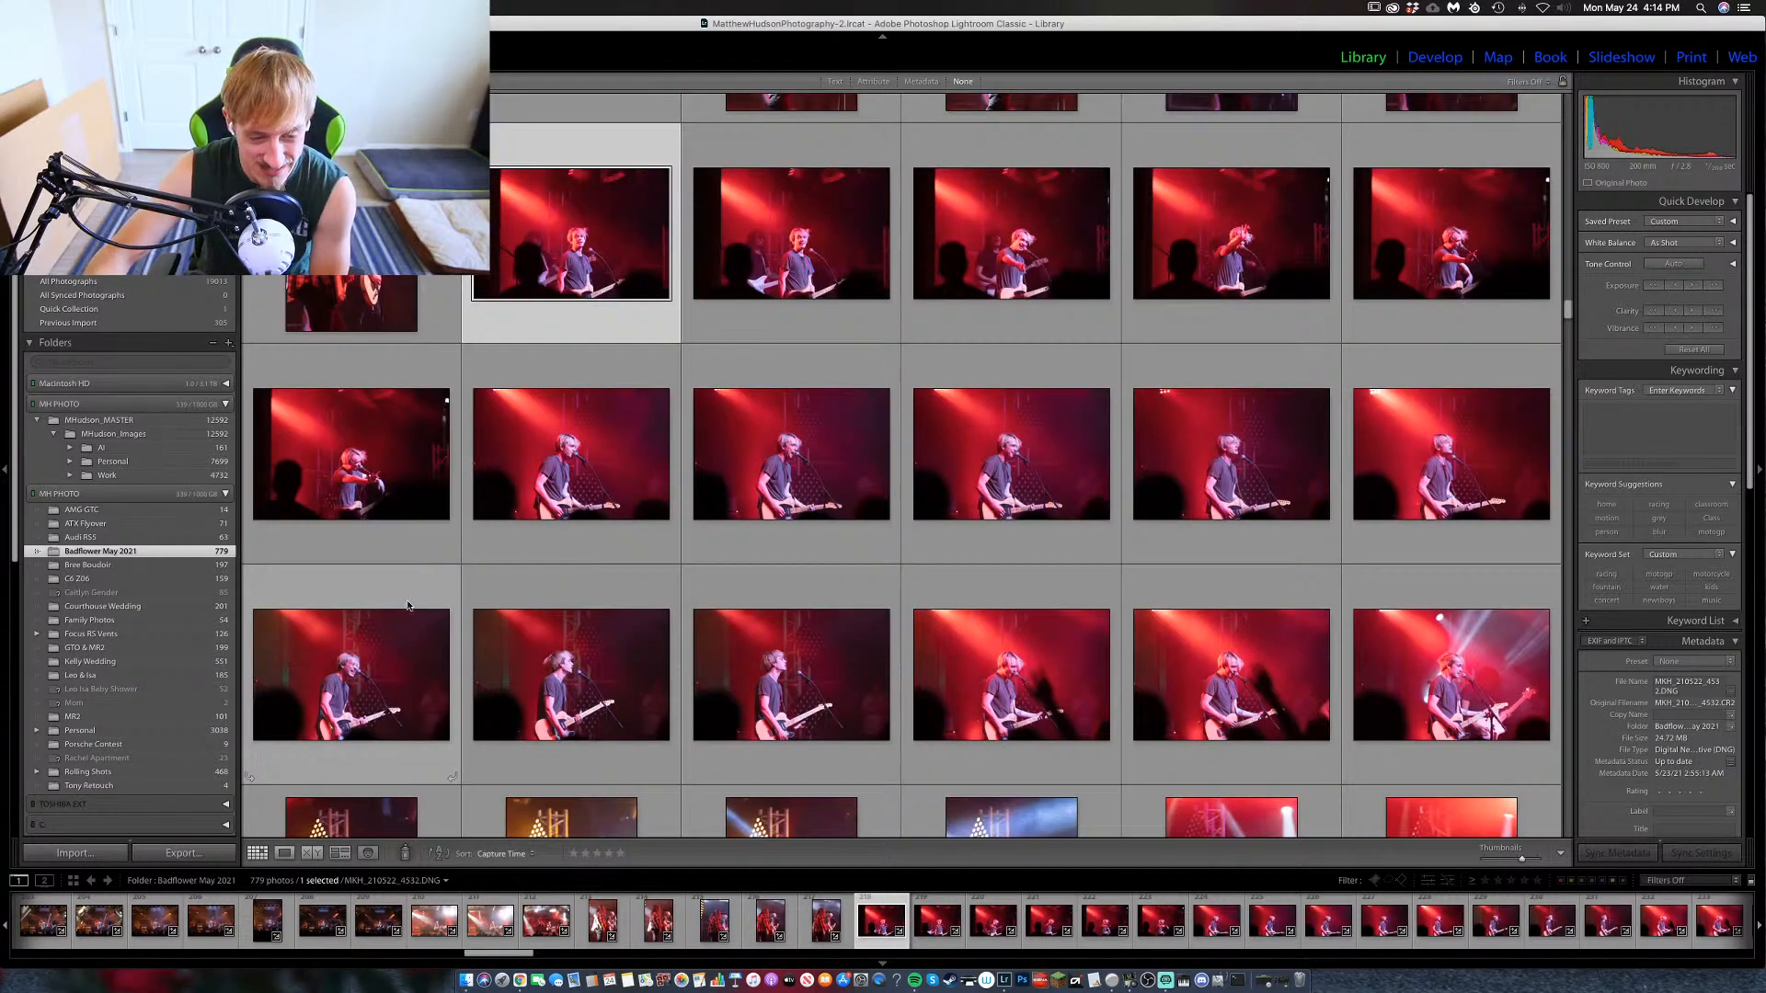
Find the dark blue portrait of the singer in the zebra-print outfit near the folder's start, view it large and return to the grid.
scroll(462, 583, "up", 5)
scroll(501, 582, "up", 10)
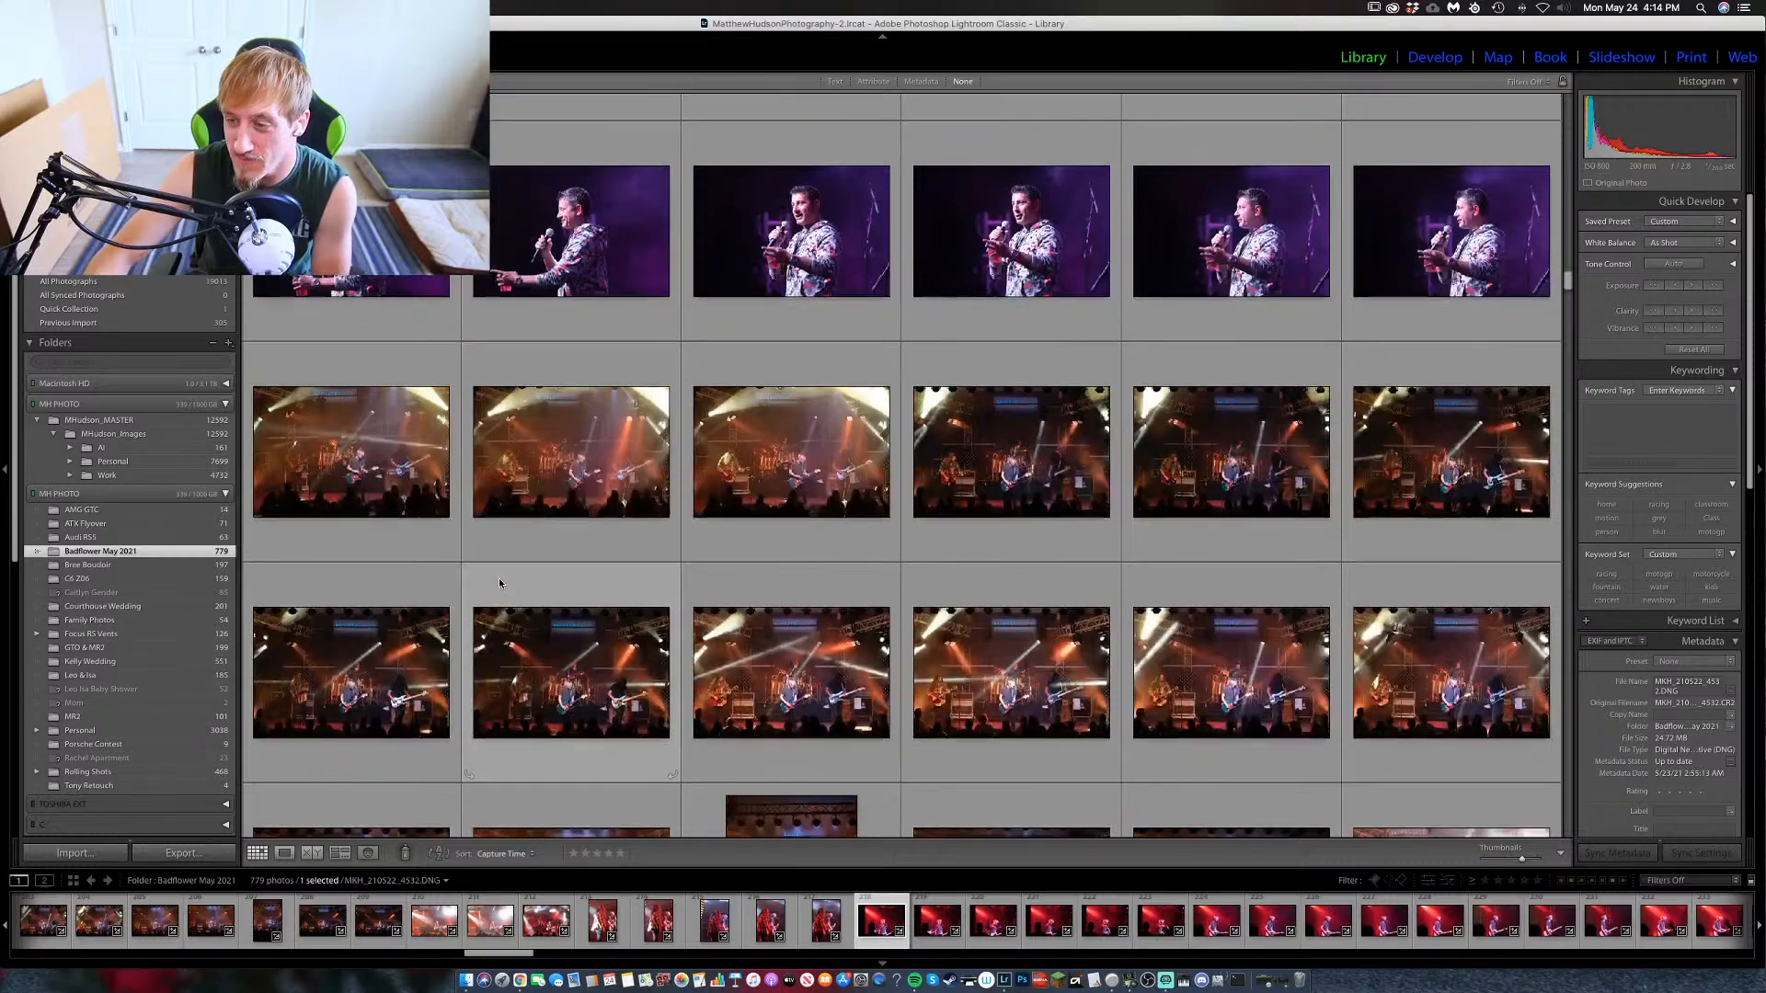
scroll(501, 583, "up", 15)
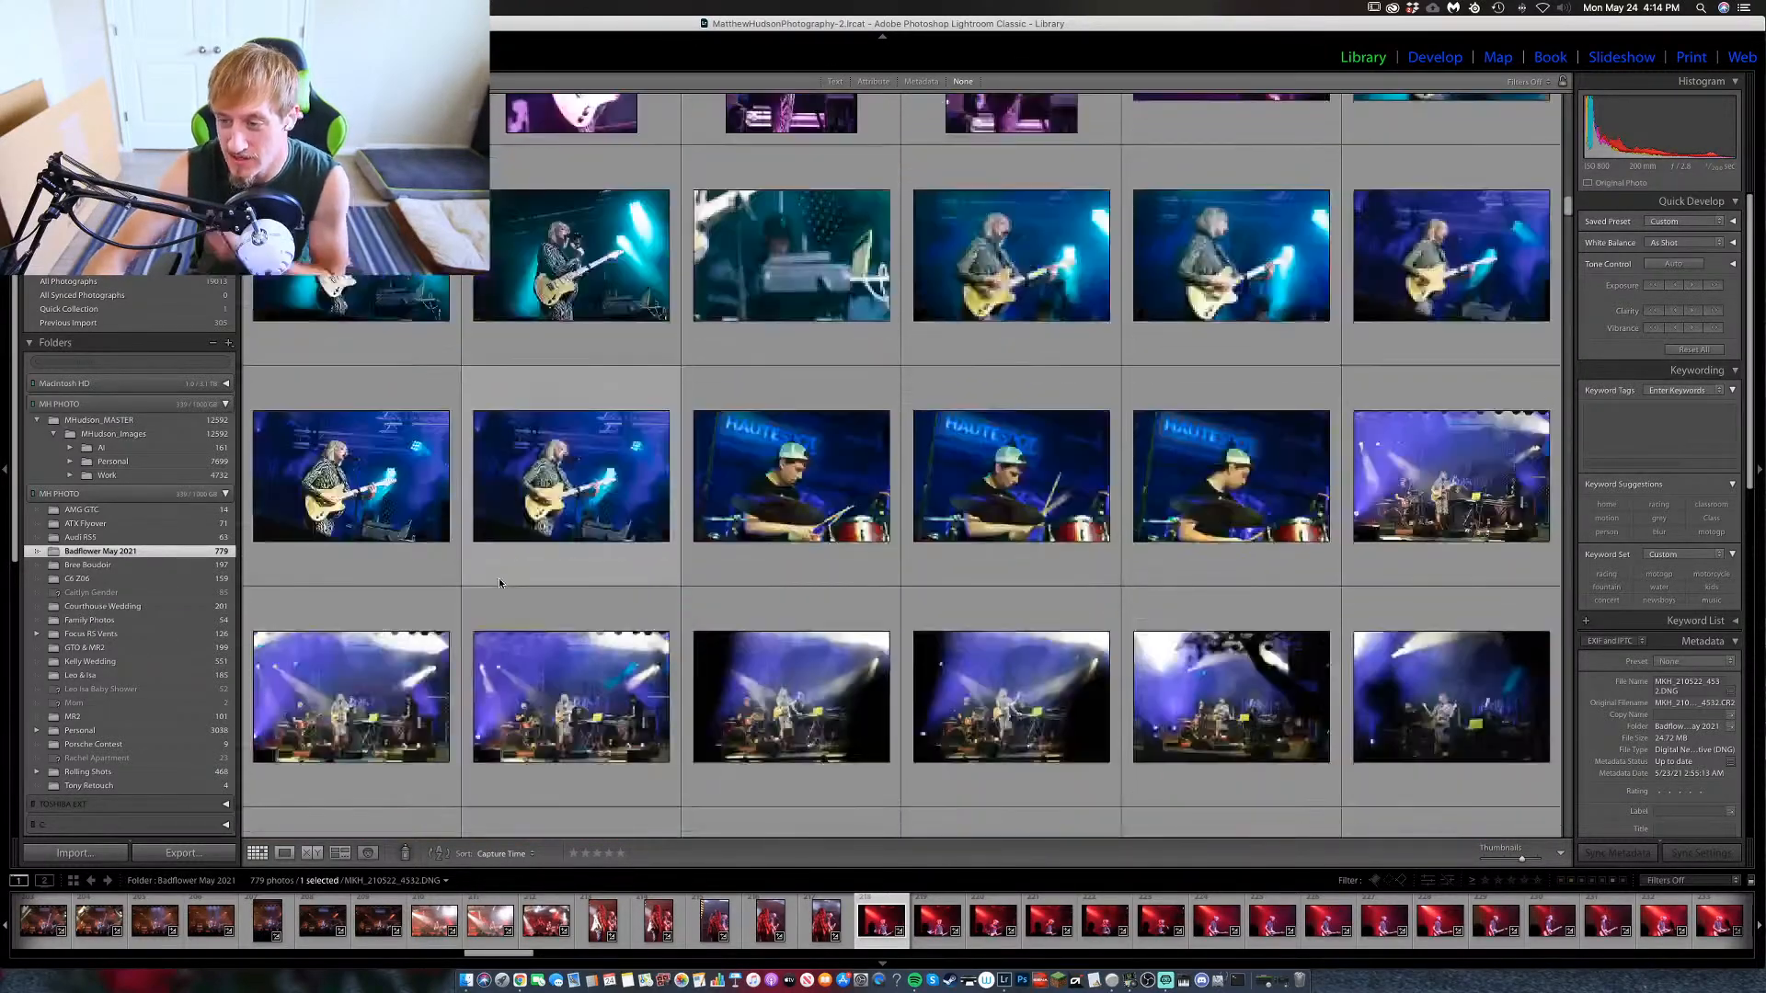
scroll(515, 559, "up", 10)
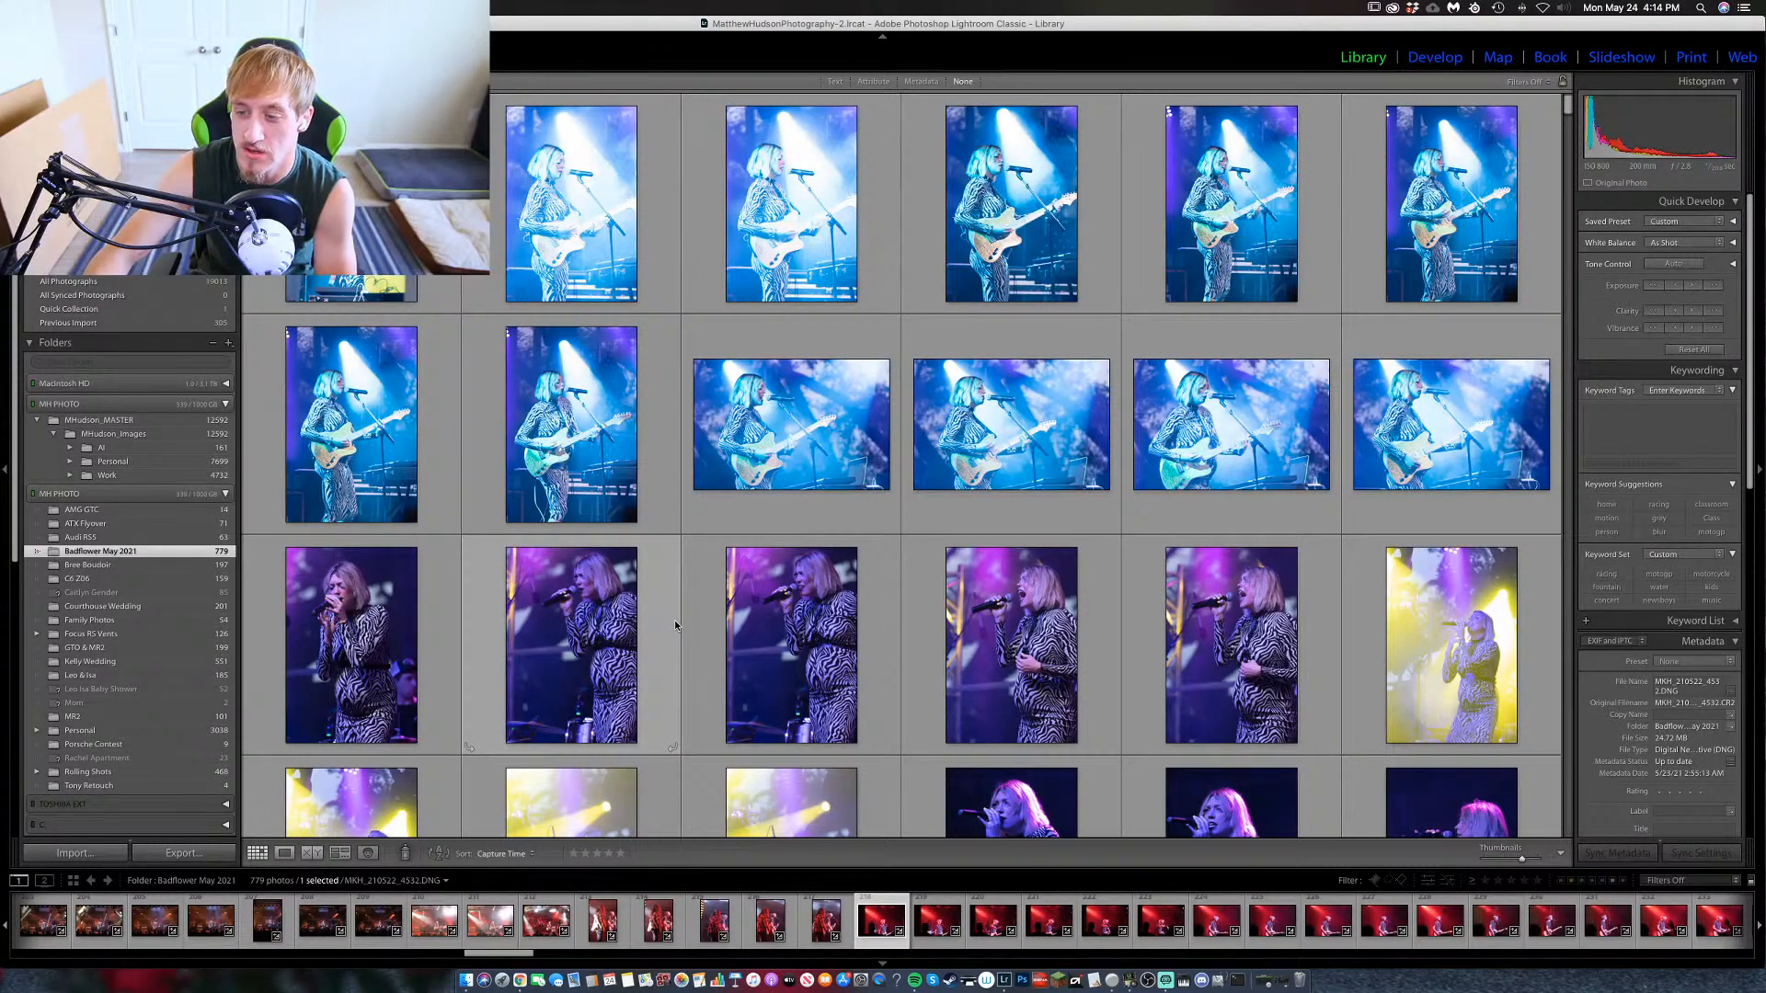
scroll(676, 626, "down", 5)
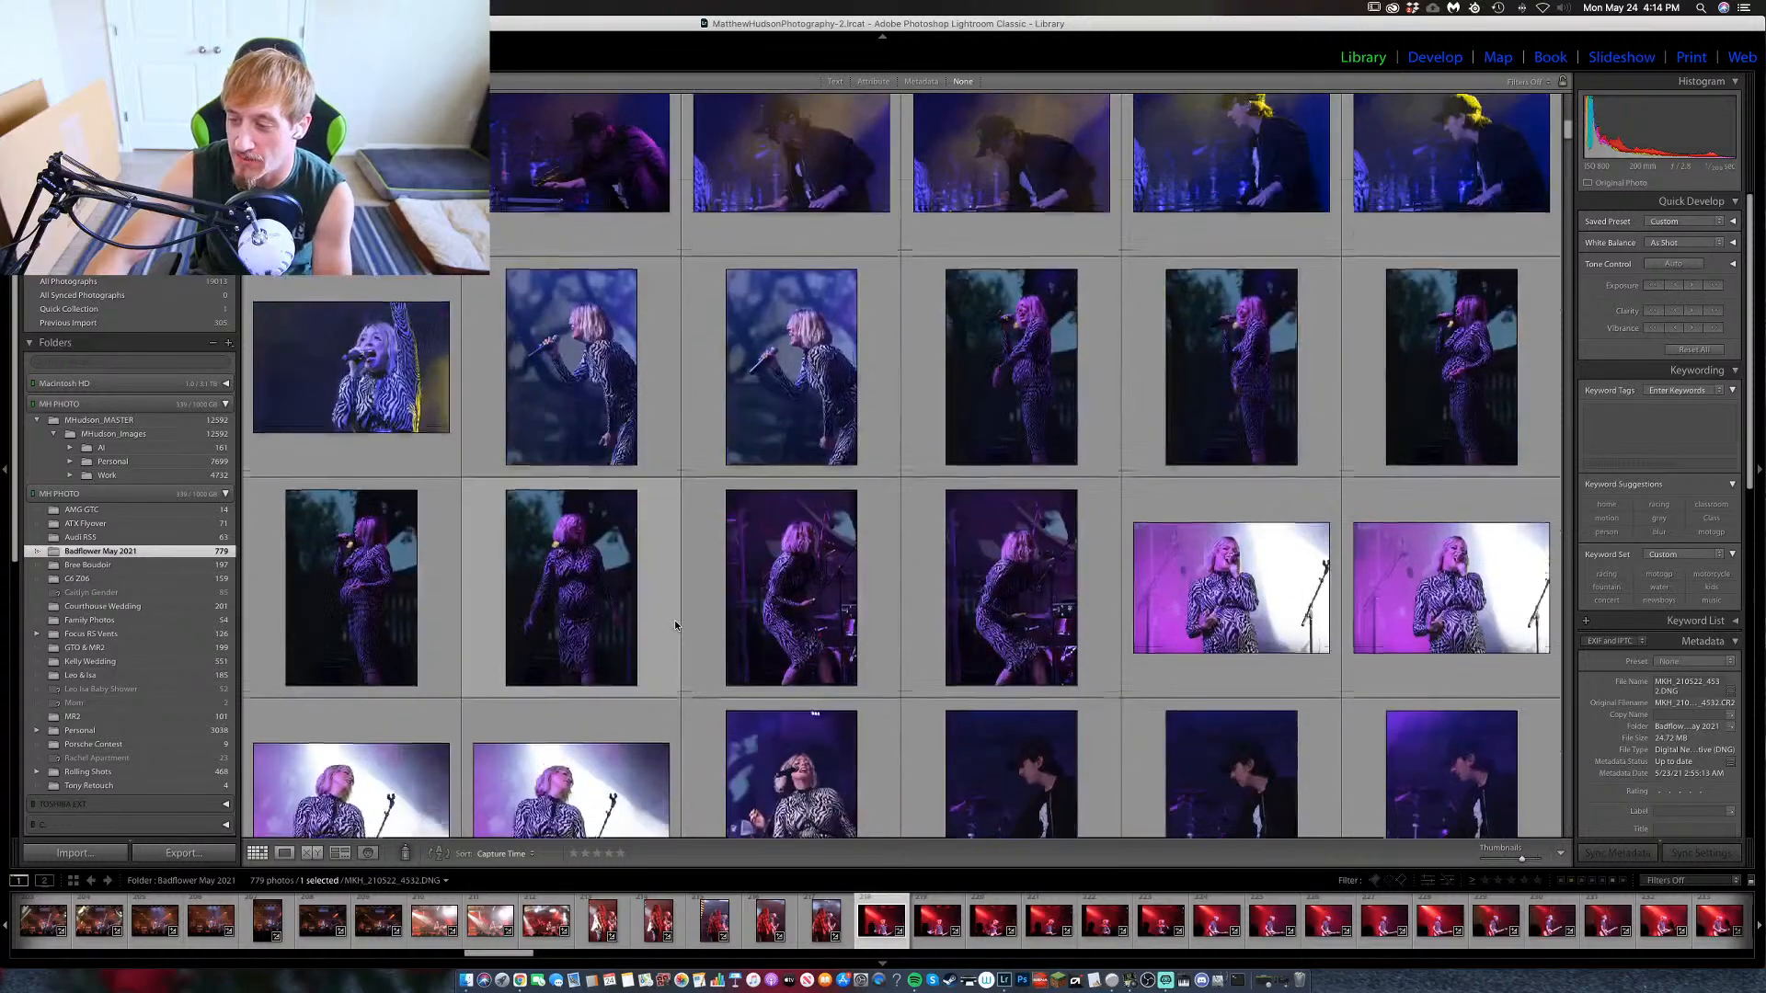
scroll(675, 626, "up", 2)
scroll(676, 626, "up", 1)
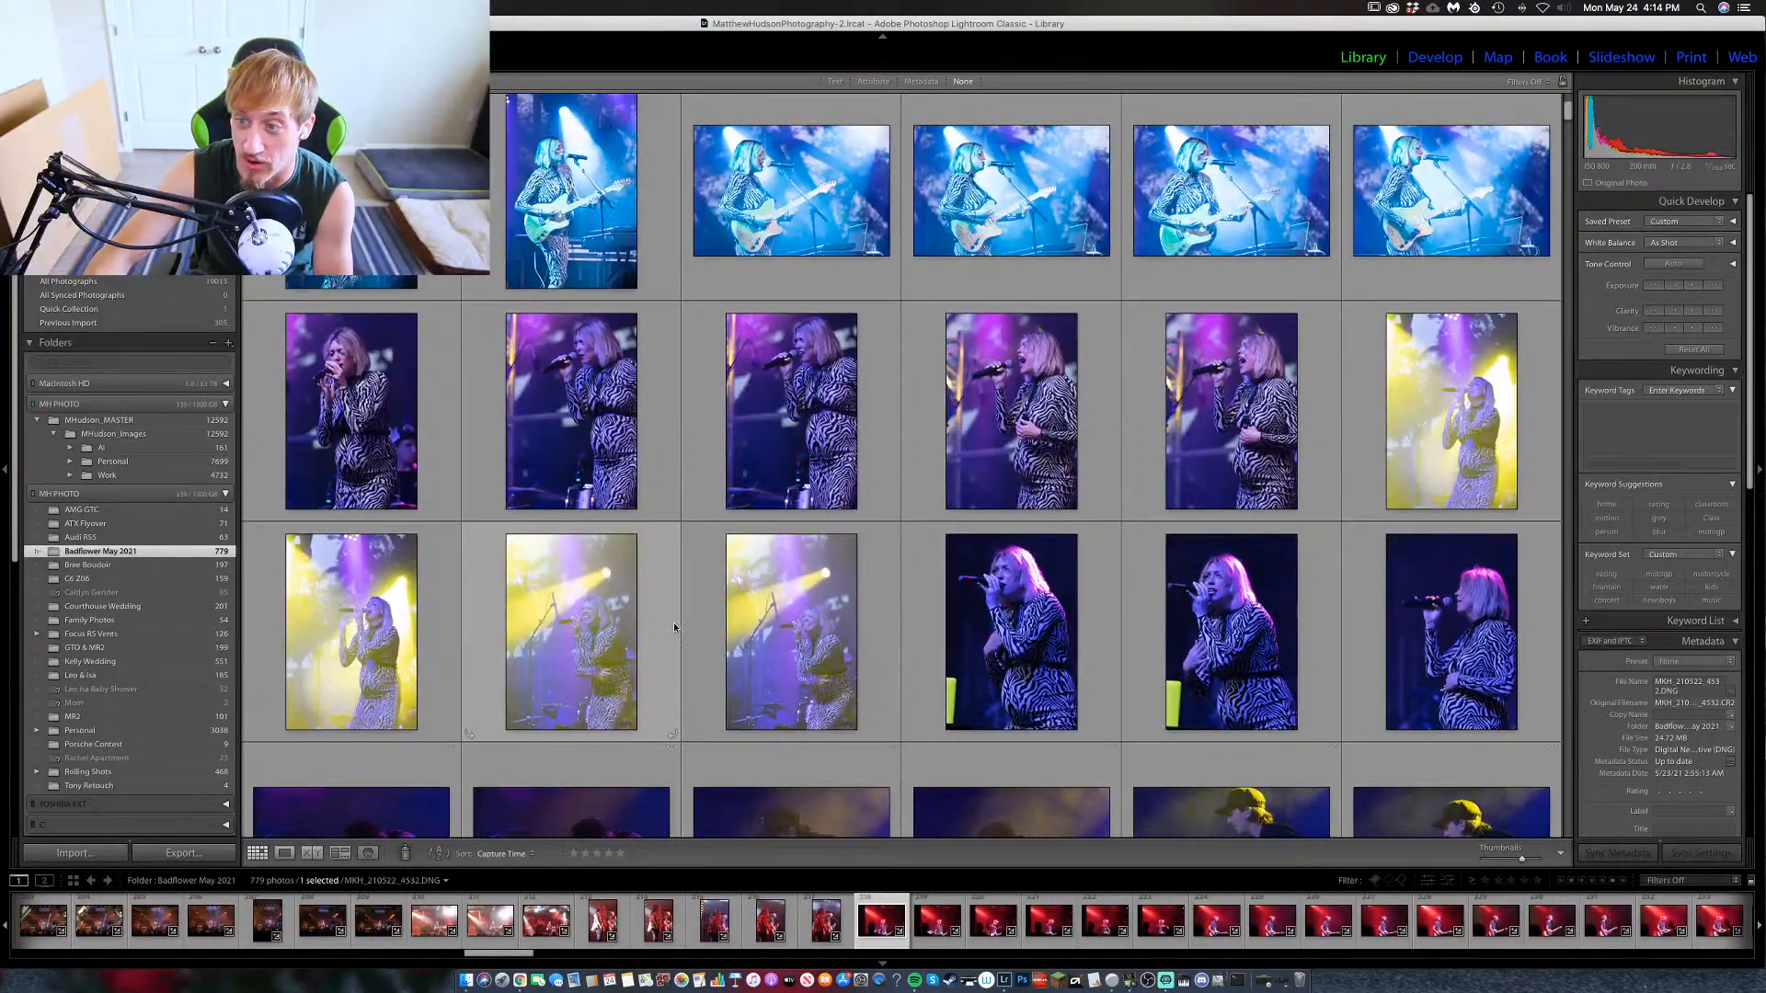
scroll(675, 625, "up", 1)
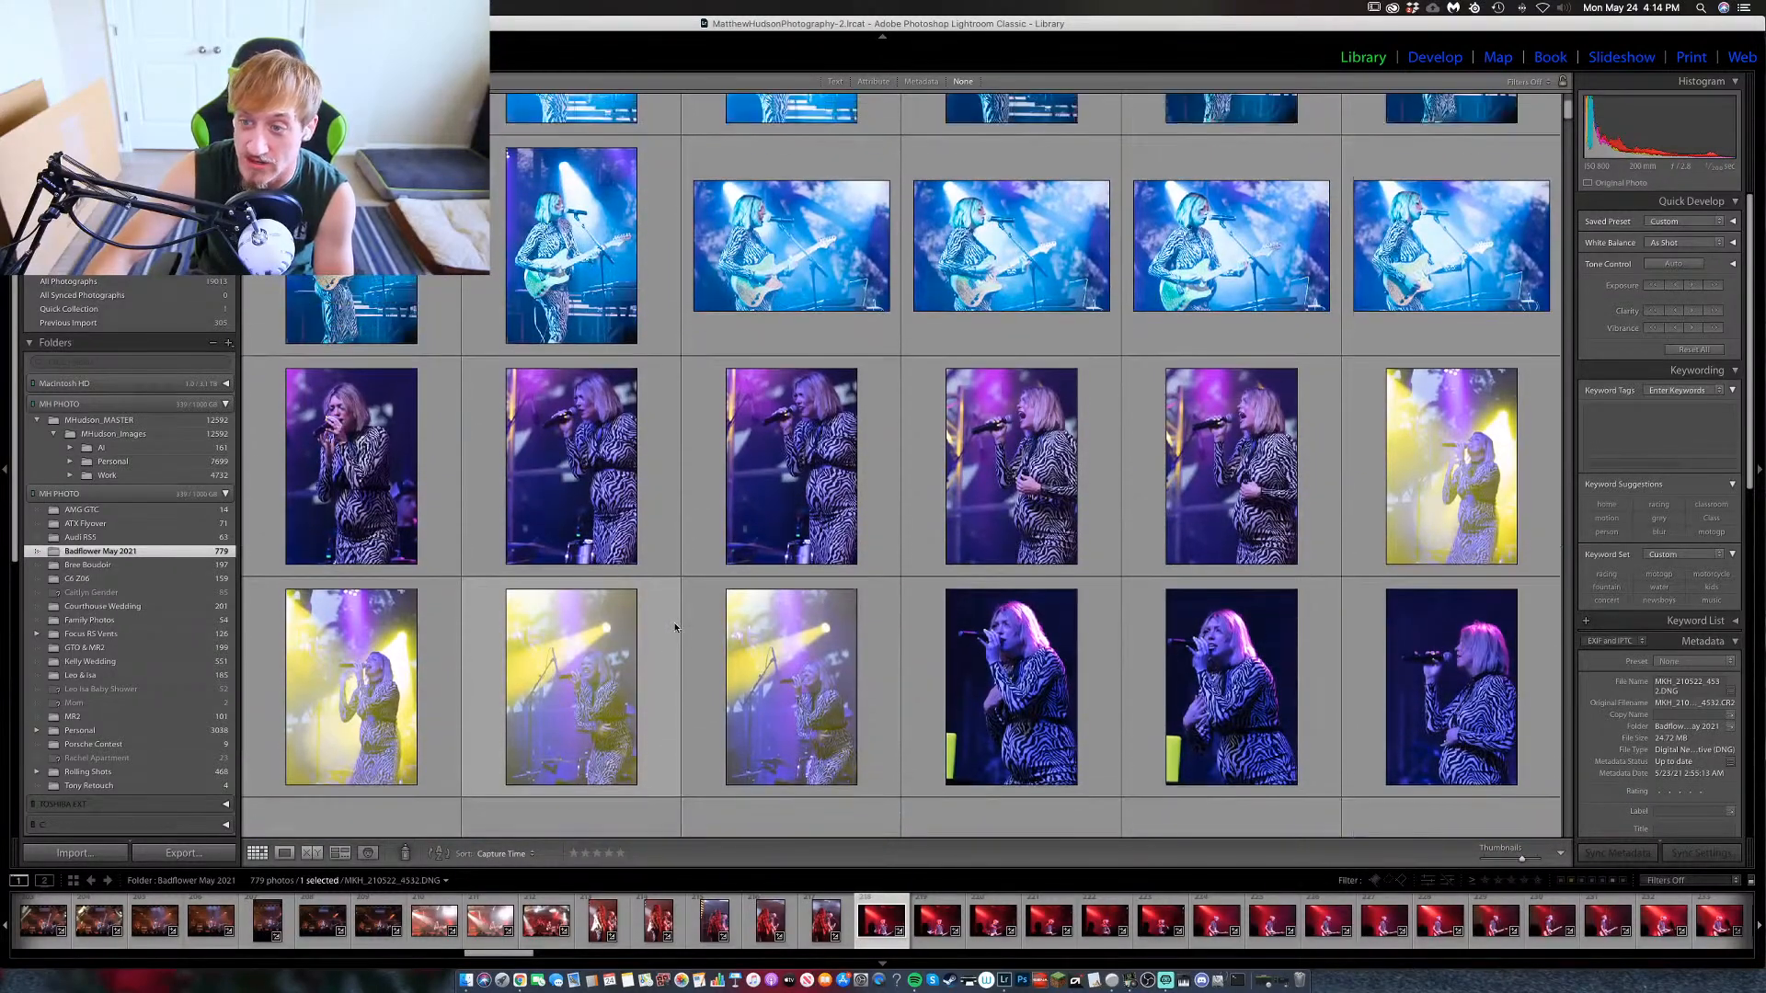
double_click(978, 701)
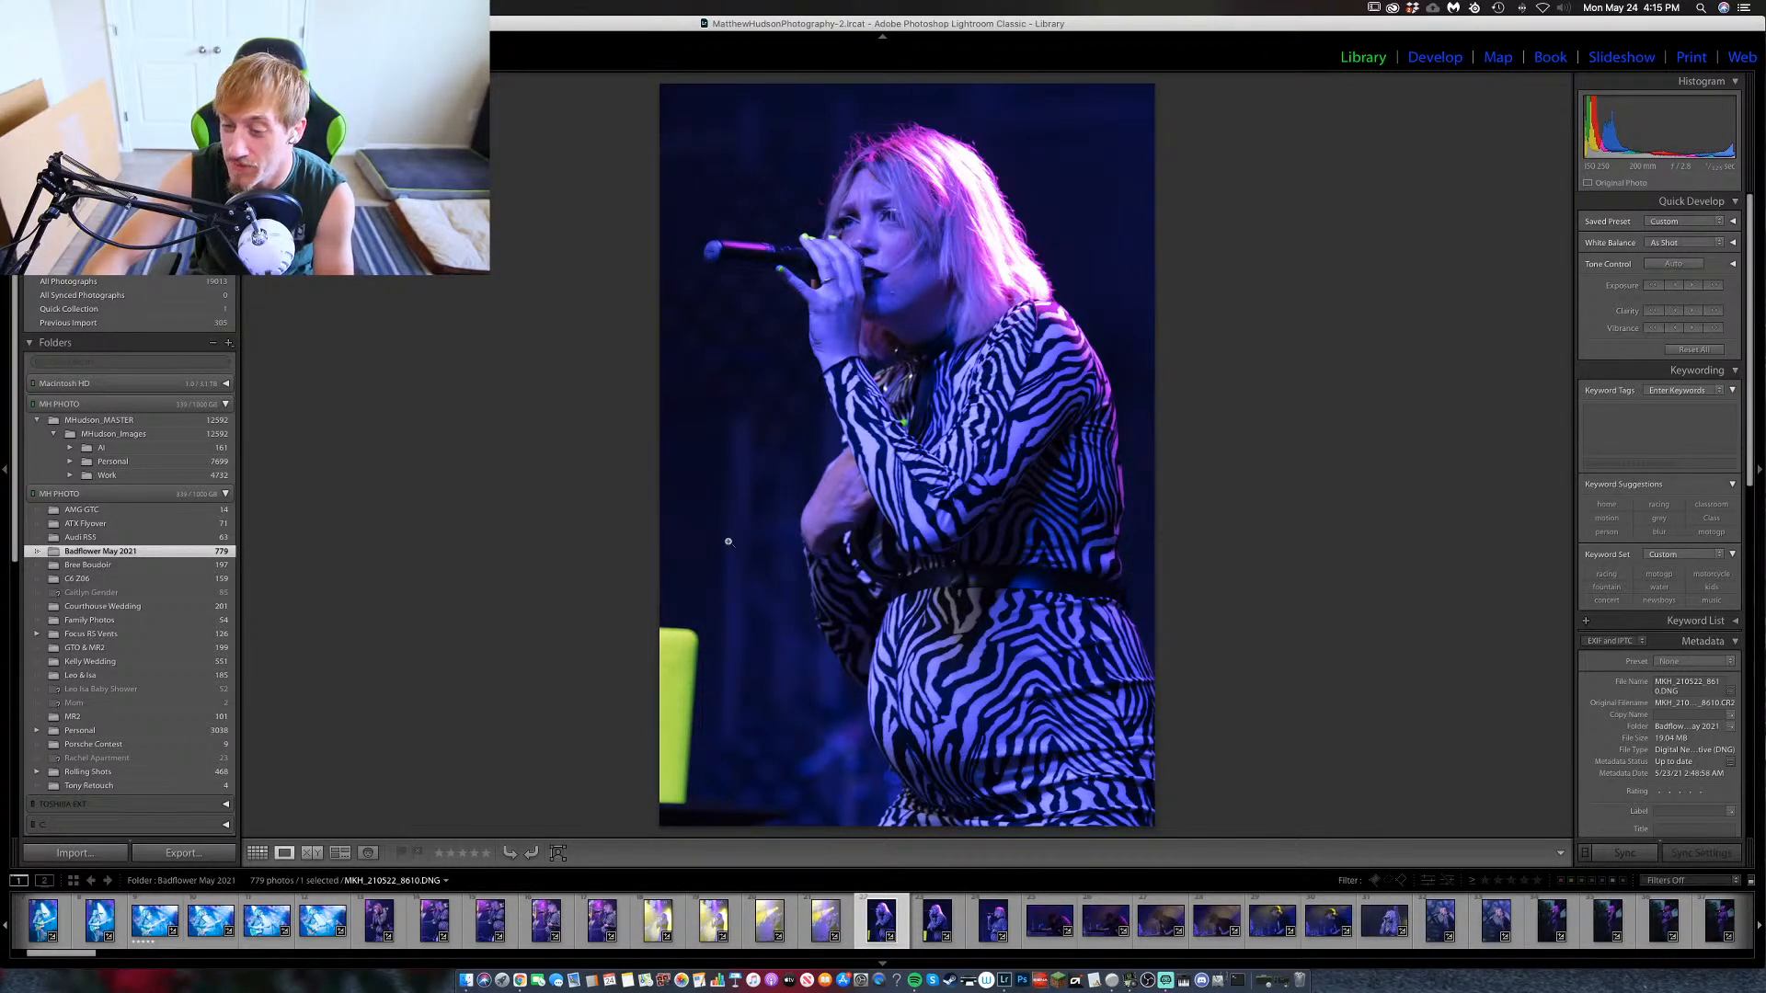
left_click(257, 854)
Examine the opening act's thumbnails, covering the drummer, the keyboard player and the zebra-print singer under different stage lights.
scroll(963, 426, "down", 5)
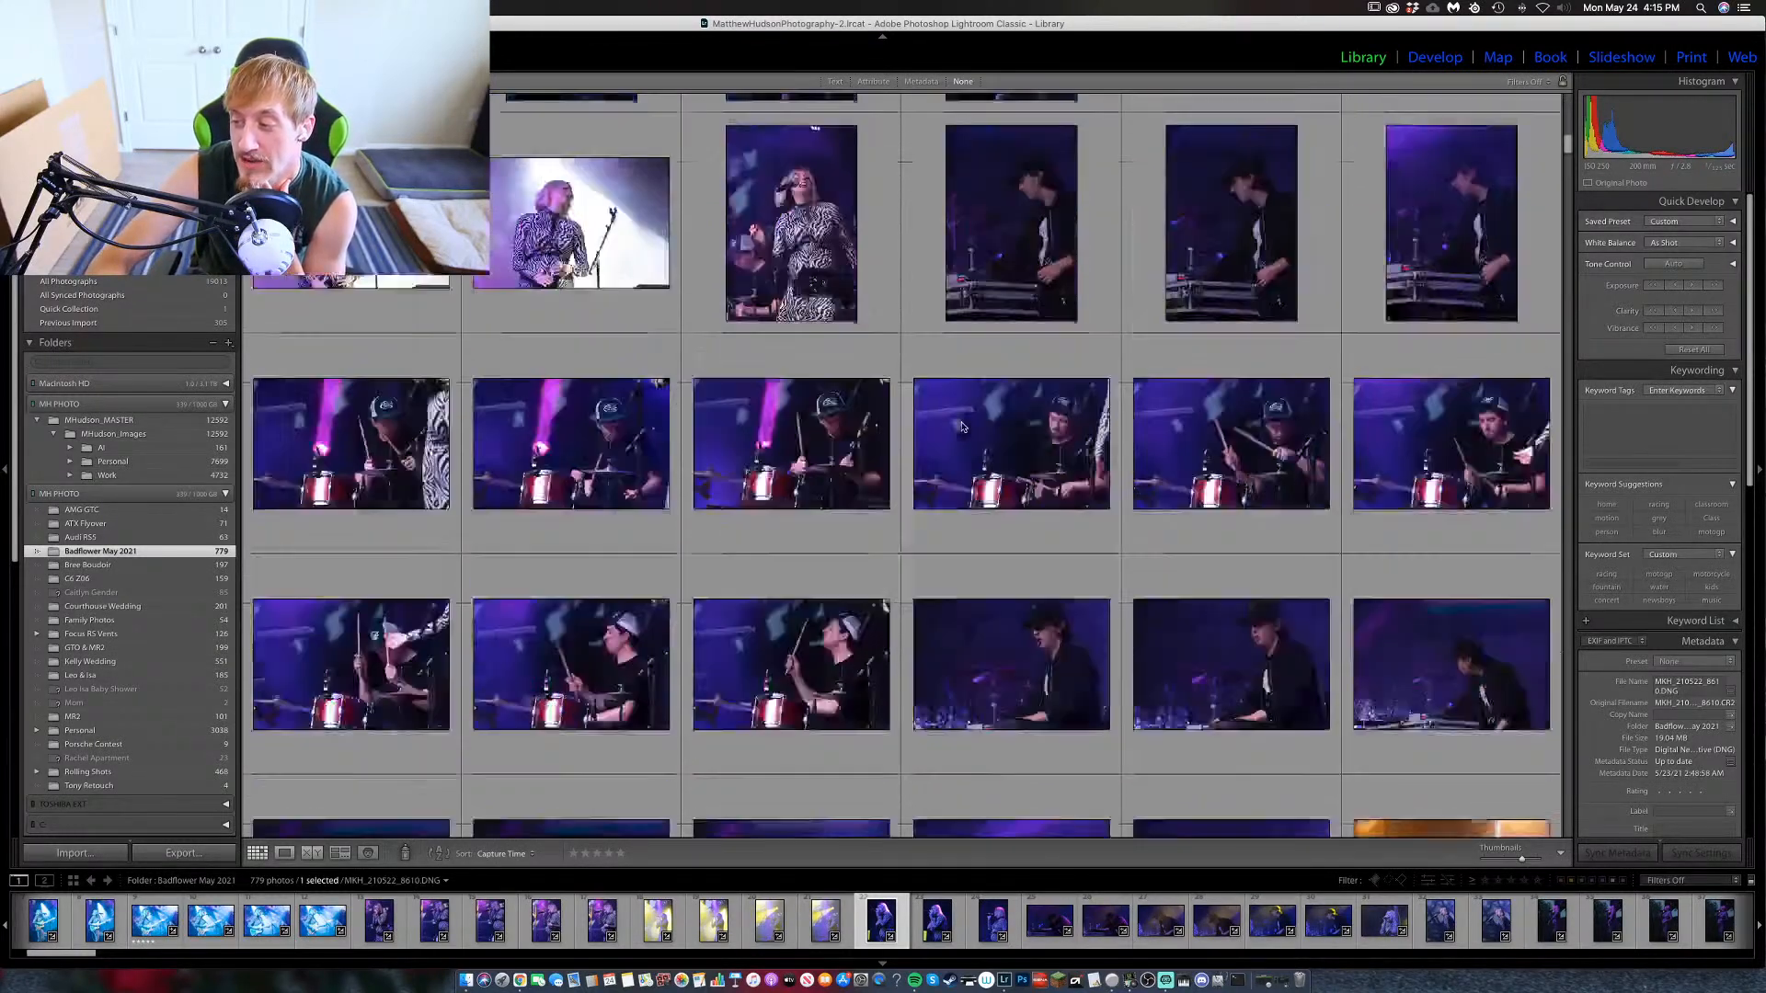
scroll(963, 426, "down", 5)
scroll(963, 426, "up", 3)
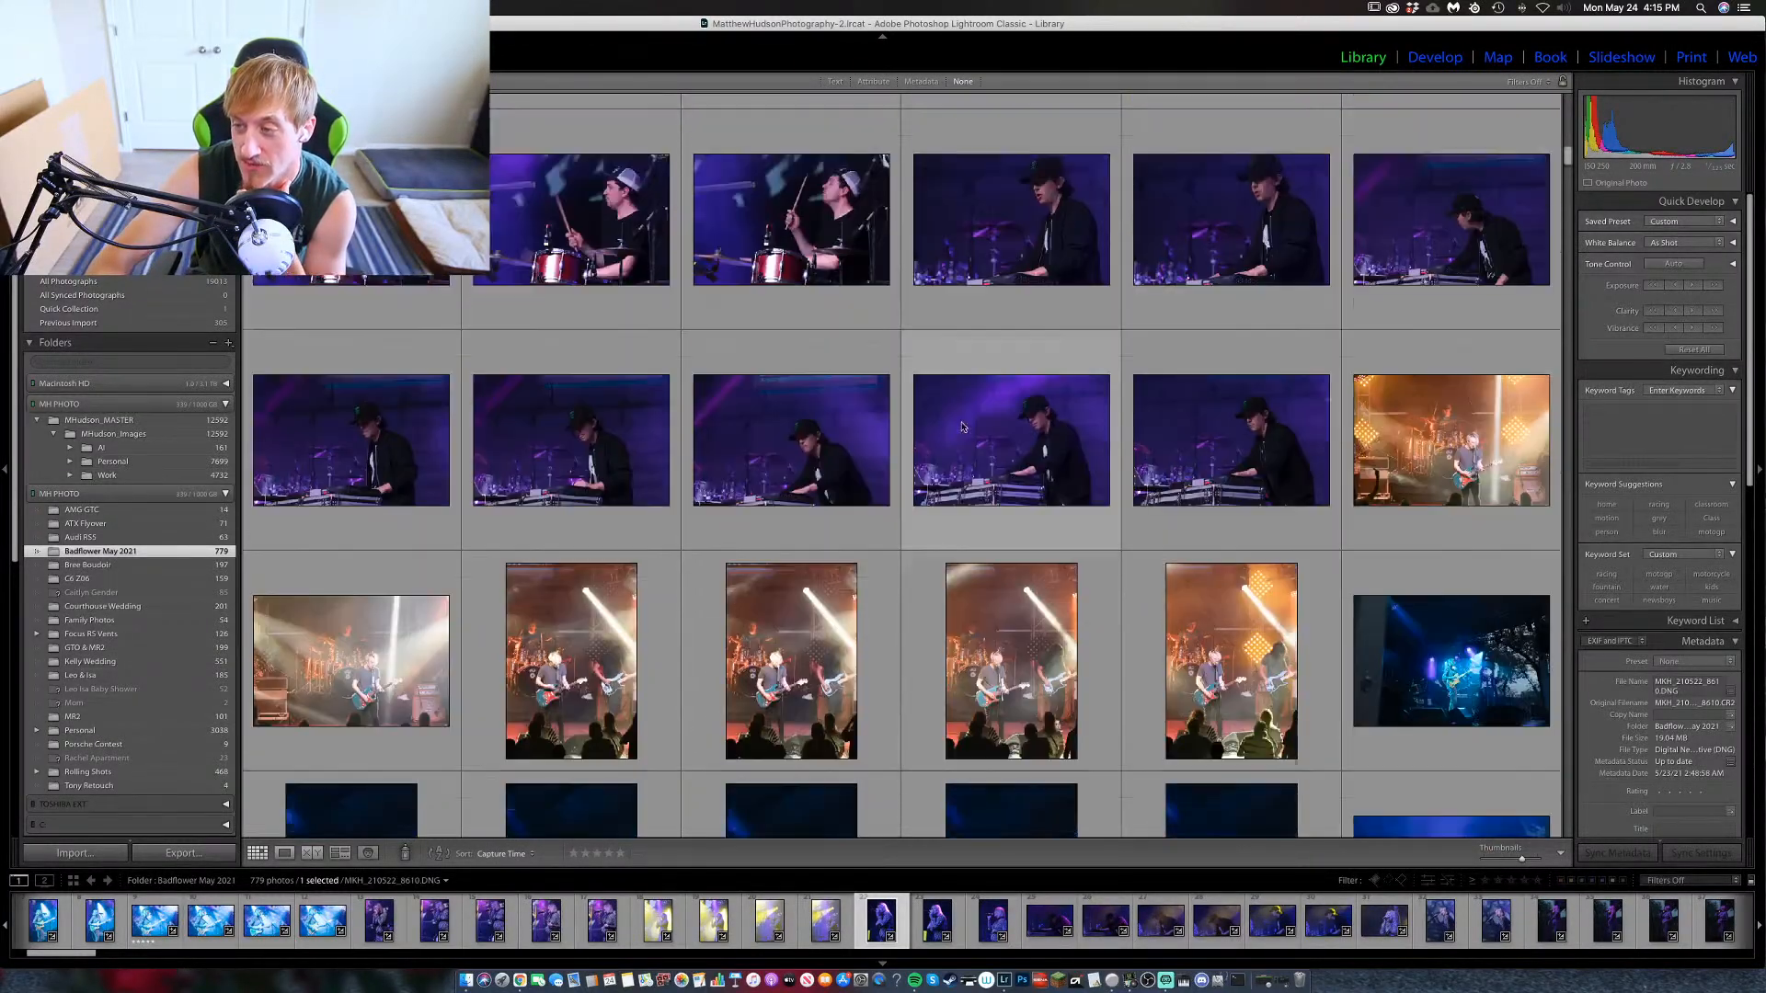
scroll(963, 425, "up", 3)
scroll(963, 426, "down", 5)
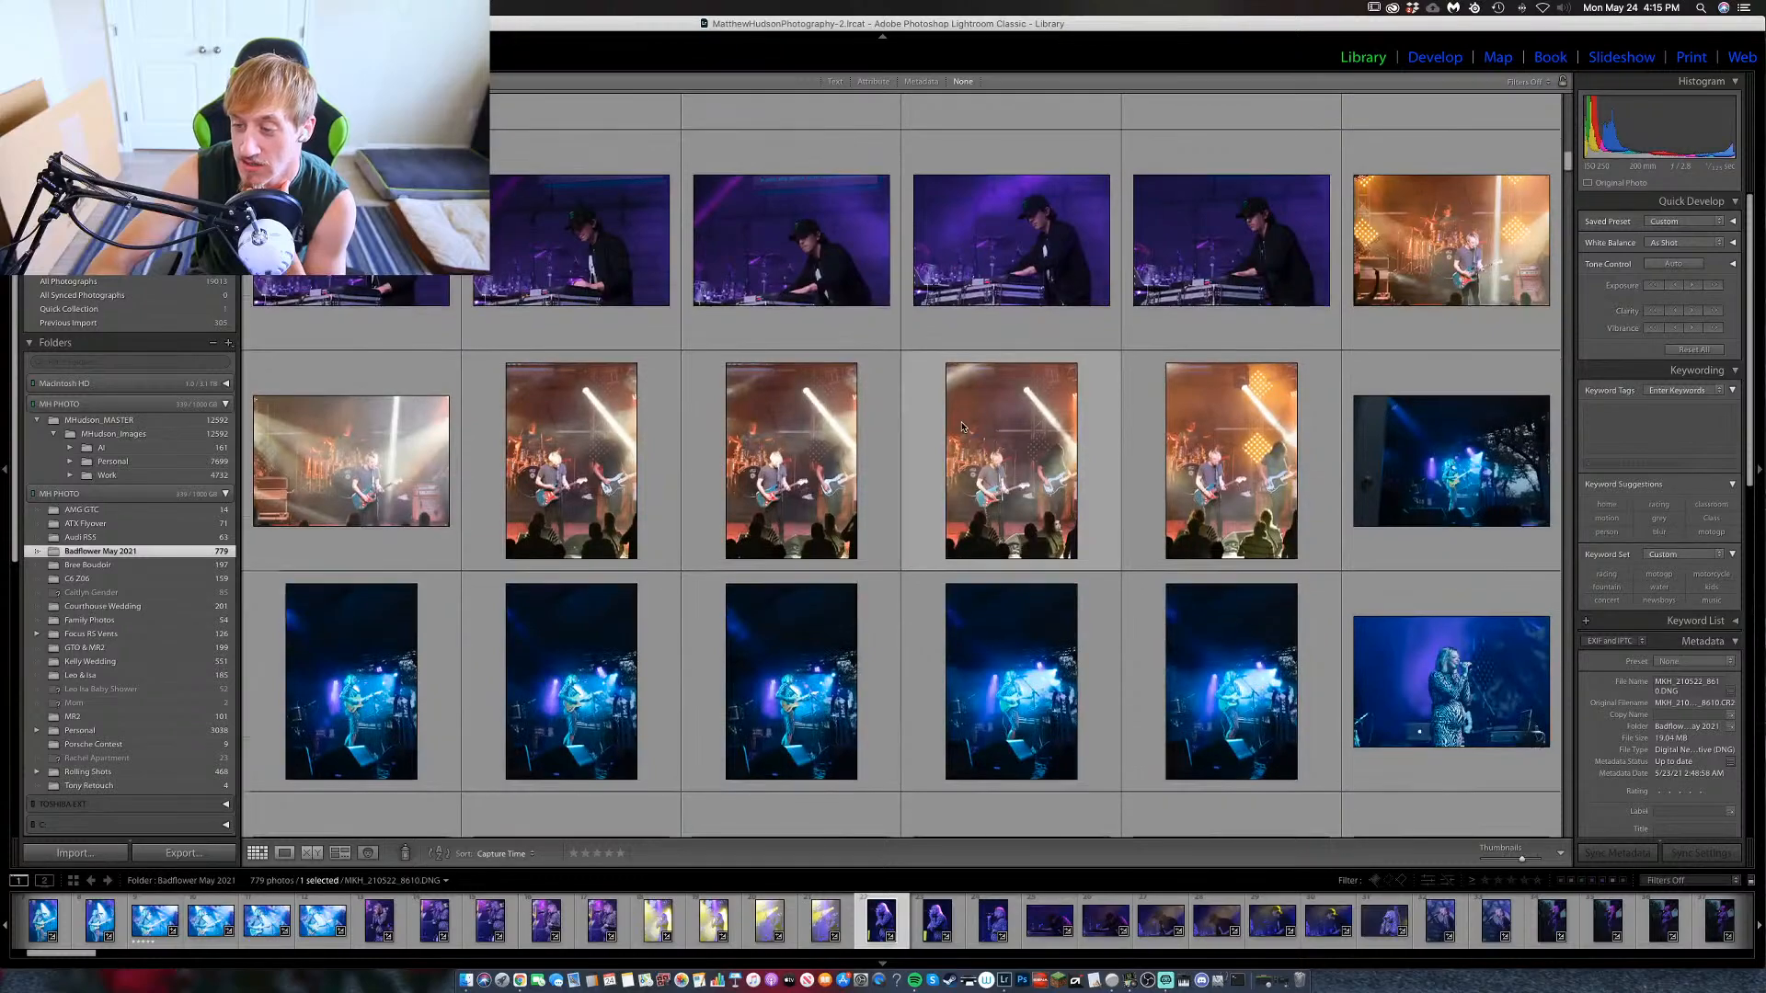
scroll(963, 425, "down", 5)
scroll(963, 426, "down", 5)
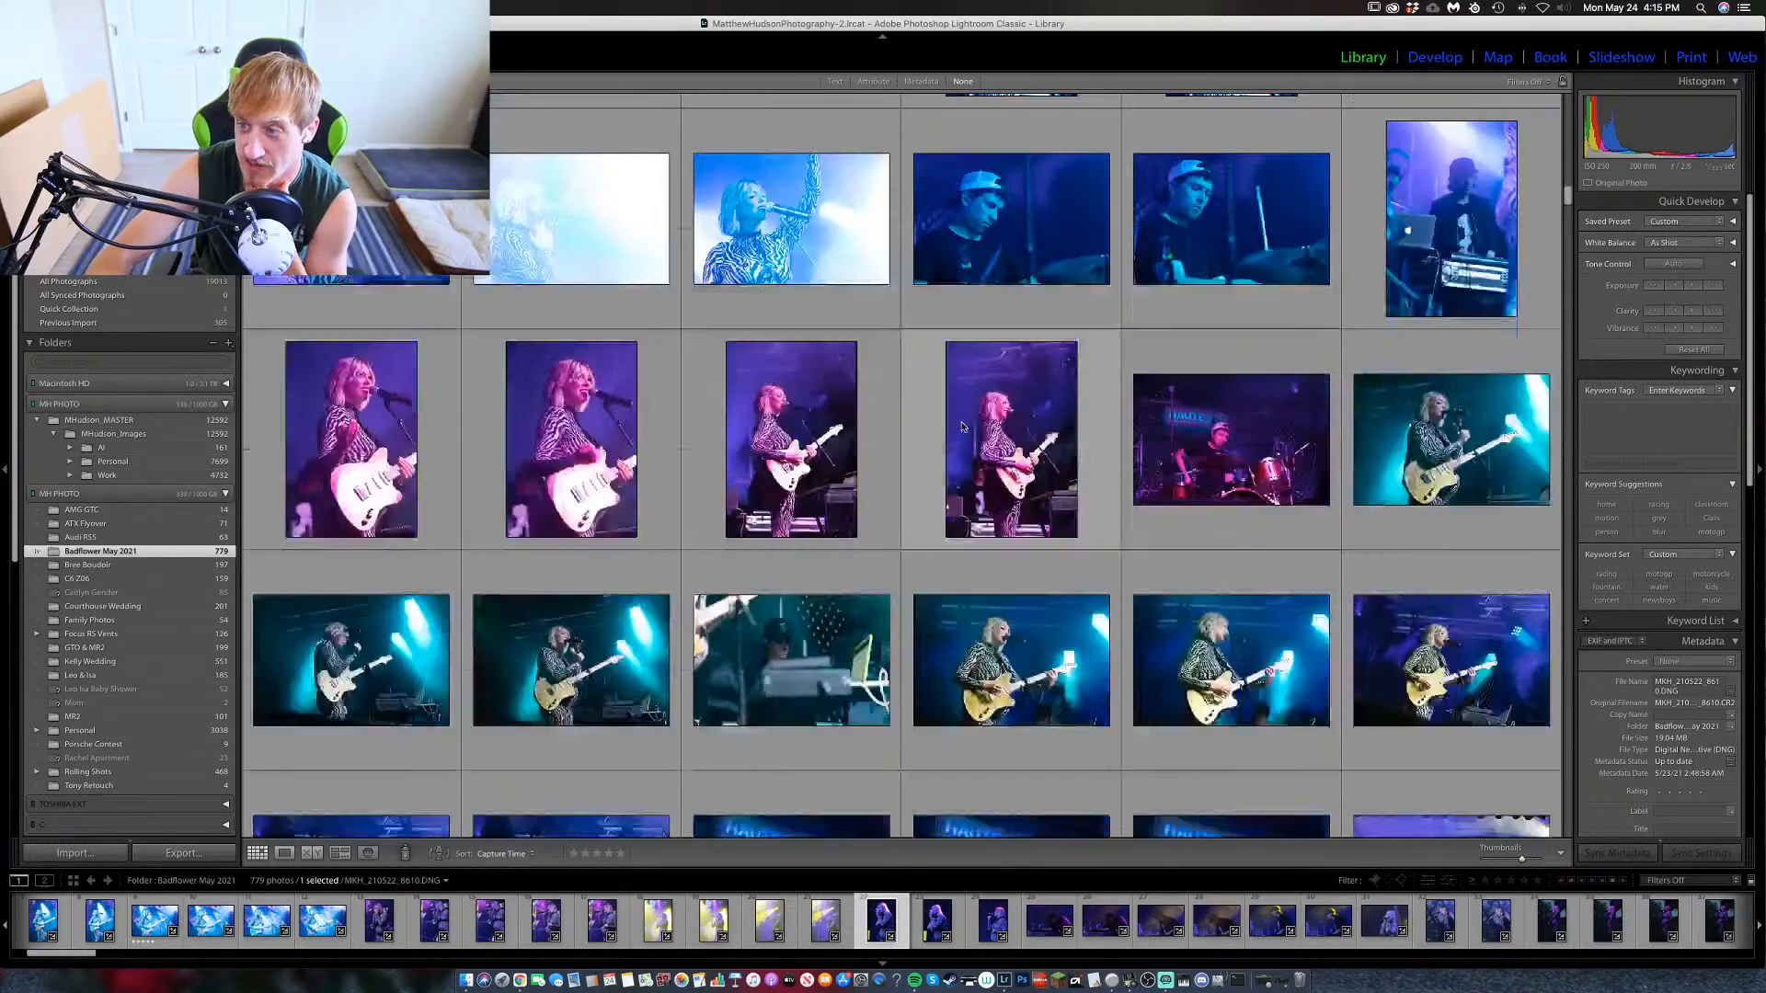
scroll(963, 426, "down", 5)
scroll(963, 426, "down", 10)
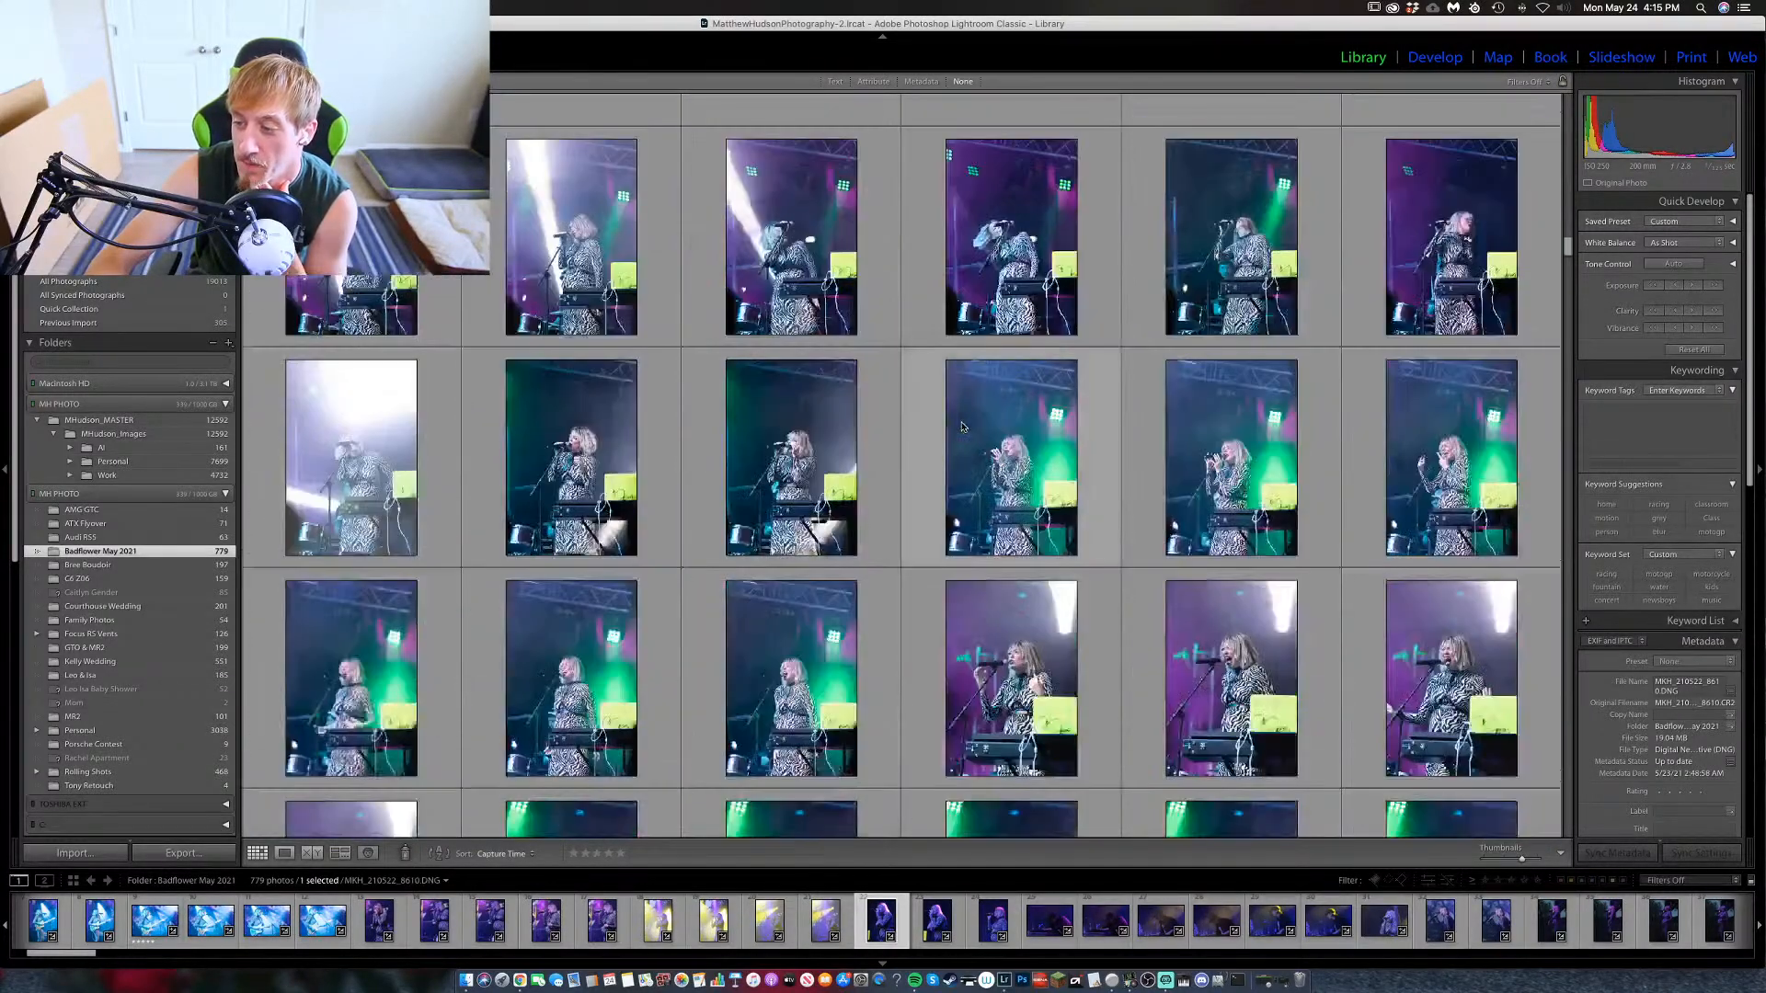
Examine the thumbnails from the purple-lit speaker through the headline band's red-lit and blue-lit guitar shots.
scroll(963, 426, "up", 10)
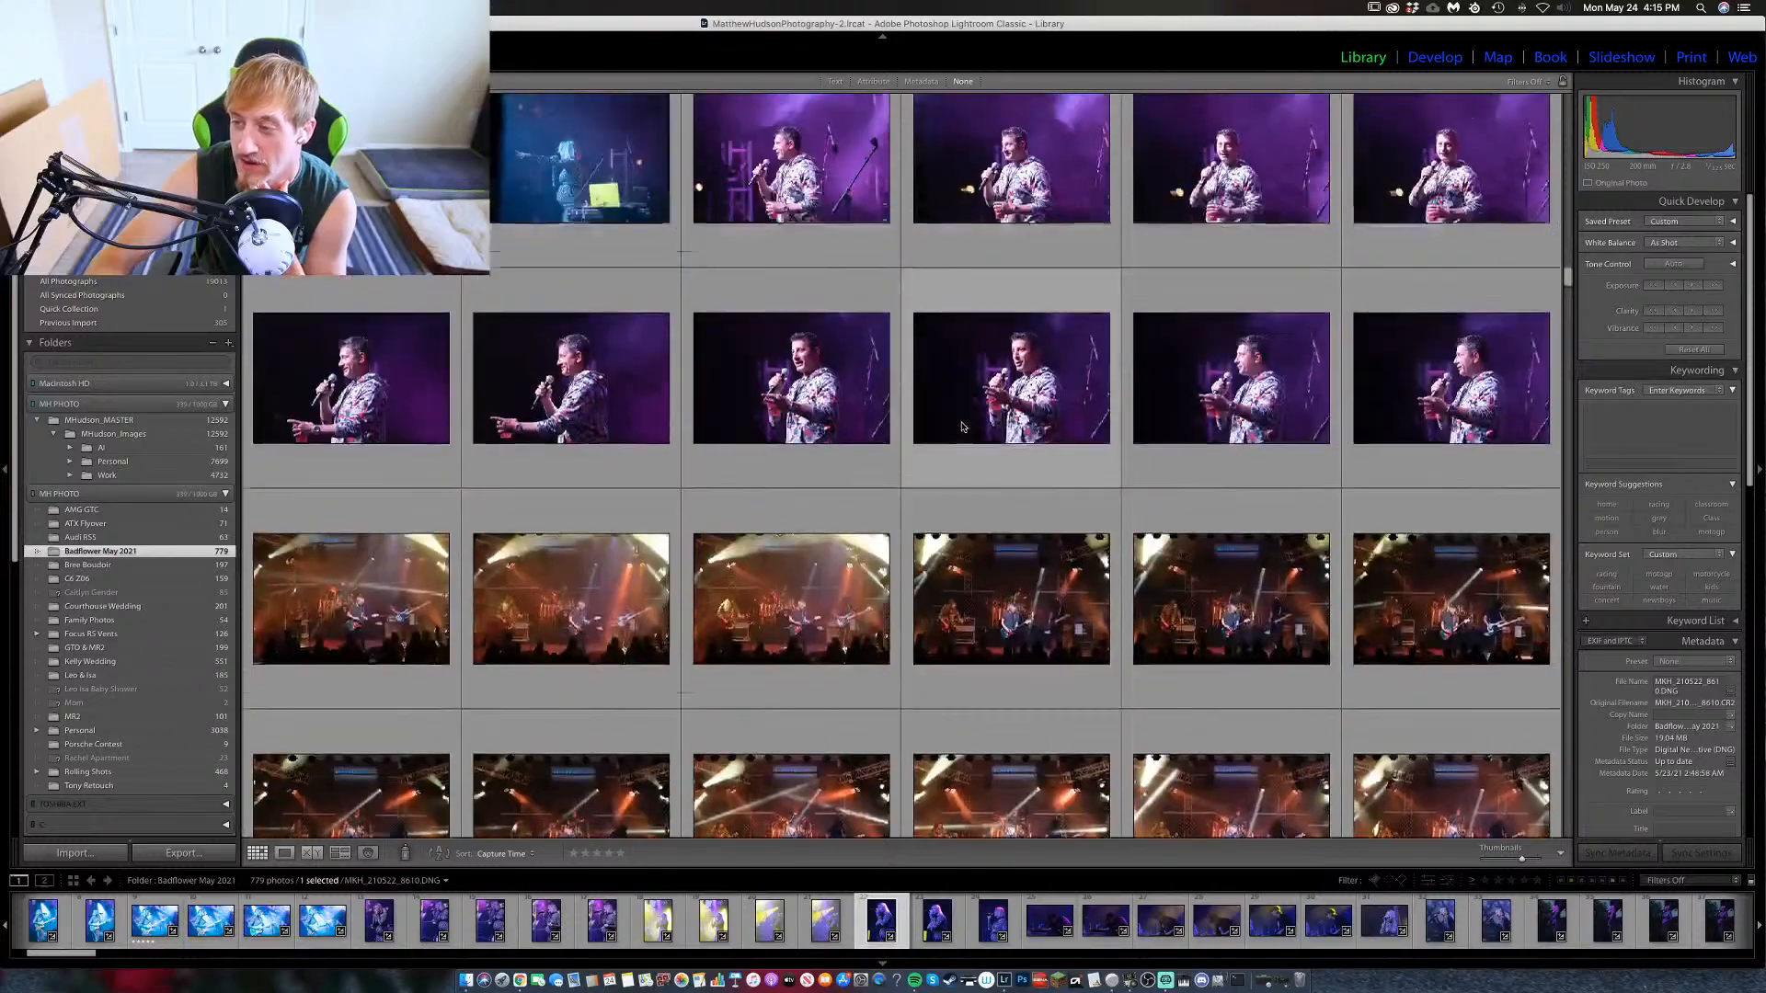
scroll(963, 426, "down", 10)
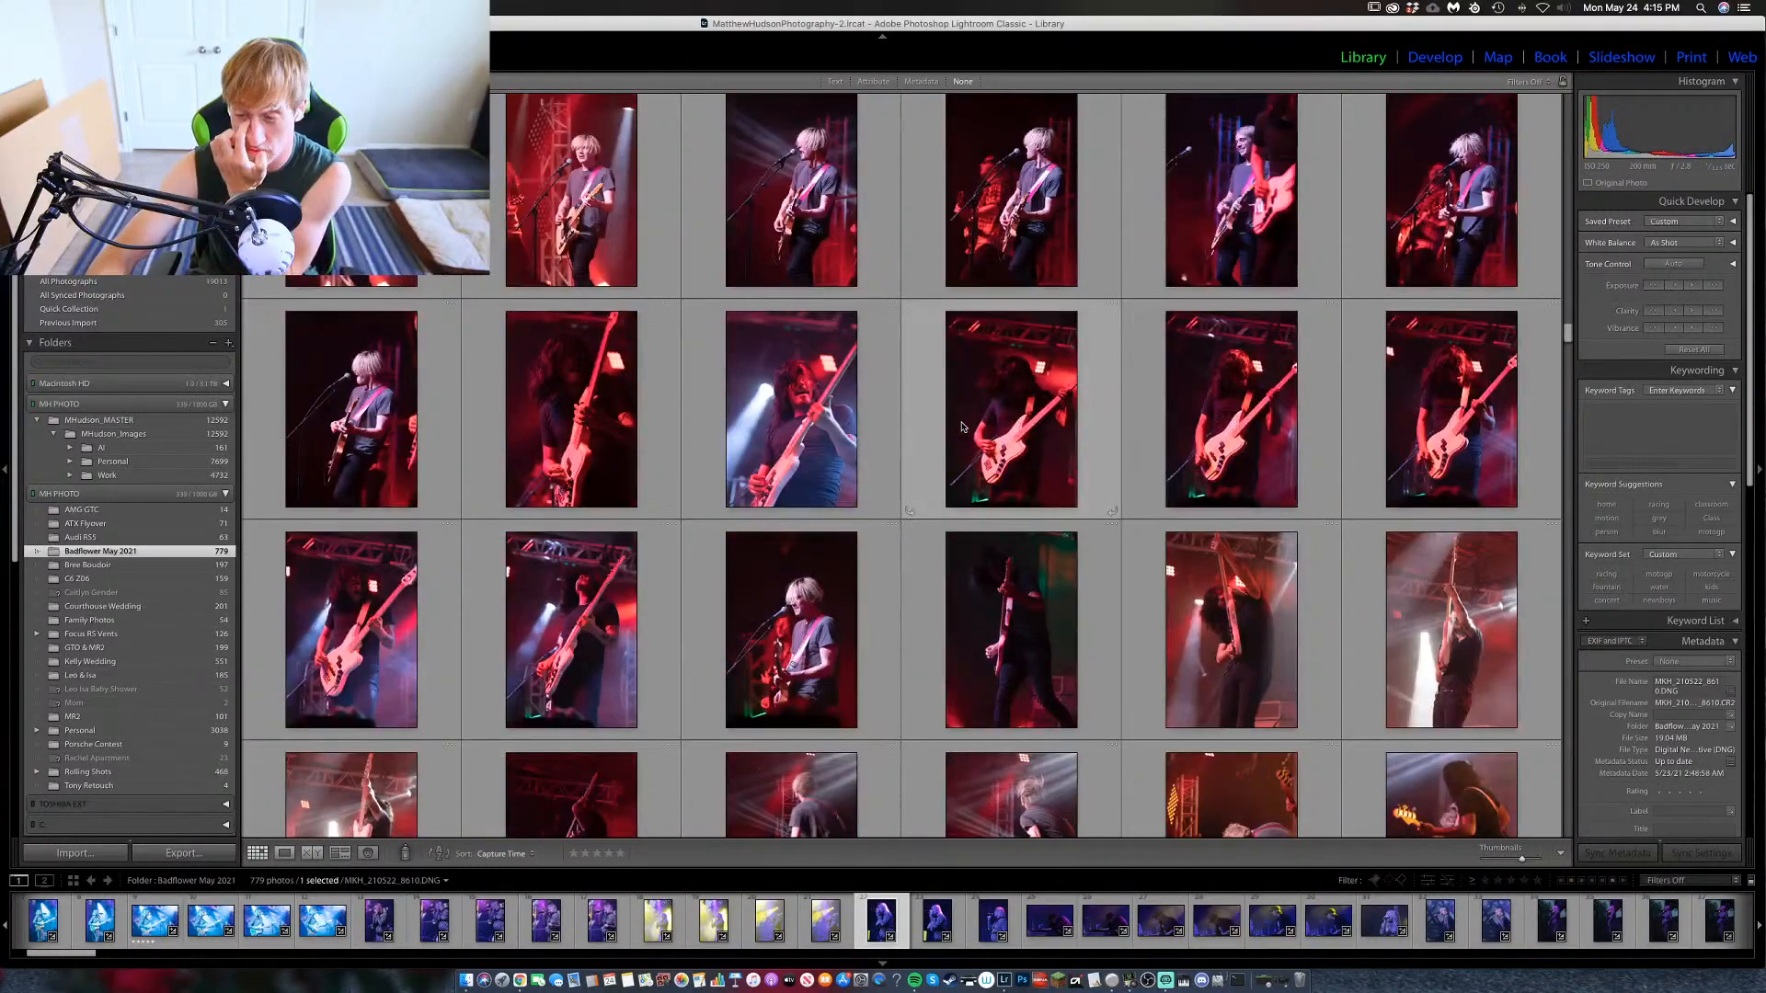
scroll(963, 426, "down", 5)
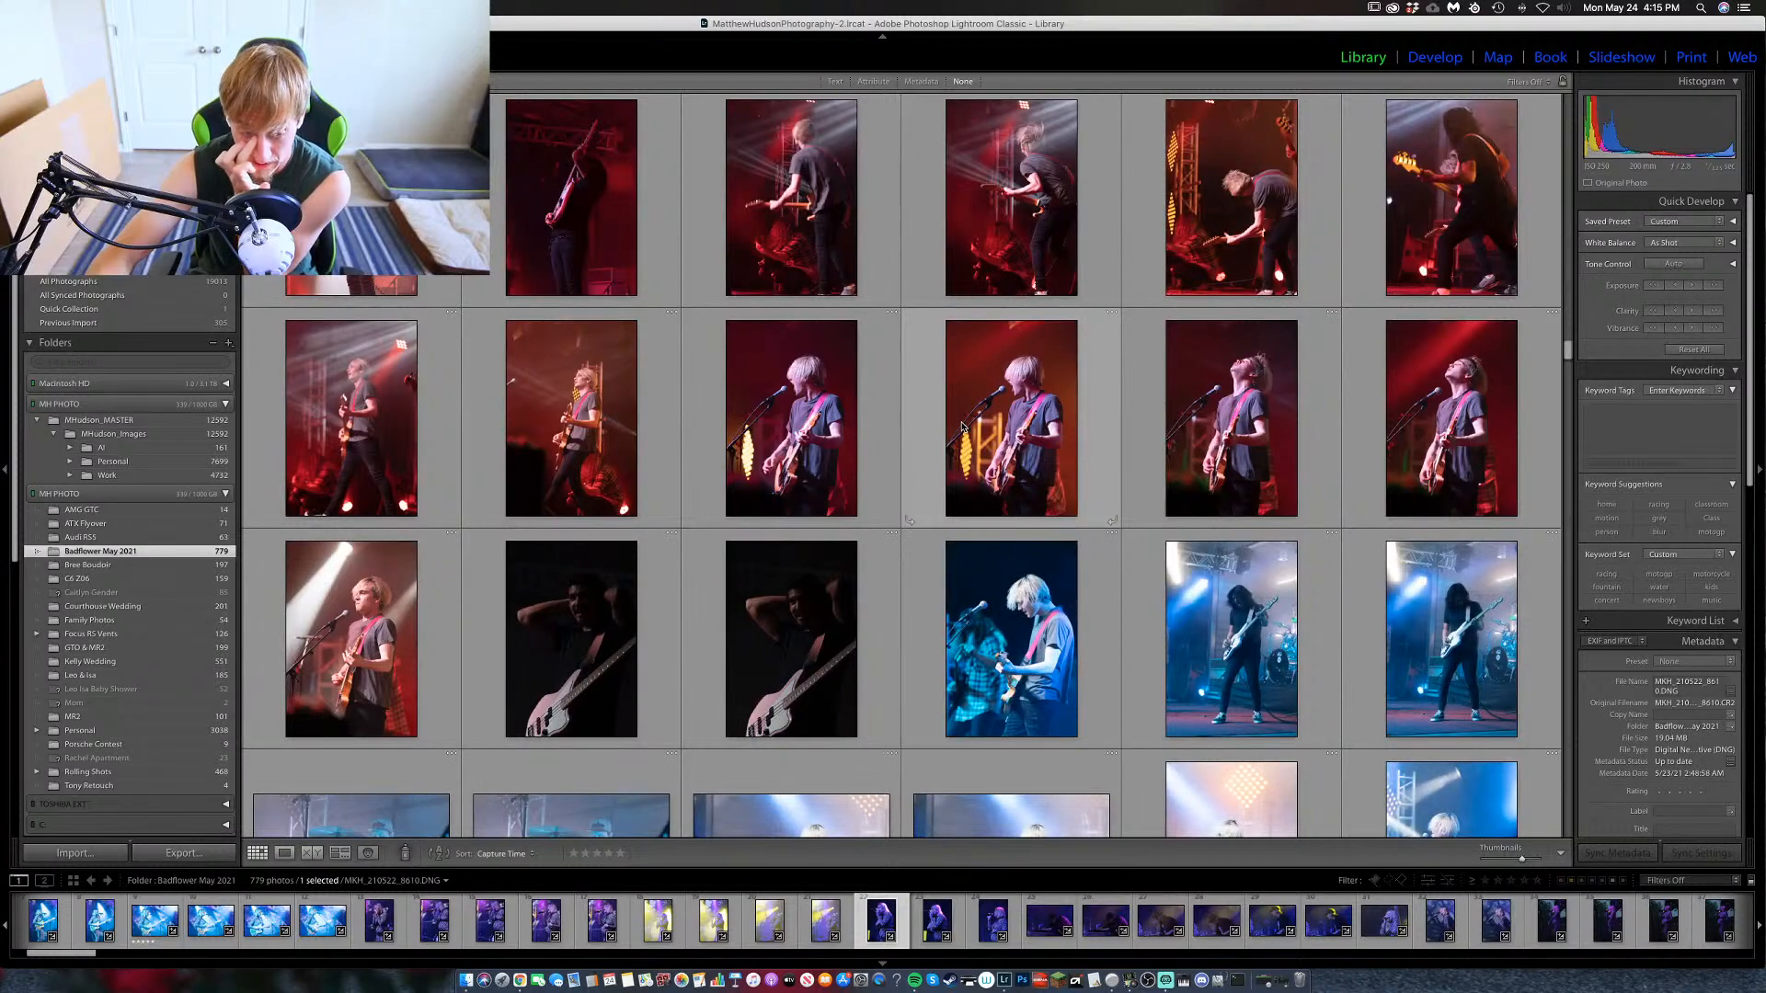
scroll(963, 426, "down", 3)
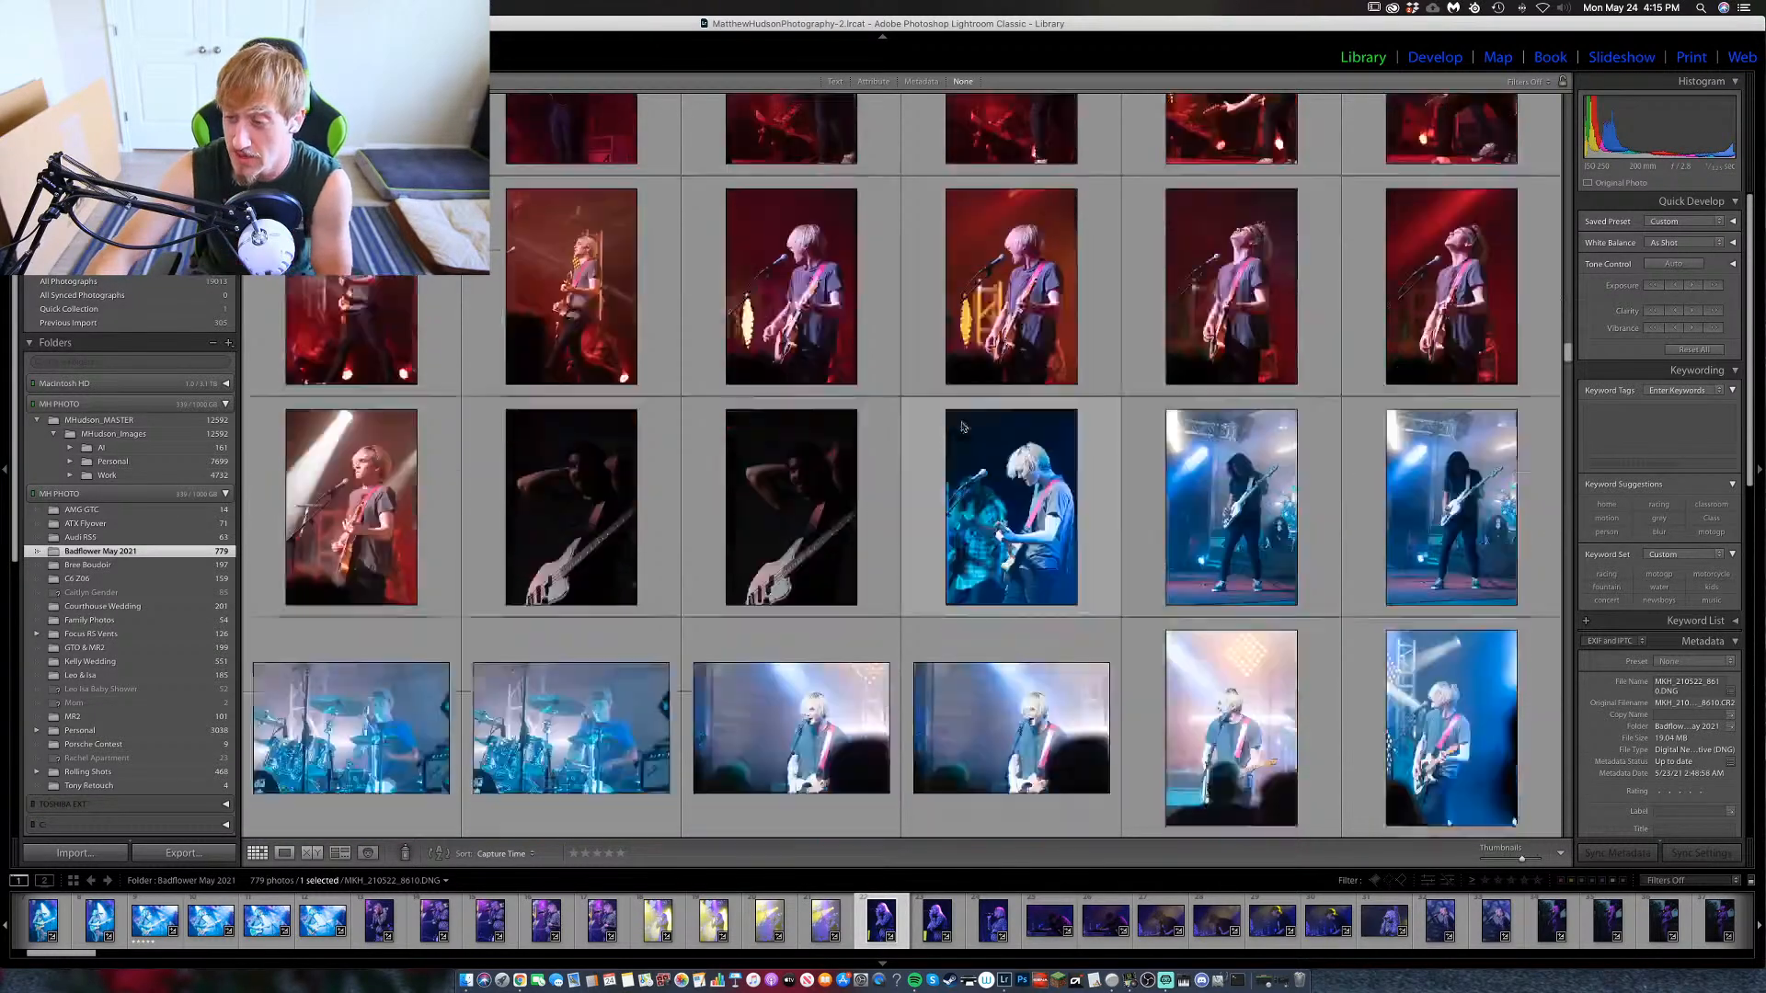
scroll(900, 448, "down", 4)
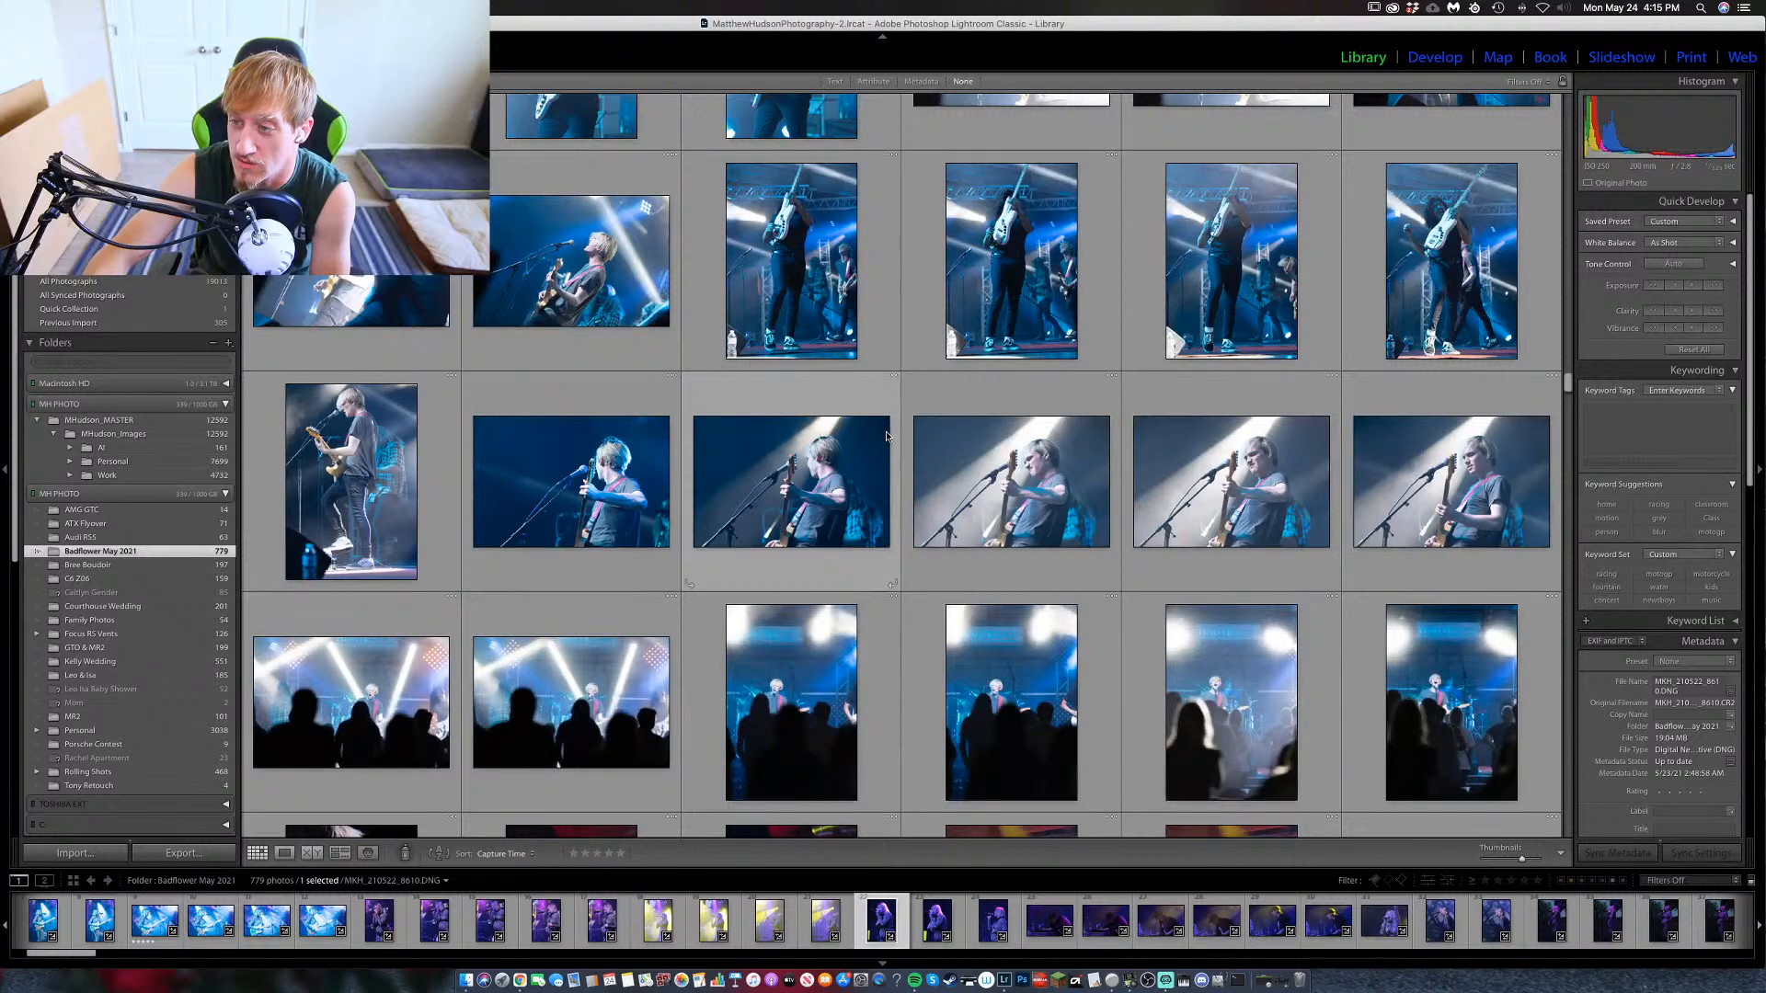
scroll(892, 438, "down", 10)
scroll(886, 436, "up", 1)
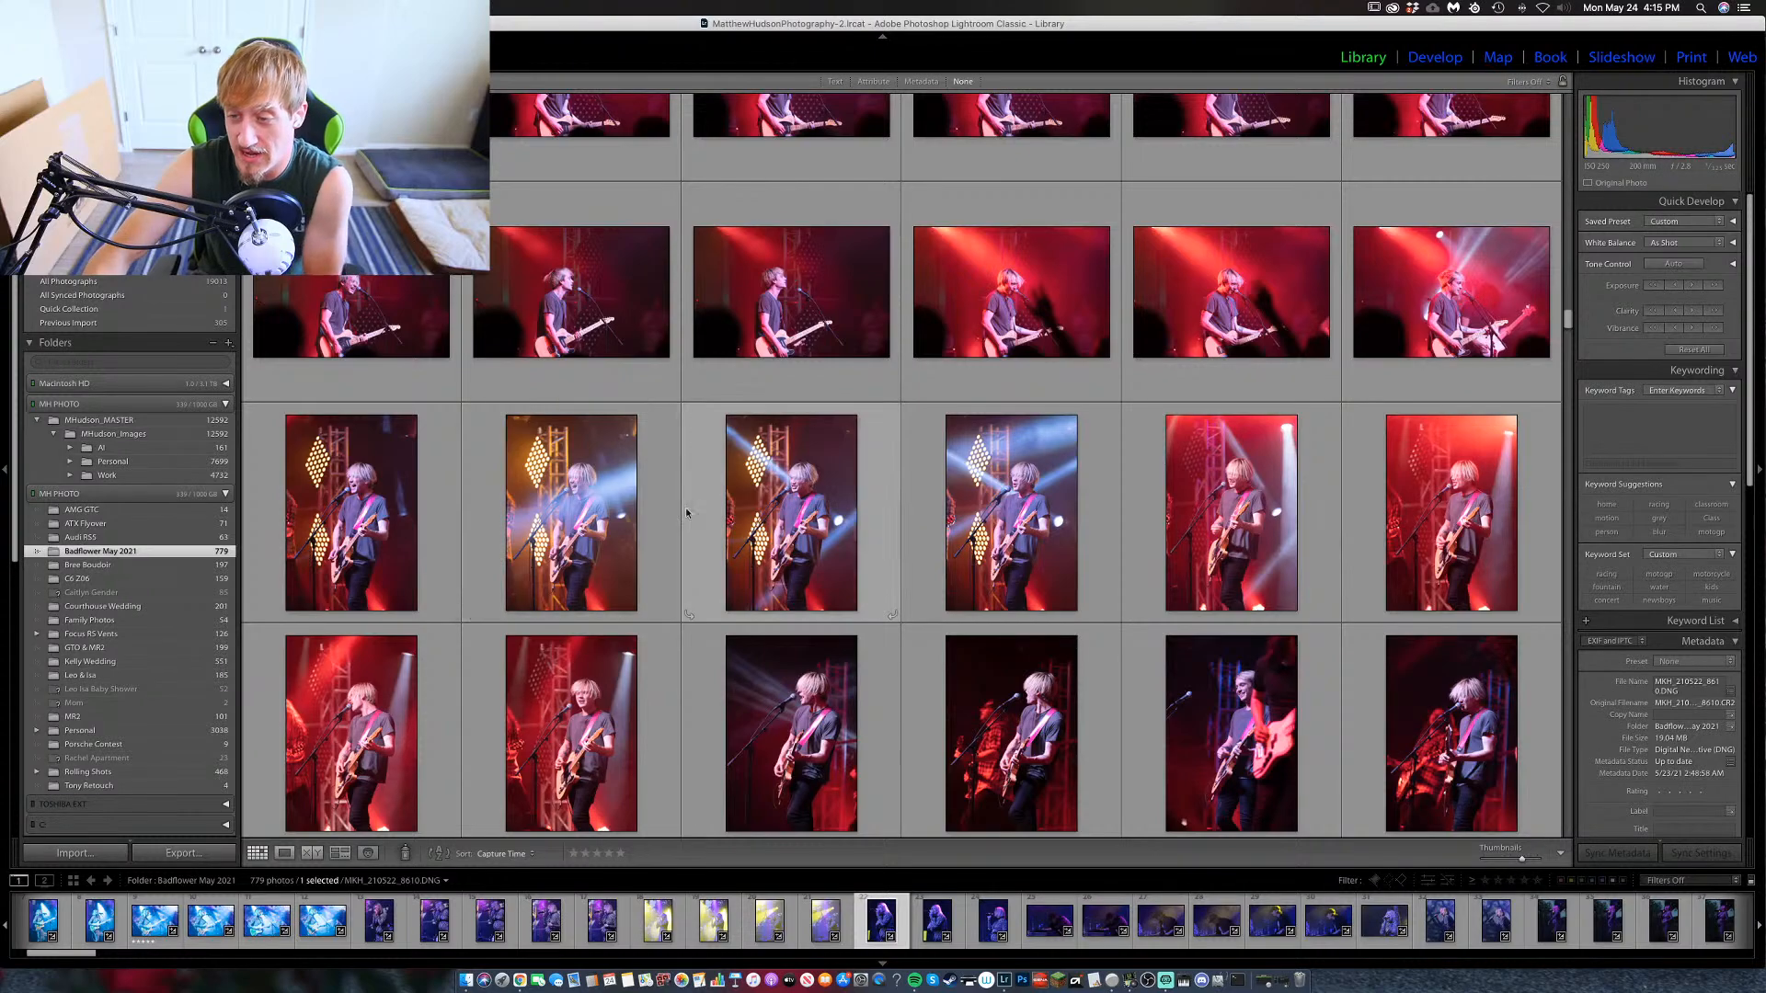
Go back to the start of the Badflower May 2021 folder and skim the shoot again, ending at the zebra-print singer portraits.
scroll(690, 511, "up", 10)
scroll(695, 507, "up", 10)
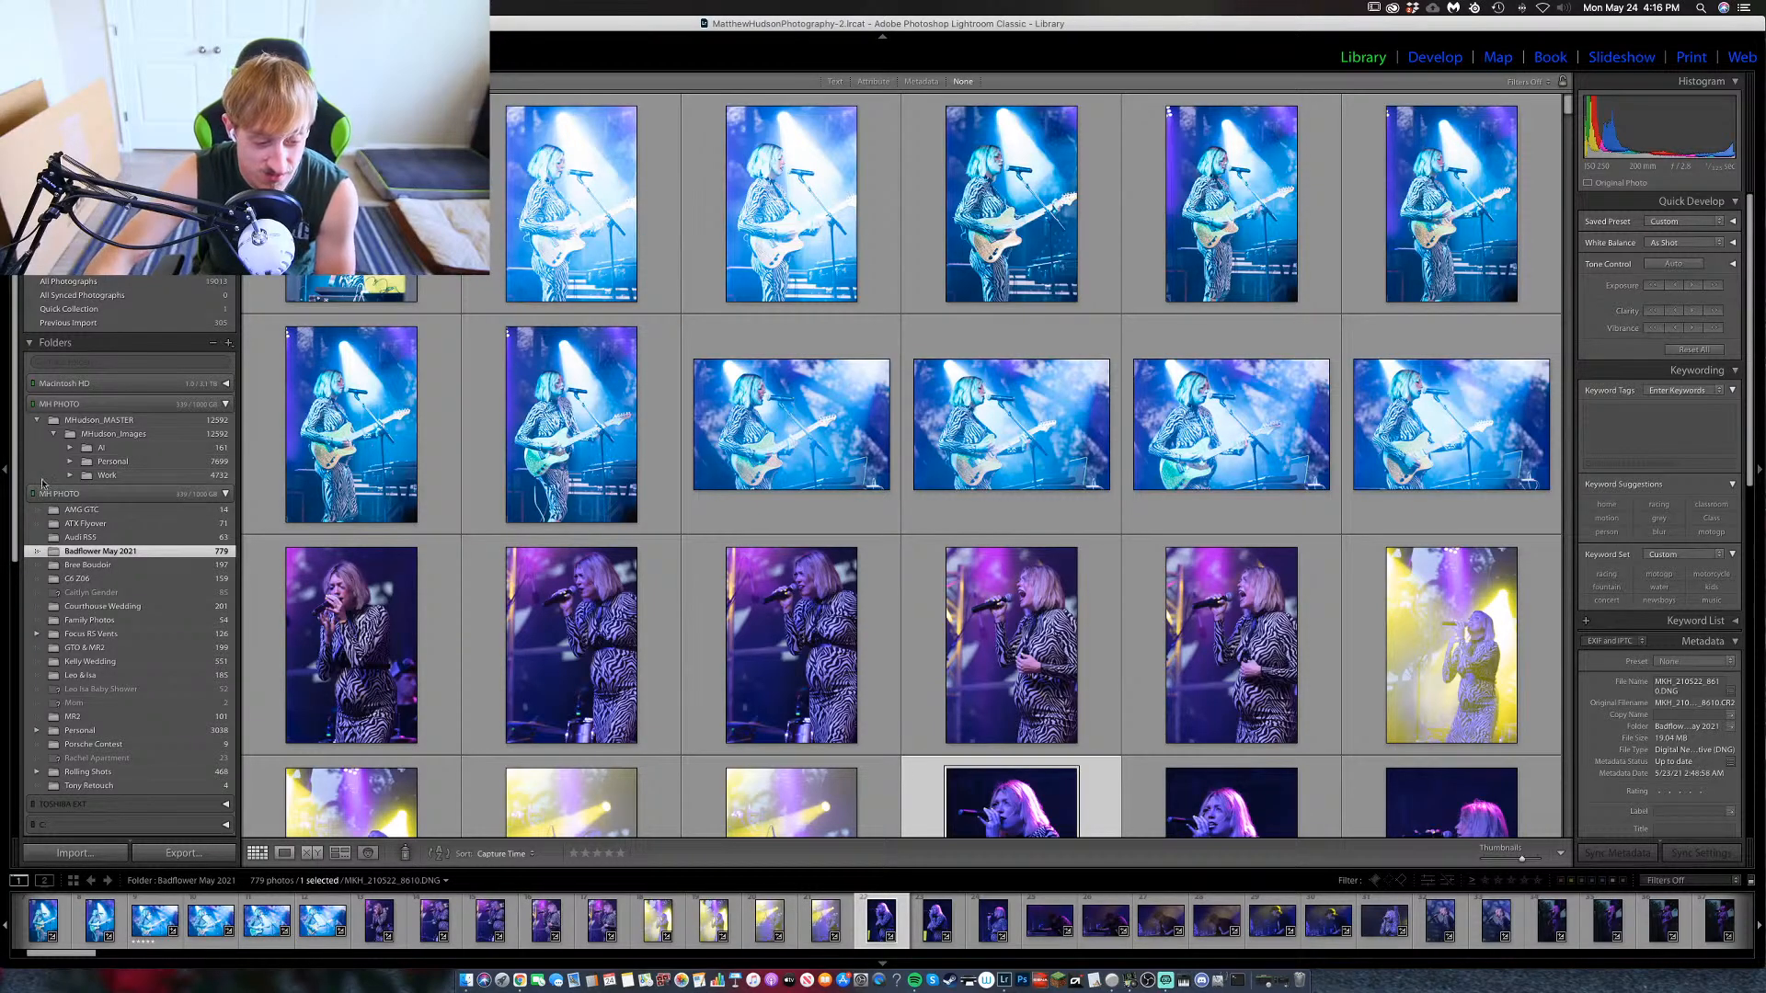
scroll(598, 401, "down", 15)
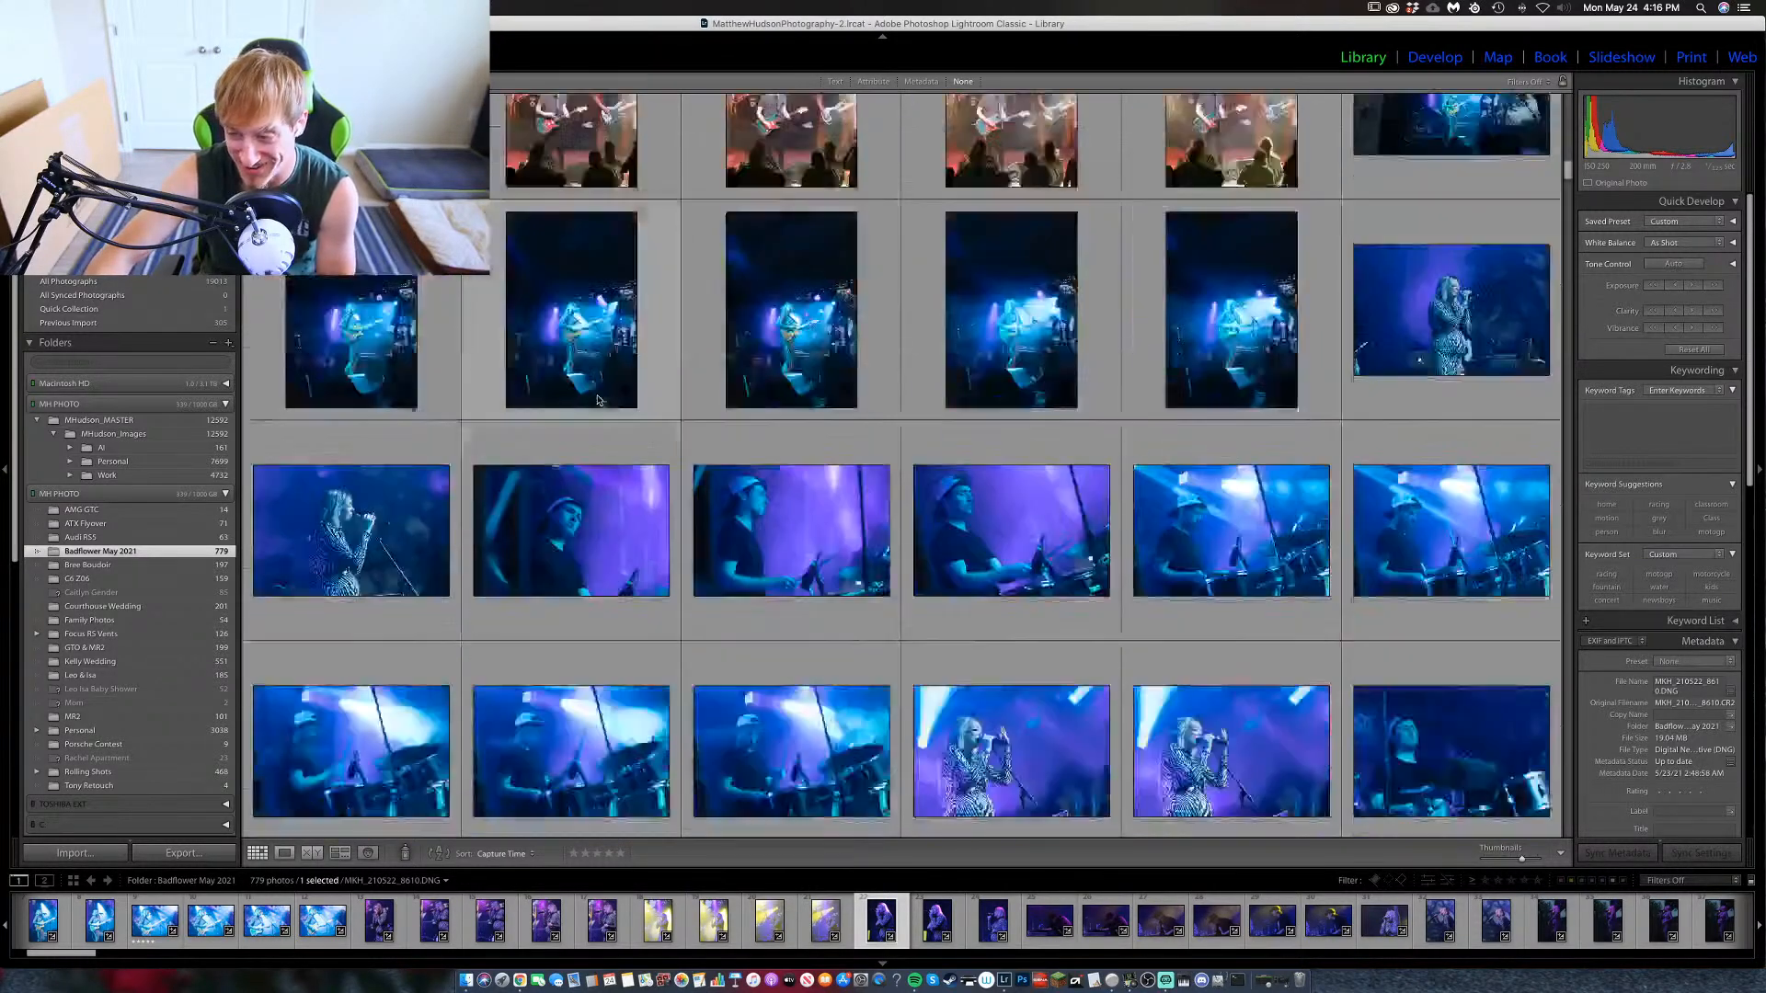
scroll(598, 401, "down", 20)
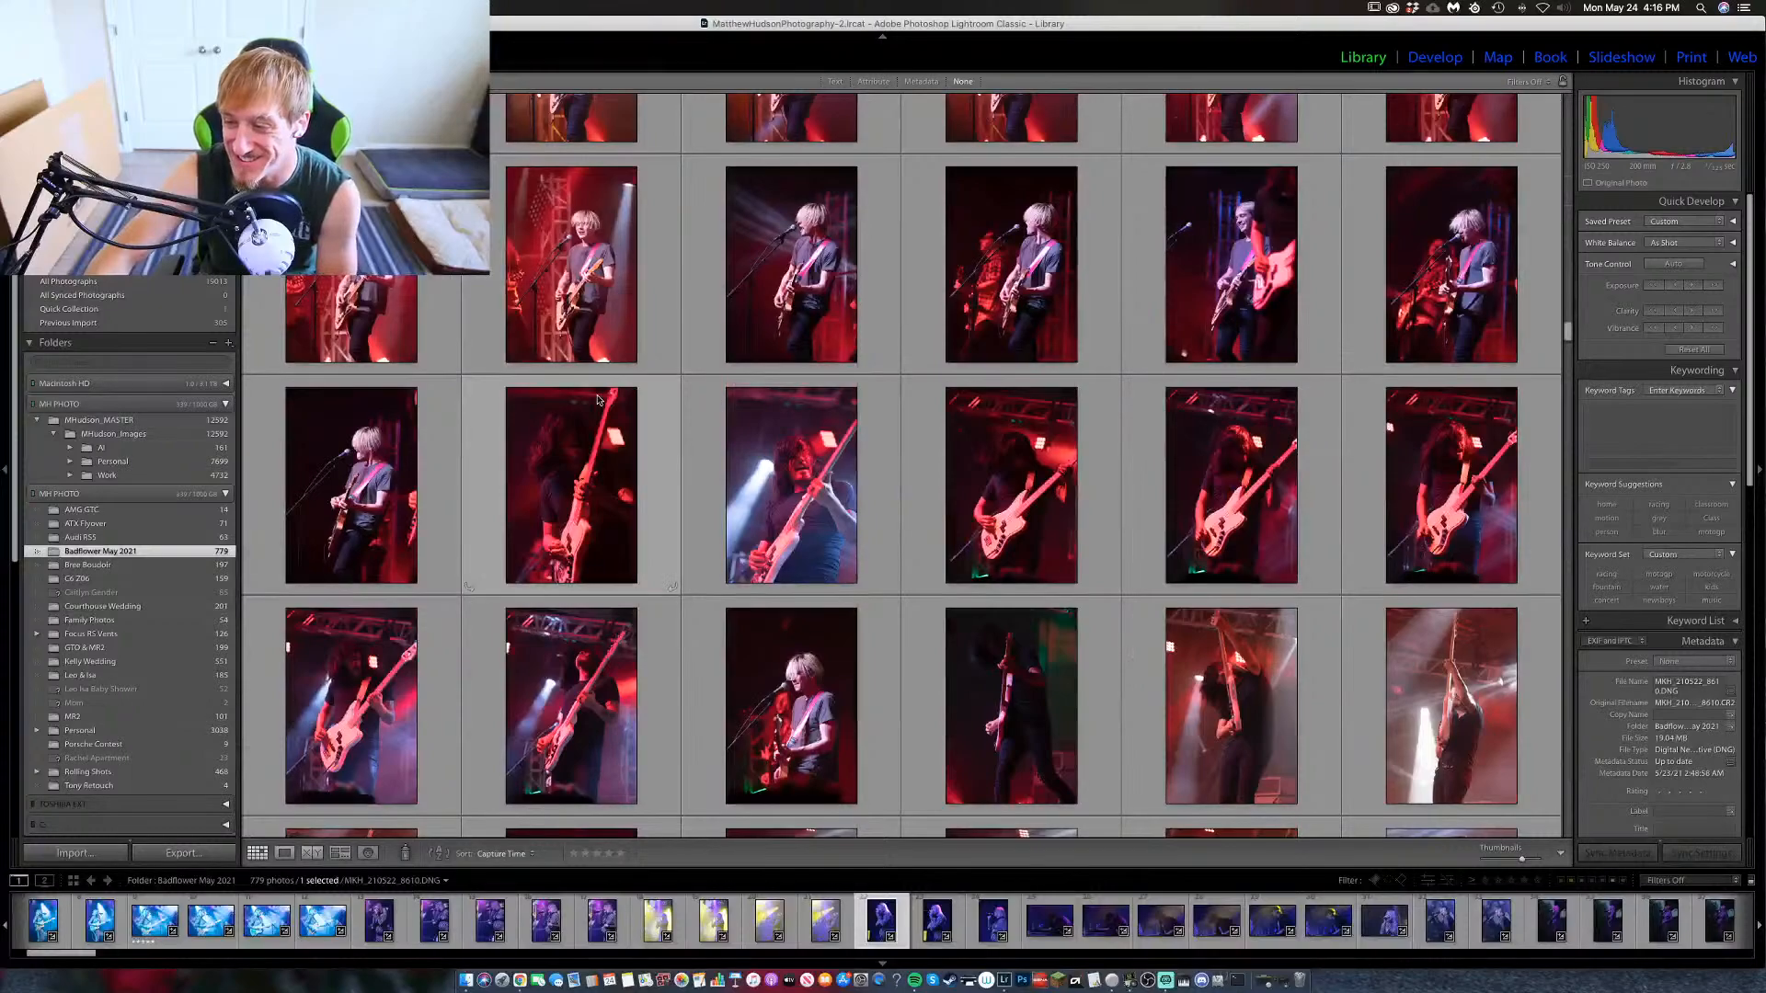
scroll(597, 401, "down", 20)
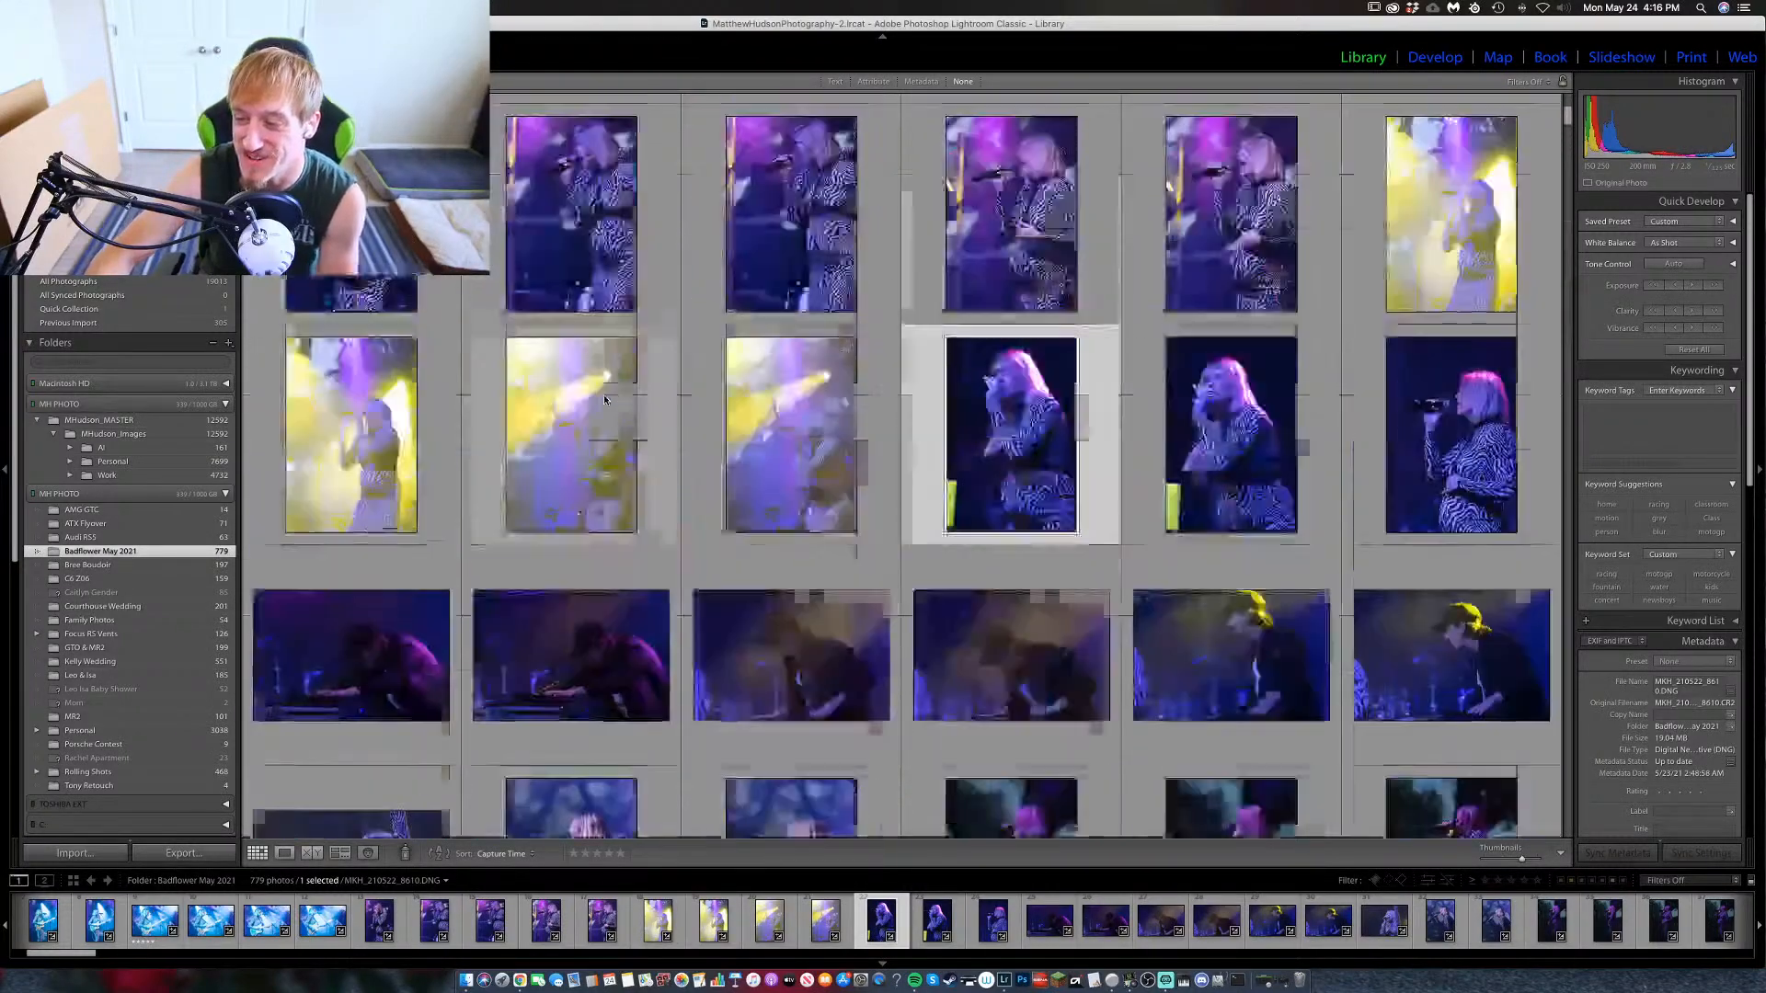
scroll(604, 400, "up", 5)
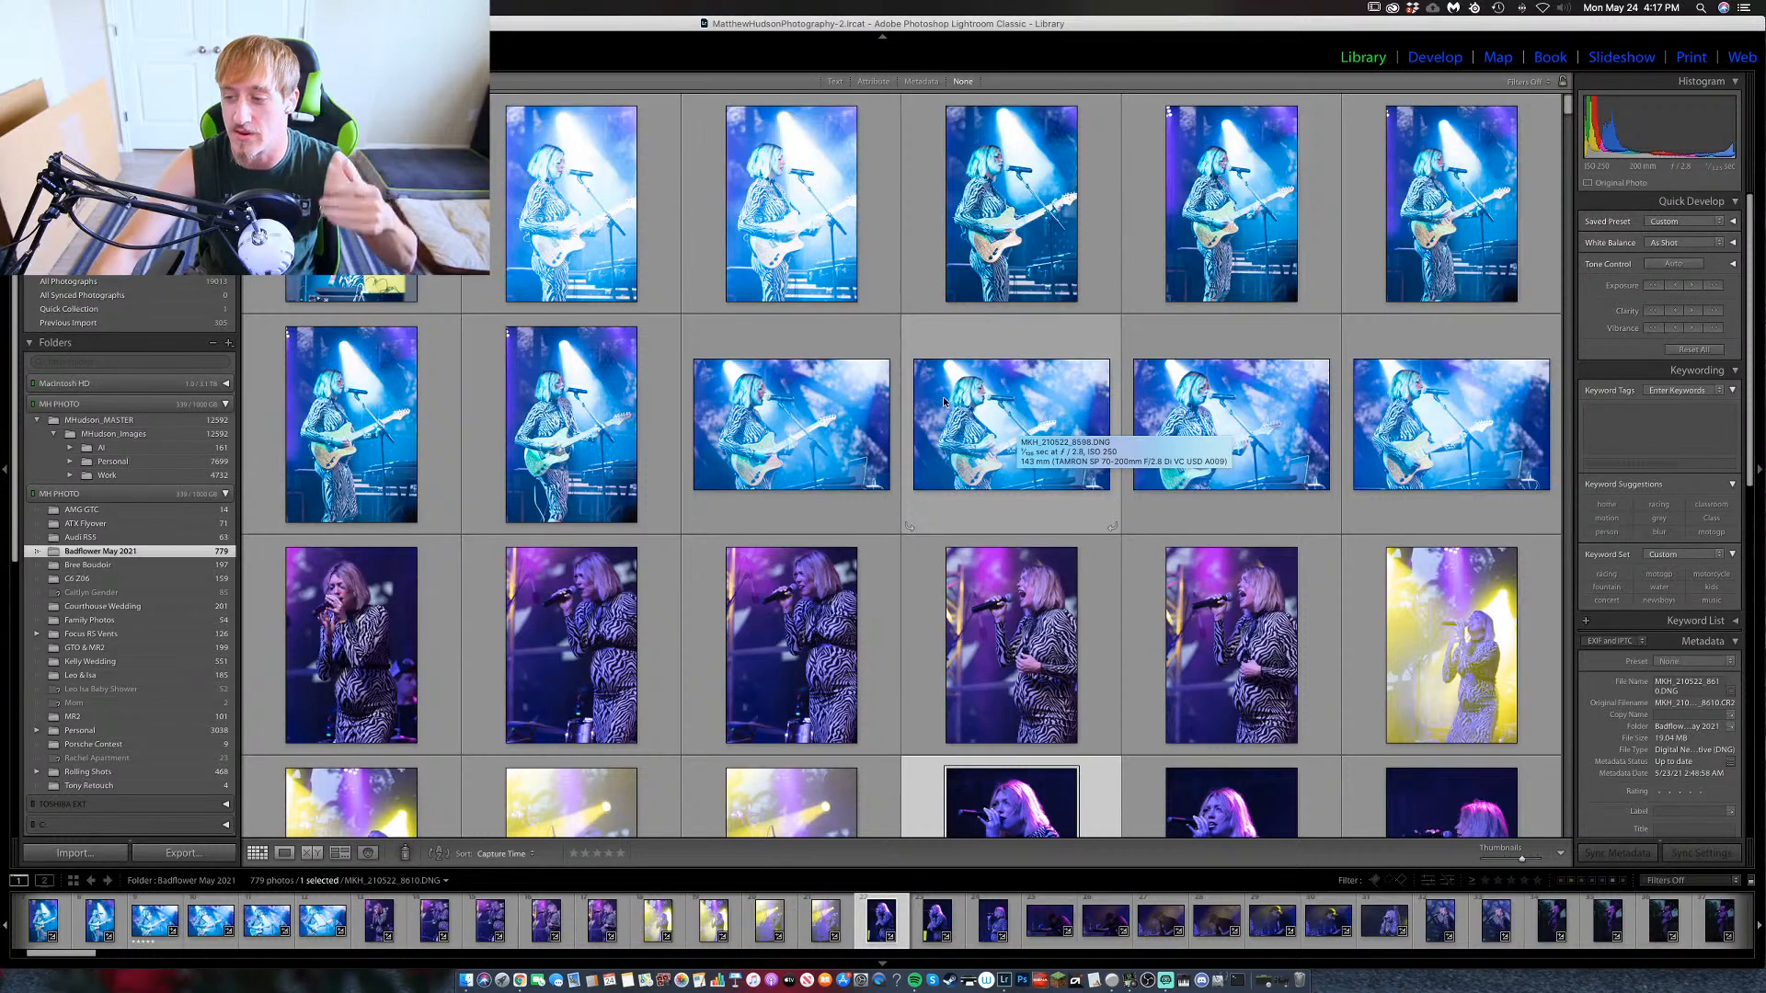
scroll(944, 401, "down", 5)
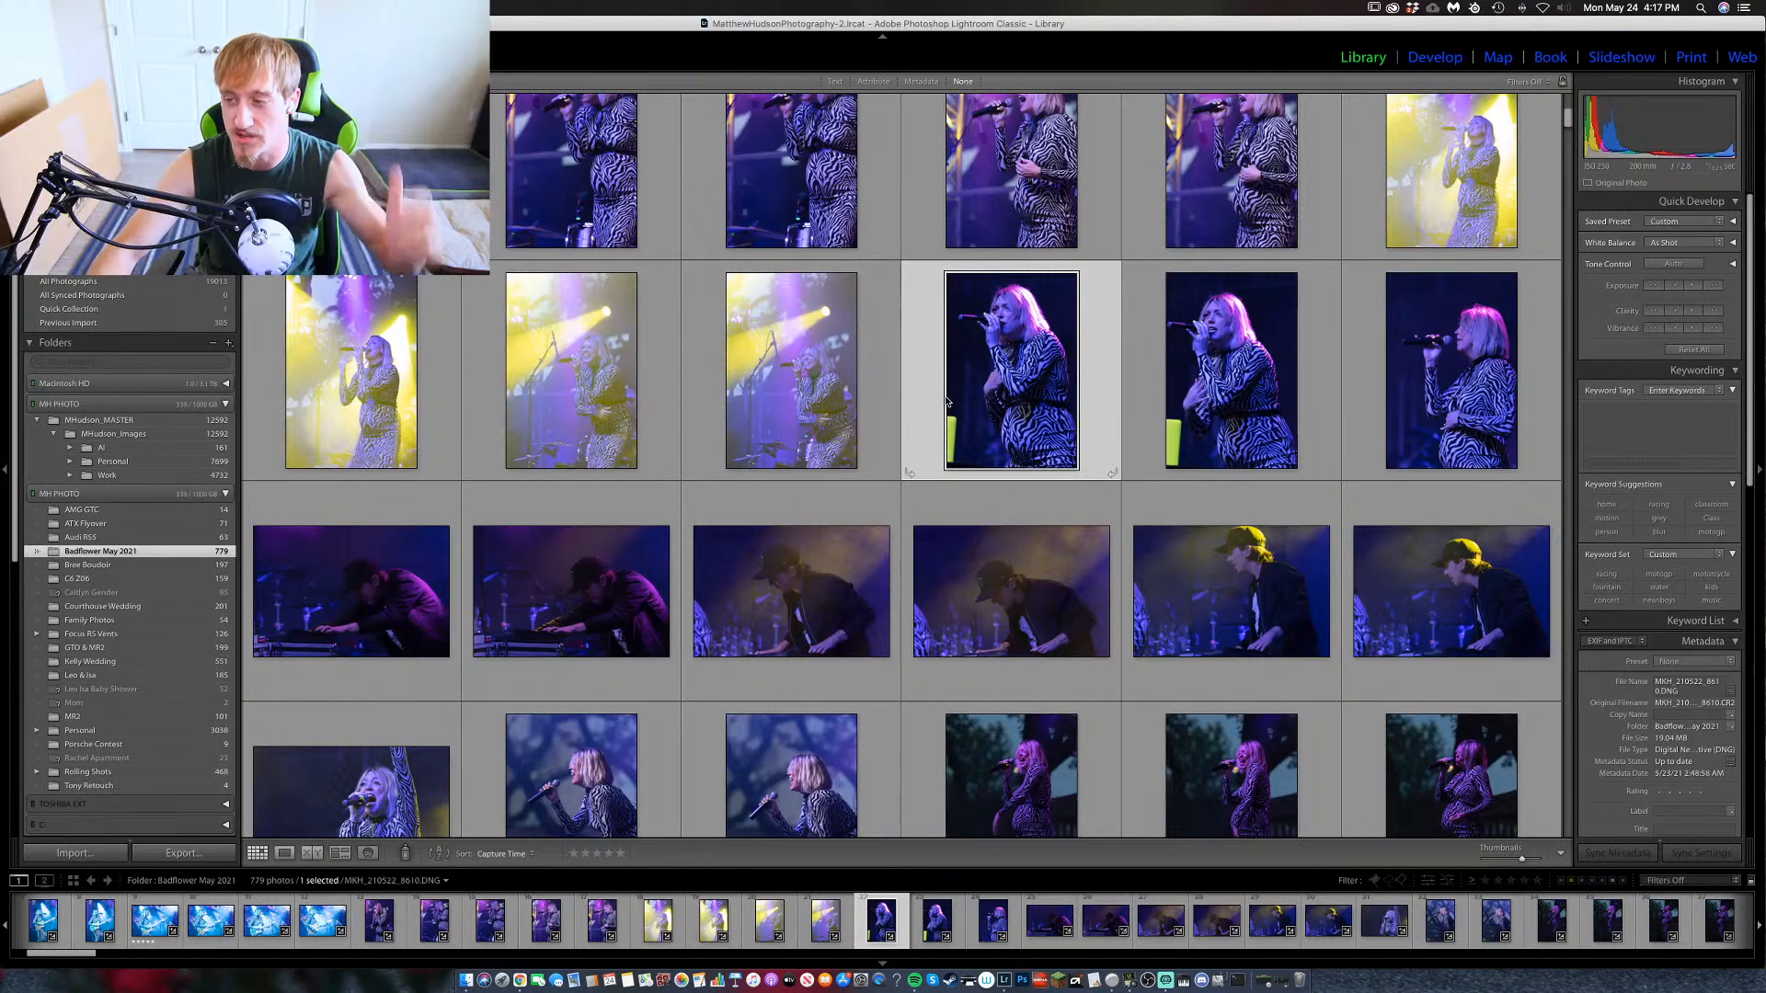
scroll(948, 401, "down", 1)
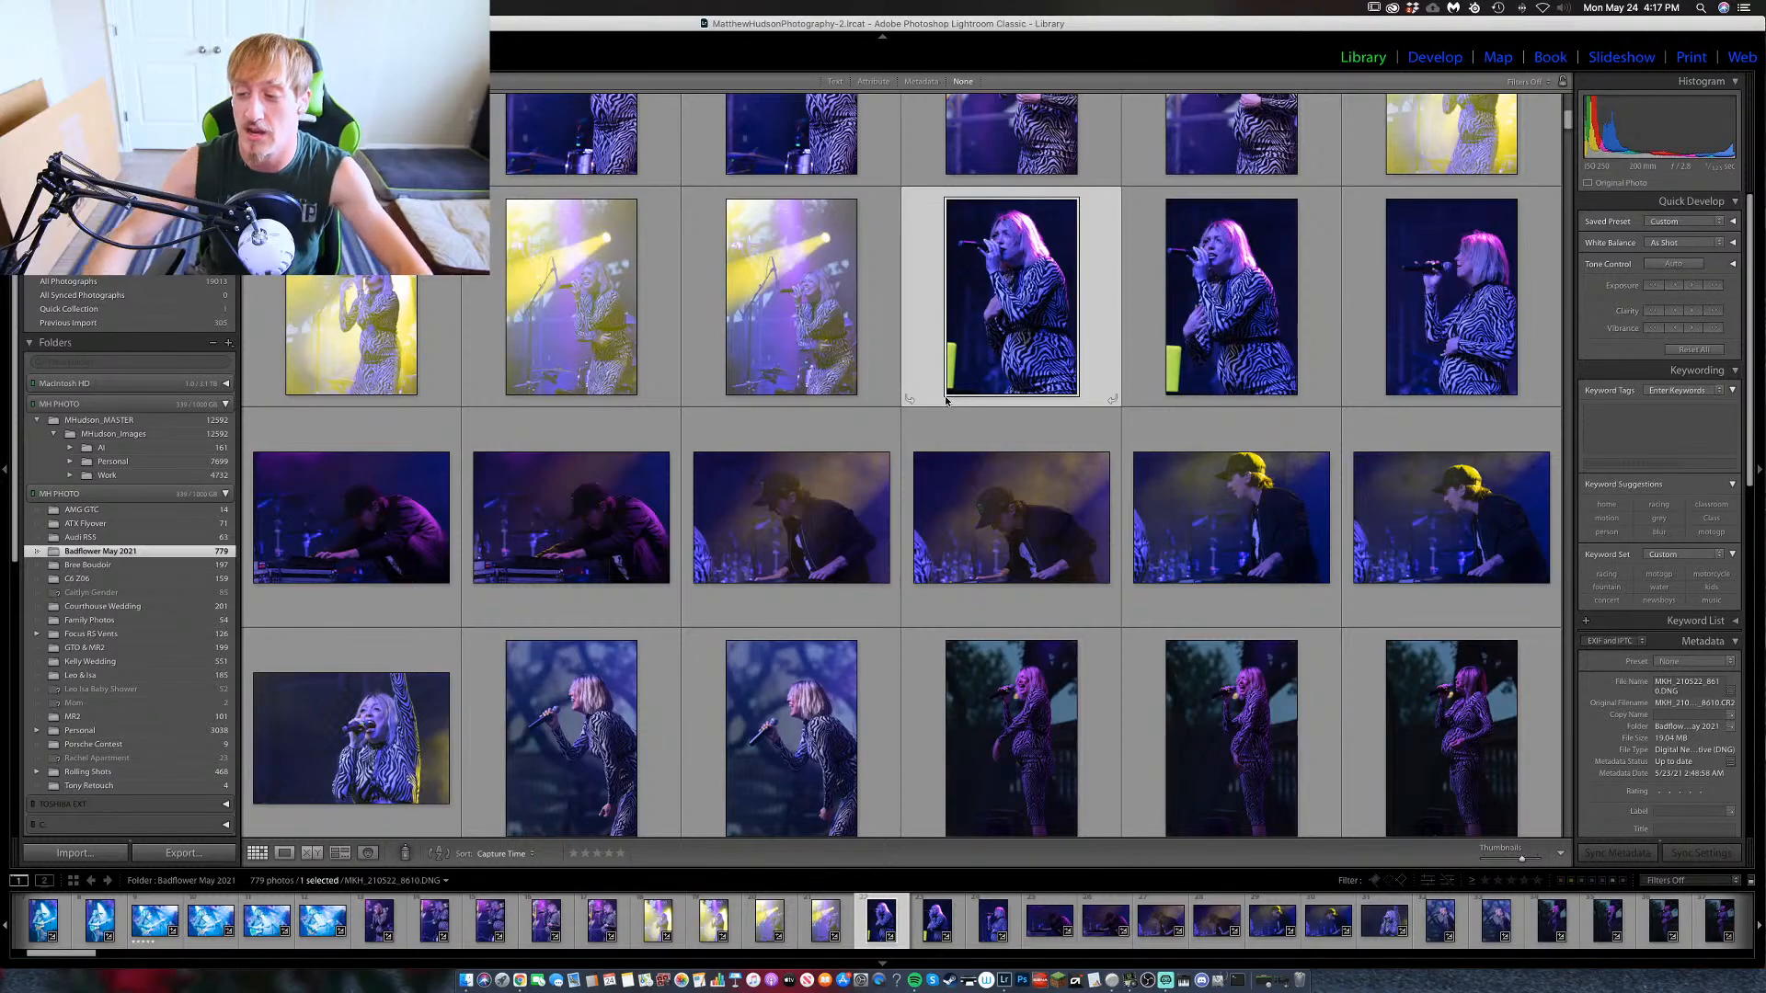
Examine the thumbnails around the zebra-print singer portraits and return to the blue-lit guitar shots near the folder's start.
scroll(946, 400, "down", 5)
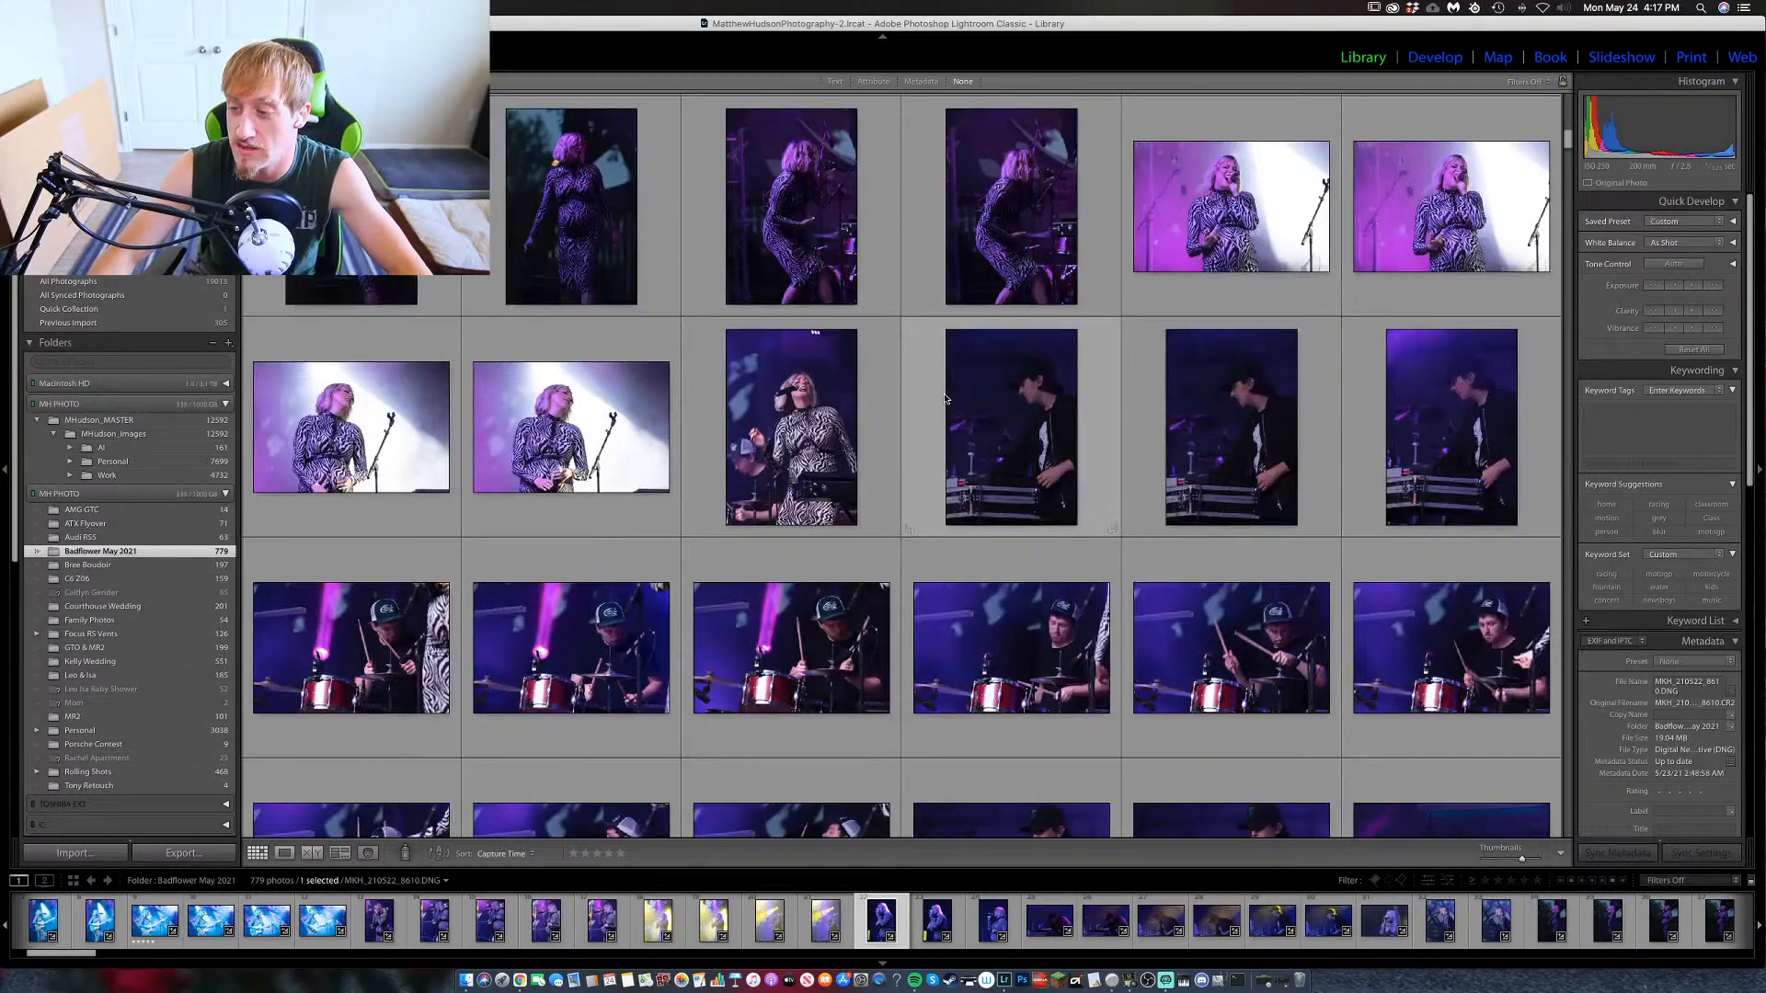
scroll(946, 398, "up", 5)
scroll(945, 399, "down", 3)
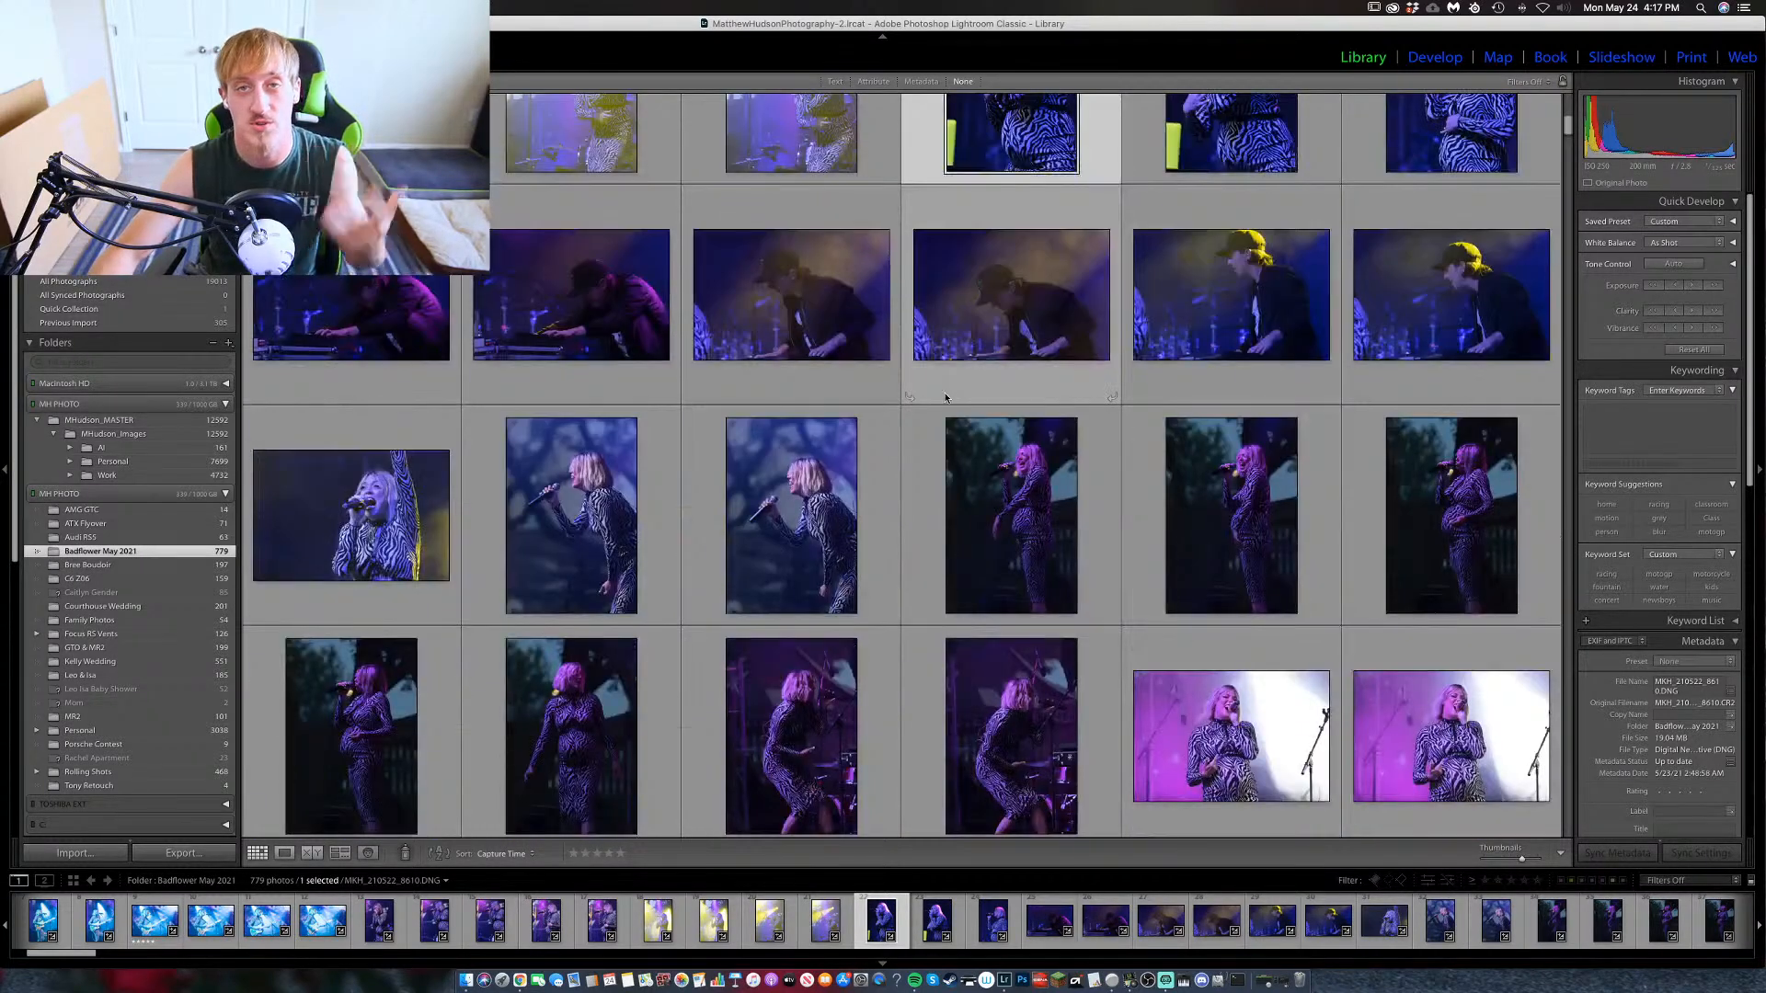
scroll(945, 399, "up", 2)
scroll(945, 399, "up", 5)
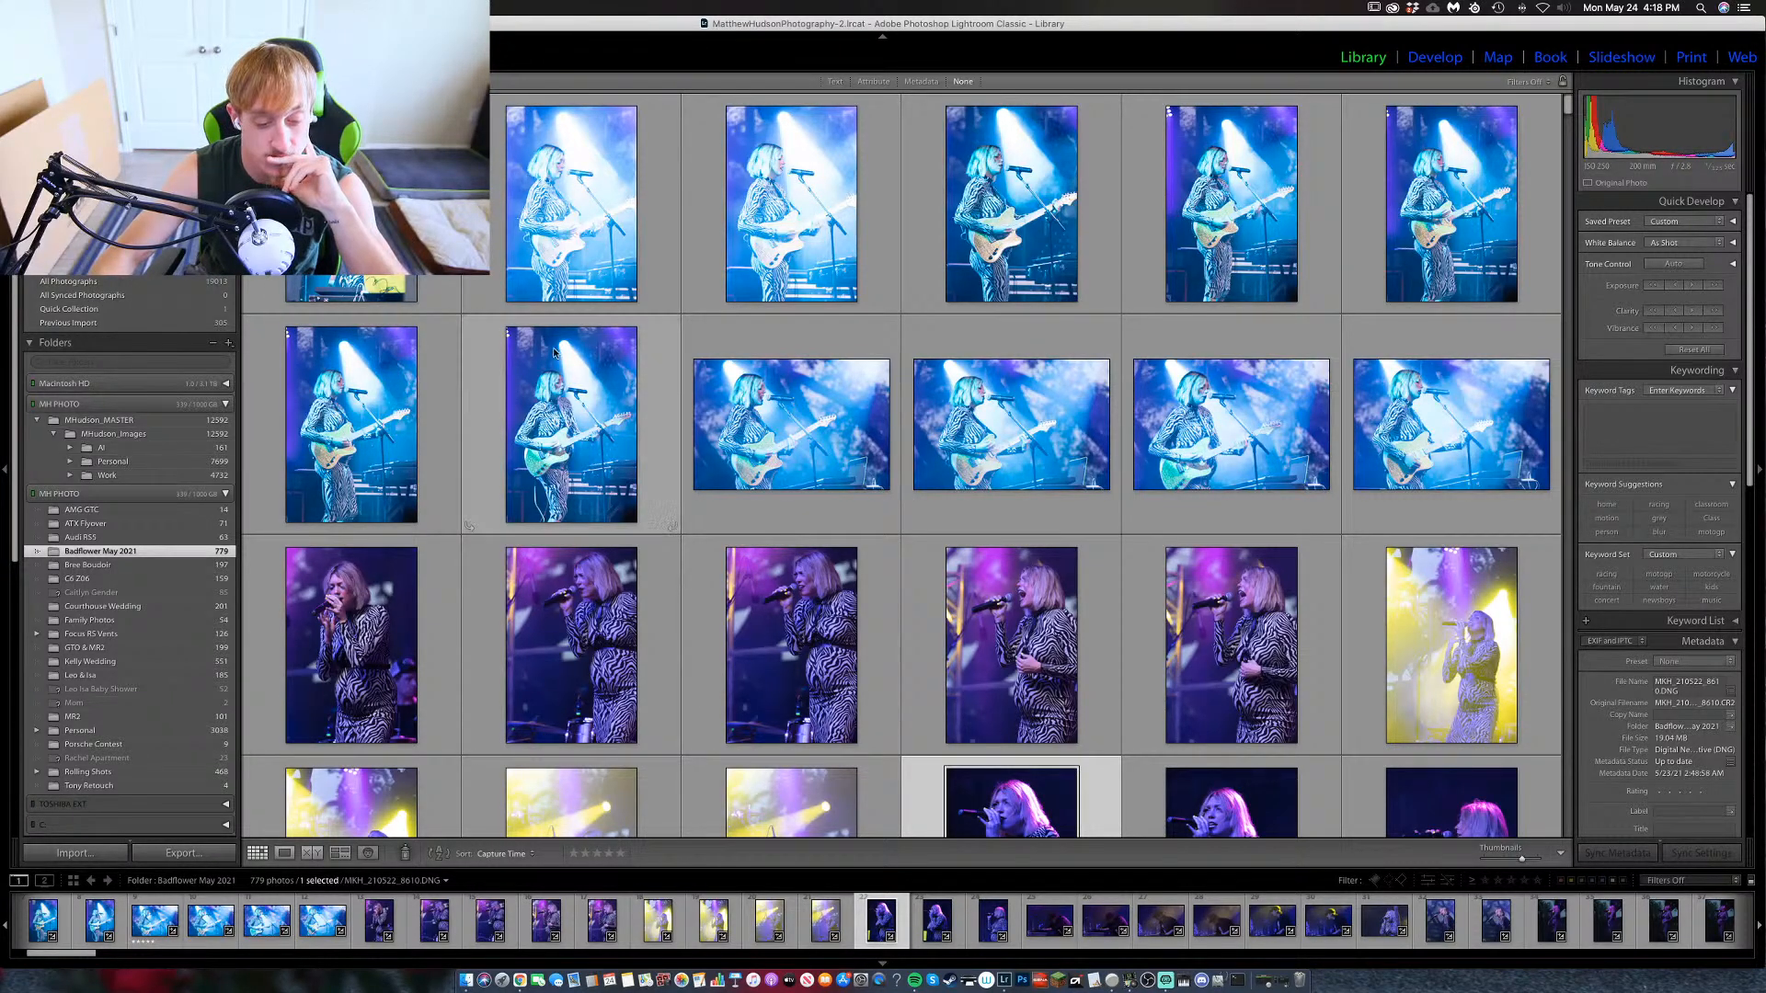
View the folder's first photo large, followed by the five-star blue-lit landscape shot of the singer playing guitar.
mouse_move(554, 353)
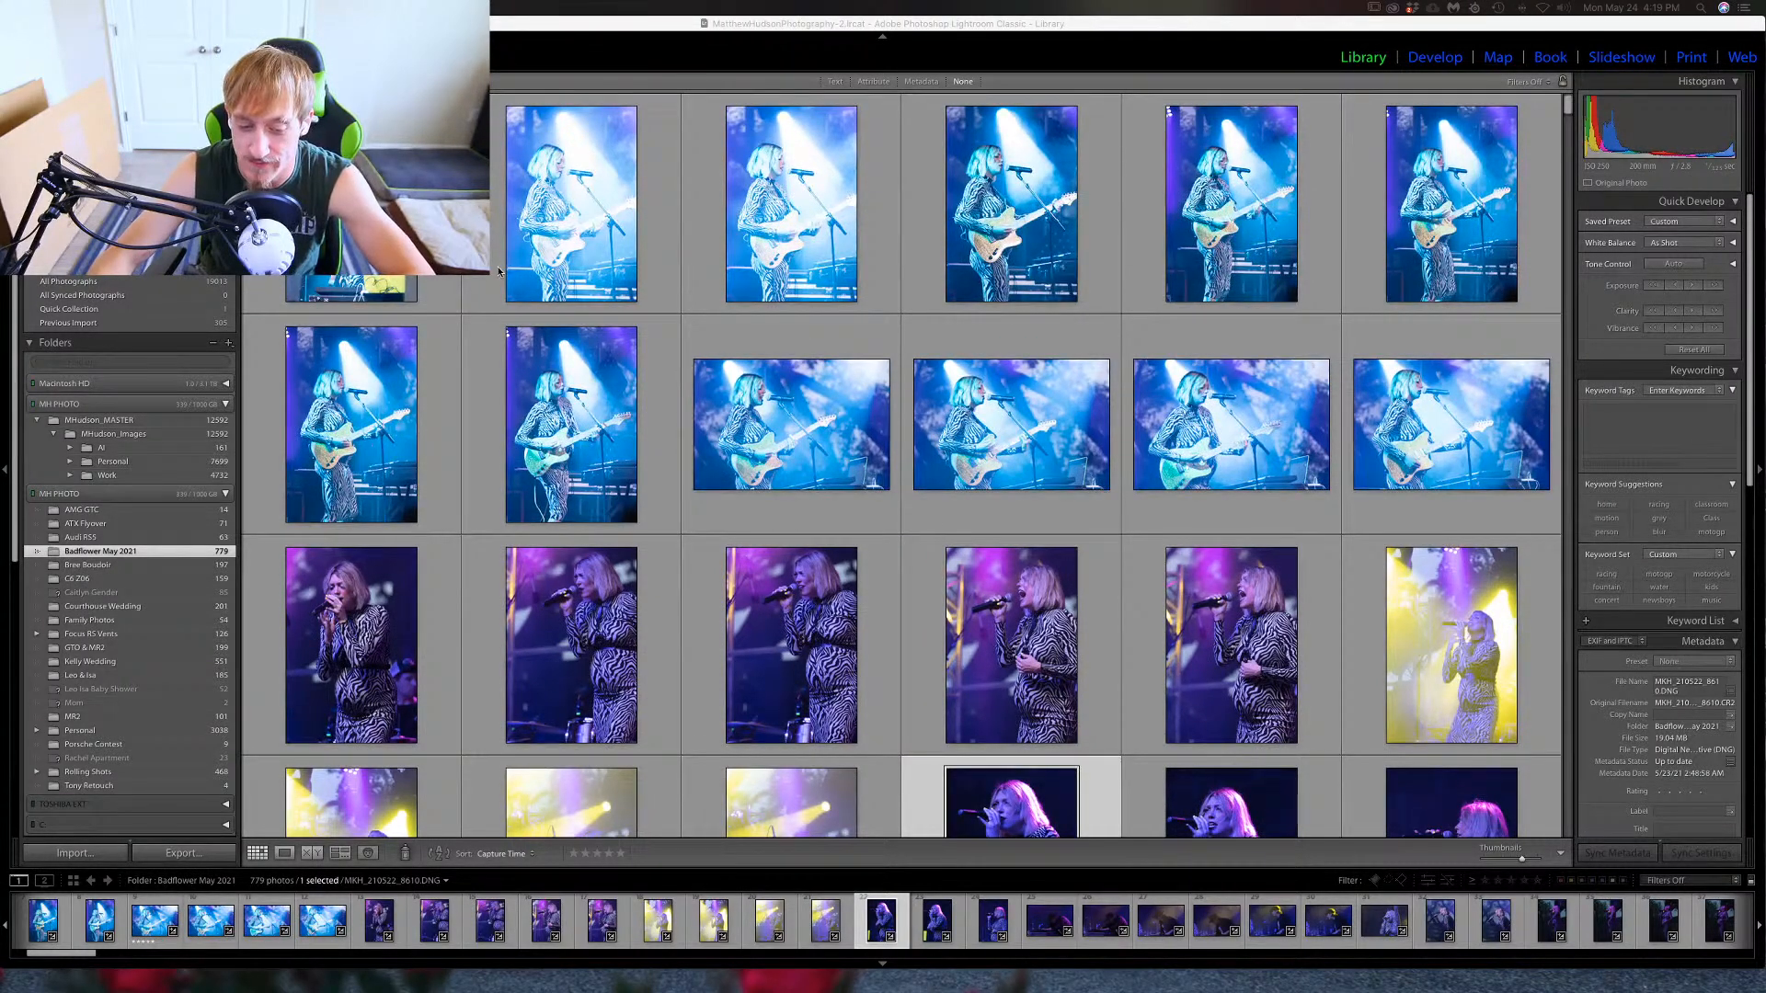
double_click(249, 305)
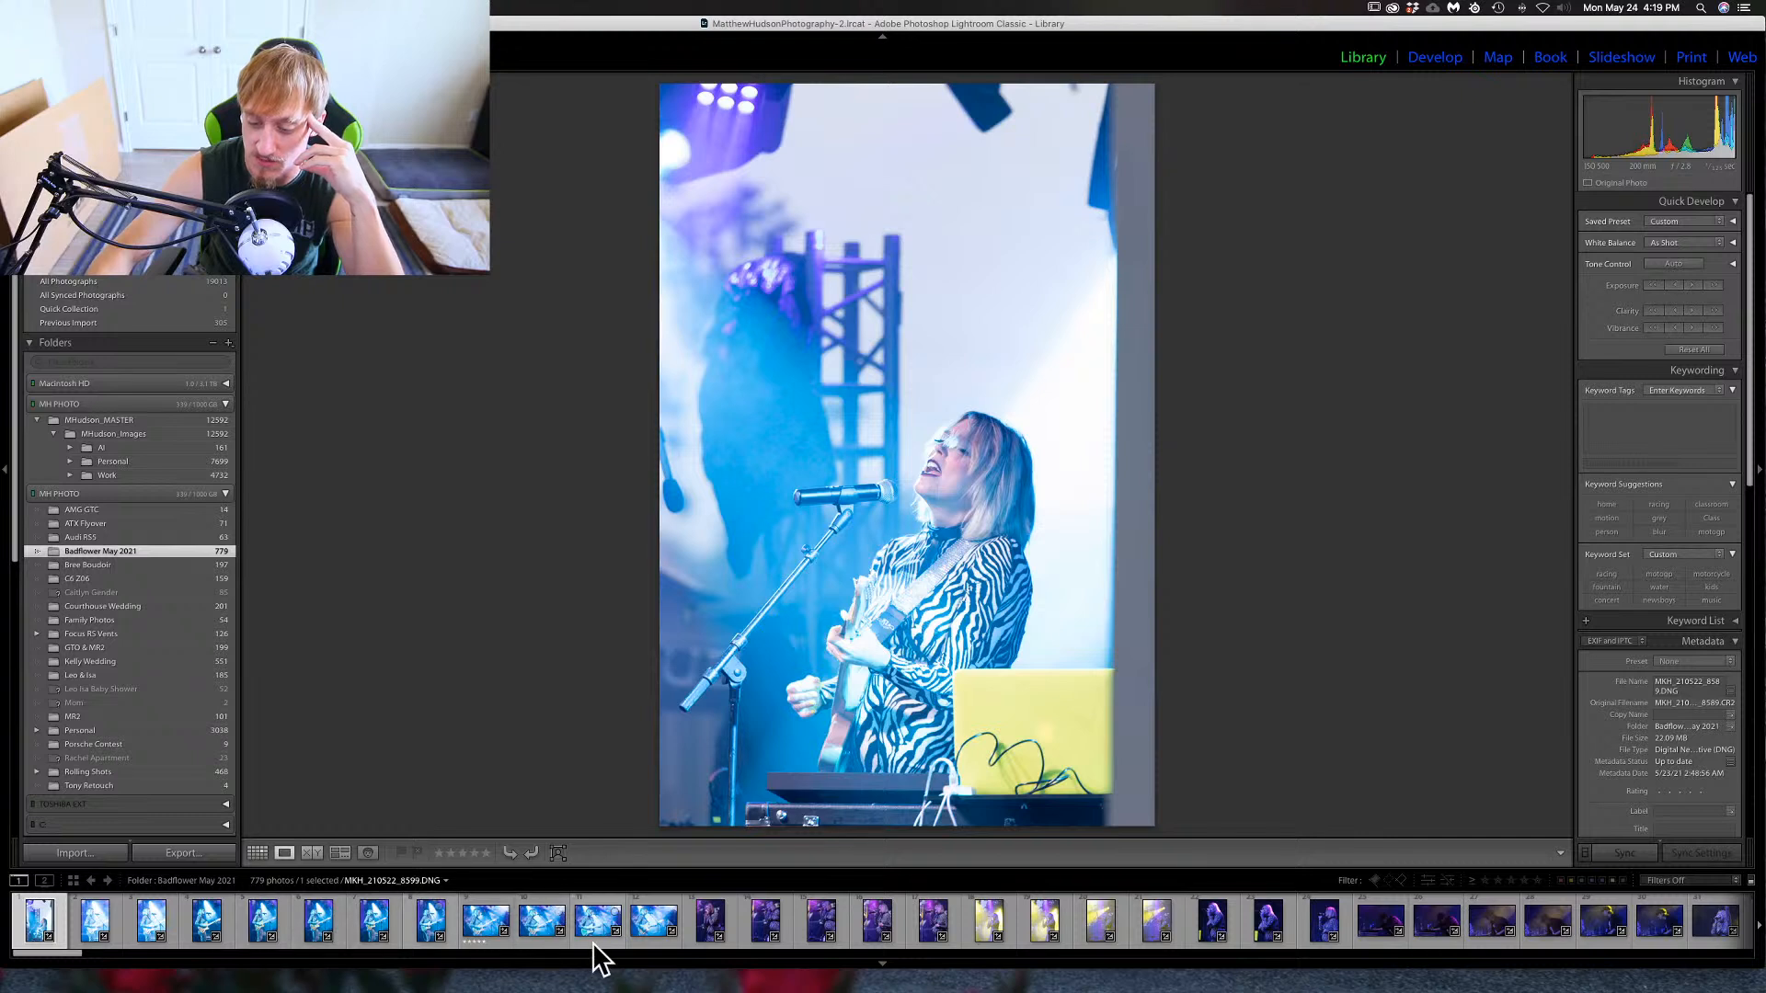
left_click(479, 927)
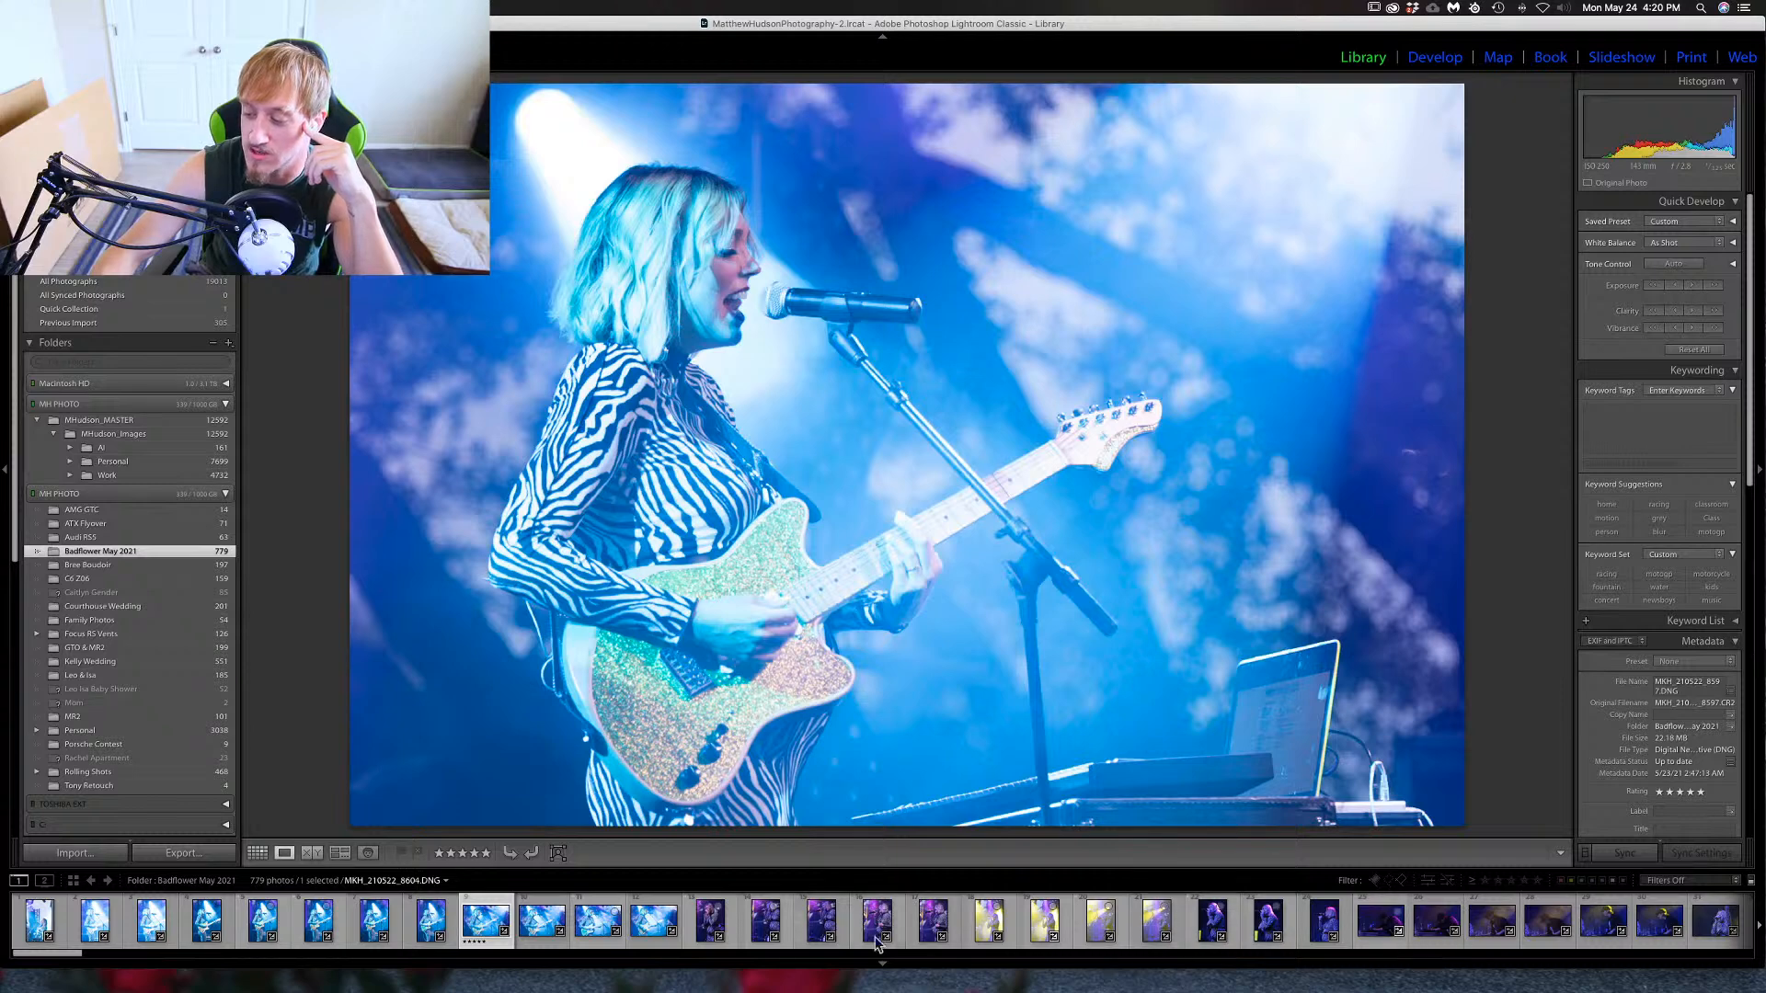
Find and view the five-star dark purple full-length portrait and the five-star overexposed blue close-up of the singer.
scroll(1193, 922, "down", 10)
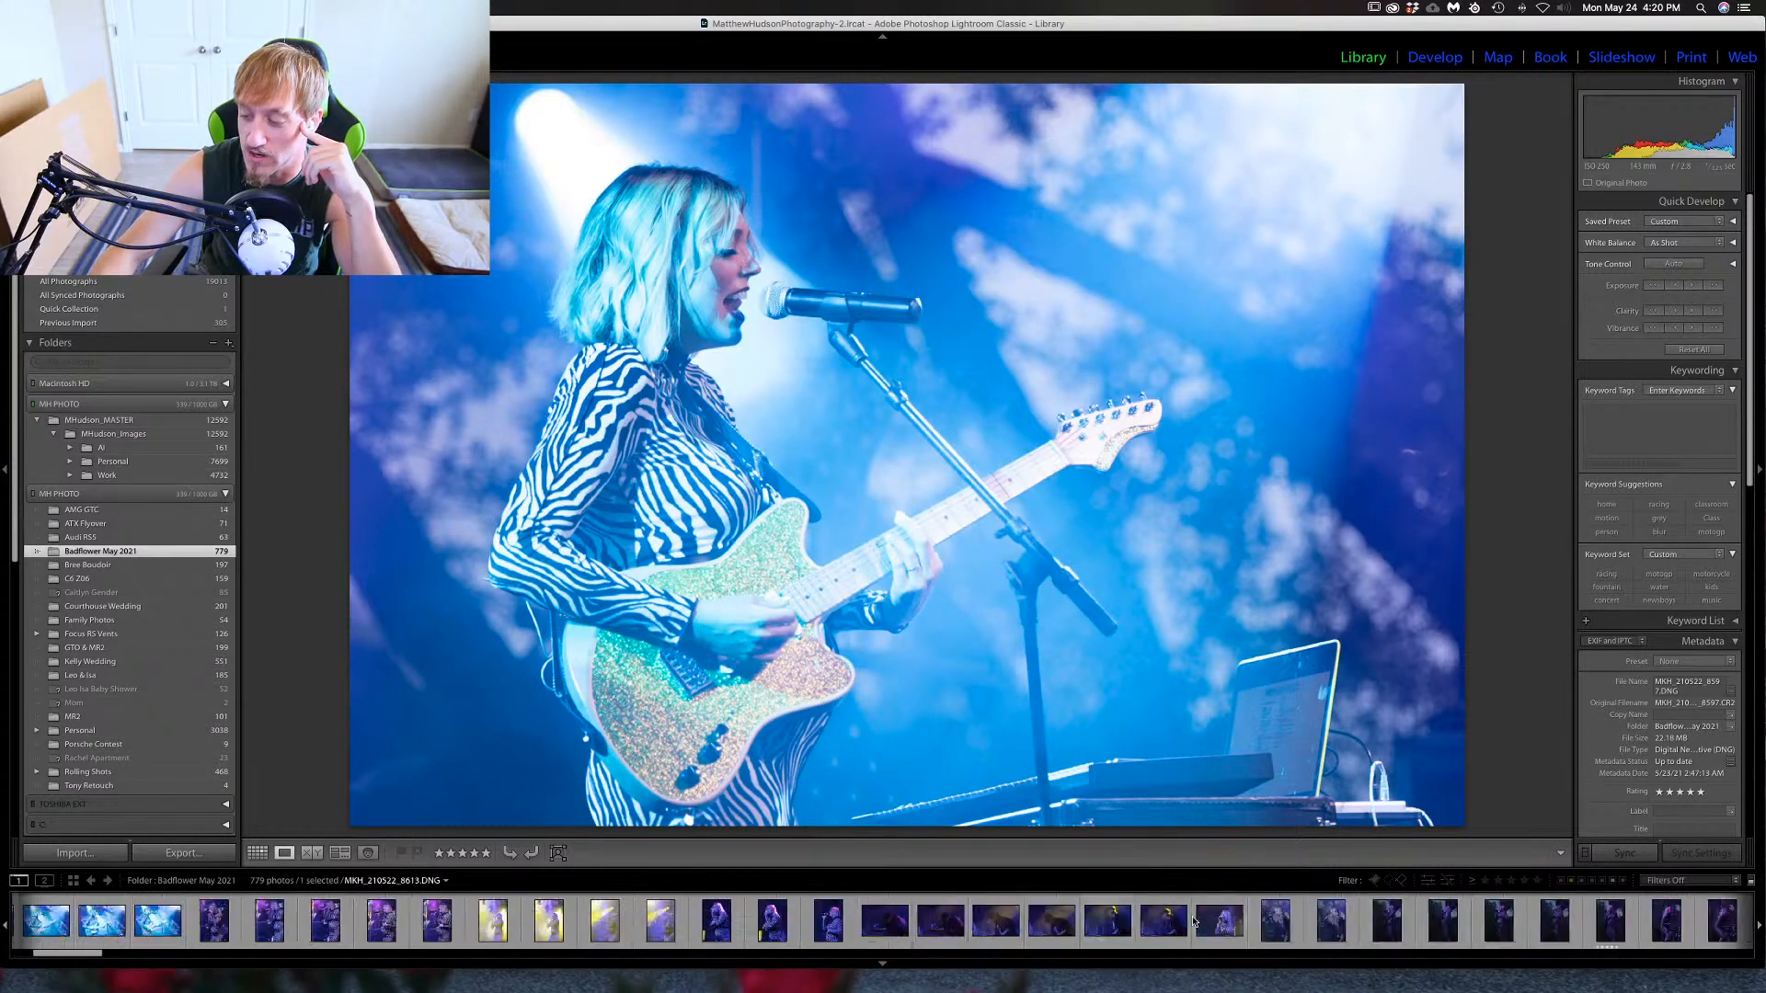
left_click(1180, 923)
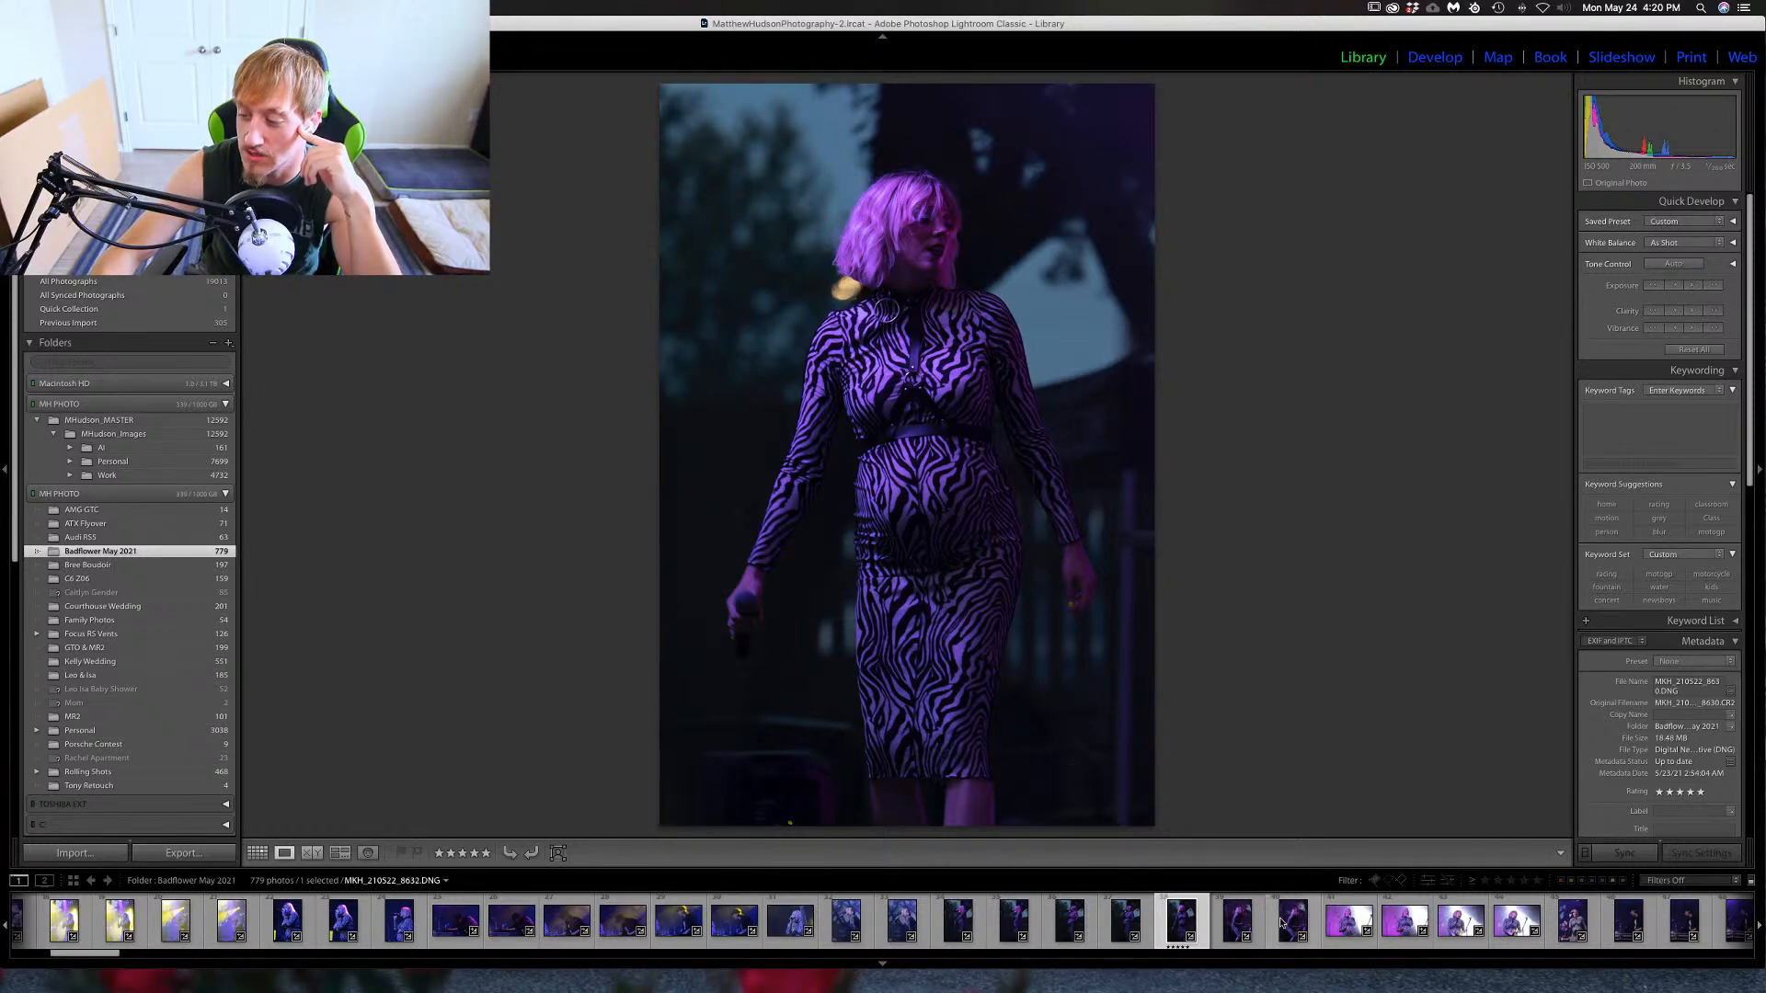
scroll(1285, 923, "down", 10)
scroll(1285, 923, "down", 15)
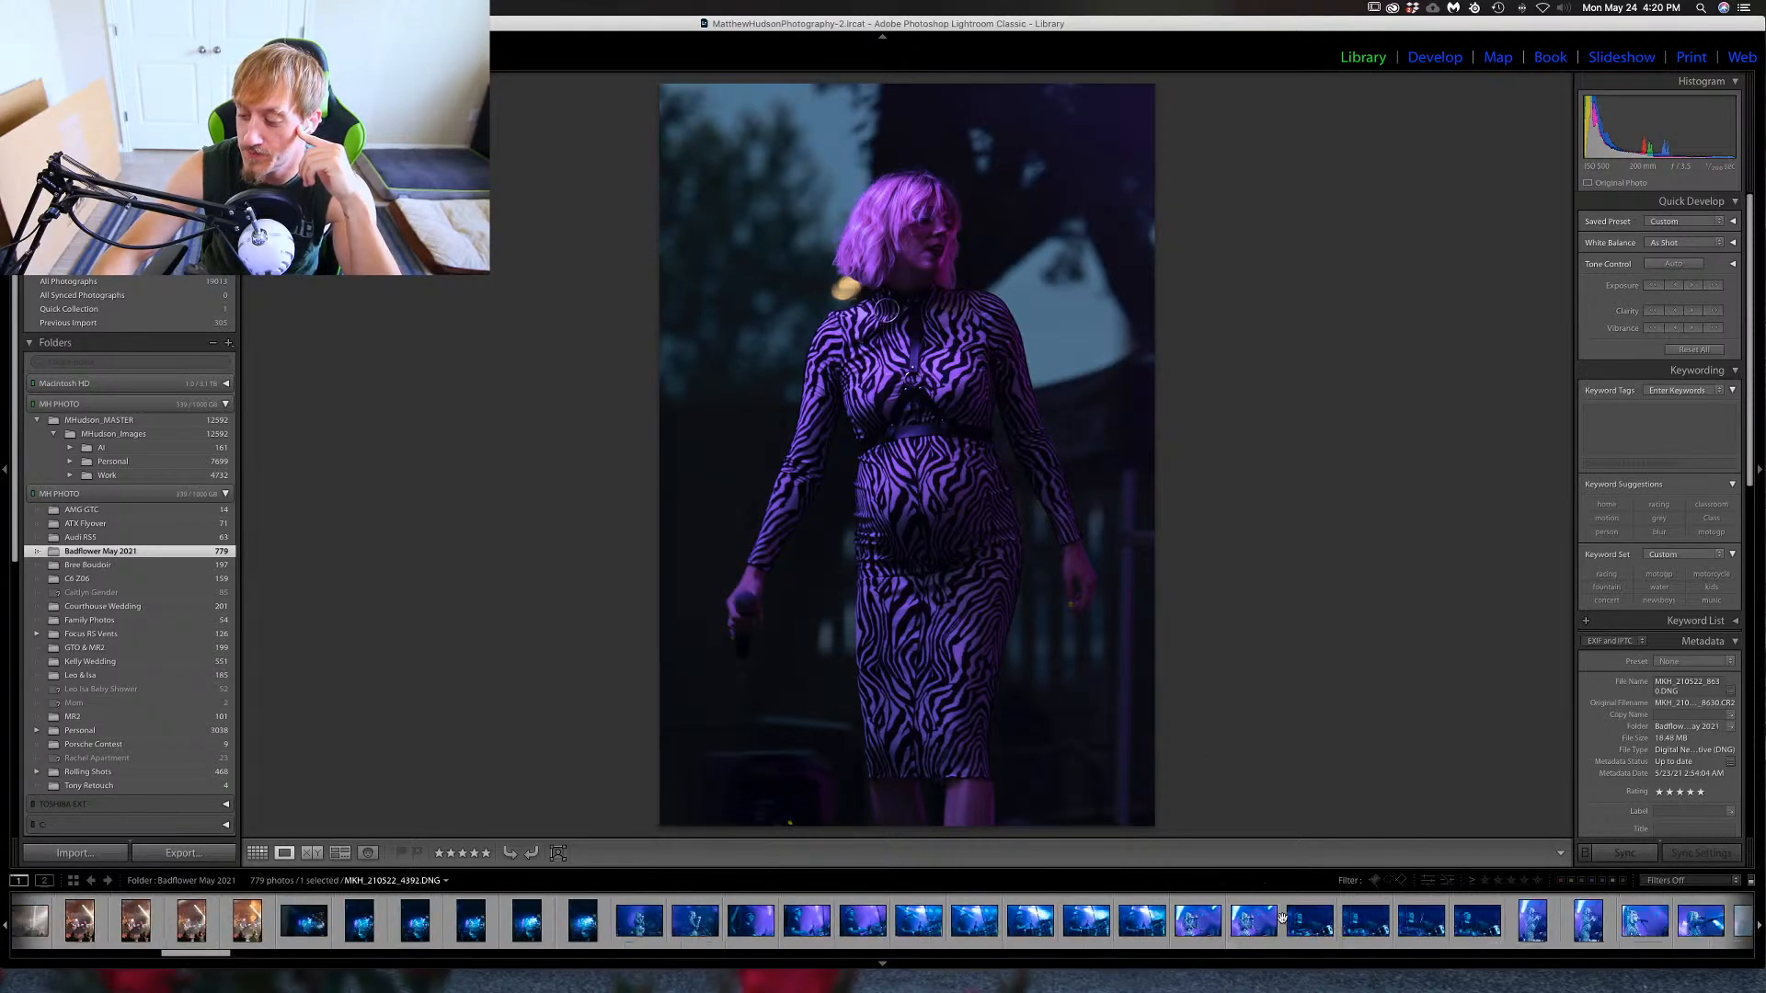
scroll(1282, 922, "up", 5)
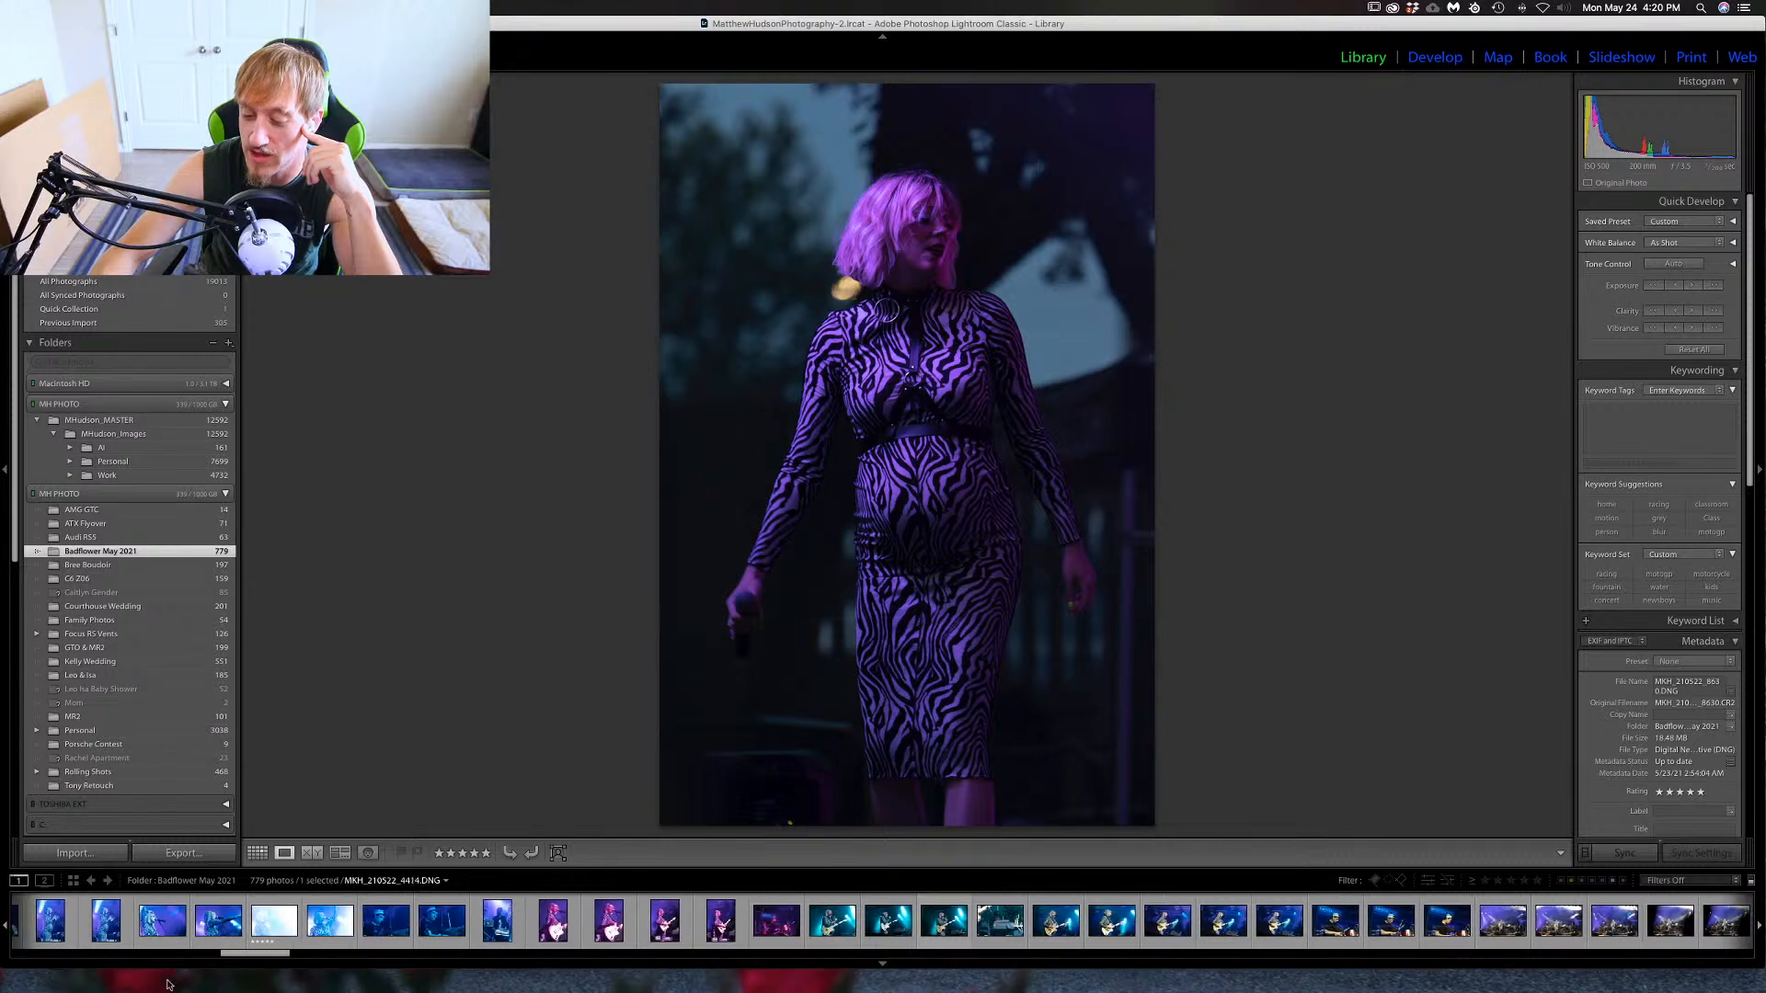
left_click(268, 924)
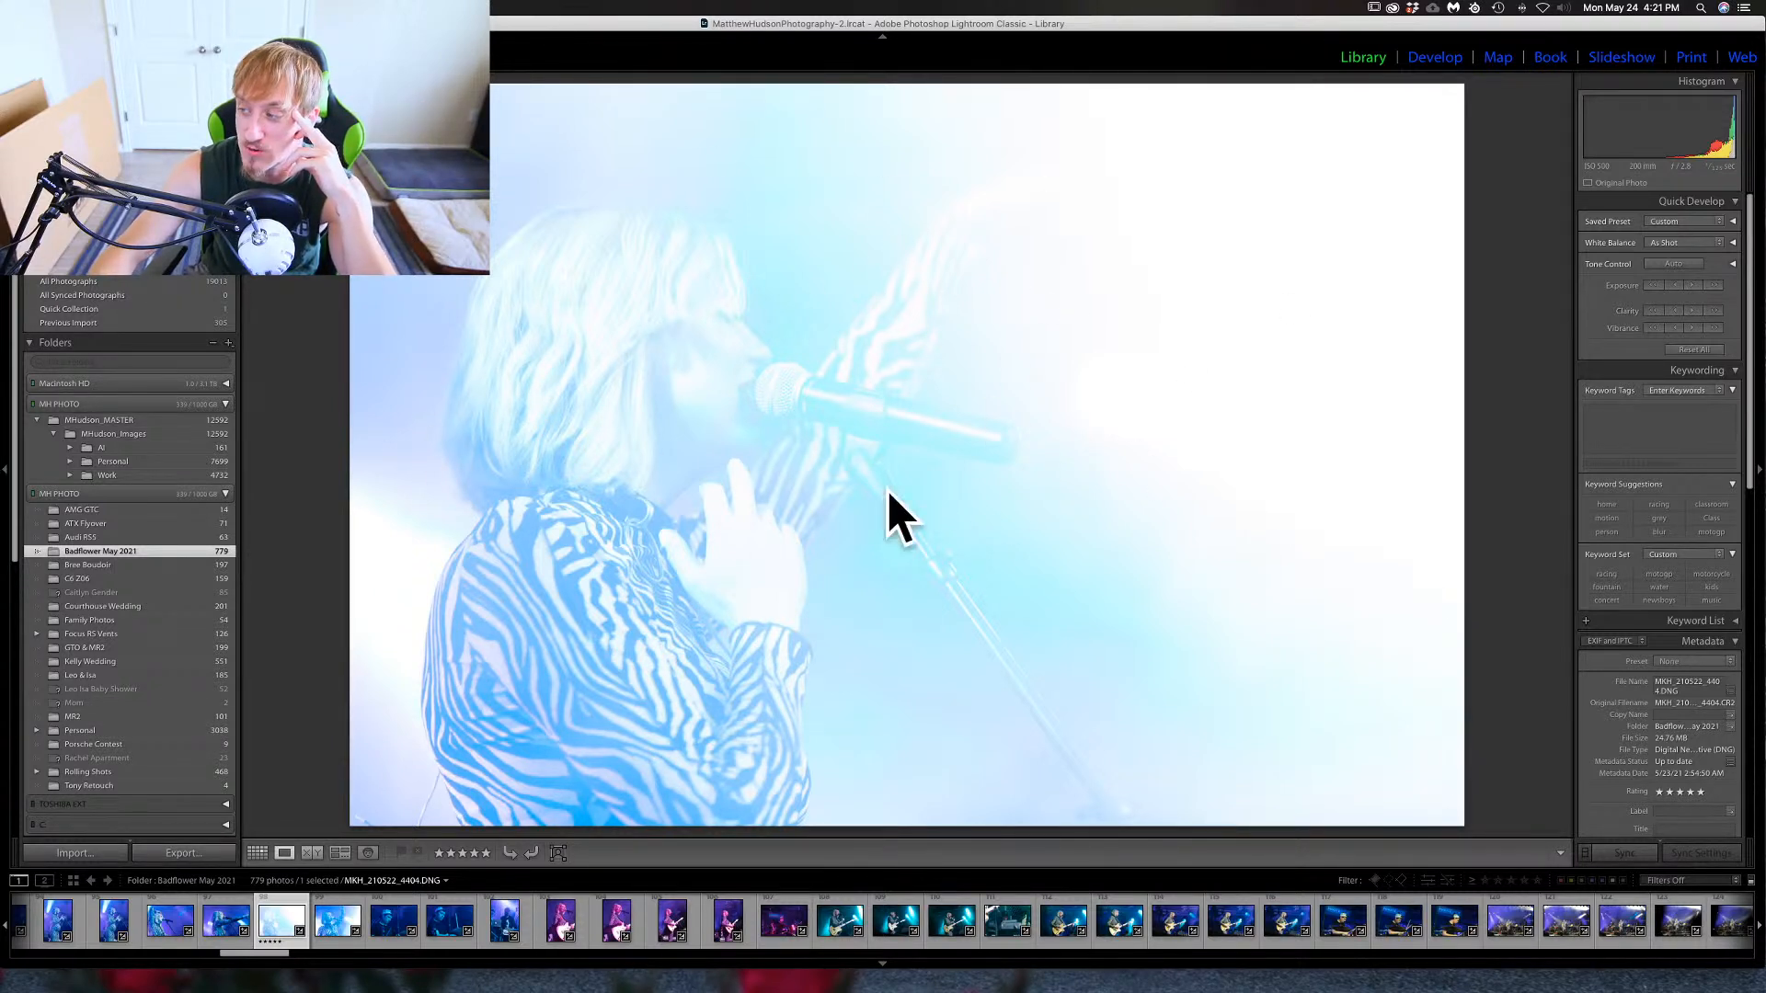
Open the overexposed close-up in the Develop module and look at its Basic adjustments before collapsing them again.
left_click(1431, 58)
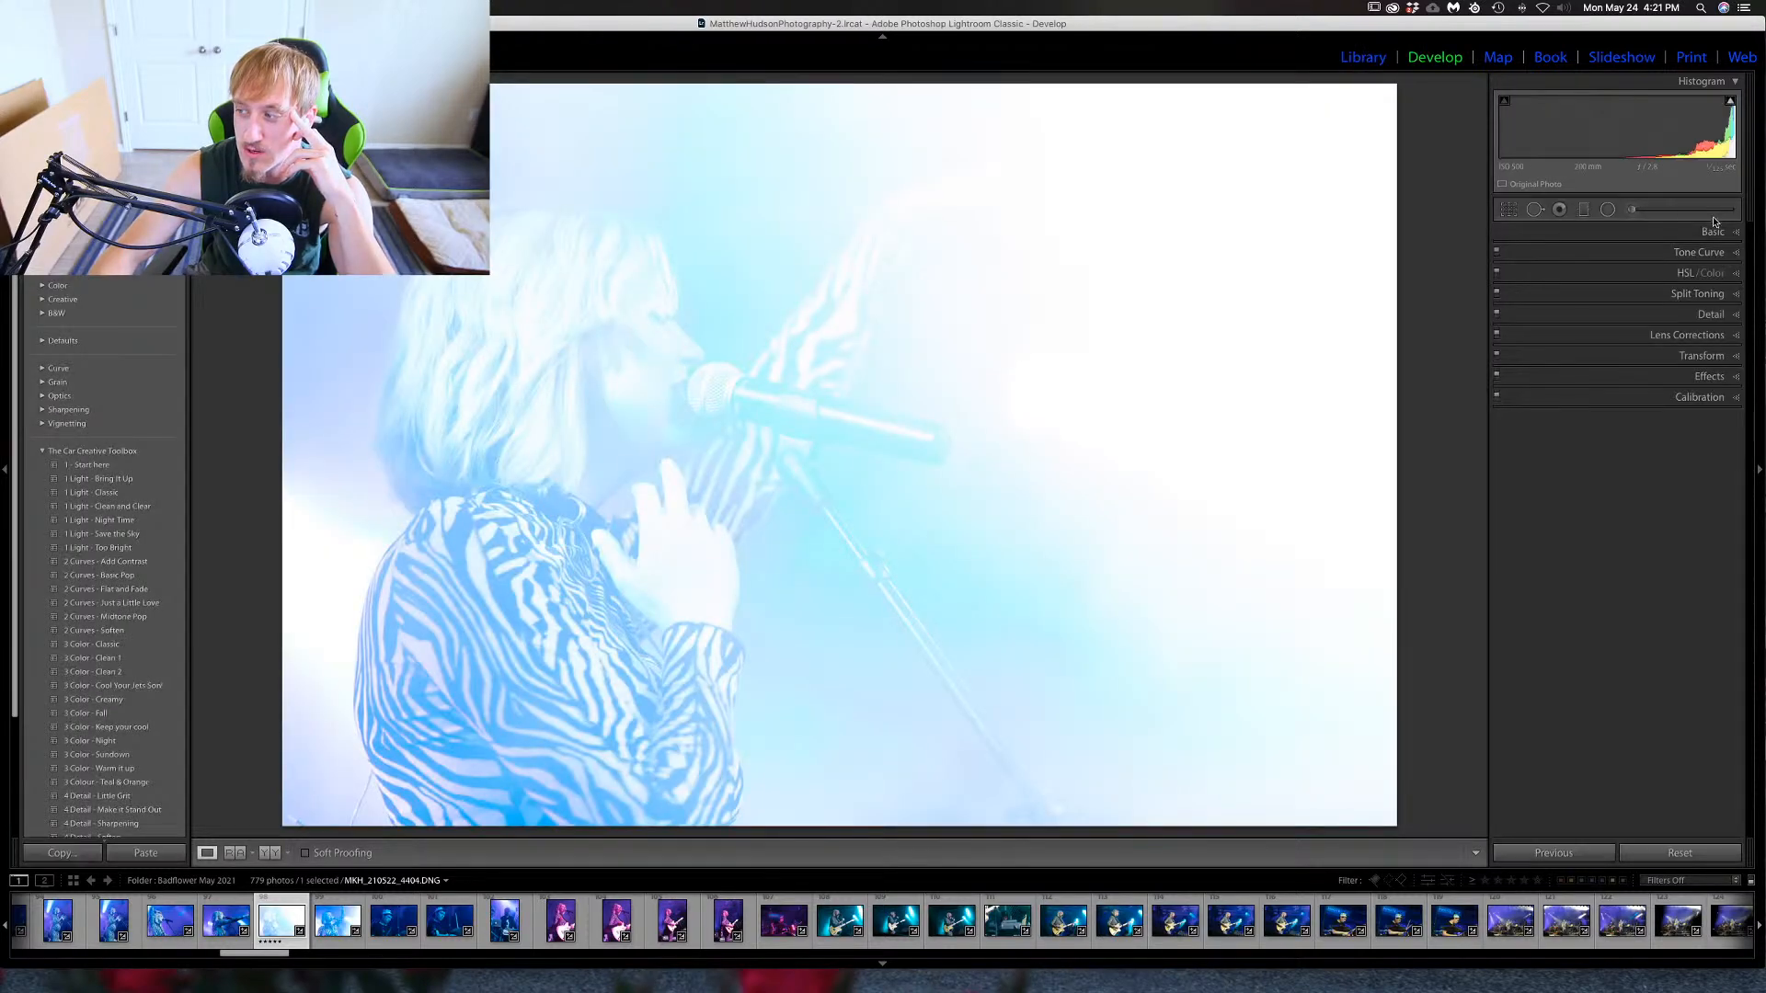
left_click(1728, 233)
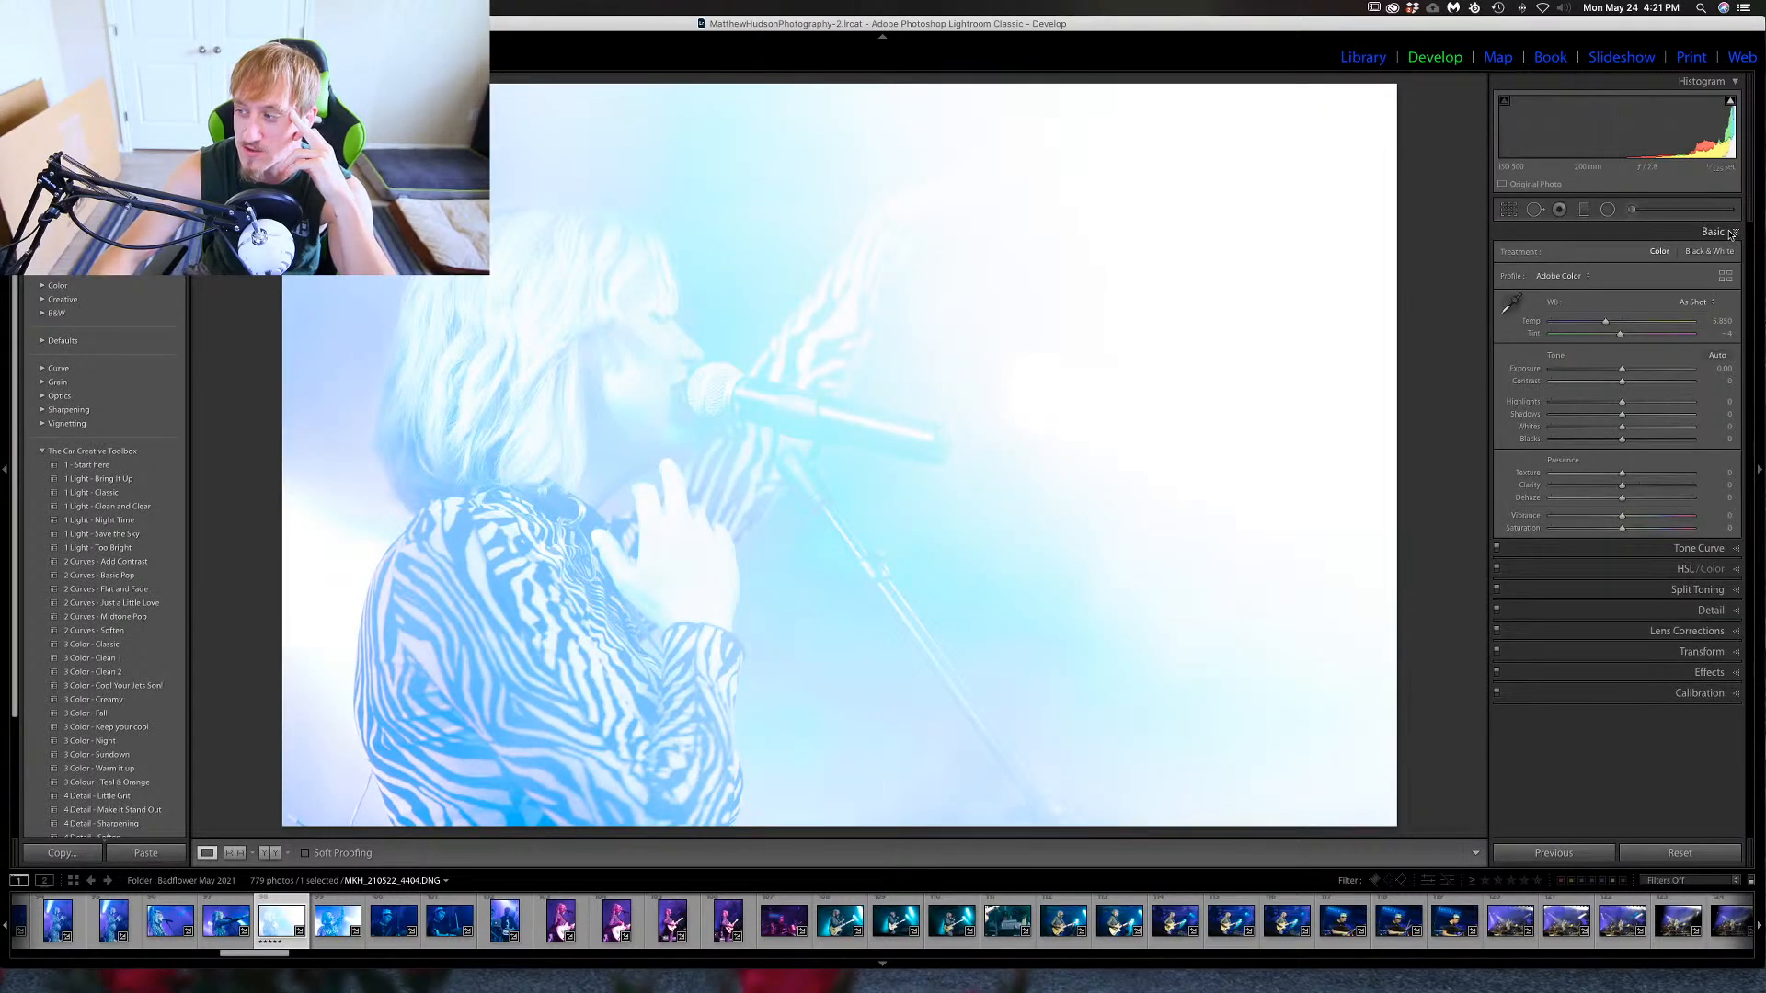
left_click(1730, 234)
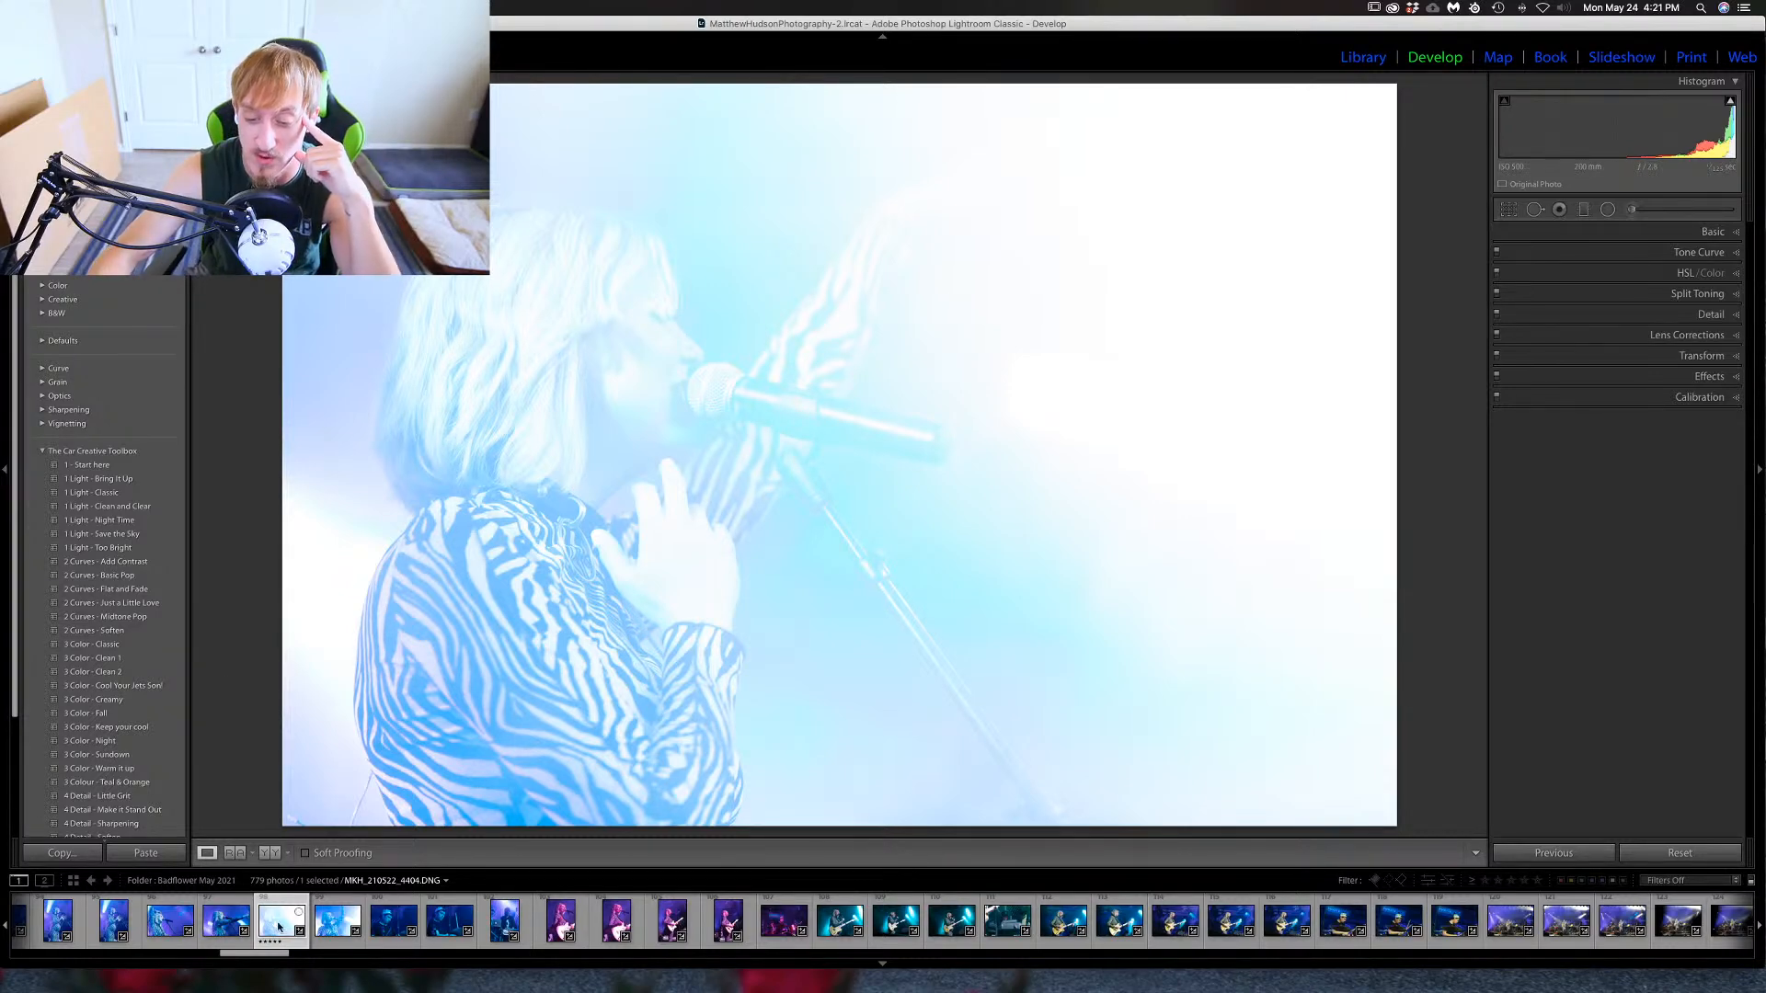
Go back to the folder's first photo and show it large in the Library module.
scroll(279, 927, "up", 5)
scroll(279, 927, "up", 5)
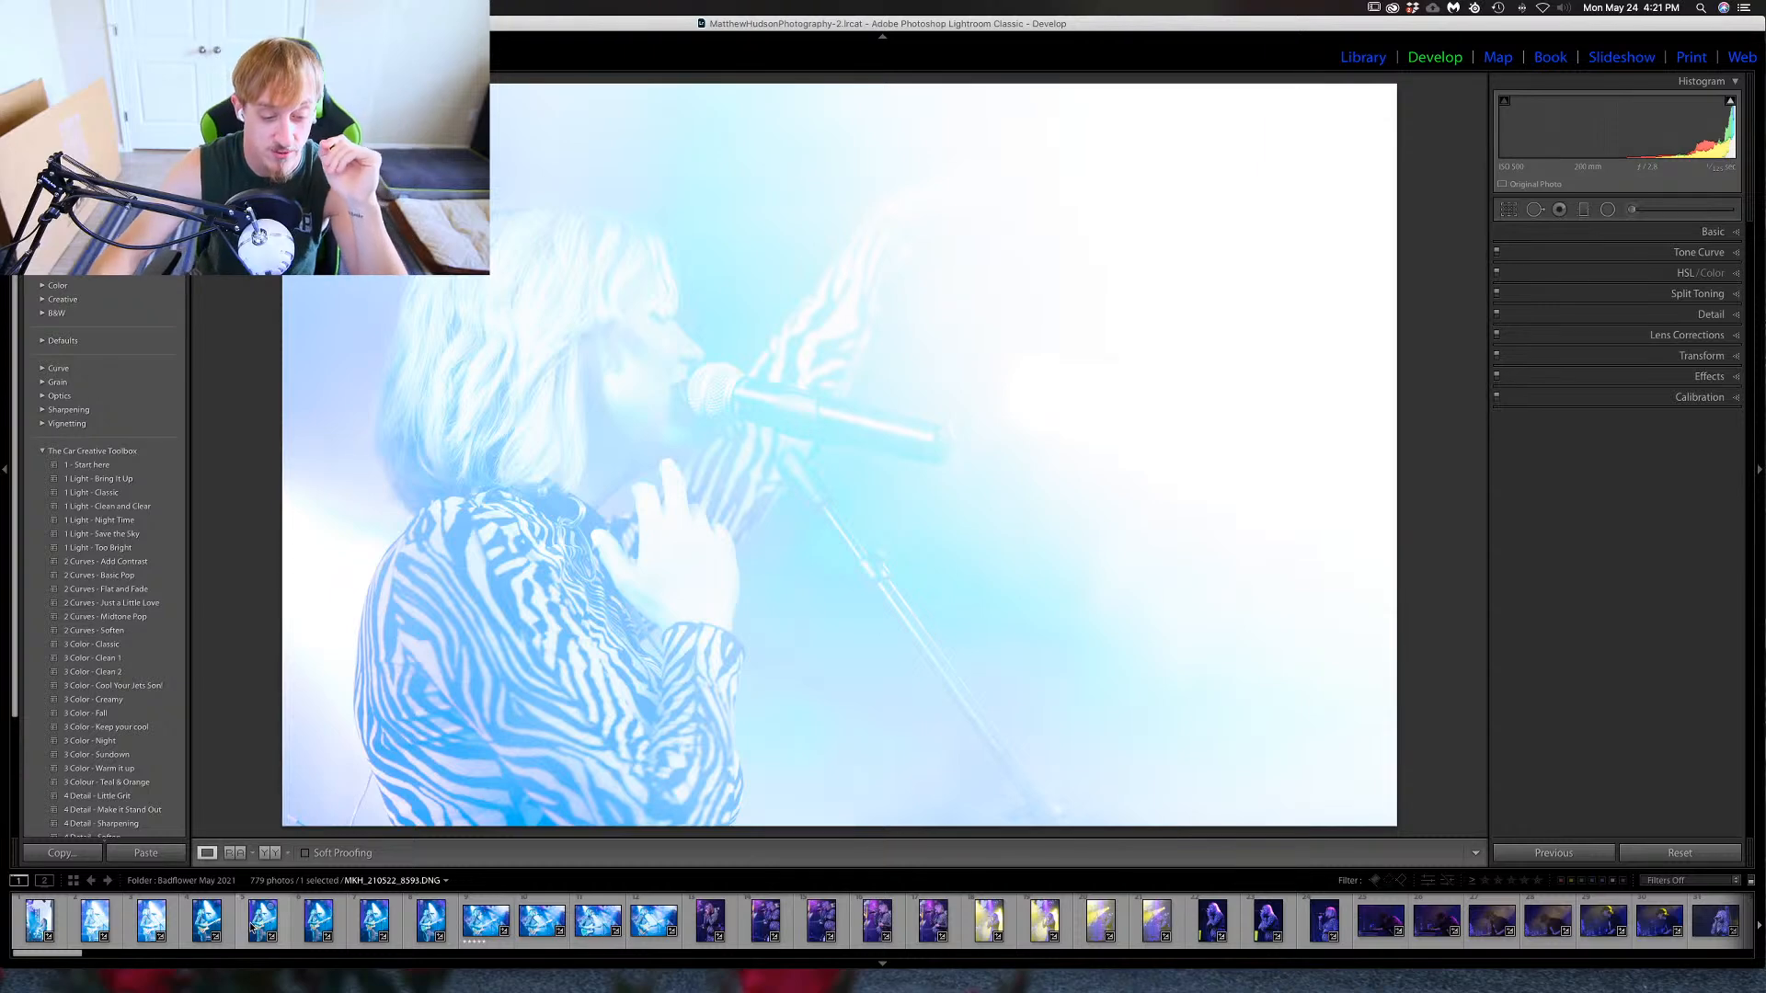
left_click(39, 920)
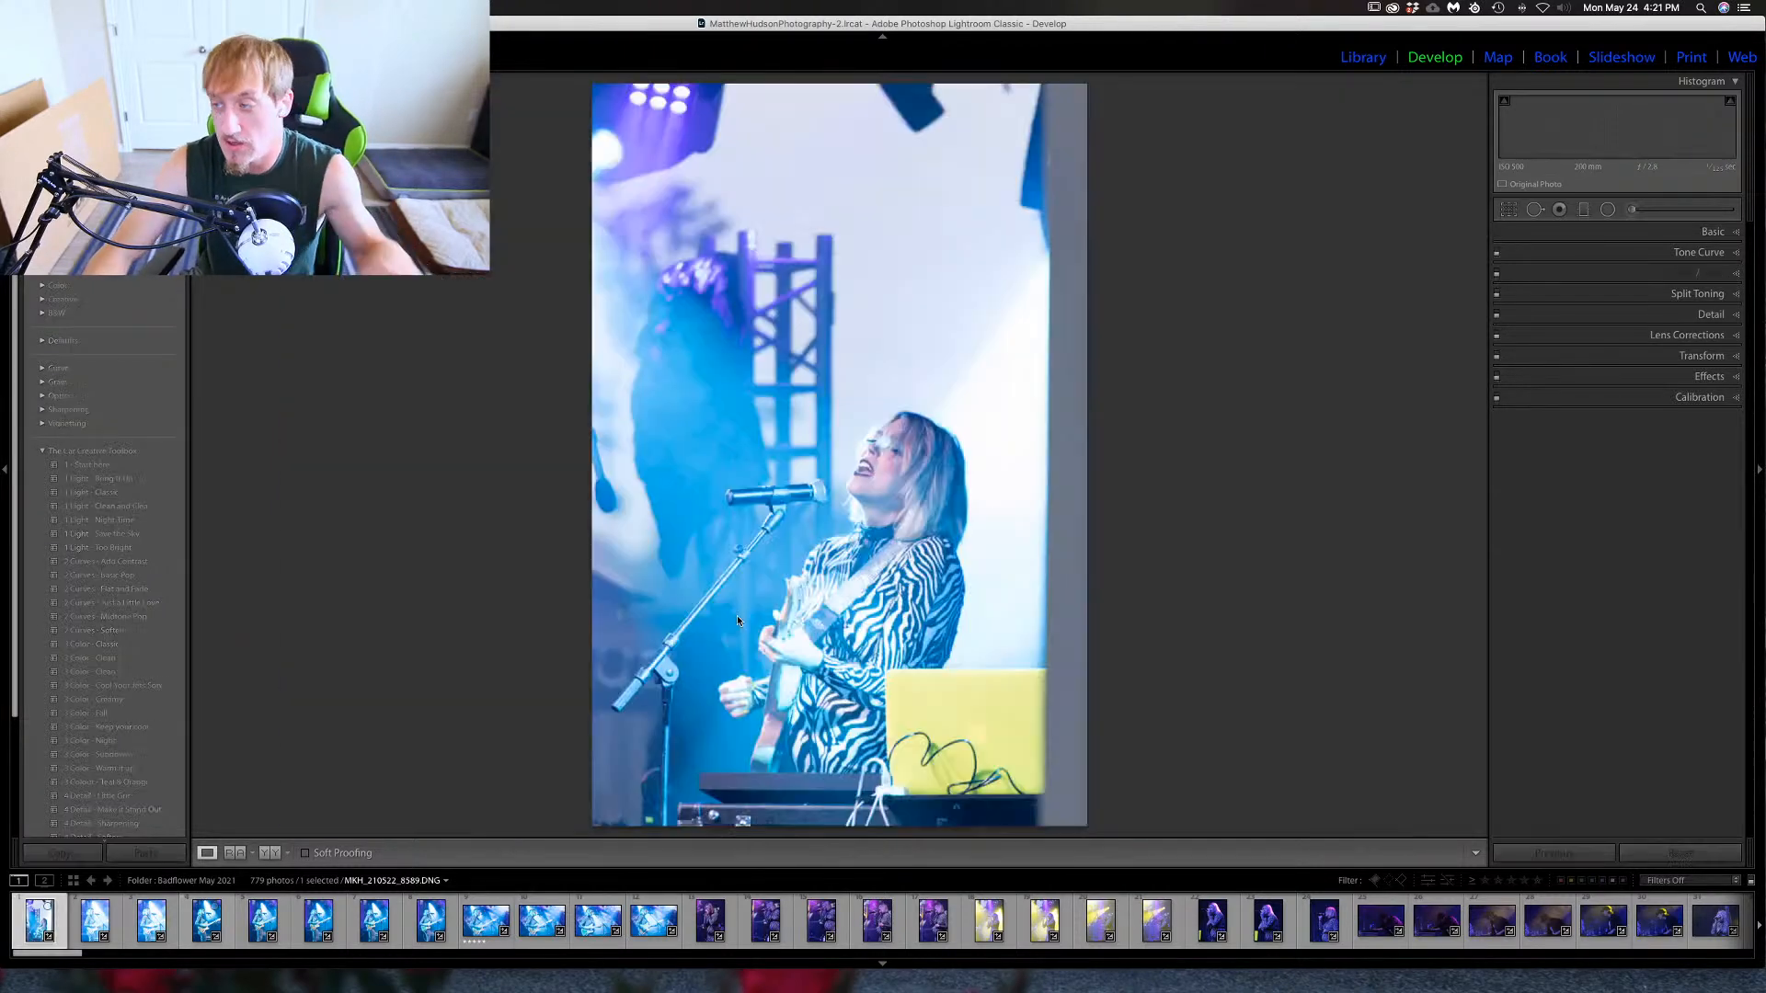
left_click(1362, 57)
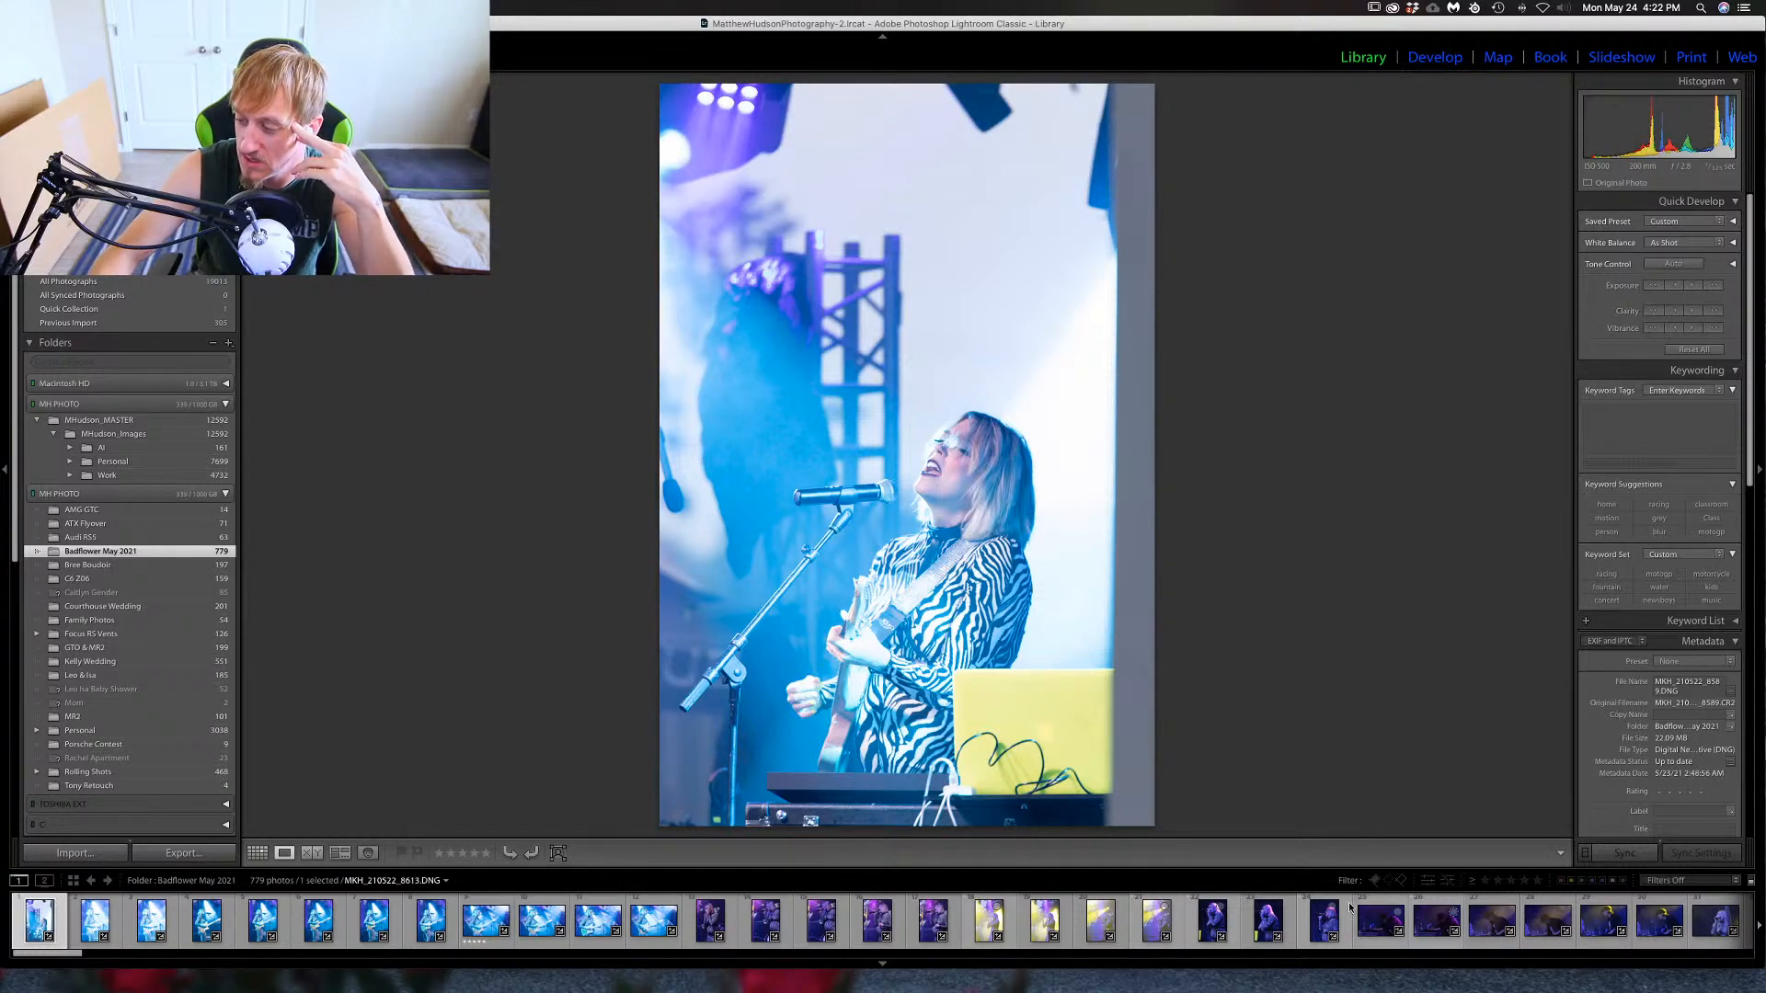
Compare the folder's first two photos at large size and open the first one in the Develop module.
scroll(1349, 938, "down", 5)
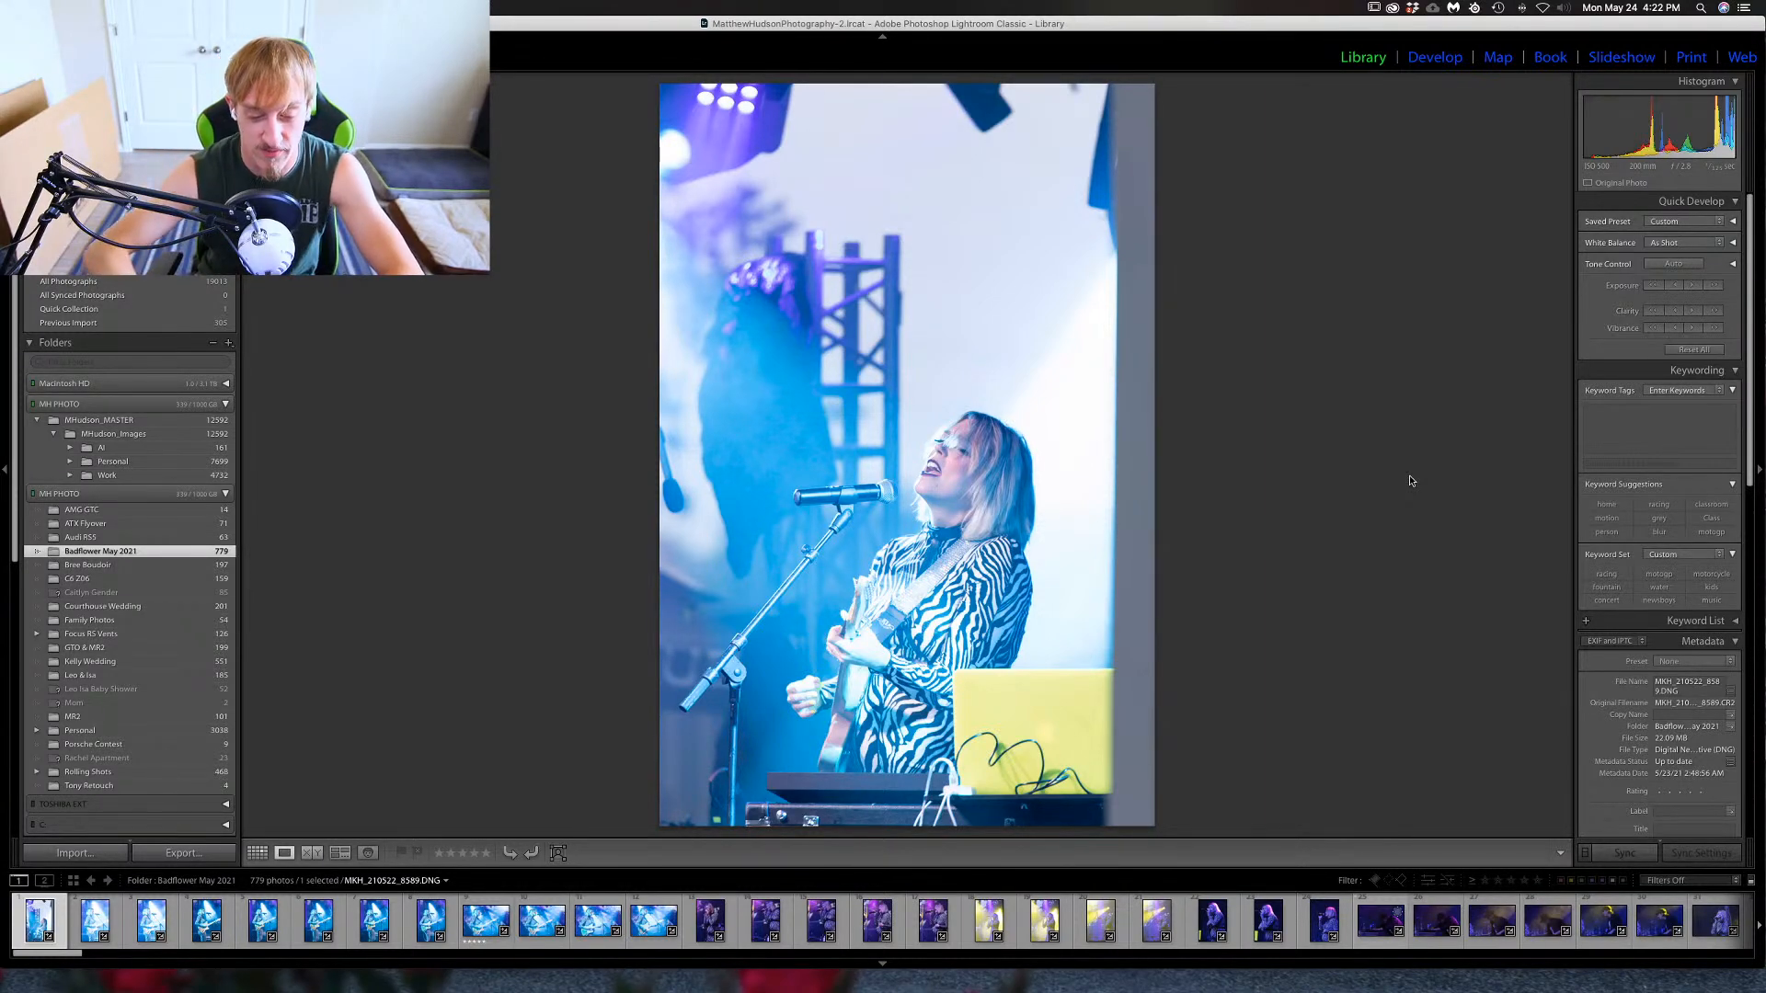
key("Right")
key("Left")
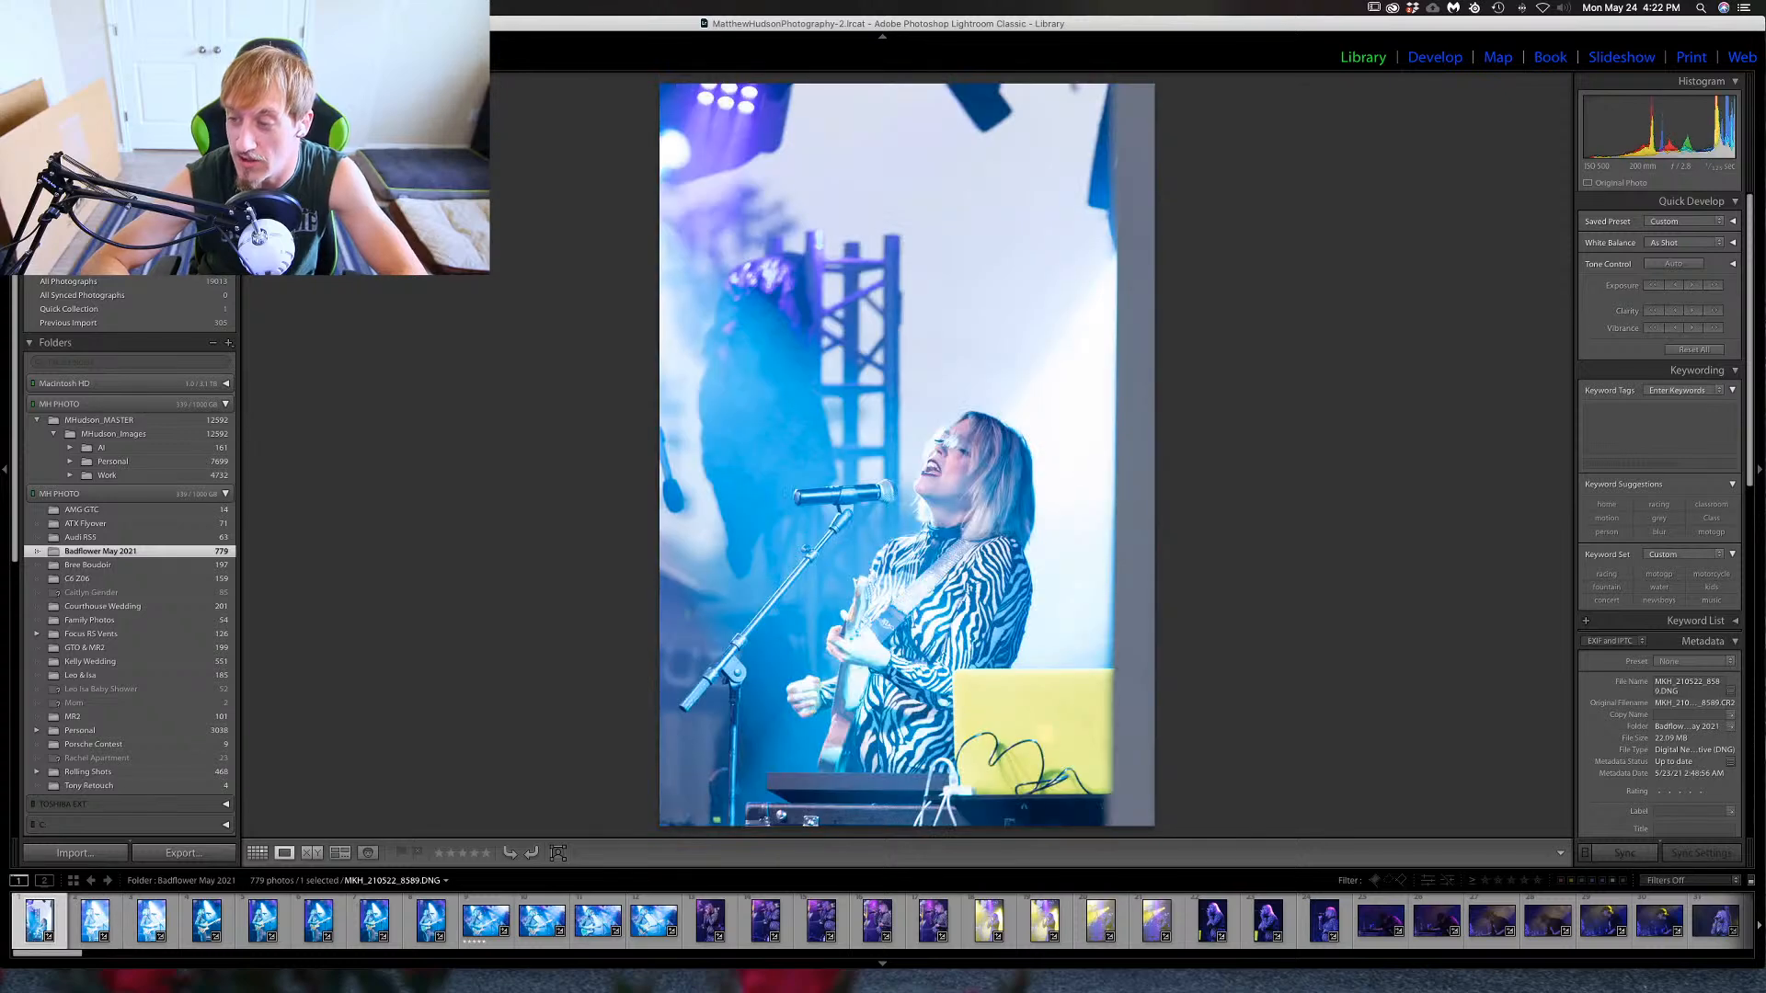
key("Right")
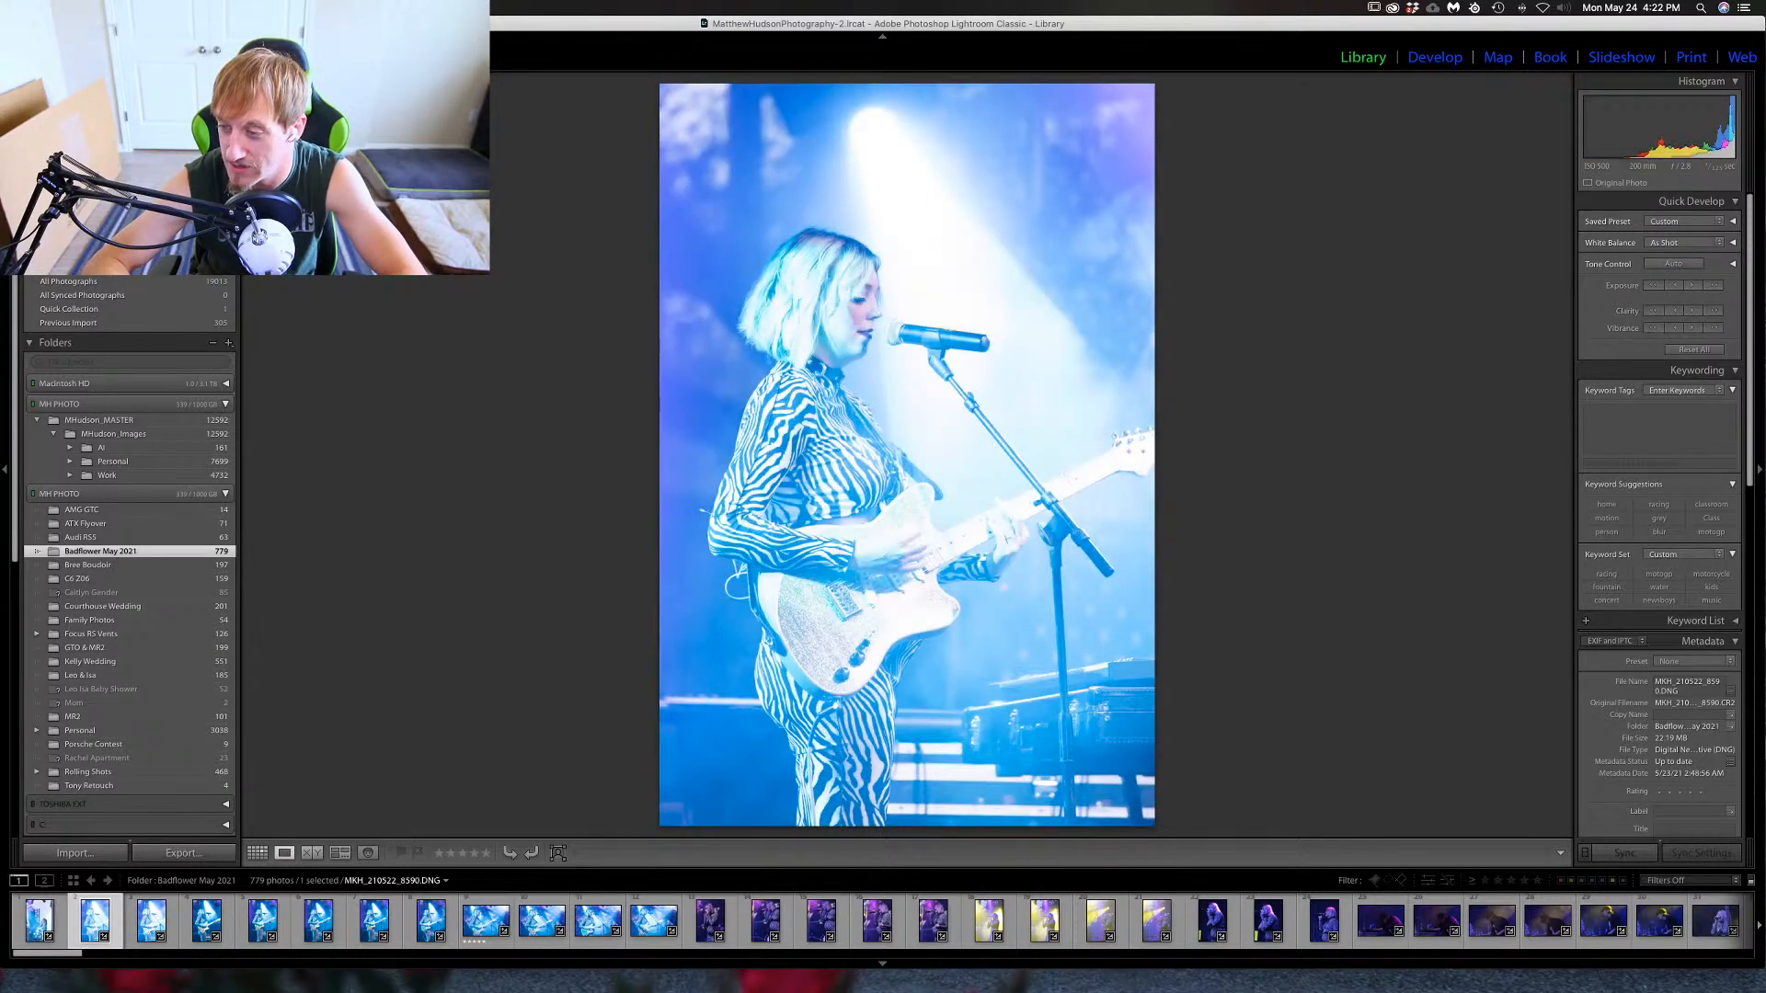
key("Left")
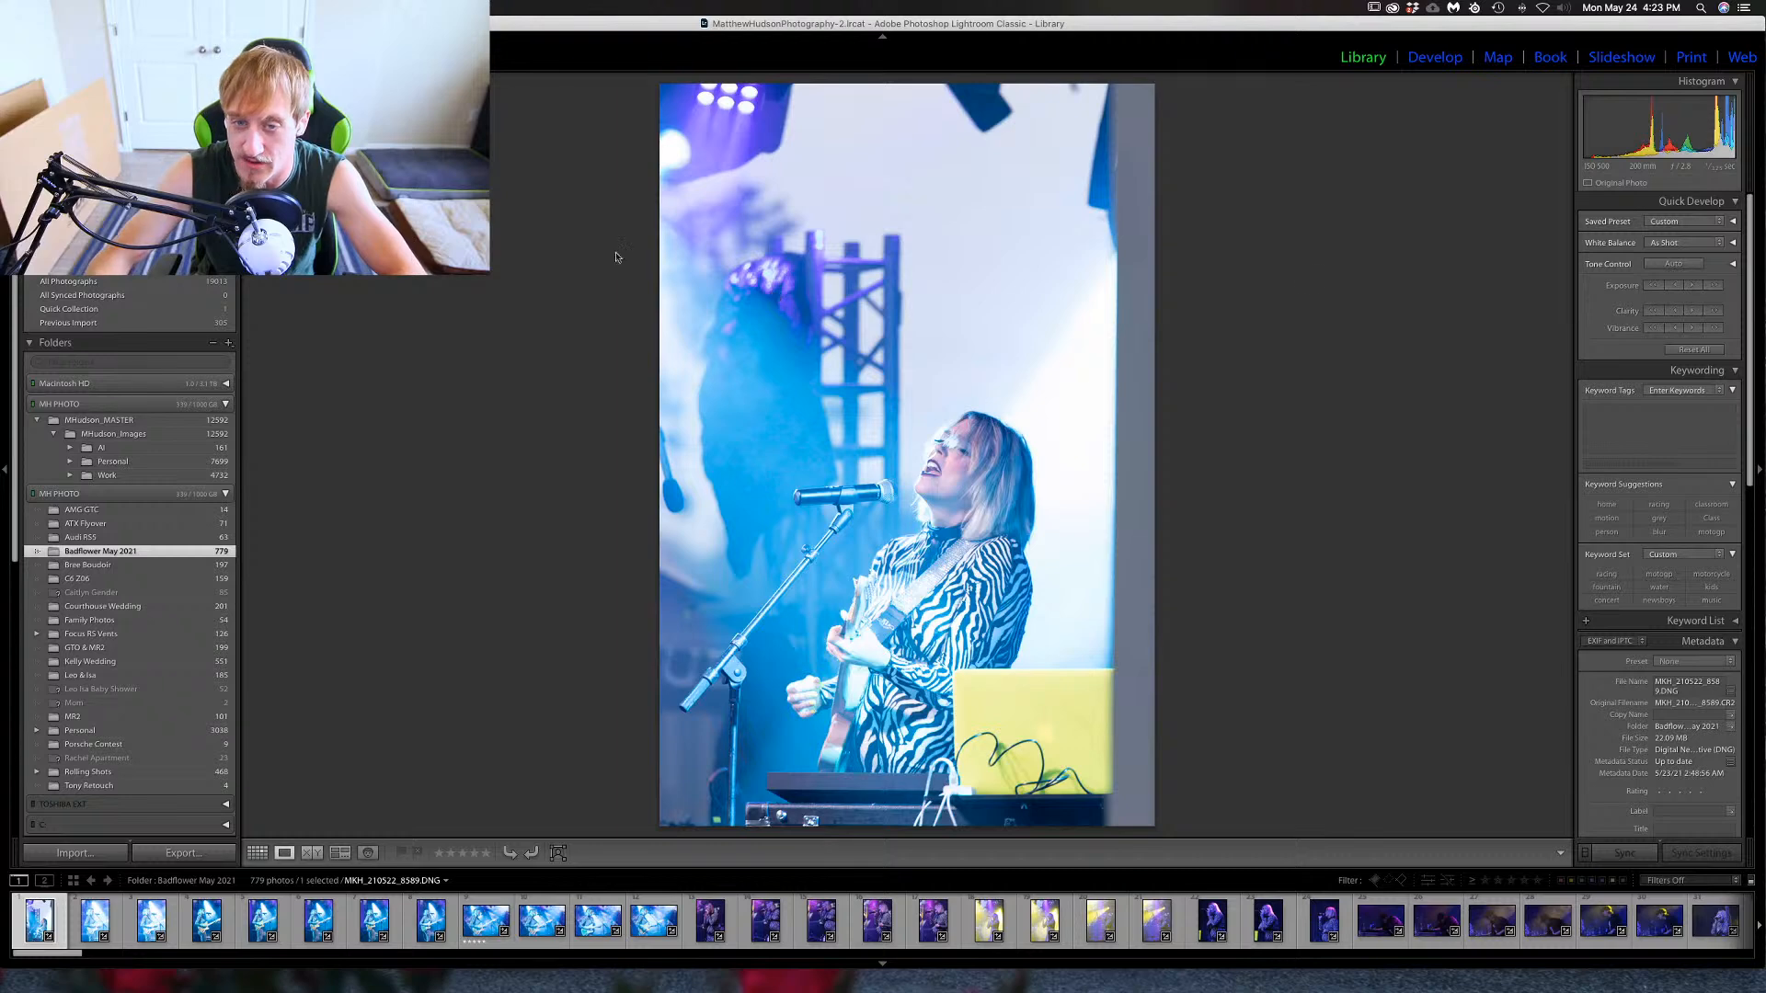
left_click(1435, 57)
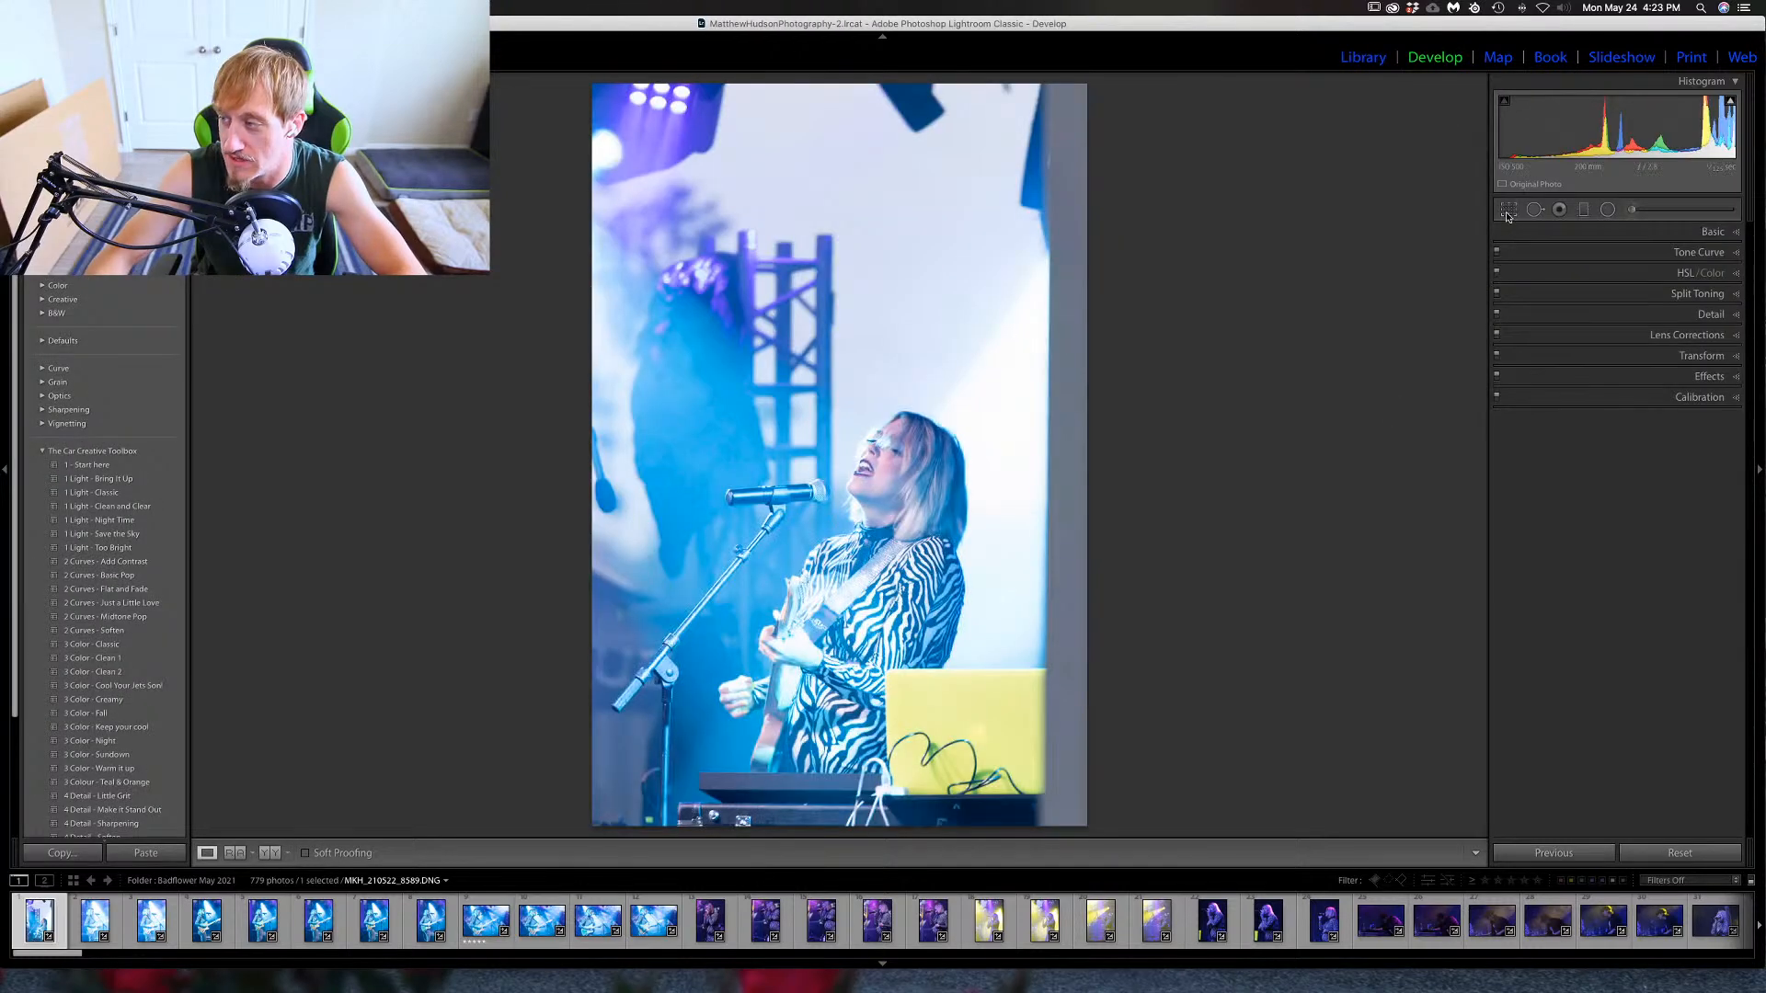
Try a tighter crop around the singer and yellow laptop in the first photo at the original aspect ratio, and undo it.
left_click(1508, 211)
left_click_drag(837, 79, 835, 187)
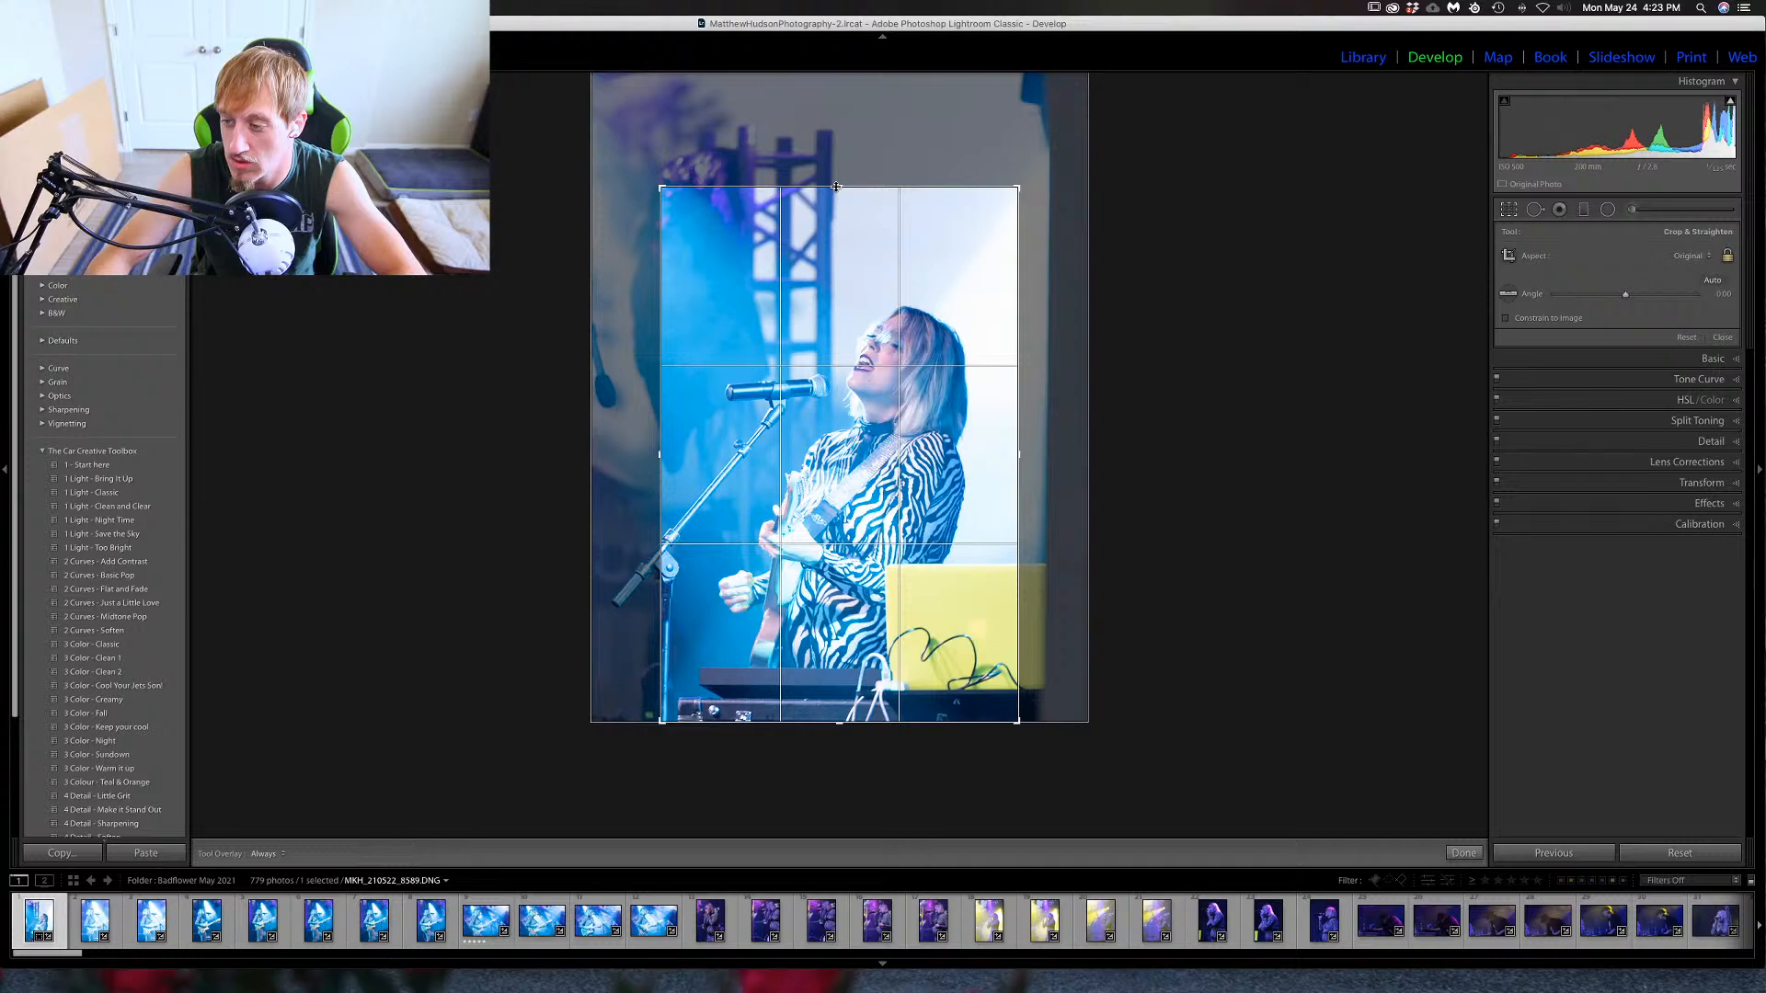
key("Return")
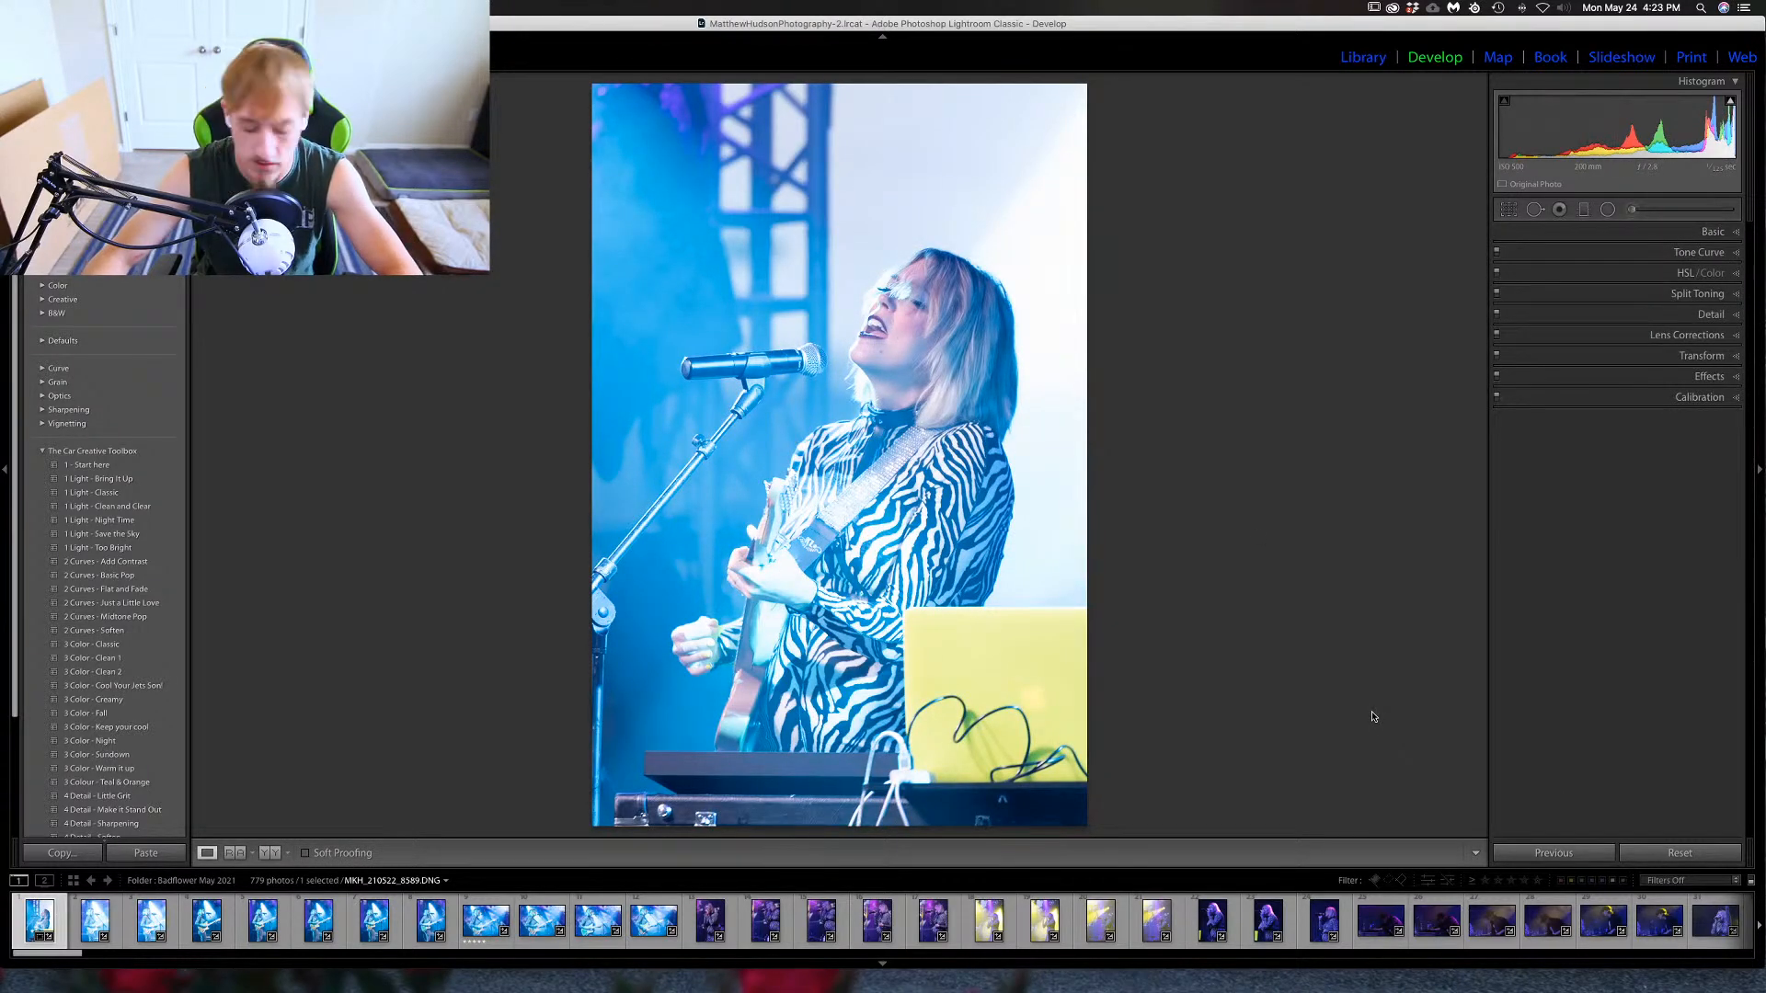
key("super+z")
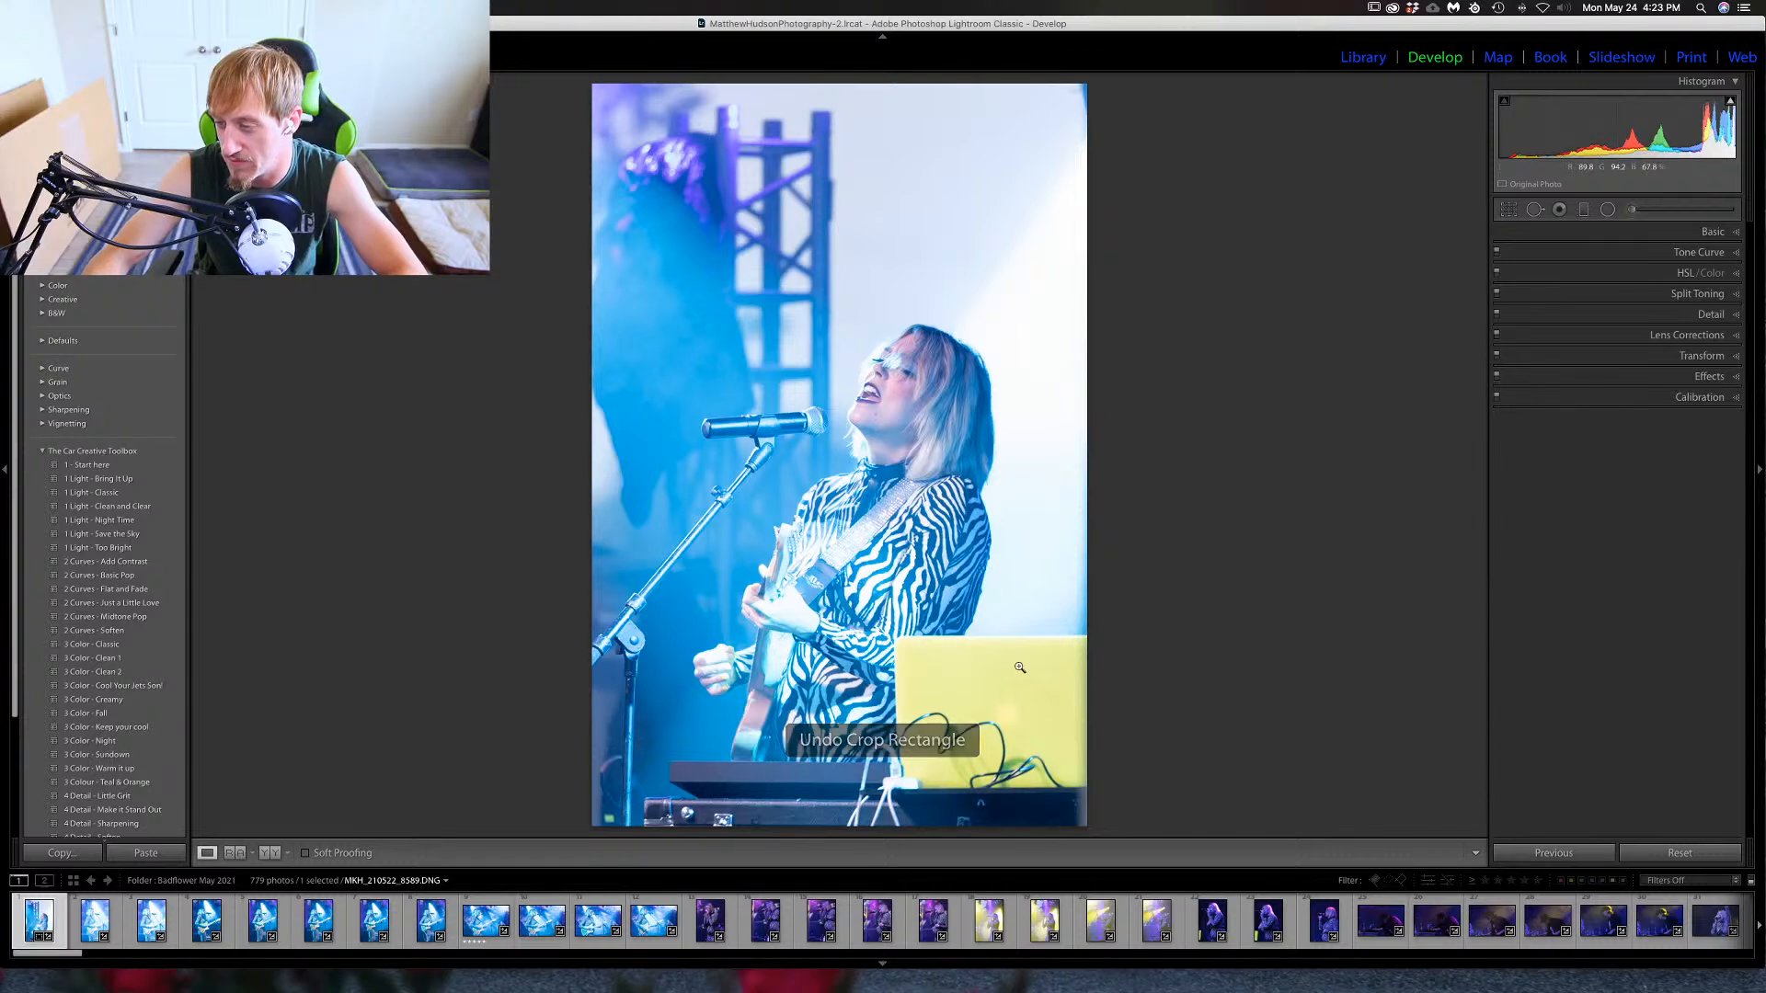
key("super+z")
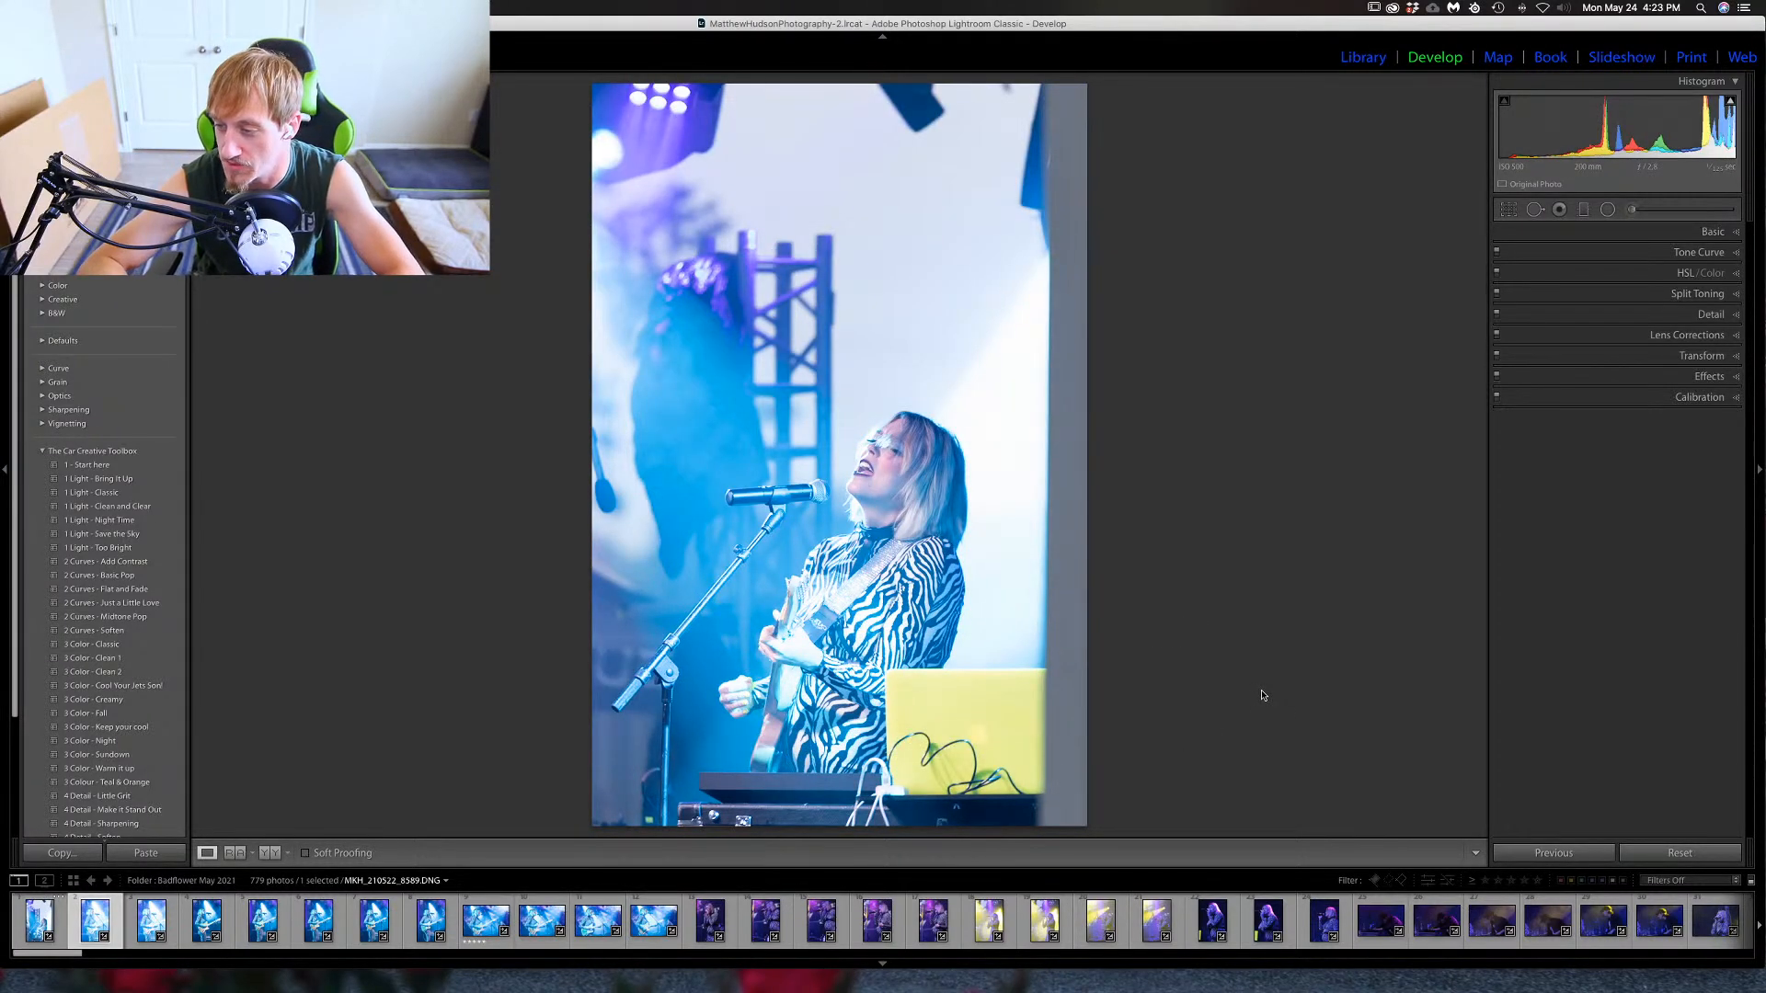
Go through the blue-lit vertical guitar shots one by one and rate the folder's fourth photo one star.
key("Right")
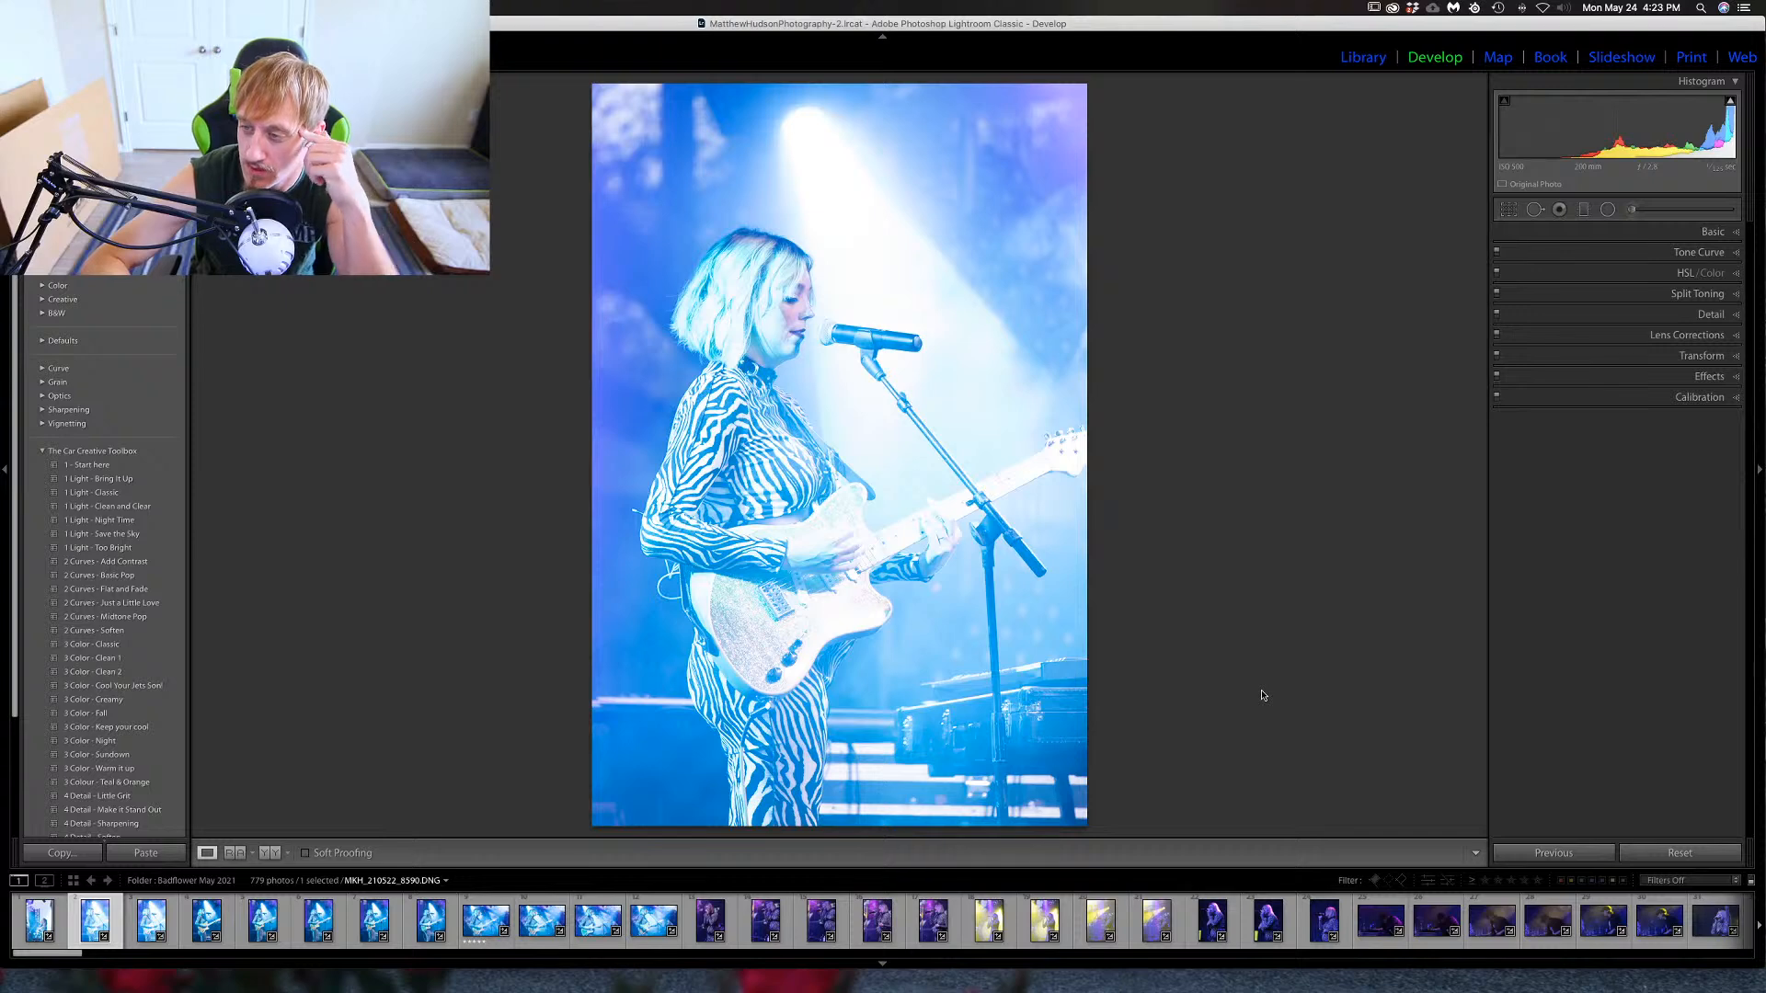
key("Right")
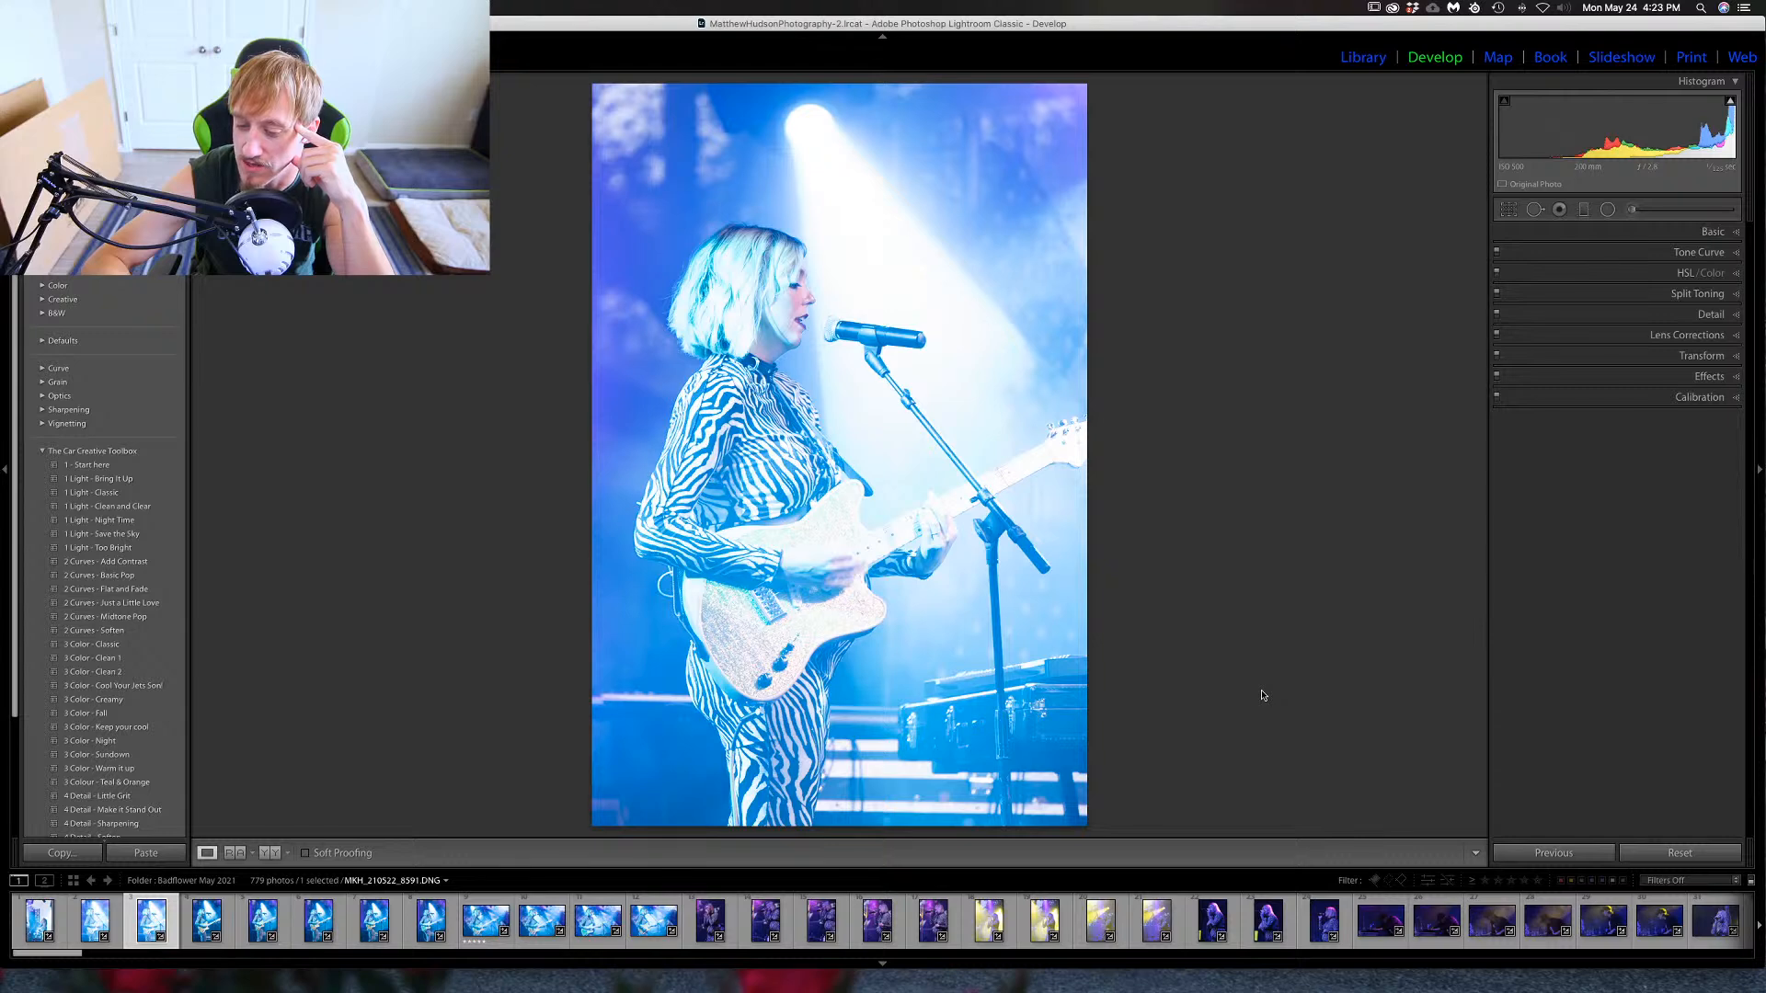
key("Right")
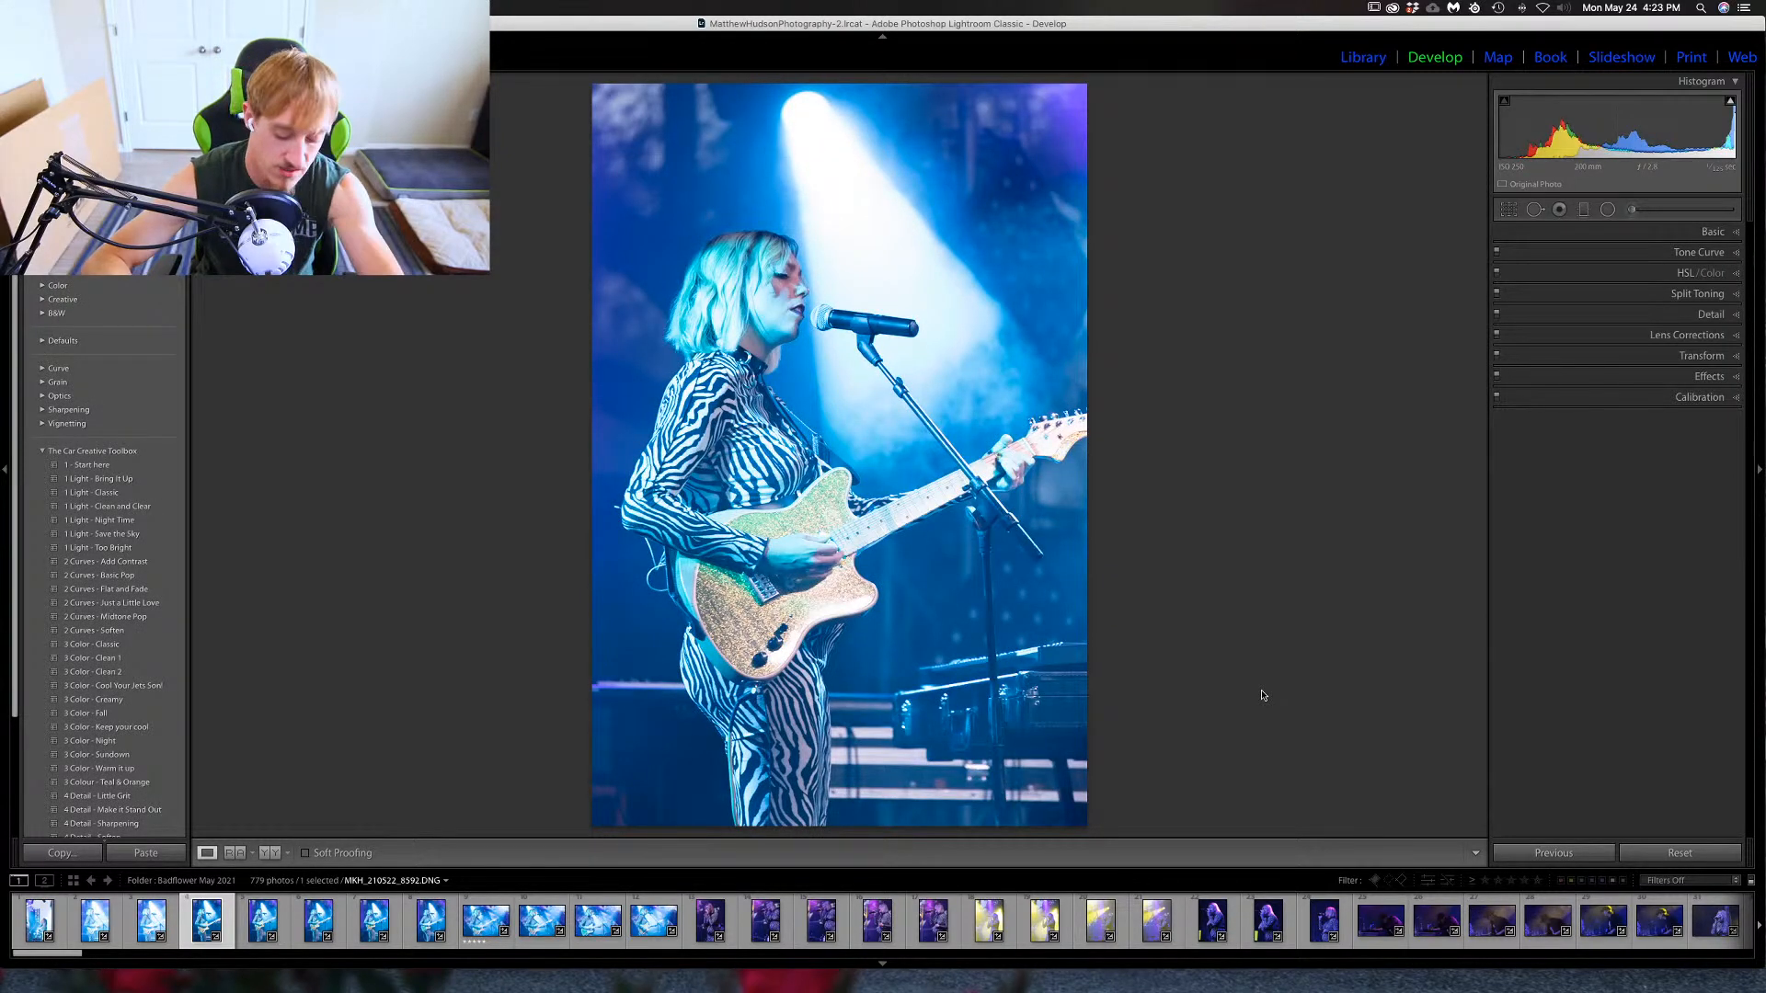
key("1")
key("Right")
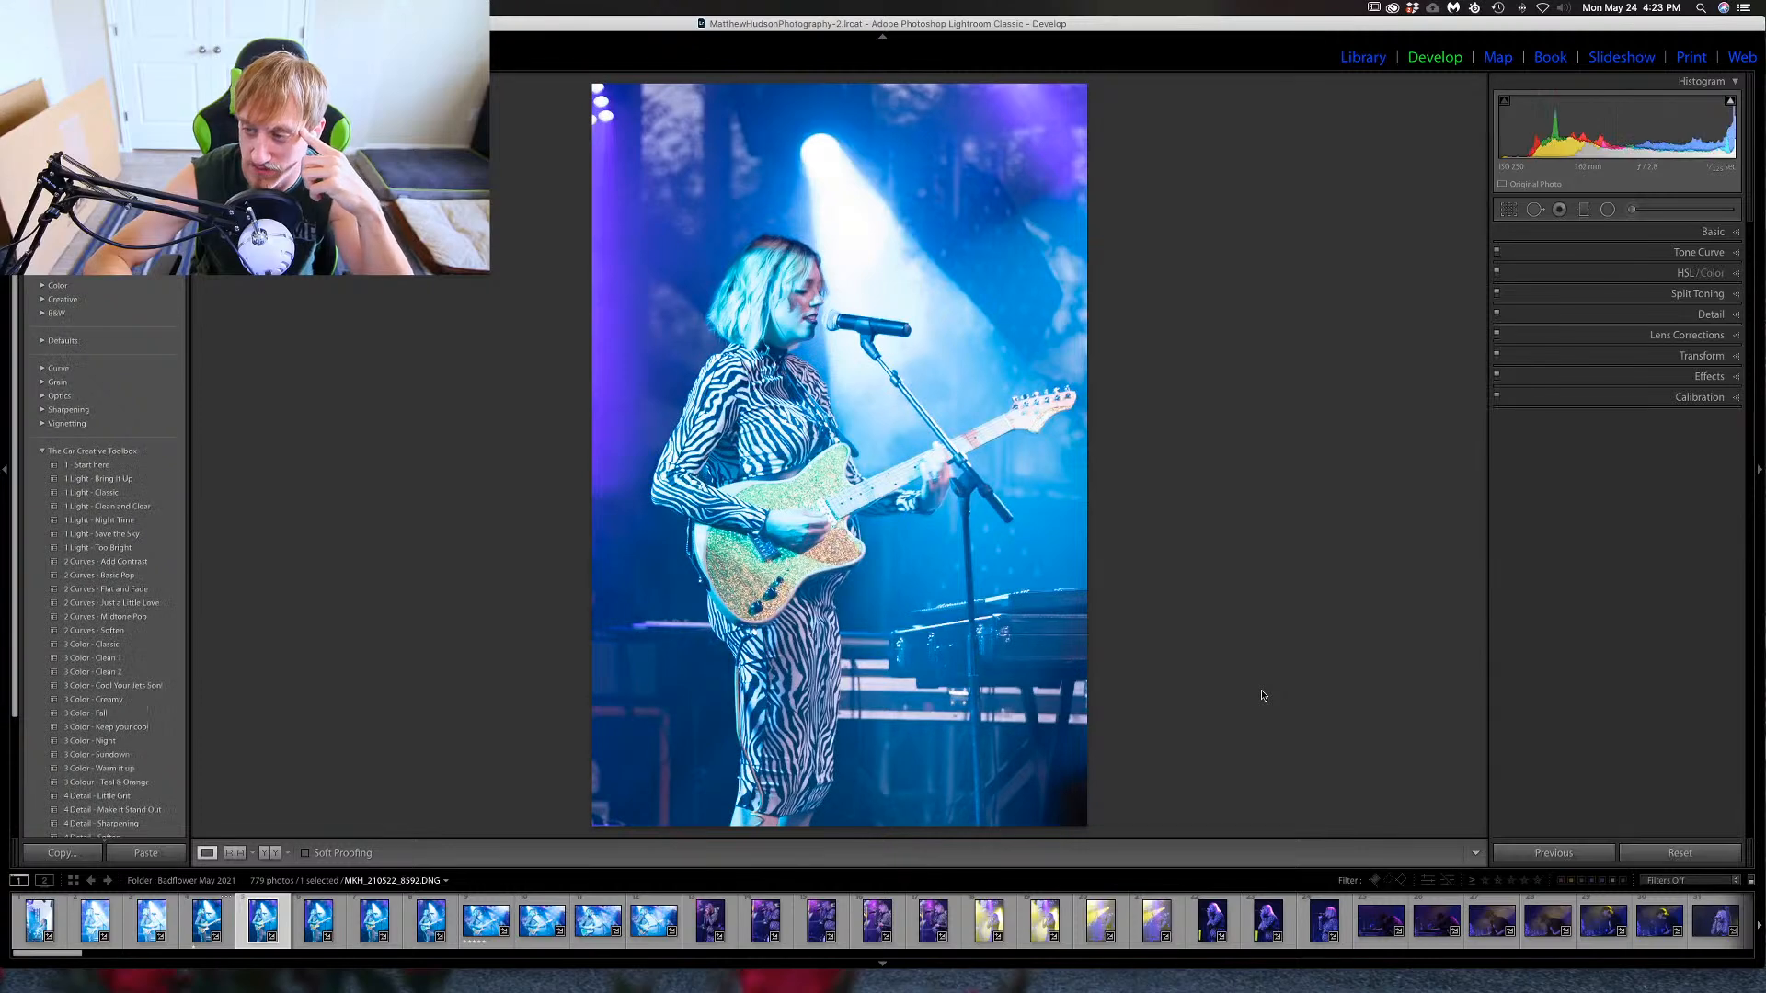
Compare the fourth photo with the fifth and move on to the sixth guitar portrait.
key("Left")
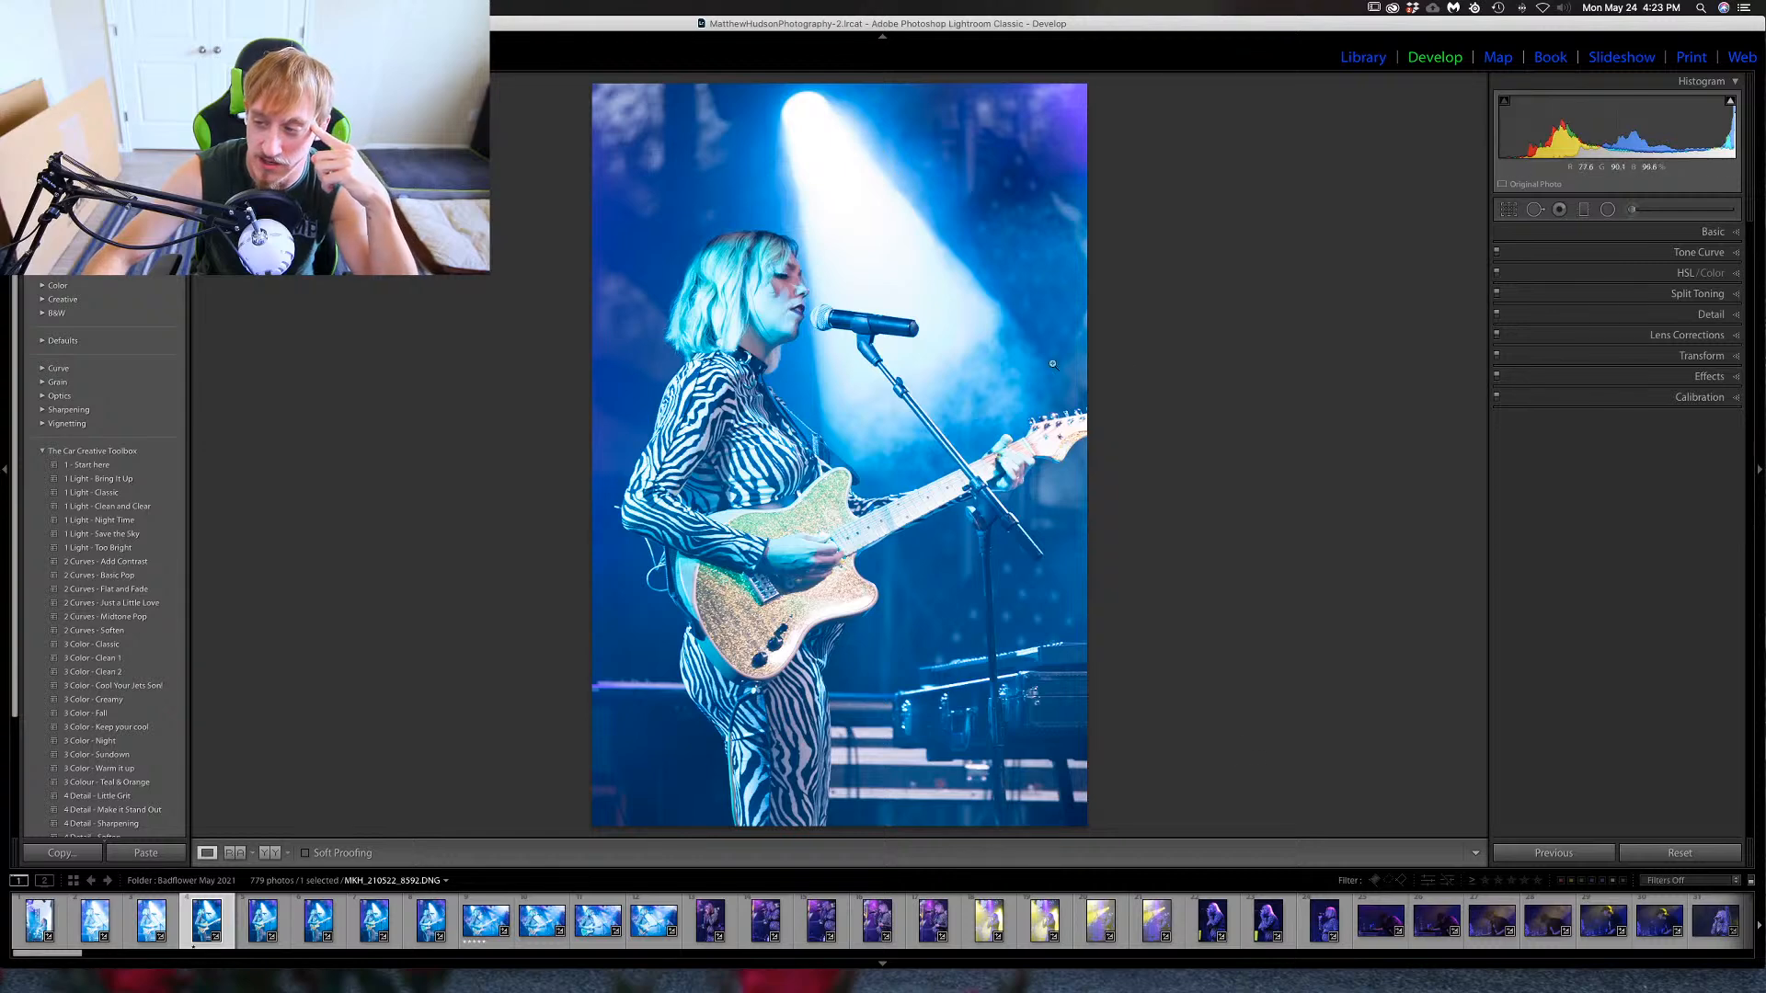
key("Right")
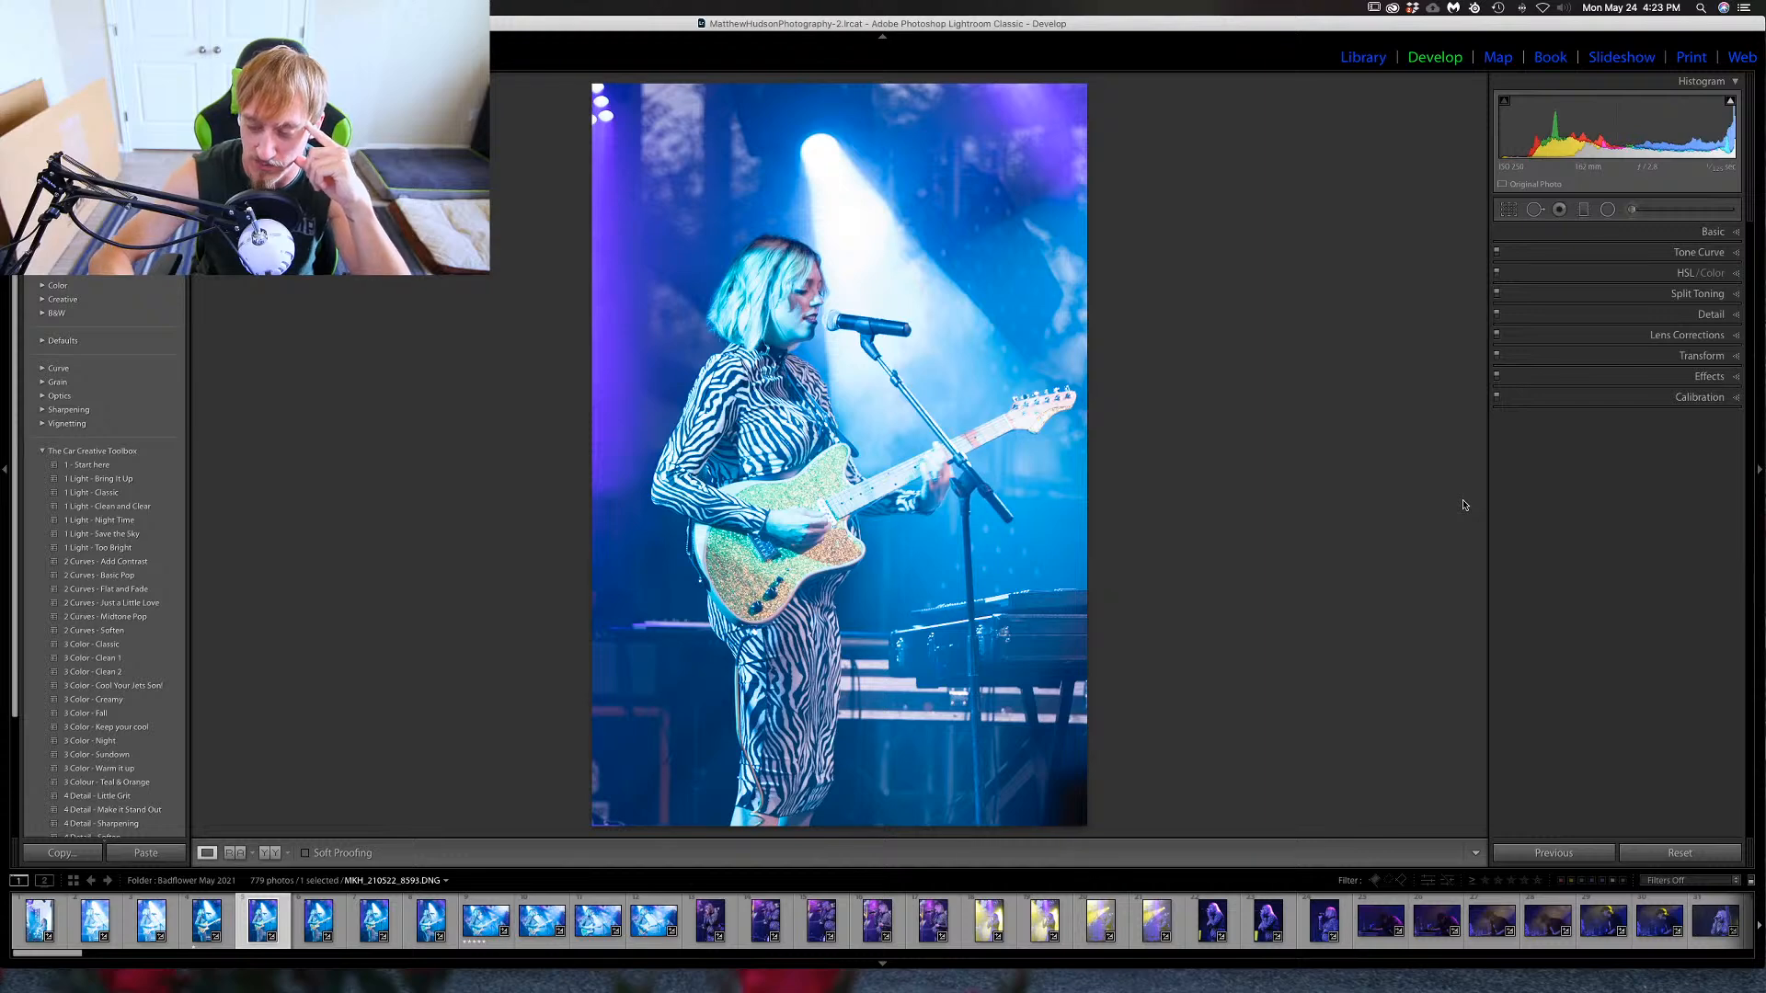
key("Right")
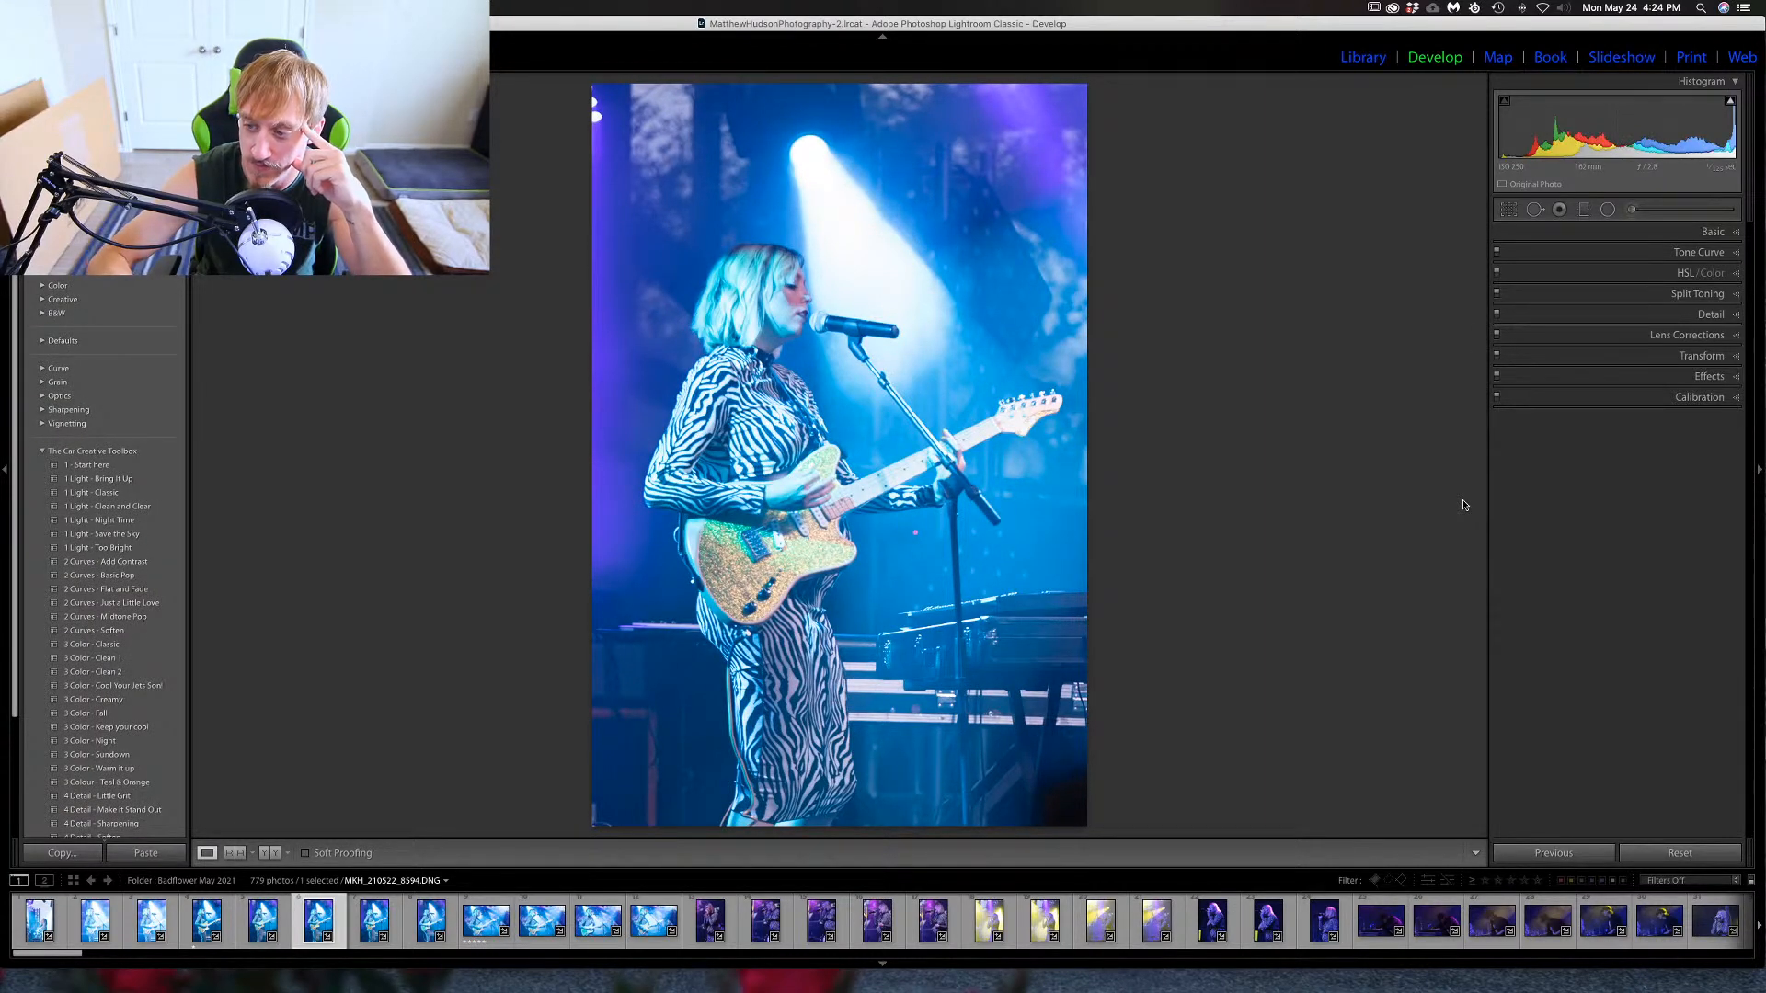
Inspect the singer's face up close in the sixth photo and move on to the seventh.
left_click(775, 331)
left_click_drag(777, 335, 766, 508)
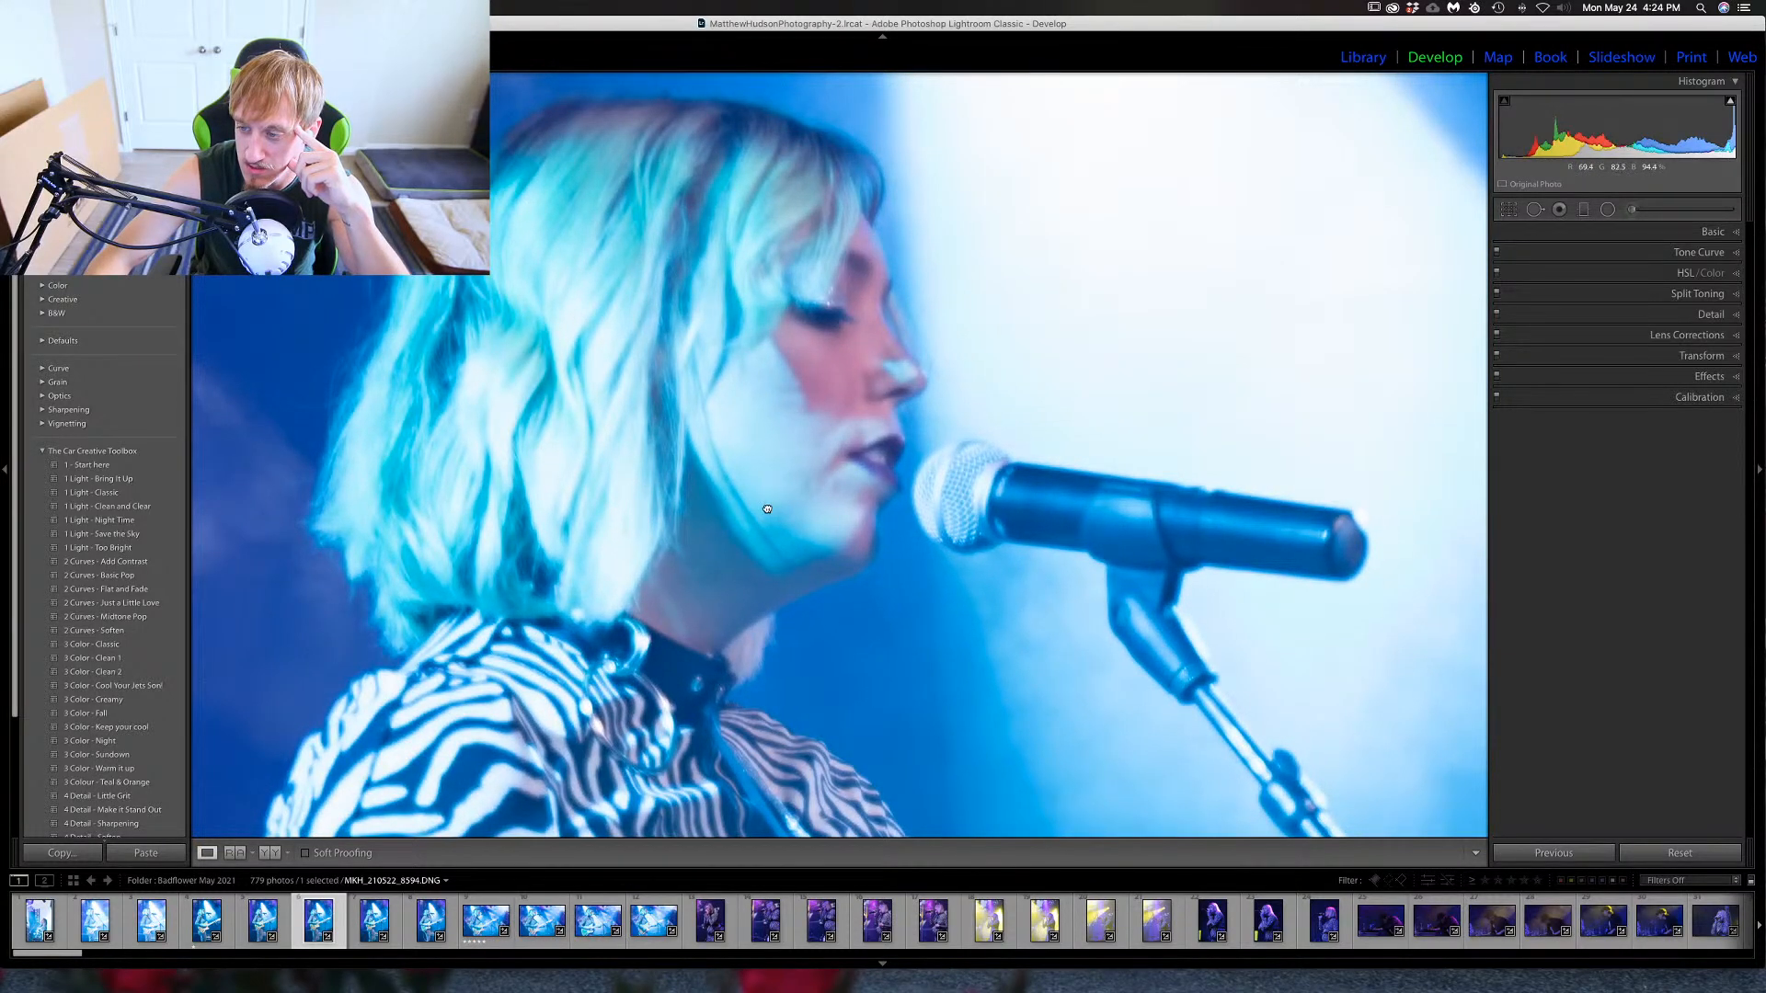
key("Right")
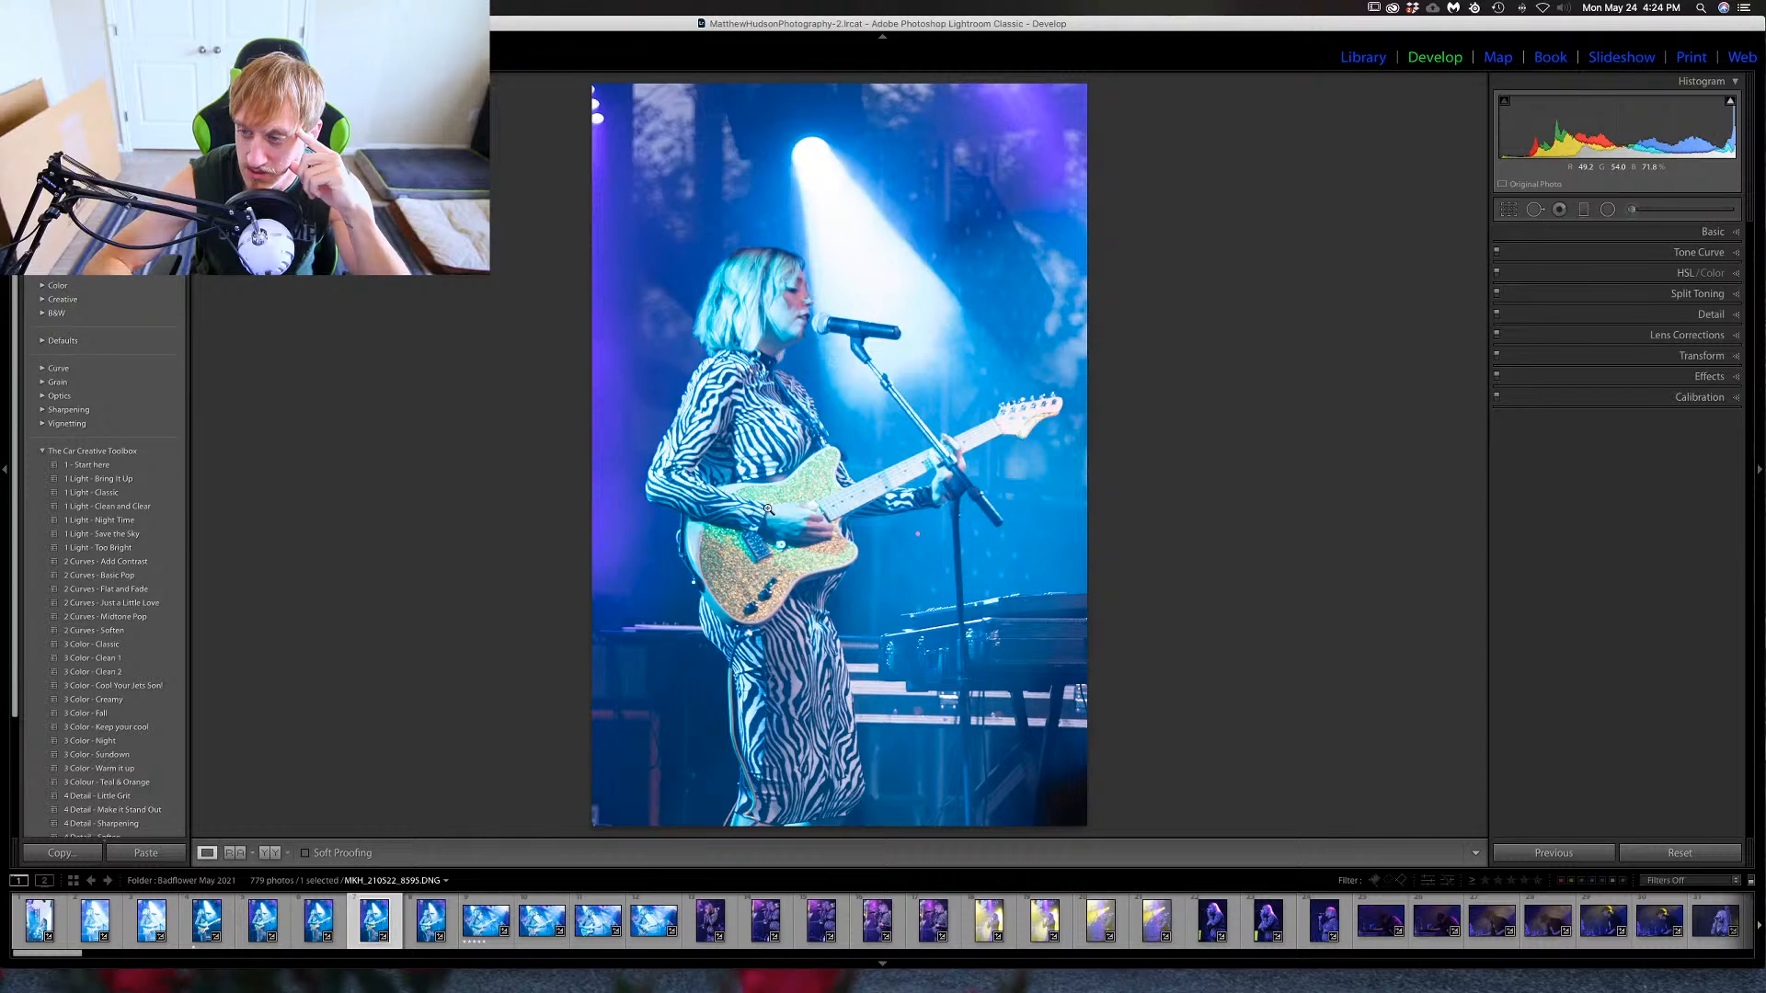
Compare the seventh and eighth blue-lit guitar portraits and move on to the first horizontal guitar shot.
key("Right")
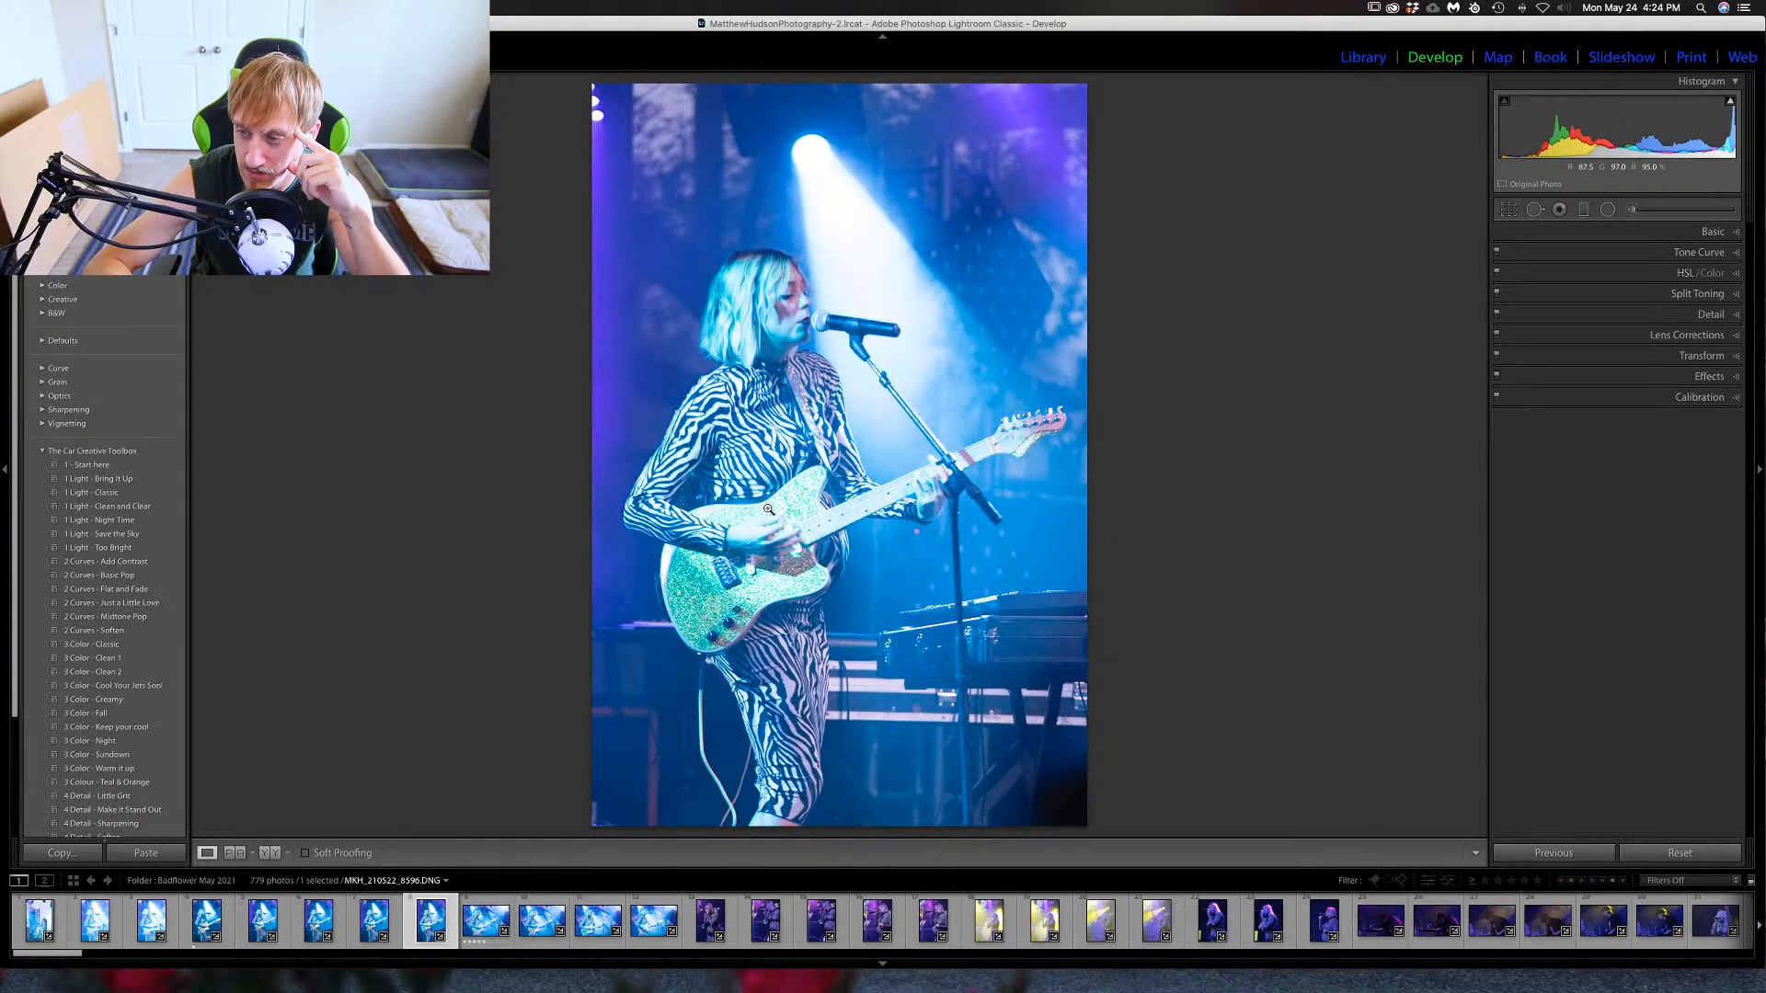
key("Left")
key("Right")
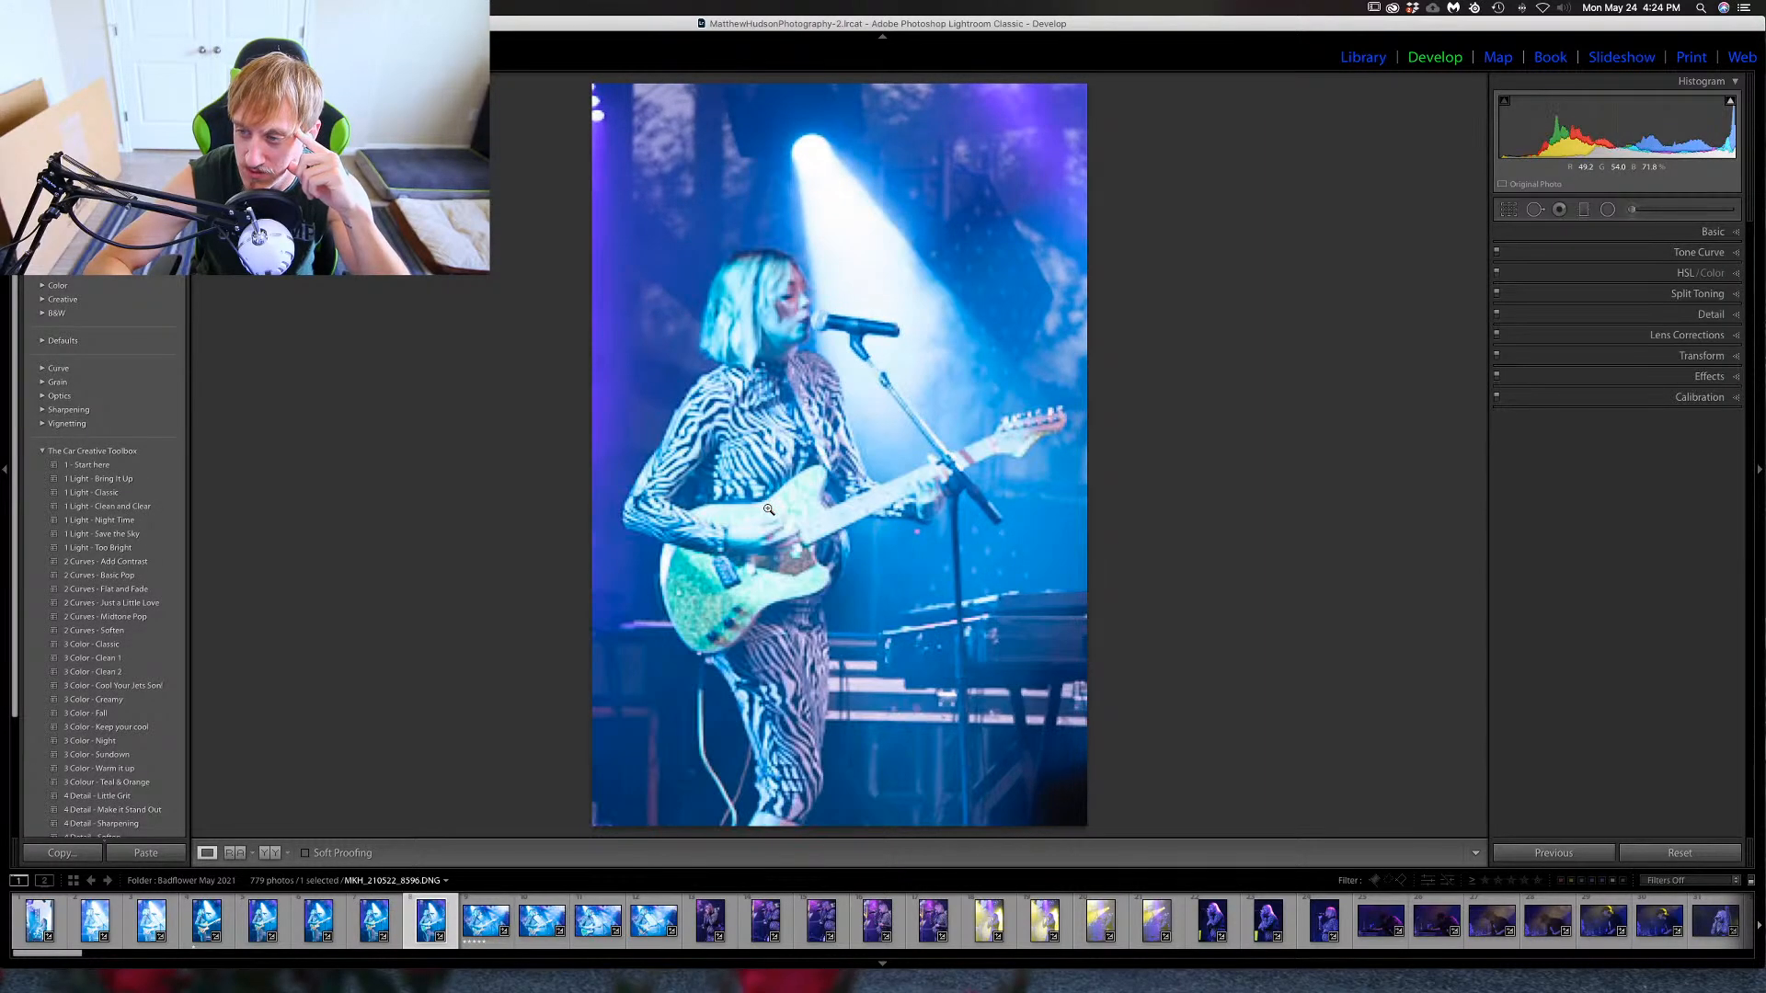
key("Right")
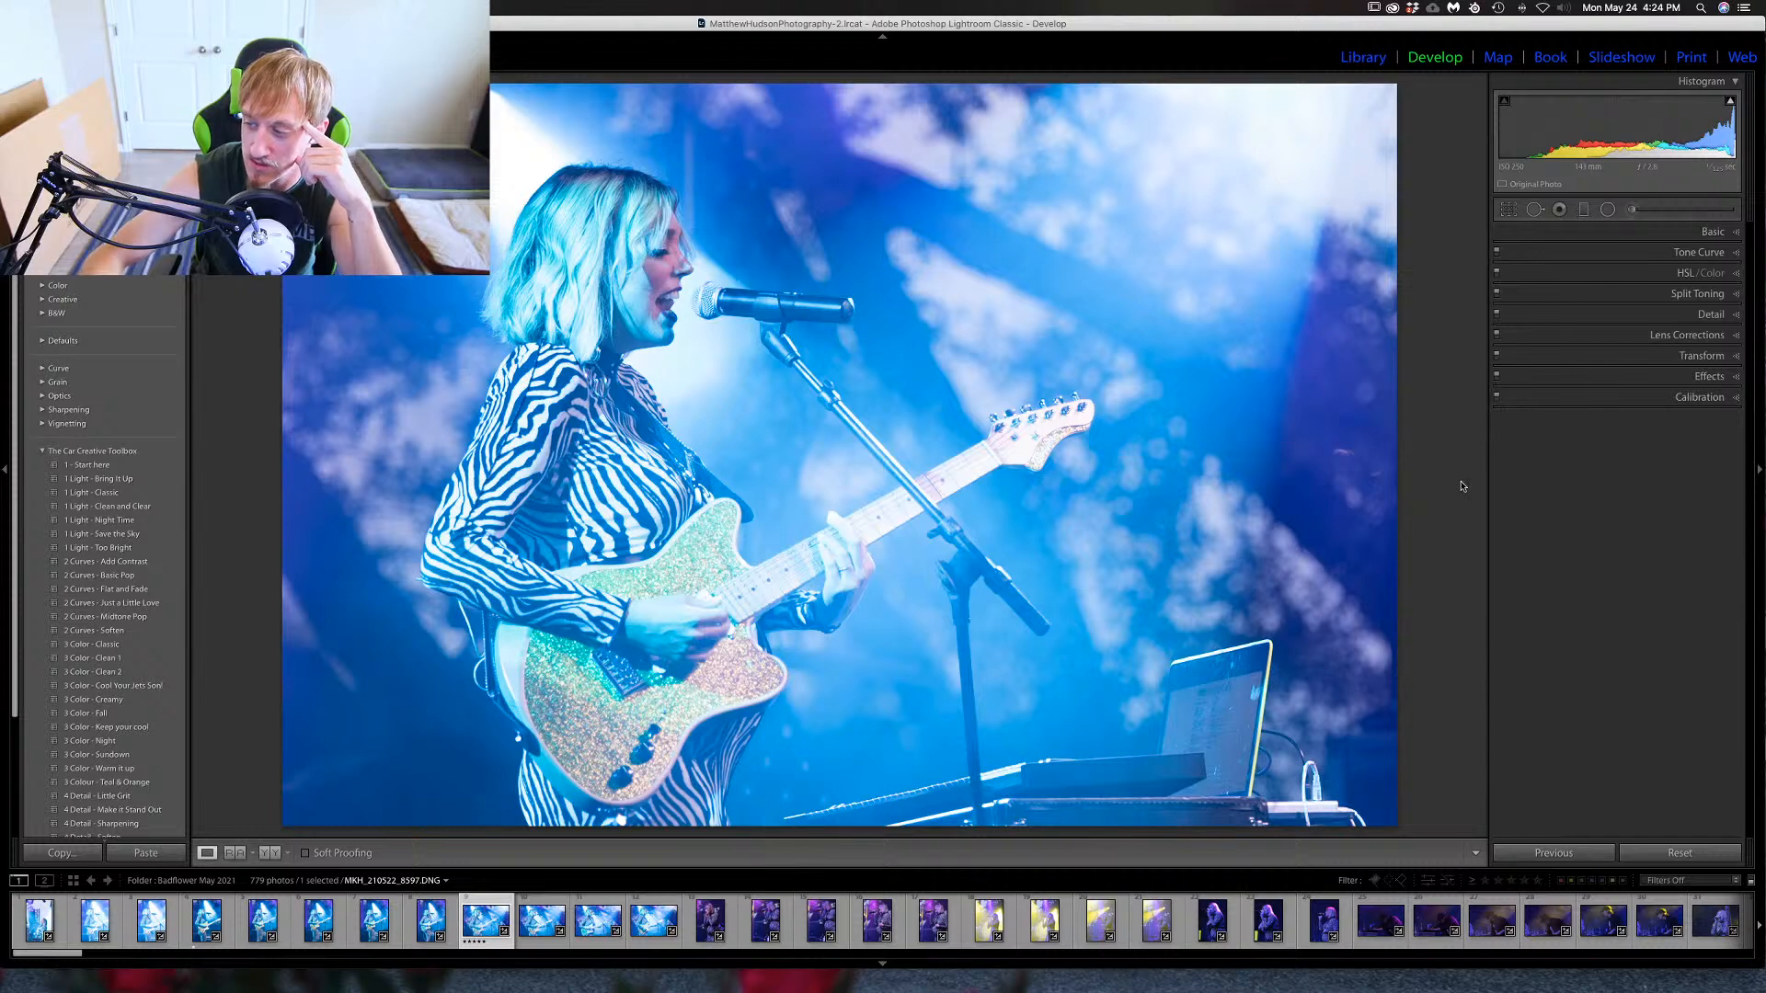
Compare the first three horizontal blue-lit guitar shots with each other and with the vertical portrait before them.
key("Right")
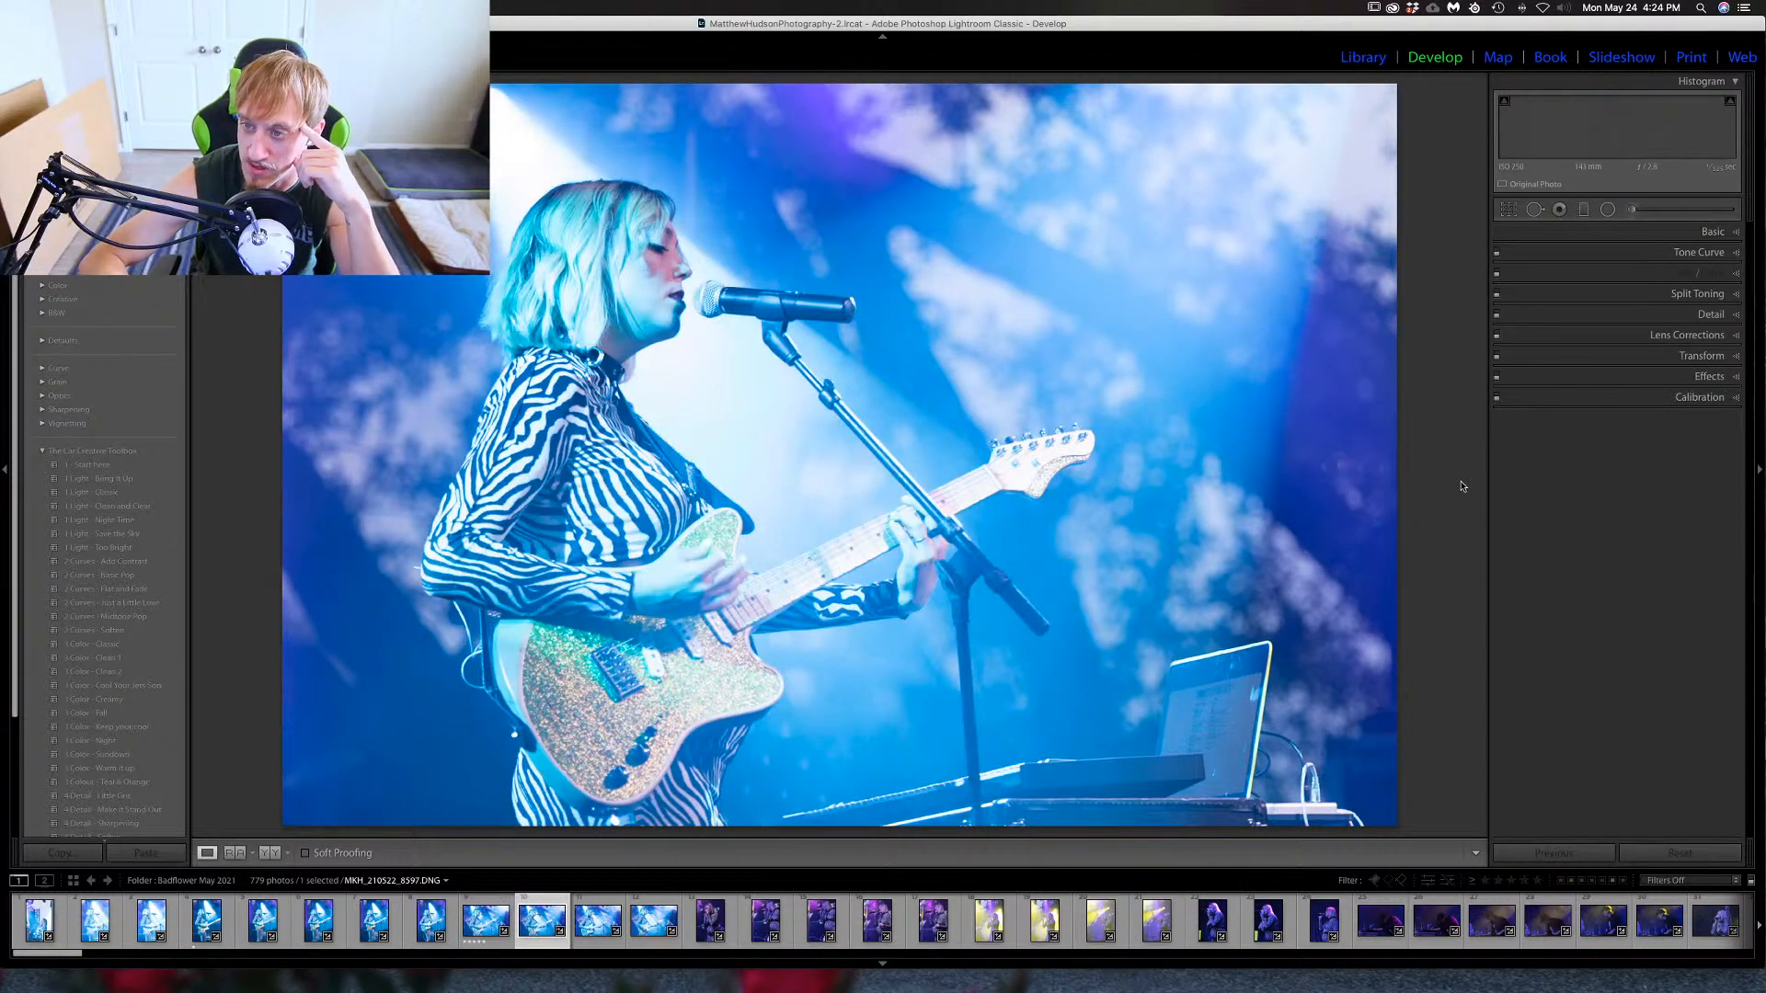
key("Left")
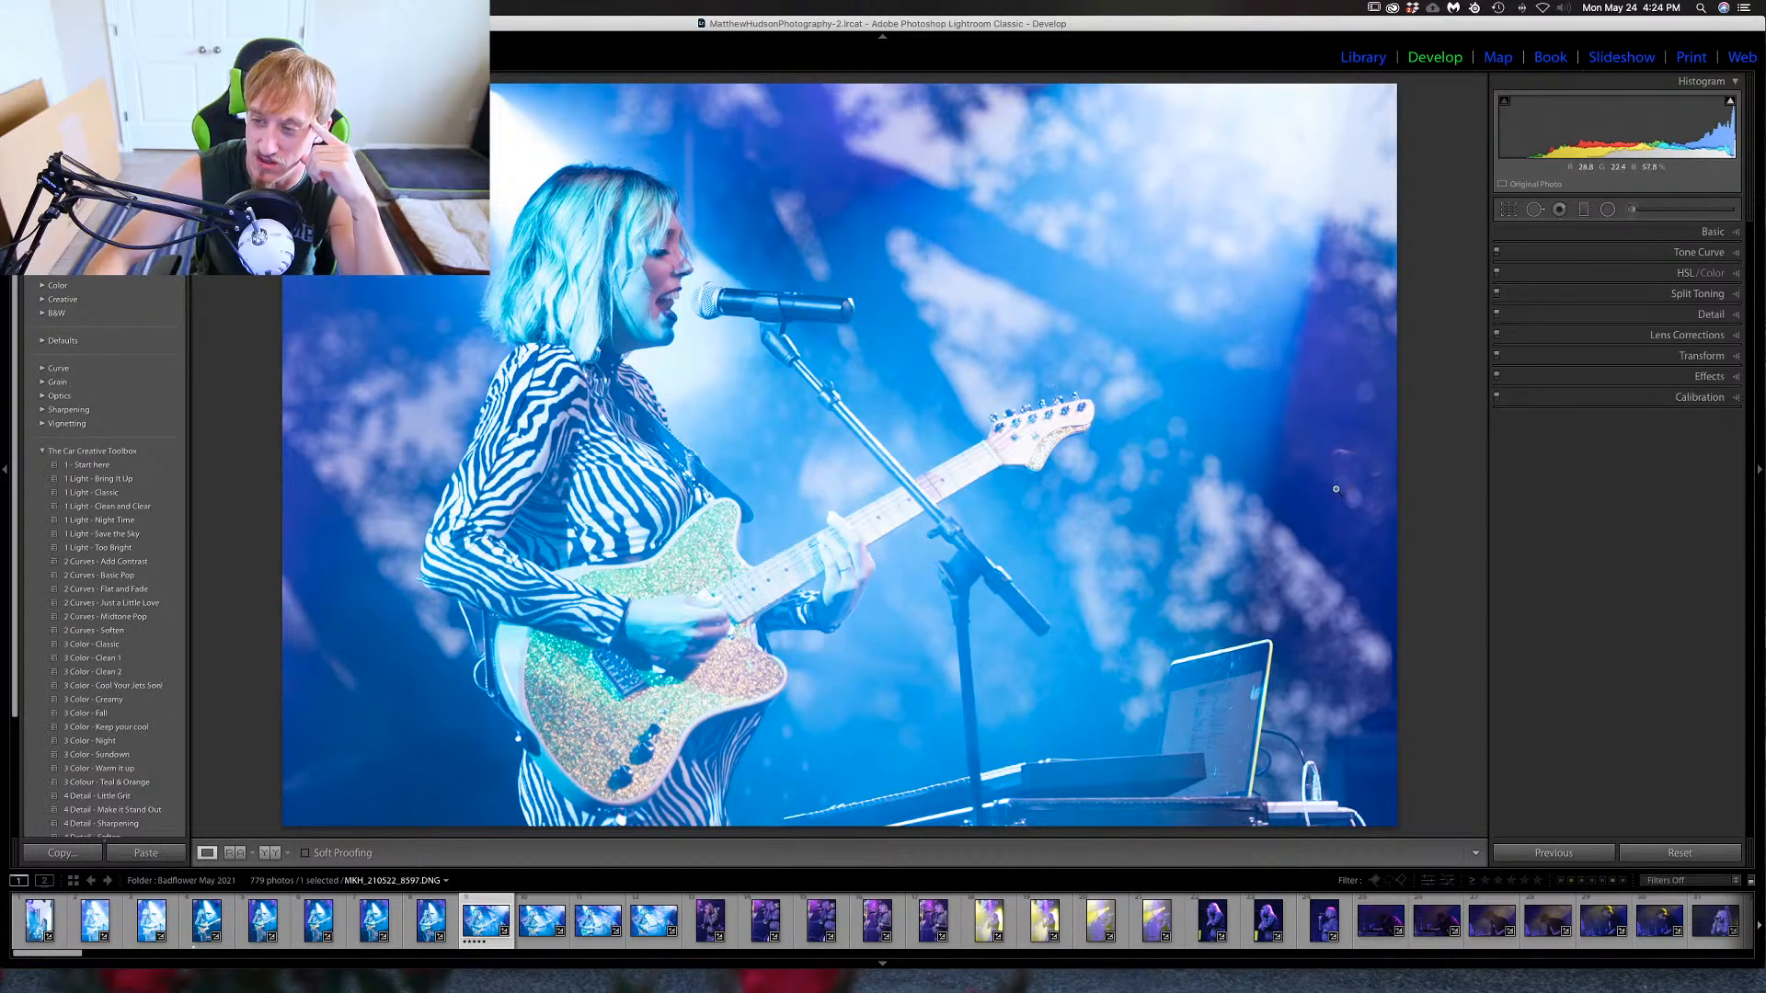
key("Left")
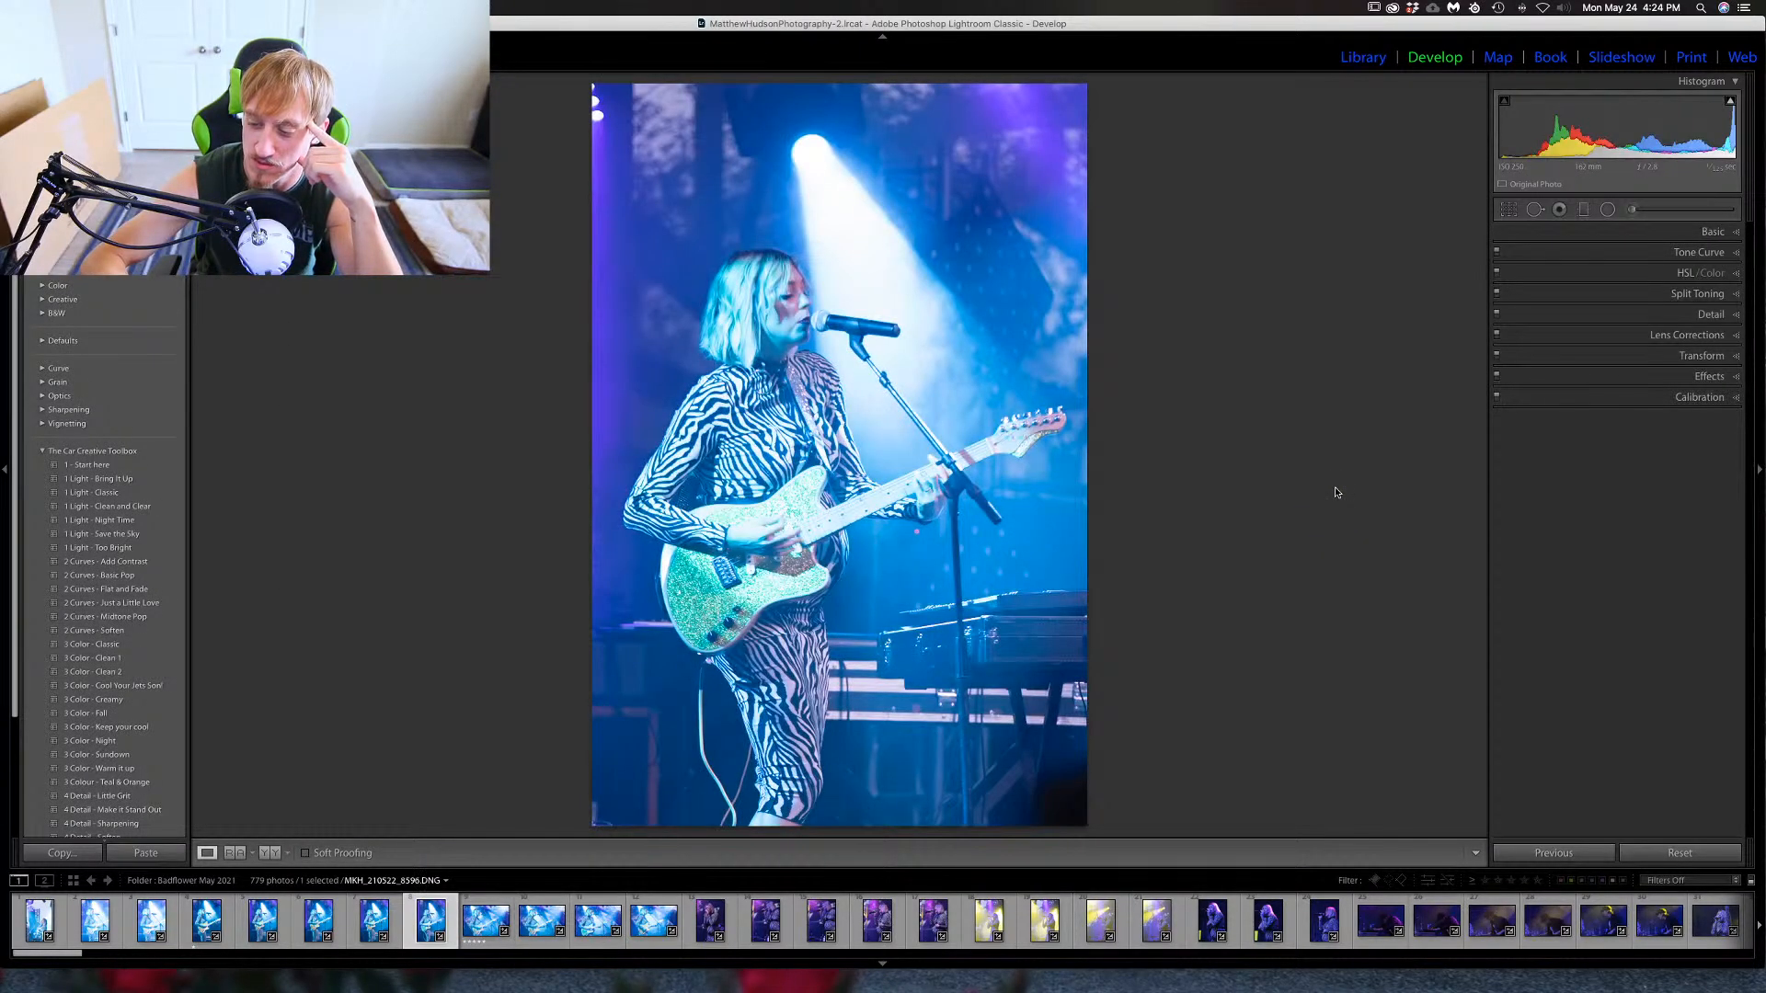
left_click(543, 920)
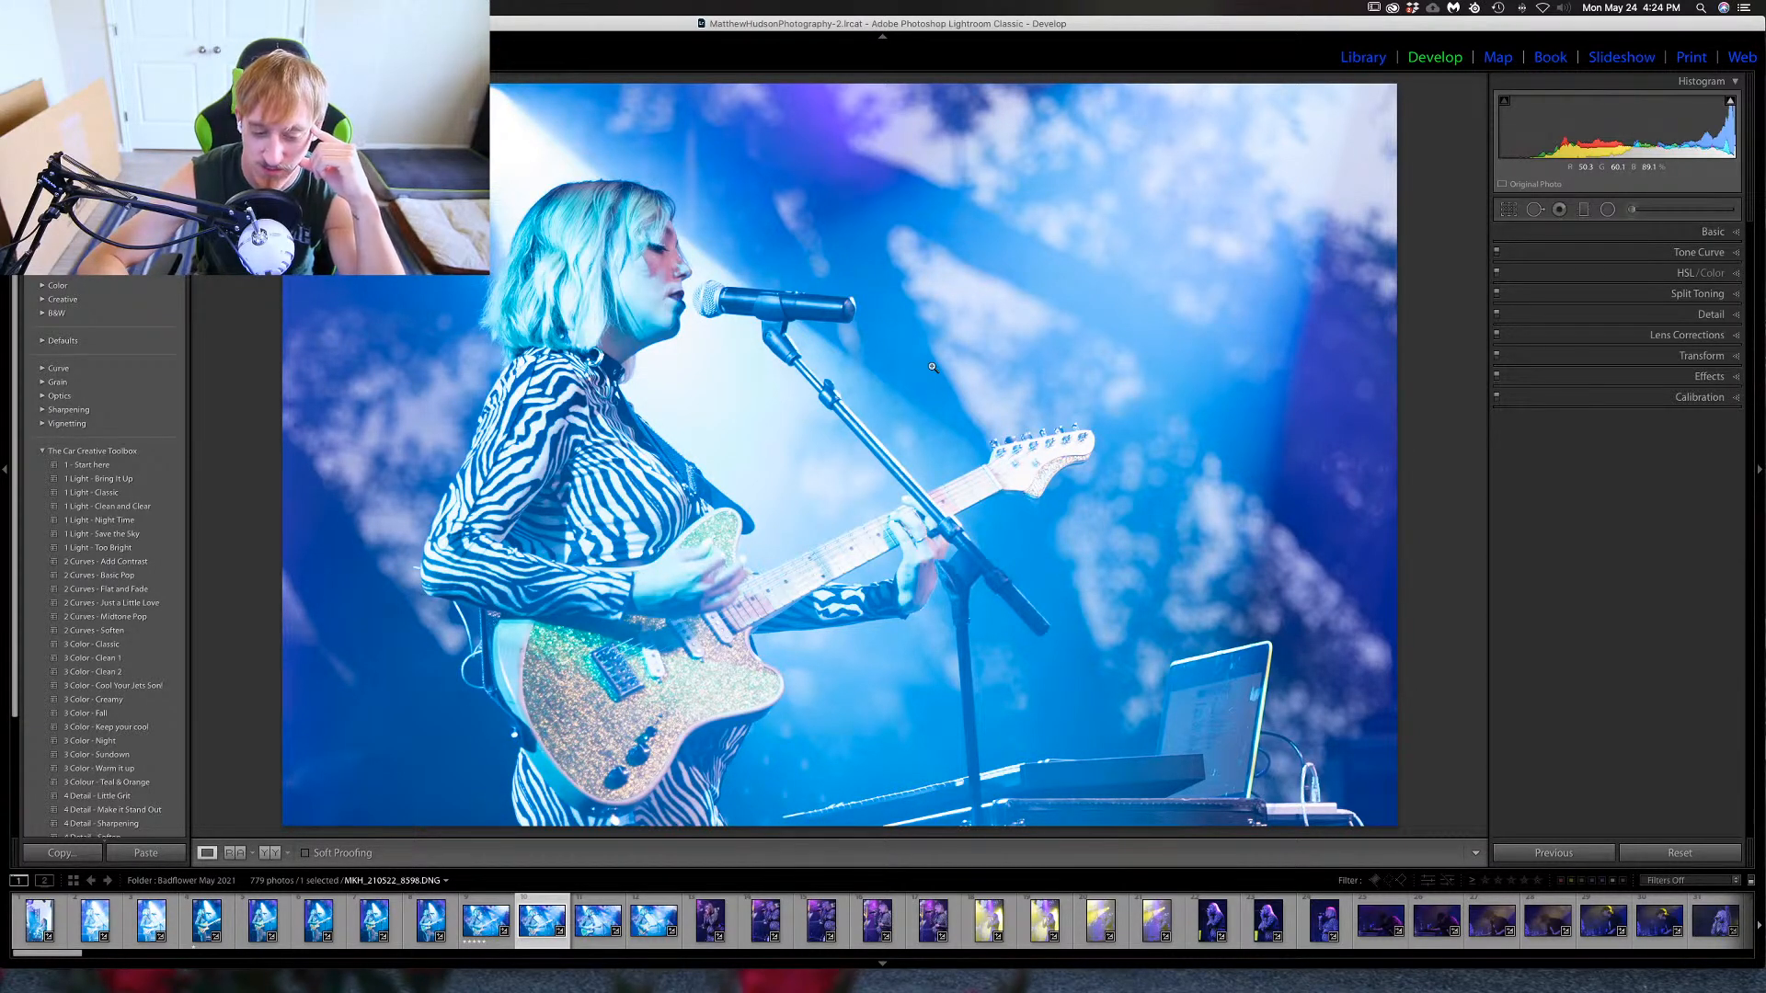
key("Right")
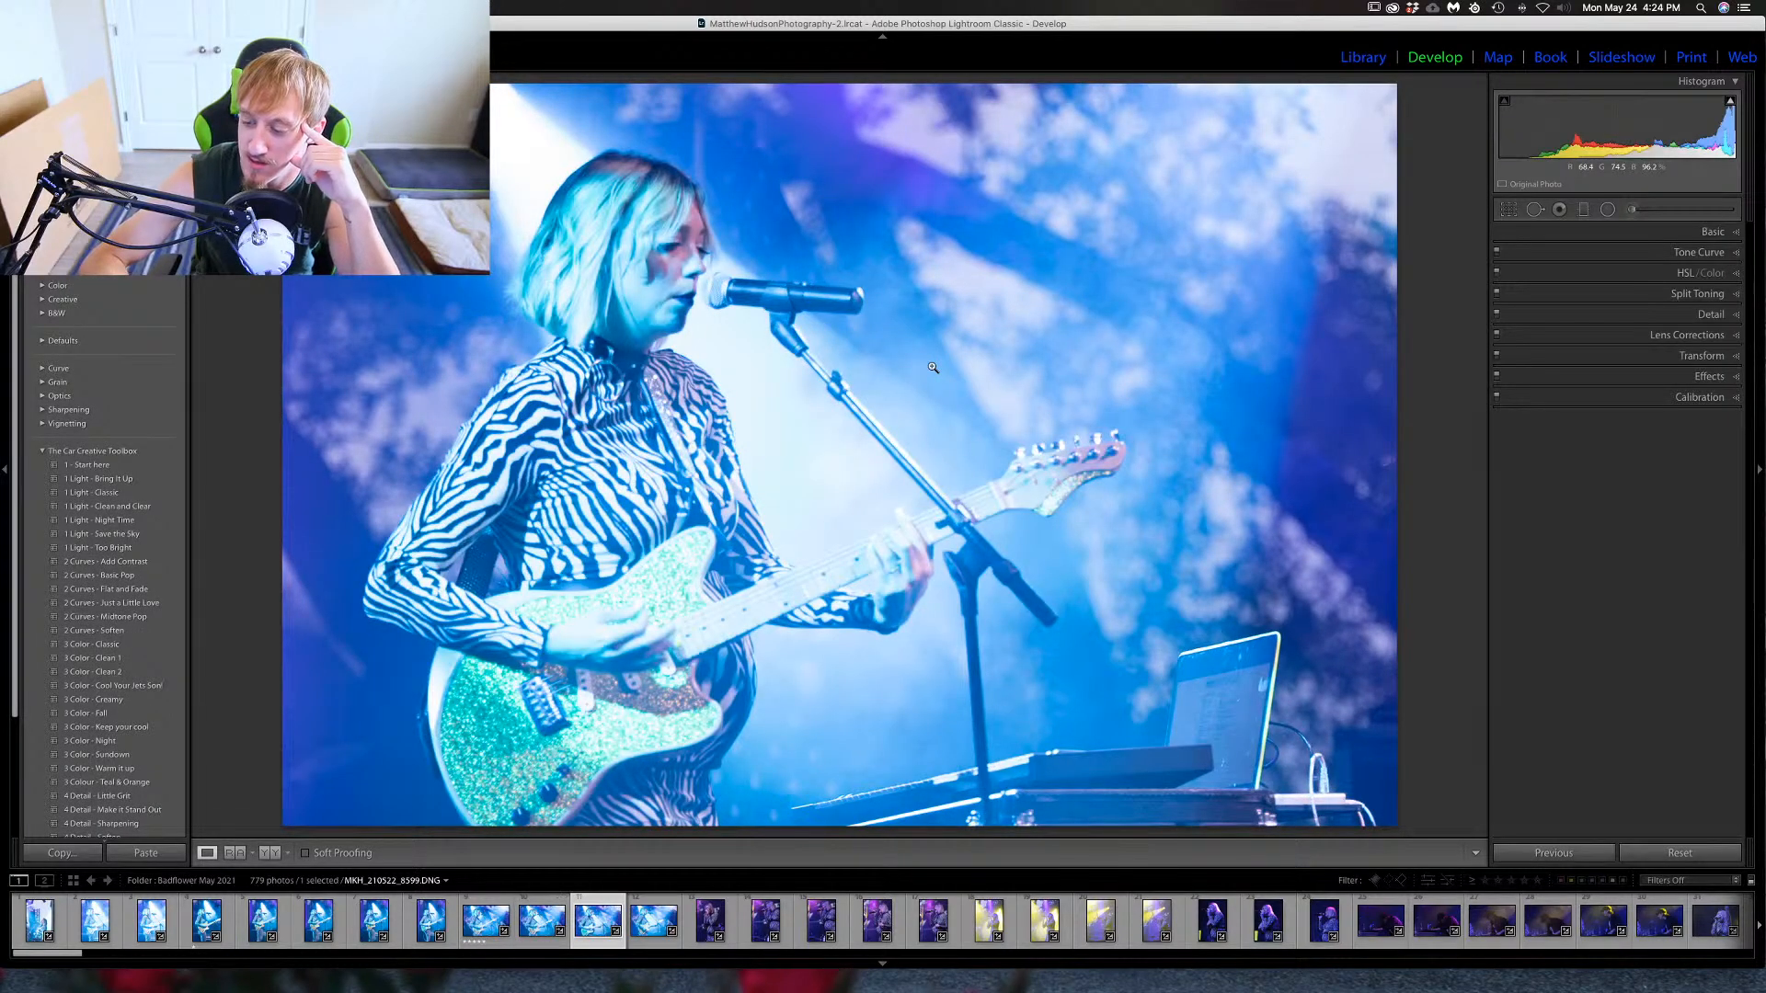
key("Left")
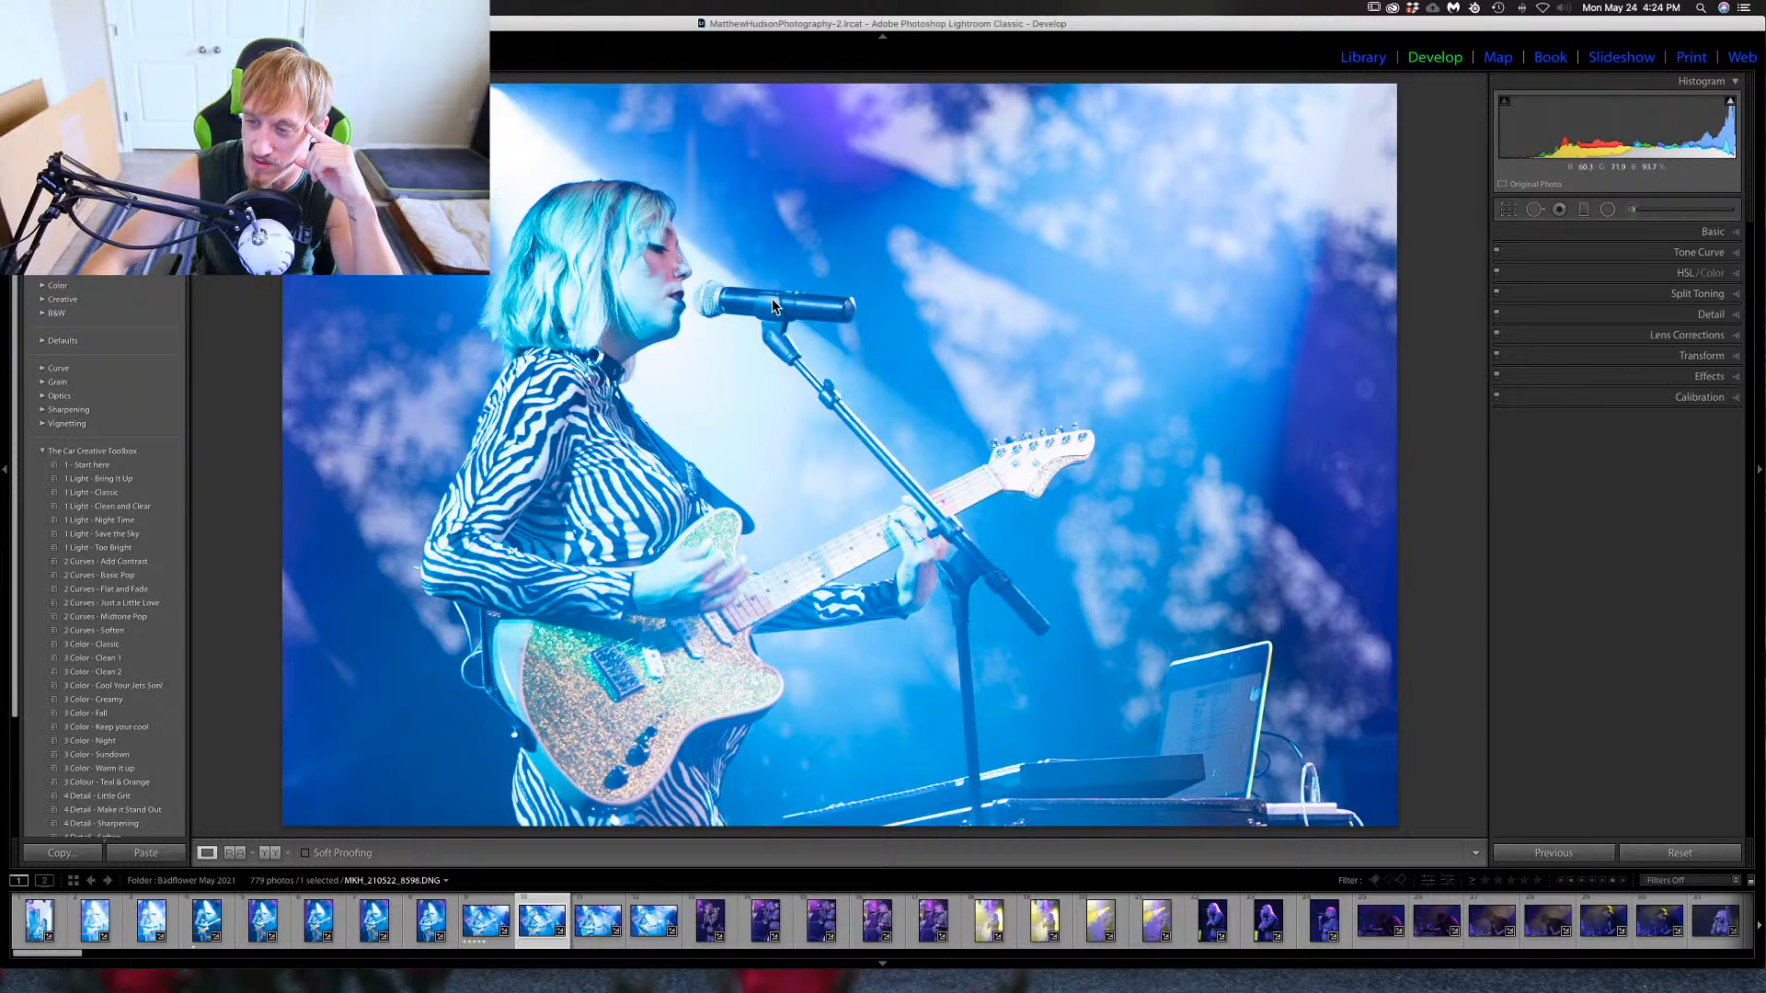
key("Left")
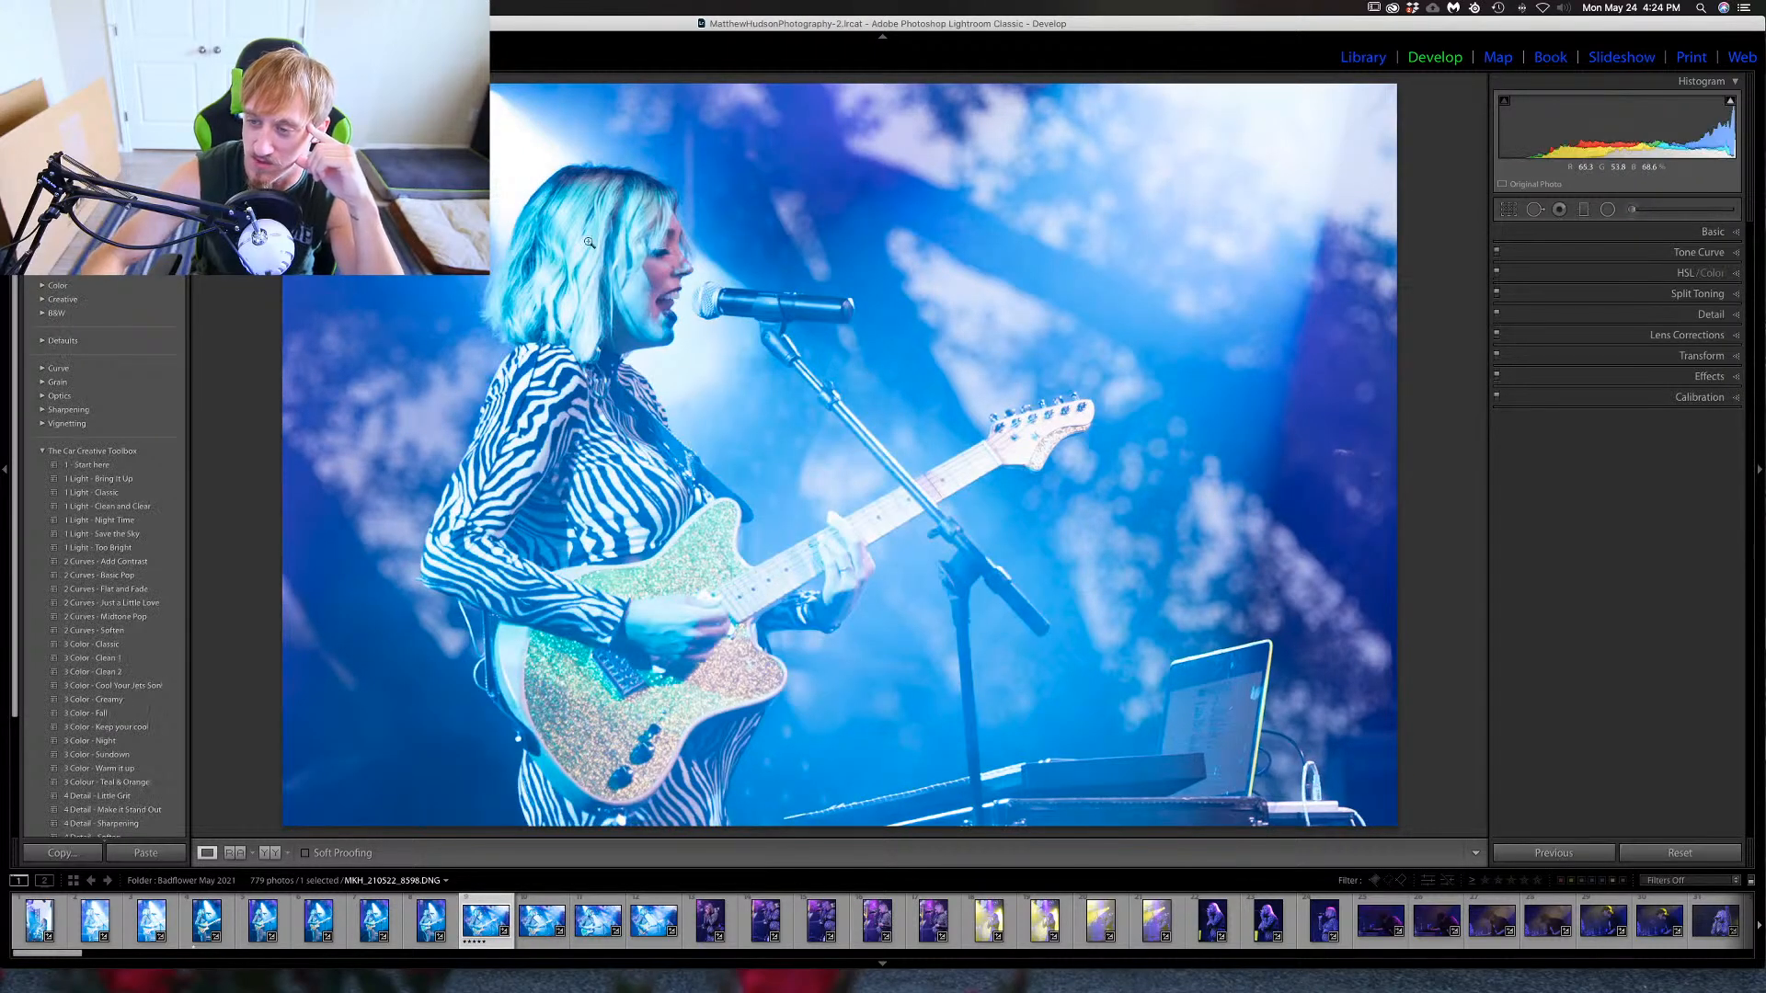
Rate the fourth horizontal blue-lit guitar shot one star and move on to the first purple-lit portrait.
key("Left")
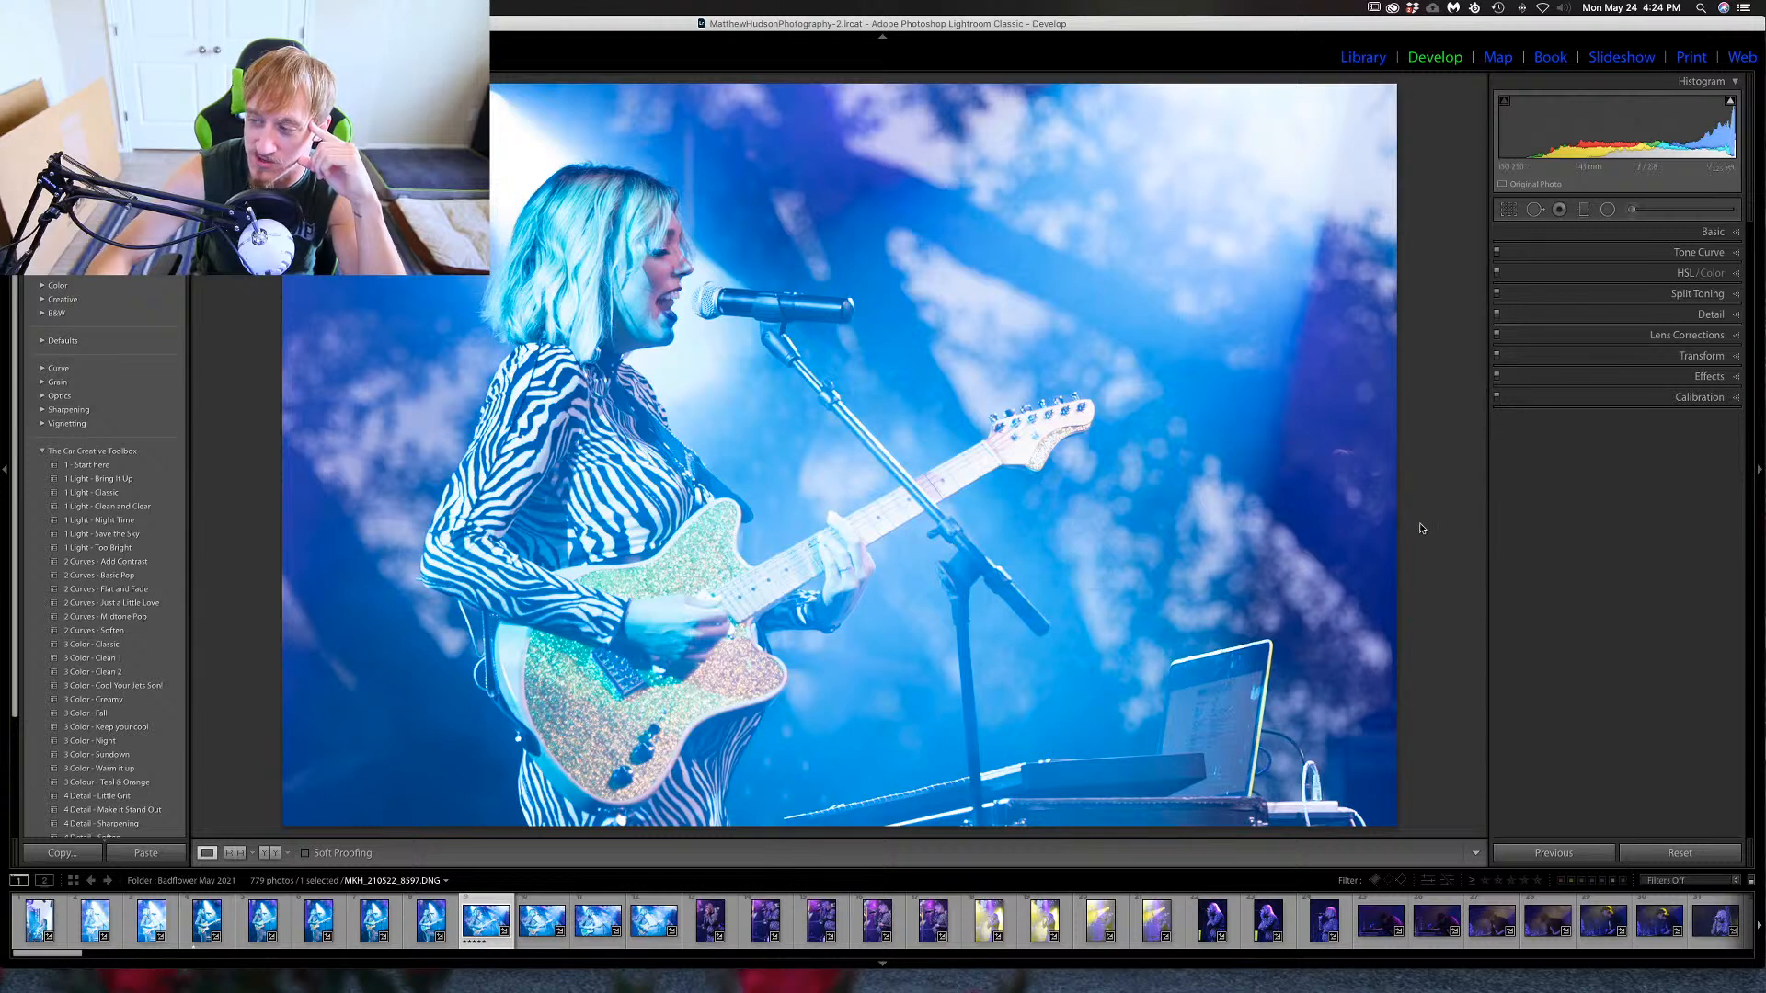
key("Right")
key("Right")
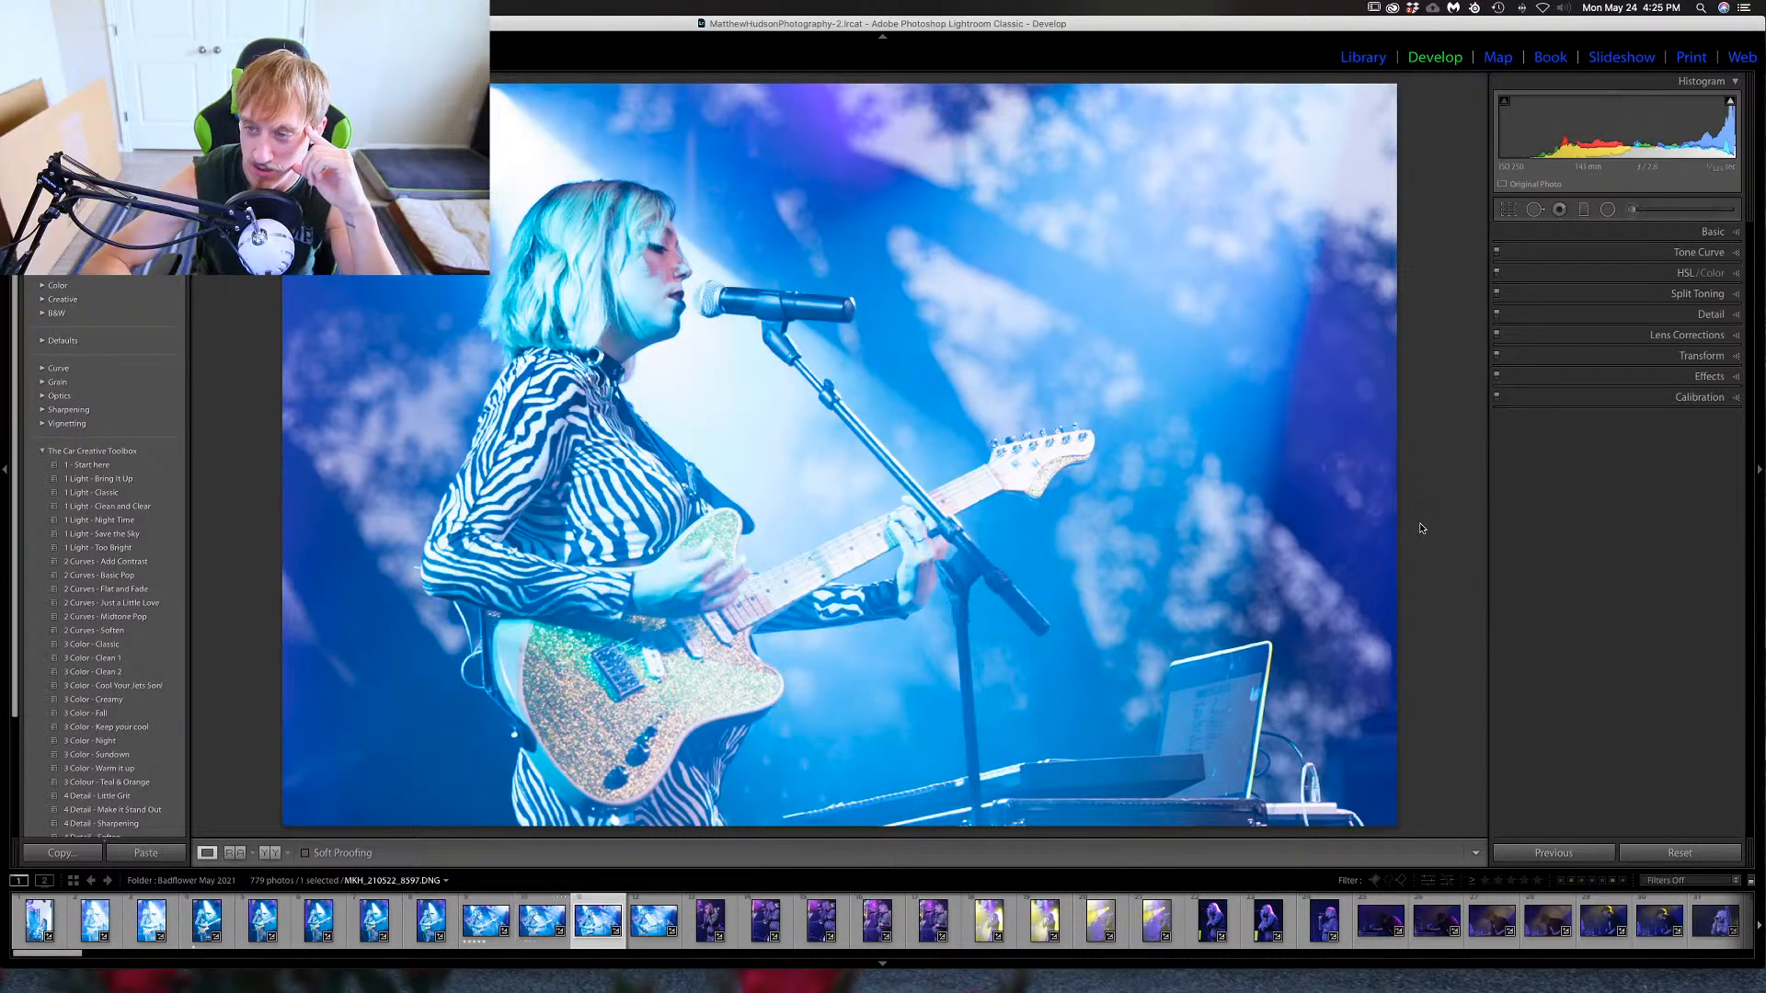
key("Right")
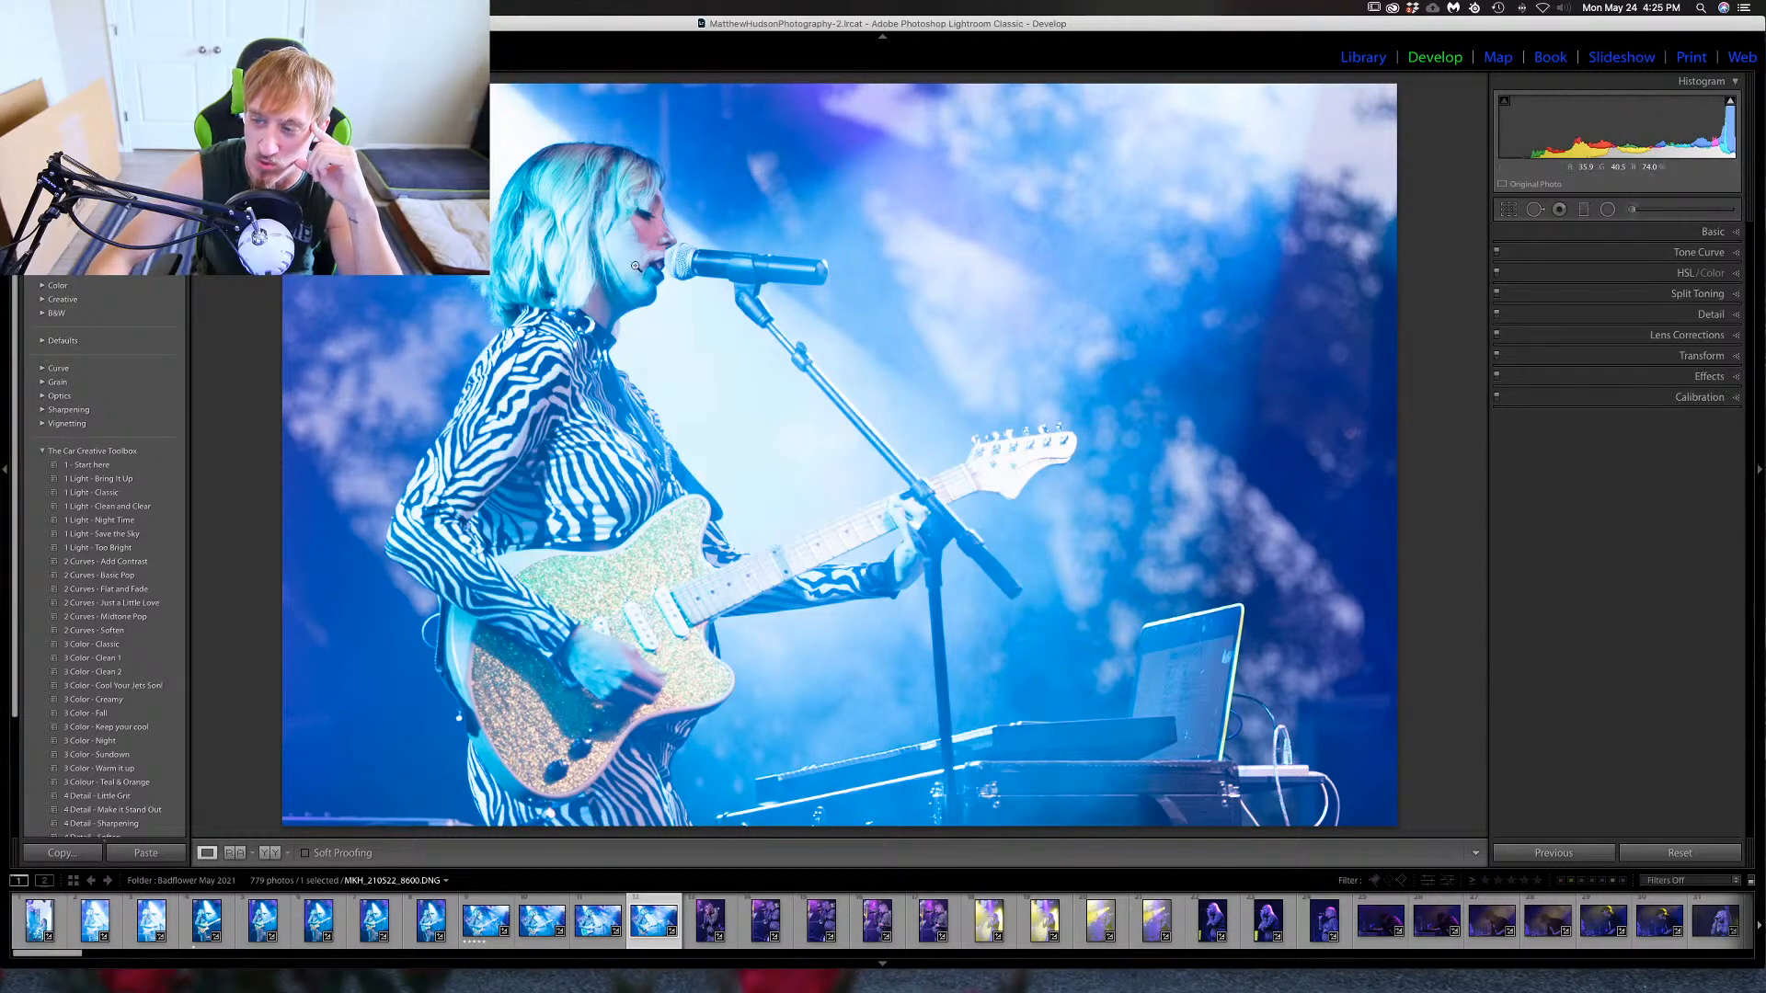
key("1")
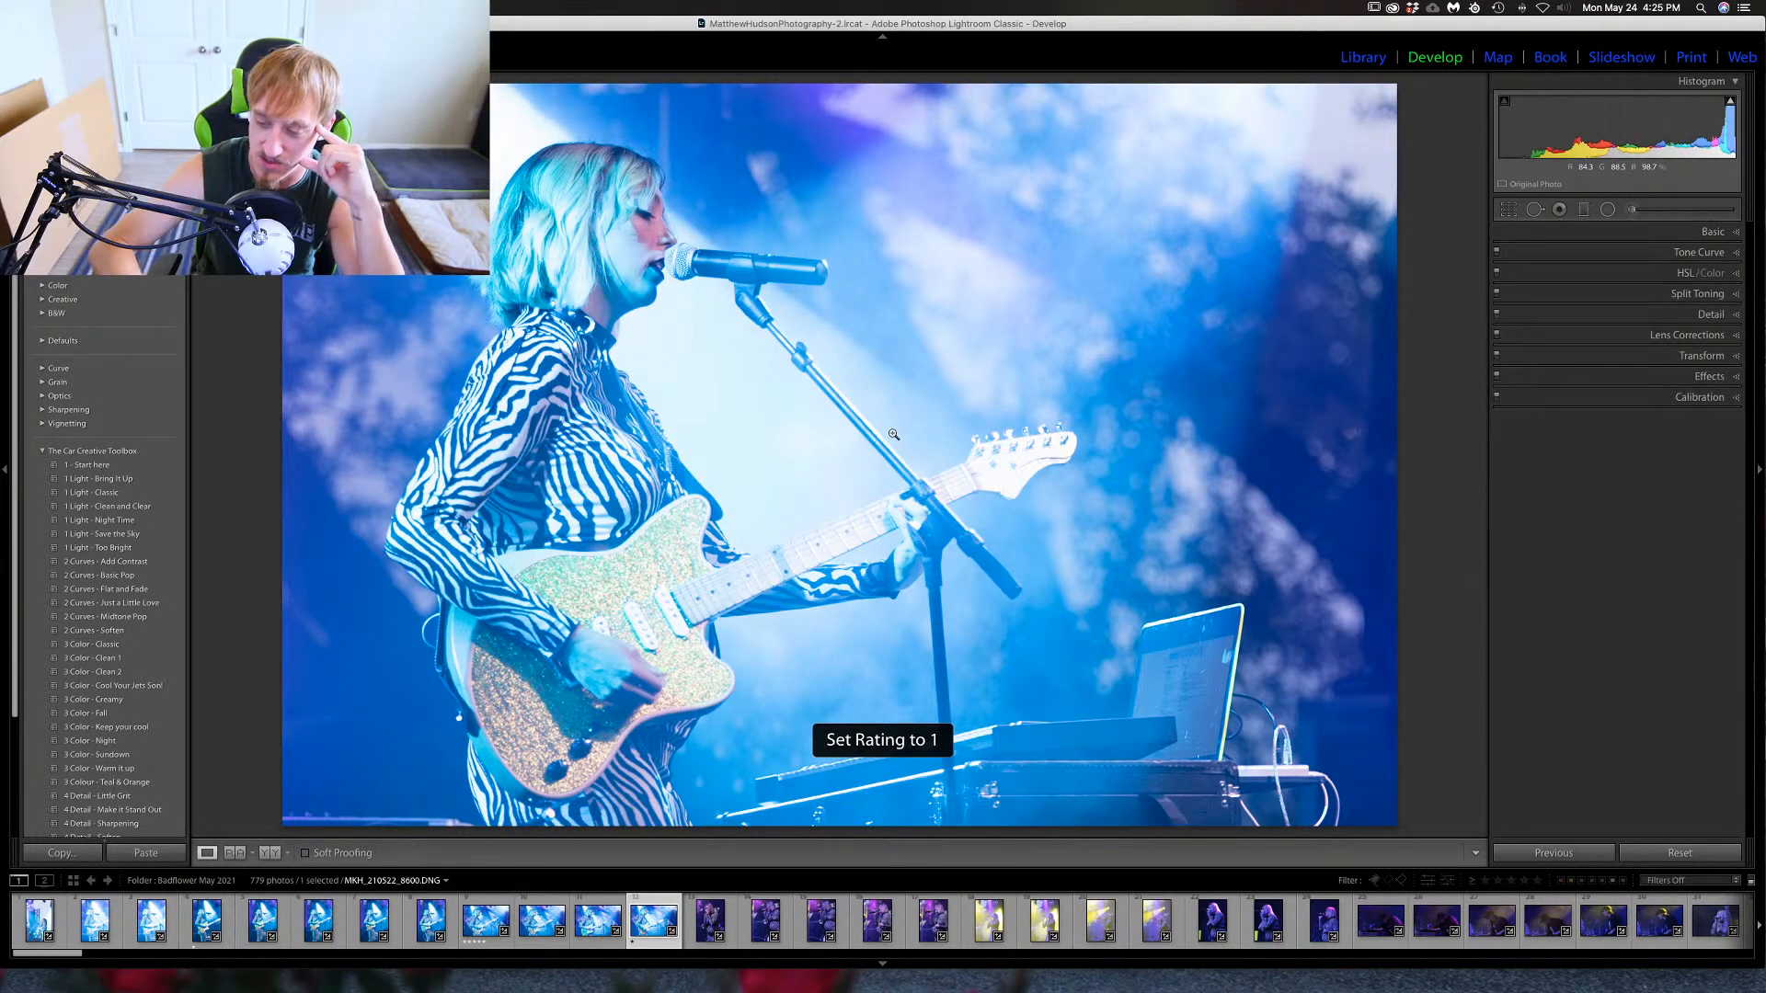
key("Right")
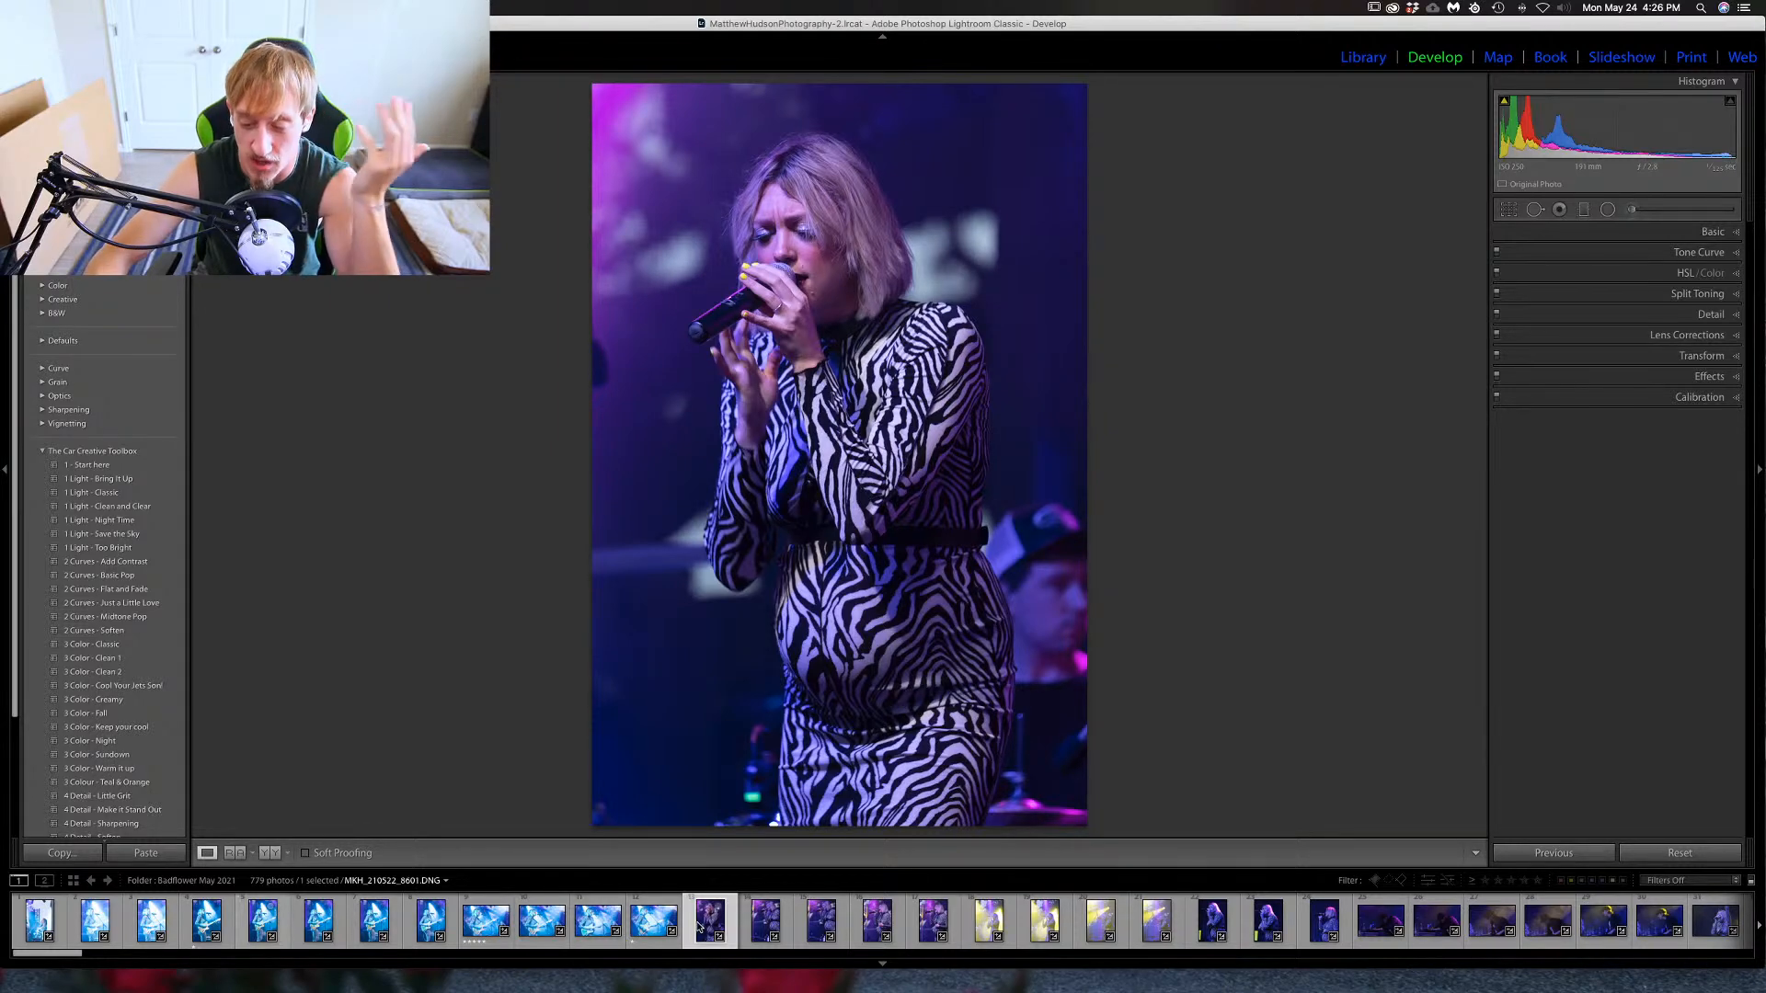
Review the five-star horizontal guitar shot against the third purple-lit portrait, and return to the first purple-lit portrait.
left_click(478, 927)
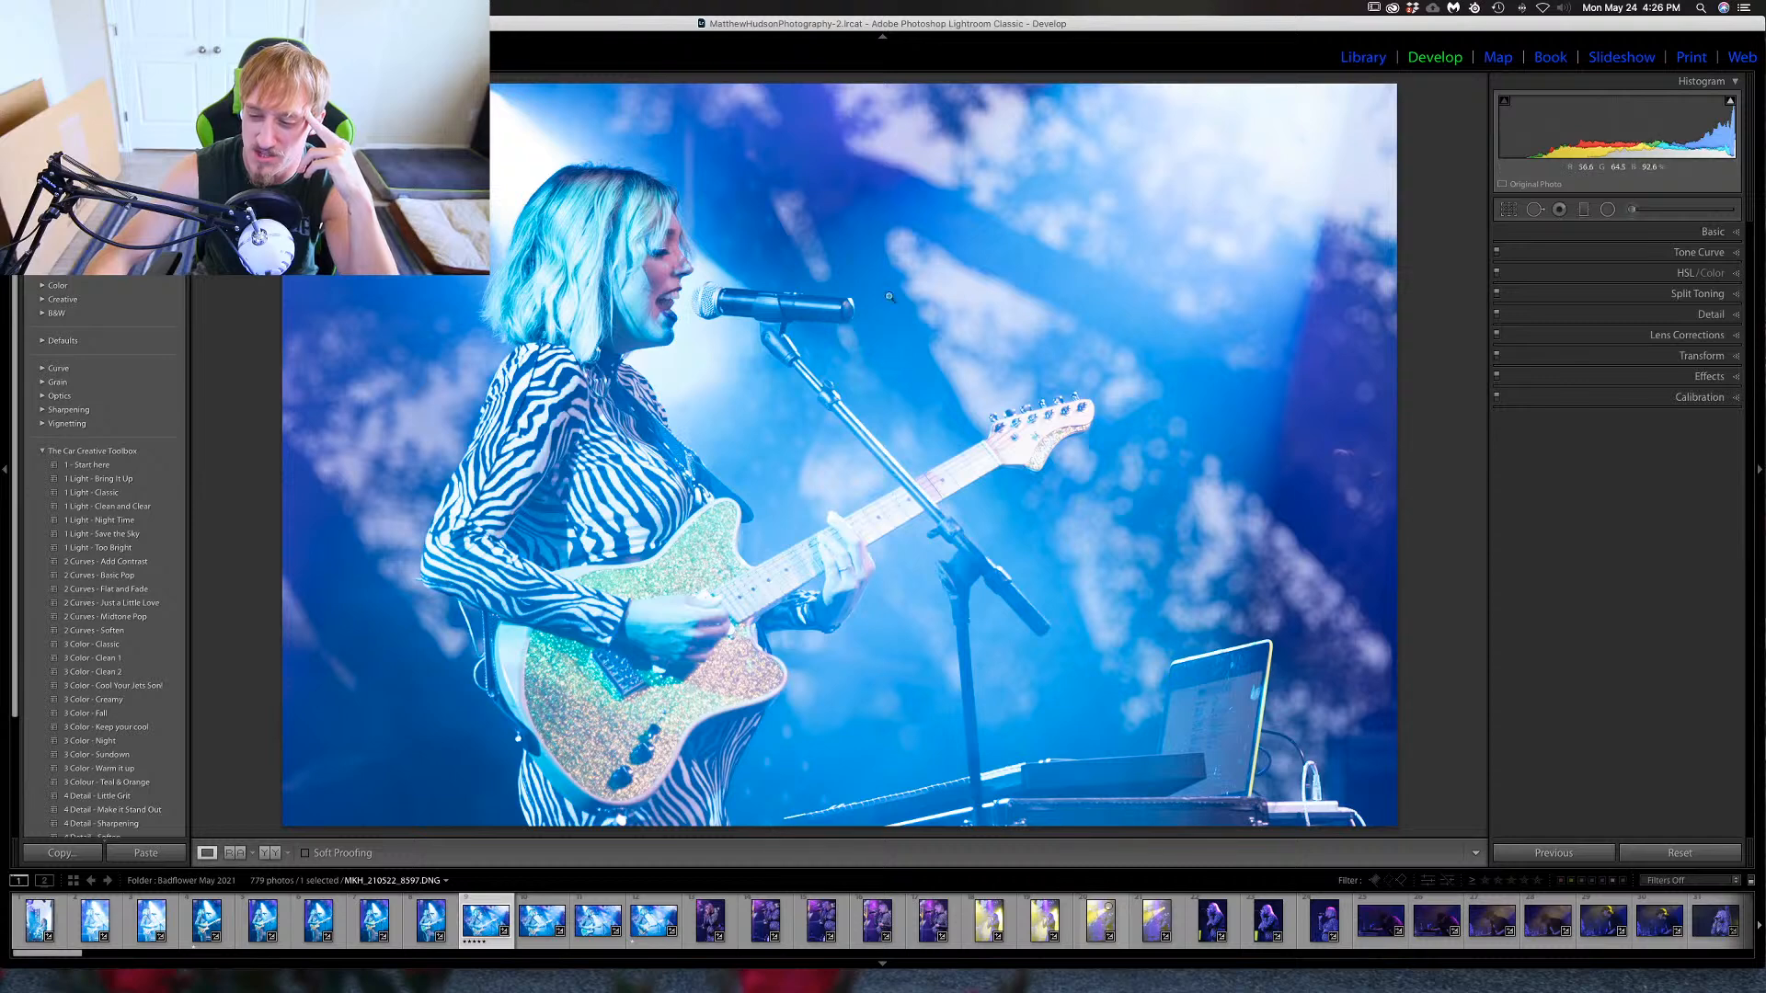
left_click(118, 493)
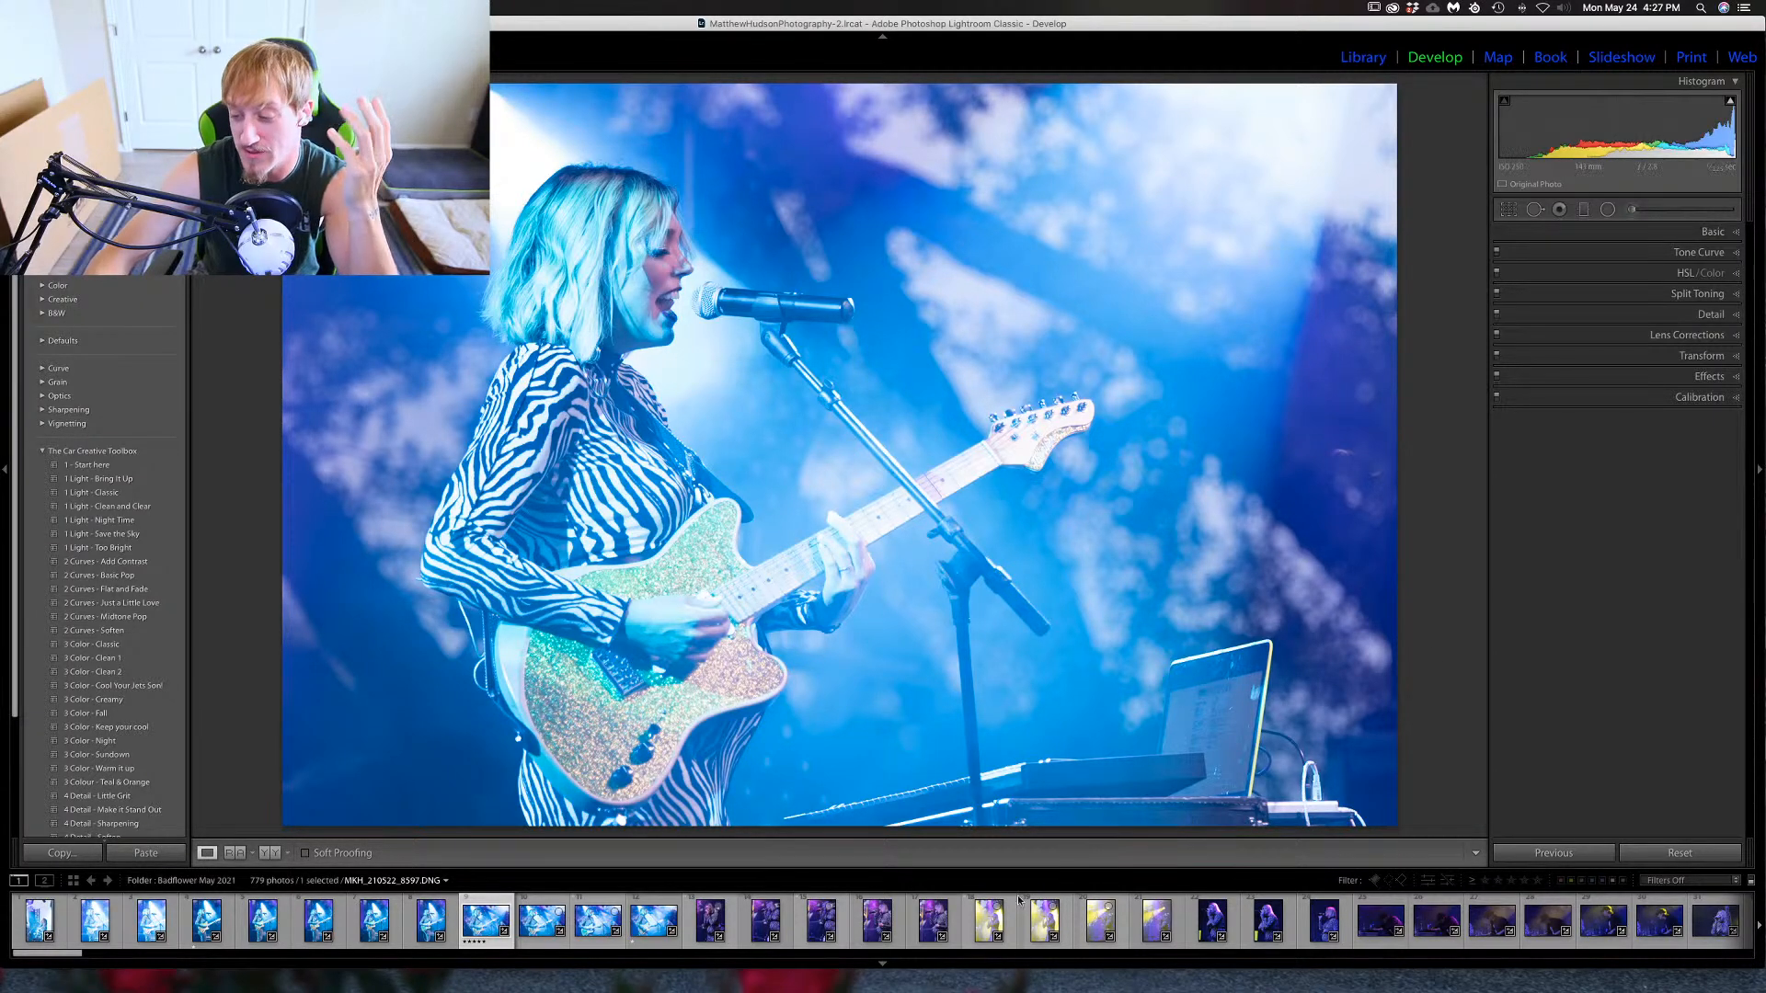
left_click(822, 925)
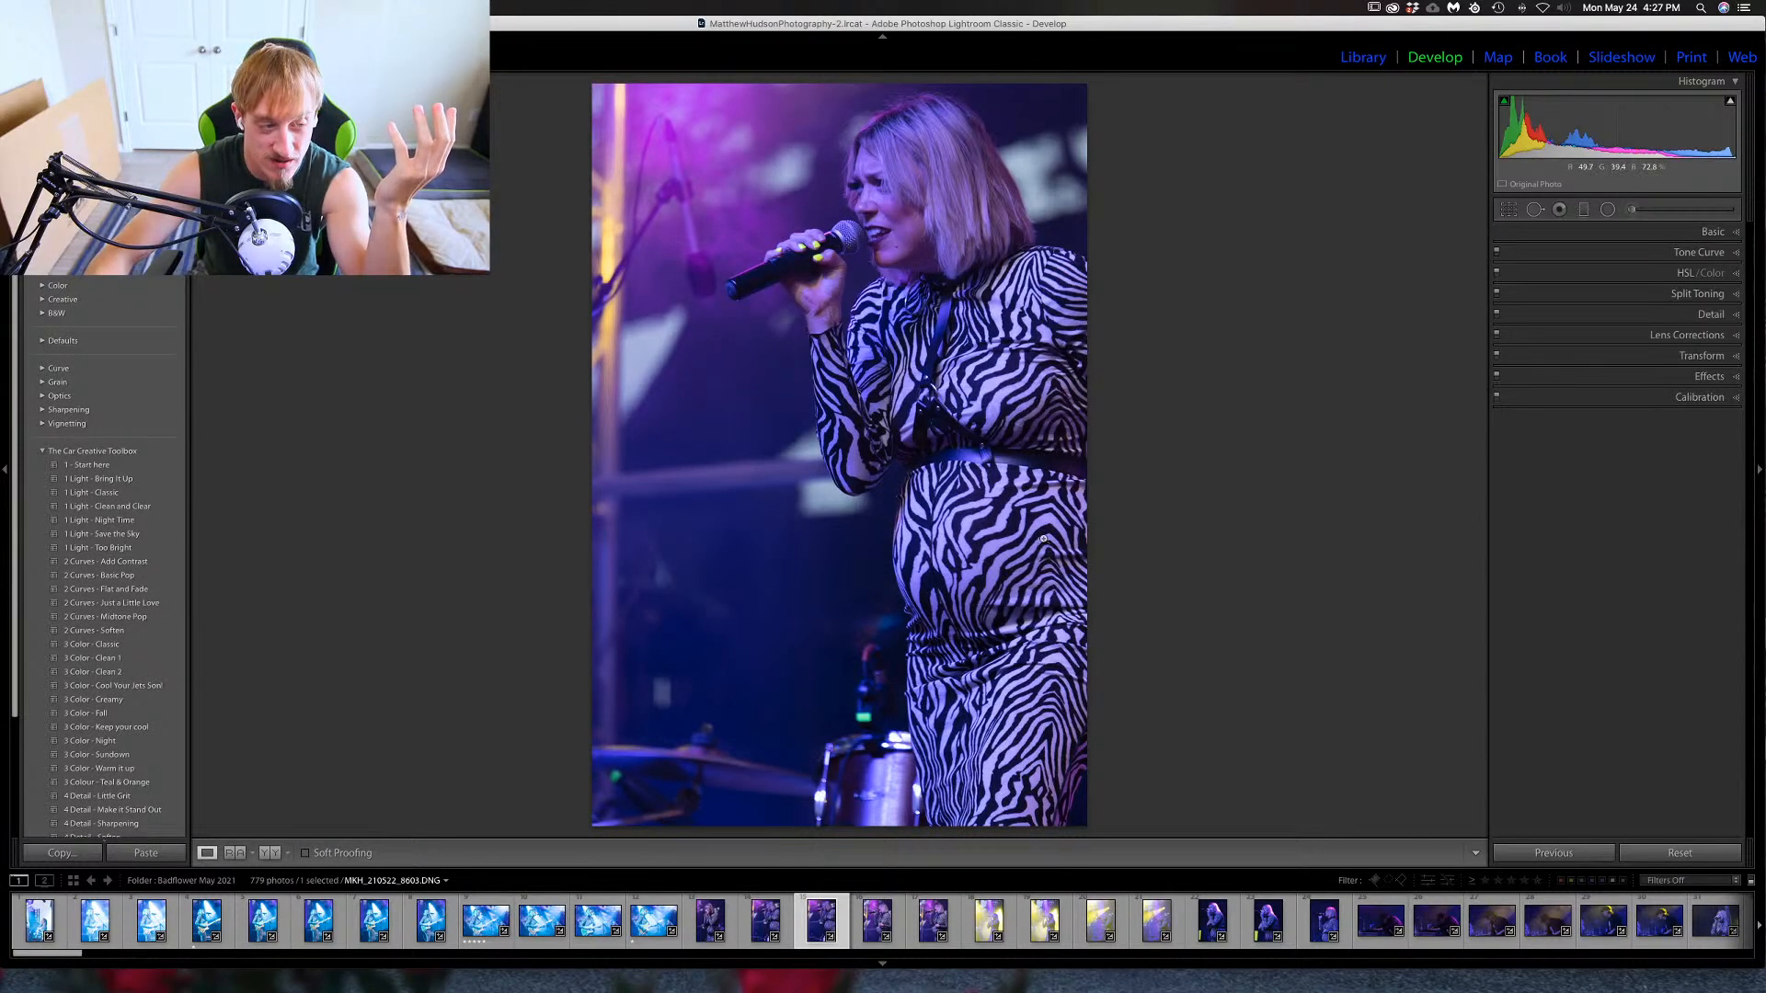
left_click(726, 925)
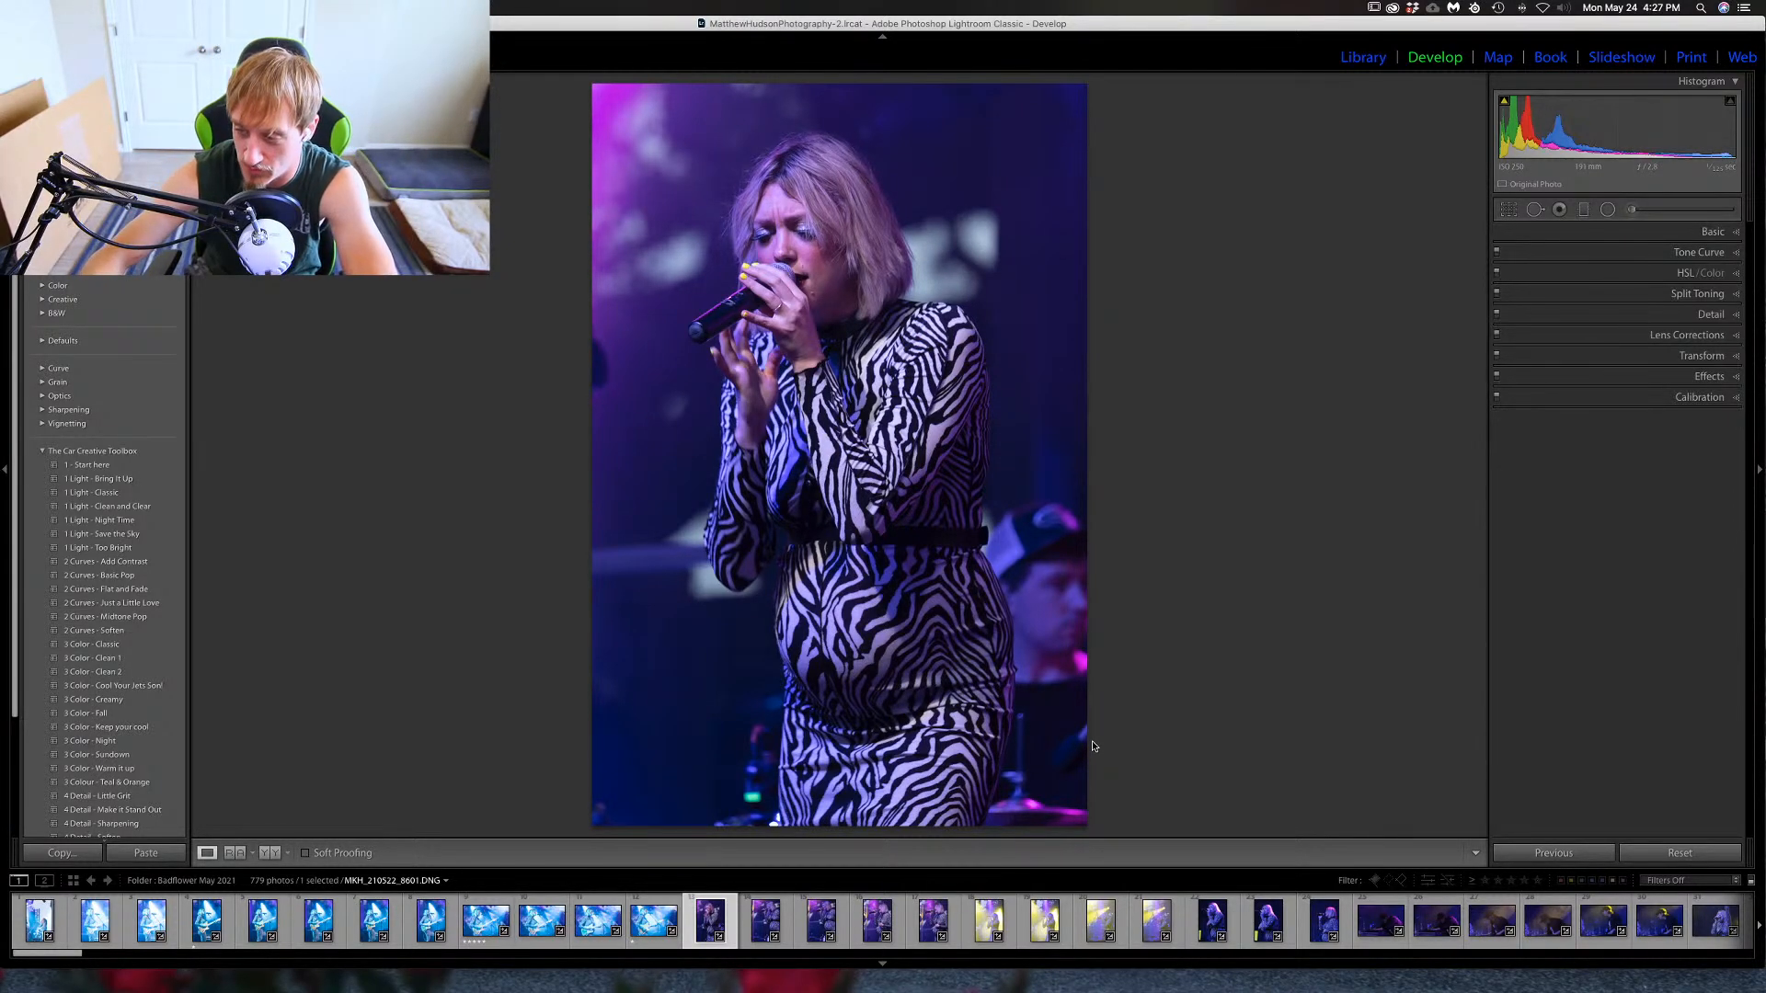
Go through the purple-lit microphone portraits up to the fifth, and step back to the third.
key("Right")
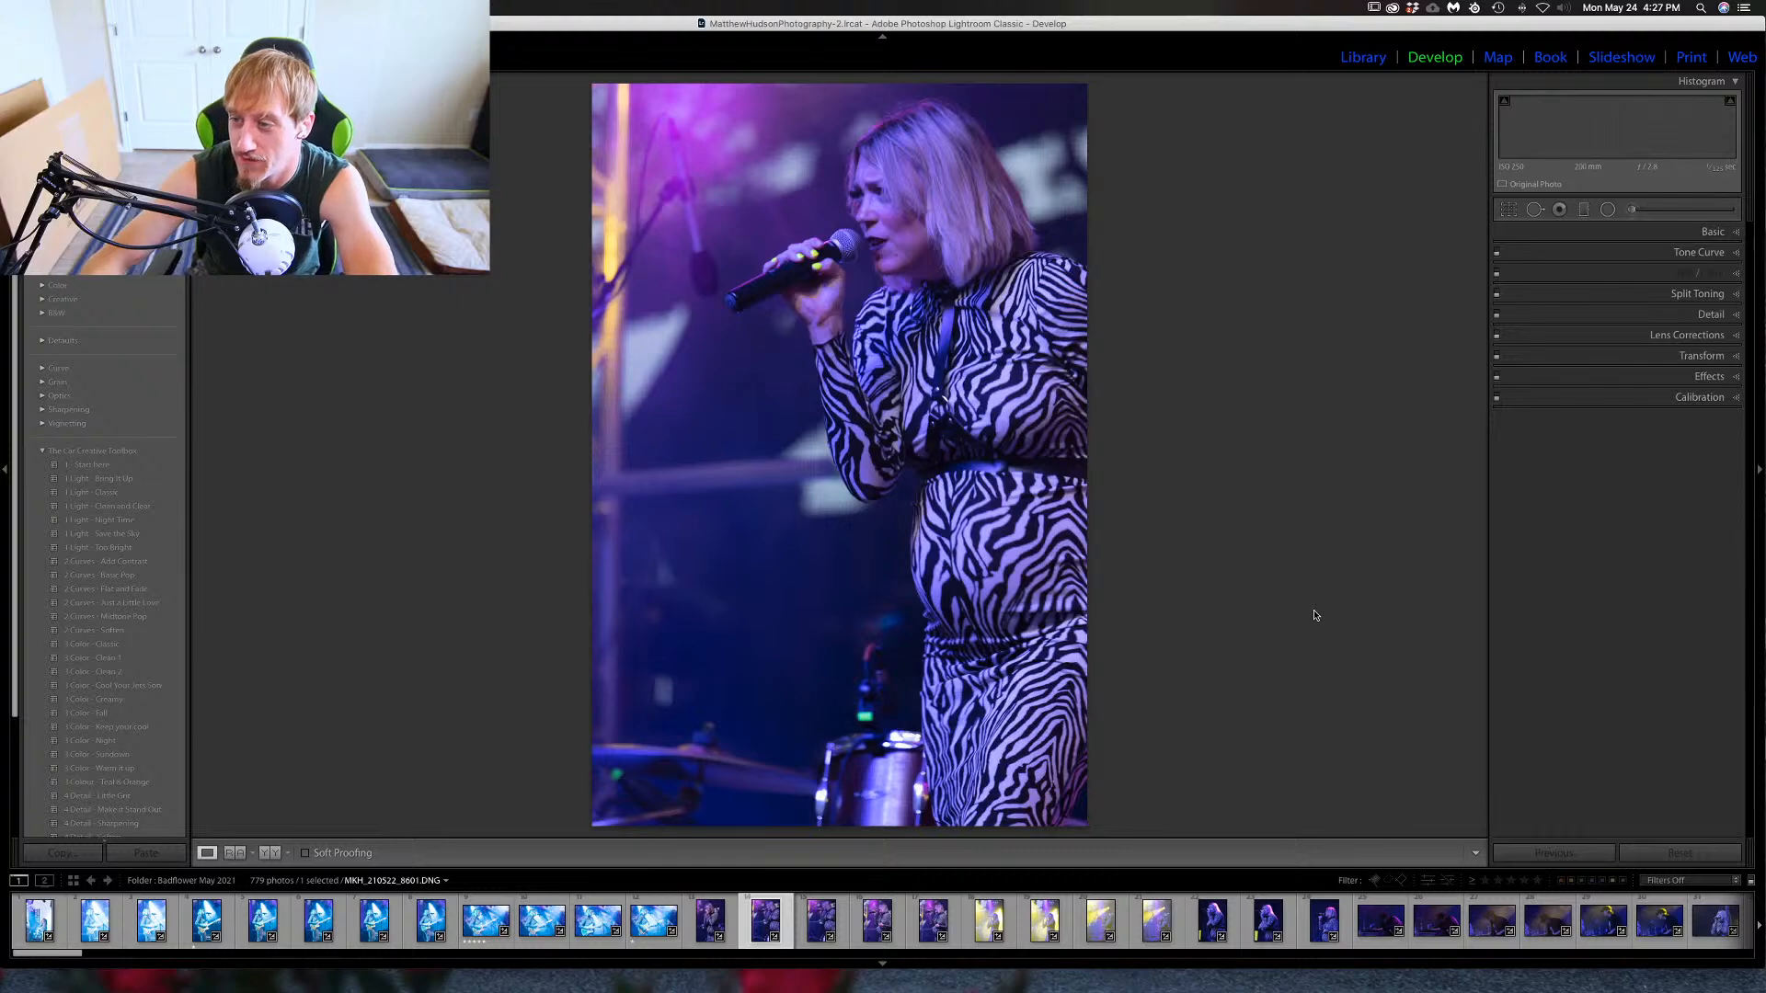
key("Right")
key("Right")
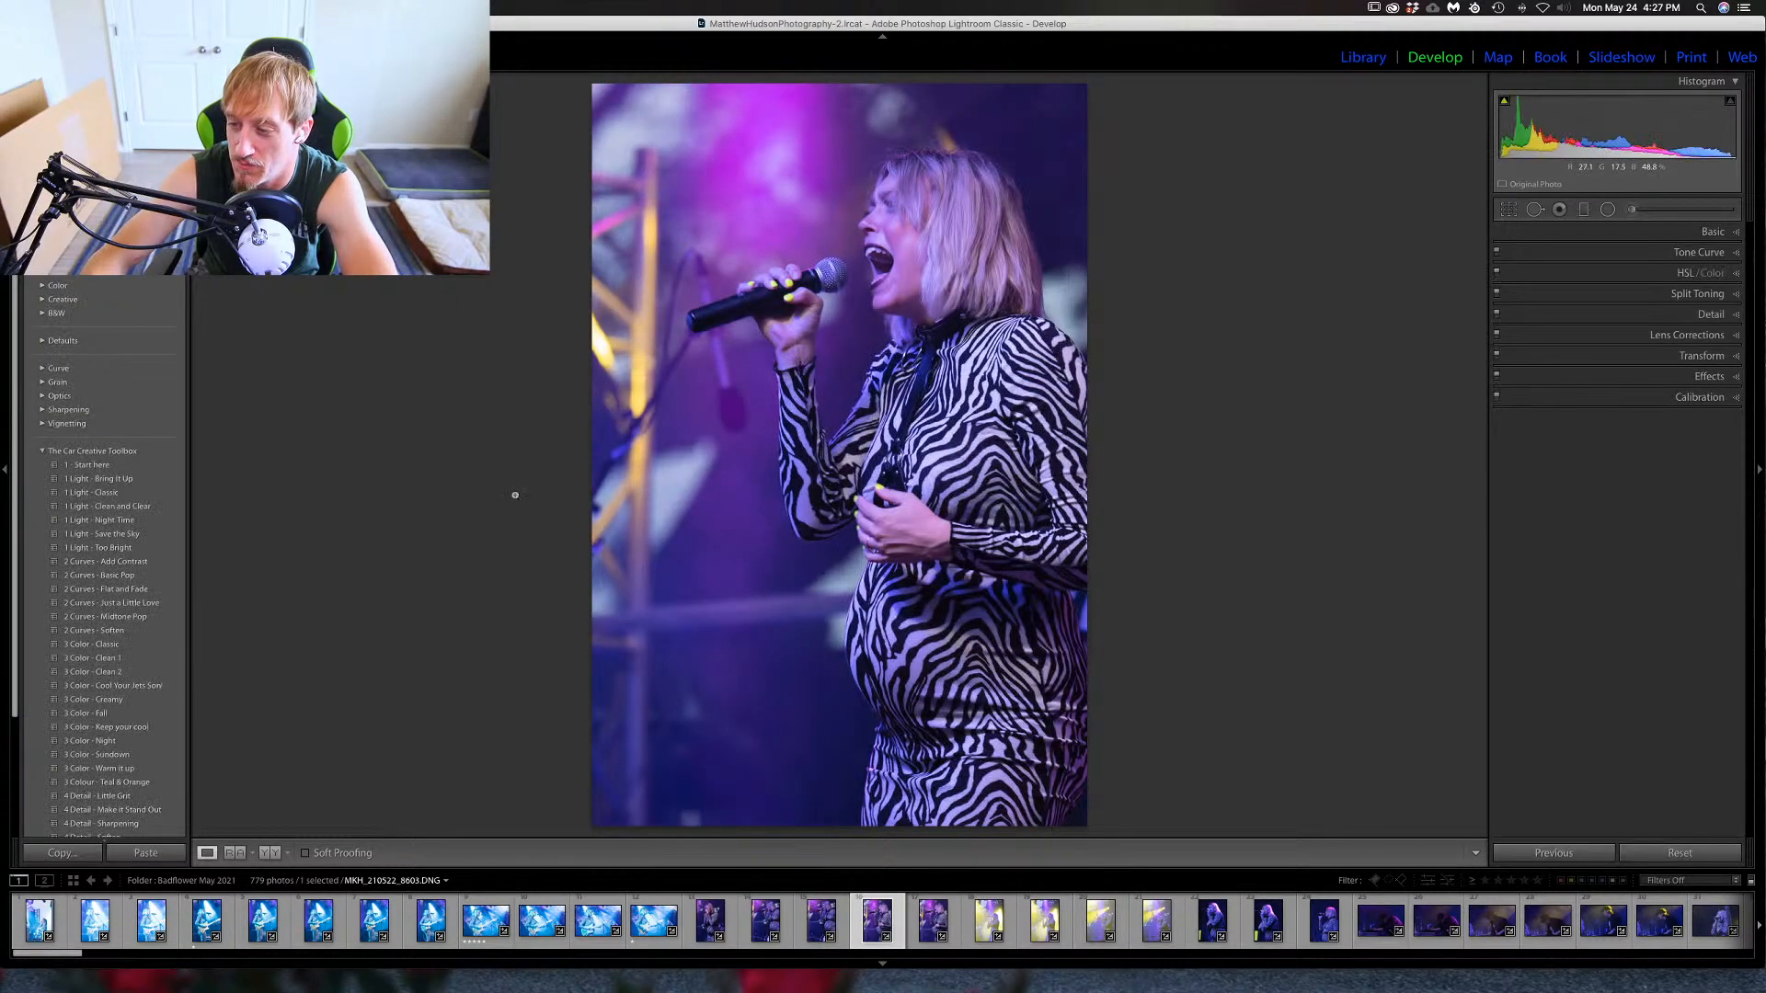
key("Right")
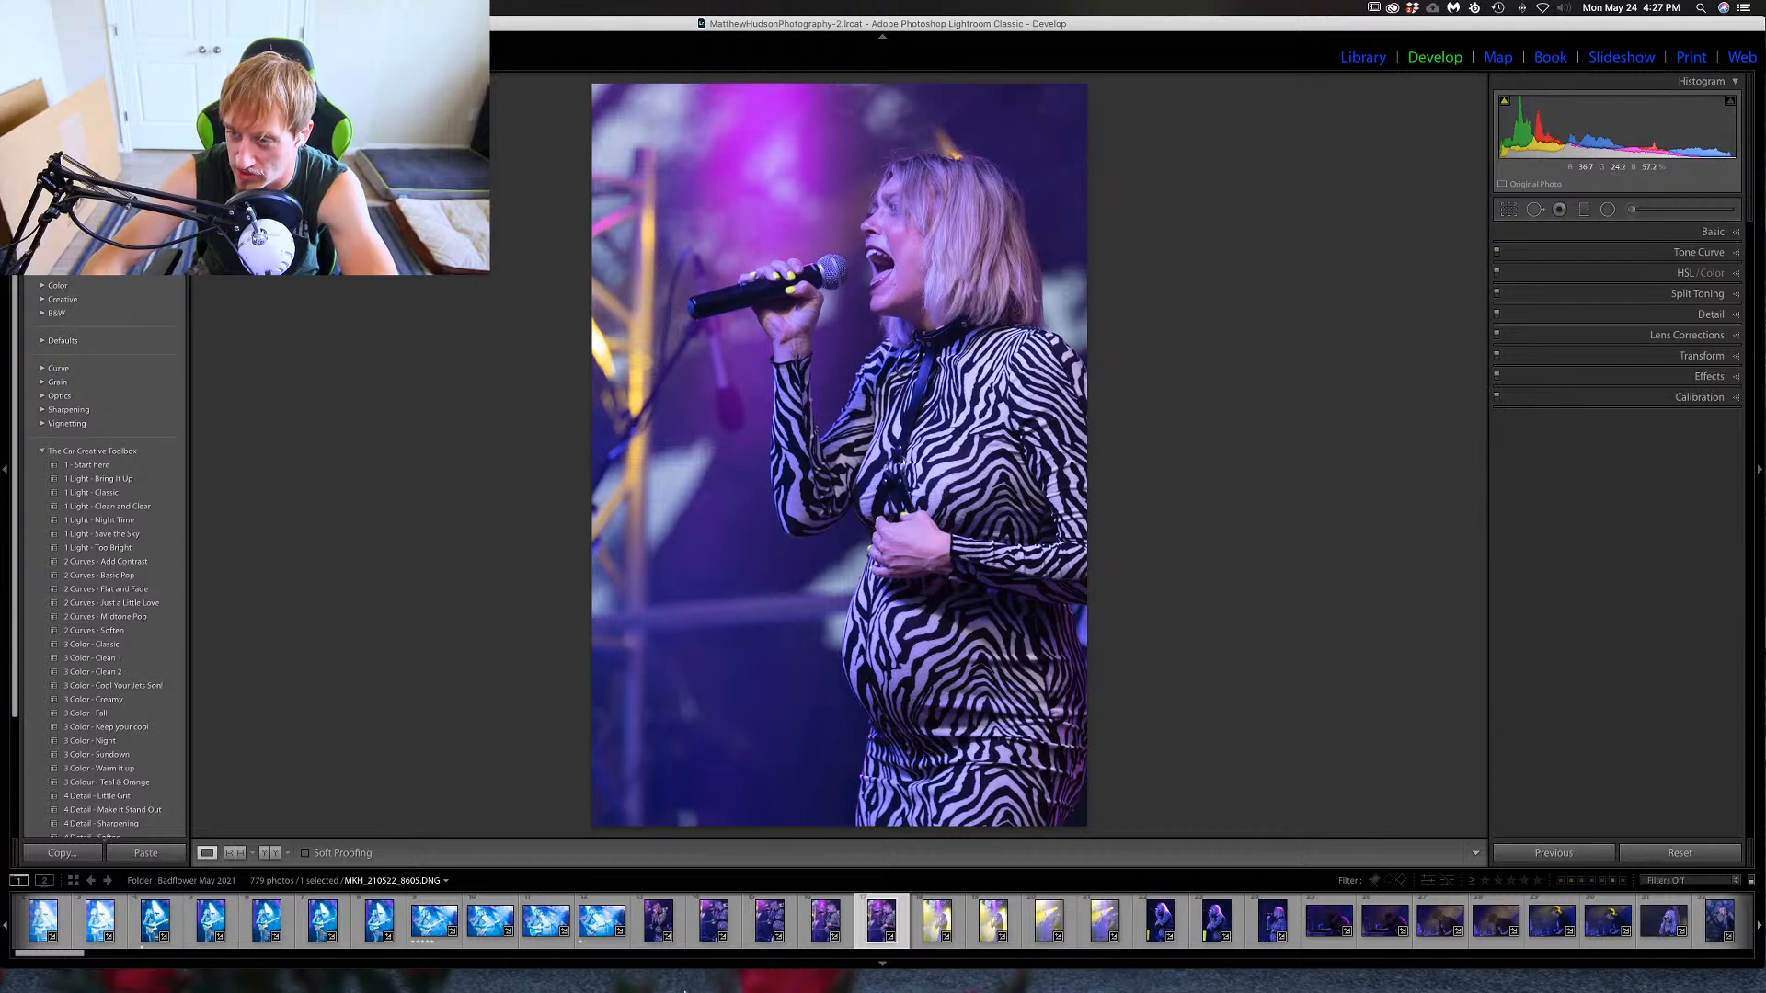
key("Left")
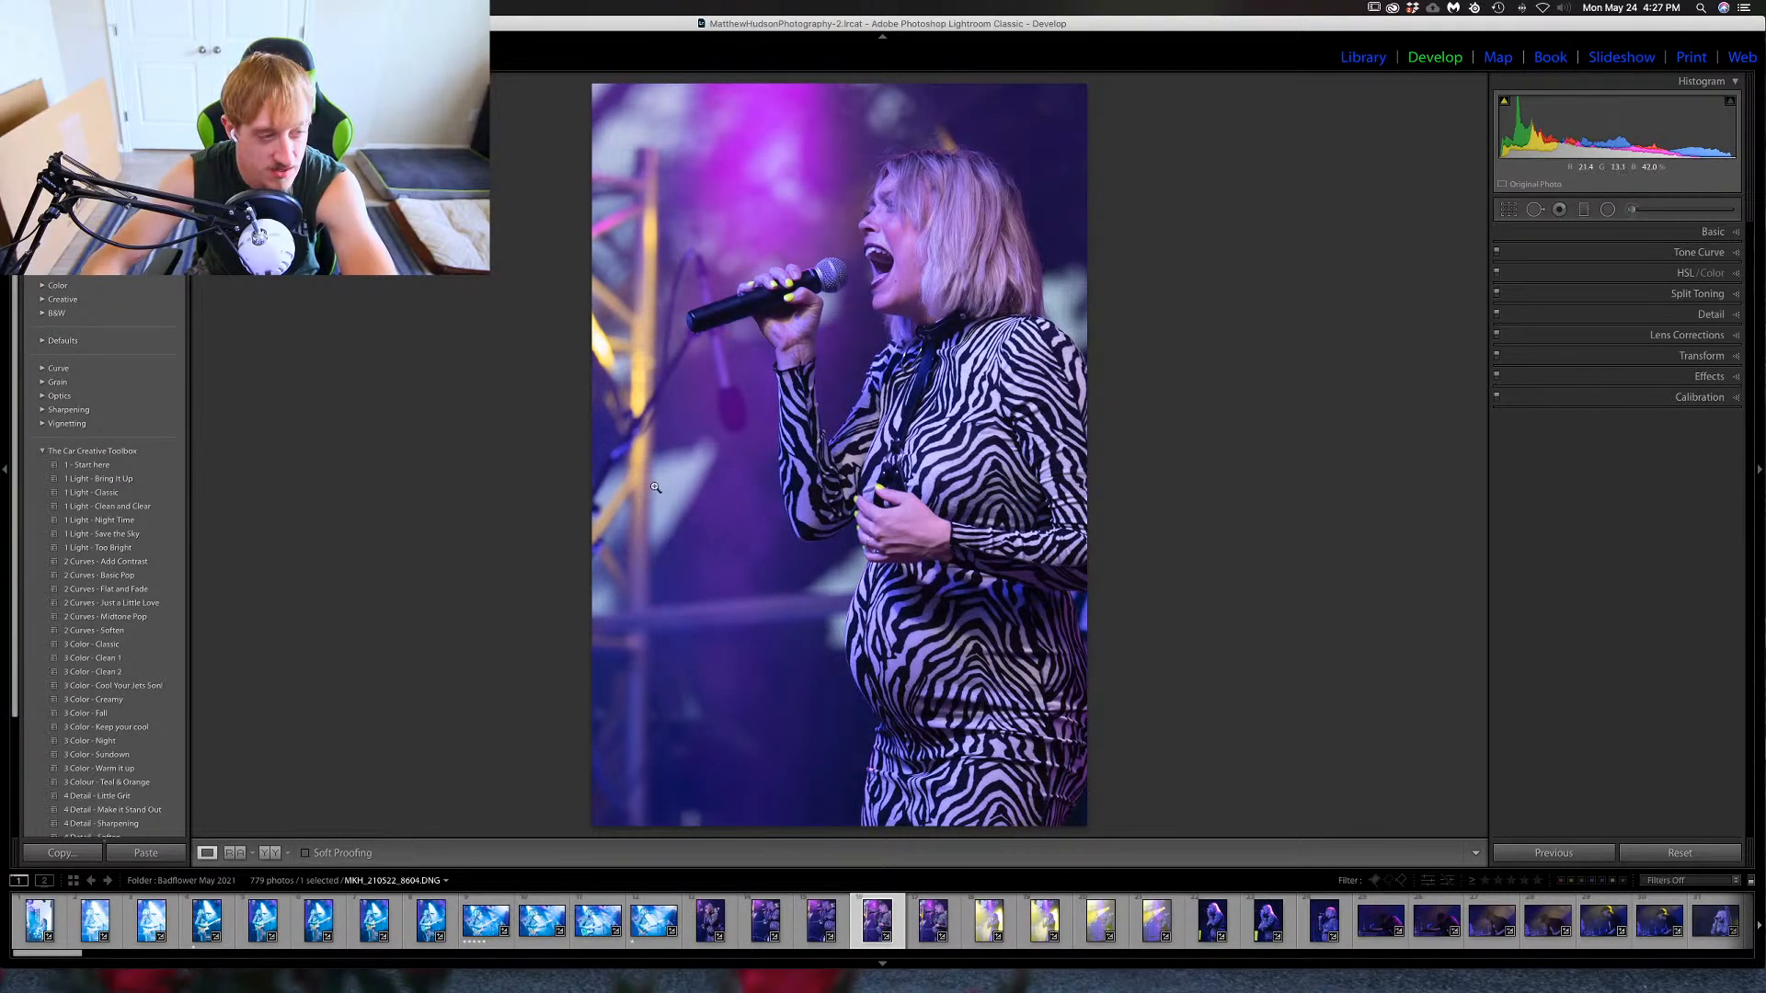
key("Left")
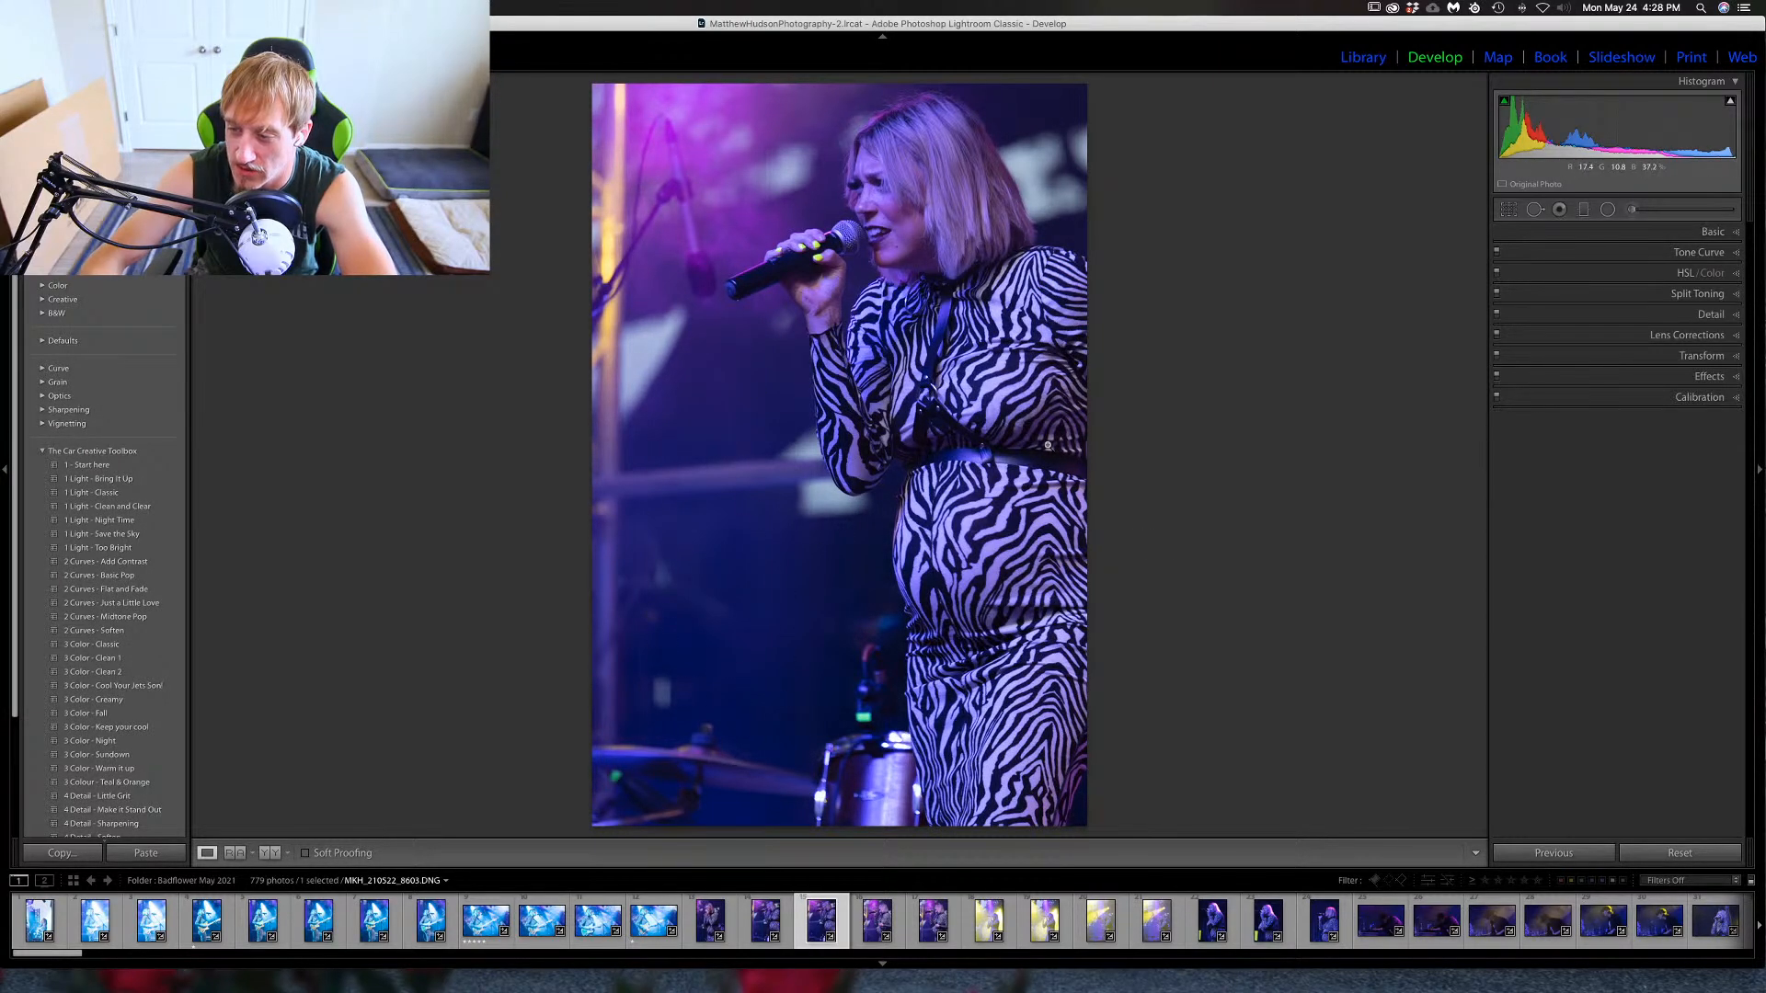
Switch to the Library module and inspect the singer's face up close in the fifth purple-lit portrait.
left_click(1364, 57)
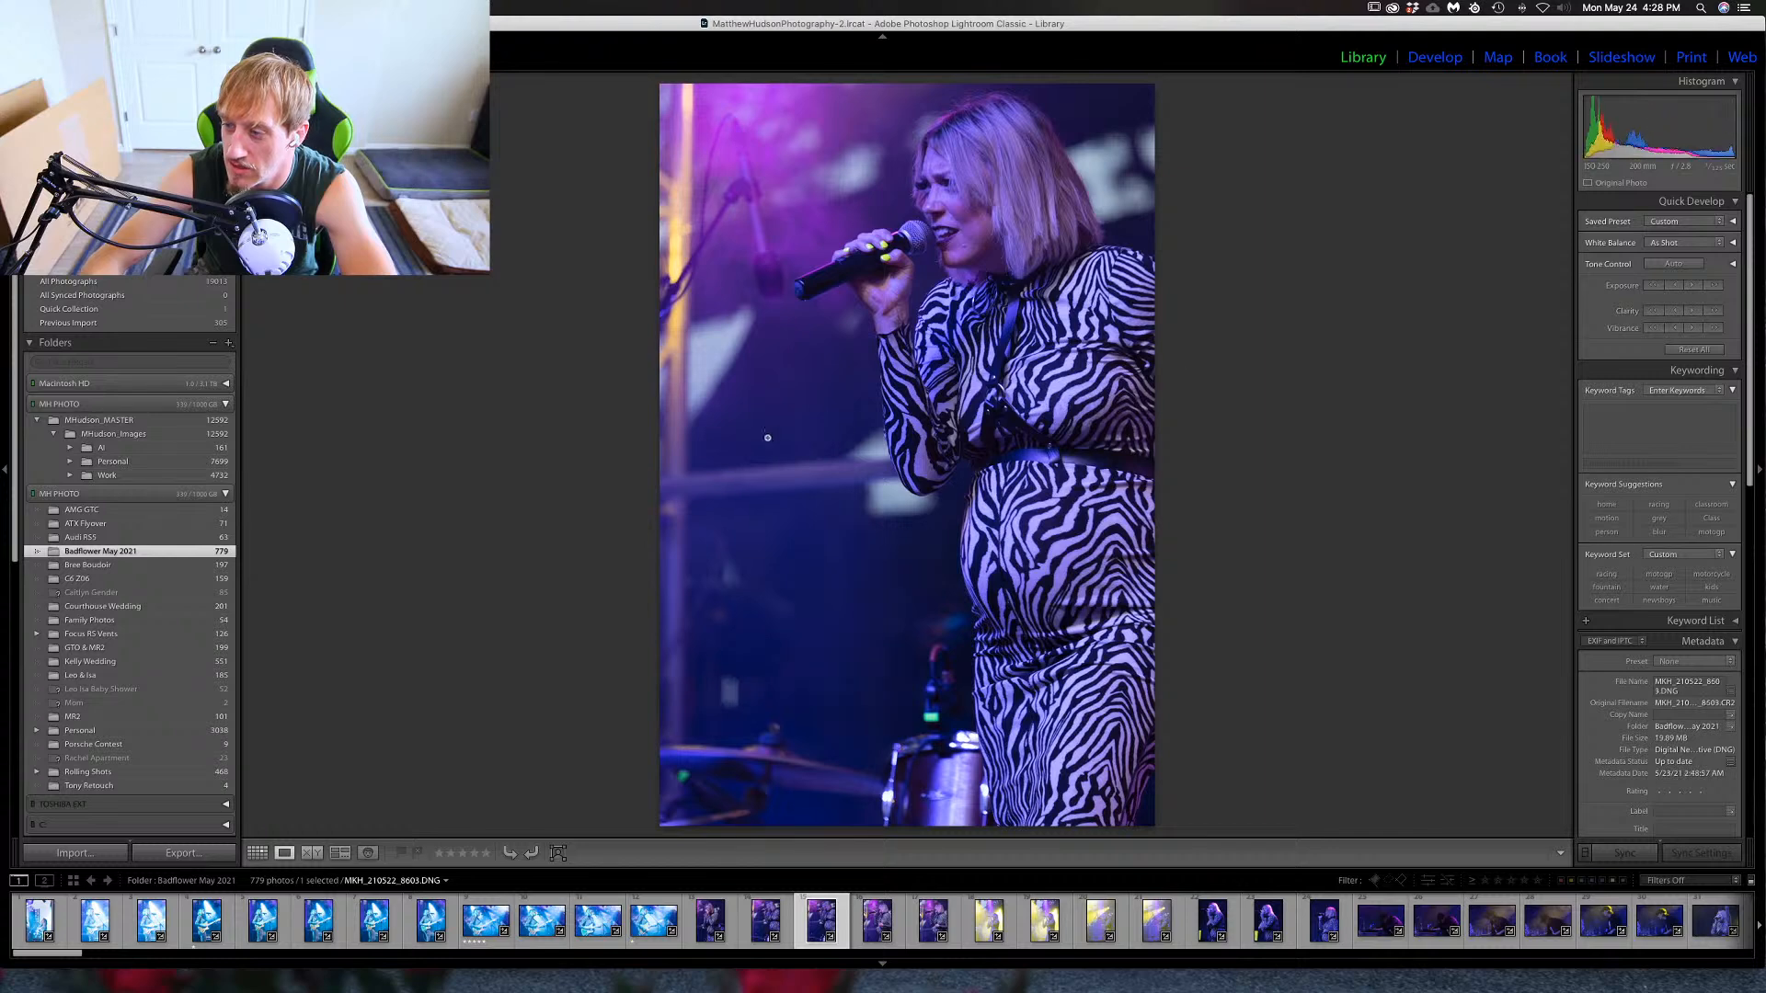
key("Right")
key("Right")
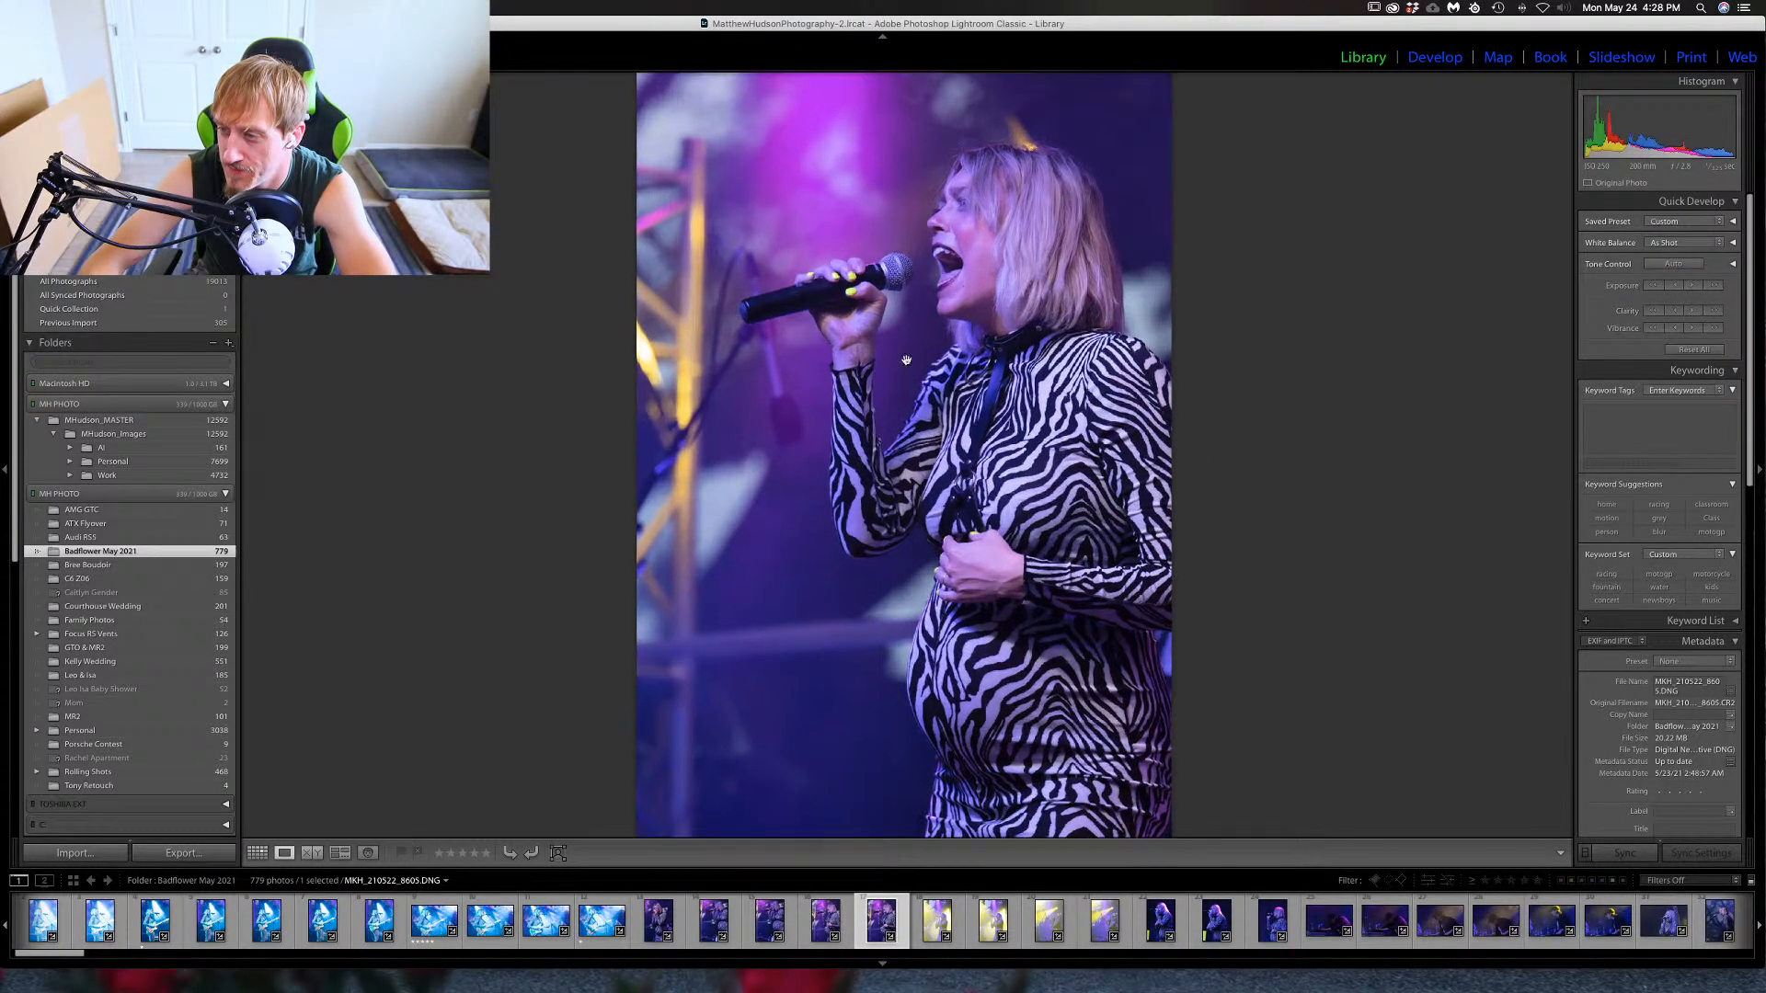
left_click(969, 282)
left_click_drag(840, 335, 919, 605)
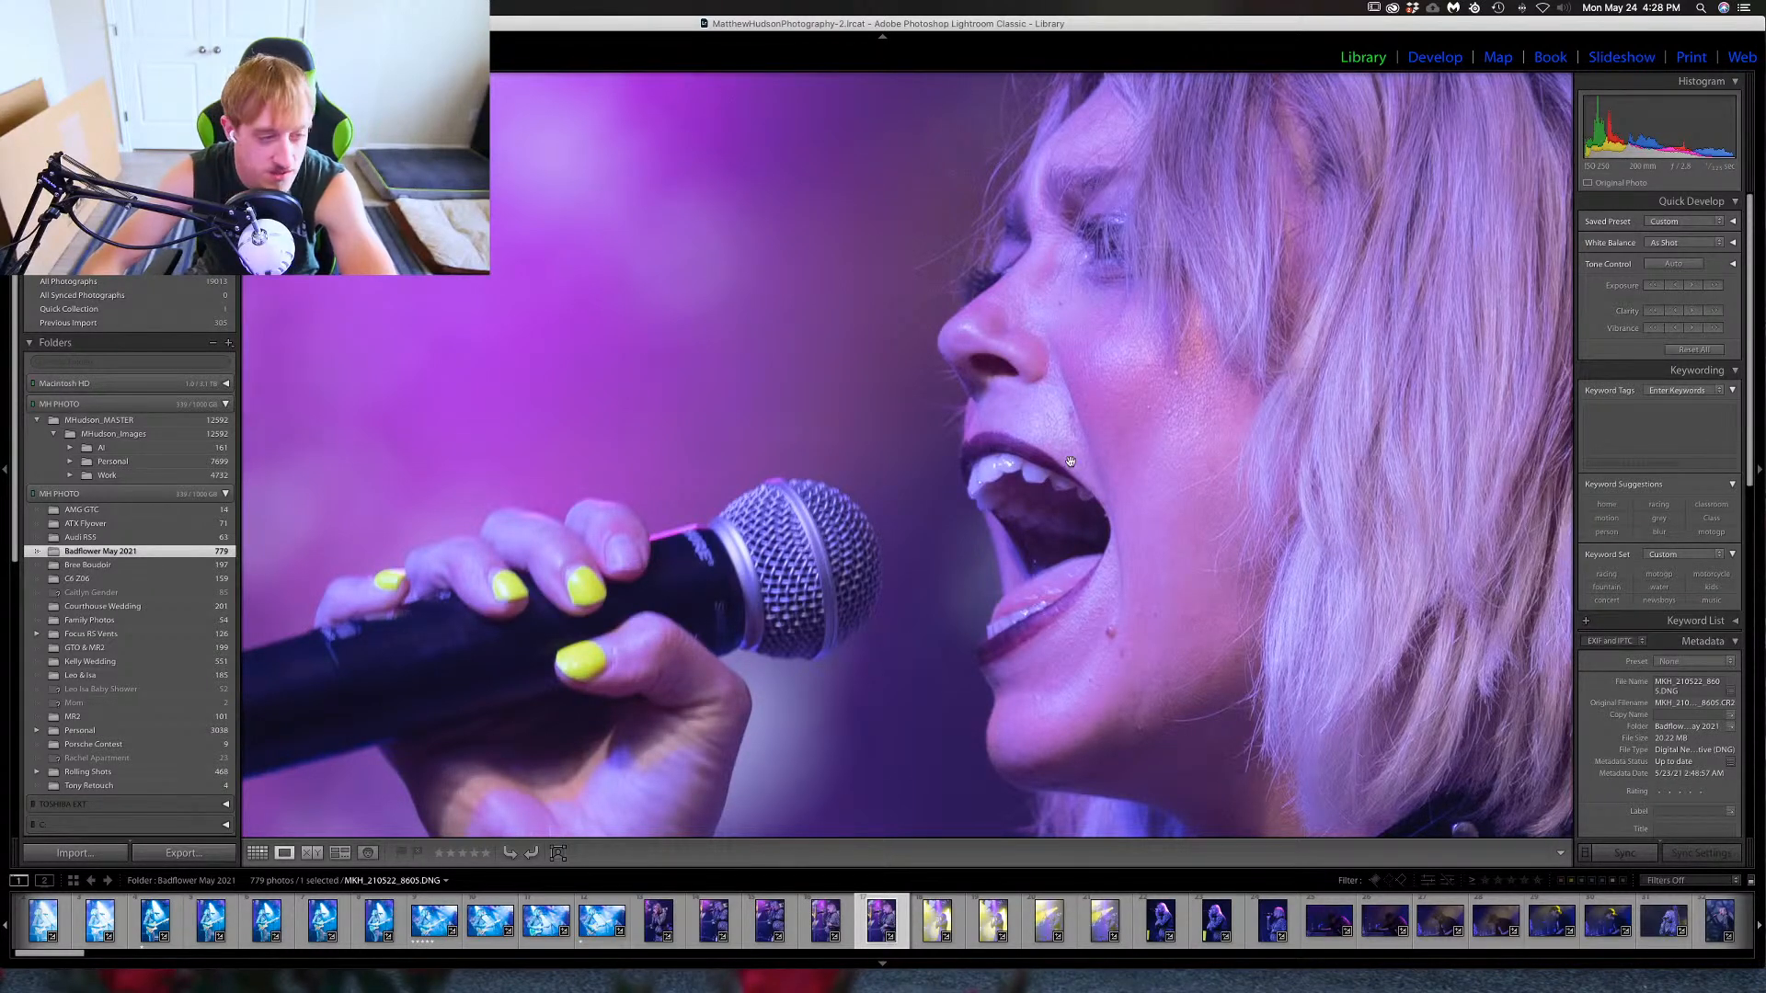
left_click(1074, 433)
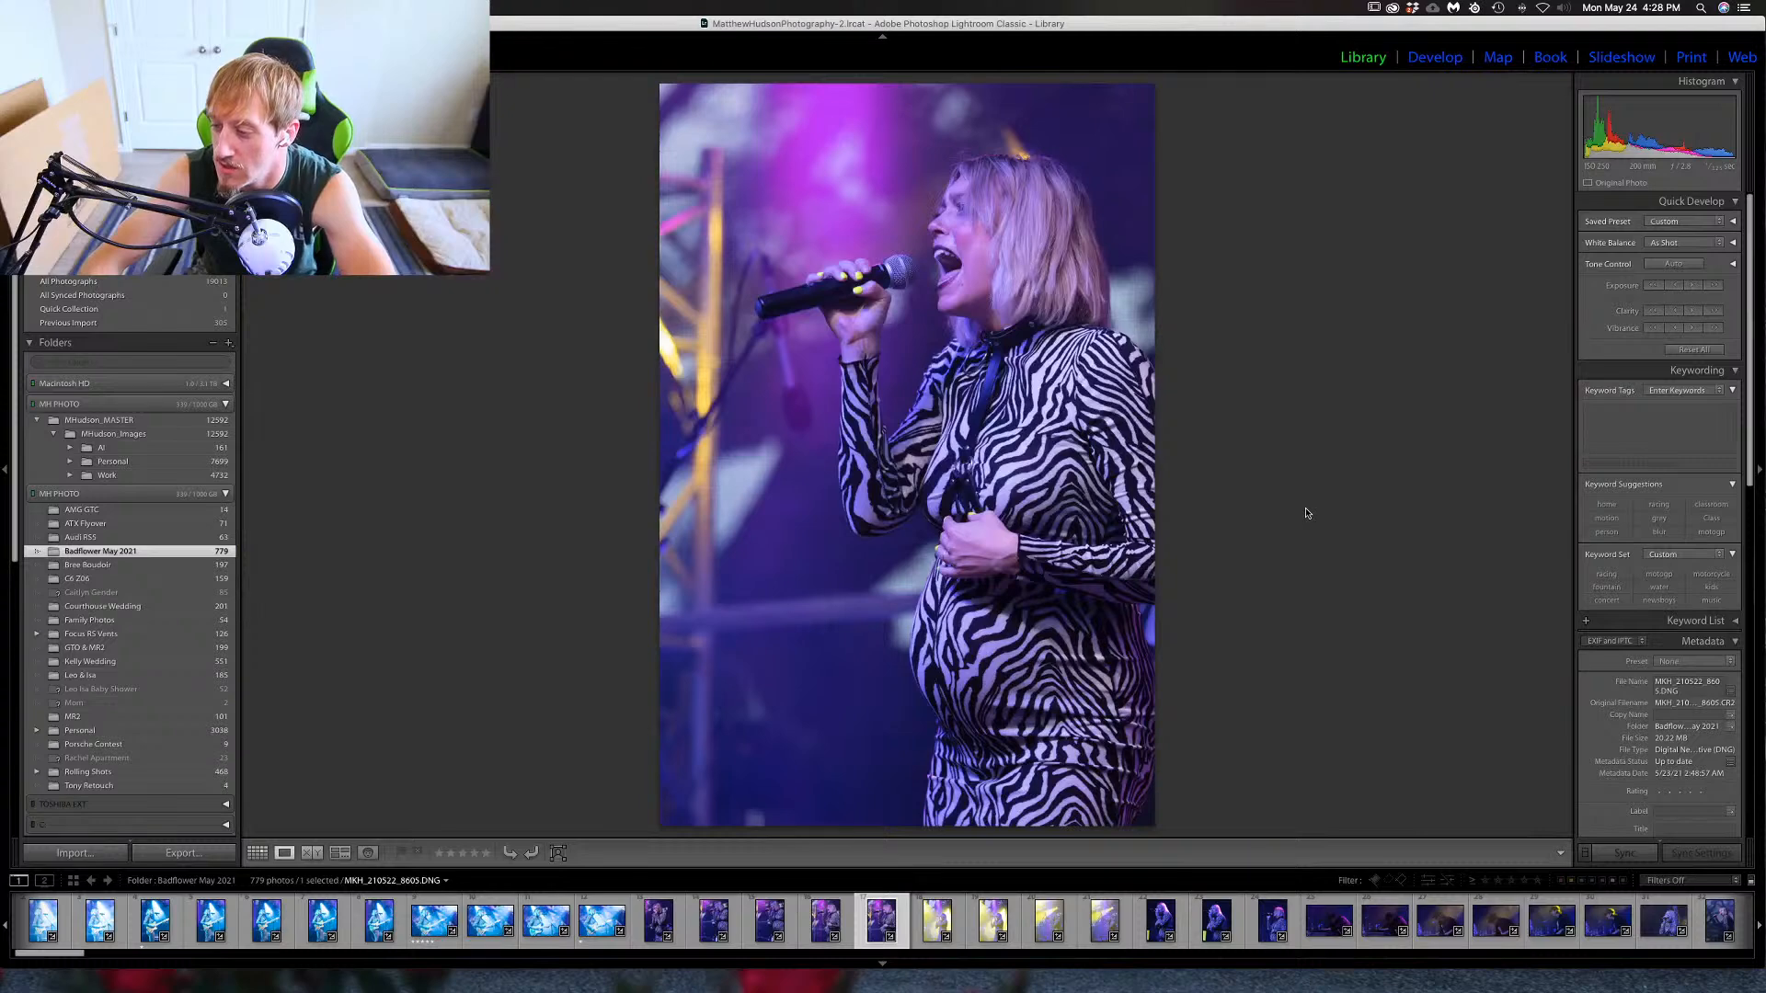
Delete the first yellow-lit photo, MKH_210522_8606.DNG.
key("Right")
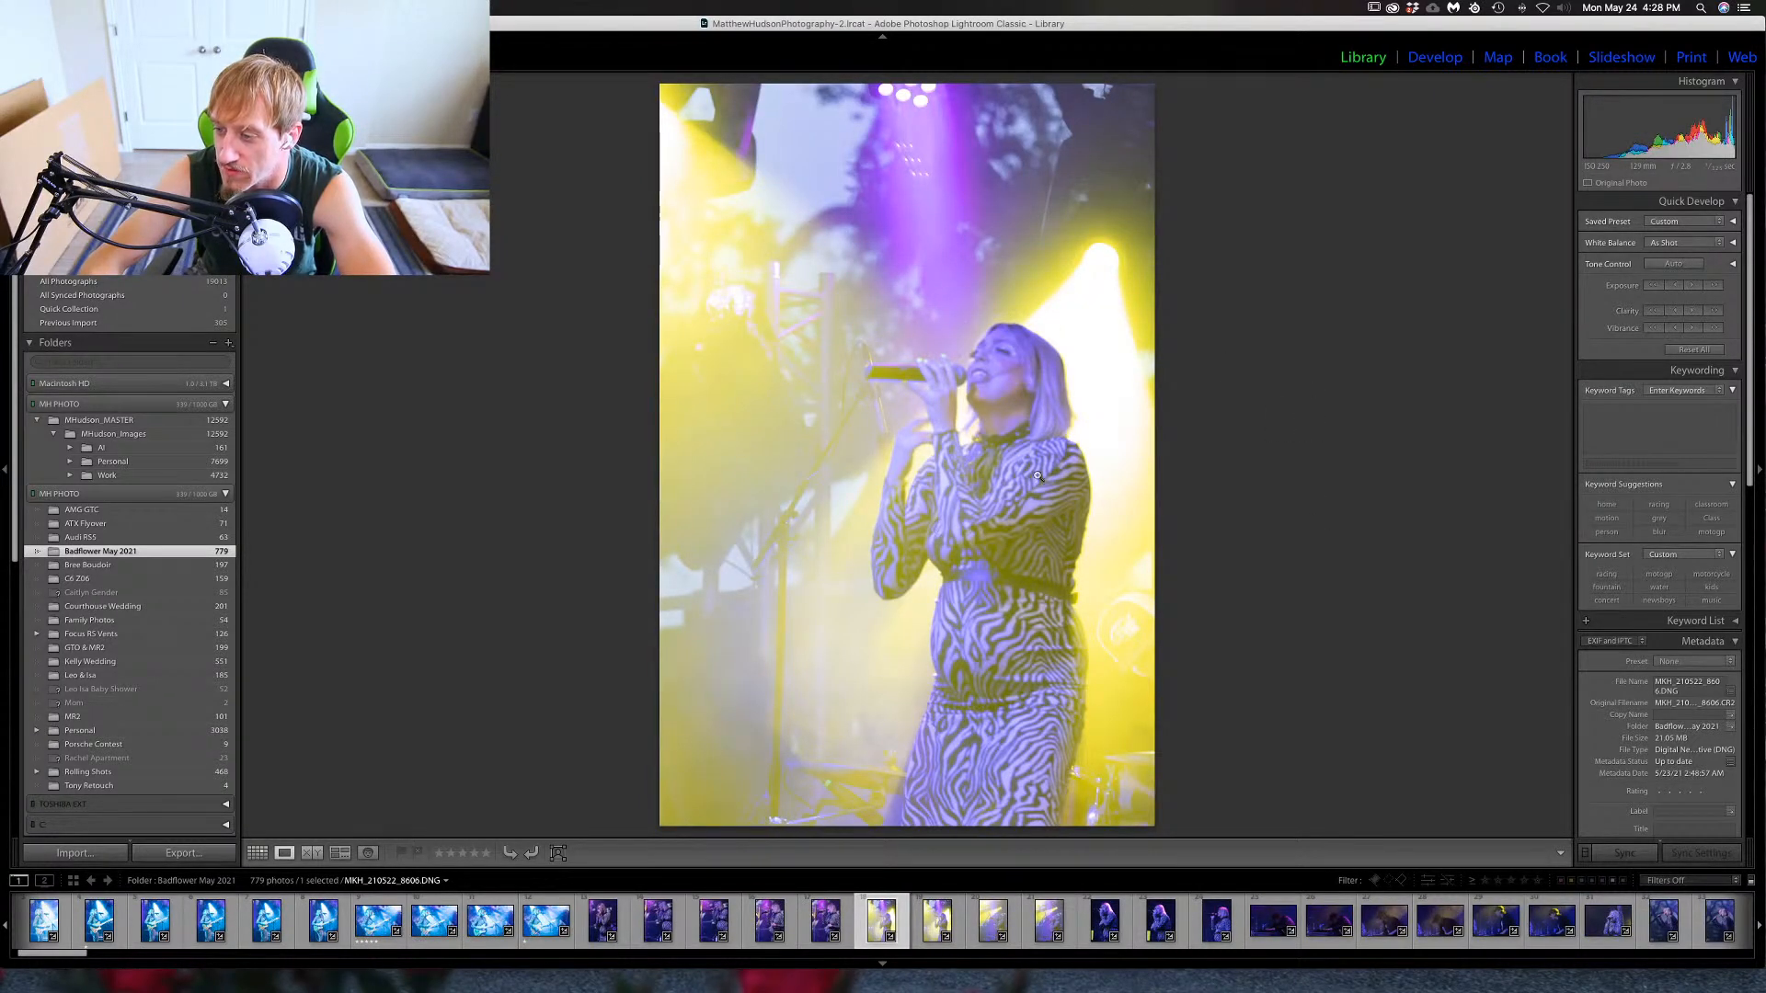
key("Delete")
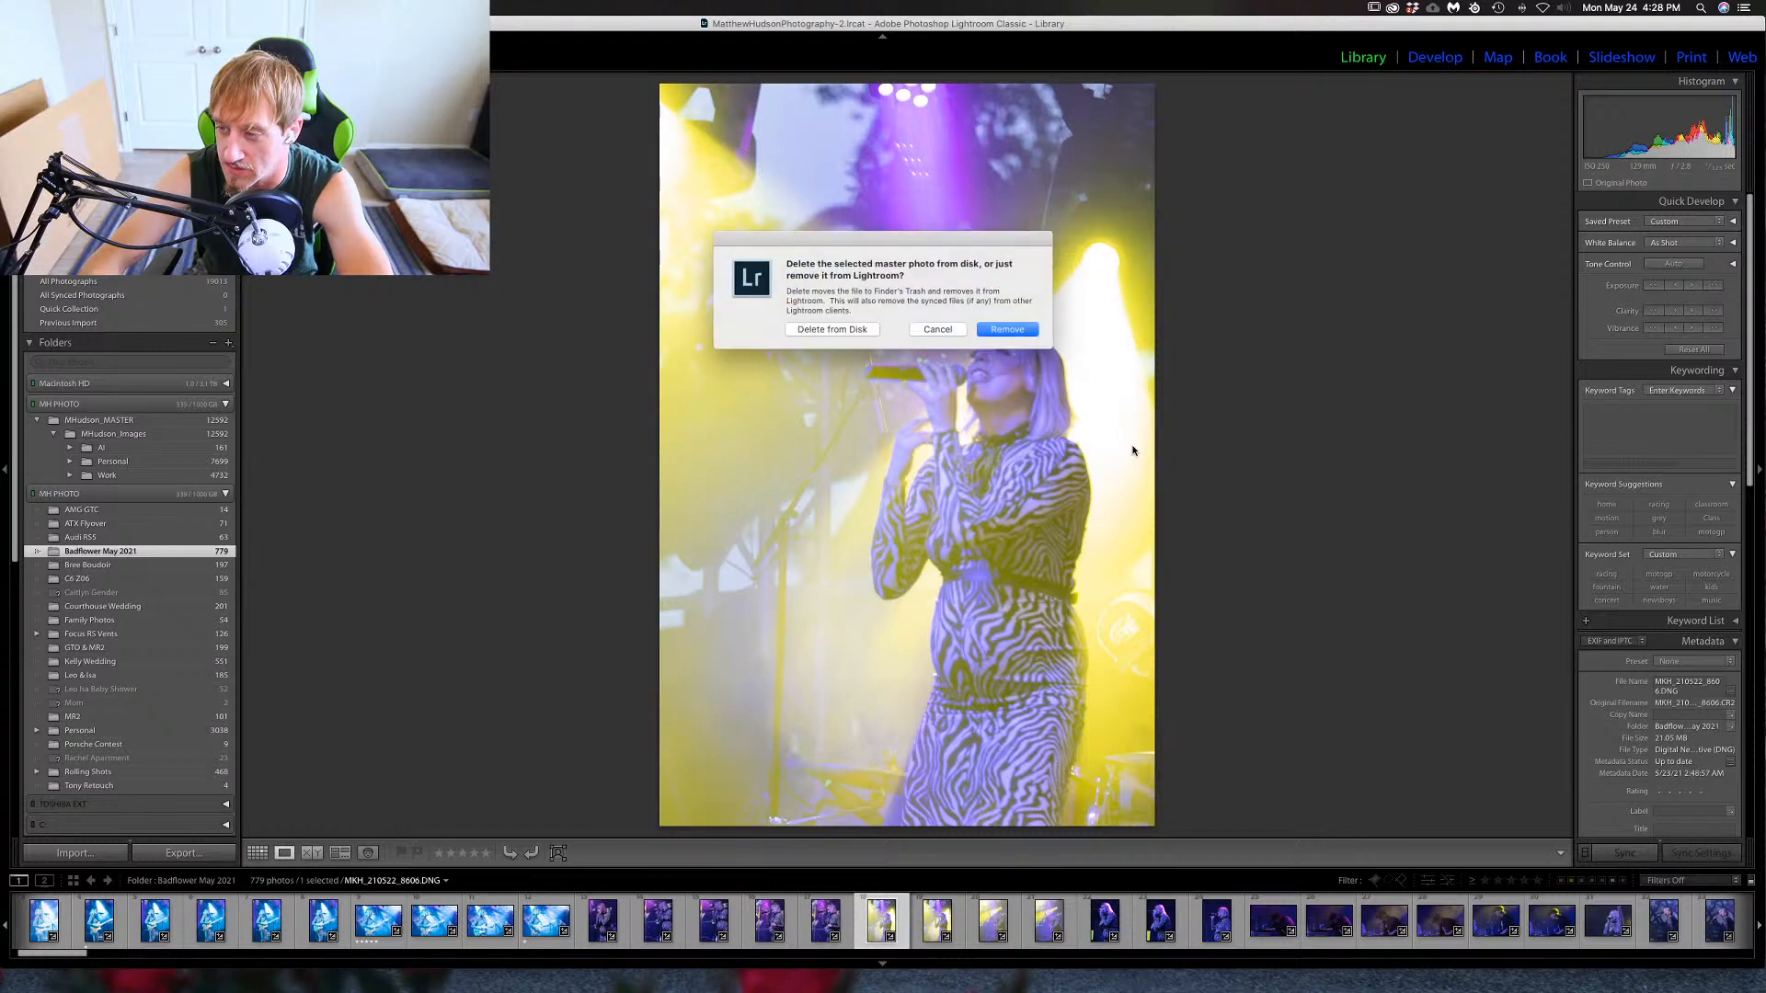
key("Escape")
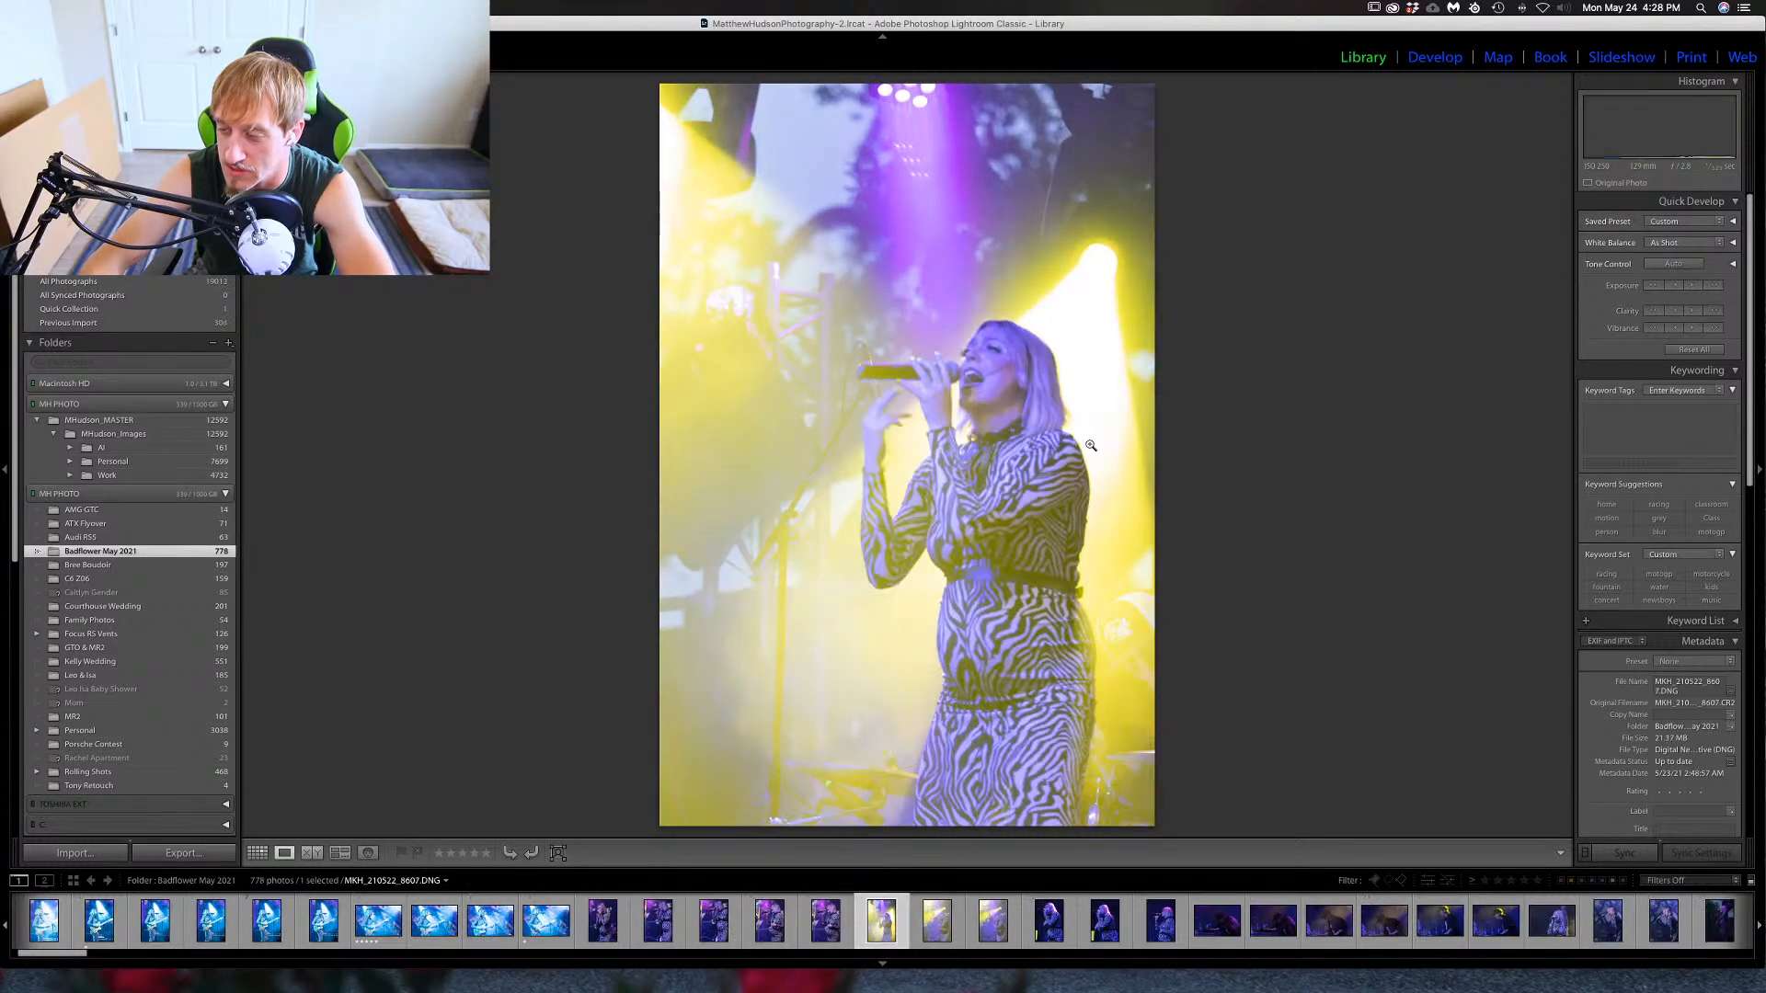
Inspect the singer's face up close in yellow-lit photo MKH_210522_8607.DNG and delete the photo.
left_click(1000, 377)
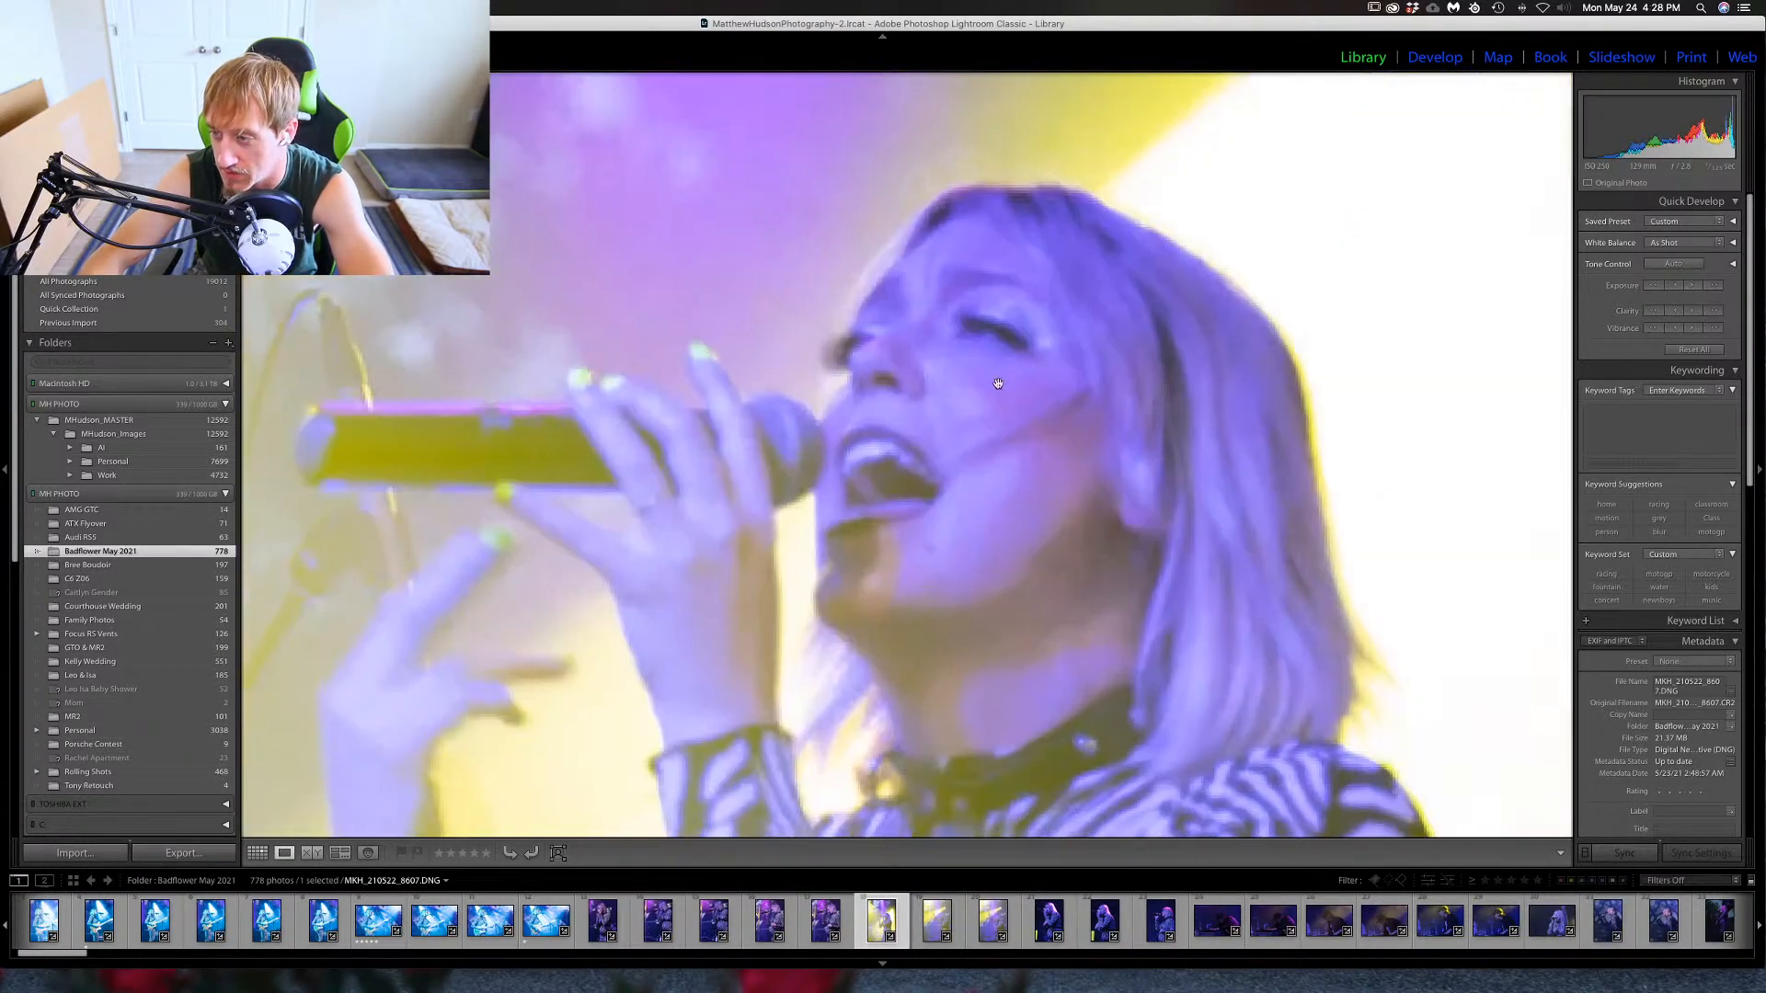
left_click(1000, 434)
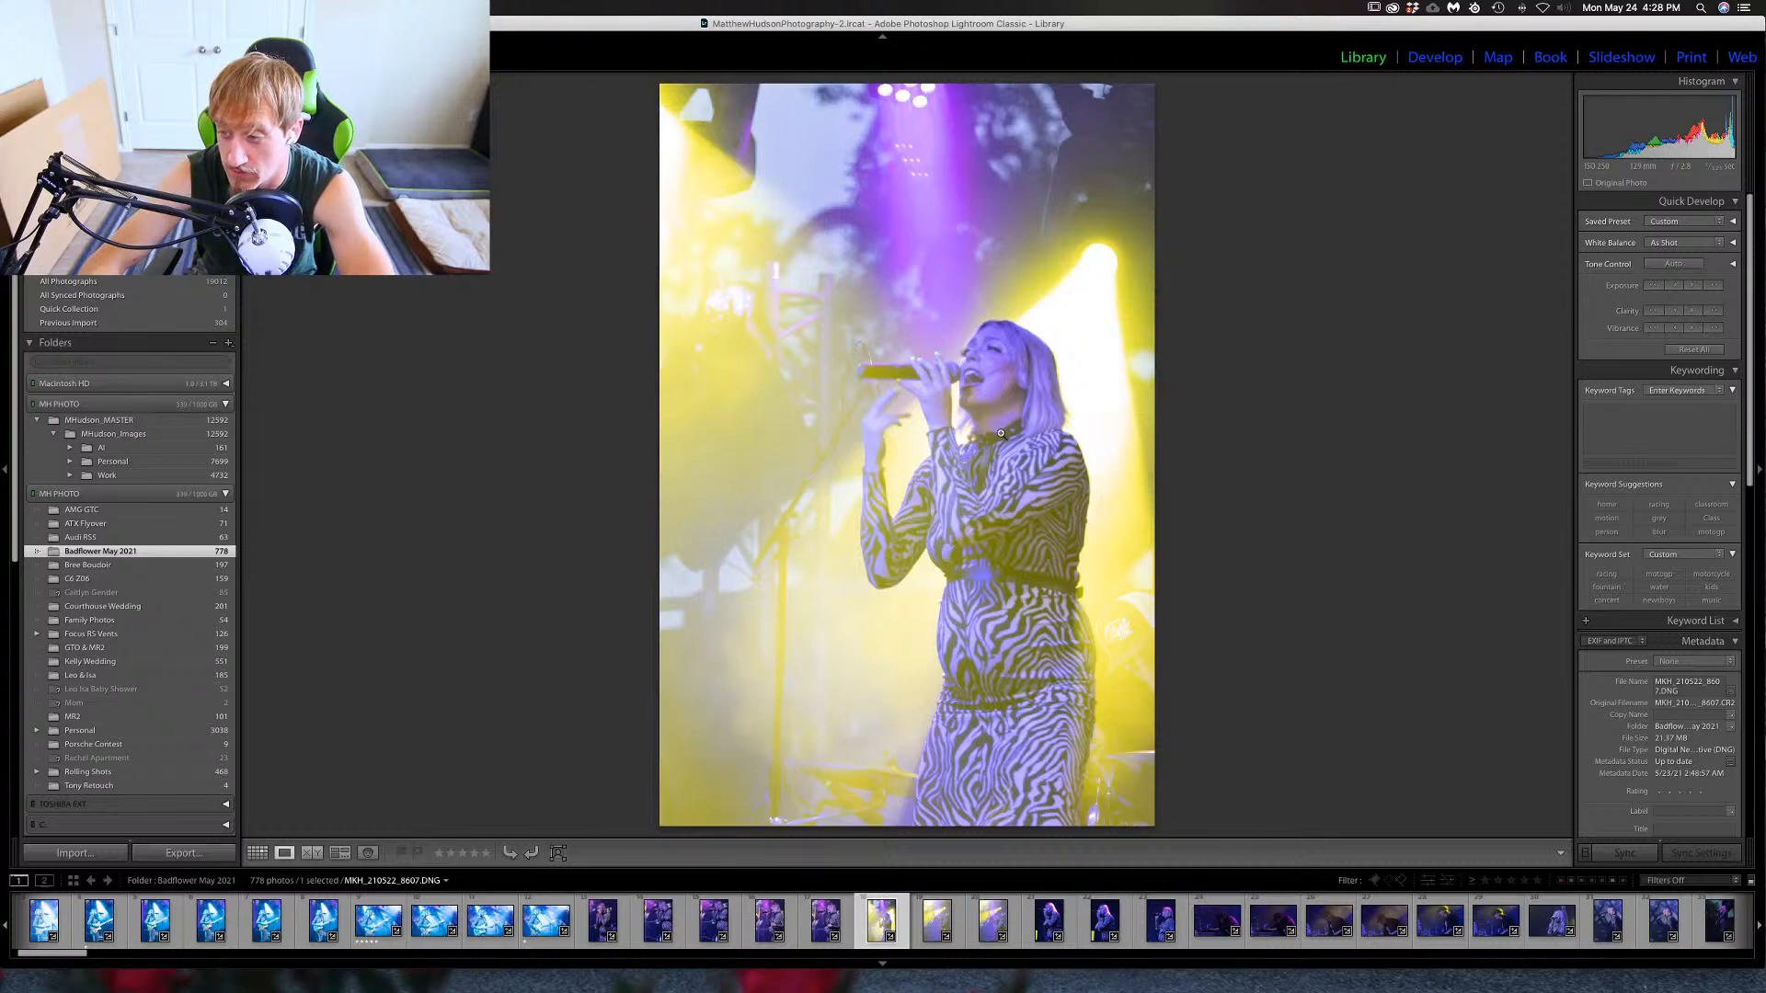
key("Delete")
key("Return")
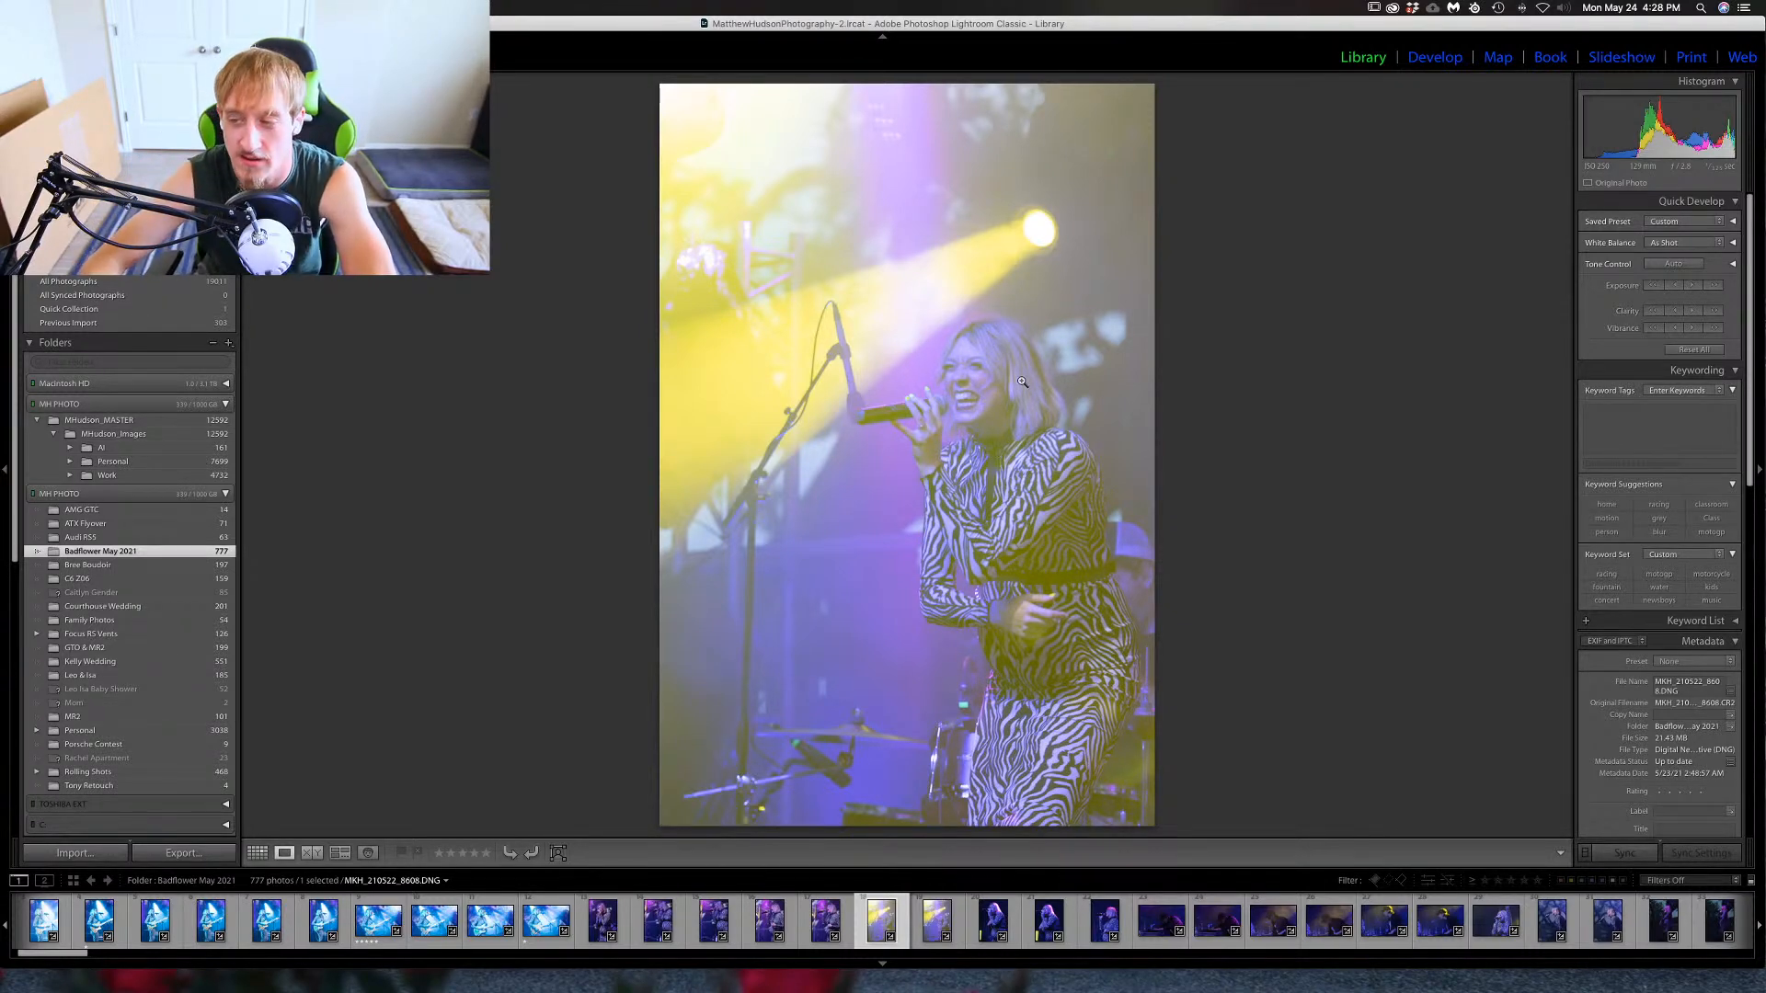
Inspect the singer's face up close in the first remaining yellow-lit photo and compare the shot with the next one.
left_click(966, 382)
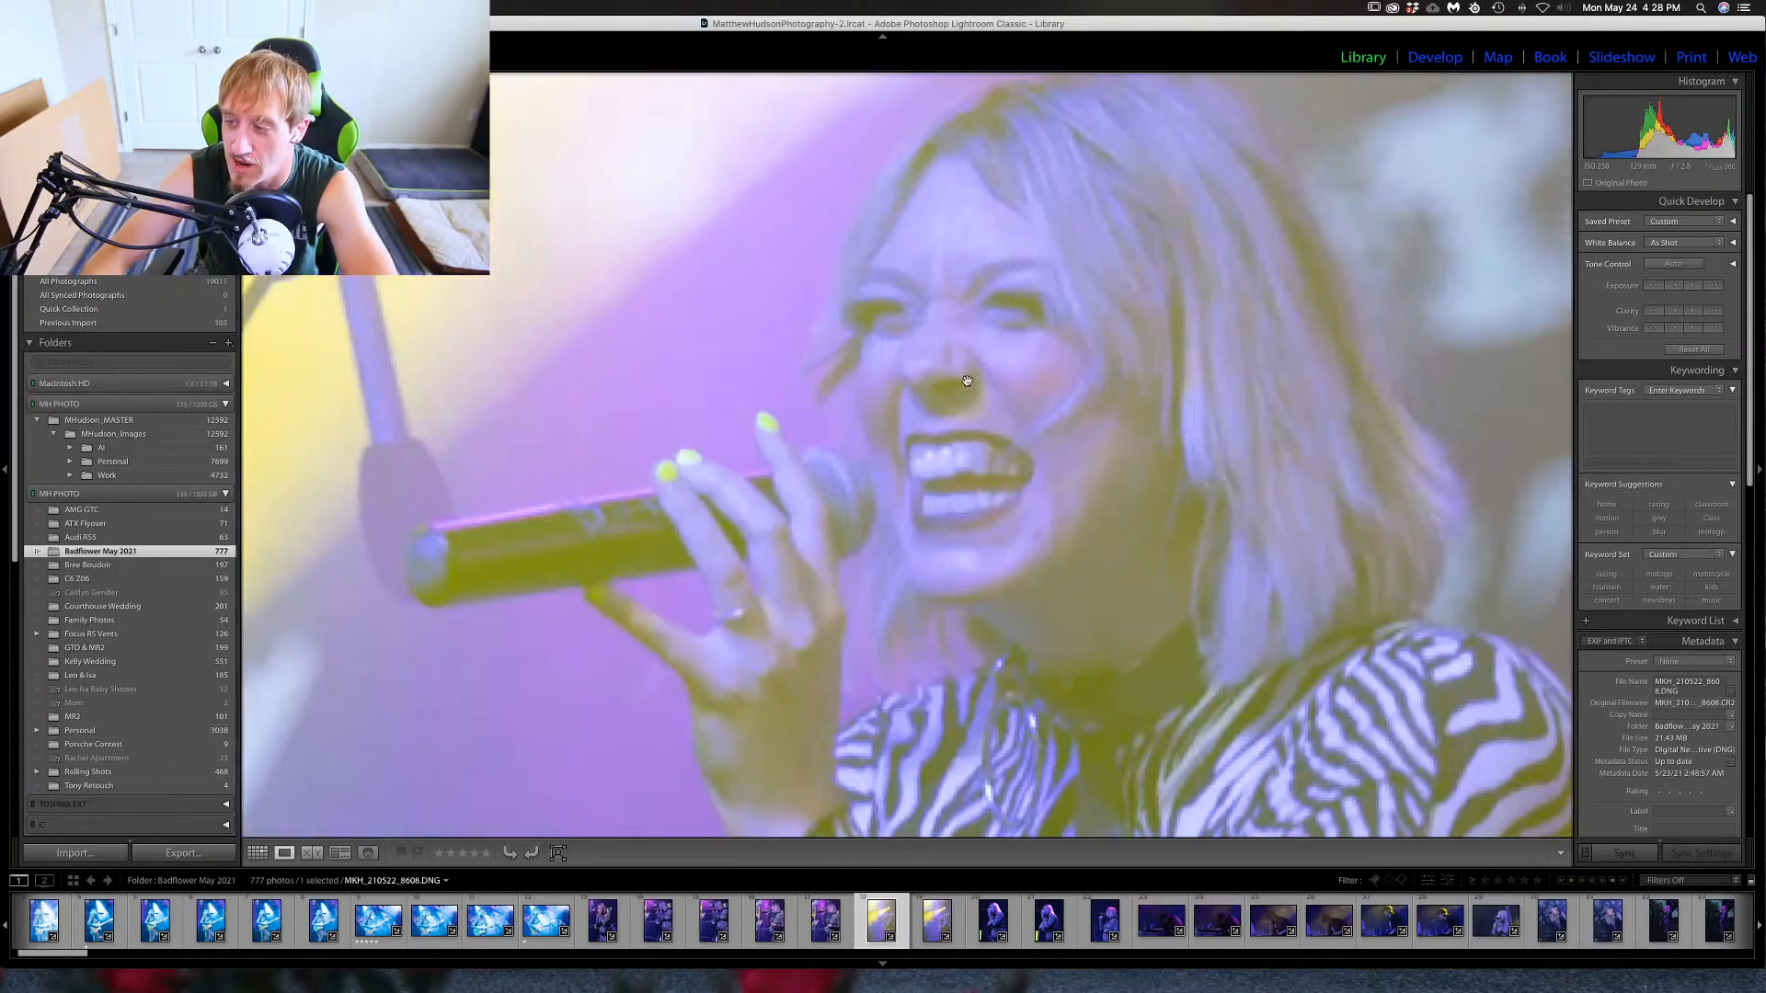
left_click(1015, 369)
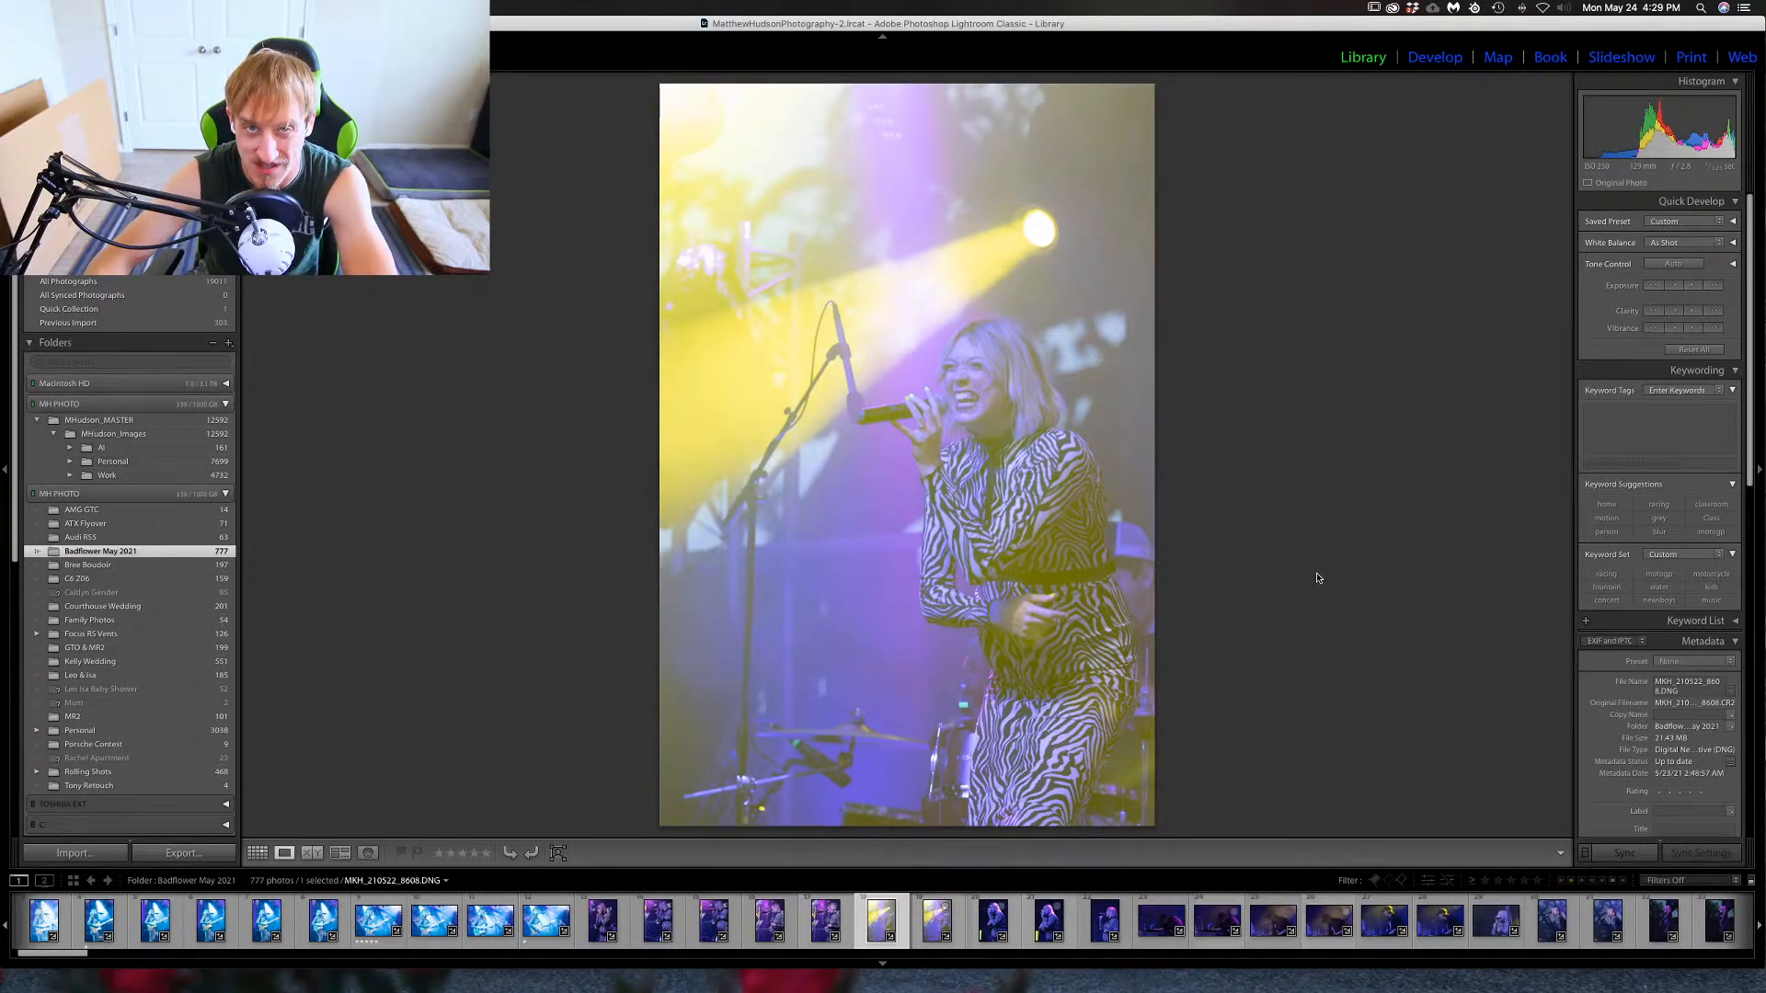
key("Right")
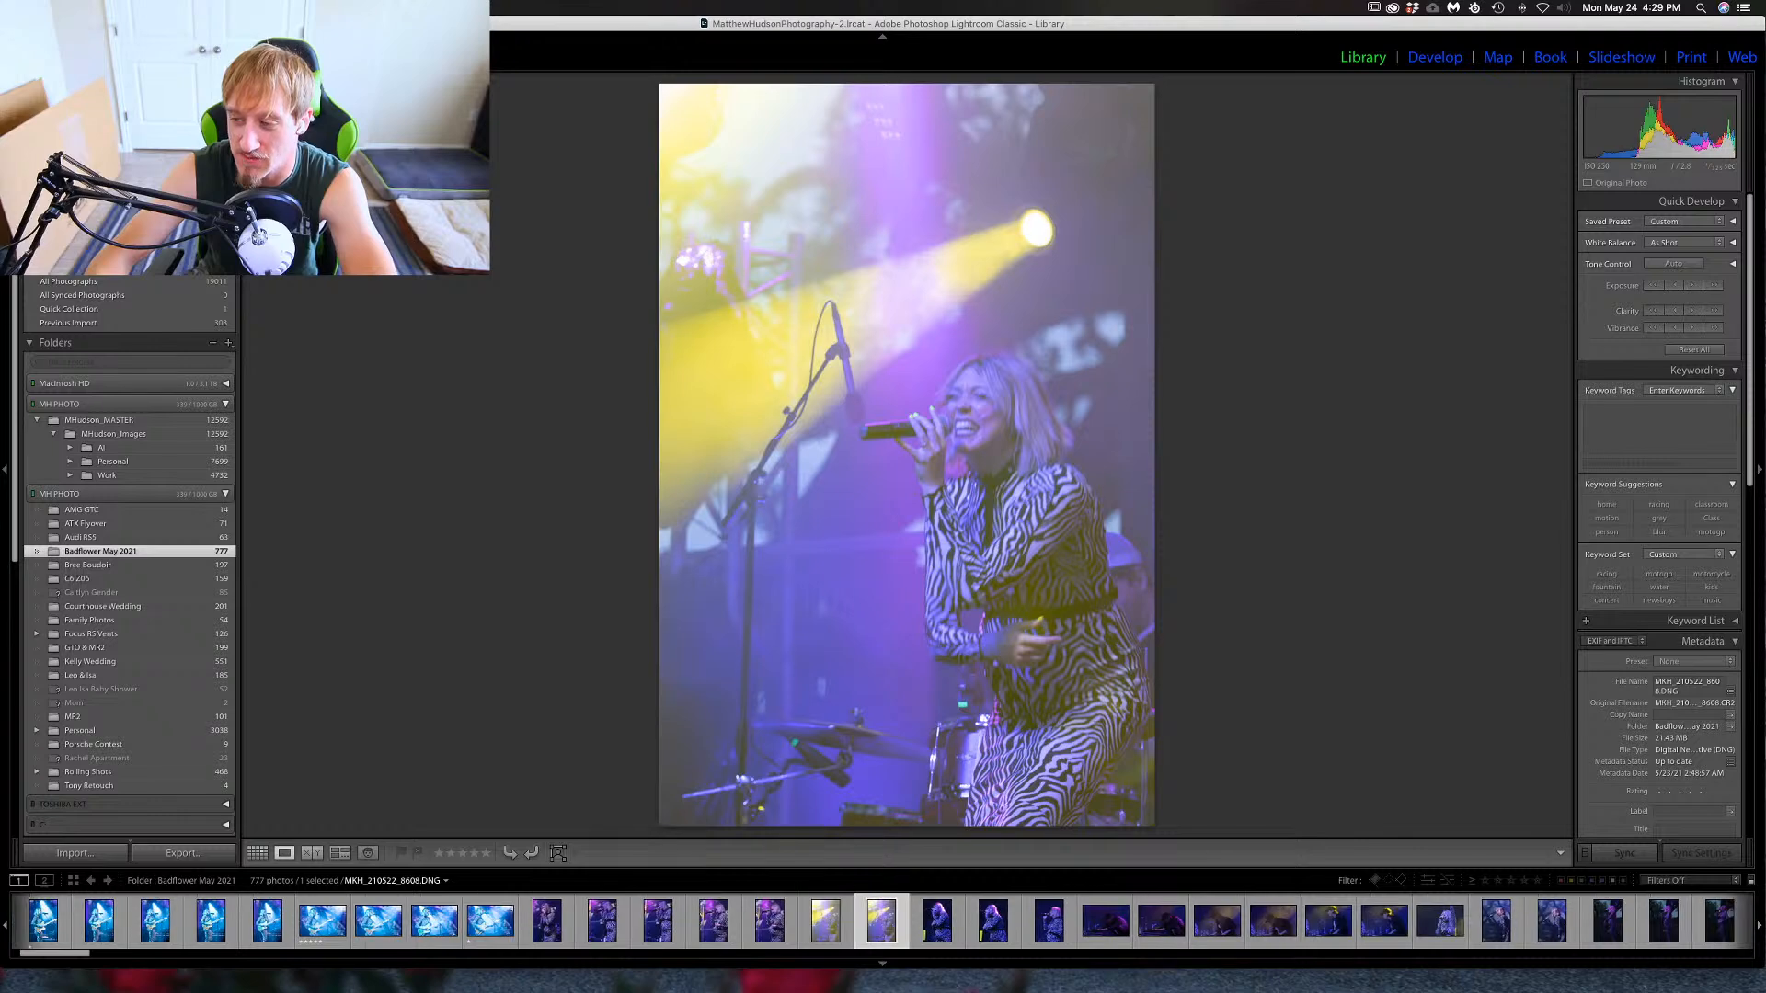
key("Left")
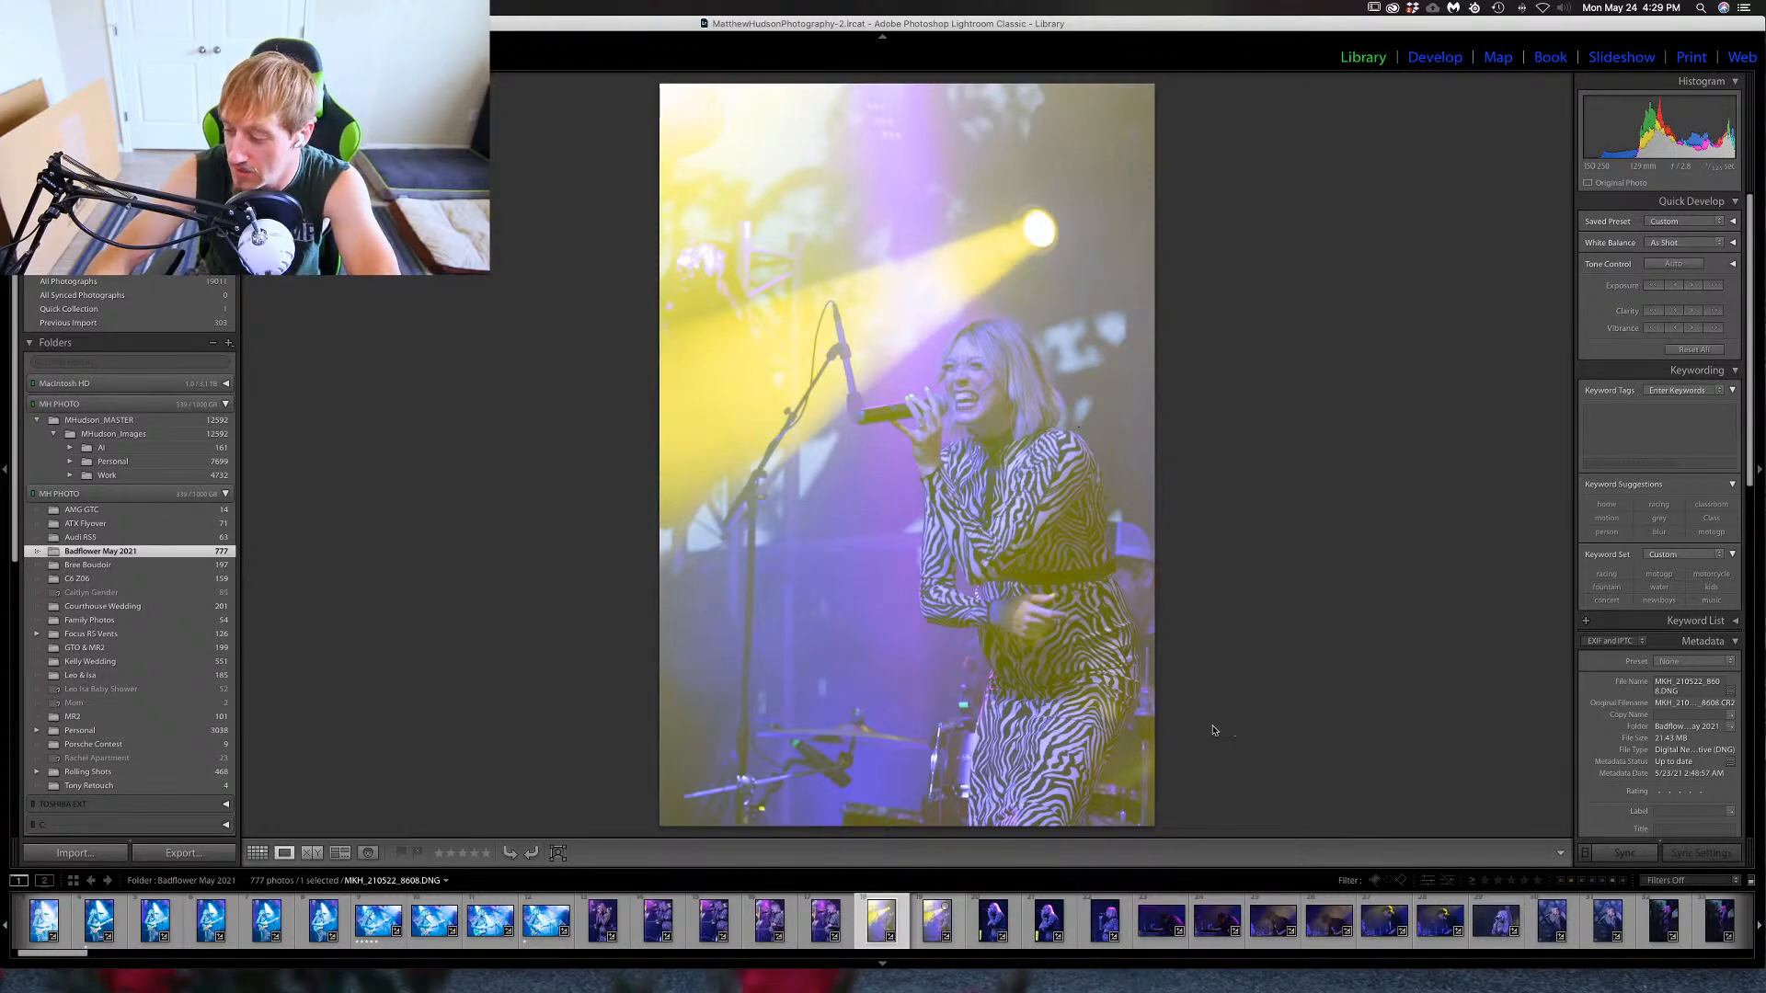
Go on to the blue-and-pink-lit photo MKH_210522_8610.DNG and inspect the singer's face up close.
key("Right")
key("Right")
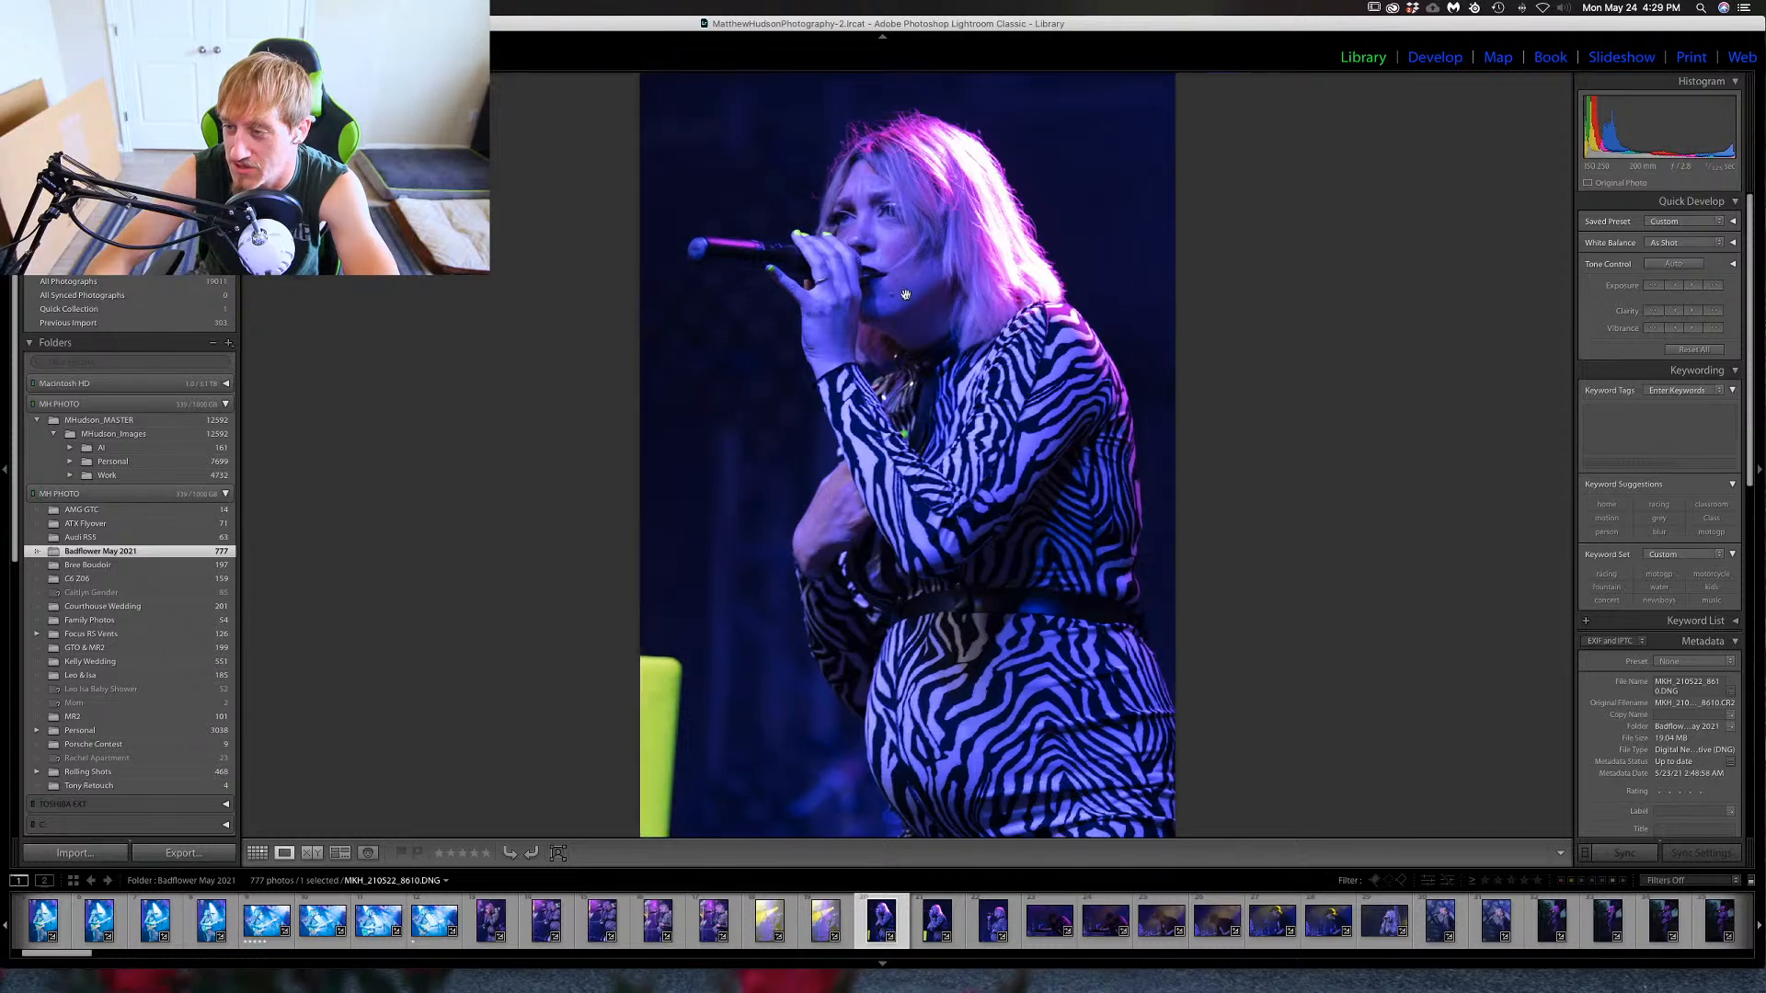
left_click(893, 284)
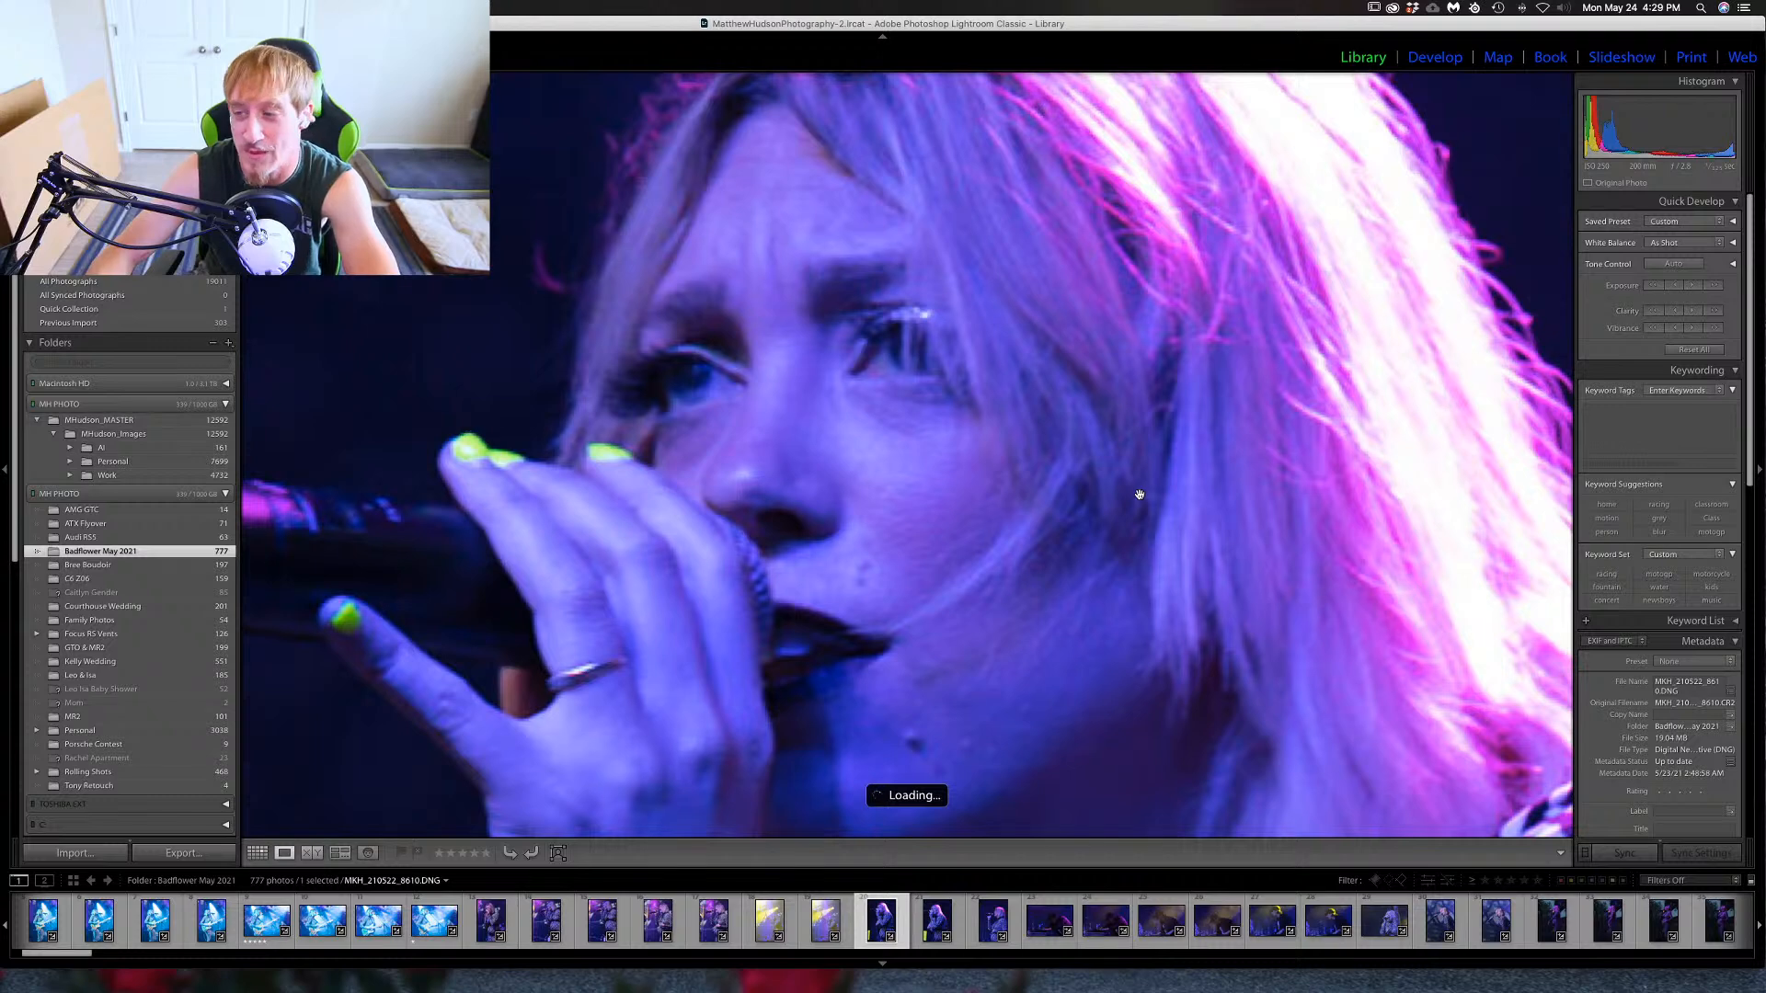
left_click(1087, 540)
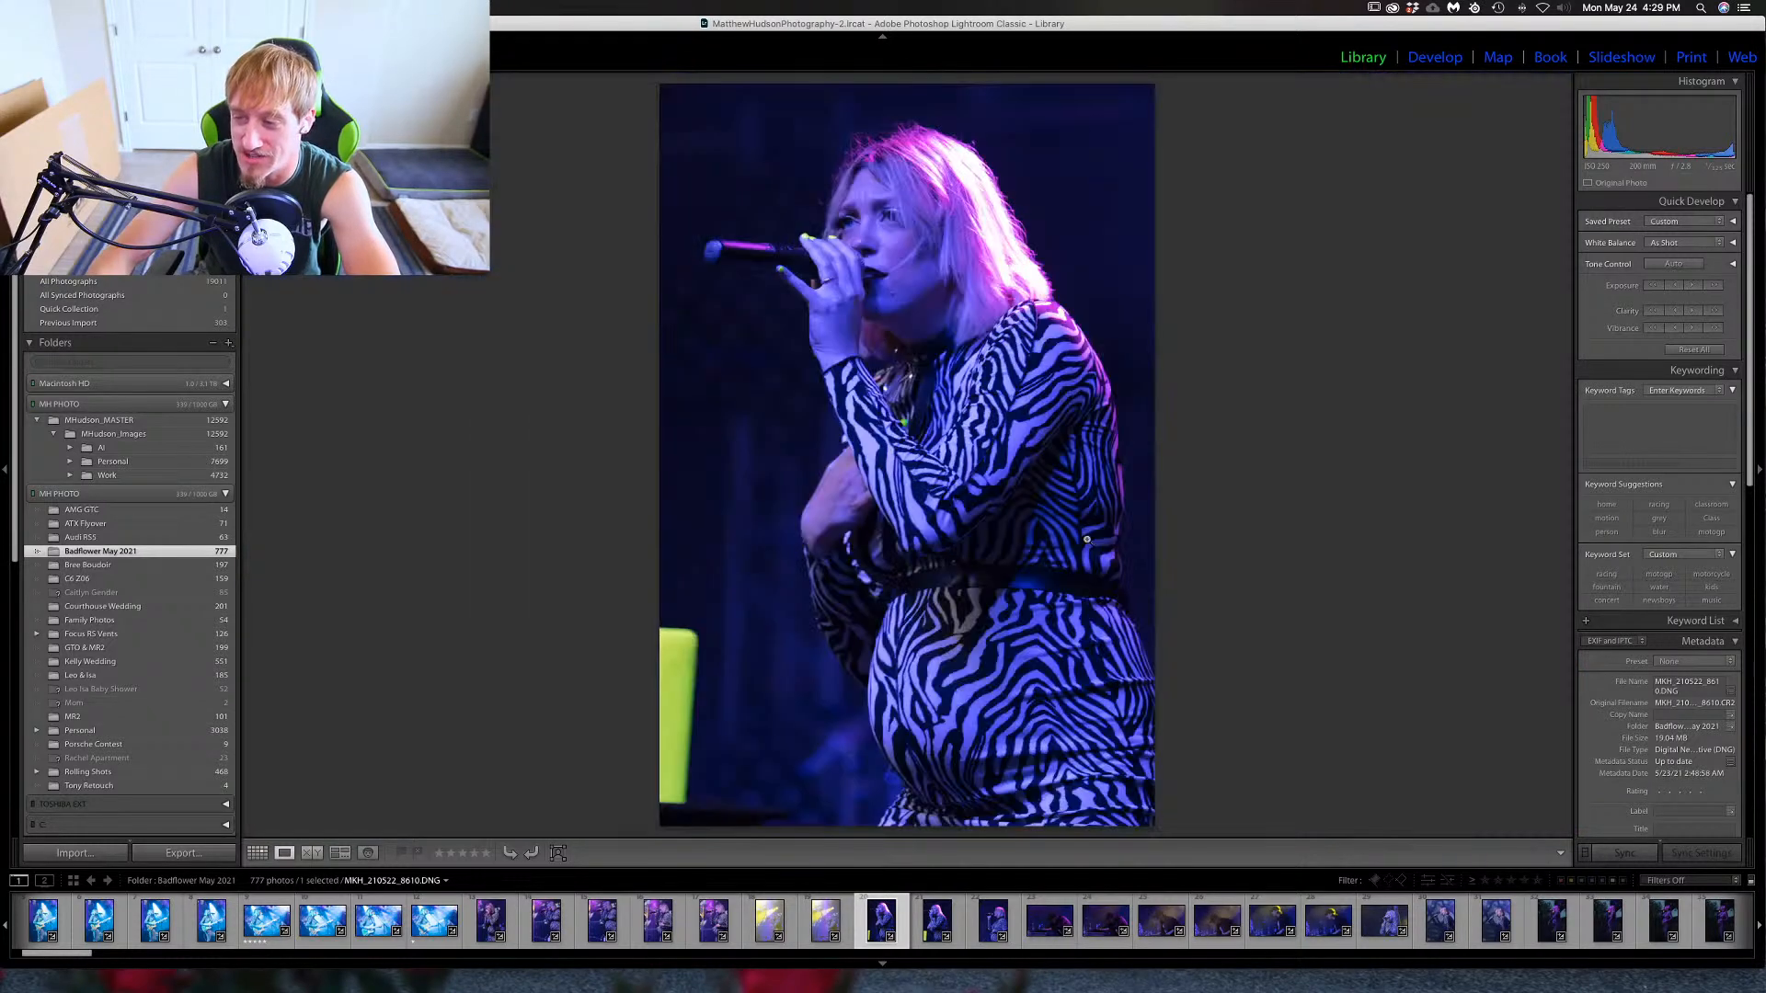
Advance to the profile shot MKH_210522_8613.DNG, compare it with the first blue-lit landscape guitar photo, and return to it.
key("Right")
key("Right")
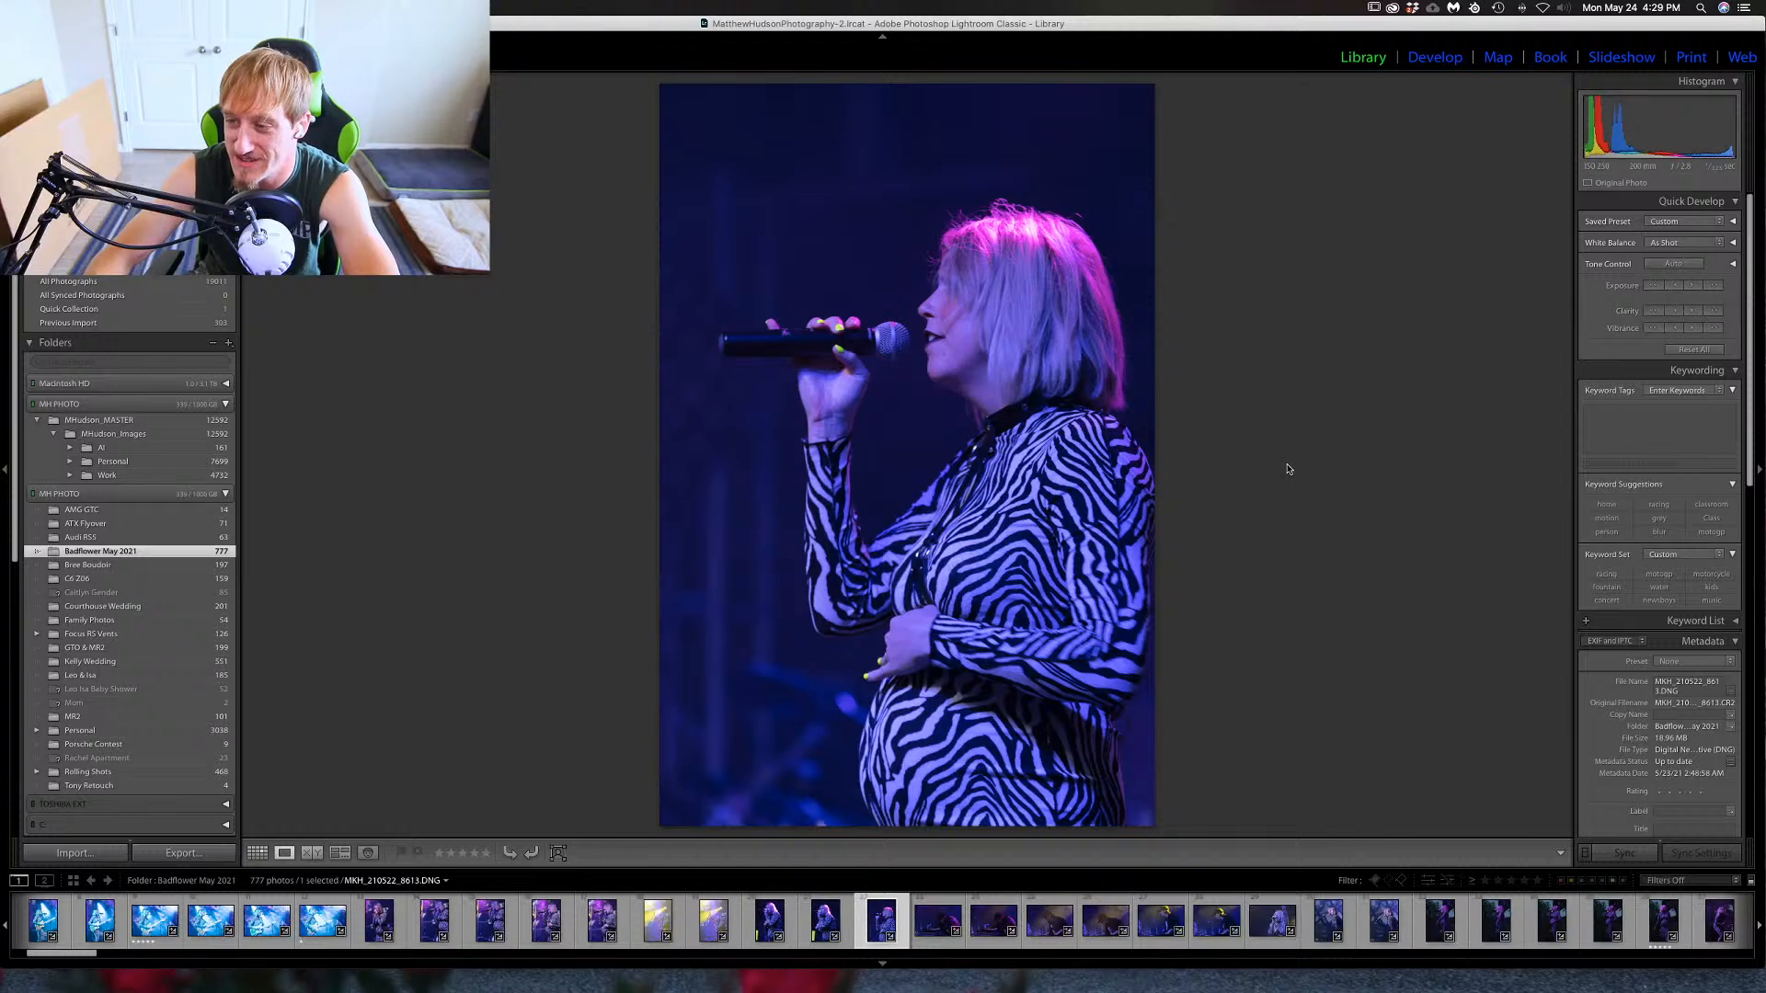
key("Right")
key("Left")
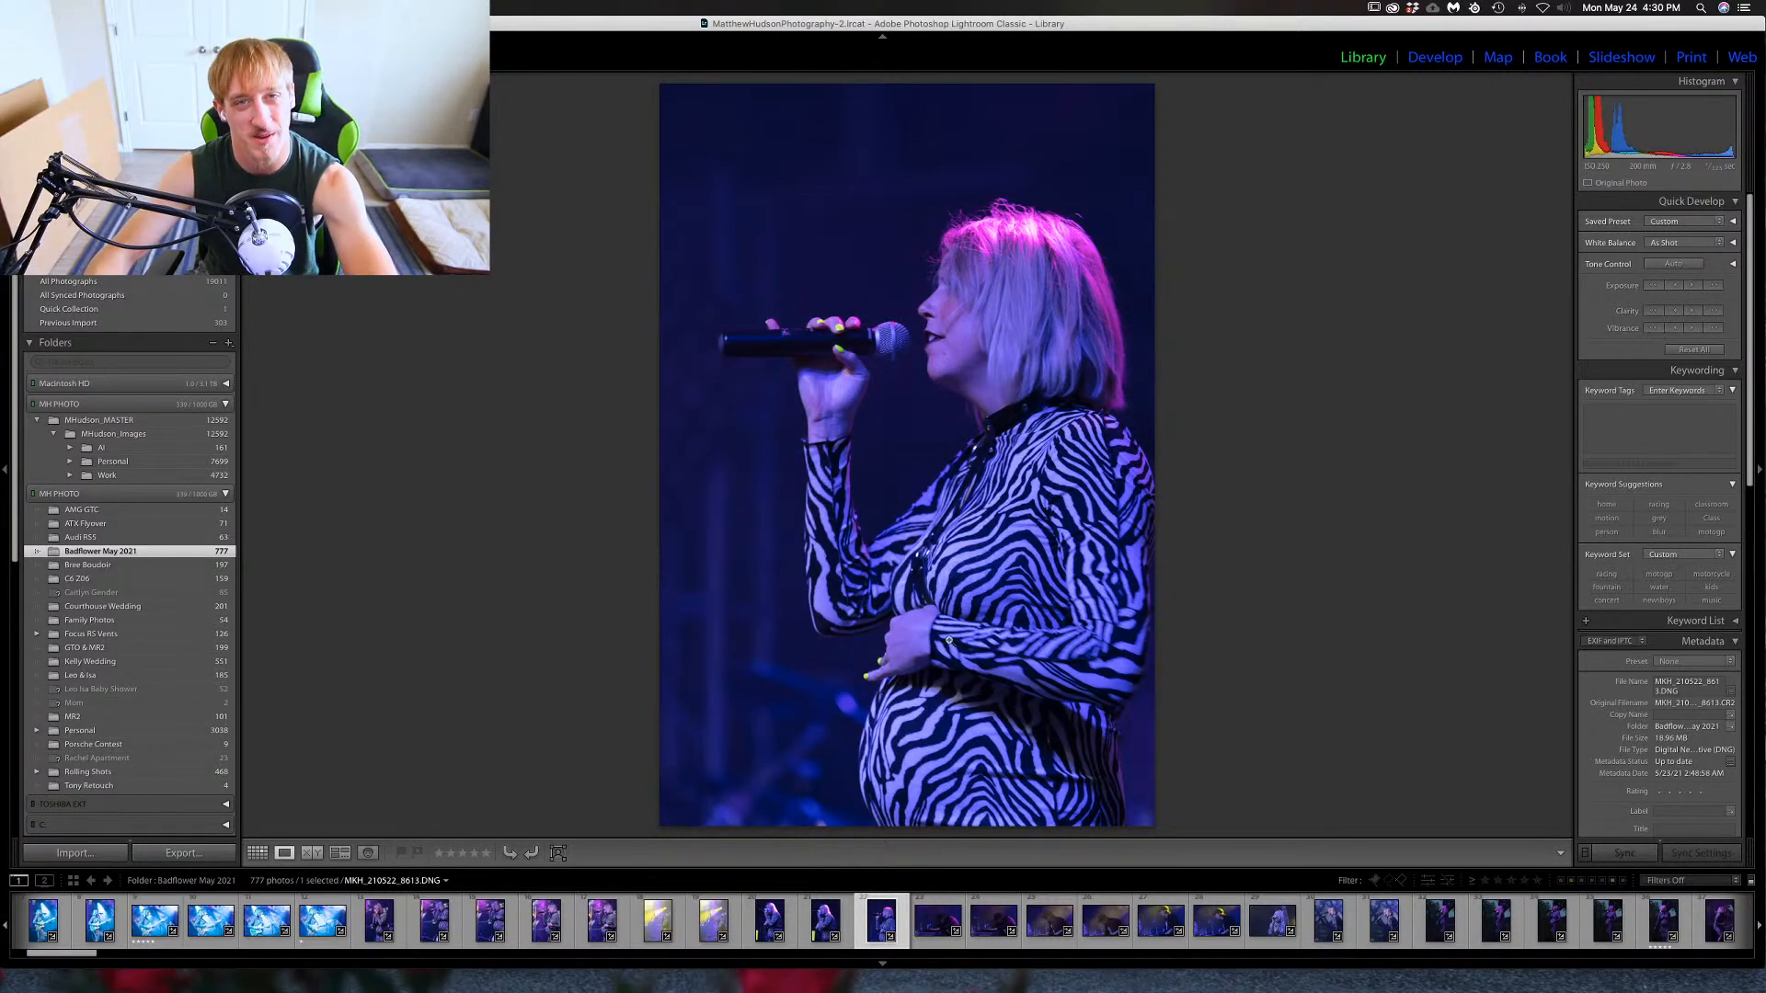
left_click(155, 924)
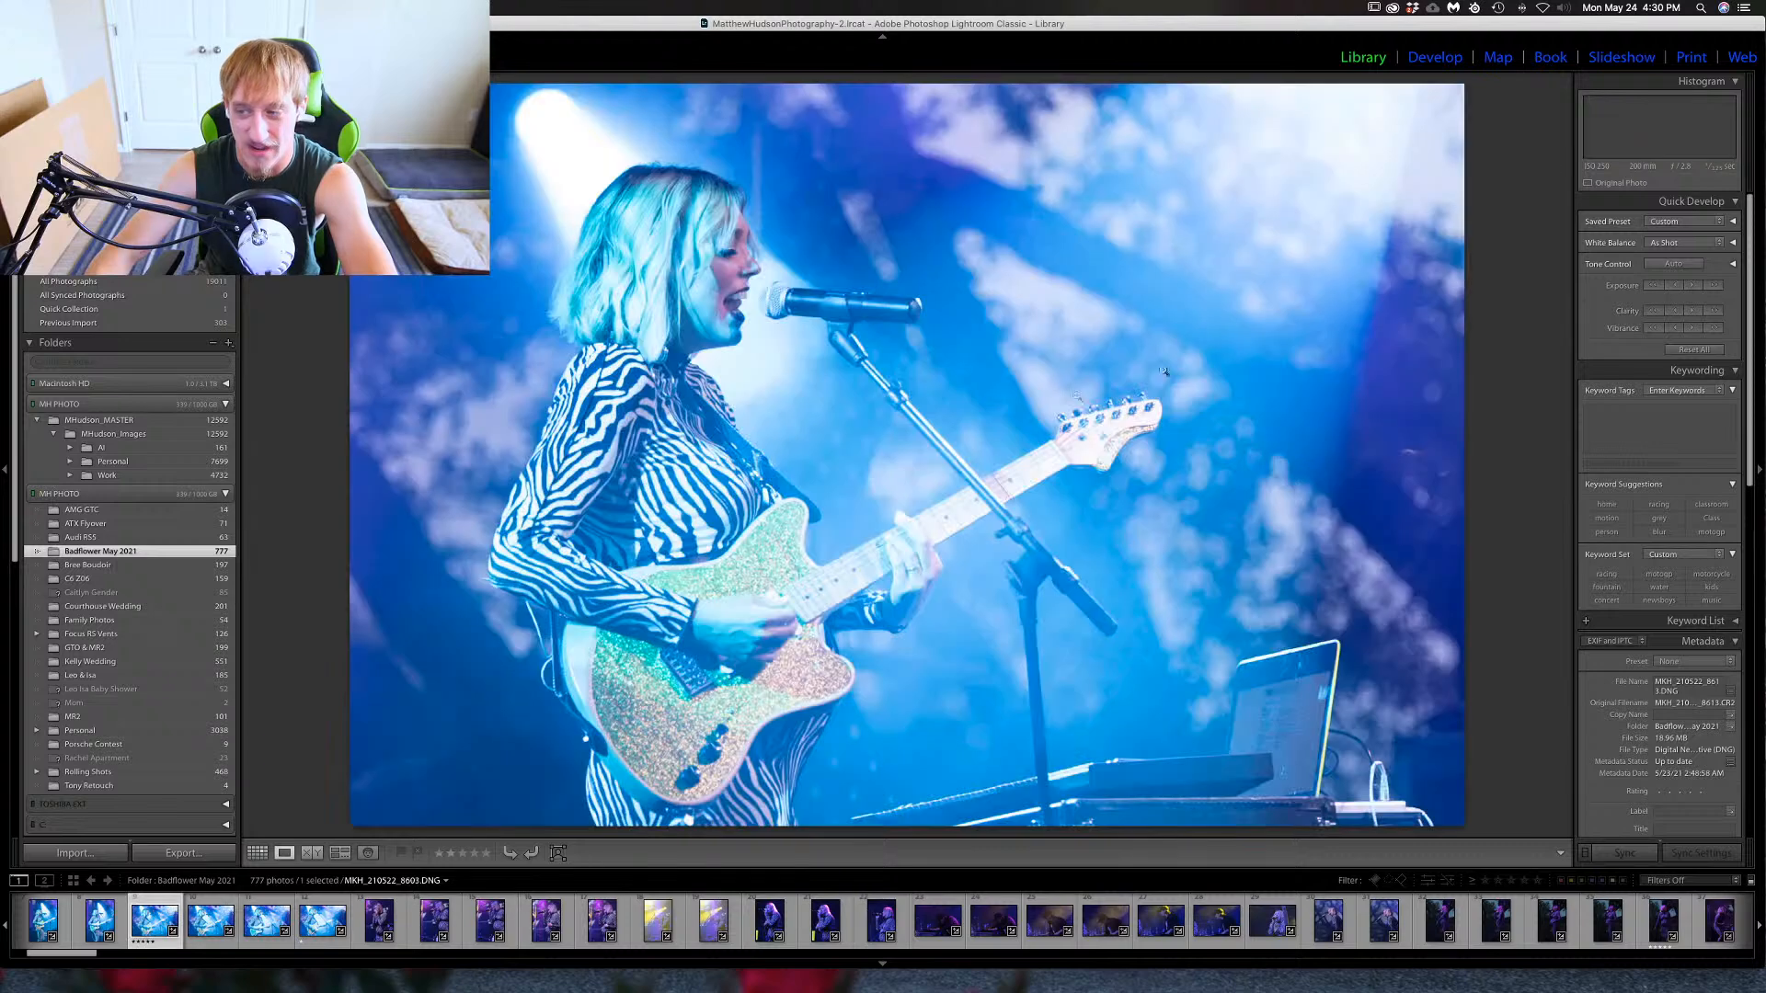
left_click(883, 922)
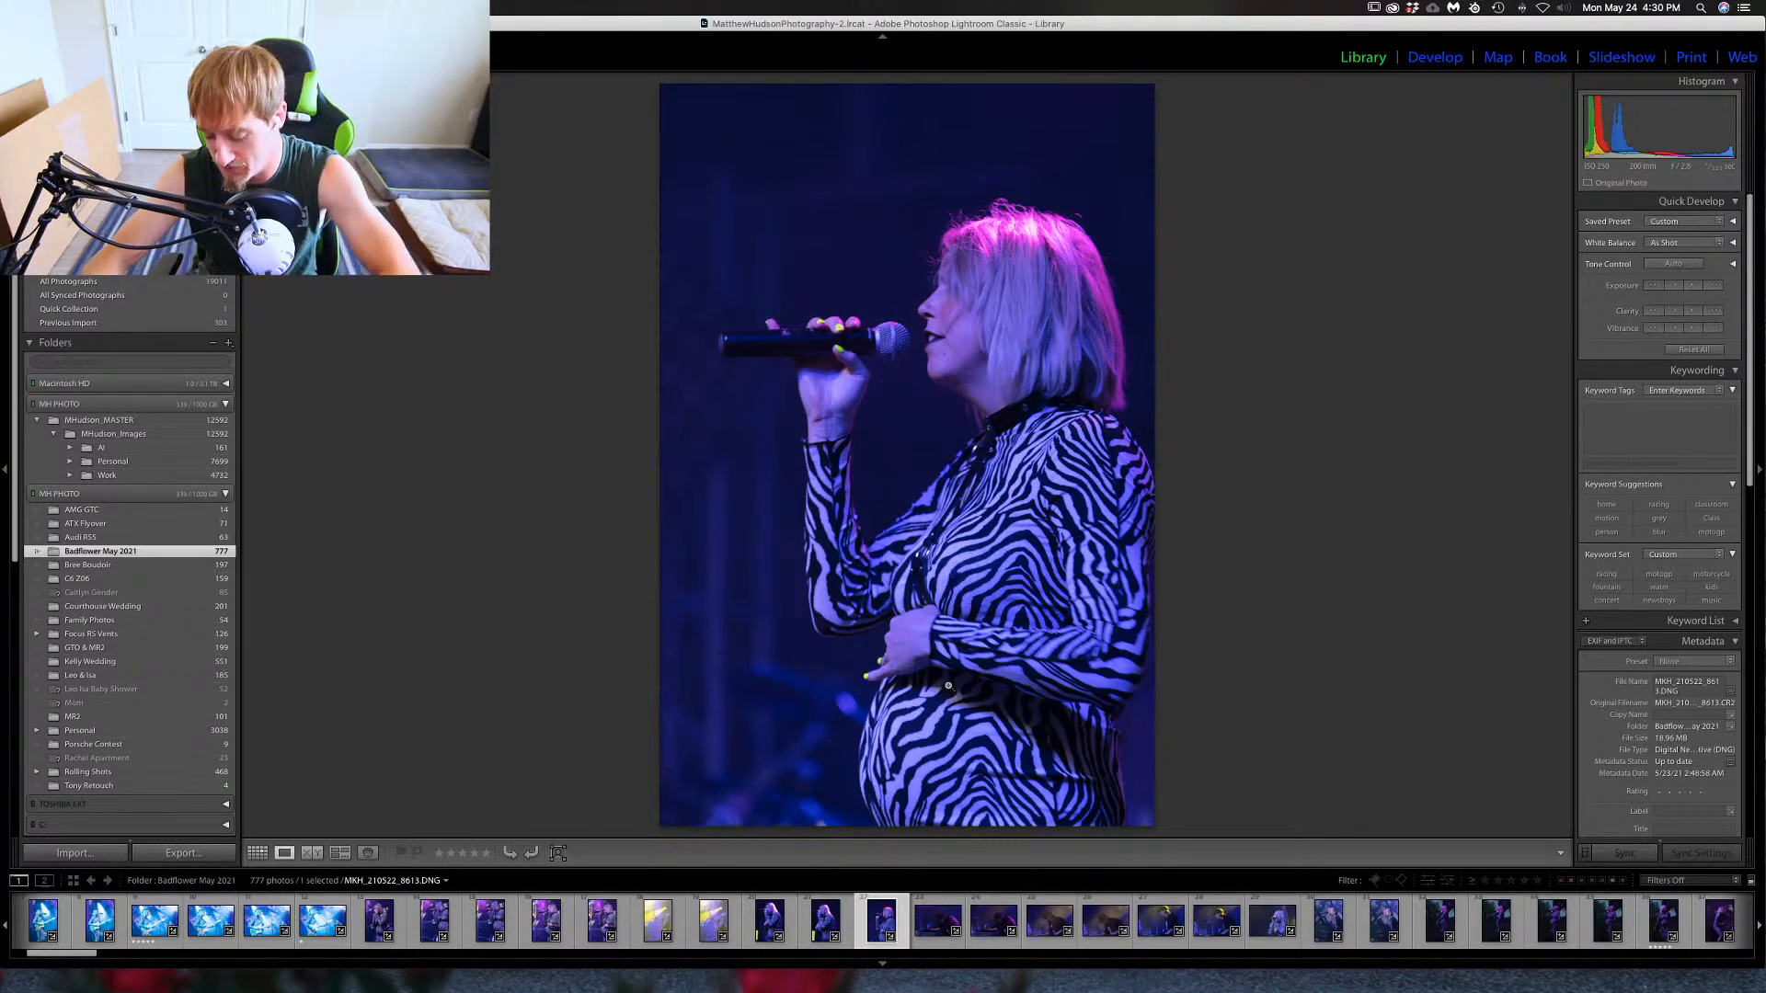
Go through the keyboard player's photos to MKH_210522_8617.DNG and inspect his face and cap up close.
key("Right")
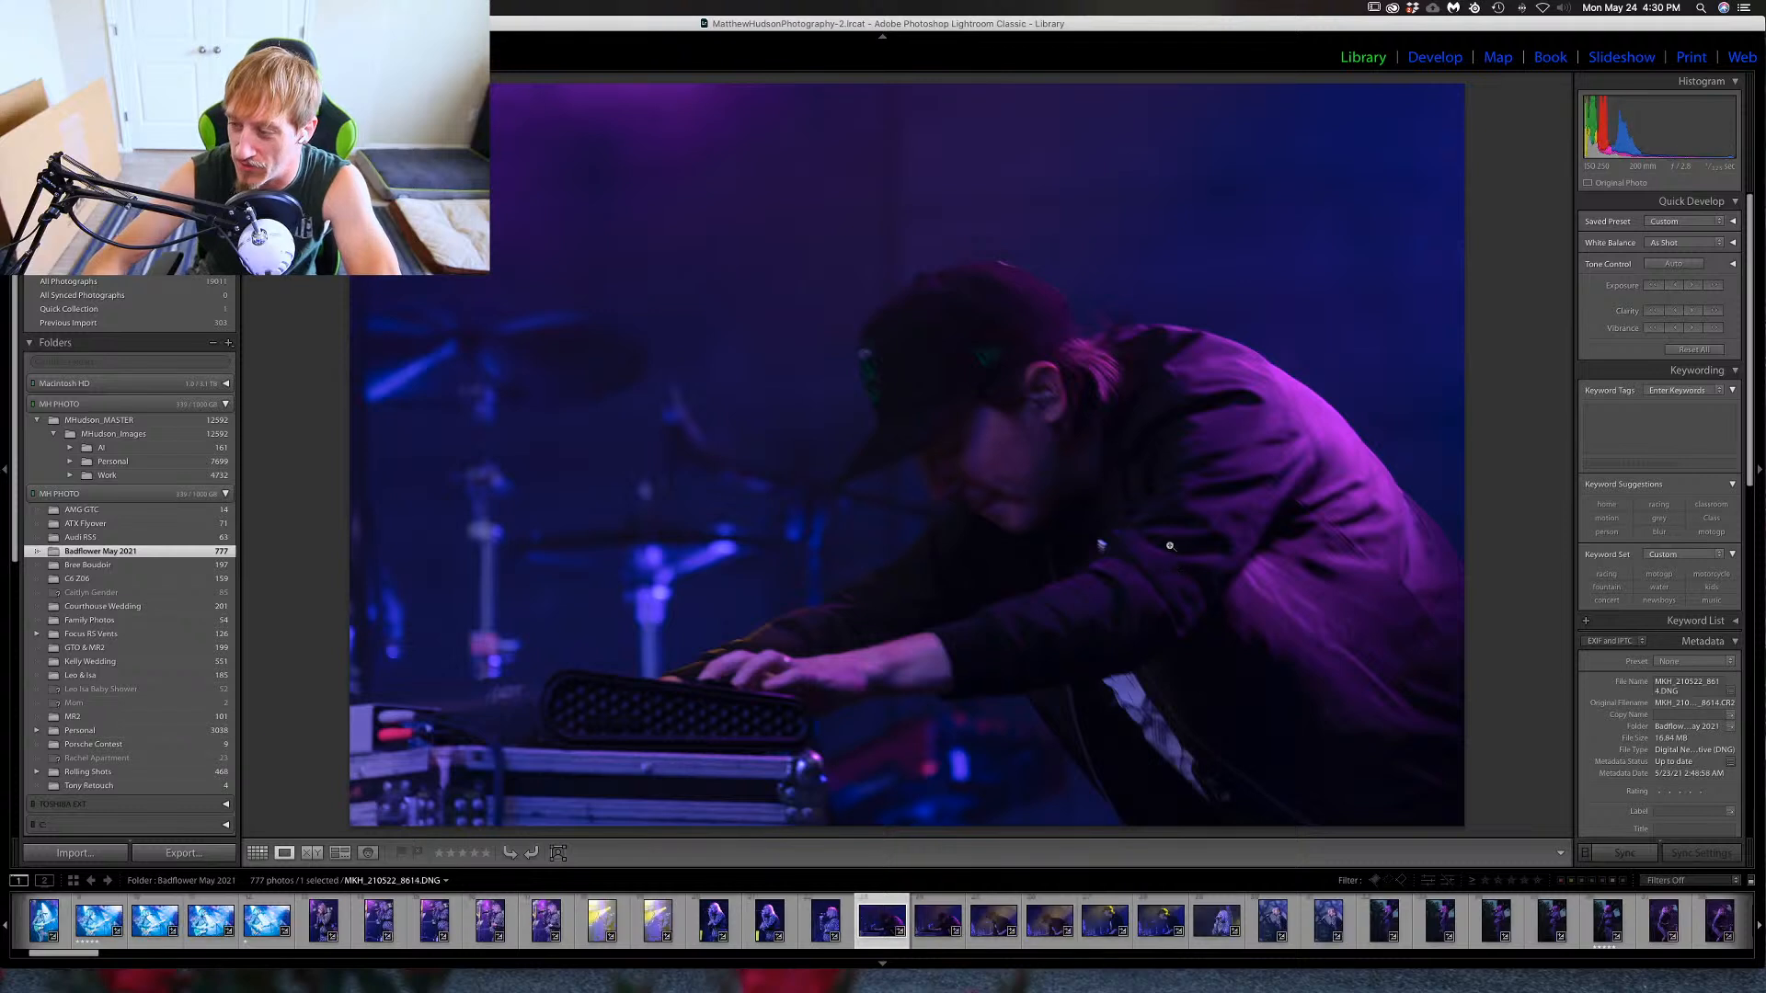
key("Right")
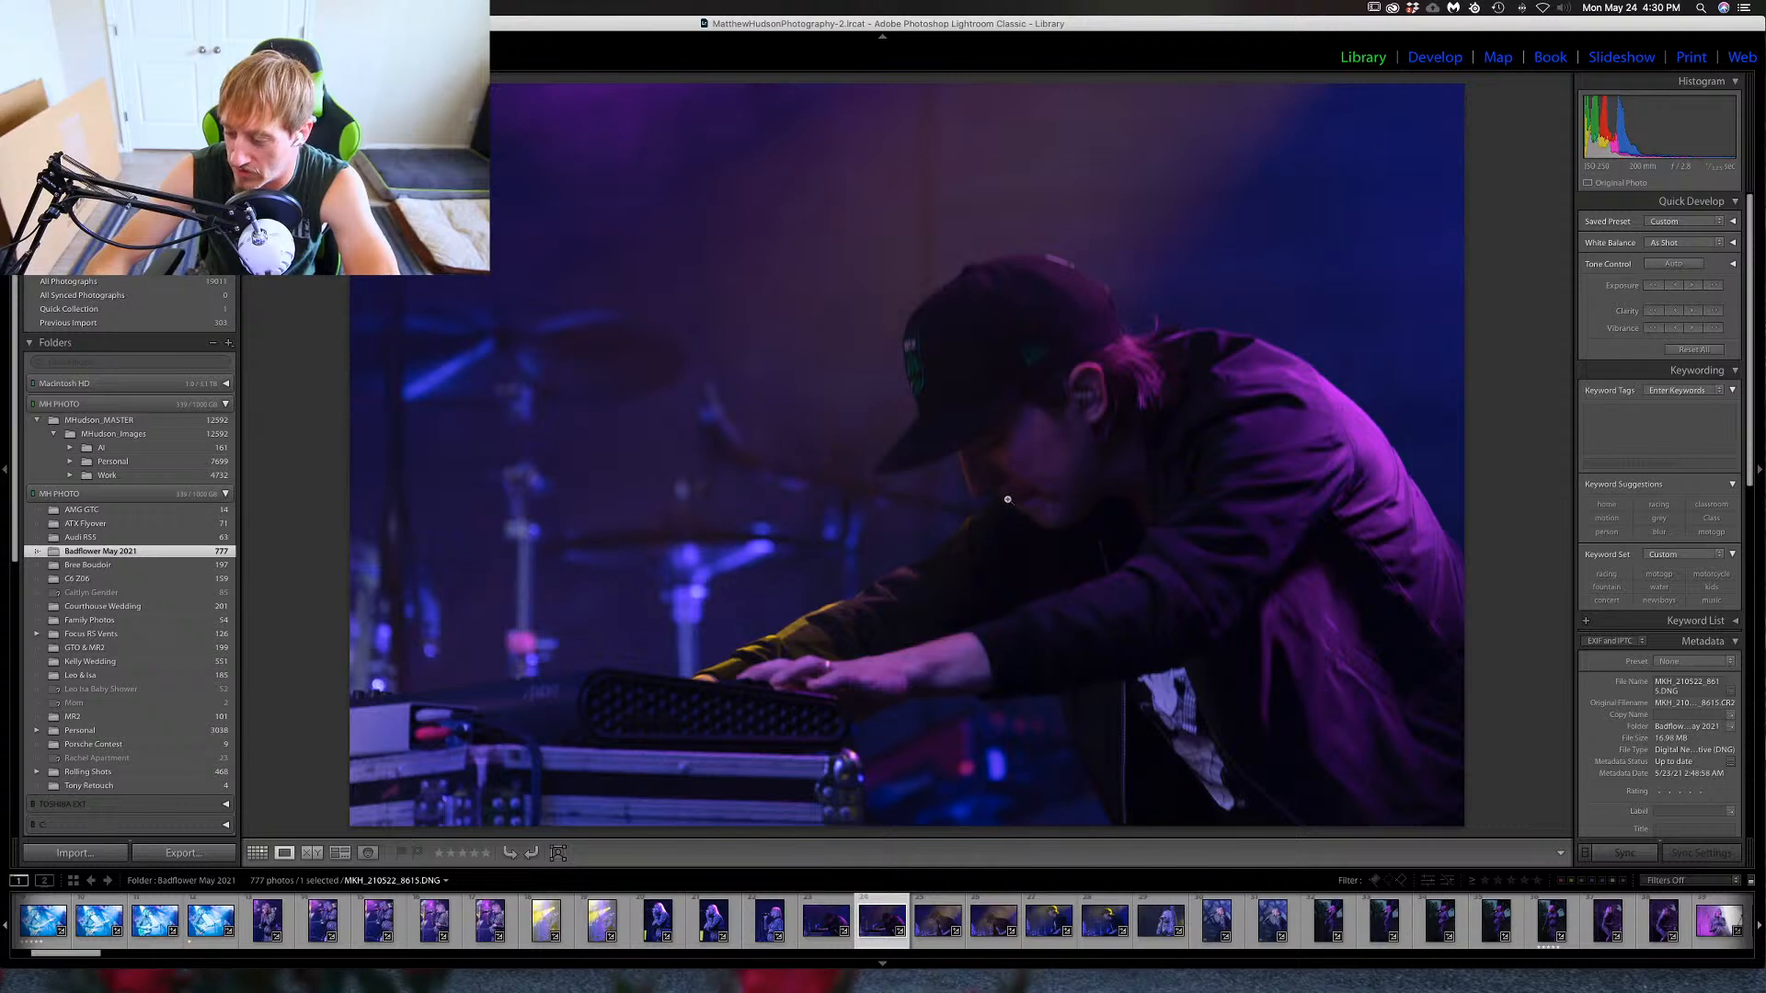
key("Right")
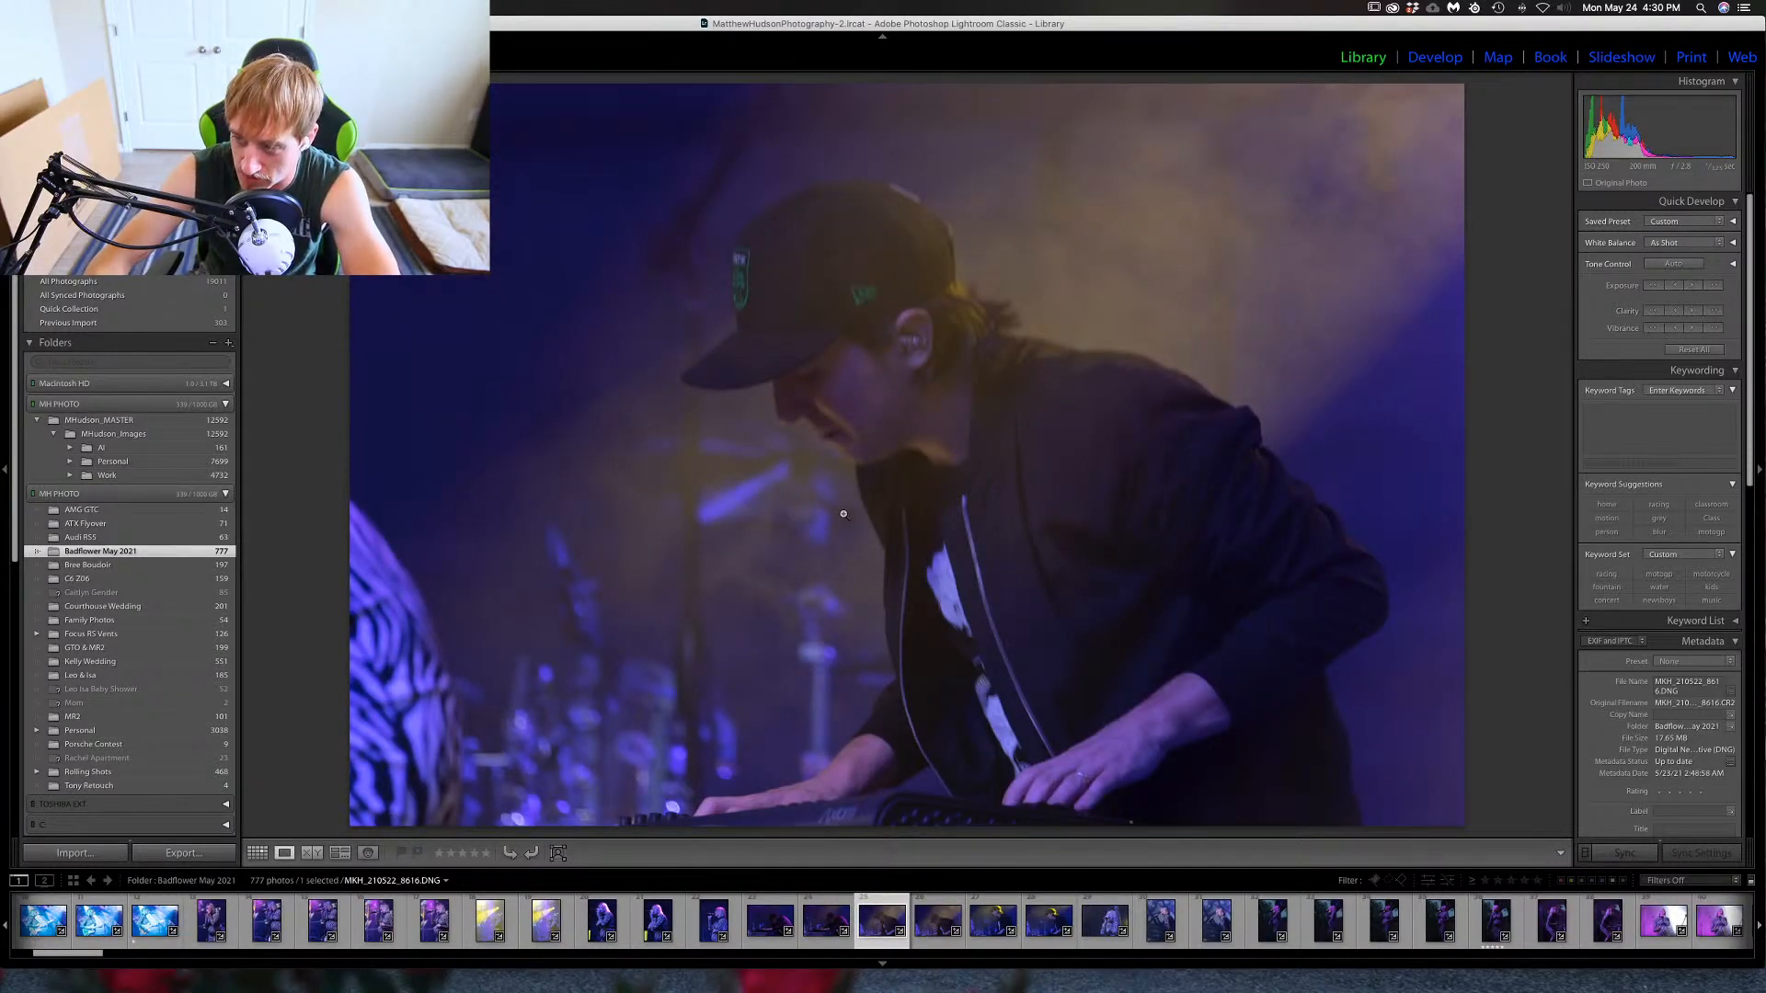
key("Right")
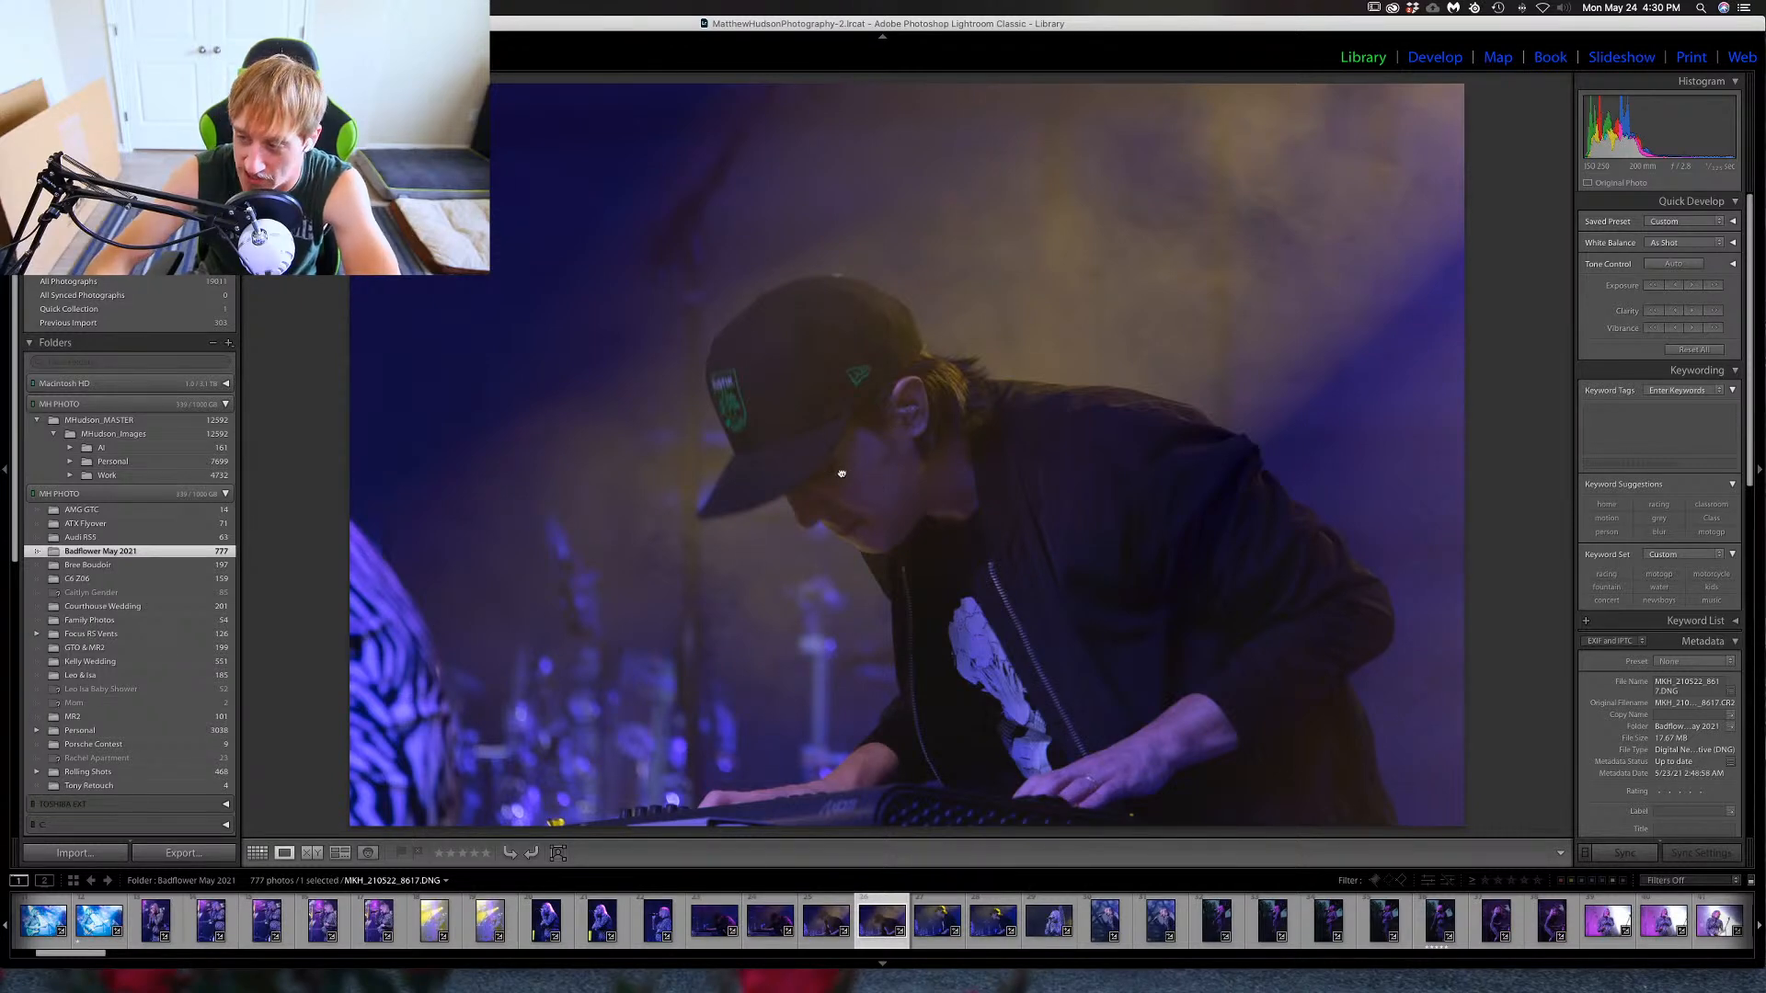
left_click_drag(842, 474, 923, 497)
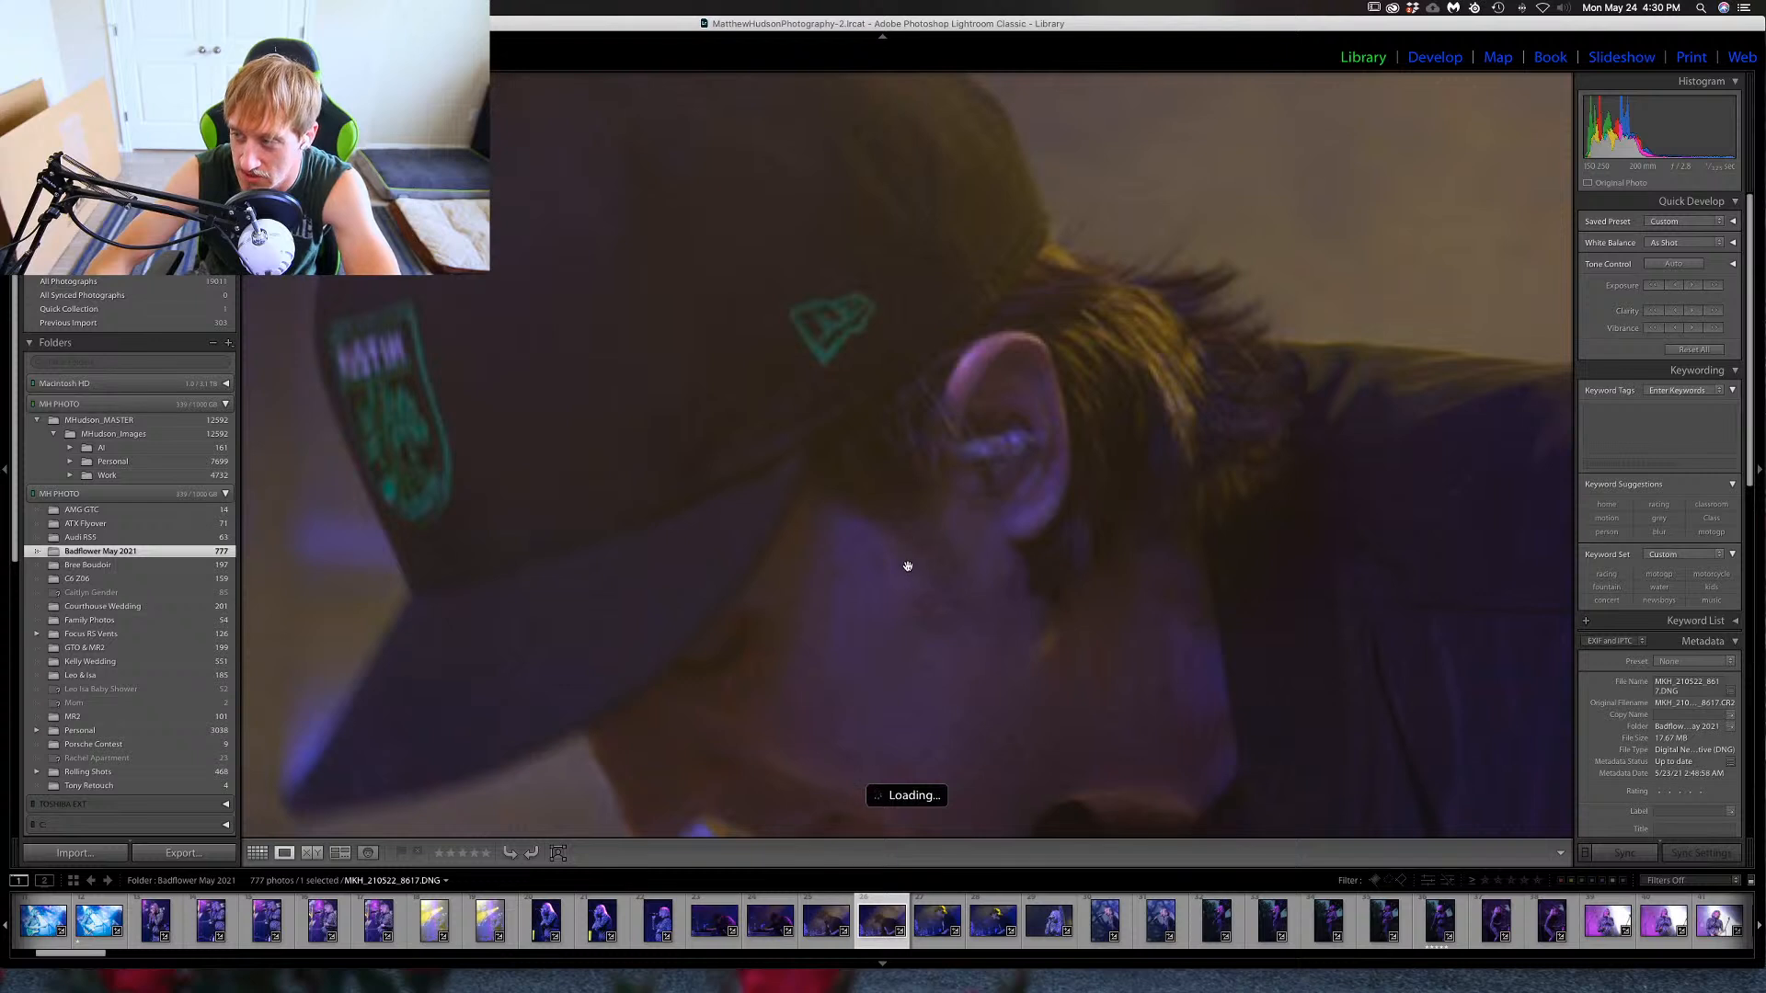
left_click_drag(907, 564, 910, 512)
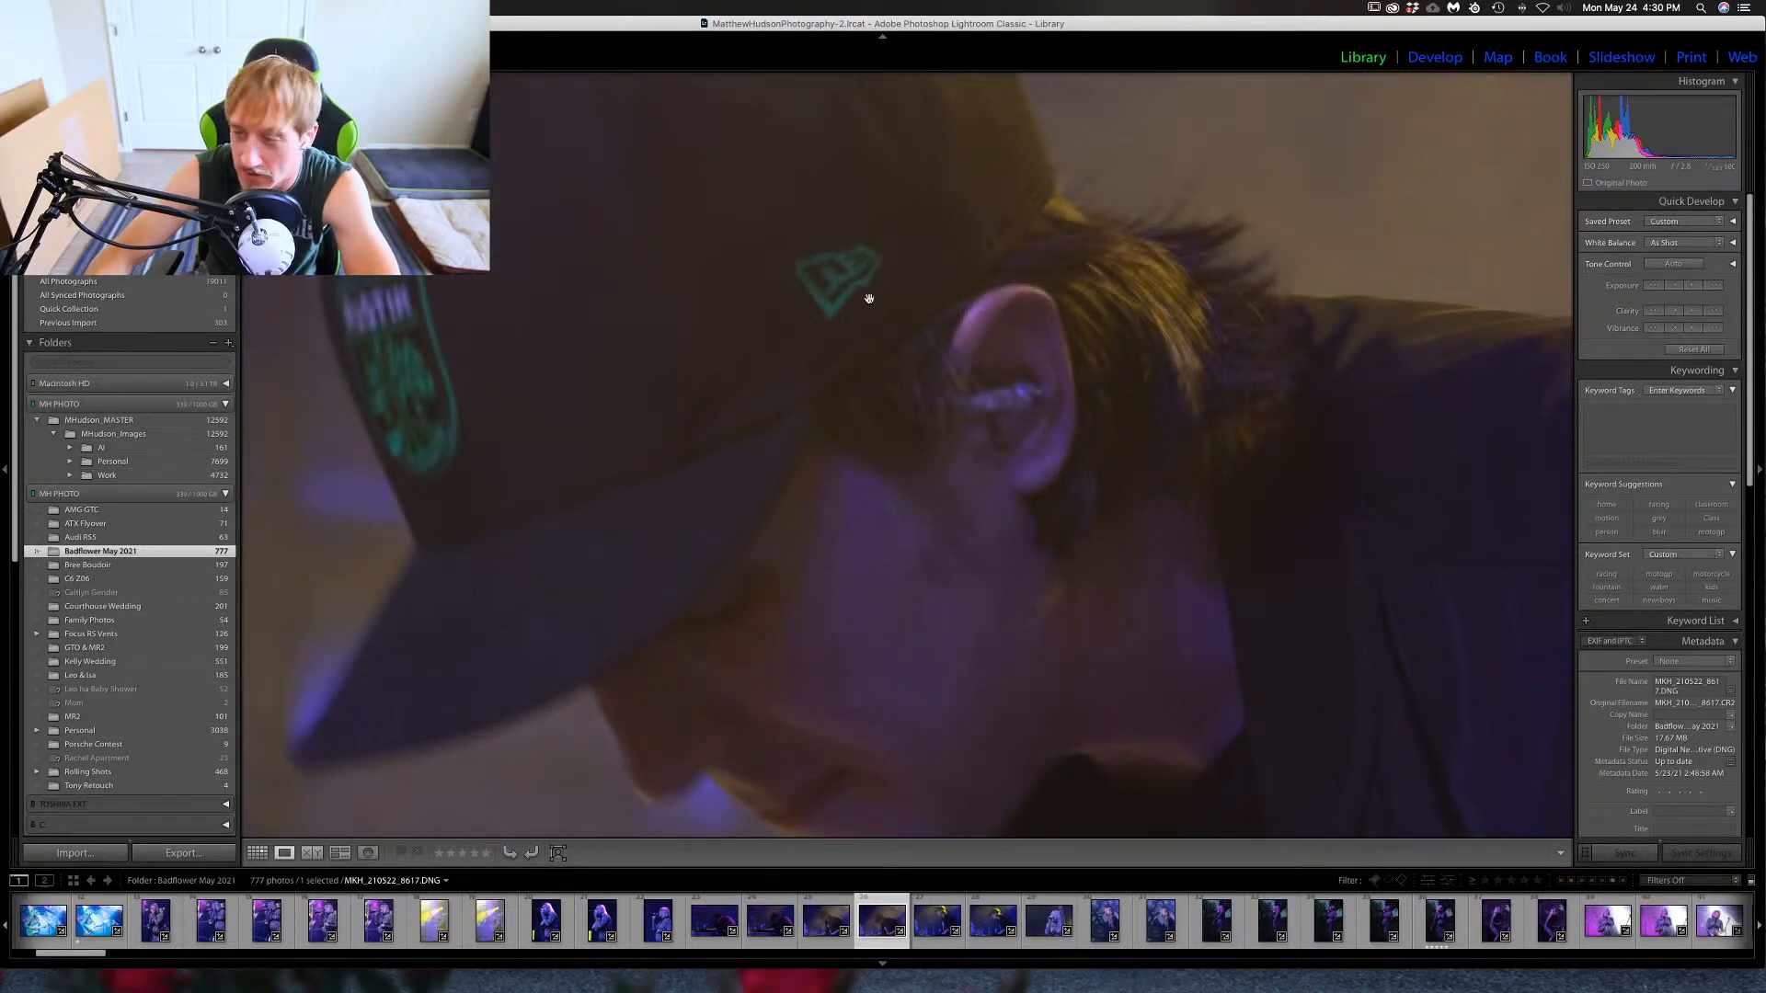
left_click_drag(851, 508, 832, 307)
left_click(835, 302)
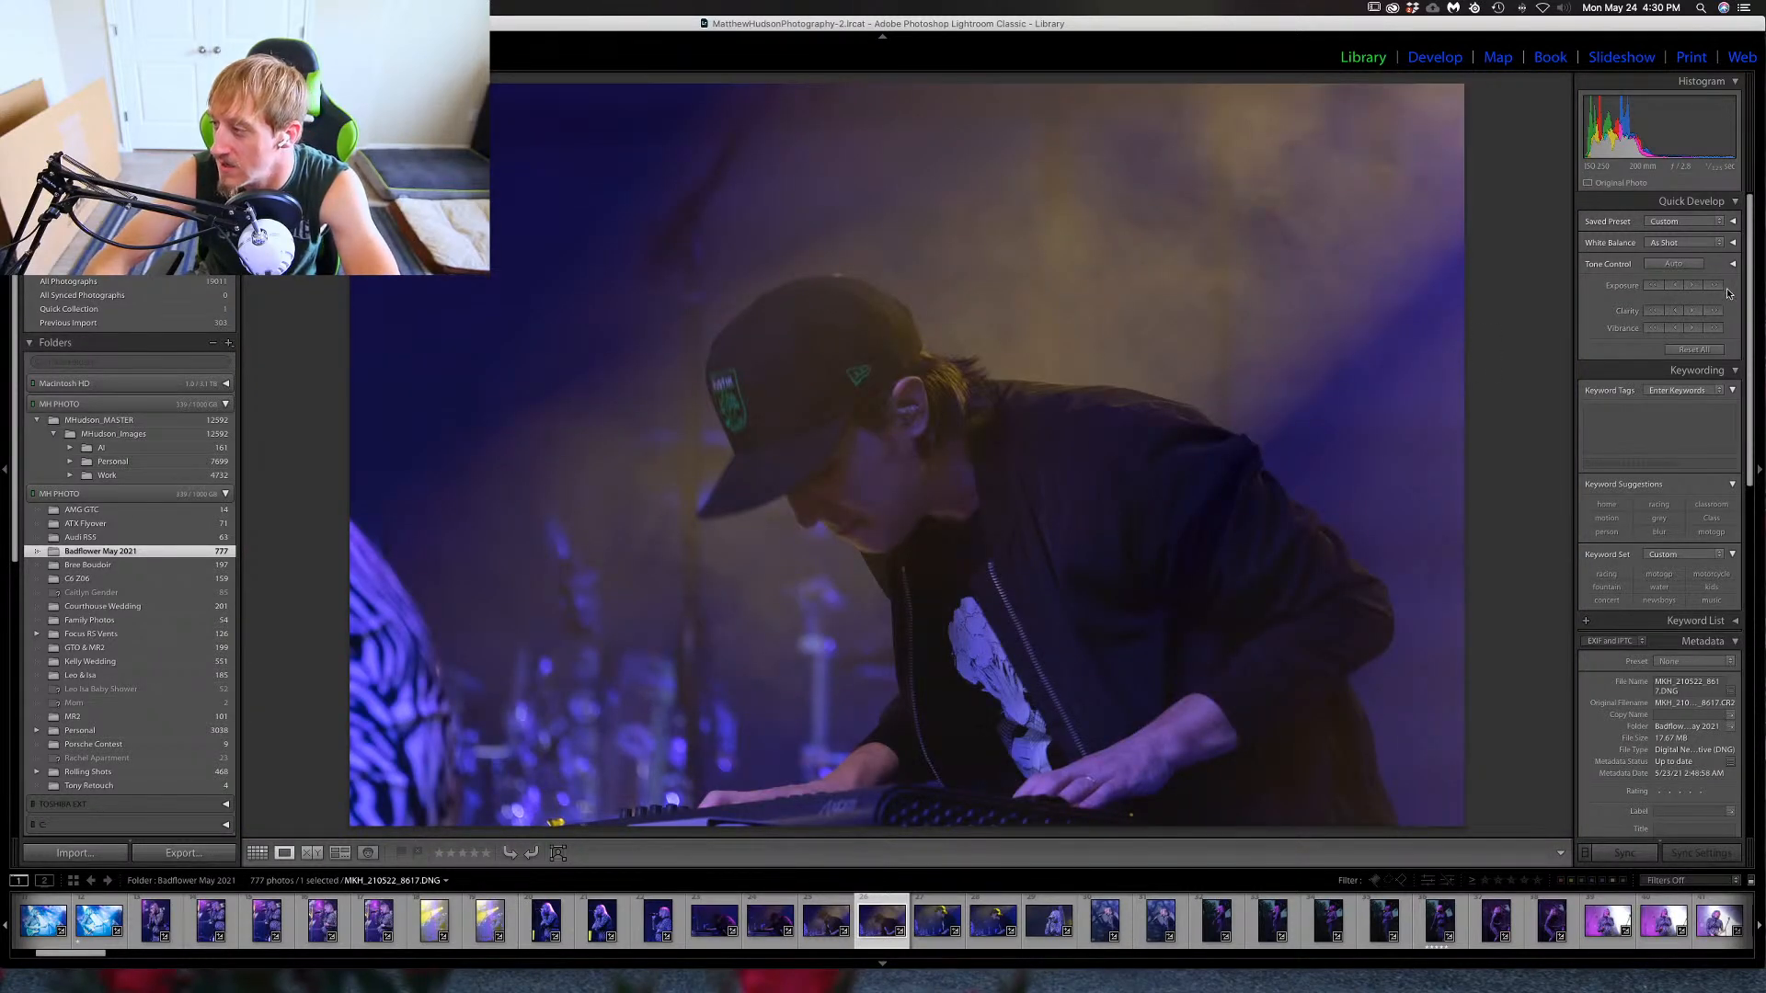
Apply auto tone to keyboard player photo MKH_210522_8617.DNG, check it against the next shot, and rate it one star.
key("super+u")
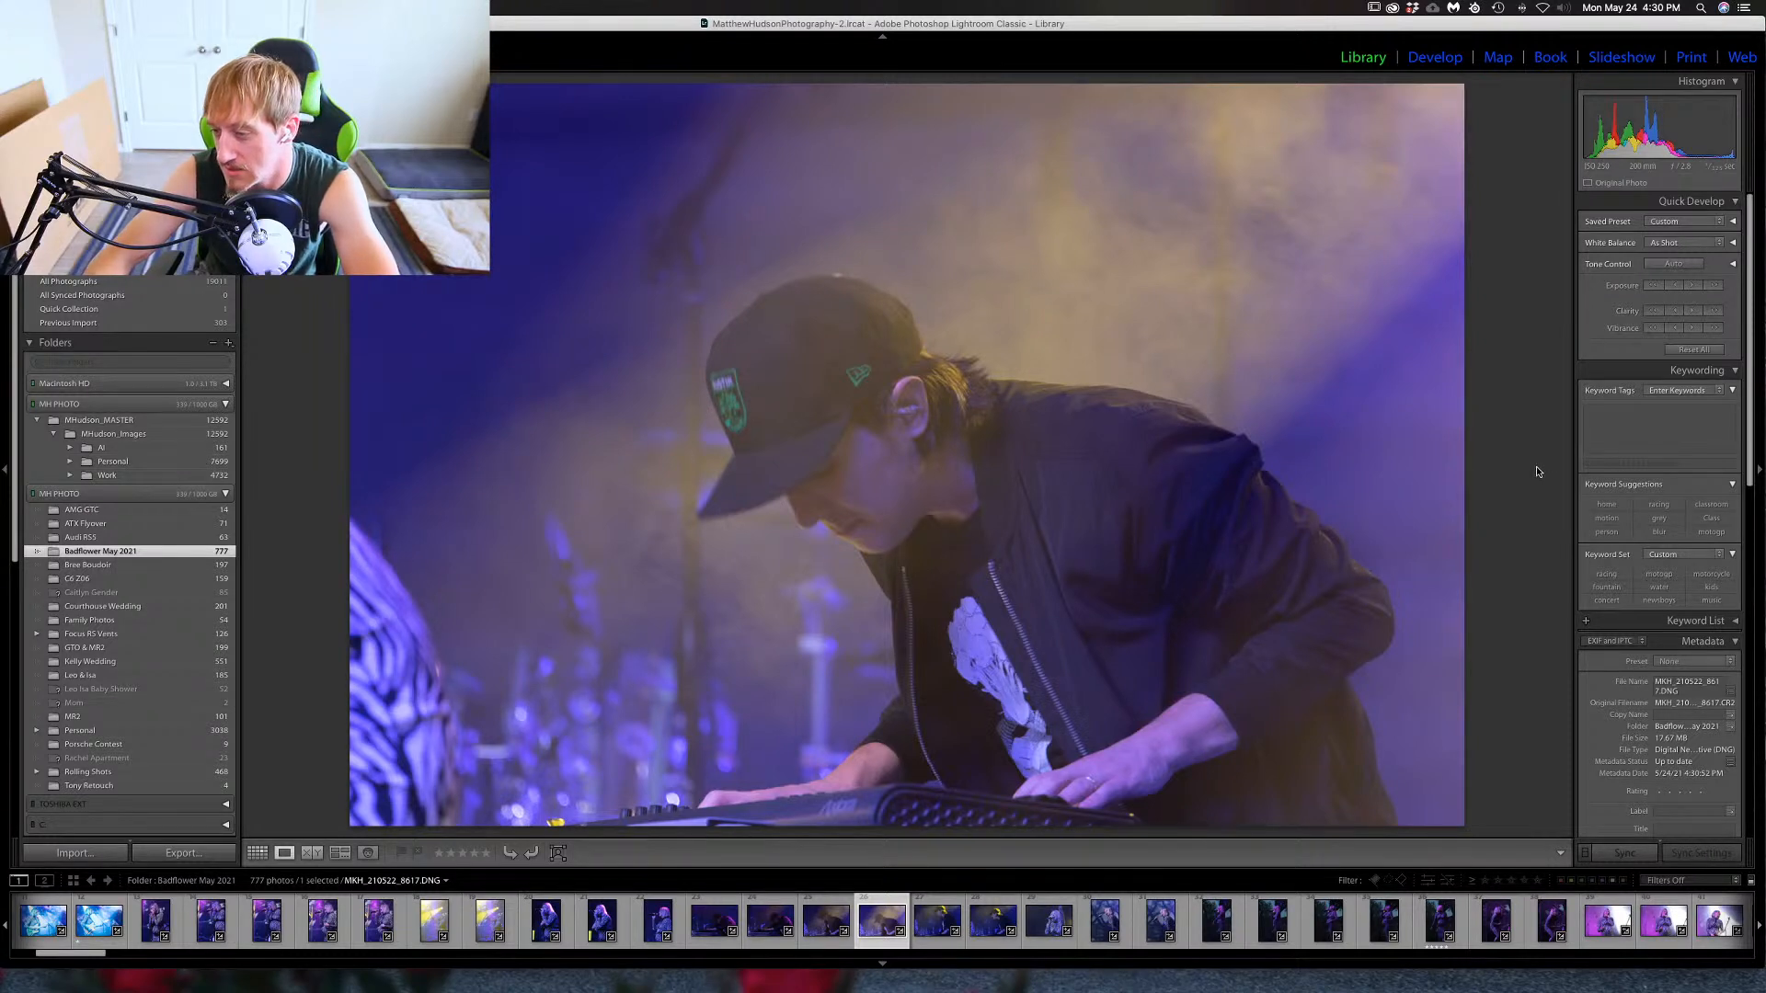
key("Right")
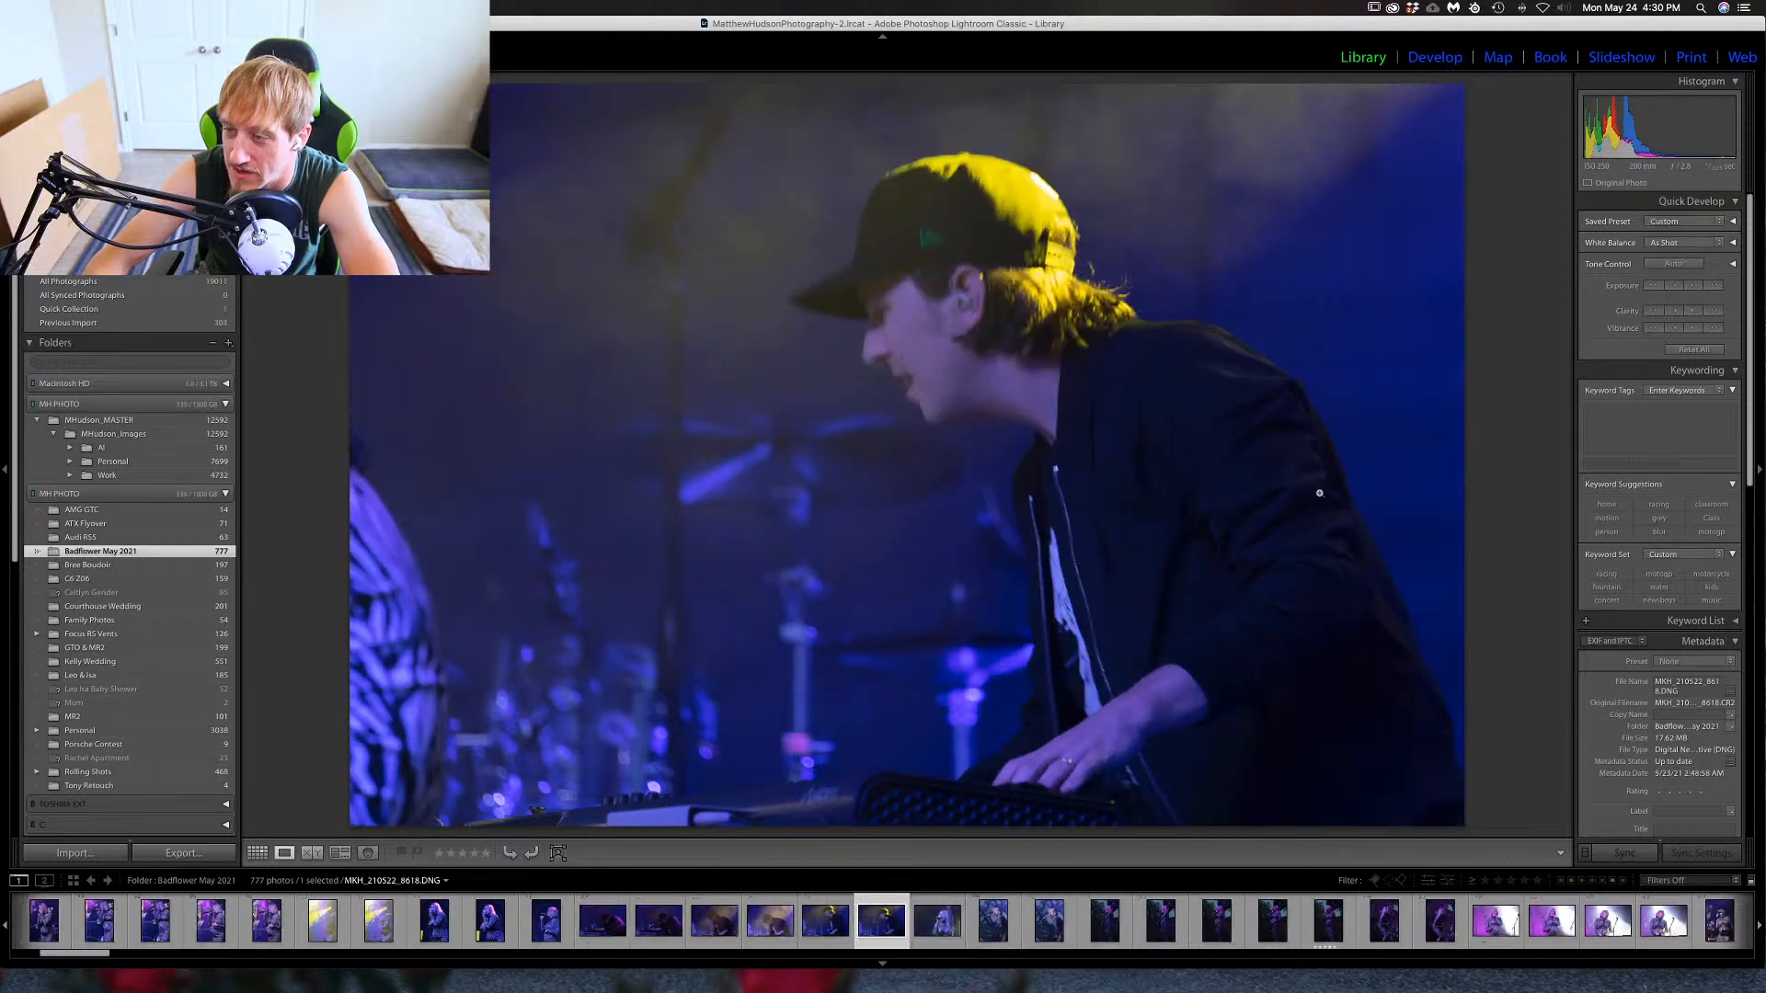
key("Left")
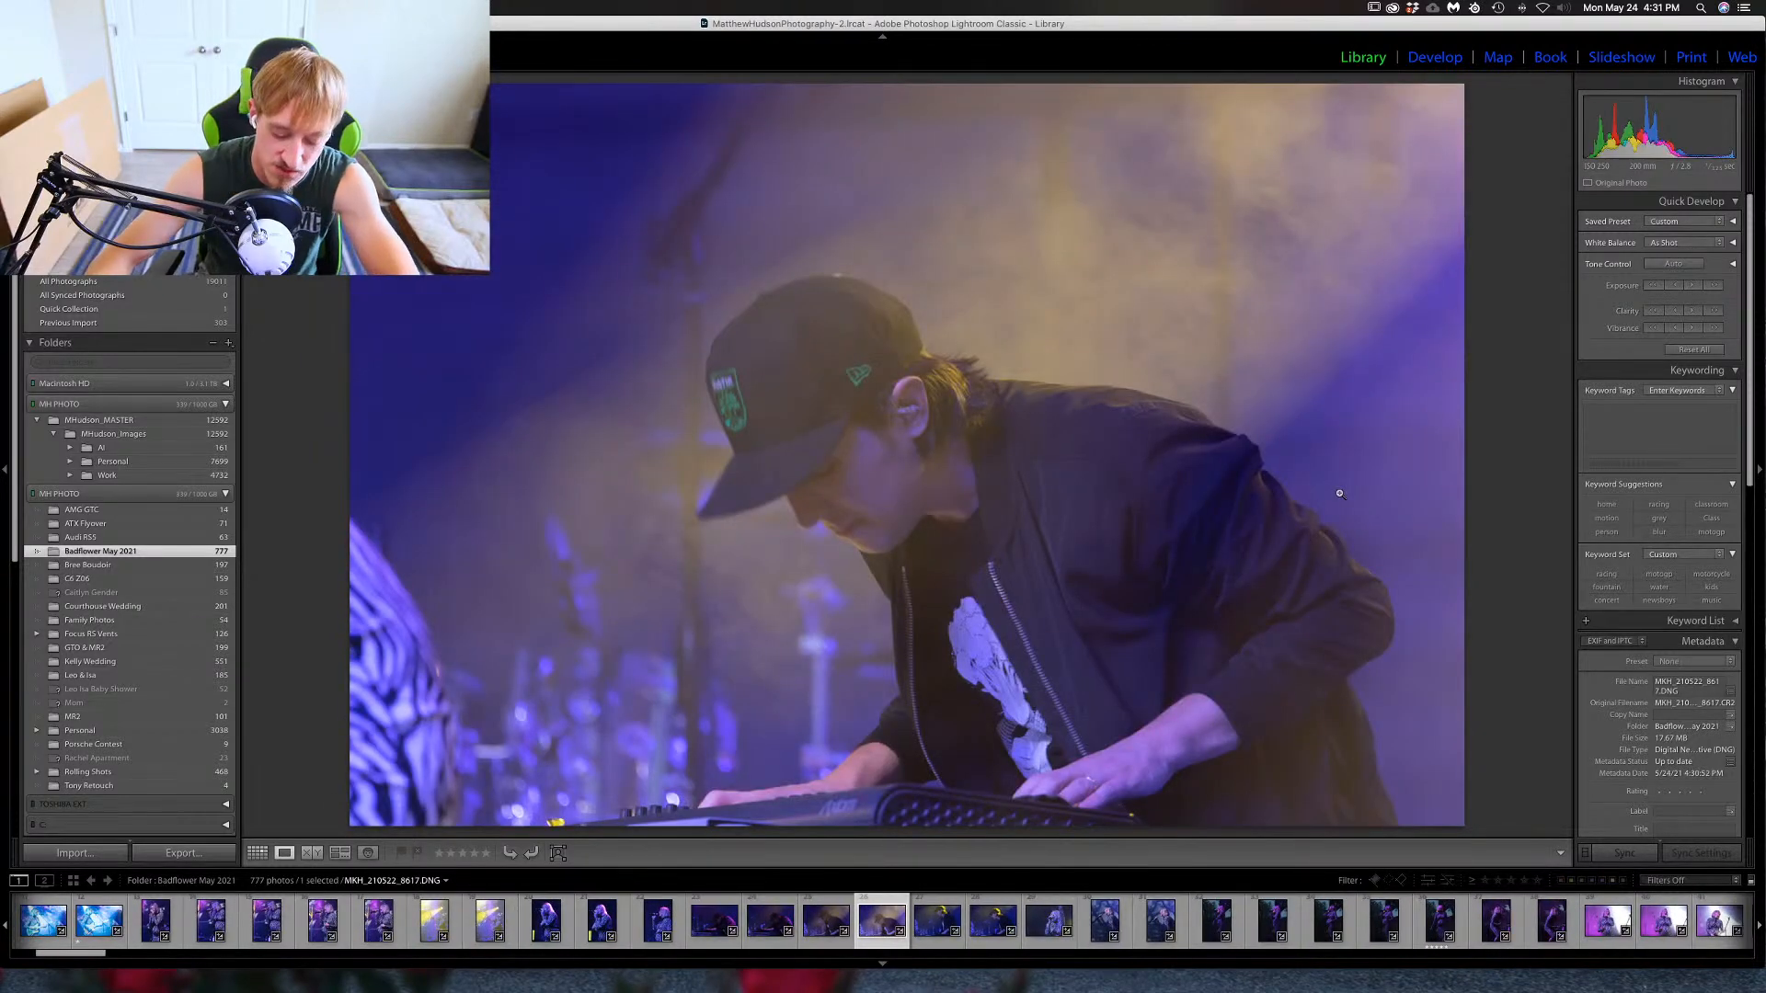
key("1")
Move past the last keyboard player photo to the raised-arm singer shot MKH_210522_8621.DNG and compare it with the photo after it.
key("Right")
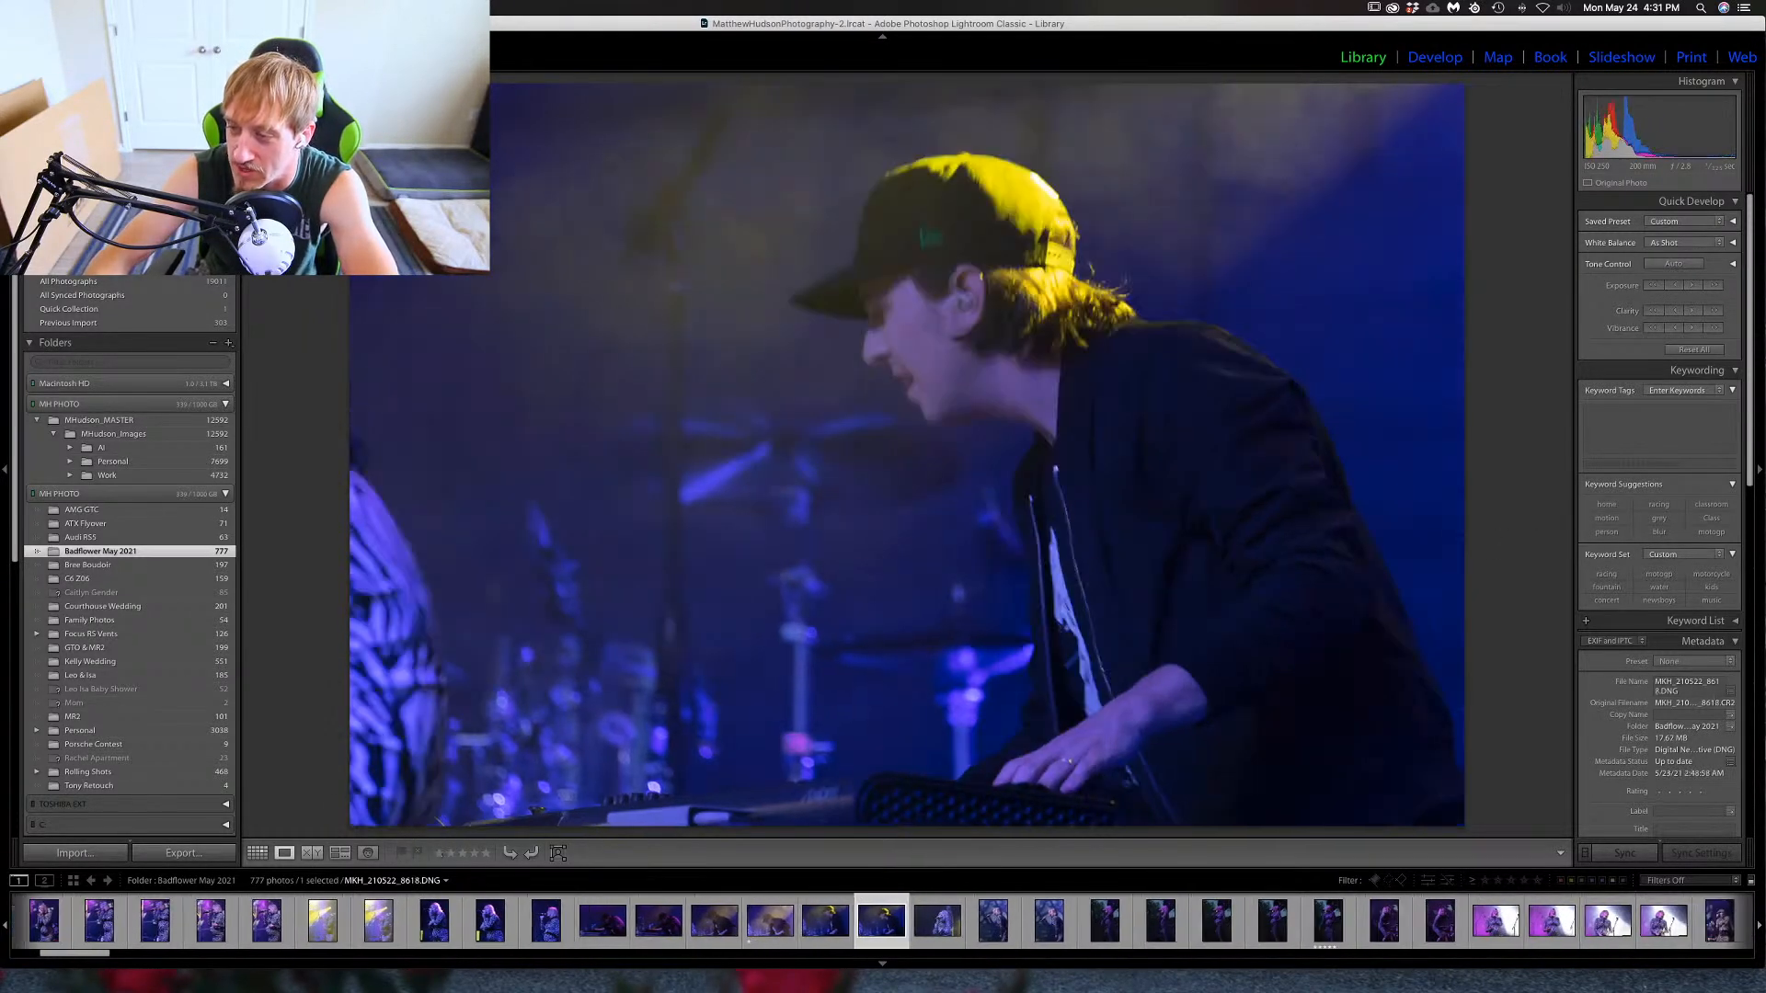
key("Right")
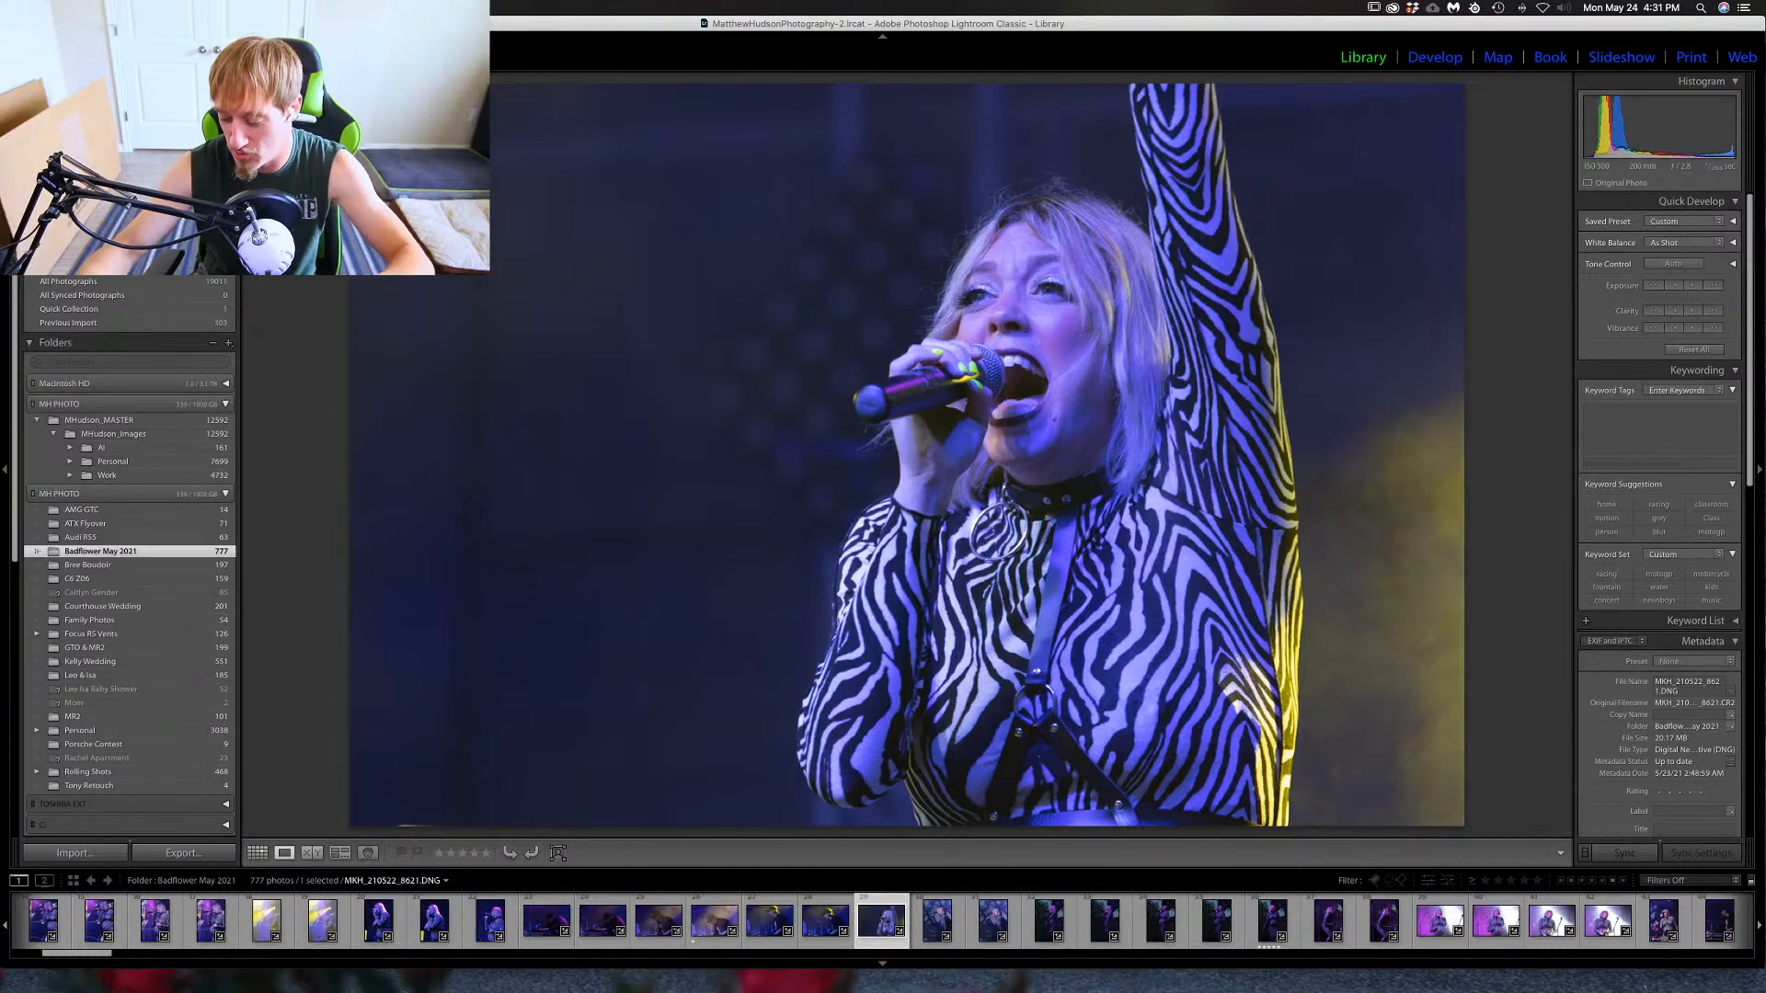
key("Right")
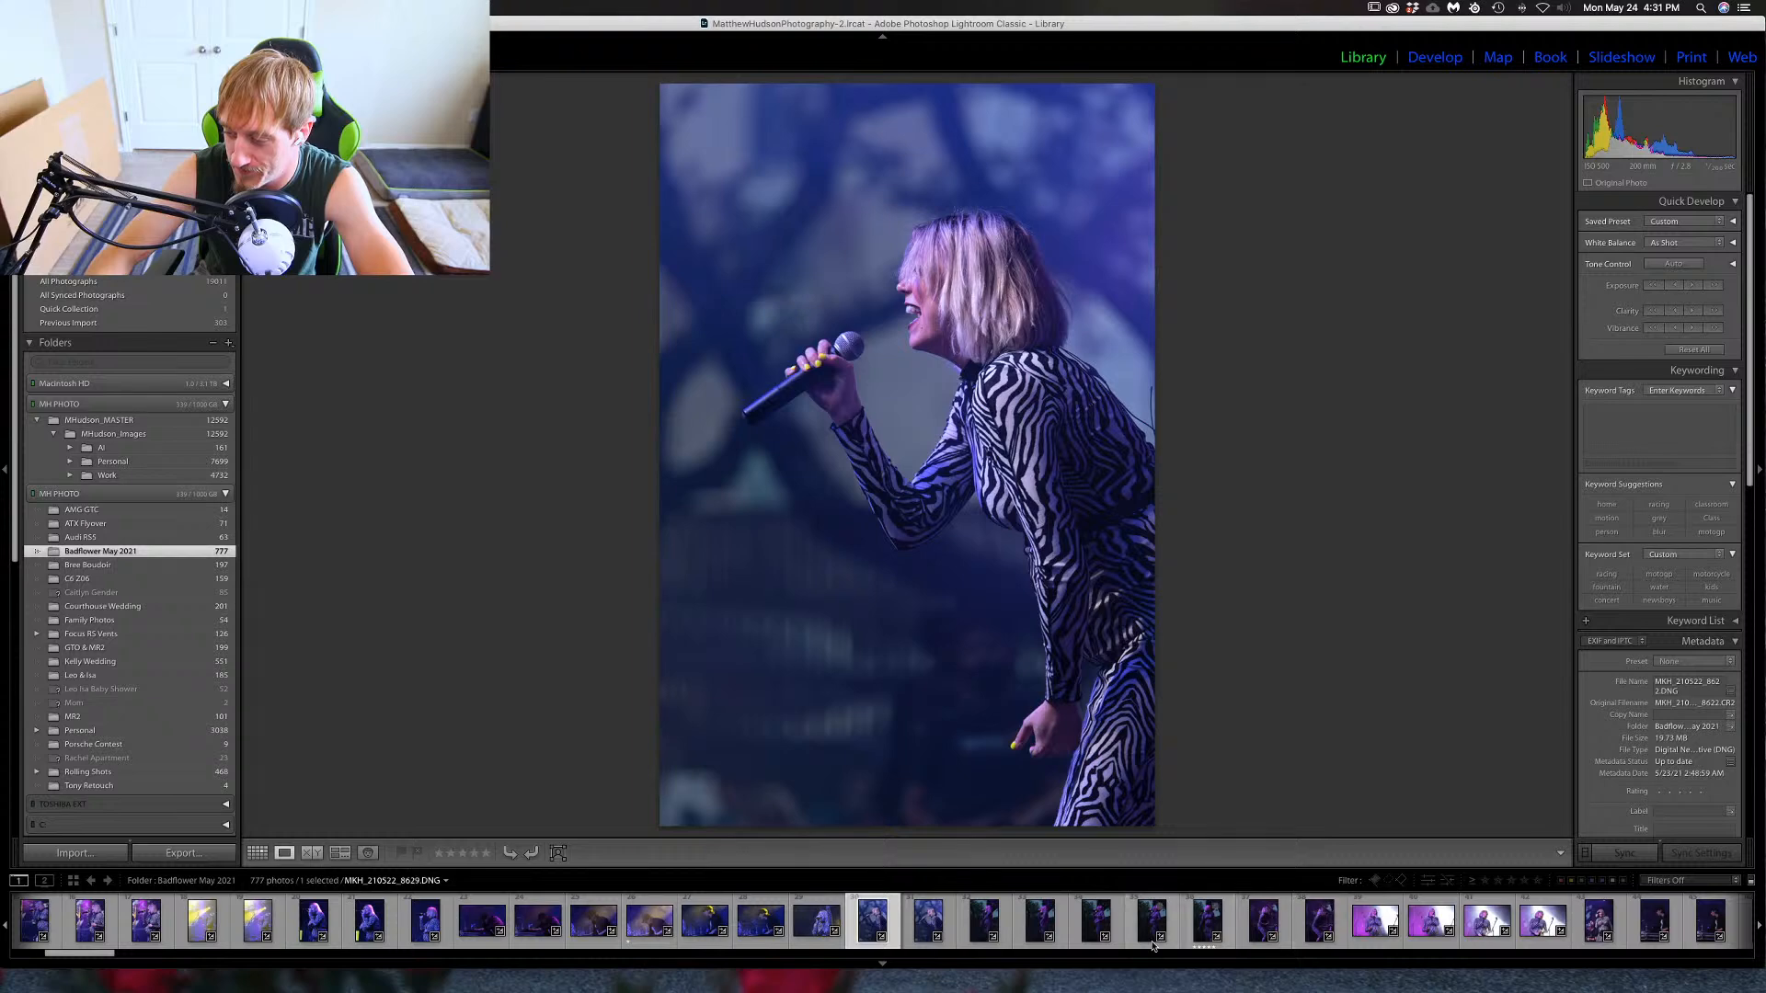
left_click(806, 927)
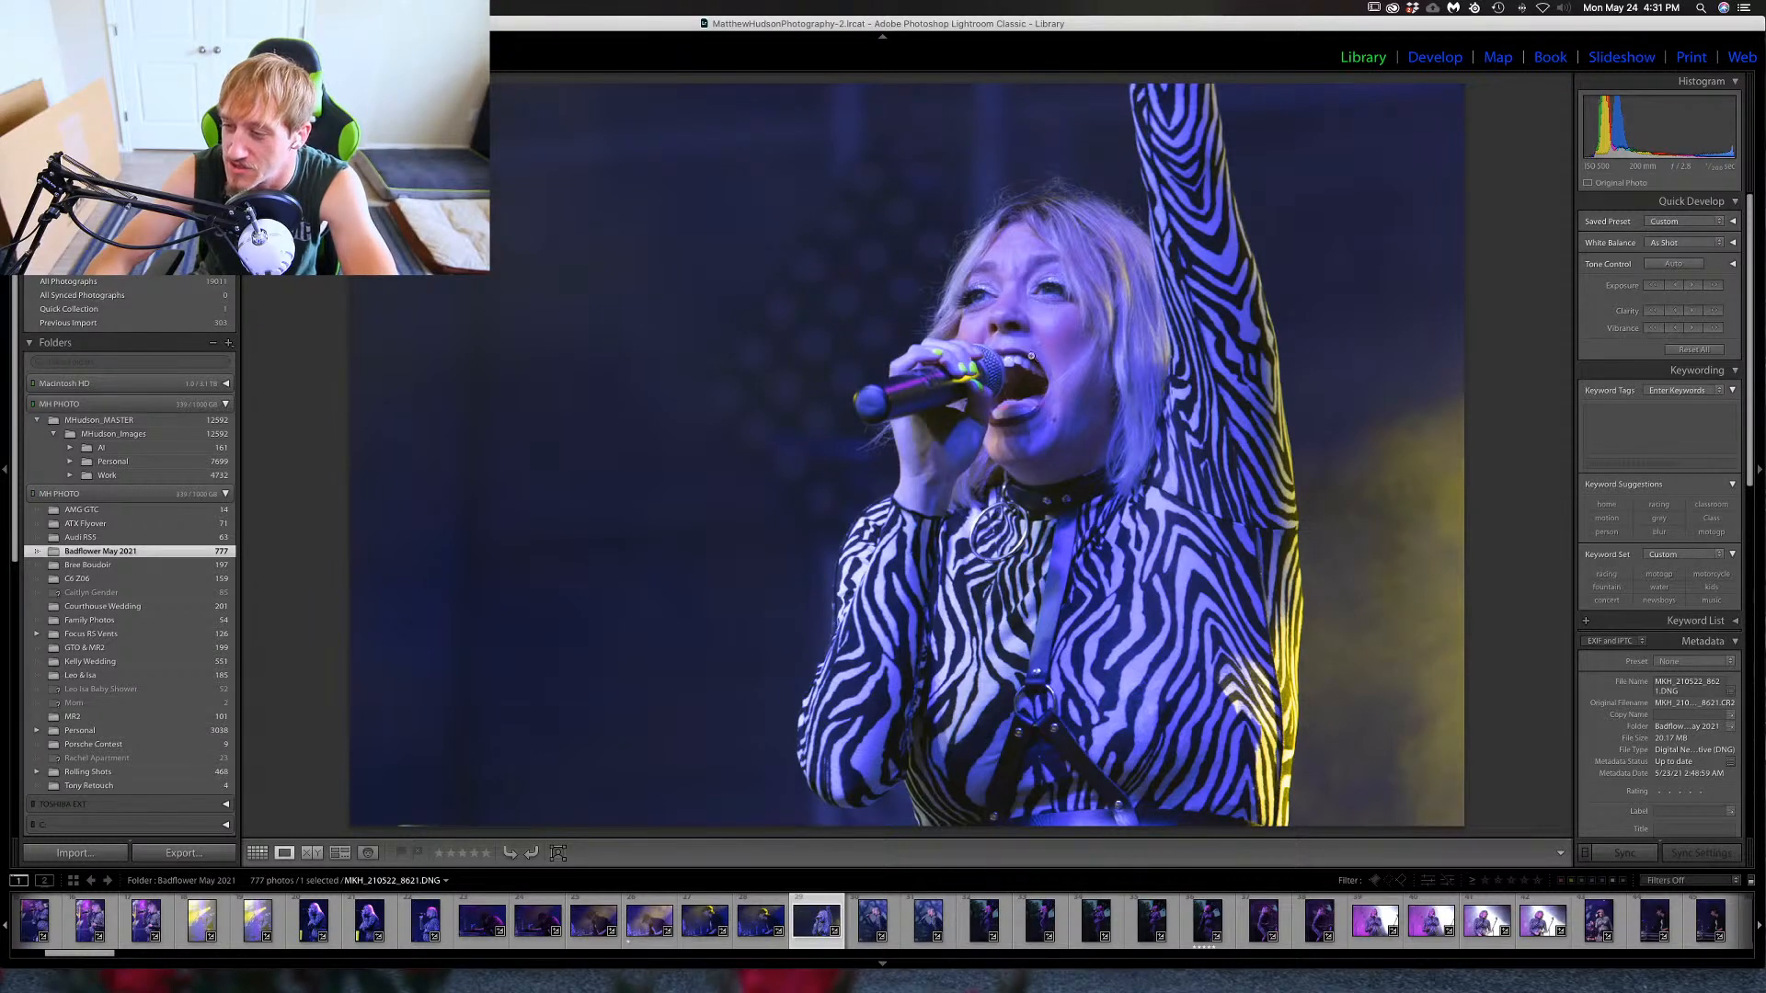
Compare the leaning singer shot MKH_210522_8622.DNG with the similar shot after it and with MKH_210522_8613.DNG, ending on MKH_210522_8622.DNG.
key("Right")
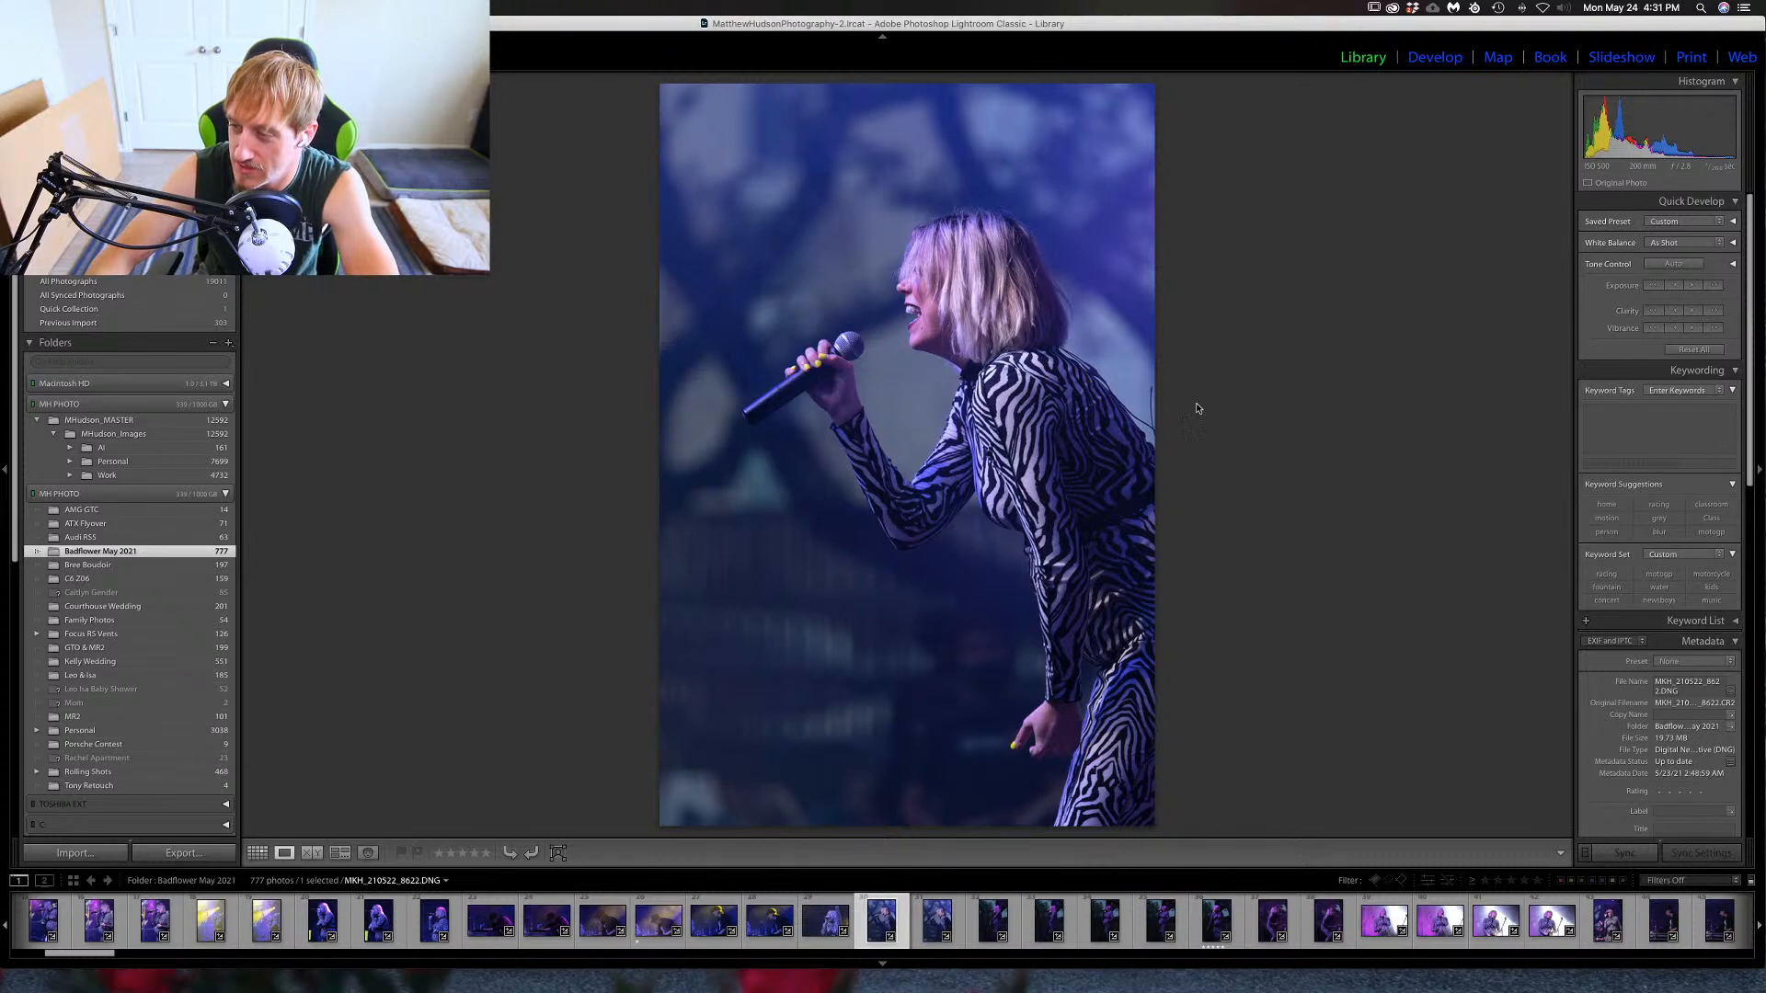
key("Right")
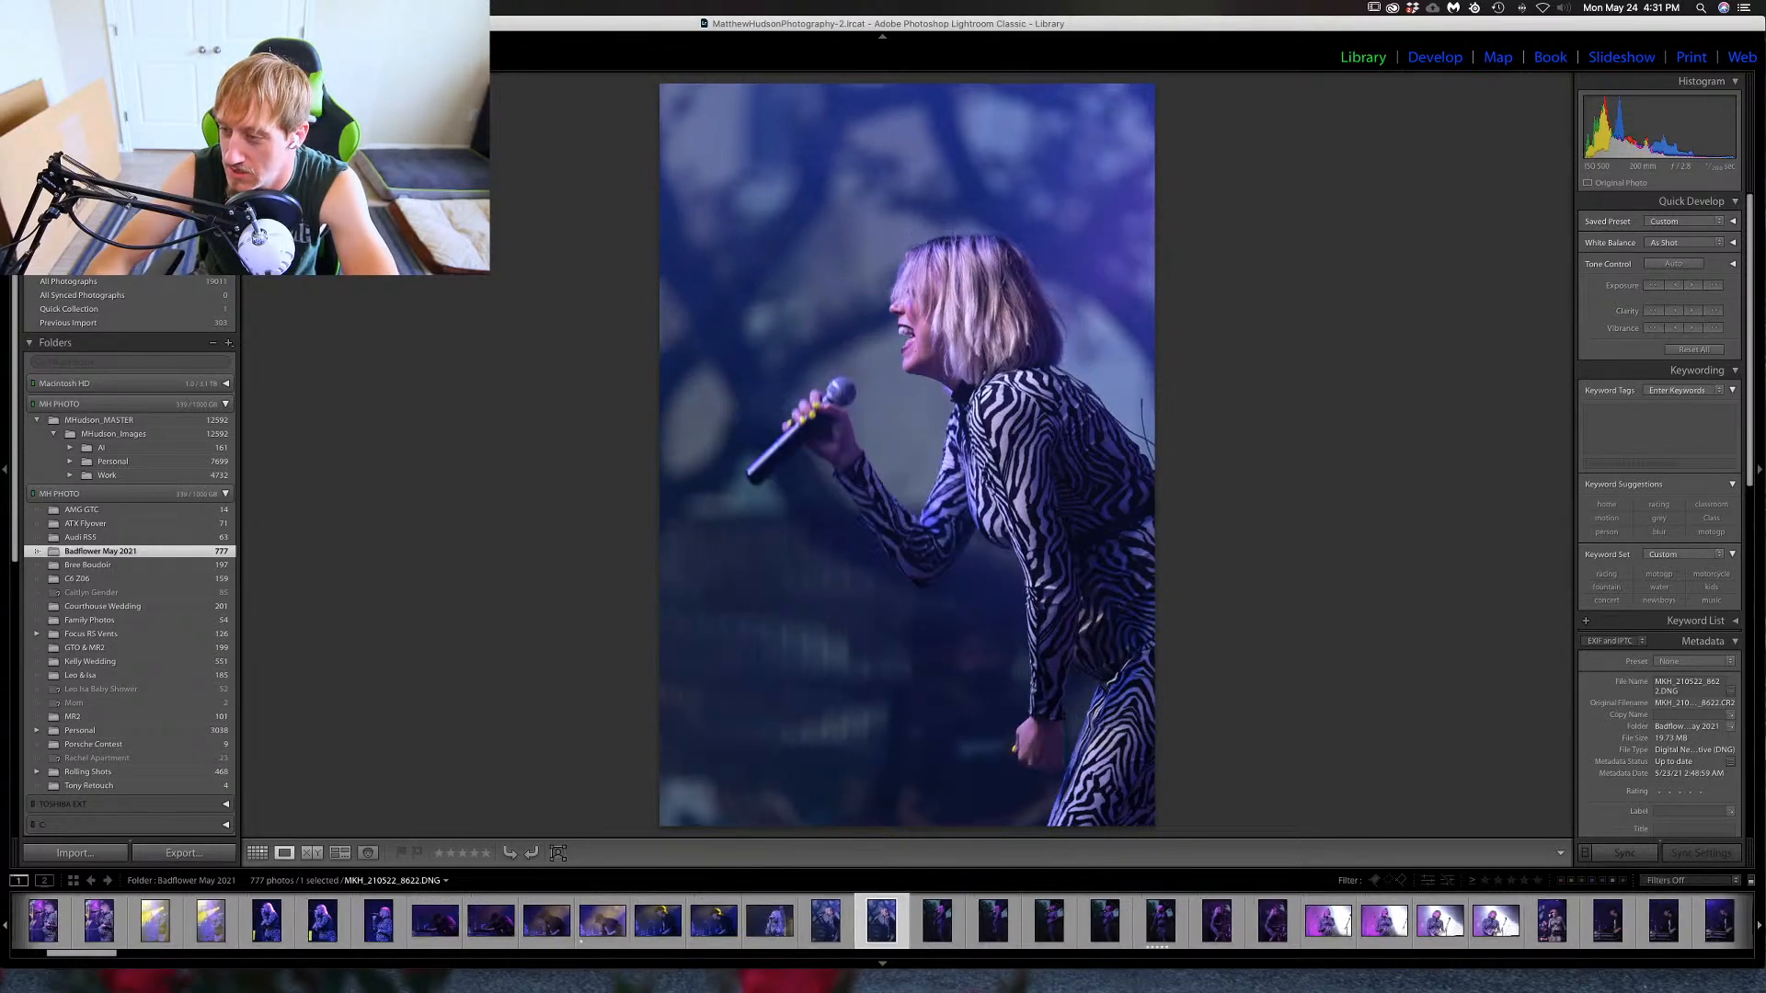
key("Left")
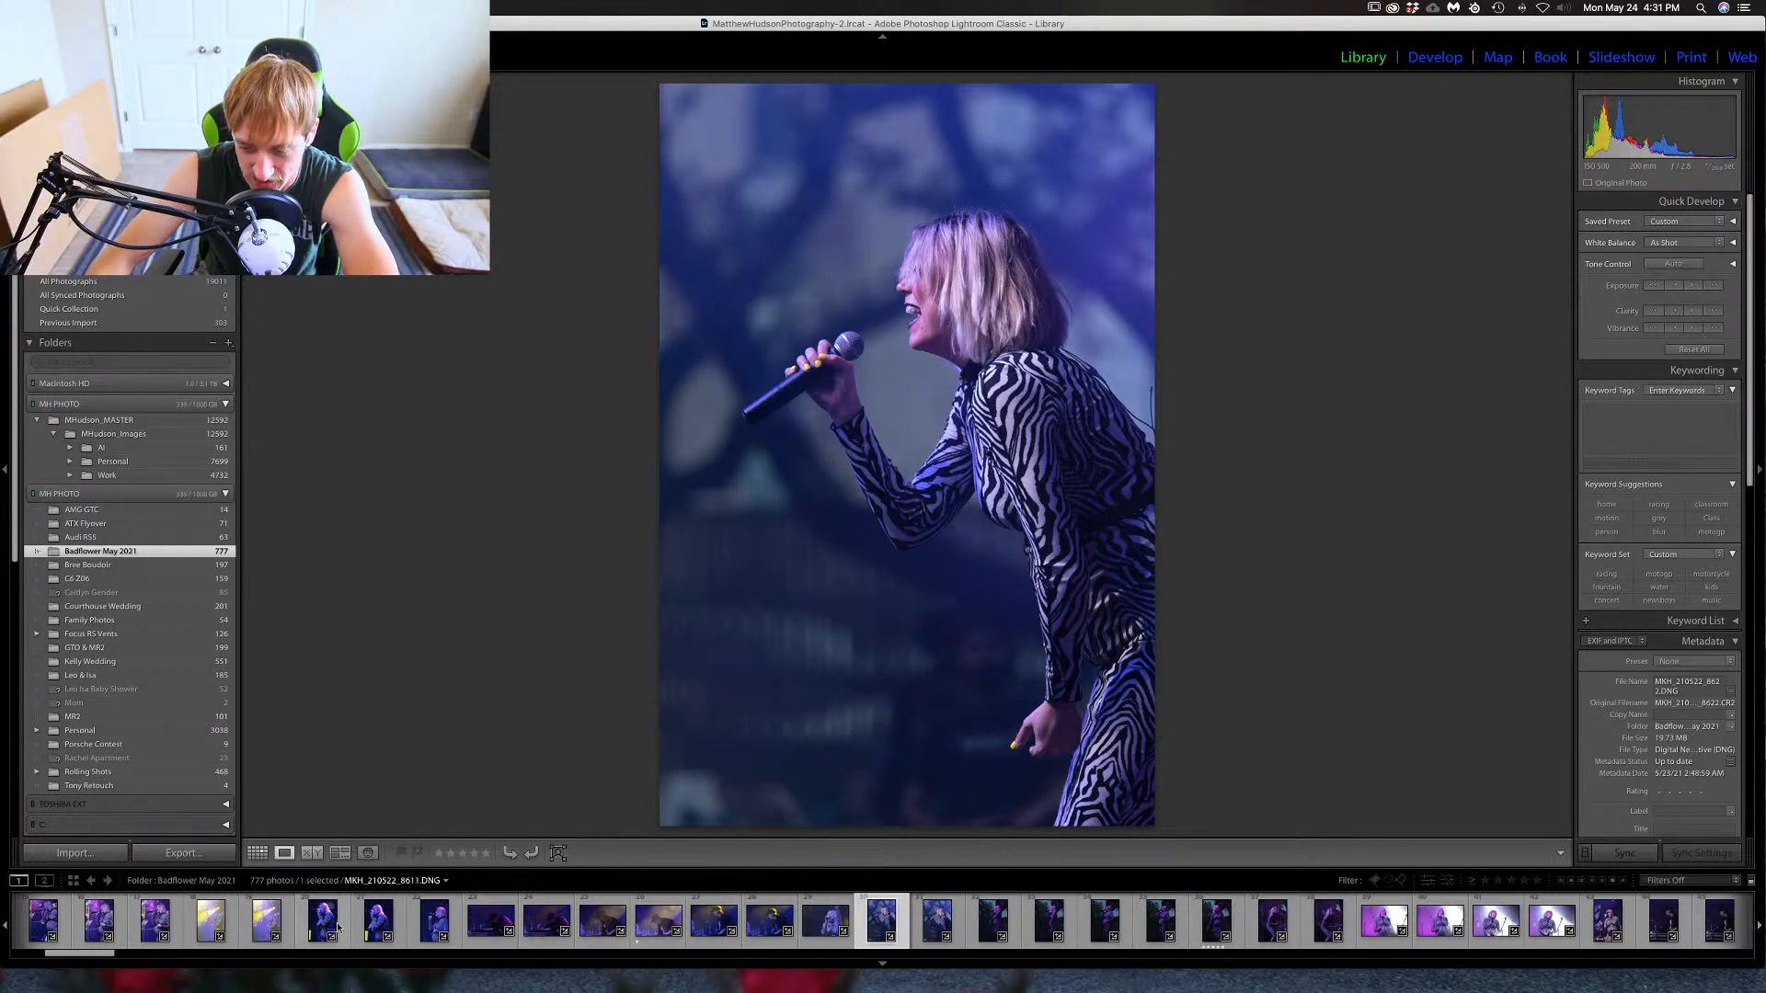
left_click(433, 922)
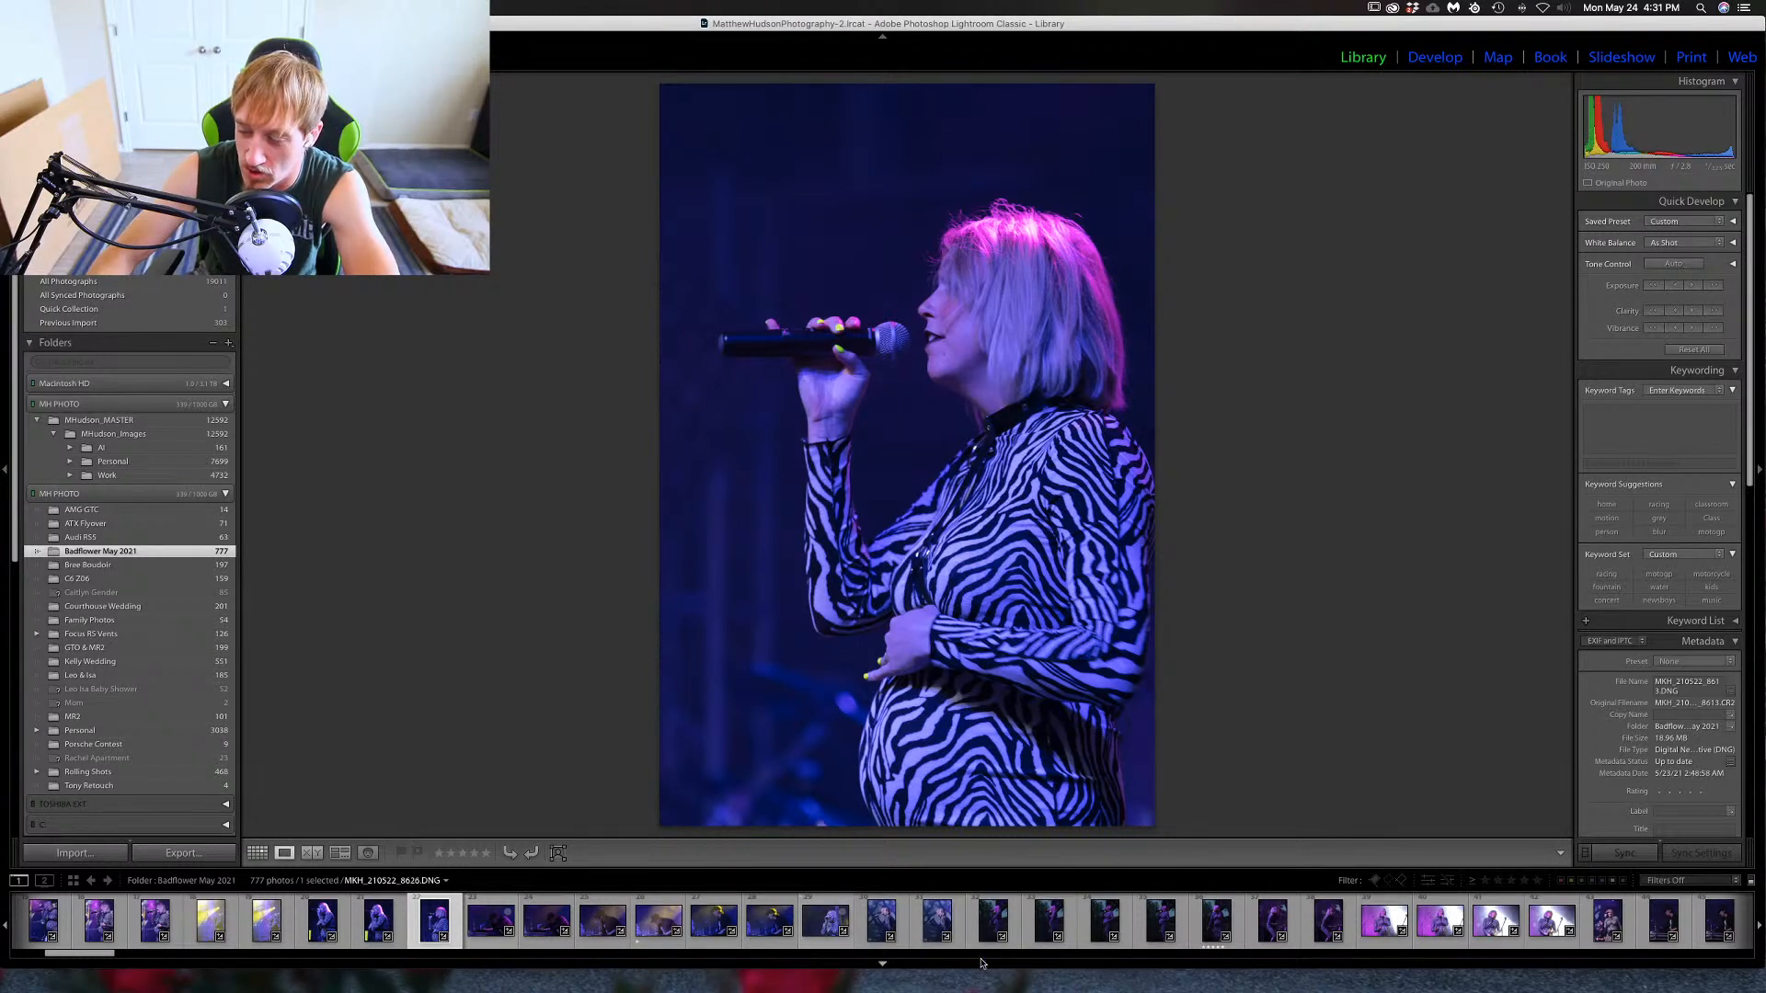
left_click(881, 920)
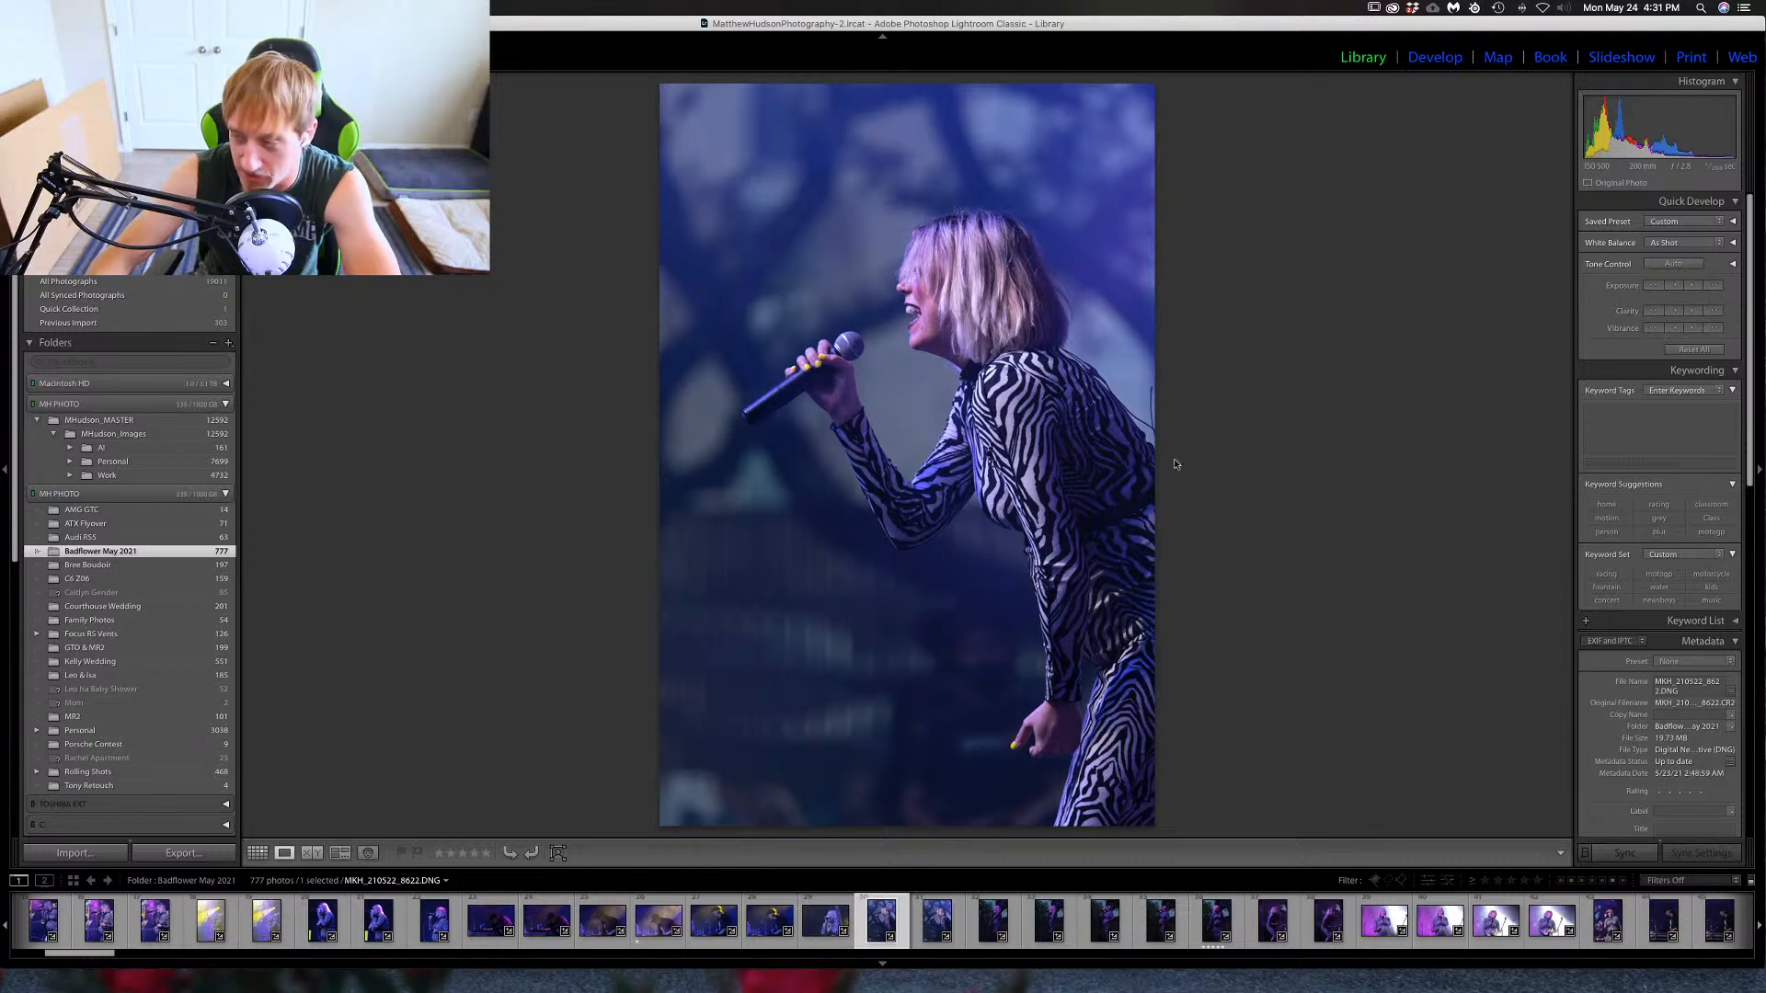
In the Develop module, heal out the thin stray line behind the singer's back in MKH_210522_8622.DNG, sampling the background near her shoulder.
left_click(1432, 59)
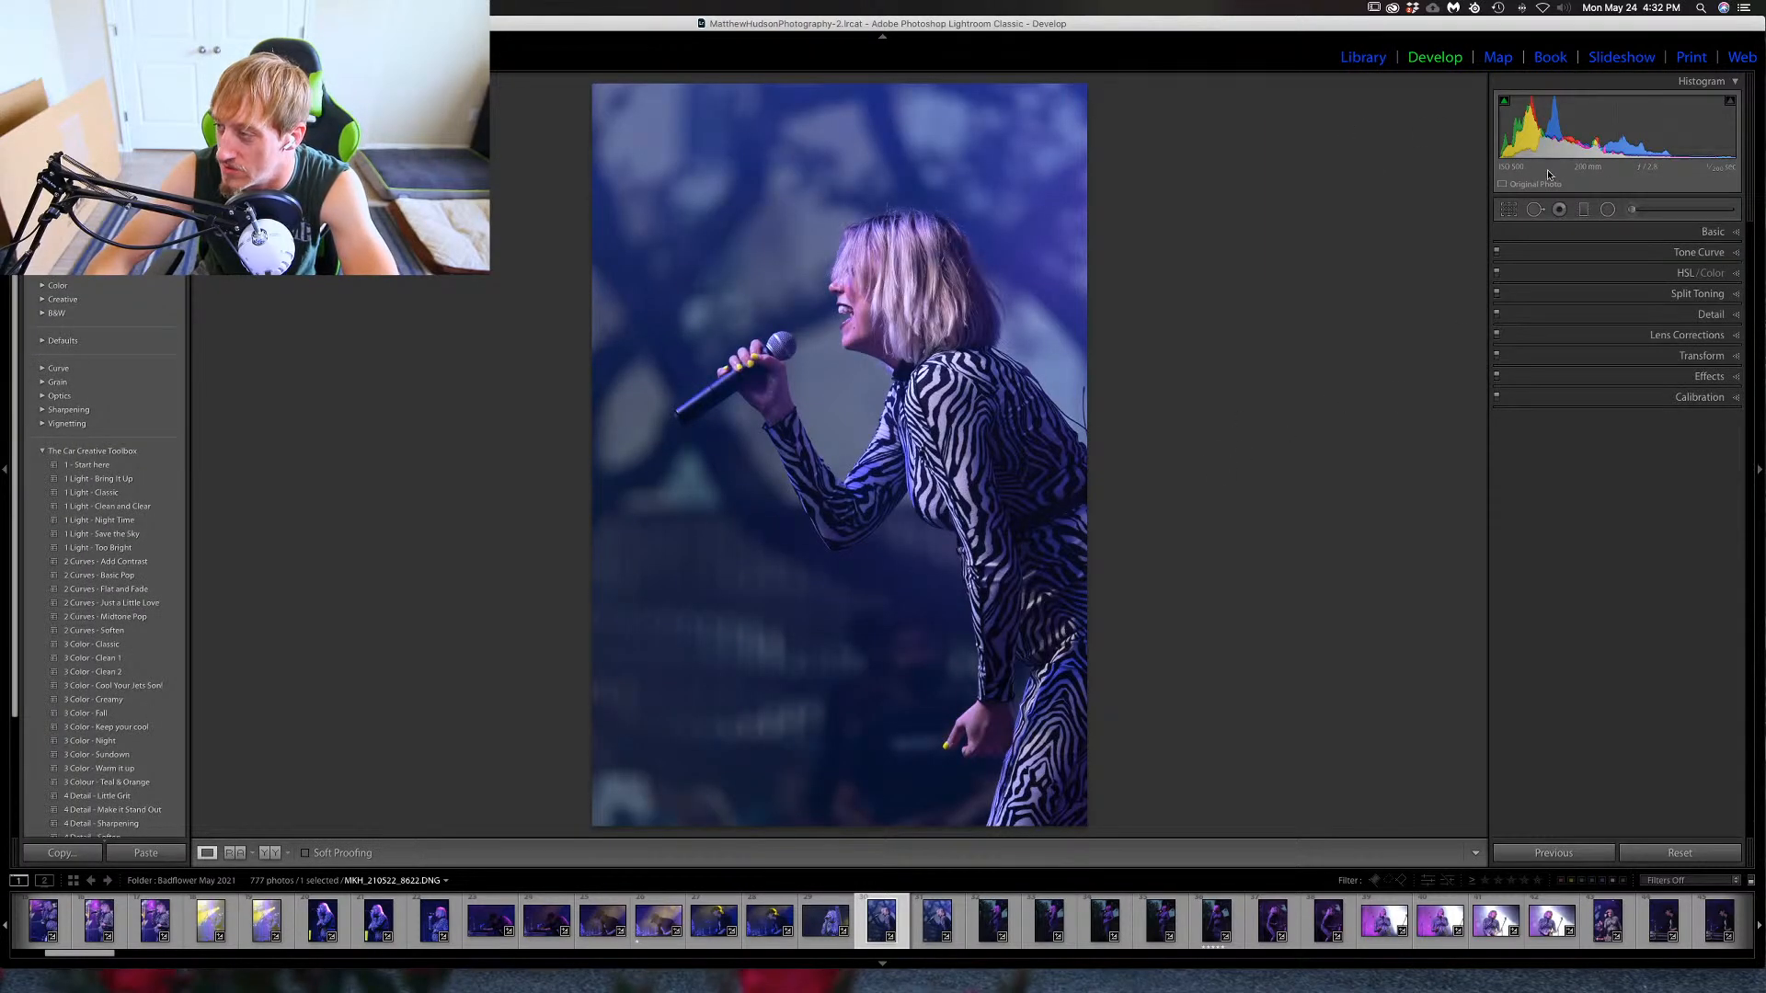
left_click(1535, 209)
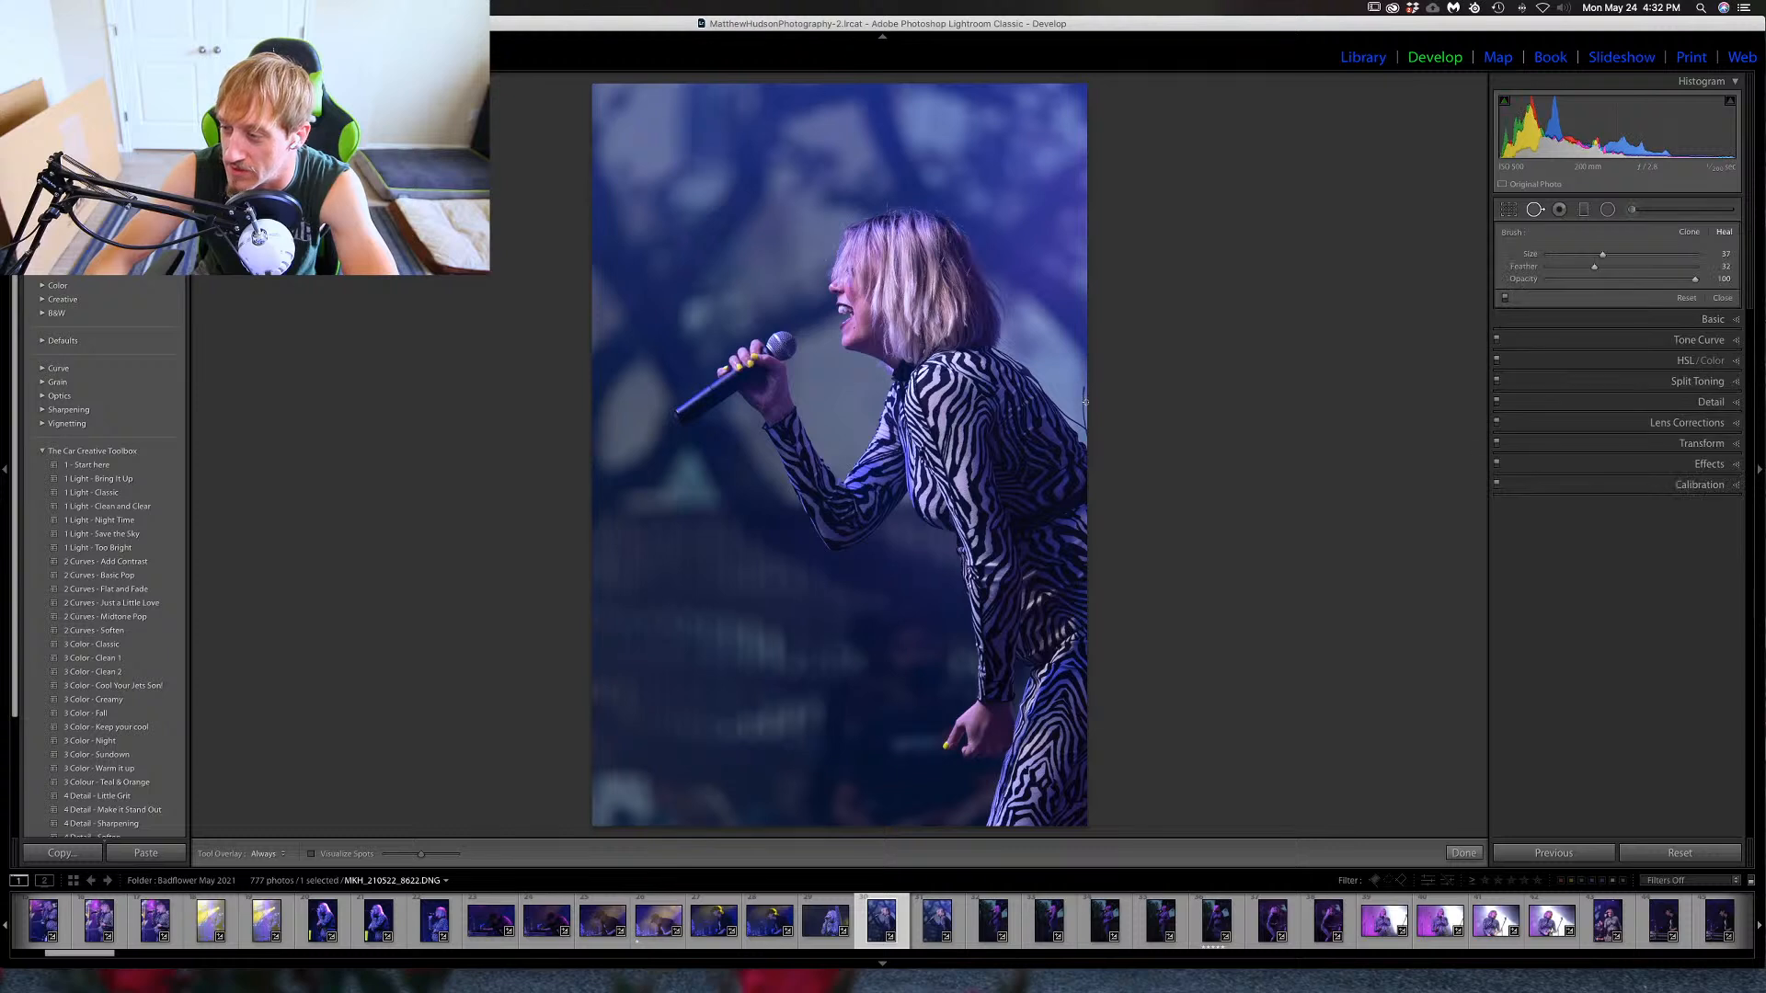
left_click_drag(1084, 386, 1086, 434)
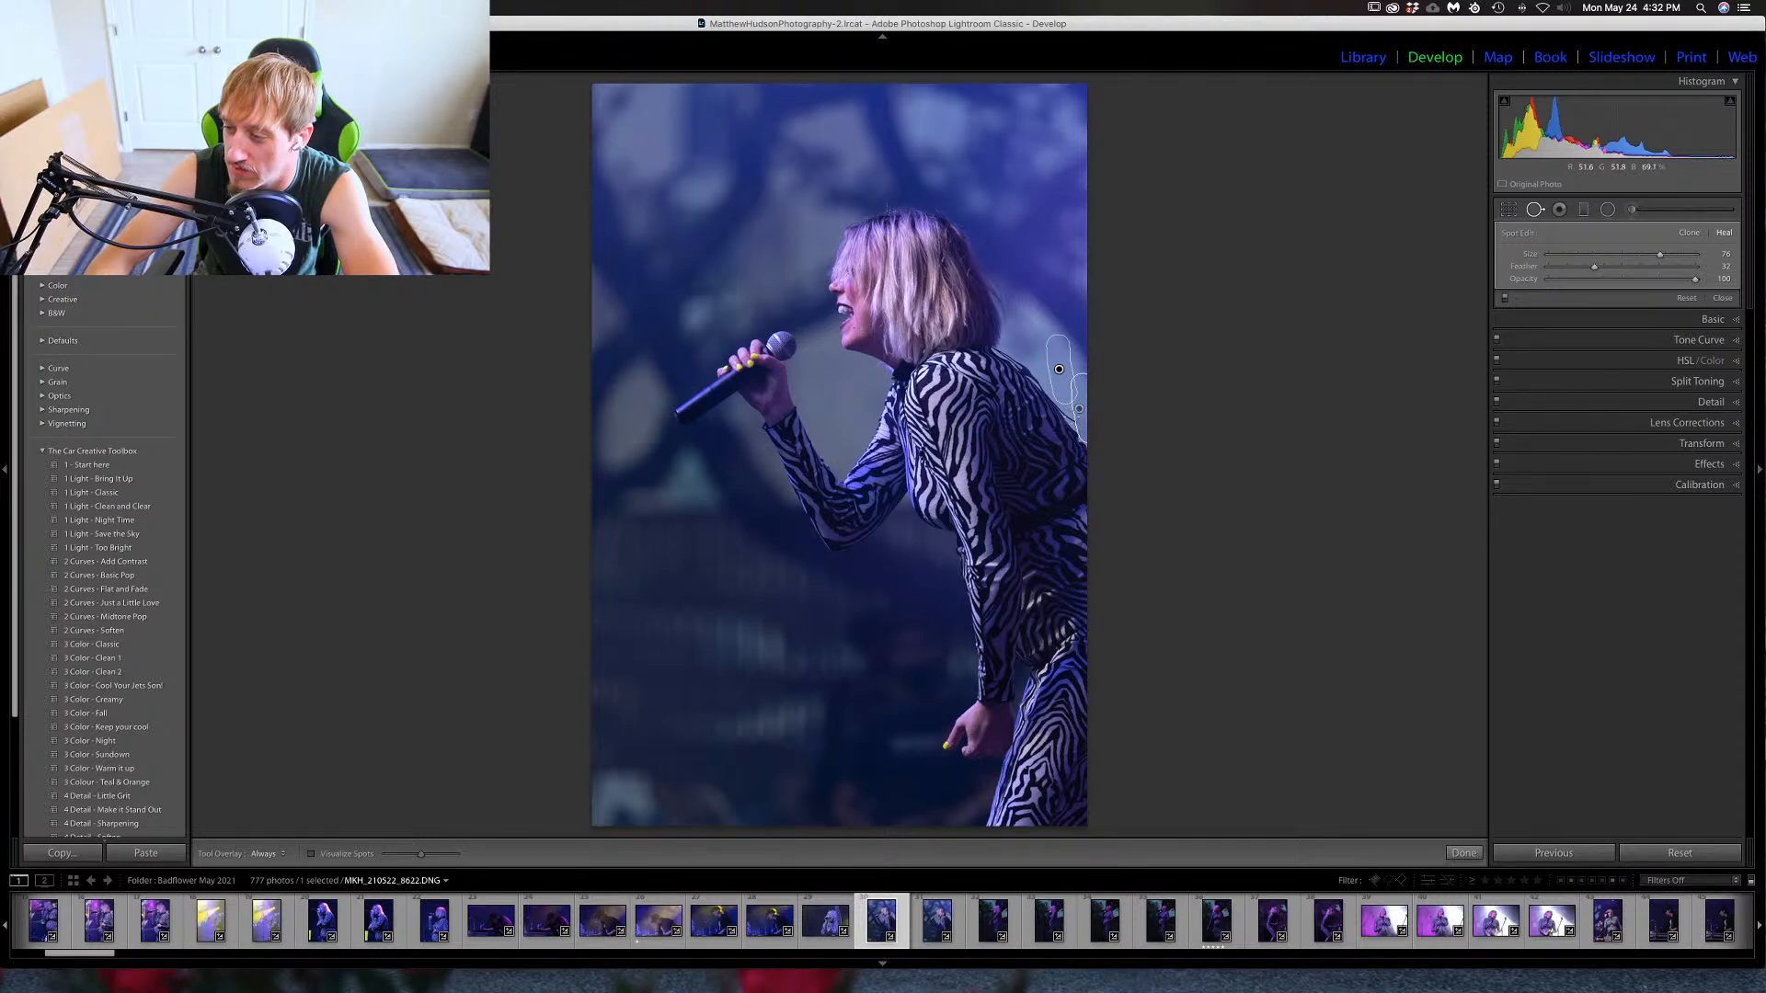
left_click(1068, 415)
left_click_drag(1027, 361, 1041, 360)
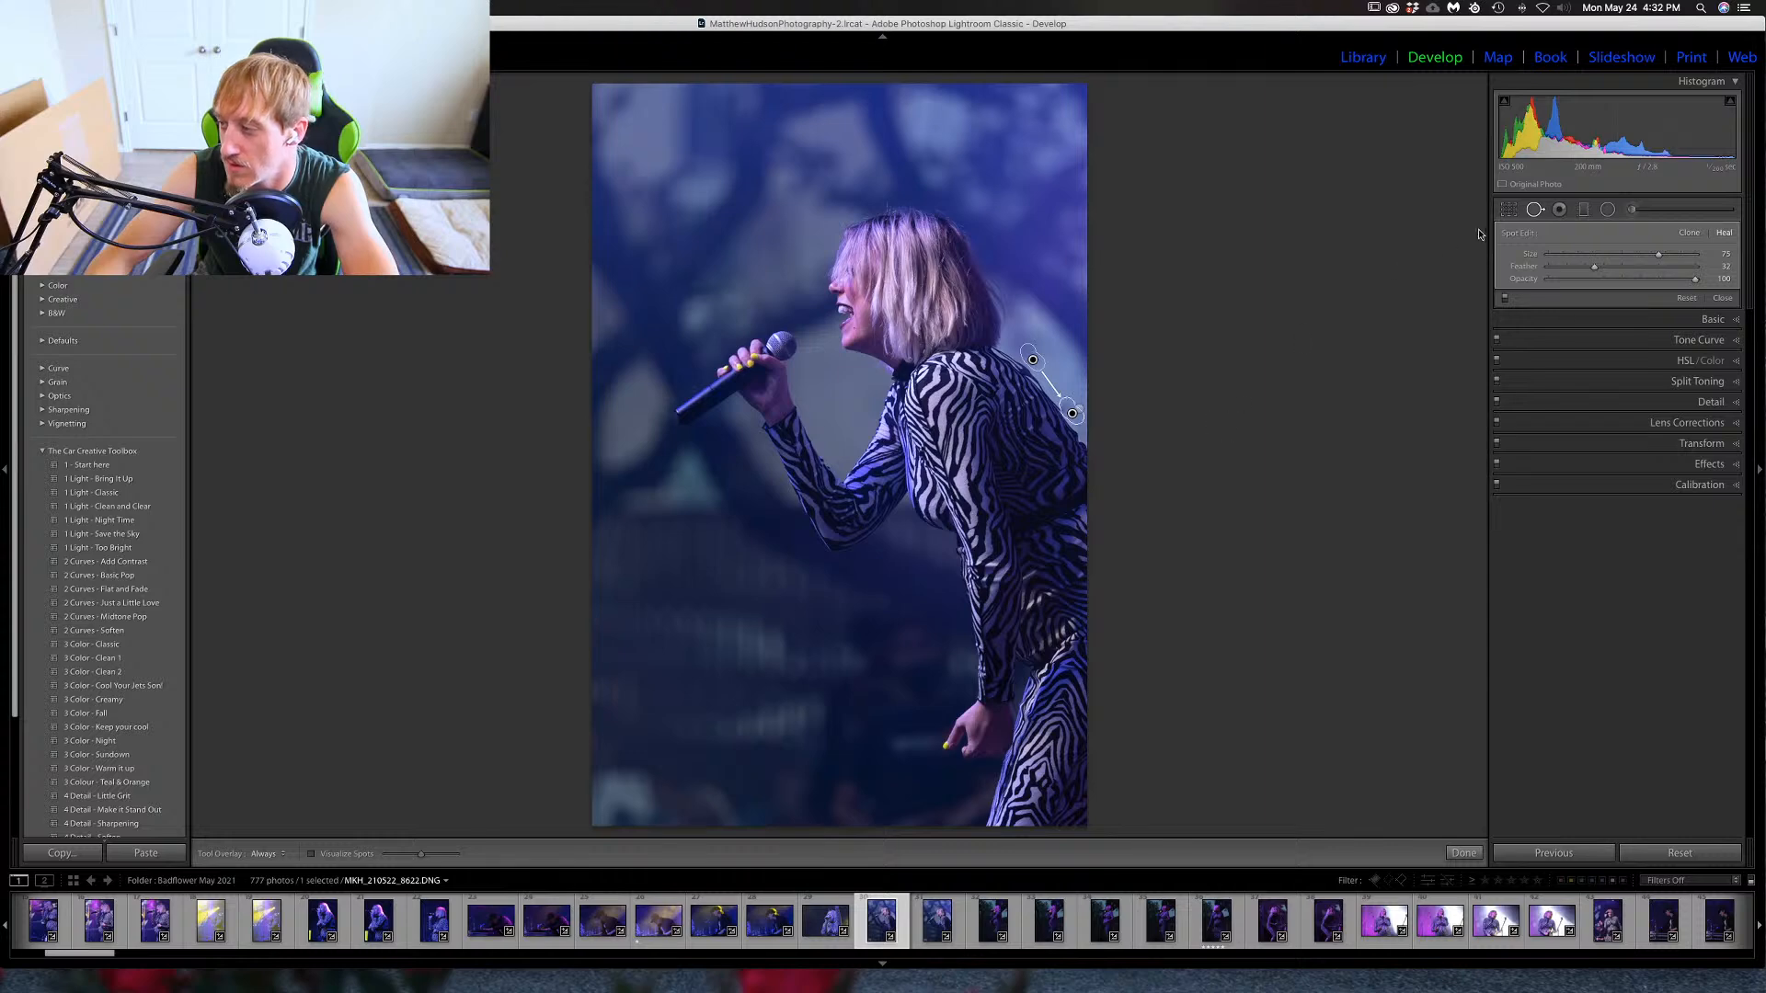
left_click(1535, 210)
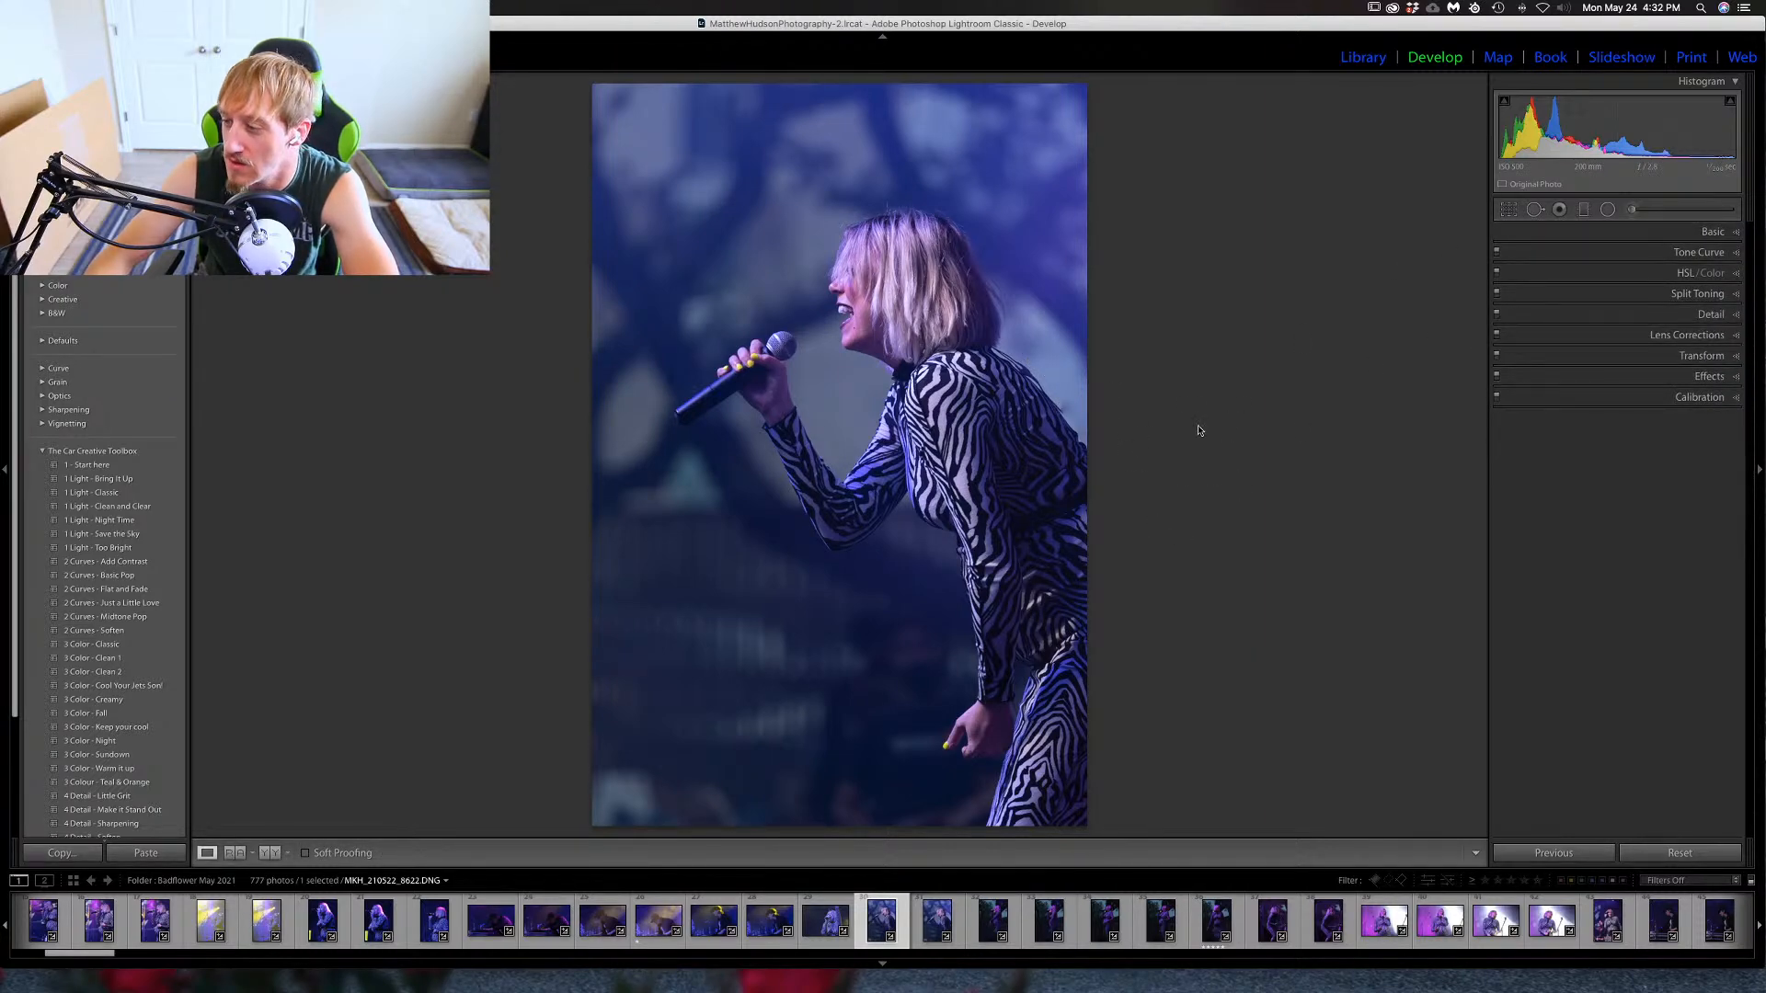
Check the healed area behind the singer's back in MKH_210522_8622.DNG up close and undo the spot removal edits.
left_click(1118, 416)
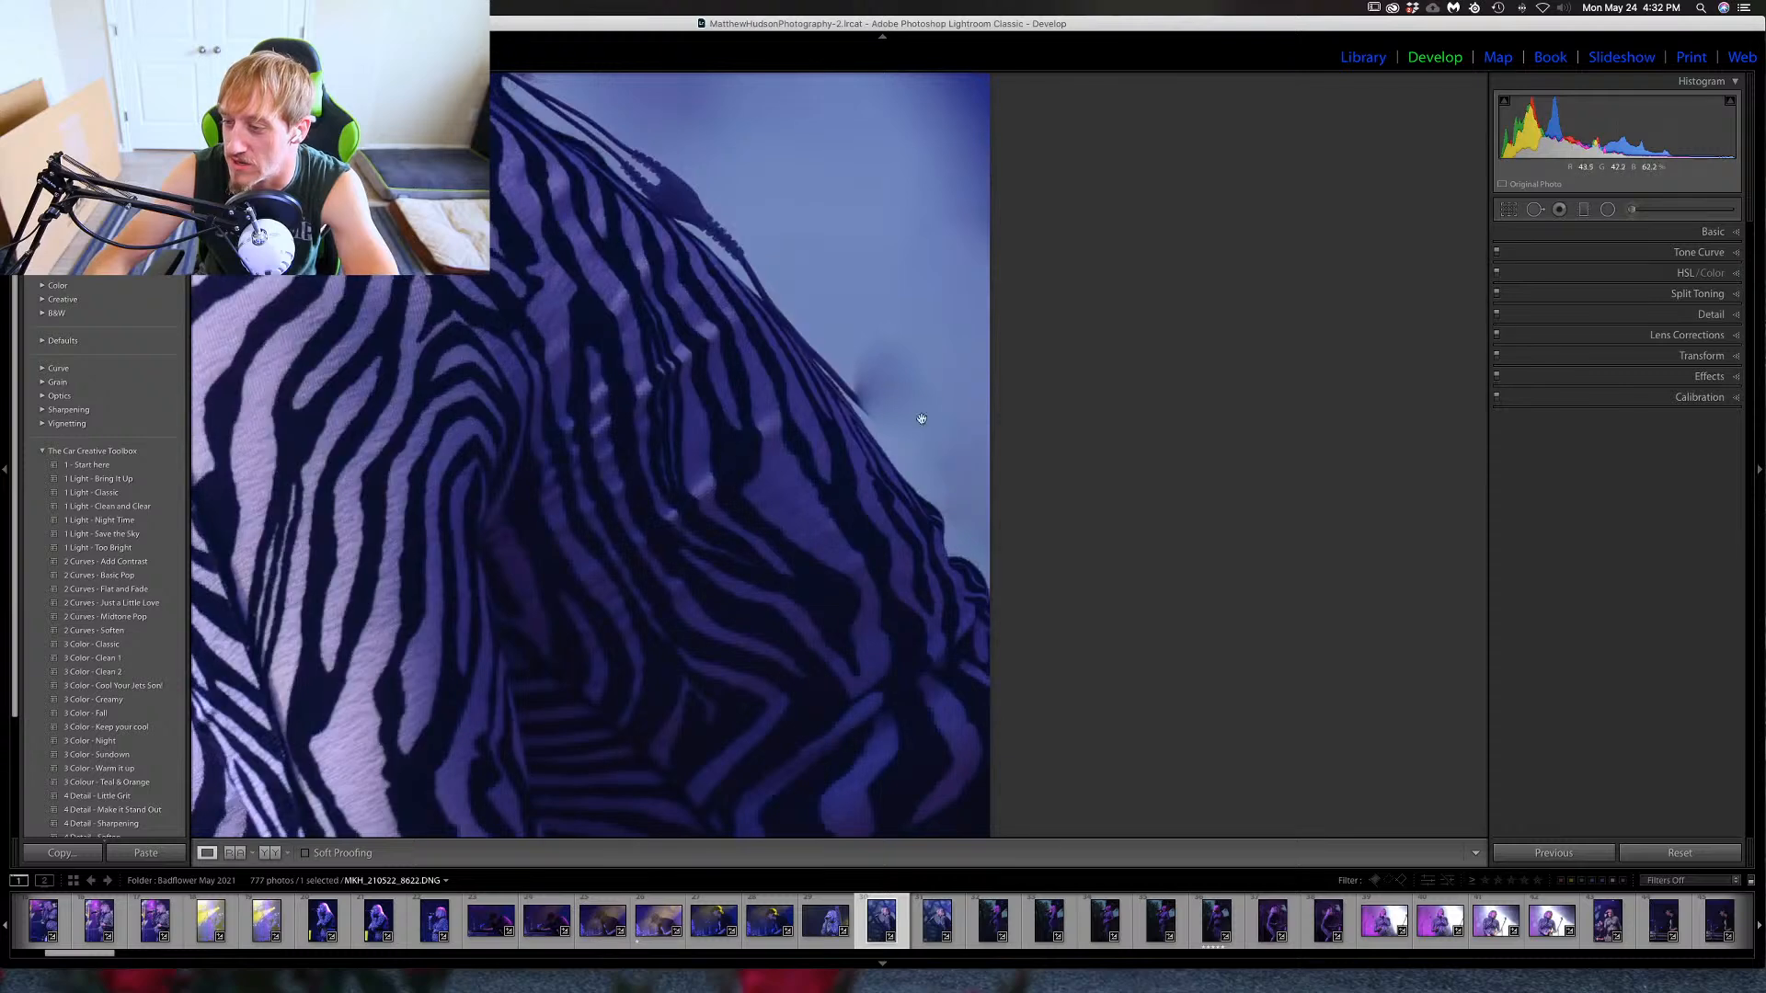
left_click(847, 428)
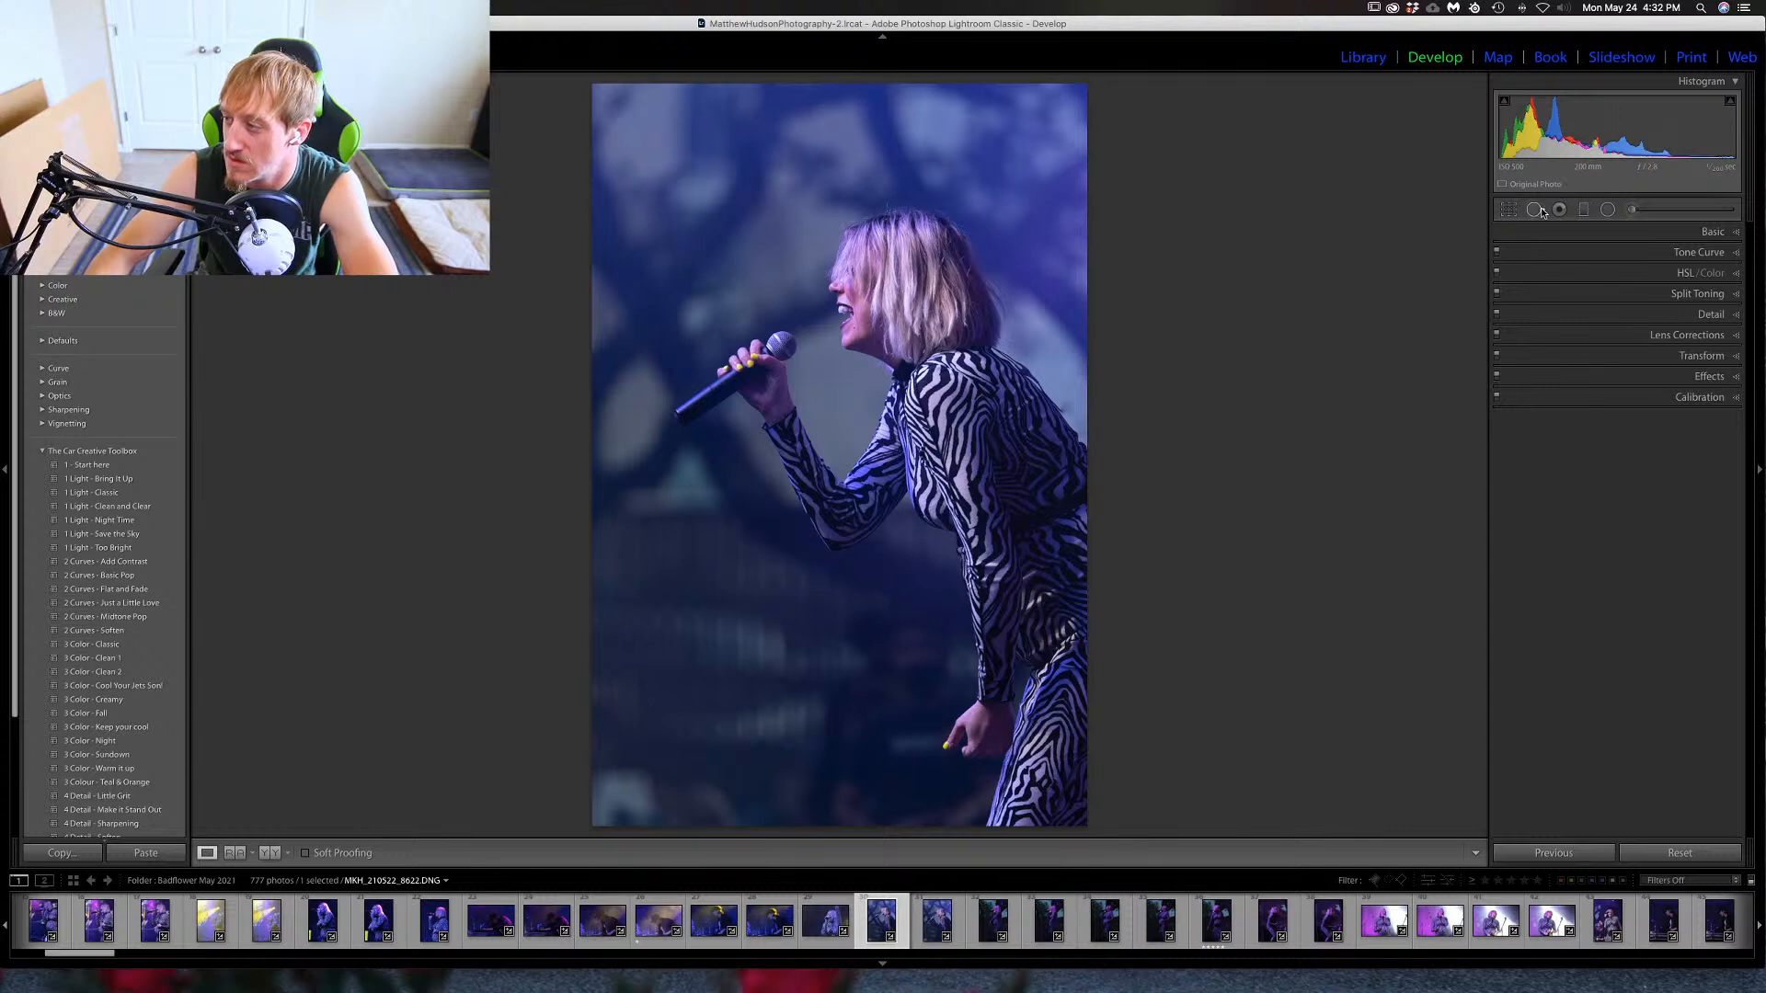
key("super+z")
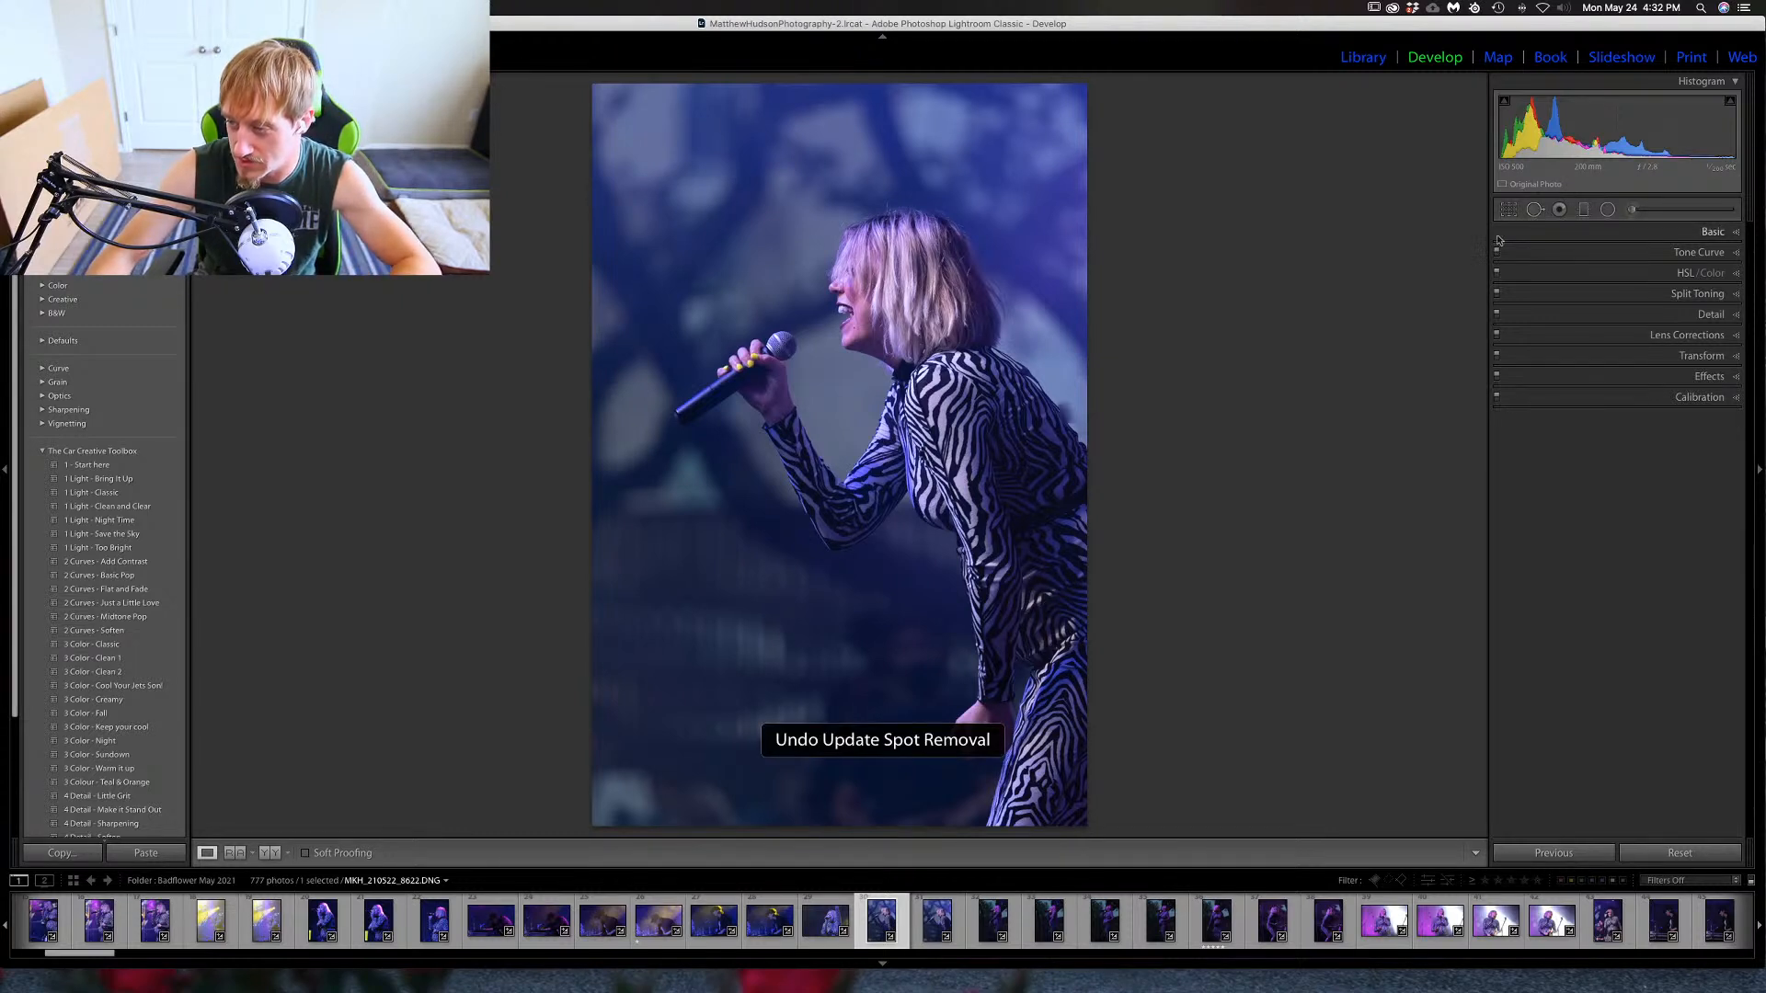
key("super+z")
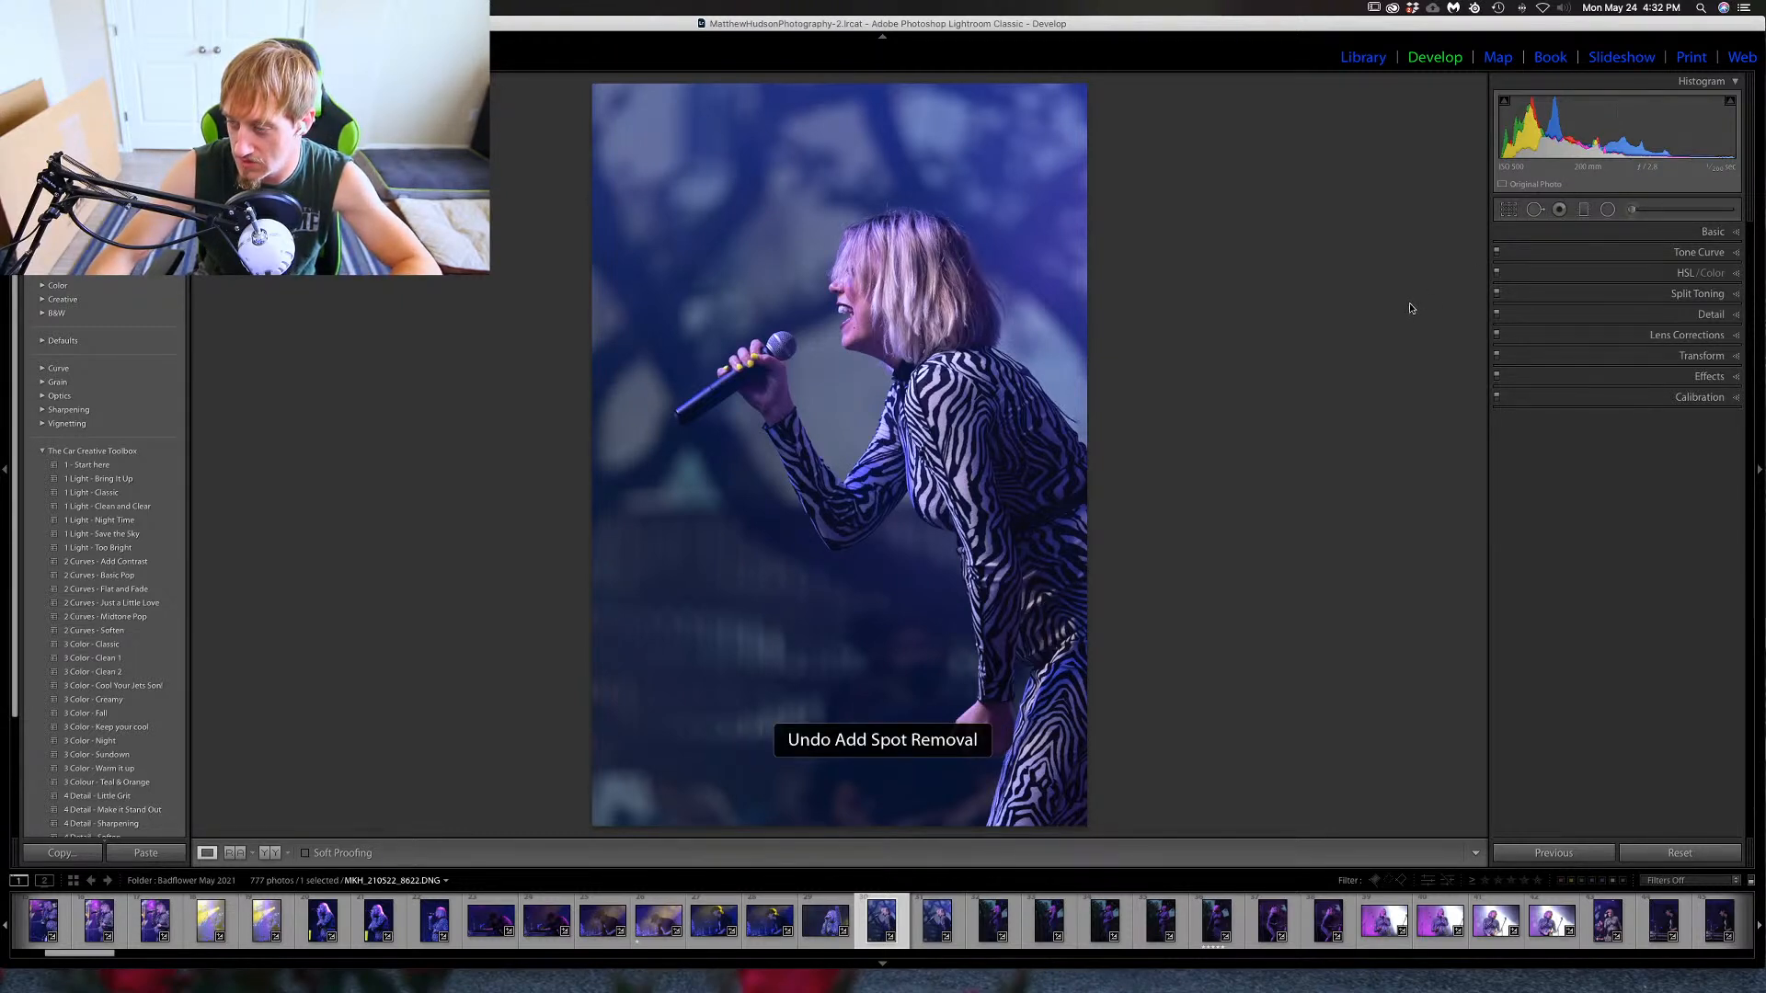
key("super+z")
key("super+z")
Rate MKH_210522_8622.DNG one star and crop it tighter around the singer and microphone, keeping the original aspect ratio.
key("1")
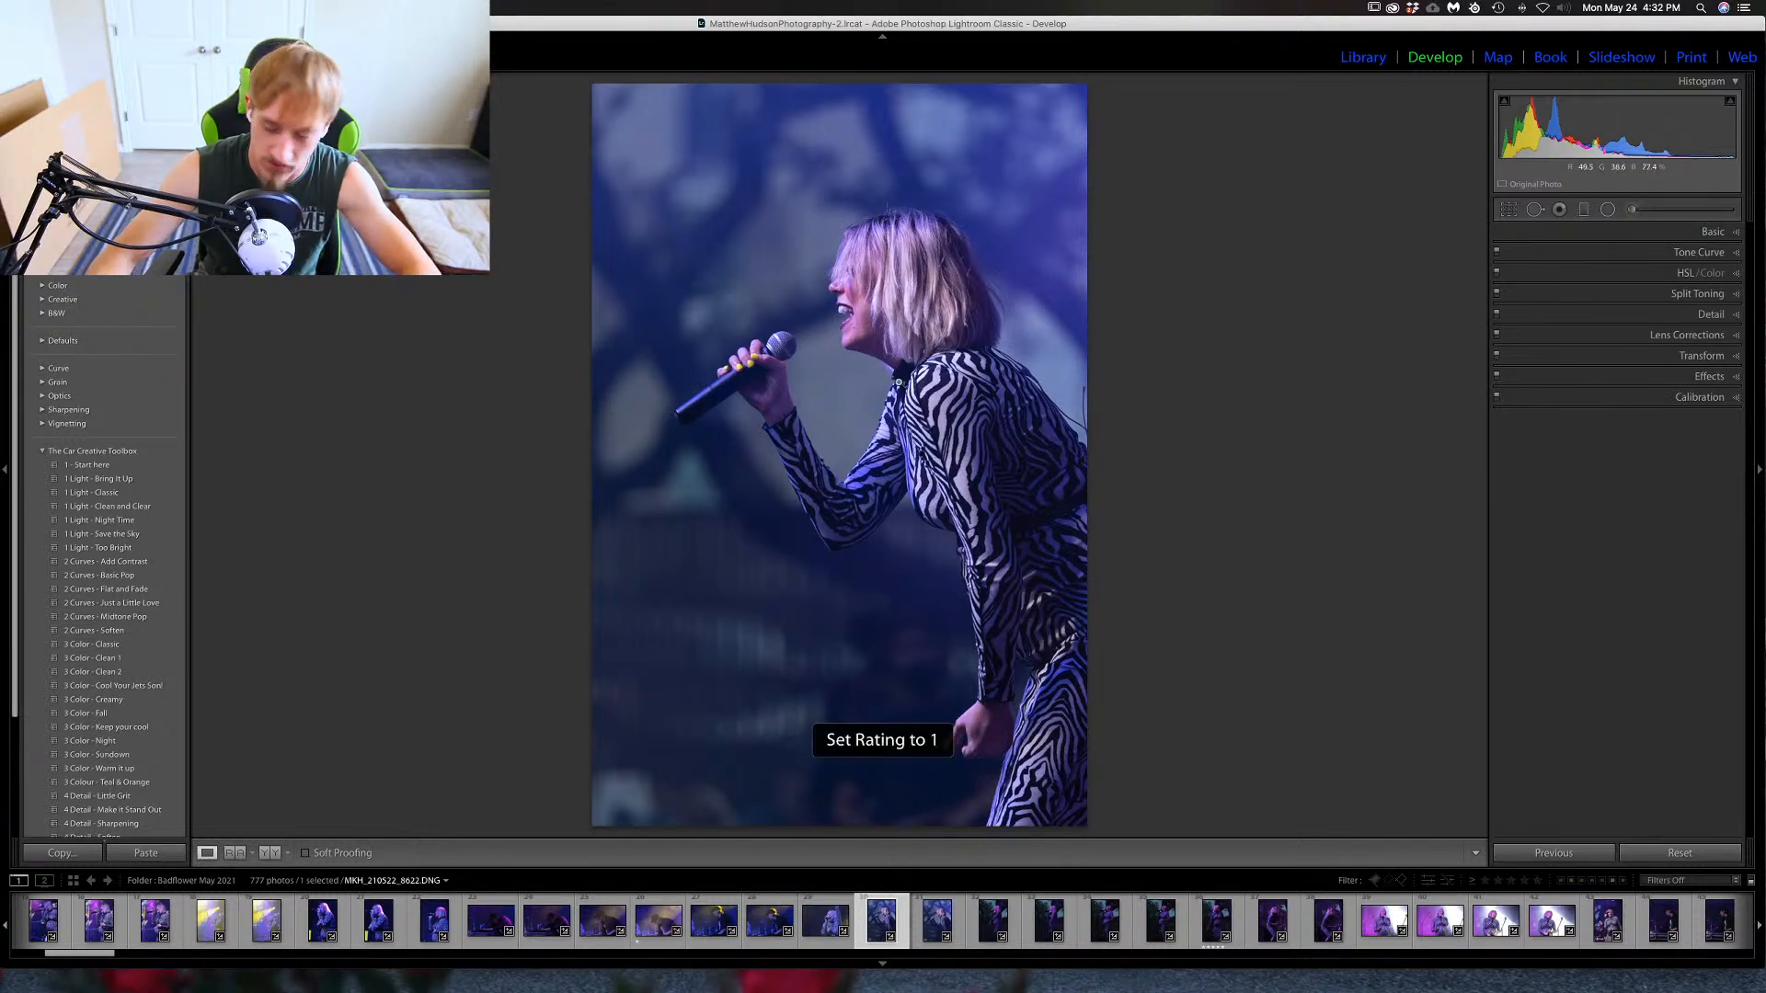
left_click(1510, 209)
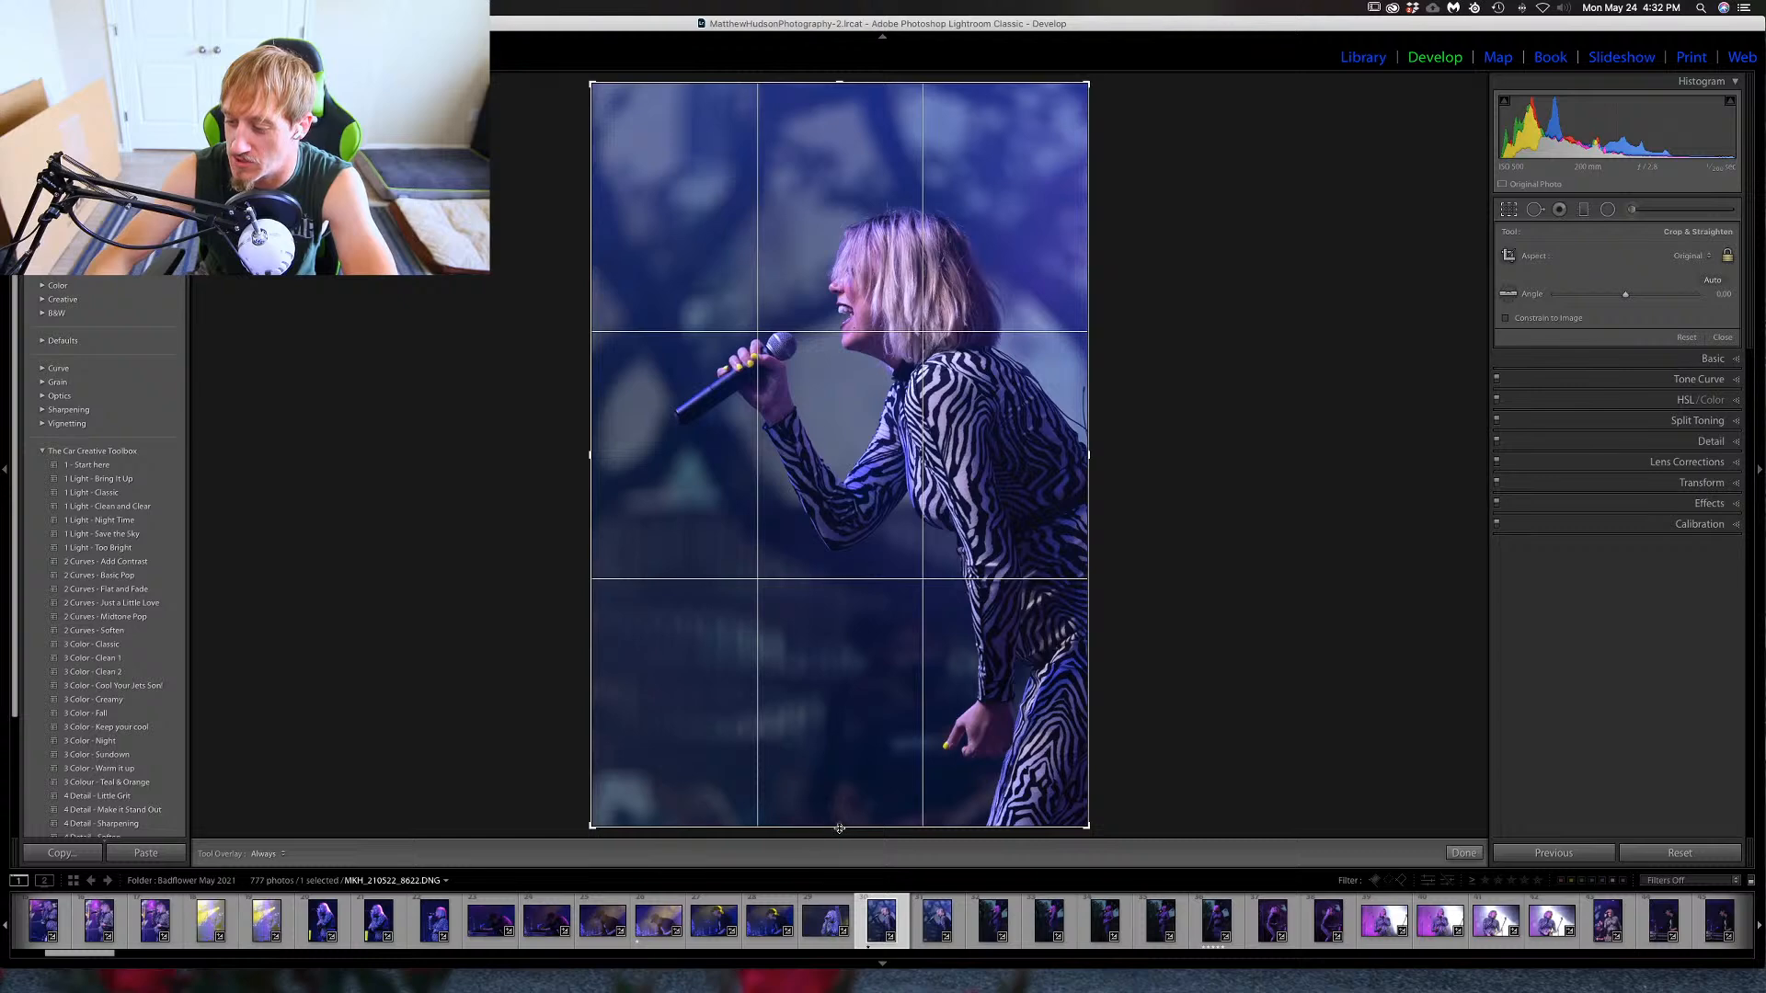
left_click_drag(864, 828, 861, 581)
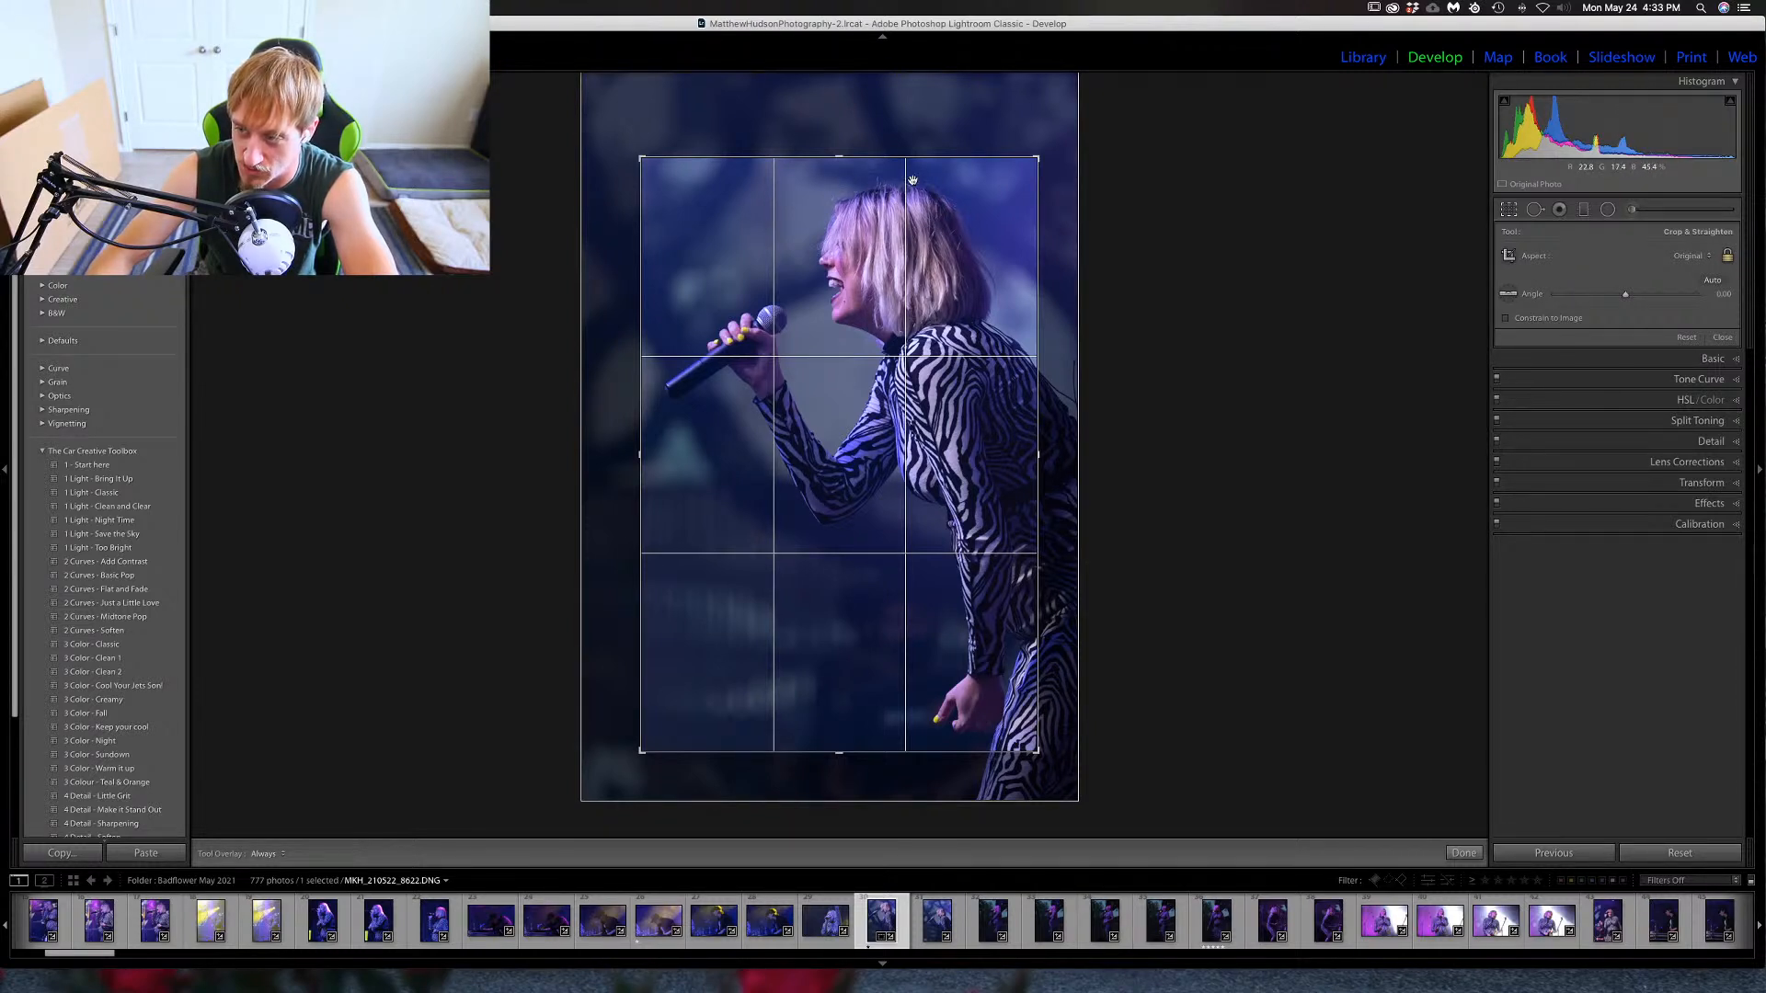
key("Return")
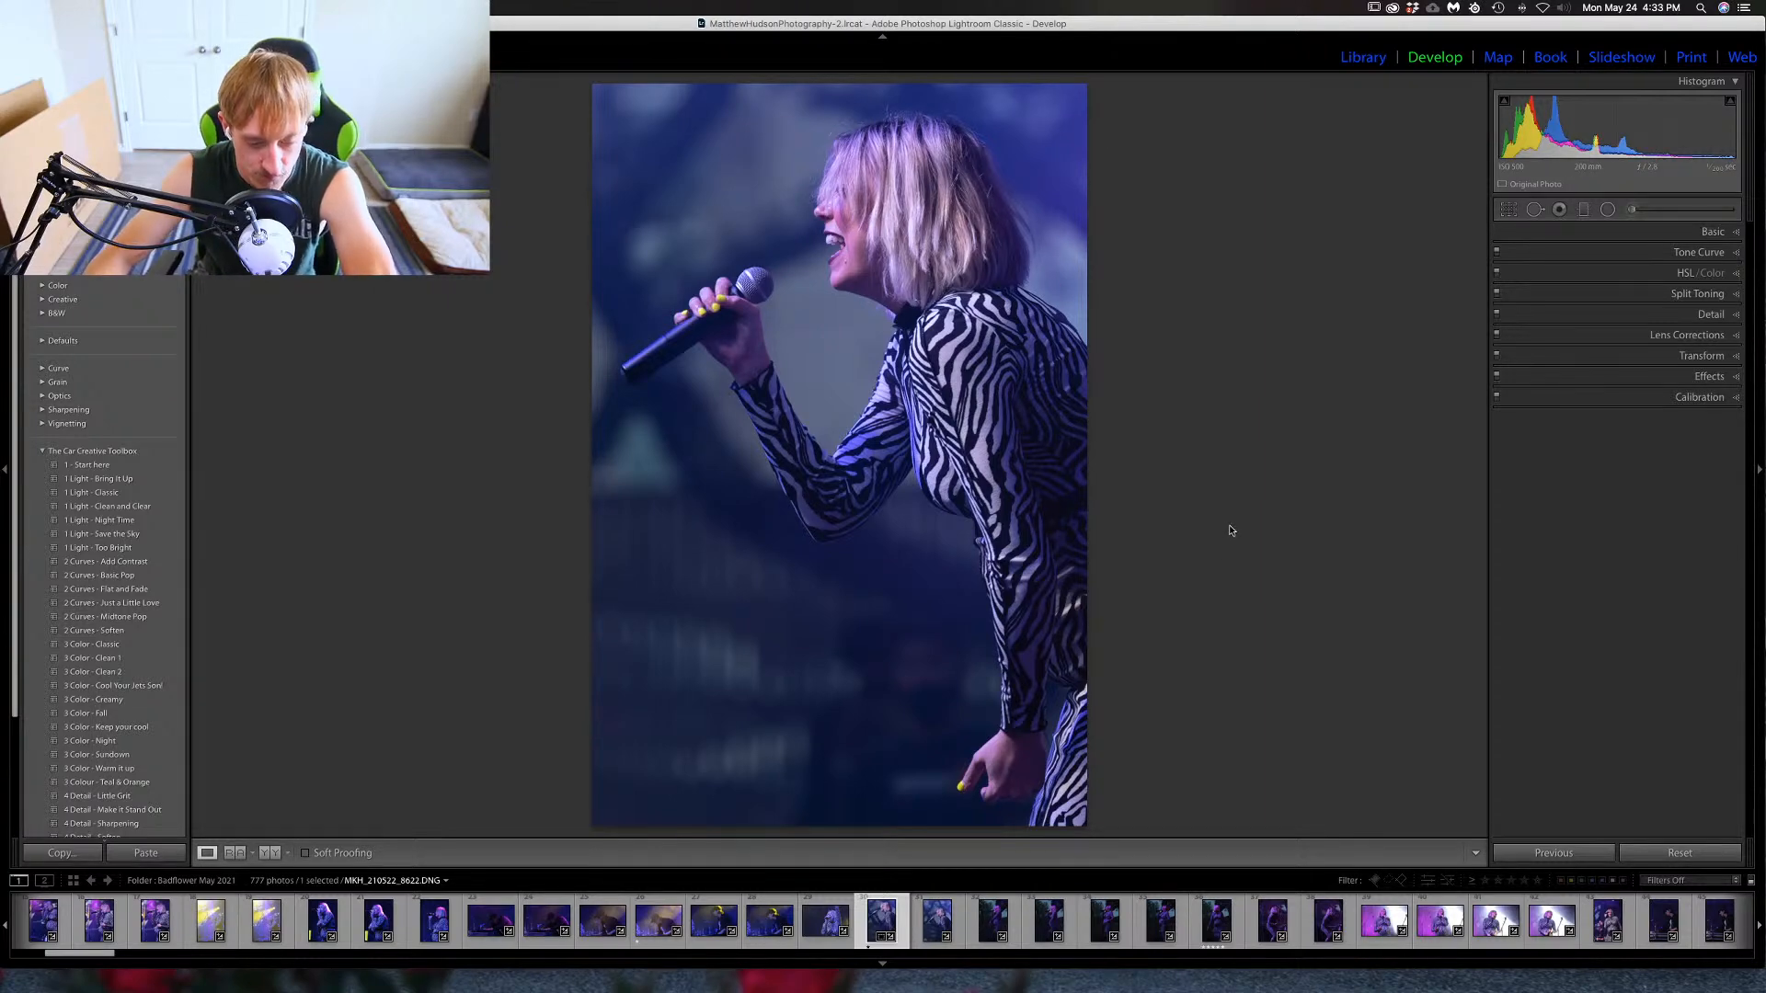
Review the singer photos following MKH_210522_8622.DNG through MKH_210522_8629.DNG, examining the hand and dress in MKH_210522_8628.DNG up close.
key("Right")
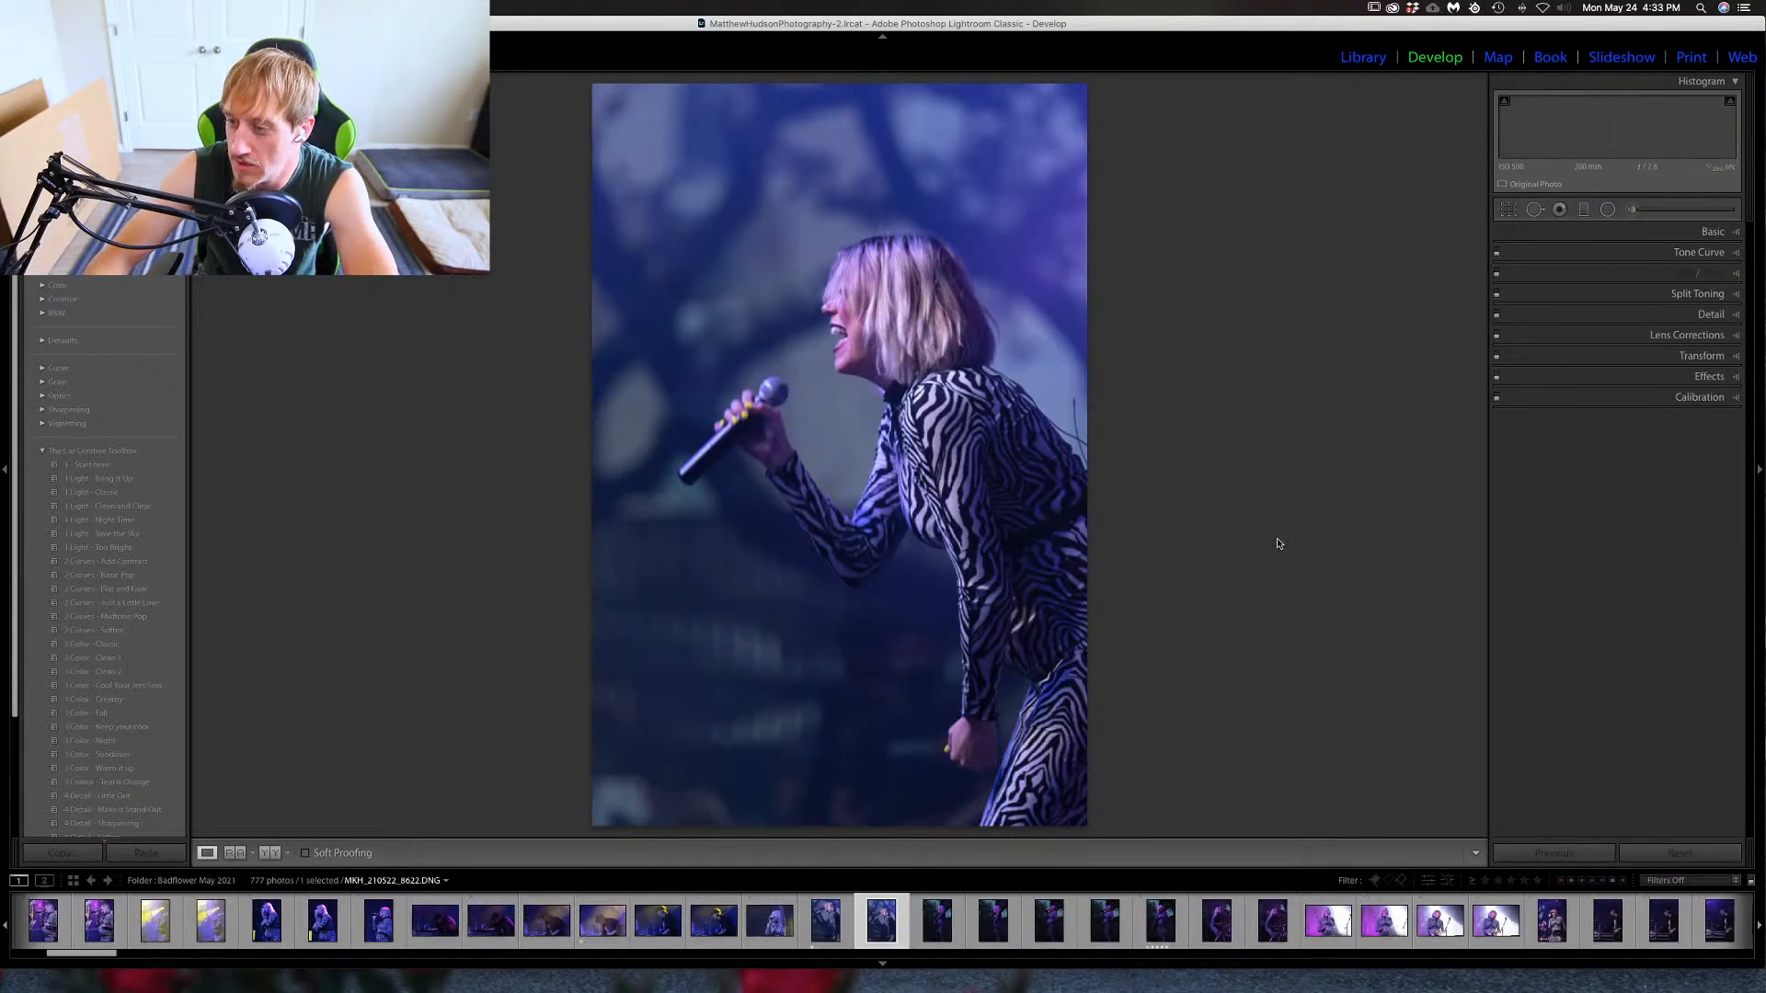
key("Right")
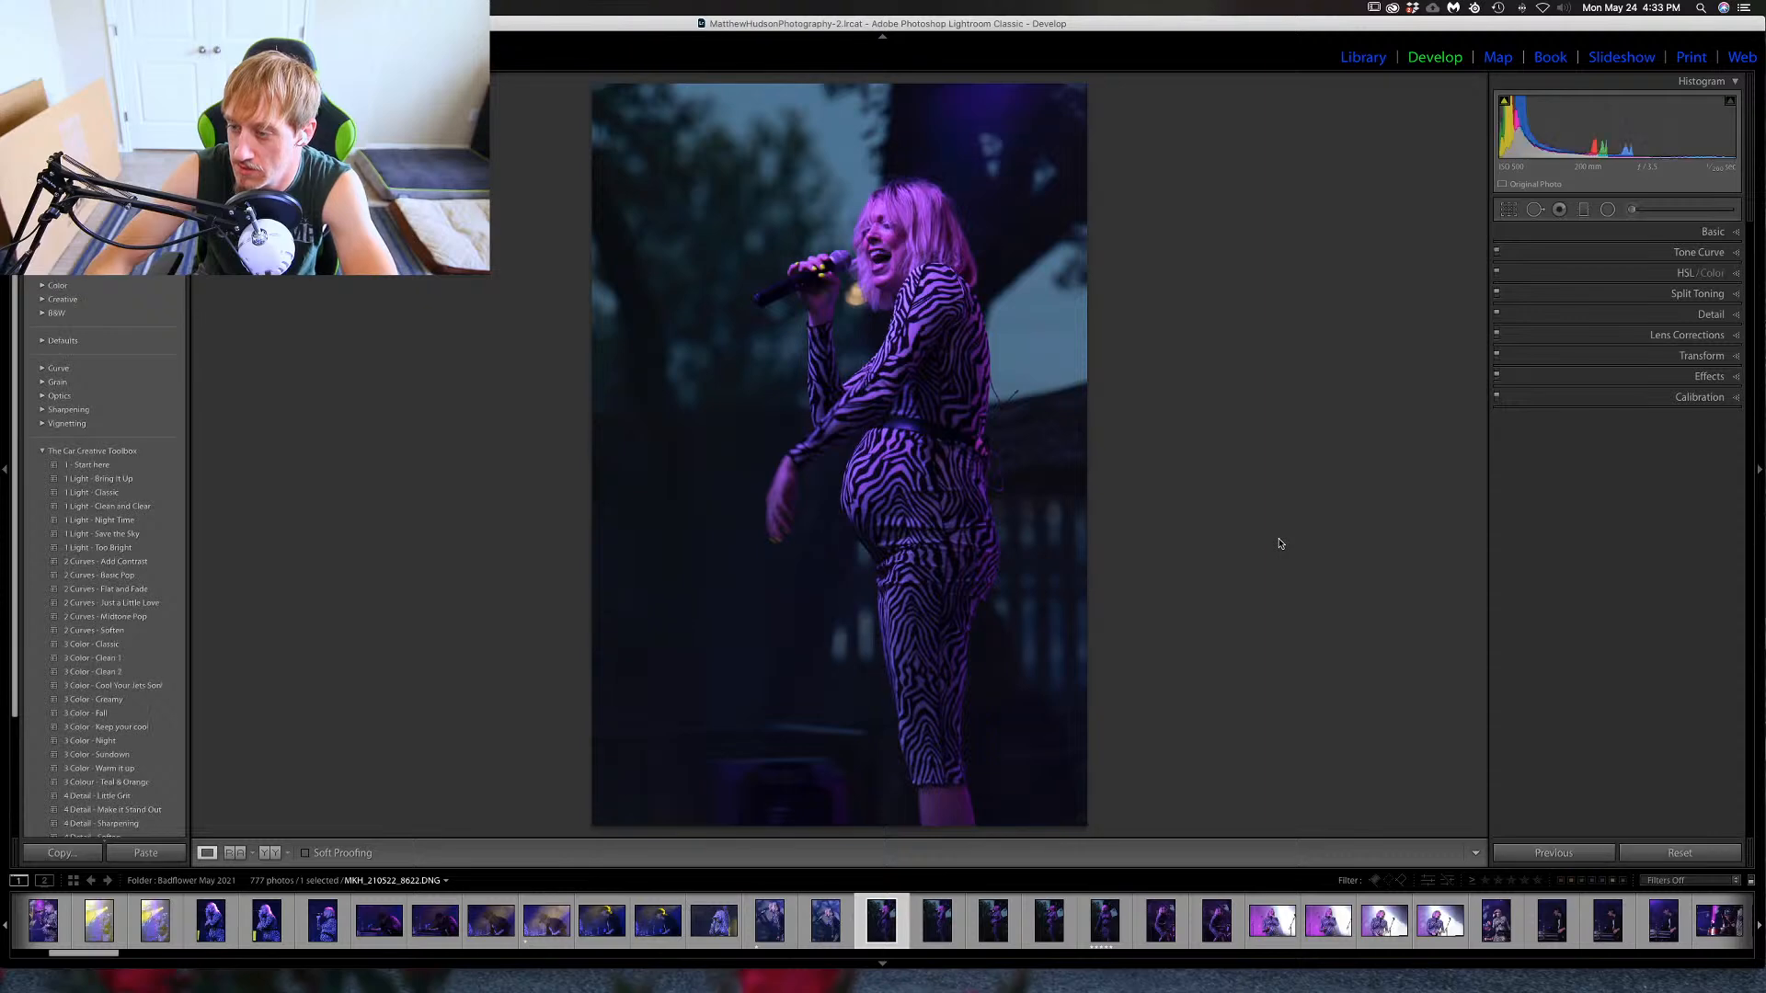
key("Right")
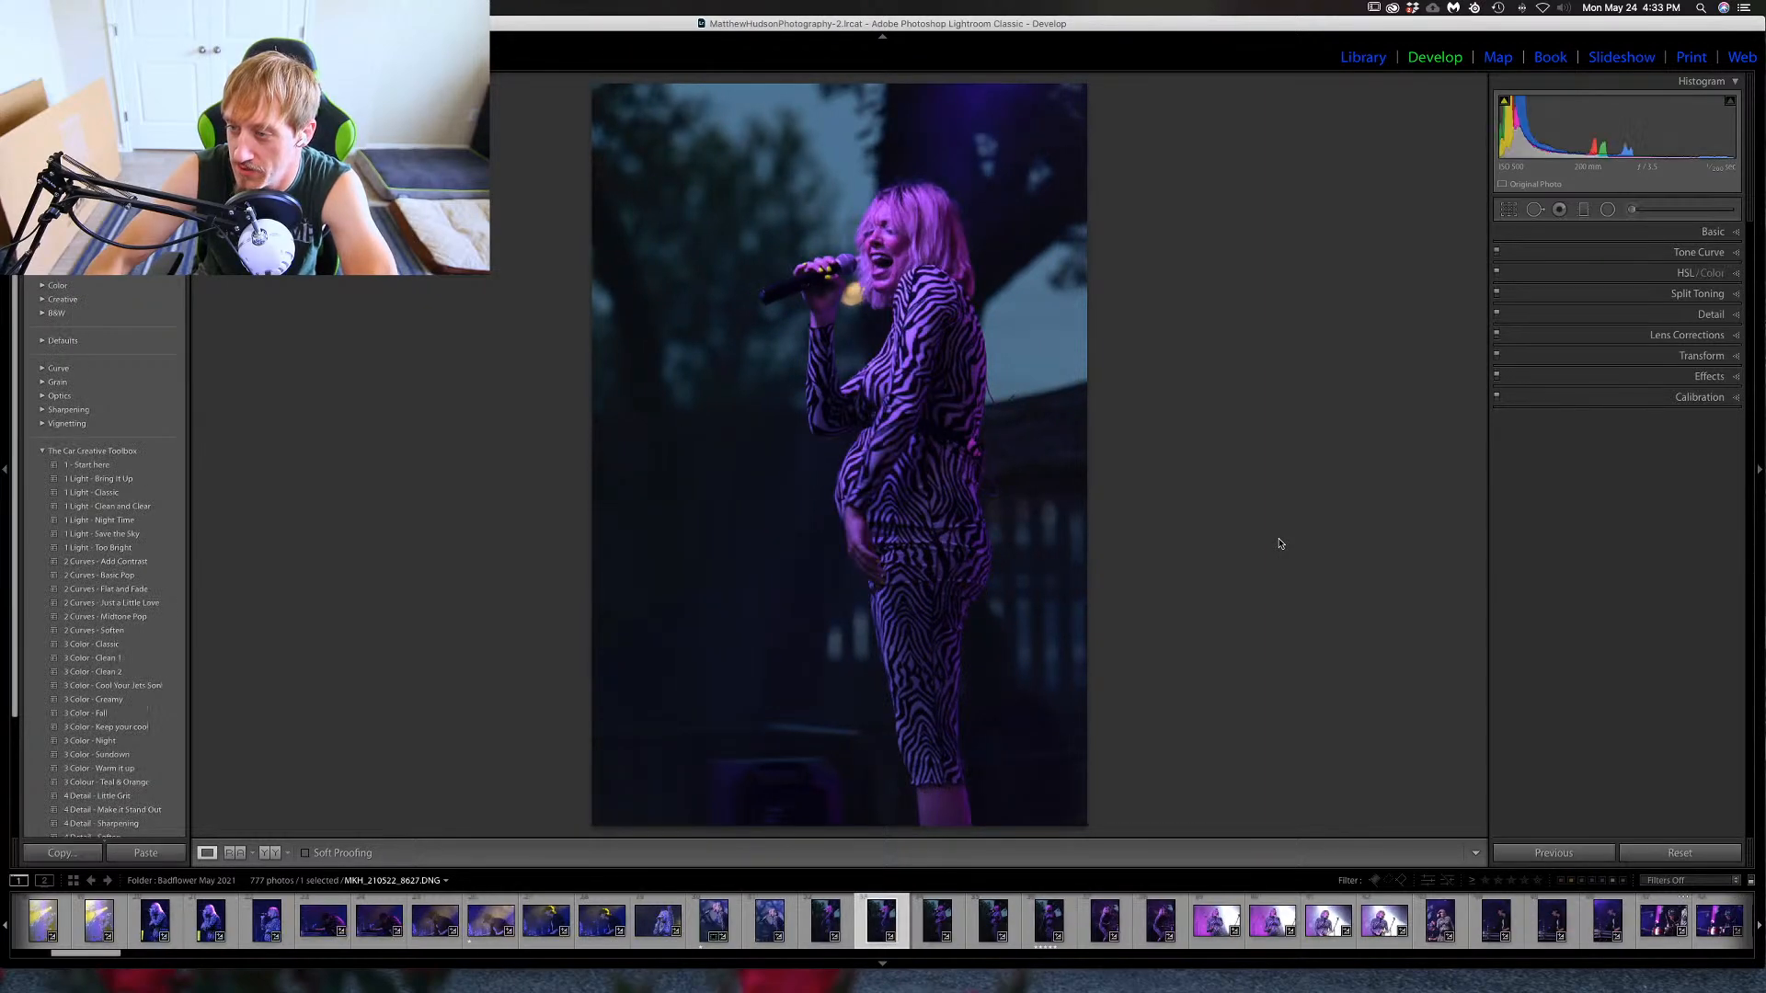
key("Right")
key("Right")
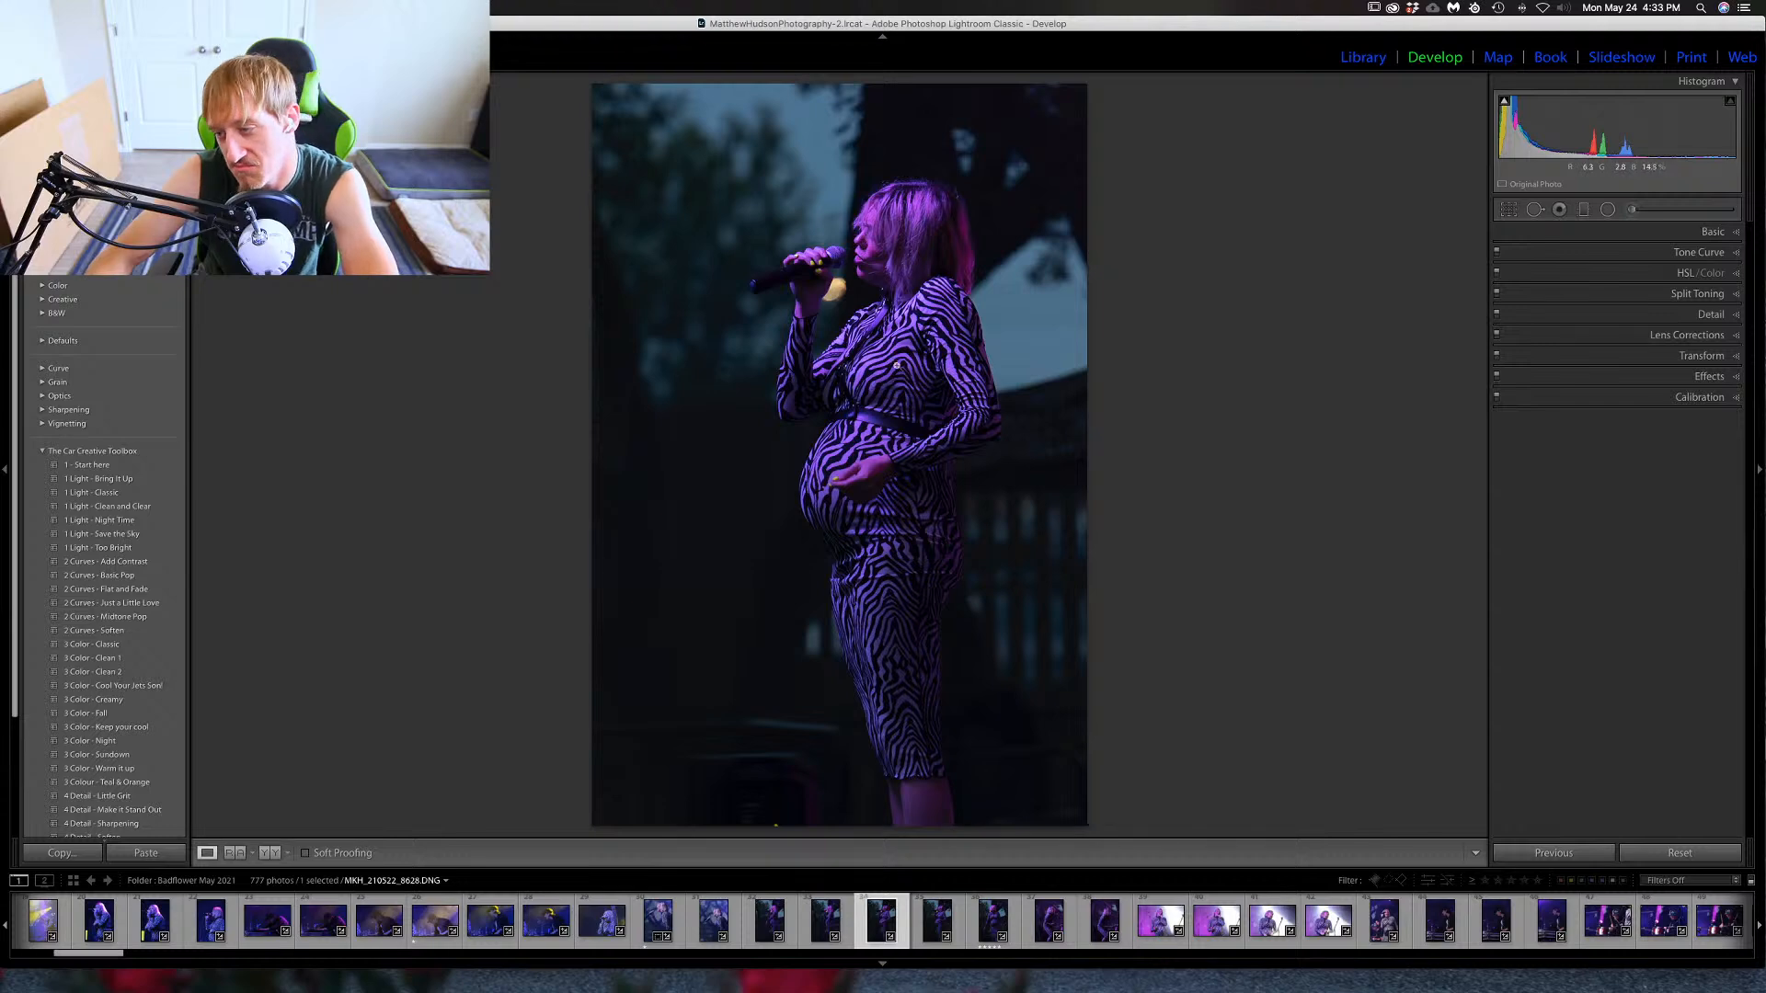
left_click_drag(837, 591, 897, 670)
left_click_drag(861, 524, 854, 543)
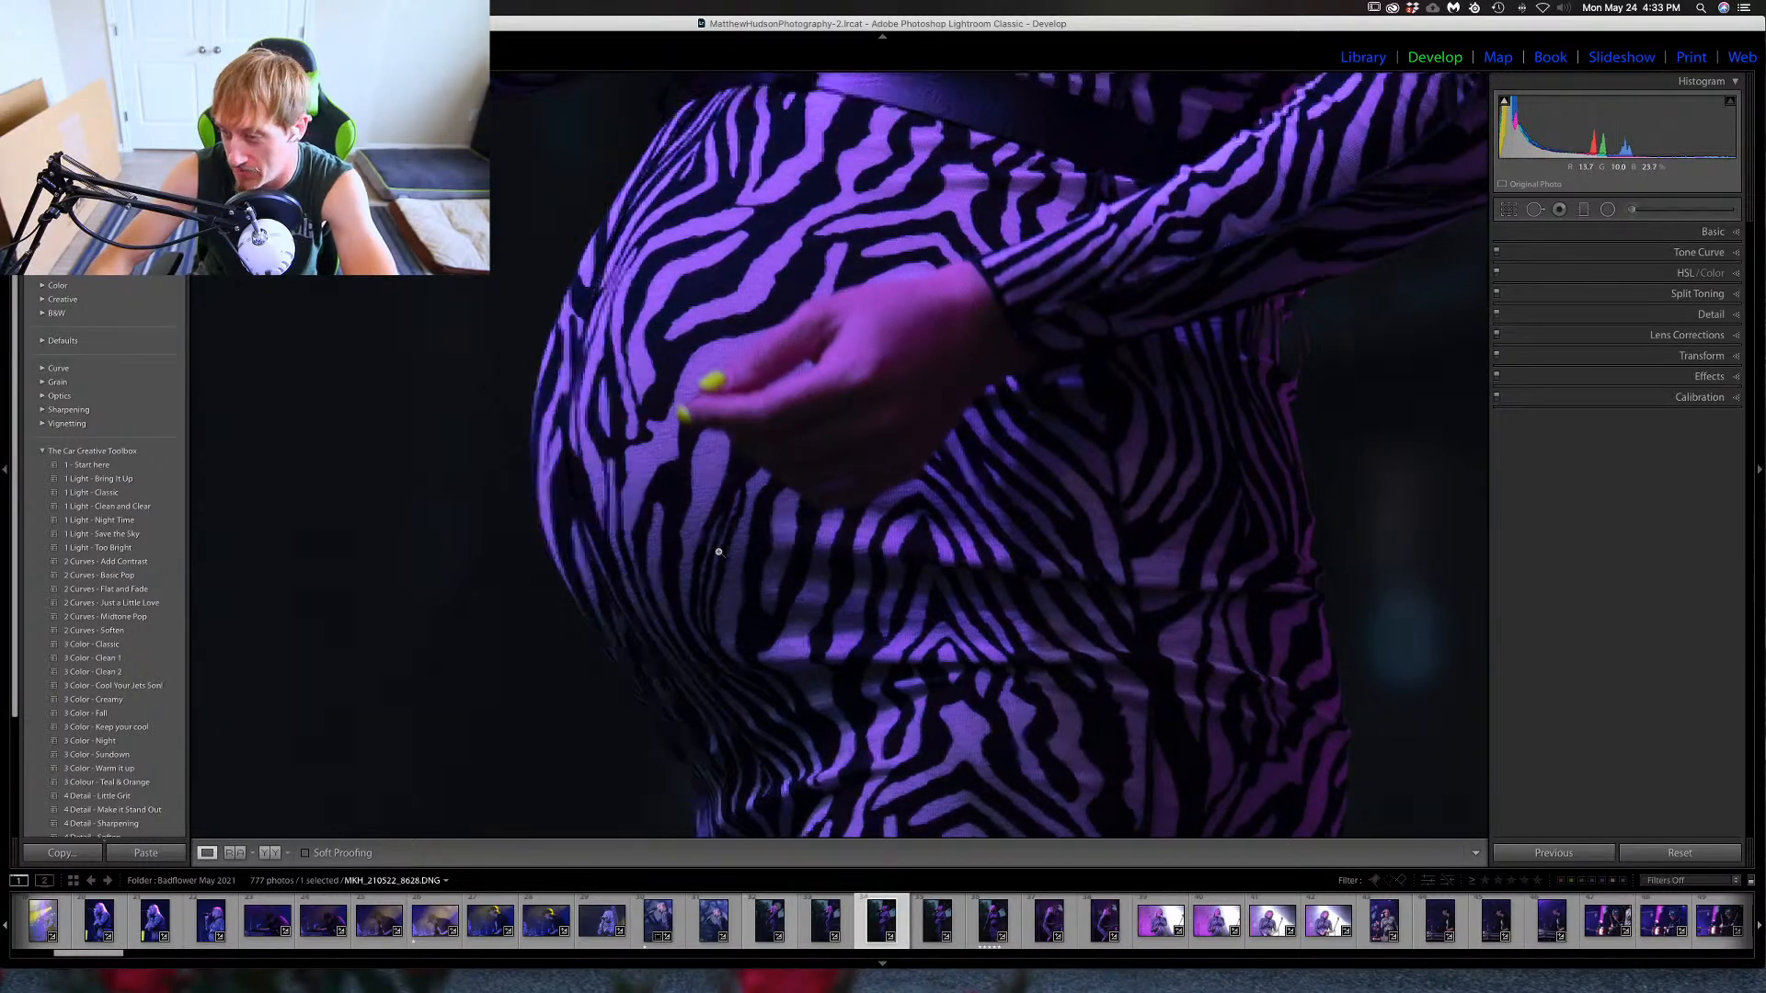
left_click(718, 552)
key("Right")
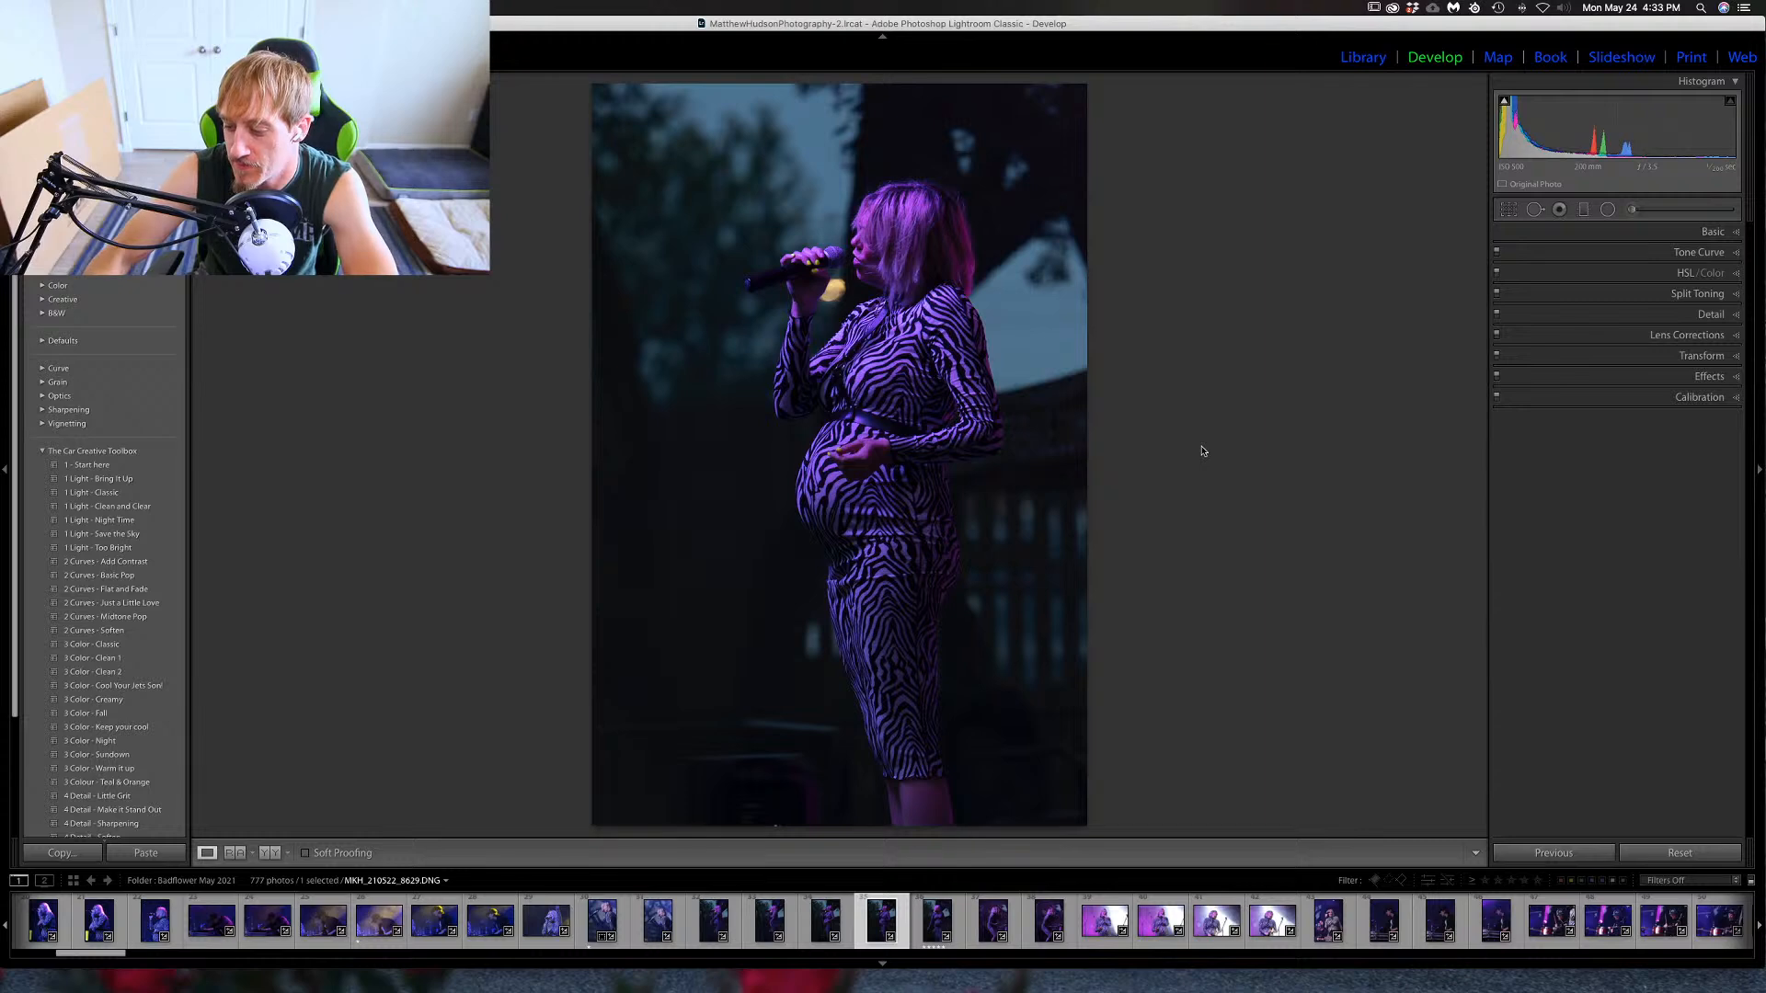
Check the singer's face up close in the front-facing shot MKH_210522_8630.DNG and rate the photo one star.
key("Right")
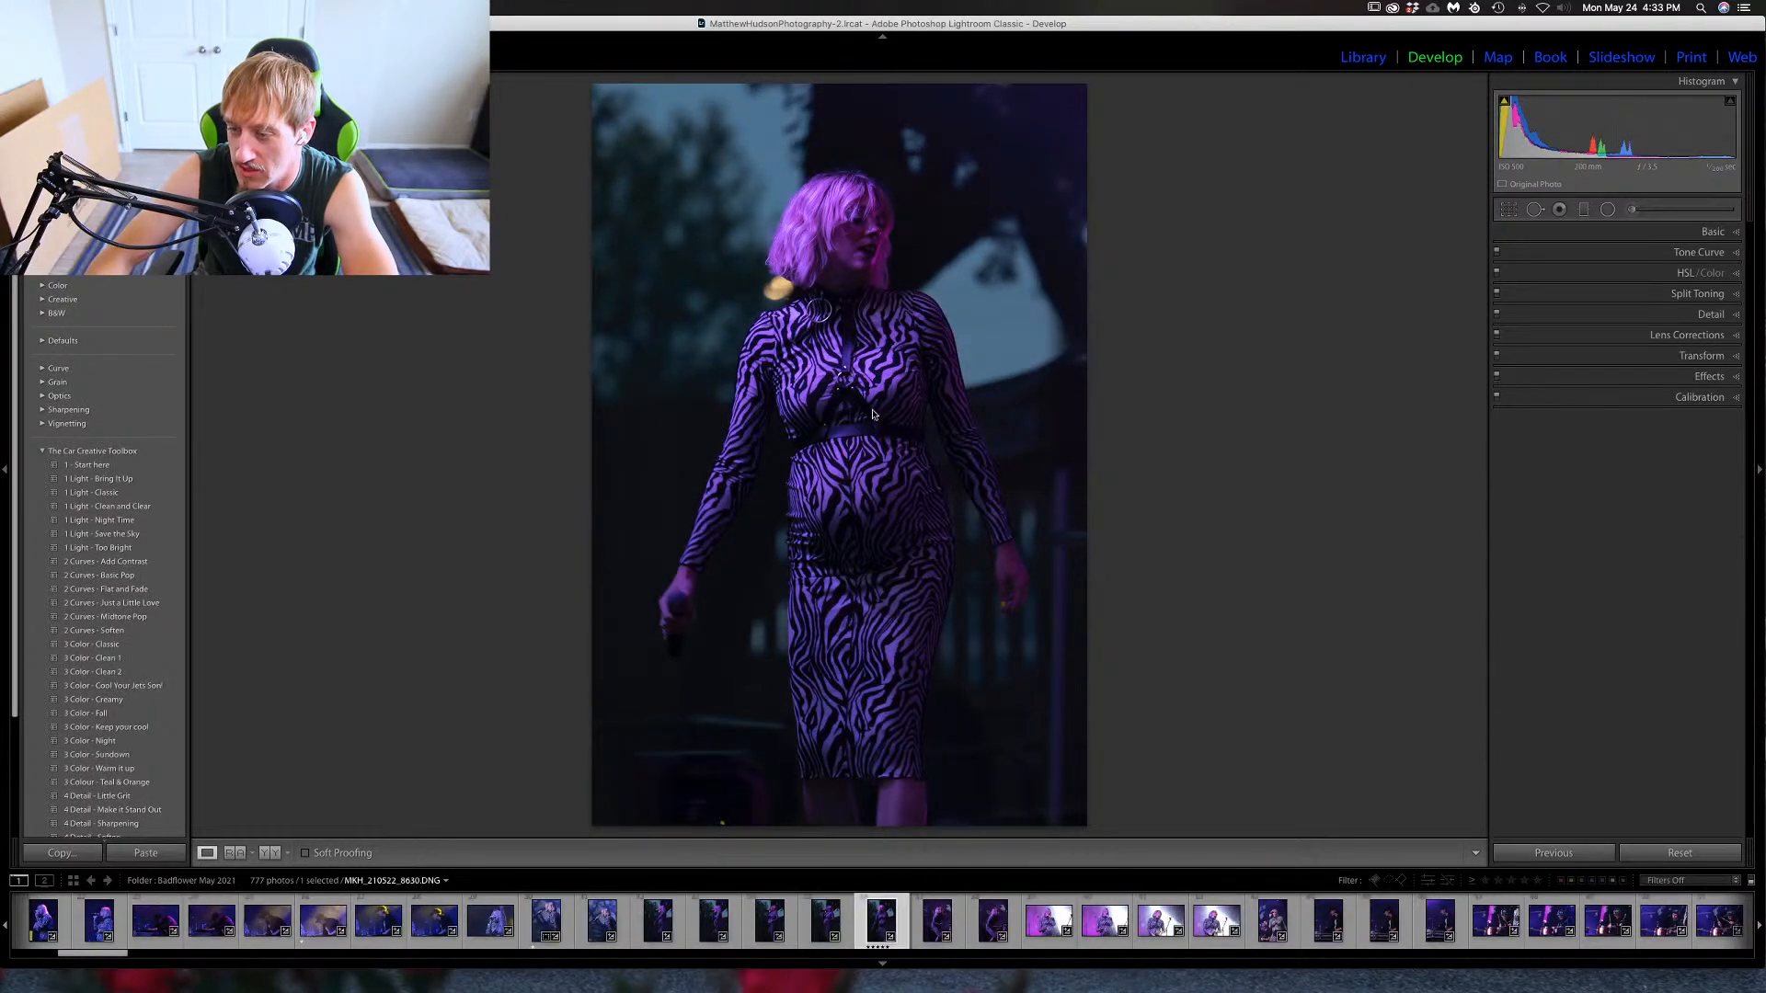
left_click(860, 254)
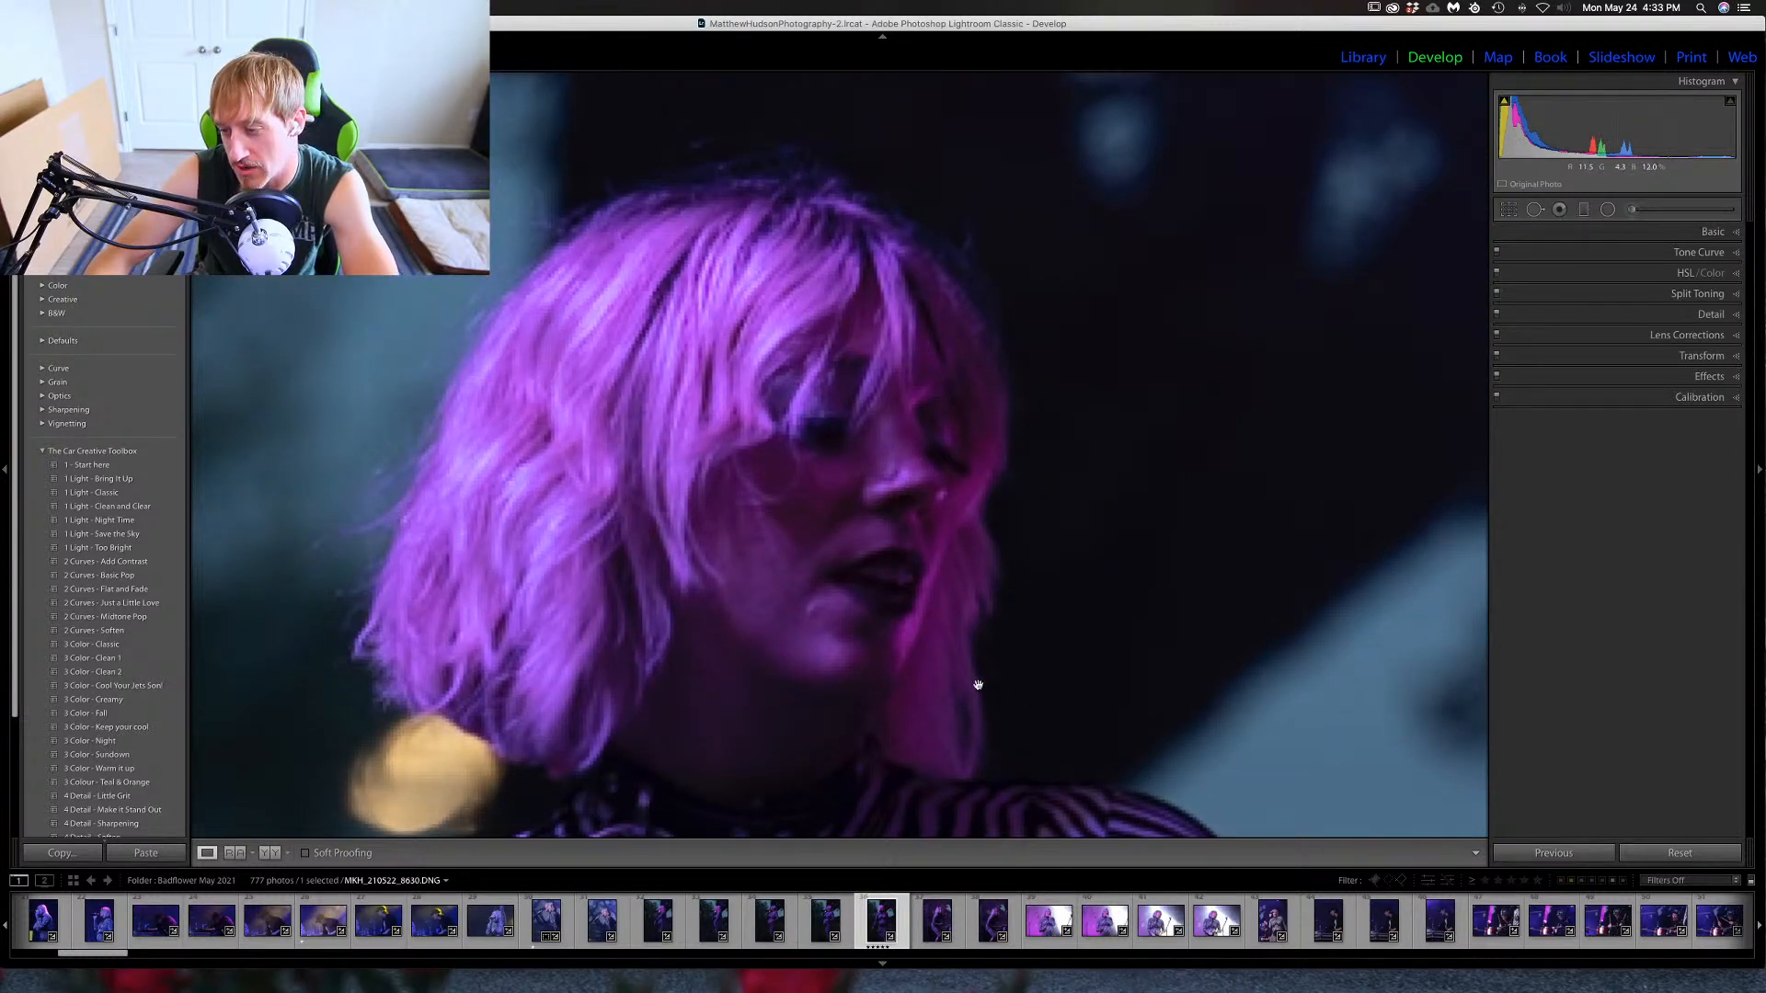
left_click(933, 506)
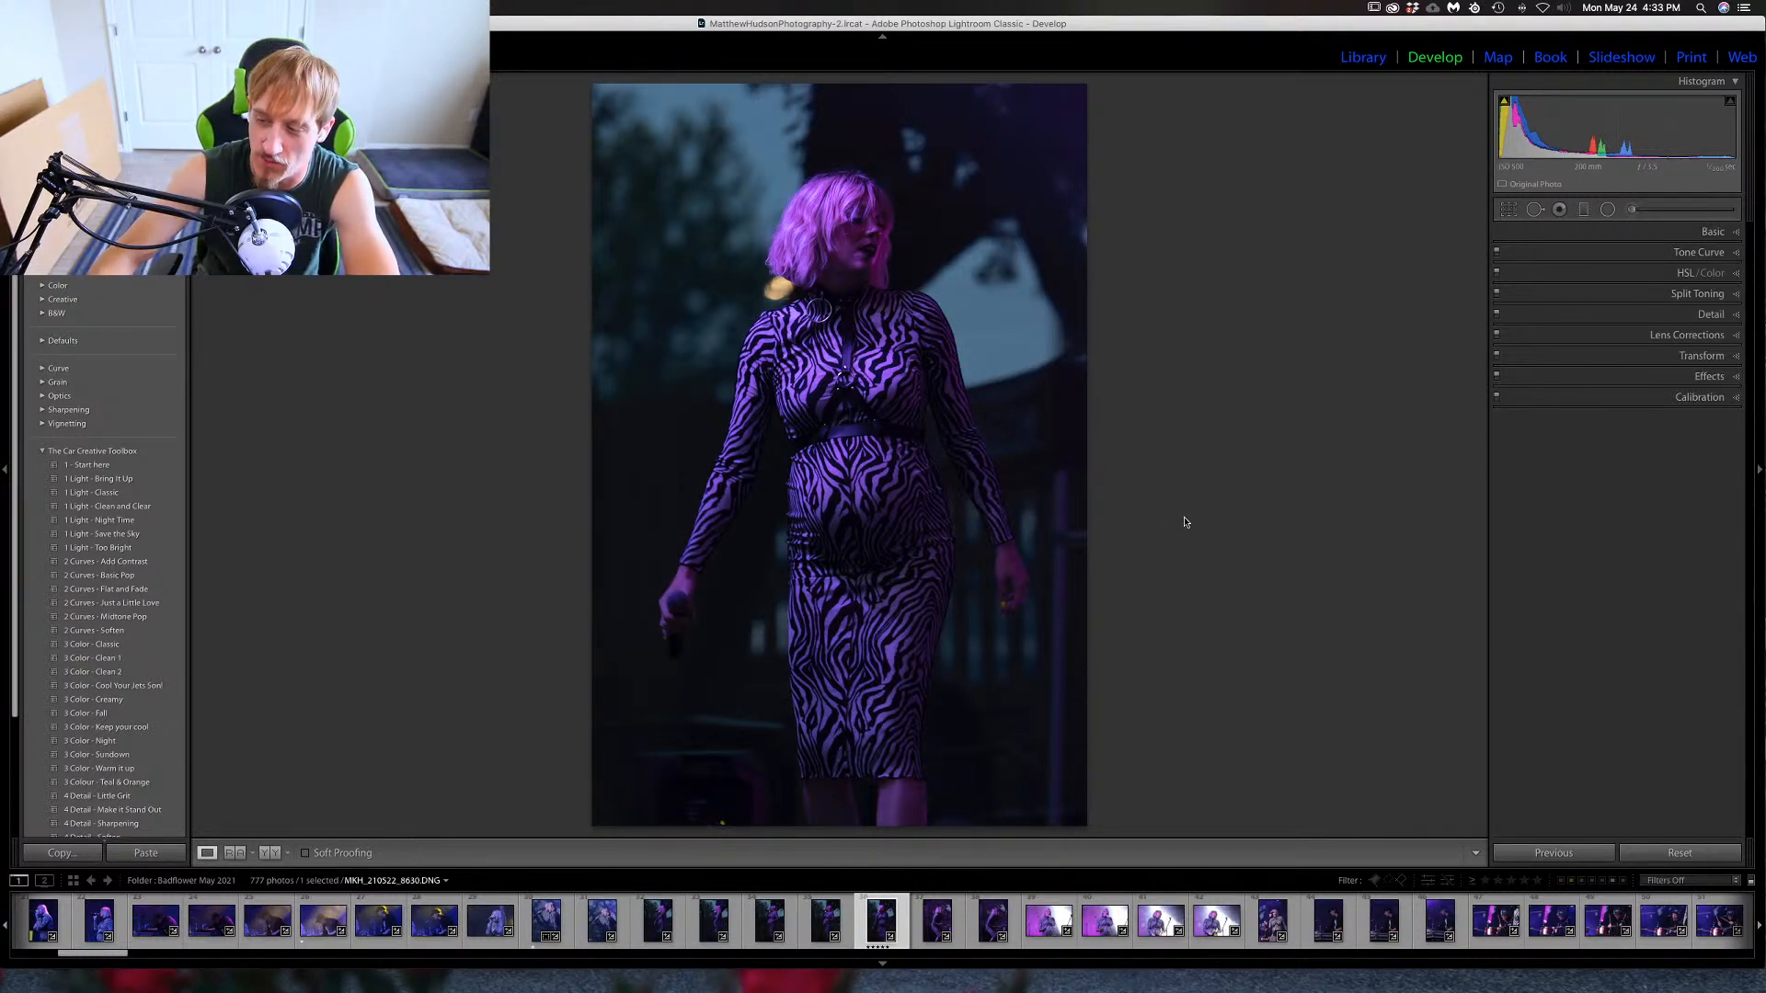
key("1")
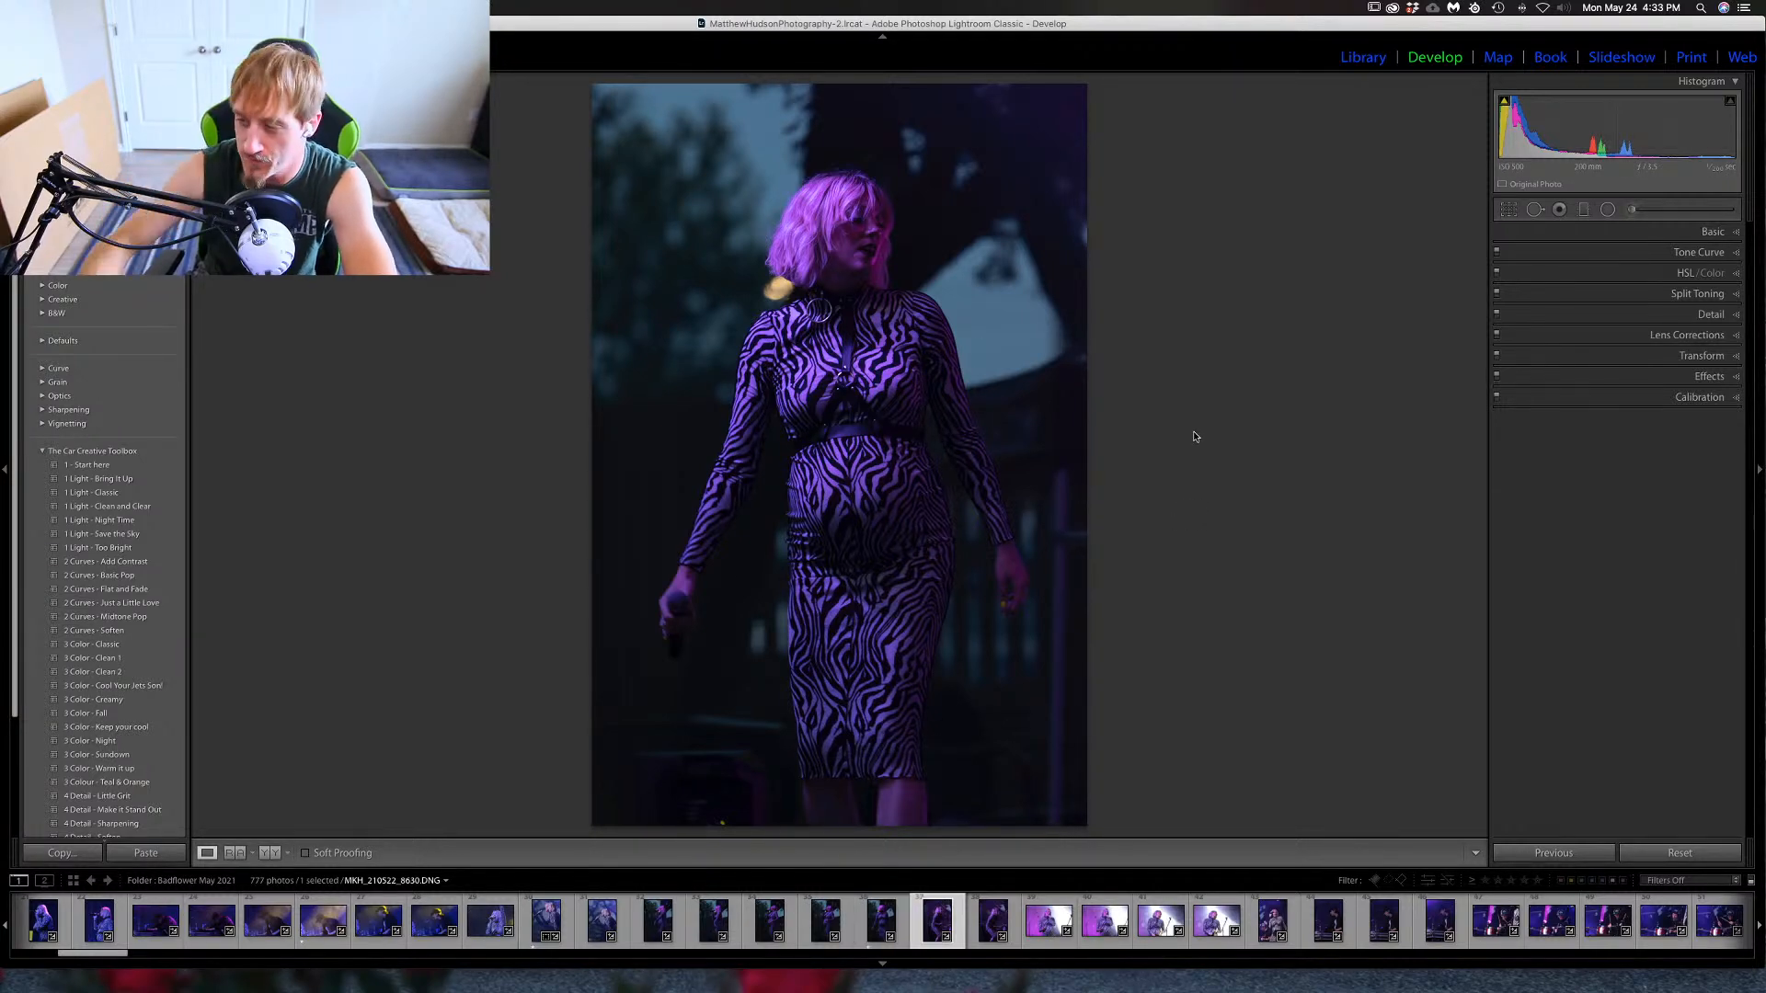
Compare the crouching singer shot MKH_210522_8631.DNG with the next one, and review the brightly lit shots from MKH_210522_8633.DNG, ending on MKH_210522_8635.DNG.
key("Right")
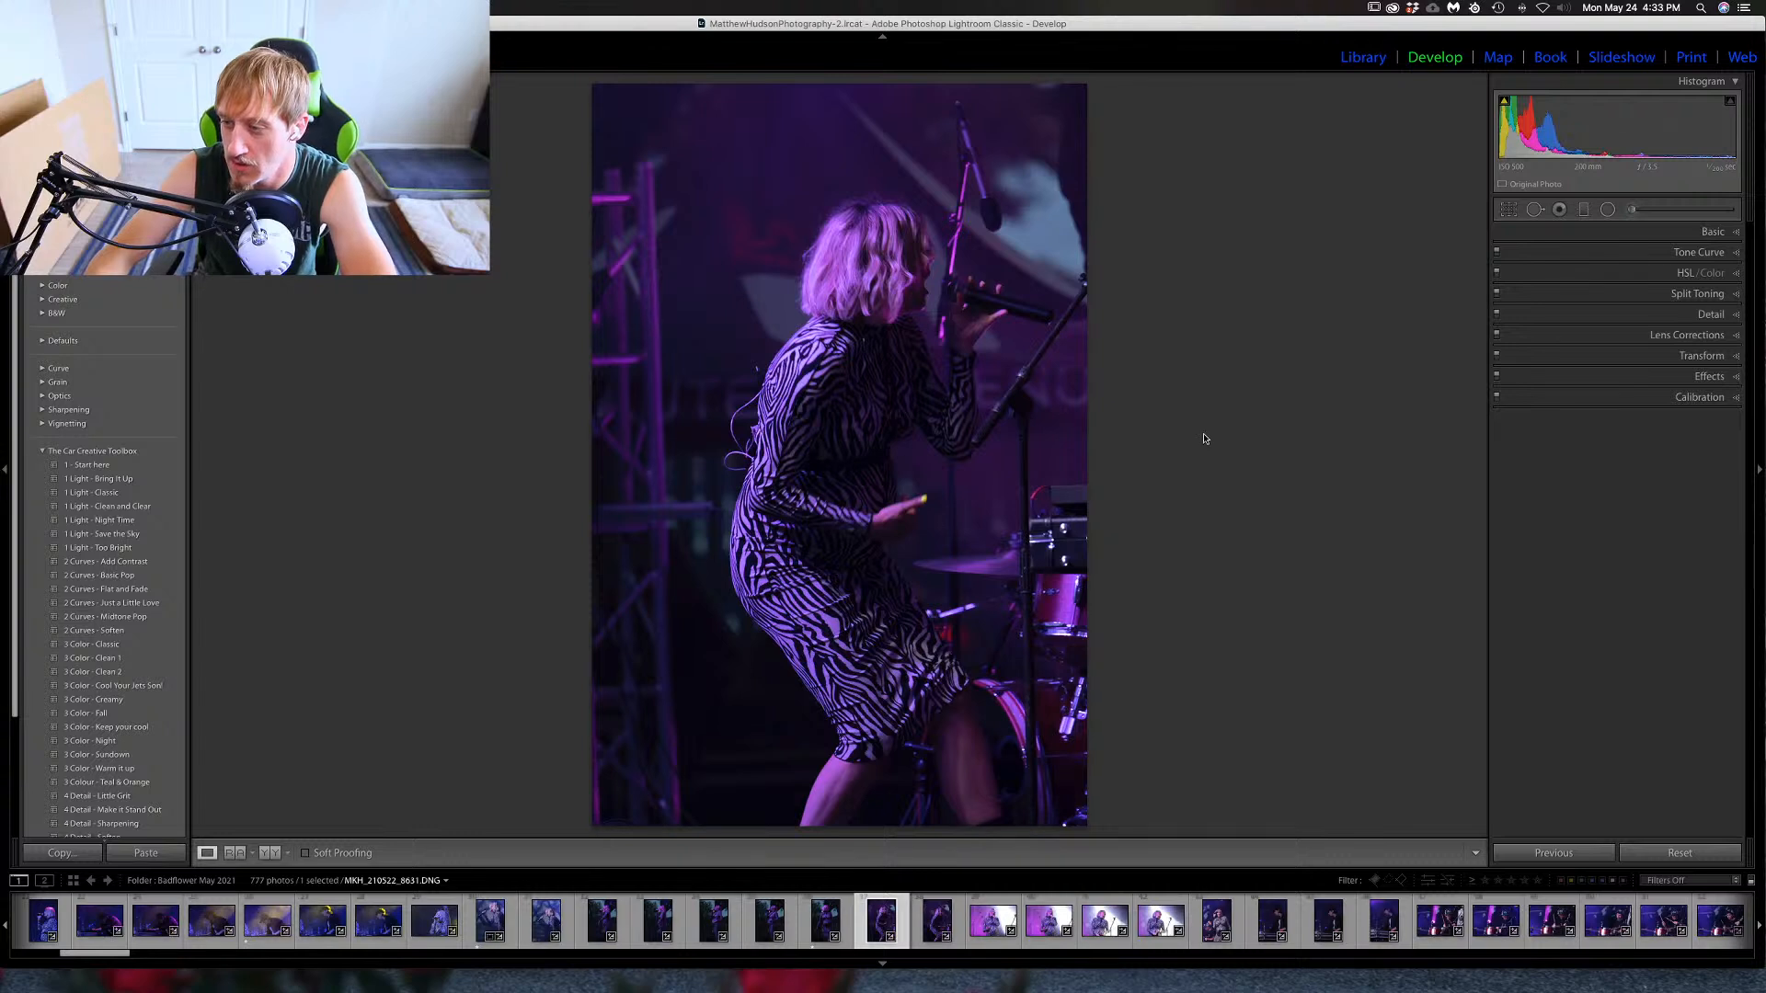
key("Right")
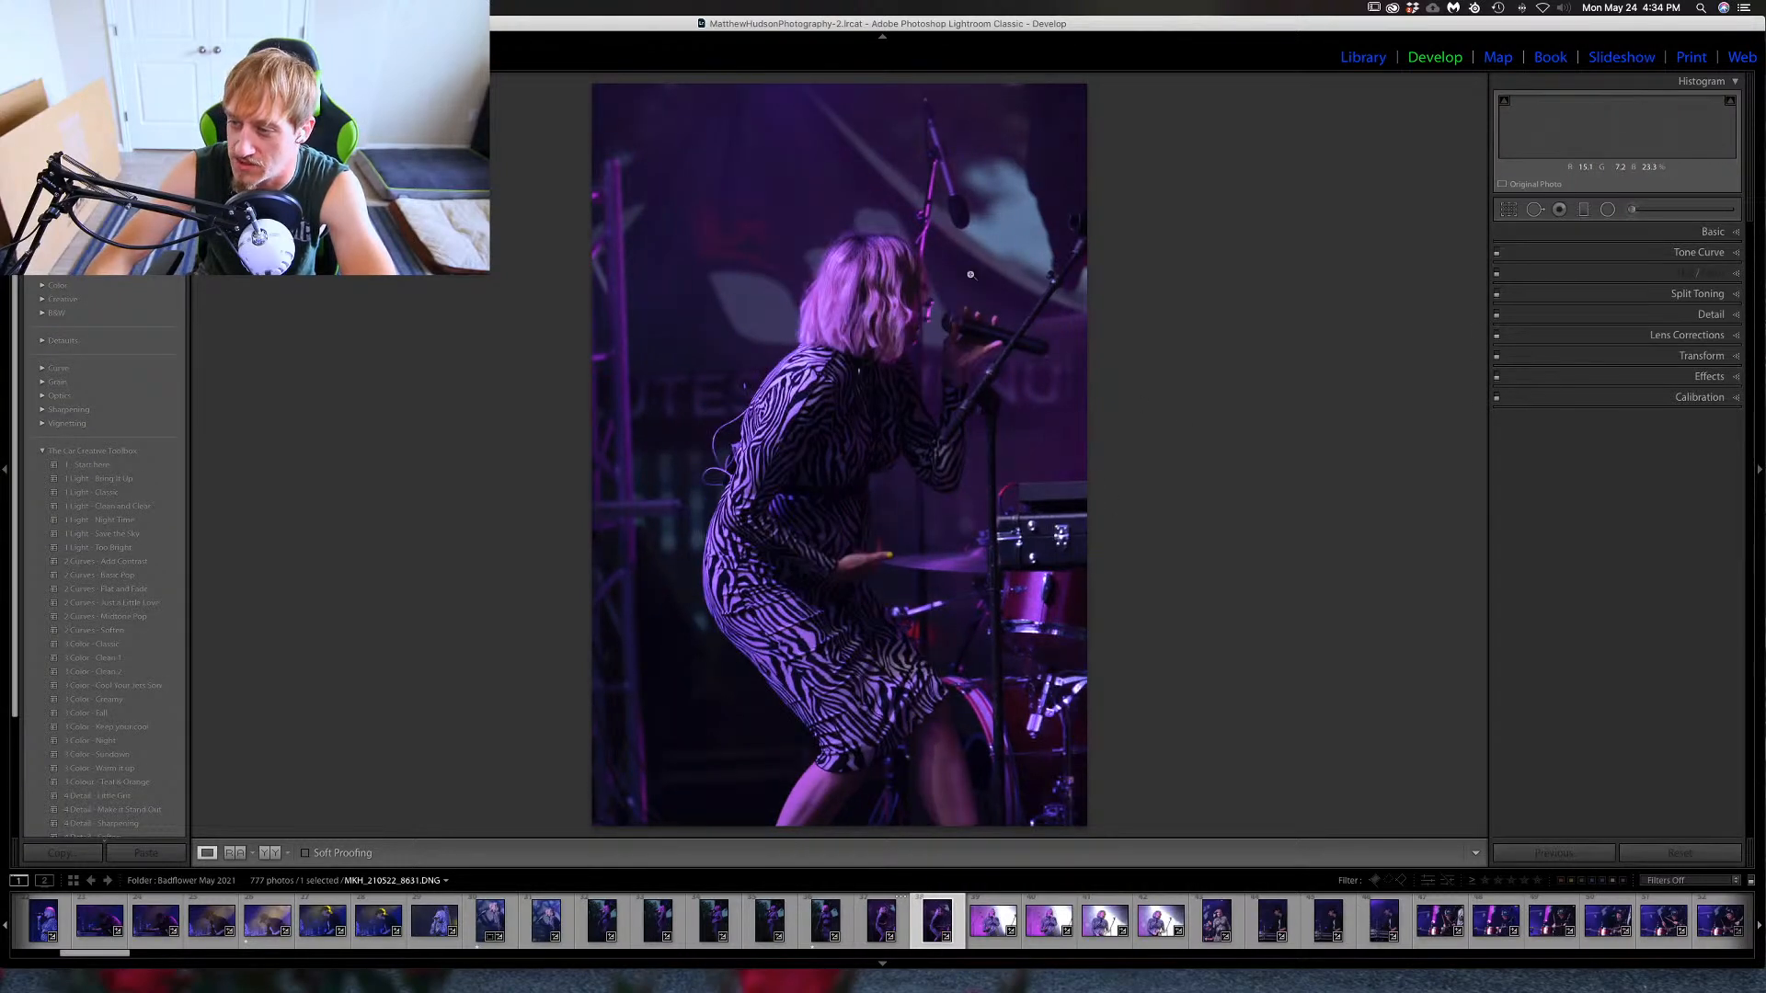
key("Left")
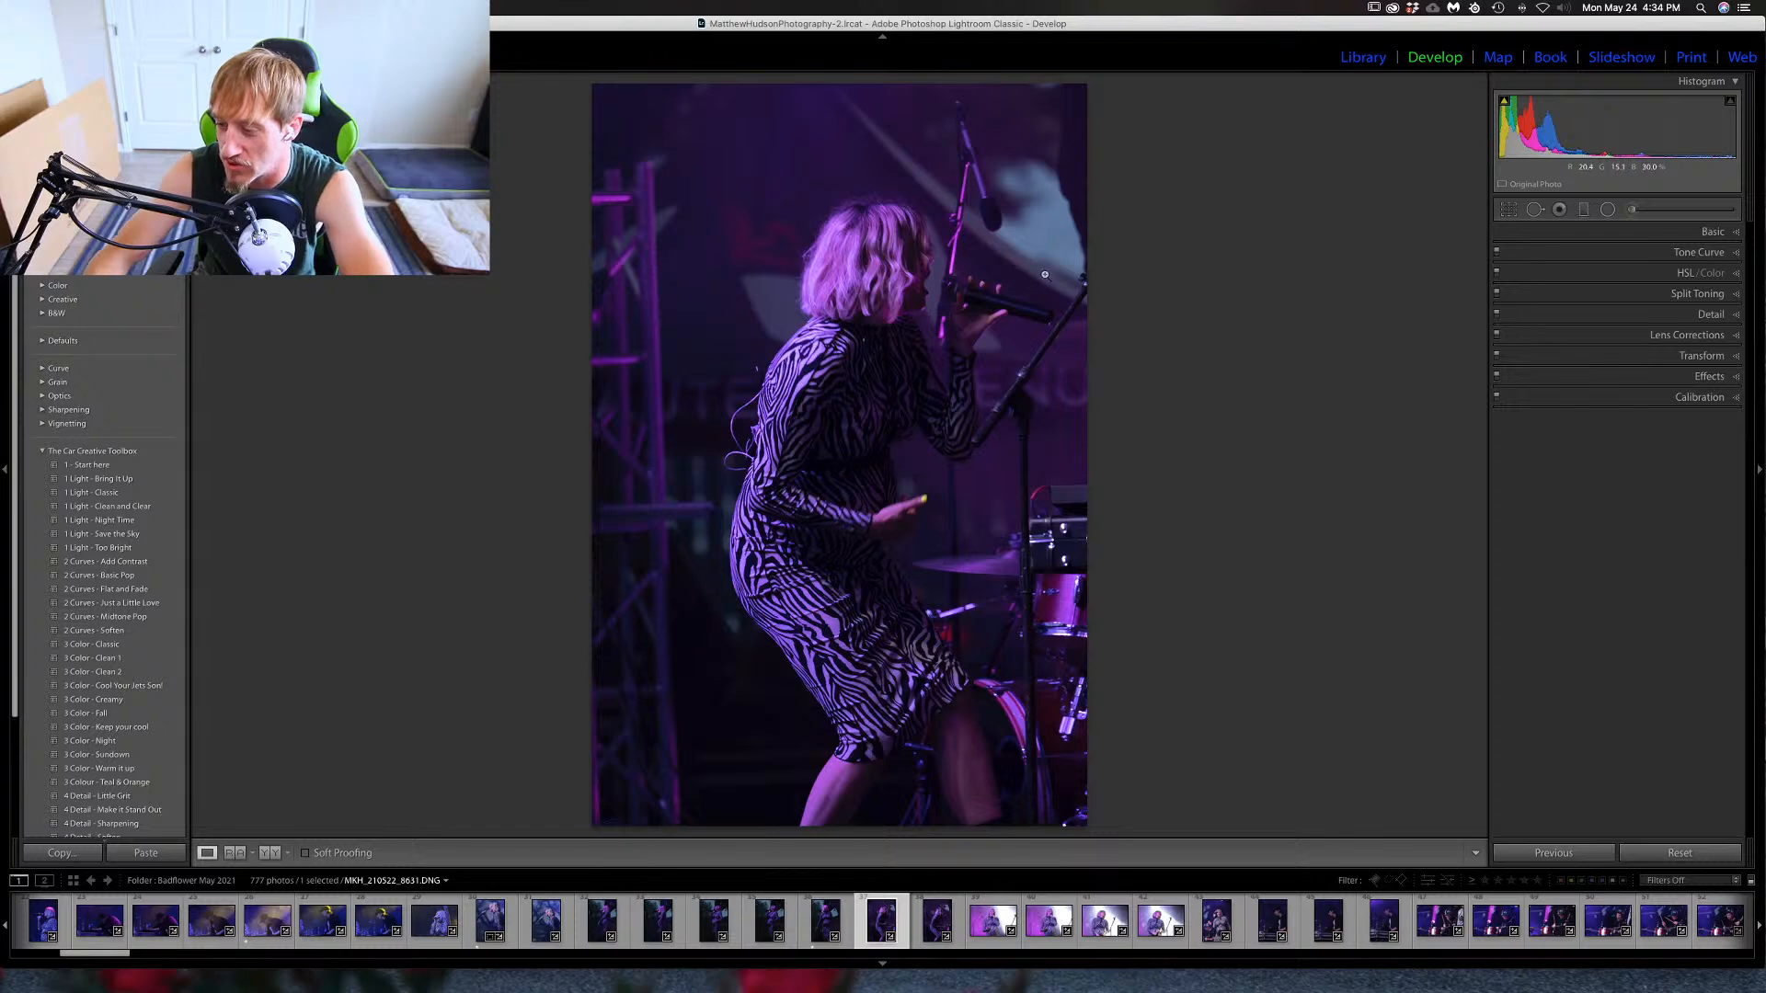
key("Right")
key("Right")
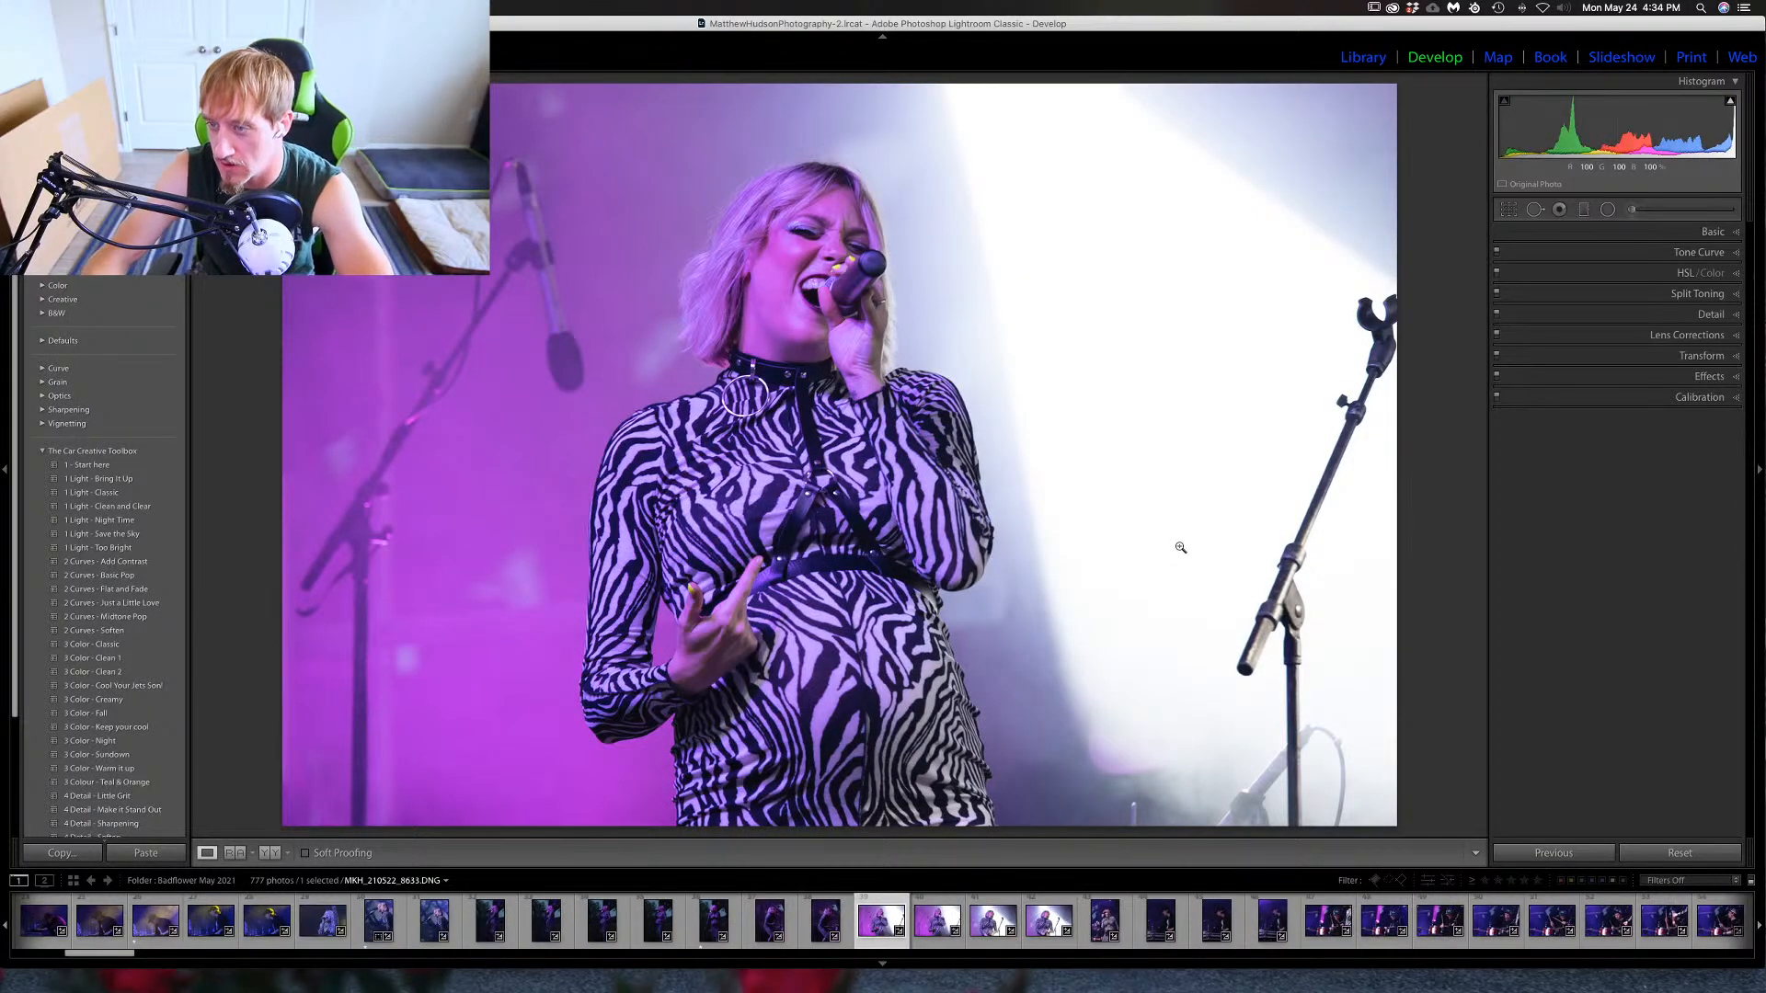
key("Right")
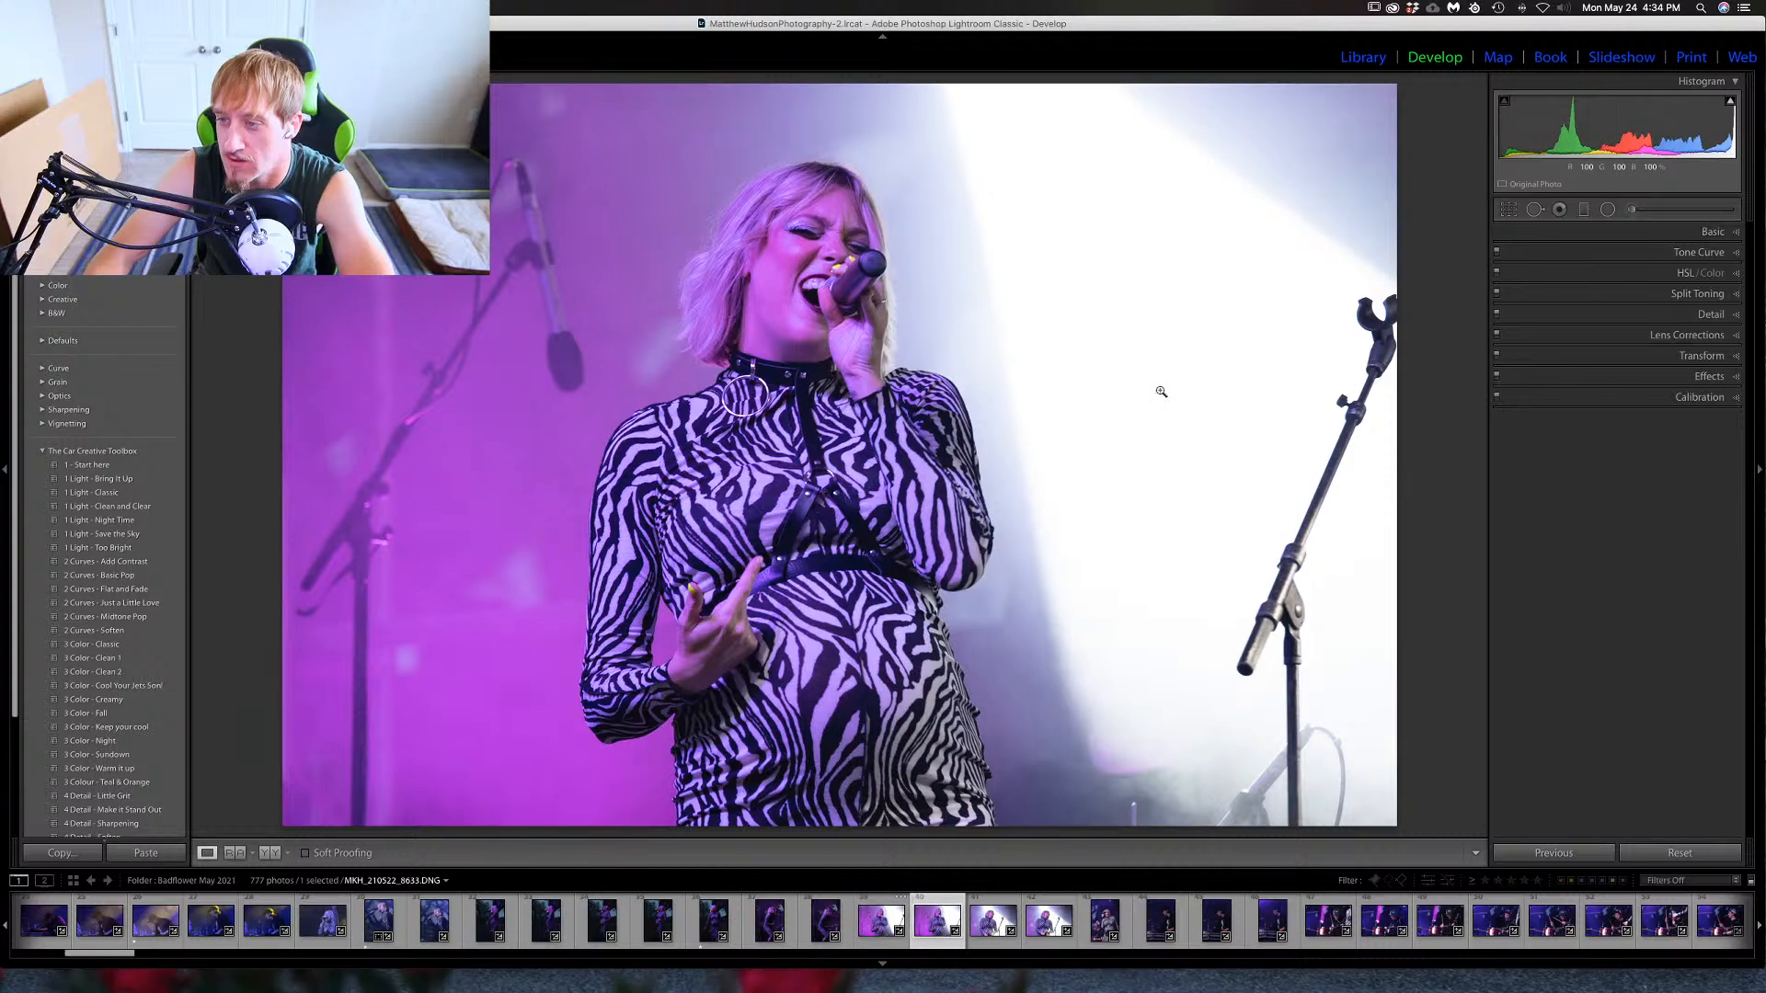
key("Right")
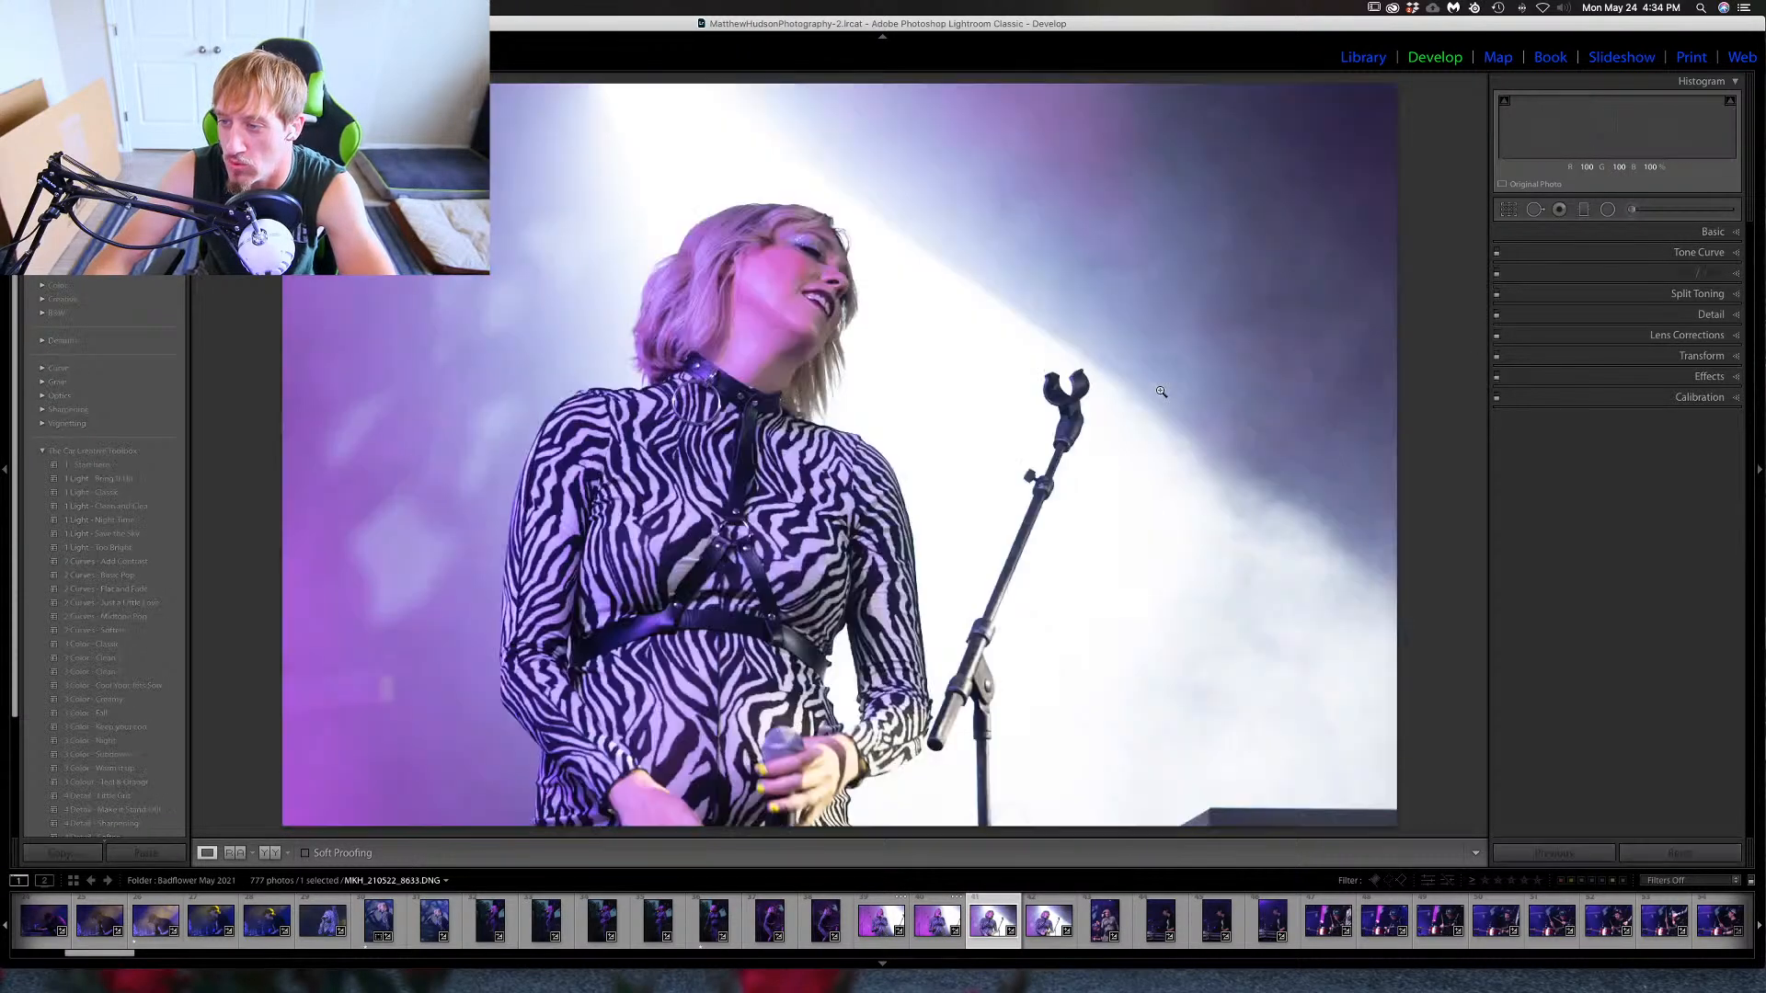
key("Right")
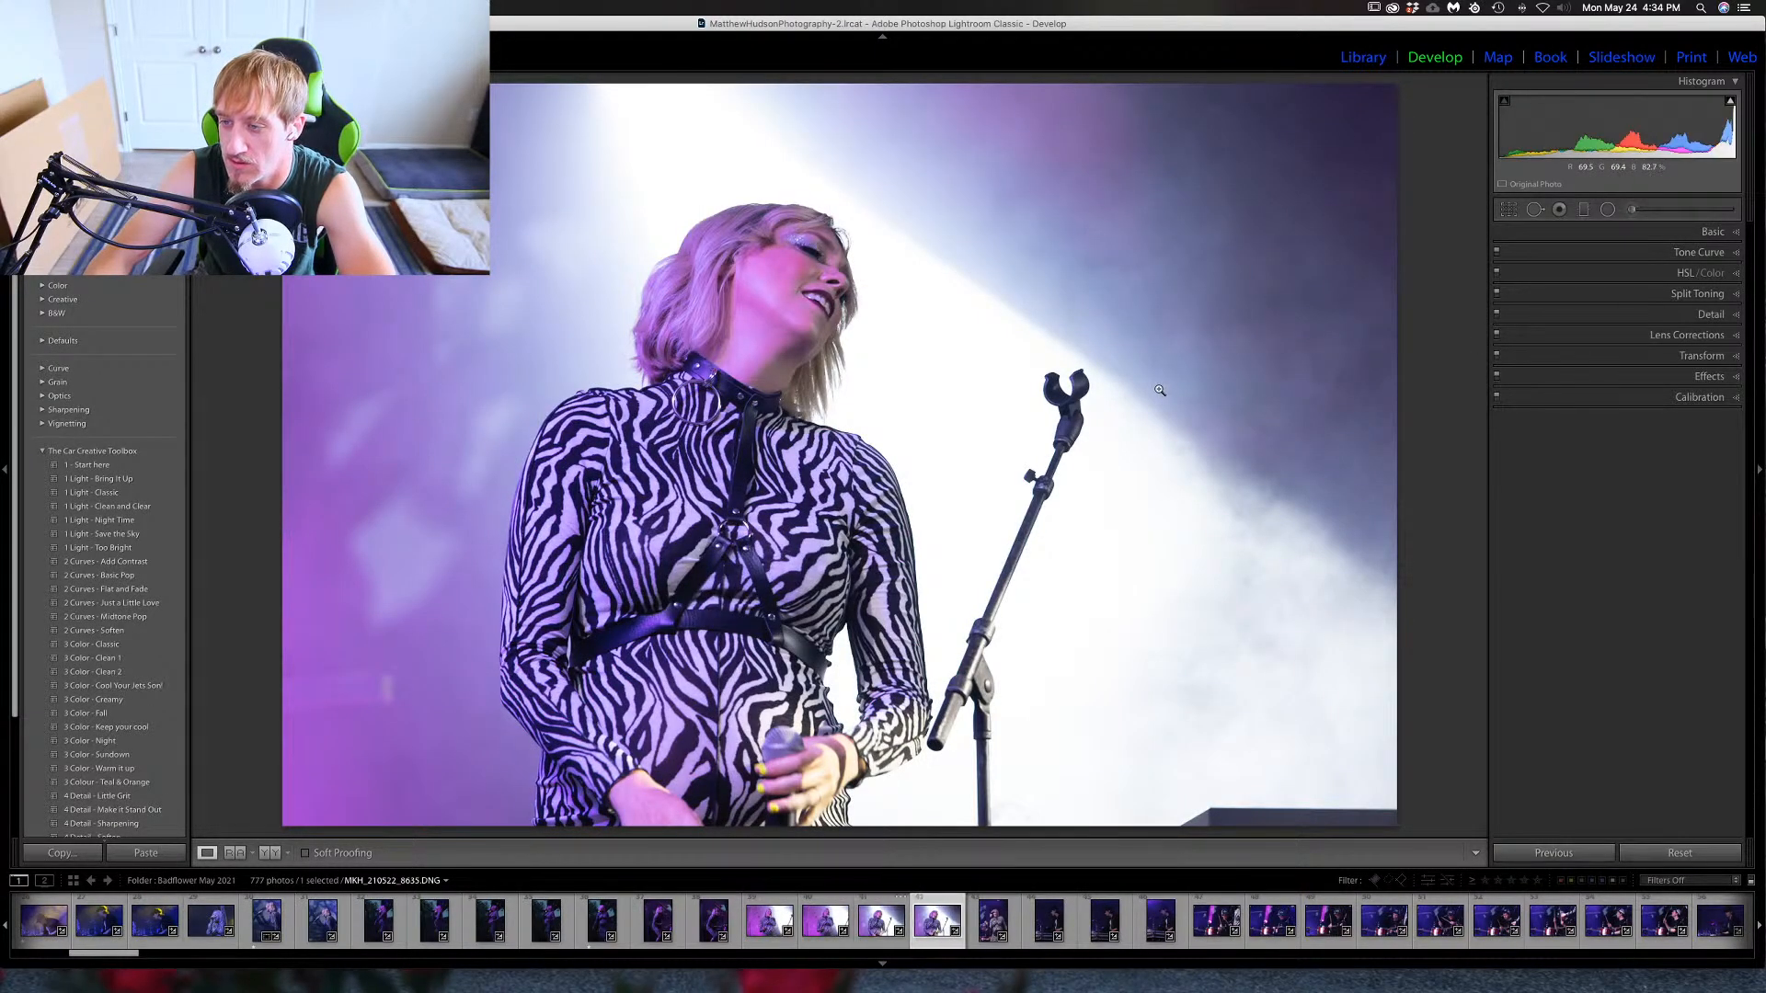
key("Left")
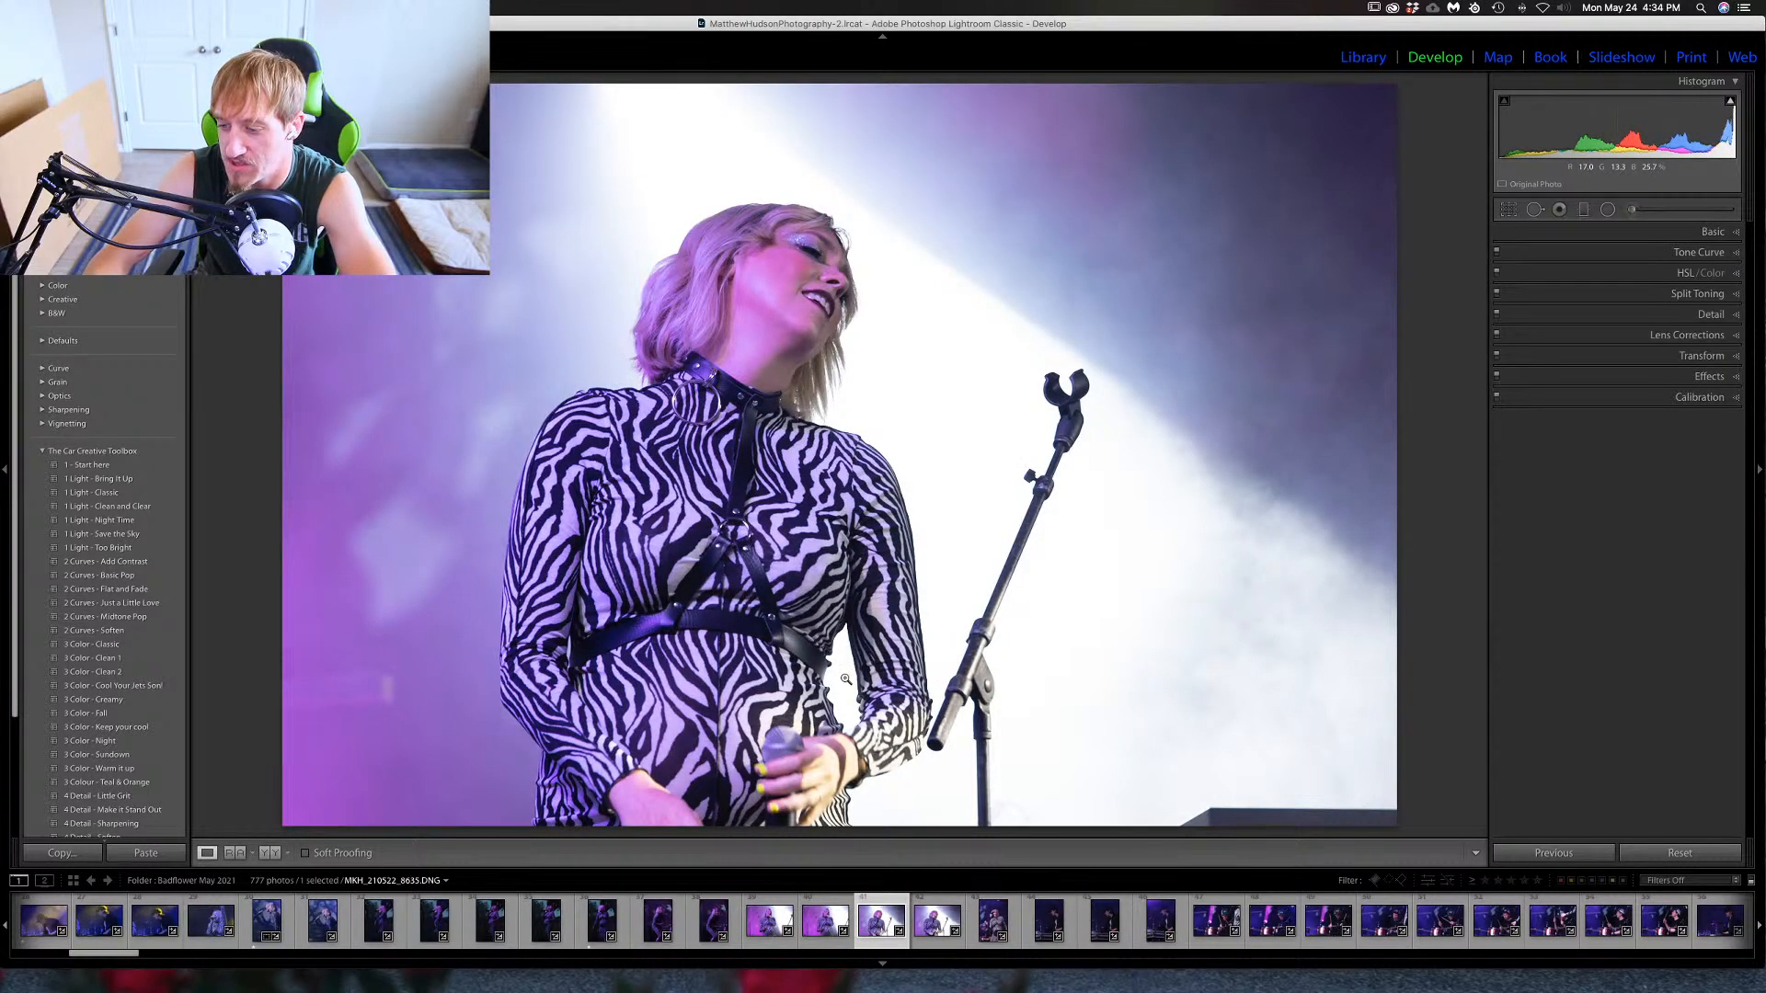
key("Left")
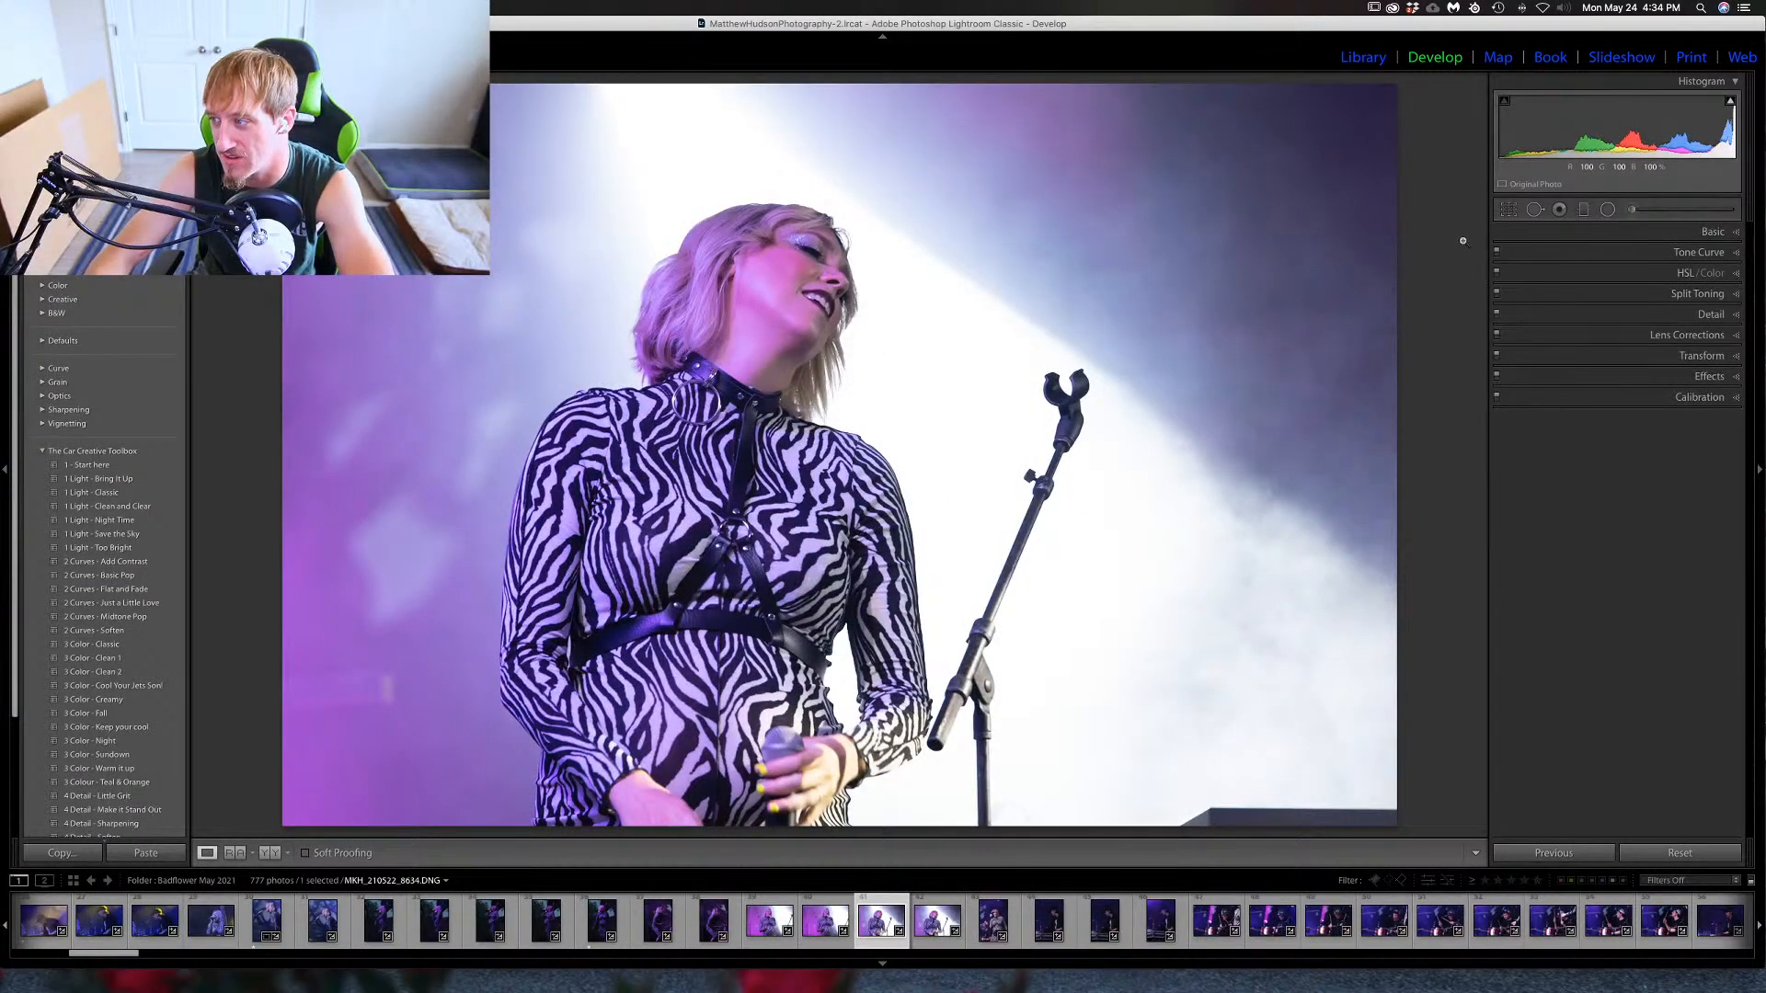
Try a tighter crop around the singer's upper body in MKH_210522_8635.DNG at the original aspect ratio, and undo it.
key("r")
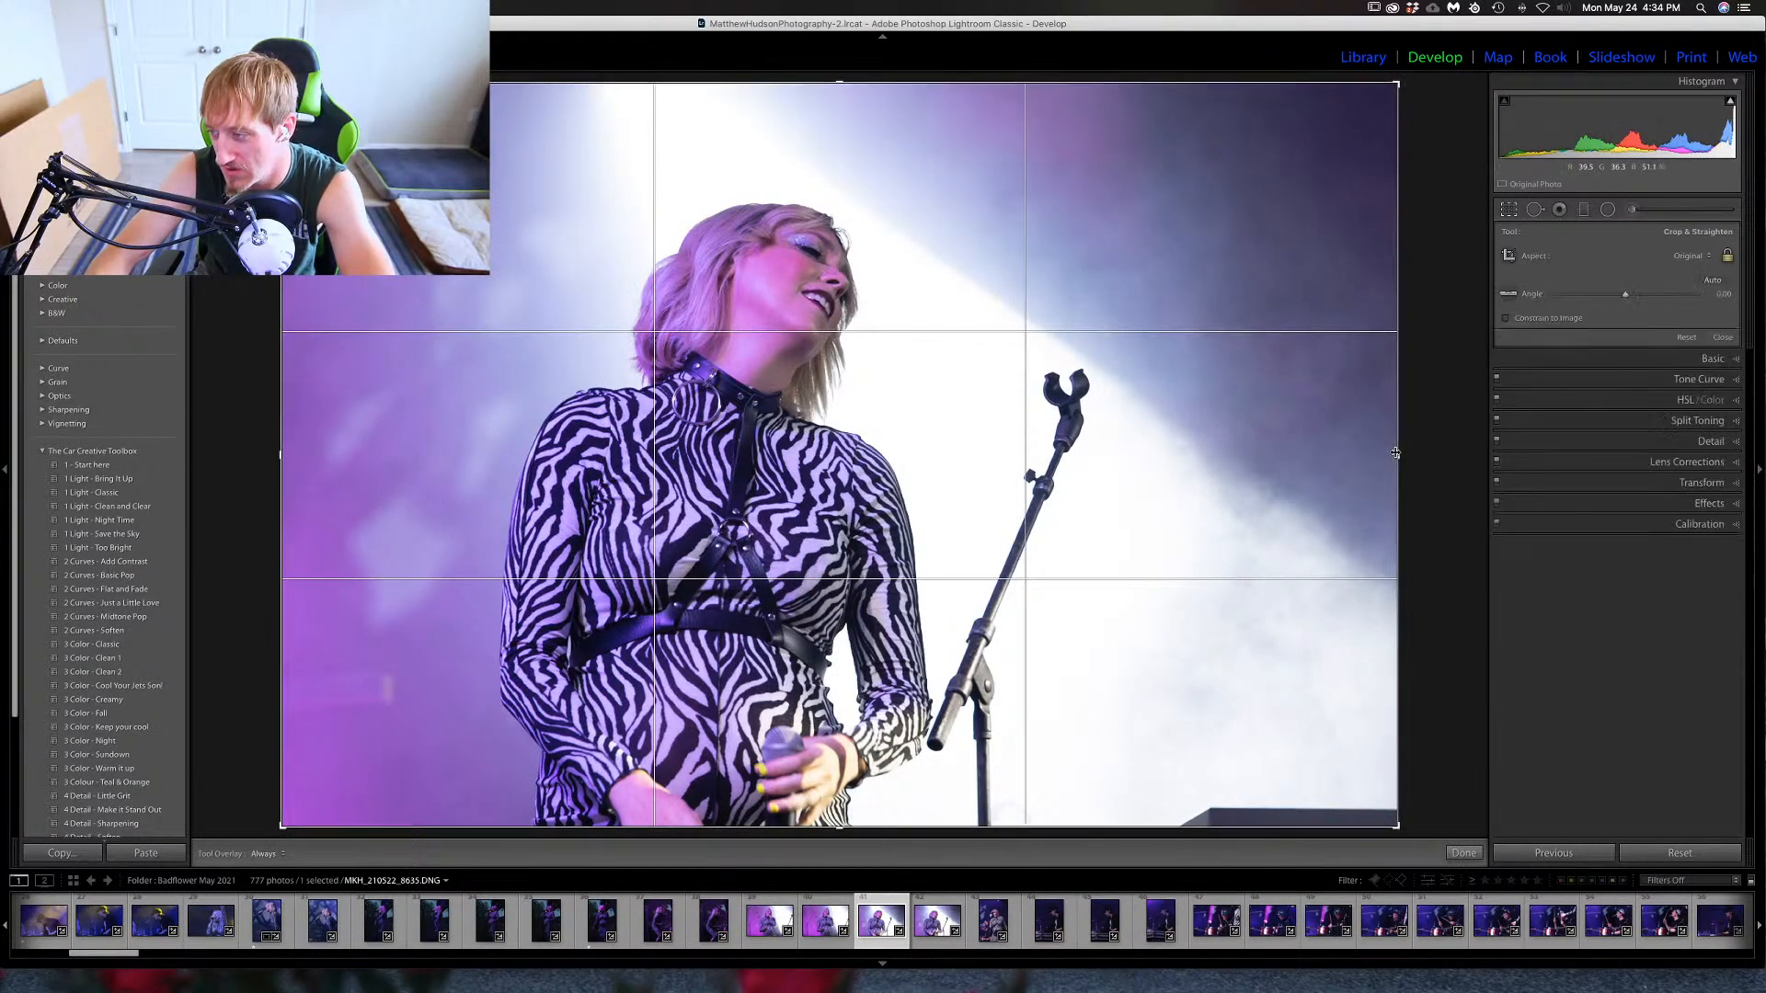
left_click_drag(1396, 452, 1251, 487)
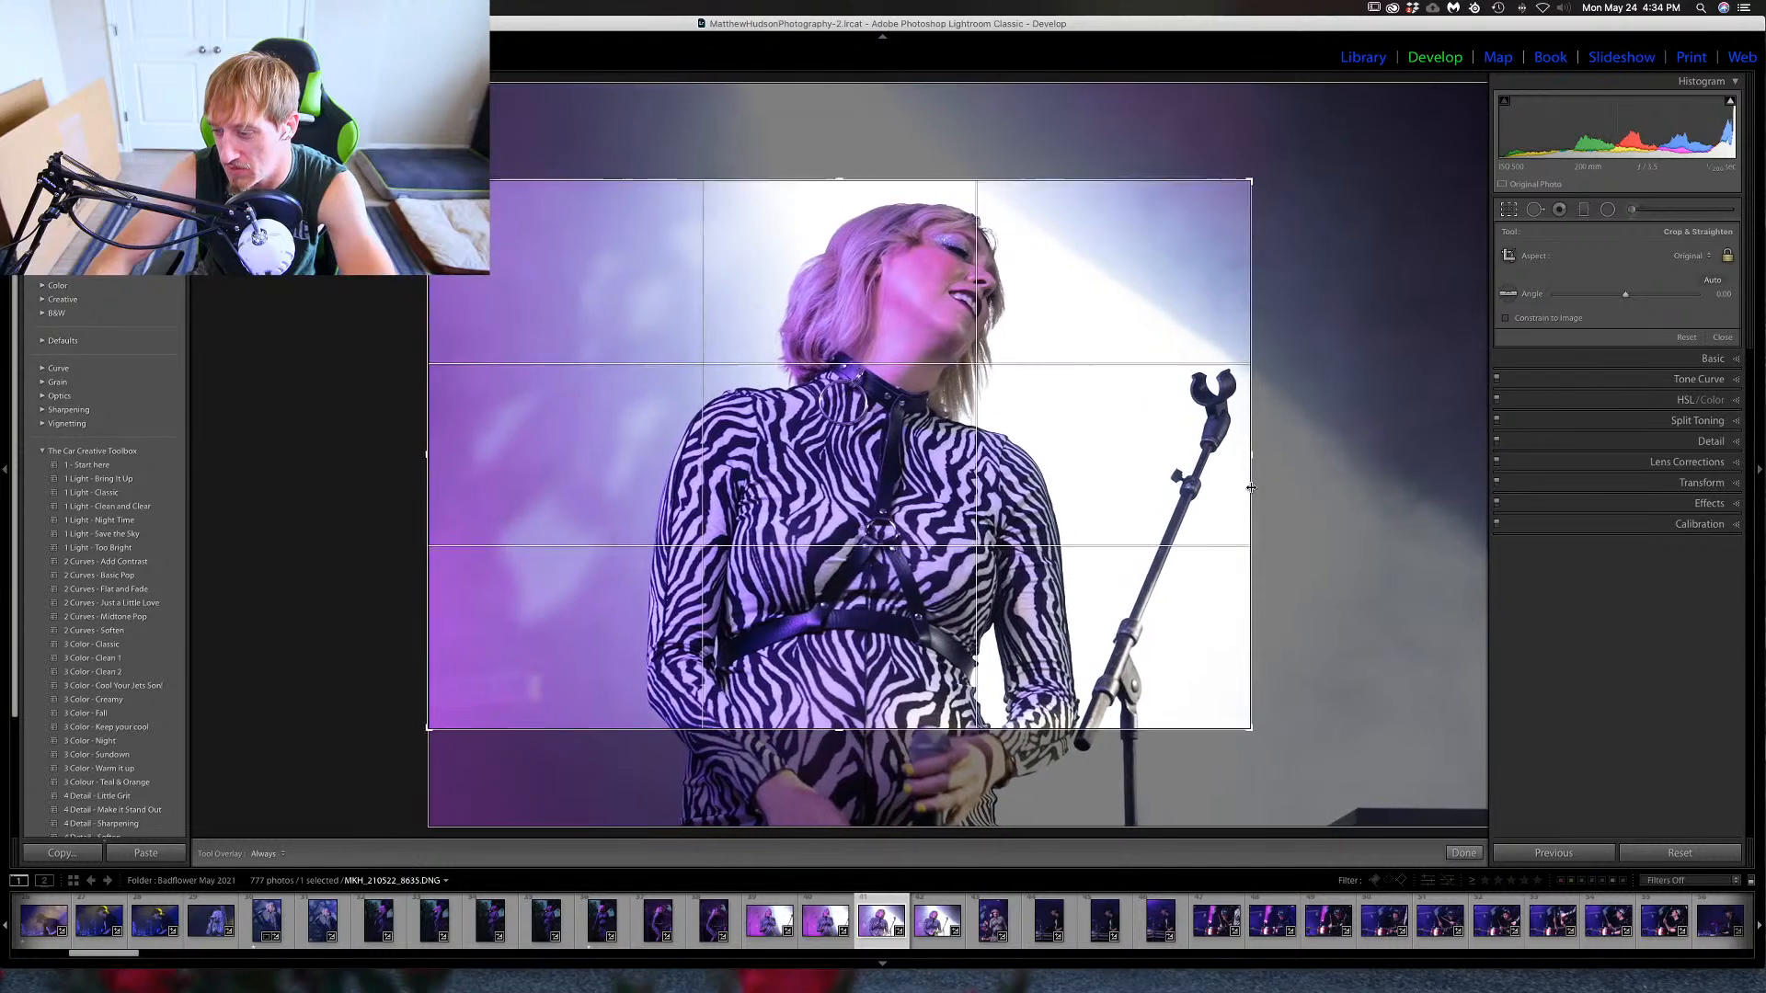
key("Return")
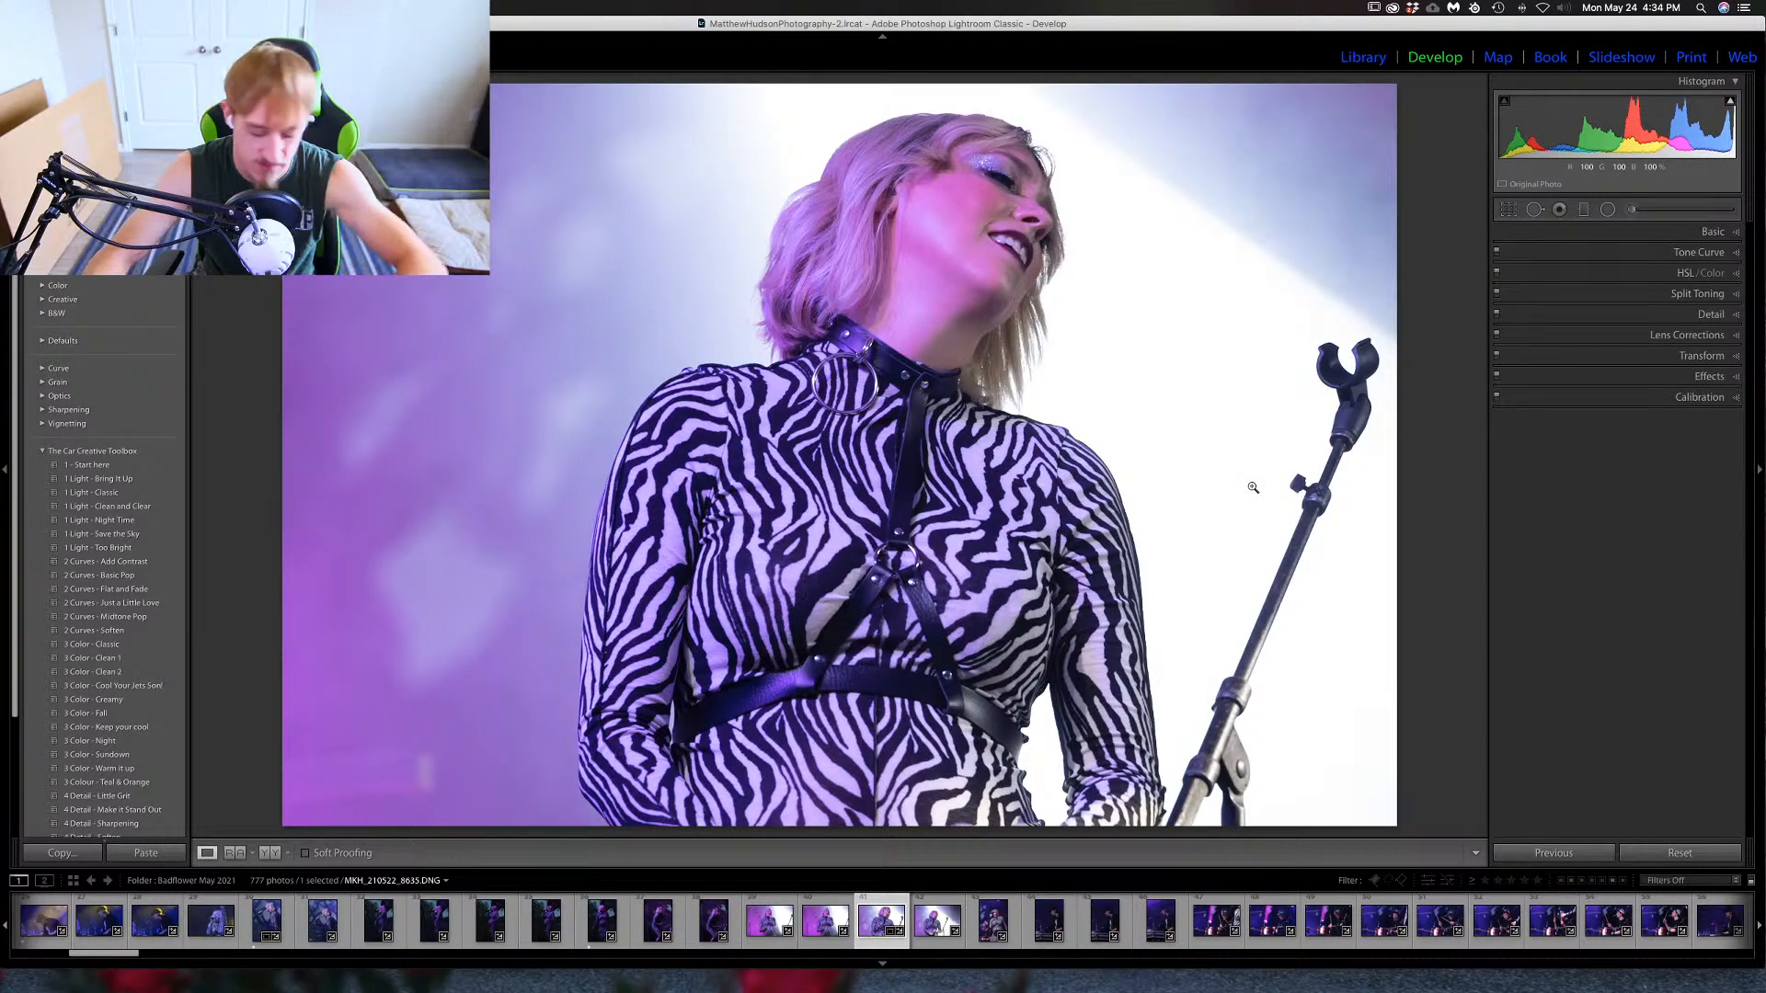
key("super+z")
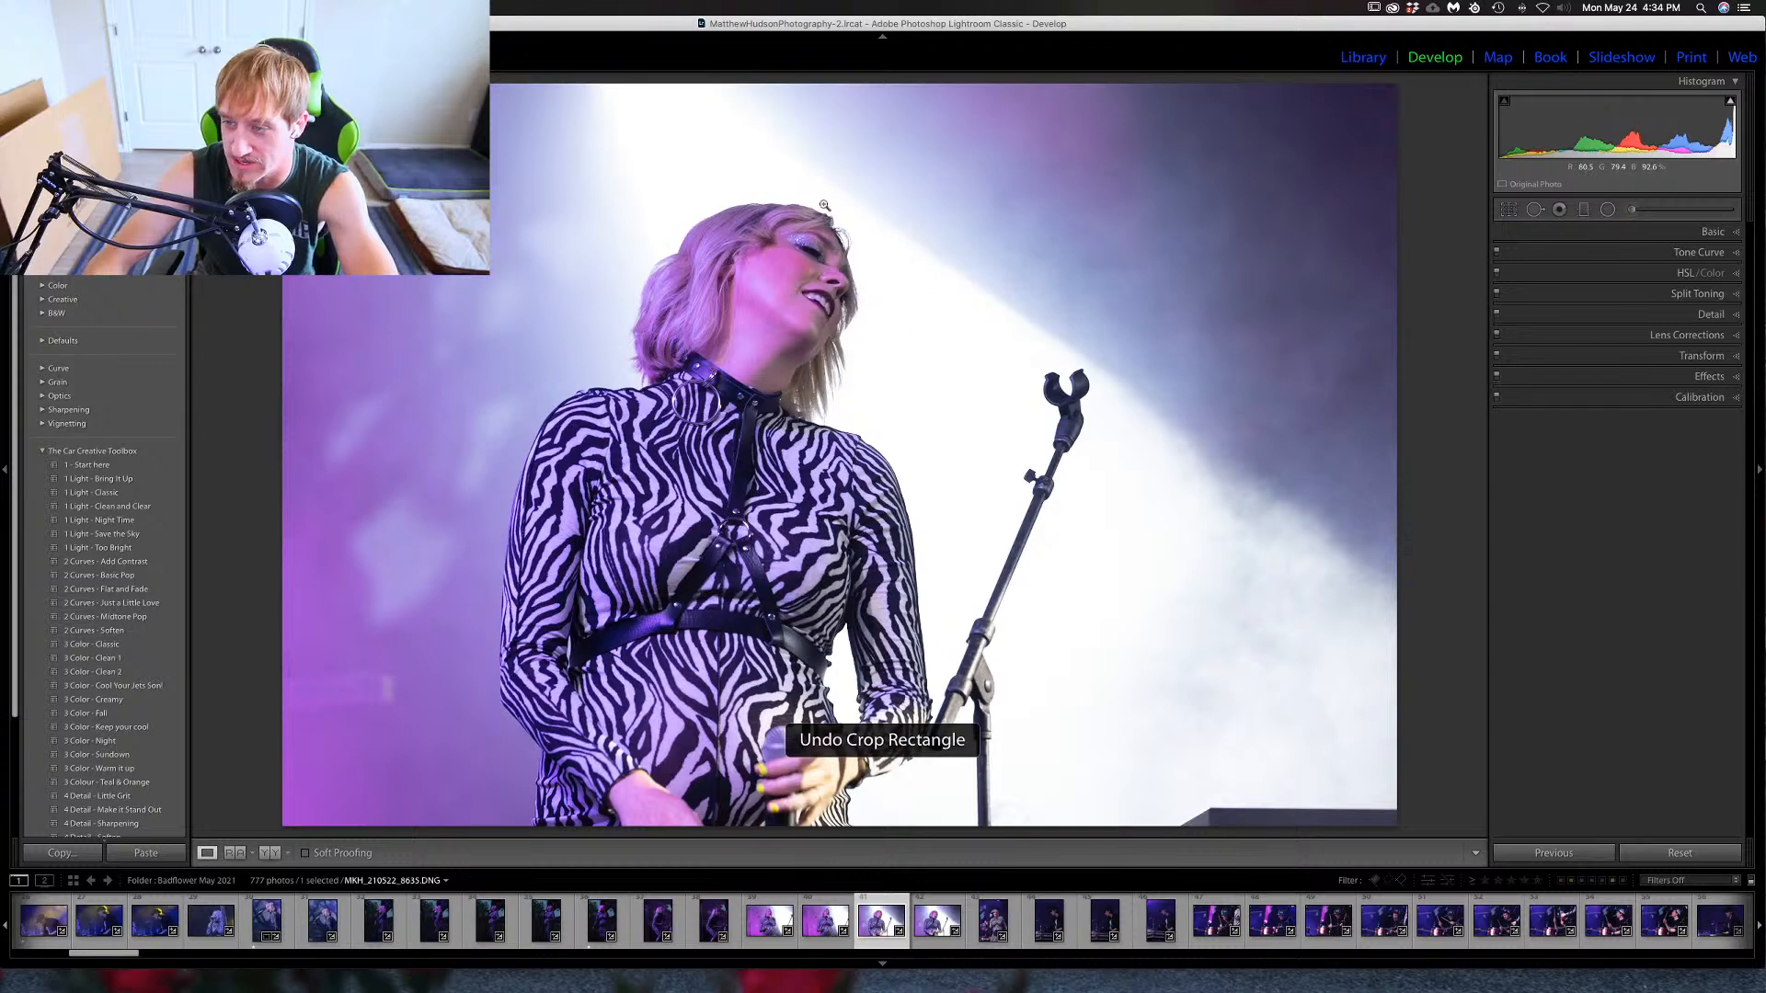
Examine the singer's face in MKH_210522_8635.DNG up close, and return past MKH_210522_8633.DNG to the cropped photo MKH_210522_8622.DNG.
left_click(869, 217)
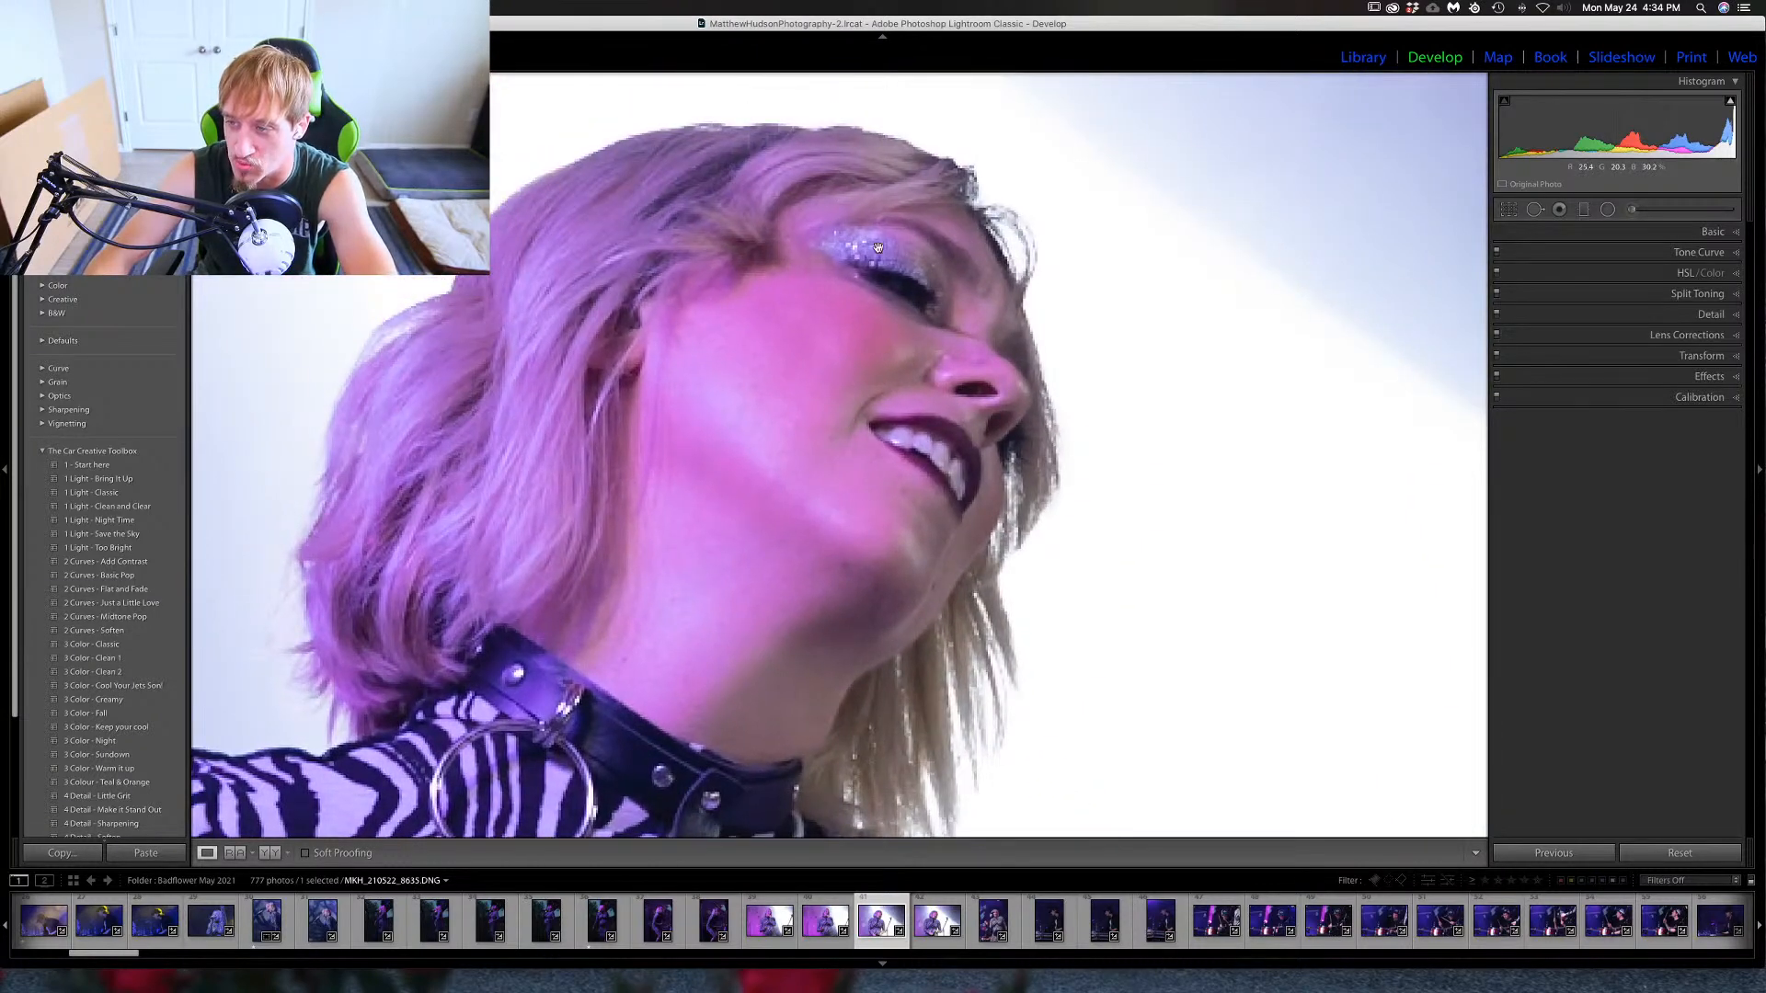
left_click(866, 304)
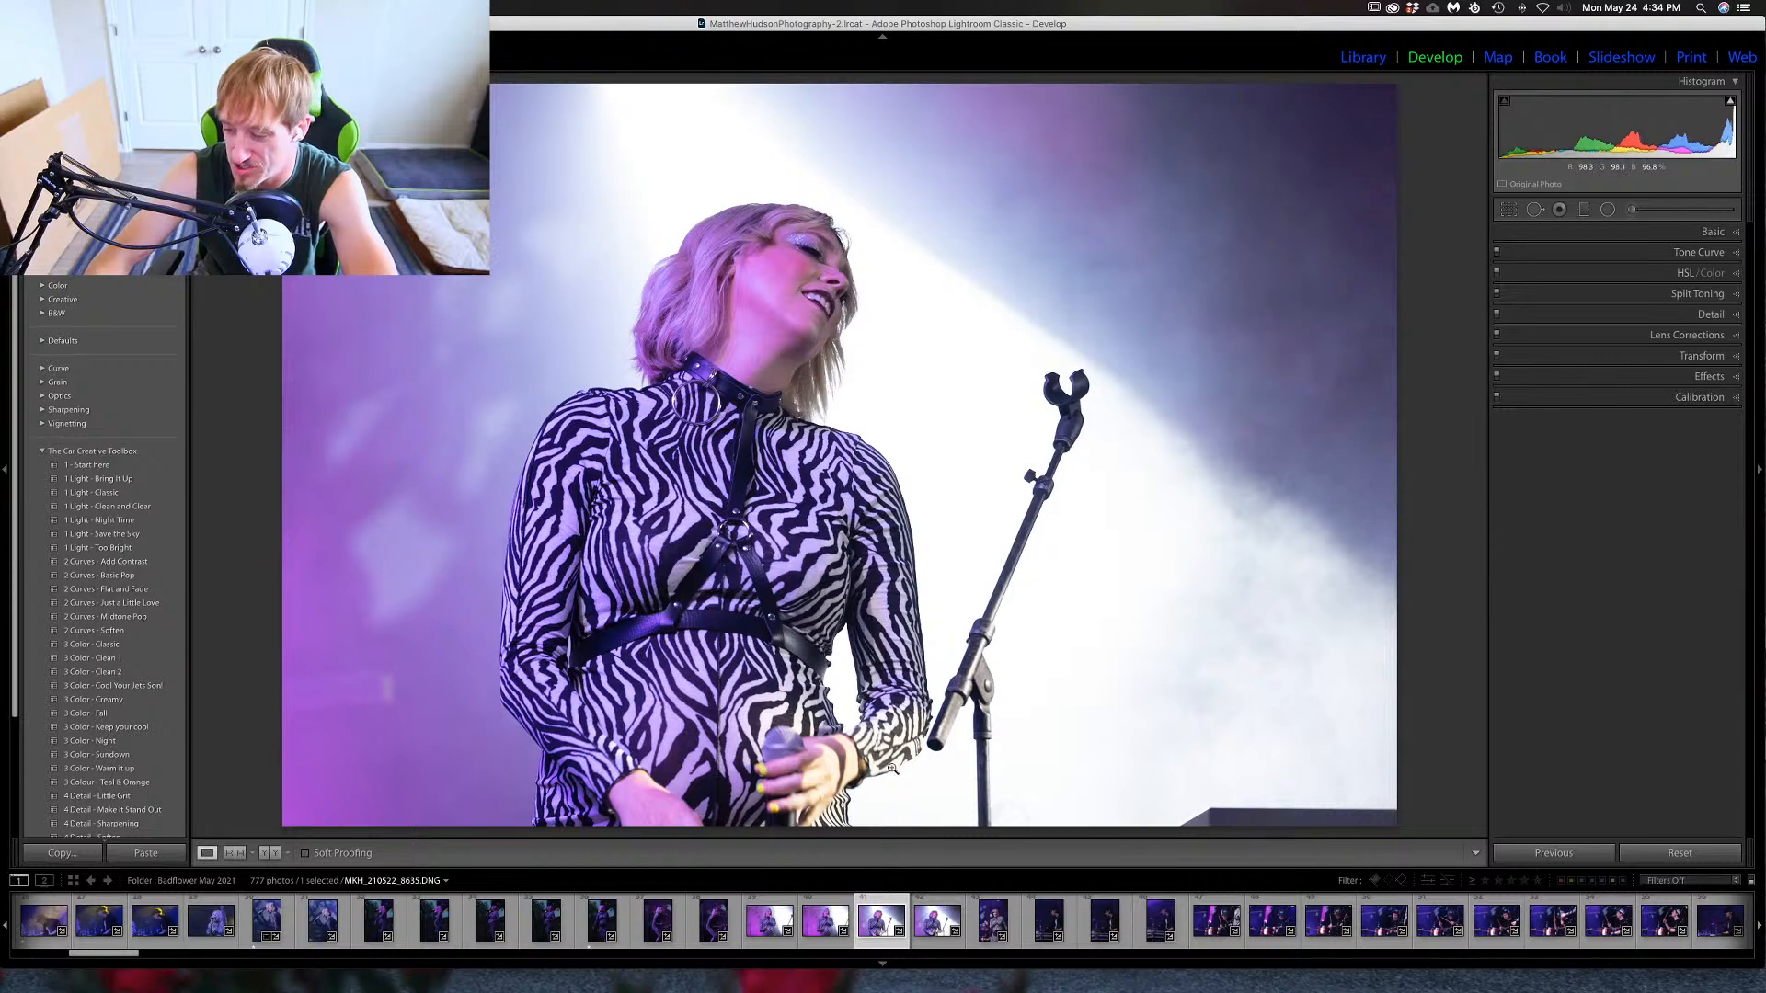
left_click(769, 927)
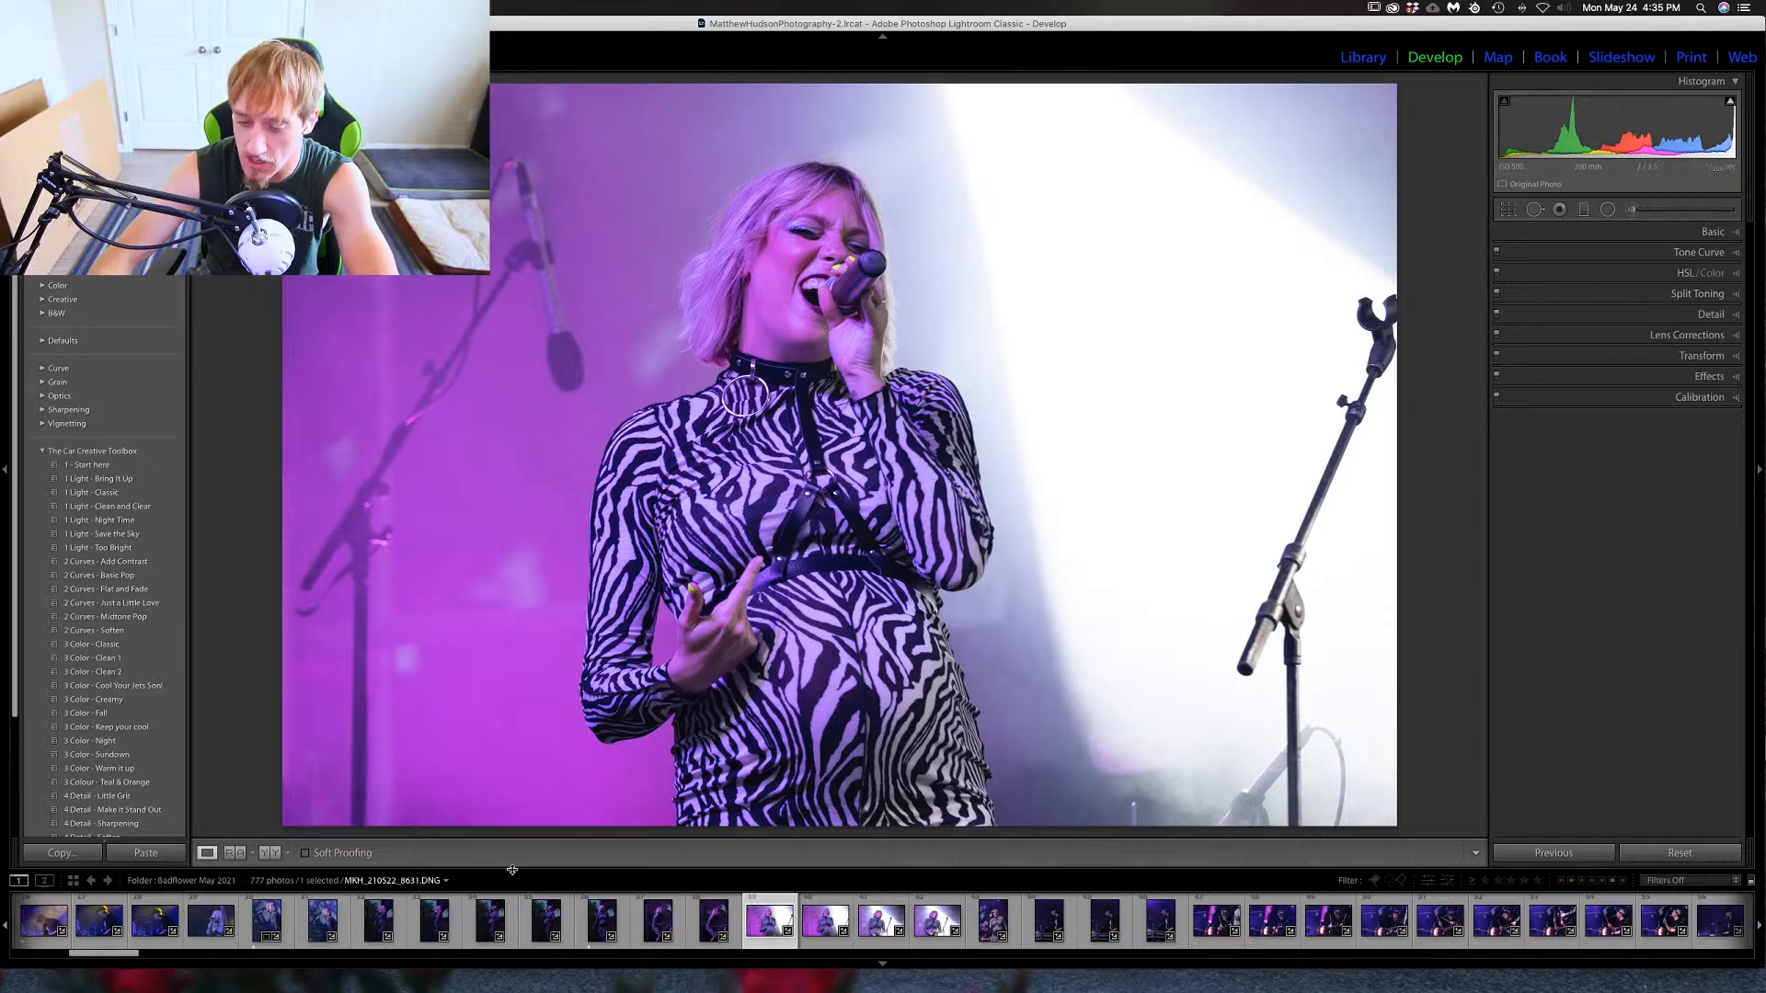
left_click(269, 921)
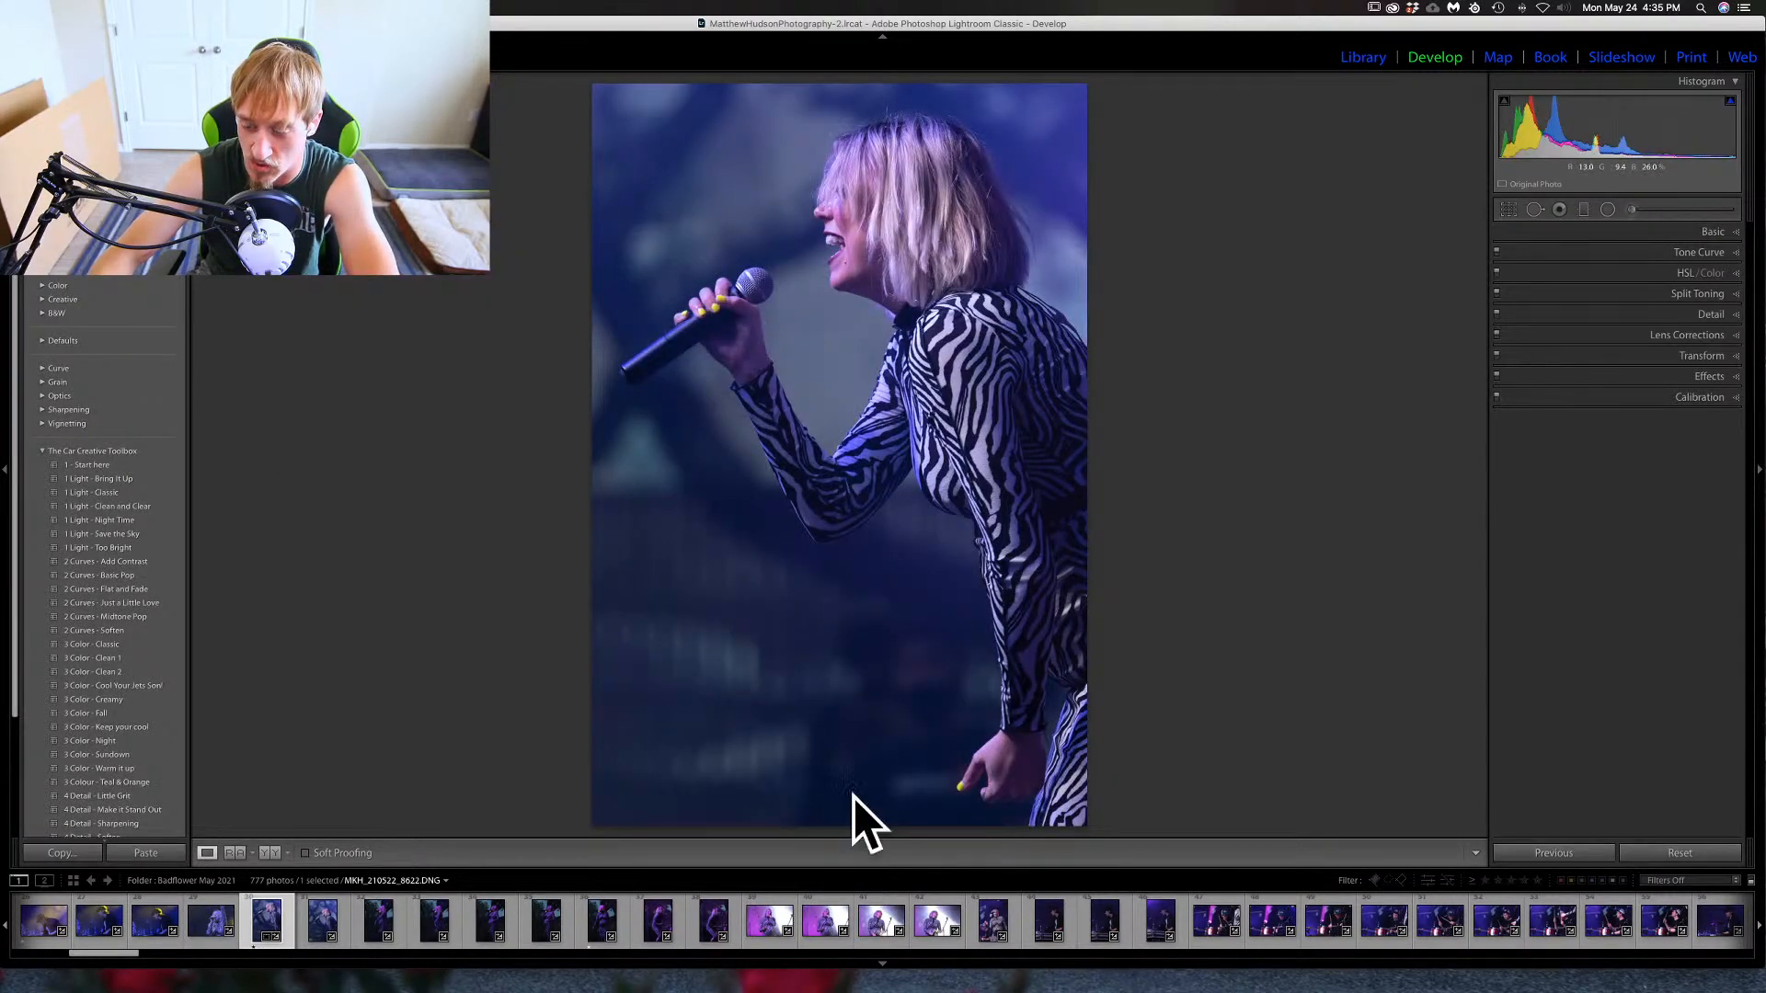
Examine the brightly lit singer shot MKH_210522_8633.DNG and look over the thumbnails of the surrounding photos.
left_click(771, 921)
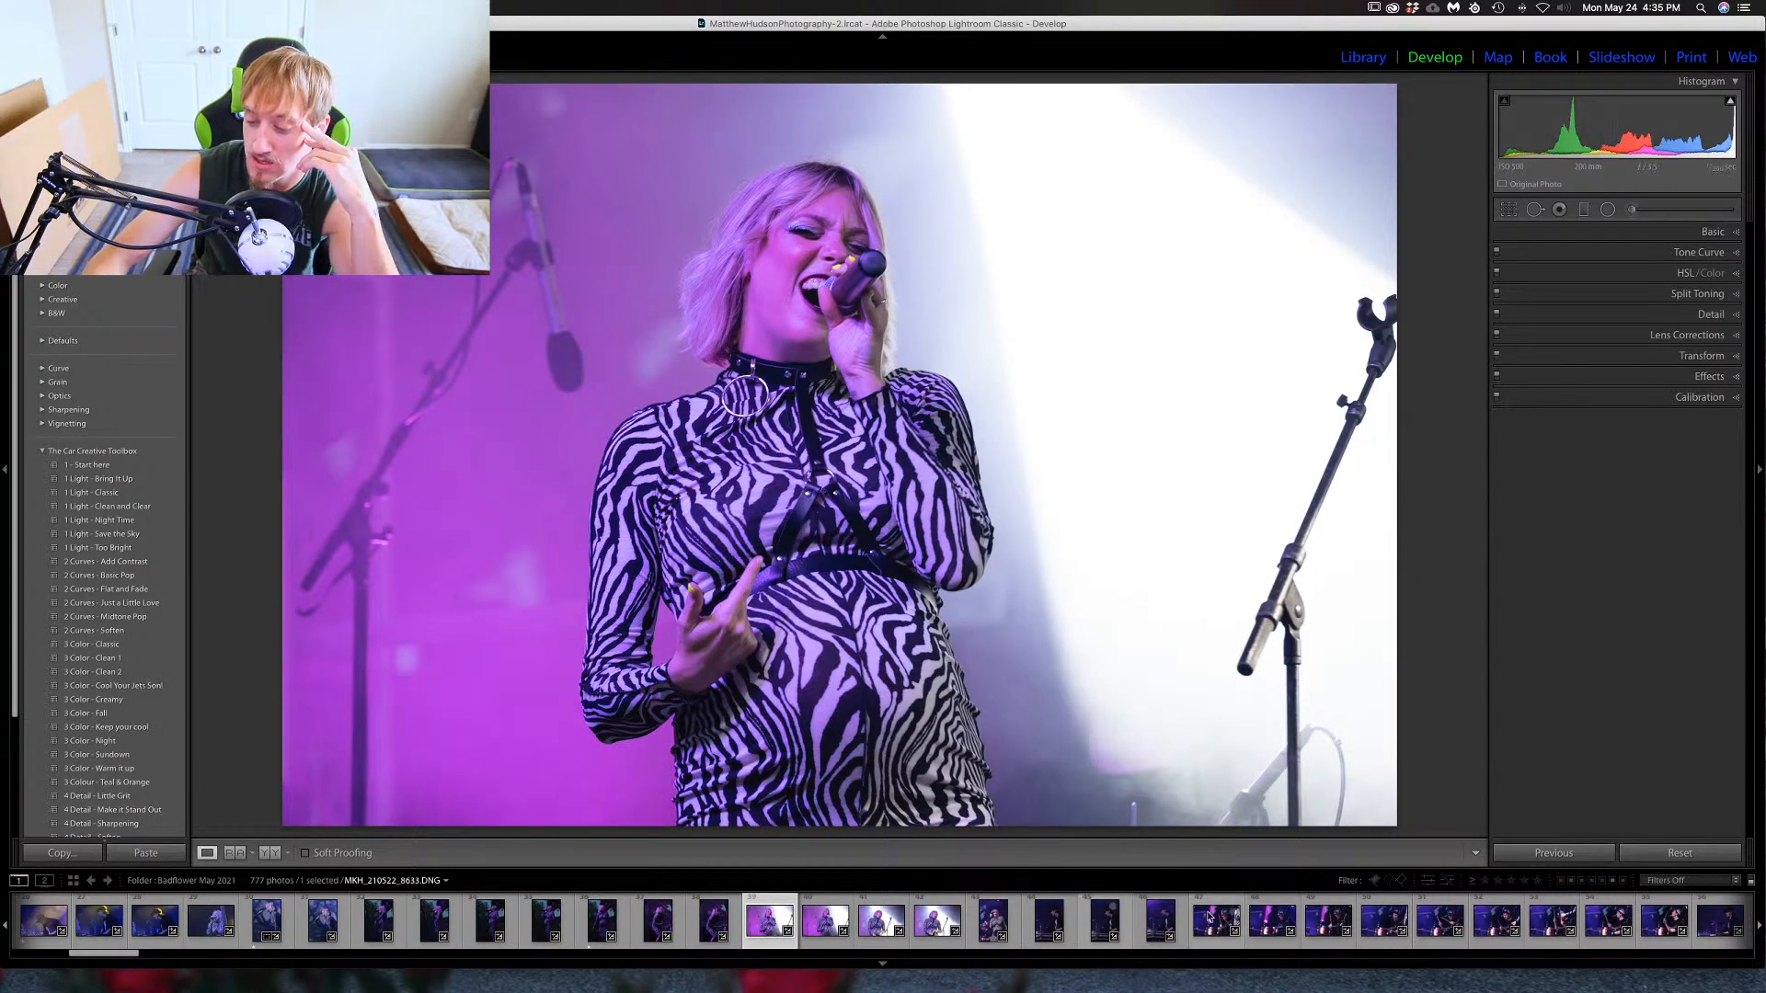
scroll(1040, 909, "down", 2)
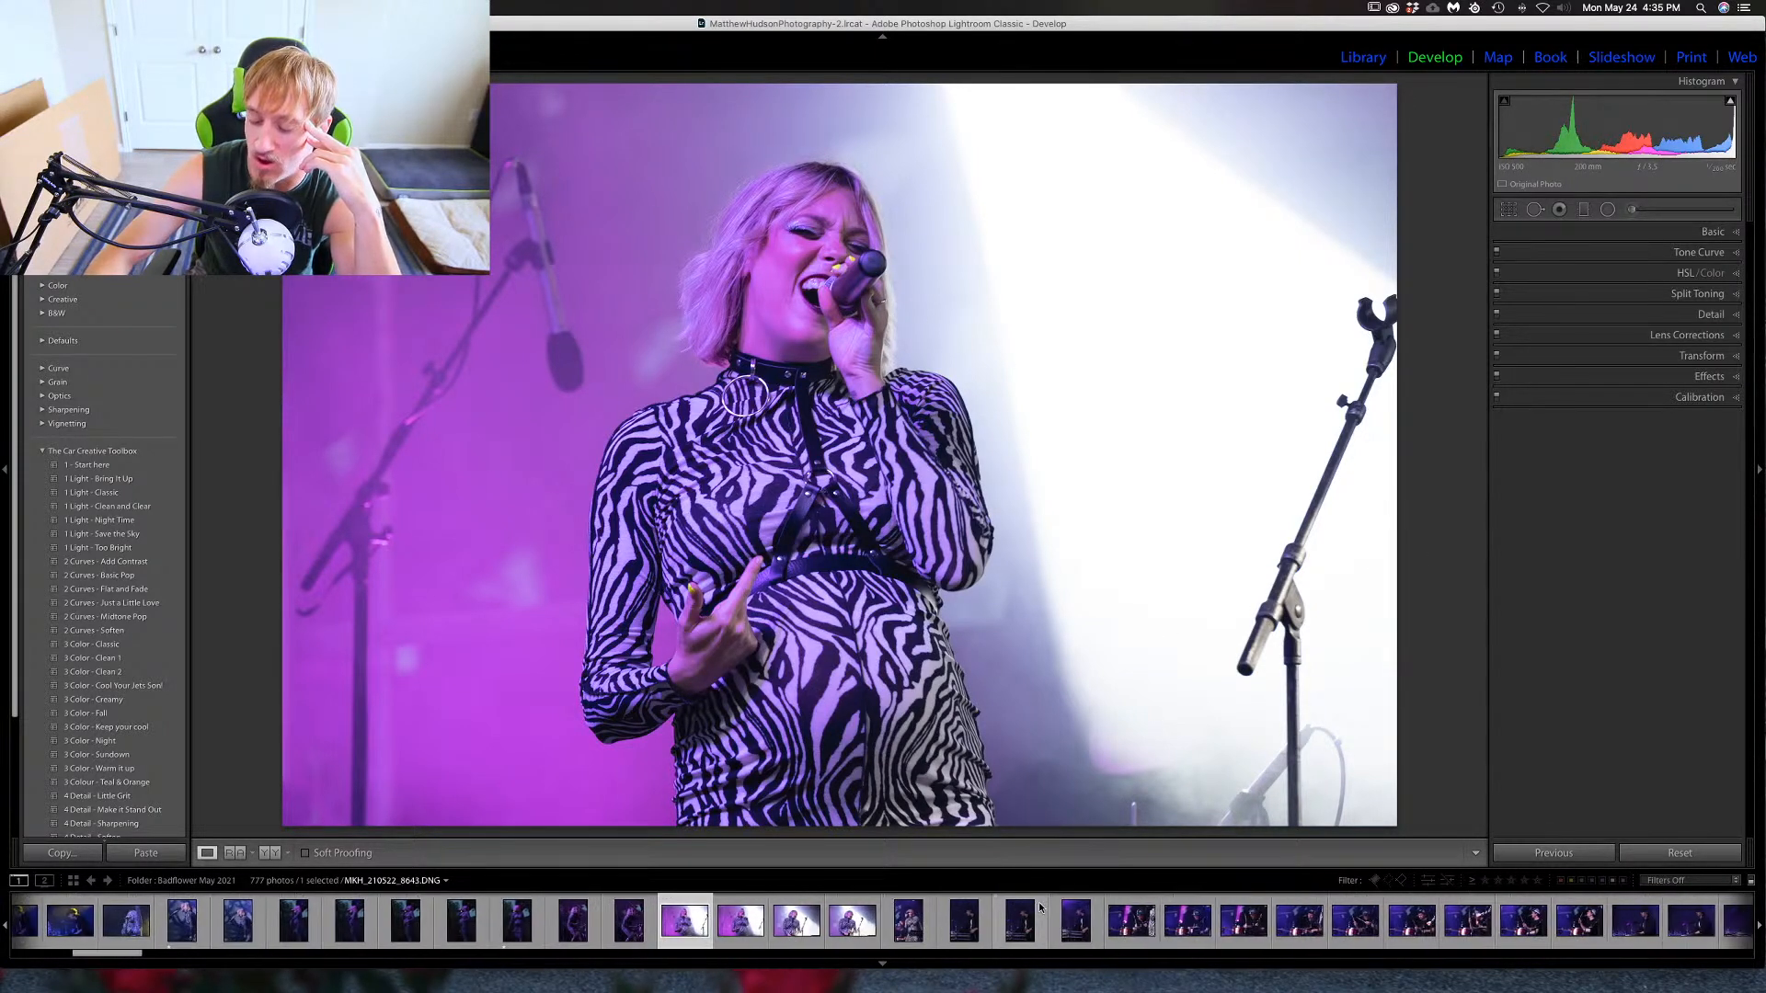
scroll(1040, 909, "down", 8)
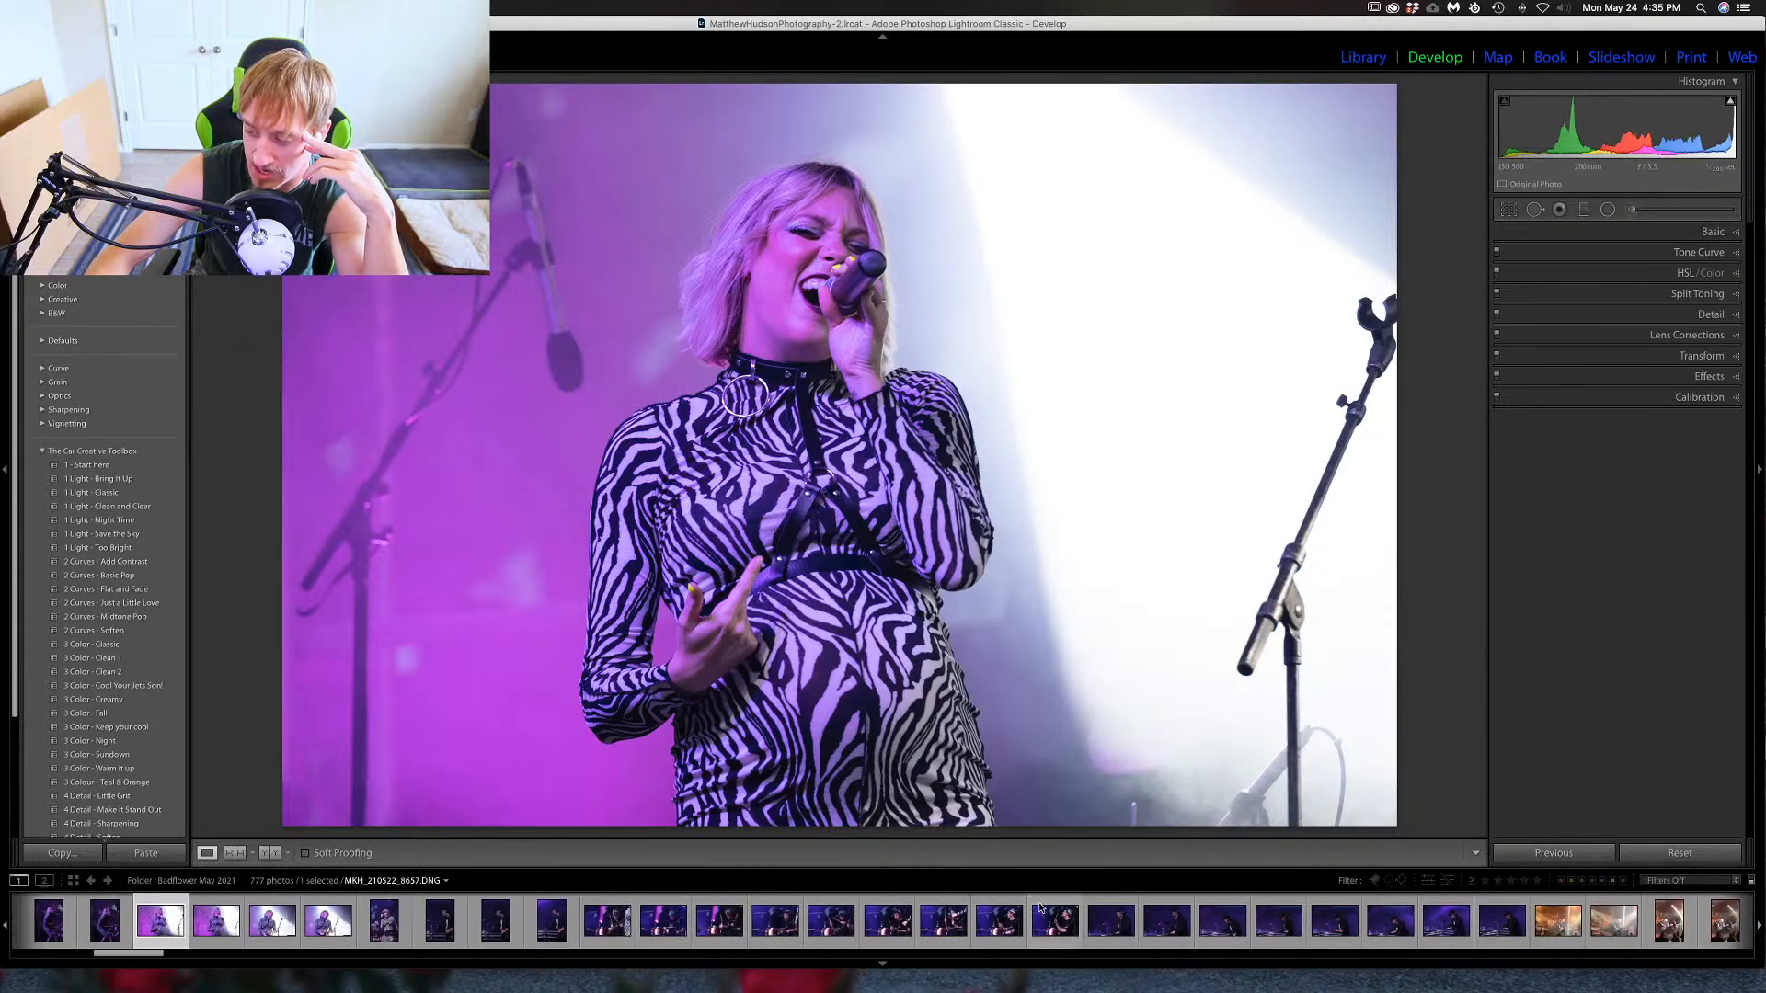
scroll(1041, 909, "up", 15)
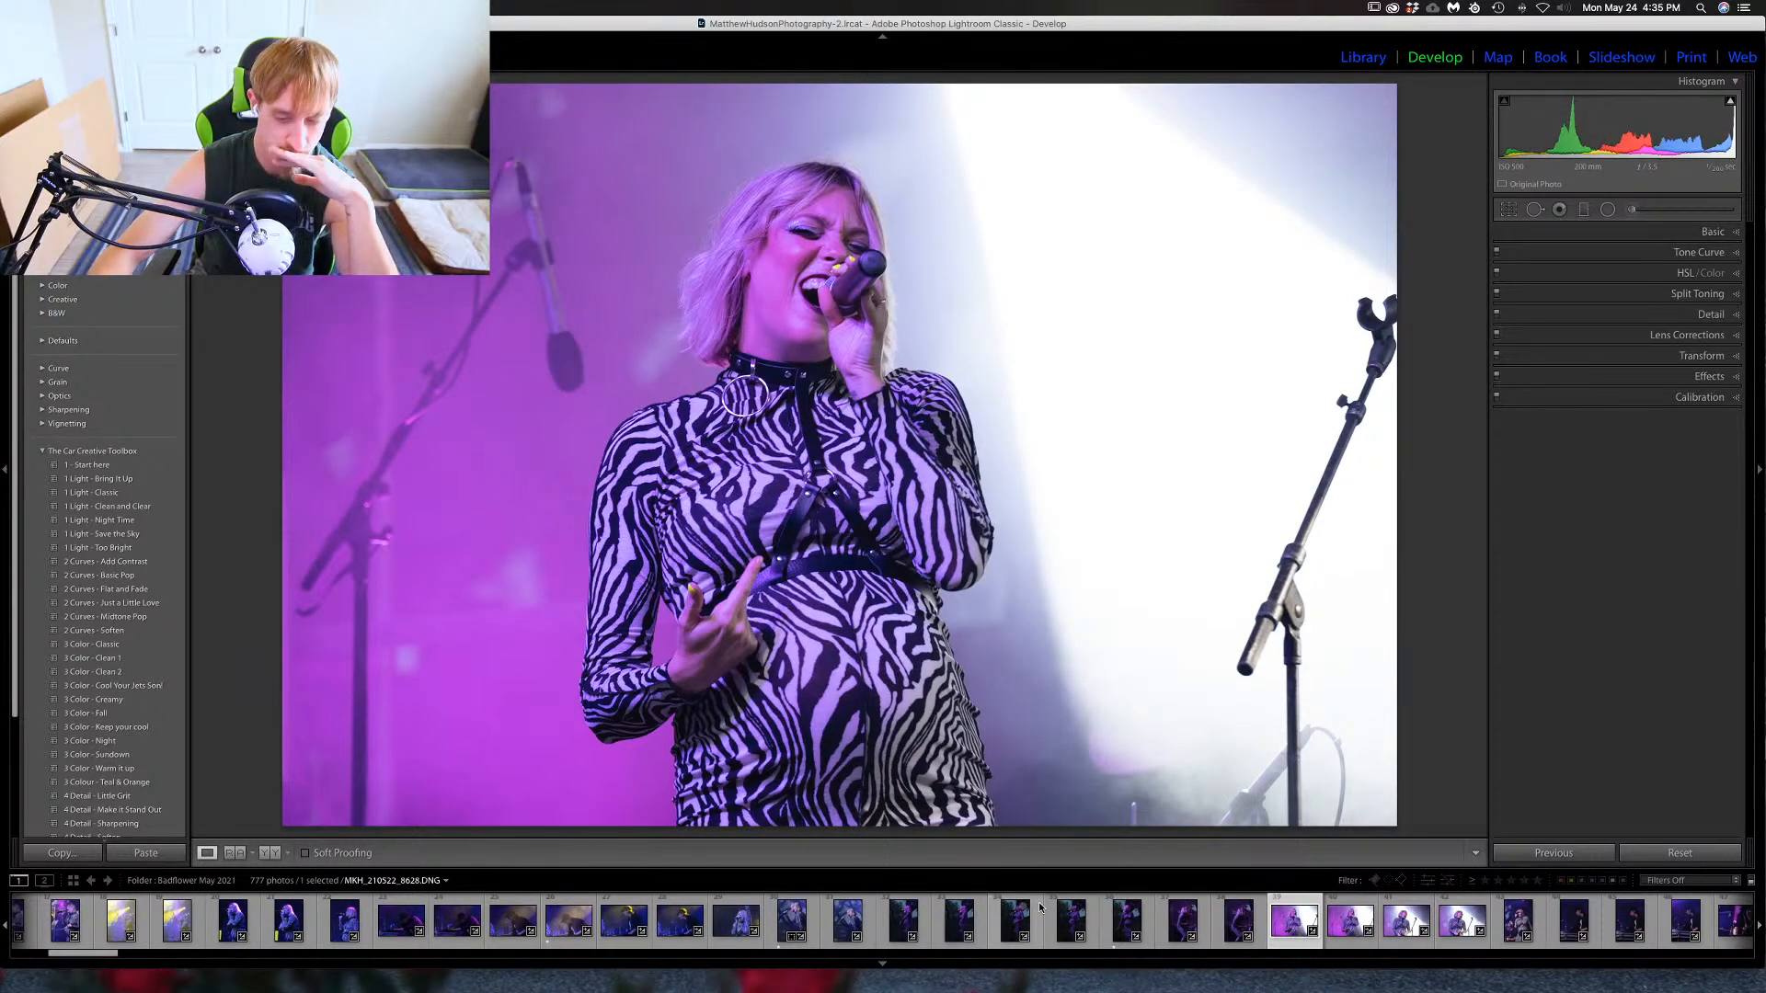
Compare the blue-lit shot MKH_210522_8610.DNG and the nearby profile shot with MKH_210522_8633.DNG, and rate MKH_210522_8633.DNG one star.
left_click(235, 920)
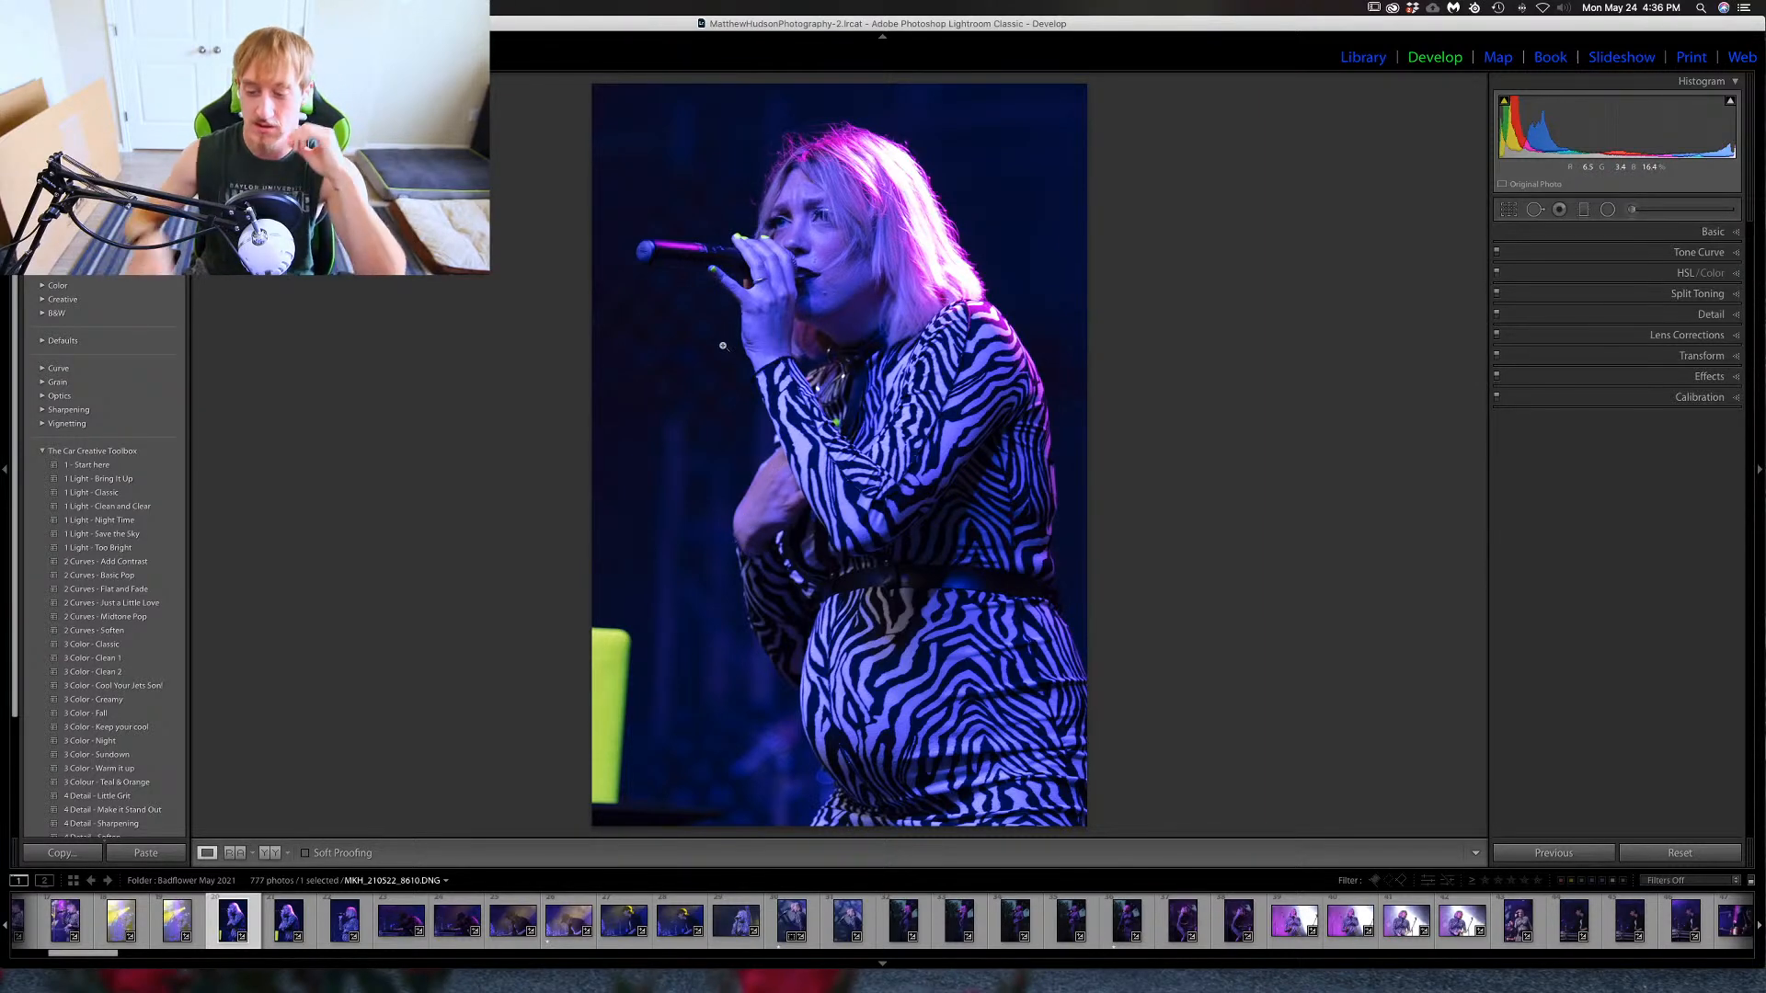
left_click(342, 922)
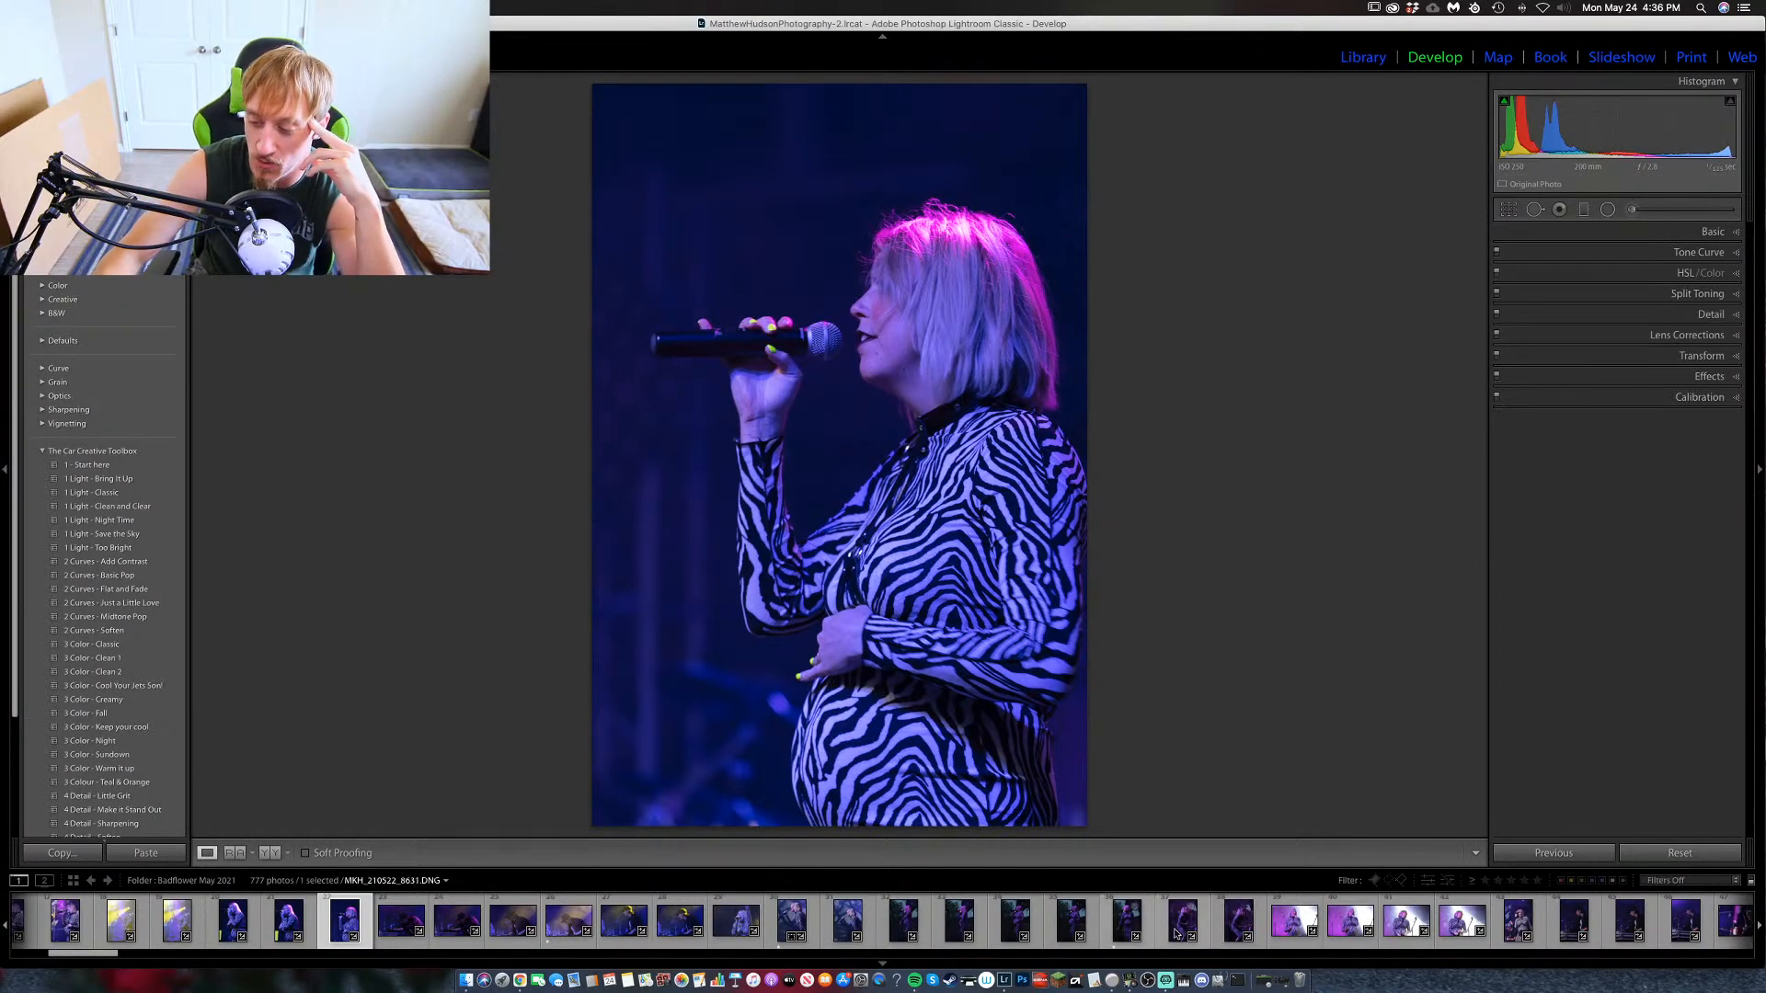
left_click(1296, 925)
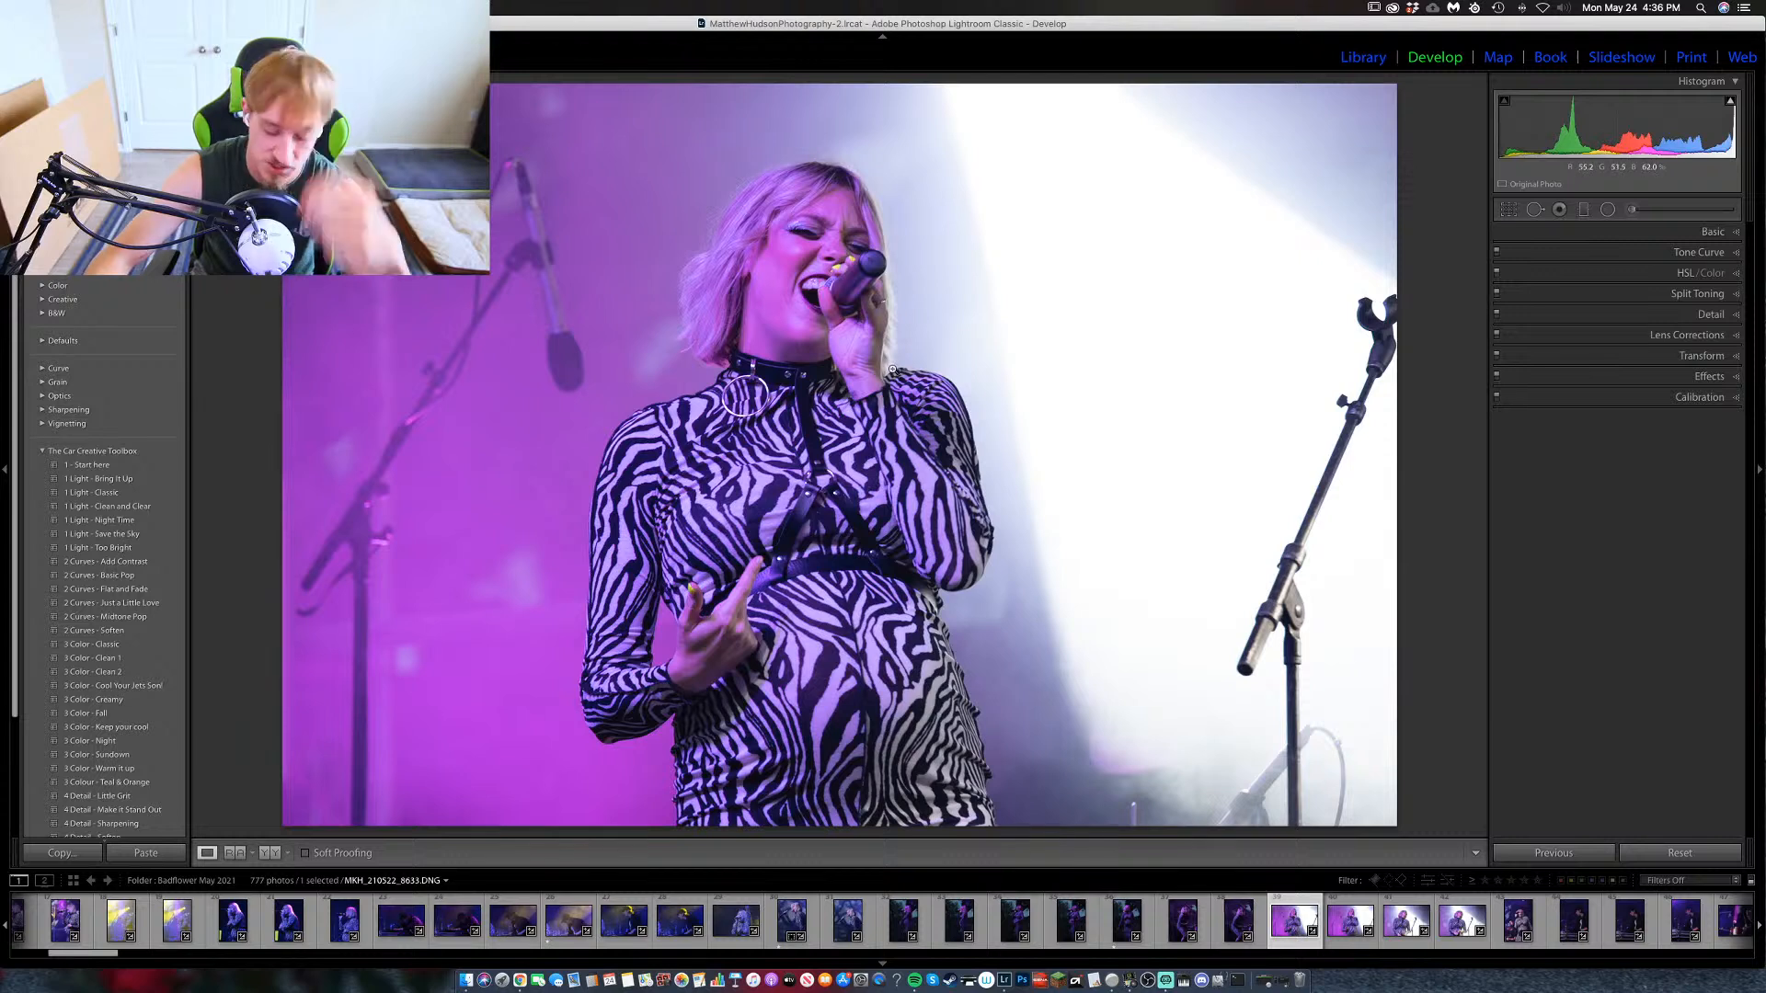
key("1")
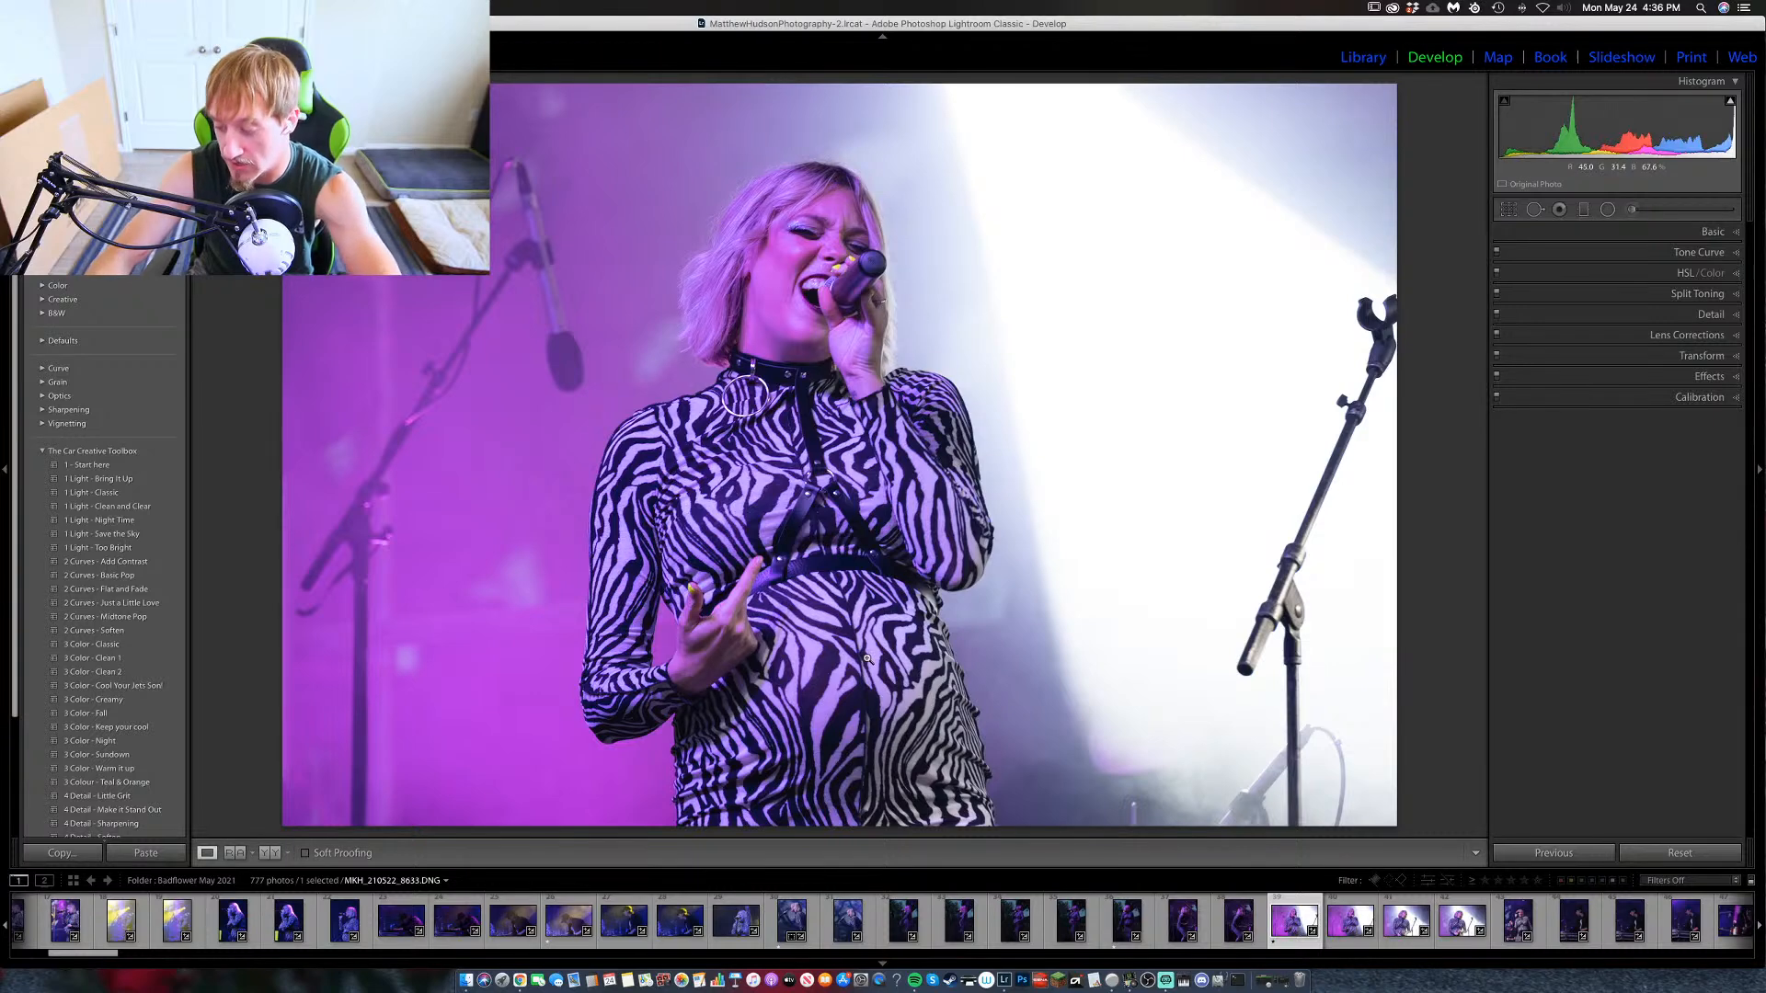
Review the remaining brightly lit singer shots and the photo of her singing behind the keyboard, MKH_210522_8639.DNG.
key("Right")
key("Right")
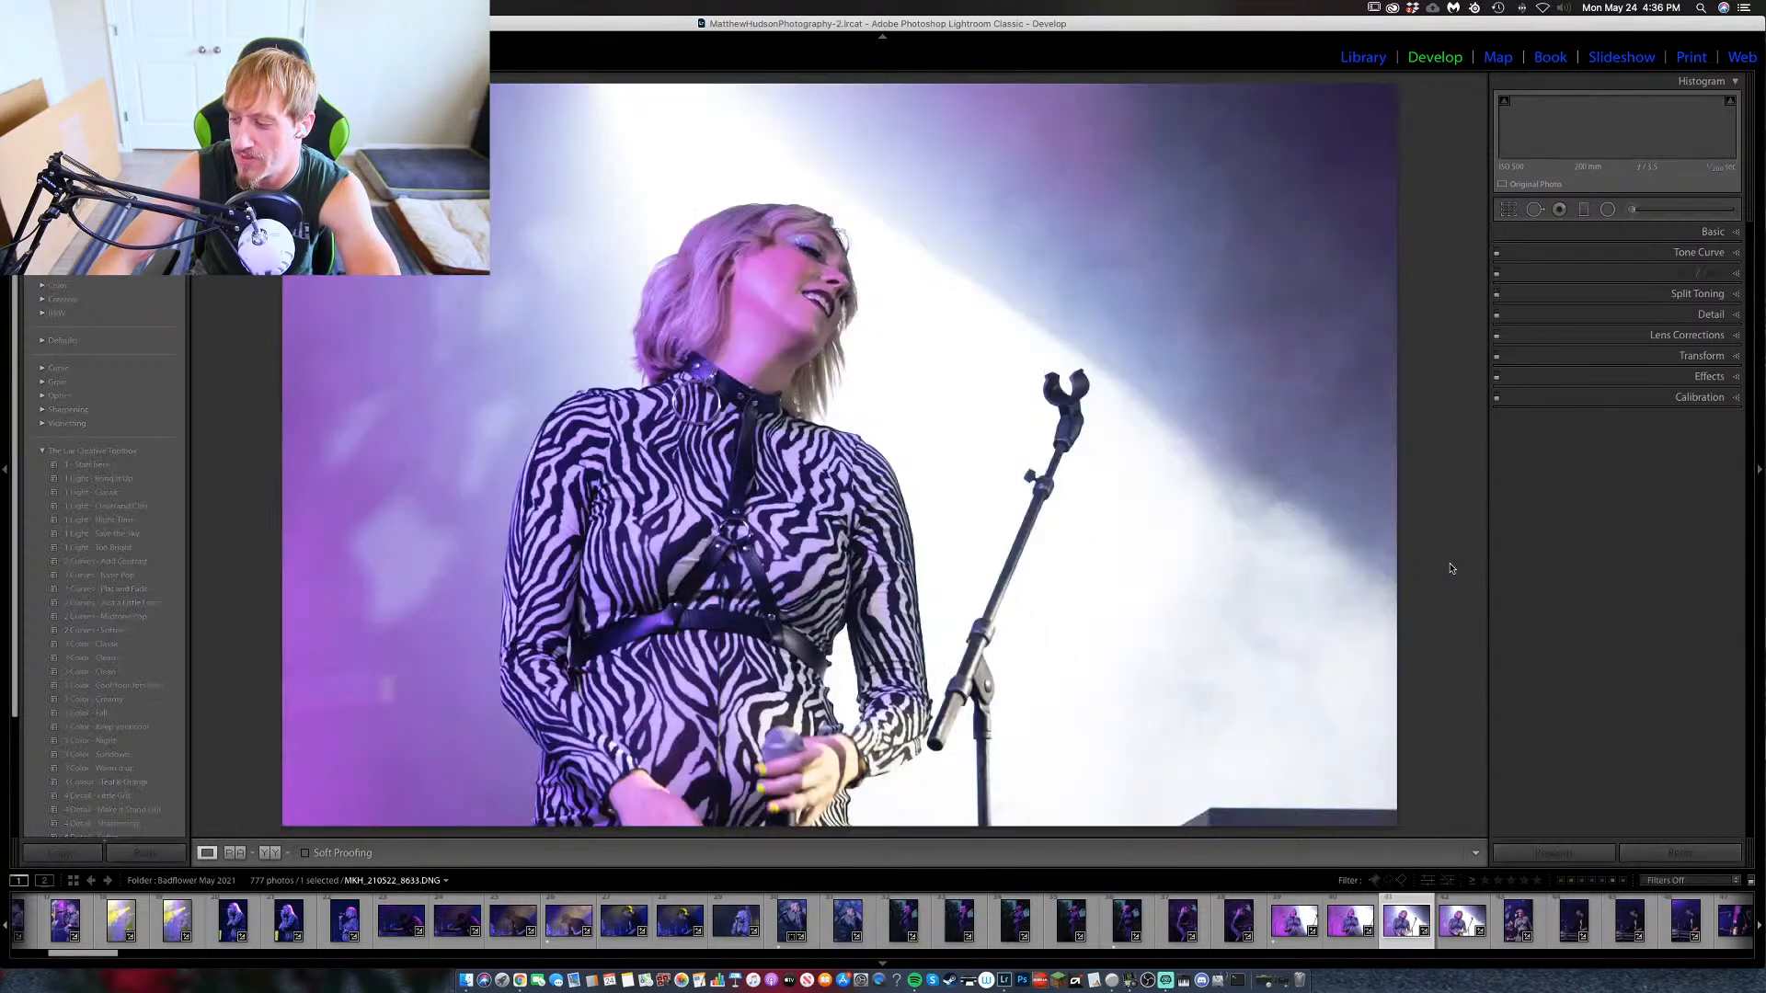
key("Right")
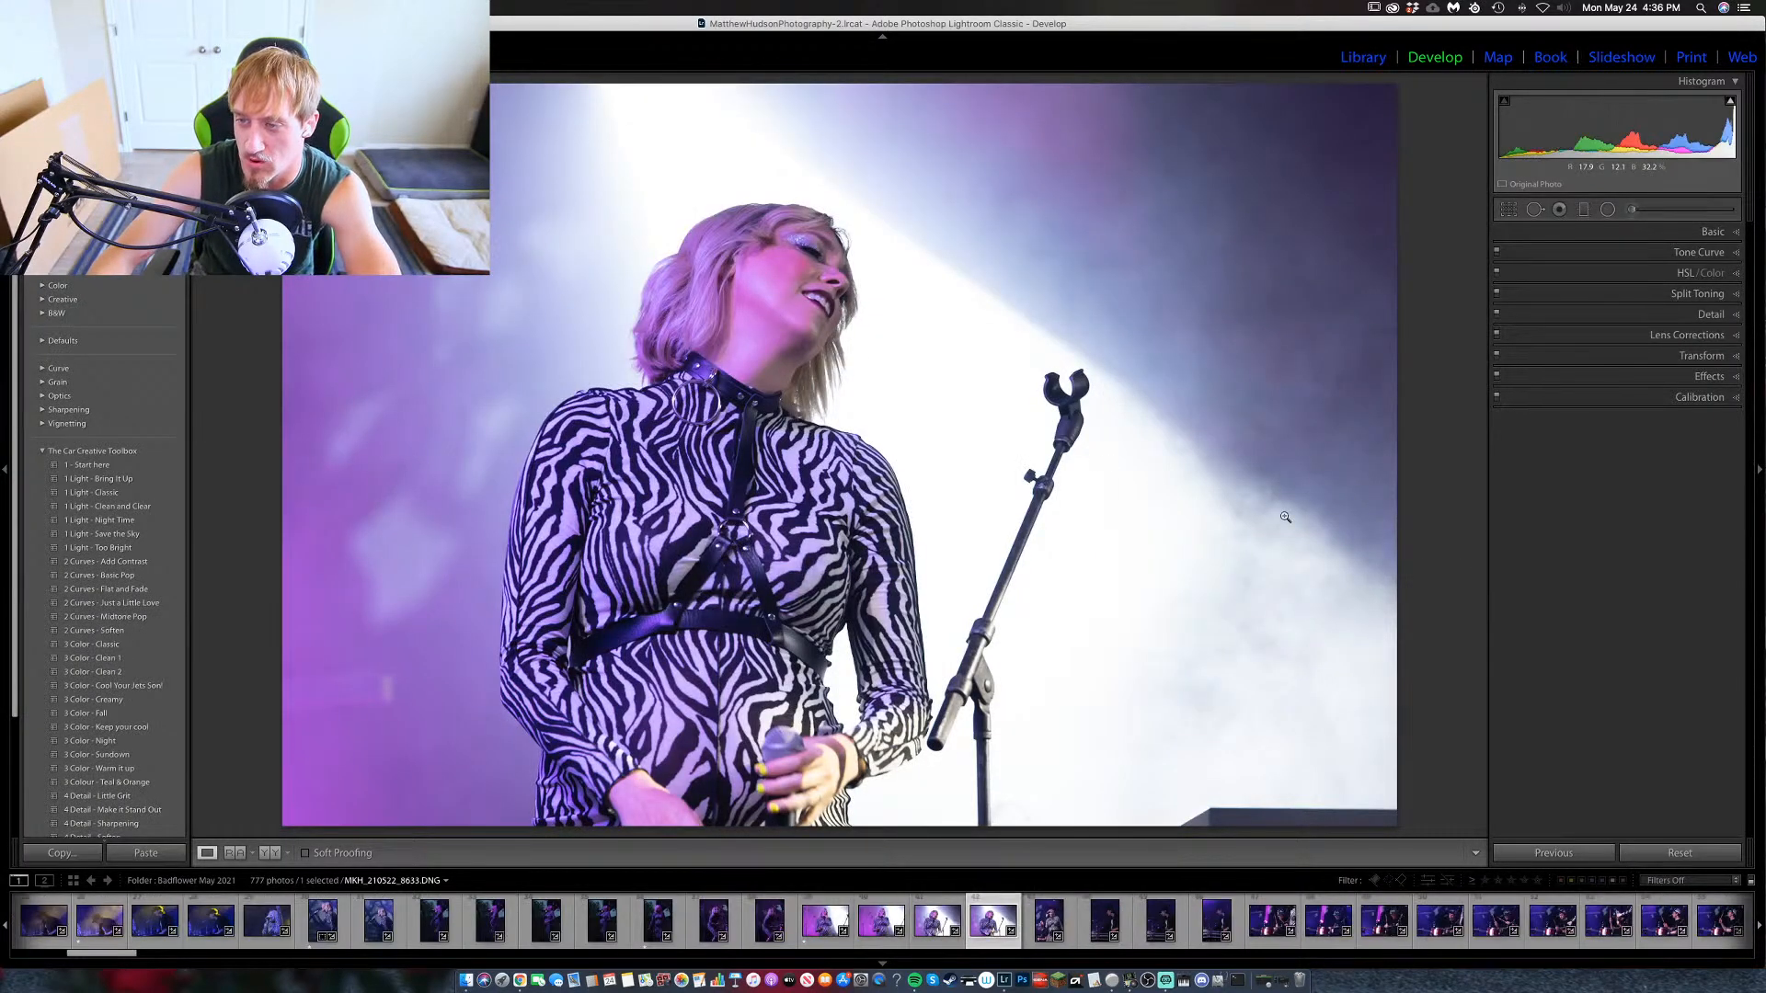
key("Right")
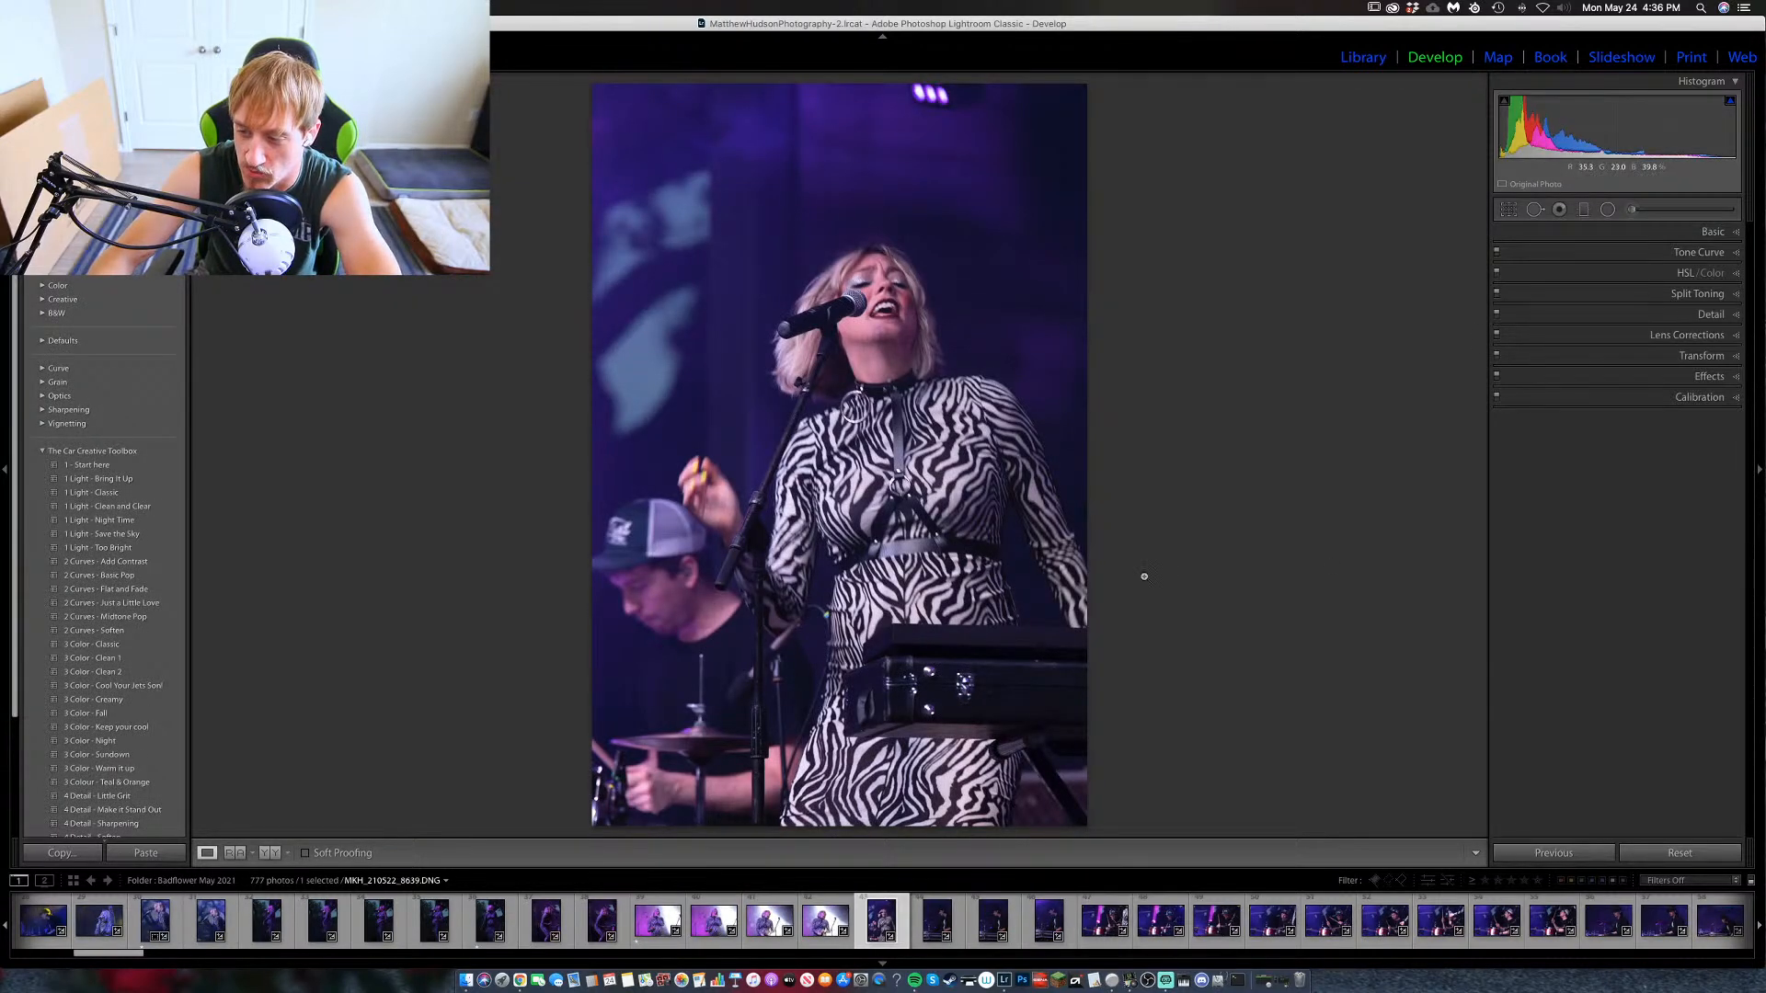
Compare the three keyboard player shots, check his face up close in MKH_210522_8642.DNG and MKH_210522_8644.DNG, and rate MKH_210522_8644.DNG one star.
key("Right")
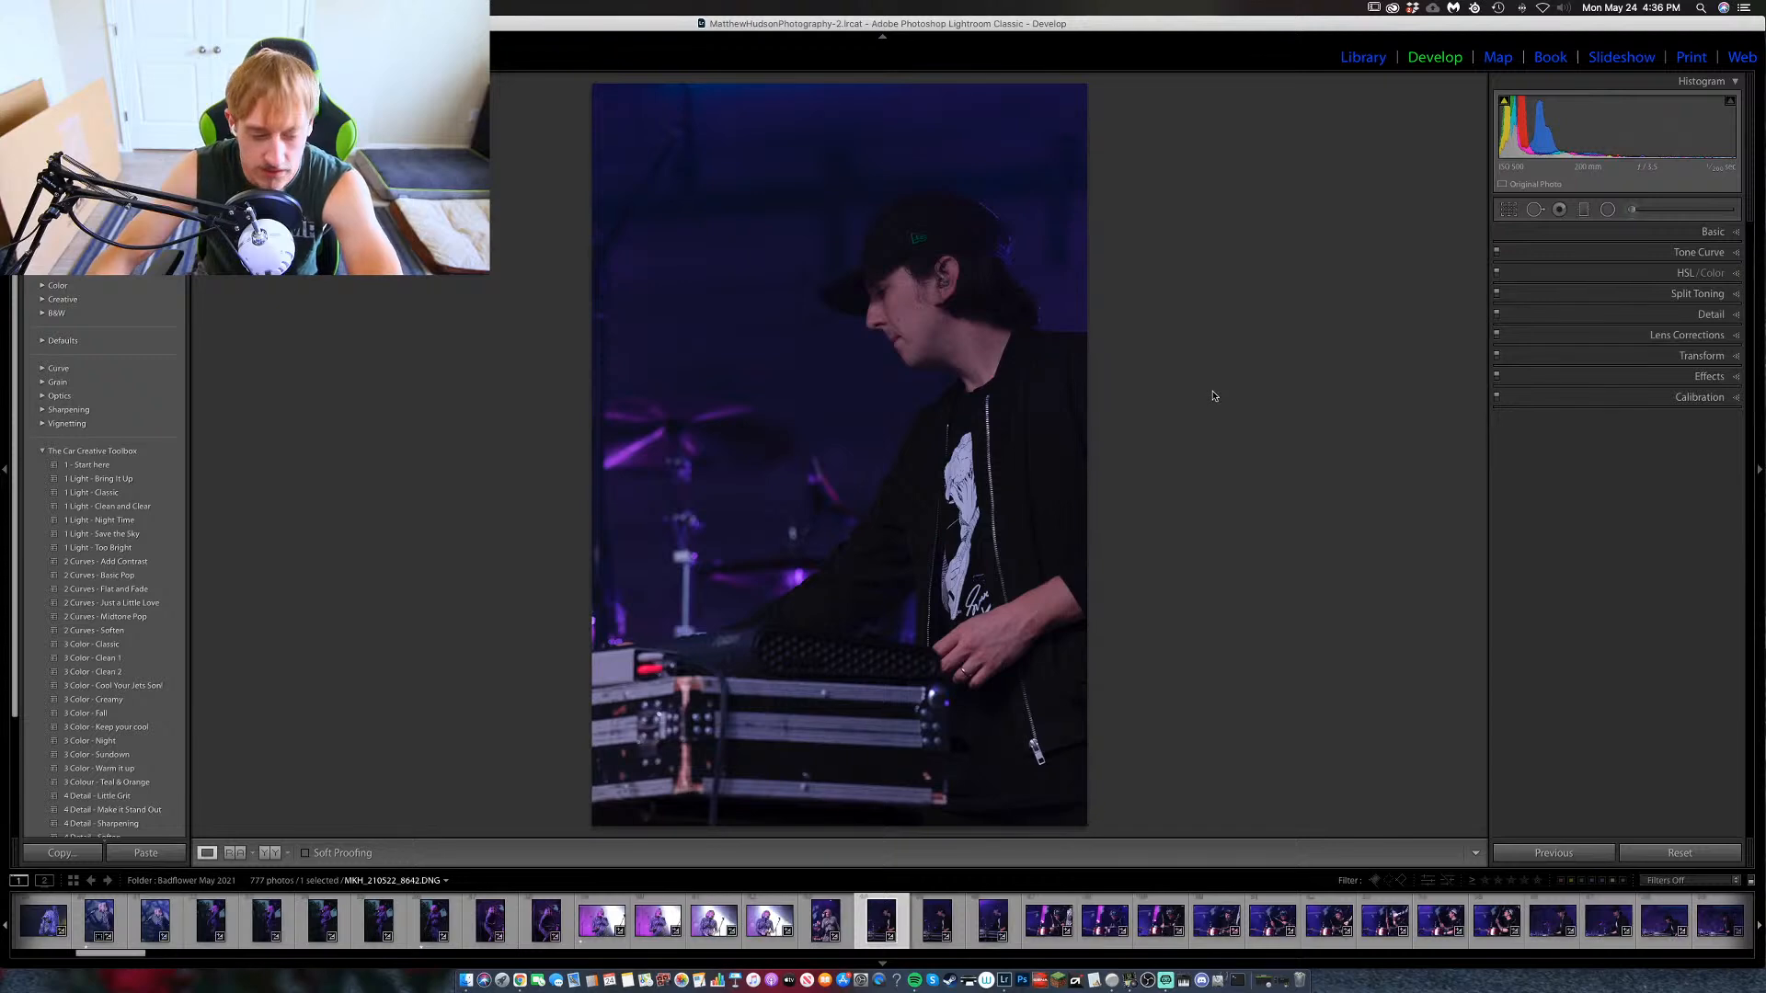
left_click(929, 323)
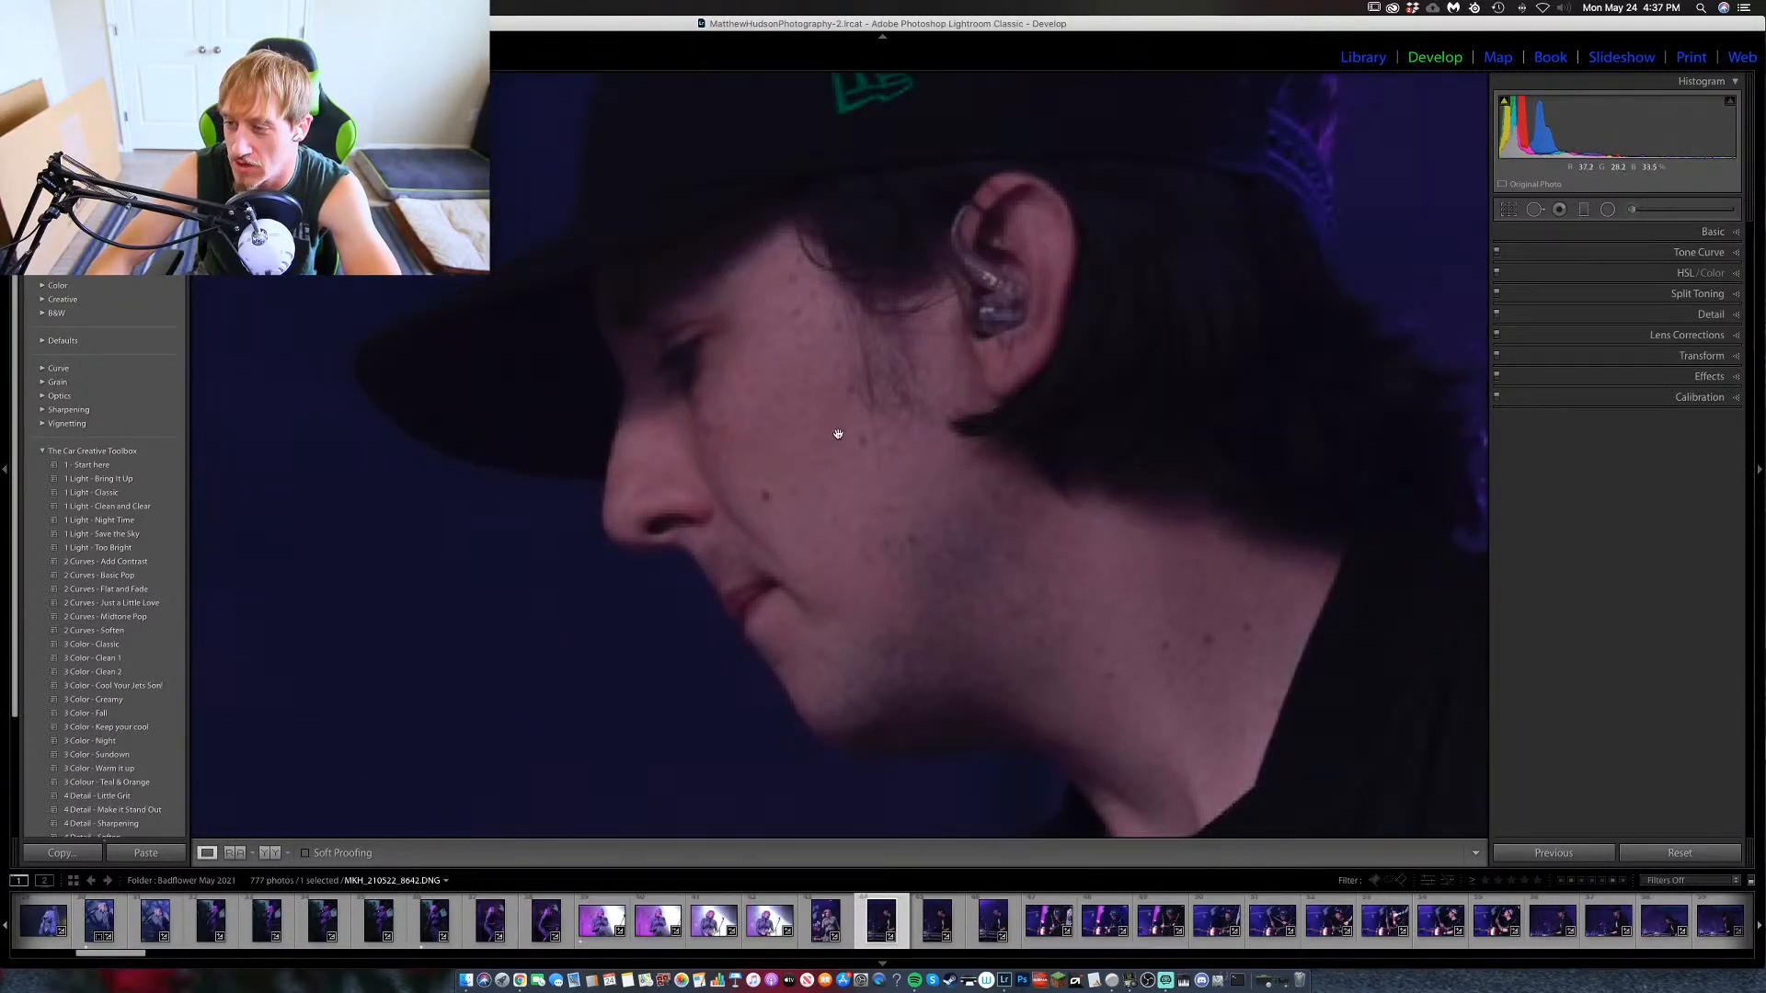
left_click(839, 434)
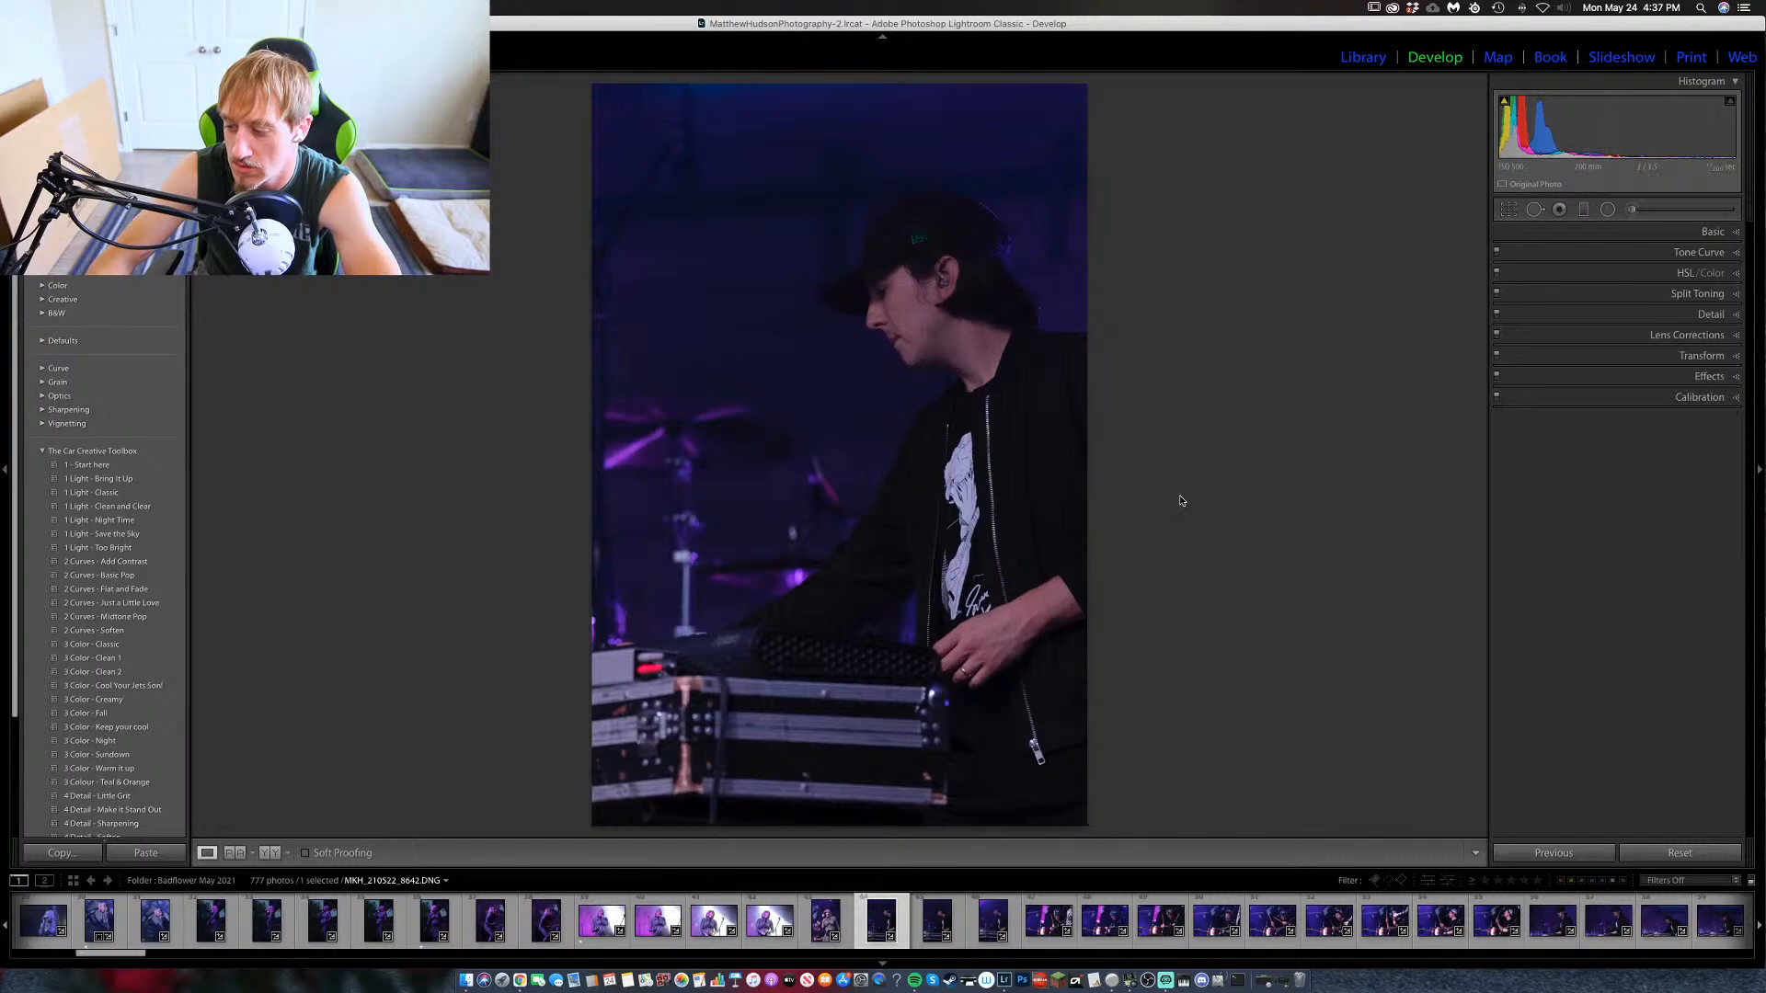
key("Right")
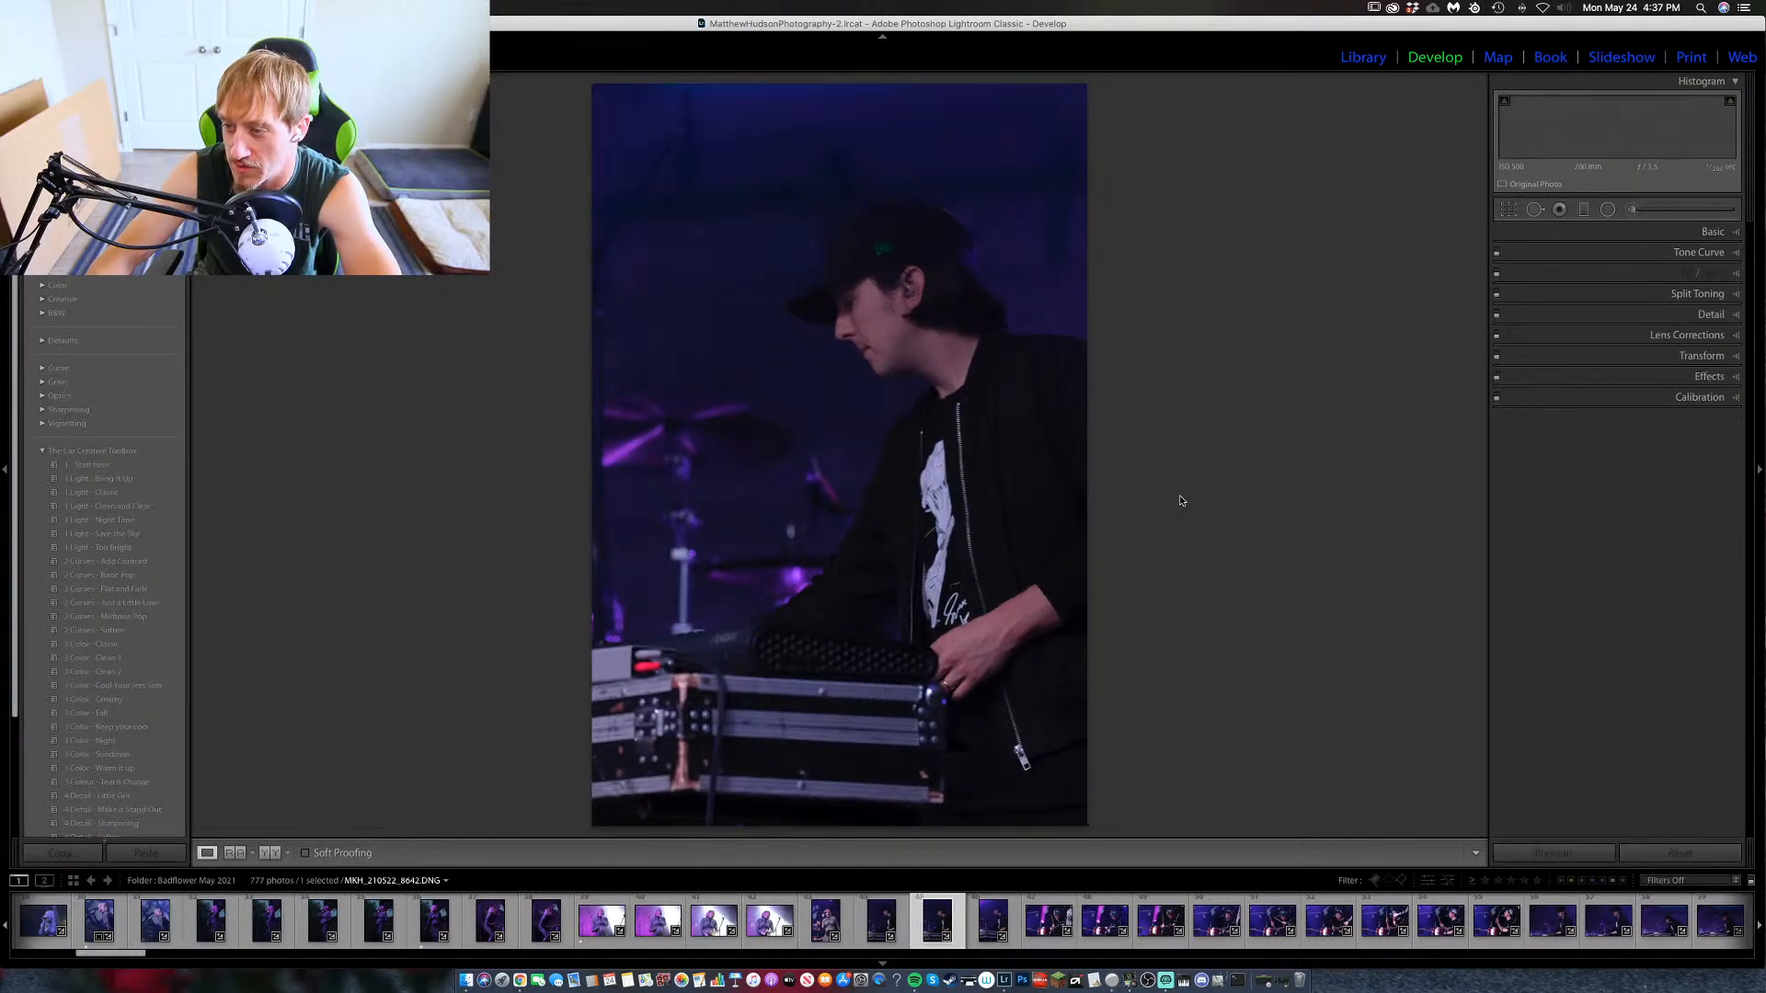
key("Right")
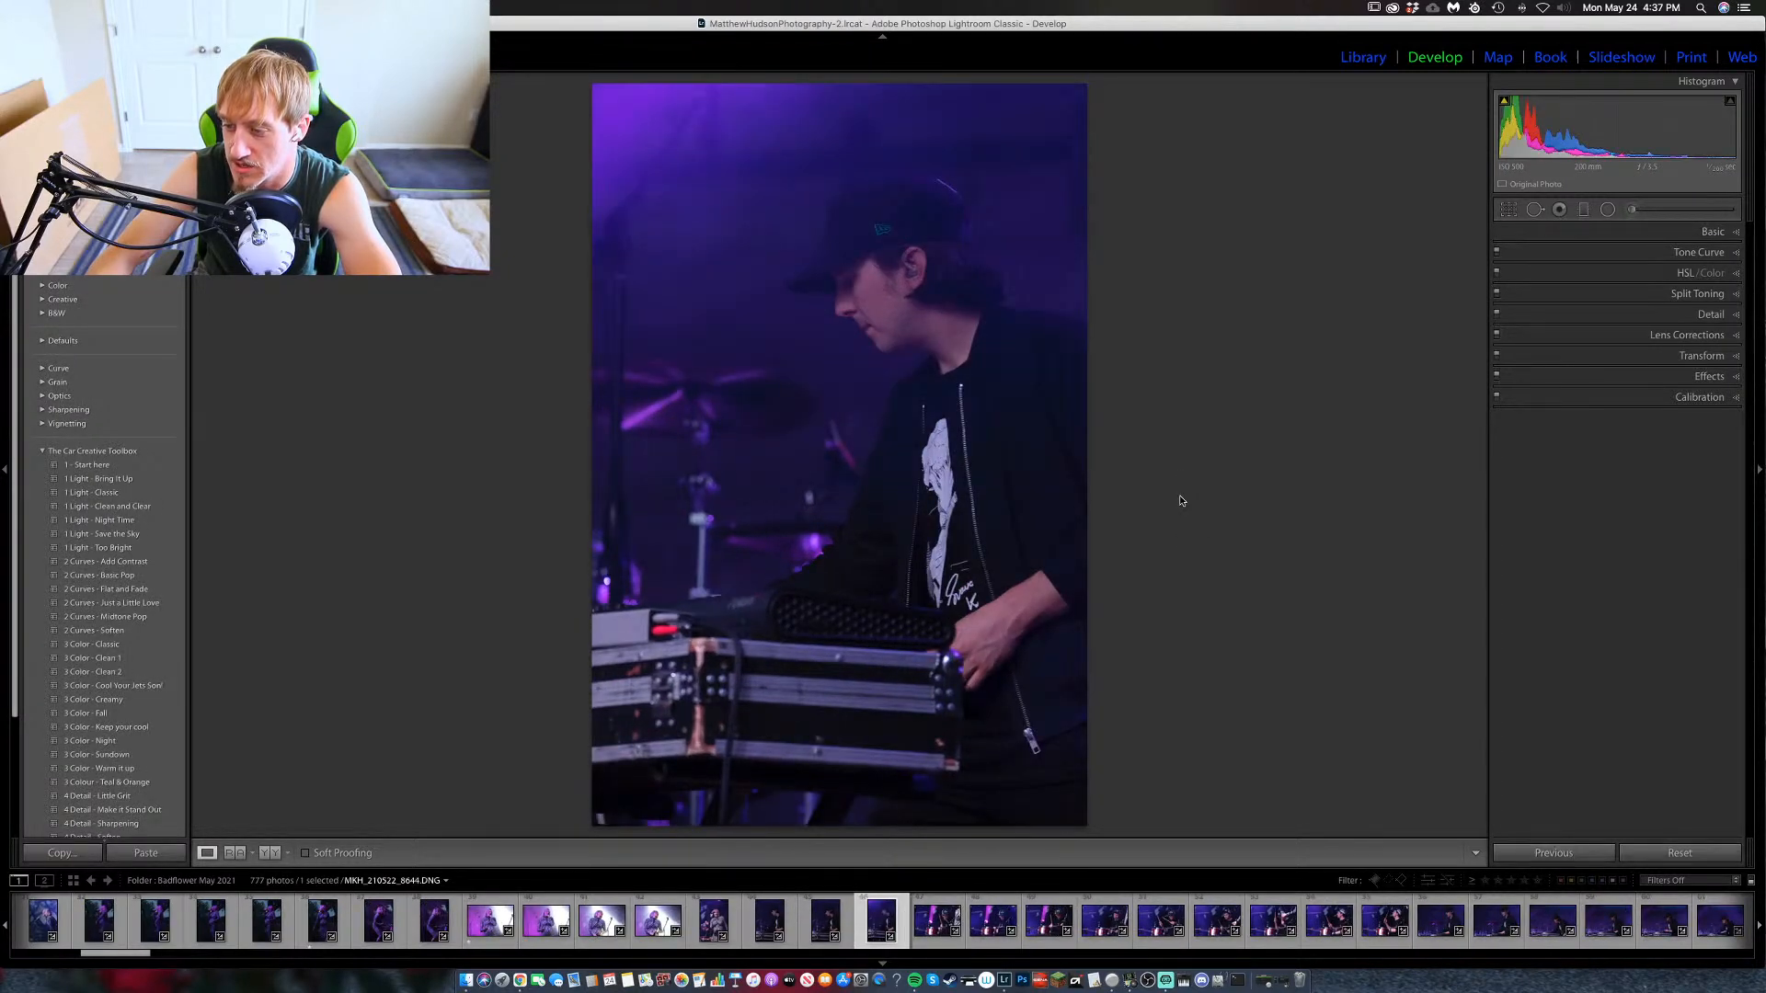
left_click(936, 414)
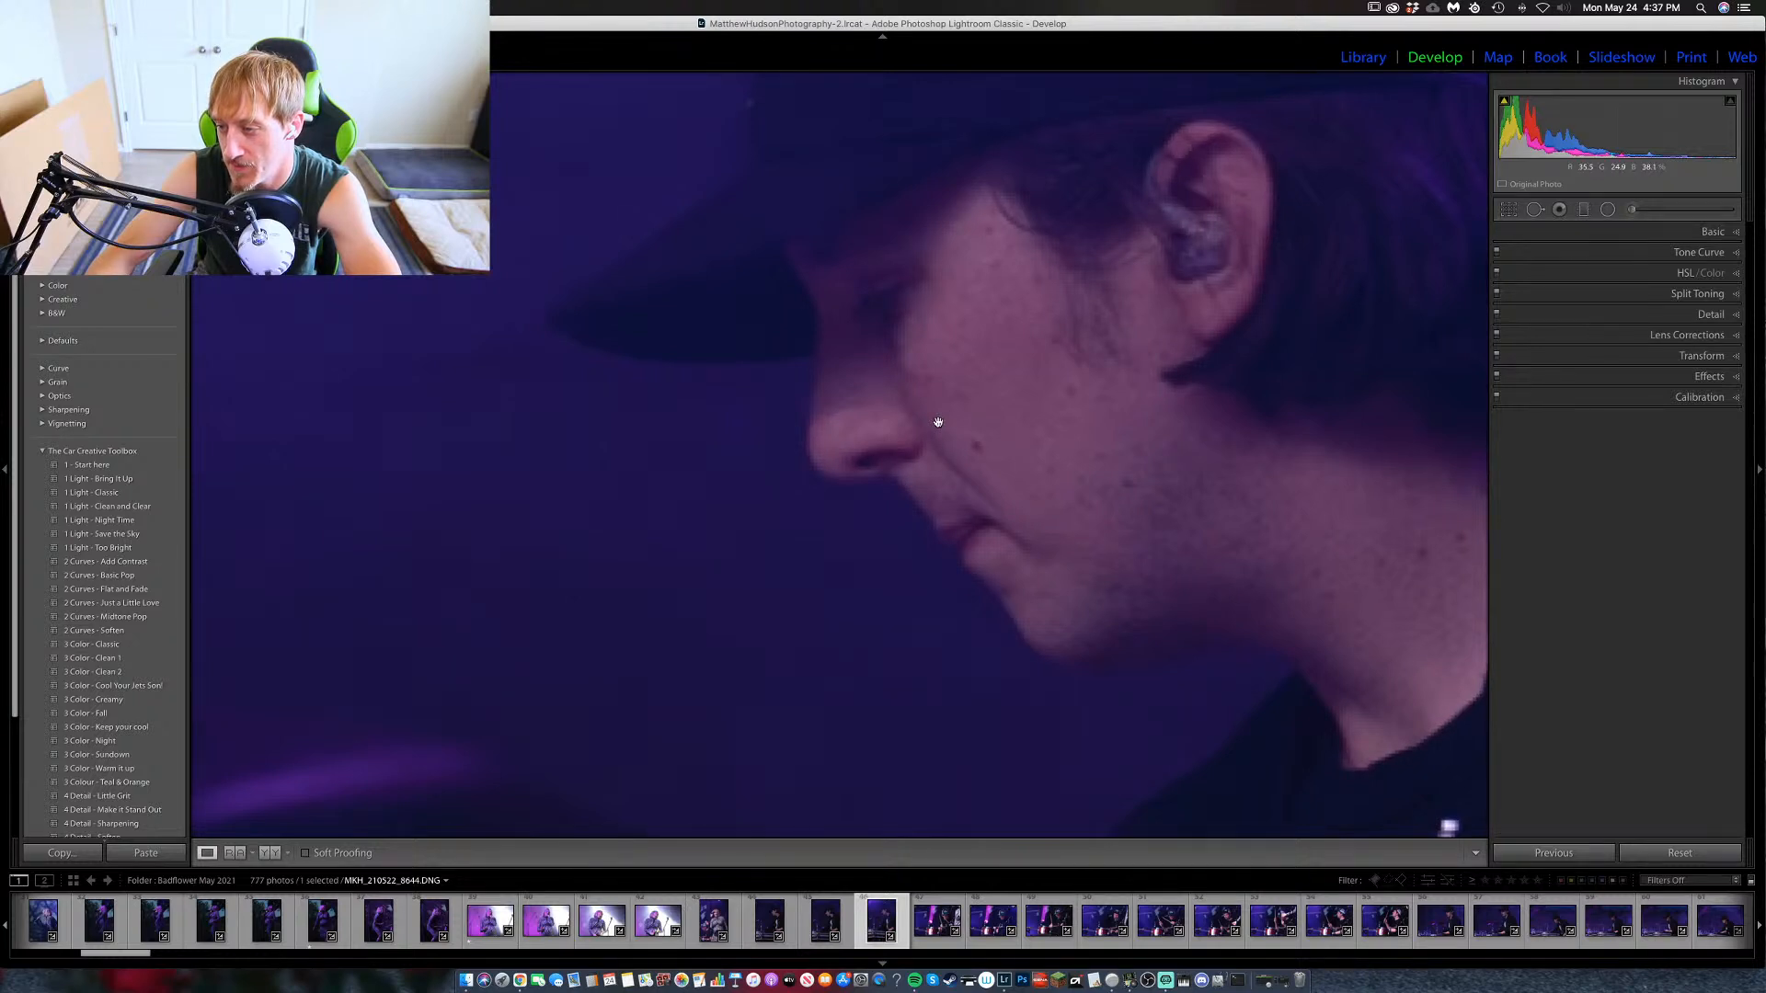
left_click(945, 423)
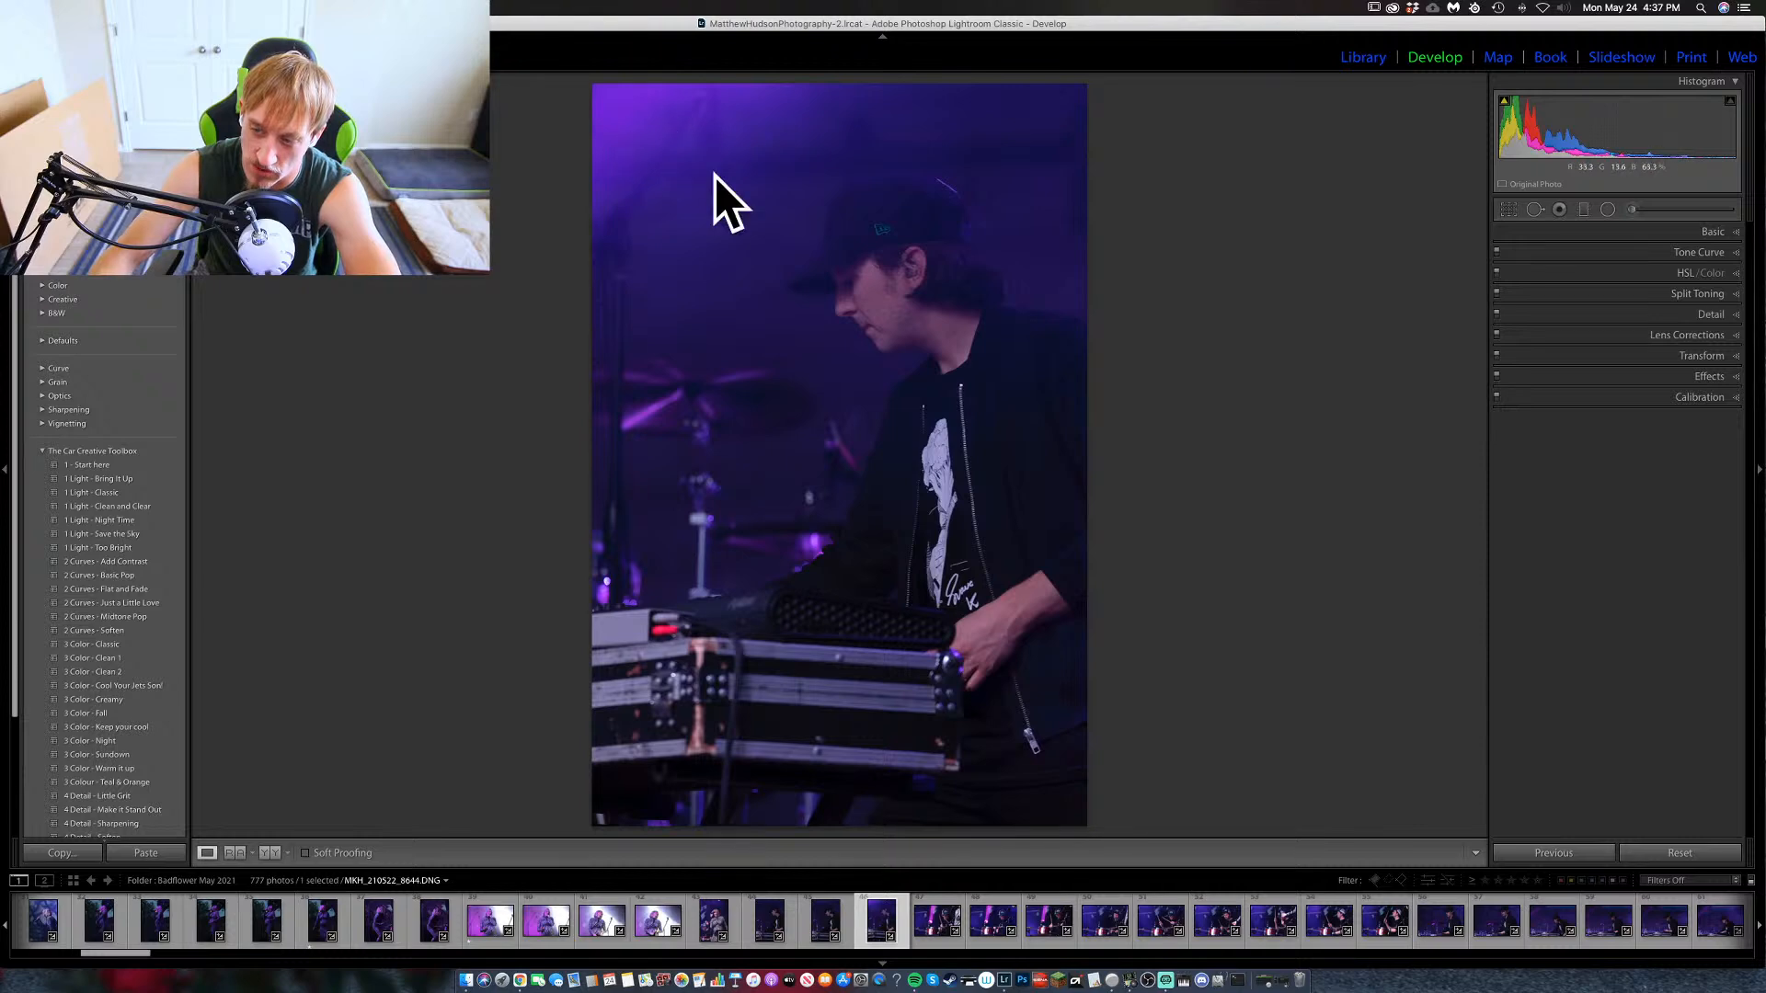
key("1")
Compare the drummer shots starting at MKH_210522_8645.DNG, and end on MKH_210522_8646.DNG.
key("Right")
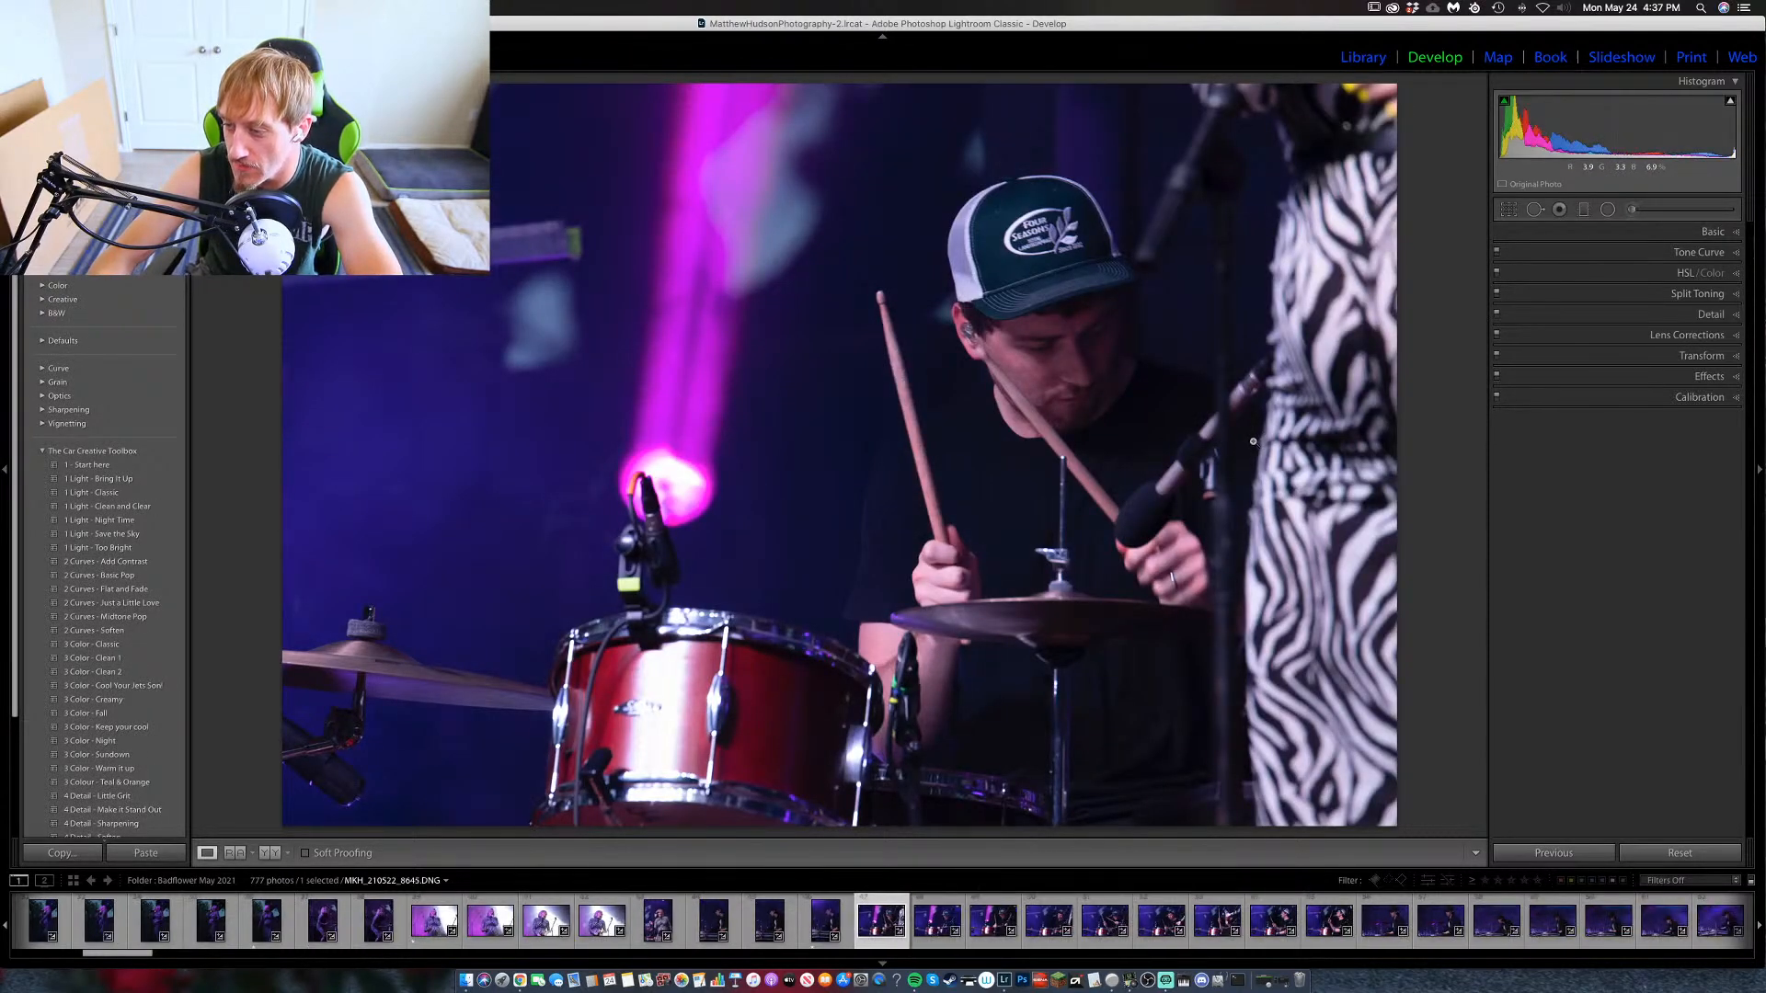
key("Right")
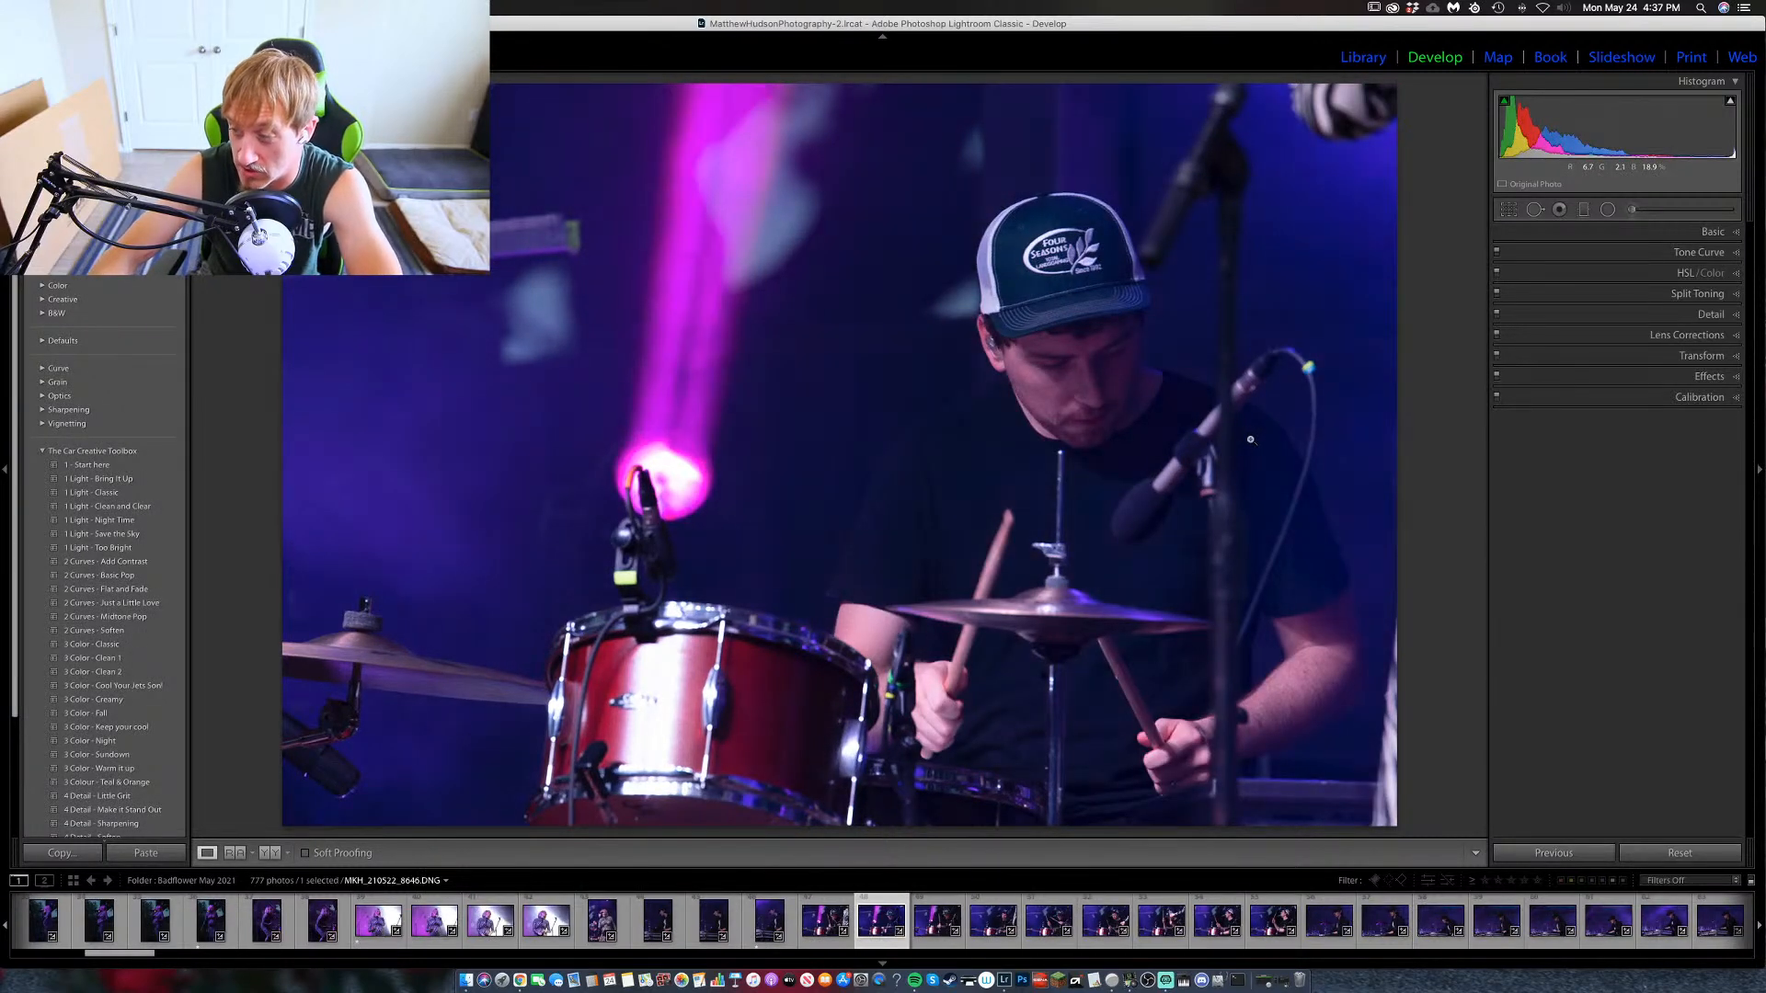
key("Right")
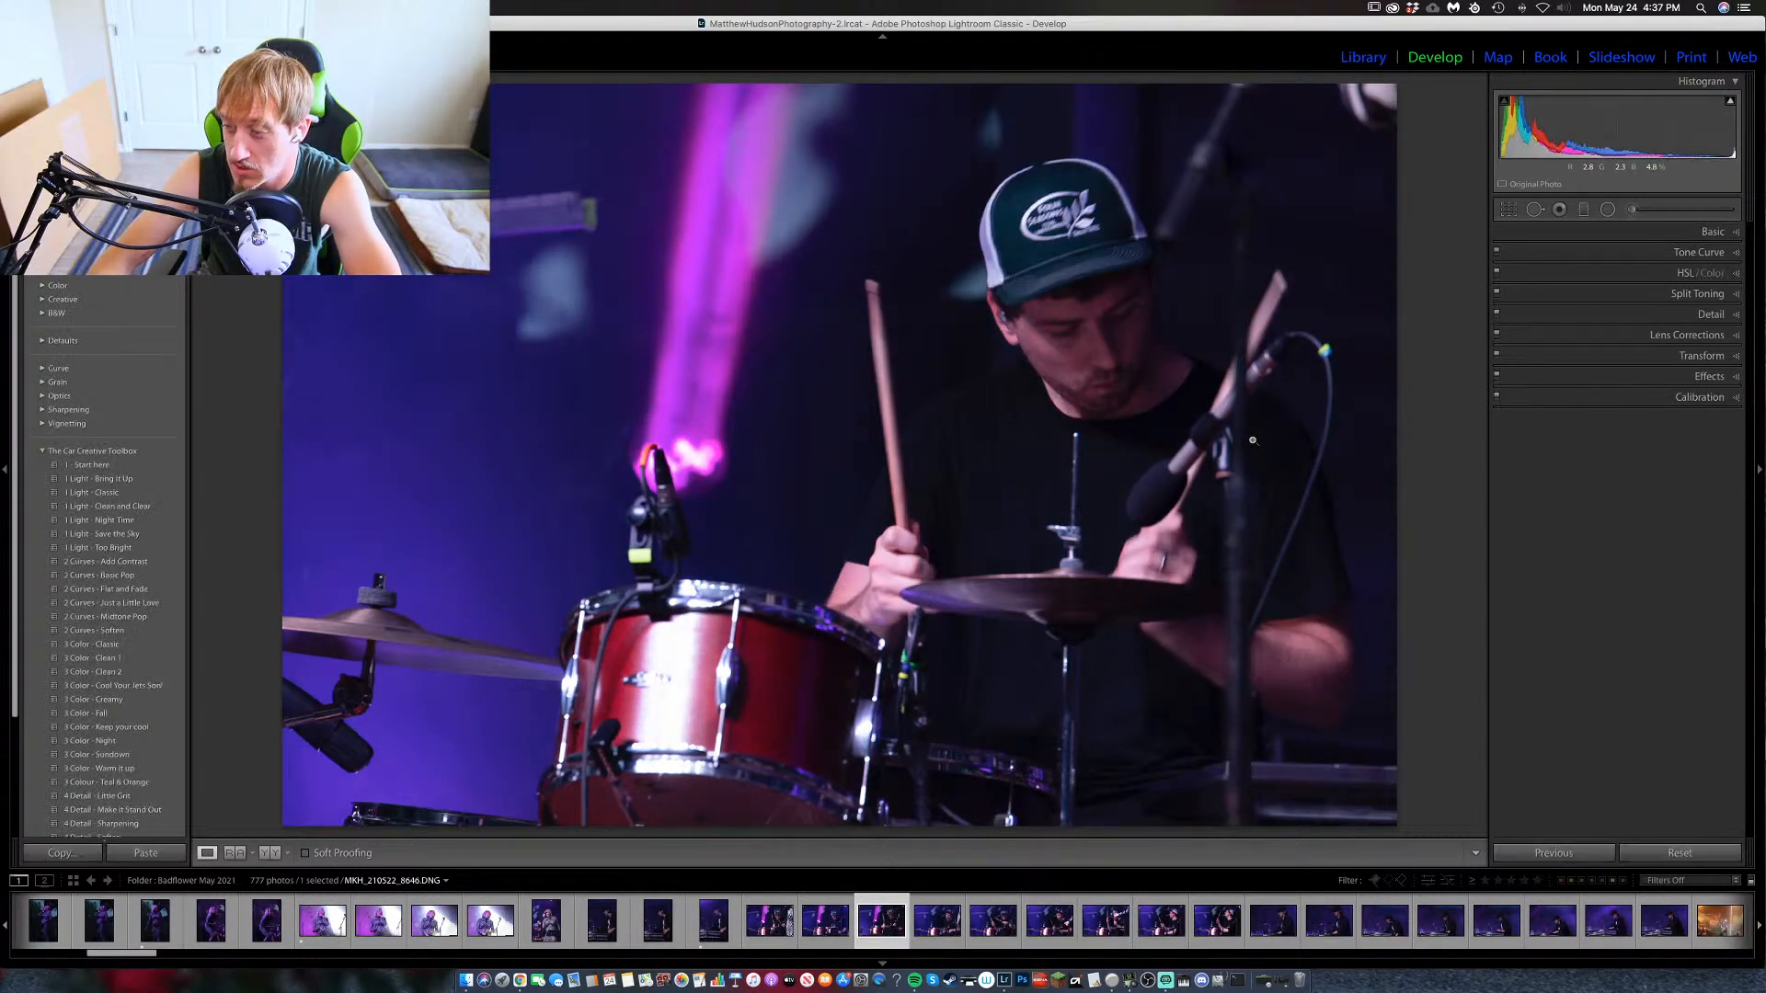
key("Right")
key("Right")
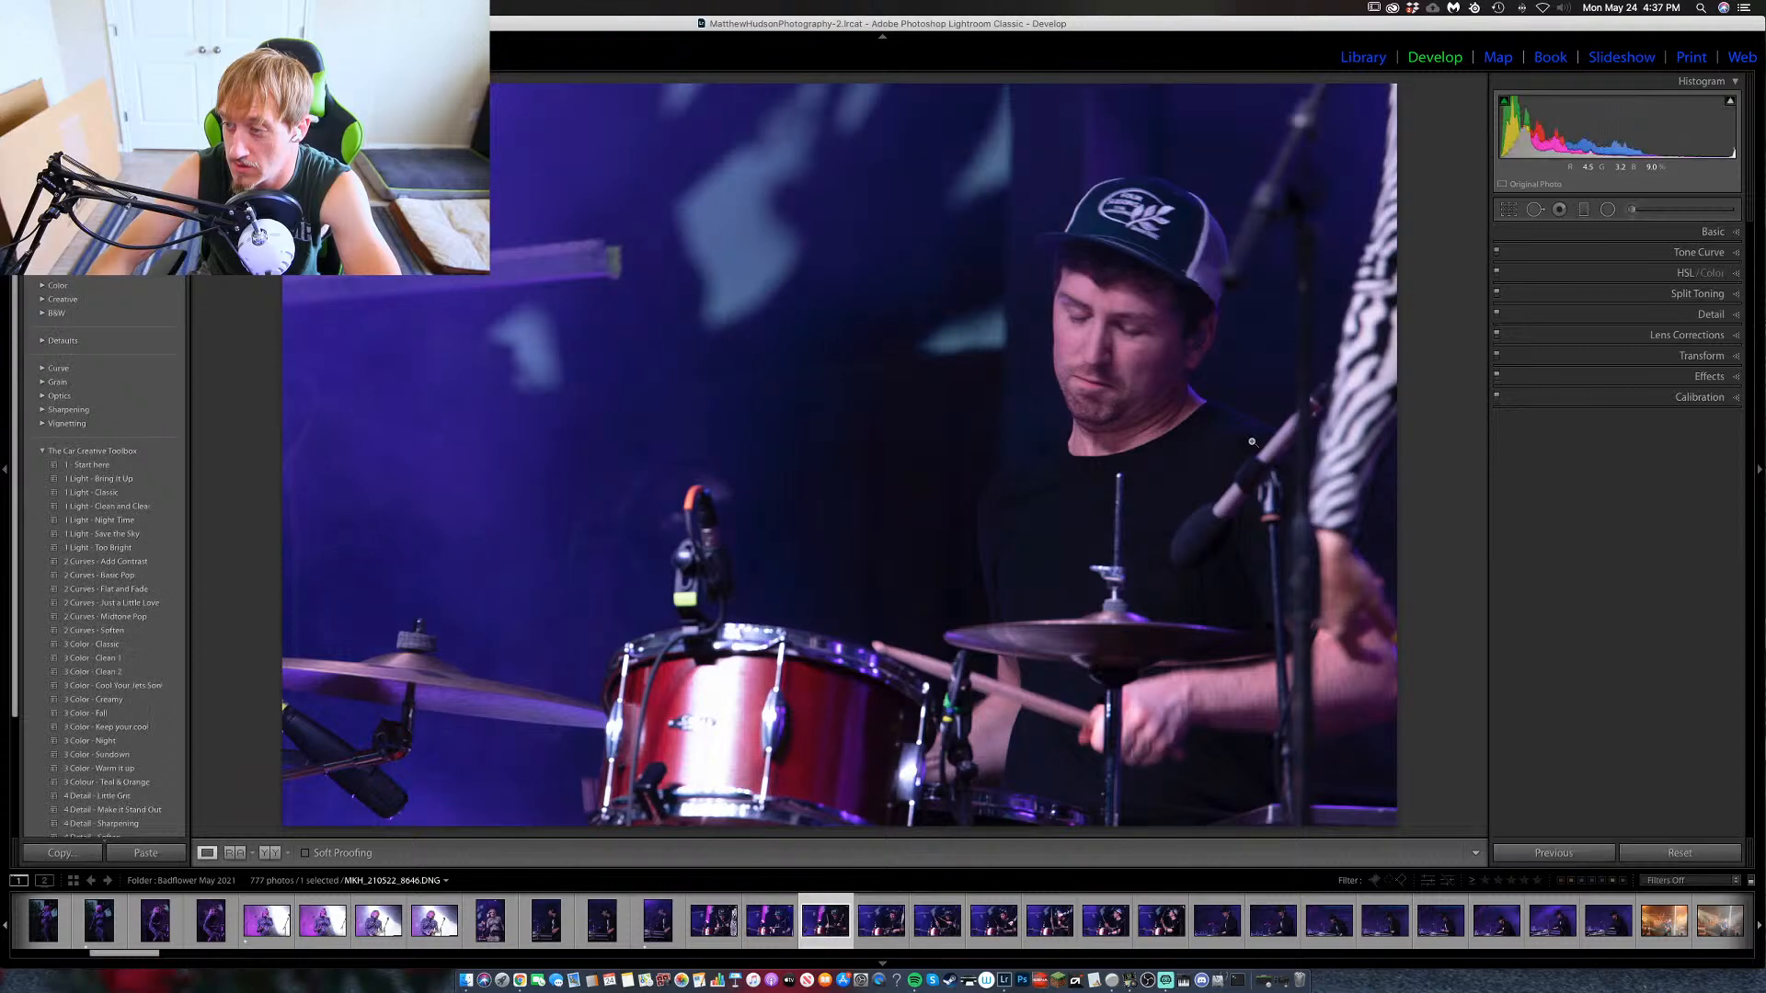
key("Right")
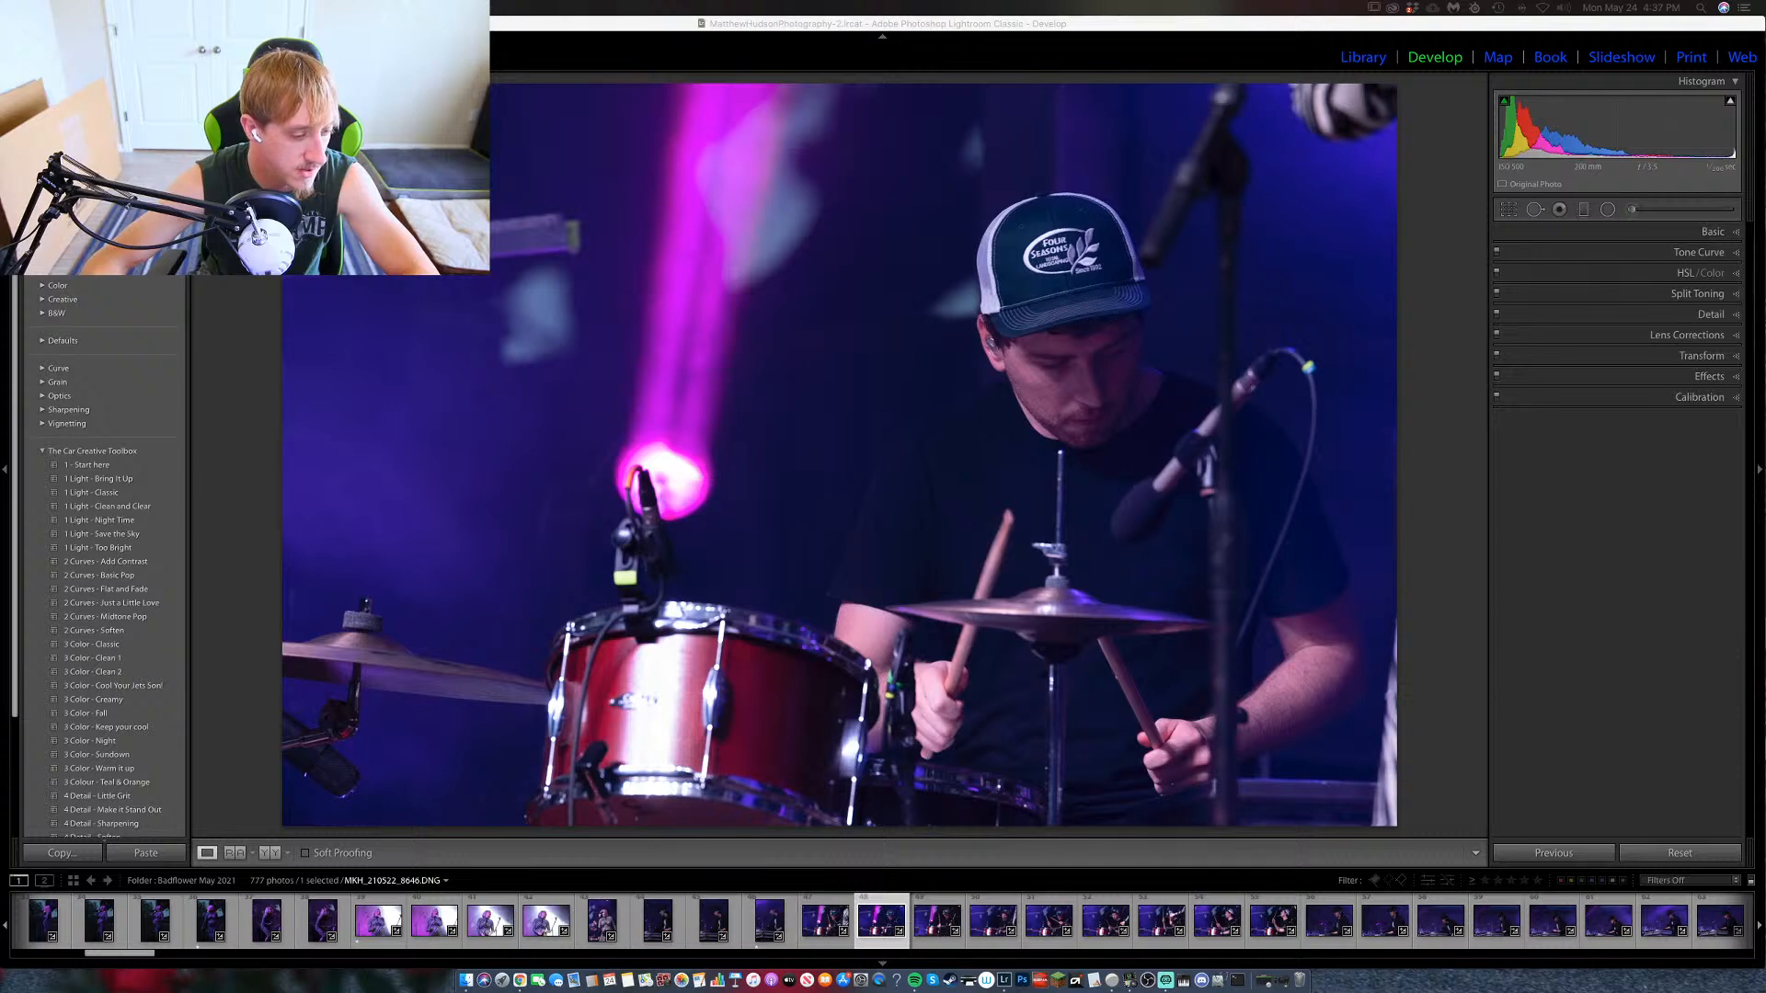
Switch to the browser's Google Images results for the singer DOSSEY, move the window clear of the webcam area and look through the results.
key("super+Tab")
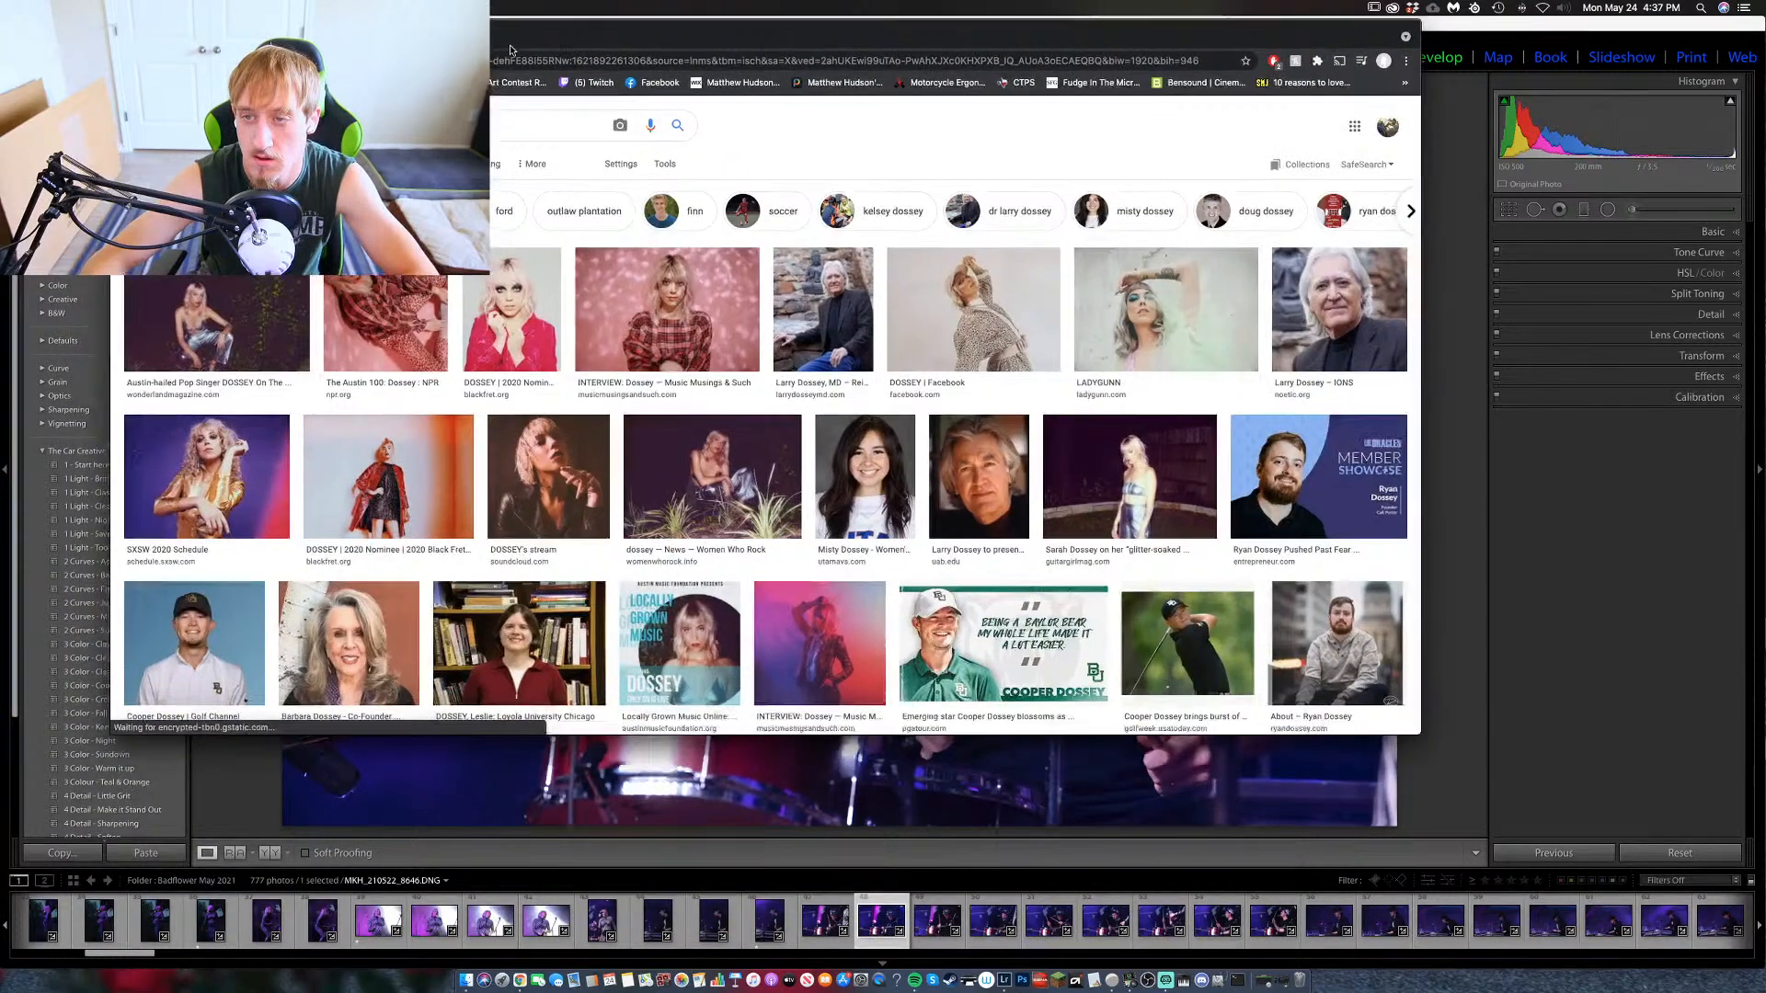
left_click_drag(510, 50, 538, 121)
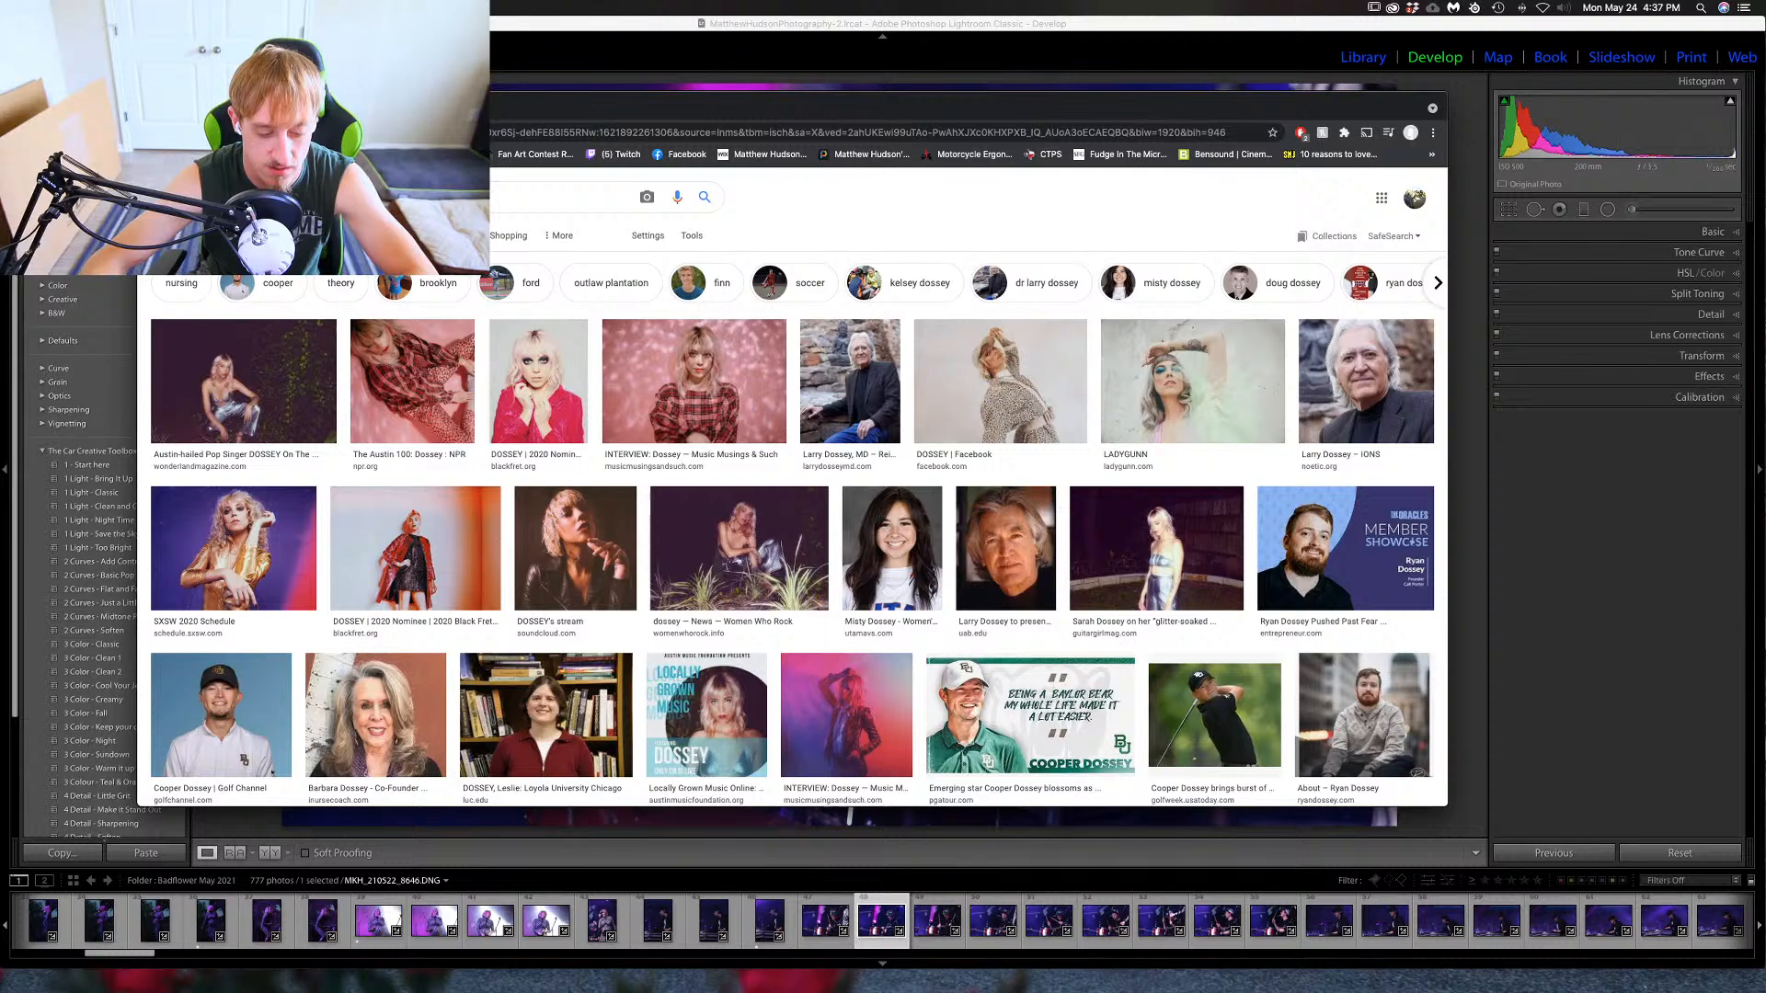
key("super+Tab")
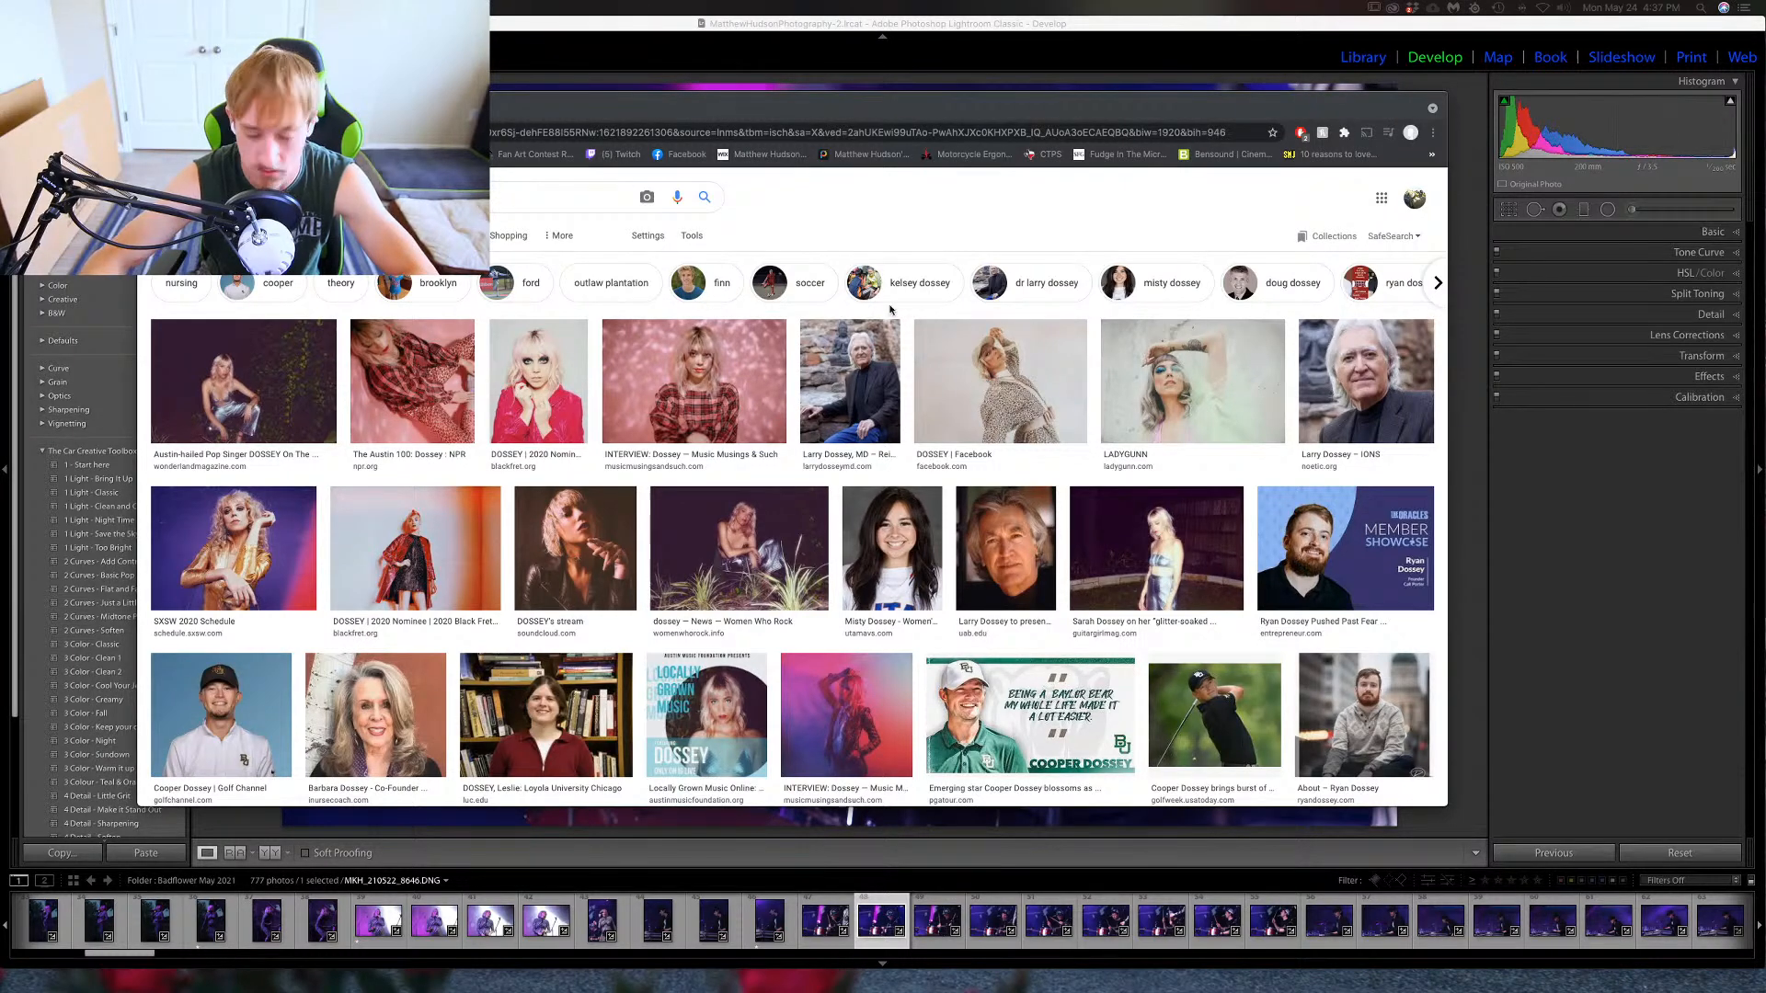
left_click_drag(818, 108, 918, 122)
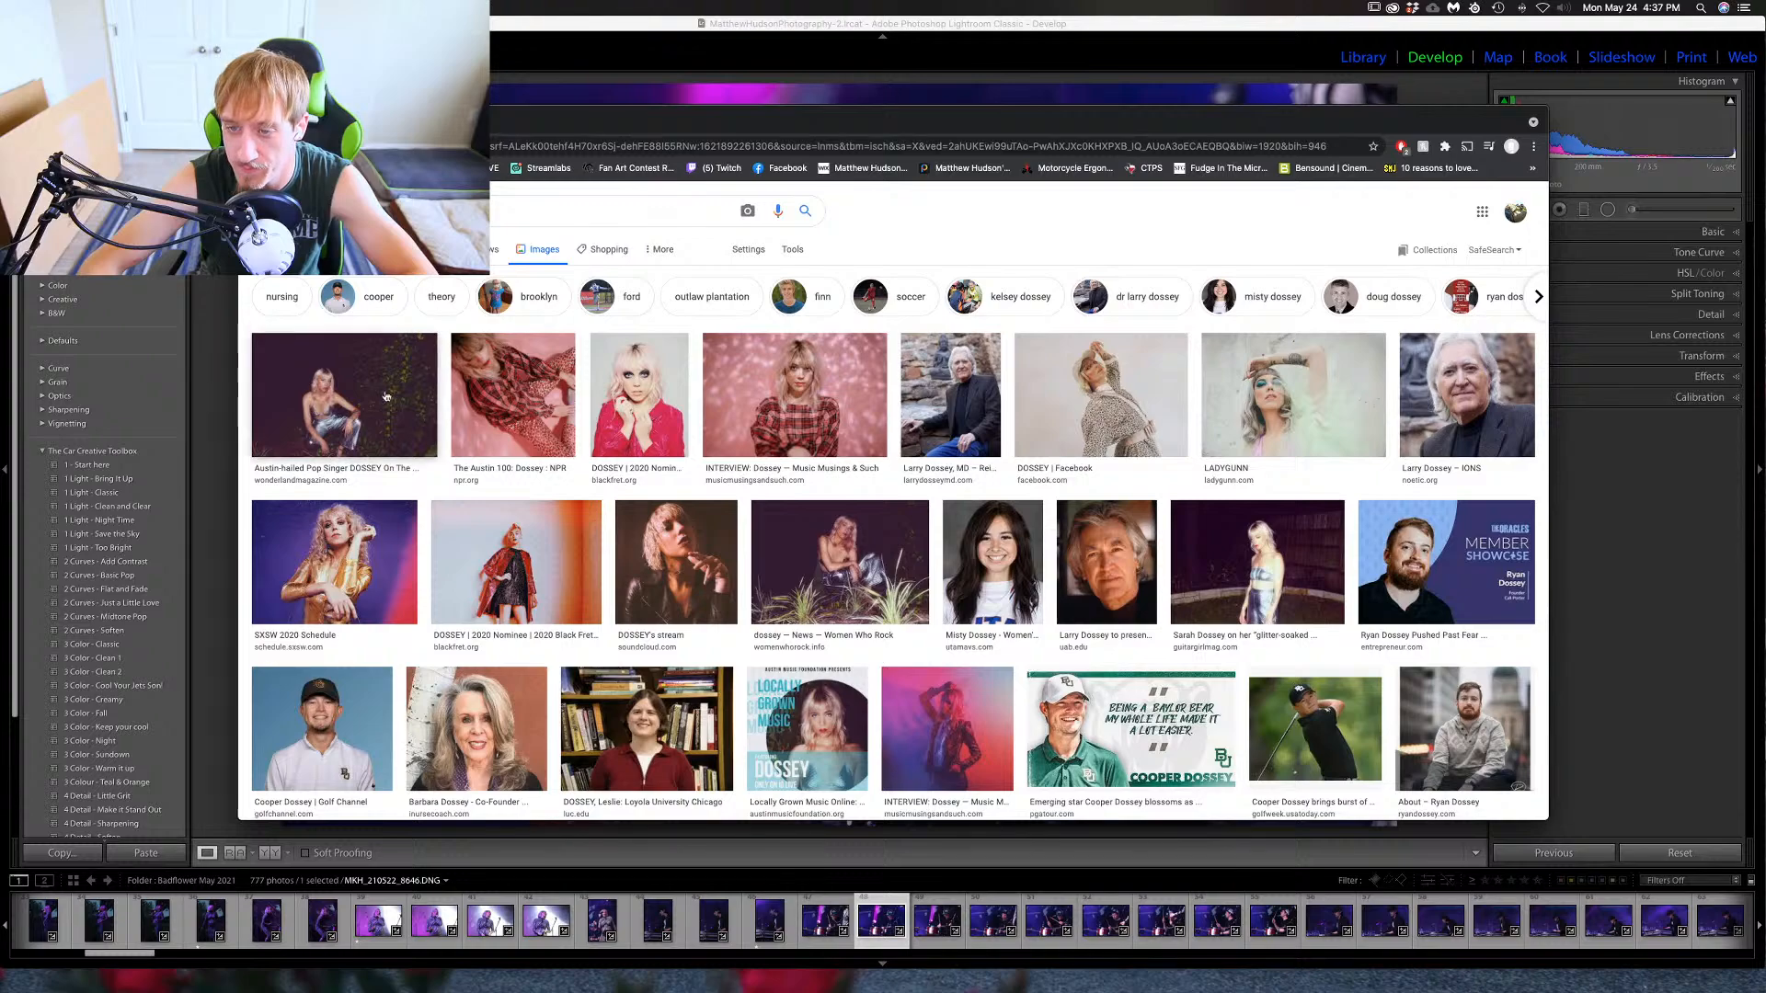
scroll(516, 550, "down", 6)
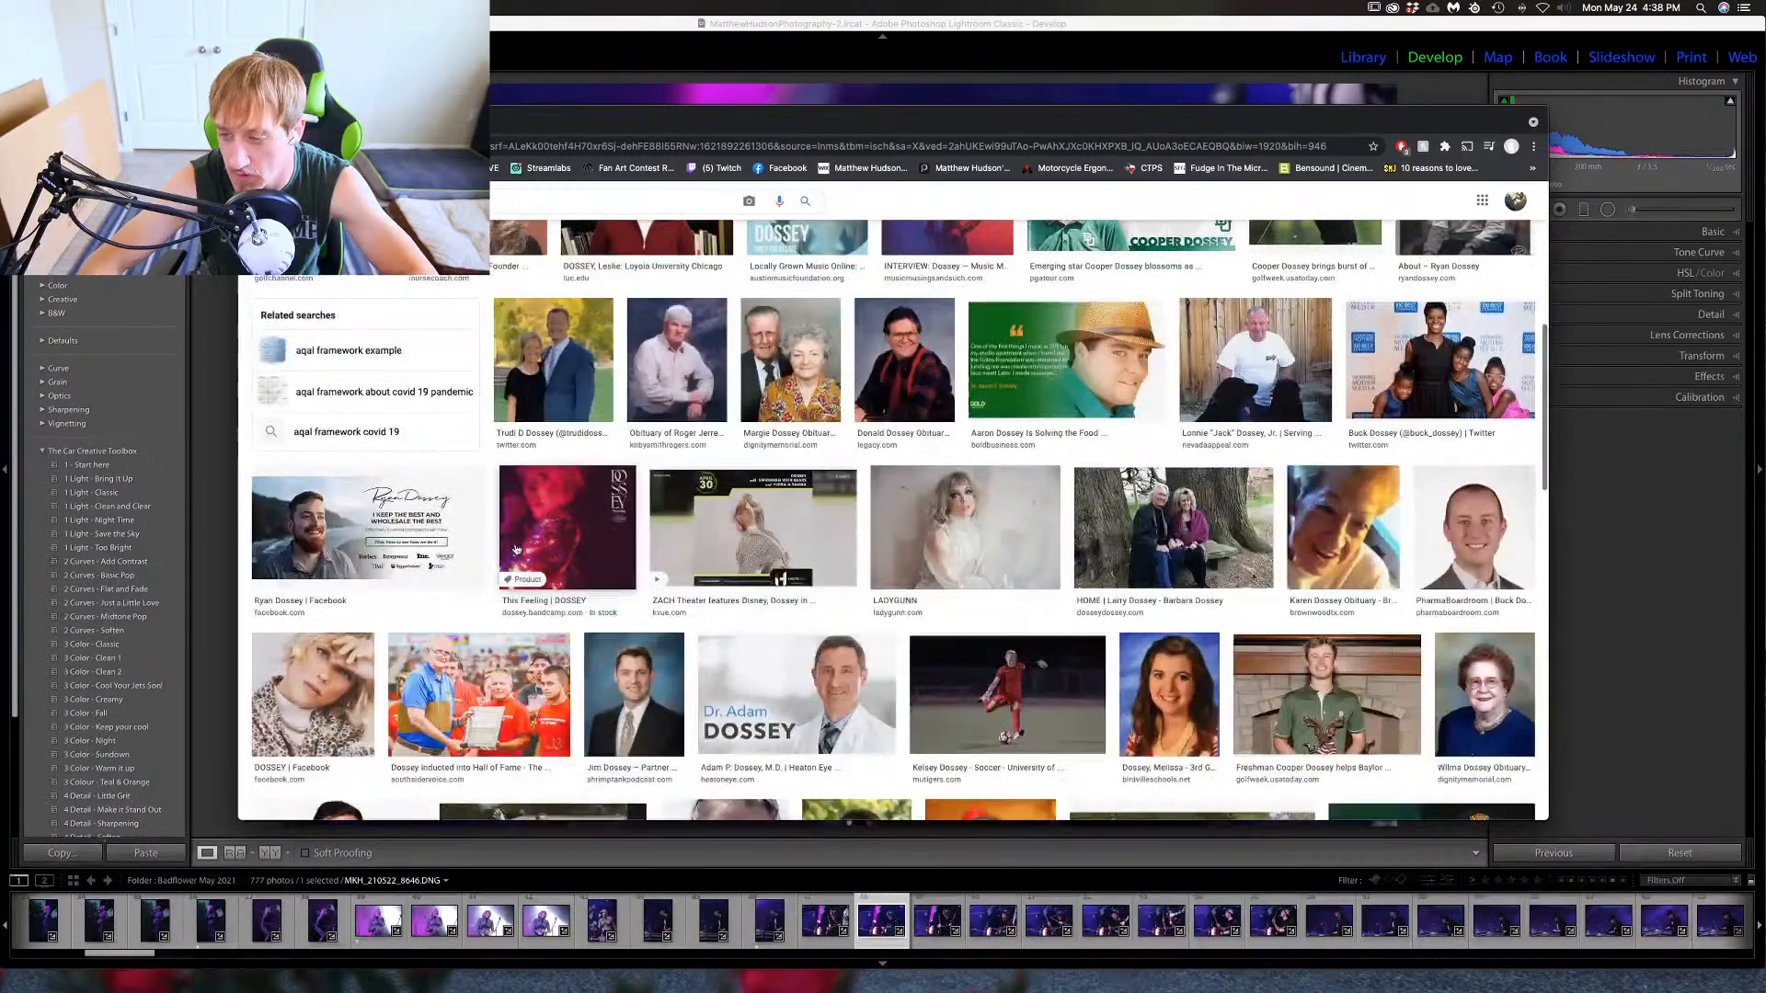
scroll(384, 403, "up", 6)
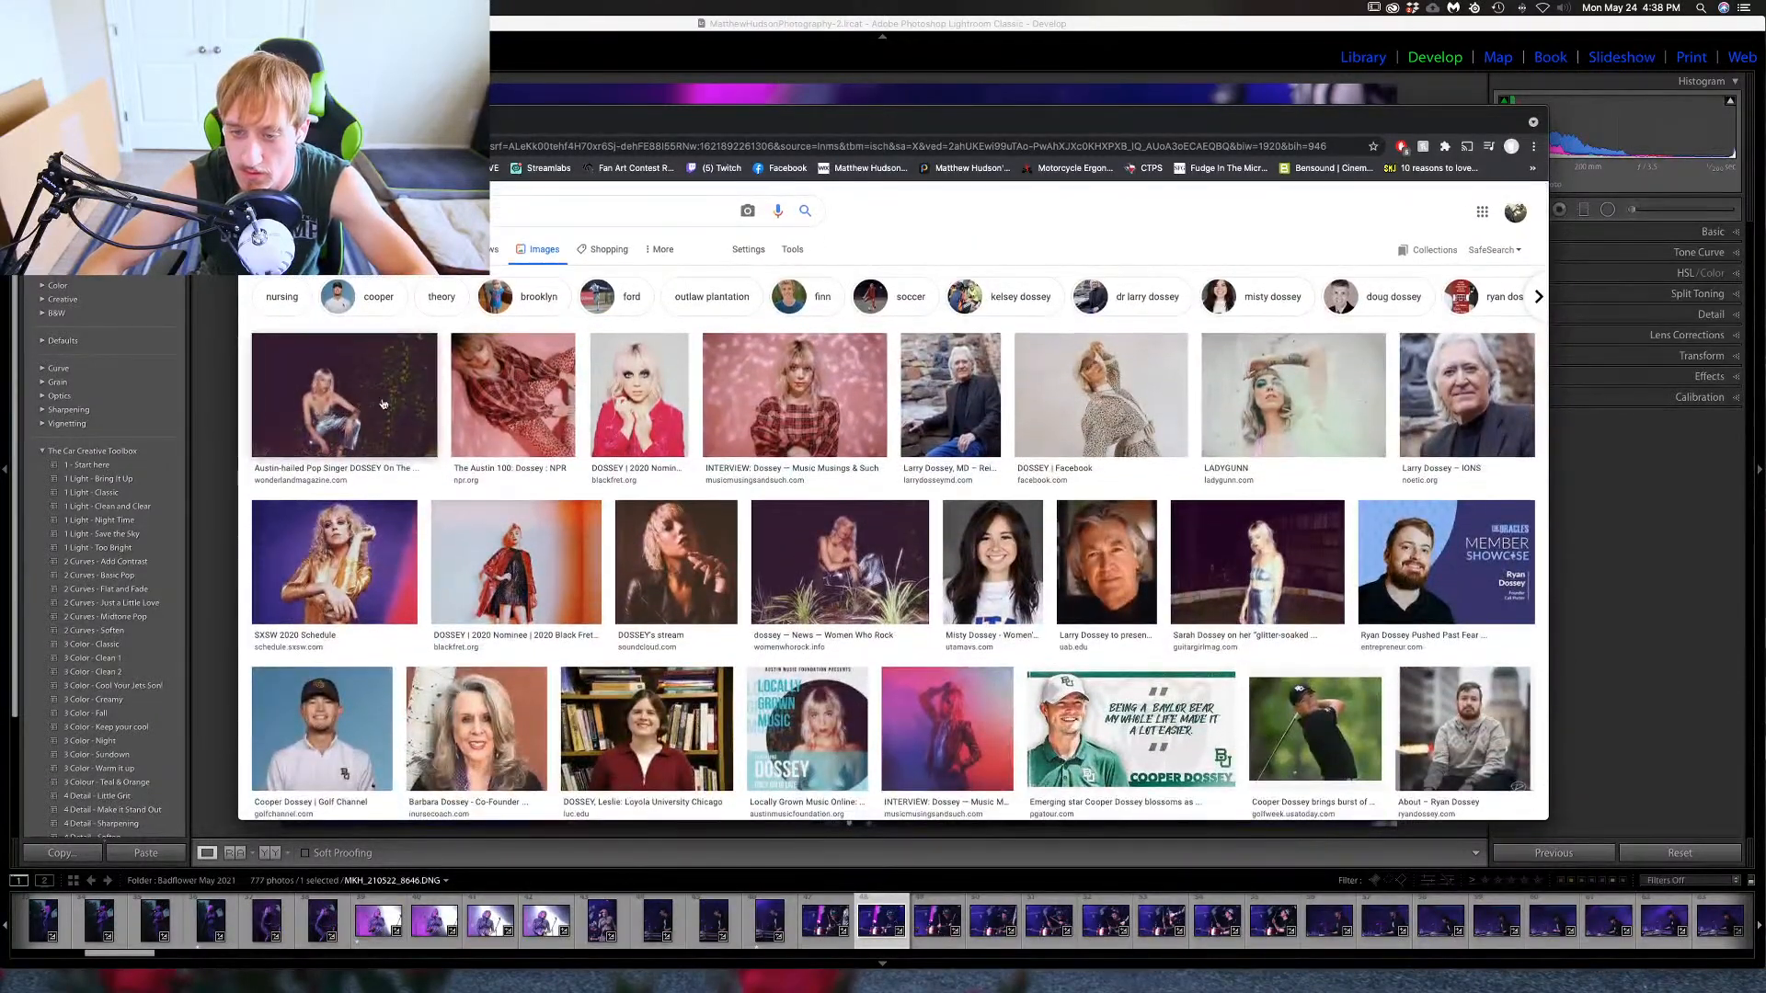
Preview DOSSEY's press photos from Wonderland Magazine, NPR, Music Musings and Facebook, and switch back to Lightroom Classic.
left_click(381, 406)
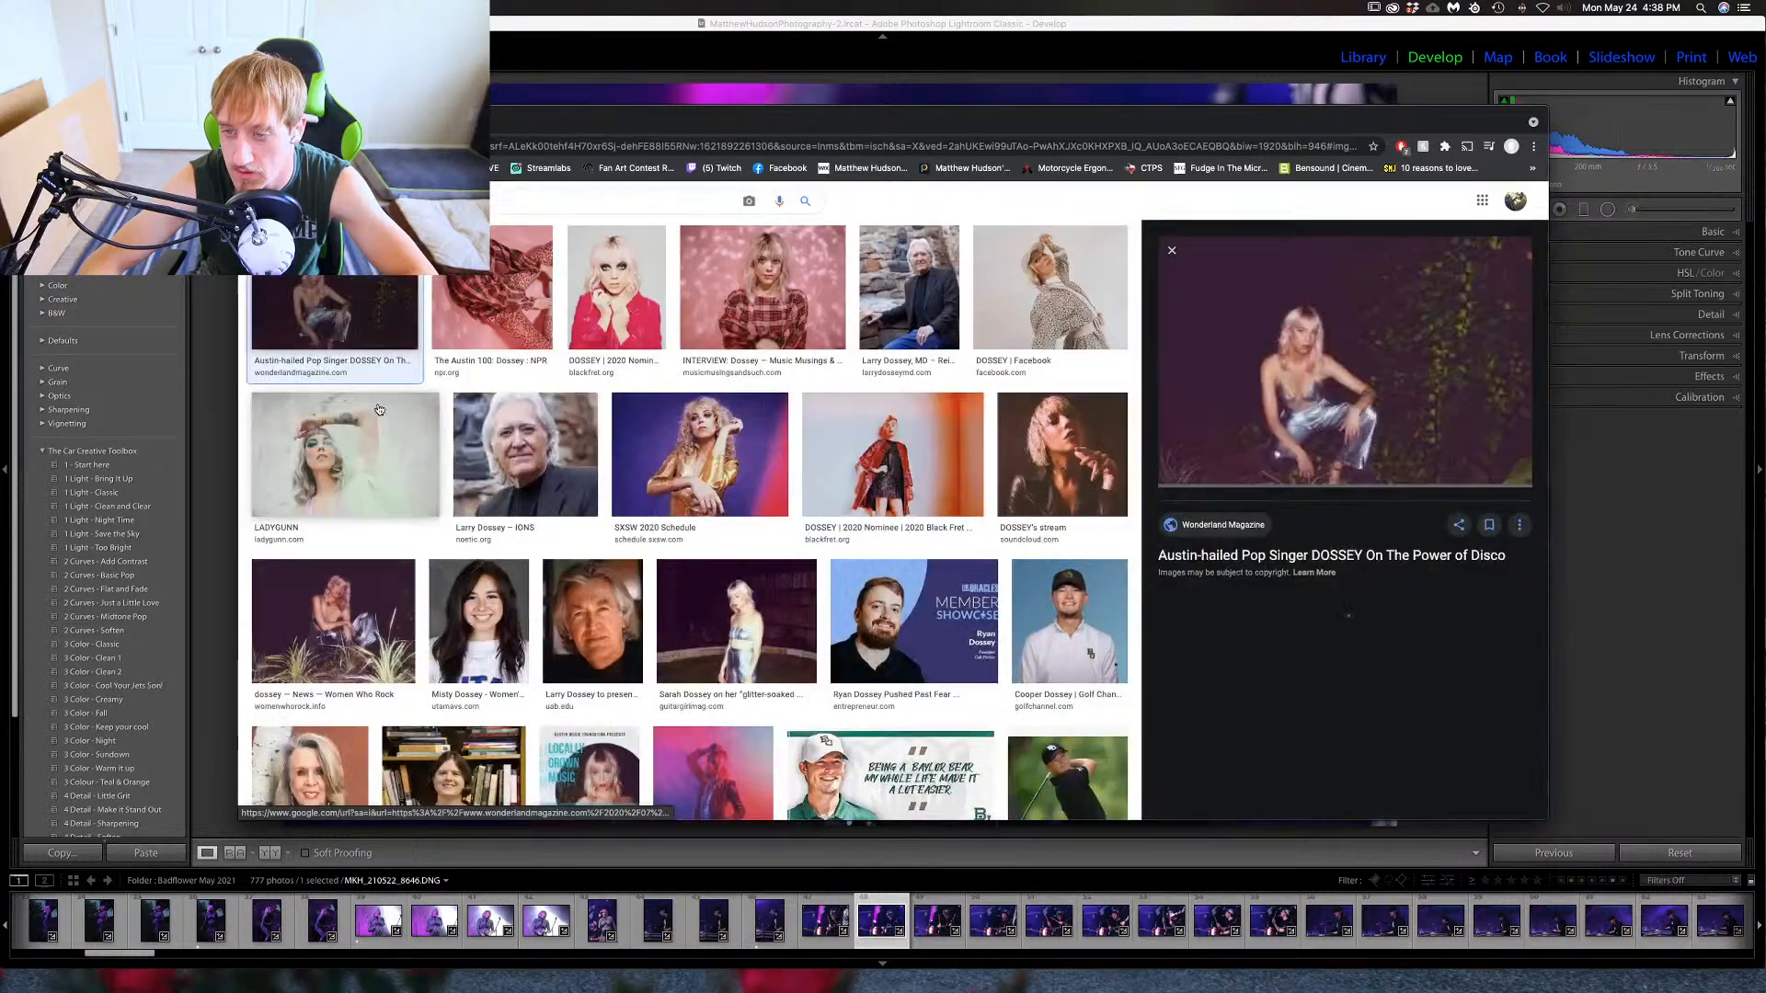
left_click(532, 322)
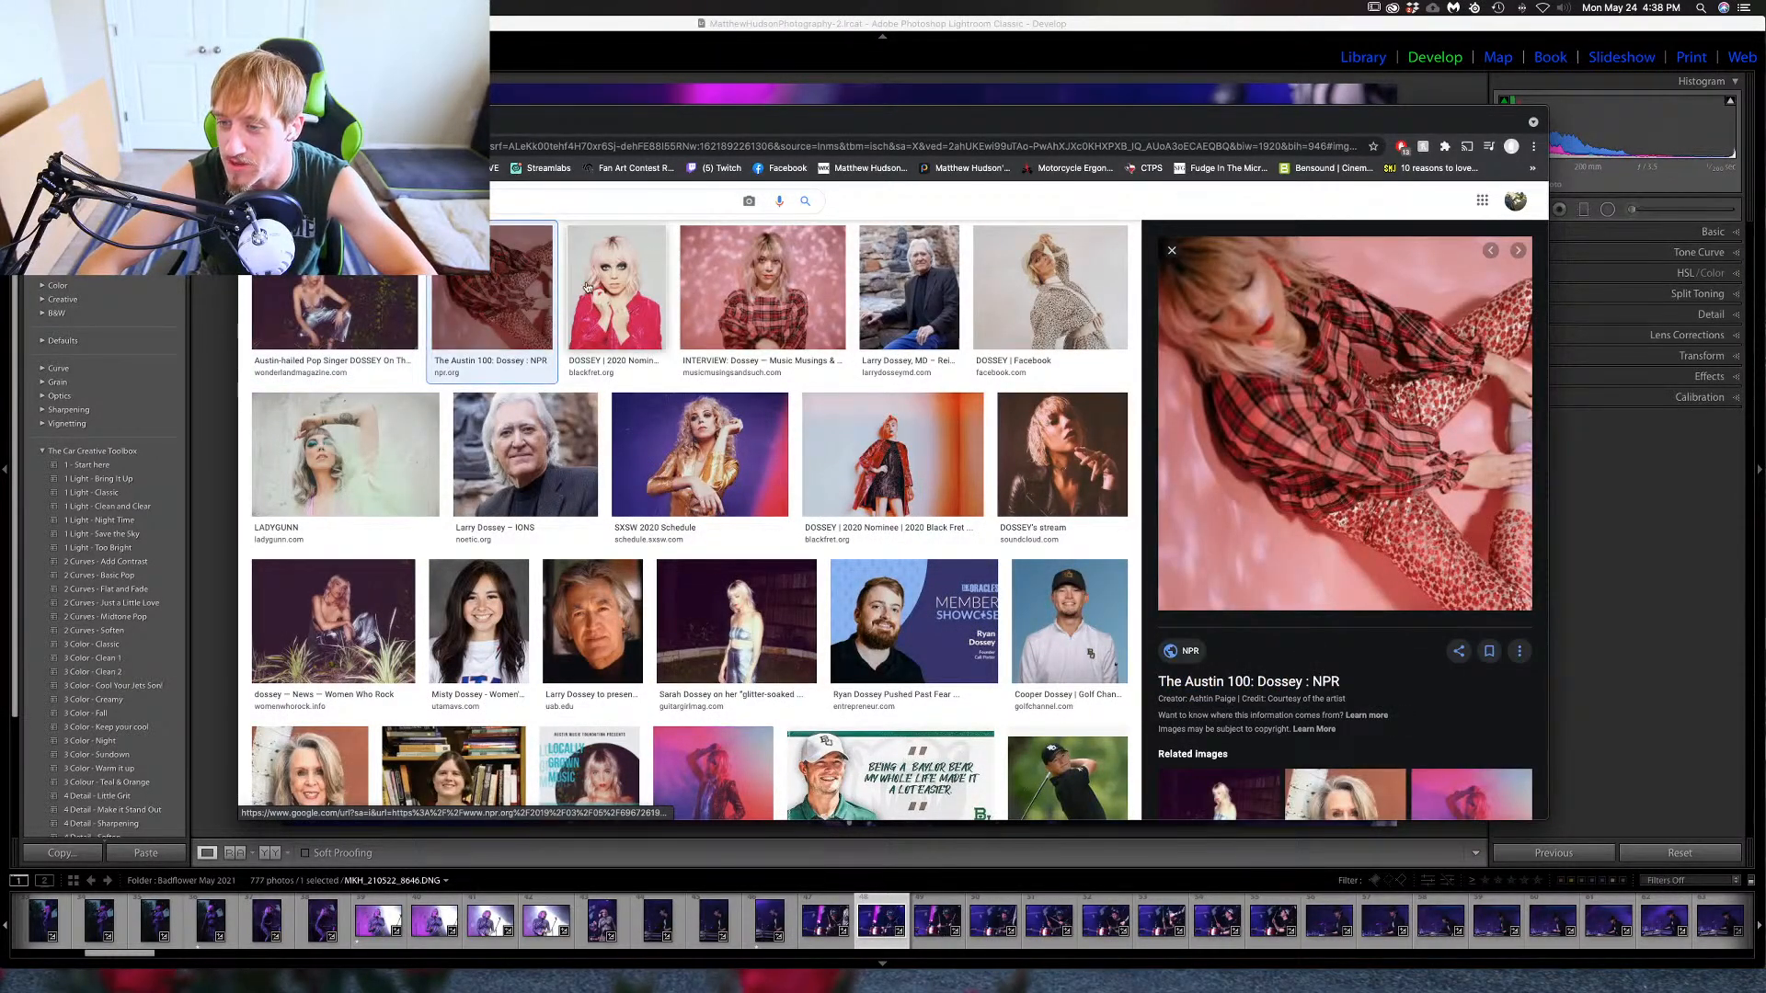
left_click(588, 288)
left_click(764, 306)
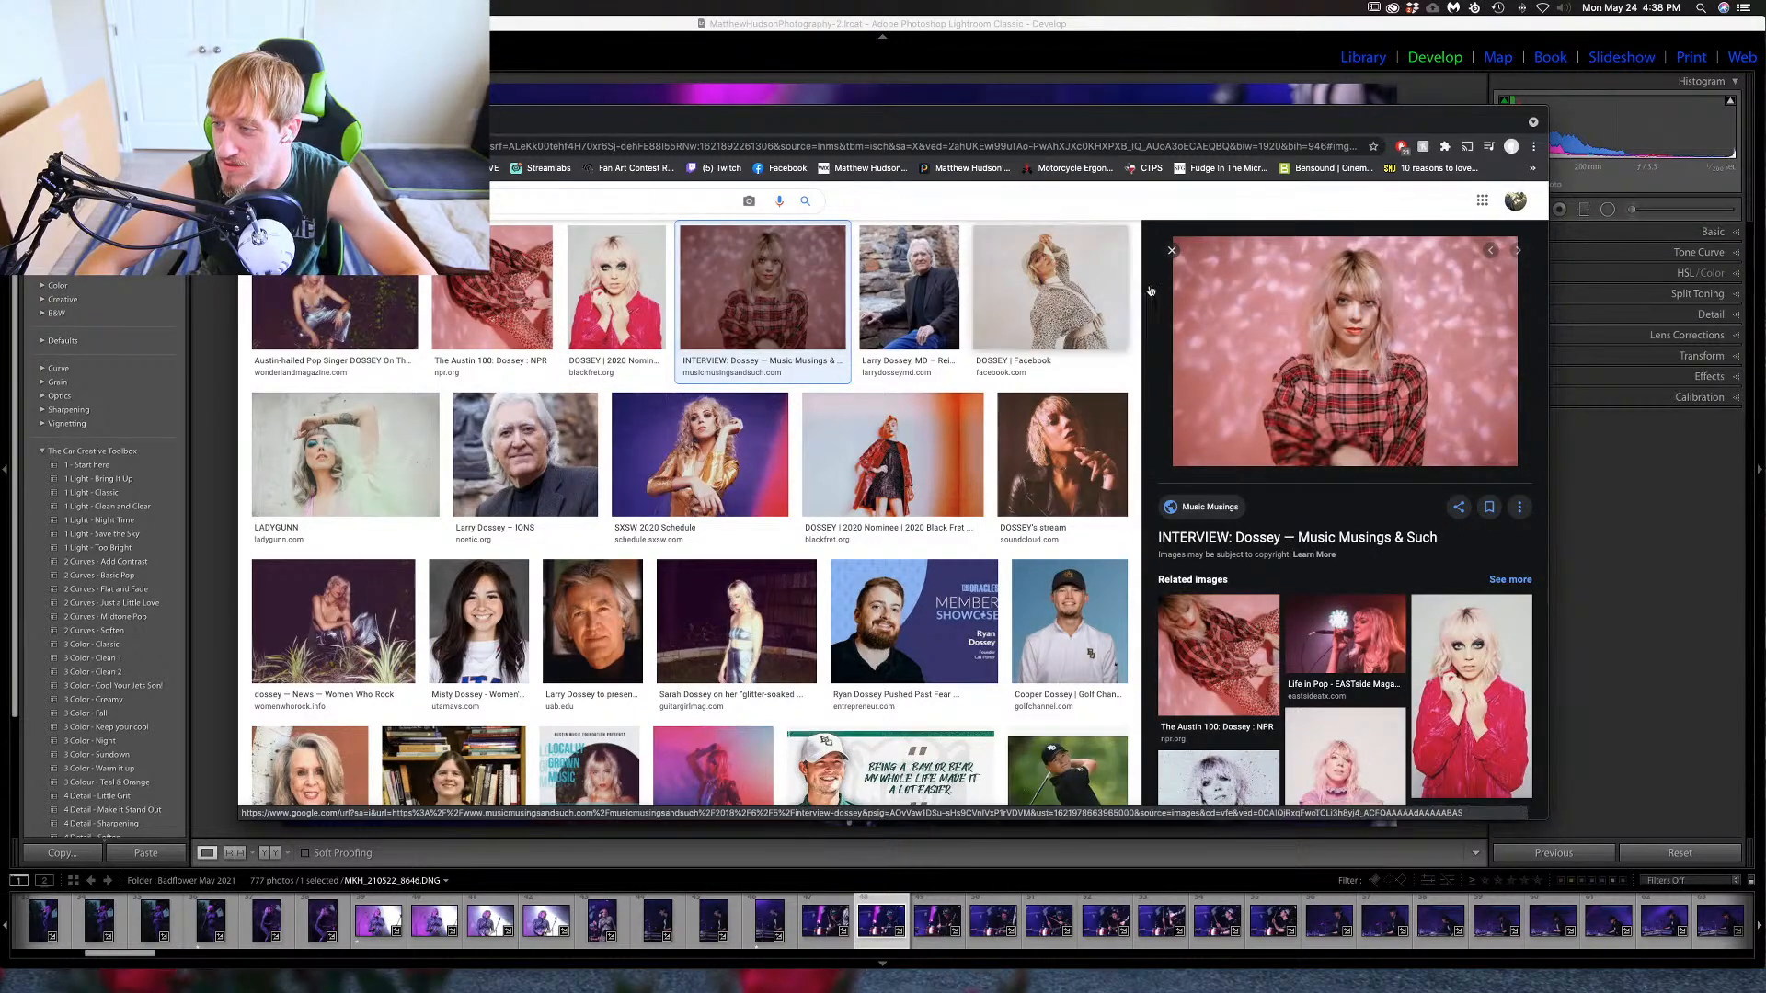
left_click(1066, 295)
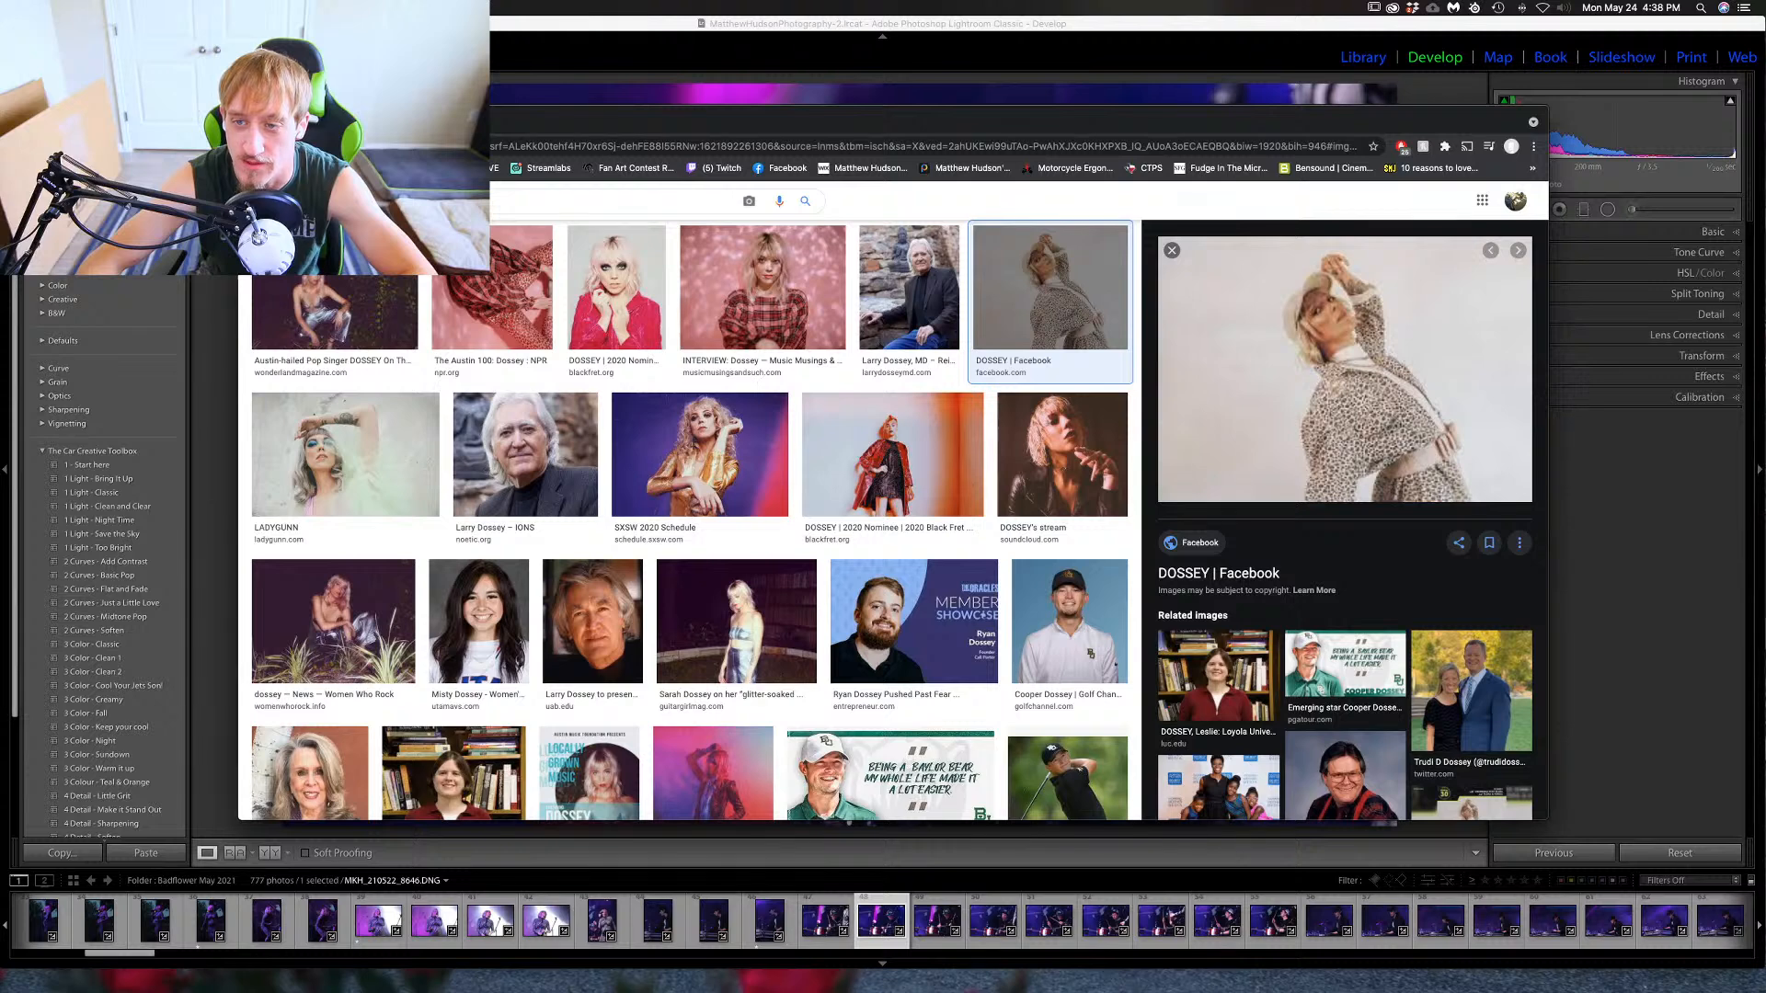
key("super+Tab")
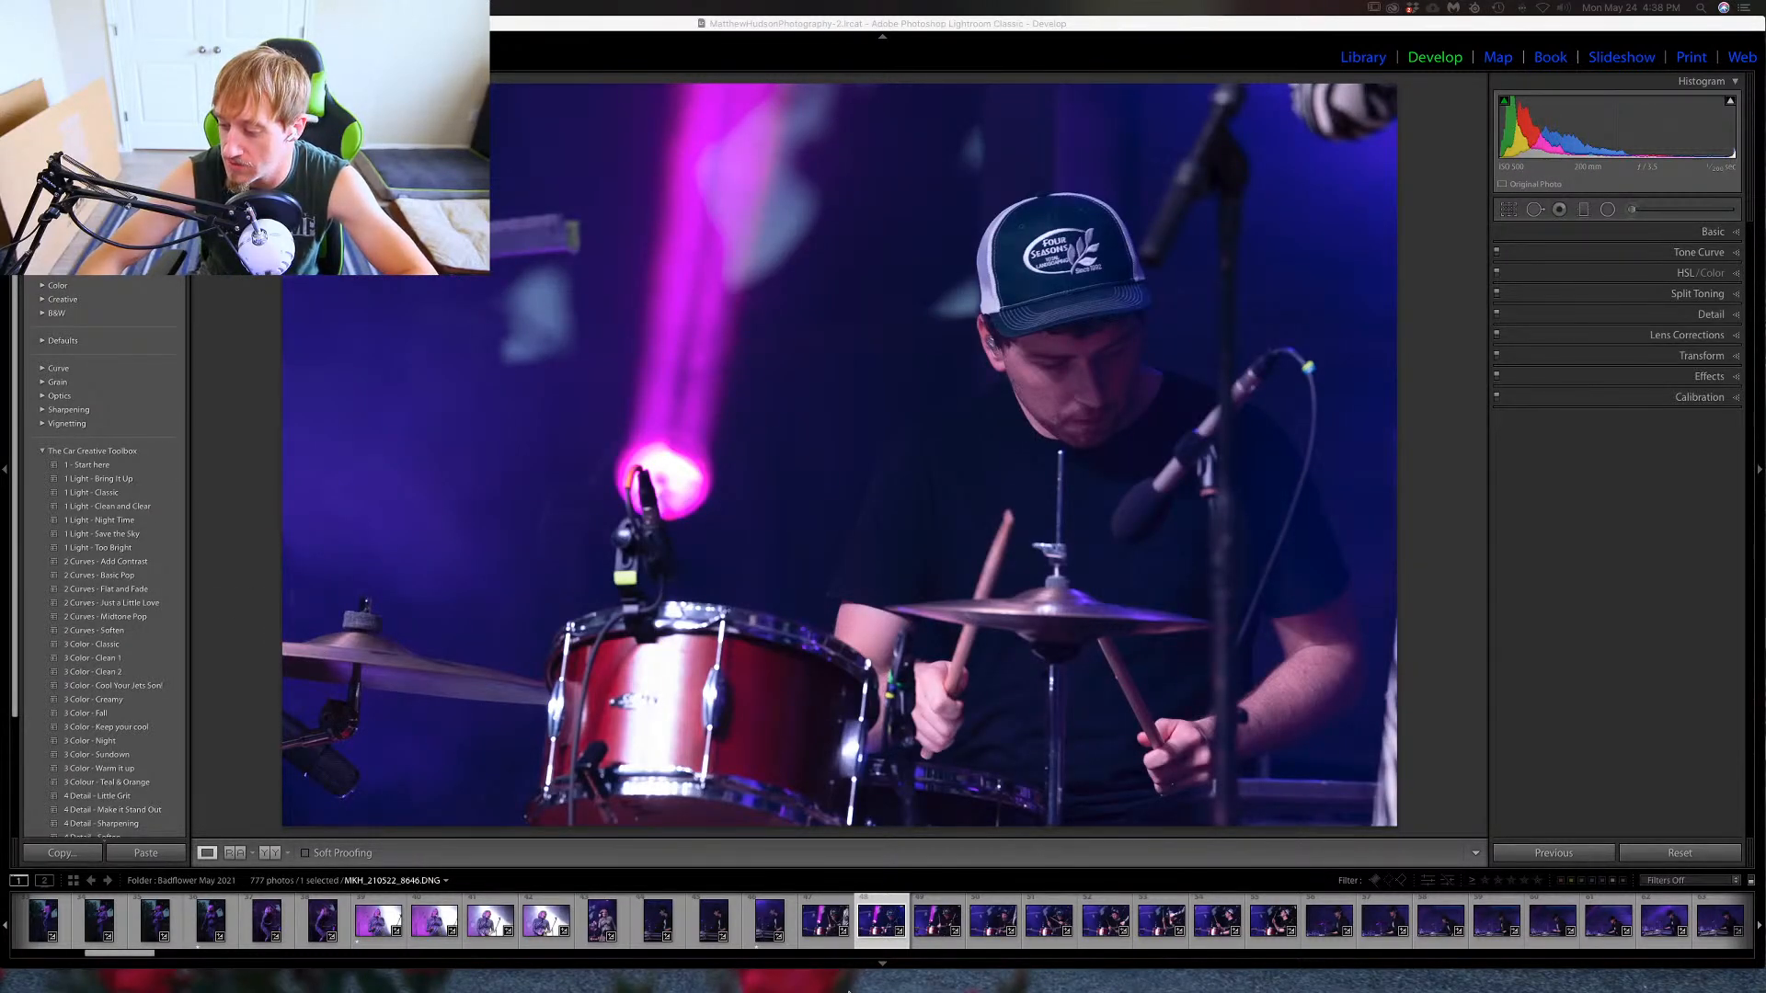
mouse_move(844, 991)
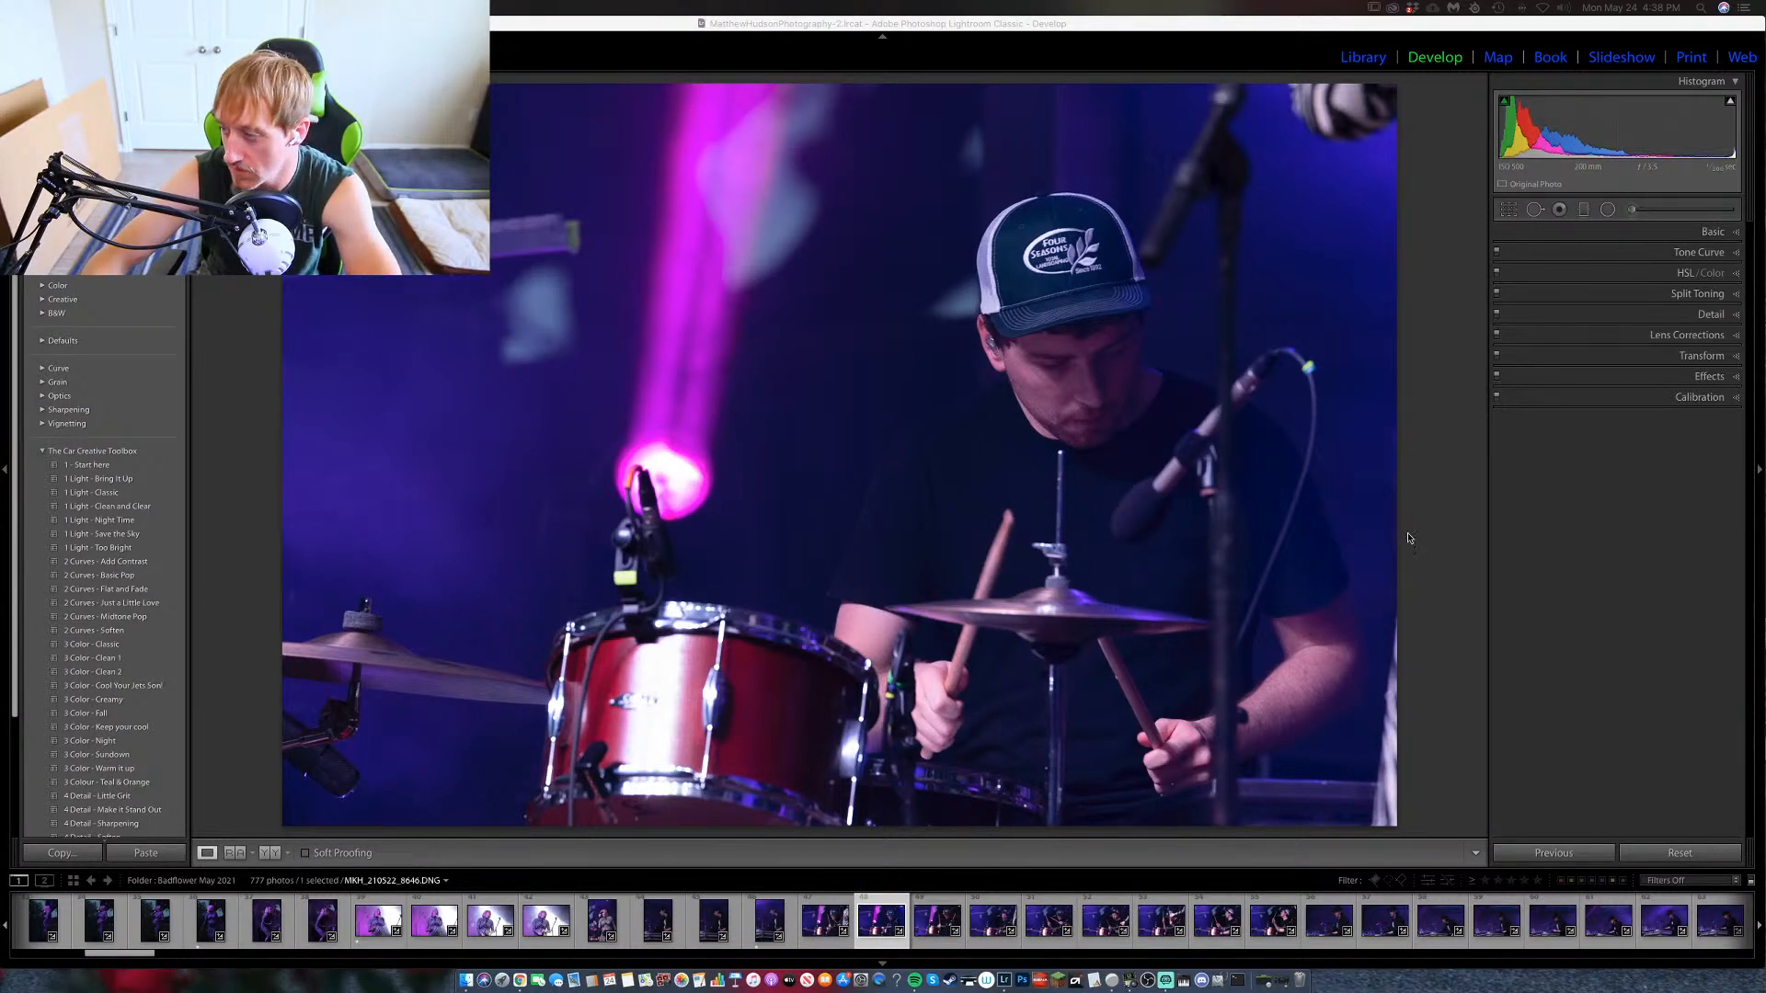
Compare the drummer shots from MKH_210522_8646.DNG through MKH_210522_8657.DNG for expression, stick position and obstructions.
key("Left")
key("Left")
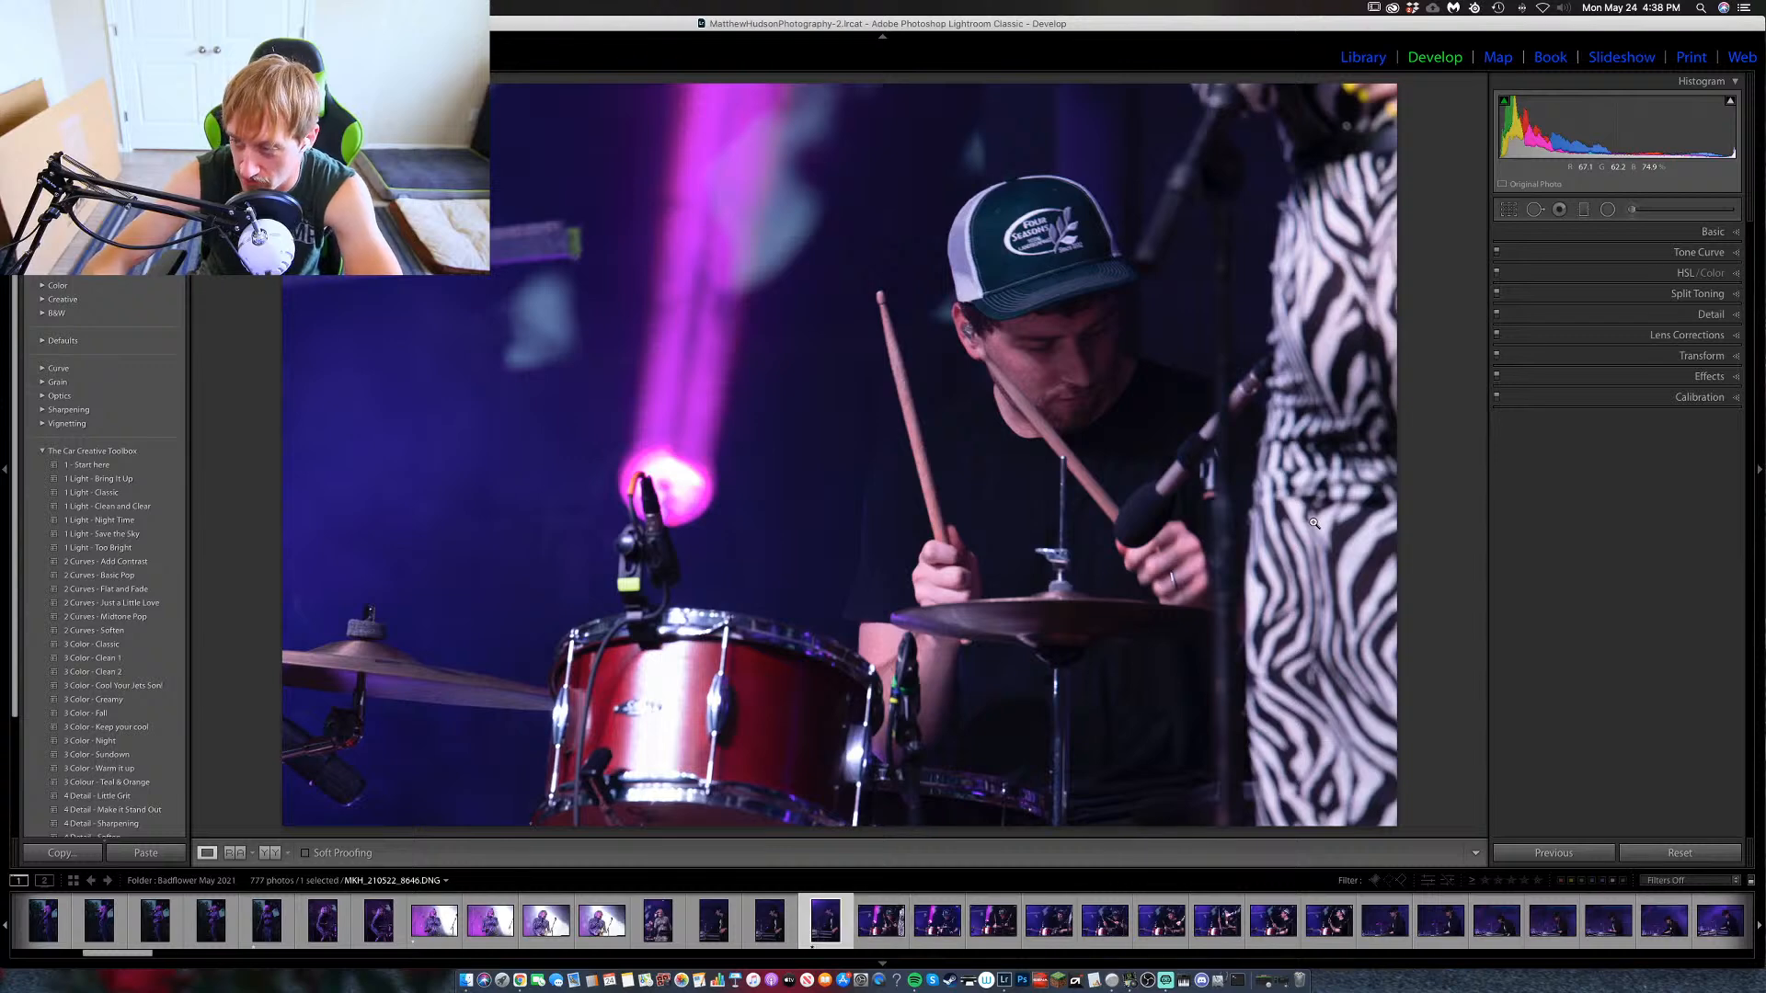
key("Right")
key("Right")
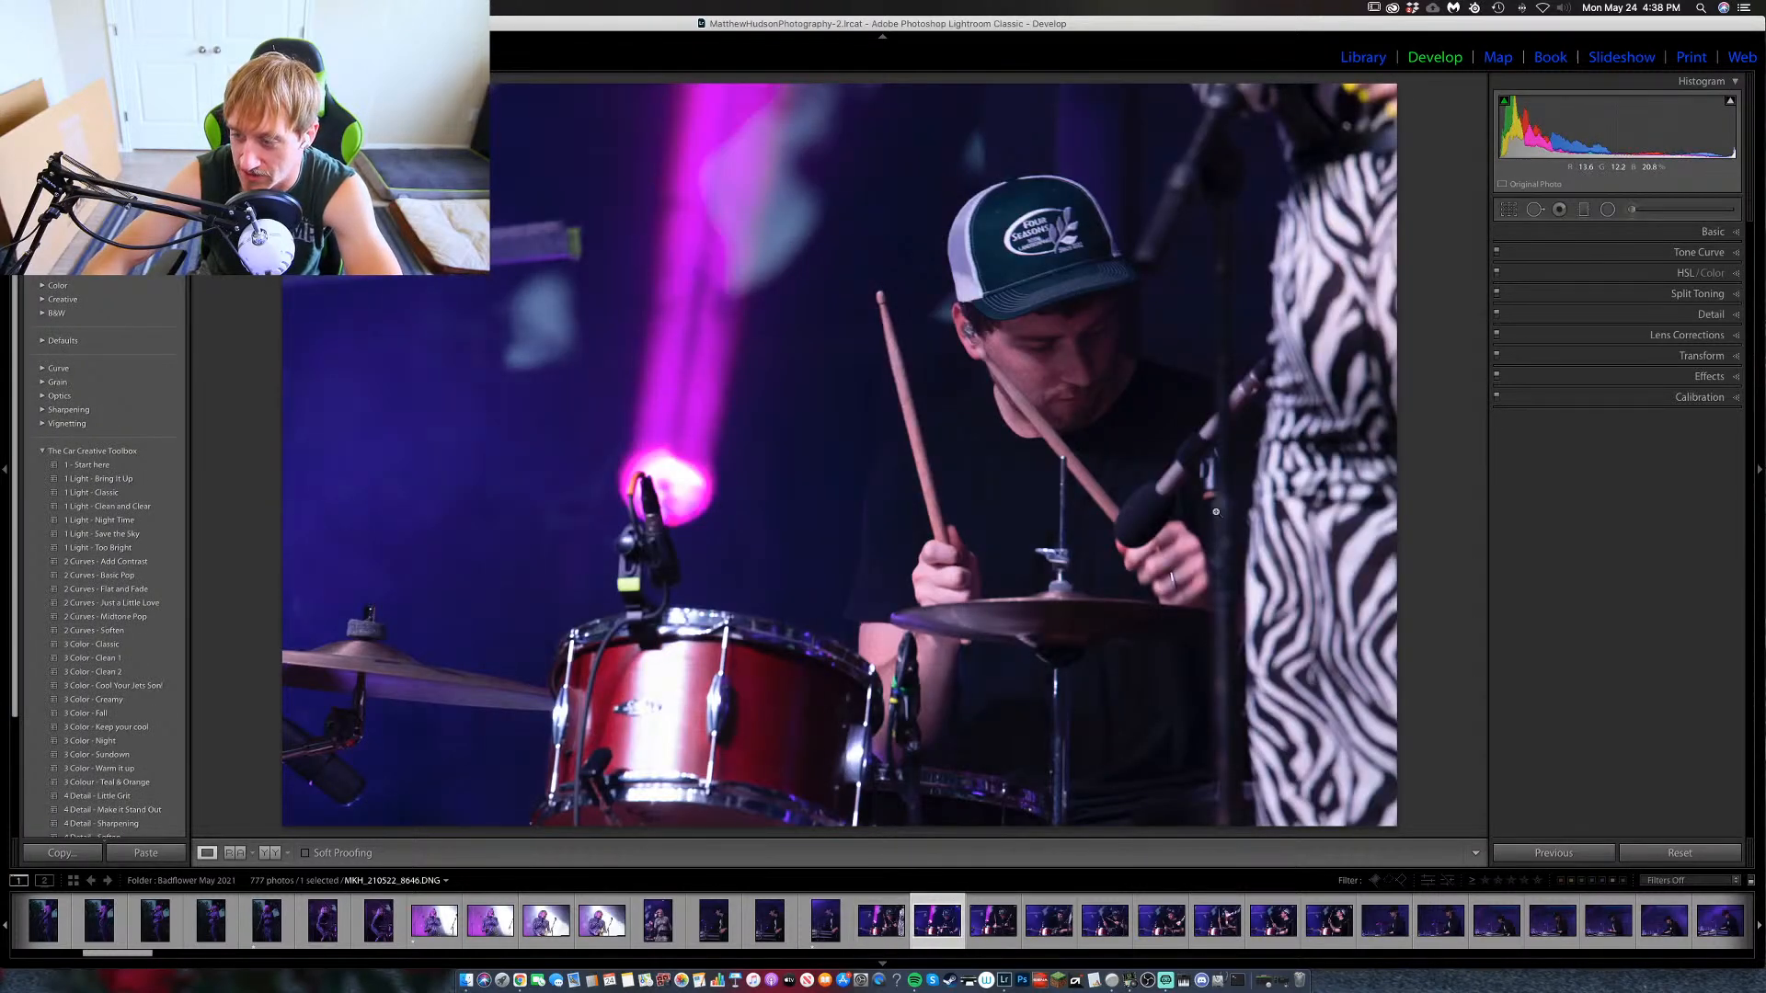
key("Right")
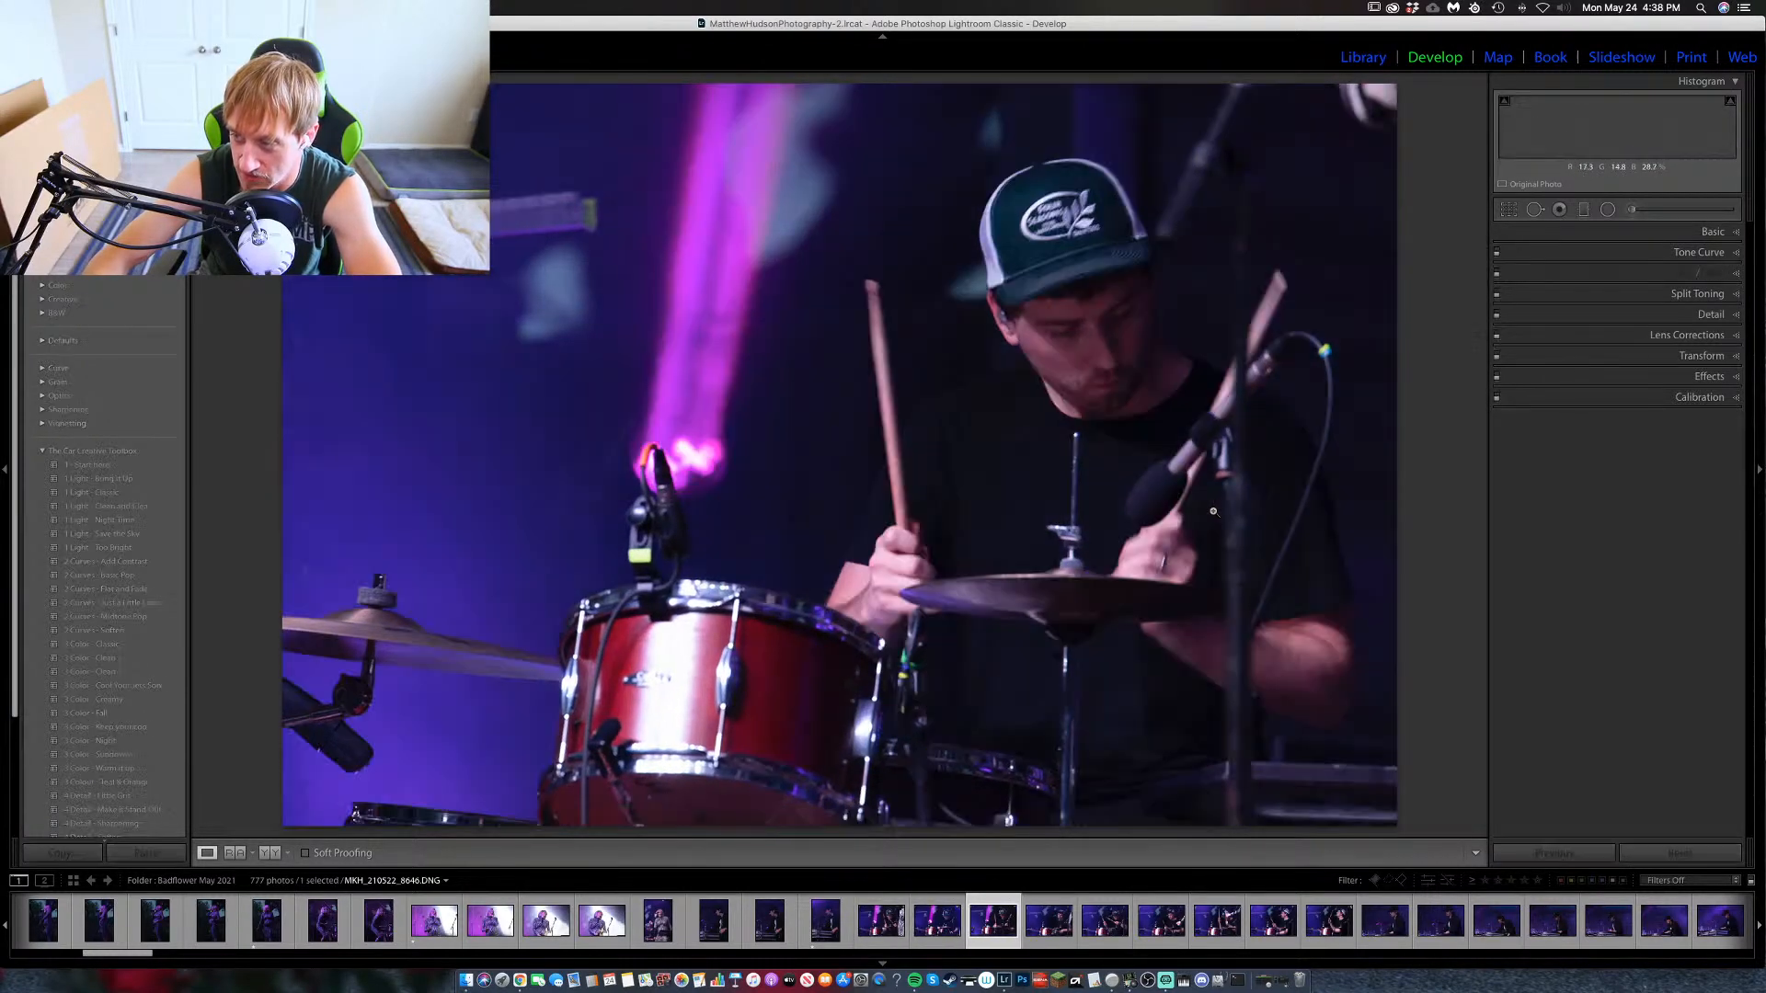
key("Right")
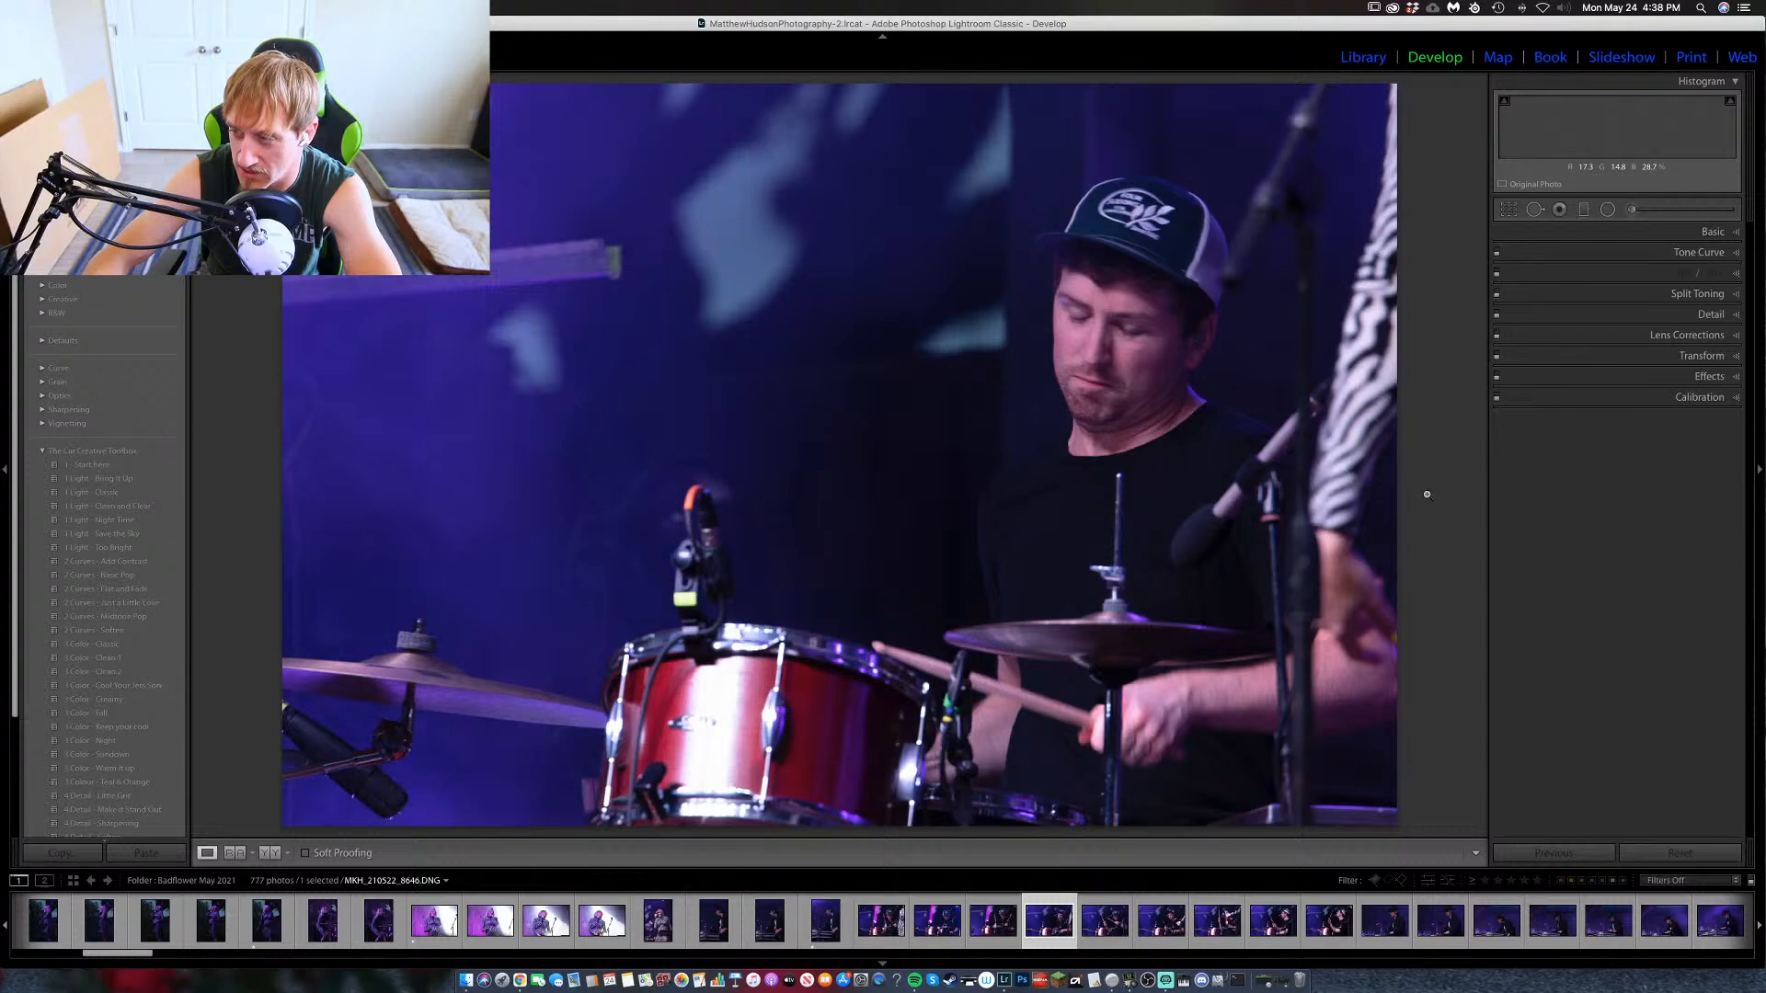
key("Right")
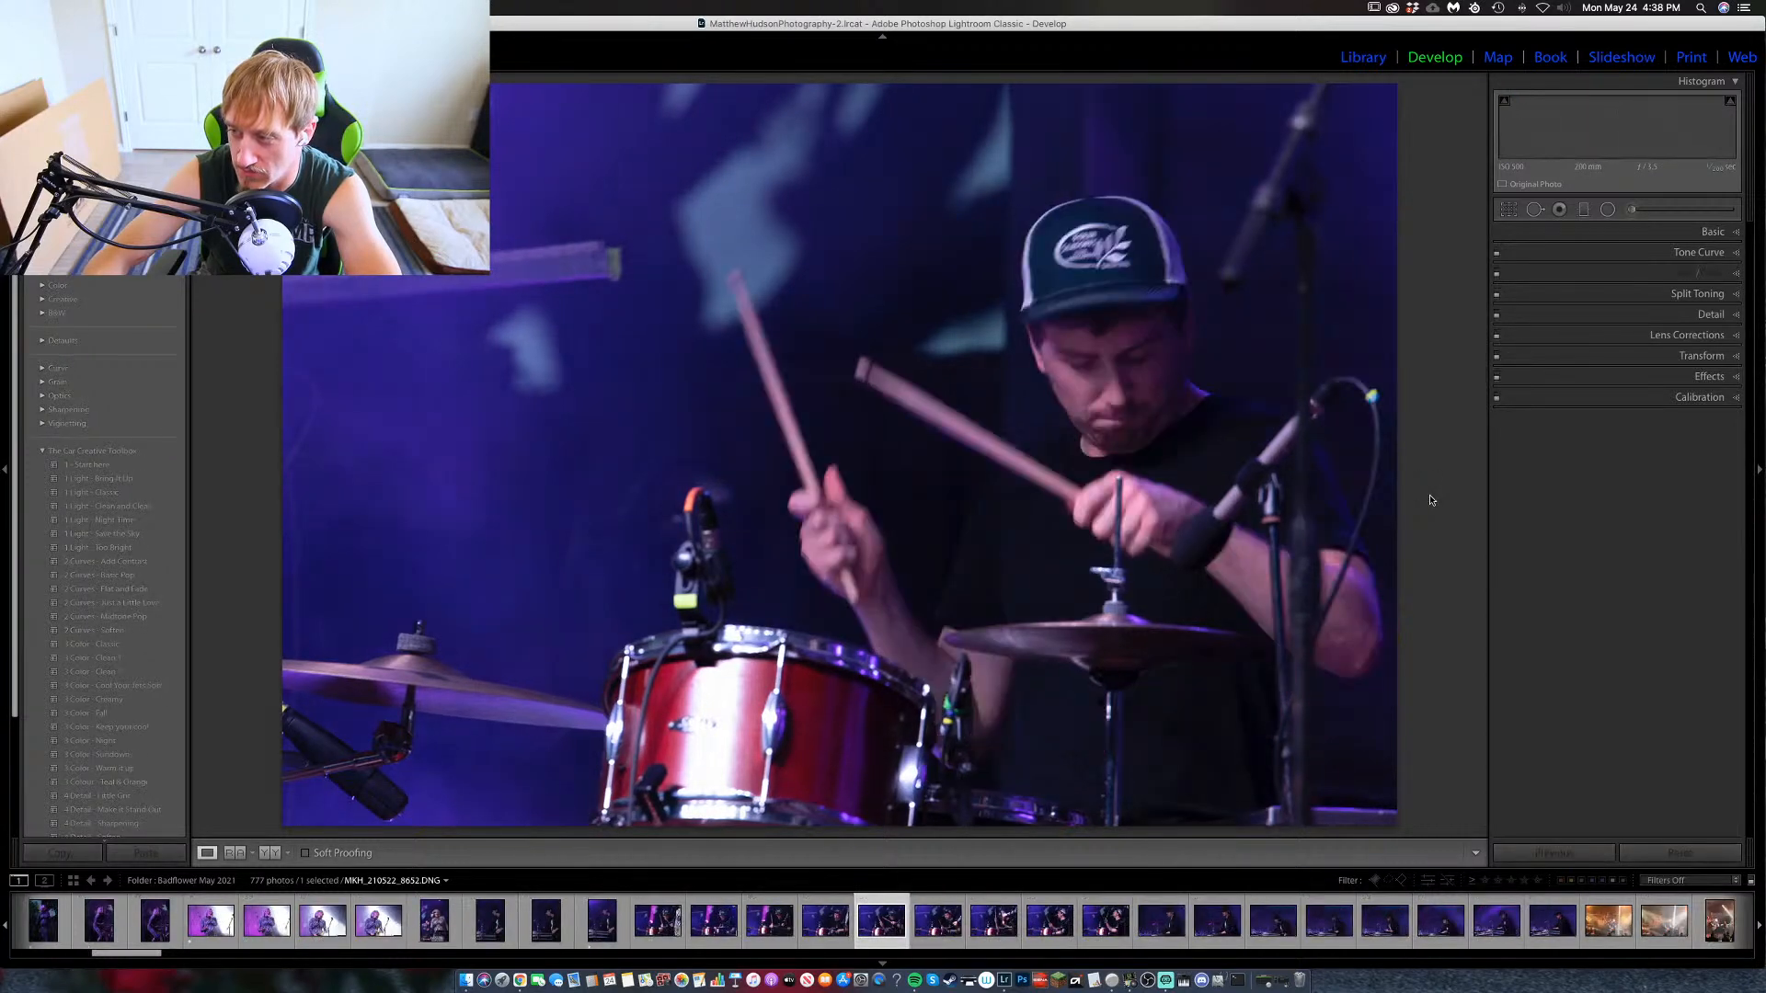
key("Right")
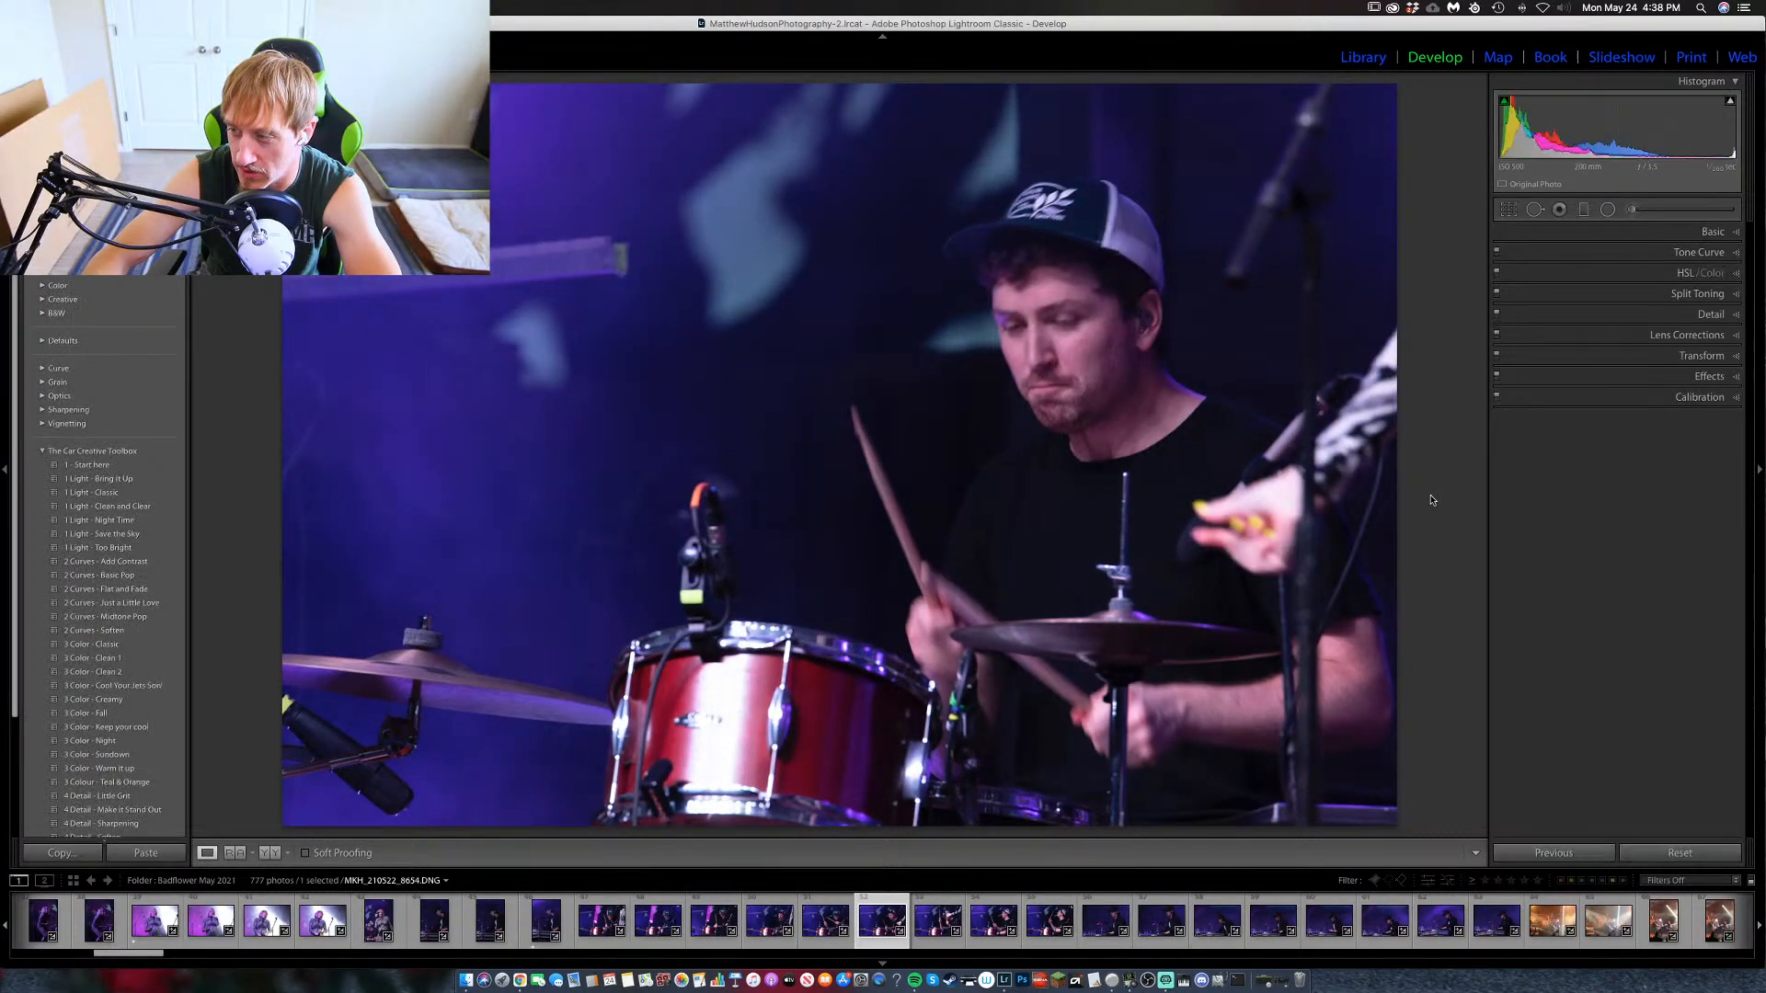
key("Right")
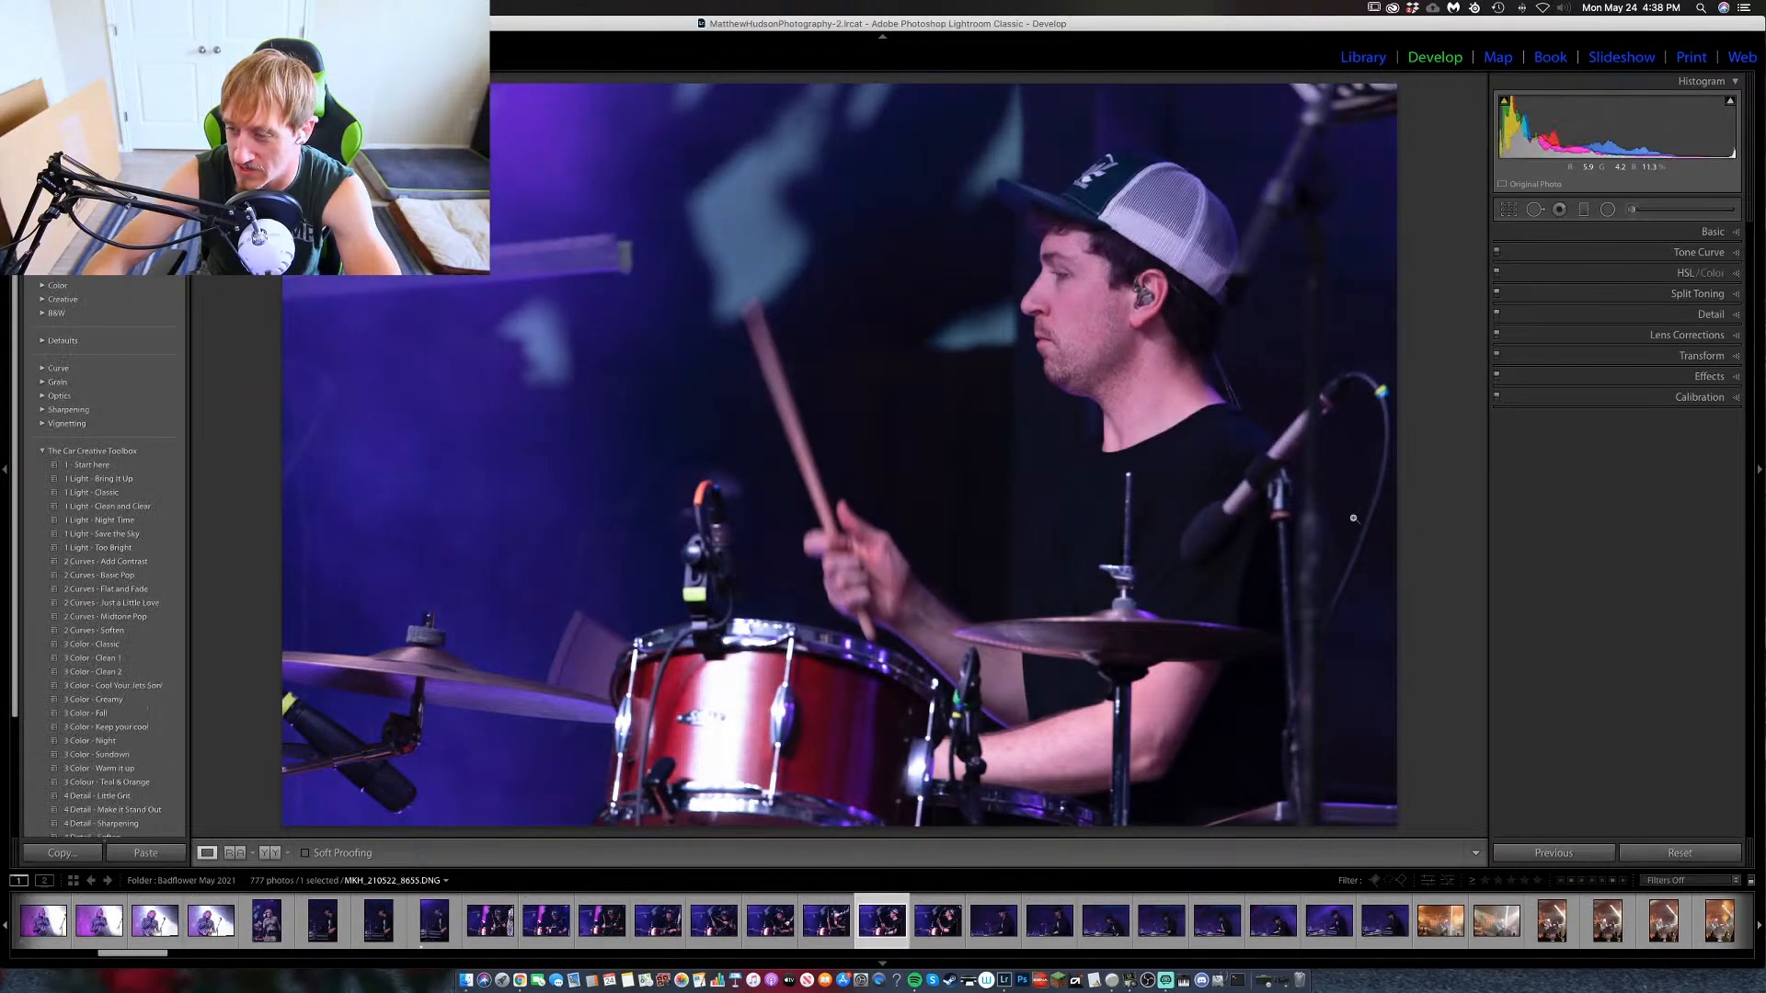
key("Right")
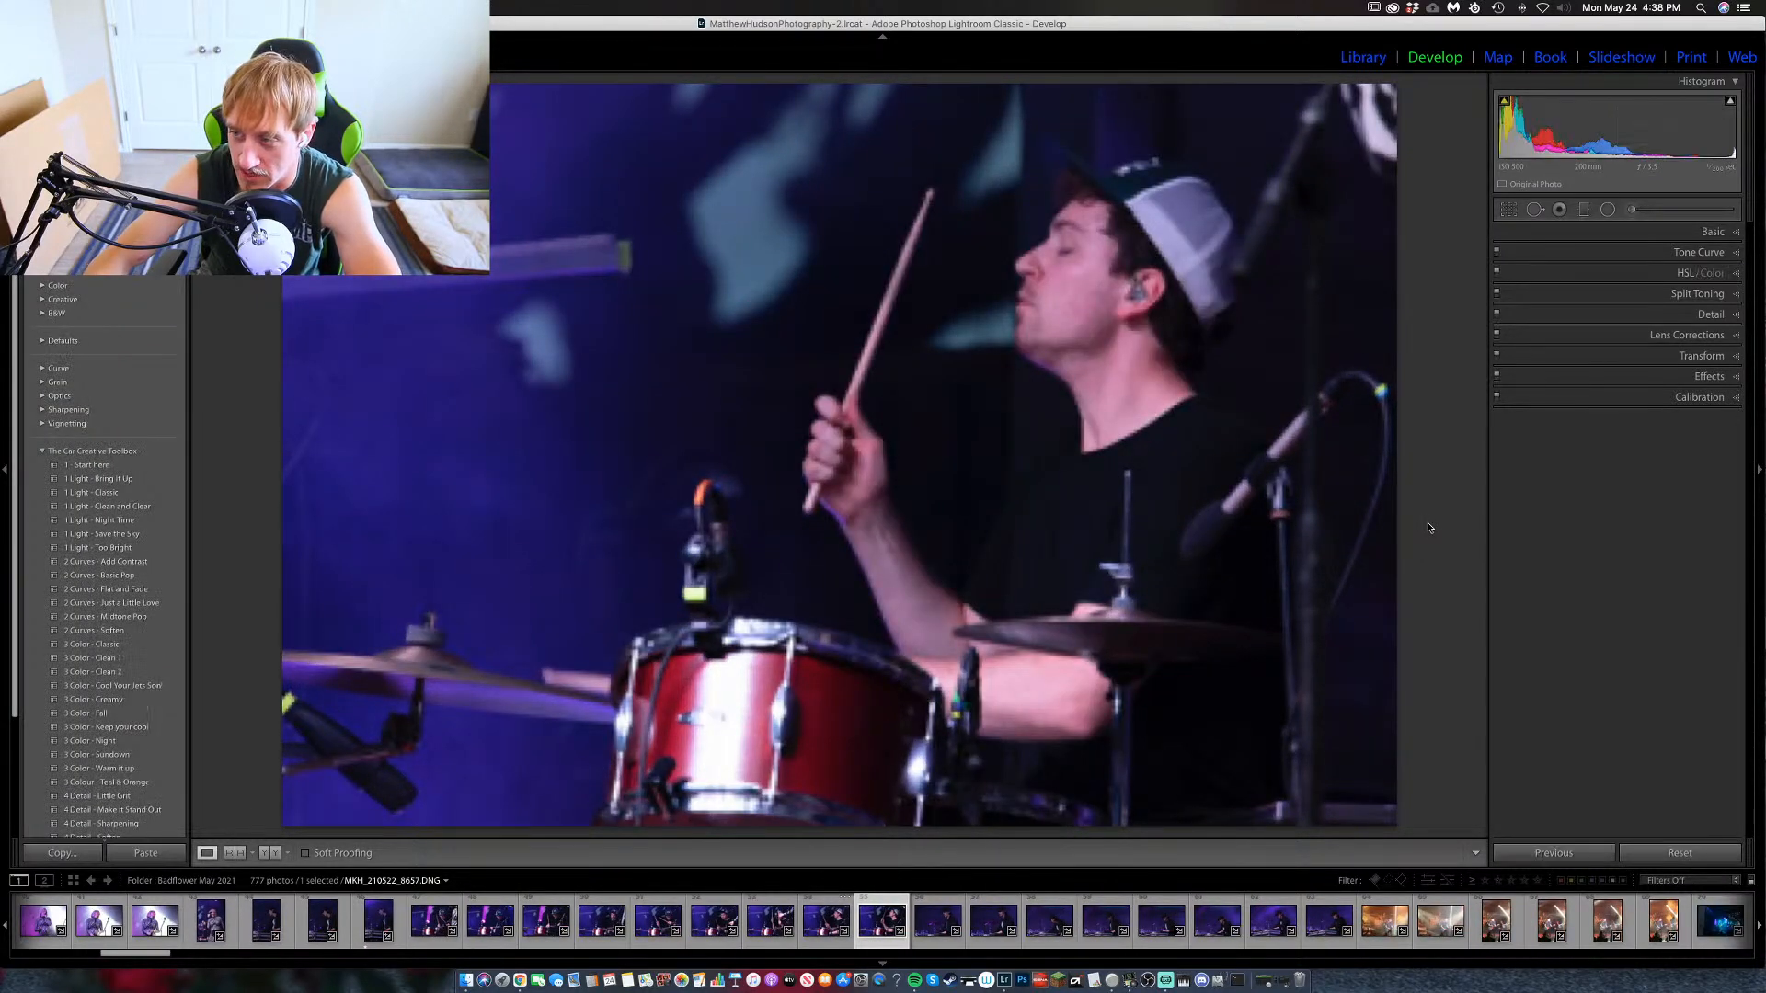
Review the keyboard player shots from MKH_210522_8658.DNG to MKH_210522_8665.DNG, going back over the opening close-ups.
key("Right")
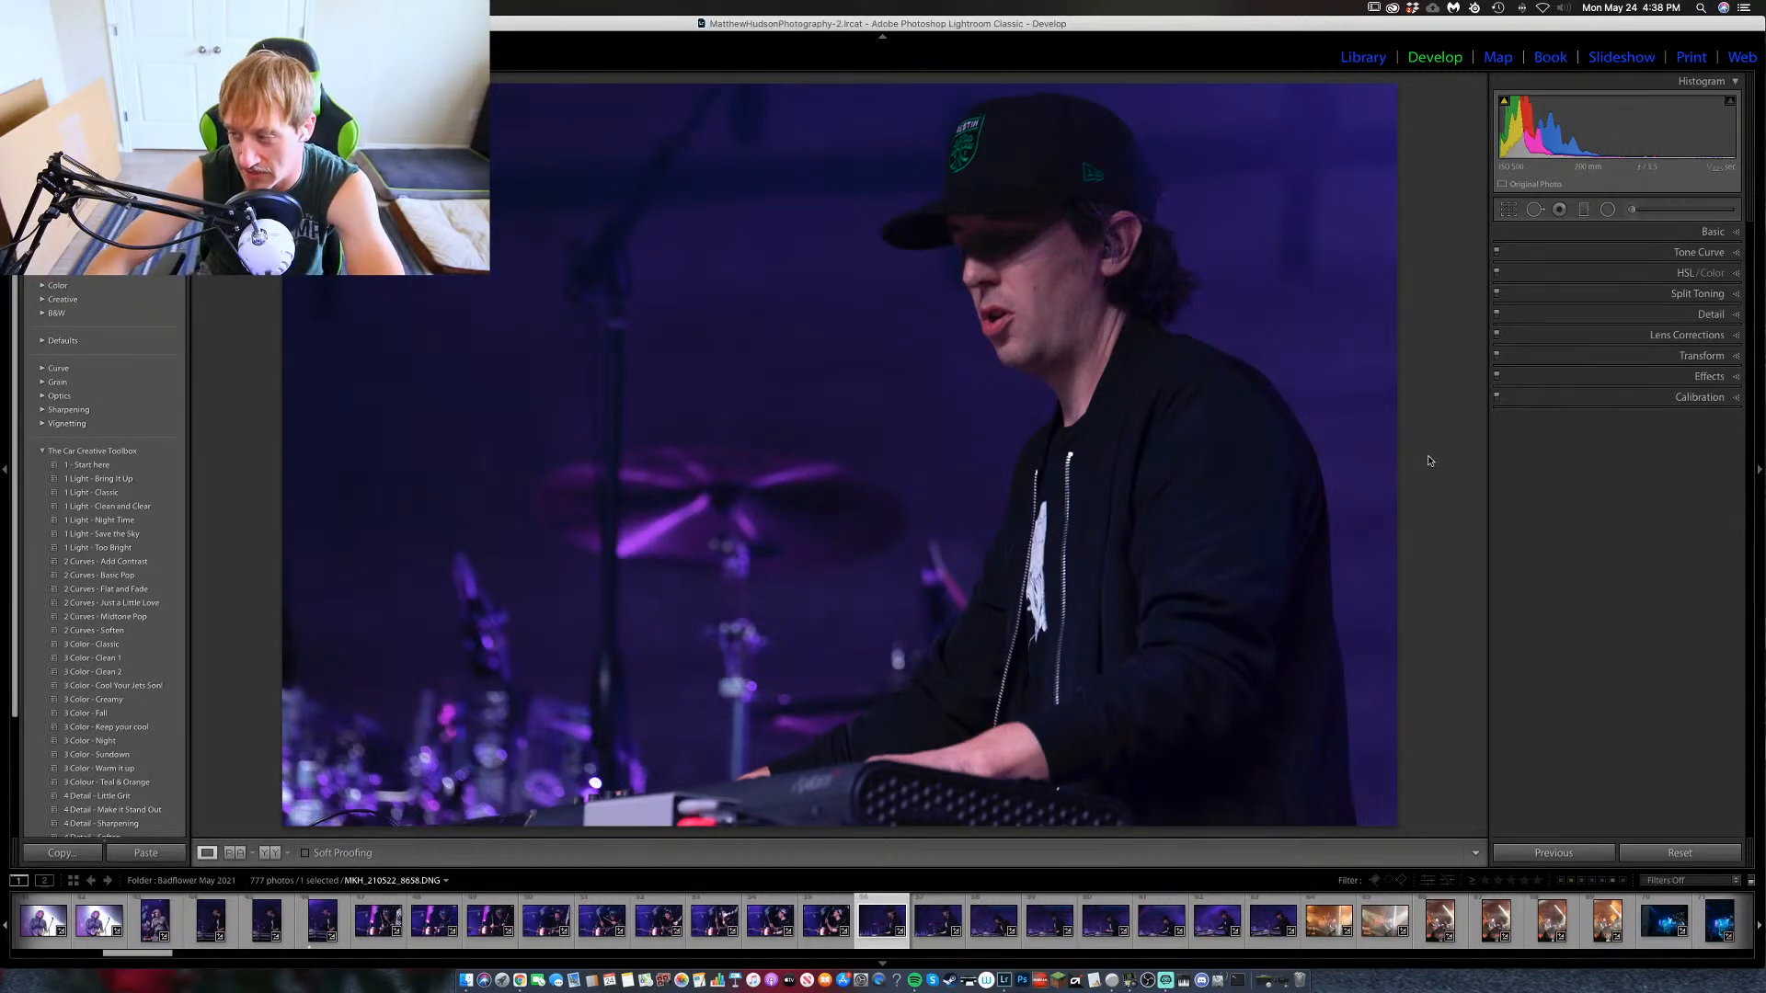
key("Right")
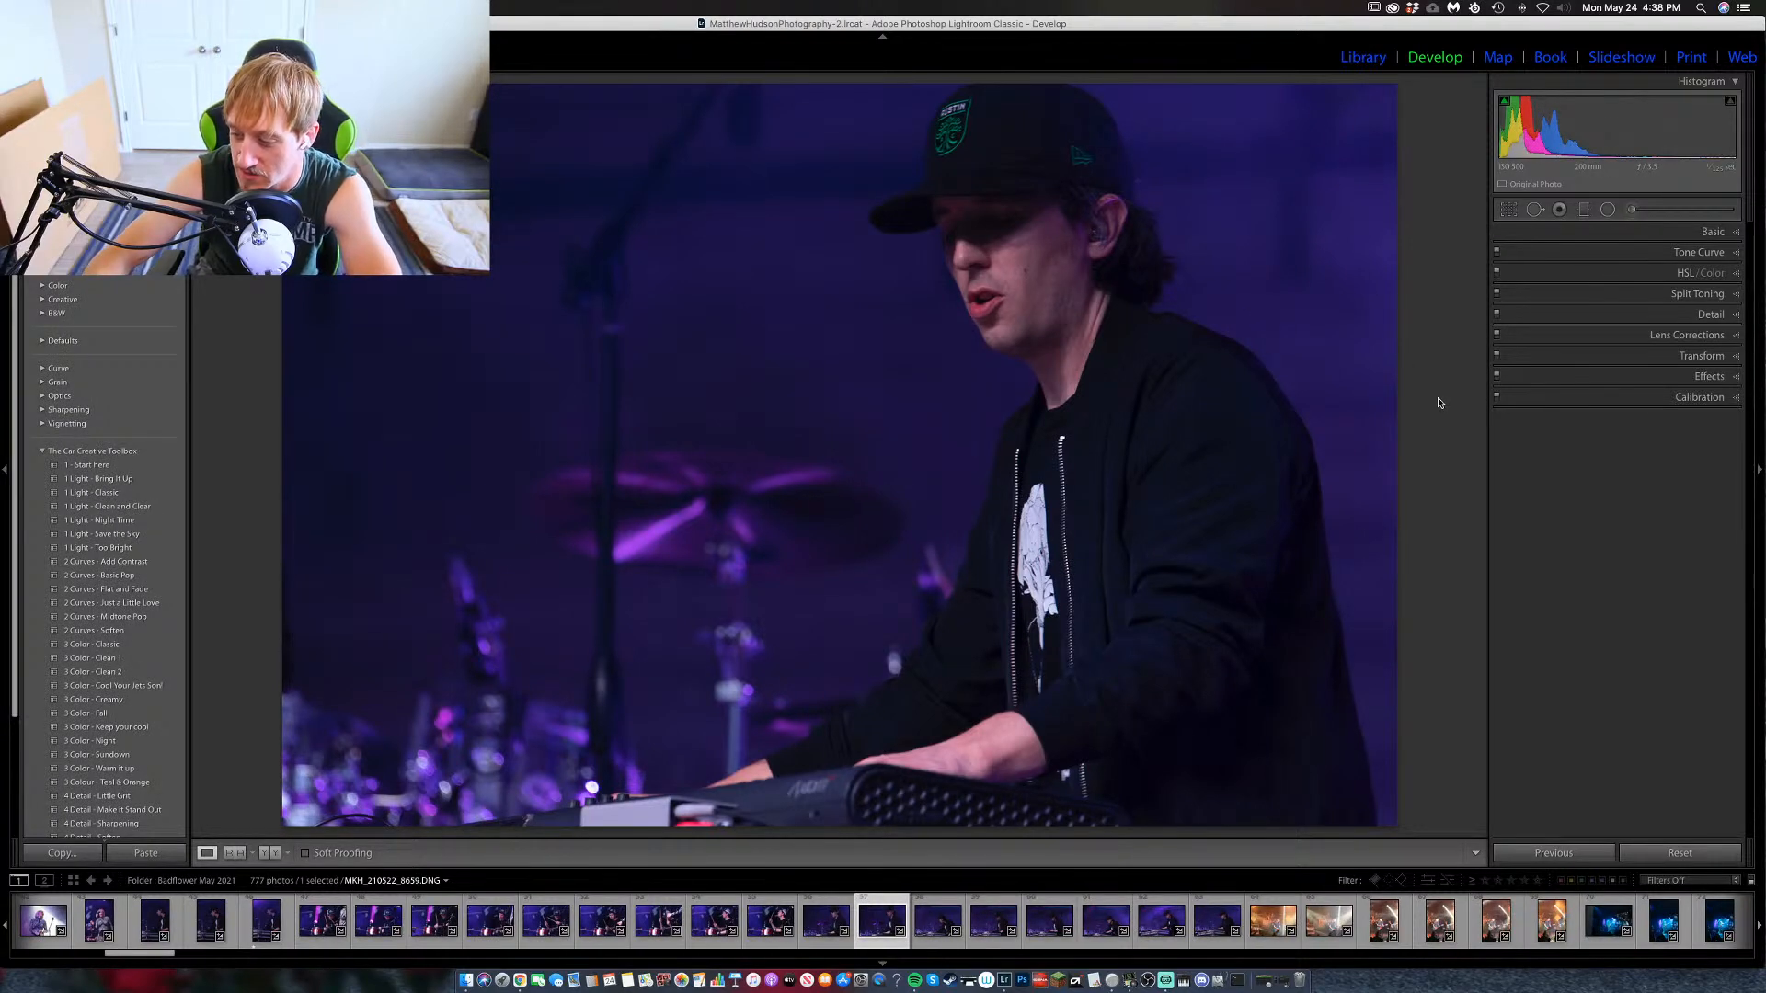
key("Right")
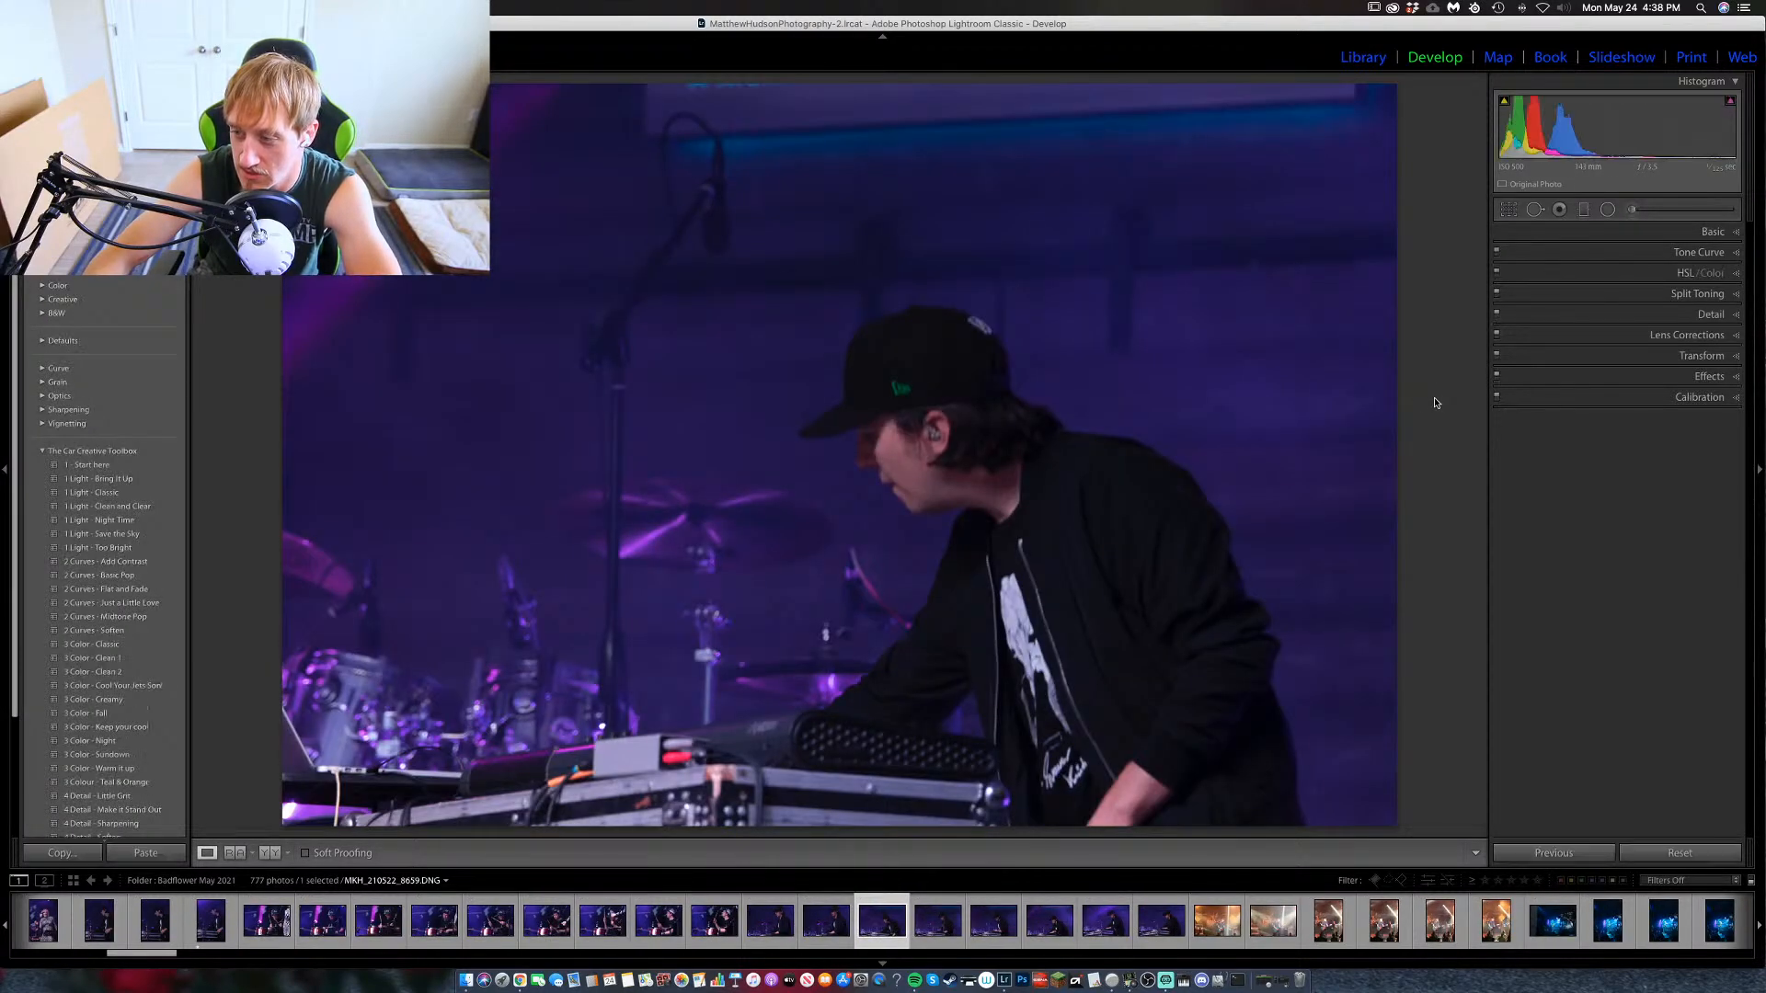
key("Left")
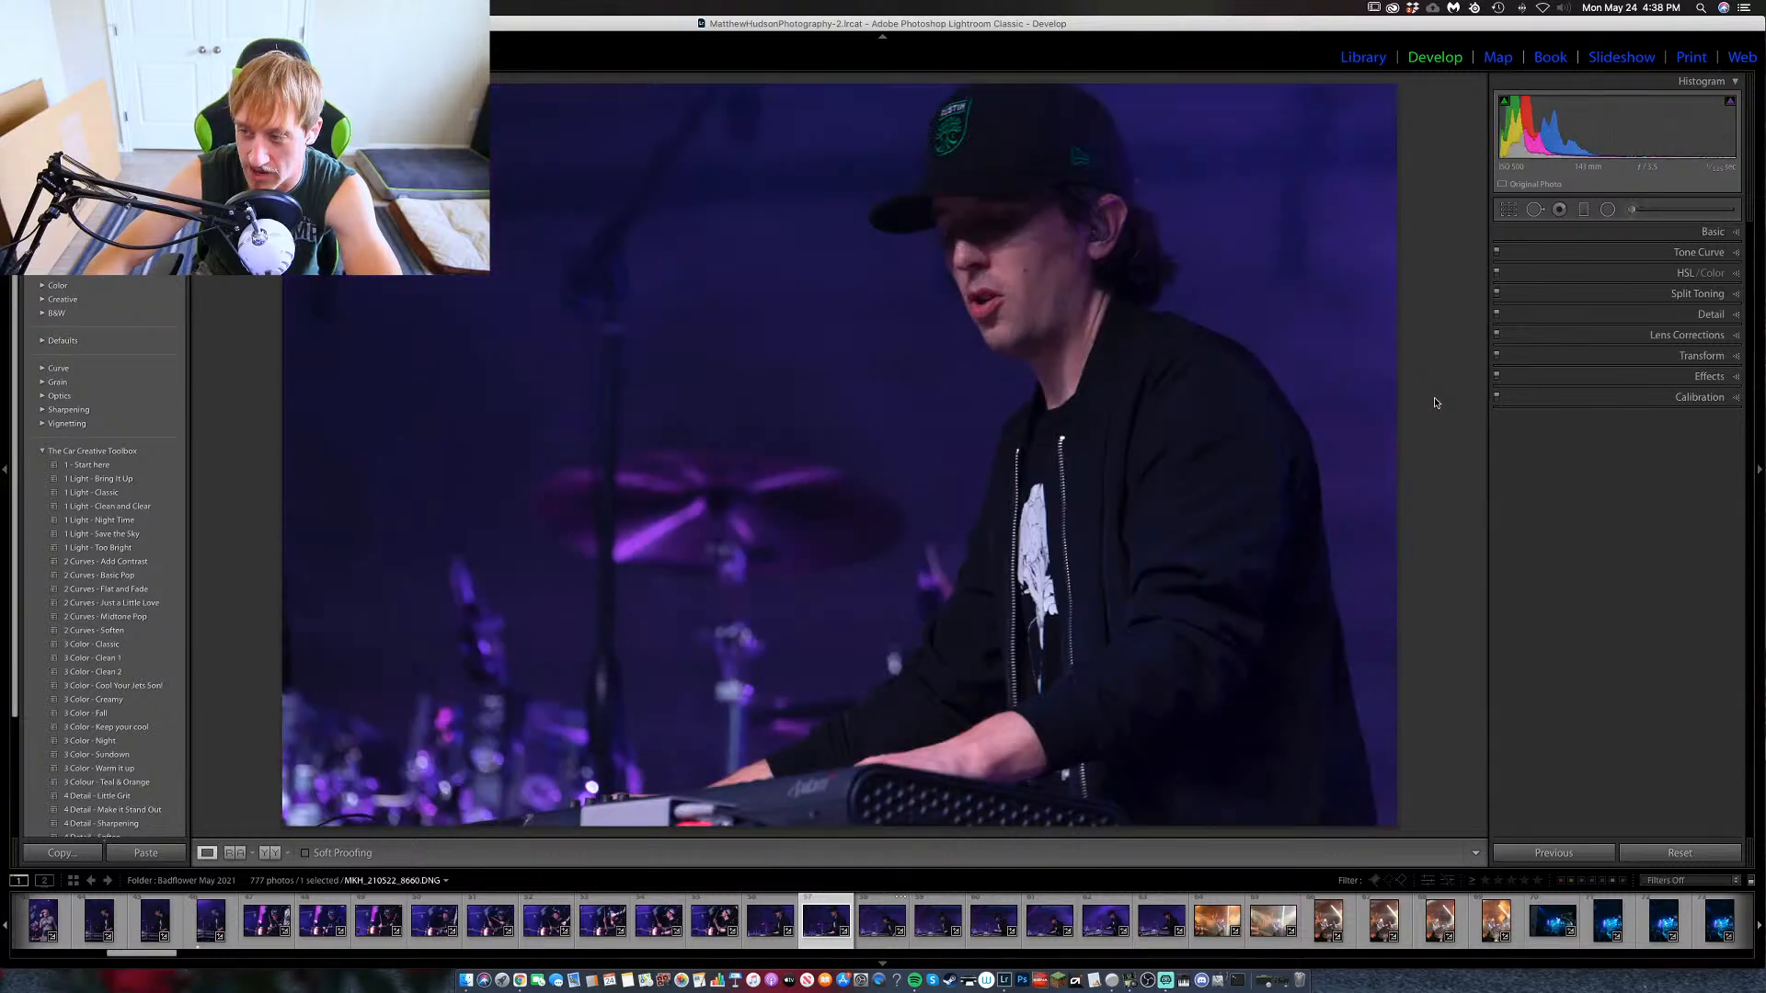
key("Left")
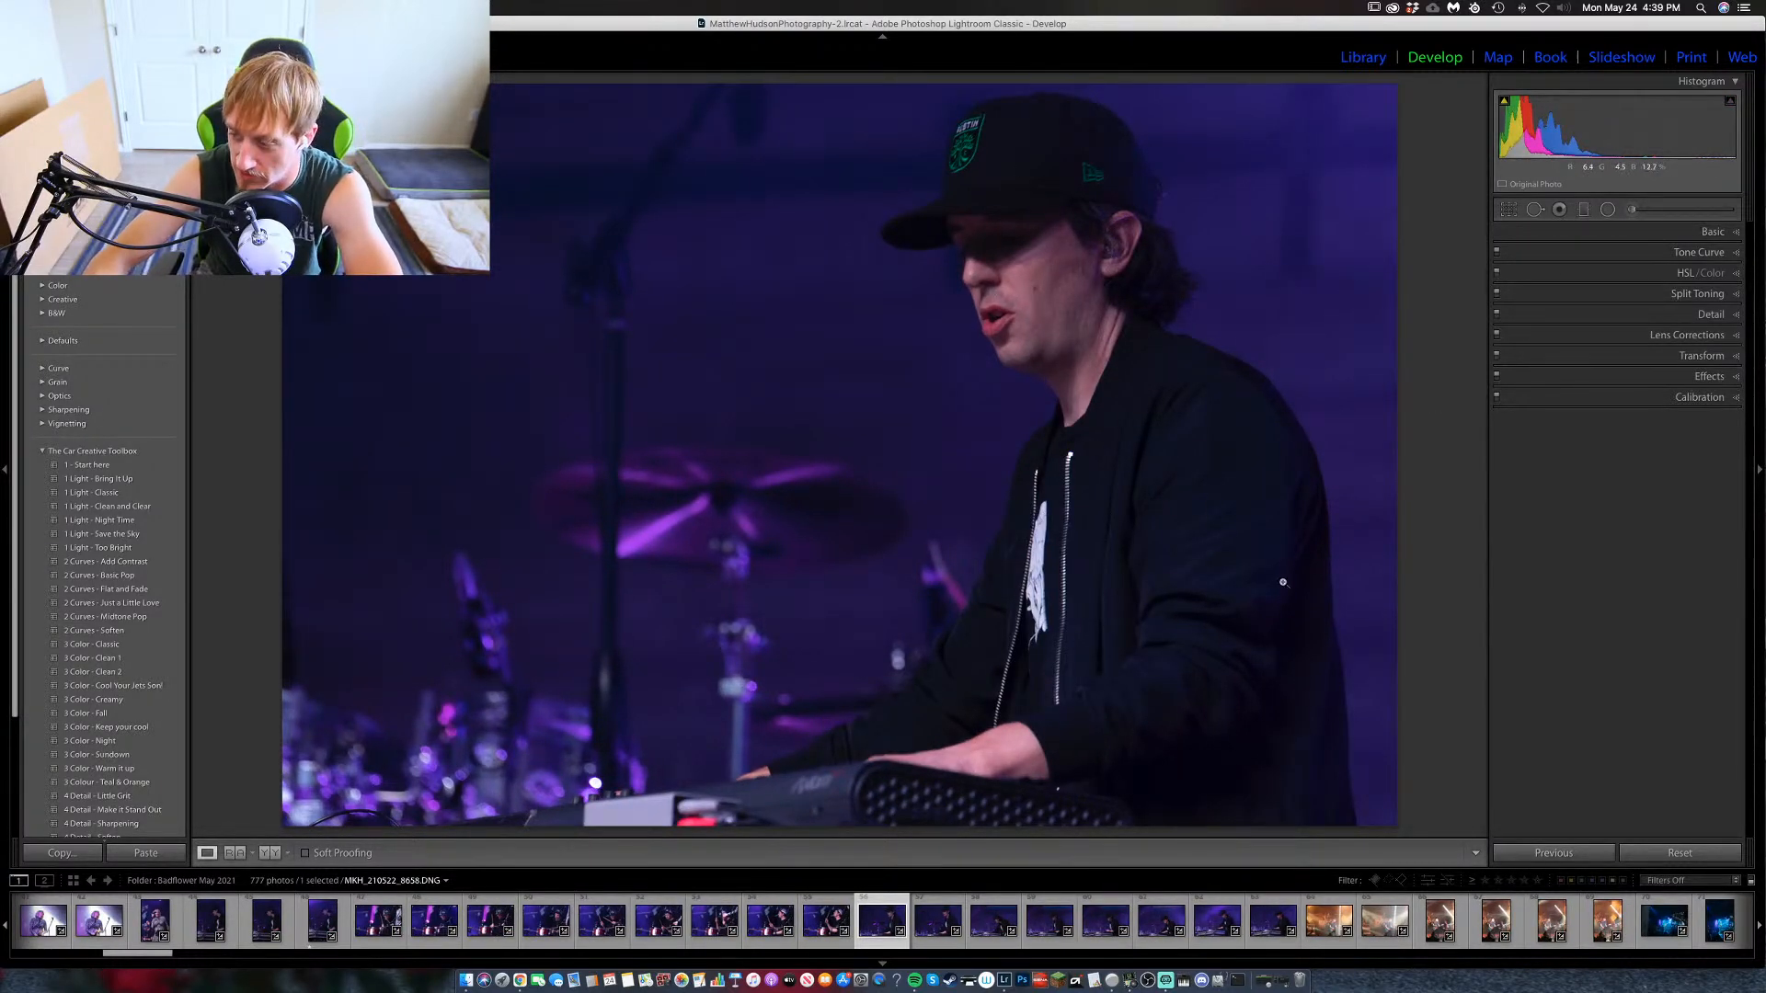
left_click(1052, 924)
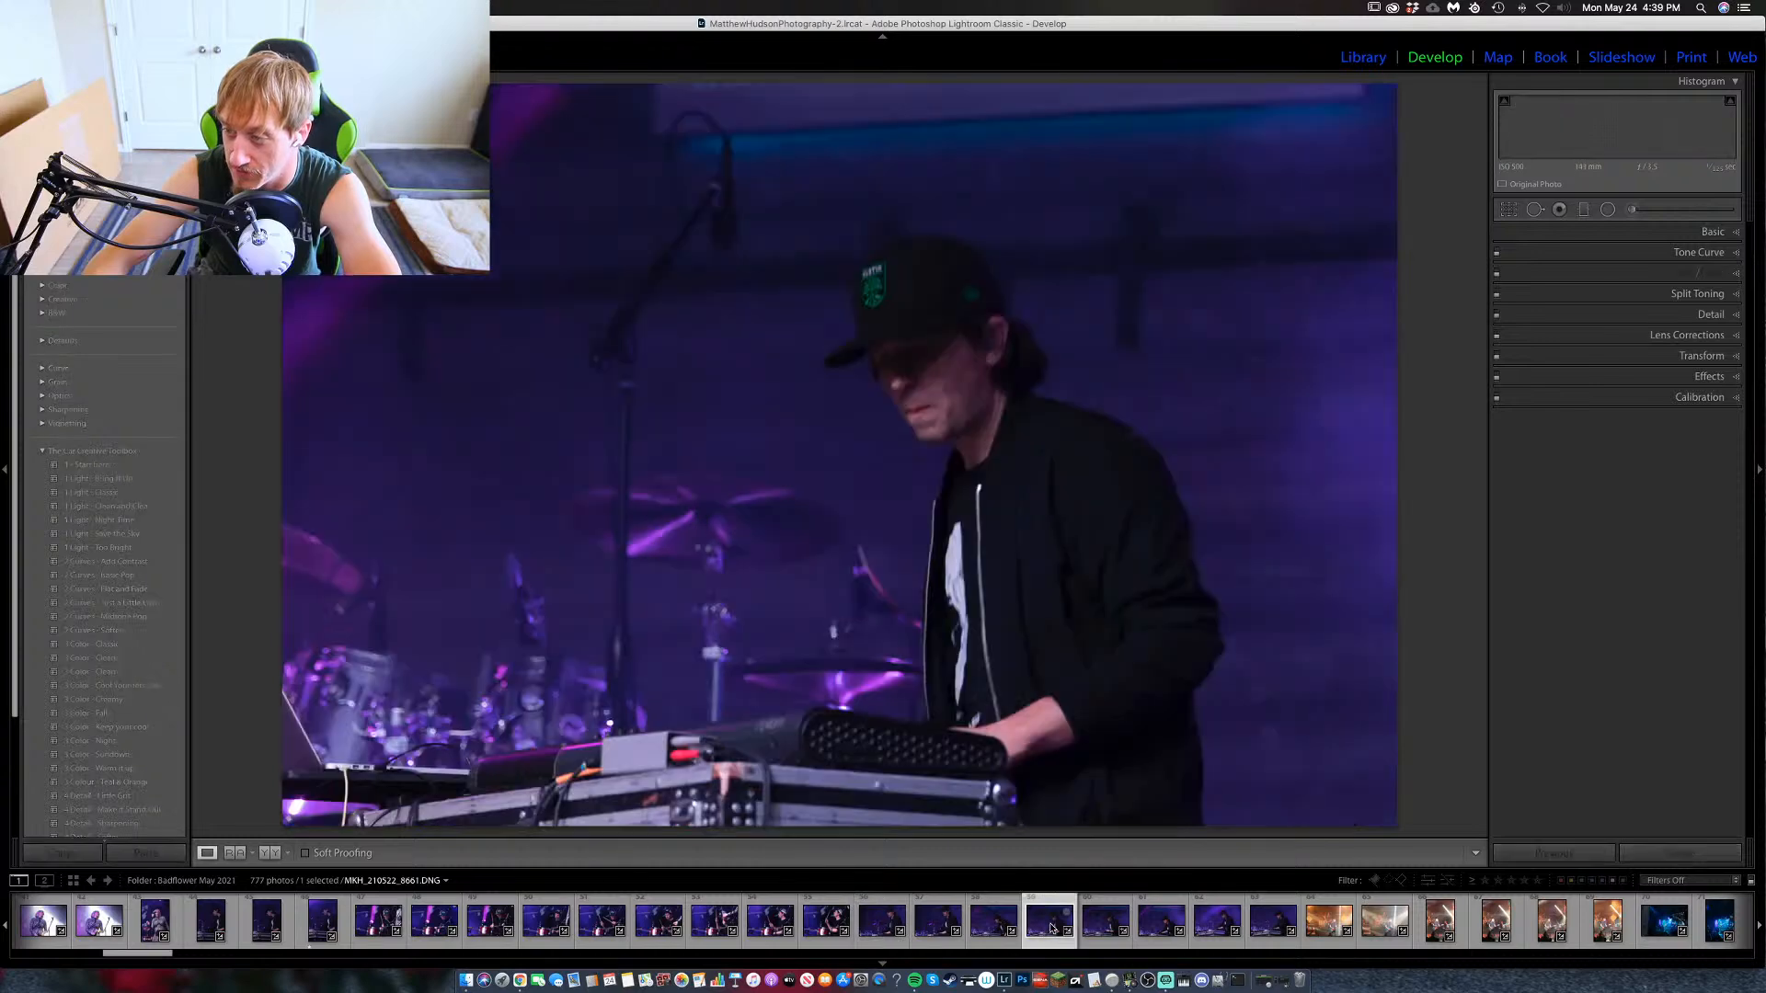
key("Right")
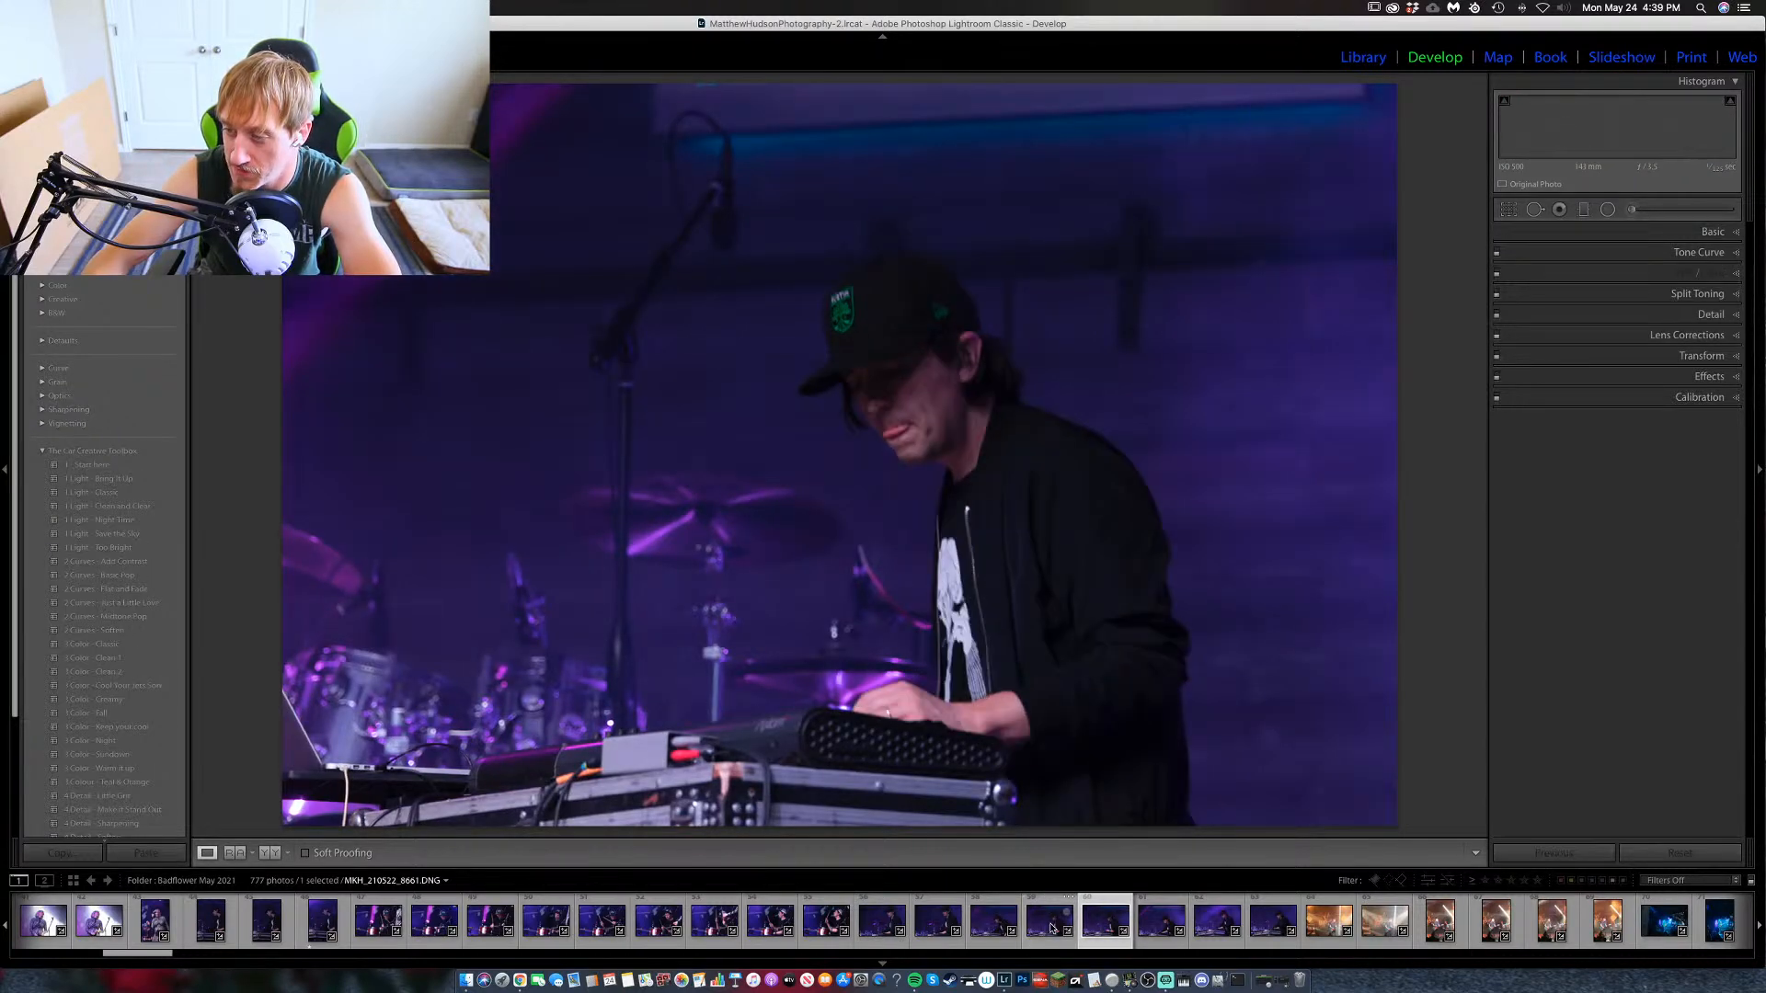
key("Right")
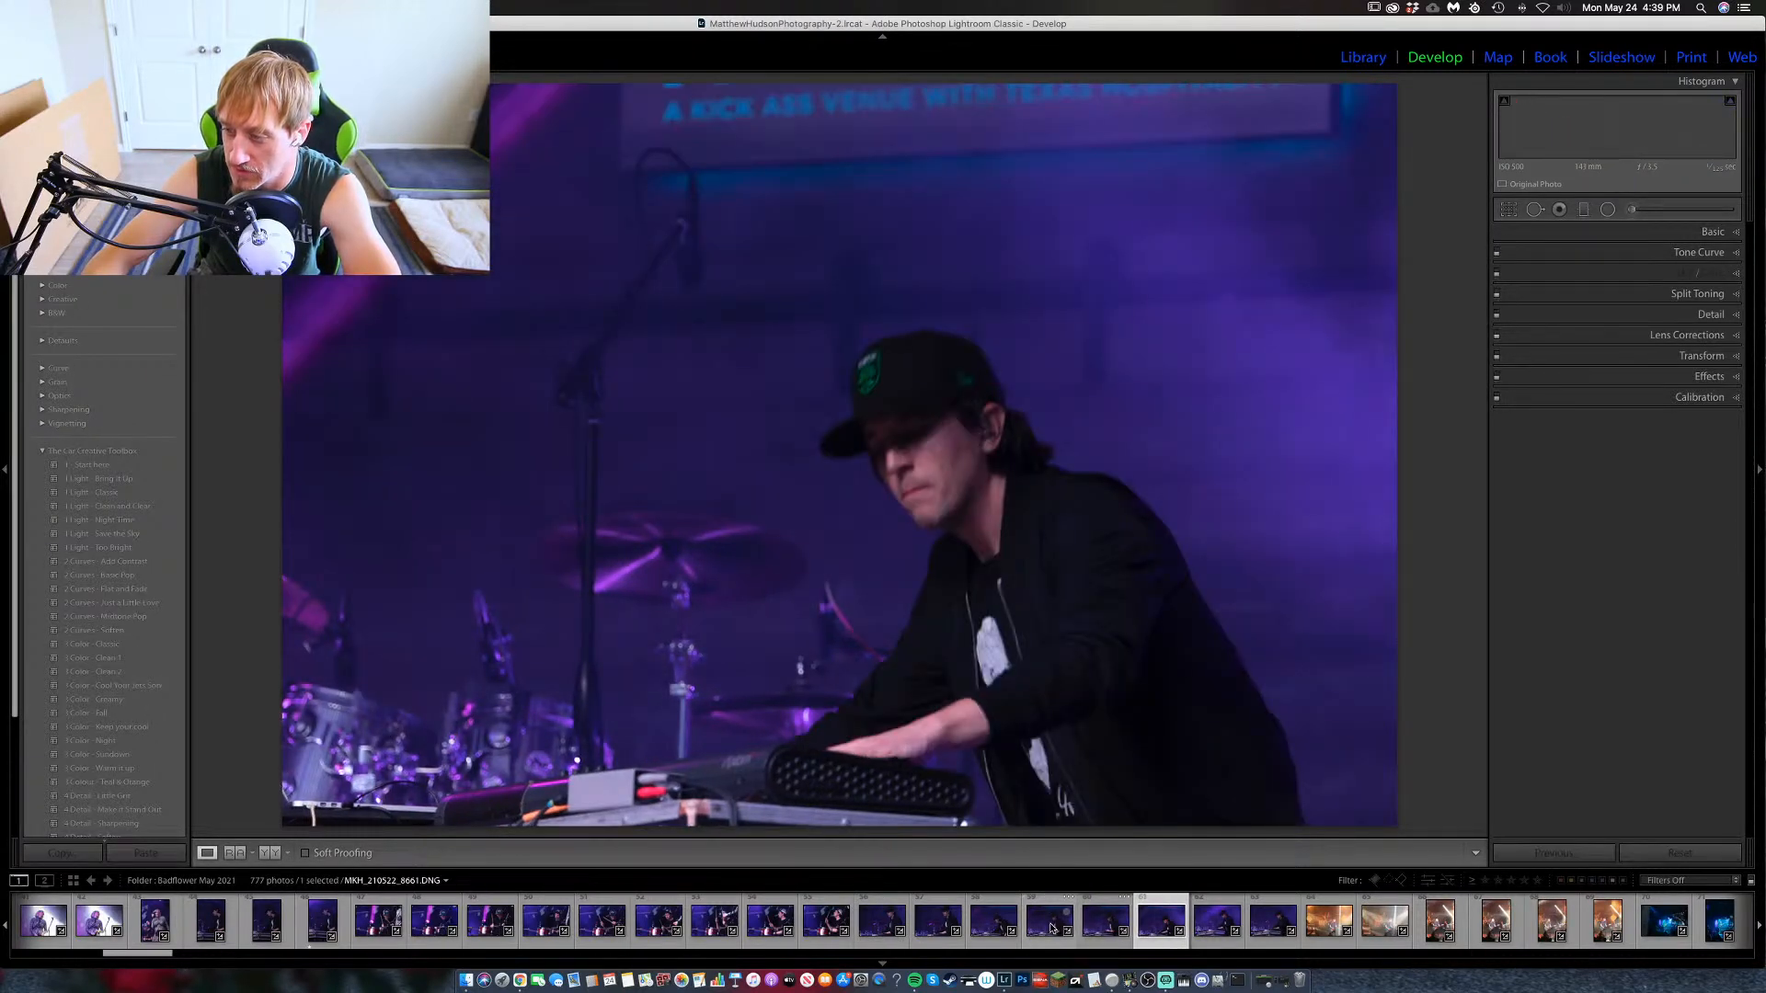
key("Right")
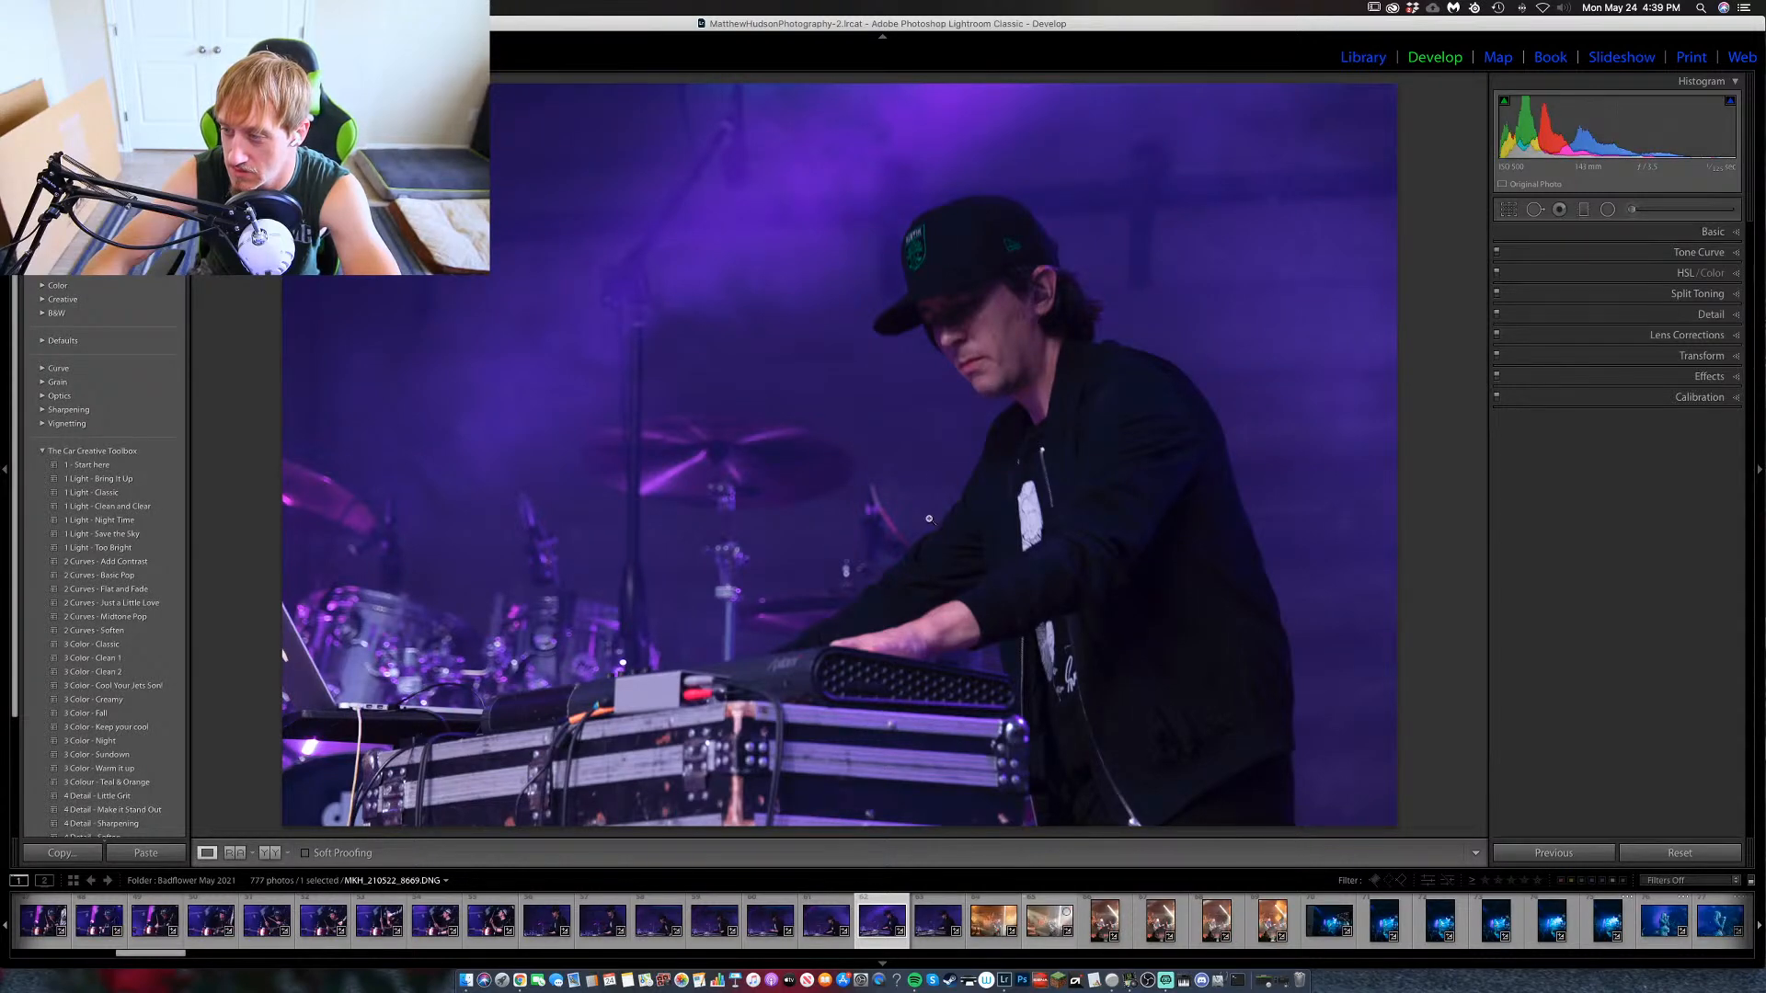
Check the keyboard player's face up close in MKH_210522_8665.DNG, and view the following shot of him.
left_click(976, 348)
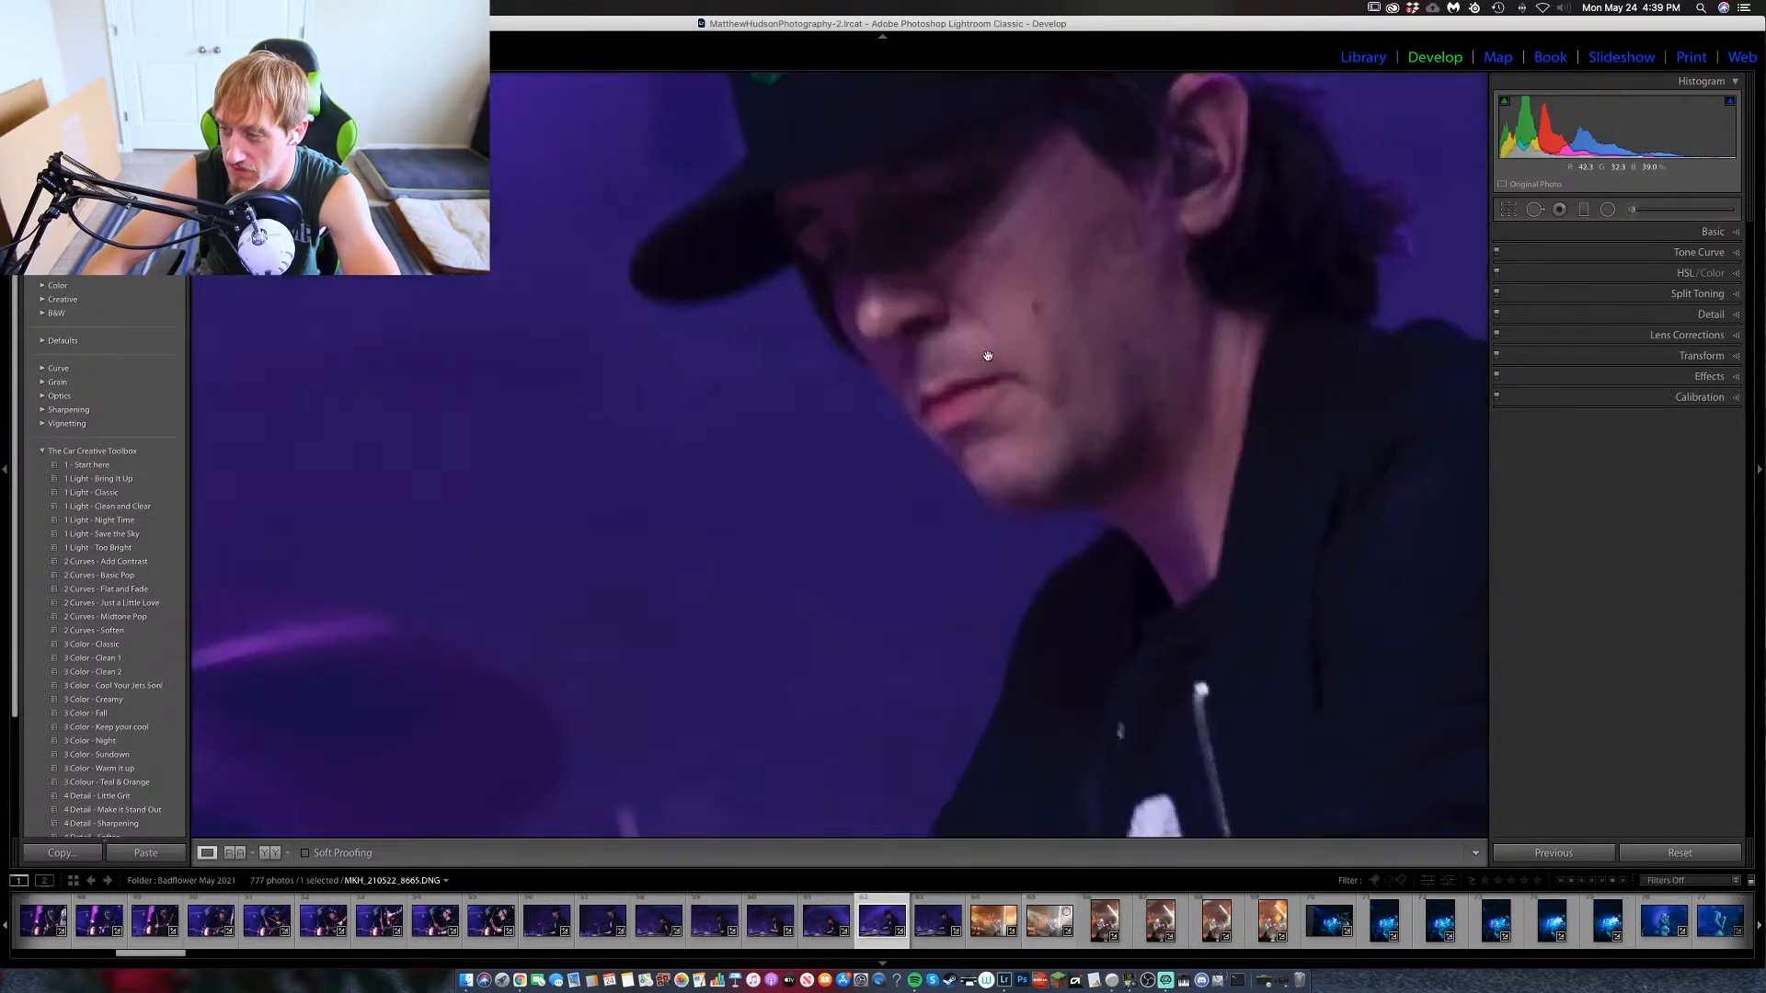
left_click_drag(978, 370, 947, 516)
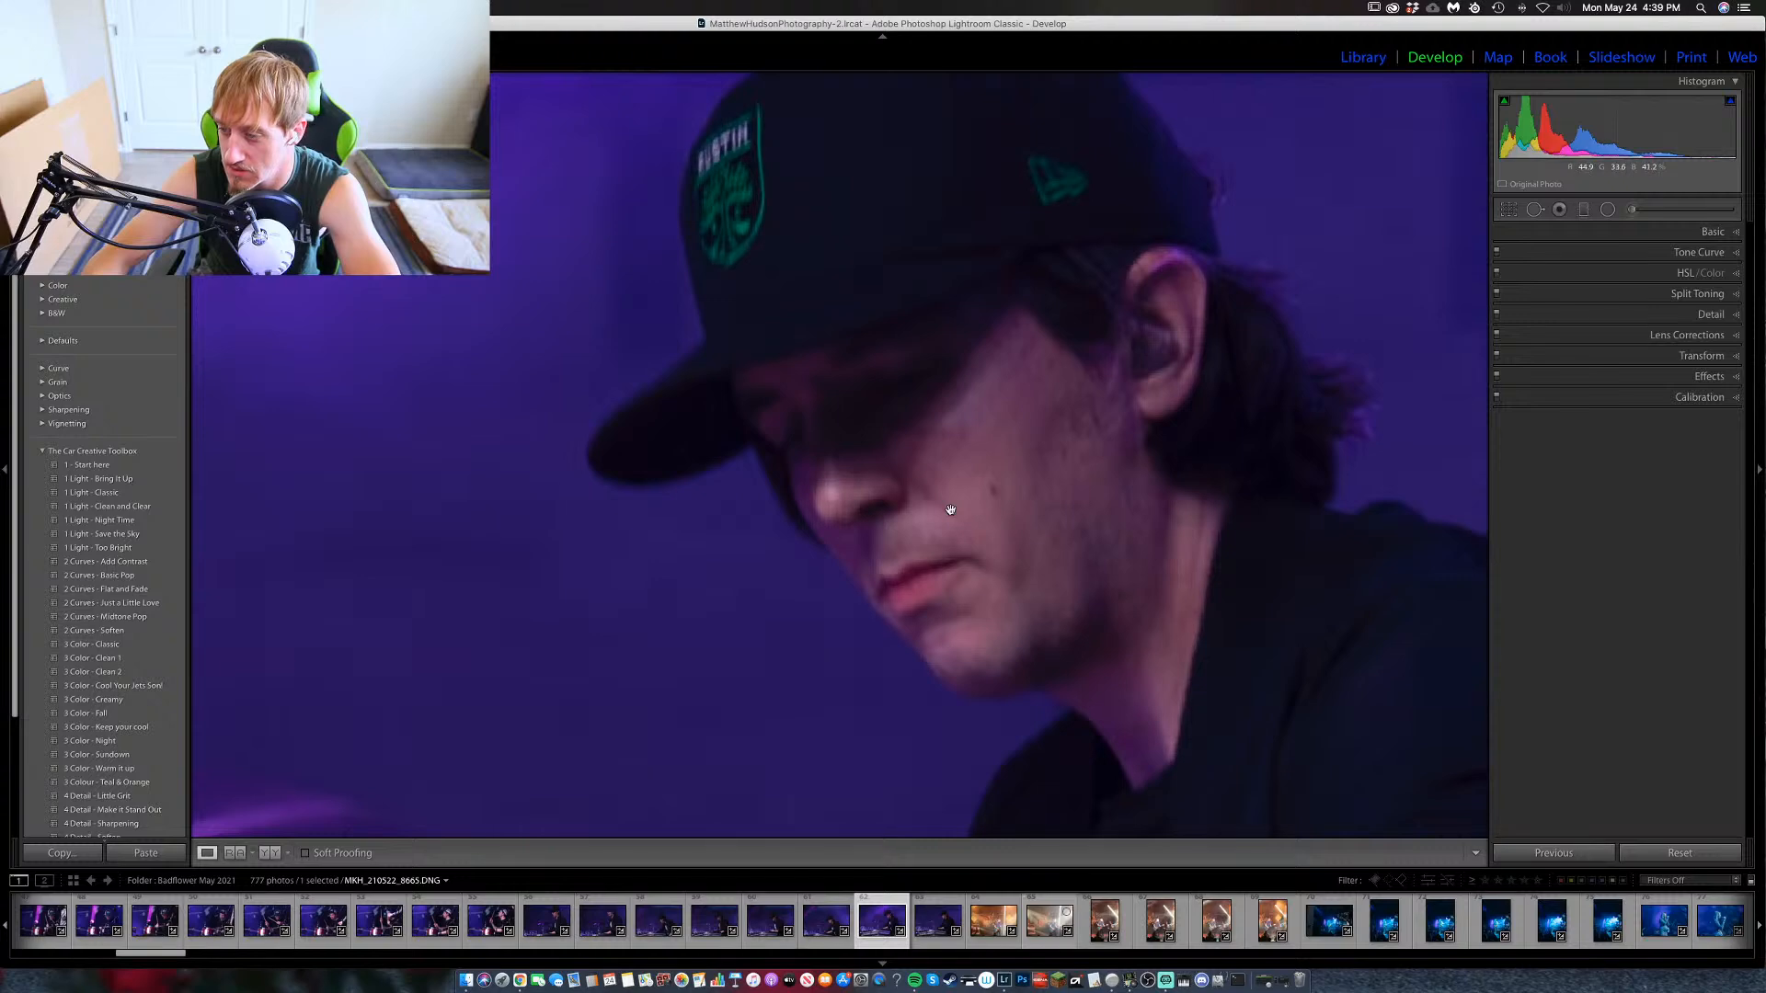
left_click(948, 514)
key("Right")
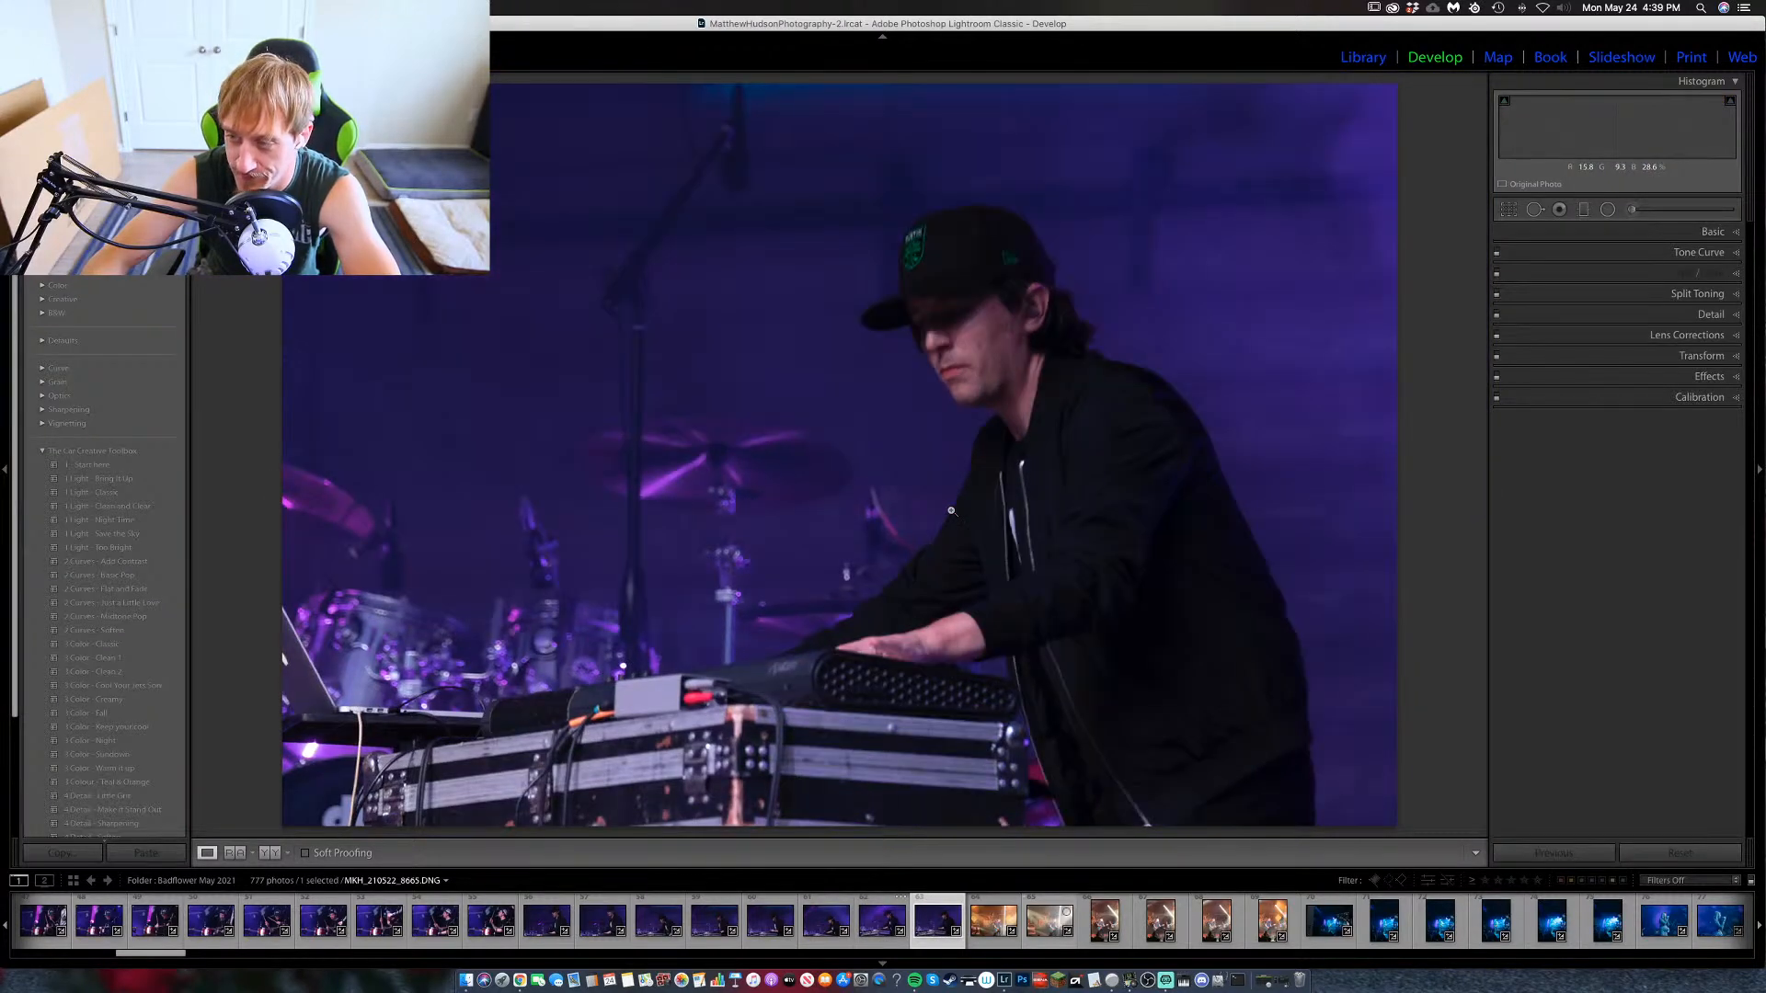
Compare the keyboard player shots again, alternating between MKH_210522_8658.DNG and MKH_210522_8659.DNG, and rate MKH_210522_8658.DNG one star.
left_click(575, 925)
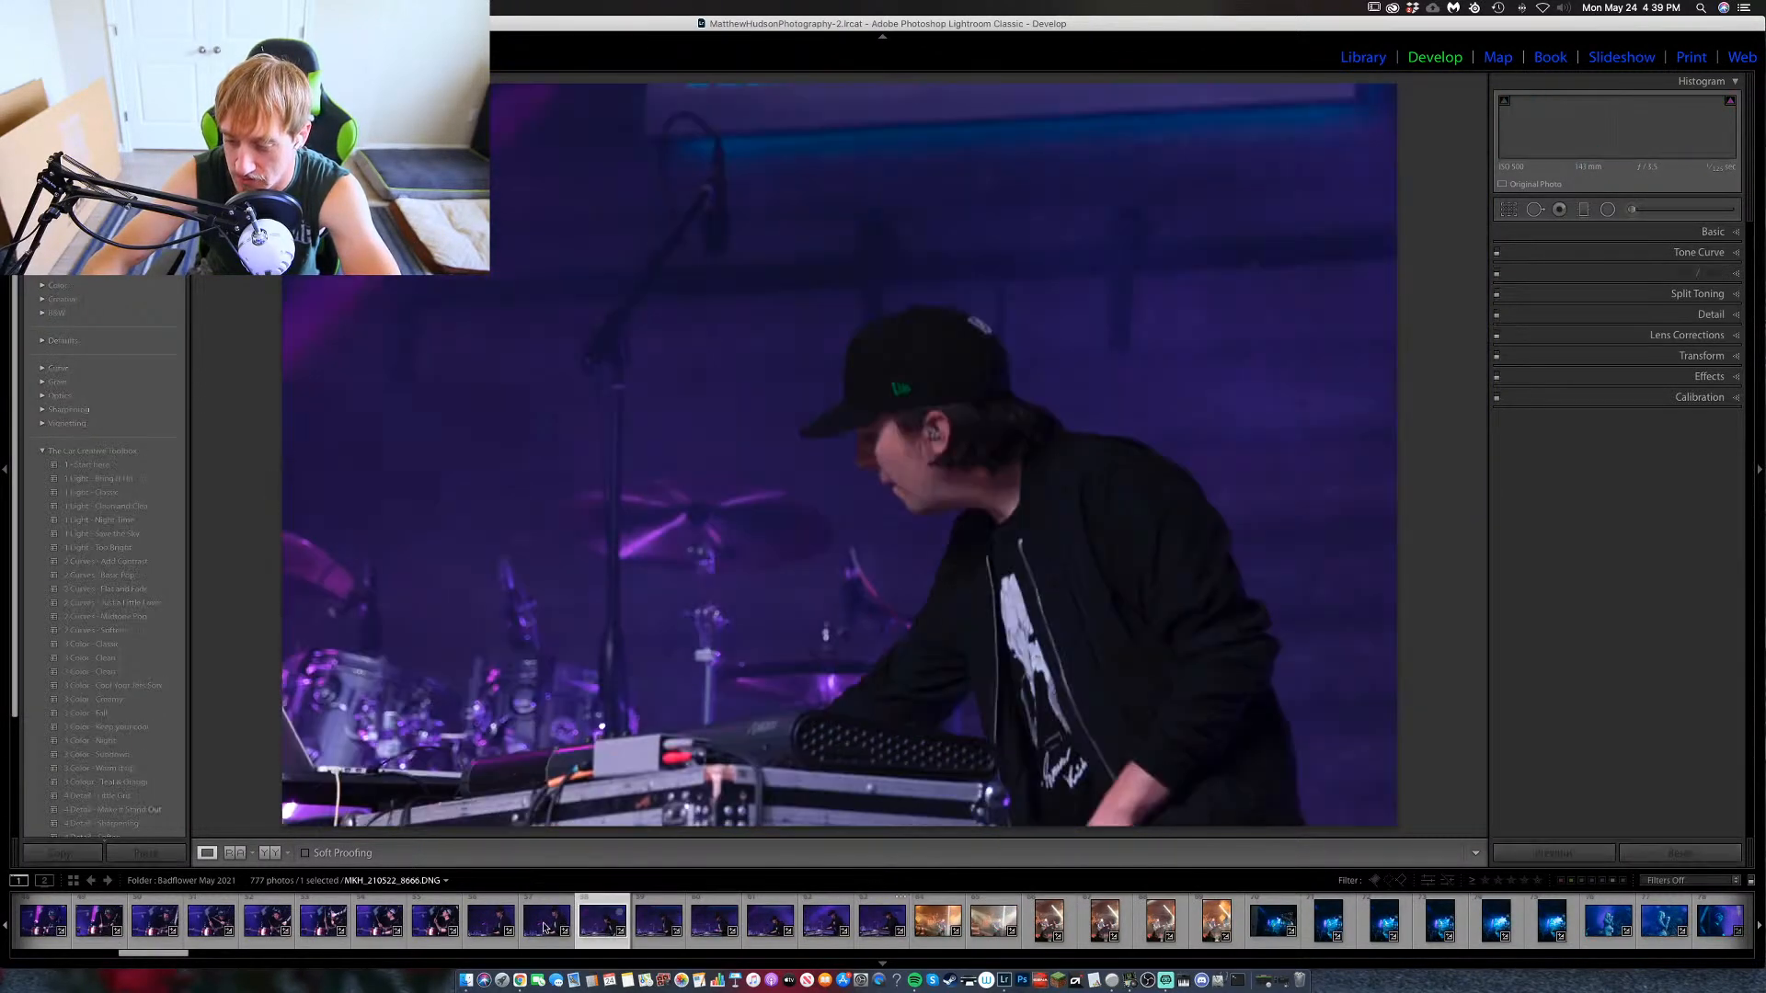
left_click(648, 925)
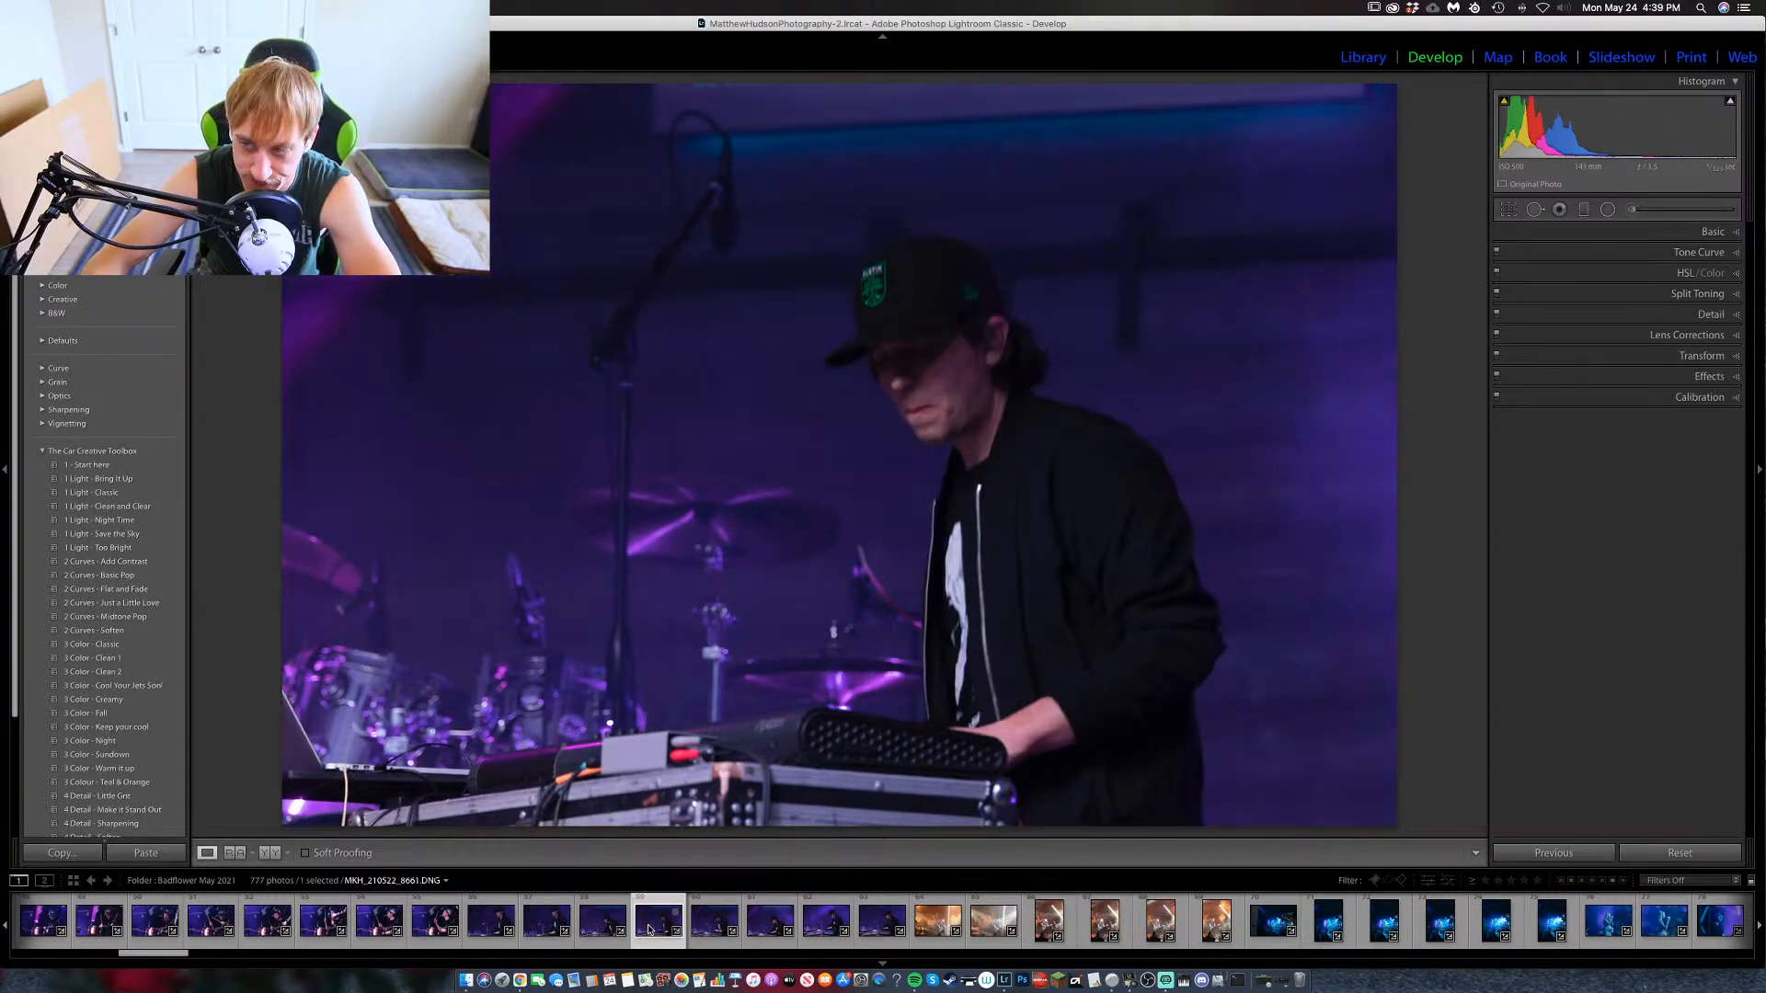
key("Left")
key("Left")
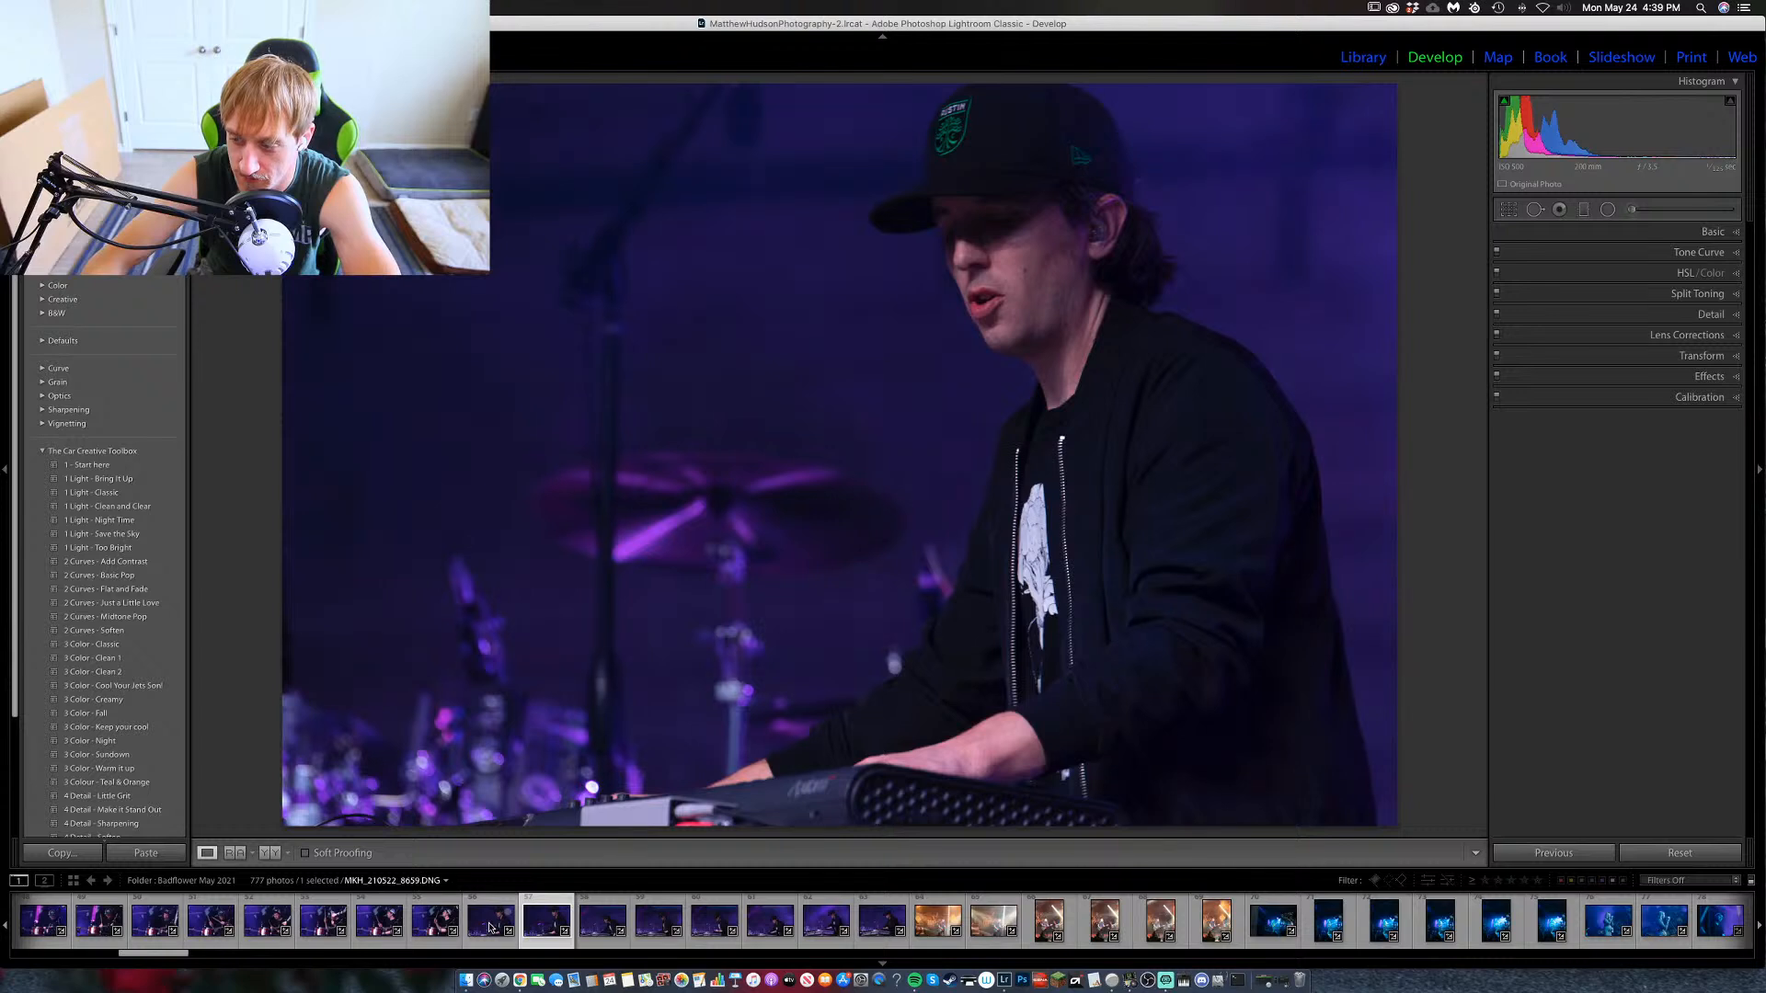
left_click(489, 928)
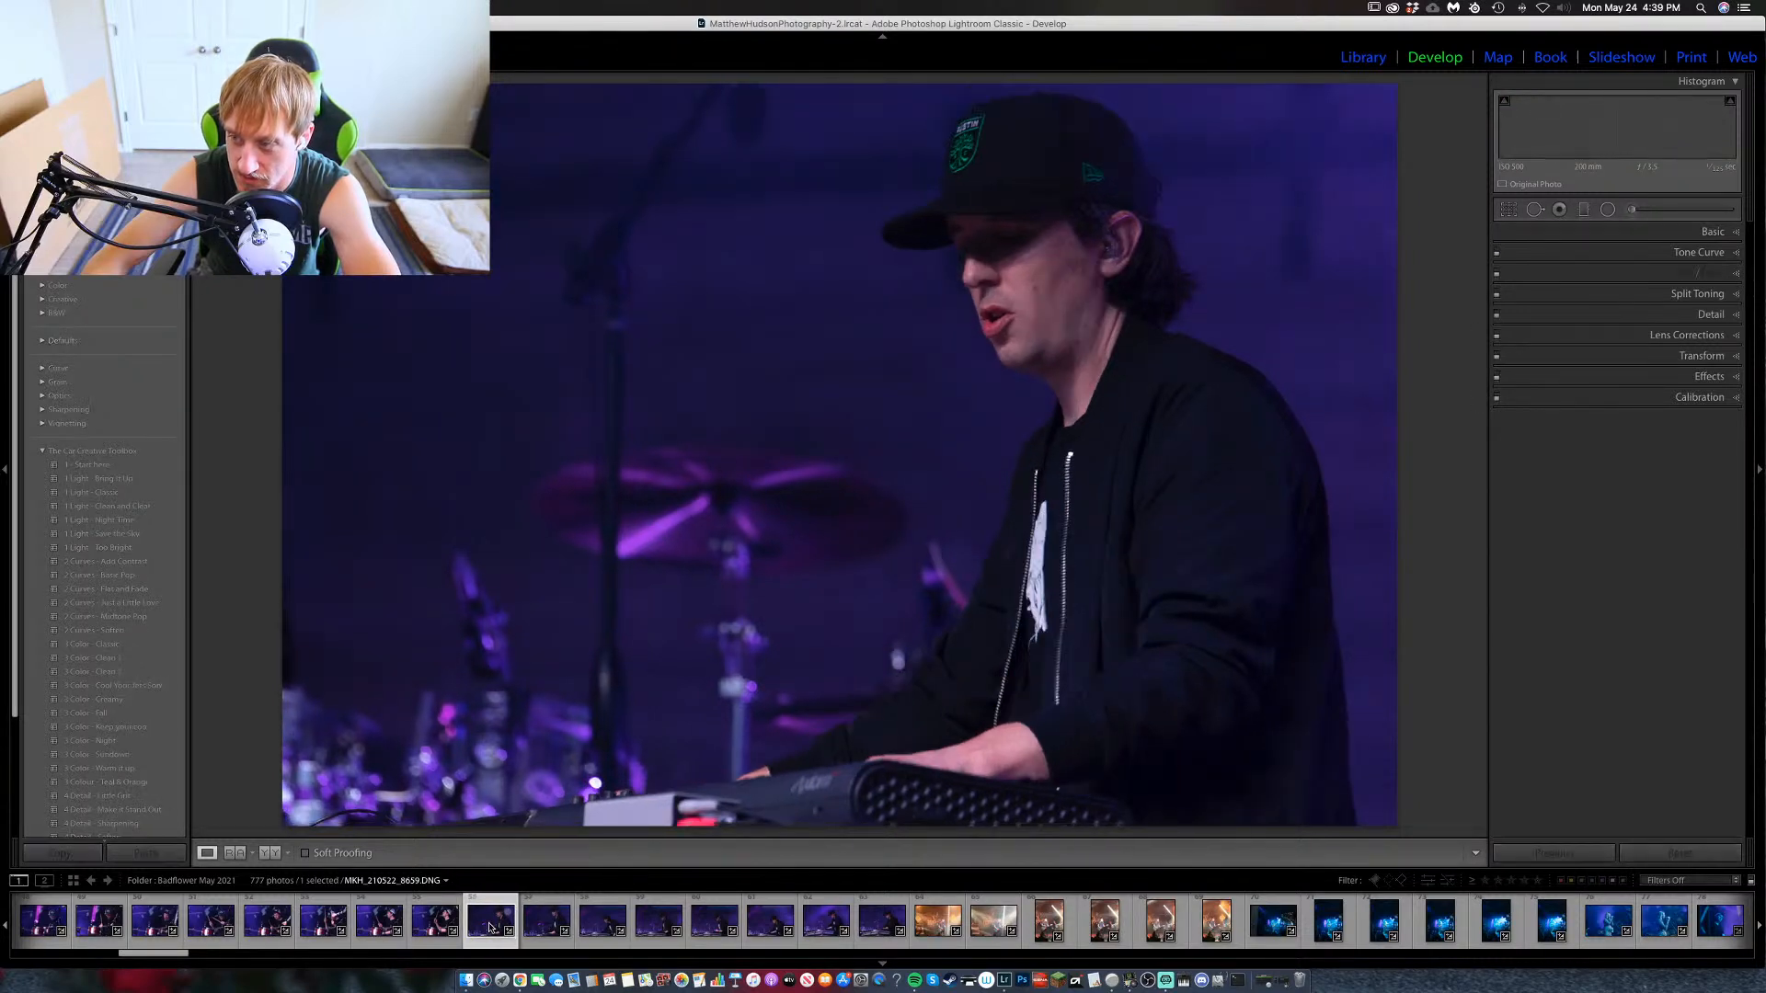
left_click(536, 927)
left_click(489, 928)
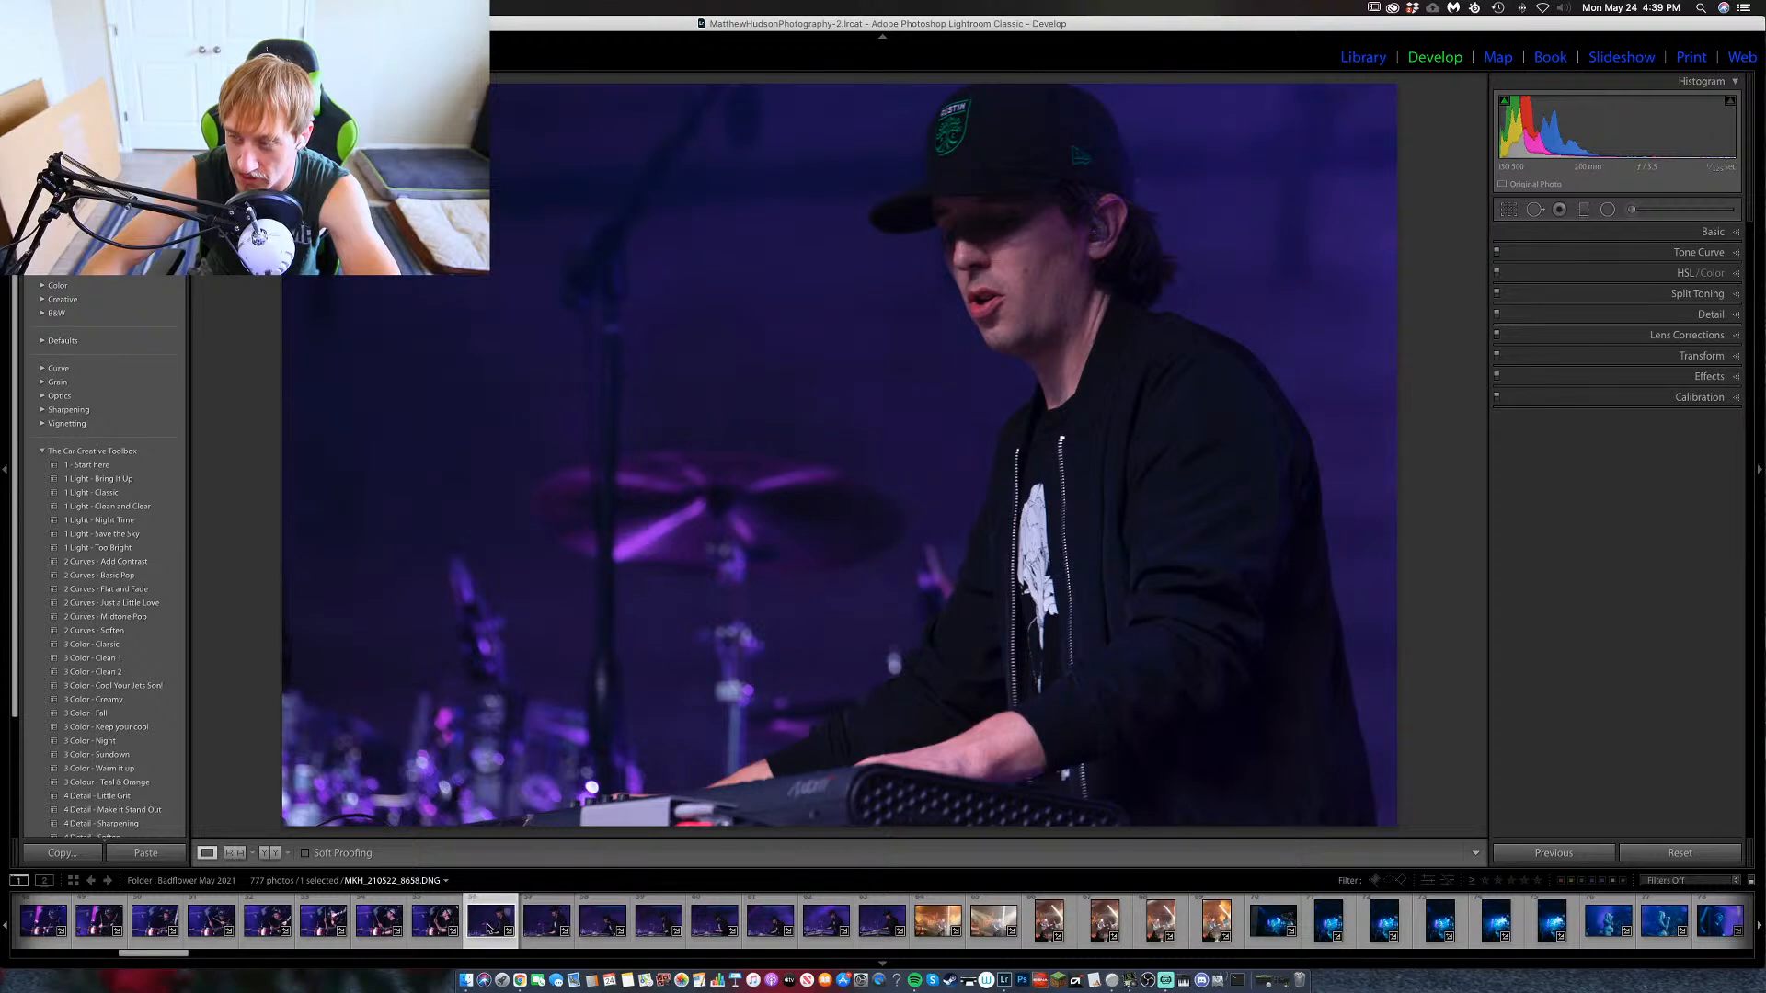
left_click(536, 927)
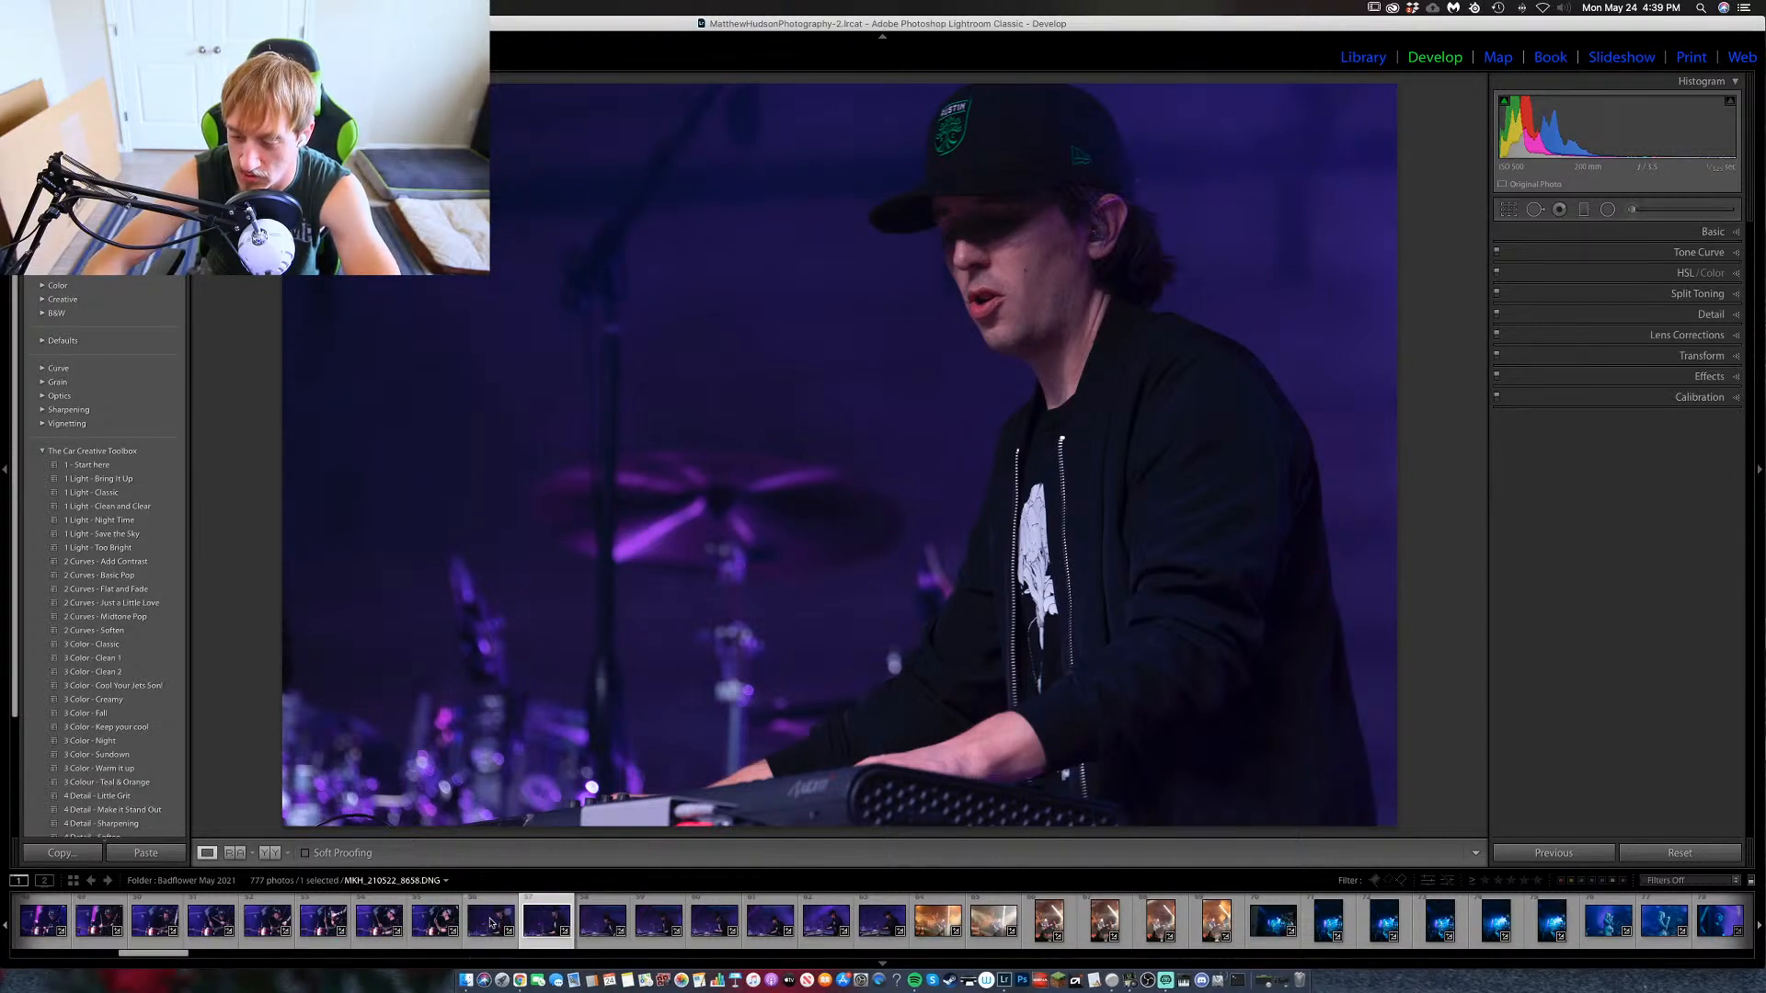
left_click(491, 922)
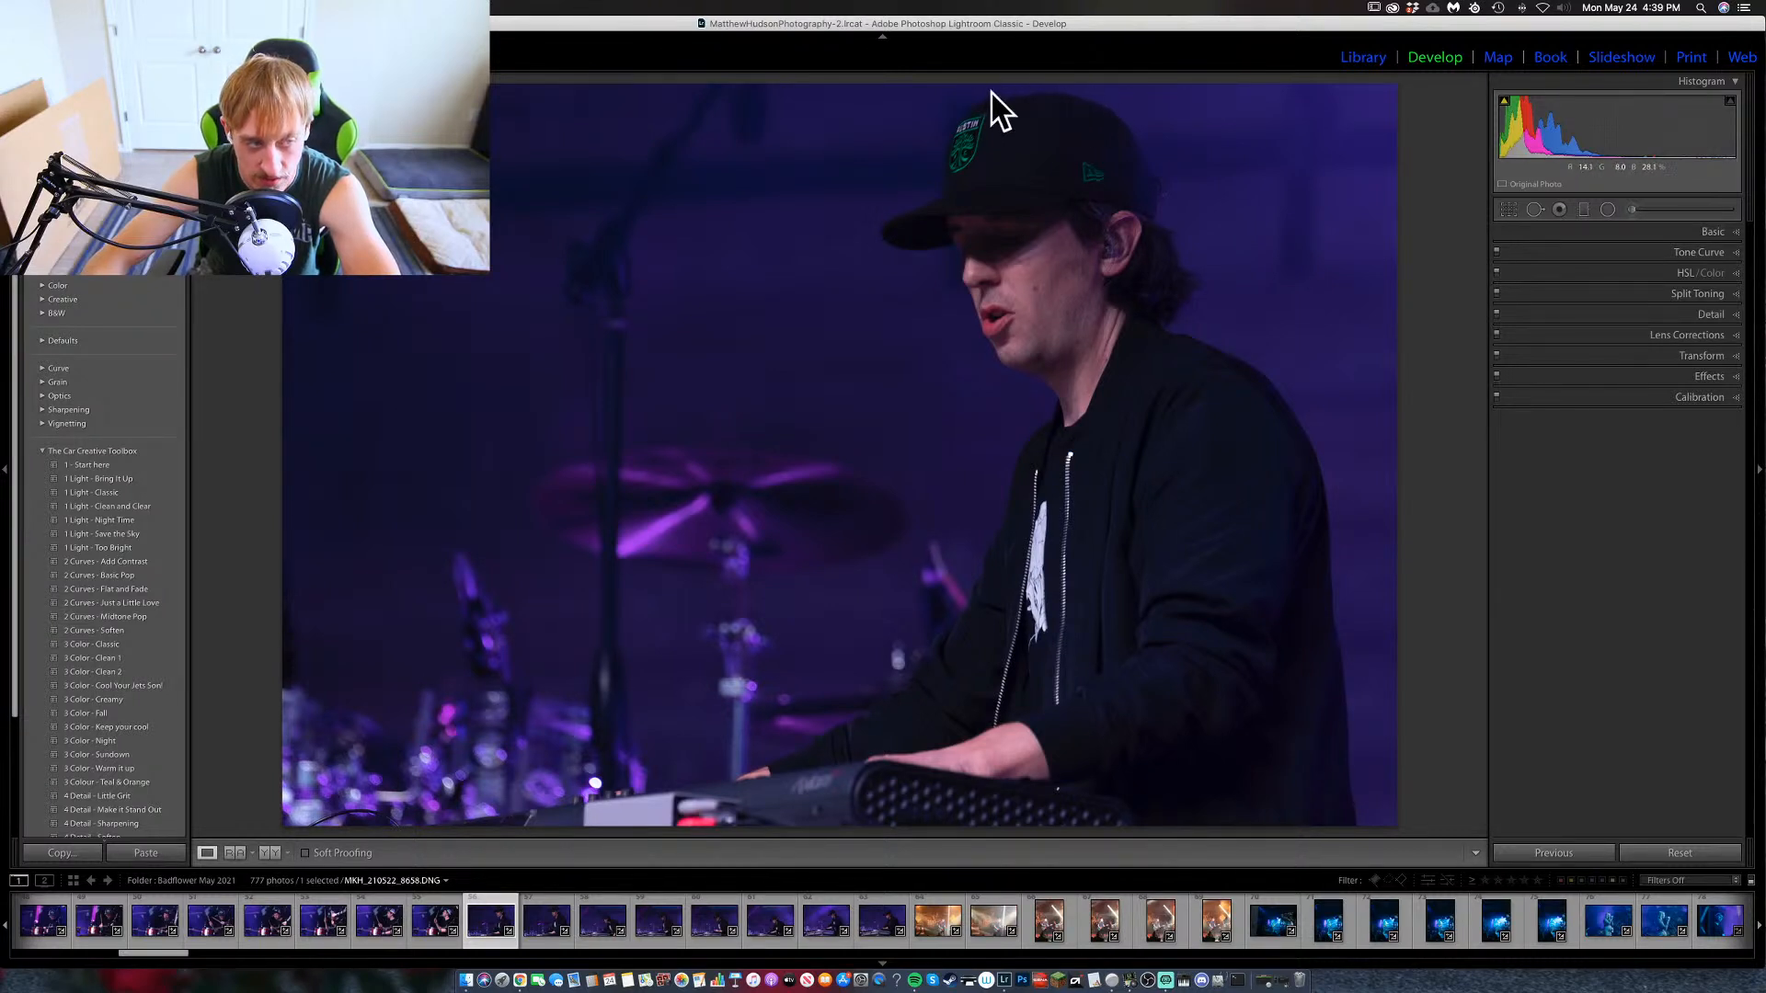
key("1")
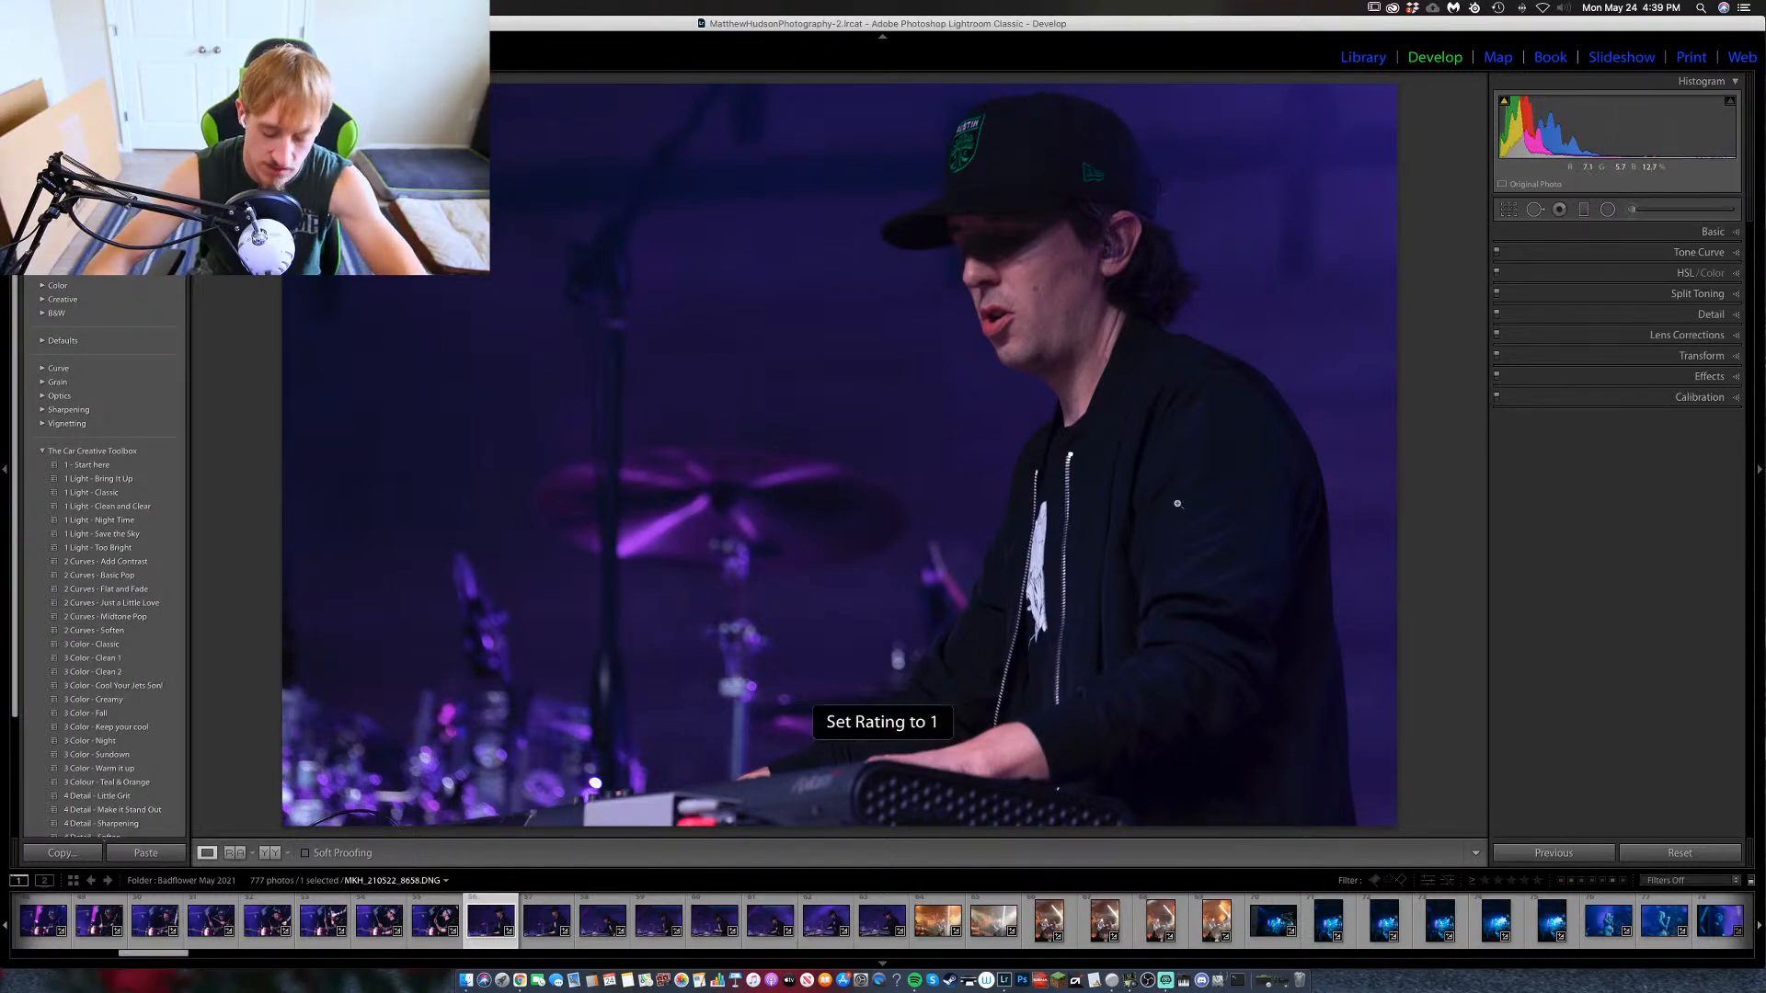
Preview the blue-lit singer shot MKH_210522_8673.DNG, and review the orange-lit band shots from MKH_210522_8668.DNG to MKH_210522_8670.DNG.
left_click(935, 922)
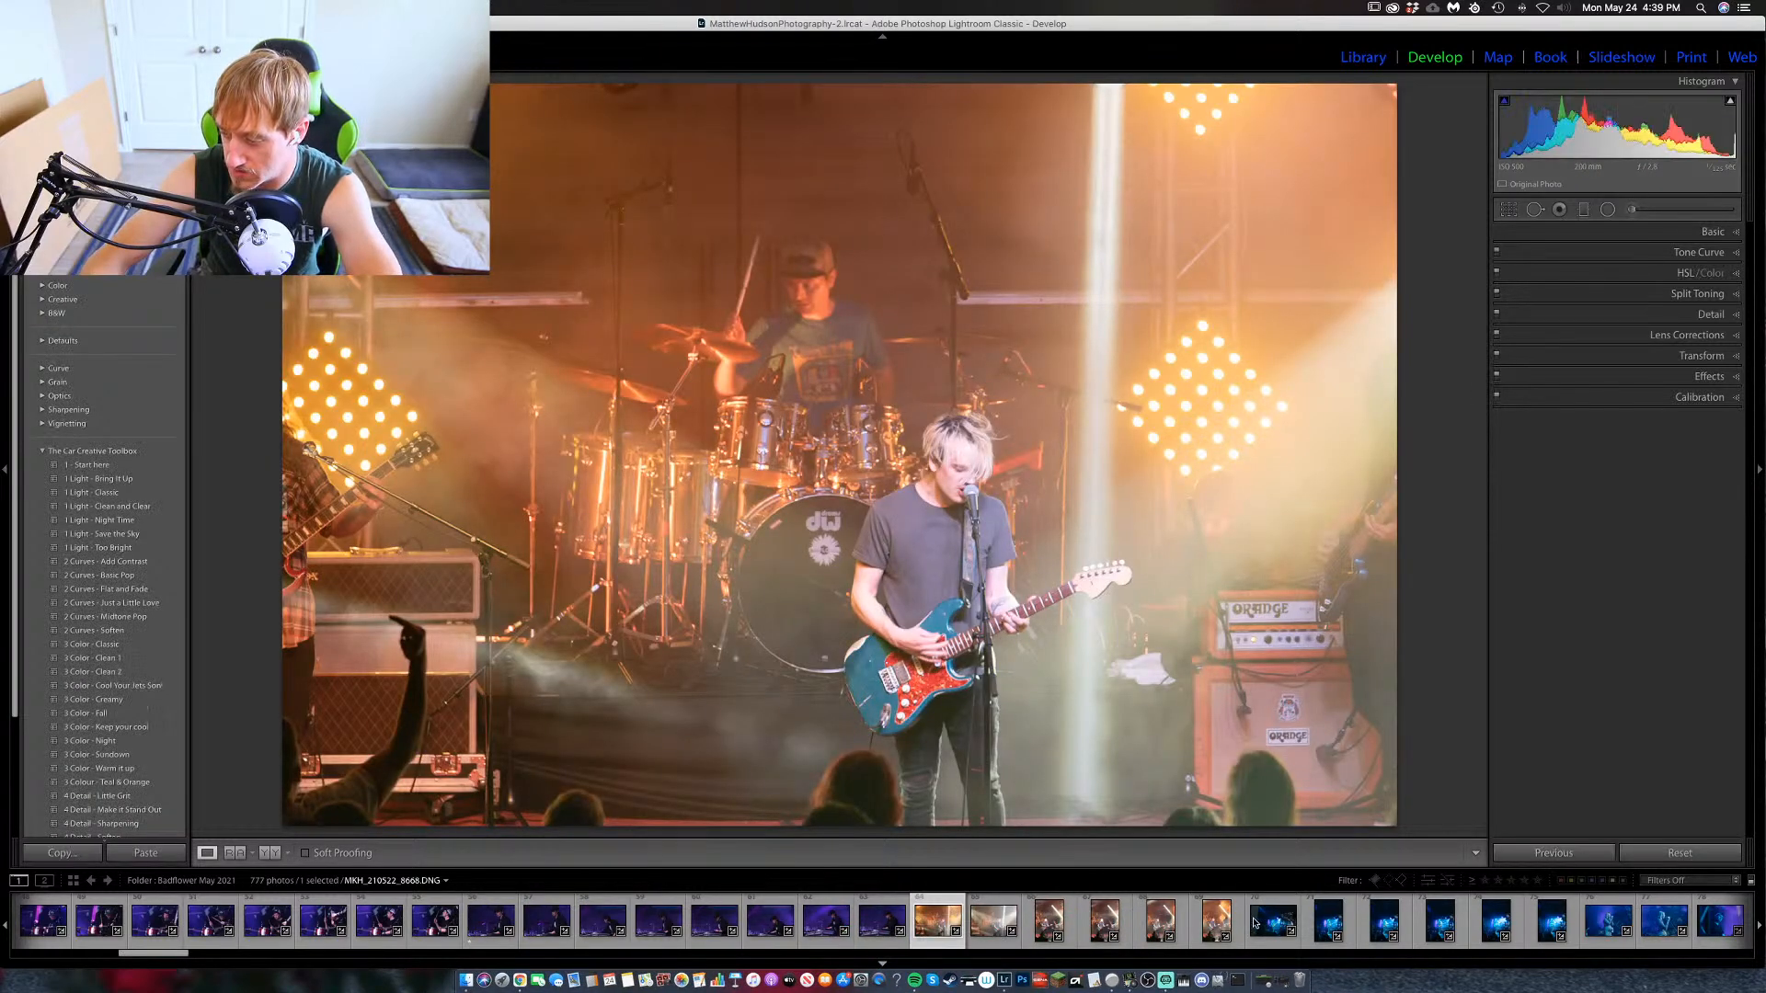
scroll(1256, 922, "down", 3)
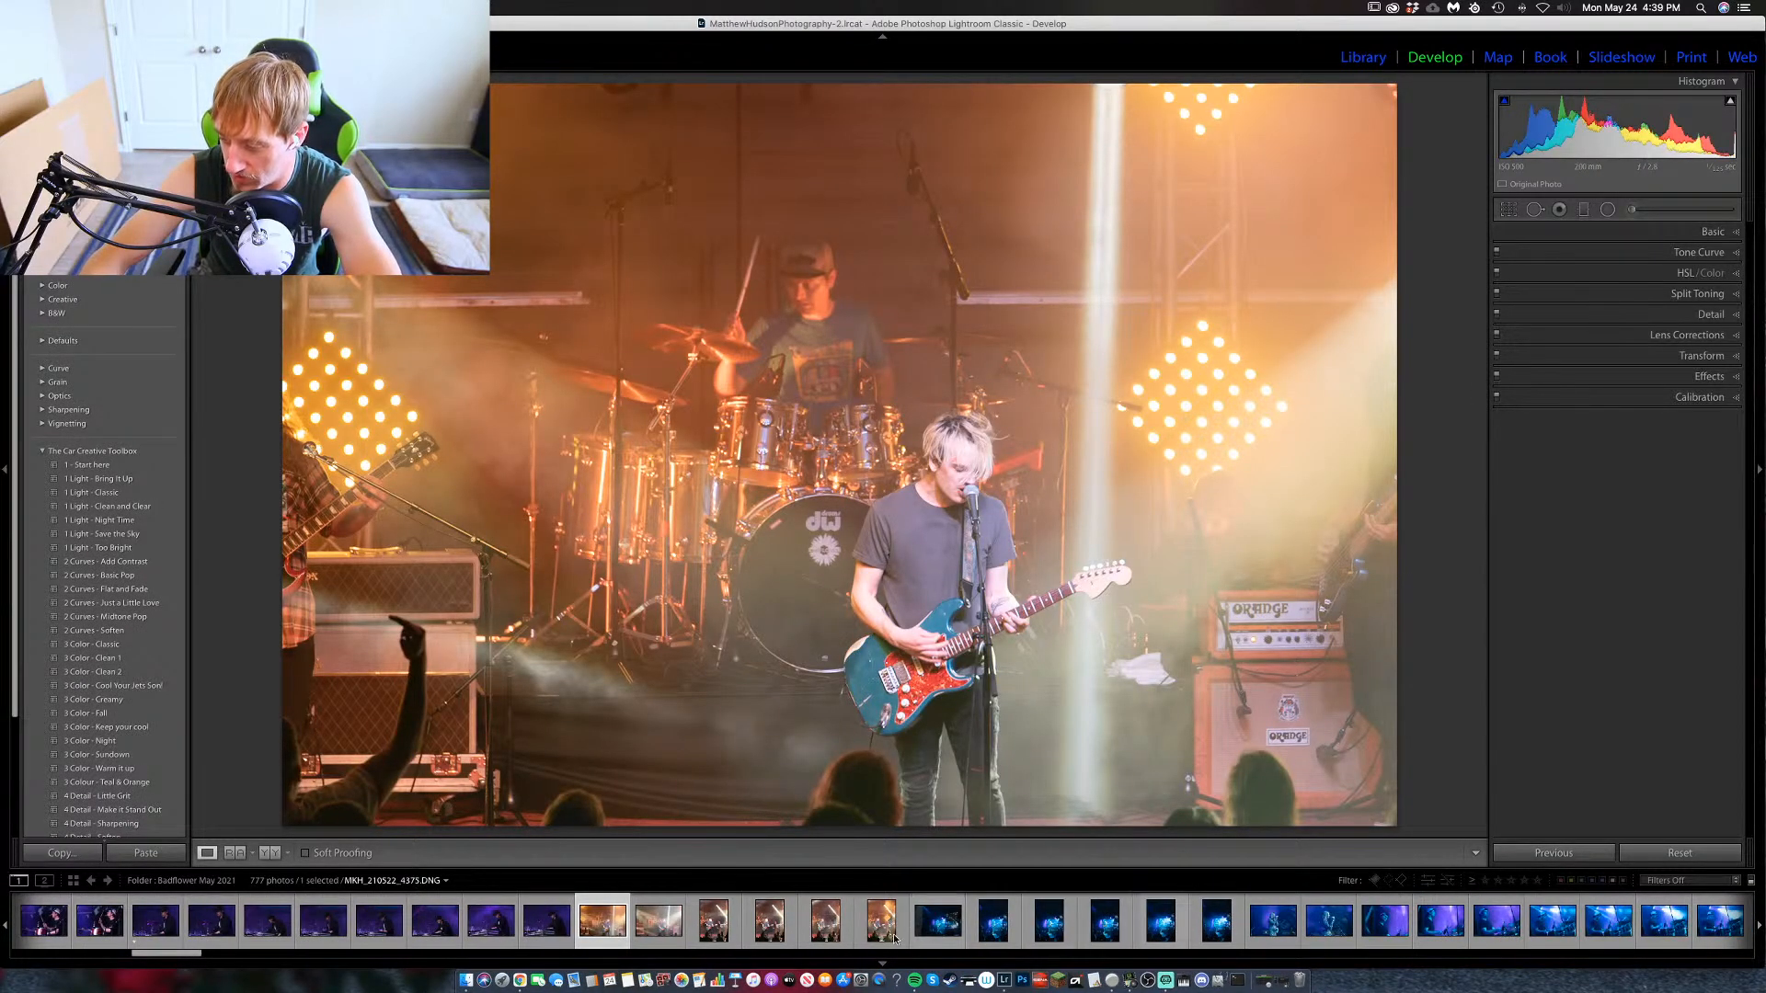
left_click(925, 926)
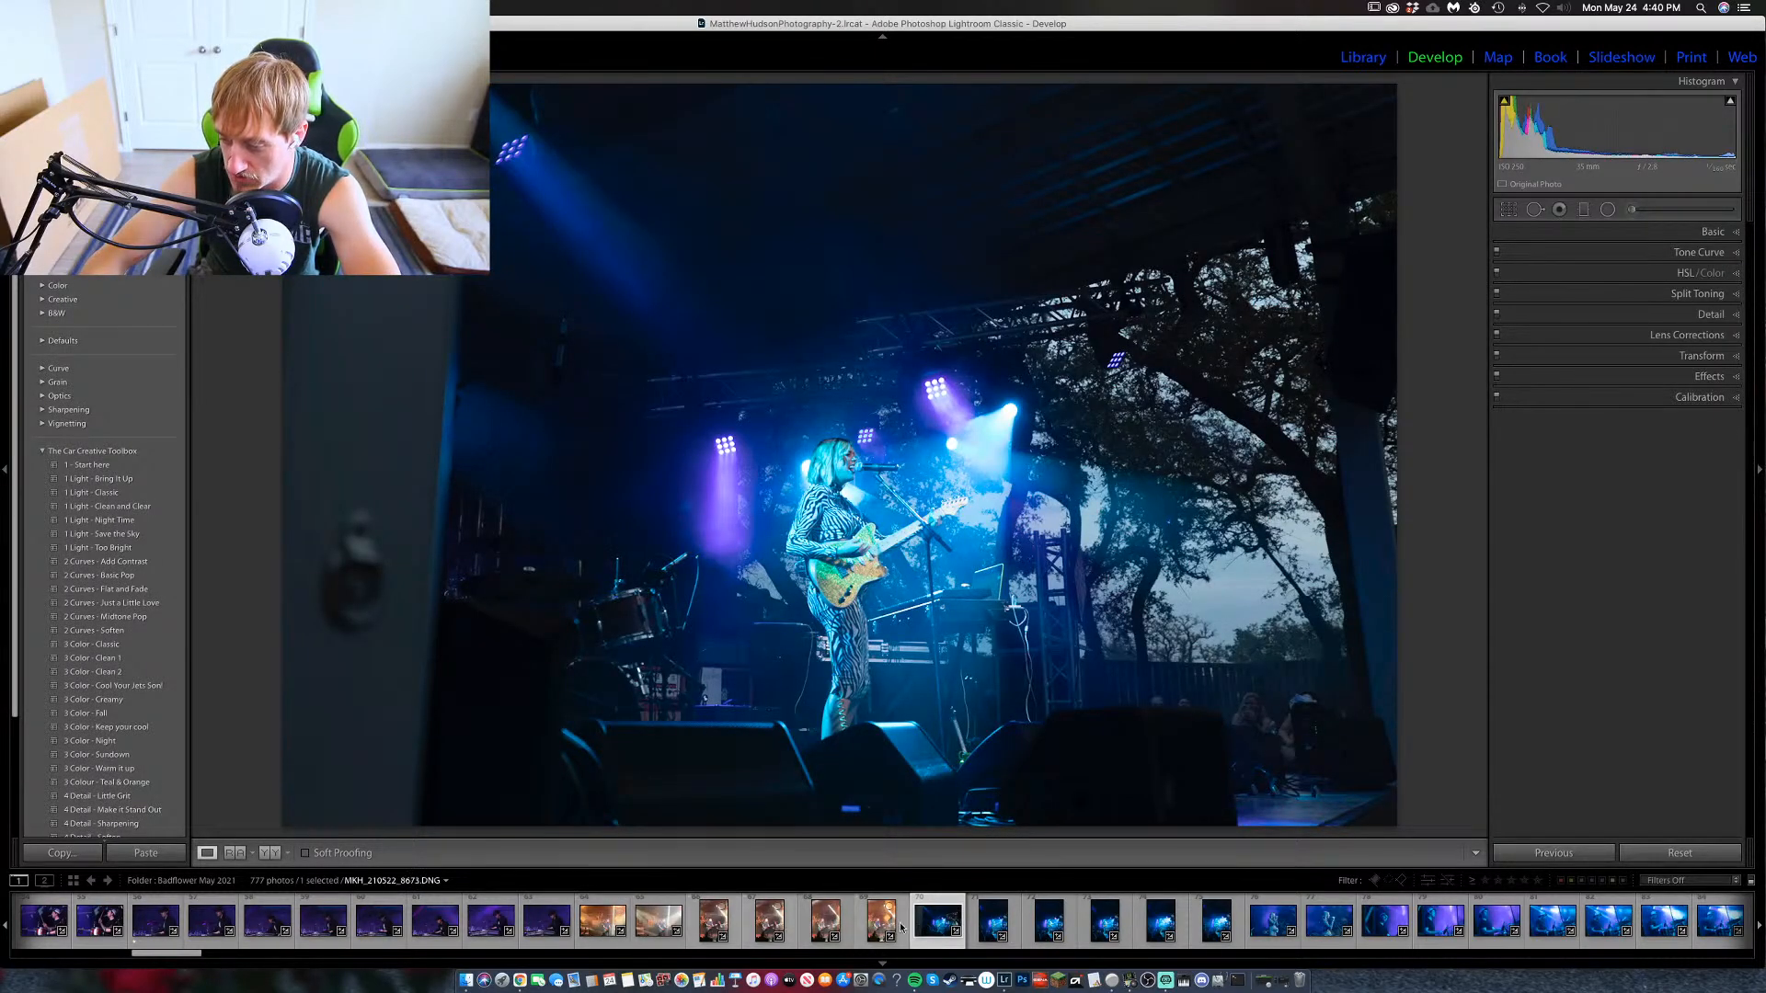
left_click(598, 916)
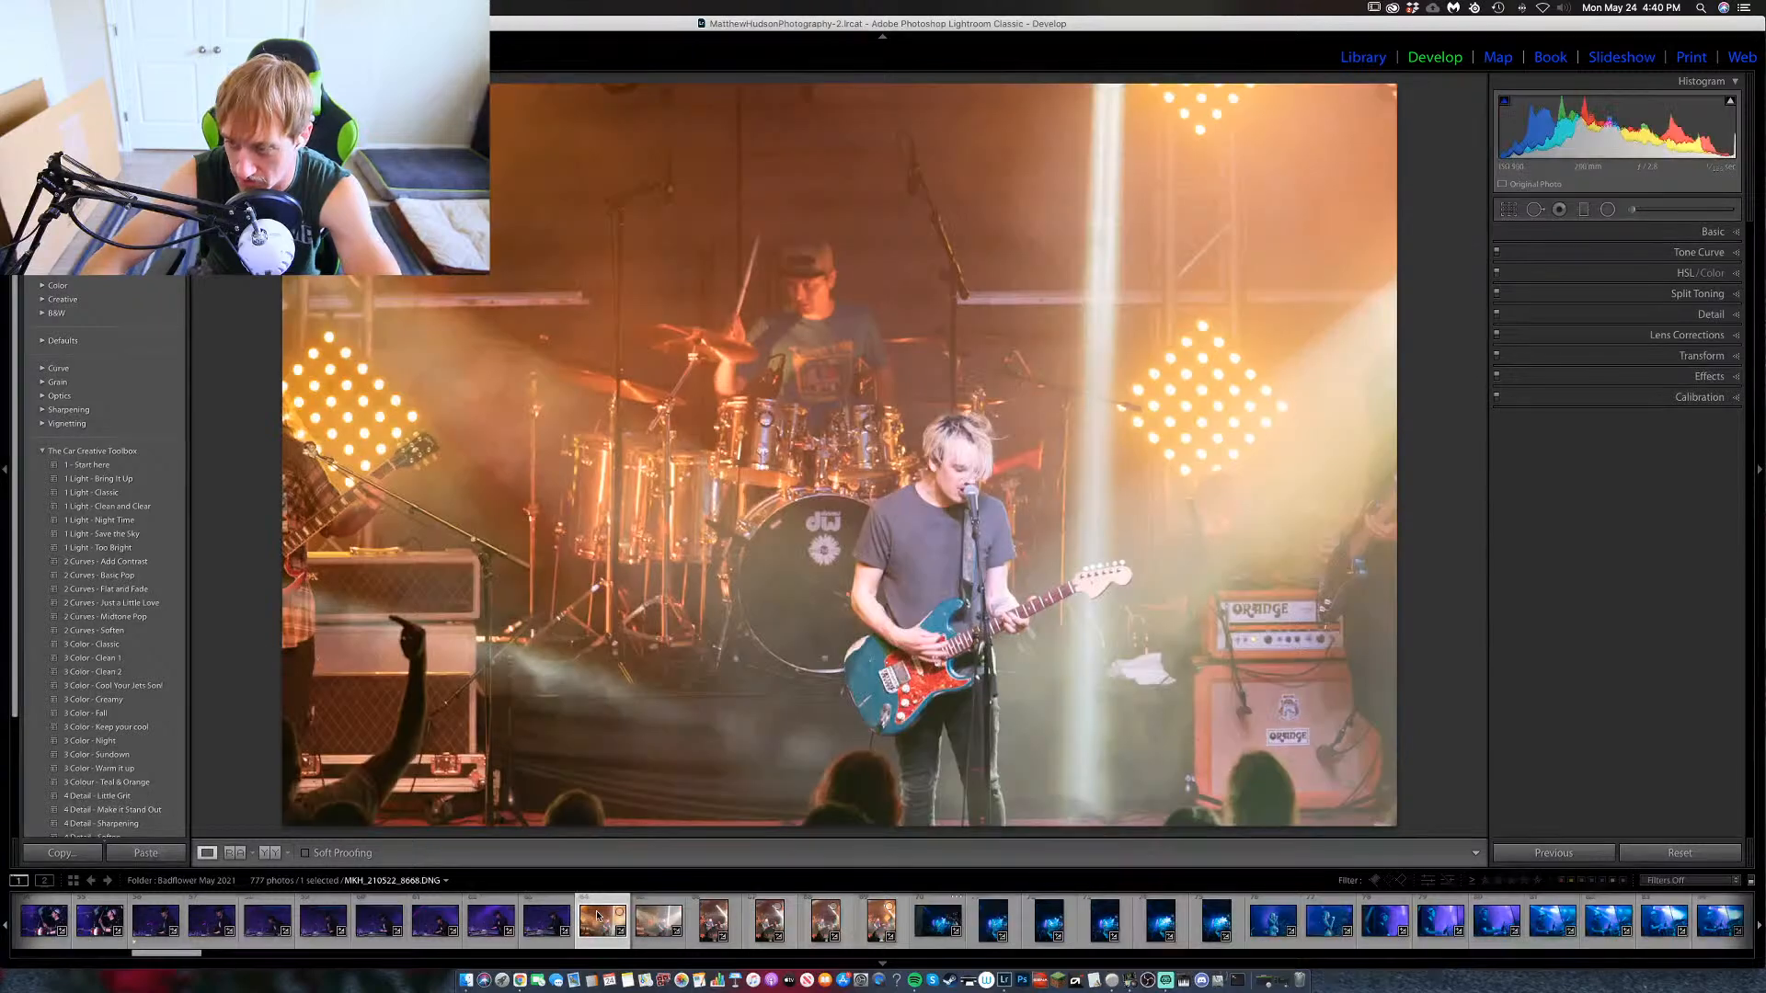
key("Right")
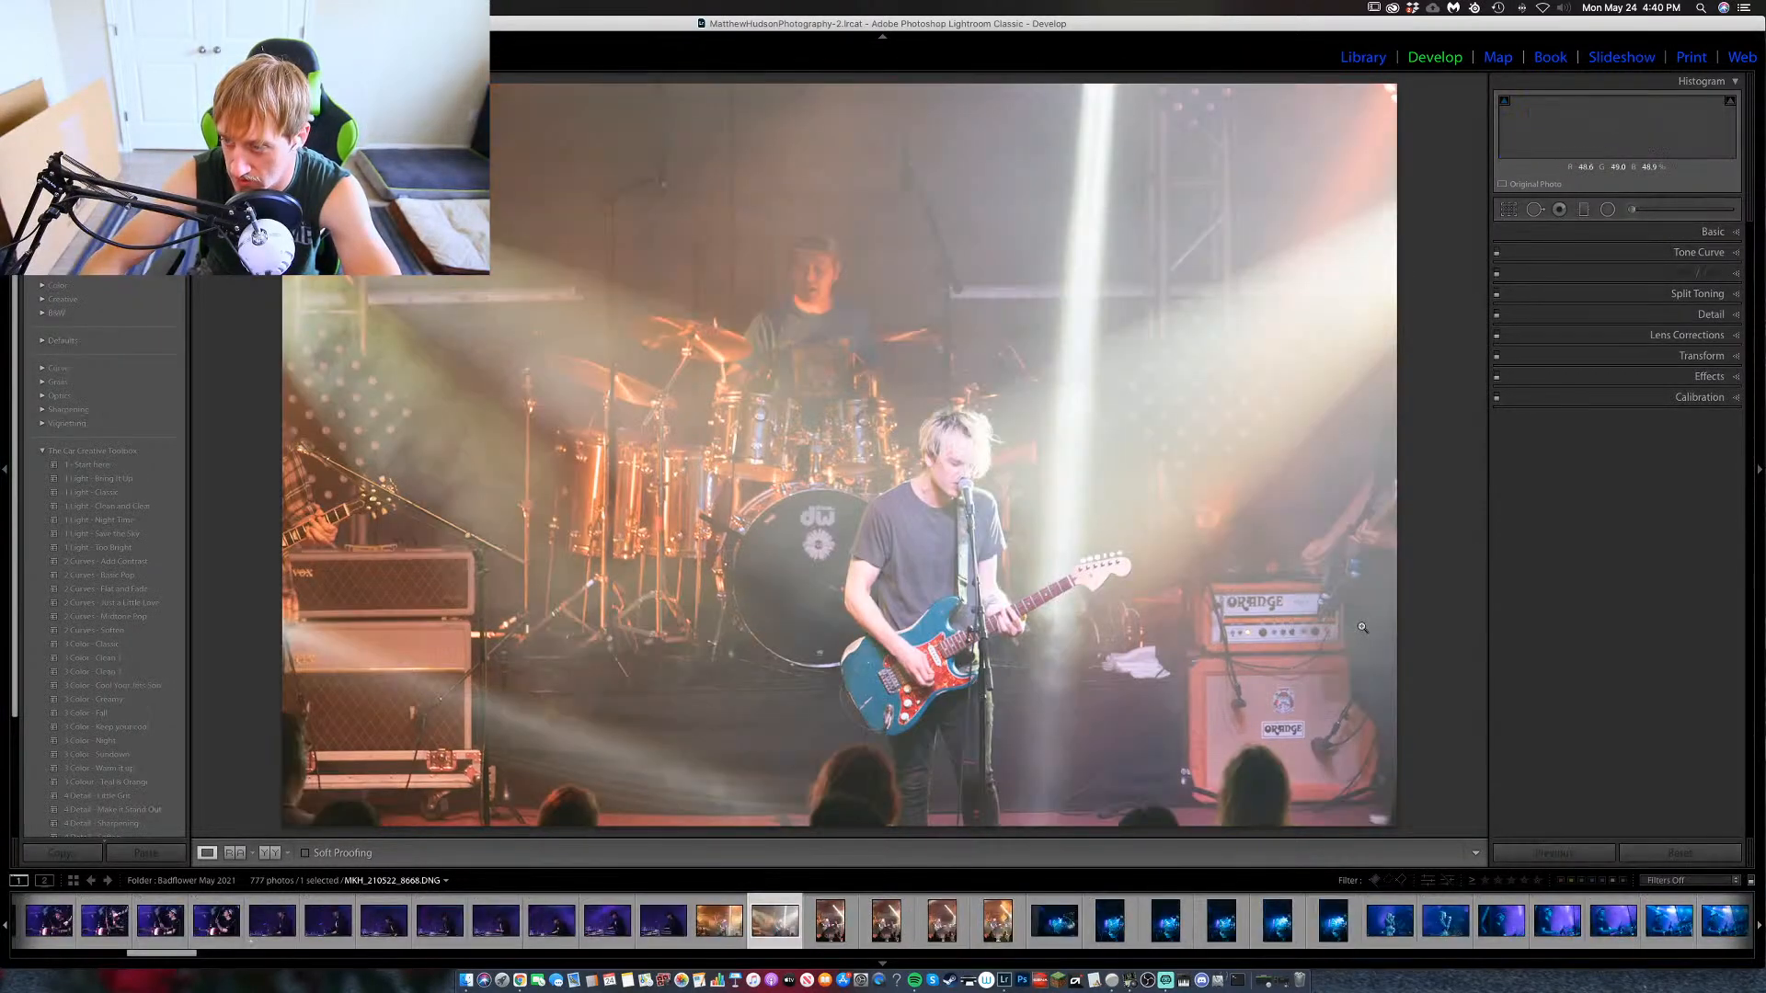
key("Right")
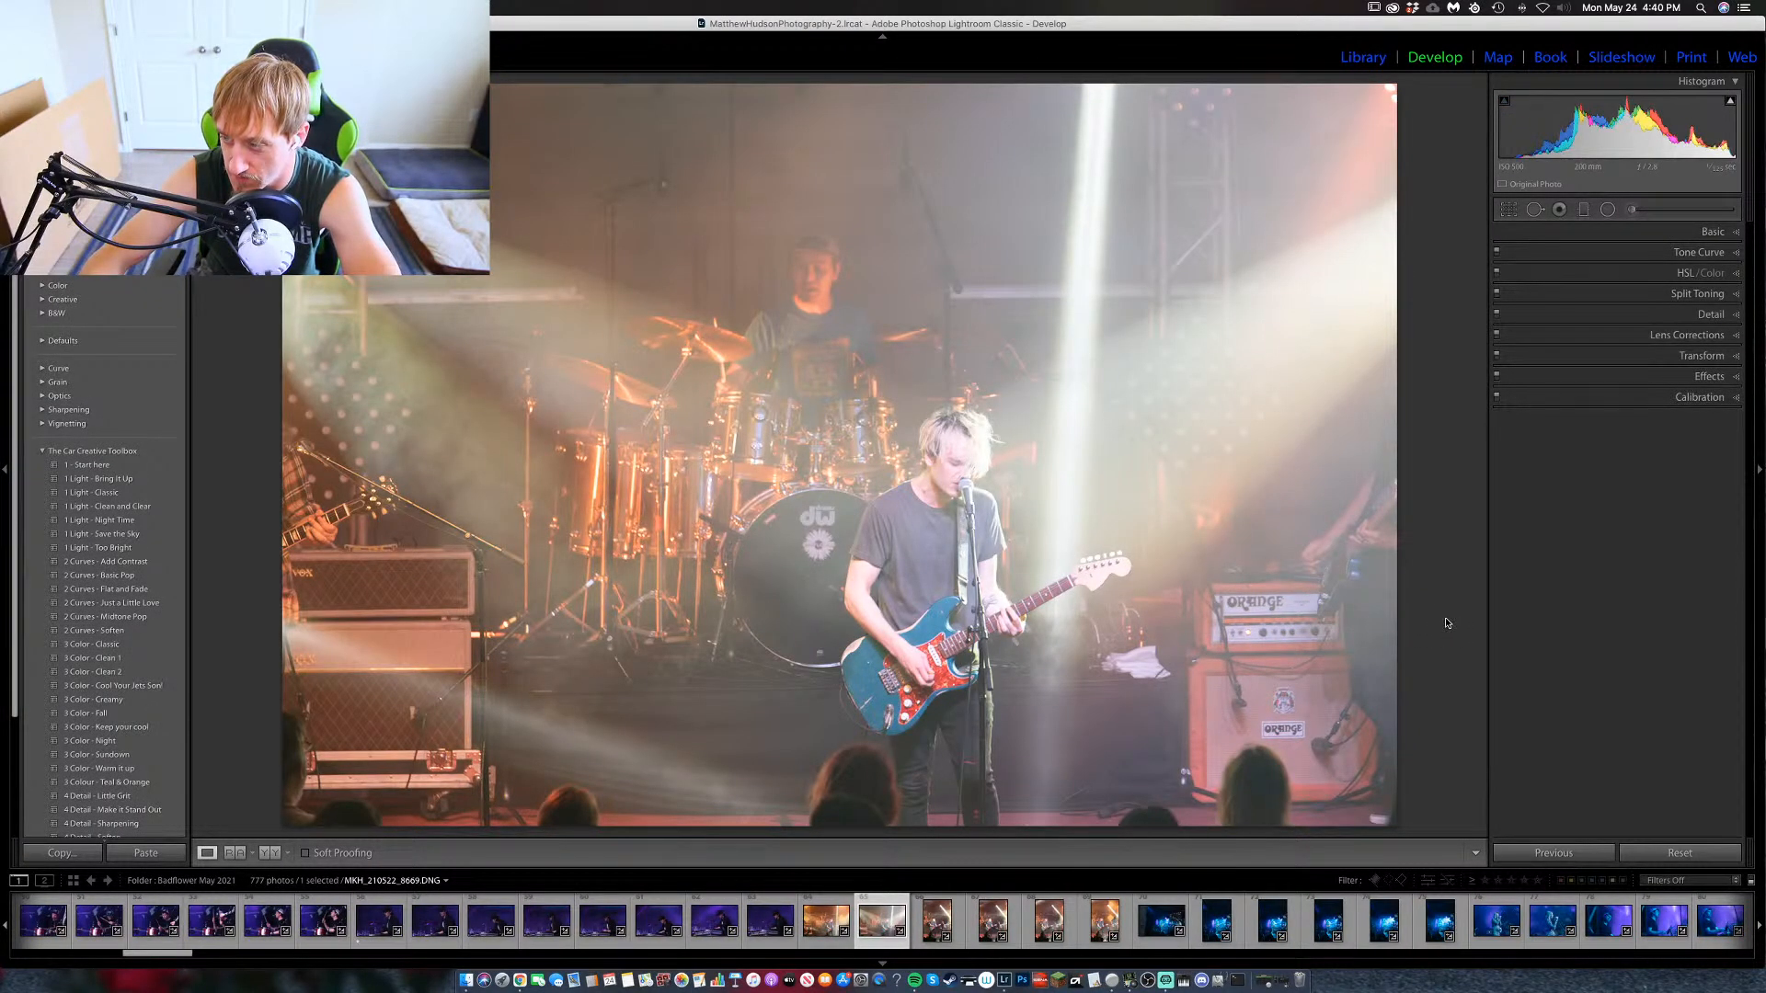
key("Right")
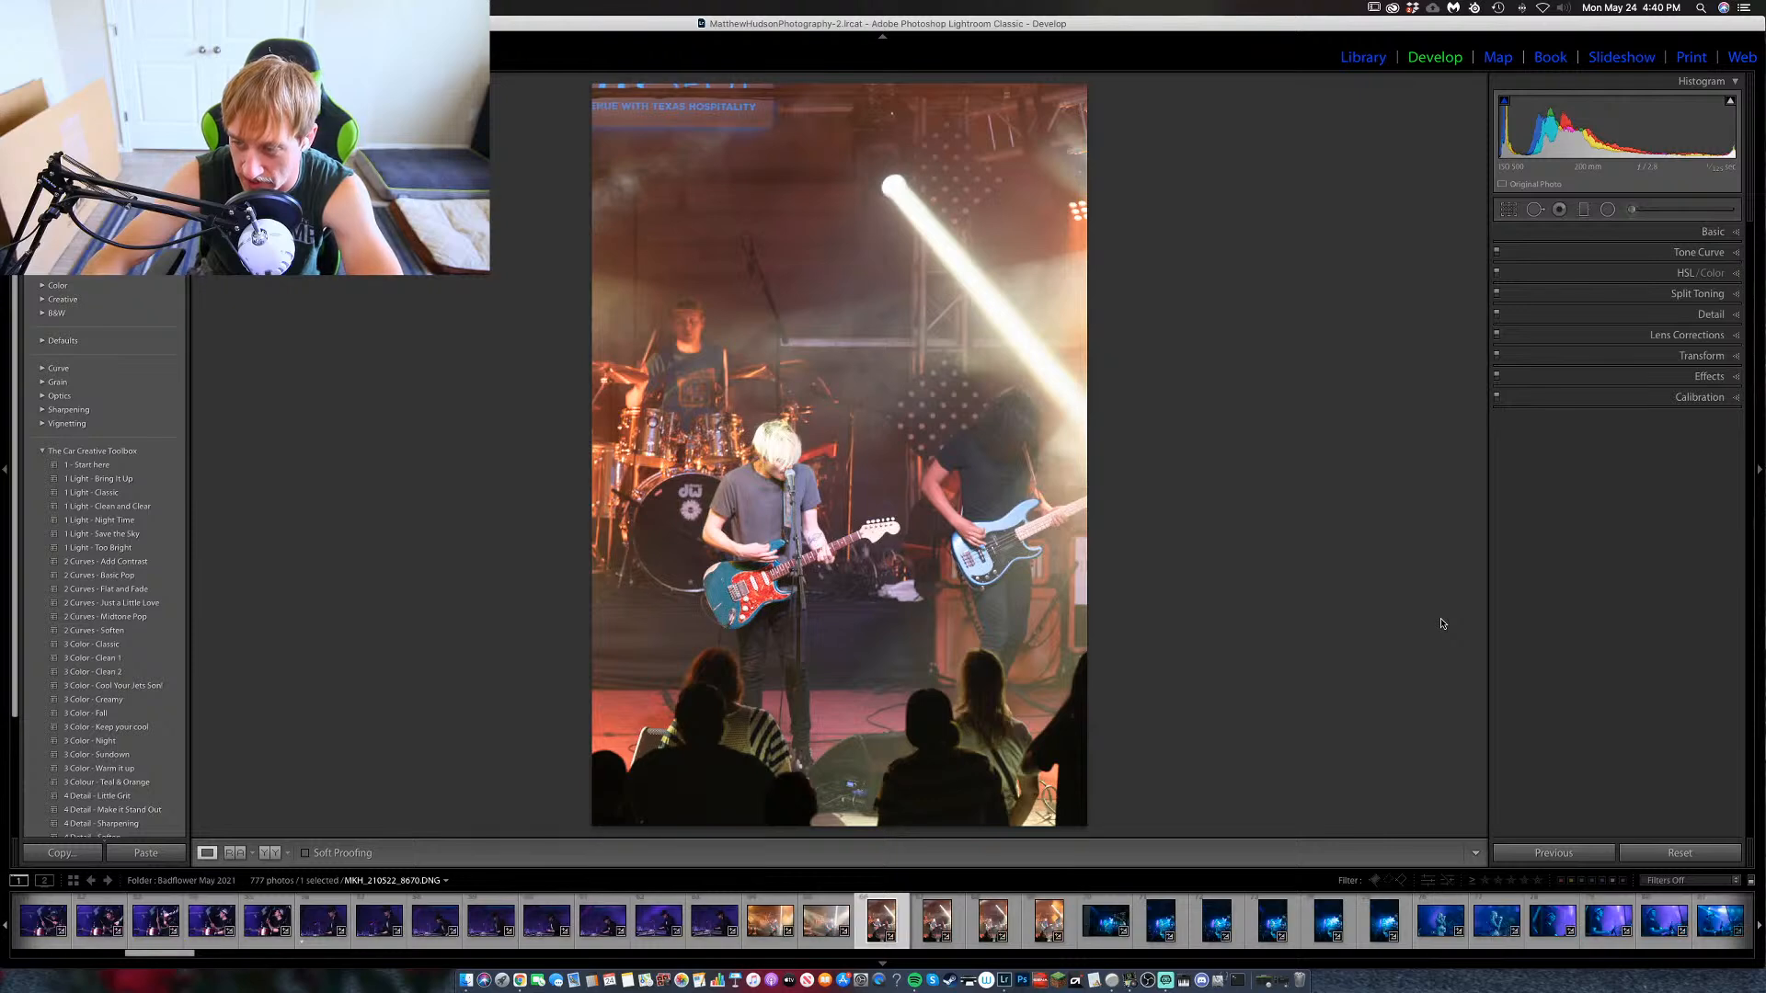
Check the singer's face up close in MKH_210522_8669.DNG and rate the photo one star.
key("Left")
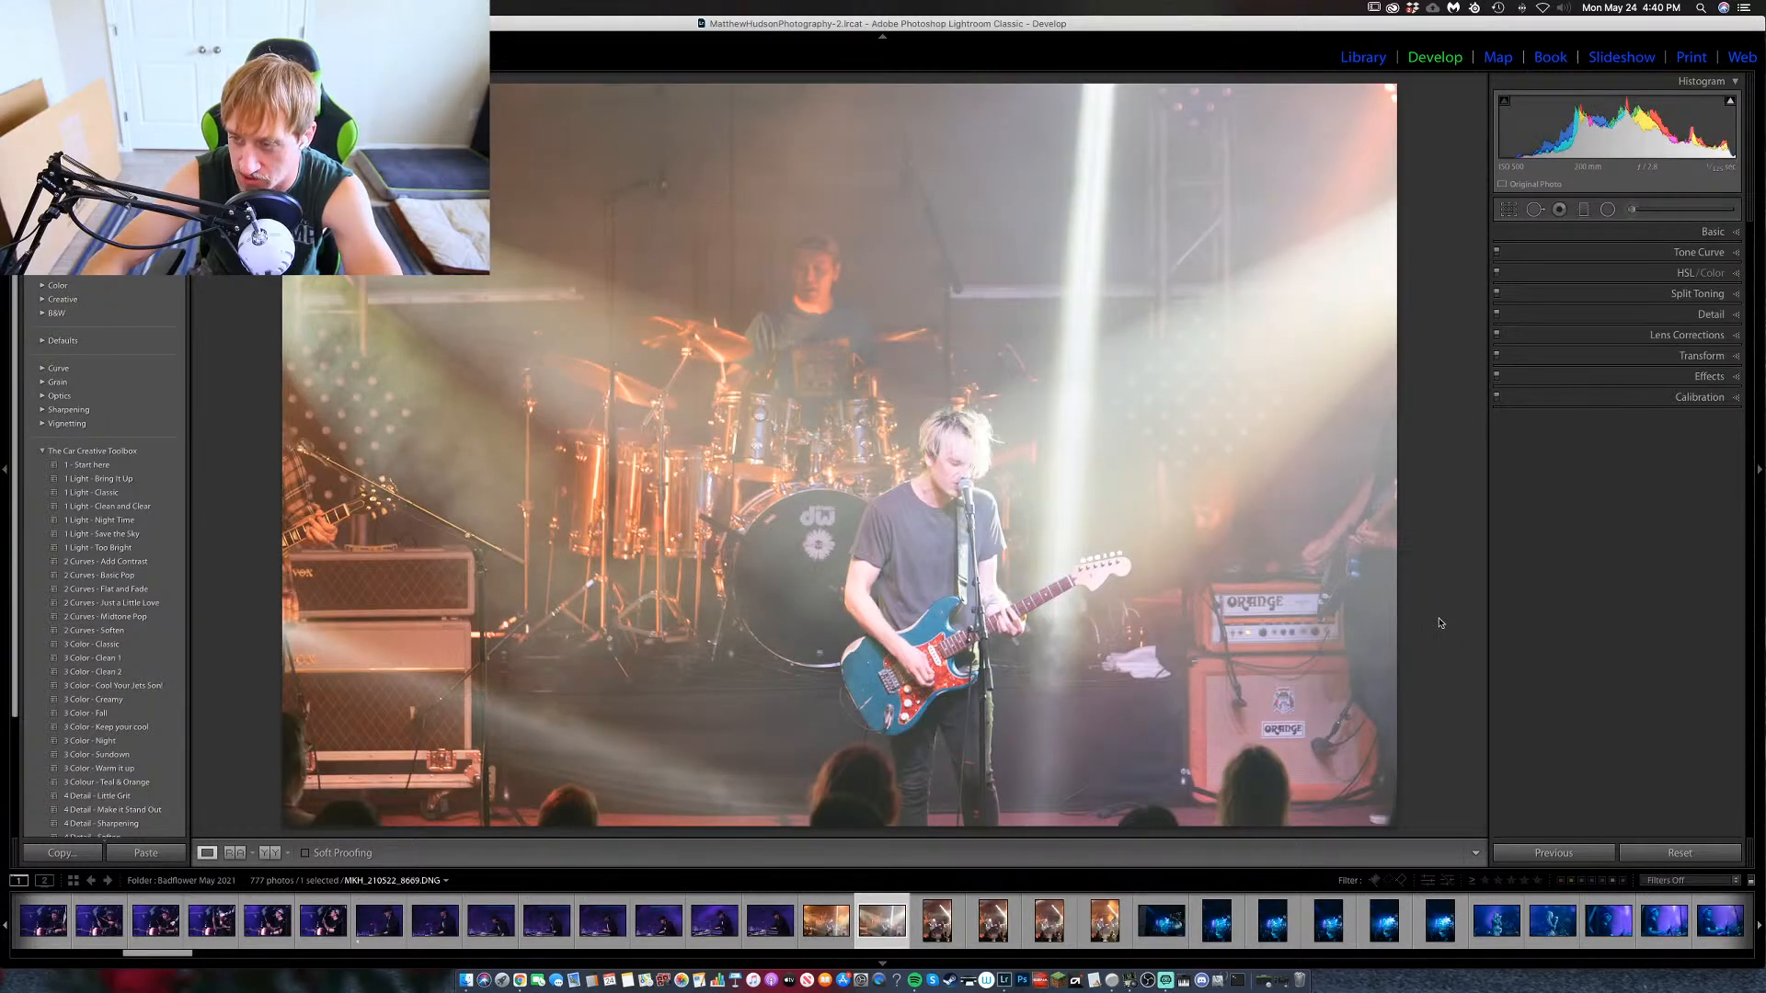
left_click(959, 491)
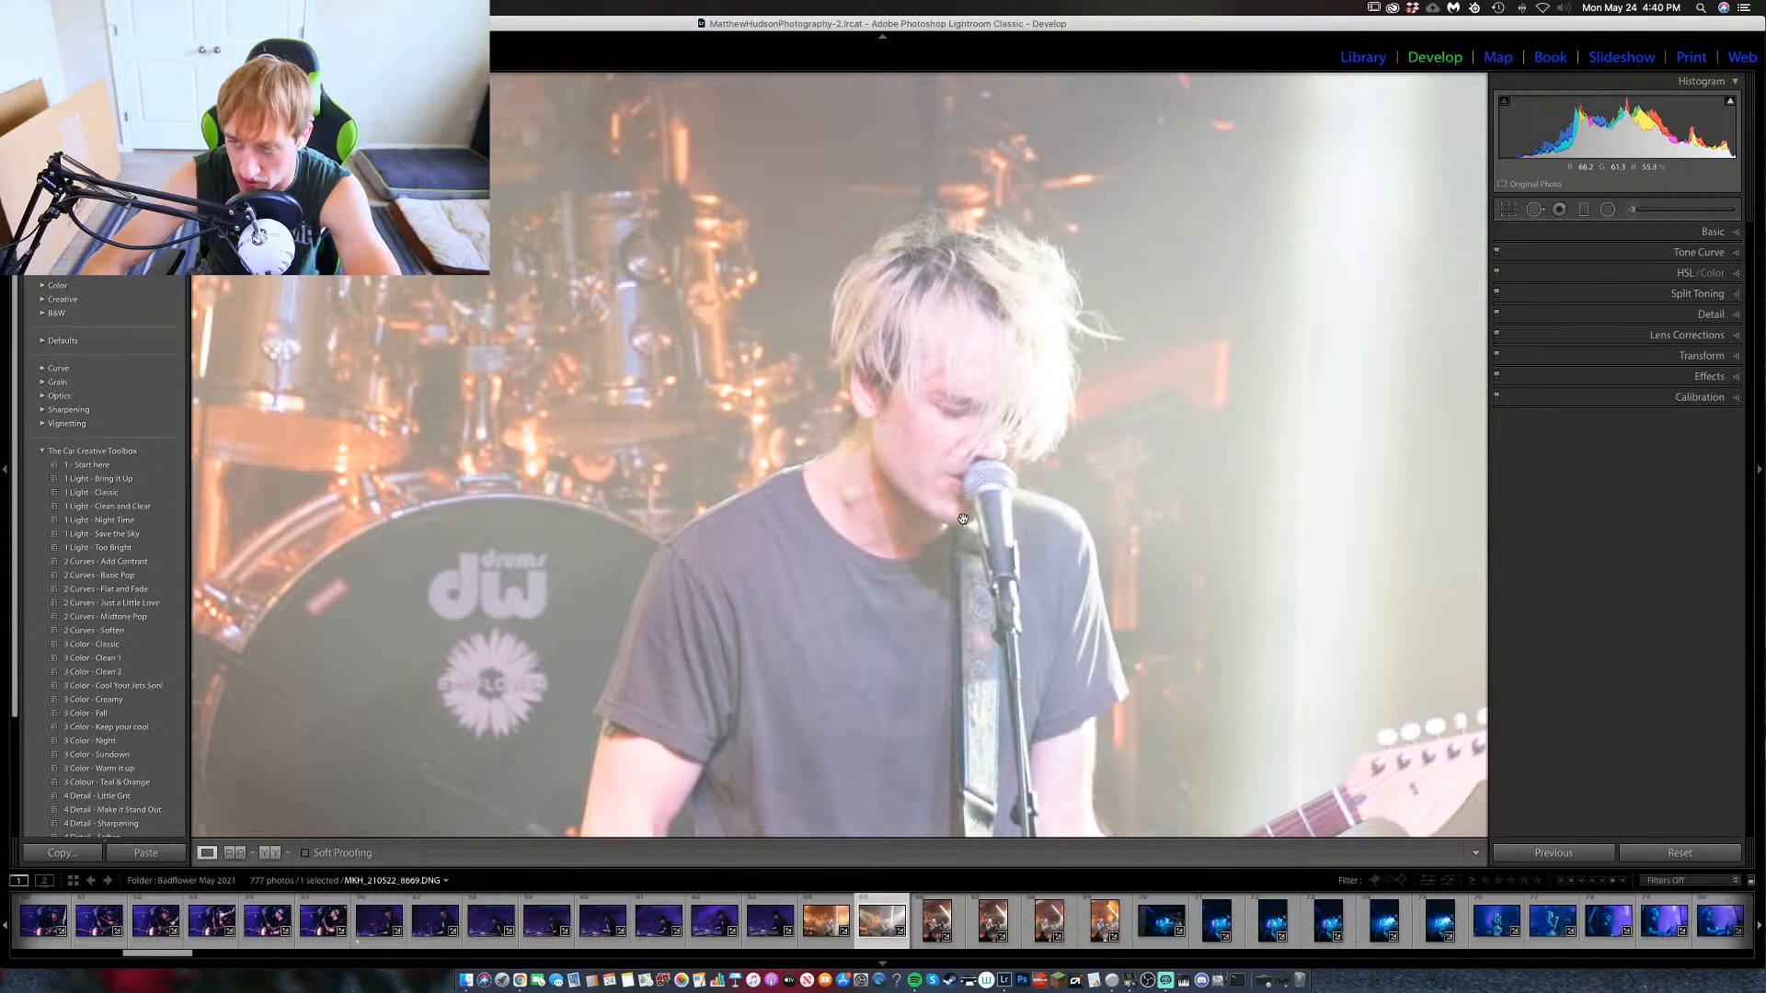
left_click(964, 520)
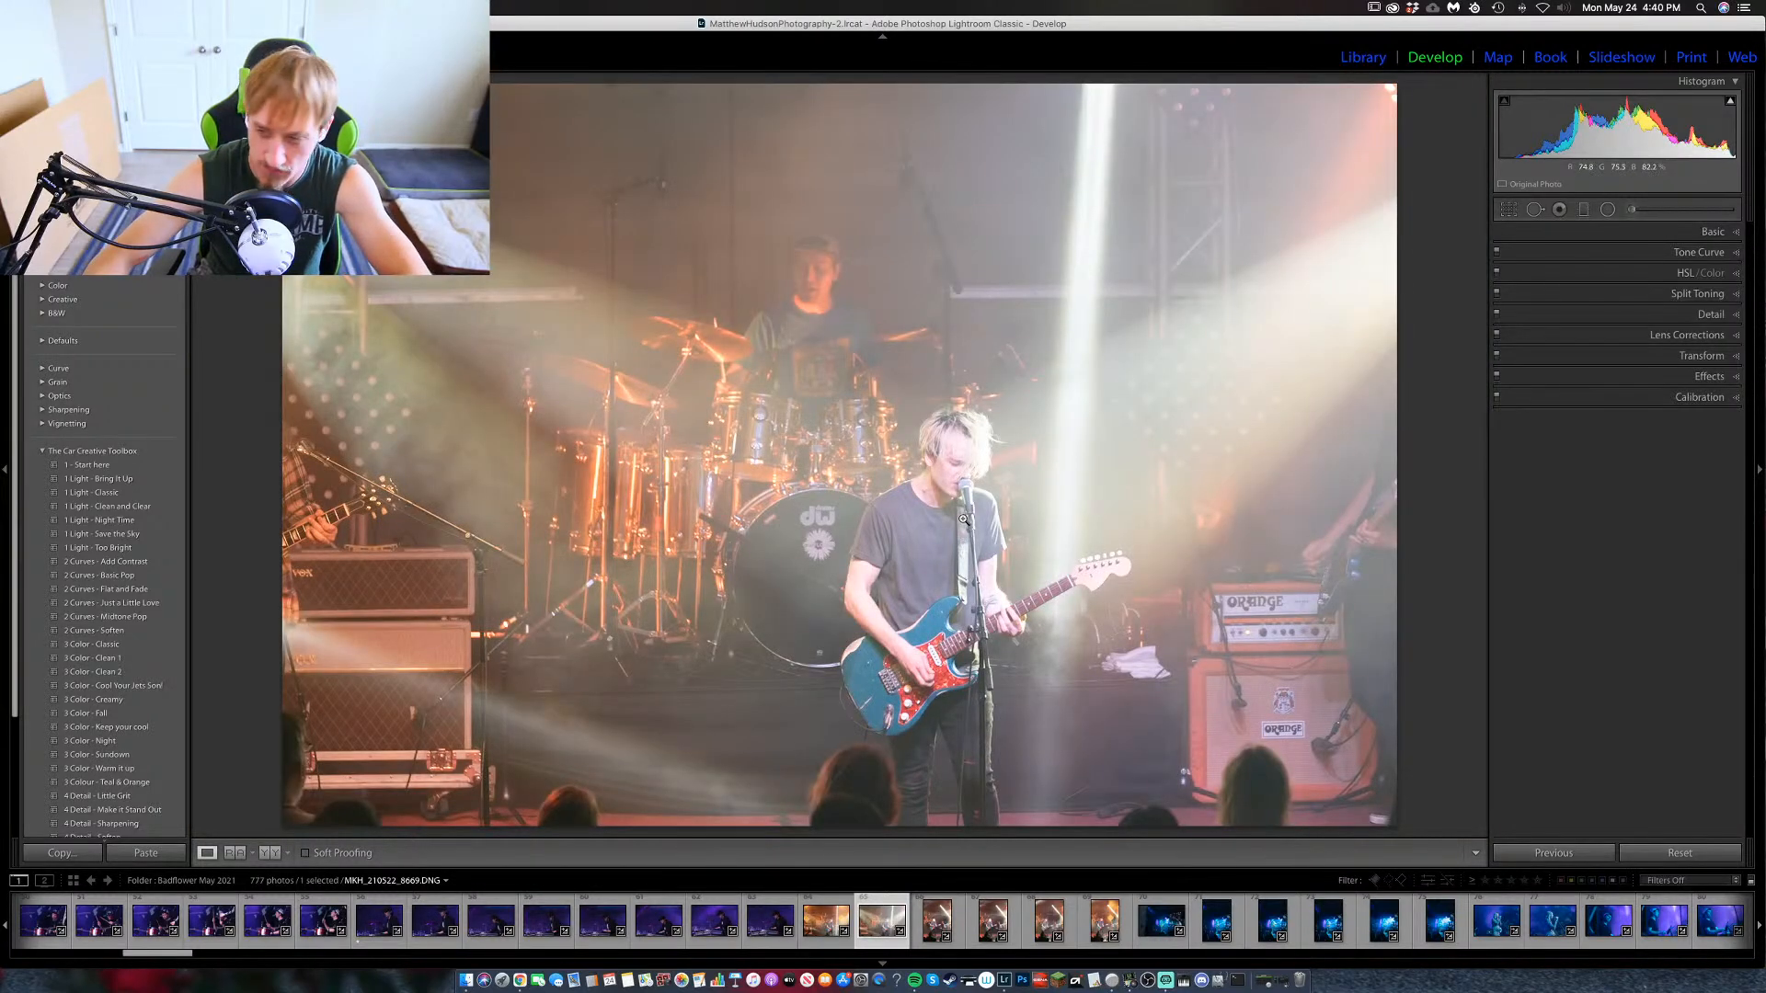
key("1")
Review the orange-lit band shot MKH_210522_8670.DNG, and inspect the singer's hands and guitar up close in MKH_210522_8671.DNG.
key("Right")
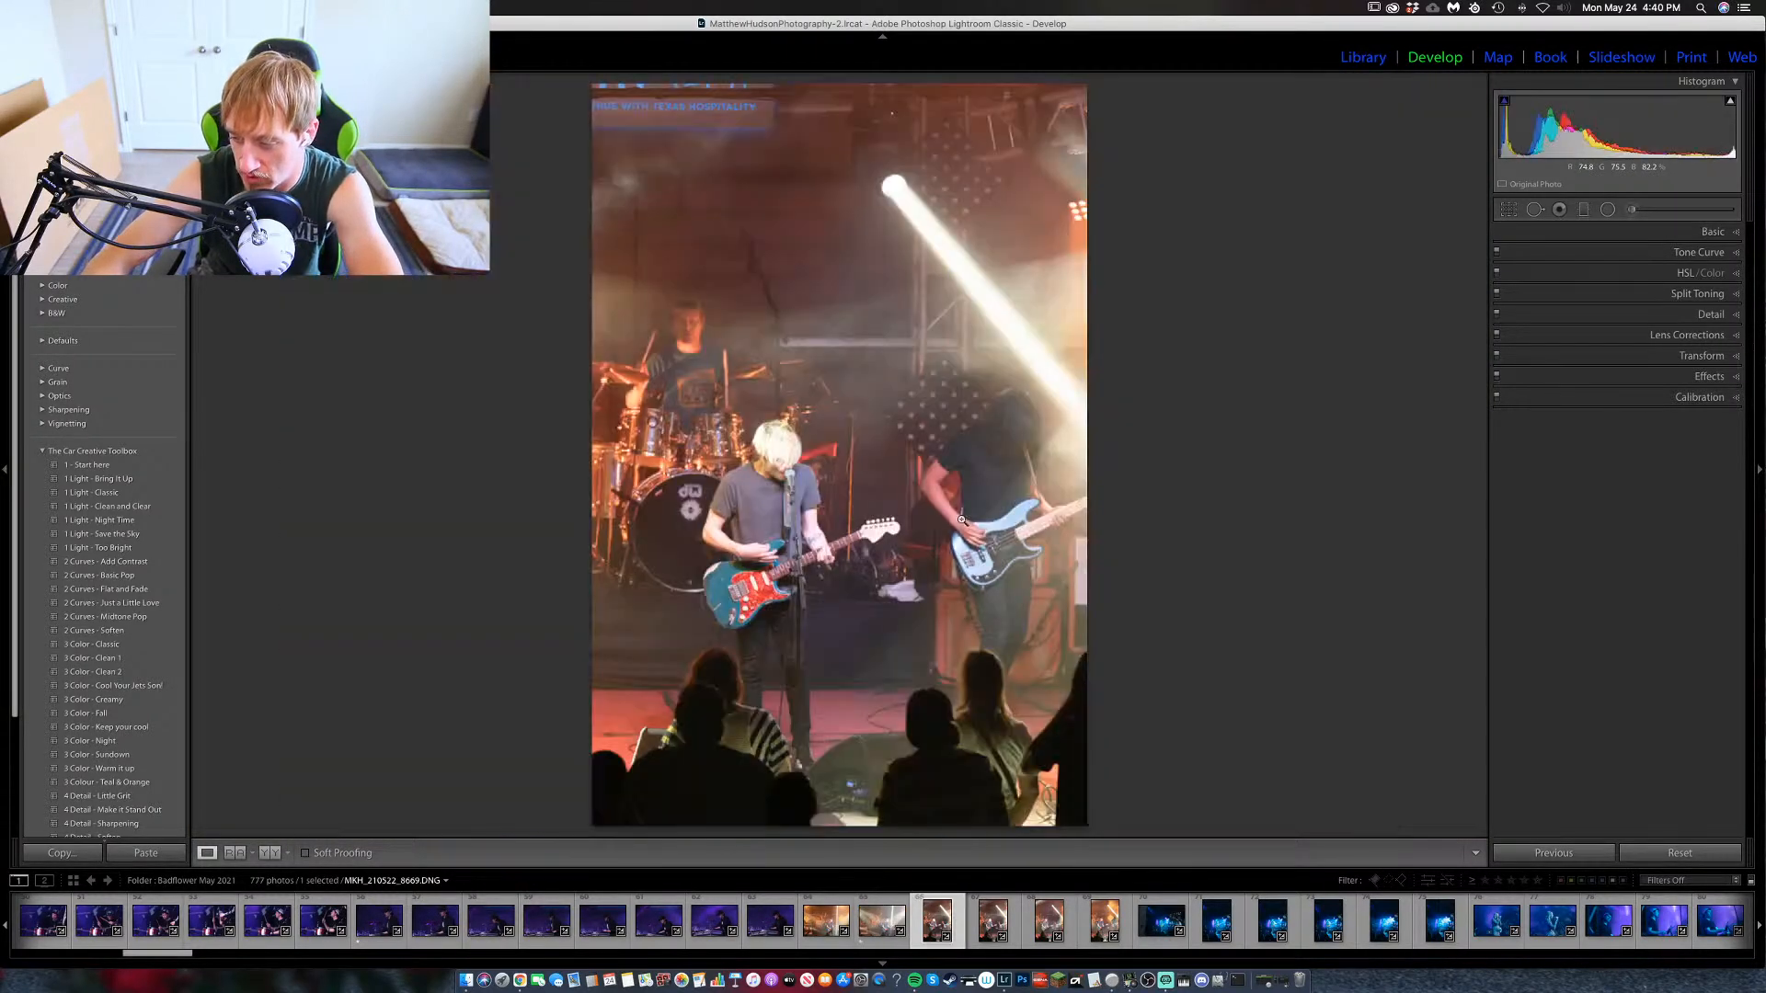
key("Right")
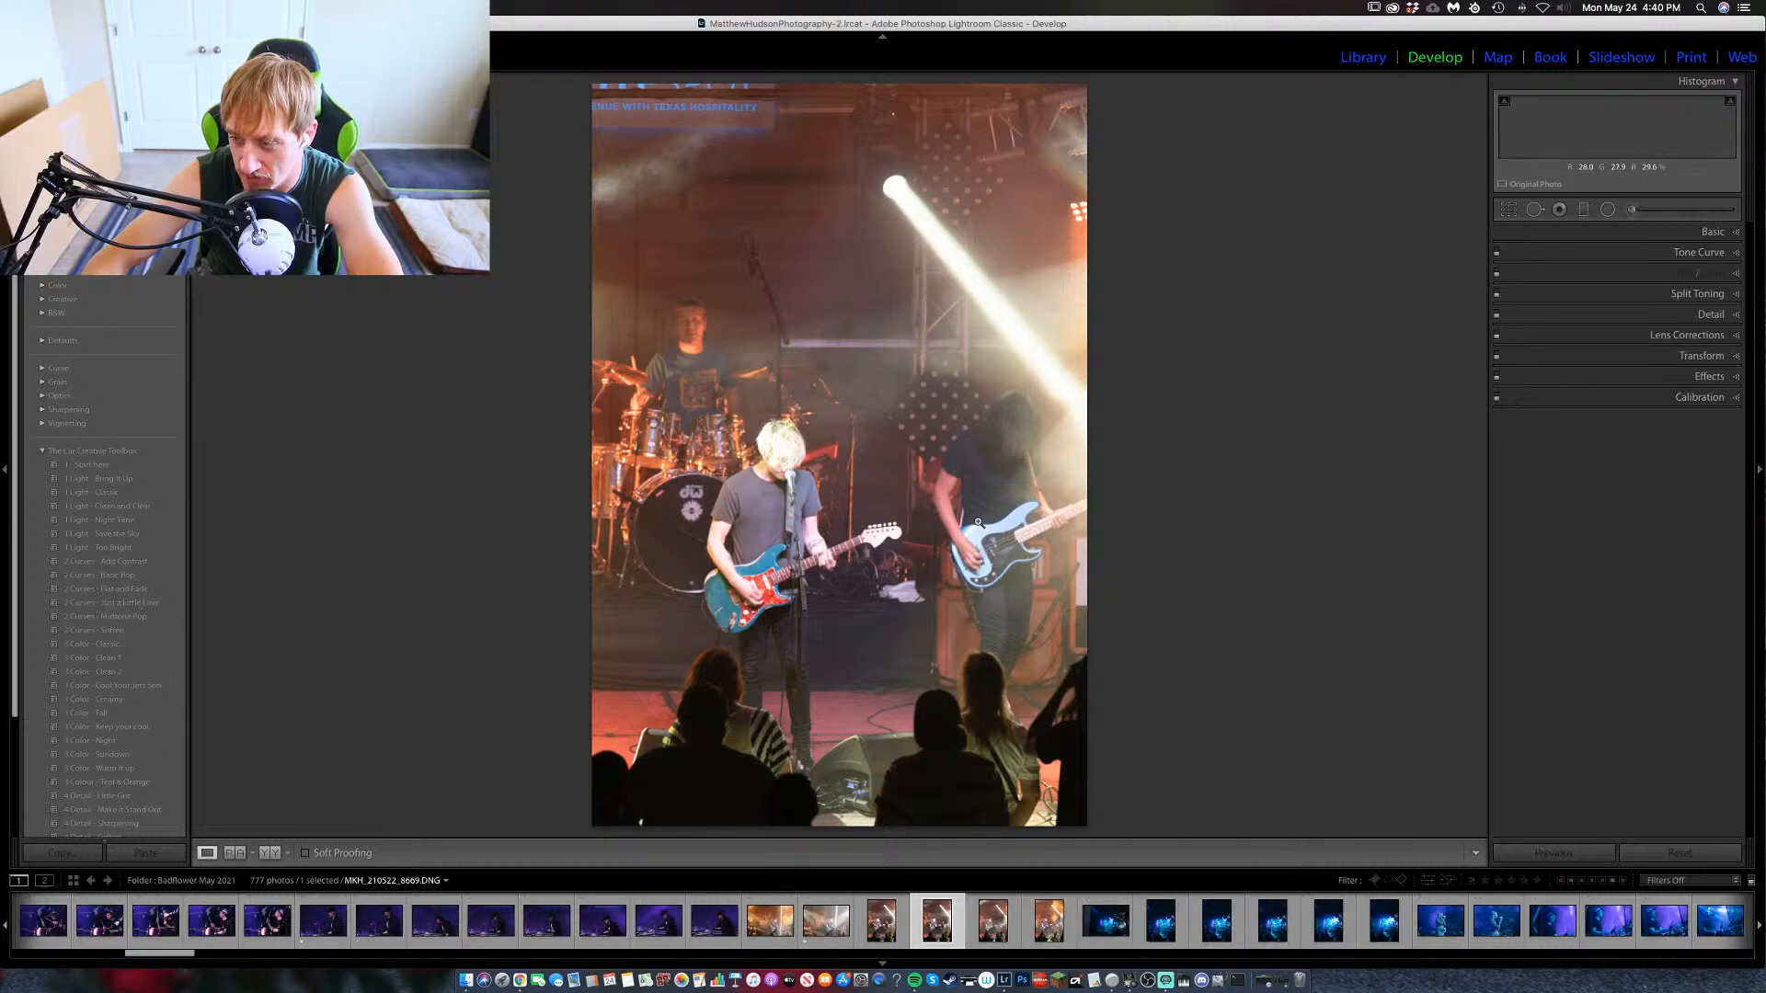
key("Right")
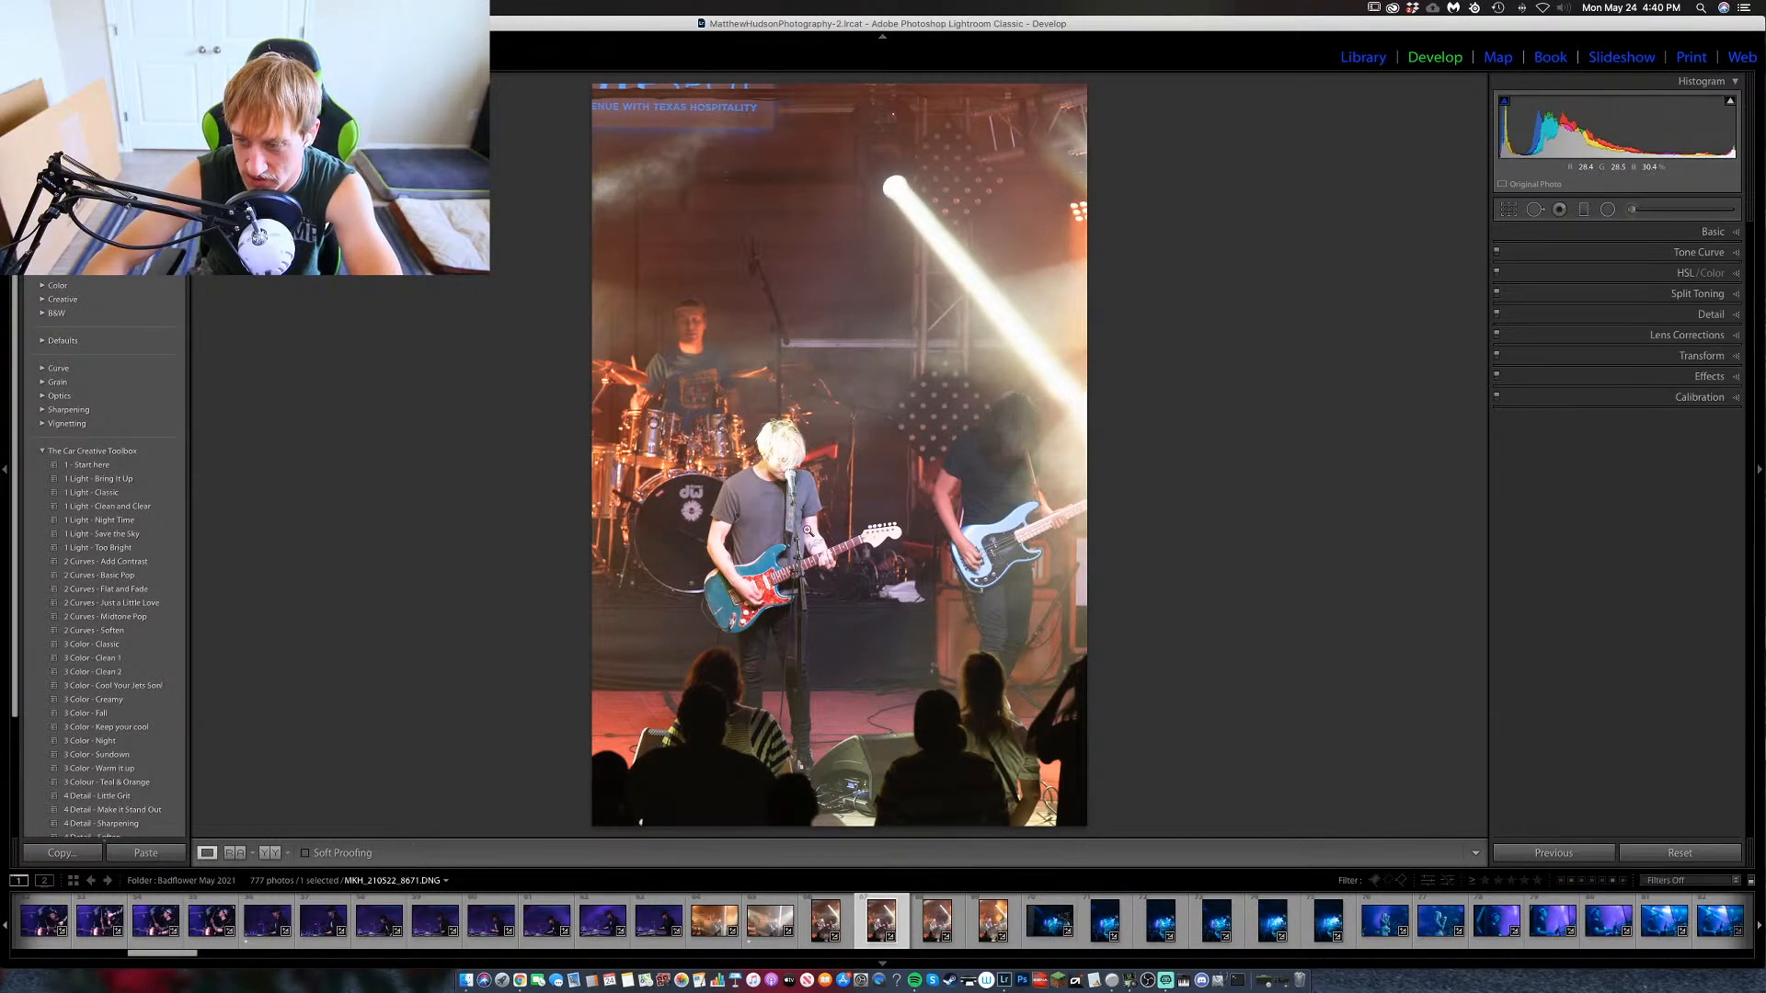
left_click(798, 547)
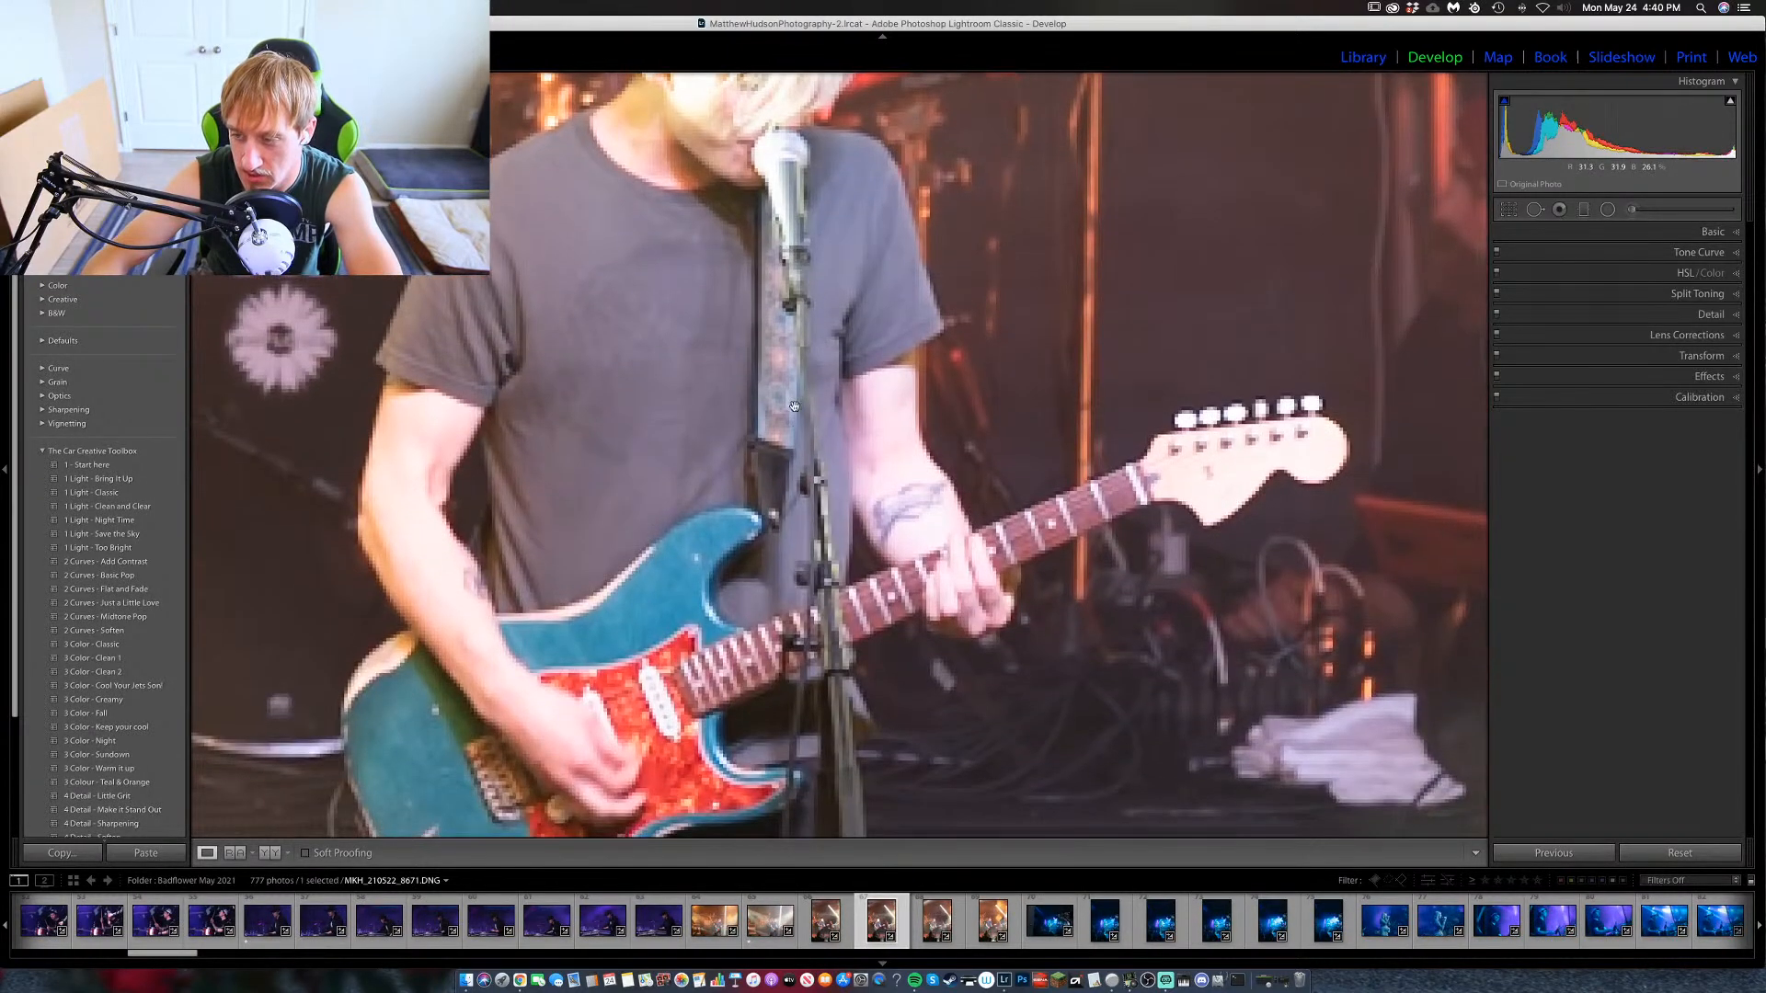
left_click_drag(795, 406, 796, 301)
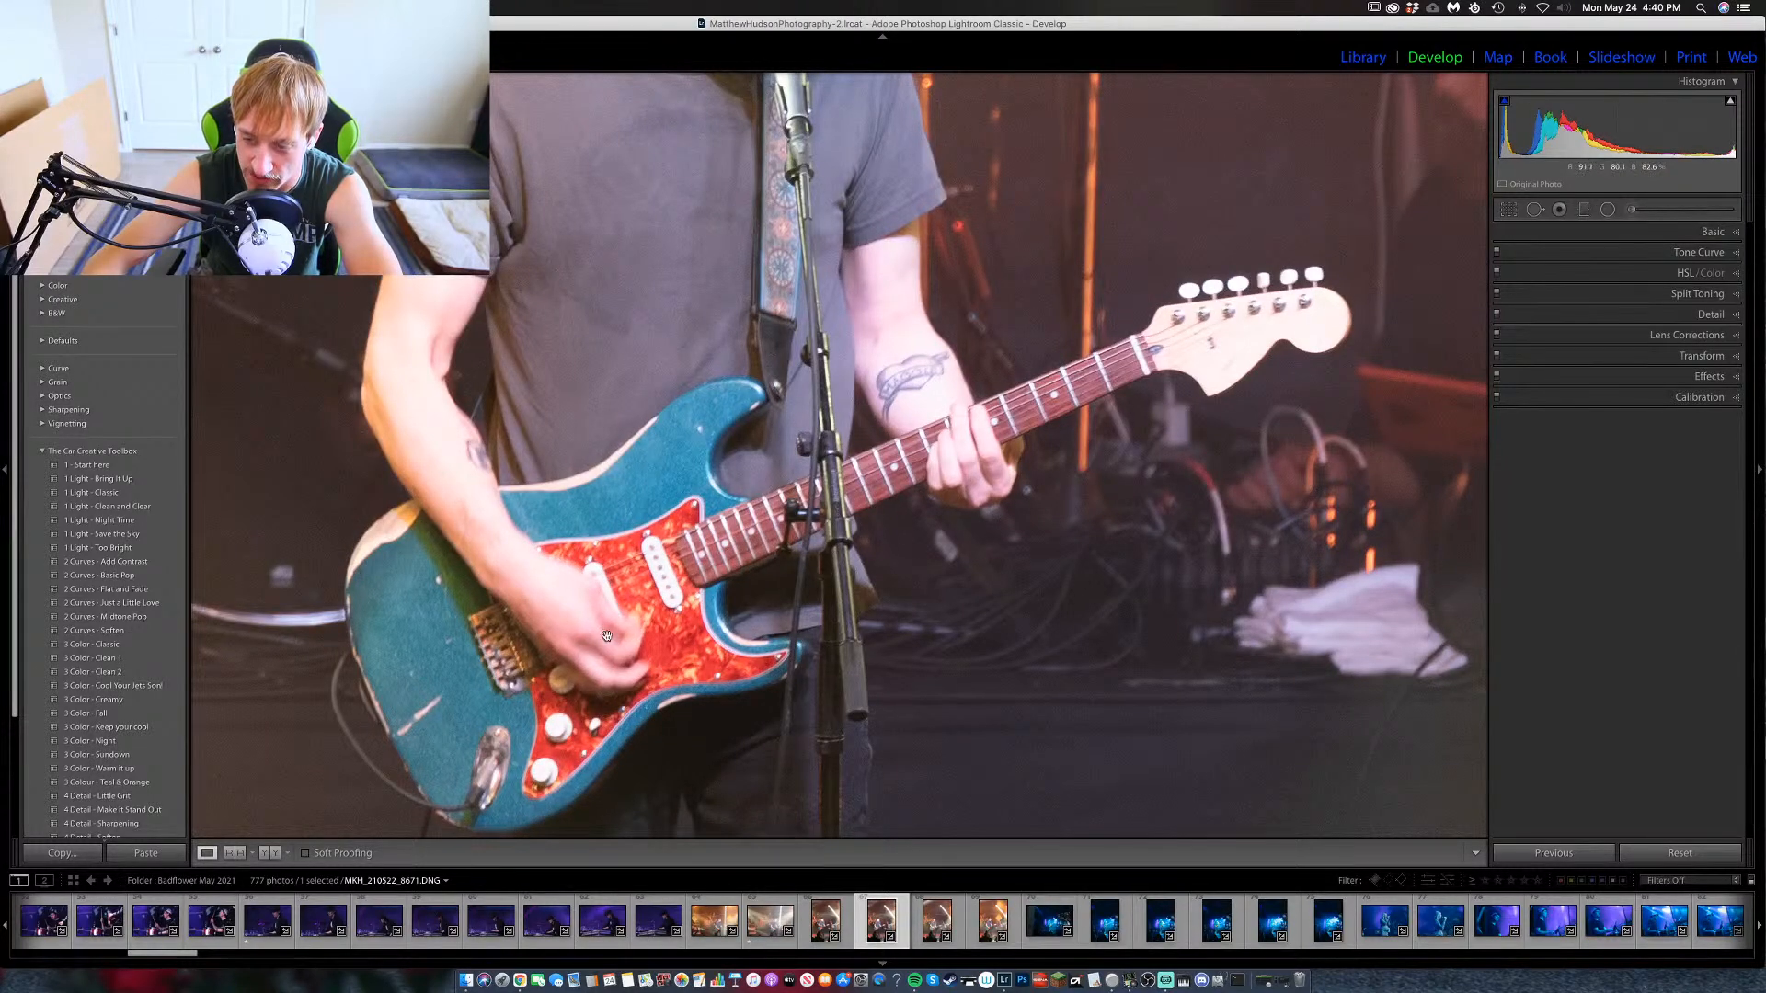
left_click(627, 615)
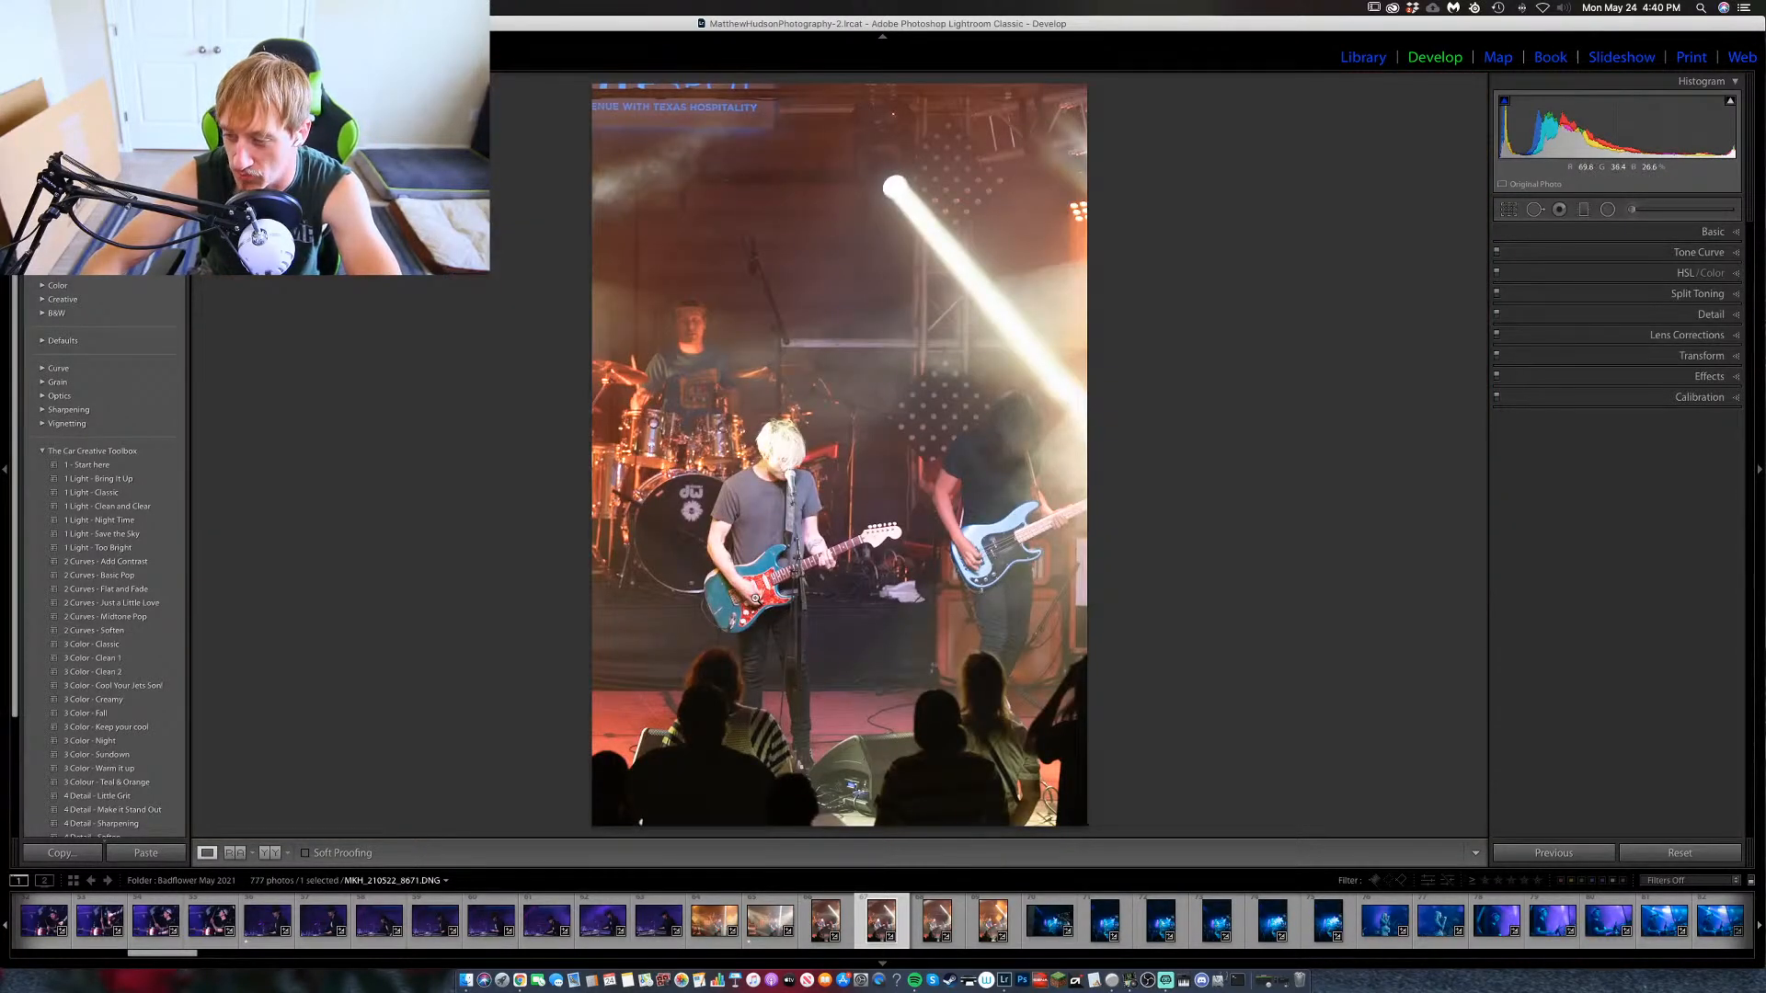
View the remaining vertical orange-lit band shots, starting with MKH_210522_8672.DNG.
key("Right")
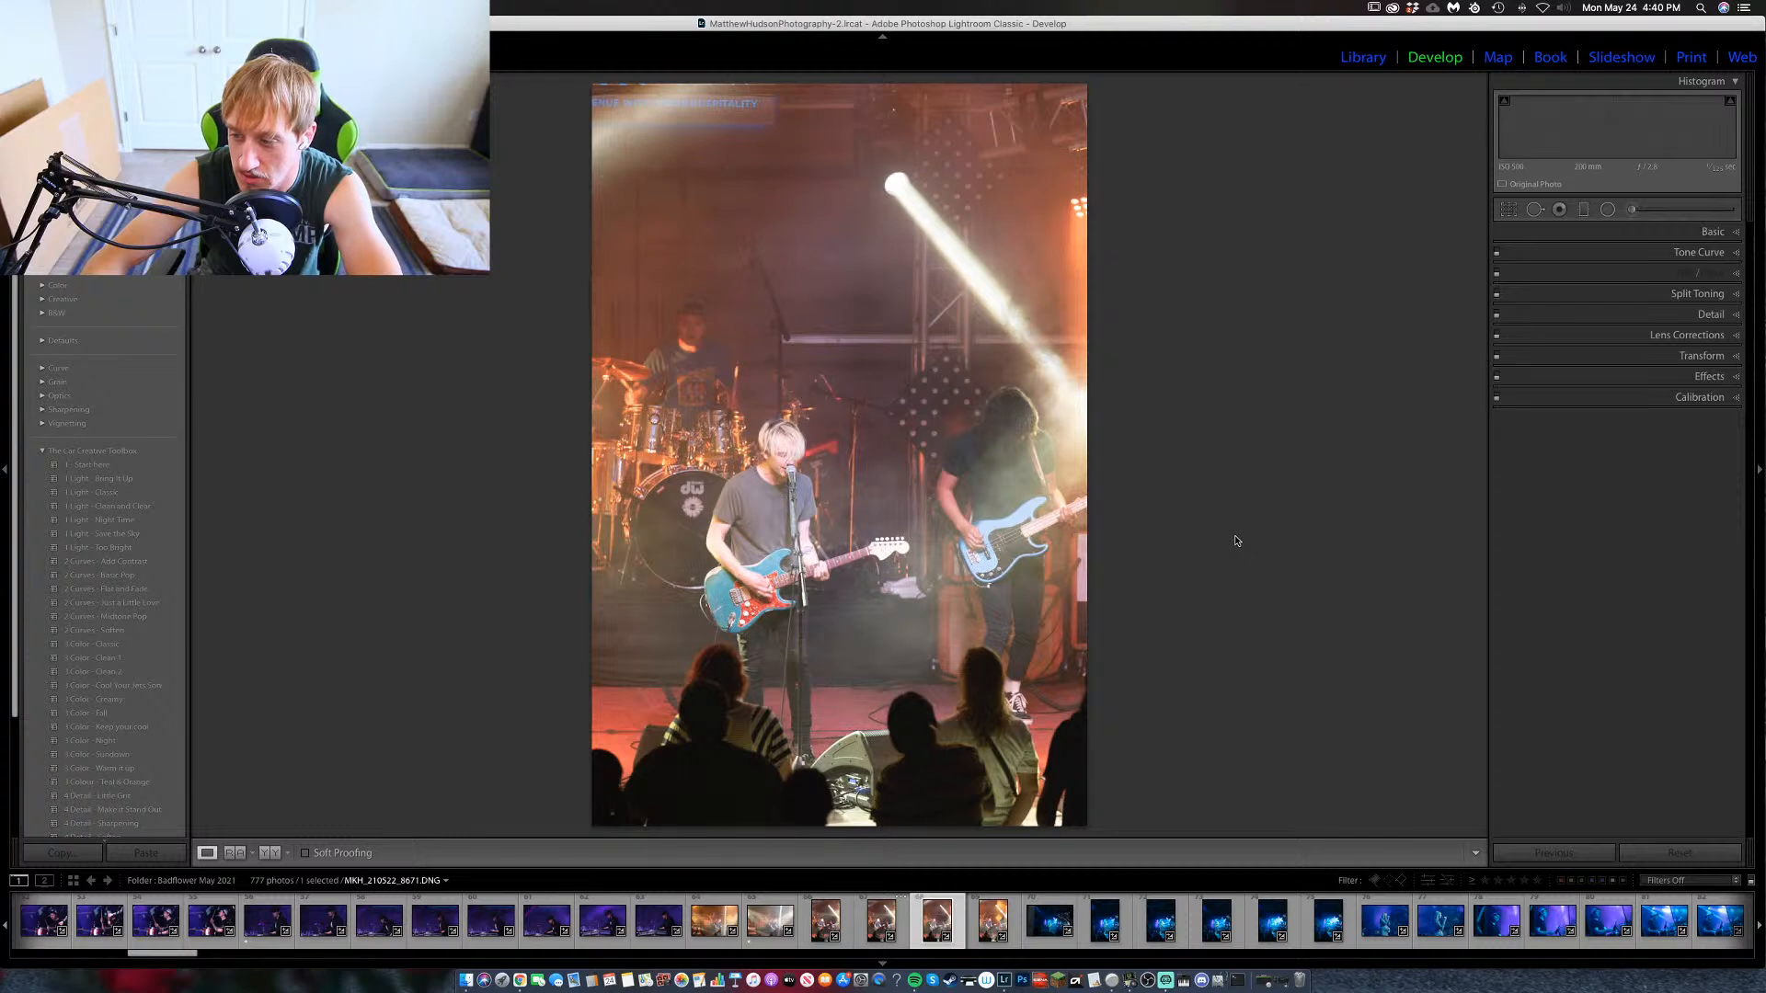
key("Right")
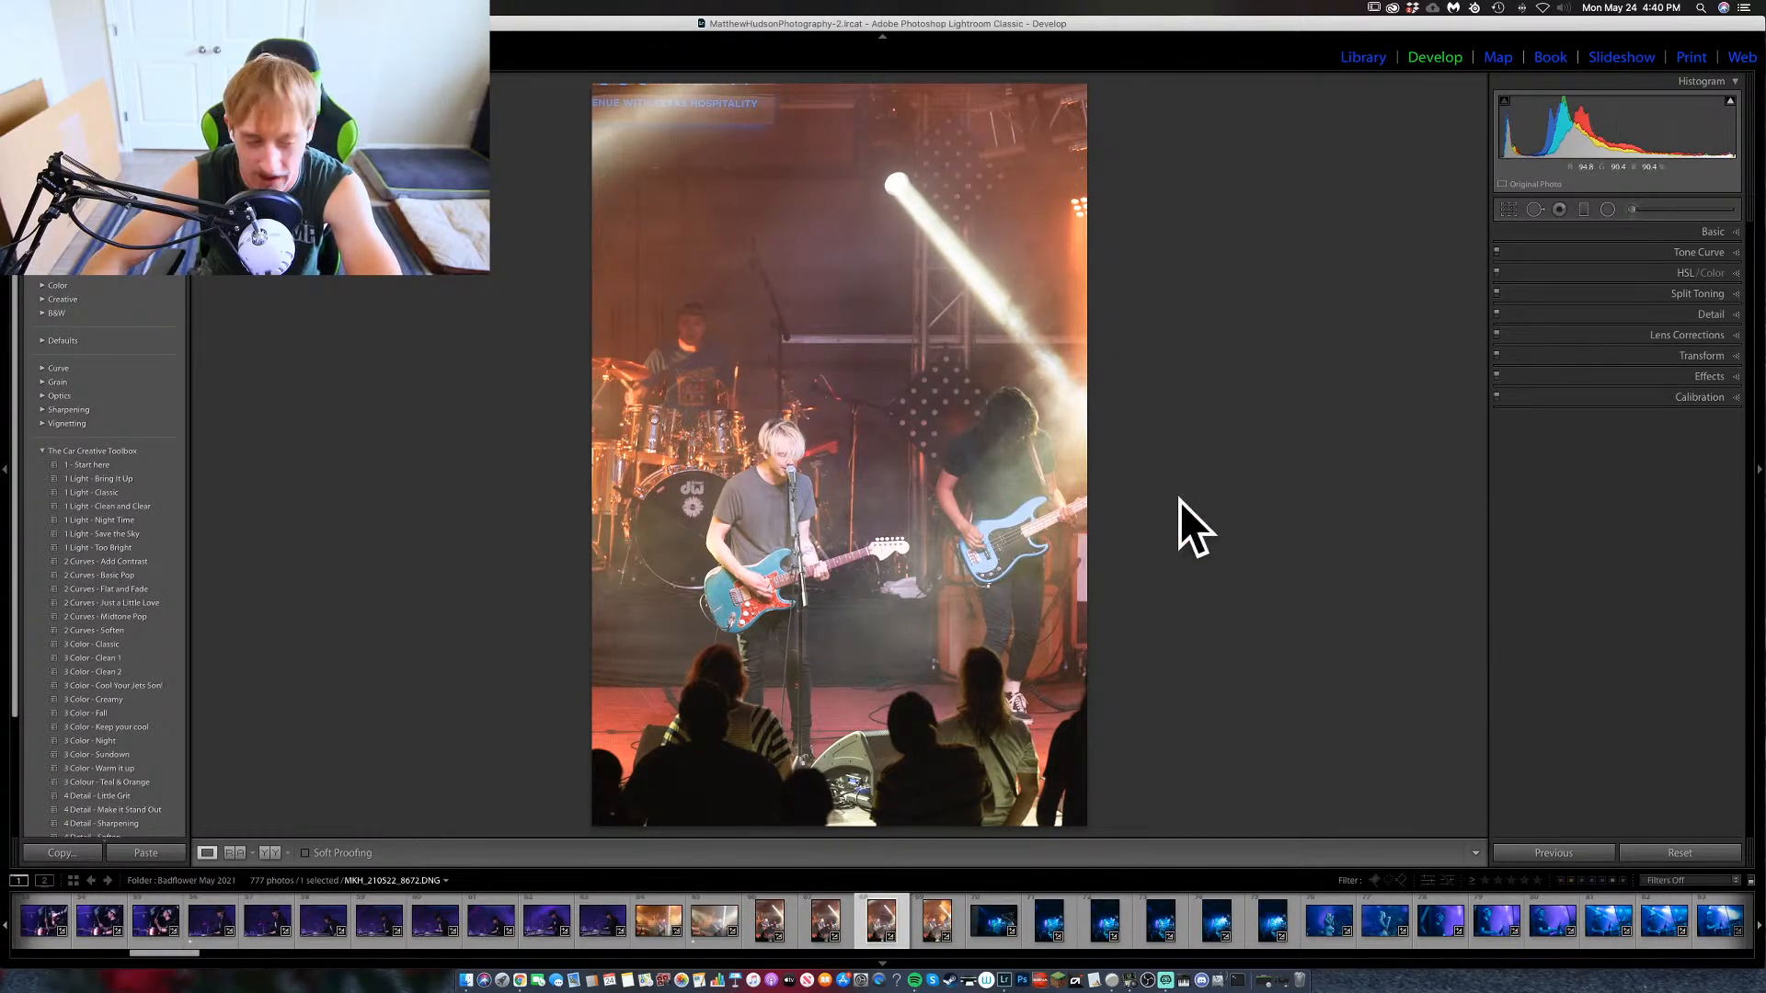
key("Right")
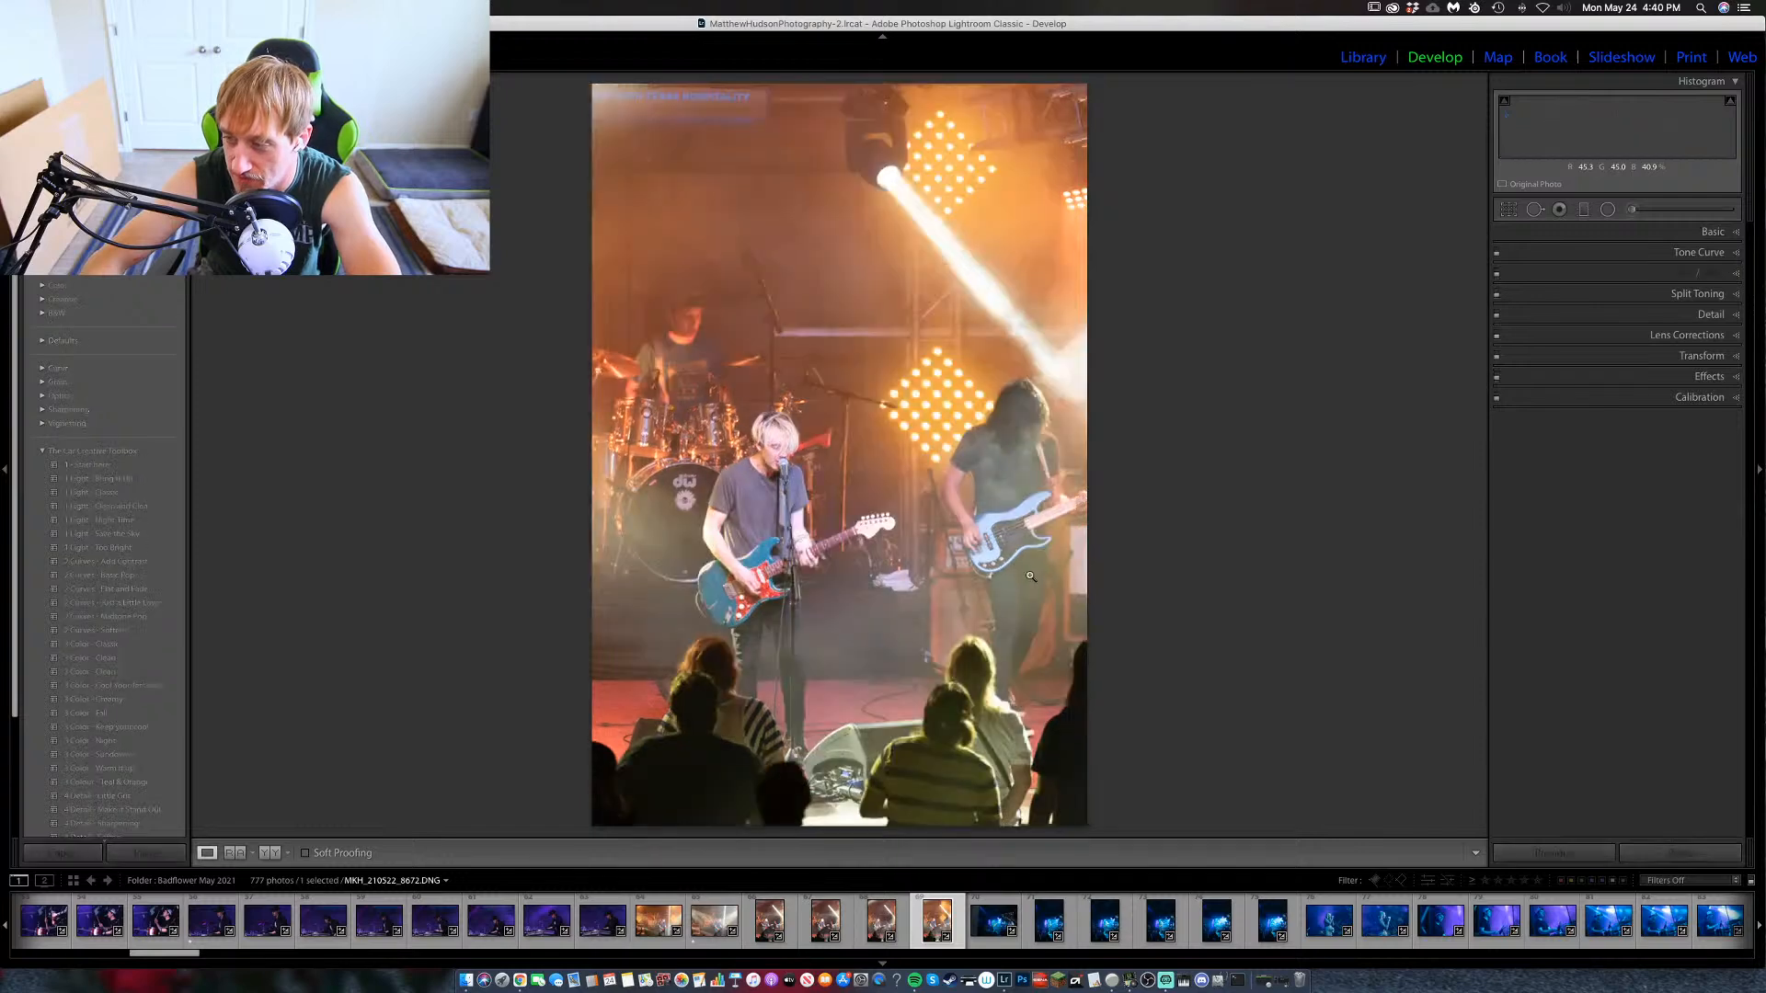
Compare the wide blue-lit singer shot MKH_210522_4374.DNG with the vertical shot MKH_210522_4375.DNG.
key("Right")
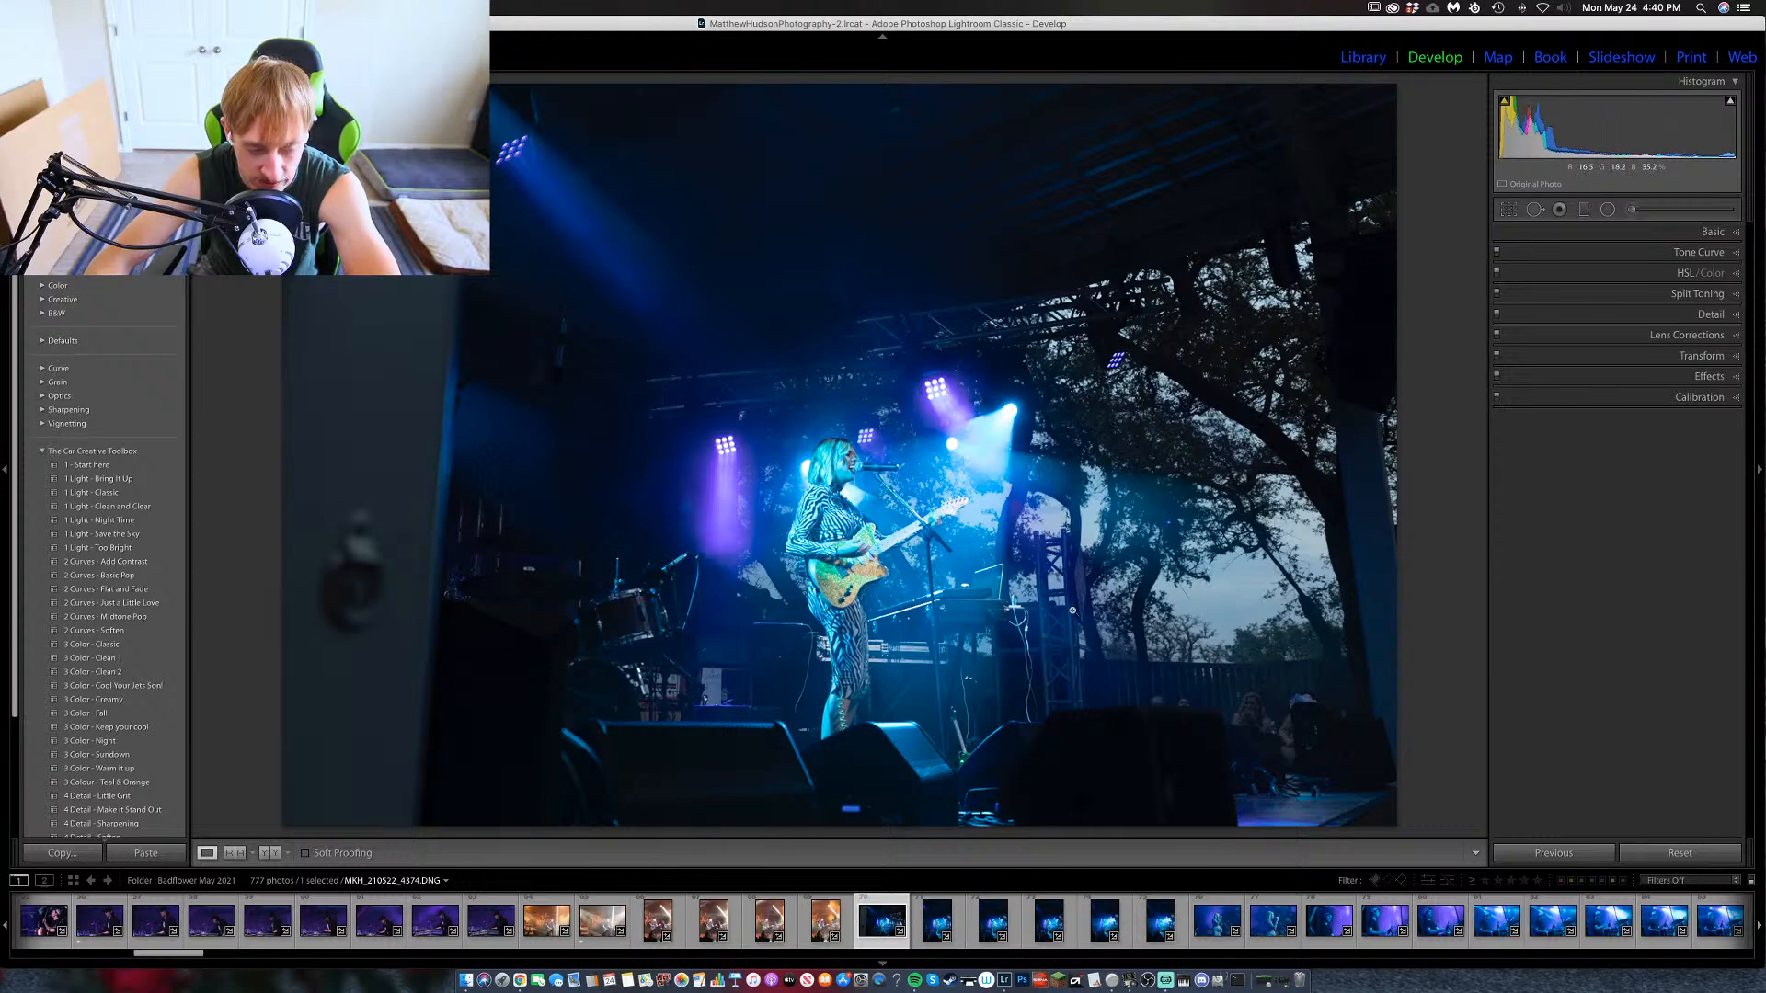
key("Right")
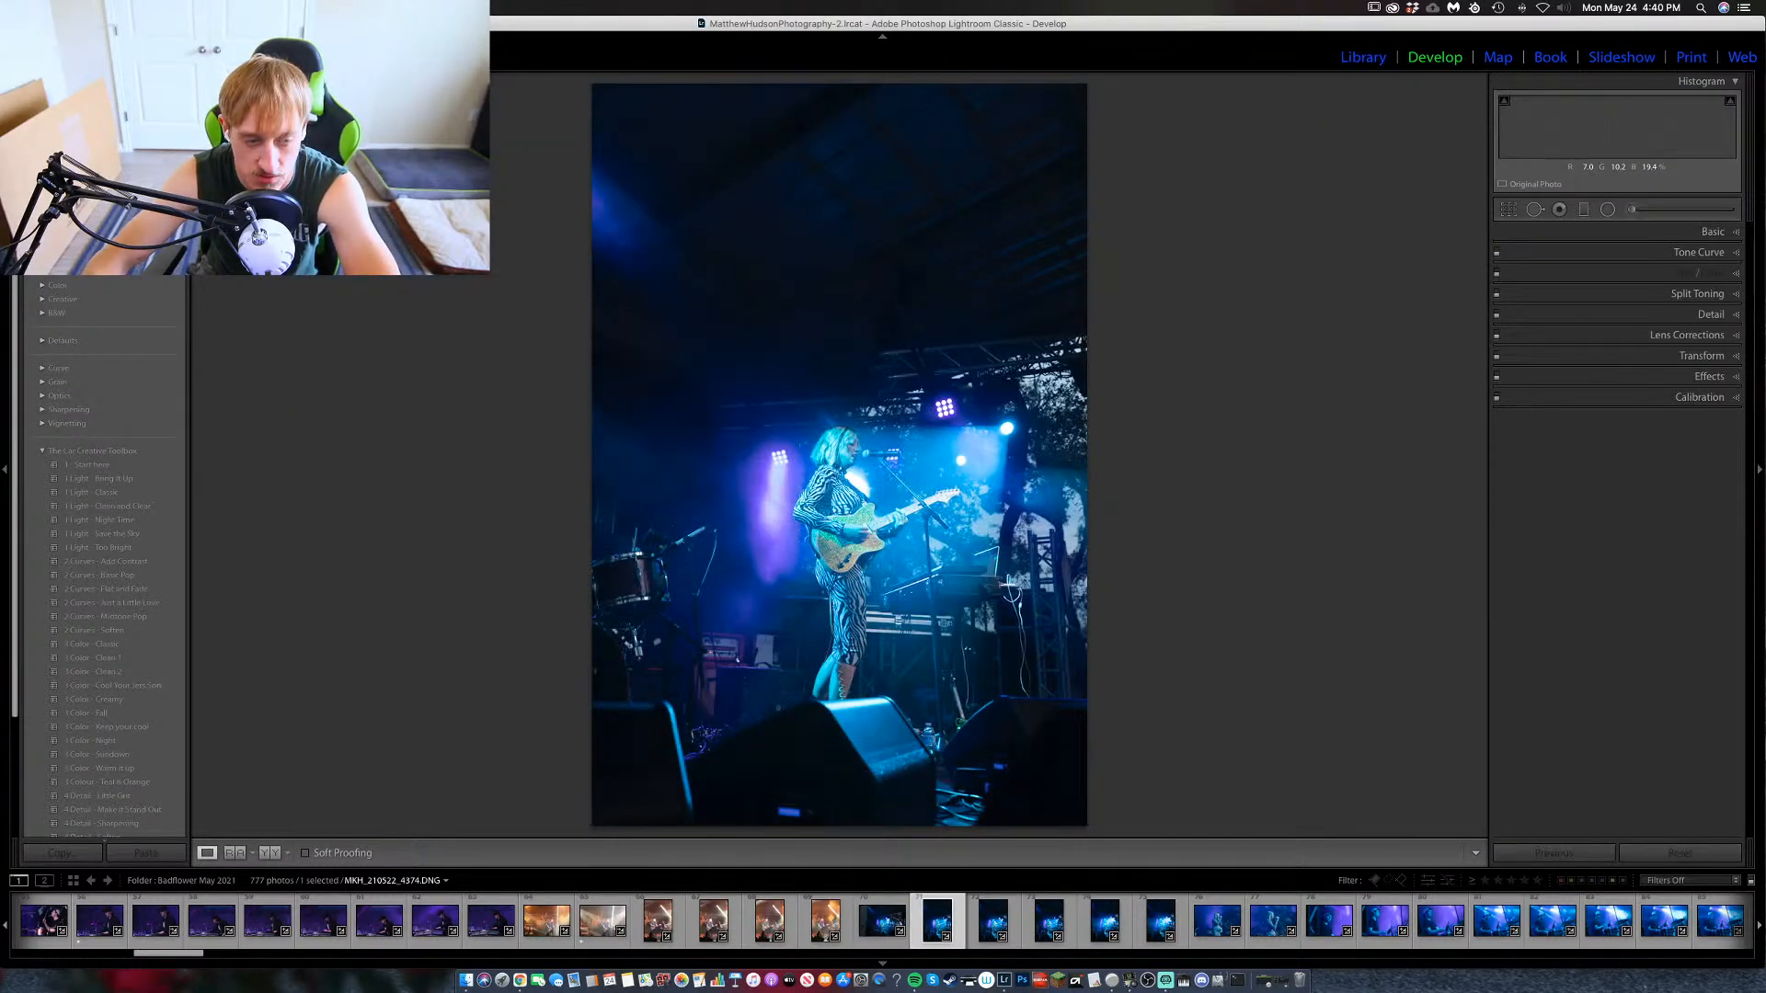
key("Left")
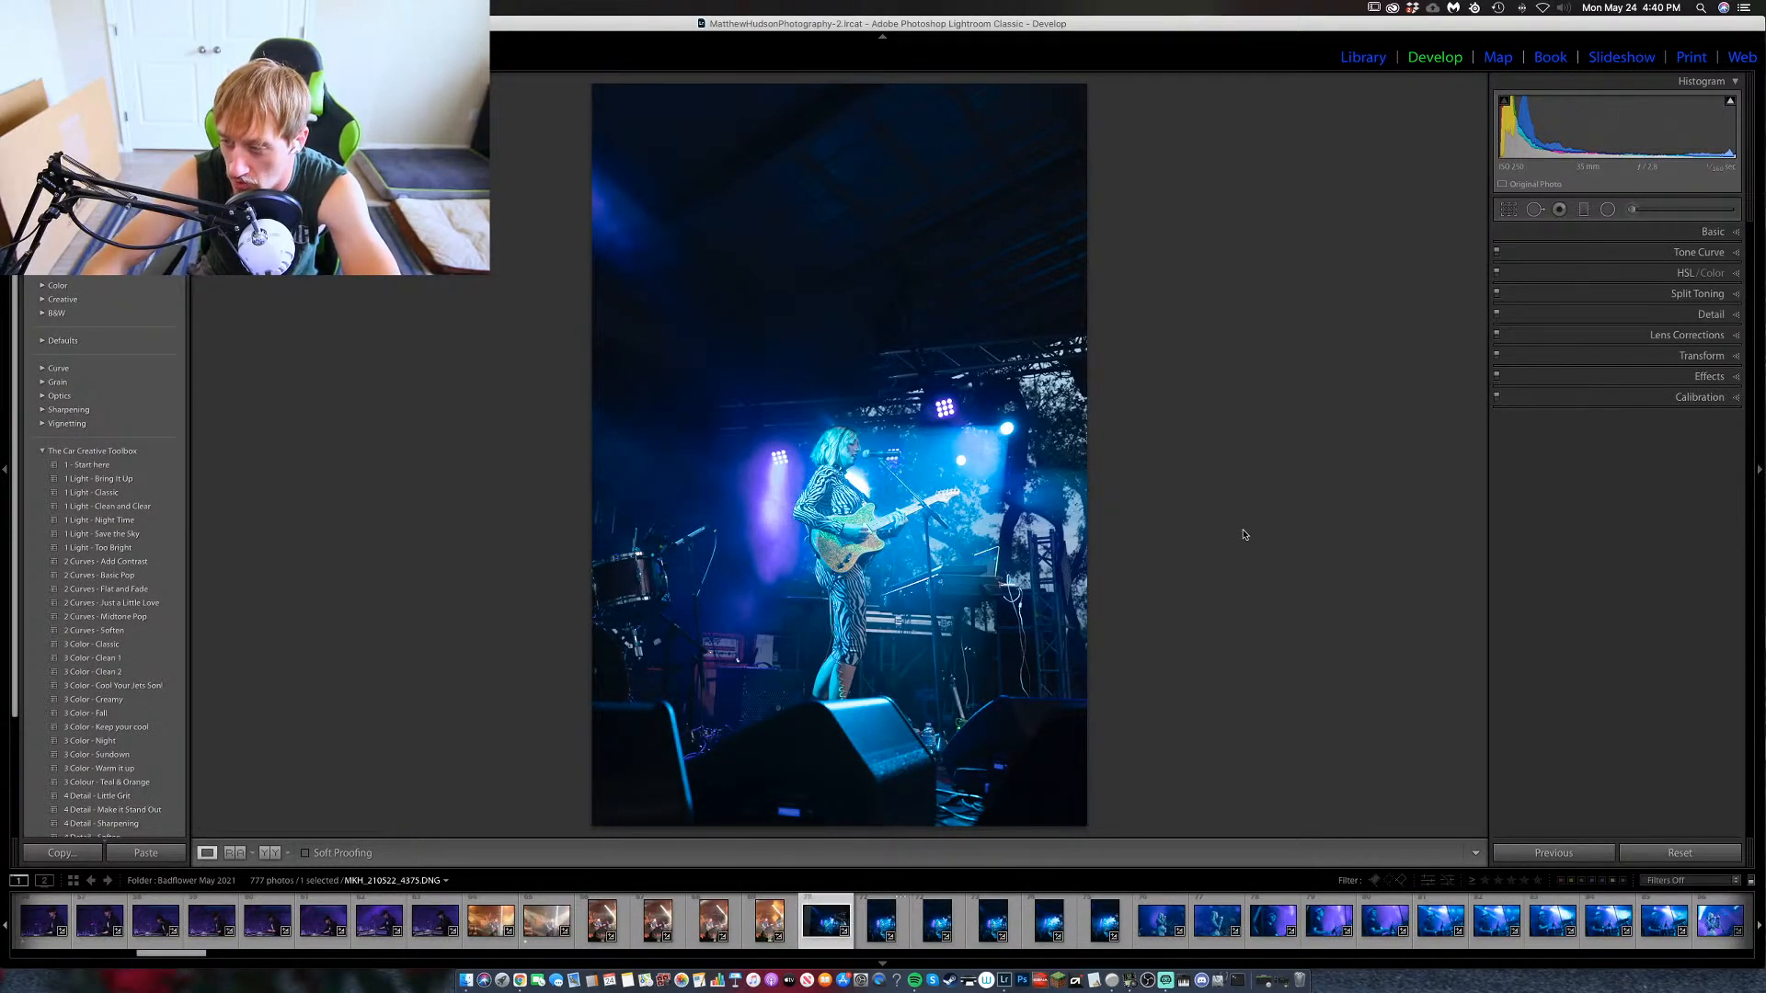
key("Left")
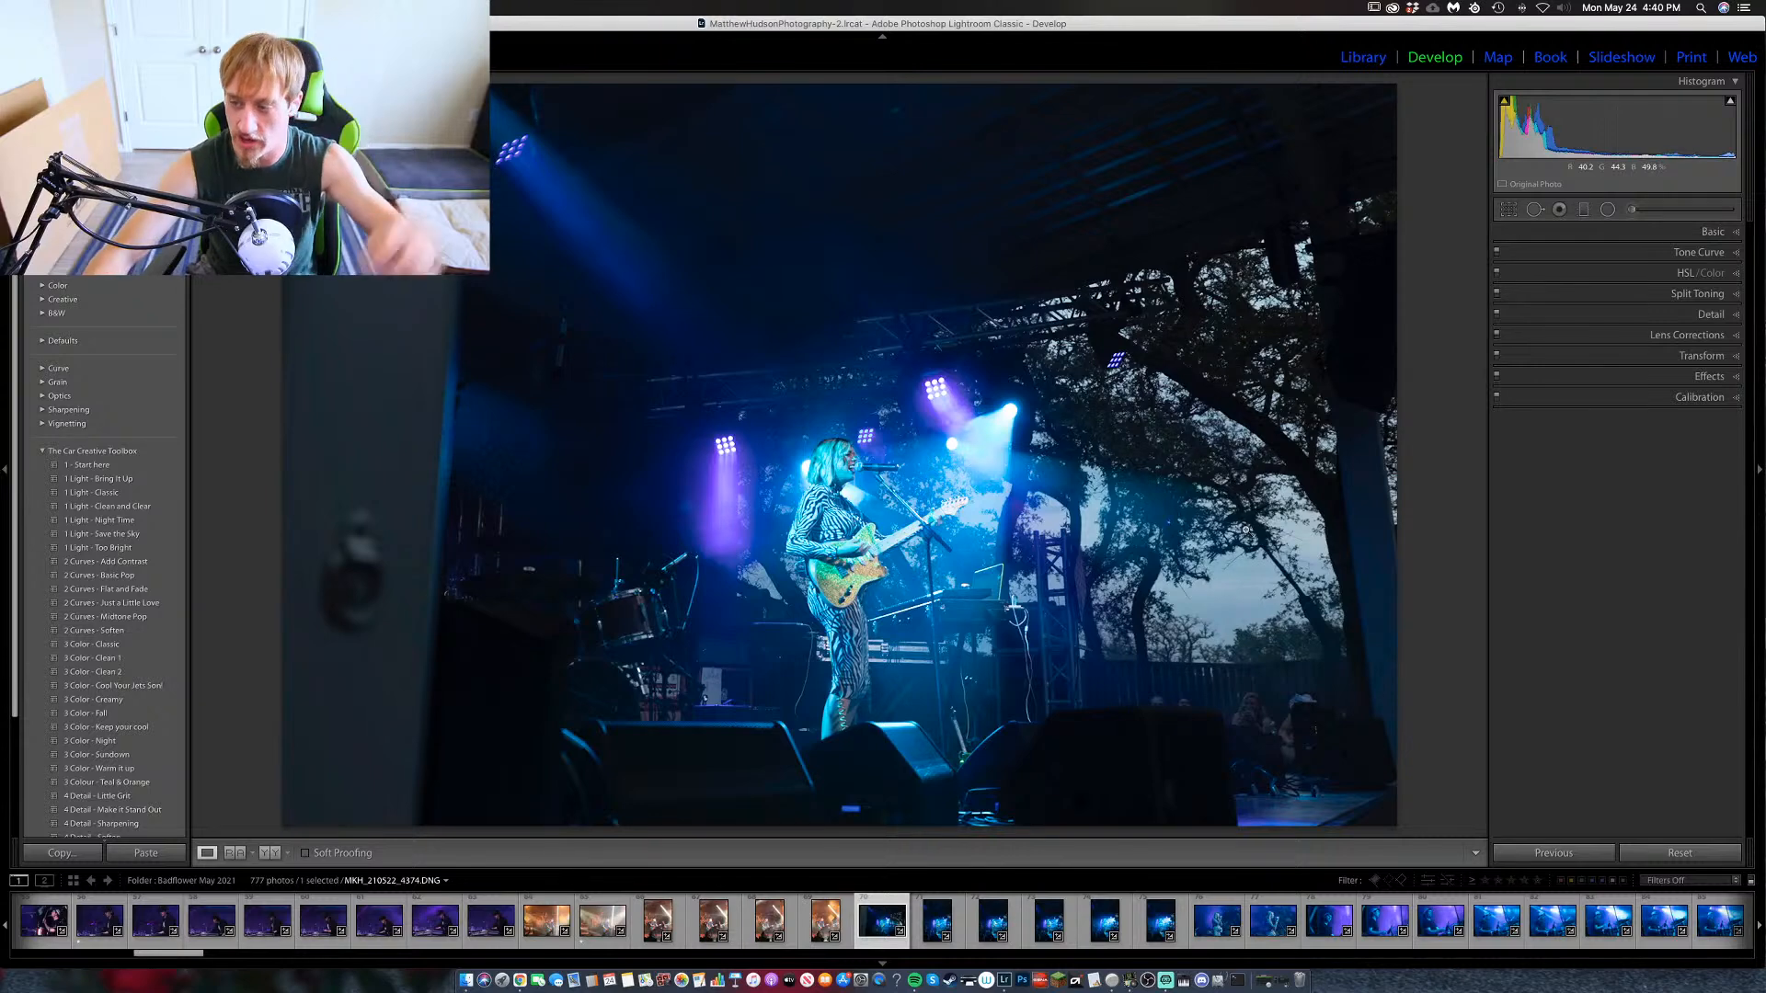
Inspect the singer's face and guitar up close in MKH_210522_4374.DNG, repeating the check several times.
left_click(835, 473)
left_click_drag(898, 497, 849, 350)
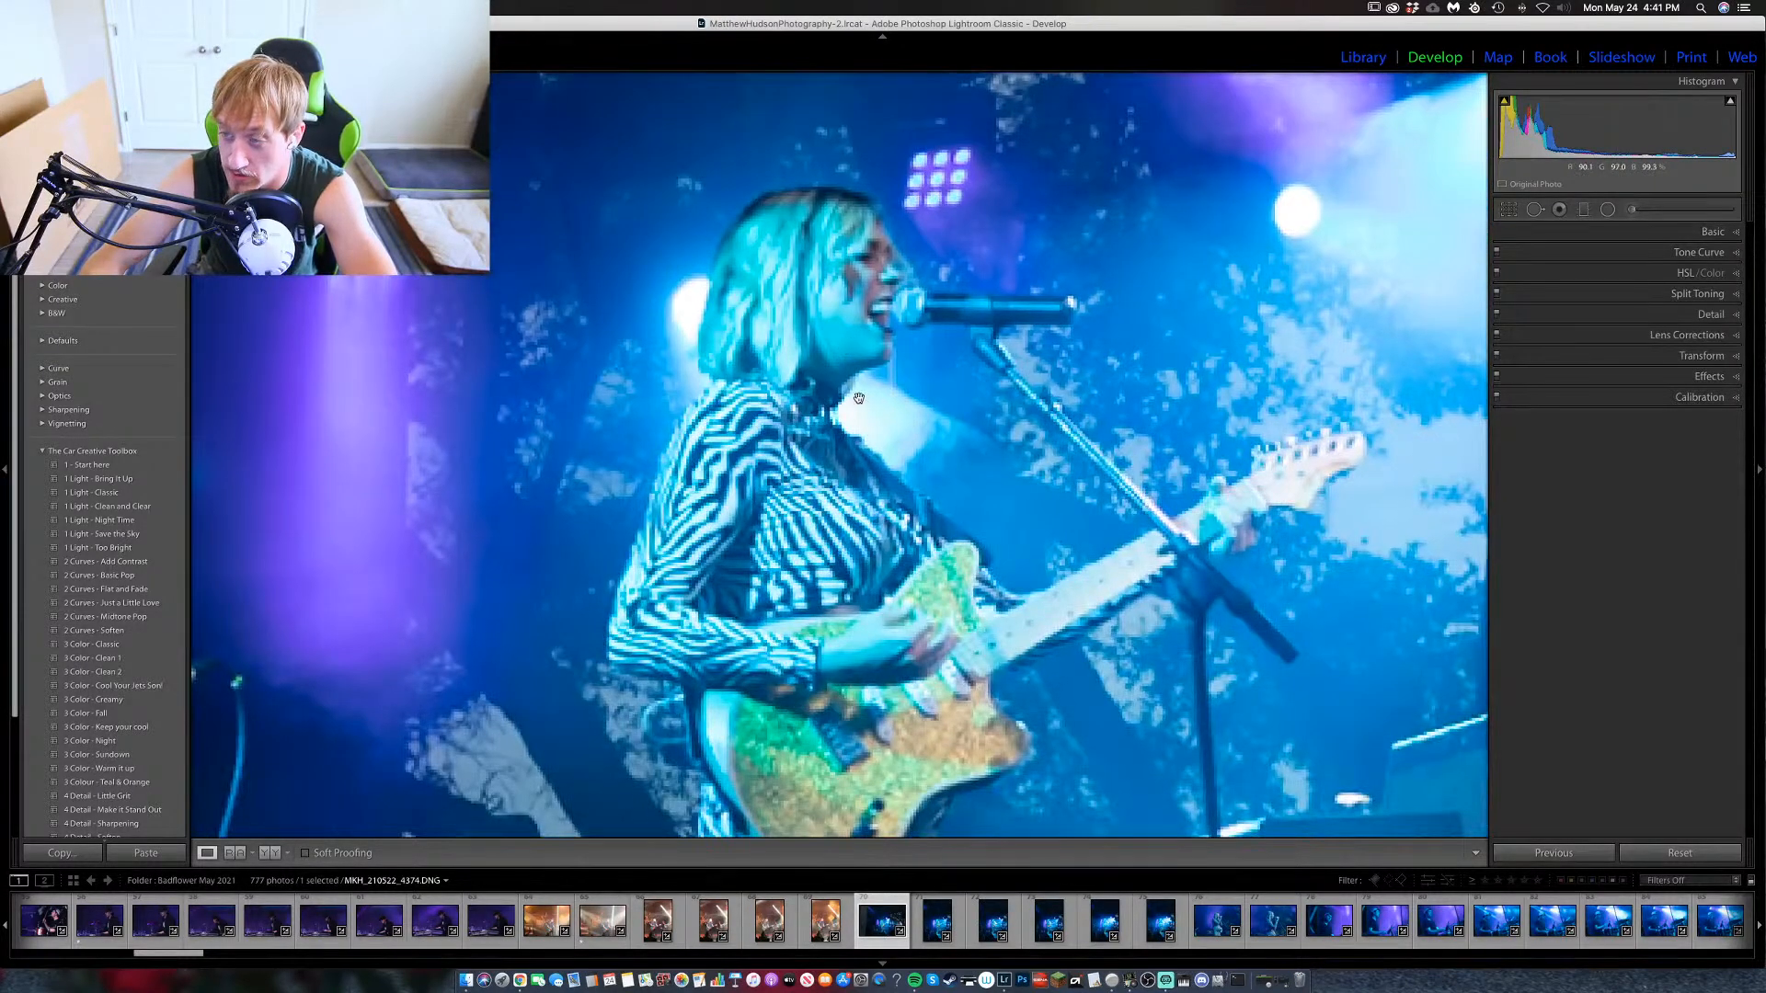
left_click(844, 357)
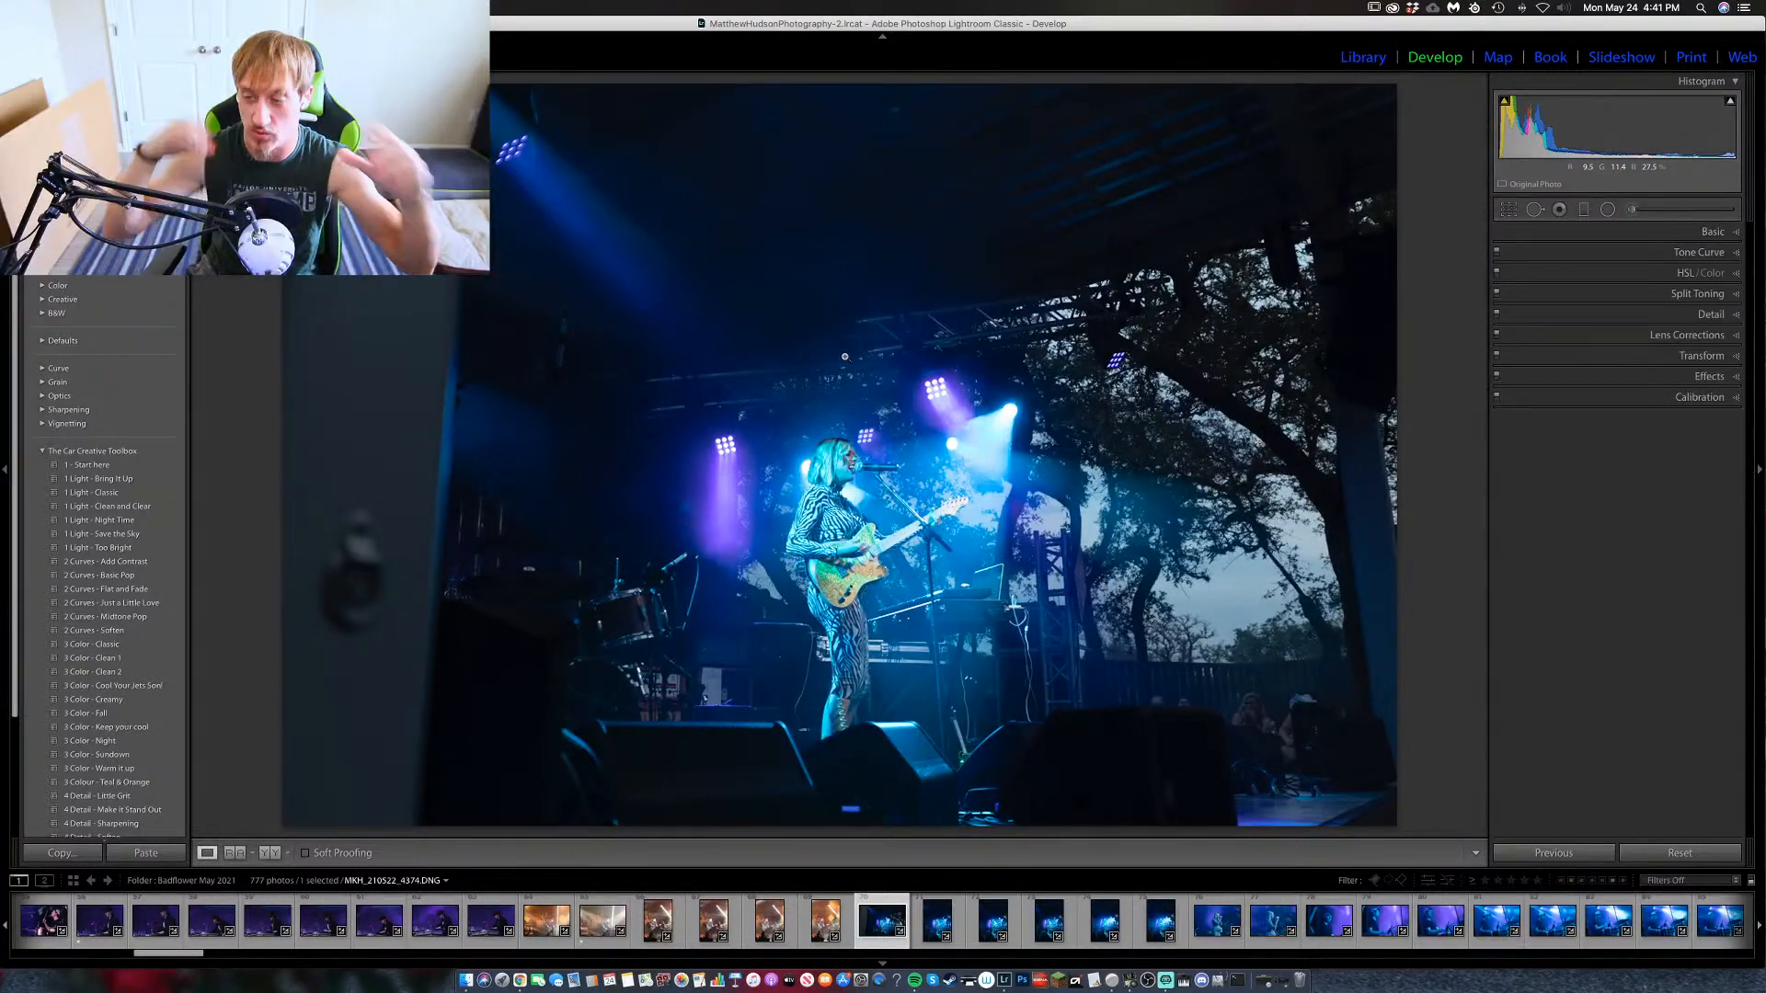
left_click(845, 356)
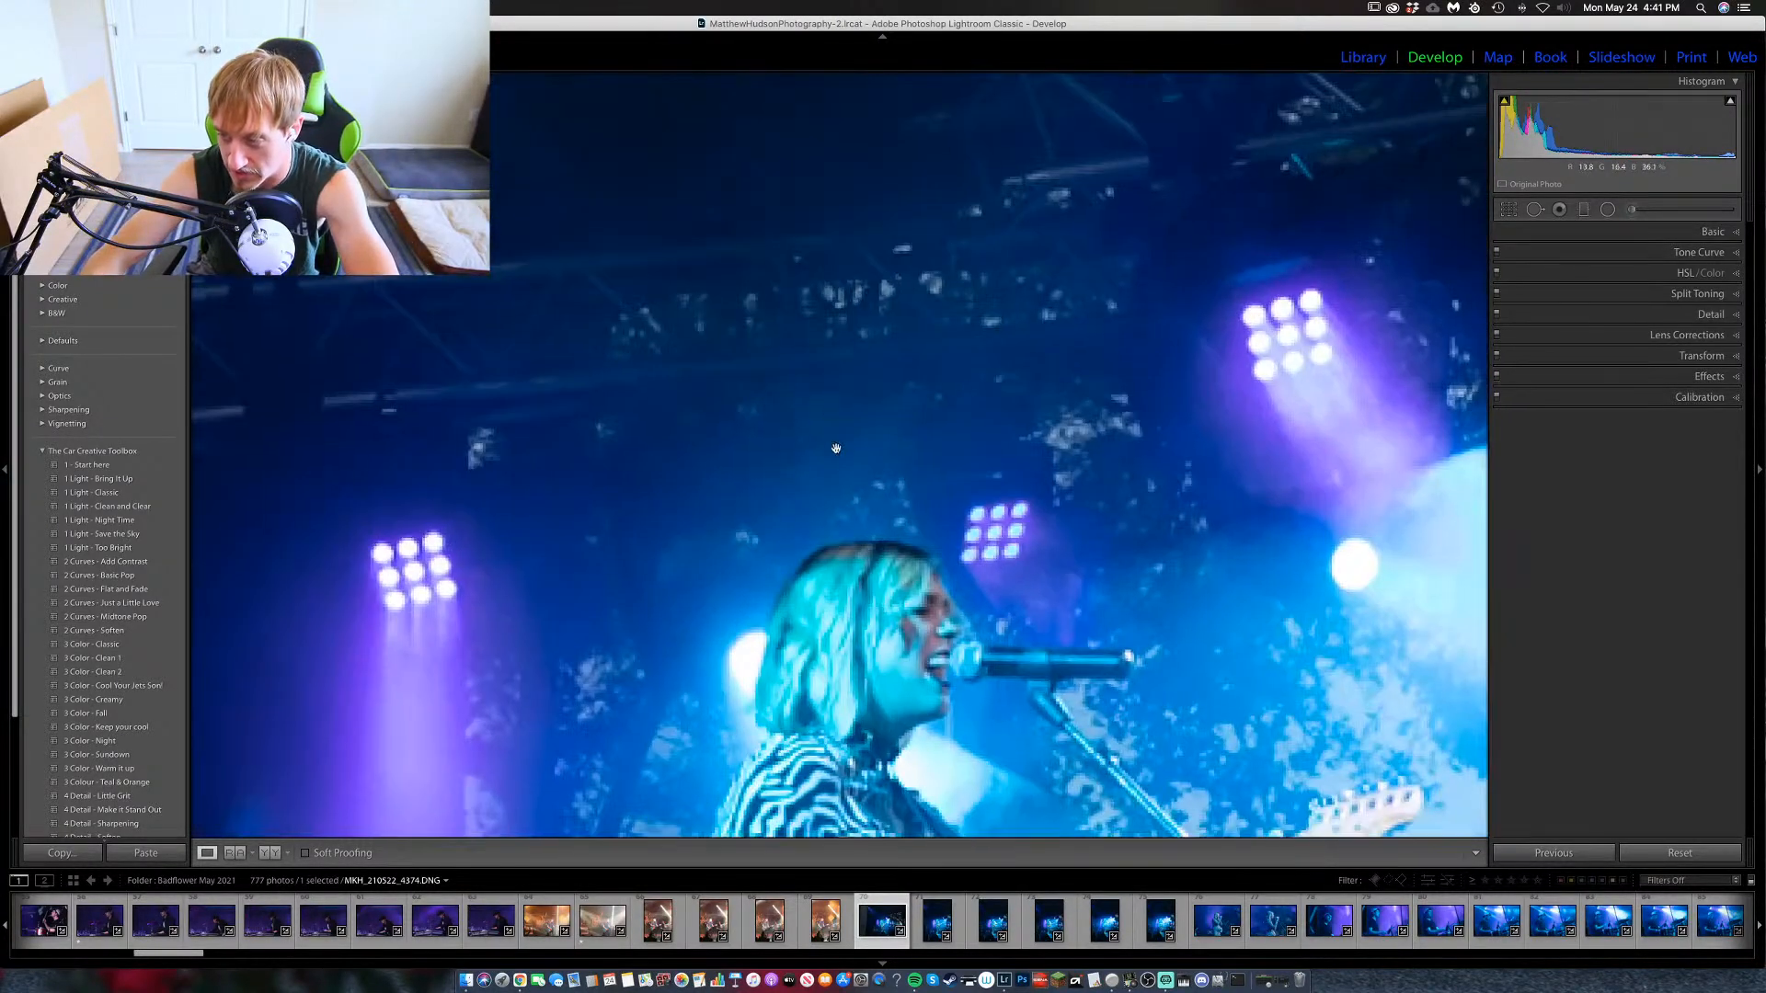
left_click_drag(883, 570, 636, 176)
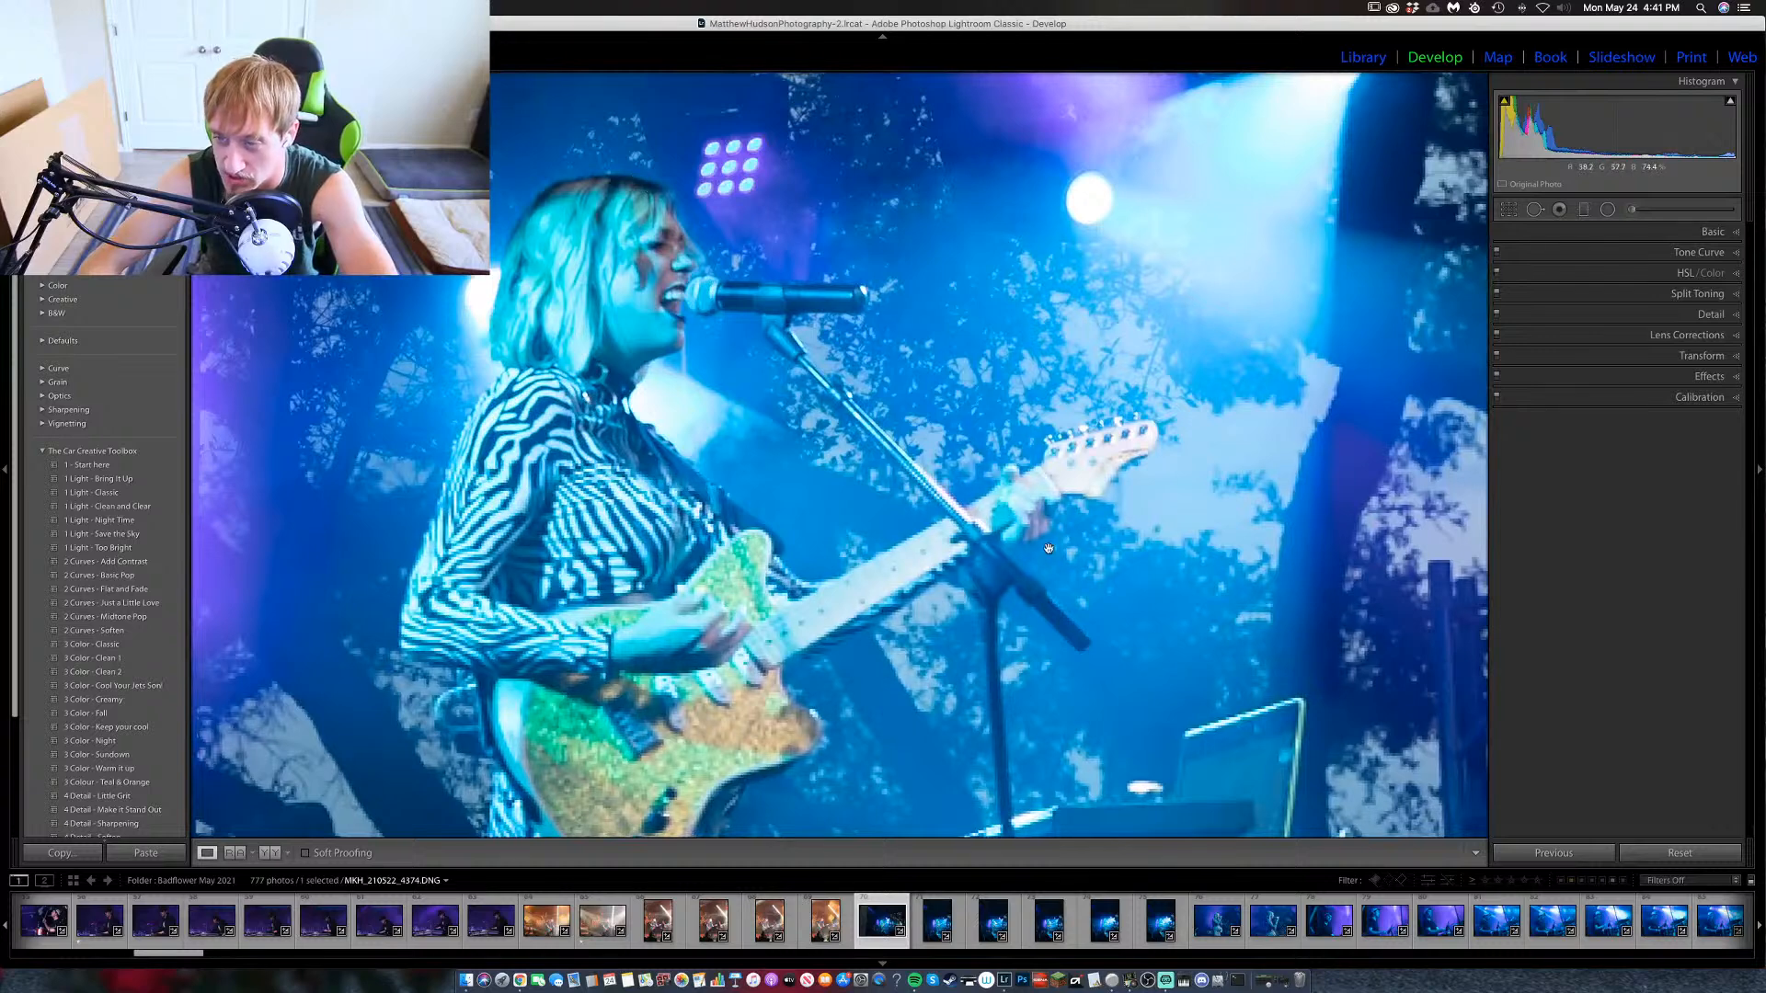
left_click(675, 387)
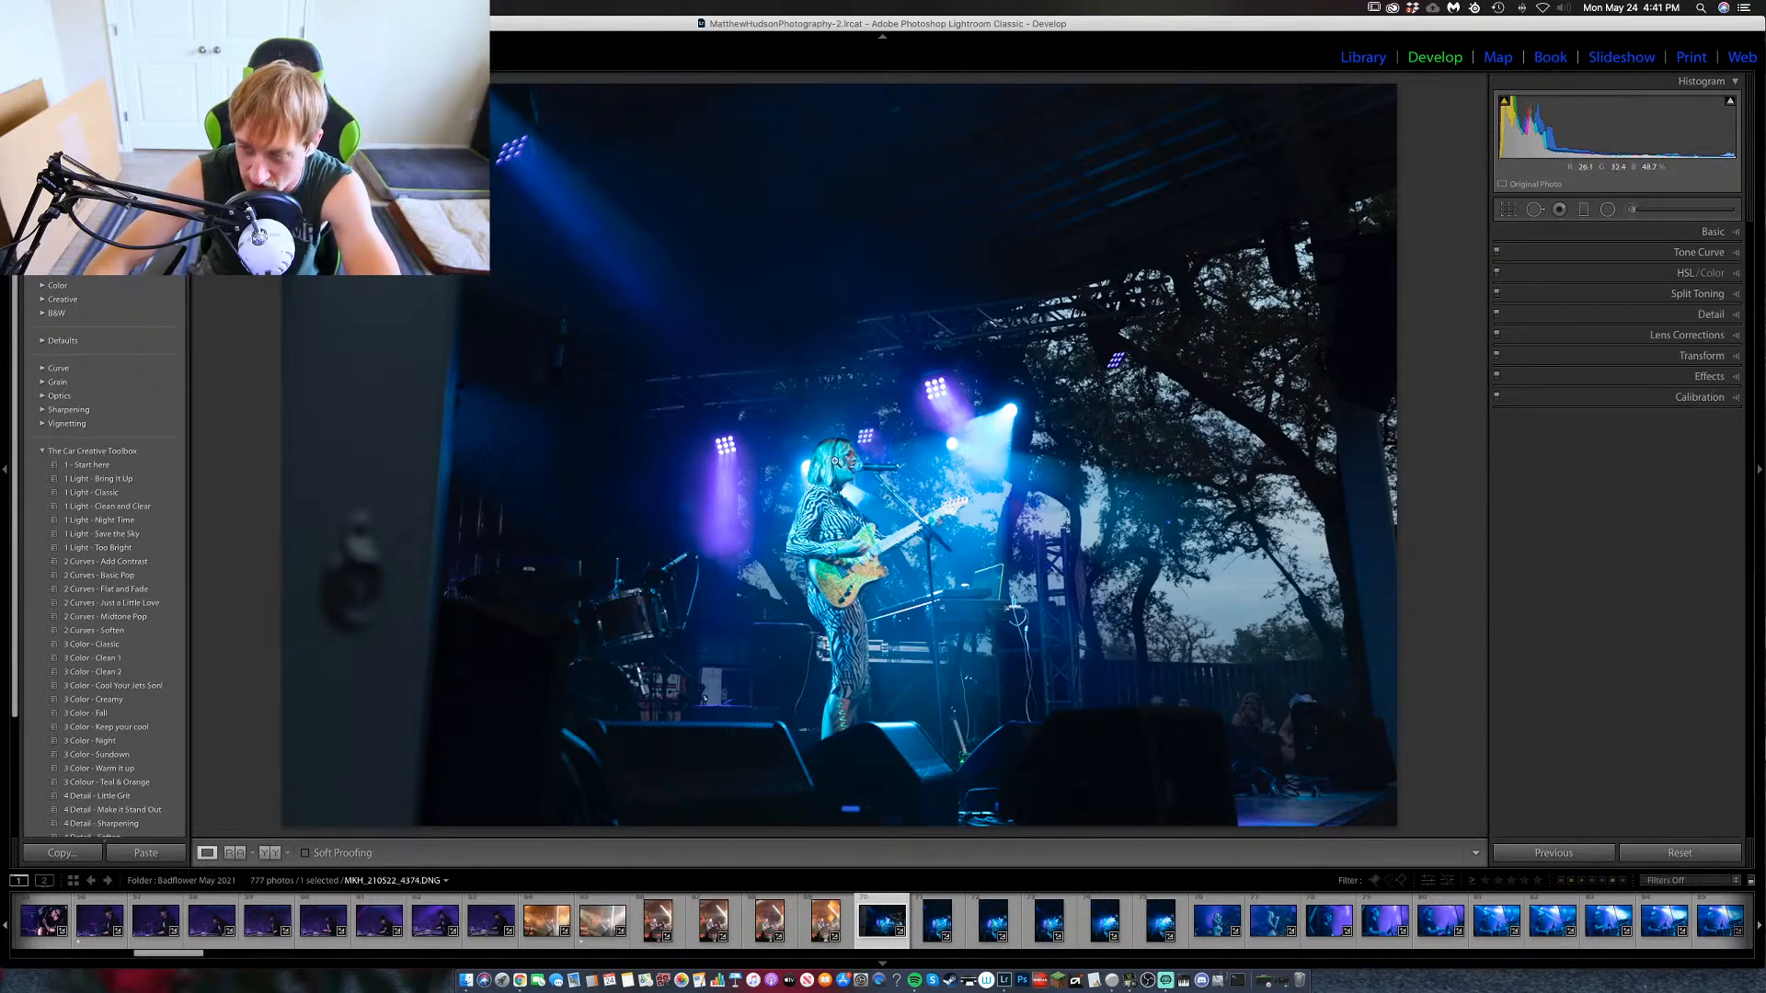
left_click(837, 463)
left_click_drag(880, 526, 801, 405)
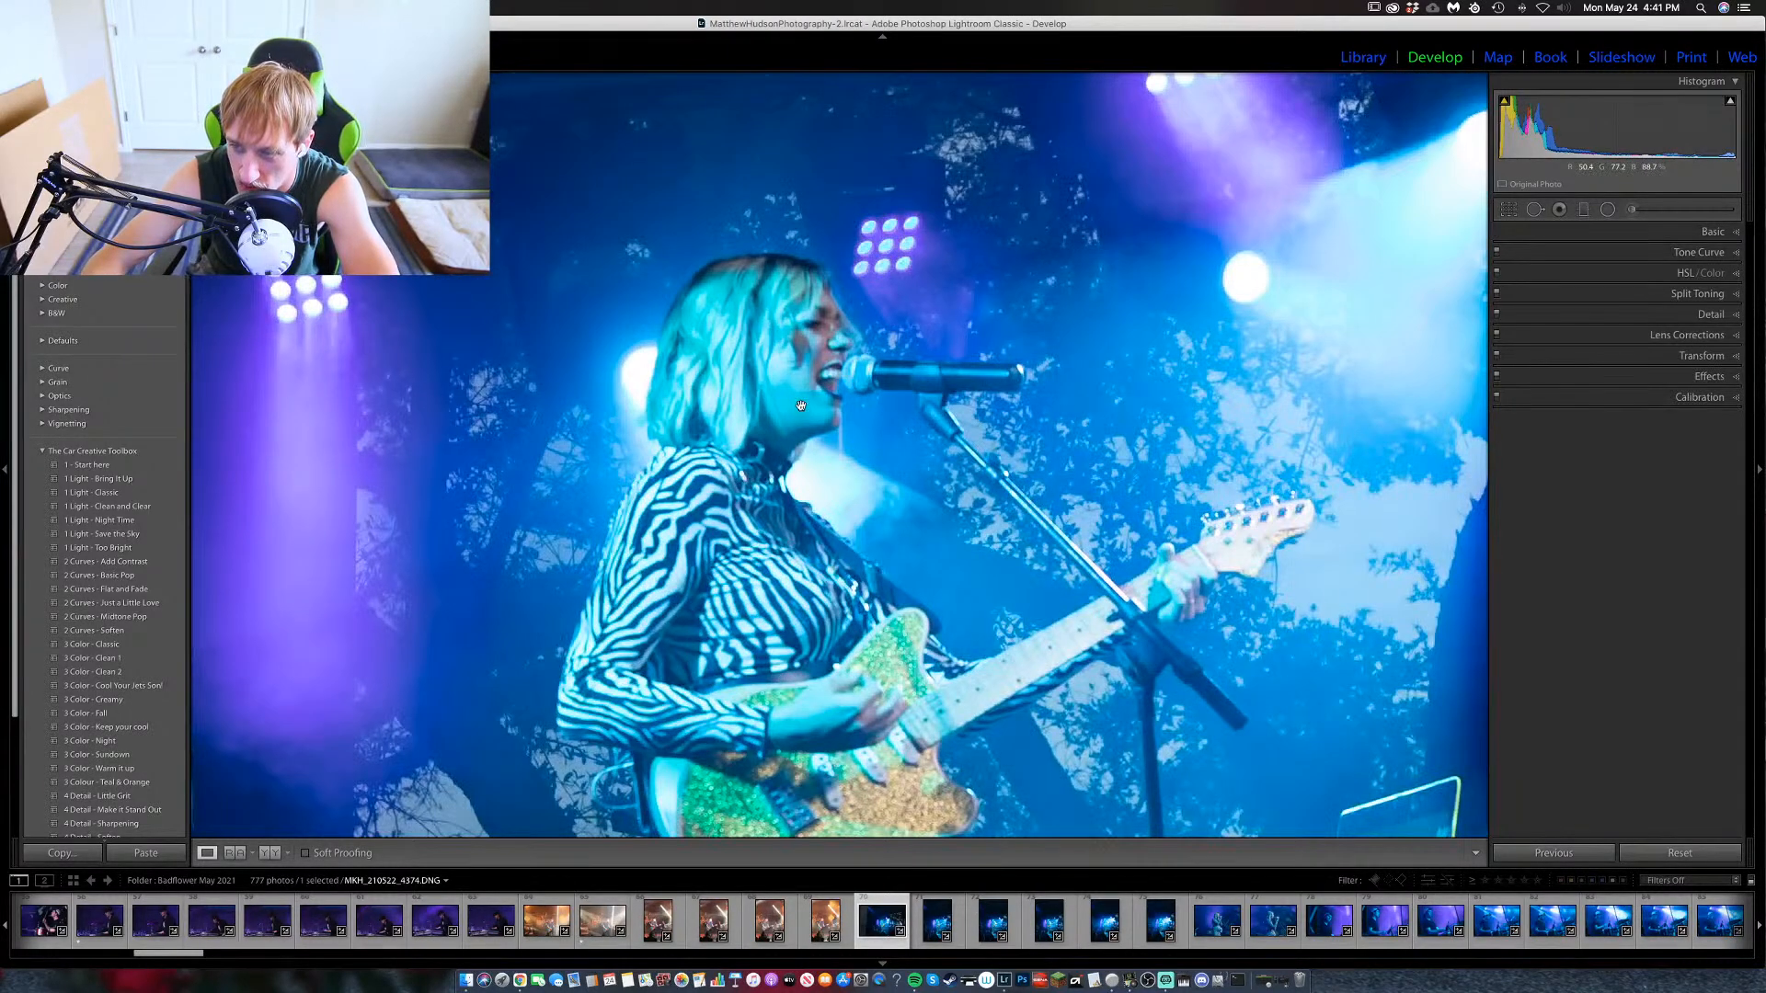
left_click(803, 404)
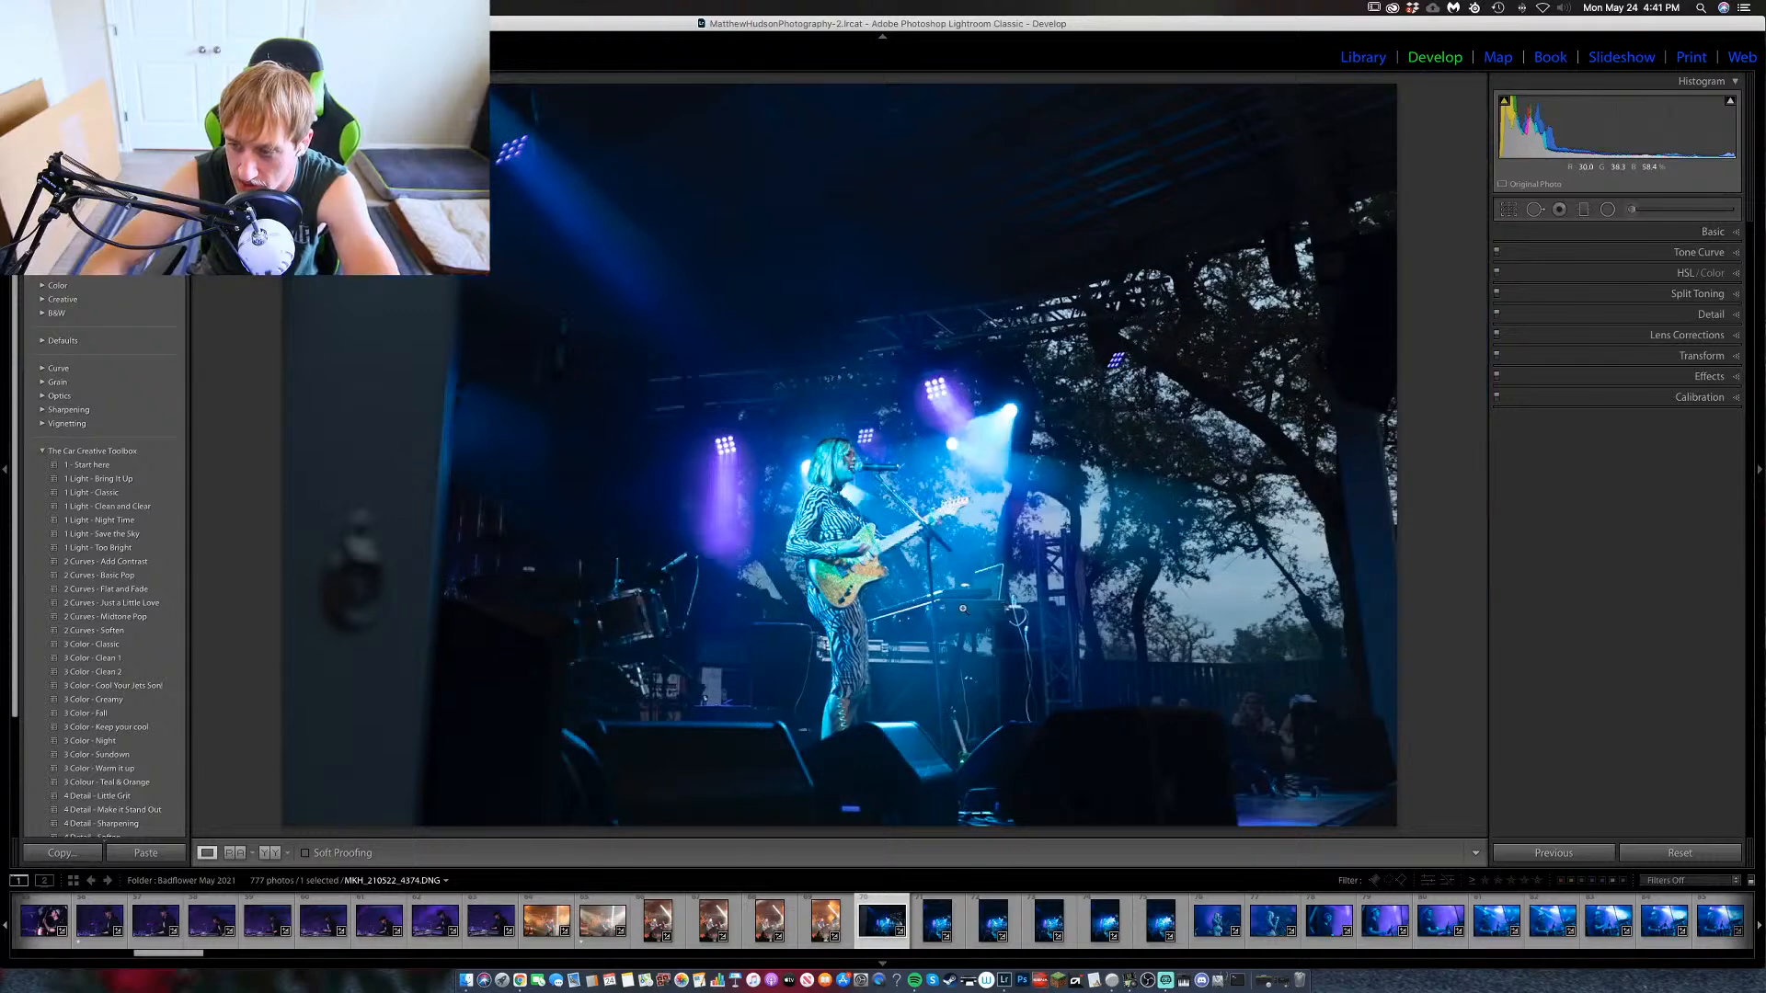
Inspect the singer's face and guitar up close in the vertical shot MKH_210522_4375.DNG.
key("Right")
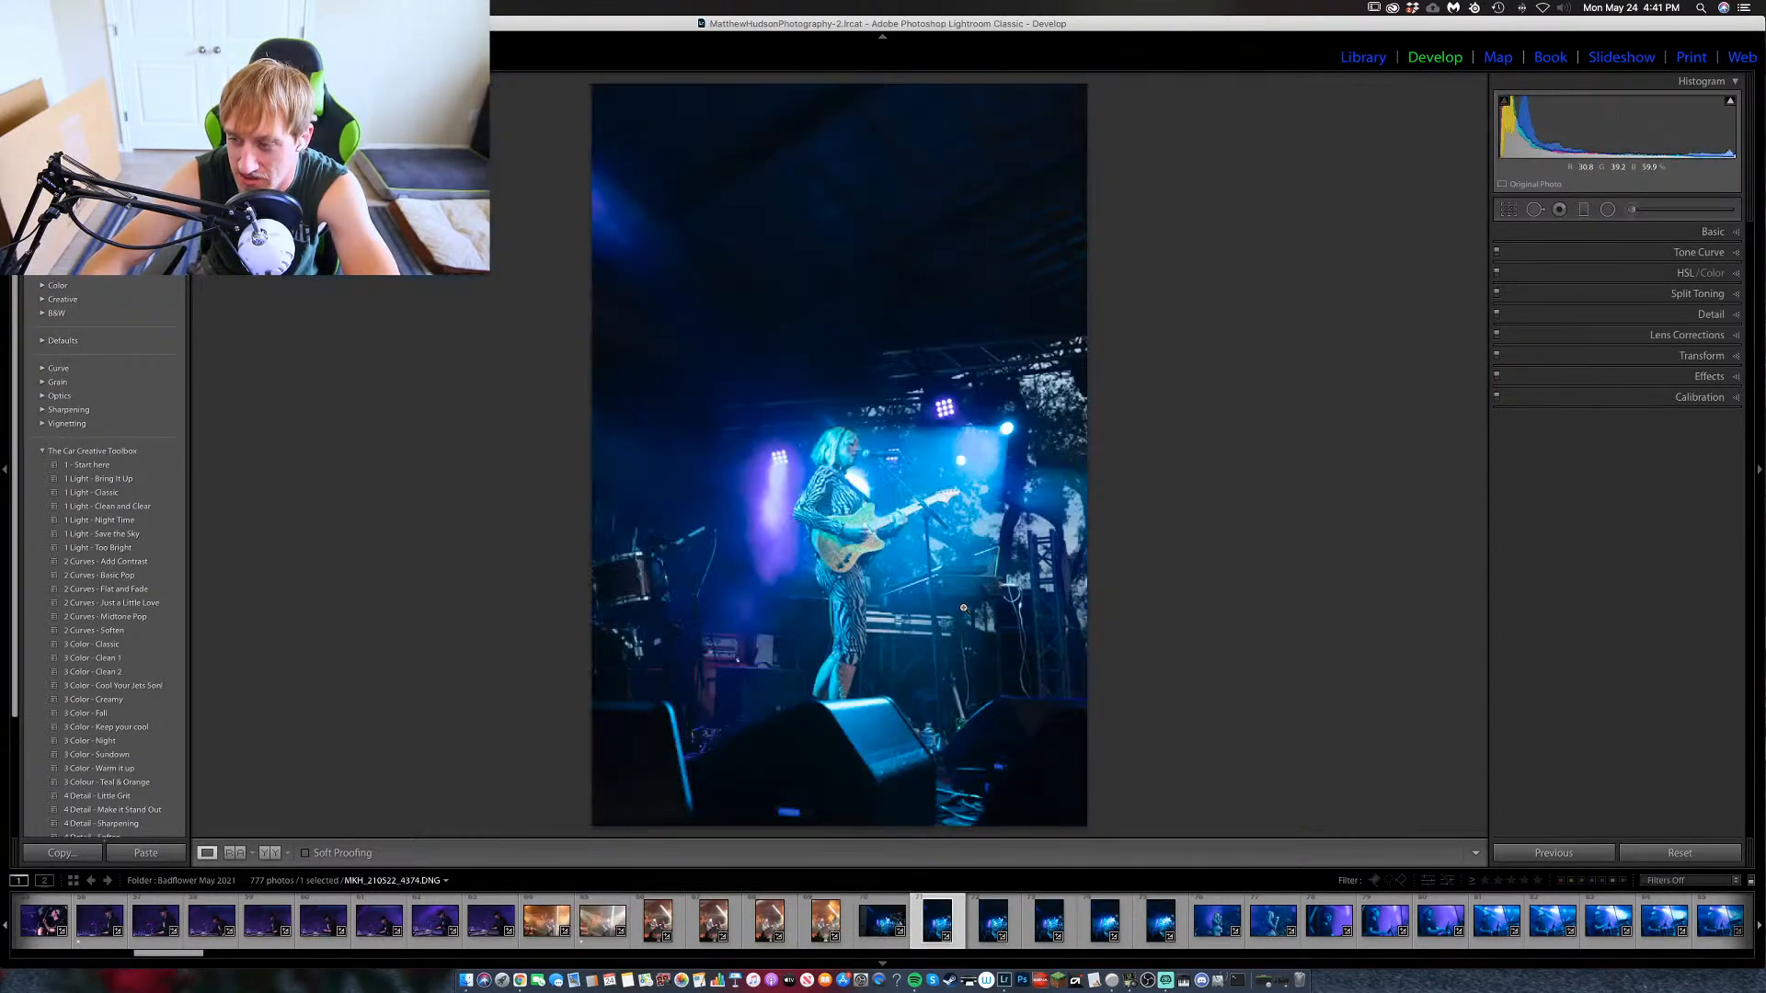
left_click(861, 506)
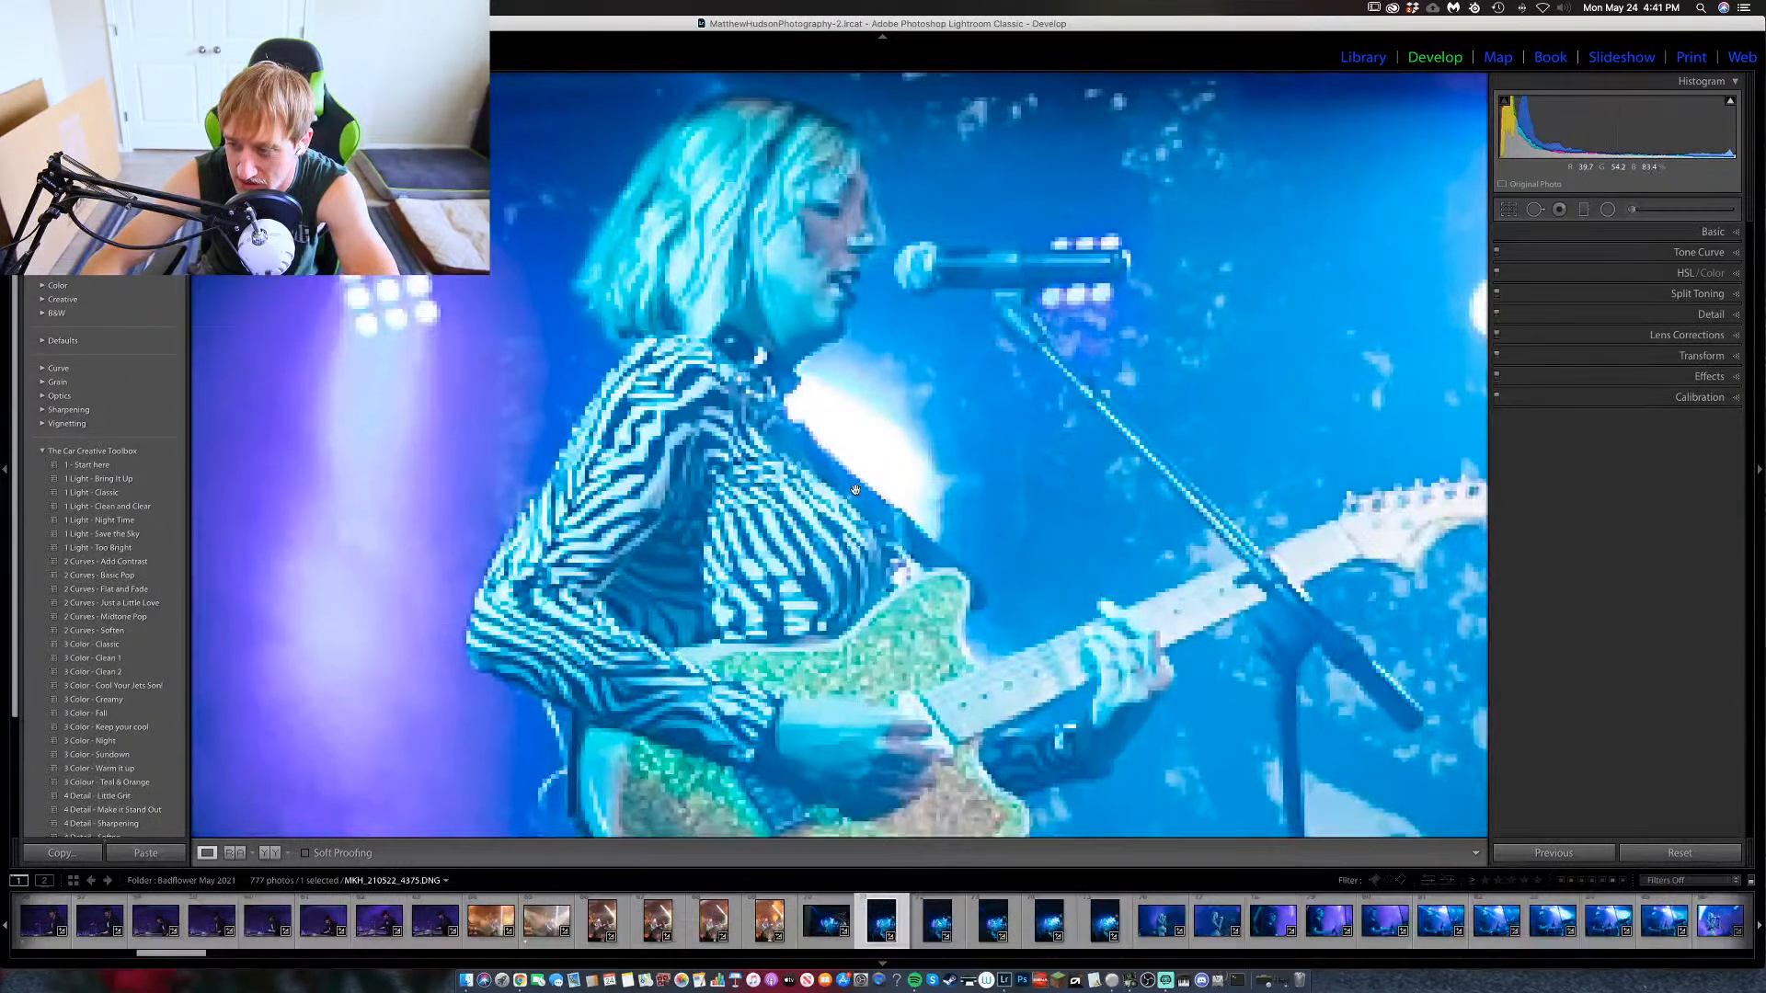
left_click_drag(858, 530, 678, 570)
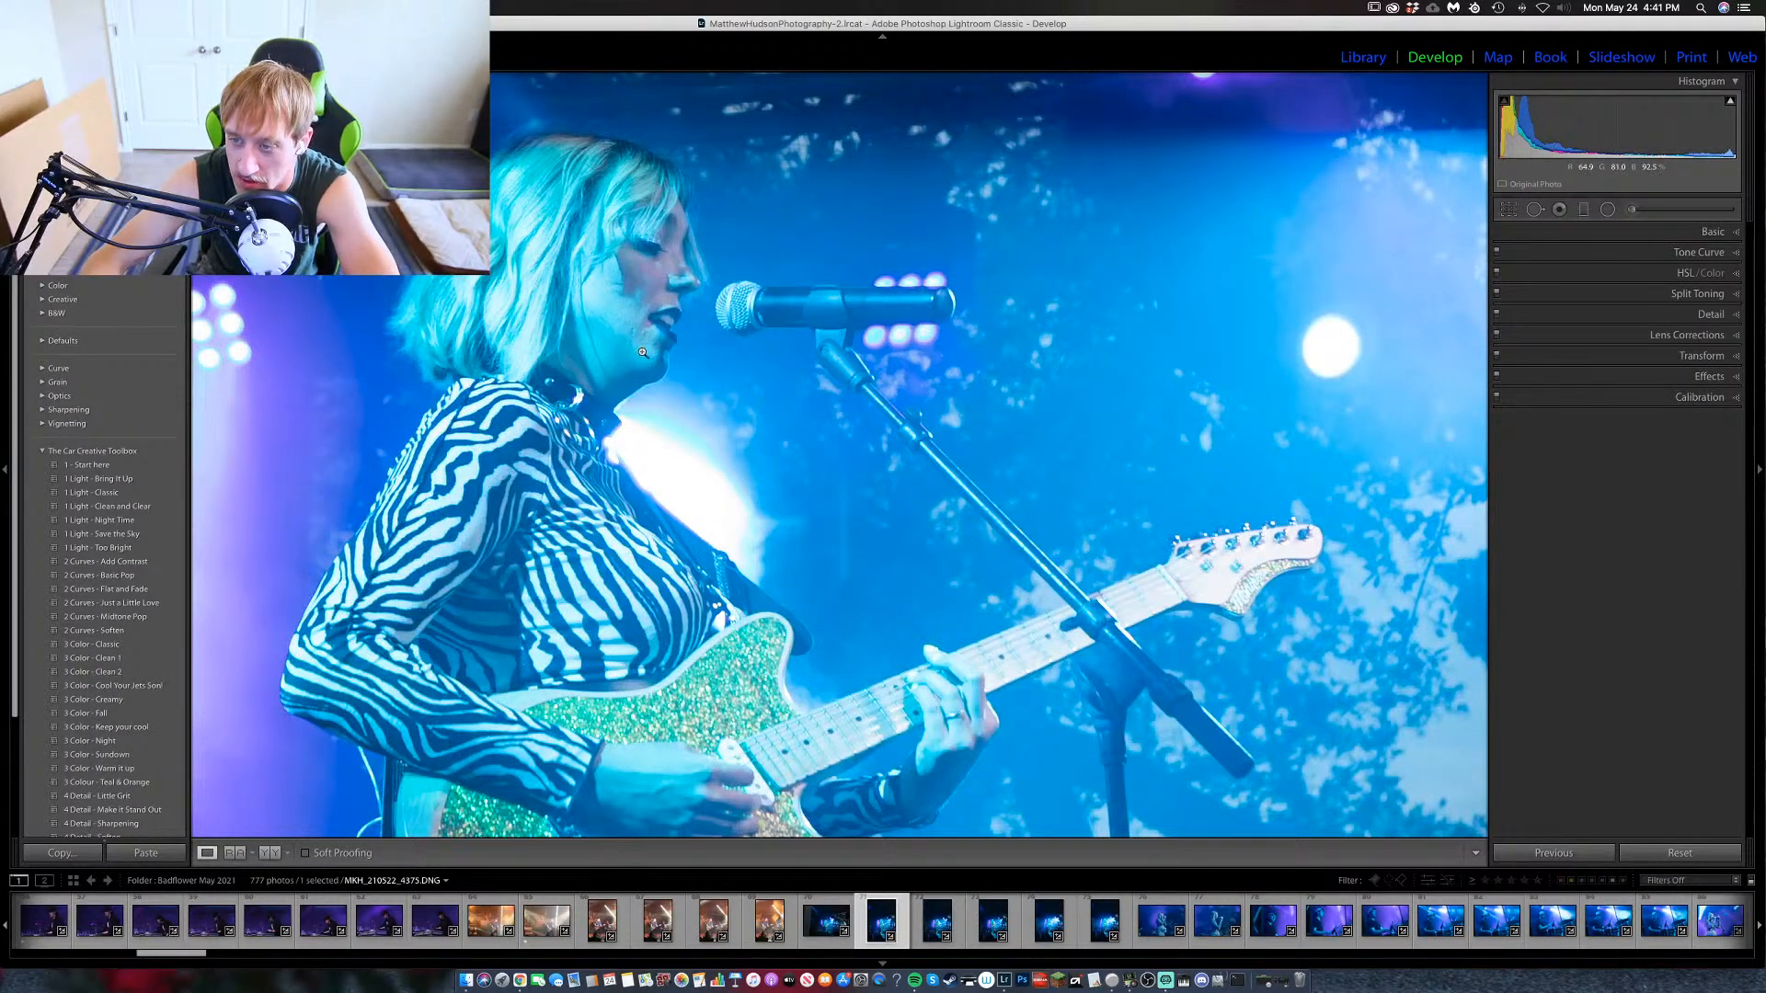
left_click_drag(649, 354, 609, 356)
left_click(609, 356)
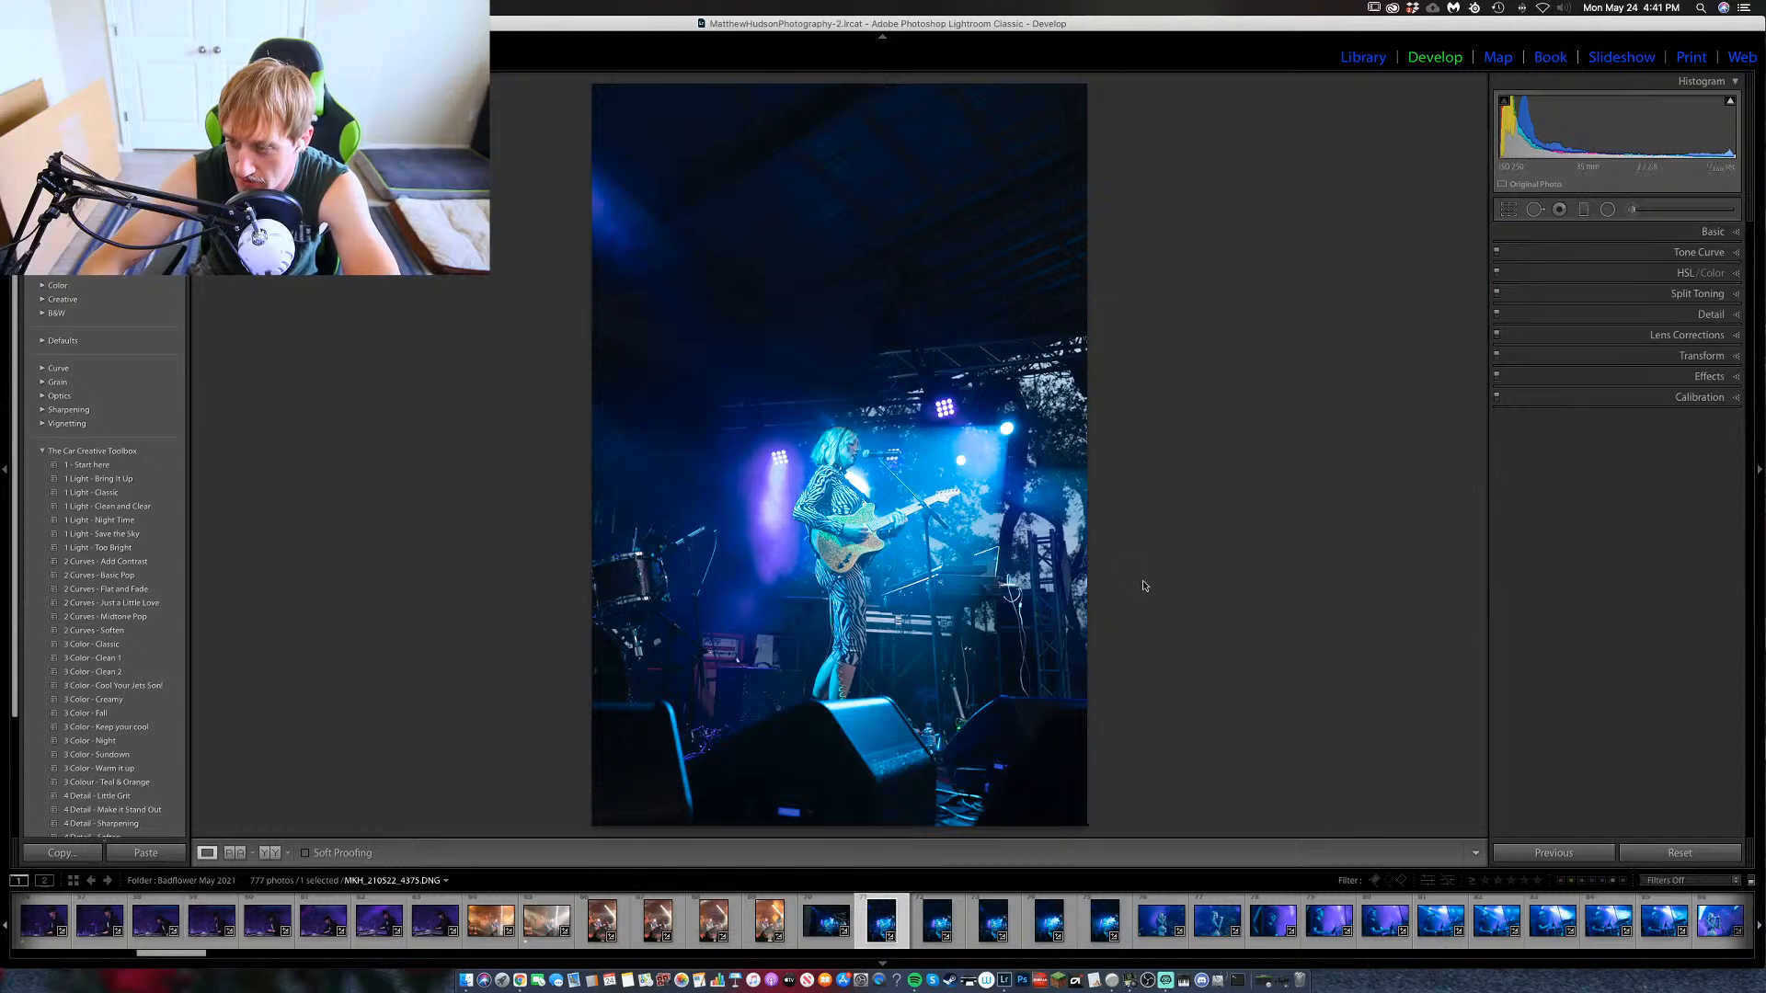
Review the other vertical blue-lit shots, including MKH_210522_4377.DNG and MKH_210522_4378.DNG, up to the singer smiling at the microphone.
key("Right")
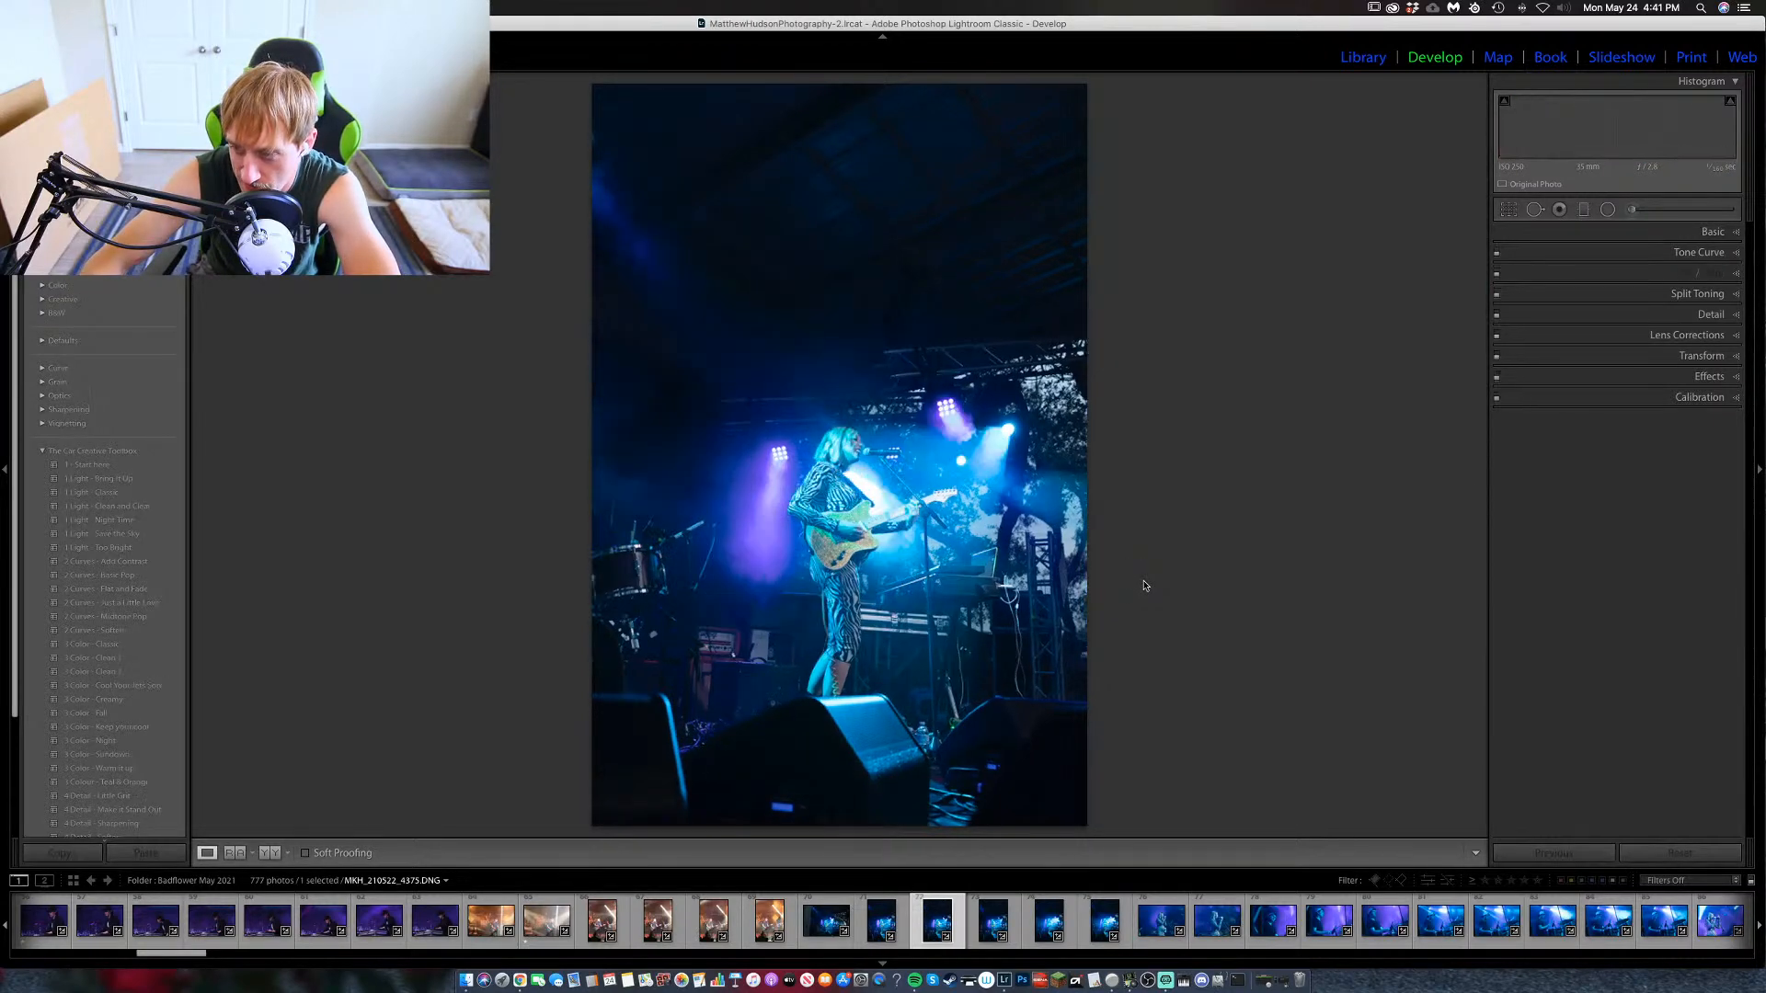
key("Right")
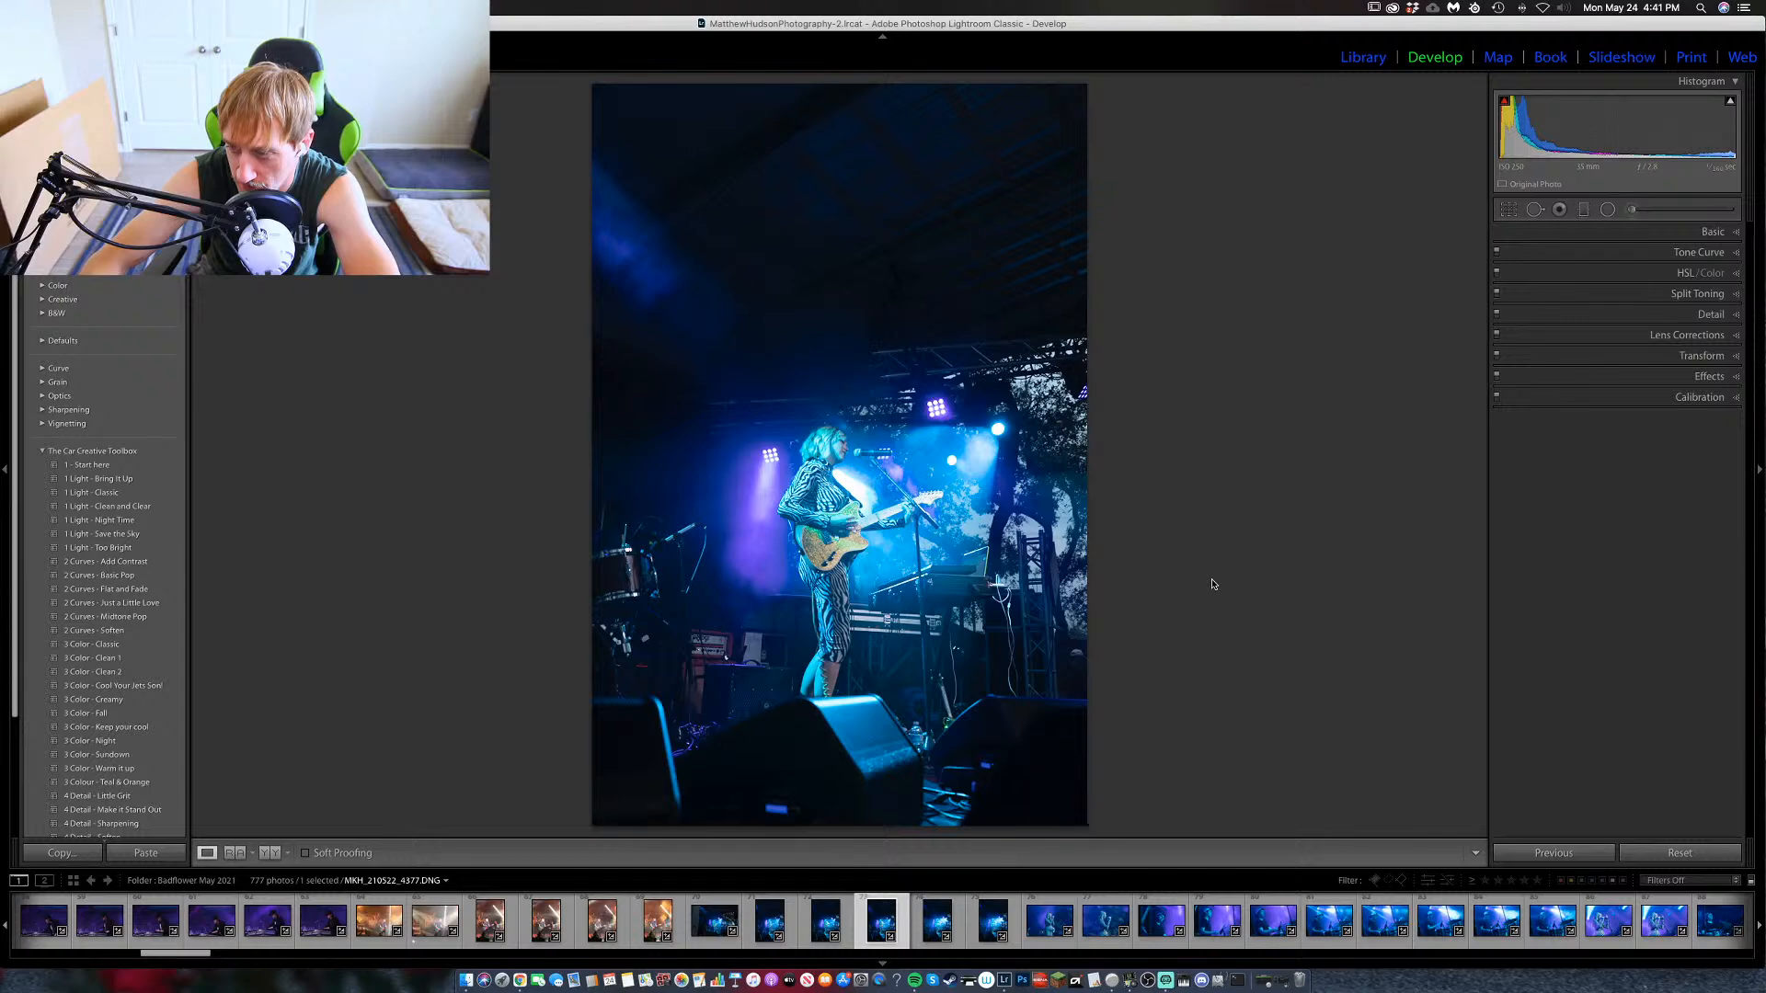
key("Right")
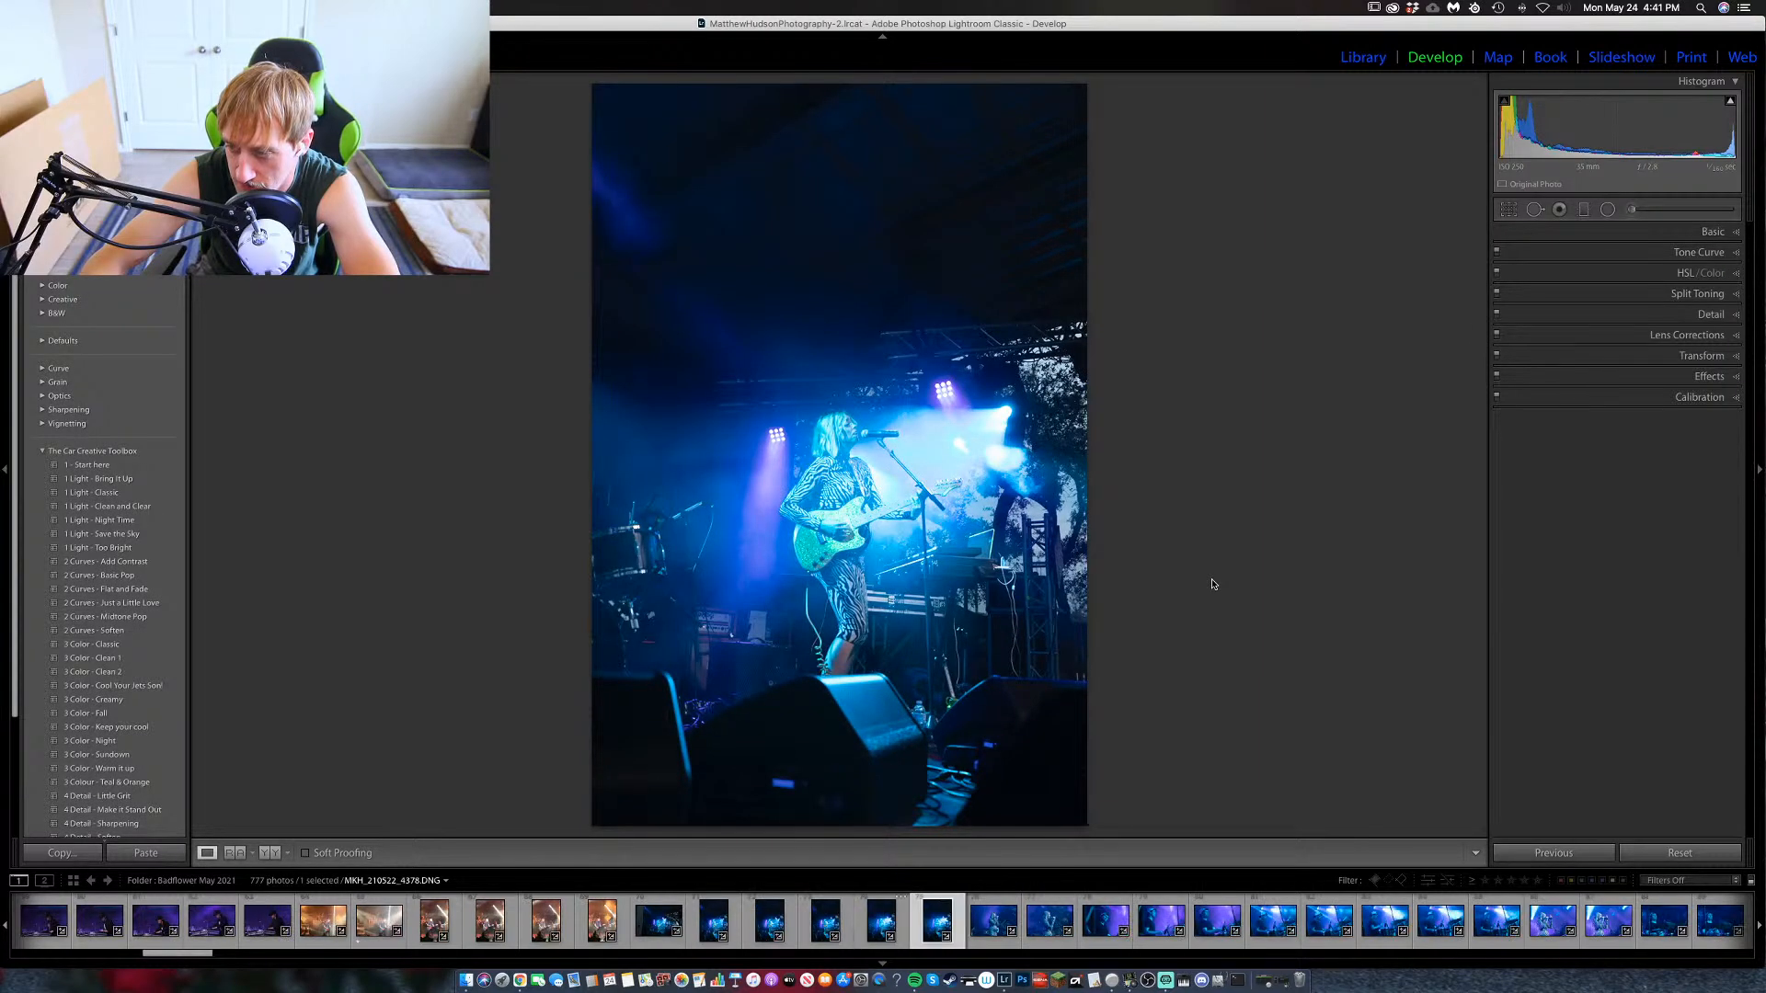
key("Right")
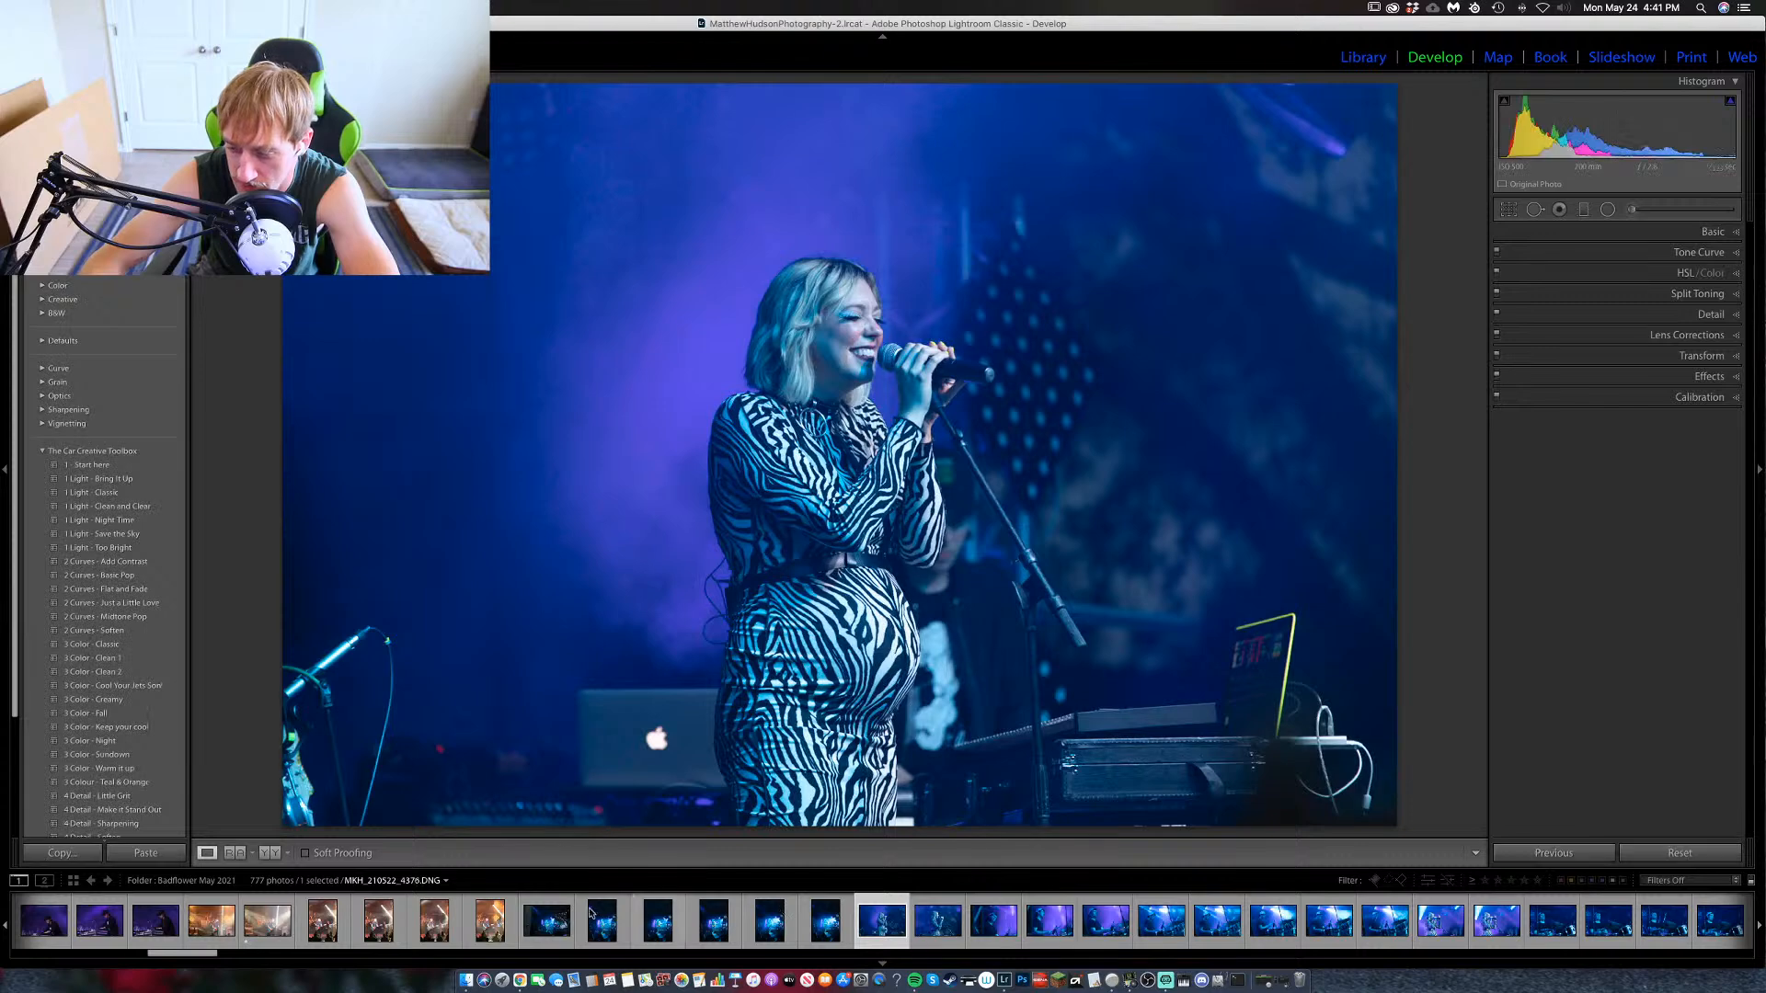
Return to the wide shot MKH_210522_4374.DNG, compare it with the vertical MKH_210522_4375.DNG, and recheck the singer up close.
left_click(558, 933)
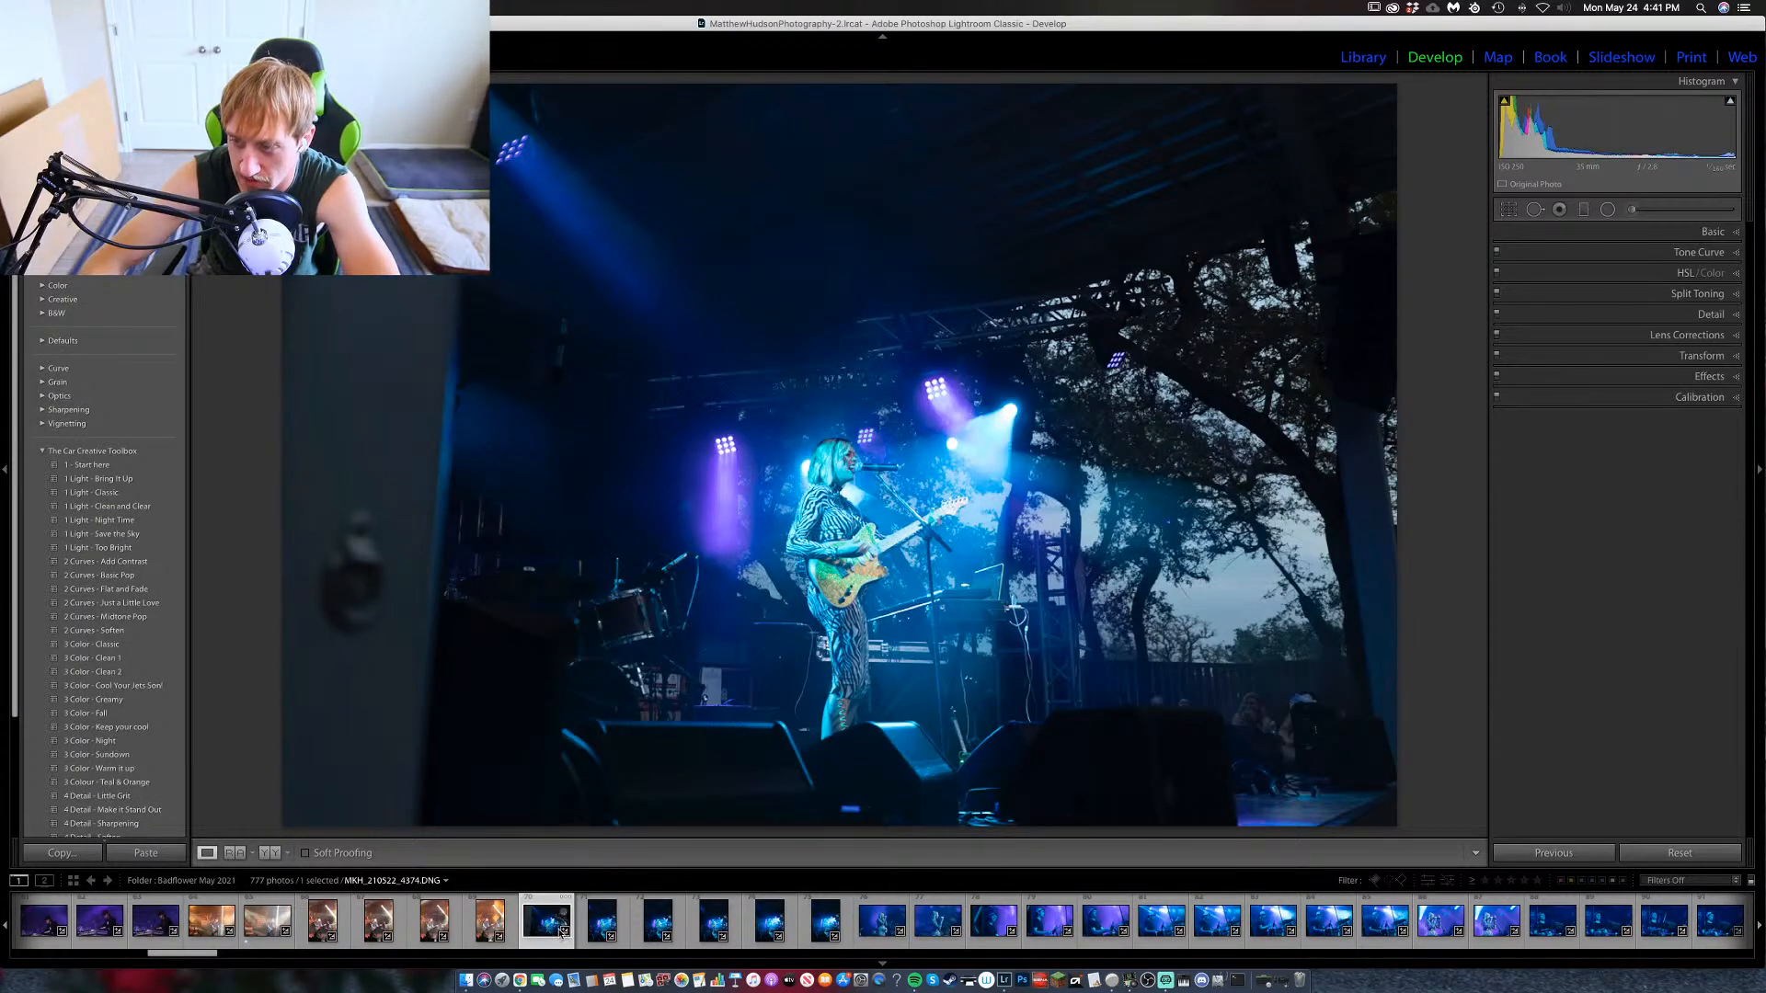
key("Right")
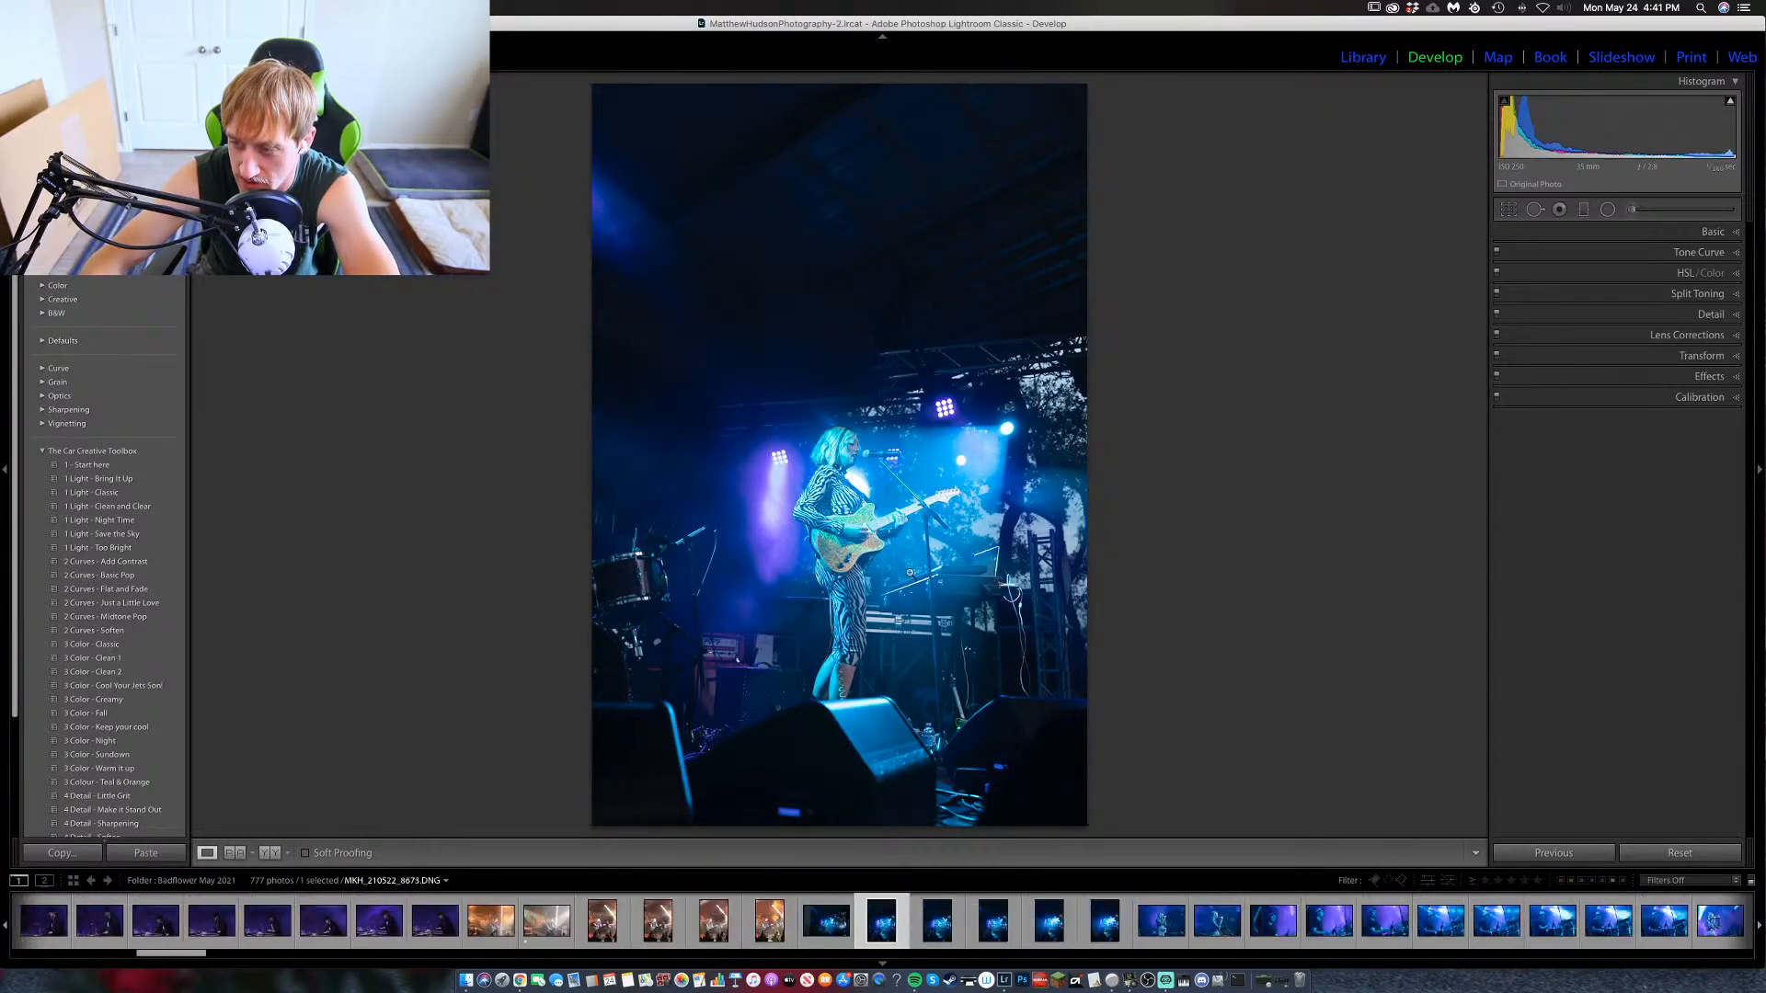
left_click(846, 497)
left_click(873, 658)
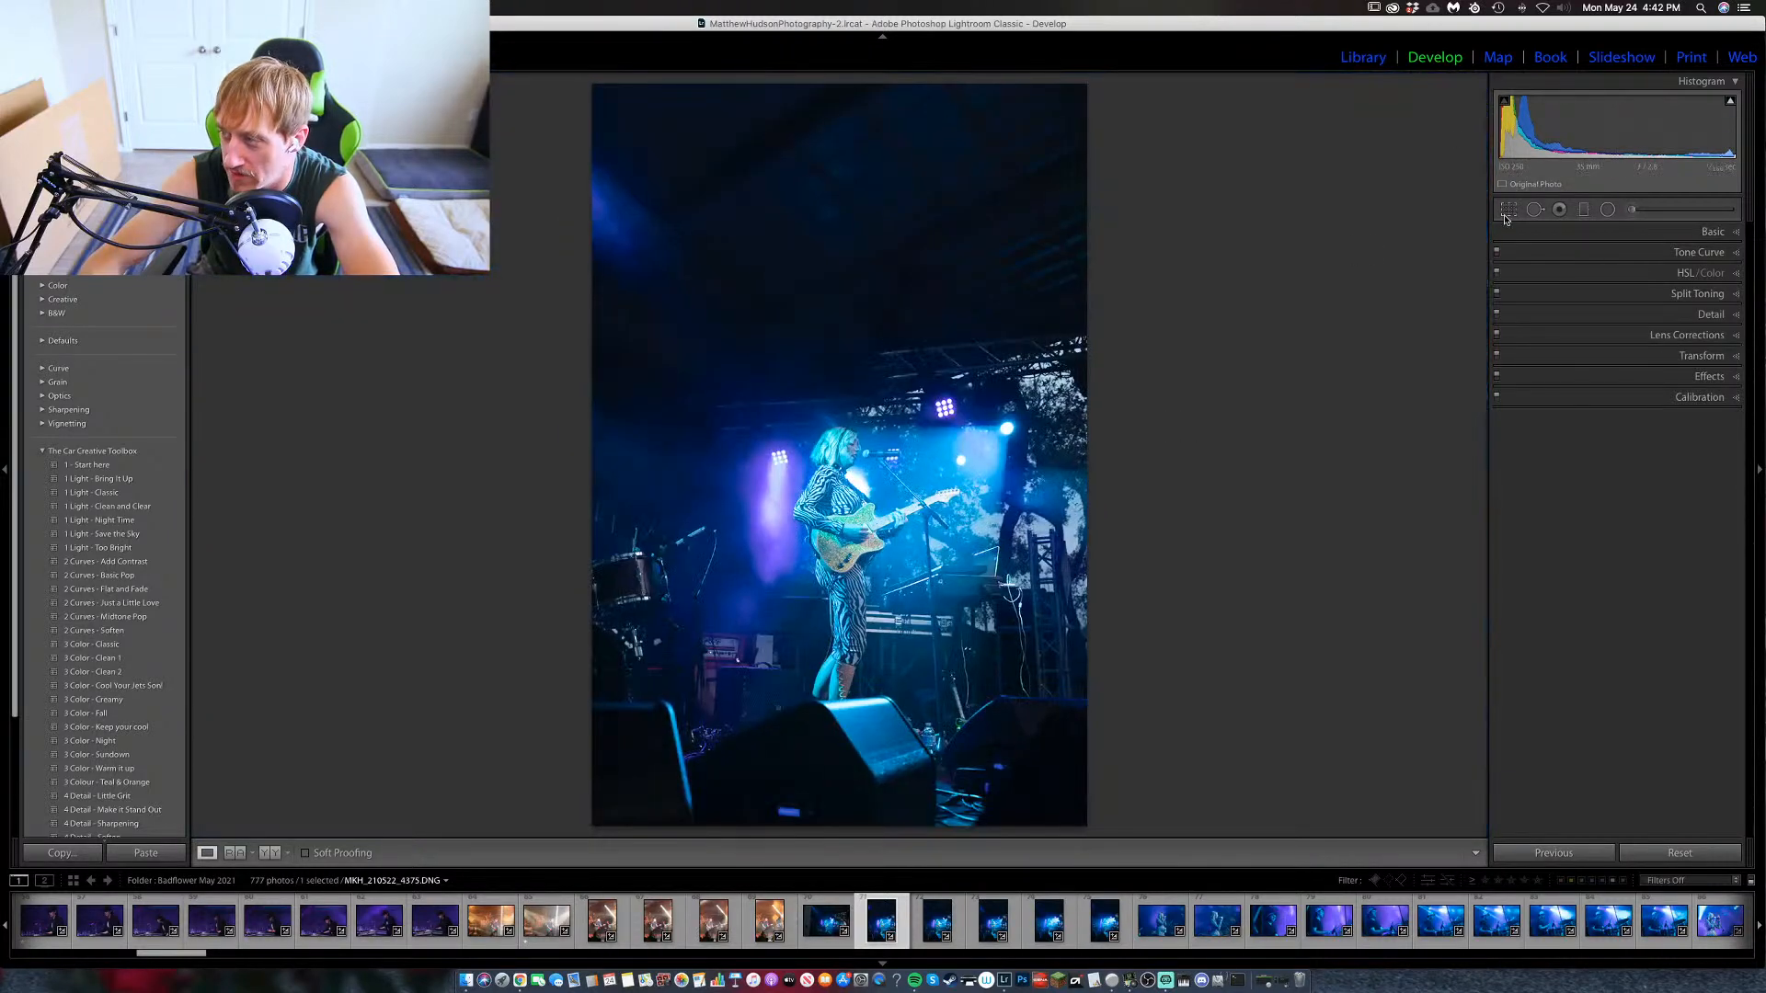
Crop MKH_210522_4375.DNG tighter around the singer, trimming the dark upper area at the original aspect ratio, and rate it one star.
left_click(1509, 209)
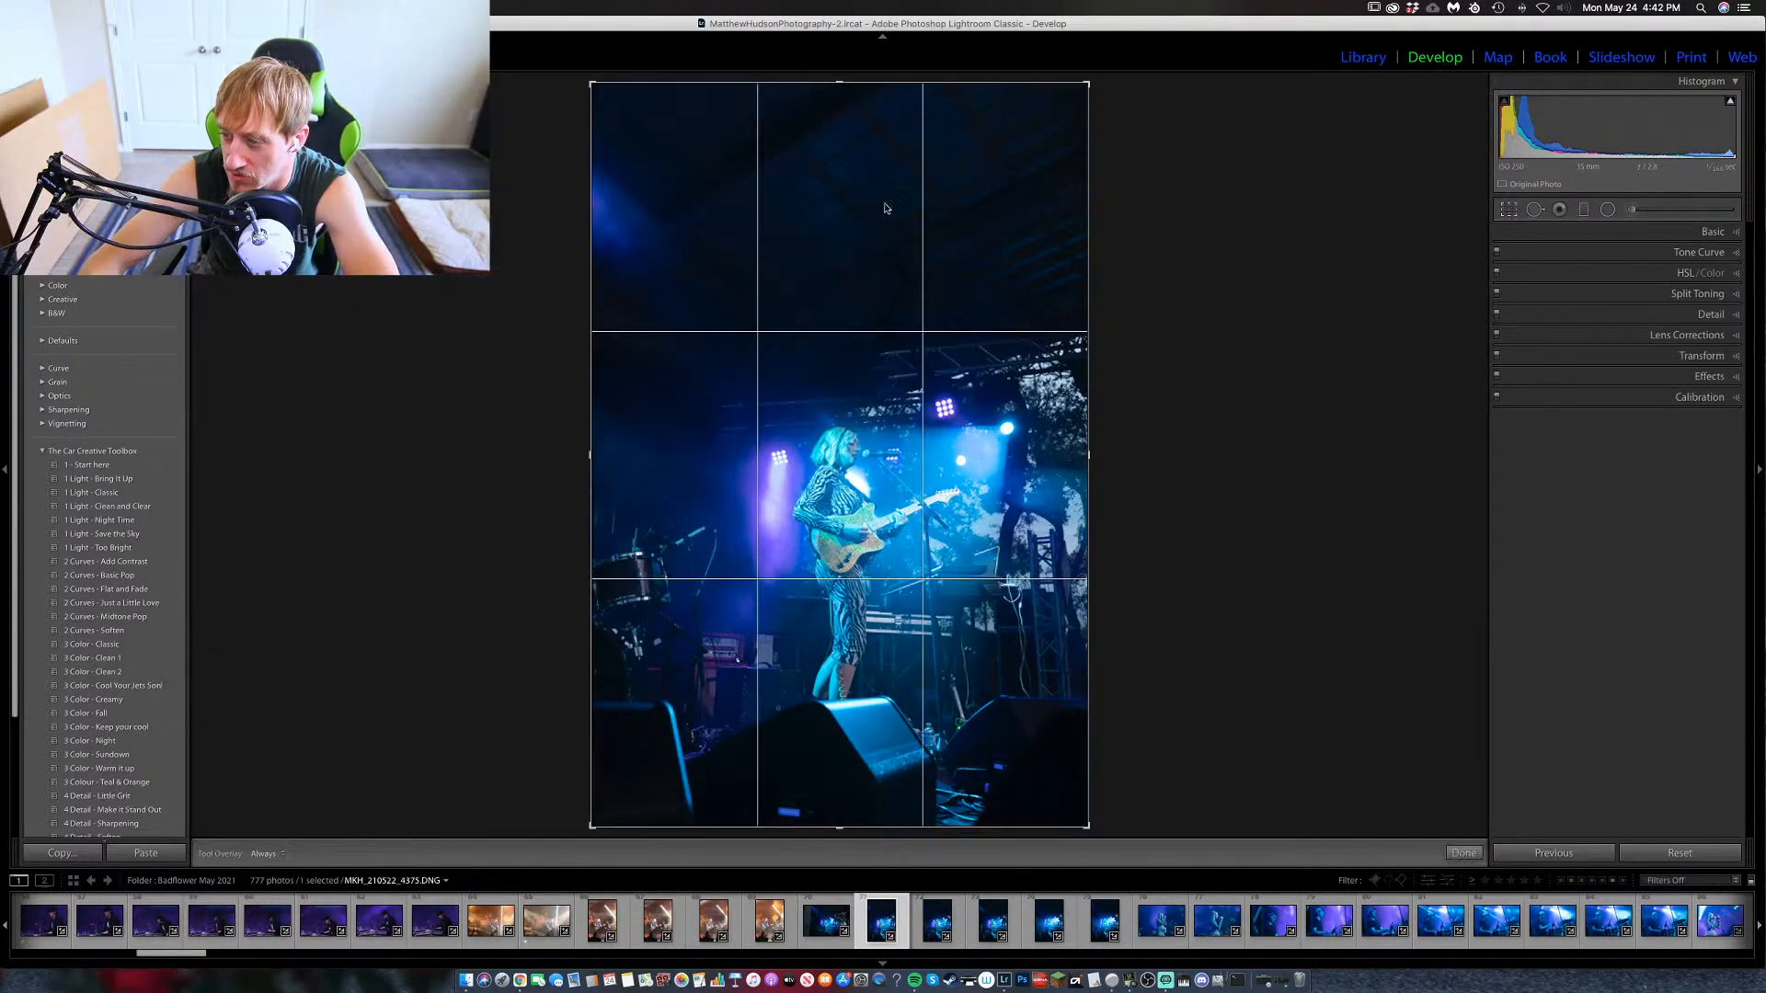
left_click_drag(839, 80, 837, 104)
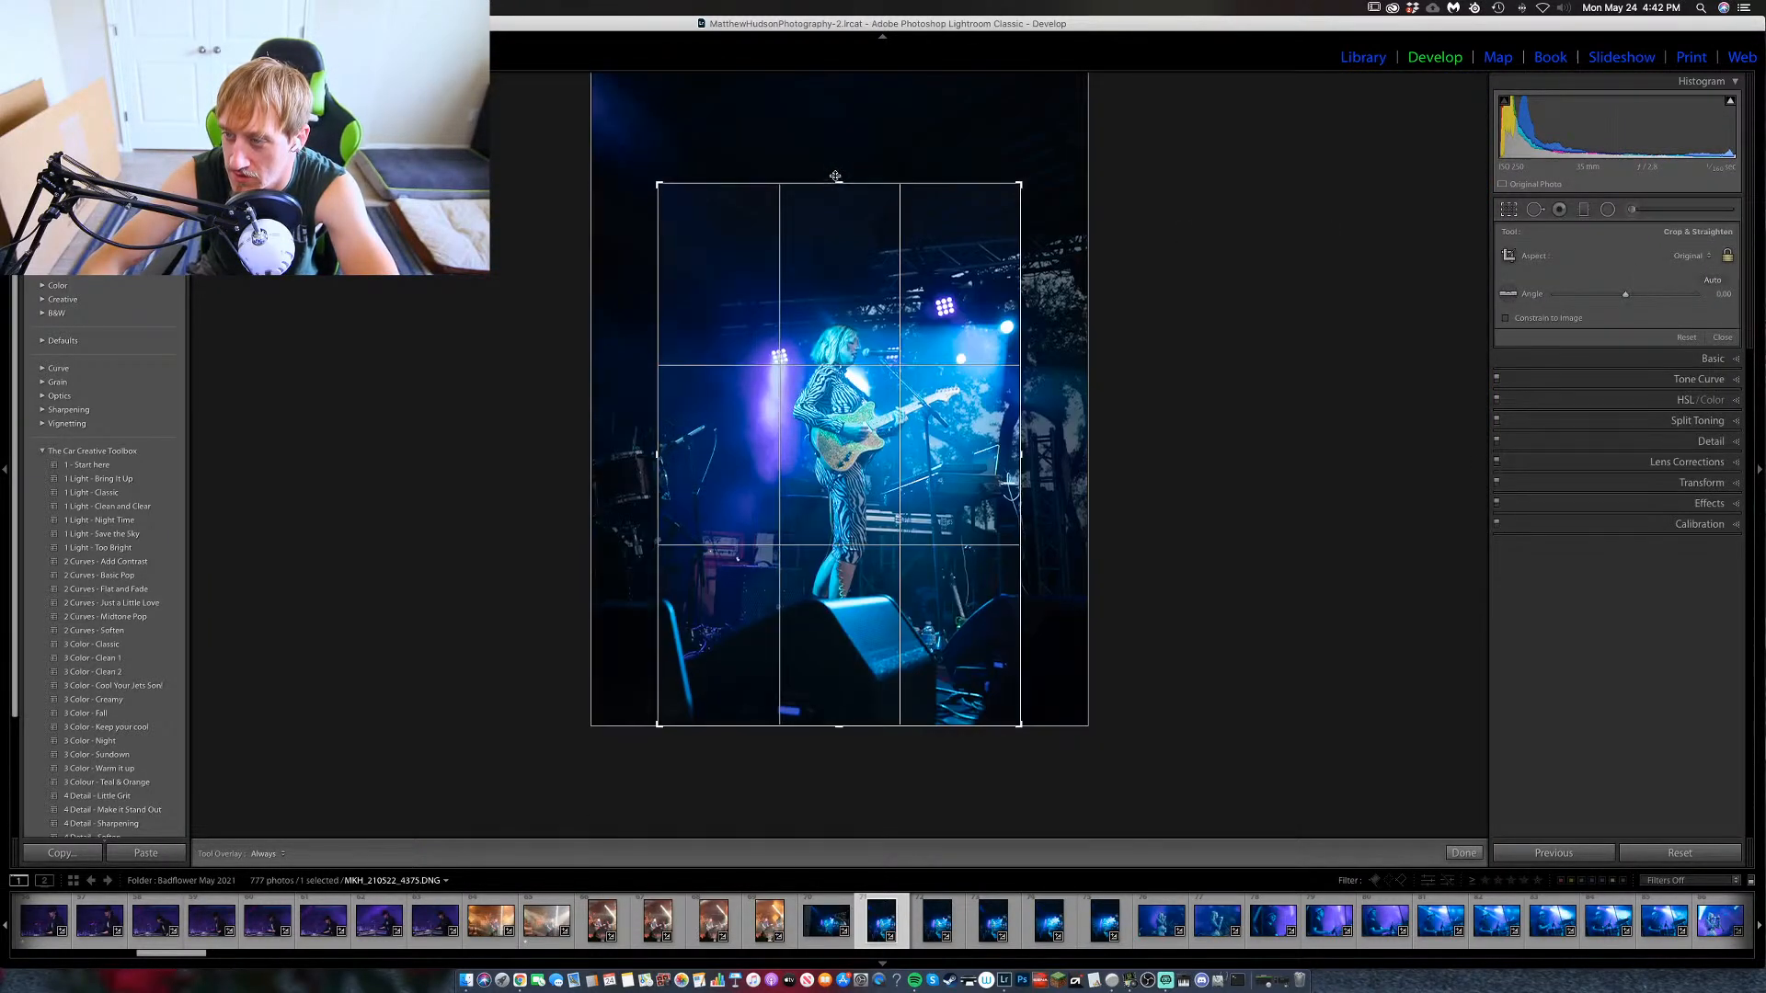
left_click_drag(836, 180, 805, 317)
key("Return")
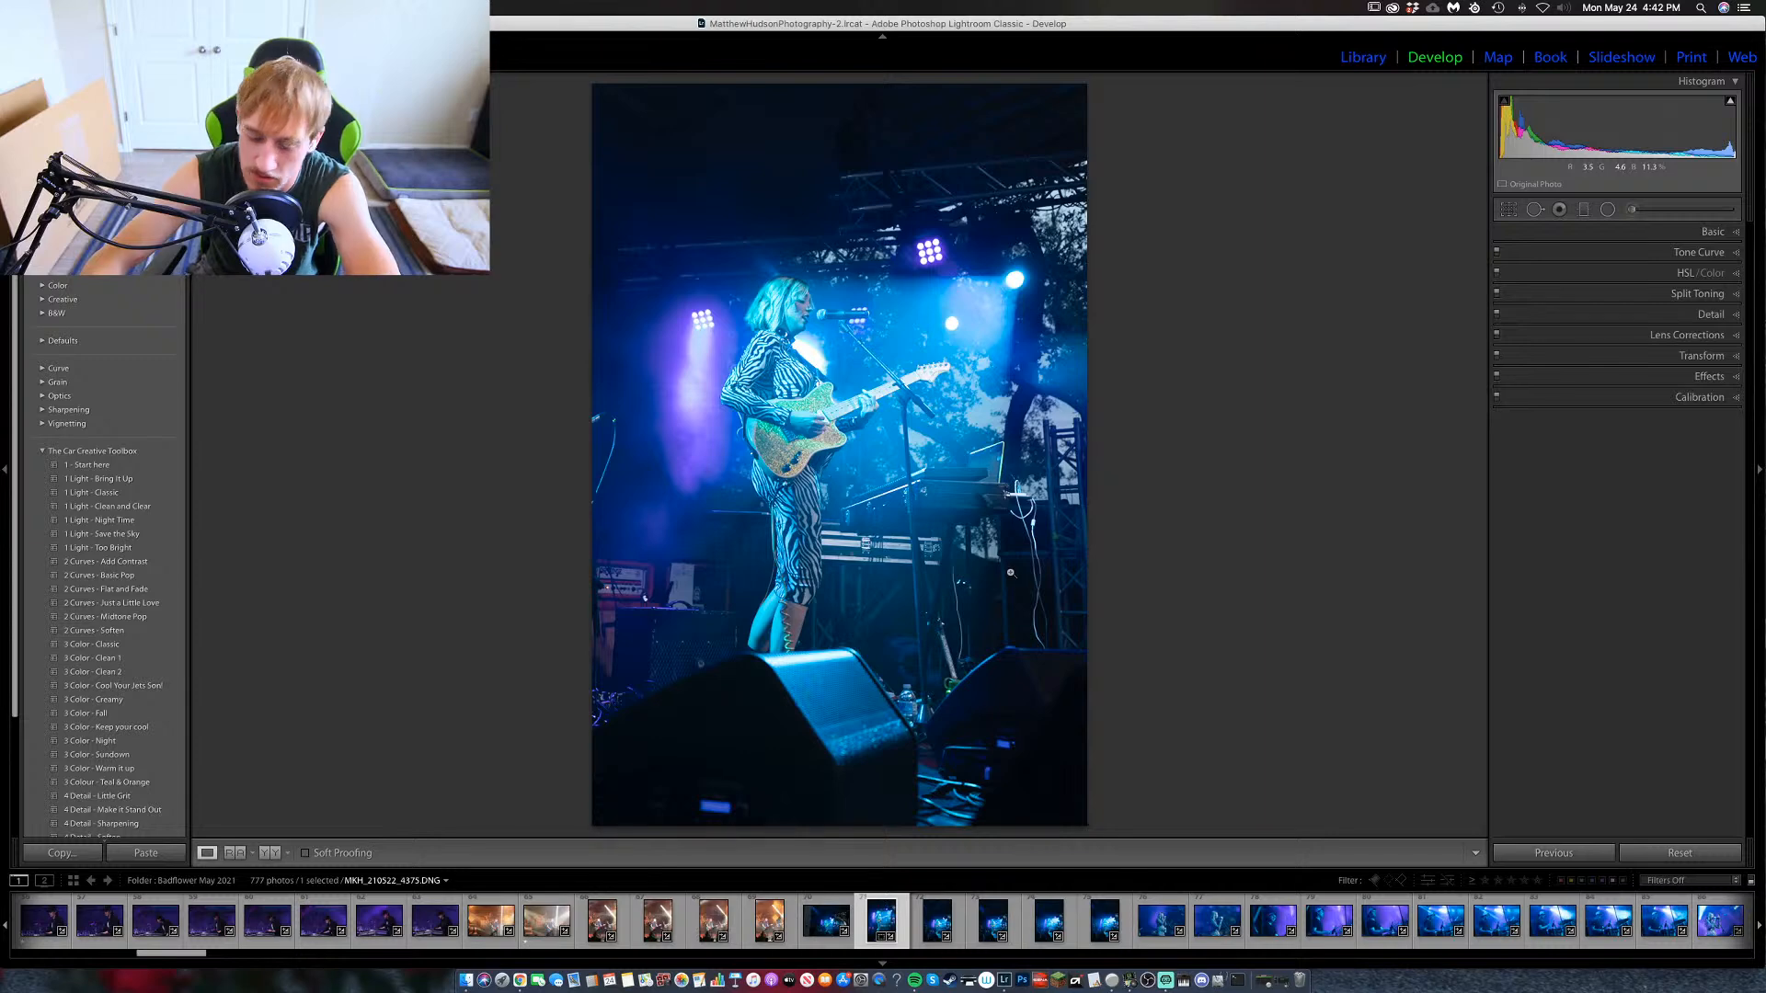
key("1")
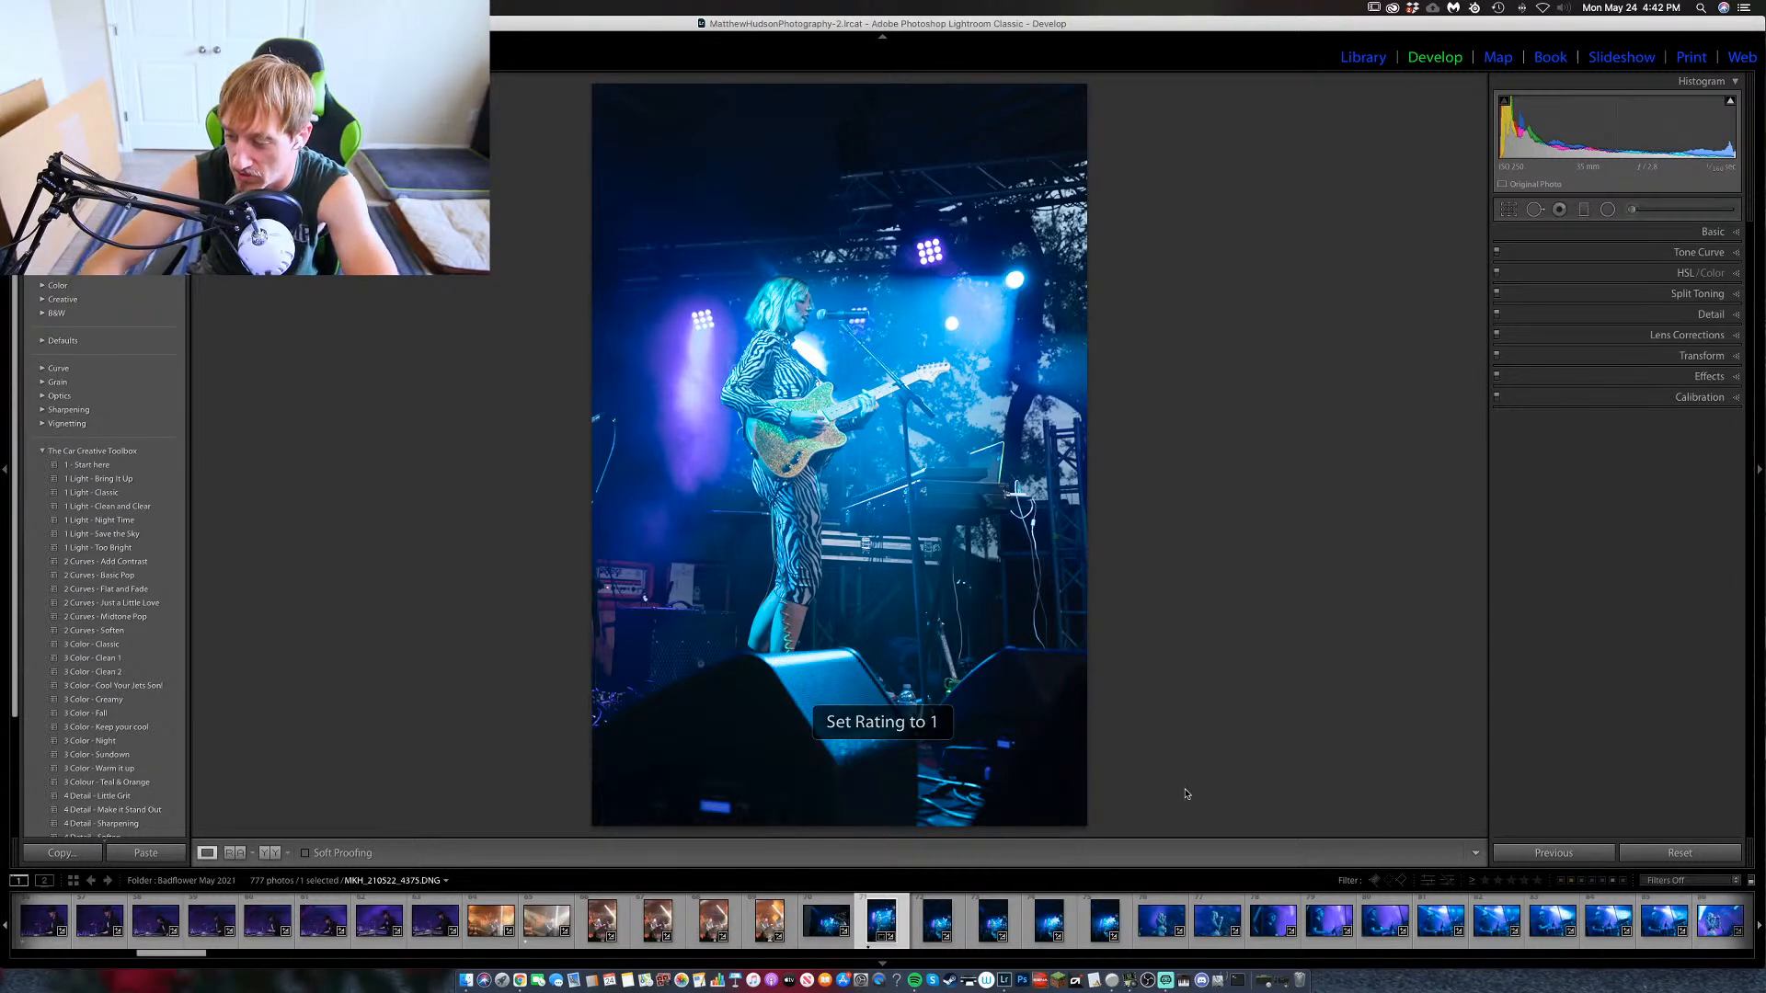
Pass the remaining vertical shots and compare the smiling singer in MKH_210522_4383.DNG with the profile view in MKH_210522_4384.DNG.
key("Right")
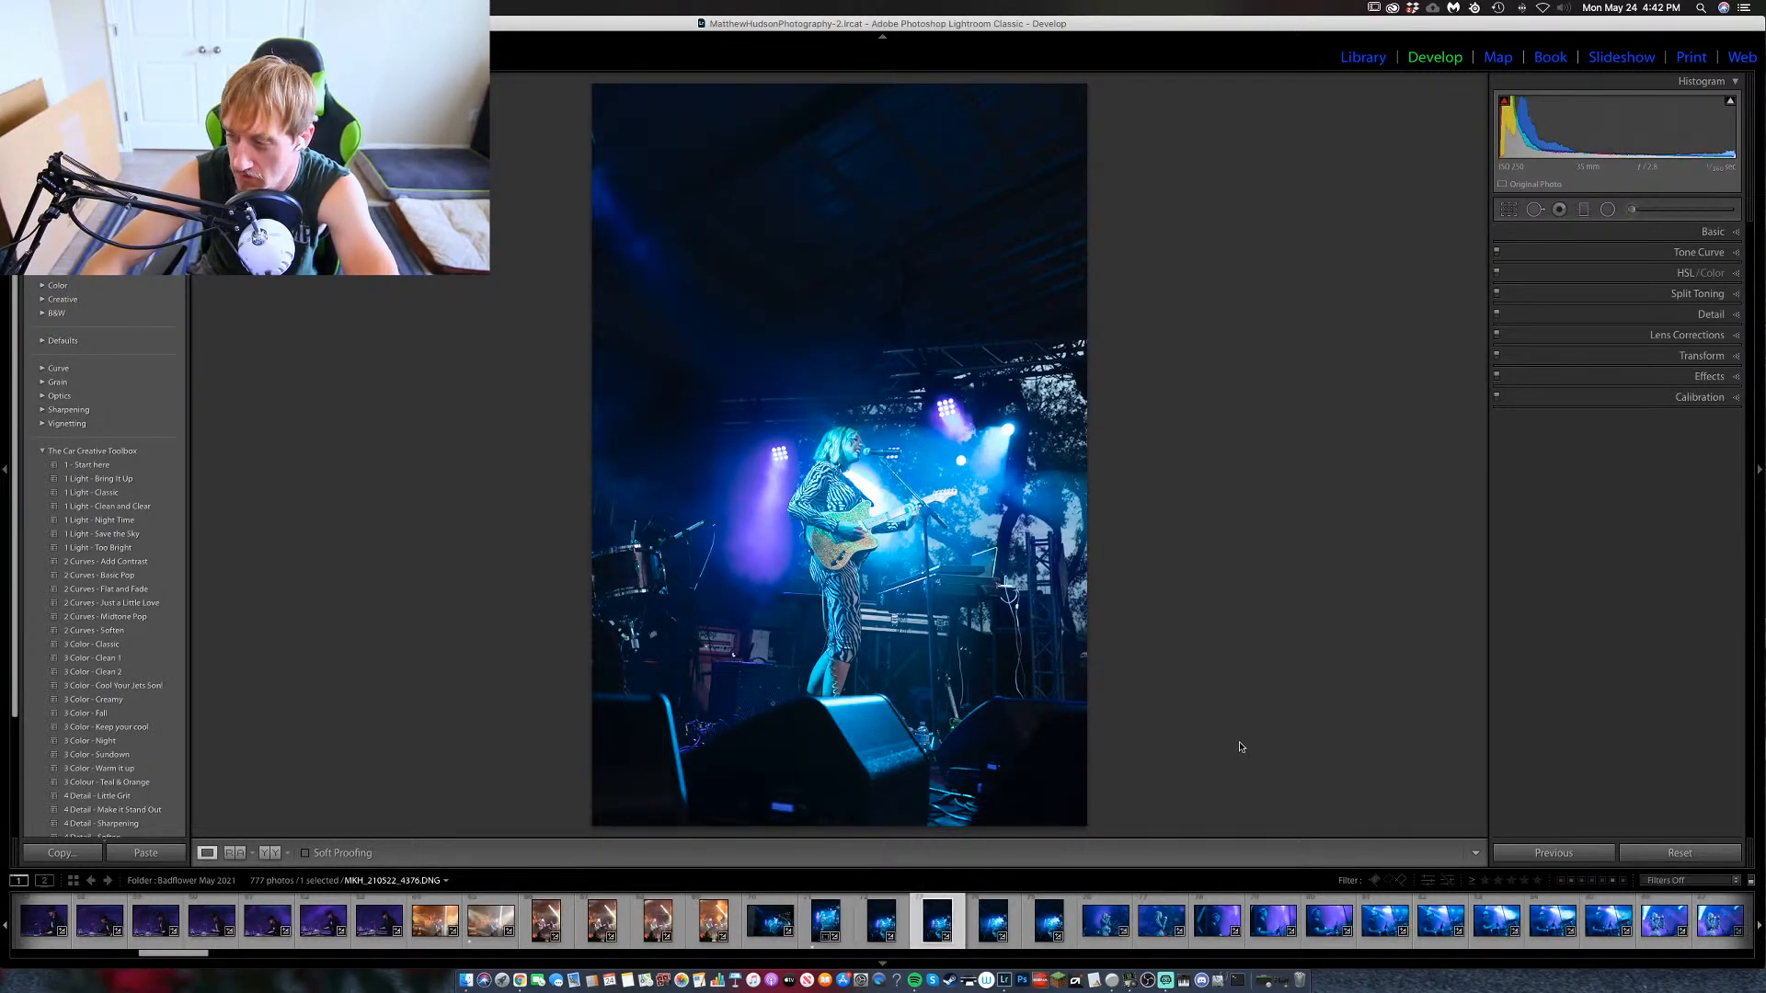
key("Right")
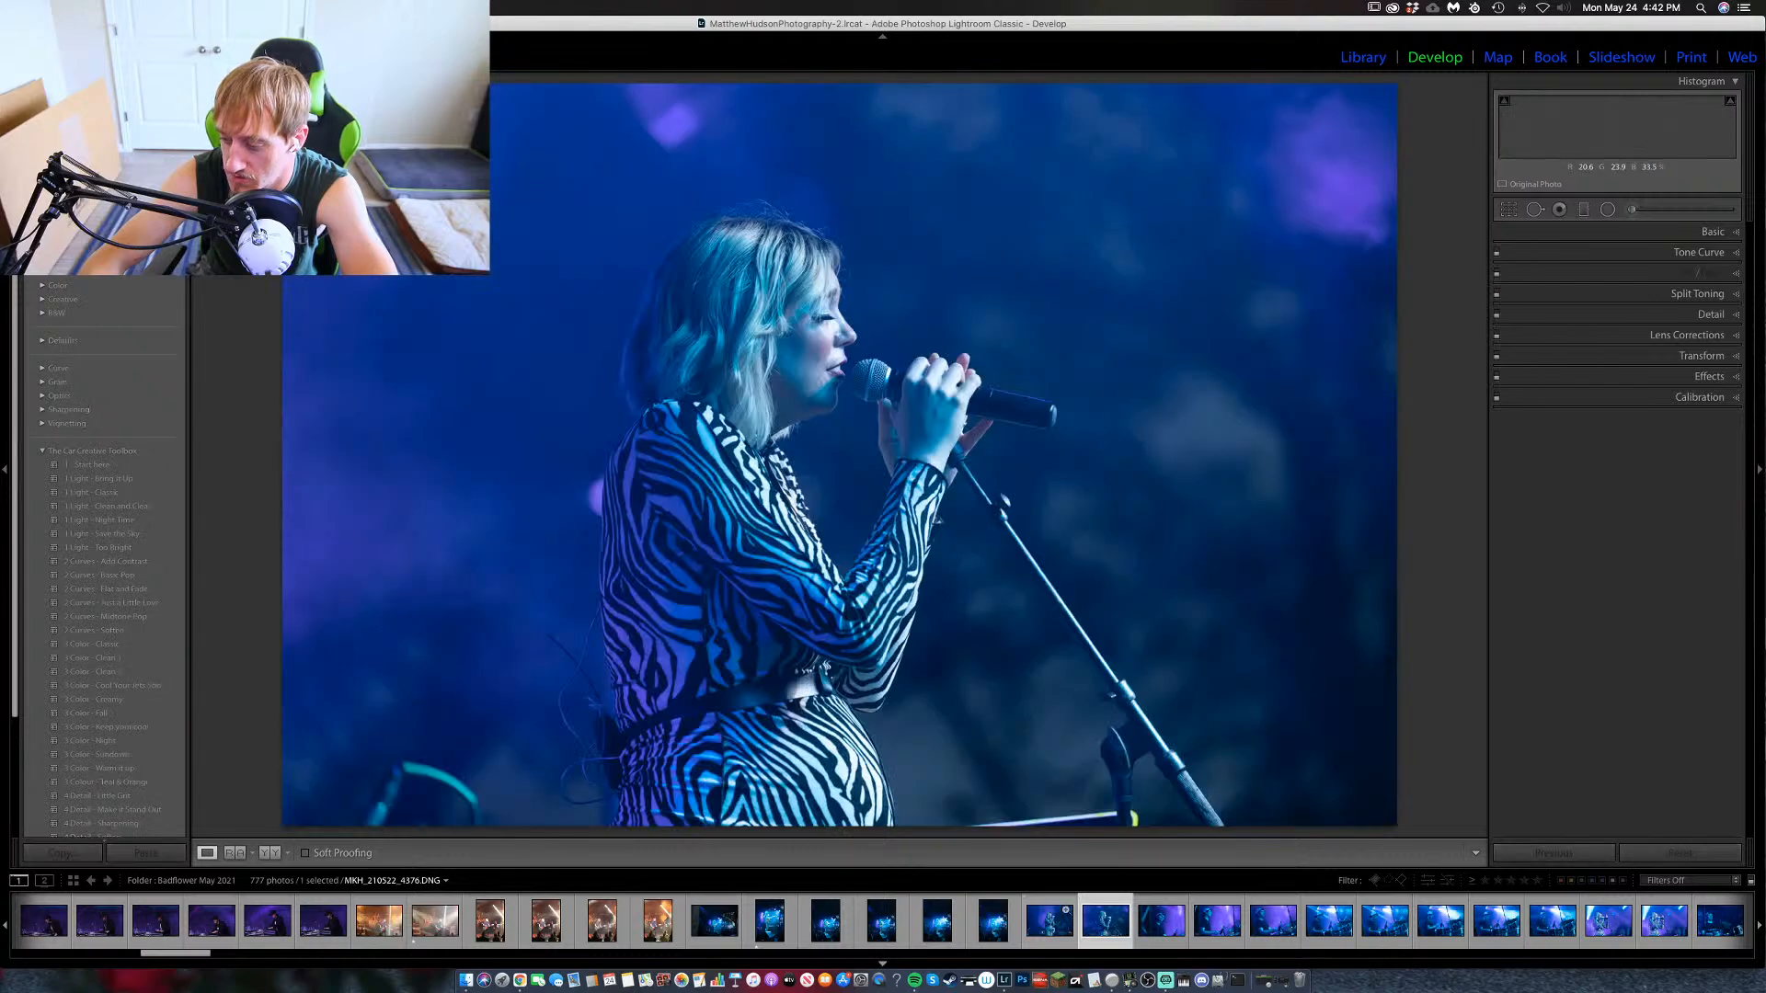
key("Left")
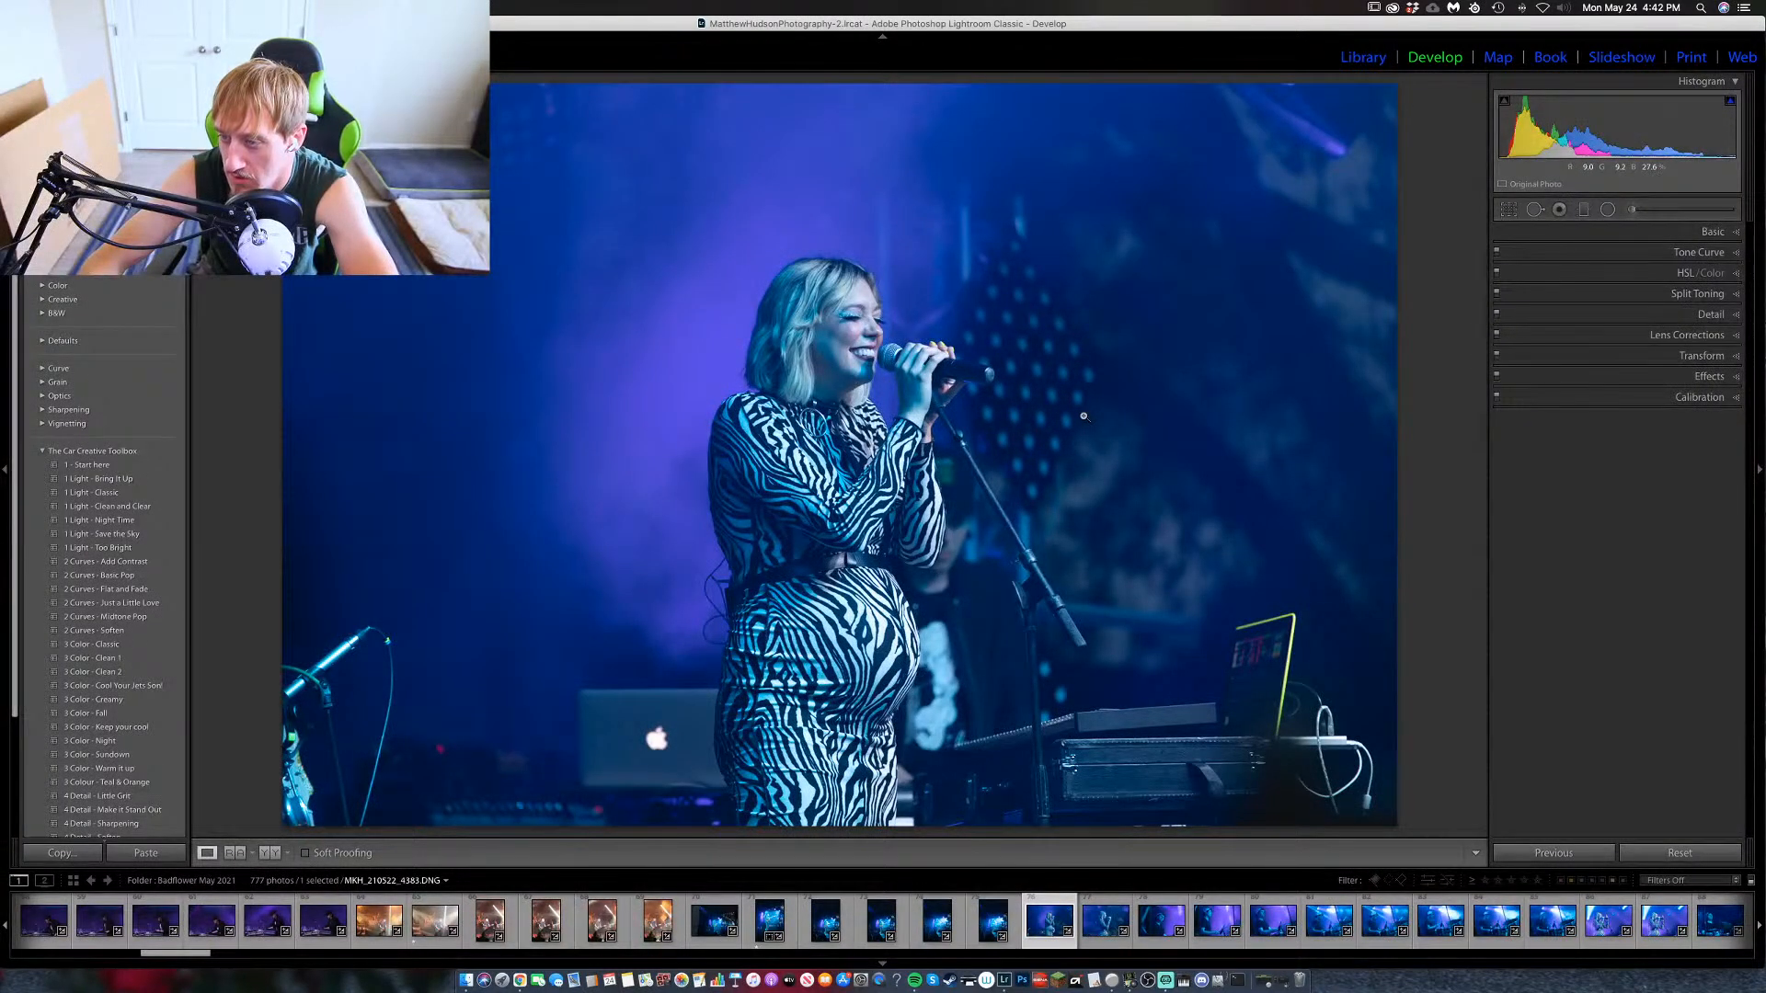
key("Right")
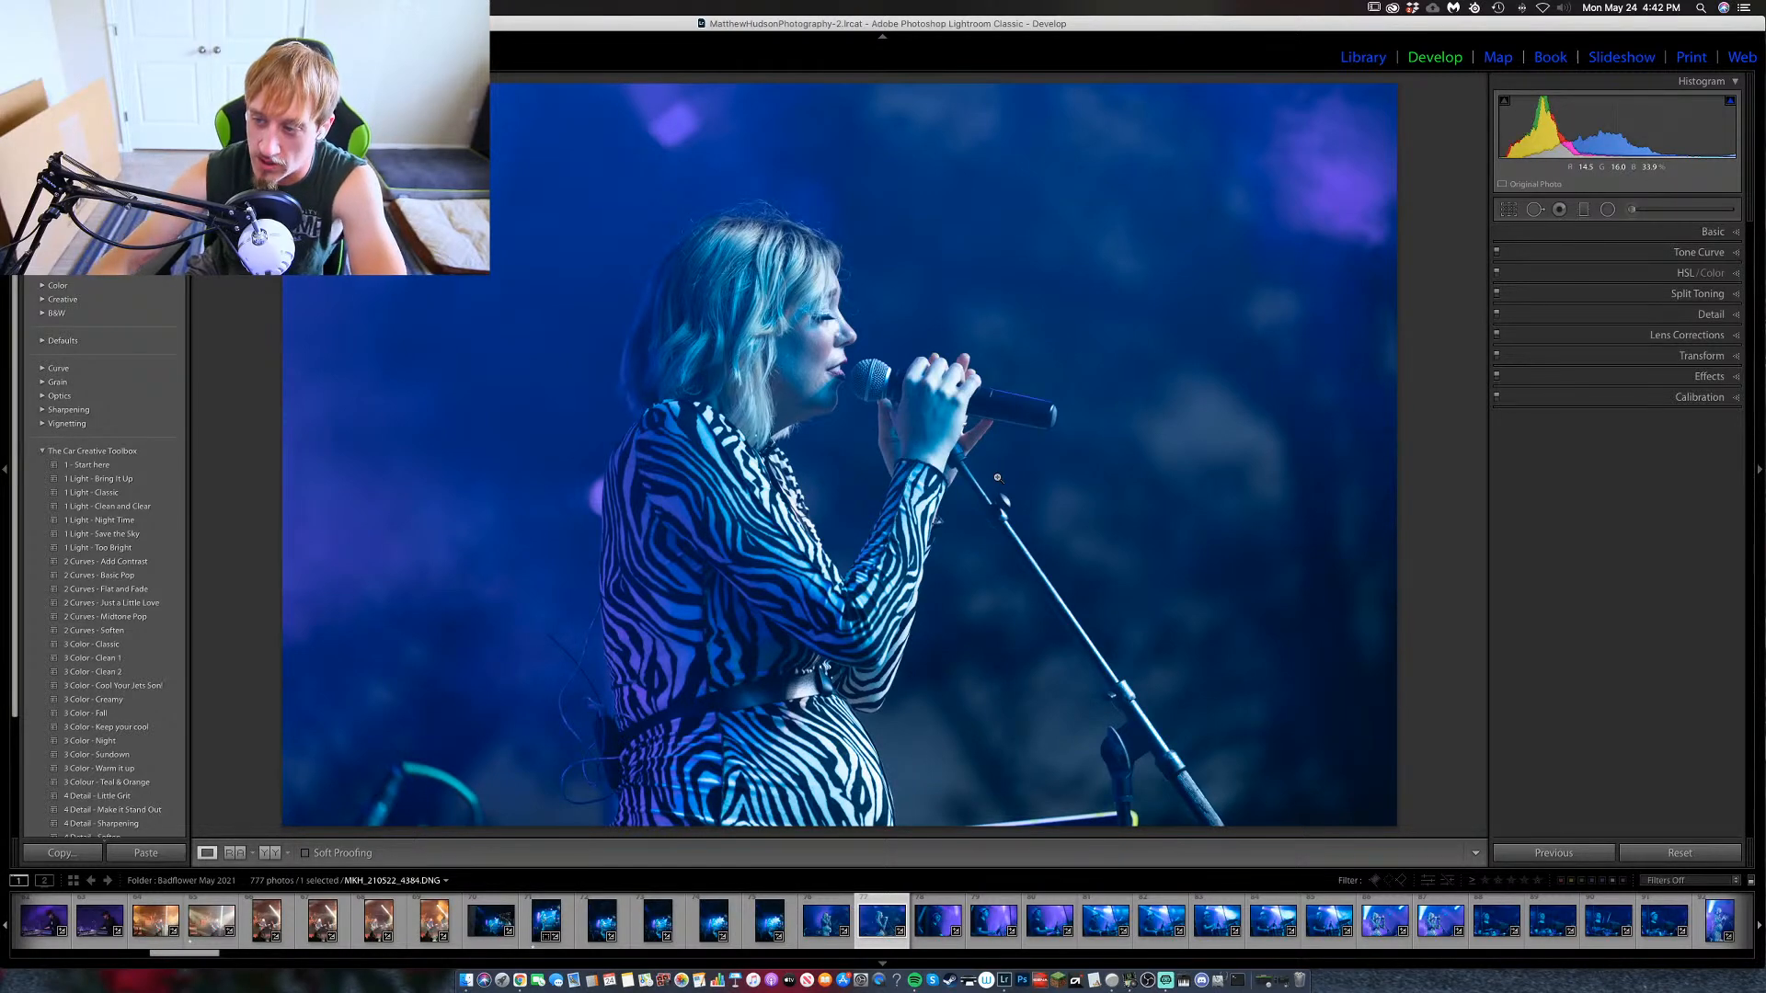
key("Left")
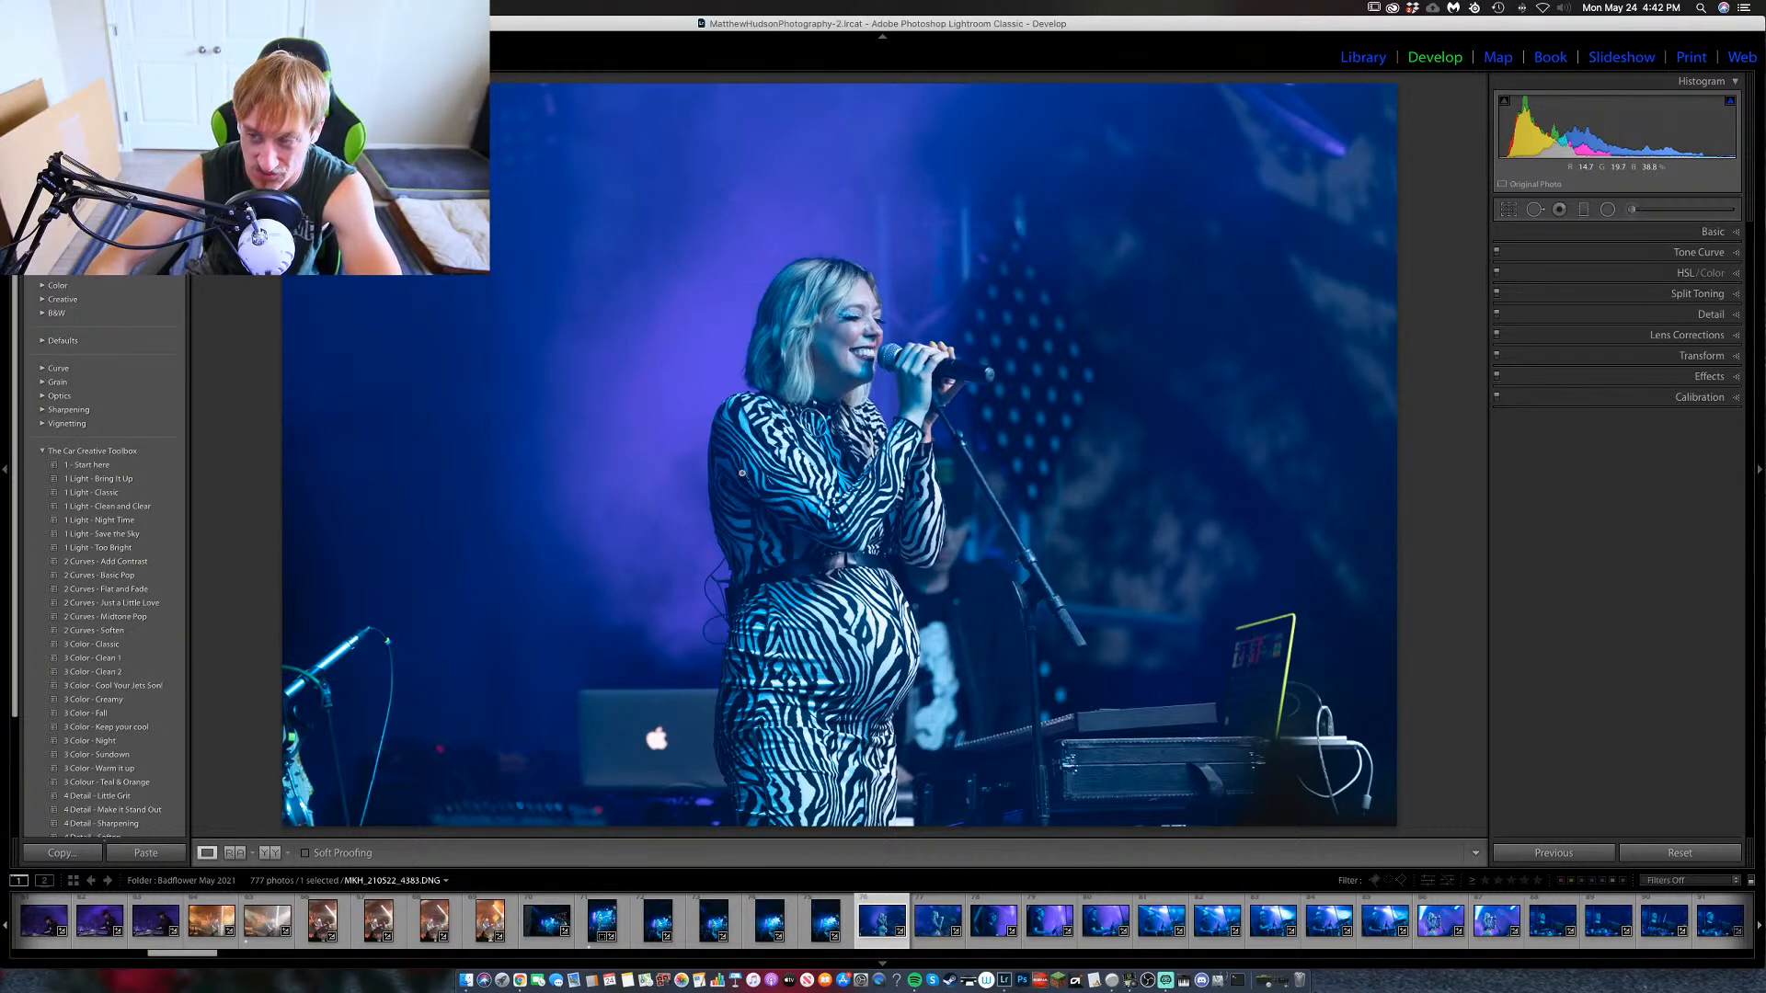
Inspect the singer's smiling face up close in MKH_210522_4383.DNG and weigh the shot against MKH_210522_4384.DNG again.
left_click(835, 361)
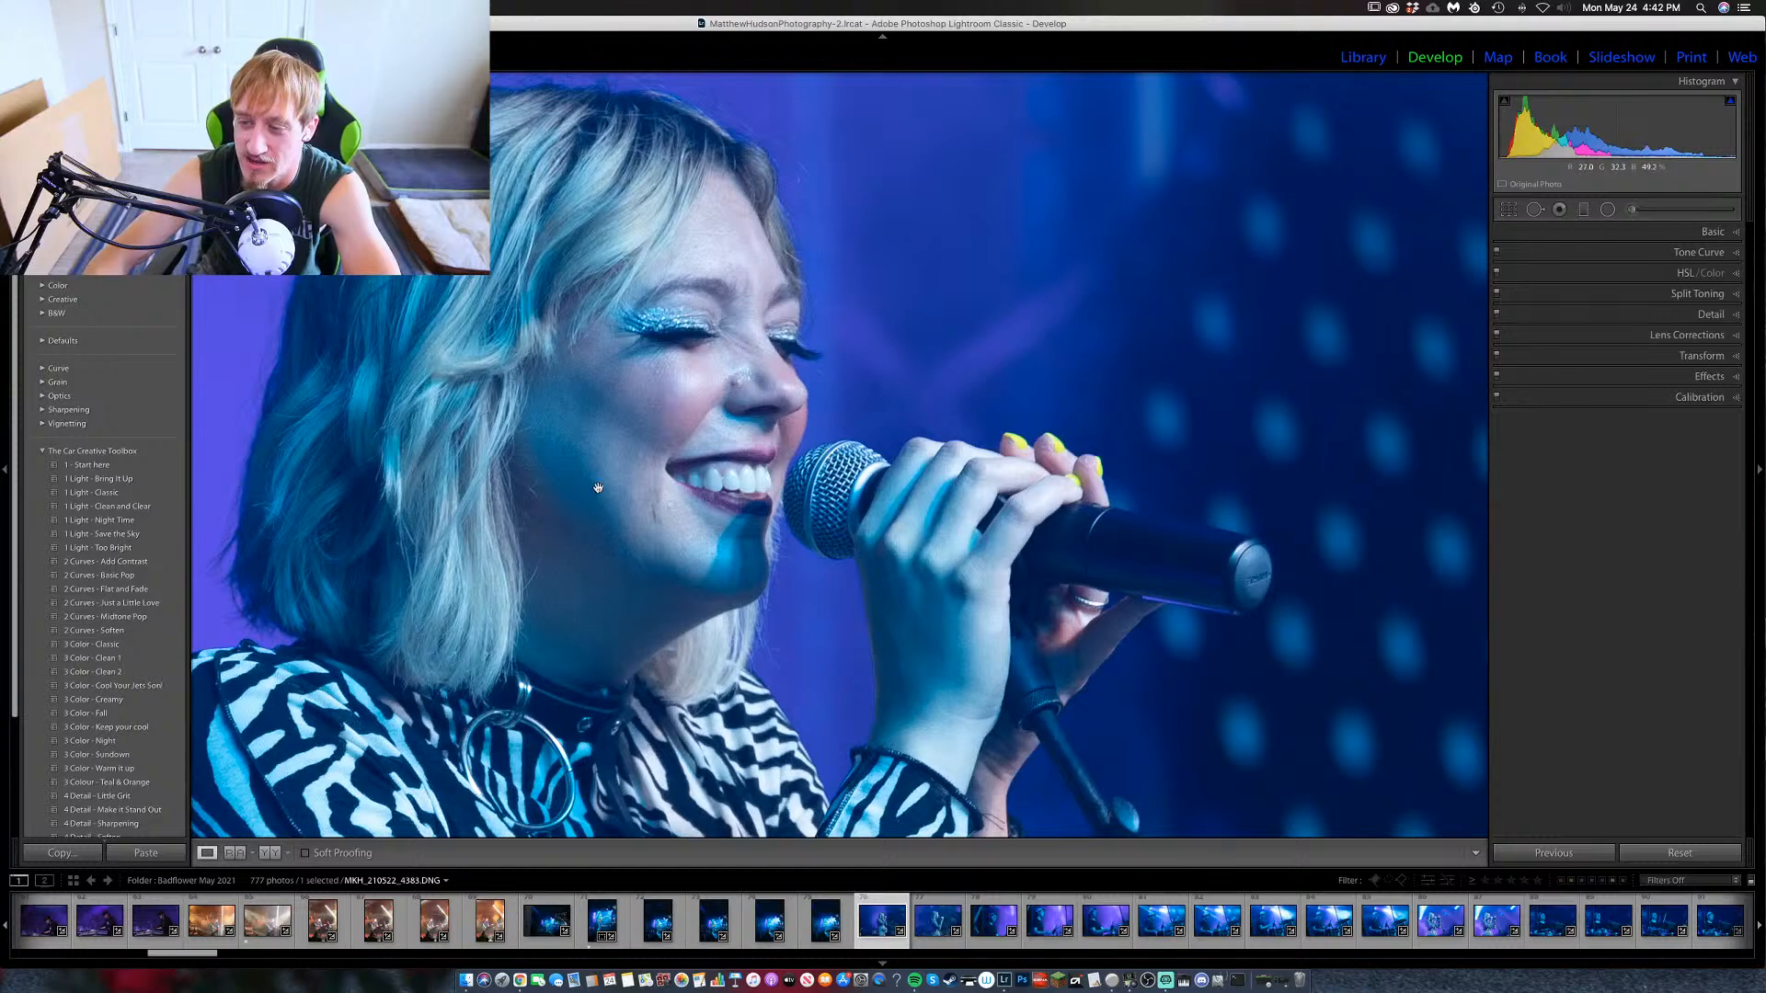
left_click(625, 476)
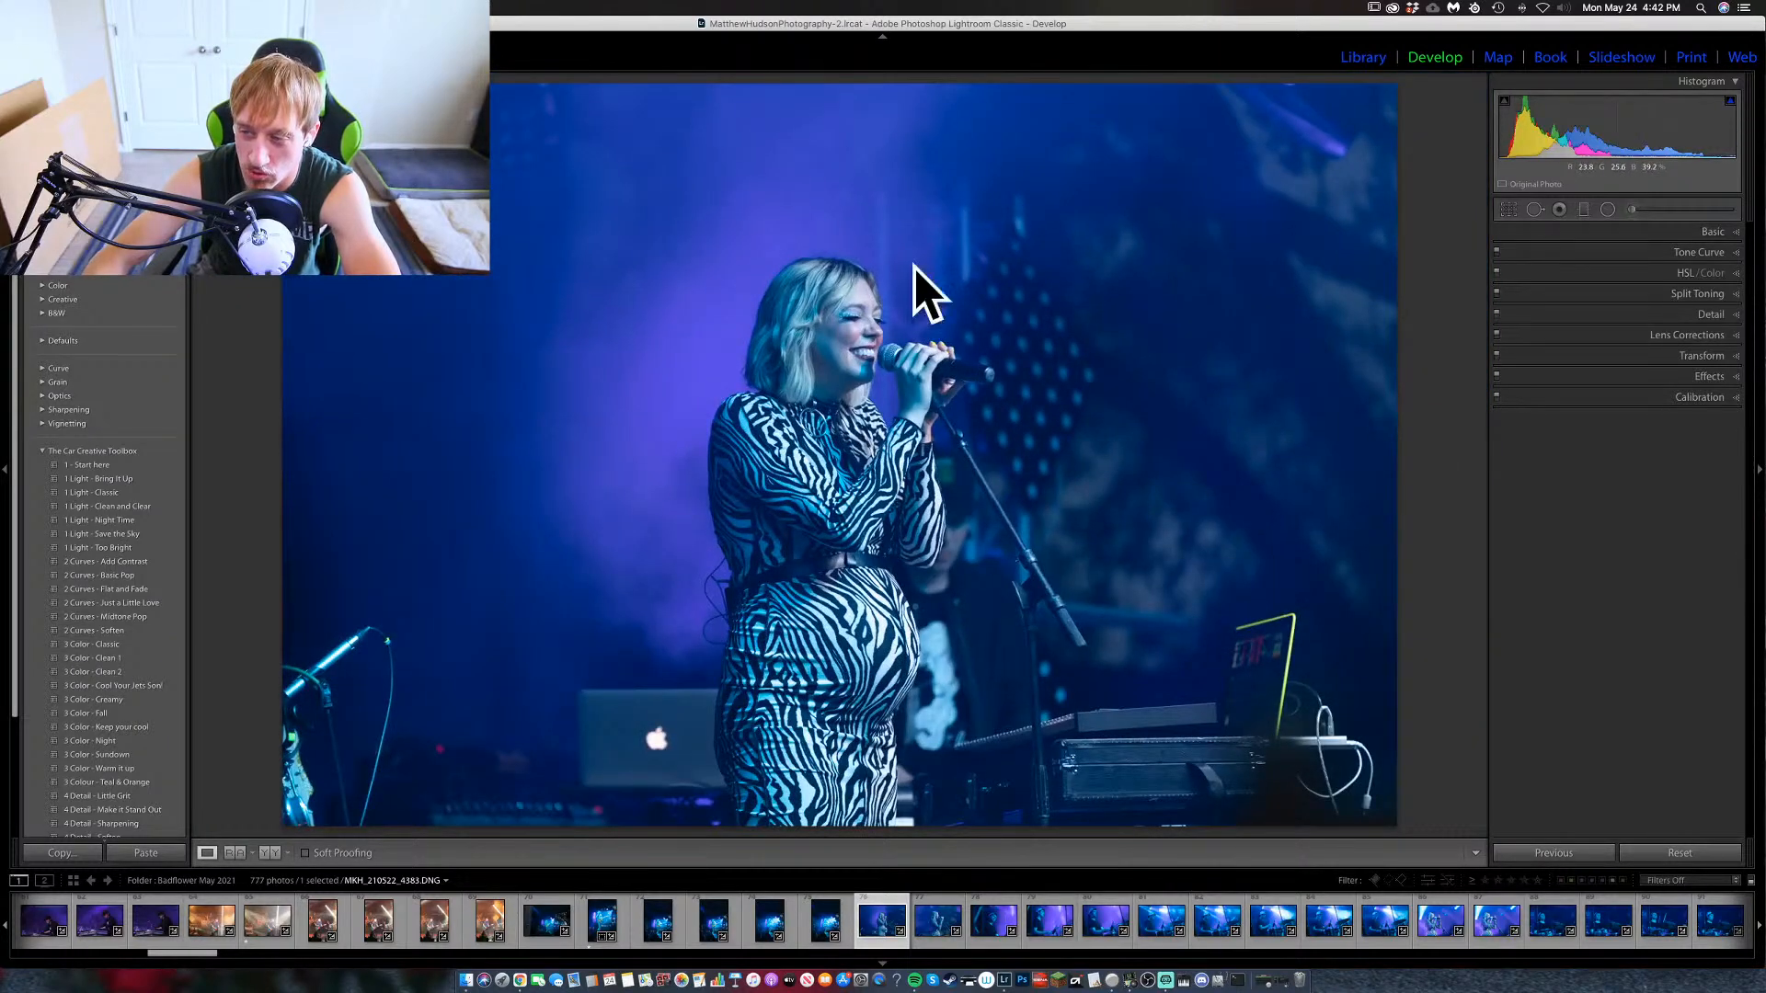
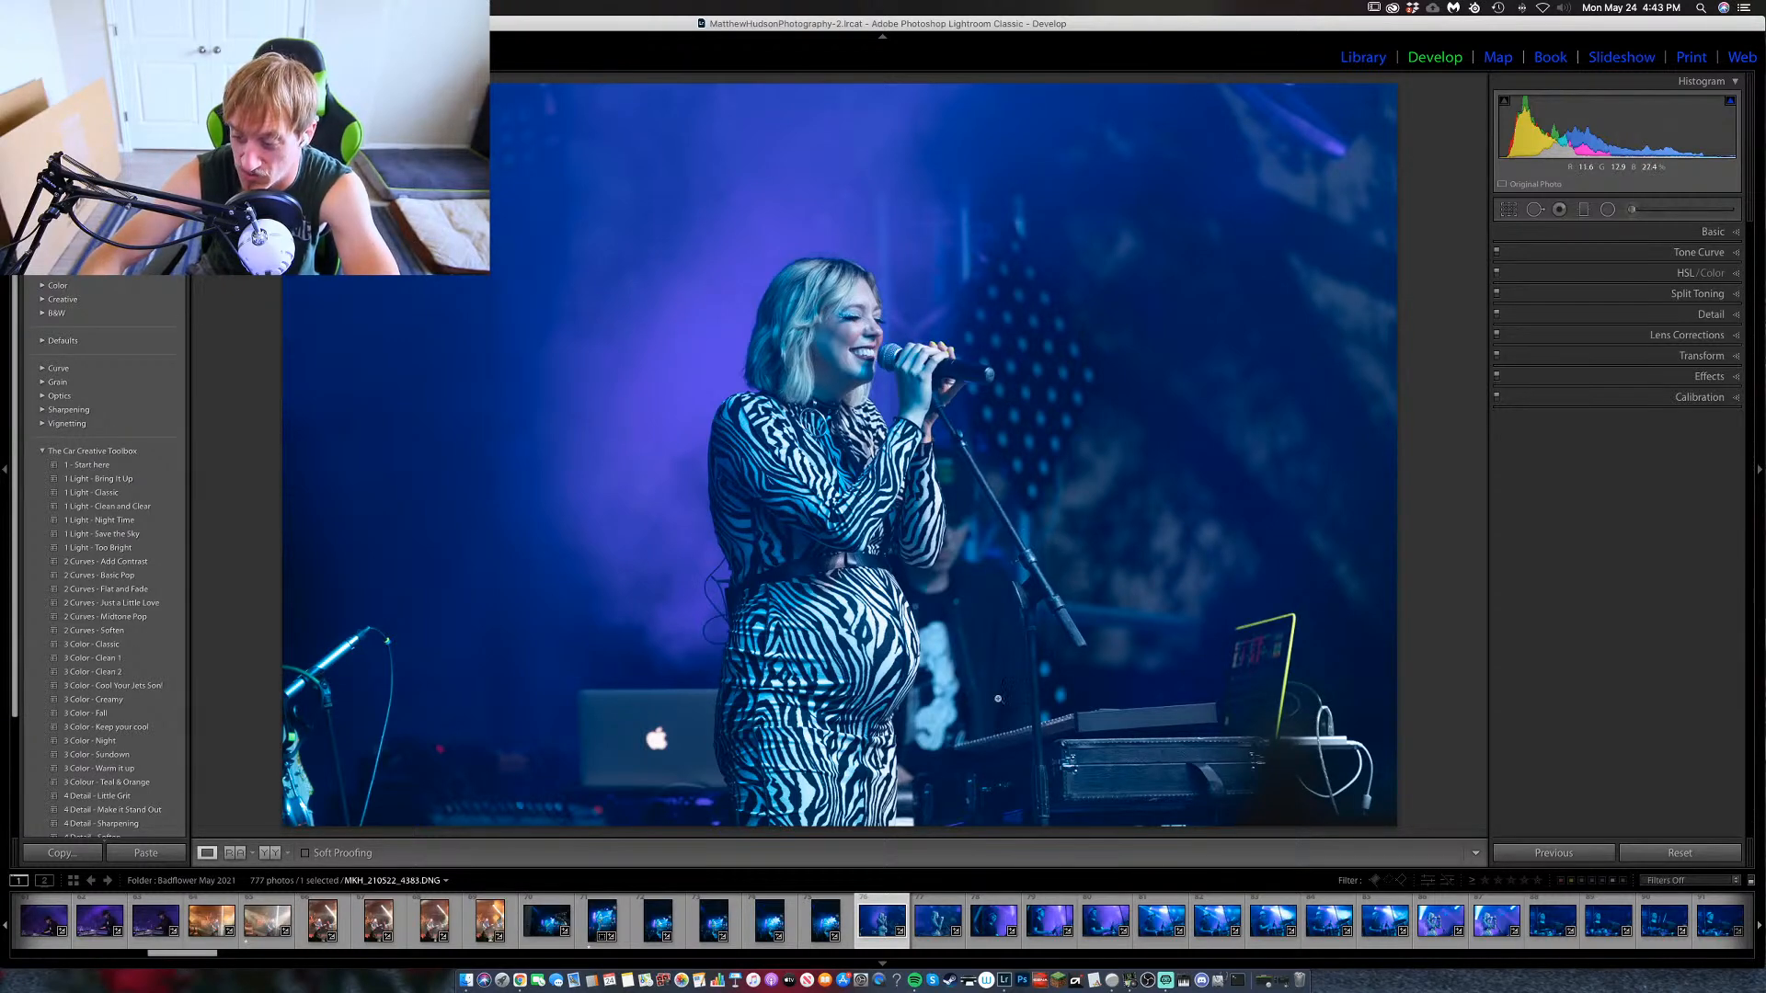
key("Right")
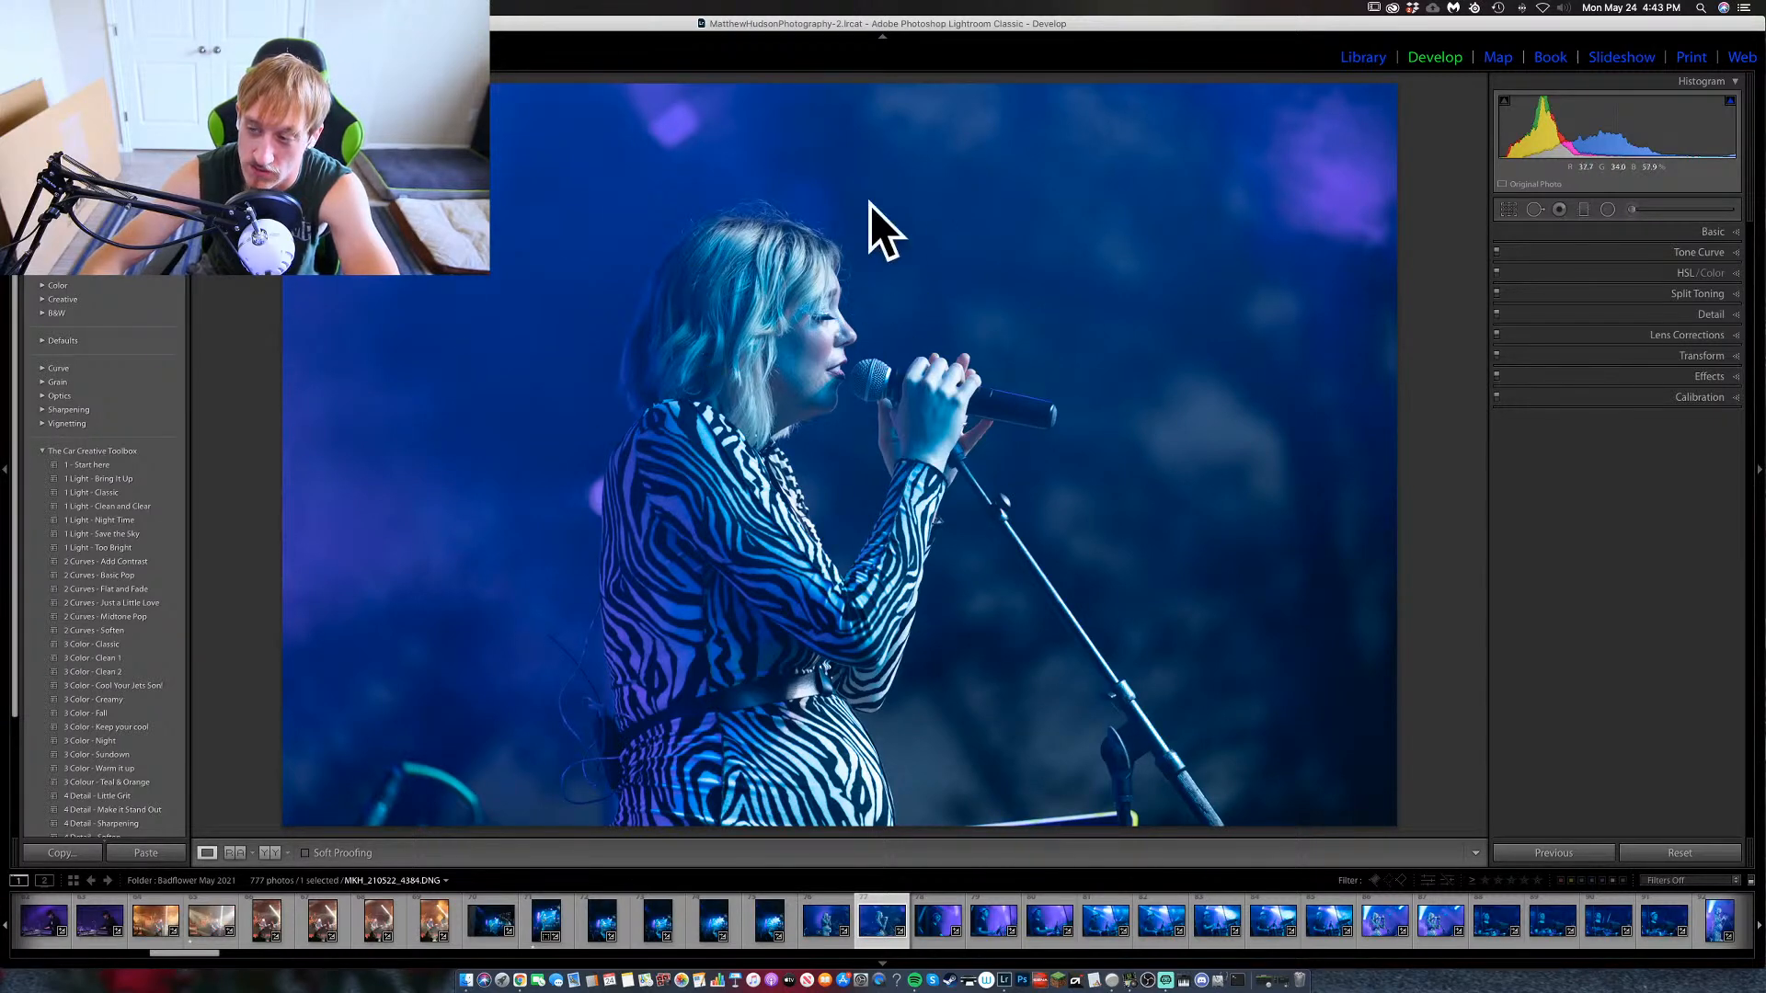
key("Left")
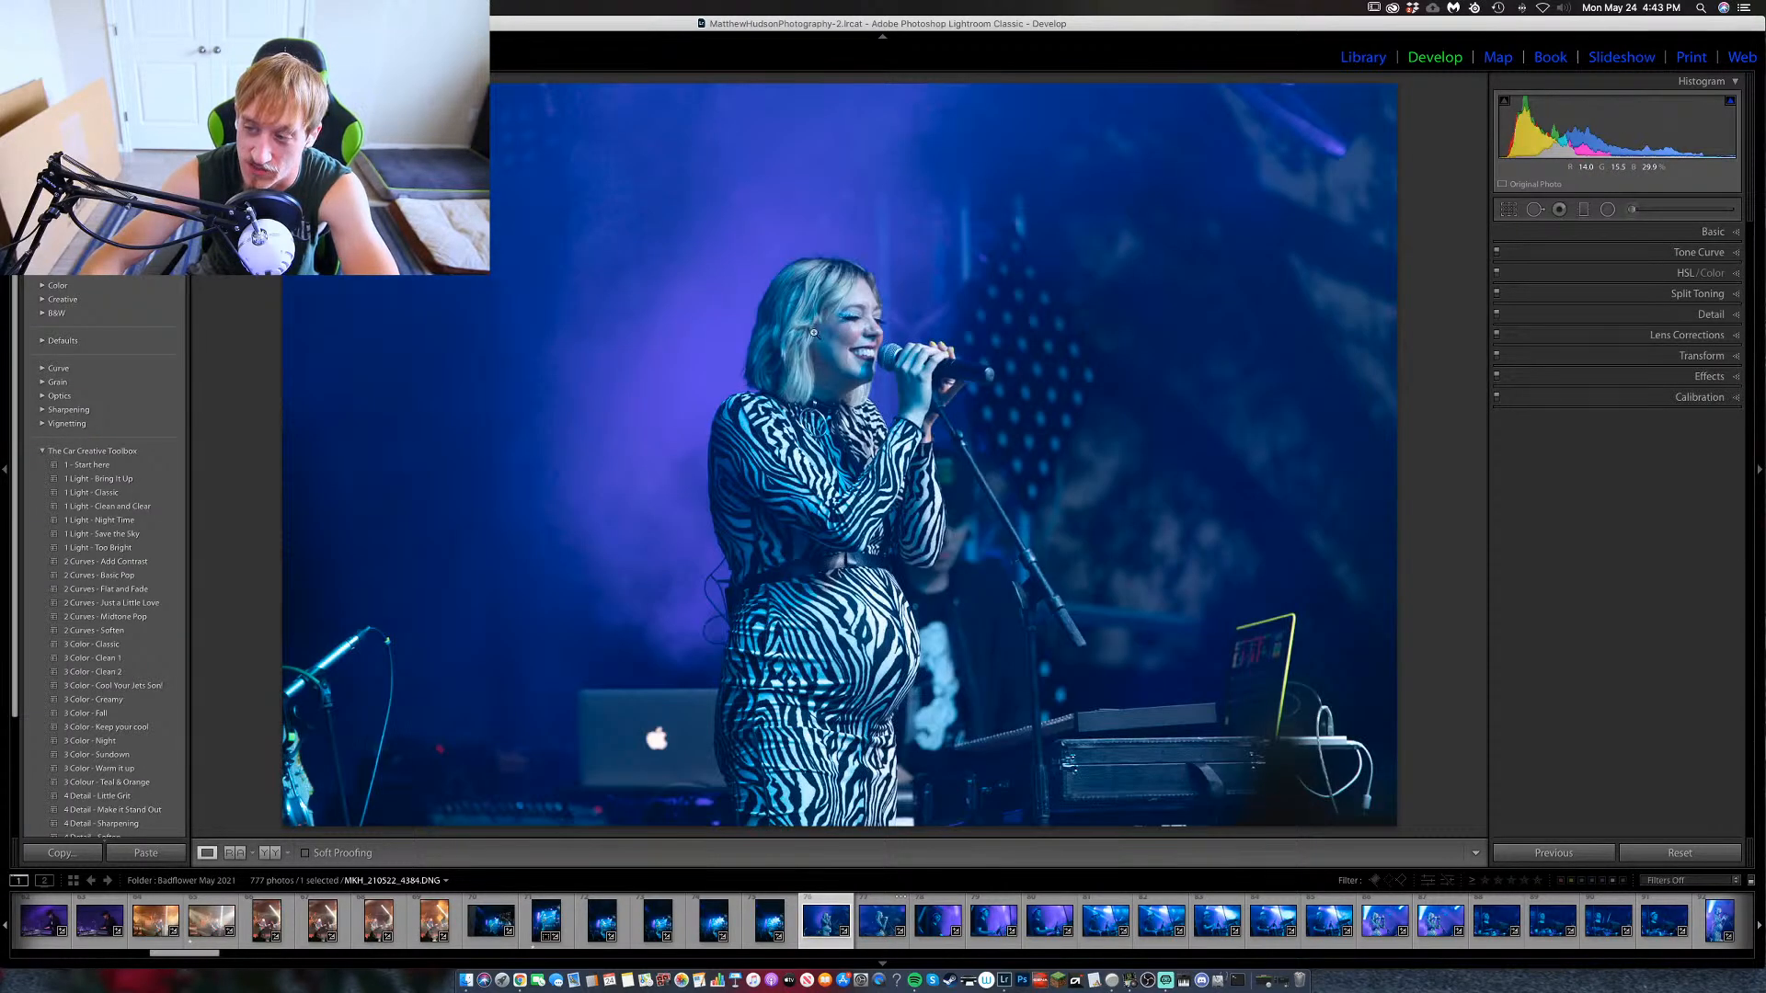
key("Left")
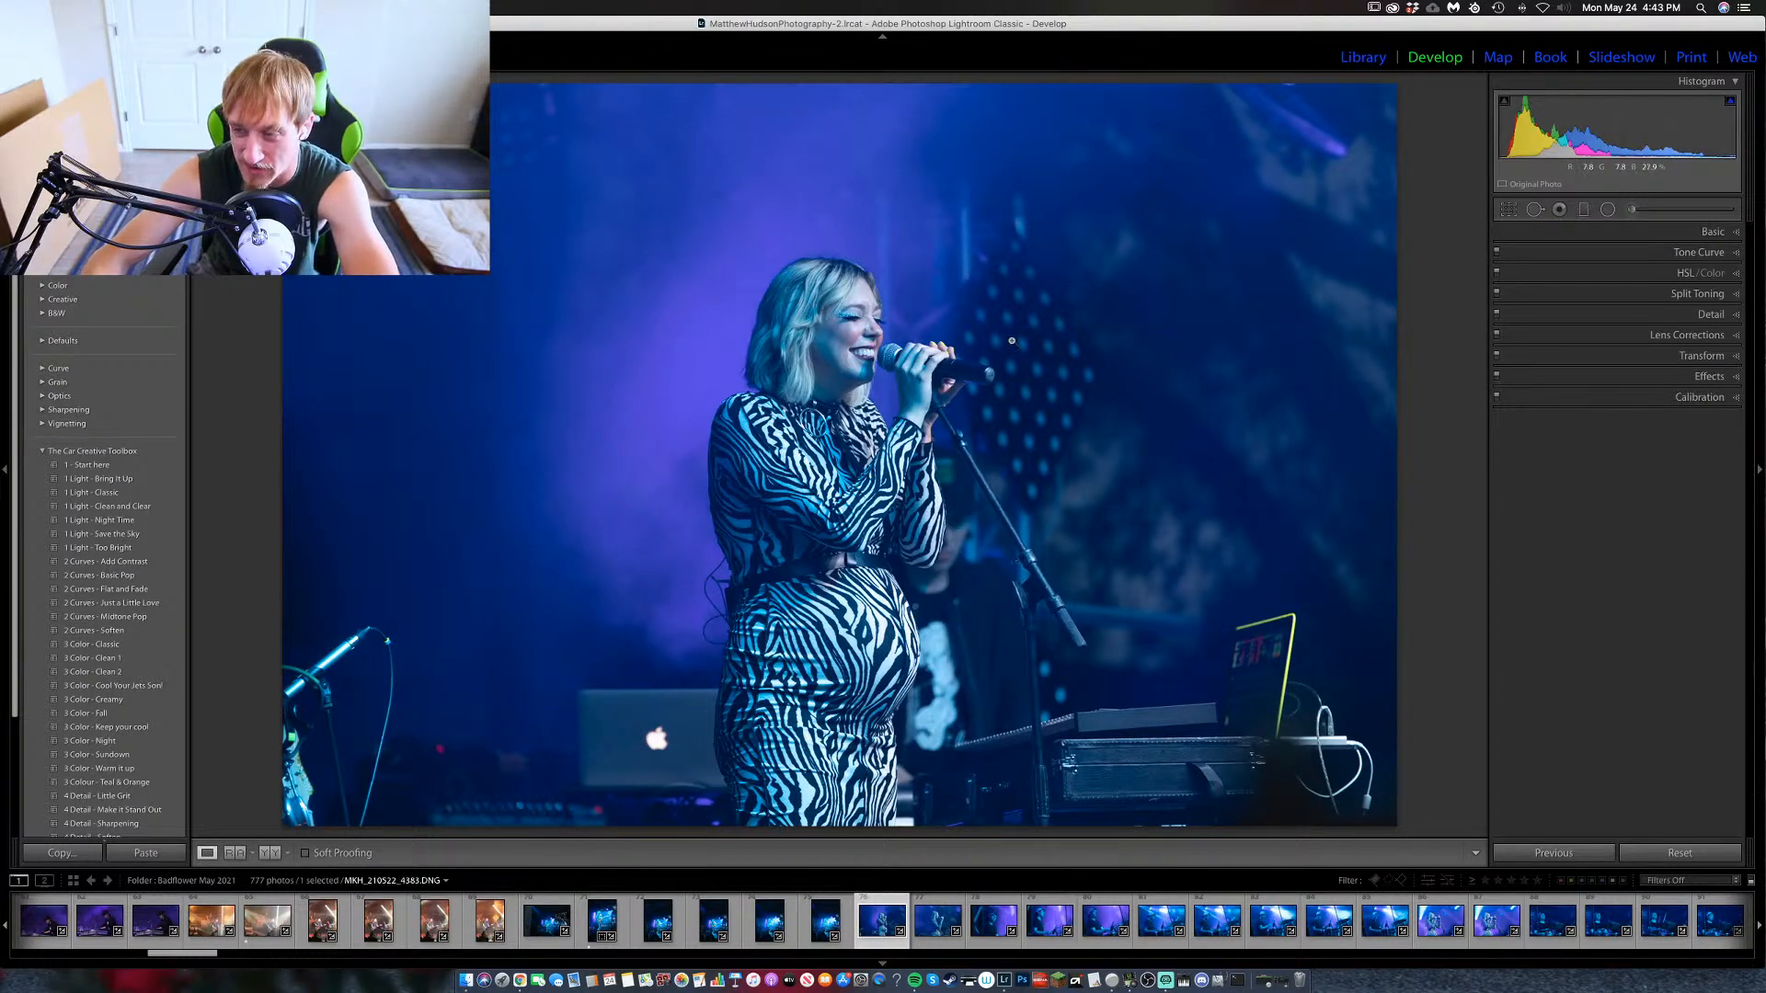
Rate MKH_210522_4385.DNG, the drummer in a backwards cap against purple light, one star.
key("Right")
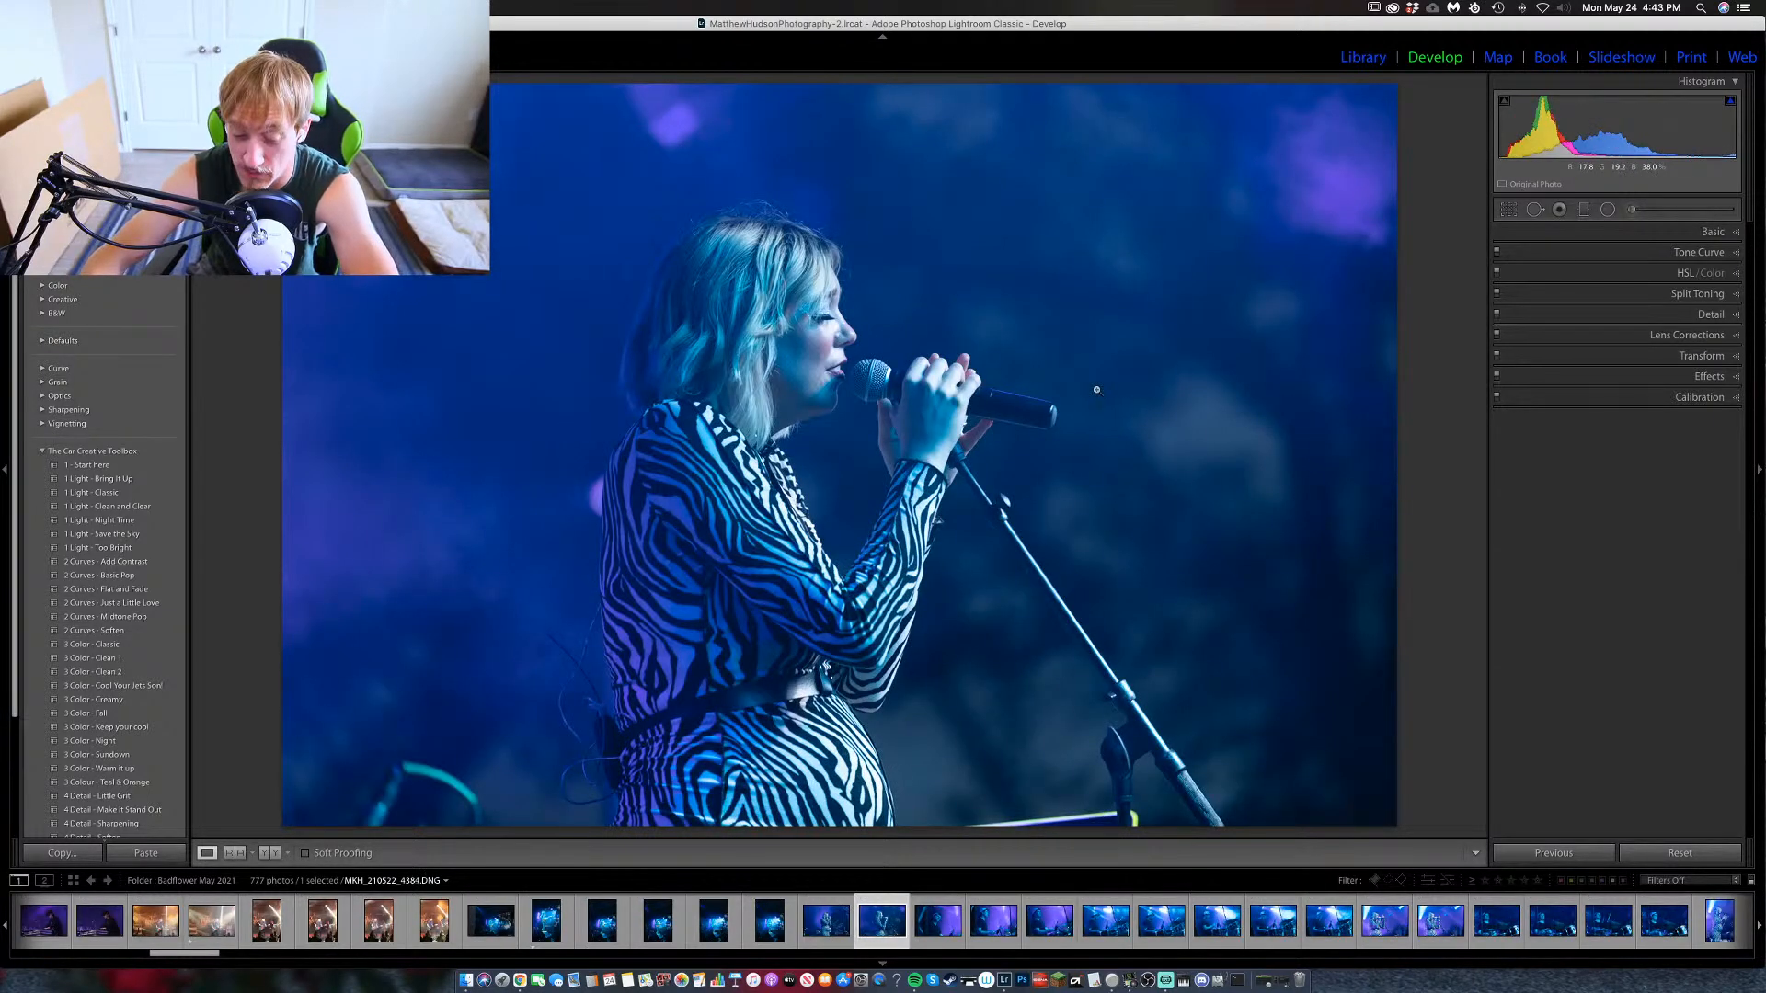
key("Right")
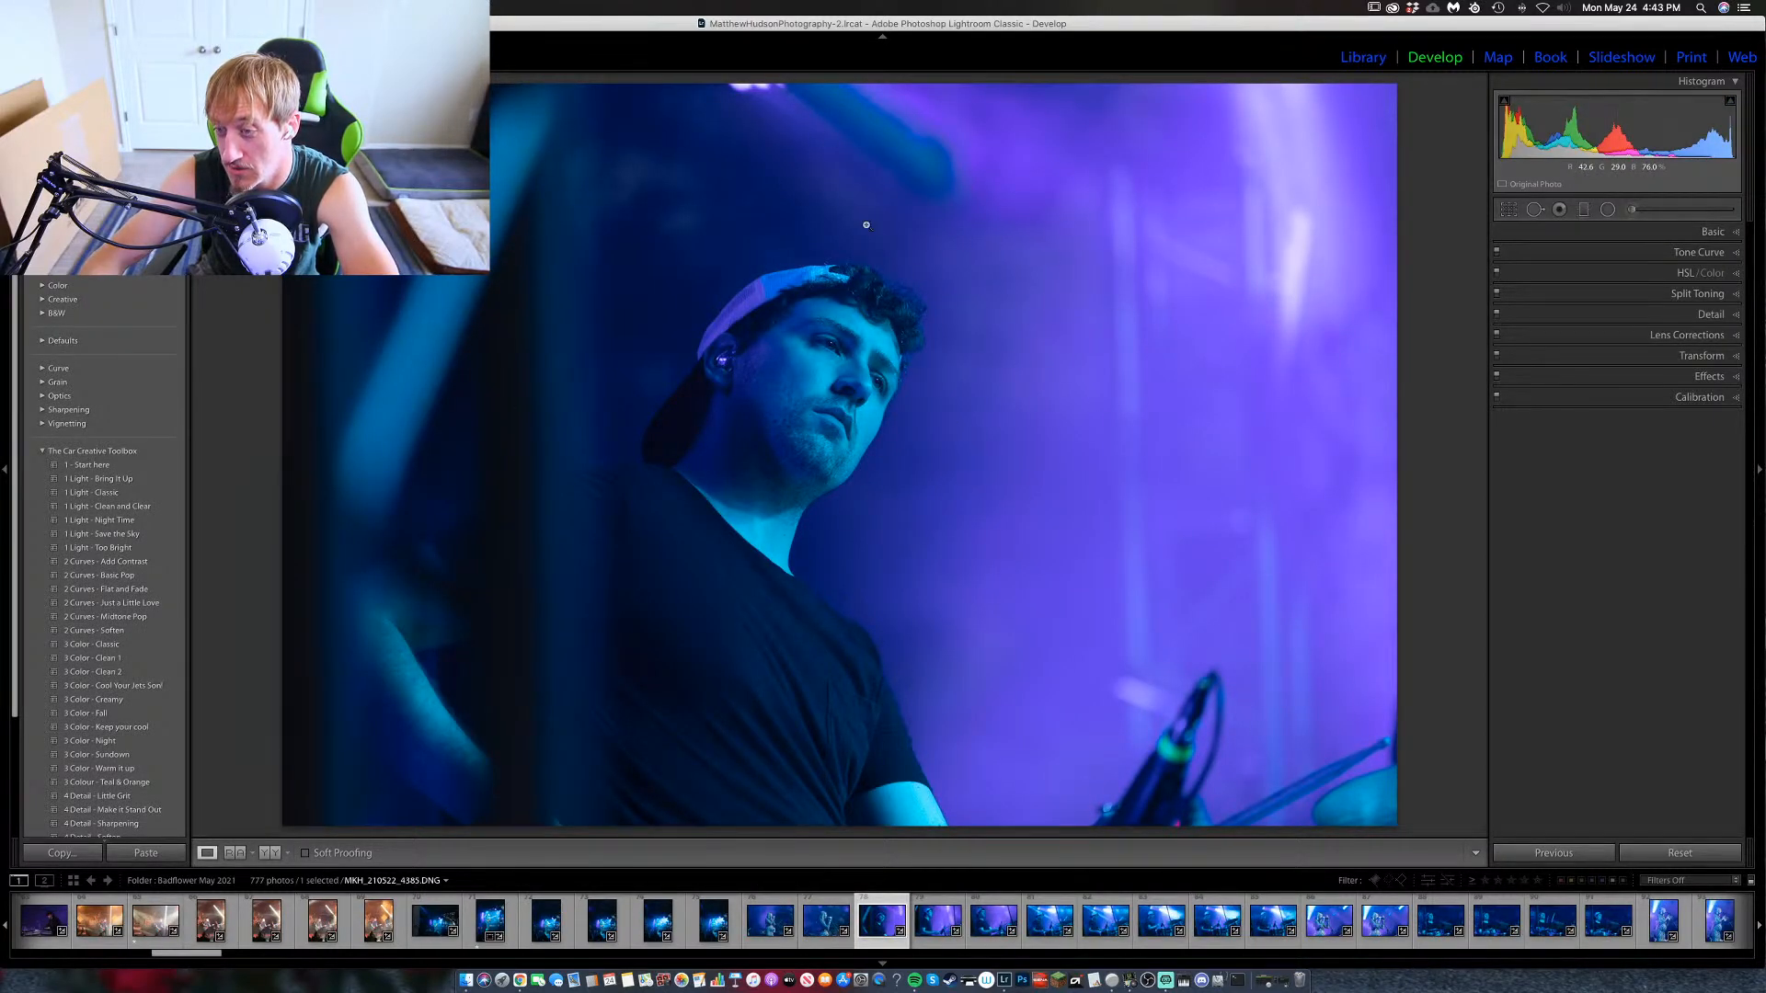
key("1")
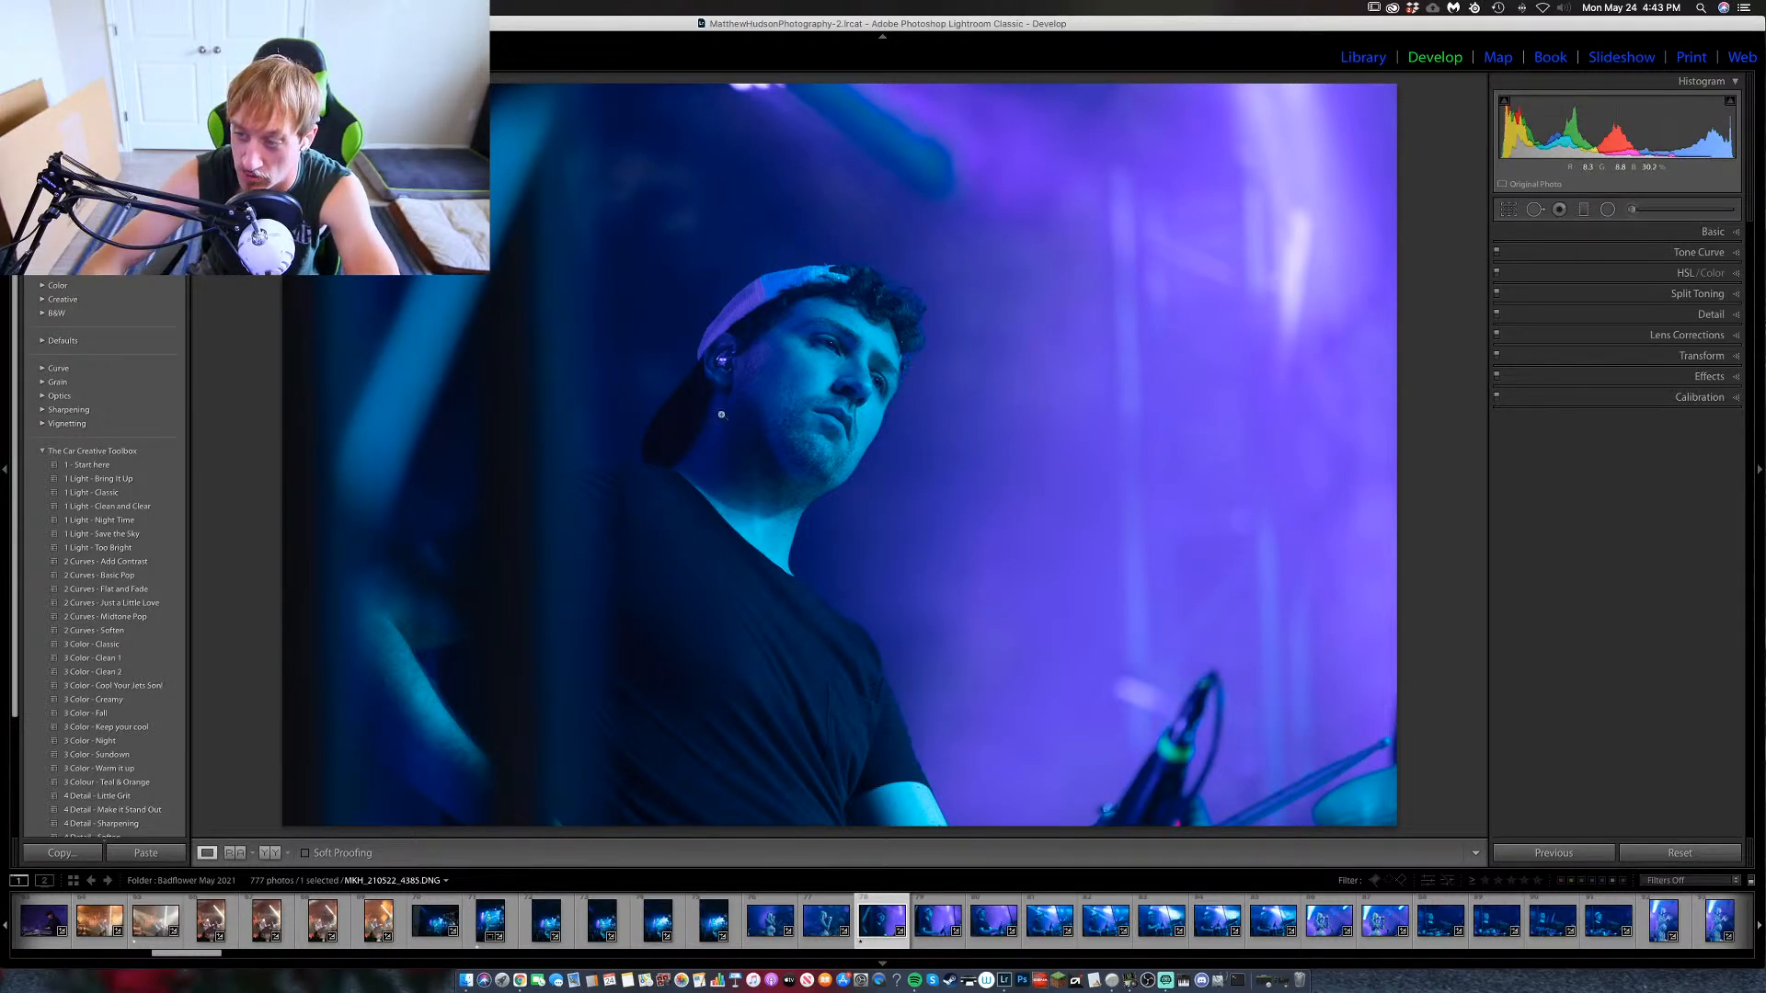
Check the singer's face and microphone up close in the profile shot MKH_210522_4384.DNG and rate it one star.
key("Left")
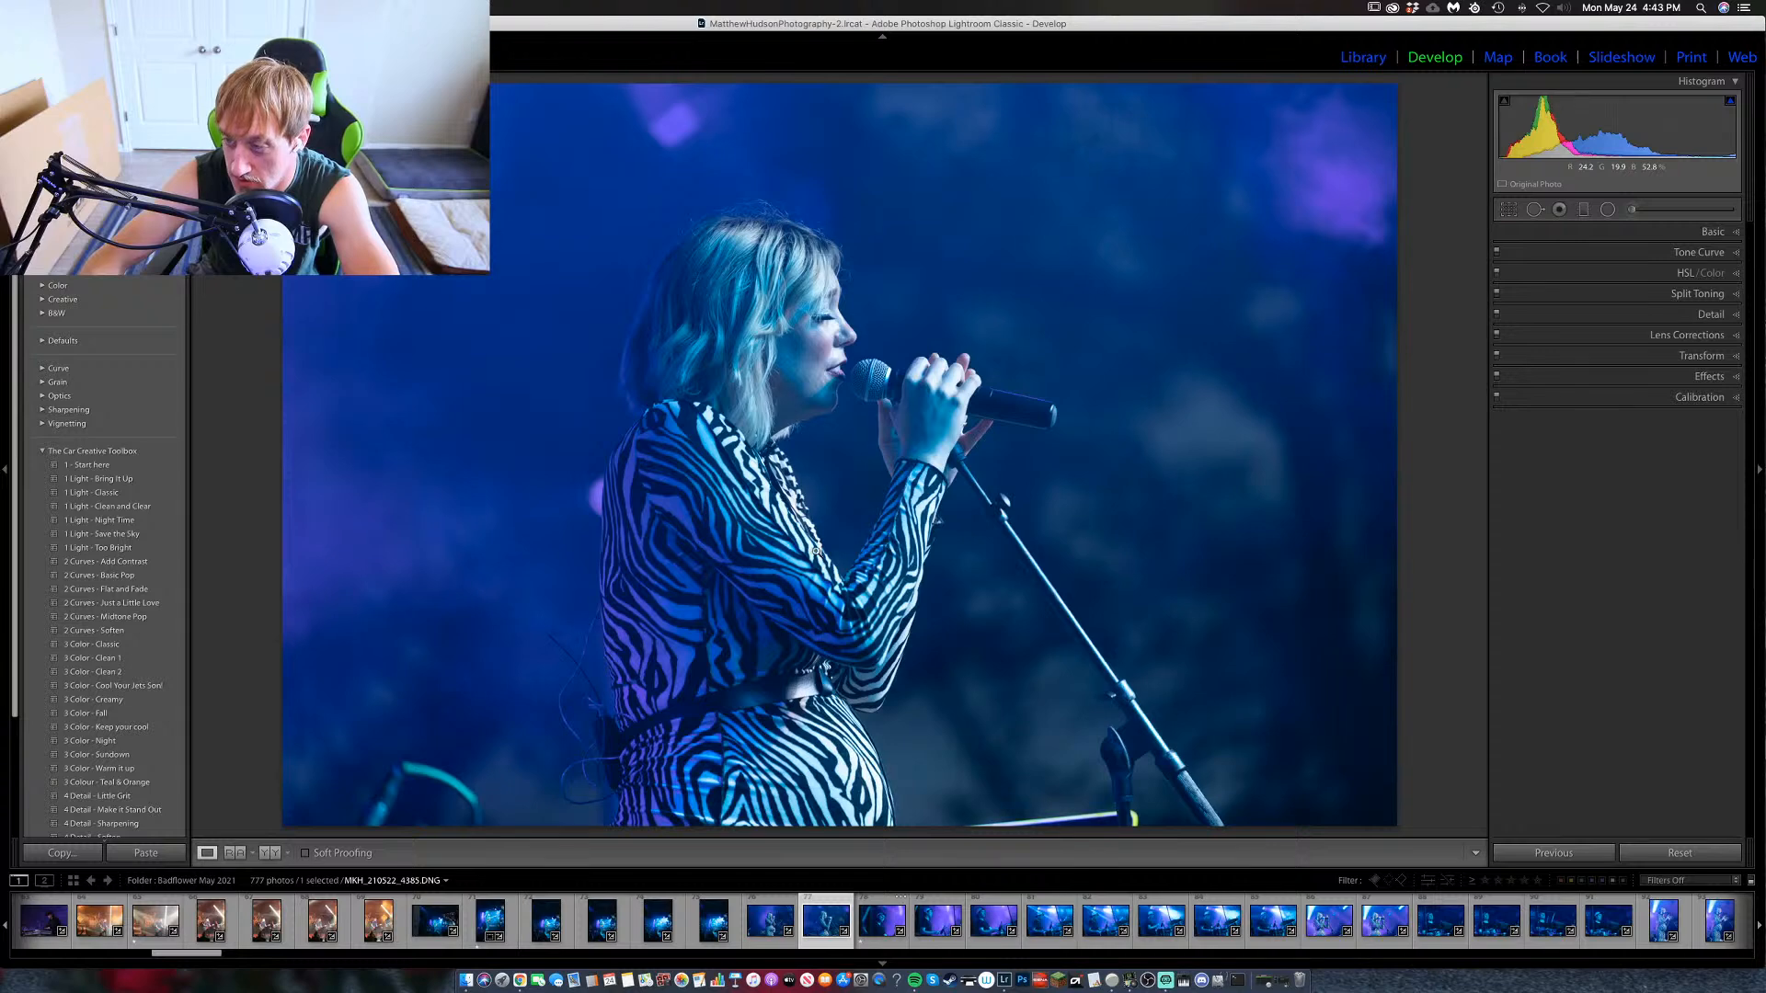
left_click(843, 460)
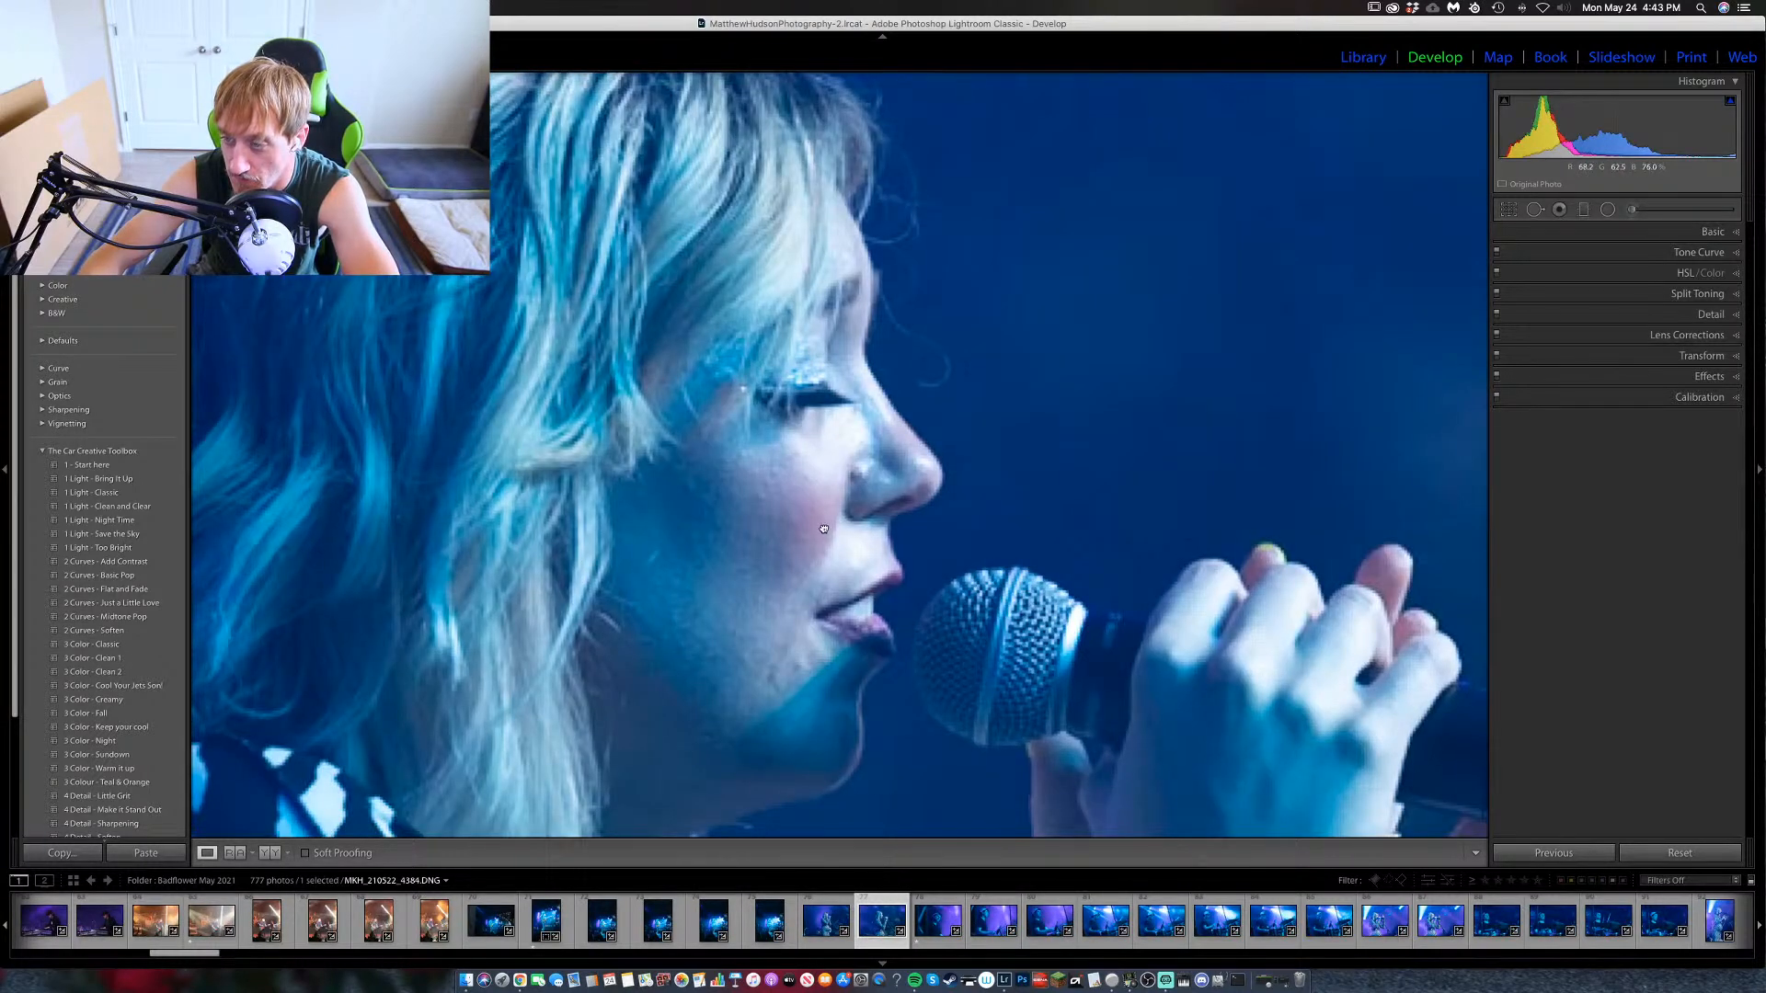
scroll(737, 432, "down", 3)
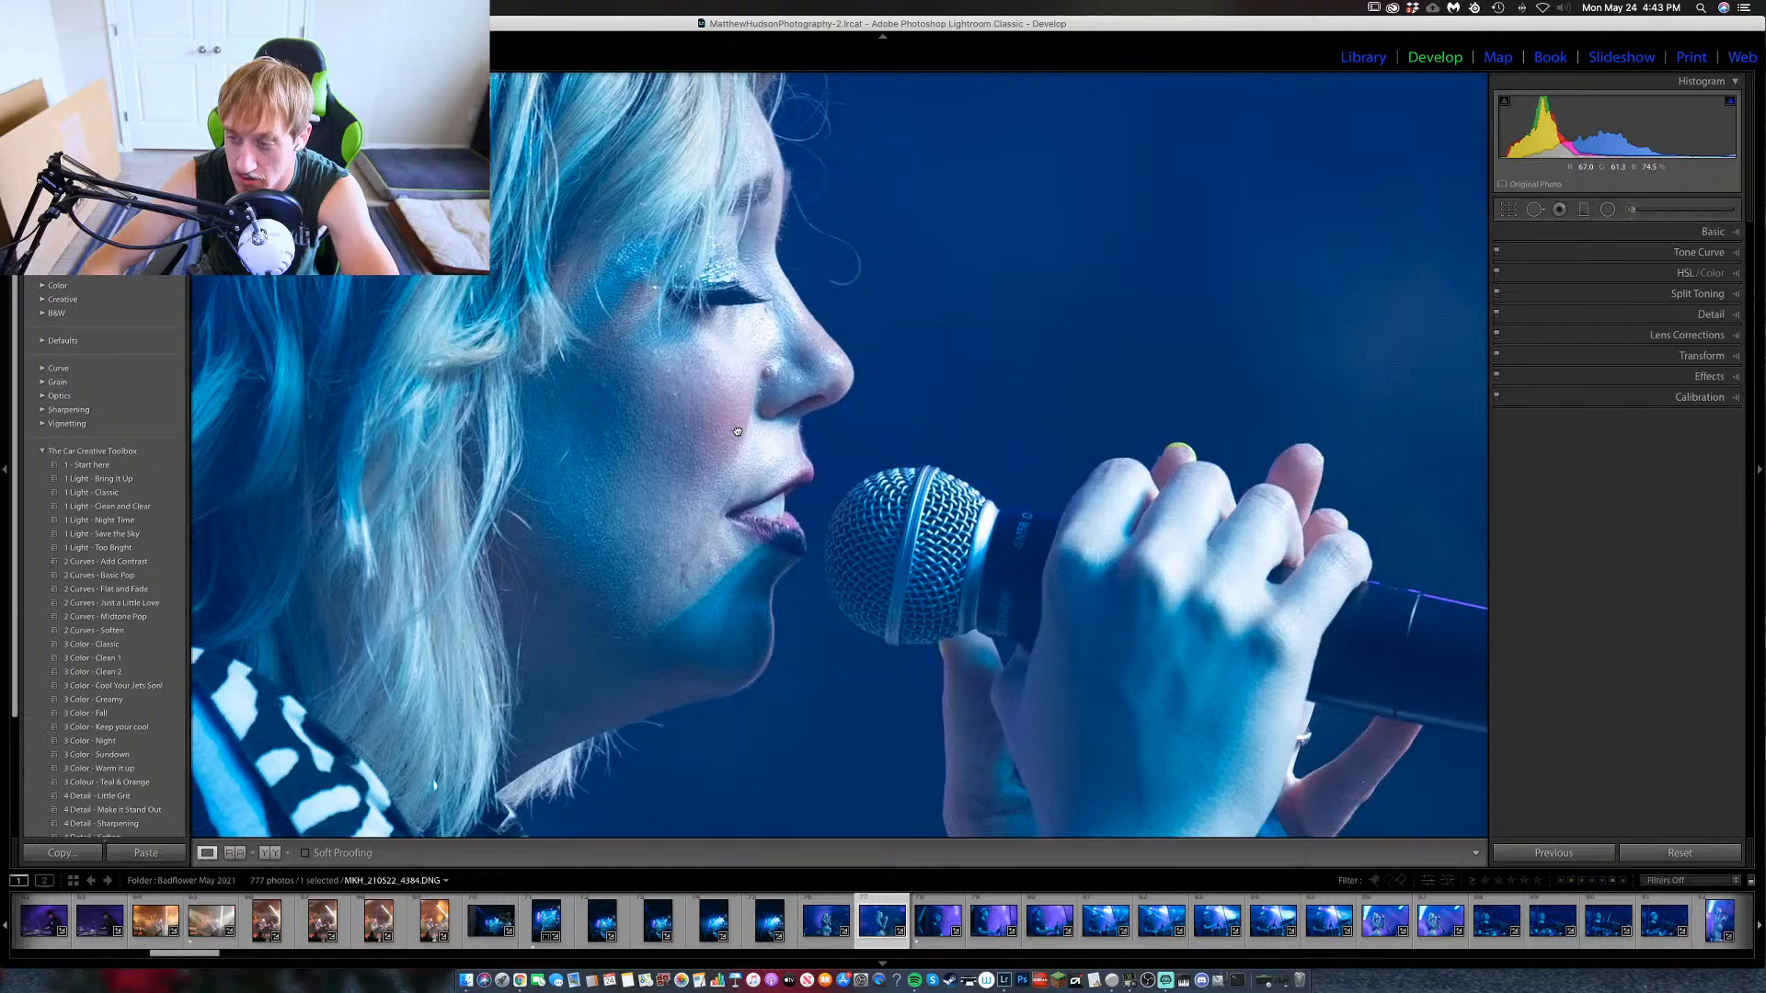
left_click(737, 432)
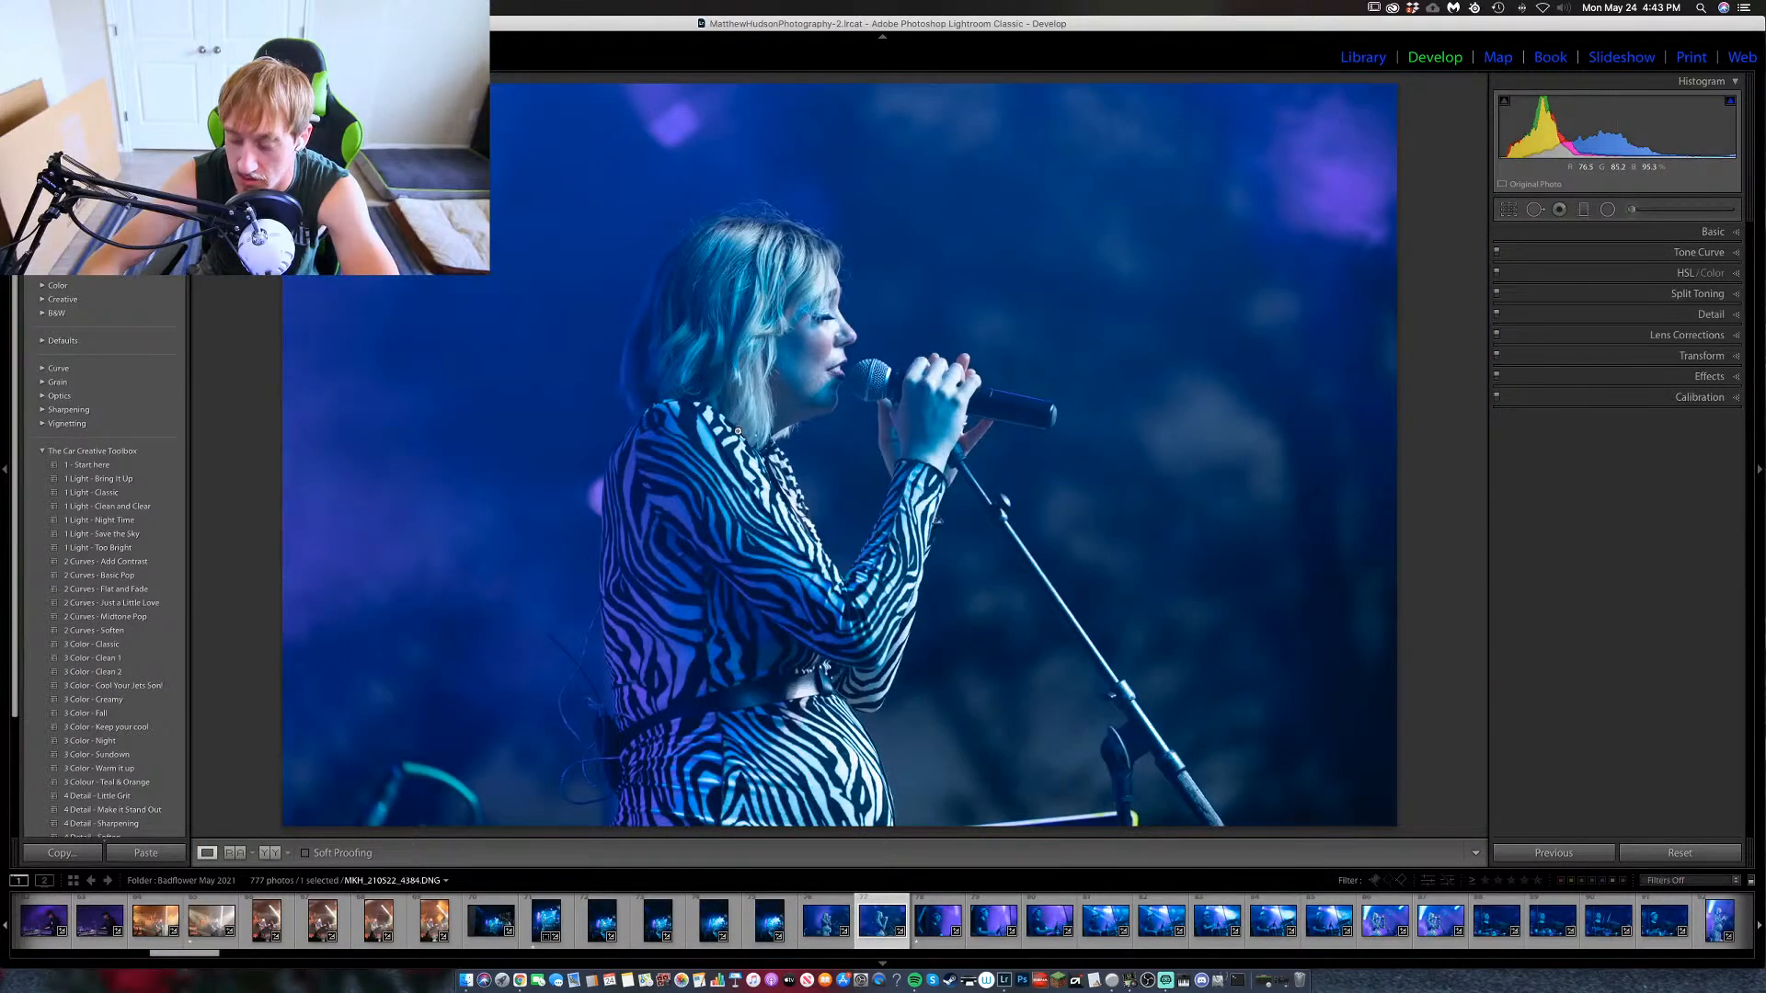
key("1")
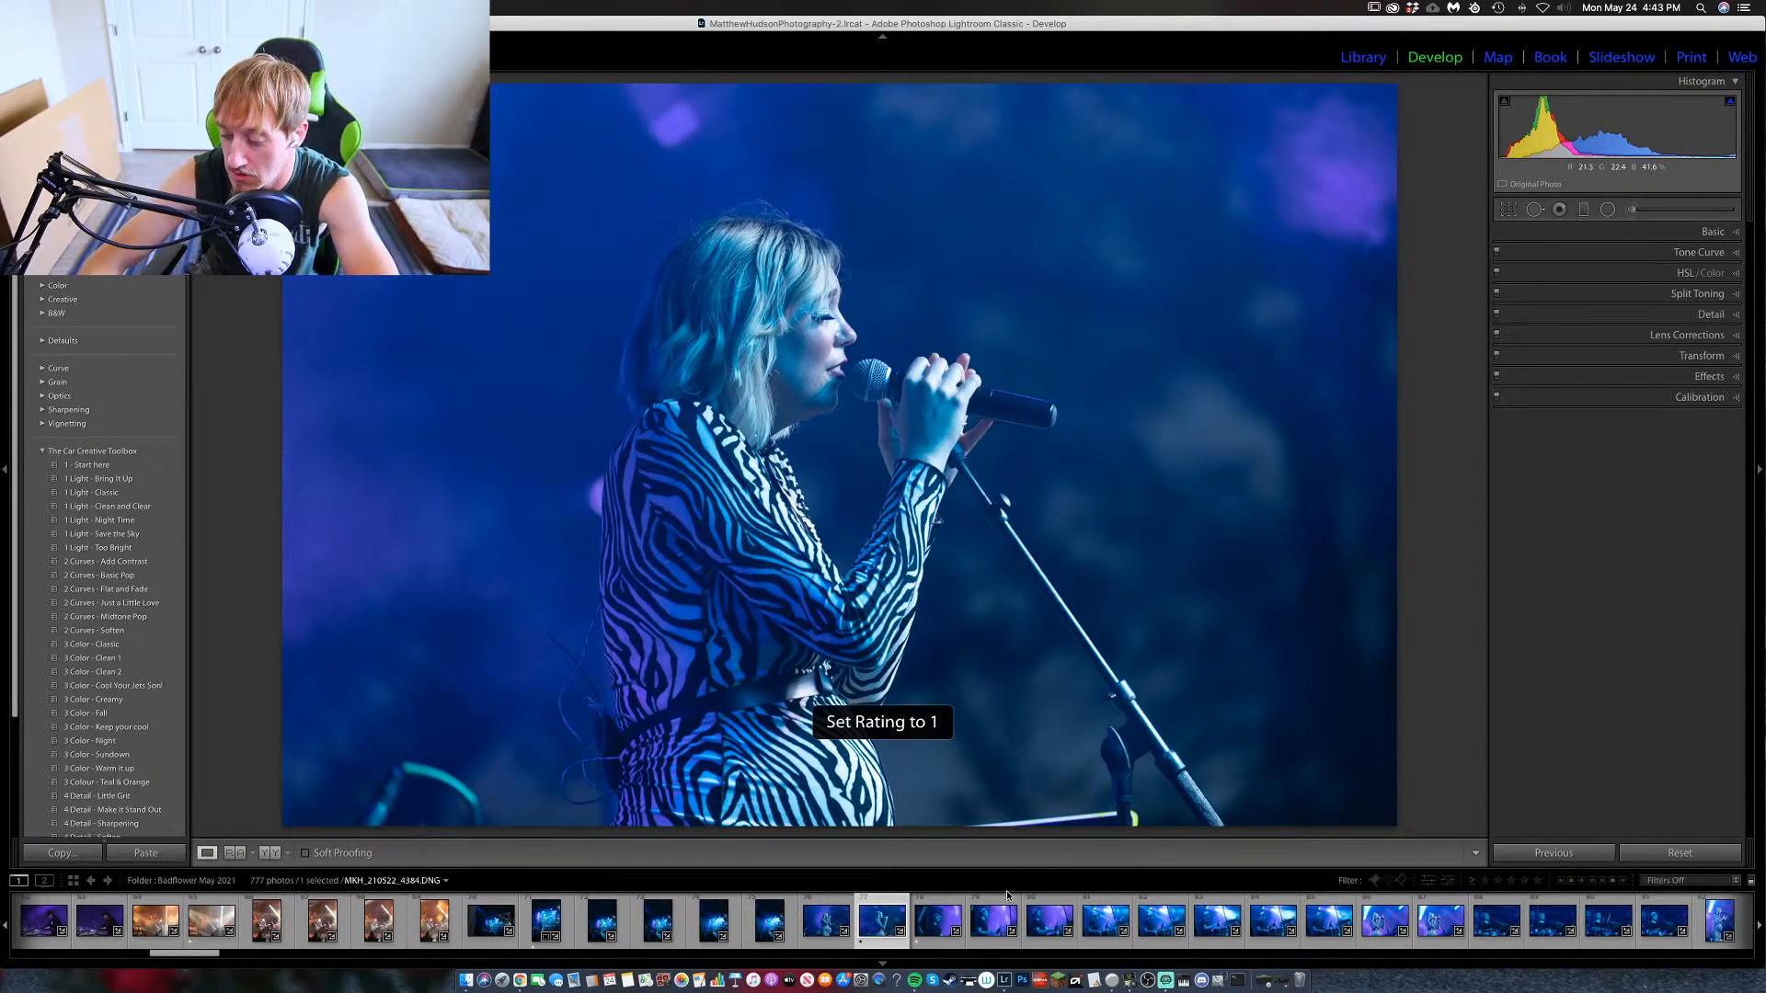
Review the similar drummer shots from MKH_210522_4386.DNG through MKH_210522_4389.DNG, comparing his expression and the drum kit framing.
key("Right")
key("Right")
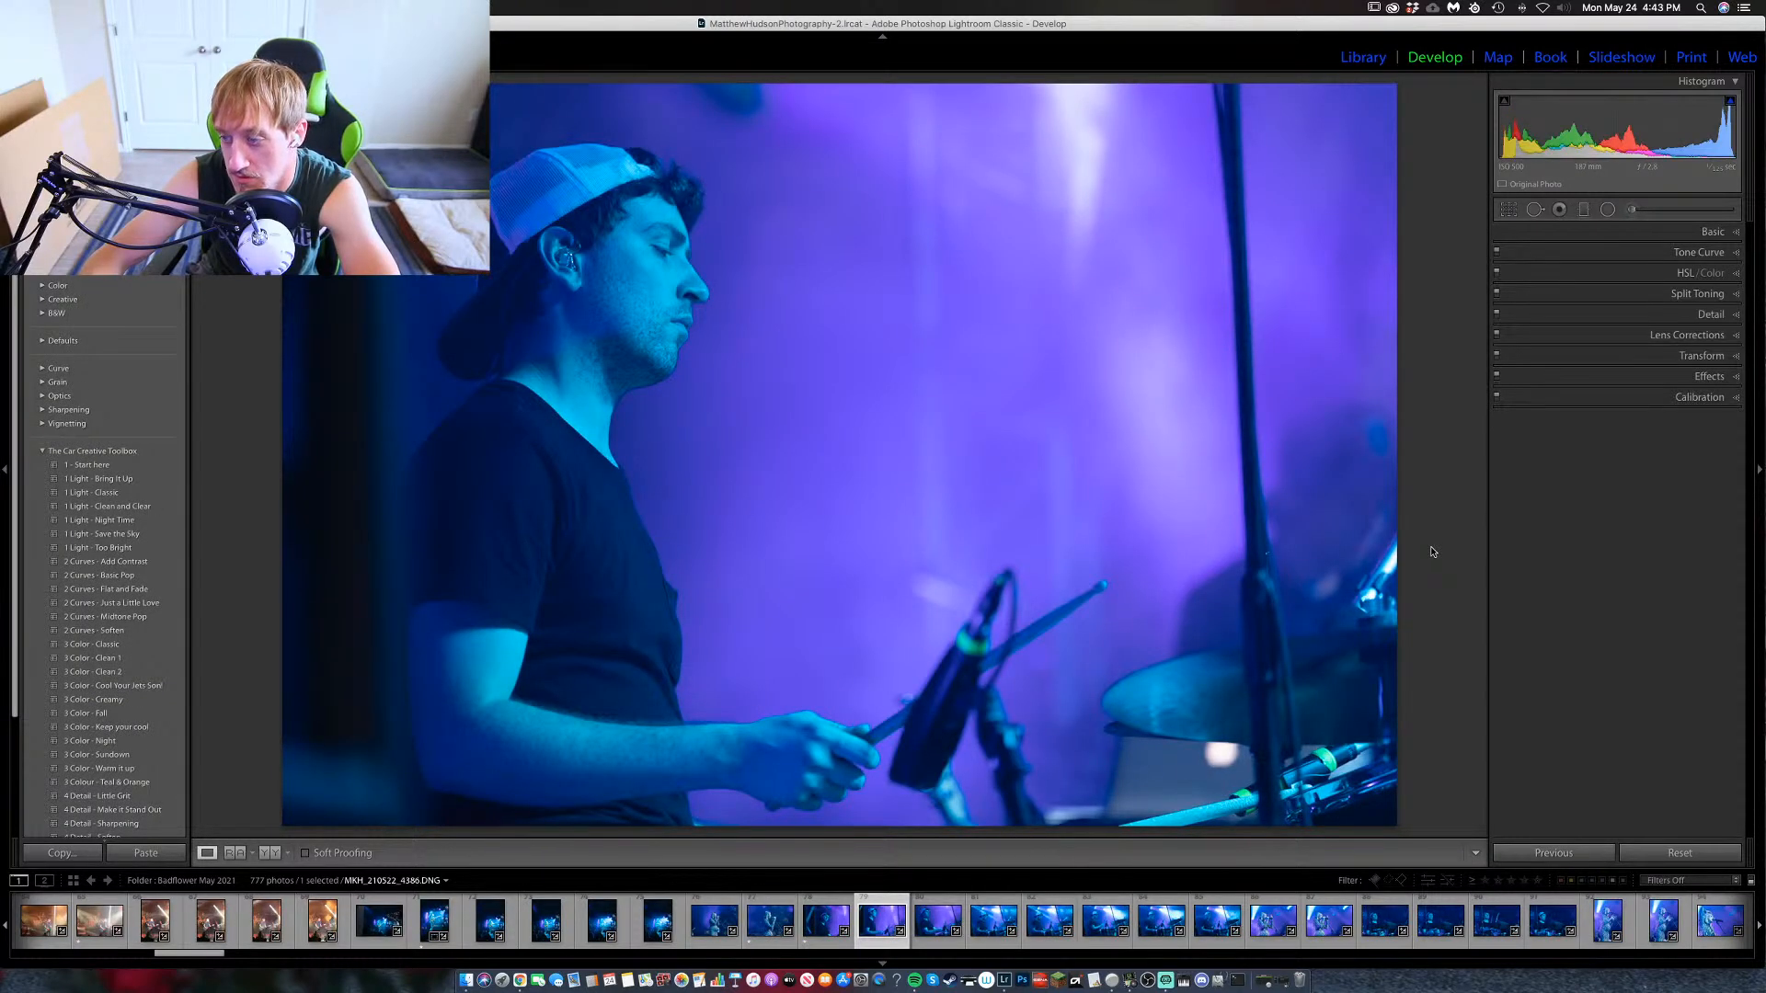
key("Right")
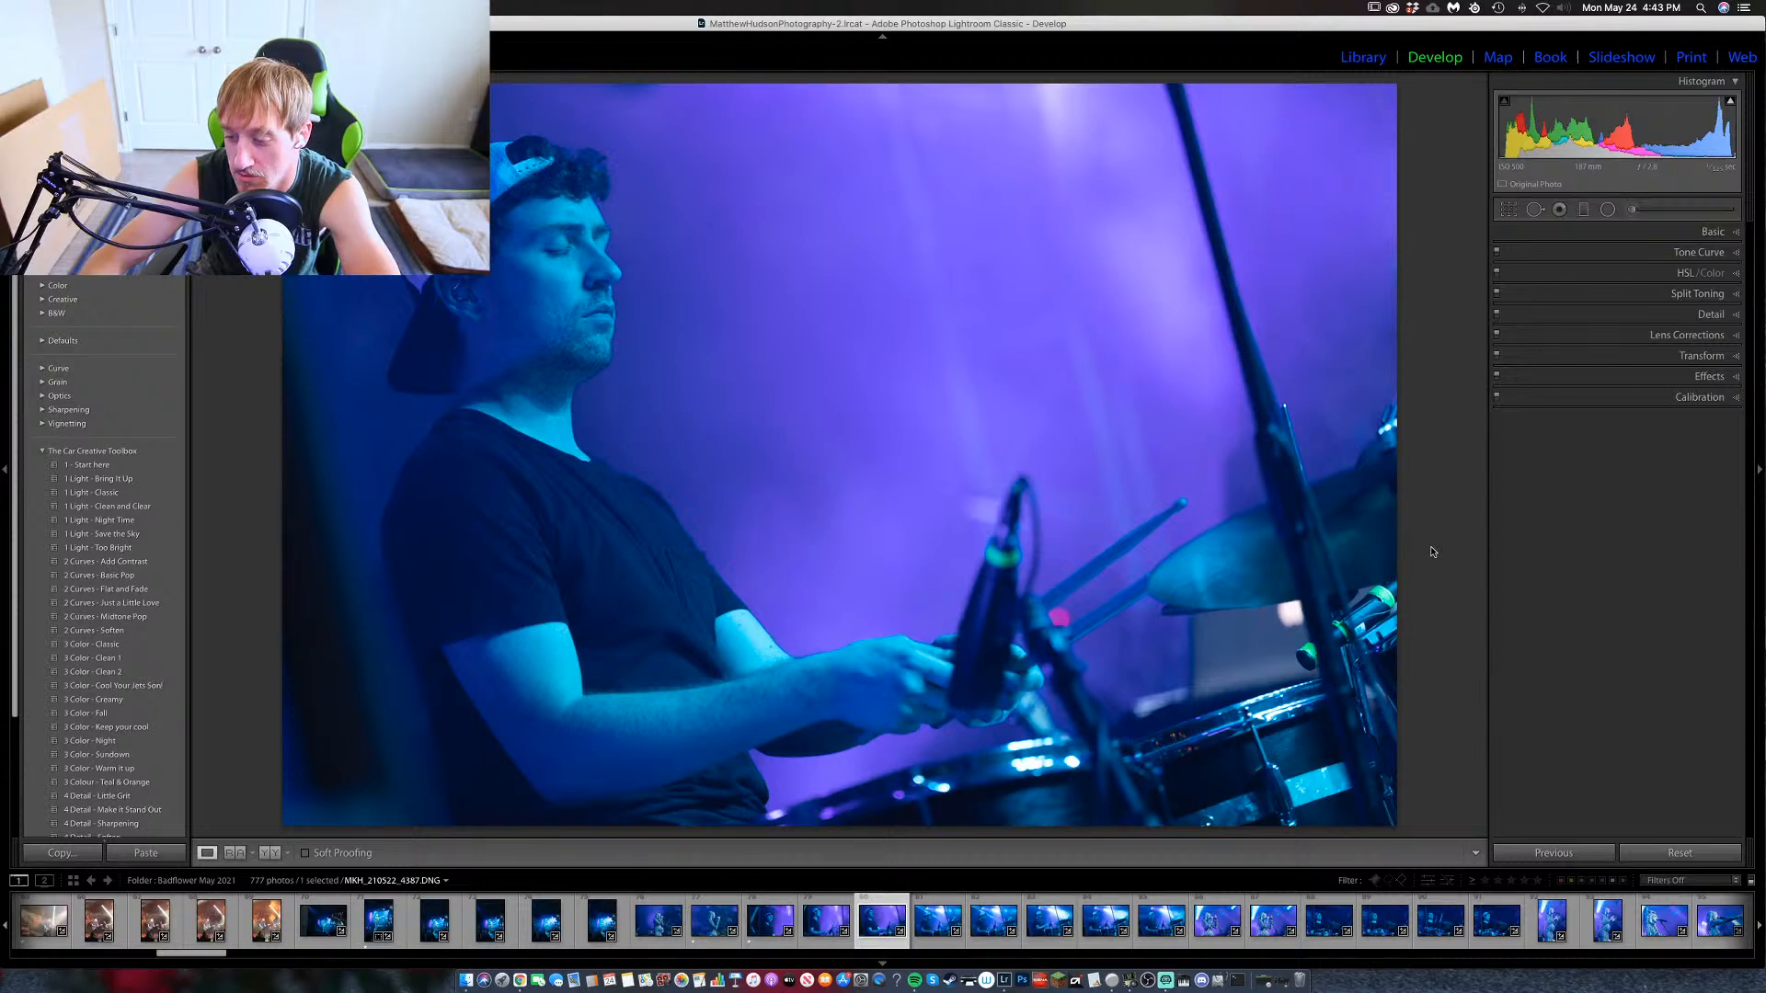
key("Right")
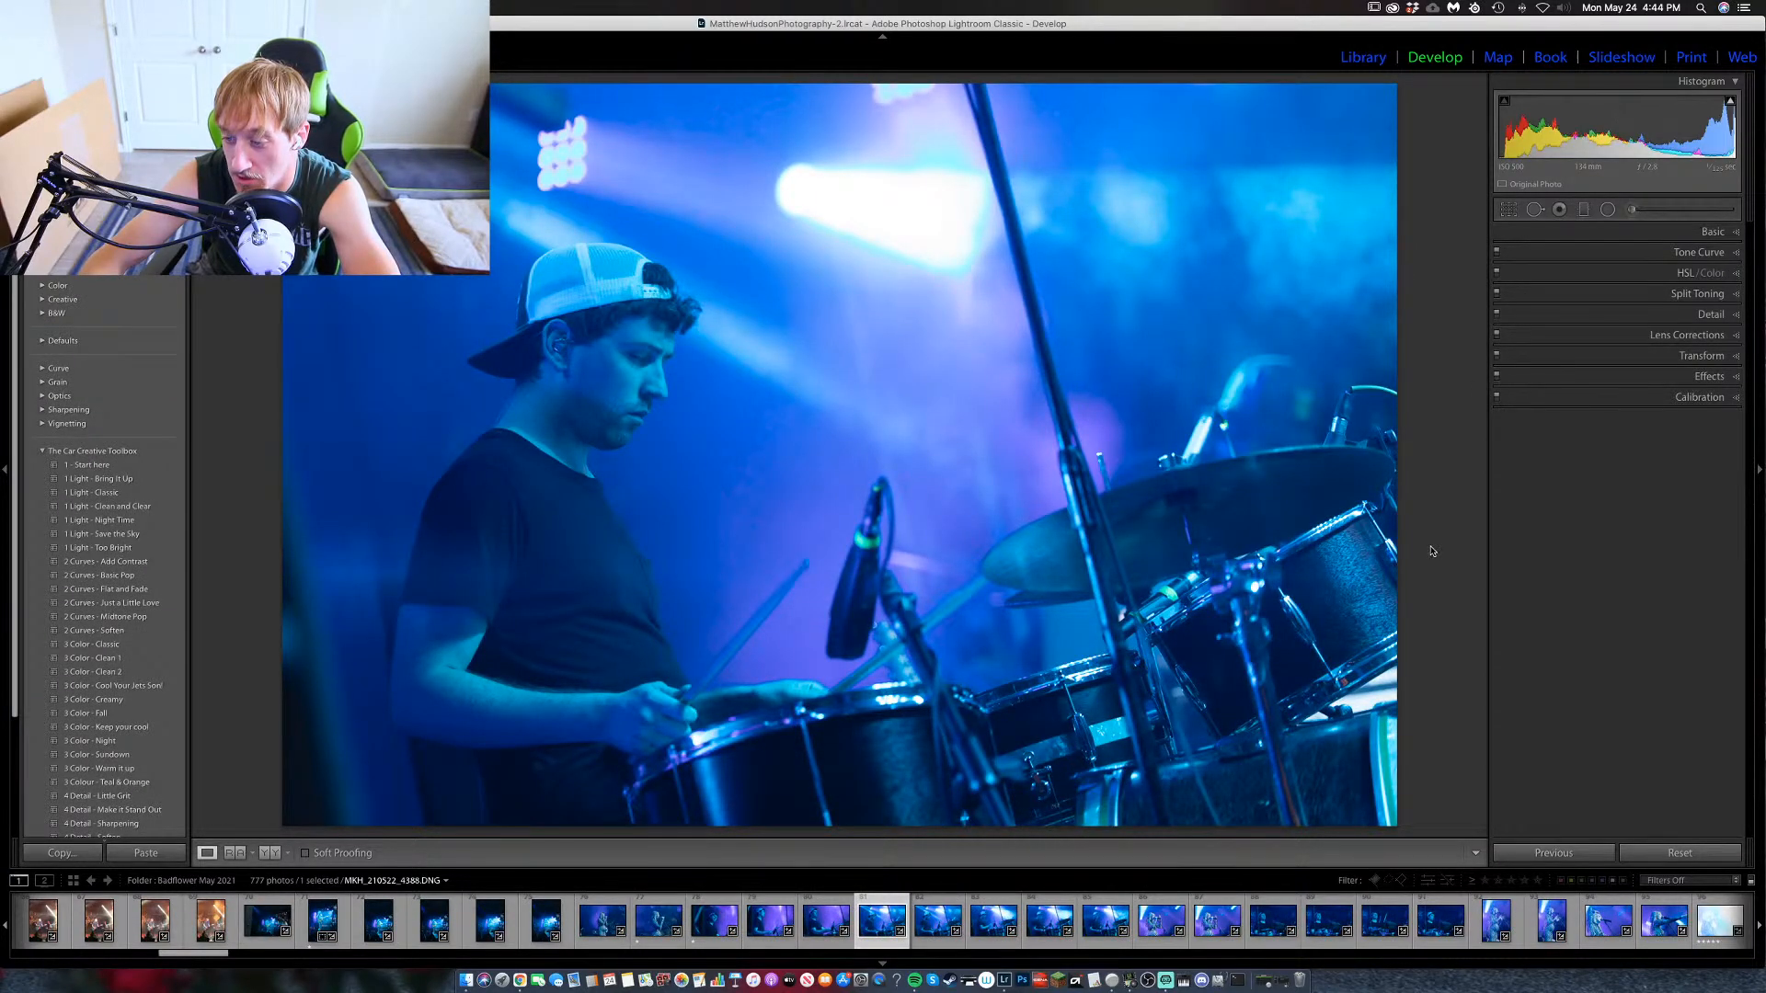
key("Right")
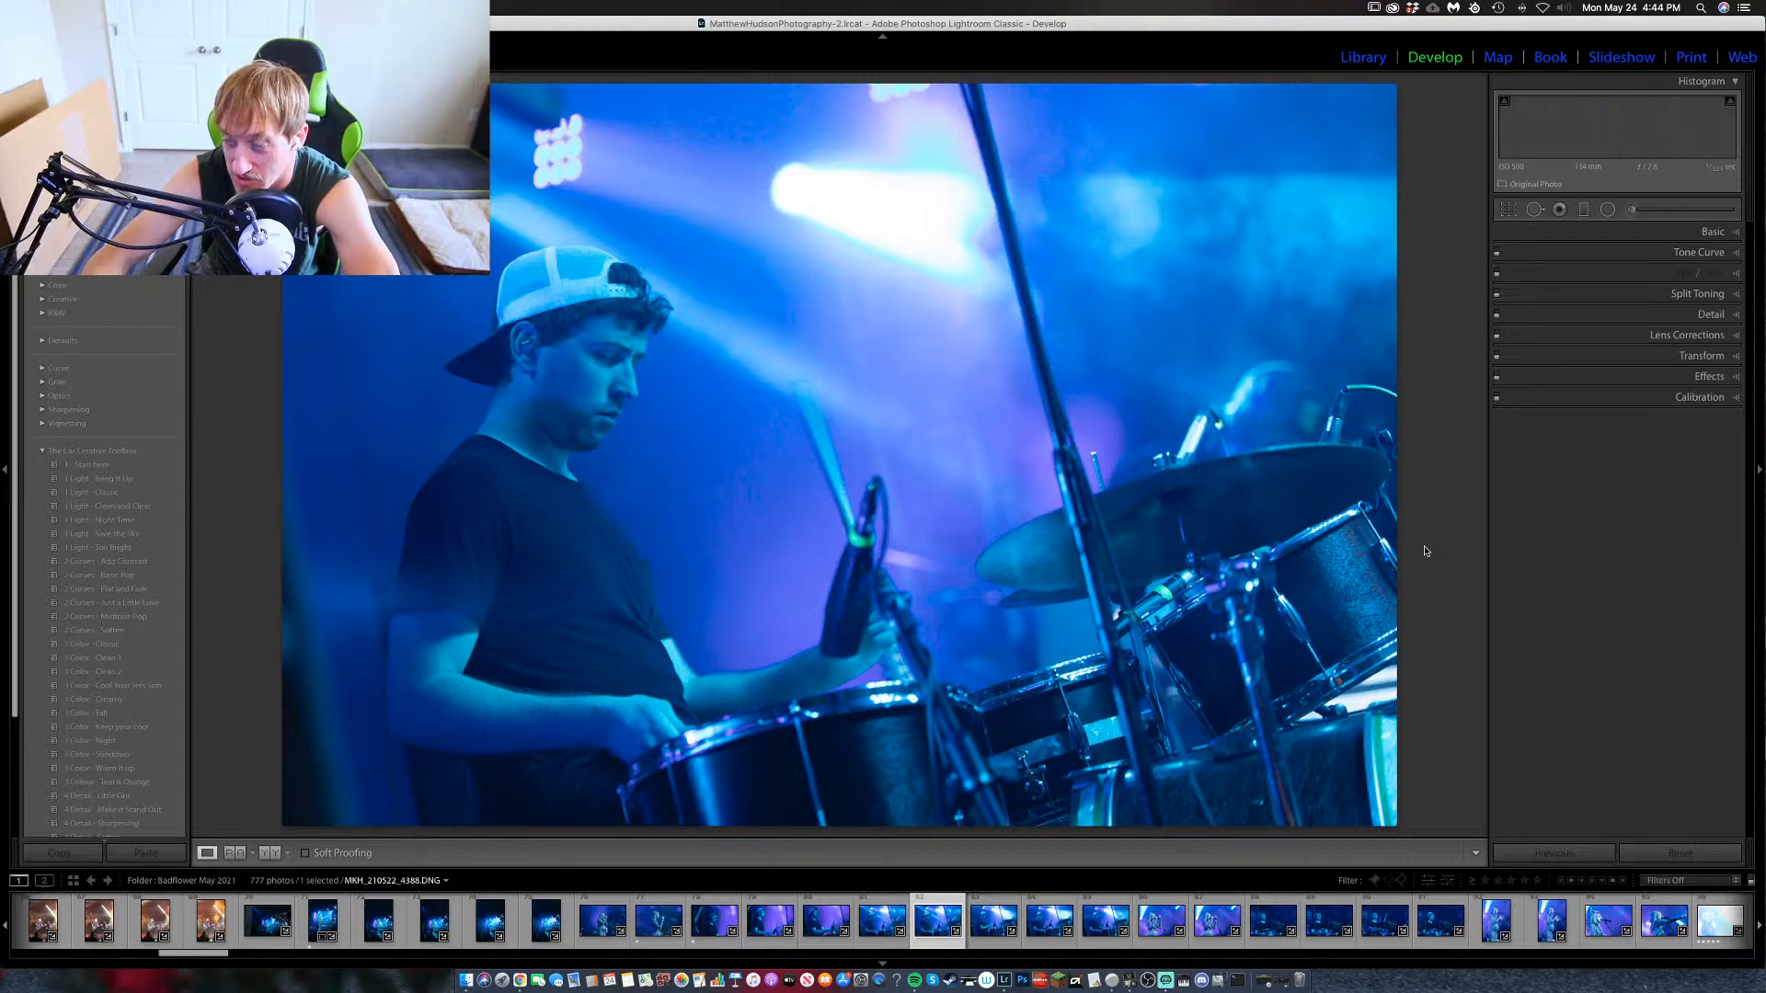
key("Right")
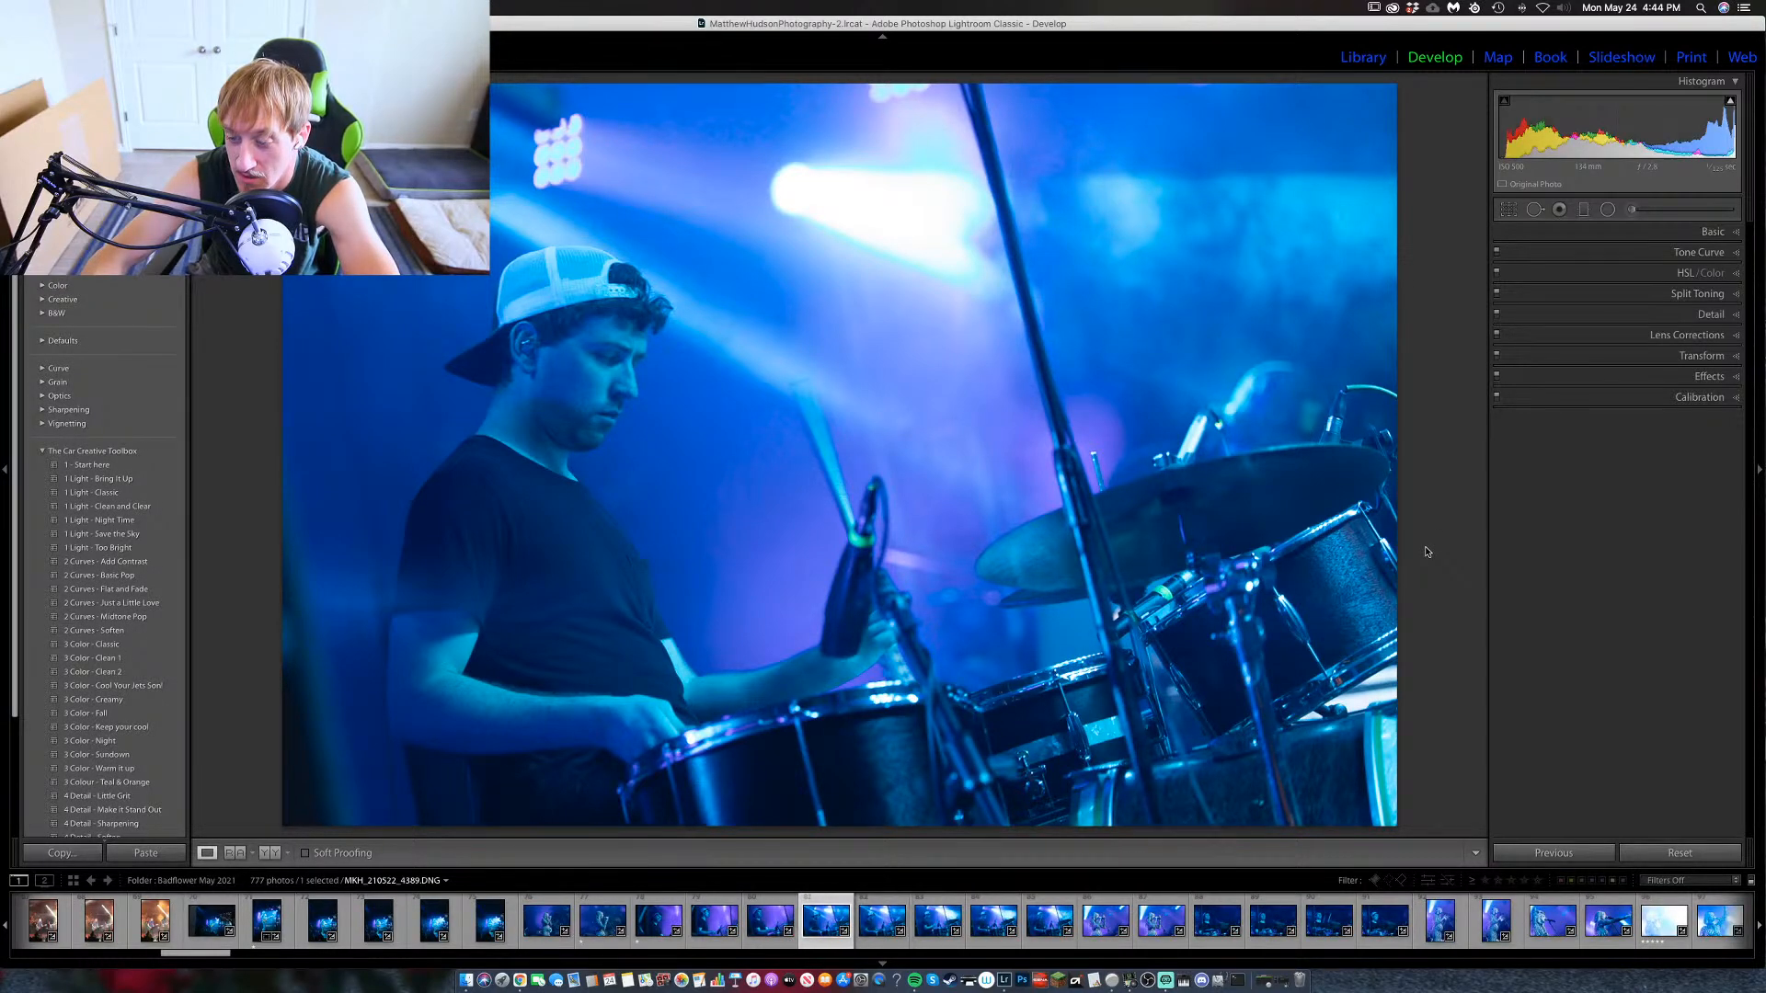
key("Right")
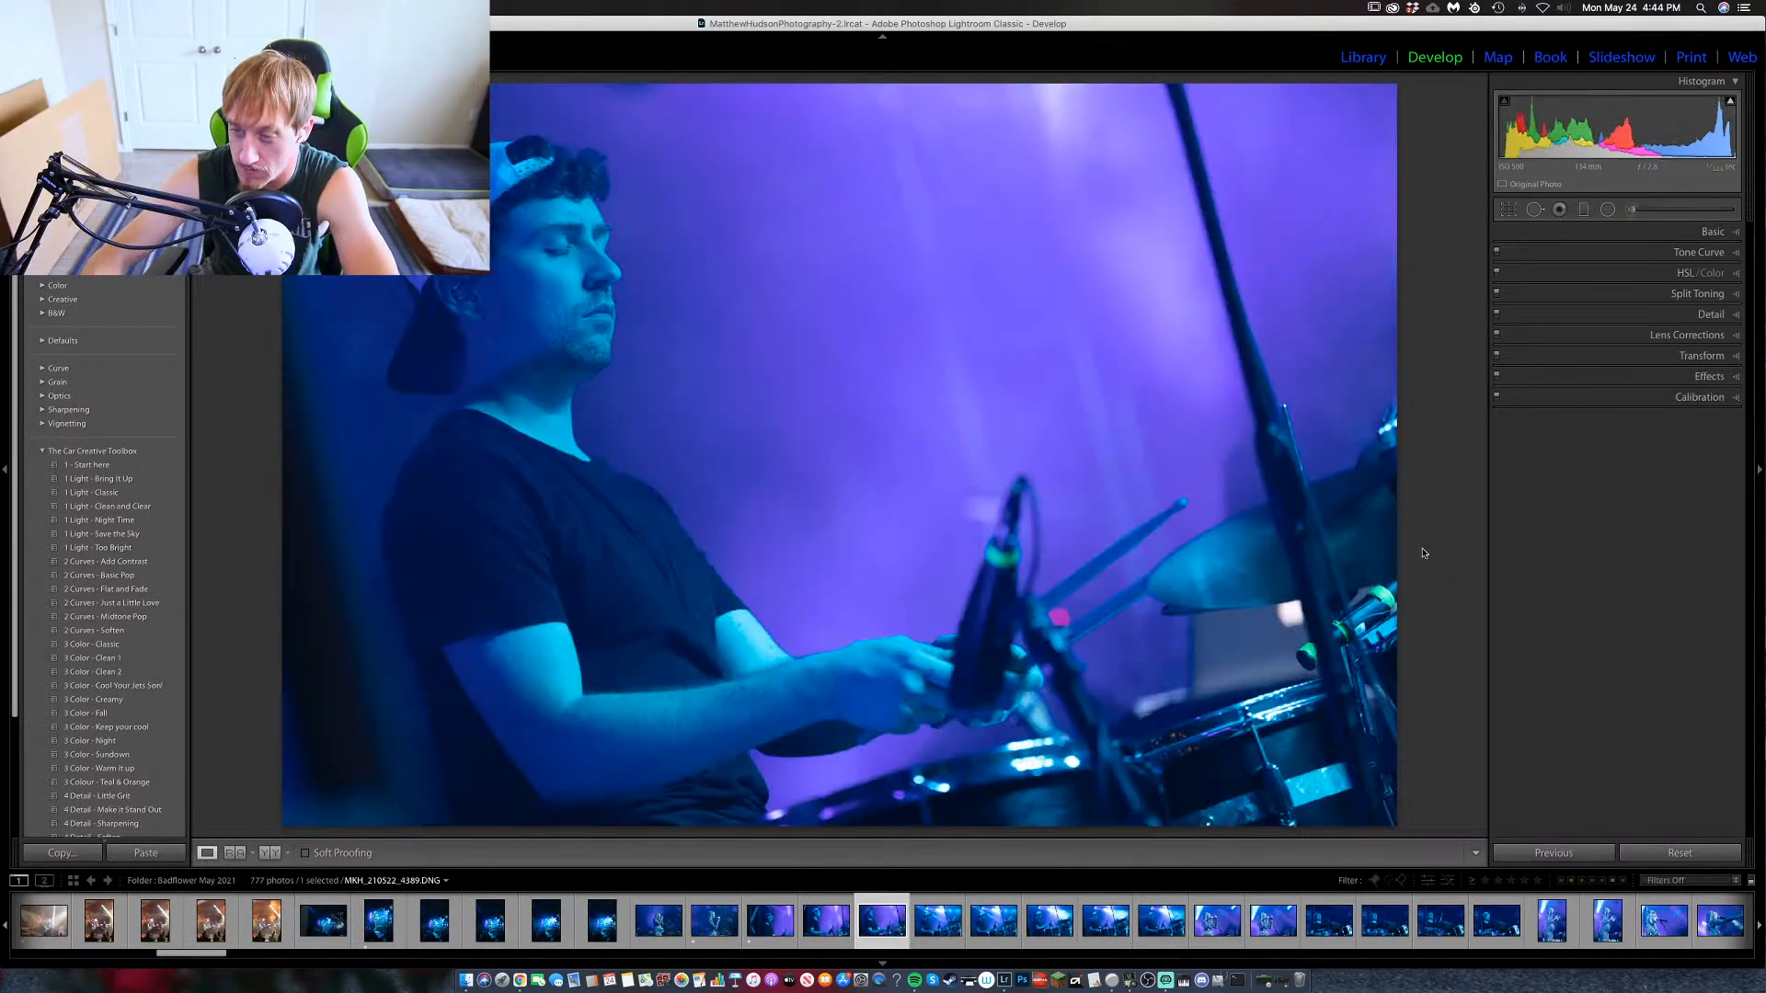
Go back through the drummer shots and rate the profile view MKH_210522_4386.DNG one star.
key("Left")
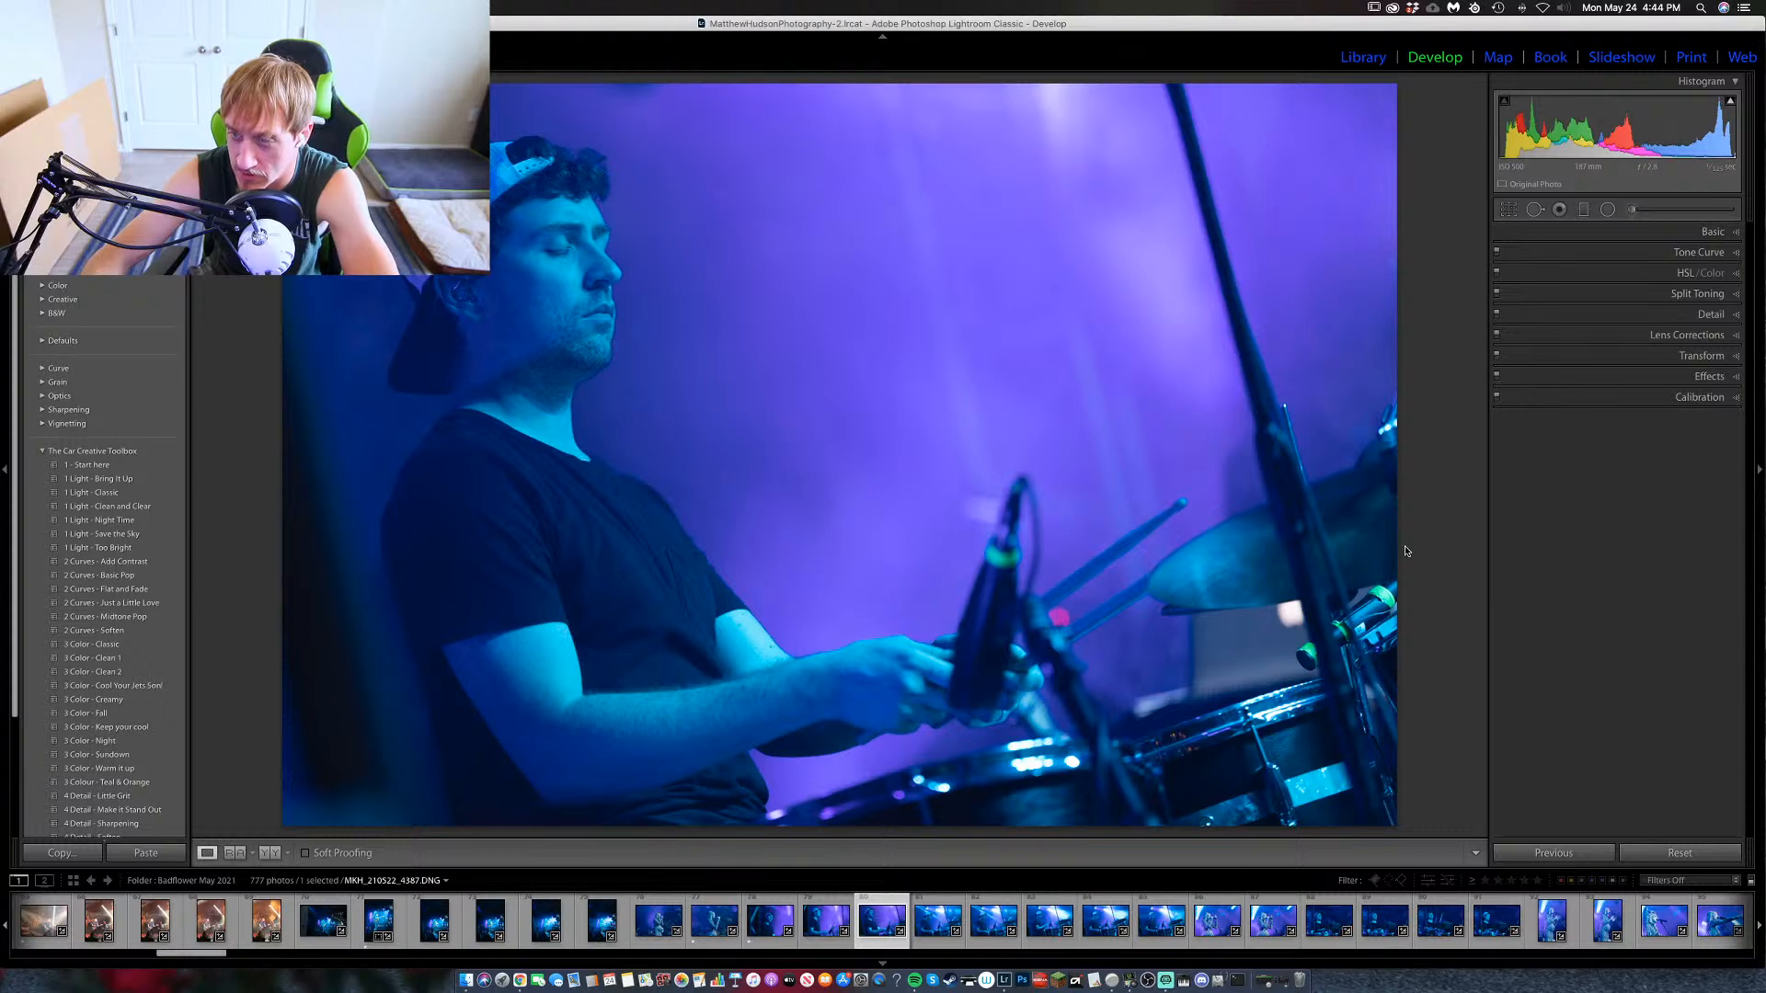
key("Left")
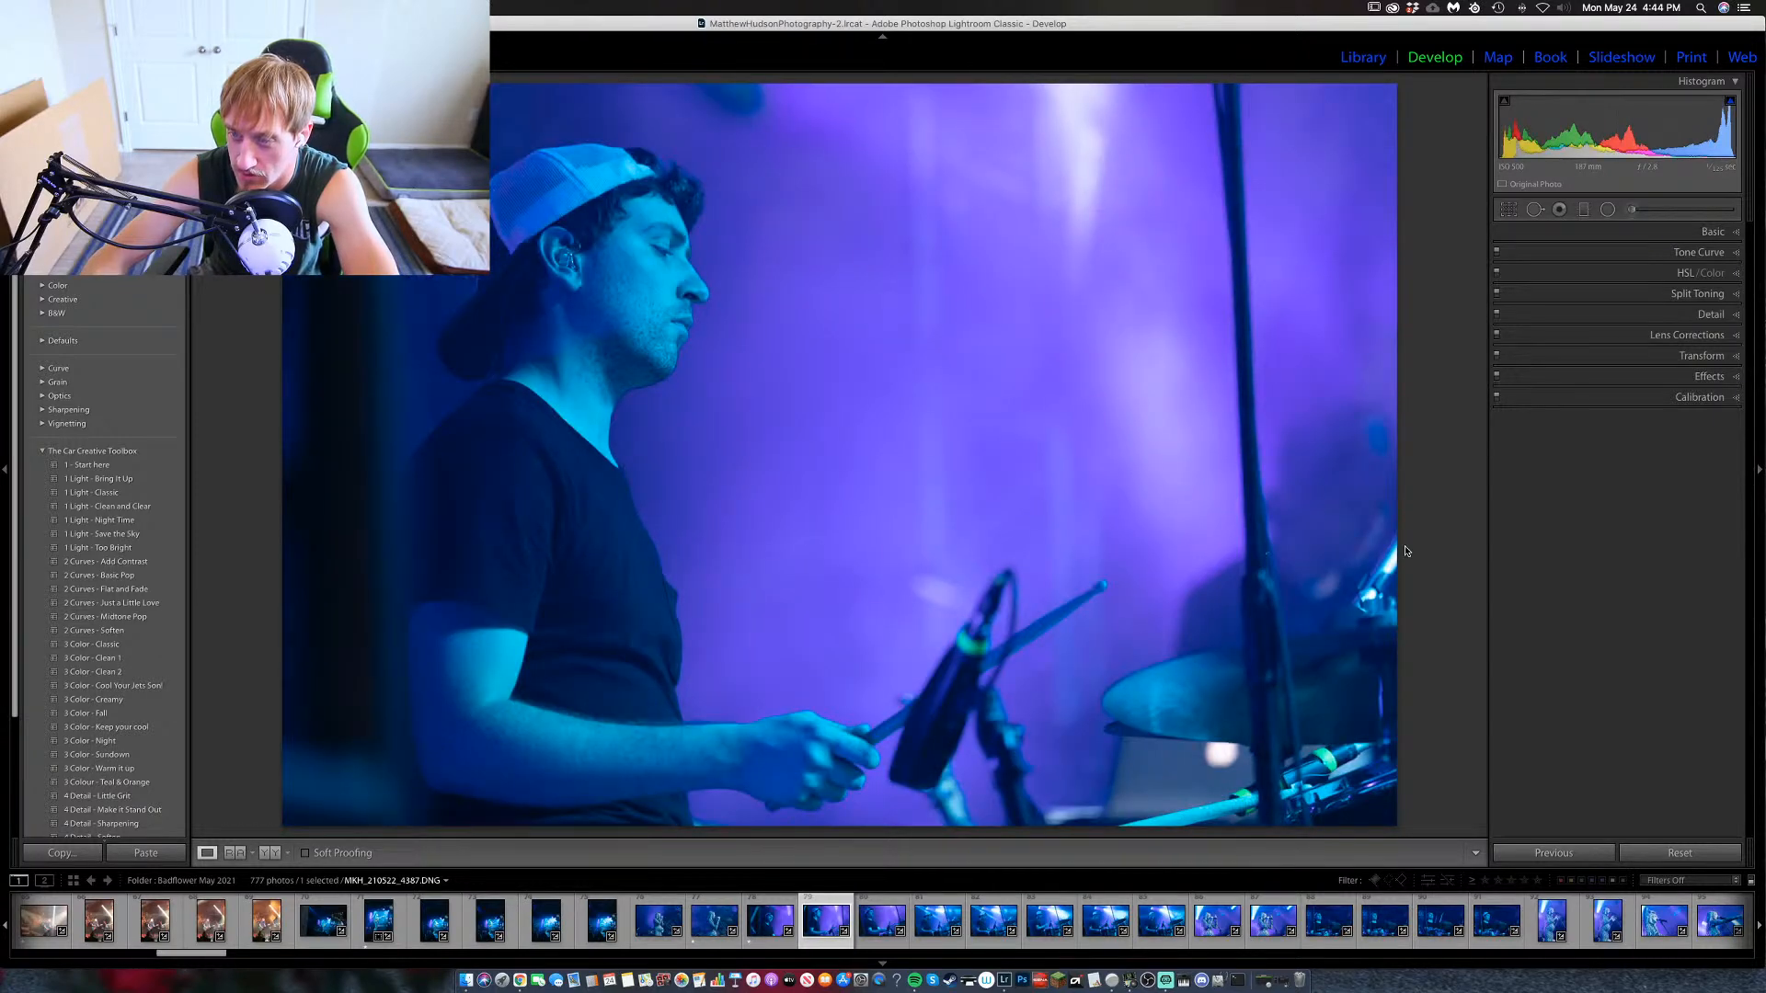
key("Left")
key("1")
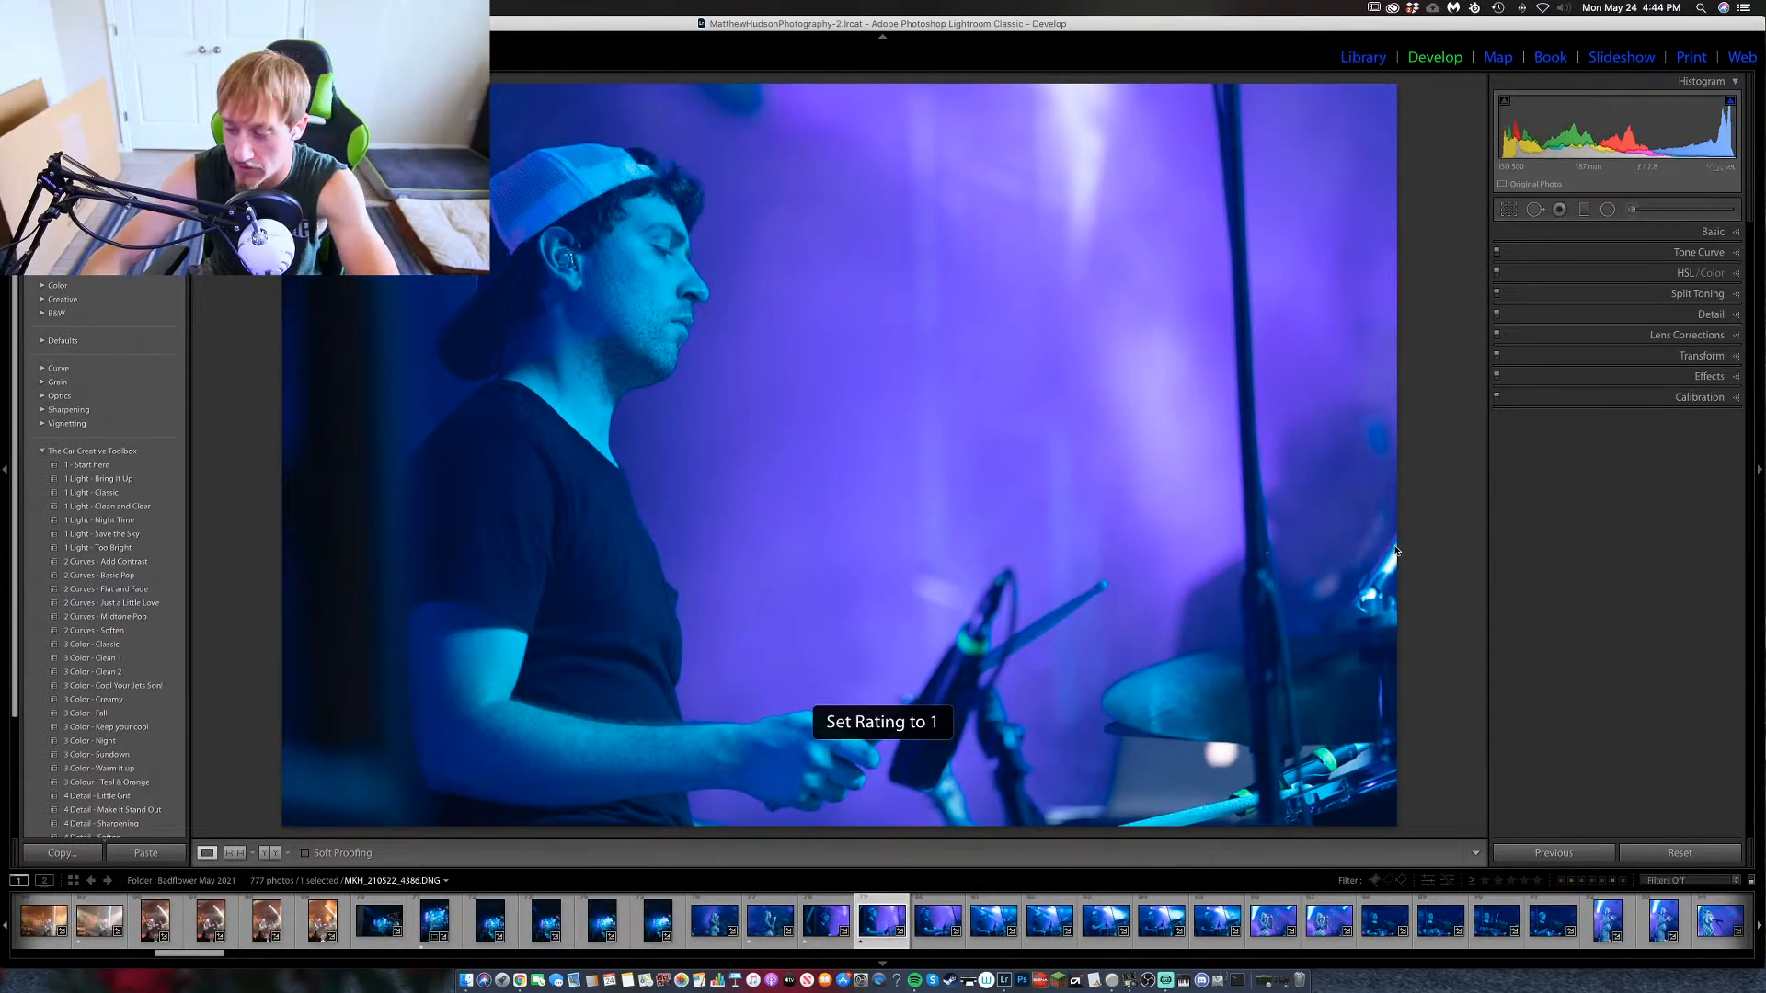
Move past the drummer profile MKH_210522_4386.DNG and rate MKH_210522_4388.DNG, the shot over the drum kit, one star.
key("Right")
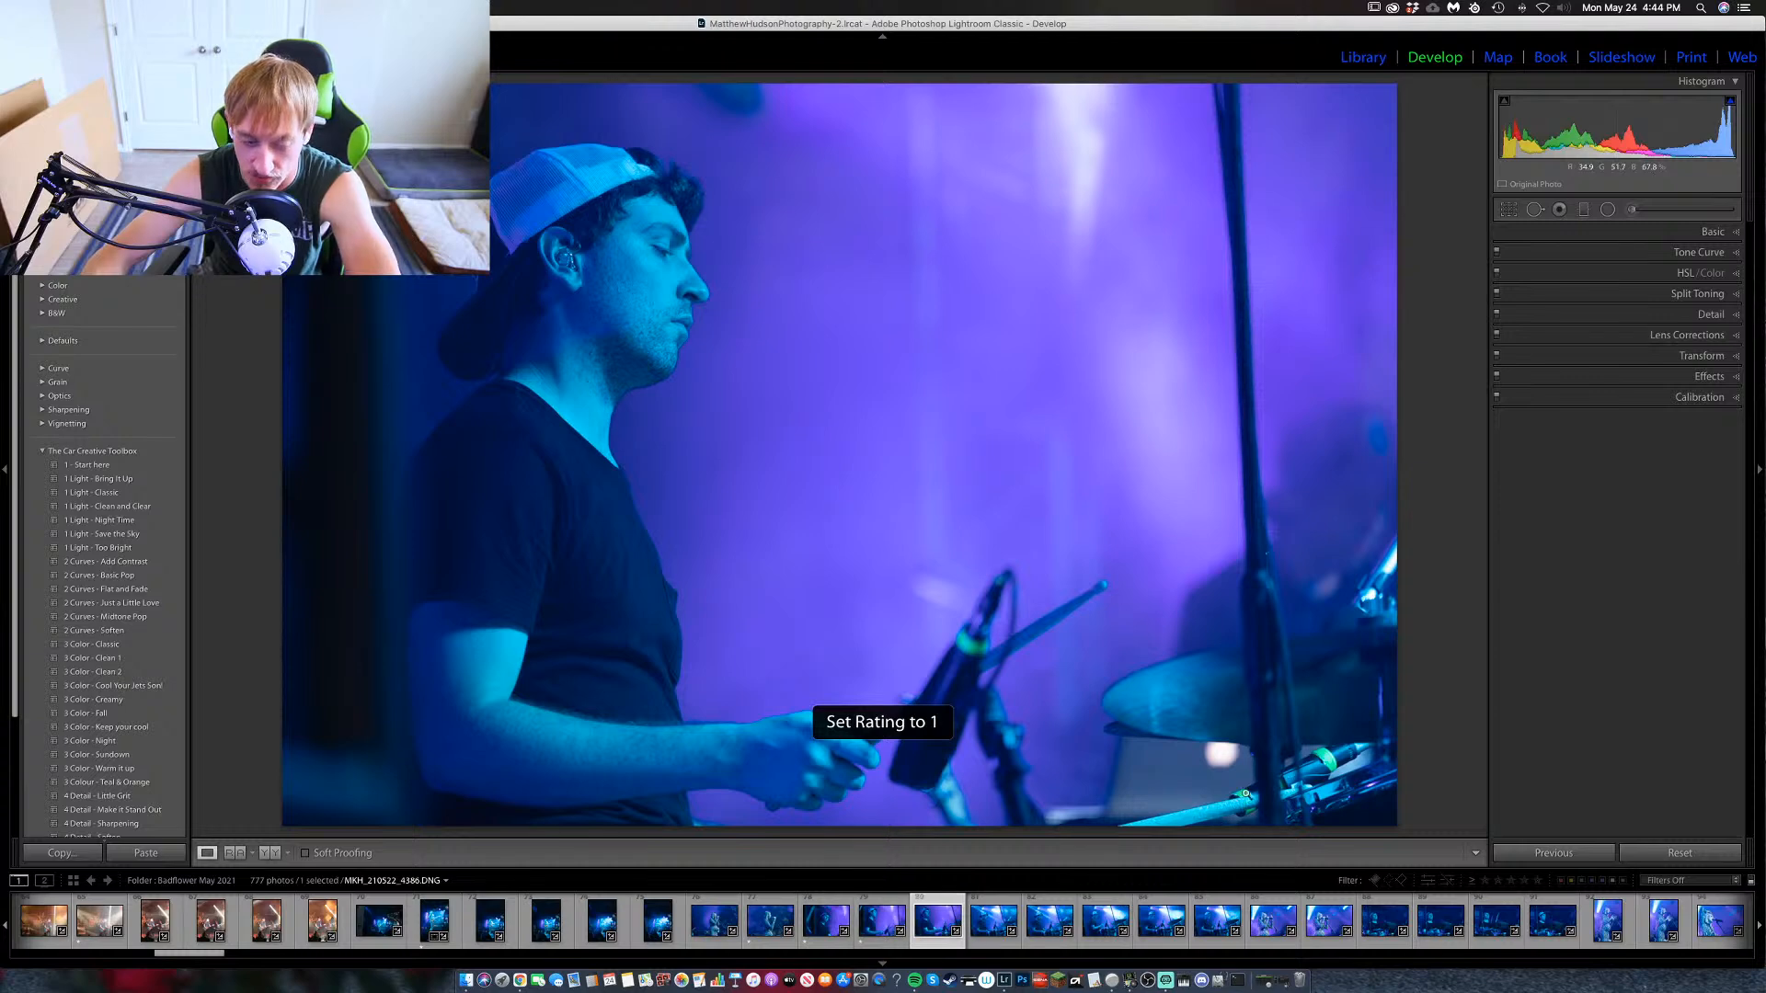
key("Right")
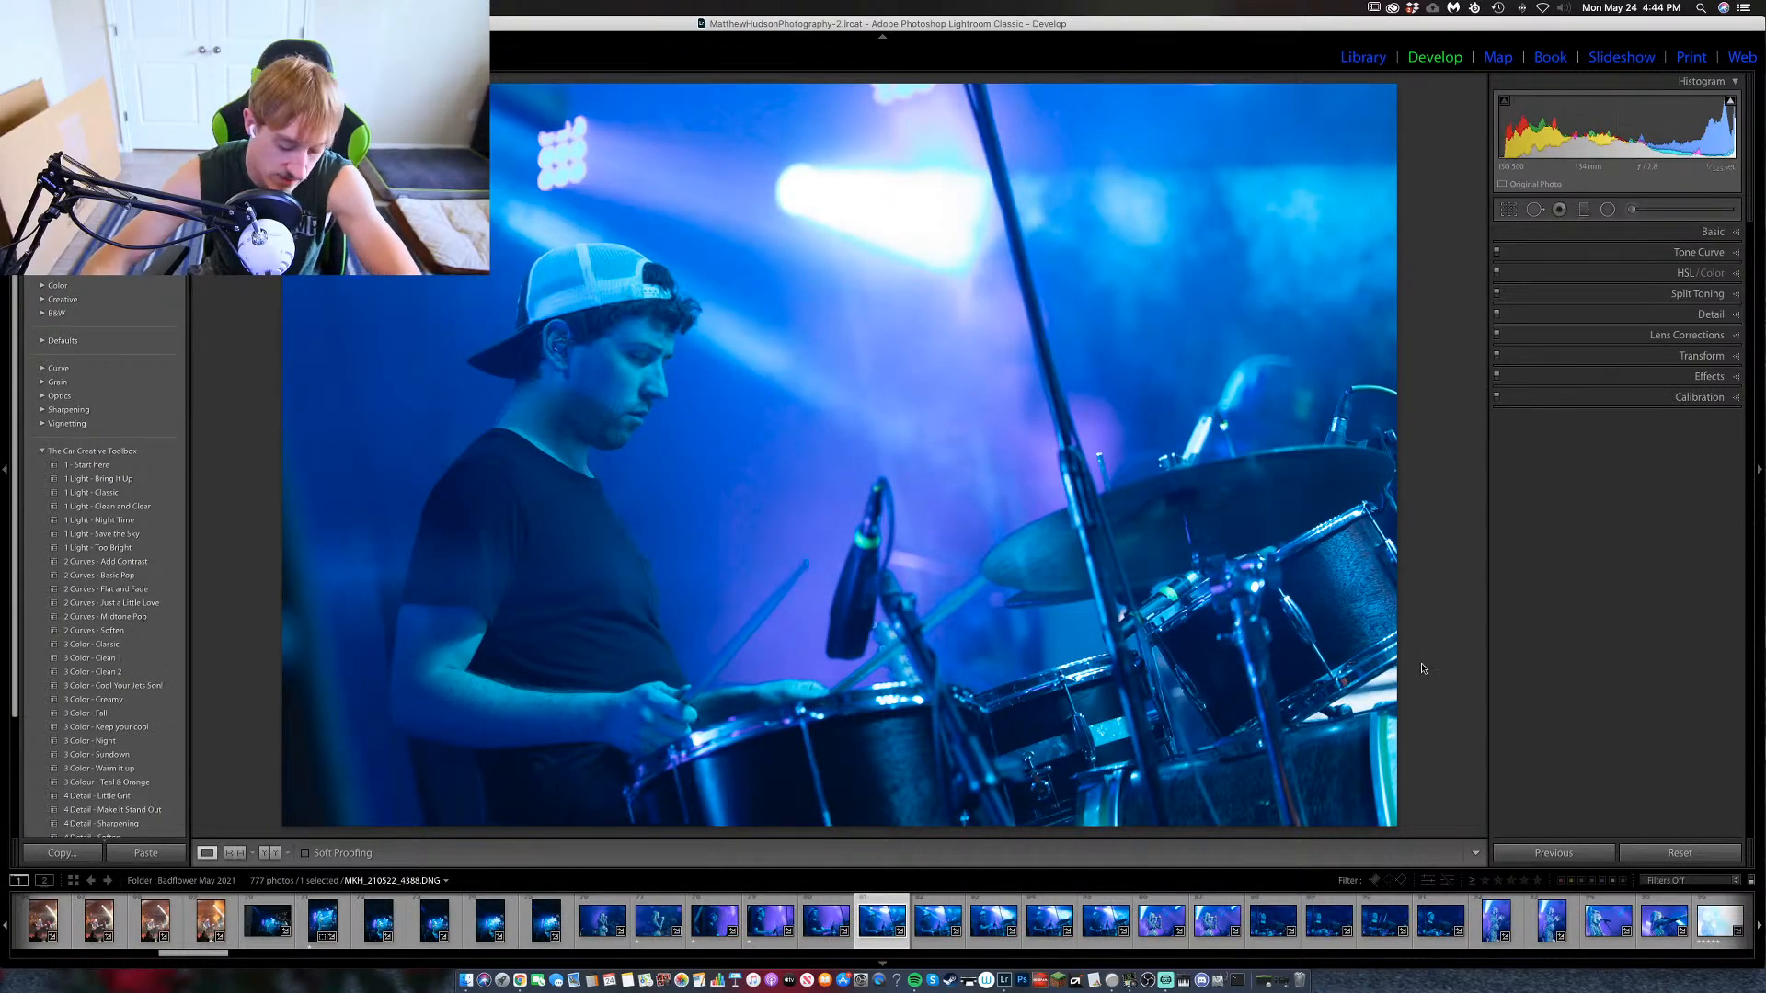
key("1")
key("Right")
key("Right")
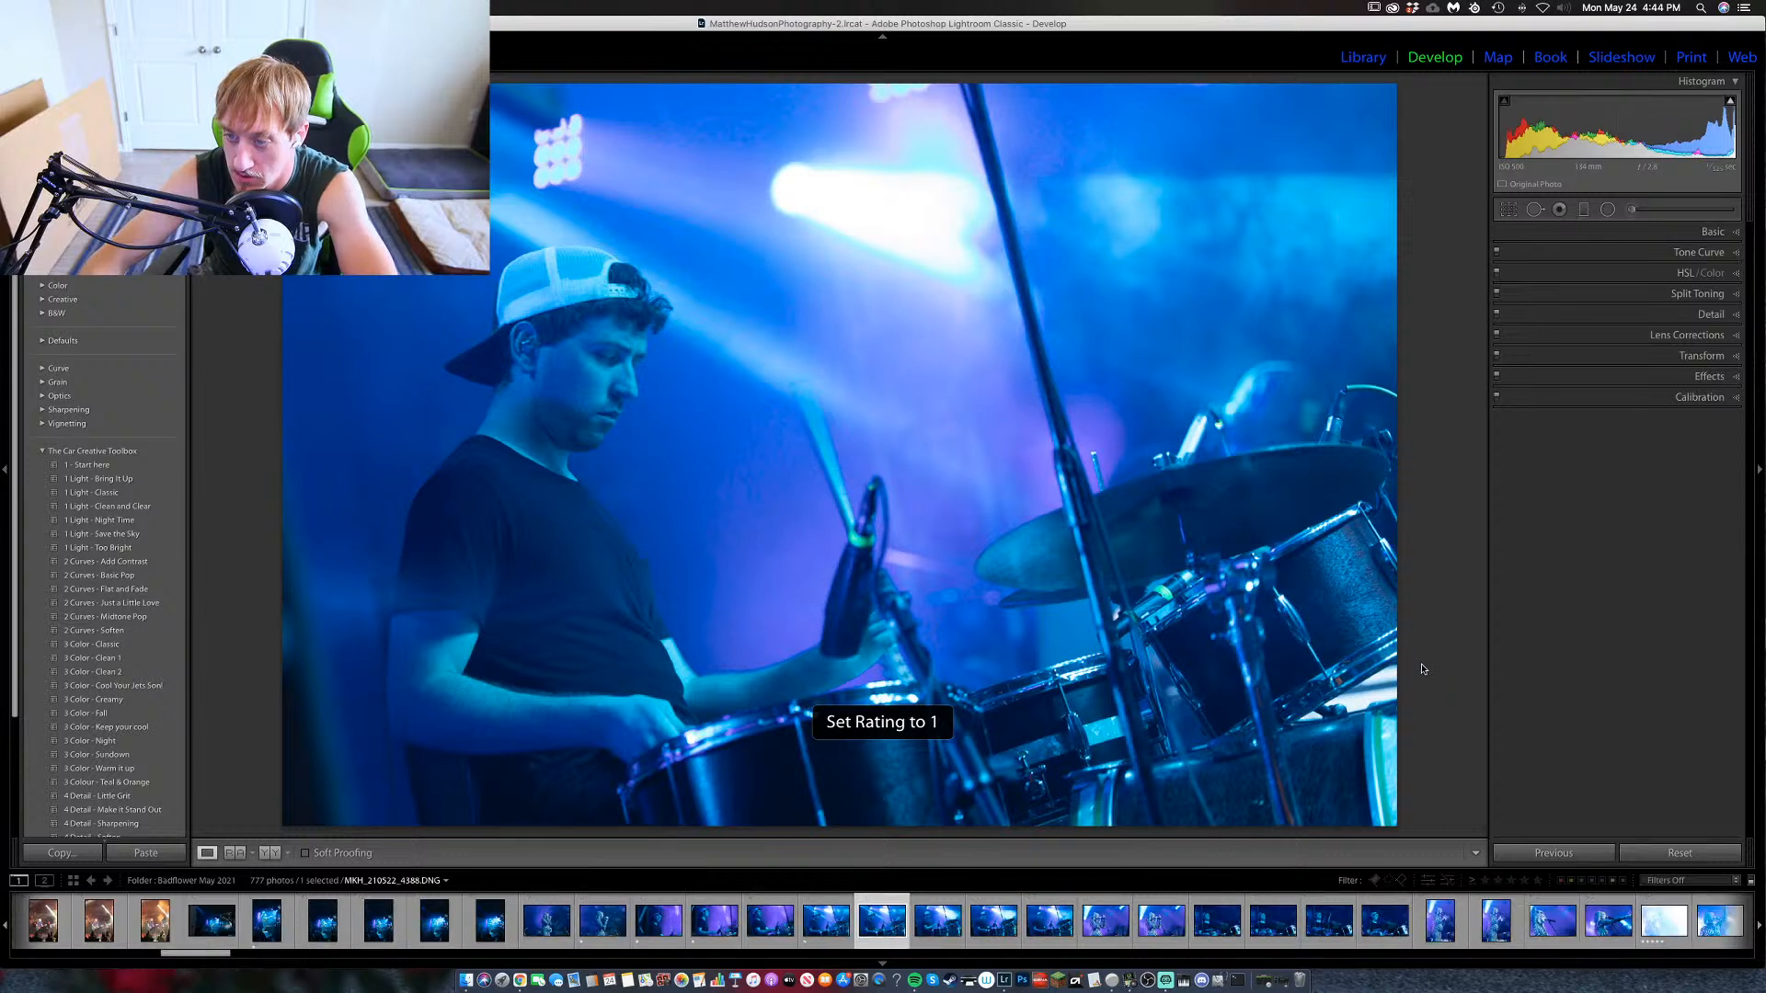
key("1")
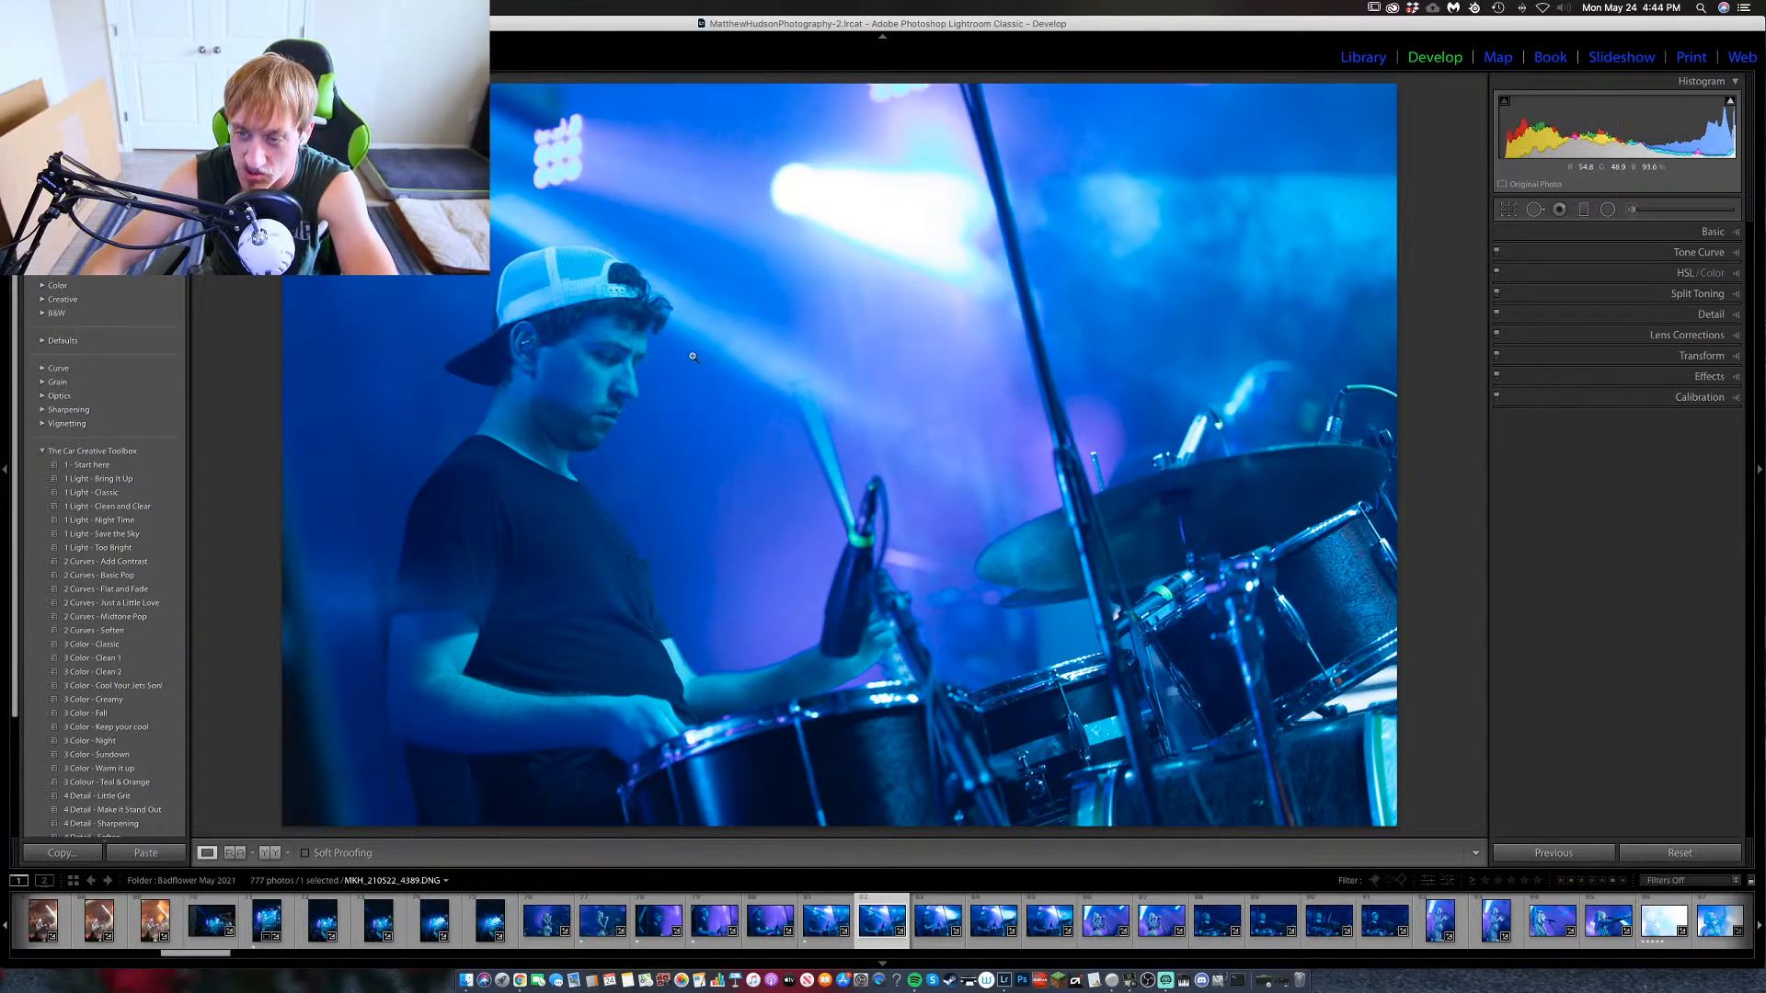
Compare the next drummer shots through MKH_210522_4392.DNG, check the face up close in MKH_210522_4391.DNG and rate that one one star.
key("Right")
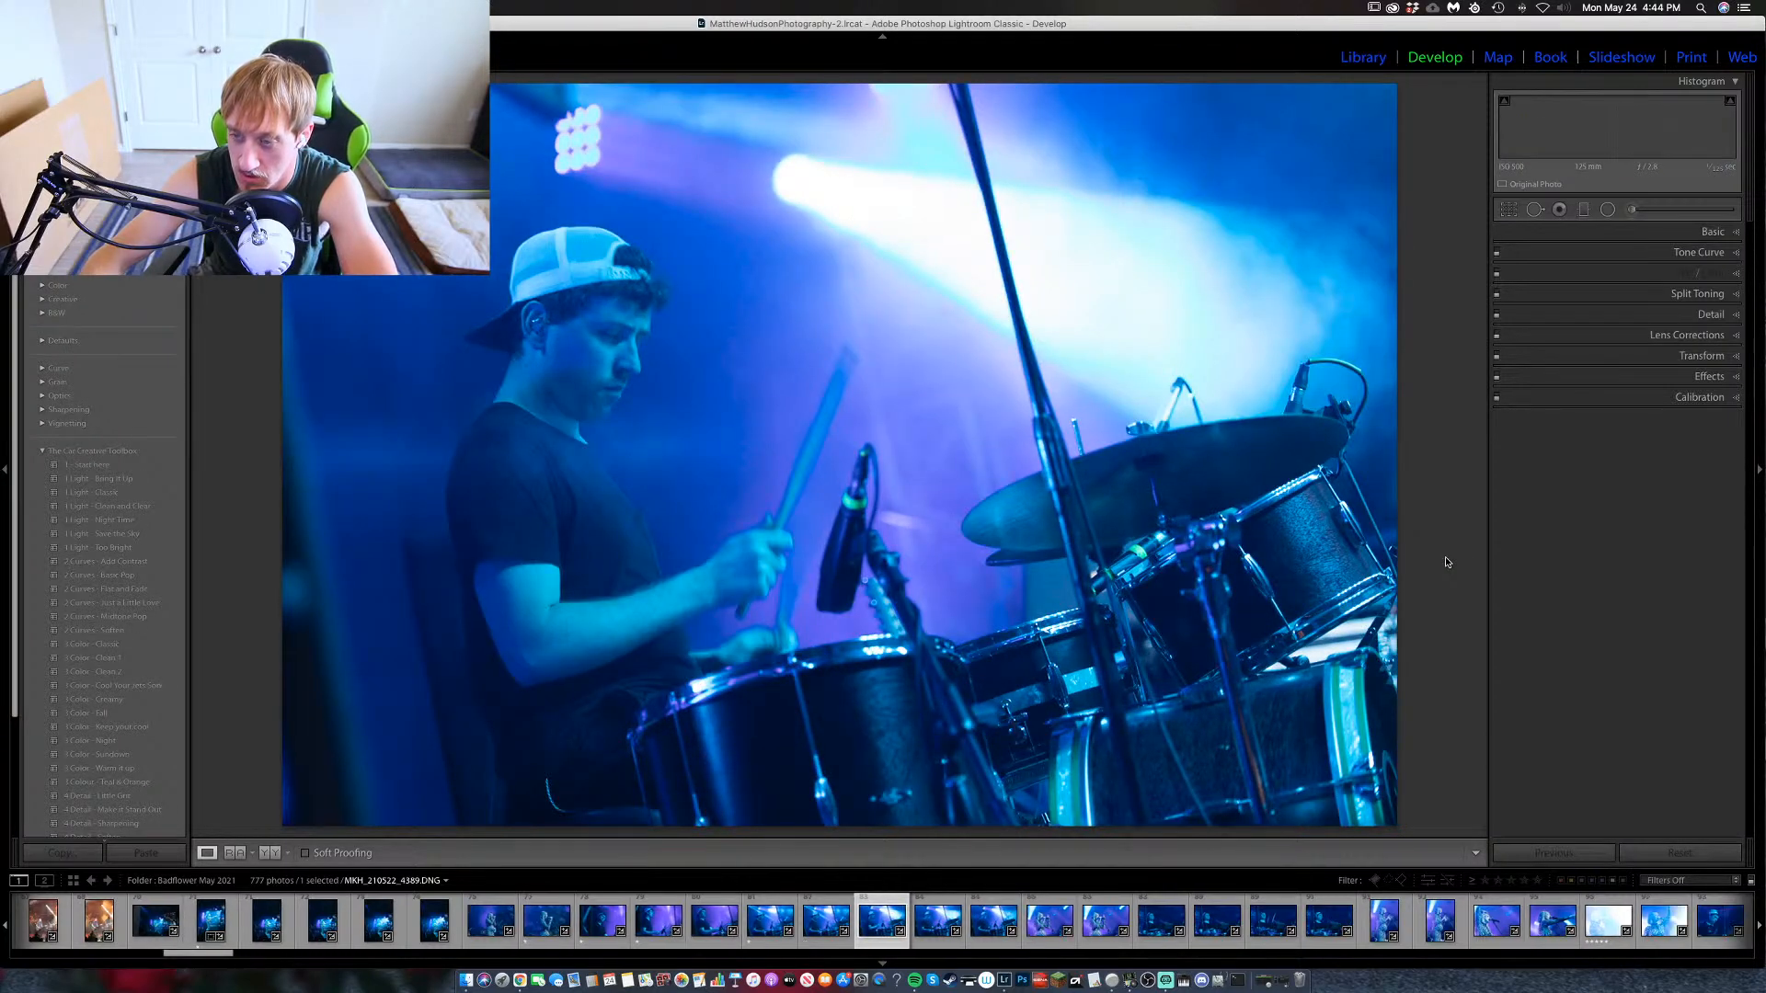
key("Right")
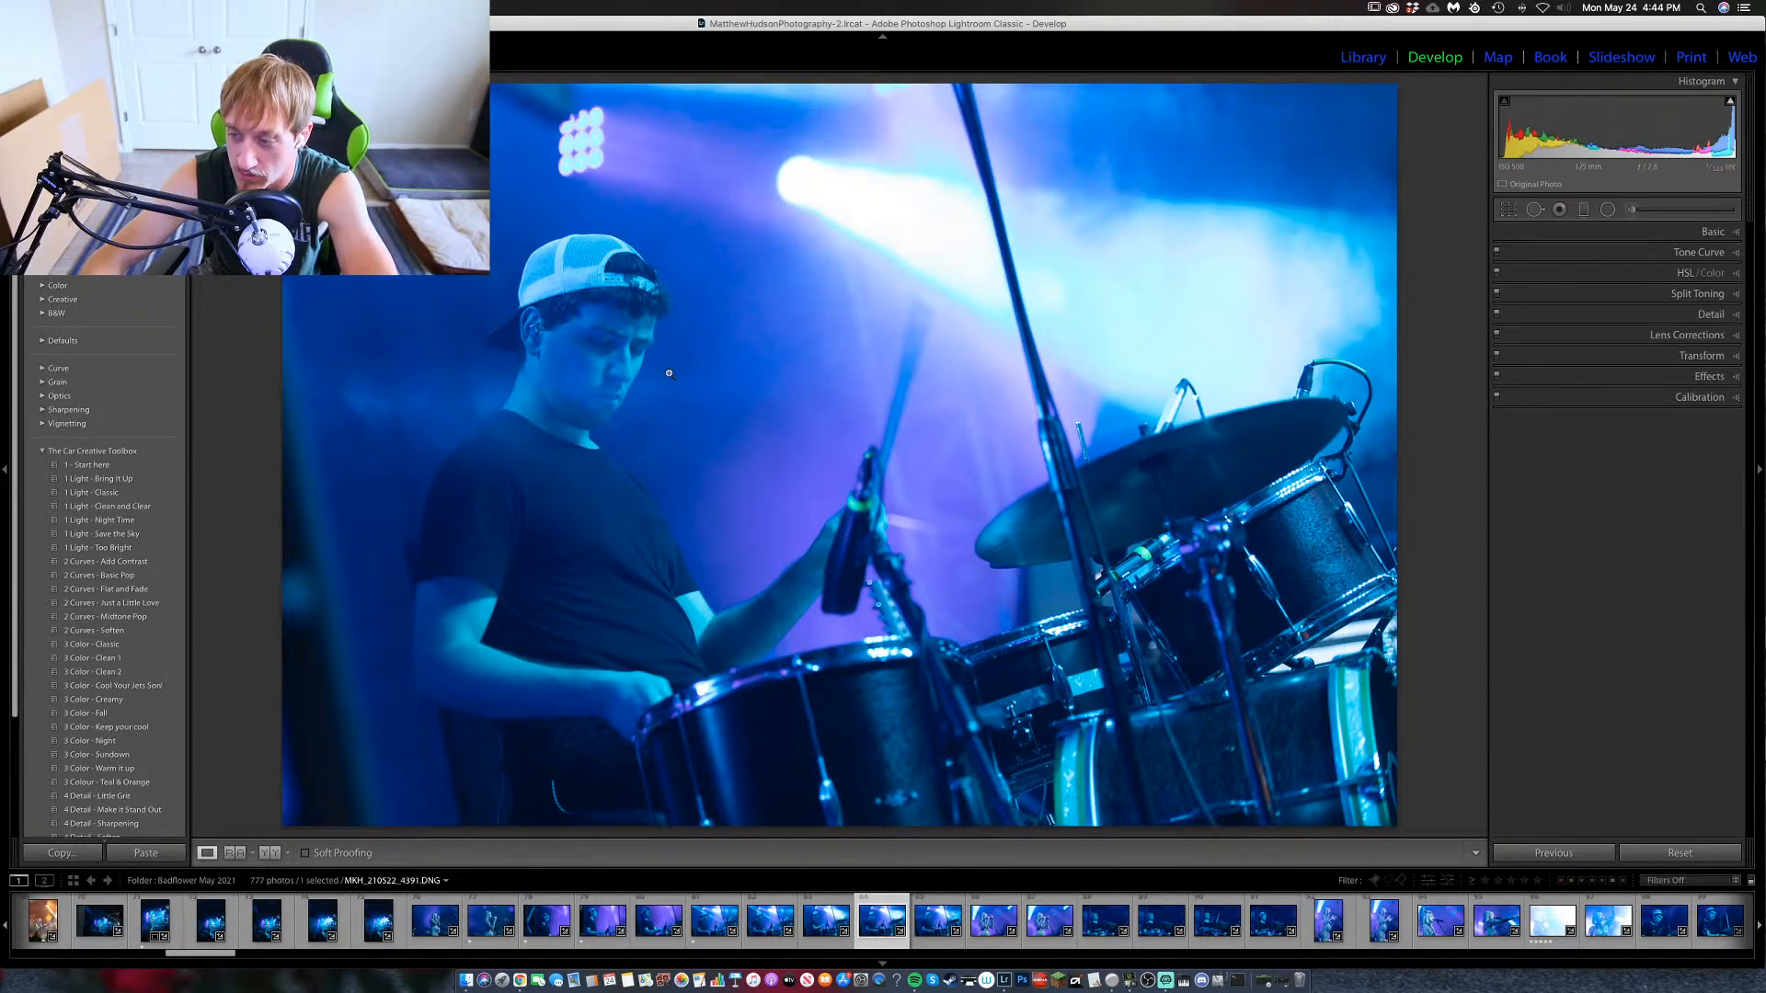
key("Right")
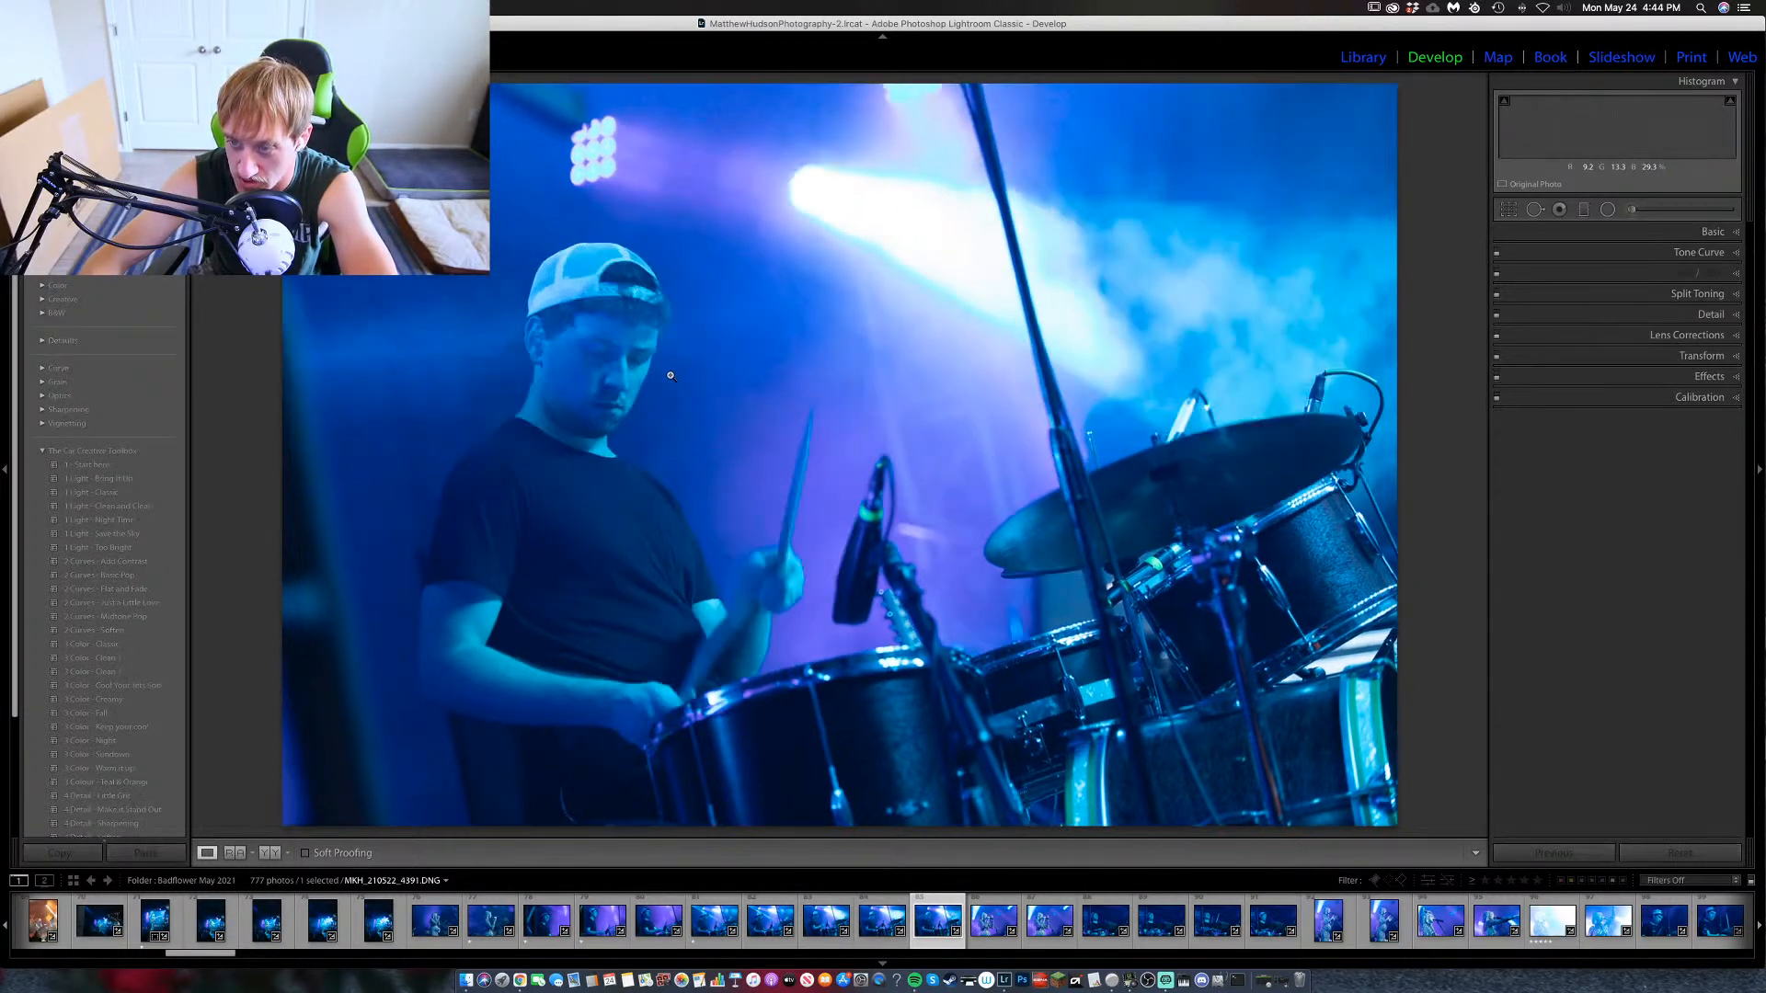
key("Left")
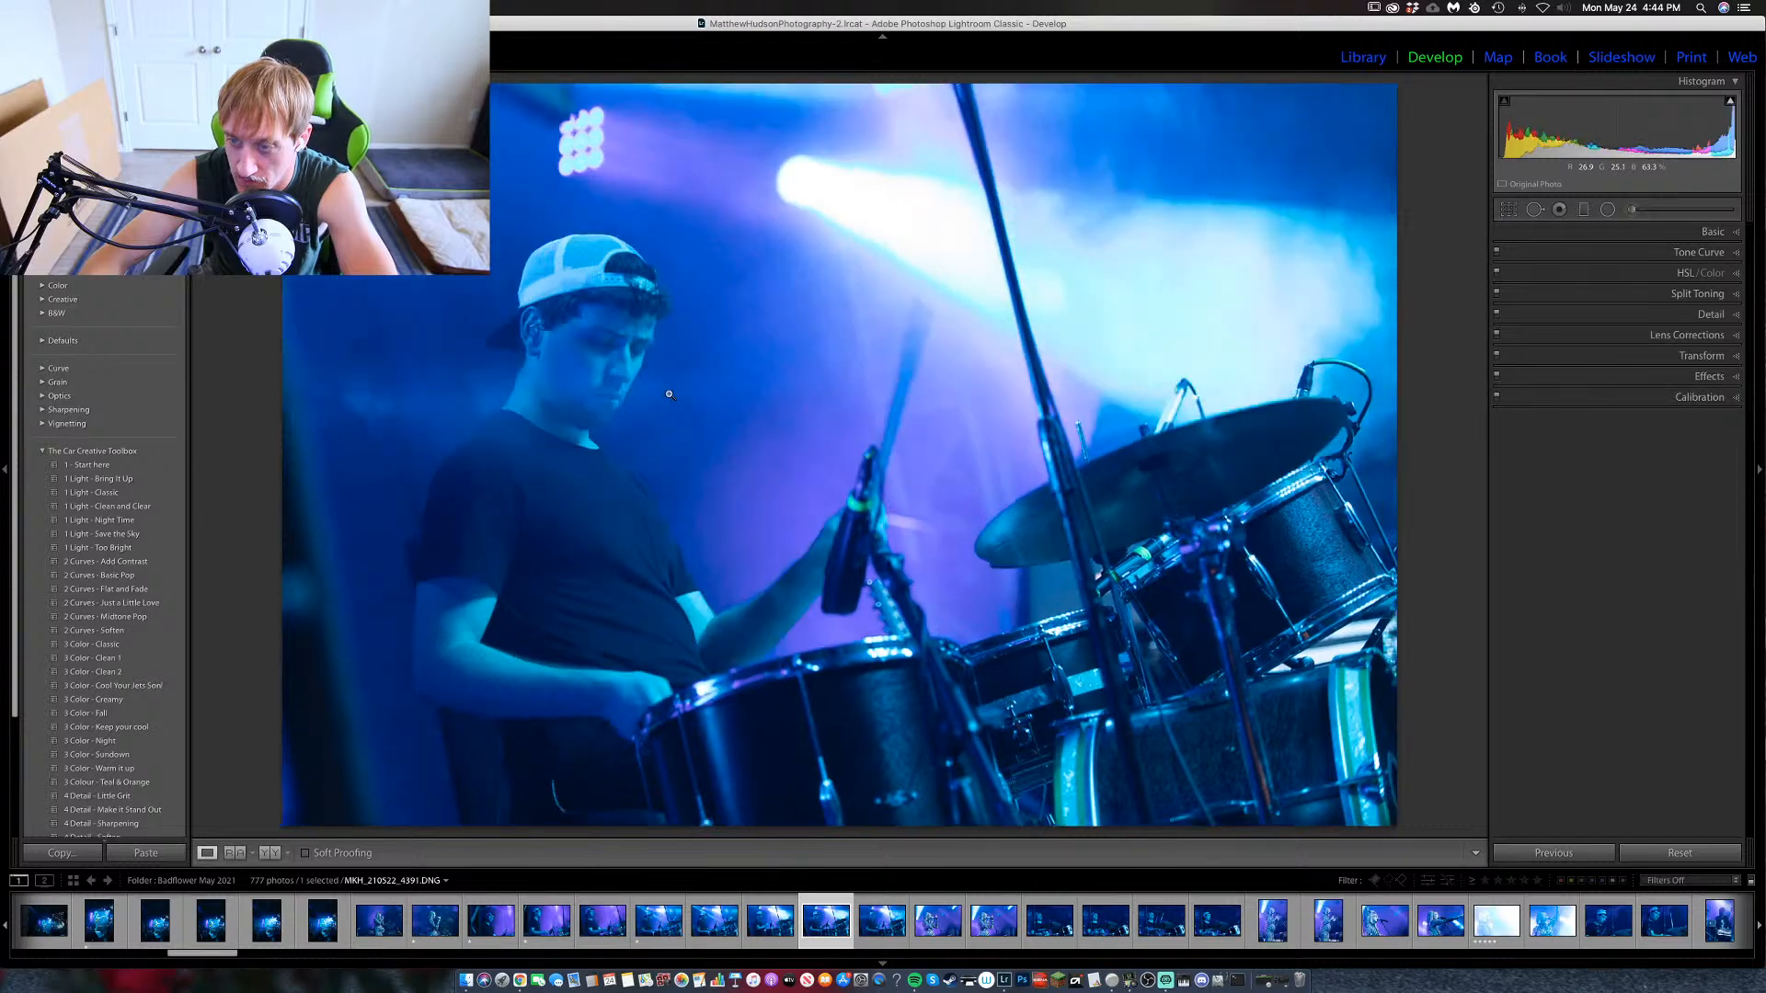
left_click(668, 445)
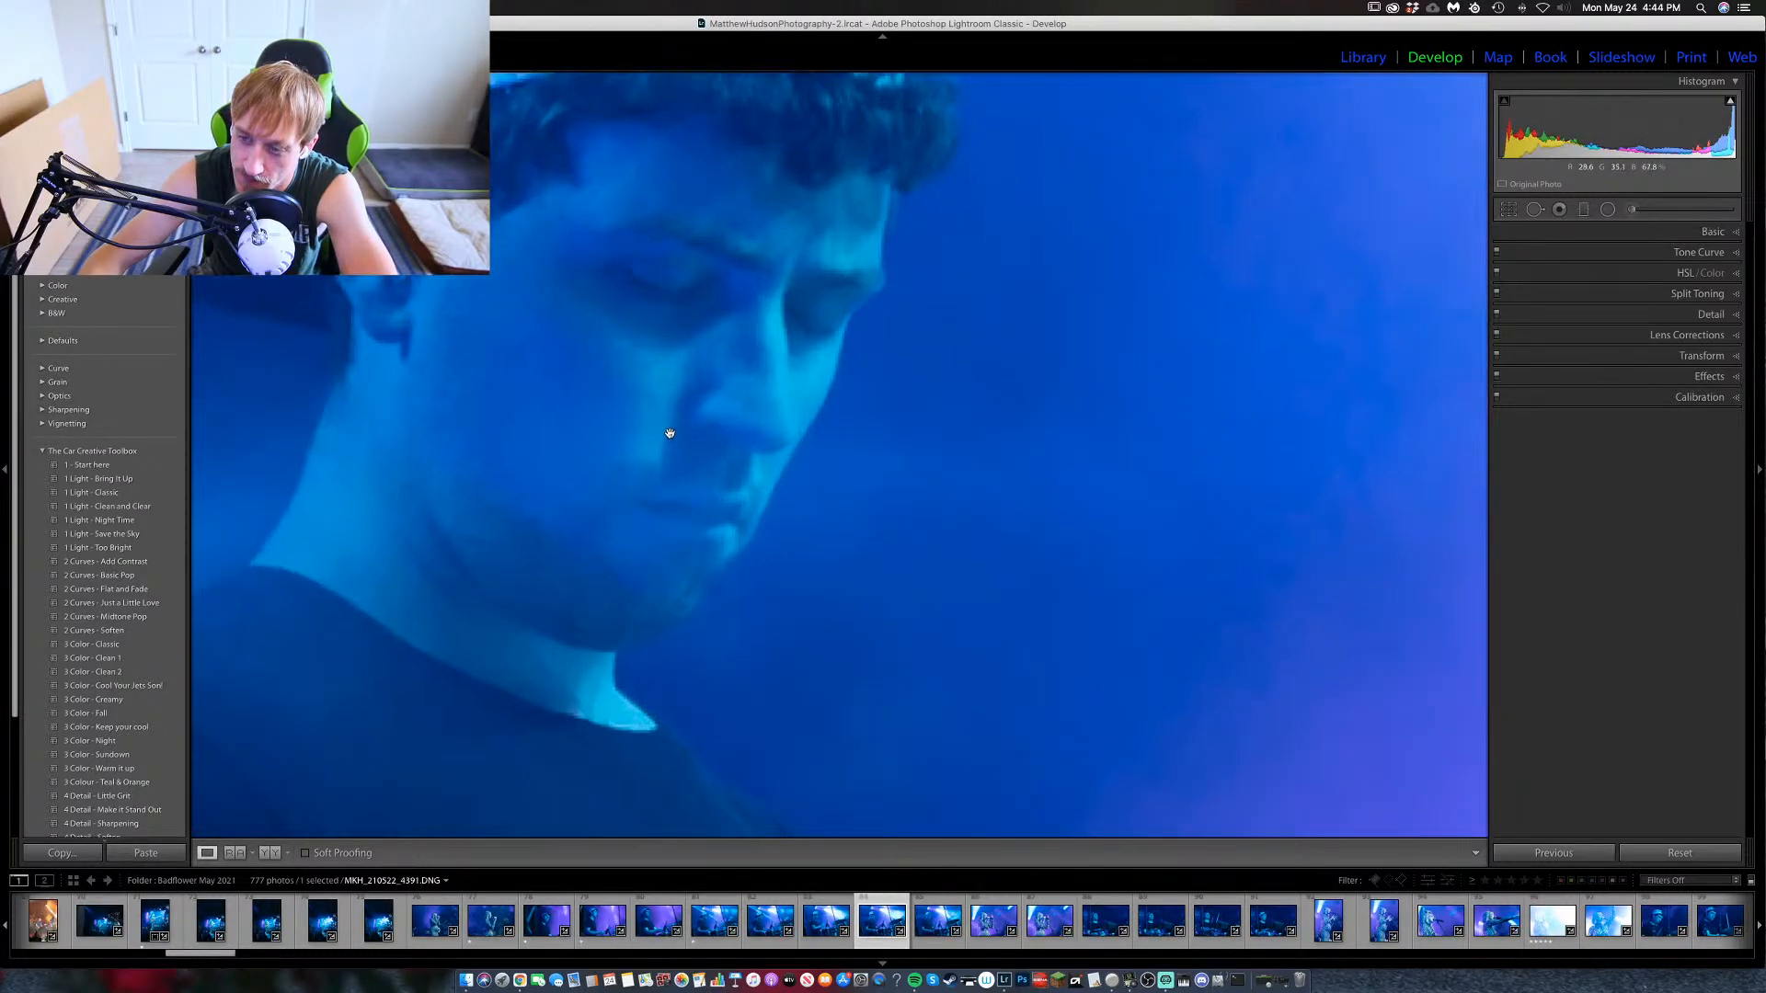
left_click_drag(695, 375, 691, 452)
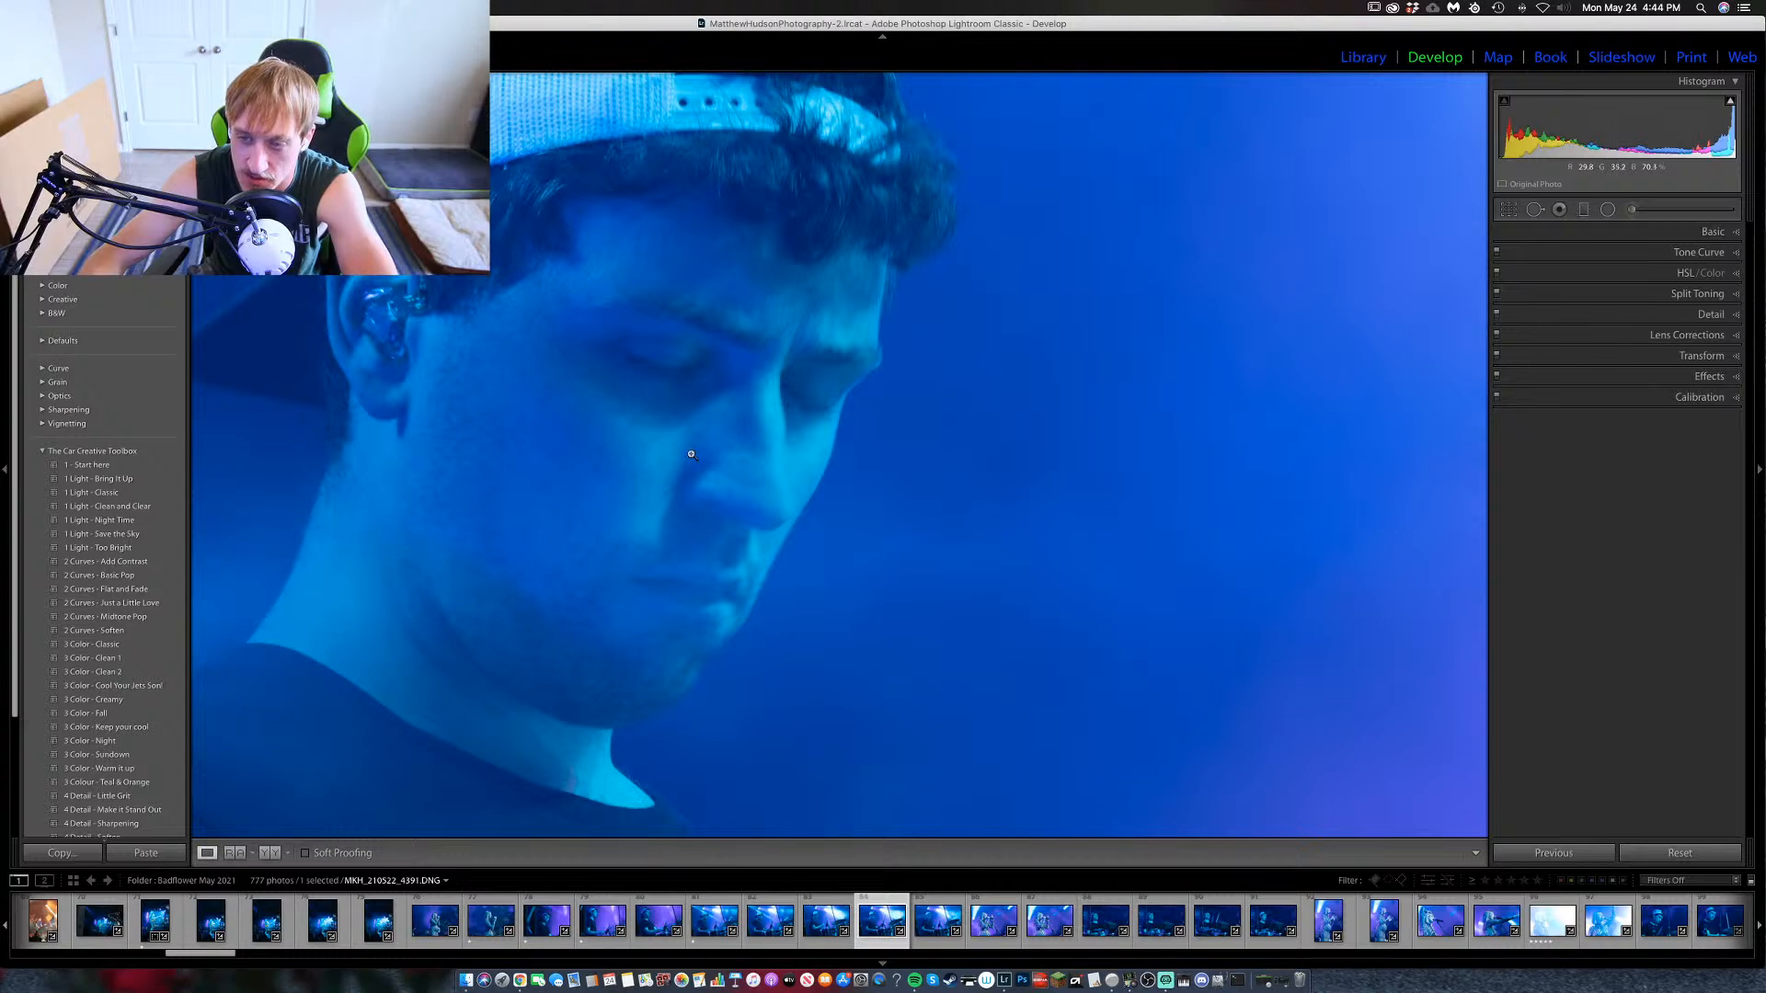
left_click(691, 451)
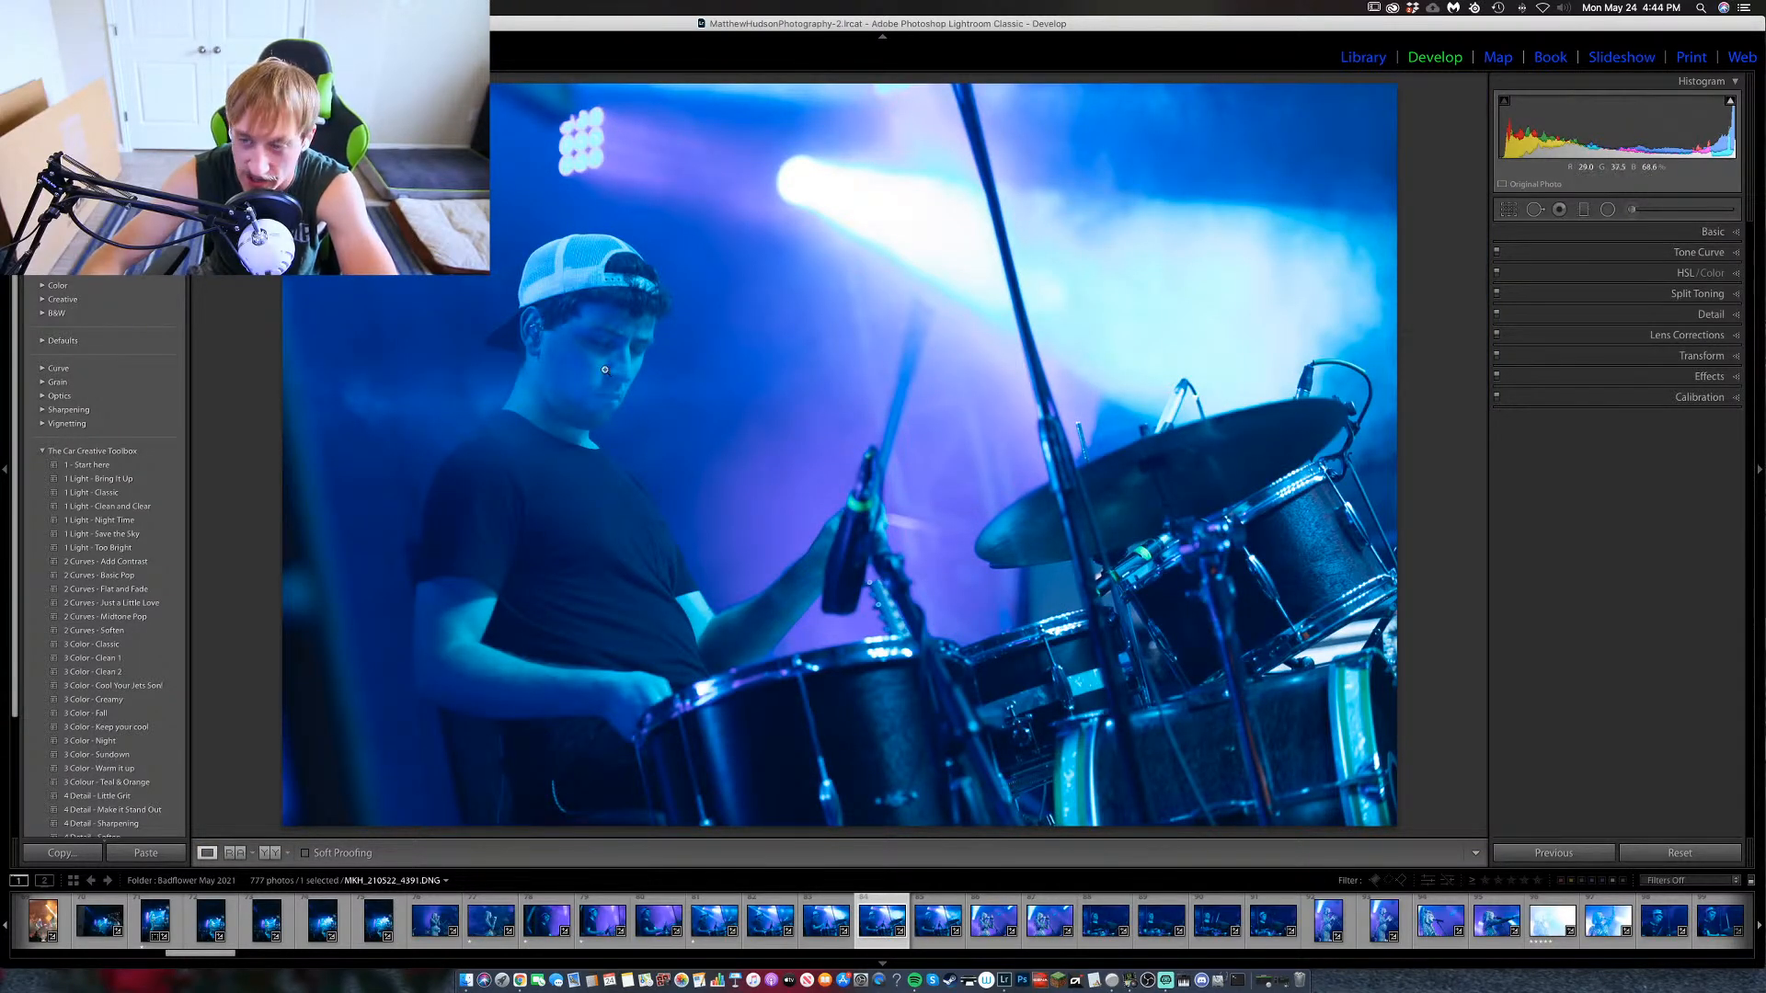
key("1")
Look back at the preceding drummer shots, inspect the arm and drum rim up close in MKH_210522_4389.DNG, and compare it with MKH_210522_4391.DNG.
key("Left")
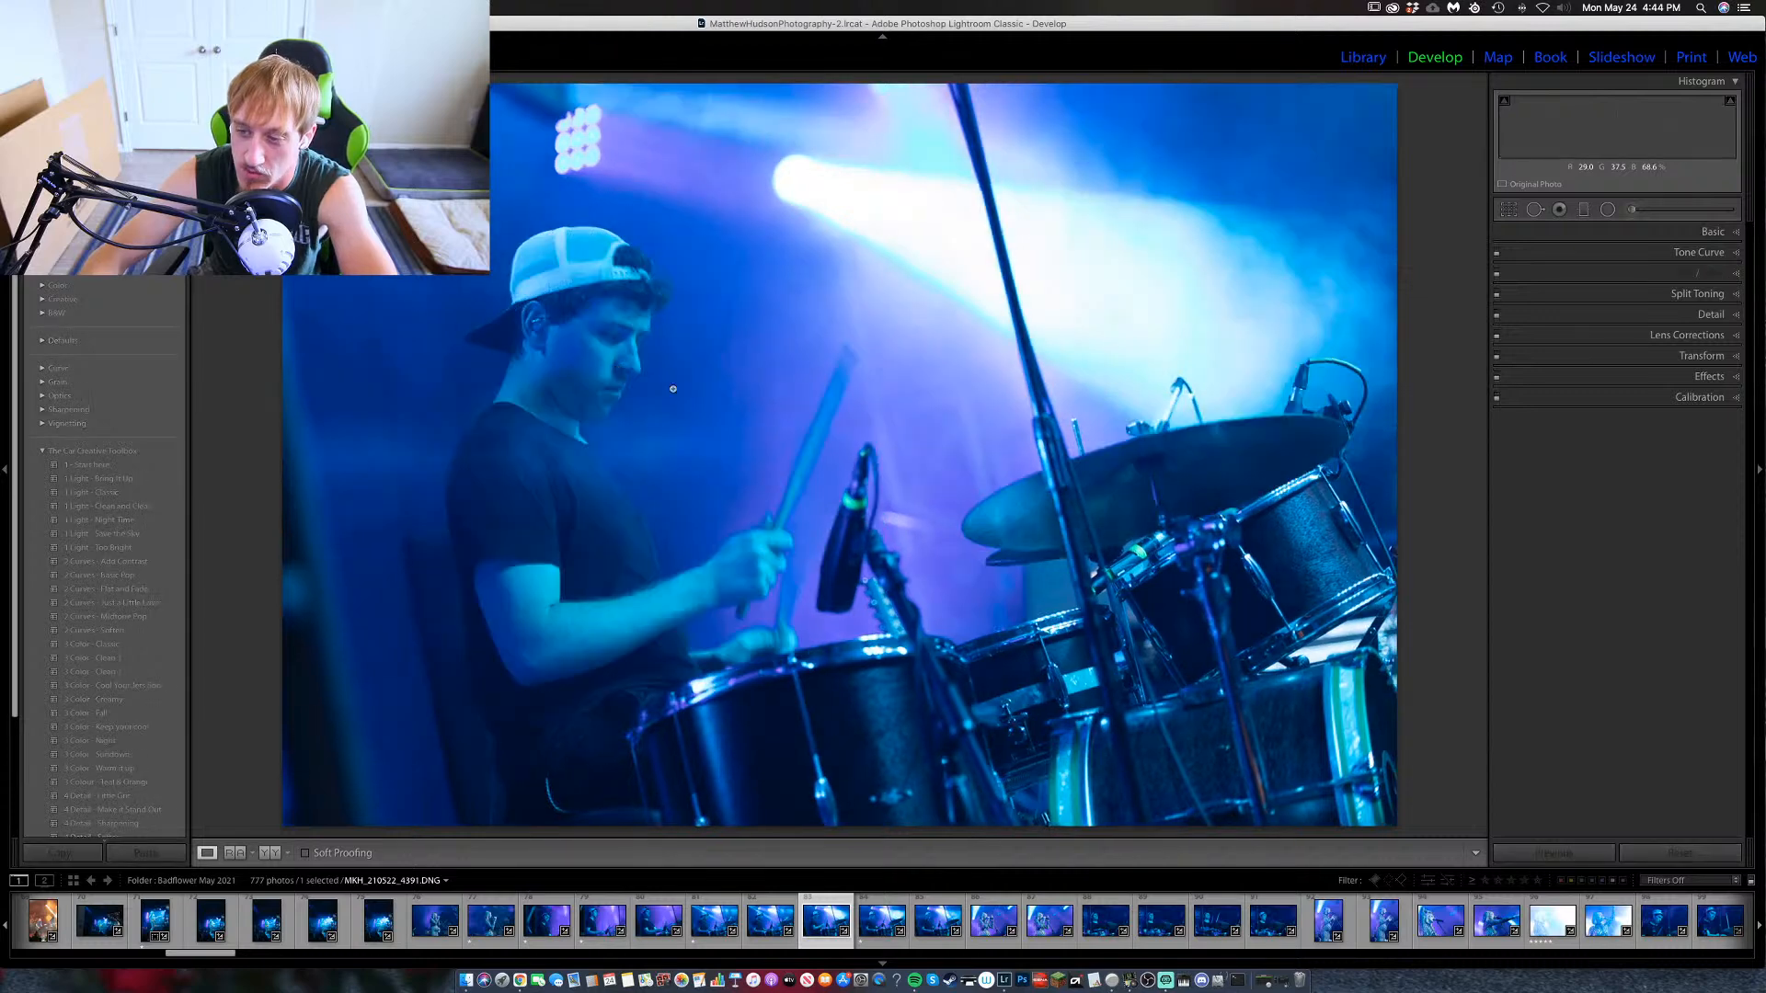
key("Left")
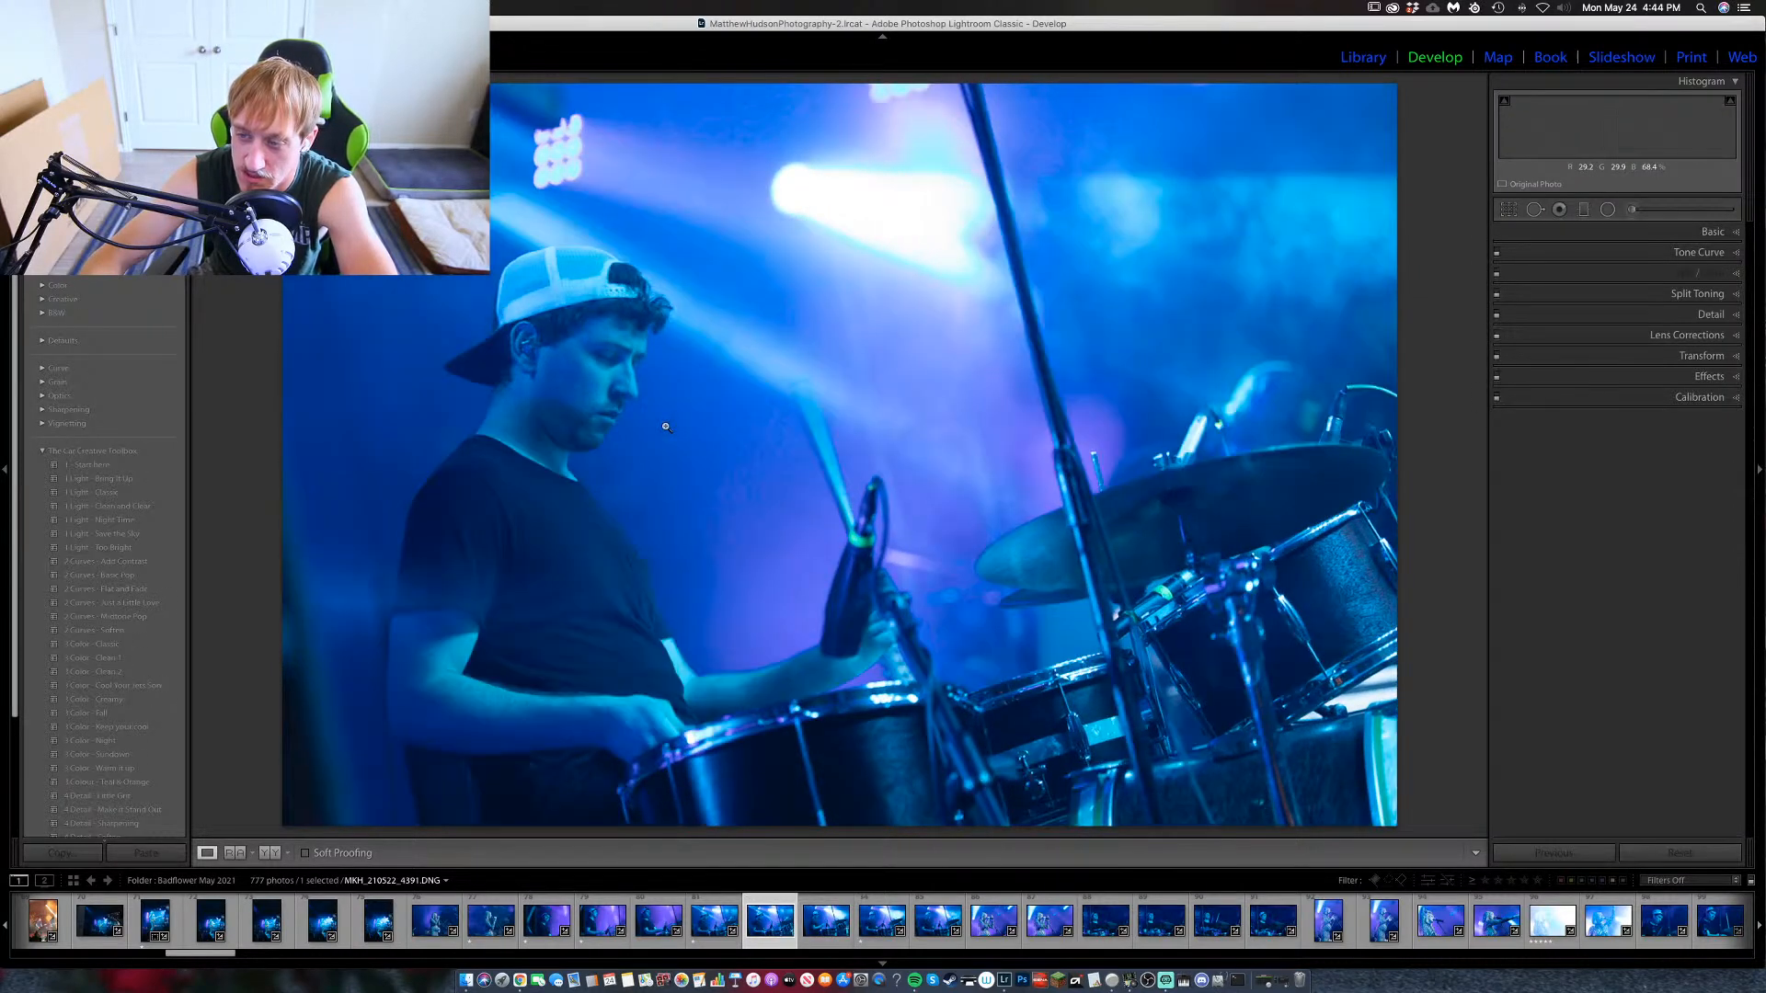
key("Left")
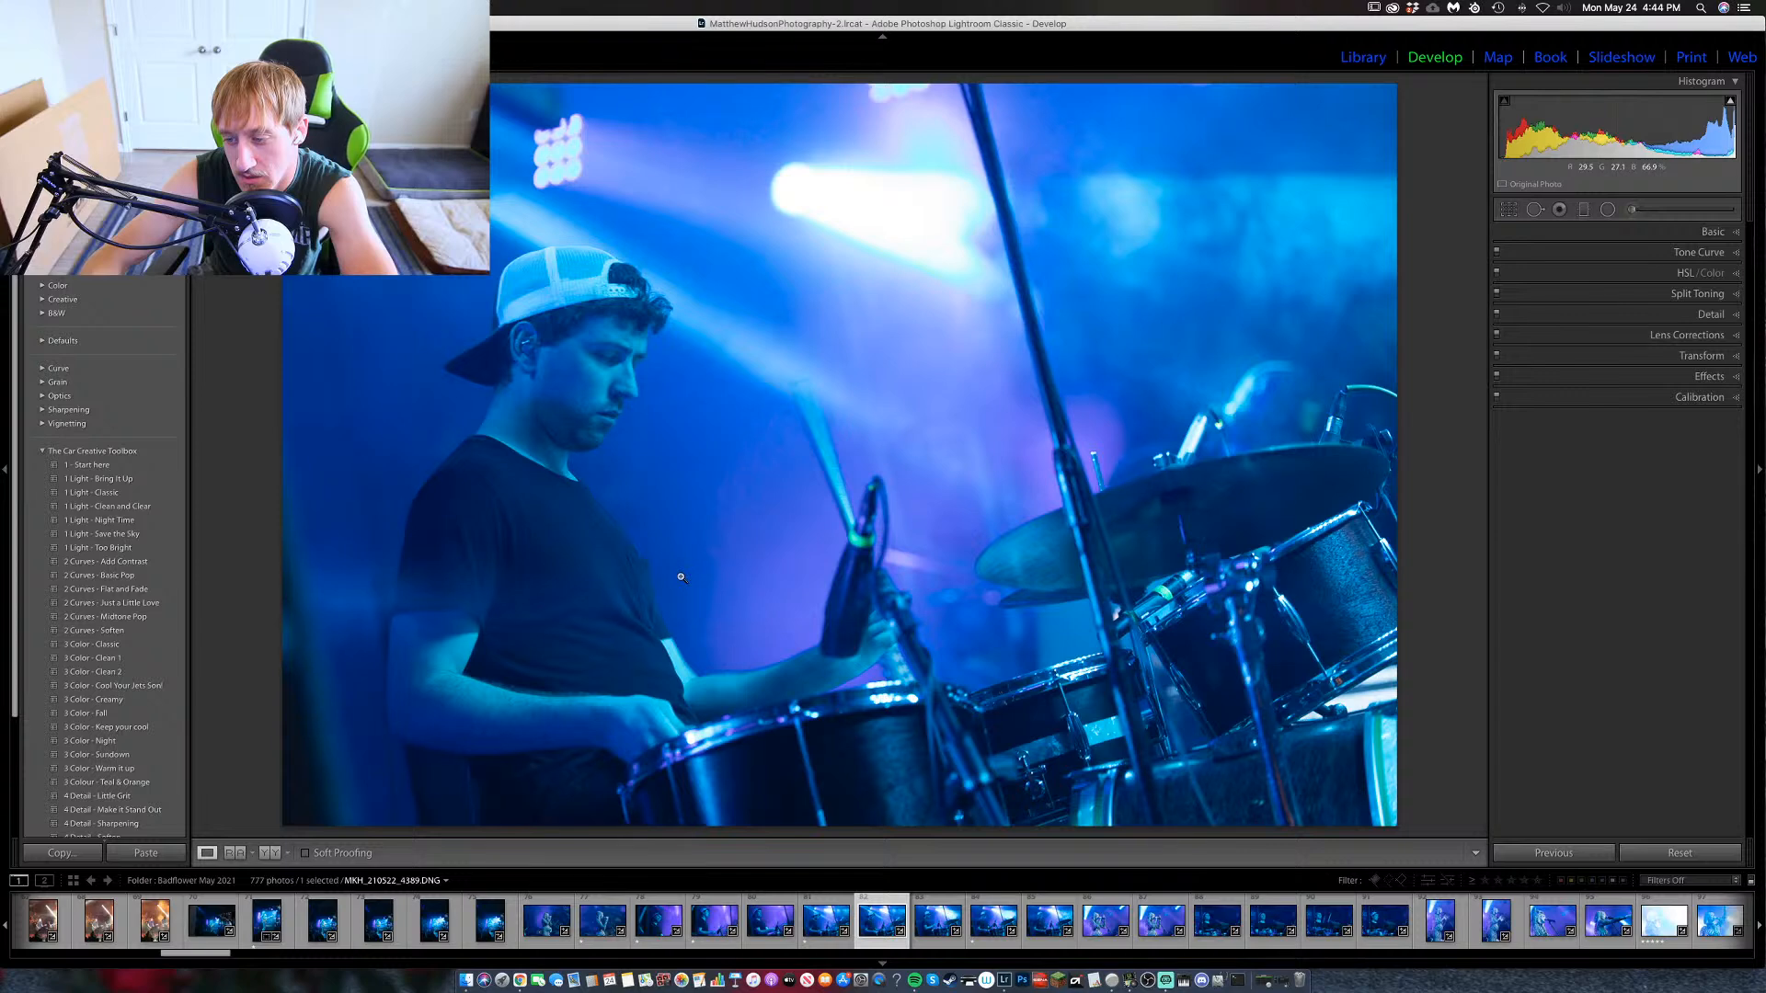
left_click(822, 680)
left_click_drag(837, 661, 947, 556)
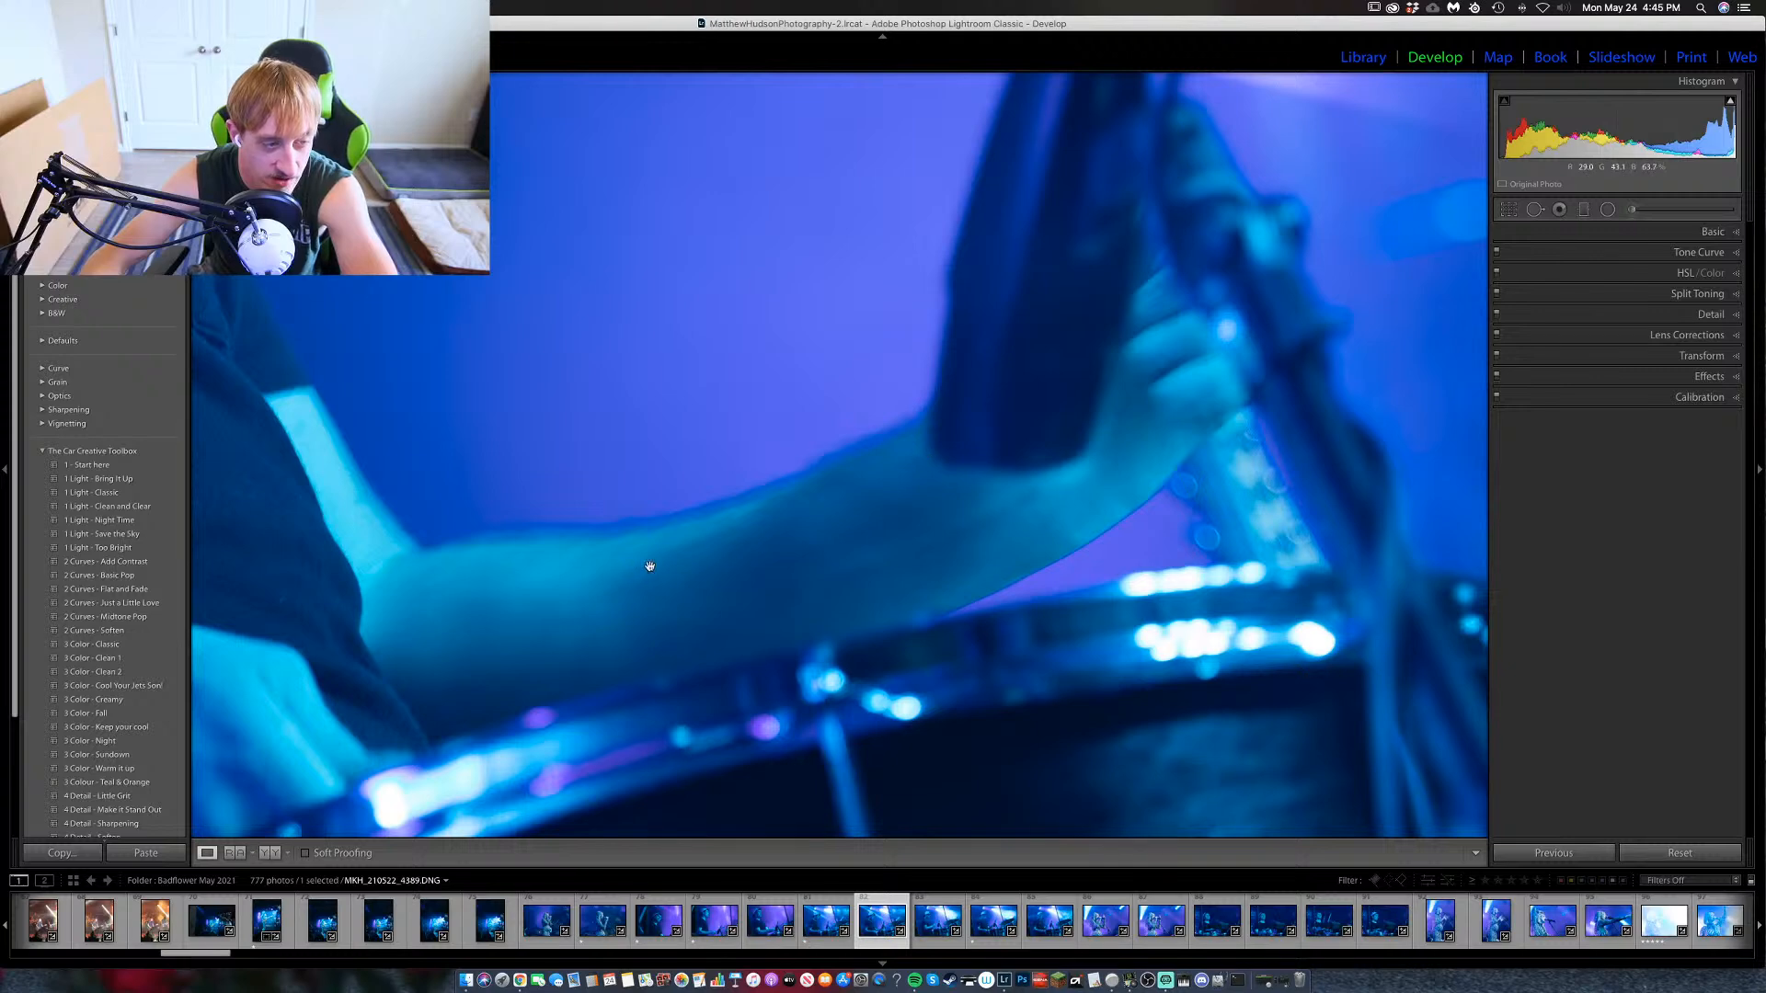
left_click(1219, 687)
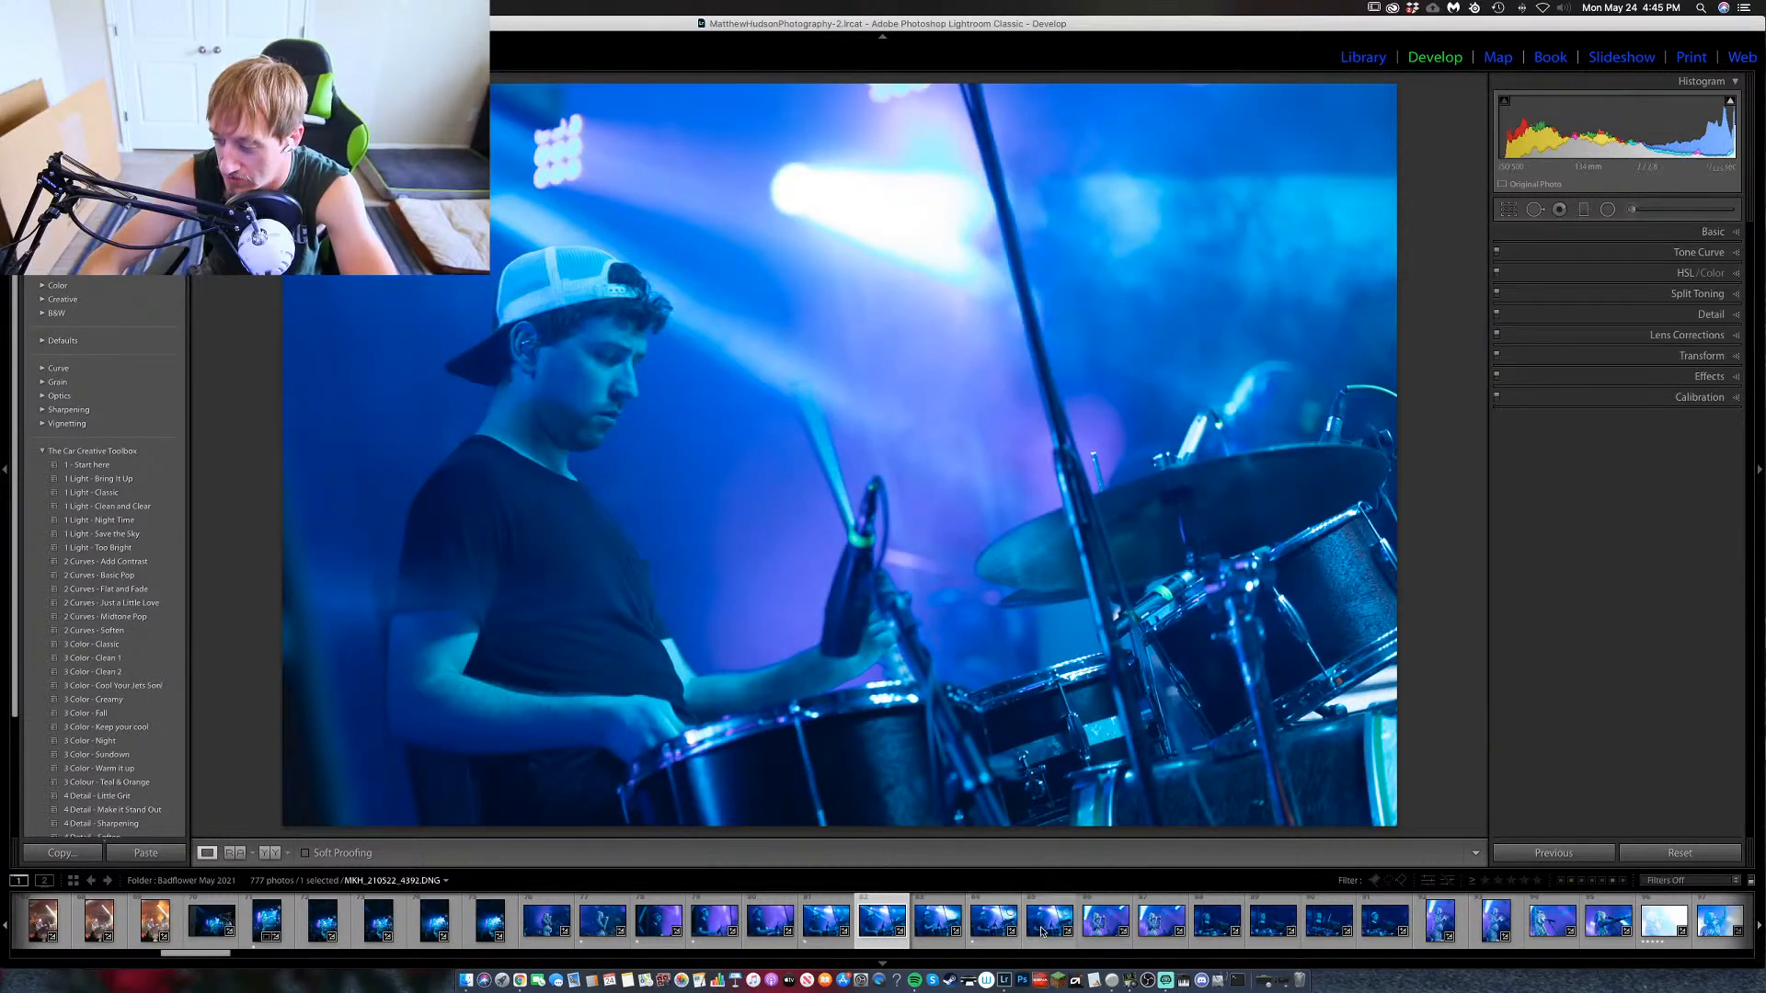
left_click(991, 927)
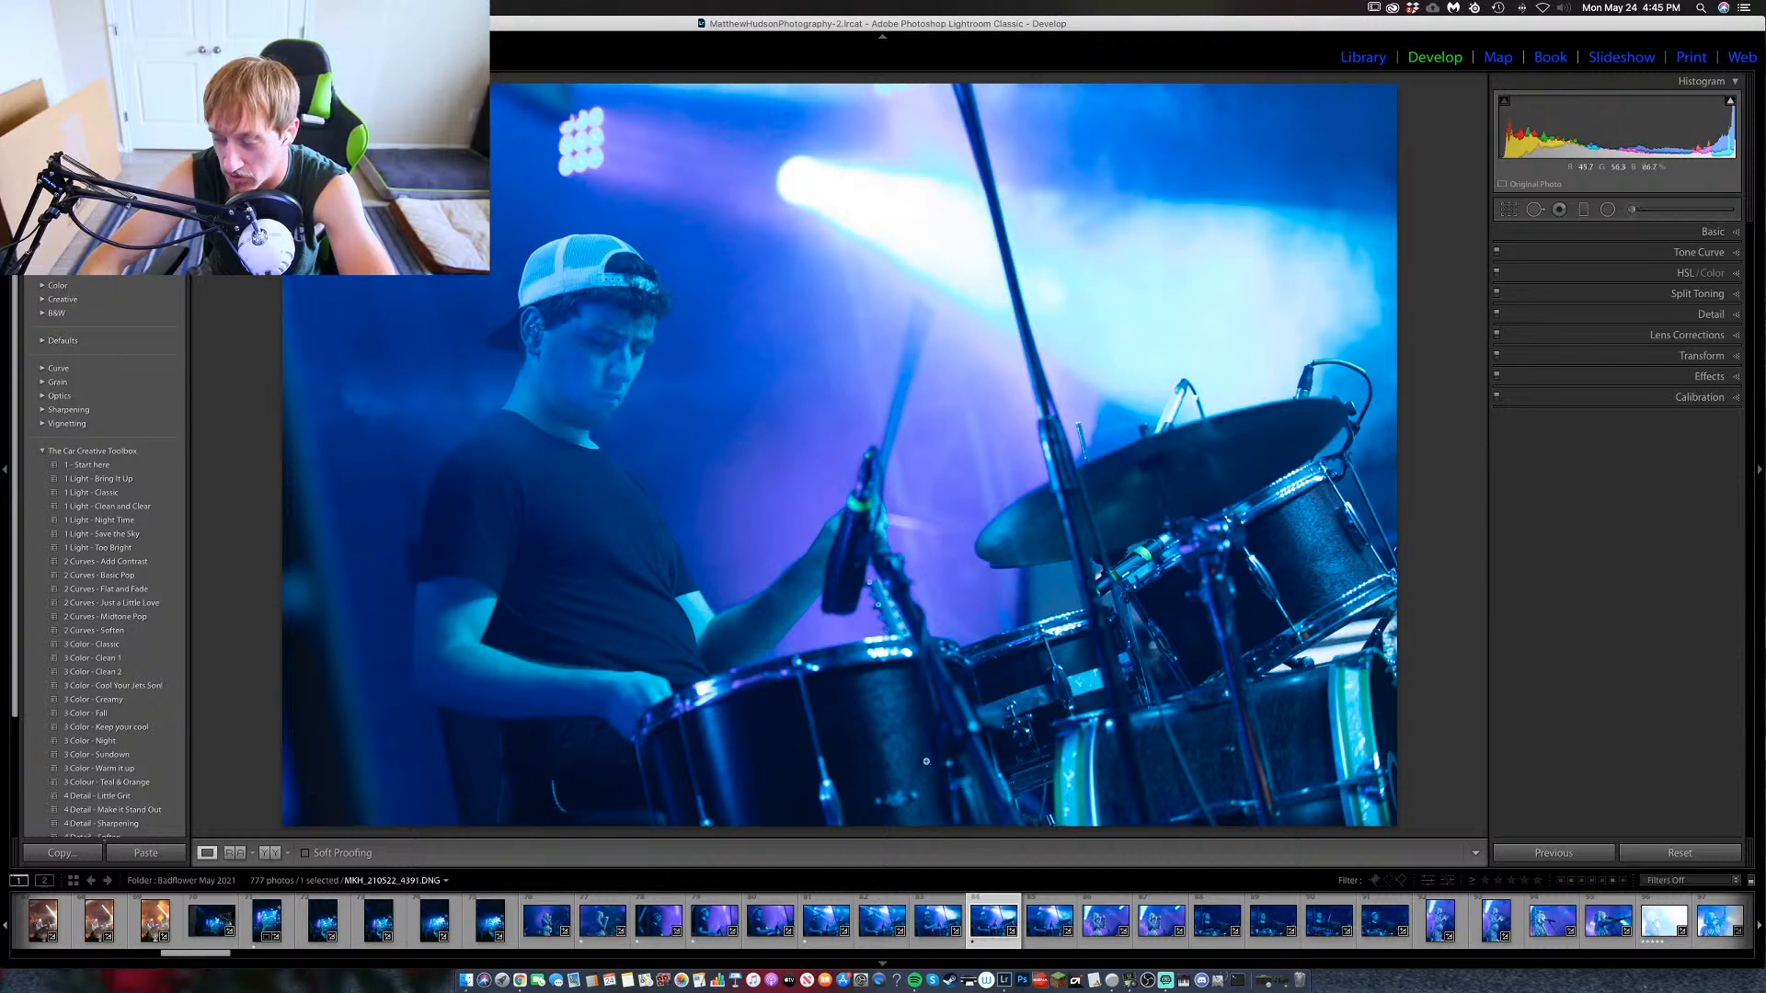
Compare the singer shots MKH_210522_4393.DNG and MKH_210522_4394.DNG, and review the dark blue drummer shots starting at MKH_210522_4395.DNG.
left_click(1106, 920)
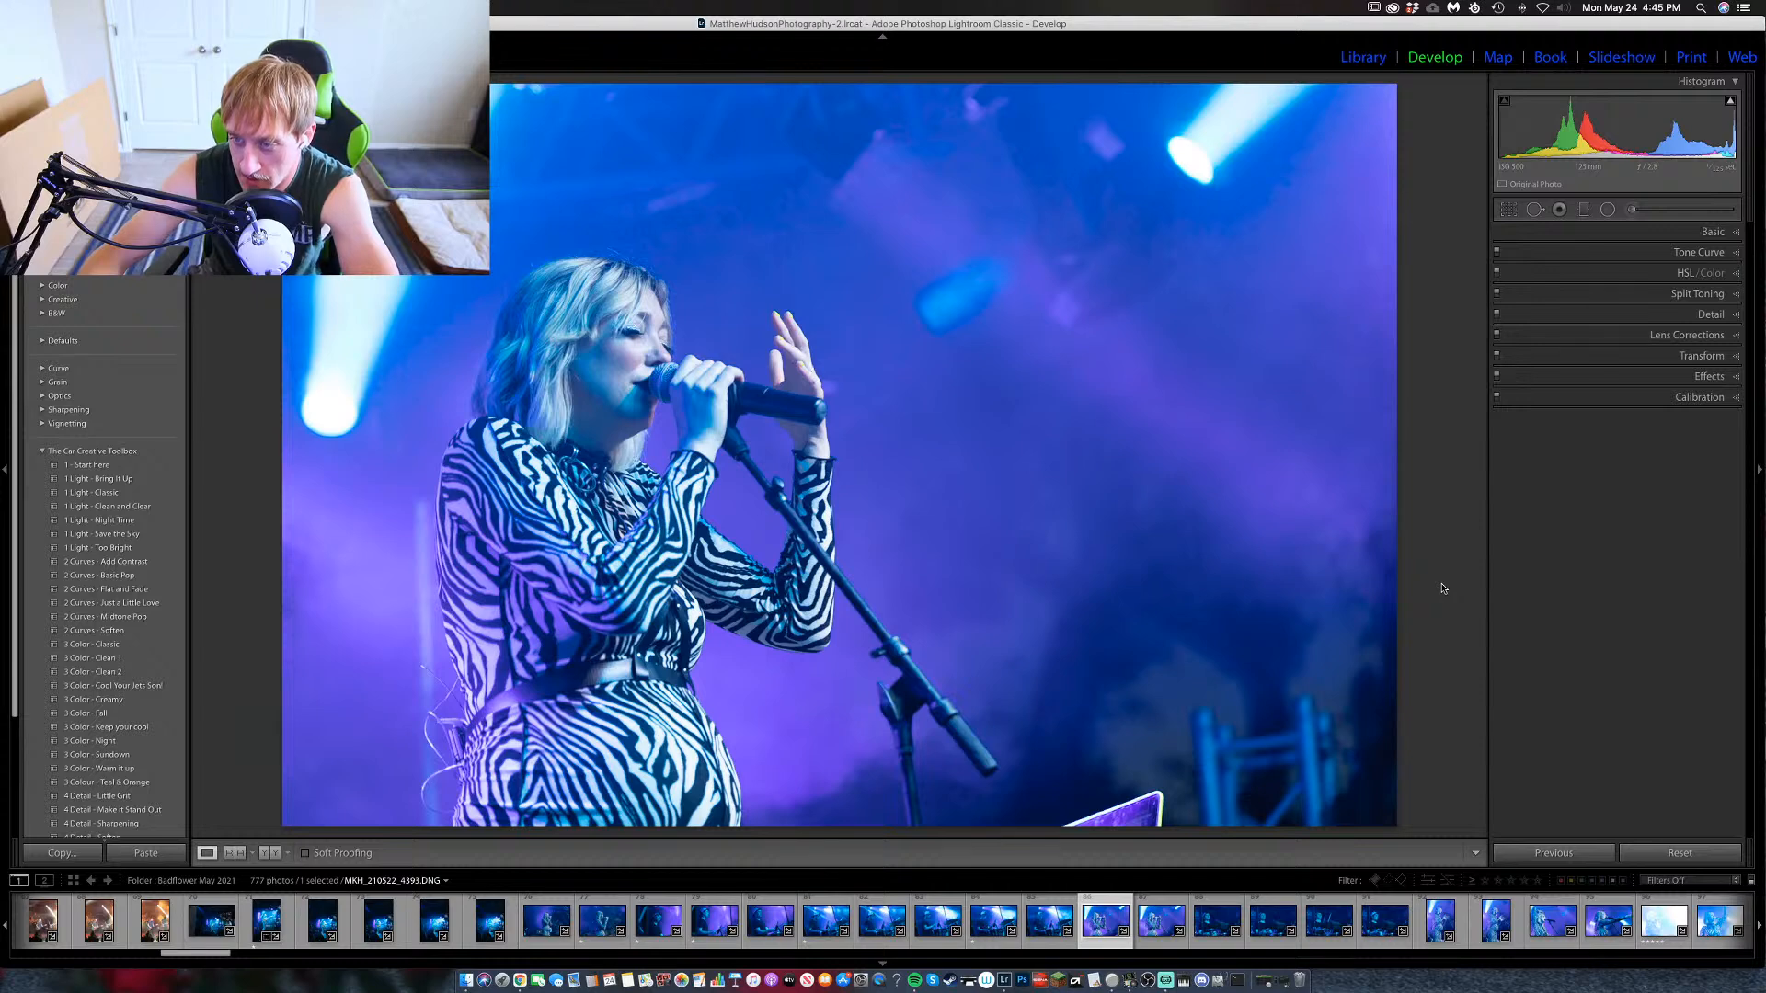
key("Right")
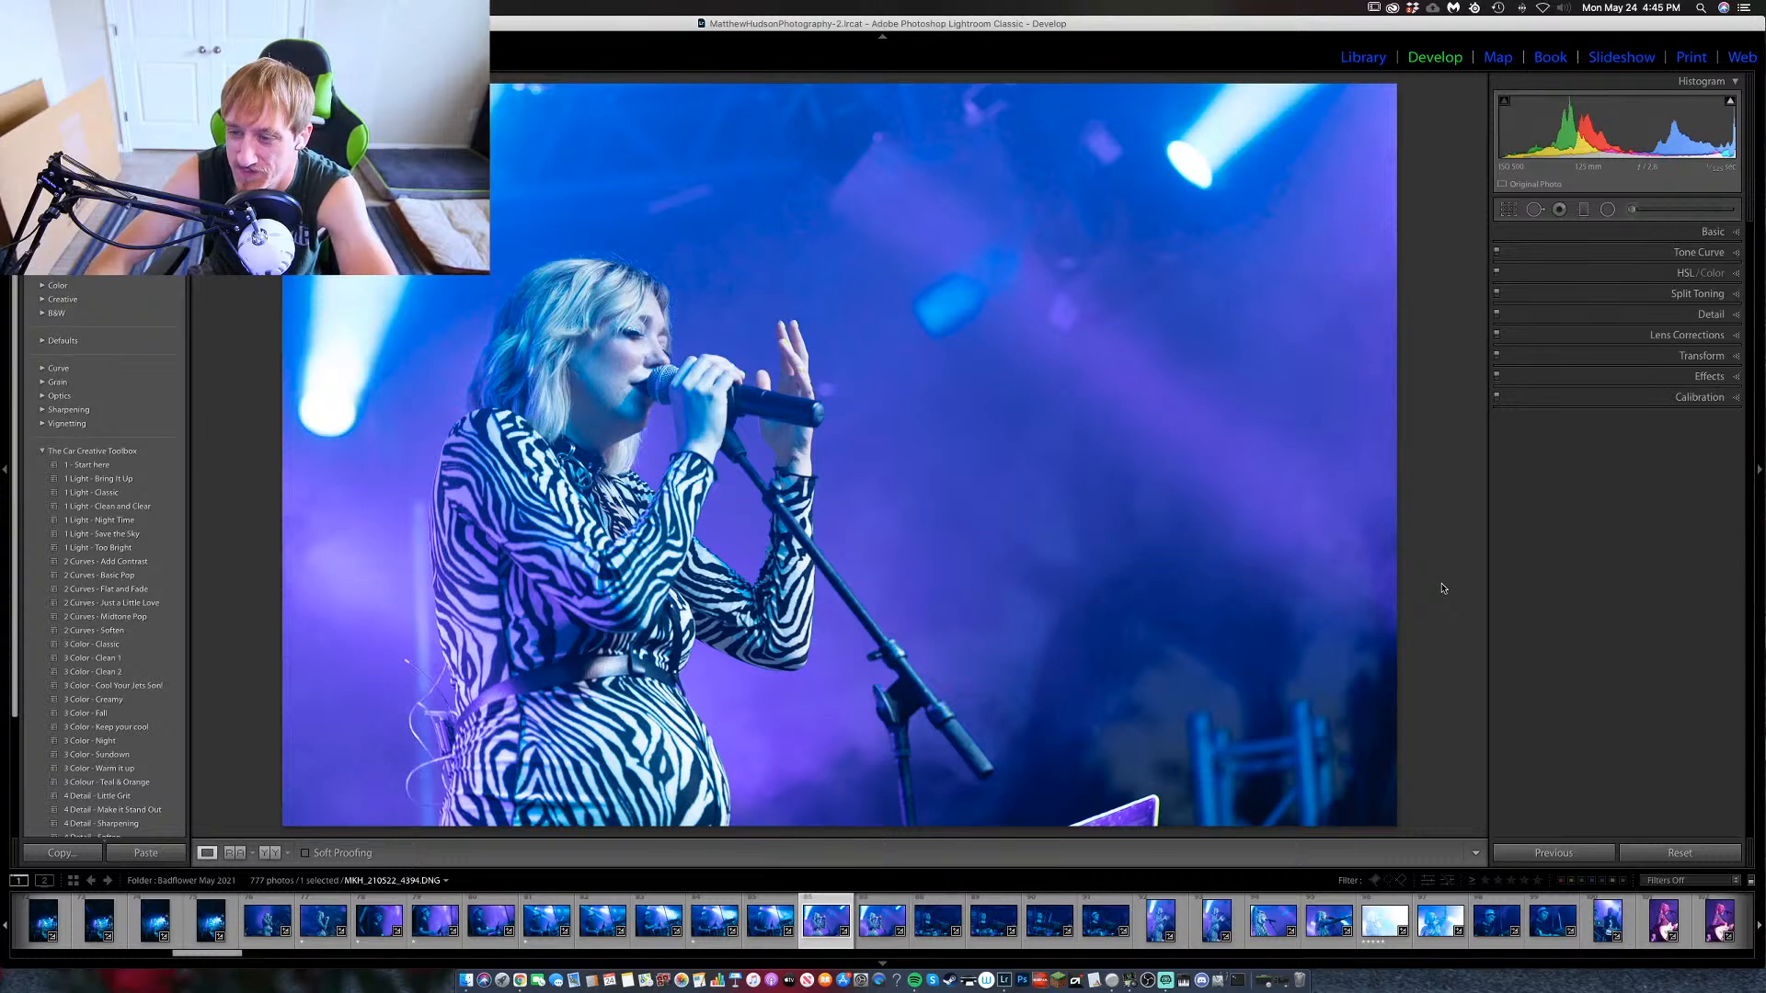
key("Left")
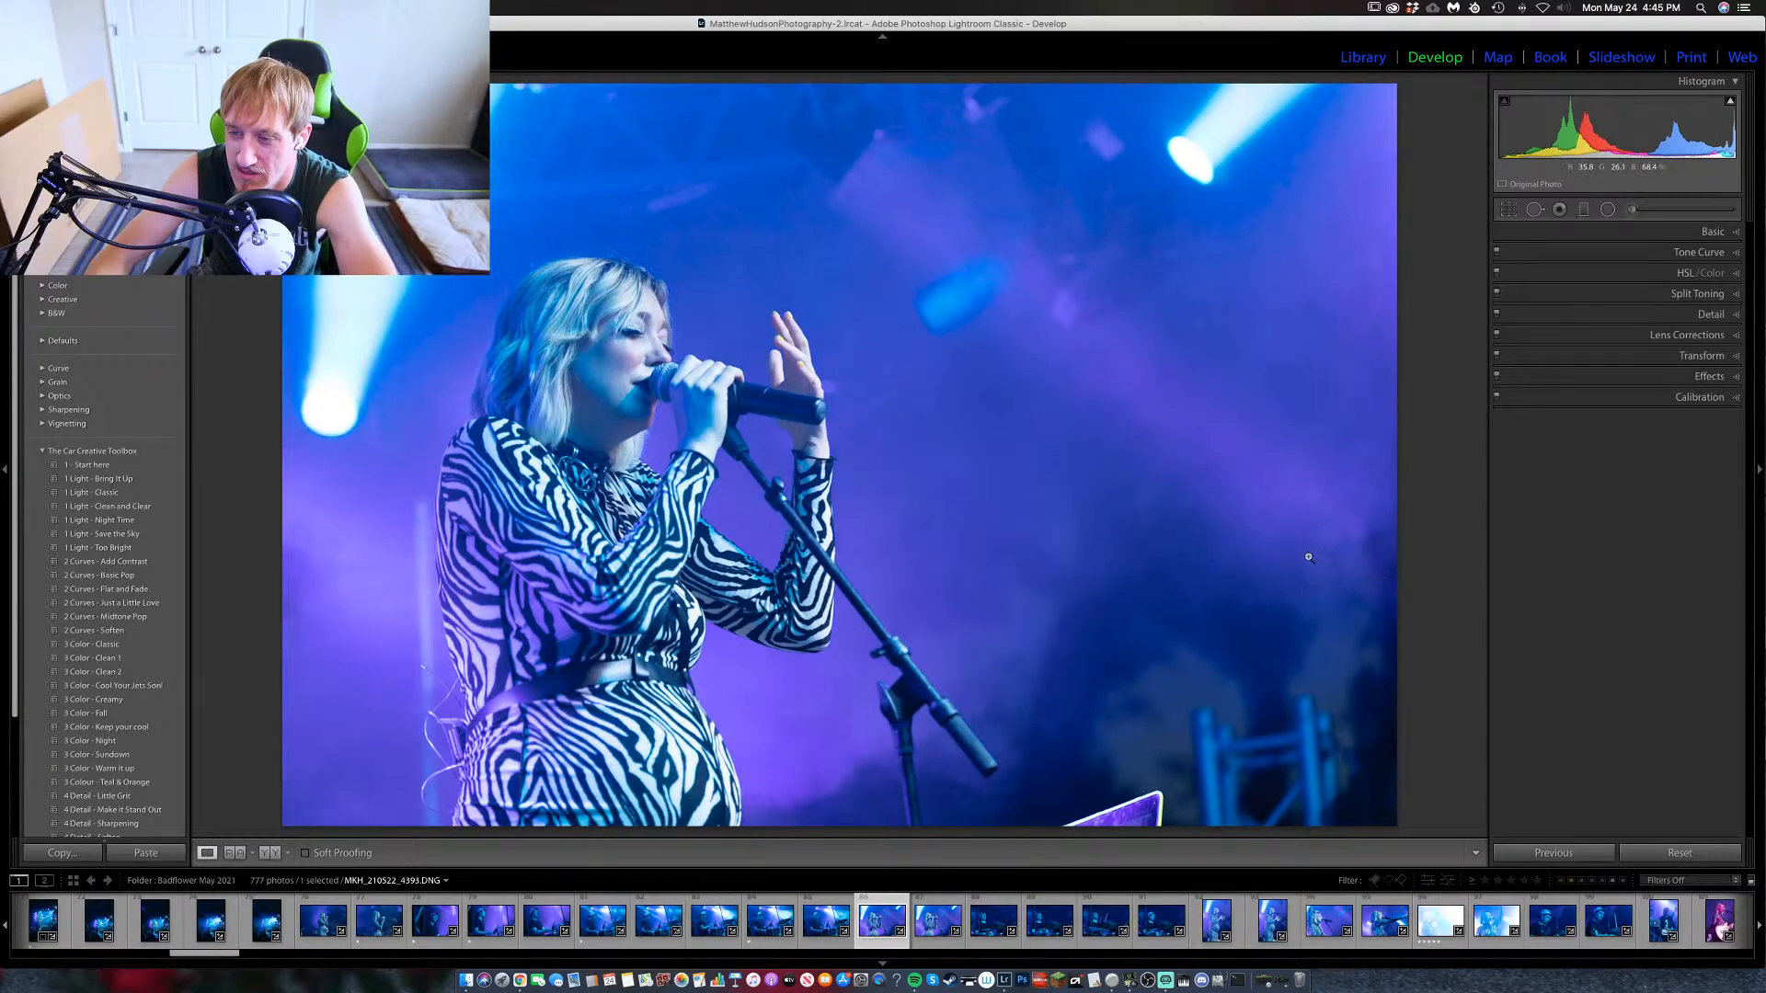
key("Right")
key("Right")
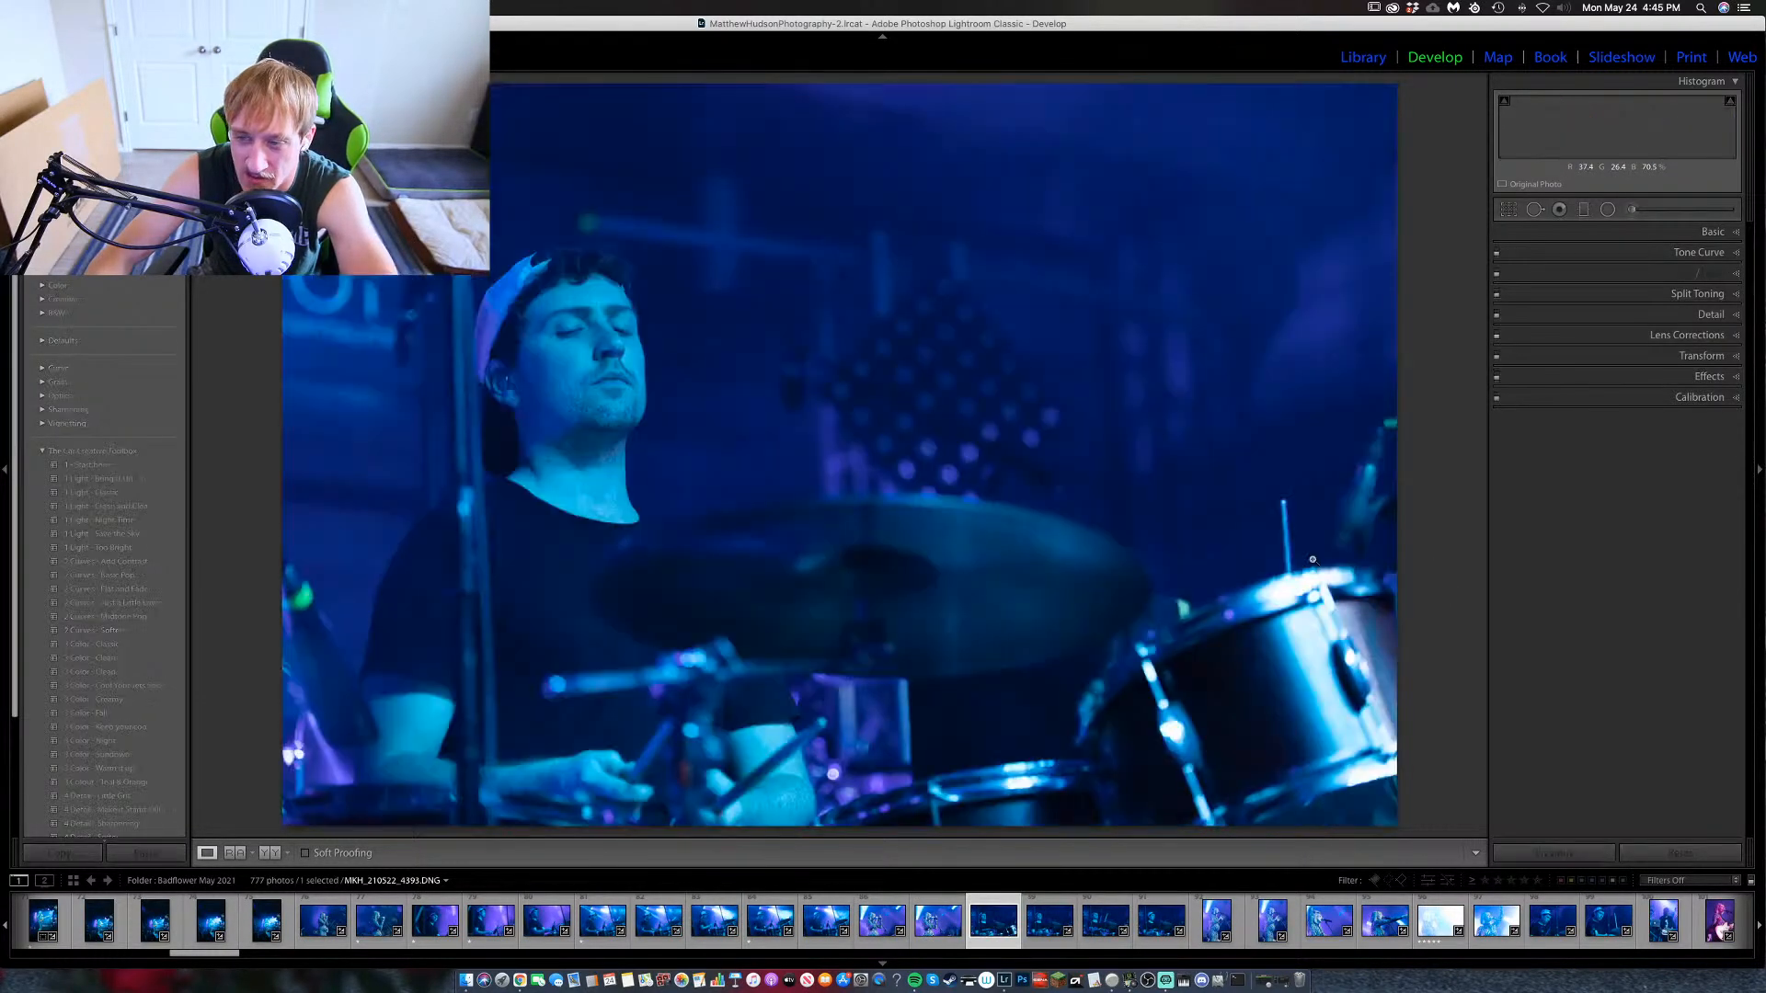
key("Right")
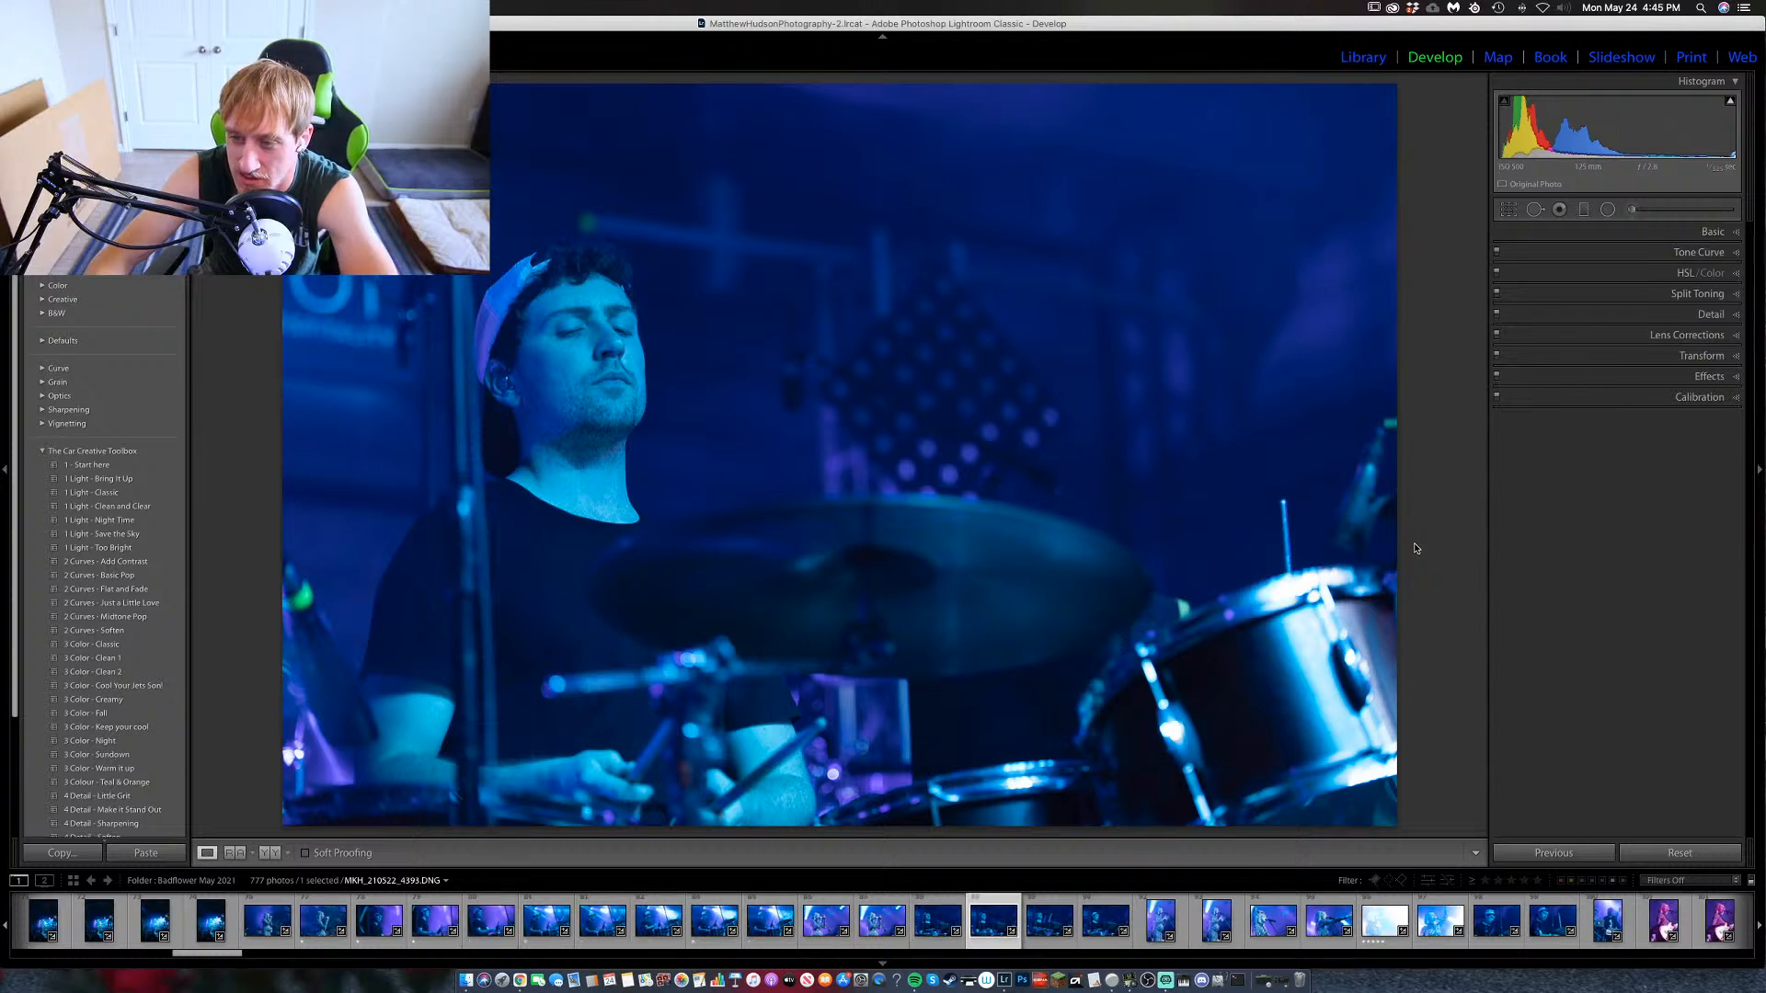
key("Right")
key("Right")
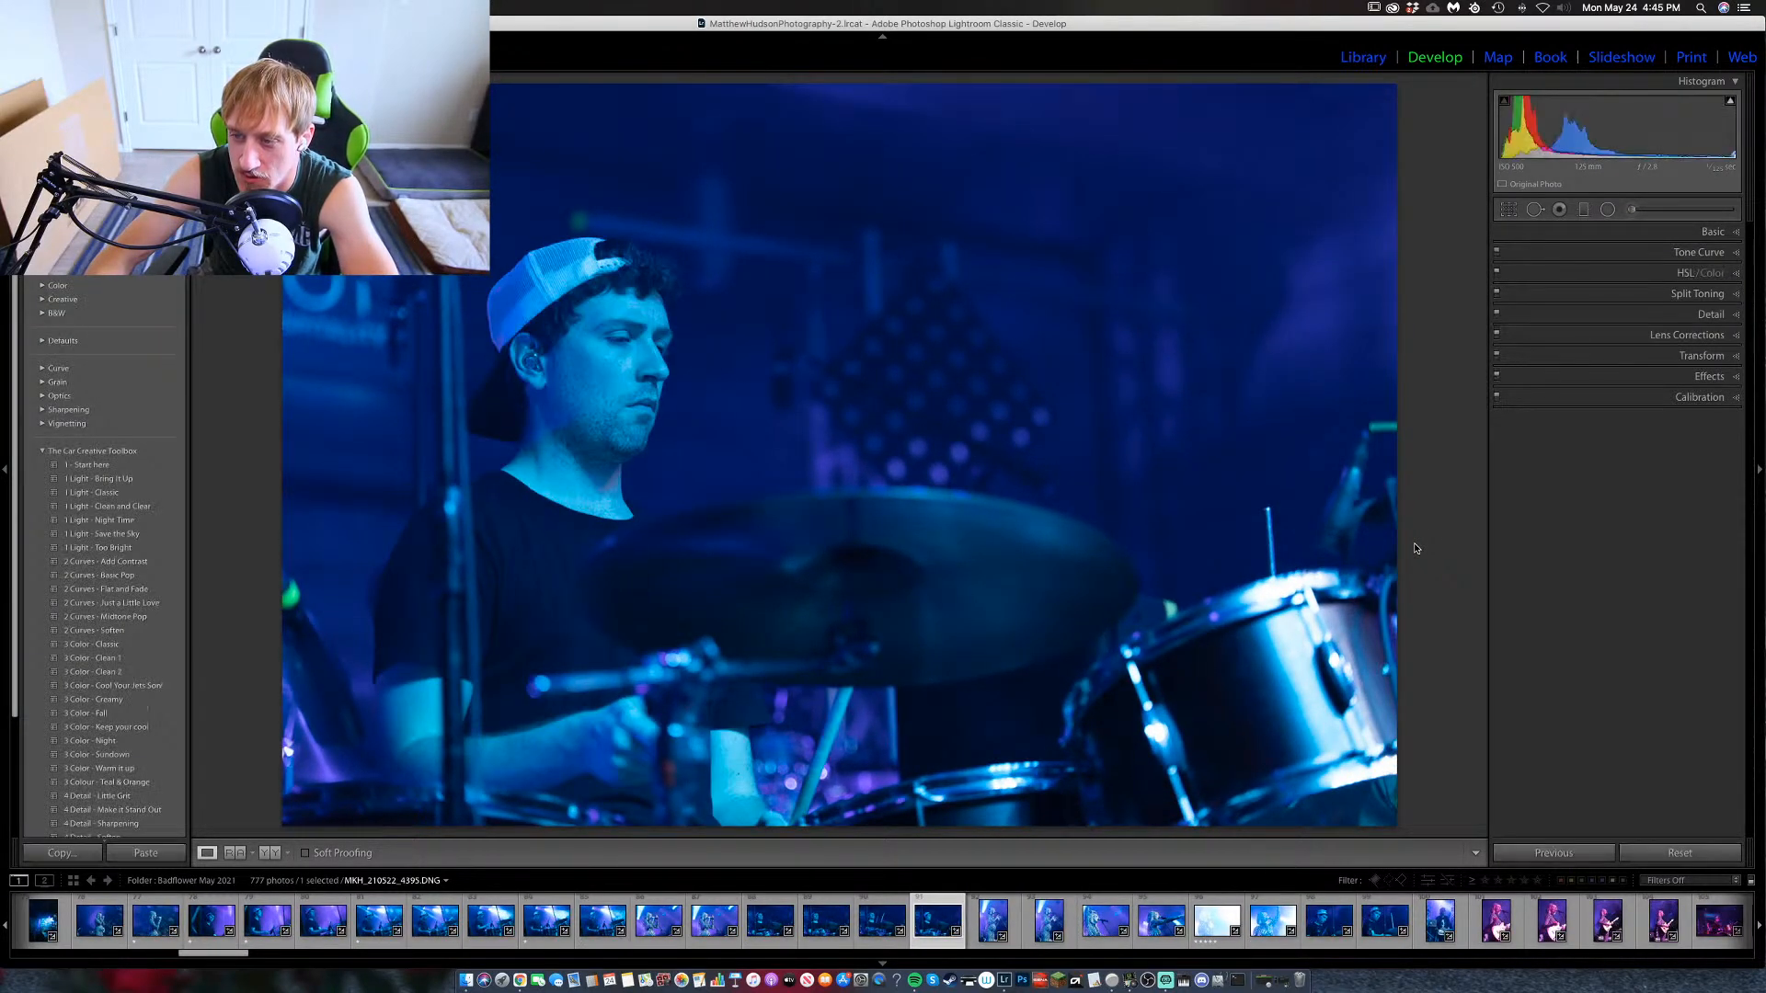
Compare the two portrait-orientation shots of the singer in the zebra-print outfit and rate MKH_210522_4400.DNG one star.
key("Right")
key("Right")
key("Right")
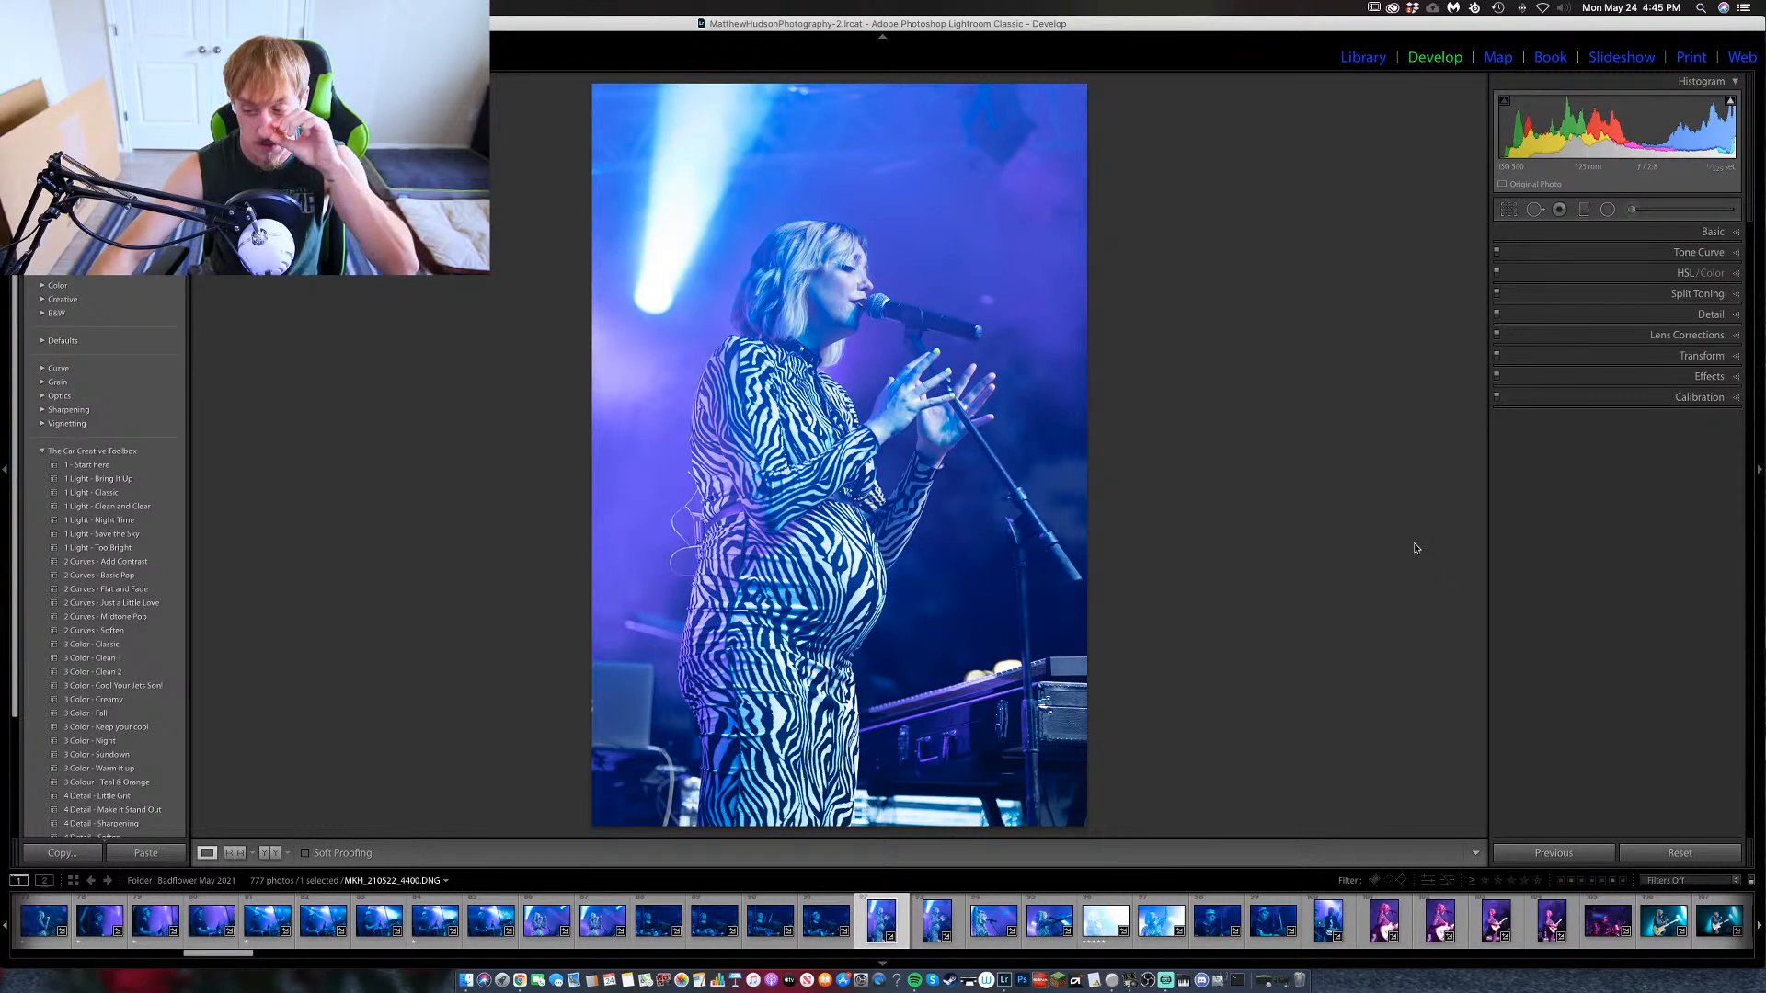
key("Right")
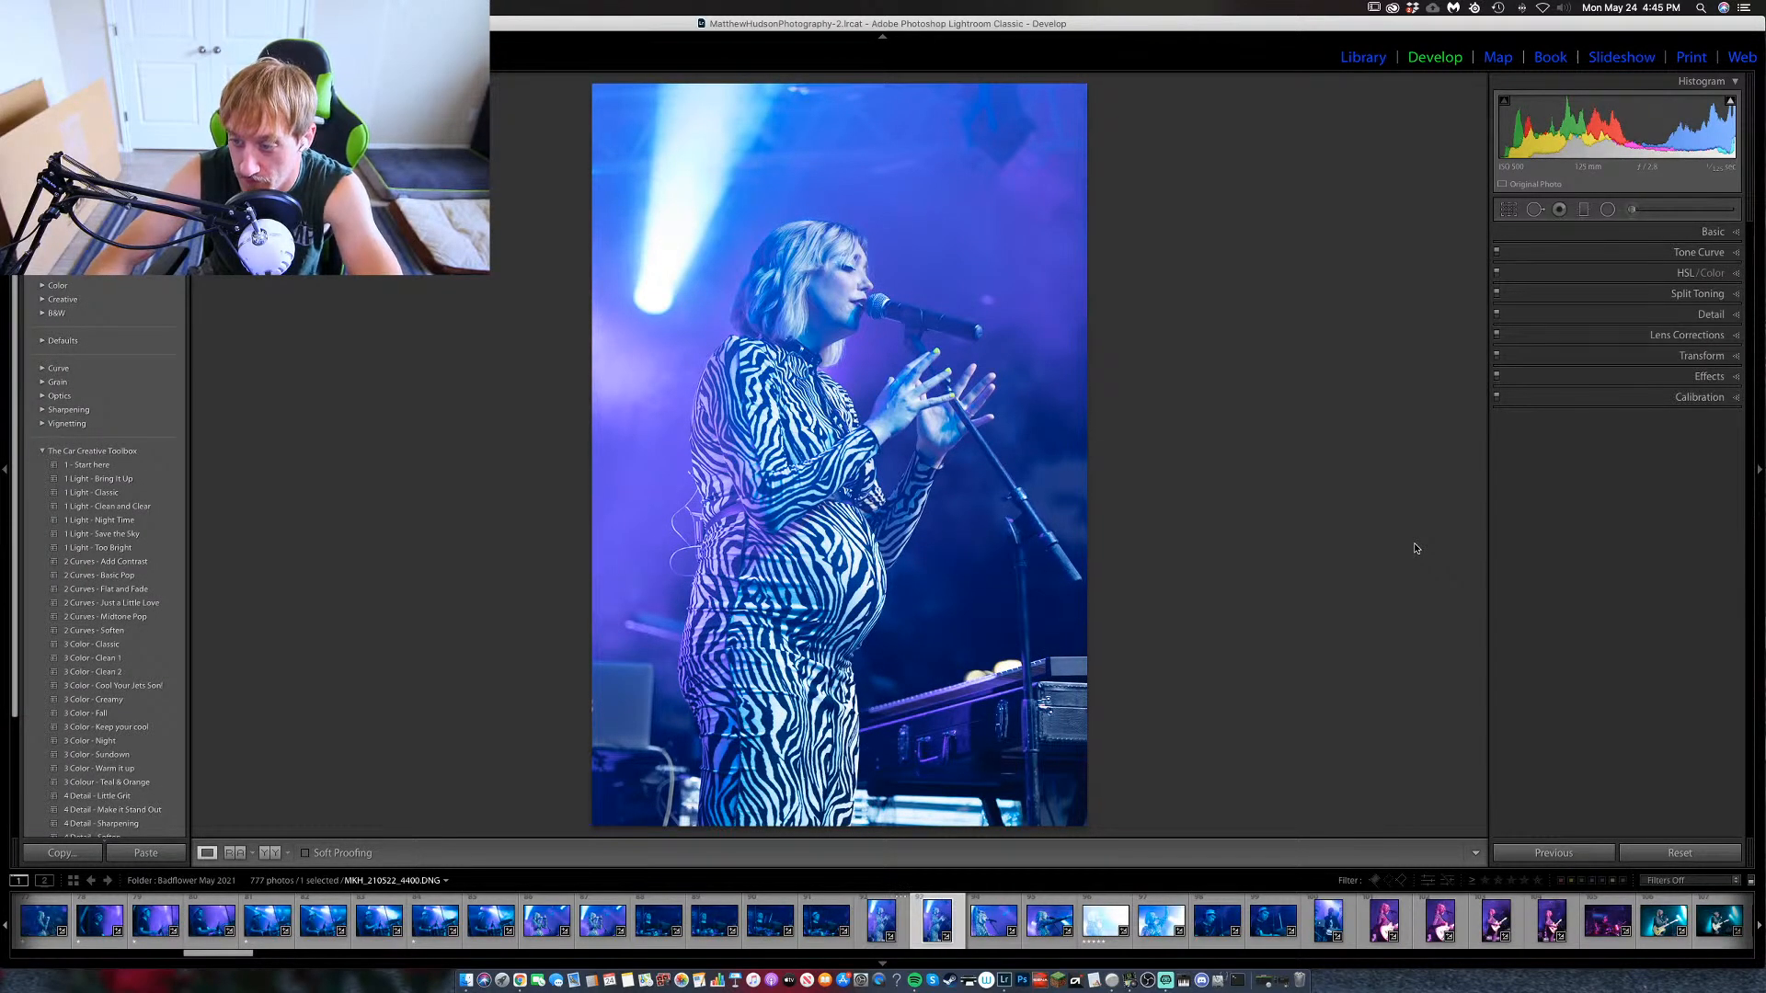
key("Left")
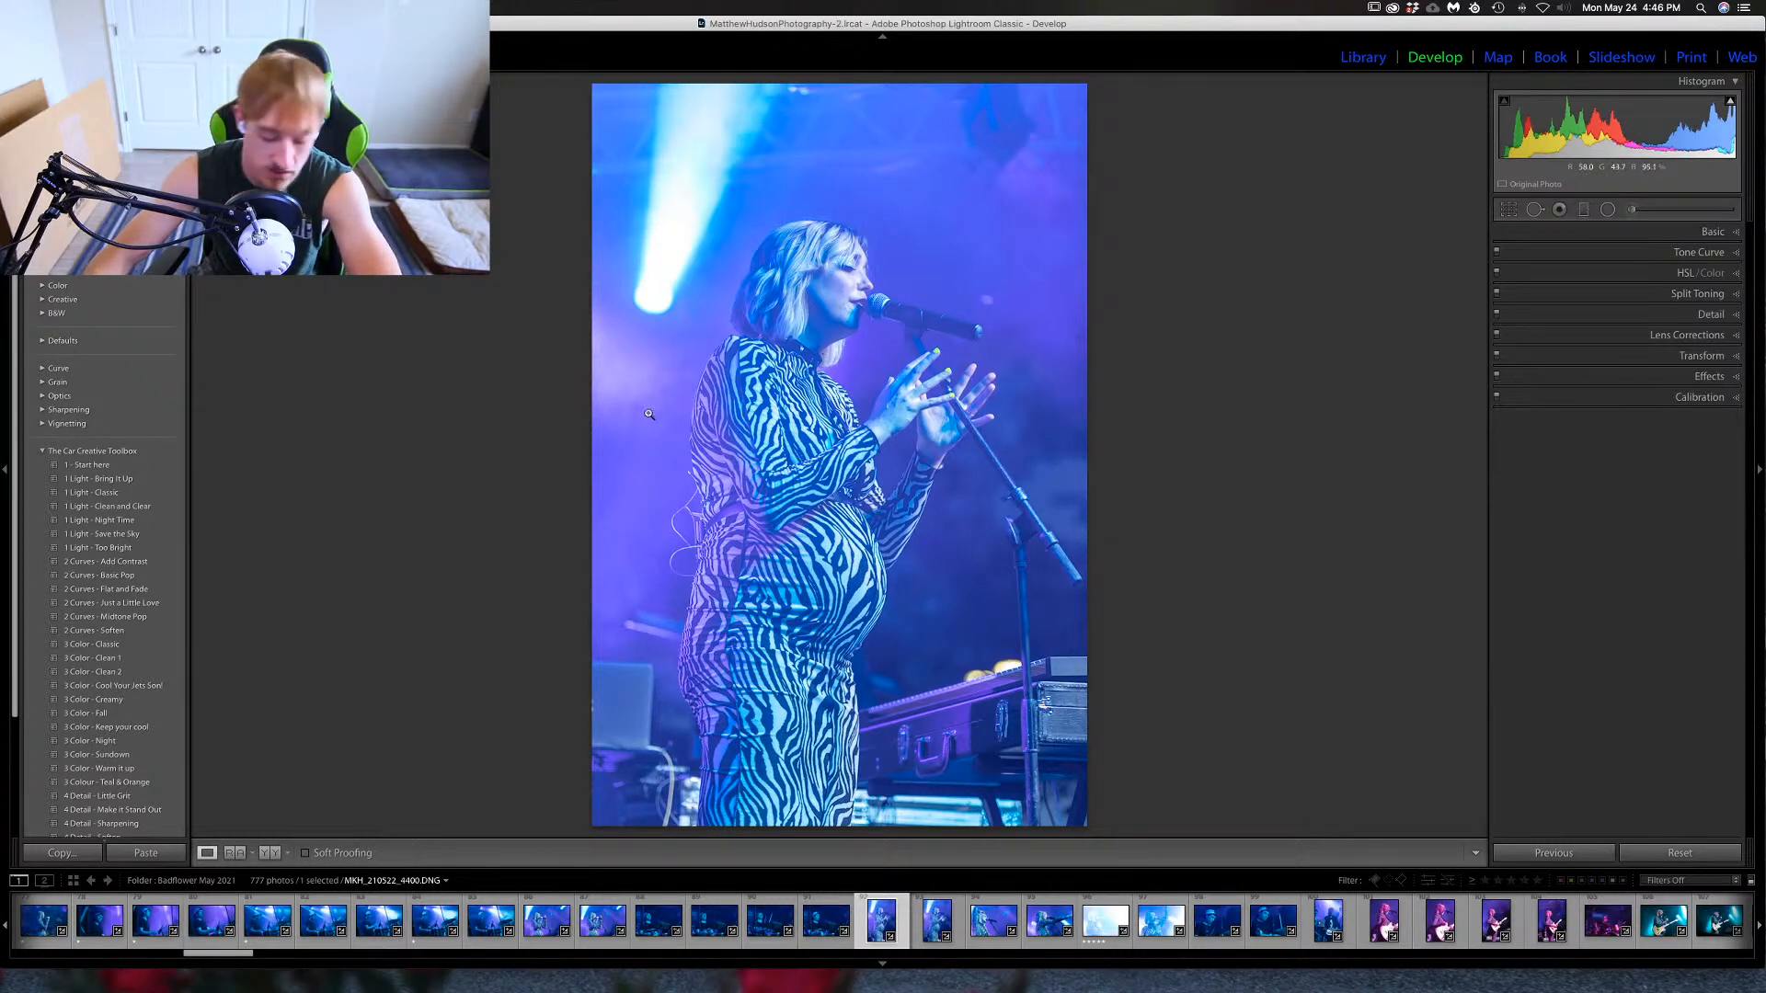
key("1")
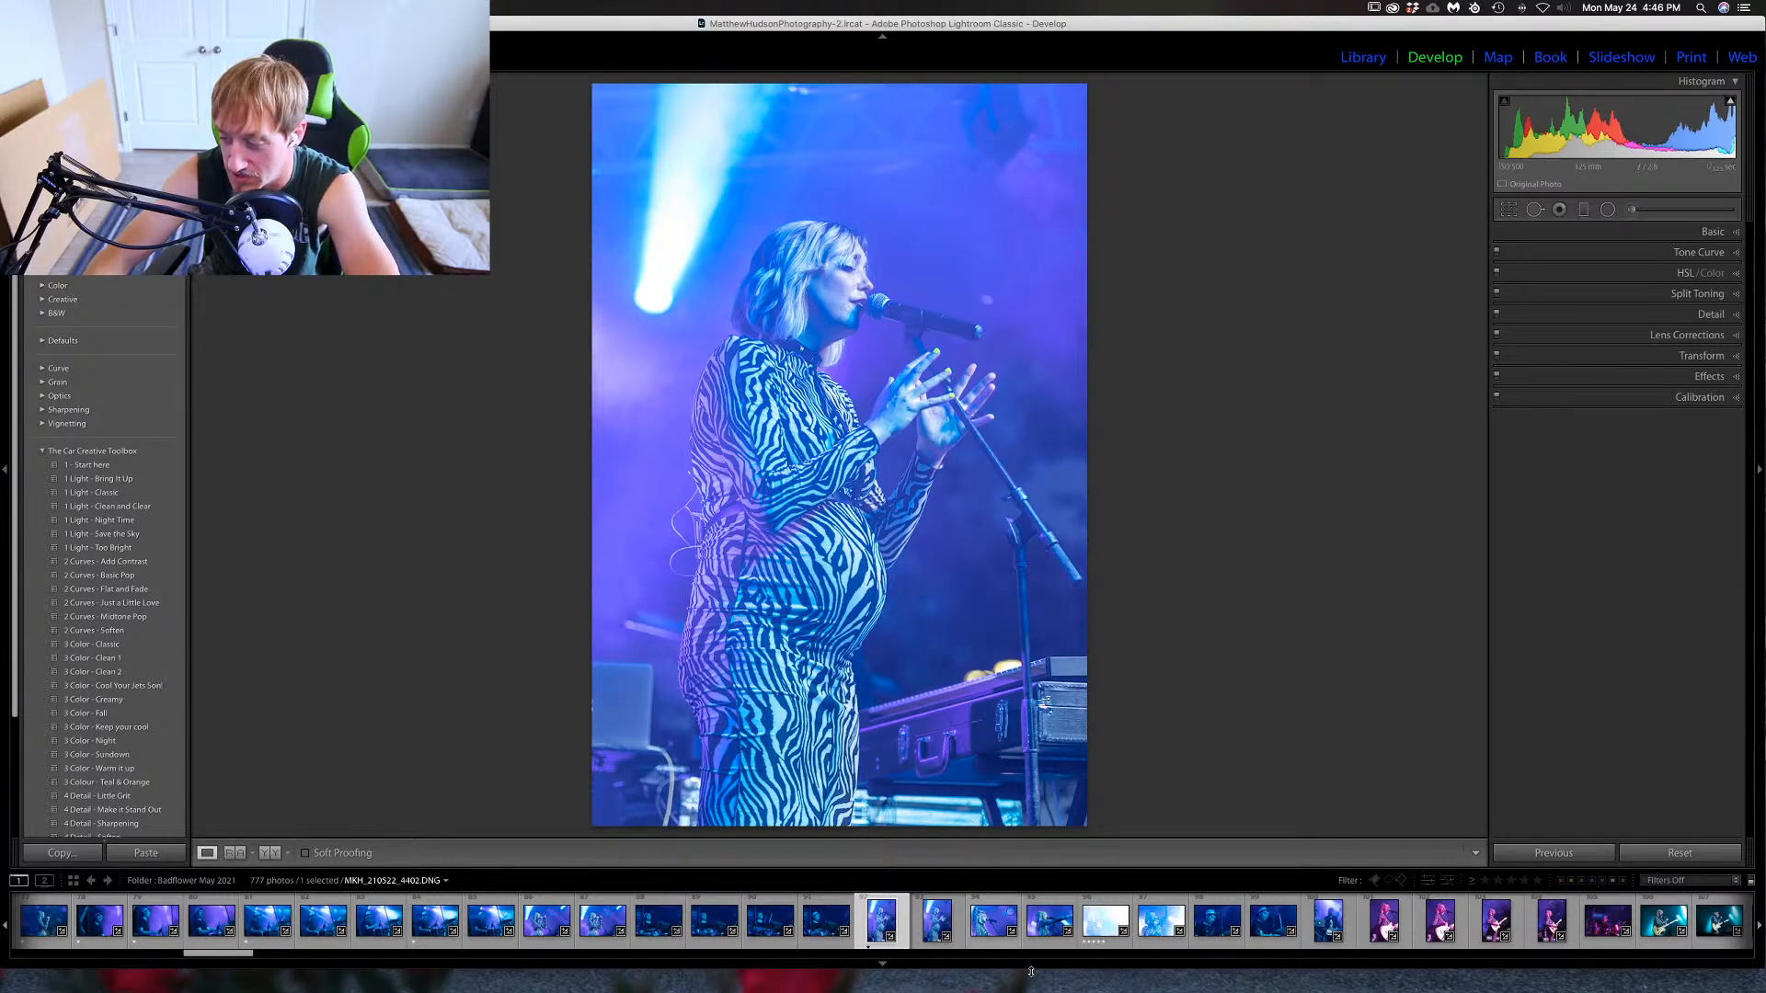
Compare the singer's raised-arm shot MKH_210522_4402.DNG with the pointing shot MKH_210522_4403.DNG and rate MKH_210522_4402.DNG one star.
left_click(991, 932)
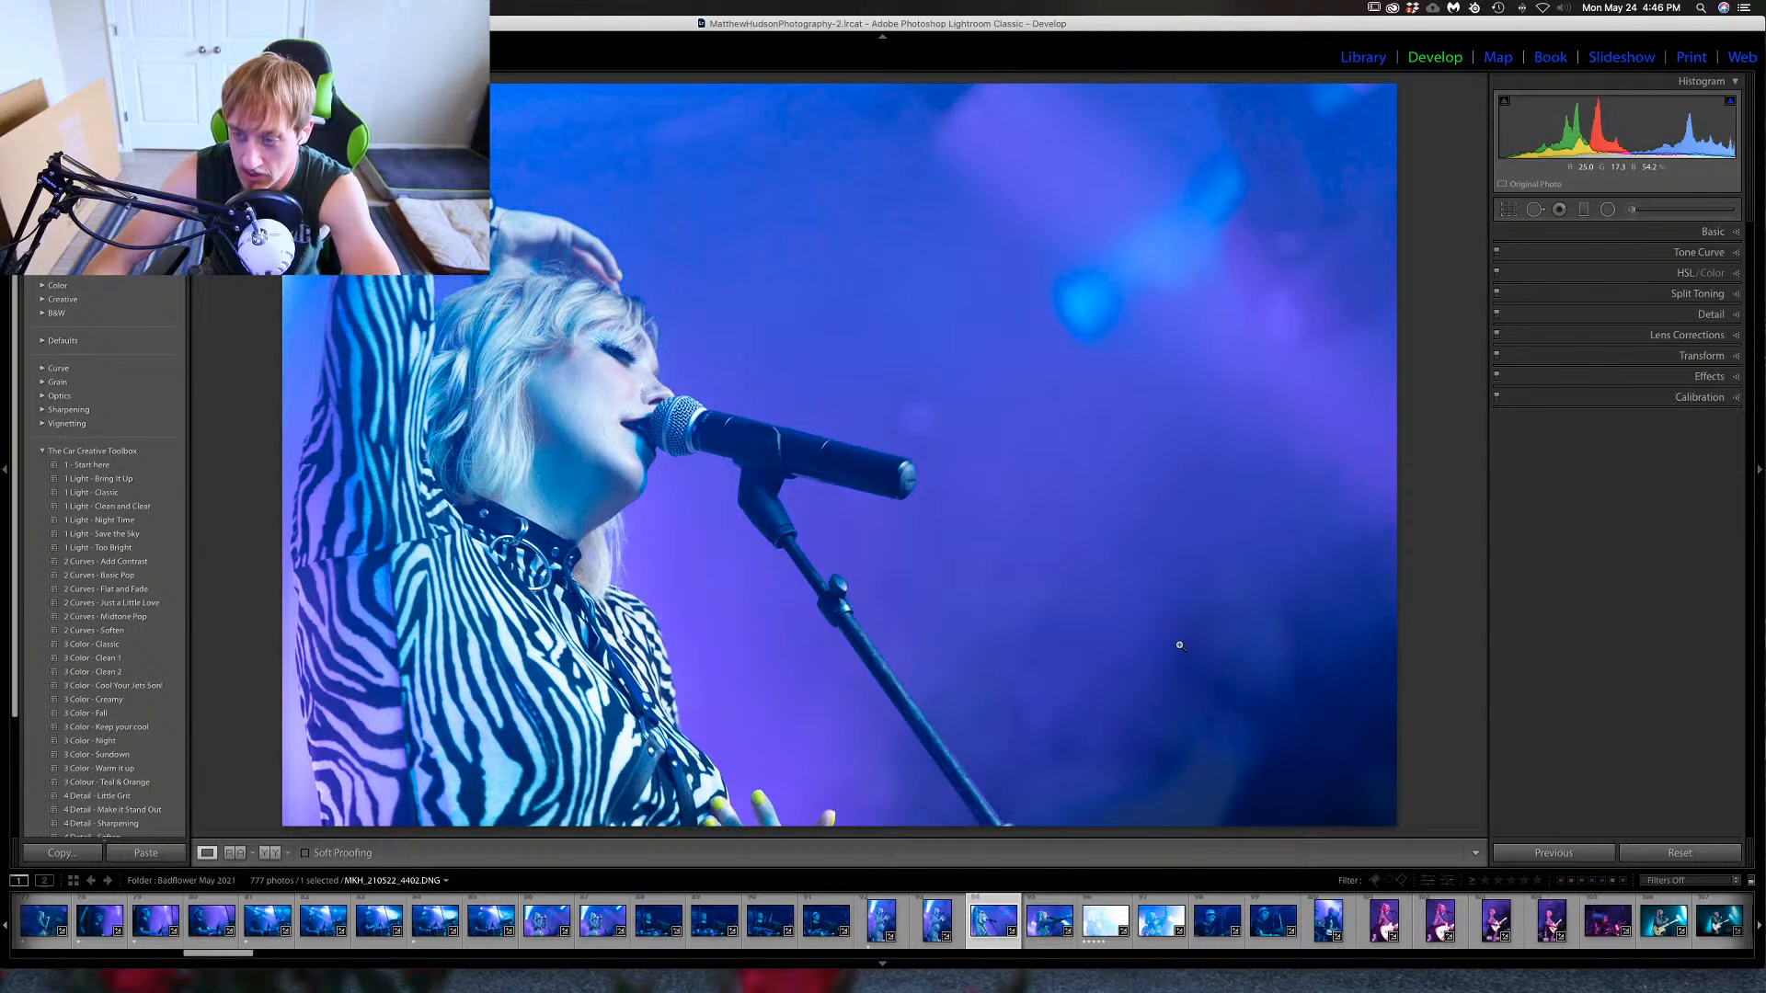
left_click(1045, 932)
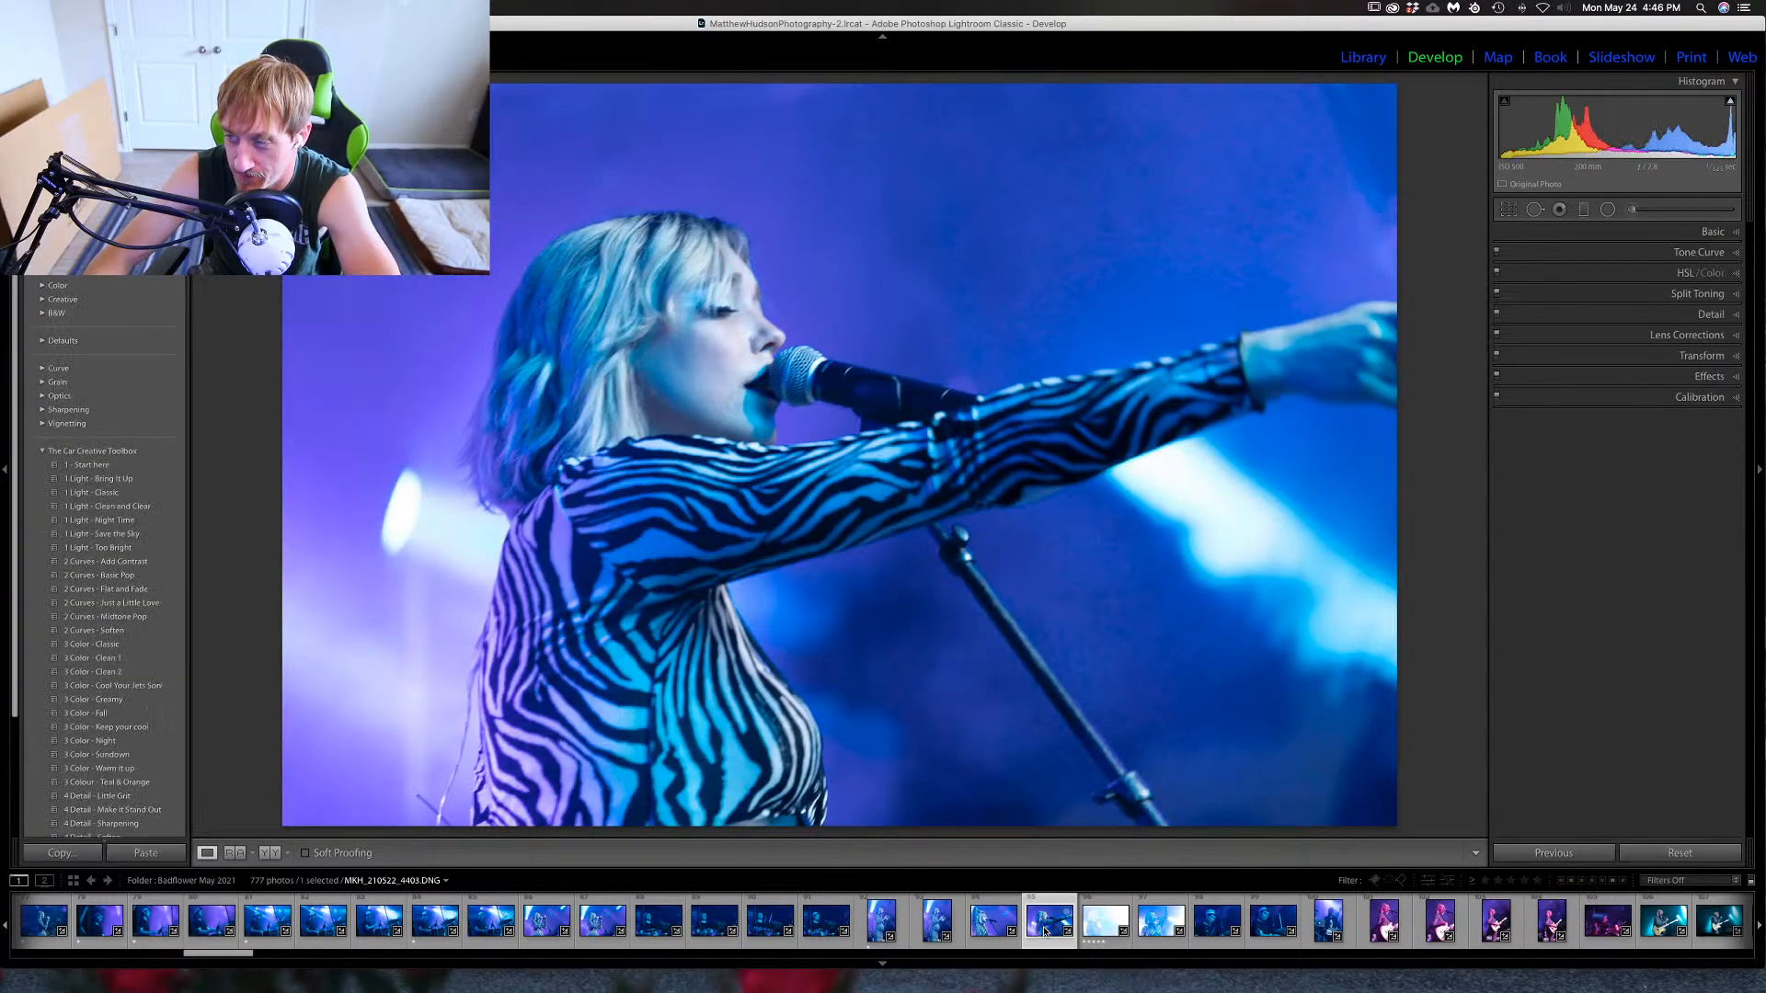
key("Left")
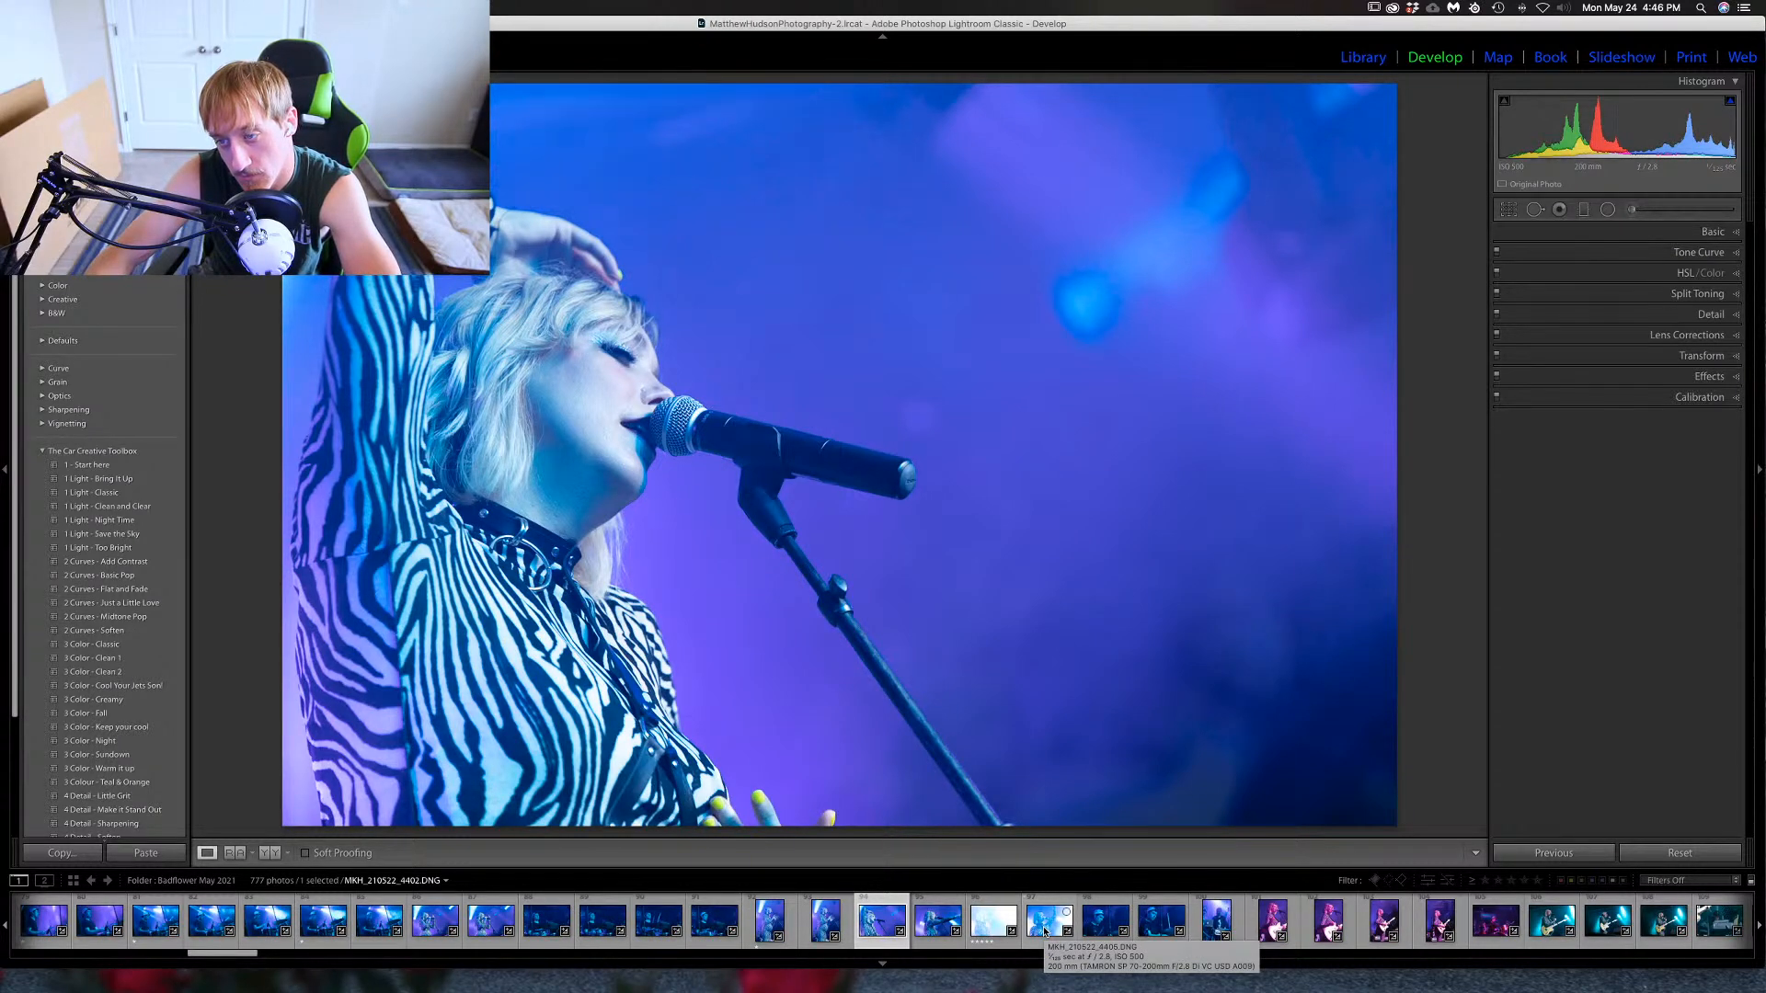
key("1")
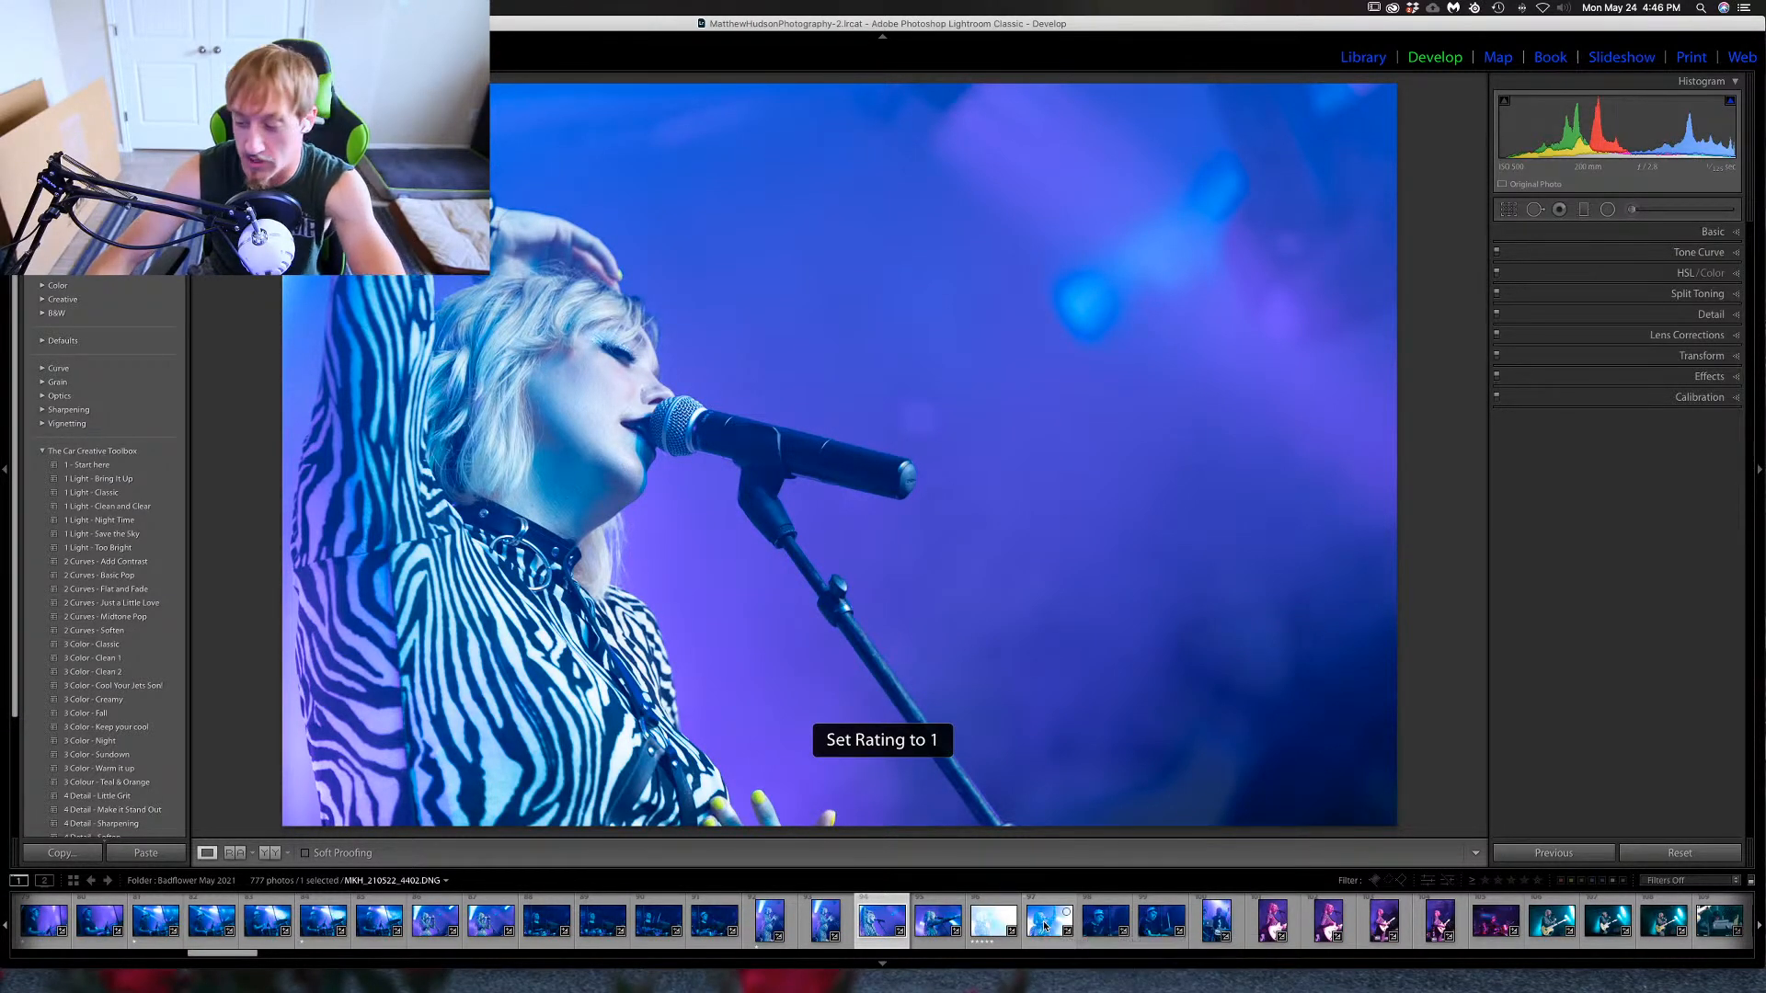
Try an exposure of -1.00 on the overexposed singer shot MKH_210522_4404.DNG, and reset the exposure.
key("Right")
key("Right")
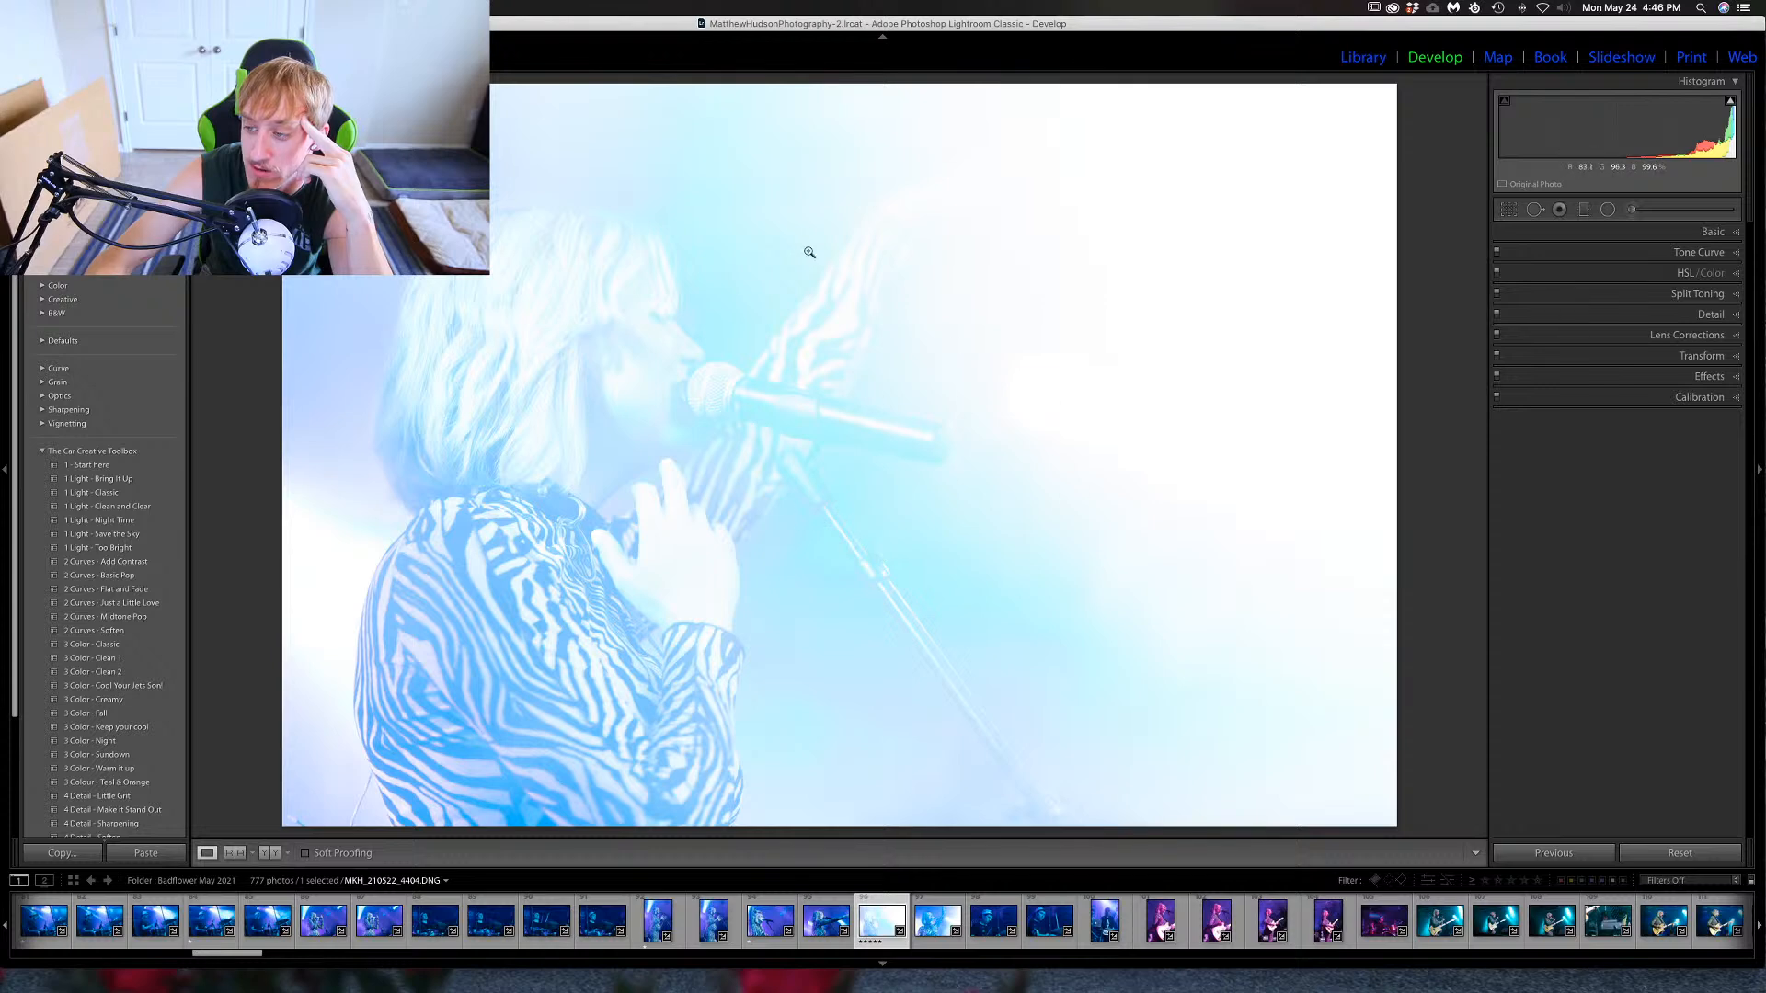
left_click(1713, 233)
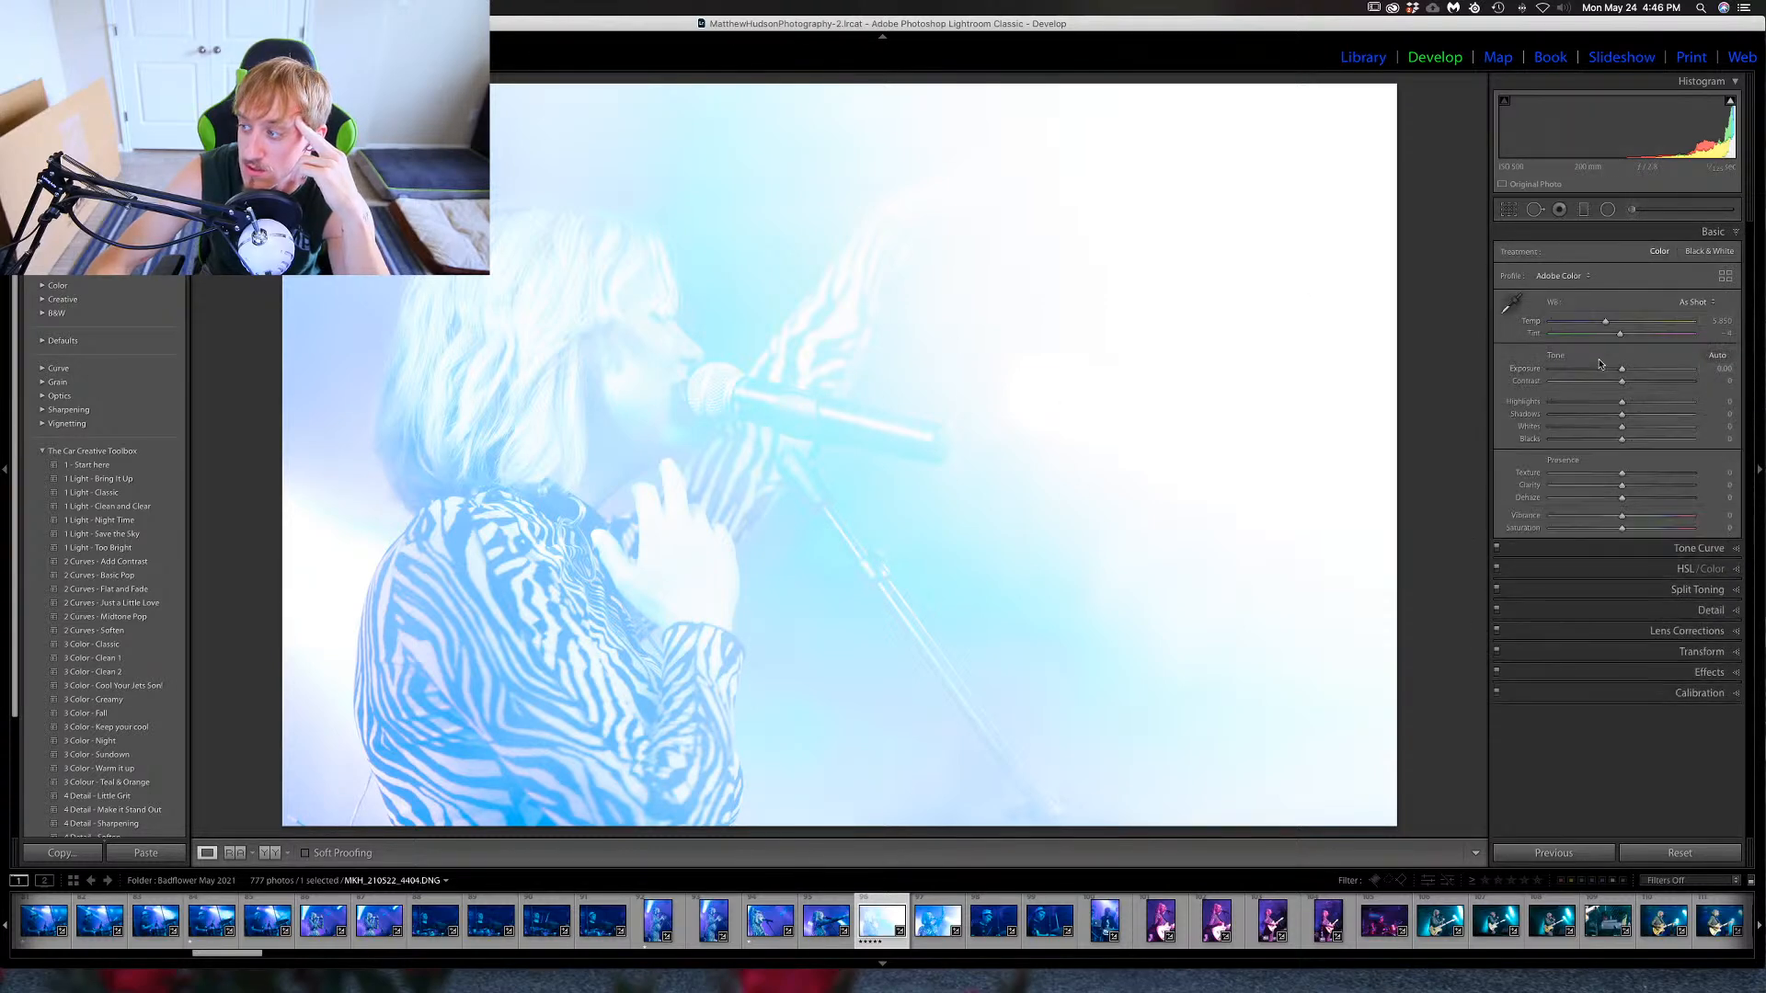
mouse_move(1611, 373)
left_mouse_down()
mouse_move(1594, 374)
mouse_move(1609, 375)
left_mouse_up()
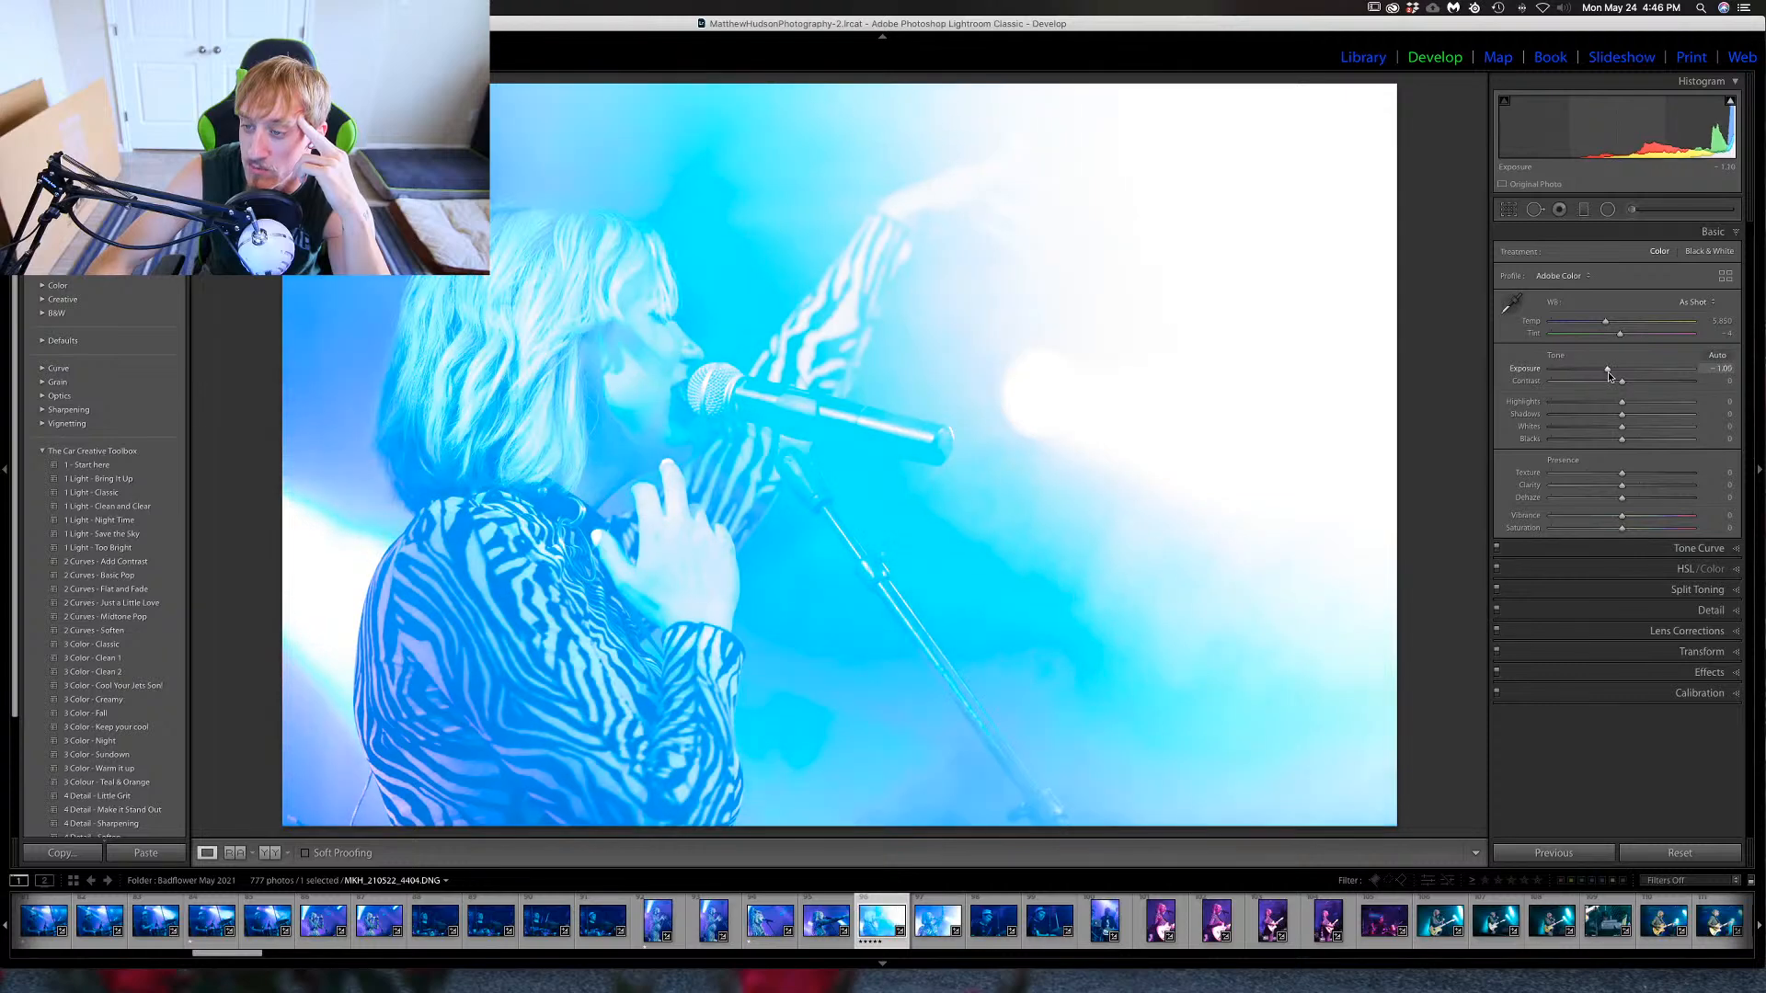
double_click(1524, 369)
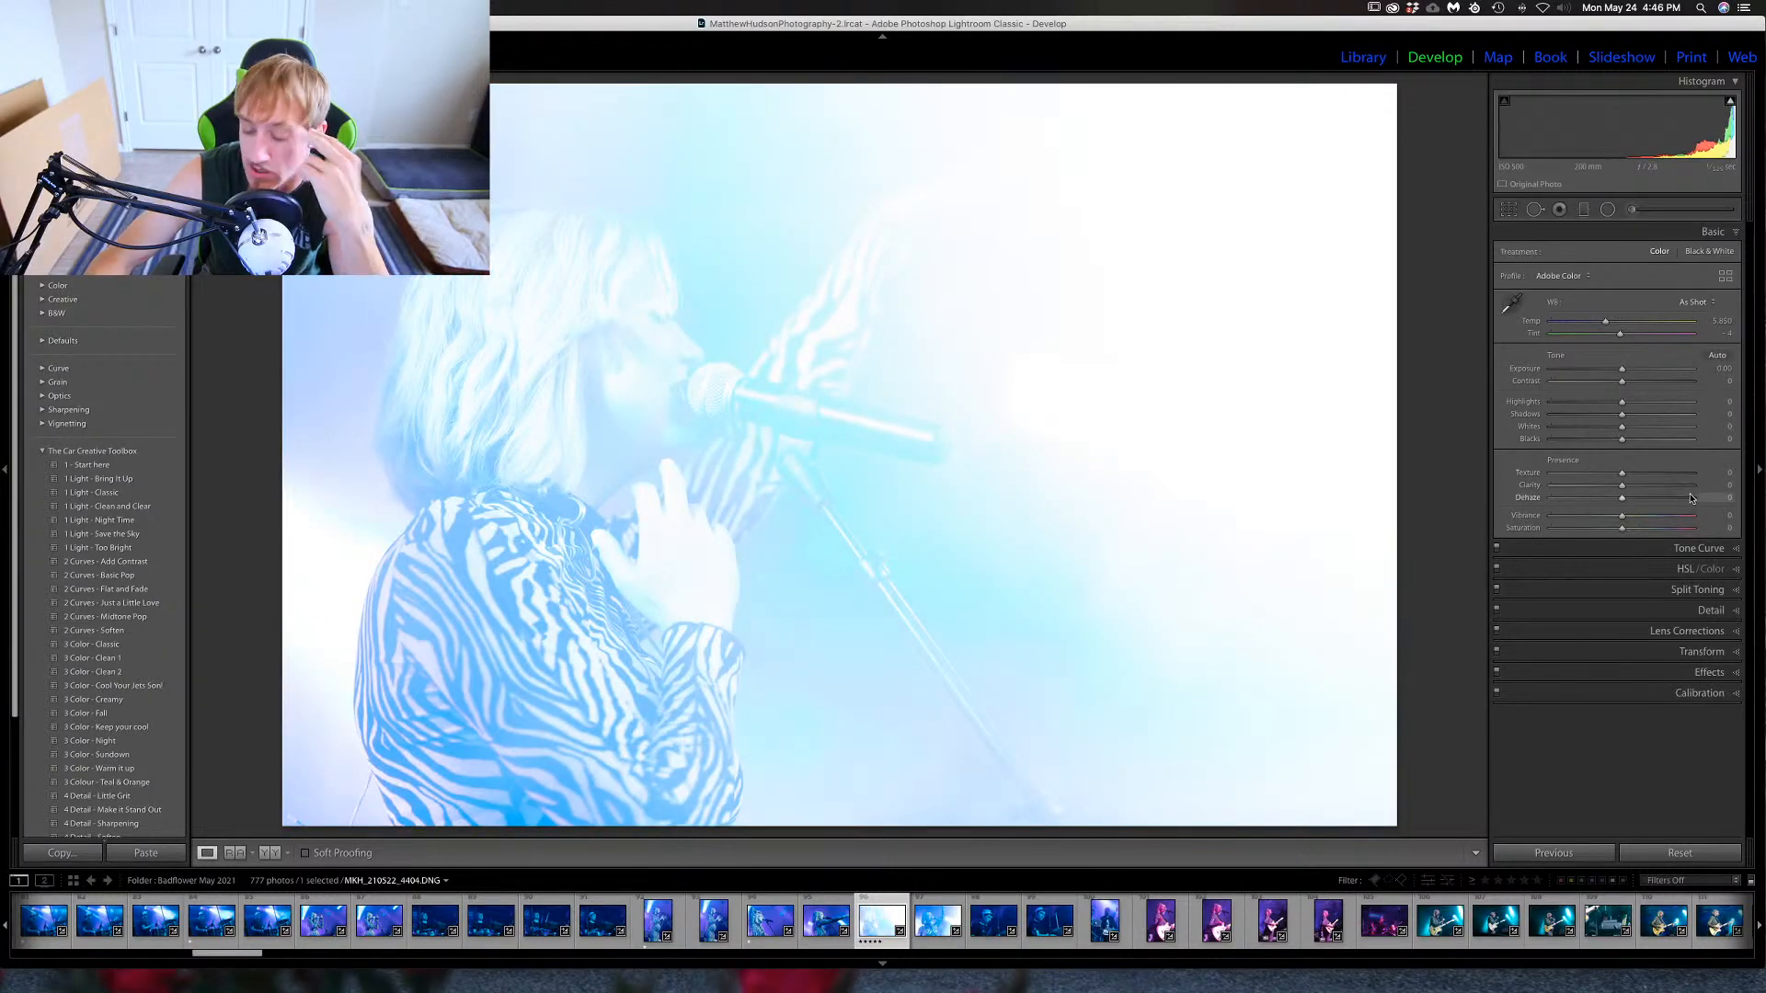
Try a black-and-white treatment on MKH_210522_4404.DNG with exposure -2.00 and contrast +78, and return the photo to unadjusted colour.
key("v")
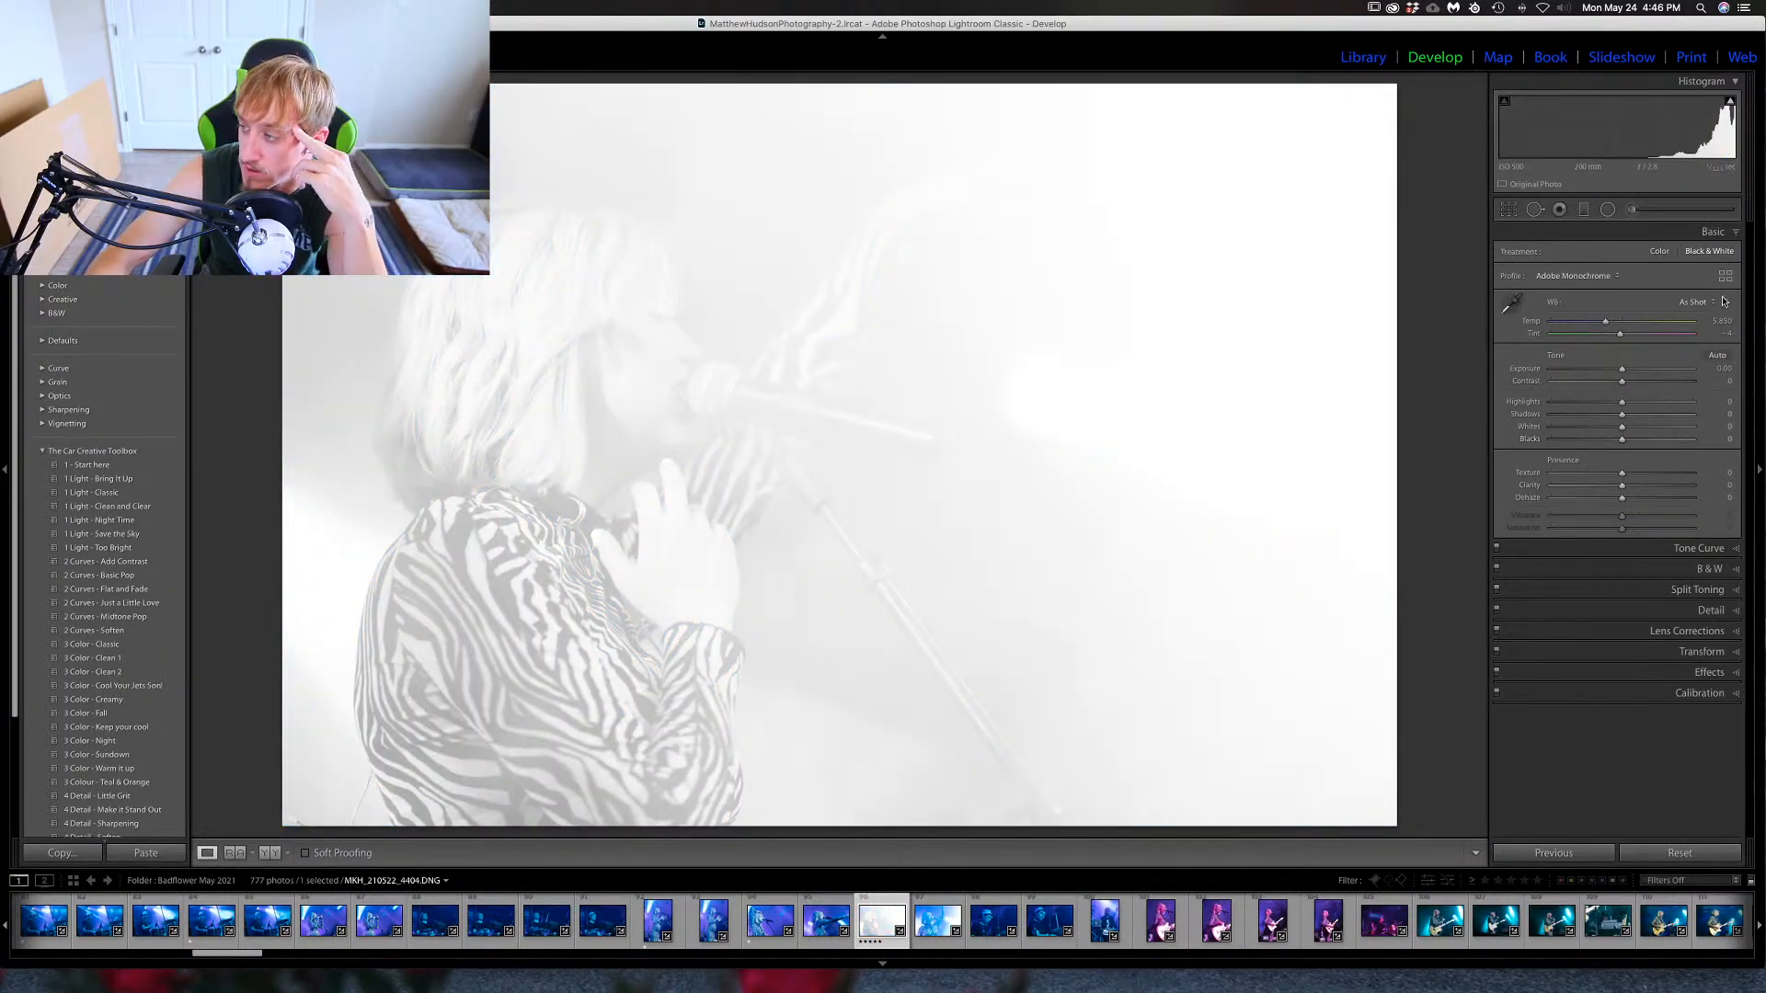
left_click_drag(1621, 369, 1594, 374)
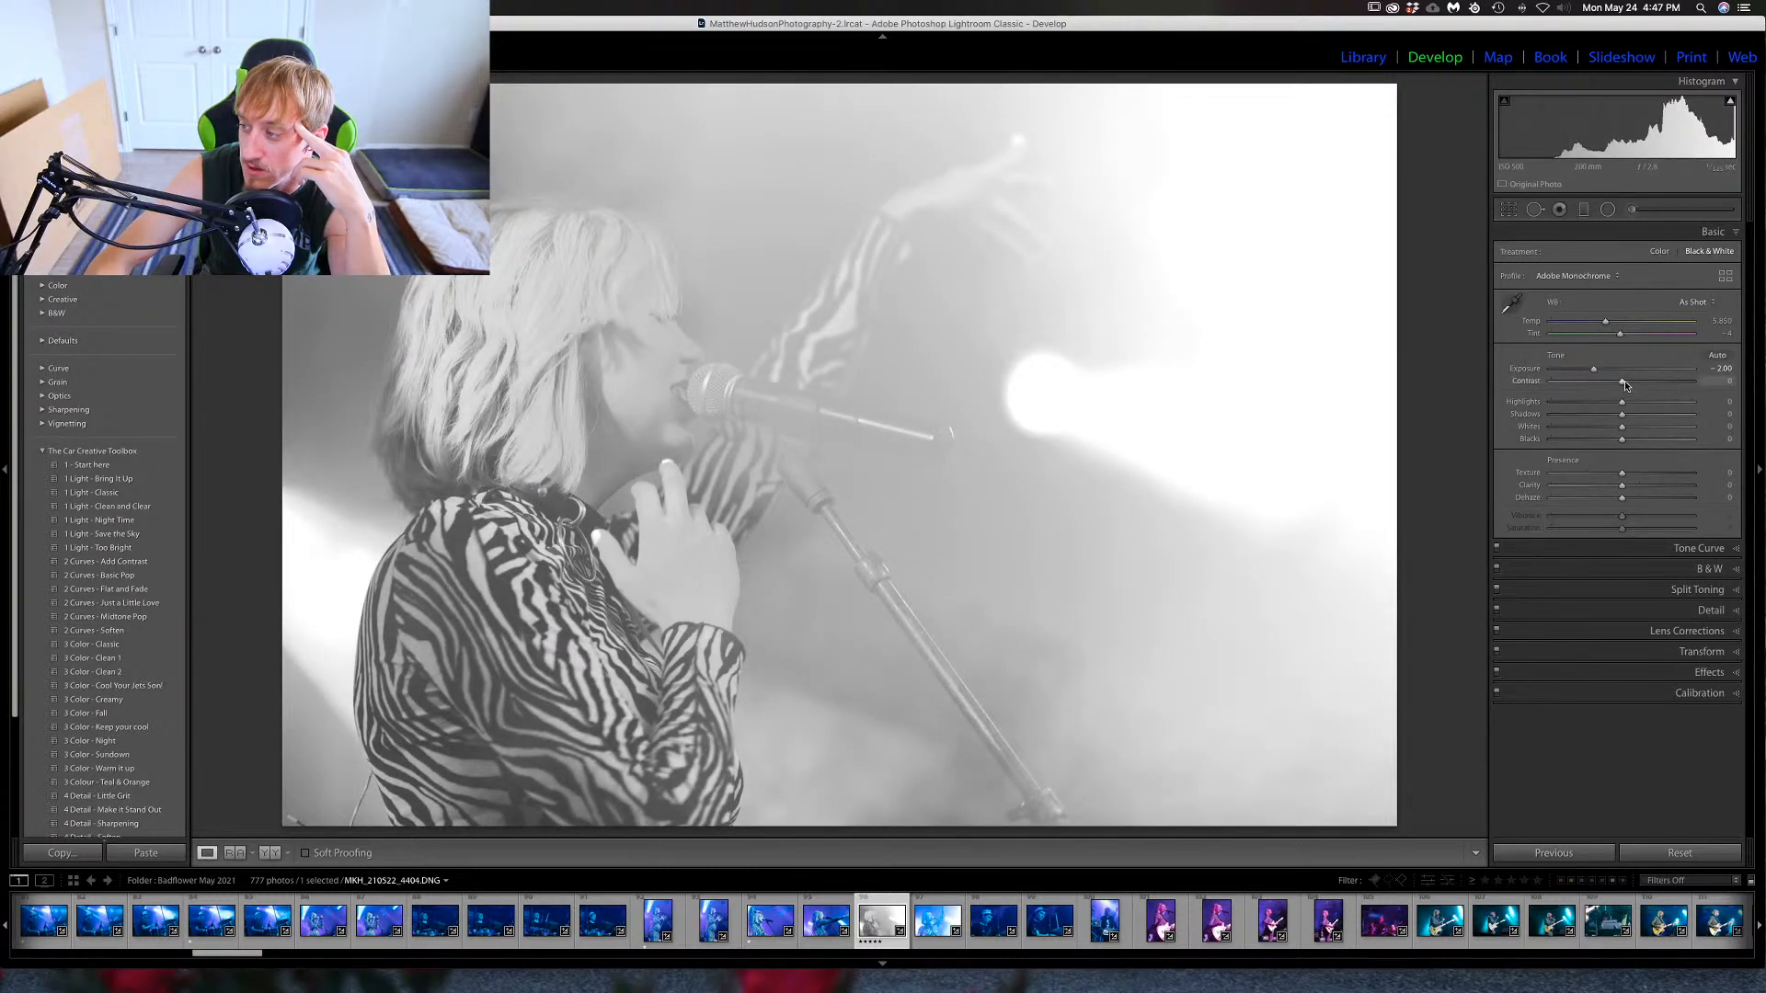
mouse_move(1662, 384)
left_mouse_down()
mouse_move(1582, 383)
mouse_move(1691, 386)
mouse_move(1677, 382)
left_mouse_up()
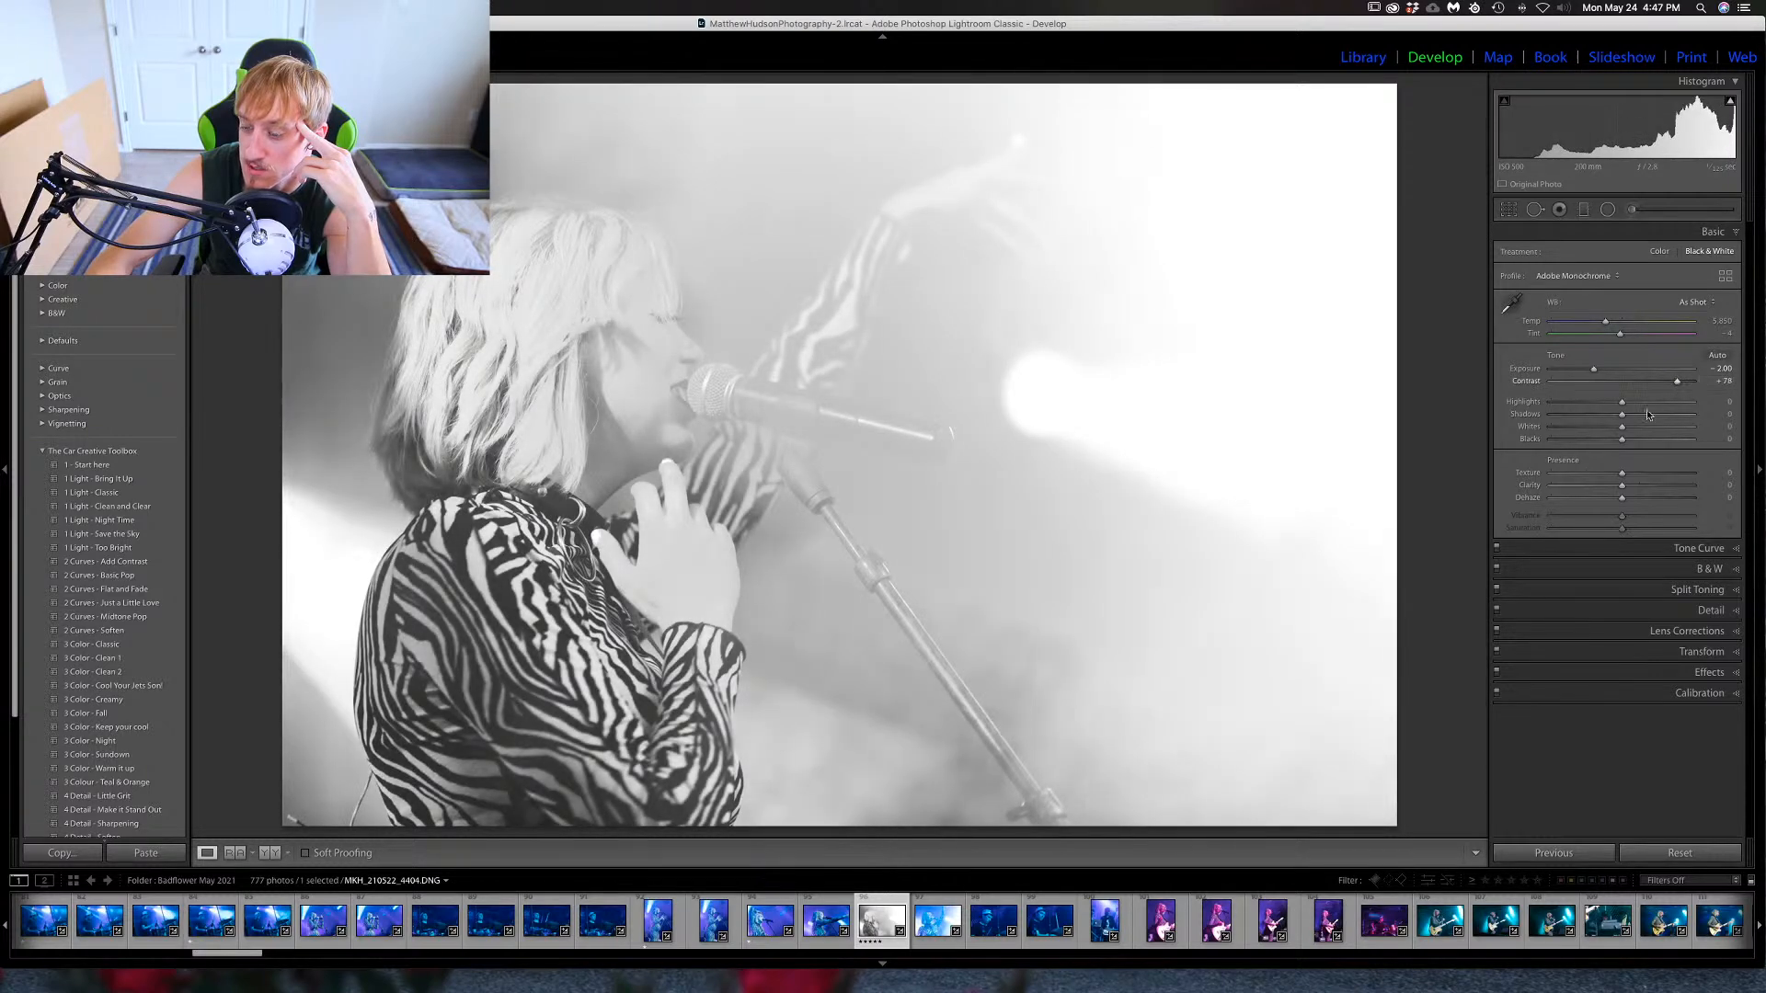
mouse_move(1628, 488)
left_mouse_down()
mouse_move(1657, 486)
mouse_move(1579, 503)
mouse_move(1610, 504)
left_mouse_up()
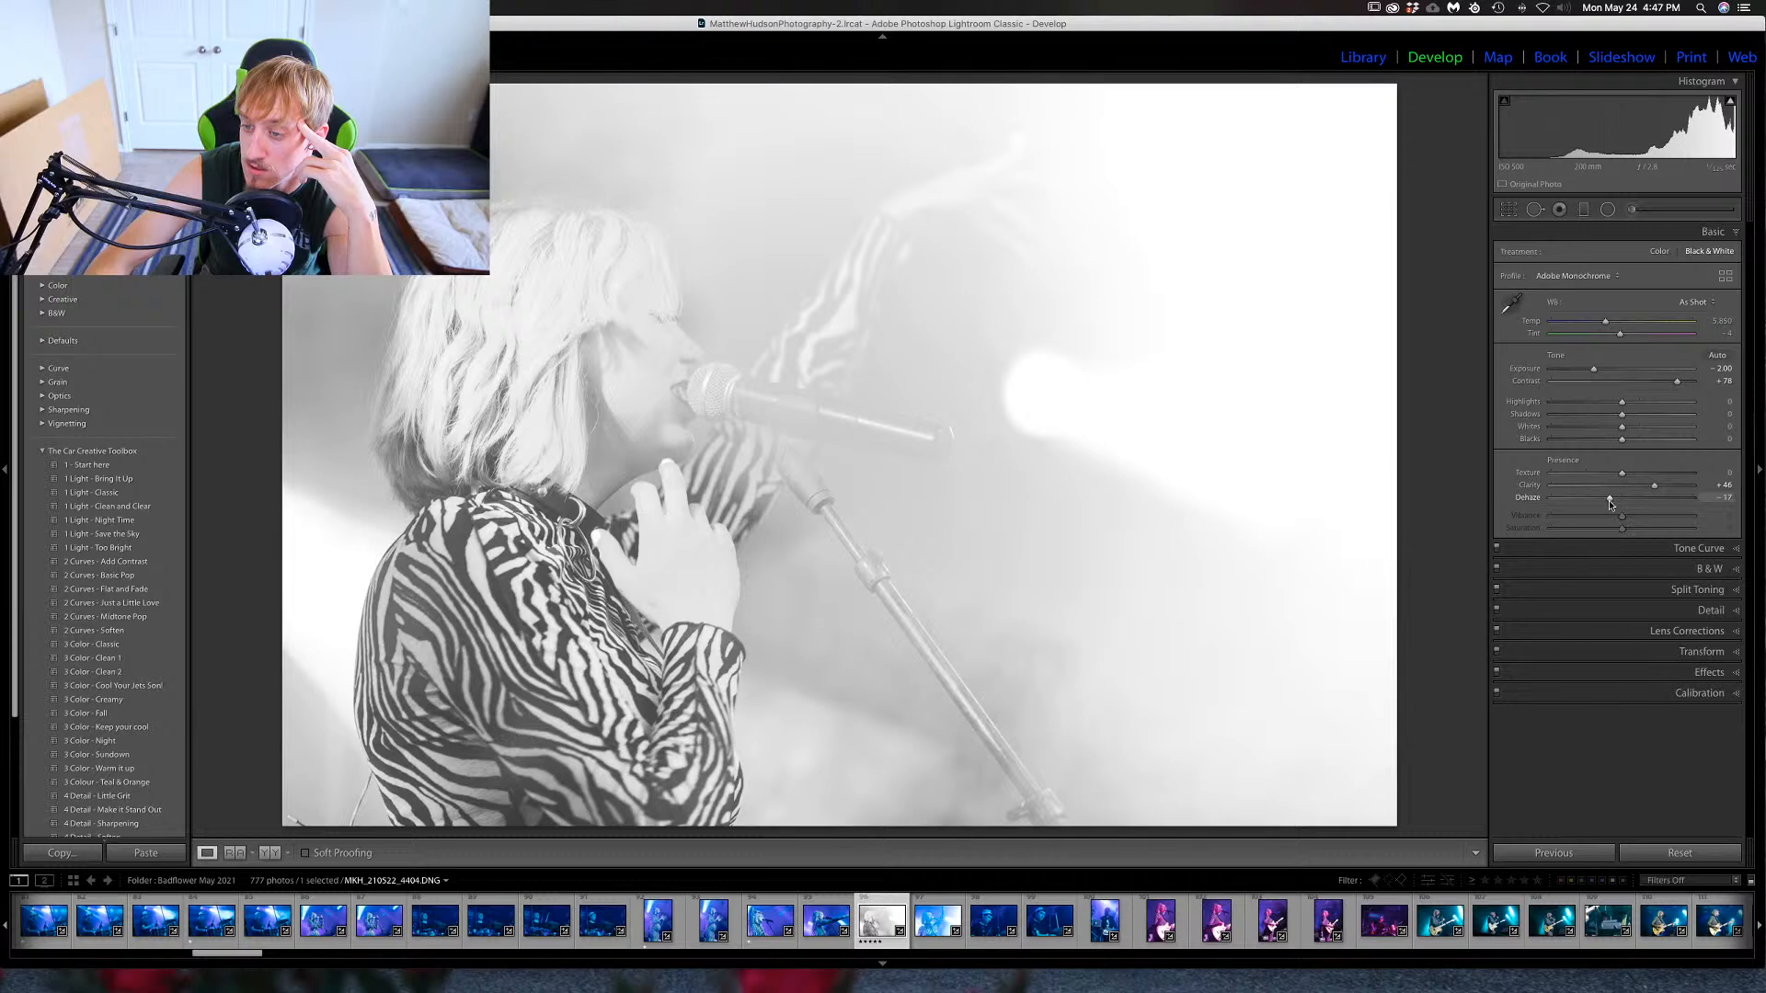
double_click(1530, 486)
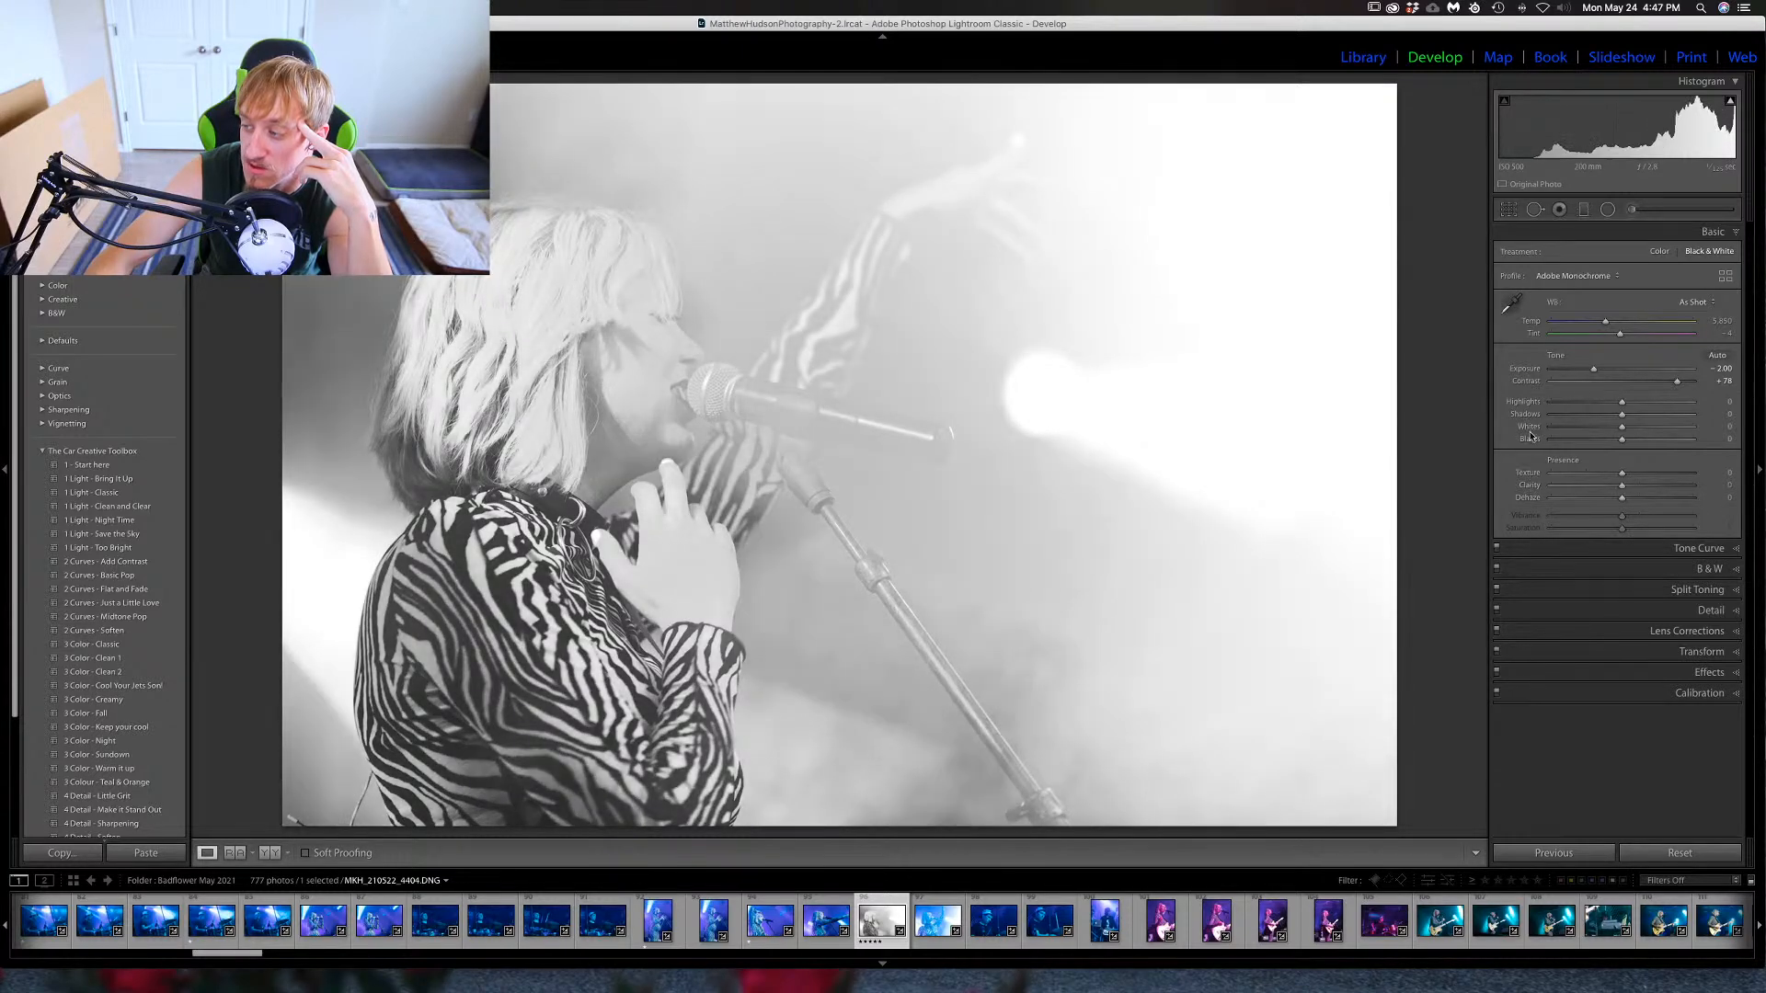
double_click(1530, 381)
double_click(1527, 369)
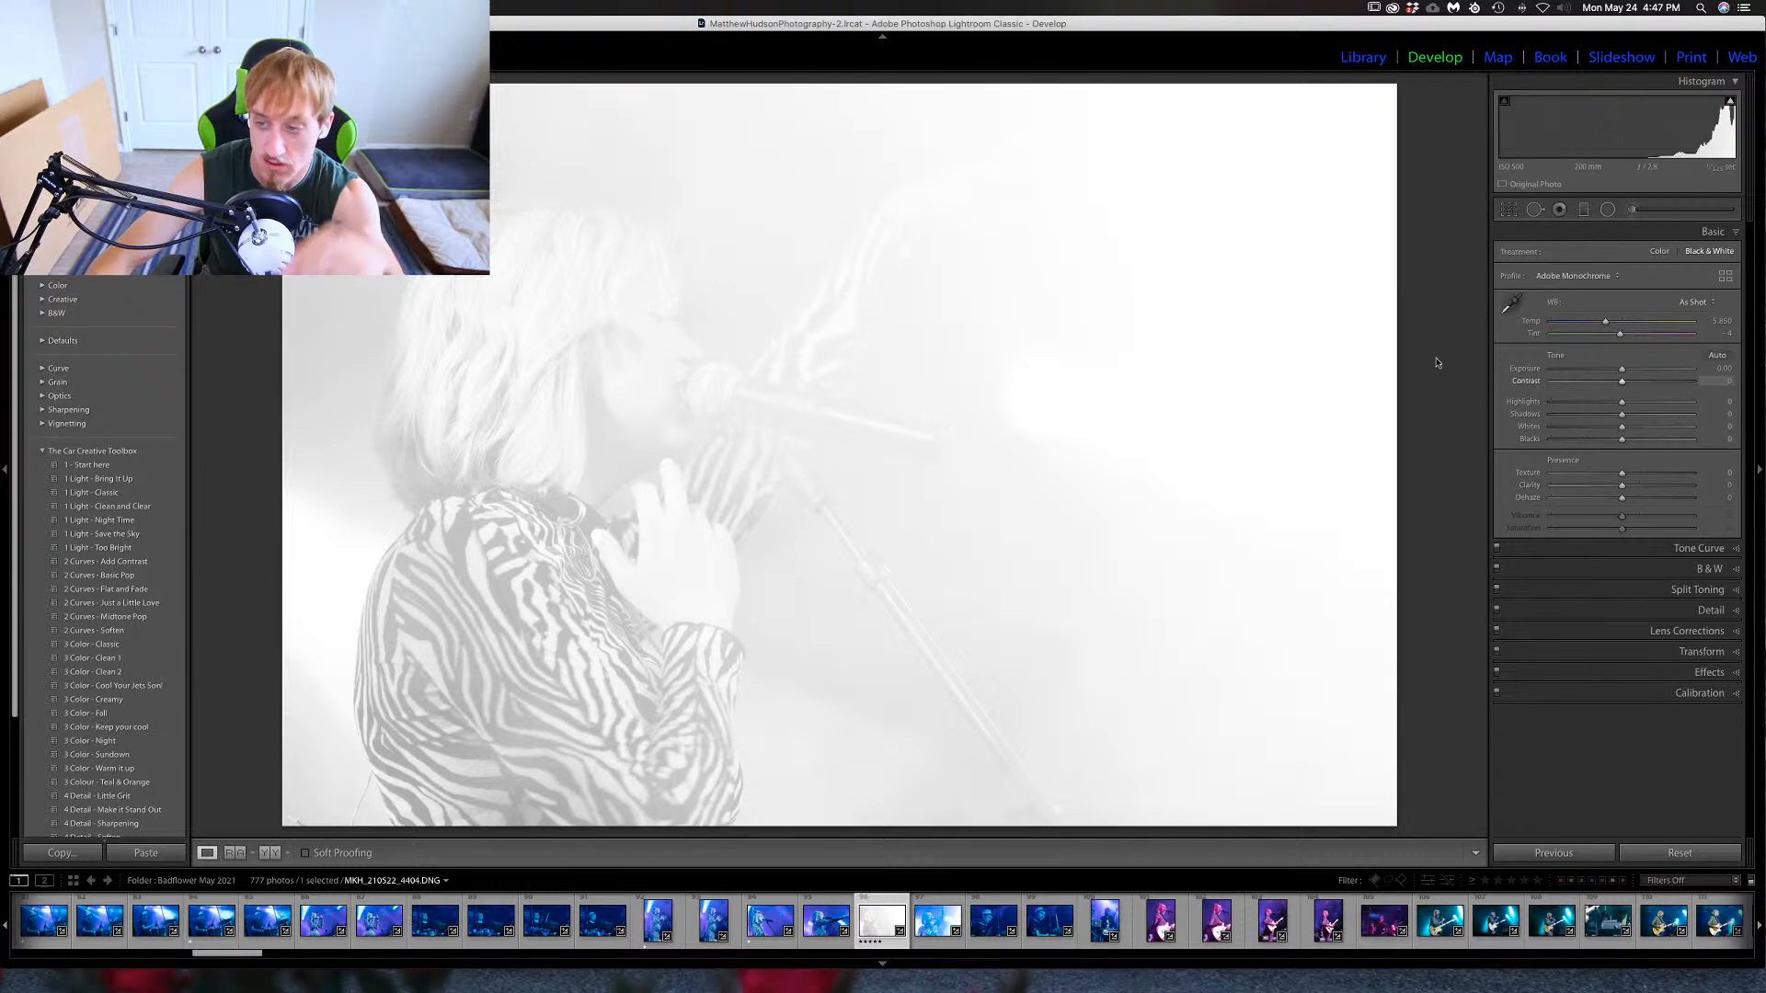
key("v")
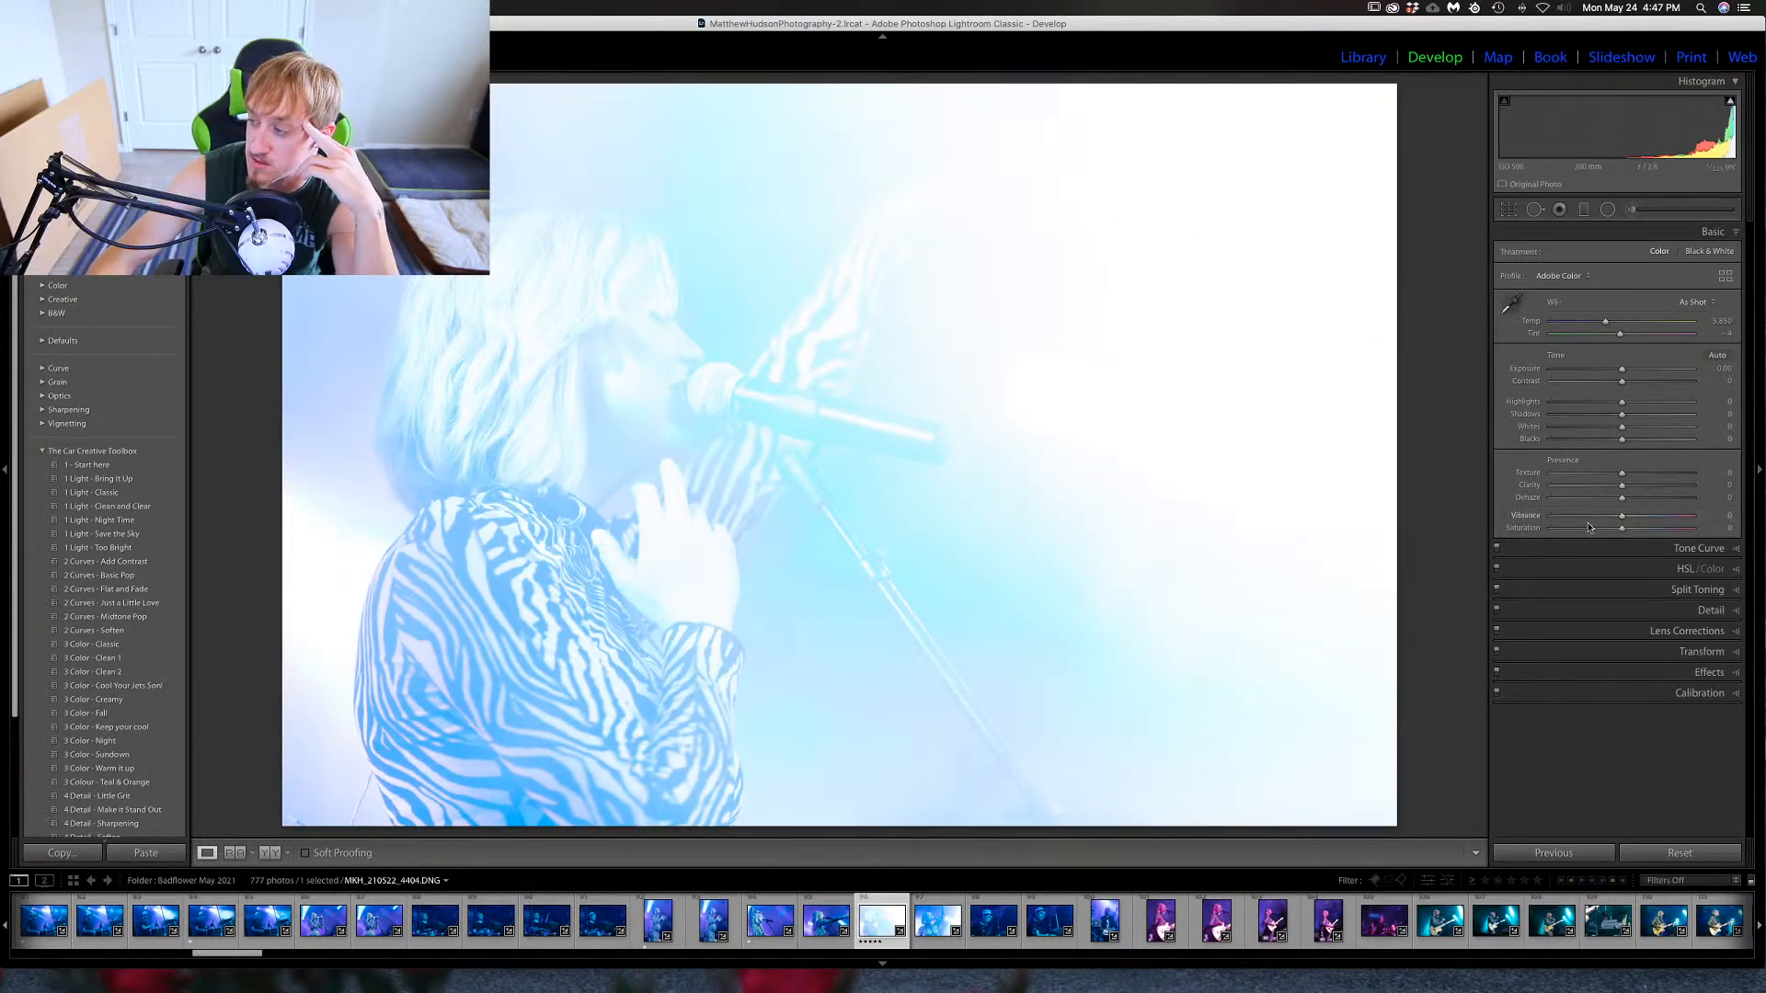
Set the overexposed singer shot's vibrance to +25, saturation to +15 and texture to -27.
left_click_drag(1622, 527, 1647, 522)
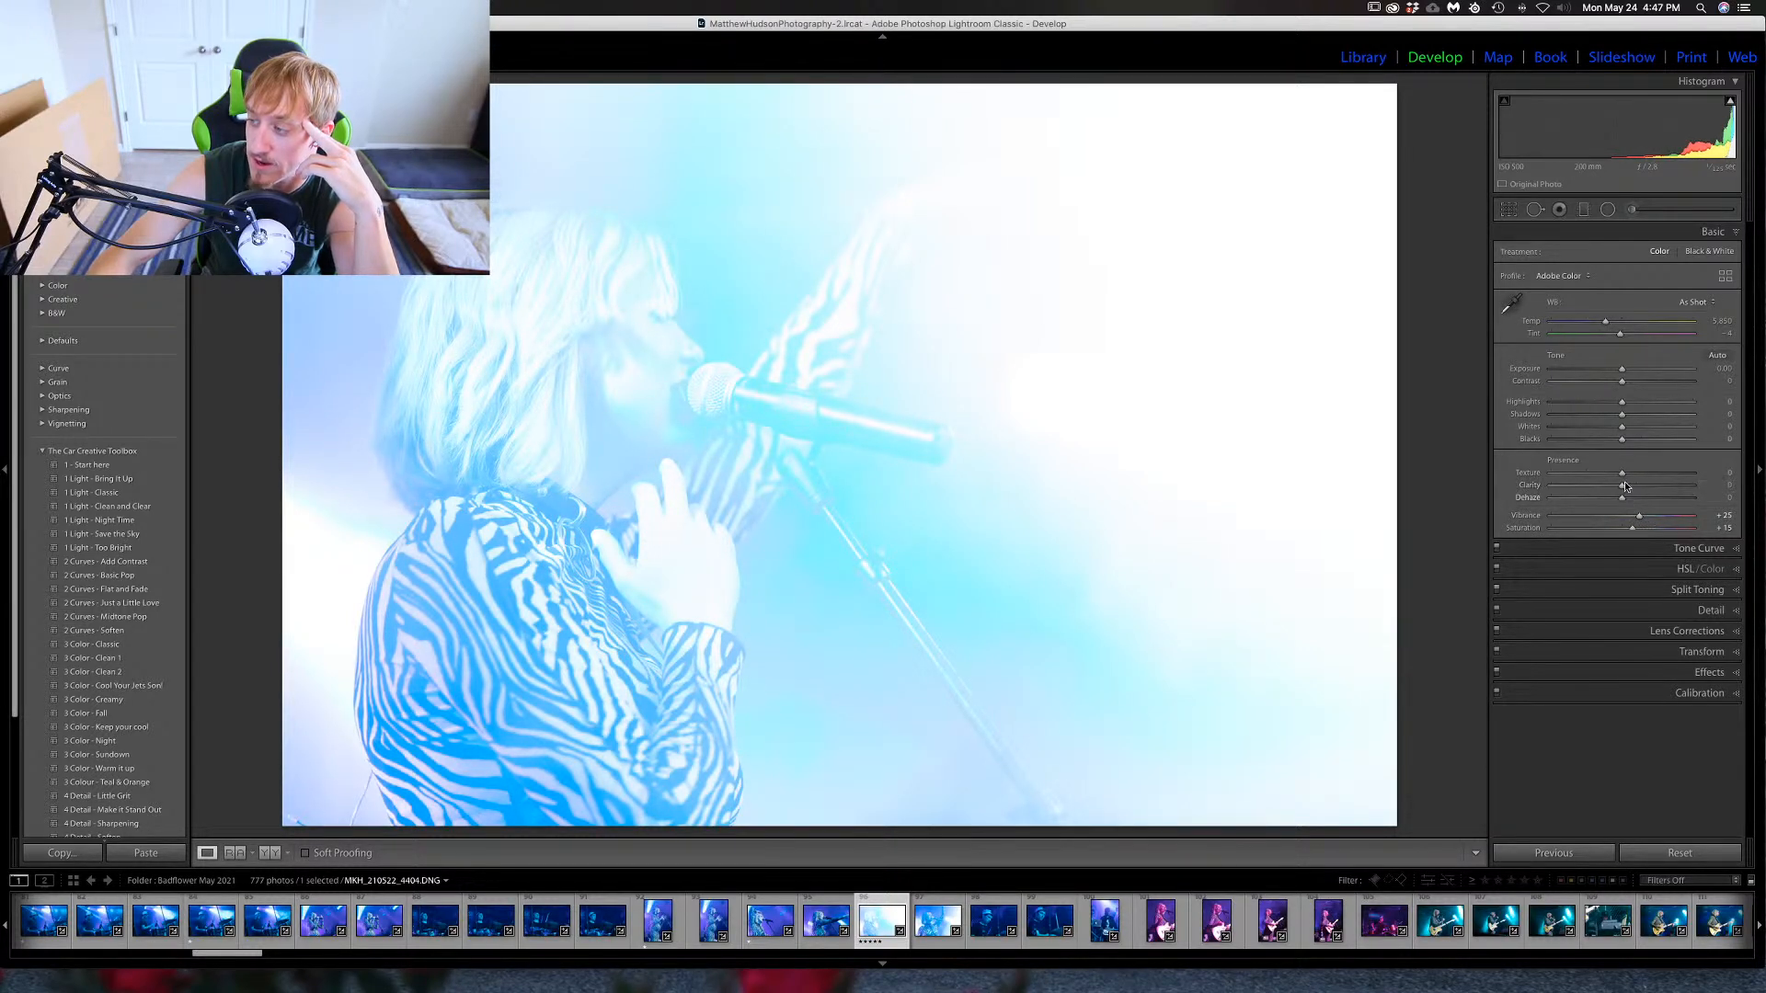
left_click_drag(1622, 473, 1617, 479)
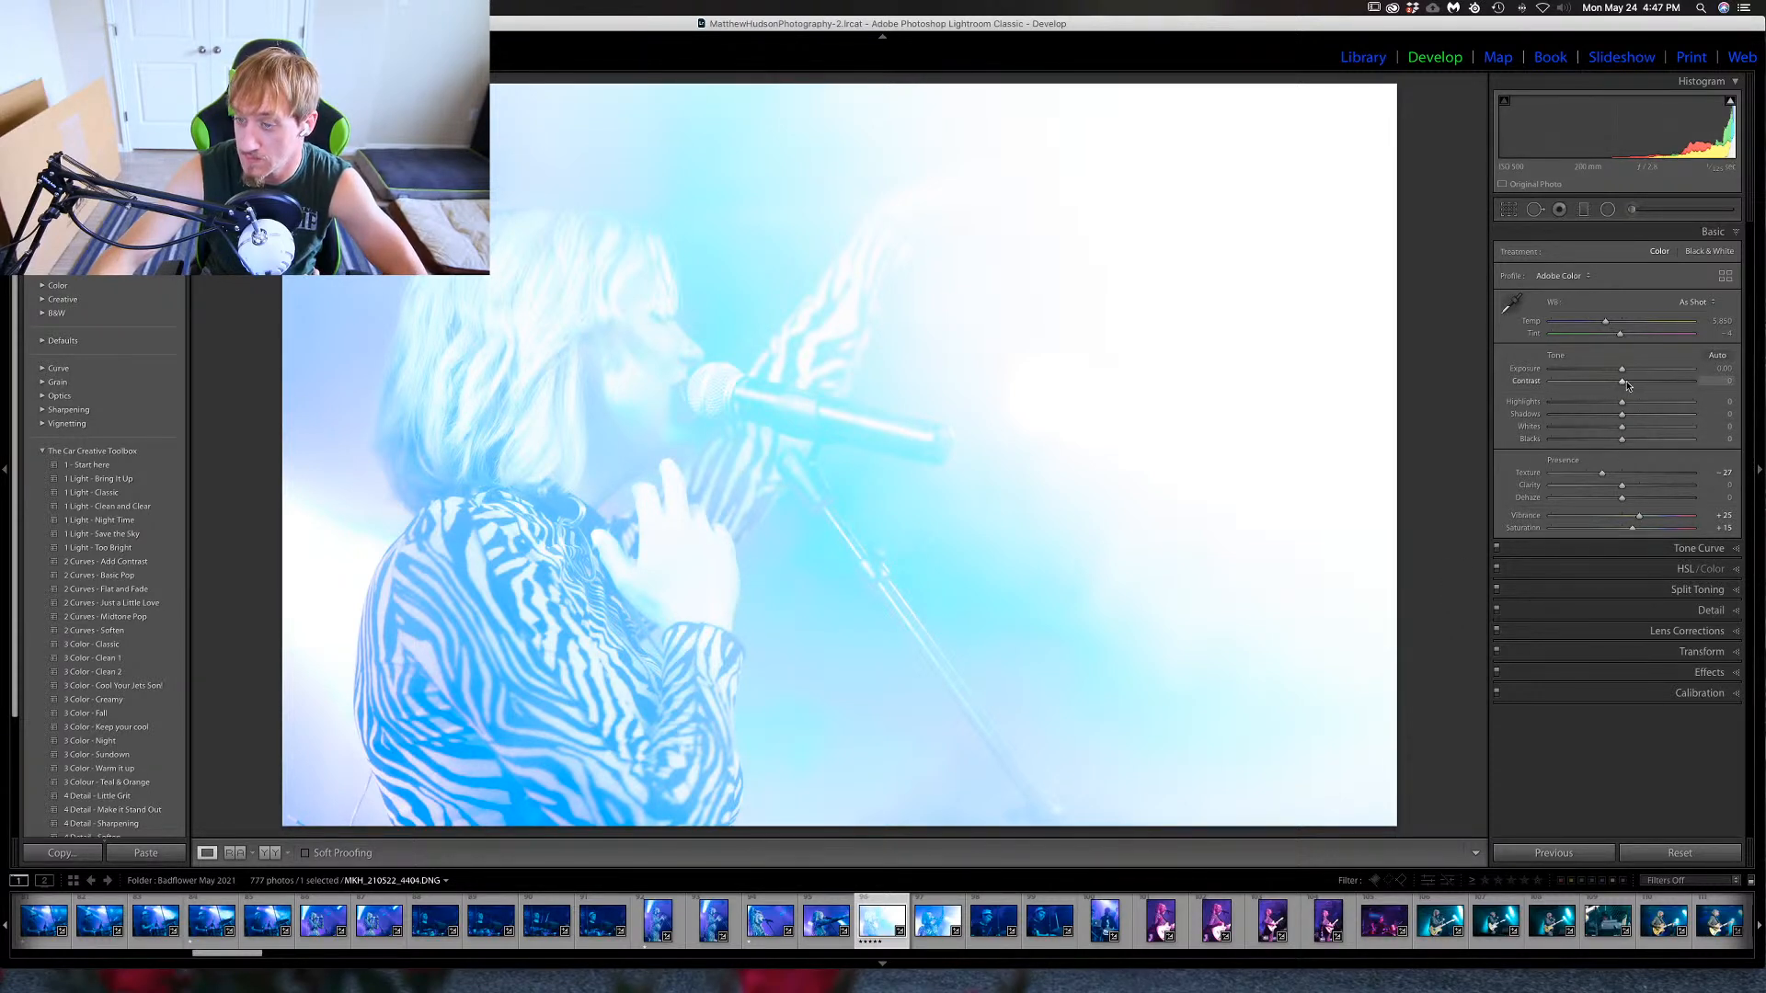
Set the photo's contrast to +34, highlights to -11, shadows to -14, whites to -42 and blacks to -11.
left_click_drag(1637, 381, 1648, 382)
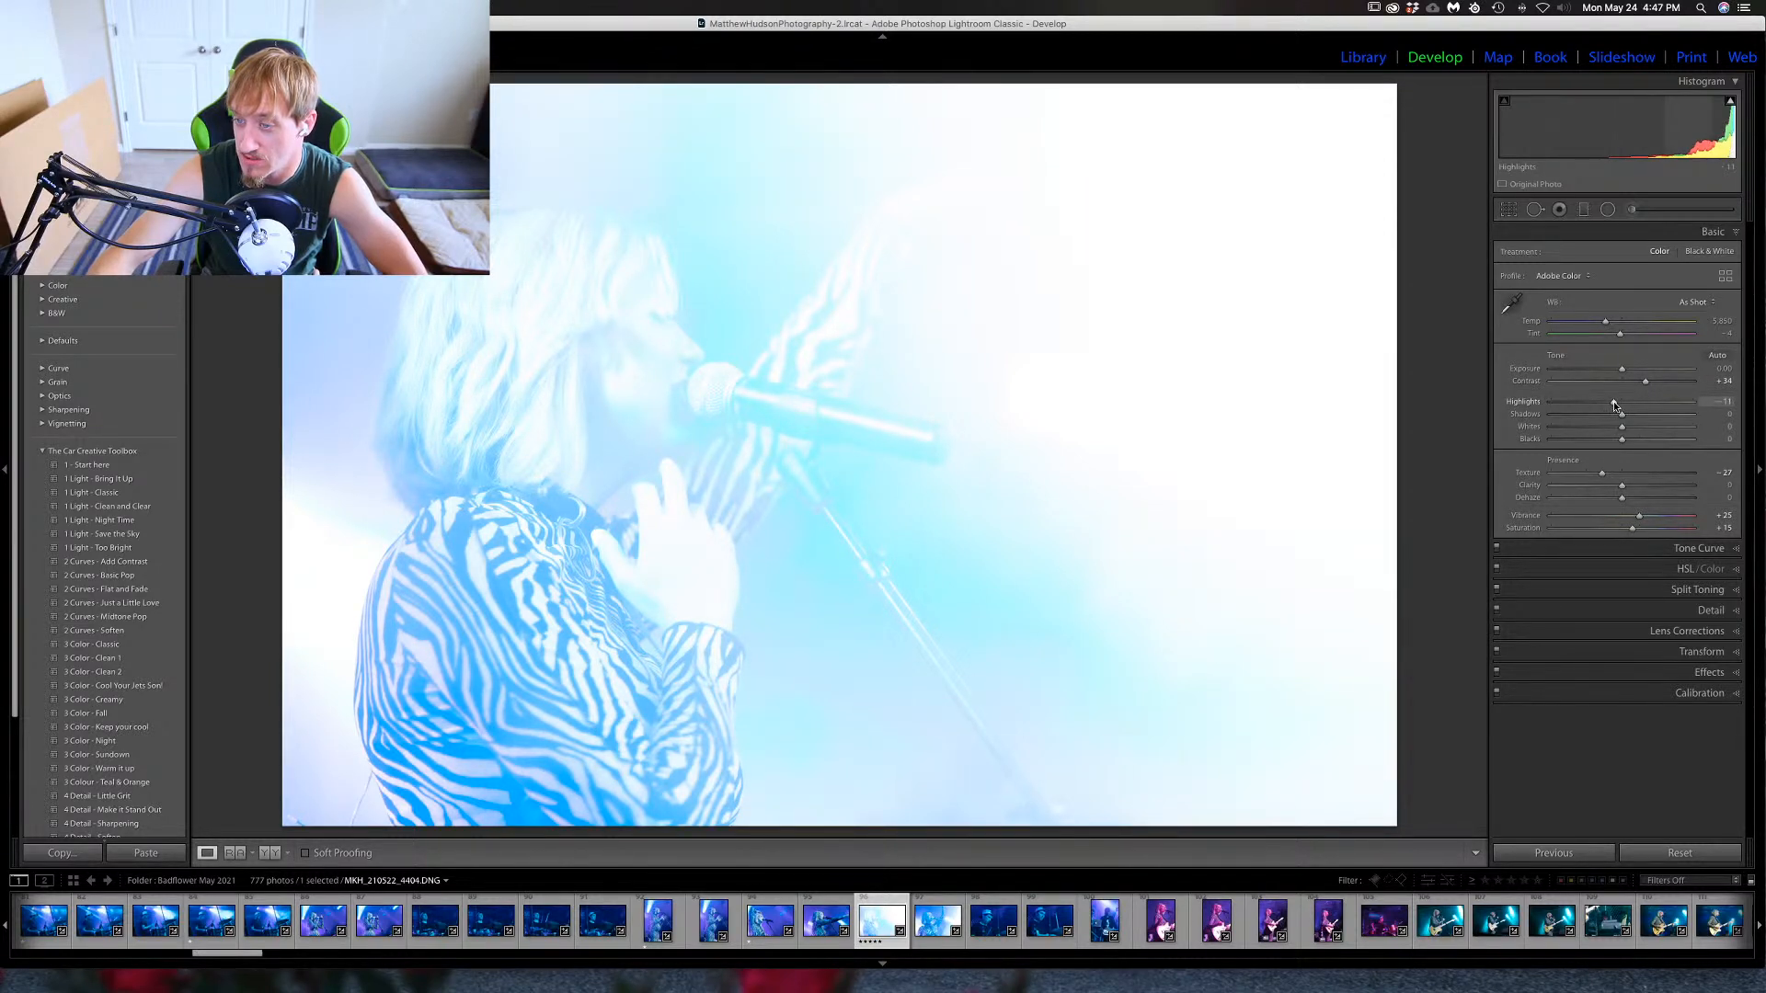
left_click_drag(1622, 427, 1581, 434)
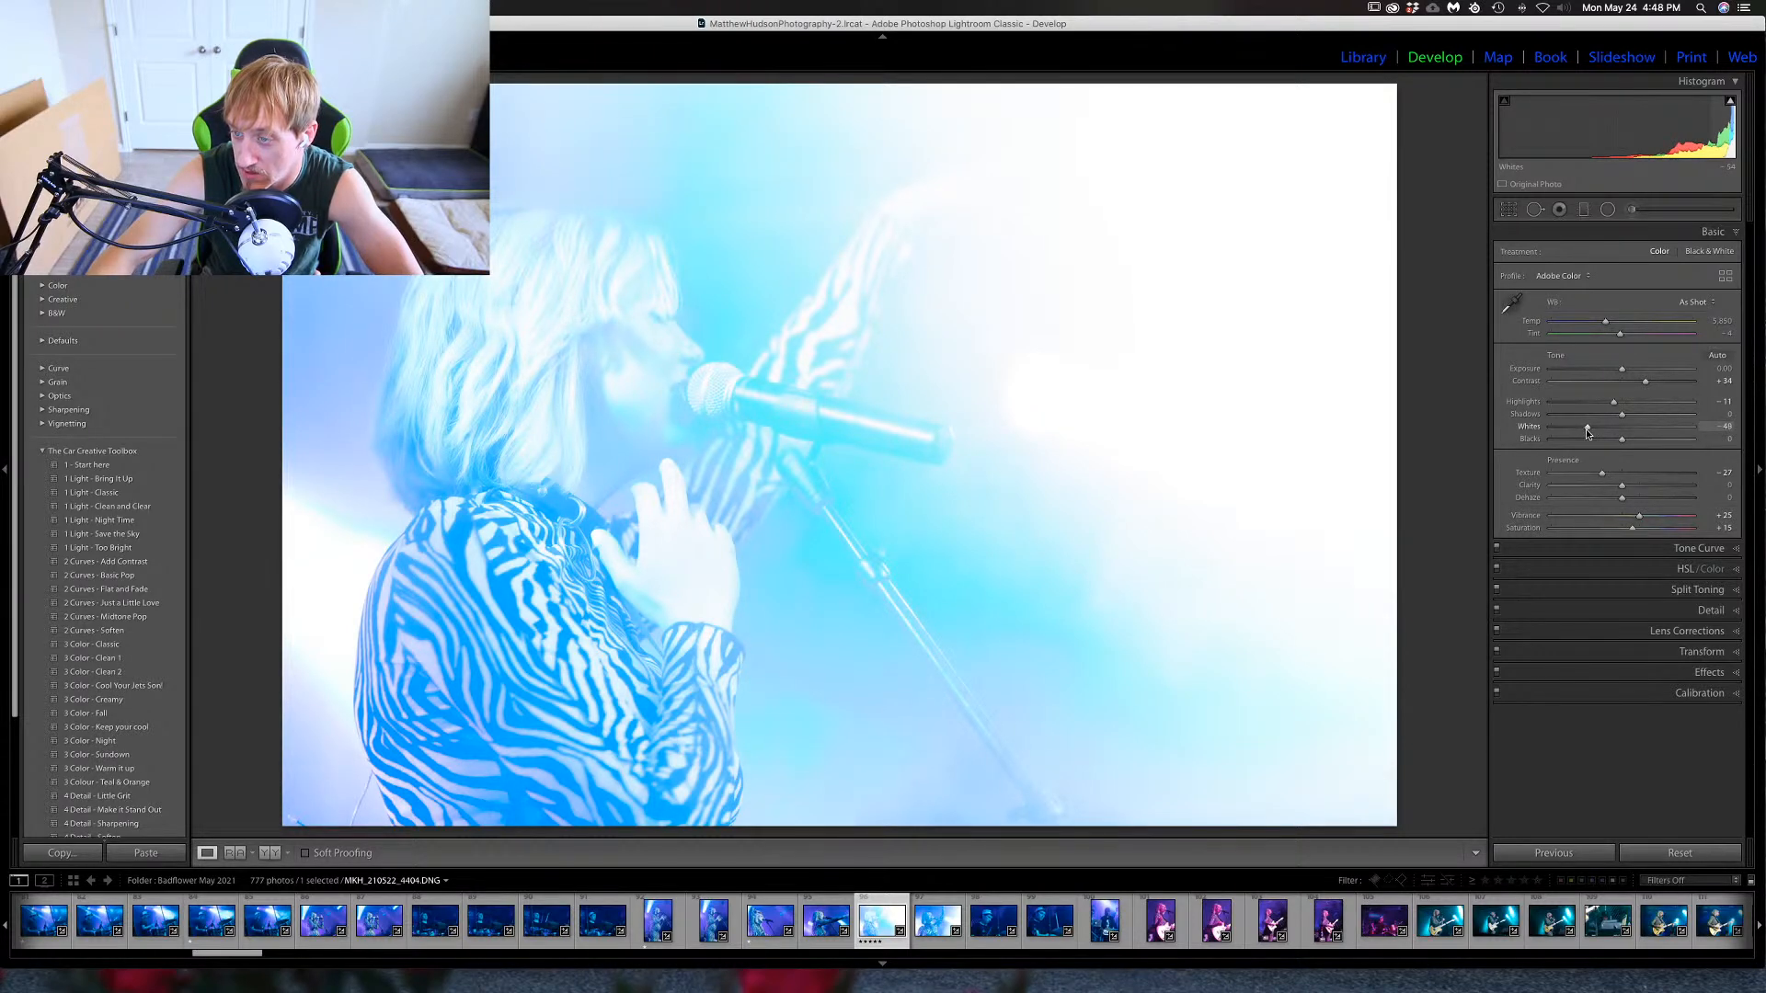
mouse_move(1586, 428)
left_mouse_down()
mouse_move(1520, 432)
mouse_move(1592, 431)
left_mouse_up()
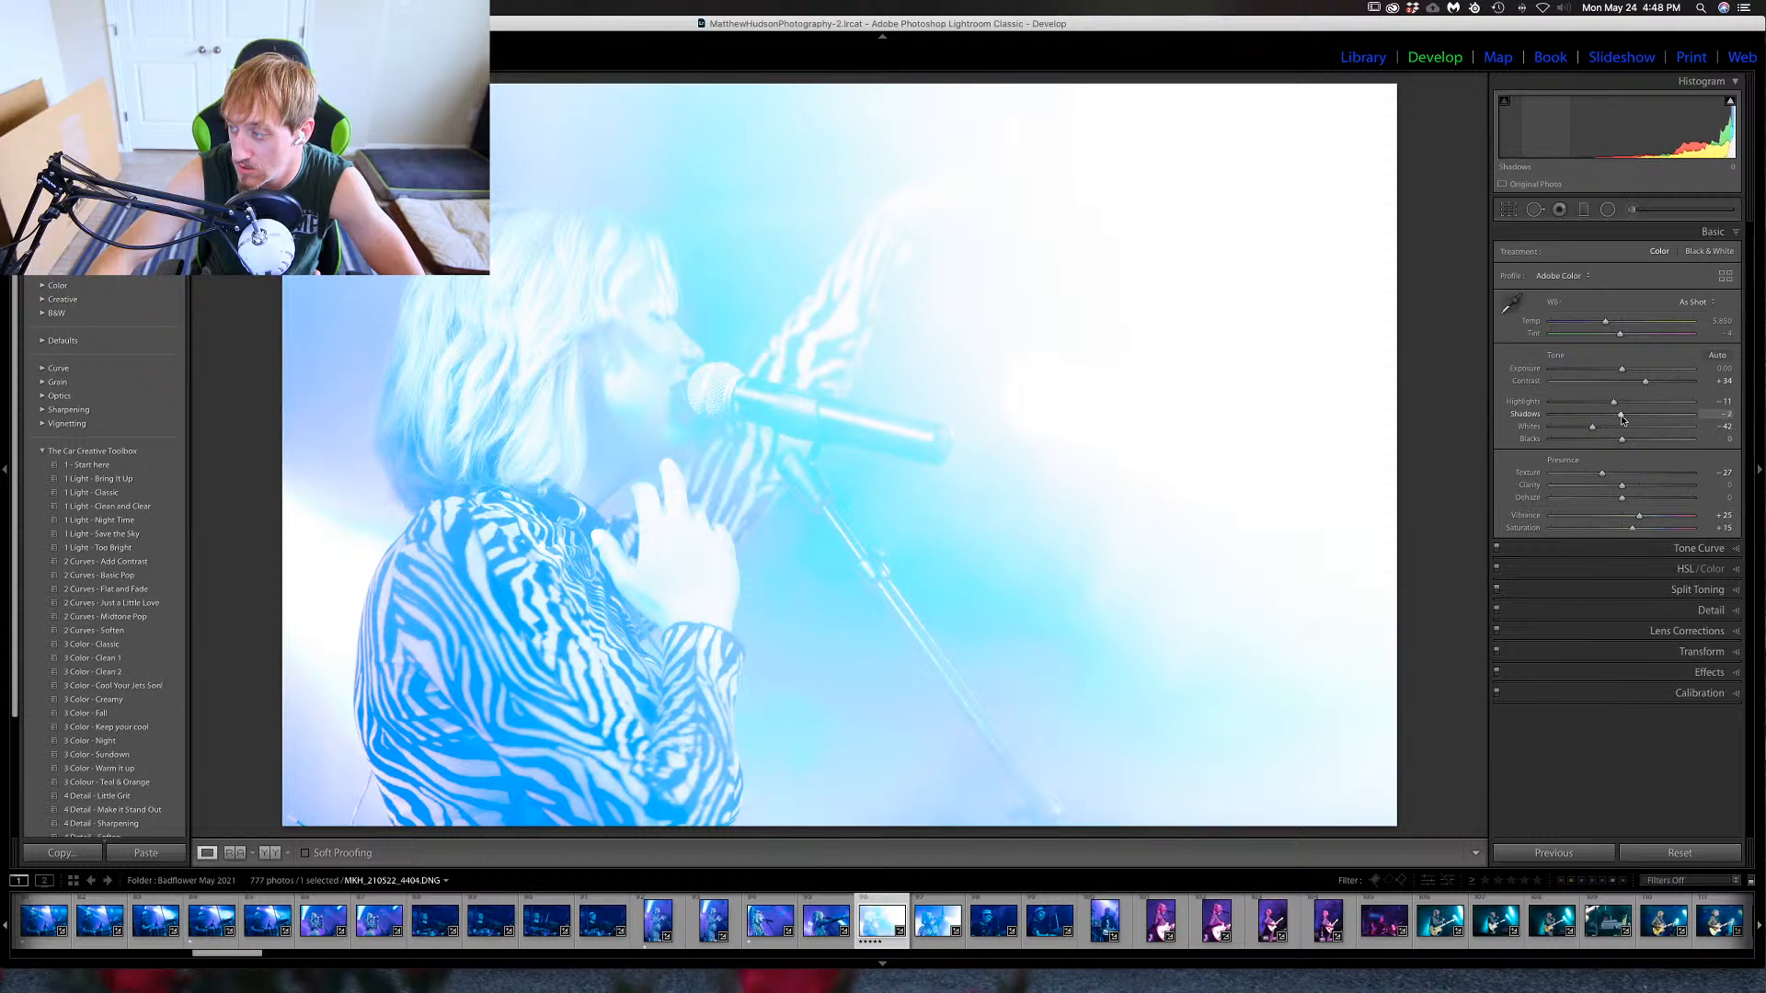
left_click_drag(1622, 420, 1652, 420)
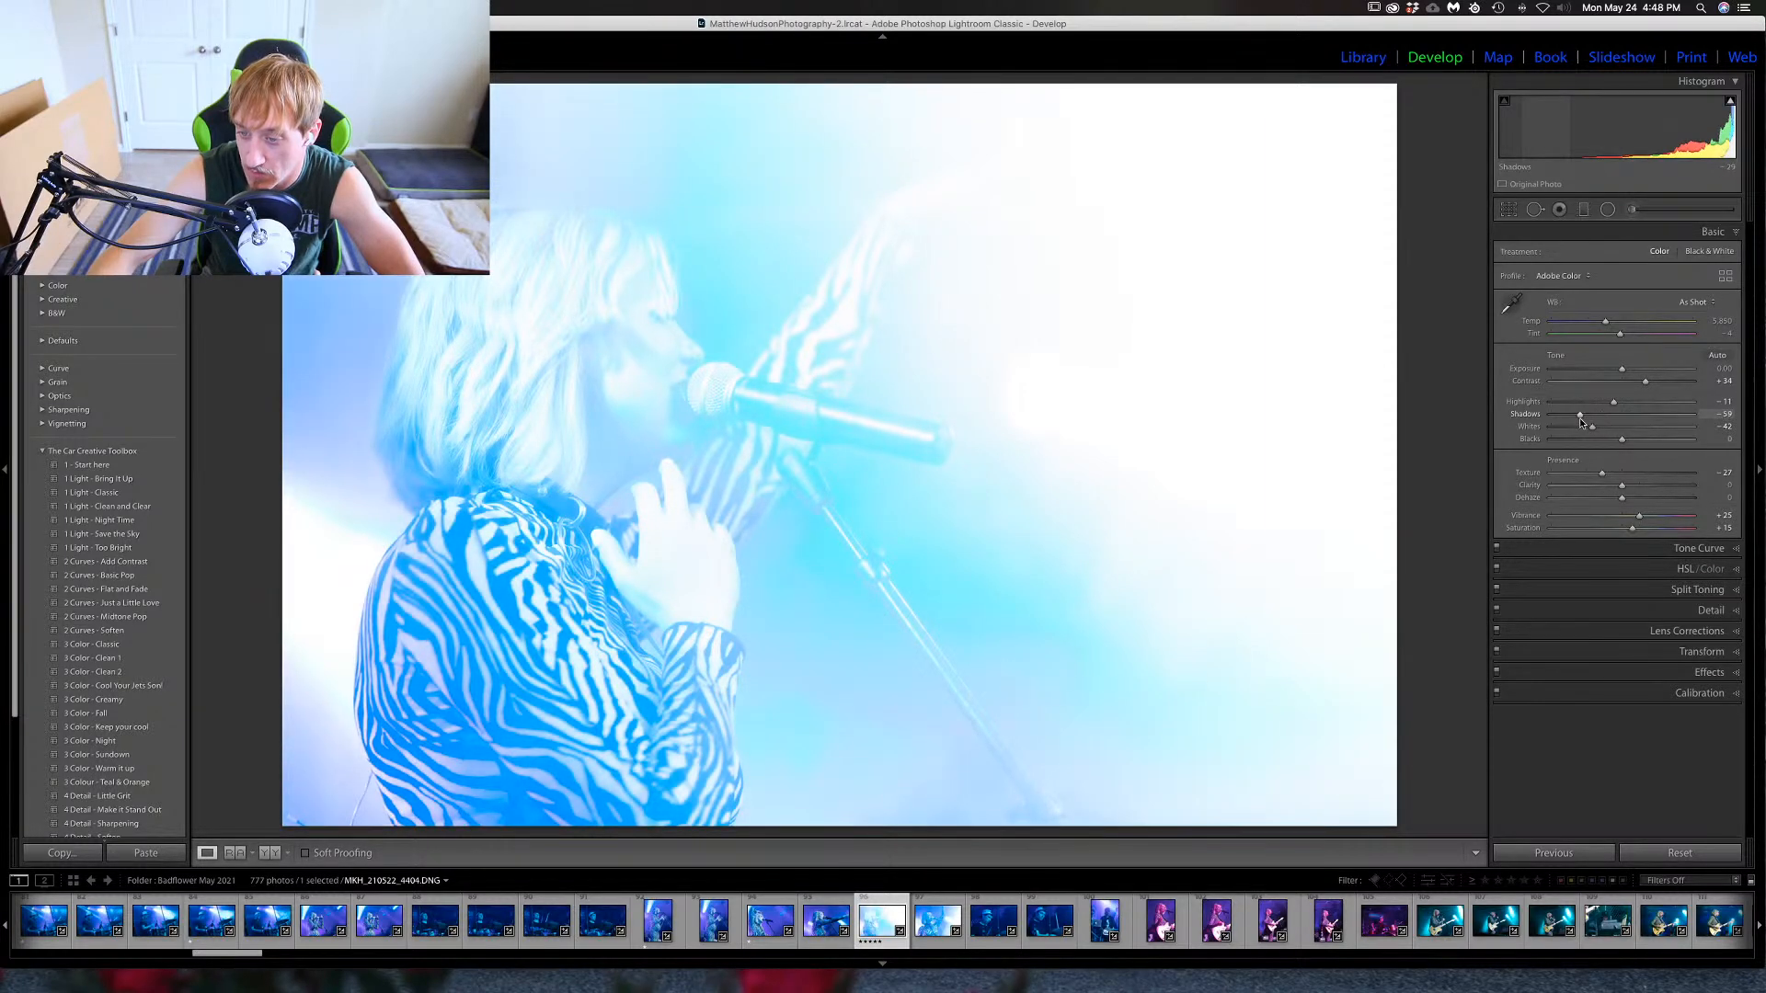
mouse_move(1602, 417)
left_mouse_down()
mouse_move(1577, 417)
mouse_move(1611, 422)
left_mouse_up()
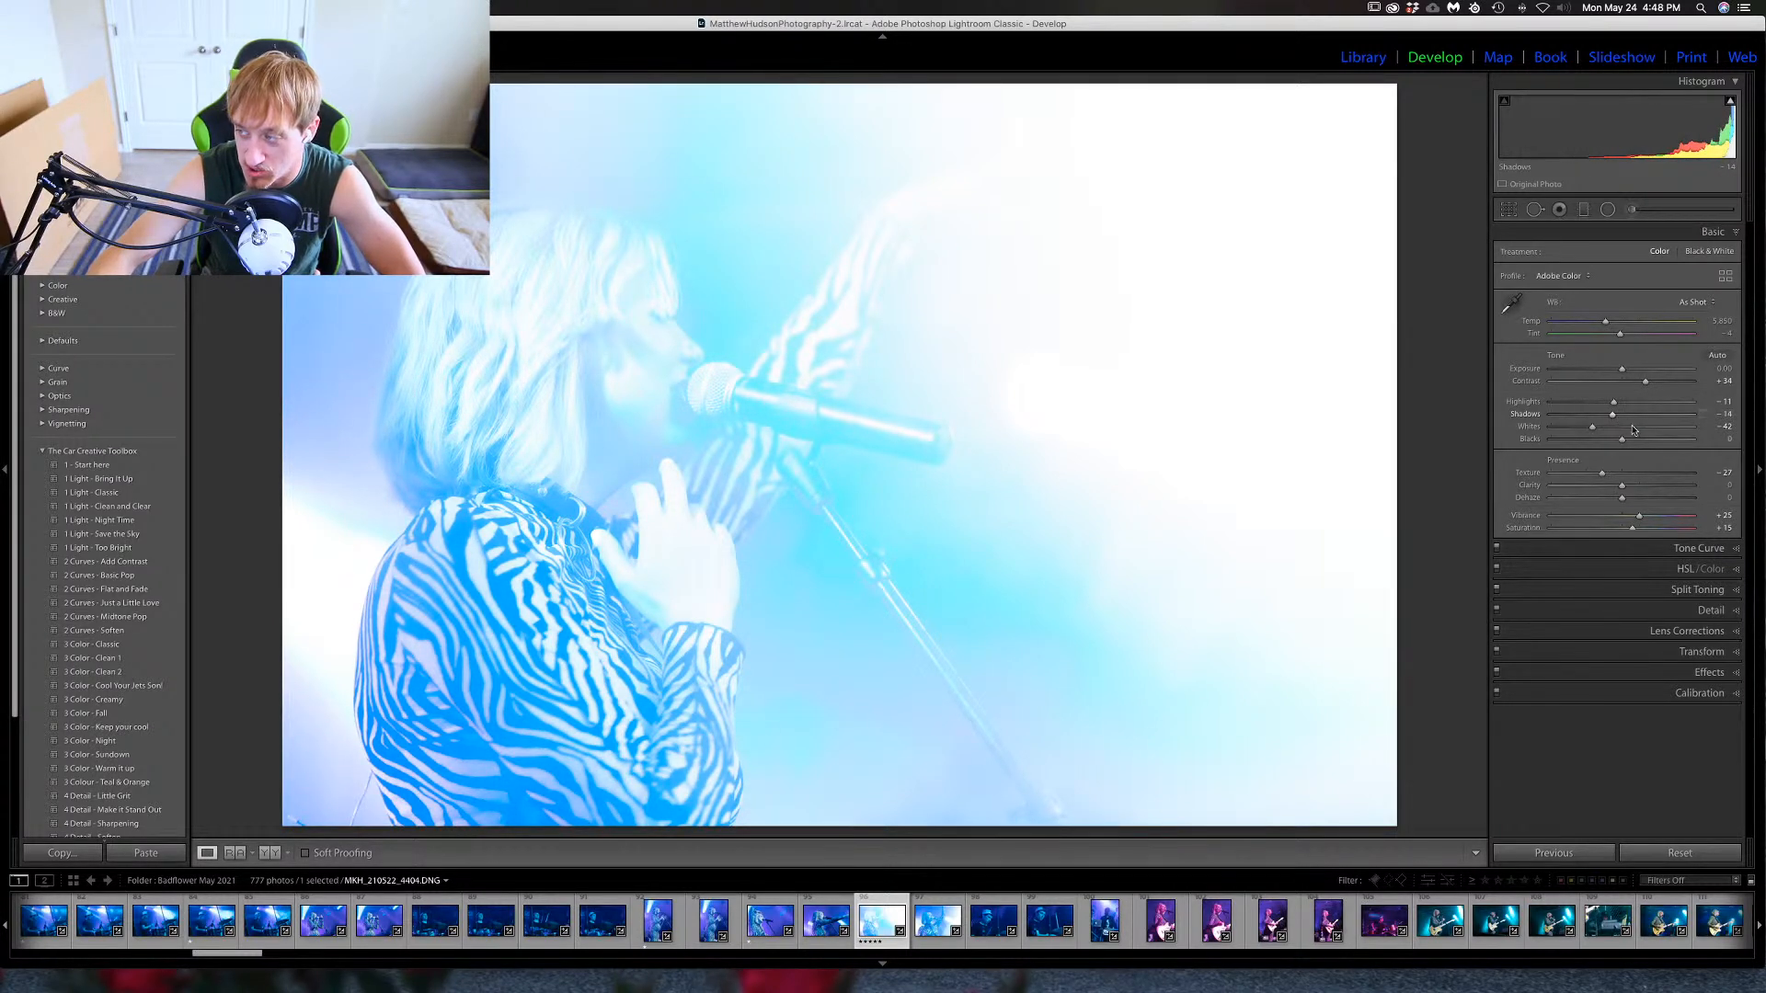
left_click_drag(1623, 444, 1644, 445)
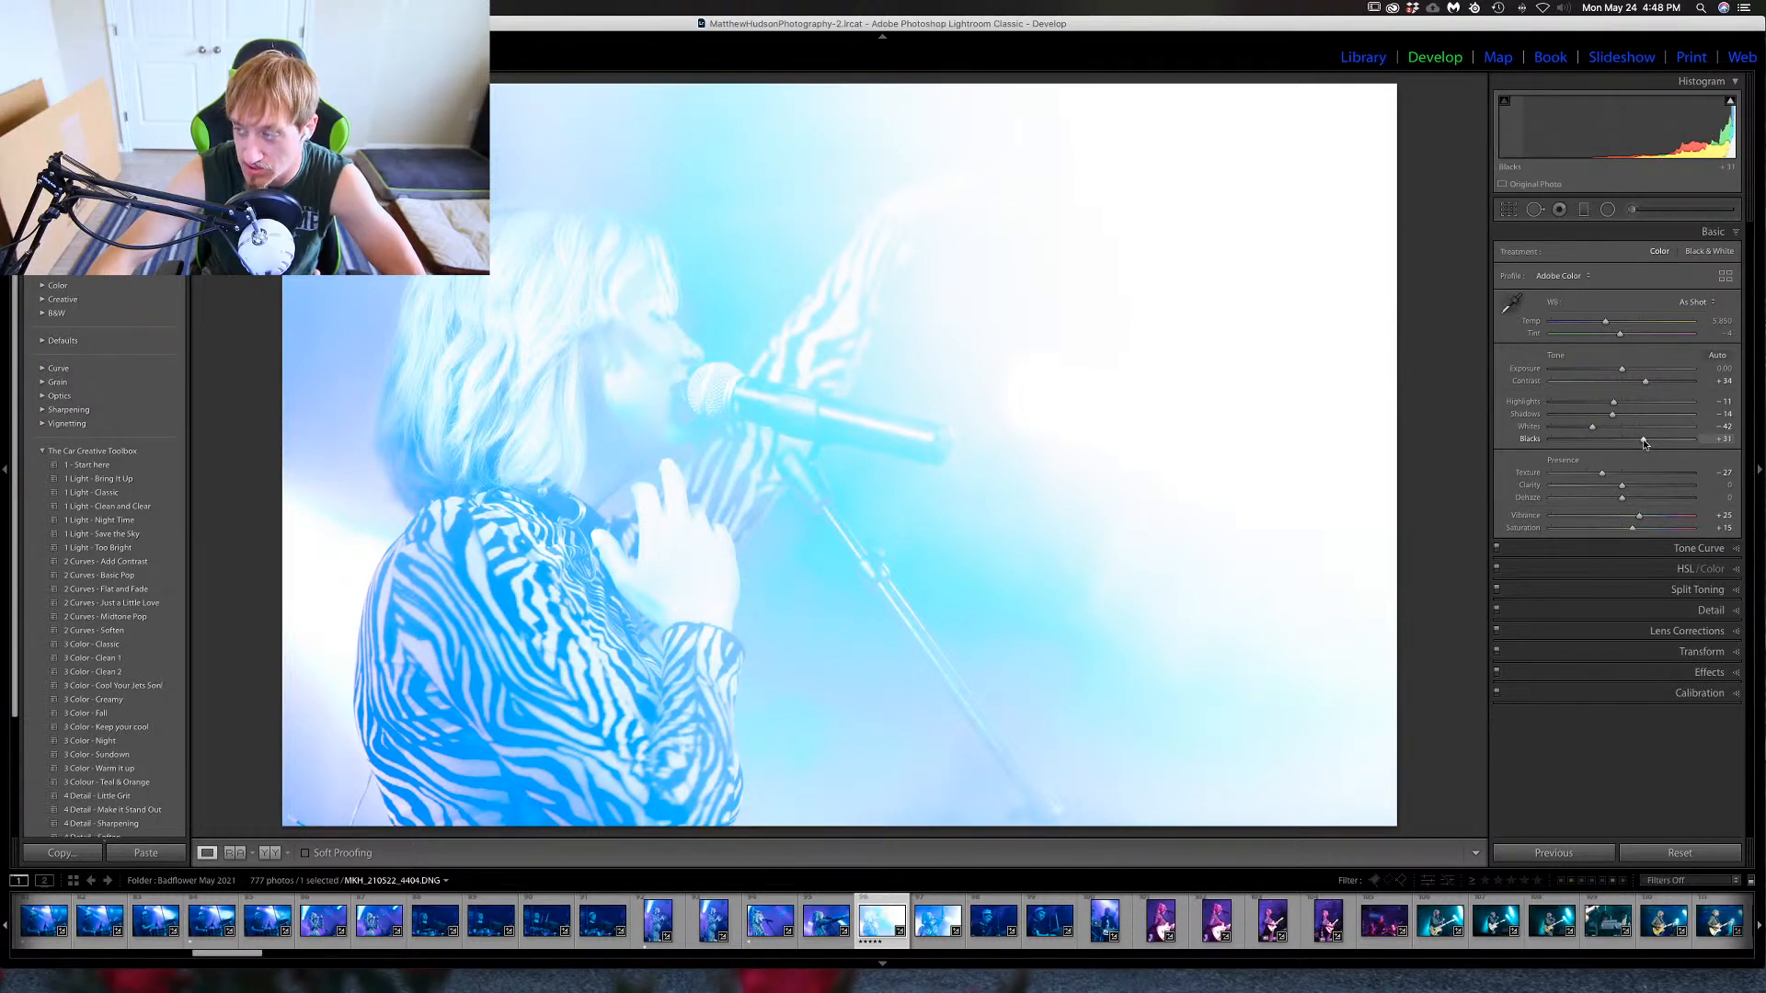
mouse_move(1643, 444)
left_mouse_down()
mouse_move(1593, 446)
mouse_move(1616, 445)
left_mouse_up()
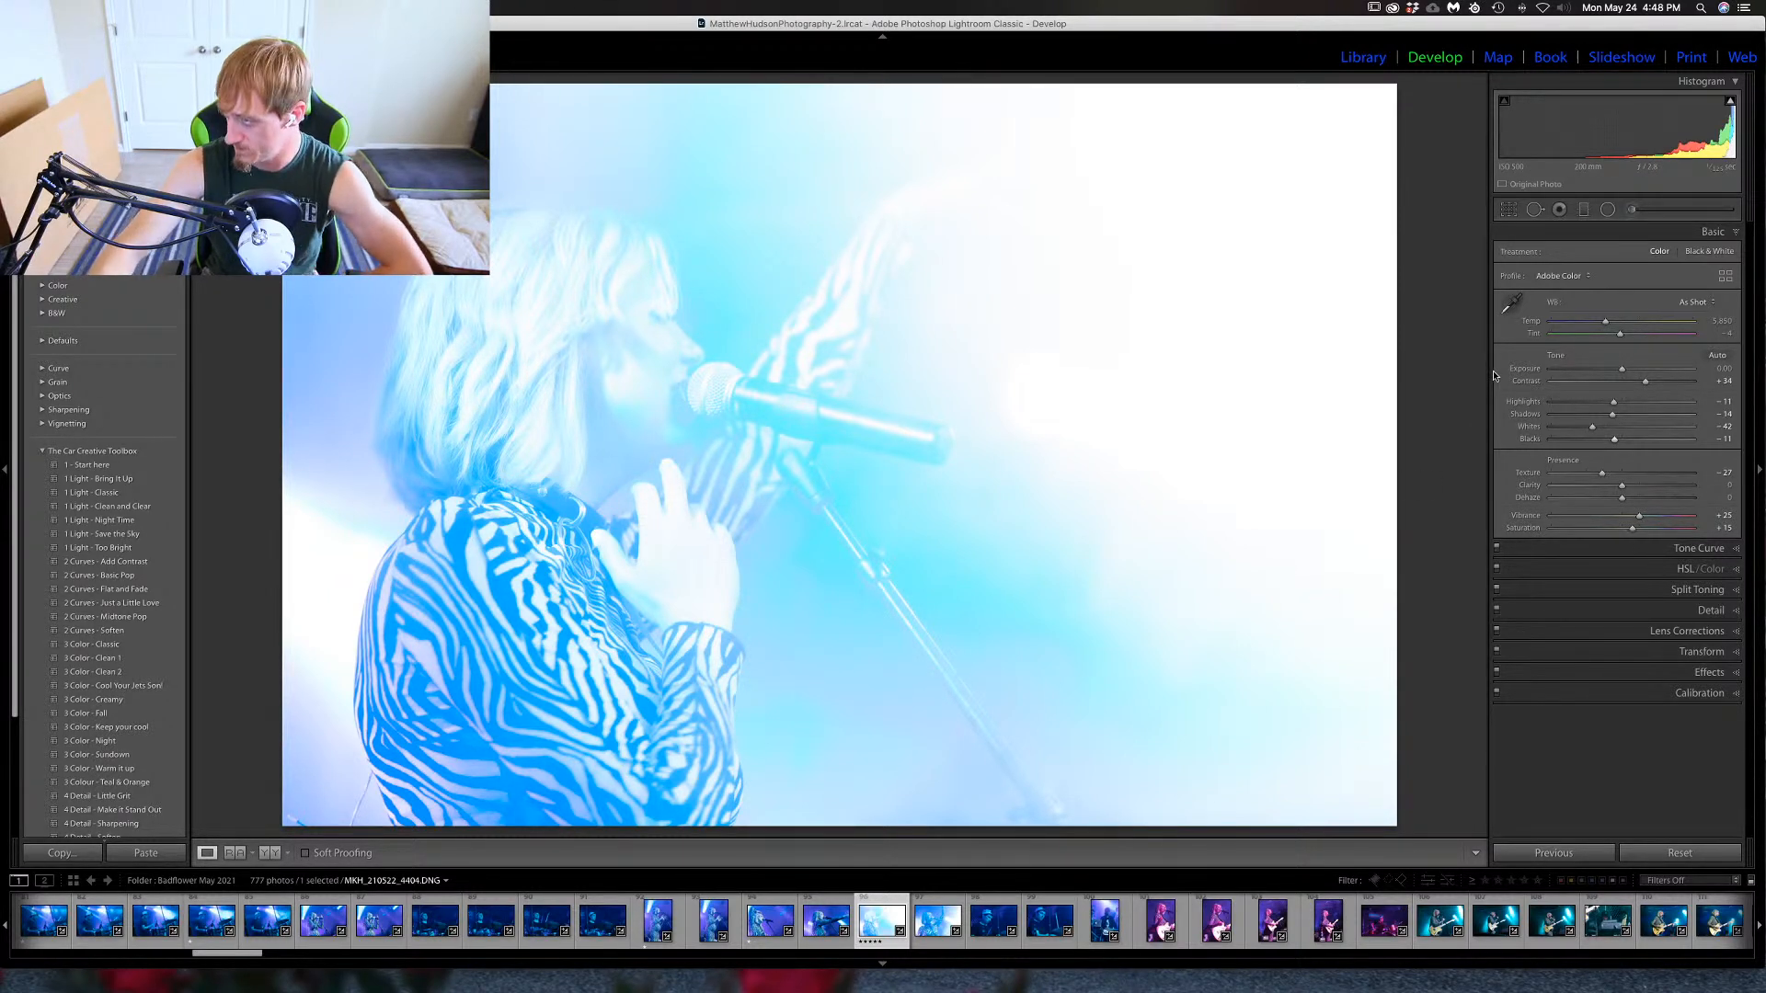
Heal the thin cable beside the singer's back and the small distraction in the photo's lower-left corner using nearby background.
left_click(1536, 211)
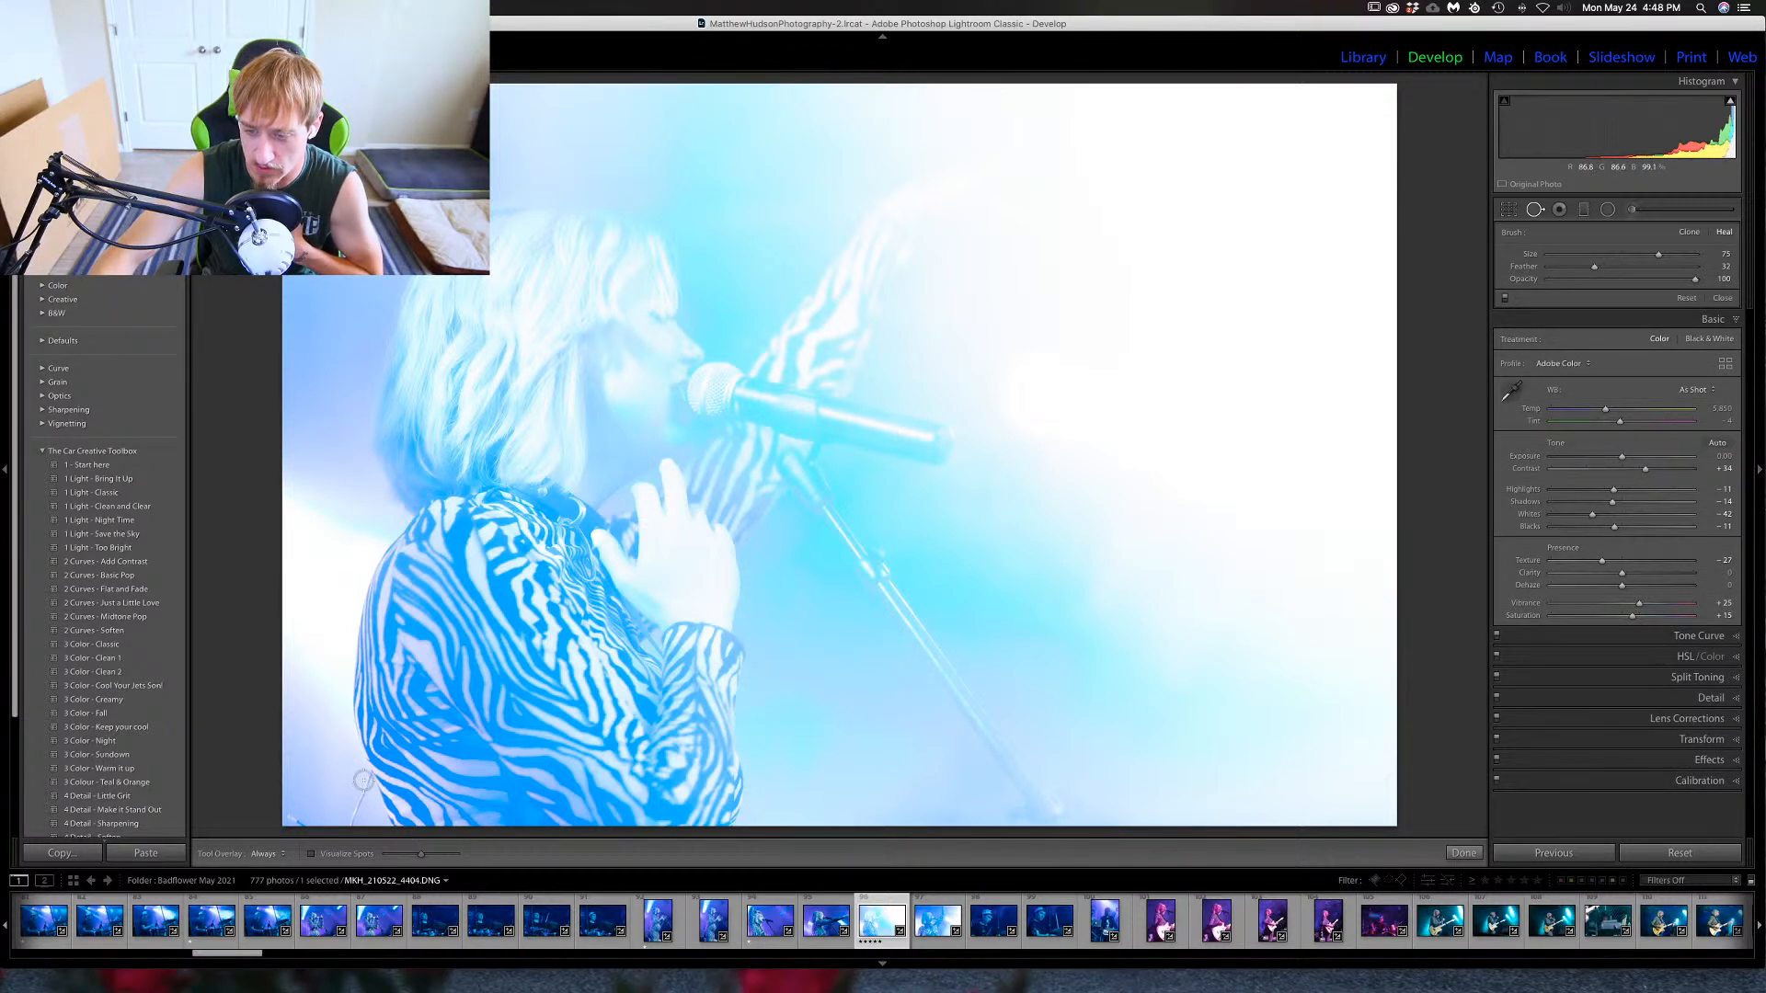
left_click_drag(363, 779, 350, 821)
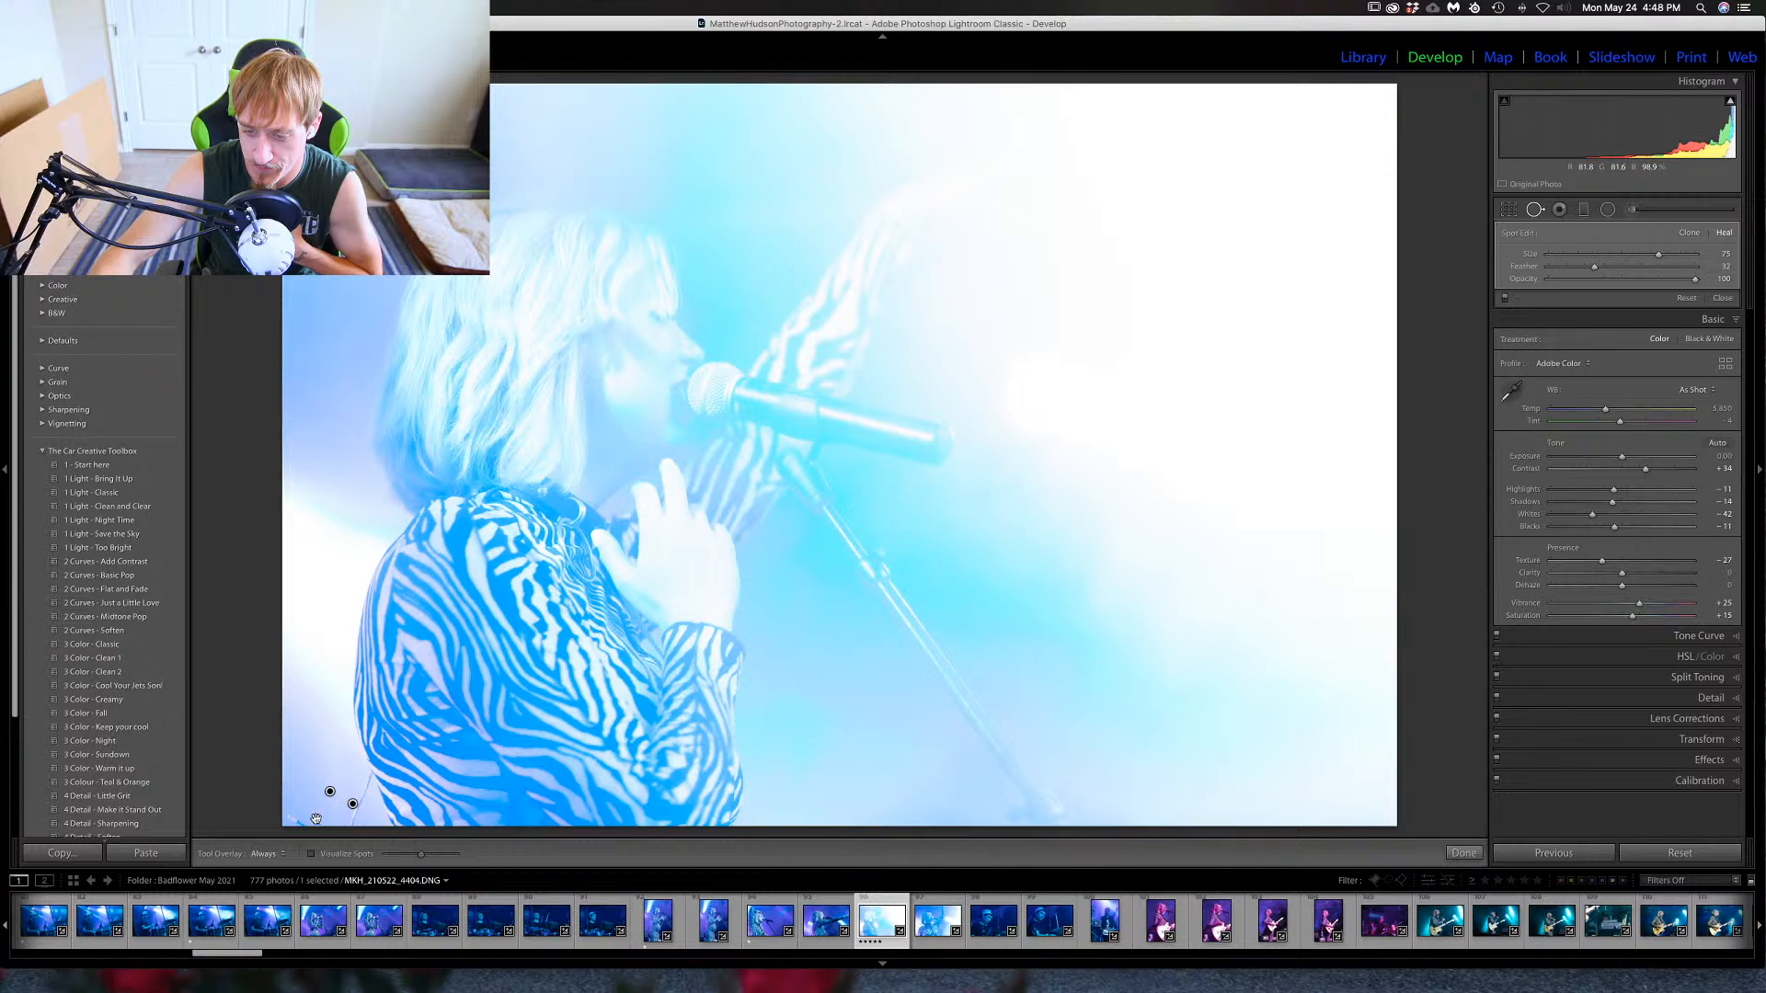
left_click(353, 803, "alt")
left_click_drag(330, 791, 296, 817)
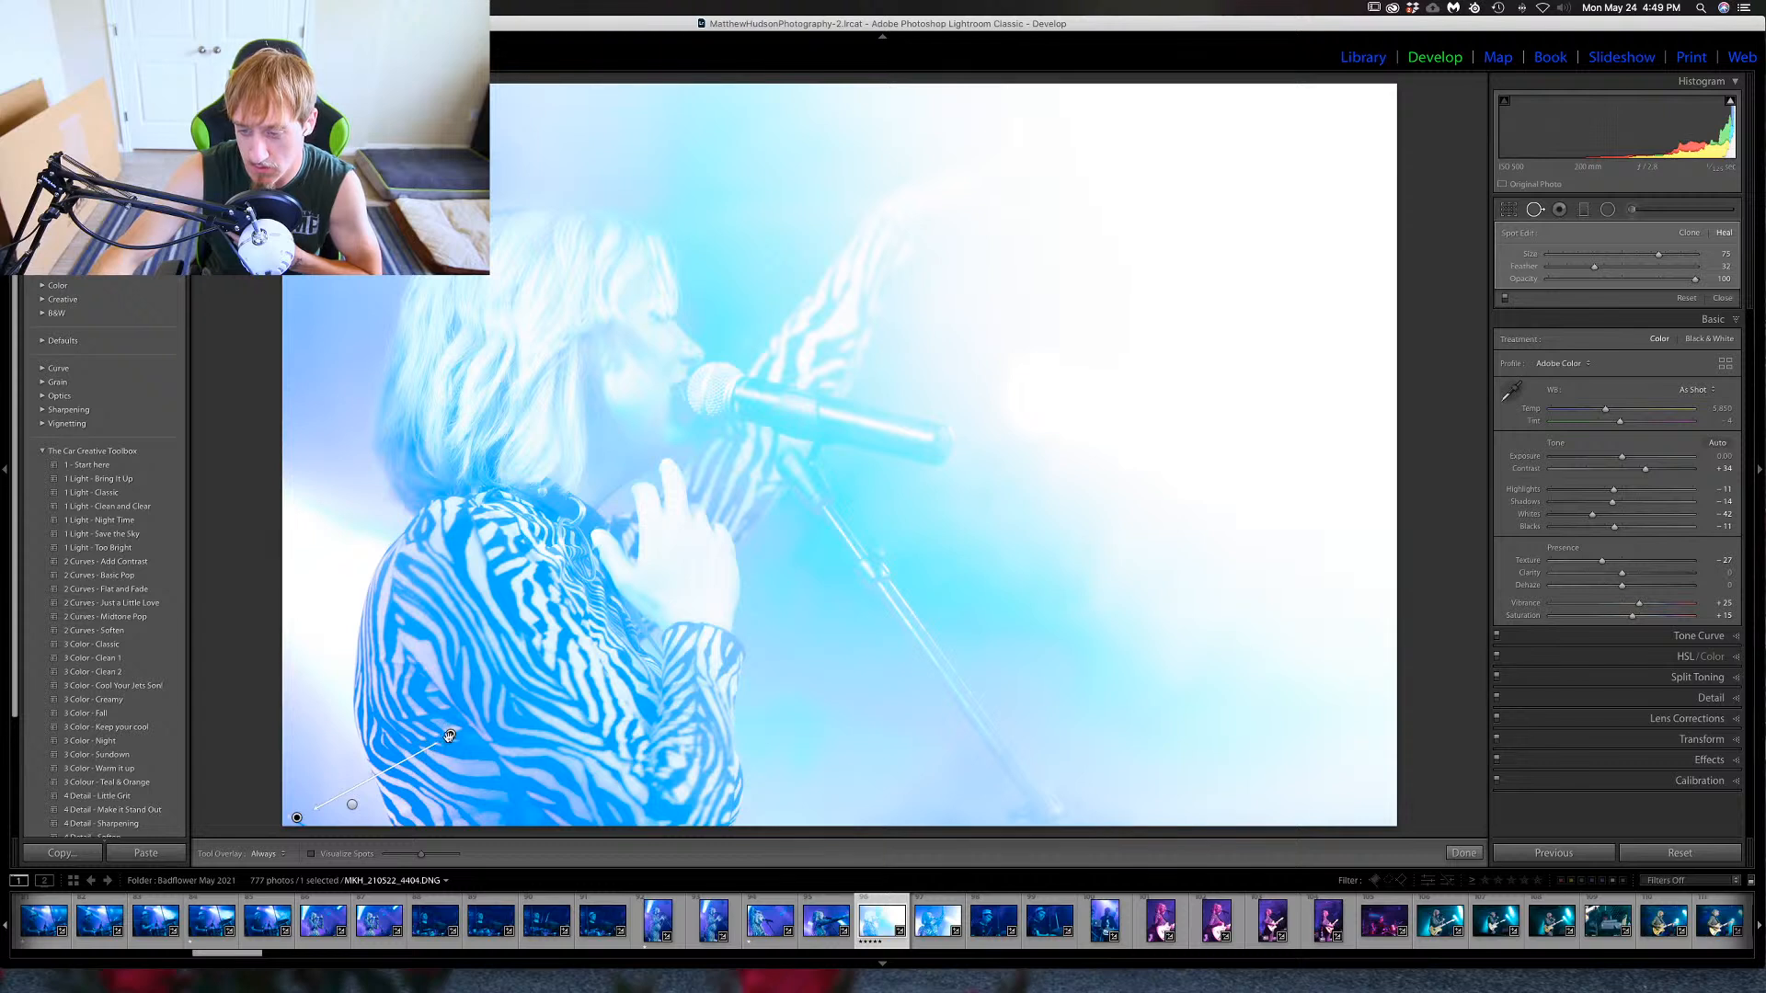
mouse_move(451, 734)
left_mouse_down()
mouse_move(343, 750)
mouse_move(316, 780)
left_mouse_up()
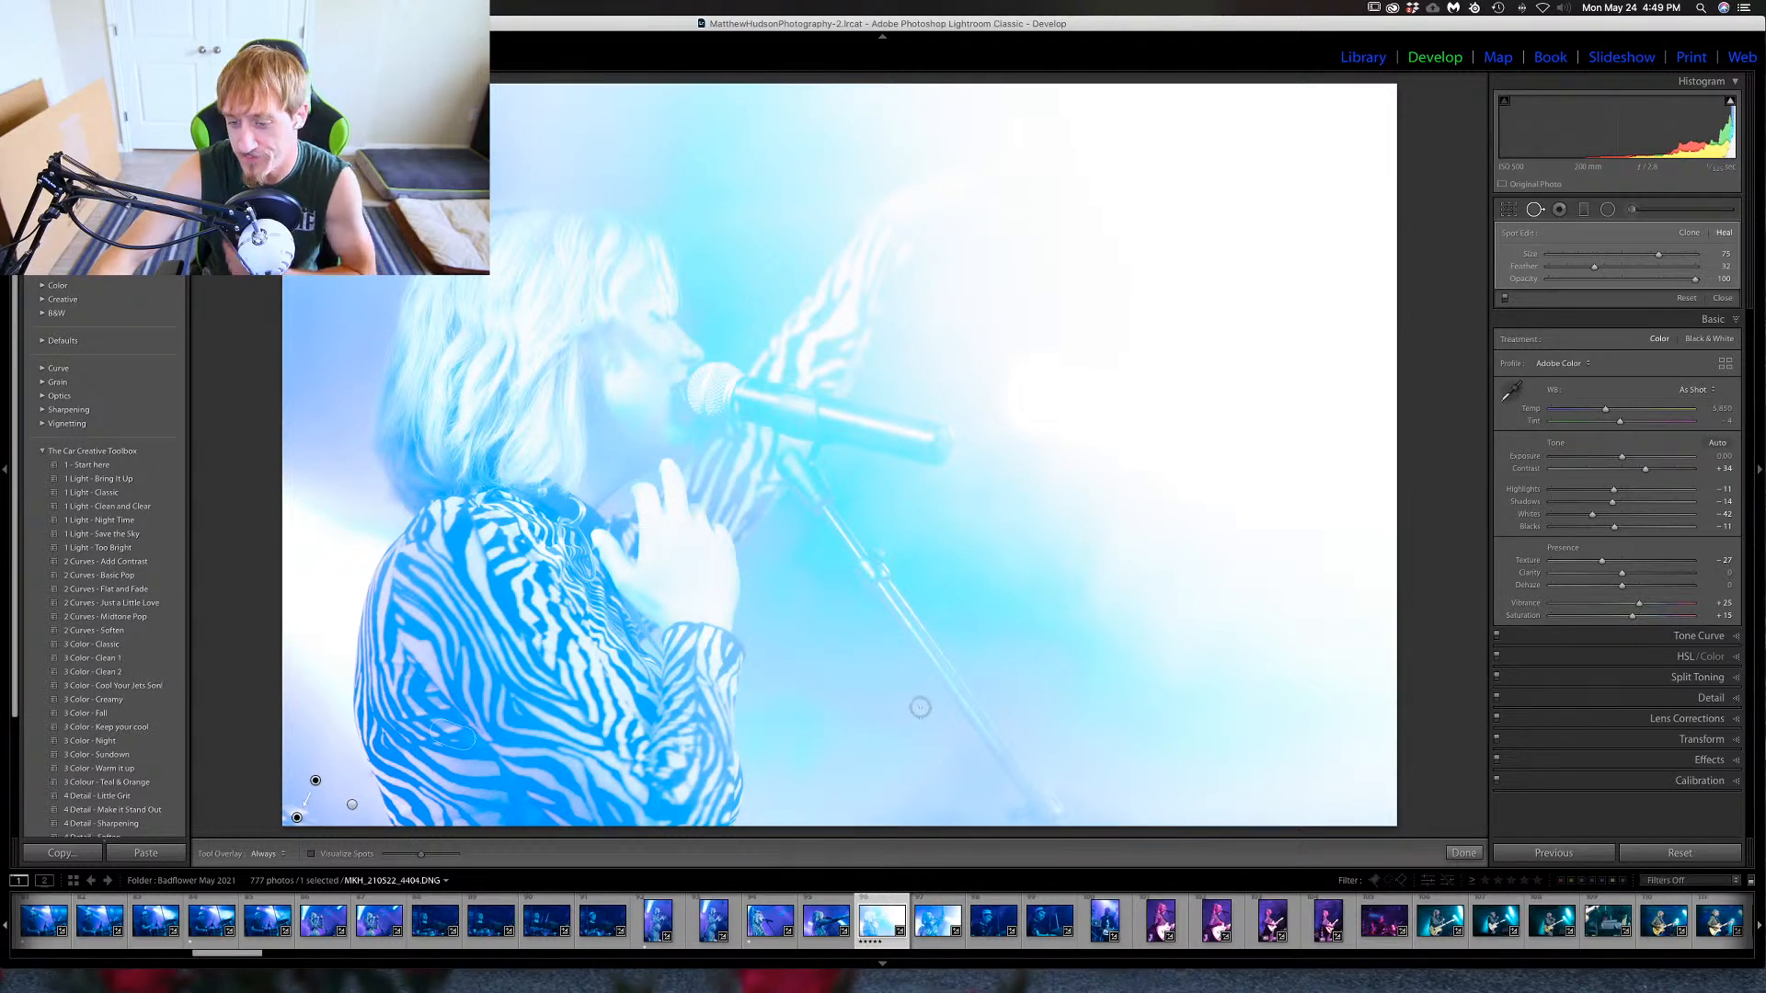
left_click(1509, 207)
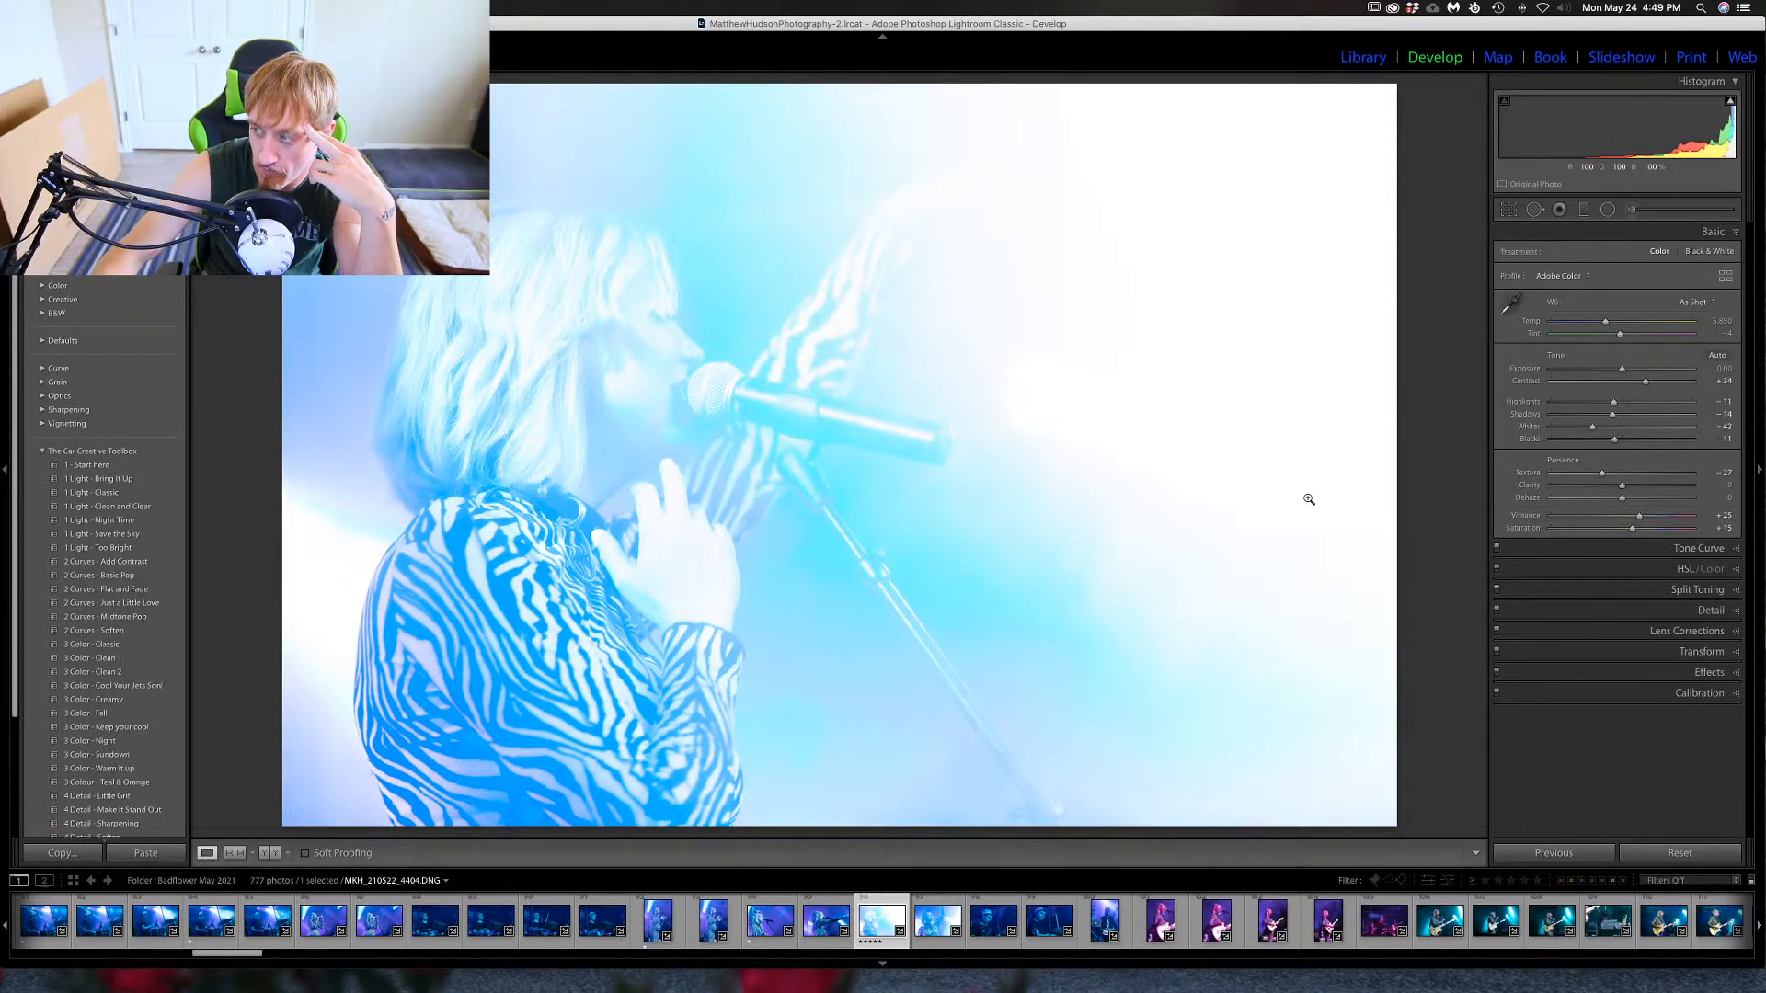
Apply a Highlight Priority post-crop vignette with an amount of -11 to the photo.
left_click(1713, 610)
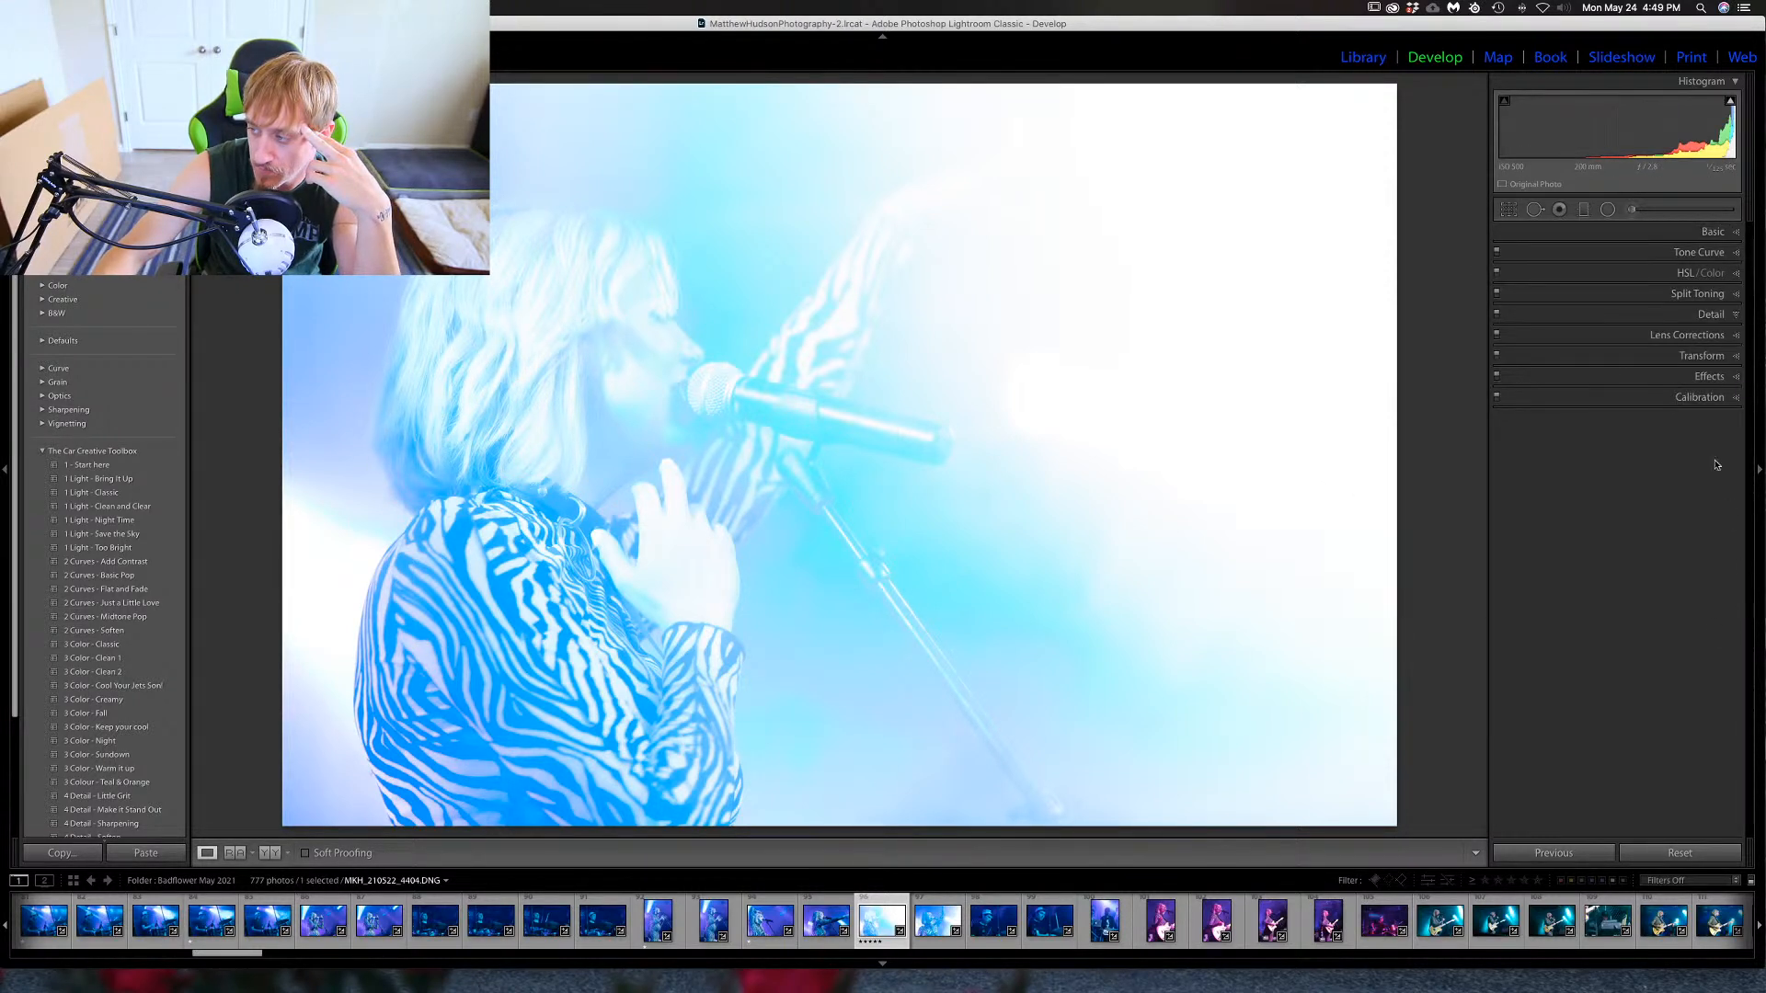
left_click(1701, 658)
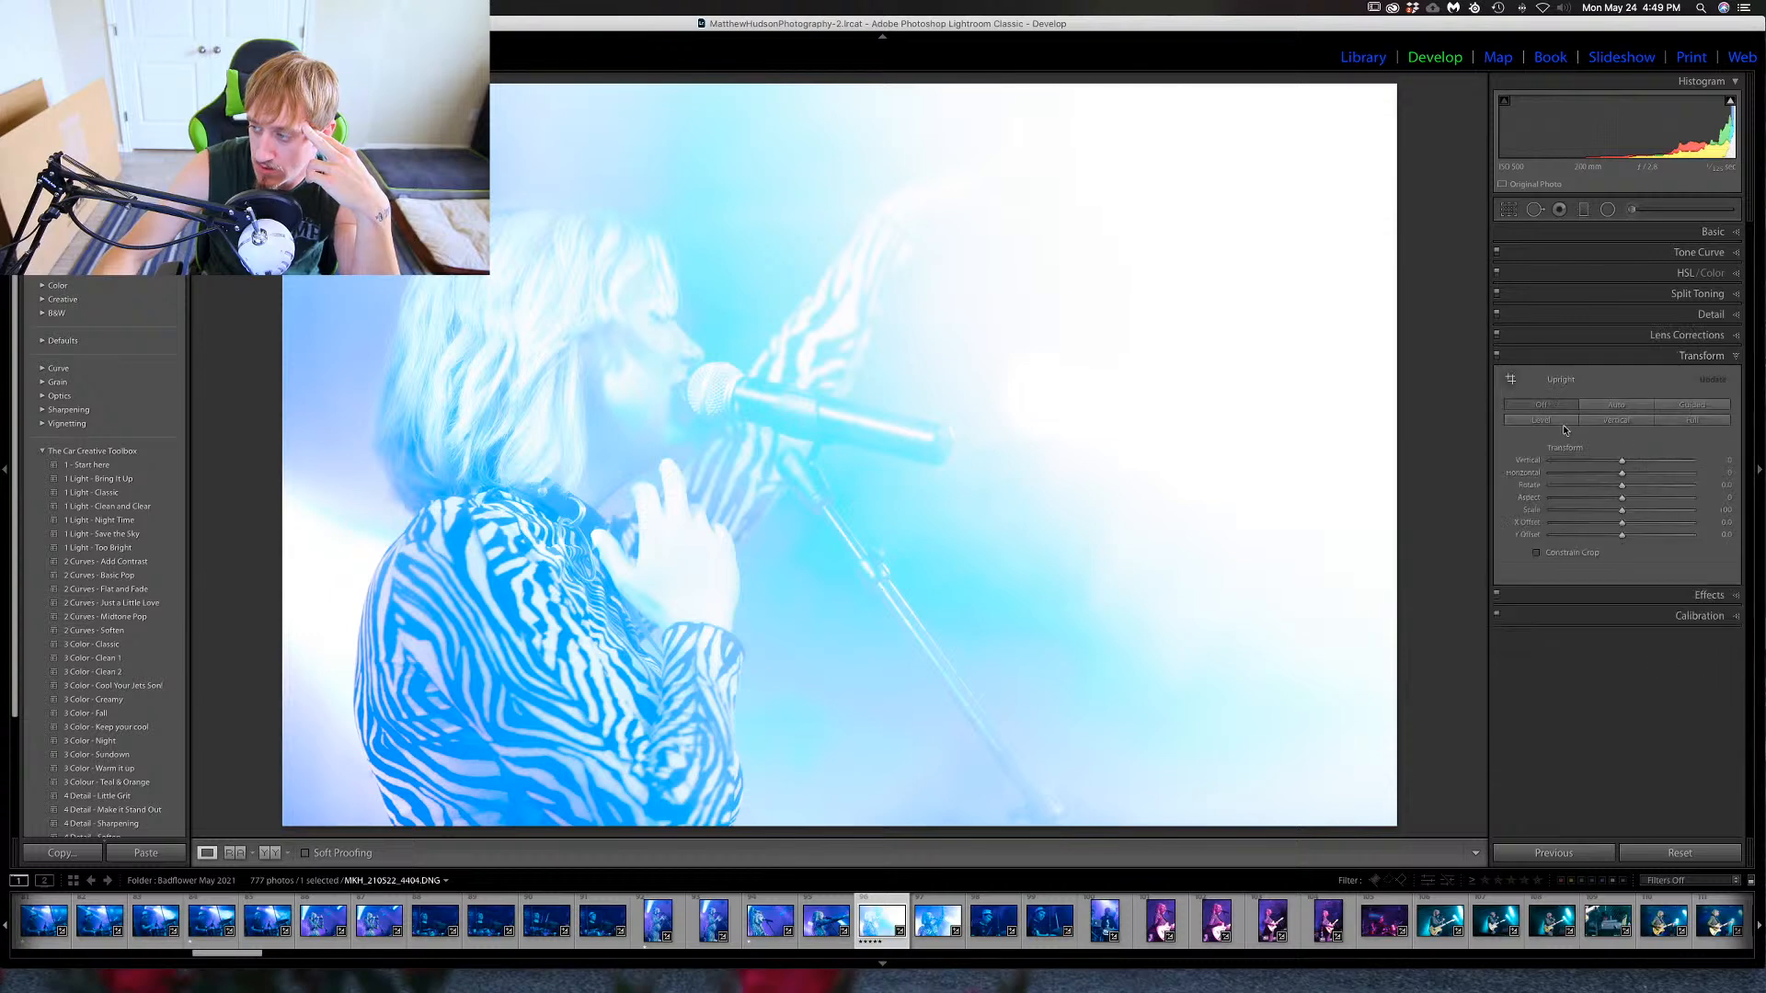
left_click(1709, 595)
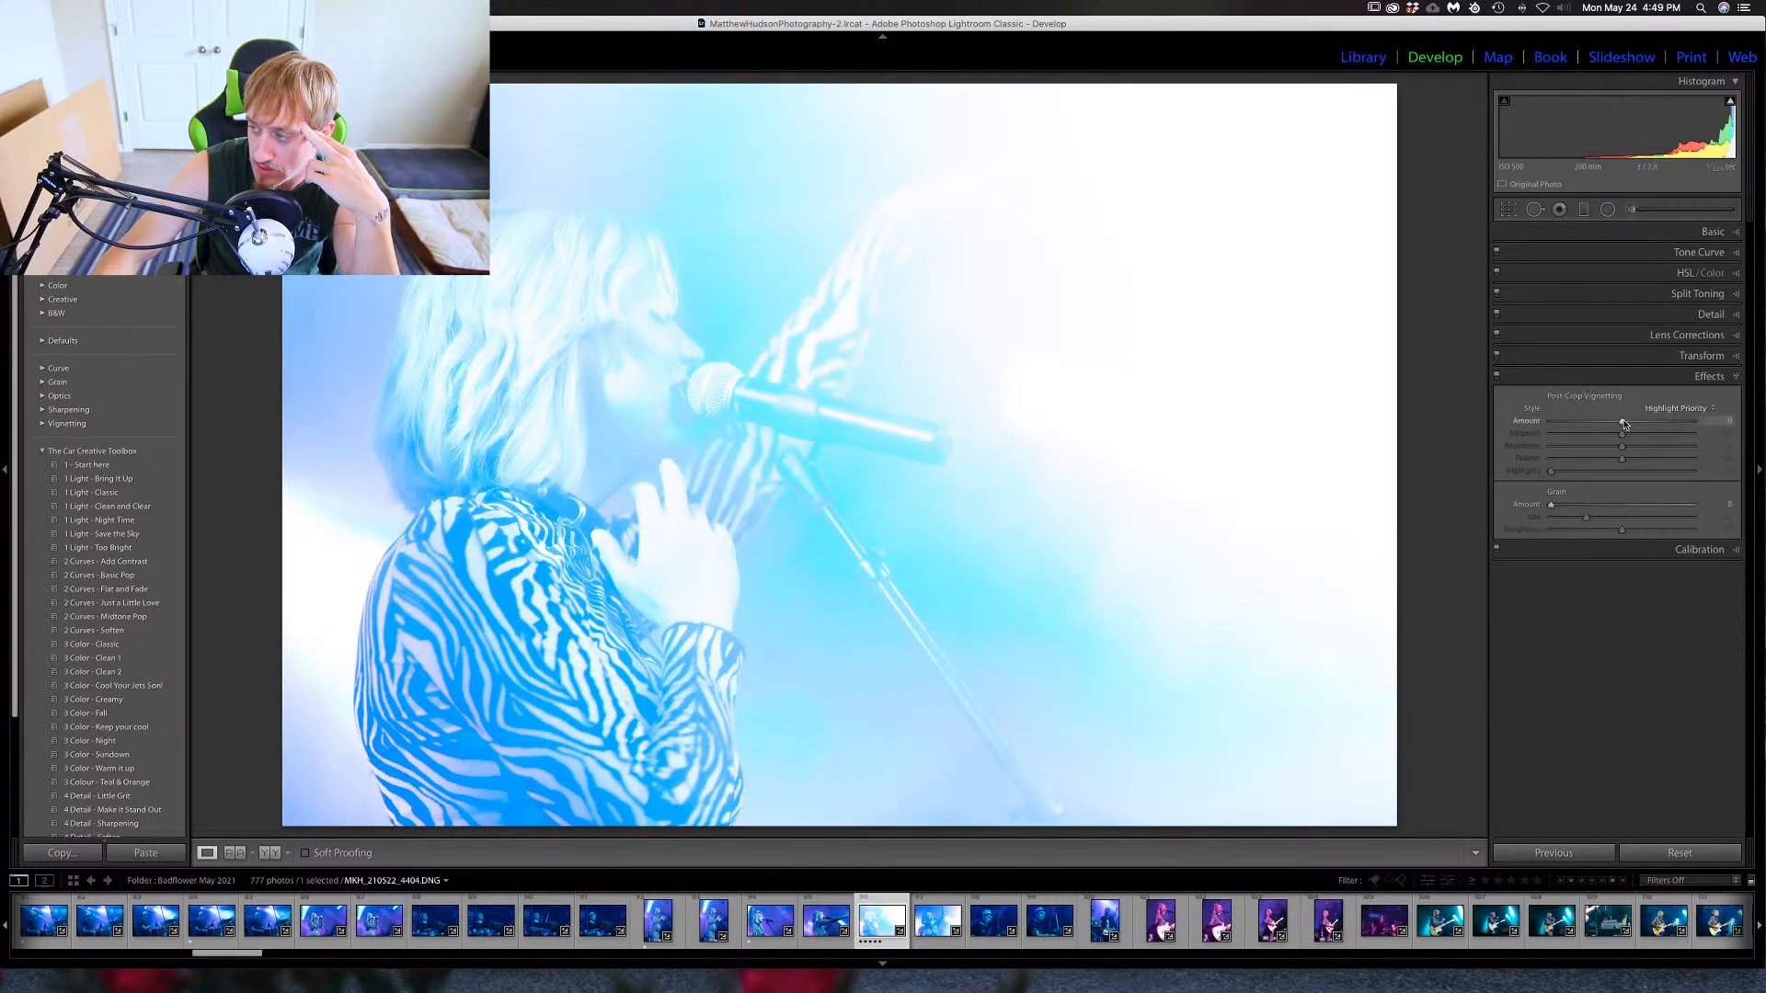
left_click_drag(1623, 423, 1615, 427)
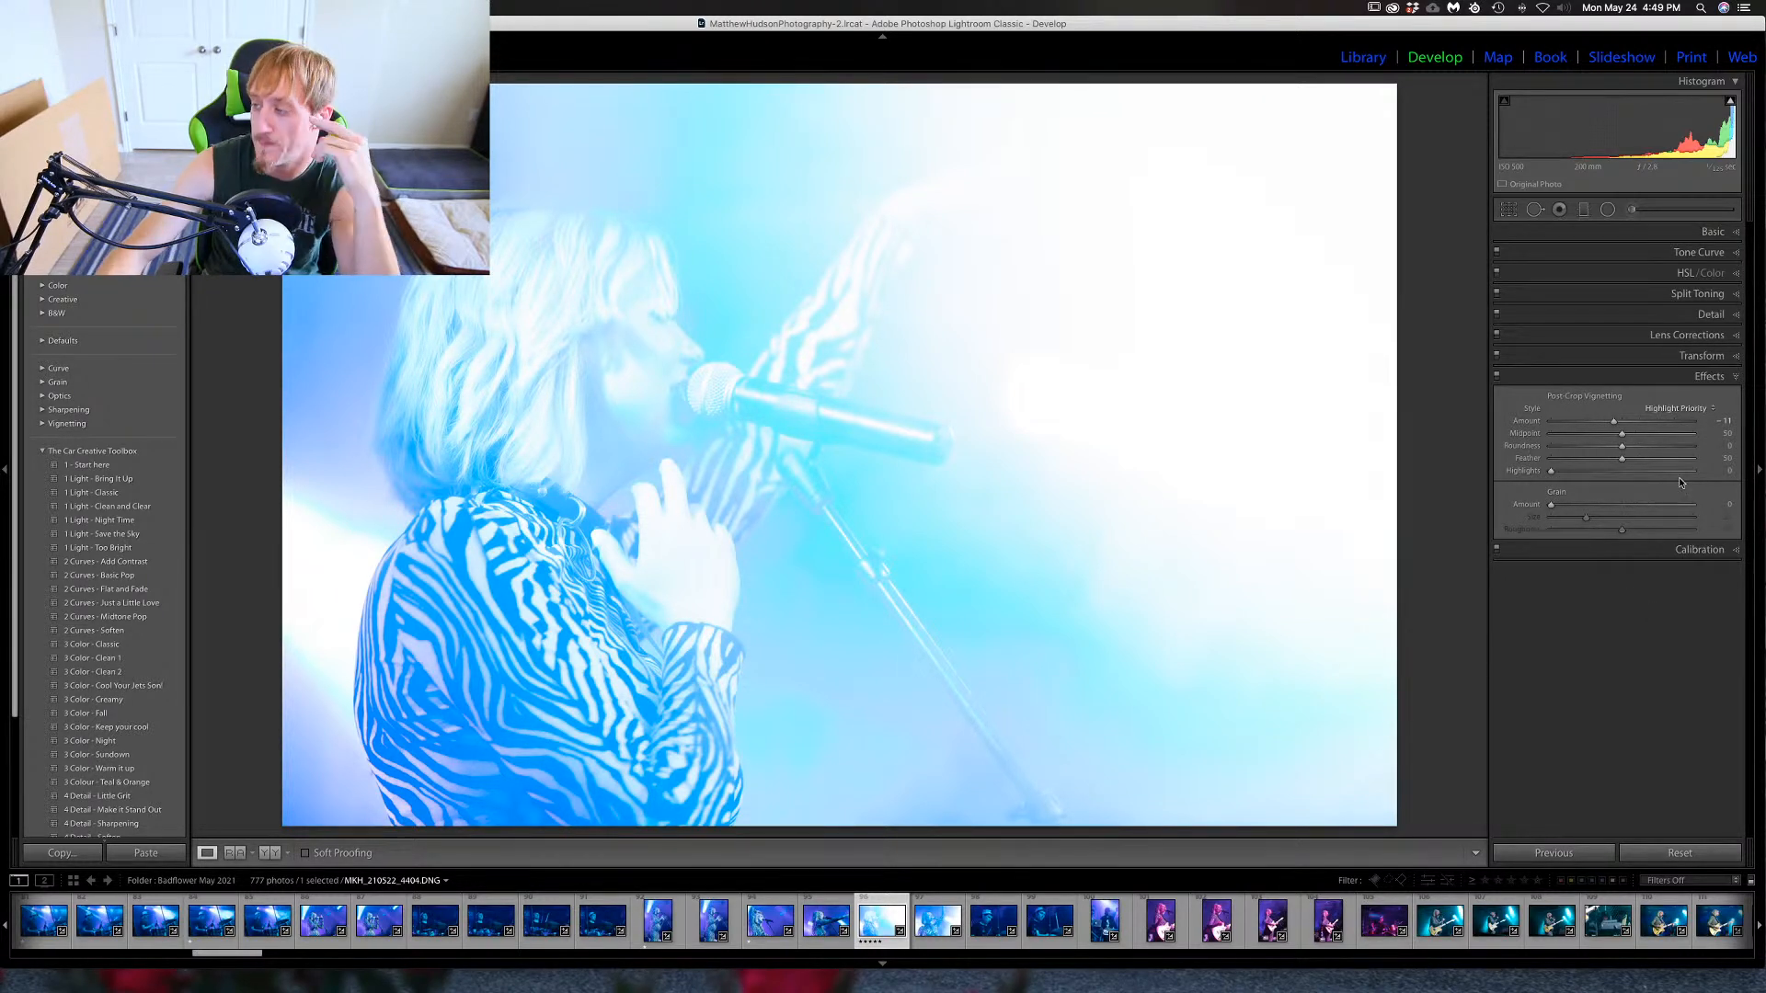
Set sharpening masking to 57 and noise reduction to luminance 14, contrast 6 and color 32, and check the photo full screen.
left_click(1736, 315)
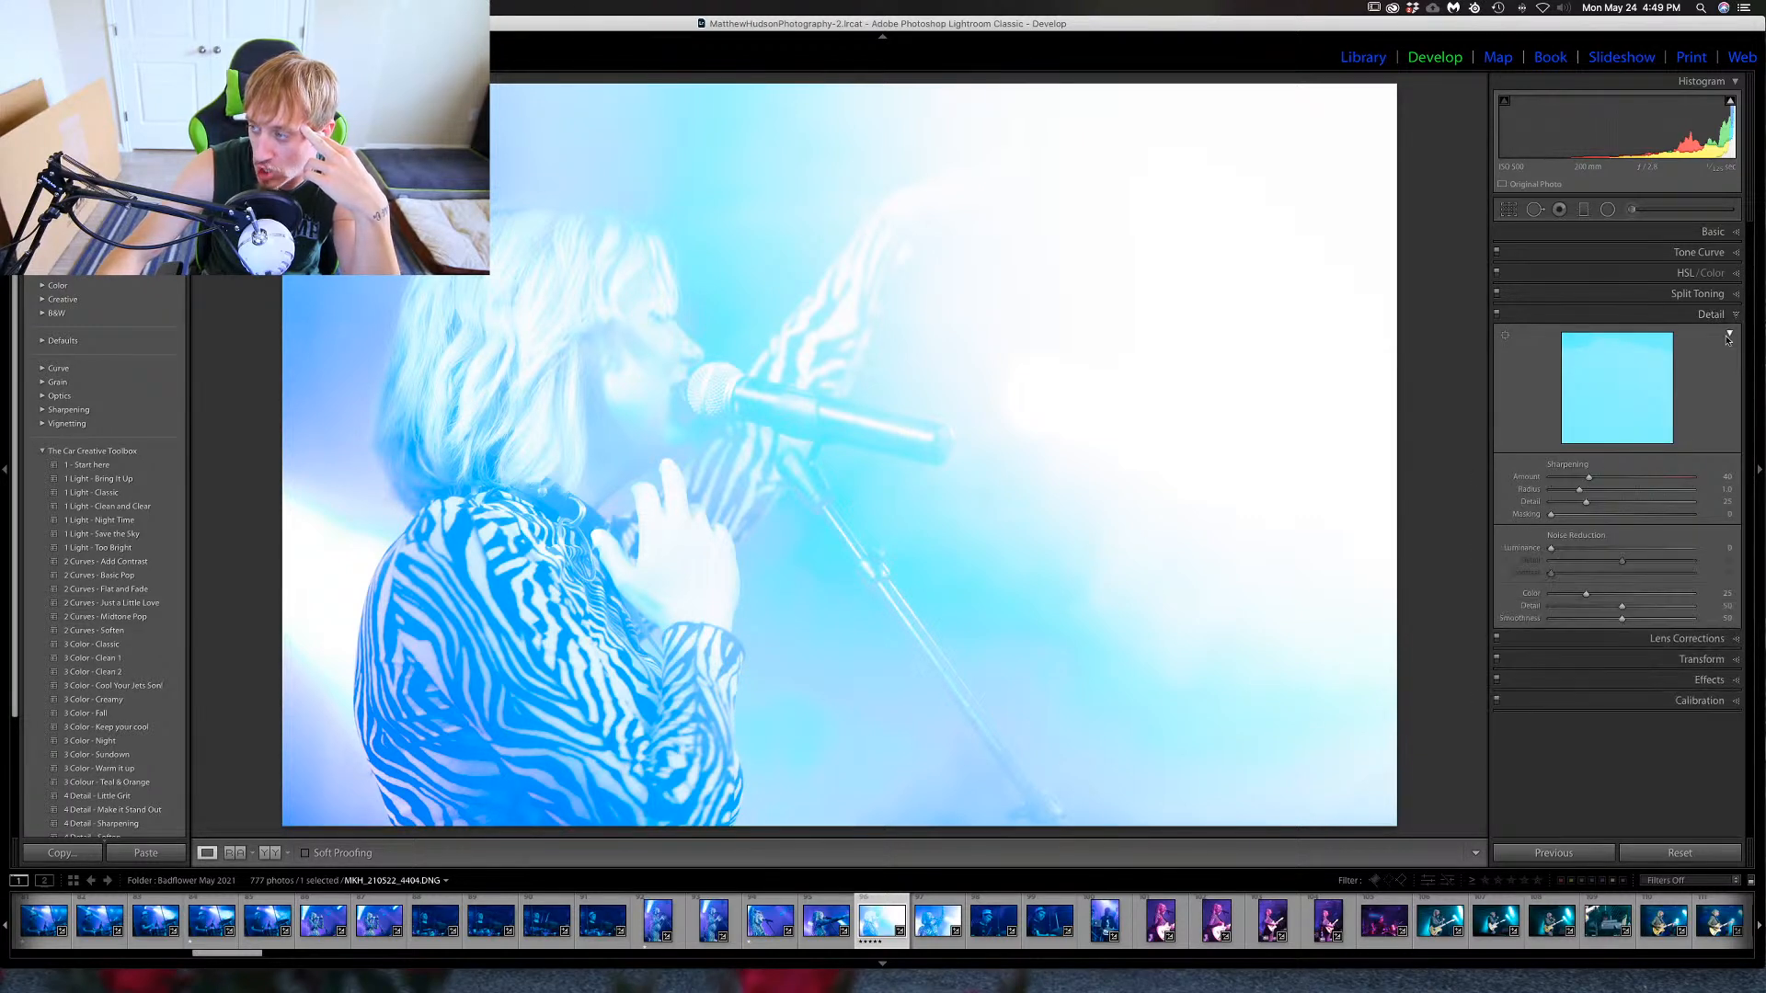
left_click_drag(1559, 550, 1565, 552)
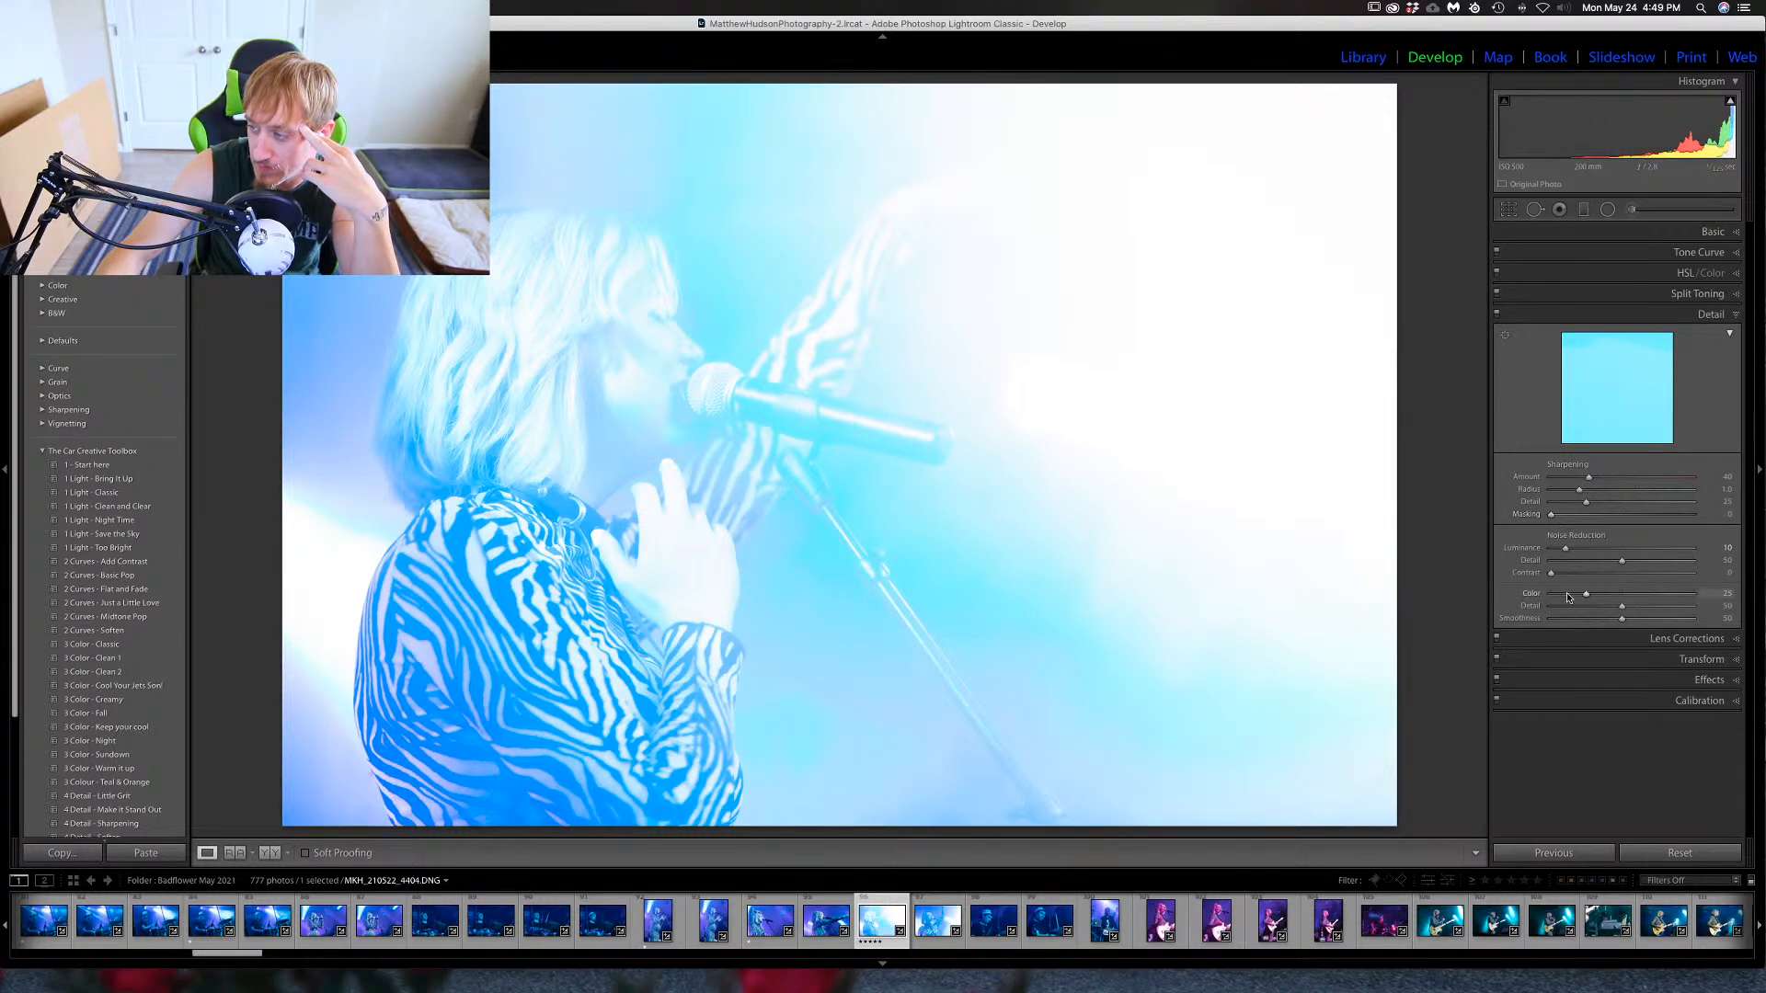
left_click_drag(1552, 573, 1633, 521)
key("alt")
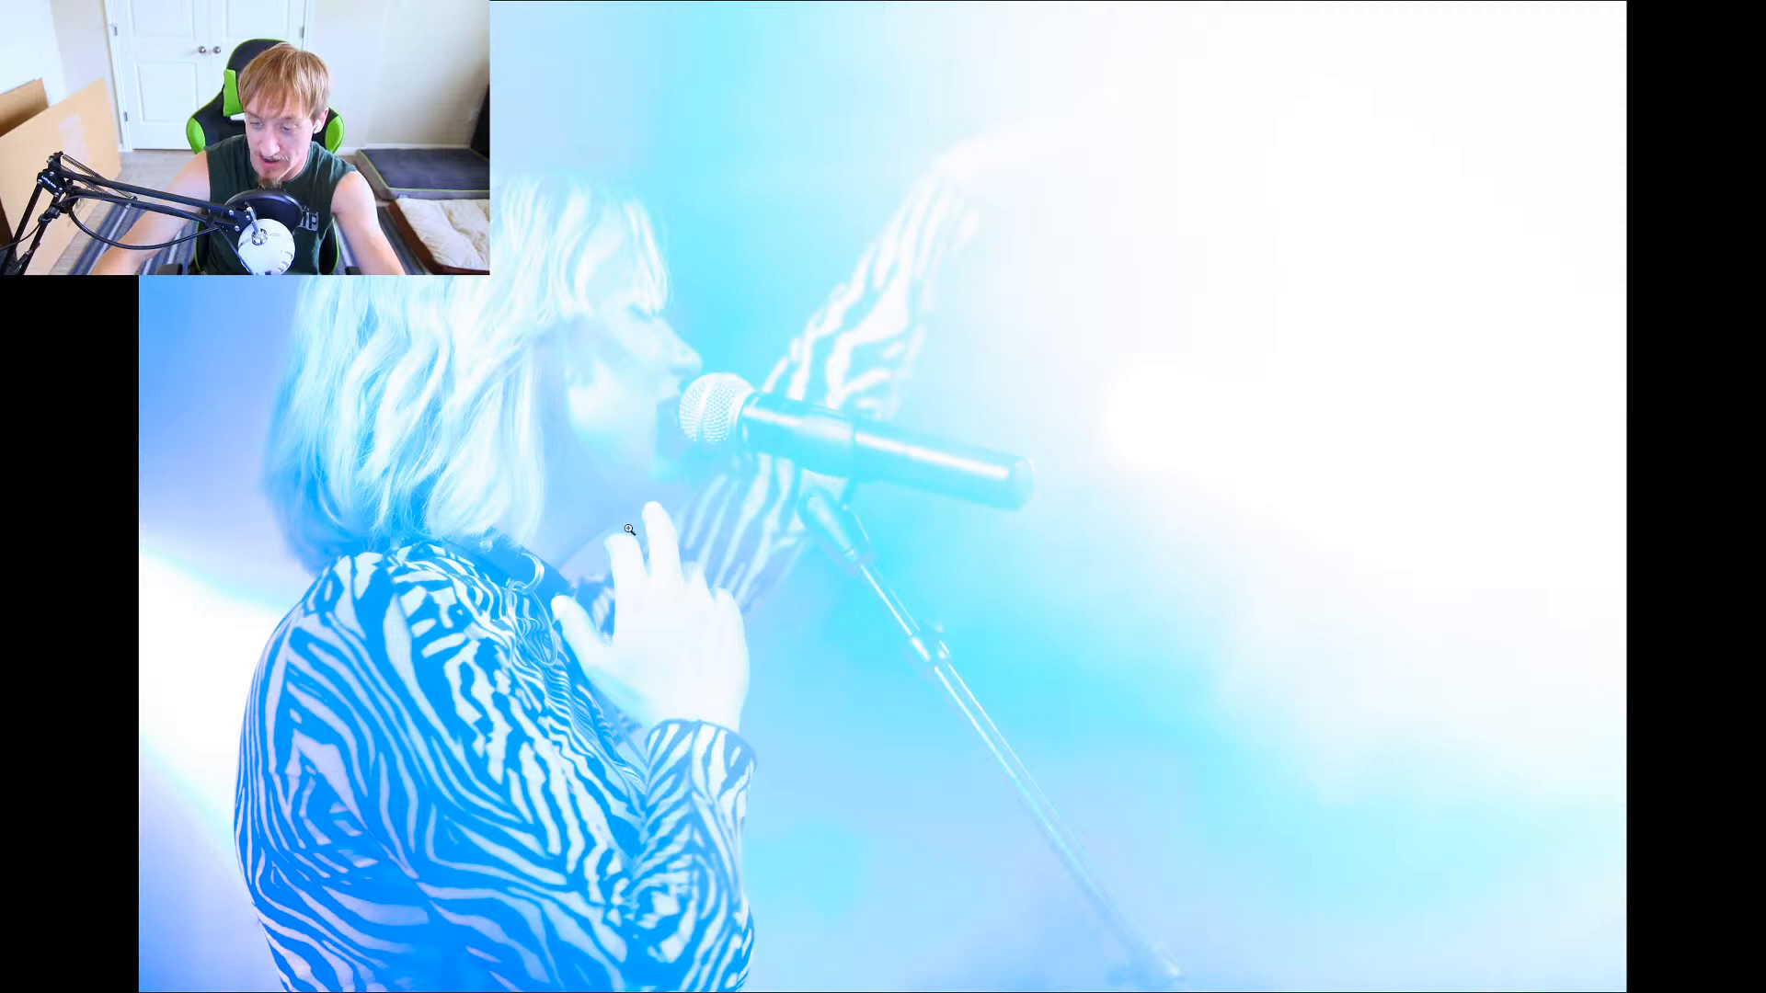
key("f")
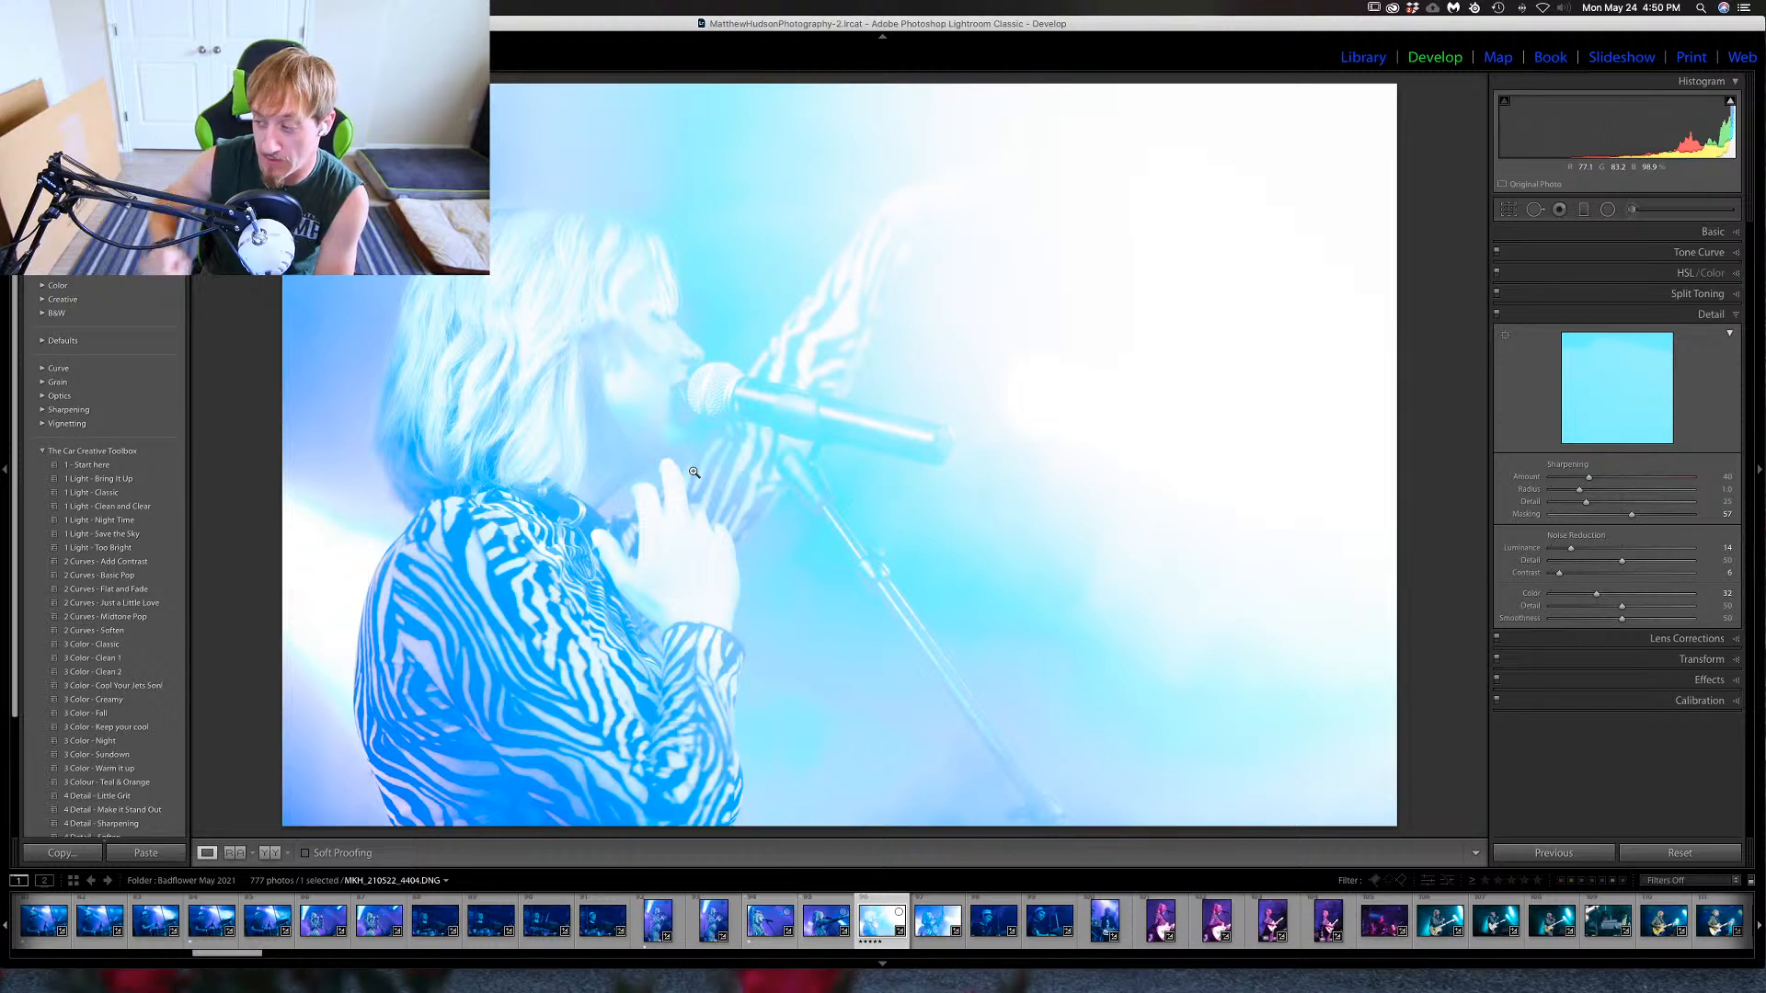
left_click(1713, 315)
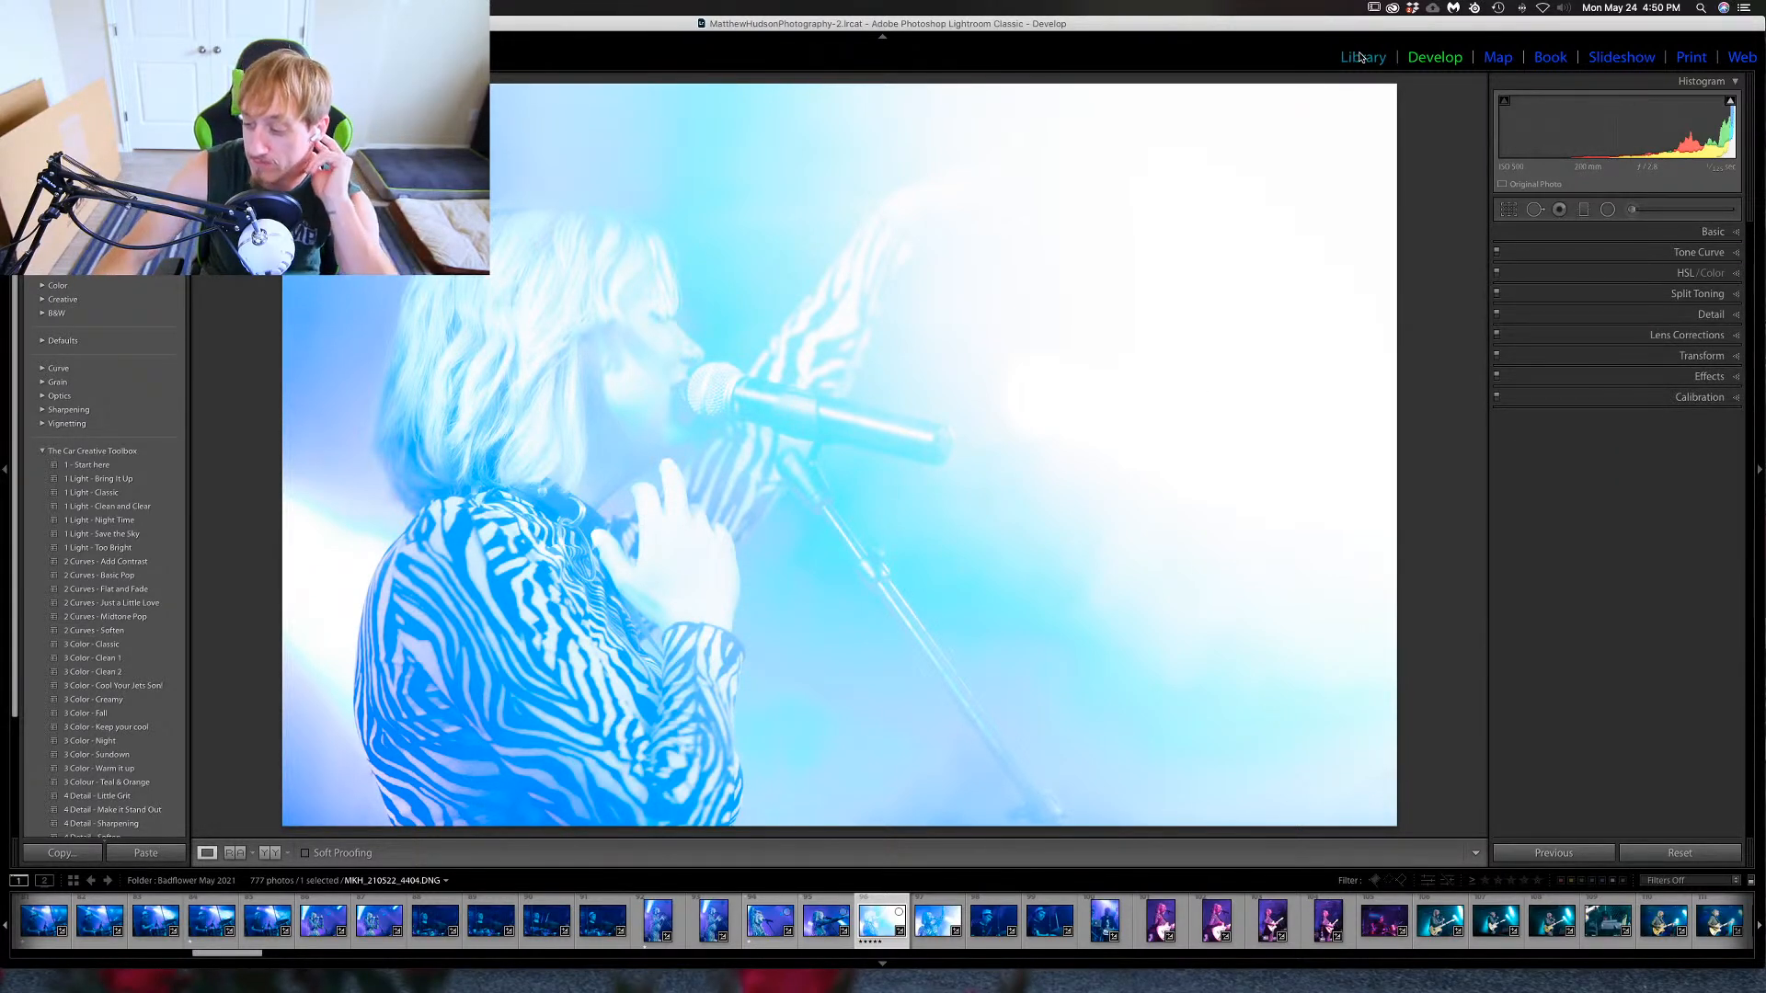
Return to the Library, check the singer's facial sharpness in MKH_210522_4405.DNG and rate that photo one star.
left_click(1360, 57)
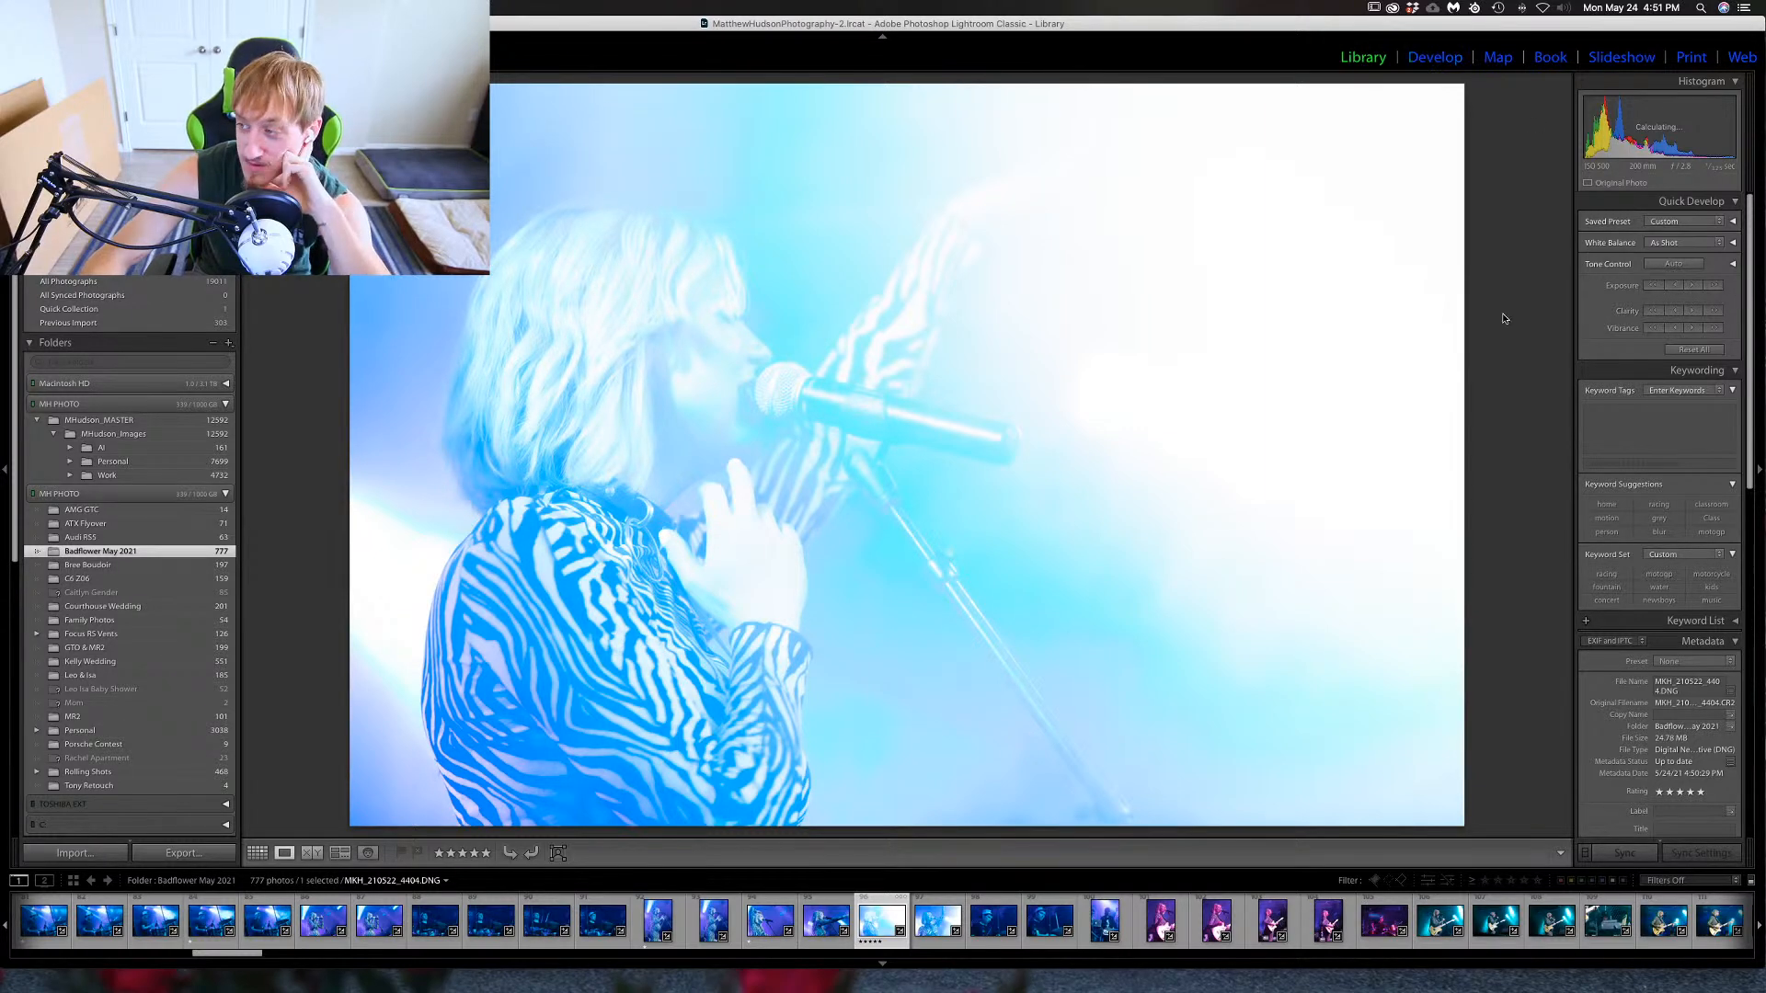
key("Right")
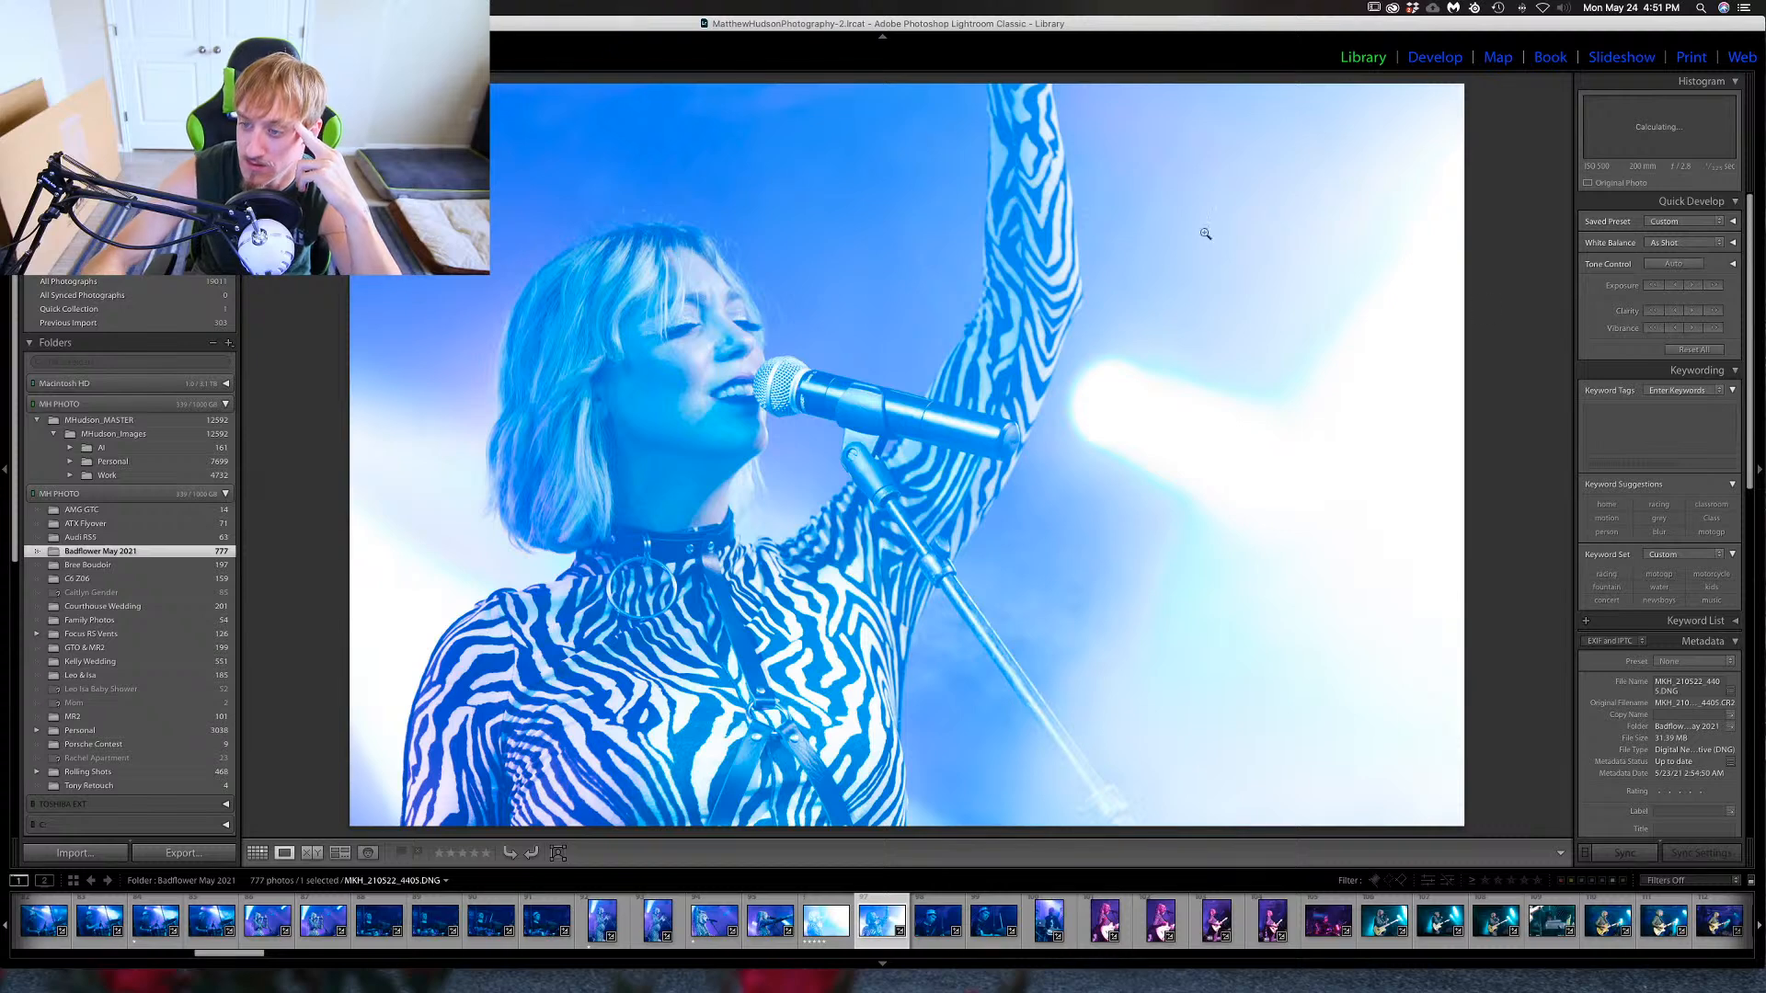
left_click(750, 392)
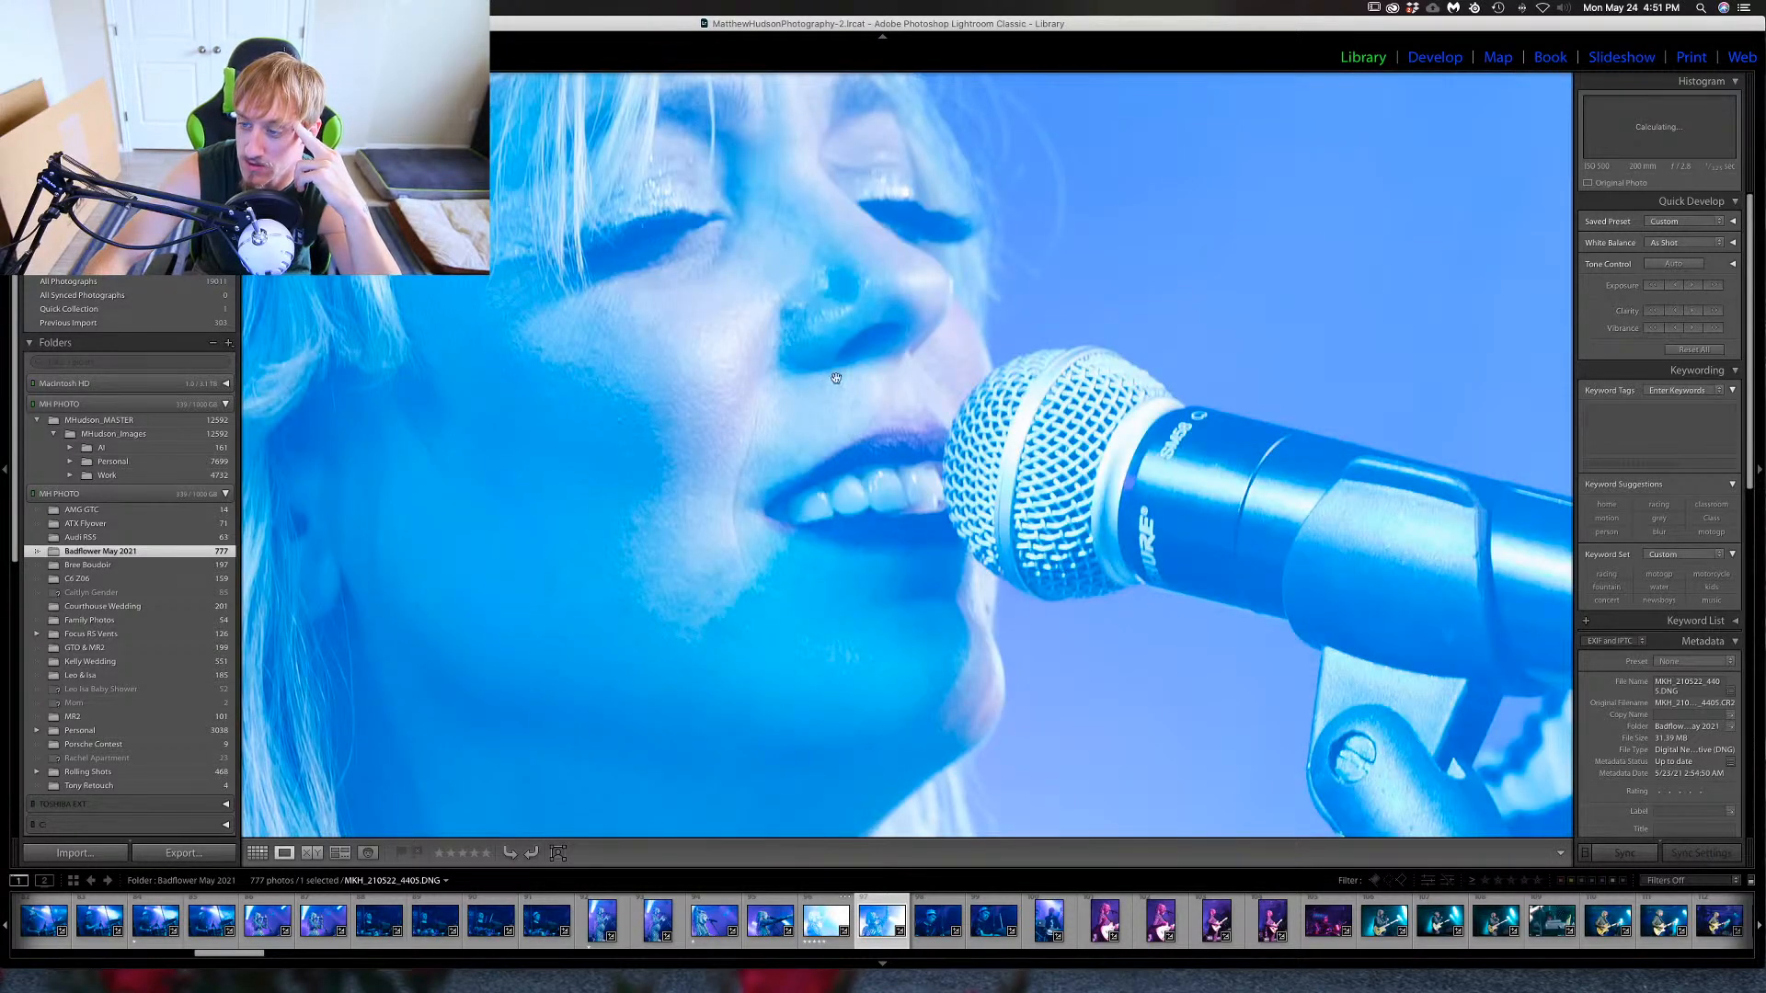
left_click(1086, 480)
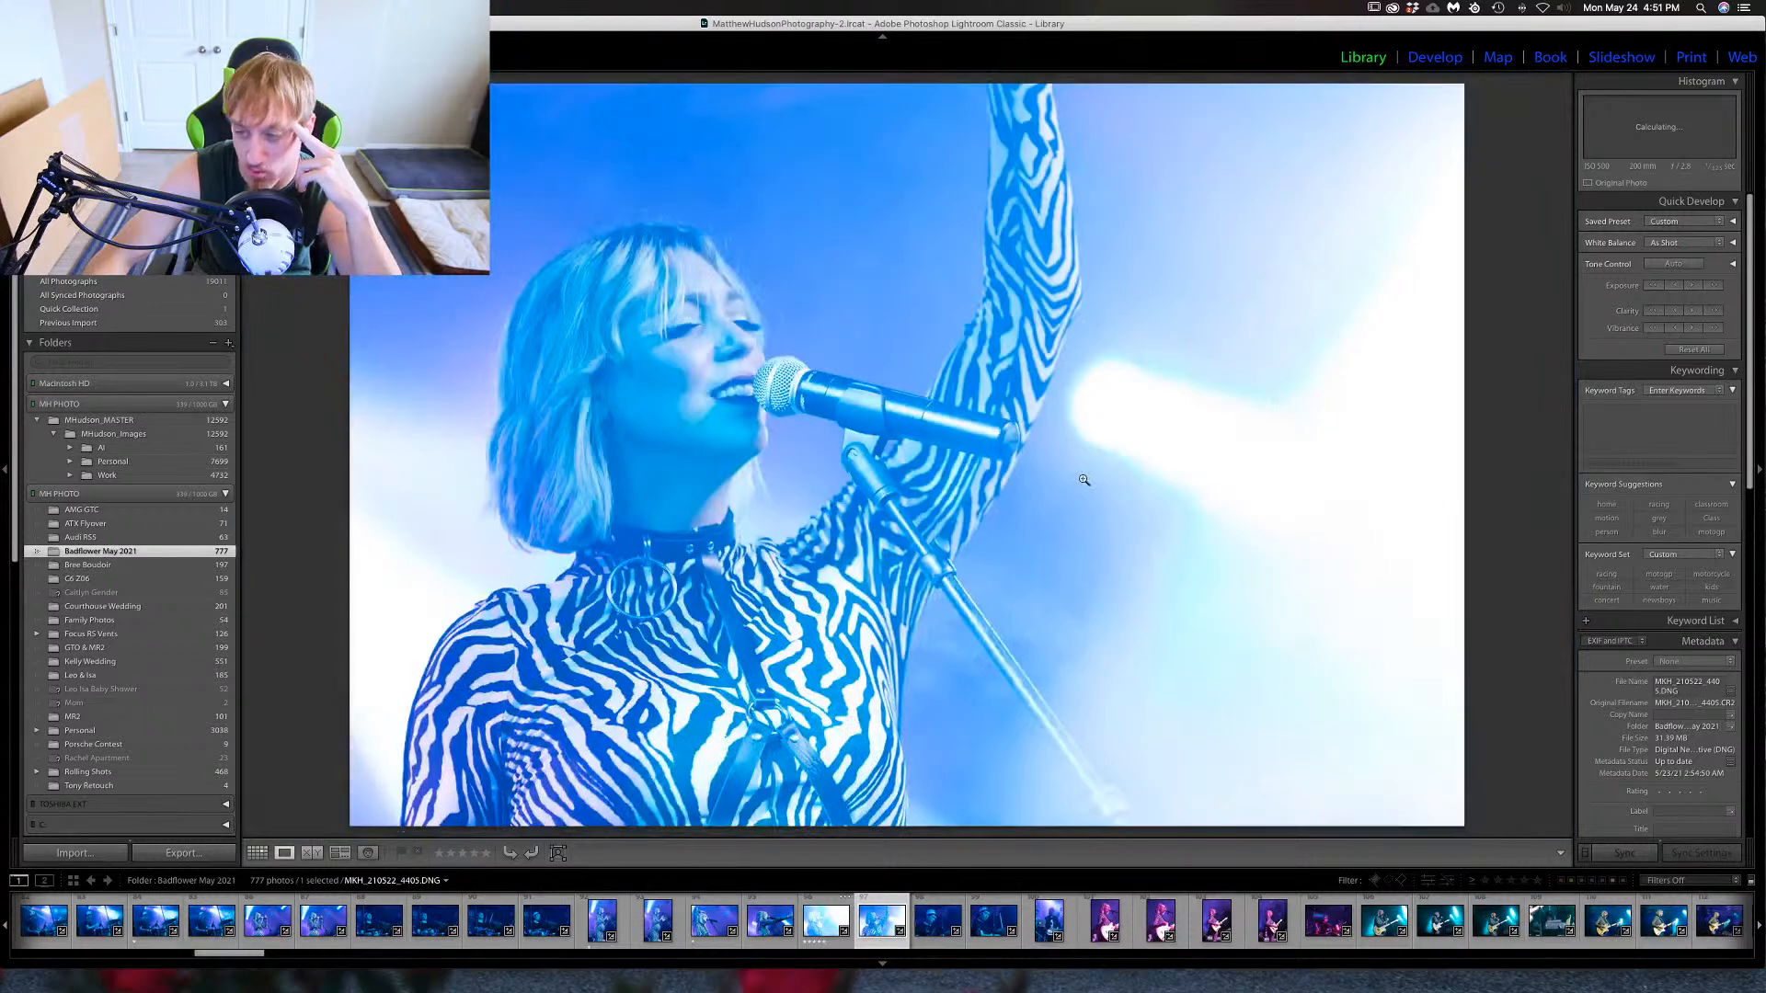
key("1")
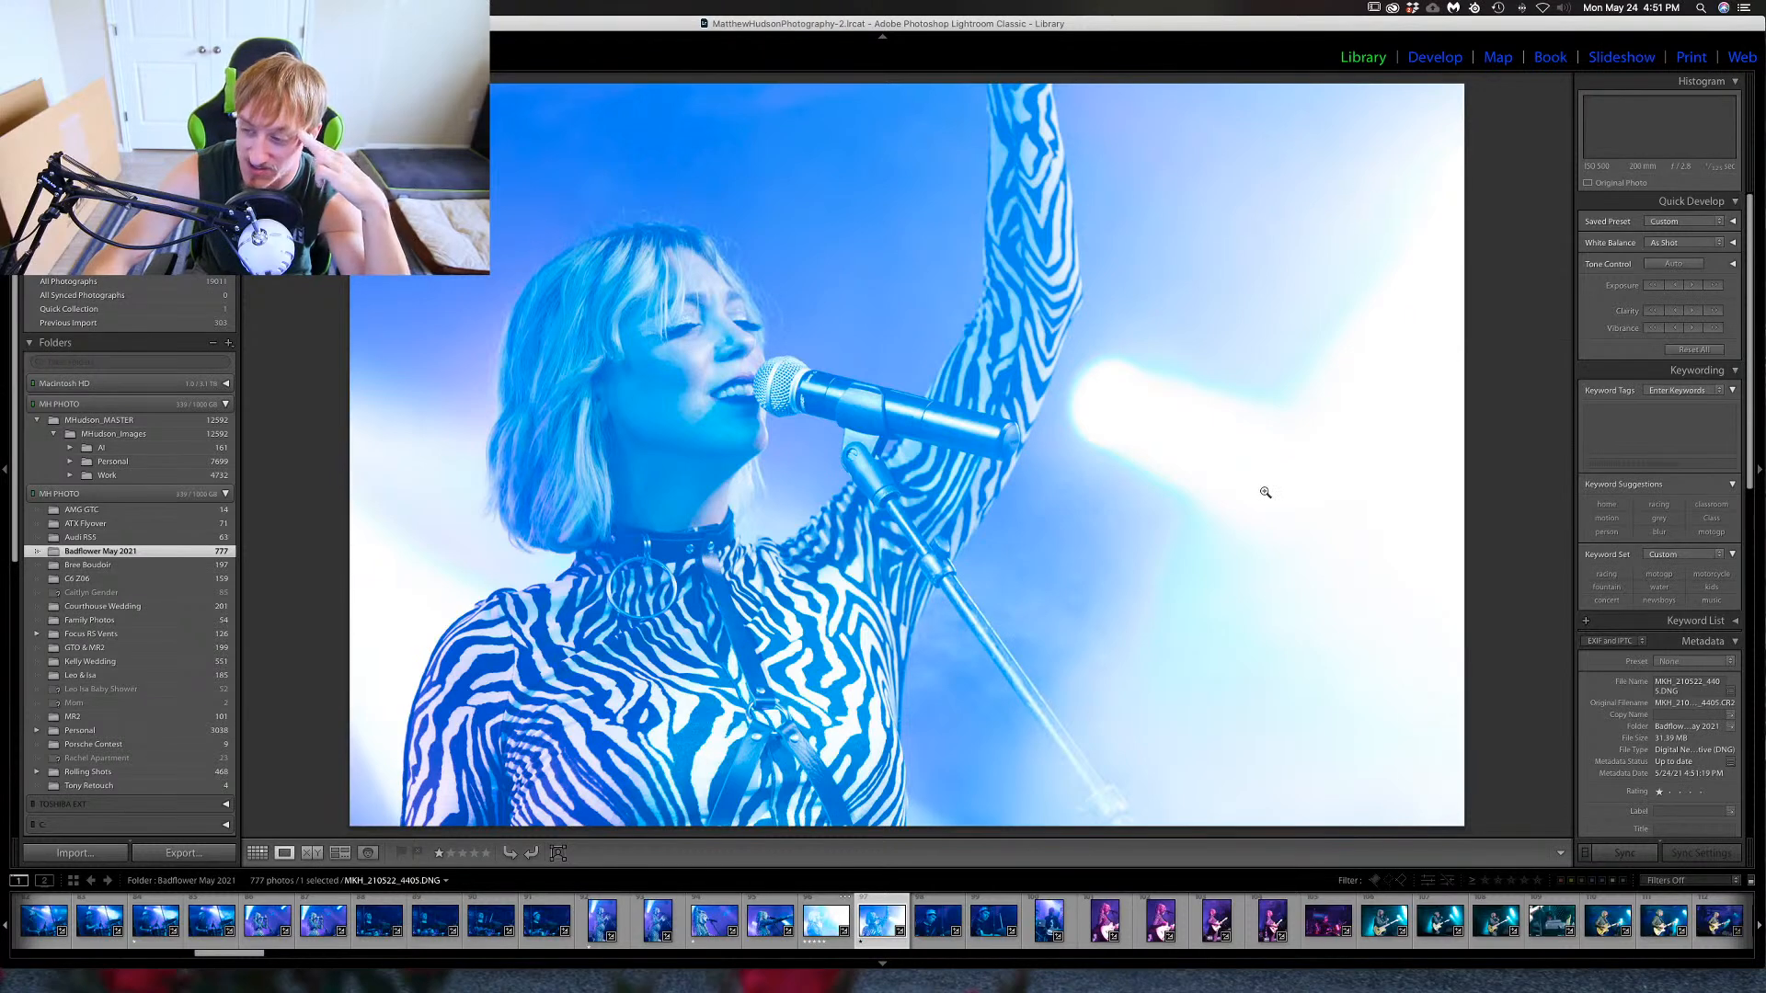
In Develop, try lowering the exposure of the overexposed singer photo MKH_210522_4404.DNG to about -2.65 and return it to 0.
left_click(935, 929)
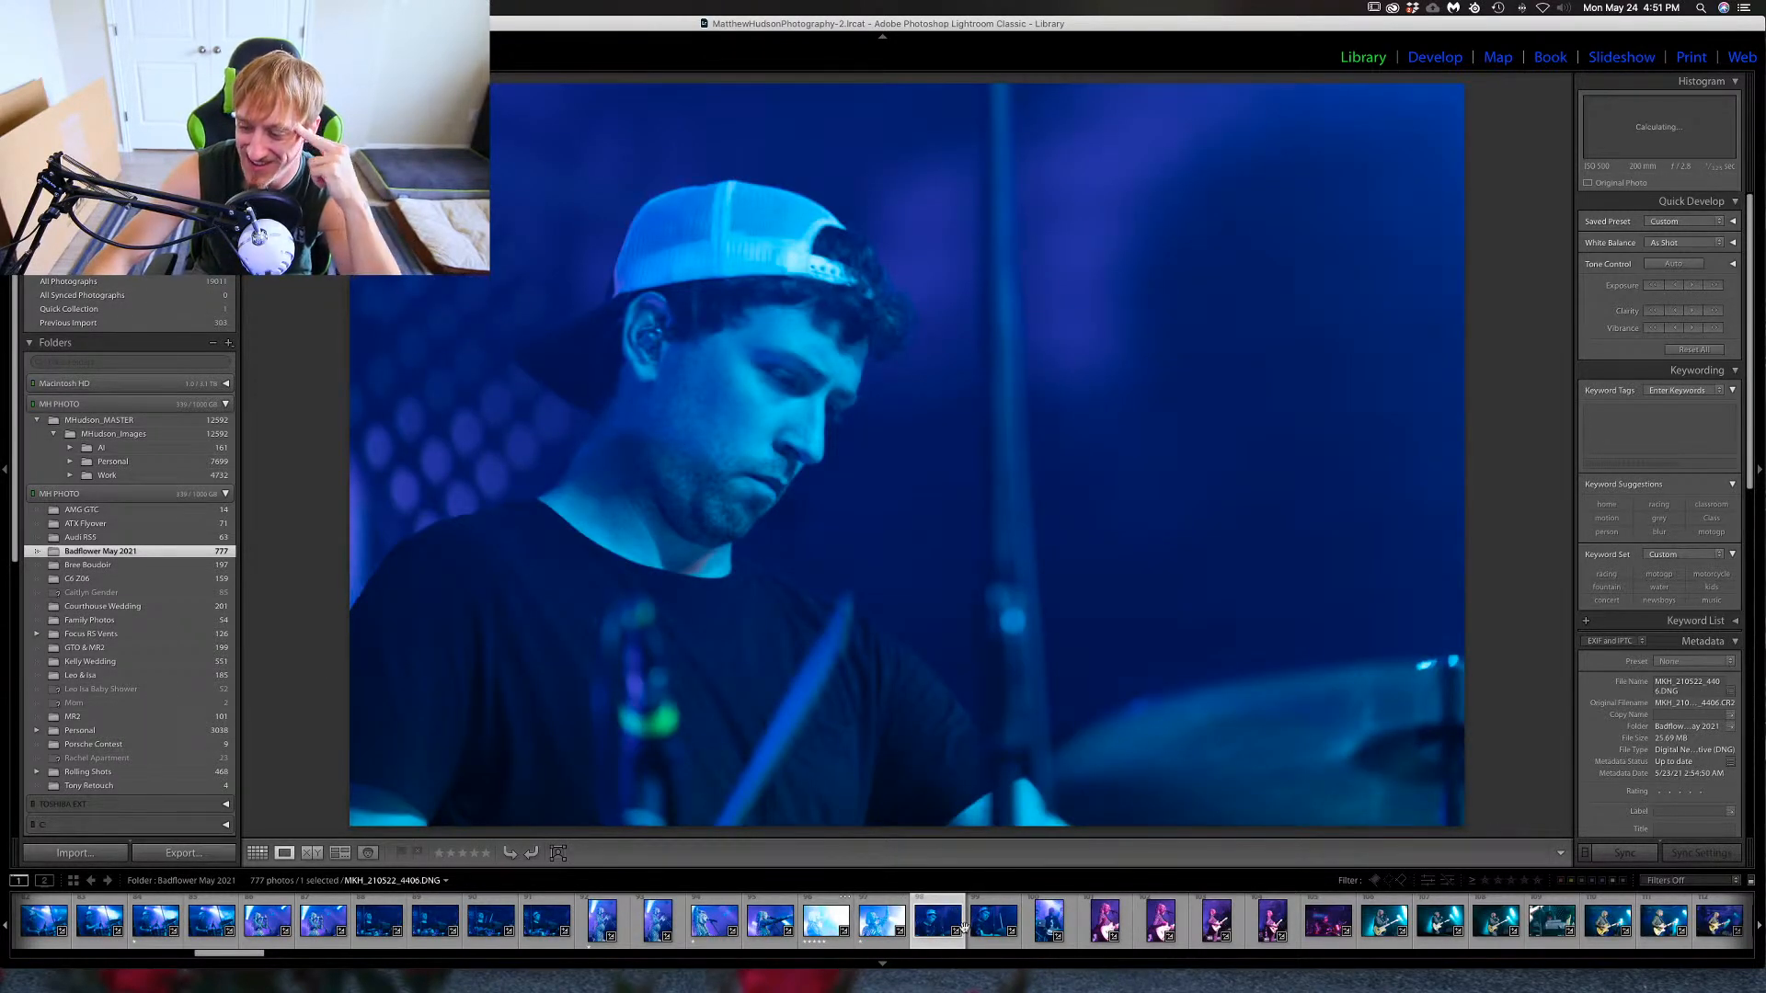
left_click(820, 934)
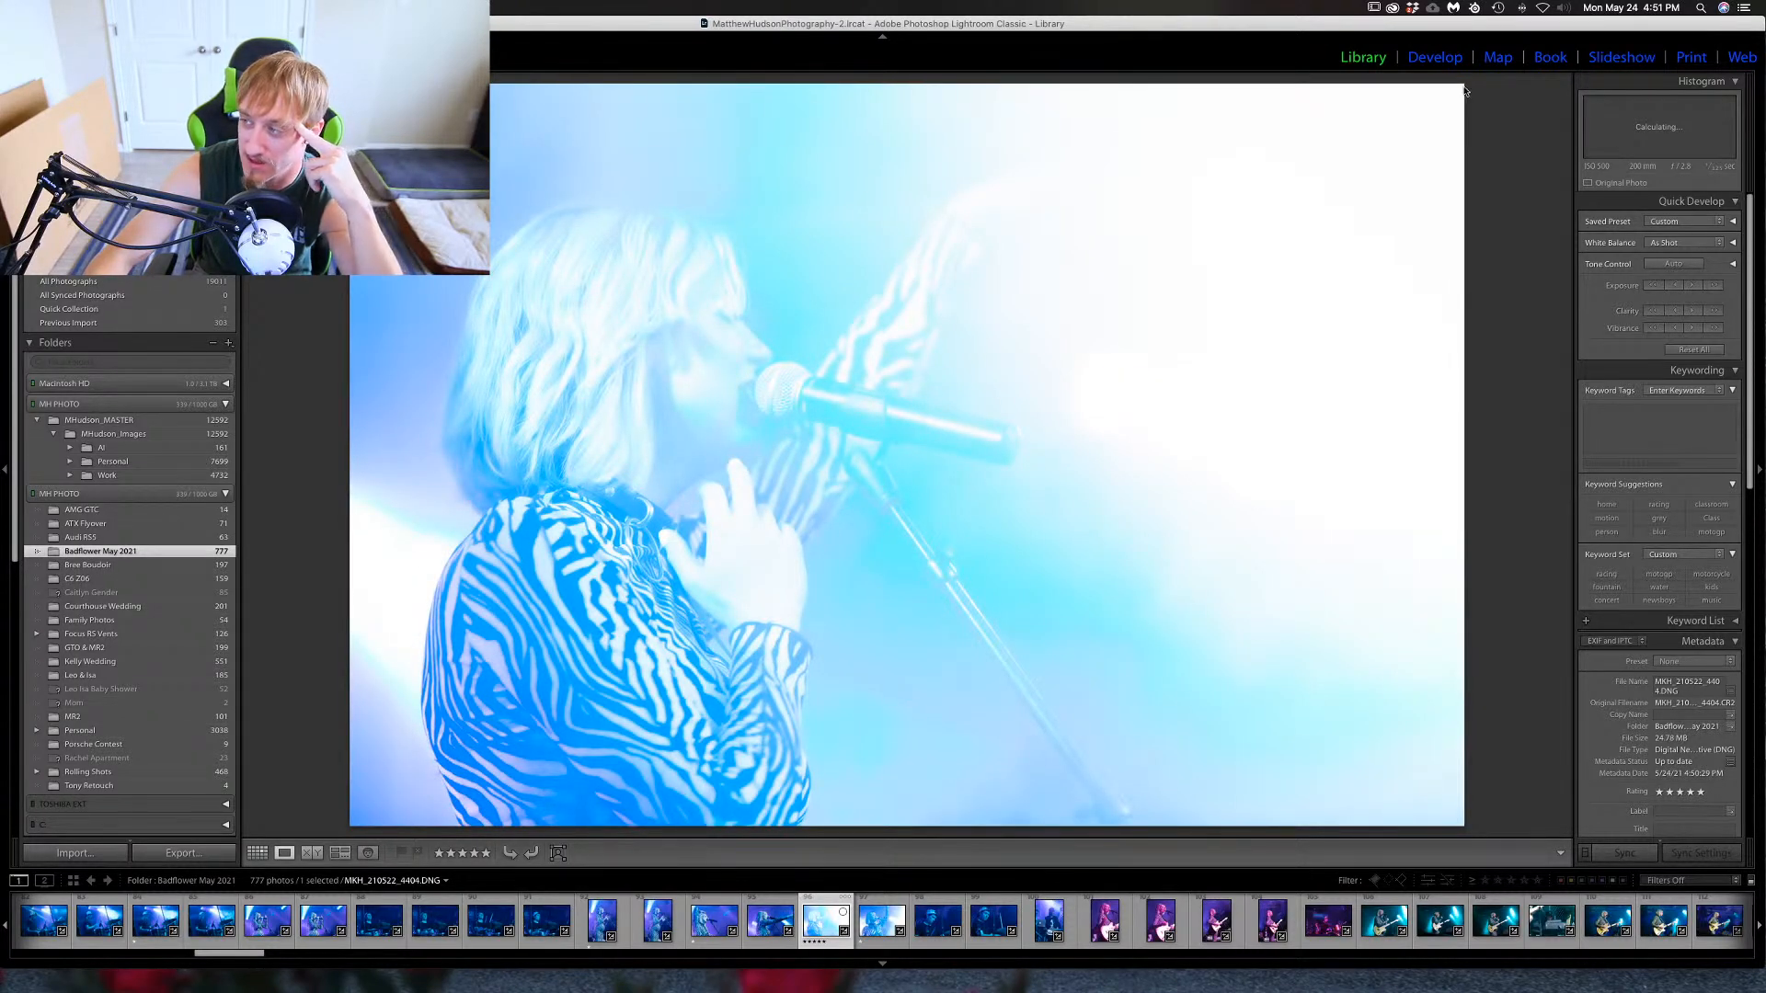
left_click(1435, 57)
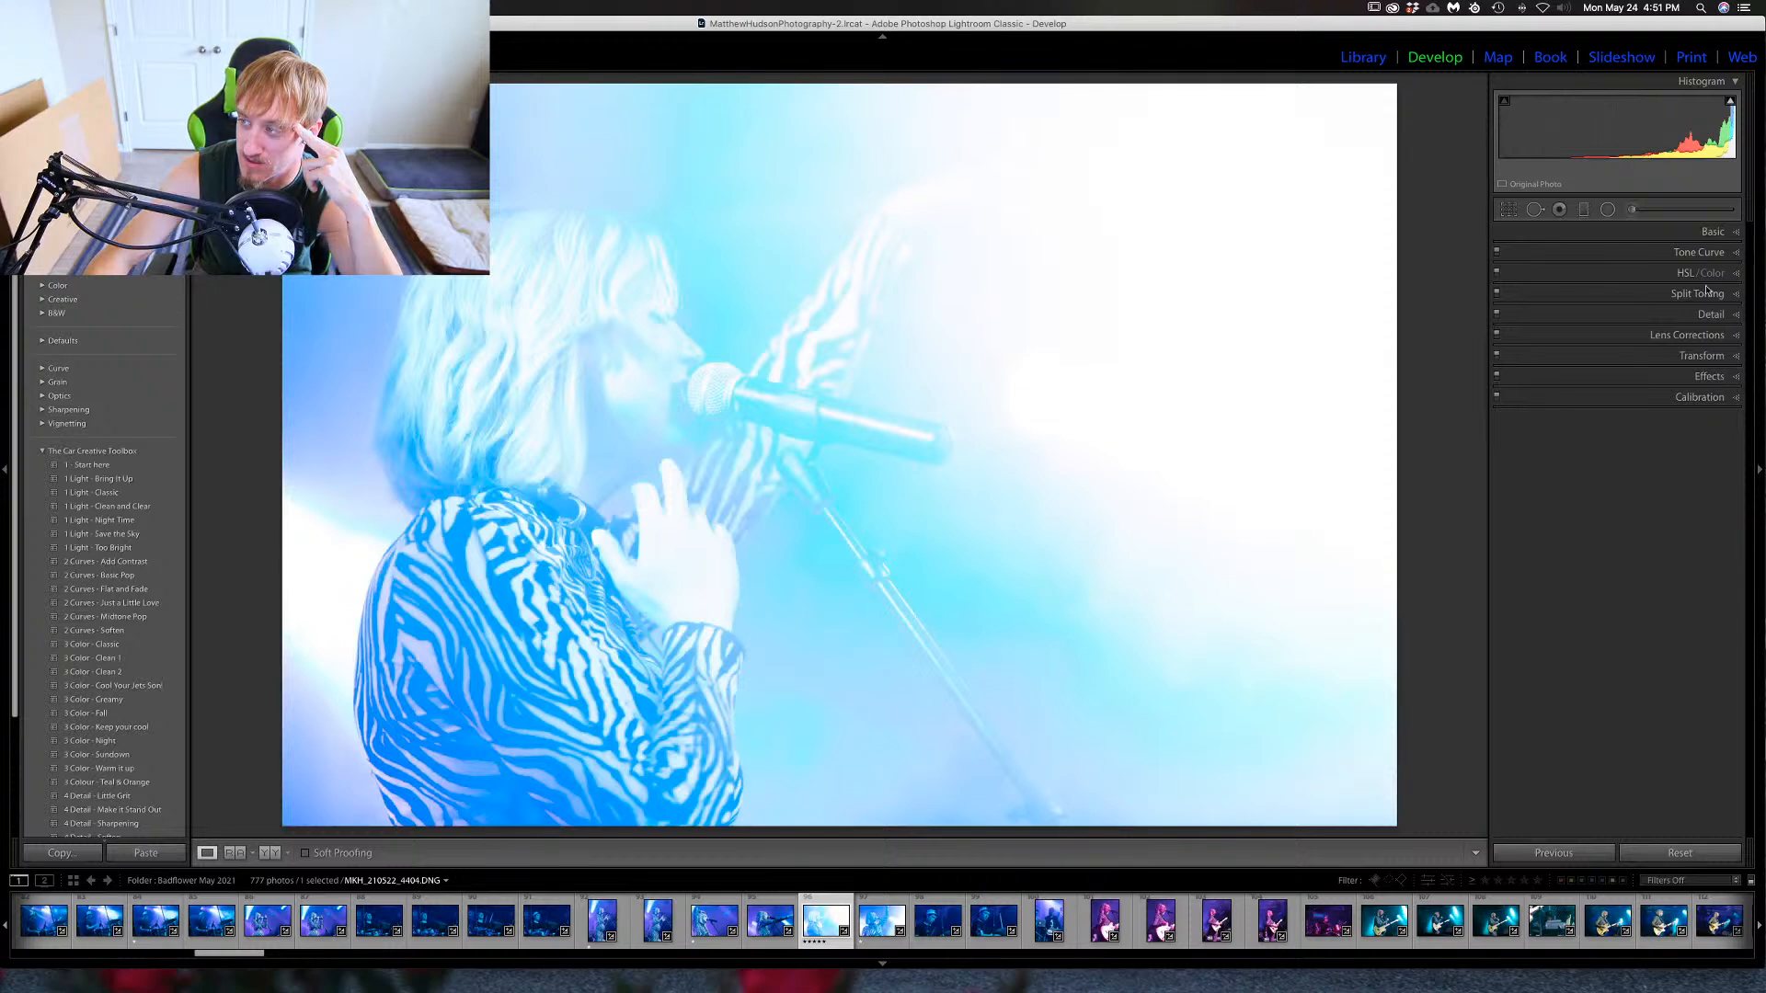
left_click(1718, 232)
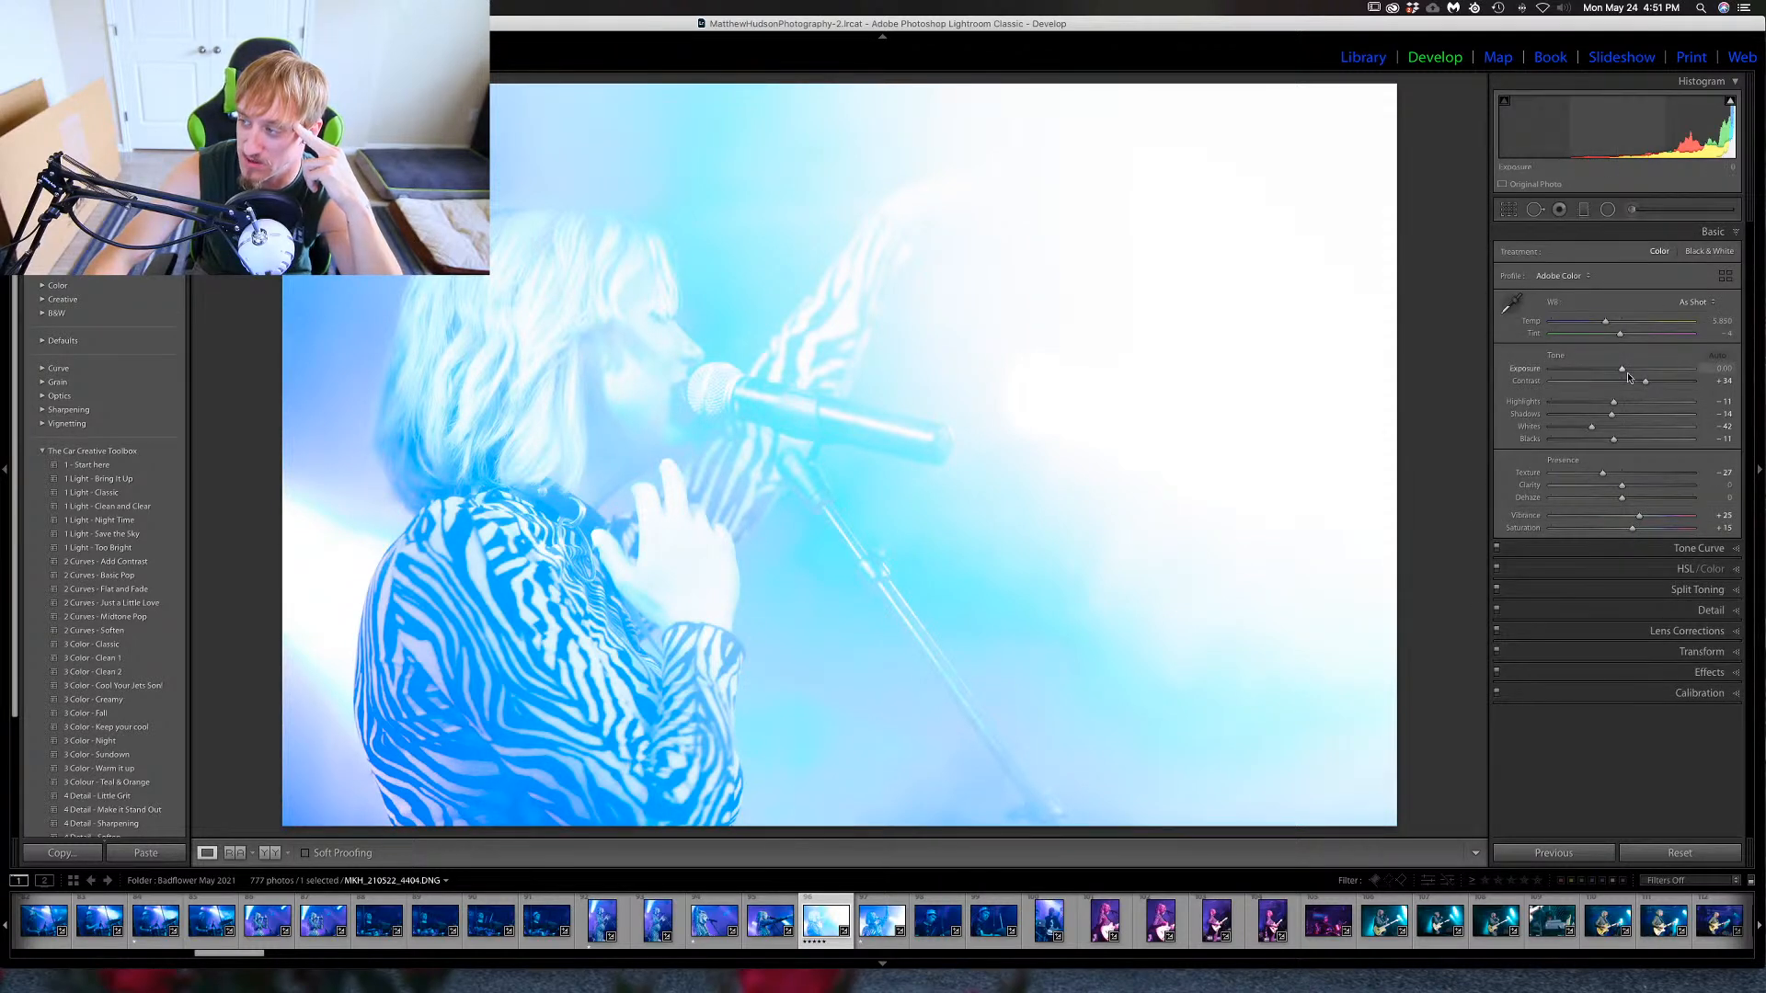
left_click_drag(1623, 370, 1585, 375)
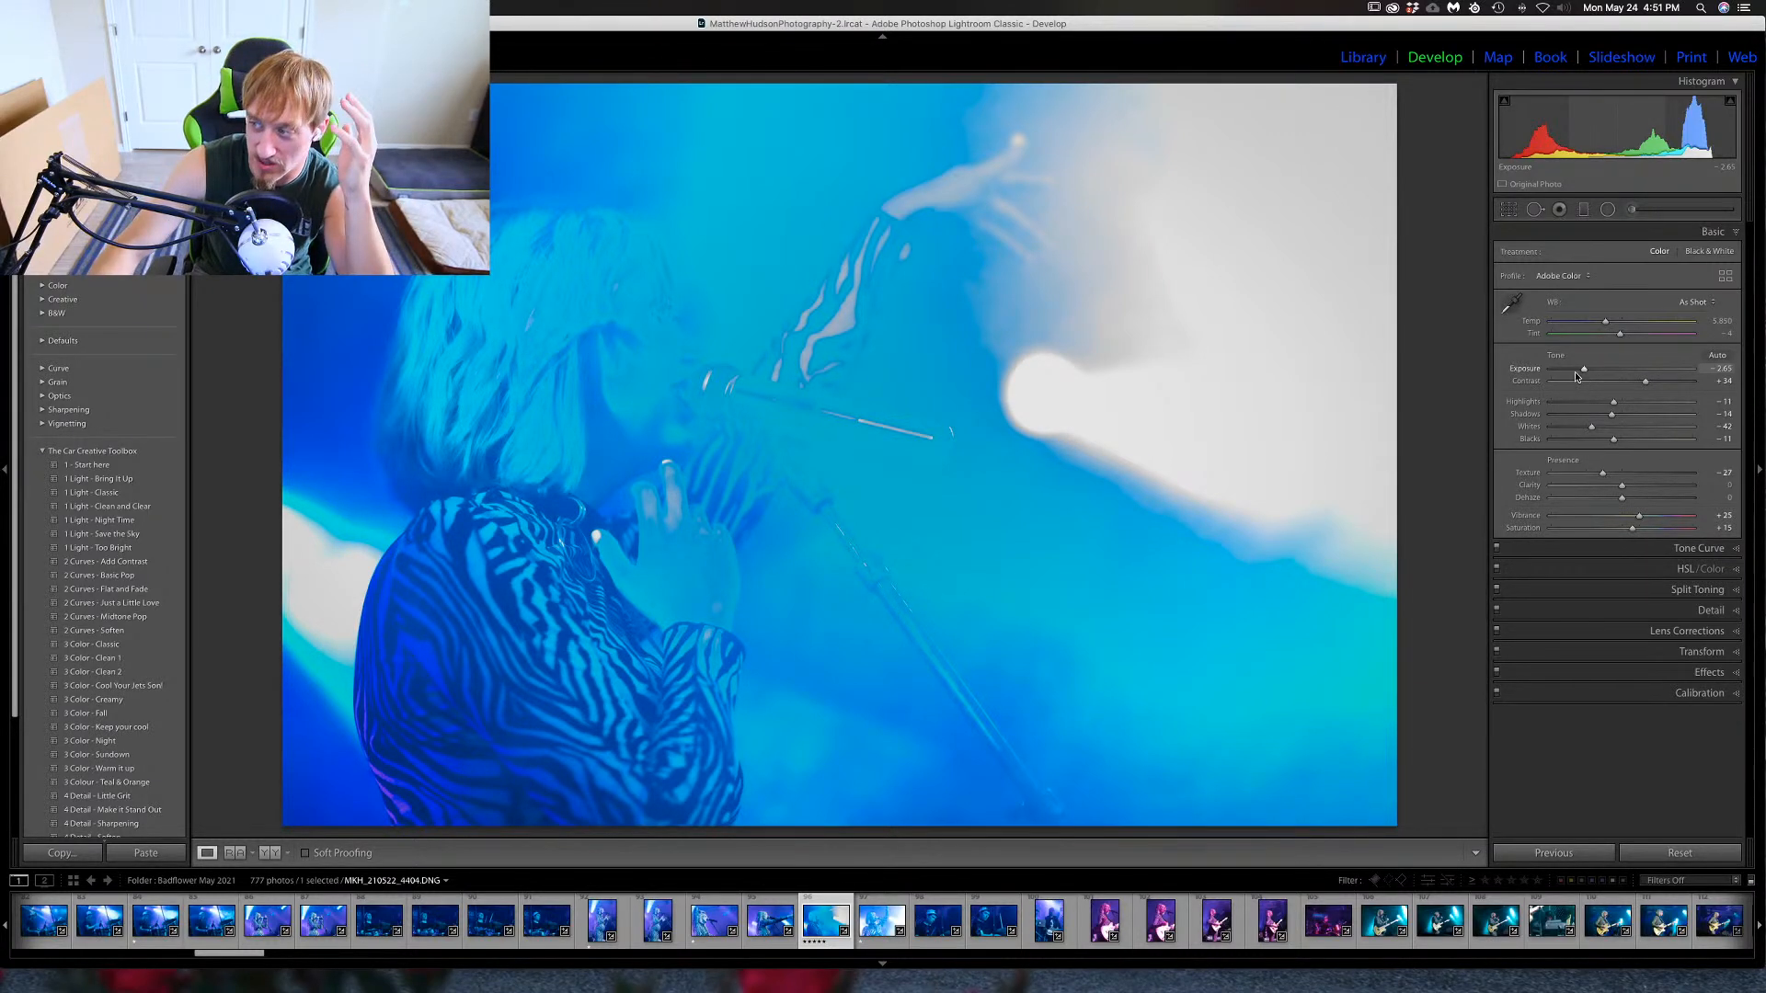
double_click(1525, 372)
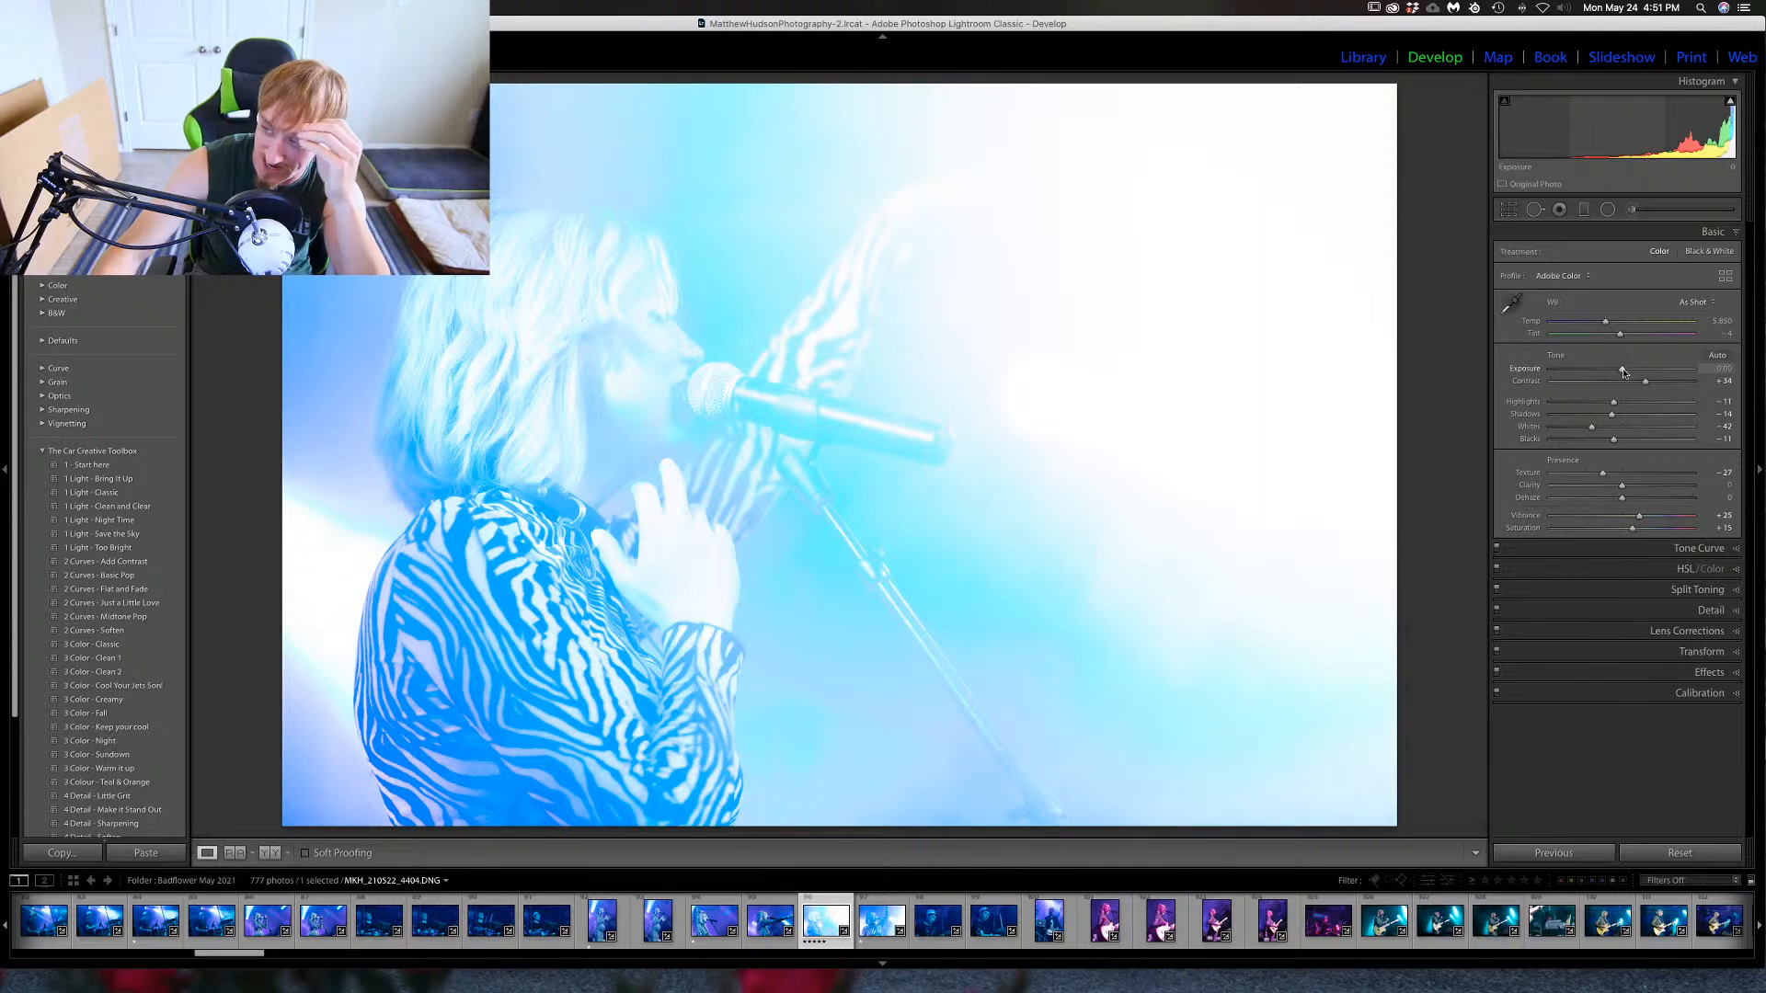
left_click_drag(1624, 371, 1588, 370)
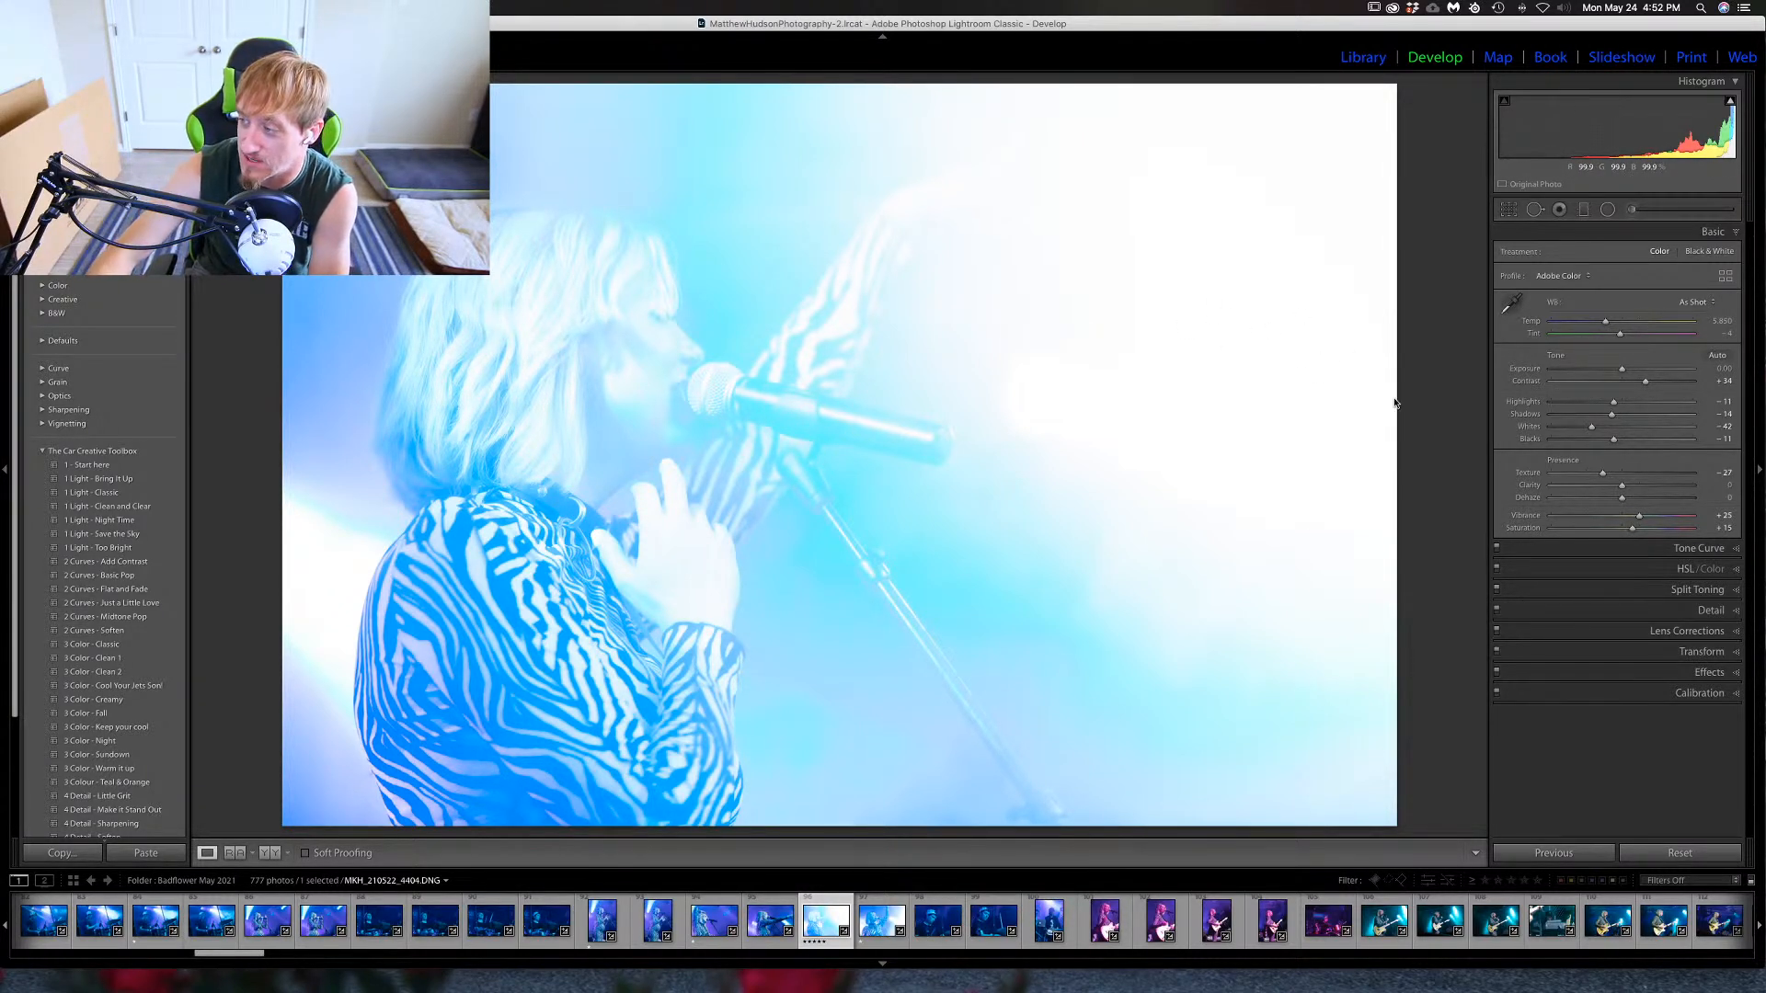
Review the drummer shots from MKH_210522_4406.DNG onward and zoom in on the keyboardist photo MKH_210522_4409.DNG to check its sharpness.
left_click(942, 925)
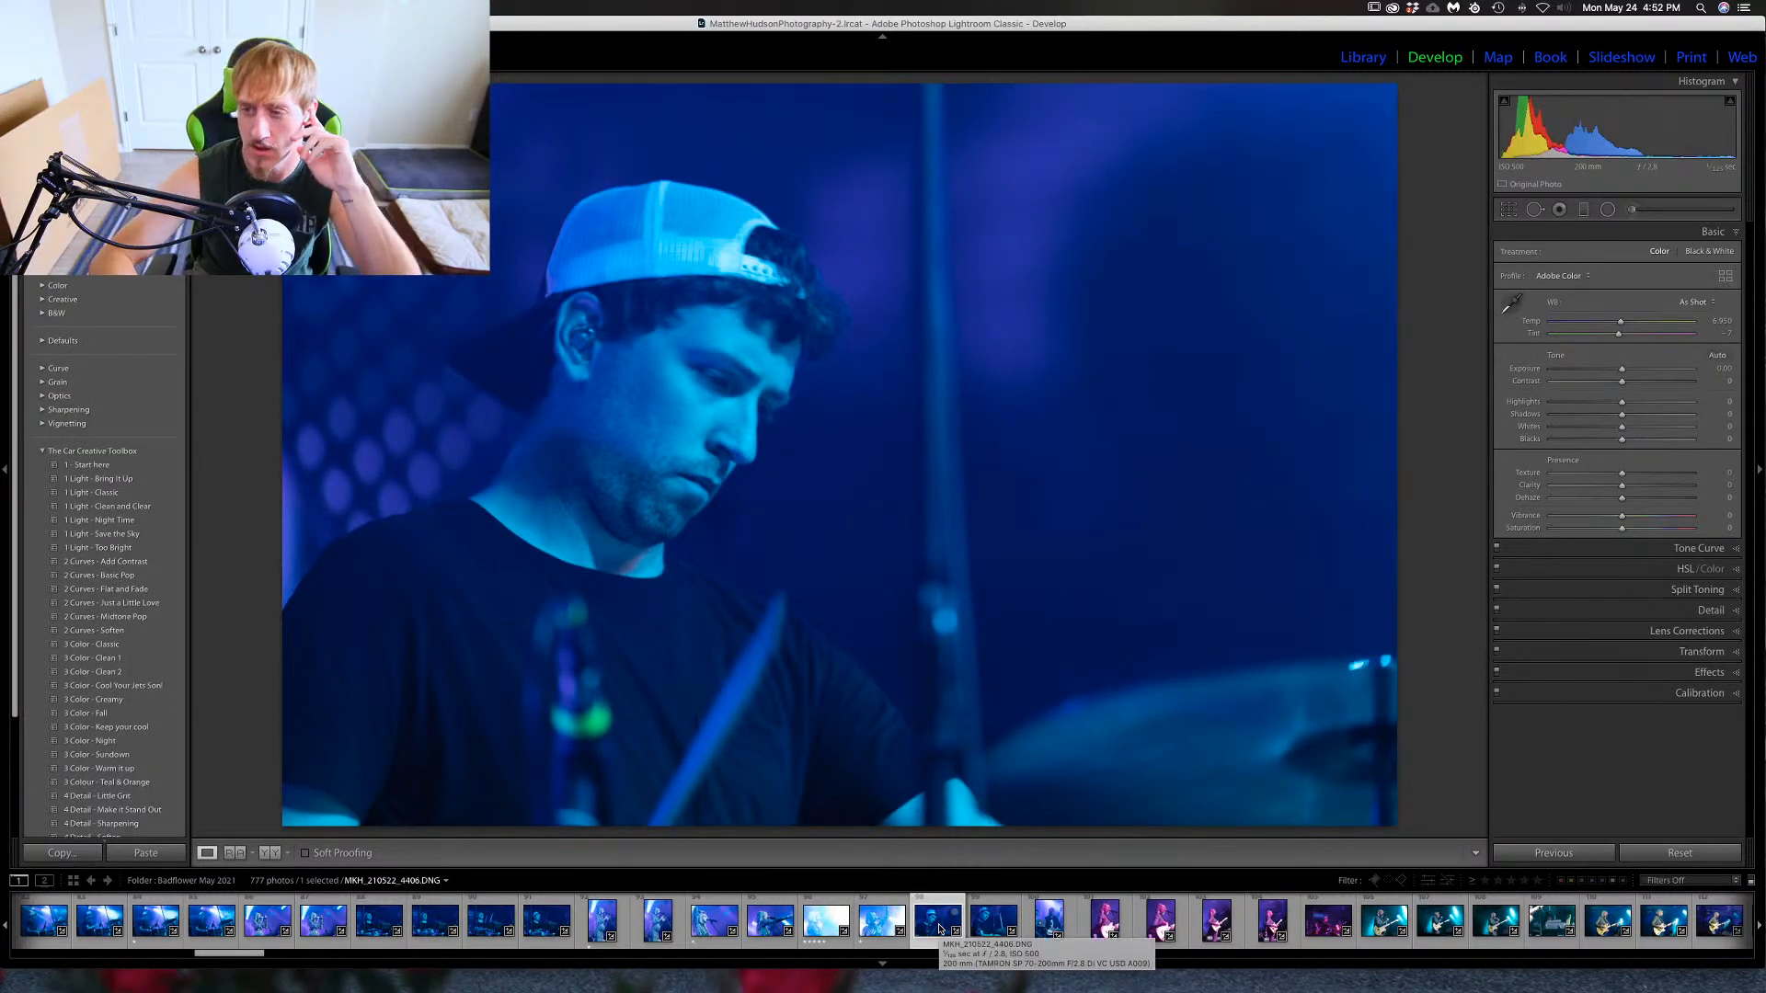
key("Right")
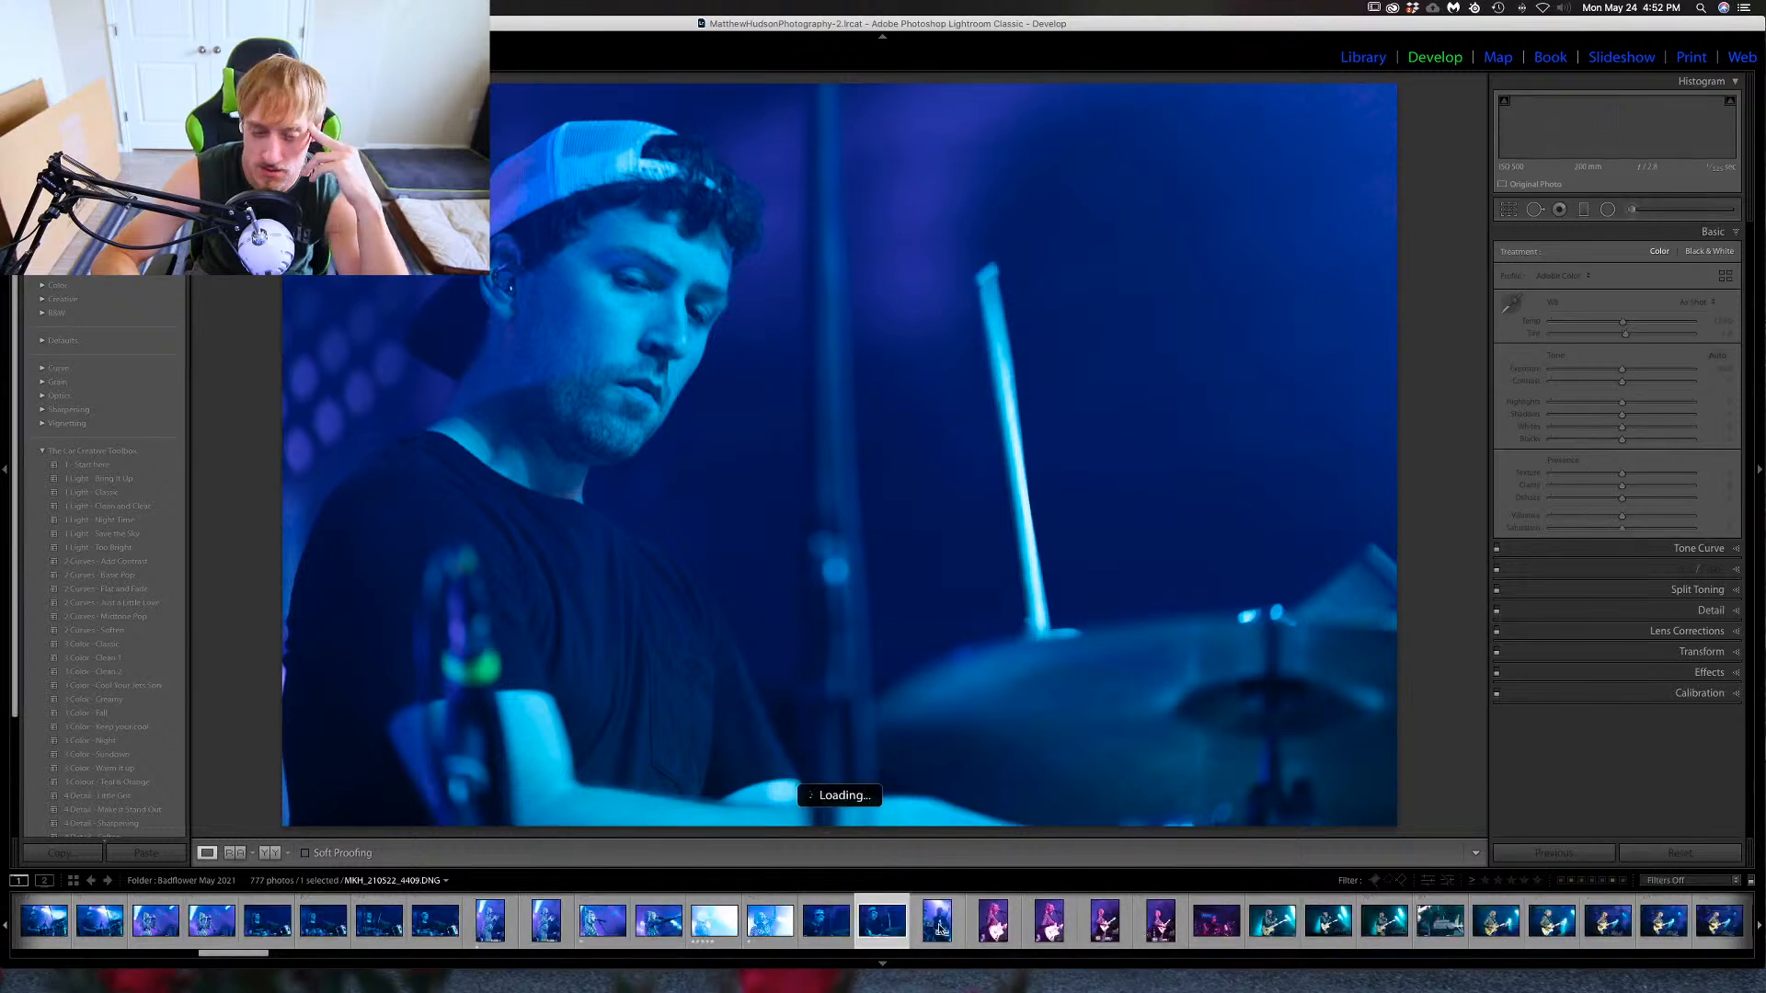
key("Right")
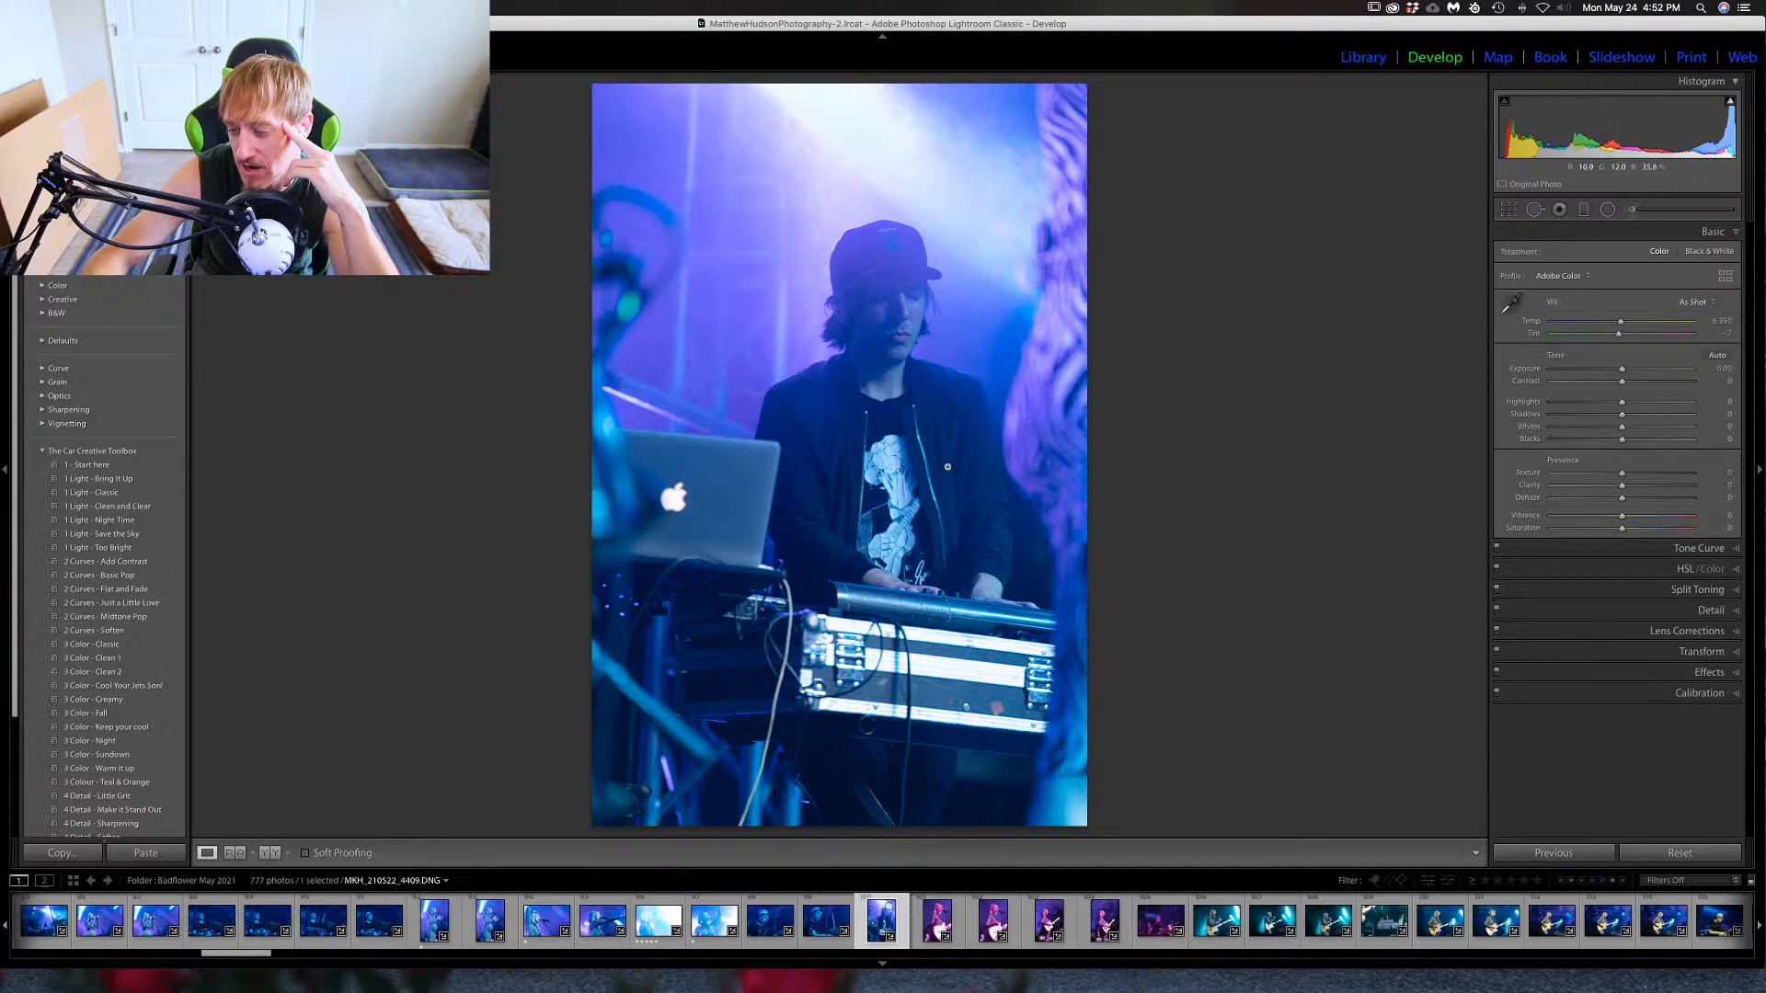
left_click(949, 469)
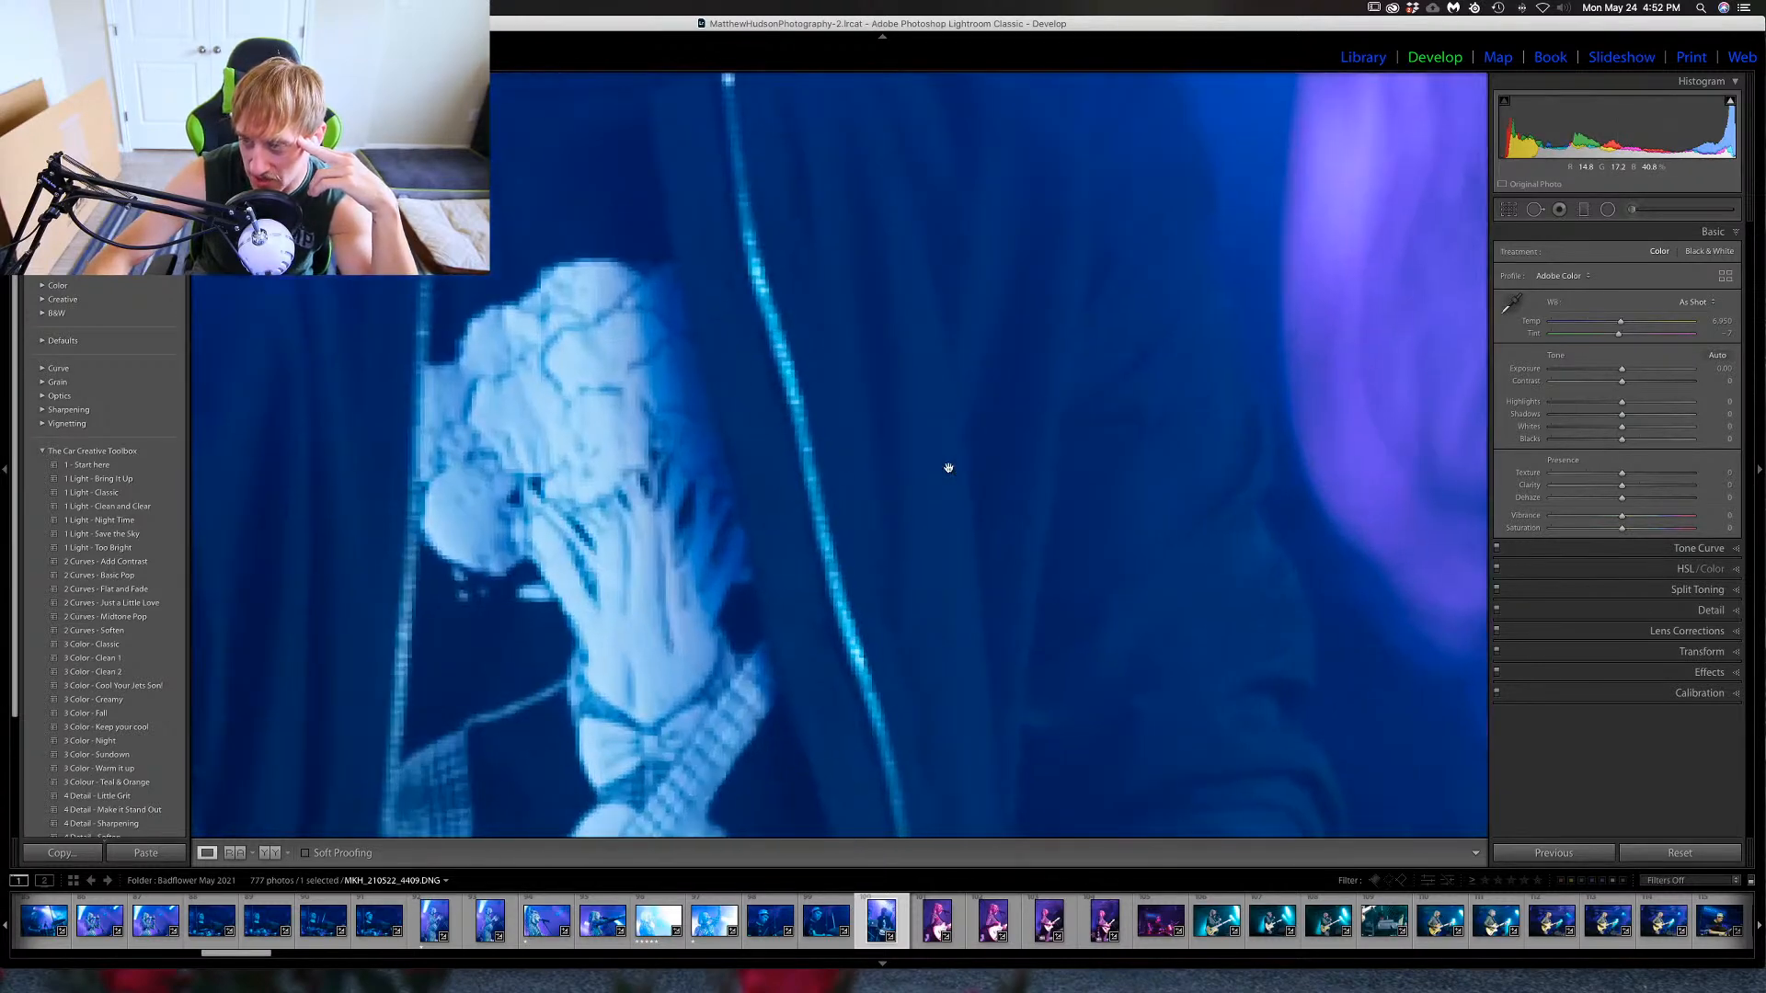
Check the sharpness of the keyboardist's face in the portrait-format photo and rate that photo one star in the Library module.
key("super+equal")
left_click_drag(795, 407, 890, 624)
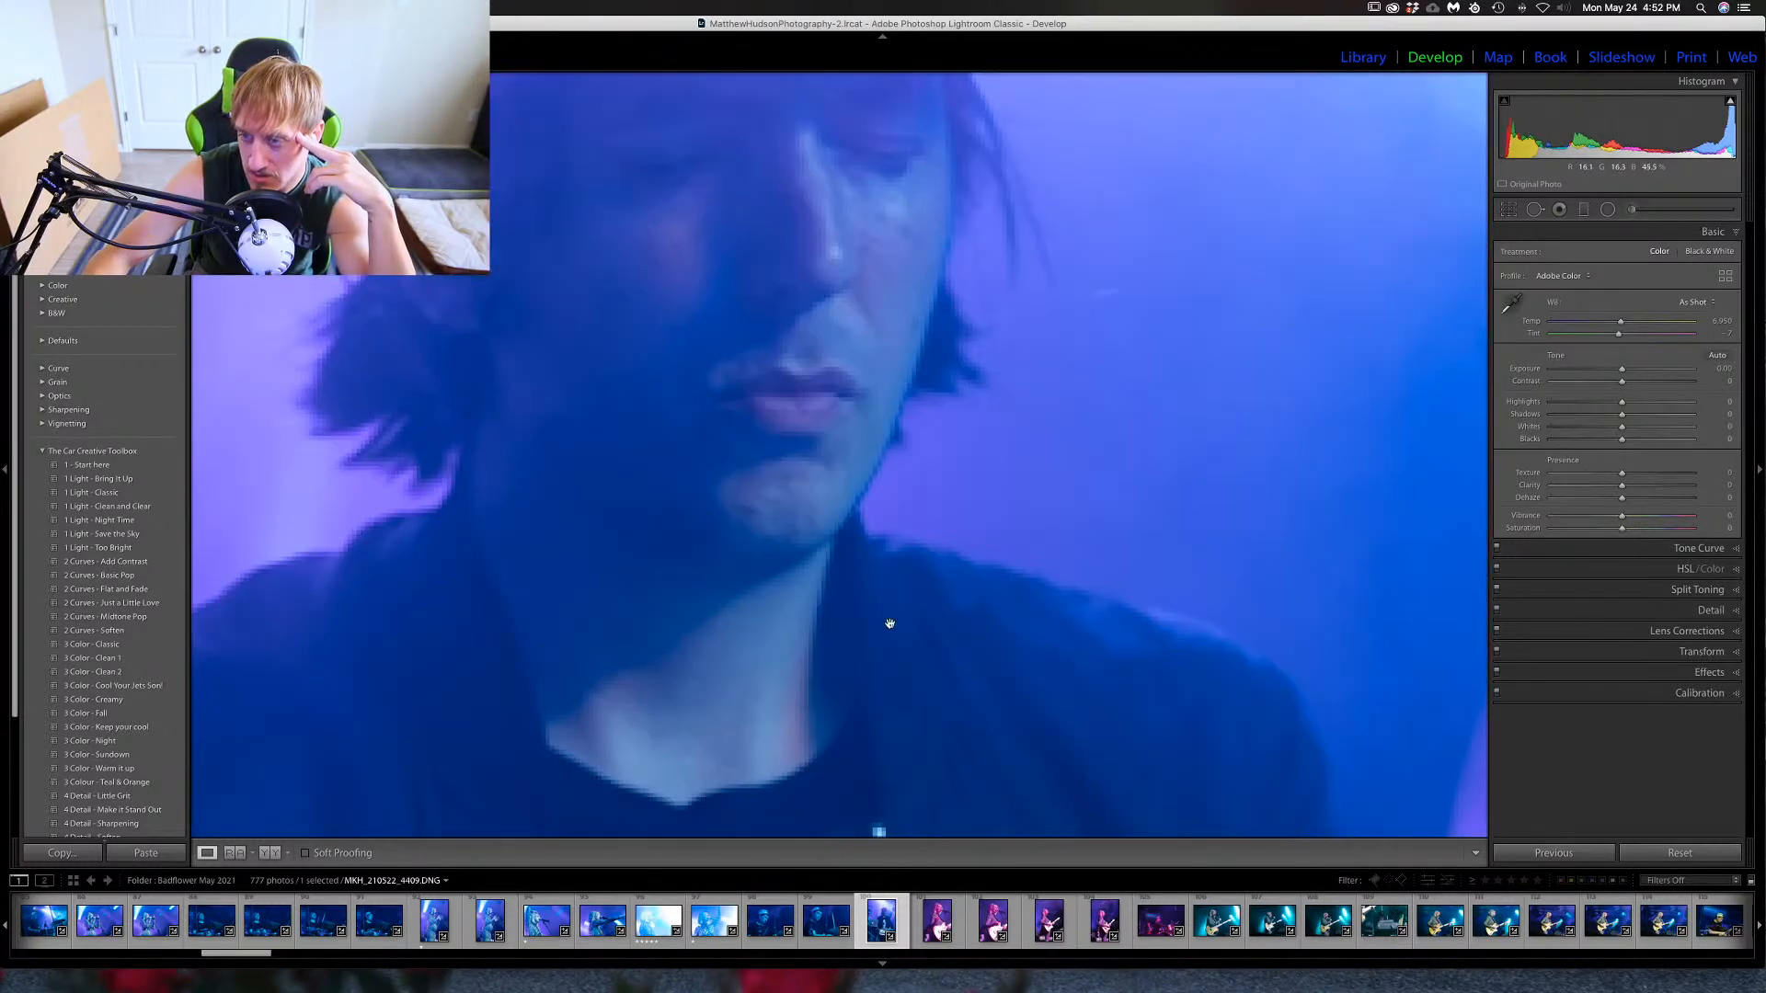
left_click_drag(911, 789, 911, 786)
left_click(902, 769)
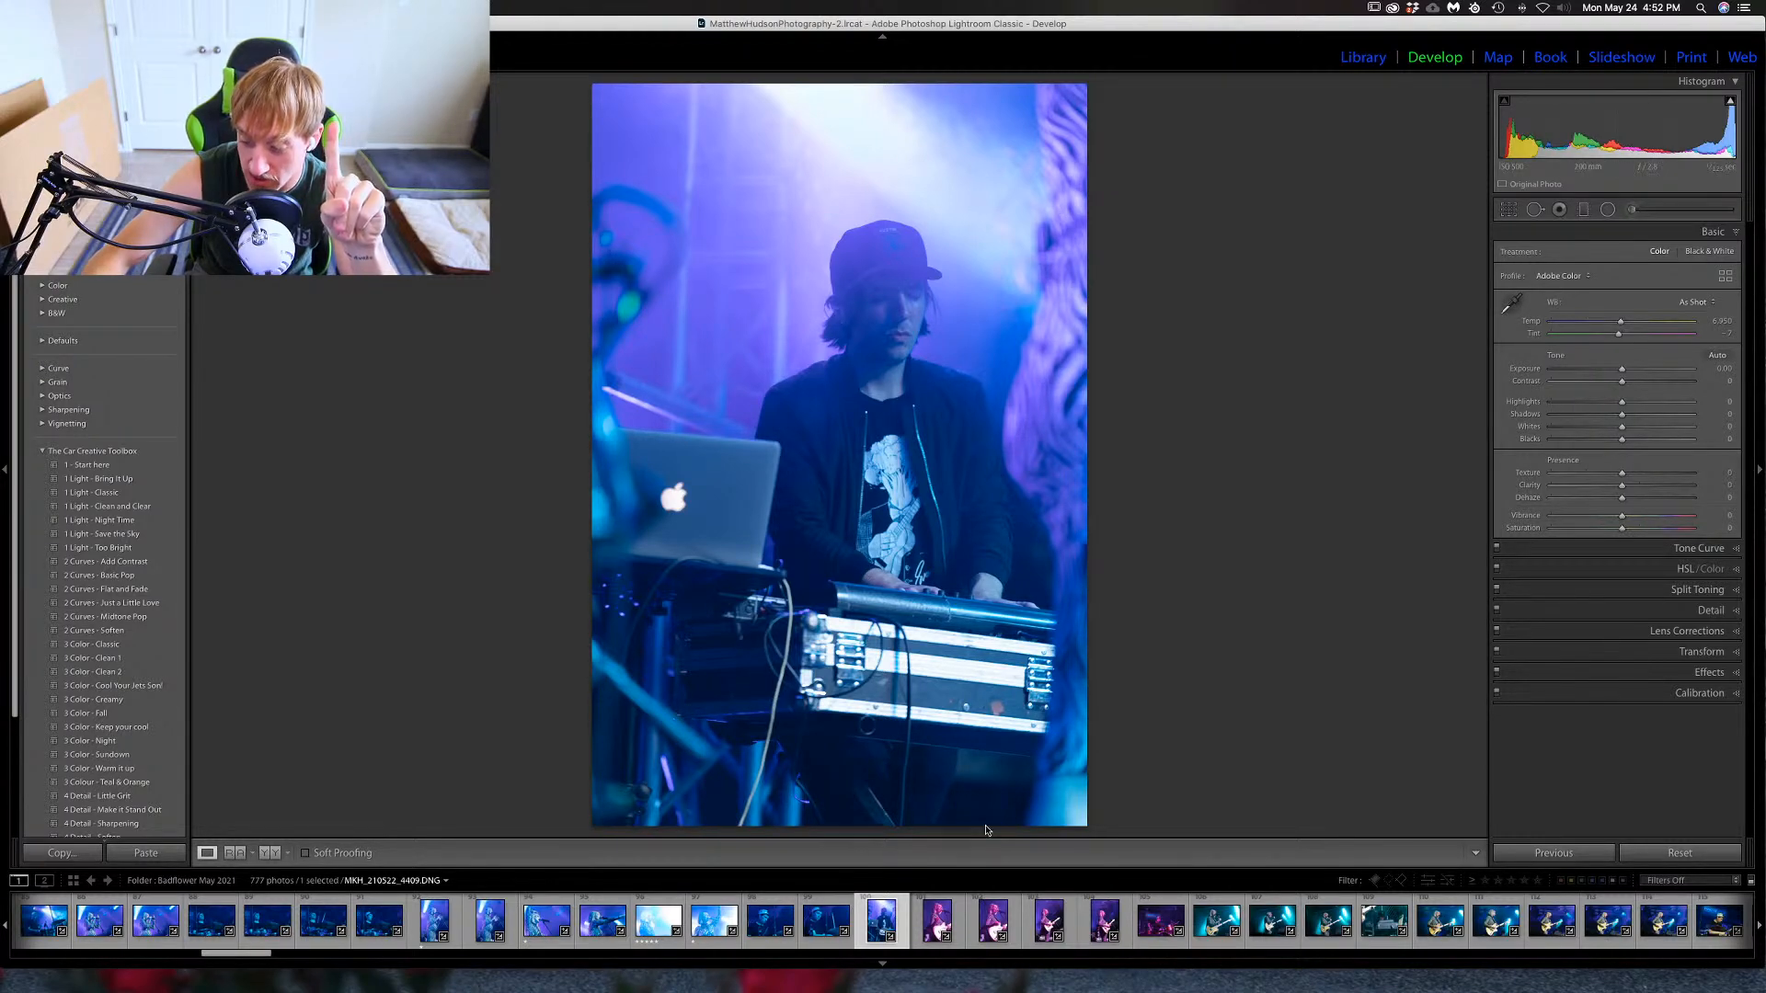
key("Right")
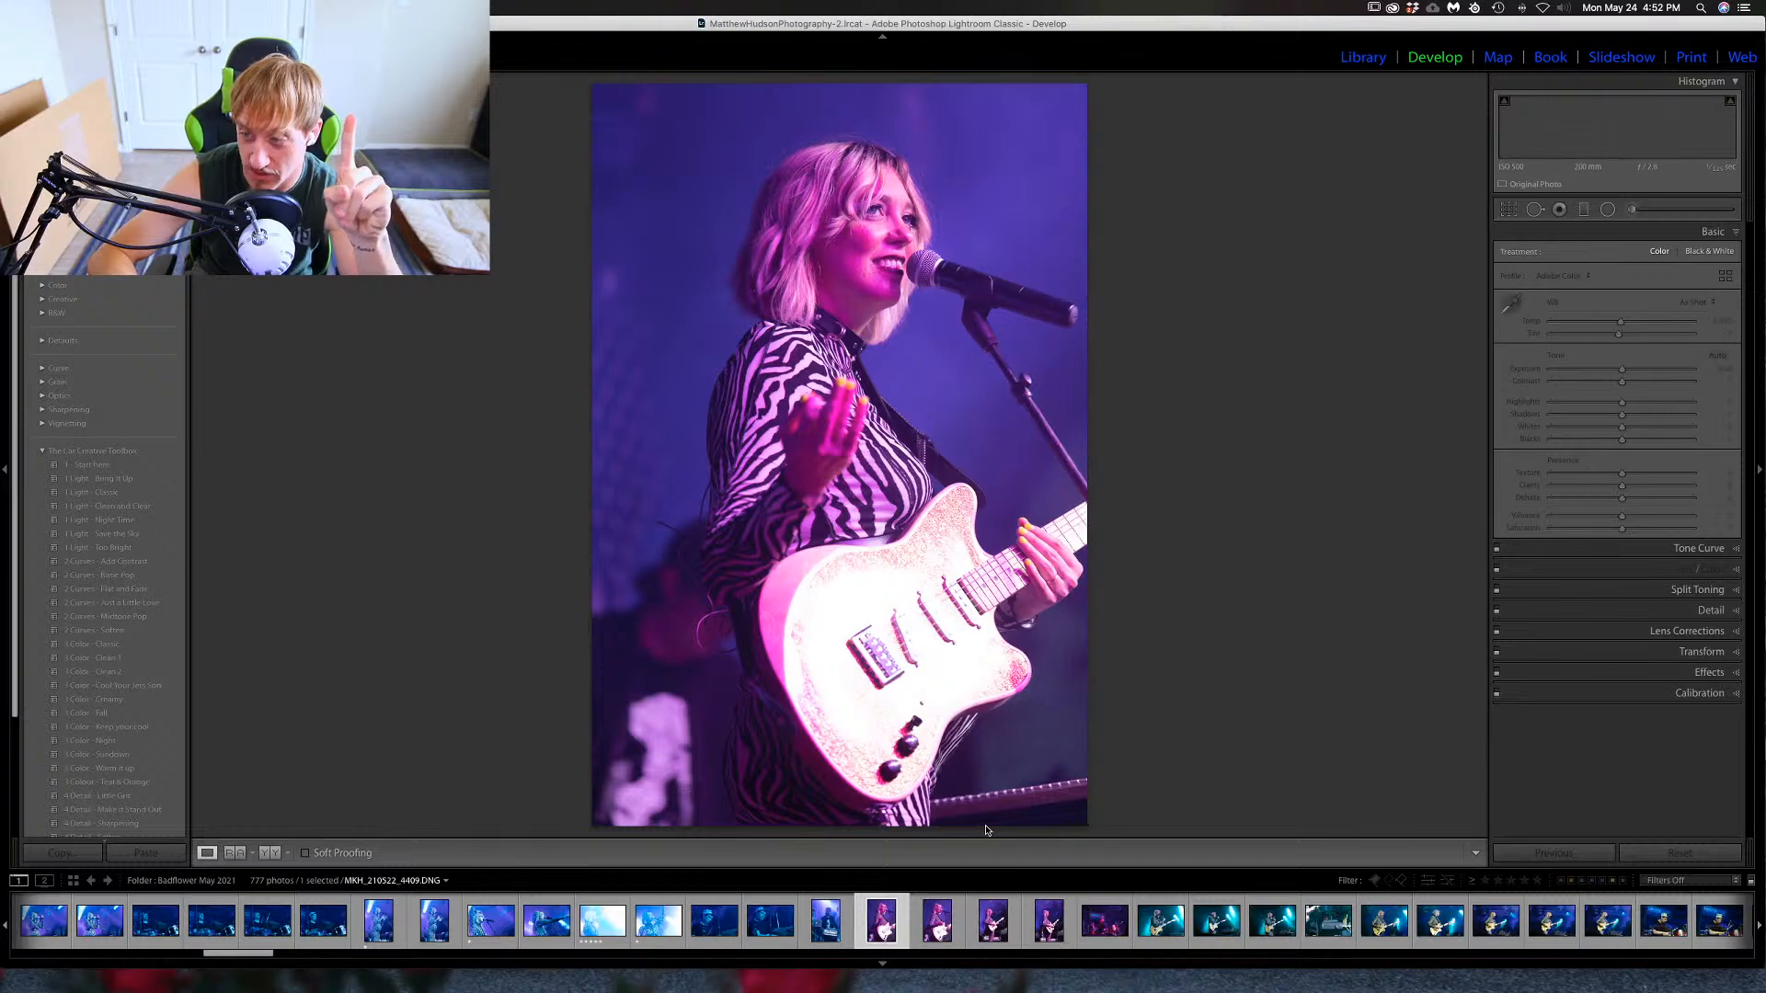
key("Left")
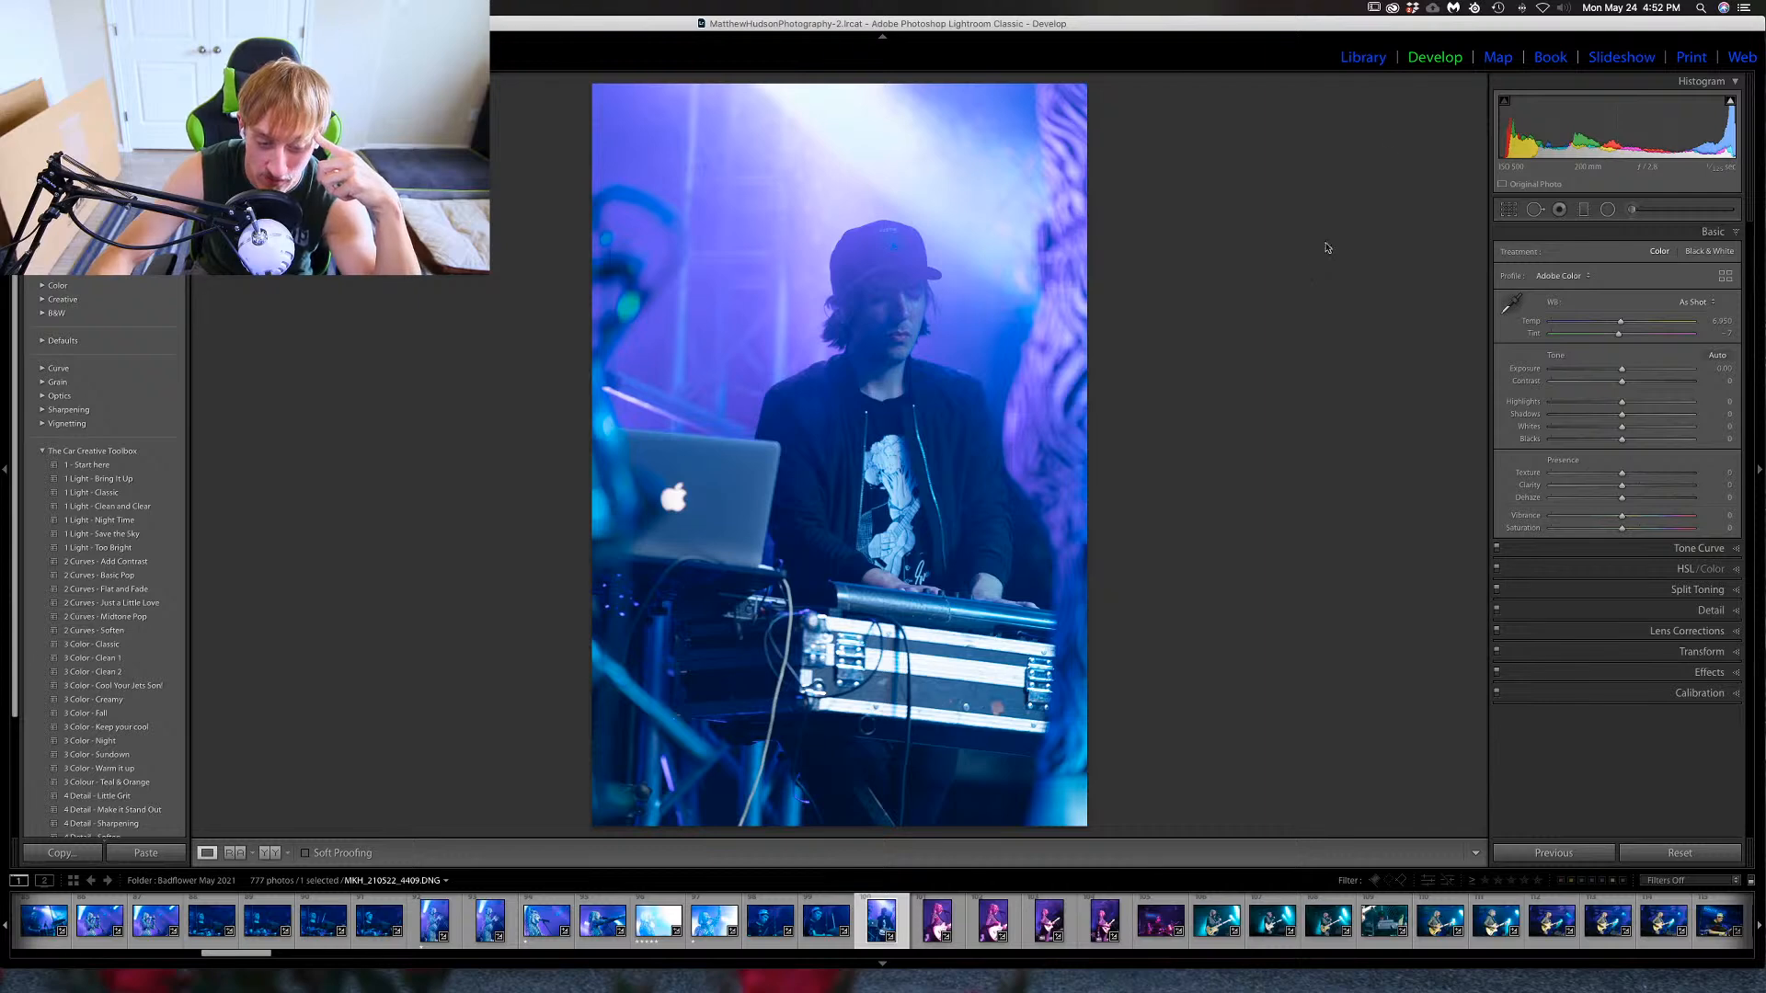
left_click(1363, 58)
key("1")
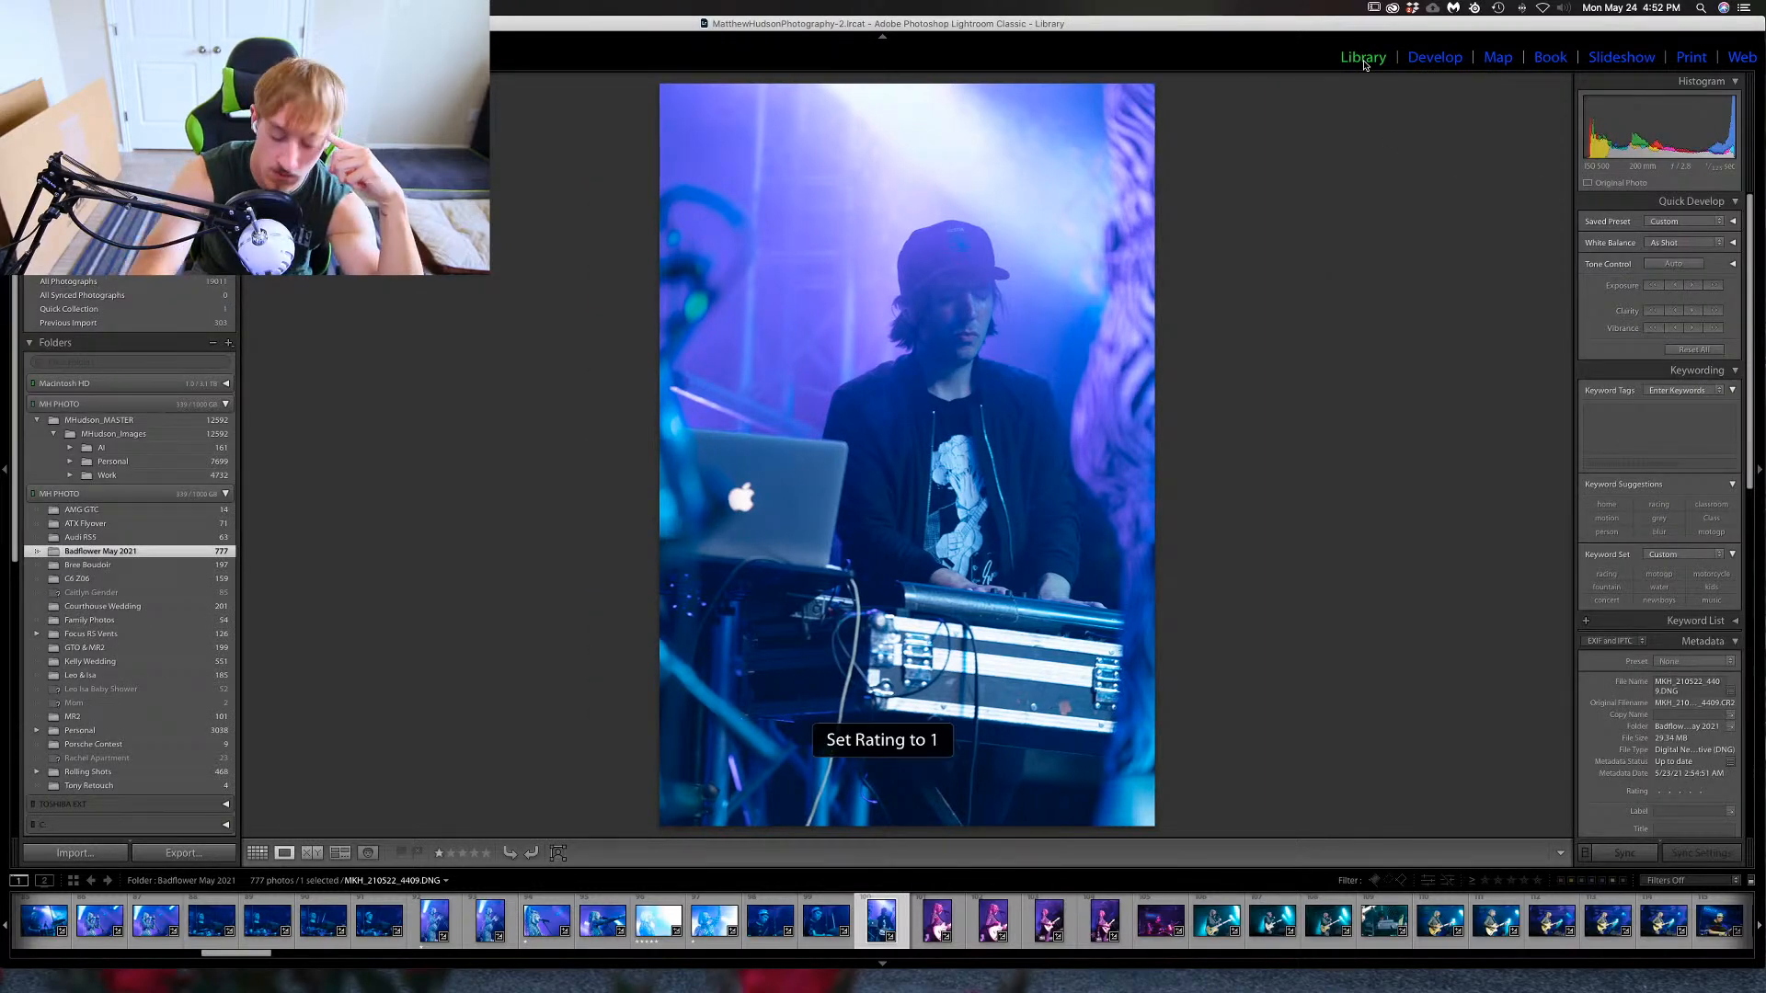
Look through the following shots of the singer in pink light up to the drummer photo.
key("Right")
key("Right")
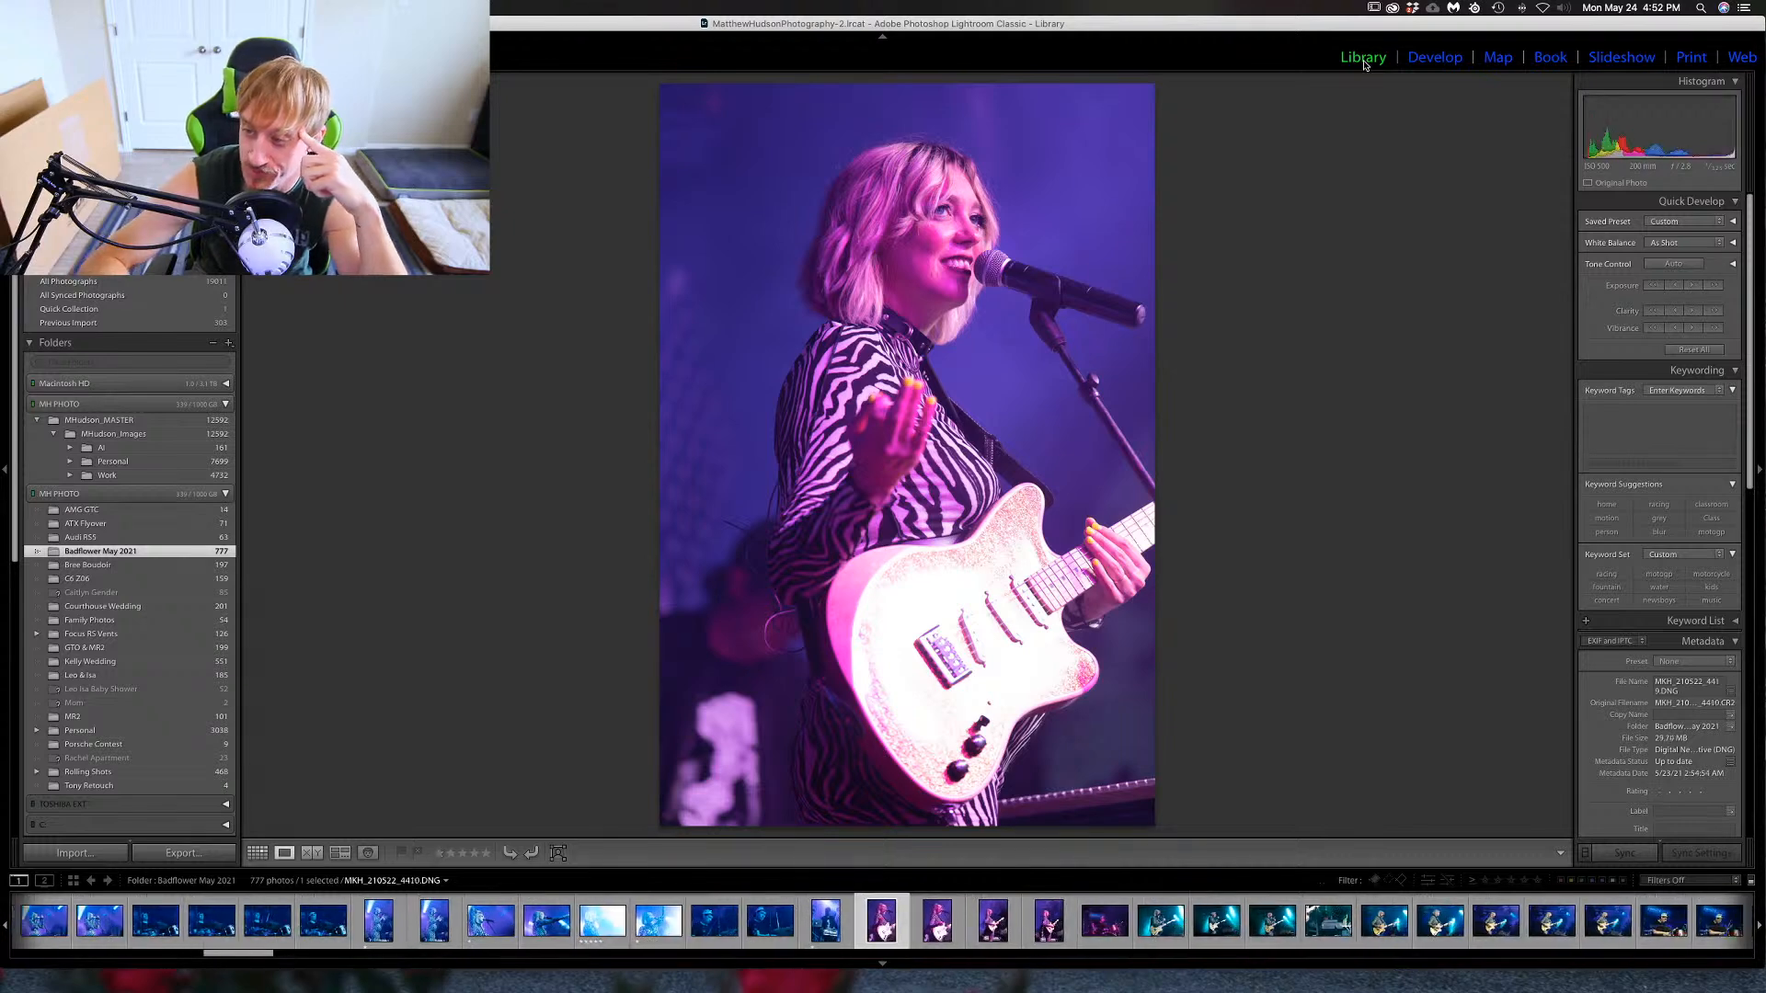
key("Right")
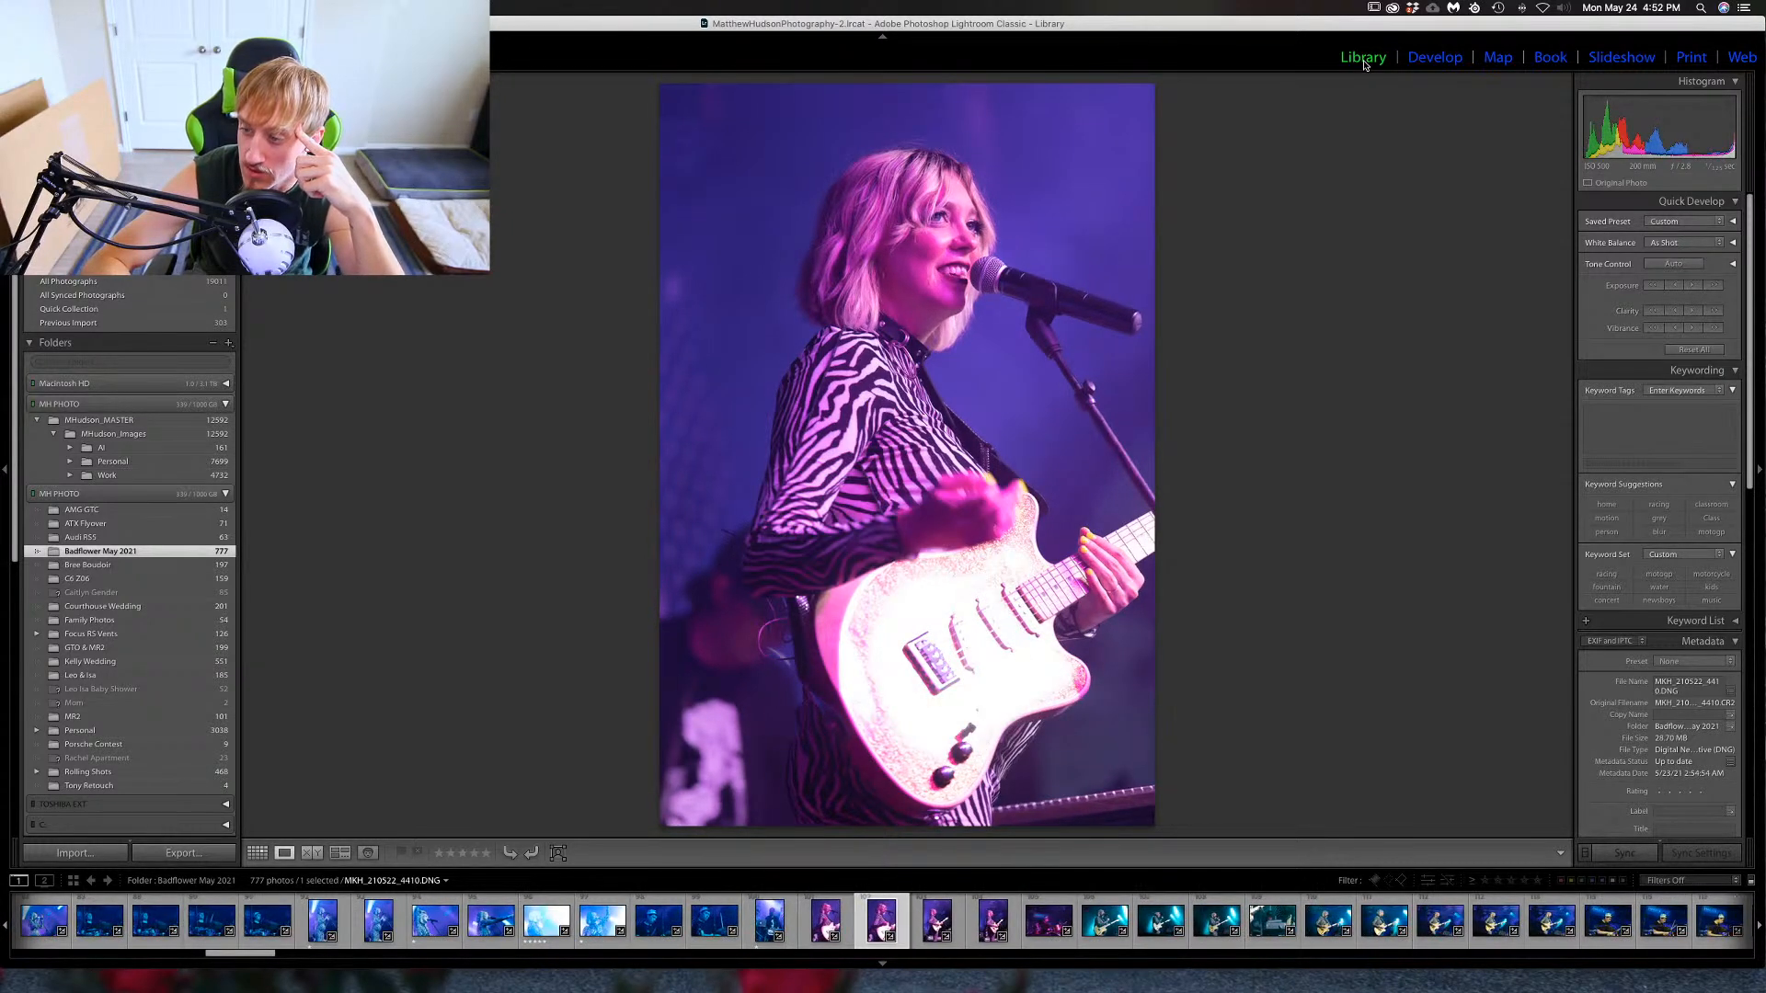
key("Right")
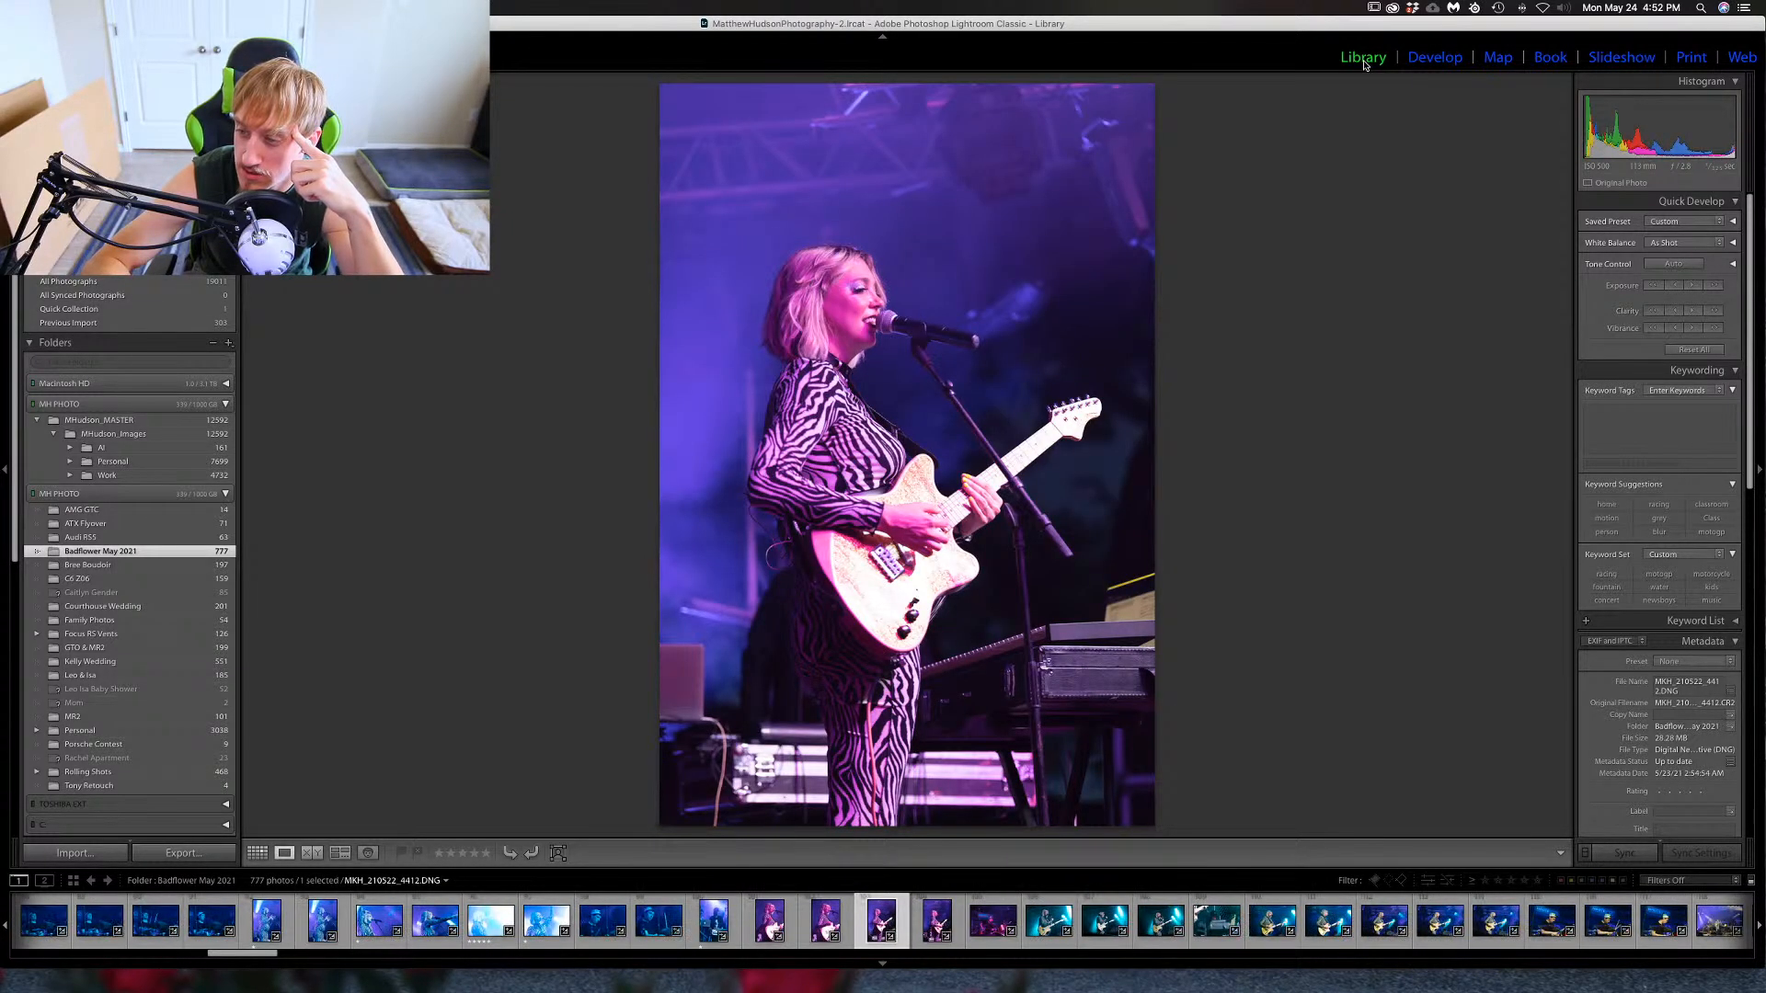
key("Right")
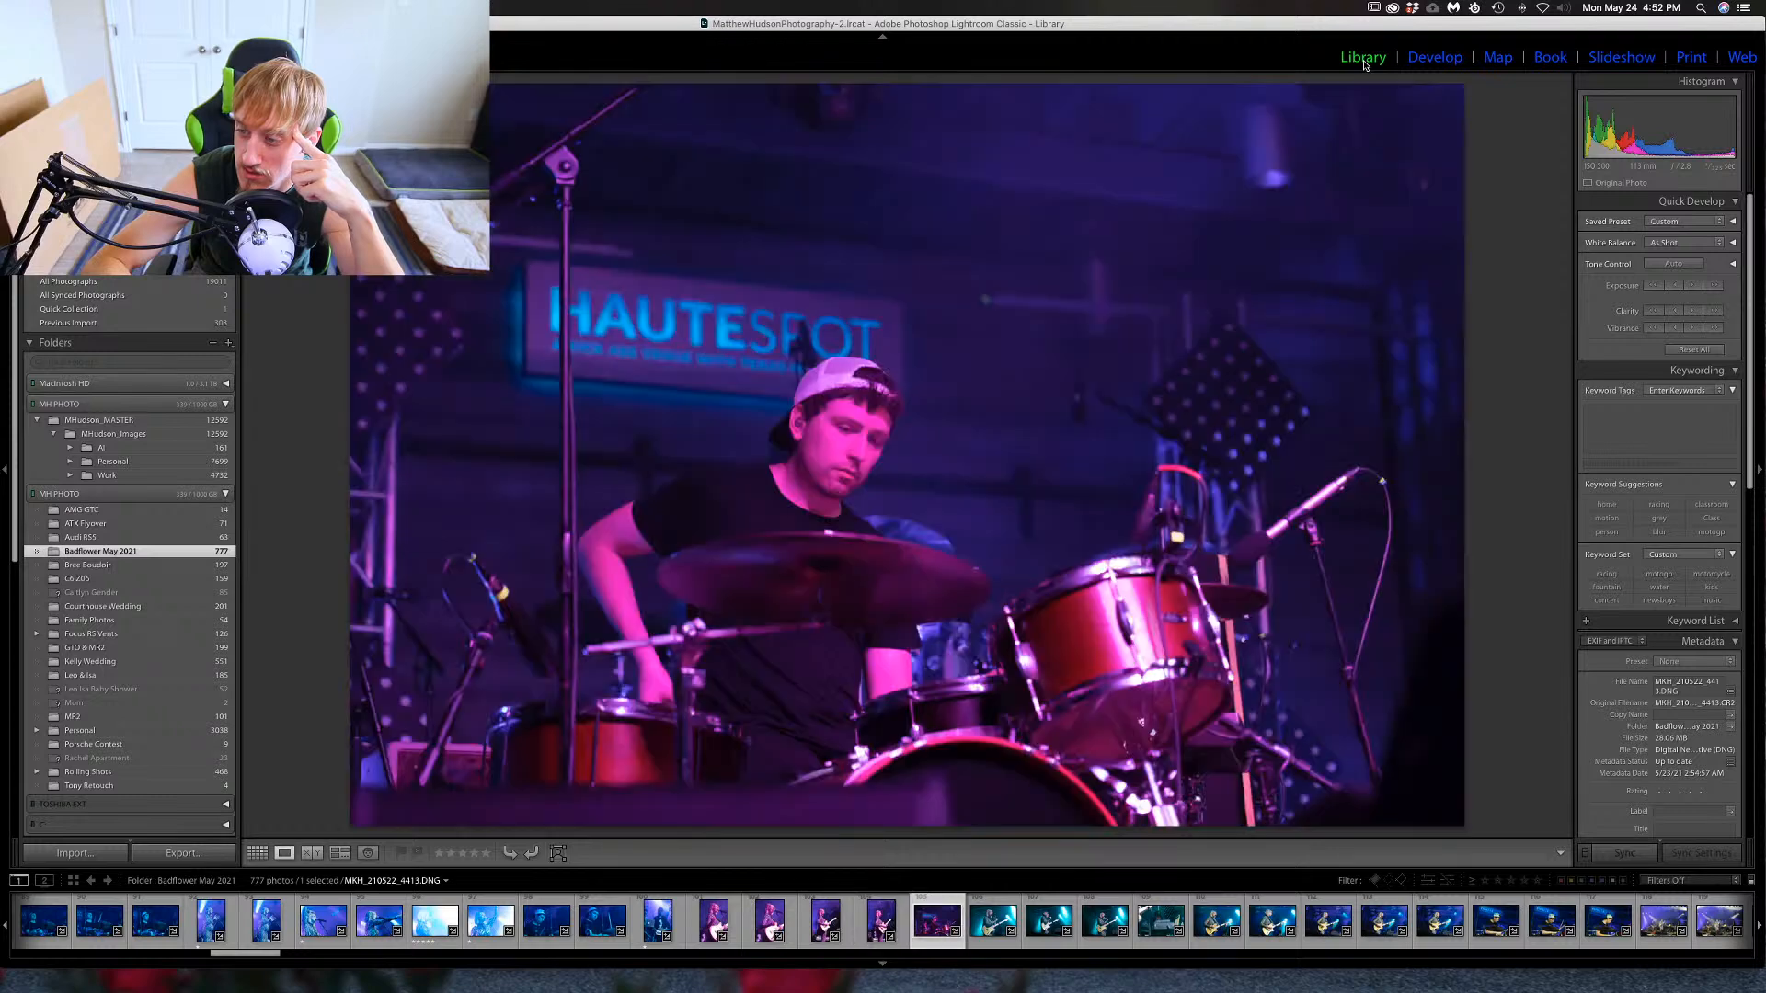
key("Right")
key("Right")
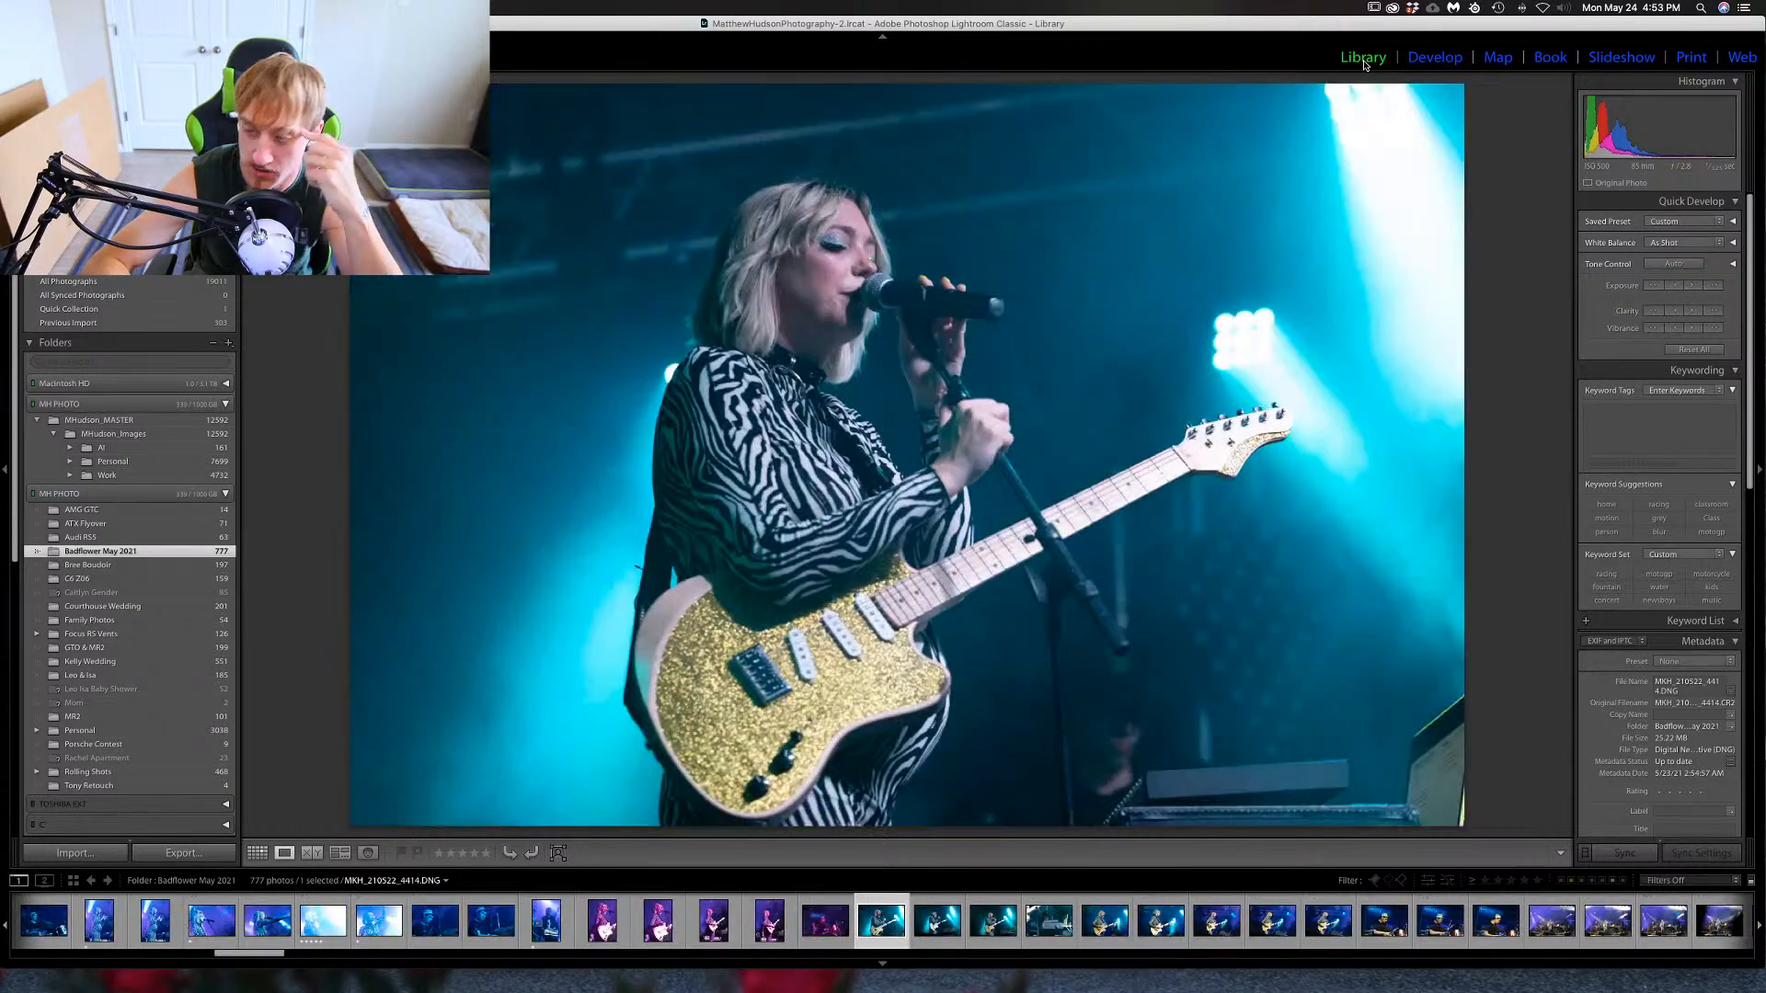
key("Left")
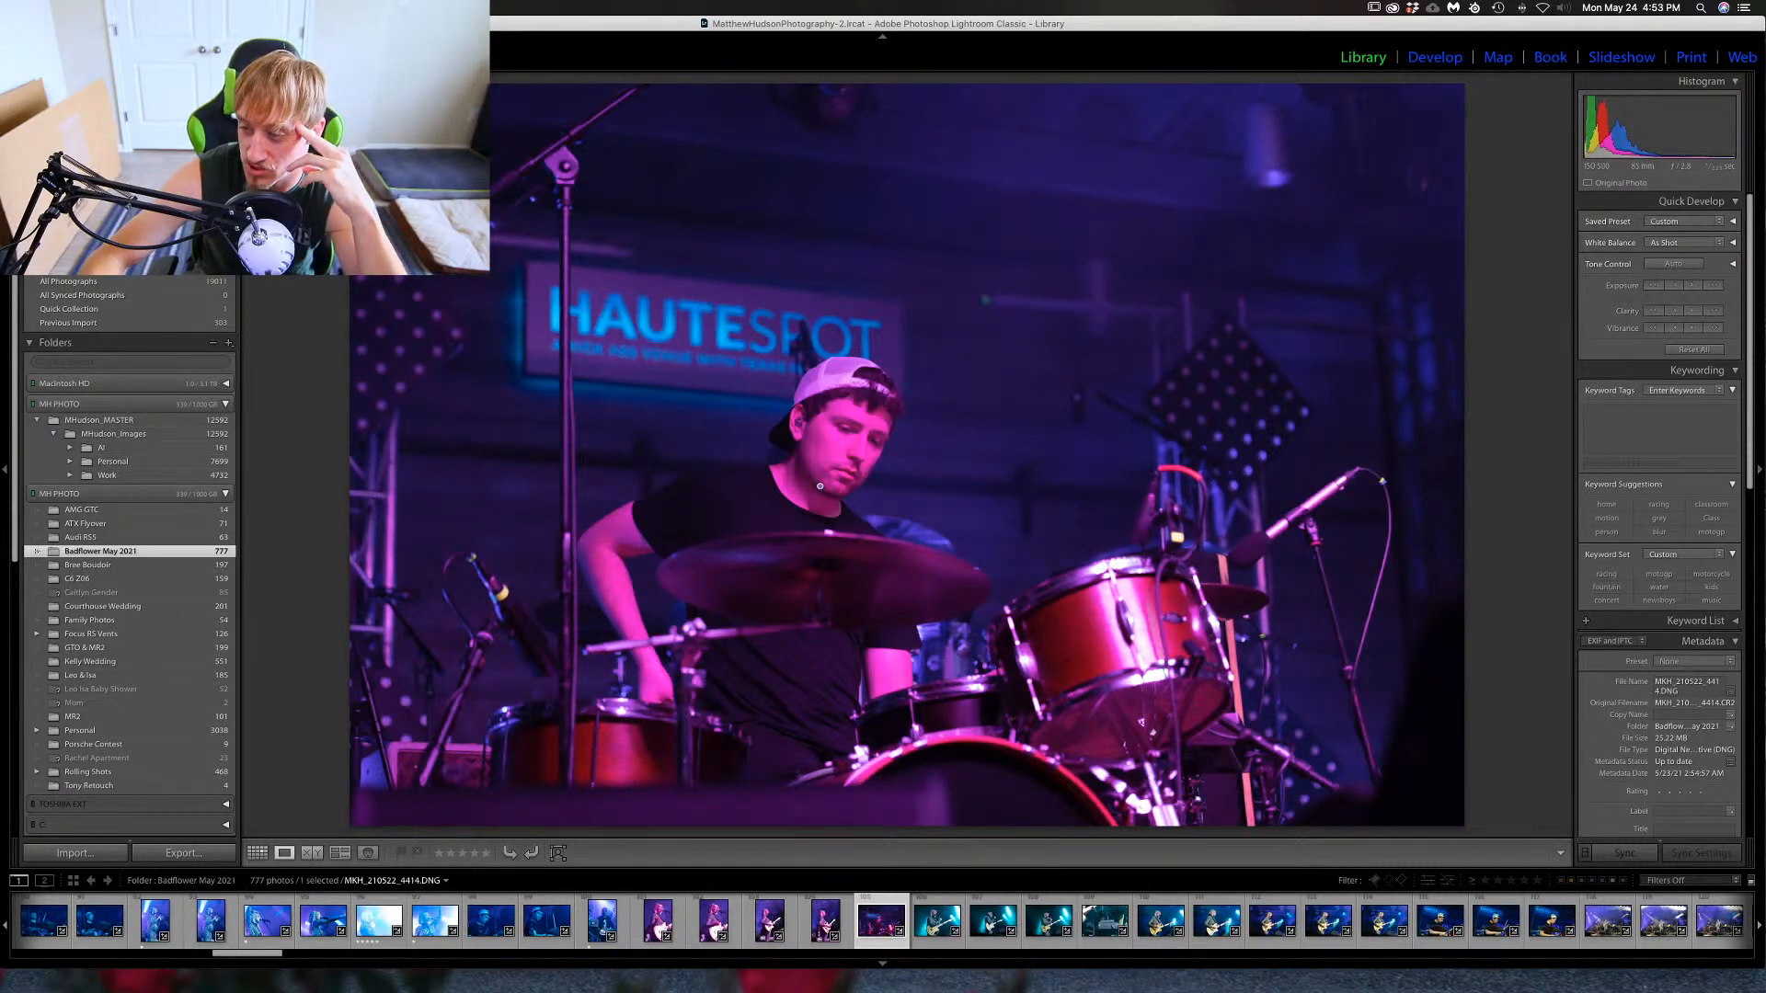
Inspect the focus on the drummer's face at full magnification and rate the photo one star.
left_click(847, 450)
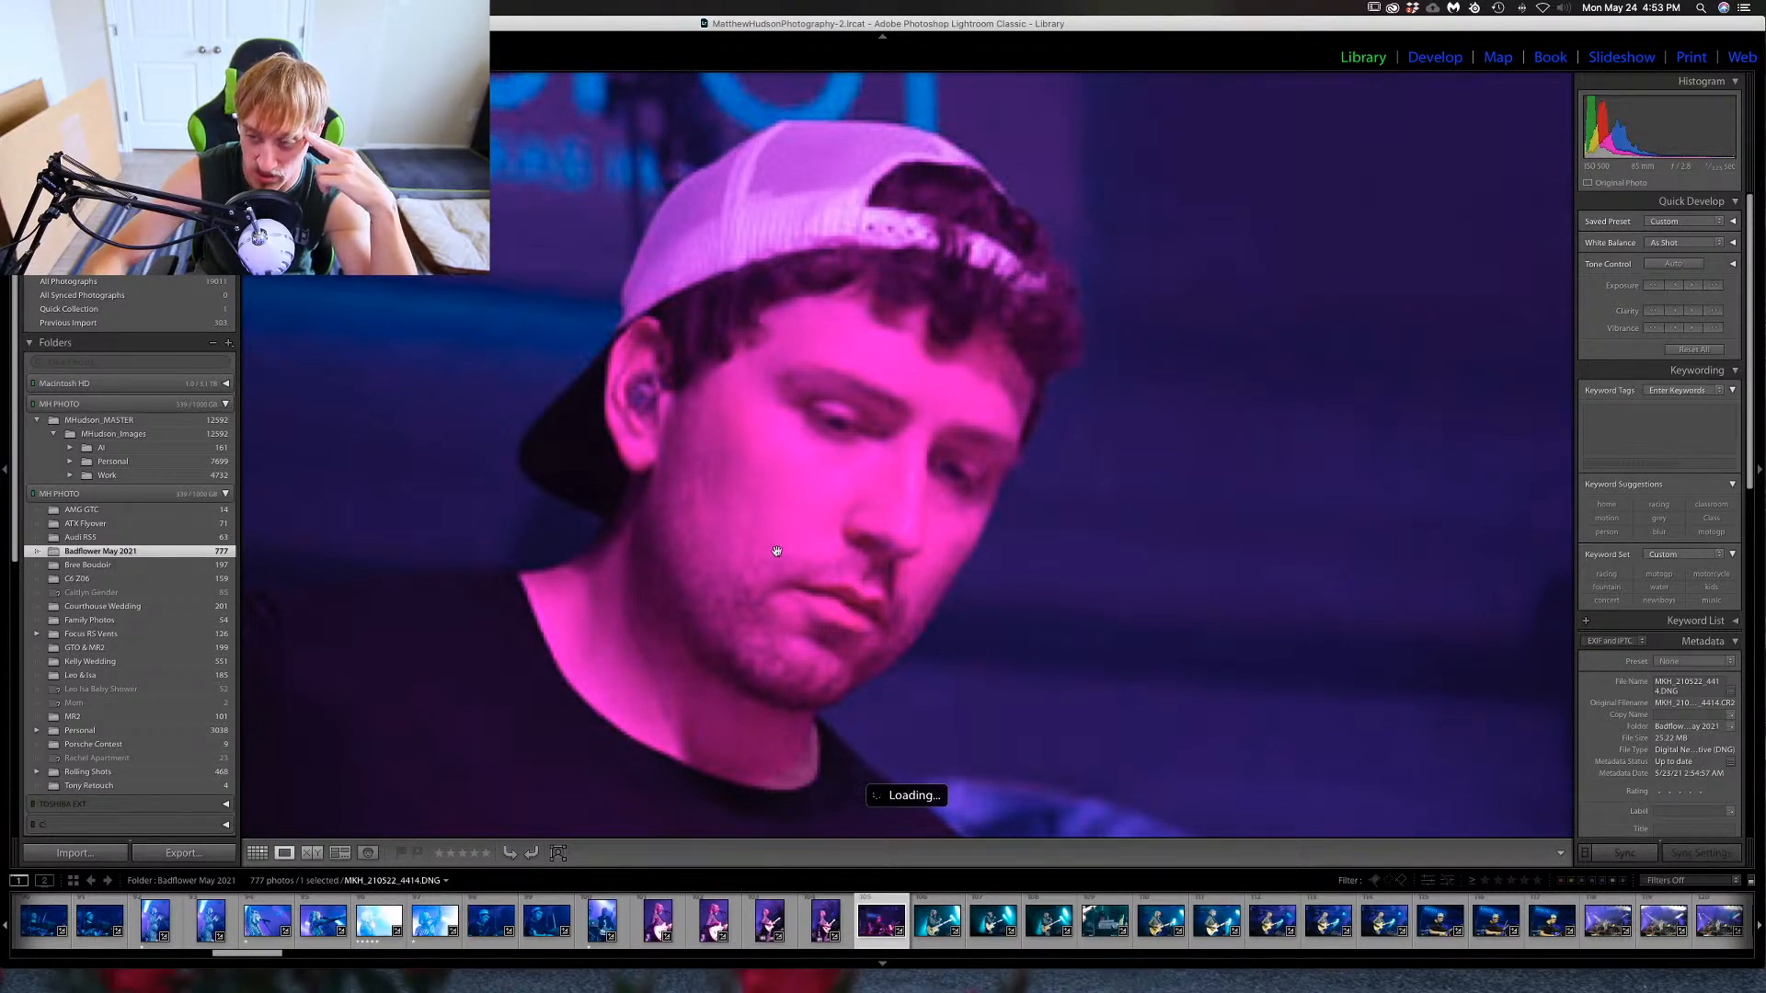
left_click_drag(670, 656, 776, 552)
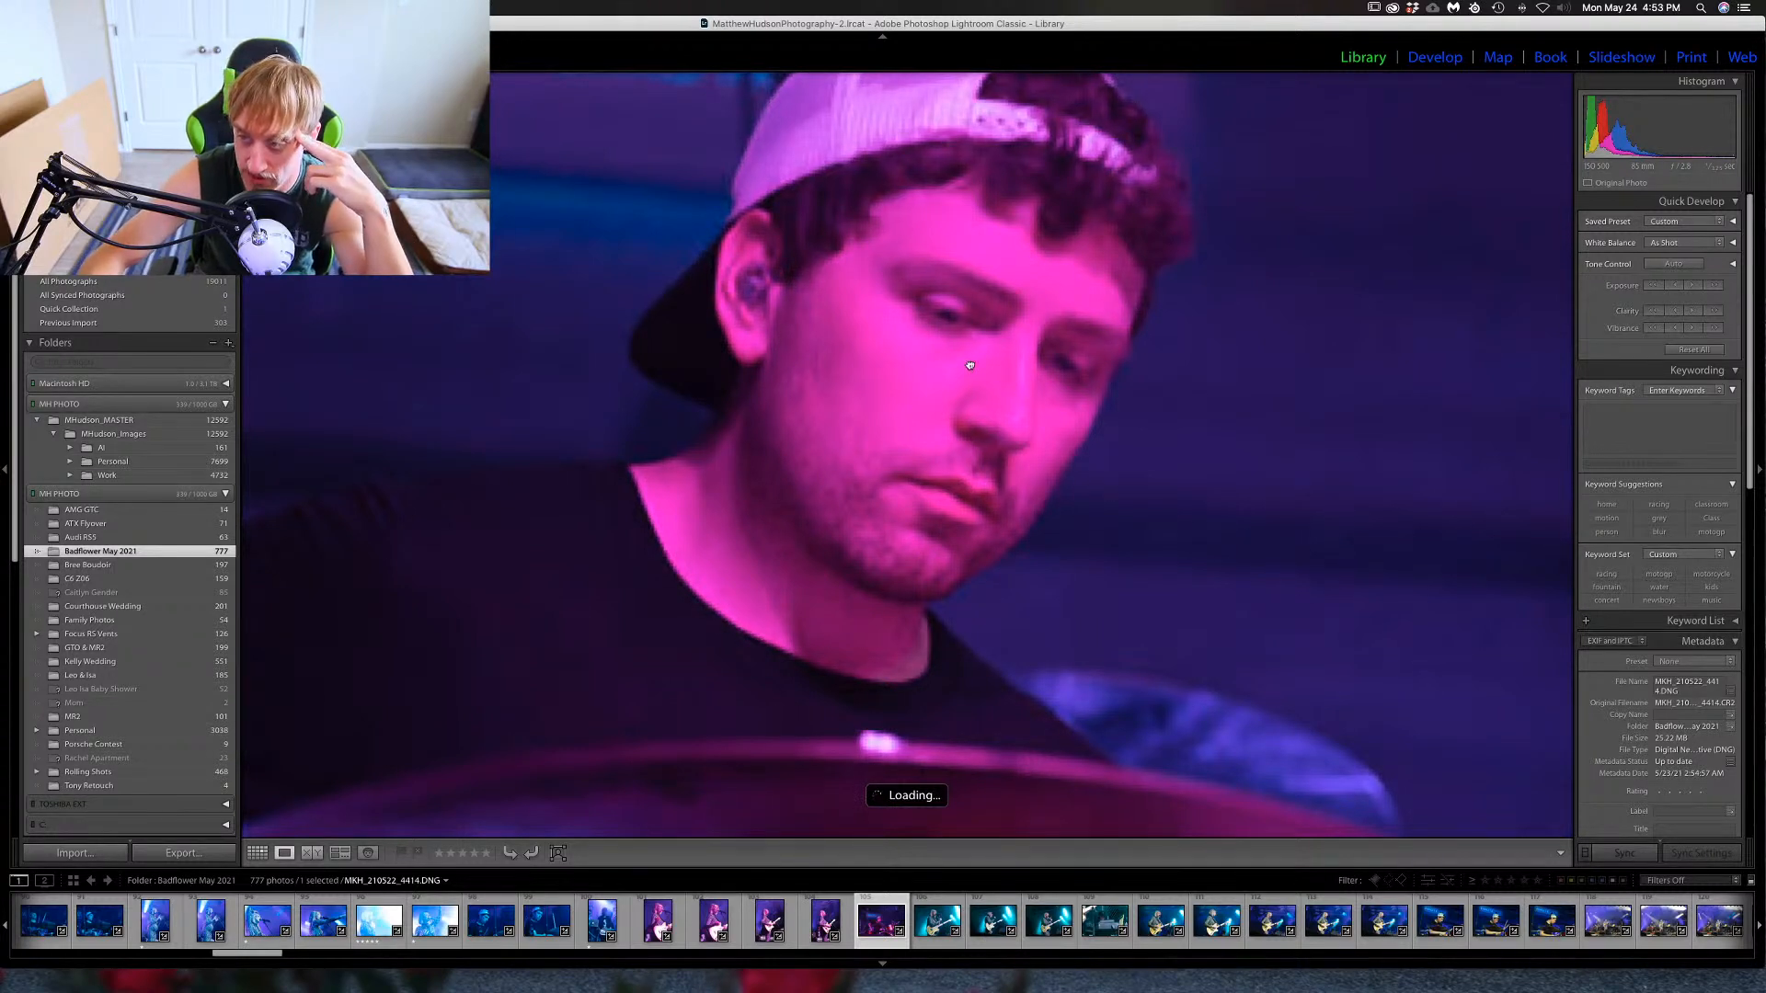
left_click_drag(970, 366, 947, 515)
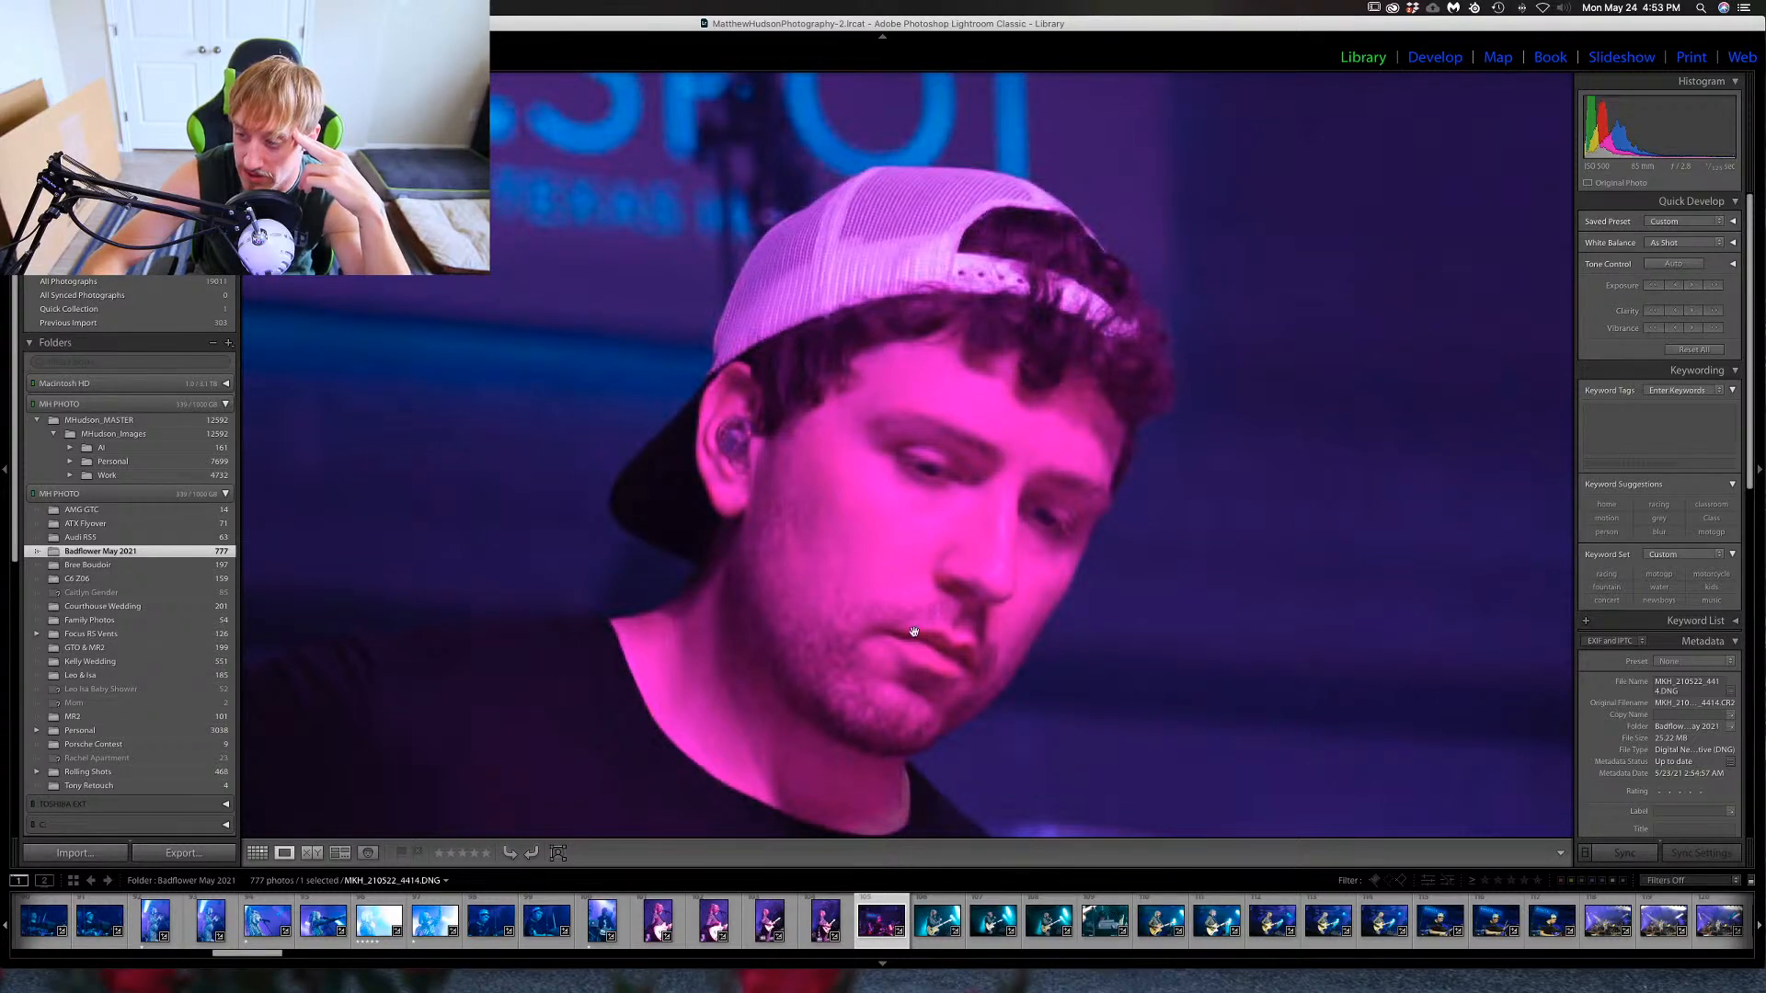
left_click(930, 543)
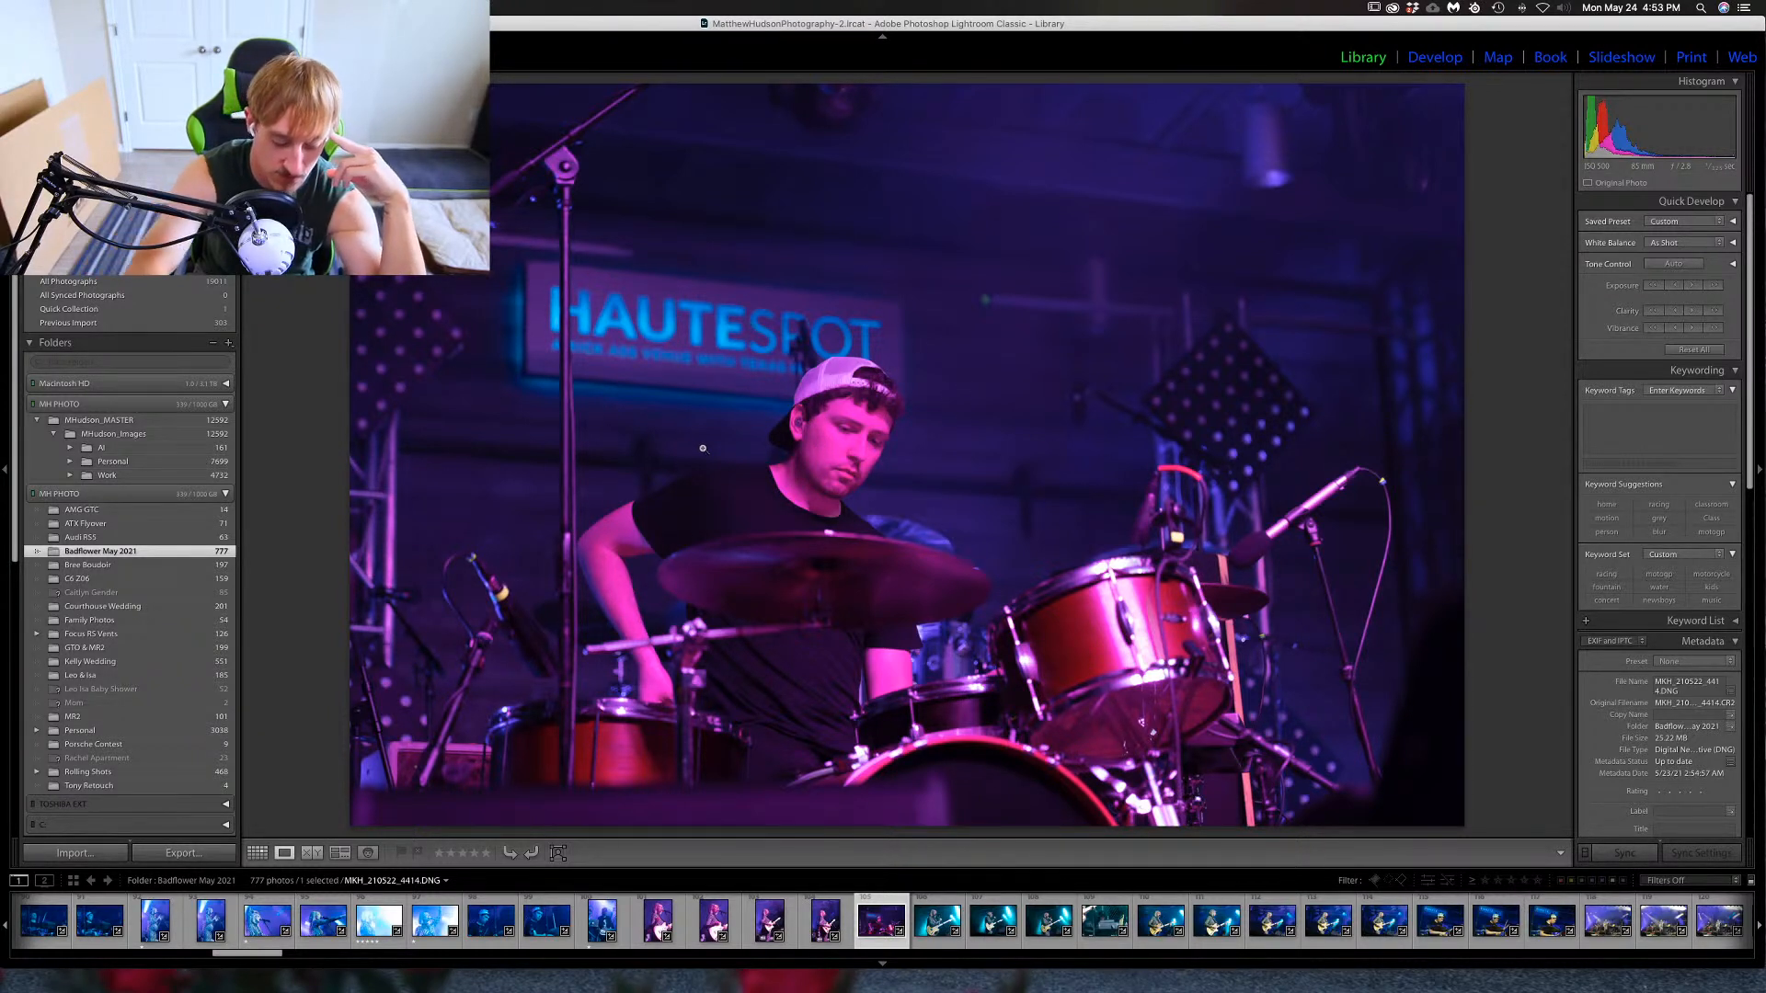
key("1")
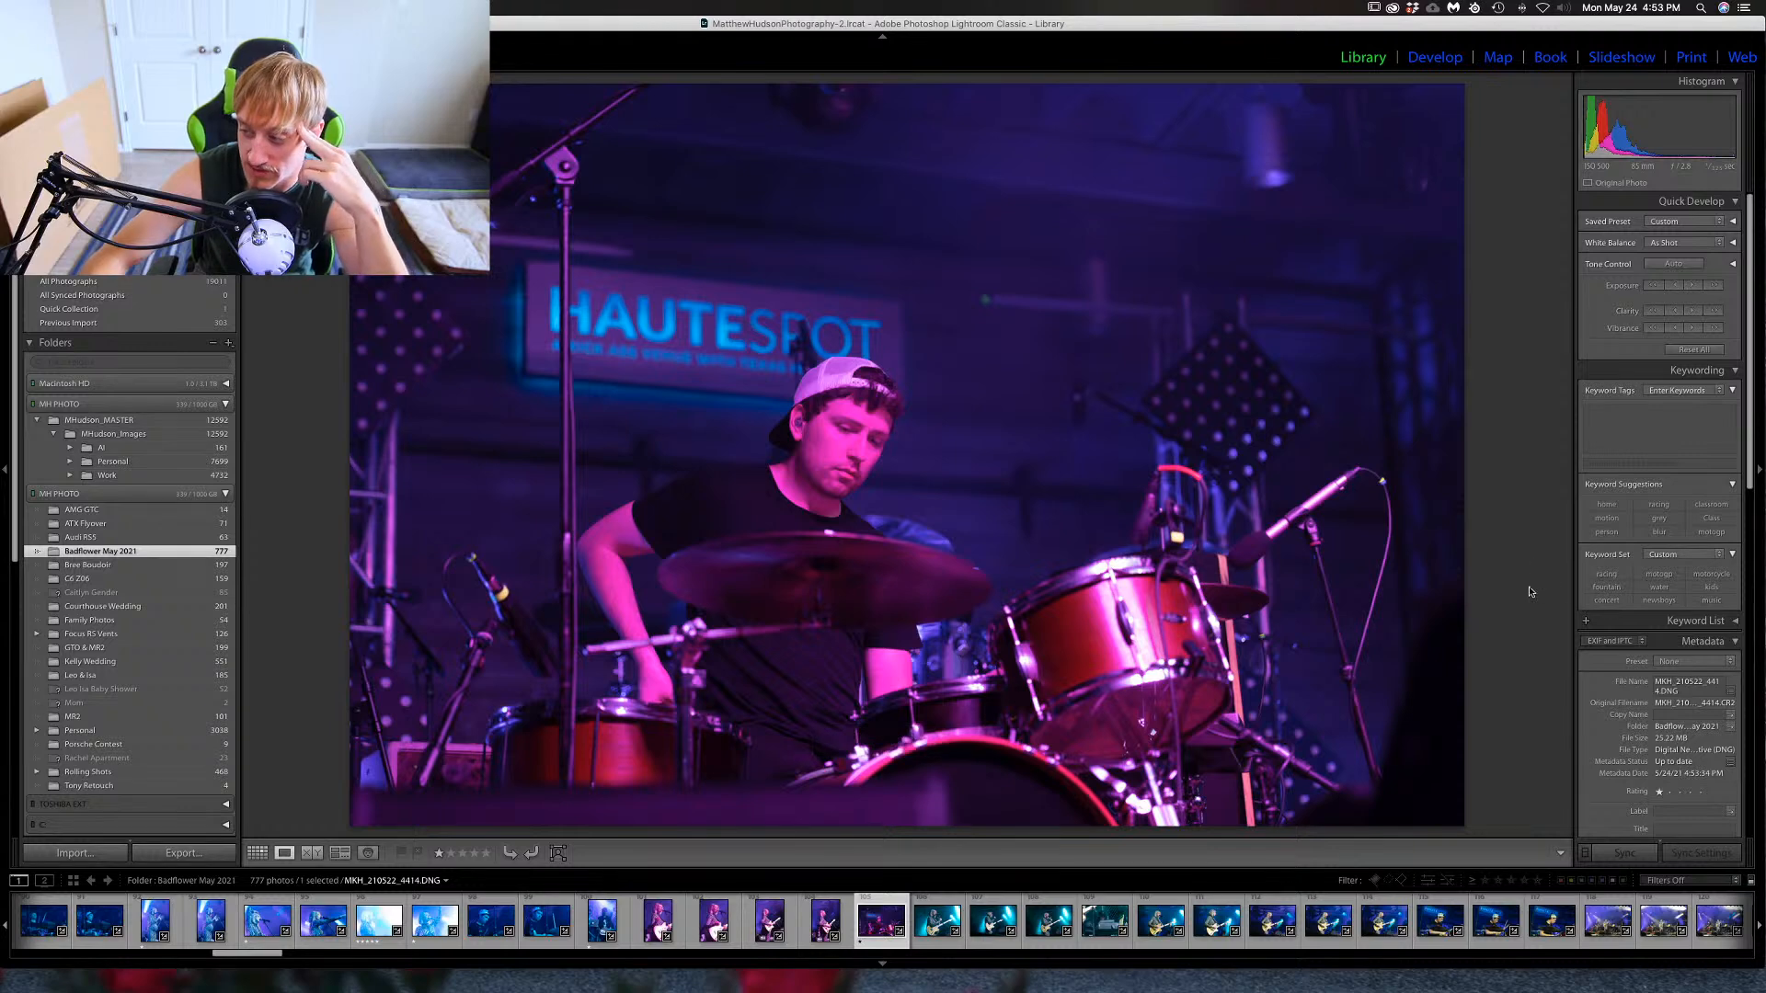
Compare the first two teal-lit singer photos and rate the closer shot, MKH_210522_4416.DNG, one star.
key("Right")
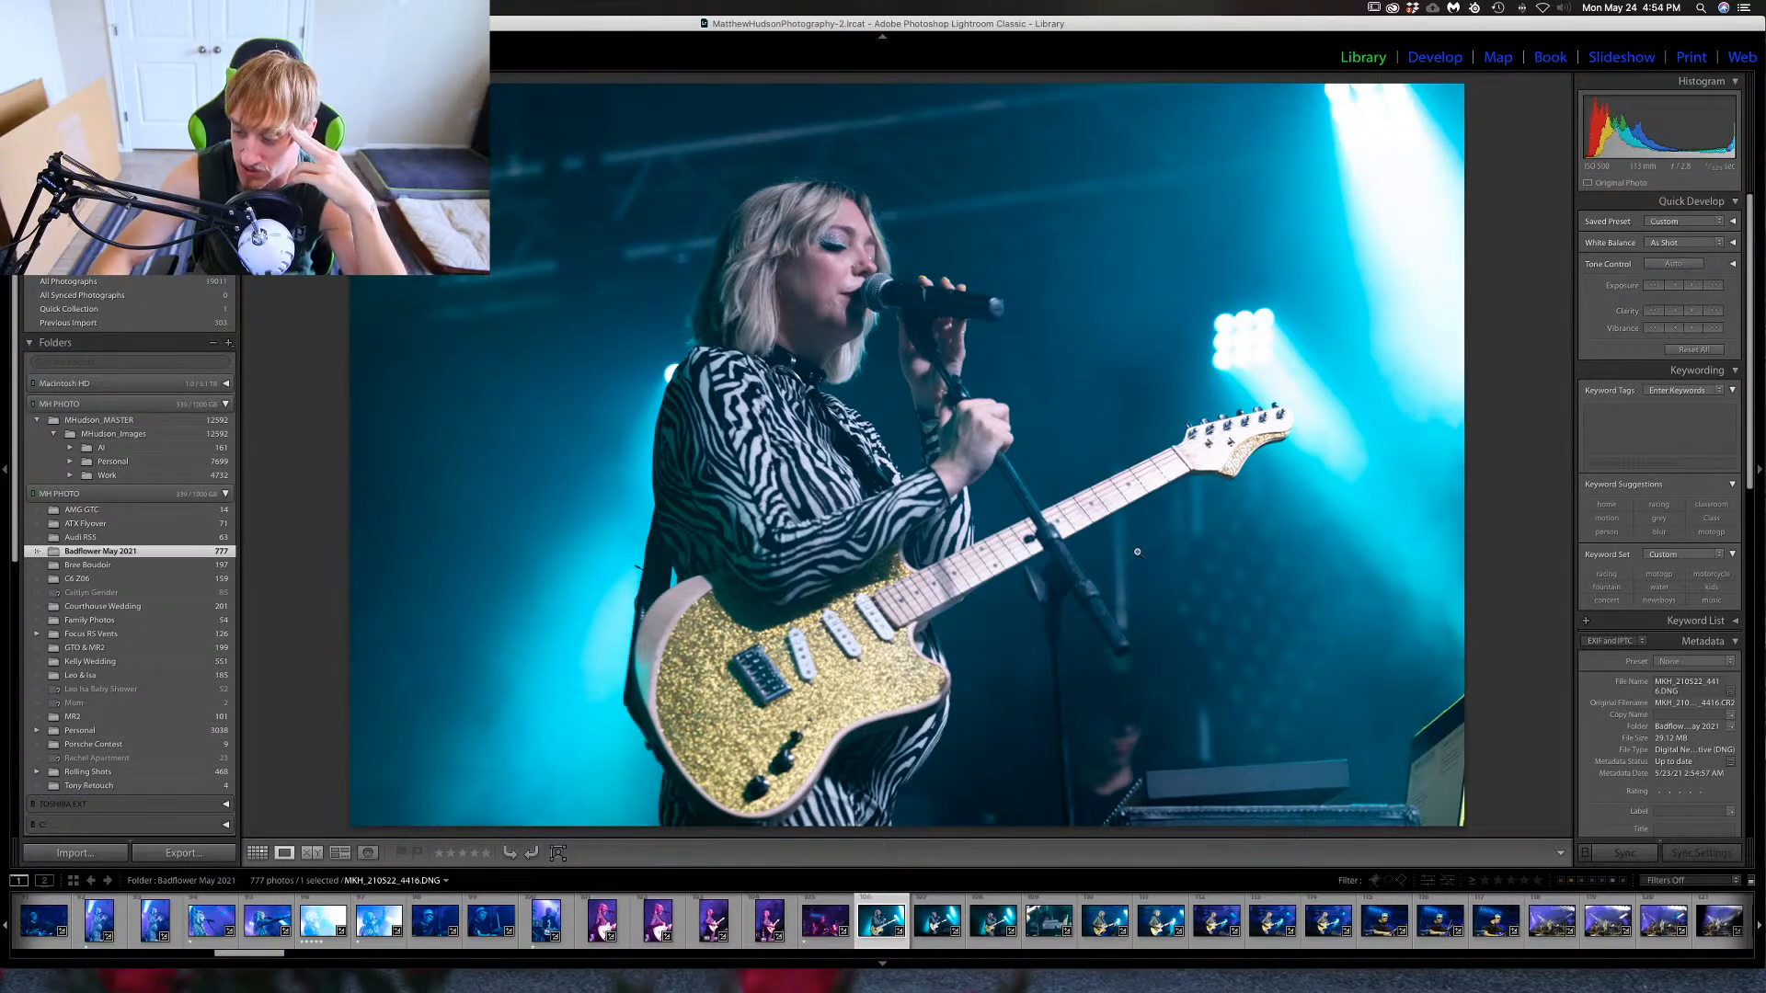
key("Right")
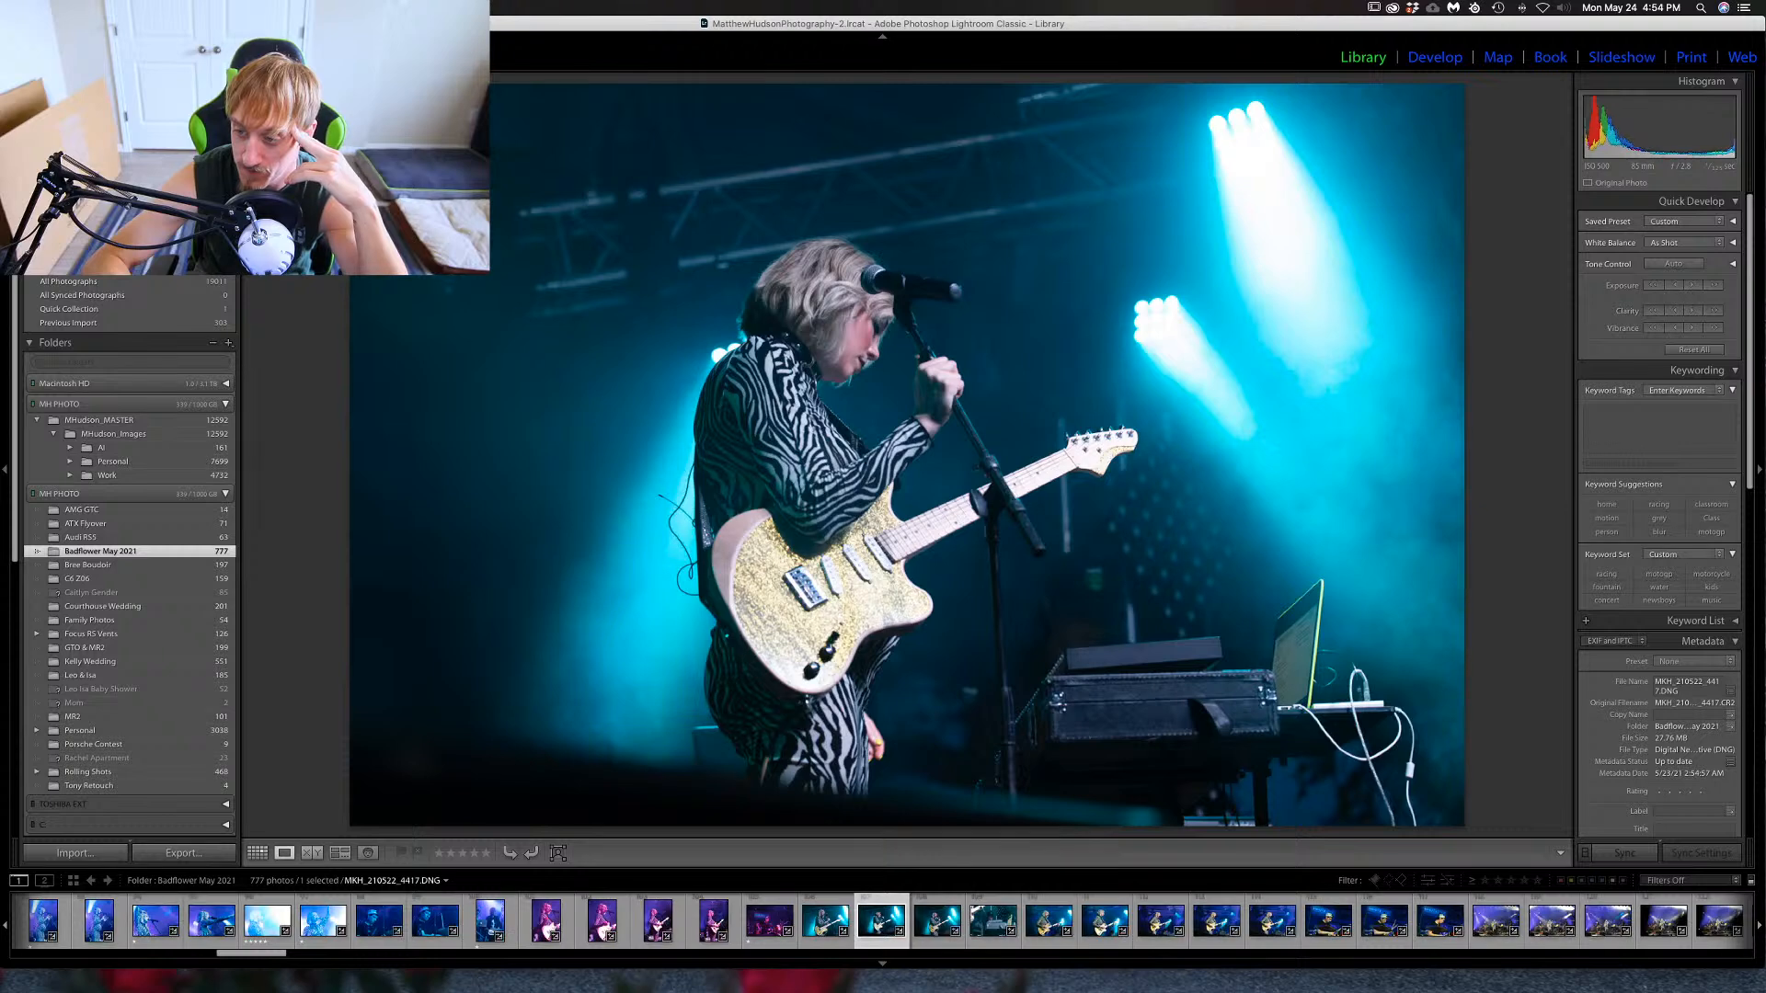
key("Left")
key("1")
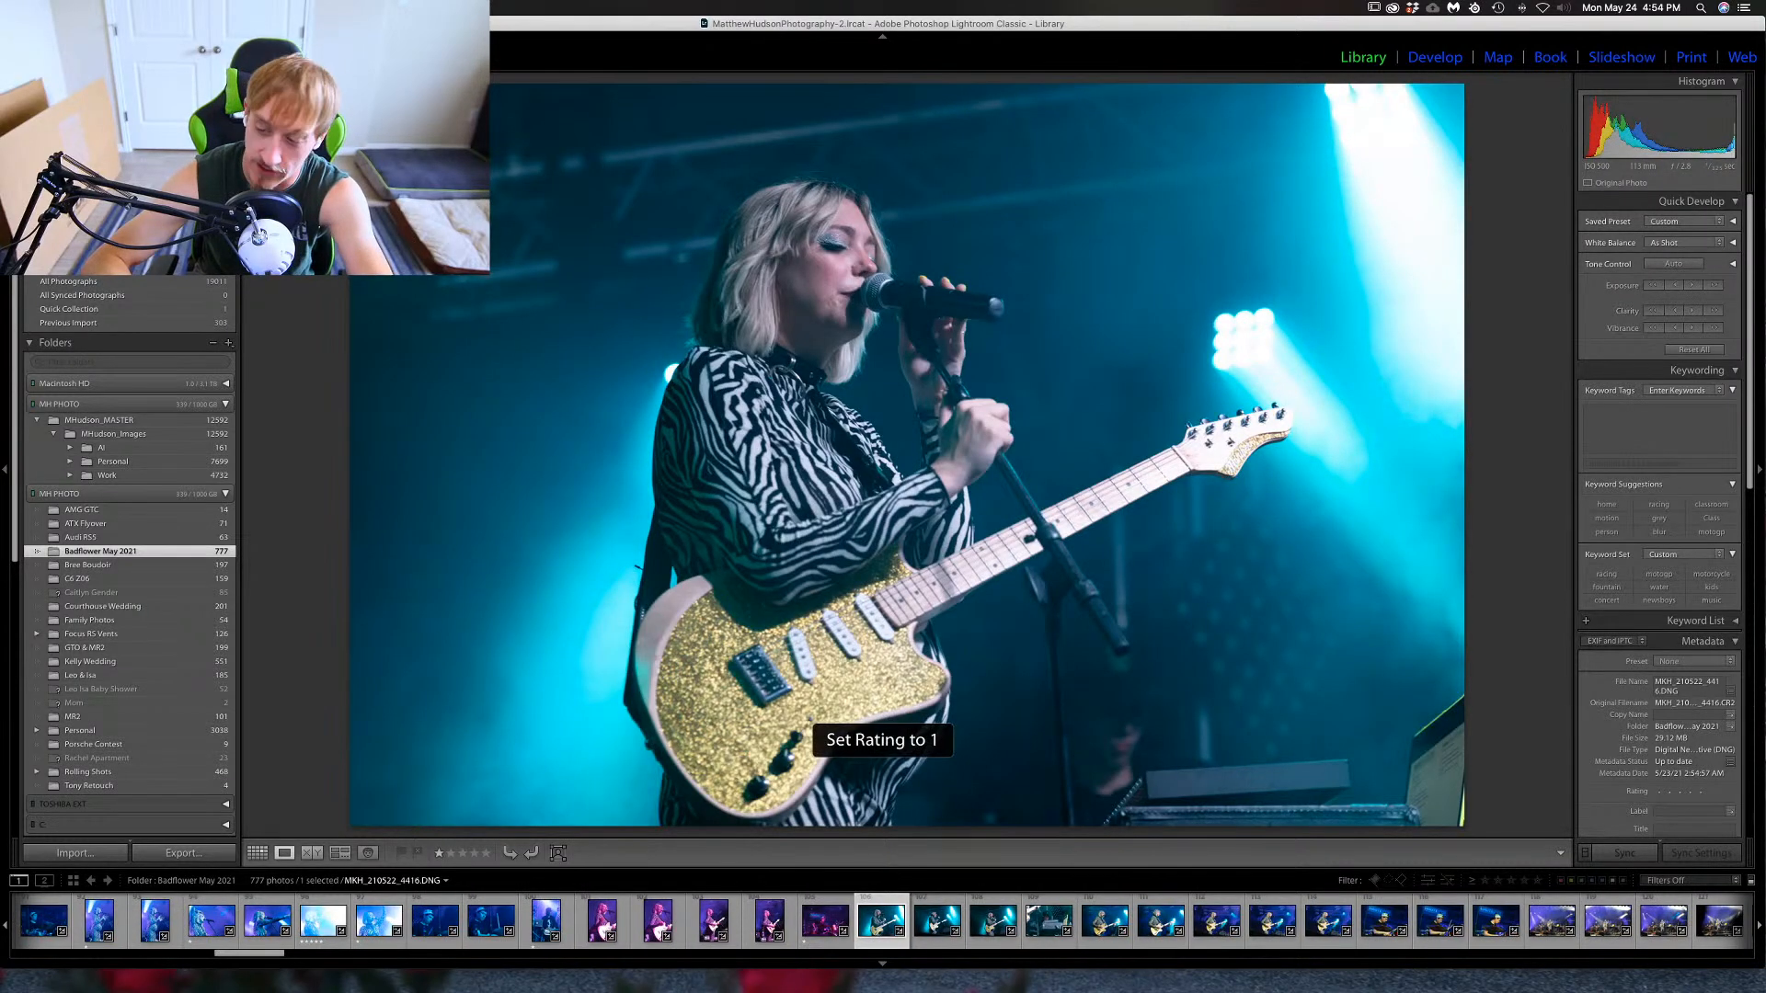
Compare the neighbouring teal-lit singer shots and rate the wider one, MKH_210522_4418.DNG, one star.
key("Right")
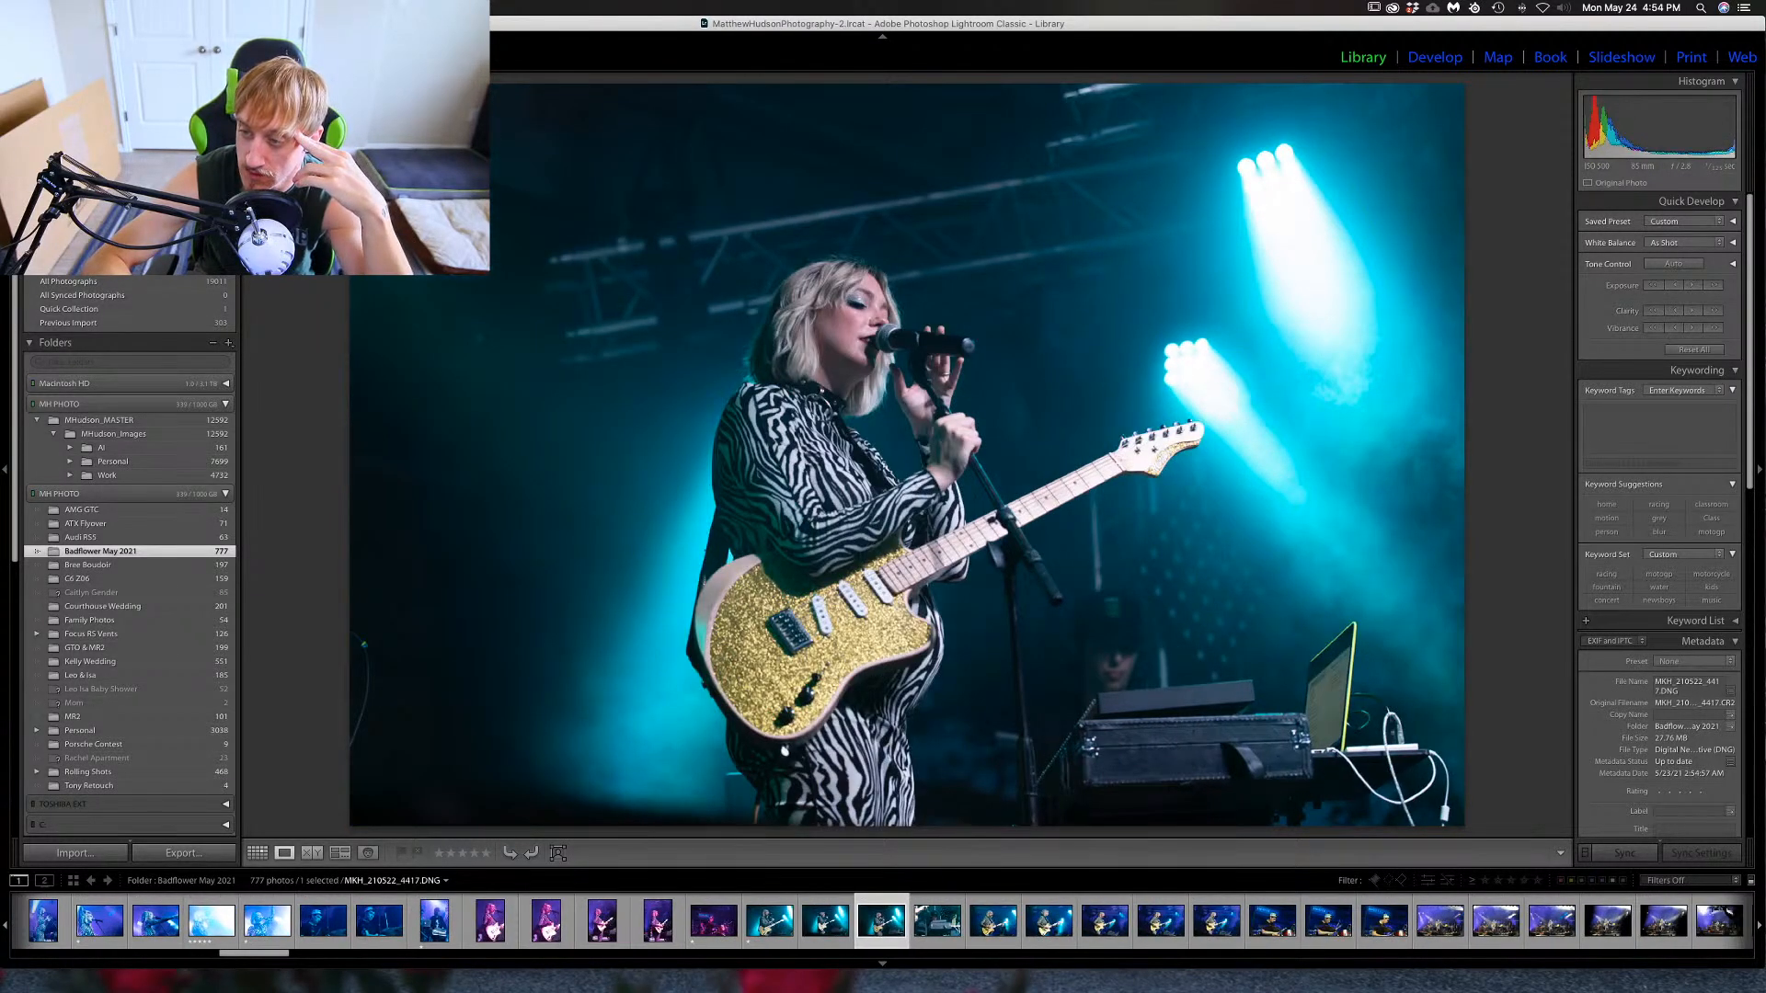
key("Right")
key("Right")
key("Left")
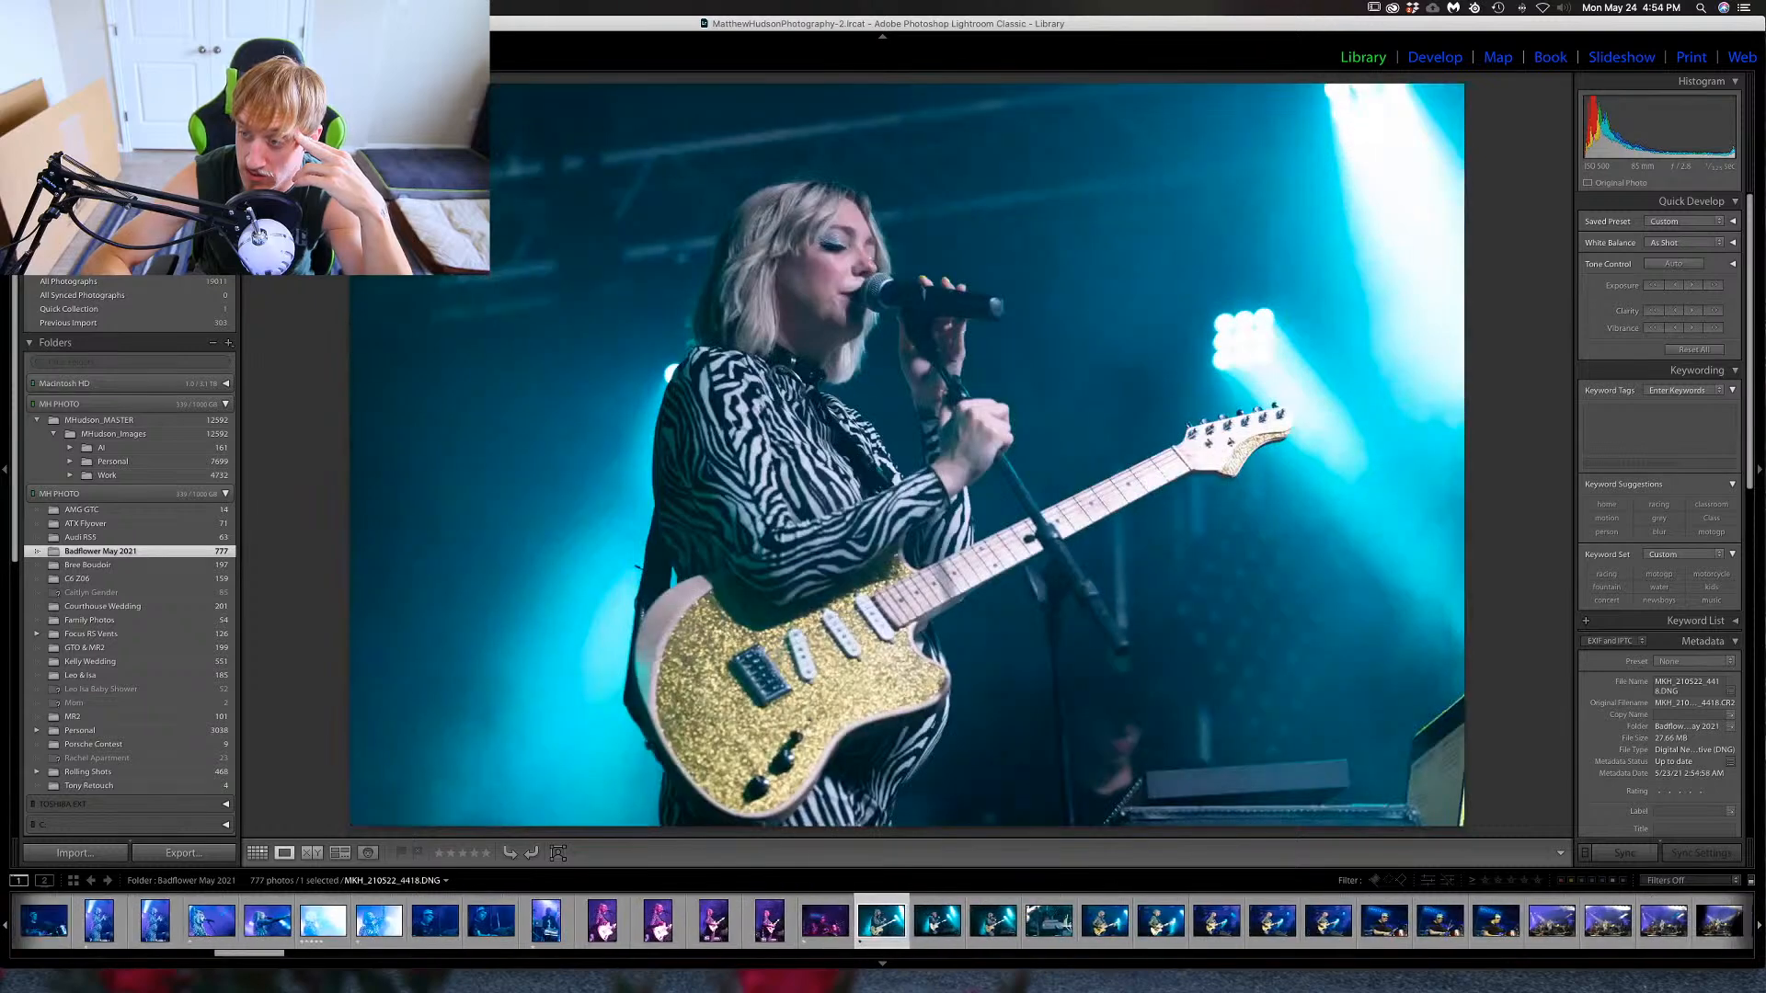
key("Left")
key("Left")
key("Right")
key("Right")
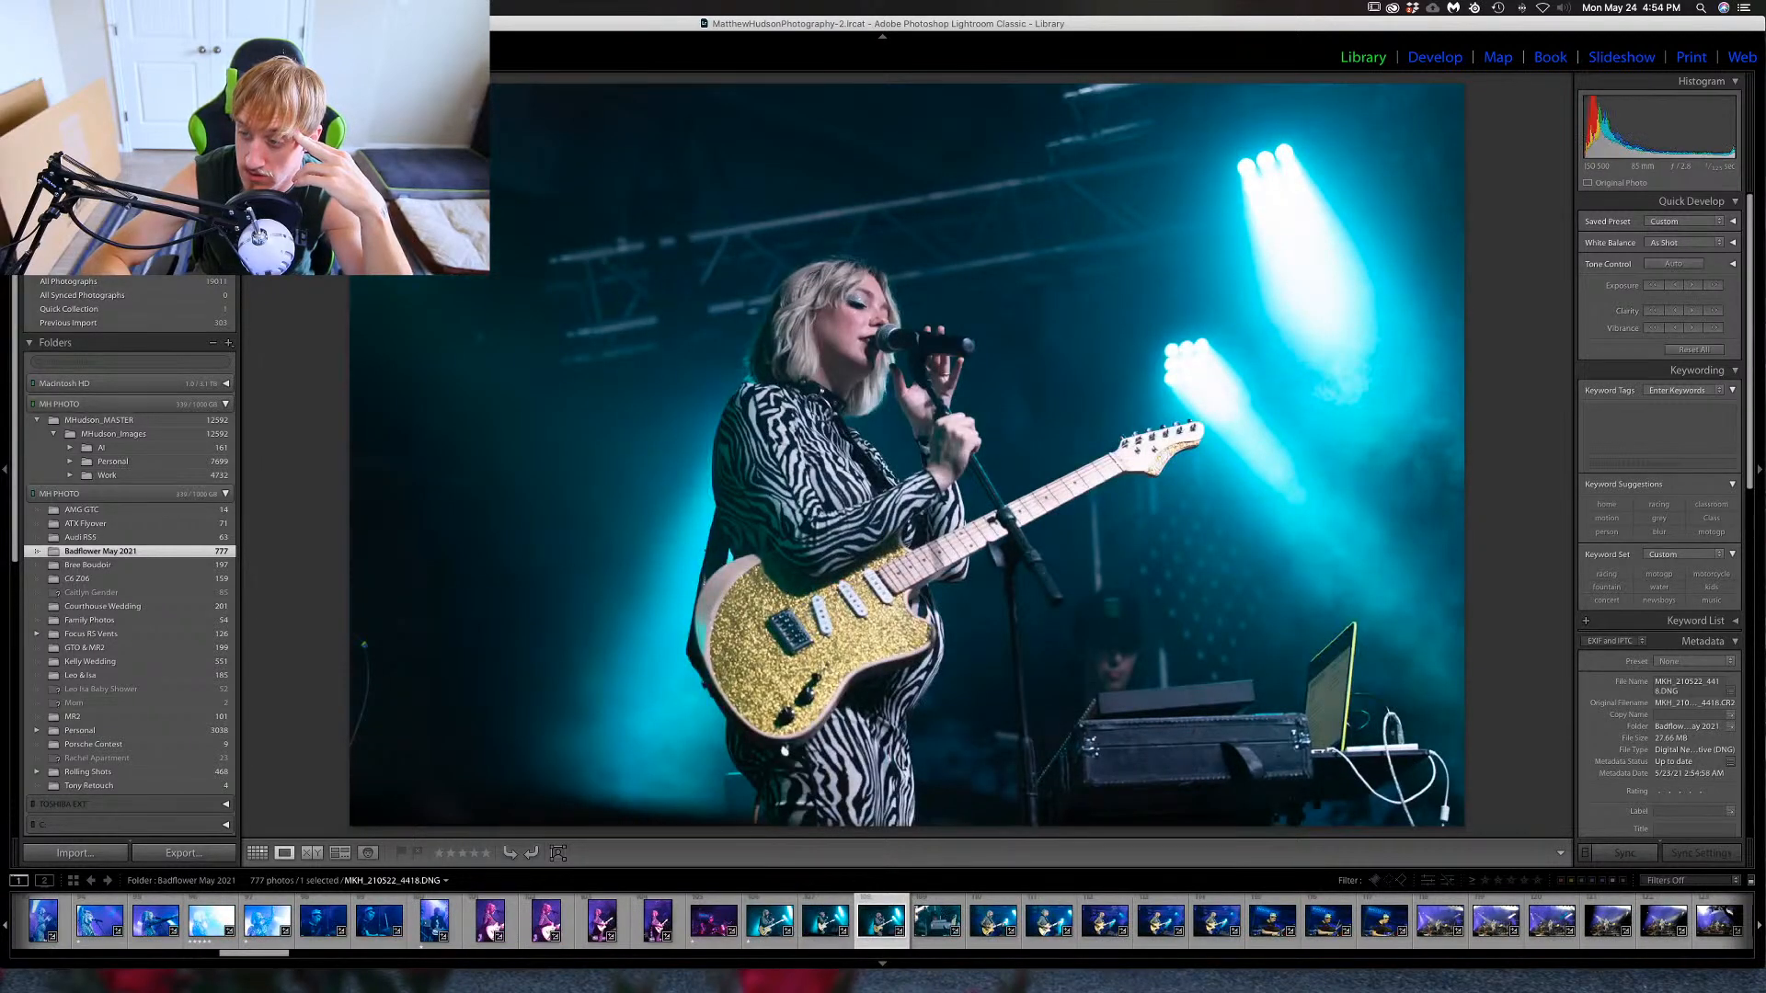
key("1")
Return to the closer singer shot, MKH_210522_4416.DNG, and set its rating to 0.
key("Left")
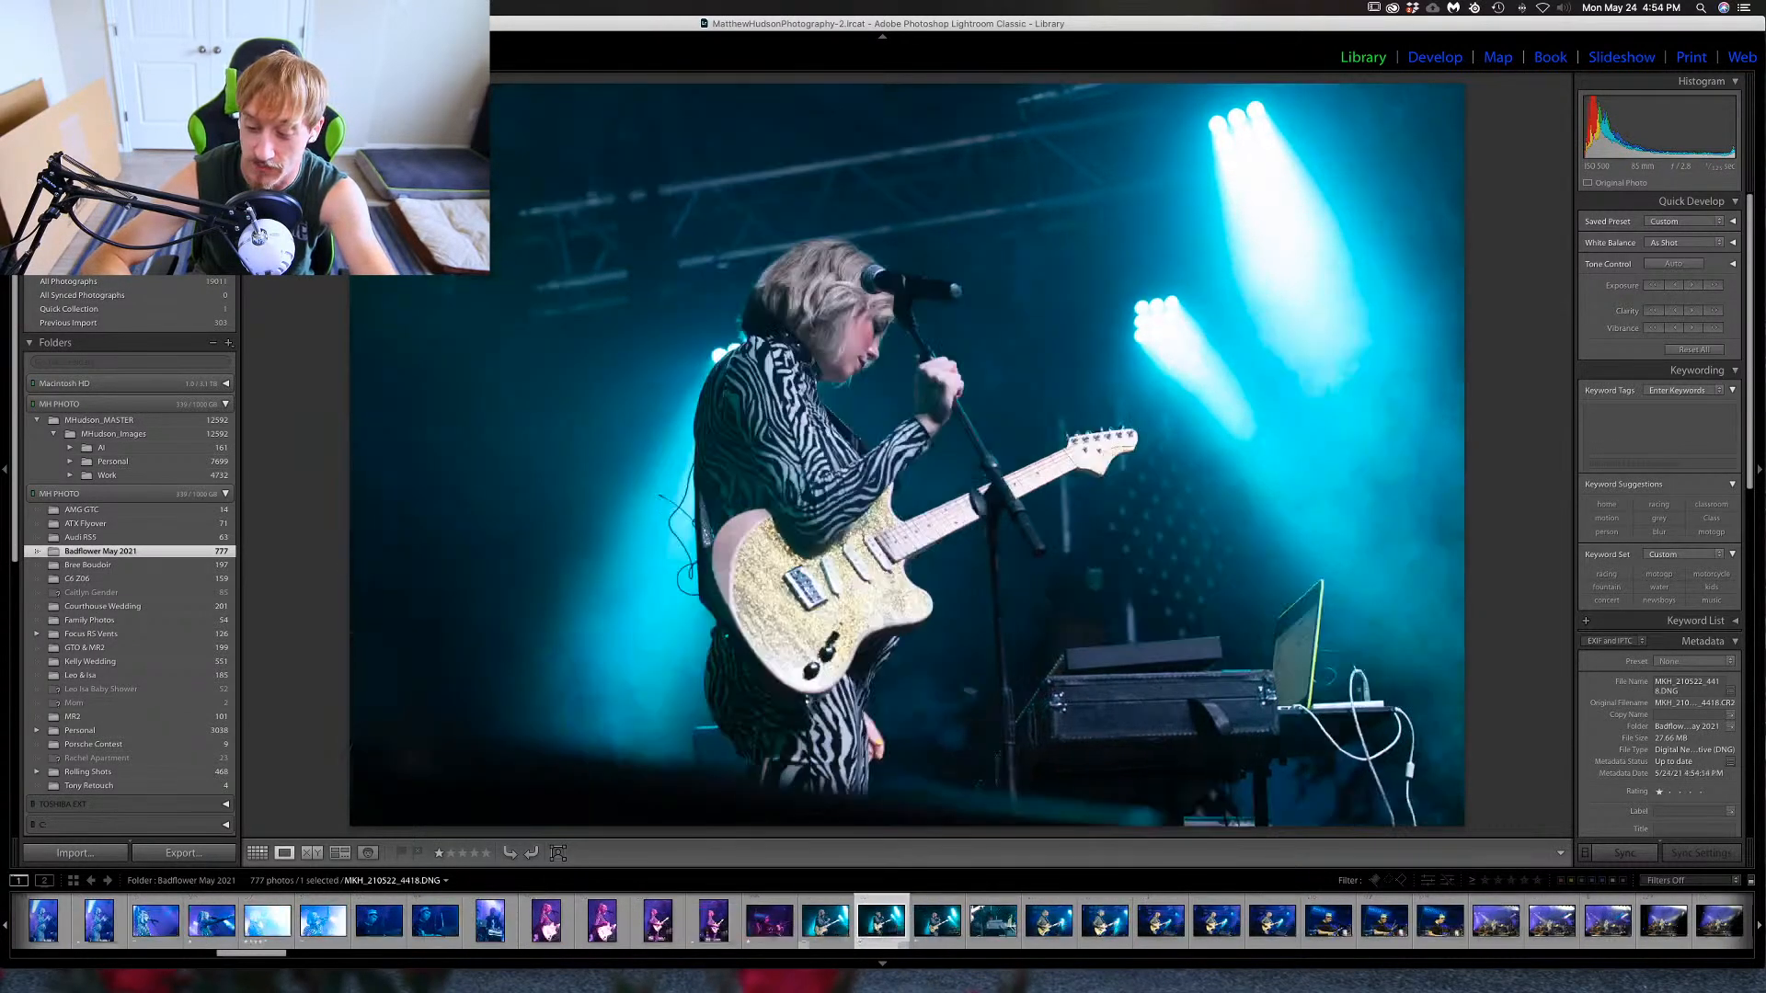
key("Left")
key("0")
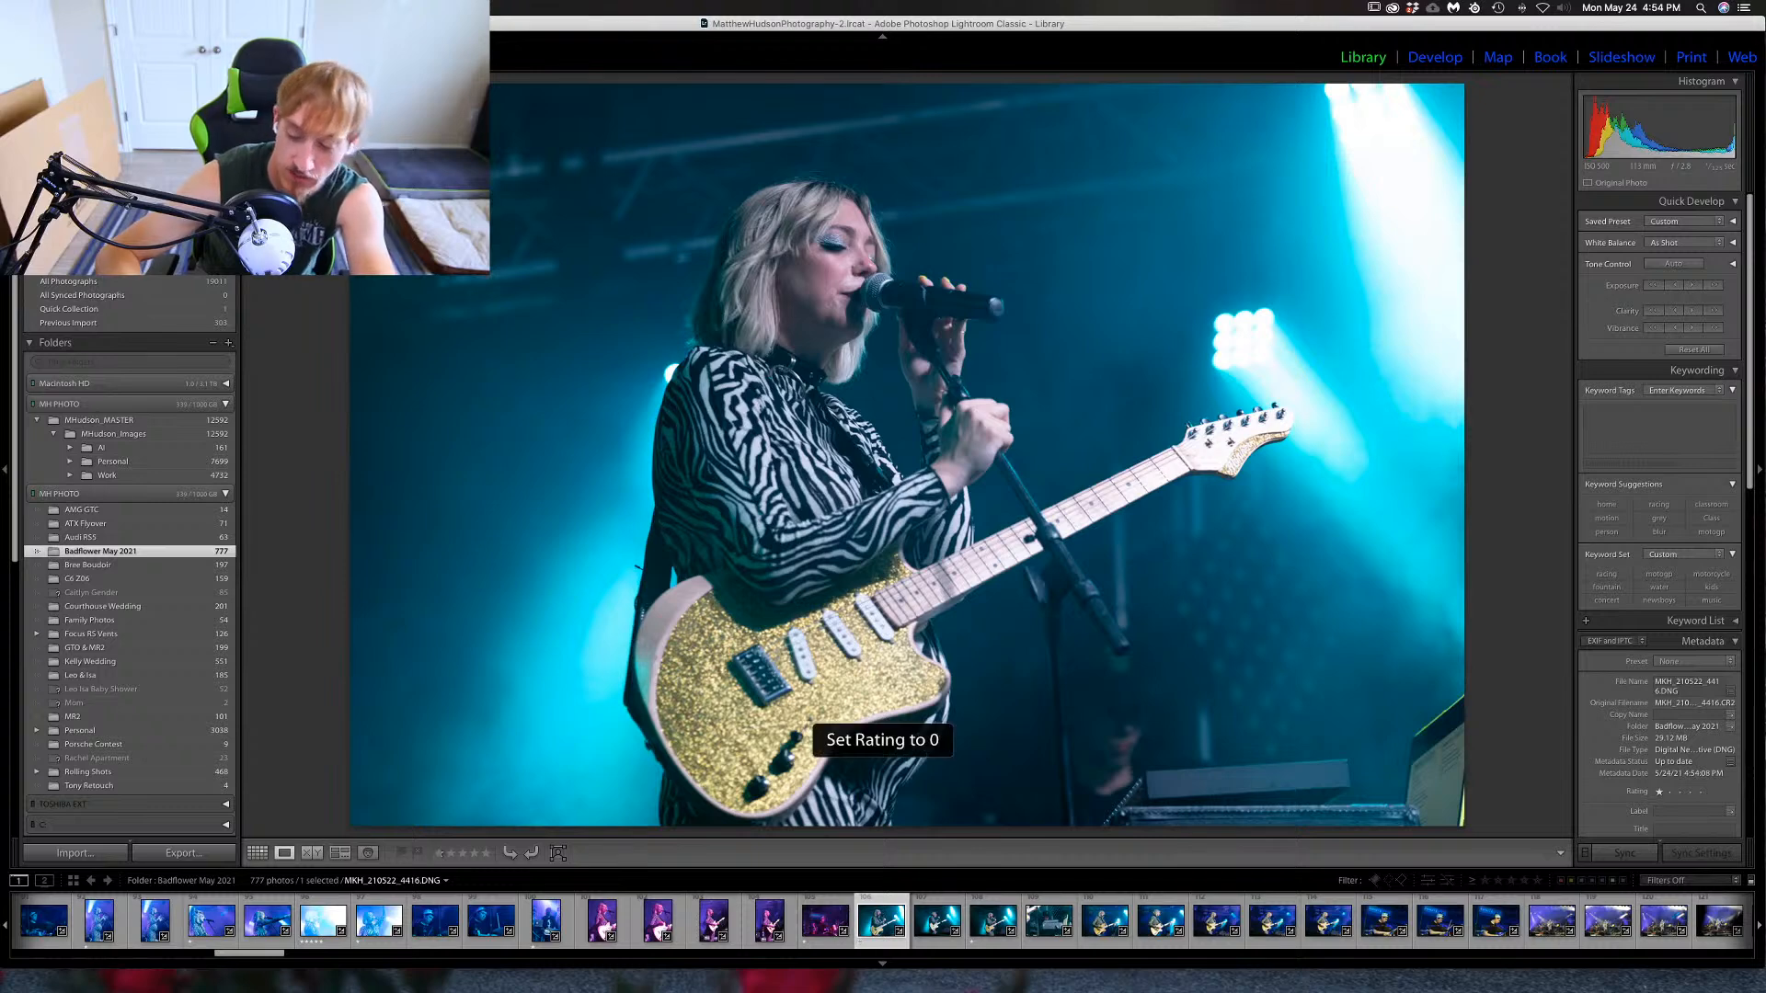
Compare the closer singer shot MKH_210522_4416.DNG with the wider MKH_210522_4418.DNG.
key("Right")
key("Right")
key("Right")
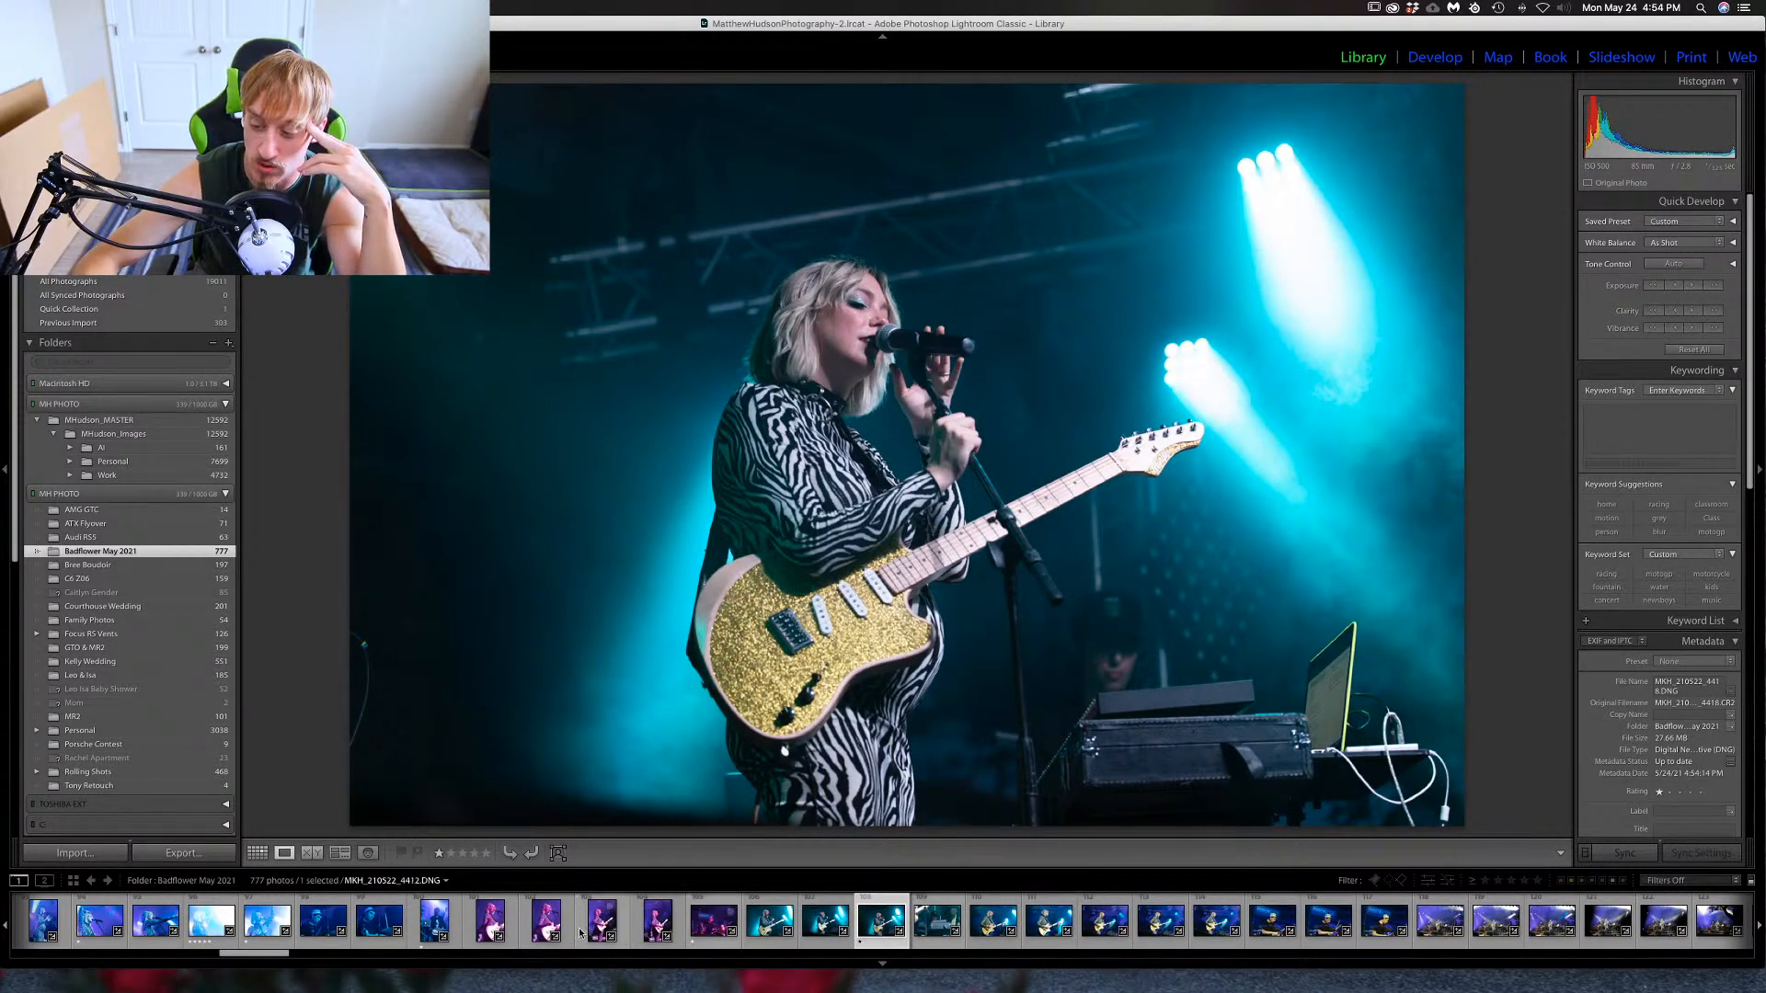
left_click(769, 928)
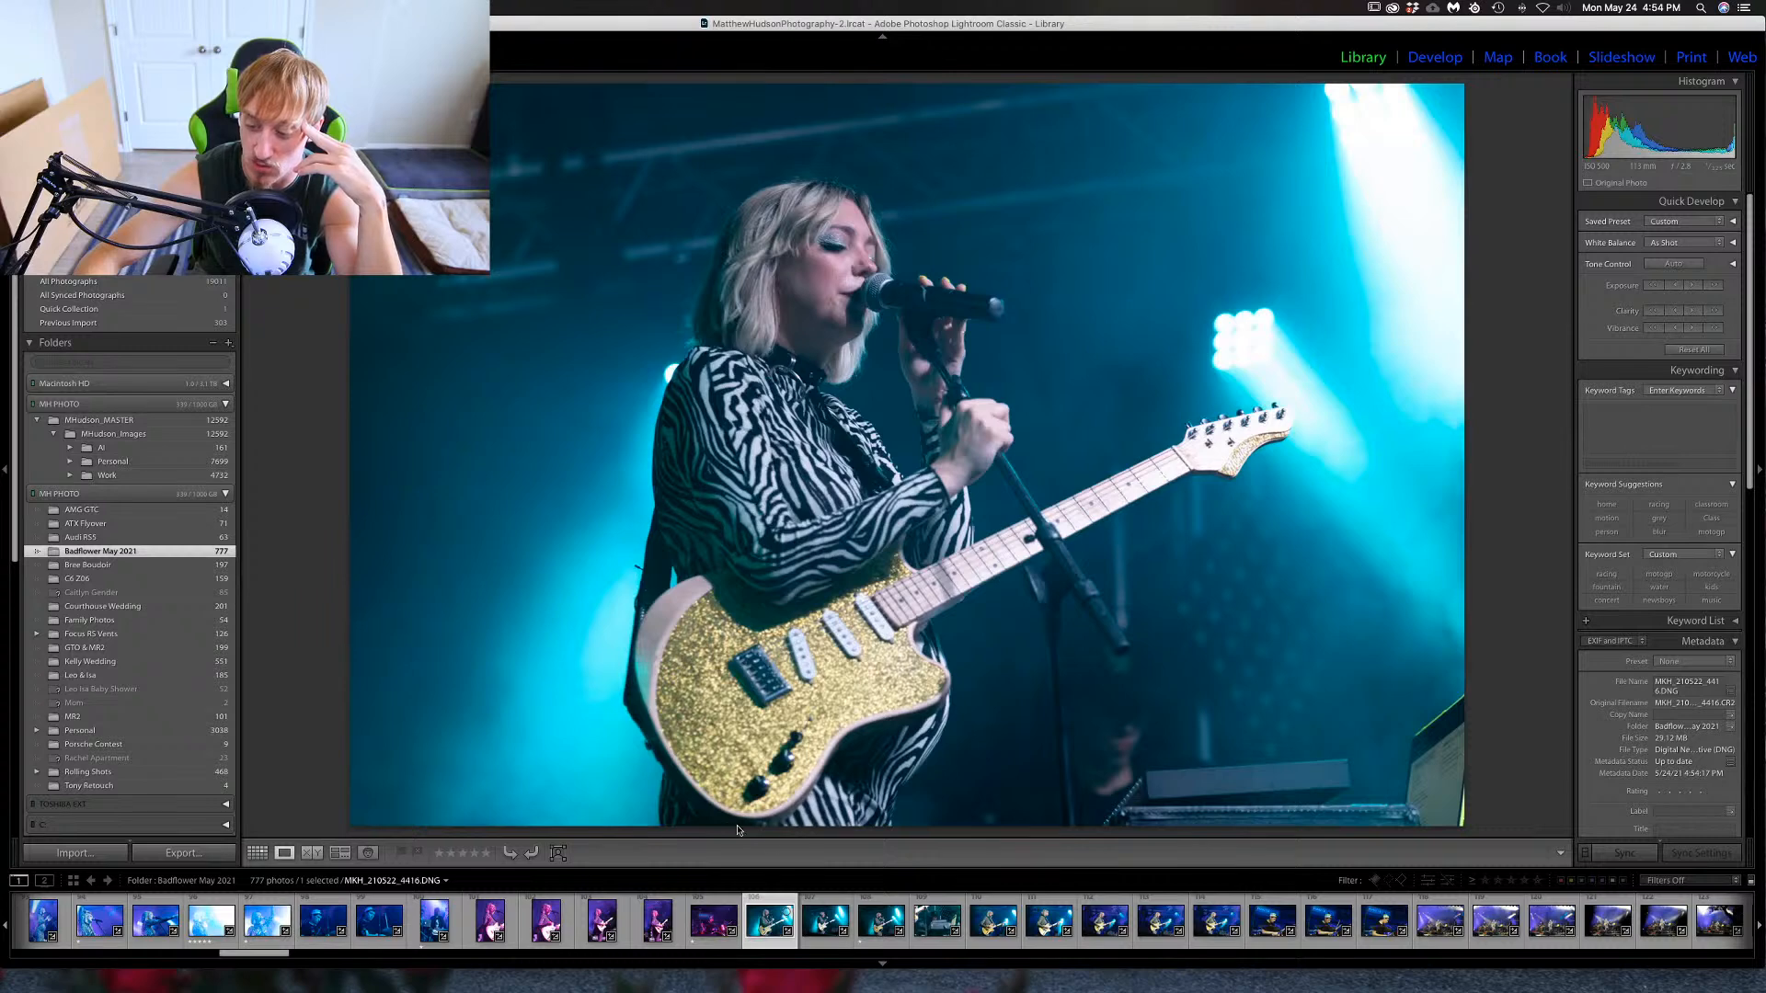
left_click(881, 920)
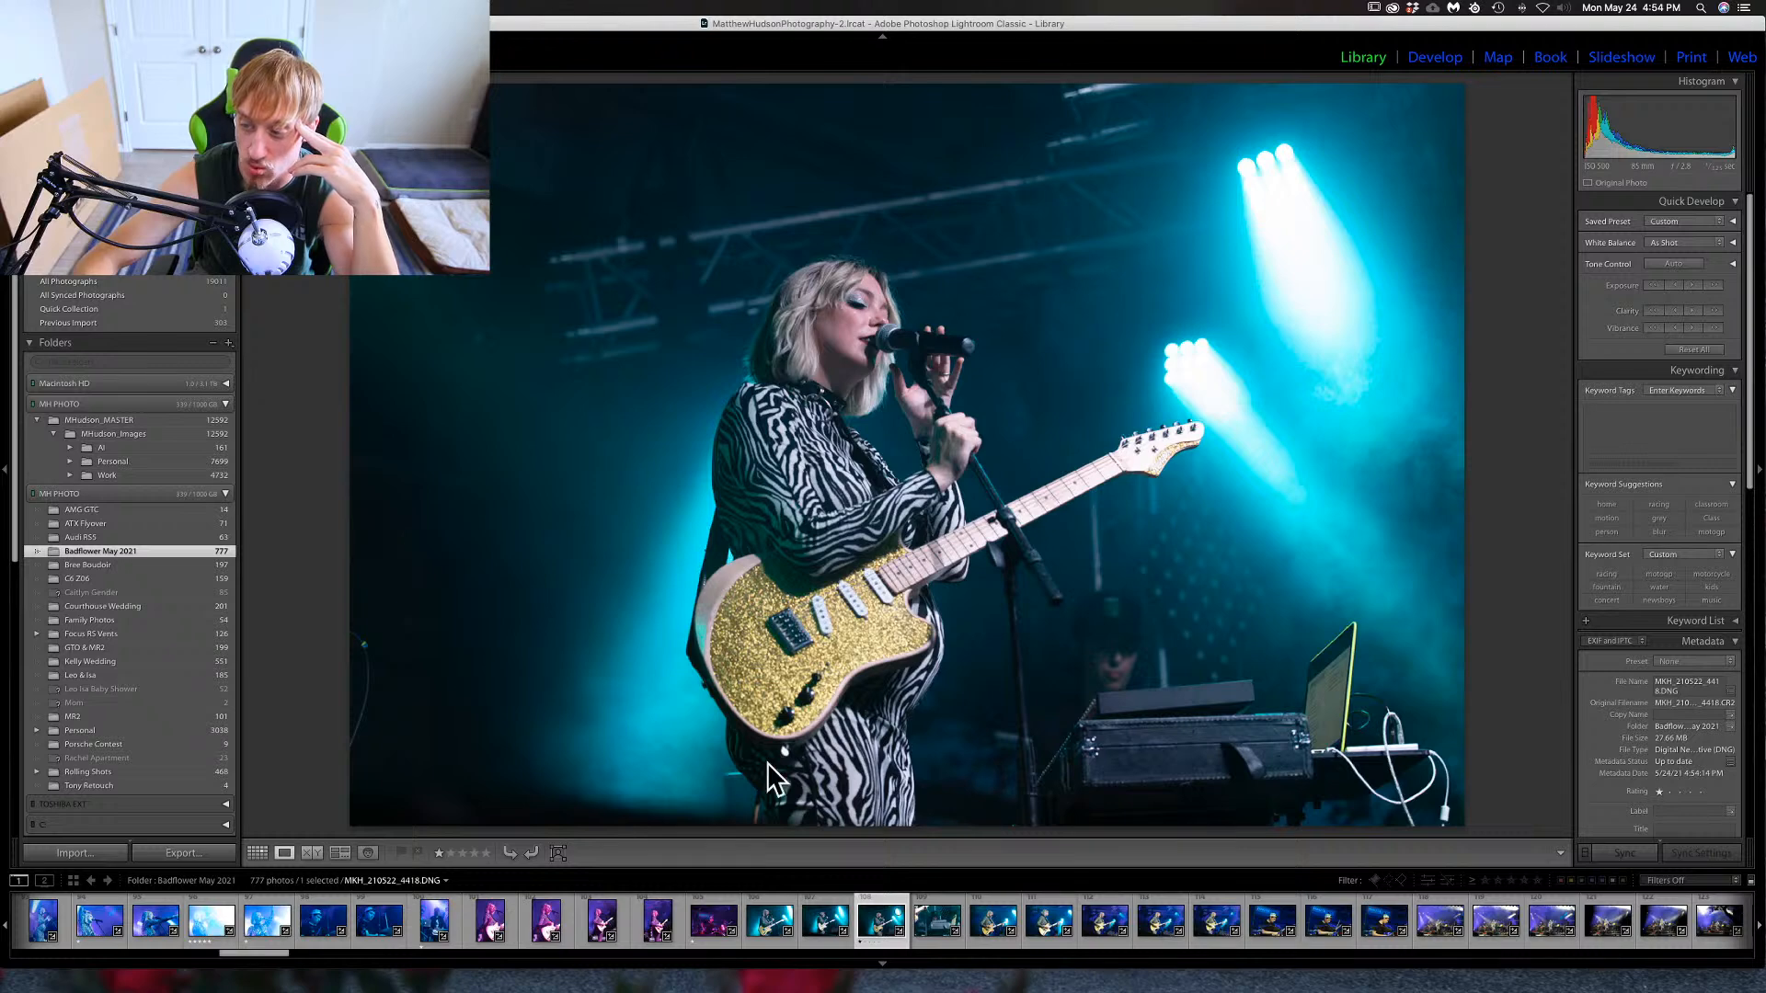
left_click(771, 922)
left_click(869, 929)
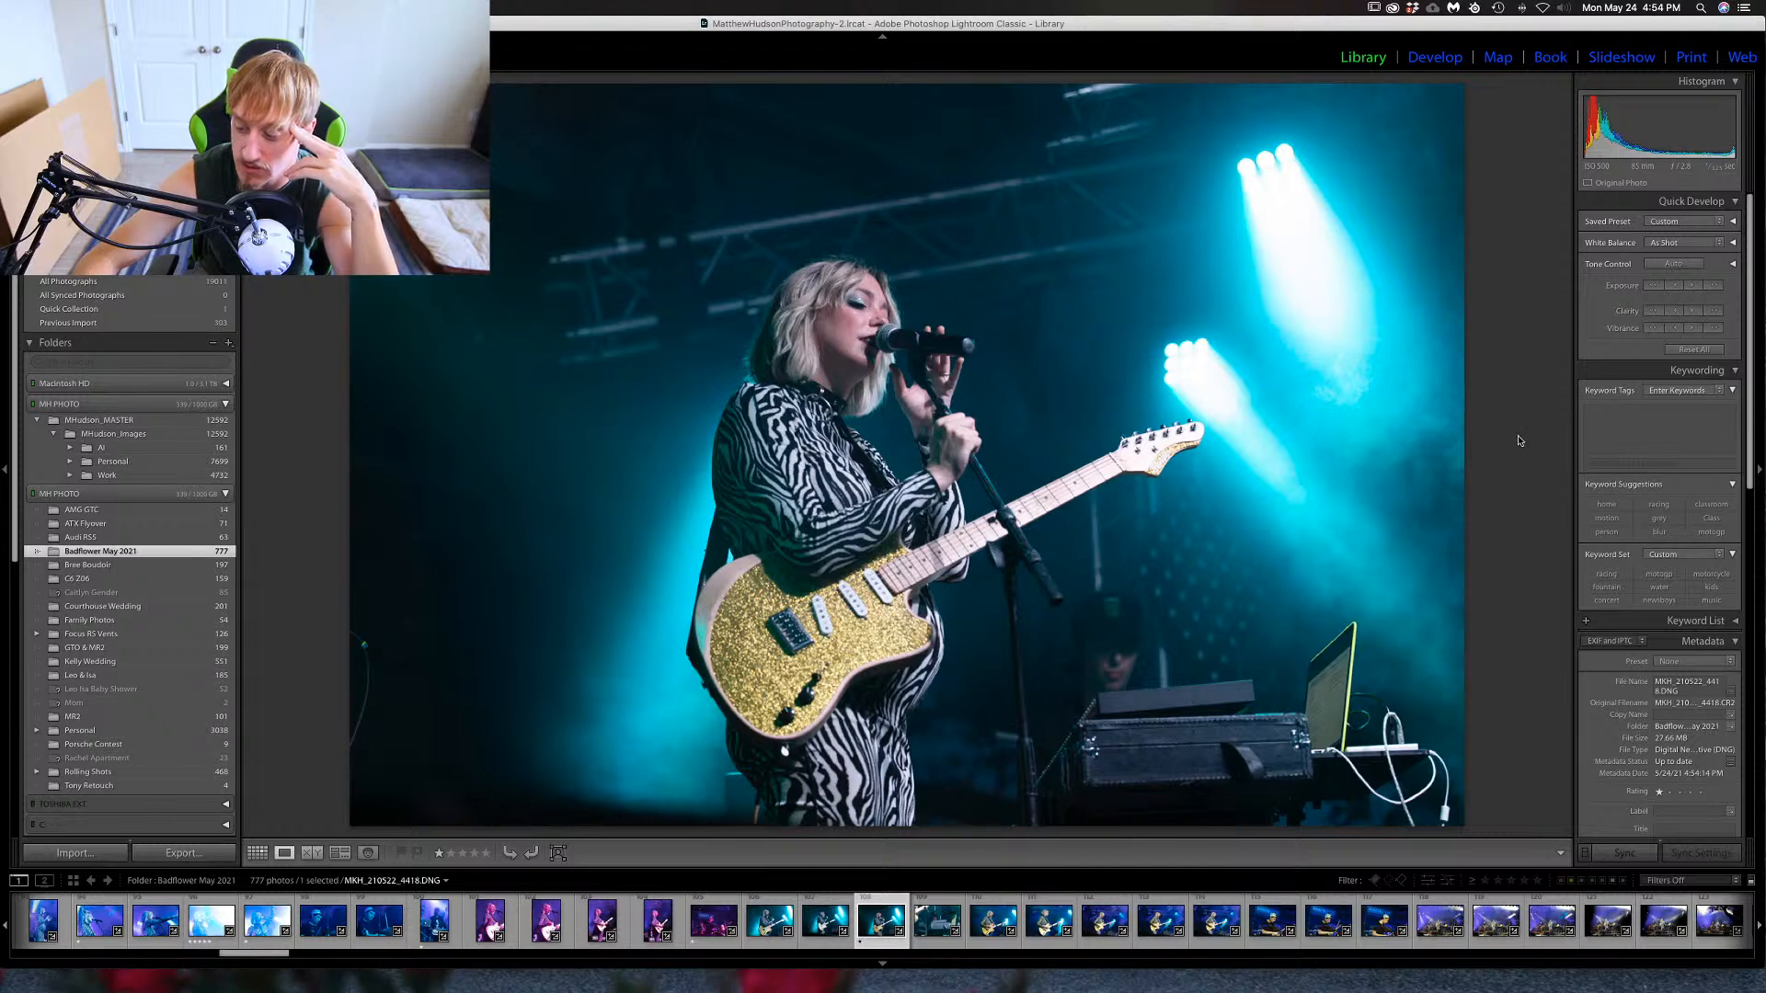
View the next two photos and examine the focus on the singer's lowered face in MKH_210522_4417.DNG.
key("Right")
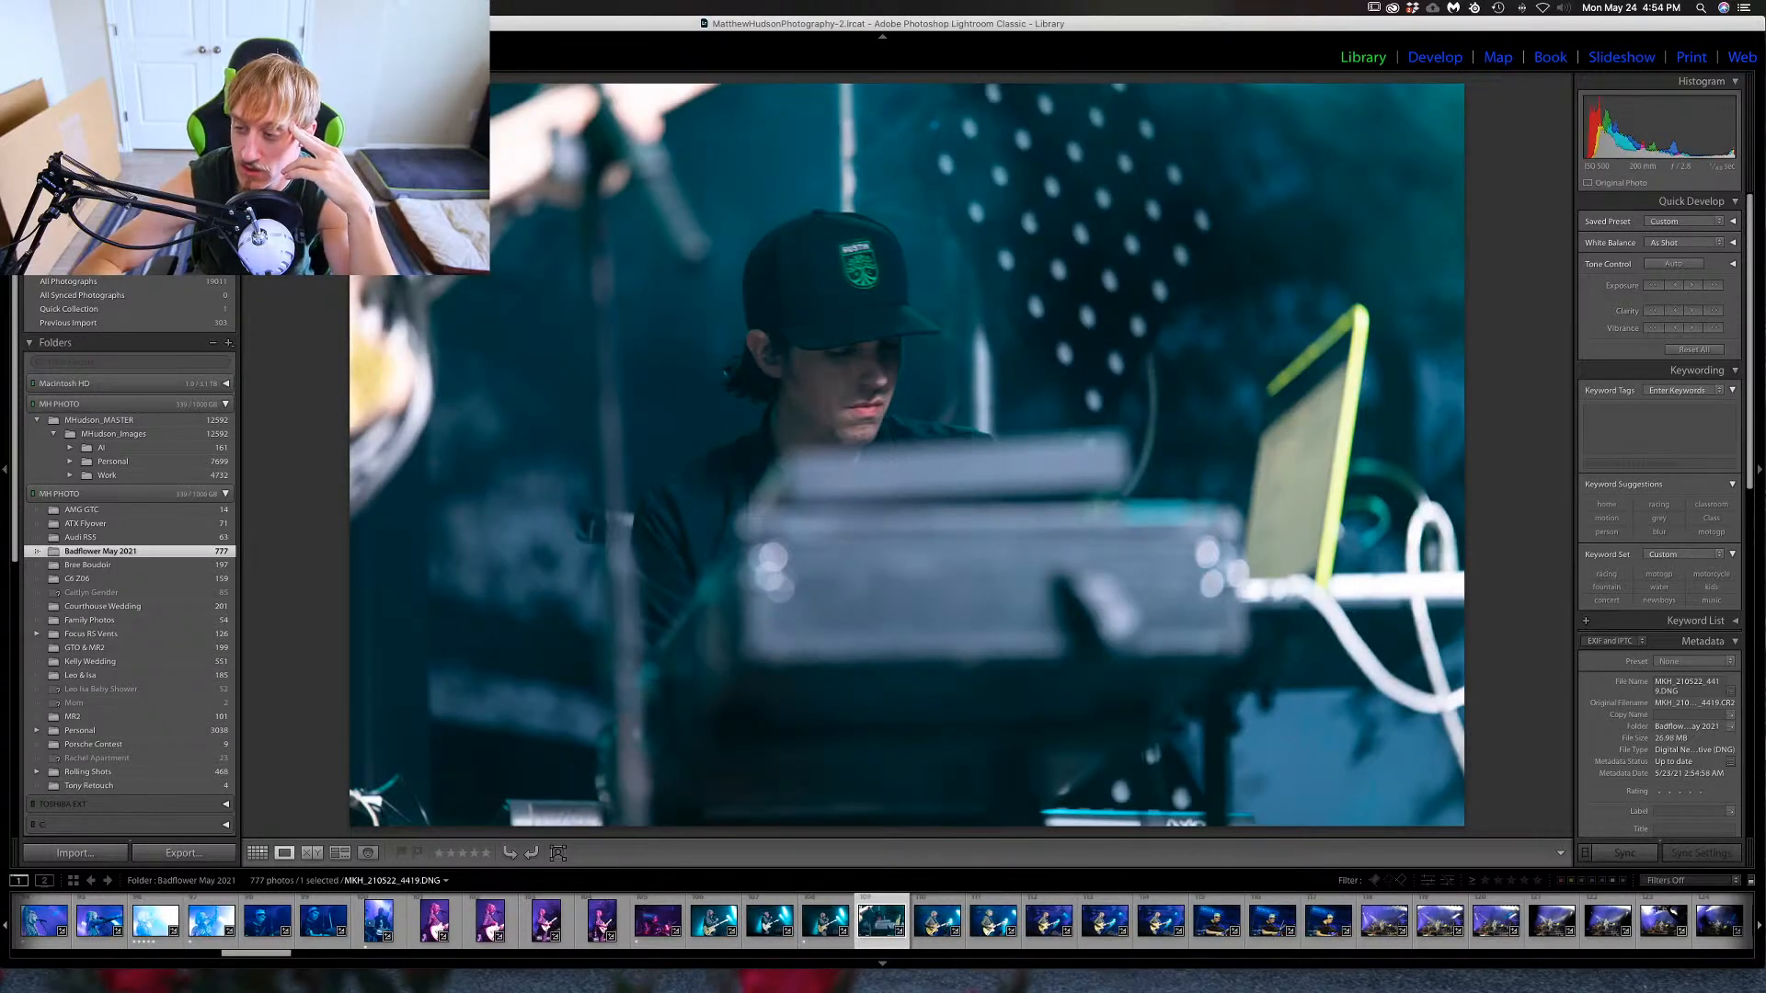
key("Right")
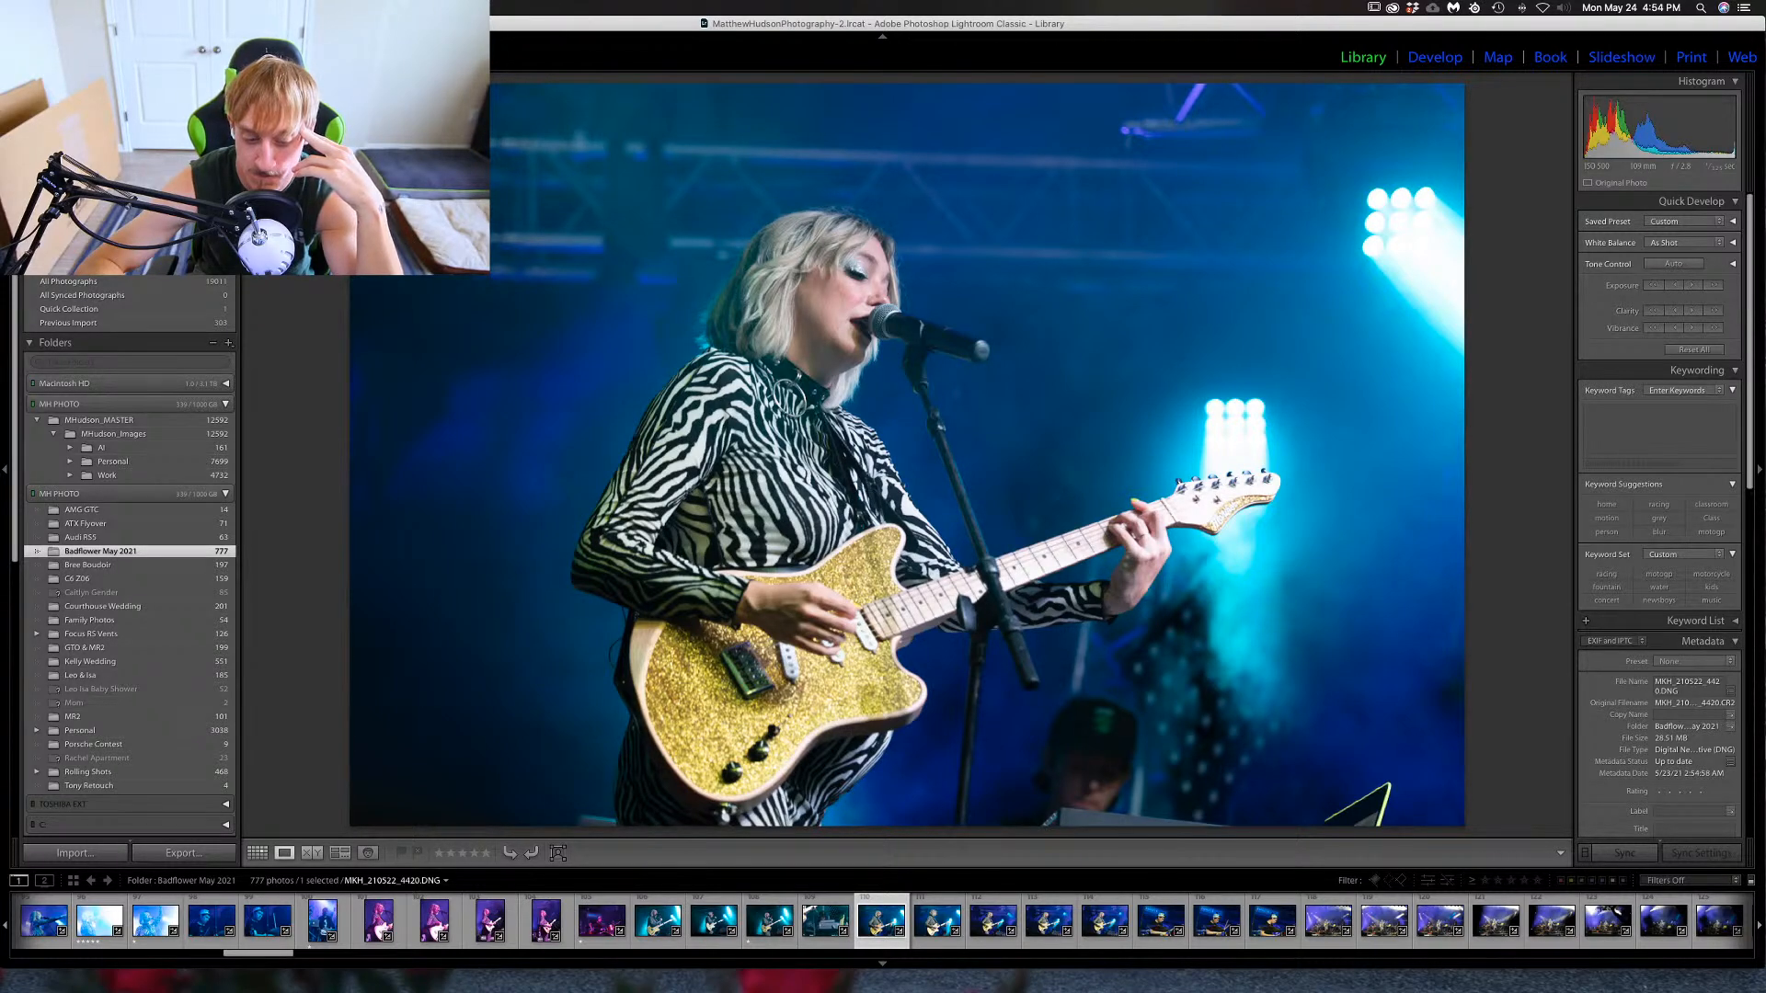
key("Left")
key("Left")
key("Left")
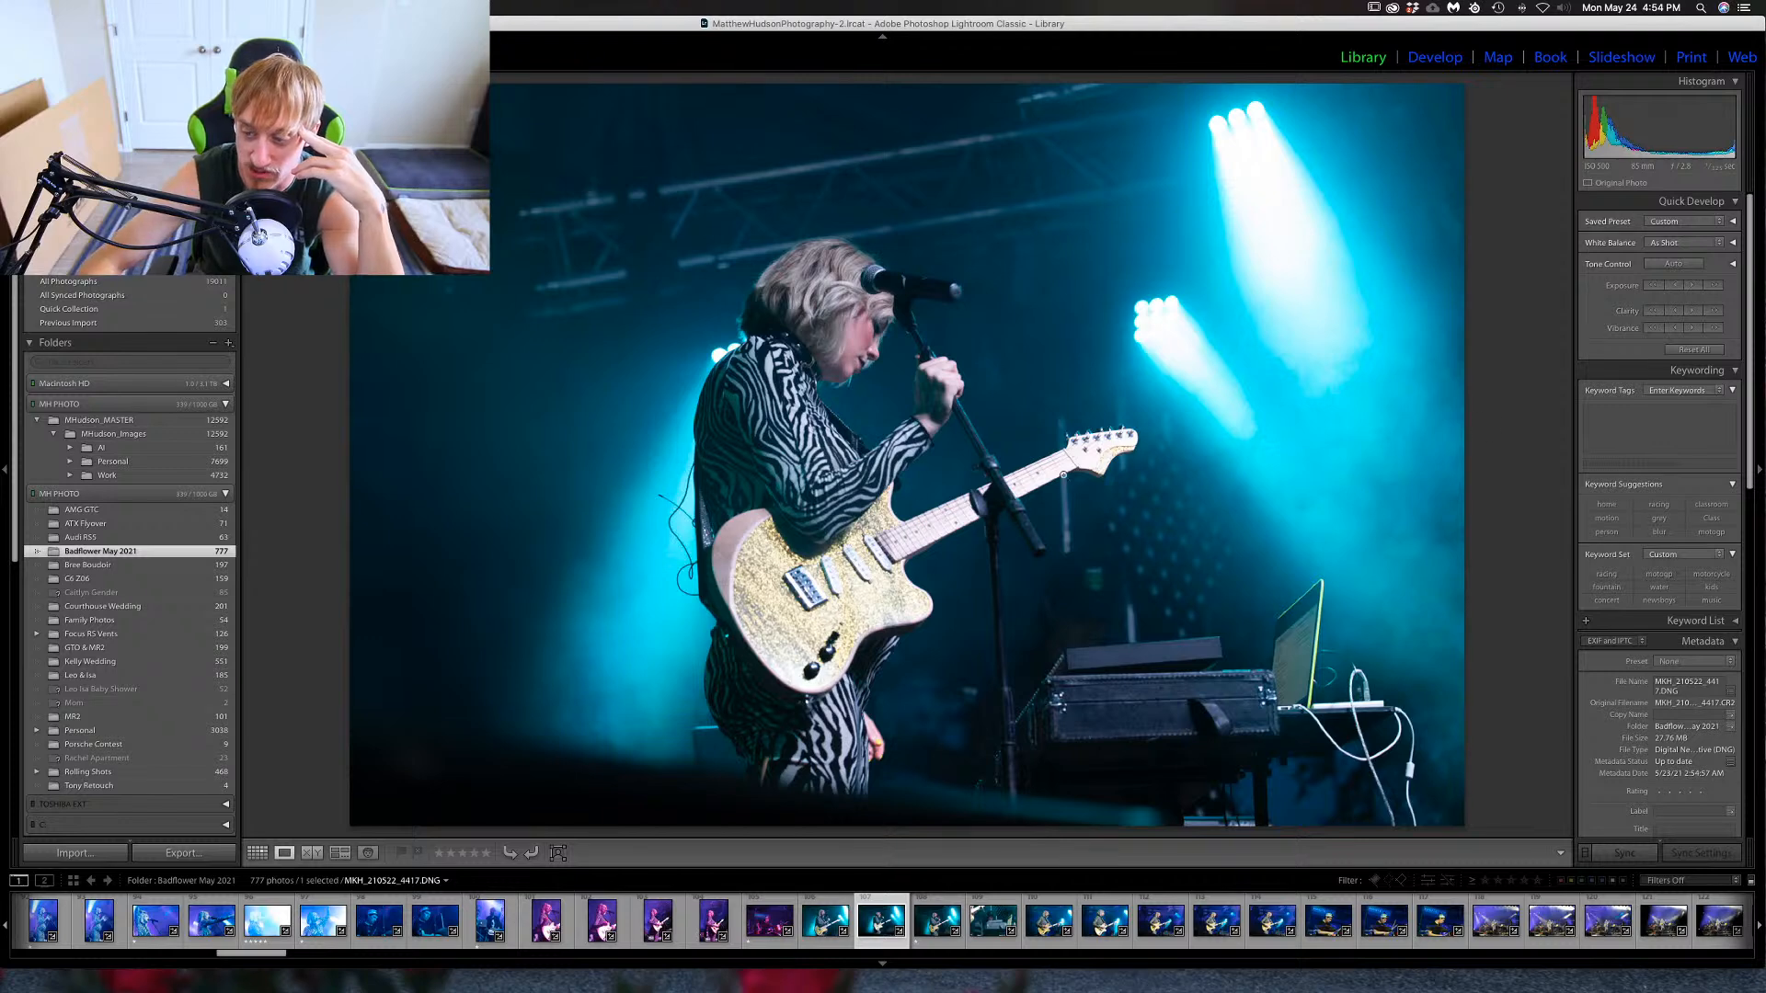
left_click(906, 368)
left_click_drag(1008, 359, 1019, 492)
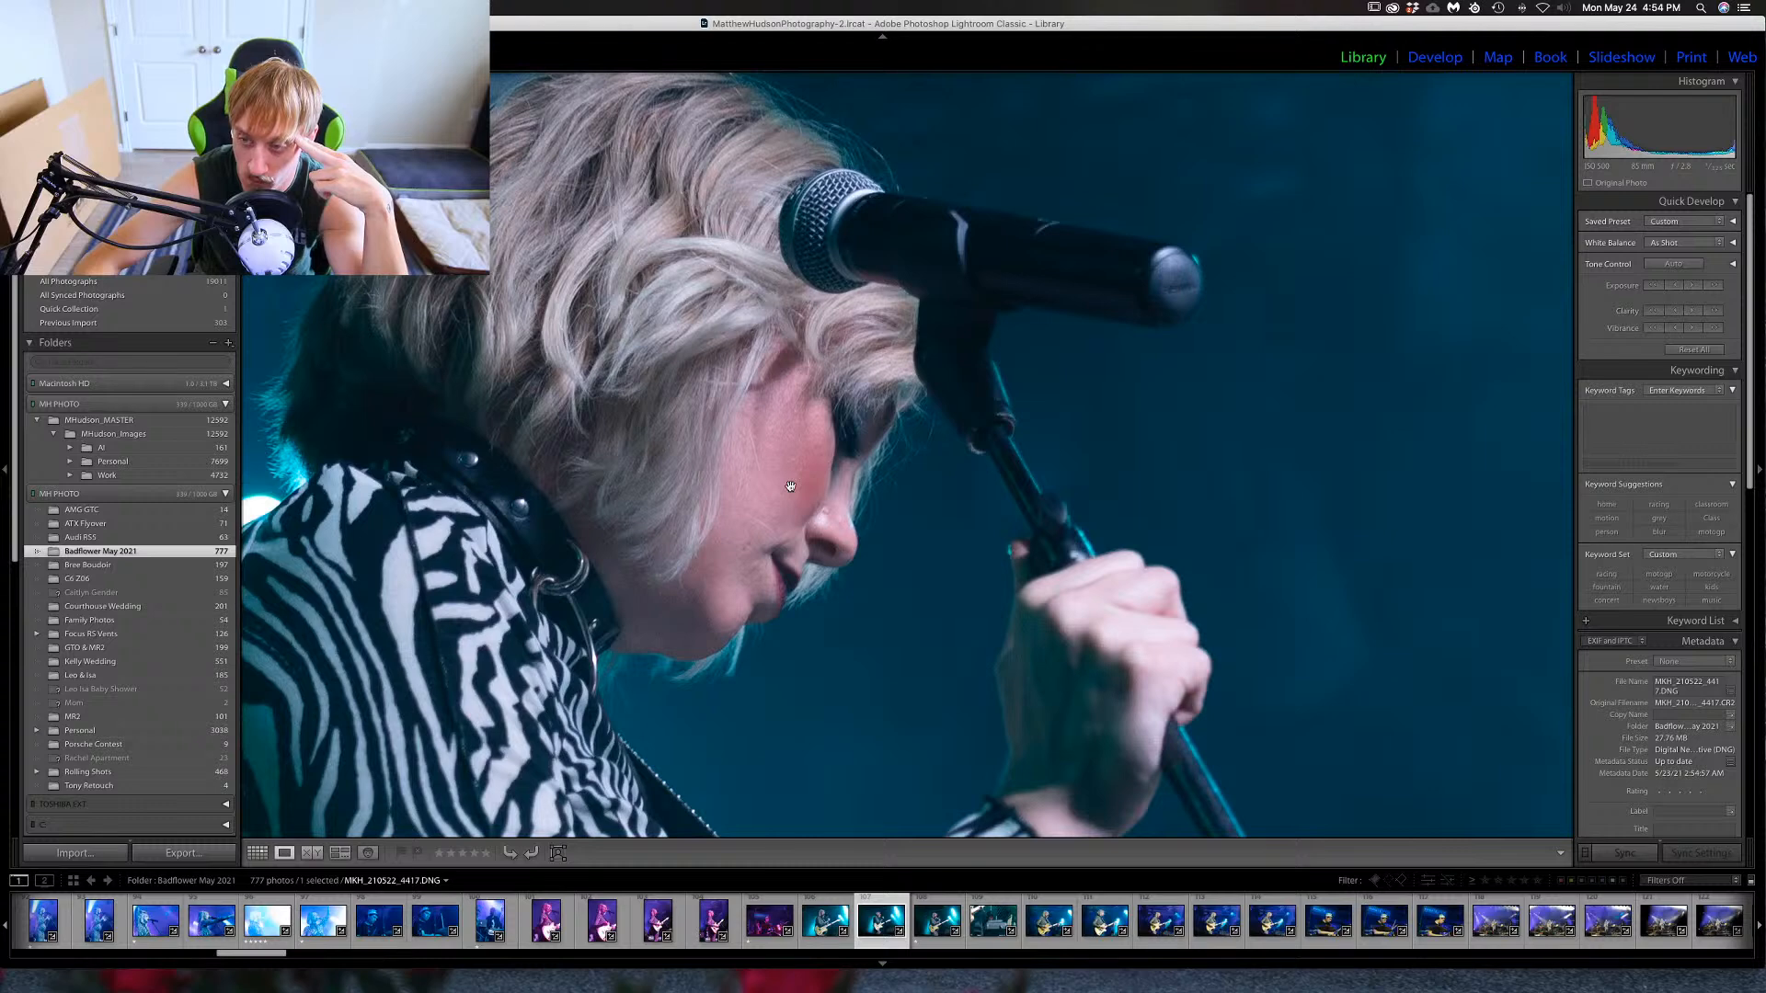
left_click_drag(773, 515, 743, 339)
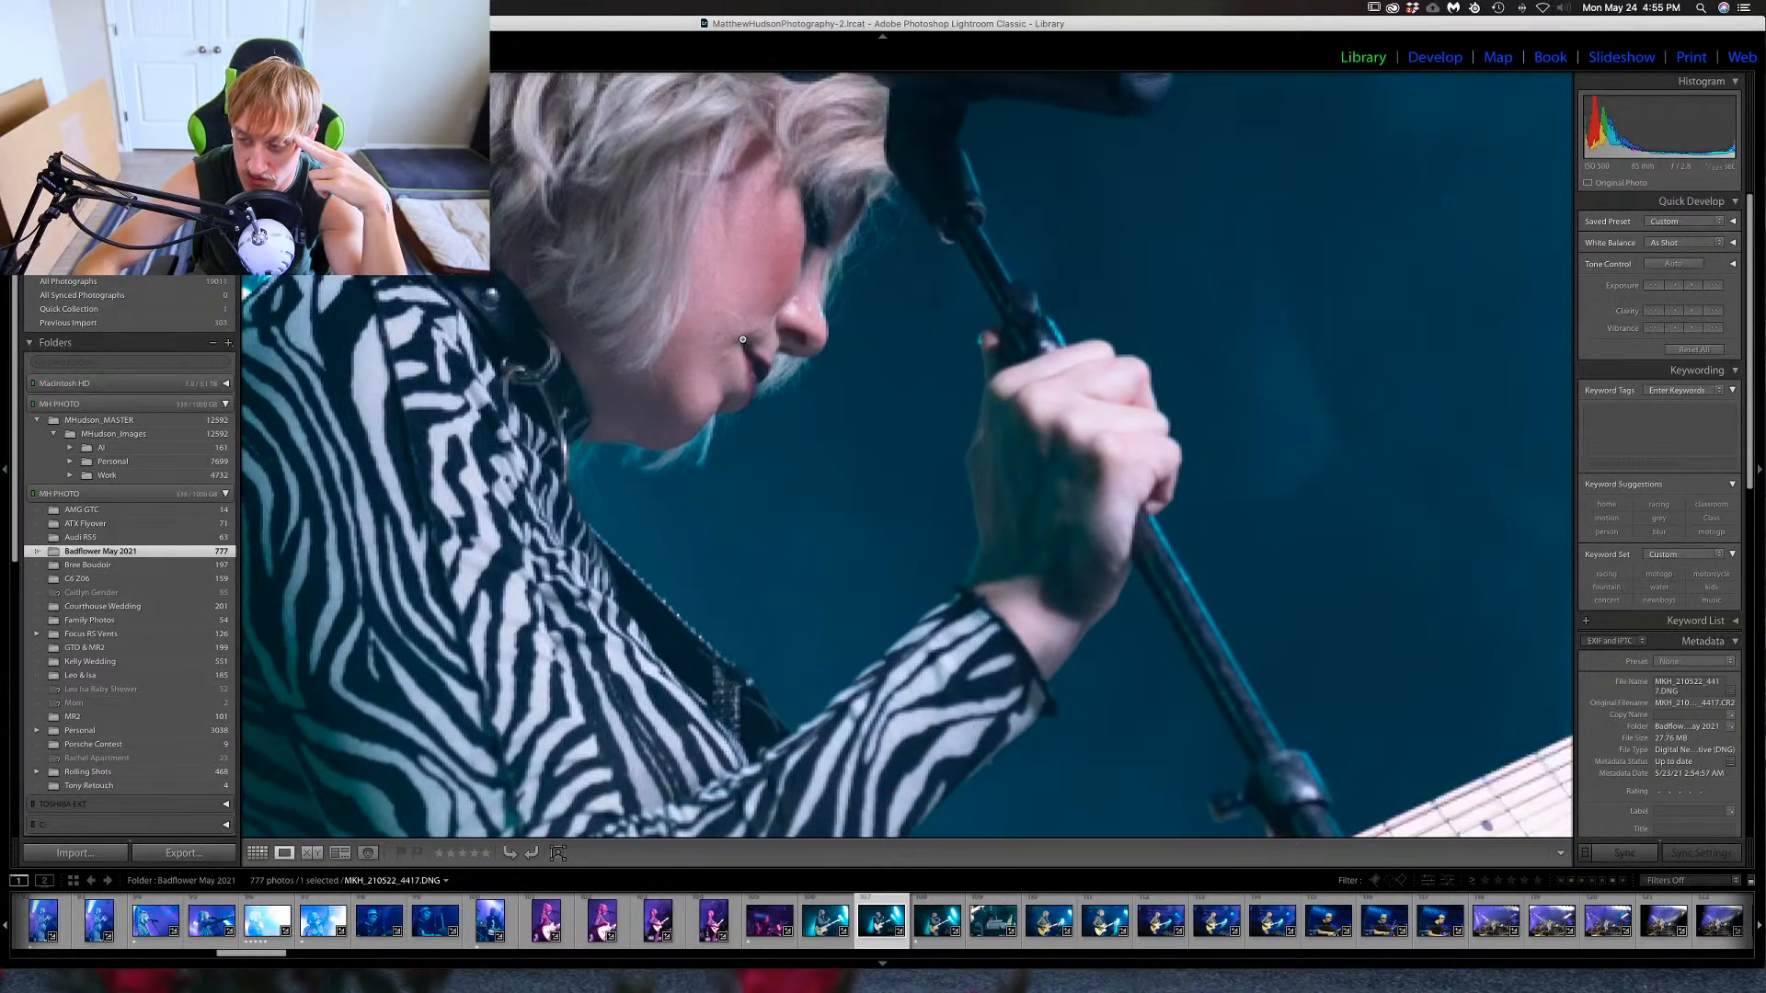
left_click(742, 340)
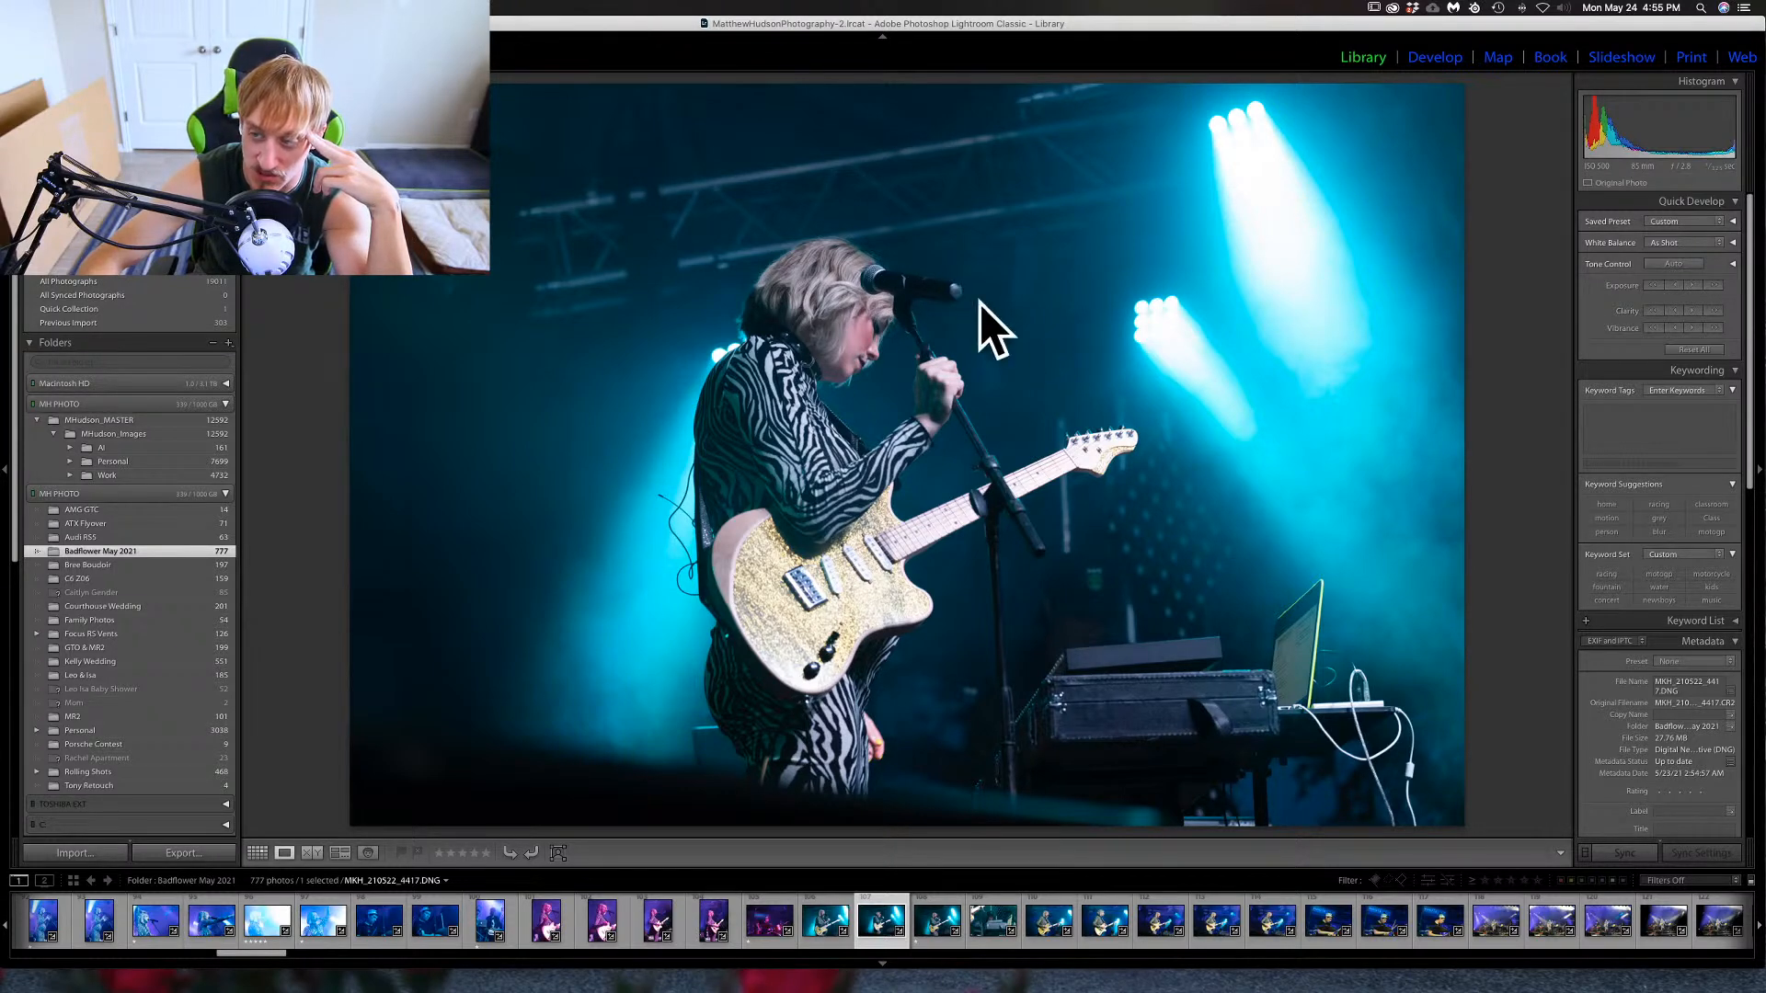
key("Left")
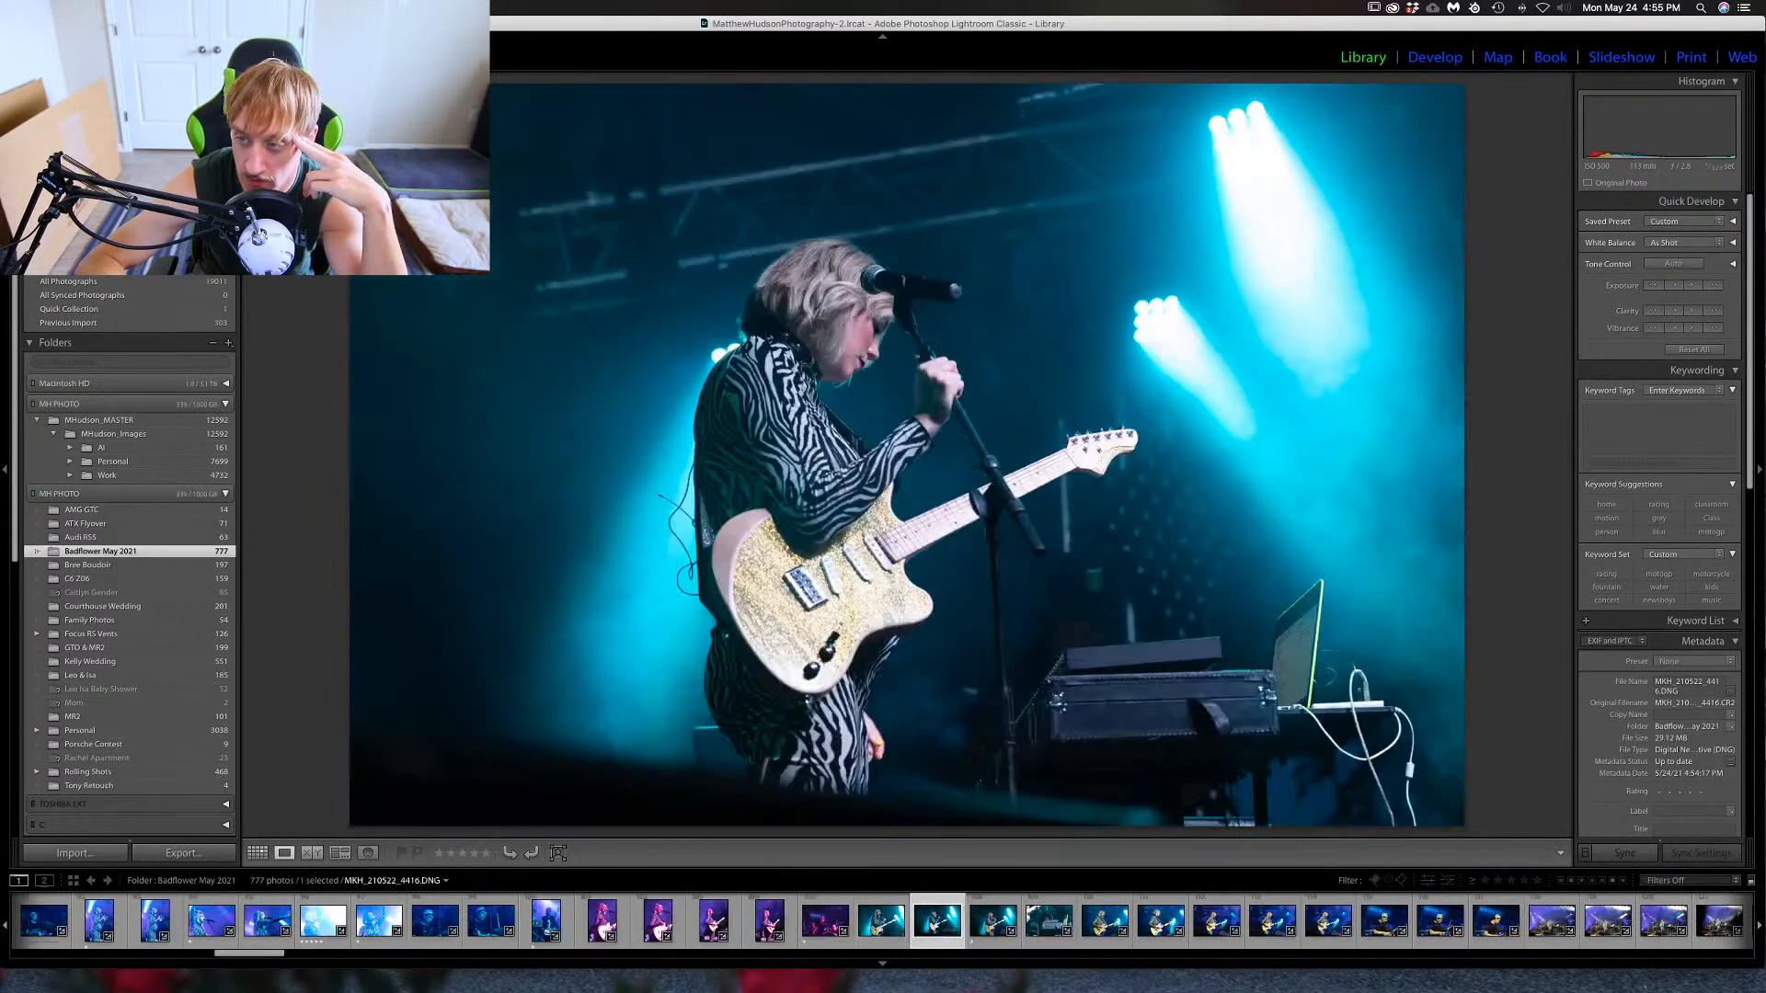
View the photos following MKH_210522_4416.DNG, past the keyboard player's close-up to the blue-lit singer shot MKH_210522_4420.DNG.
key("Right")
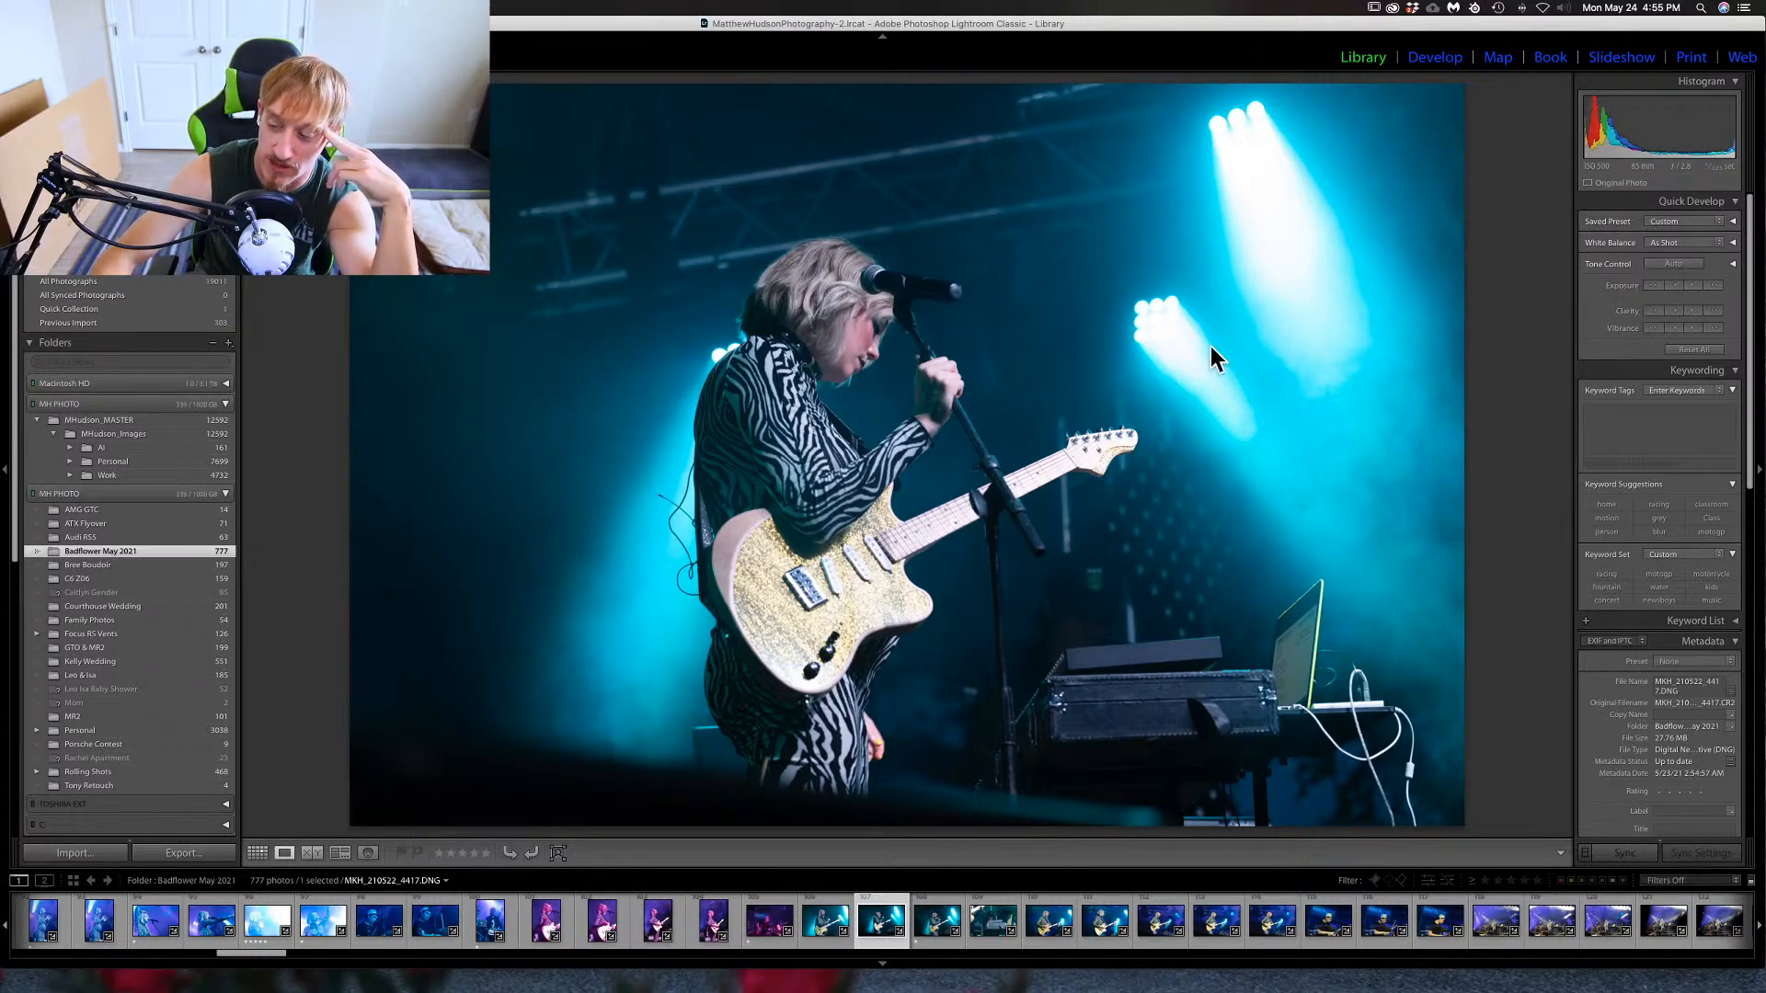
key("Right")
key("Right")
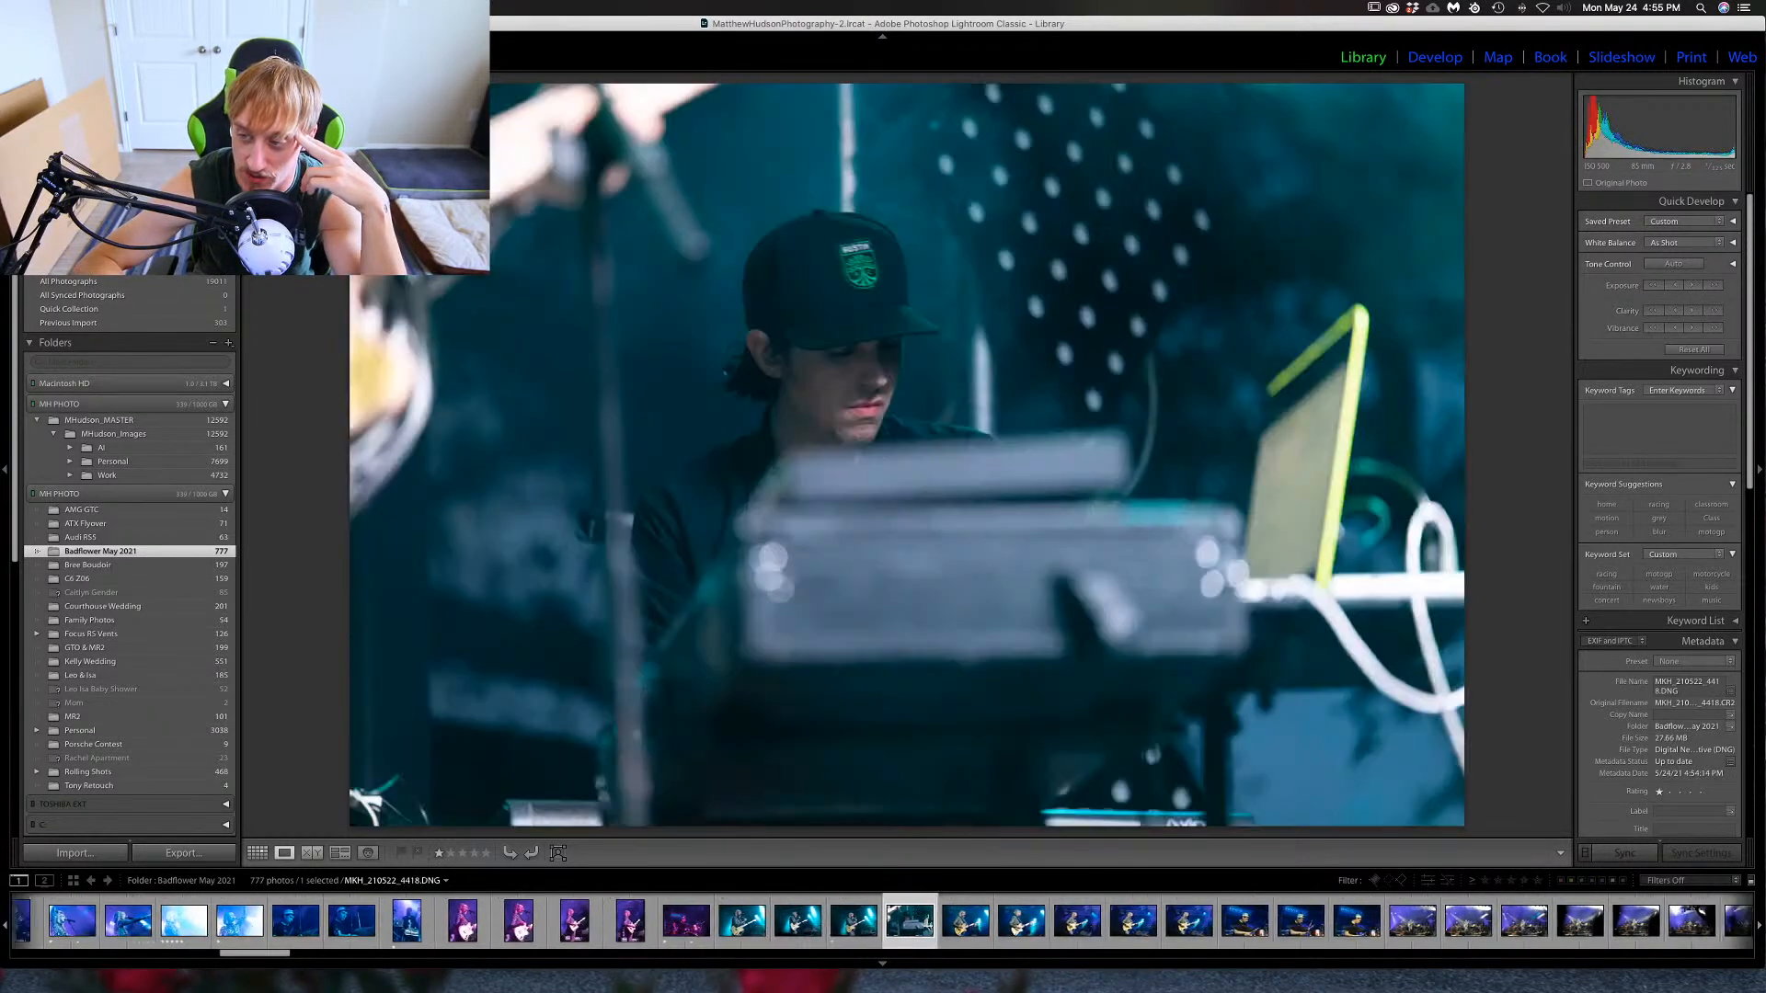
key("Right")
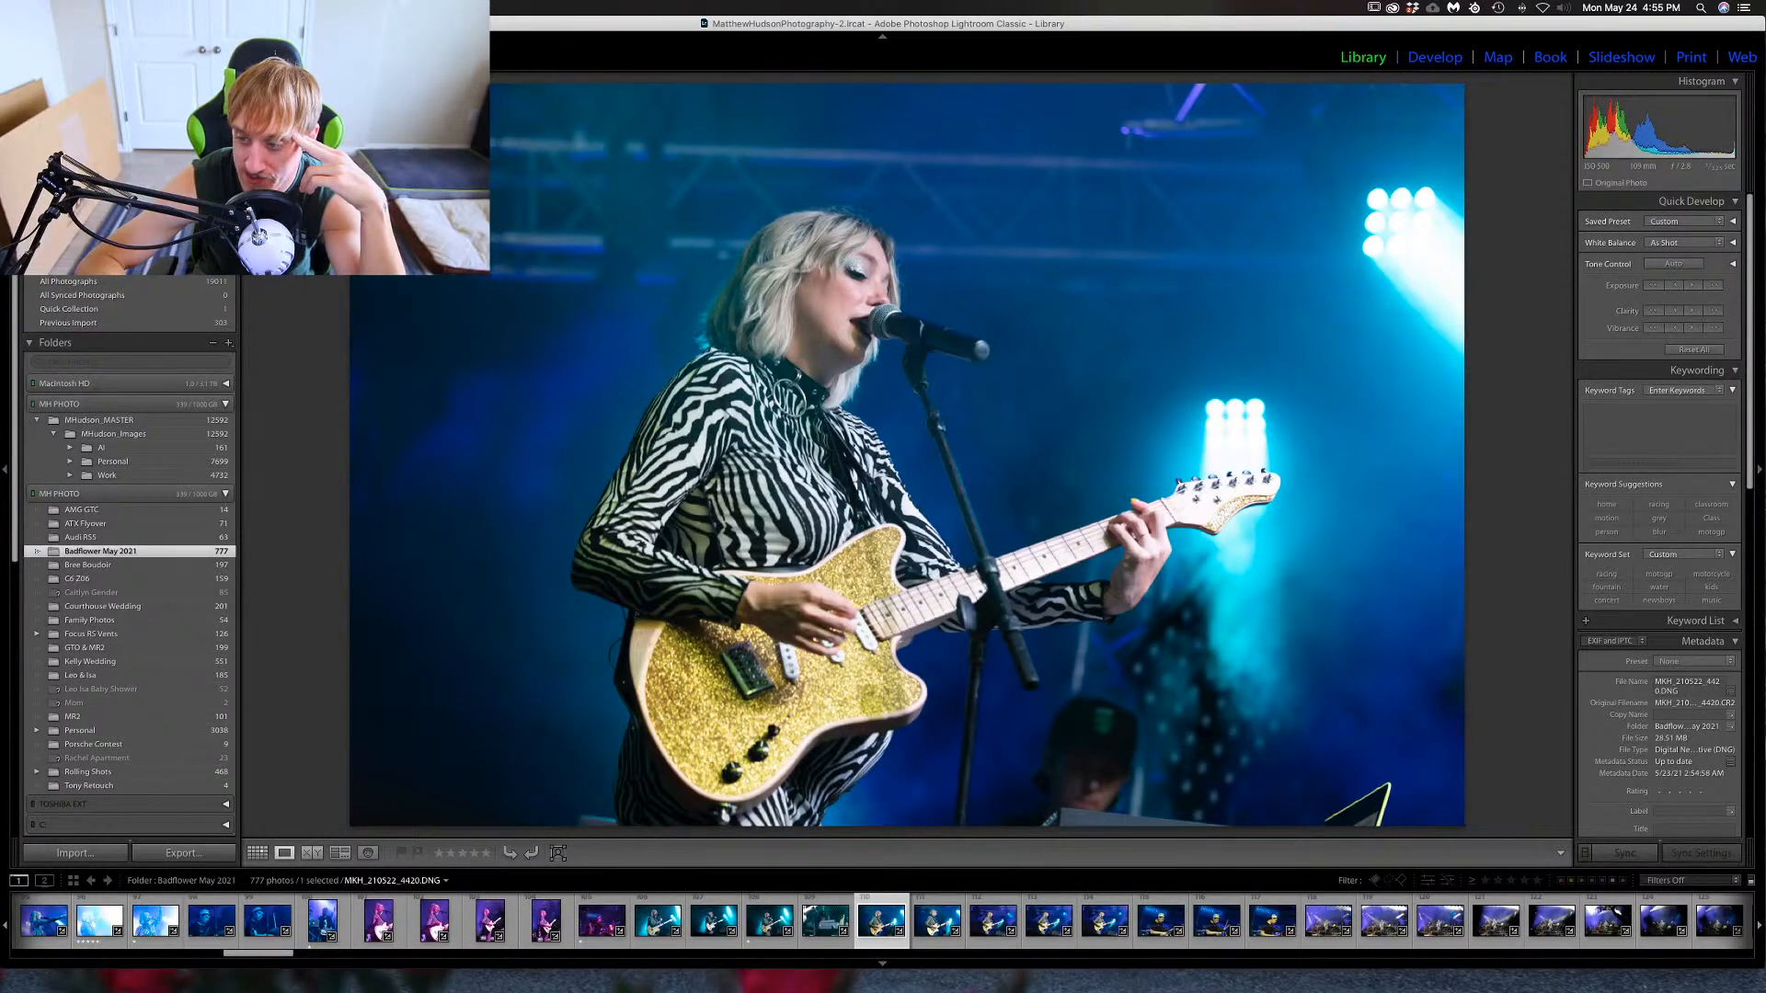
Examine the blue-lit singer shots from MKH_210522_4420.DNG to MKH_210522_4423.DNG, comparing the neighbouring wider frames.
key("Right")
key("Left")
key("Right")
key("Right")
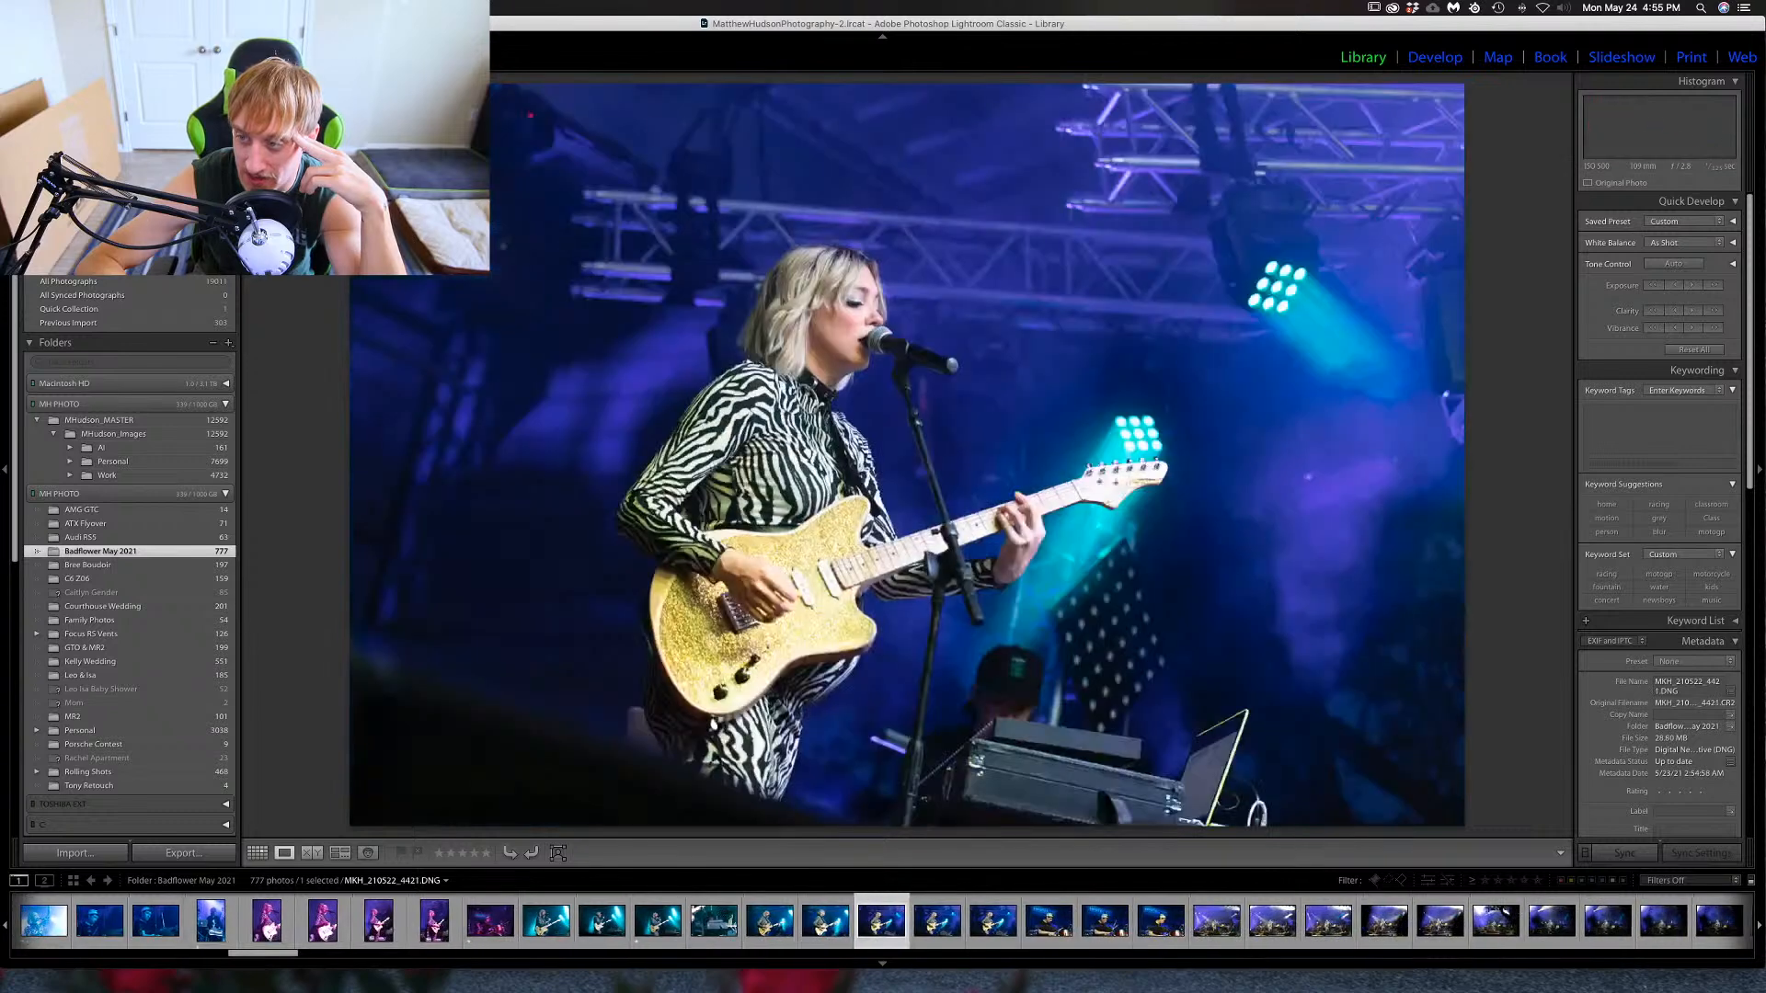
key("Left")
key("Right")
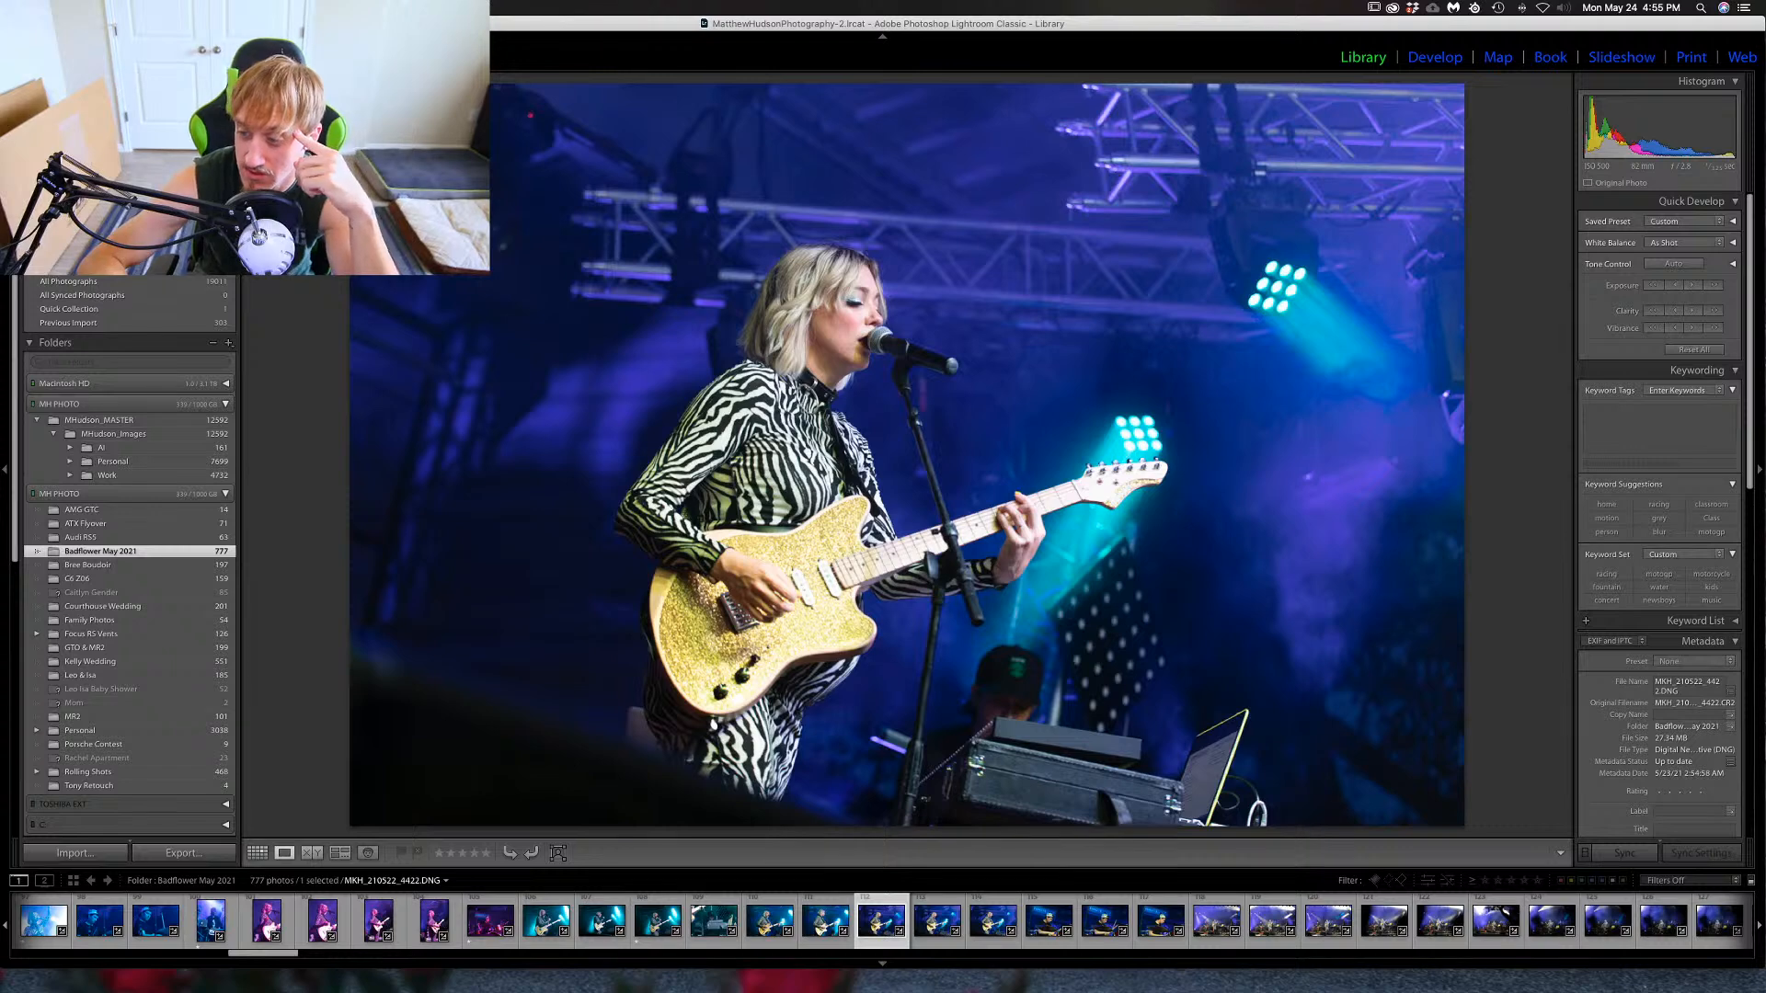
key("Right")
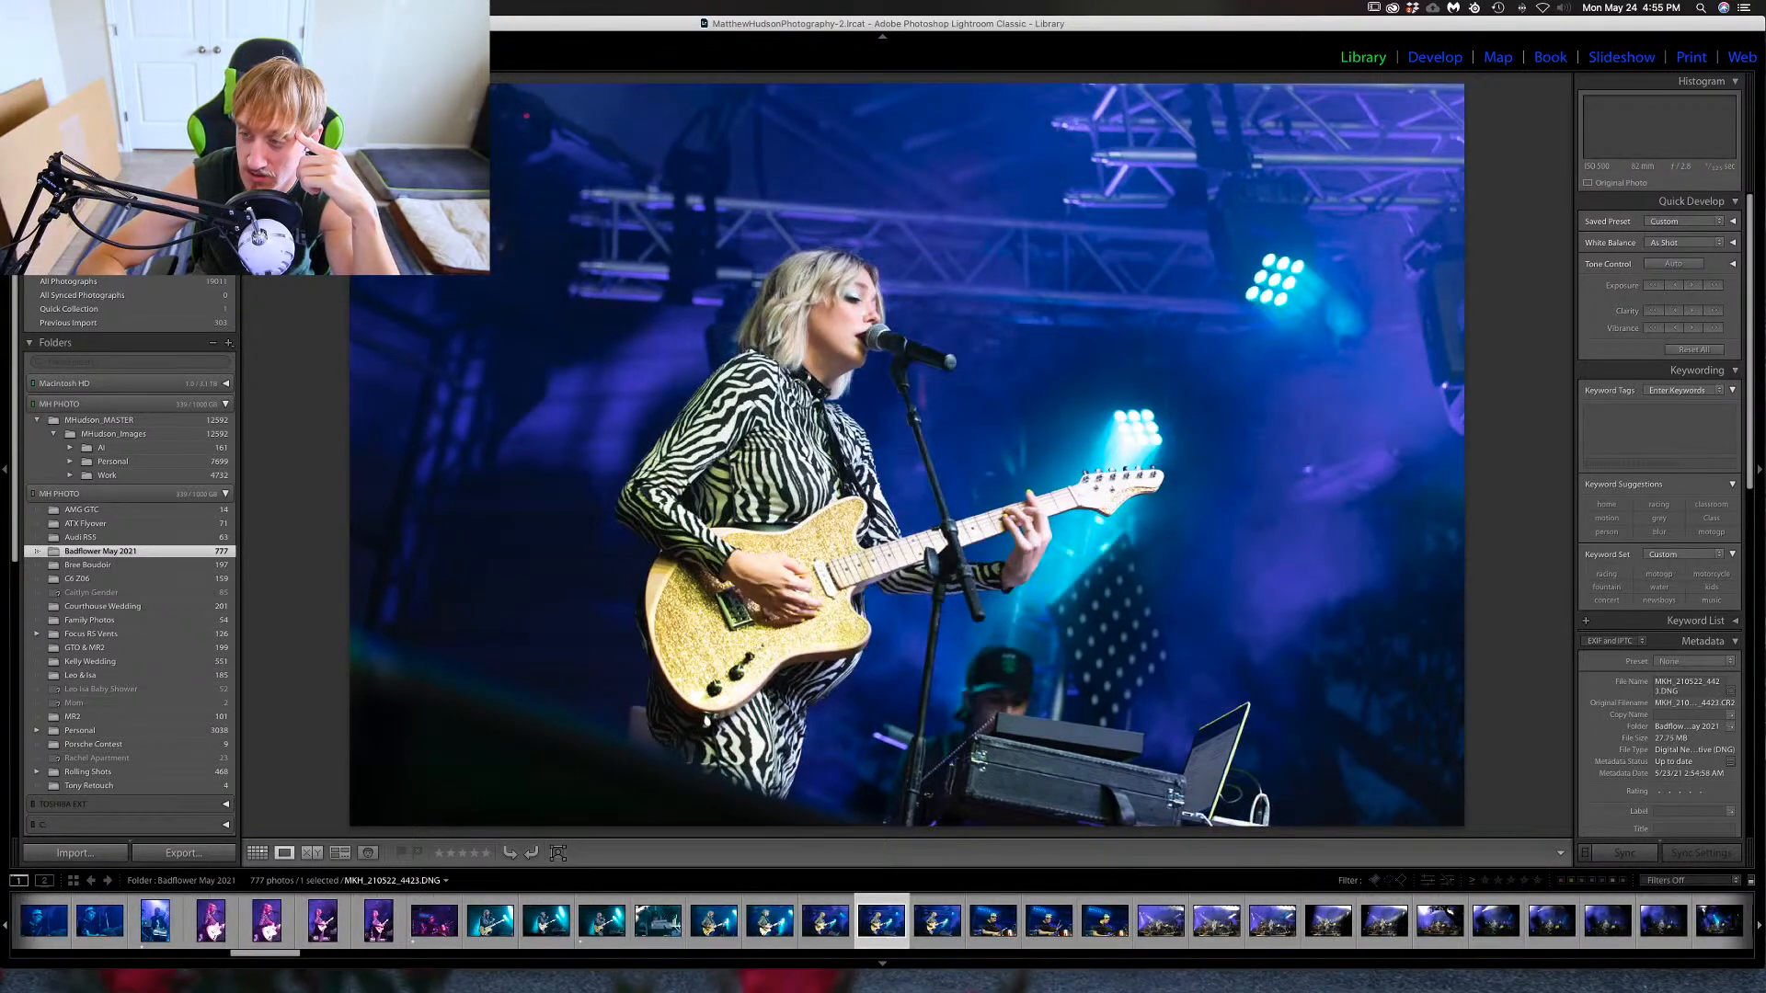
key("Left")
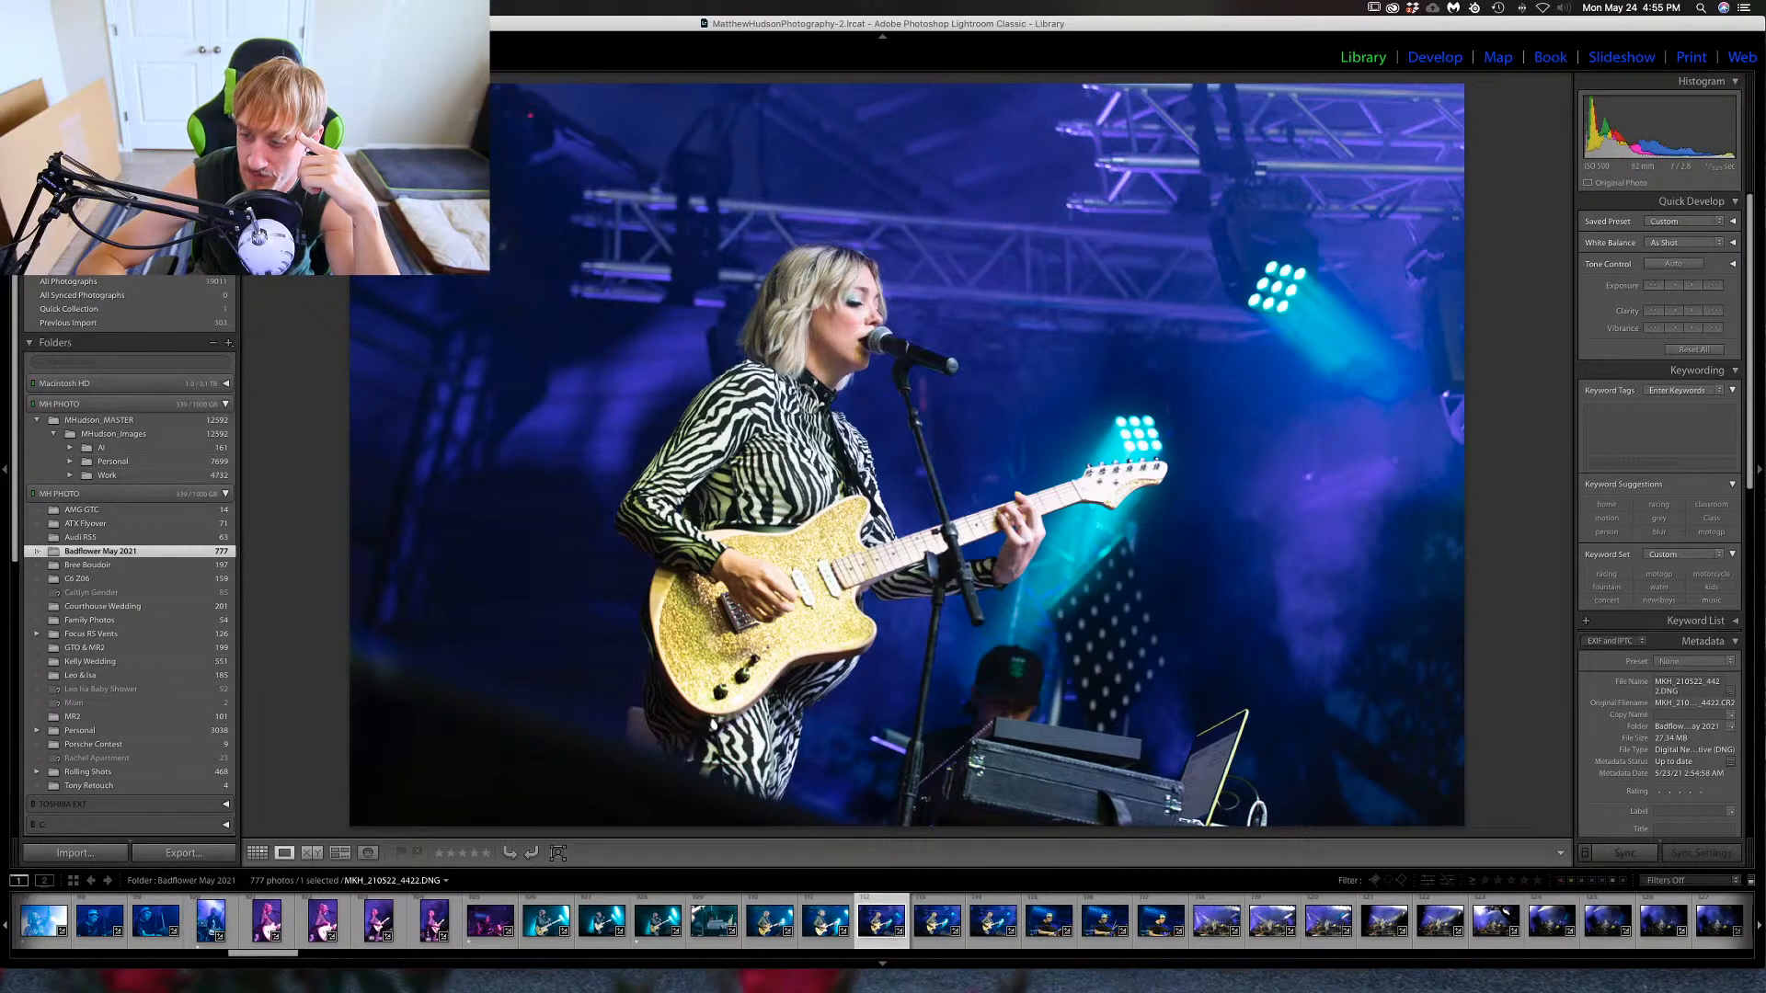
Compare the closer blue-lit singer shot MKH_210522_4420.DNG repeatedly with the wider MKH_210522_4422.DNG.
key("Left")
key("Left")
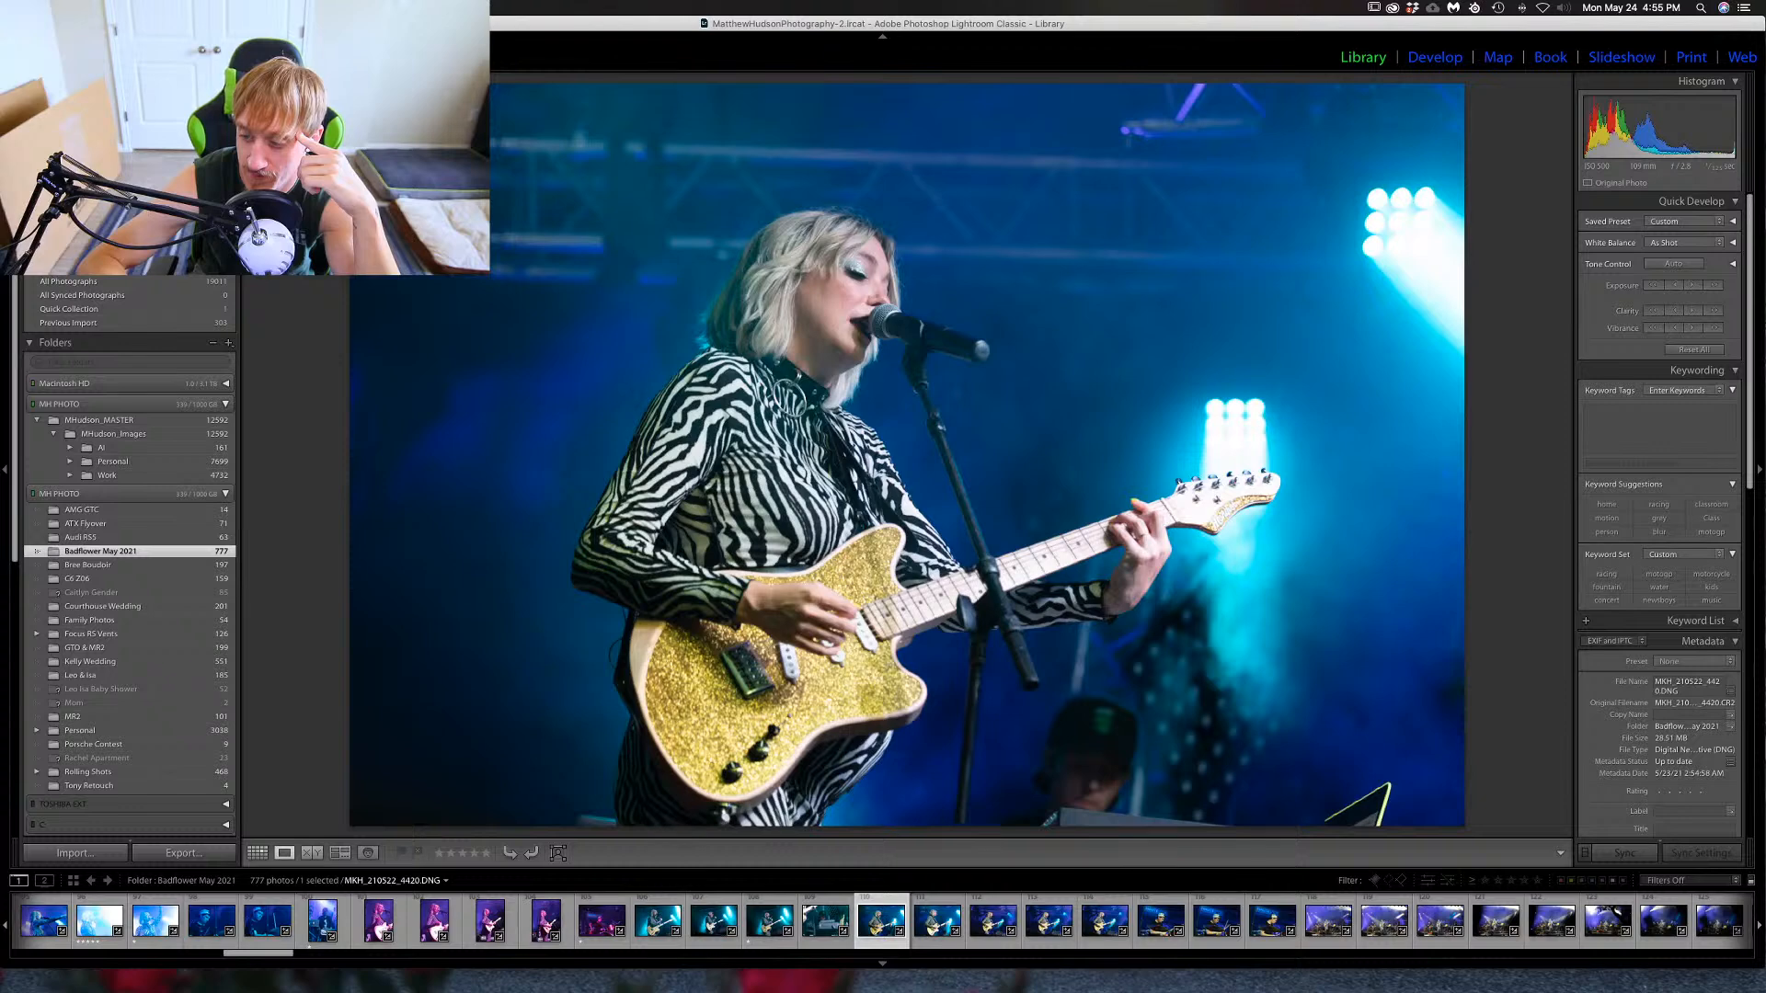
key("Right")
key("Right")
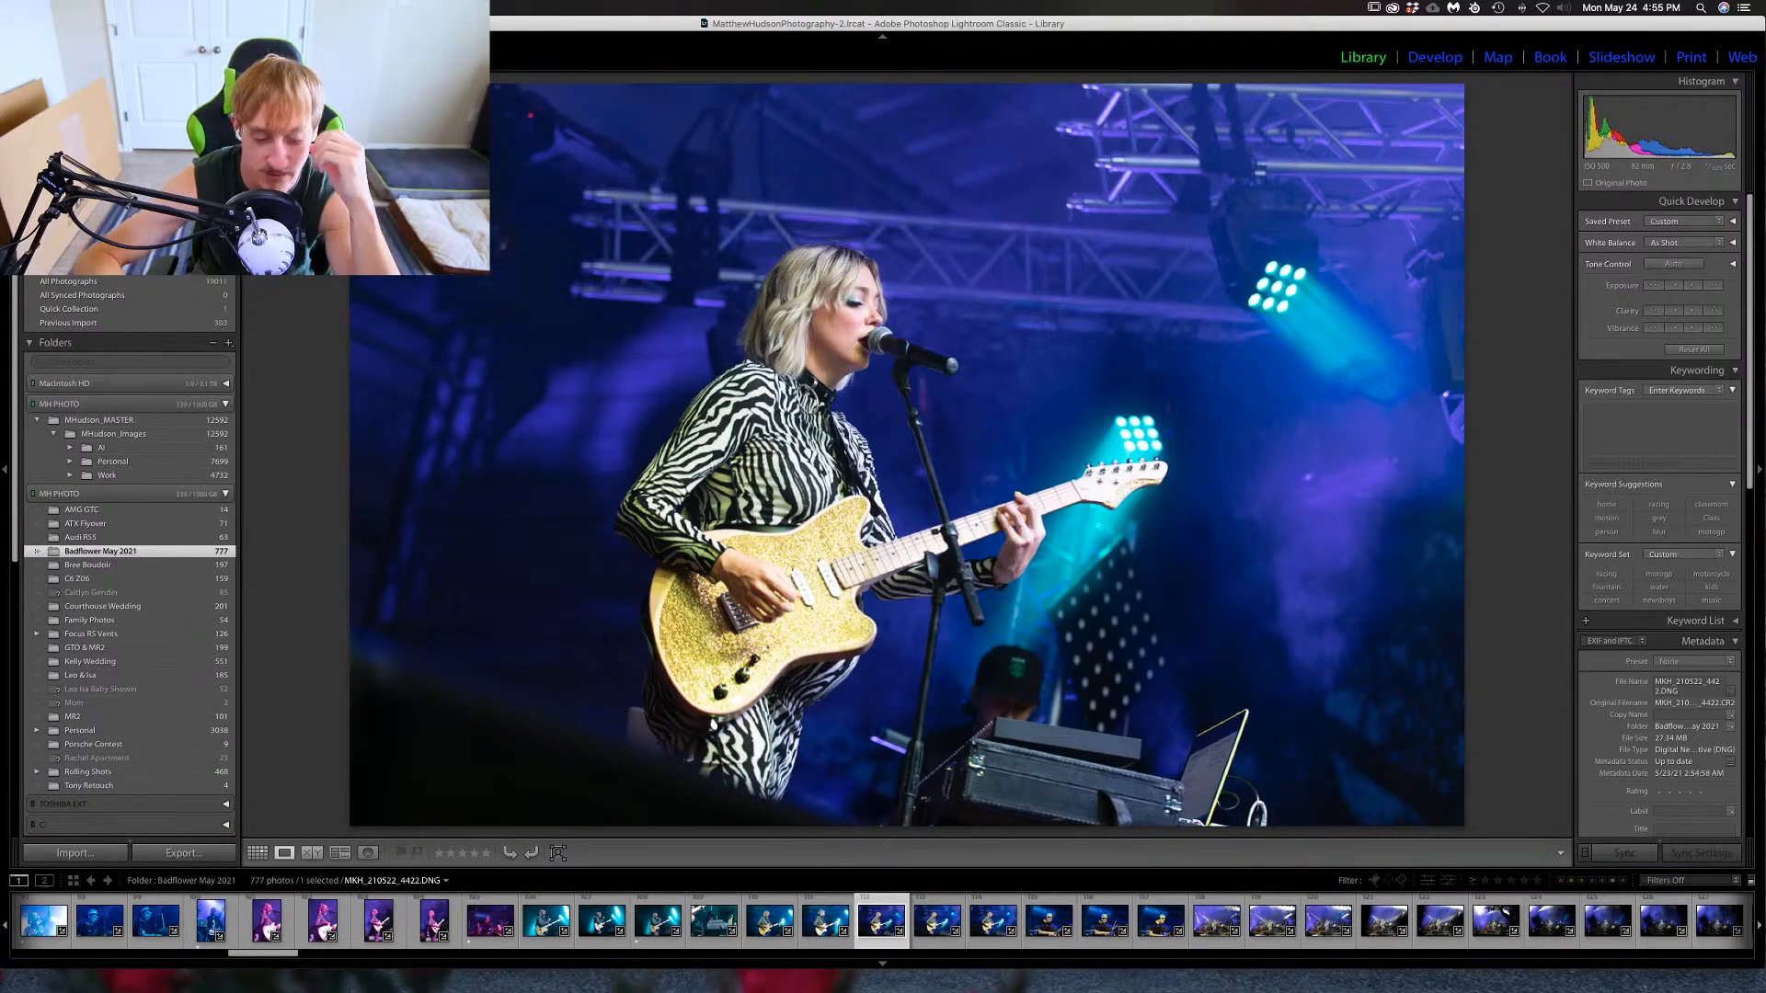
key("Left")
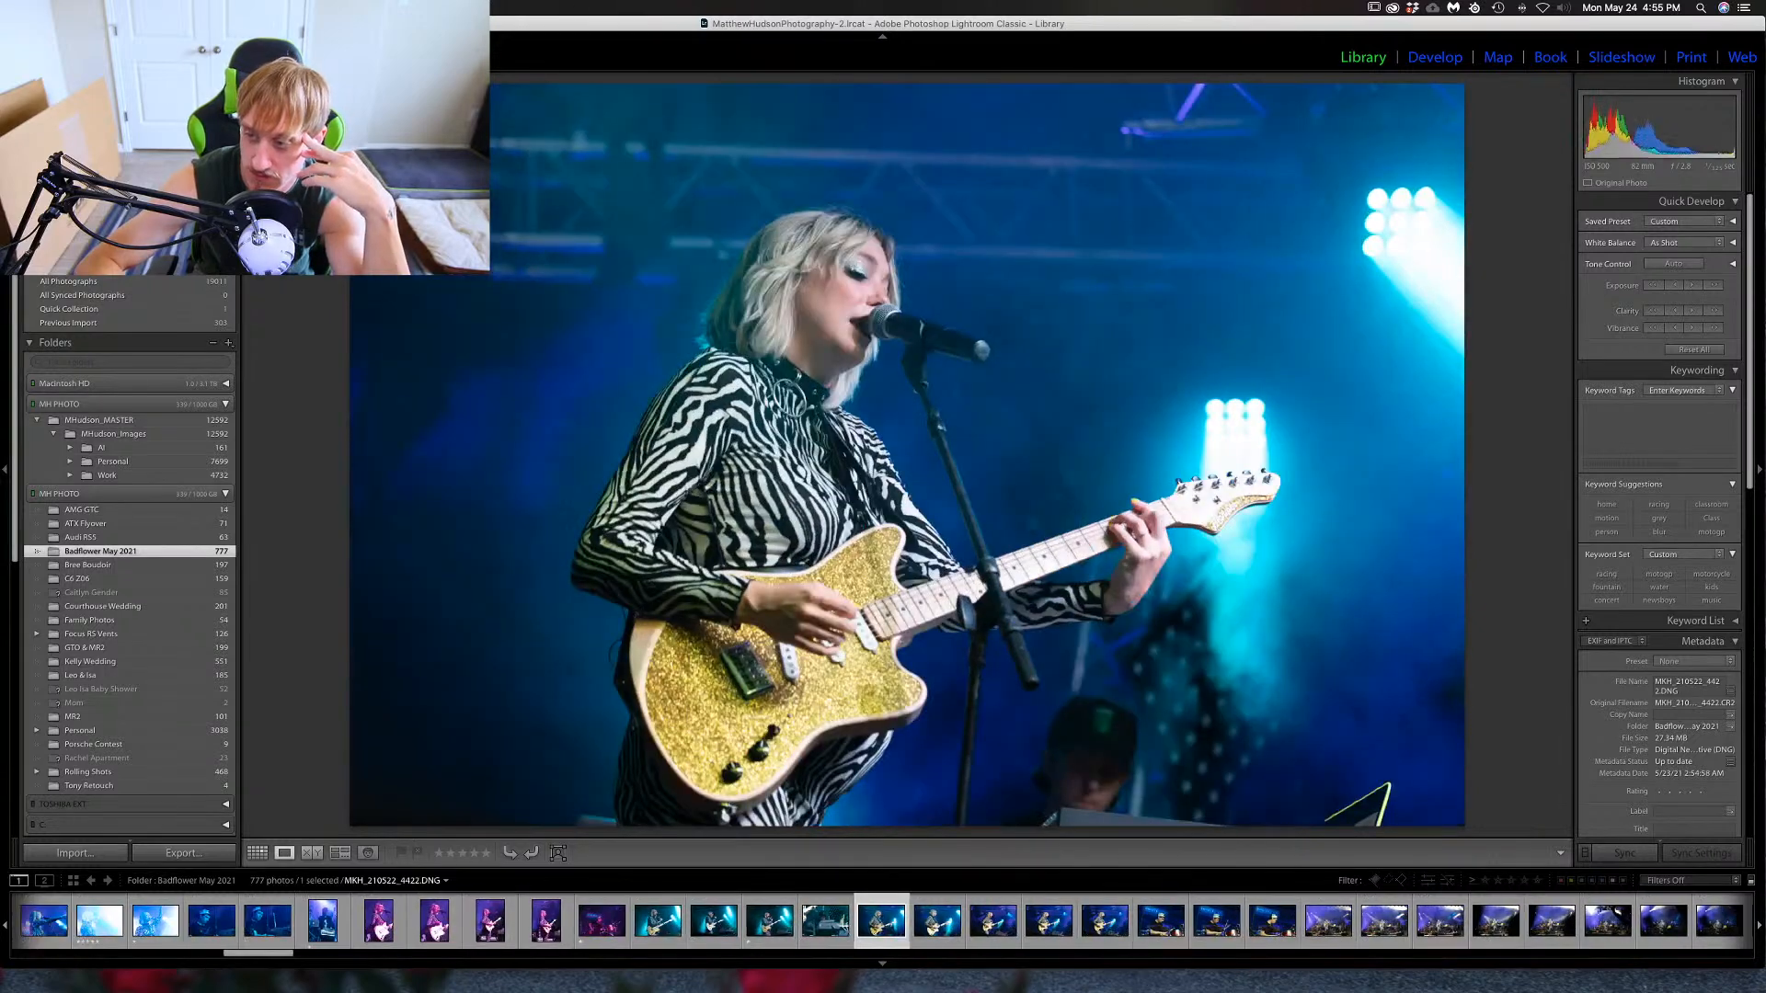
key("Left")
key("Right")
key("Right")
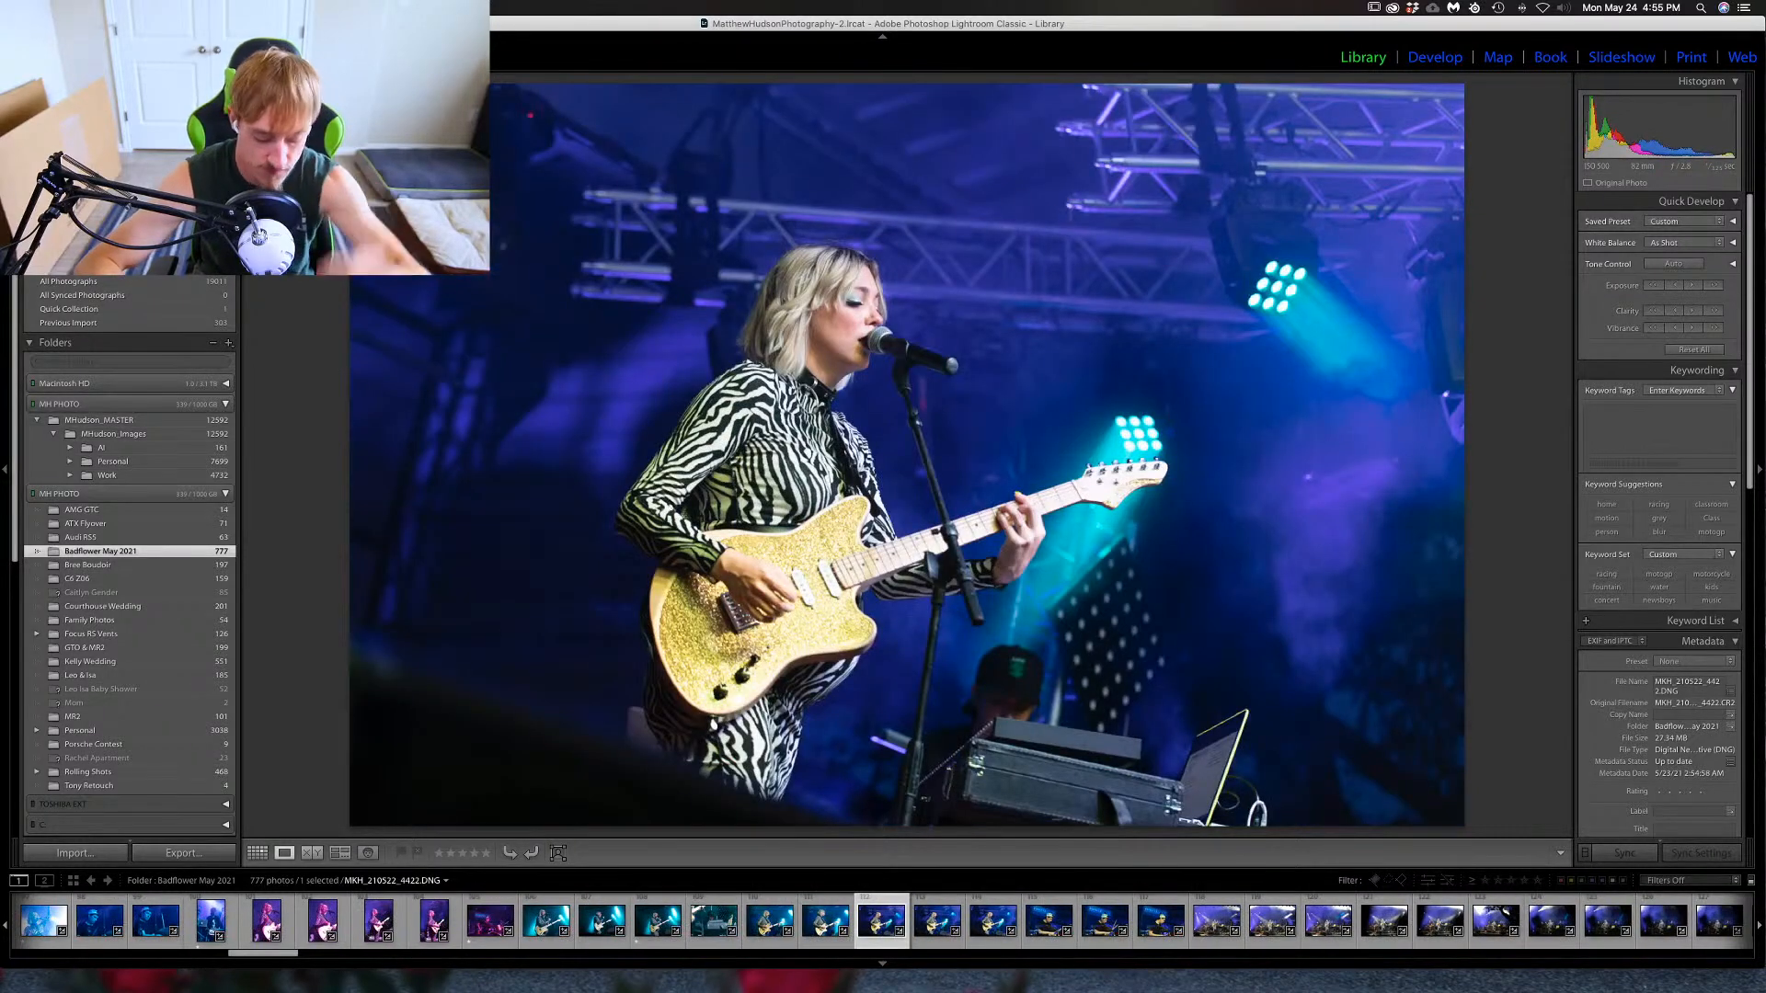
key("Left")
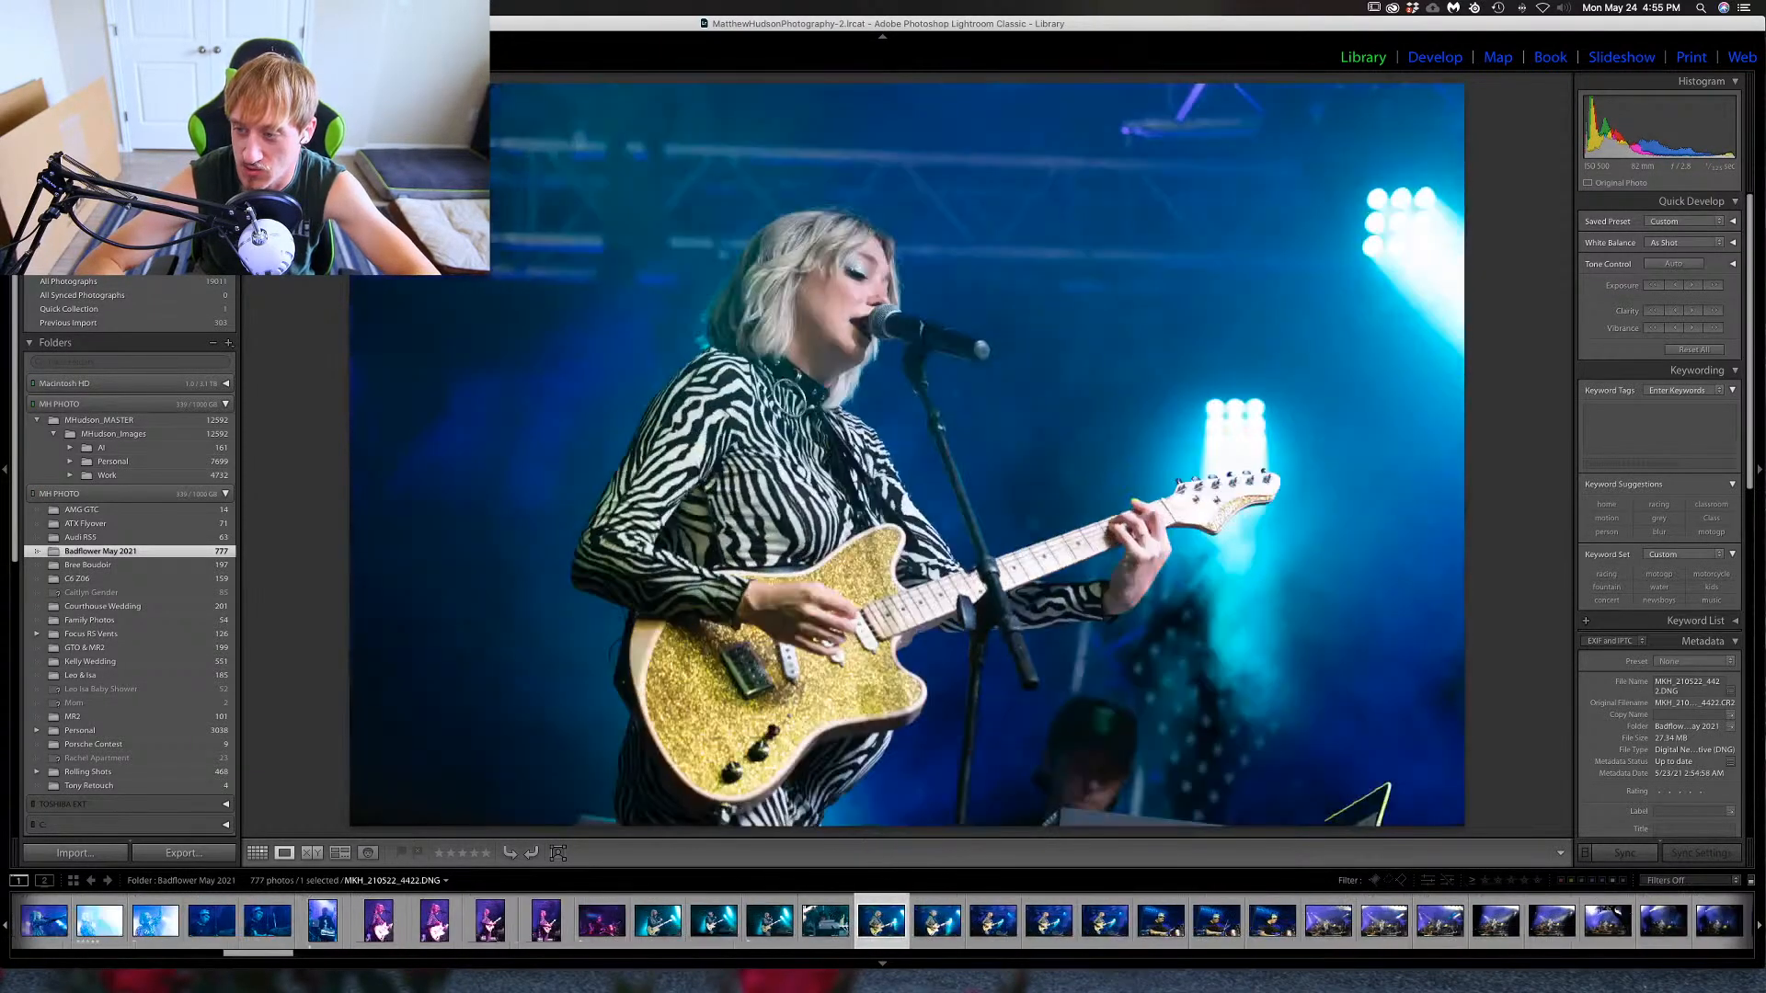
key("Right")
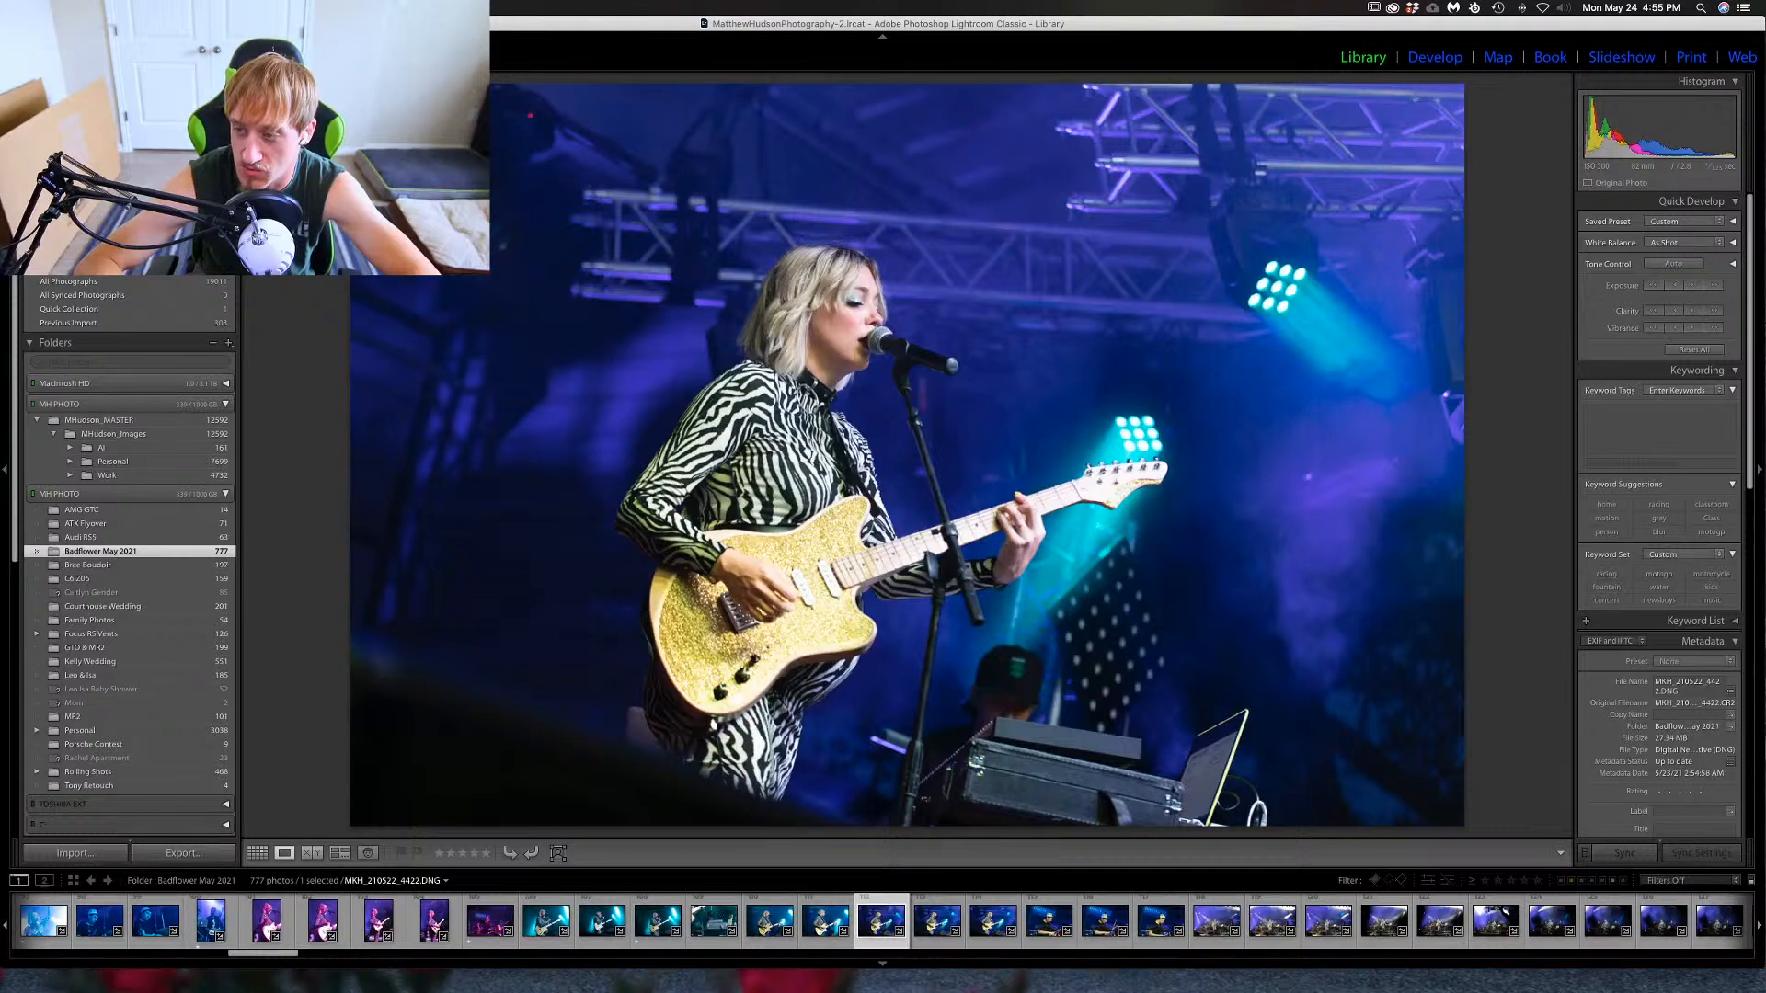
key("Left")
key("Left")
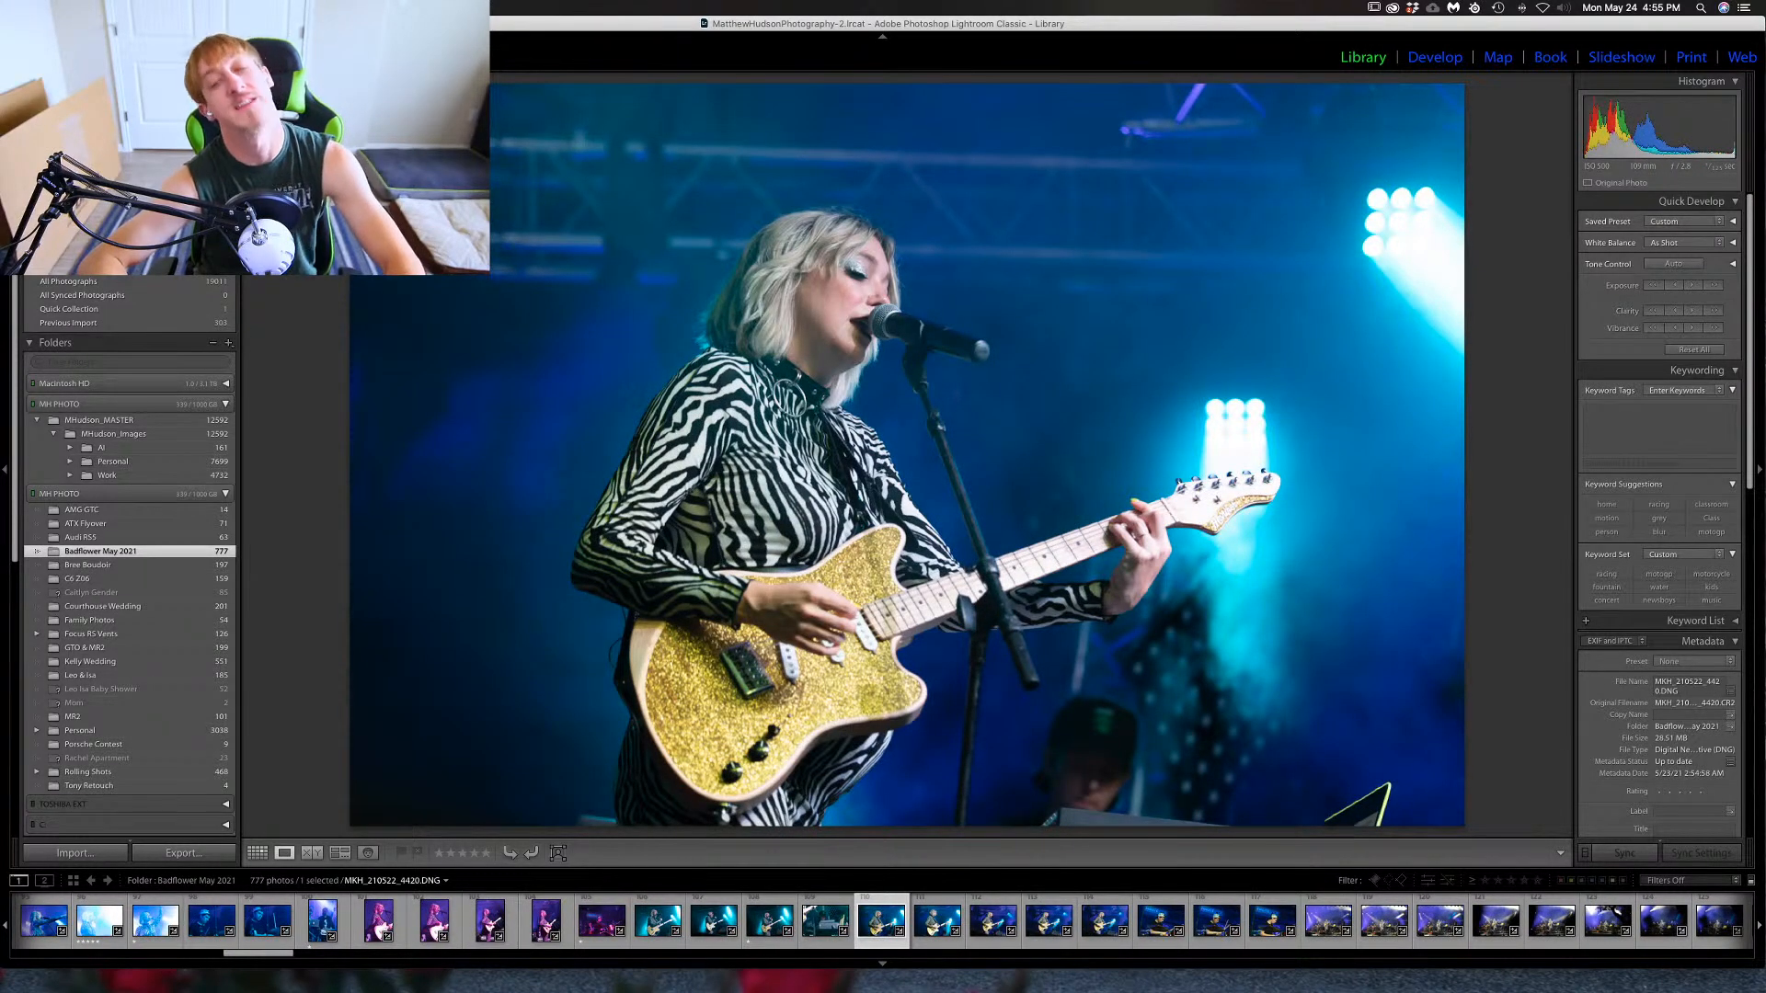
Check the earlier teal-lit singer shots against each other and rate the wider one, MKH_210522_4418.DNG, one star.
key("Left")
key("Left")
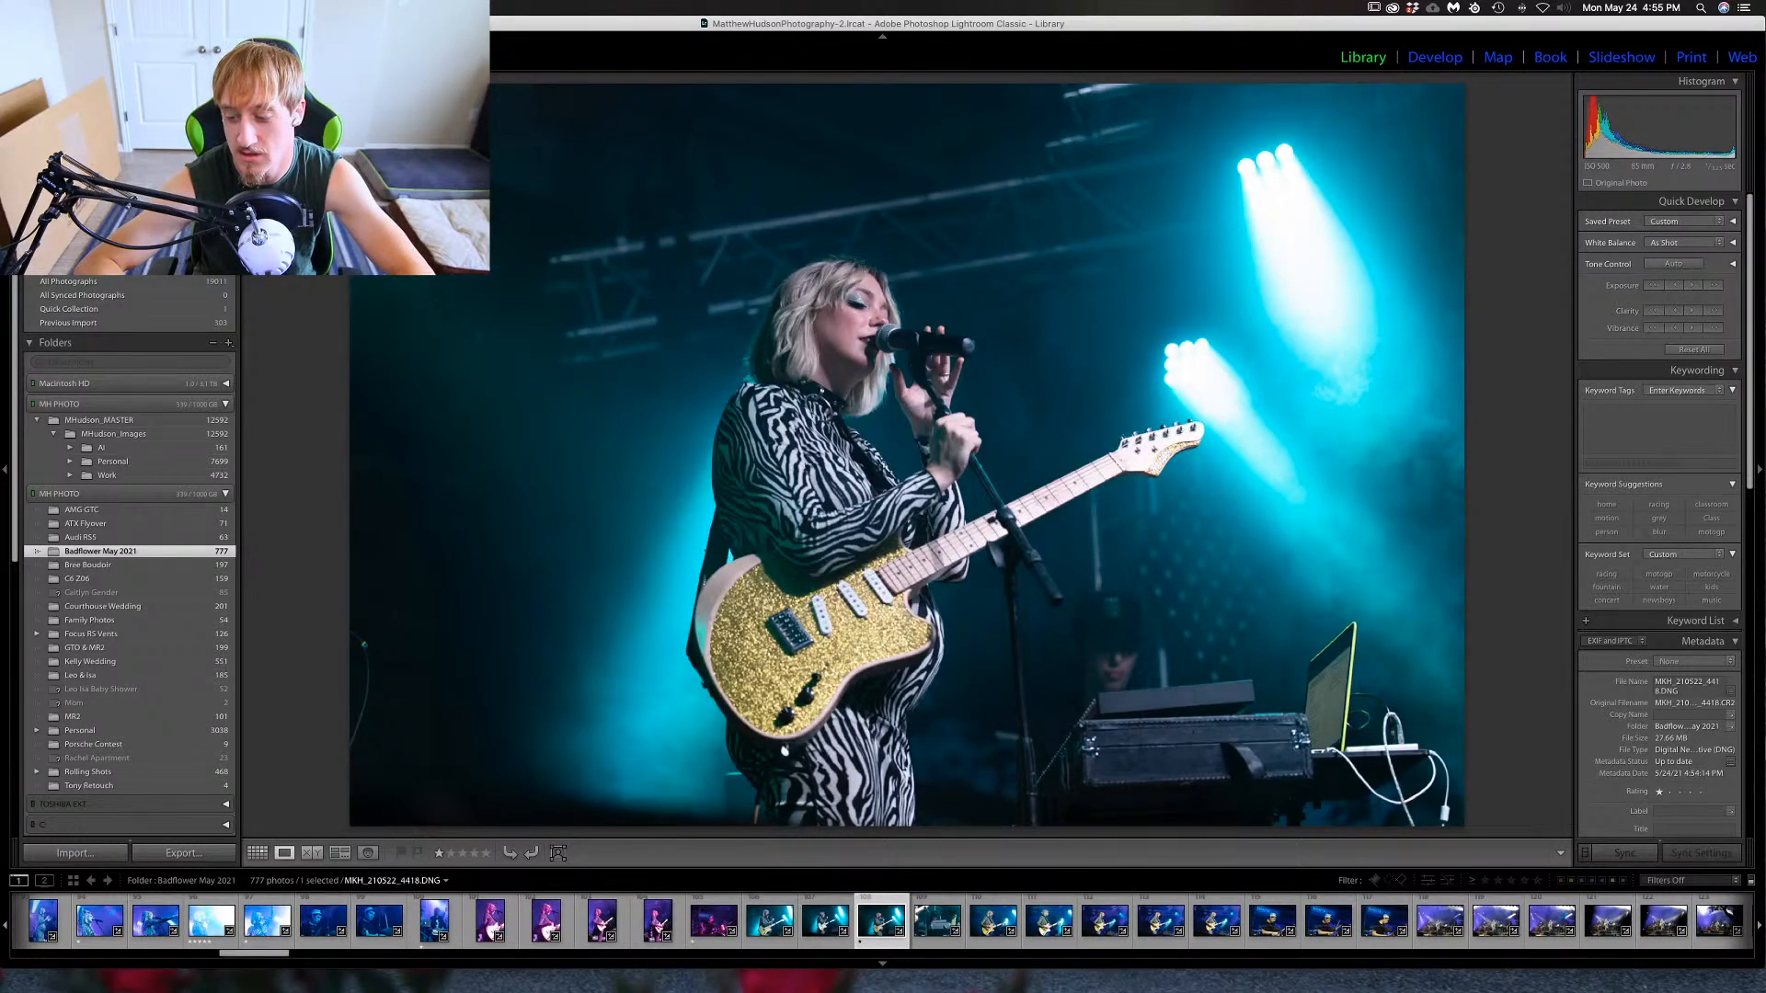
key("Left")
key("Left")
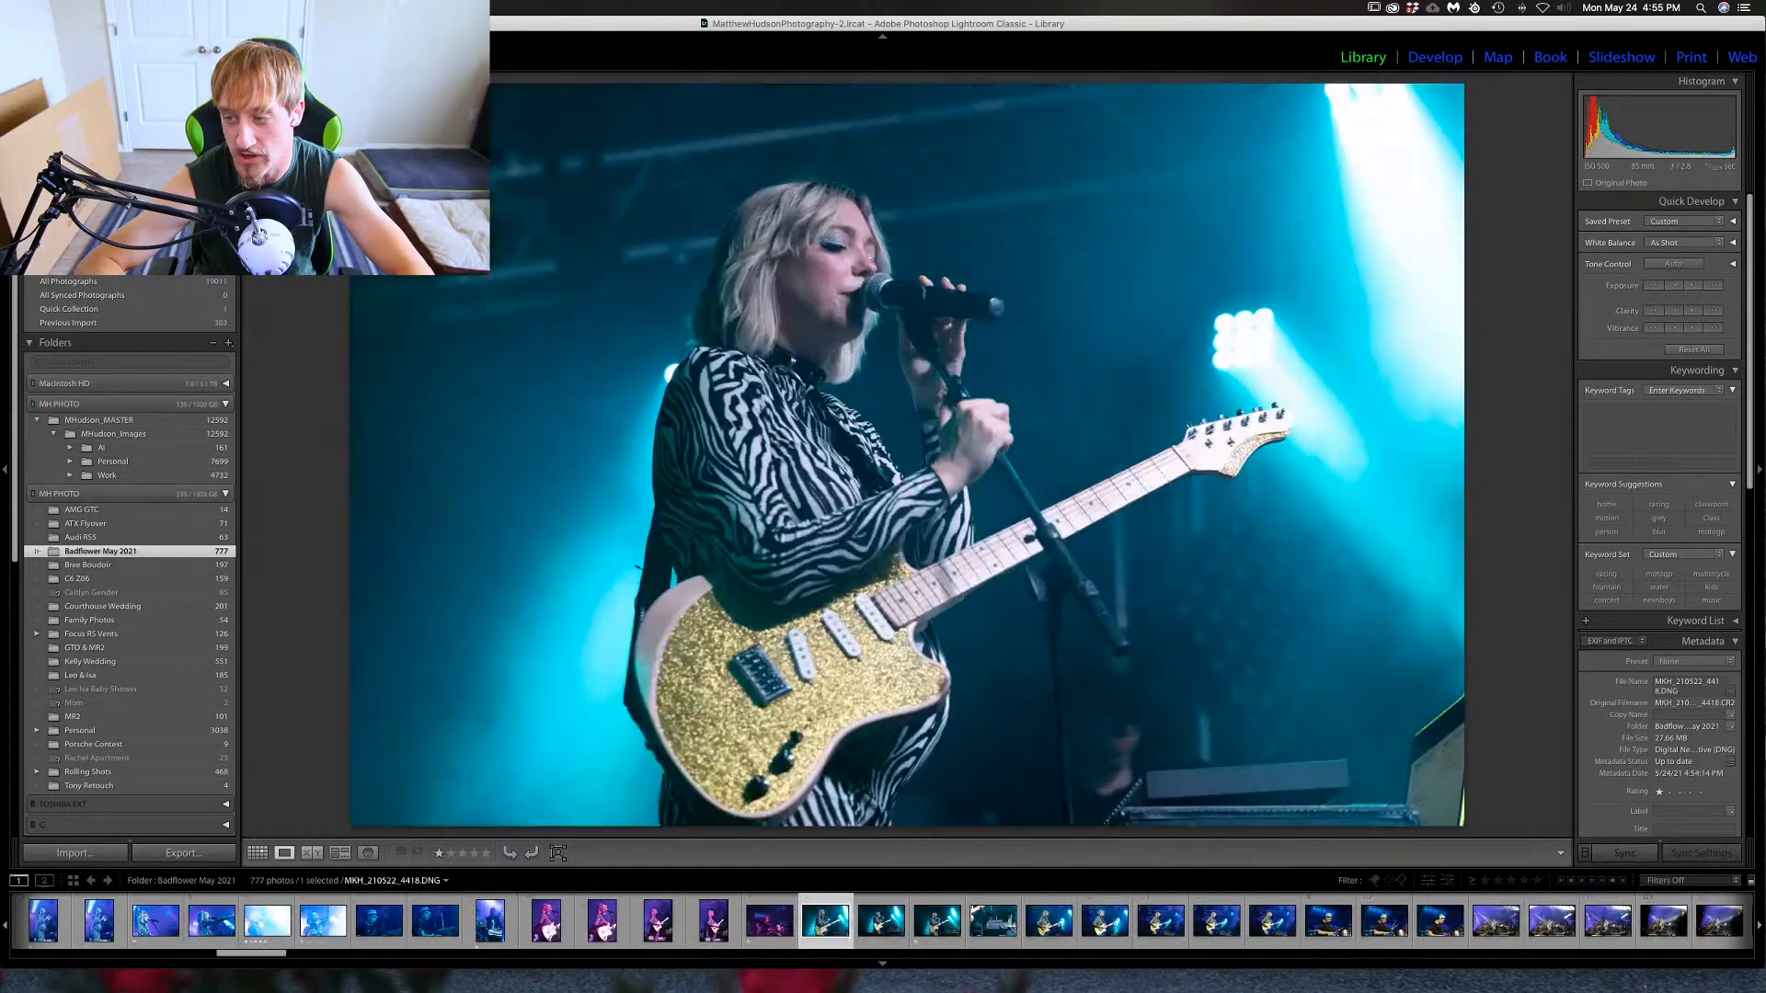
key("1")
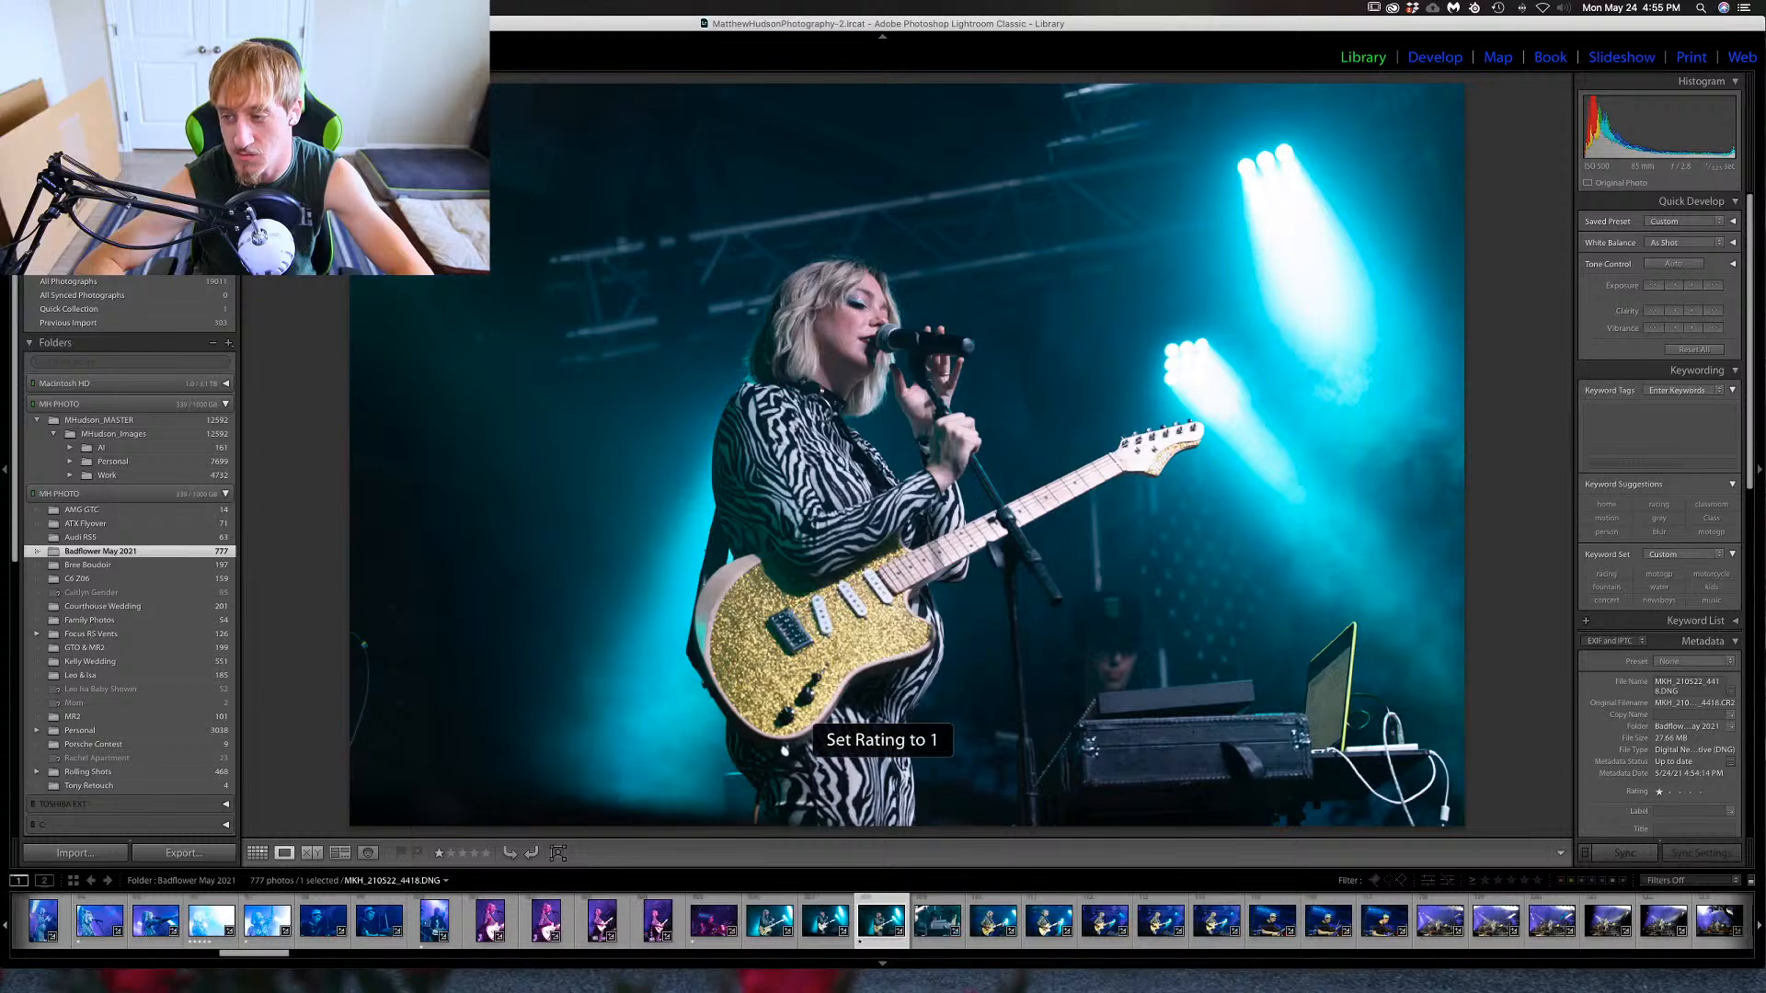
Compare the blue-lit singer shots up to MKH_210522_4422.DNG with the teal-lit MKH_210522_4418.DNG and reapply its one-star rating.
key("Right")
key("Right")
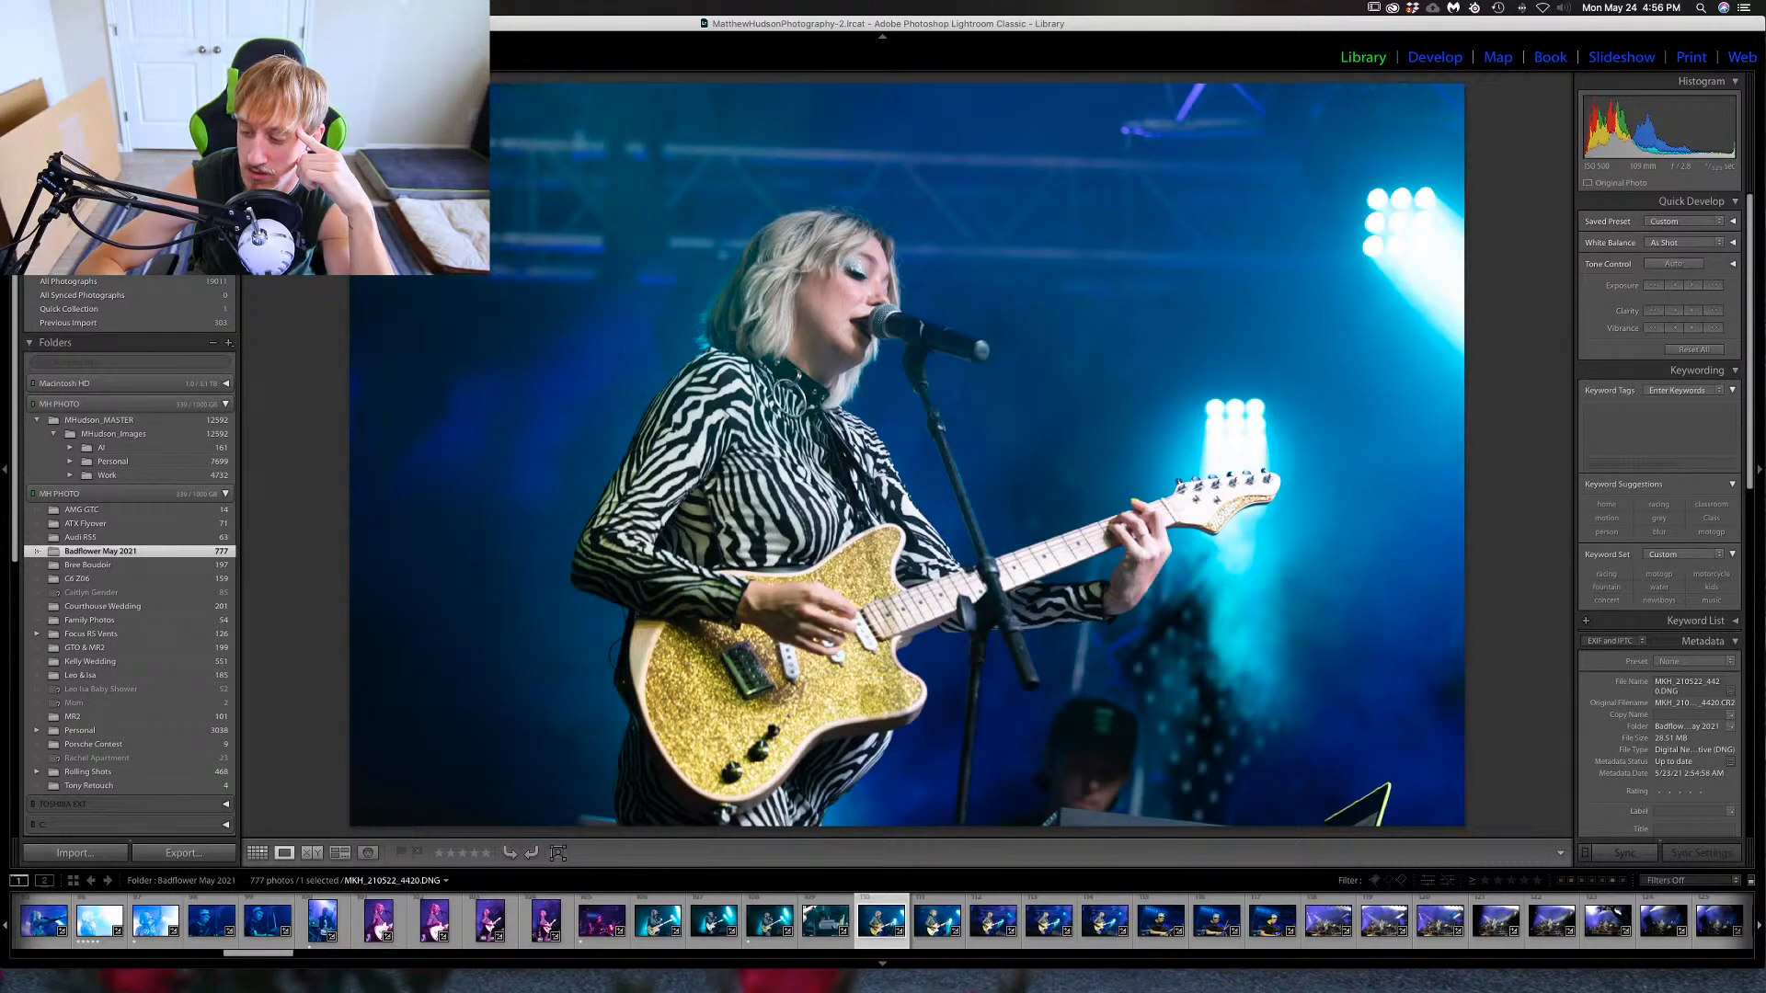
key("Right")
key("Right")
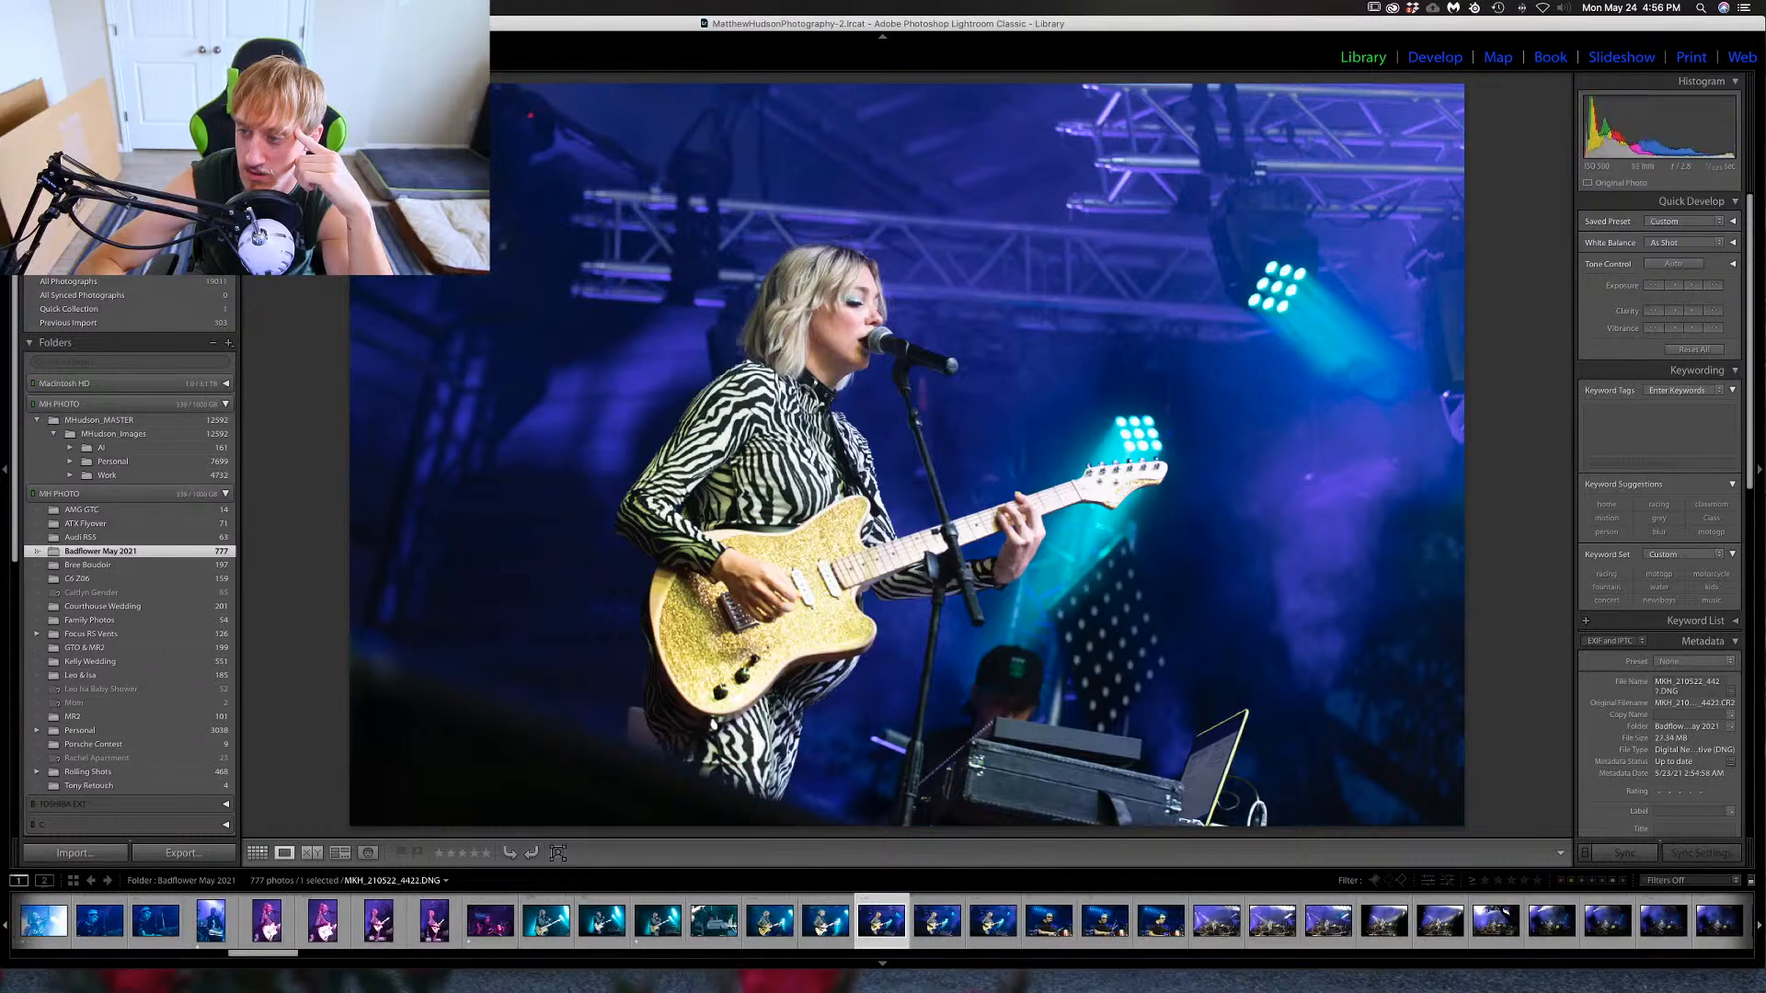
key("Left")
key("Left")
key("Left")
key("Left")
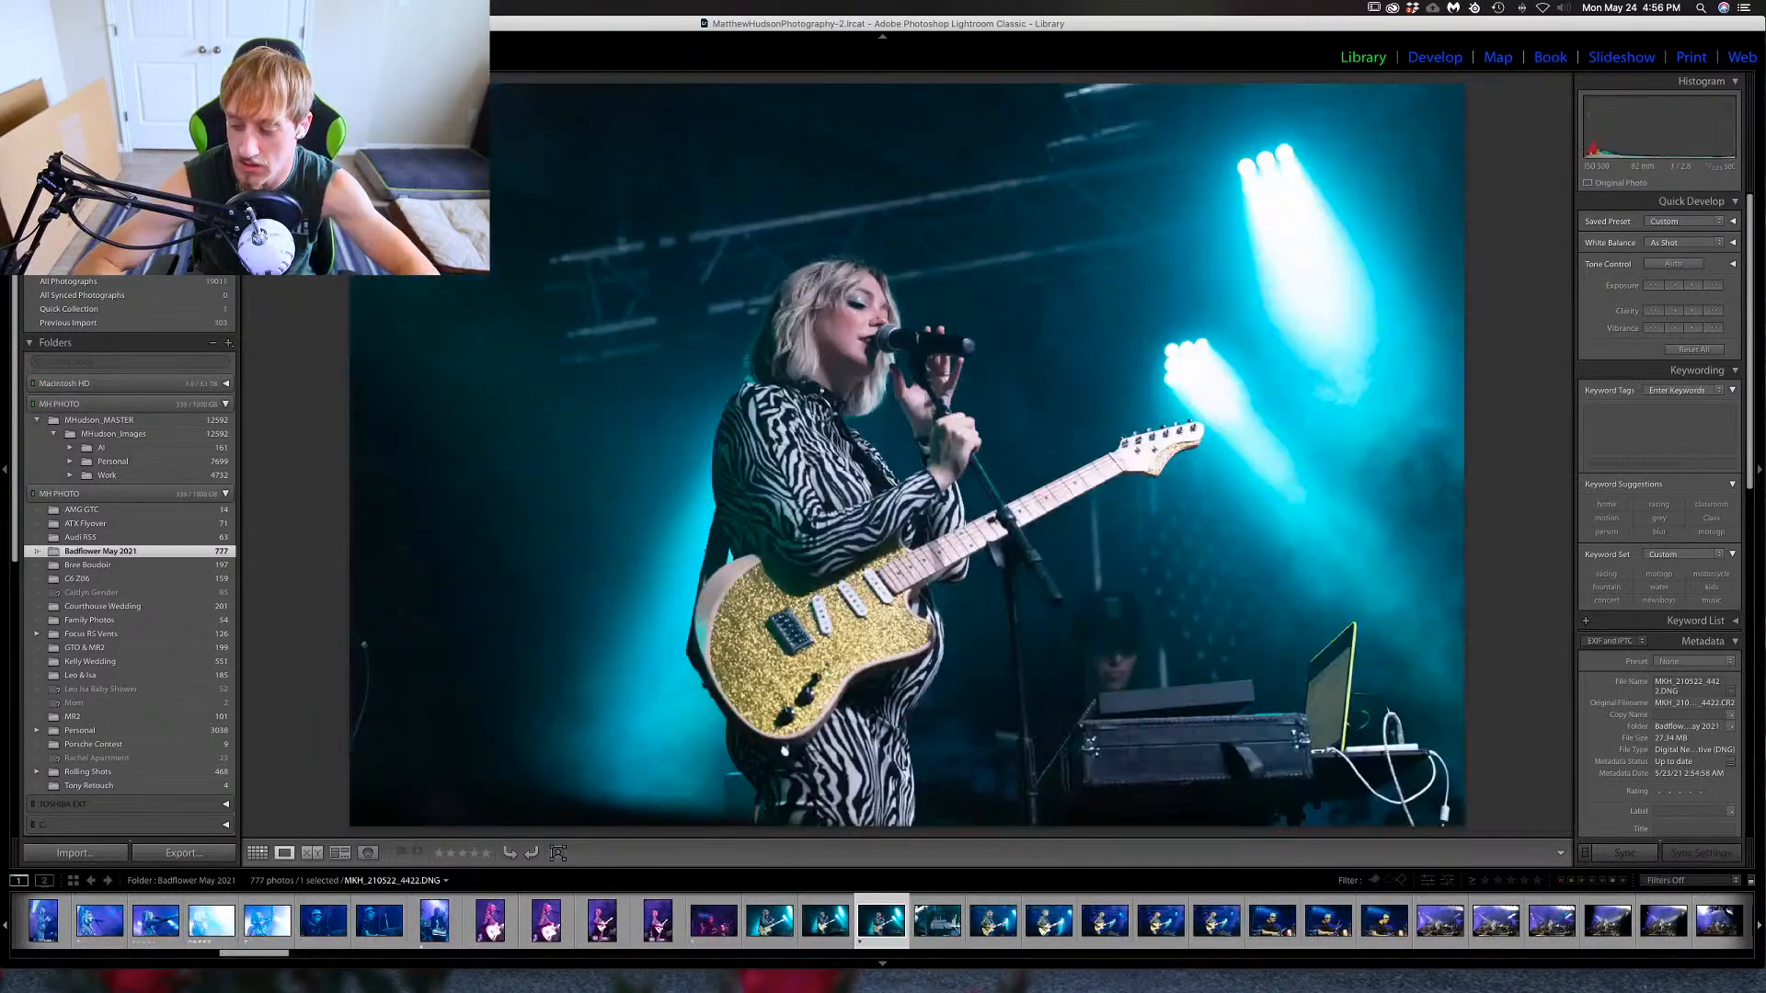
key("1")
Move forward to the wider blue-lit singer shot MKH_210522_4422.DNG and rate it one star.
key("Right")
key("Right")
key("Right")
key("Right")
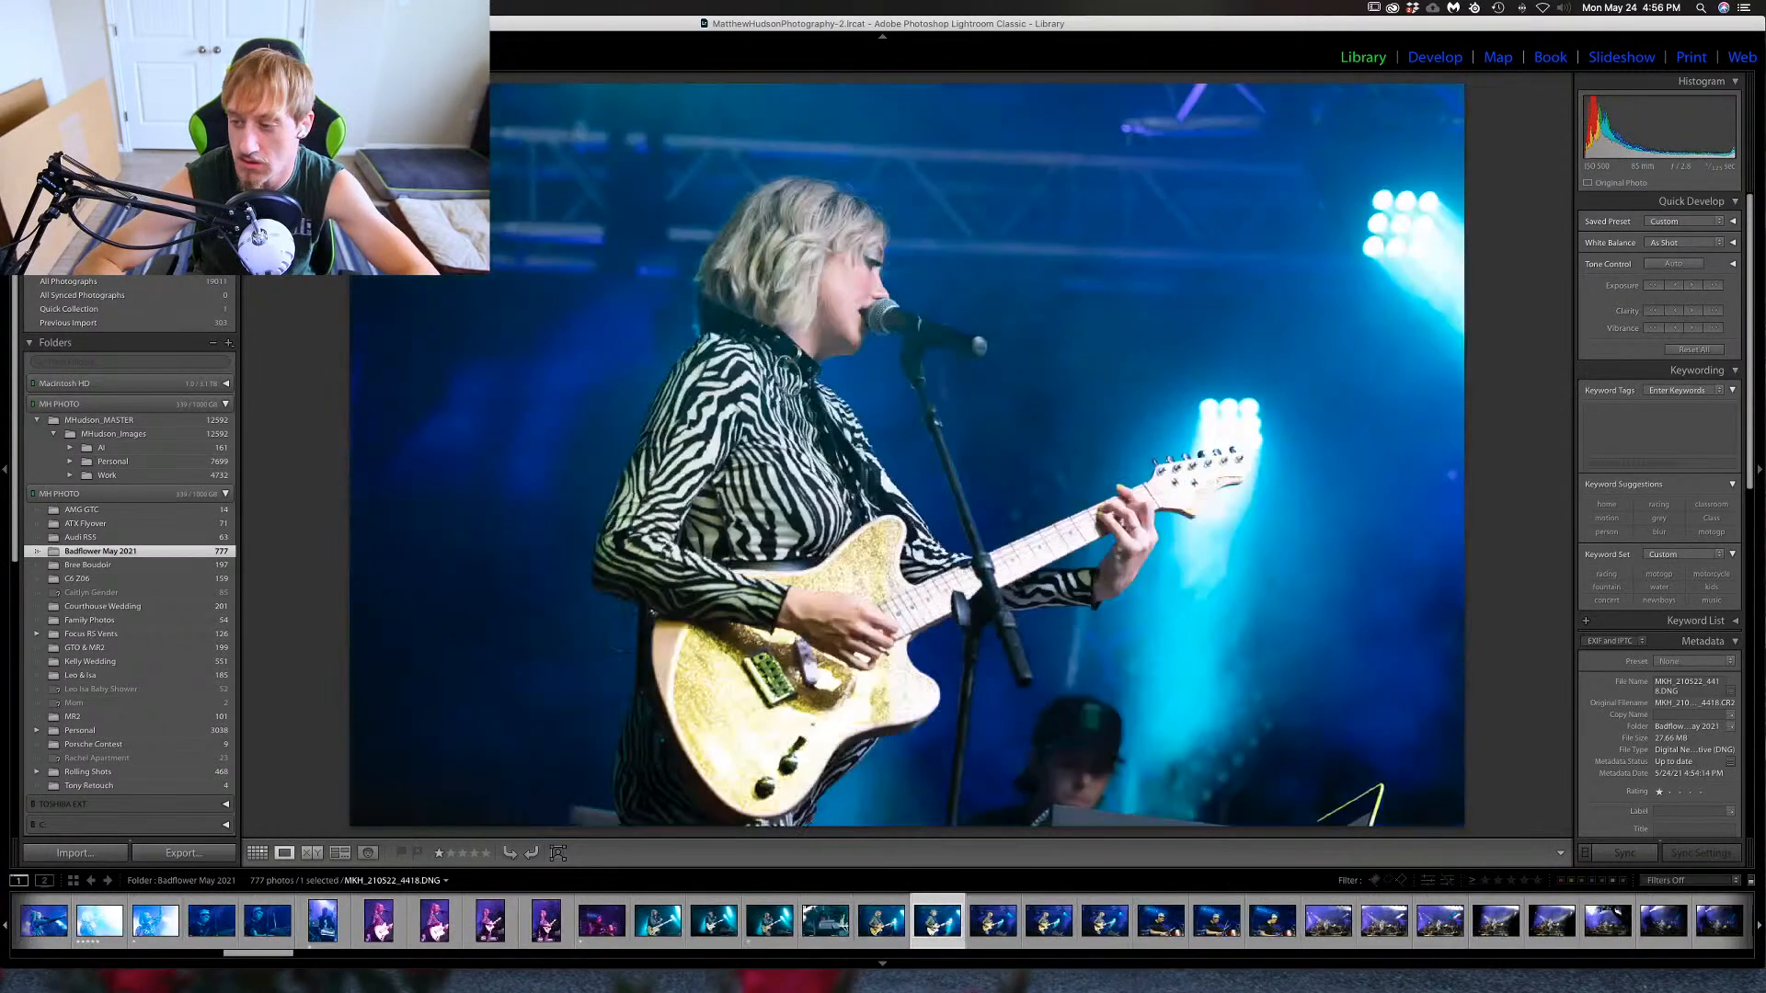
key("1")
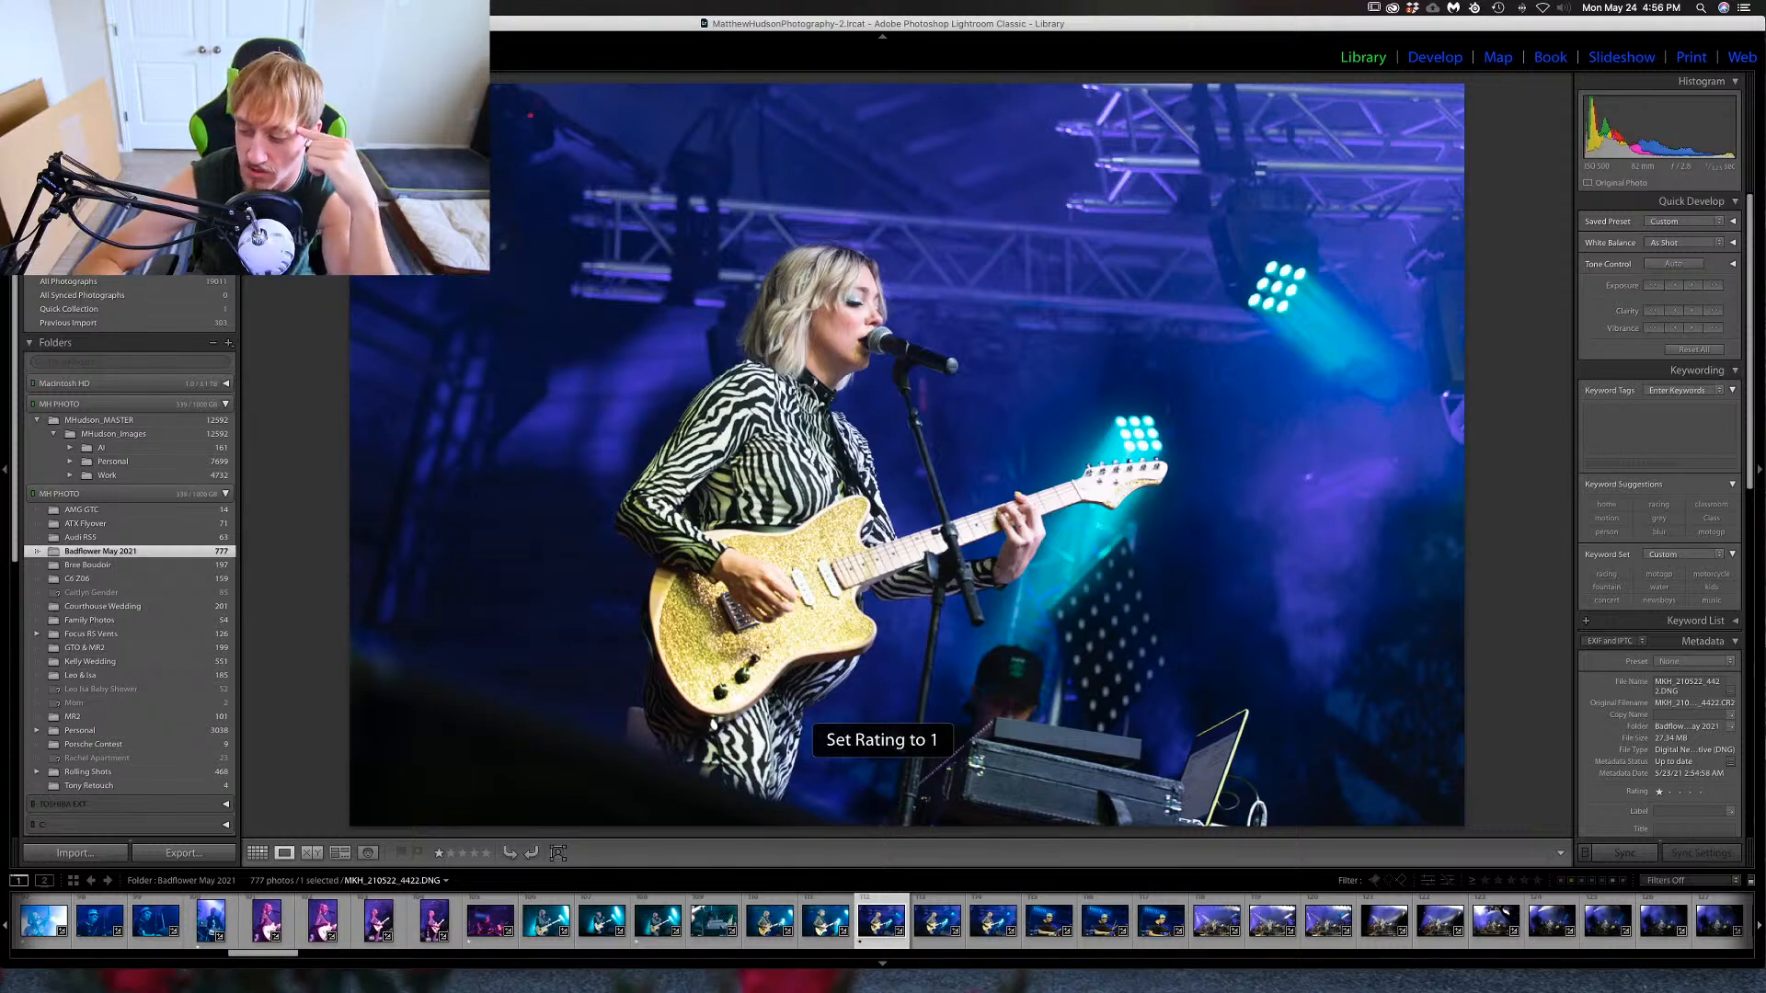
Review the remaining blue-lit singer frames and the drummer close-ups, up to the wide full-stage shot MKH_210522_4430.DNG.
key("Right")
key("Right")
key("Right")
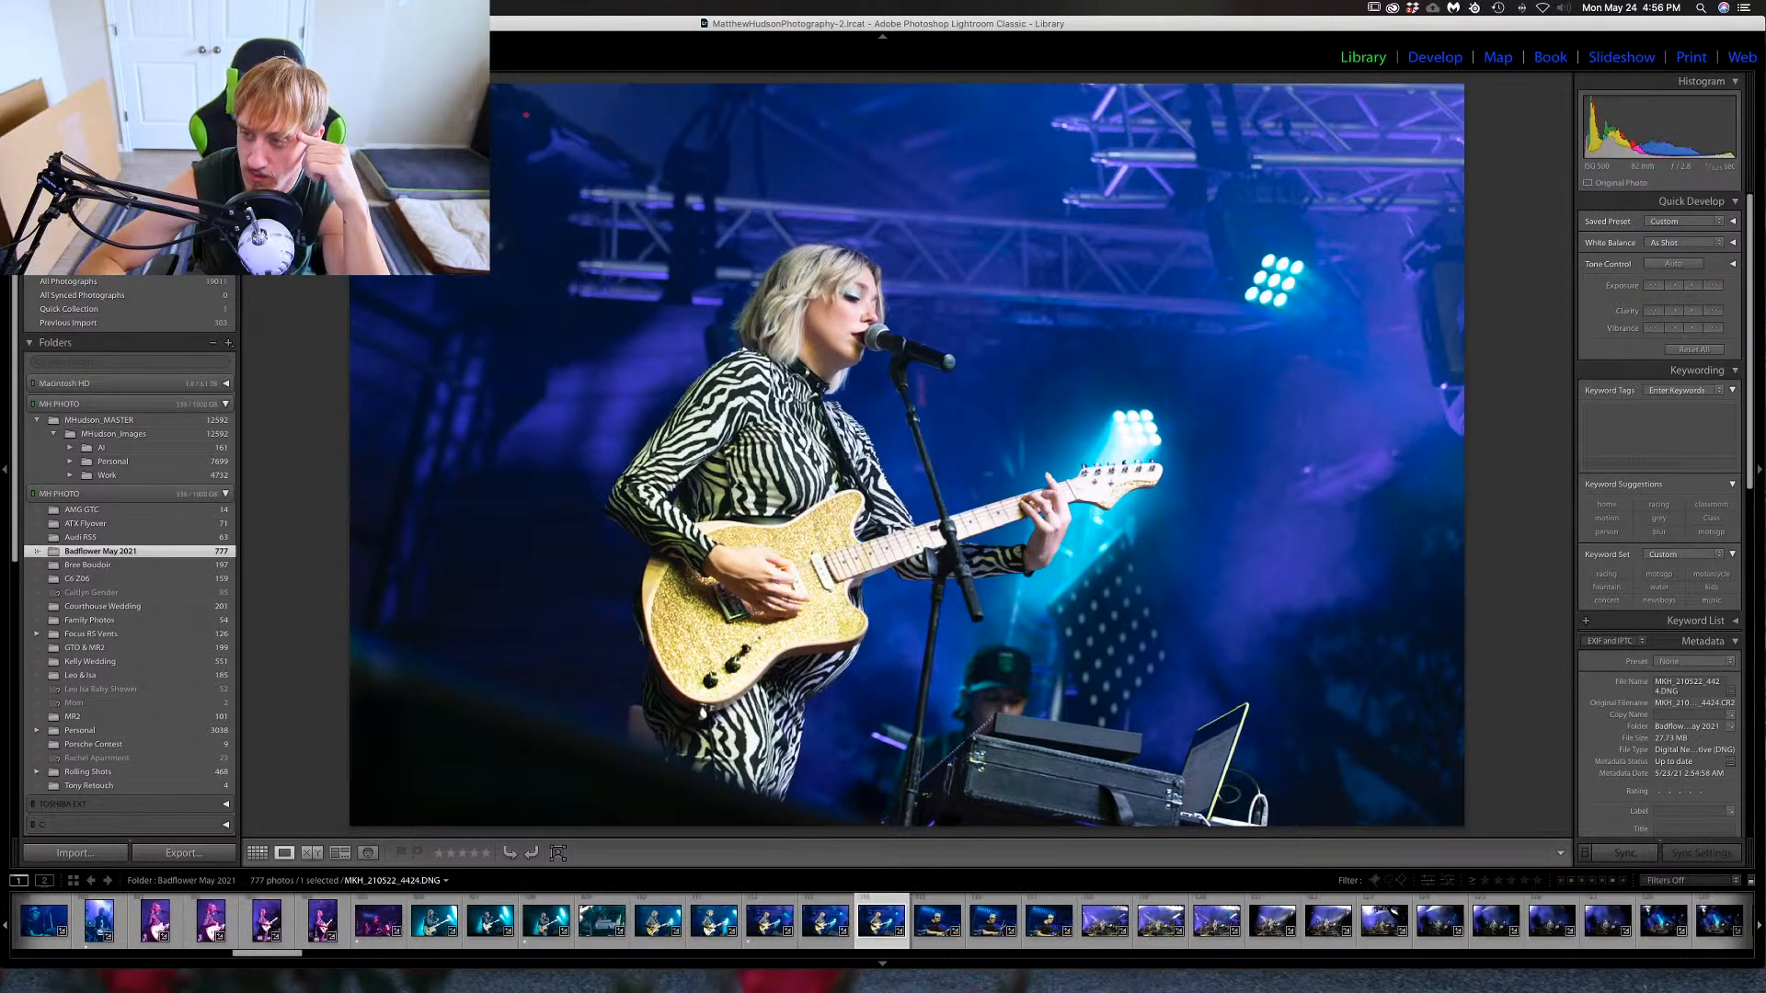
key("Right")
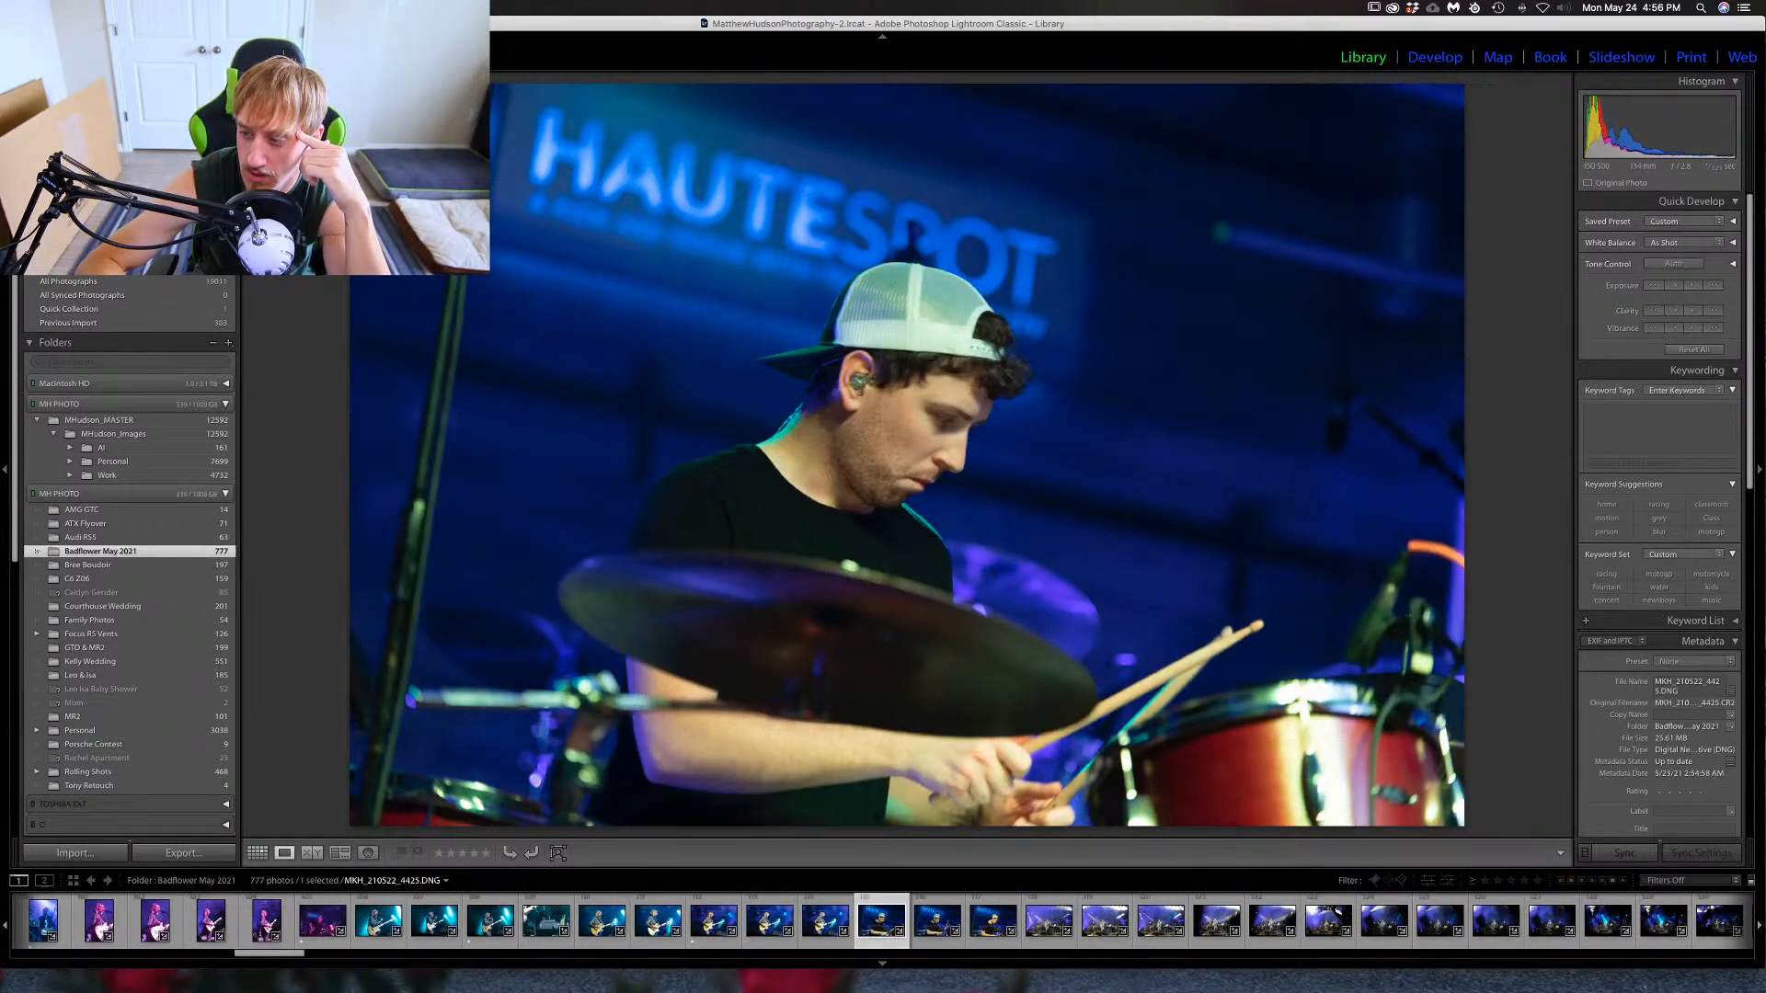
key("Right")
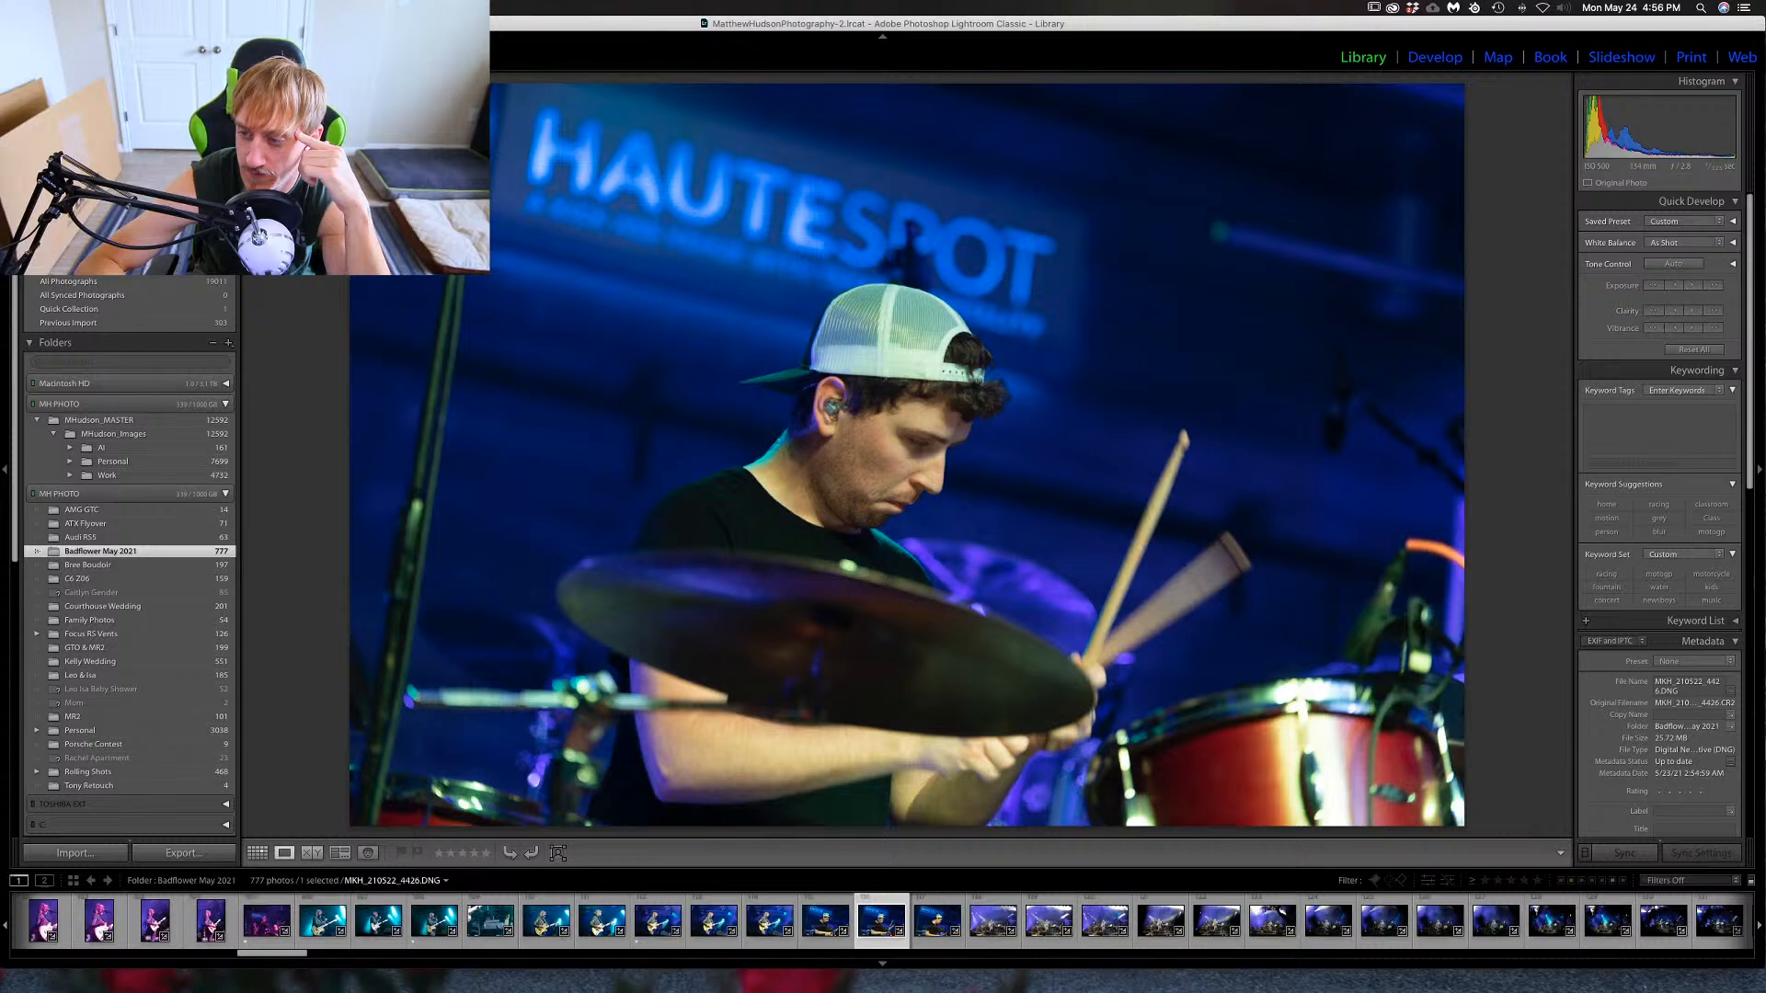
key("Right")
key("Right")
key("Right")
key("Right")
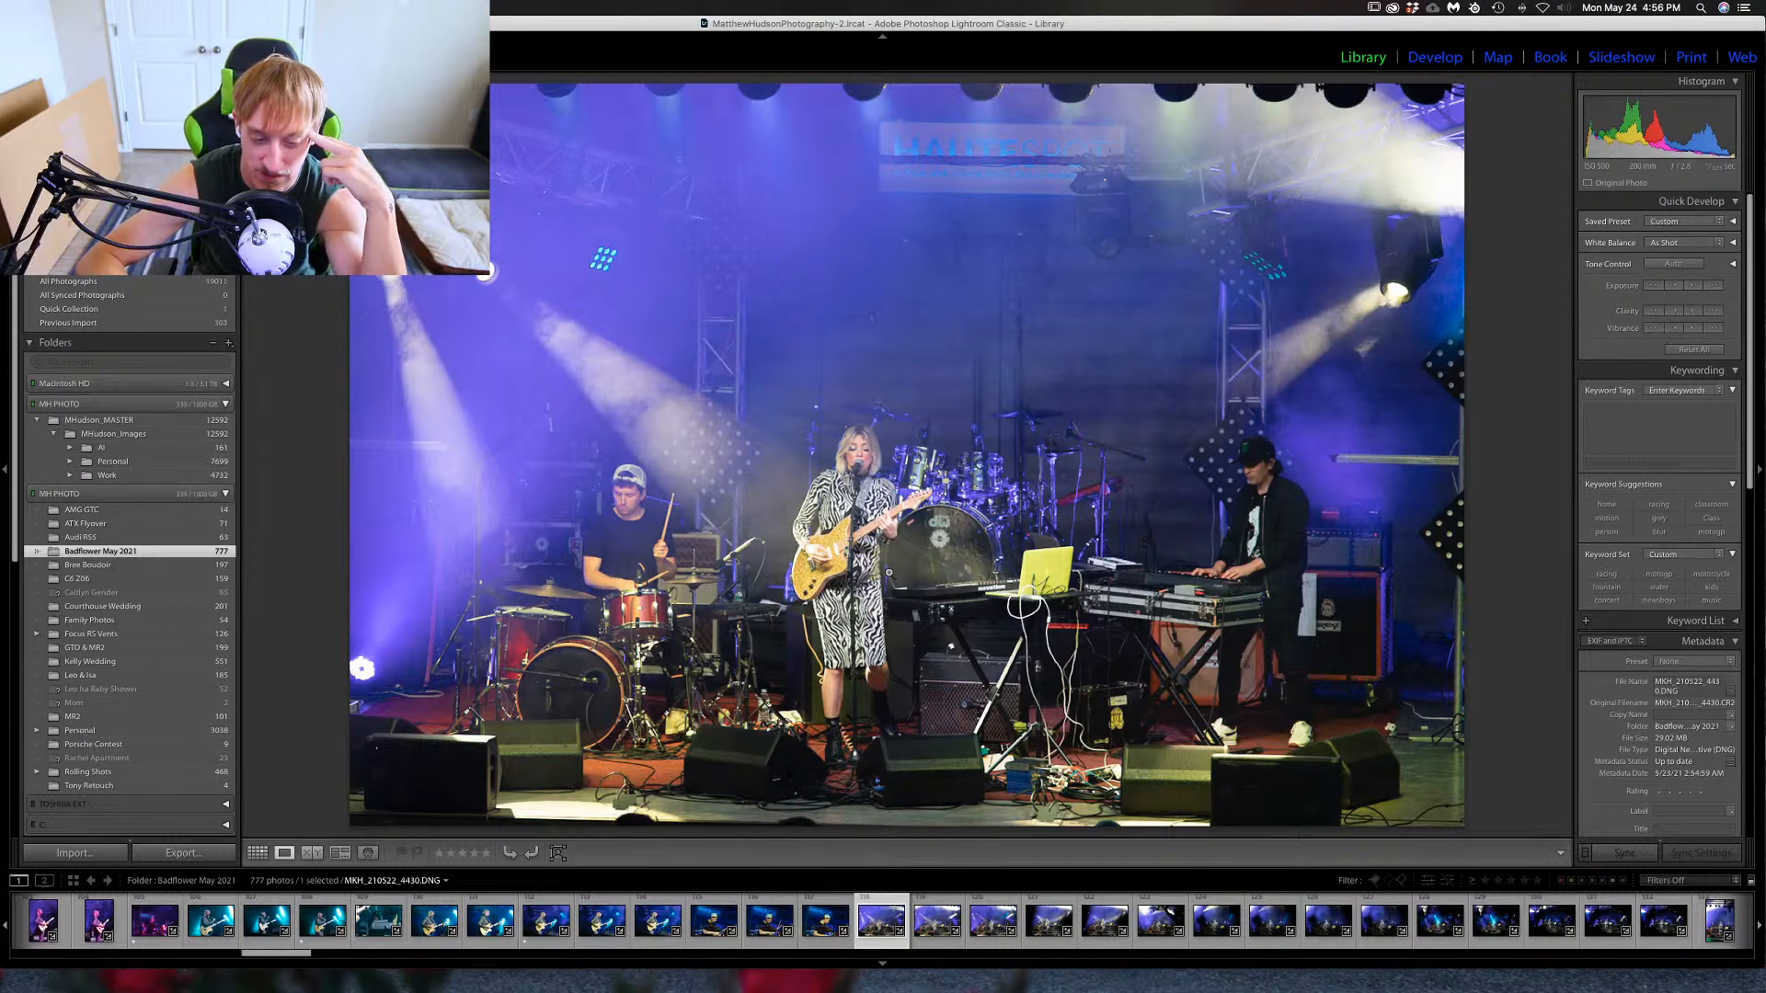
Examine the brightly lit wide shots of the whole band on stage, following MKH_210522_4430.DNG.
key("Right")
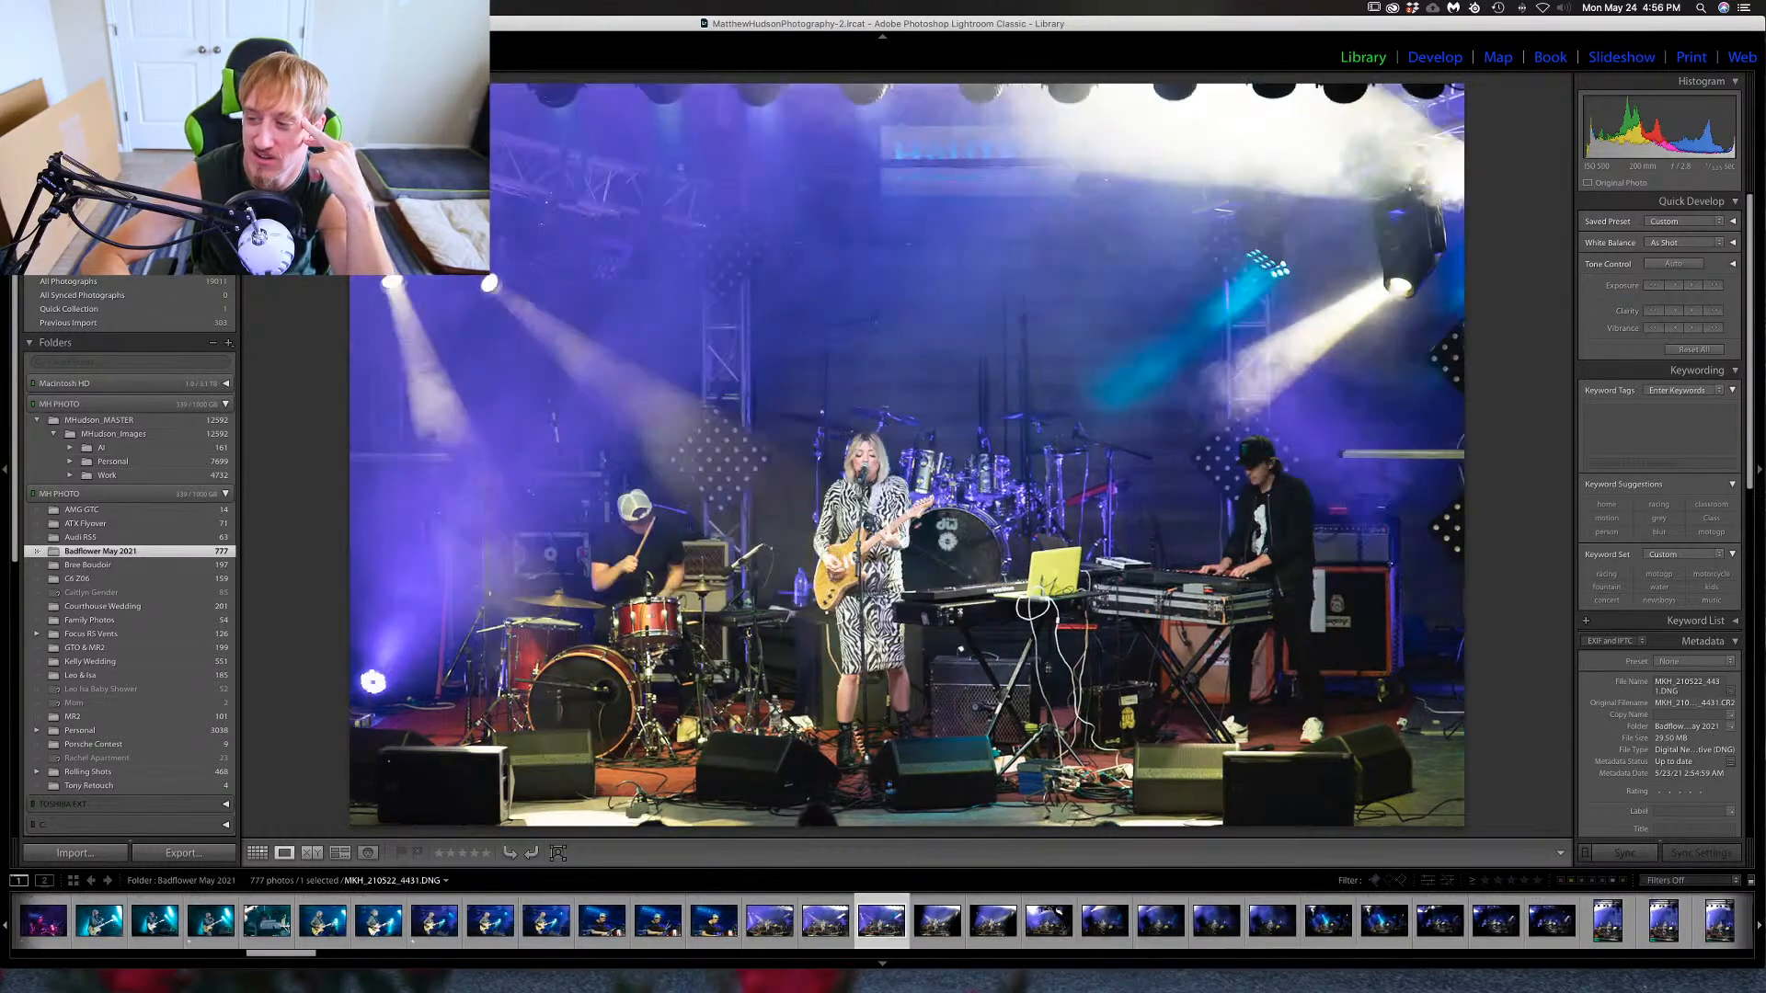
key("Right")
key("Right")
key("Right")
key("Right")
key("Right")
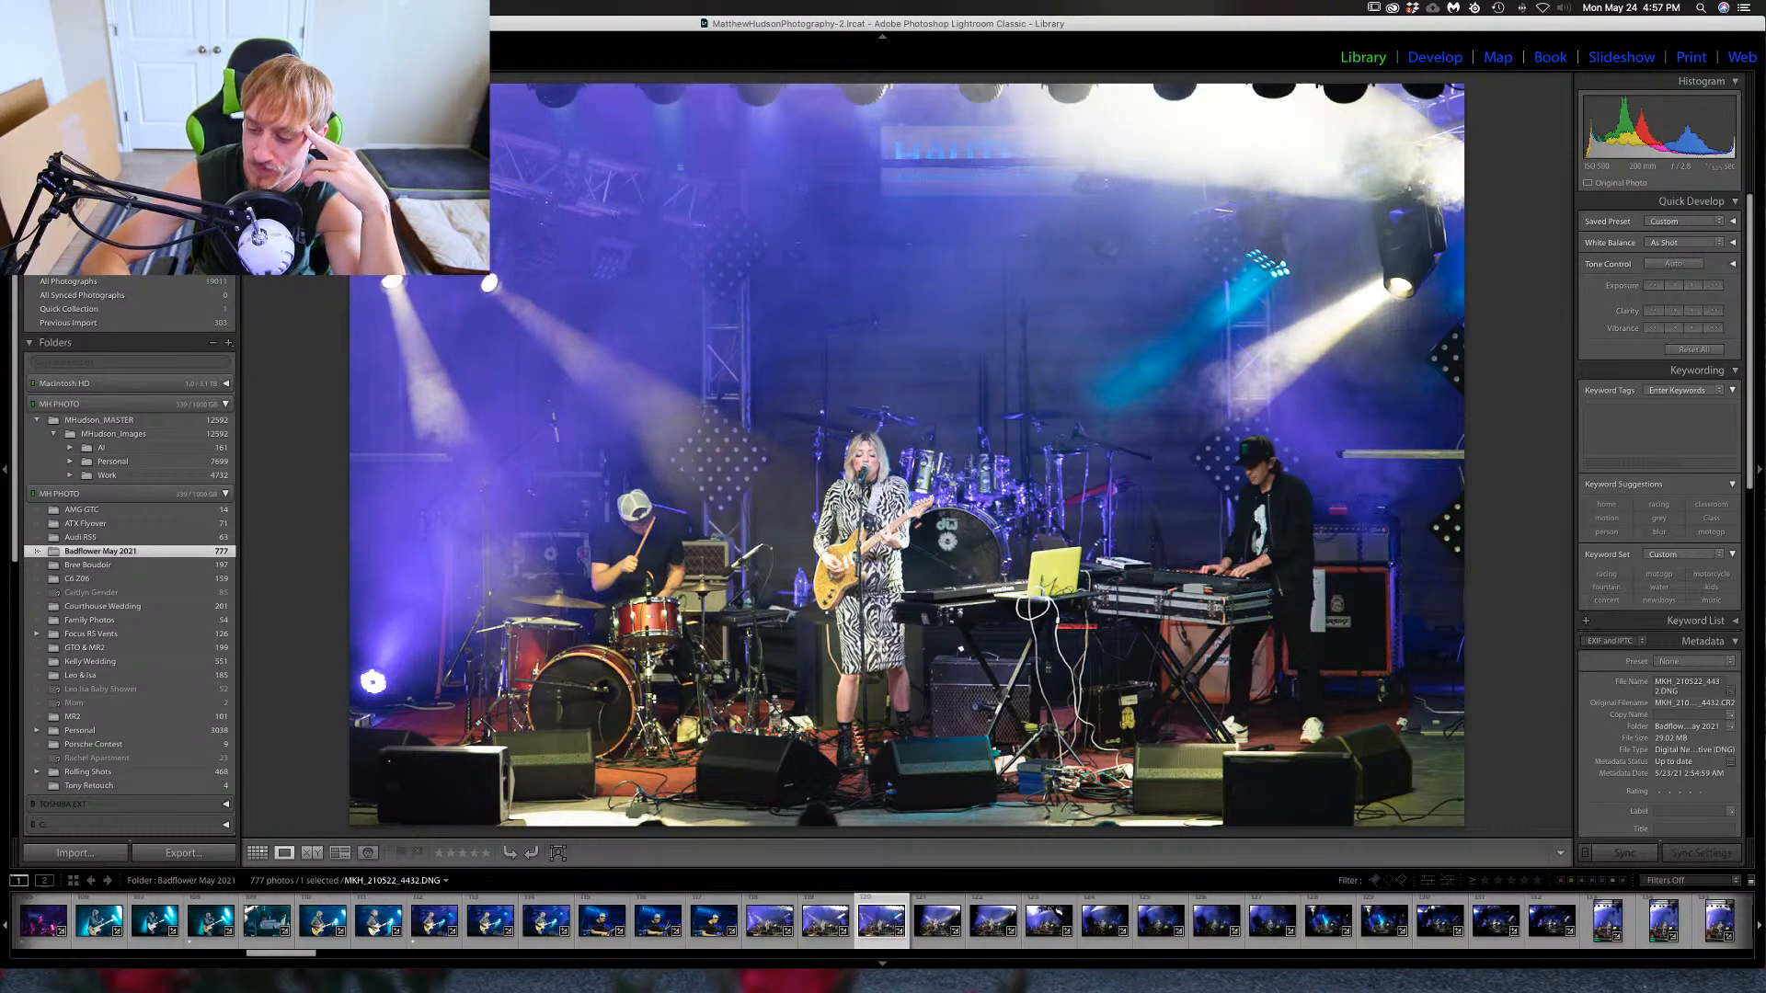
key("Right")
key("Right")
key("Right")
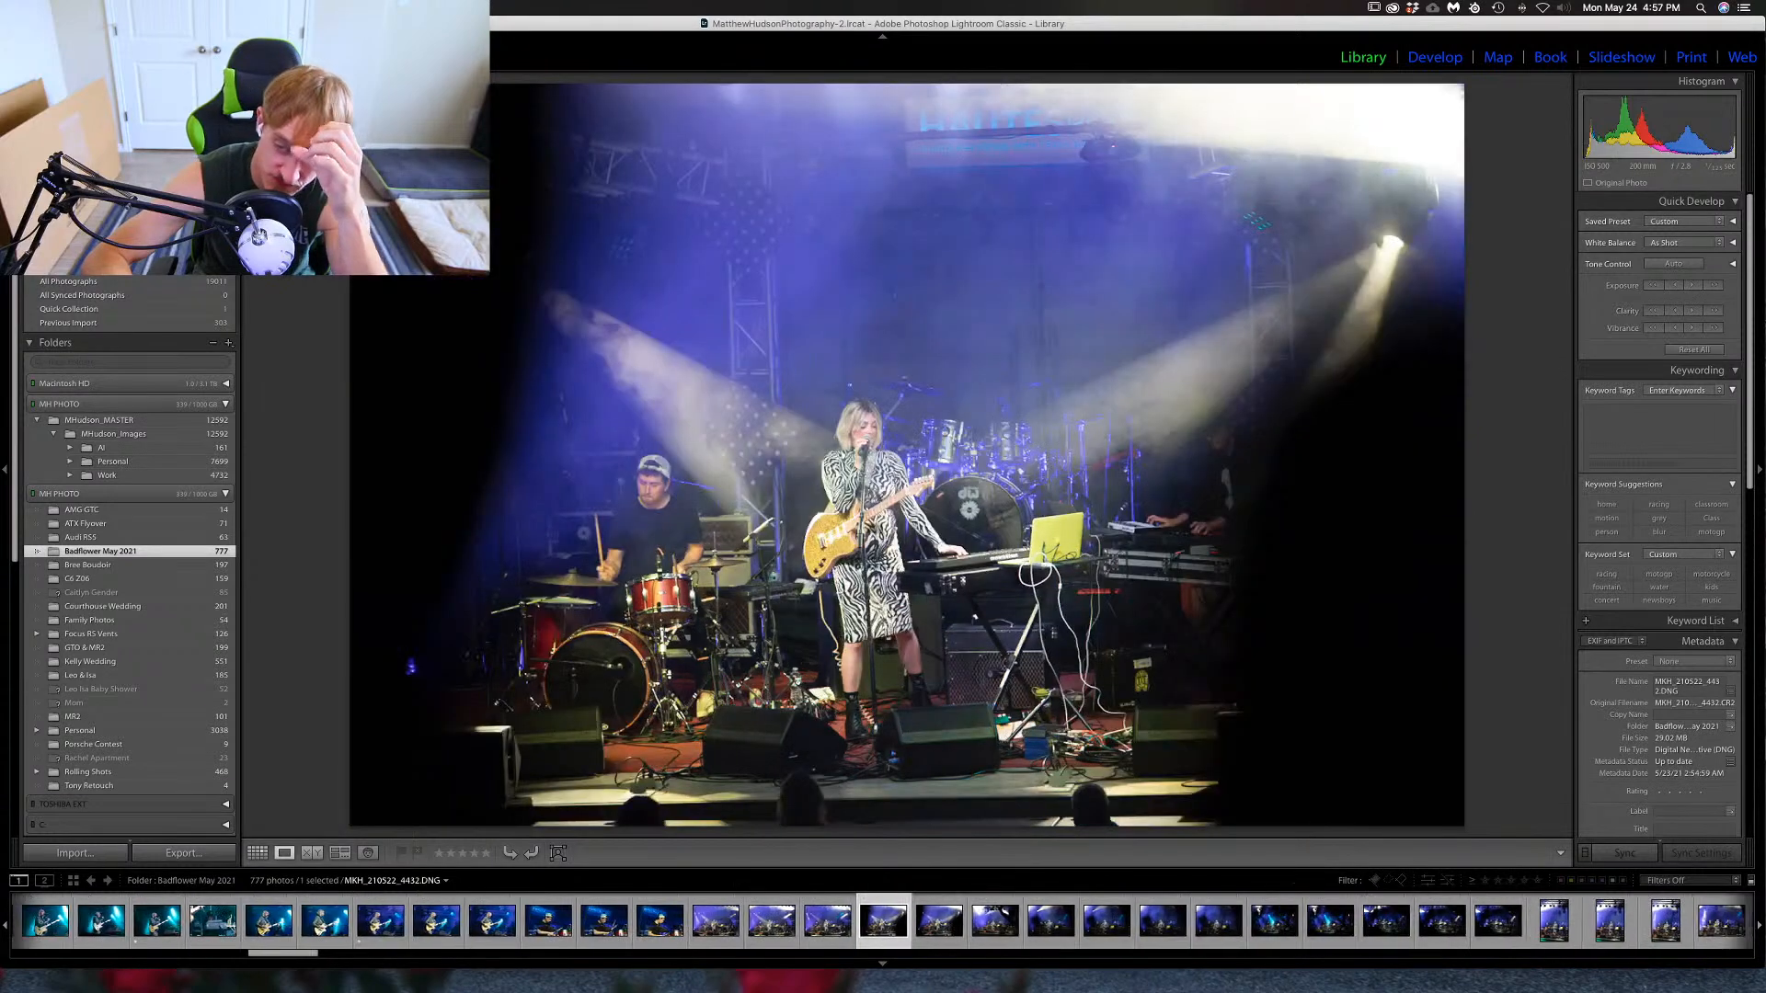
Review the darker wide stage shots and inspect the focus on the singer in the cyan beam in MKH_210522_4442.DNG.
key("Right")
key("Right")
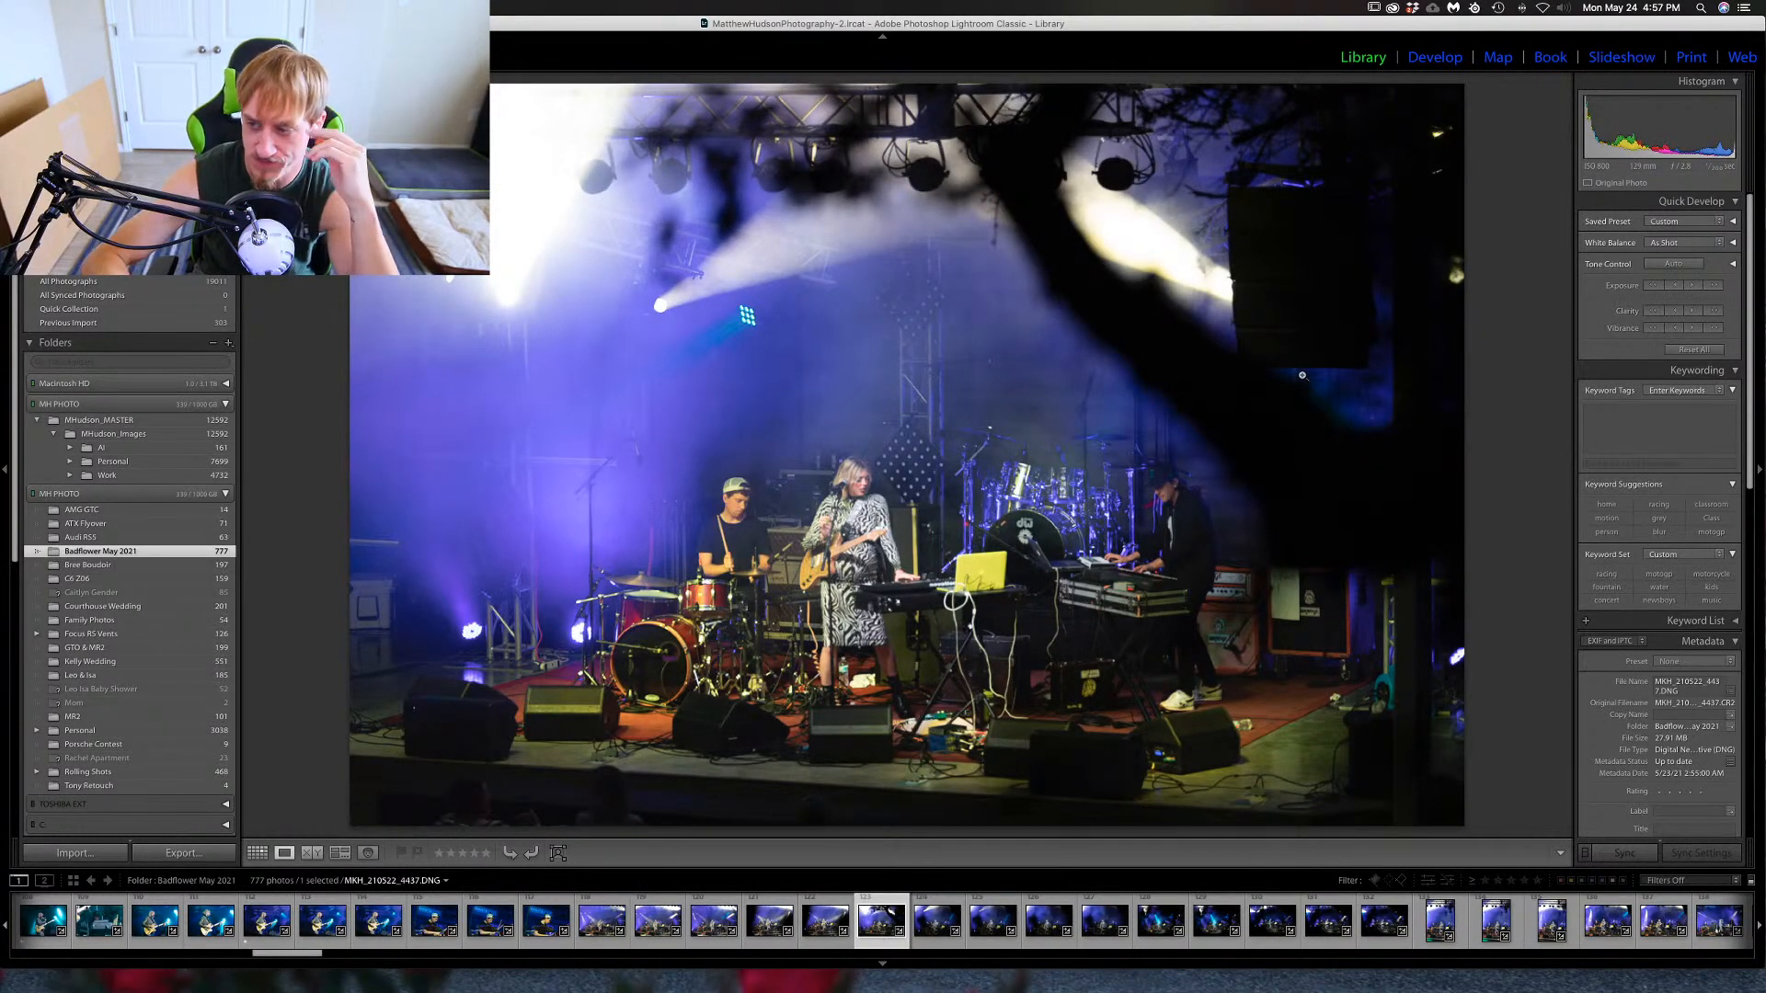
key("Right")
key("Right")
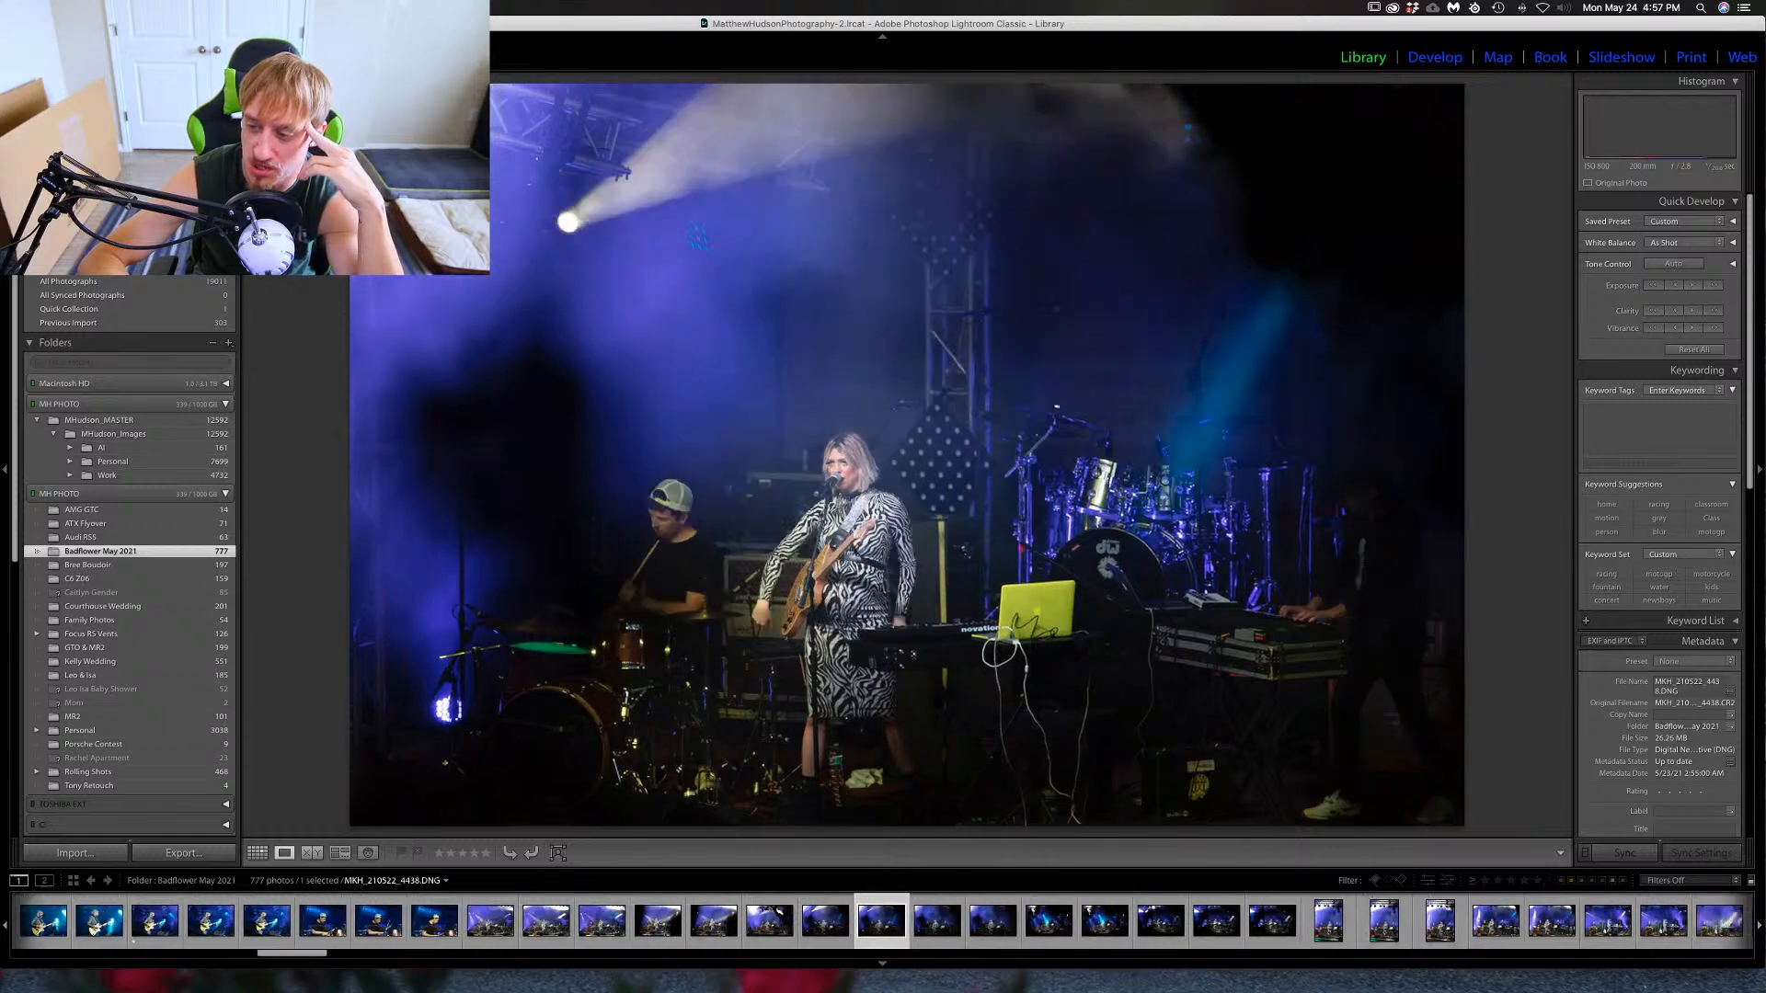
key("Right")
key("Right")
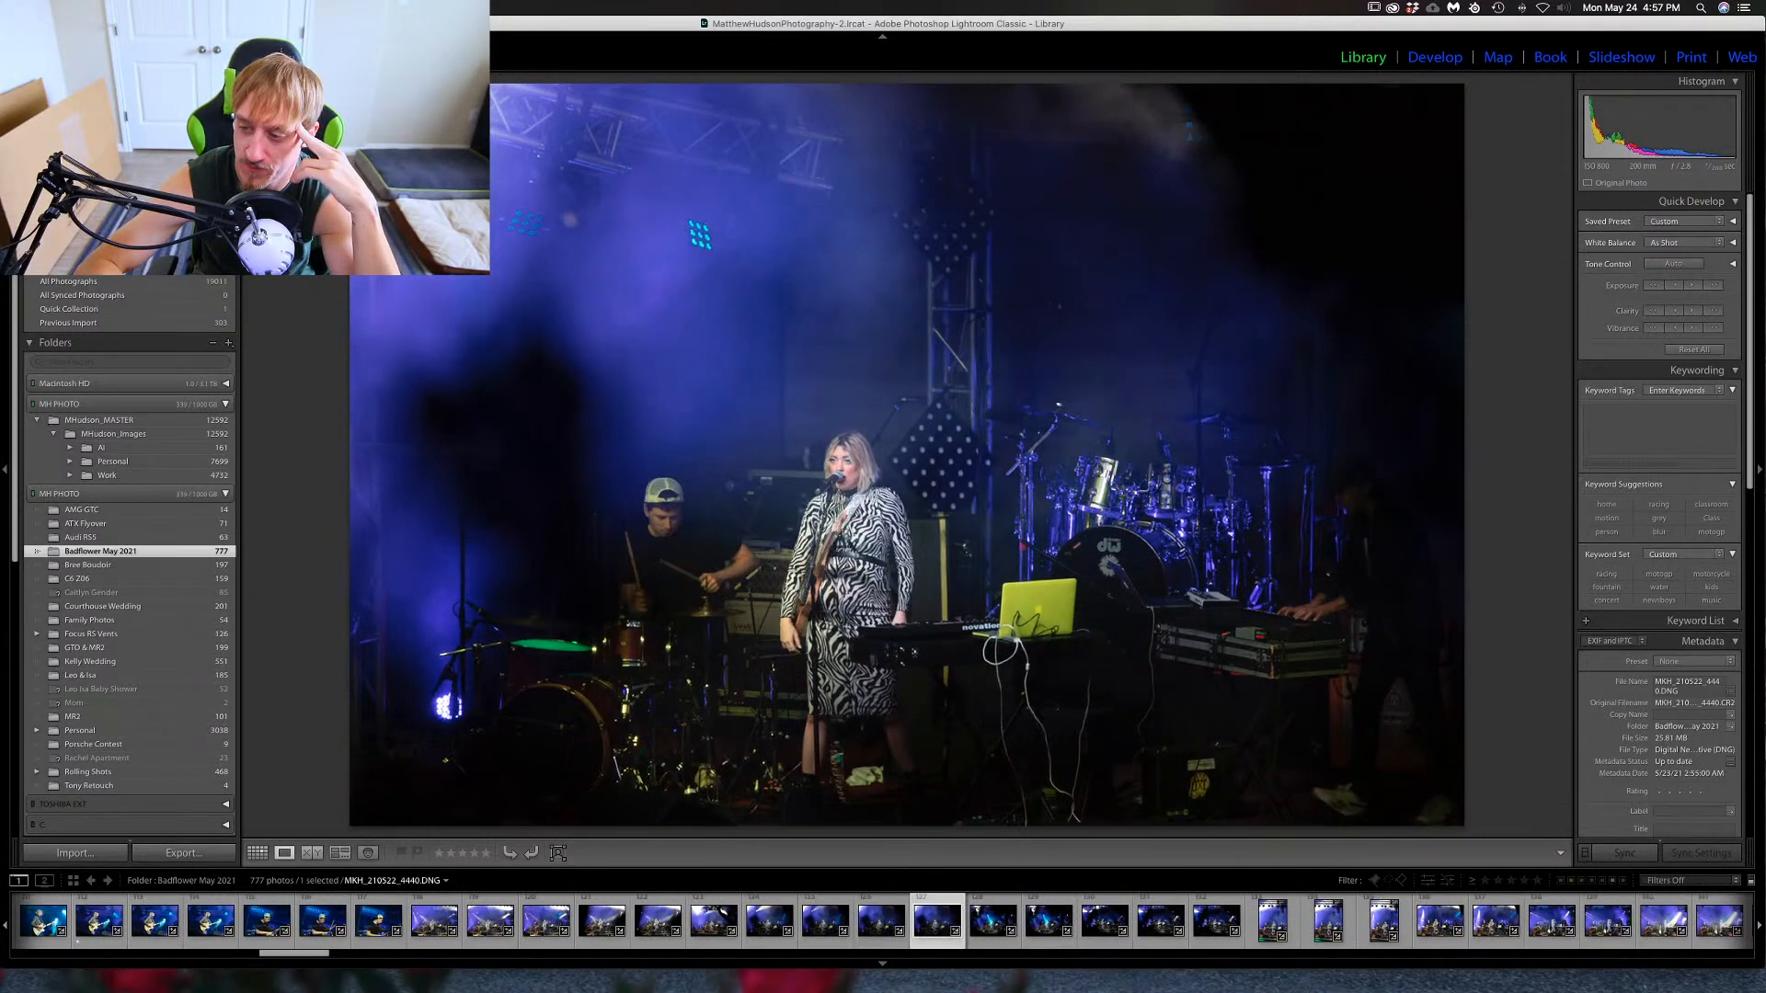
key("Right")
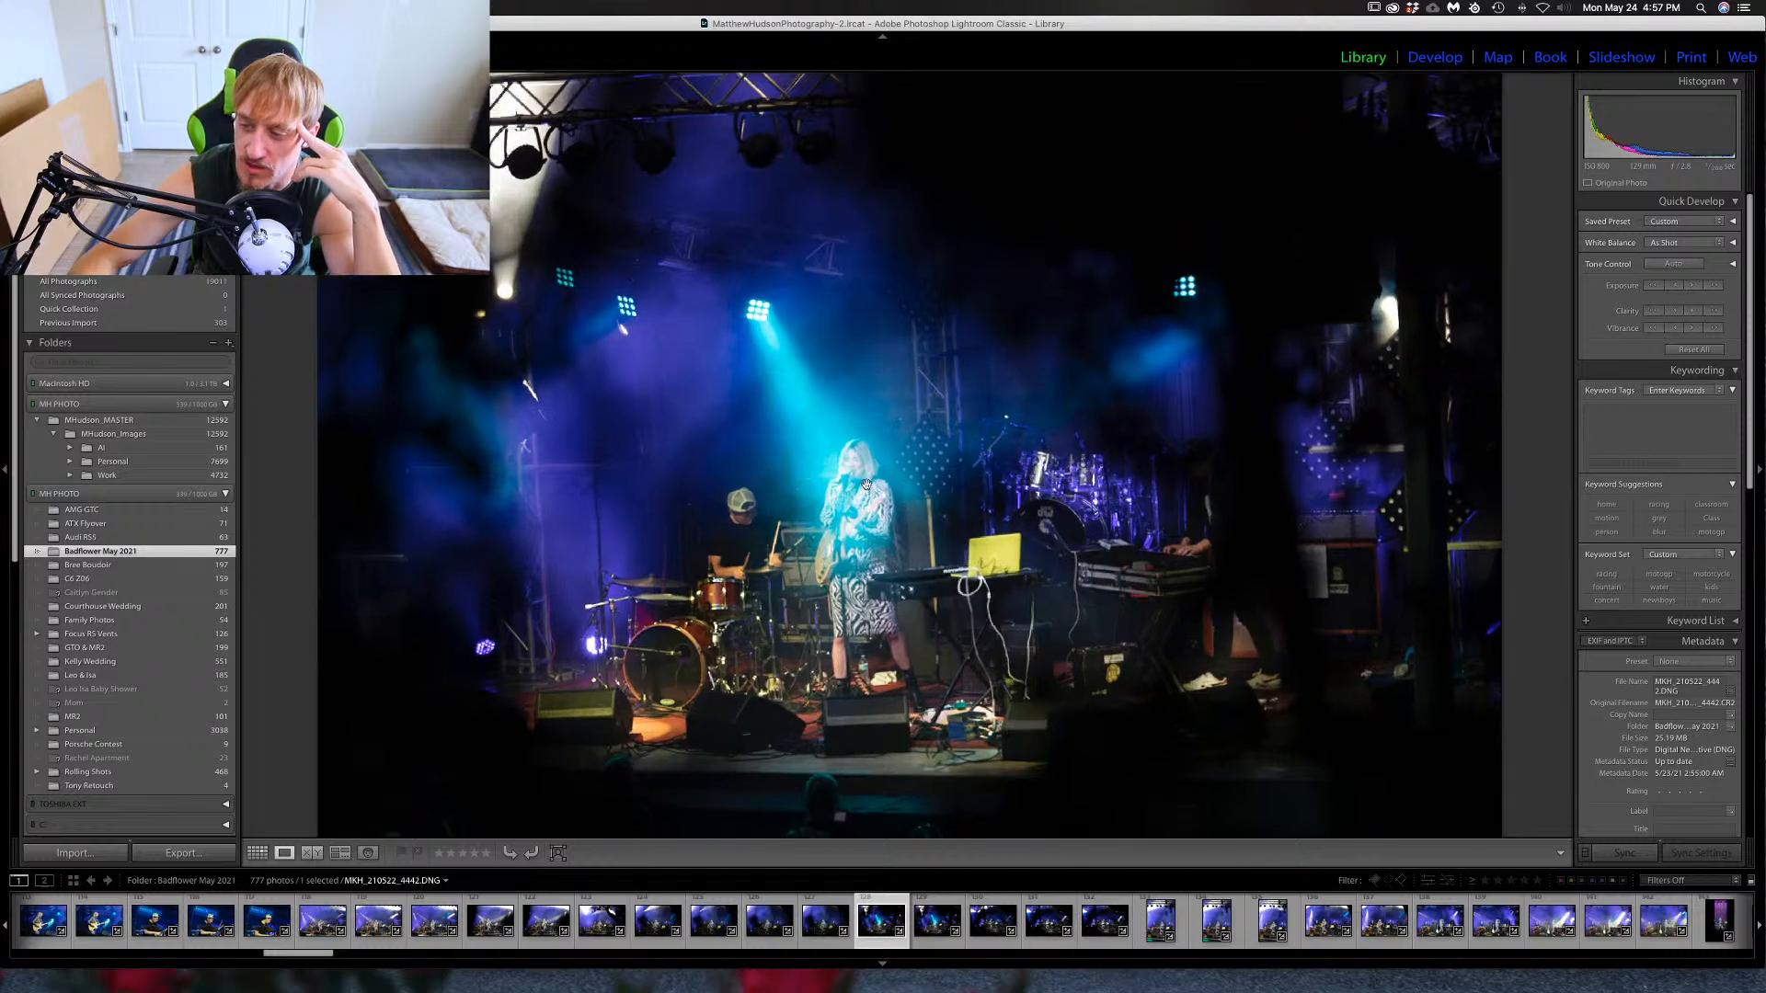
left_click(869, 489)
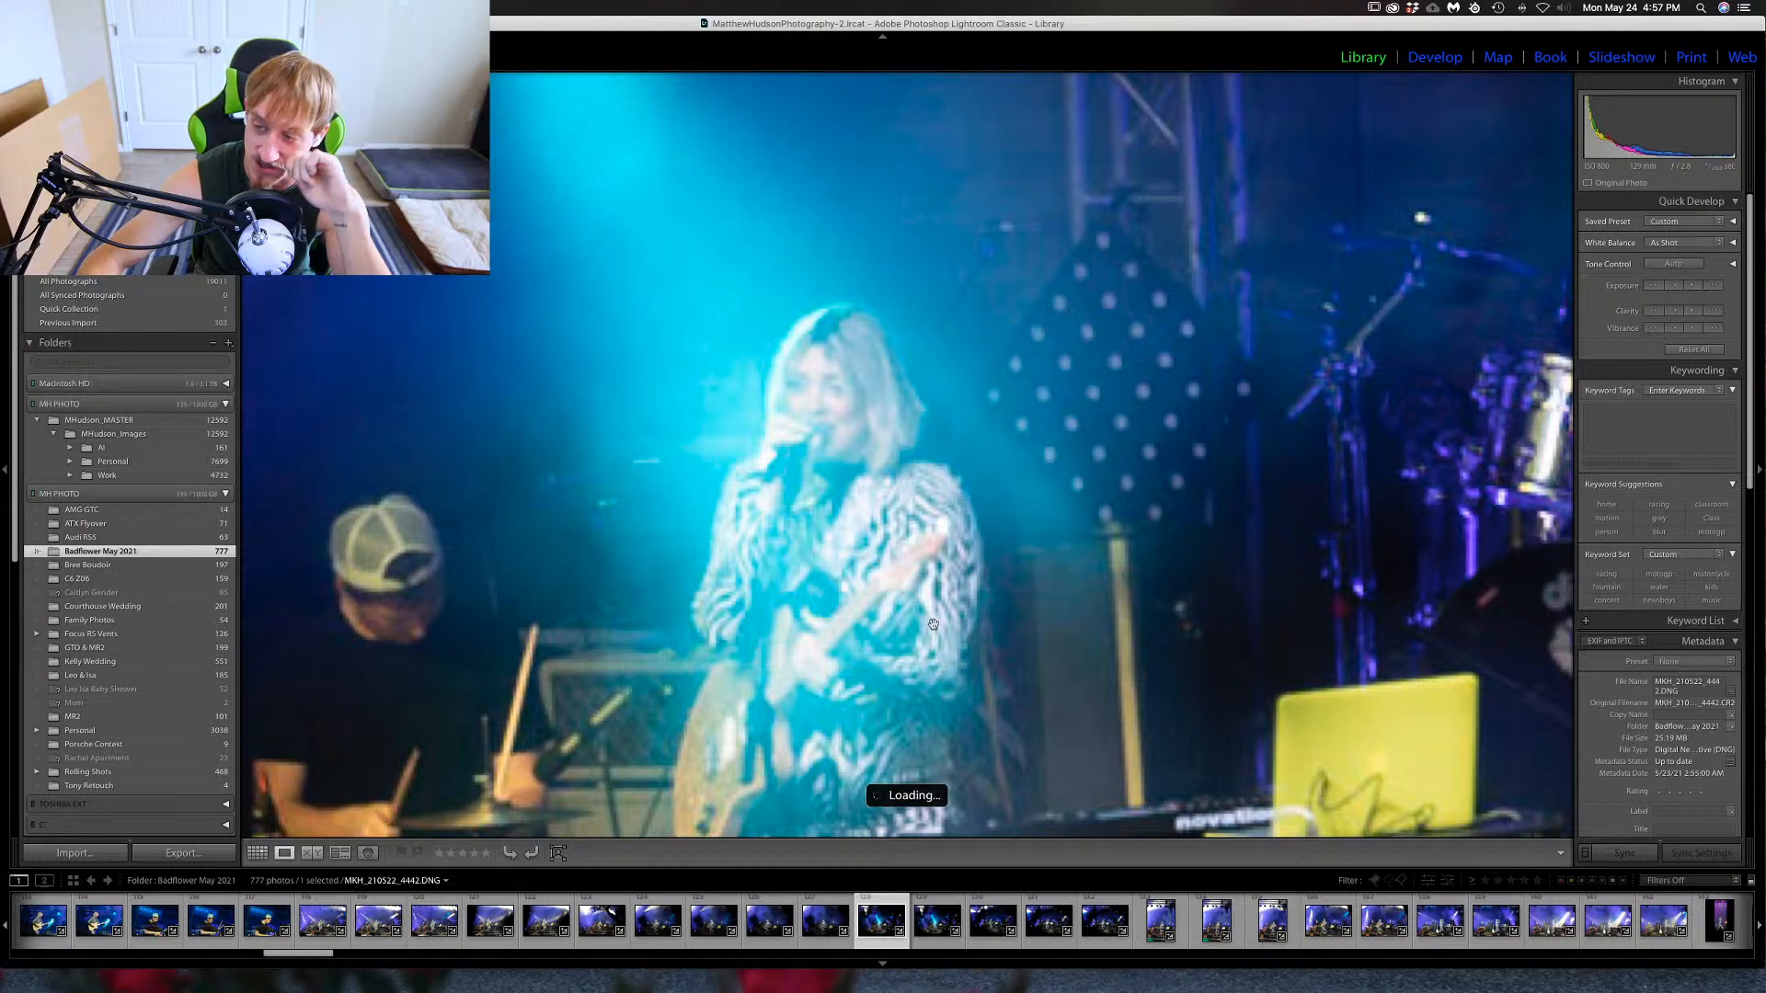
left_click(1034, 502)
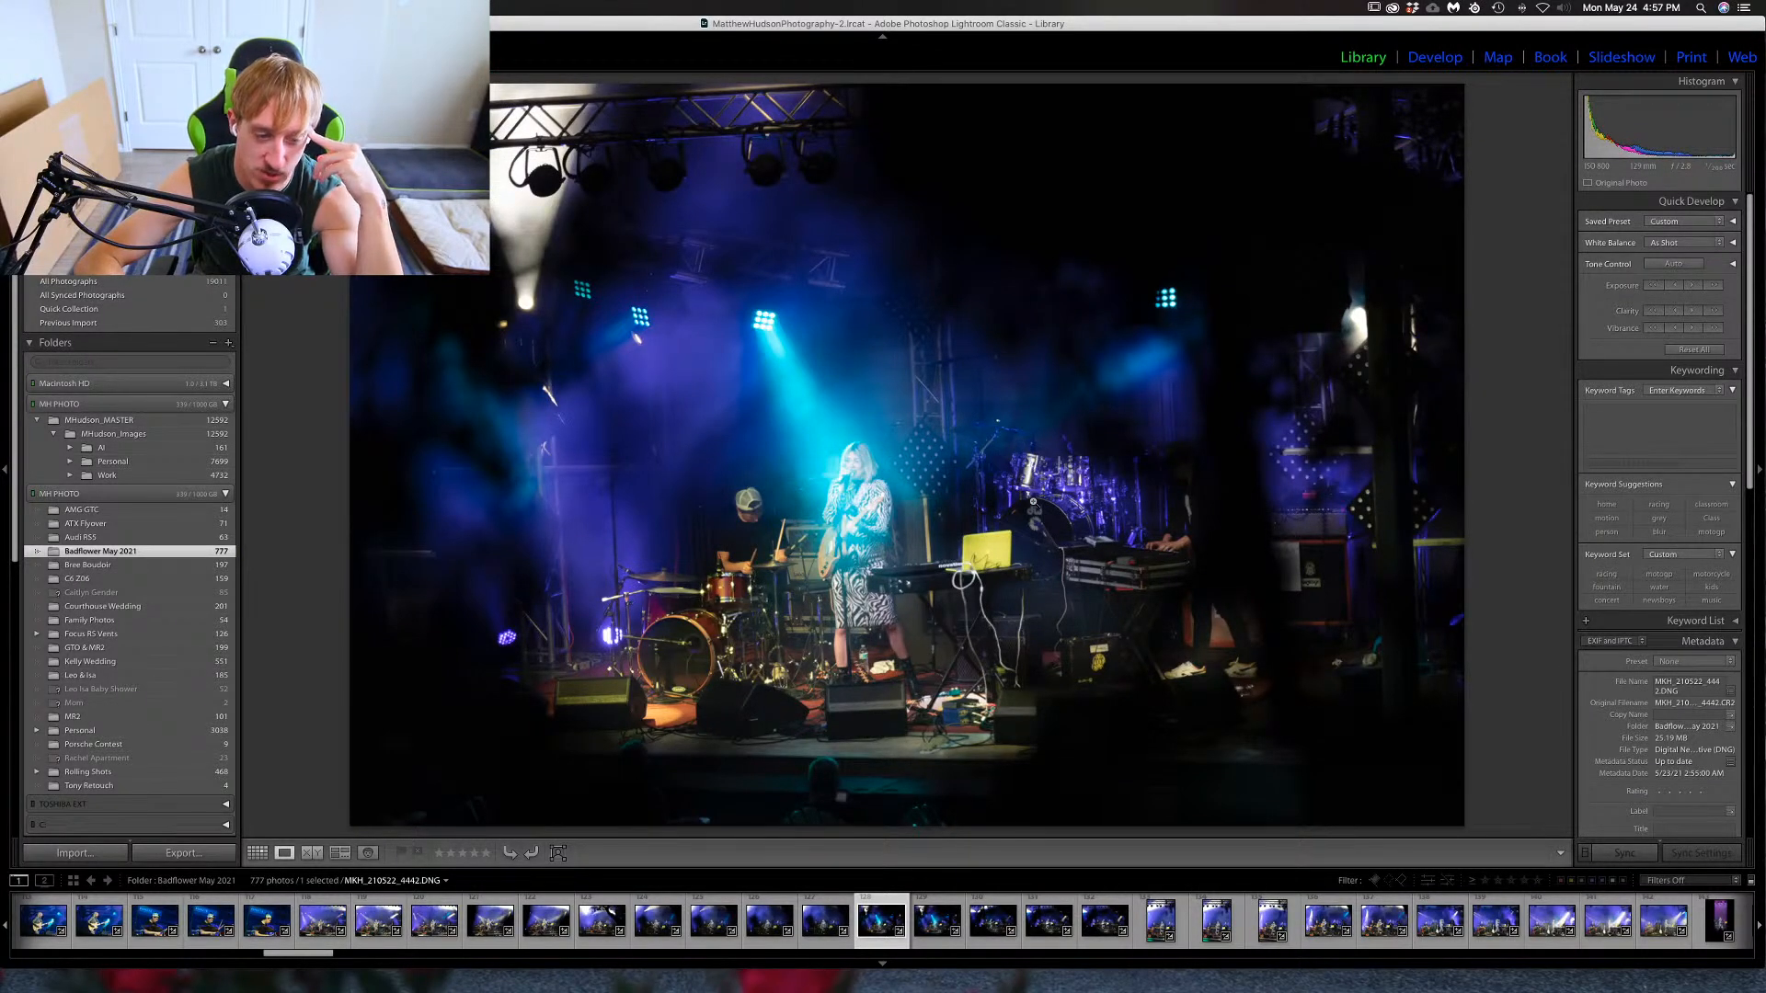
Review the remaining dark wide stage shots, the portrait frames and the brighter band shots up to MKH_210522_4452.DNG.
key("Right")
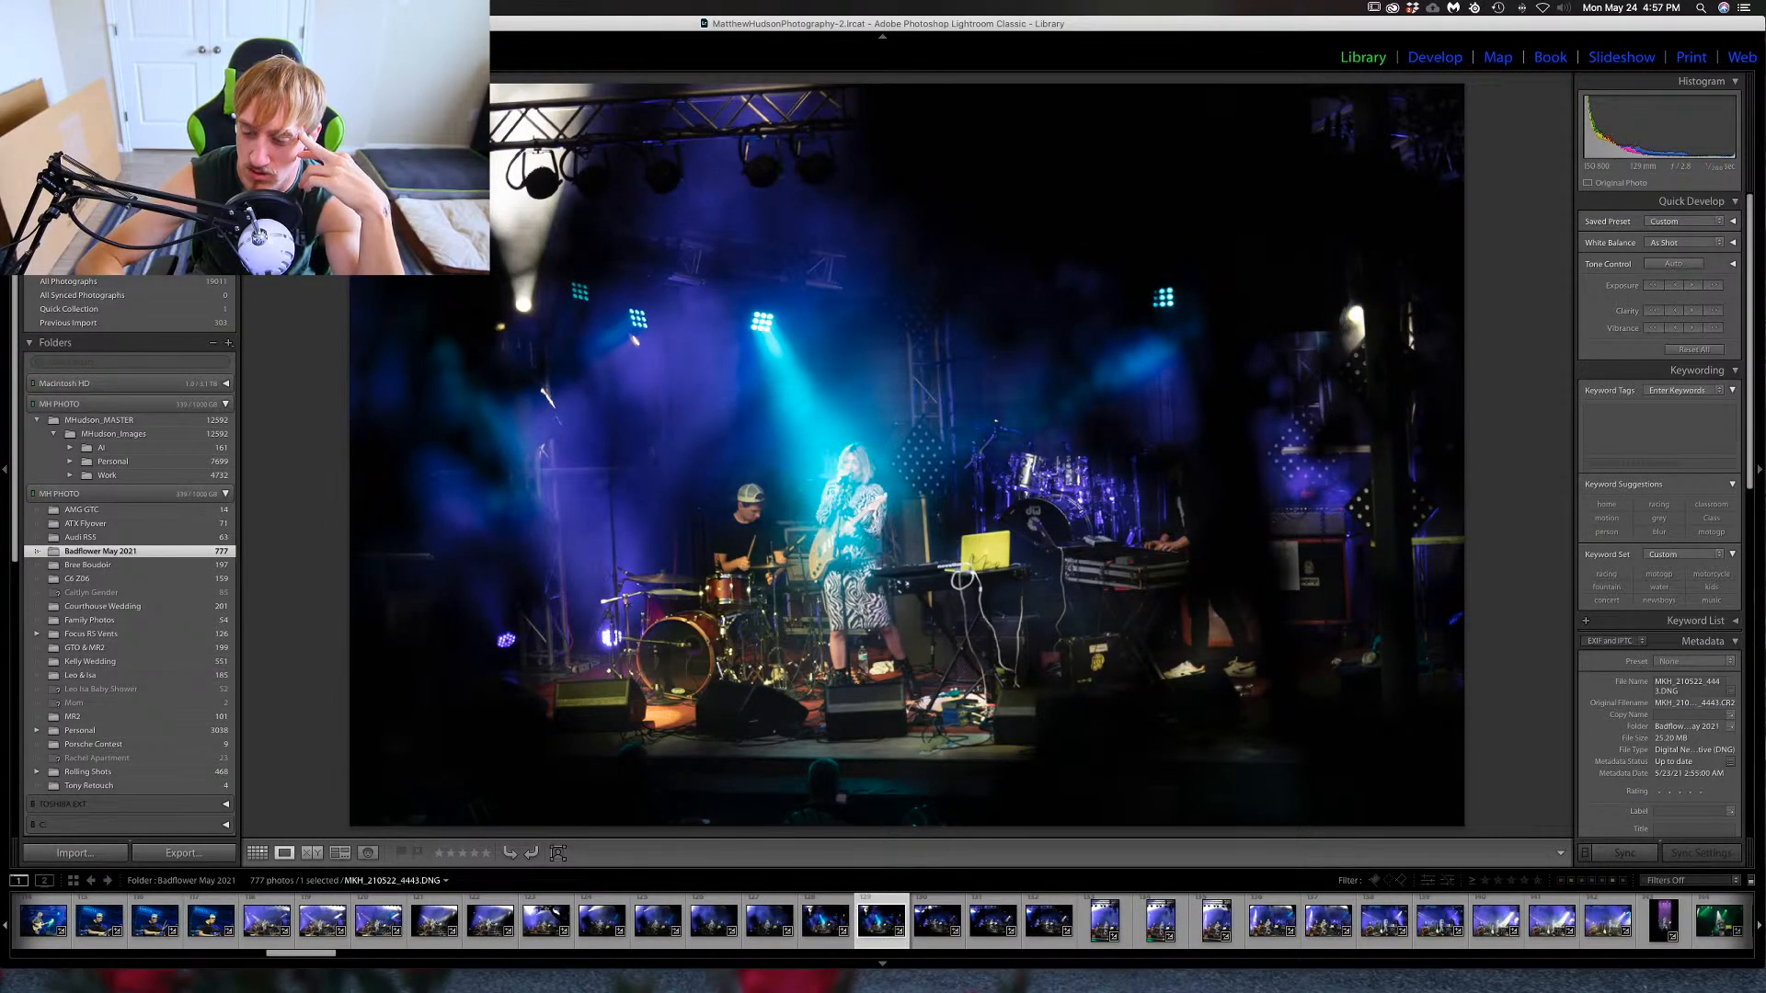
key("Right")
key("Right")
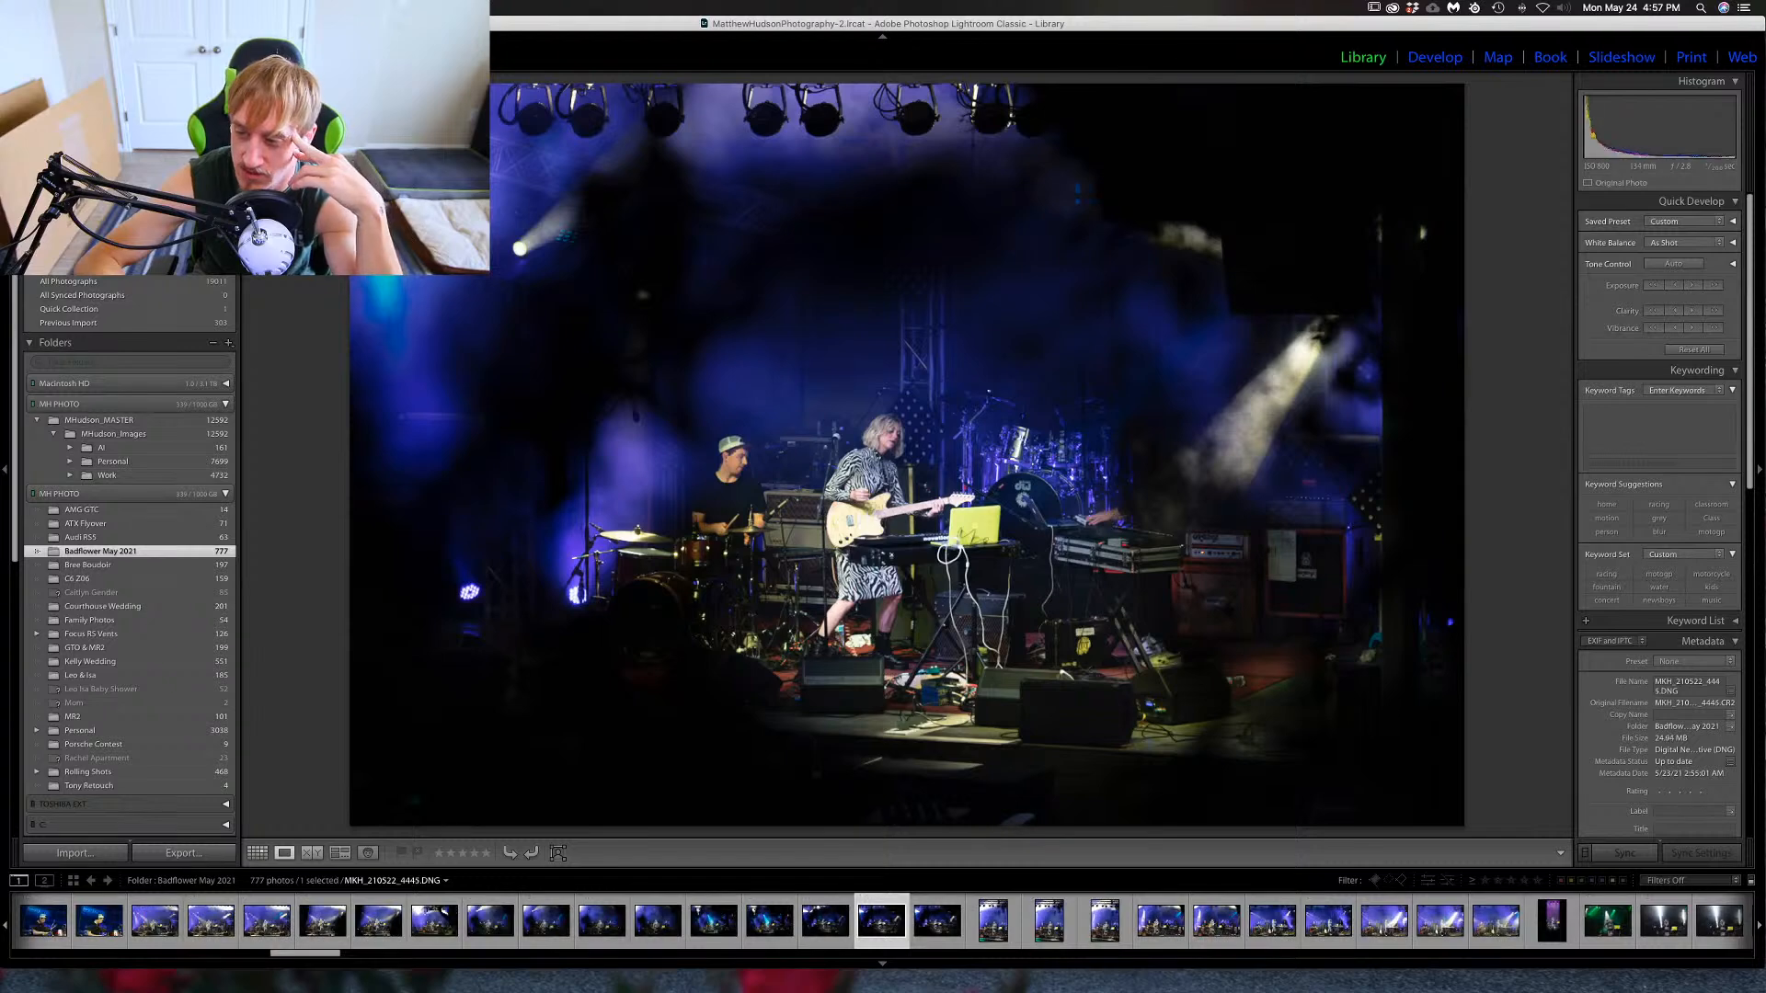
key("Right")
key("Right")
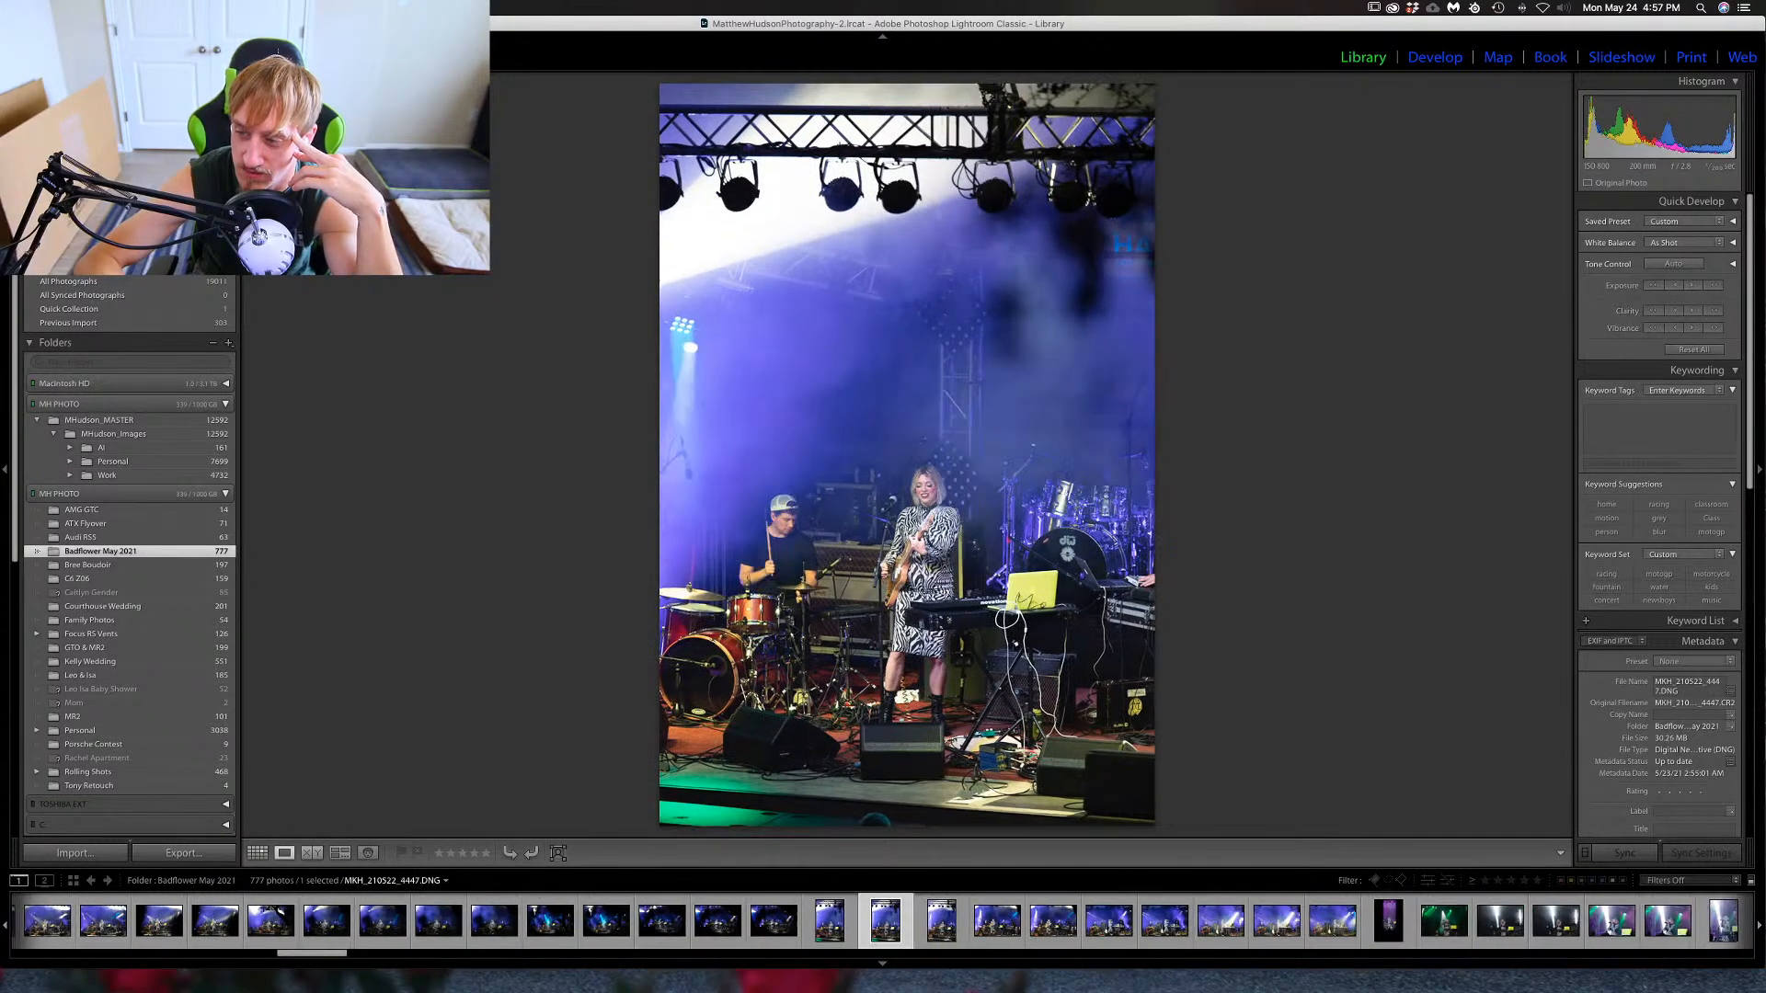
key("Right")
key("Right")
key("Right")
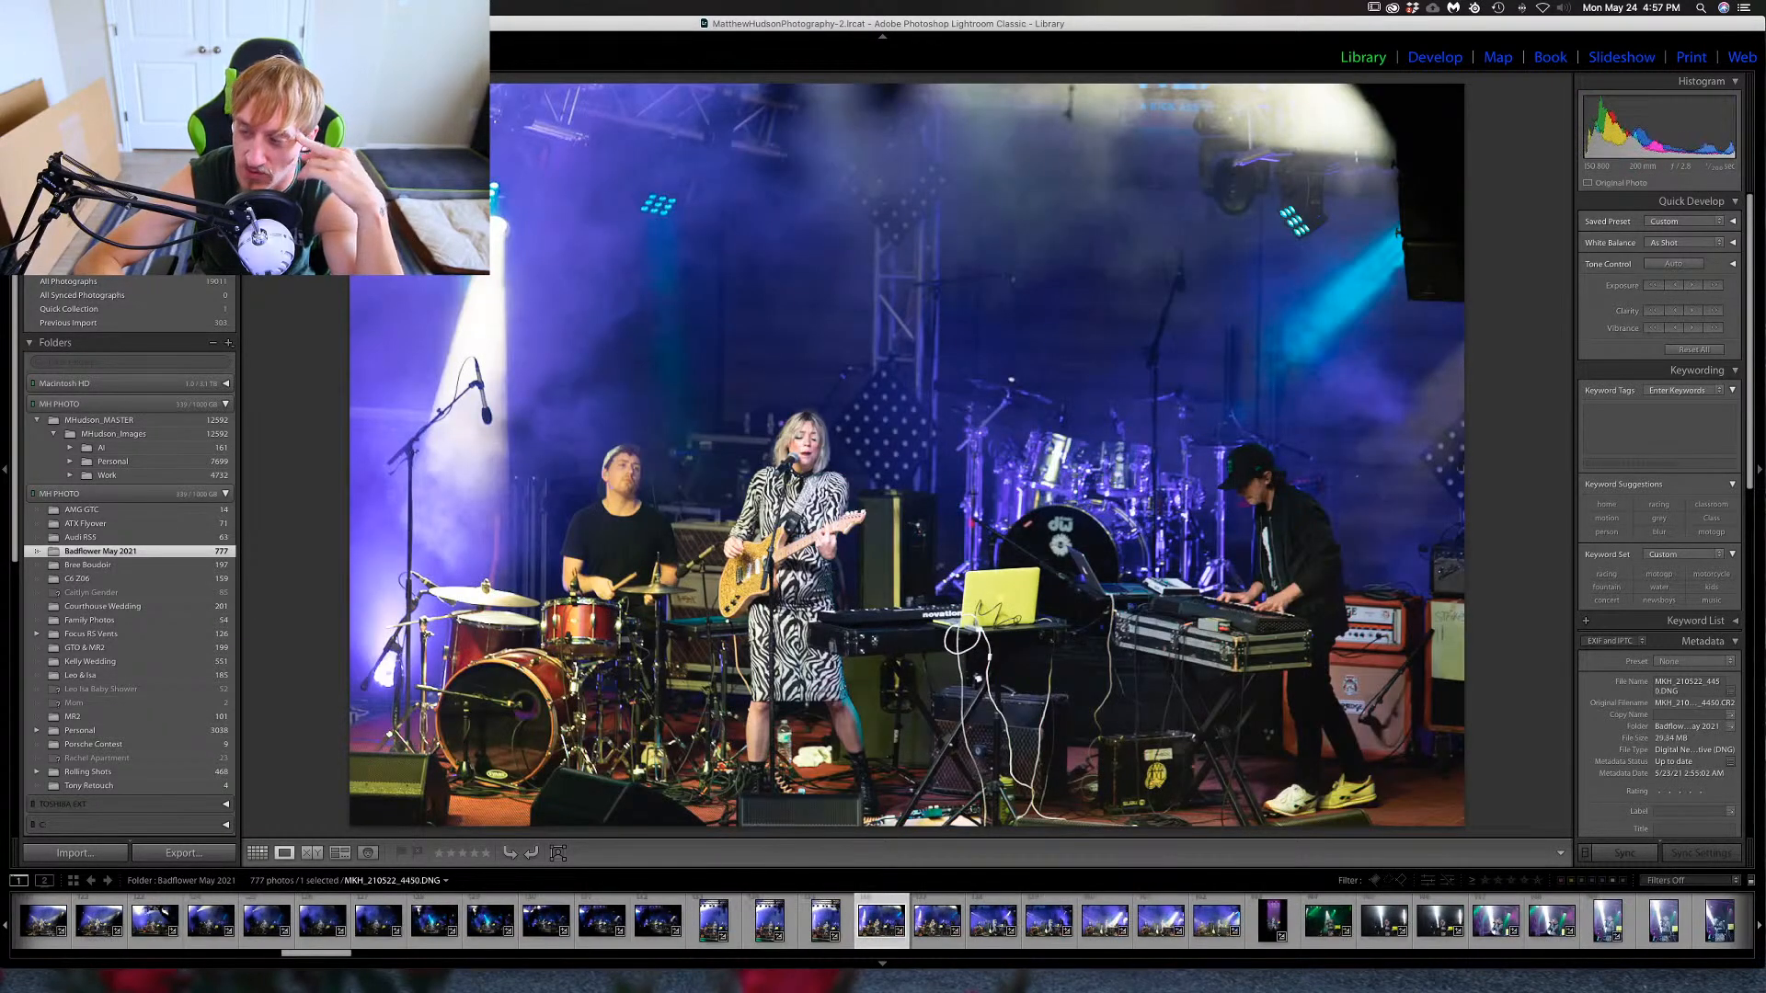
key("Right")
key("Right")
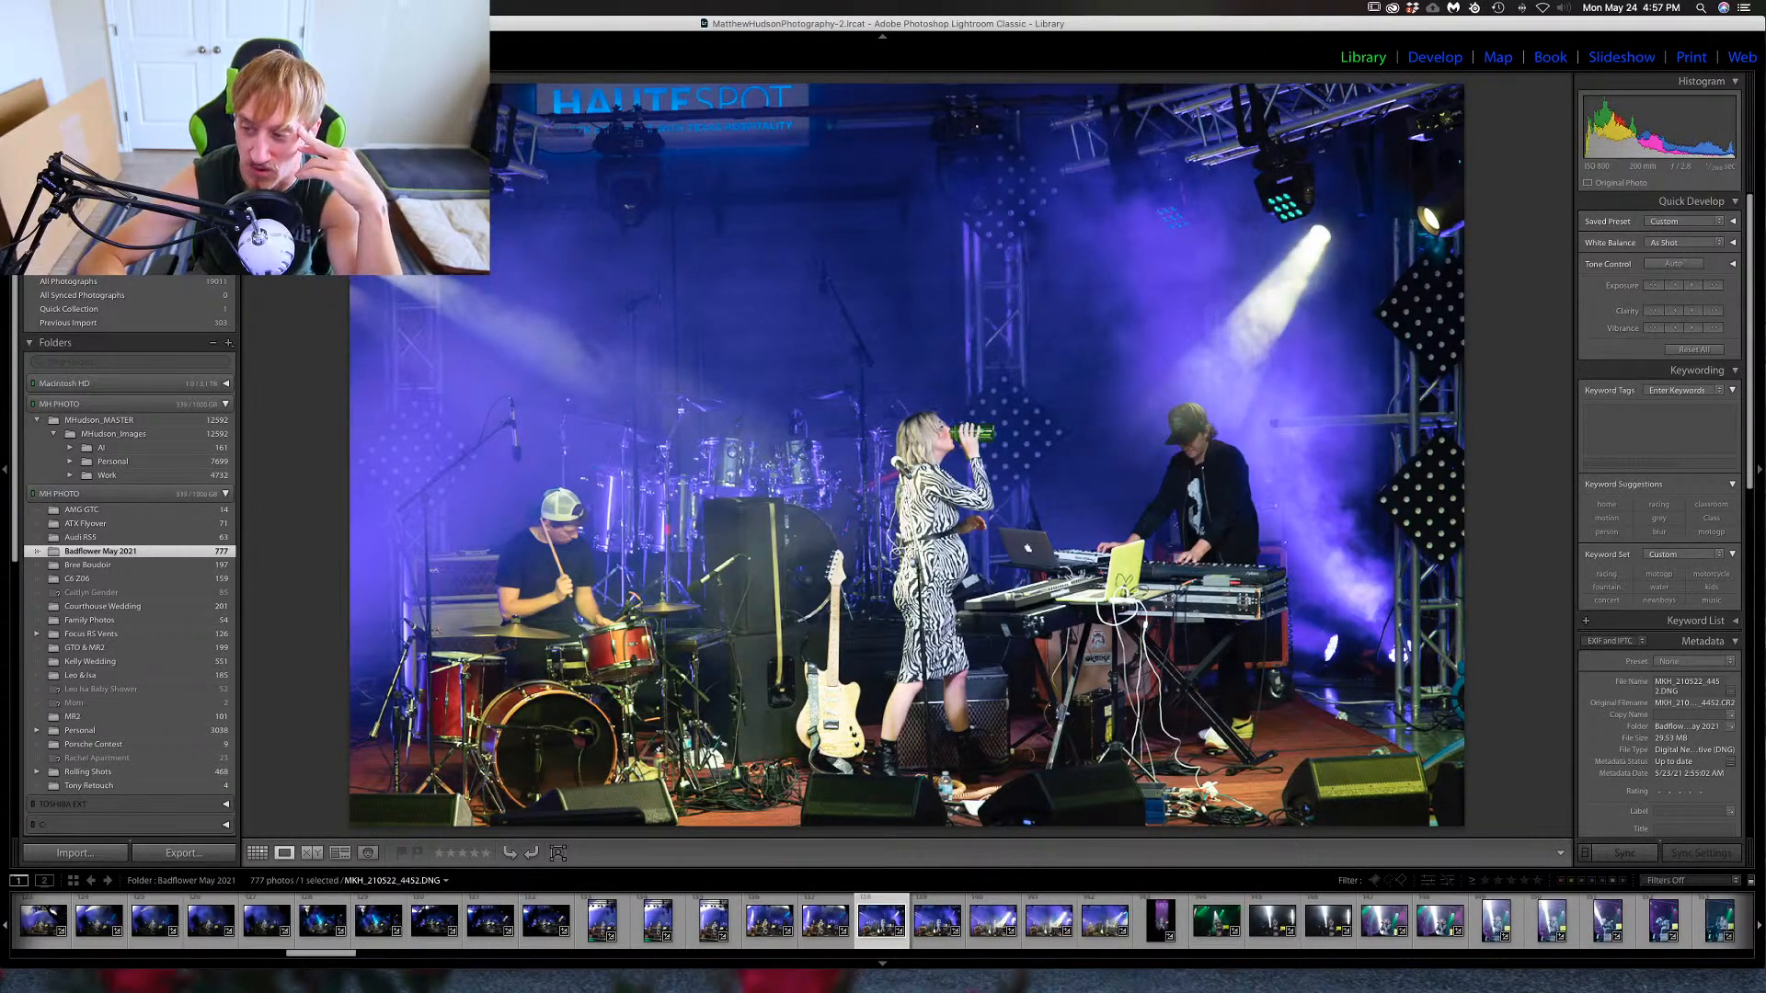
Compare the wide keyboard shots MKH_210522_4454.DNG and MKH_210522_4455.DNG, and continue to the green-lit singer shot MKH_210522_4458.DNG.
key("Right")
key("Right")
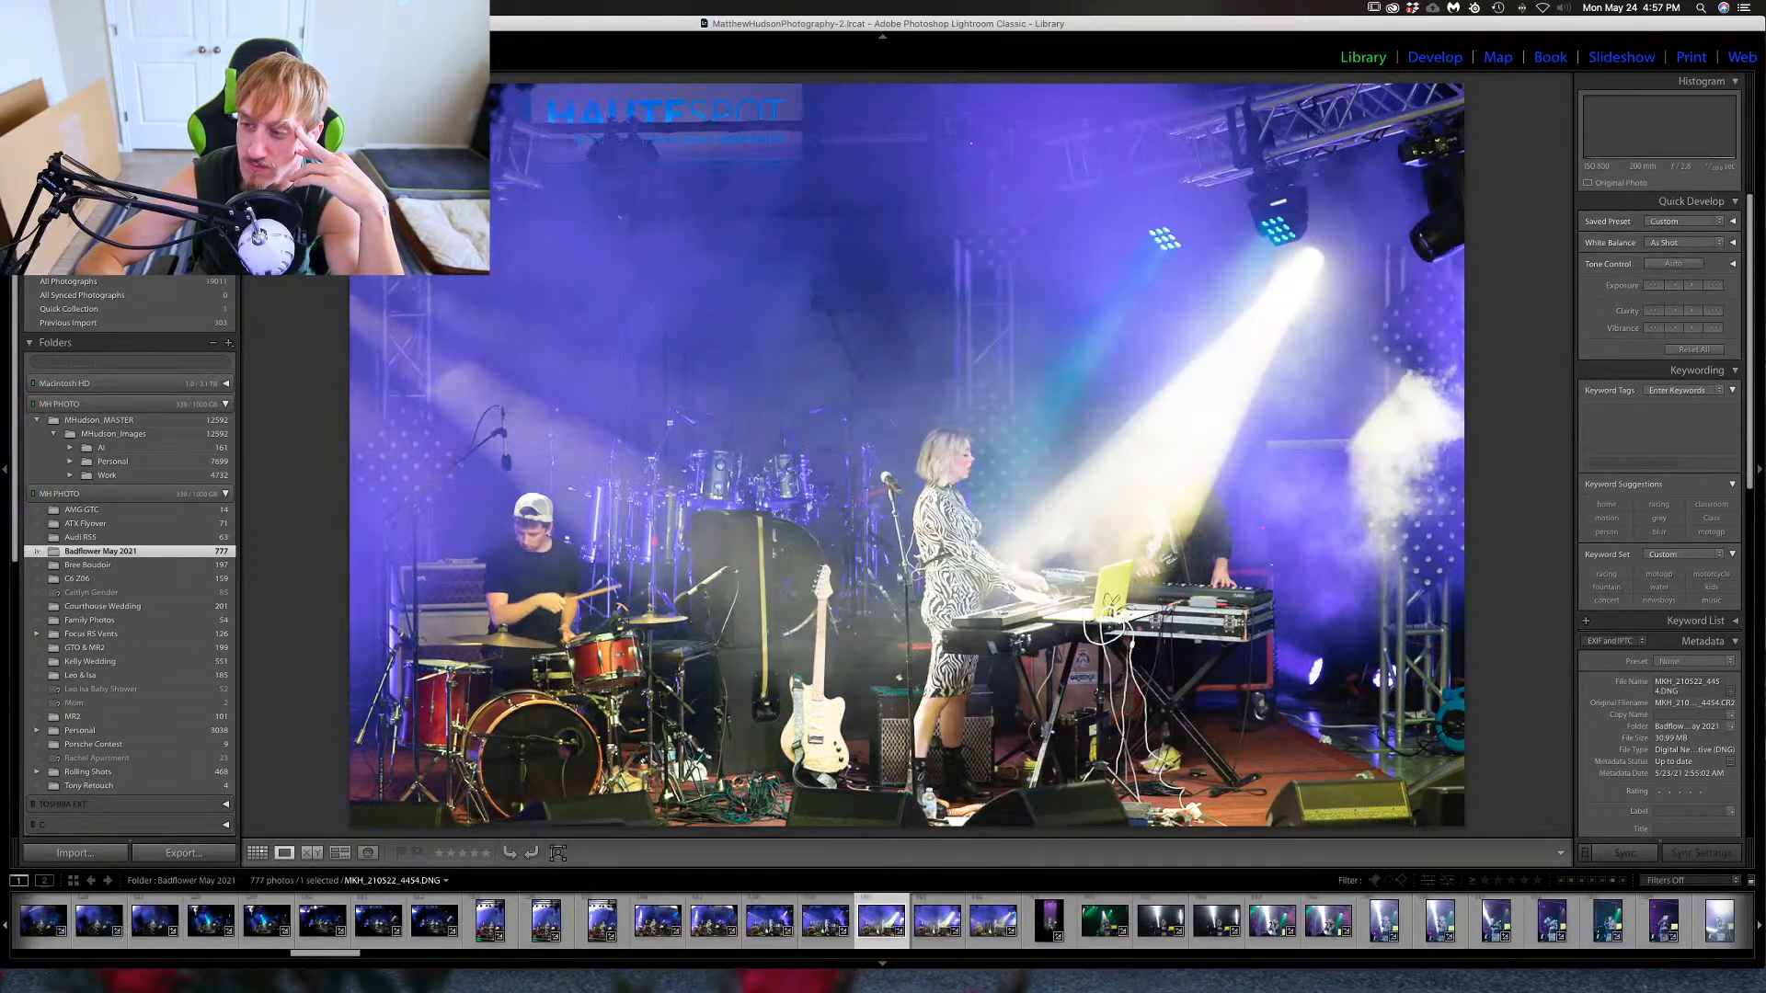
key("Right")
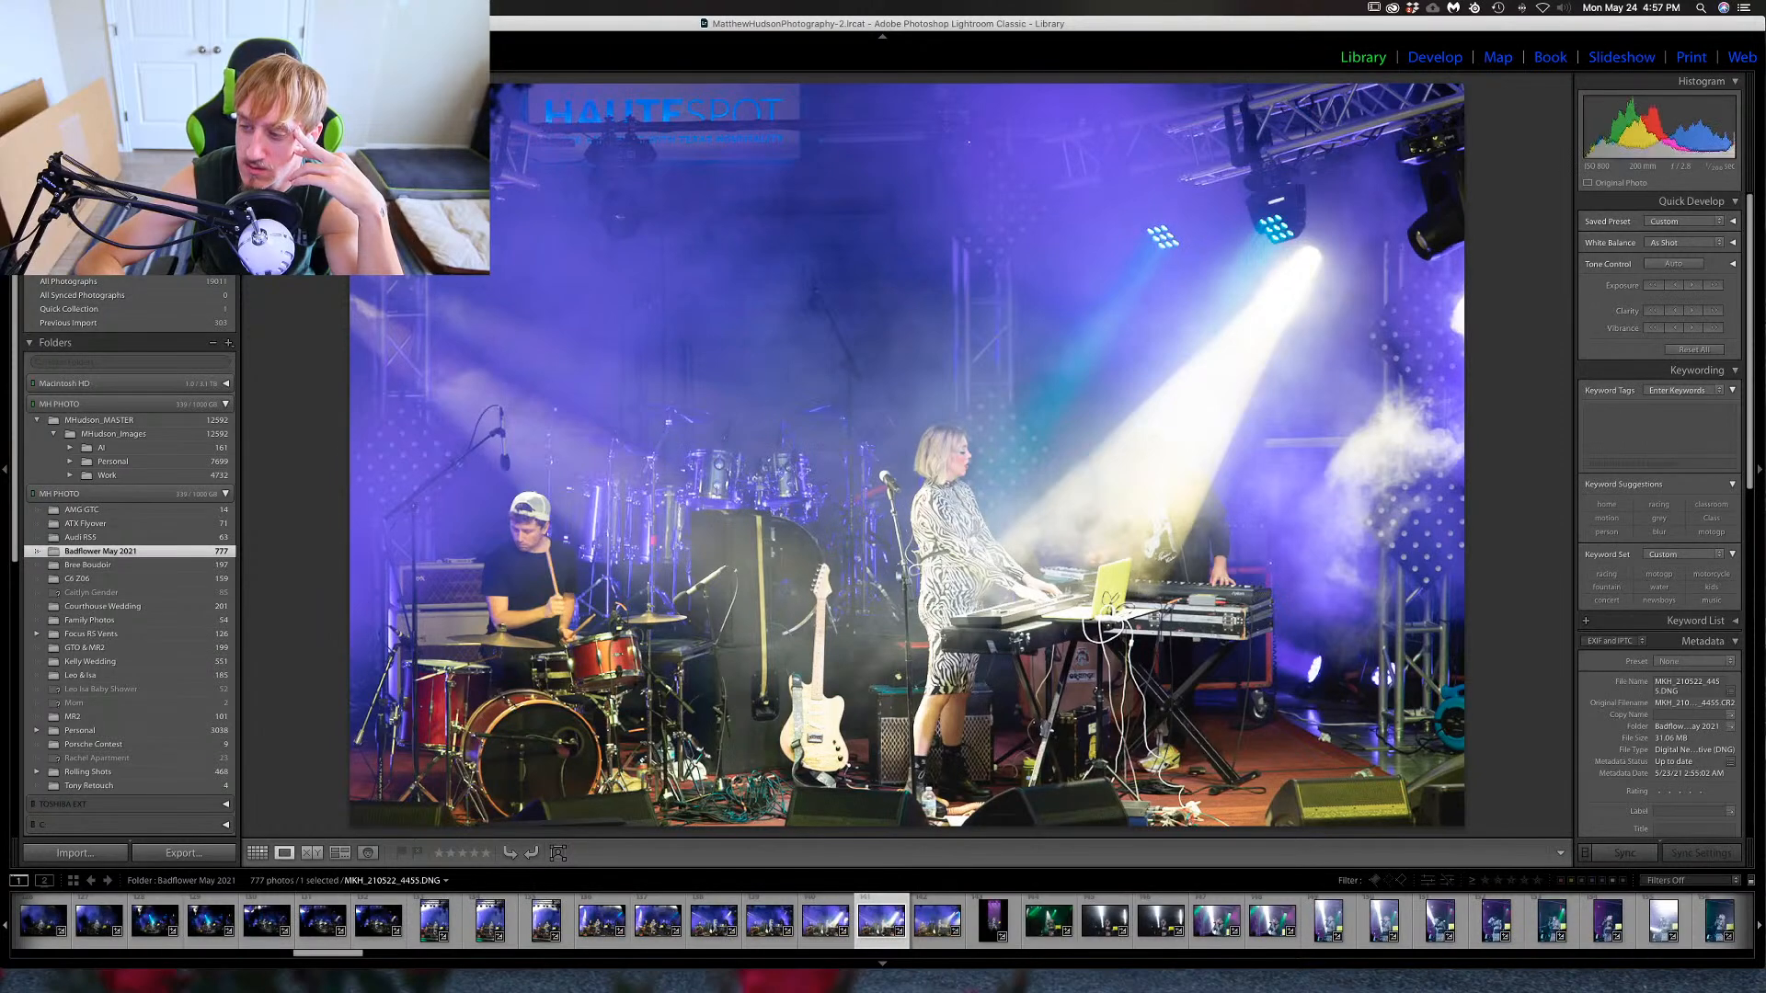
key("Left")
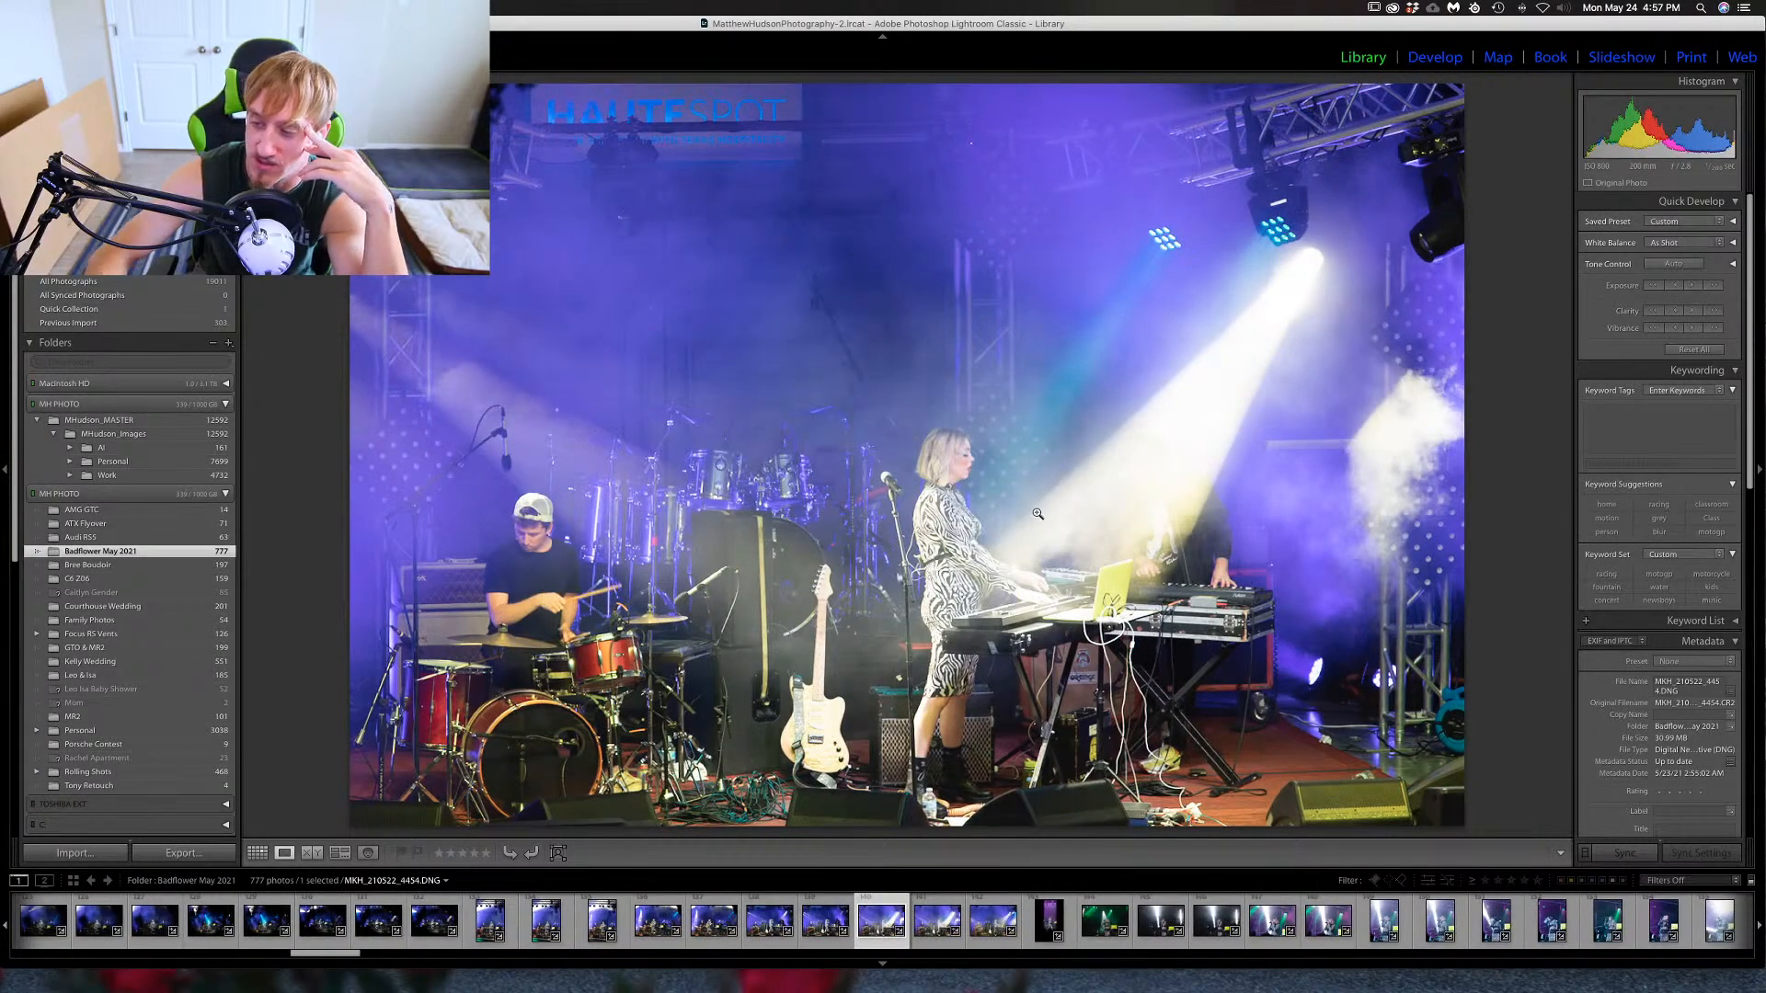
key("Right")
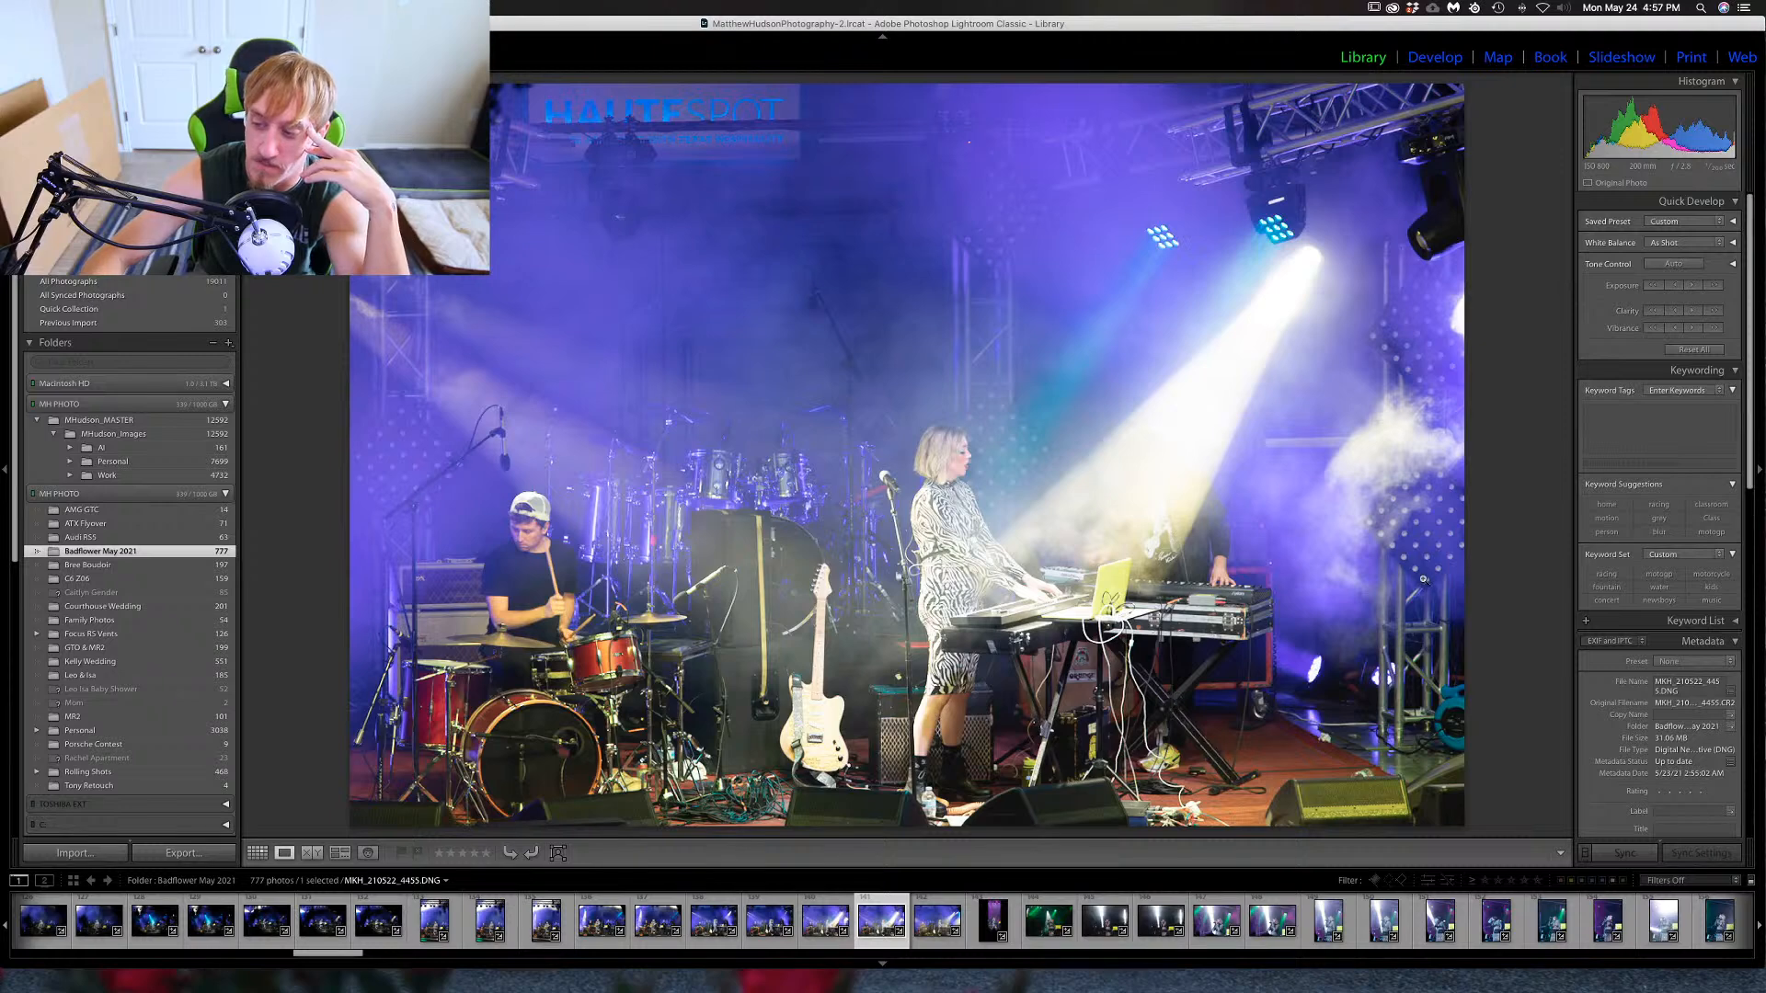
key("Right")
key("Right")
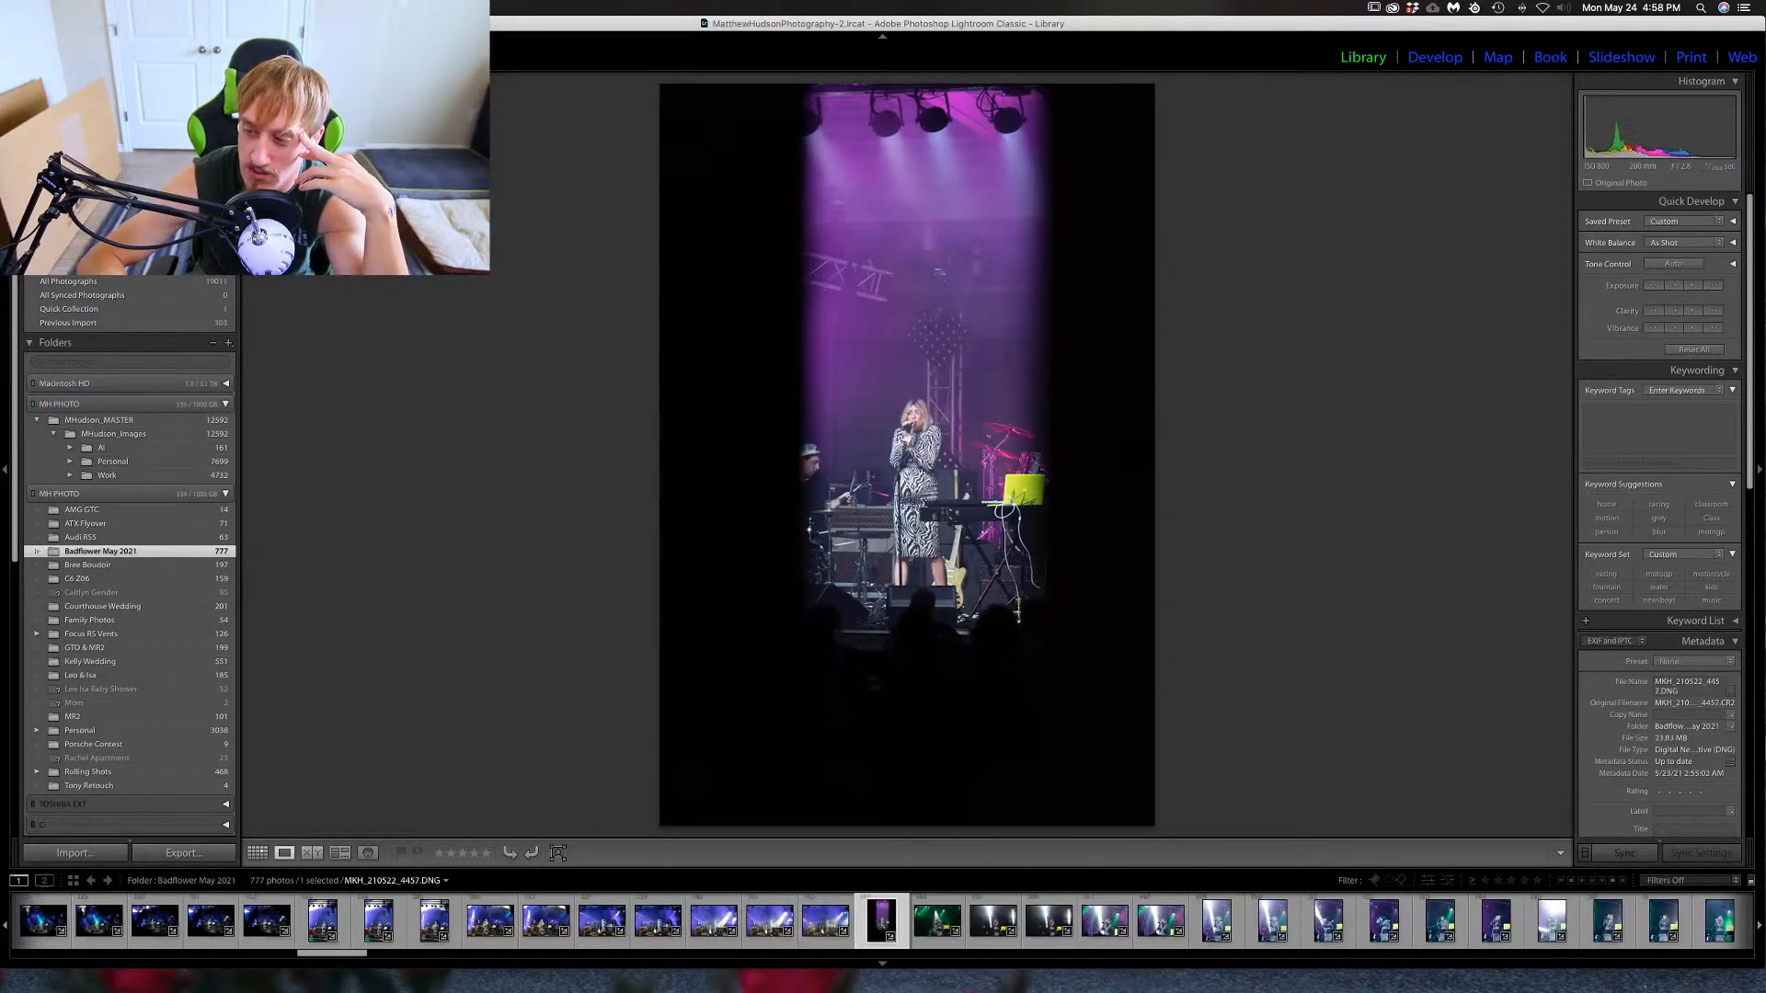
key("Right")
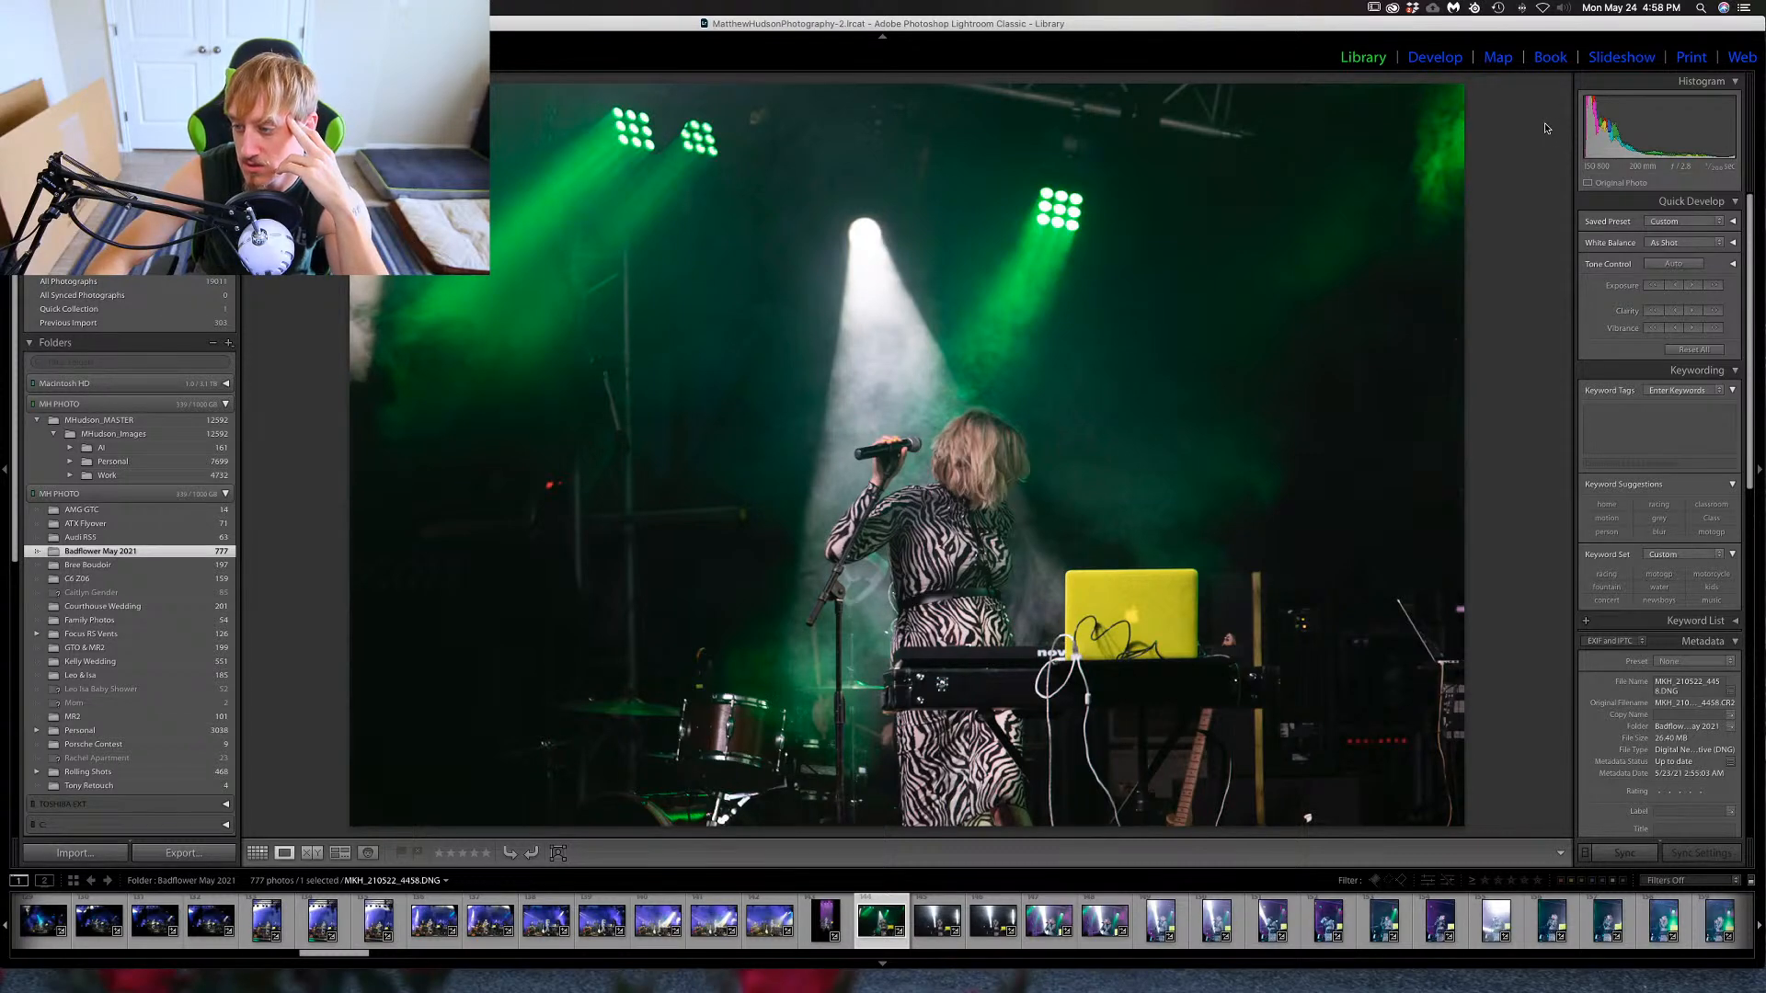
Try a tighter crop around the singer and yellow laptop in MKH_210522_4458.DNG, undo it and return to the library.
left_click(1442, 62)
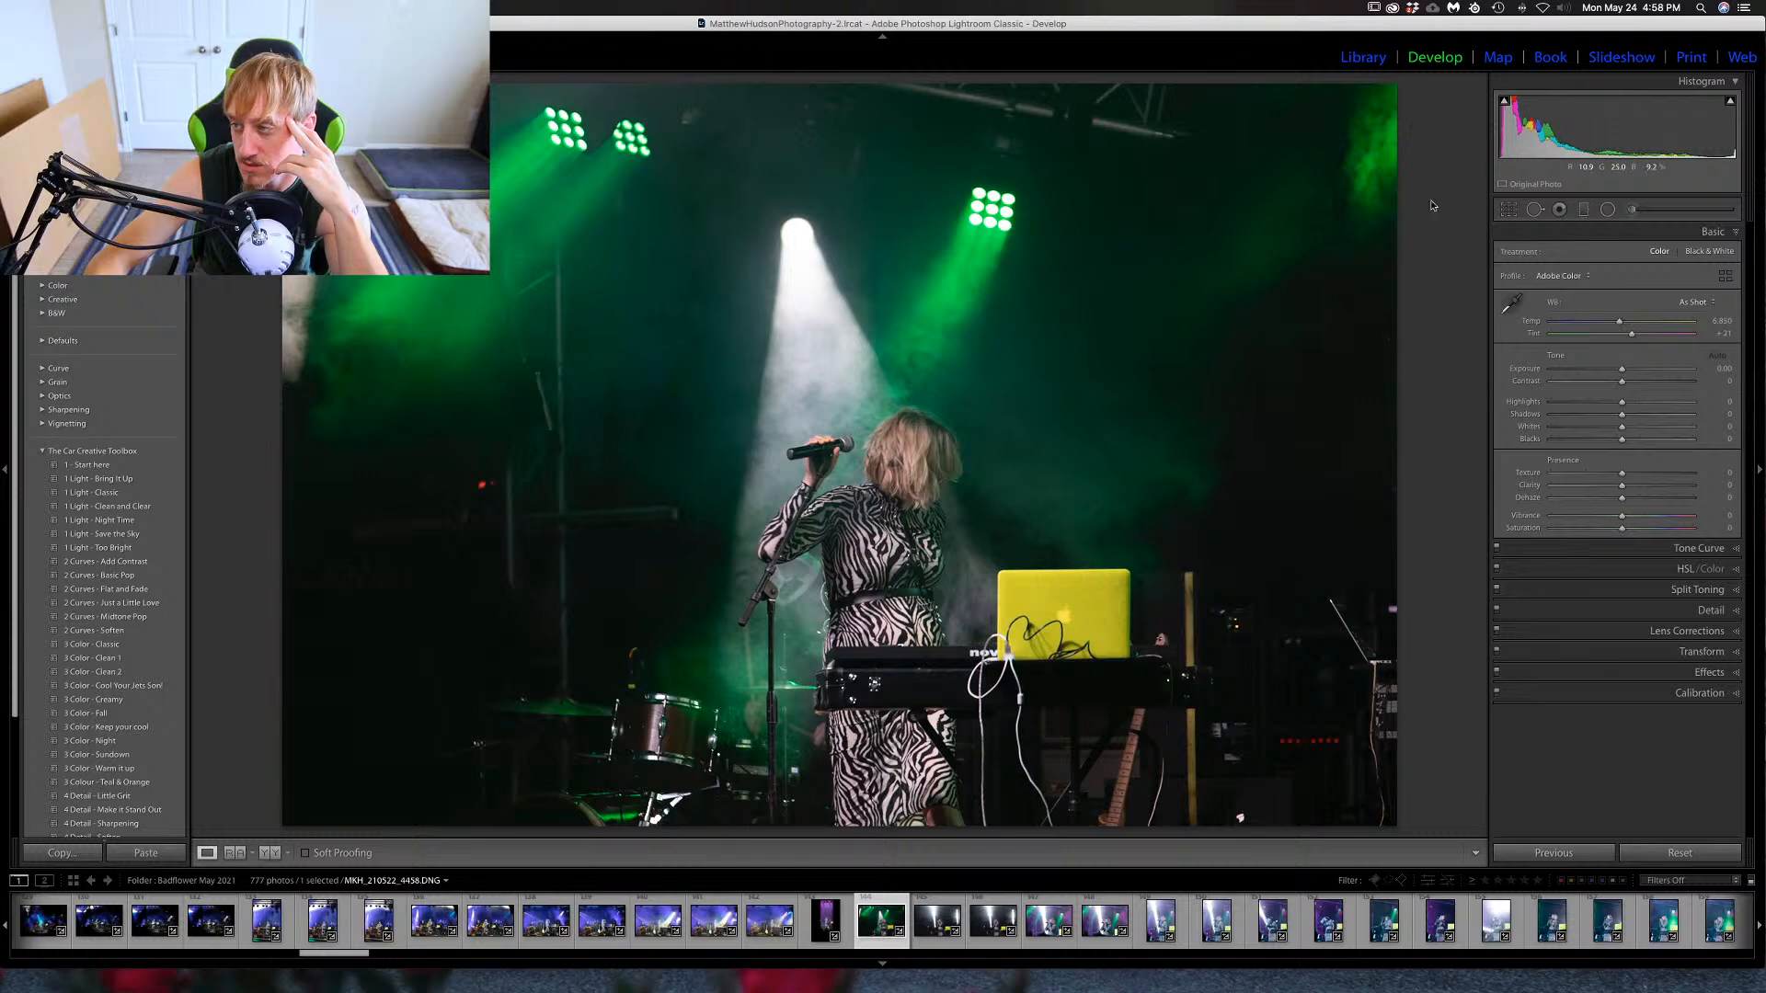
left_click(1508, 209)
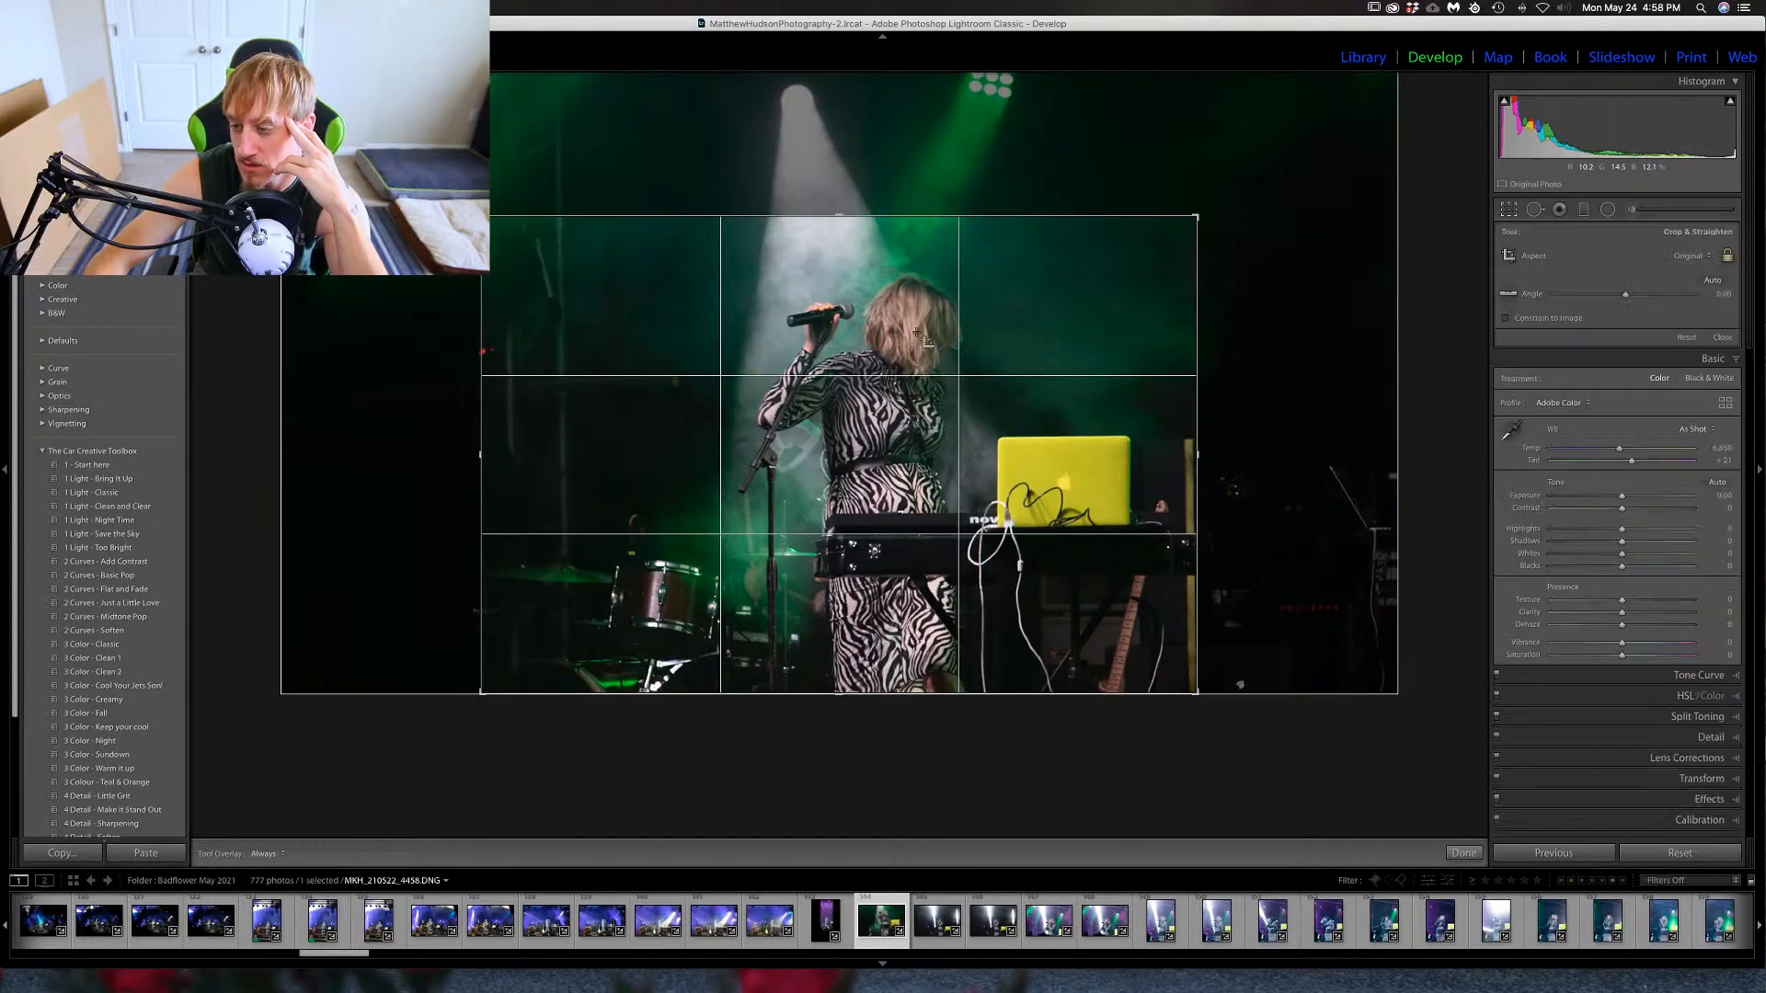
left_click_drag(922, 337, 781, 387)
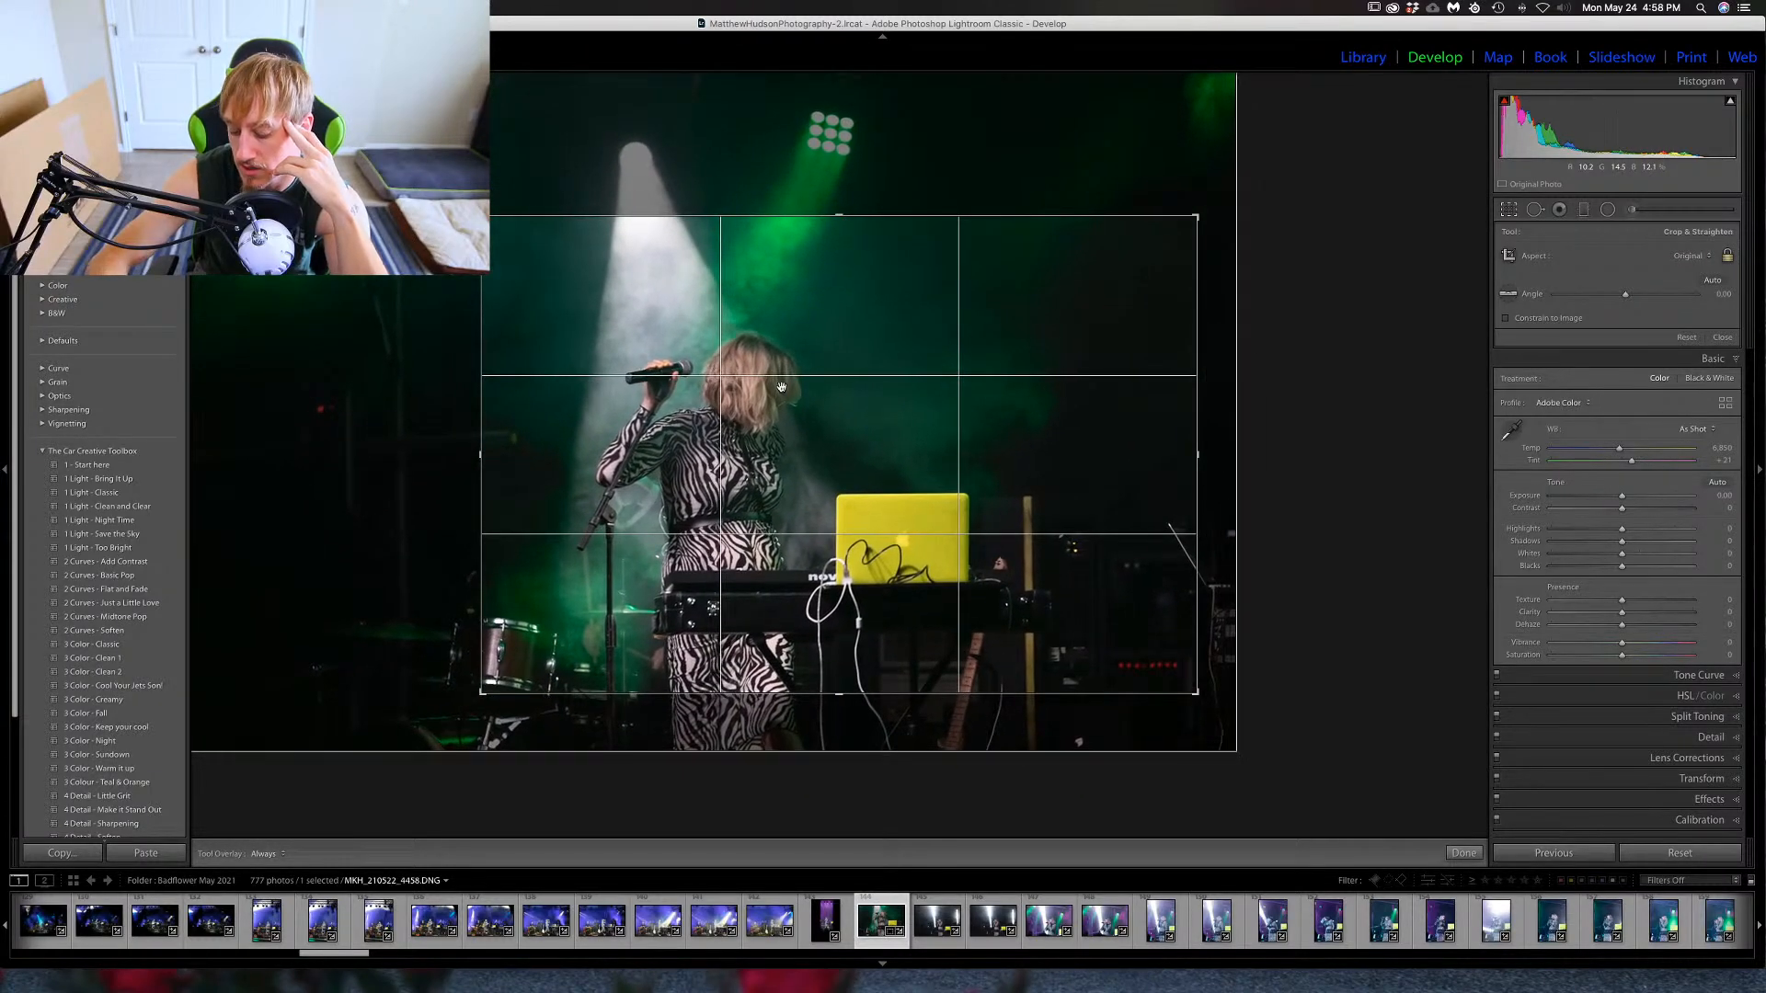
key("Return")
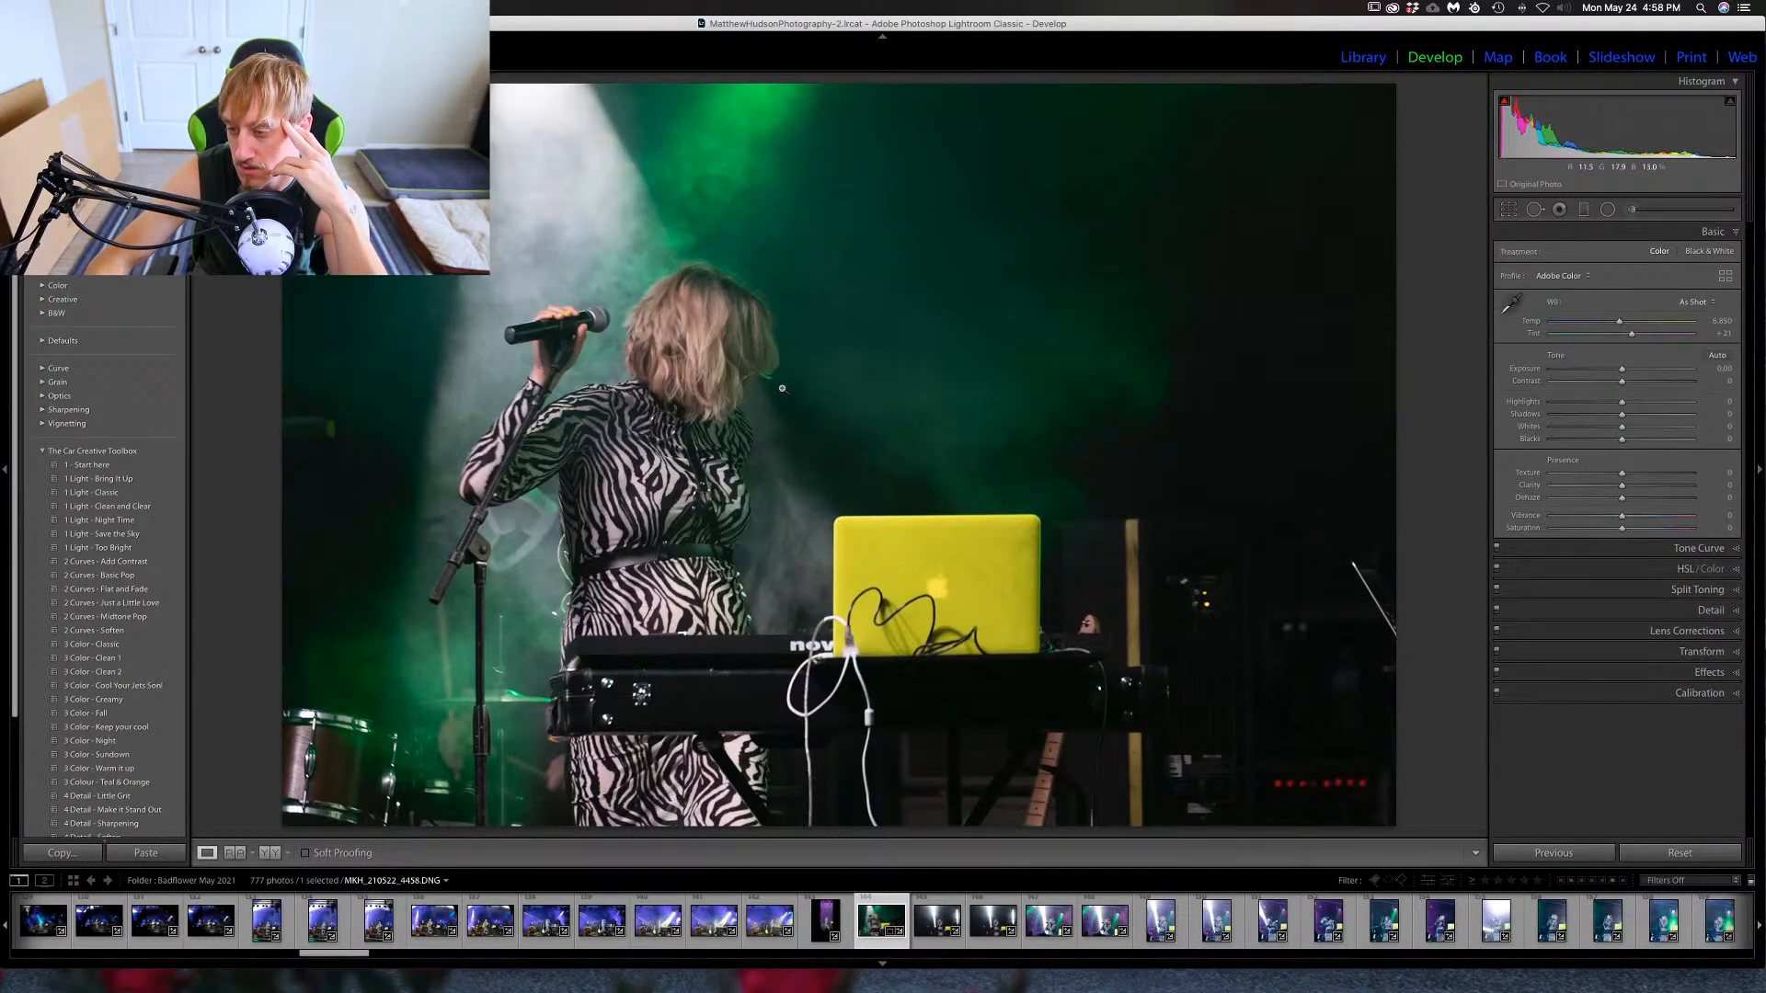
key("super+z")
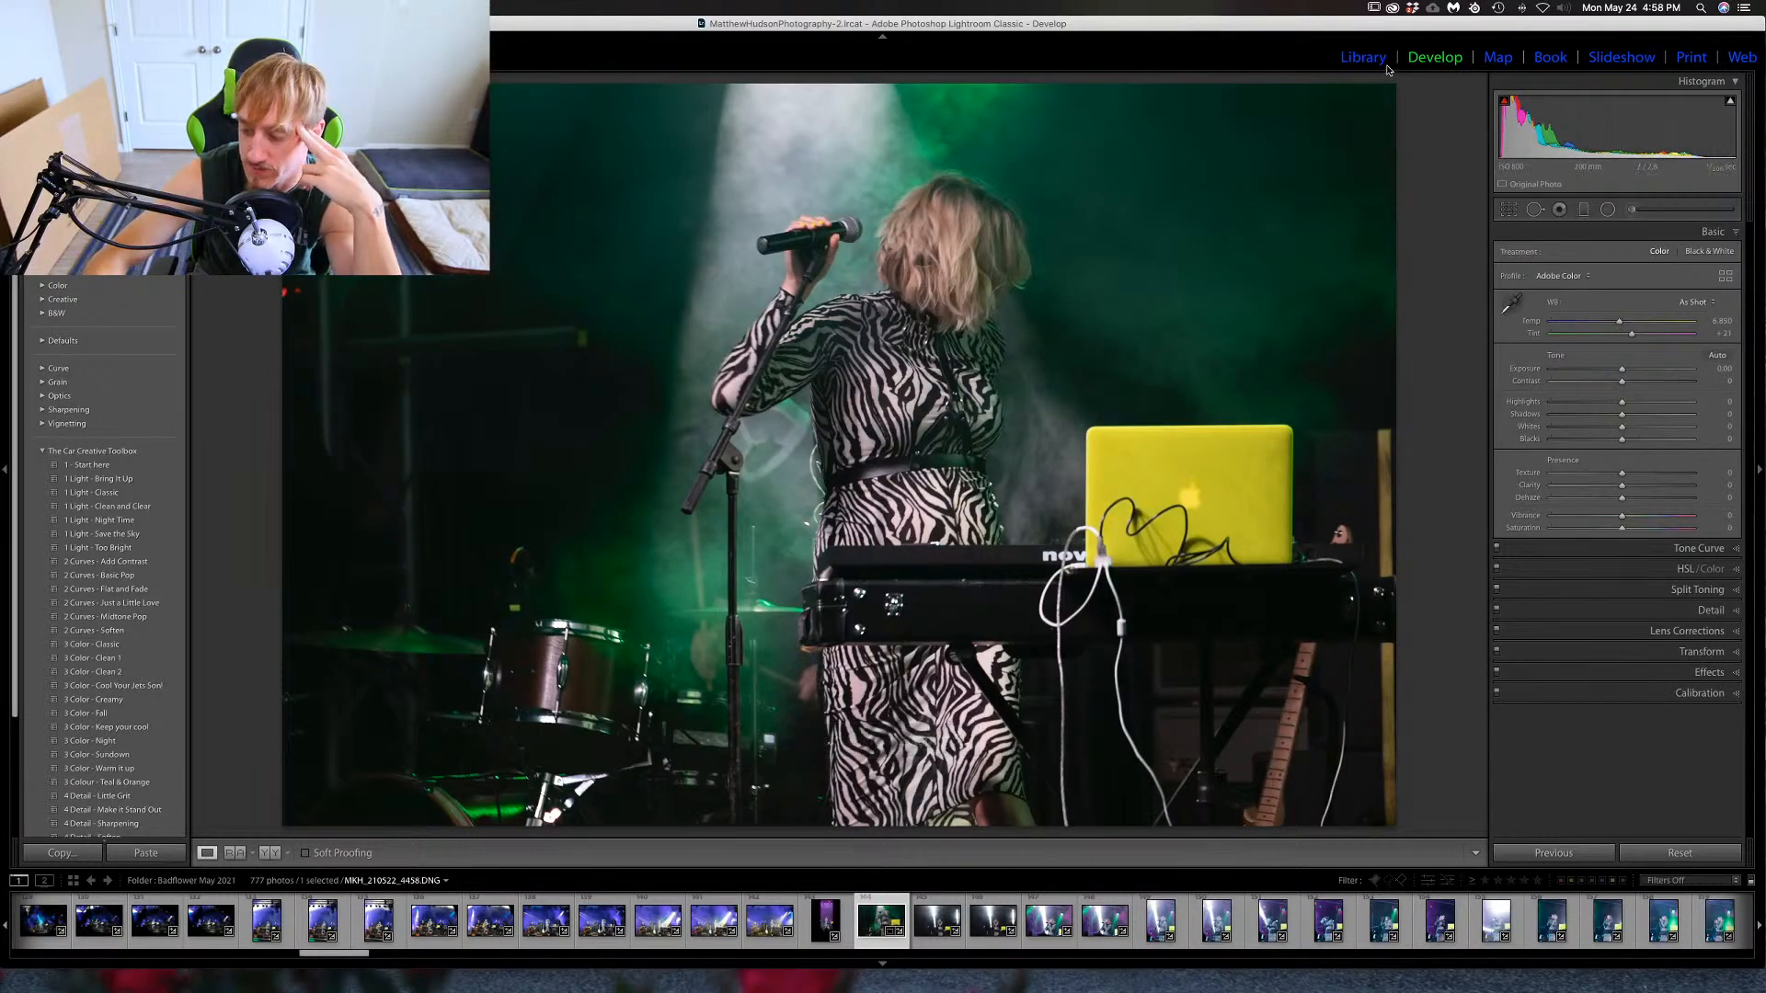
key("super+z")
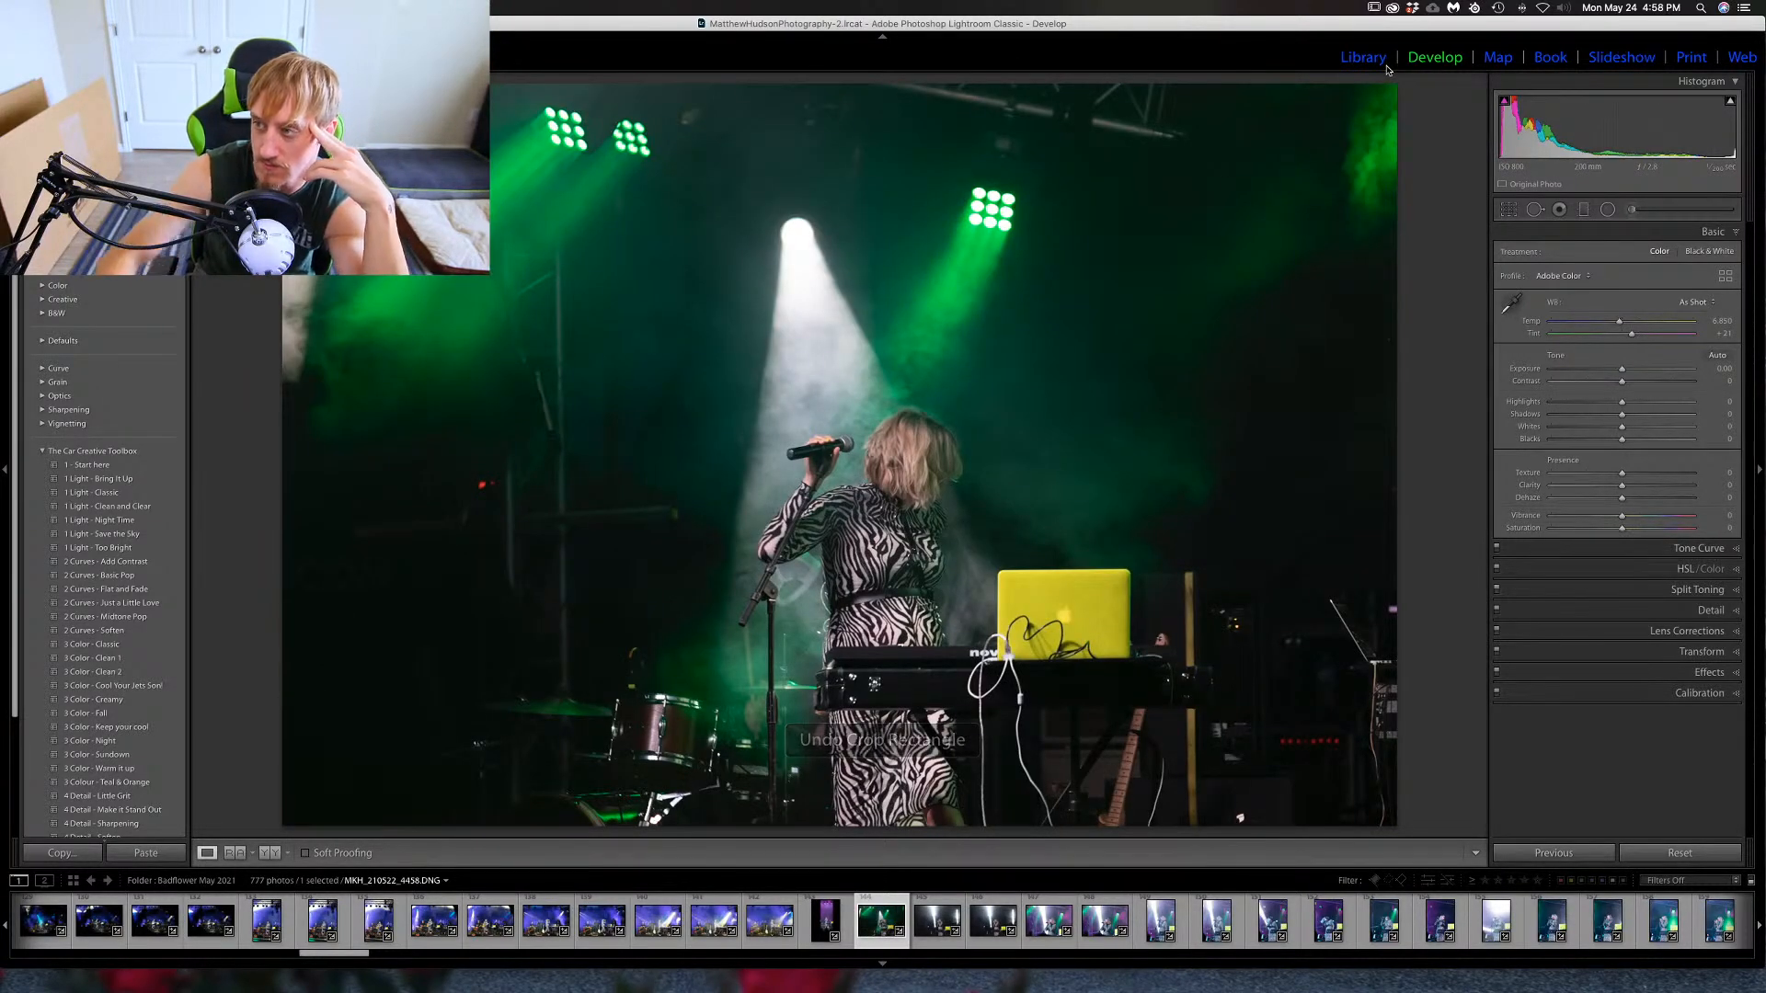
left_click(1362, 57)
Review the singer shots under white and purple stage light, up to the leaning pose in MKH_210522_4466.DNG.
key("Right")
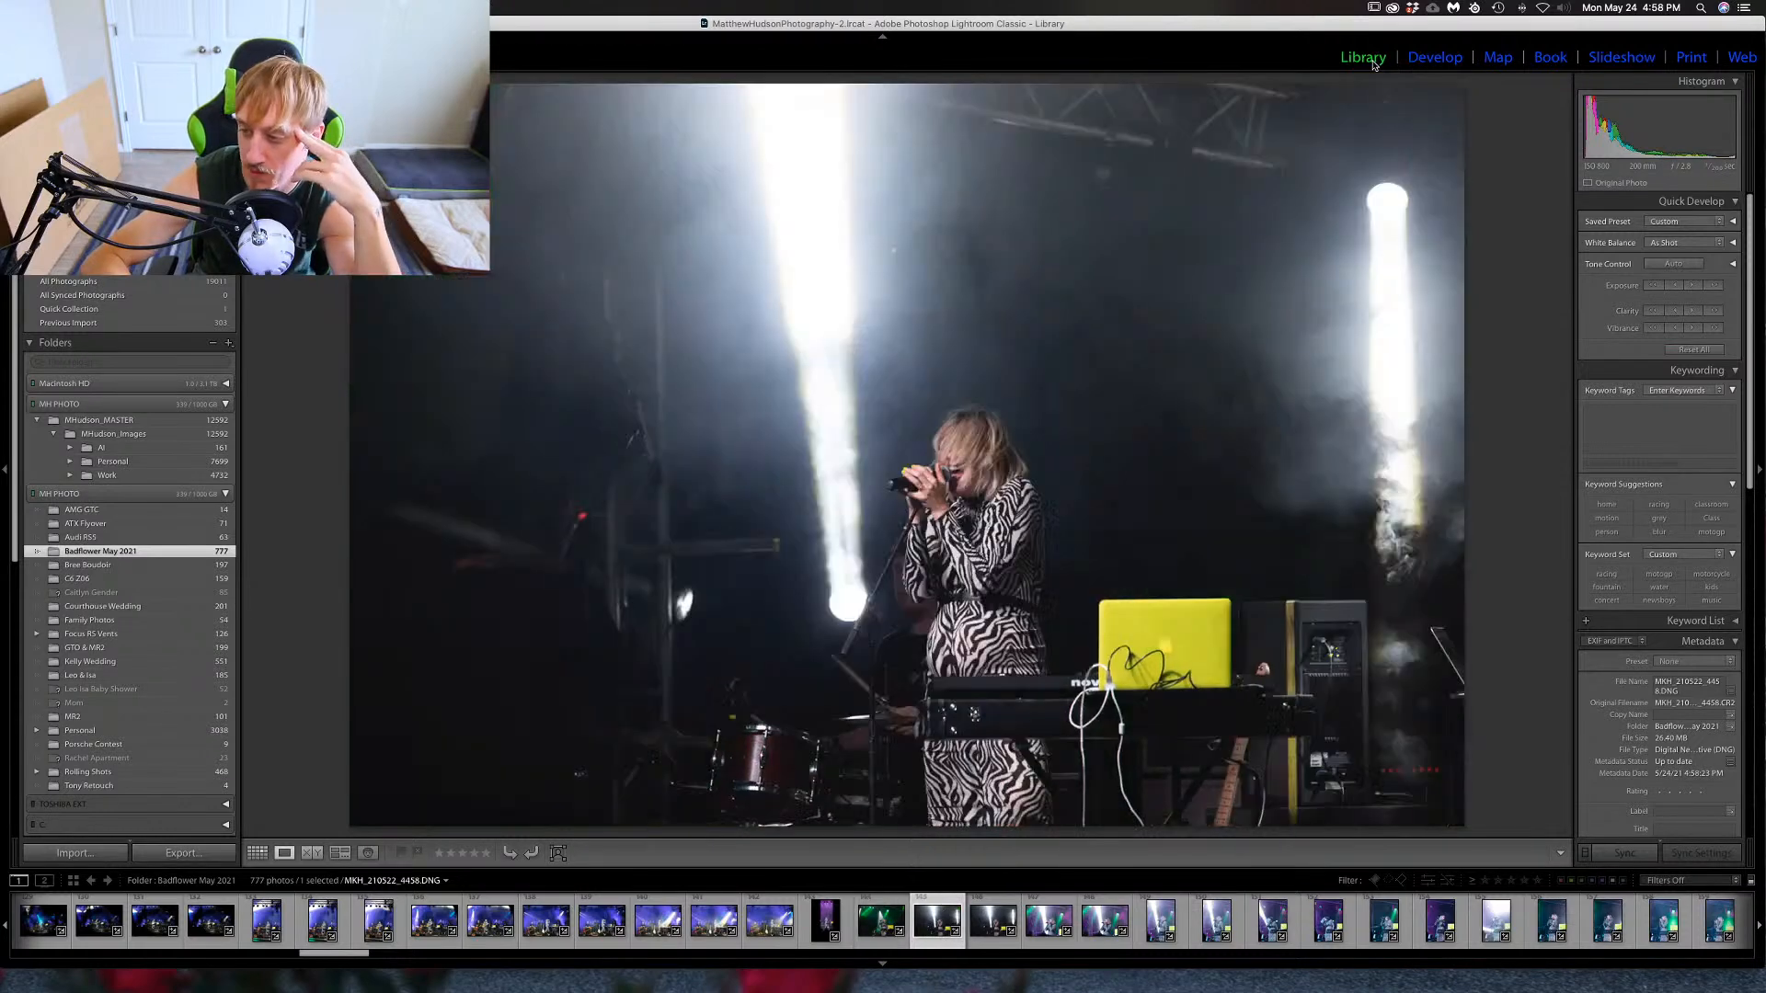
key("Right")
key("Right")
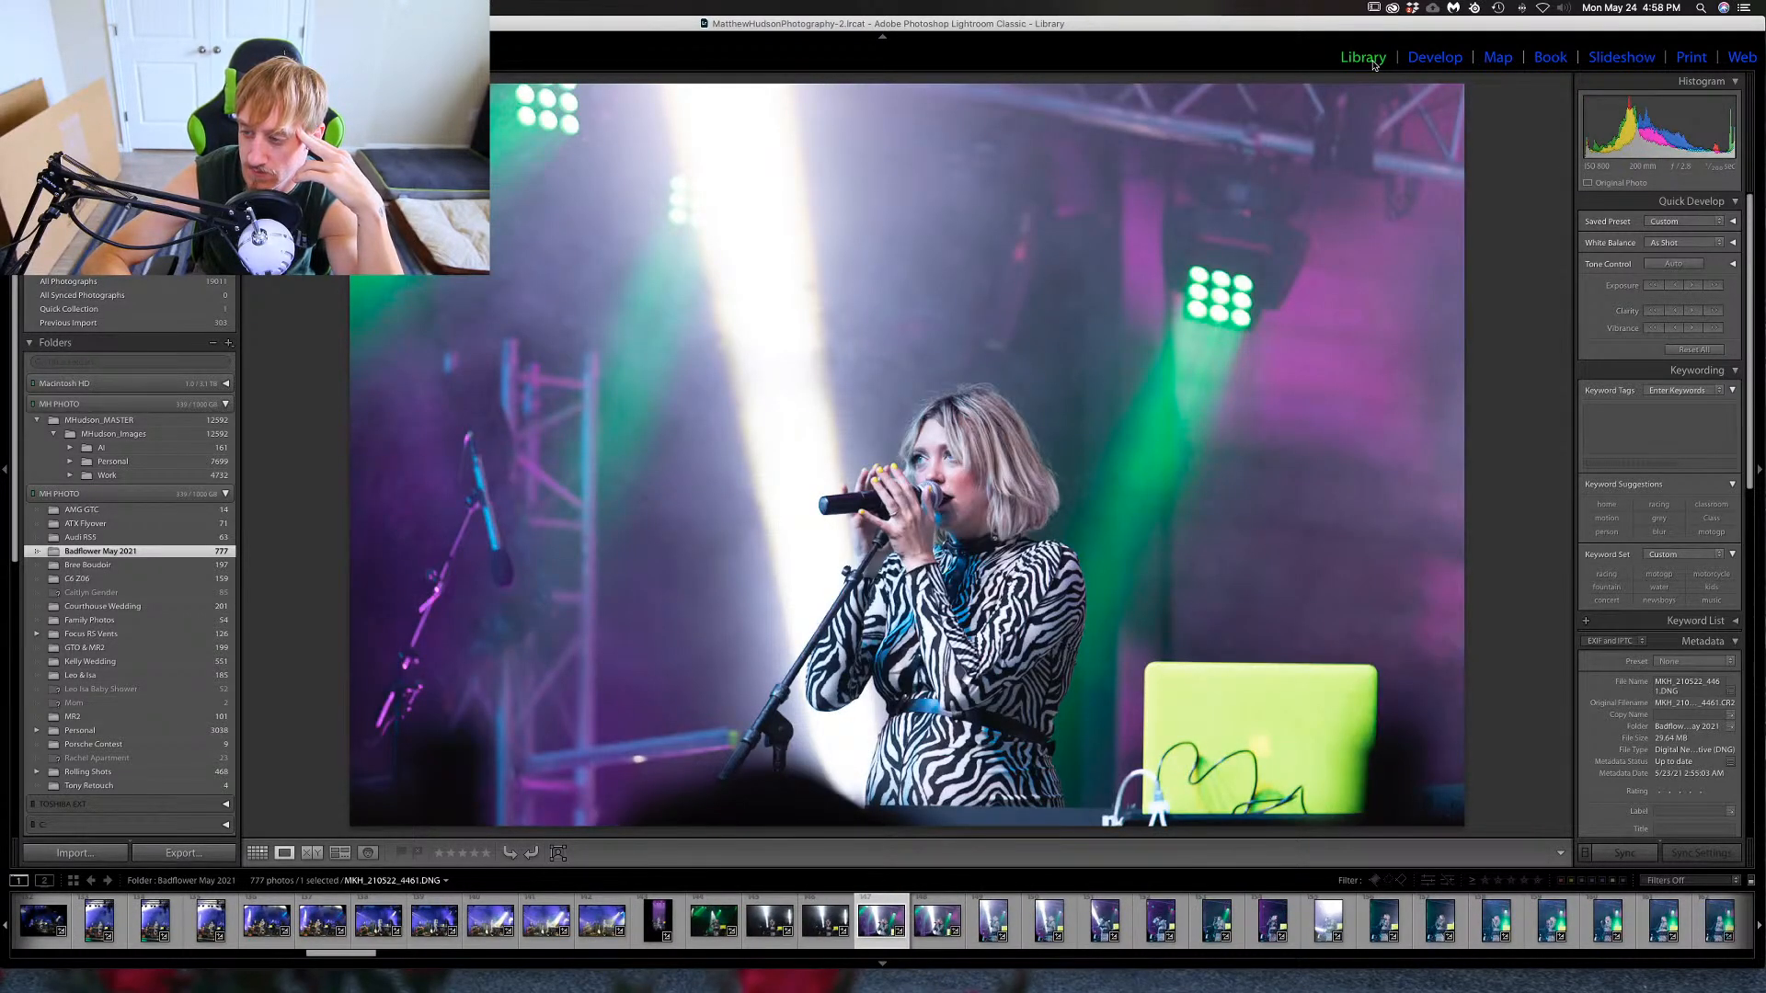
key("Right")
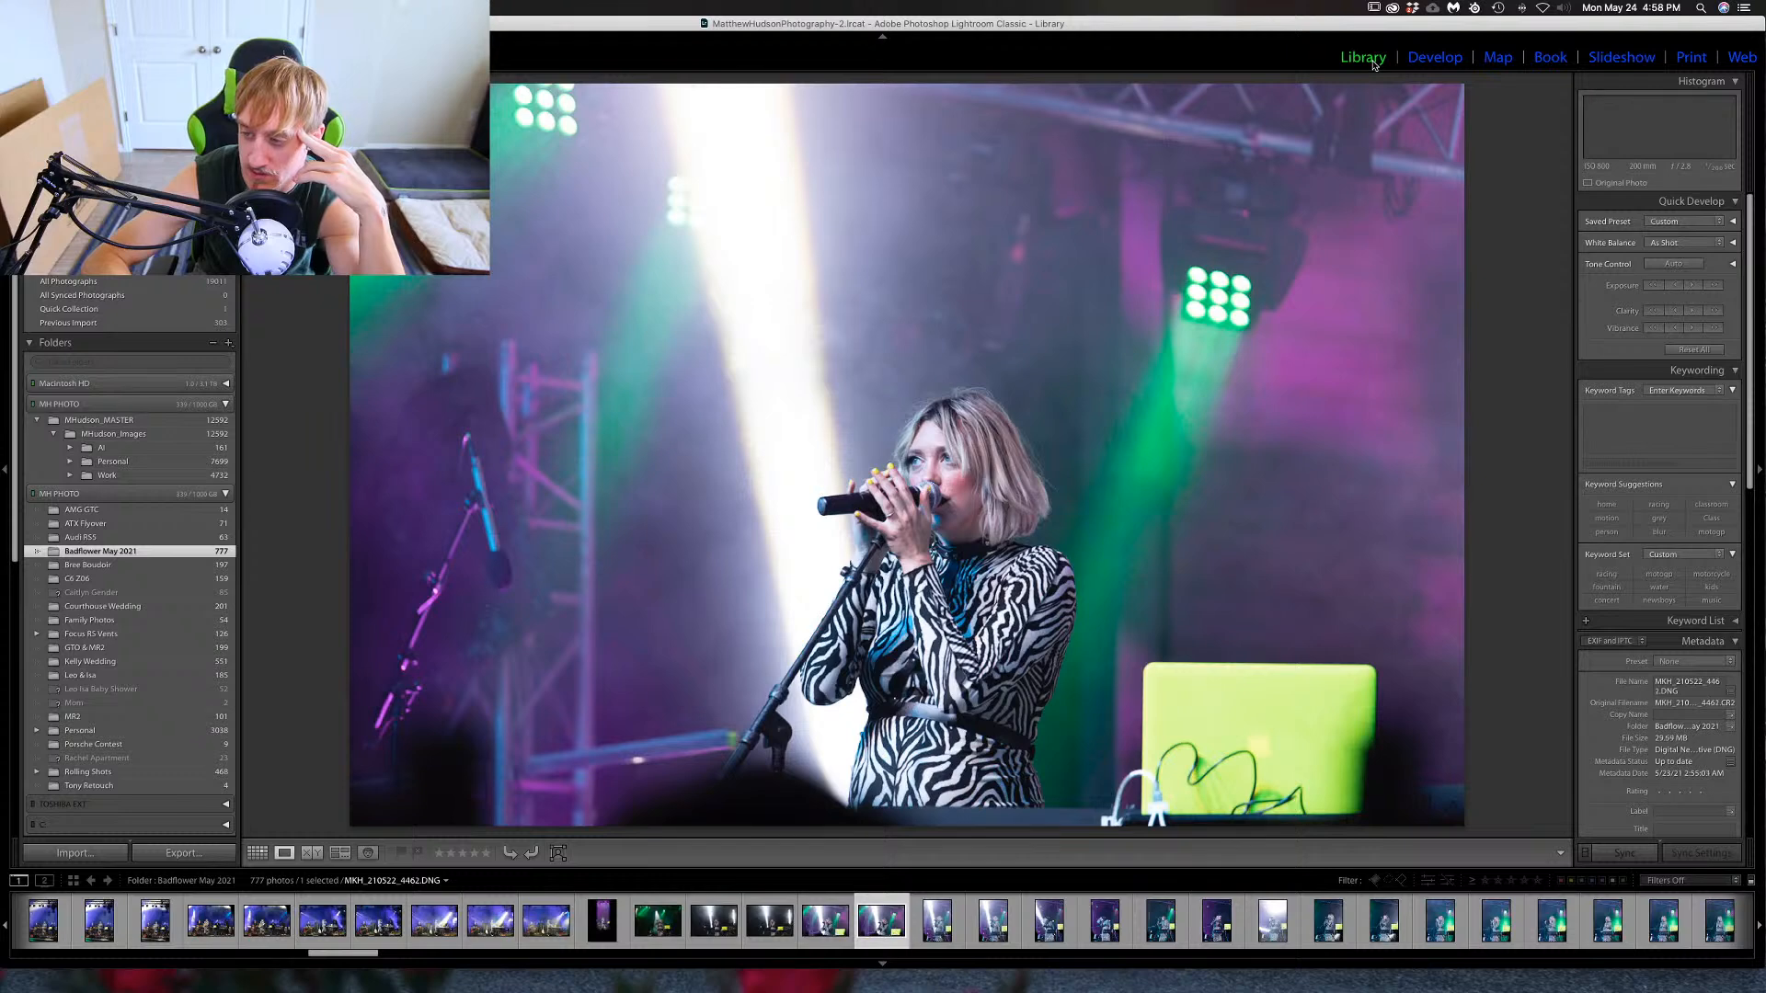
key("Right")
key("Right")
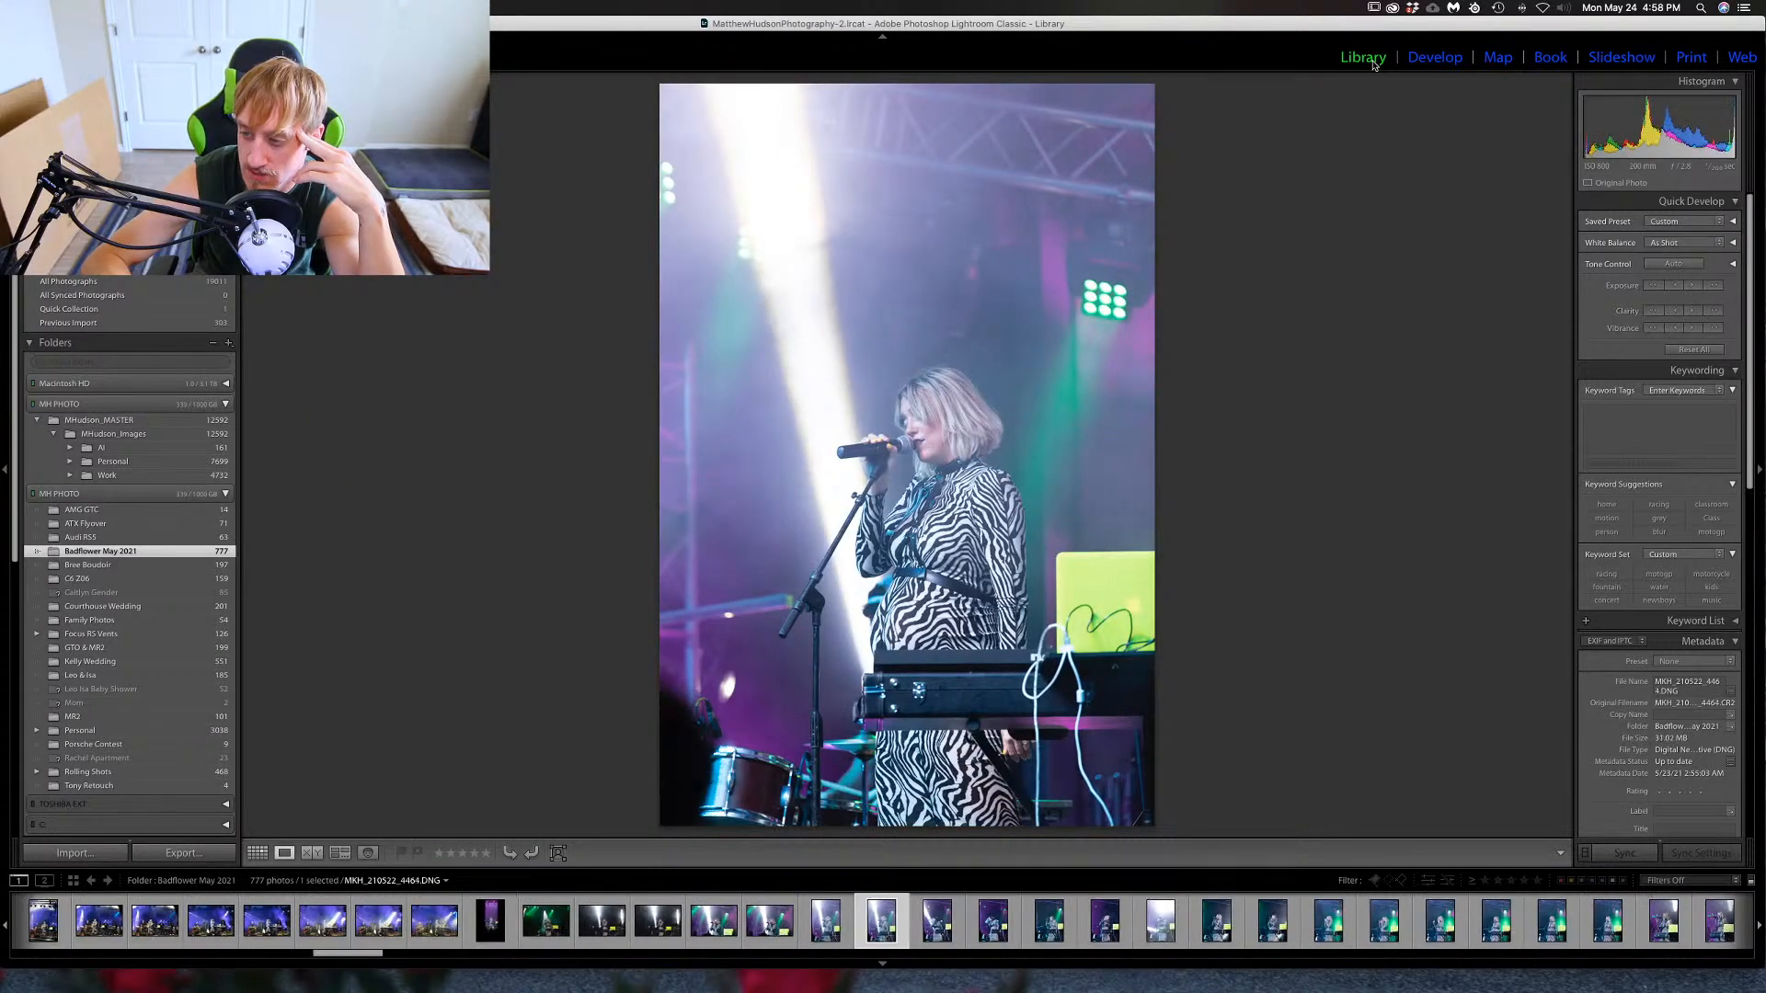
key("Right")
key("Right")
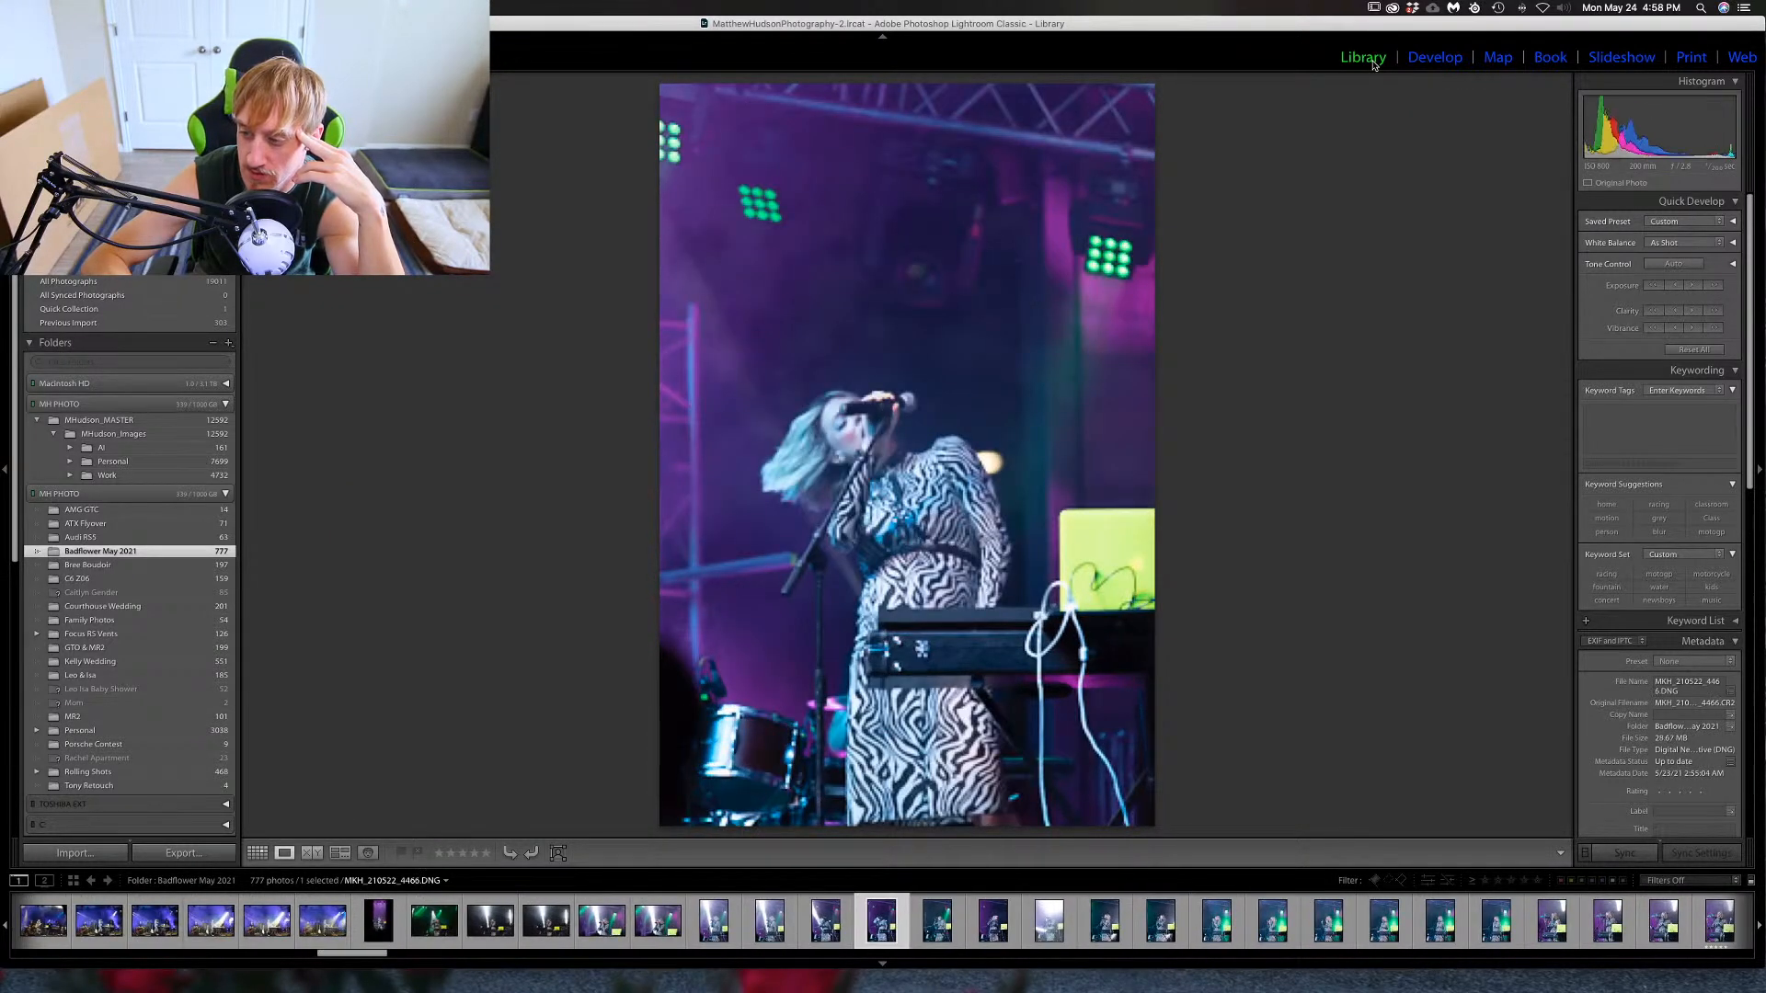
Compare the leaning pose in MKH_210522_4466.DNG with its neighbours, and continue to the washed-out frame MKH_210522_4469.DNG.
key("Right")
key("Right")
key("Left")
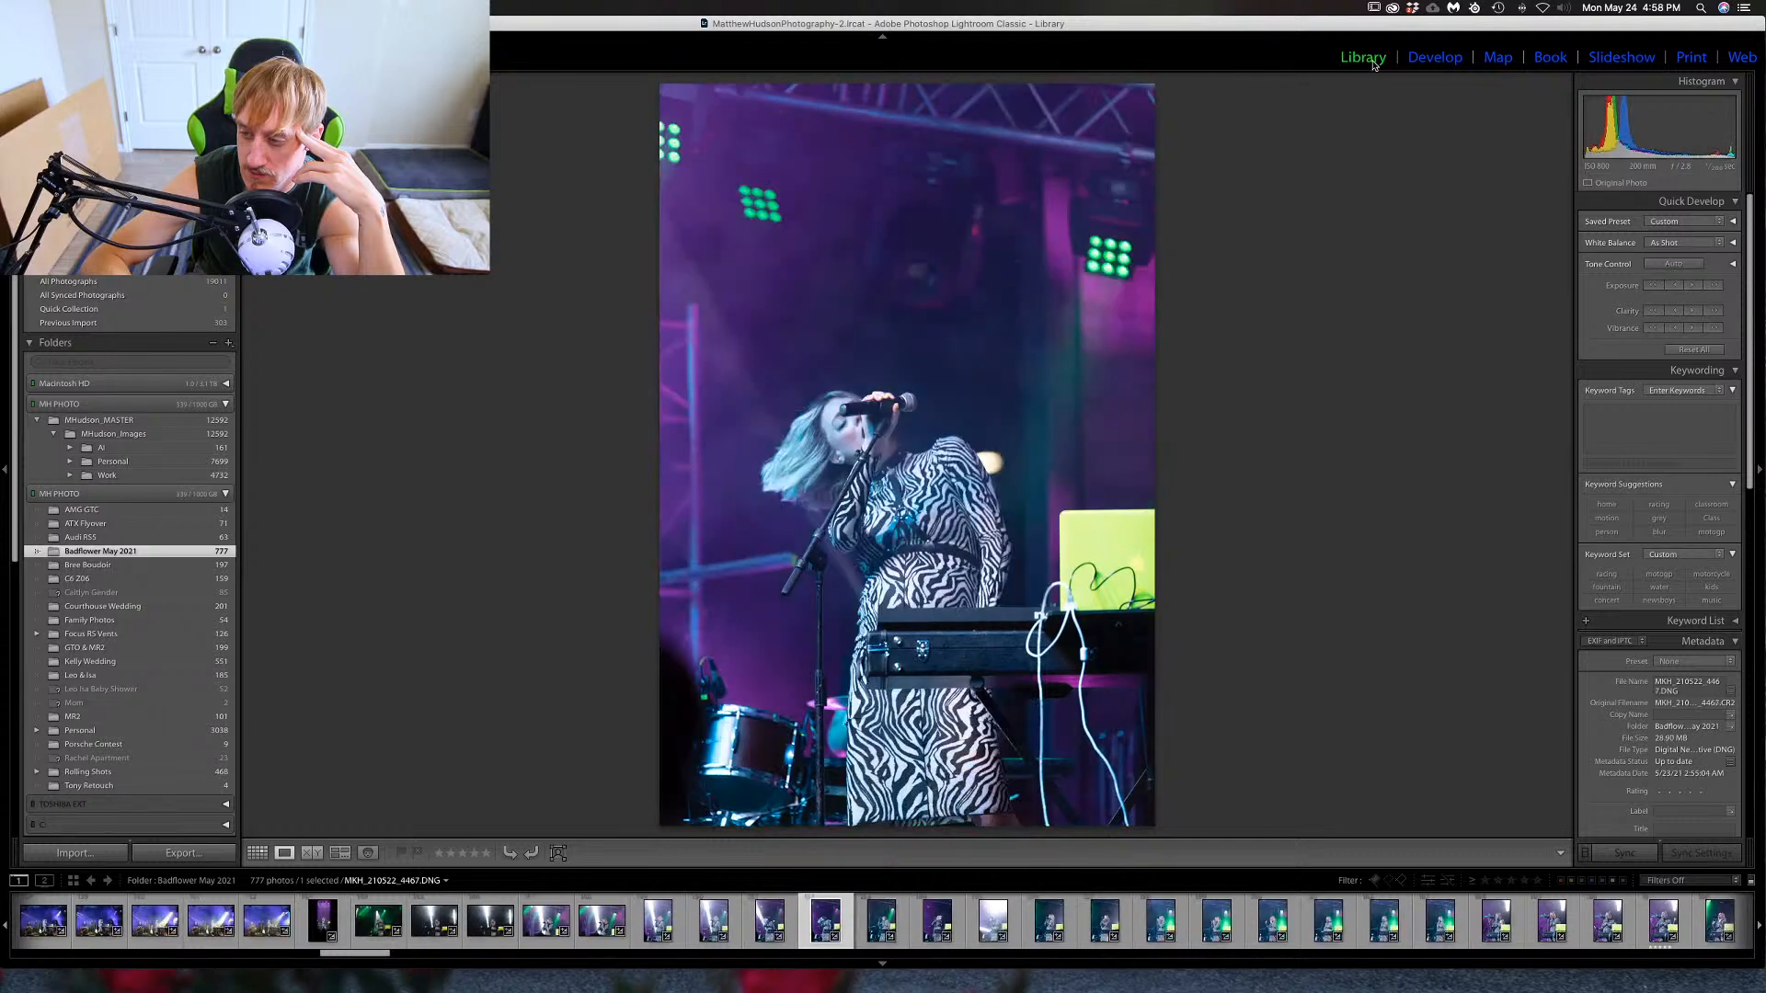
key("Left")
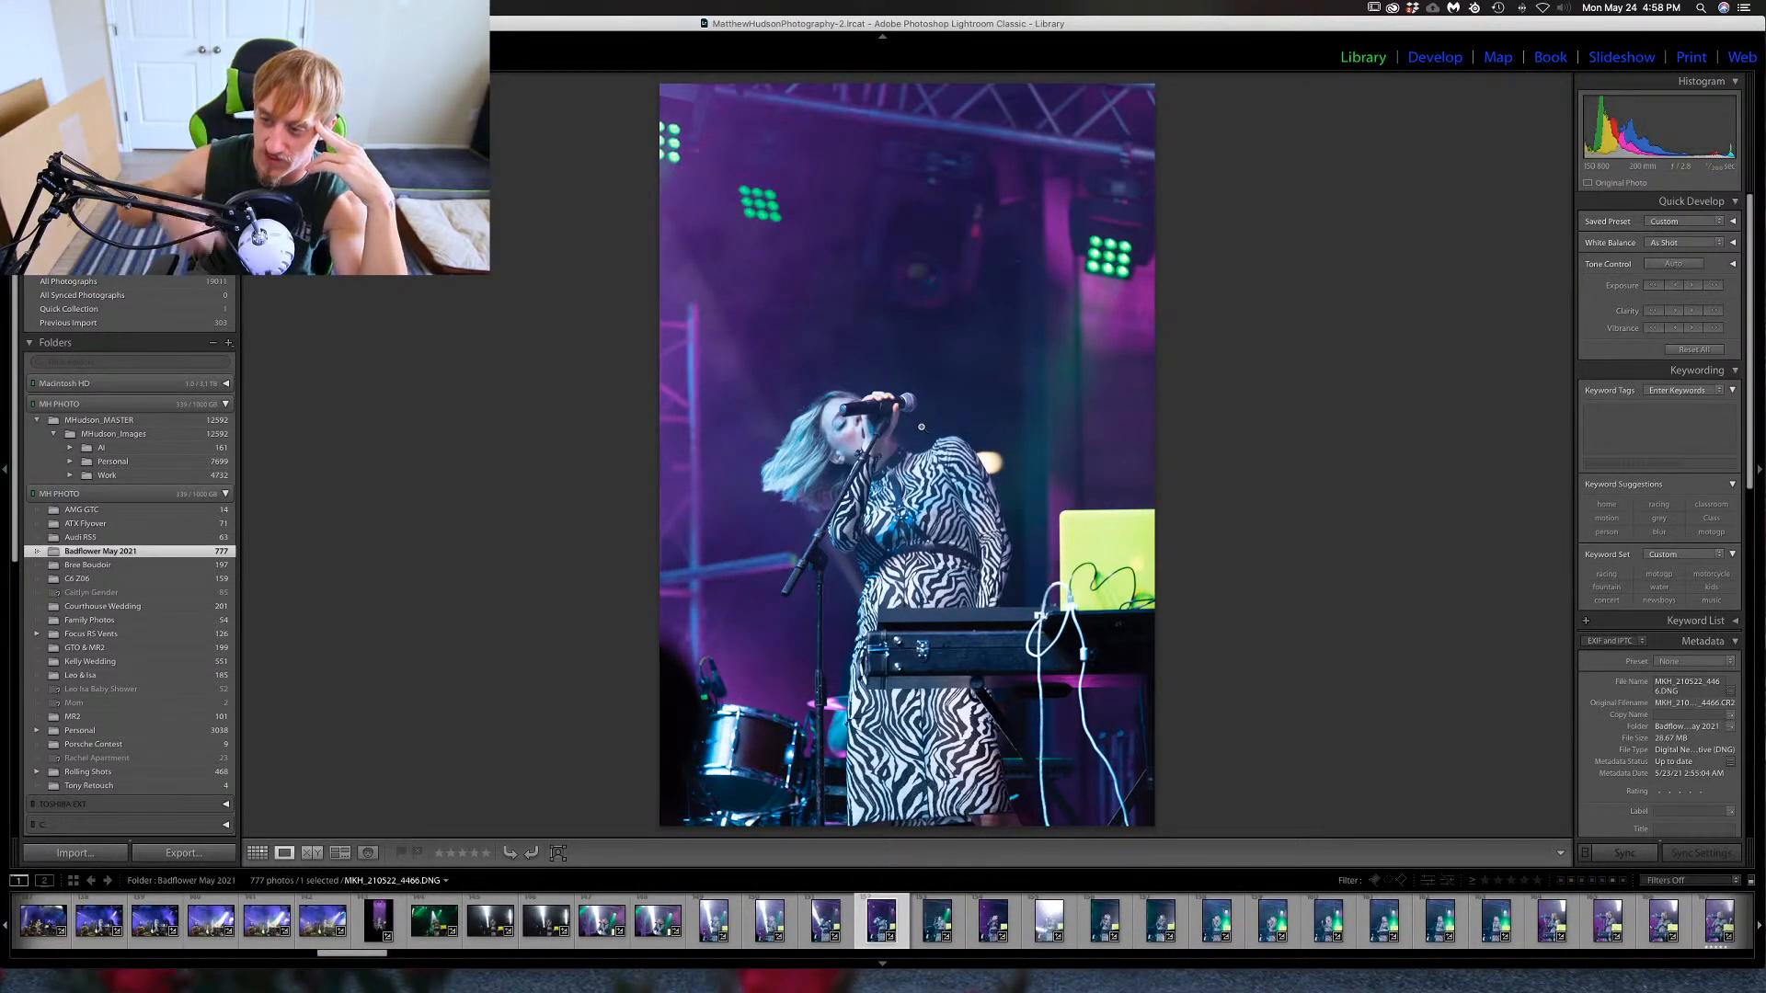
key("Right")
key("Right")
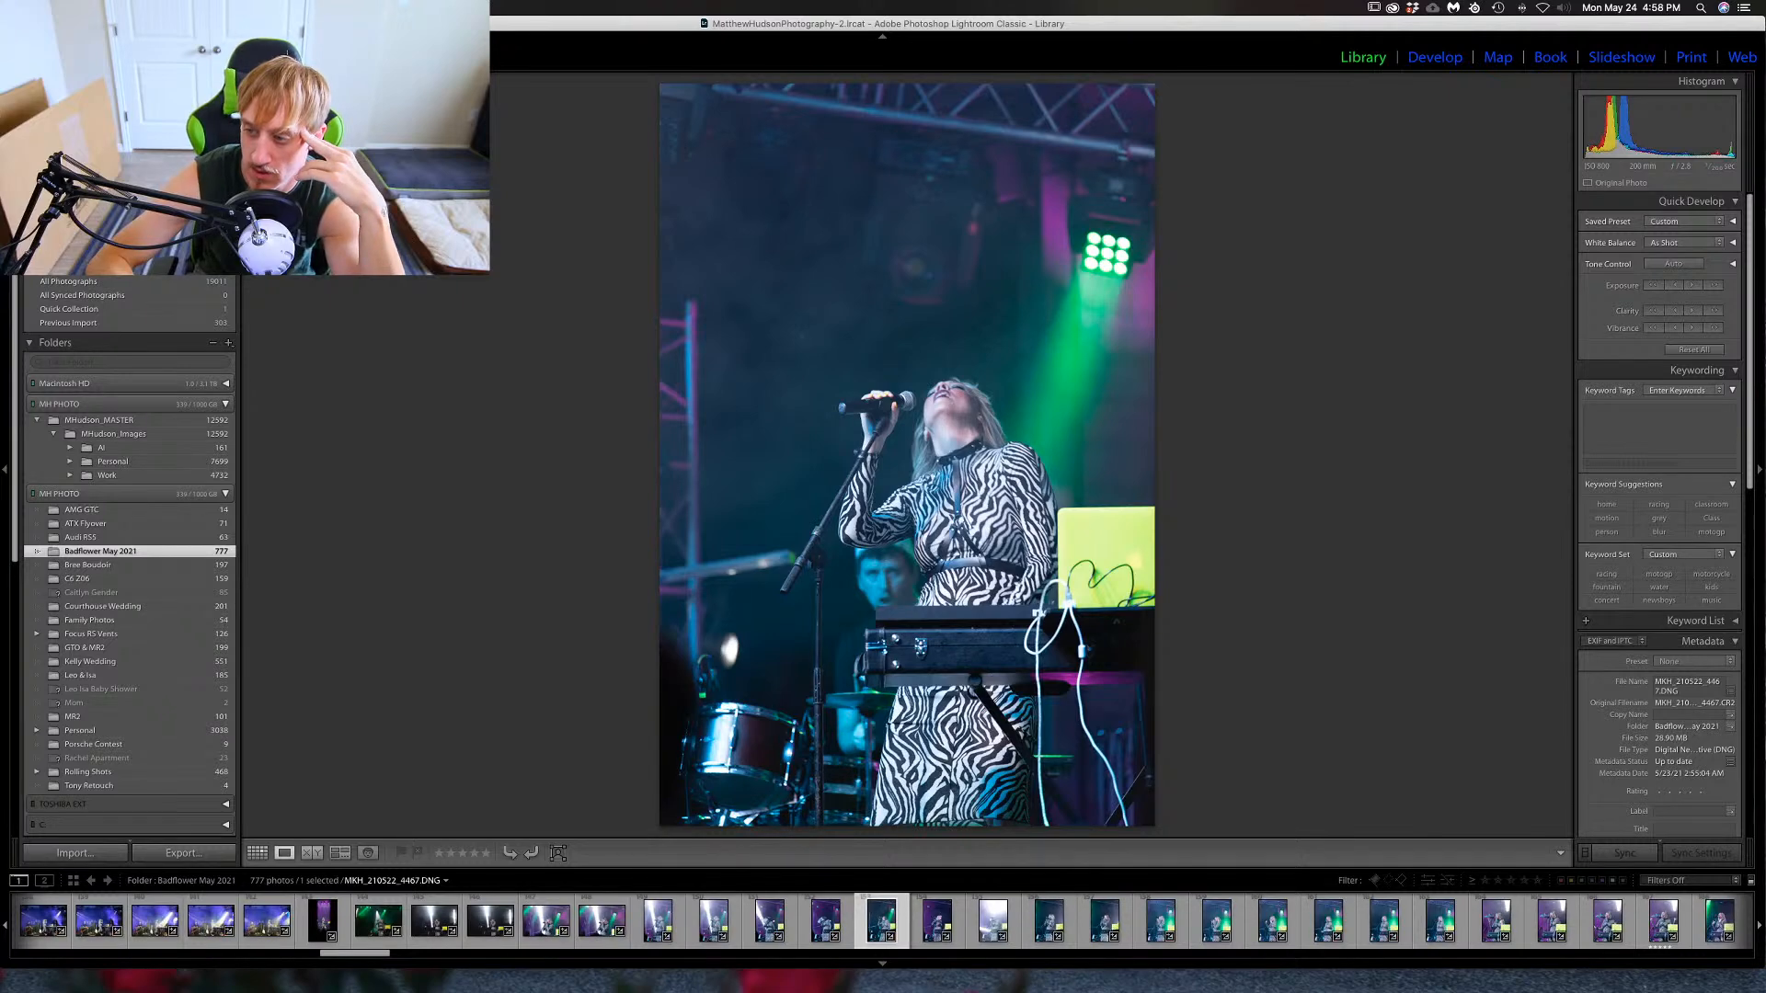
key("Right")
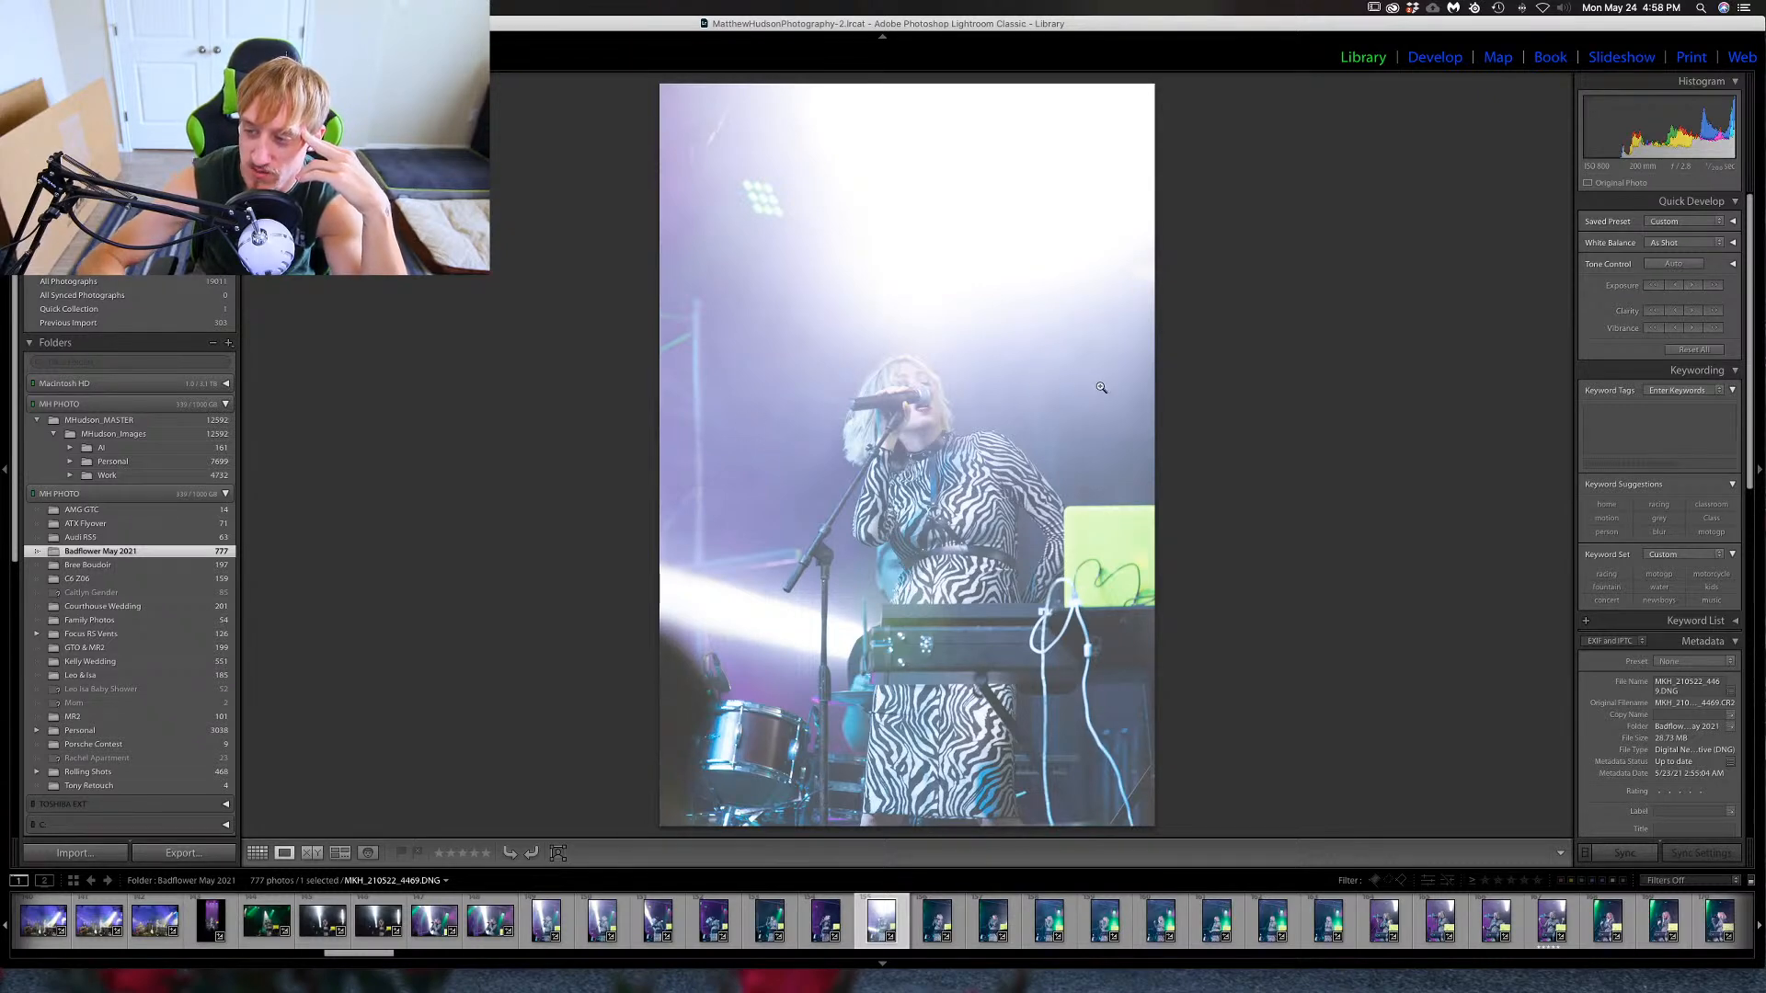
Move forward to the green-lit singer shot MKH_210522_4475.DNG, check the focus on her face and rate it one star.
key("Right")
key("Right")
key("Right")
key("Right")
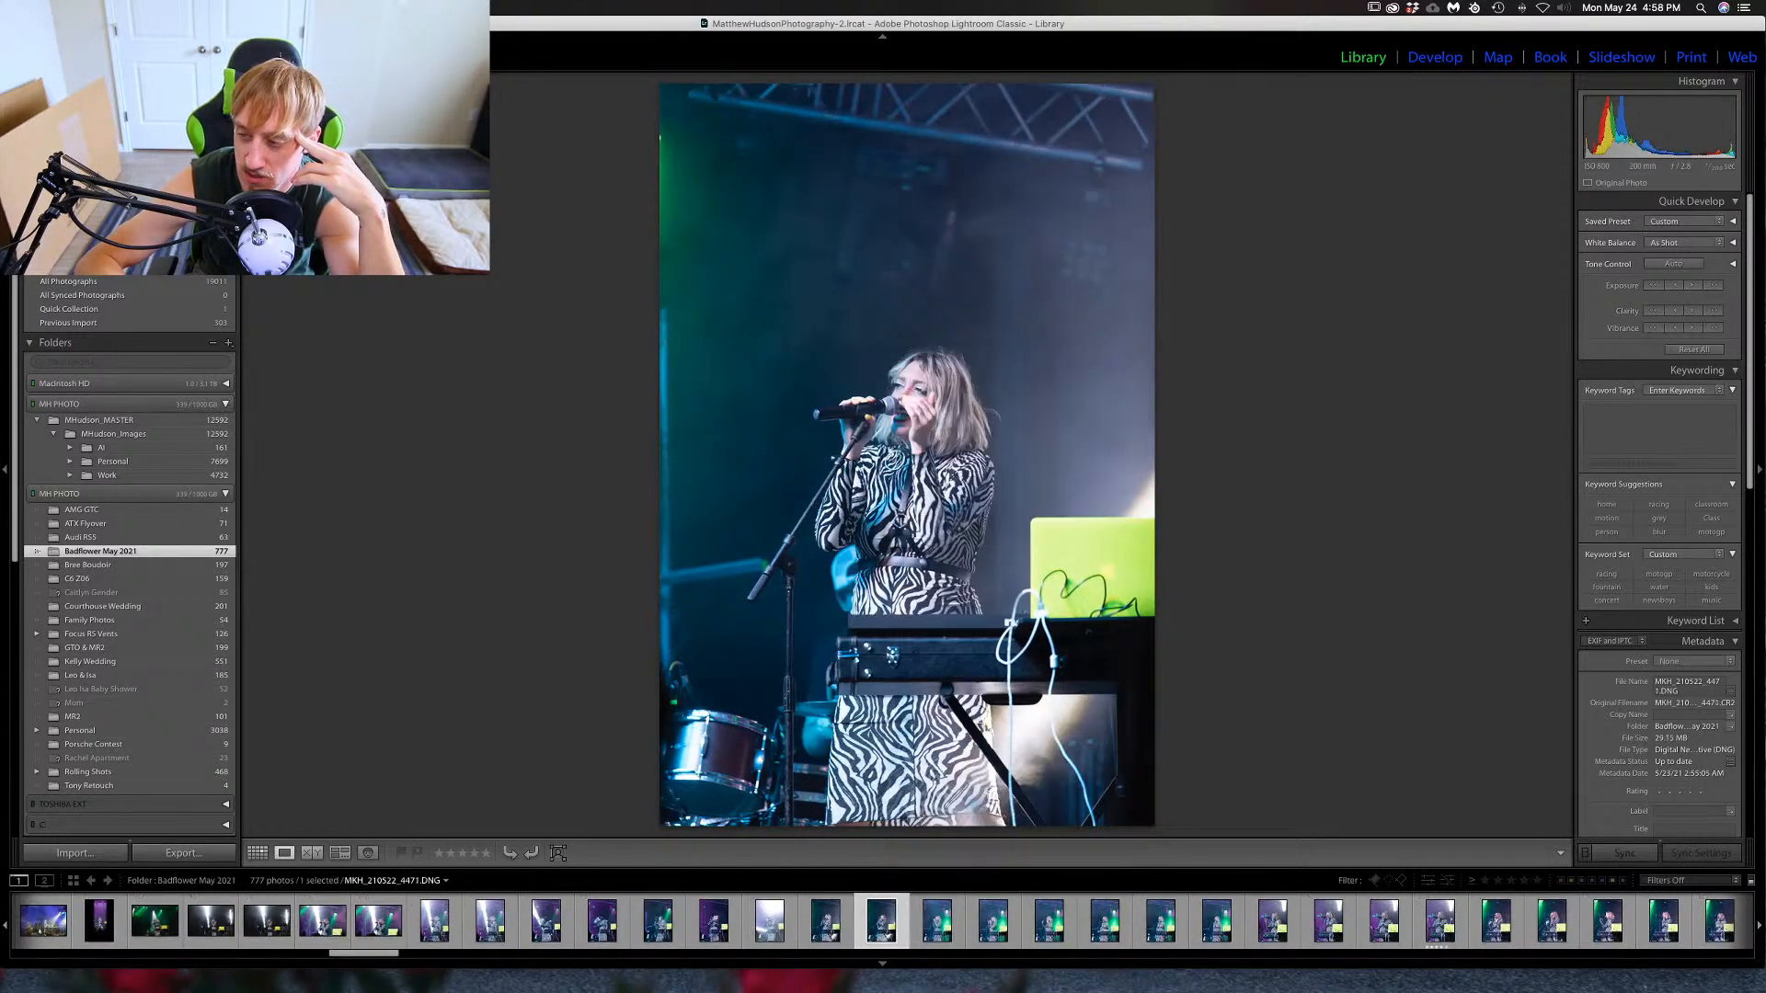
key("Right")
key("Right")
key("Right")
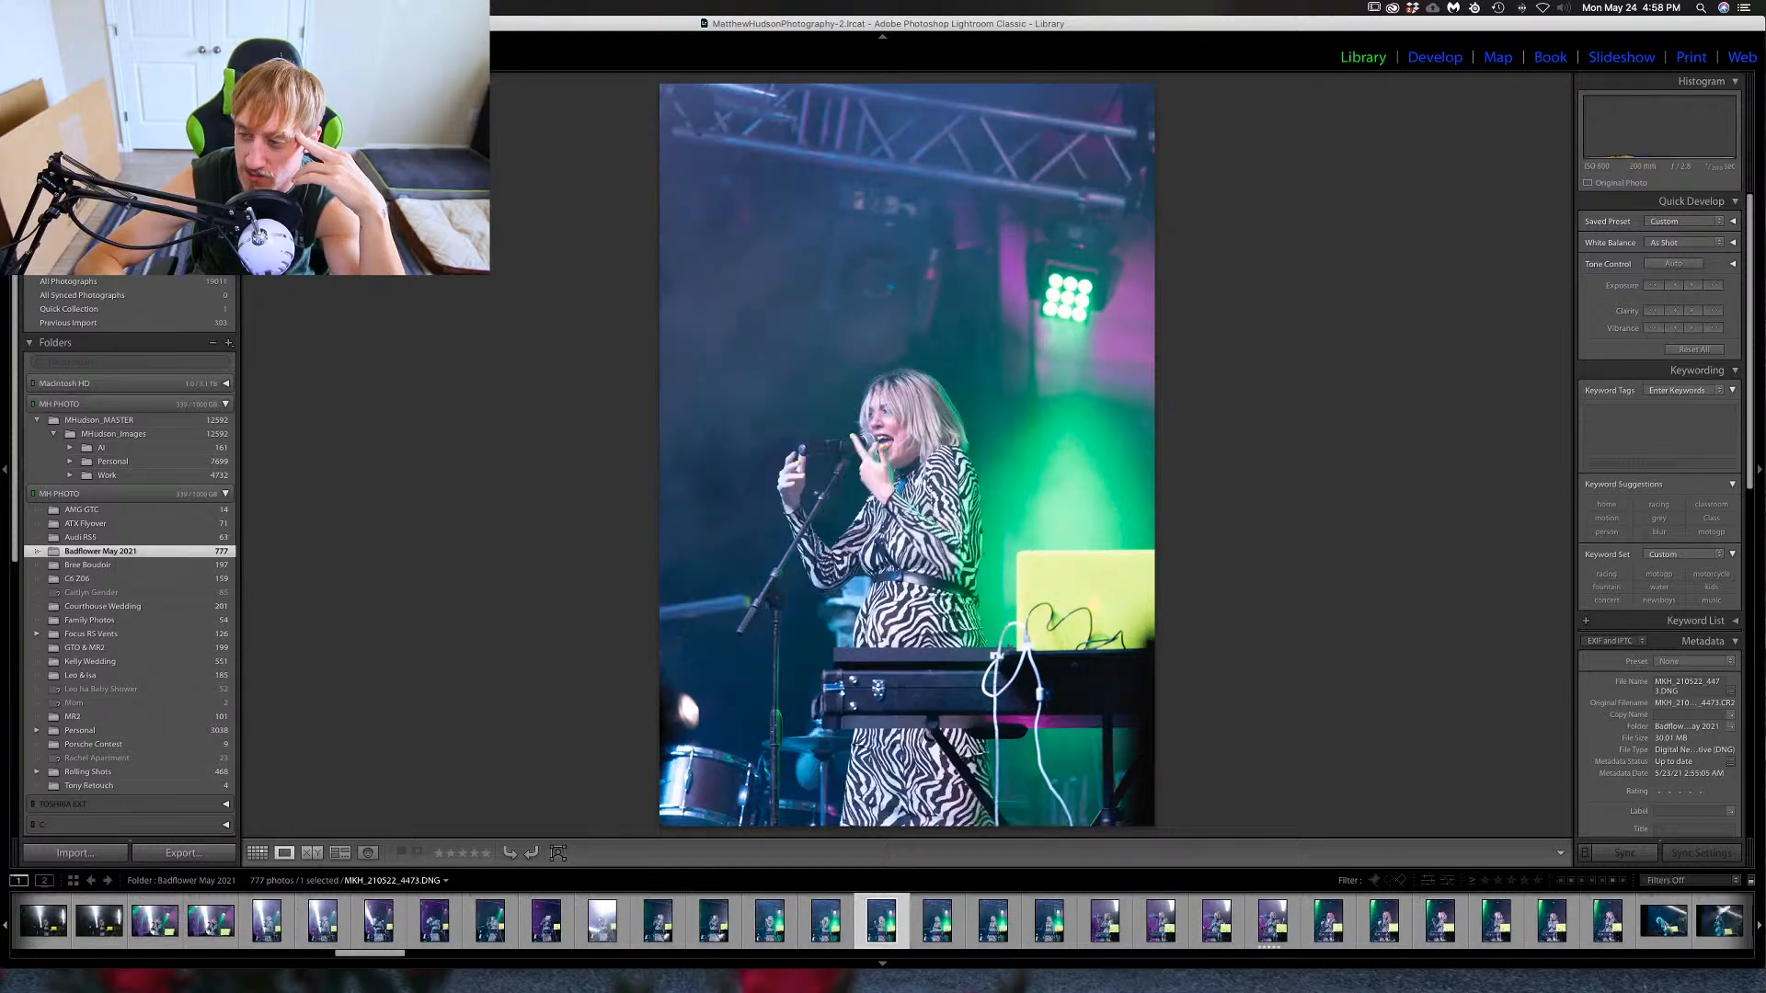
key("Left")
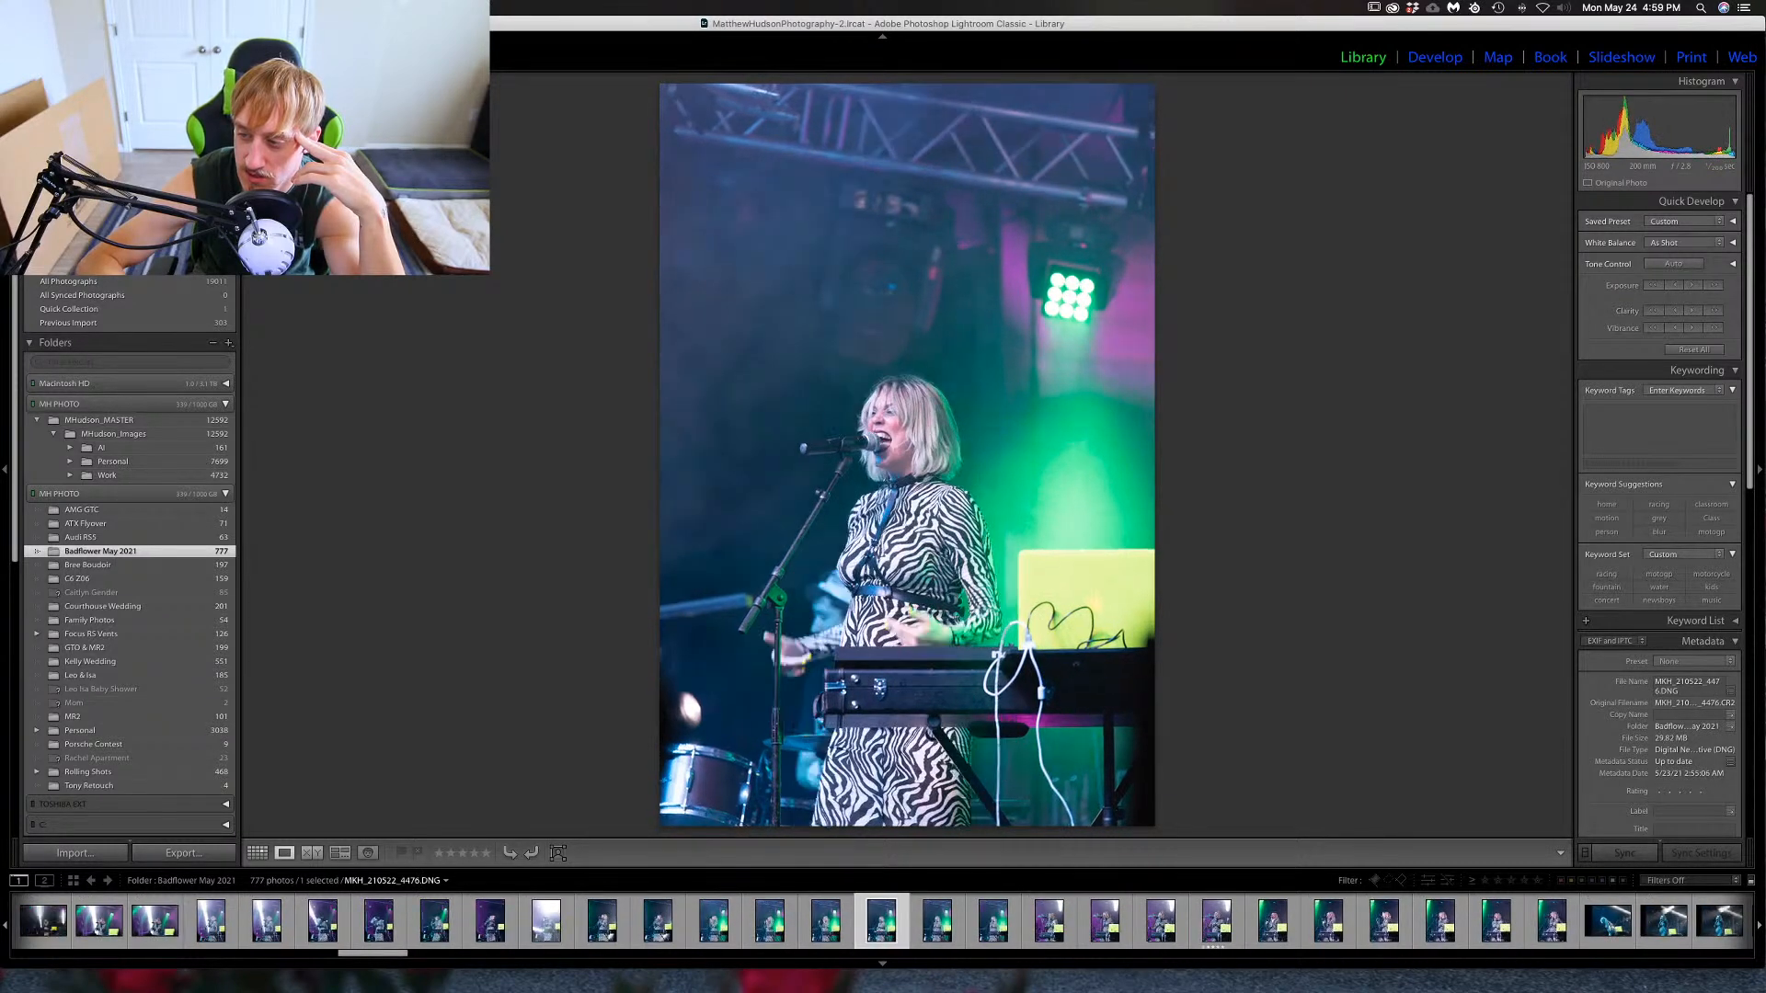
left_click(878, 449)
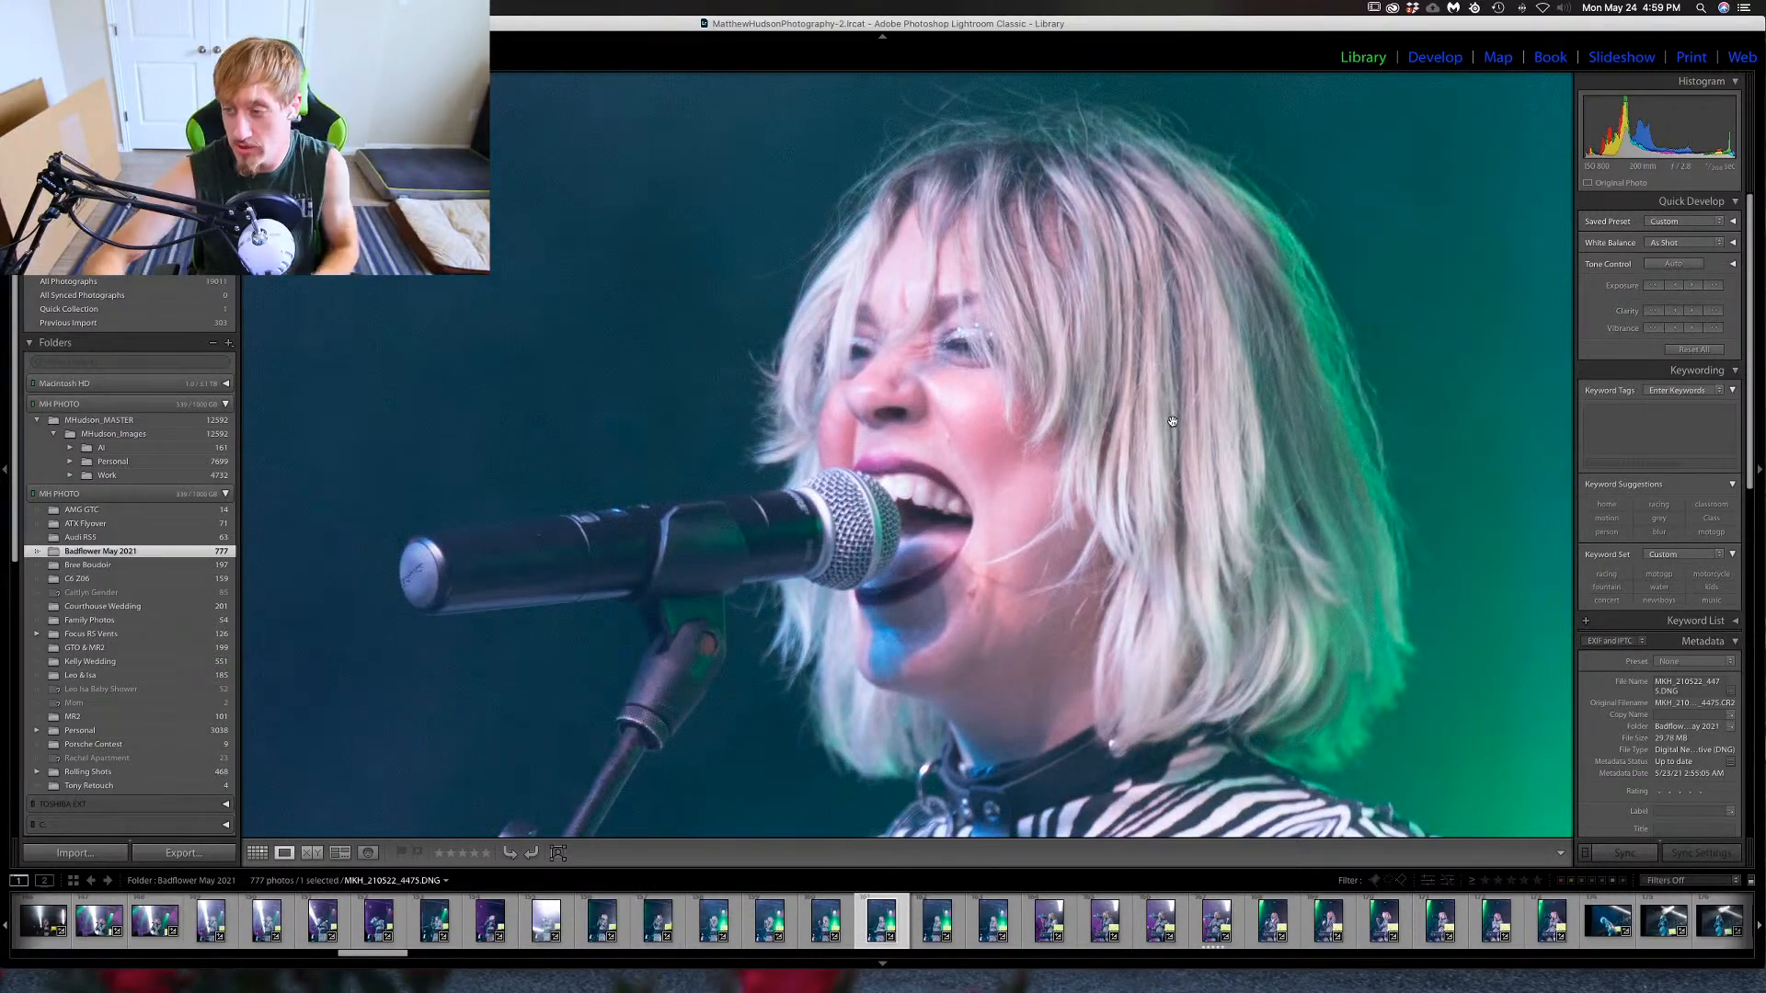
left_click(922, 447)
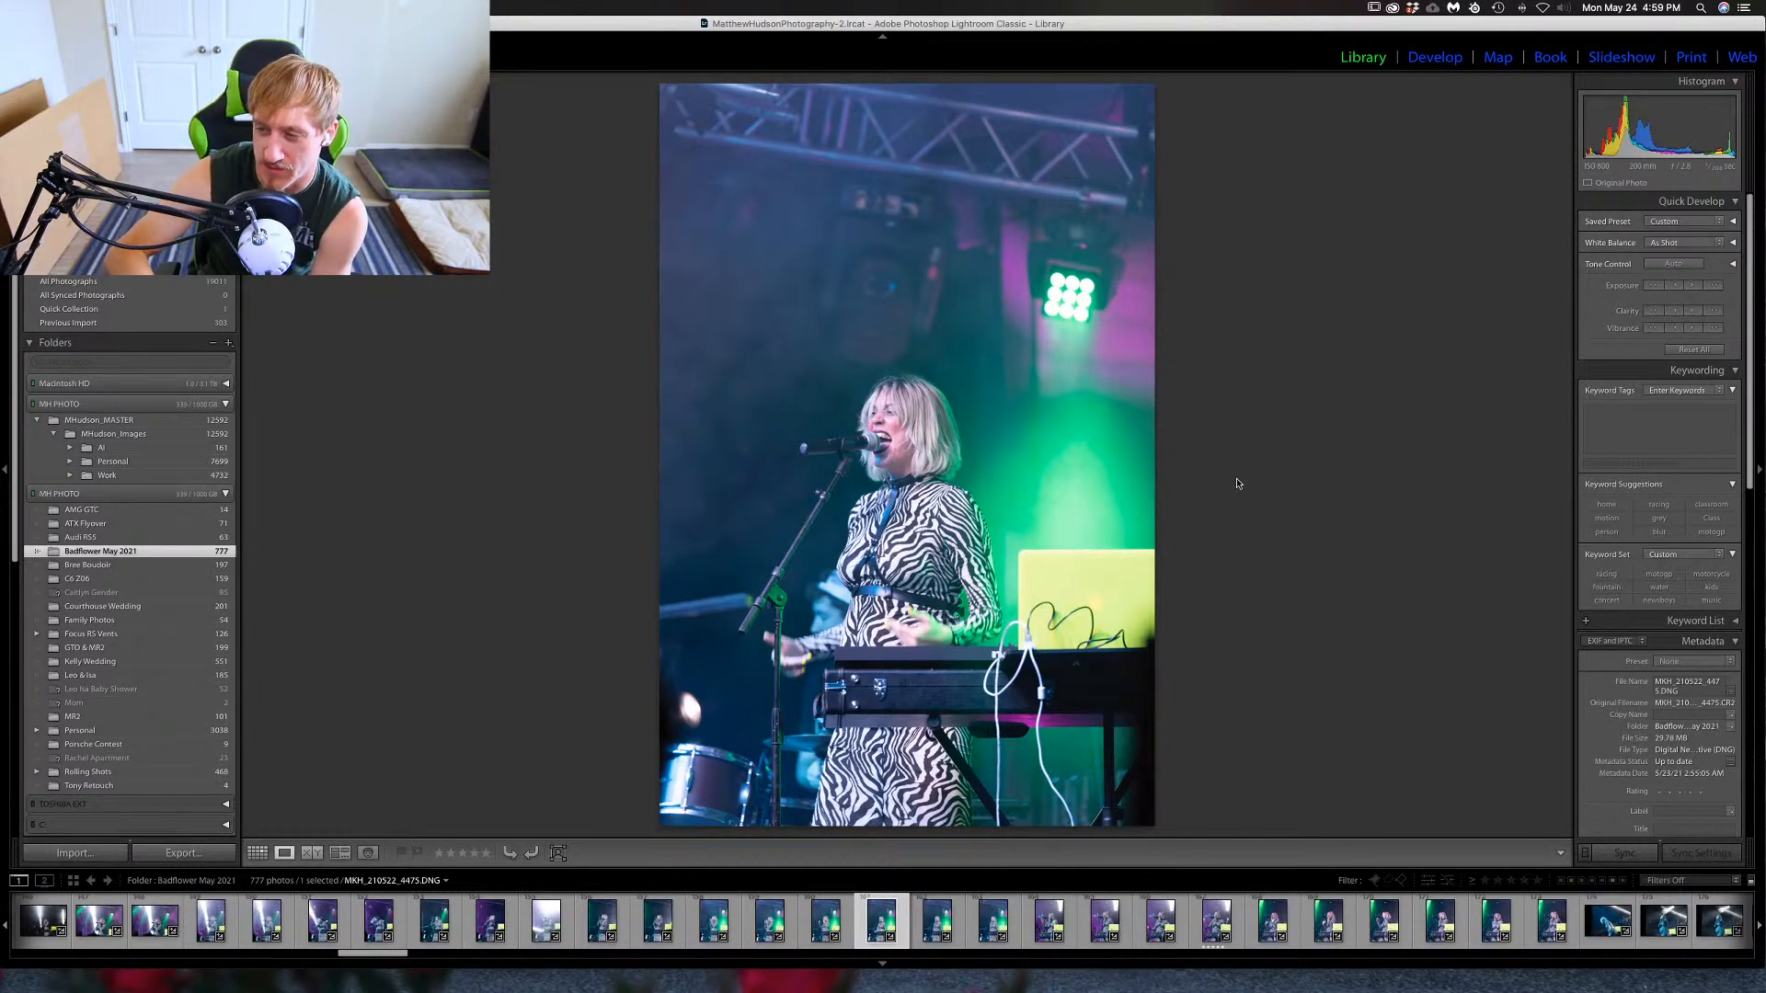
key("1")
Review the singer shots following MKH_210522_4475.DNG, up to the raised-hands pose against purple light in MKH_210522_4480.DNG.
key("Right")
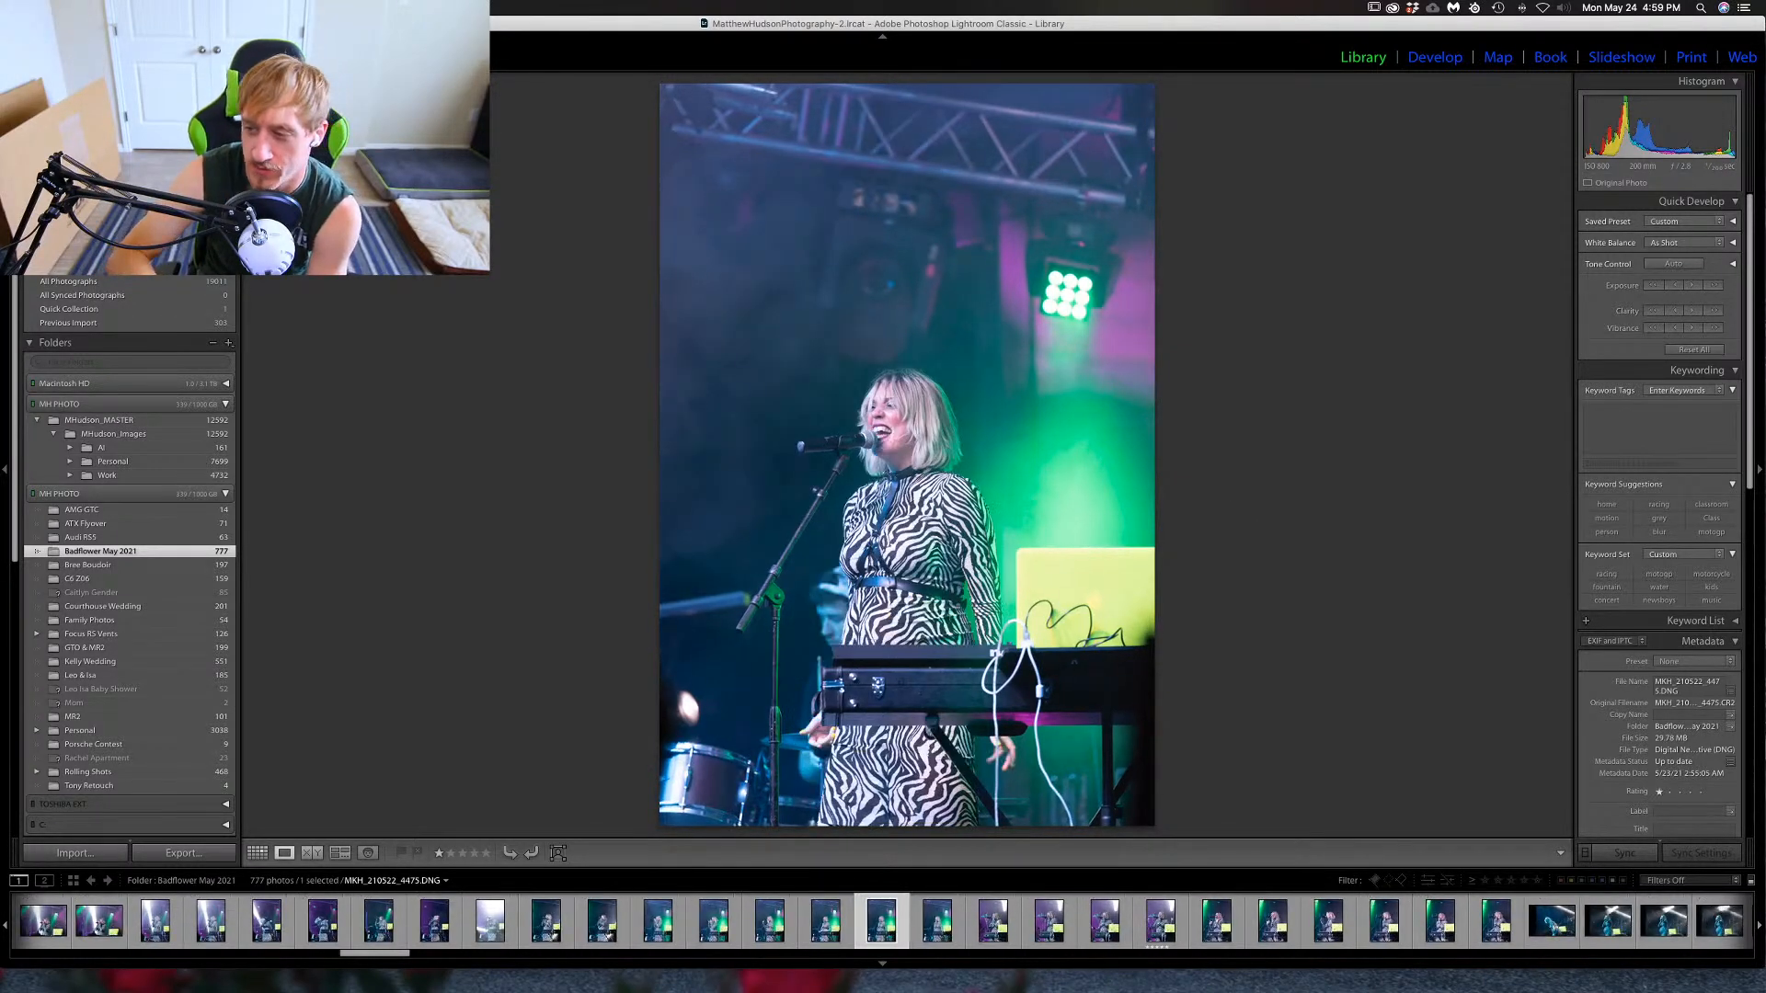
key("Right")
key("Right")
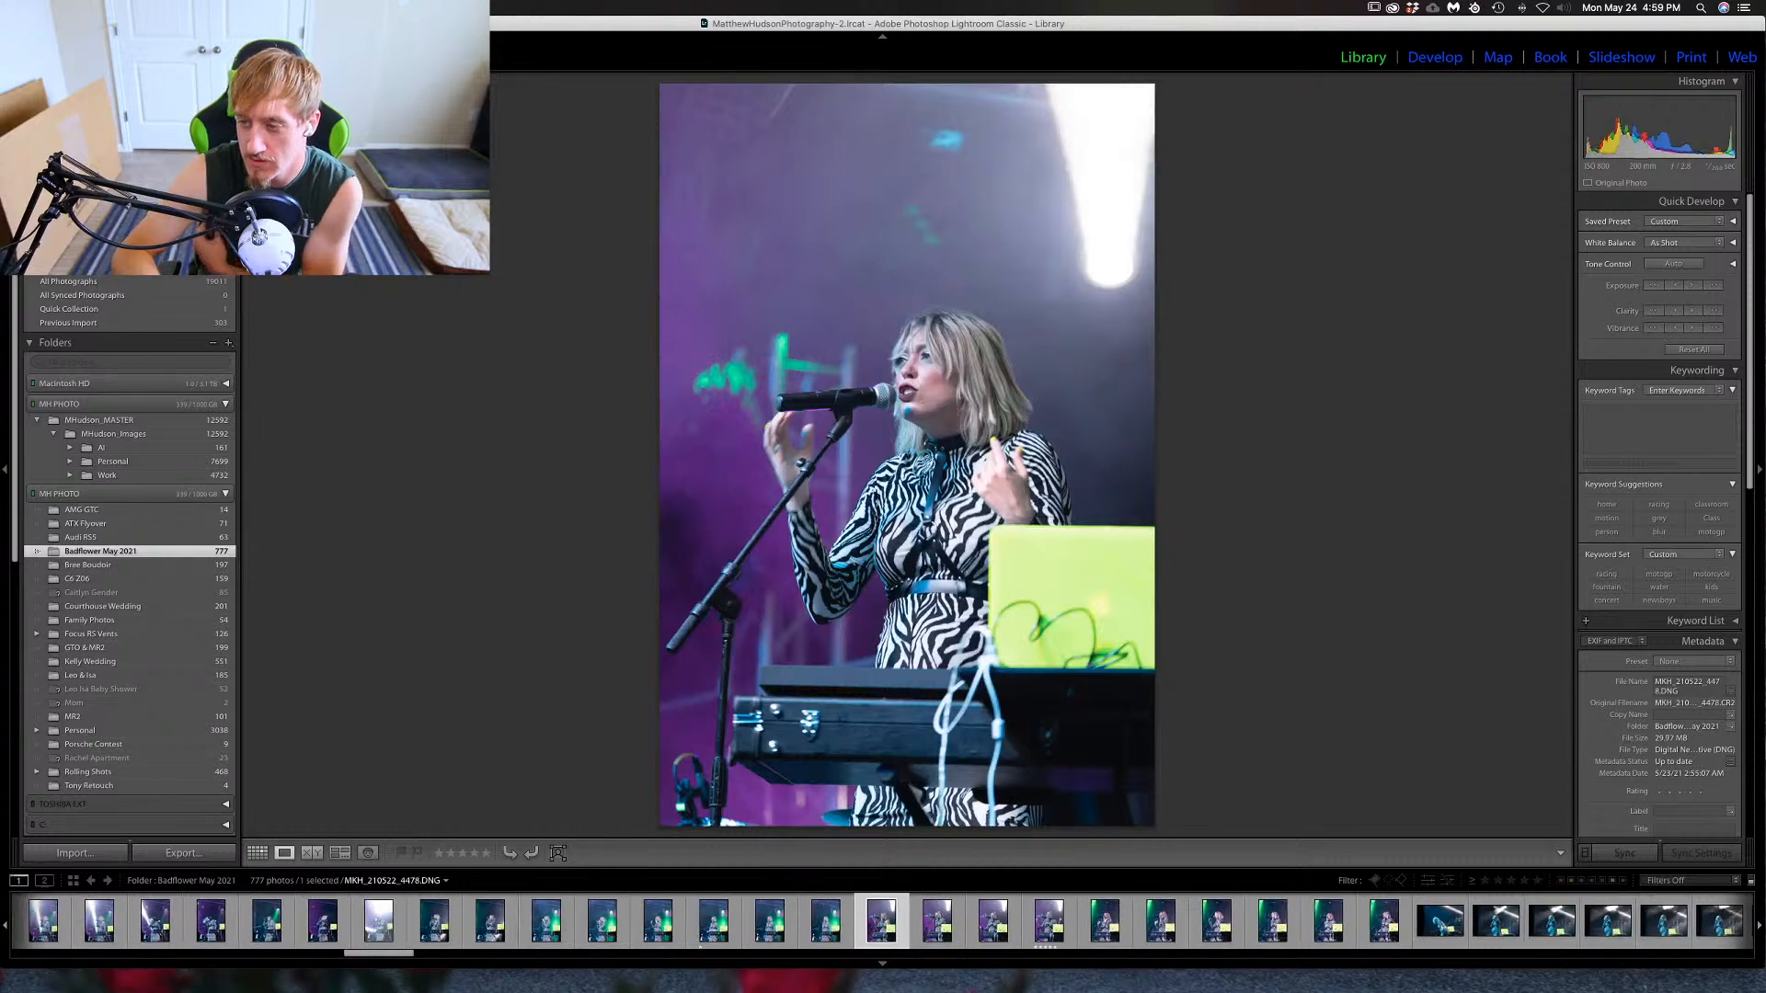
key("Right")
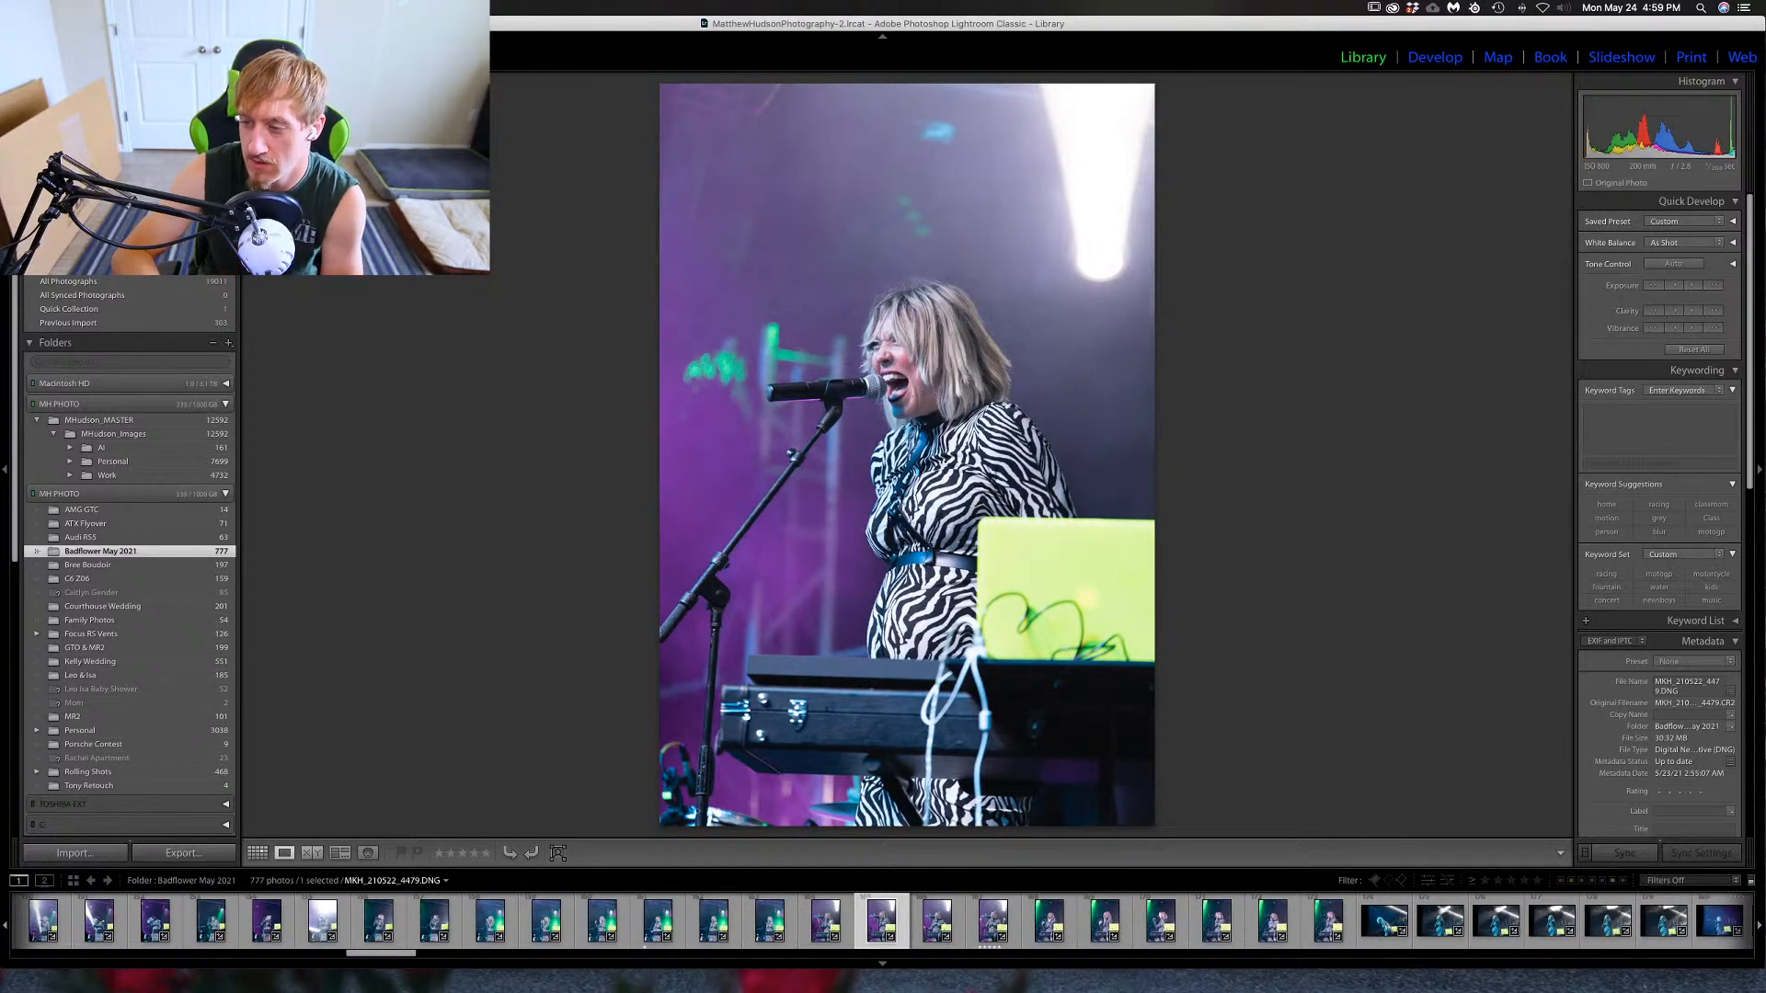
key("Right")
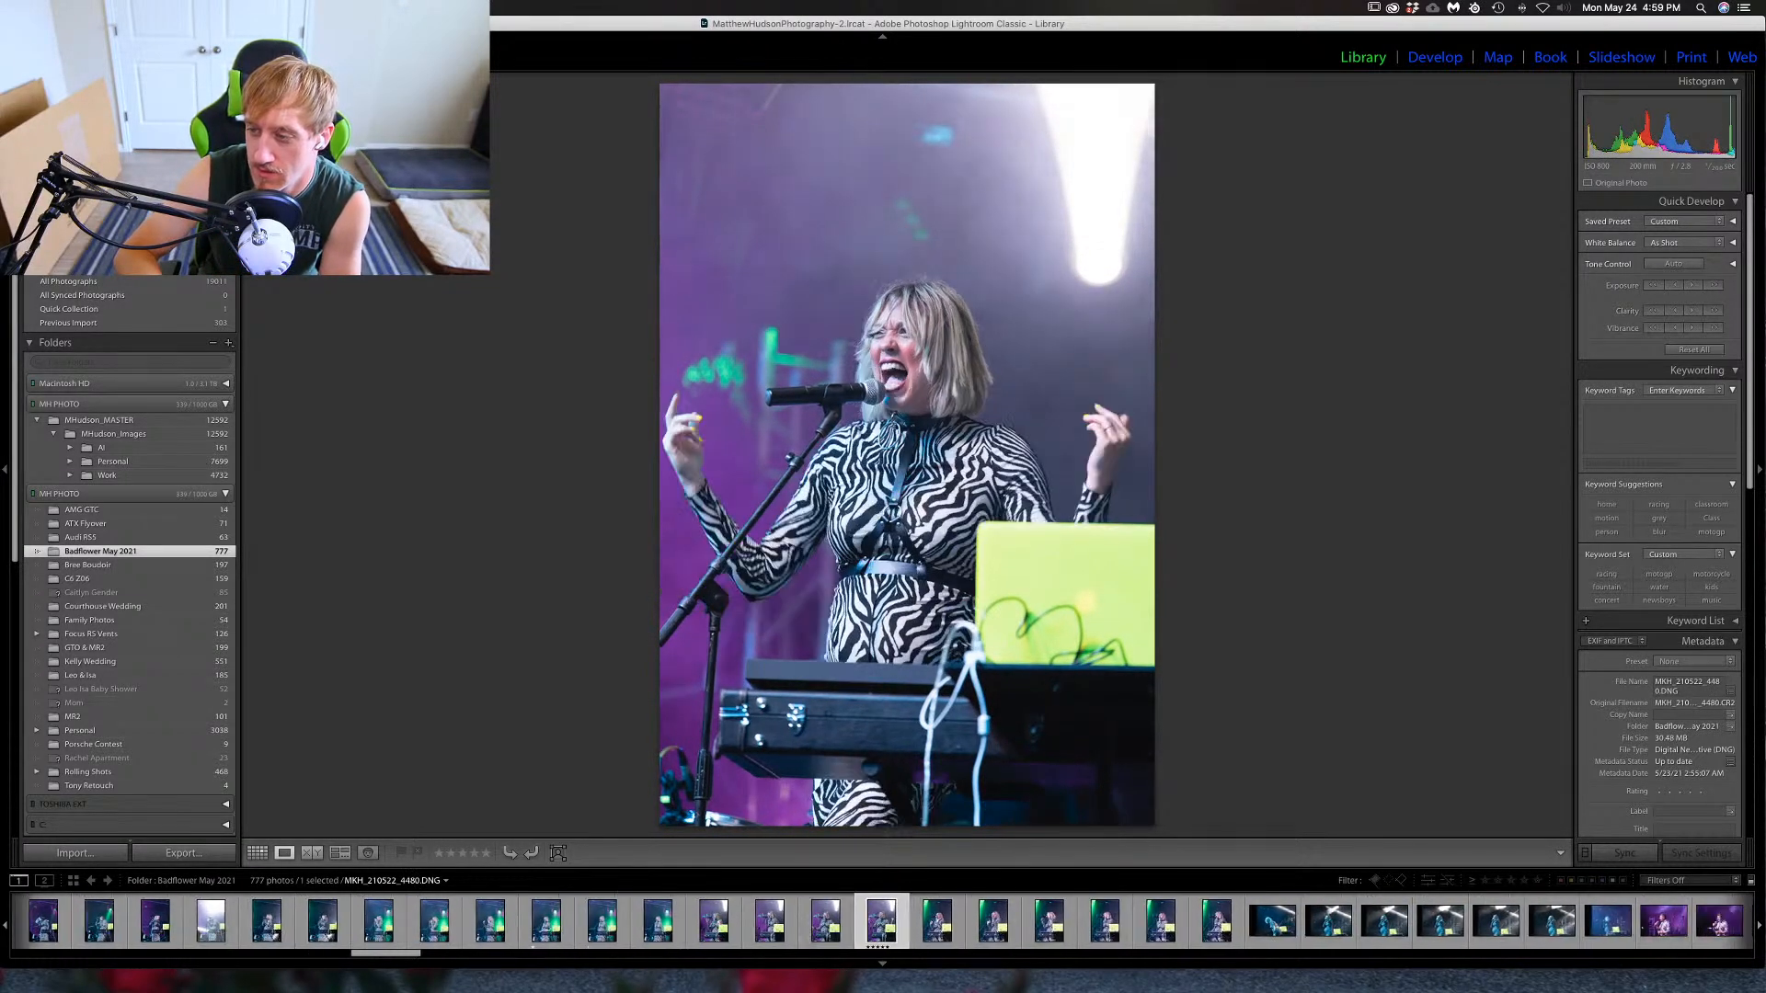
Rate the raised-hands singer shot MKH_210522_4481.DNG one star and continue to the green-lit frame MKH_210522_4483.DNG.
key("Right")
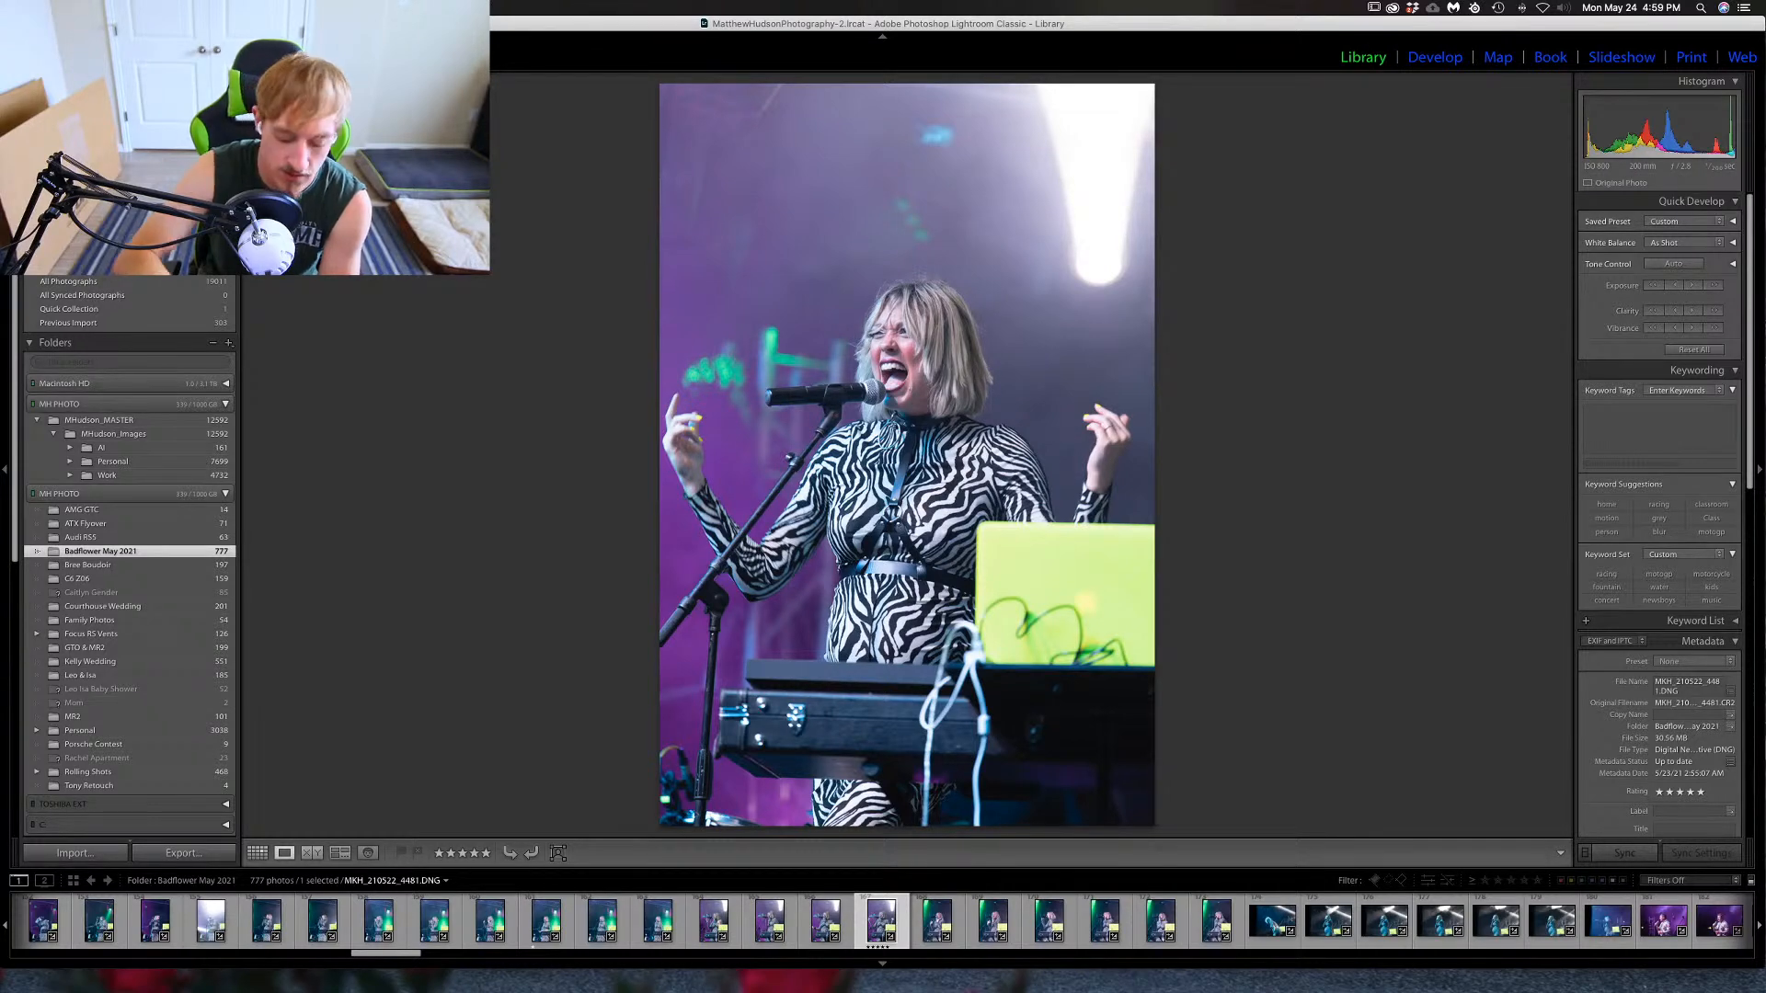
key("1")
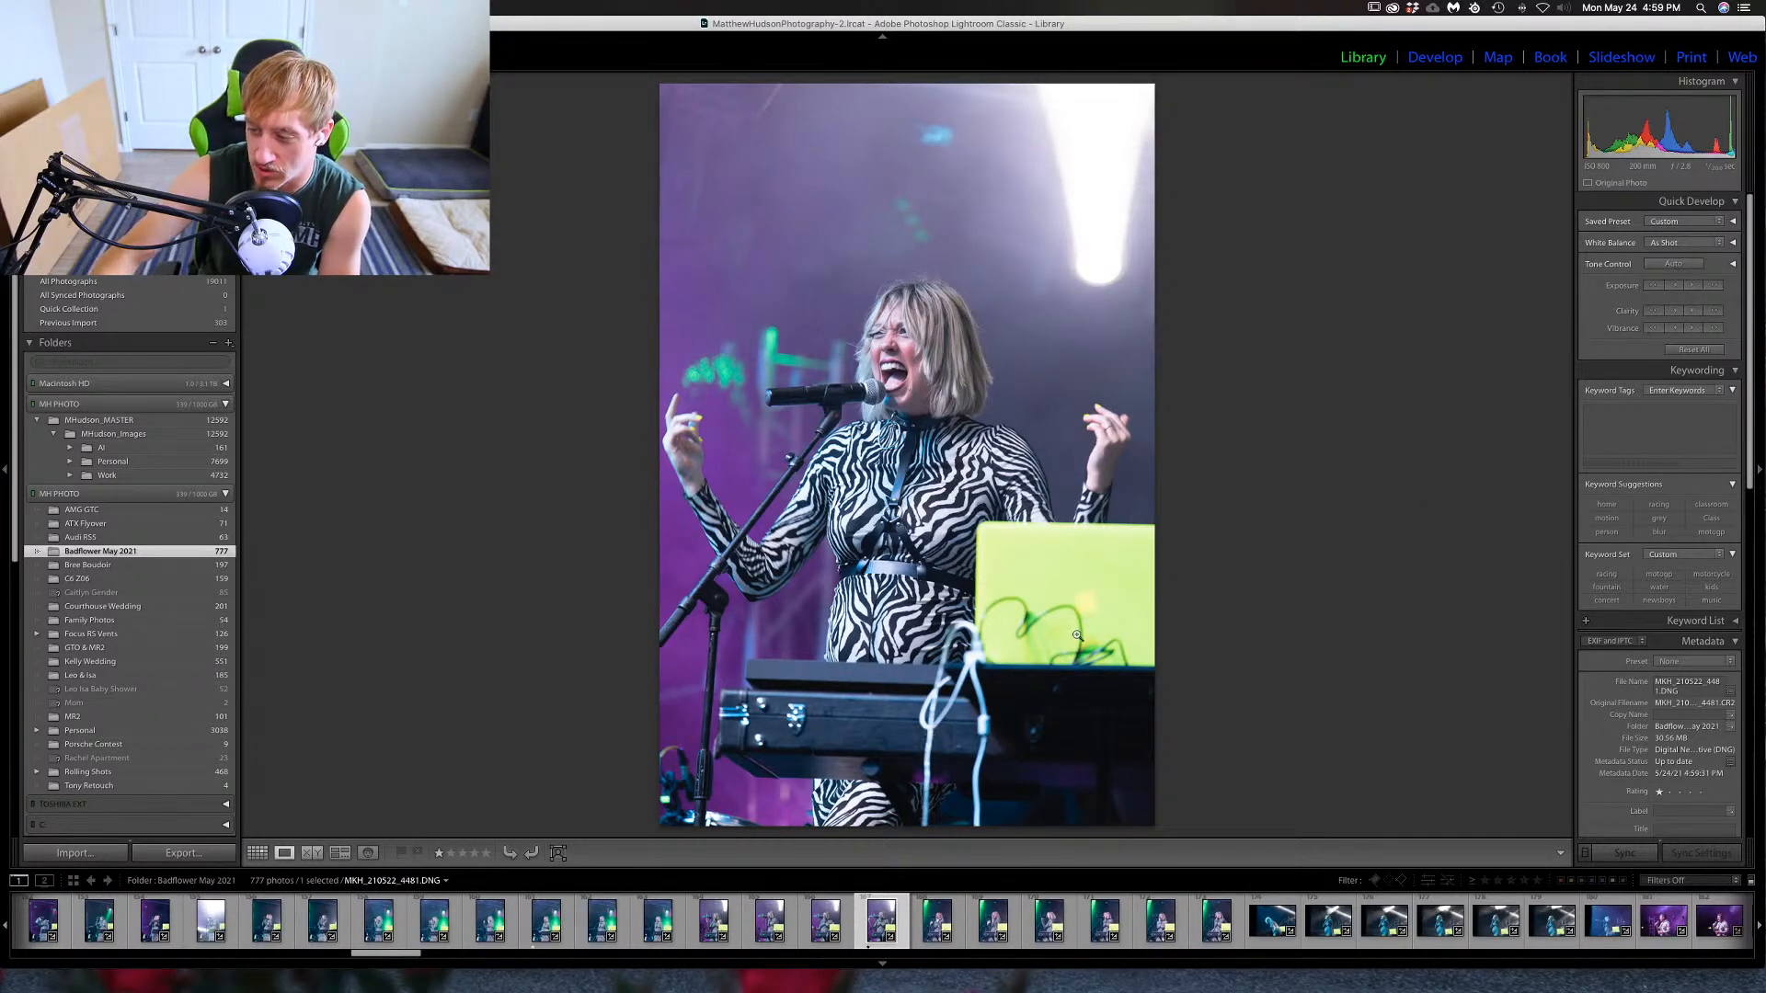
key("Right")
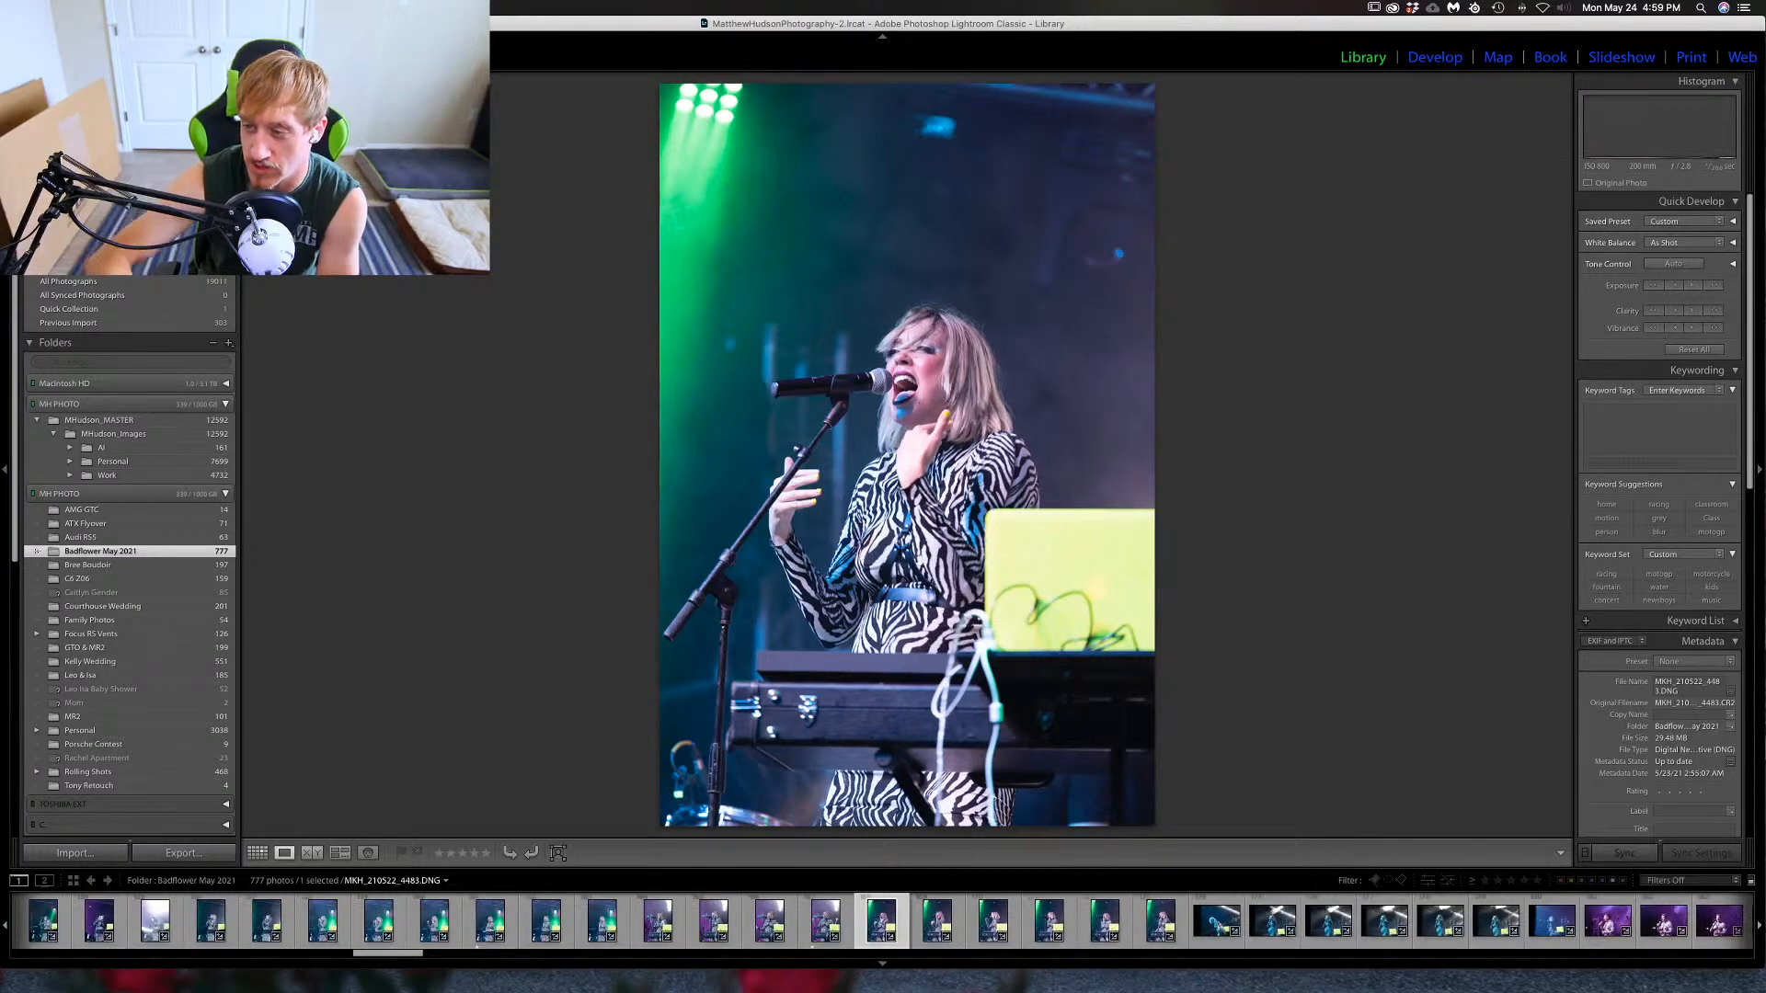
Review the remaining green-lit singer shots and continue to the blue-lit pose in MKH_210522_4490.DNG.
key("Right")
key("Right")
key("Right")
key("Right")
key("Right")
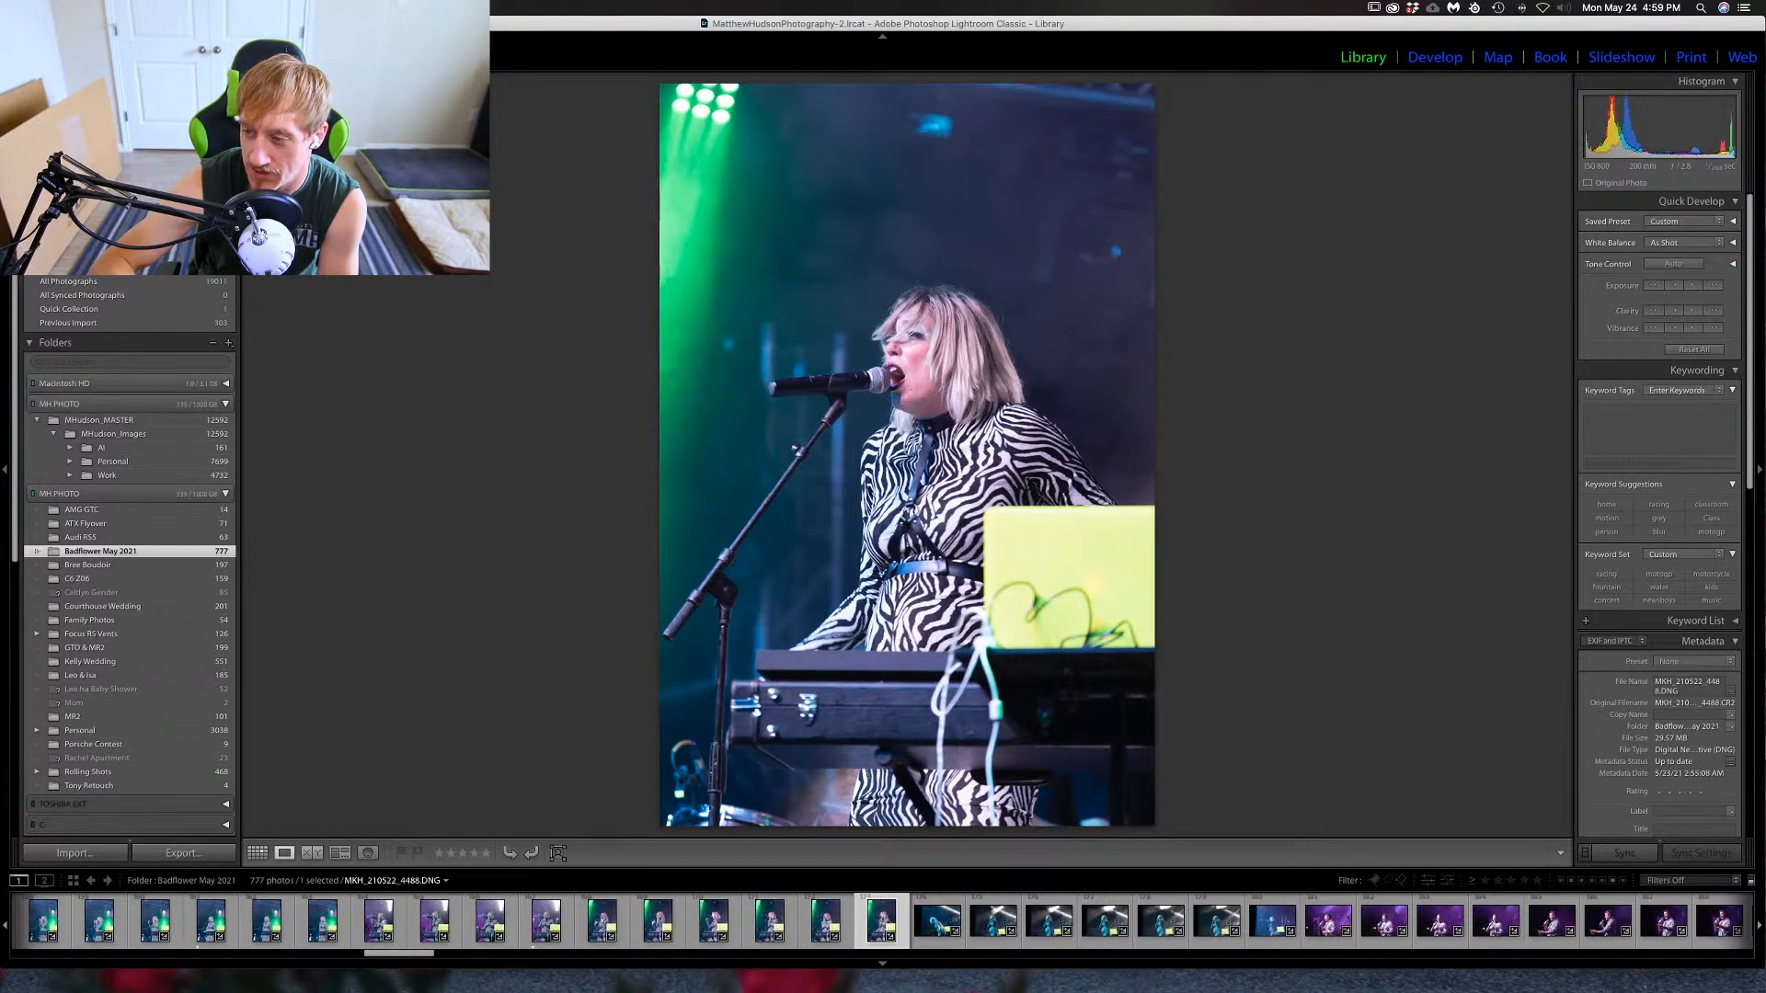
key("Right")
key("Right")
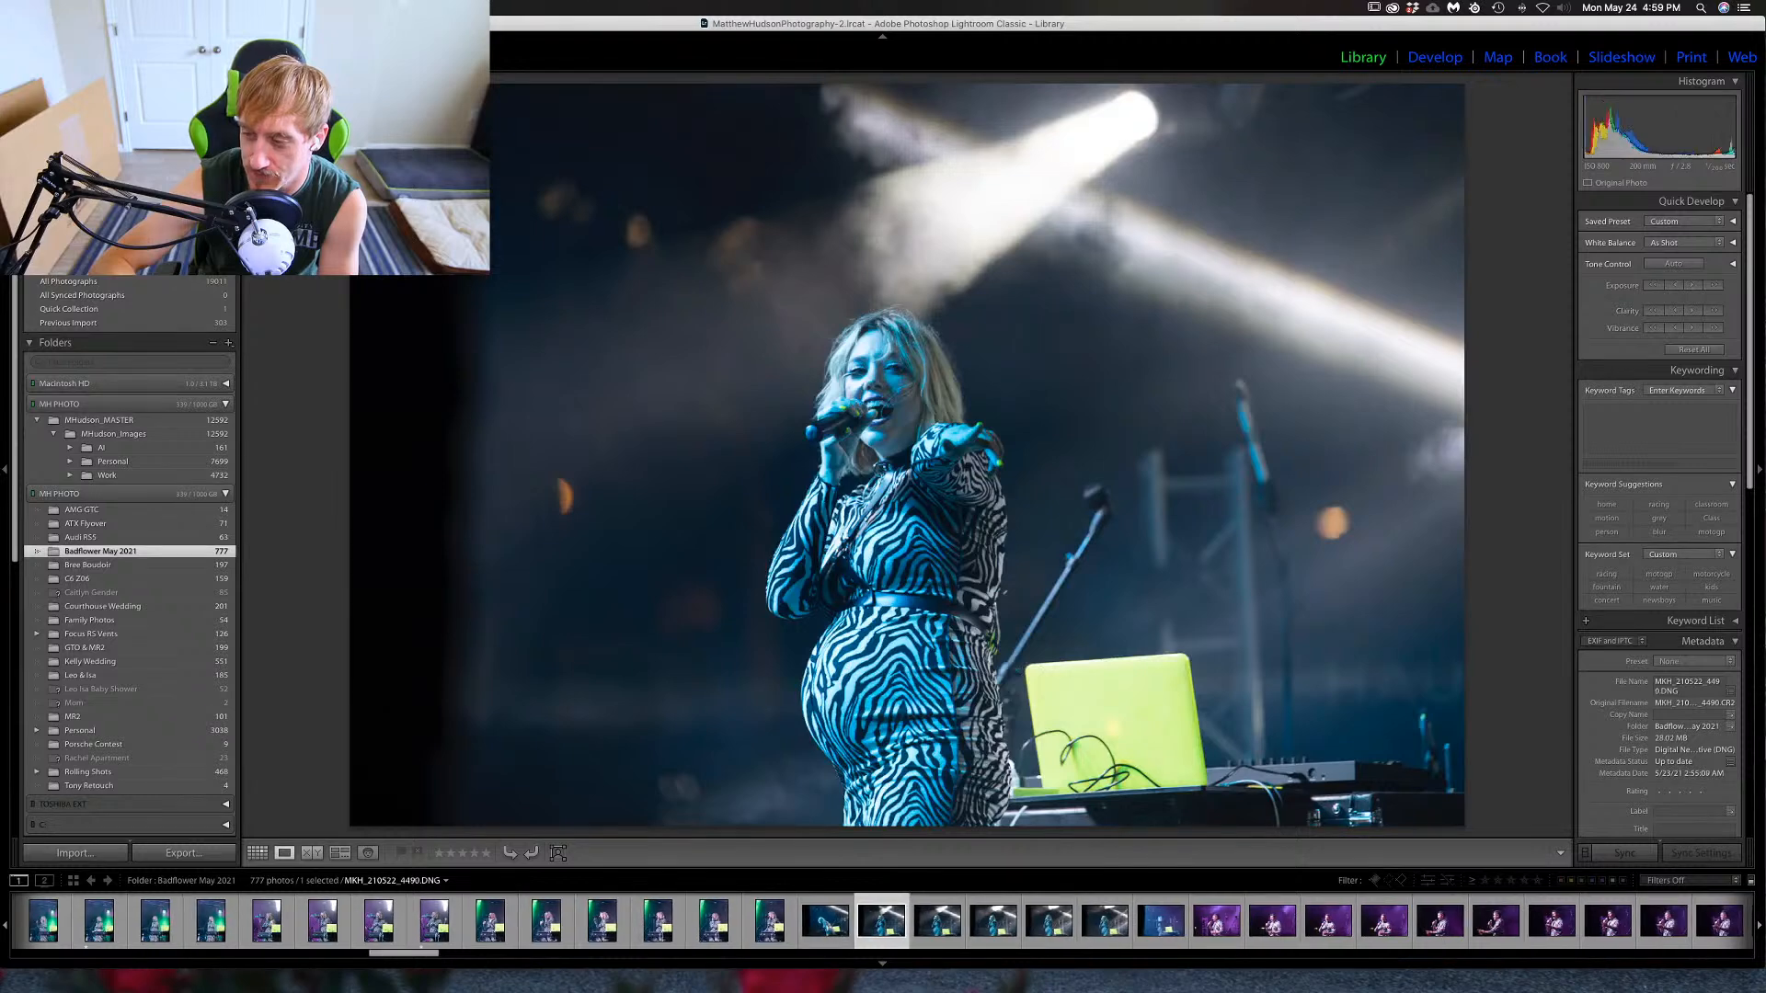
Compare the blue-lit shots of the singer pointing forward, up to MKH_210522_4494.DNG.
key("Right")
key("Right")
key("Right")
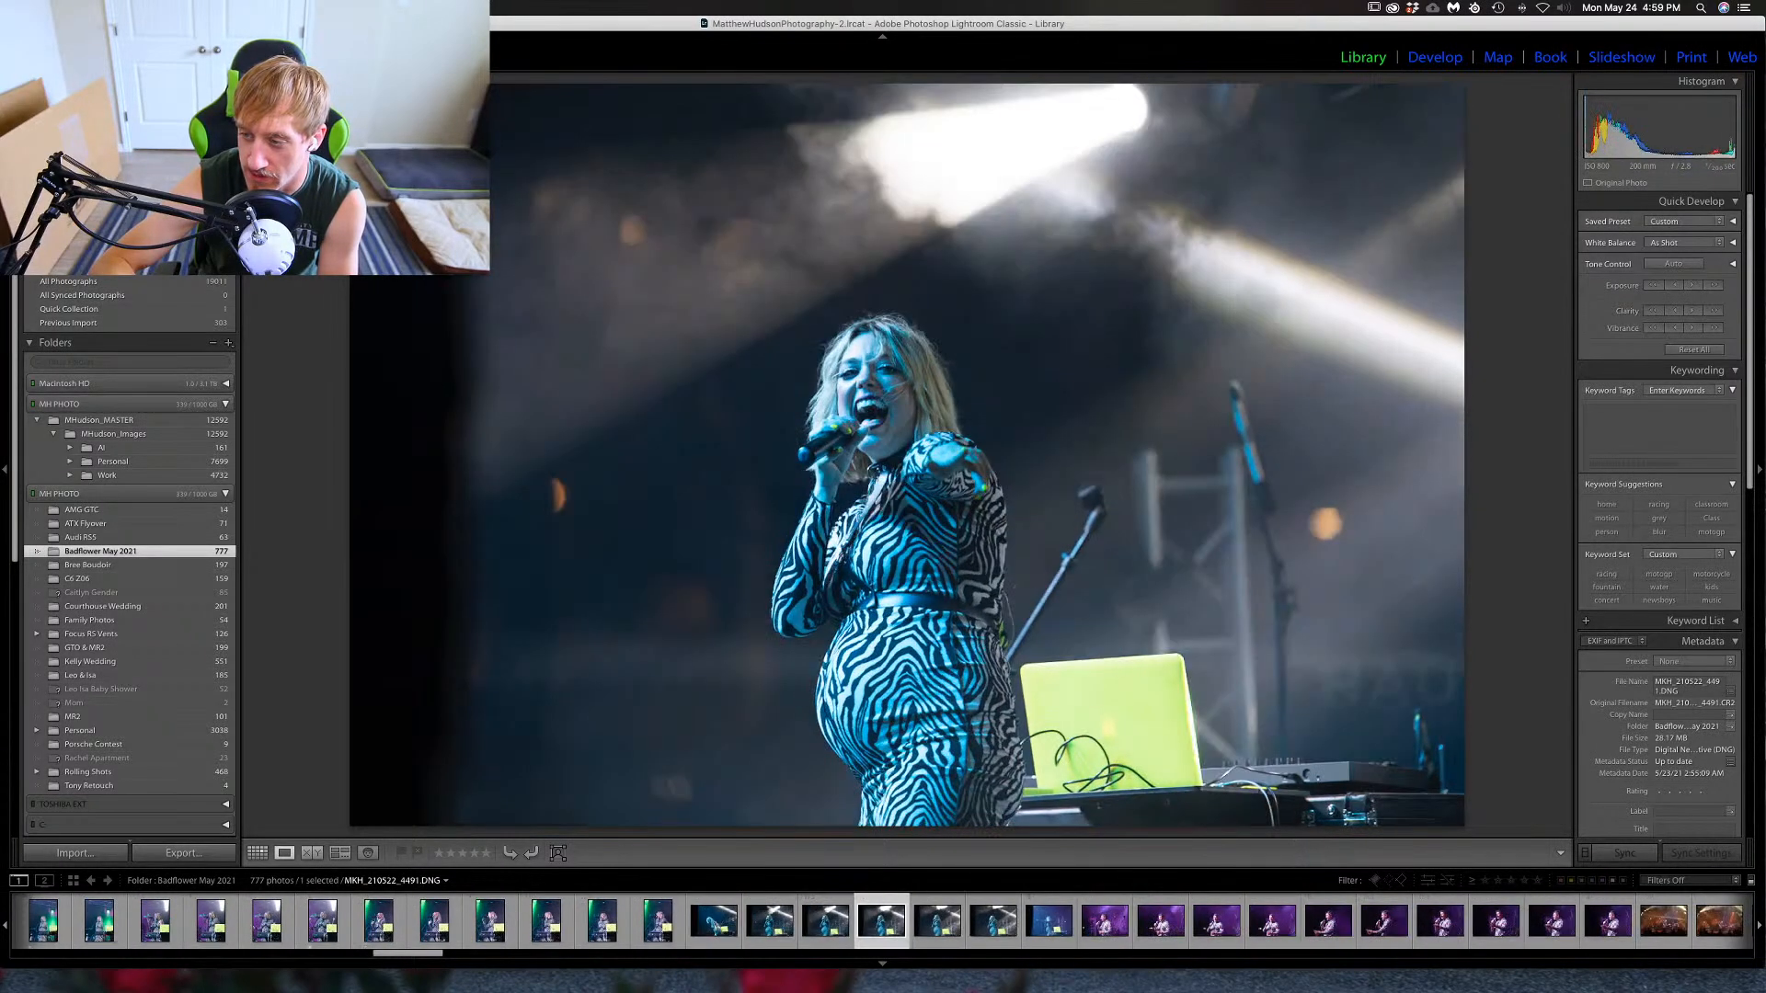
key("Right")
key("Right")
key("Right")
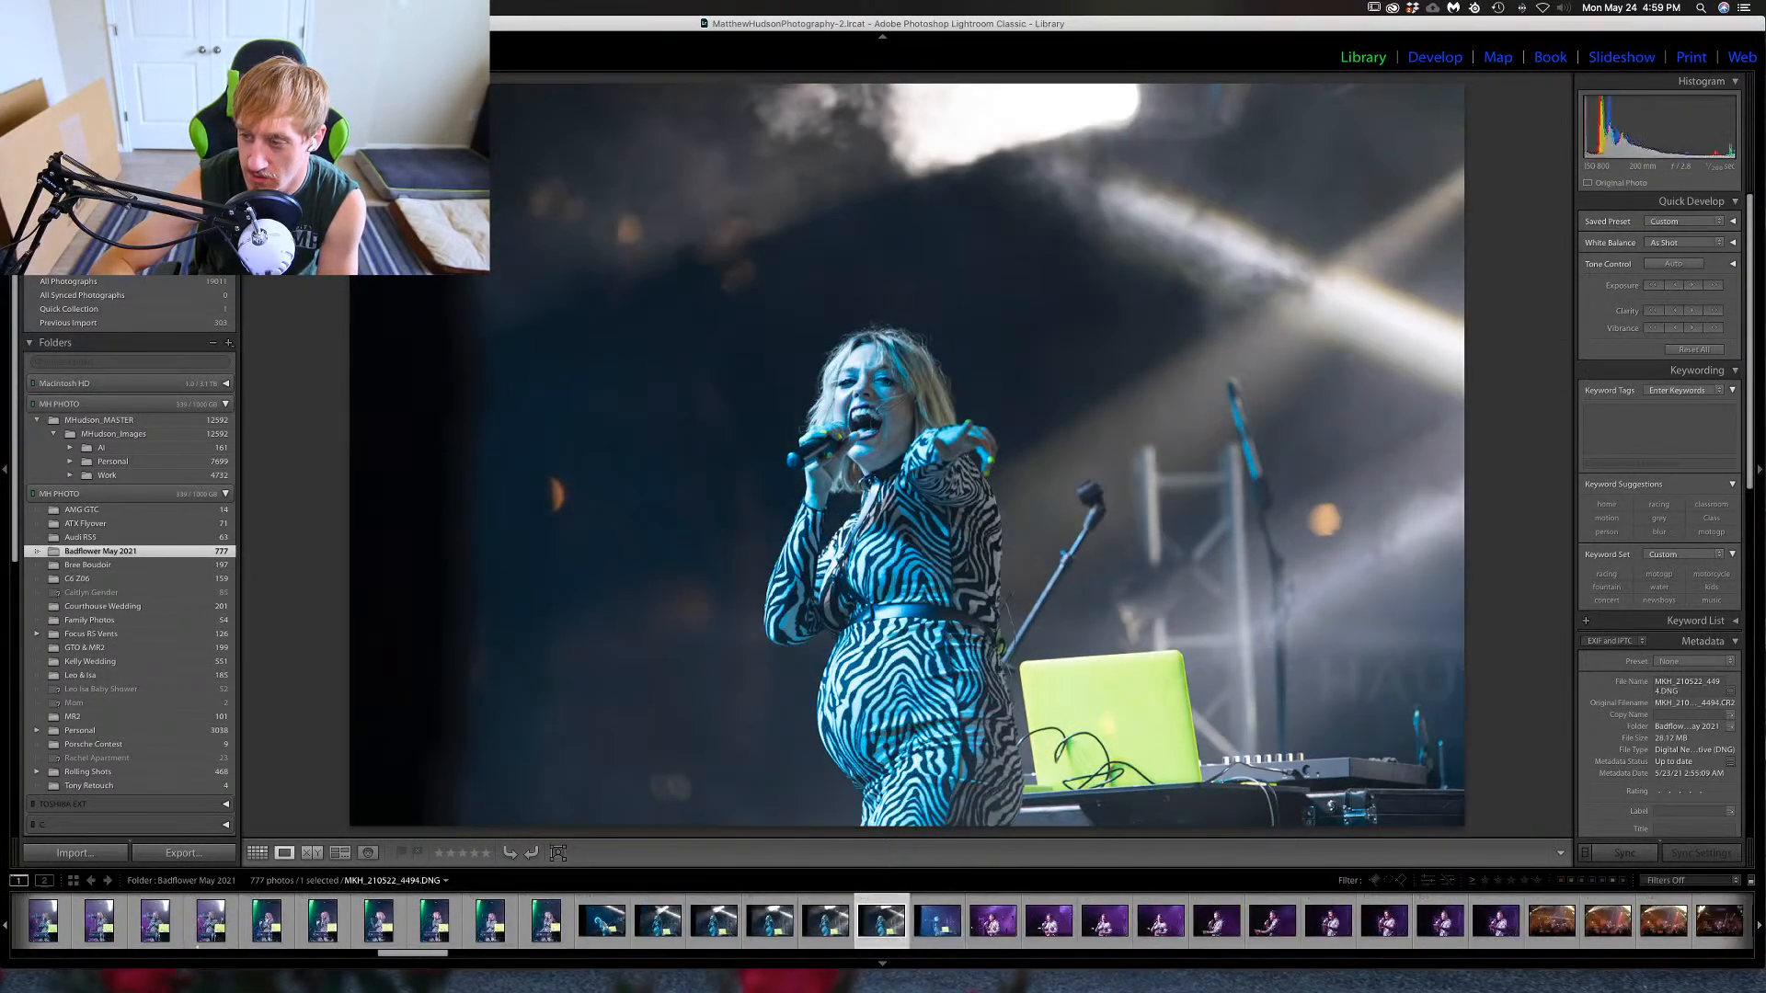
Move on to the purple-lit host with the microphone and compare MKH_210522_4497.DNG with the following shot.
key("Right")
key("Right")
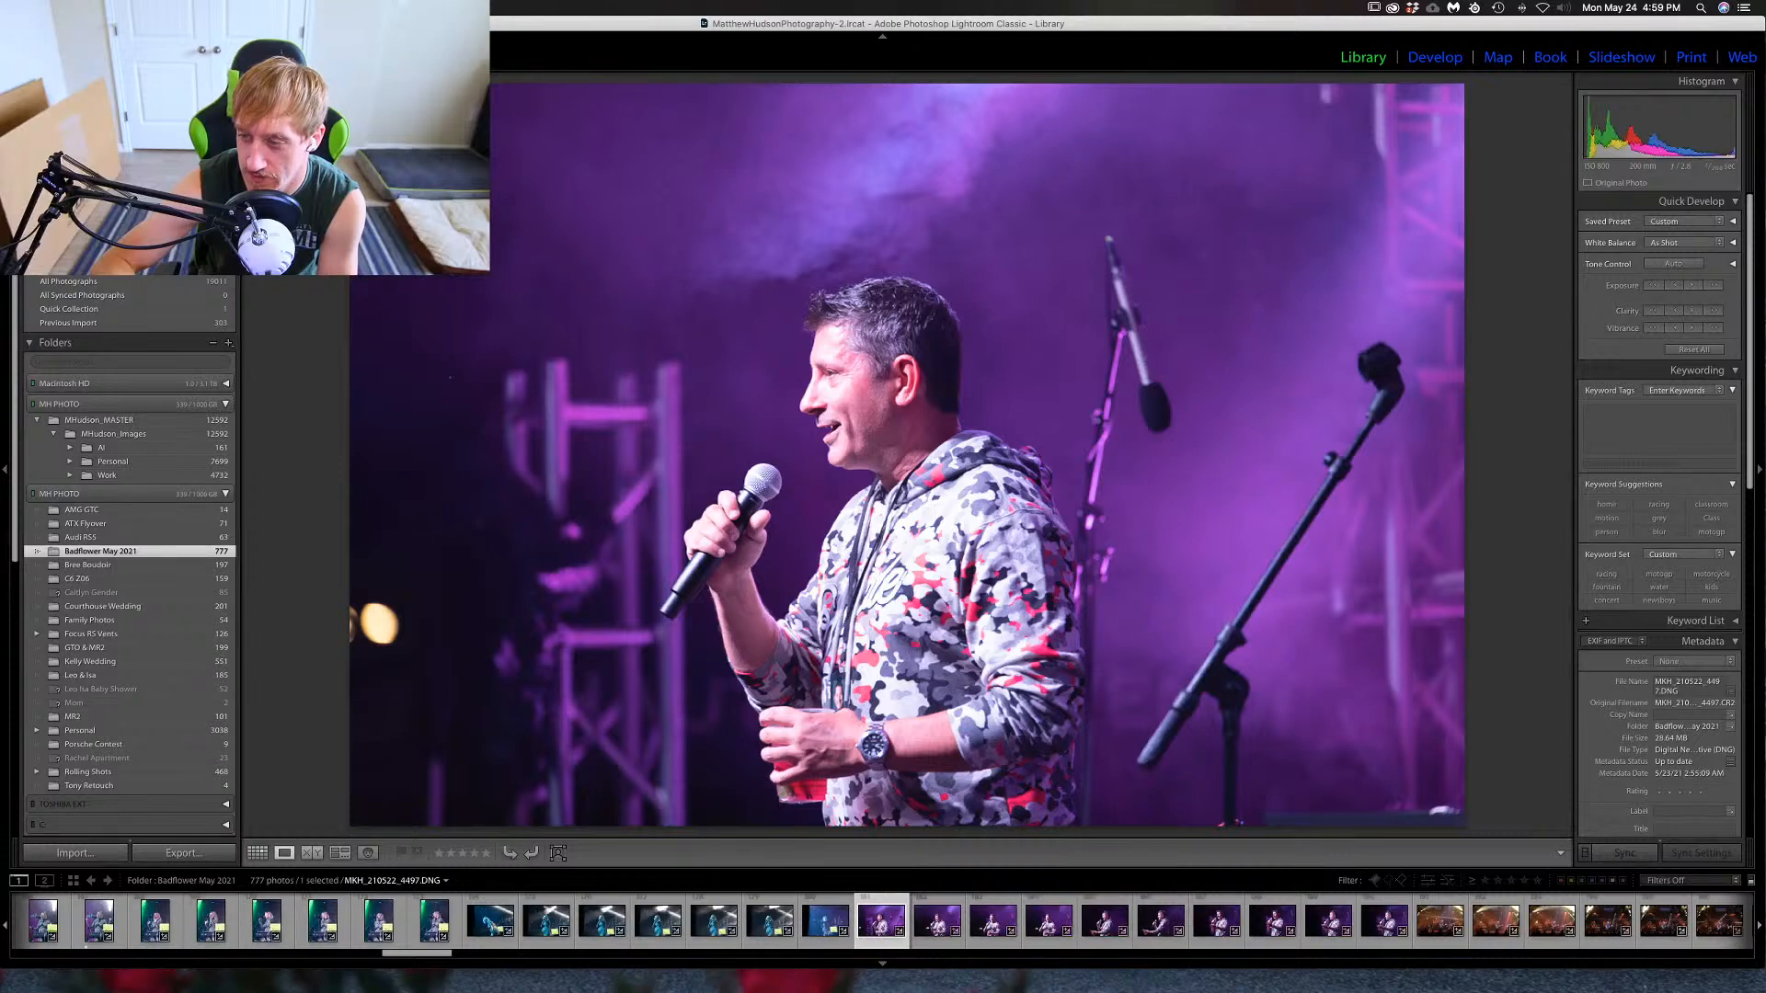
key("Right")
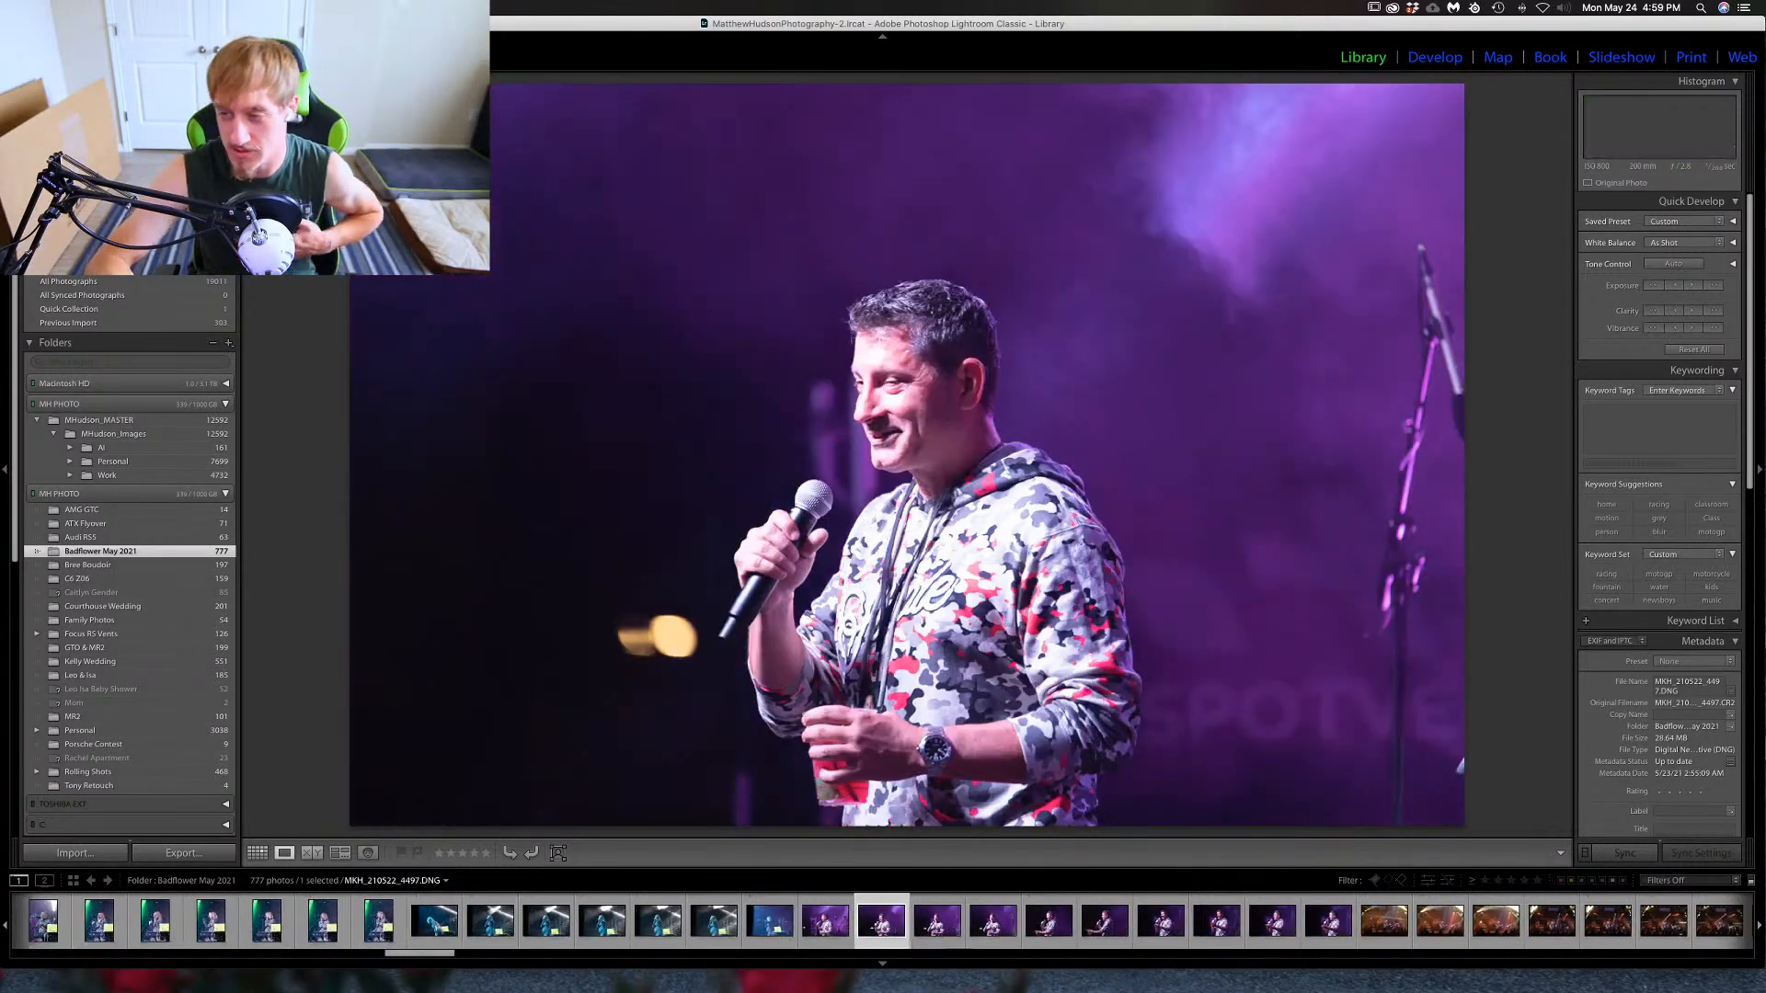
key("Left")
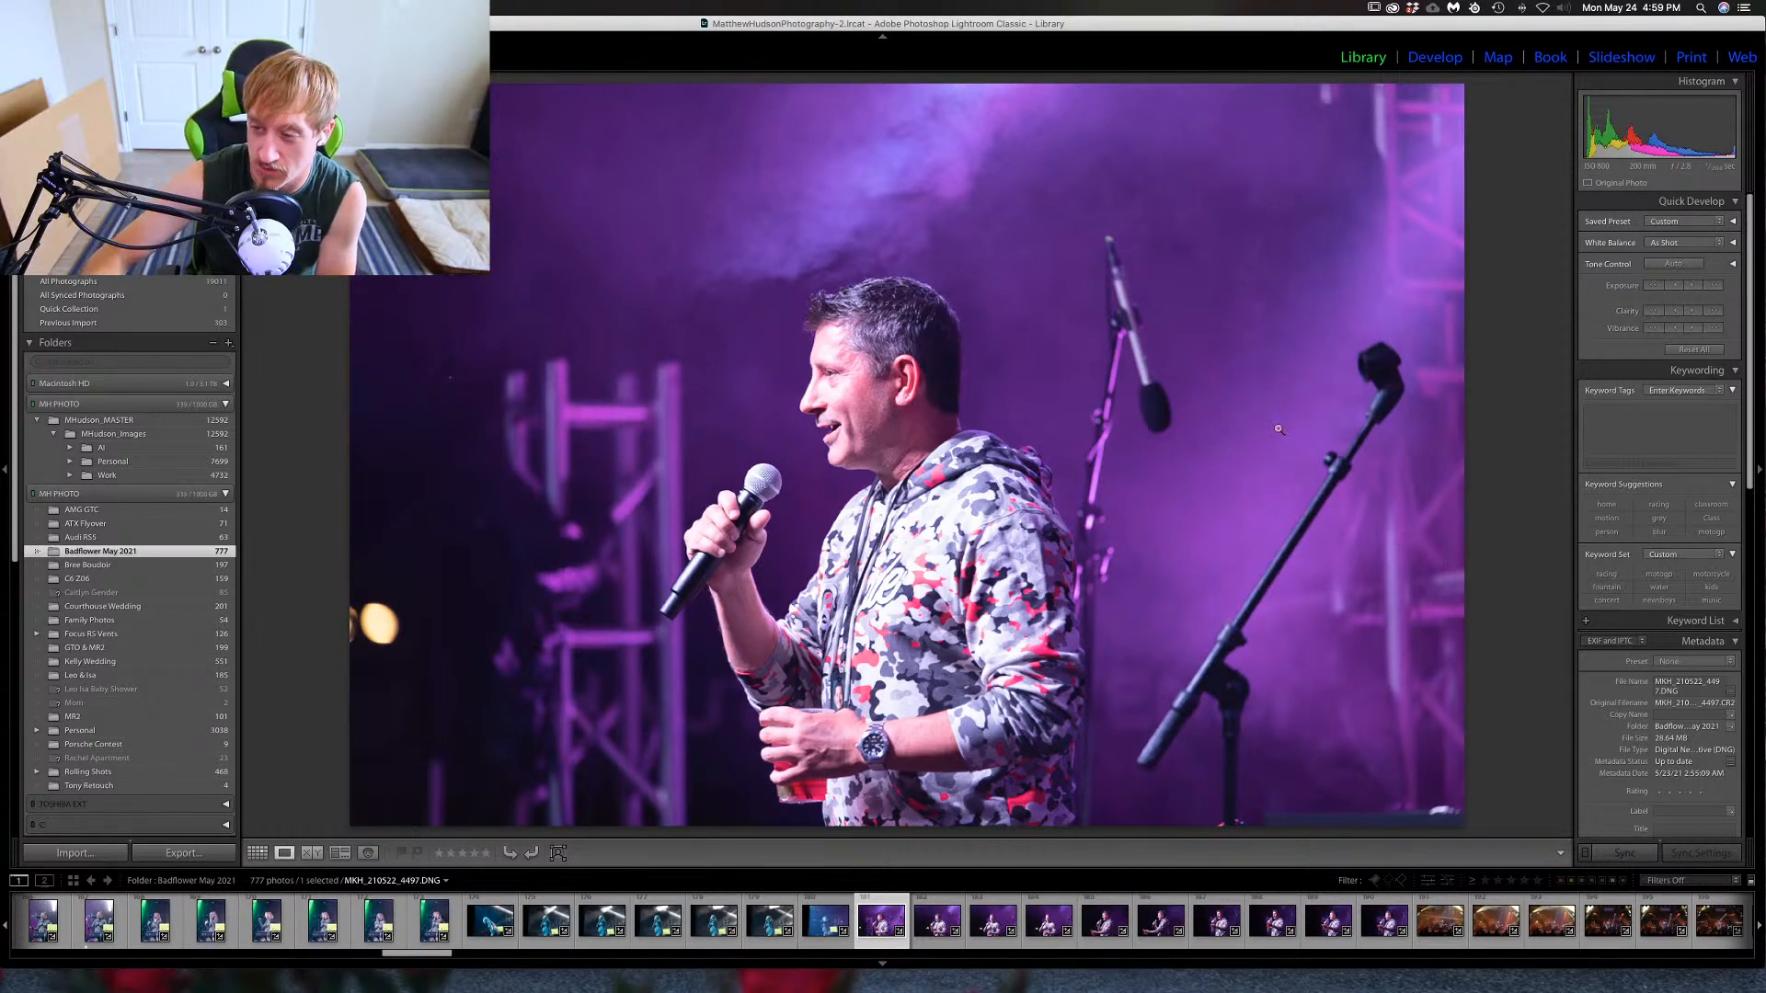
Review the front-facing host shots, check the focus on his face in MKH_210522_4500.DNG and continue to MKH_210522_4501.DNG.
key("Right")
key("Right")
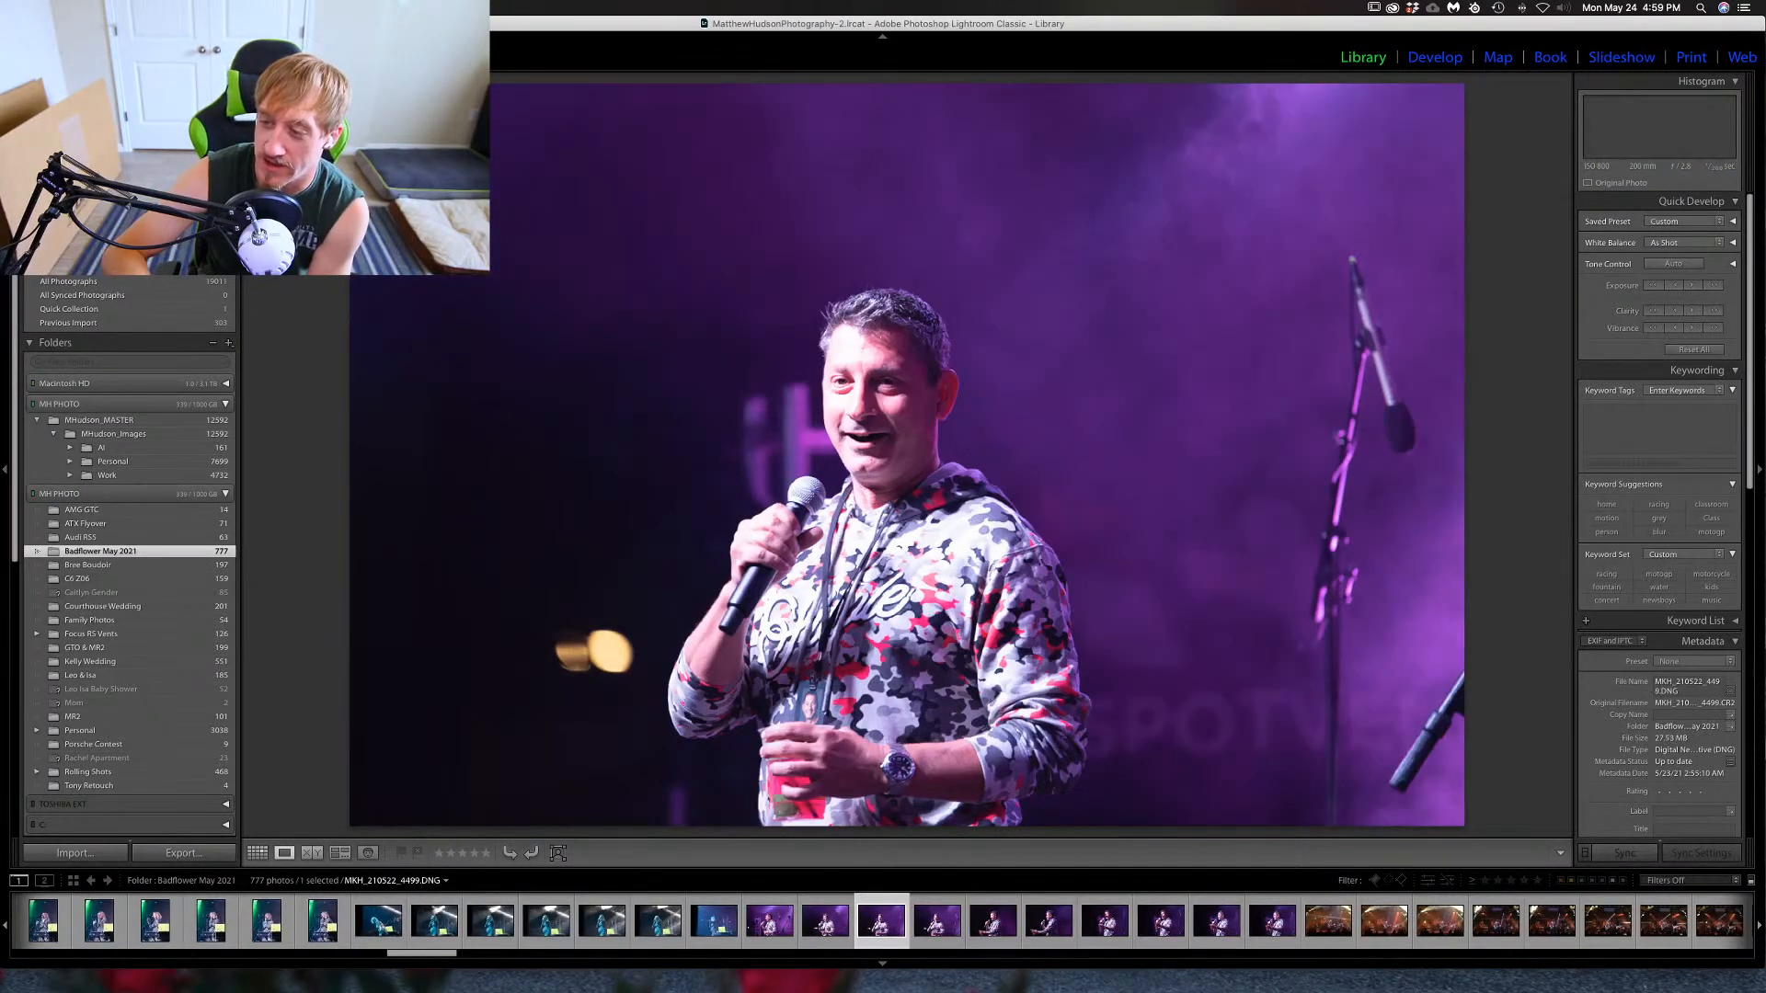
key("Right")
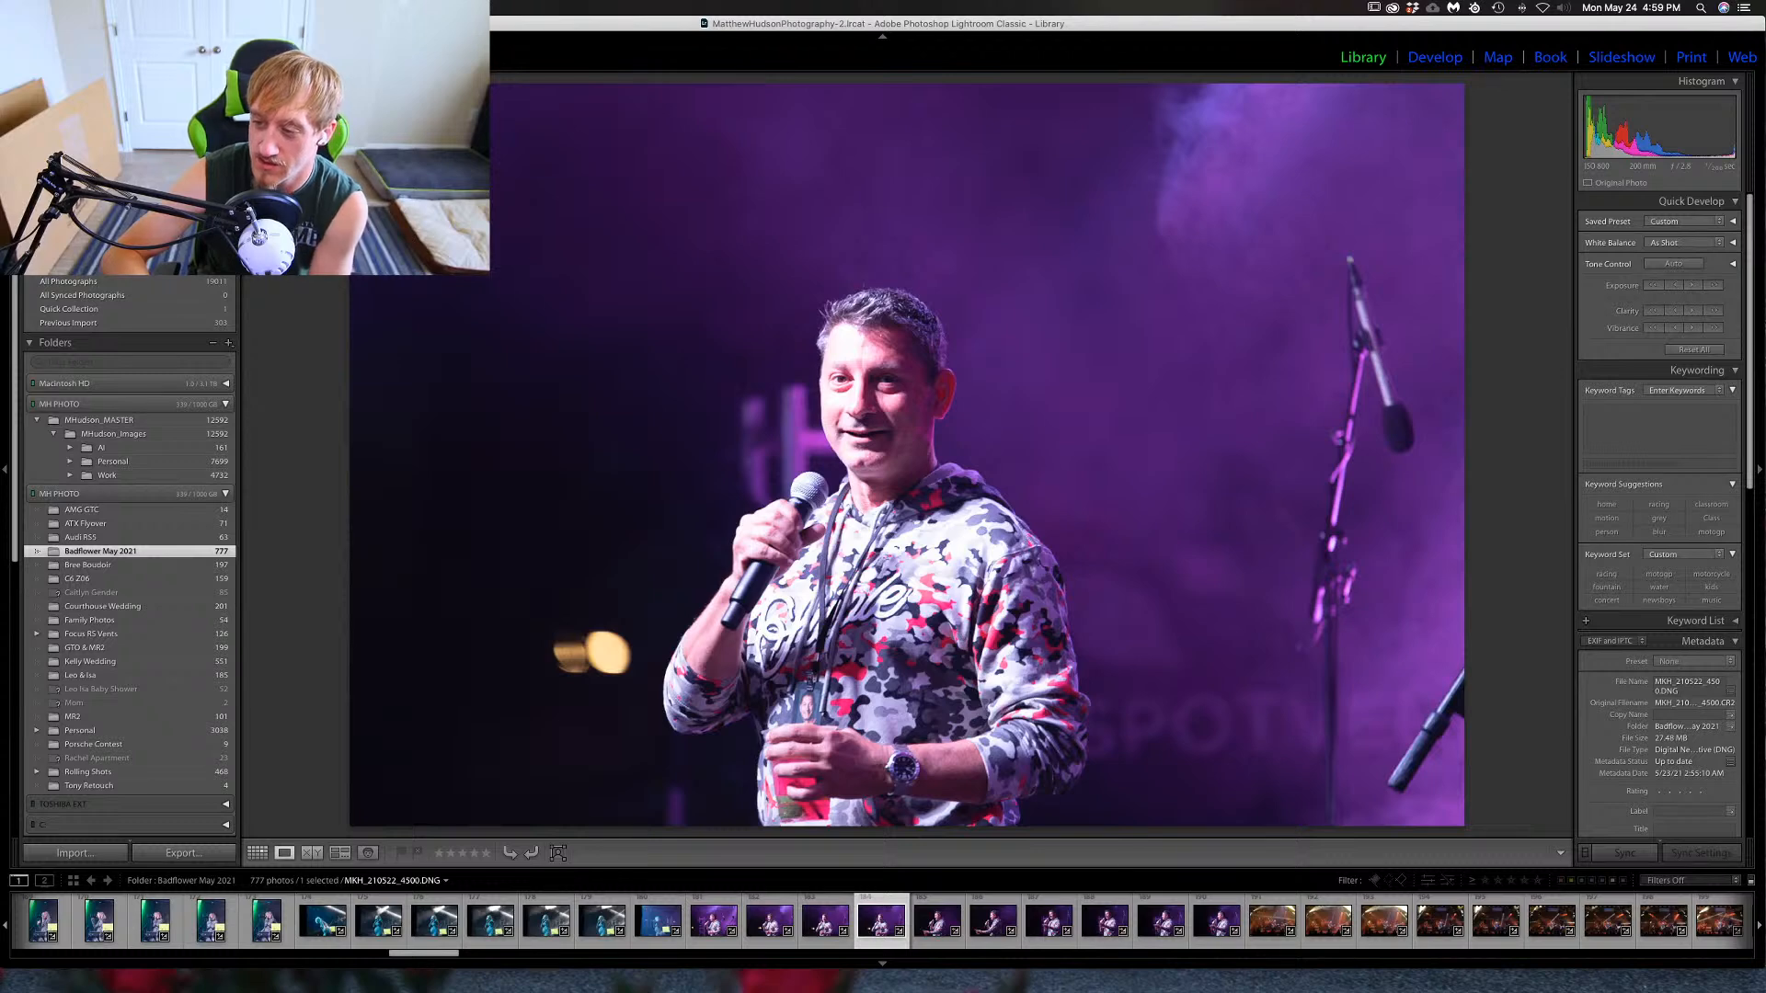
left_click(825, 402)
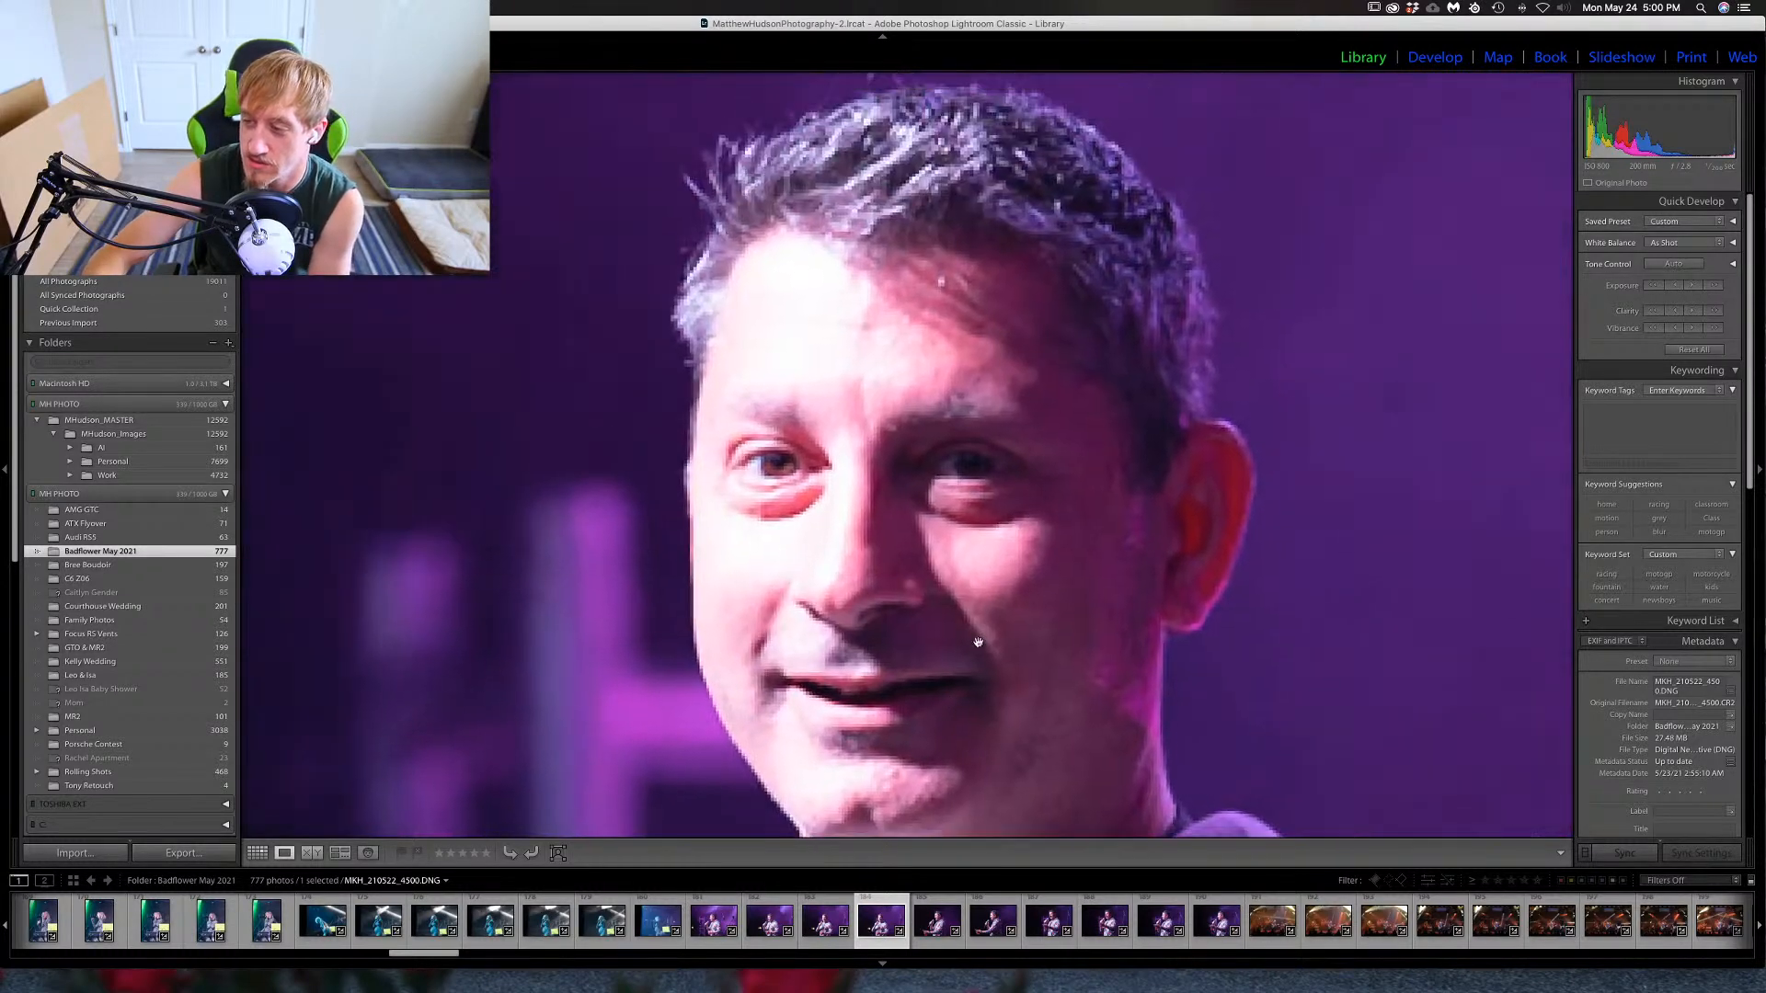
left_click(978, 641)
key("Right")
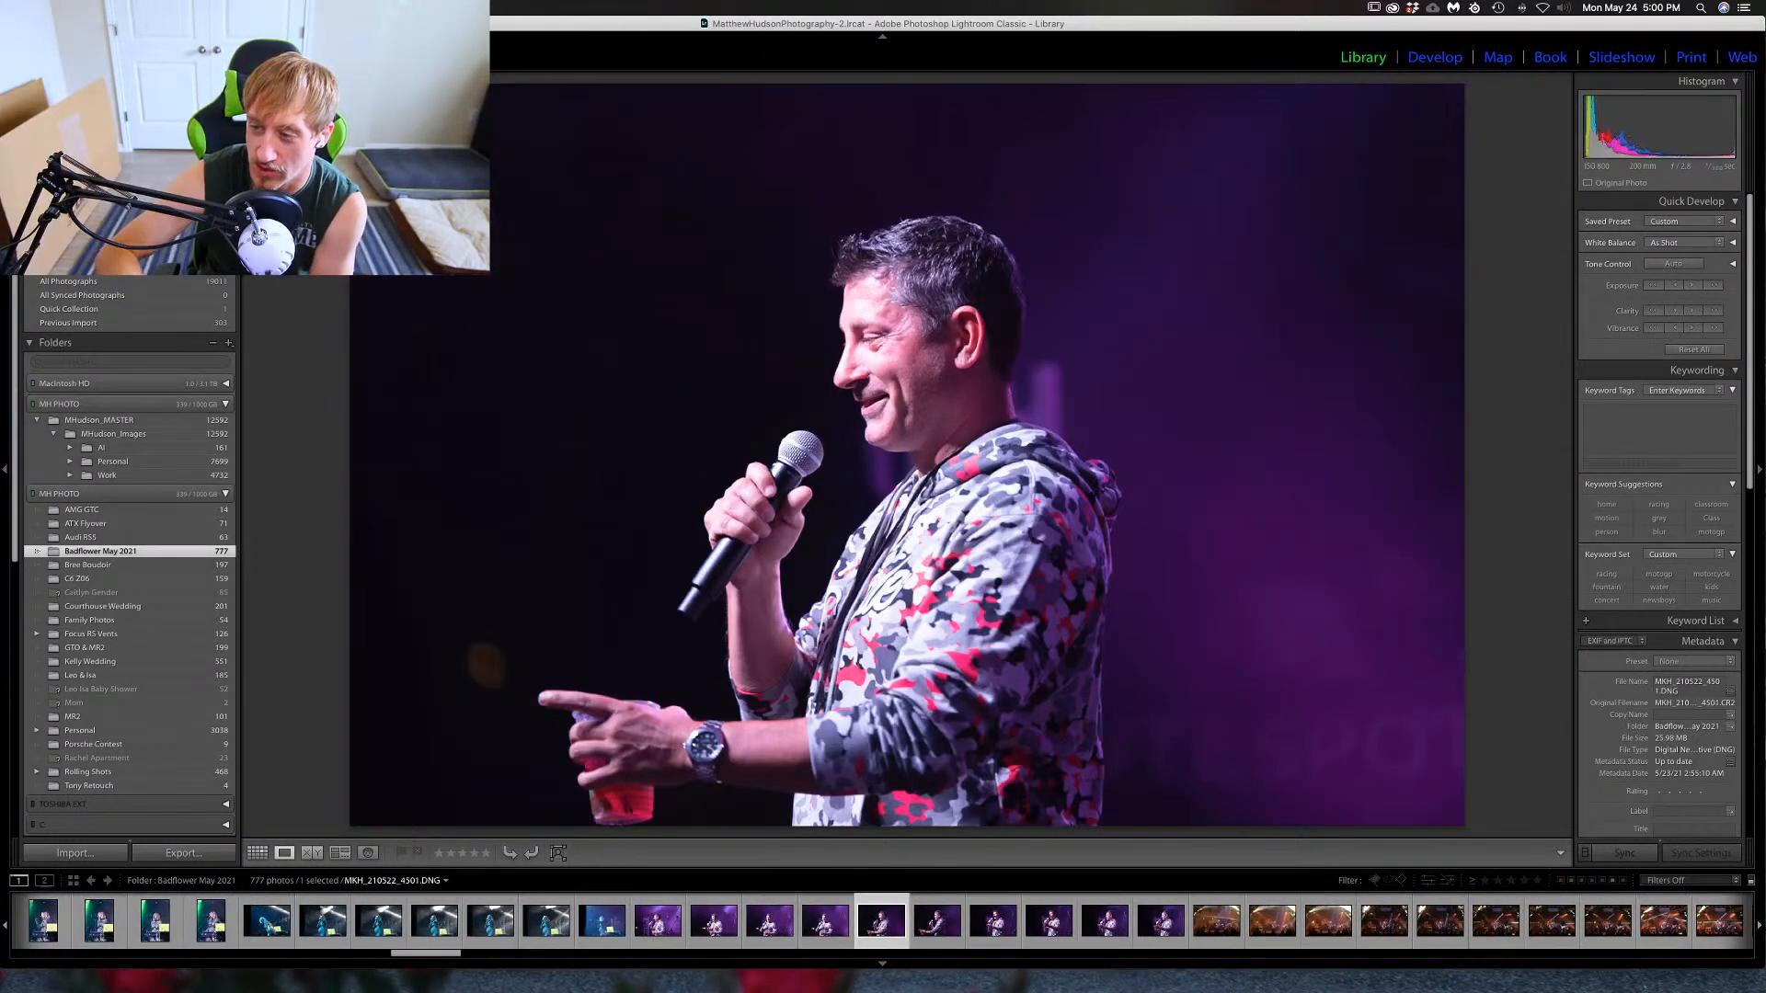
Review the remaining shots of the host gesturing with his drink, up to MKH_210522_4506.DNG.
key("Right")
key("Right")
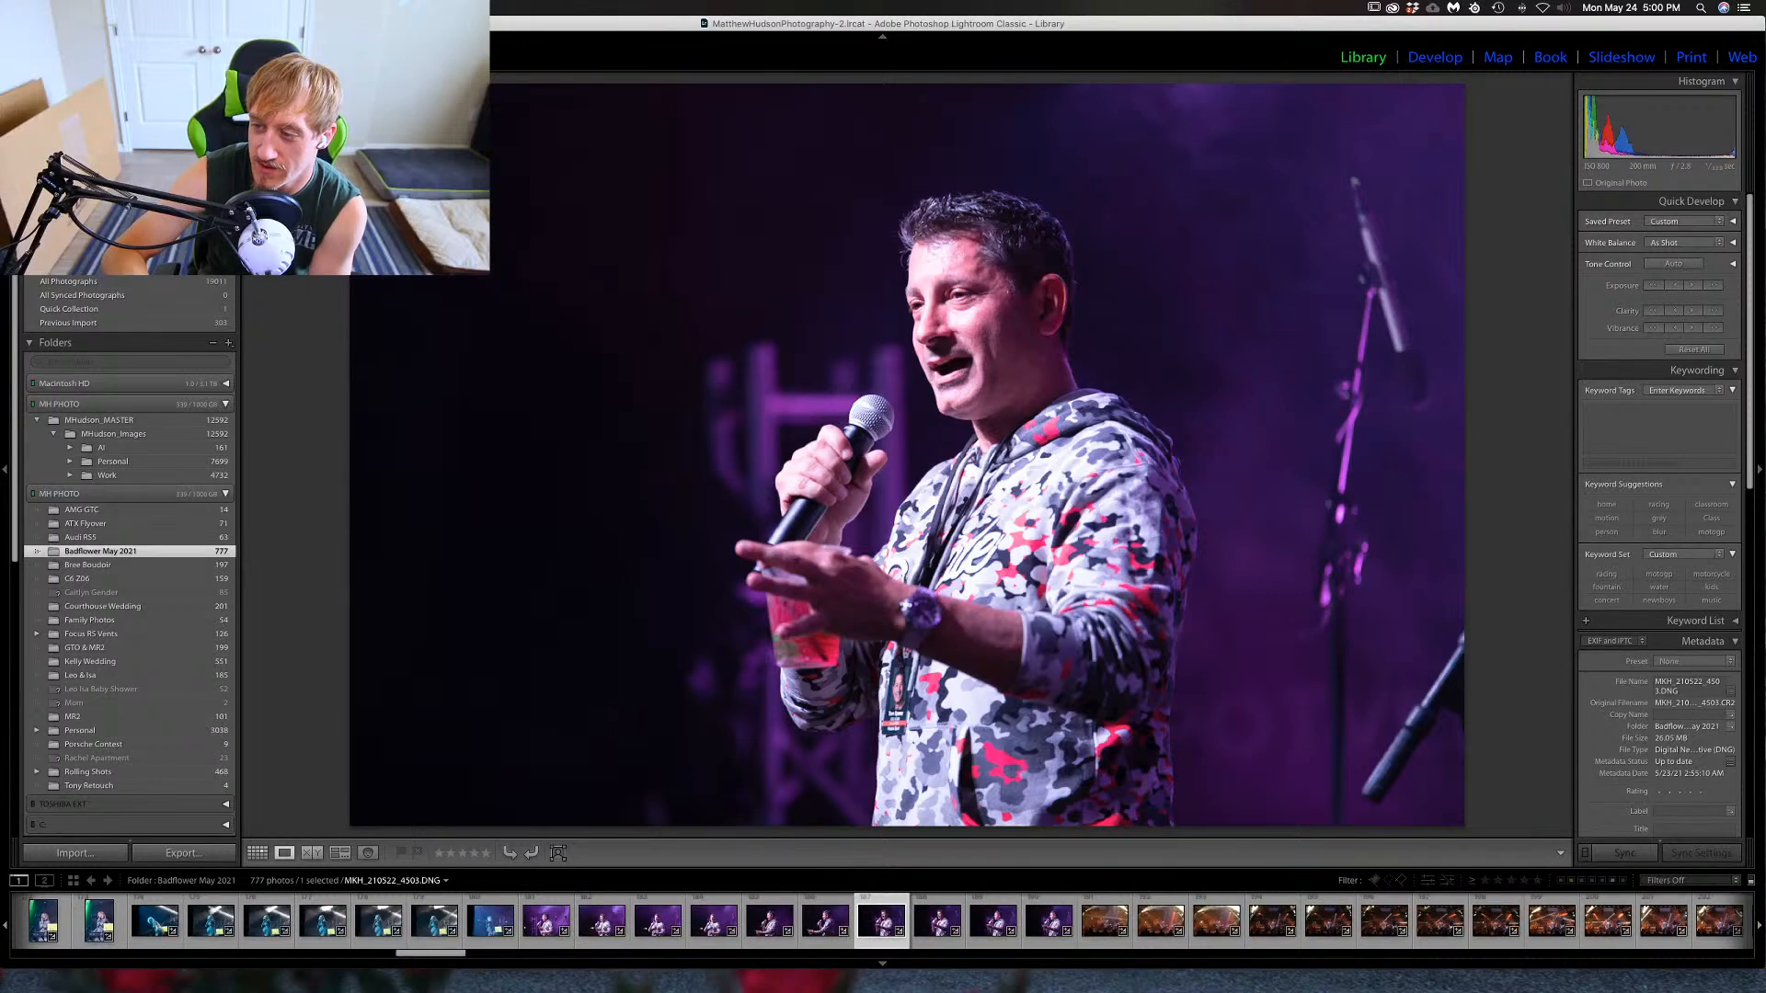
key("Right")
key("Right")
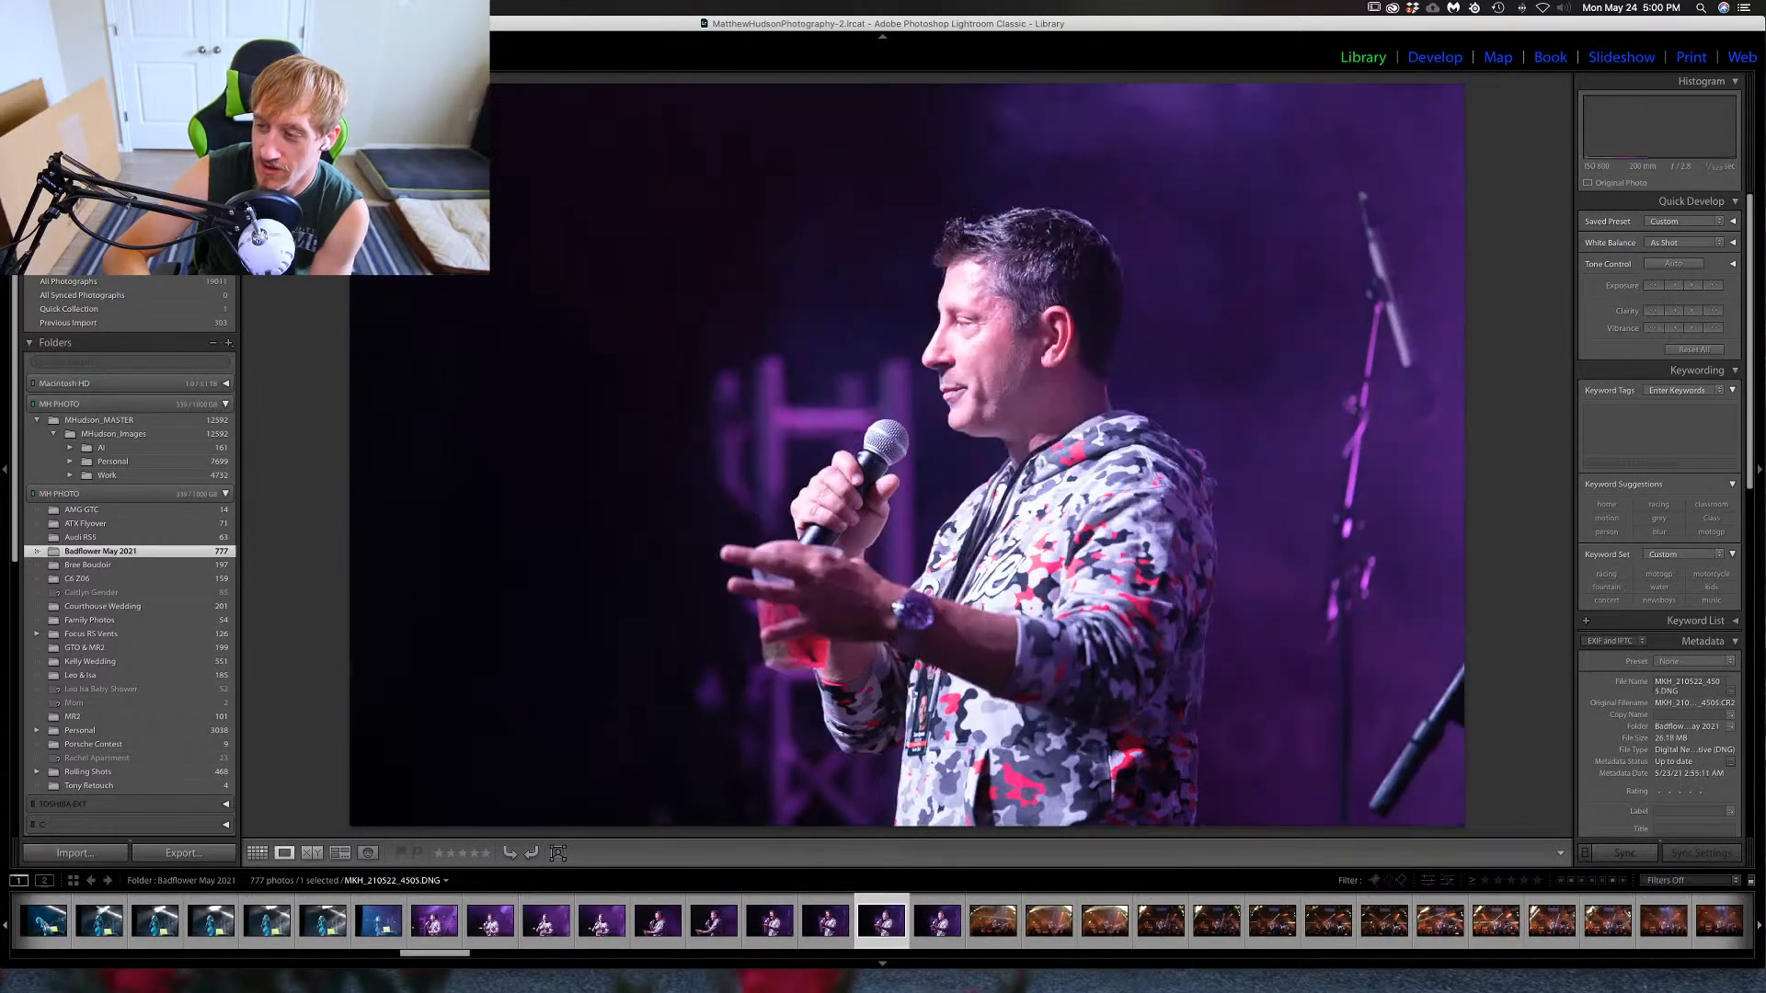
key("Right")
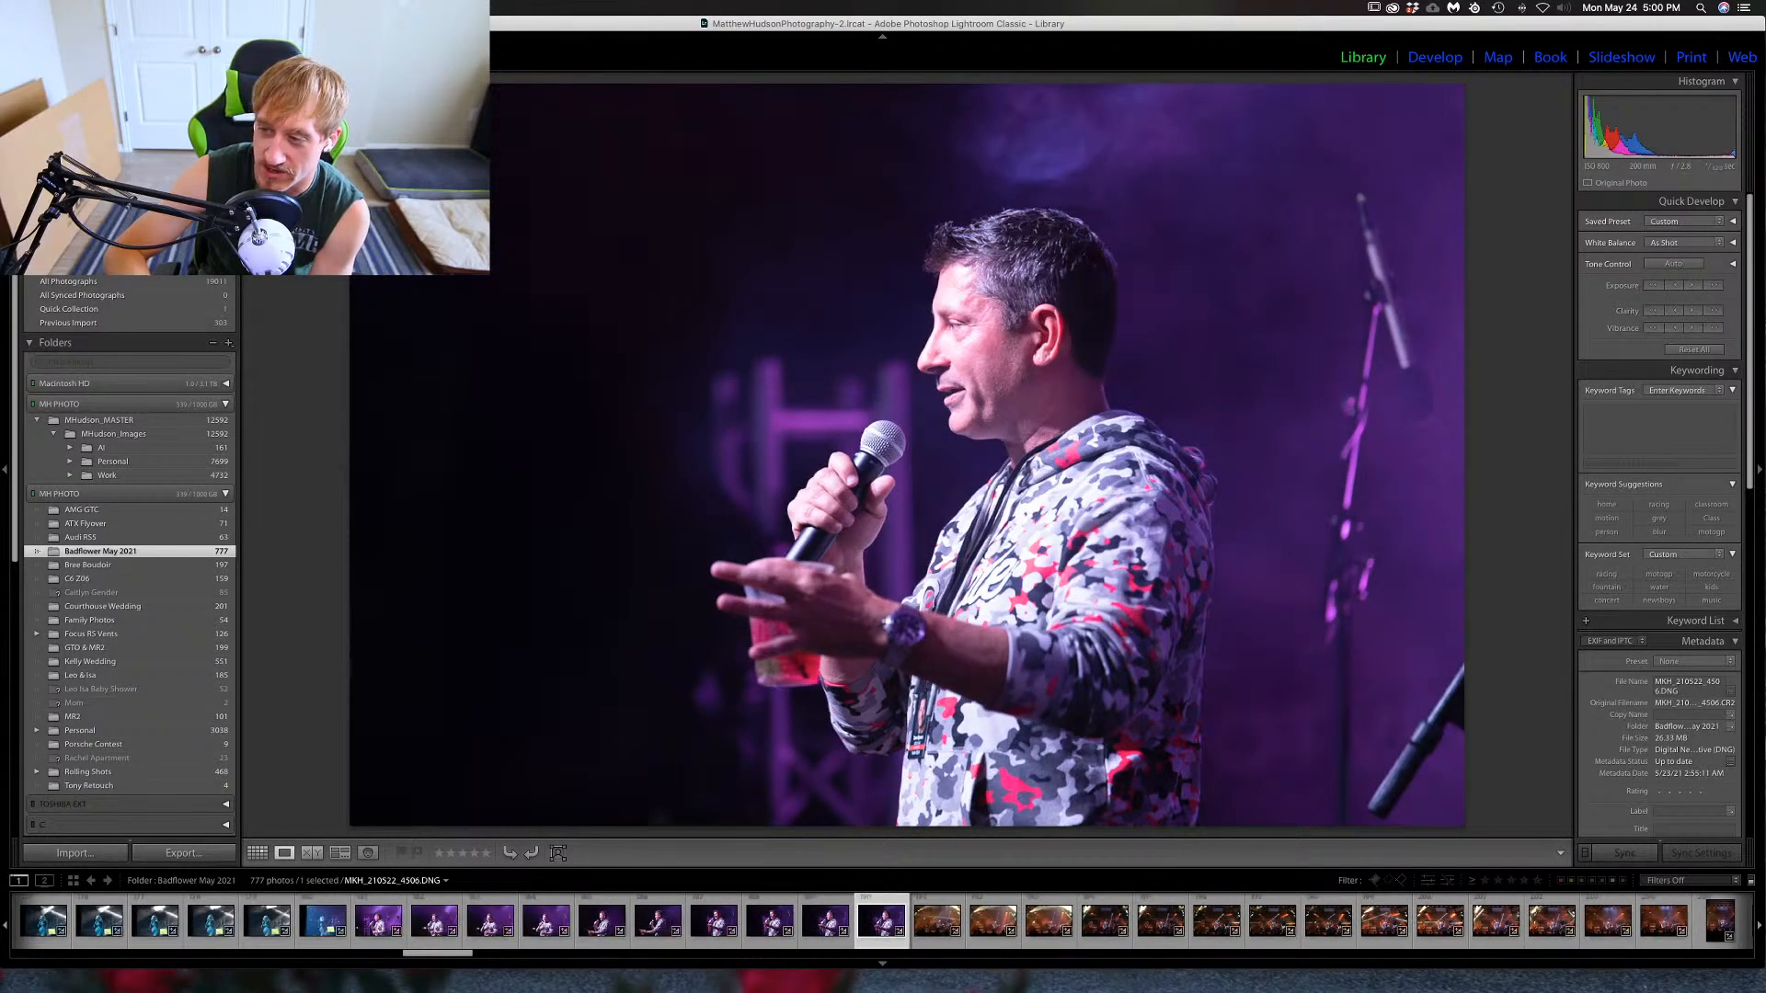
Review the wide band shots starting at MKH_210522_4507.DNG, and compare MKH_210522_4510.DNG with MKH_210522_4511.DNG.
key("Right")
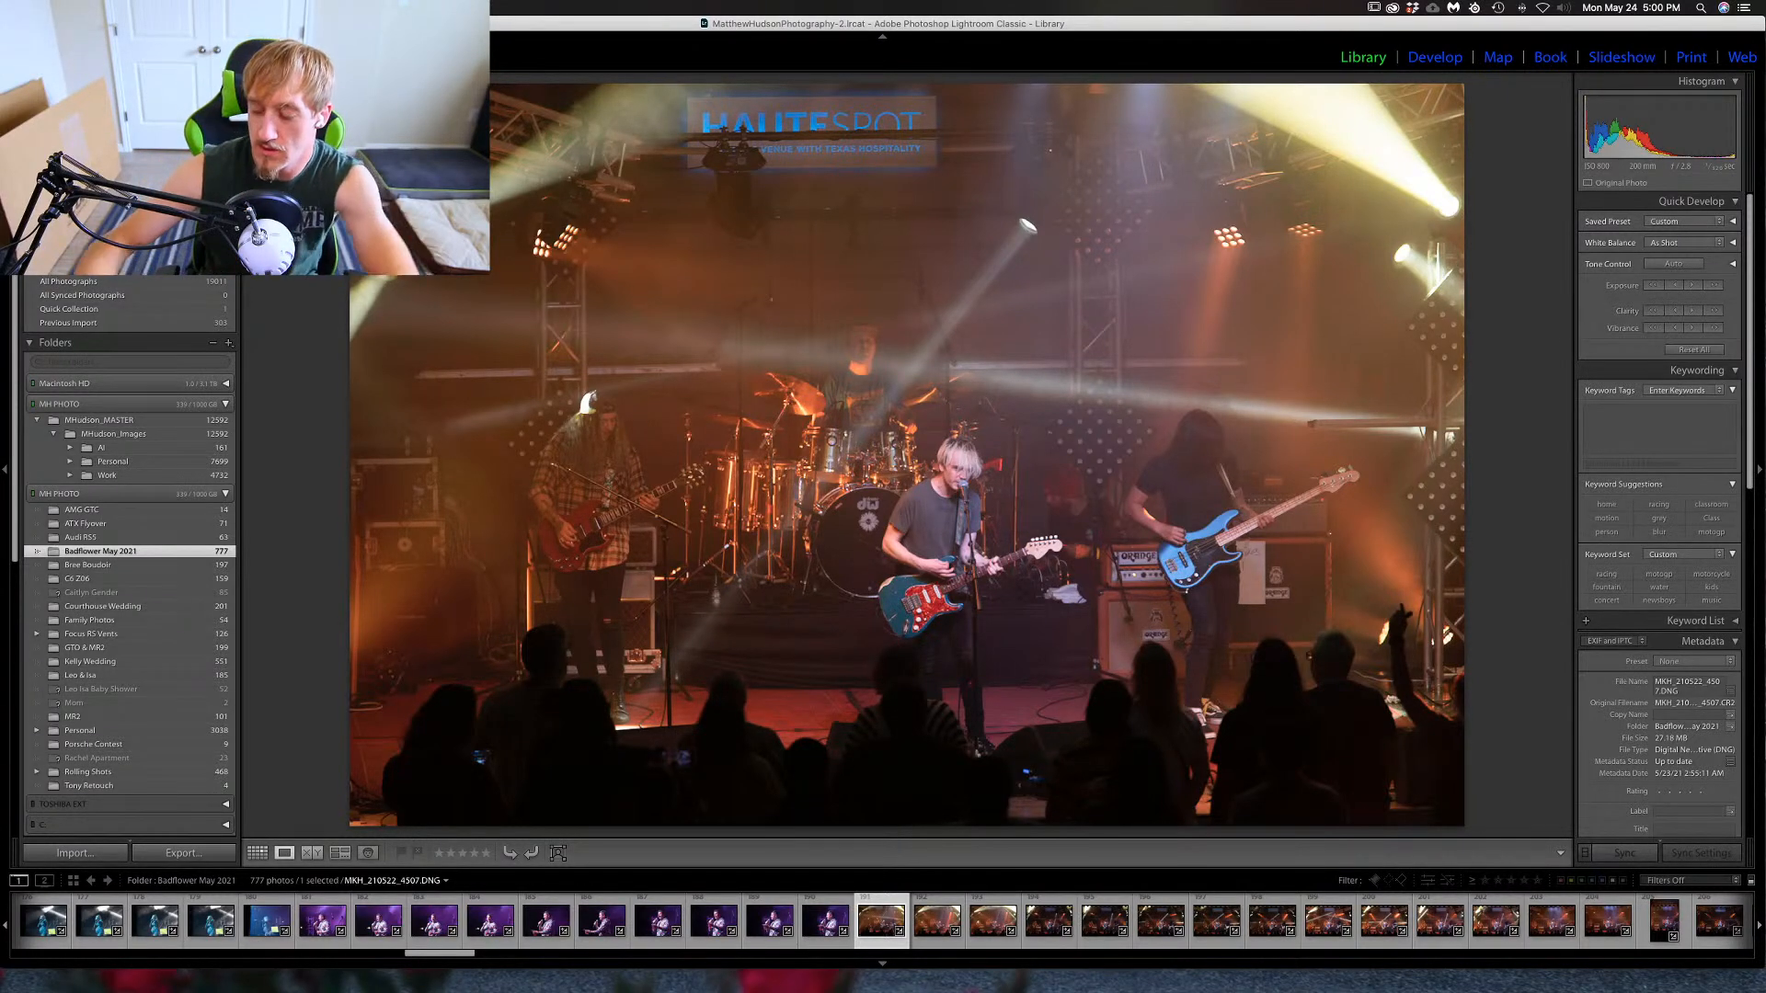
key("Right")
key("Right")
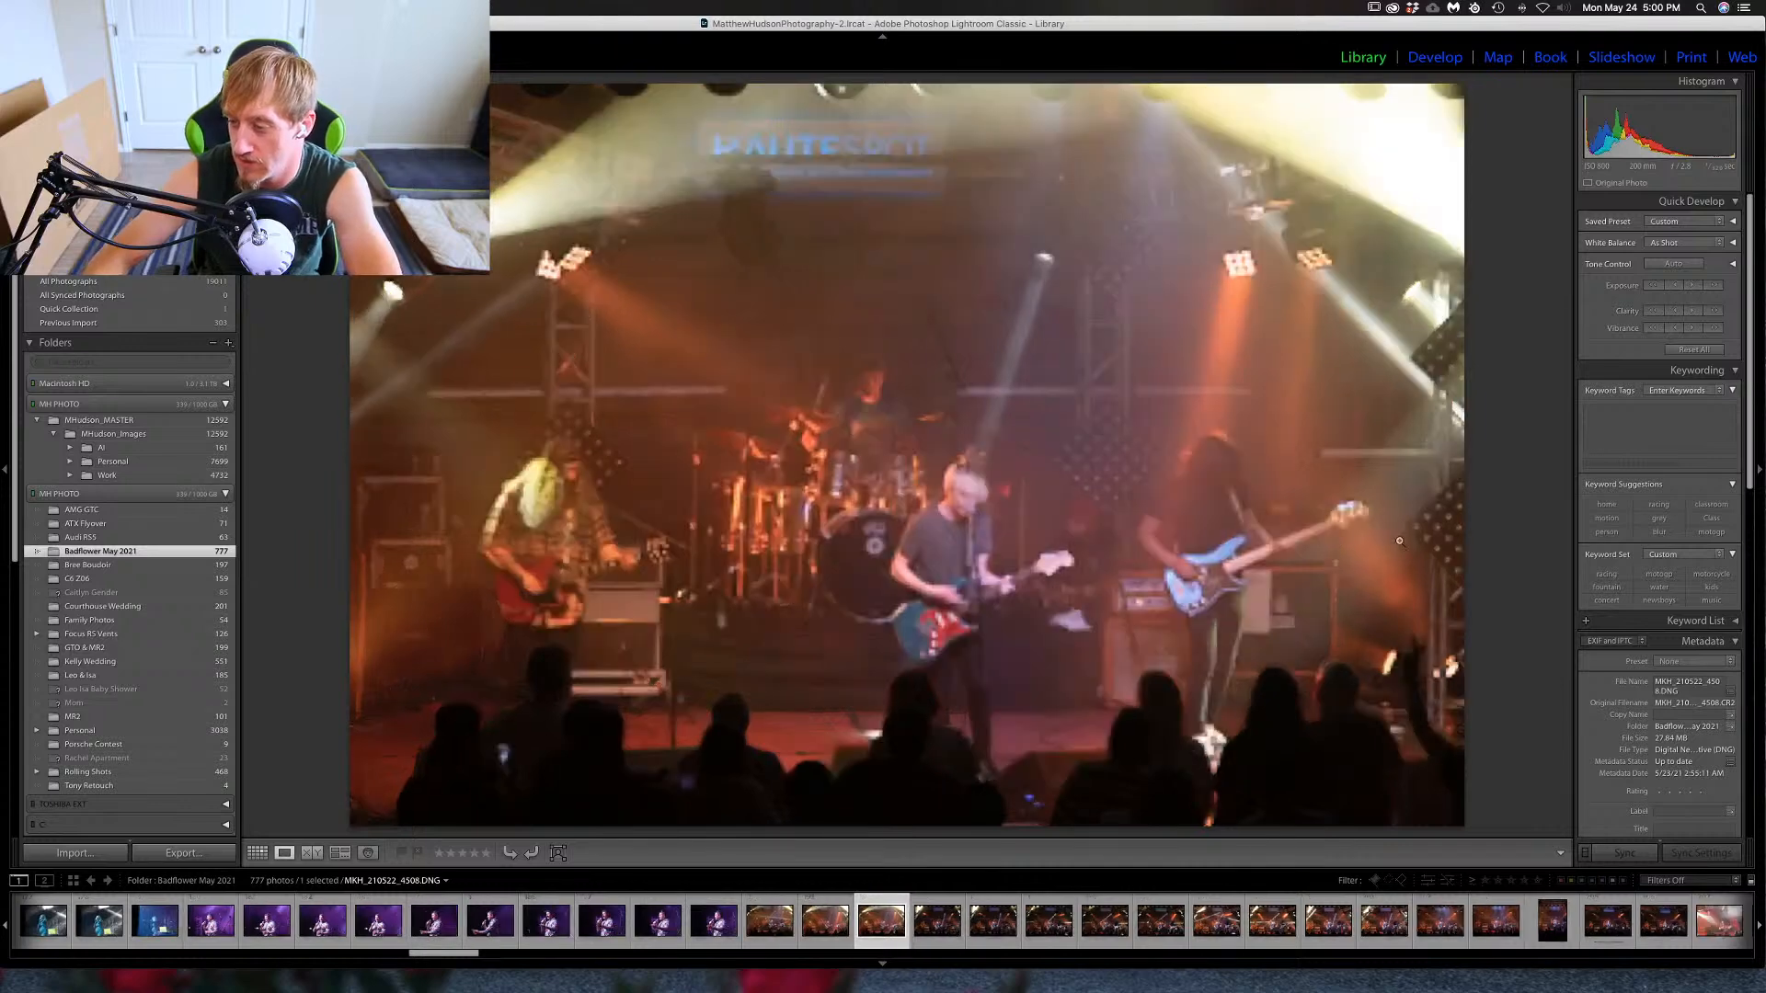
key("Right")
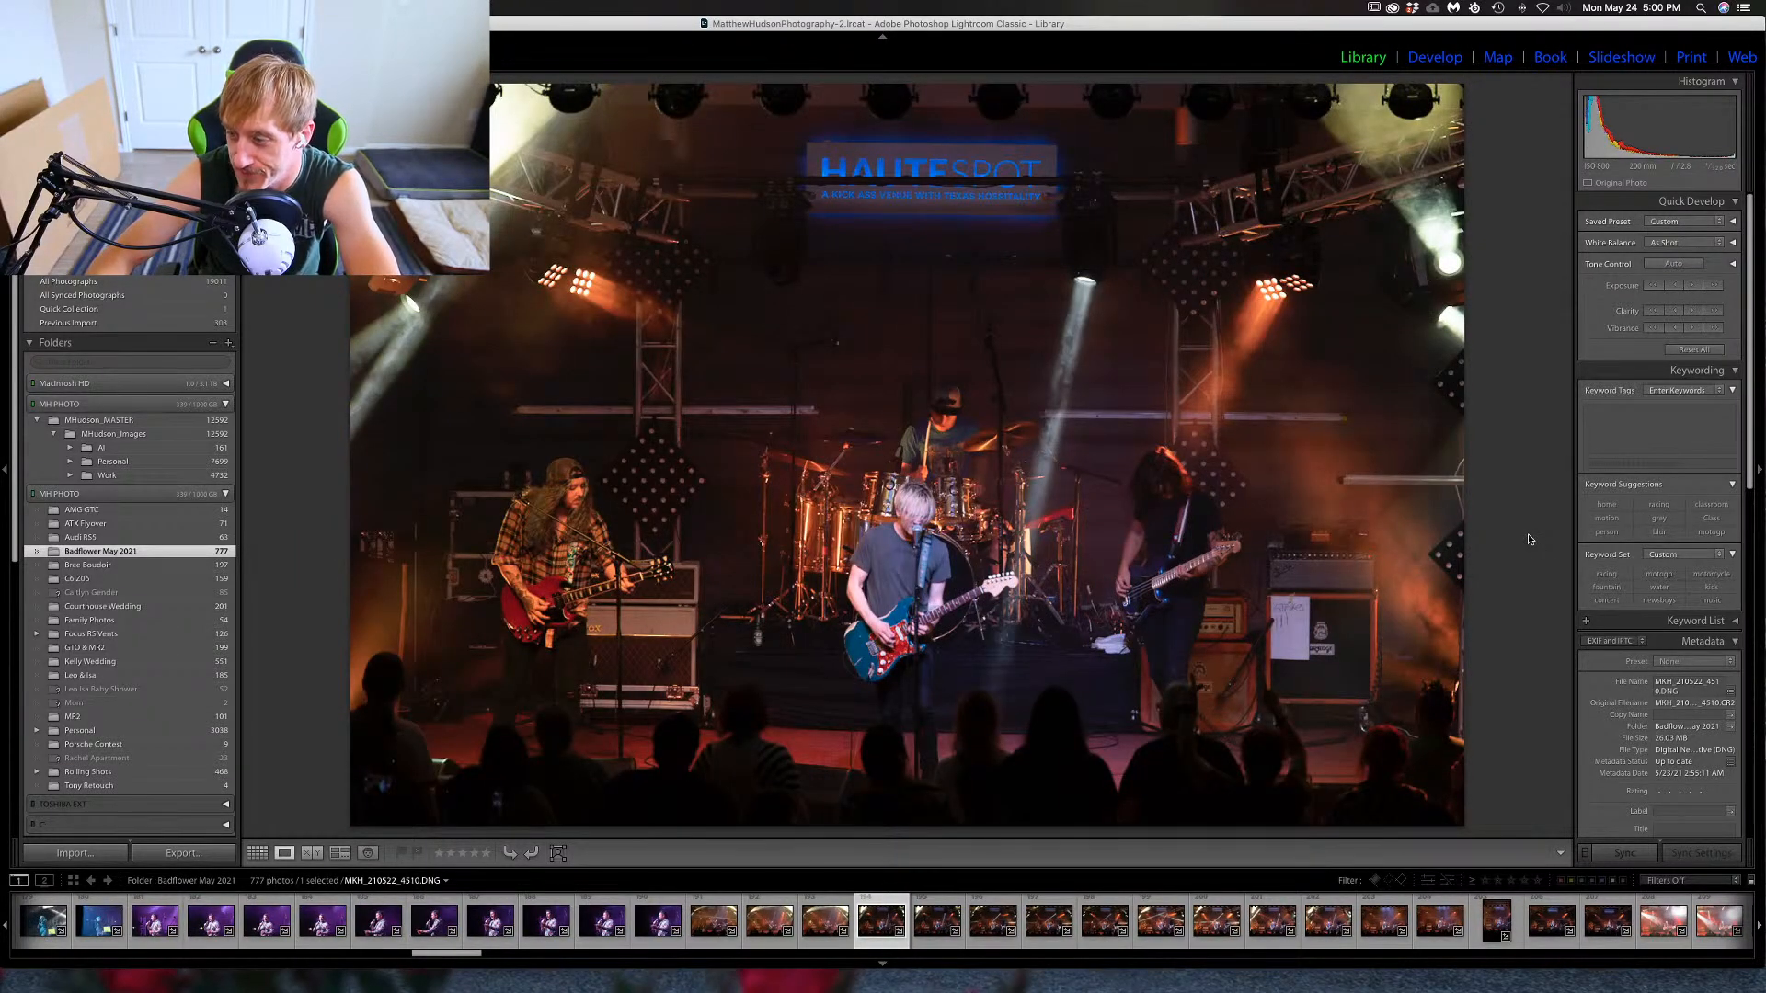
key("Right")
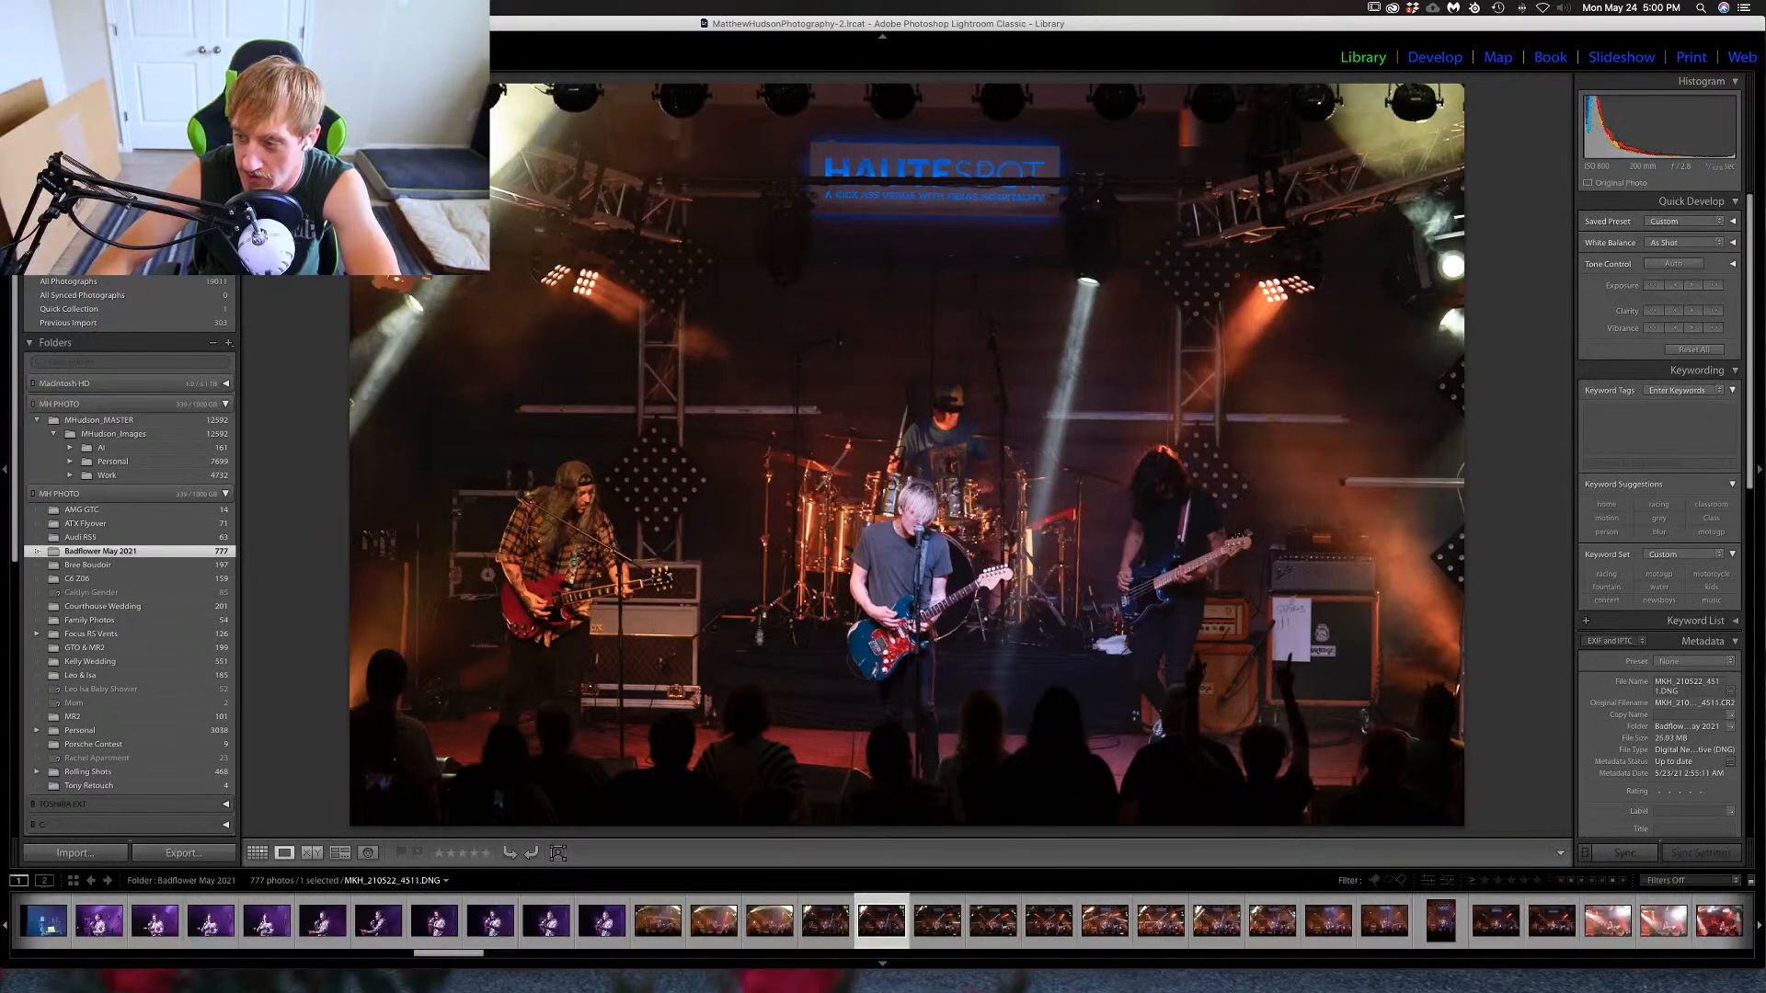
key("Left")
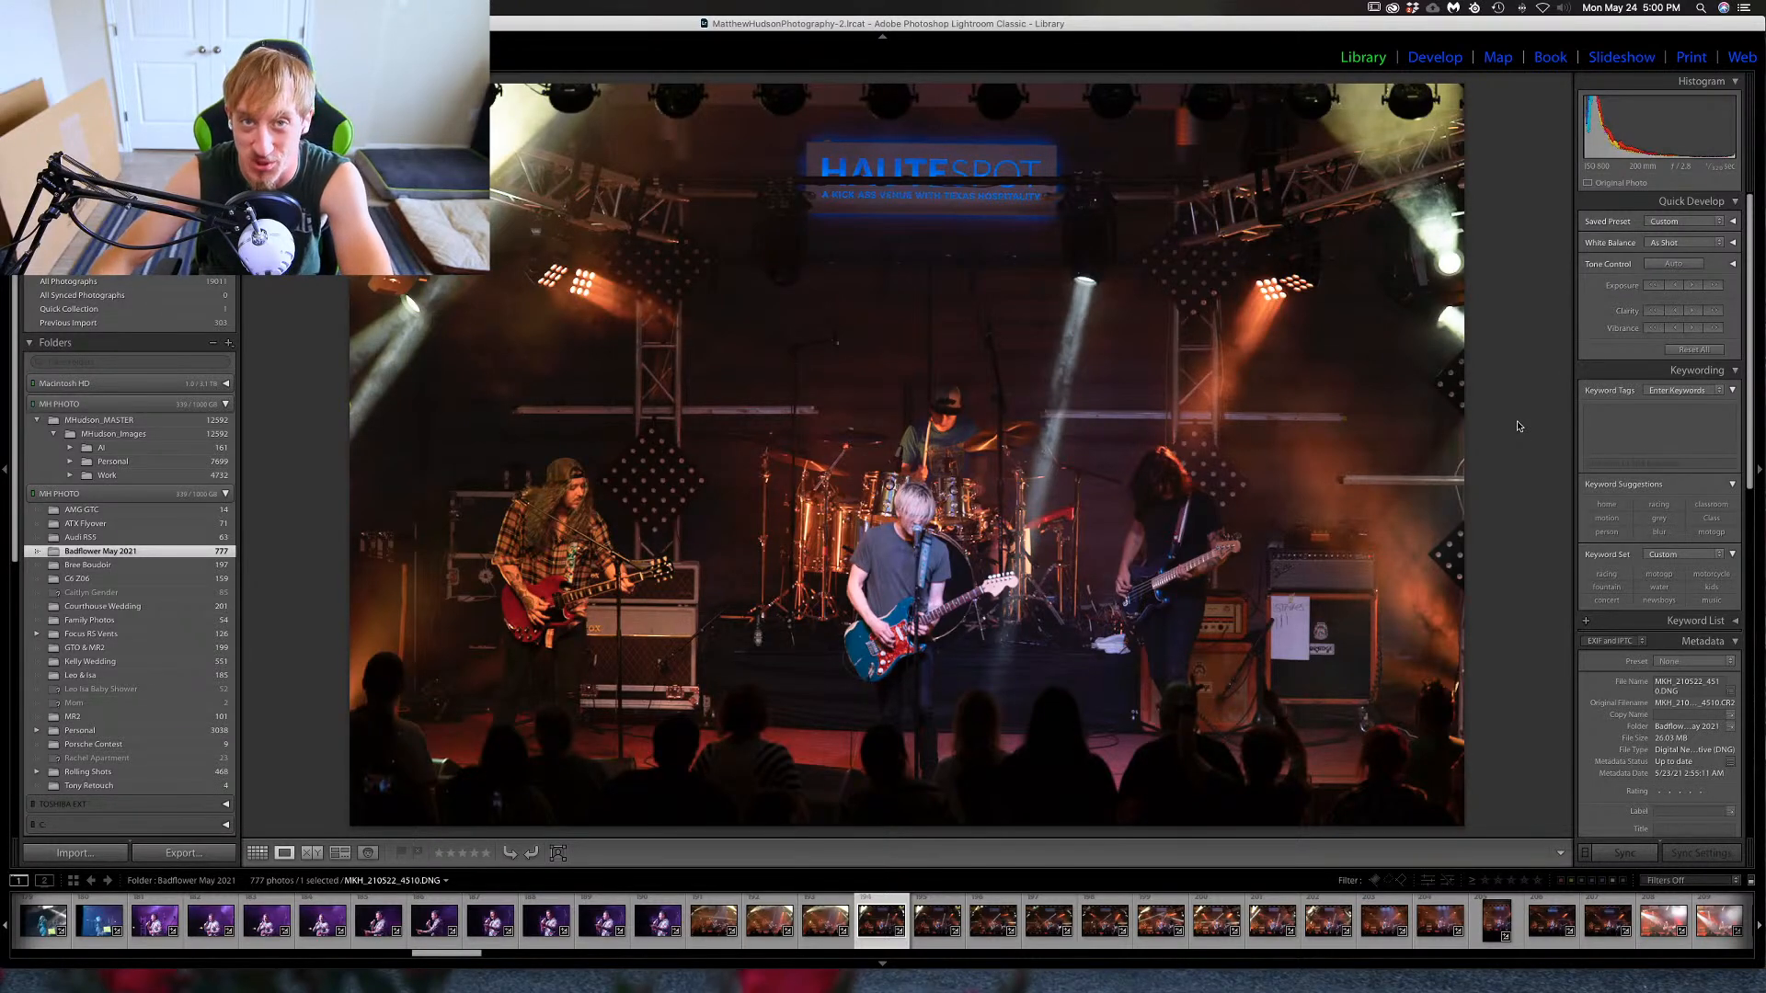
Review the full-stage band shots following MKH_210522_4510.DNG, up to the crossing light beams in MKH_210522_4515.DNG.
key("Right")
key("Right")
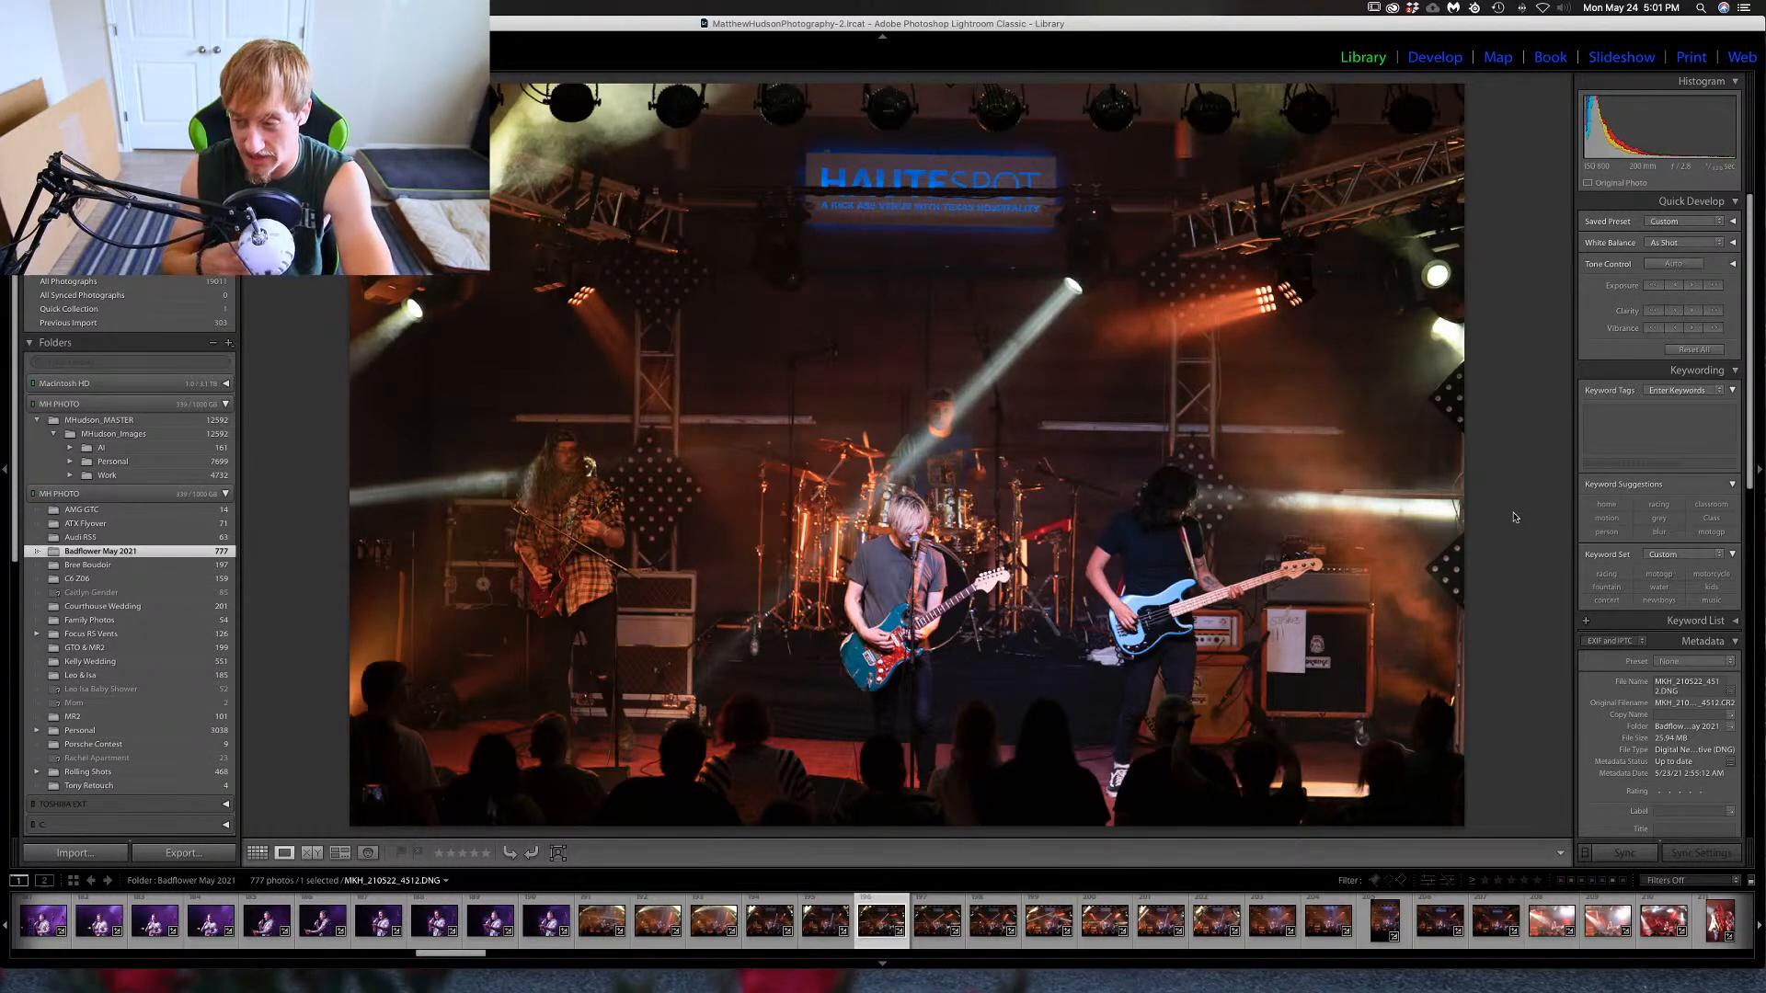
key("Right")
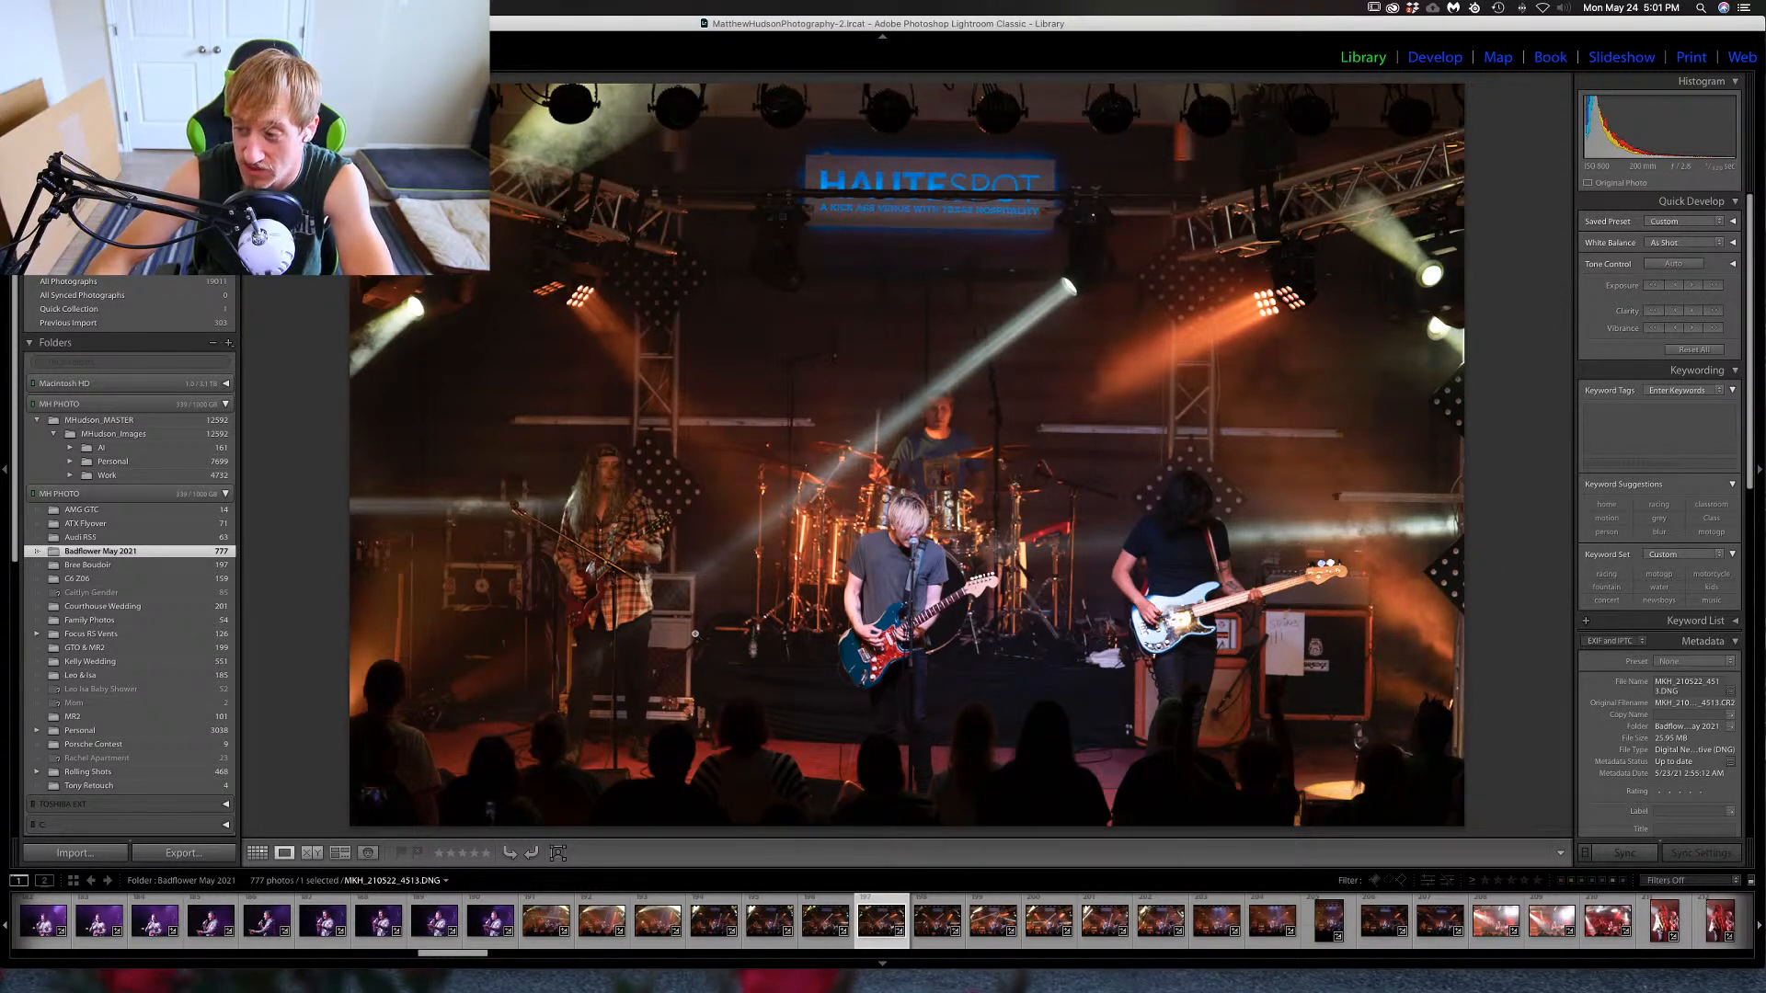
key("Right")
key("Right")
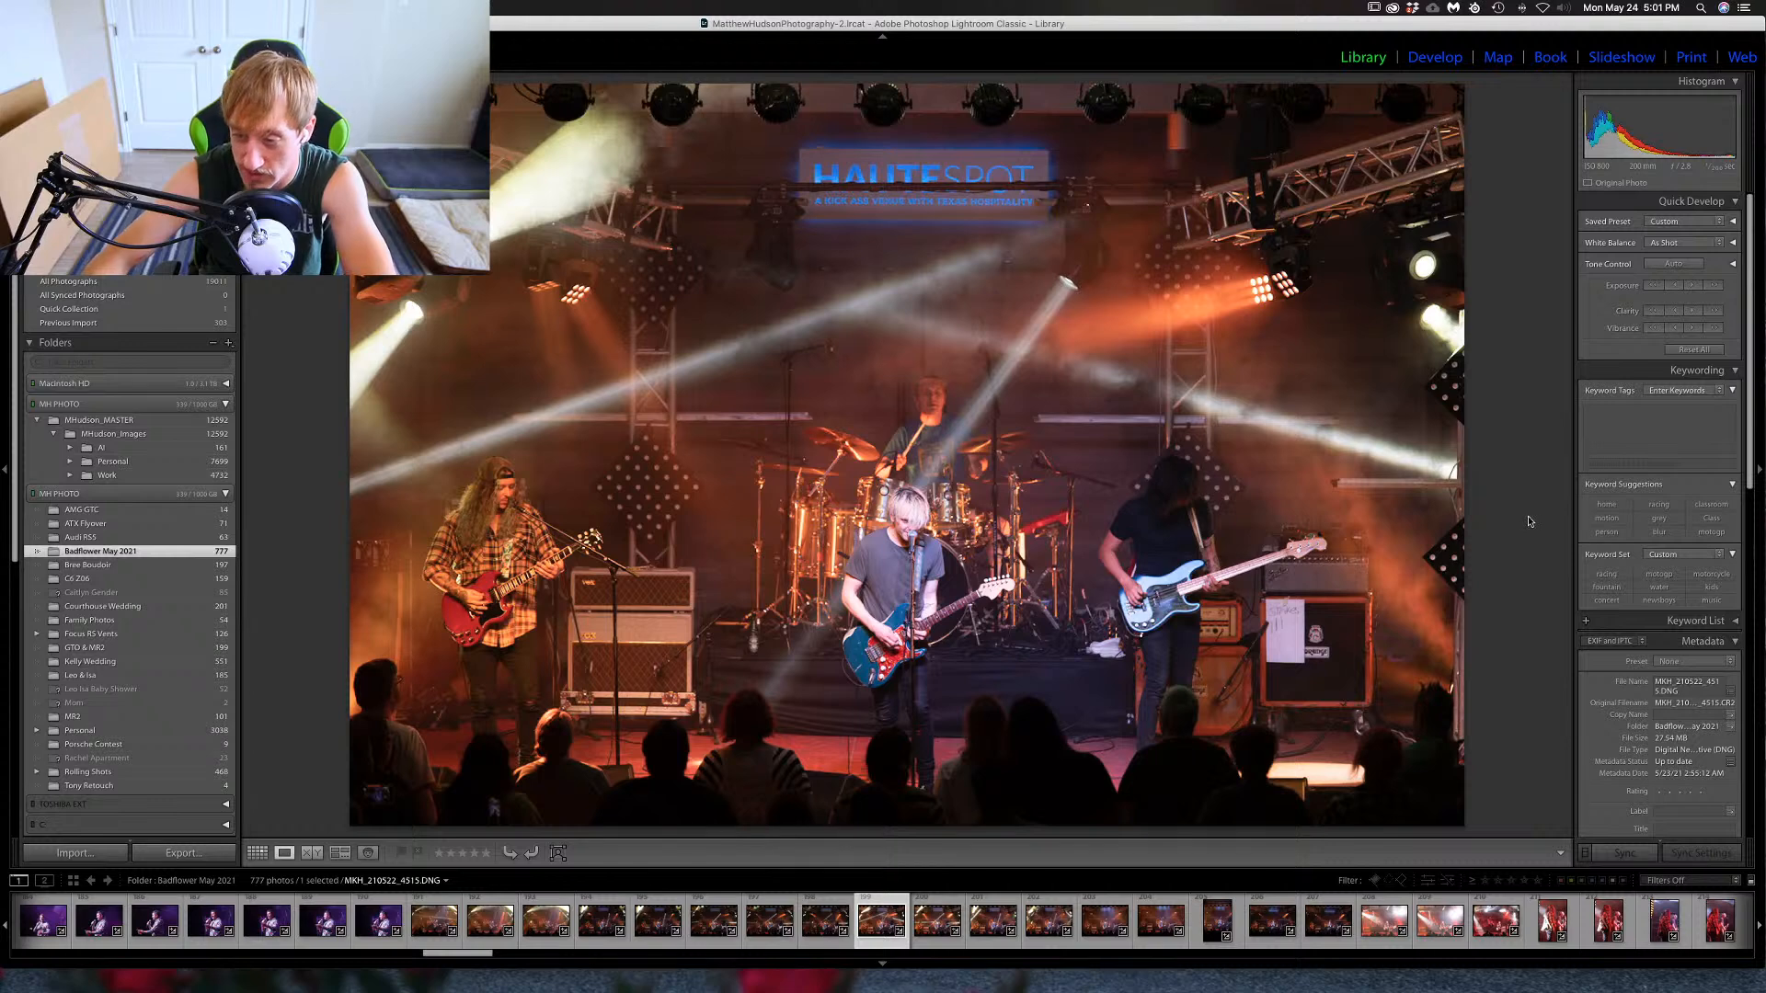
Examine the orange-lit full-stage frames from MKH_210522_4516.DNG through MKH_210522_4520.DNG.
key("Right")
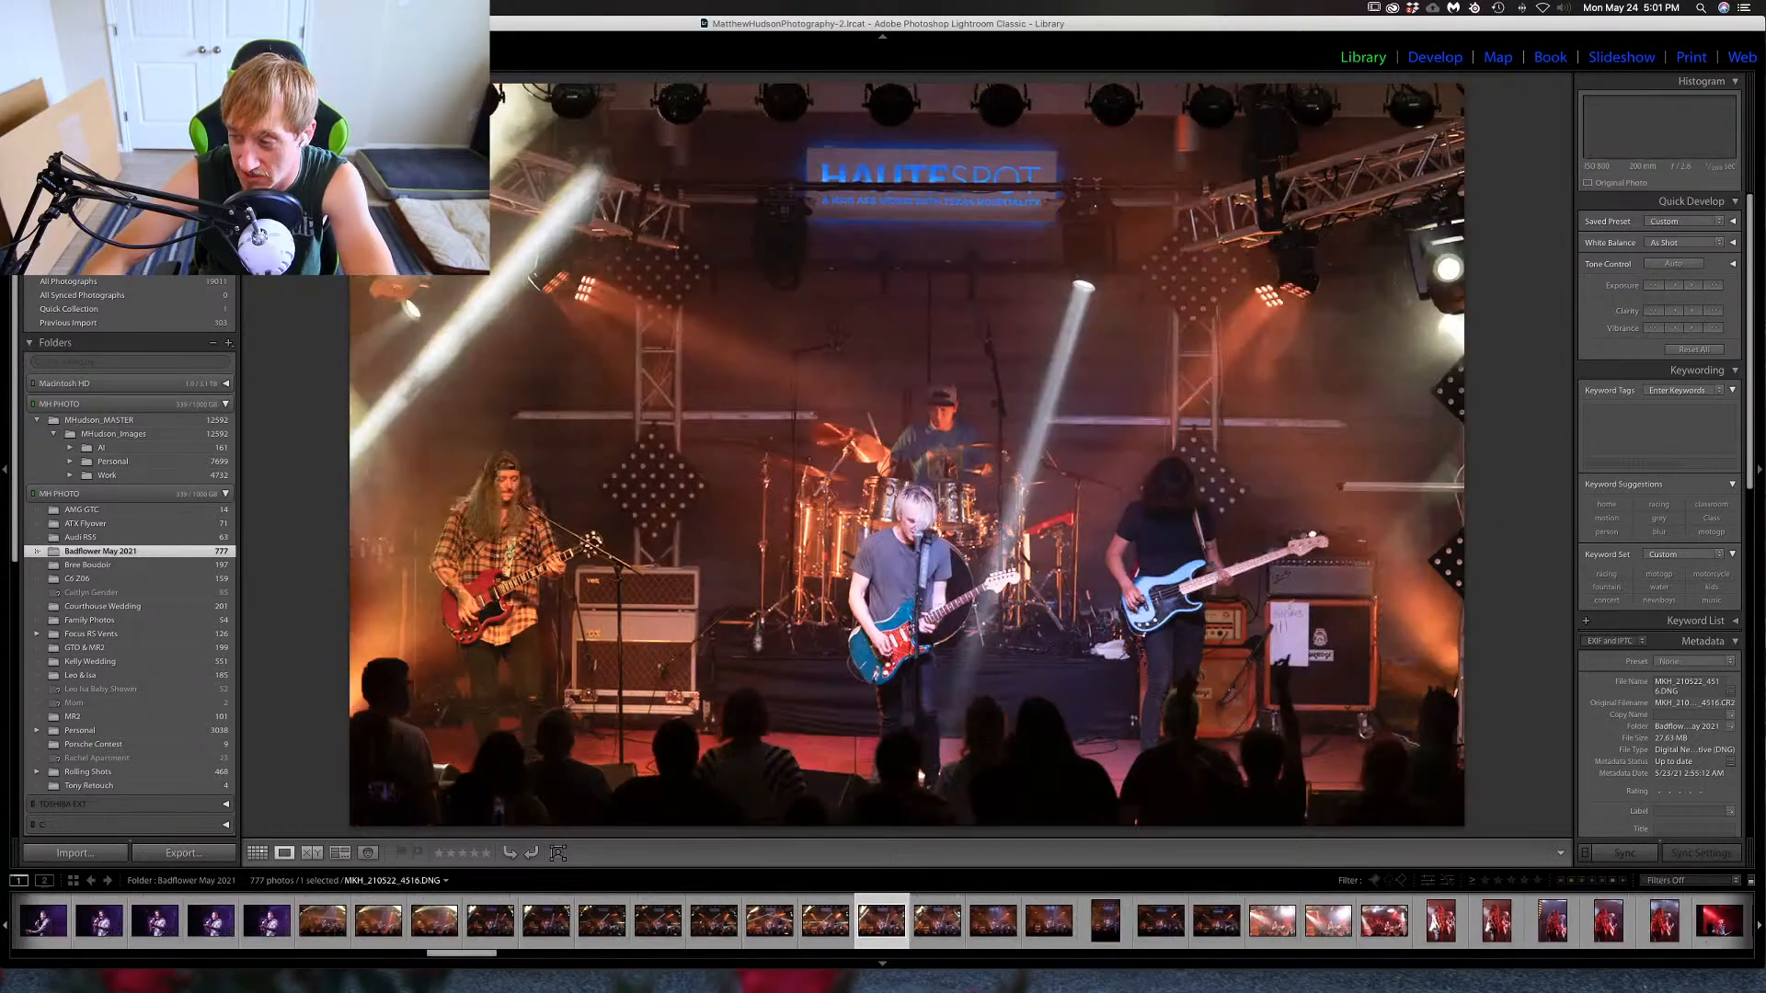
key("Right")
key("Right")
key("Right")
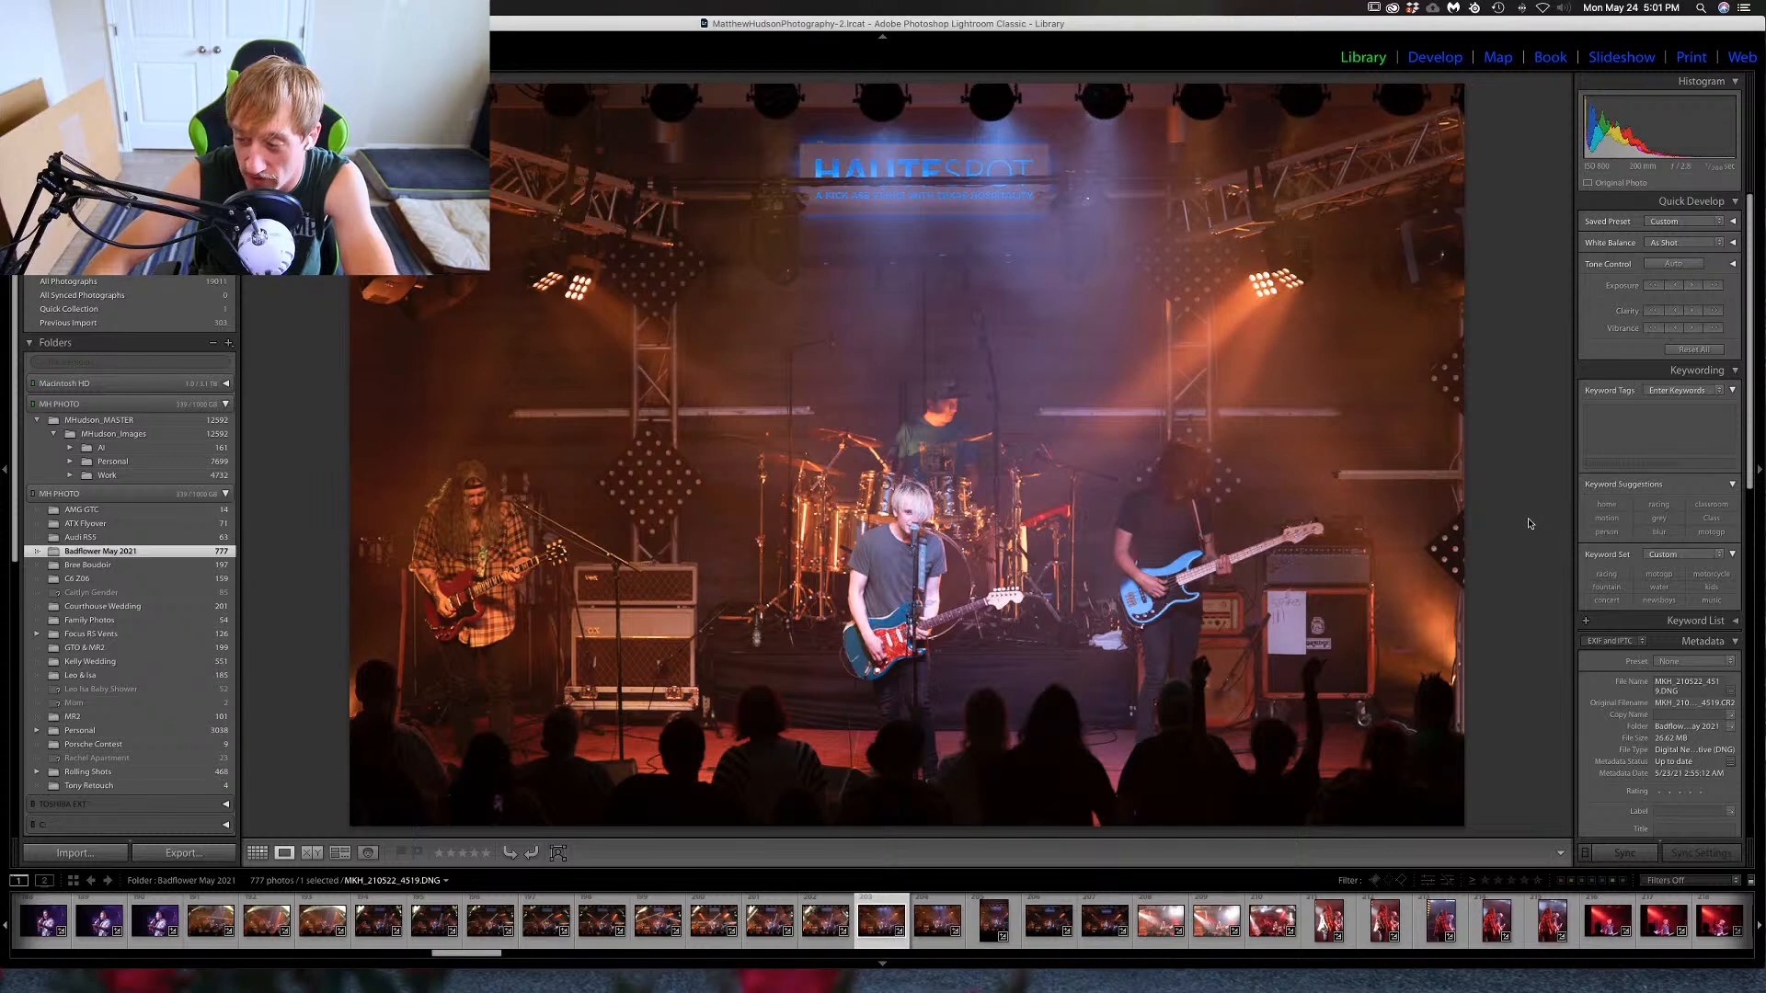
key("Right")
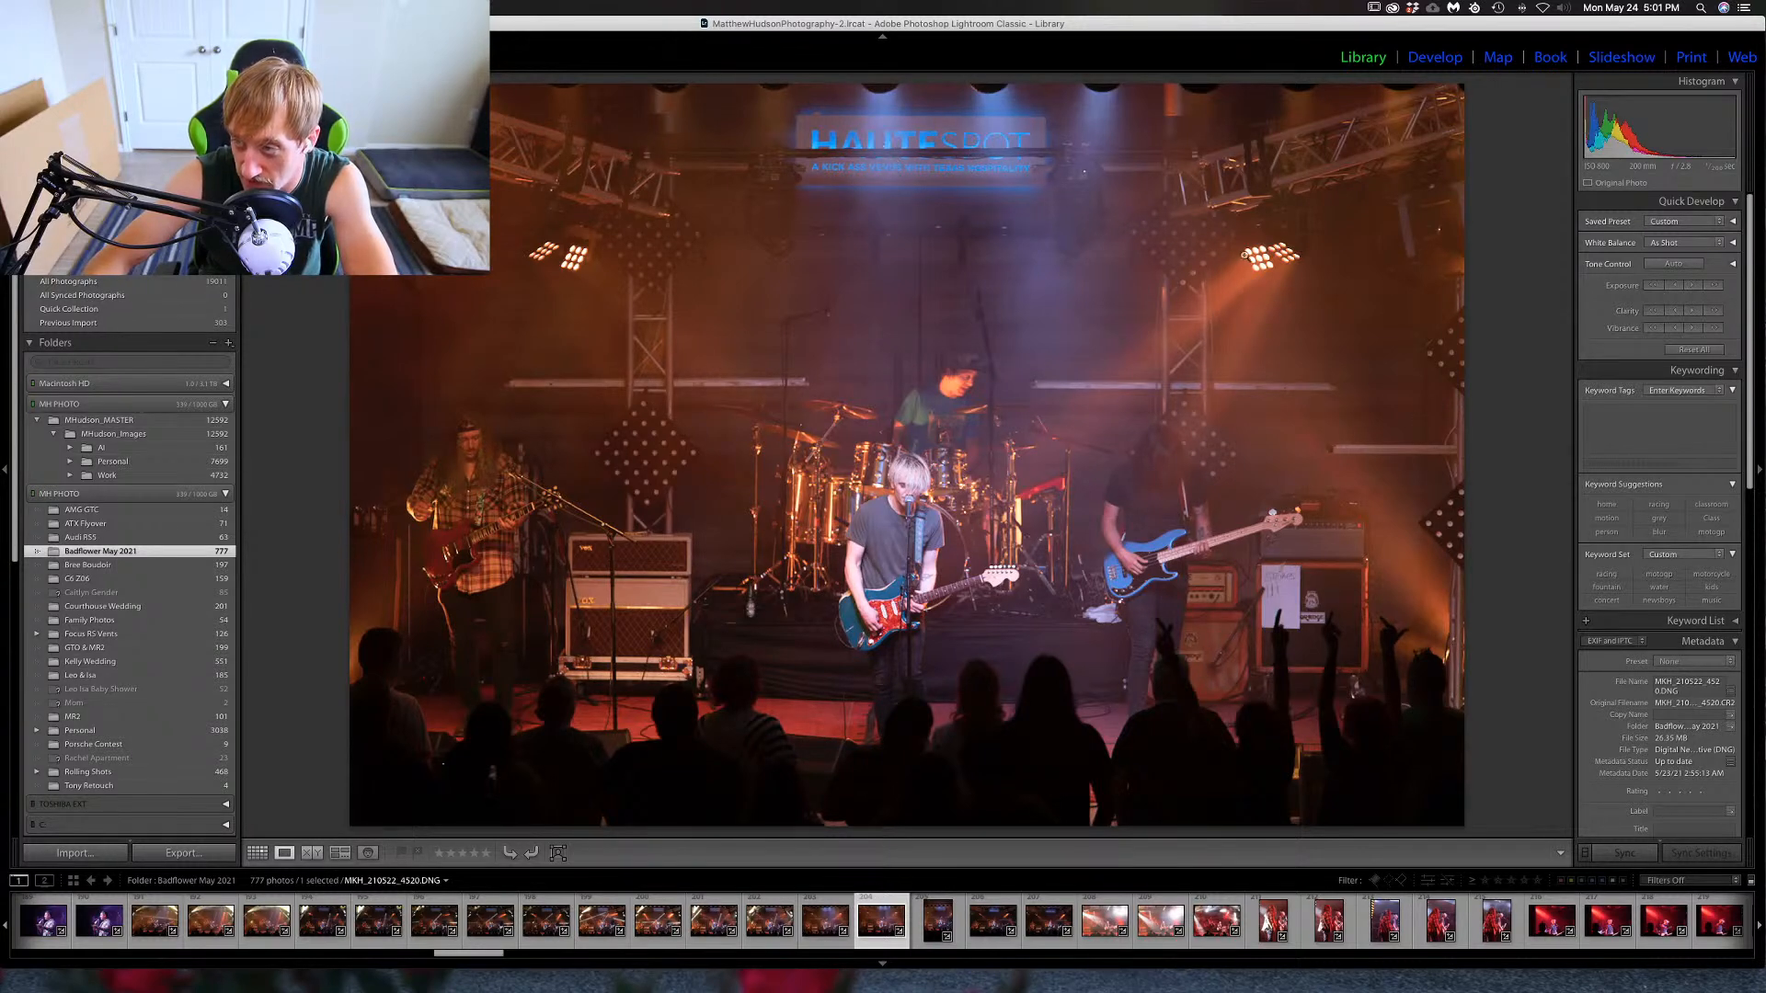
Review the vertical stage shot MKH_210522_4521.DNG and the frames up to the hazy red-lit MKH_210522_4525.DNG.
key("Right")
key("Right")
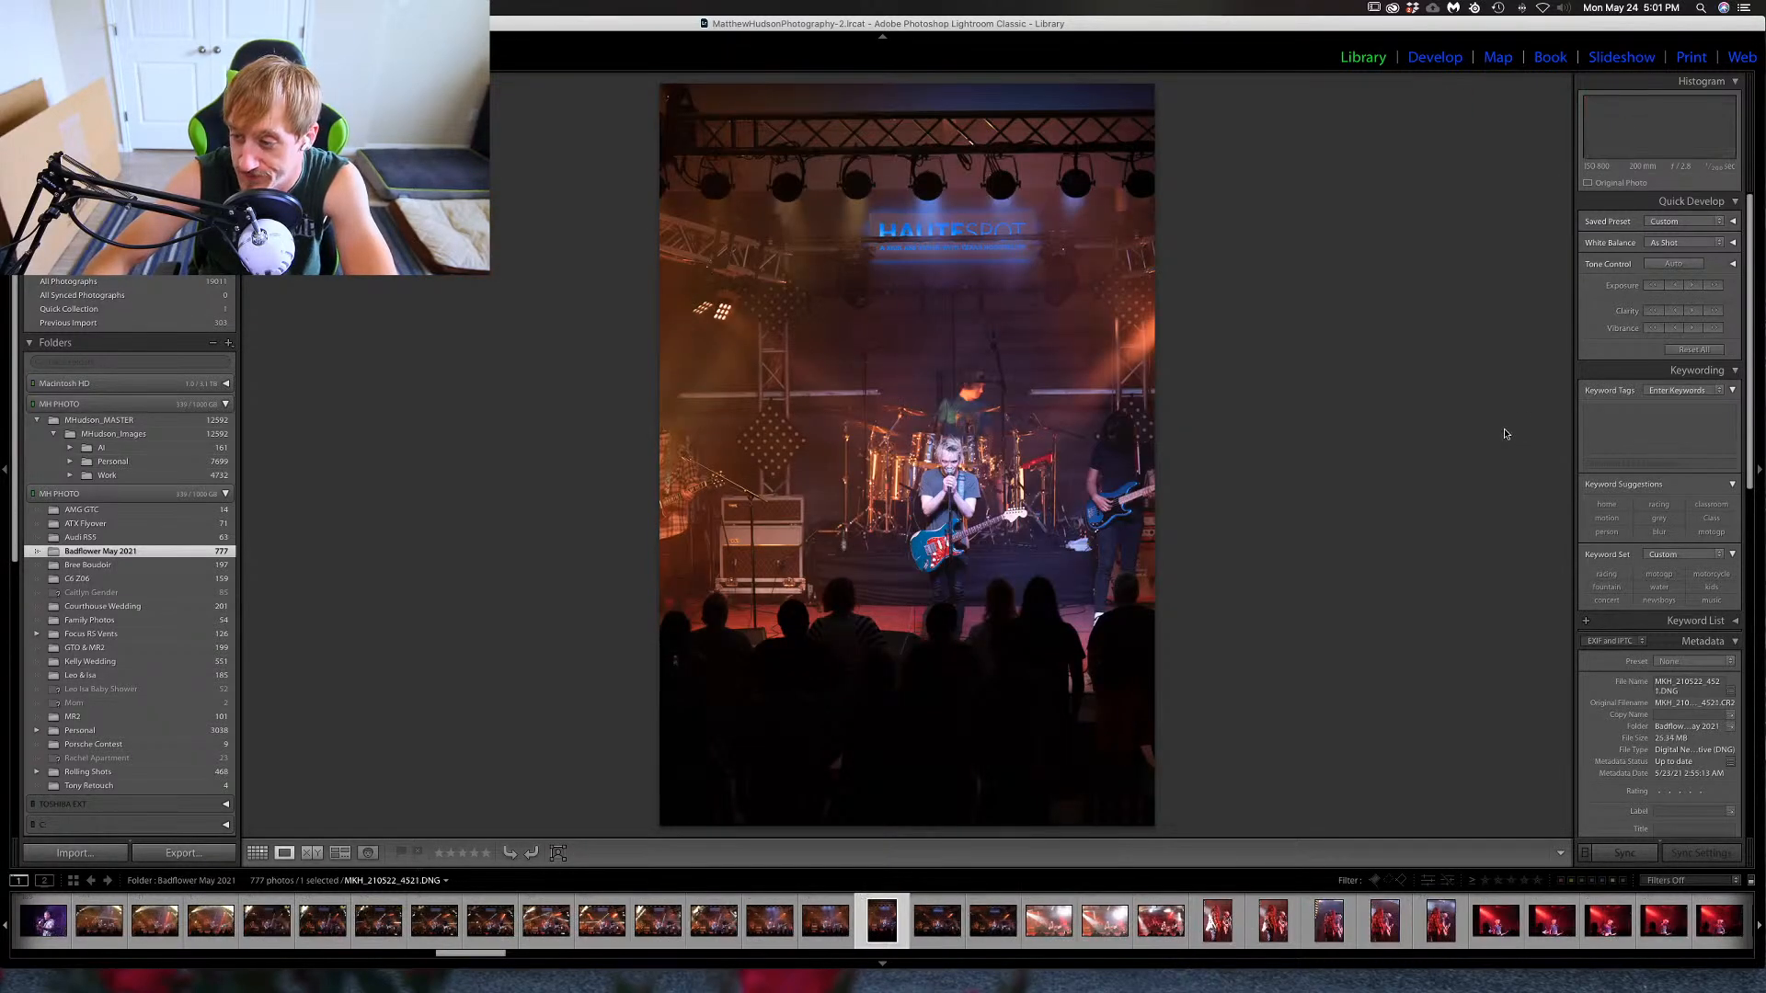
key("Right")
key("Right")
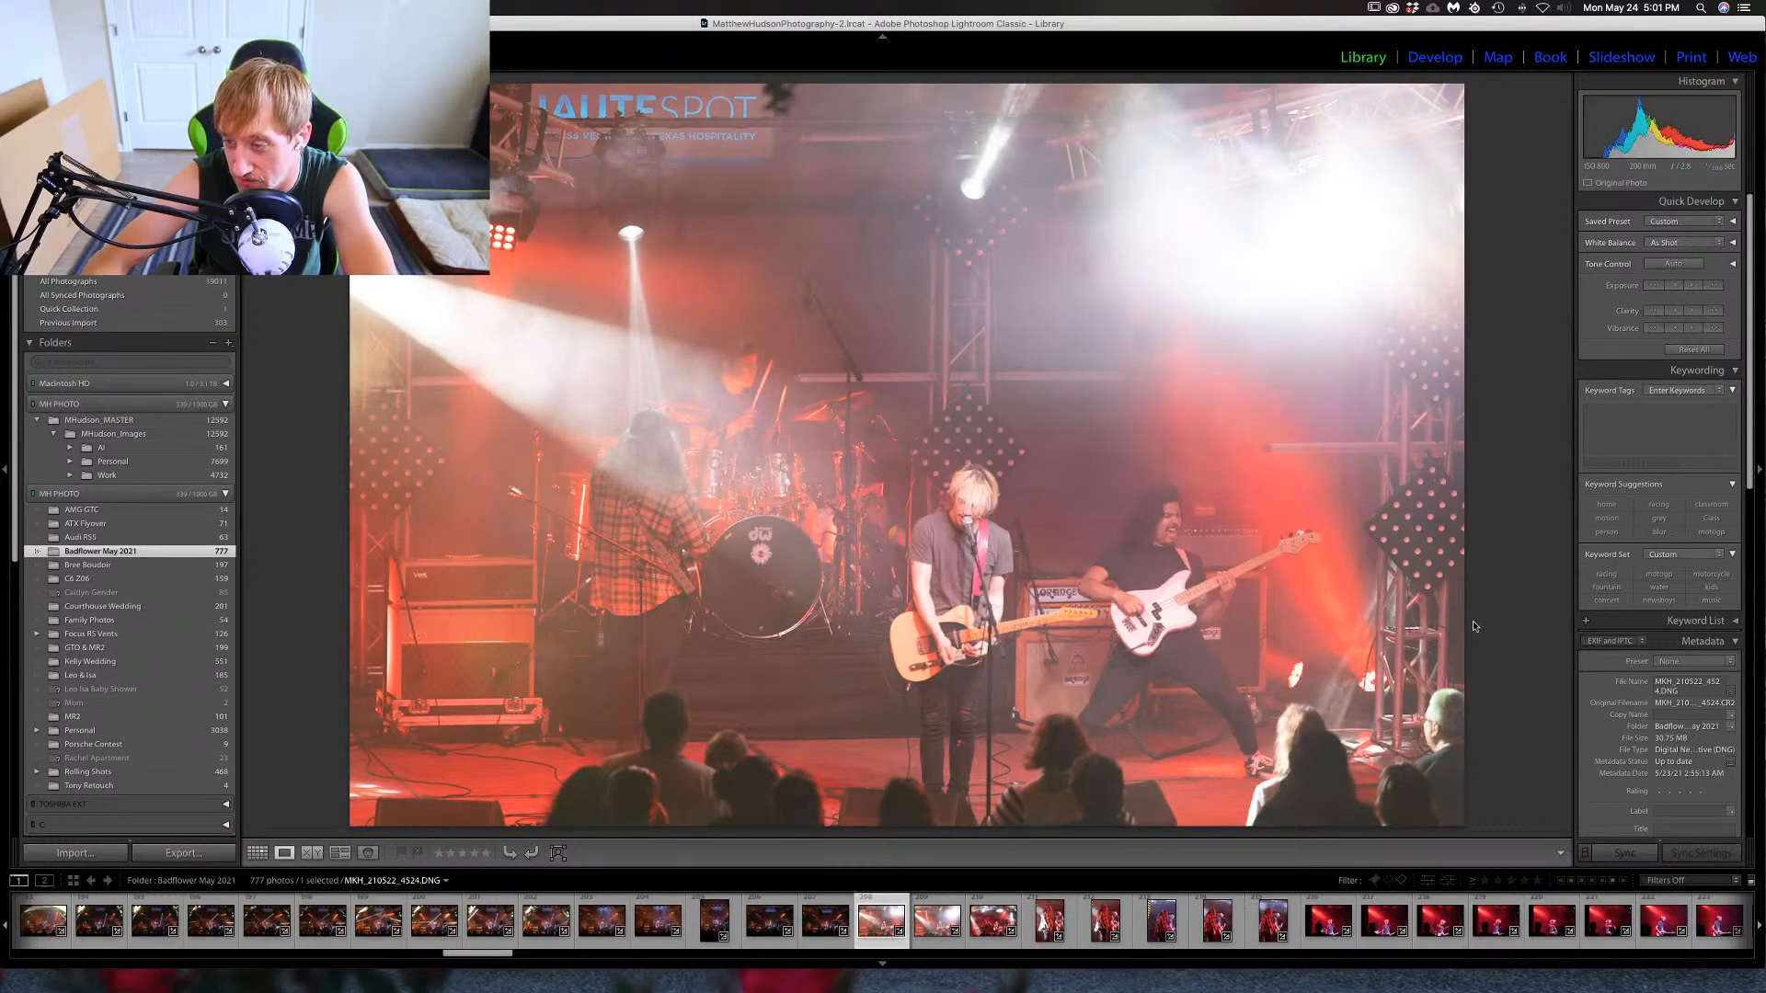
key("Right")
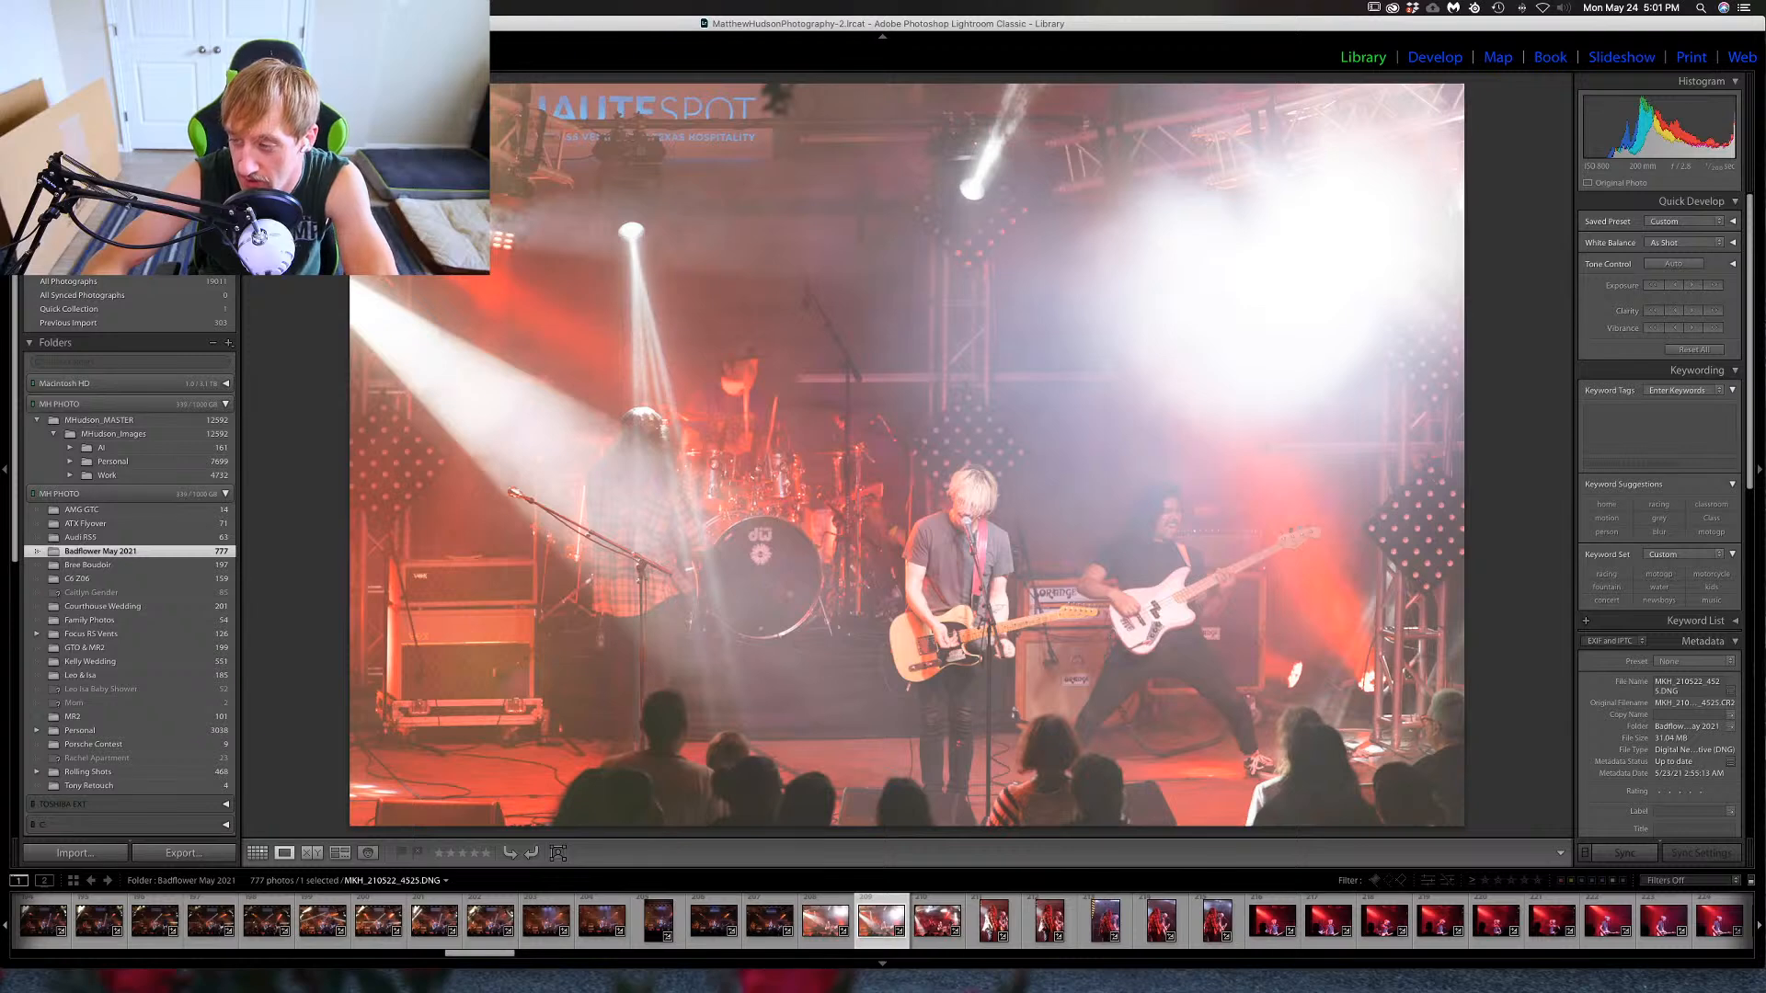
Compare the vertical red-lit shots of the plaid-shirted guitarist beside the singer, up to MKH_210522_4529.DNG.
key("Right")
key("Right")
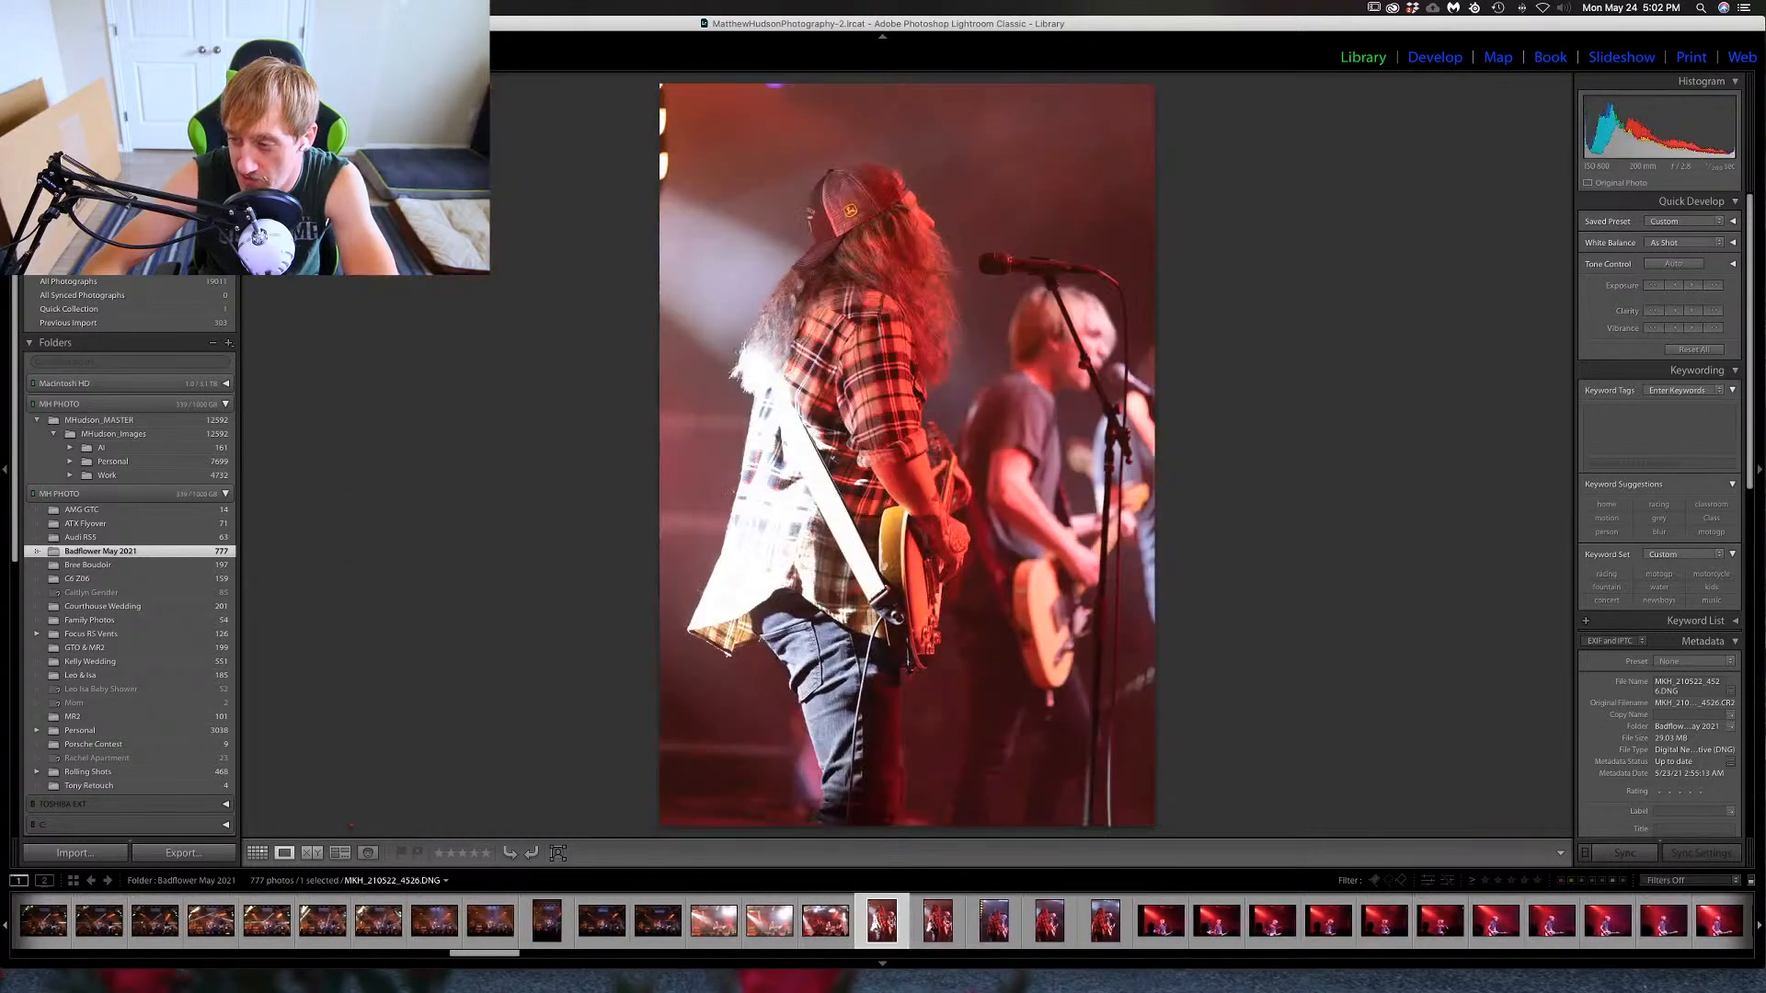
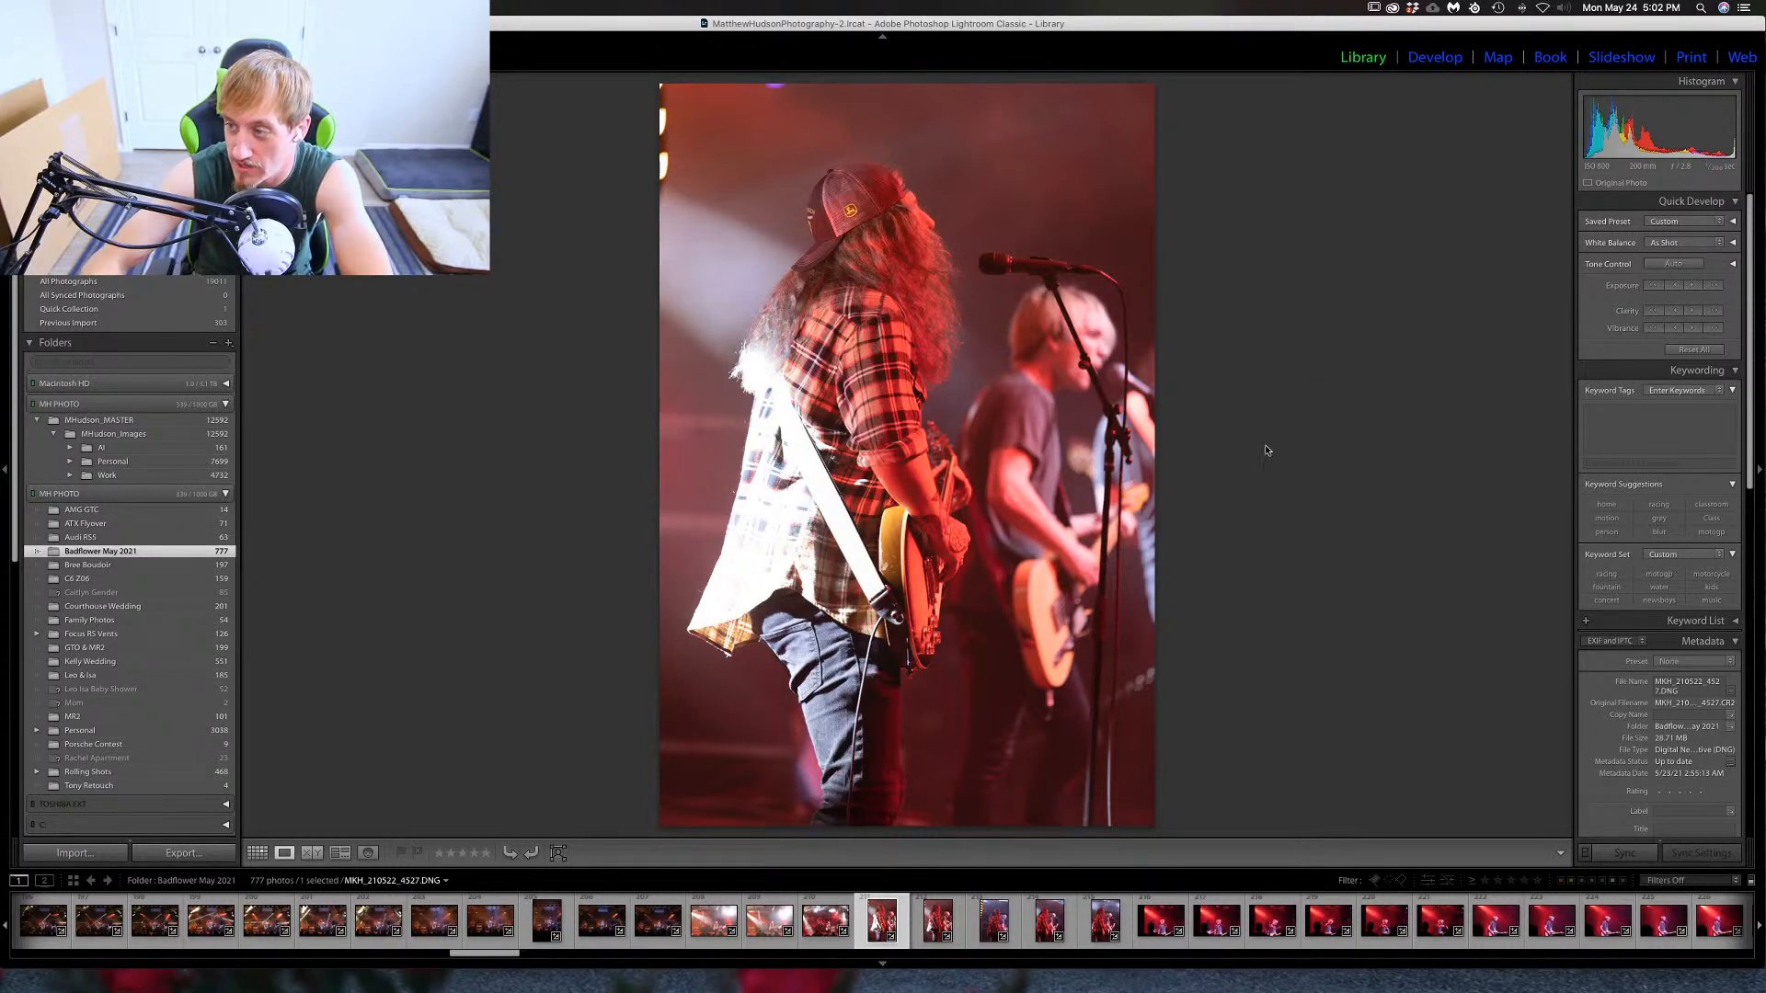
key("Right")
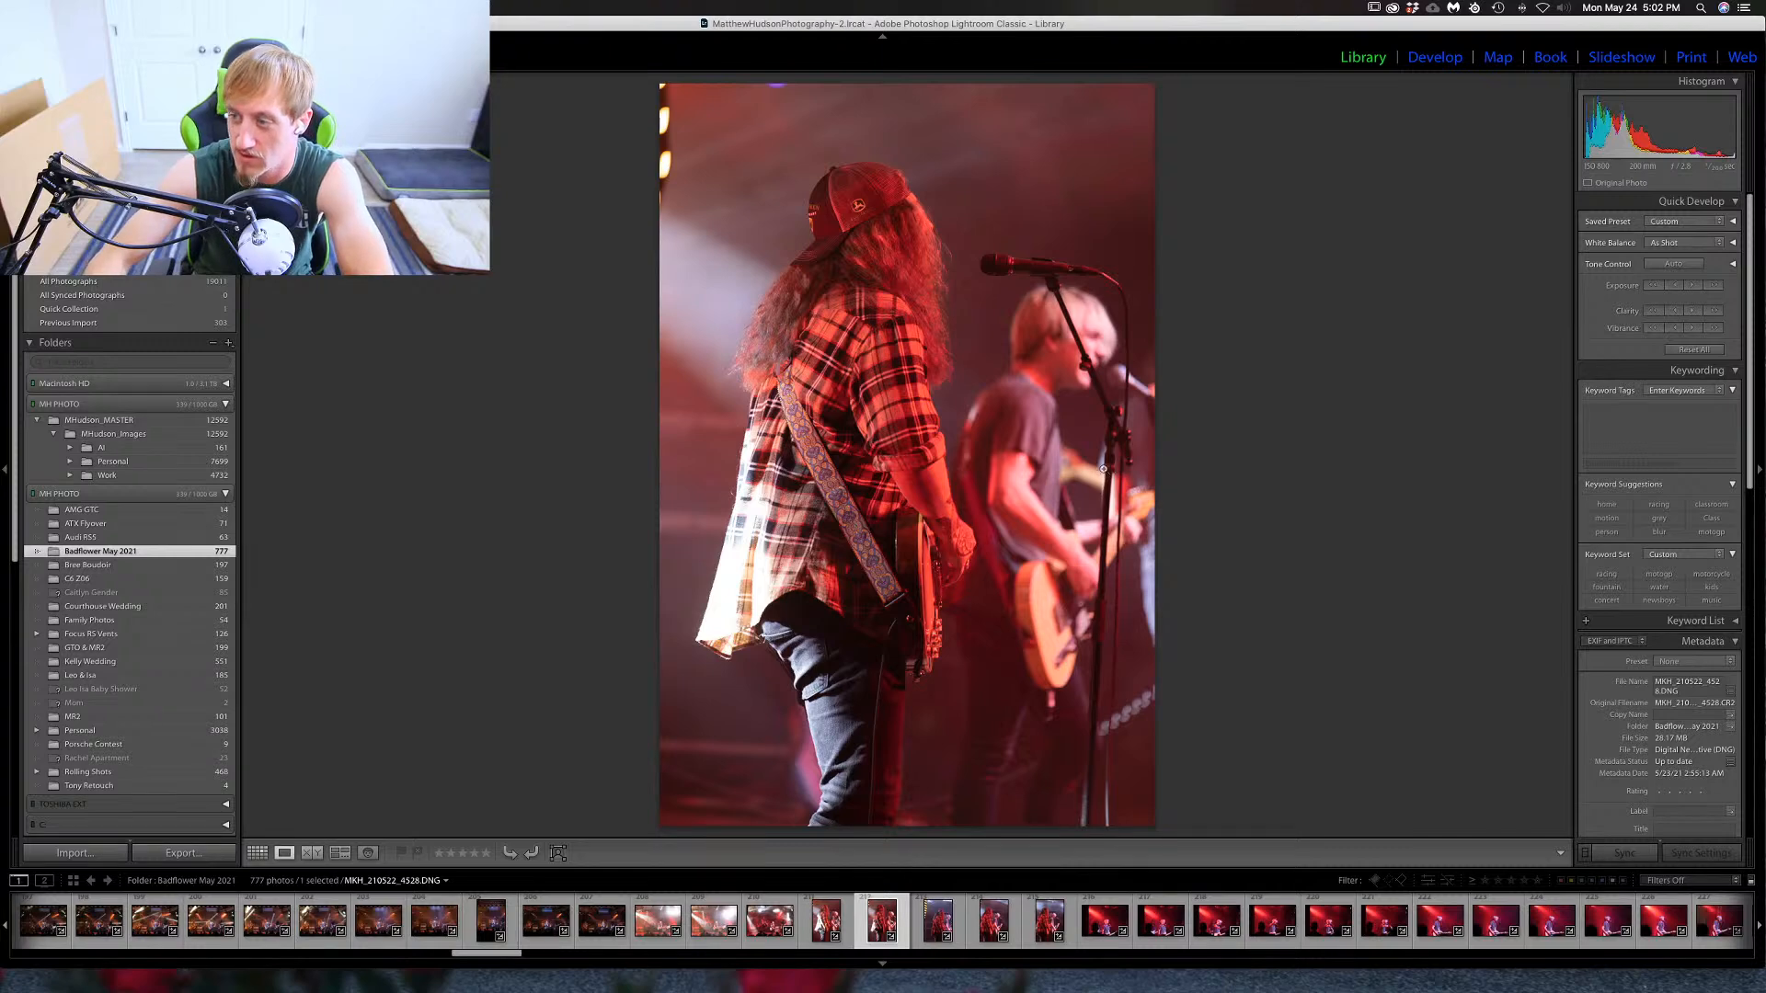
key("Right")
key("Right")
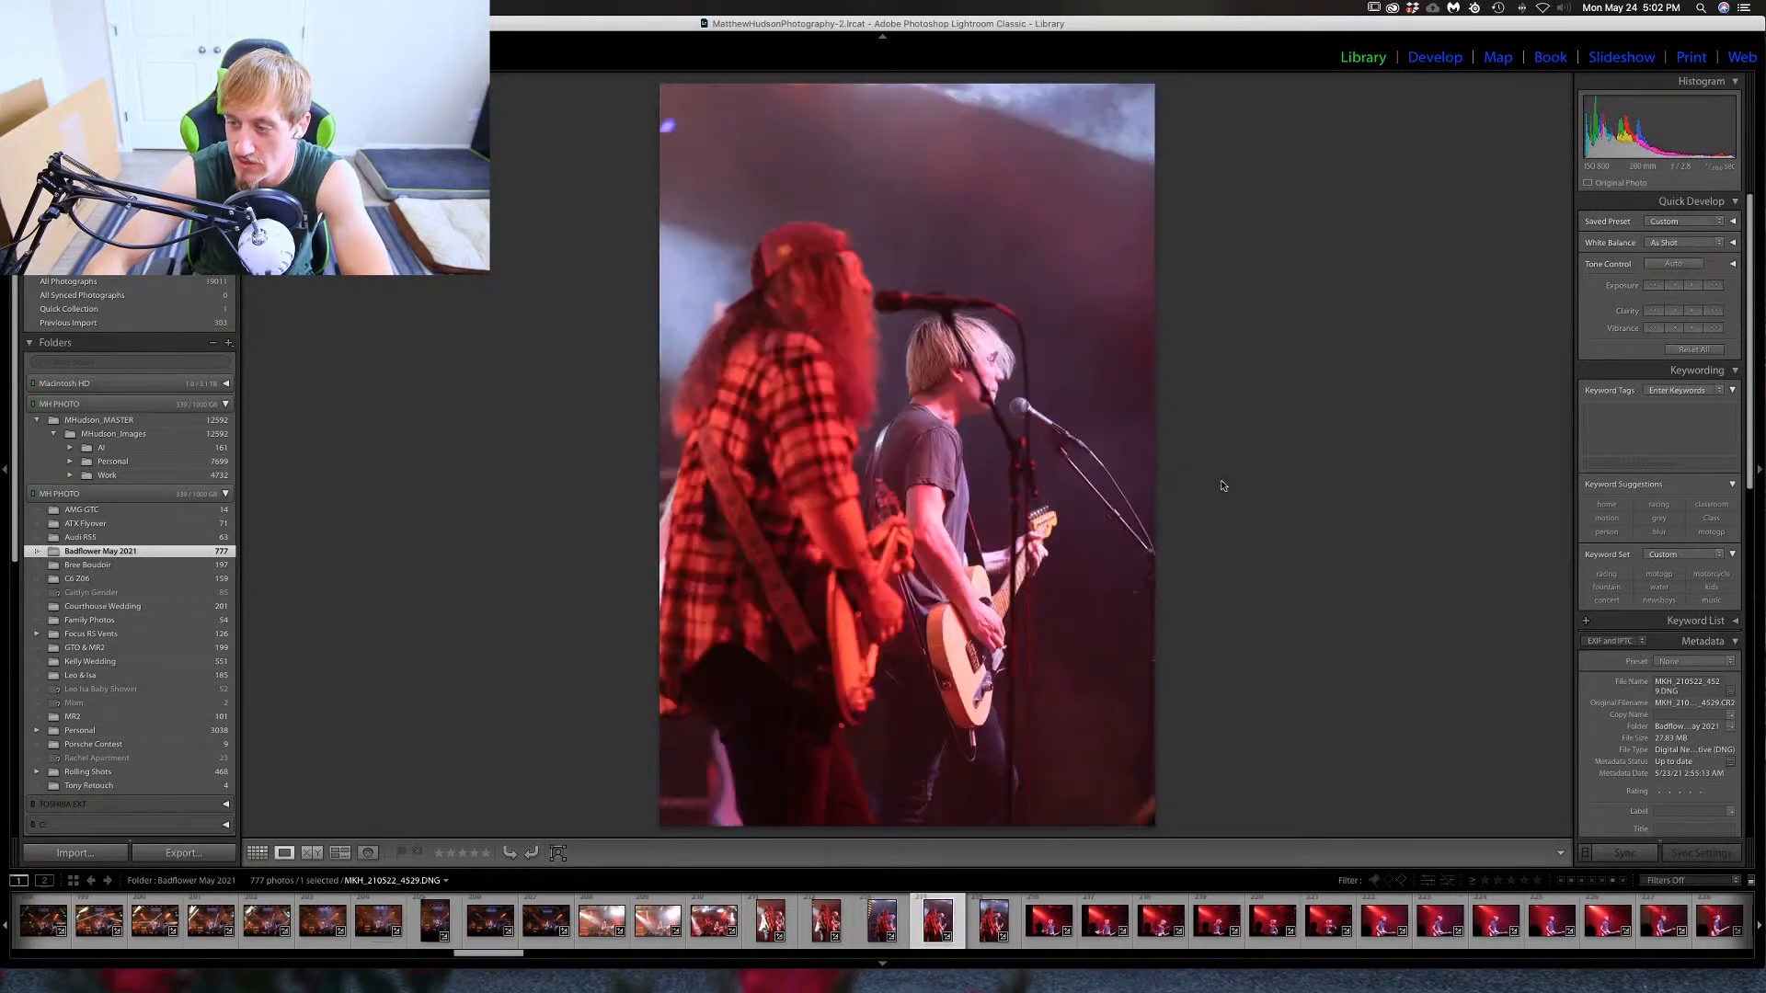
Compare the vertical shots of the plaid-shirted guitarist from MKH_210522_4527.DNG through MKH_210522_4529.DNG.
key("Left")
key("Left")
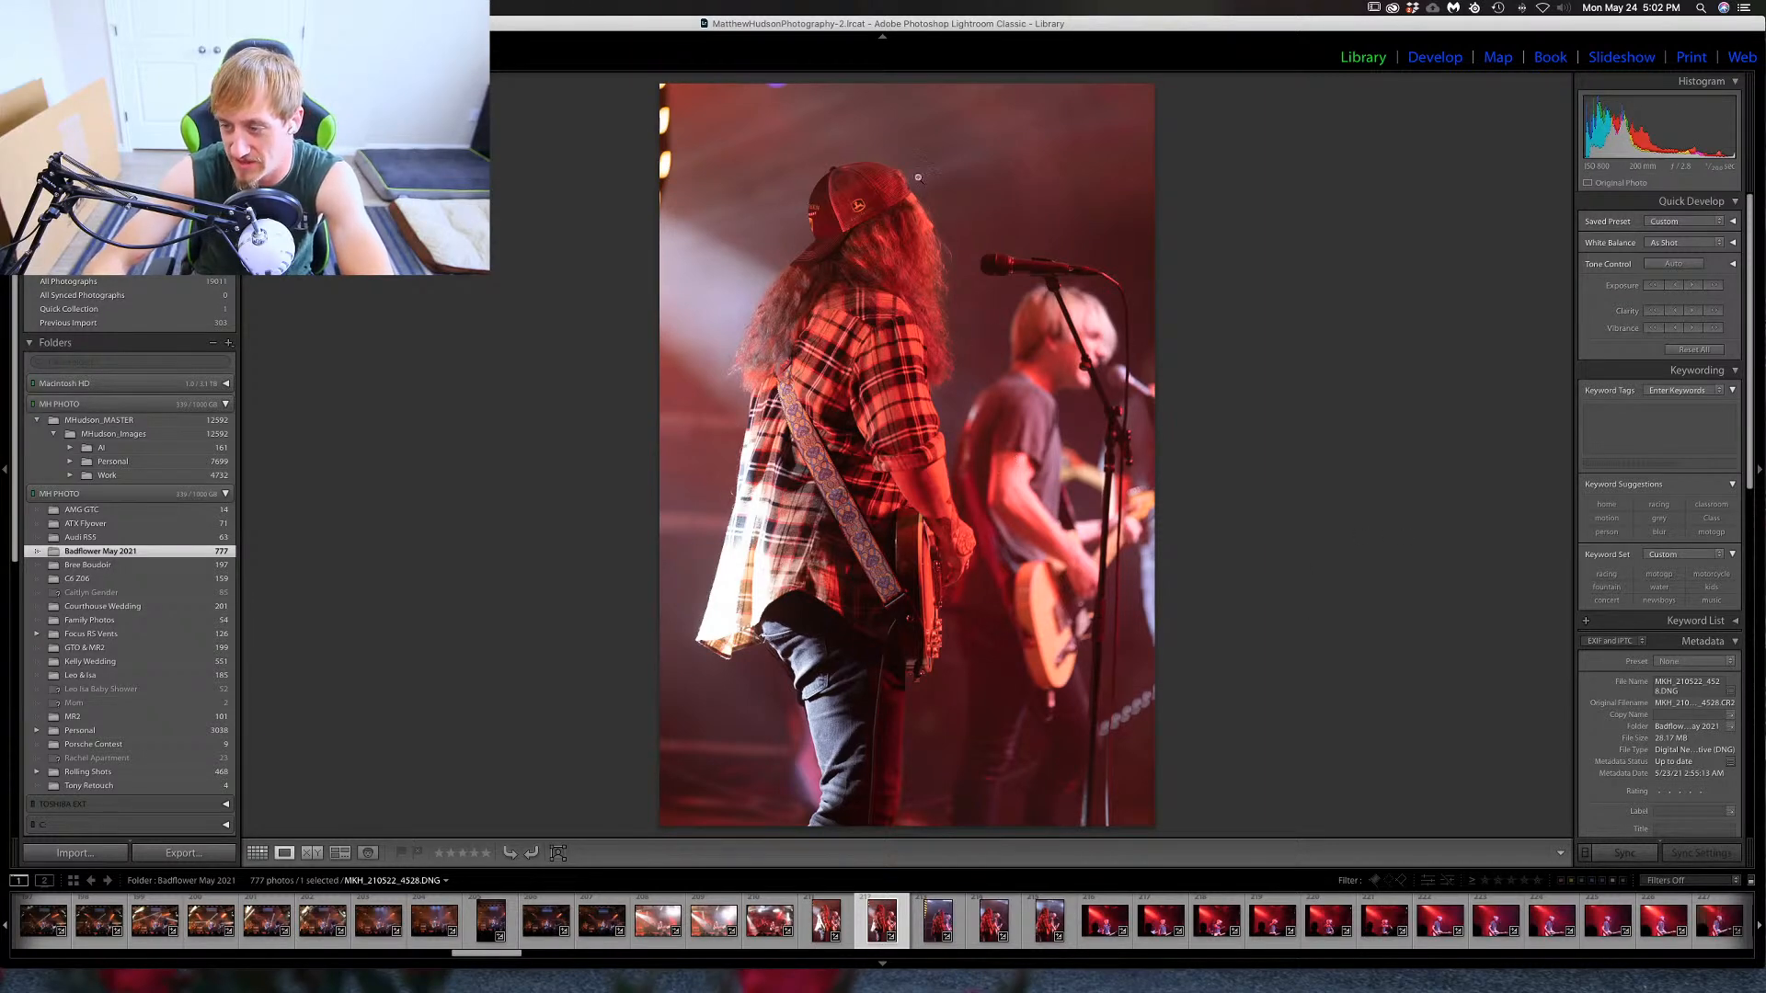
key("Left")
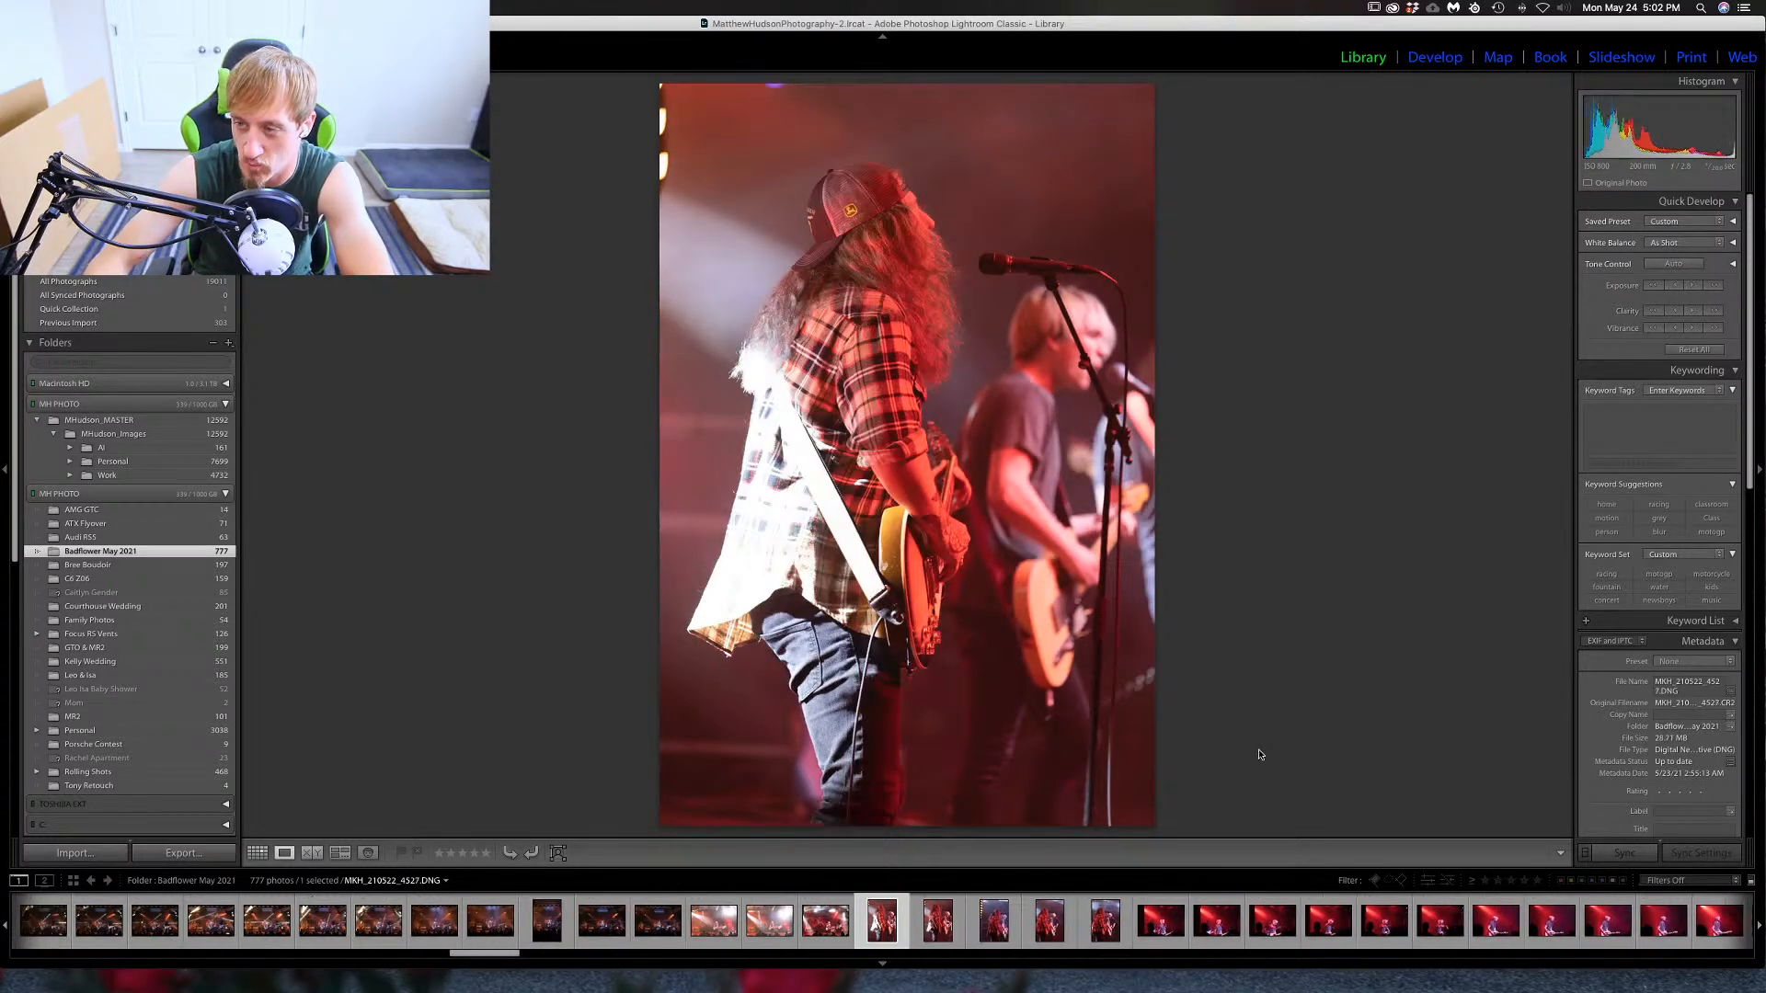
key("Right")
key("Right")
key("Right")
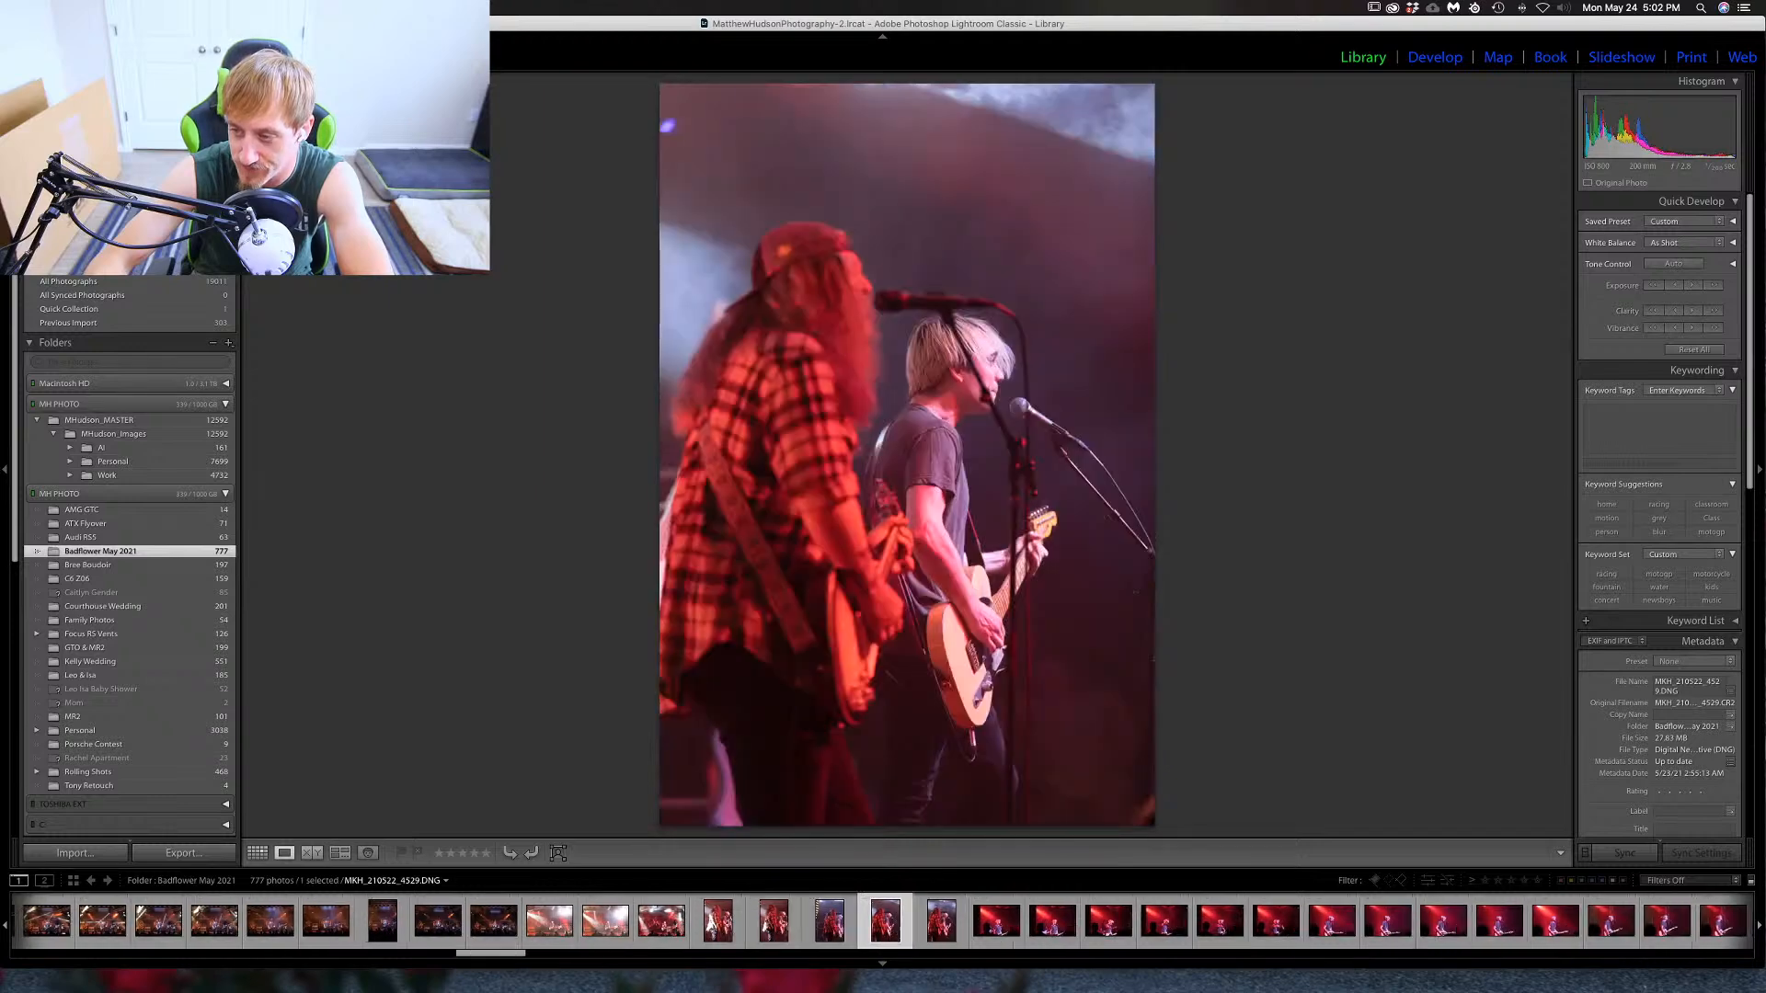
Check the singer's face for focus in MKH_210522_4532.DNG, and give it and MKH_210522_4533.DNG one star.
key("Right")
key("Right")
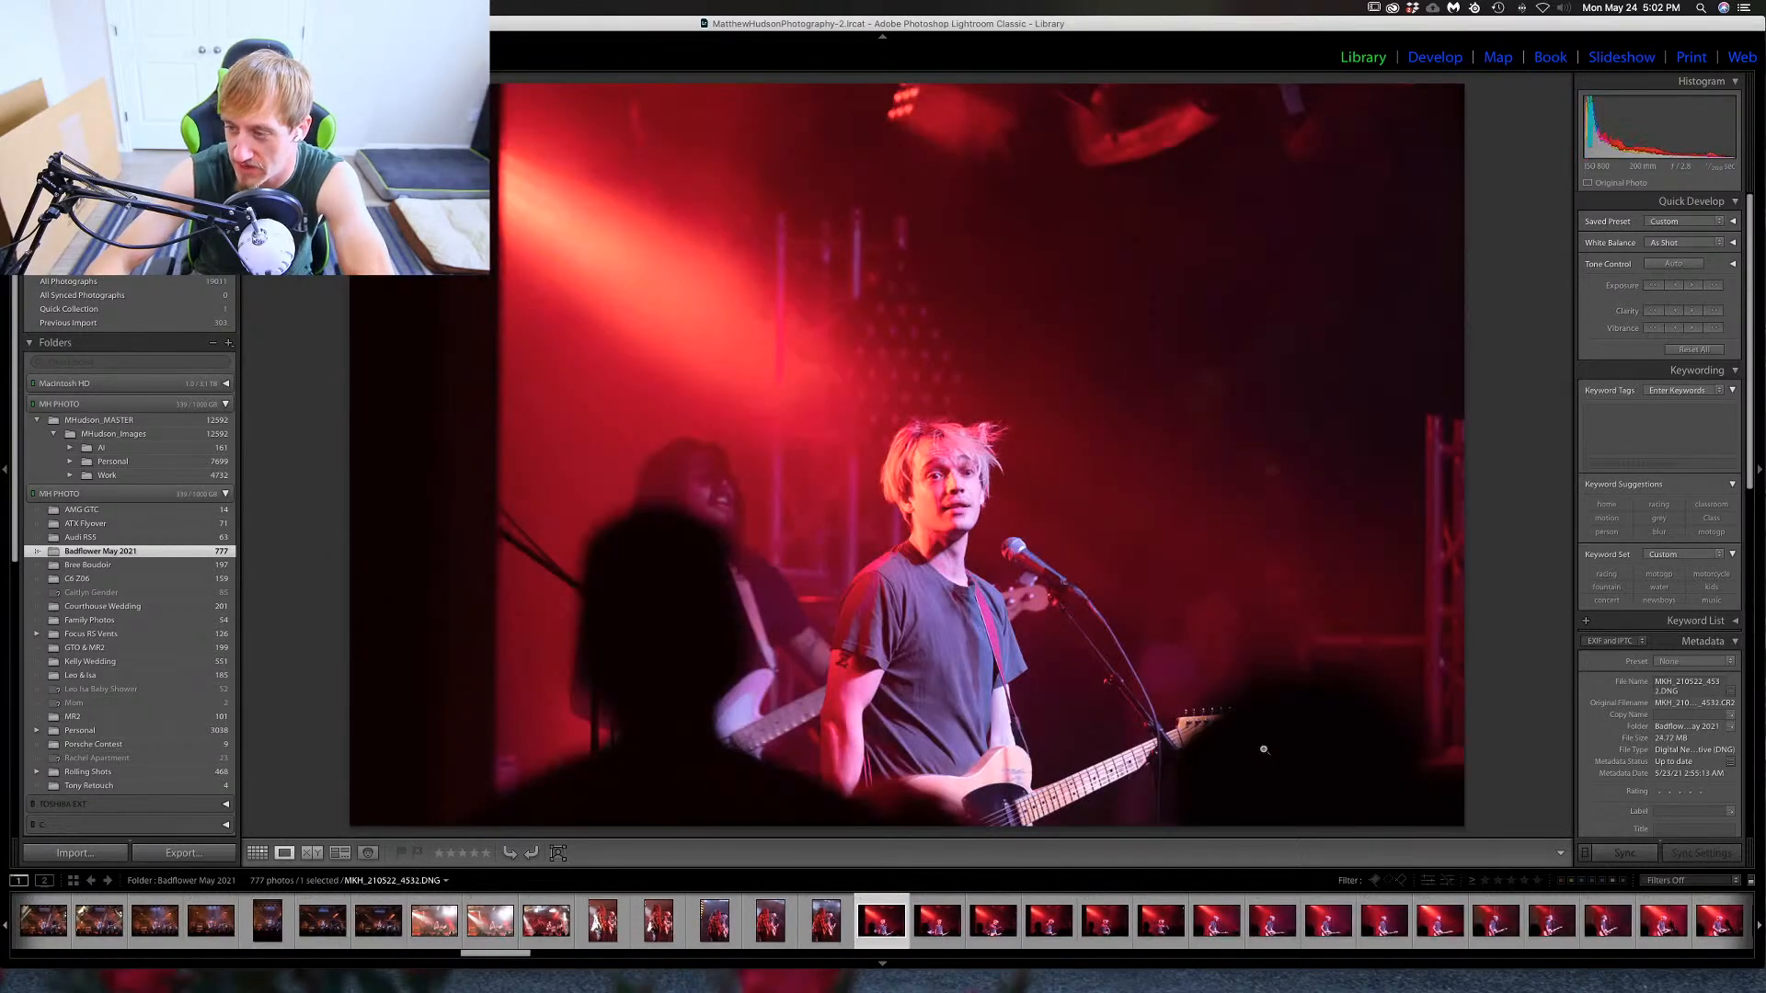
left_click(964, 497)
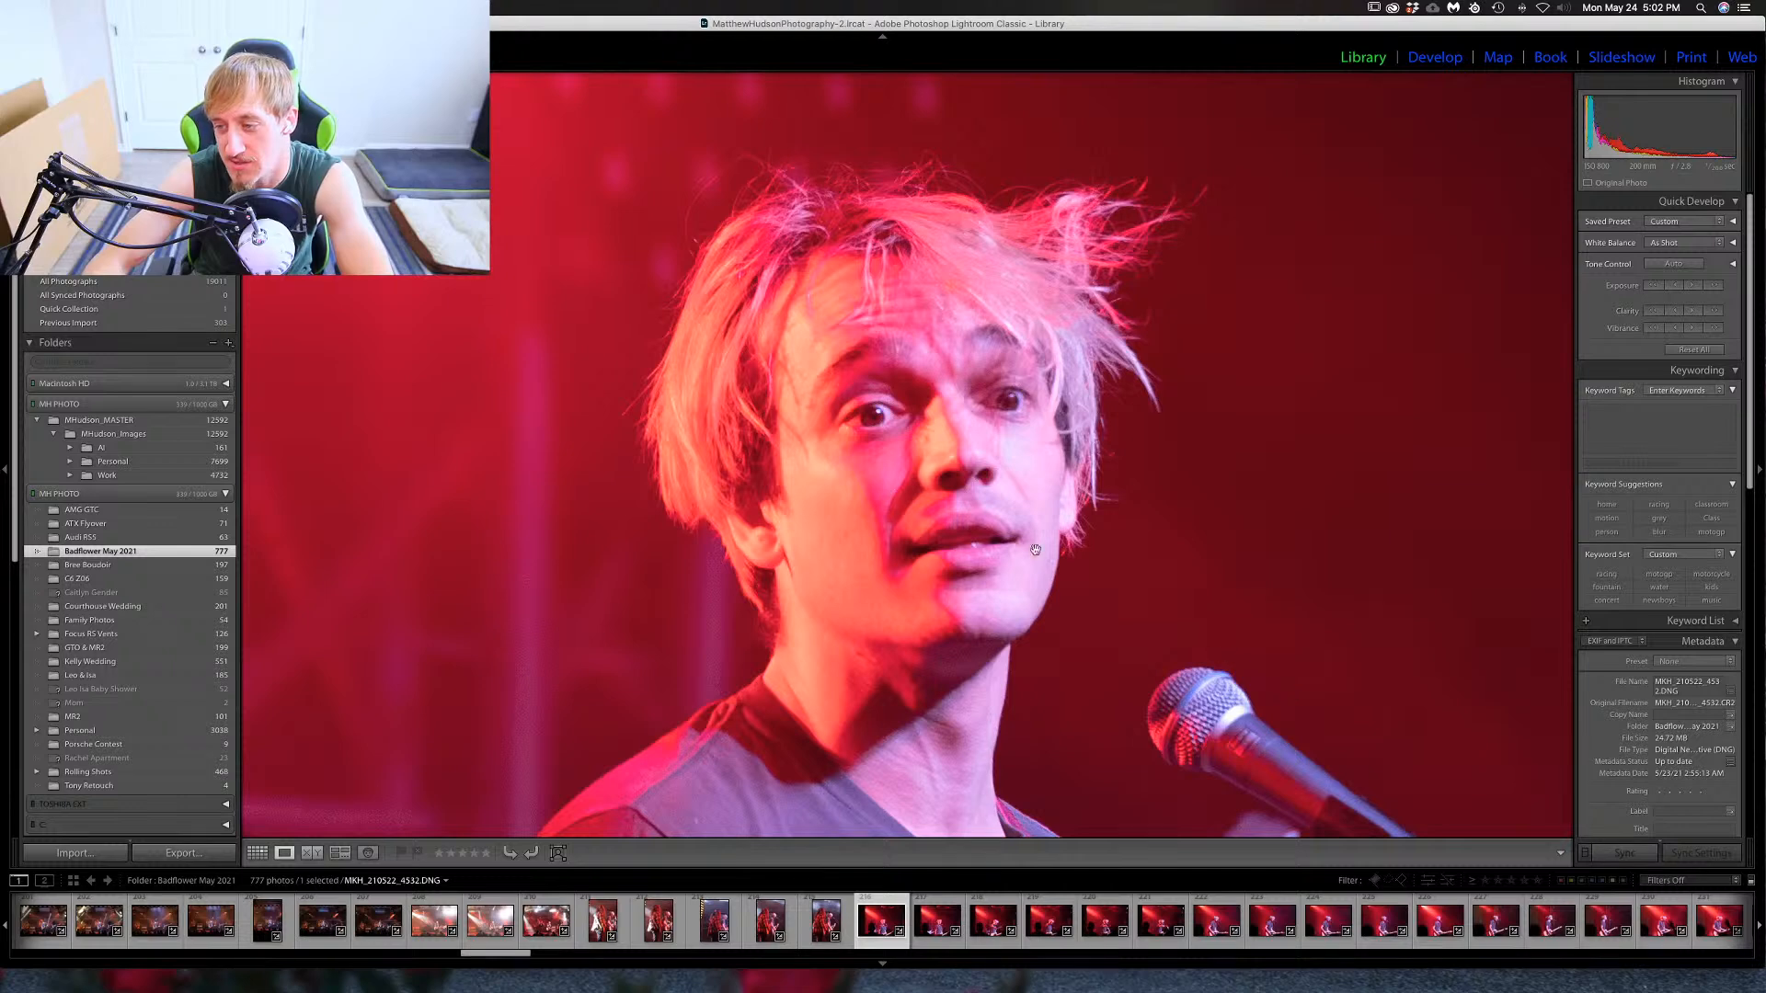
left_click(1019, 618)
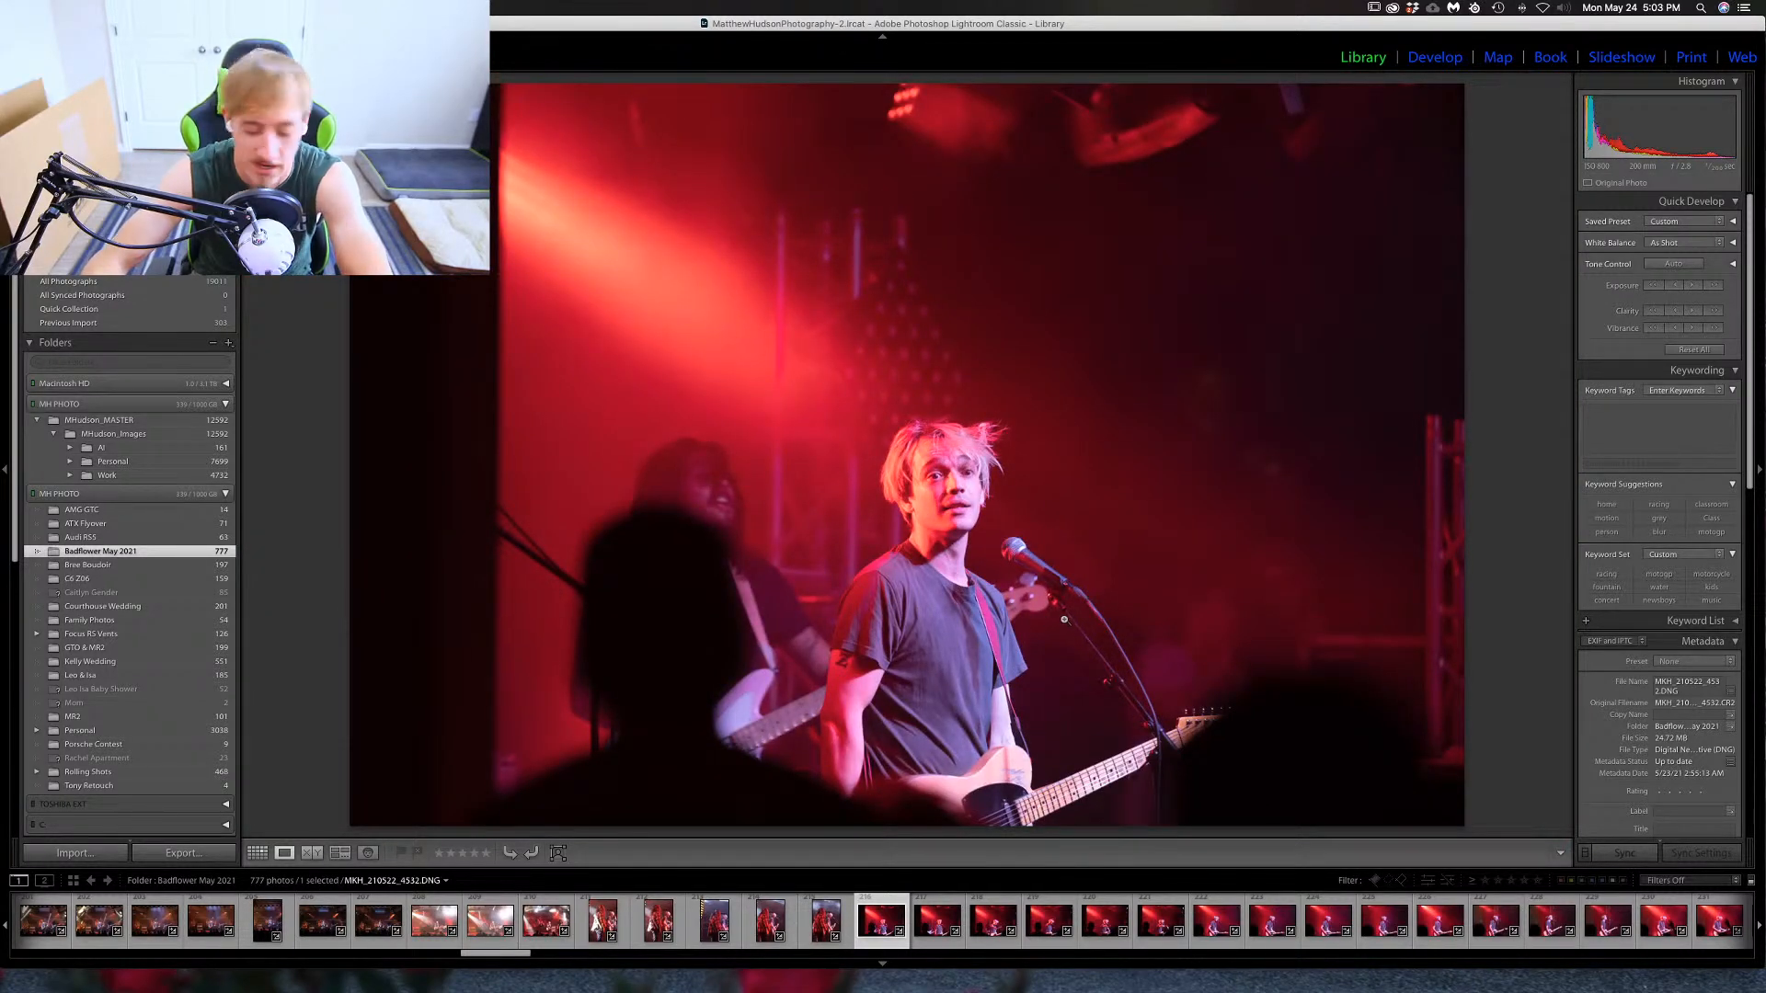
key("1")
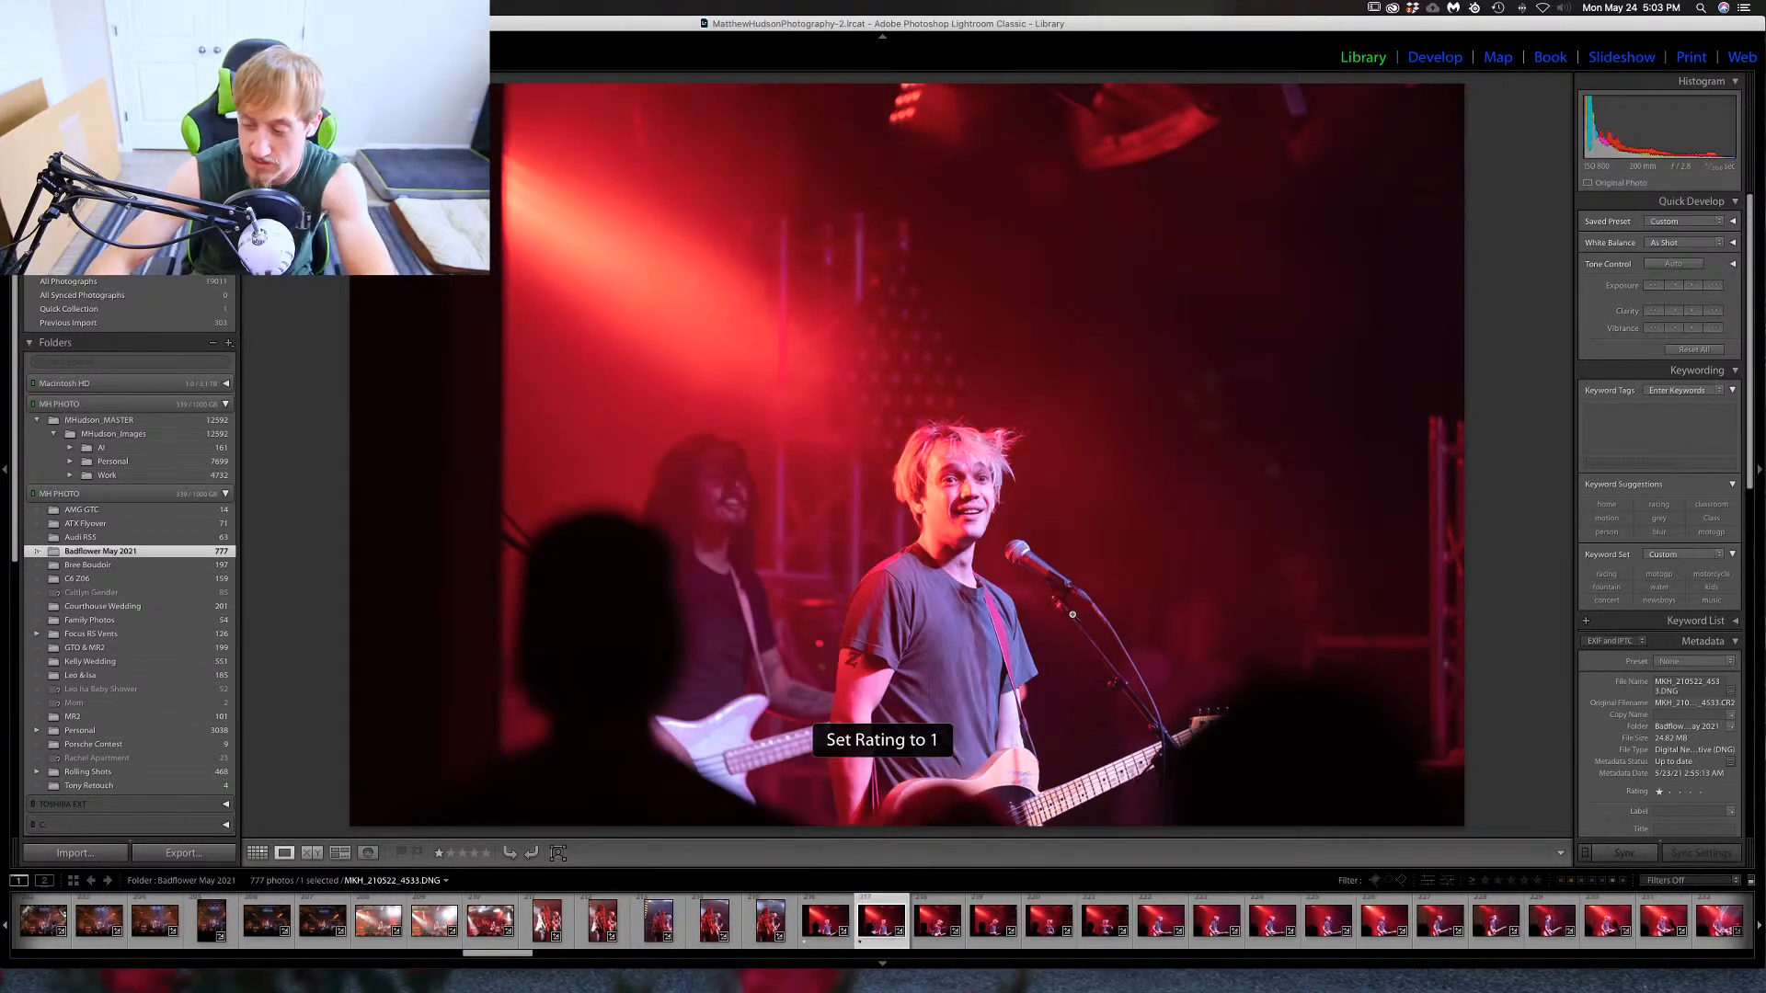
Review the red-lit singer frames following MKH_210522_4533.DNG, up to MKH_210522_4538.DNG.
key("Right")
key("Right")
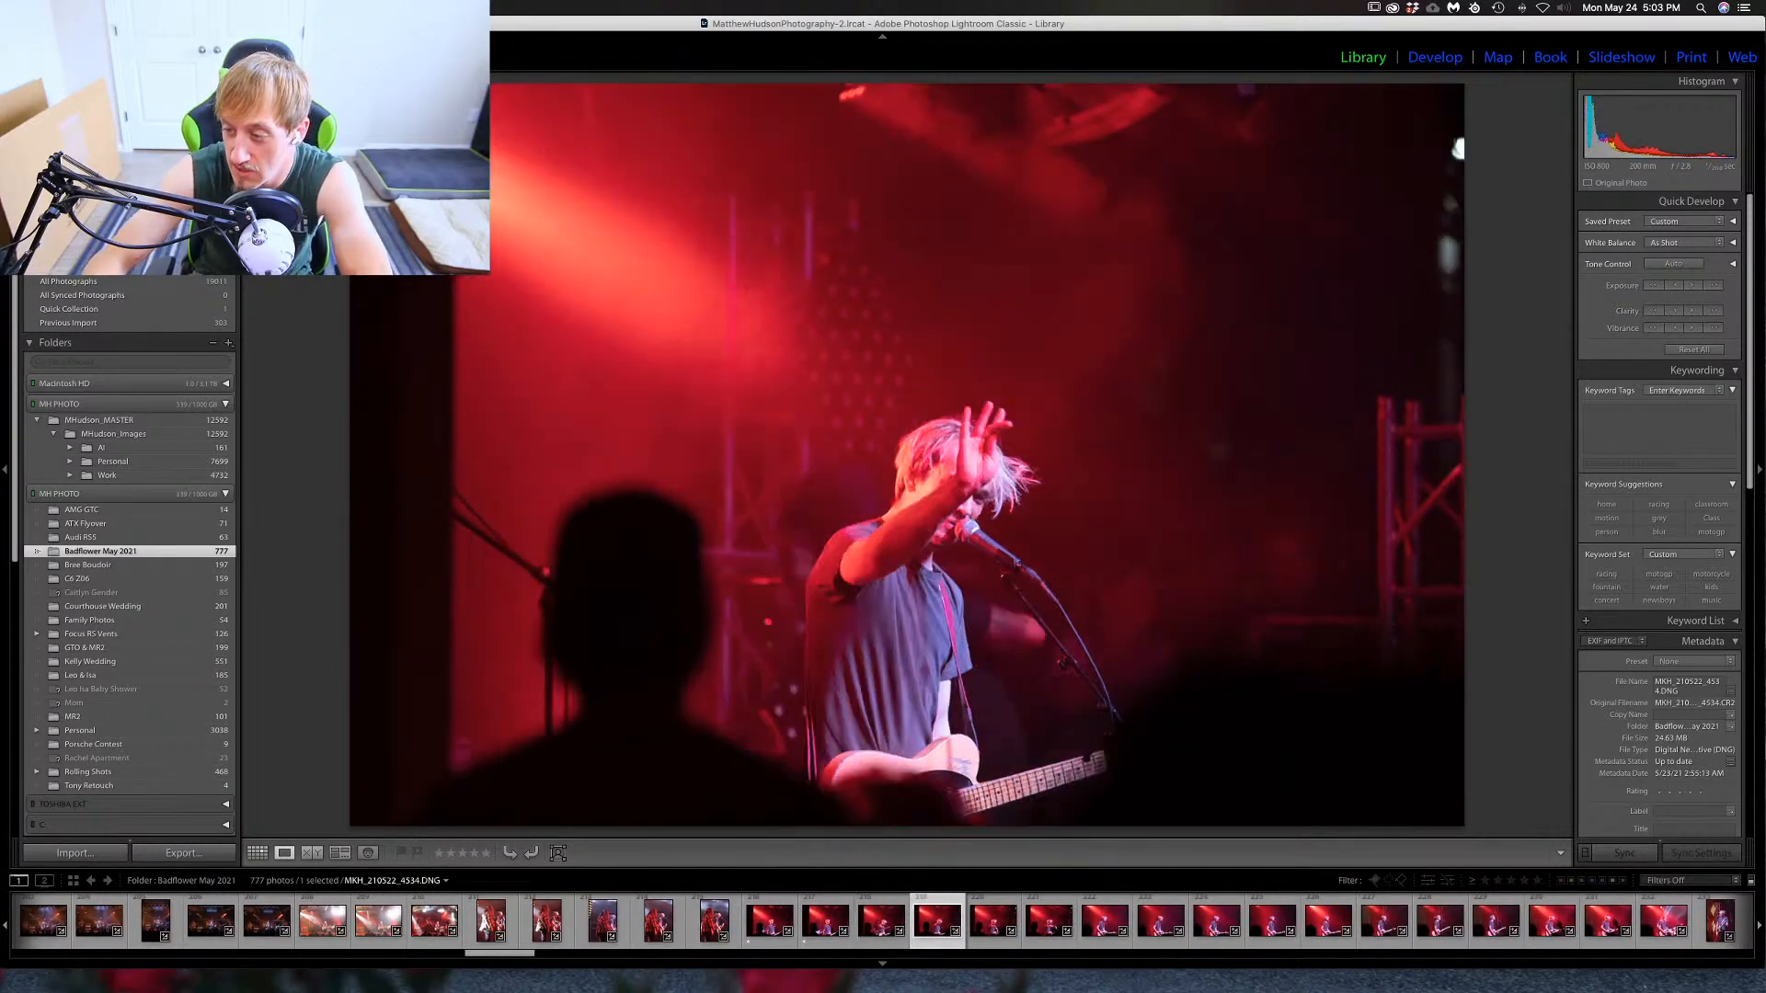
key("Right")
key("Right")
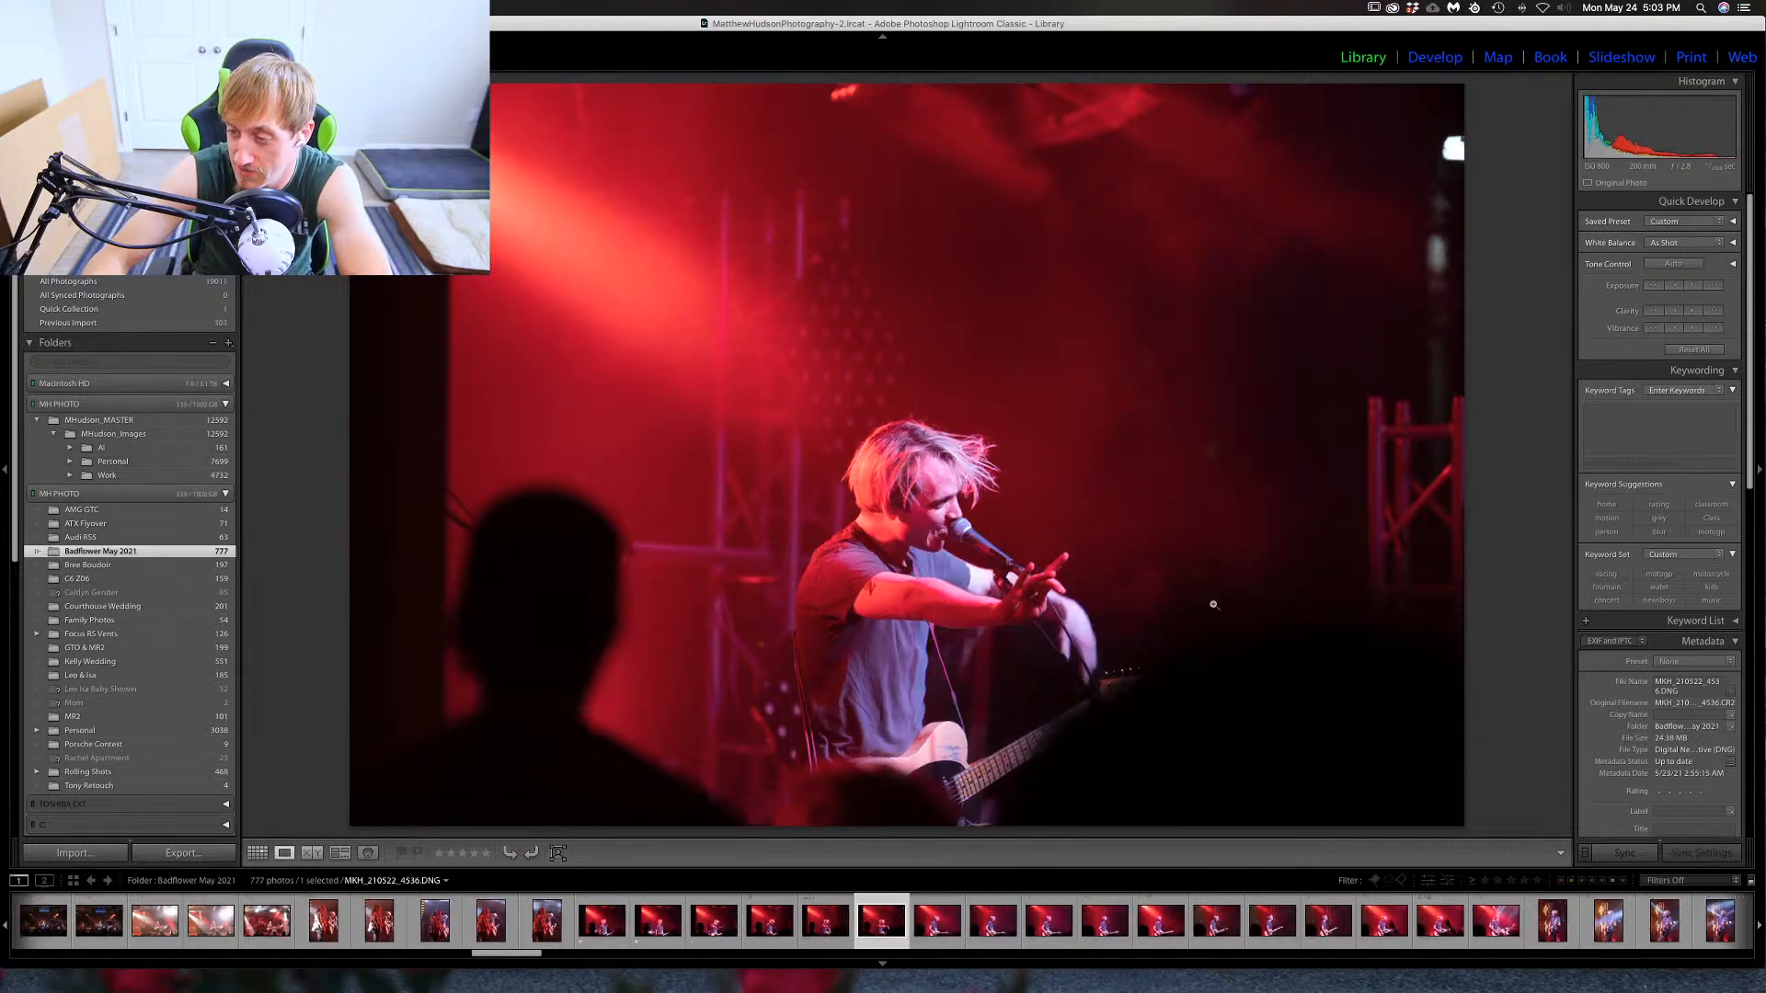
key("Right")
key("Right")
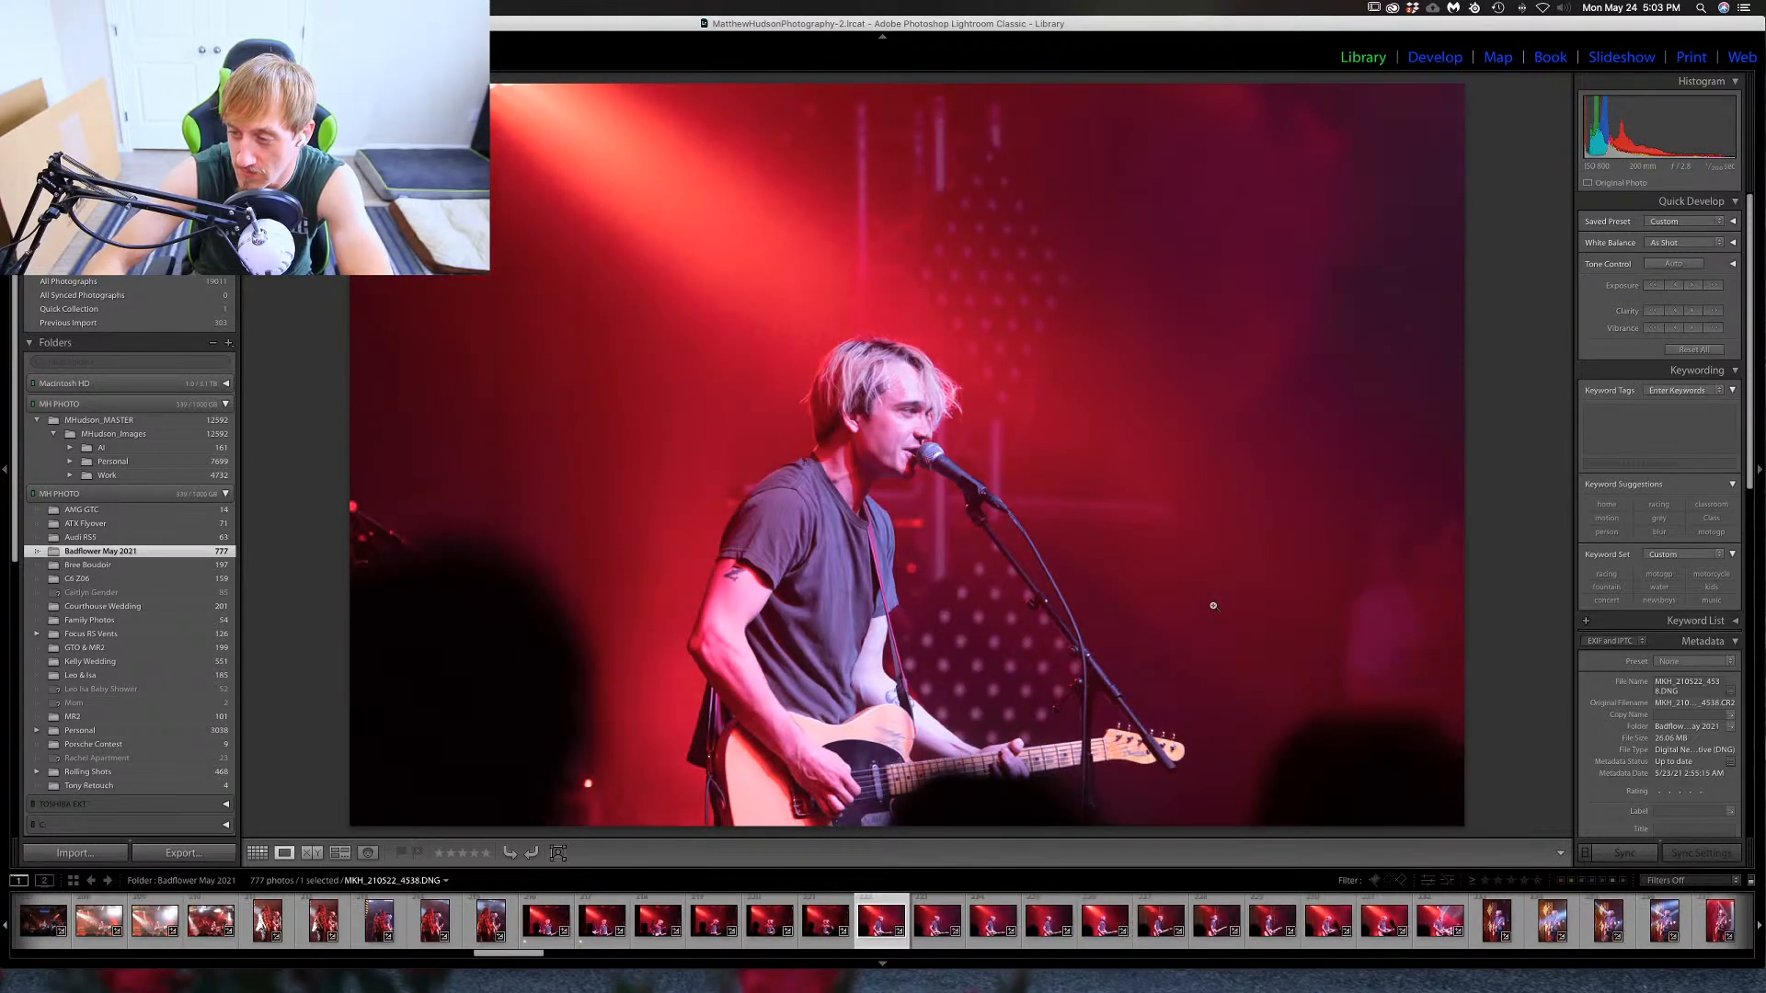
Inspect the focus on the singer's face and hair up close in MKH_210522_4539.DNG.
key("Right")
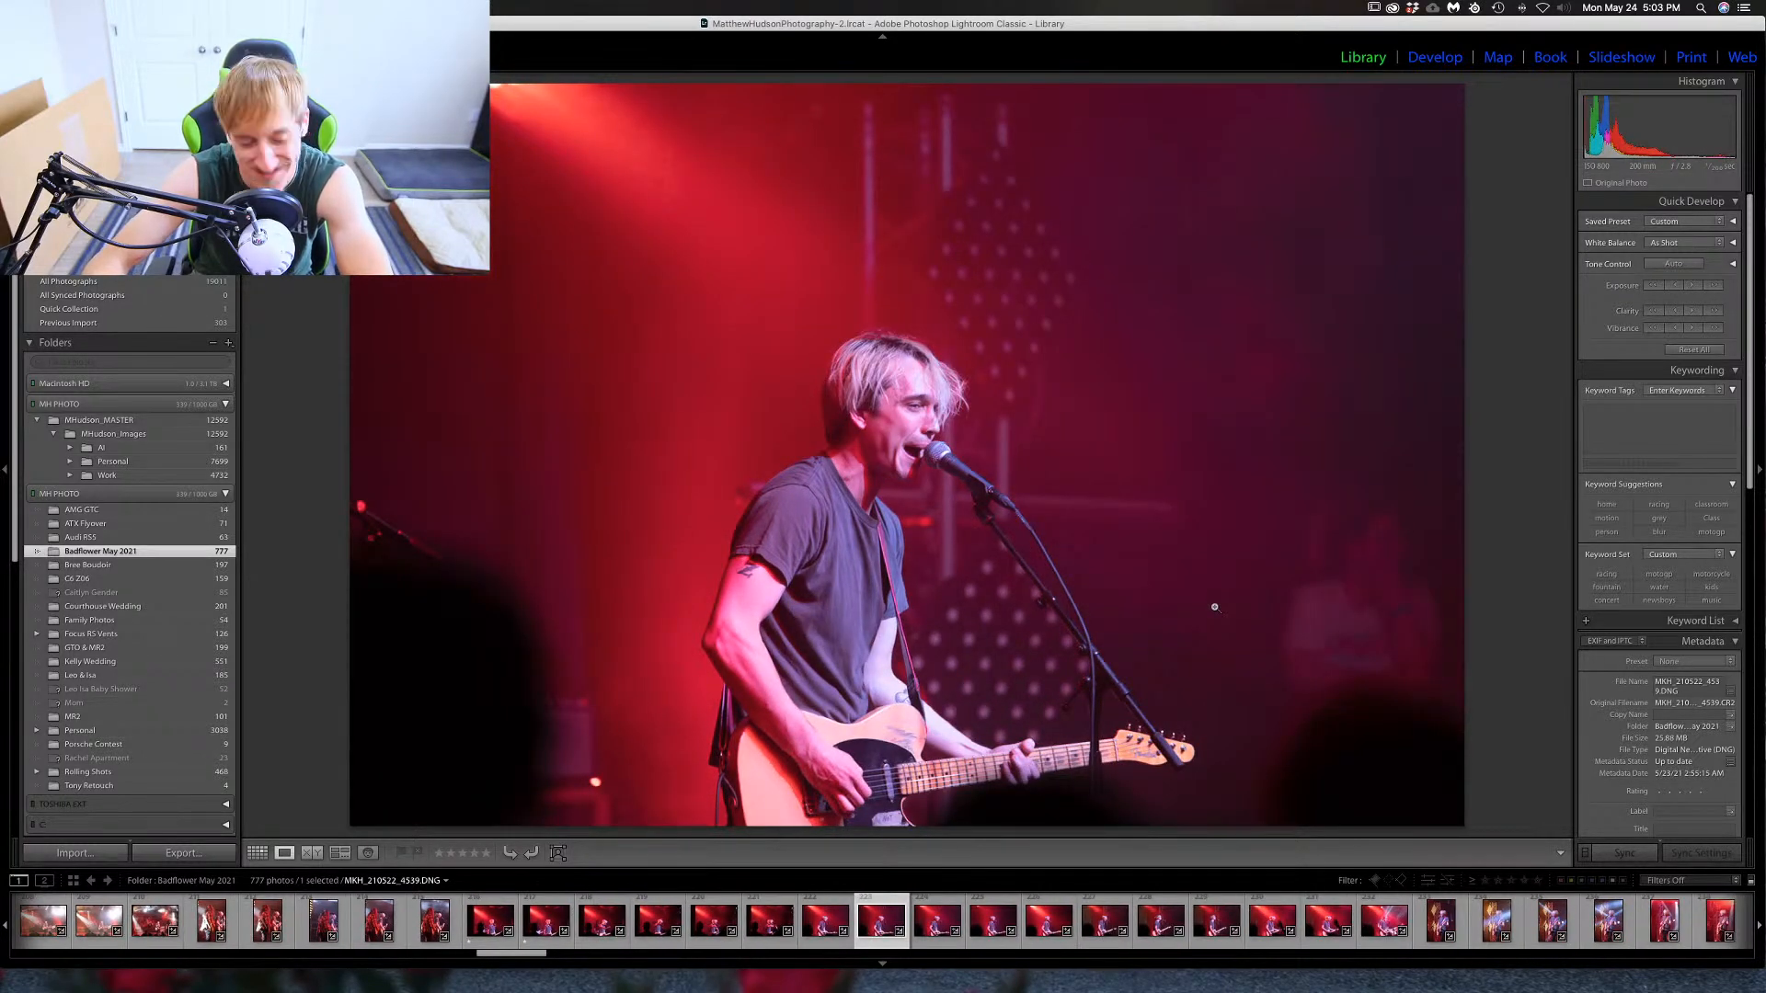
left_click(890, 446)
left_click_drag(1149, 581, 1165, 681)
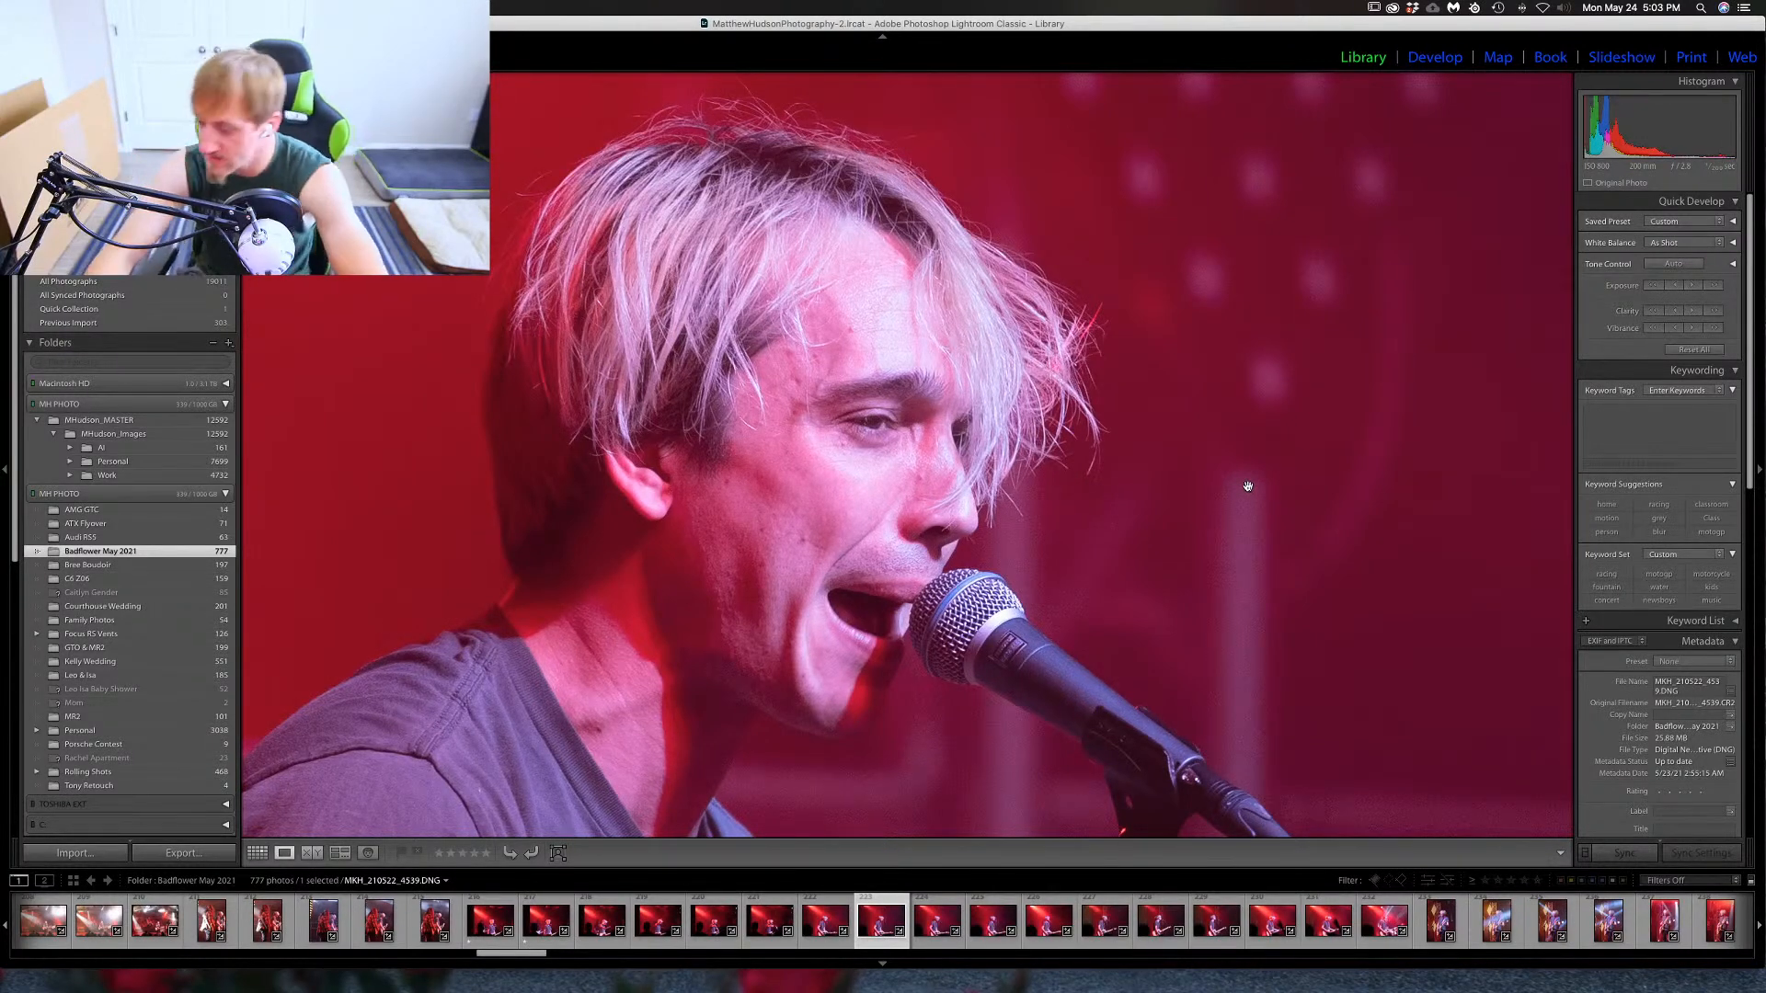
Review MKH_210522_4540.DNG and MKH_210522_4541.DNG, and check the focus on the singer's face in MKH_210522_4542.DNG.
key("Right")
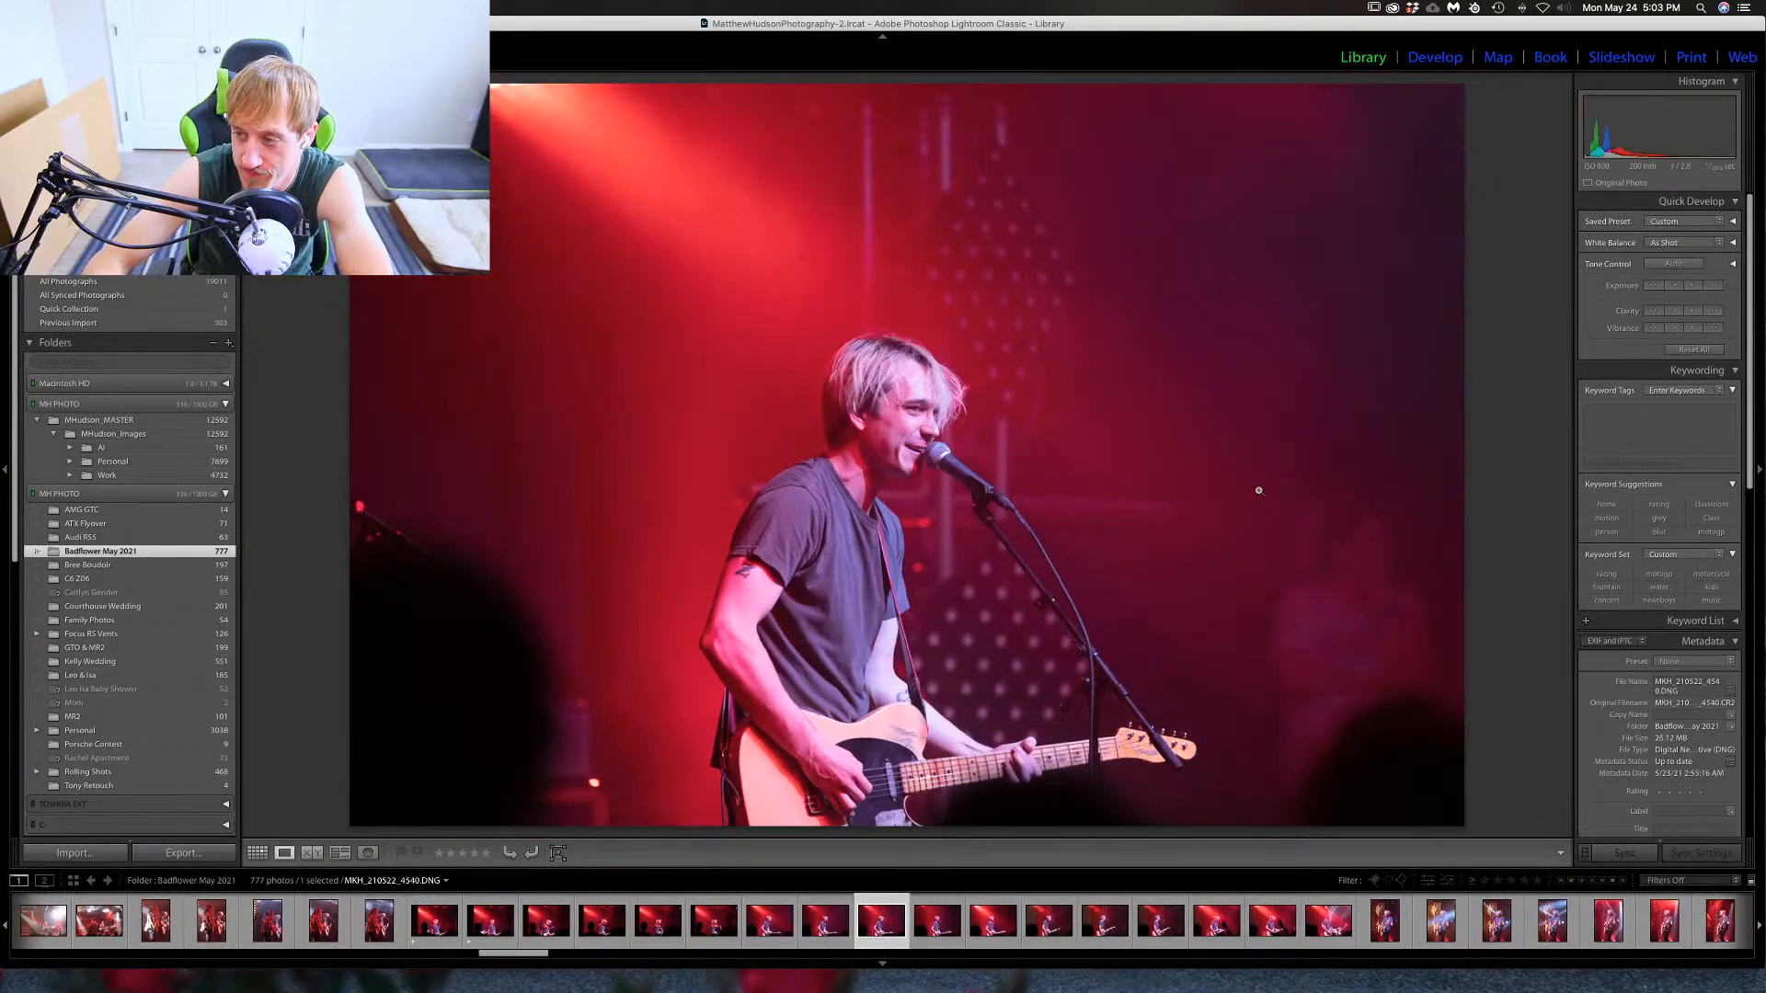
key("Right")
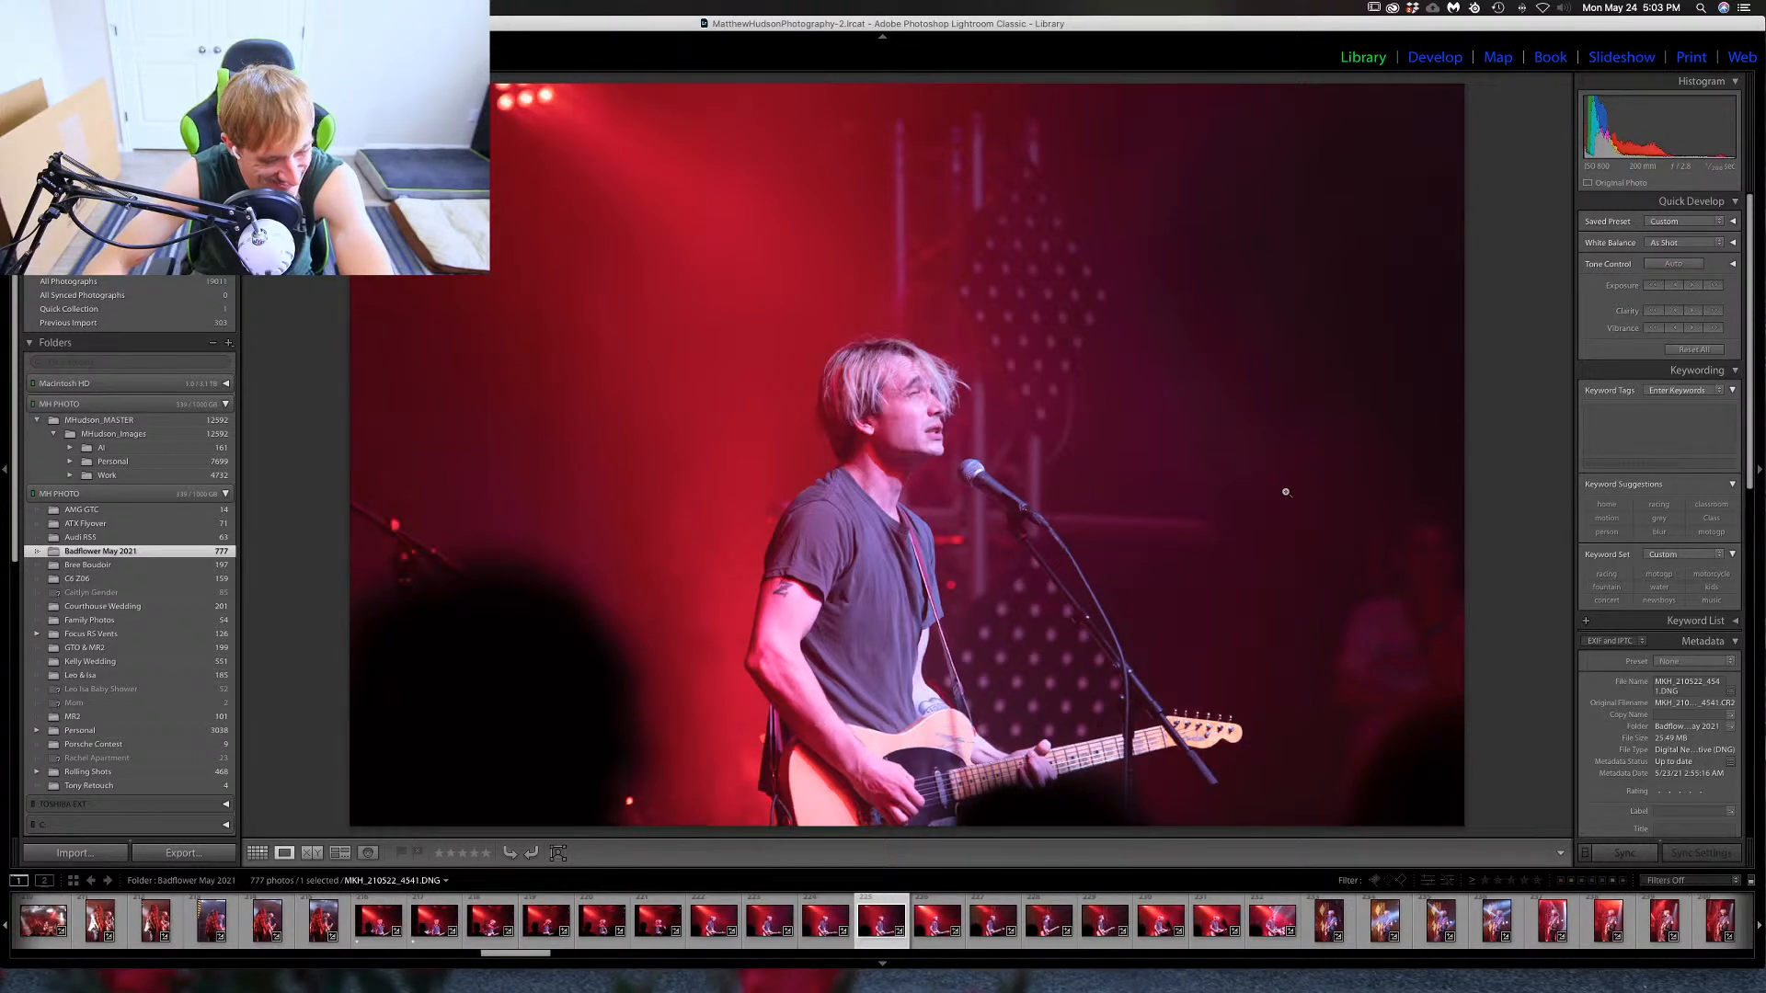
key("Right")
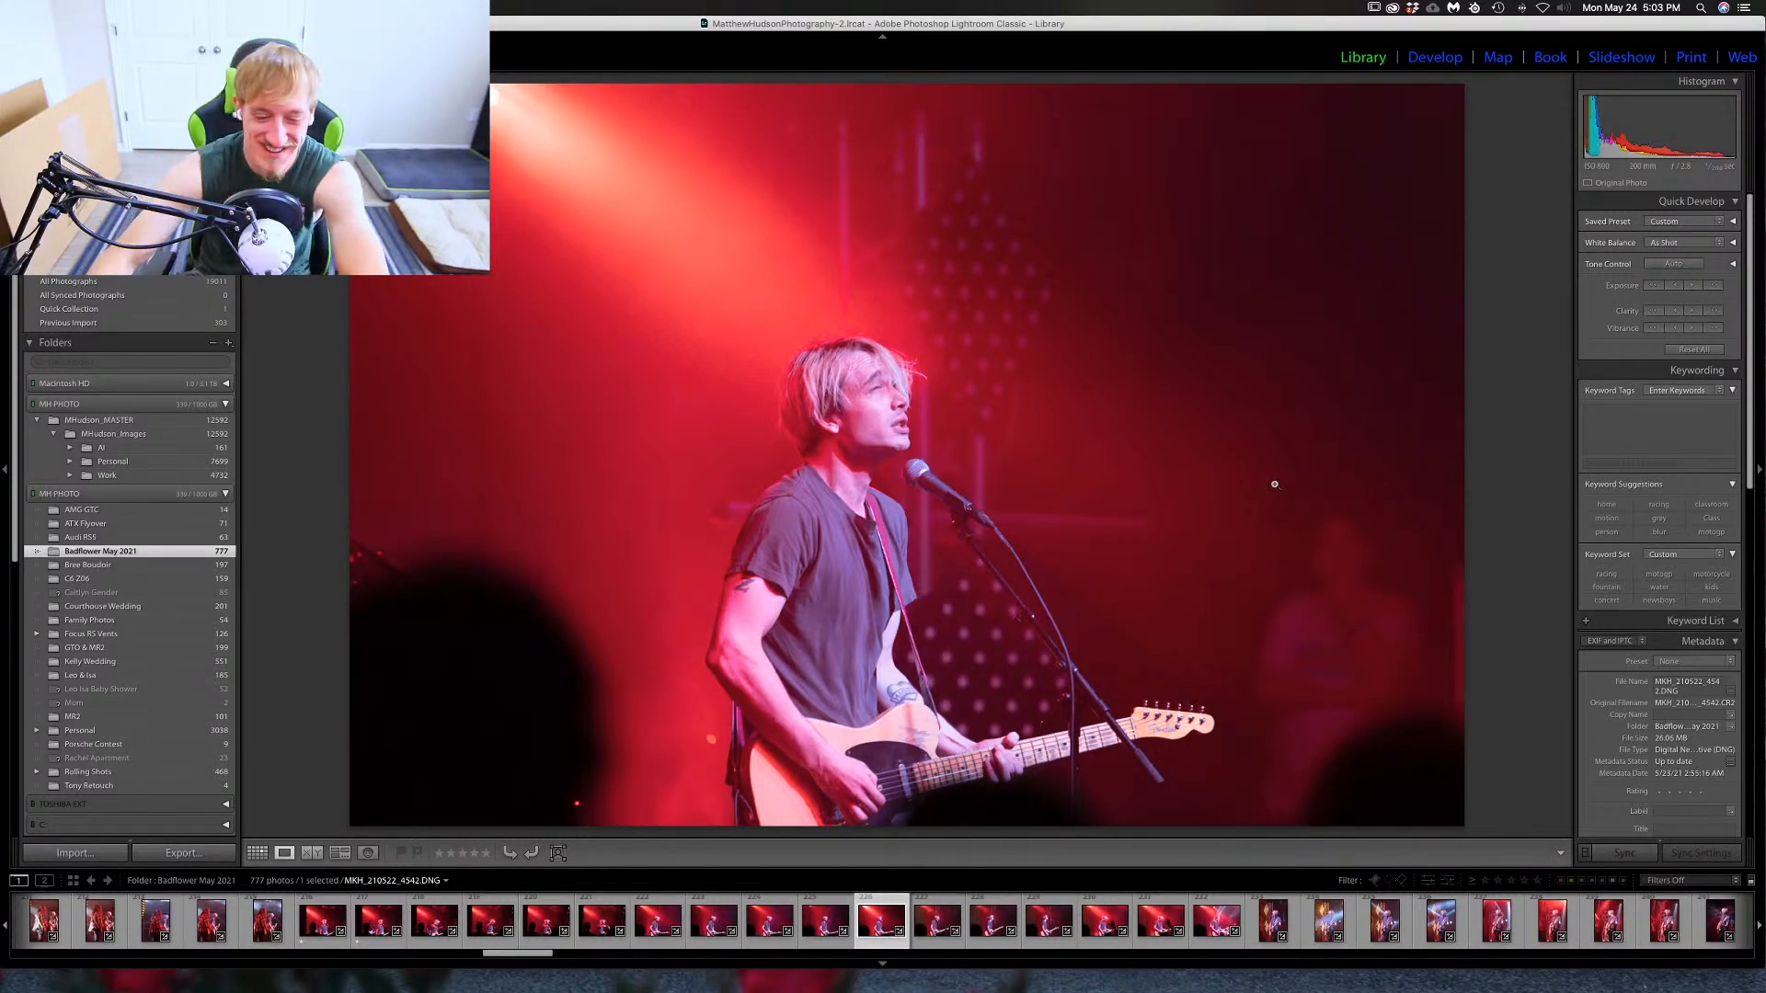
left_click(873, 412)
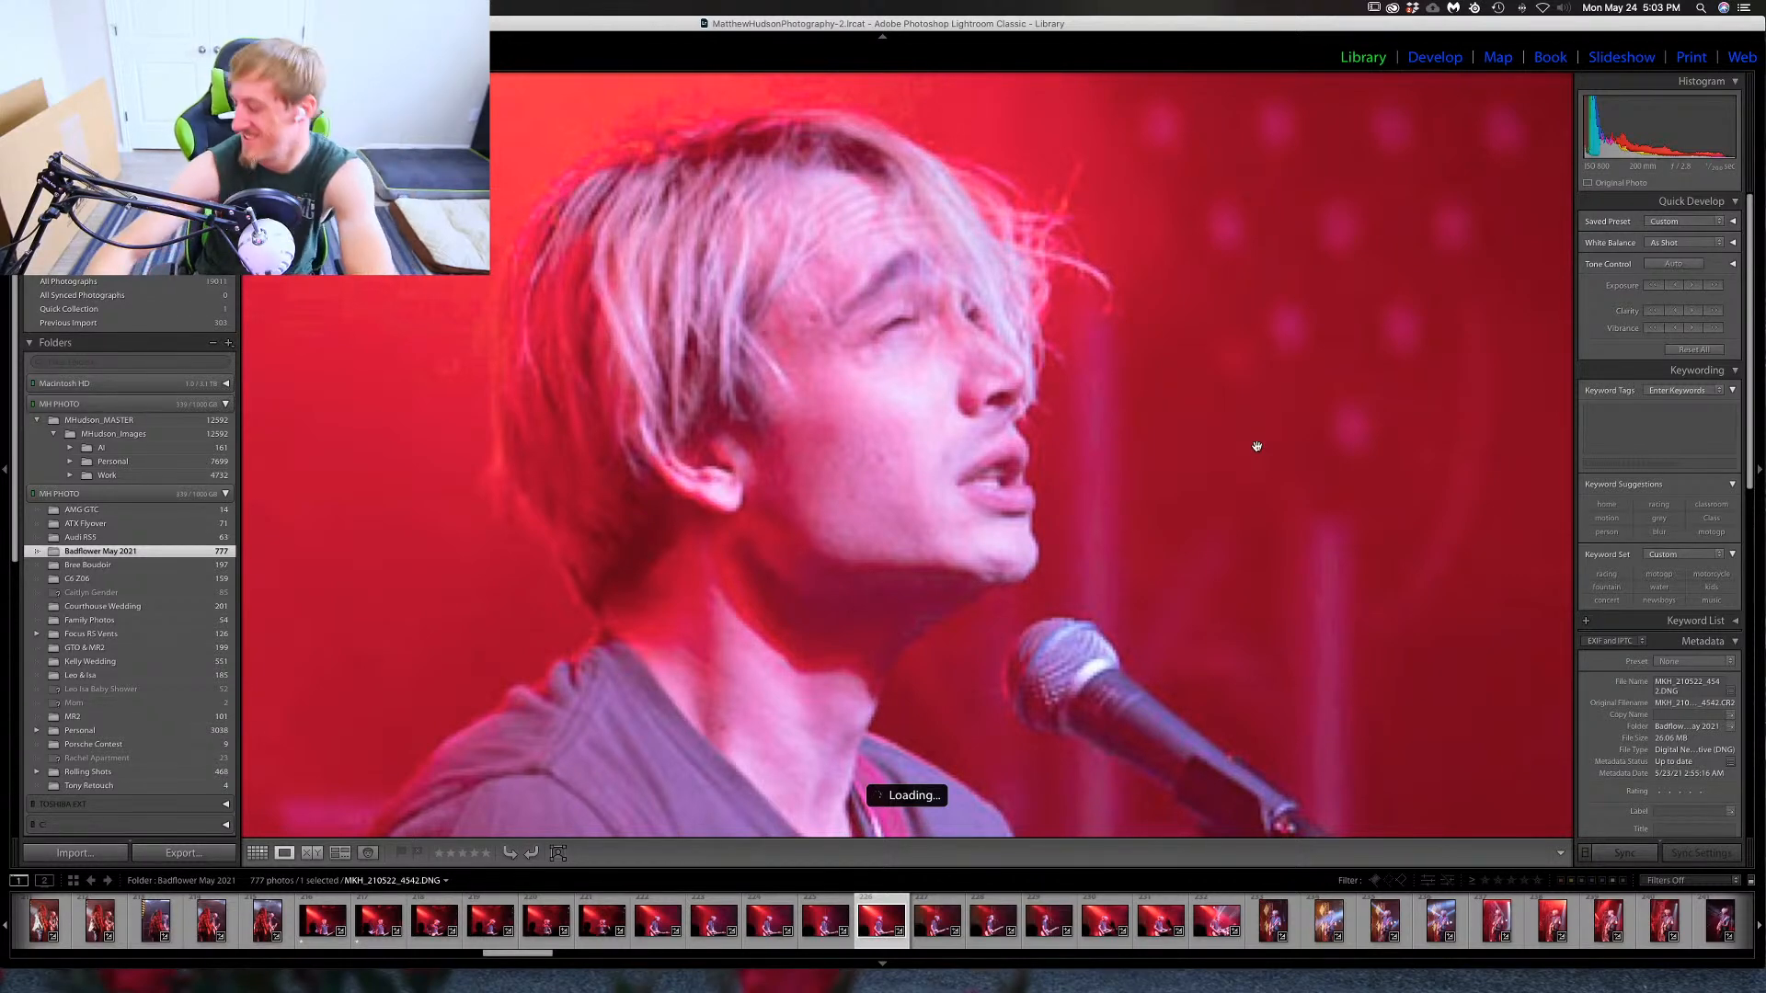
left_click(1138, 473)
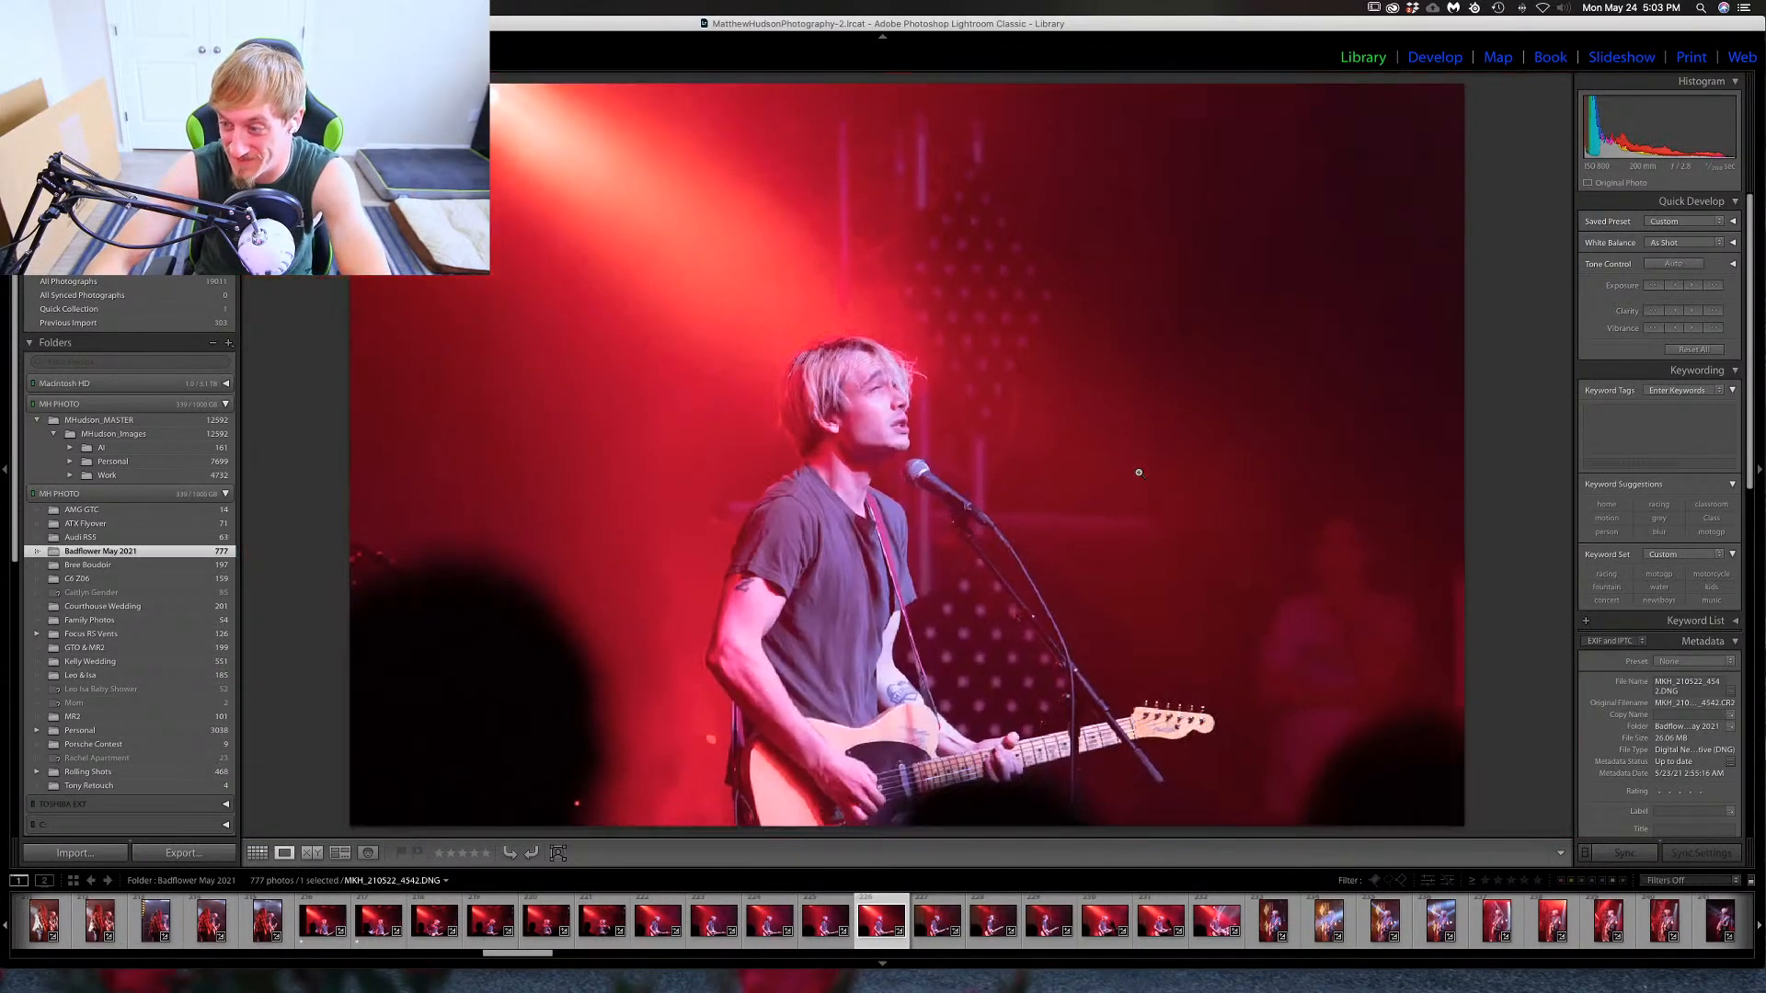
Compare MKH_210522_4542.DNG with the frames up to MKH_210522_4546.DNG and give MKH_210522_4542.DNG one star.
key("Right")
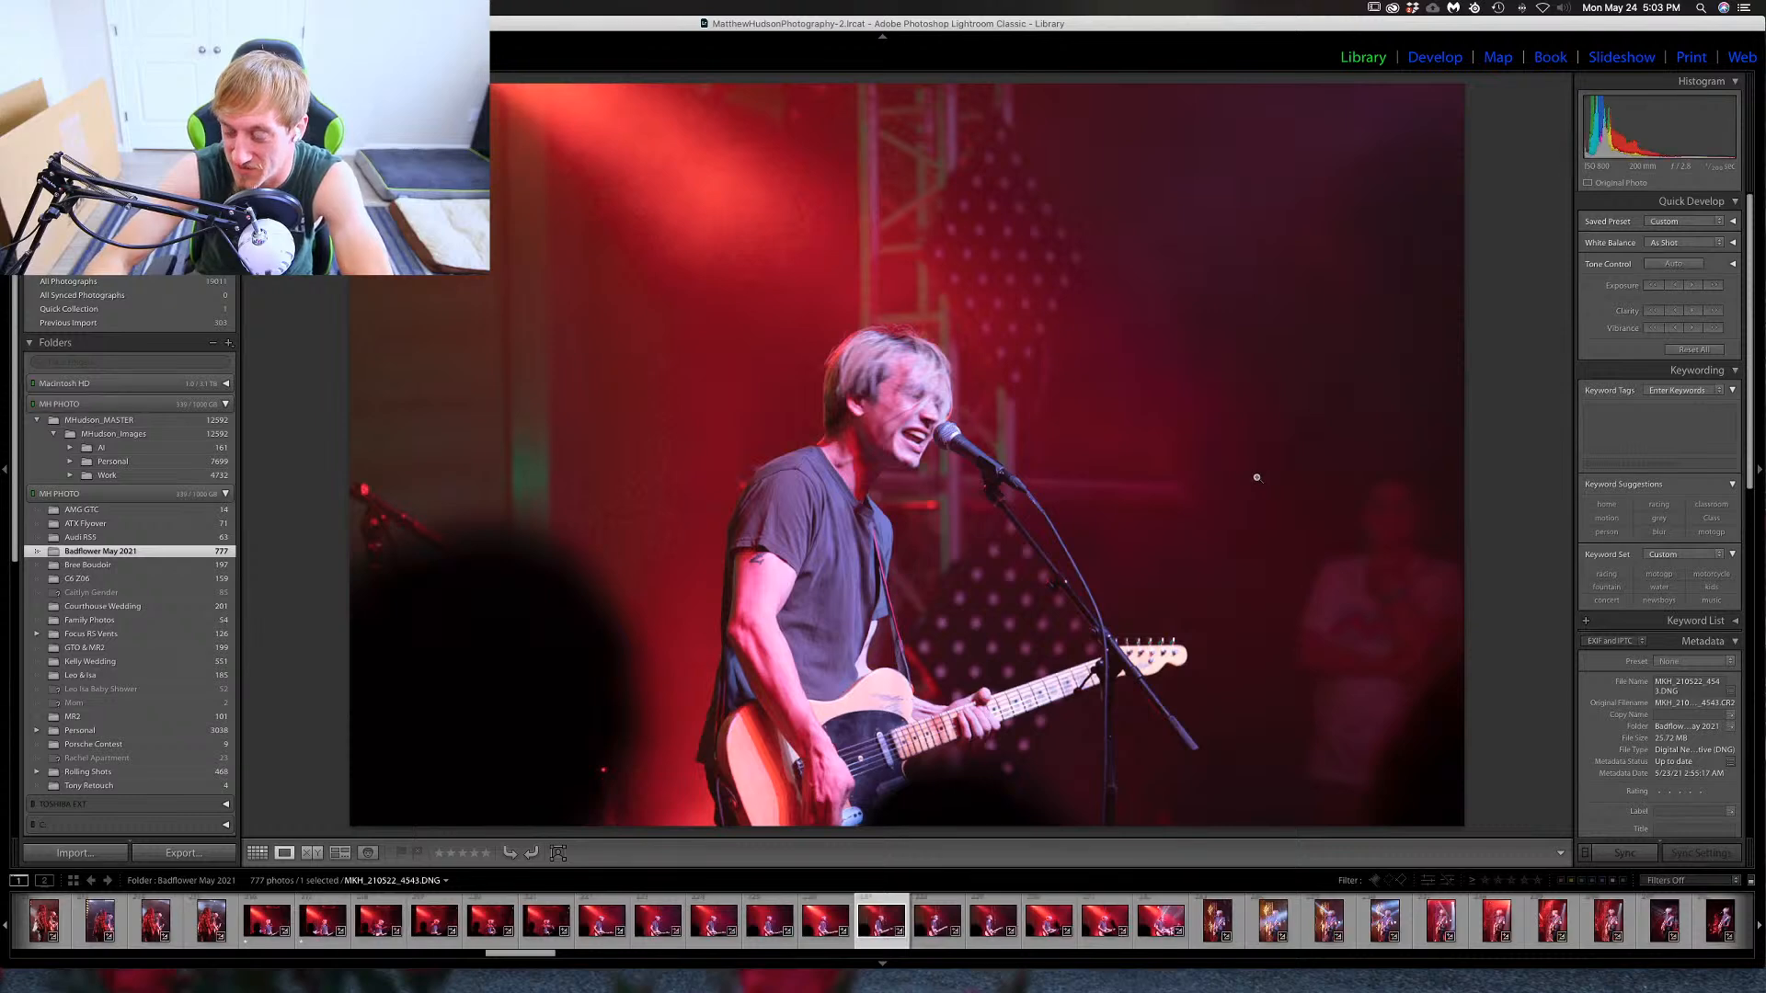
key("Right")
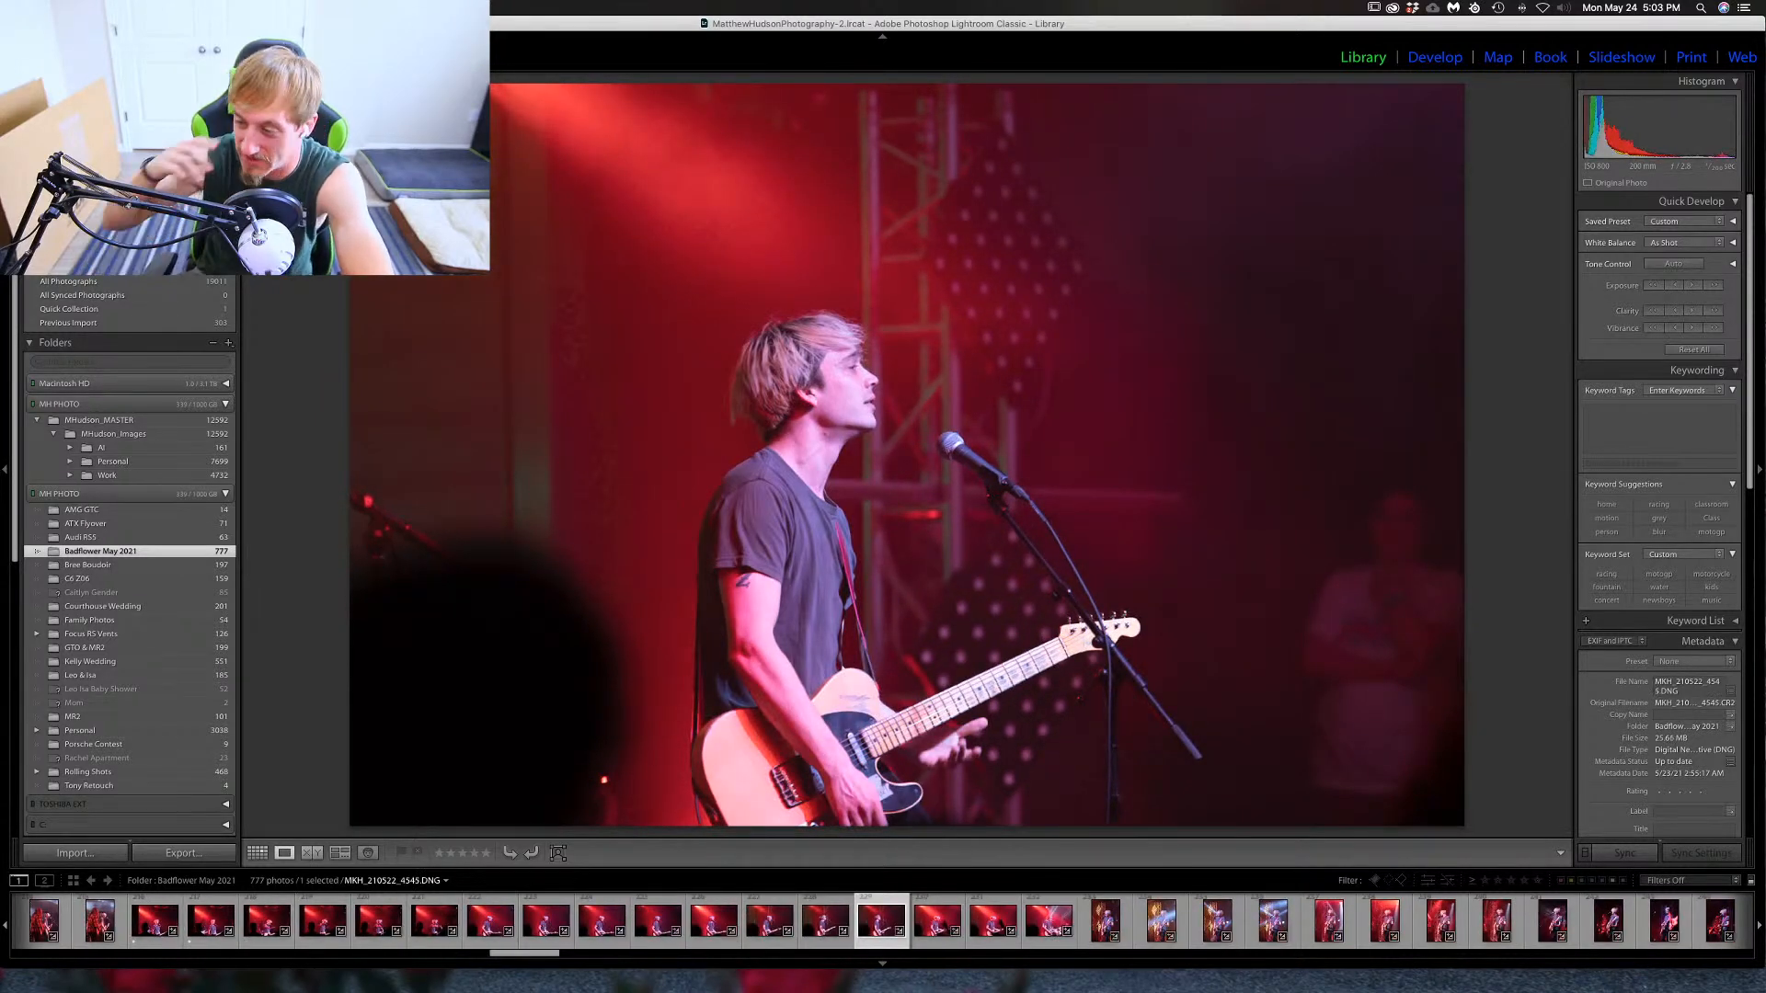
key("Right")
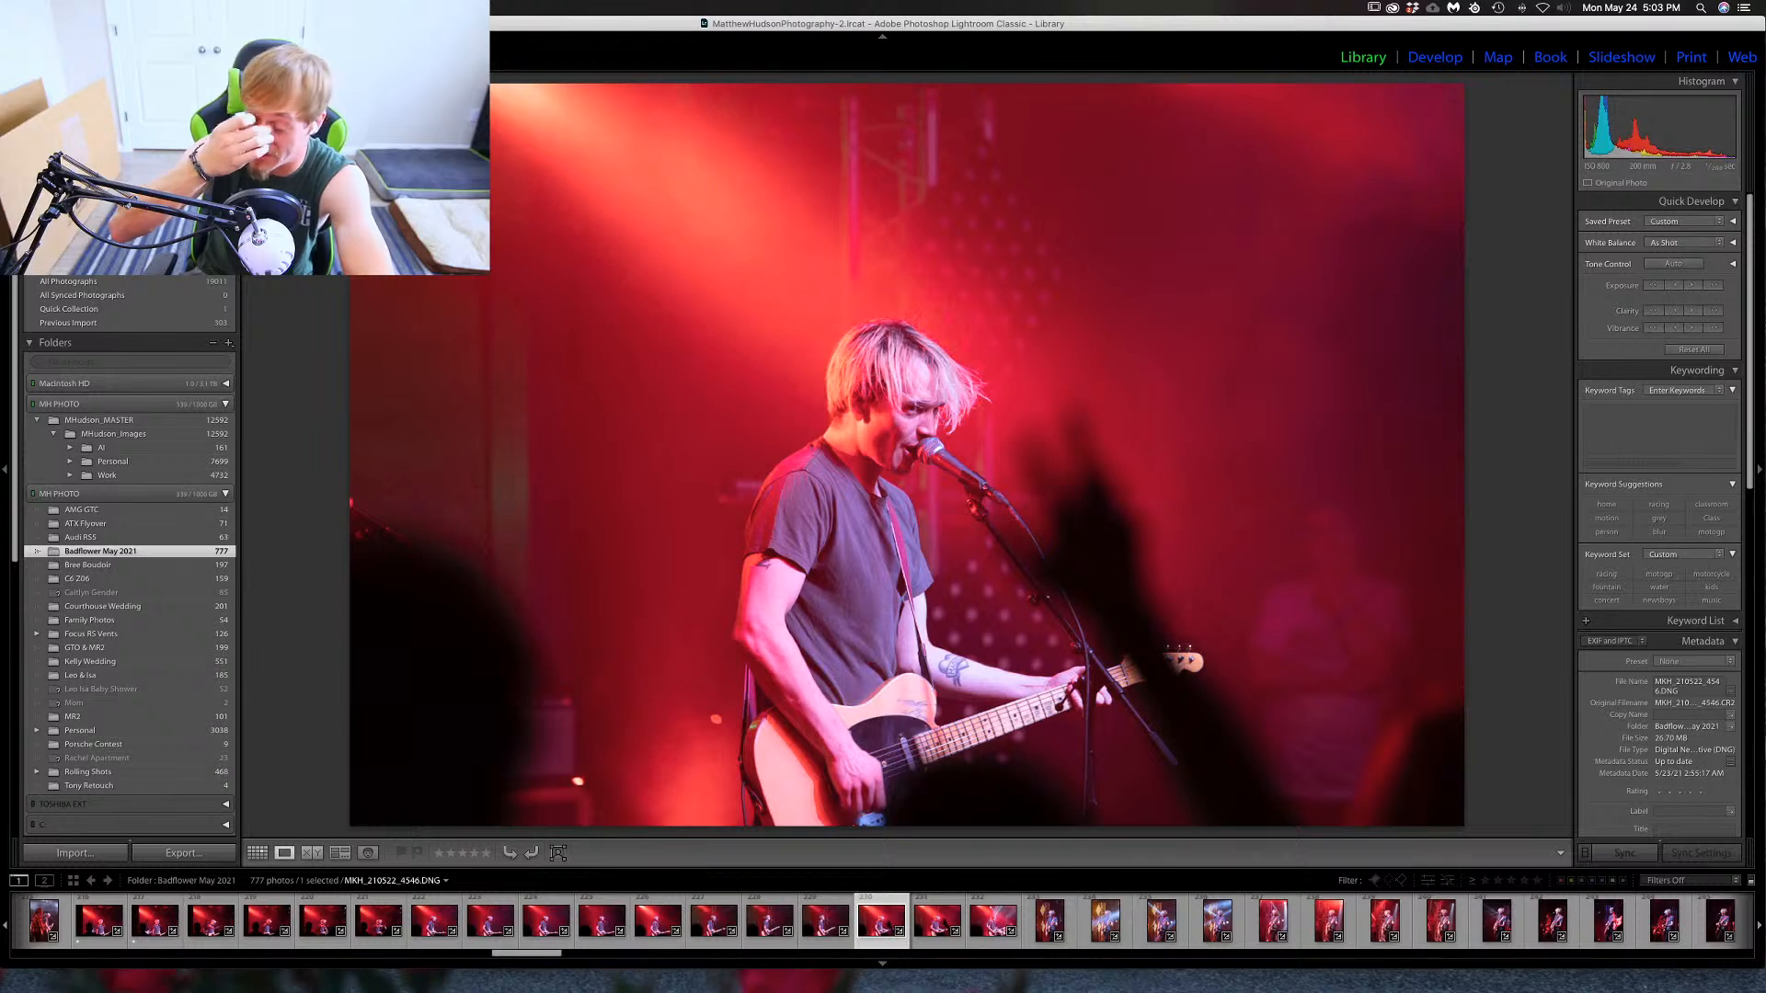
key("Left")
key("Left")
key("Left")
key("Left")
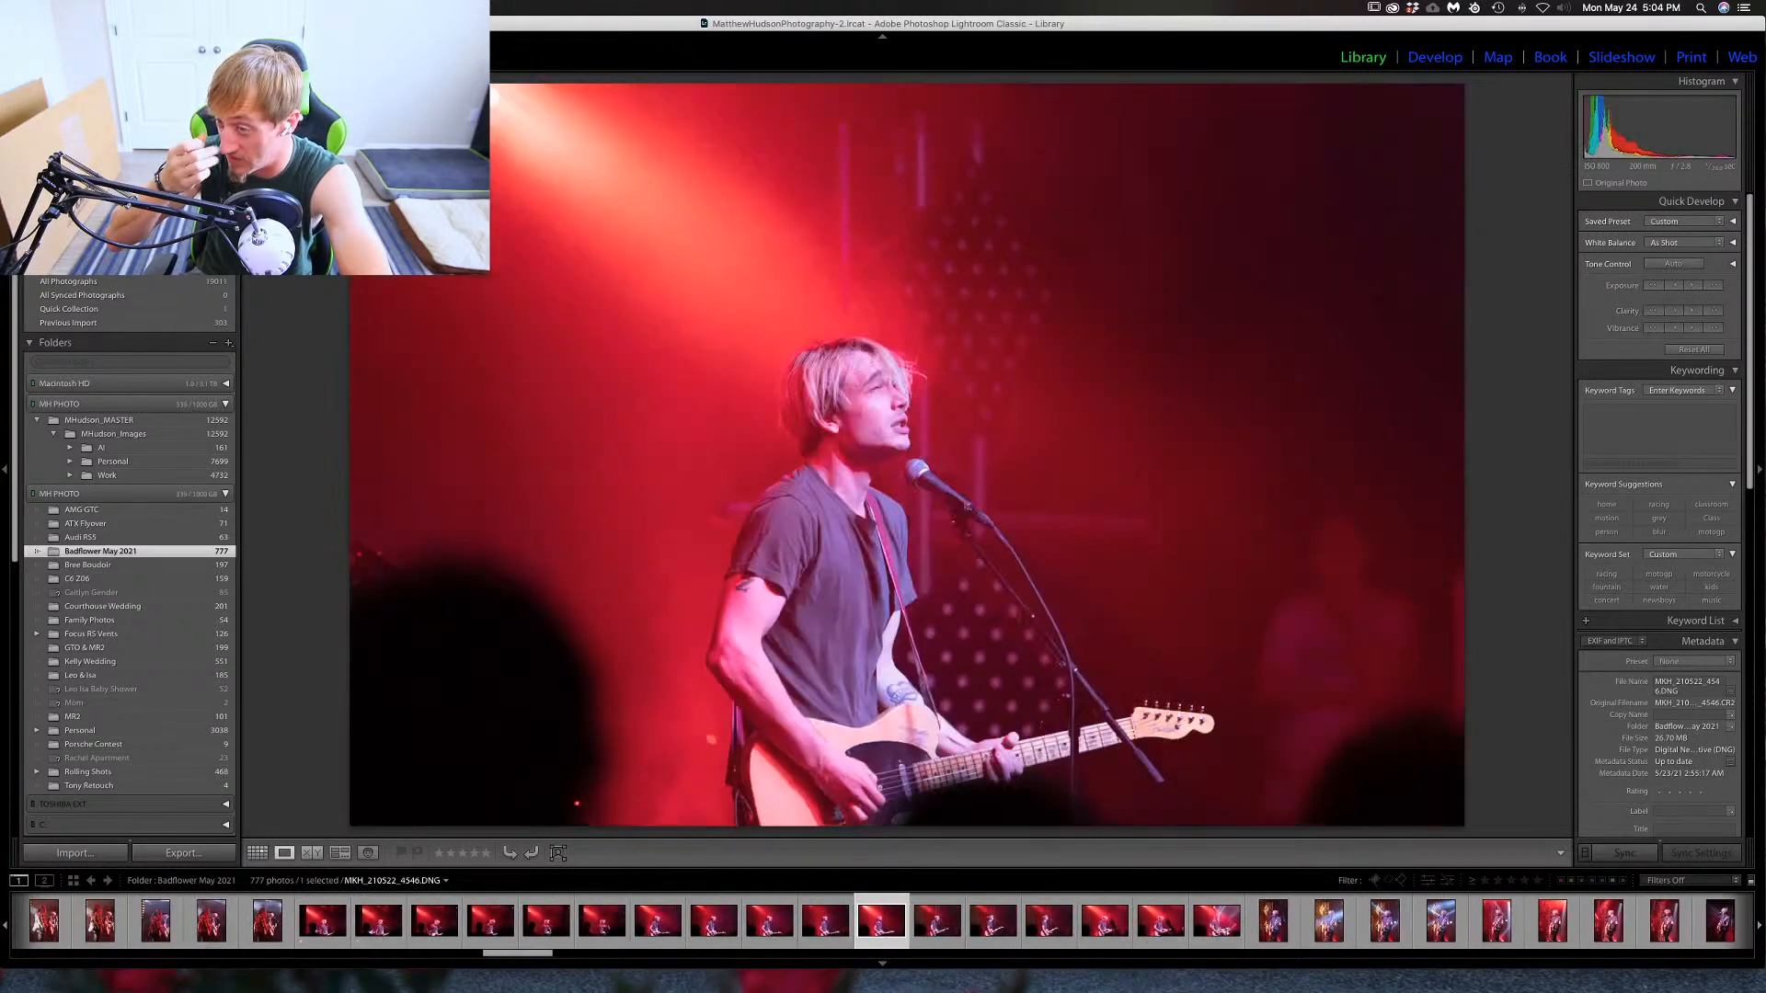
key("1")
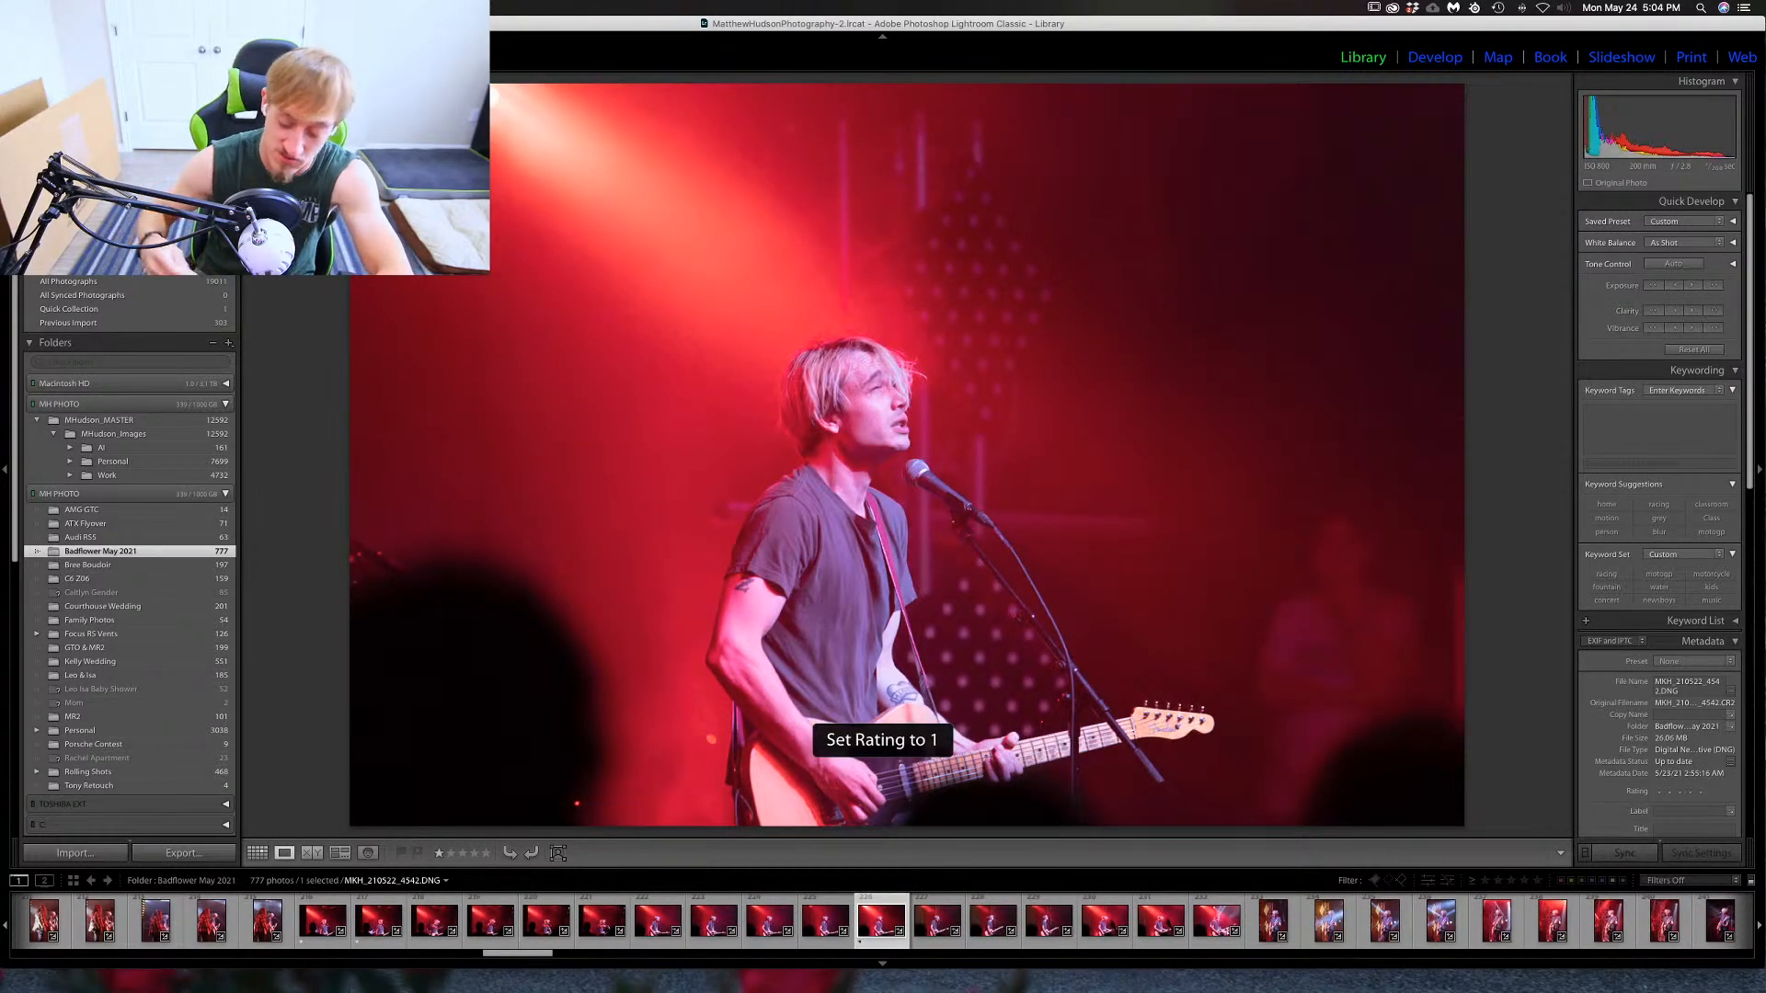
Review the singer frames from MKH_210522_4543.DNG to MKH_210522_4548.DNG, where light beams cross behind both guitarists.
key("Right")
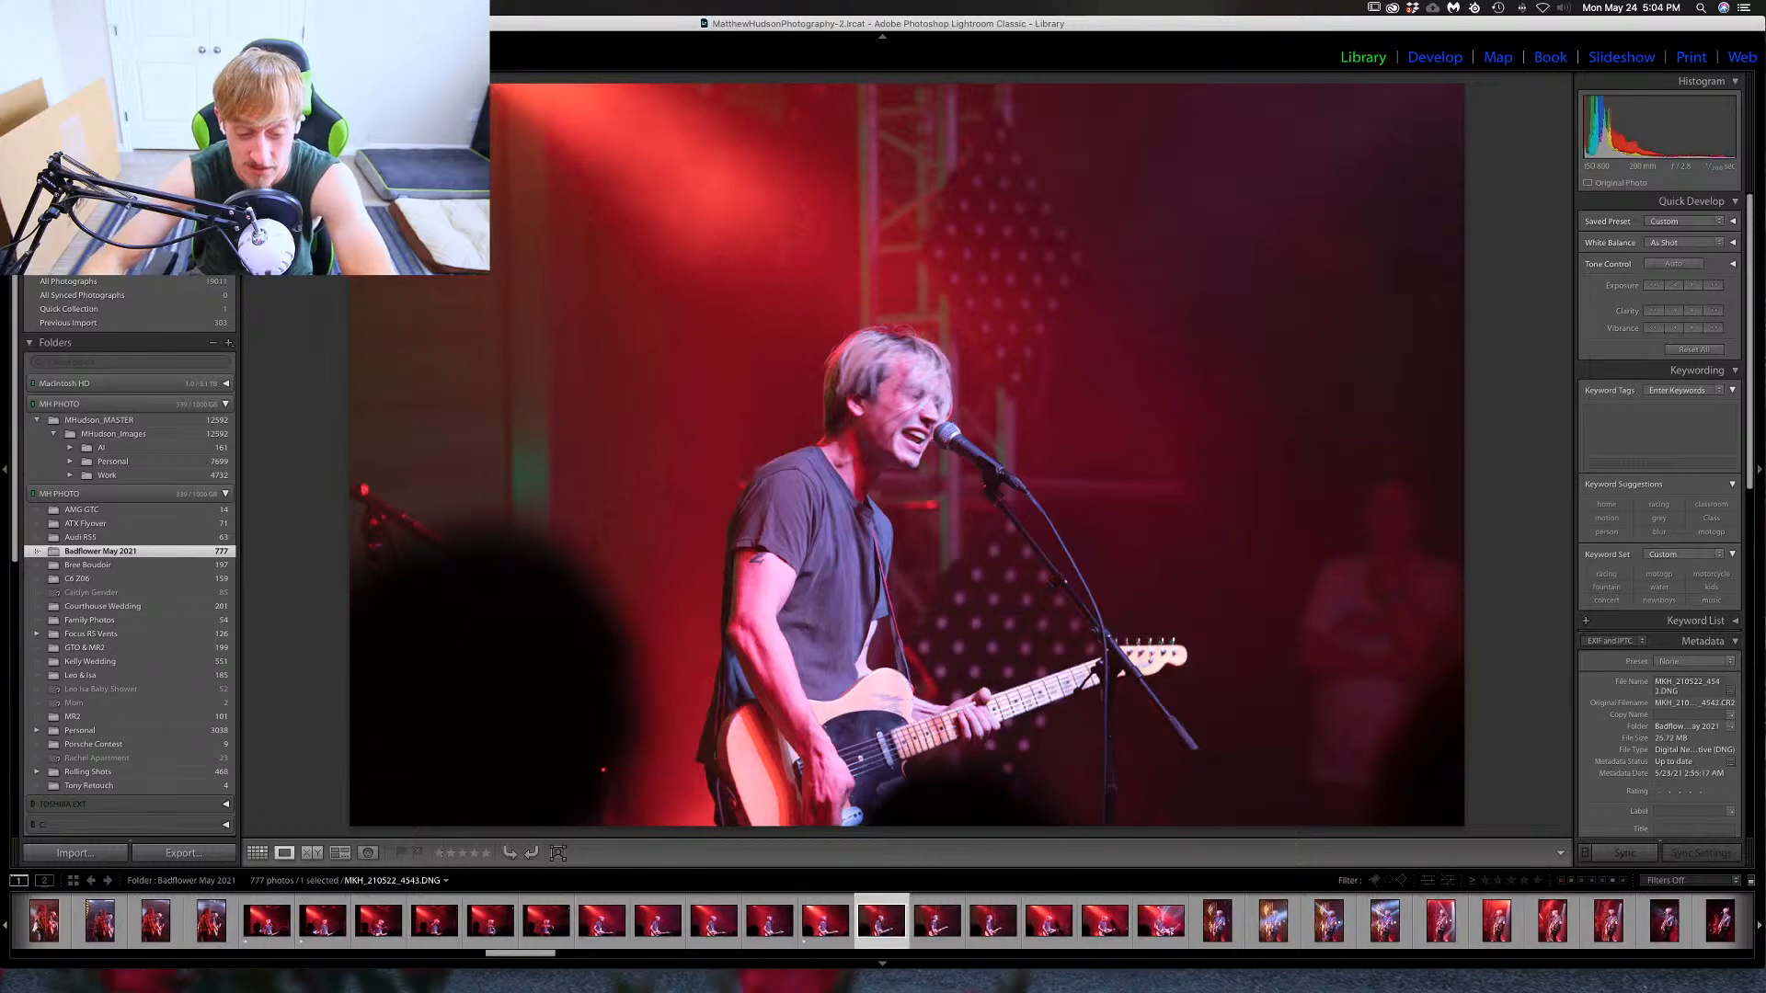
key("Right")
key("Right")
key("Right")
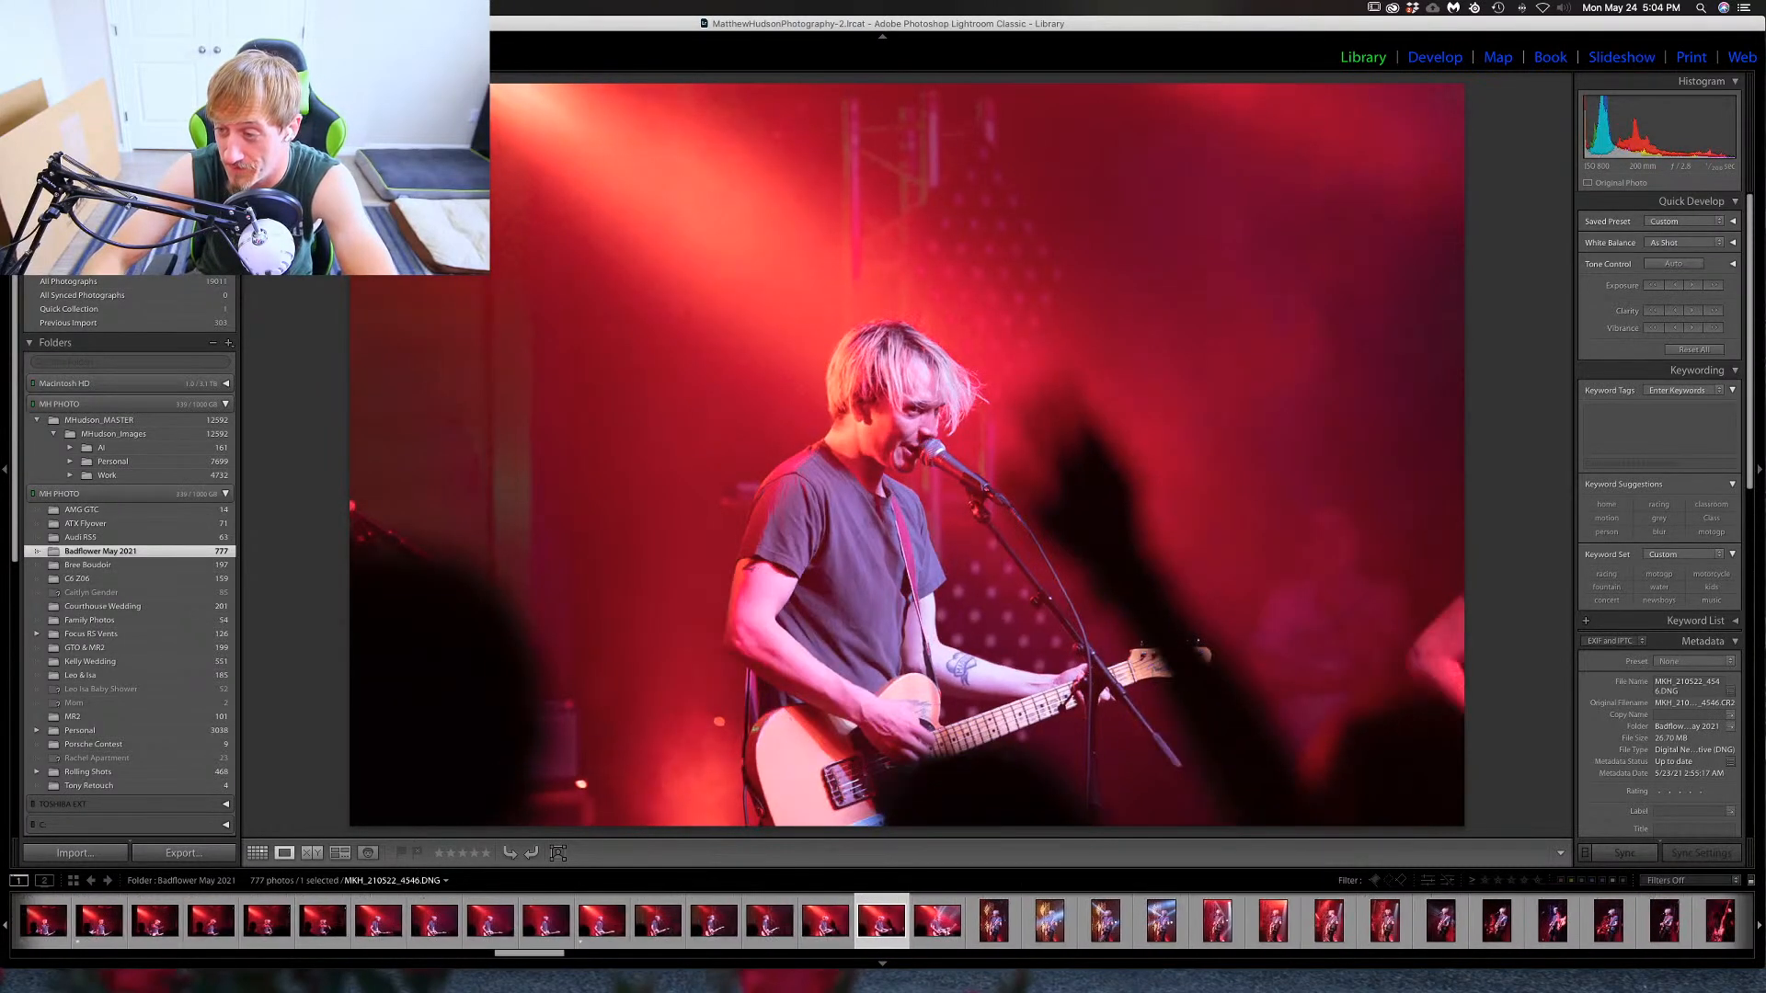
key("Right")
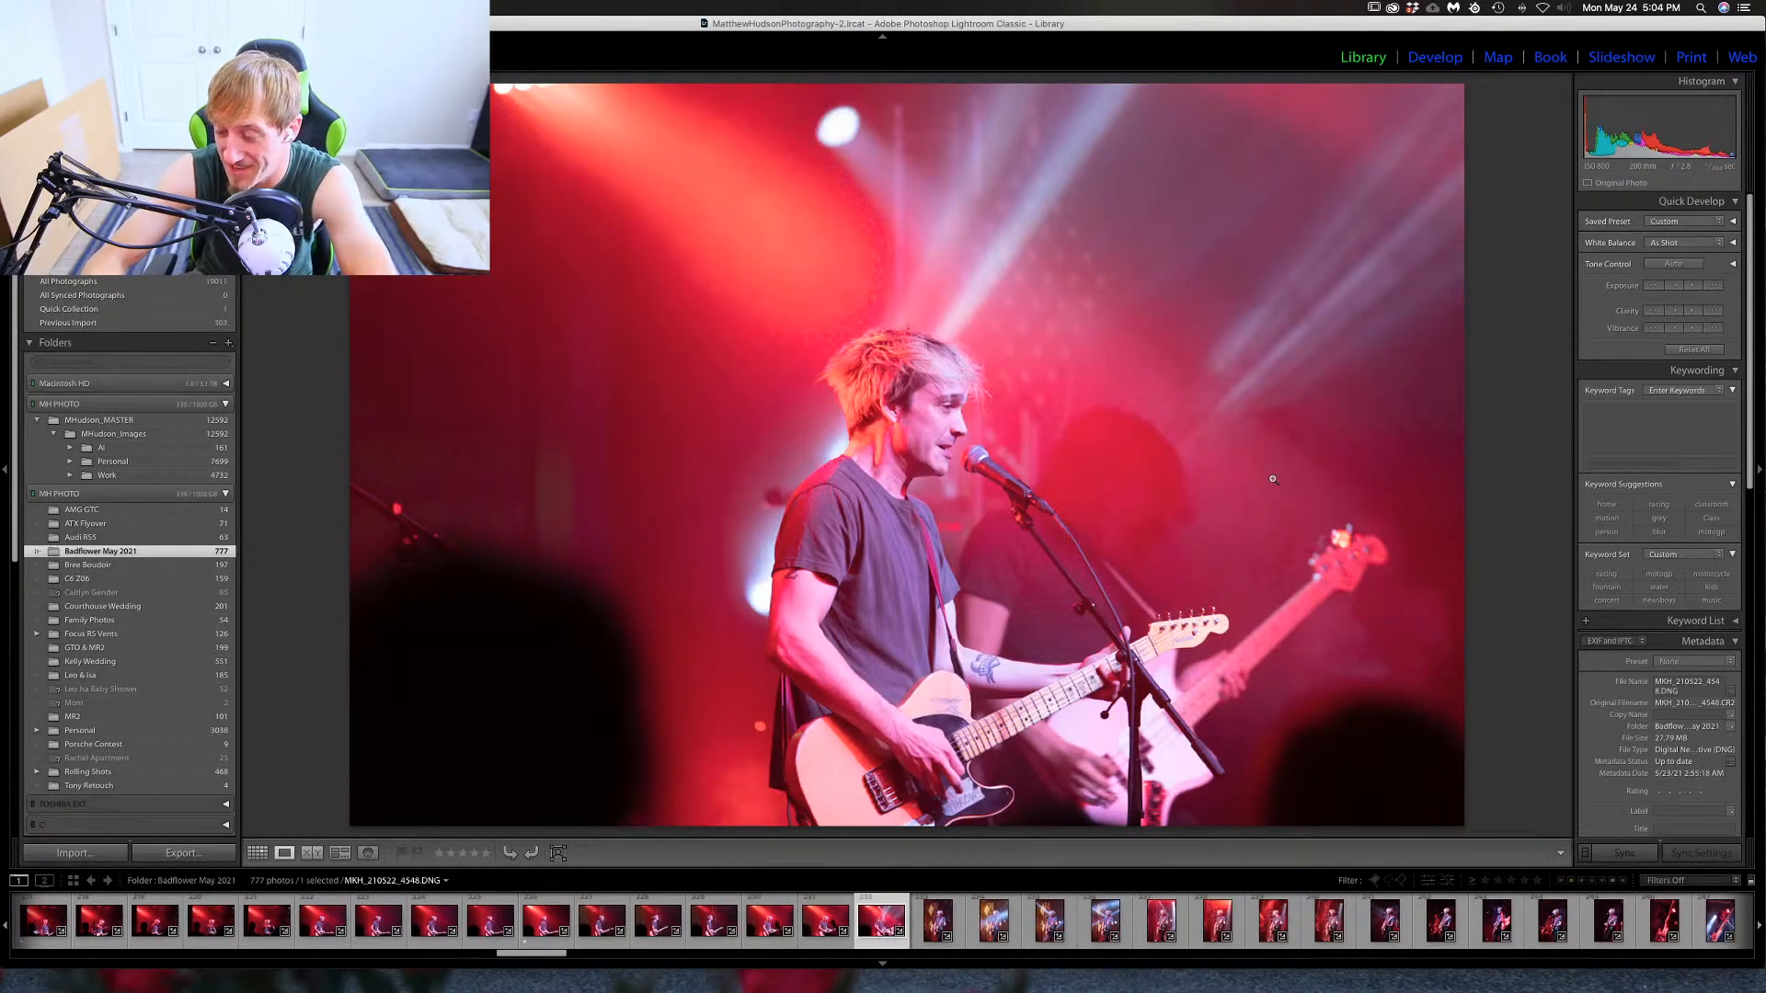
key("Right")
key("Left")
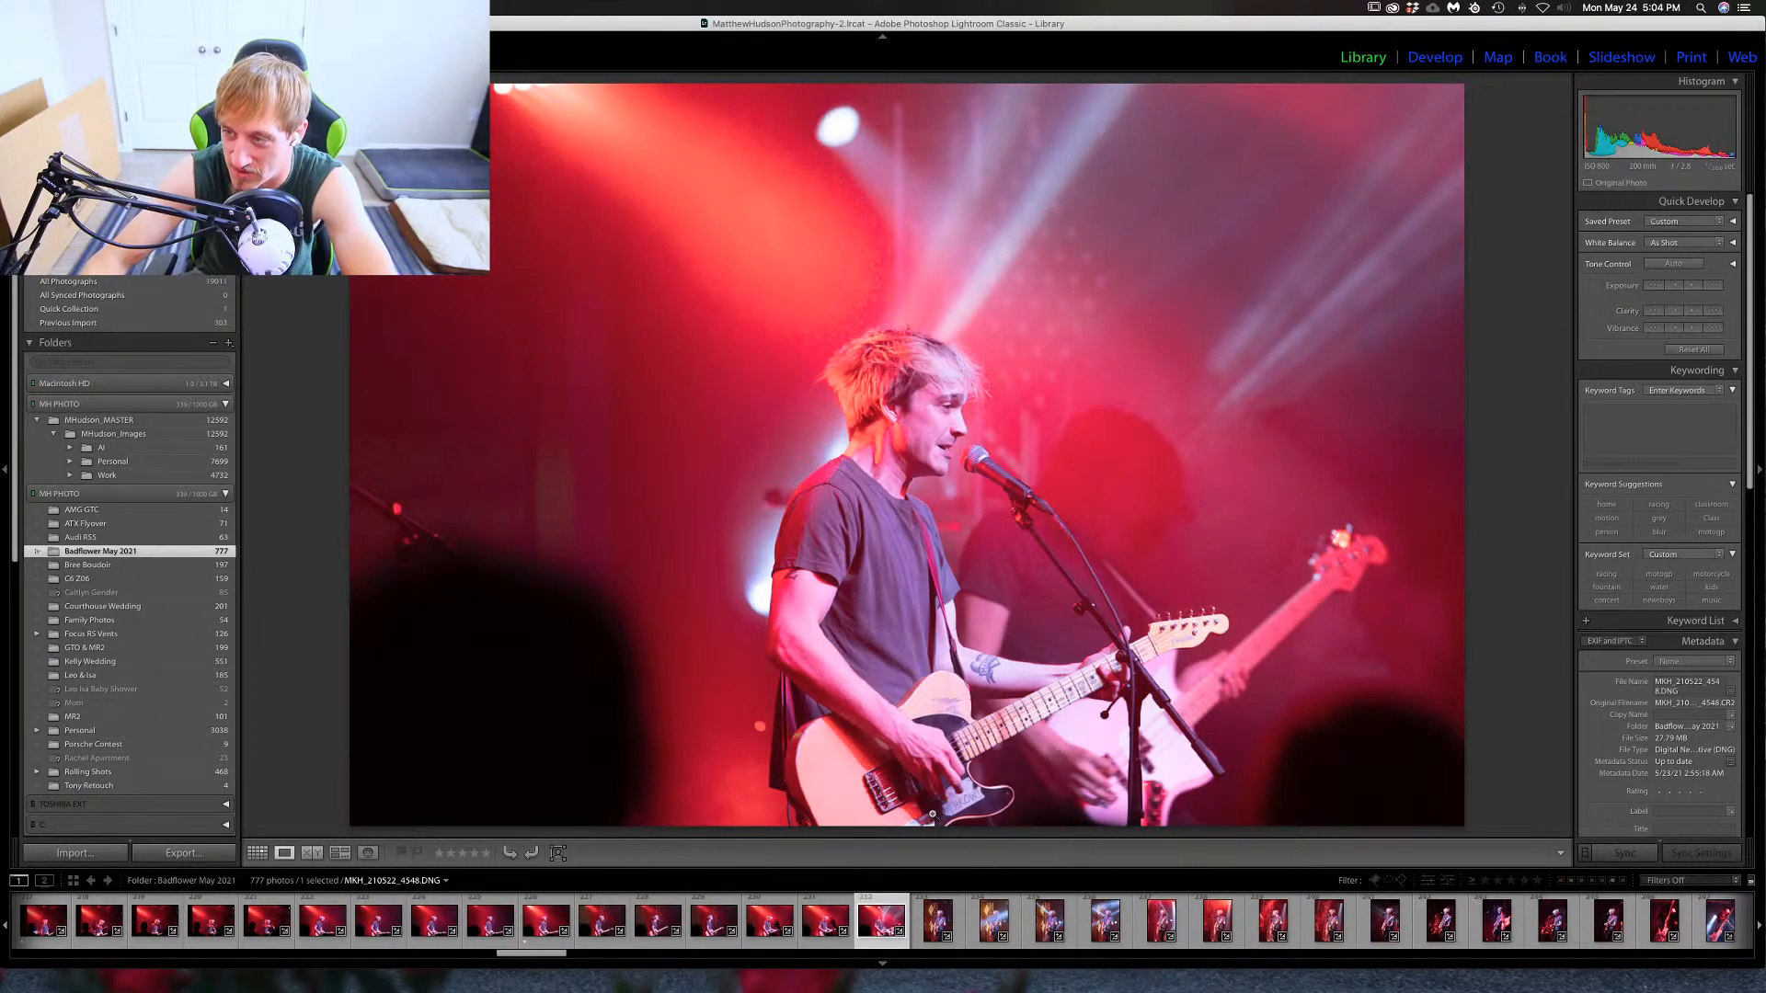
Compare the vertical shots MKH_210522_4551.DNG and MKH_210522_4552.DNG, and check the latter's focus on the singer's face.
key("Right")
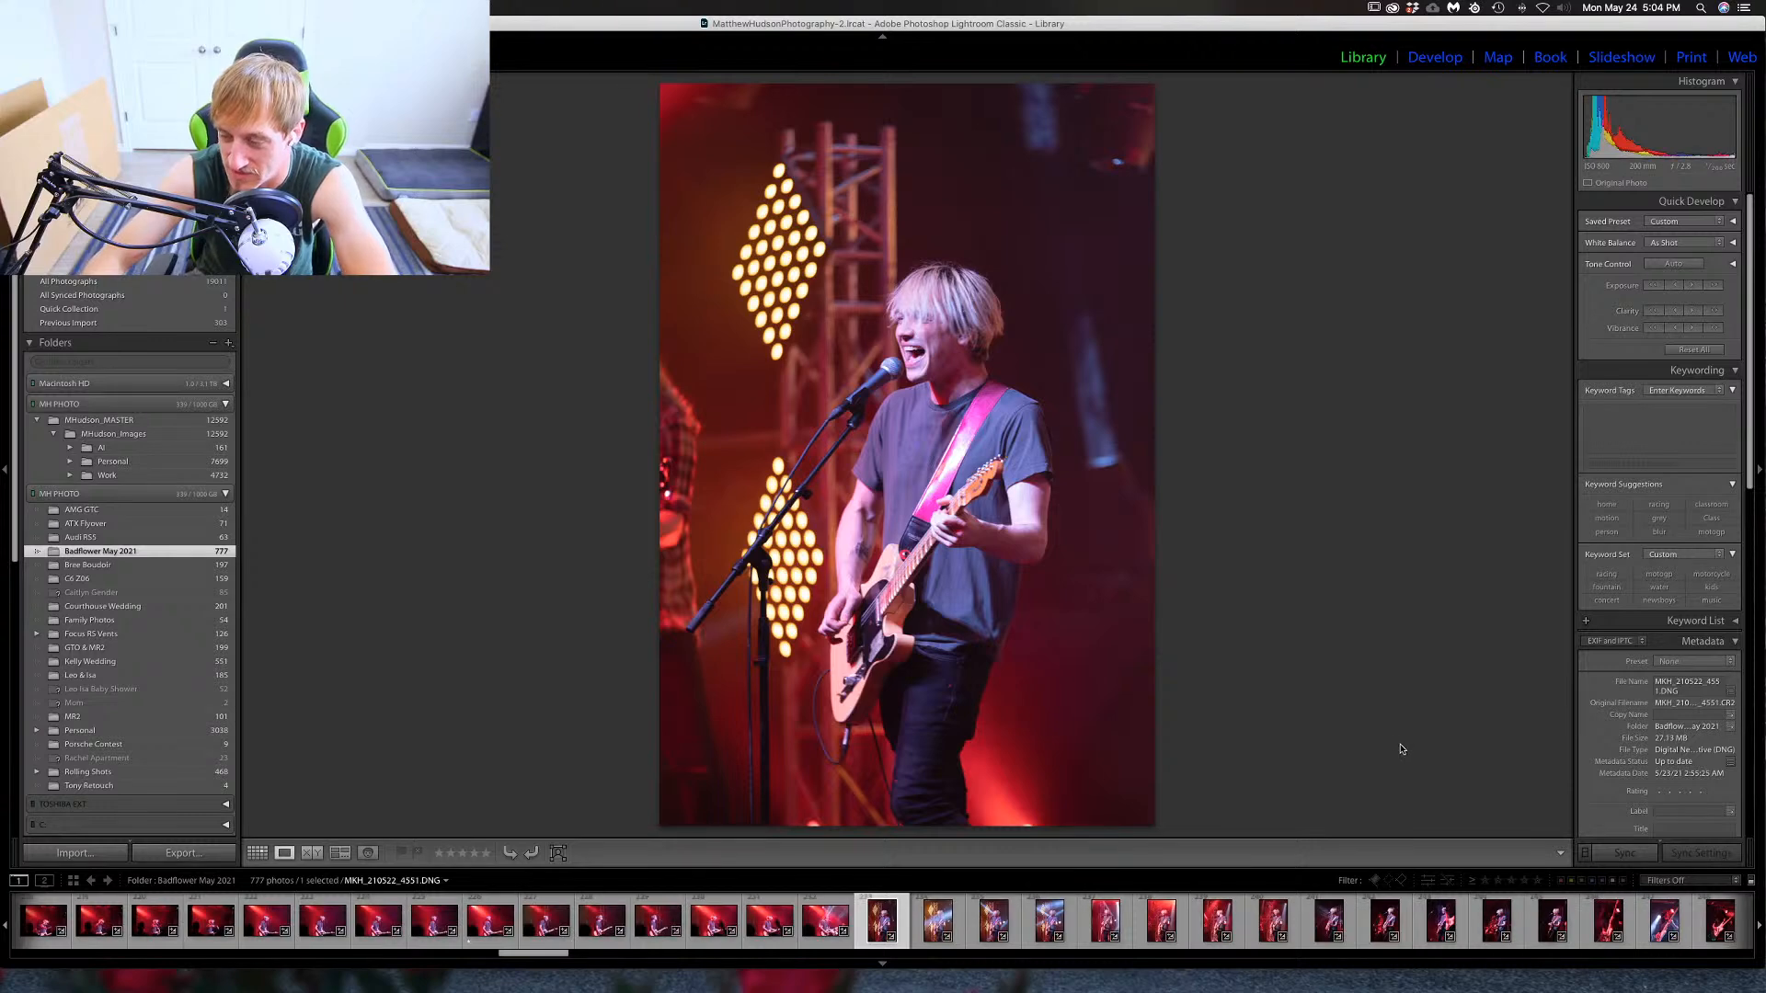
key("Right")
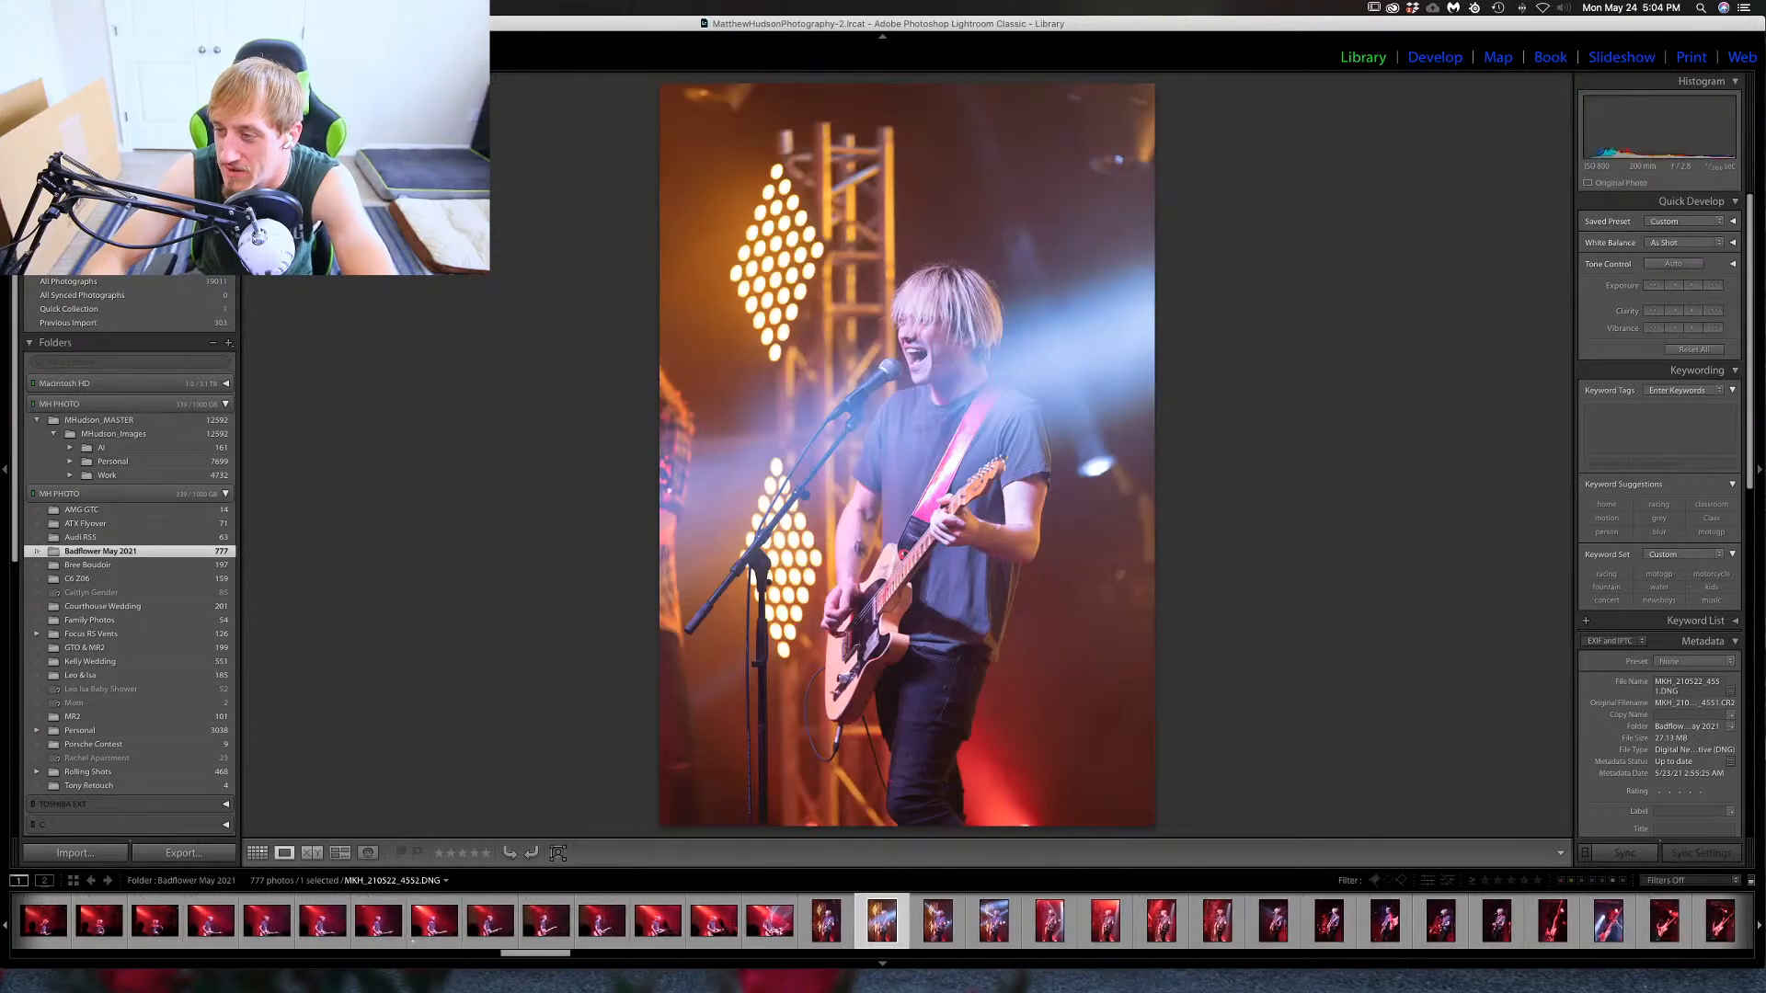
left_click(963, 382)
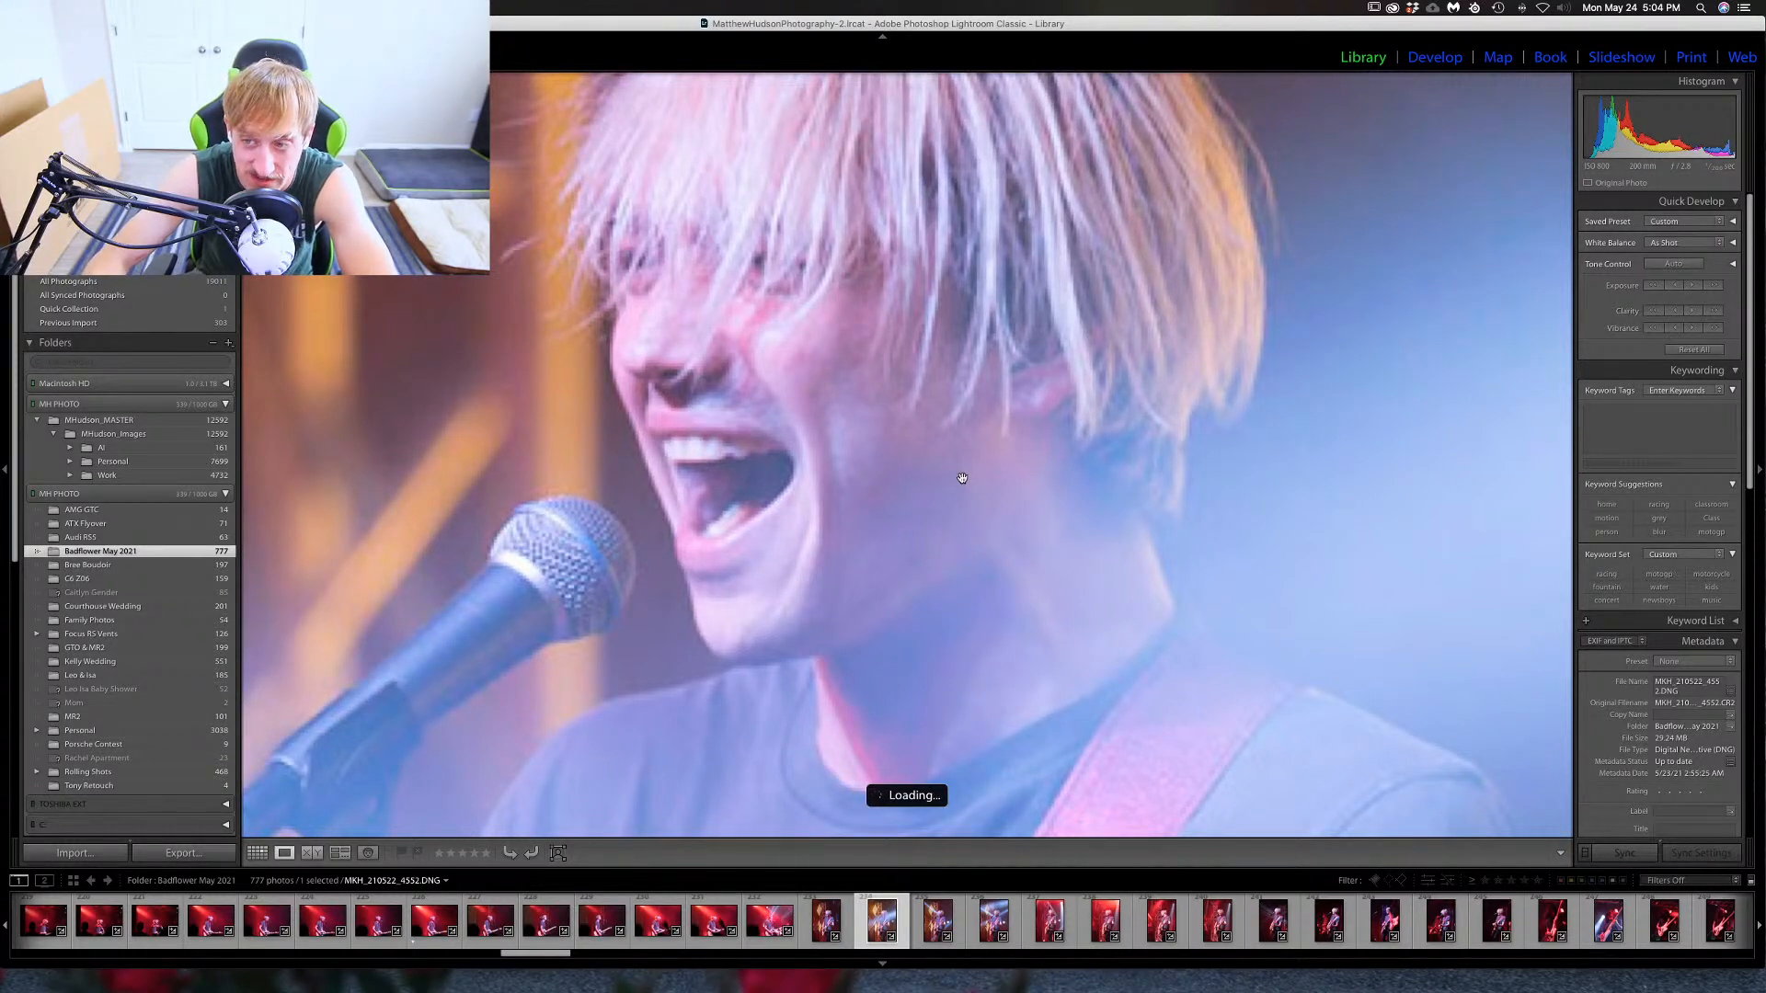
left_click_drag(962, 477, 953, 539)
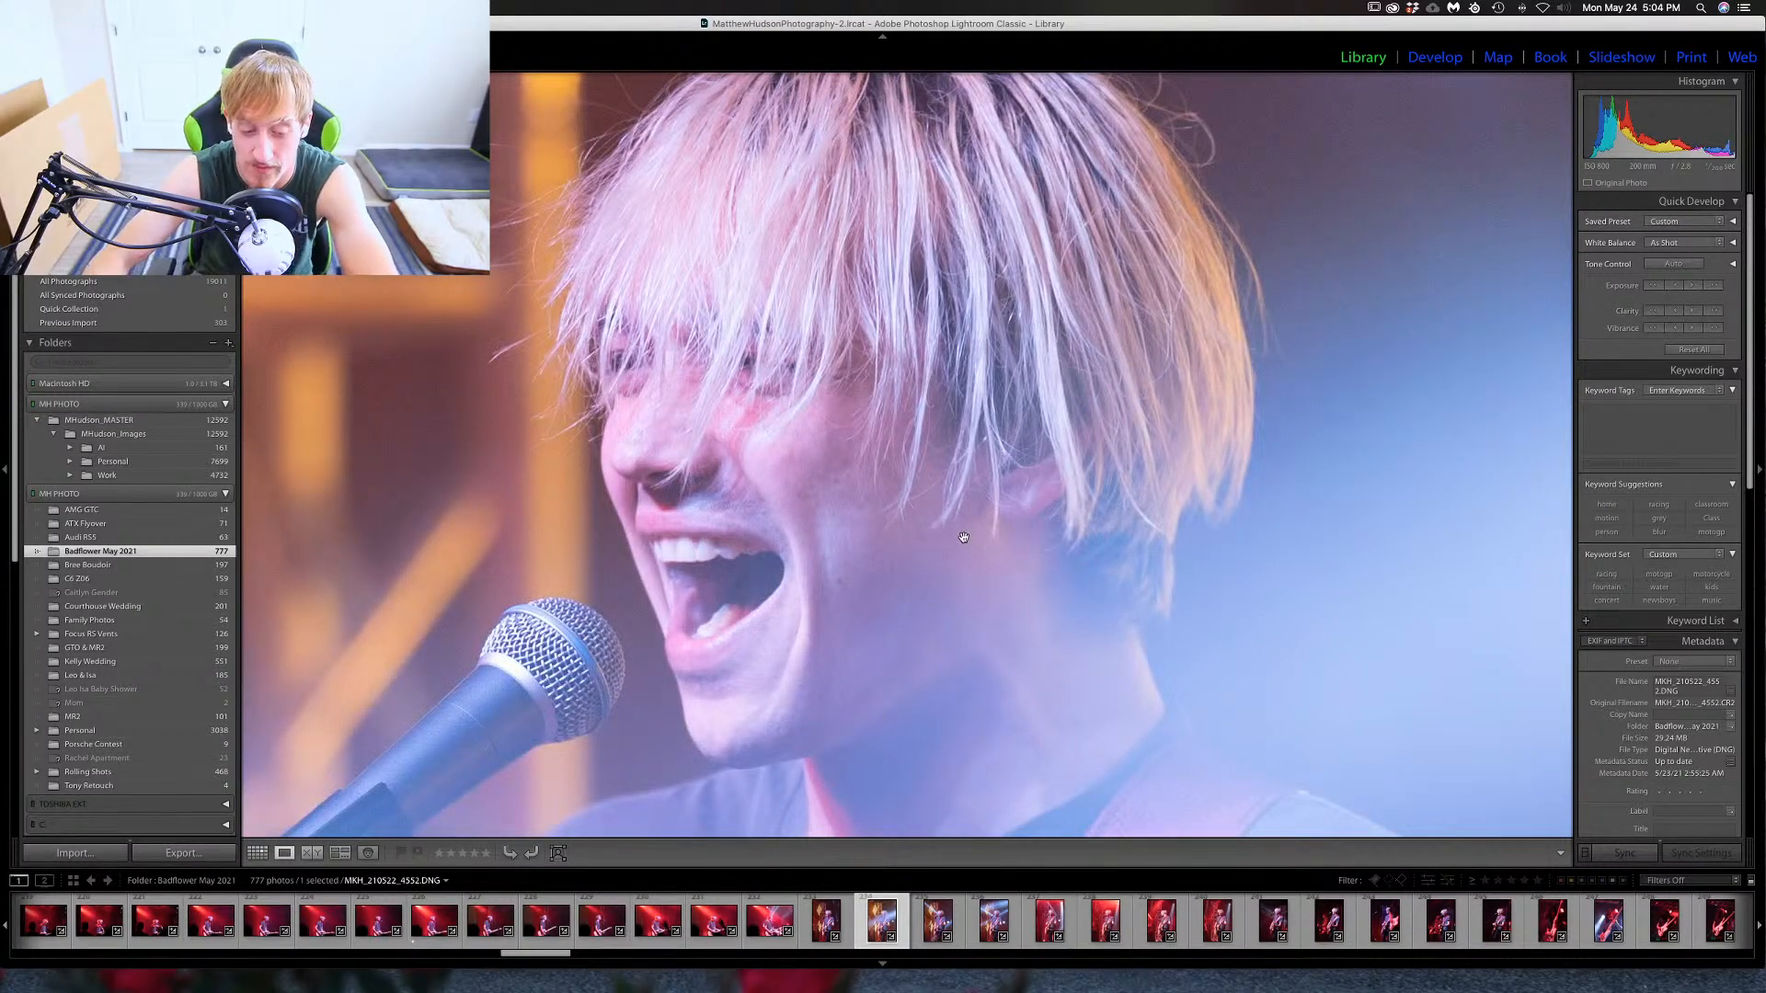
left_click(958, 536)
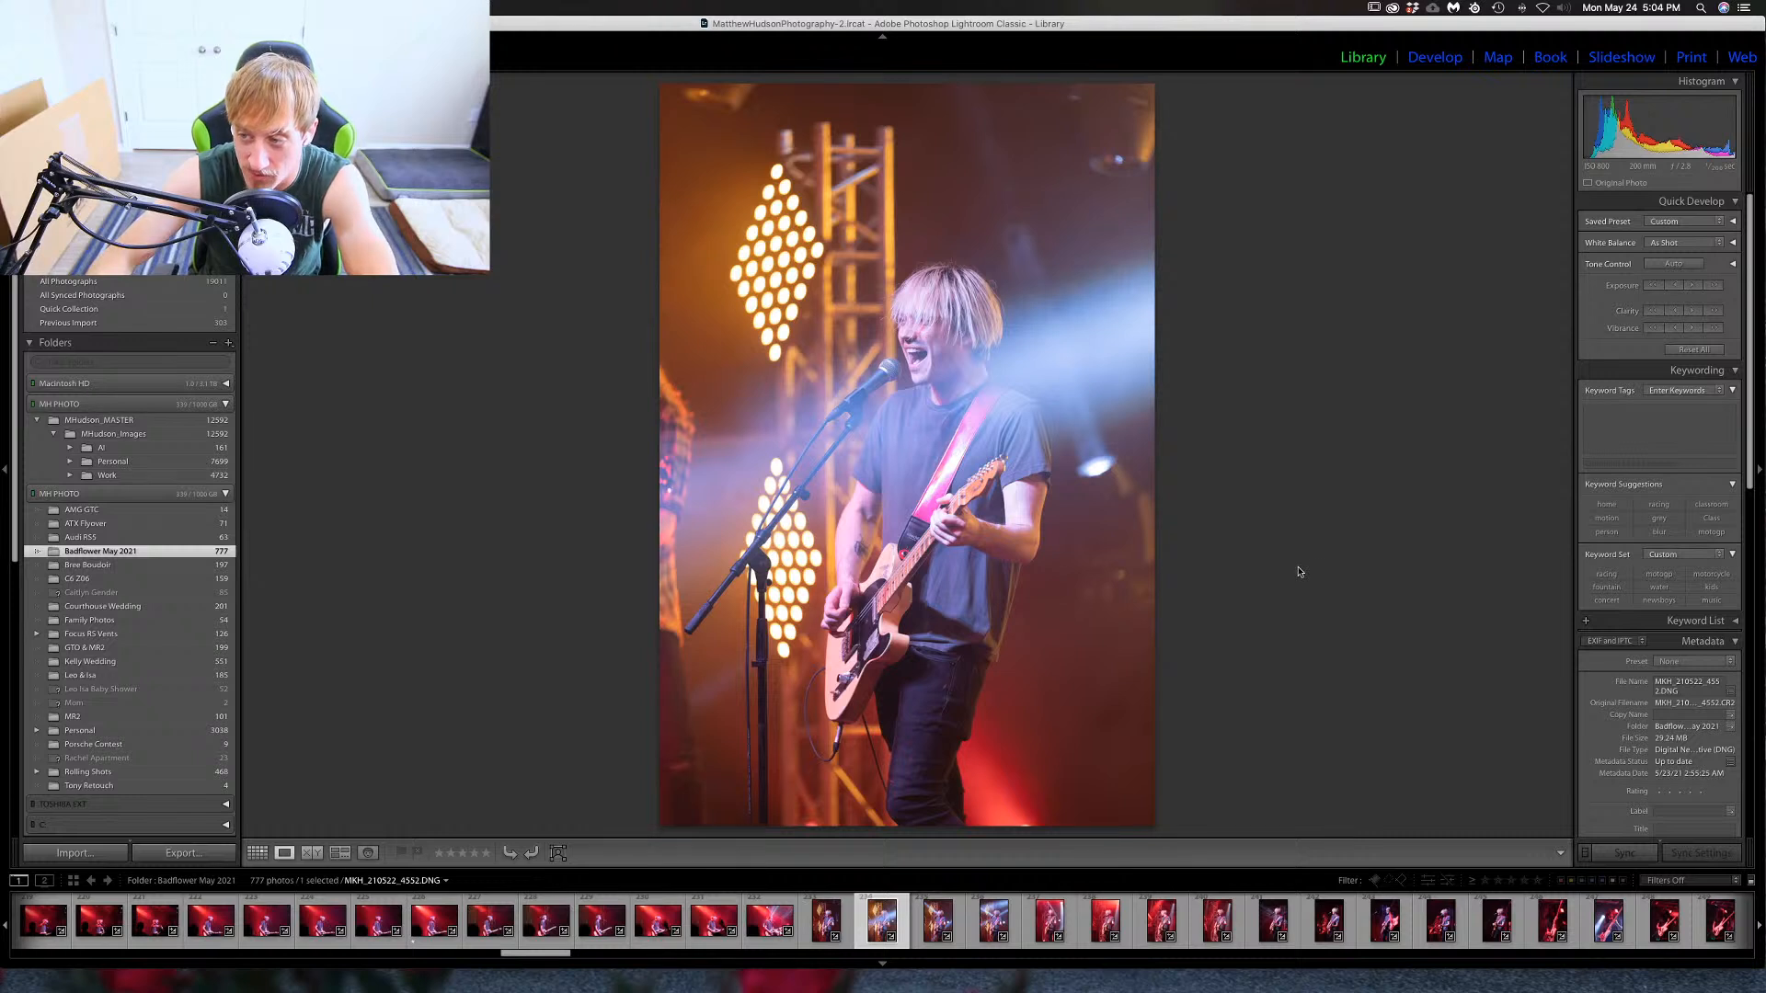
Convert MKH_210522_4552.DNG to black and white and develop it with Contrast +50, Clarity +25 and Highlights about -13.
key("v")
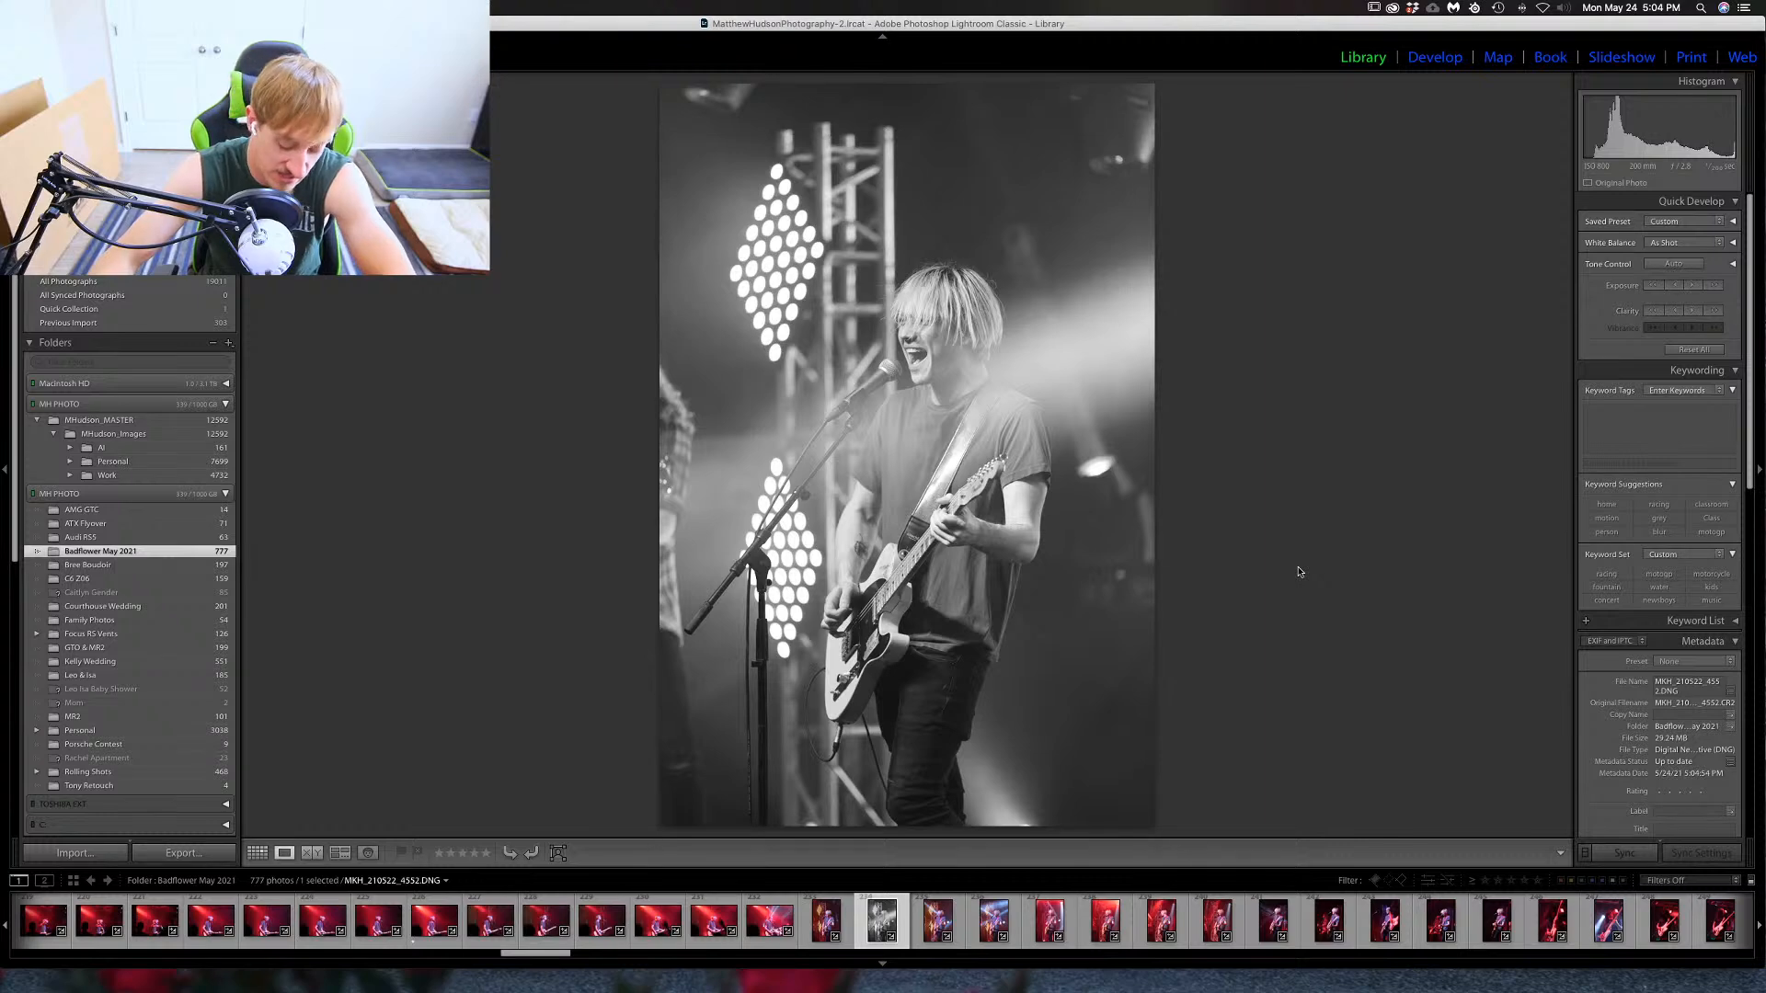
left_click(1435, 57)
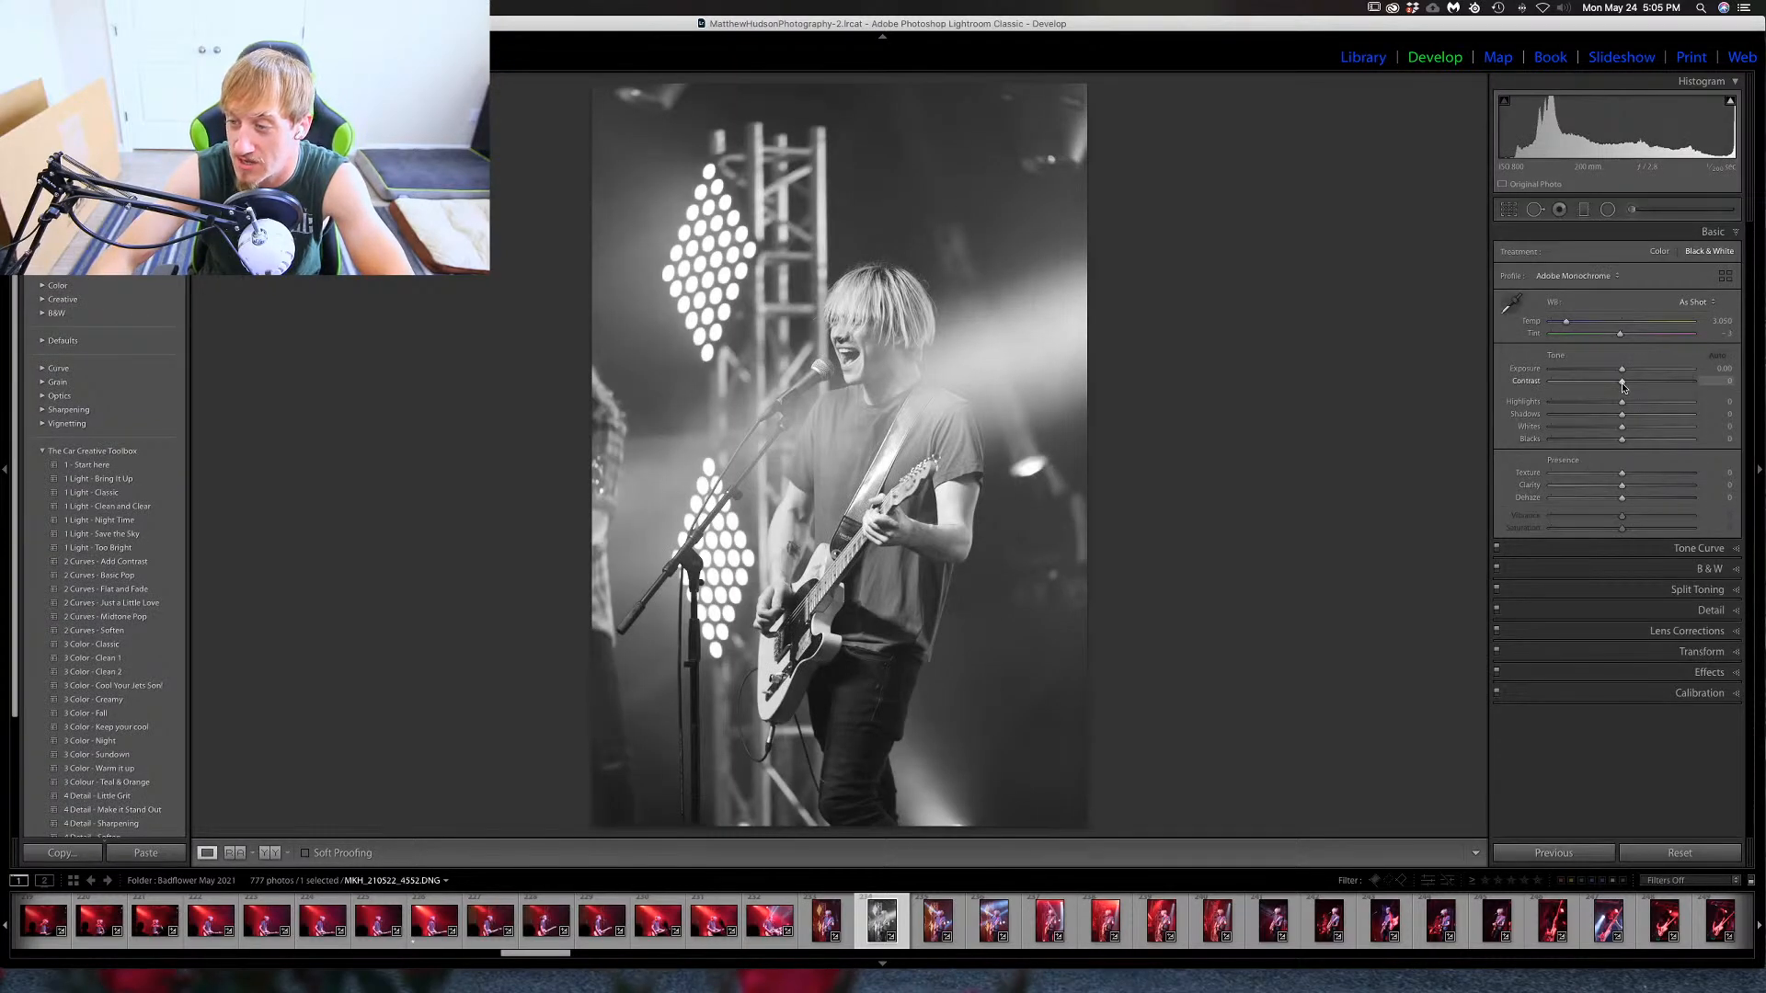
left_click_drag(1622, 383, 1657, 395)
left_click_drag(1621, 485, 1641, 490)
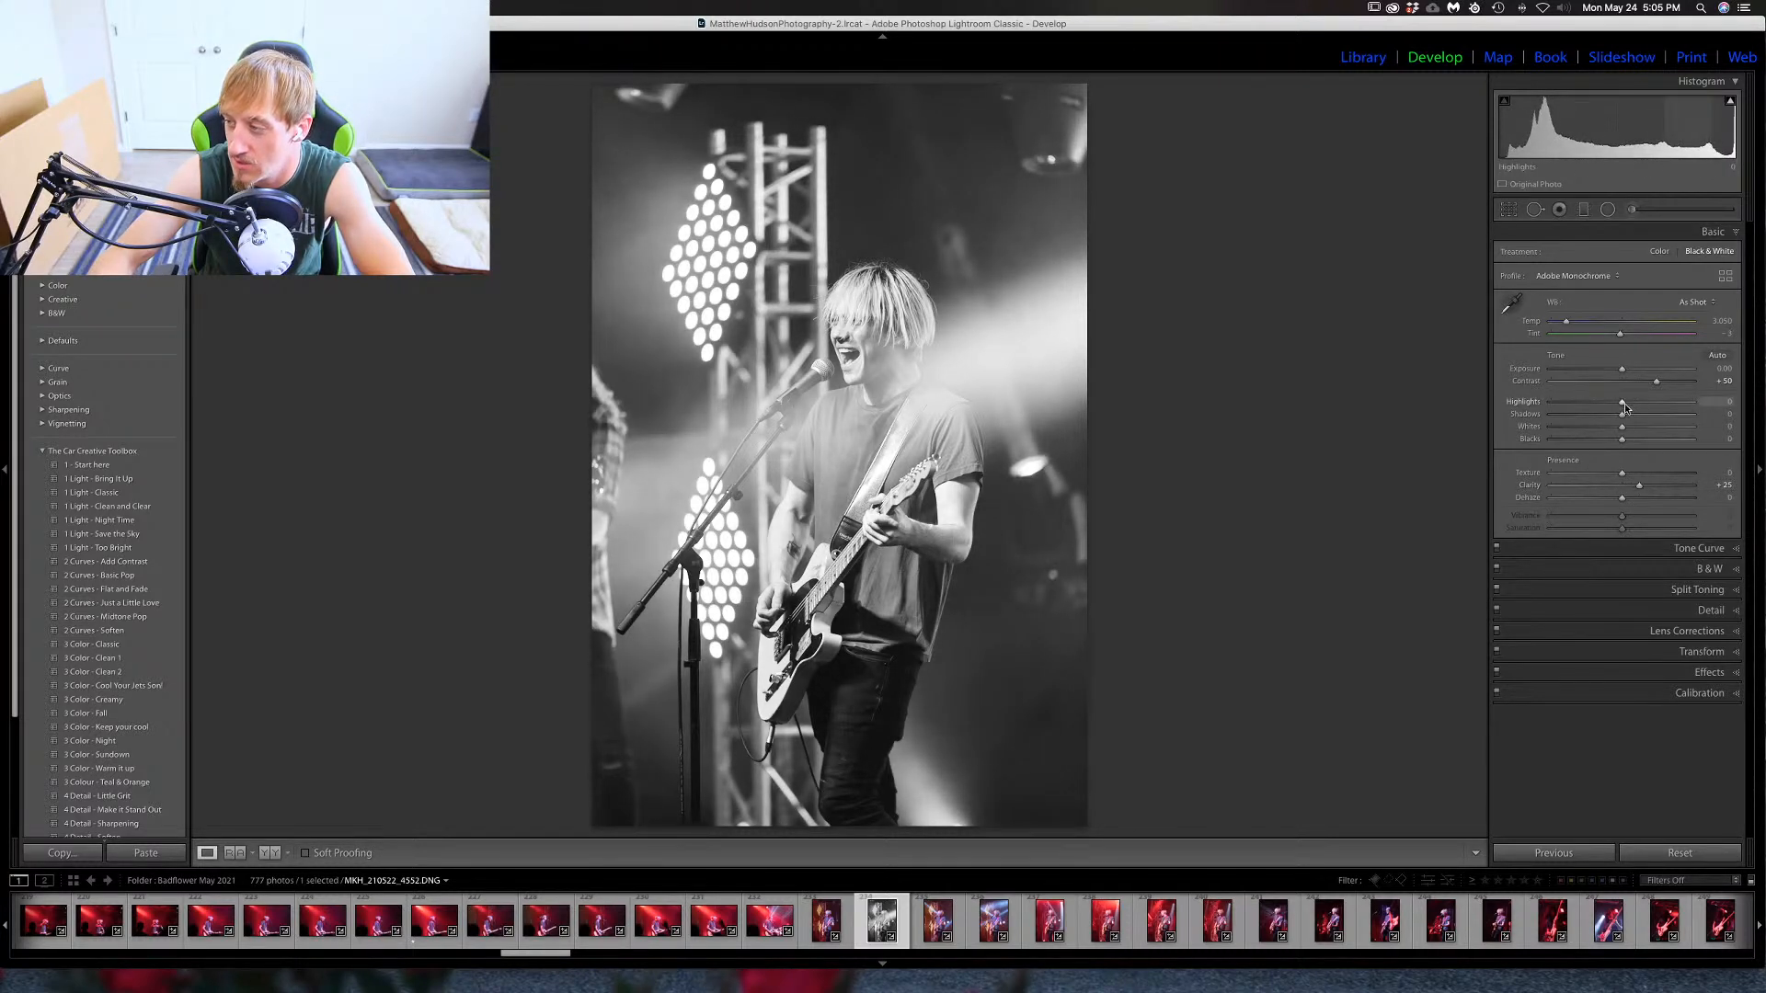
left_click_drag(1615, 408, 1612, 408)
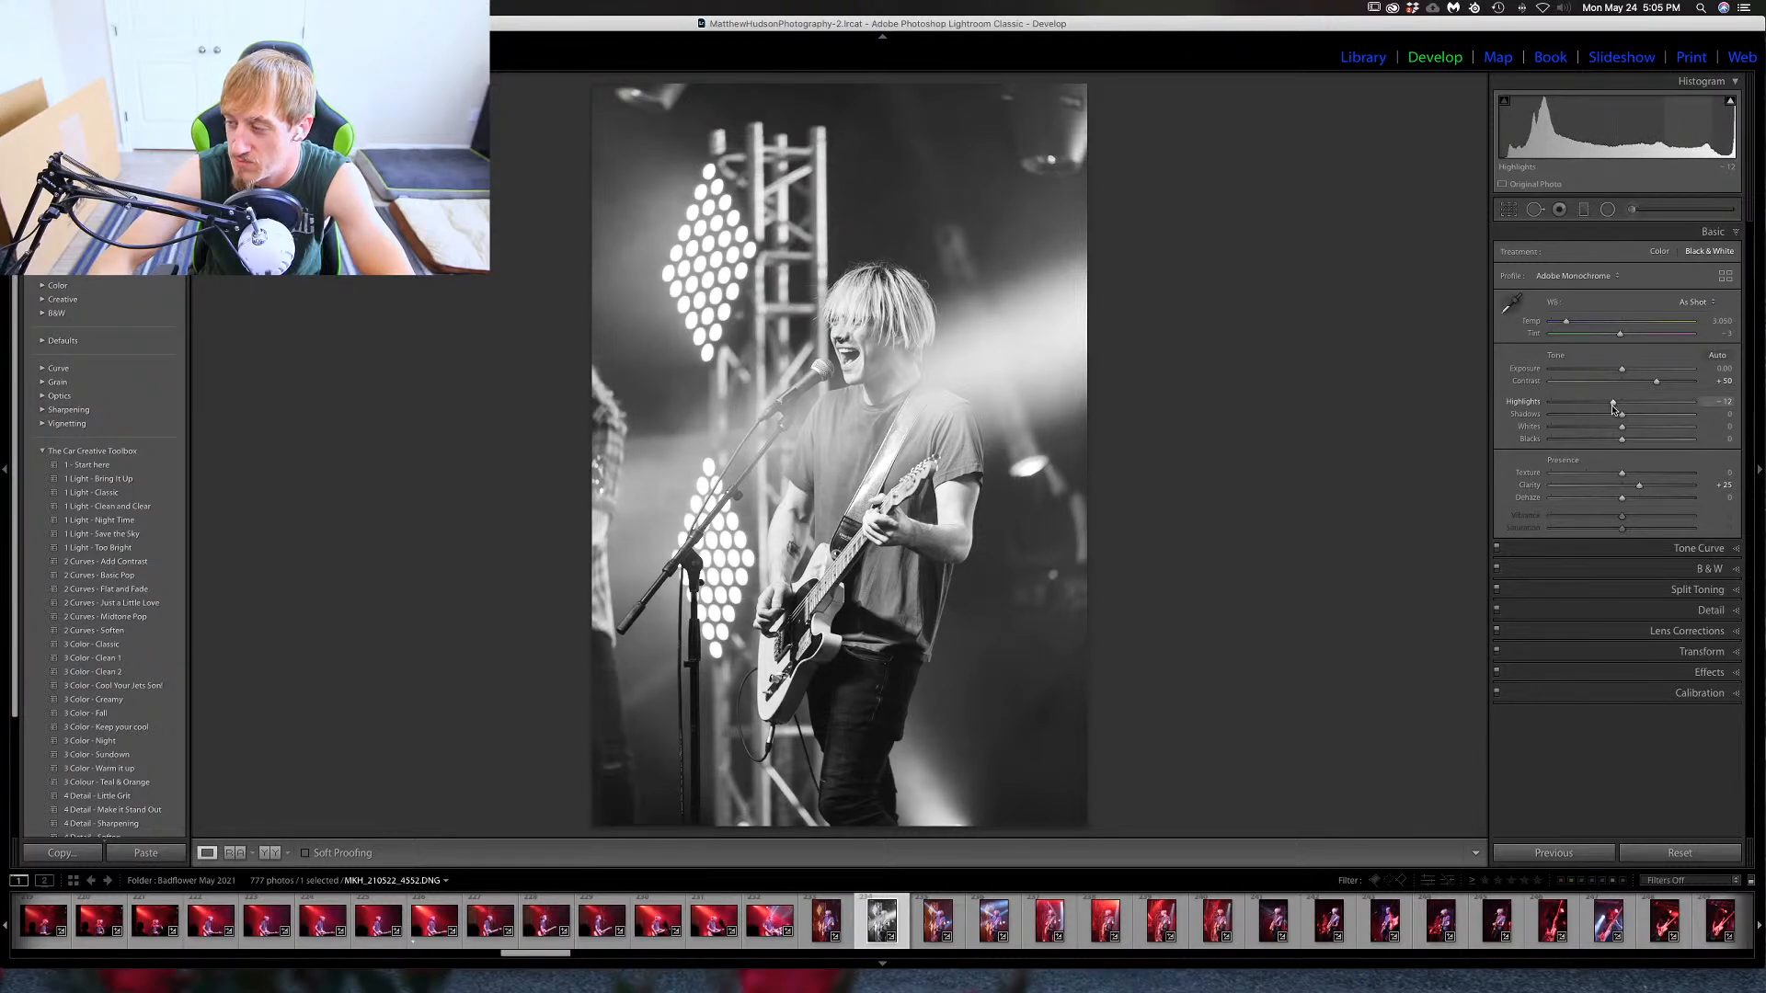
Refine the black-and-white trial with Whites -13, Shadows -19, Texture +28, Clarity +35 and Dehaze +7, and preview the photo full screen.
left_click(1612, 429)
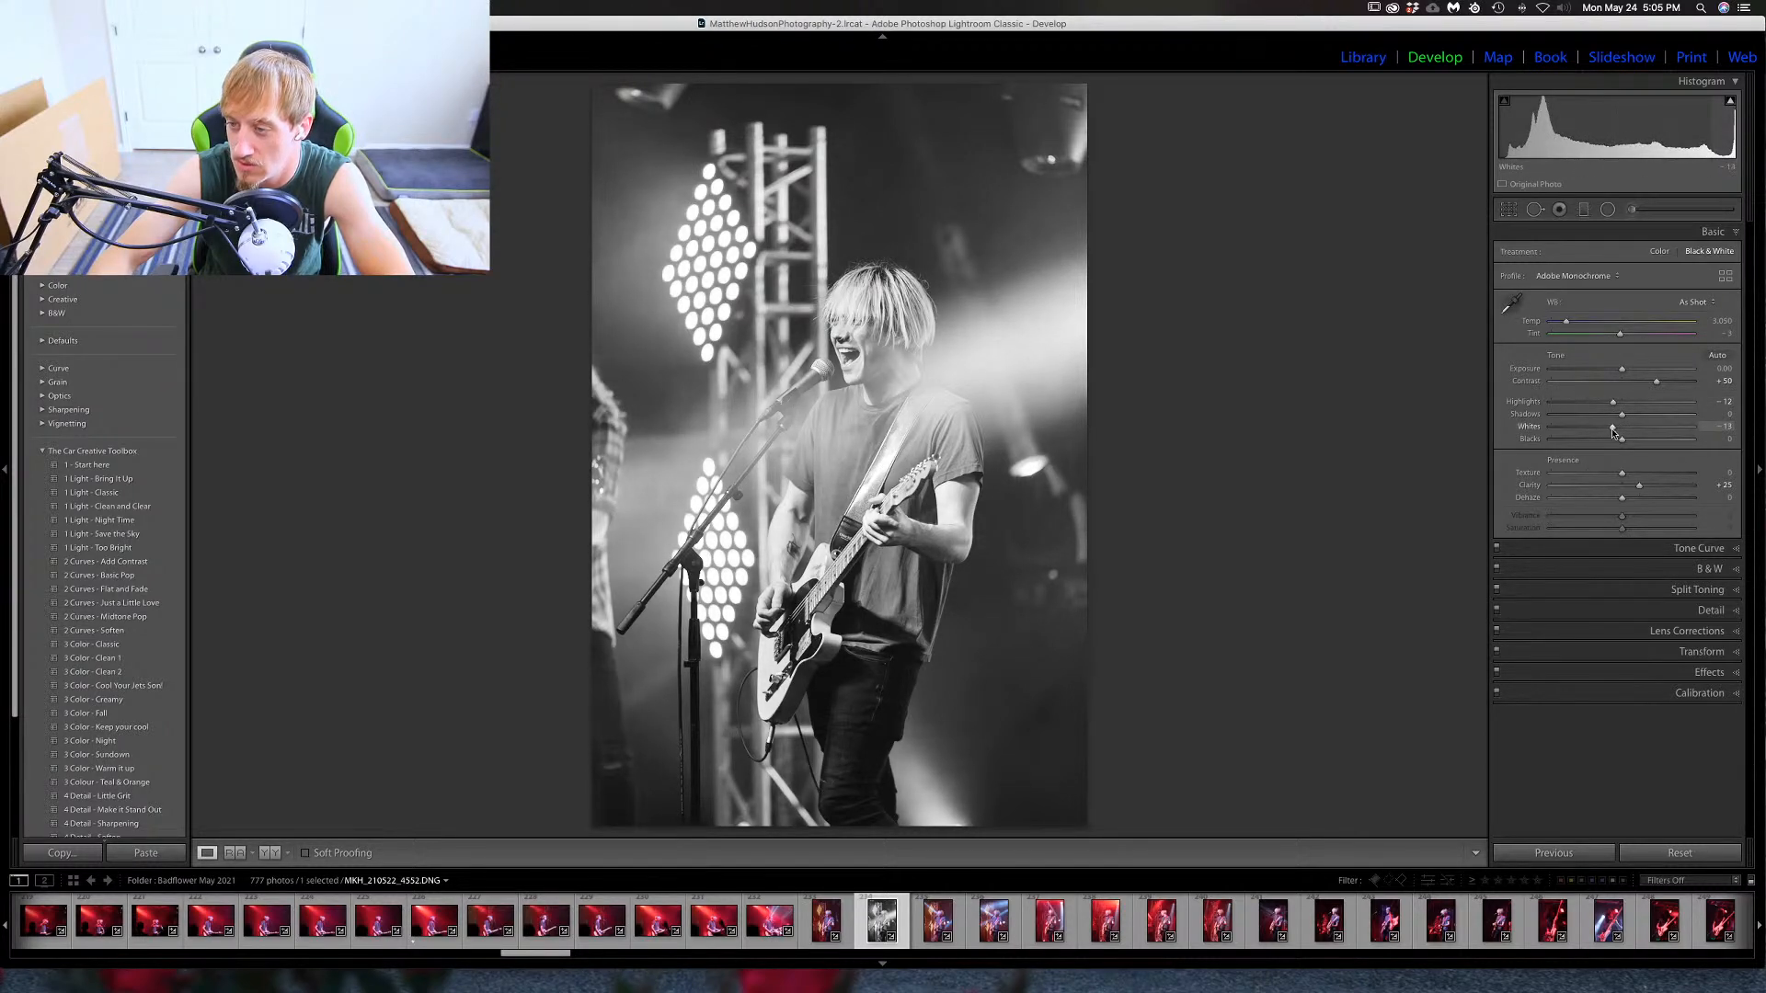
left_click_drag(1621, 415, 1607, 415)
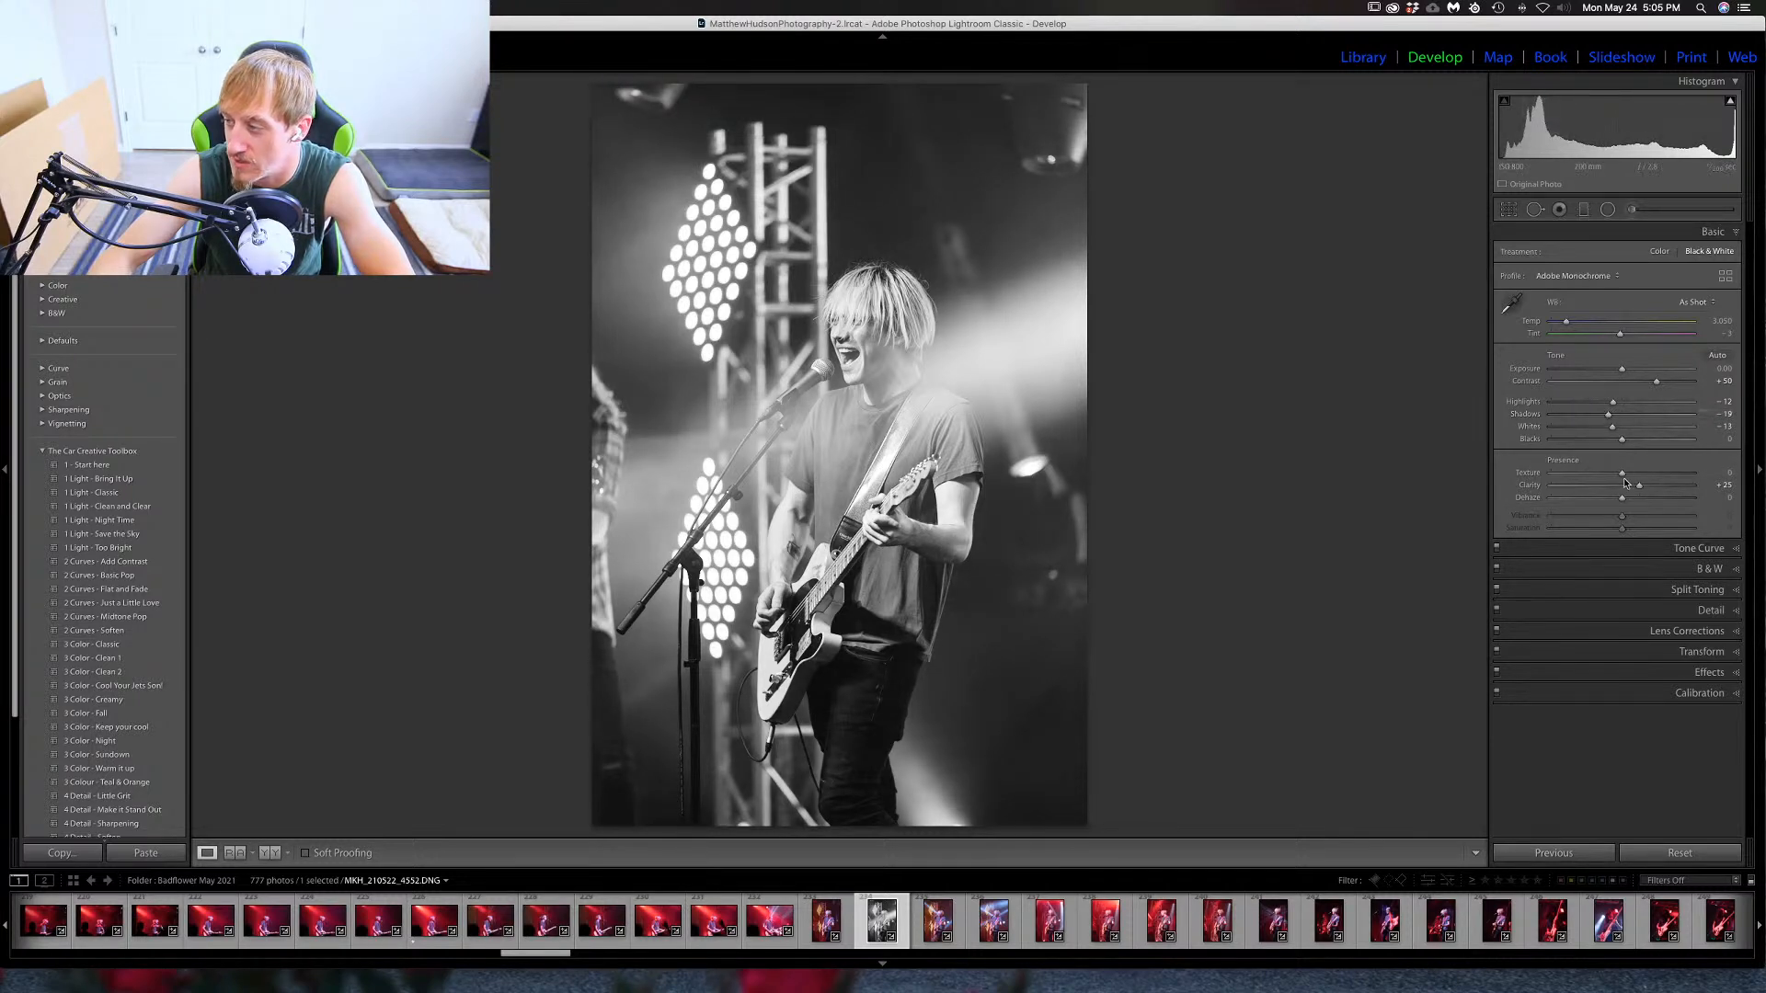
mouse_move(1625, 477)
left_mouse_down()
mouse_move(1647, 488)
mouse_move(1626, 499)
left_mouse_up()
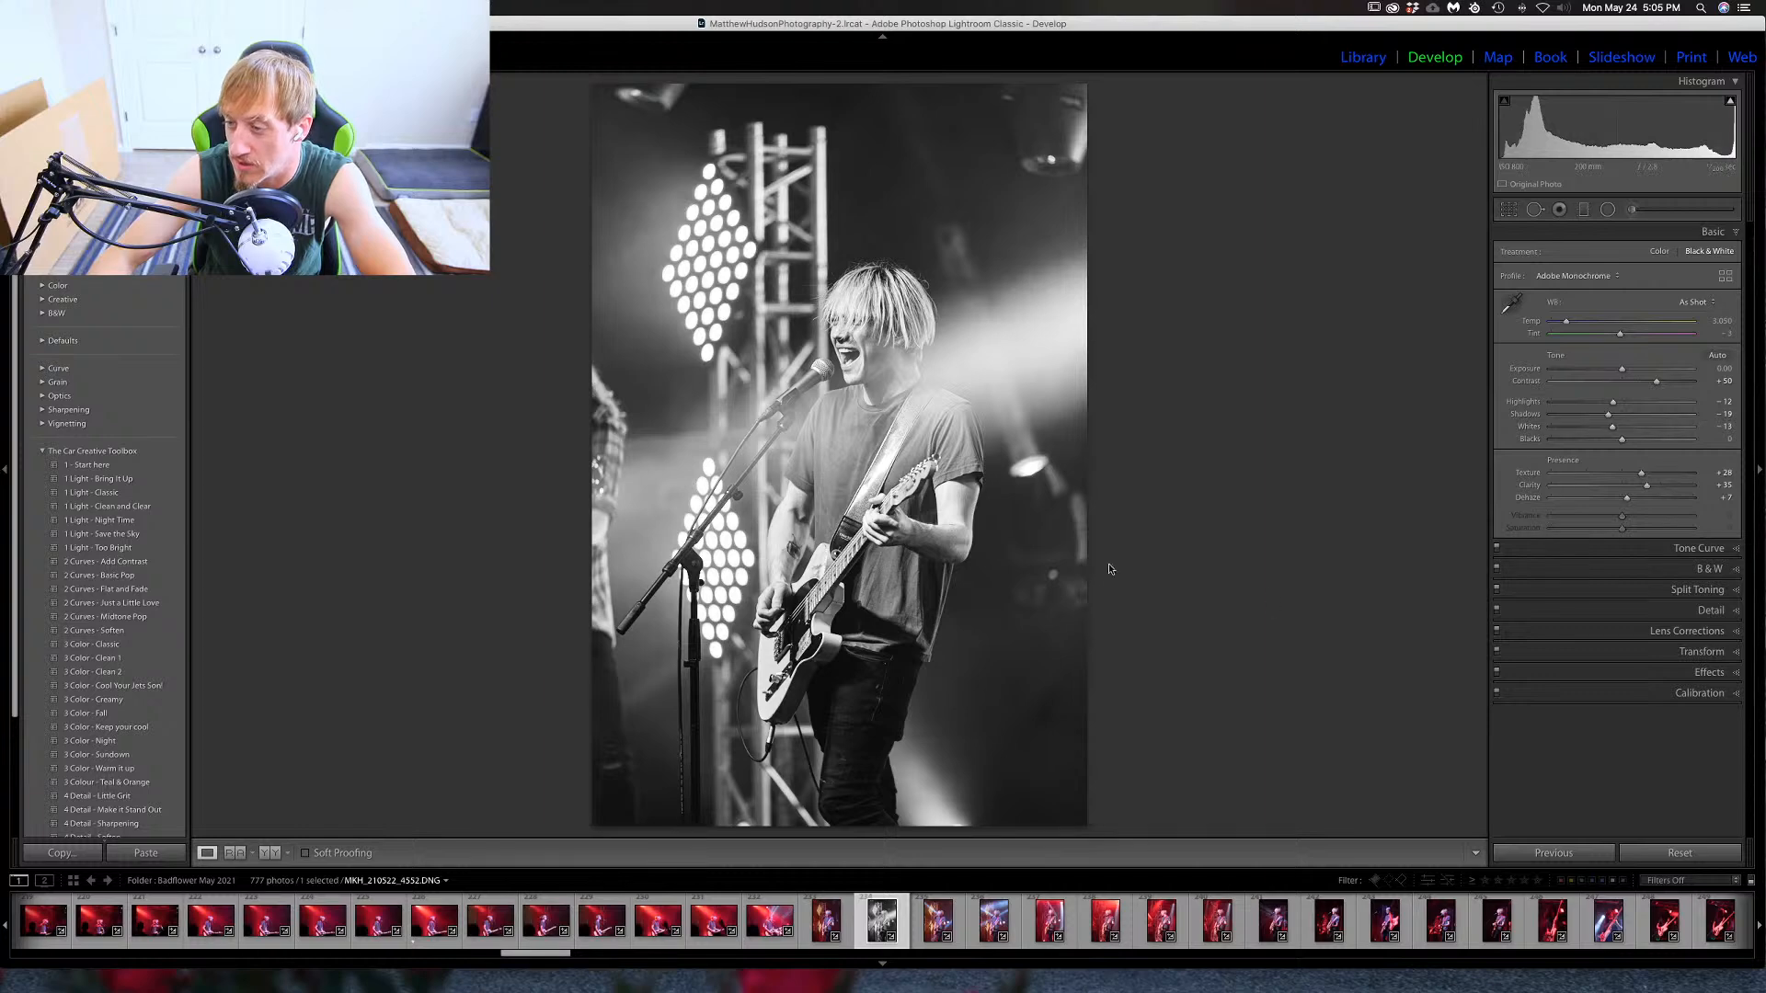
key("f")
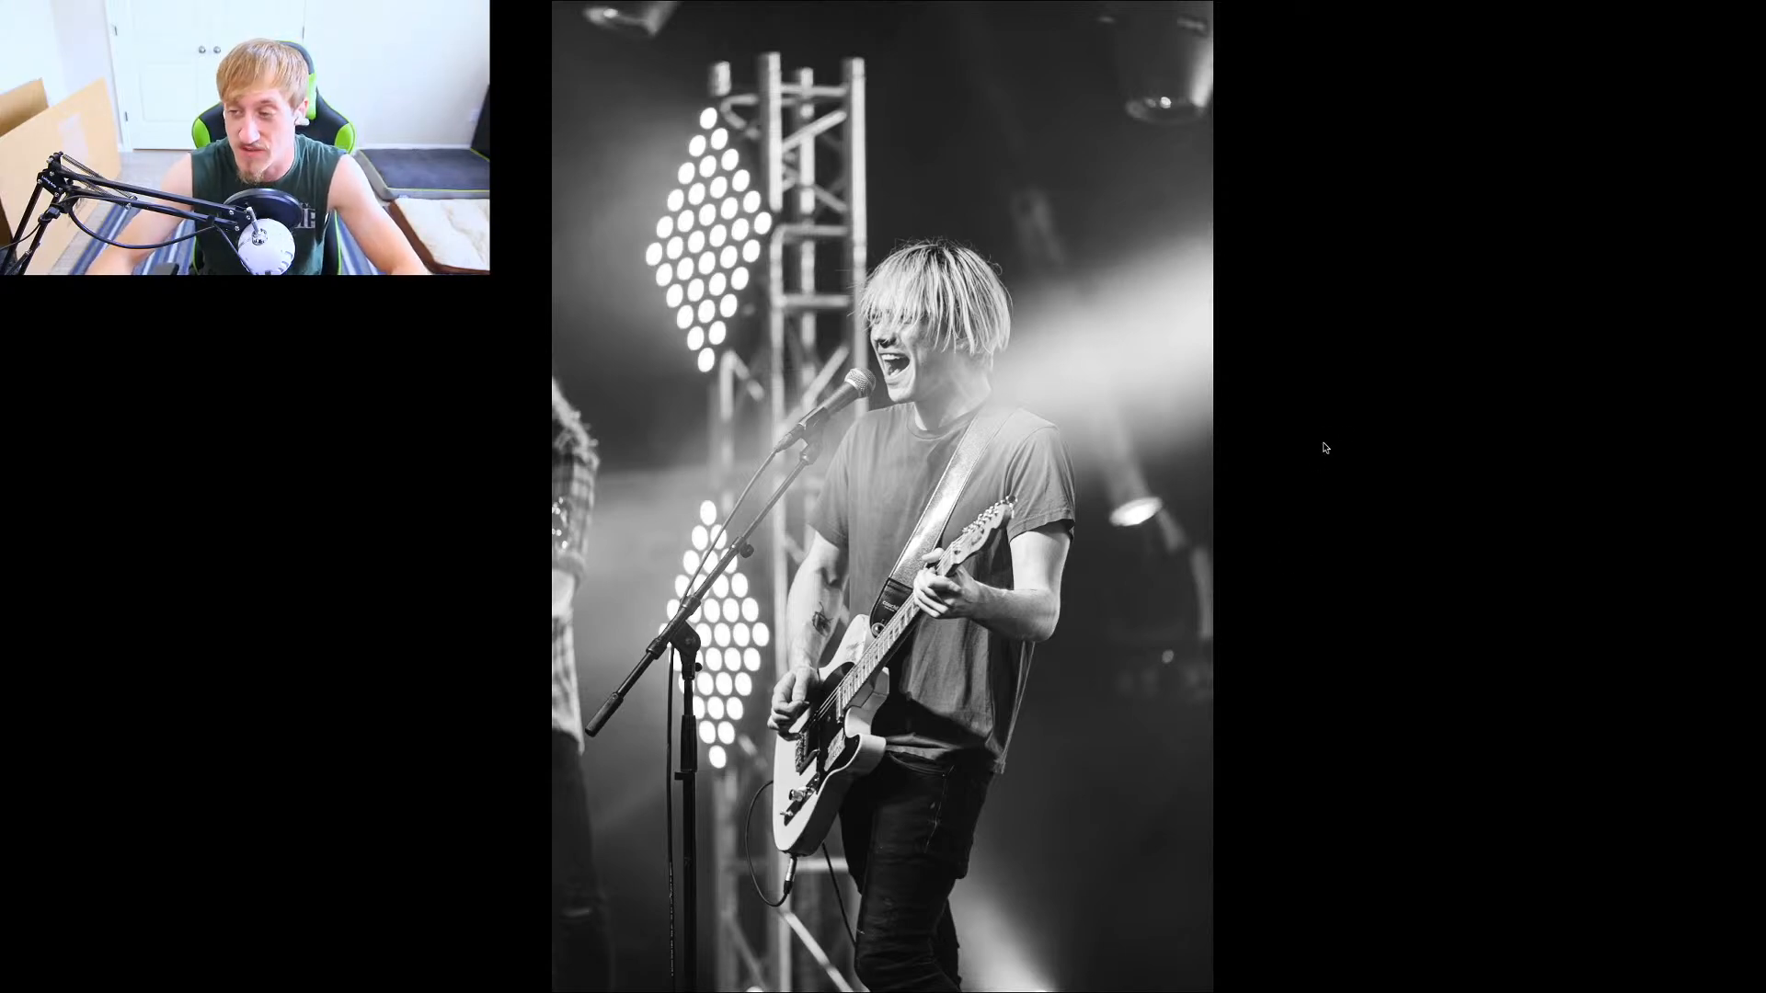
key("f")
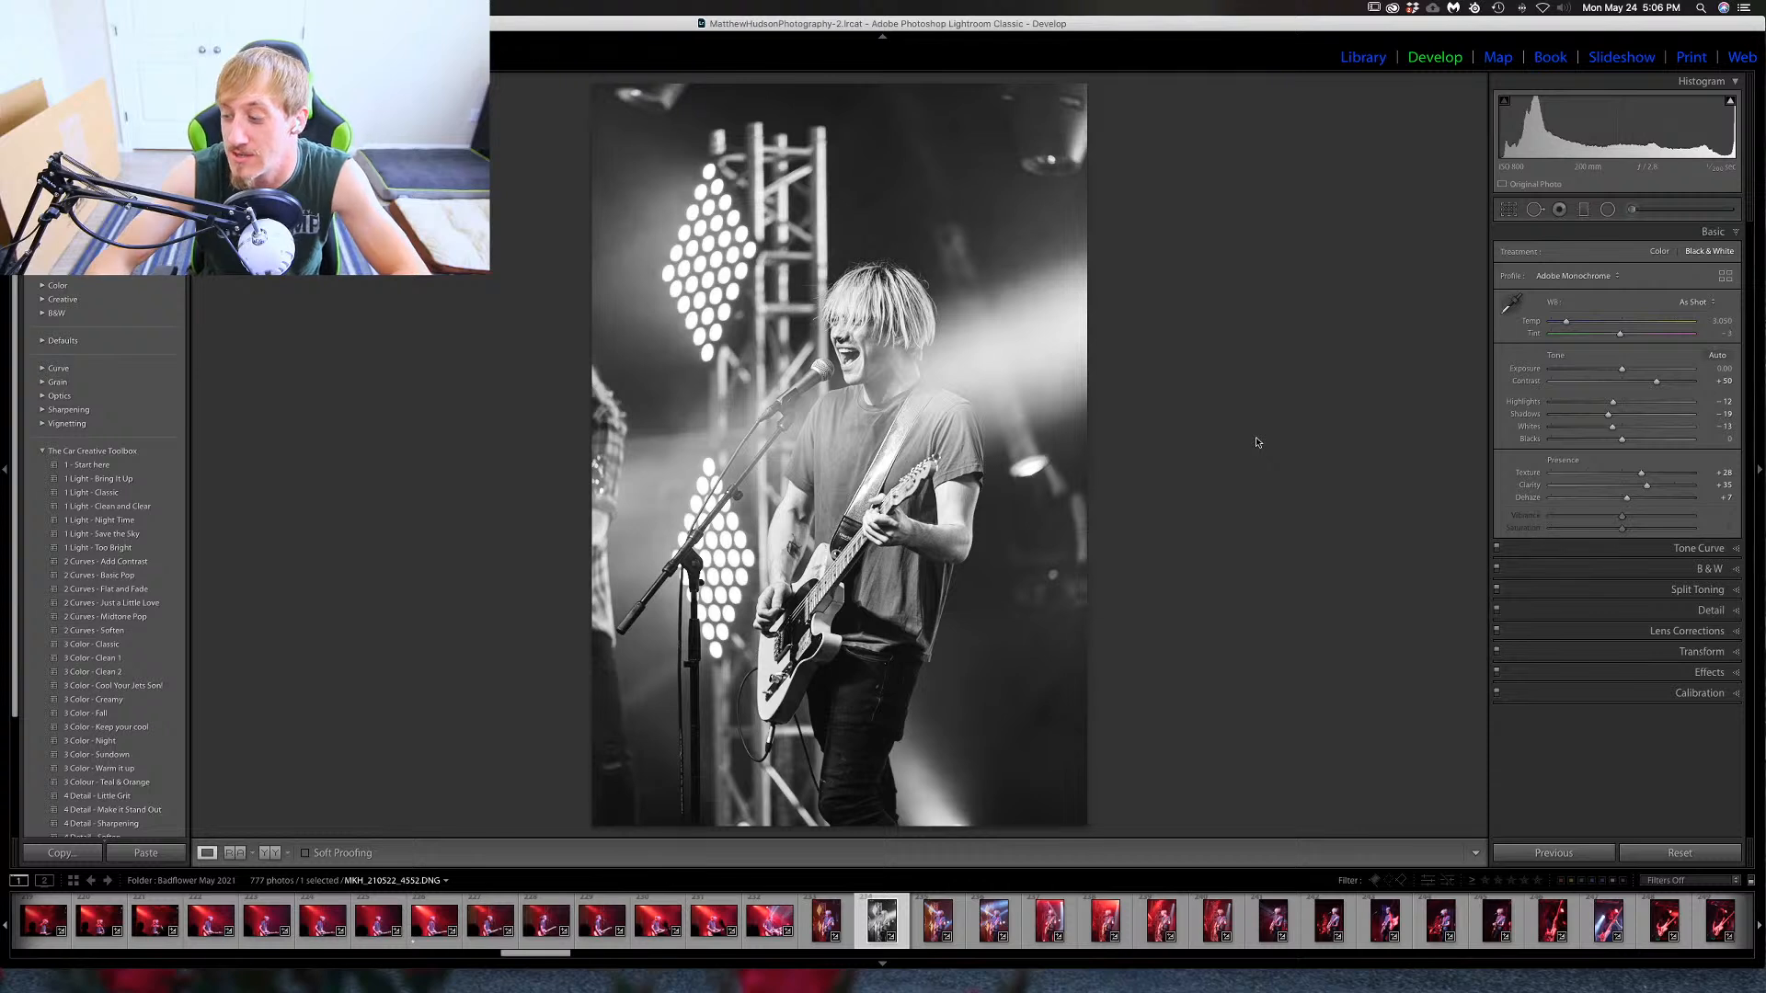
Return MKH_210522_4552.DNG to color and reset all of its develop adjustments.
key("v")
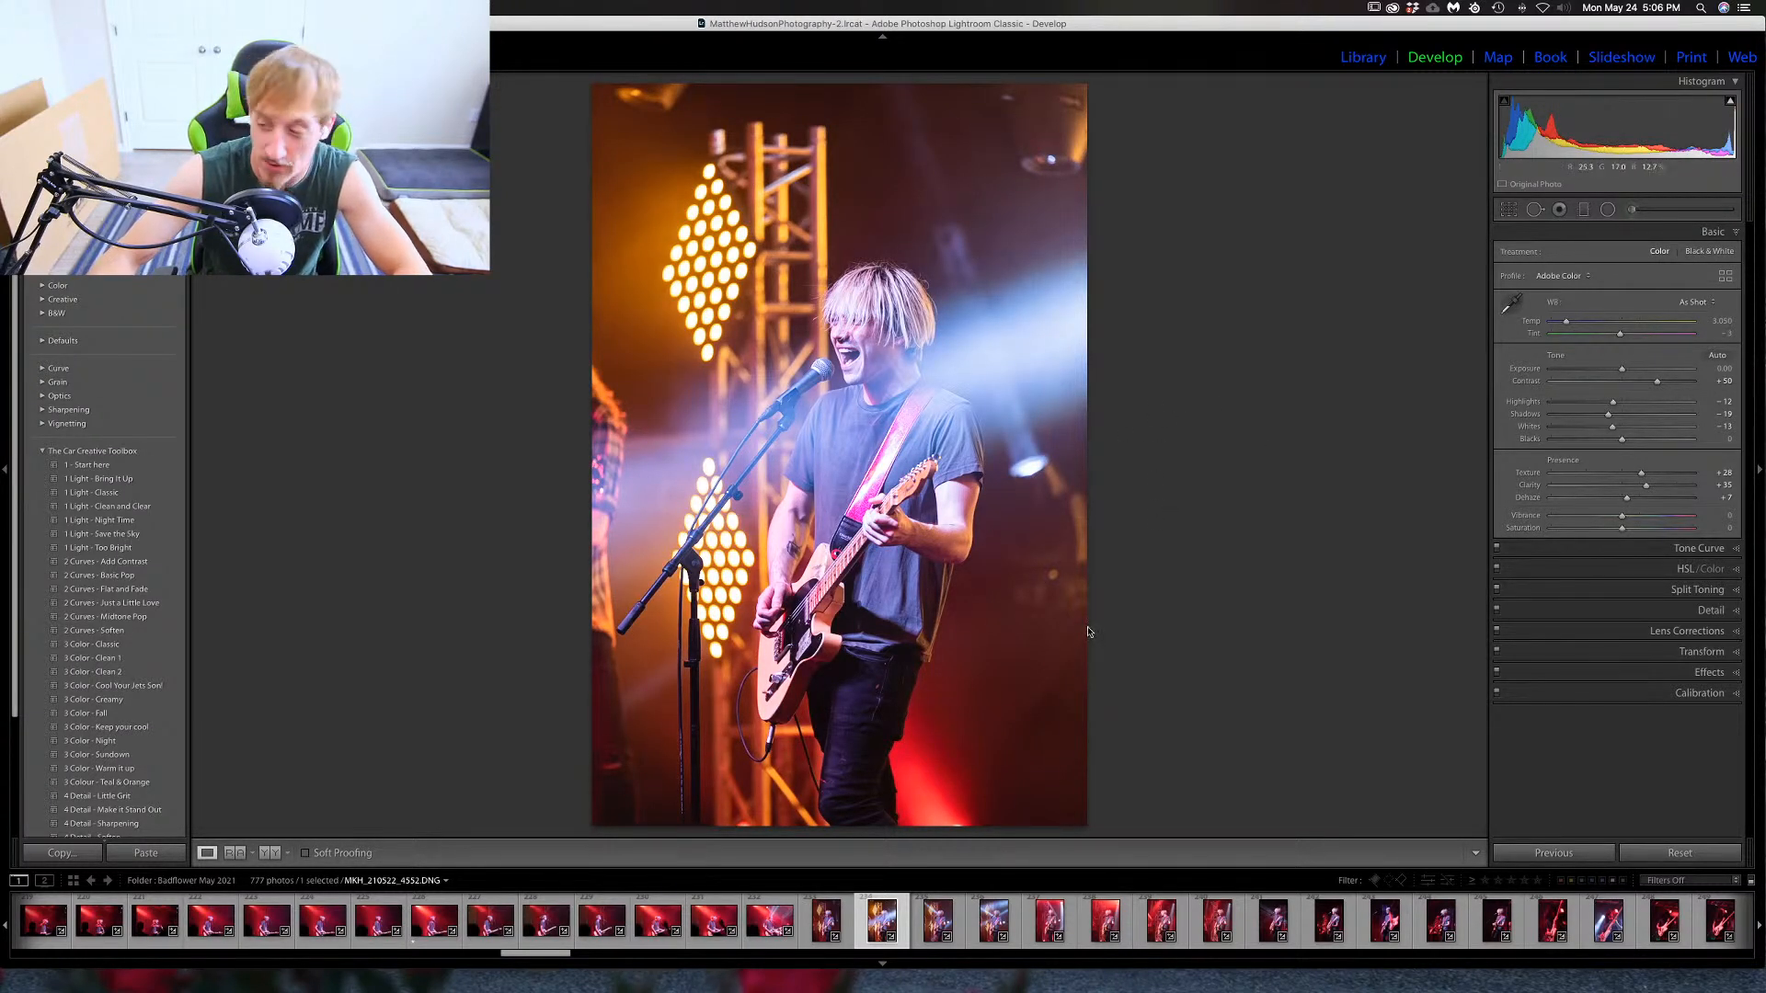
left_click(1684, 853)
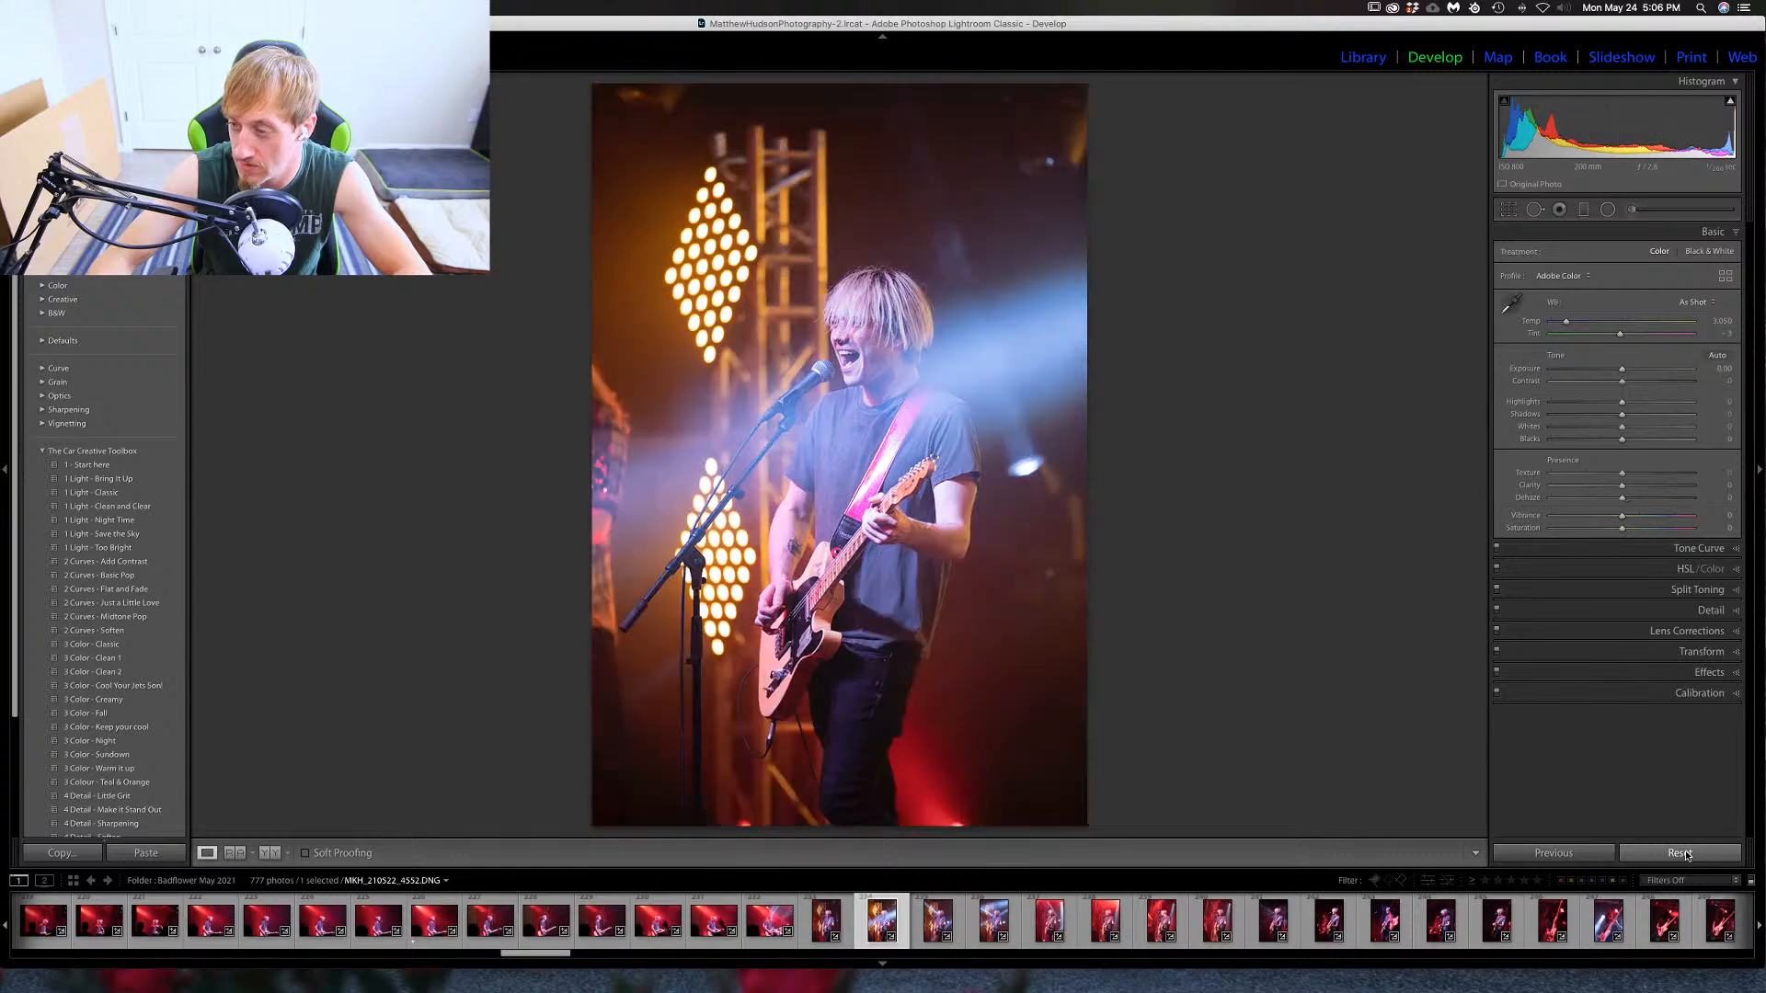
Enable lens profile corrections on MKH_210522_4552.DNG and give the photo one star.
left_click(1731, 635)
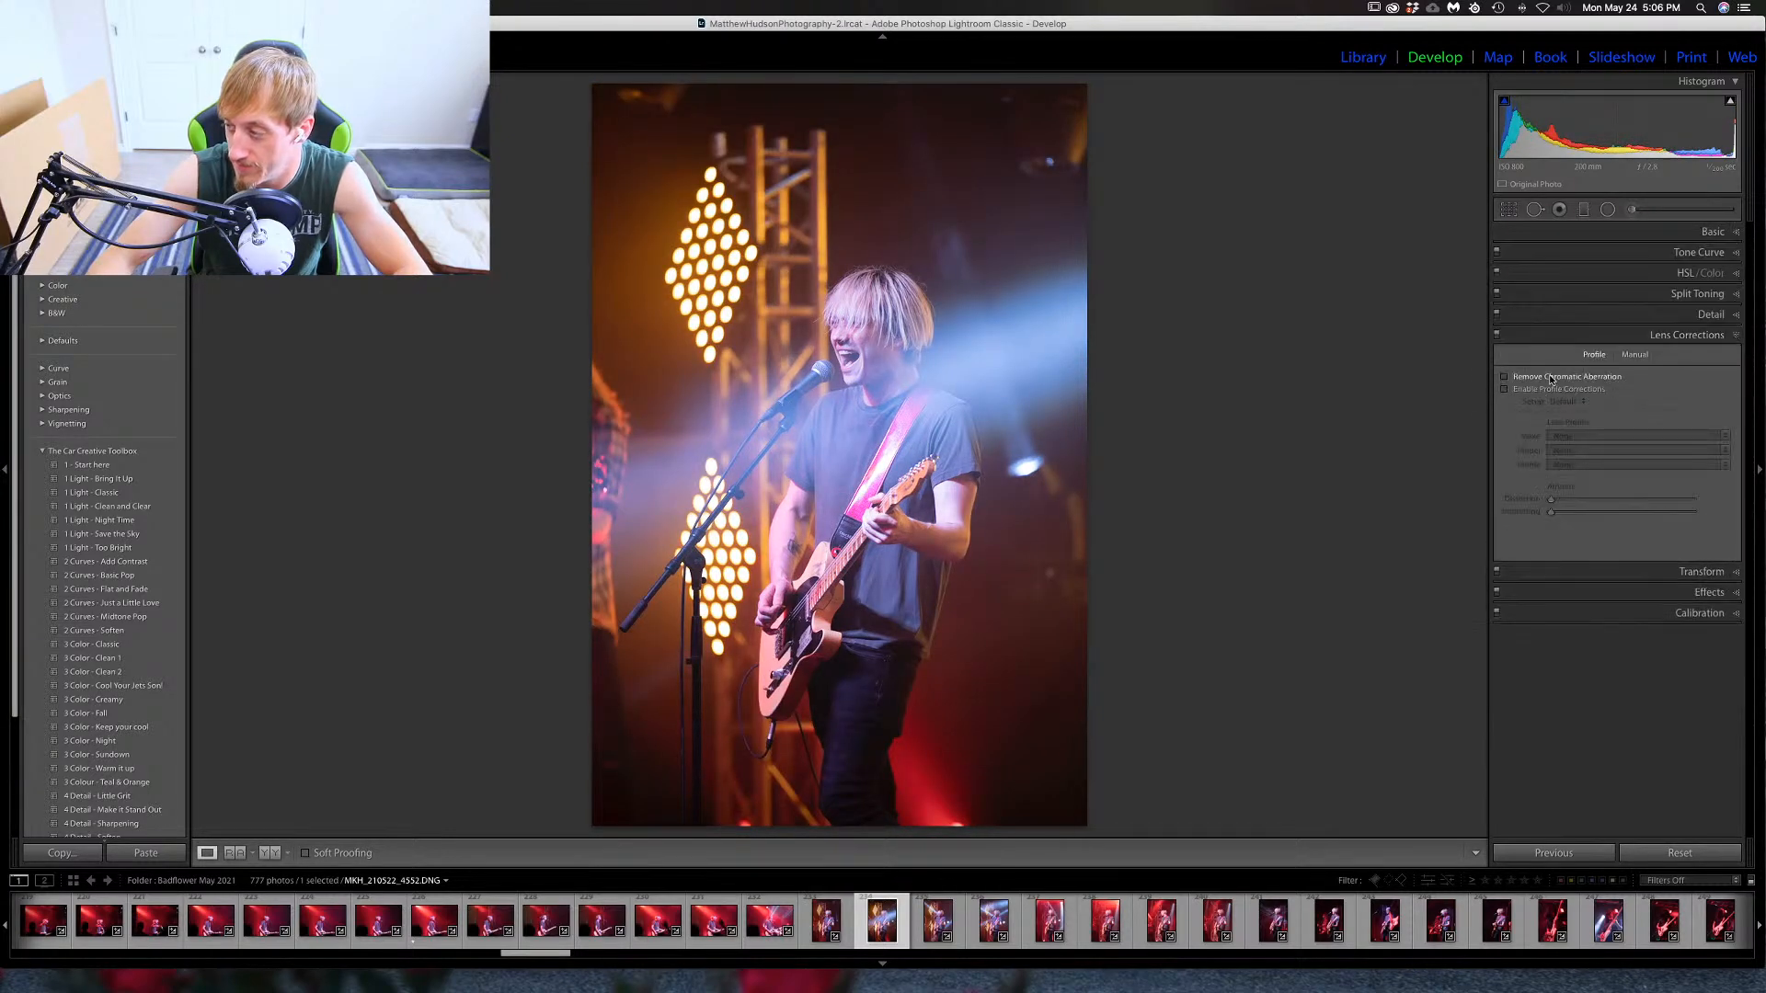
left_click(1555, 389)
left_click(1732, 337)
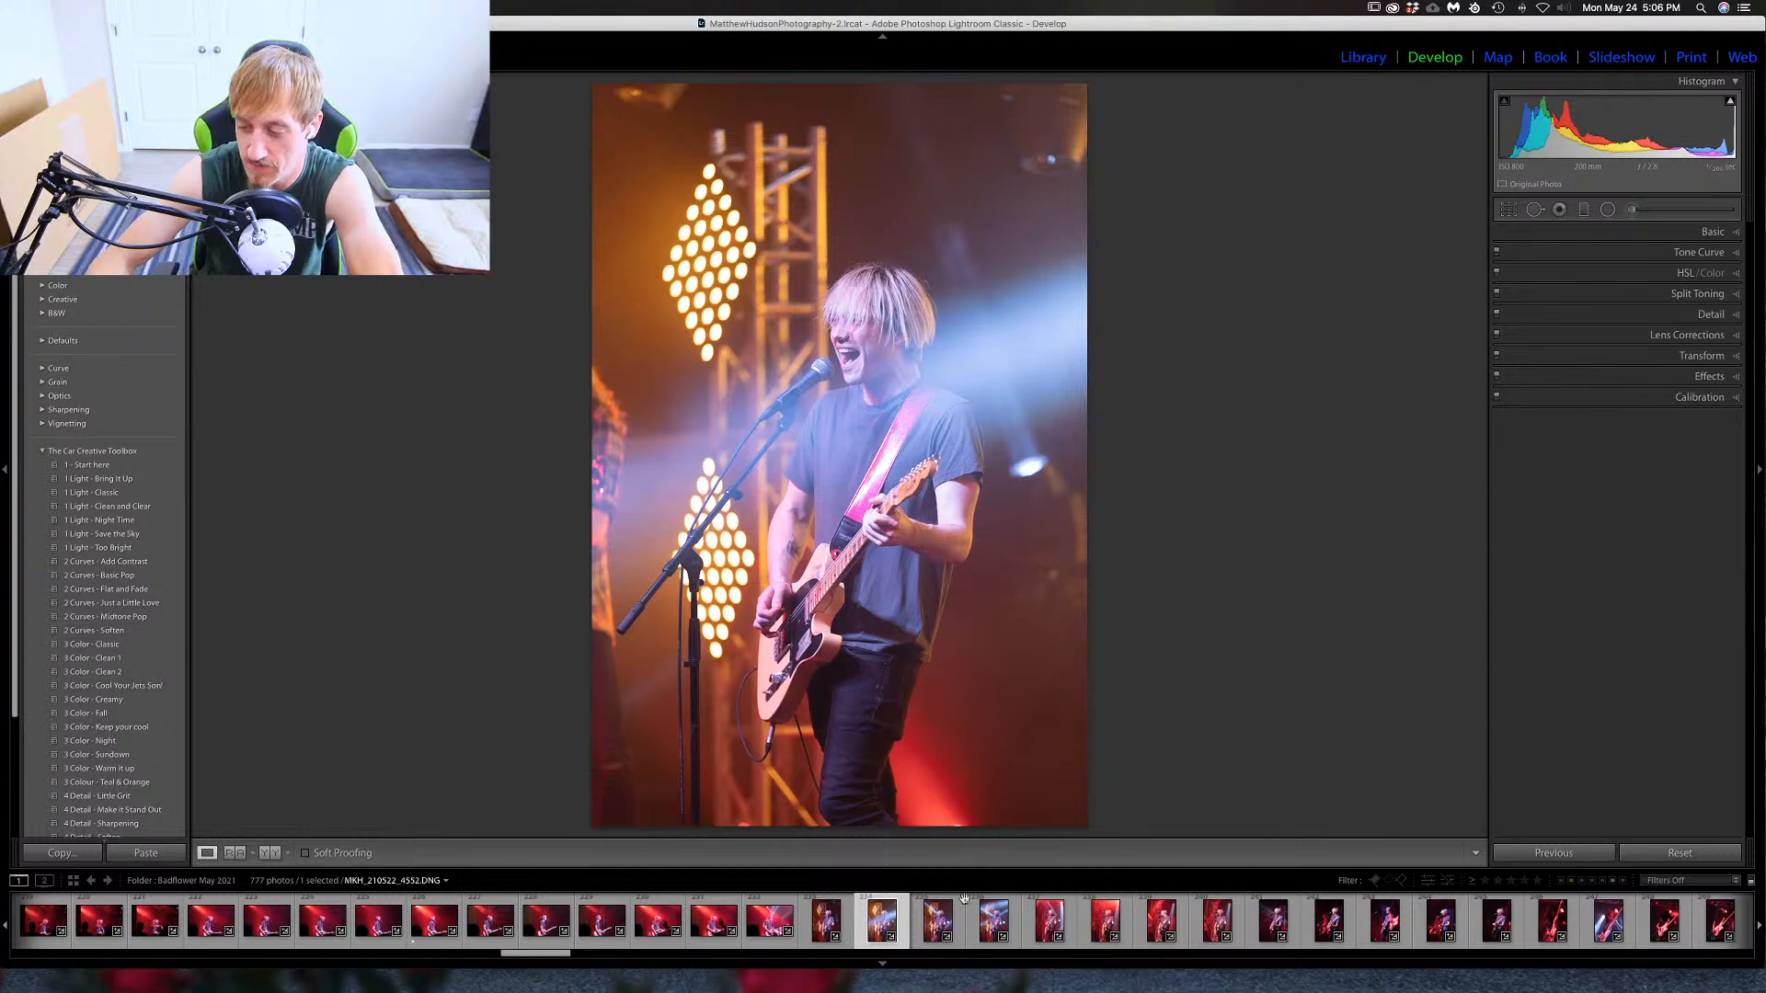
key("1")
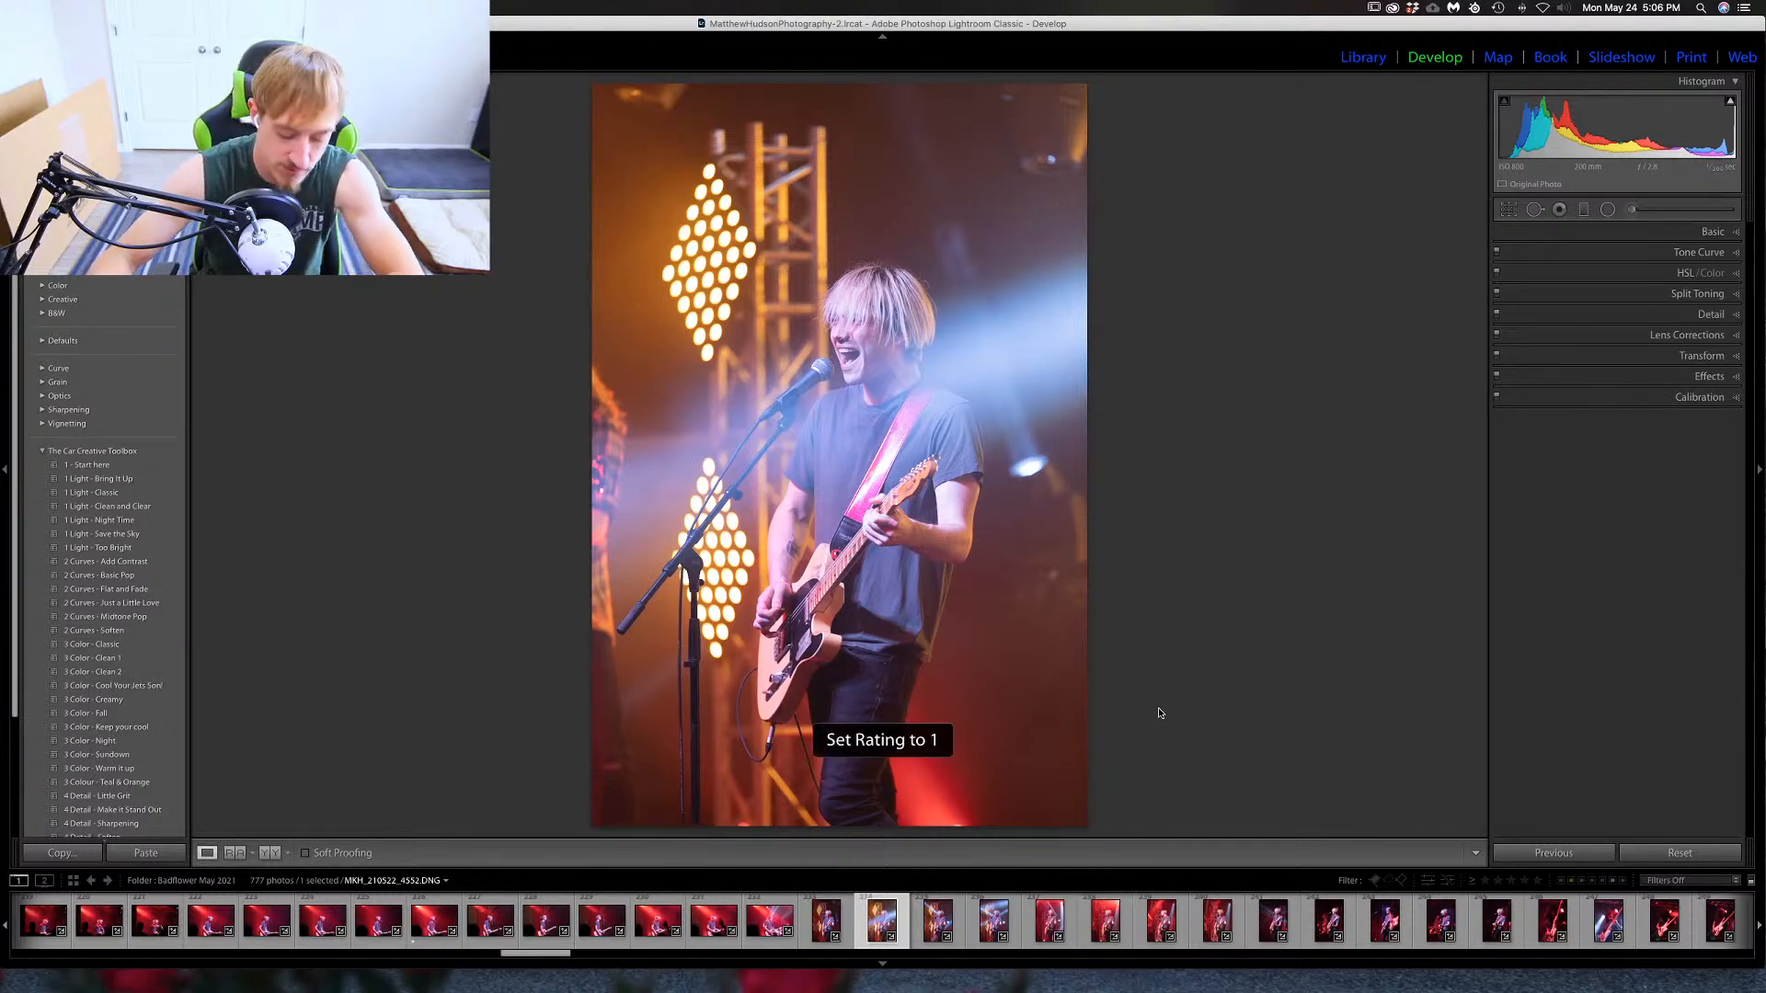
Compare MKH_210522_4553.DNG with MKH_210522_4554.DNG, and compare the latter's black-and-white and color versions.
key("Right")
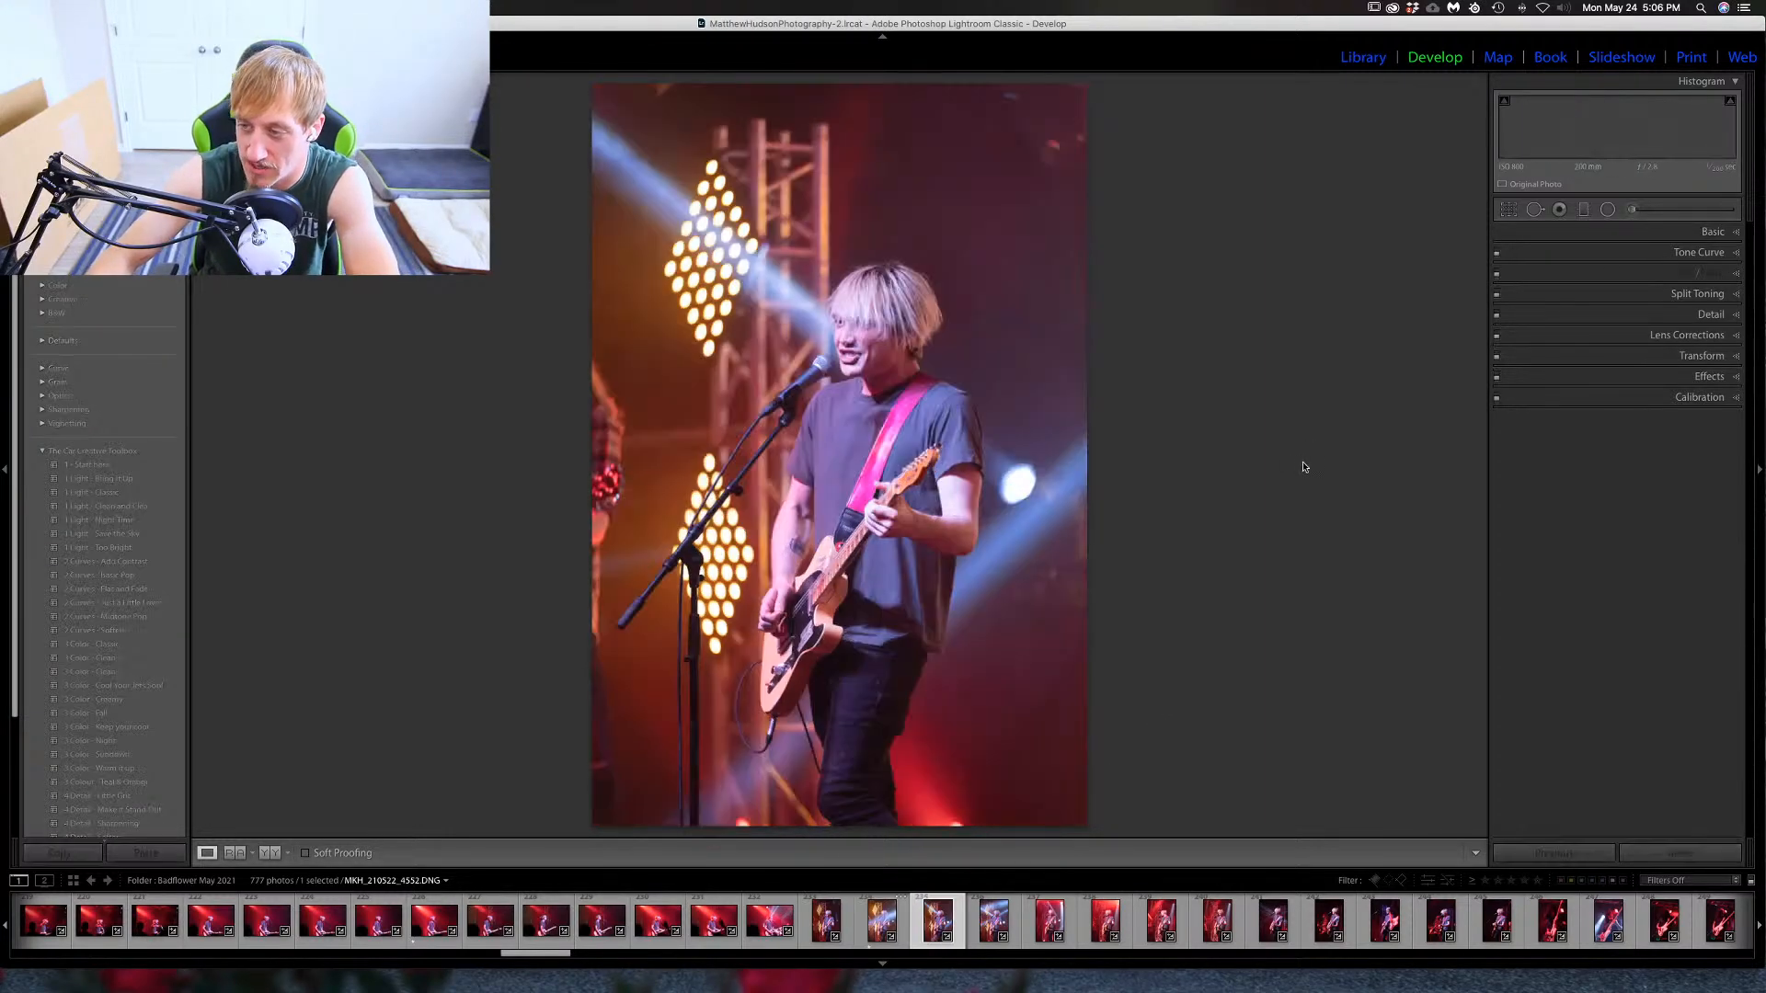
key("Right")
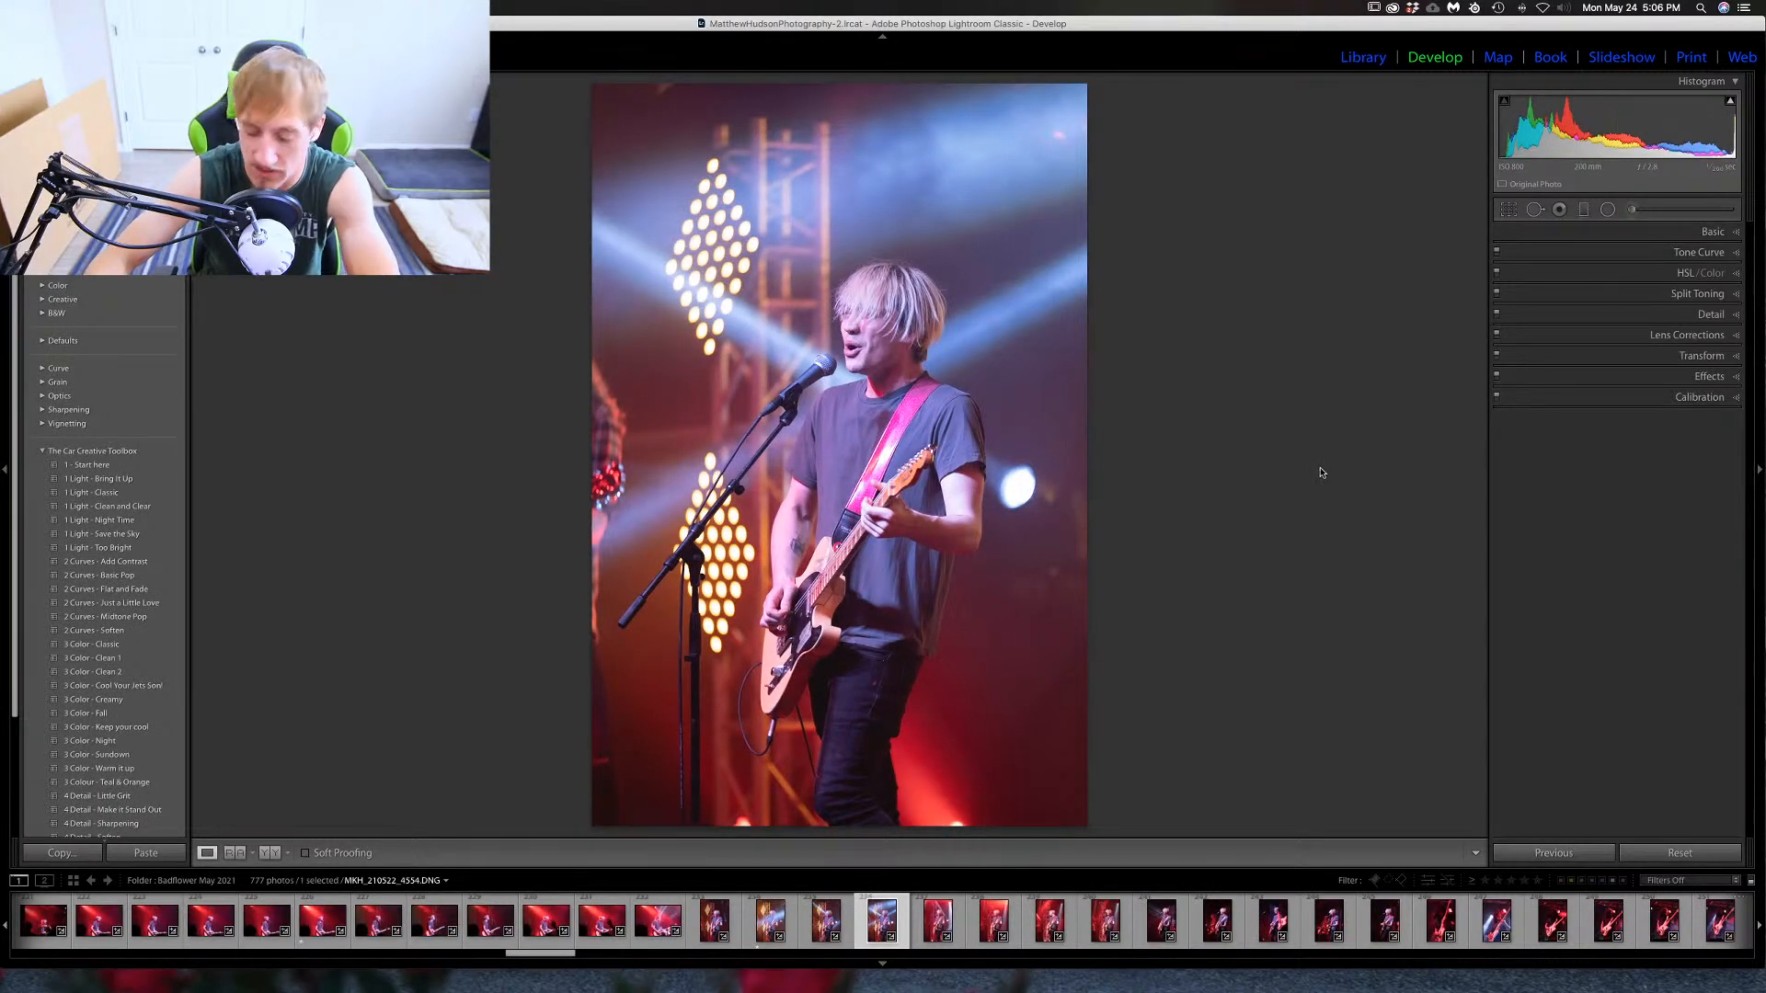
key("v")
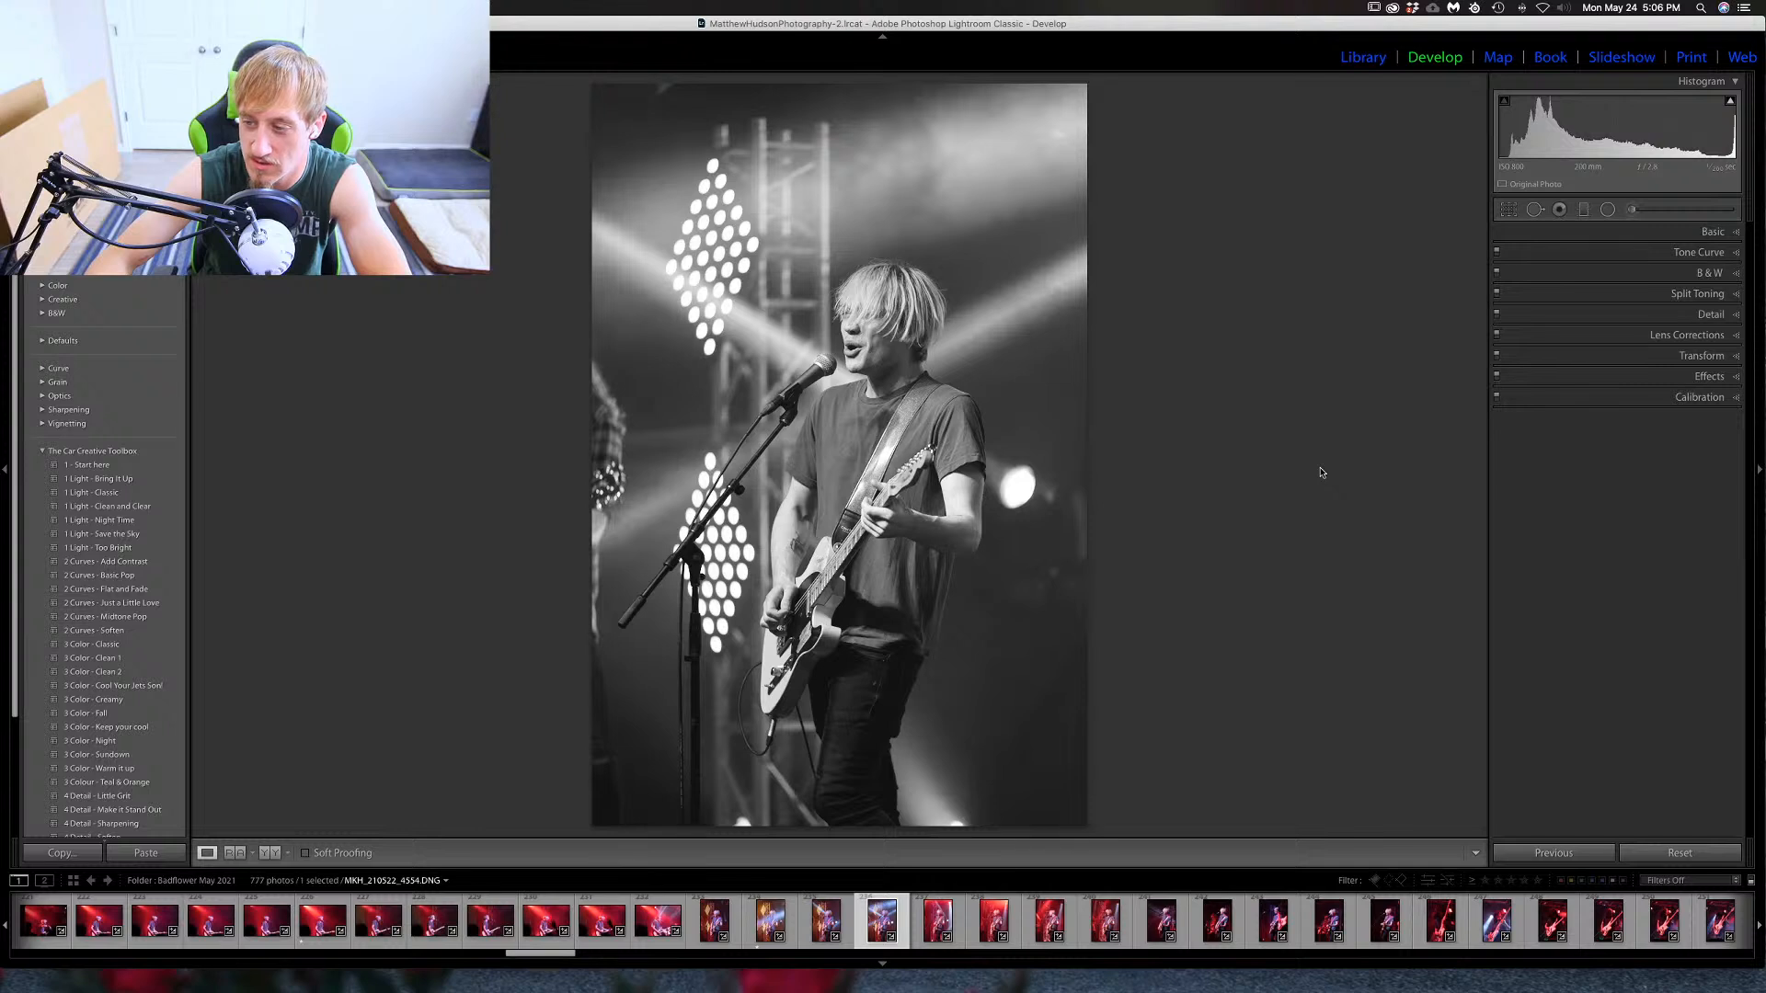
key("v")
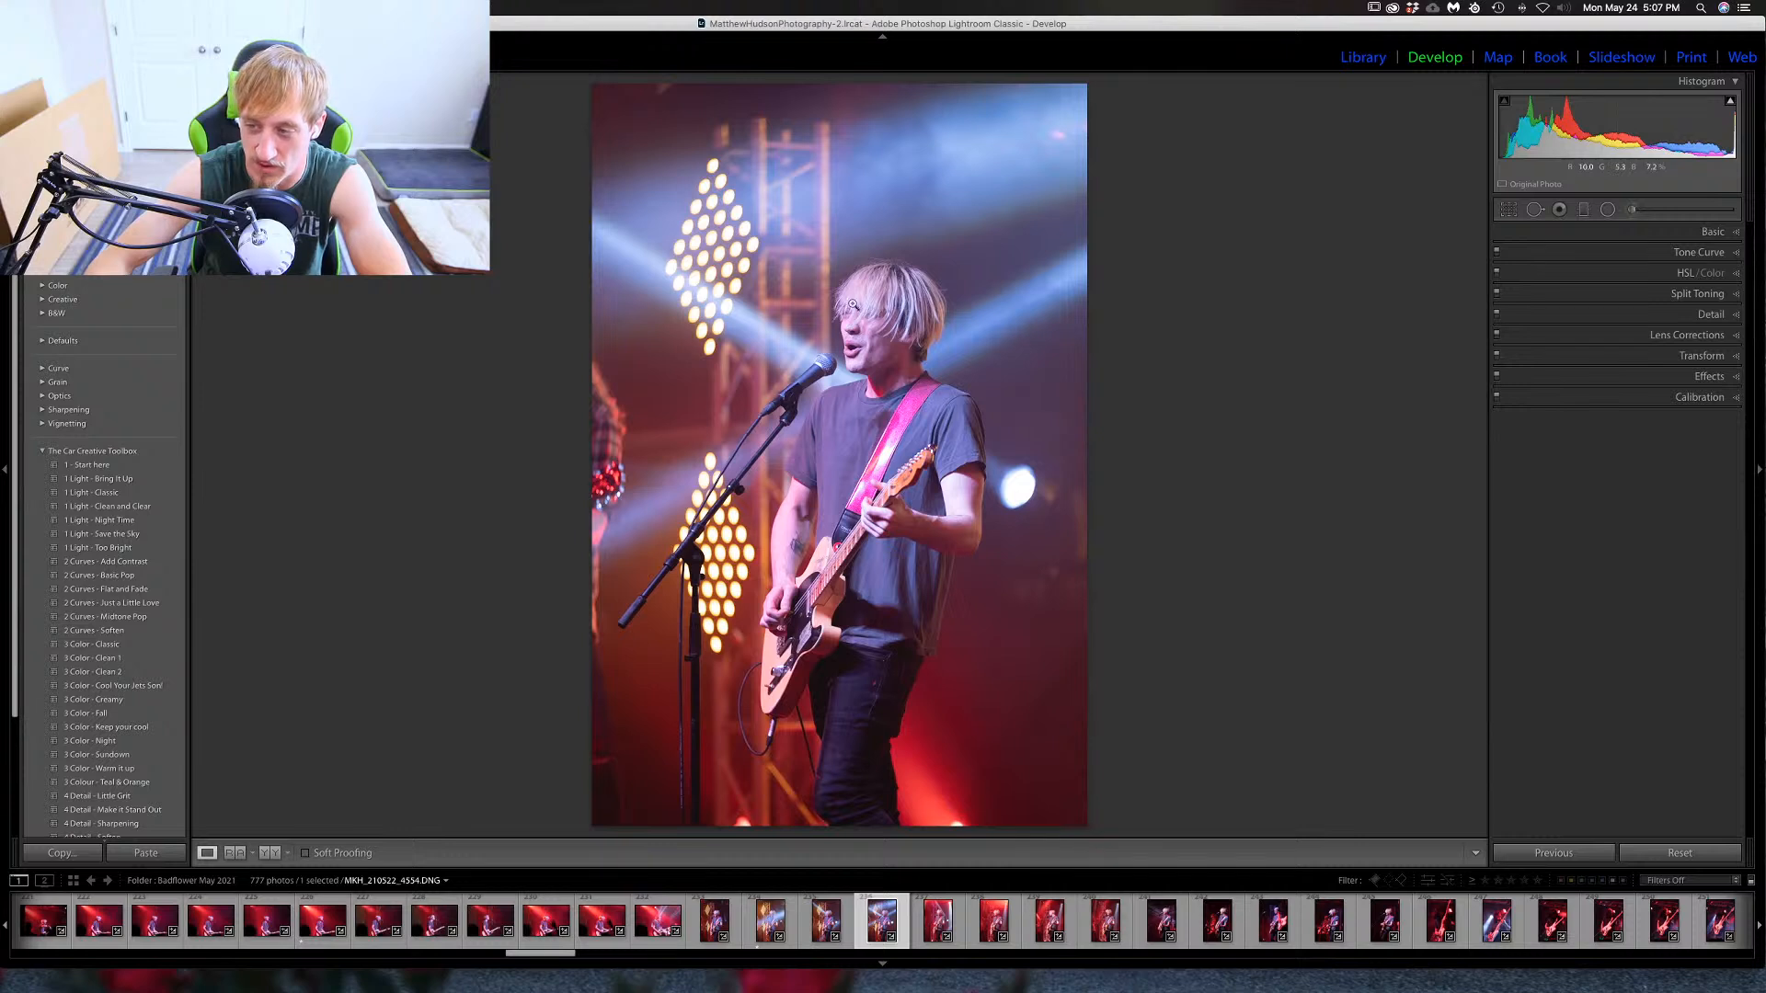
key("v")
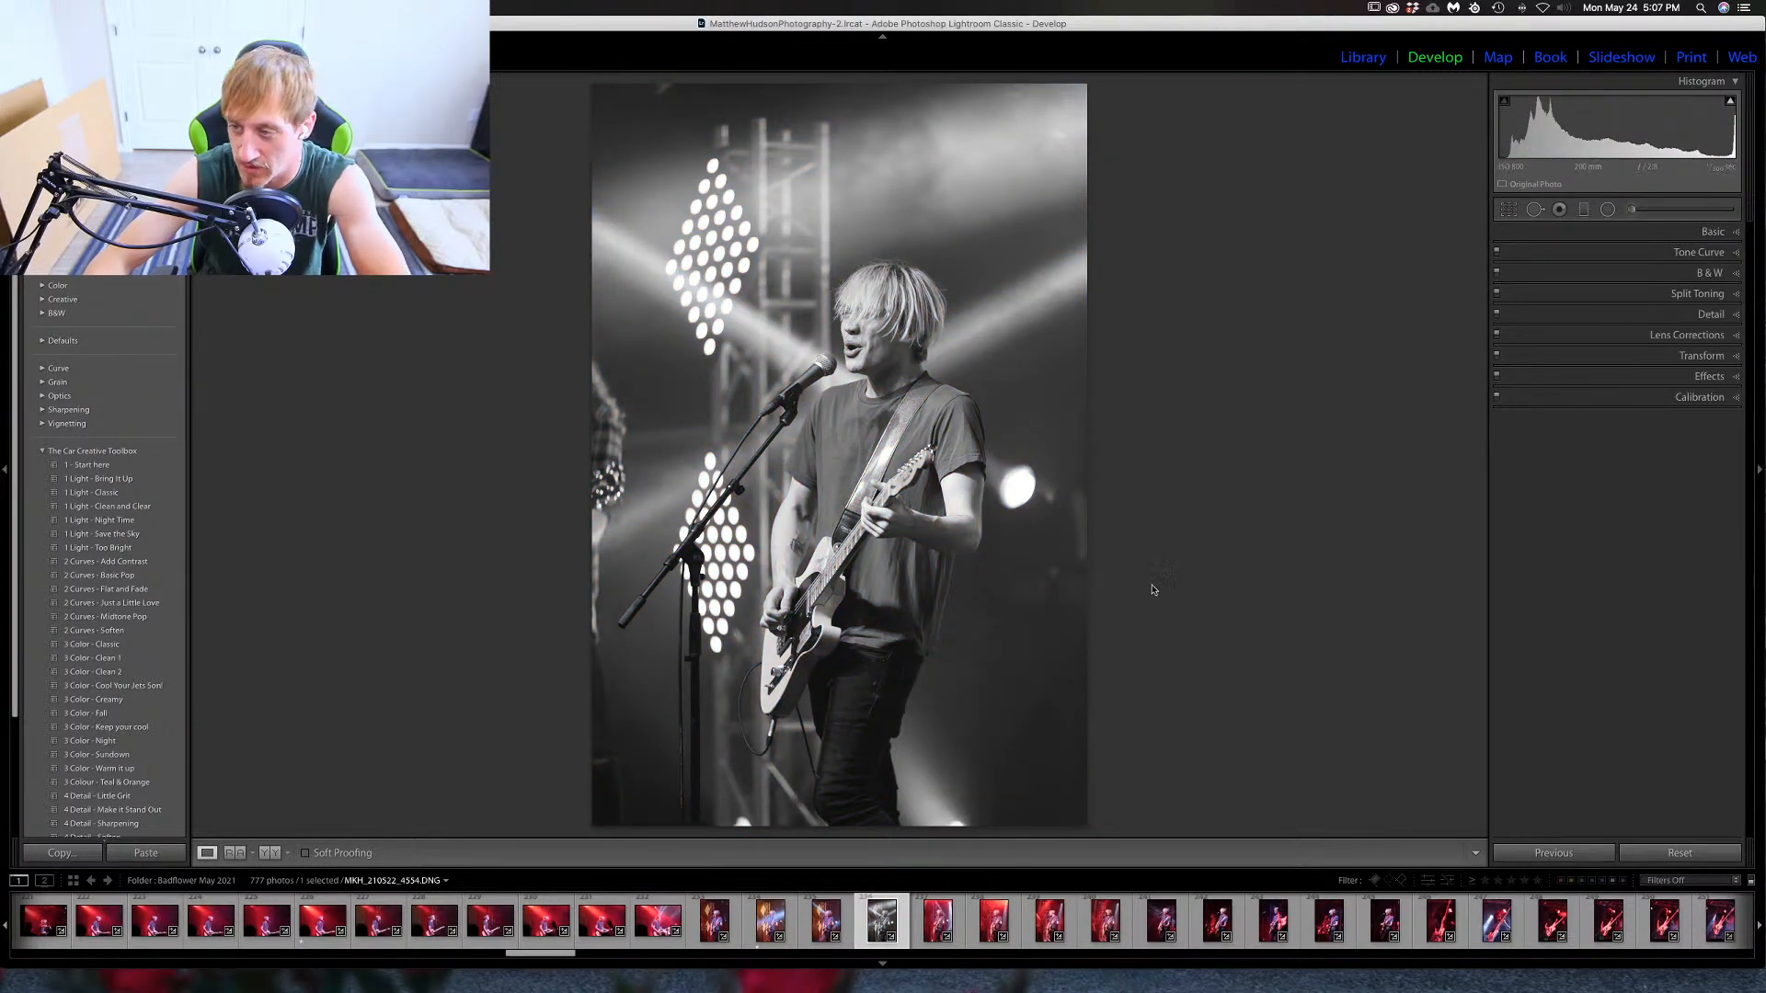
key("v")
Review the vertical singer frames from MKH_210522_4555.DNG to MKH_210522_4560.DNG for expression and stage lighting.
key("Right")
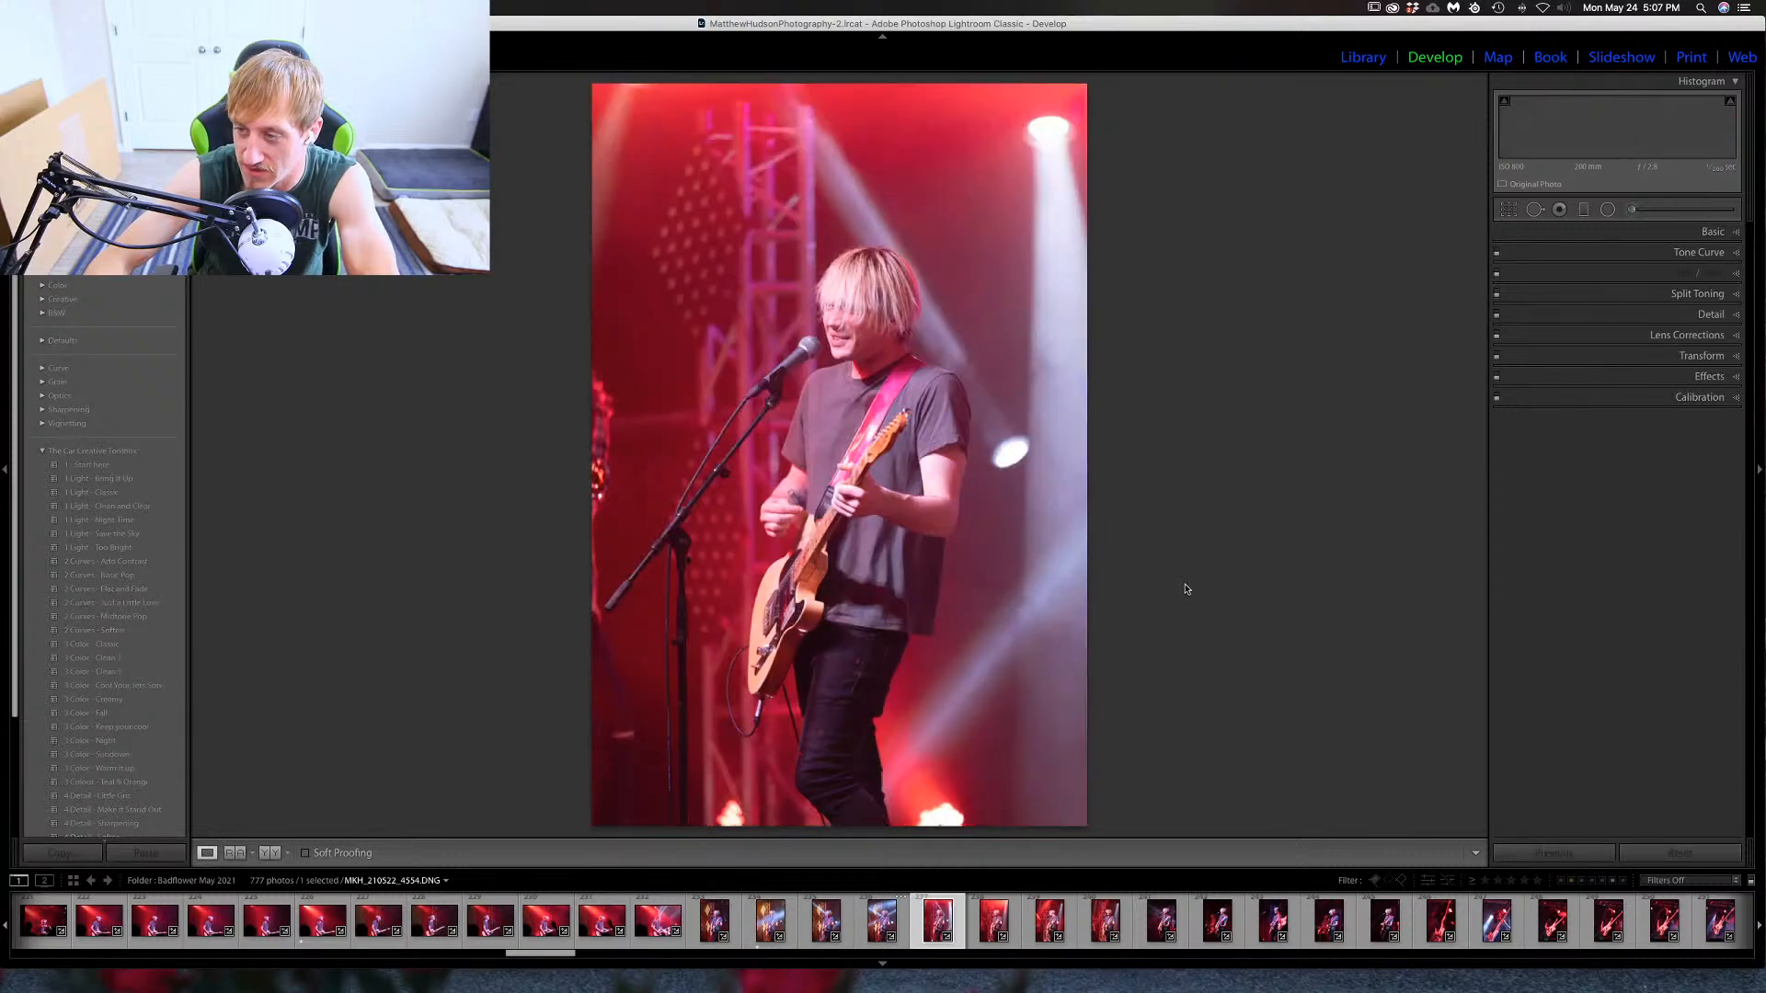
key("Right")
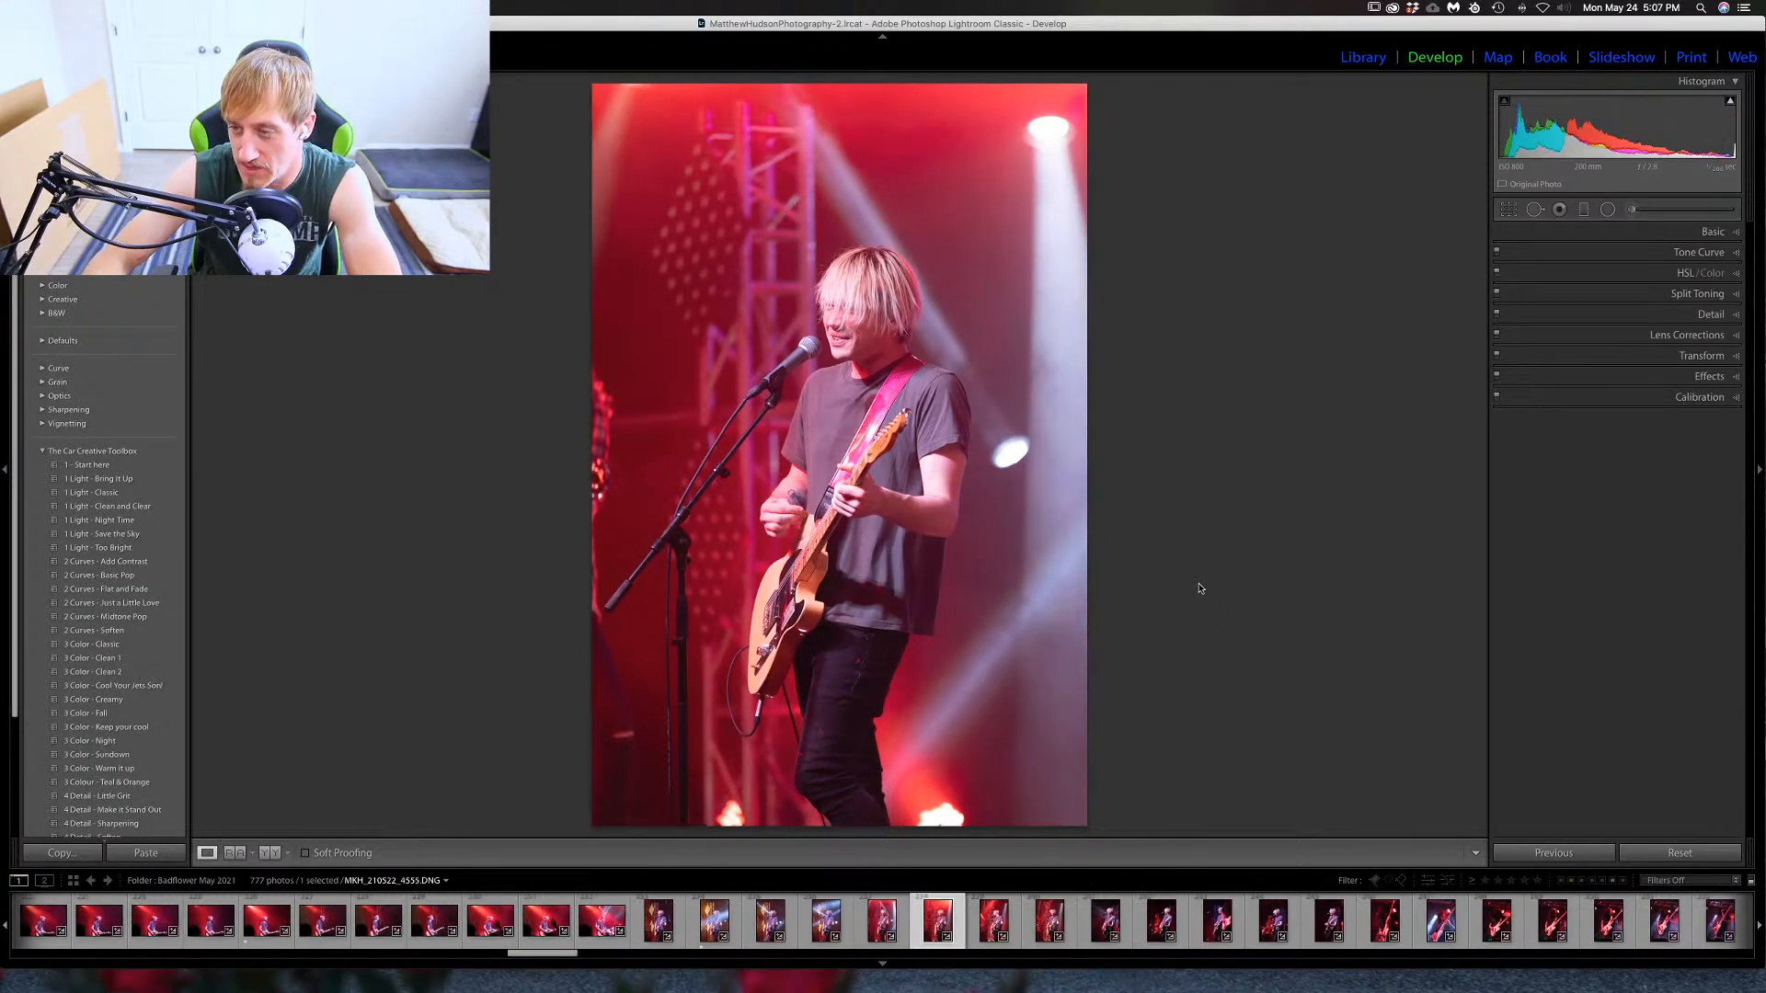
key("Right")
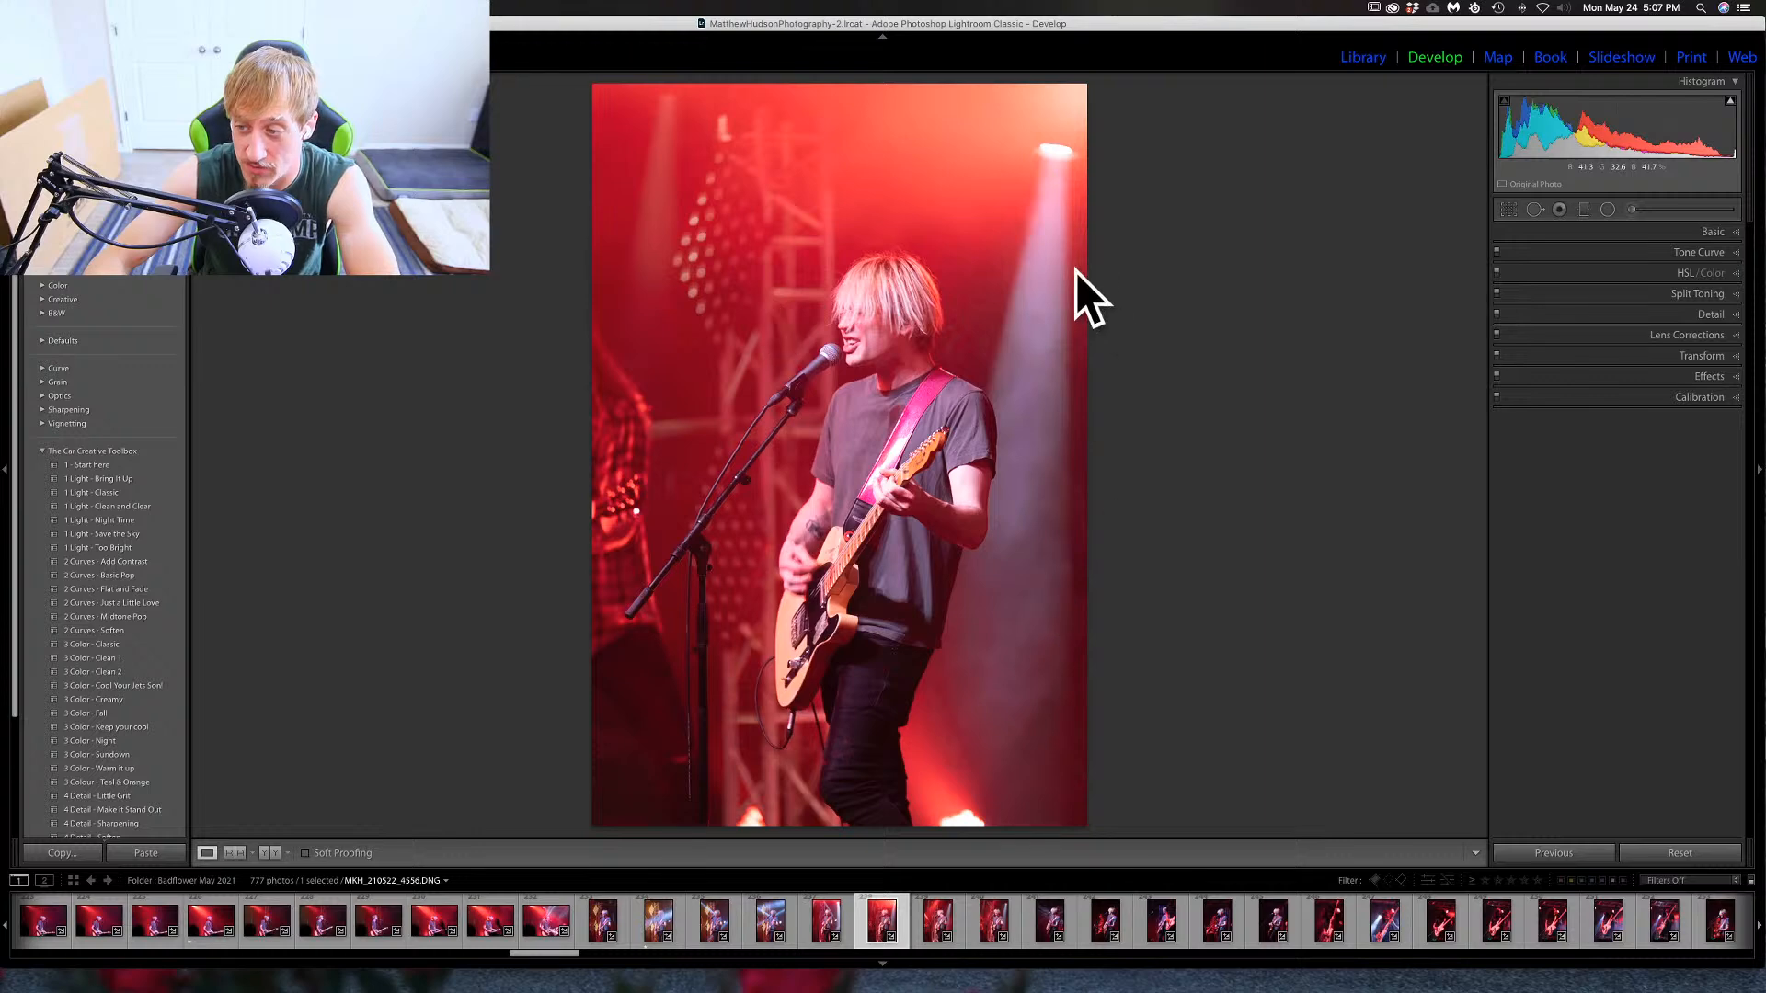
key("Right")
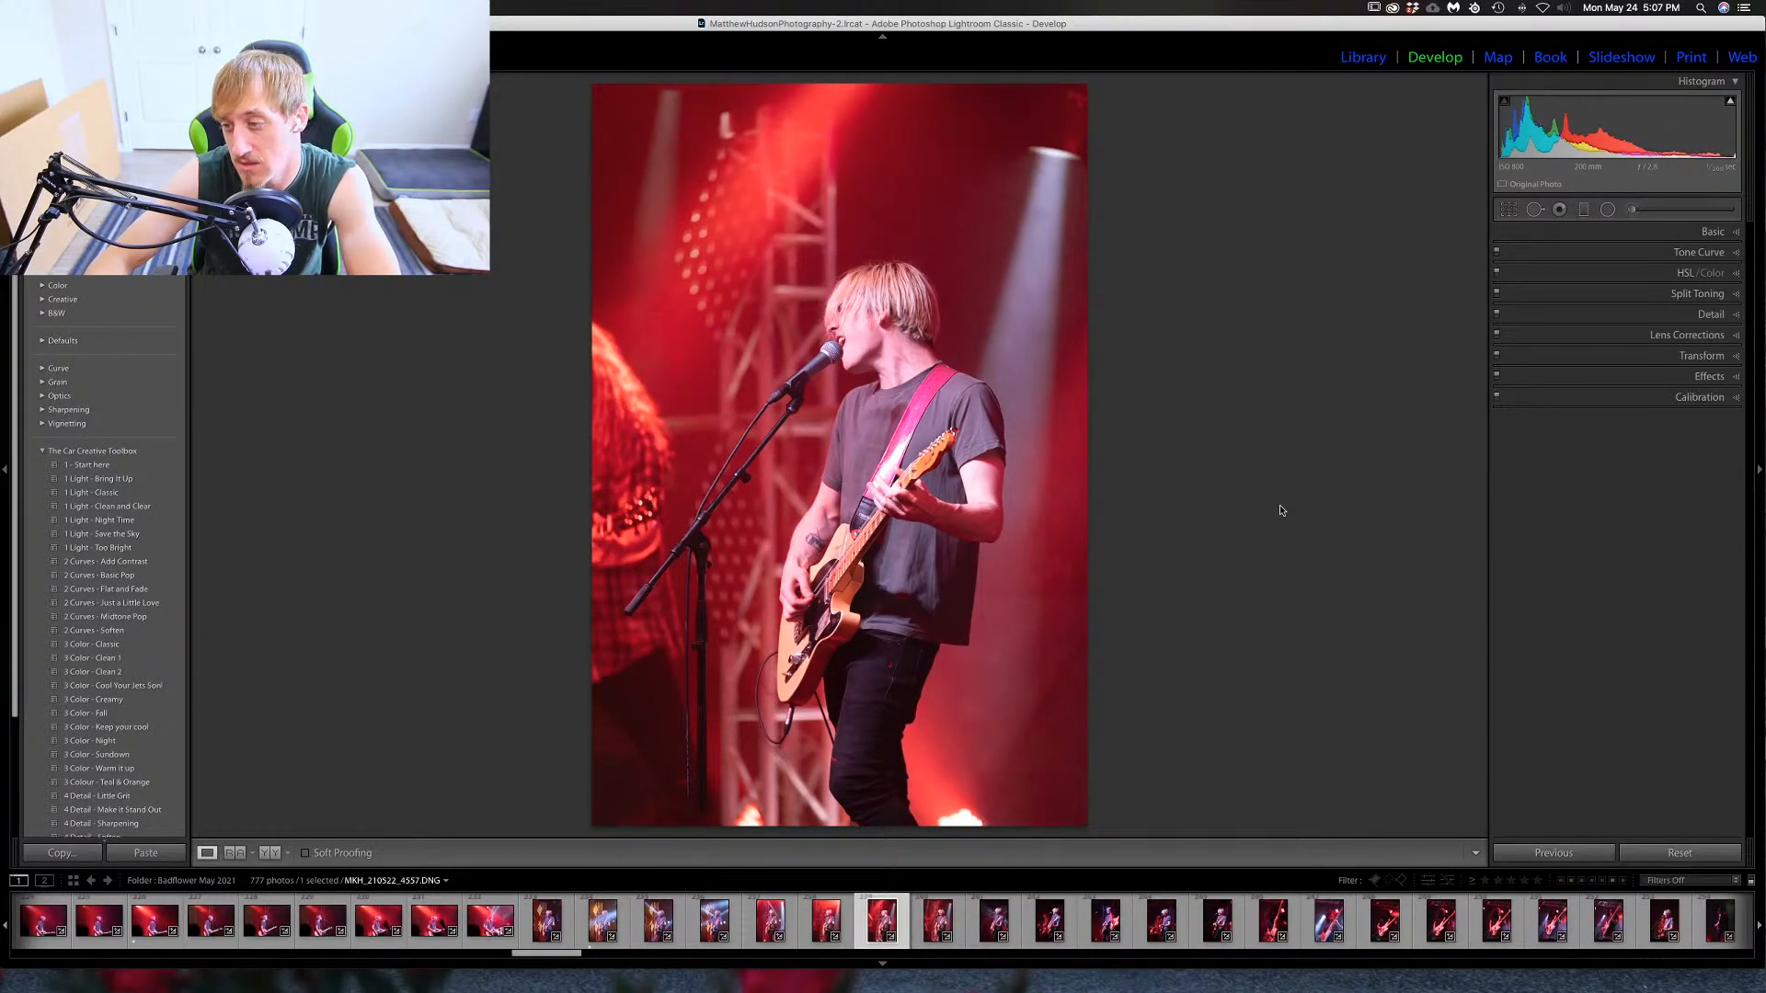
key("Right")
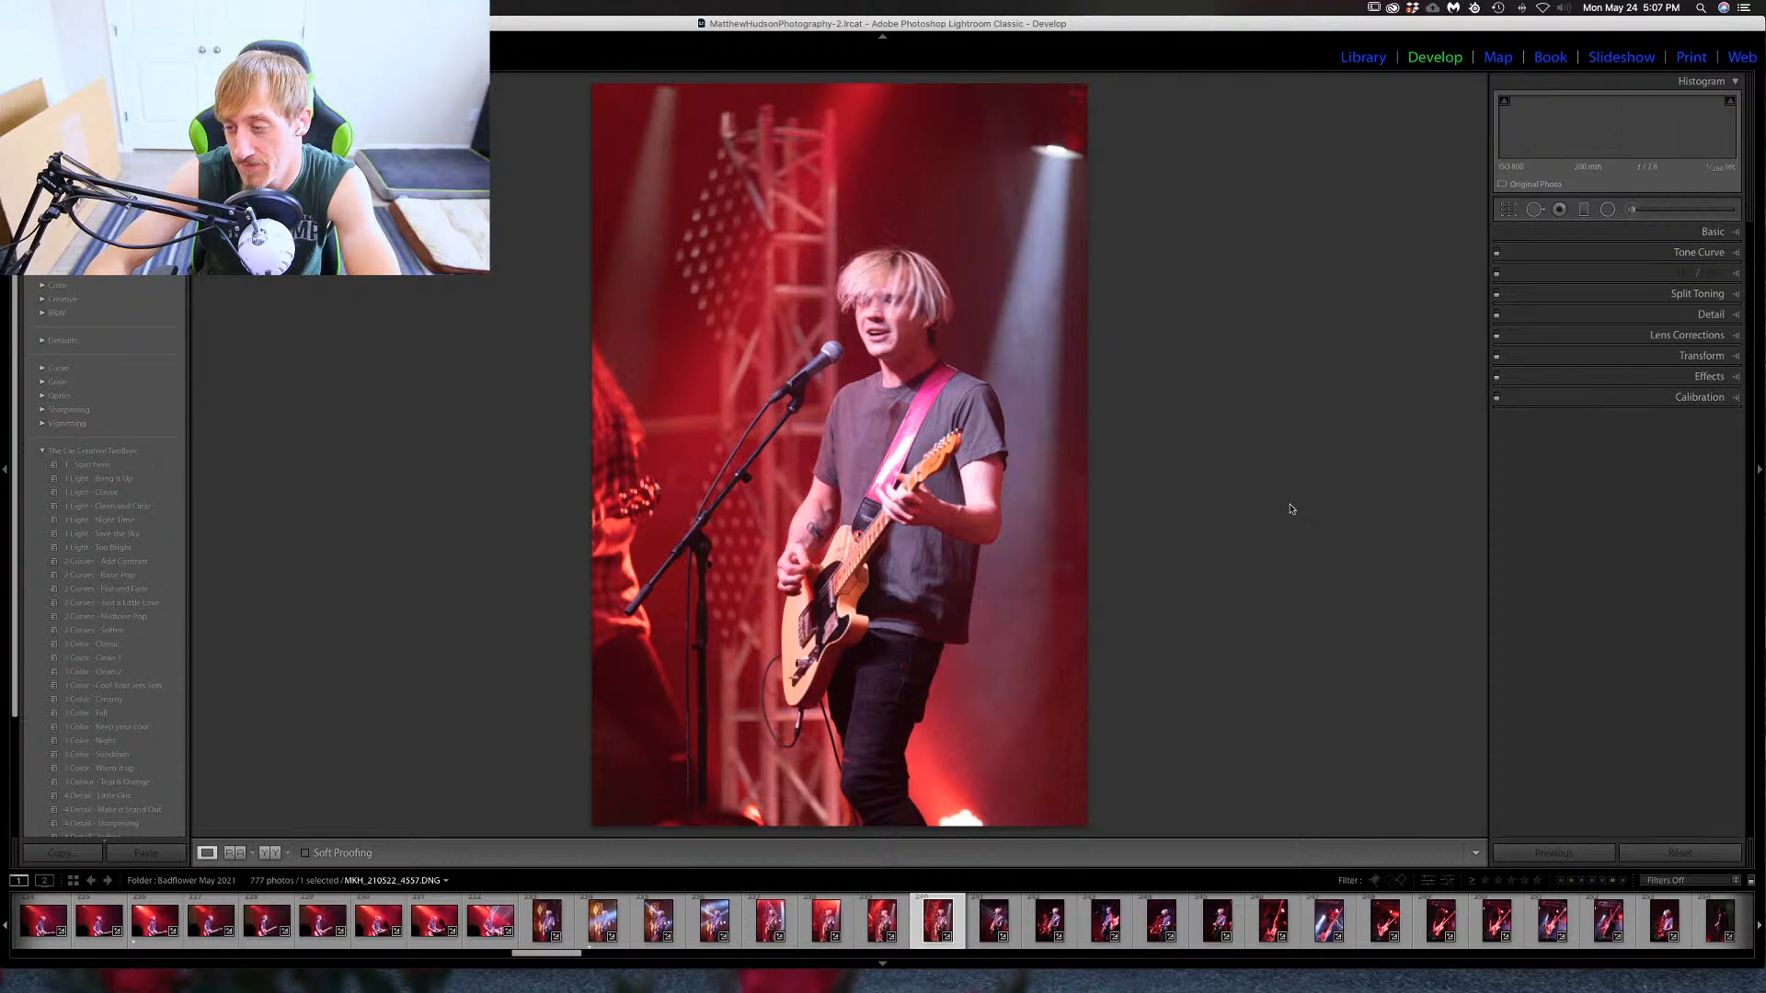
key("Right")
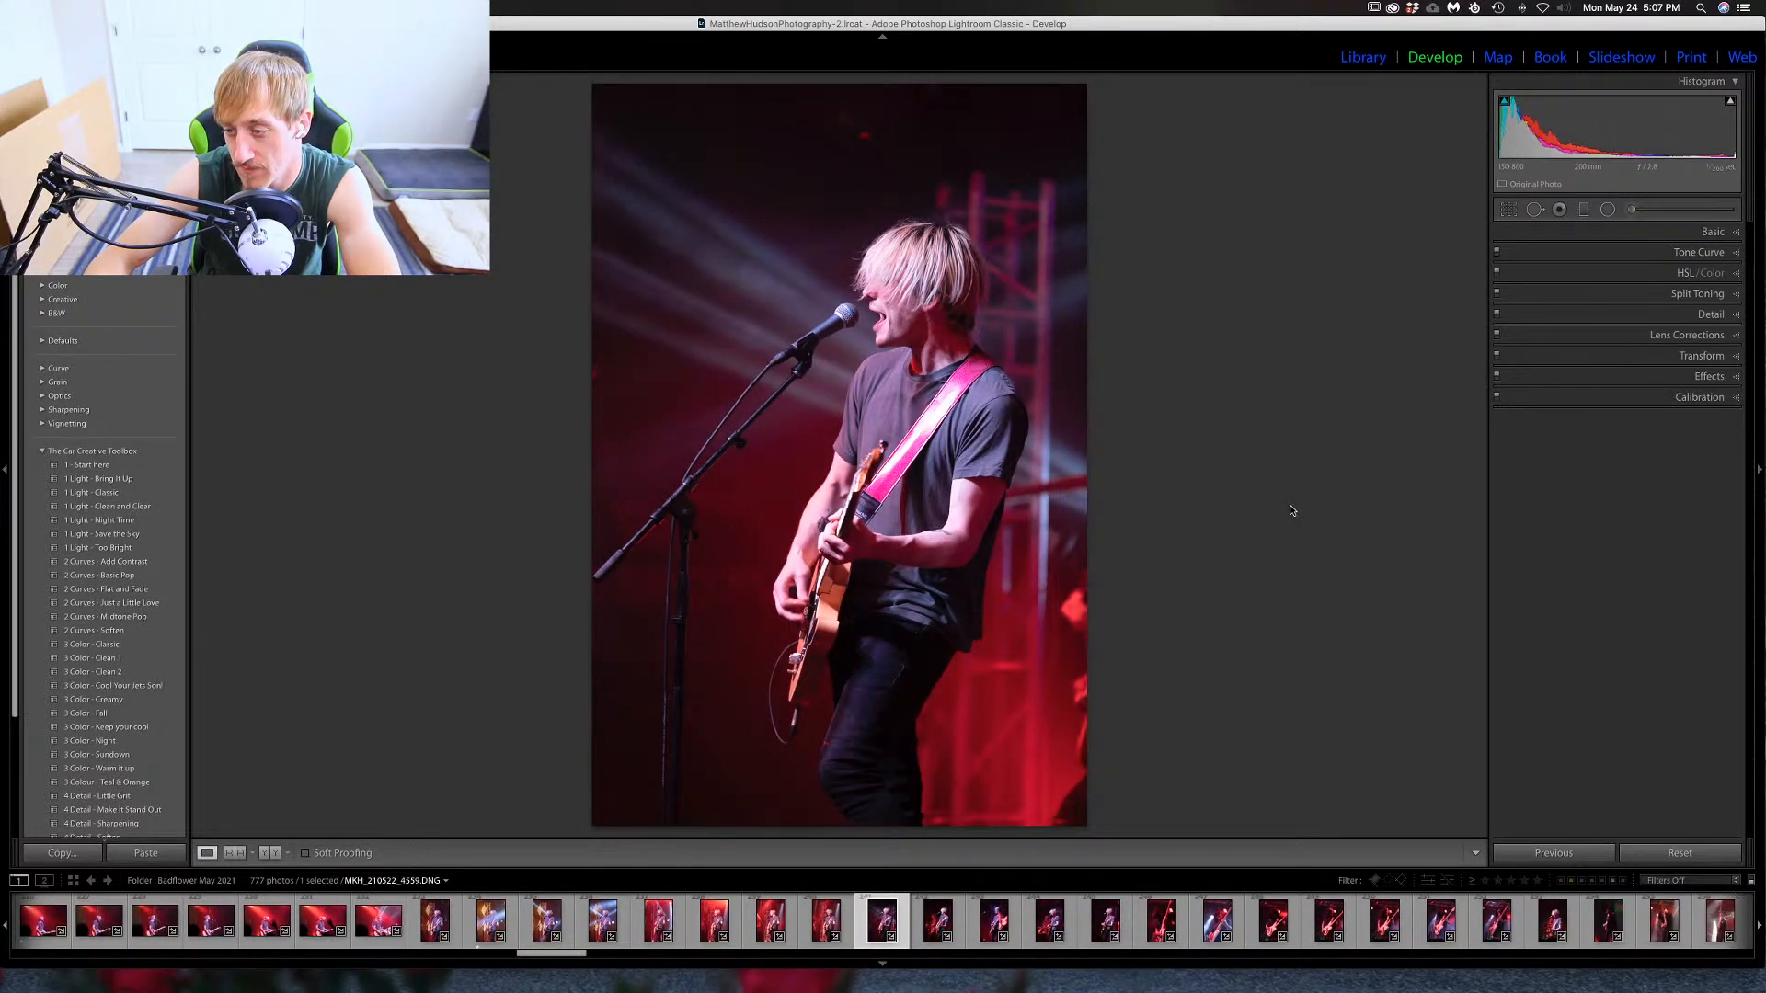
key("Right")
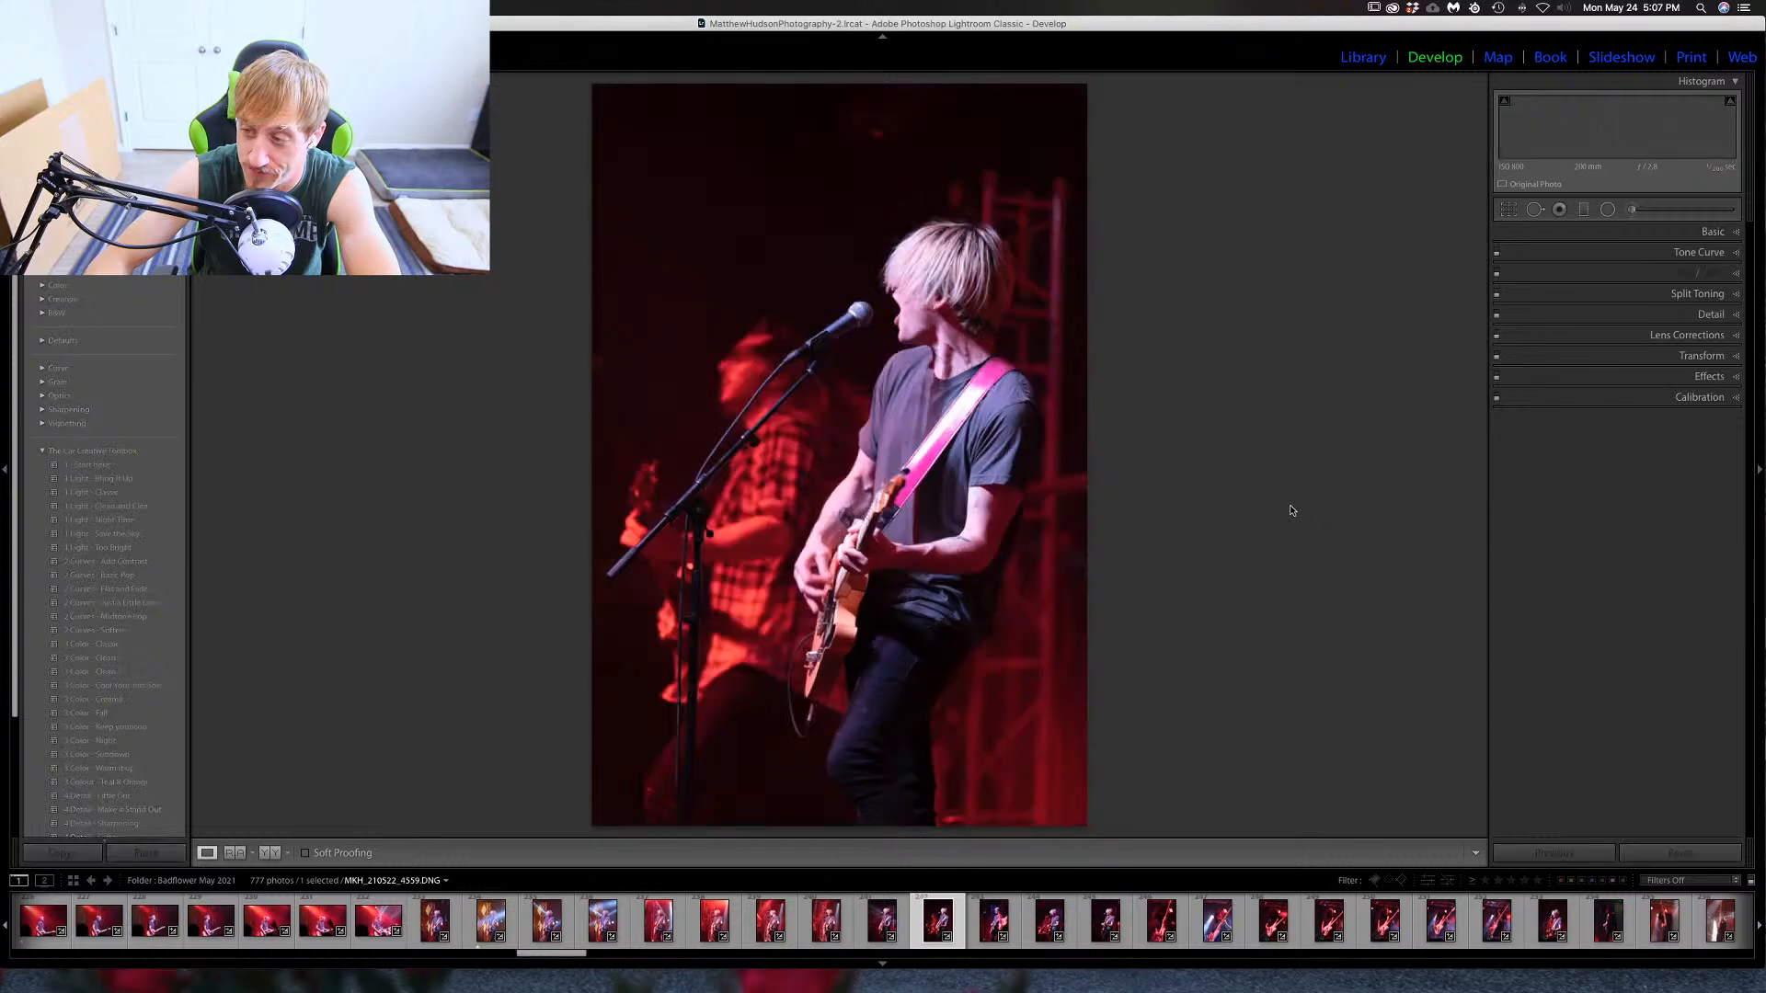
Return to MKH_210522_4559.DNG, compare it in black and white and color, and rate it five stars.
key("Left")
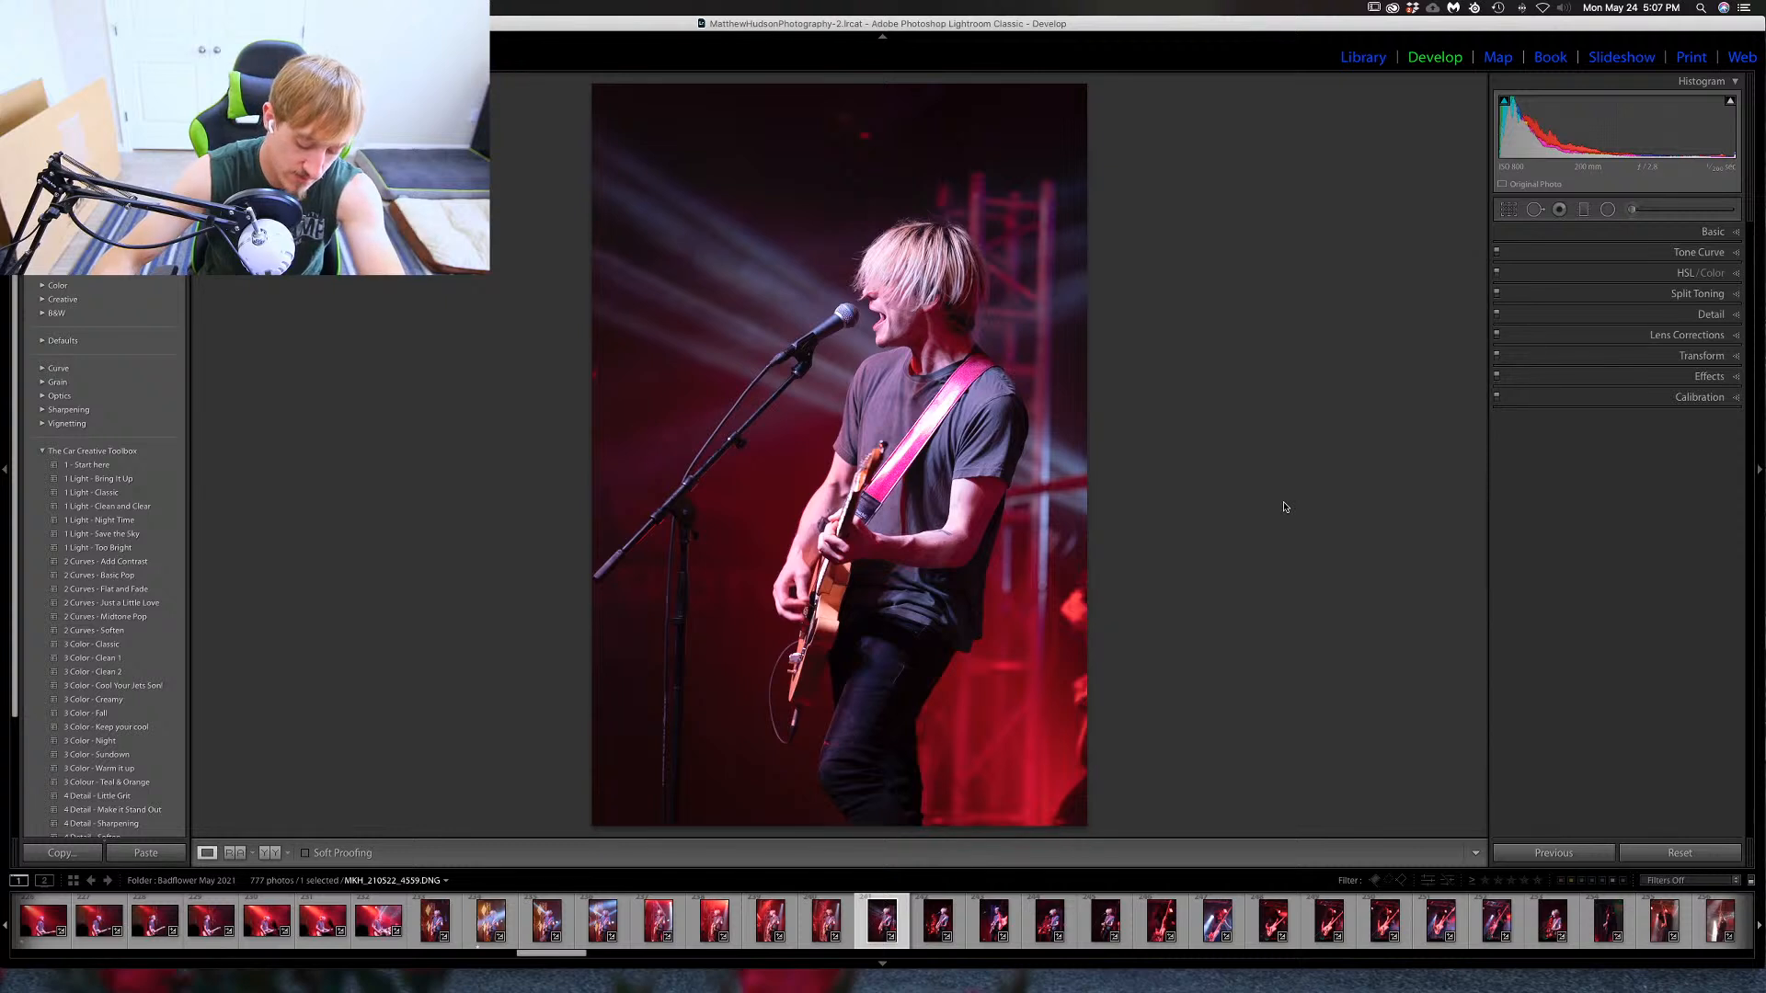
key("v")
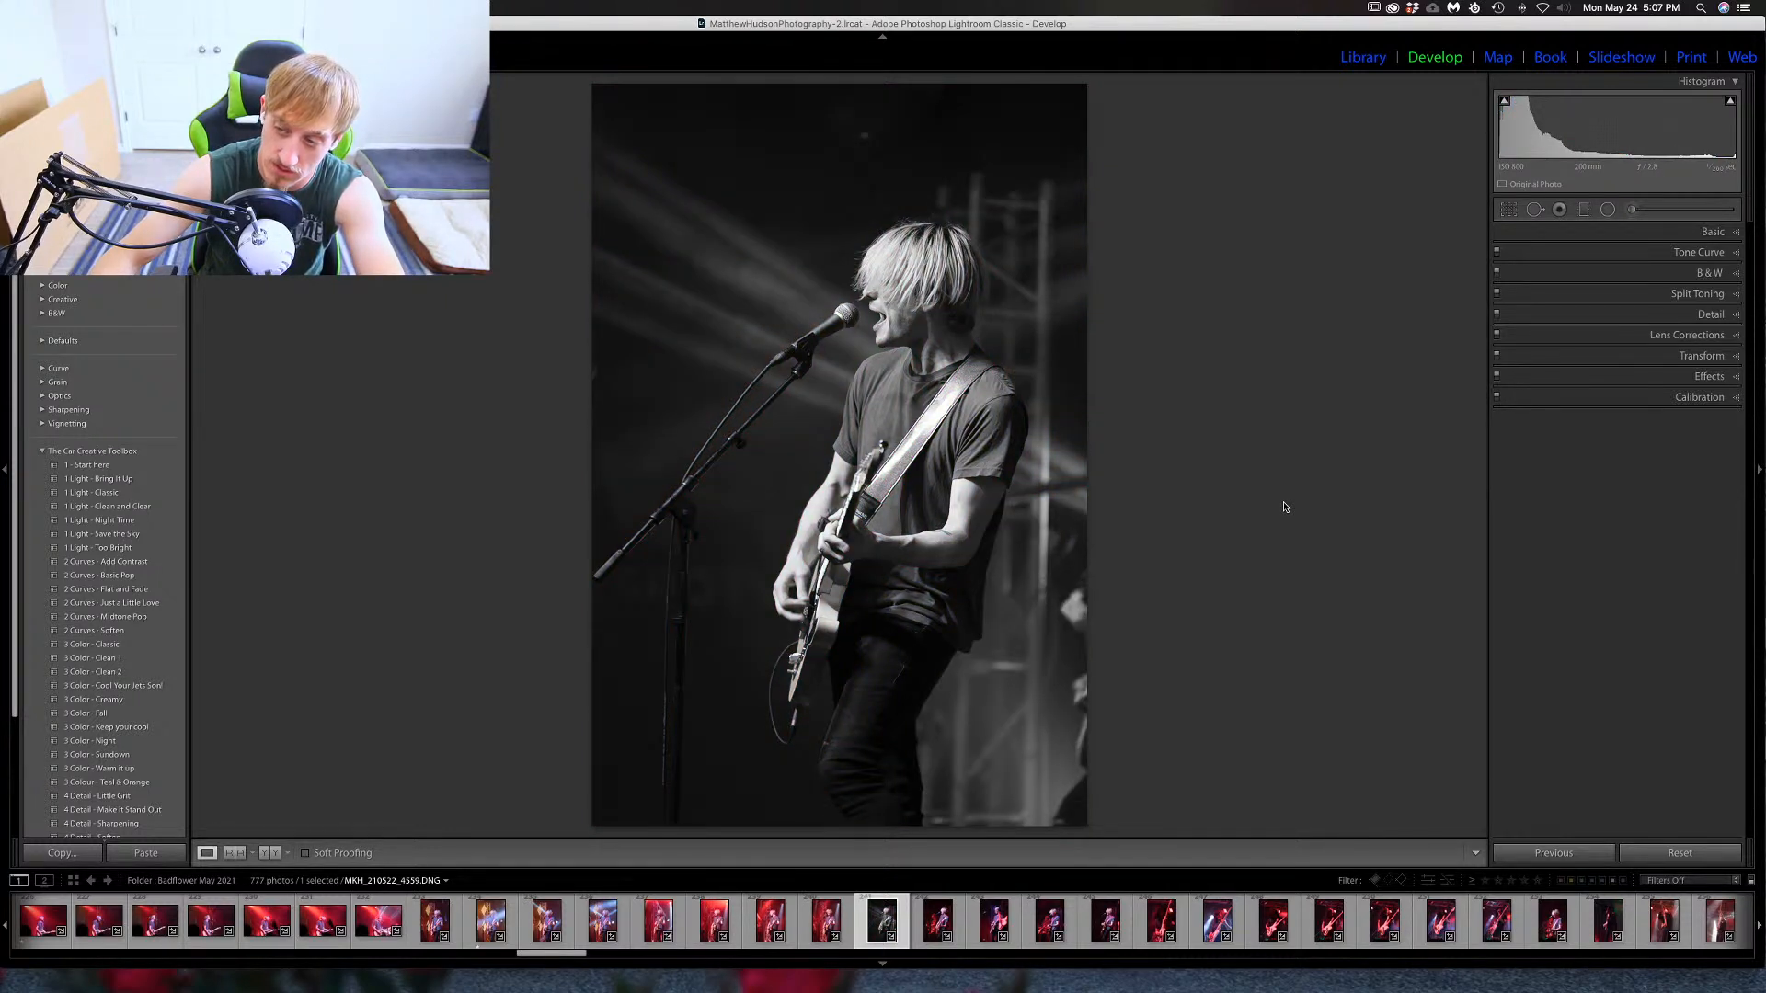
key("v")
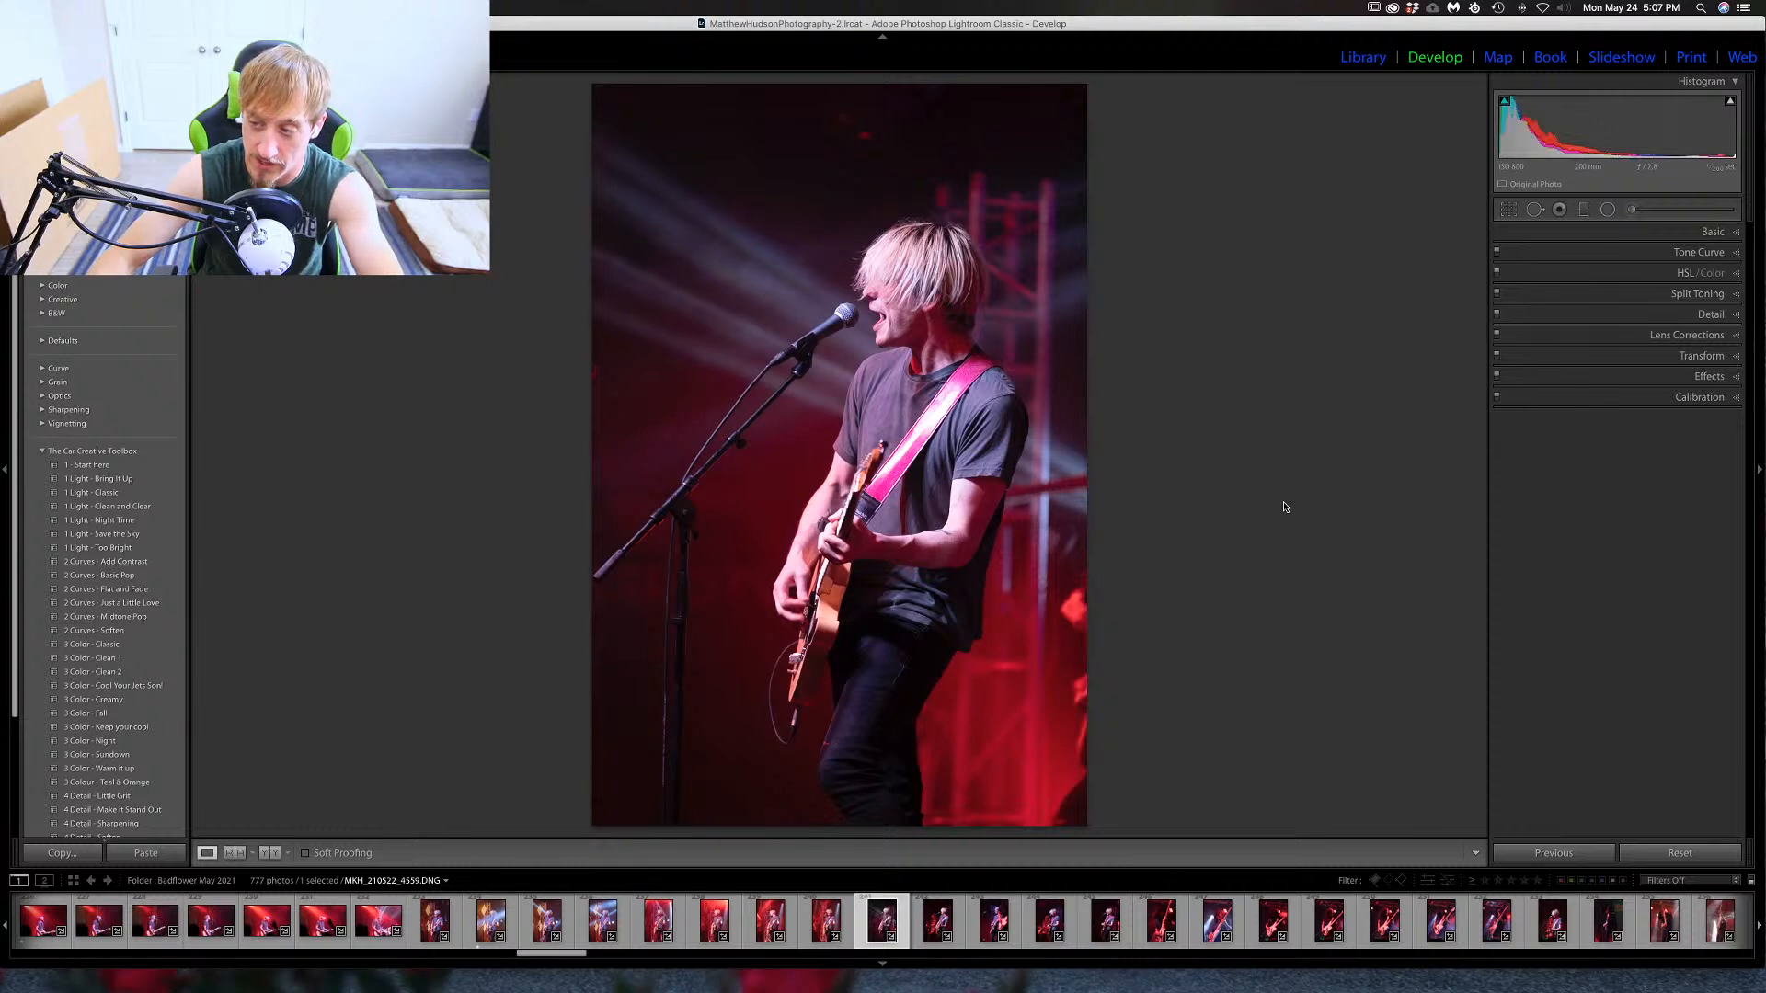
key("1")
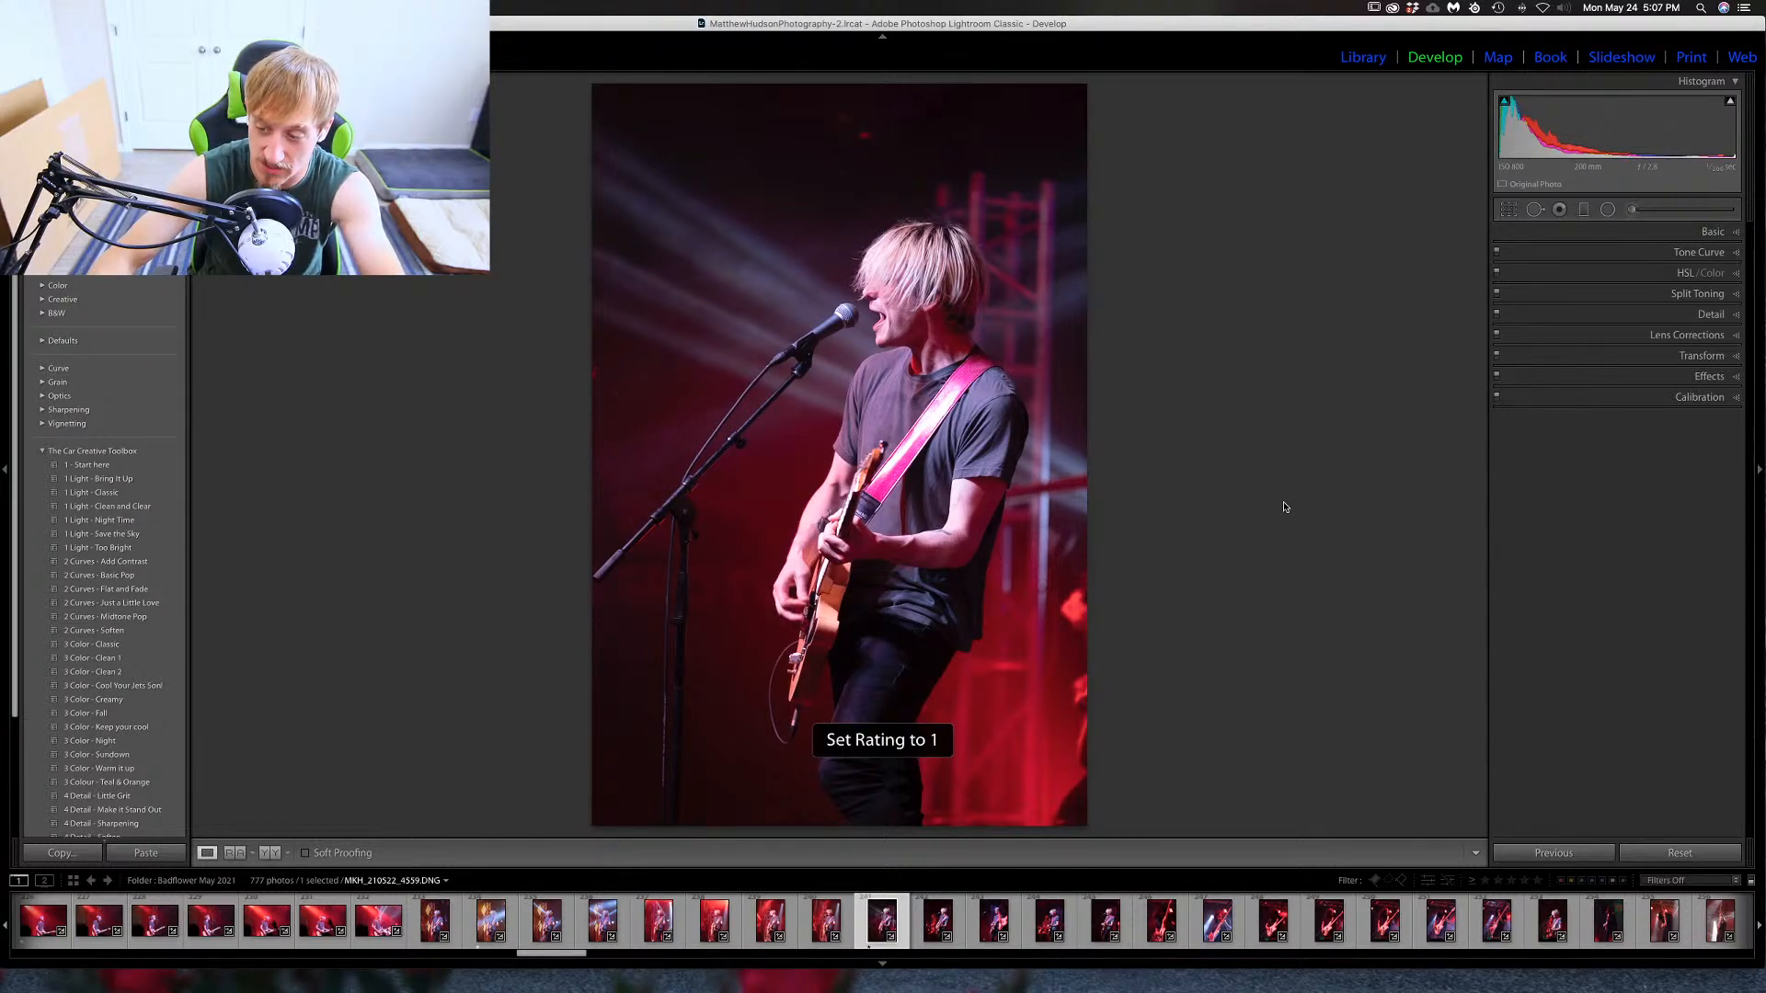
key("5")
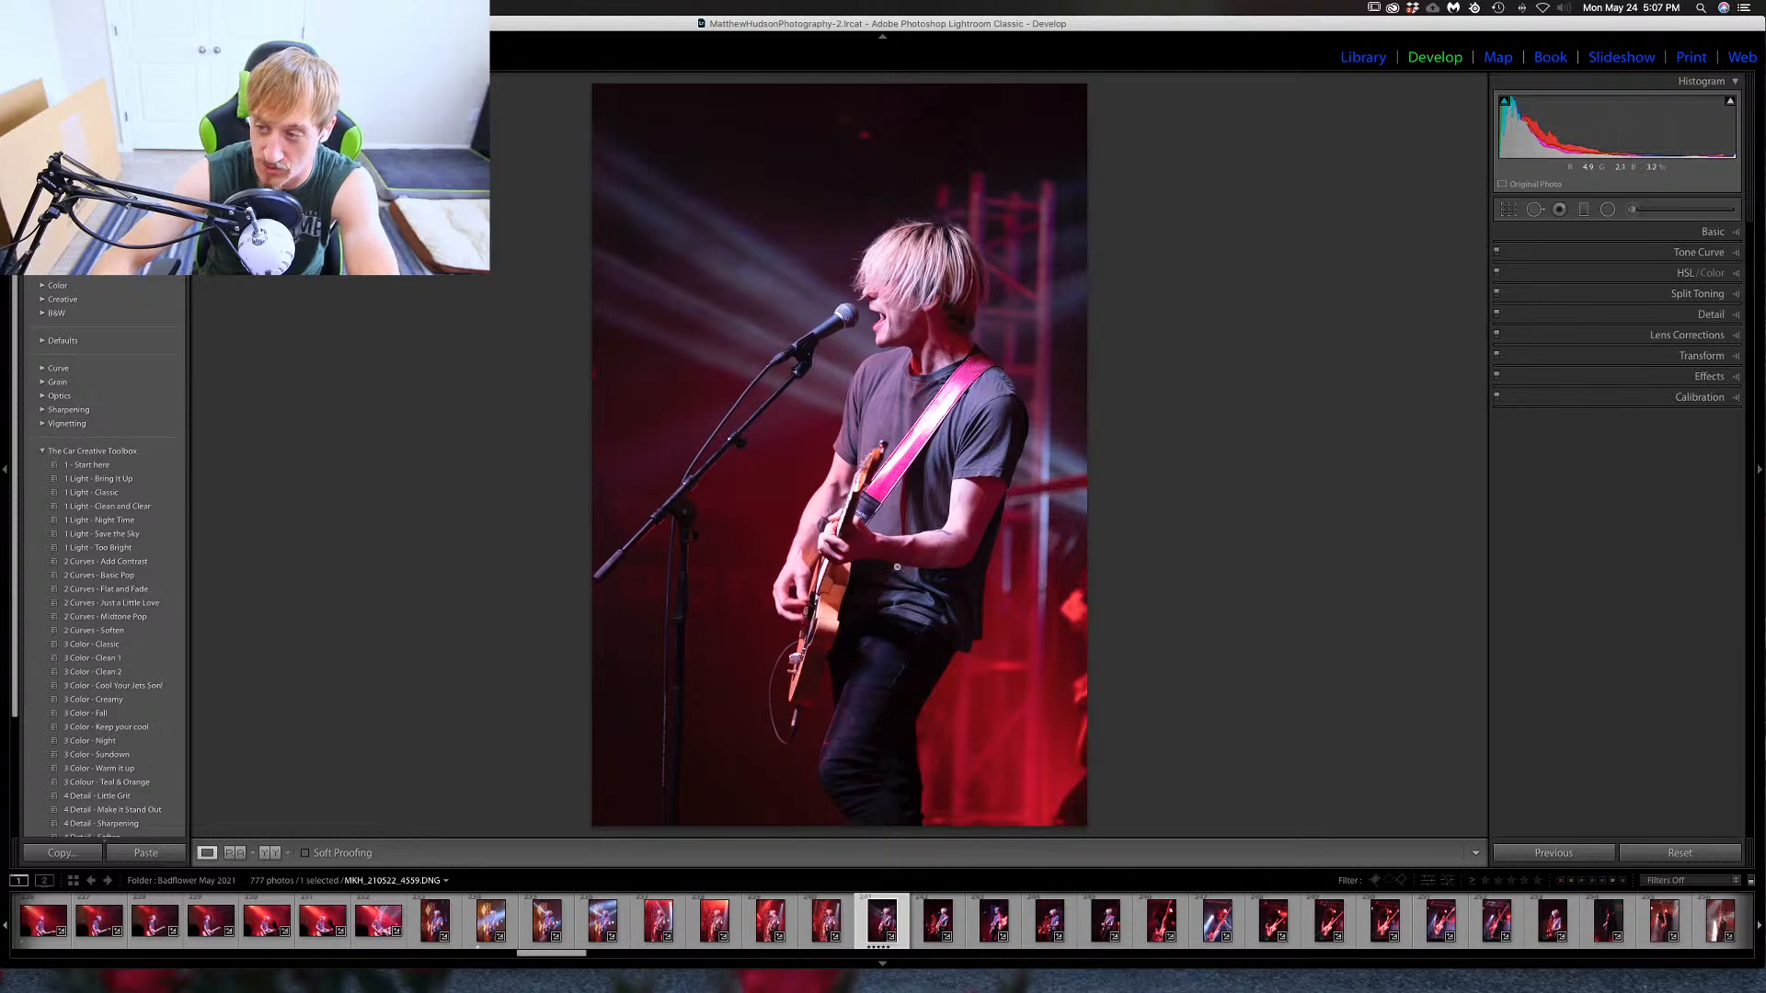
Review the frames from MKH_210522_4560.DNG to MKH_210522_4563.DNG for composition and expression.
key("Right")
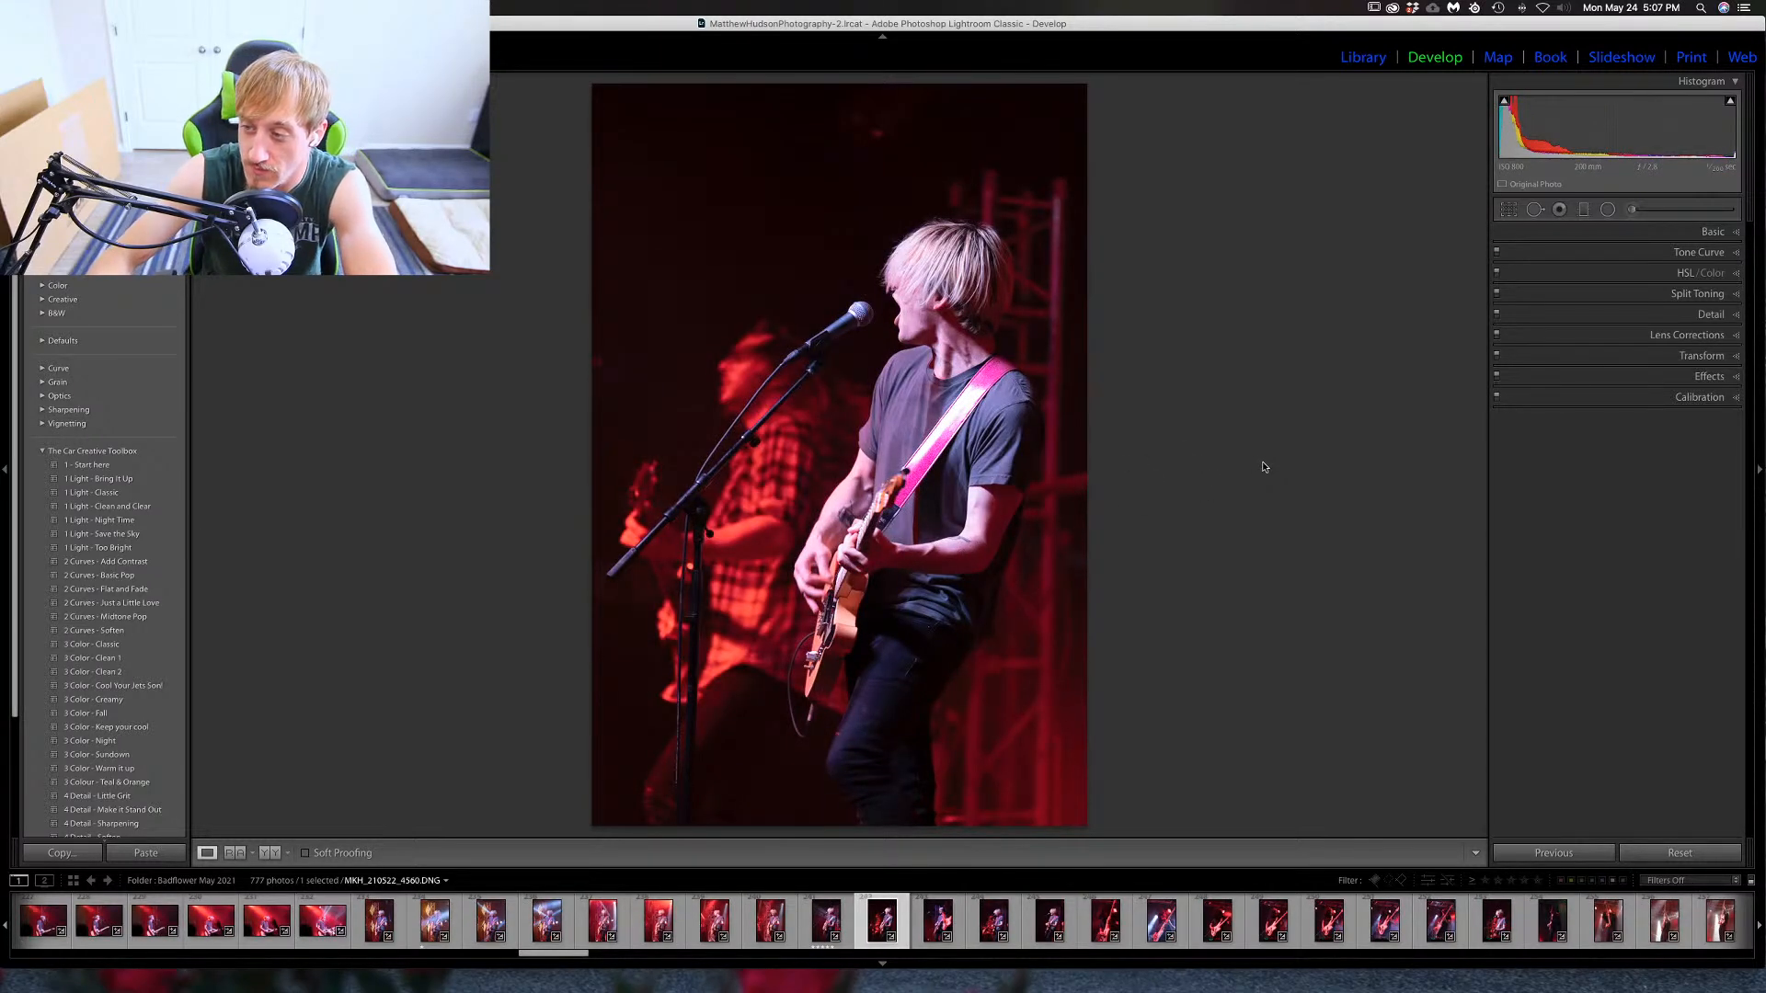
key("Right")
key("Right")
key("Right")
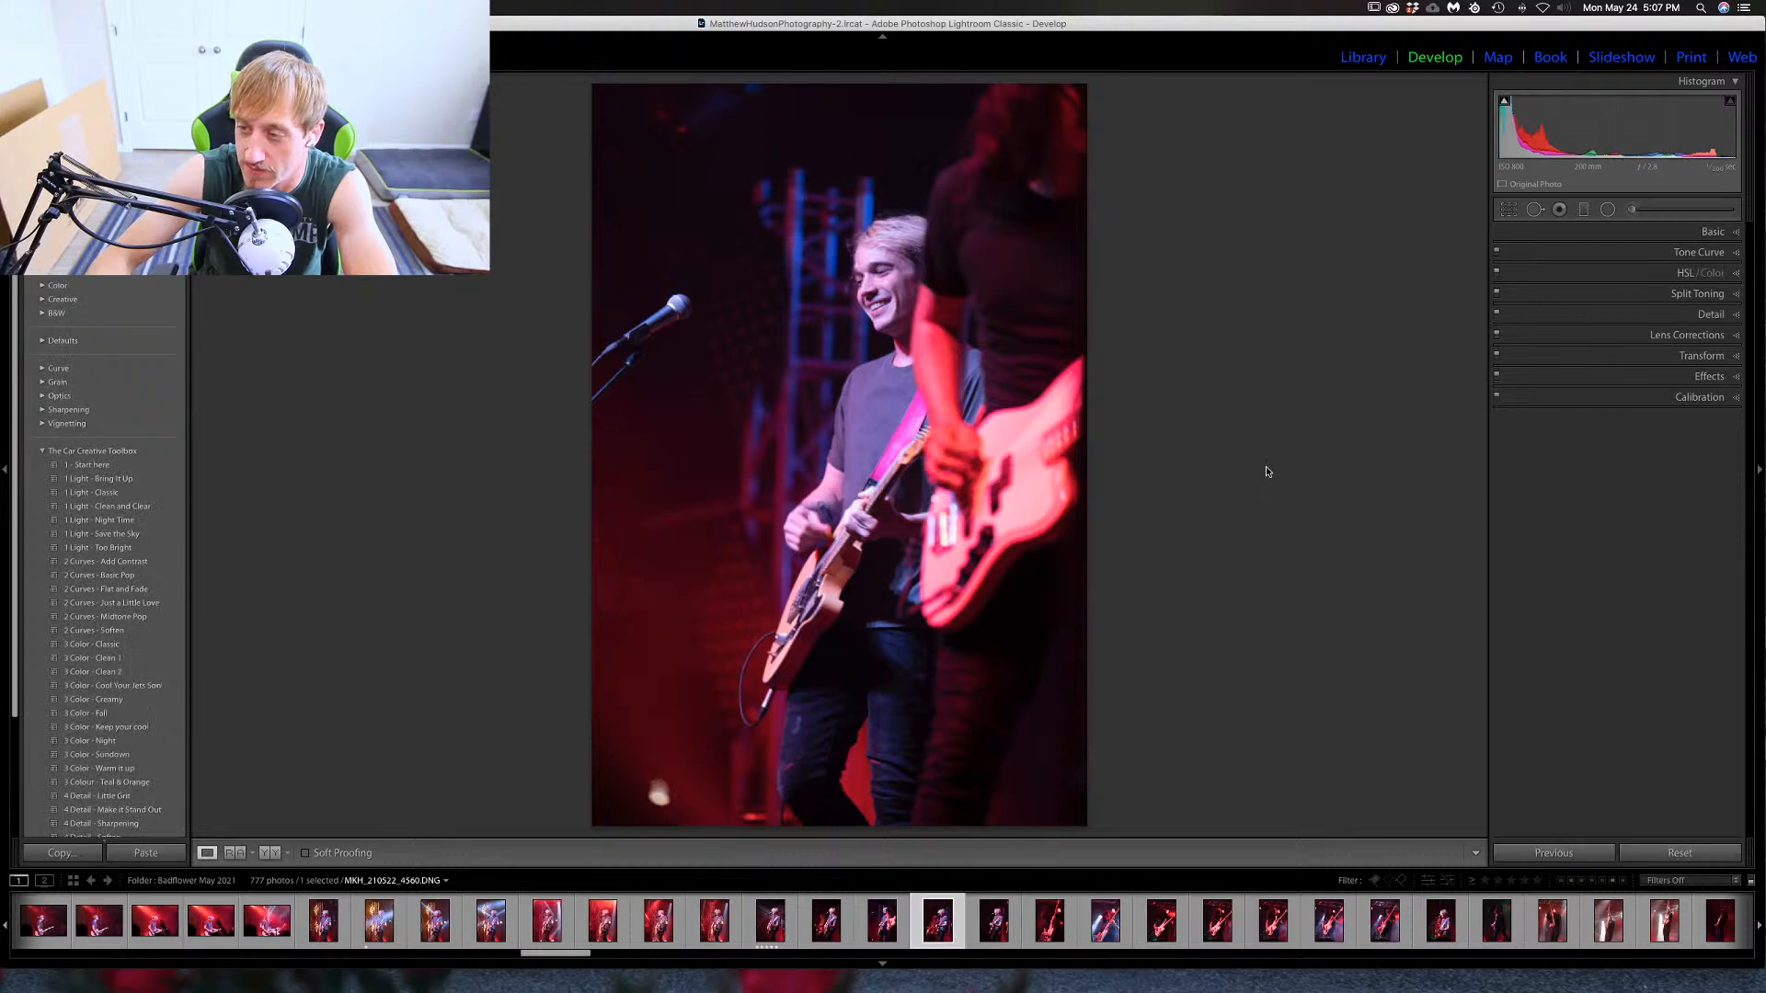
key("Right")
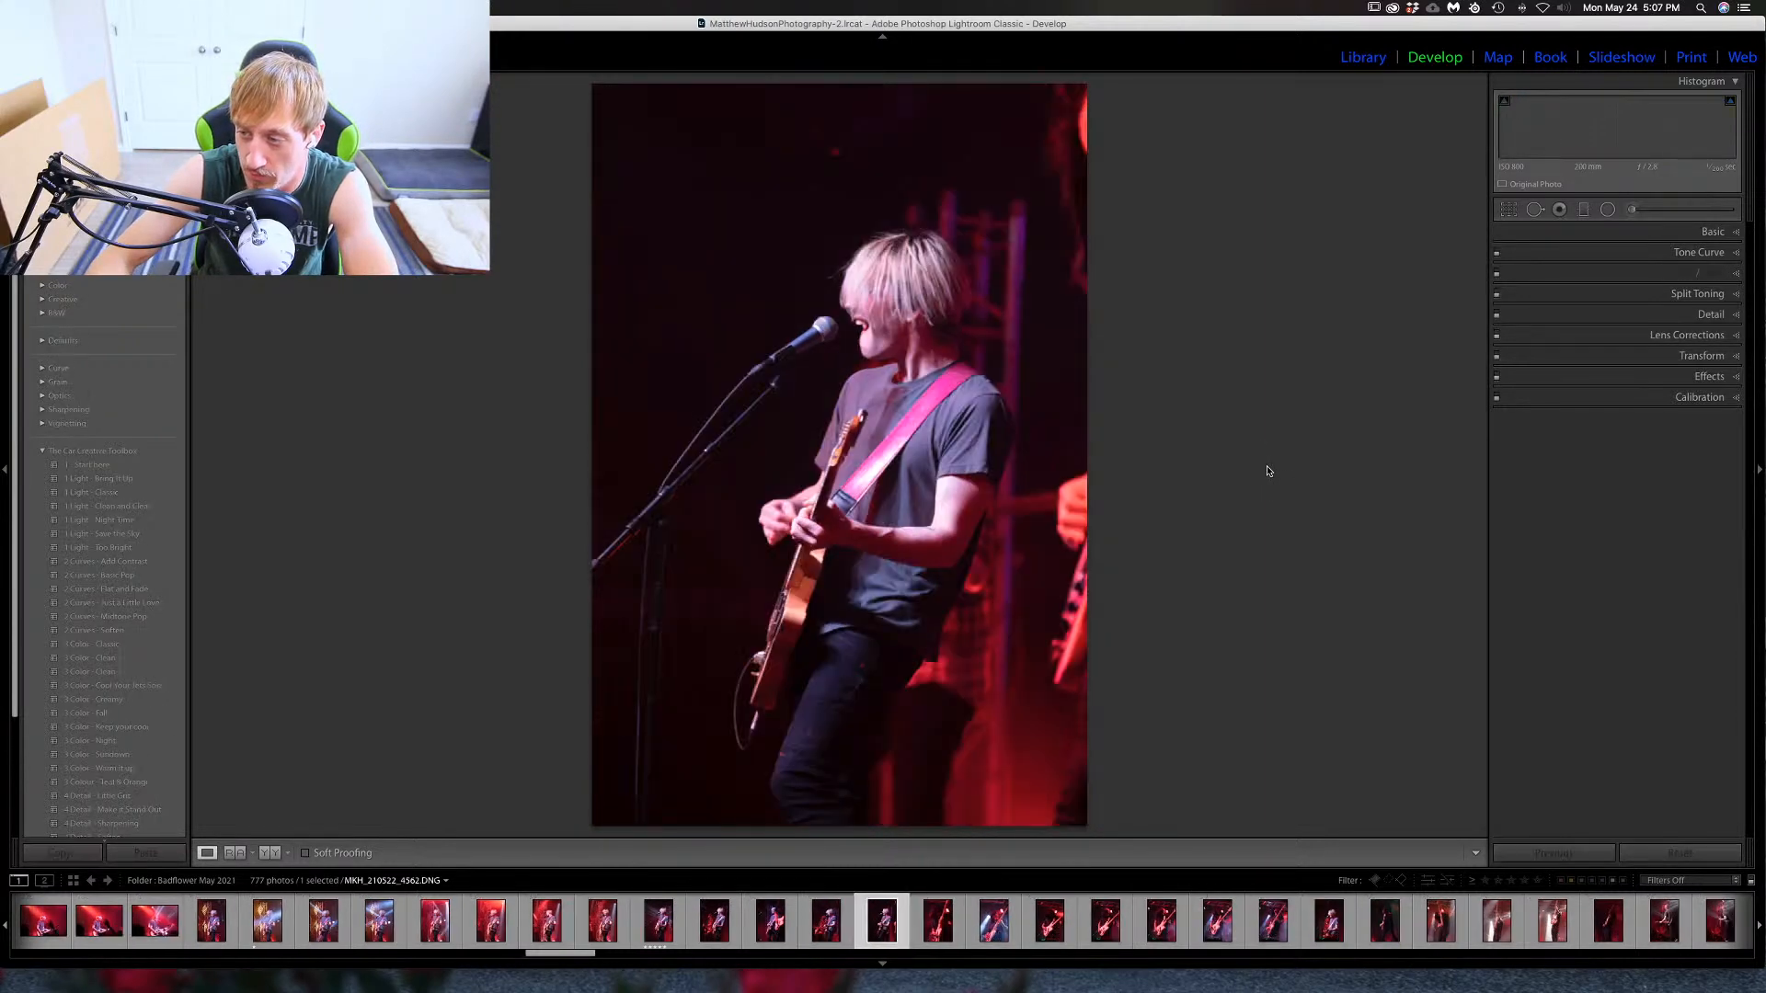
key("Right")
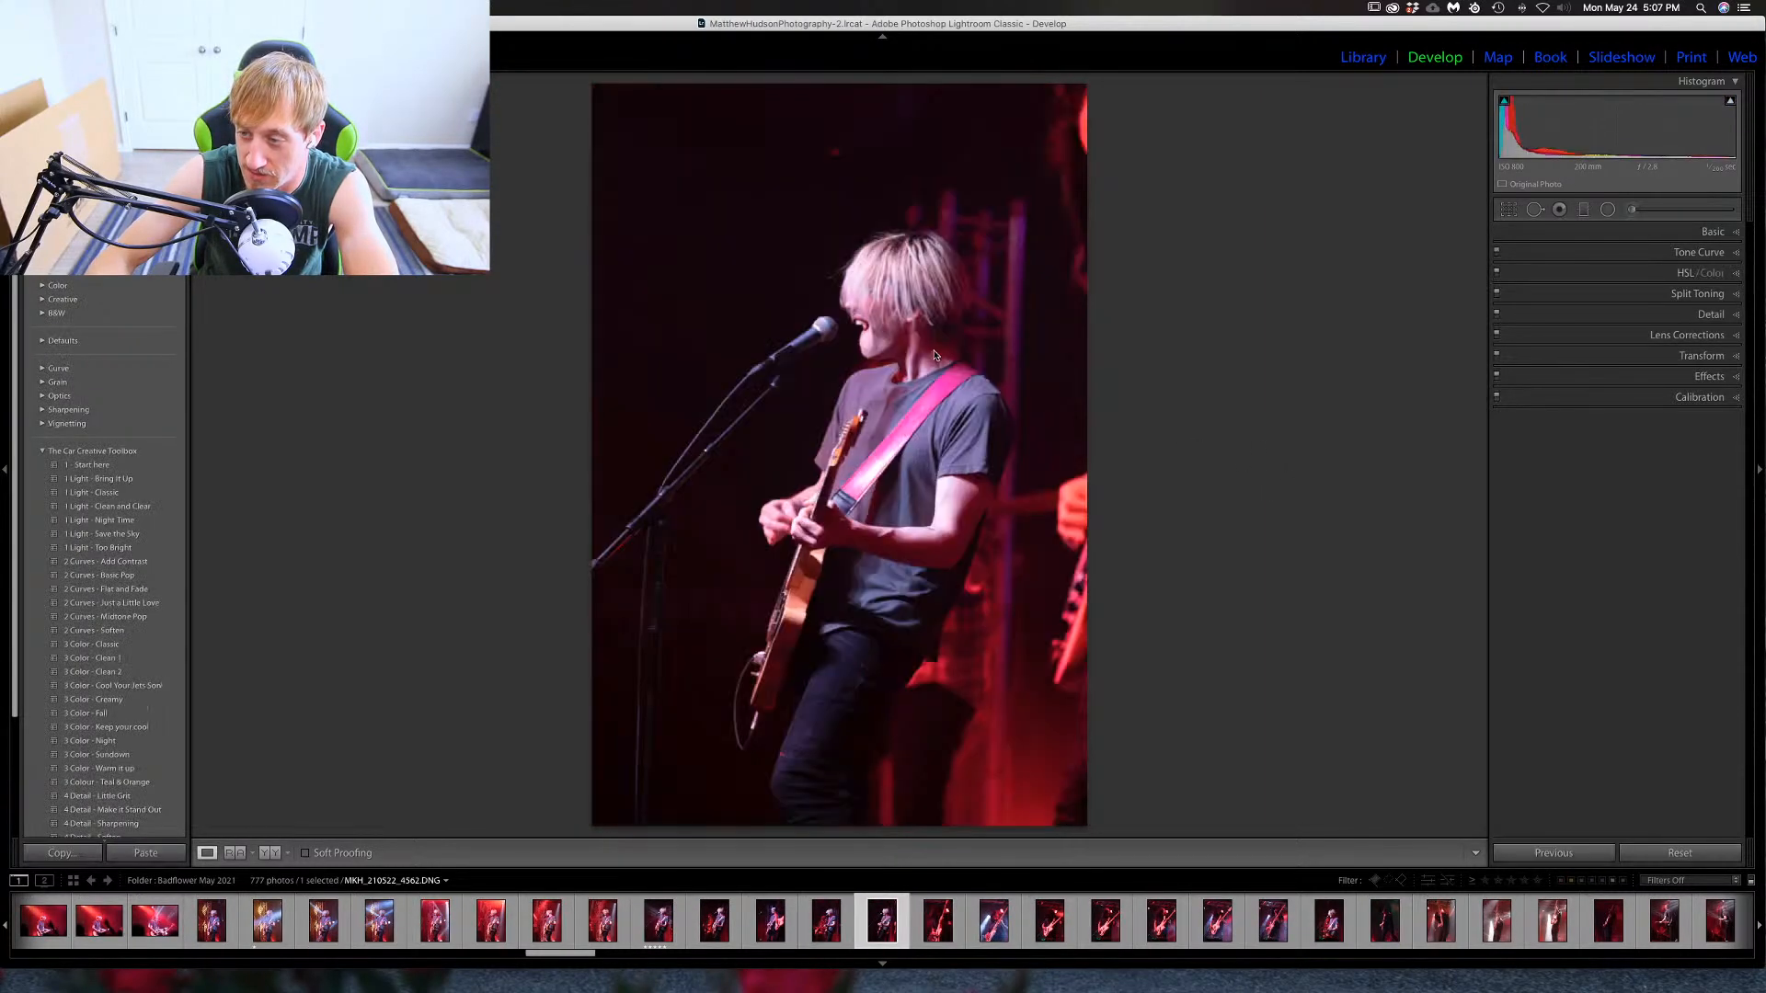
Check the focus on the singer's face in MKH_210522_4563.DNG at close magnification.
left_click(878, 349)
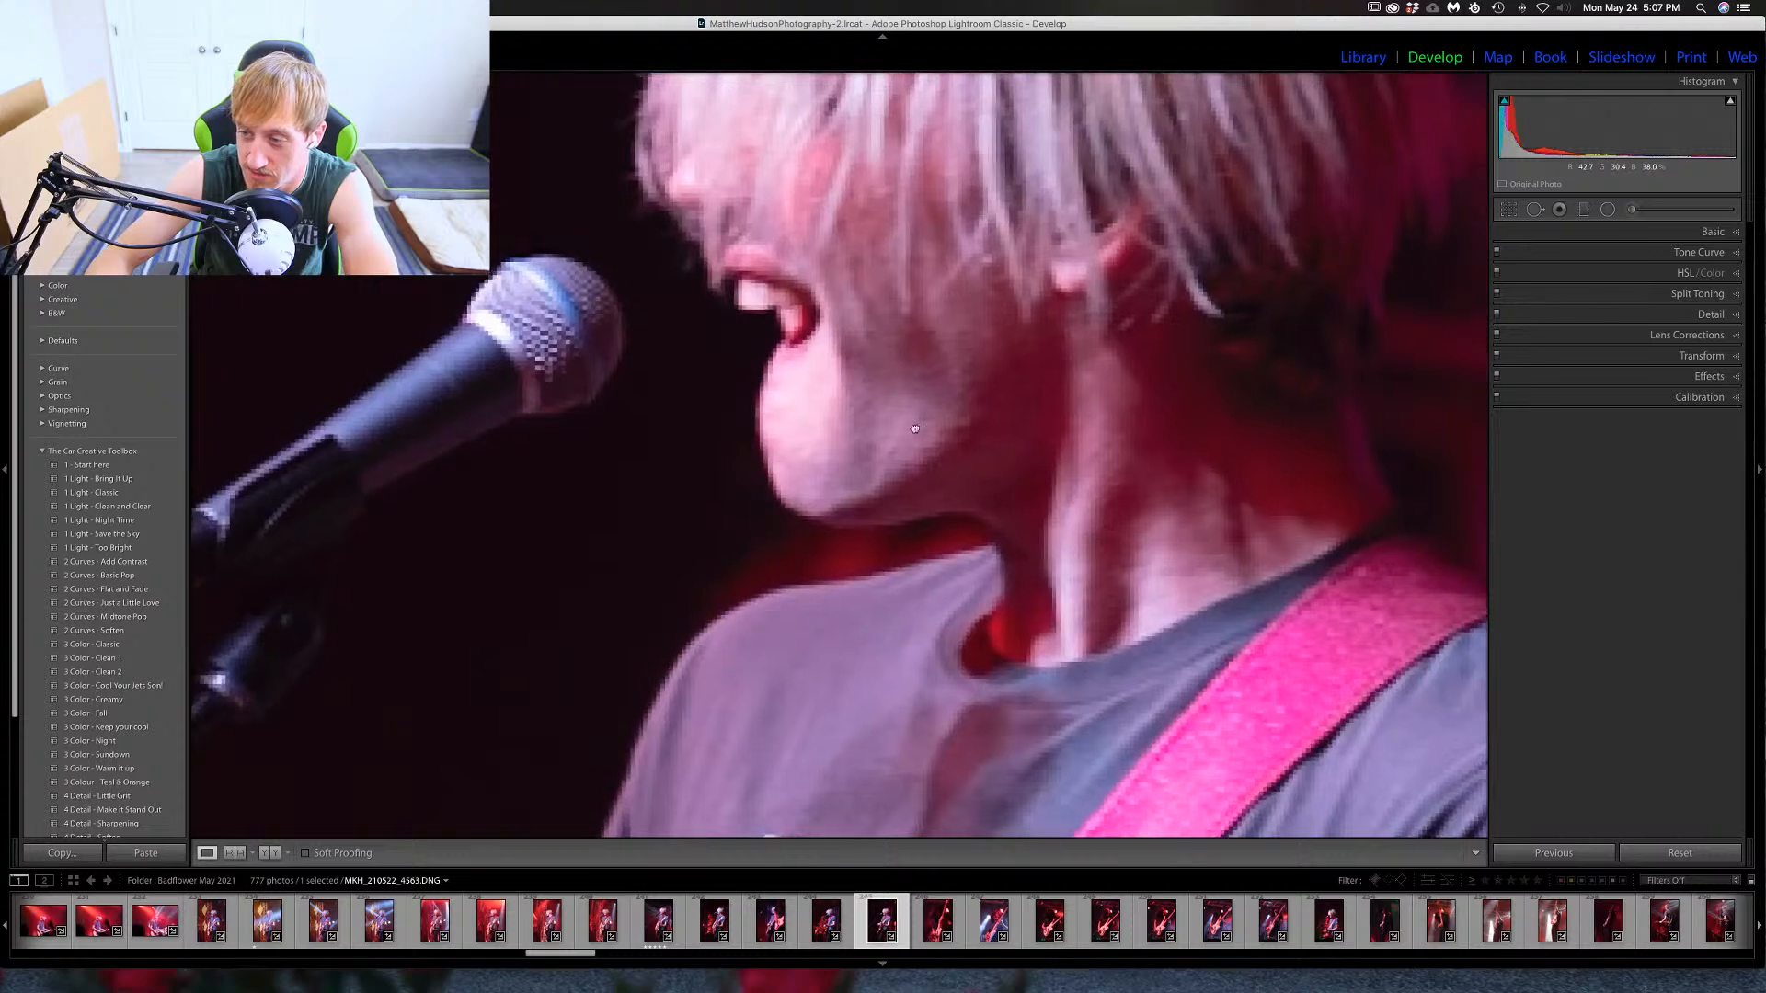
left_click_drag(878, 354, 933, 475)
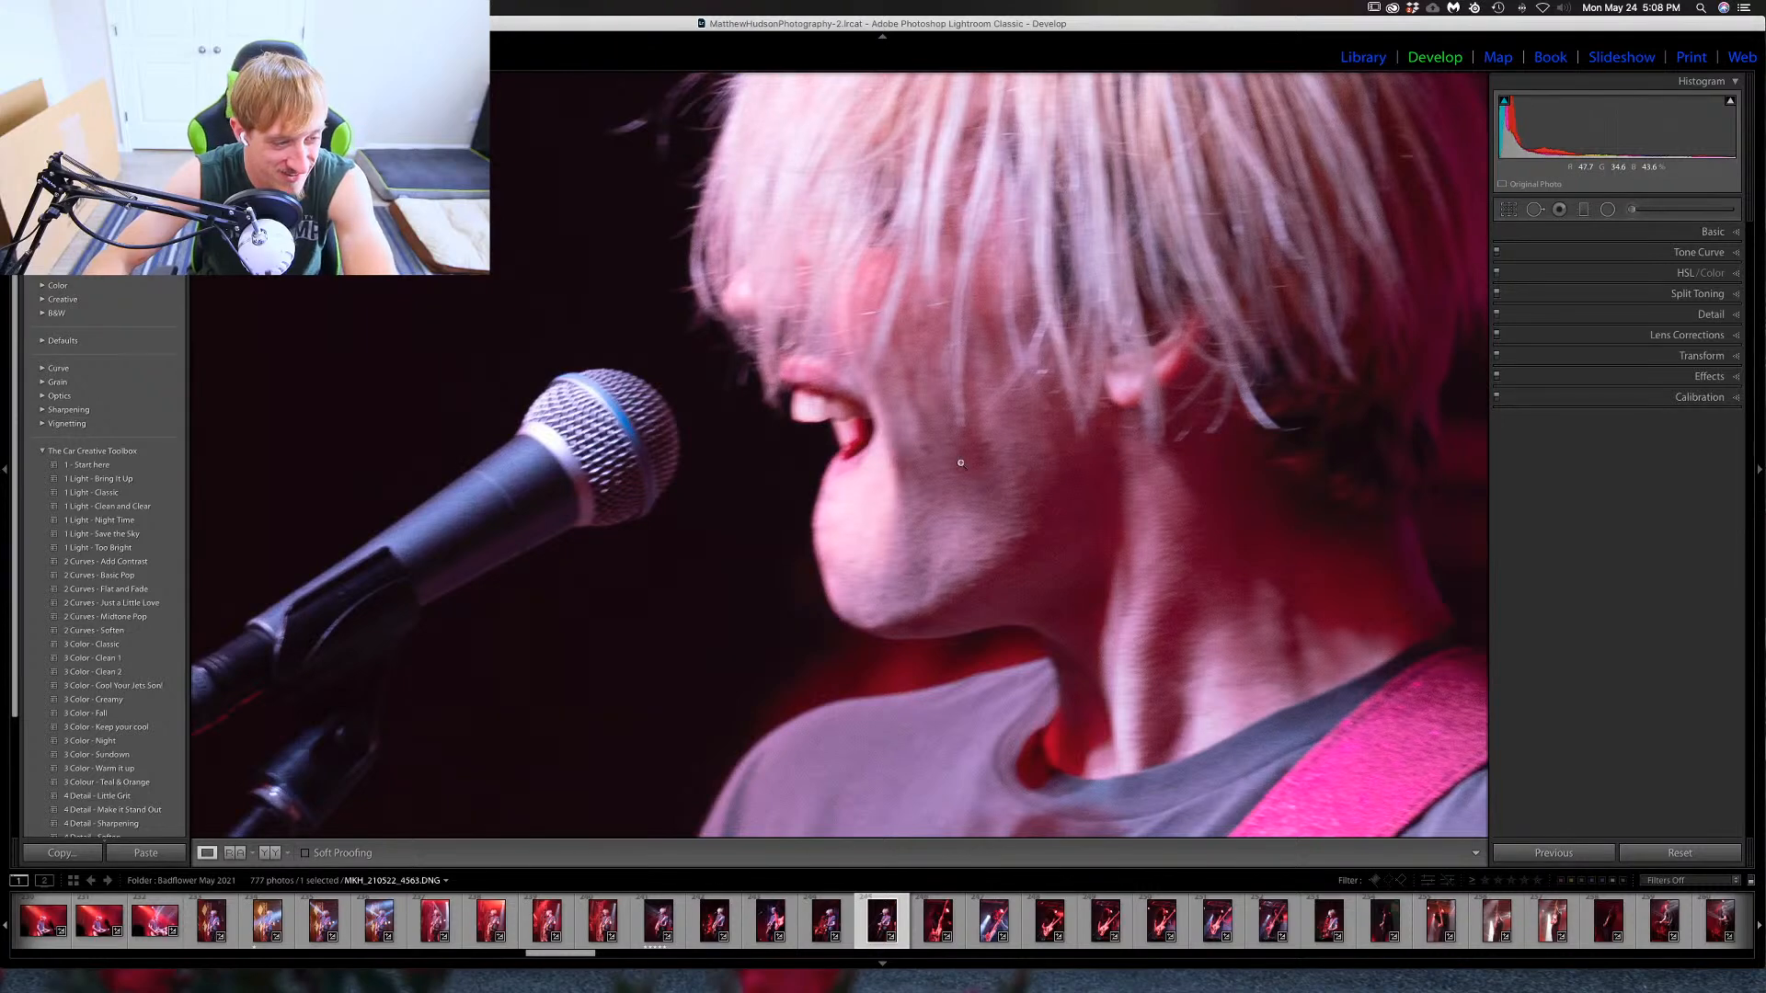
left_click(900, 449)
Compare the dark red bassist frame MKH_210522_4564.DNG in black and white and in color.
key("Right")
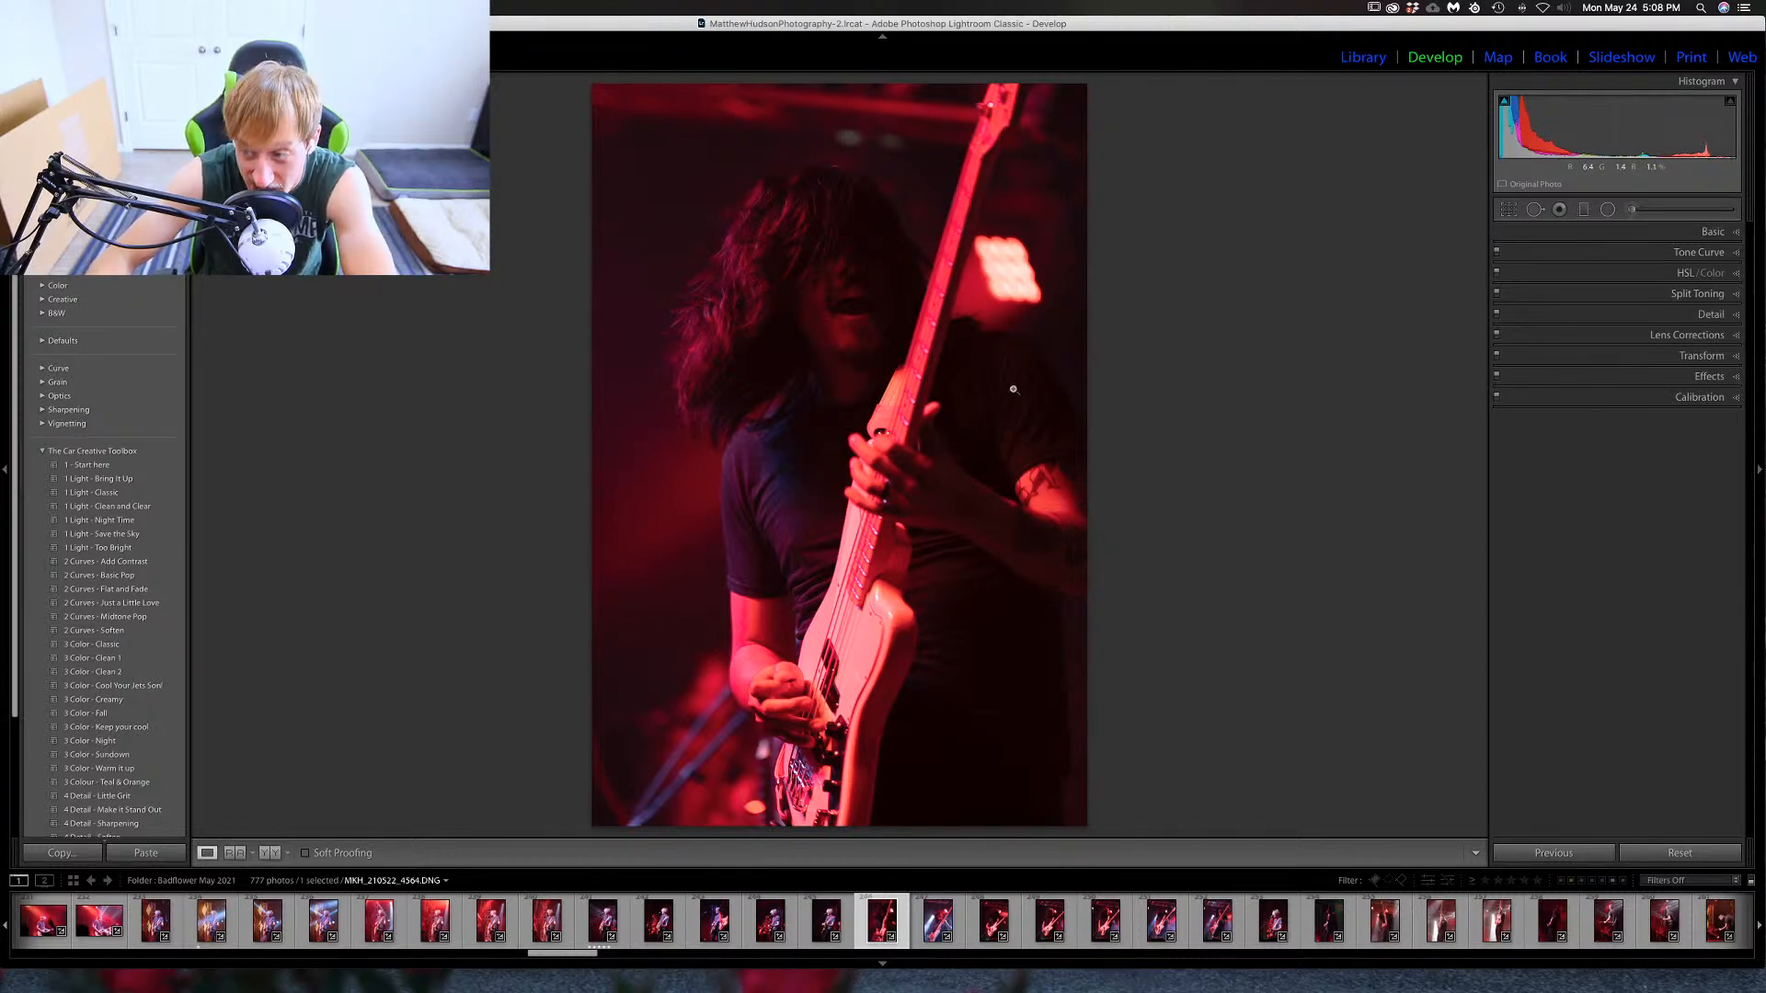
key("v")
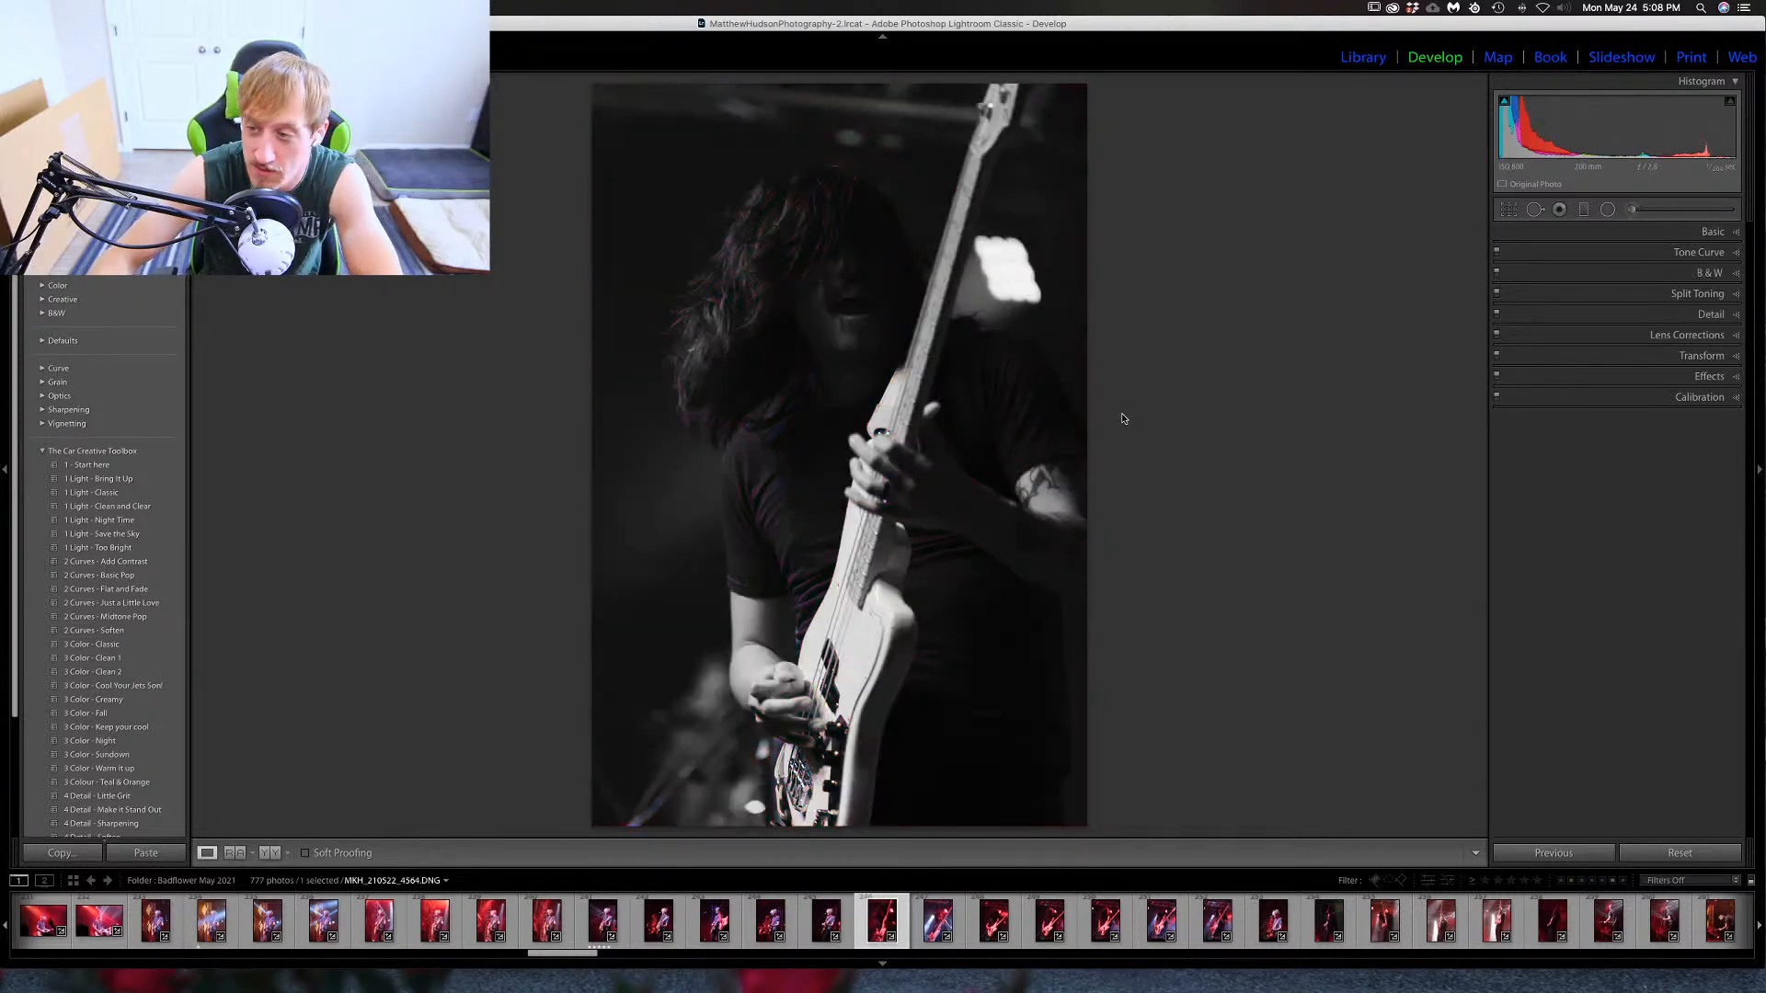
key("v")
Compare the bassist frame MKH_210522_4565.DNG in black and white and color, keep it in color and rate it one star.
key("Right")
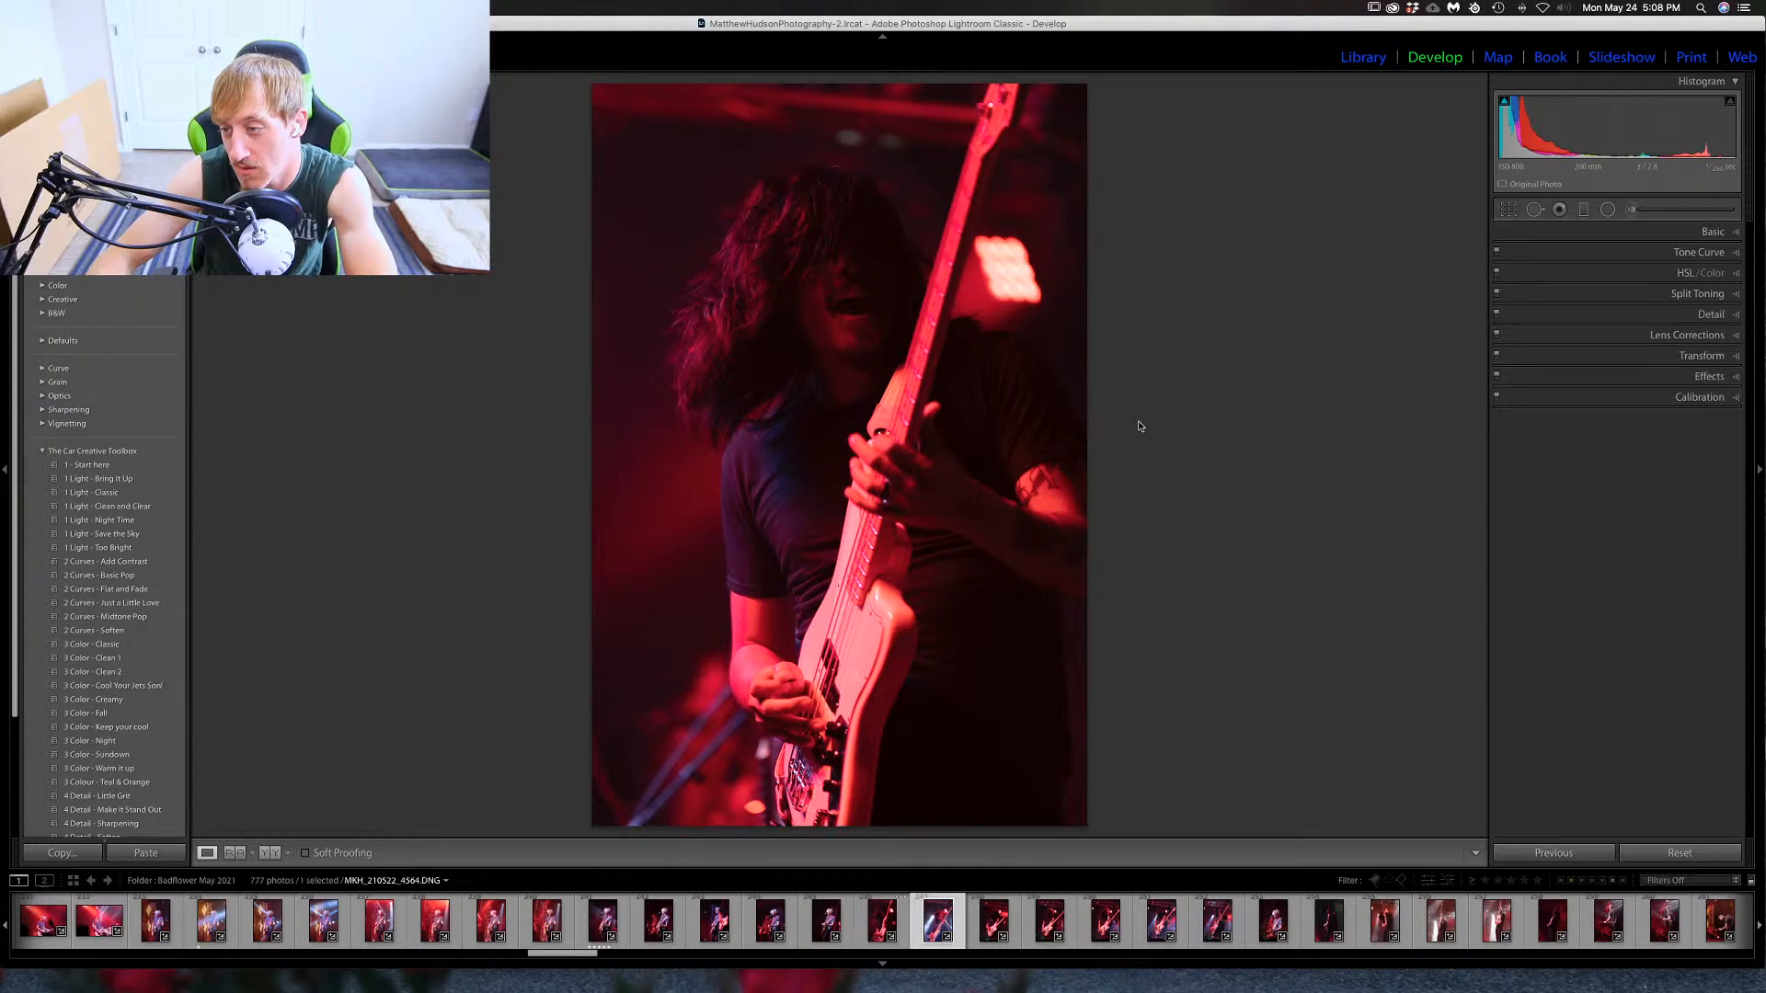
key("Right")
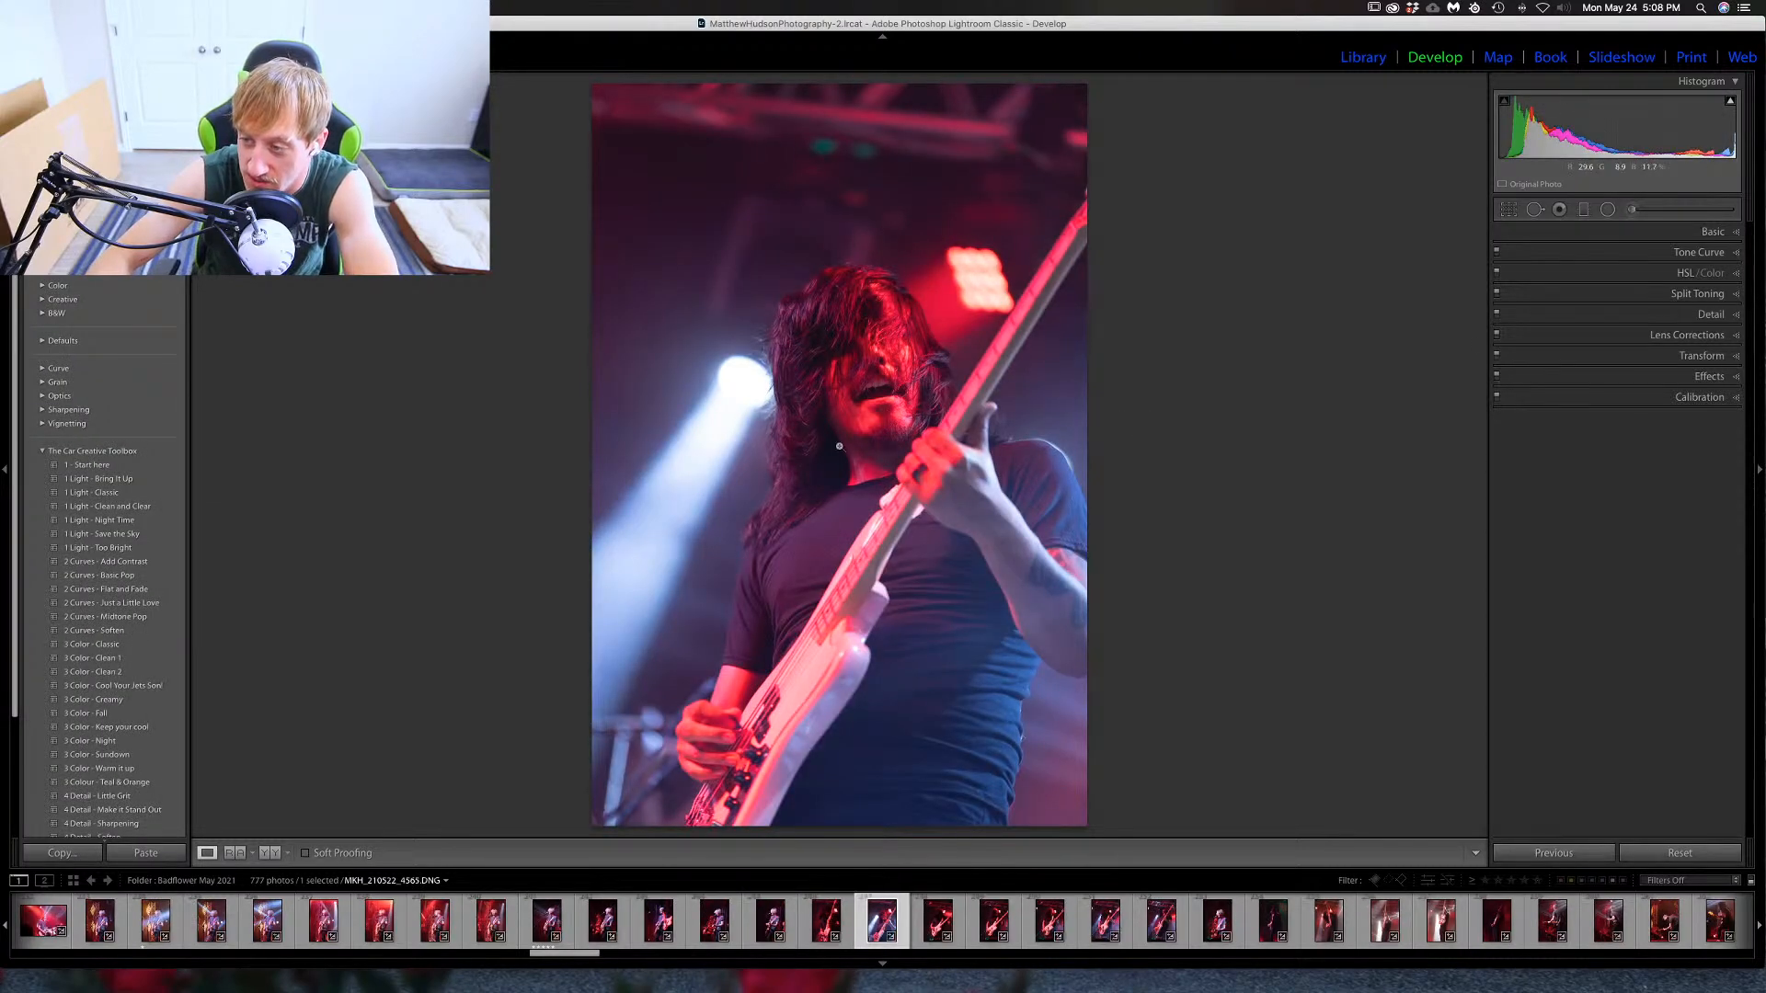
key("v")
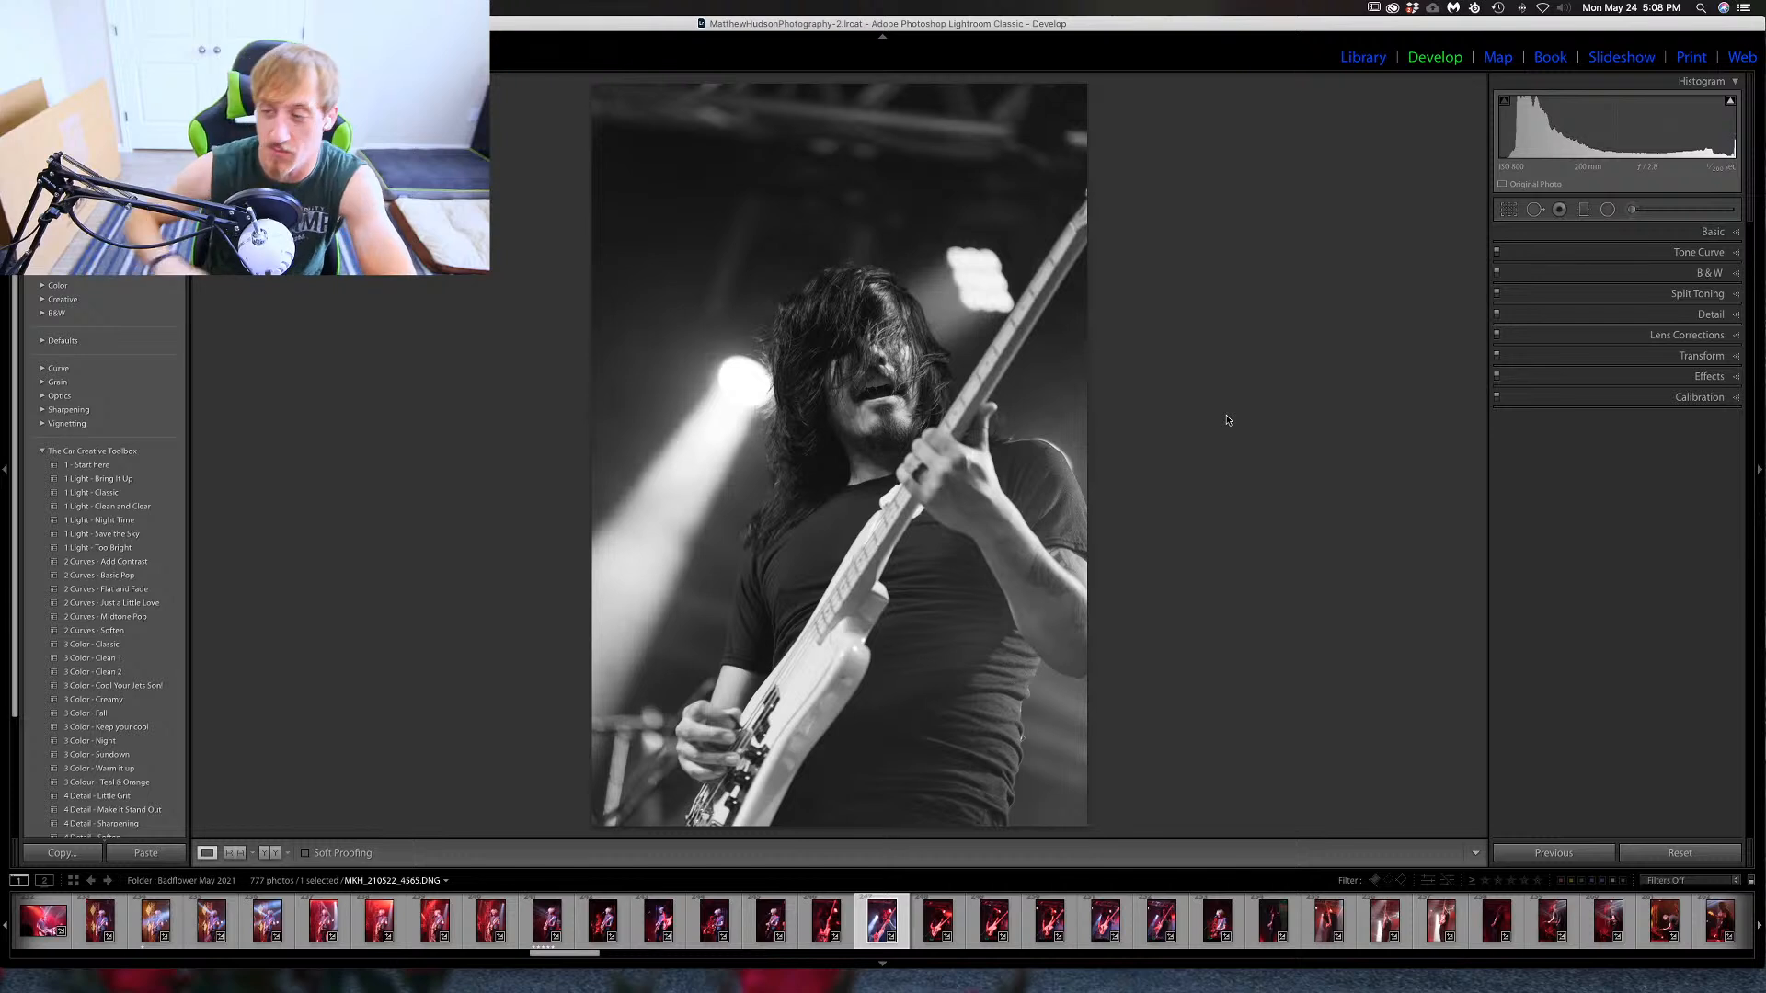
key("v")
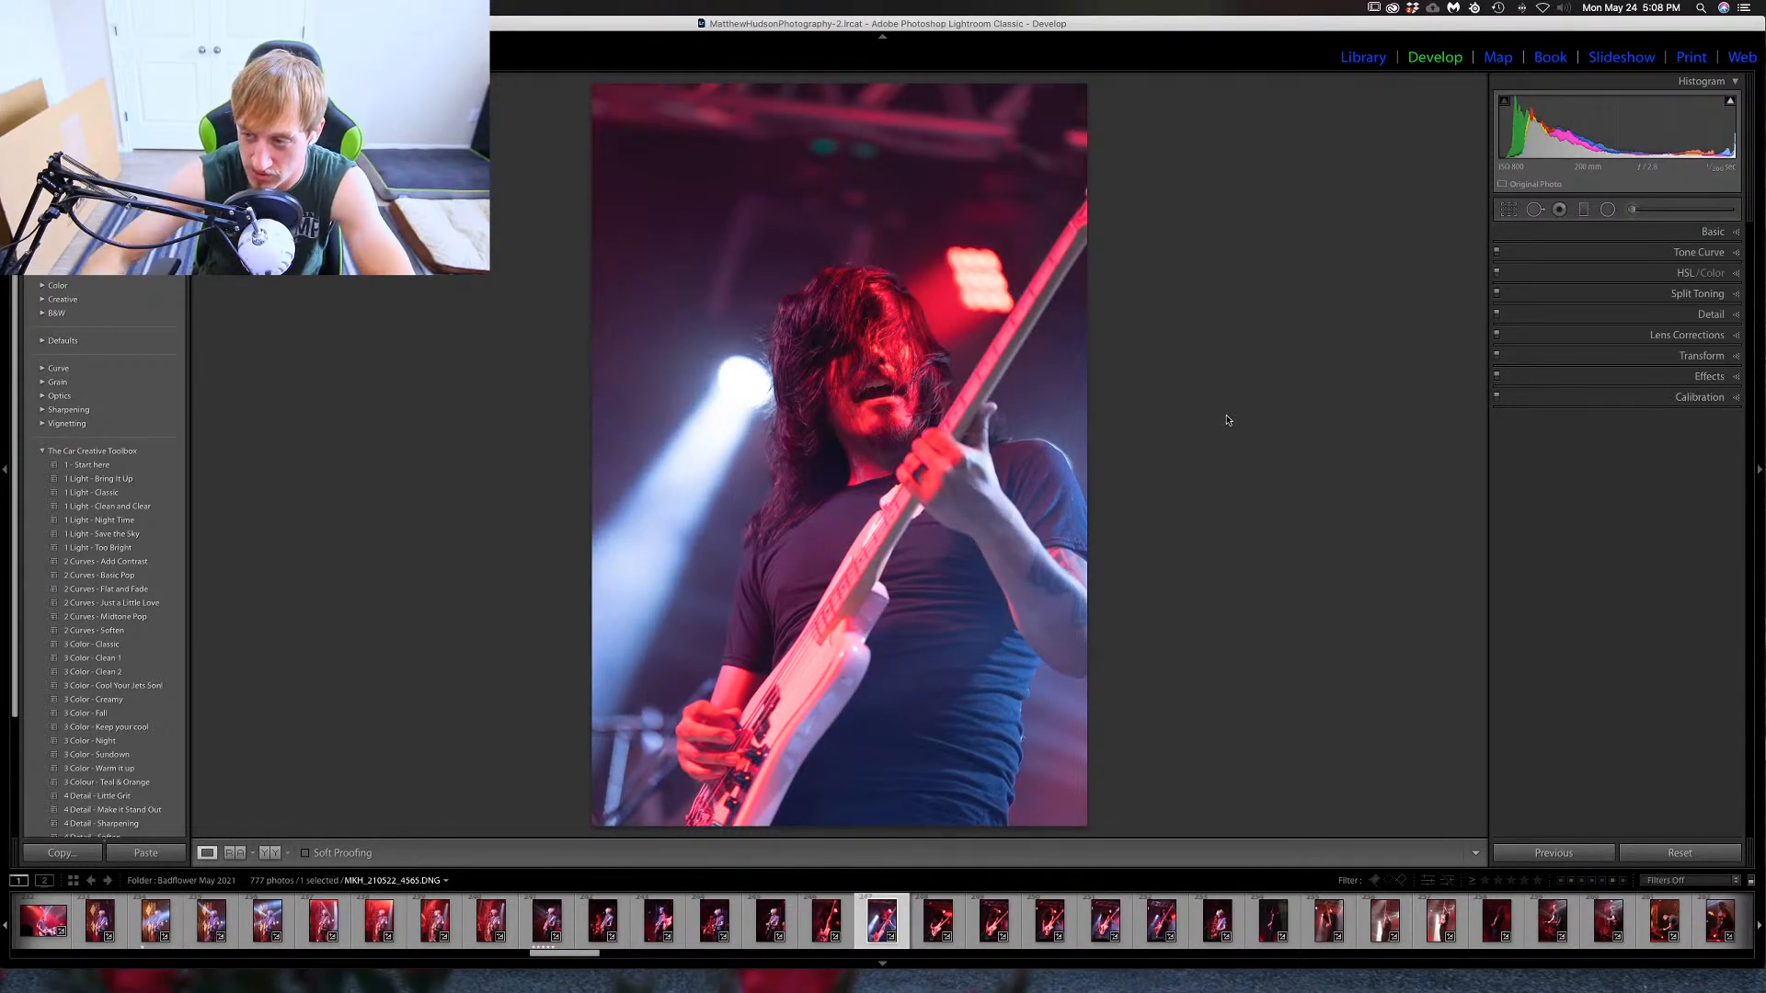
key("v")
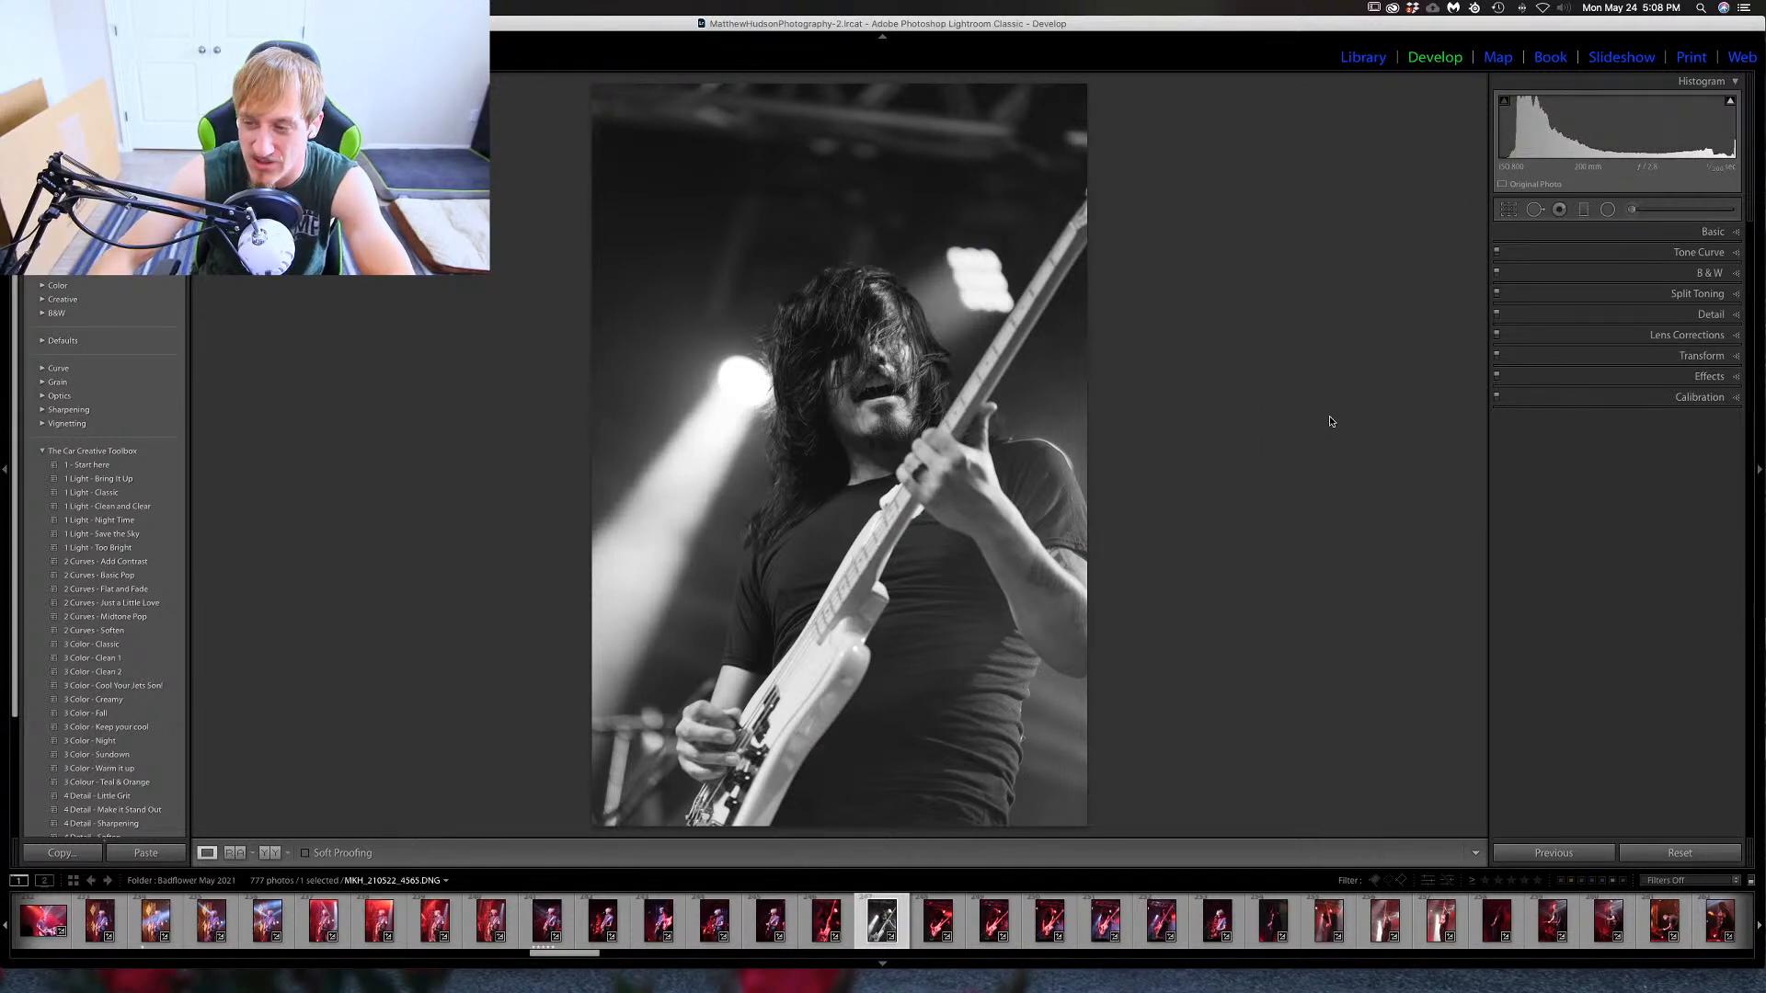
key("v")
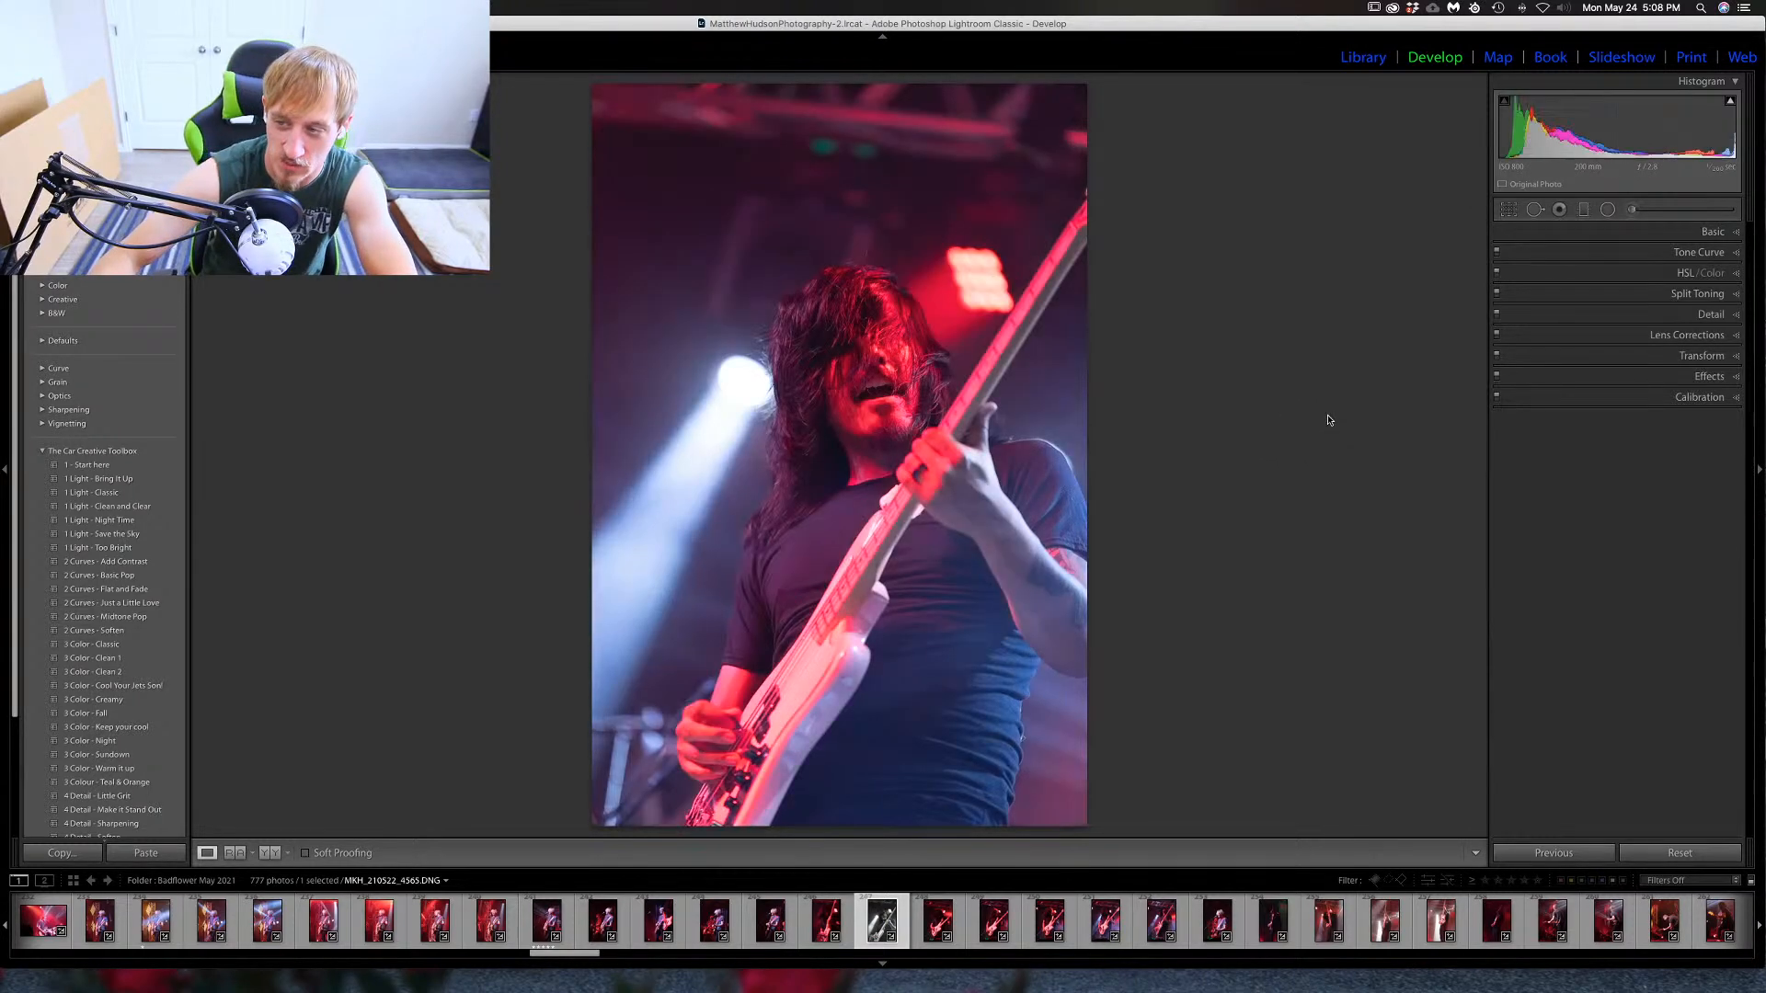
key("1")
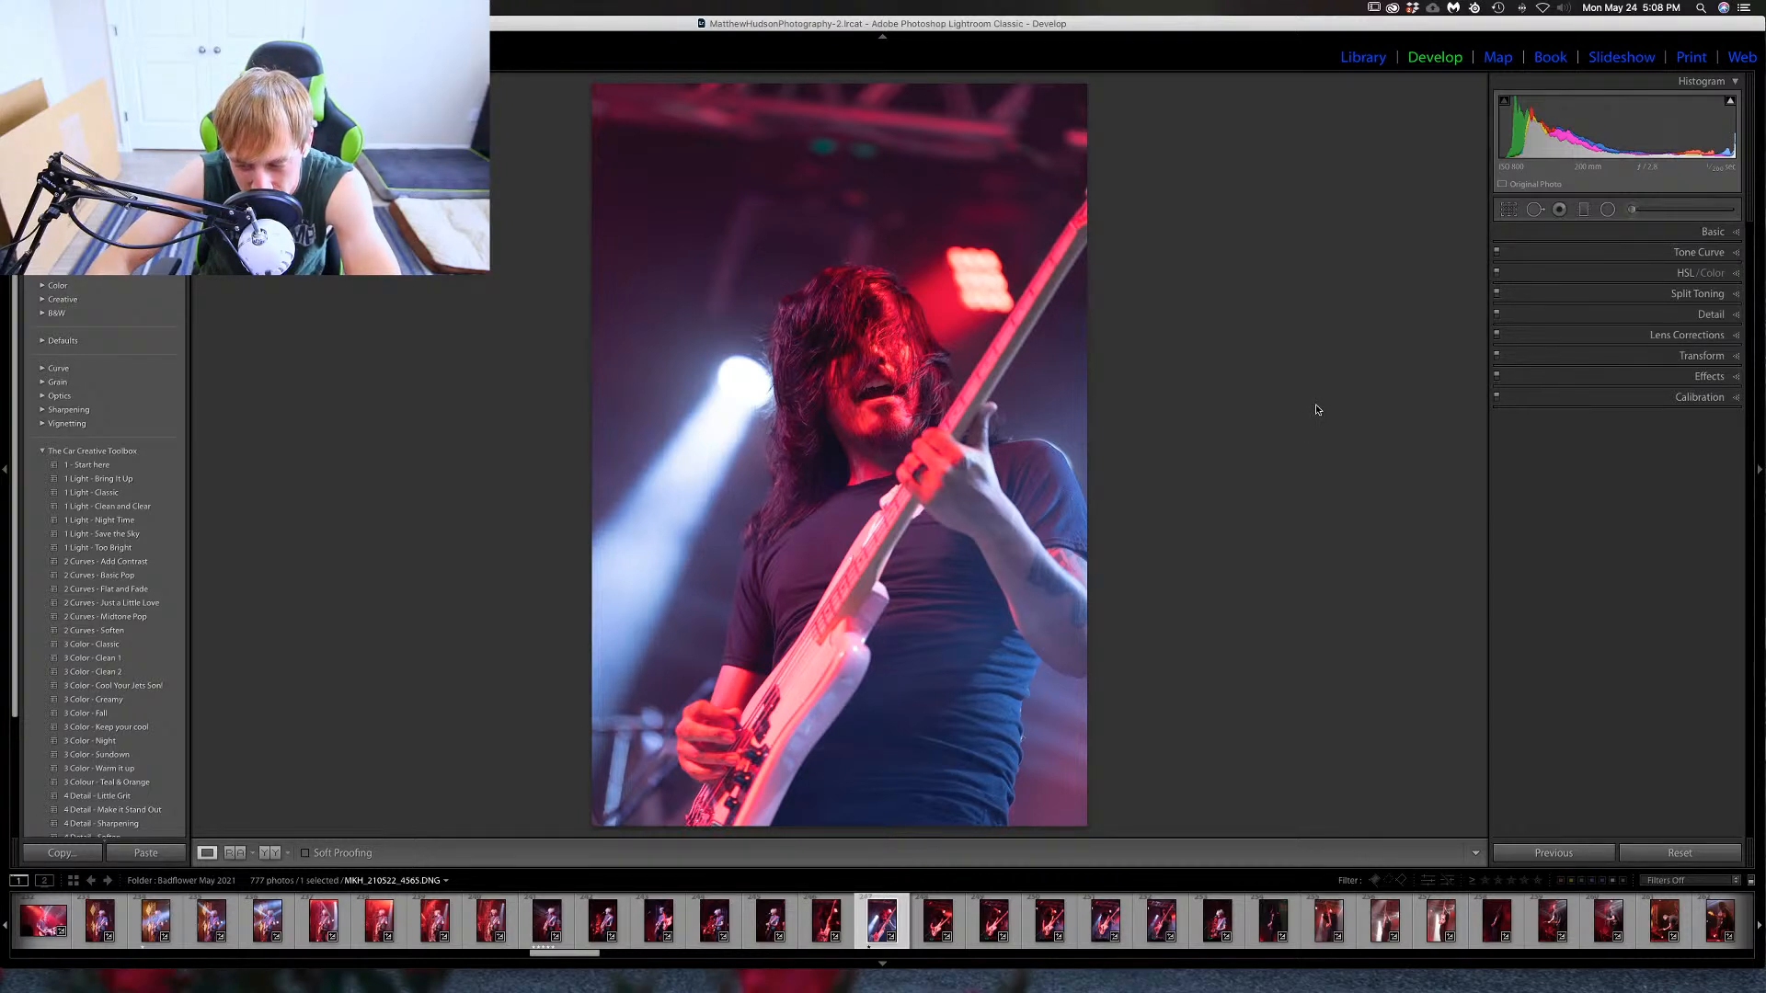
Review the bassist frames from MKH_210522_4566.DNG to MKH_210522_4568.DNG for pose, expression and framing.
key("Right")
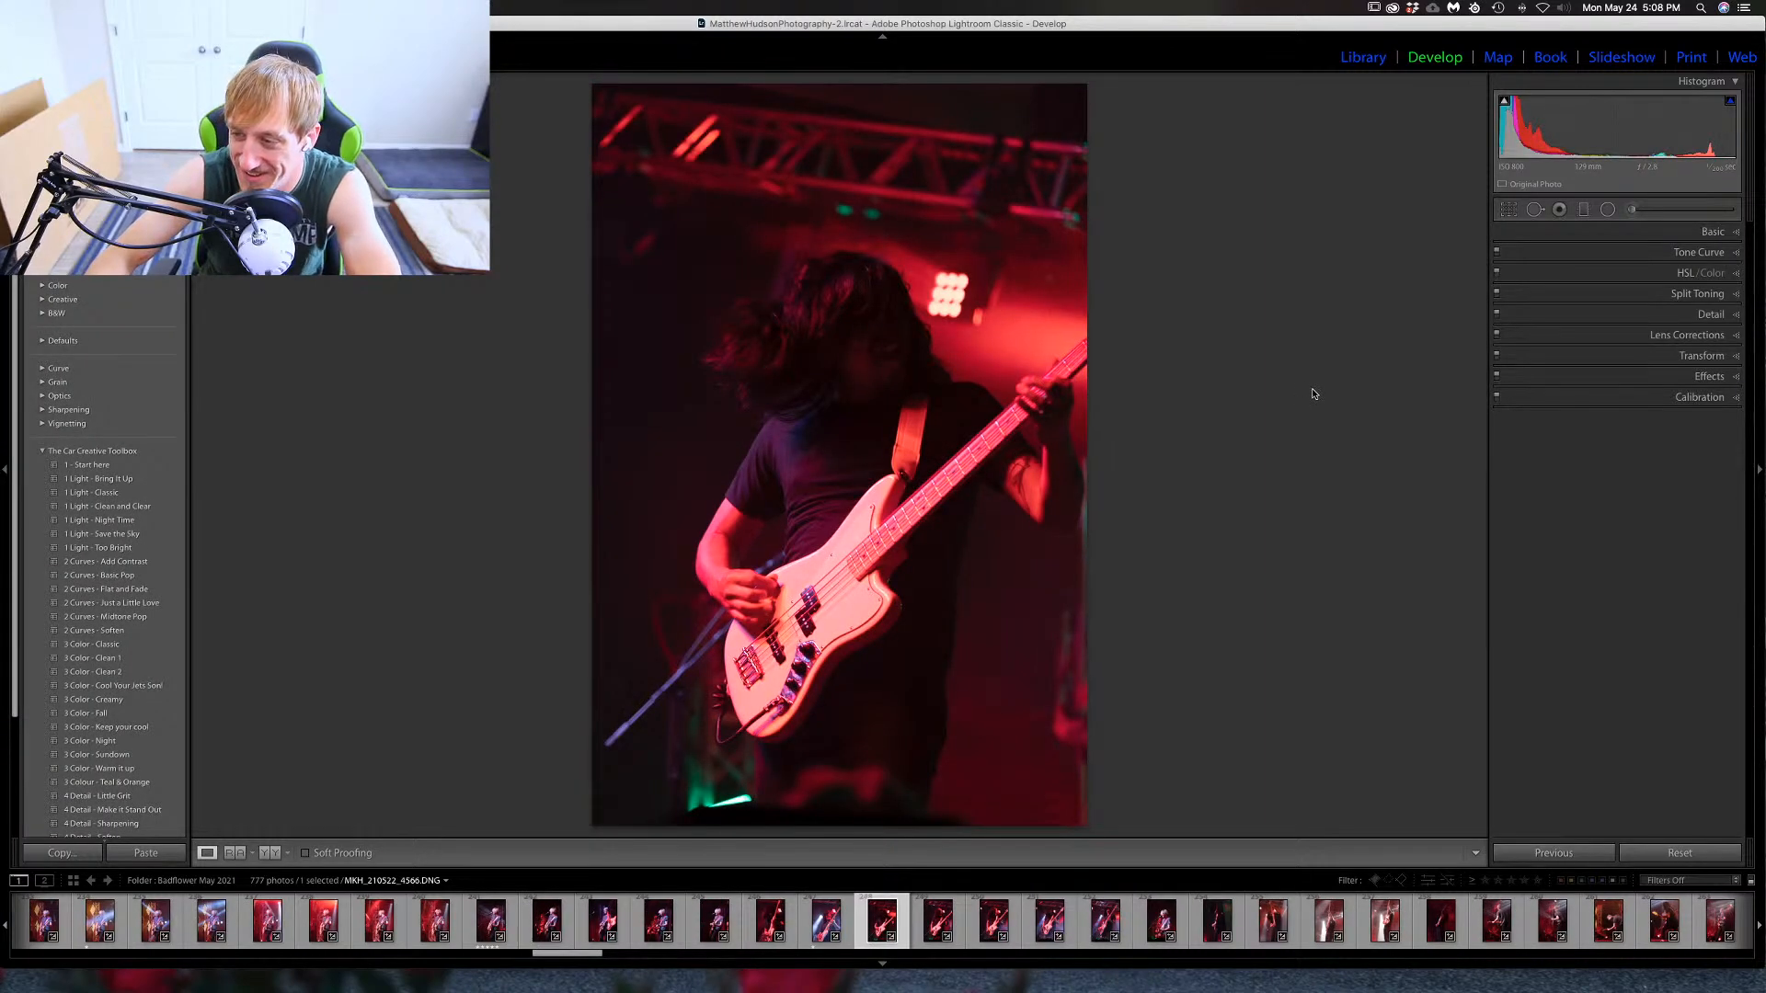
key("Right")
key("Right")
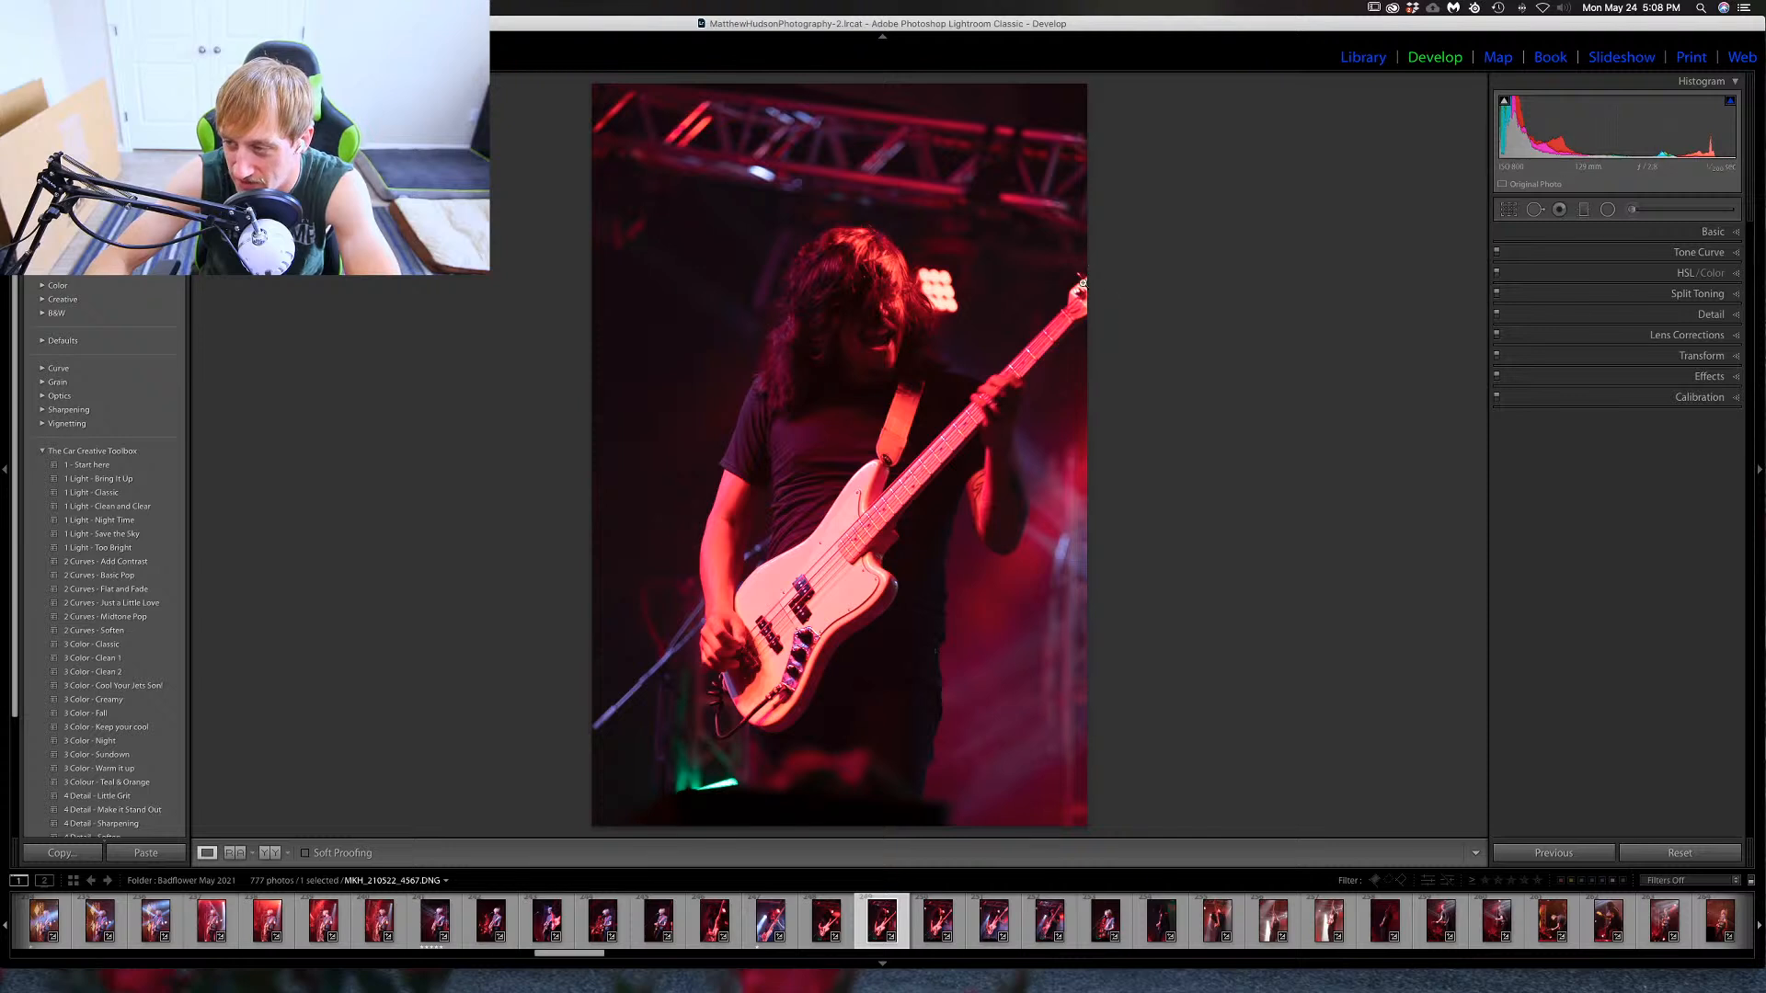
key("Right")
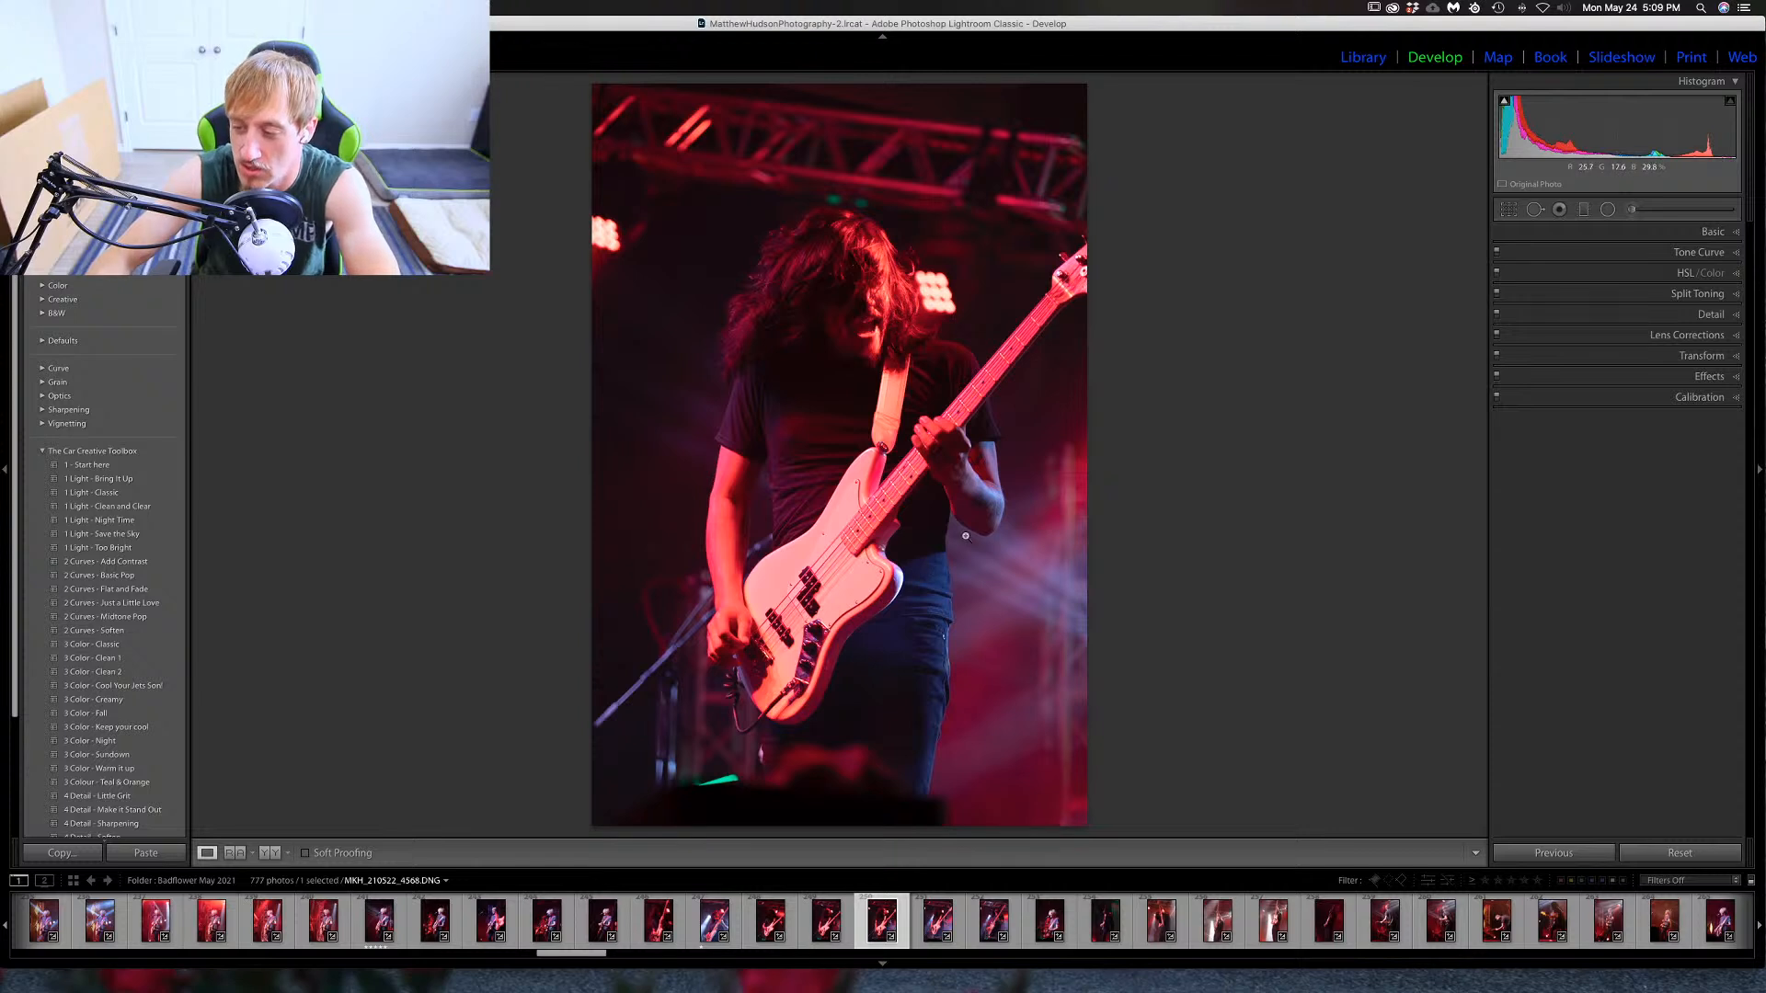
Try a tighter crop around the bassist in MKH_210522_4568.DNG at the original aspect ratio, and undo it.
key("r")
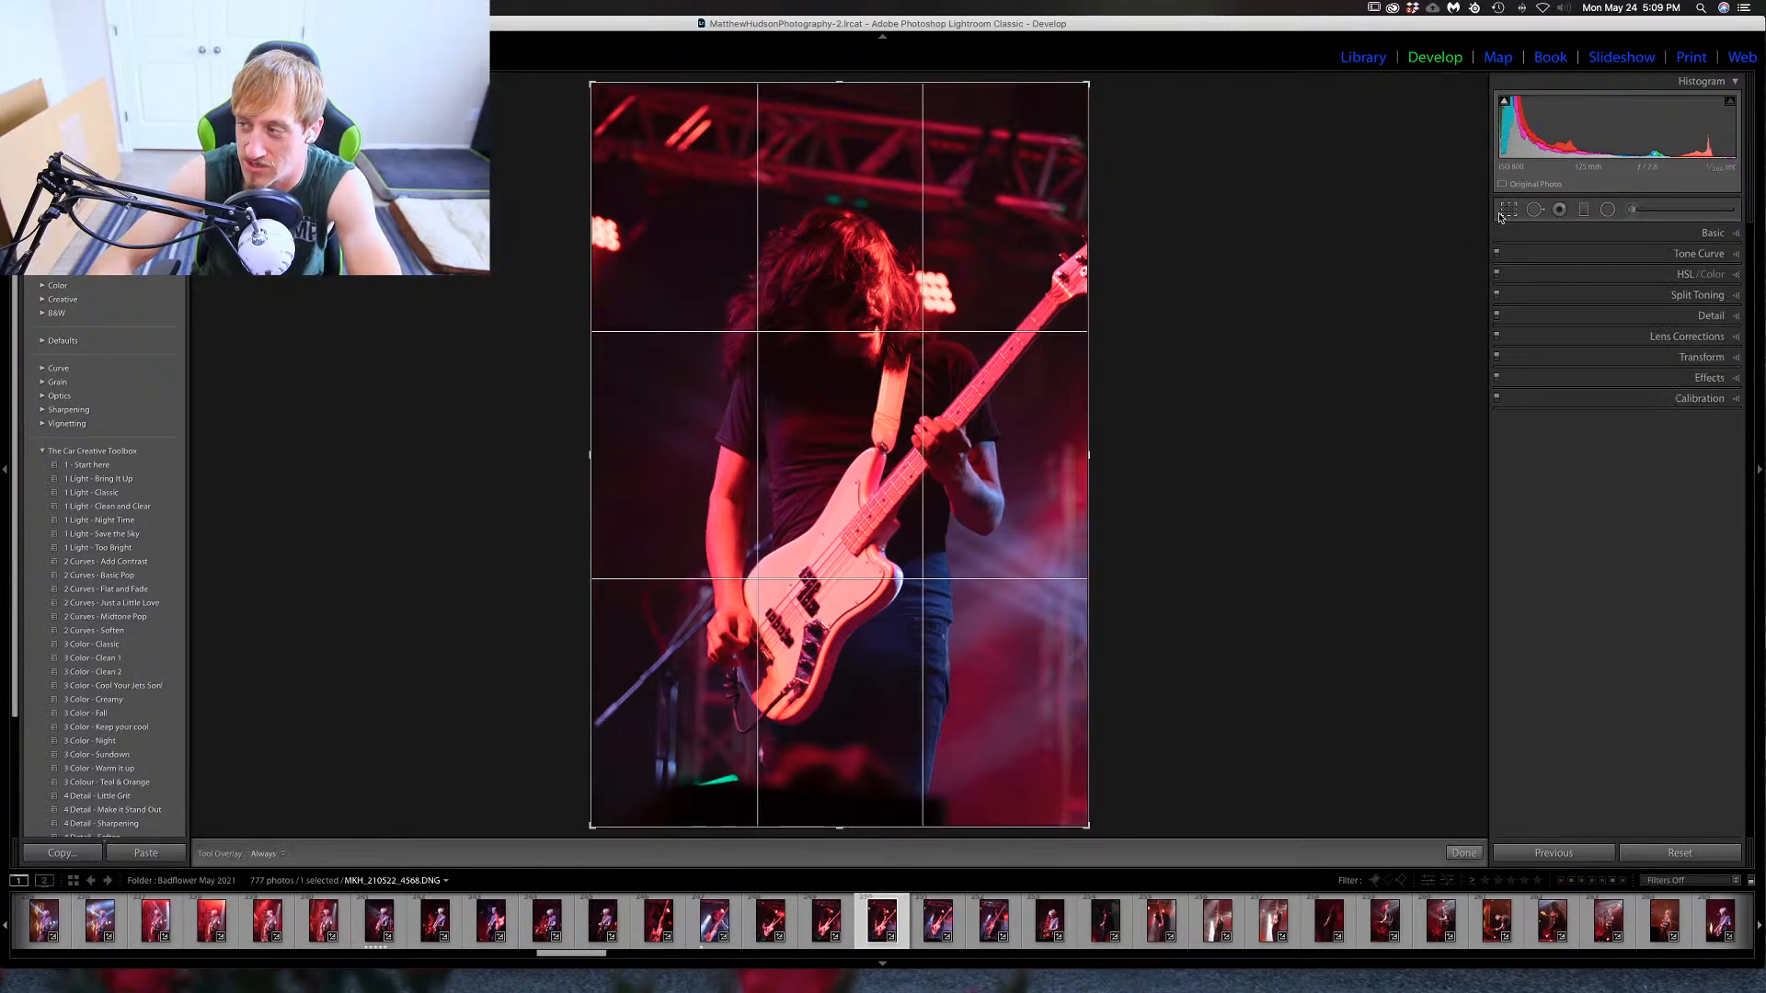
left_click_drag(1083, 365, 1060, 367)
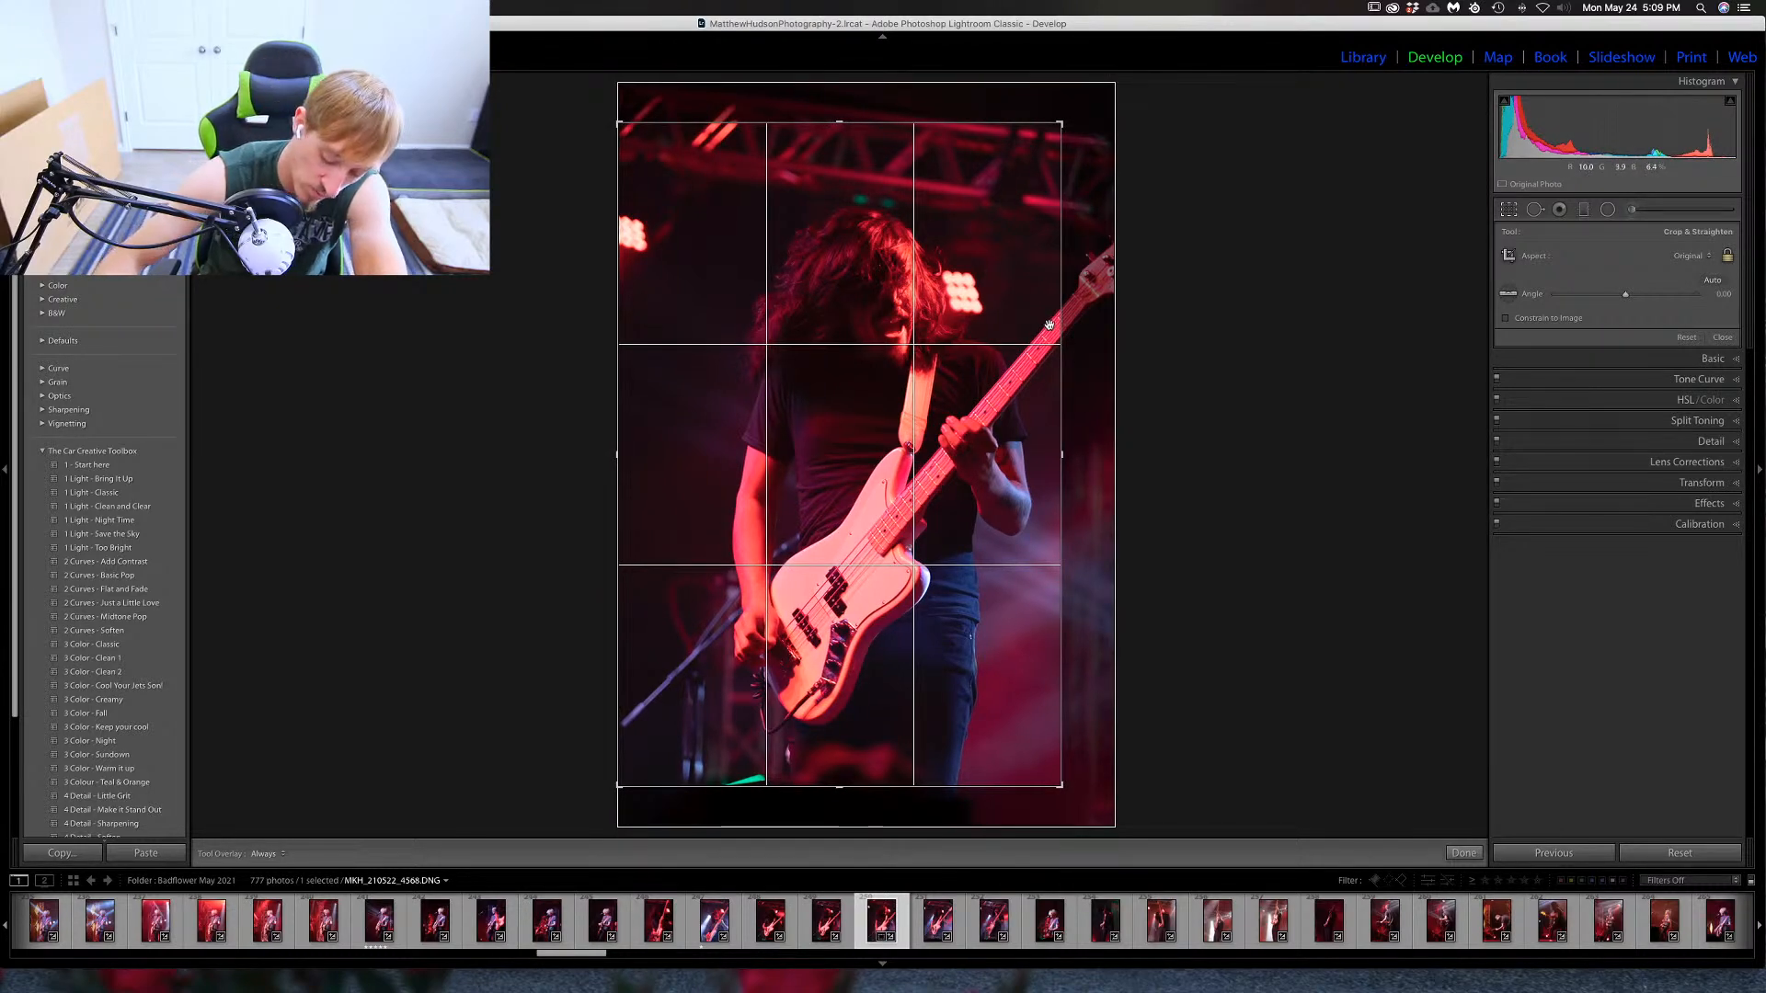
key("Return")
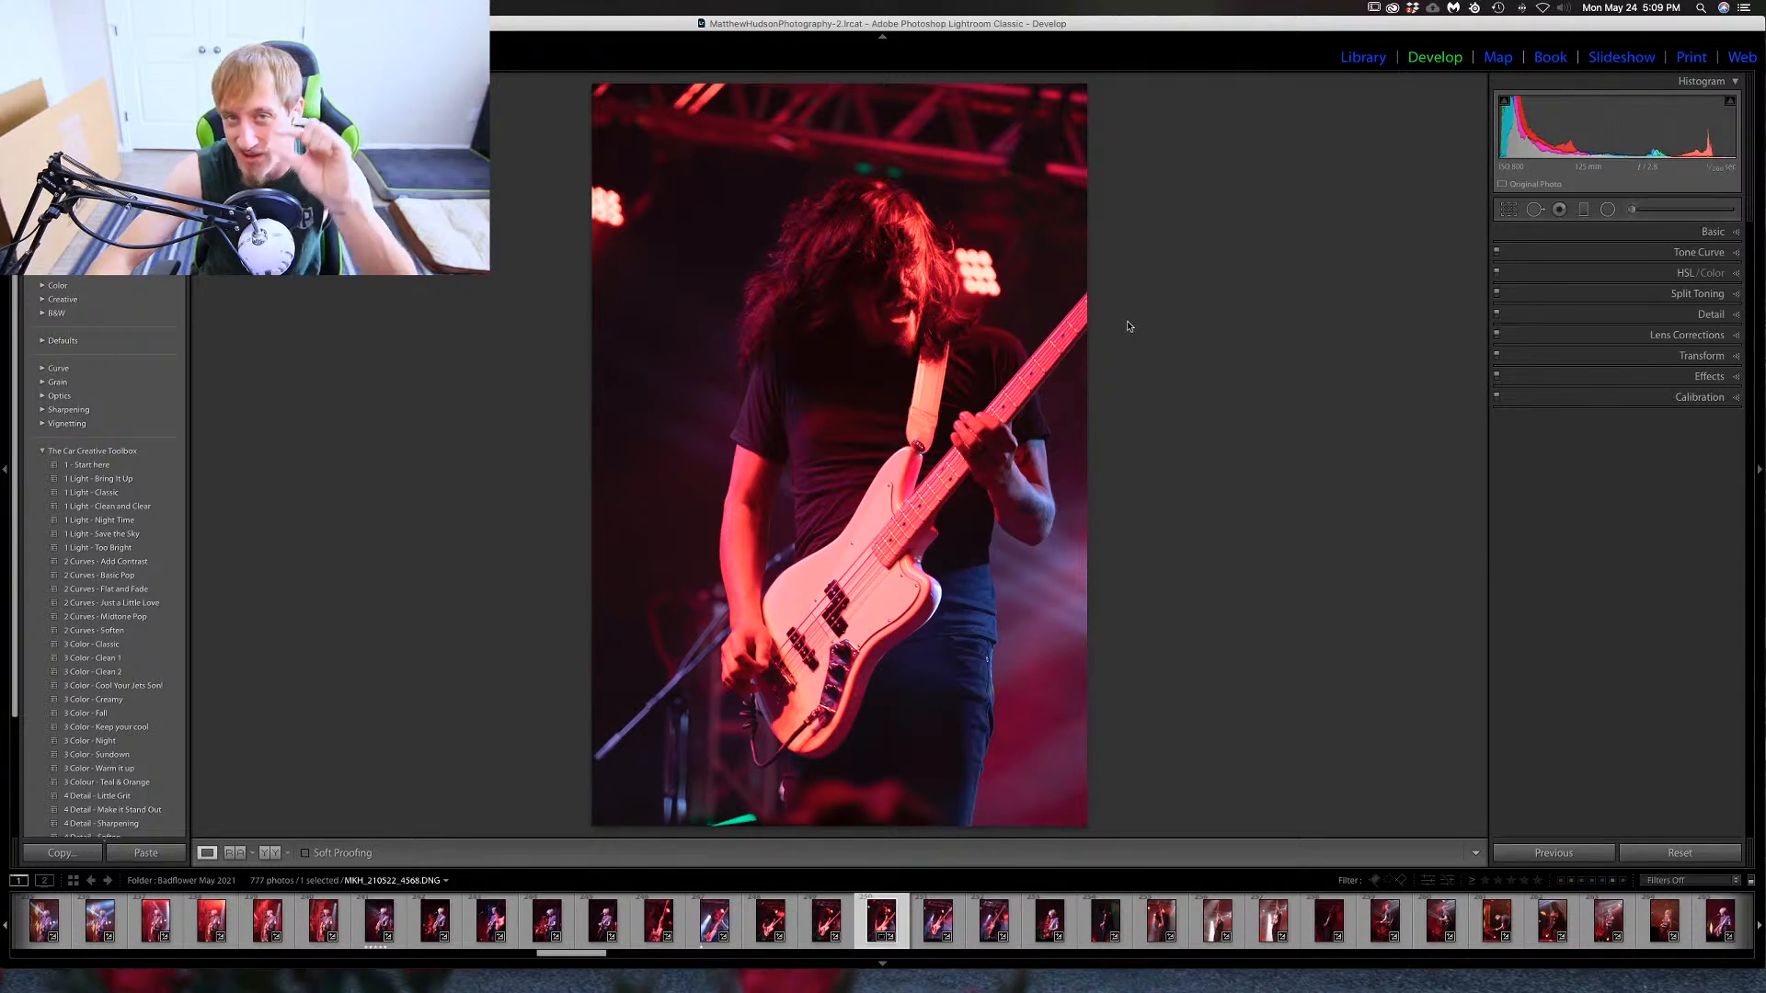
key("super+z")
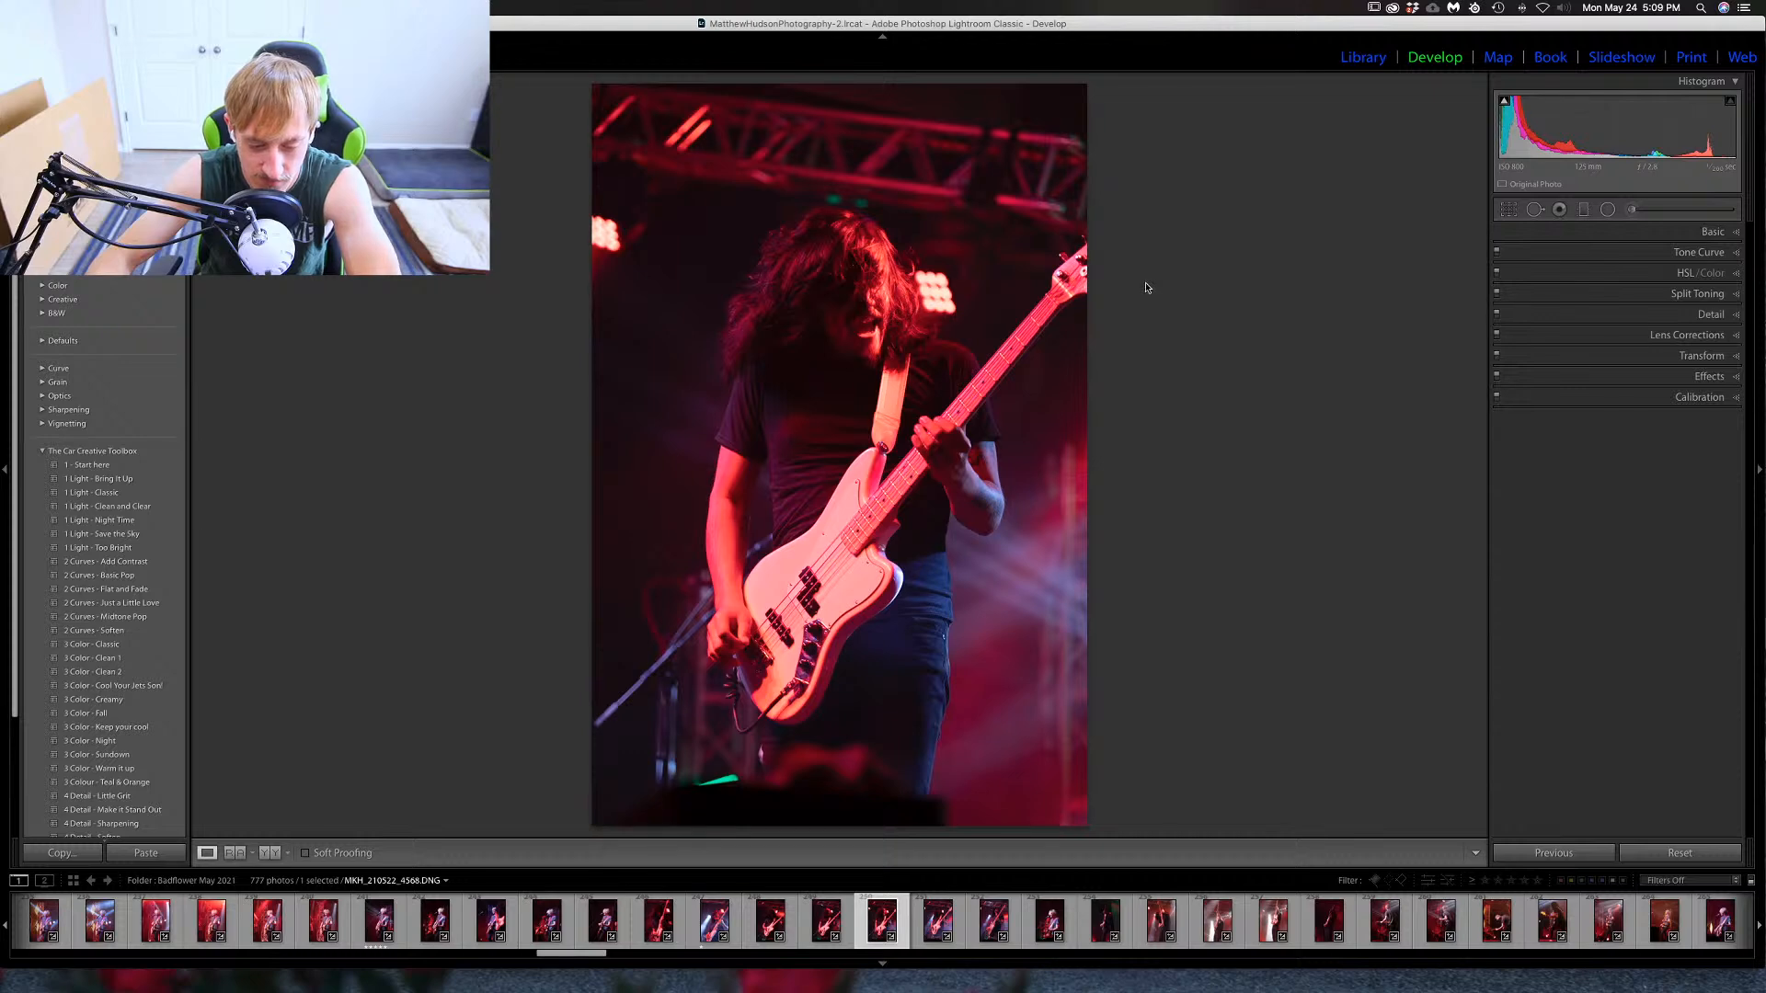
Review the bassist and singer frames from MKH_210522_4569.DNG to MKH_210522_4574.DNG for pose and stage lighting, returning once to MKH_210522_4570.DNG.
key("Right")
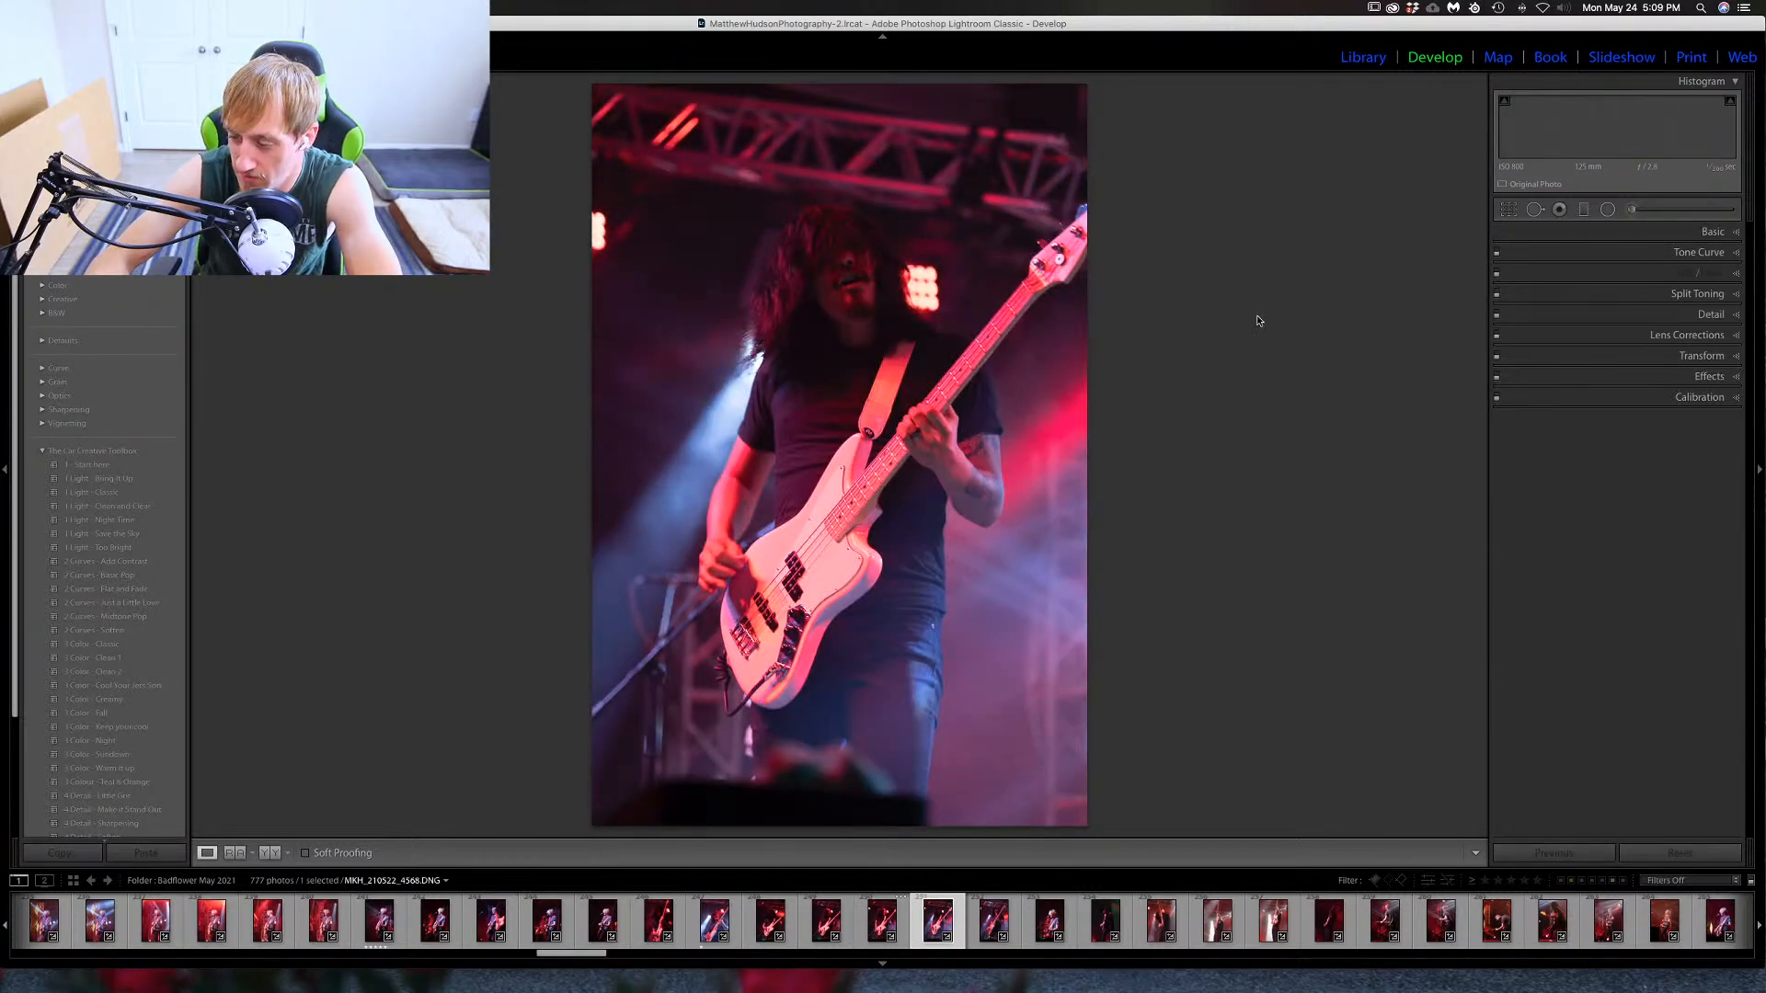
key("Right")
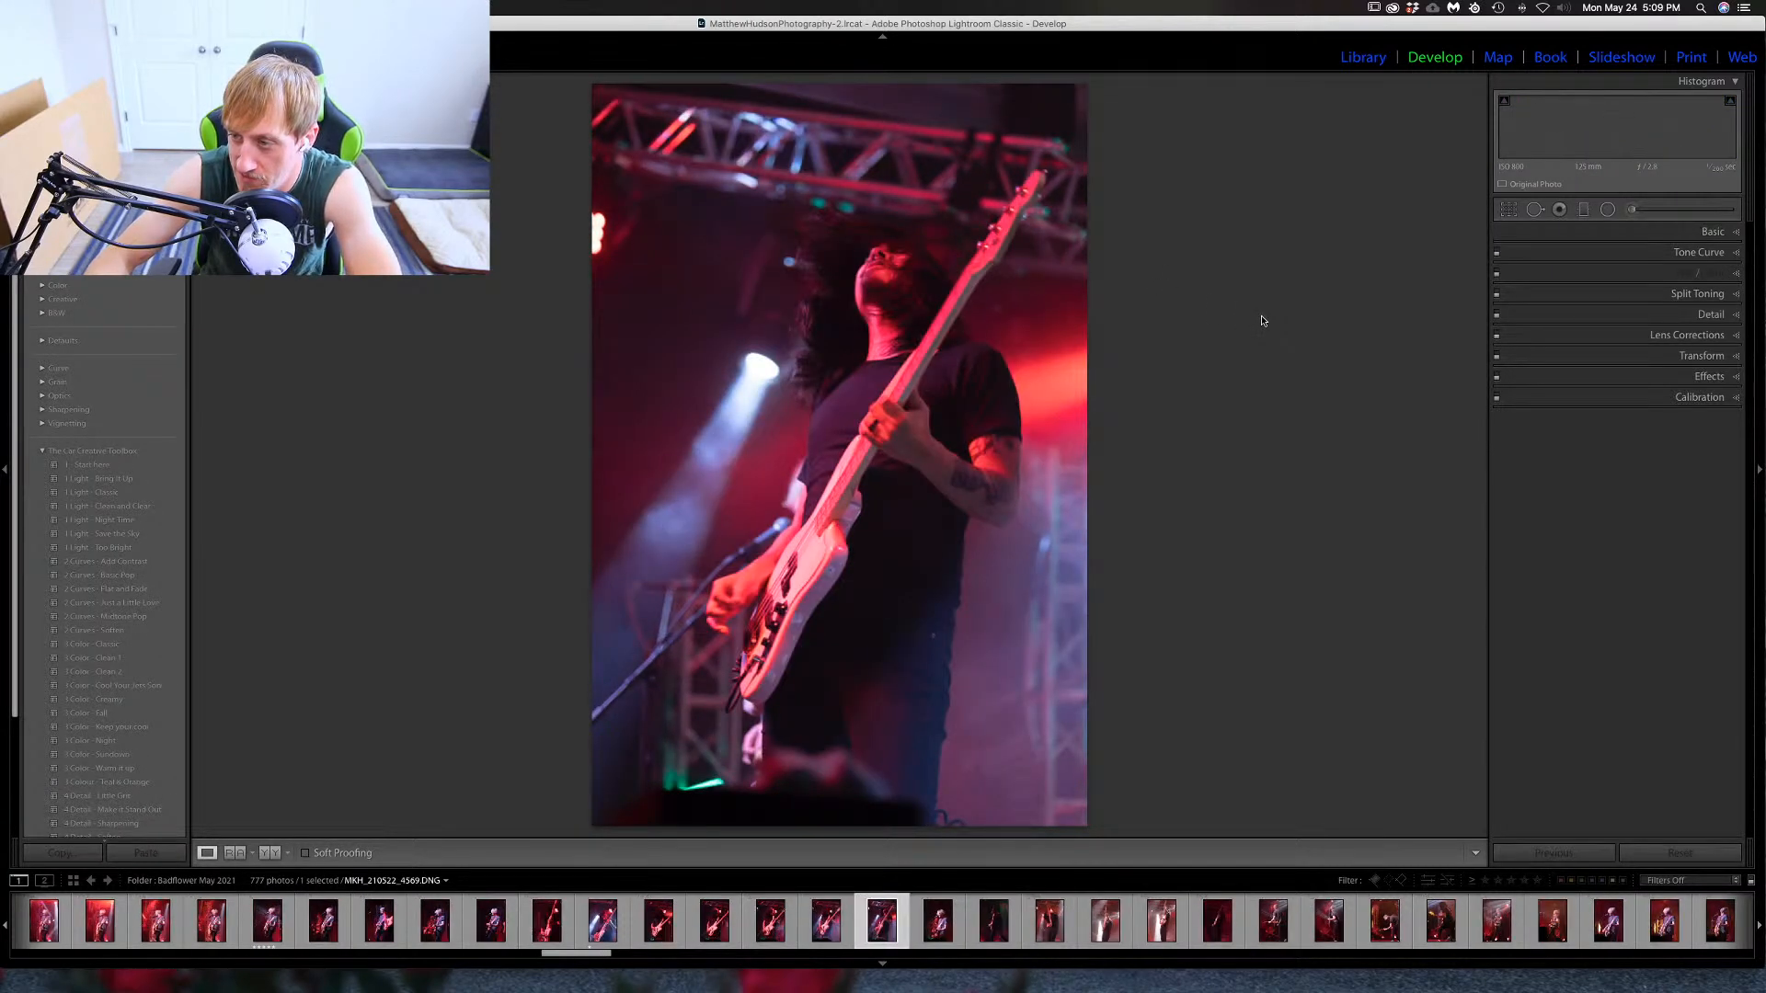
key("Right")
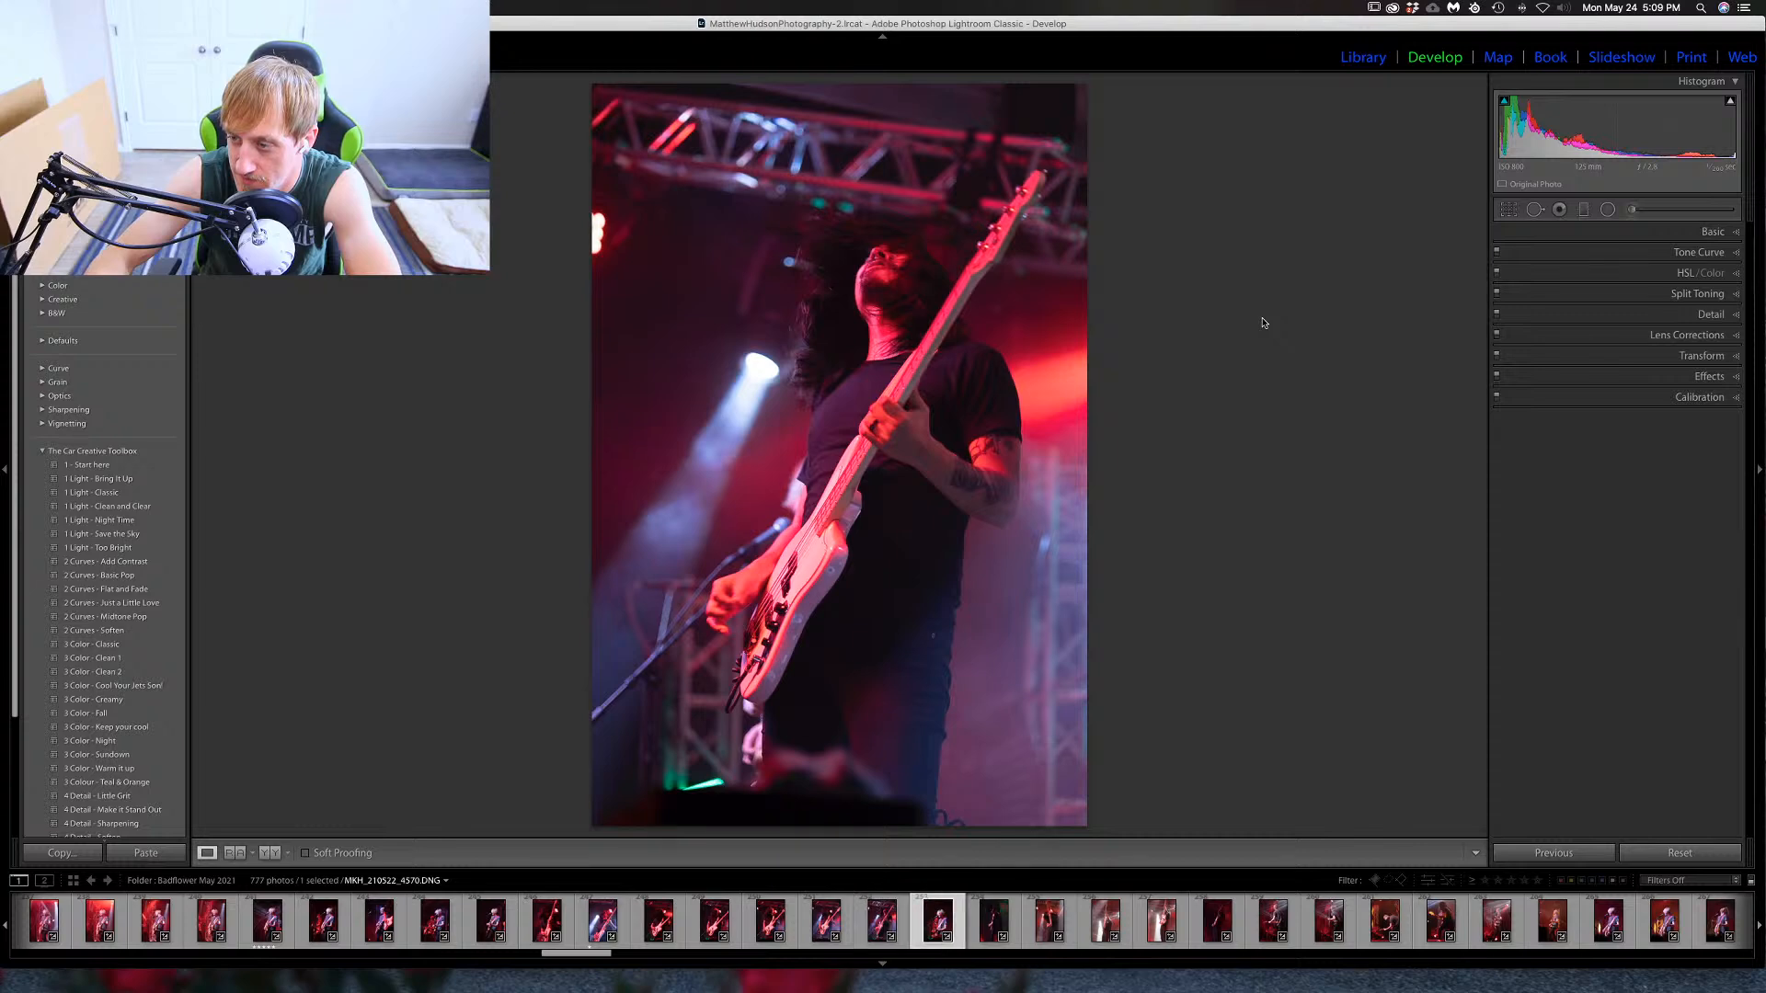
key("Left")
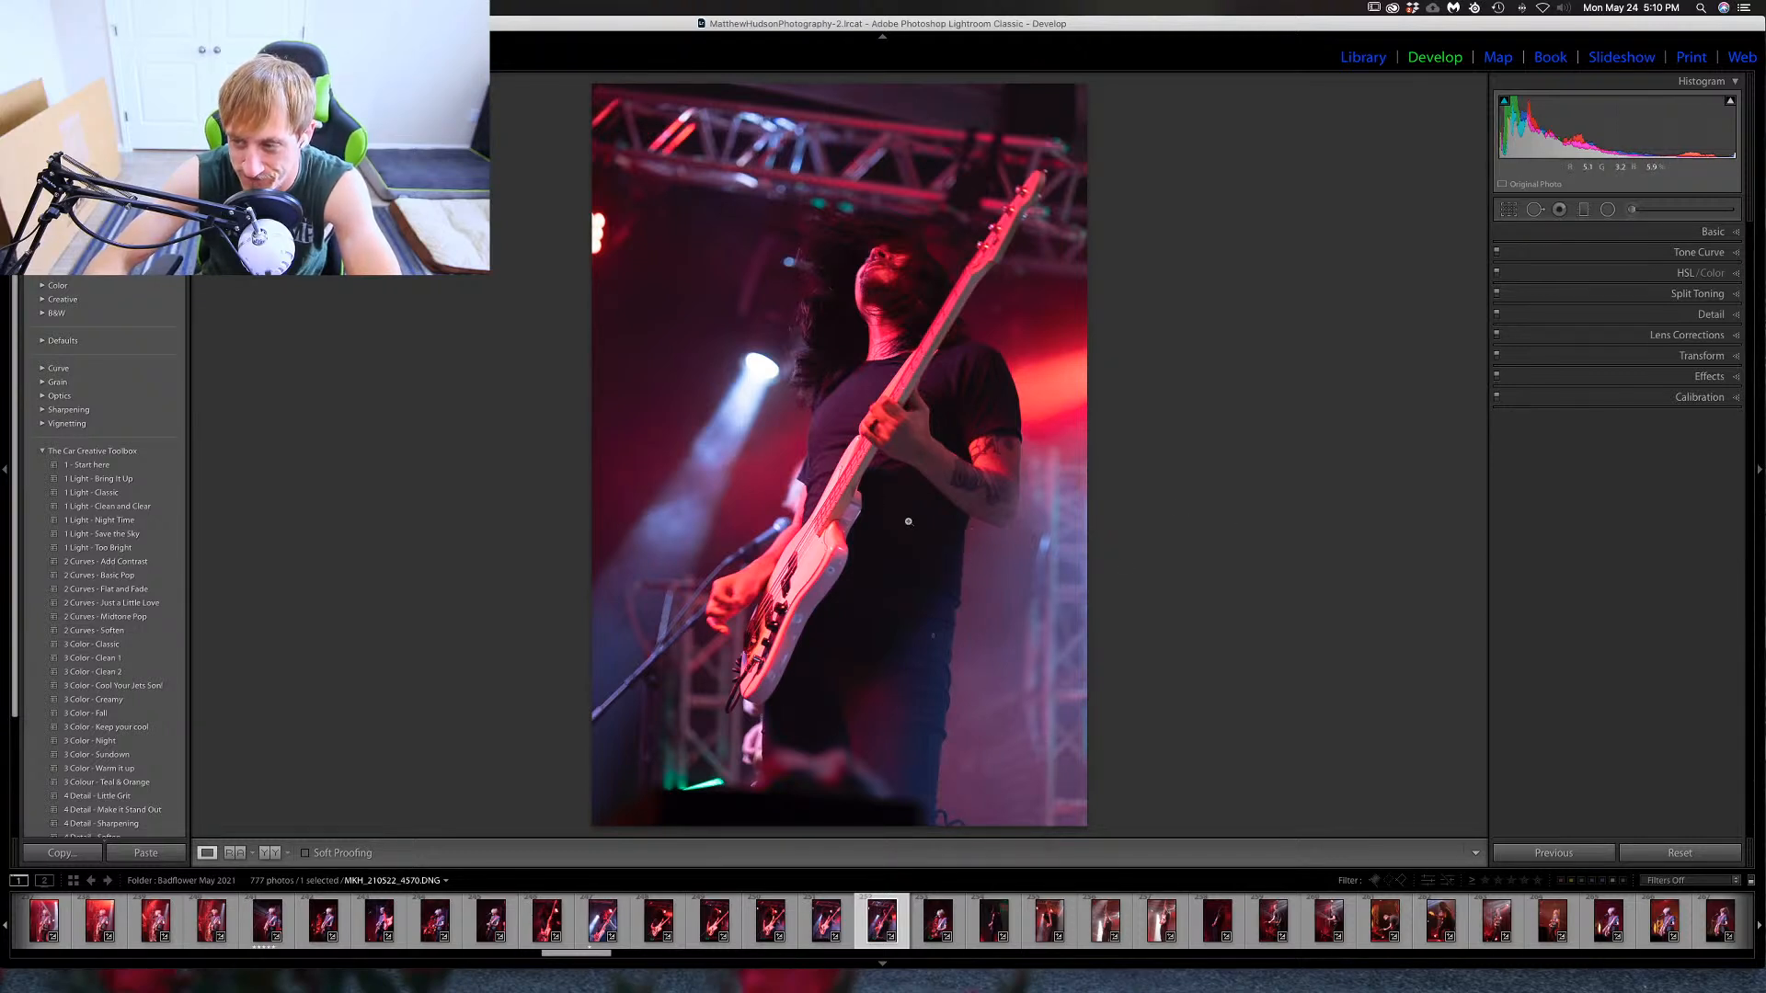
key("Right")
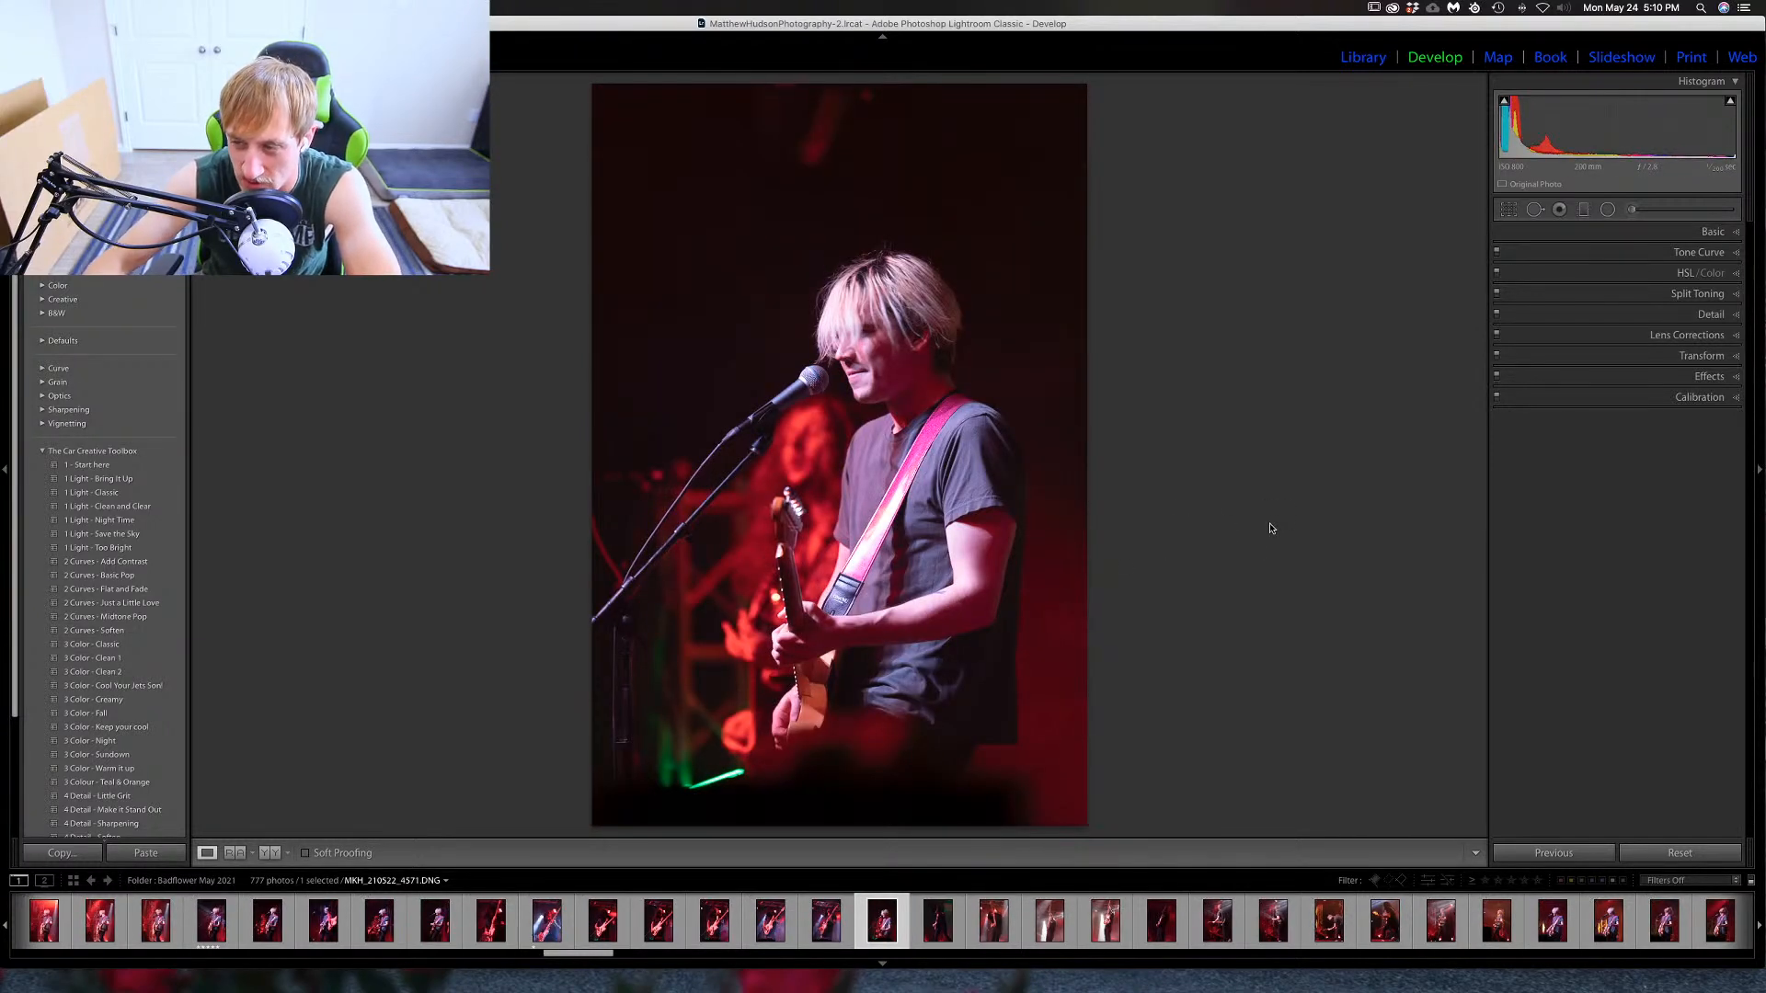
key("Right")
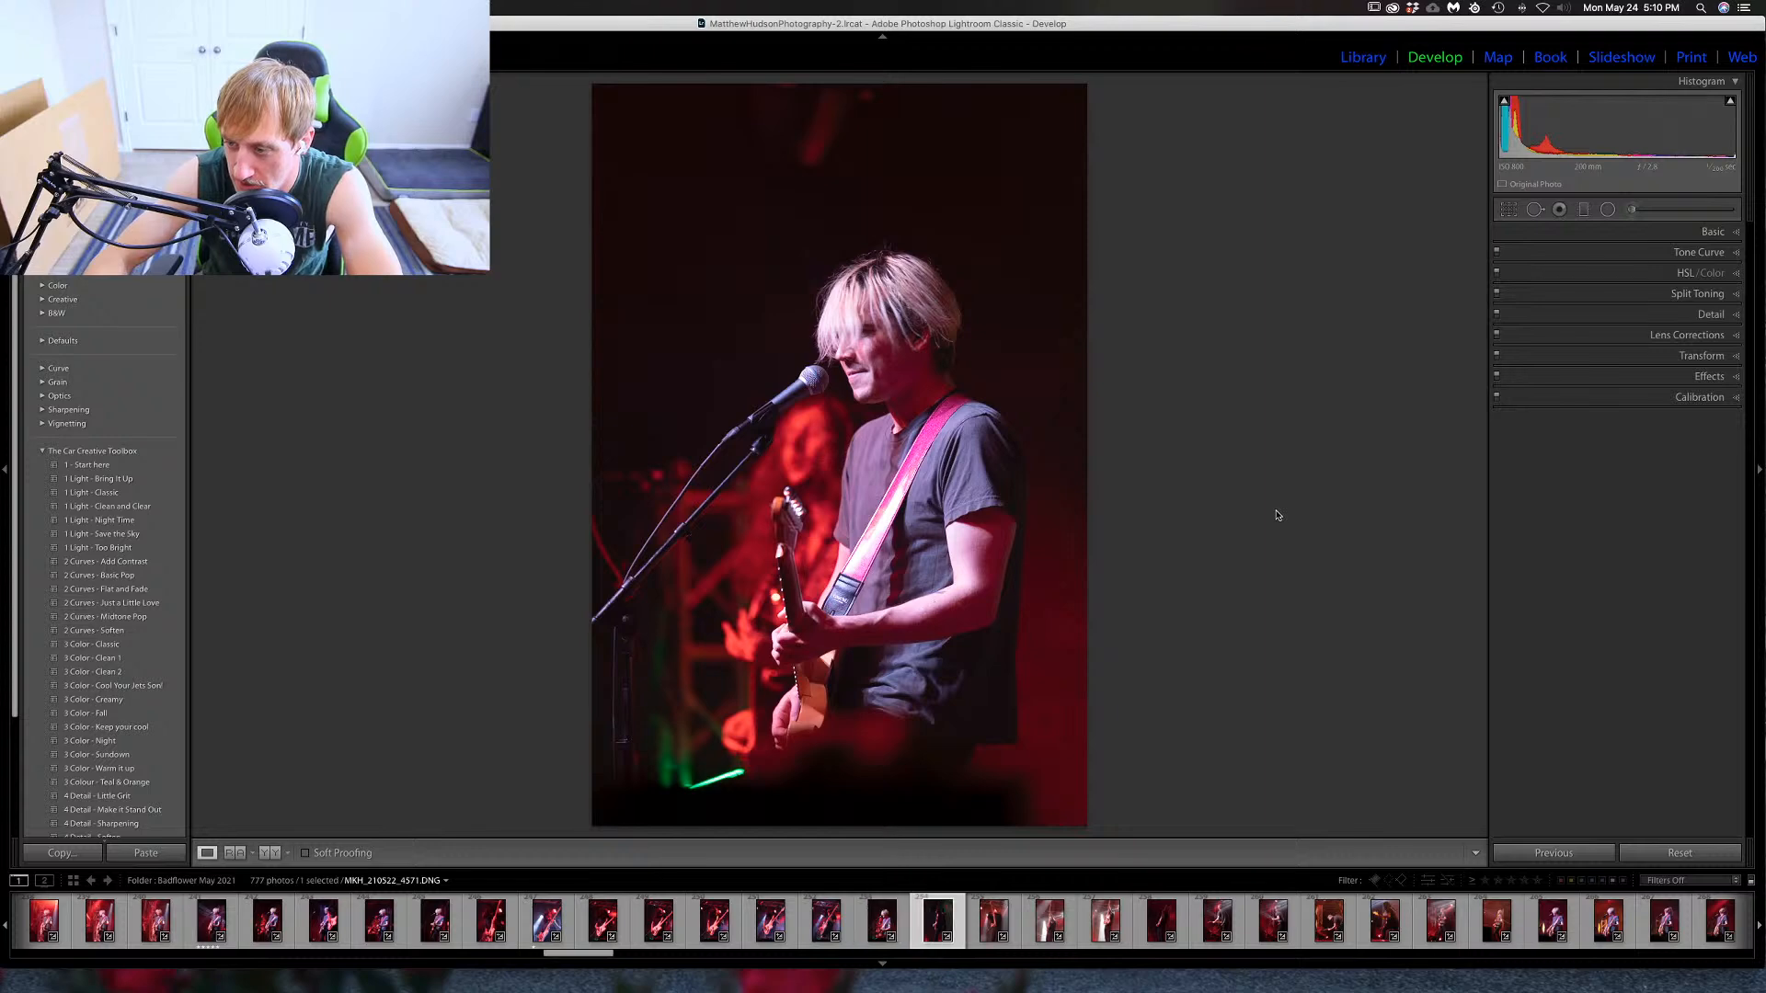
key("Right")
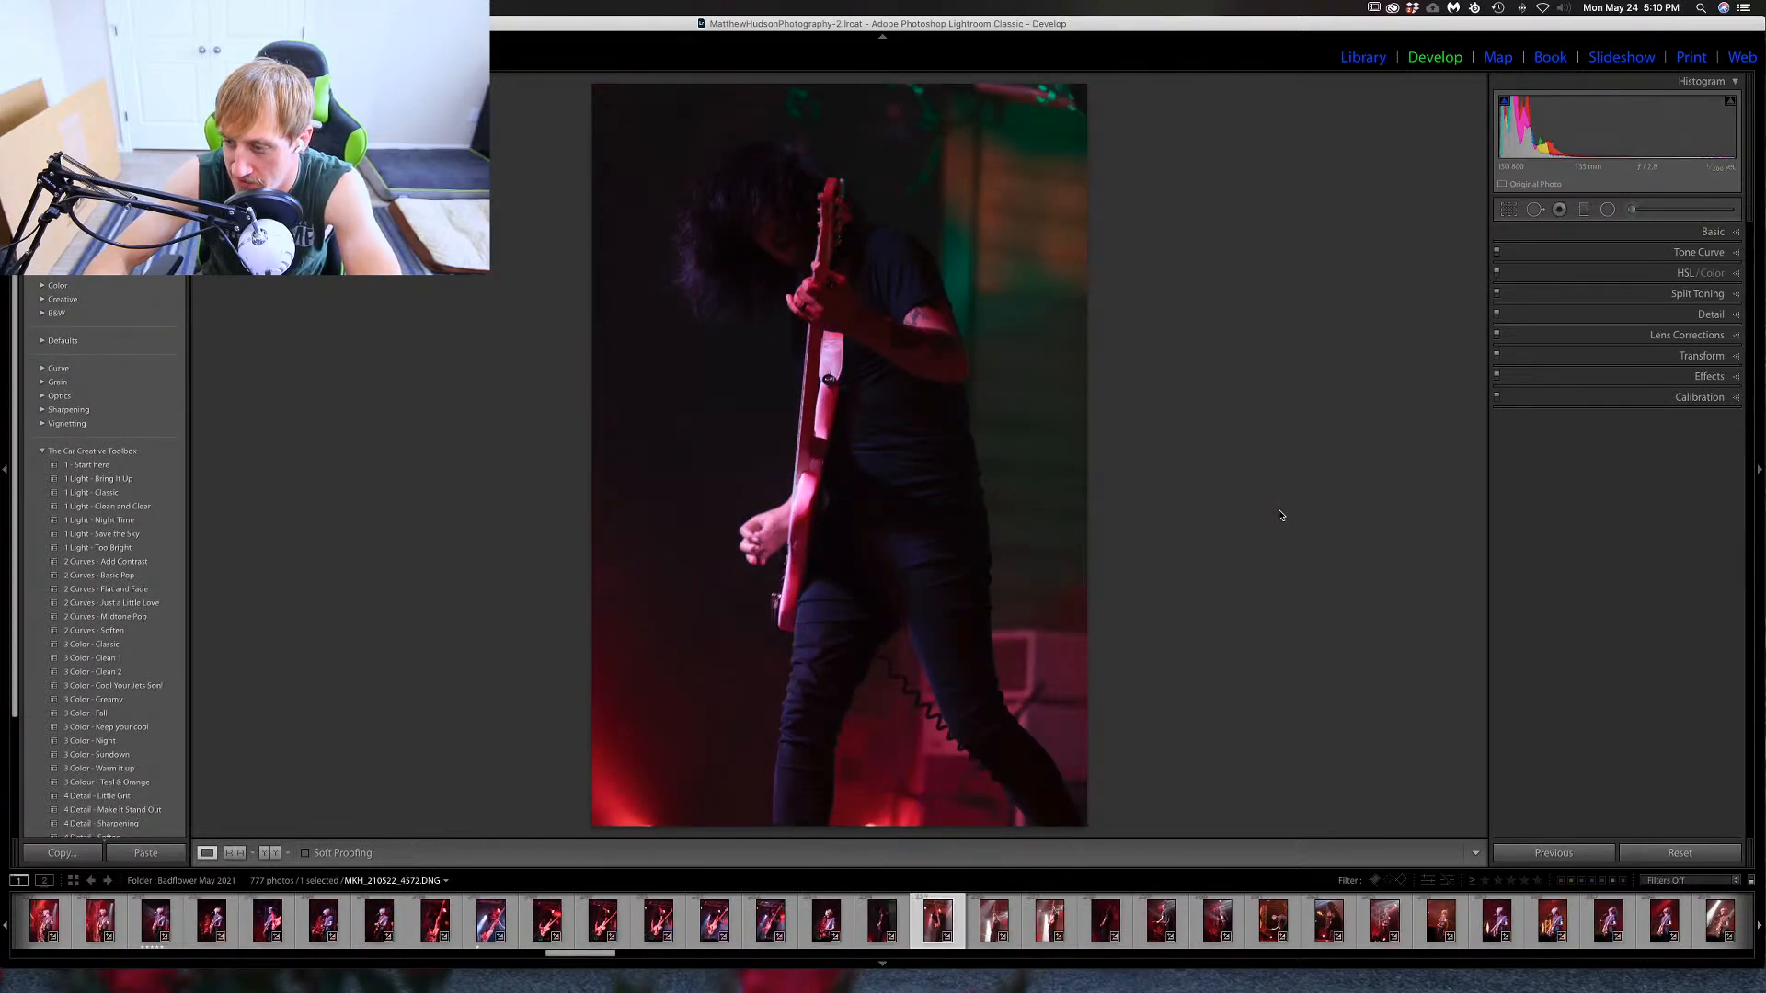
key("Right")
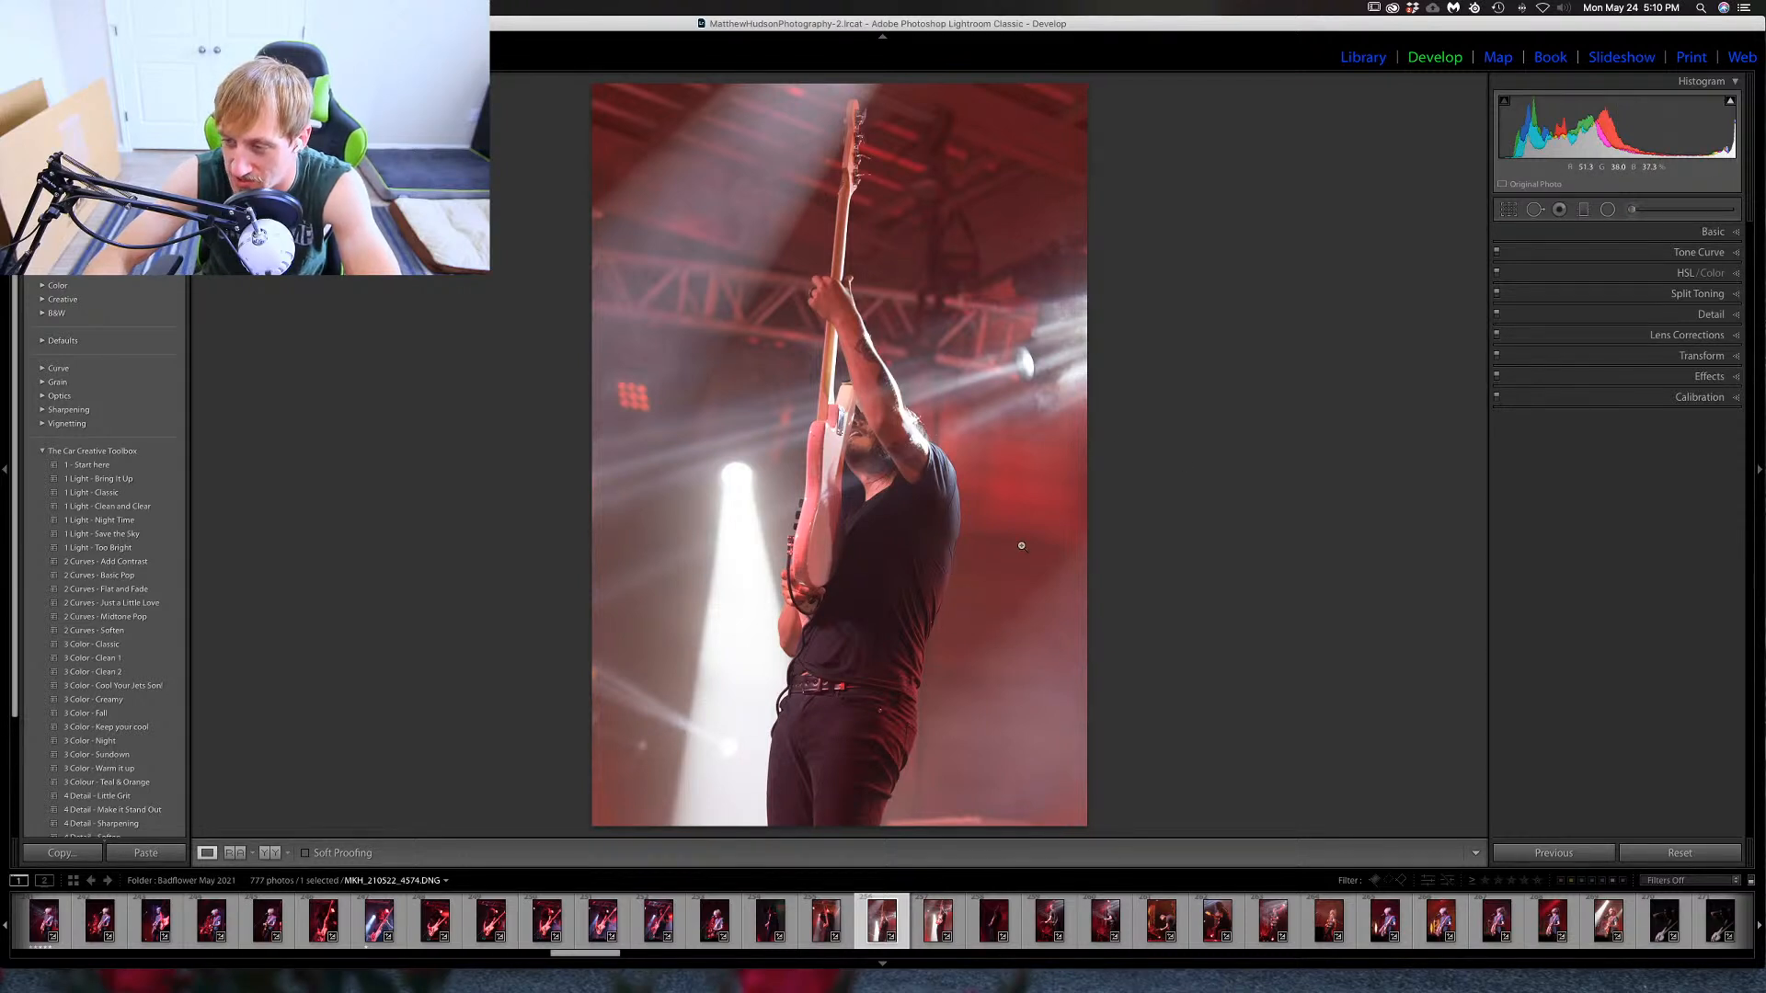
Rate the raised-bass frame MKH_210522_4575.DNG one star and check its headstock at close magnification.
key("Right")
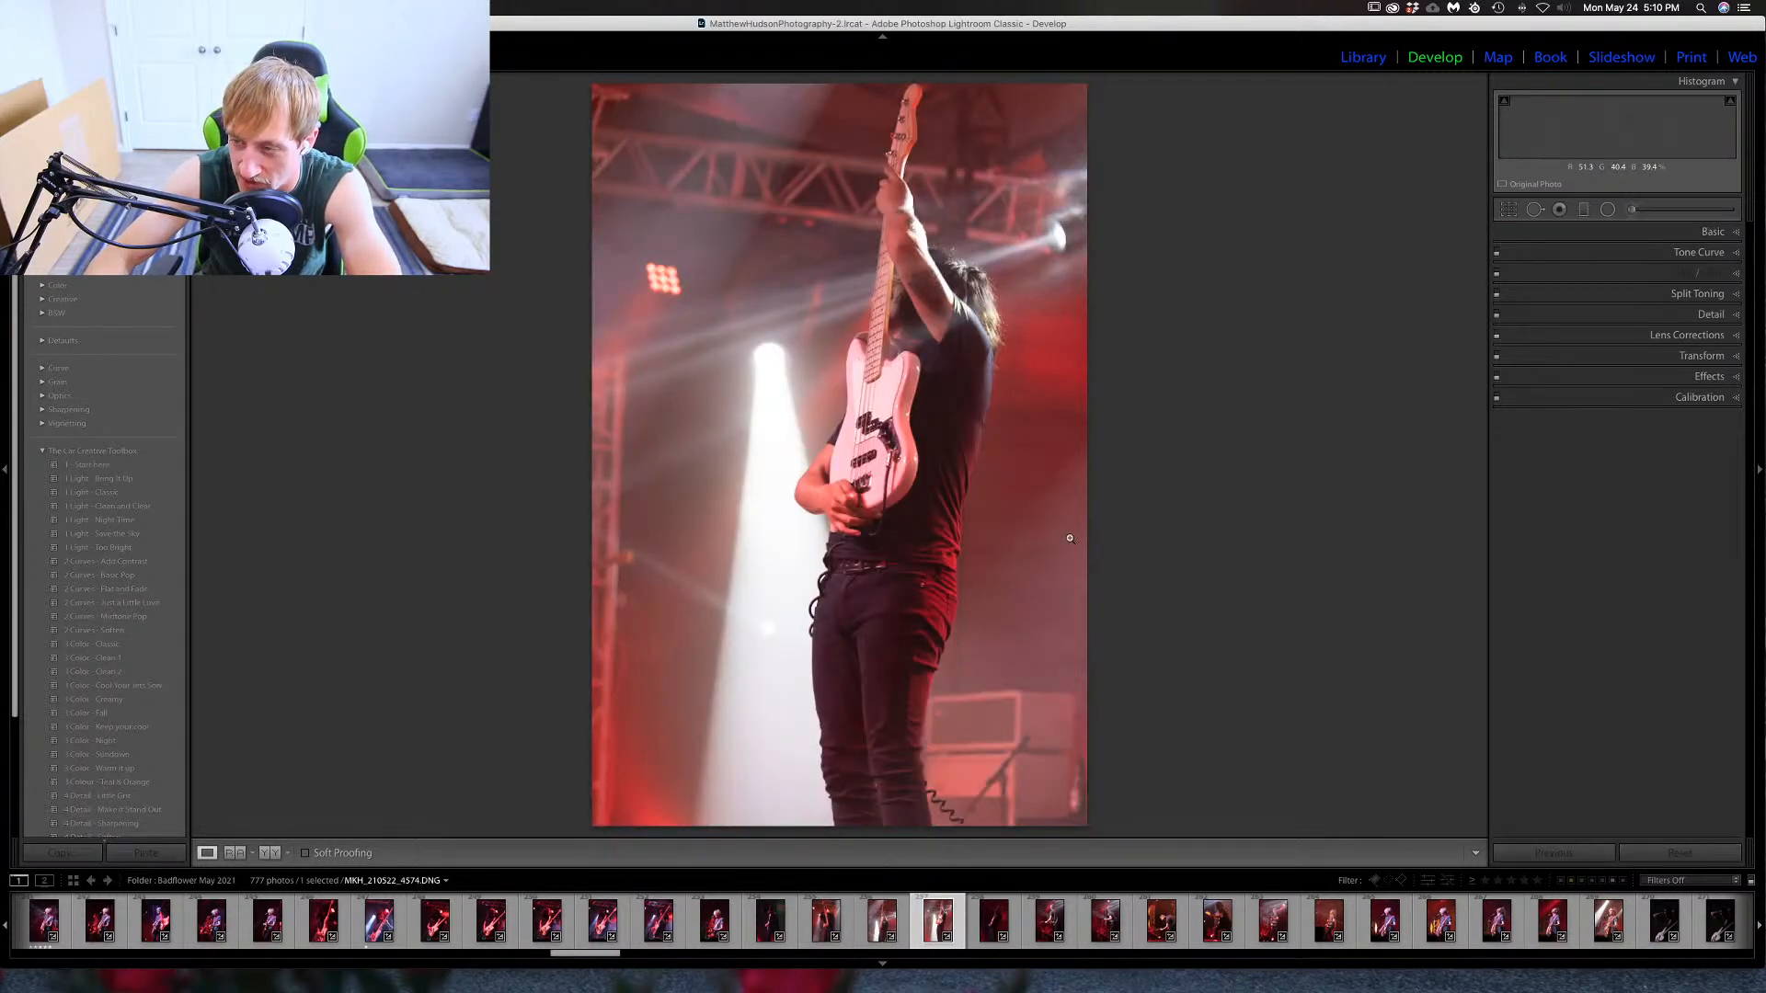
key("Right")
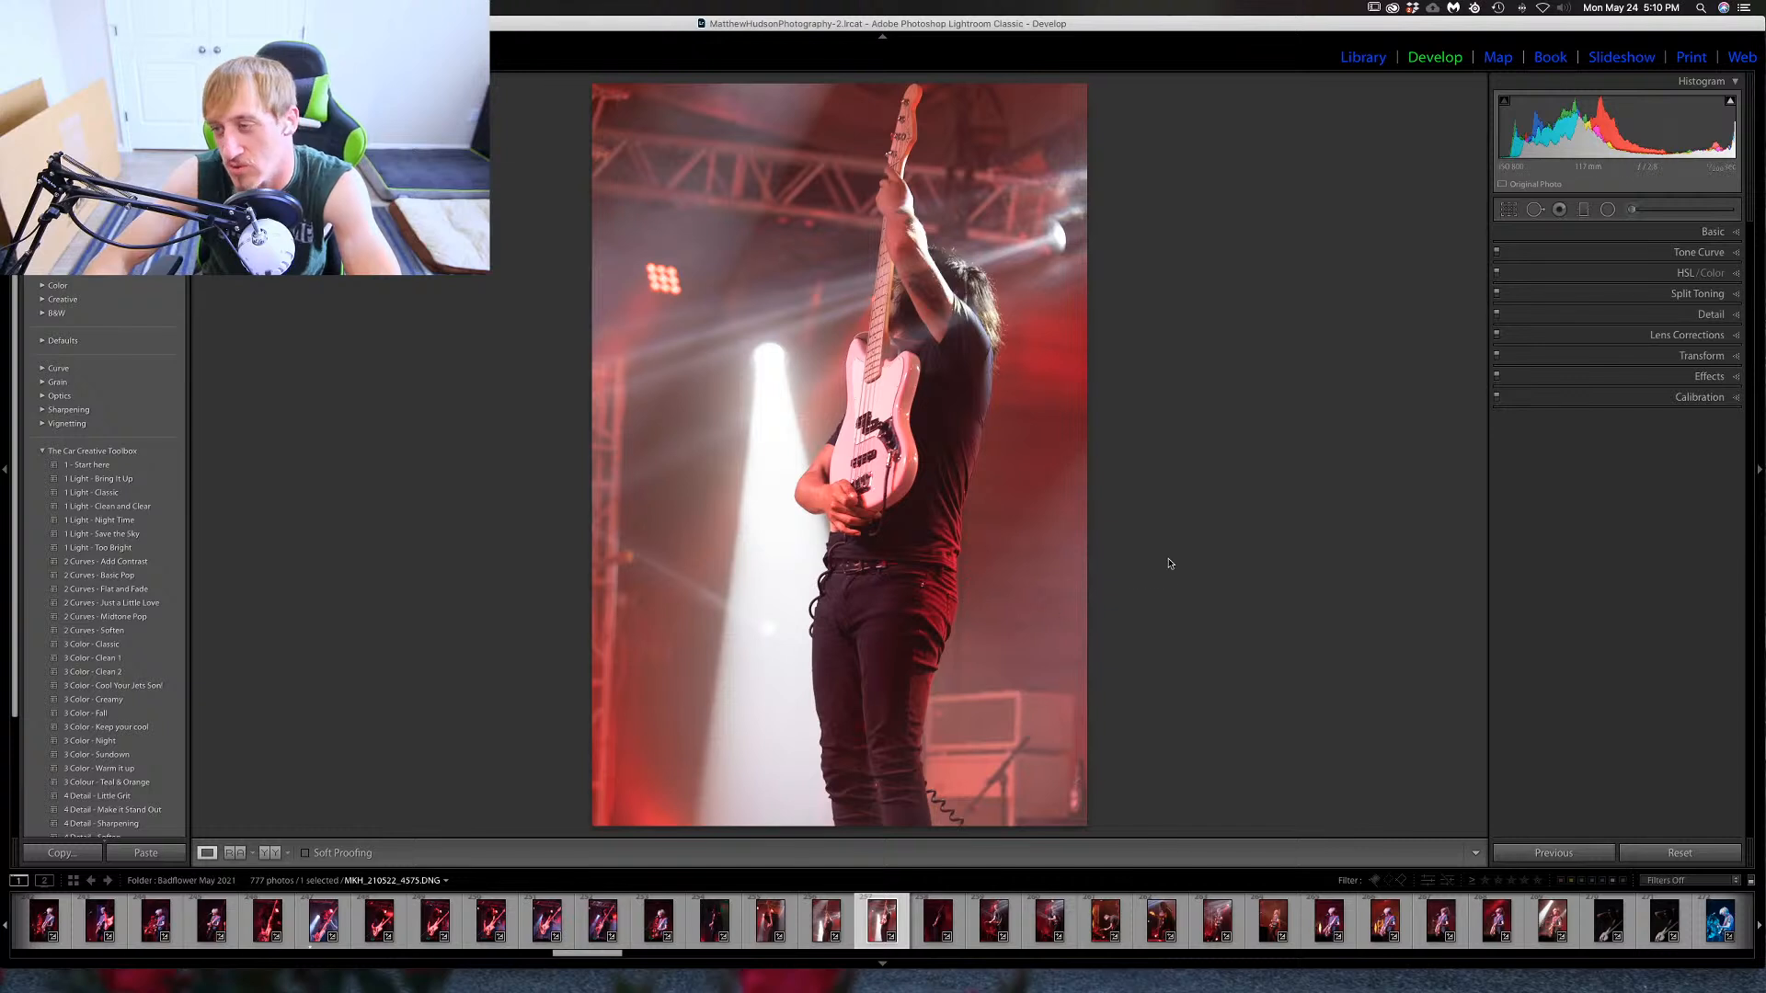
key("1")
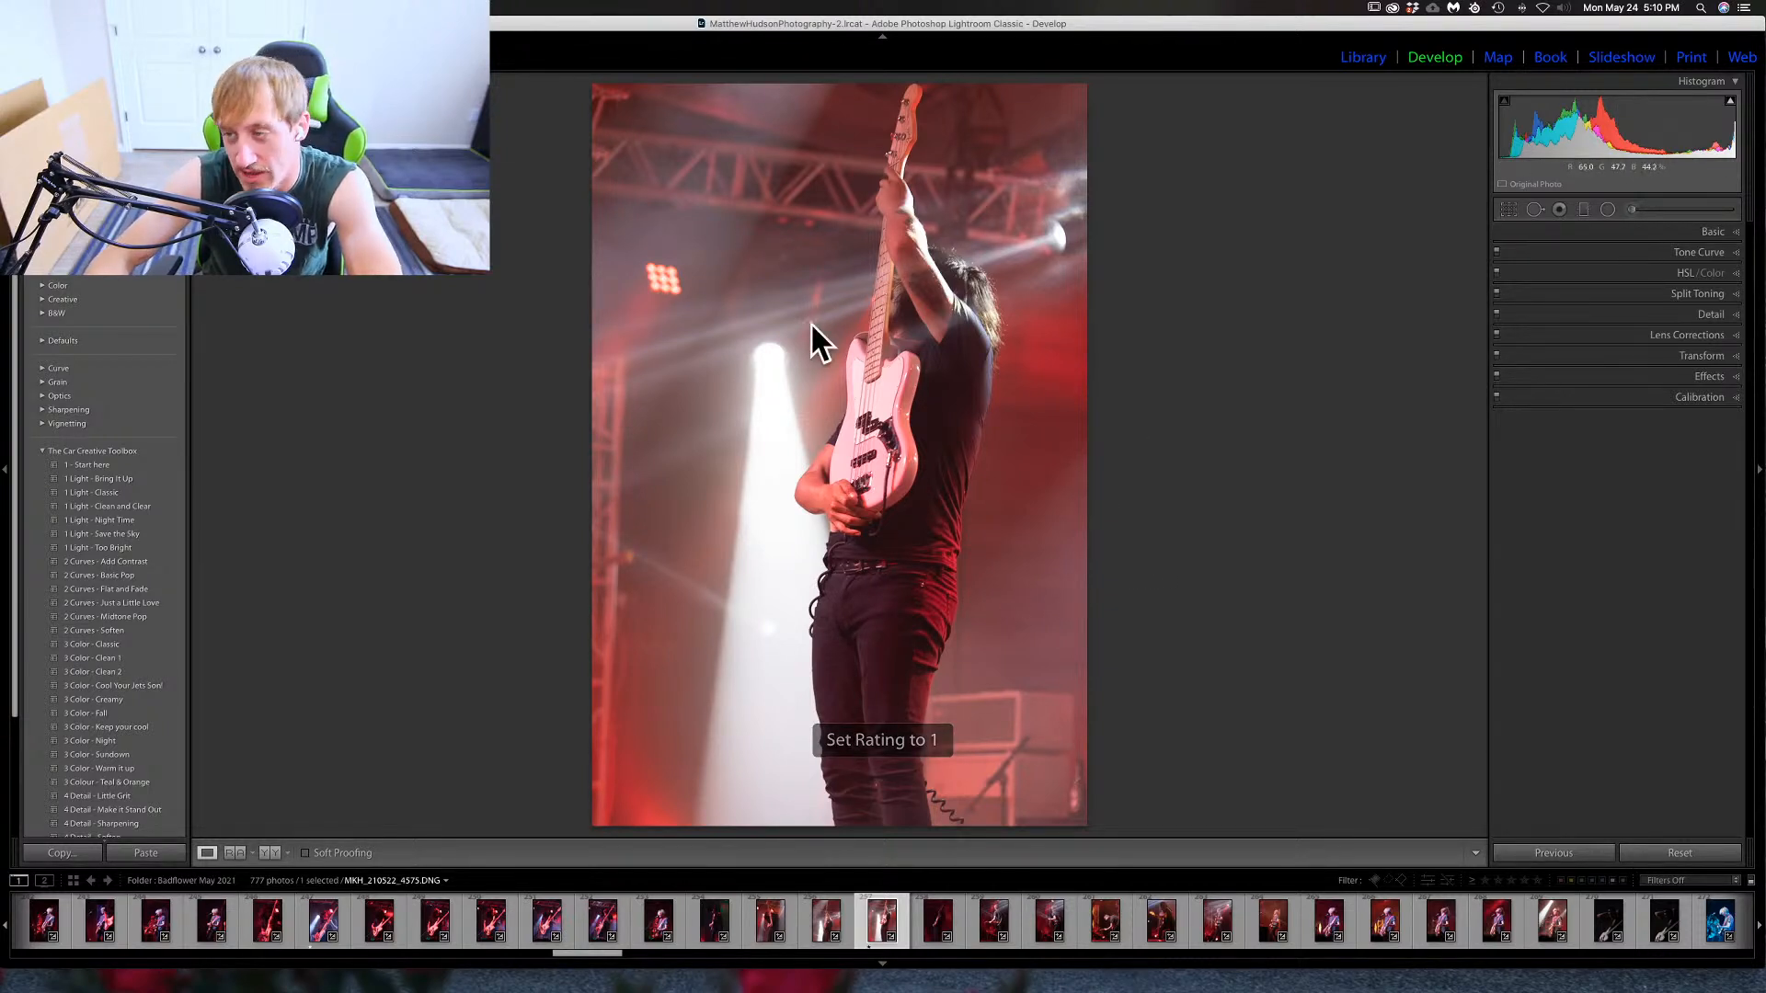
left_click(912, 85)
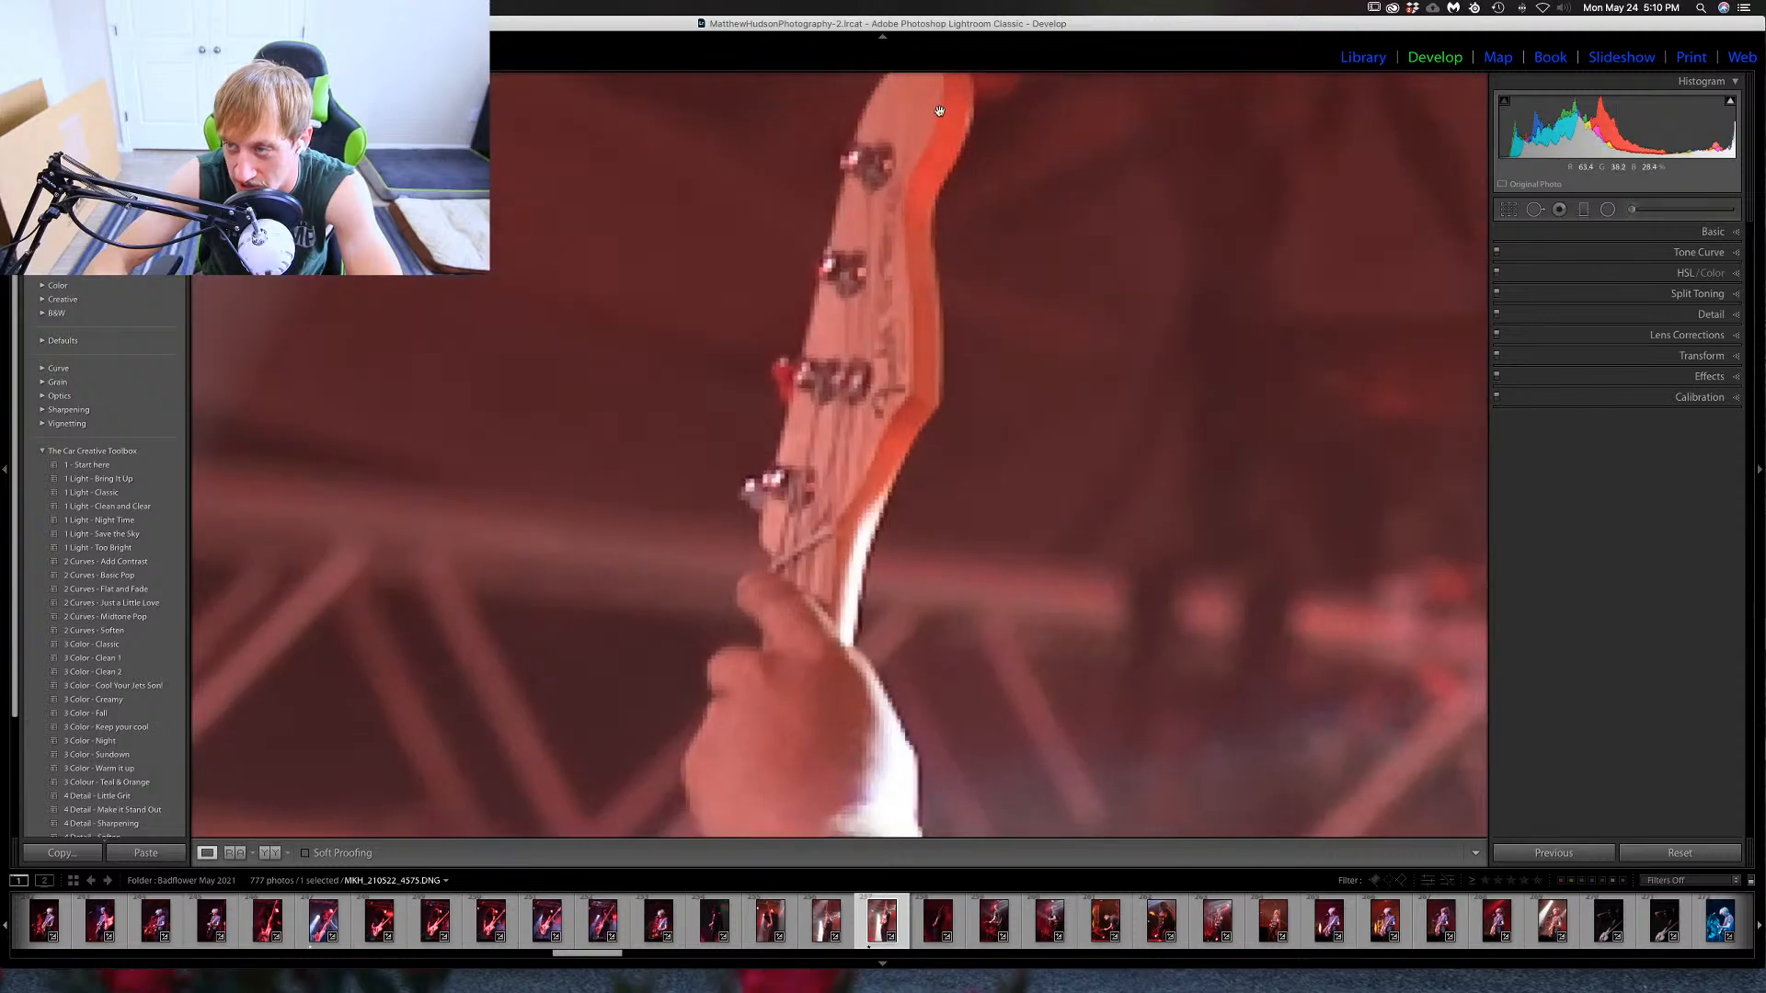
left_click_drag(913, 90, 936, 189)
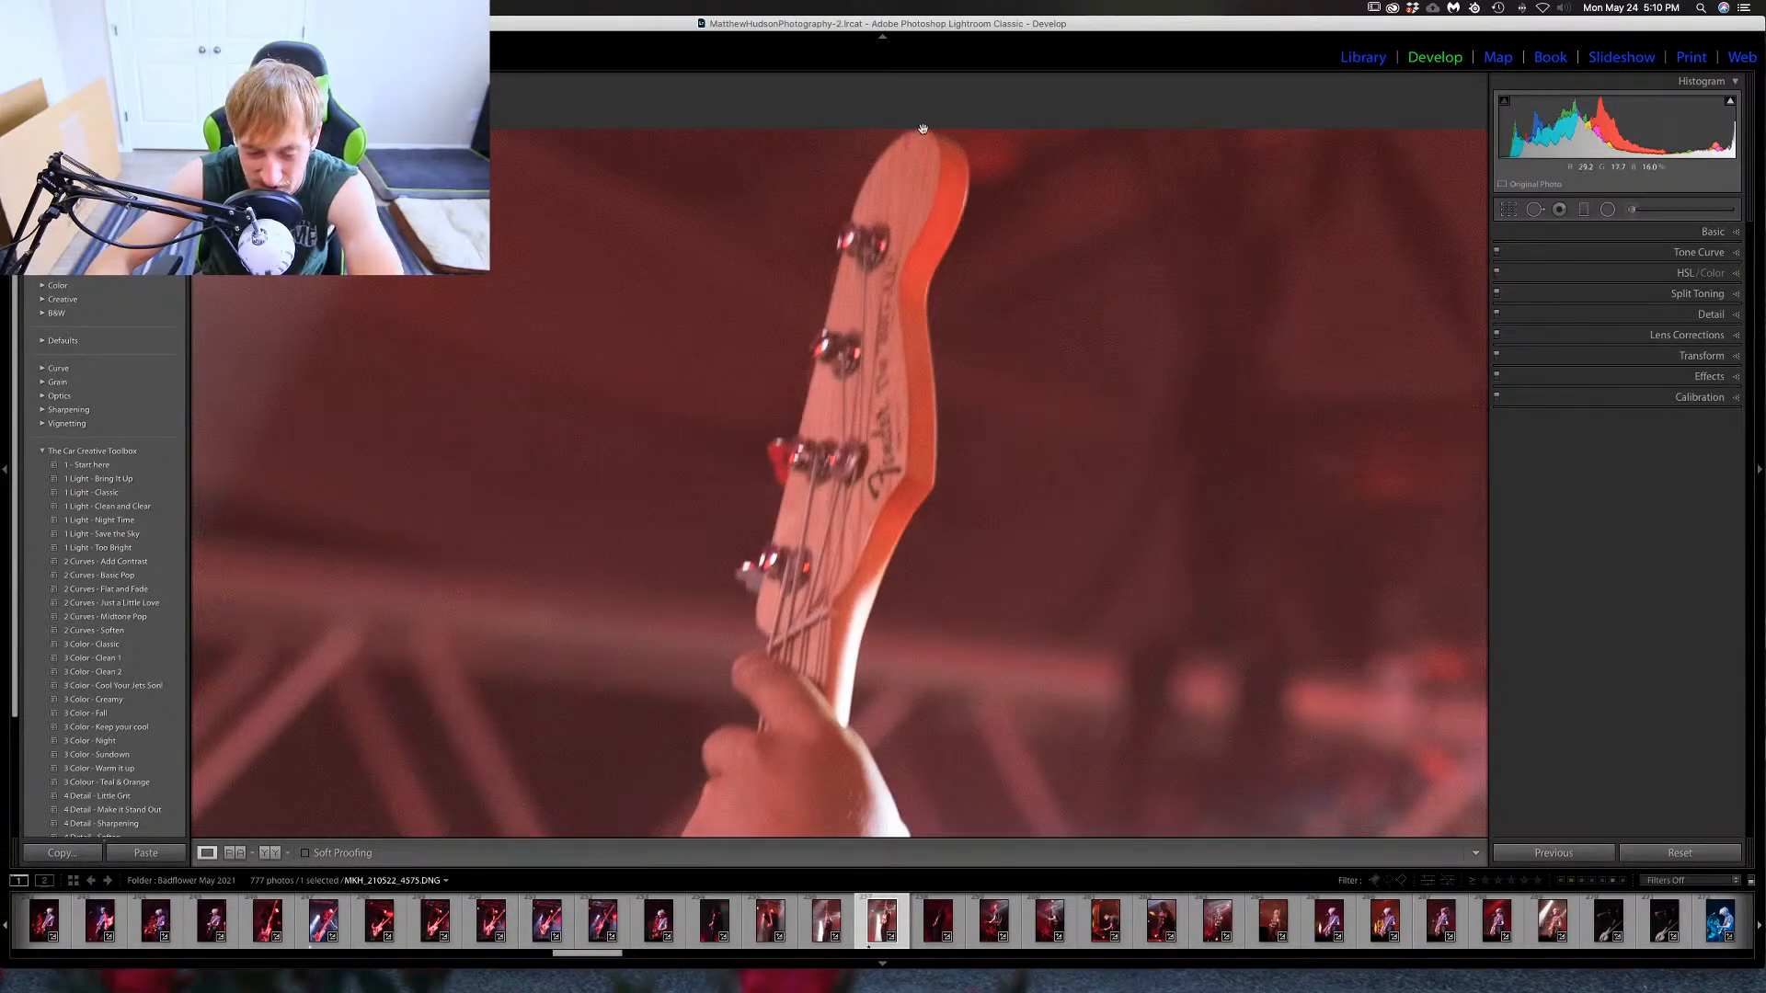
left_click(1186, 401)
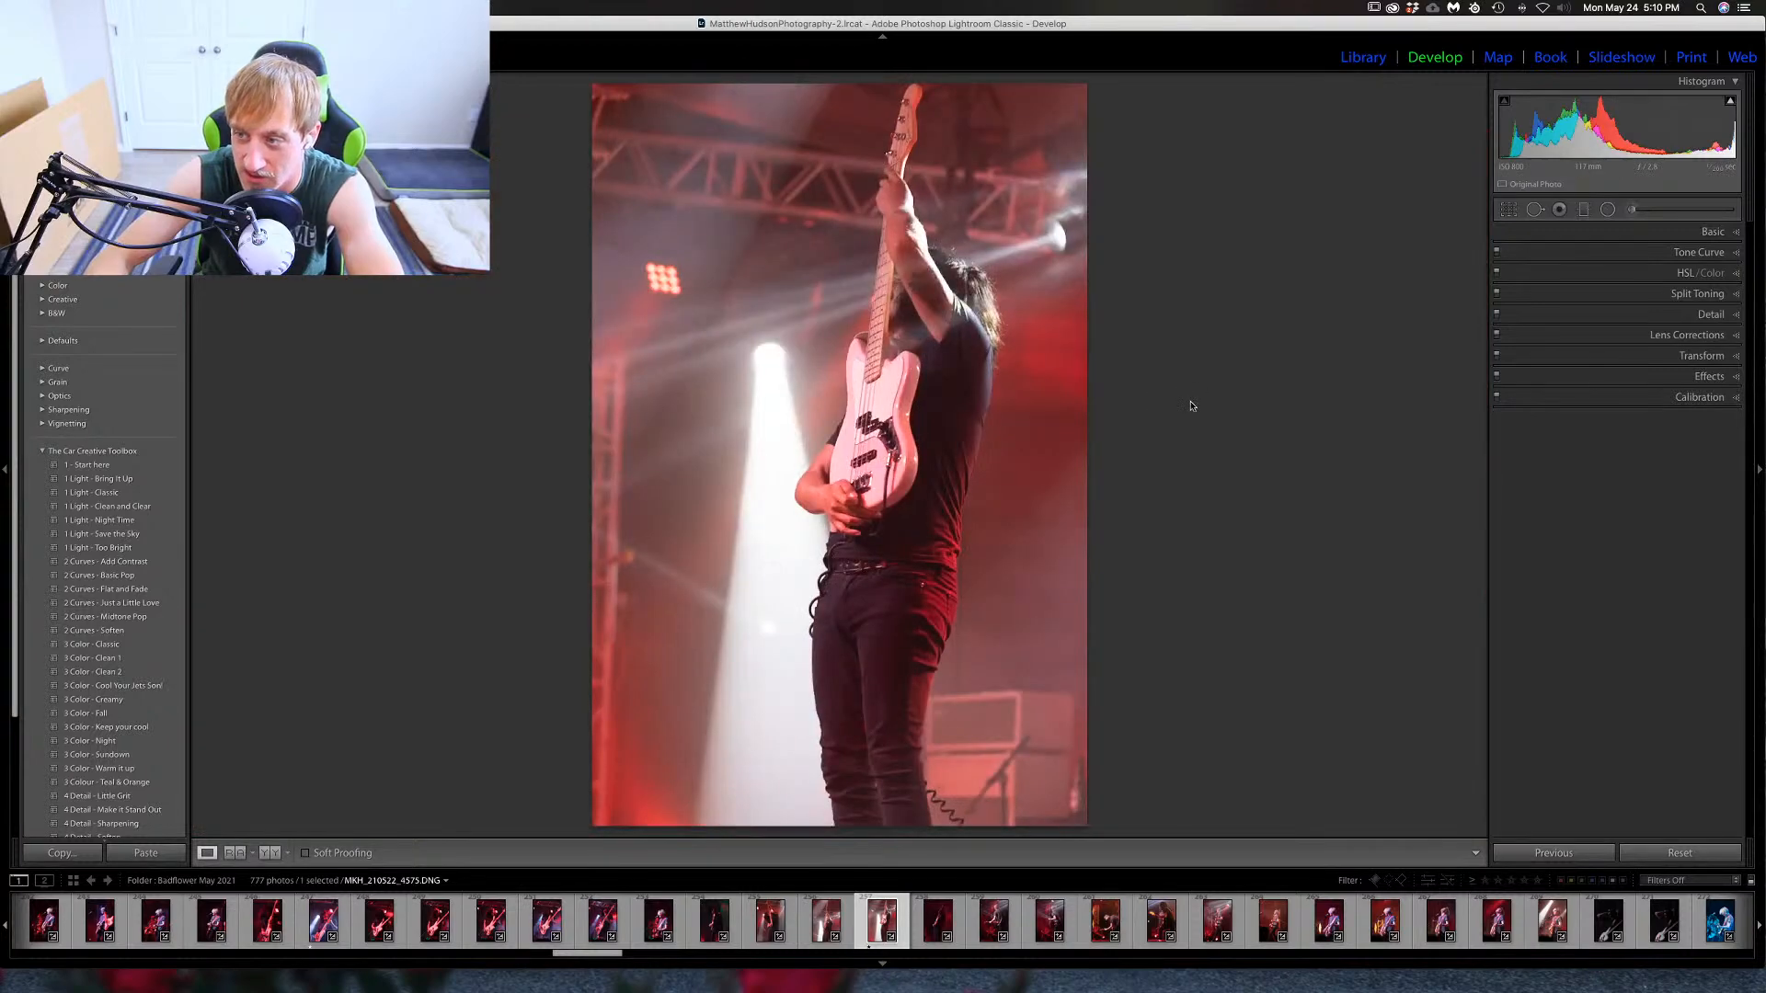
Review the red-lit bassist and guitarist frames from MKH_210522_4576.DNG to MKH_210522_4579.DNG for pose and framing.
key("Right")
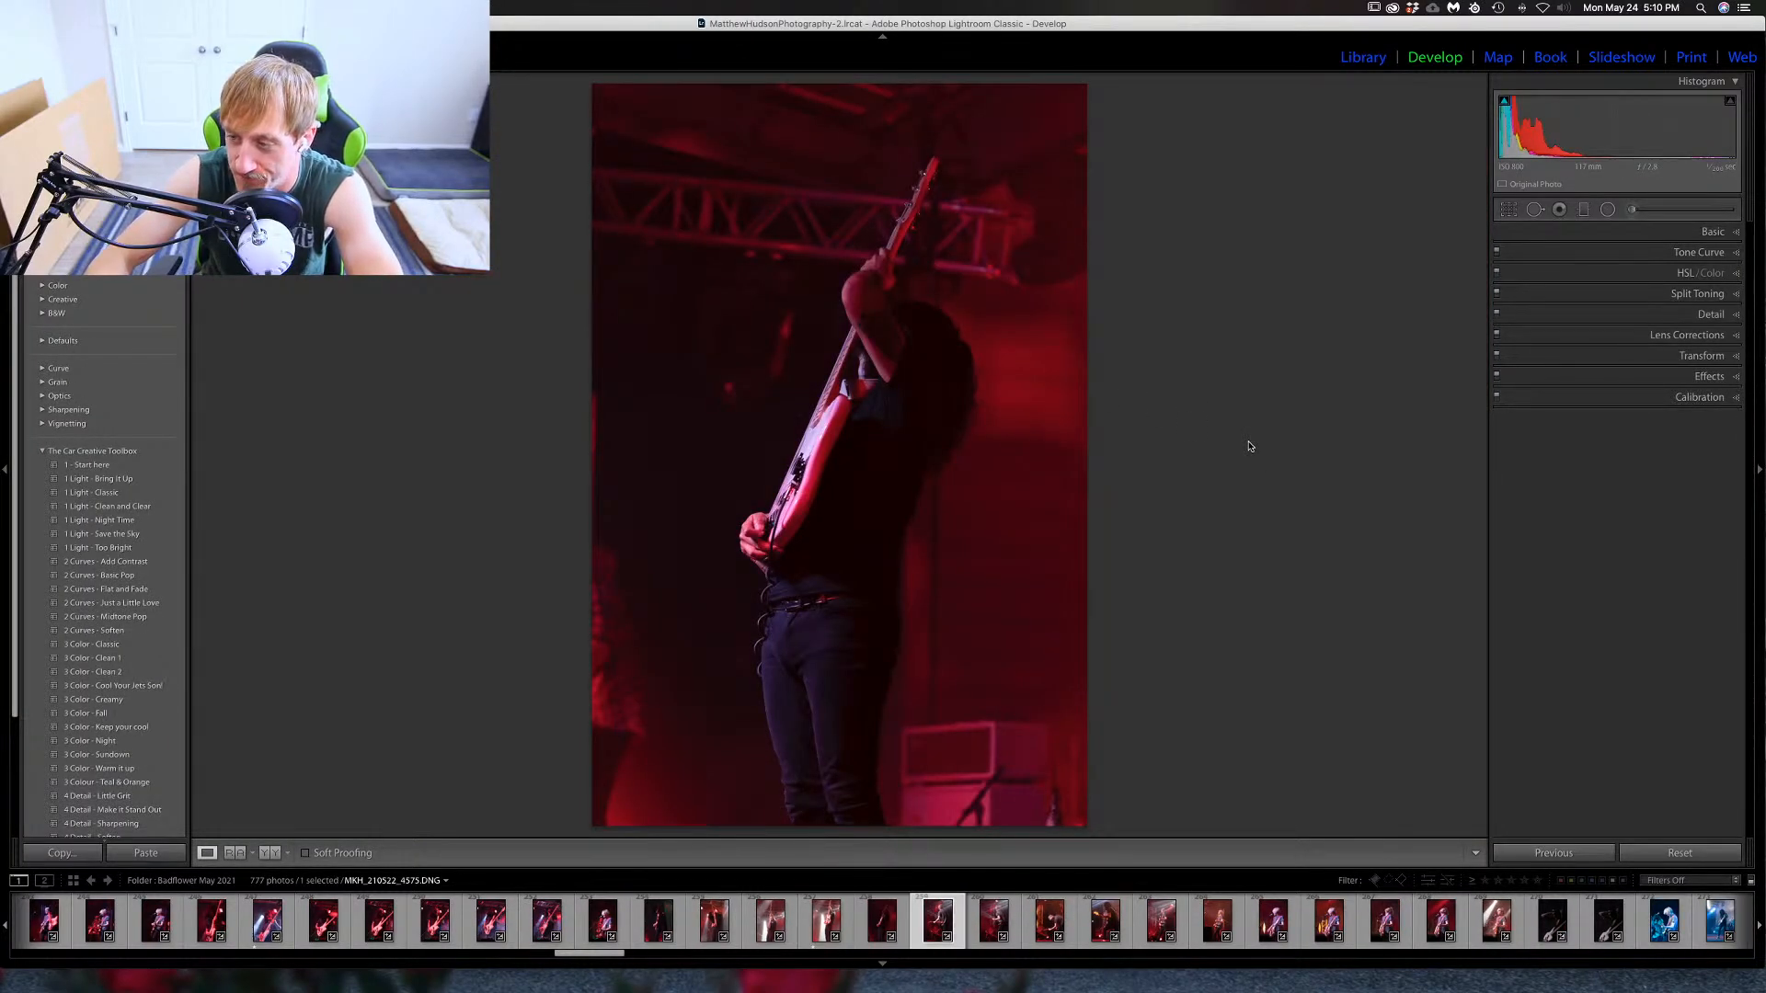
key("Right")
key("Right")
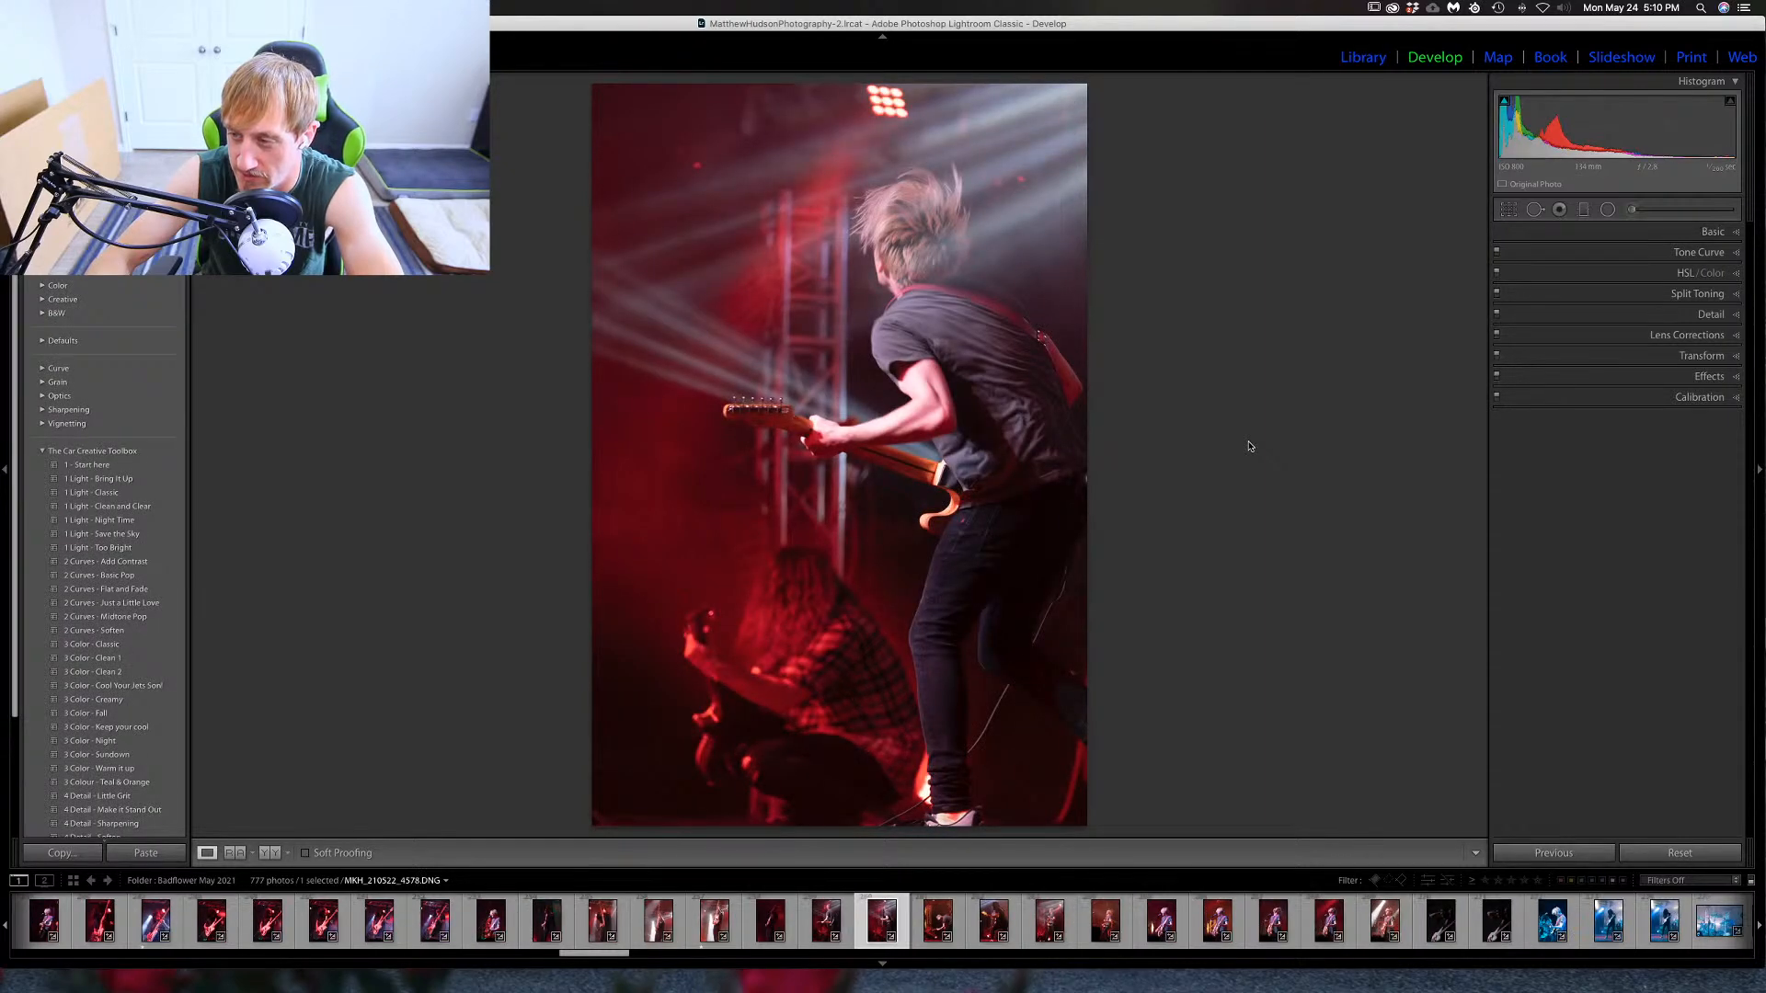
key("Right")
key("Right")
key("Right")
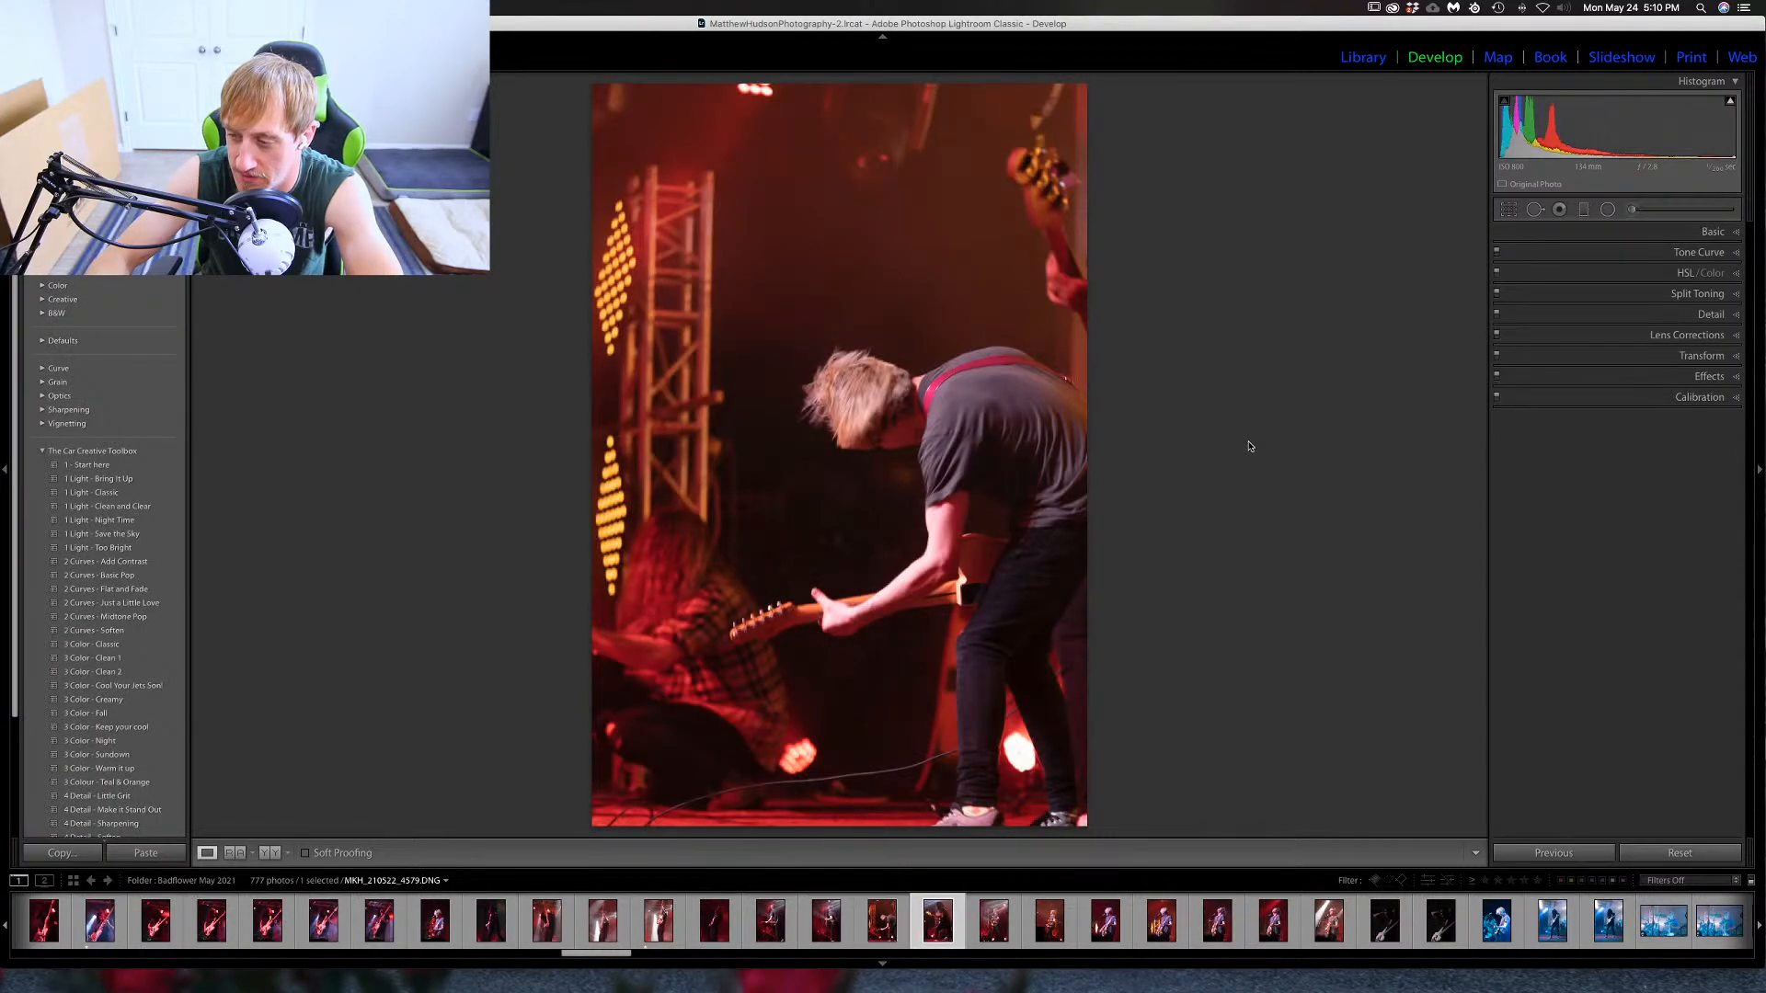
Review the singer's guitar frames from MKH_210522_4580.DNG to MKH_210522_4583.DNG for sharpness, expression and lighting.
key("Right")
key("Right")
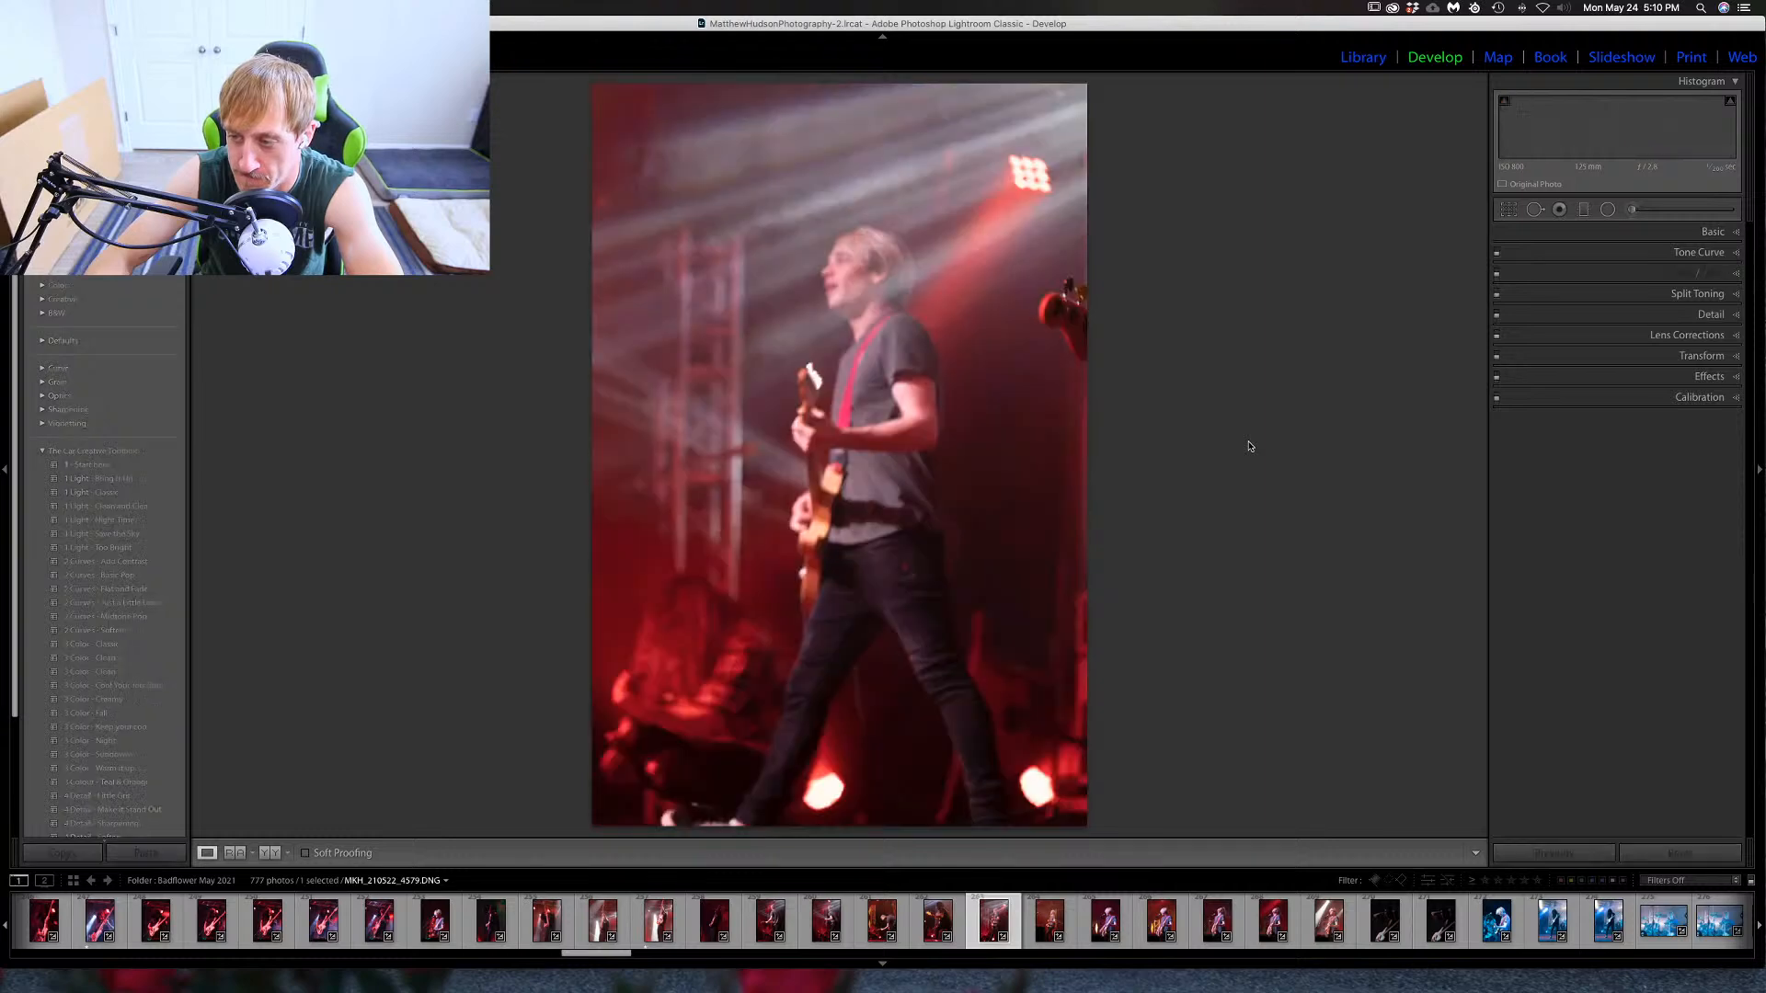
key("Right")
key("Right")
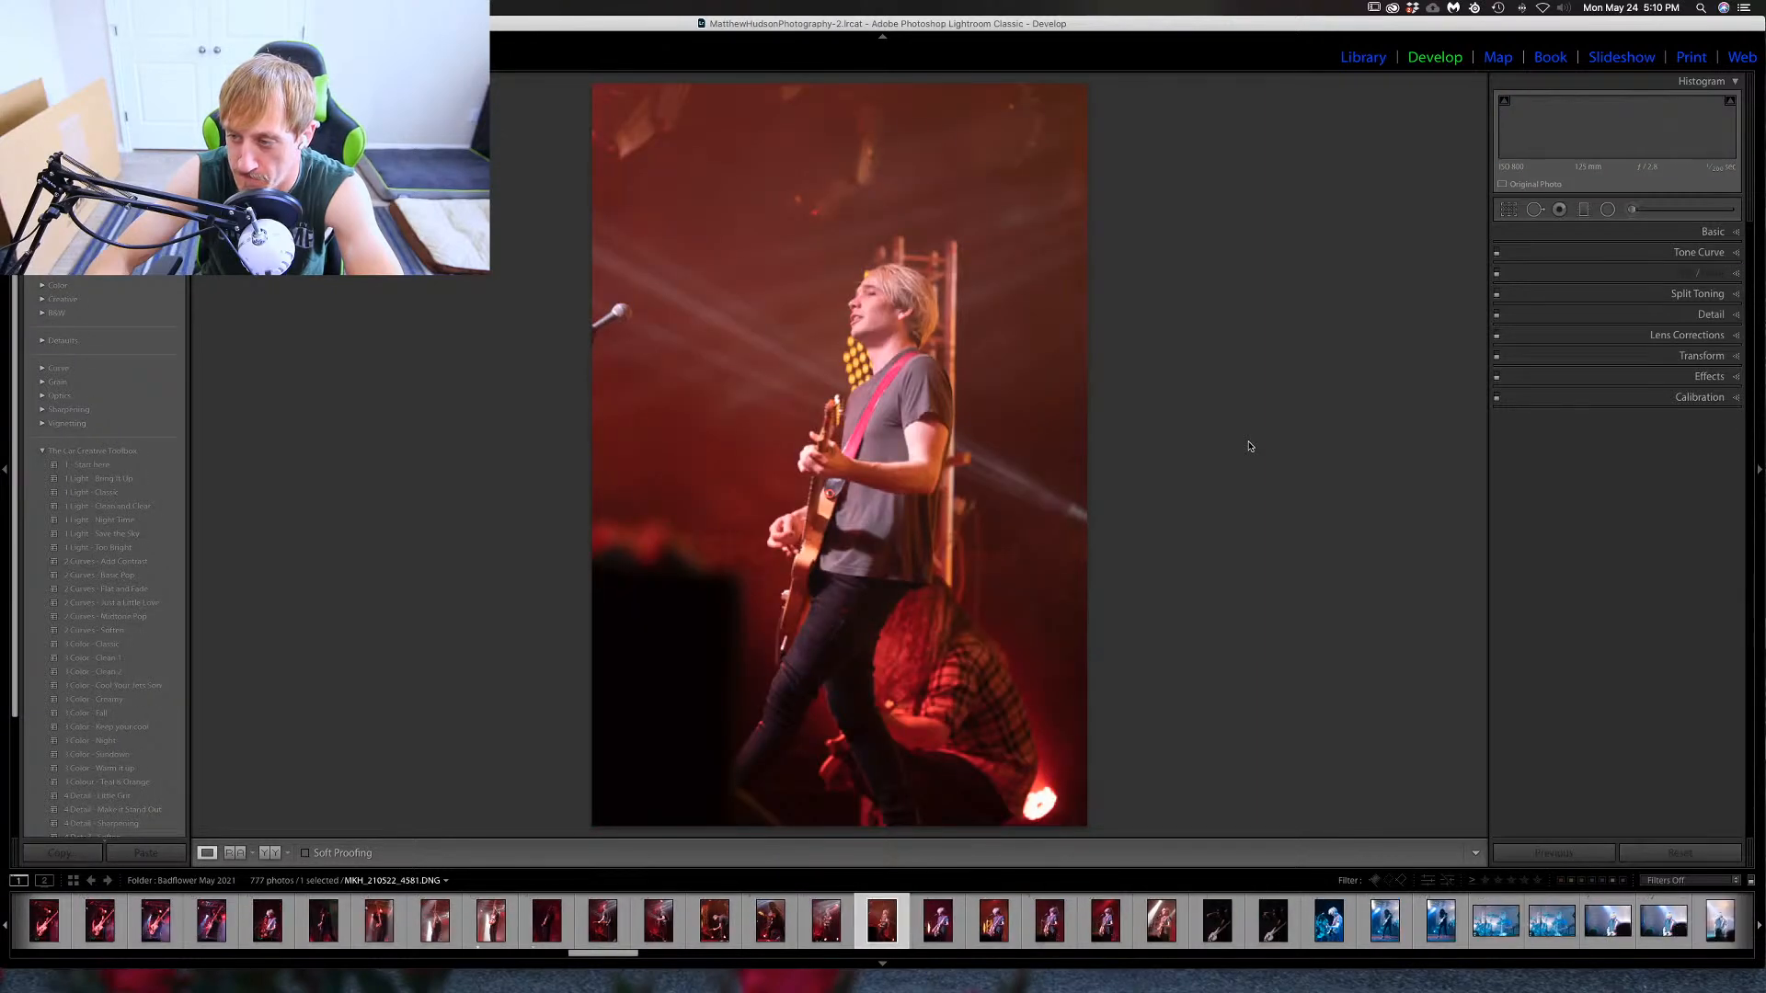
key("Right")
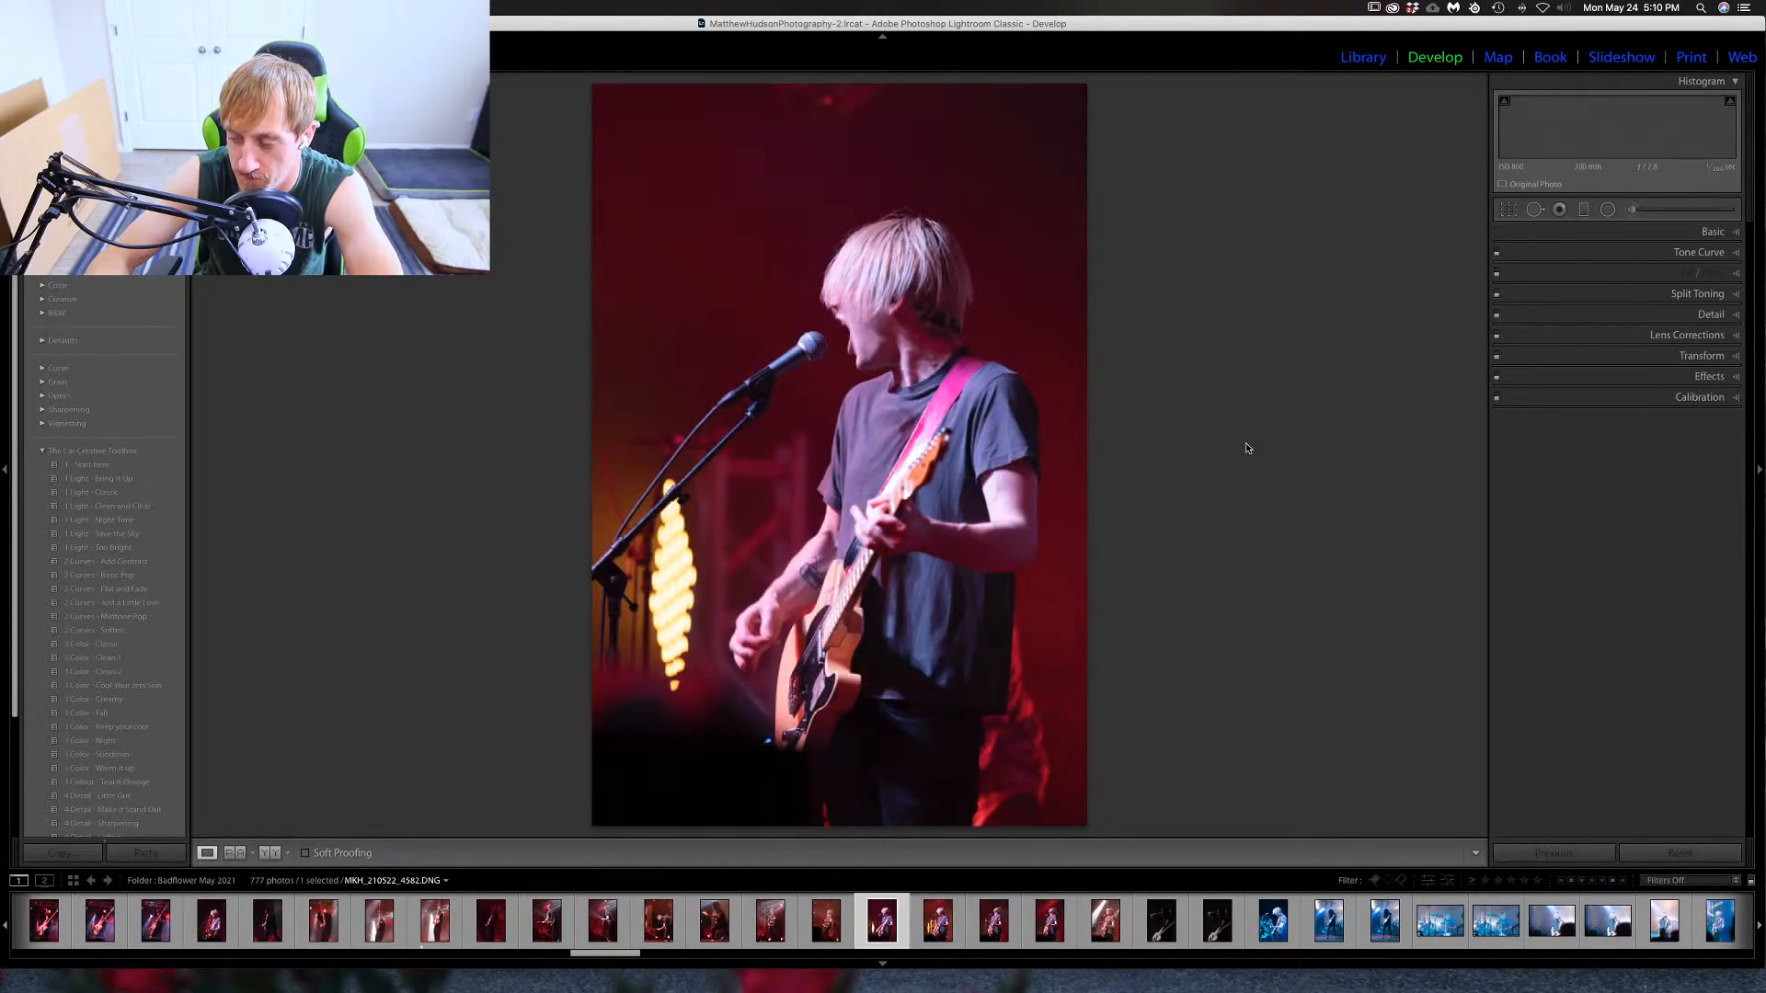
key("Right")
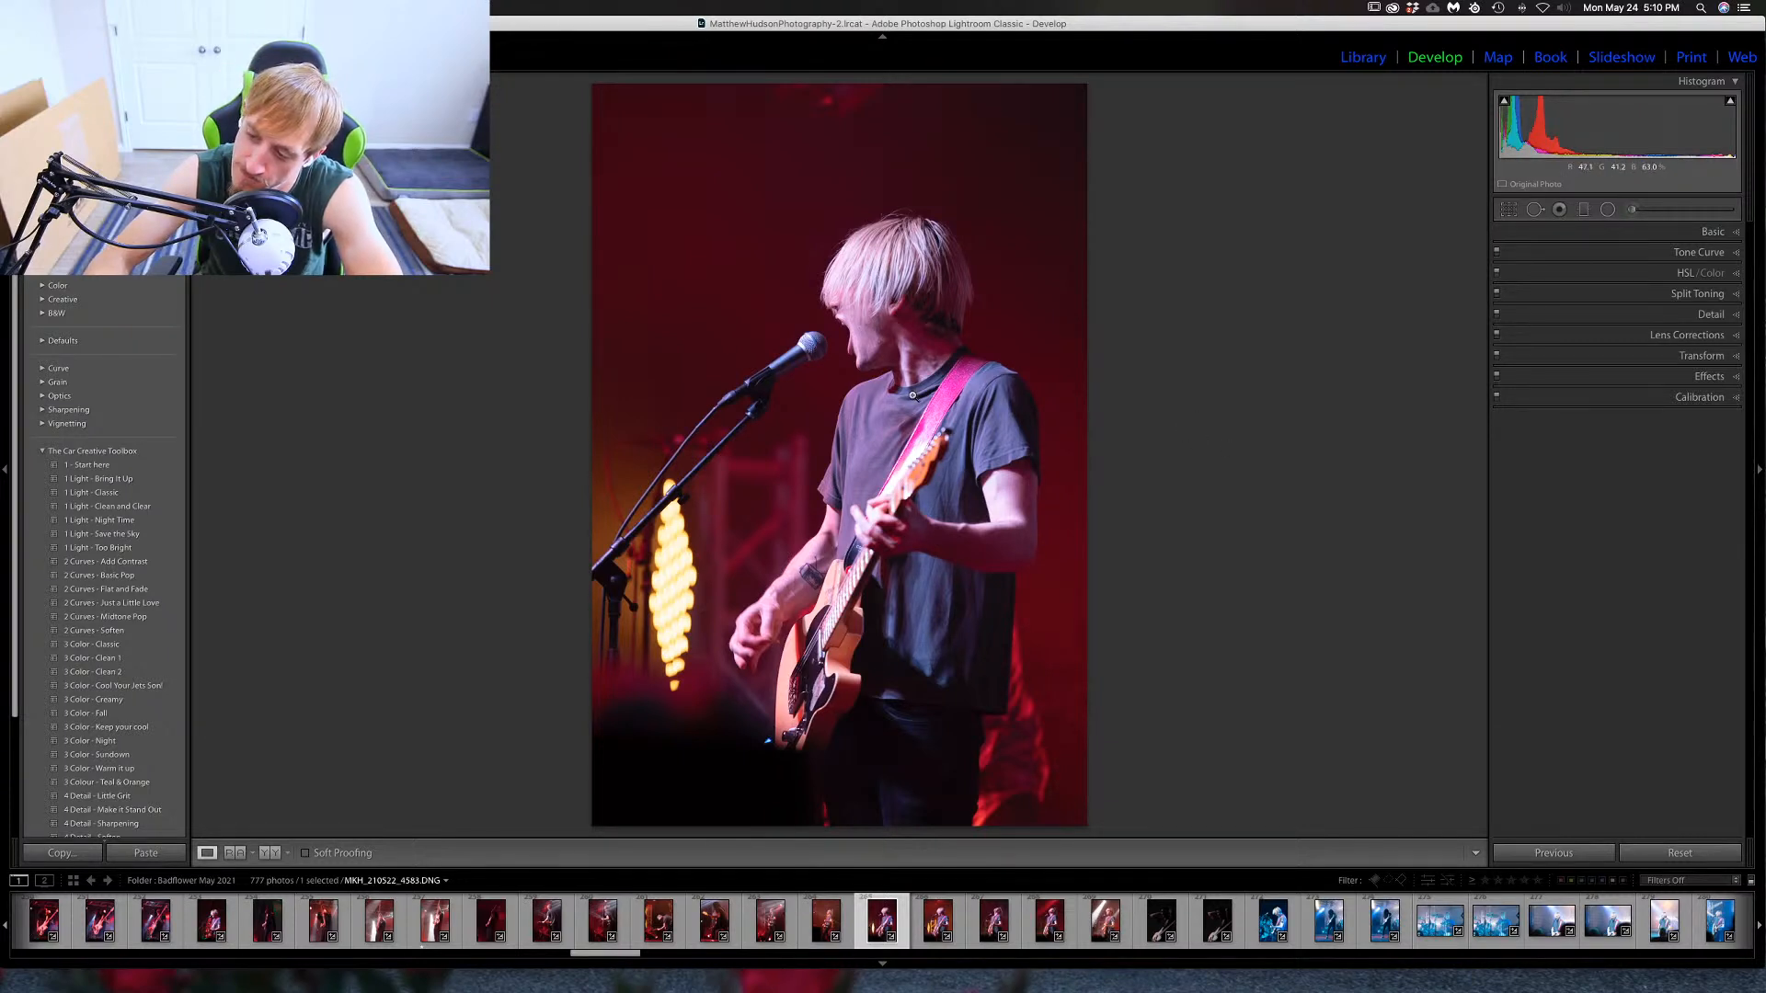
key("Right")
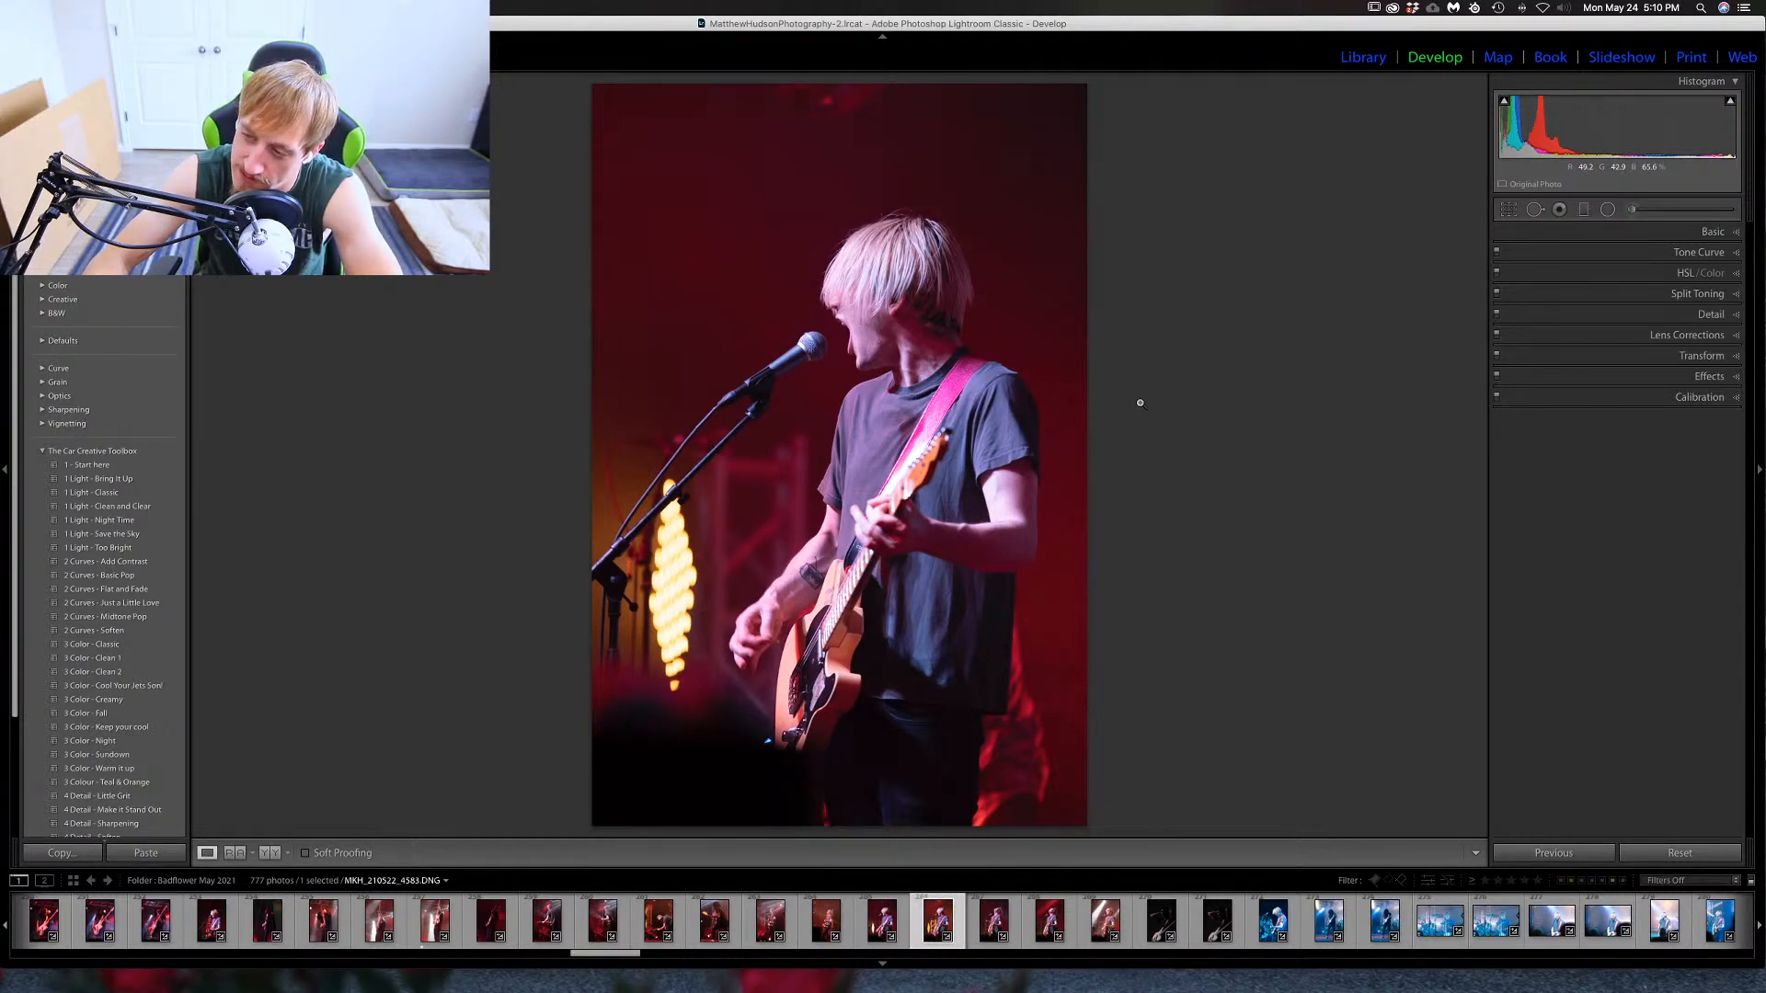
Try a black-and-white treatment on the singer frame MKH_210522_4584.DNG and switch it back to colour.
key("Right")
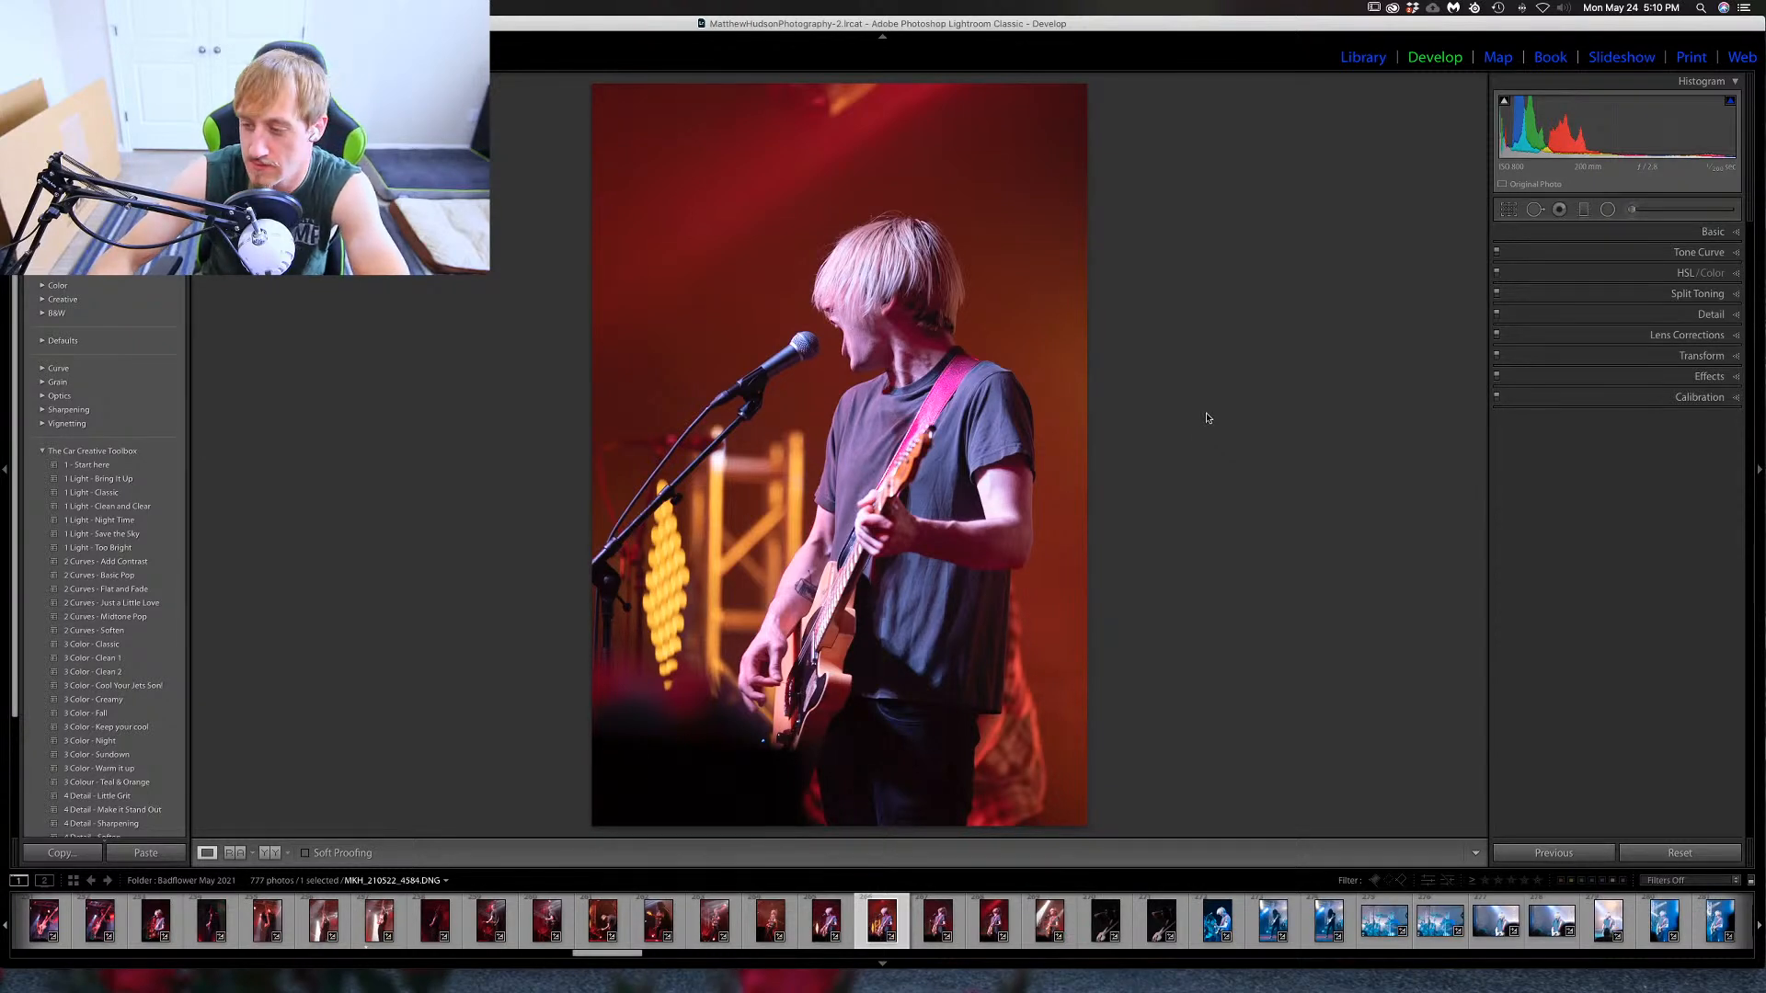
key("v")
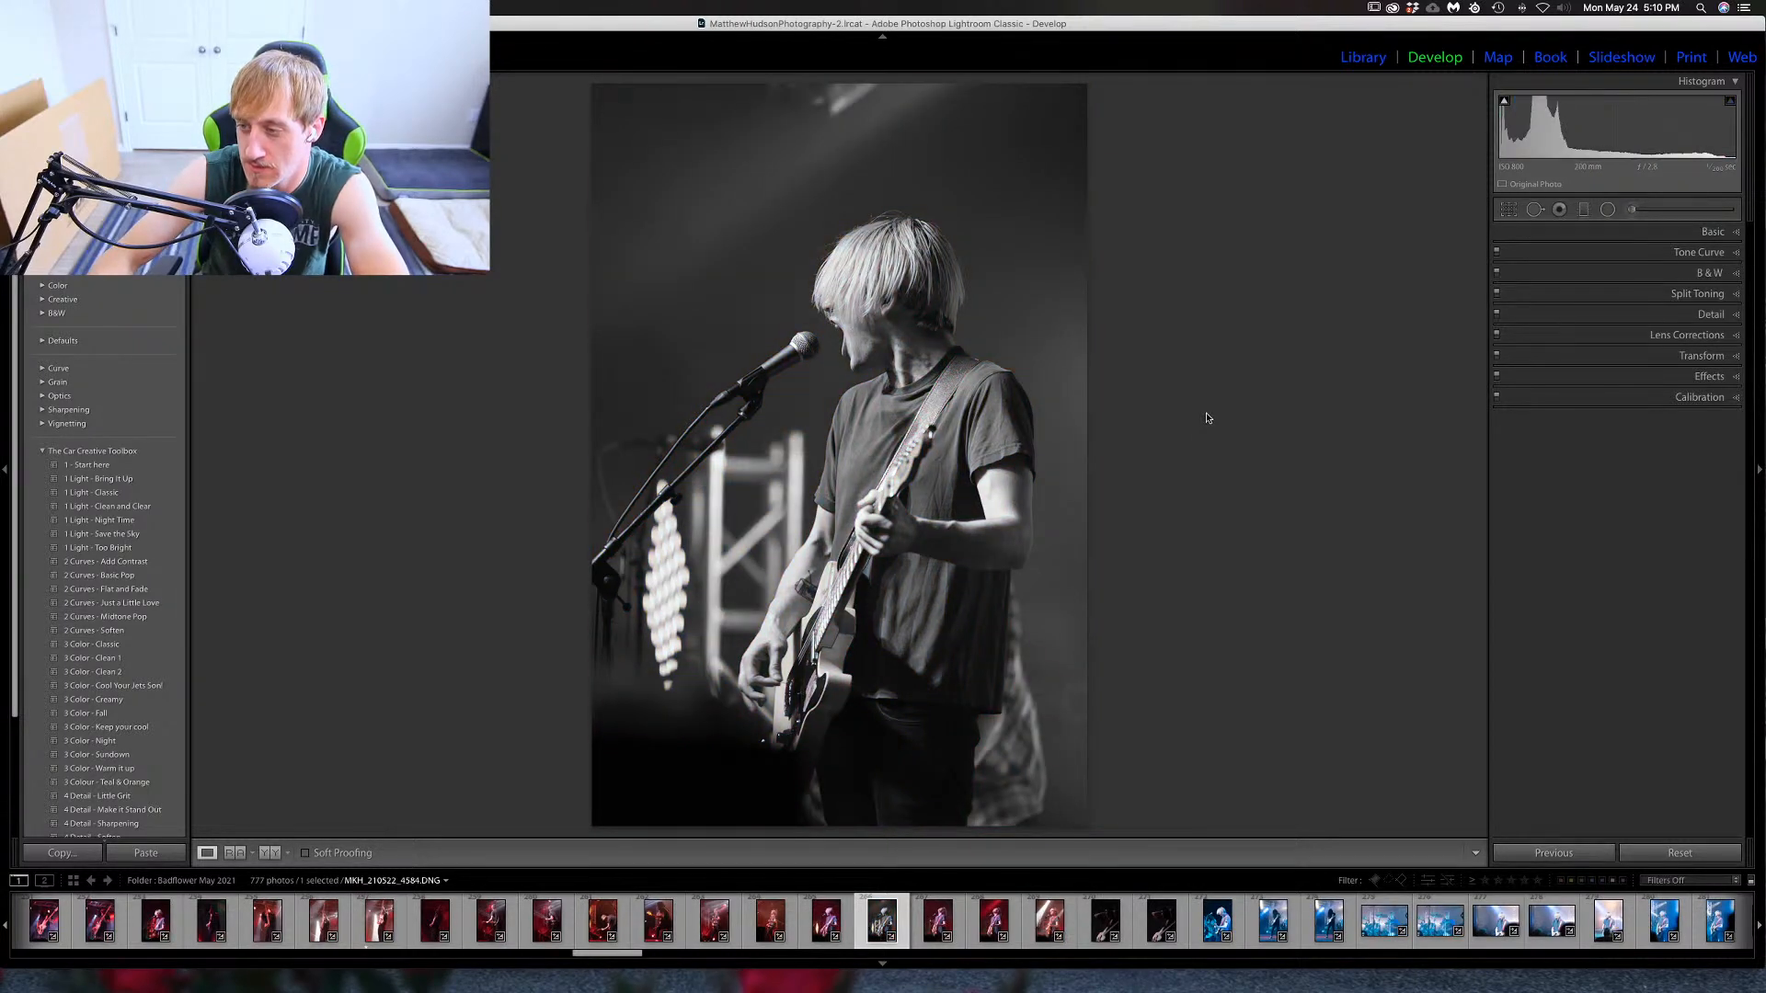
key("v")
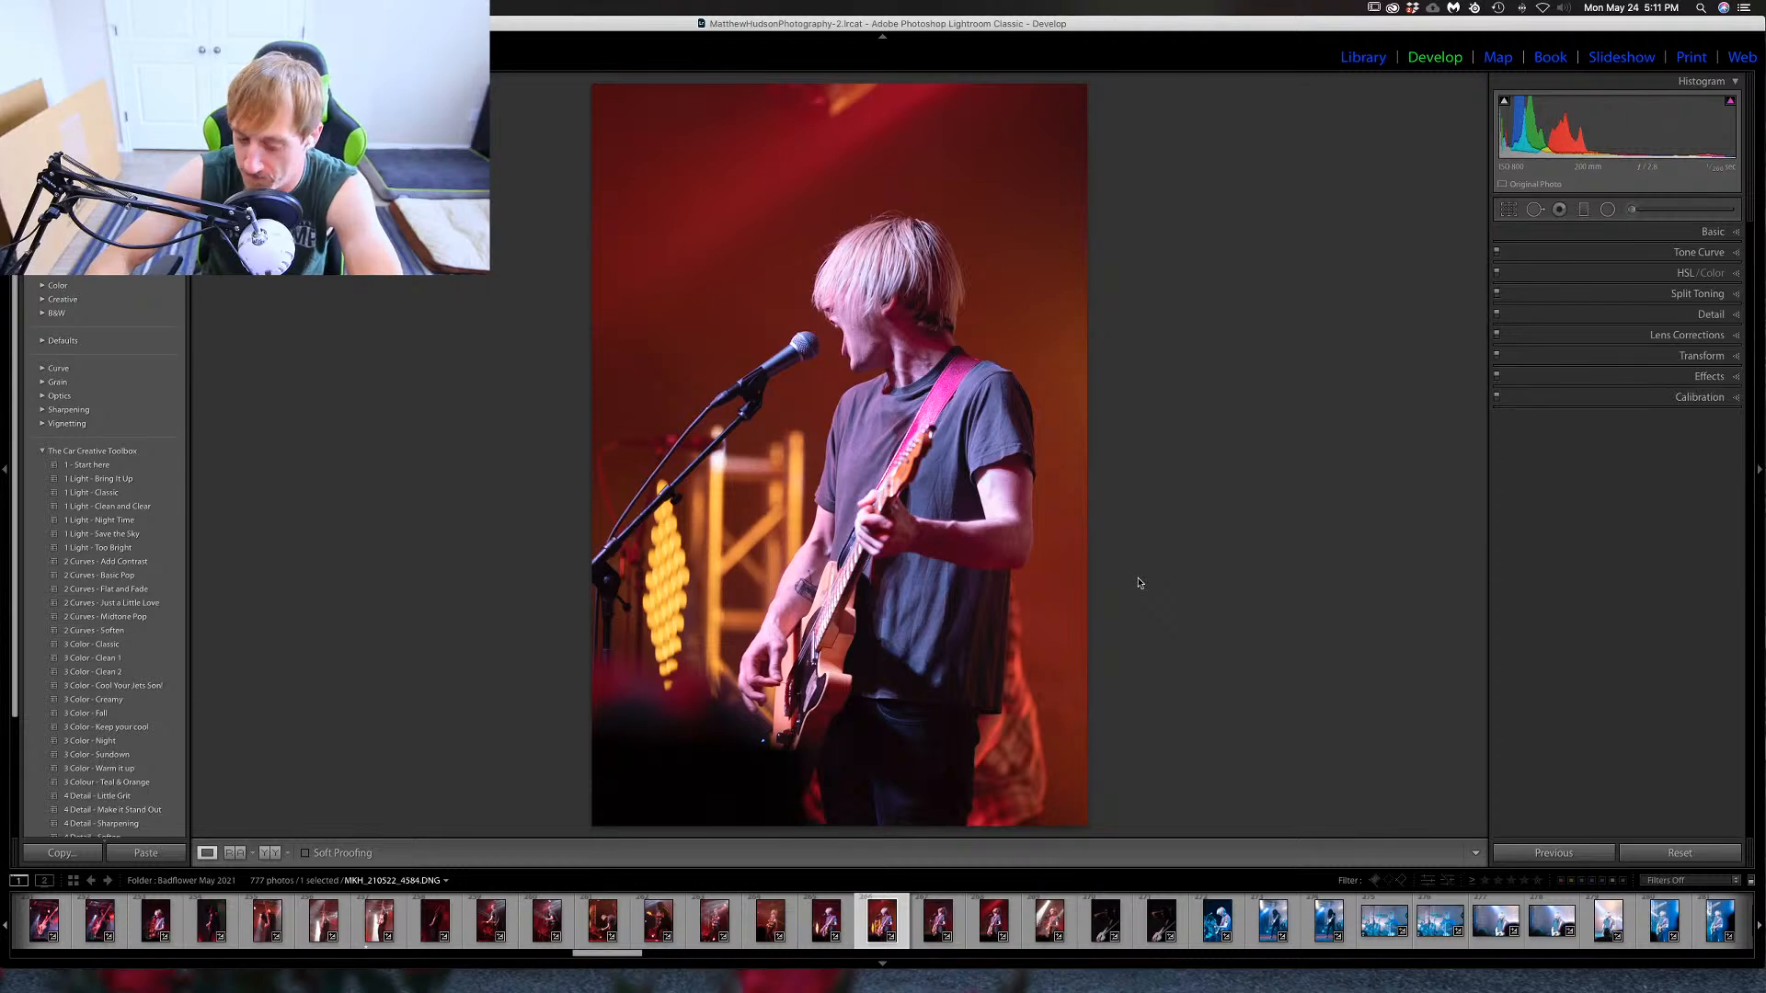
Check the focus on the singer's tilted-back face in MKH_210522_4585.DNG at close magnification.
key("Right")
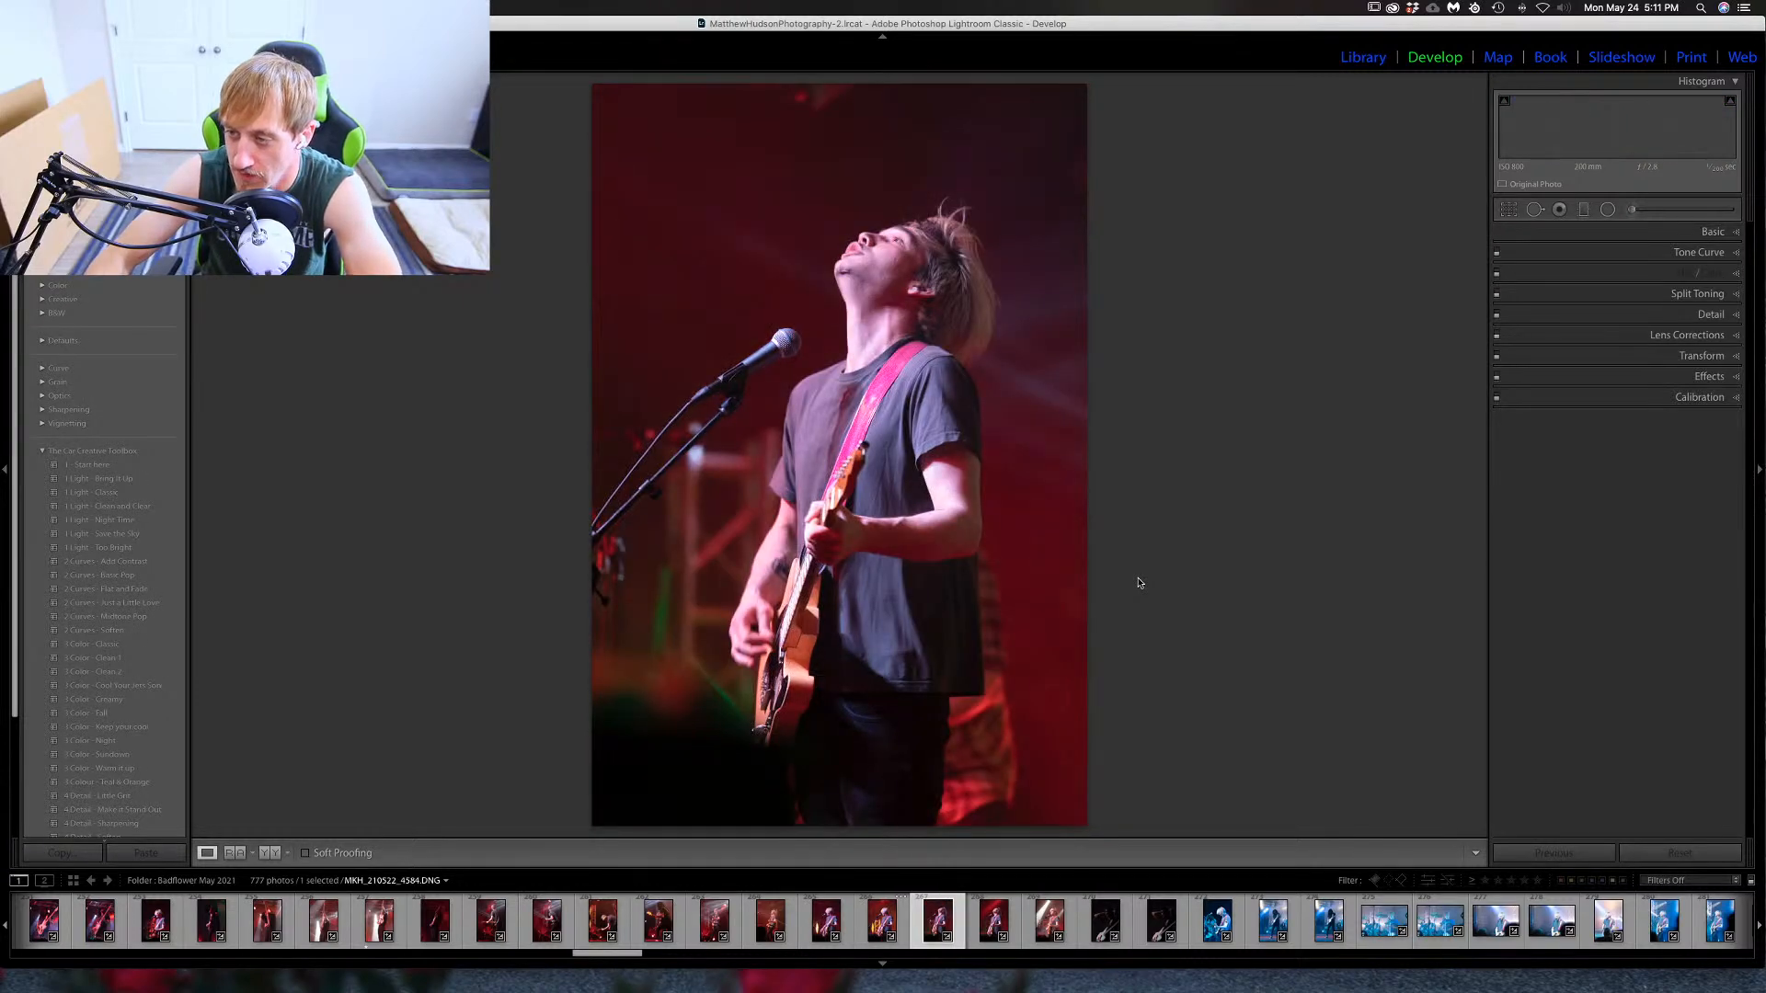
key("Right")
left_click(850, 275)
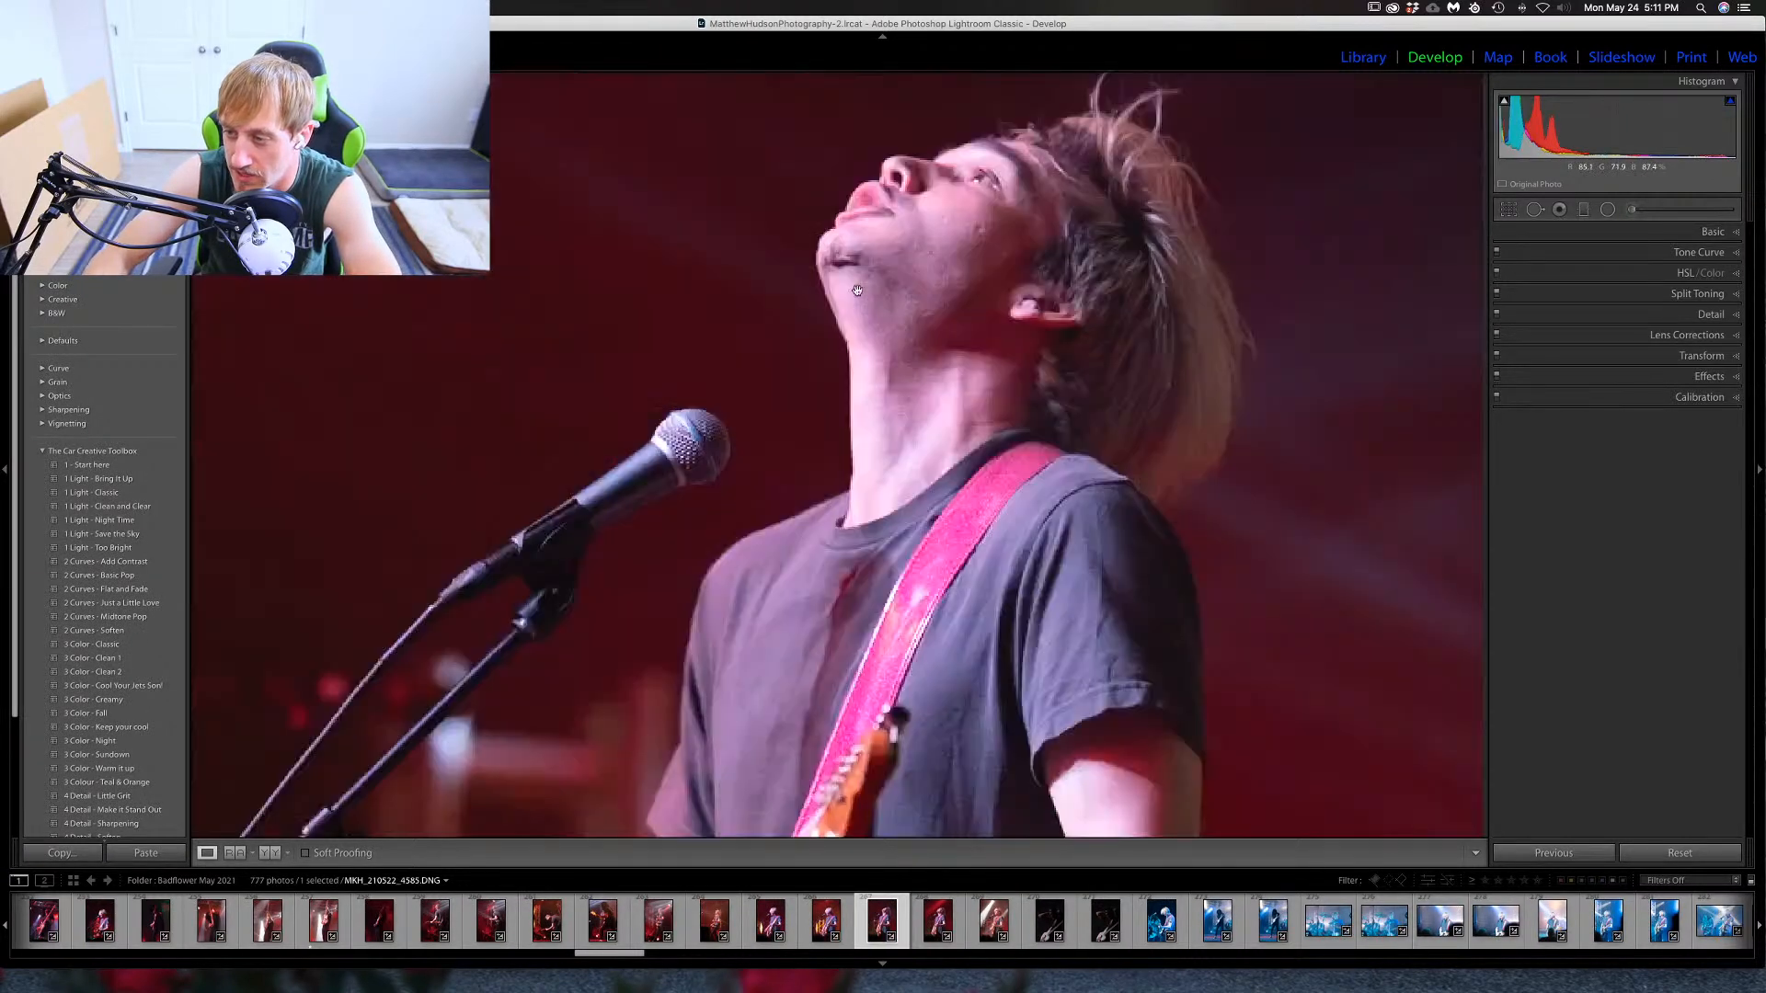
left_click_drag(855, 285, 873, 429)
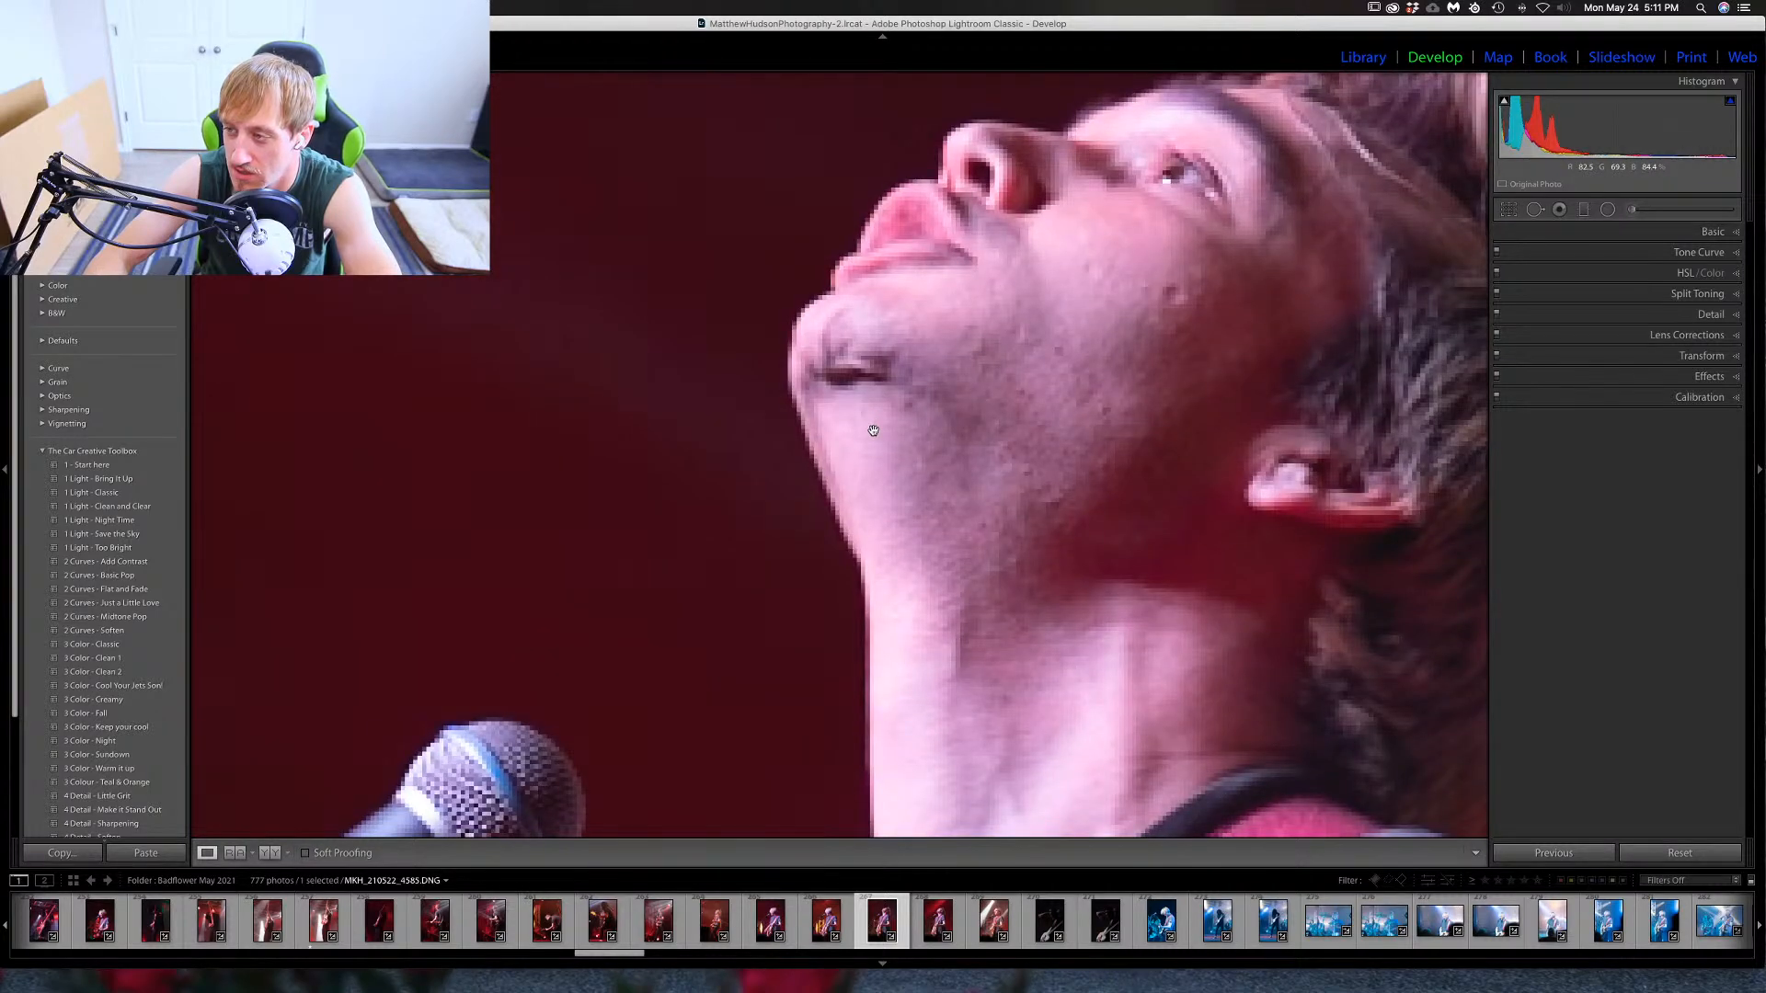
left_click(883, 376)
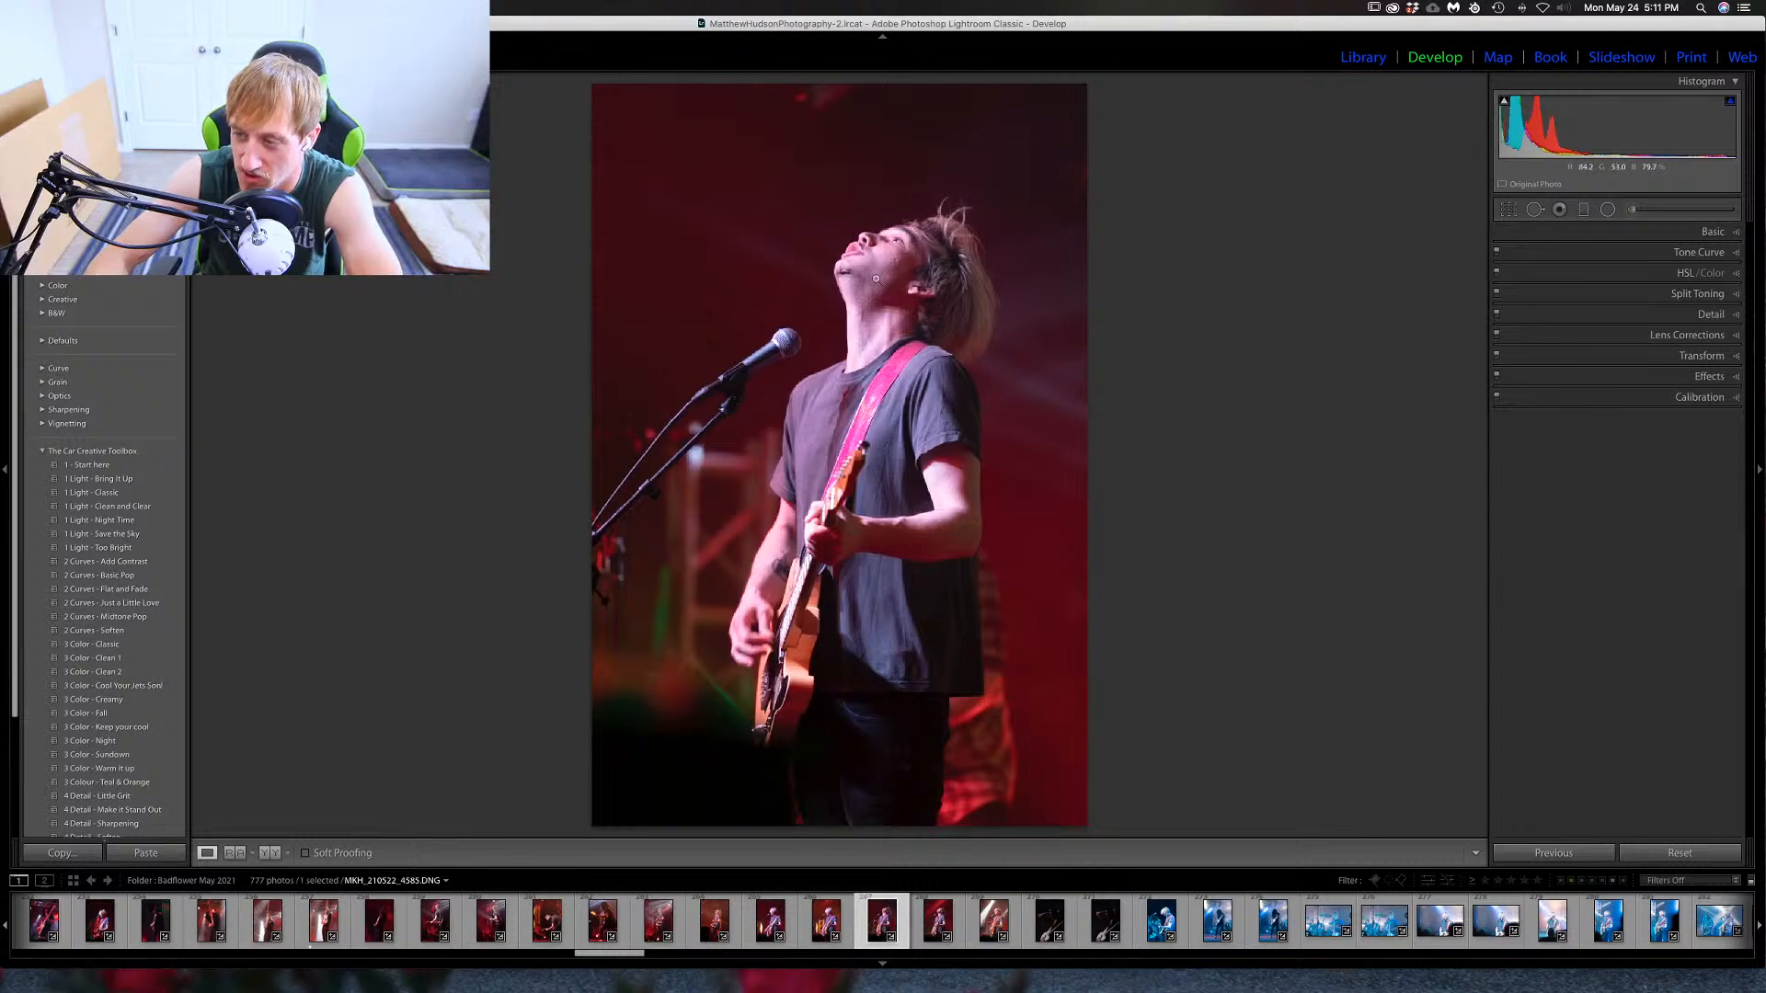
Review the singer frames MKH_210522_4586.DNG and MKH_210522_4587.DNG, inspecting the face in the latter at close magnification.
key("Right")
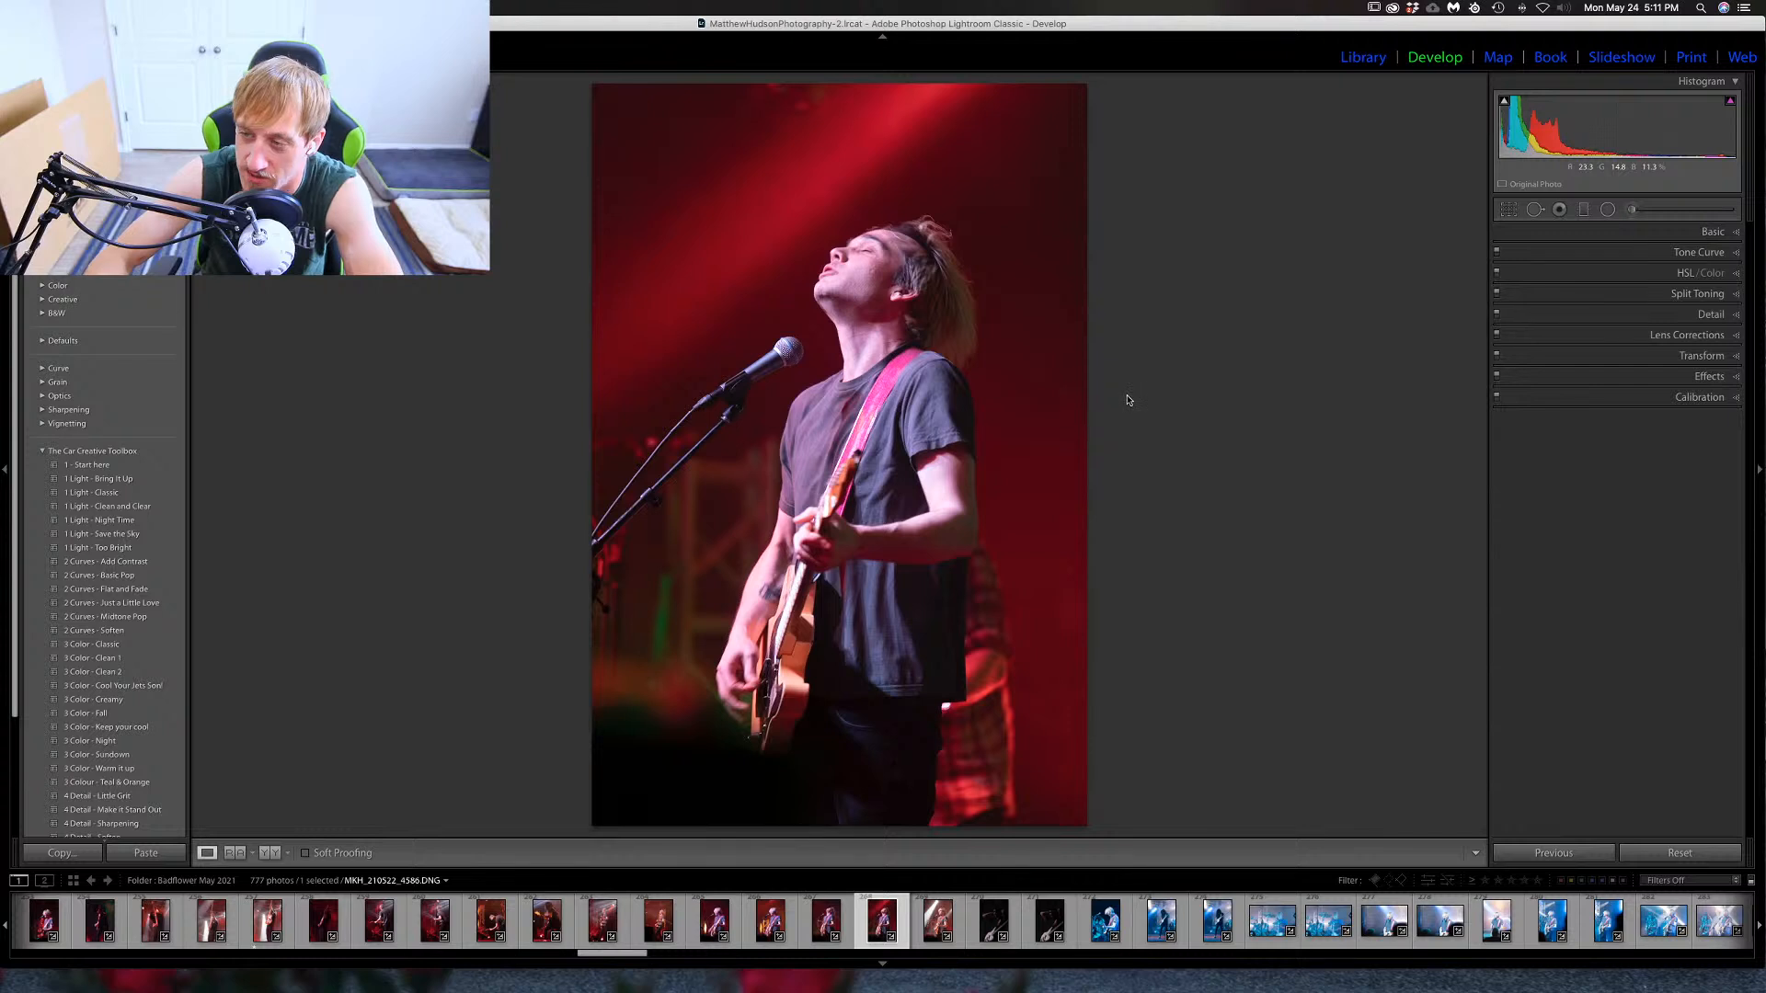
key("Right")
key("Right")
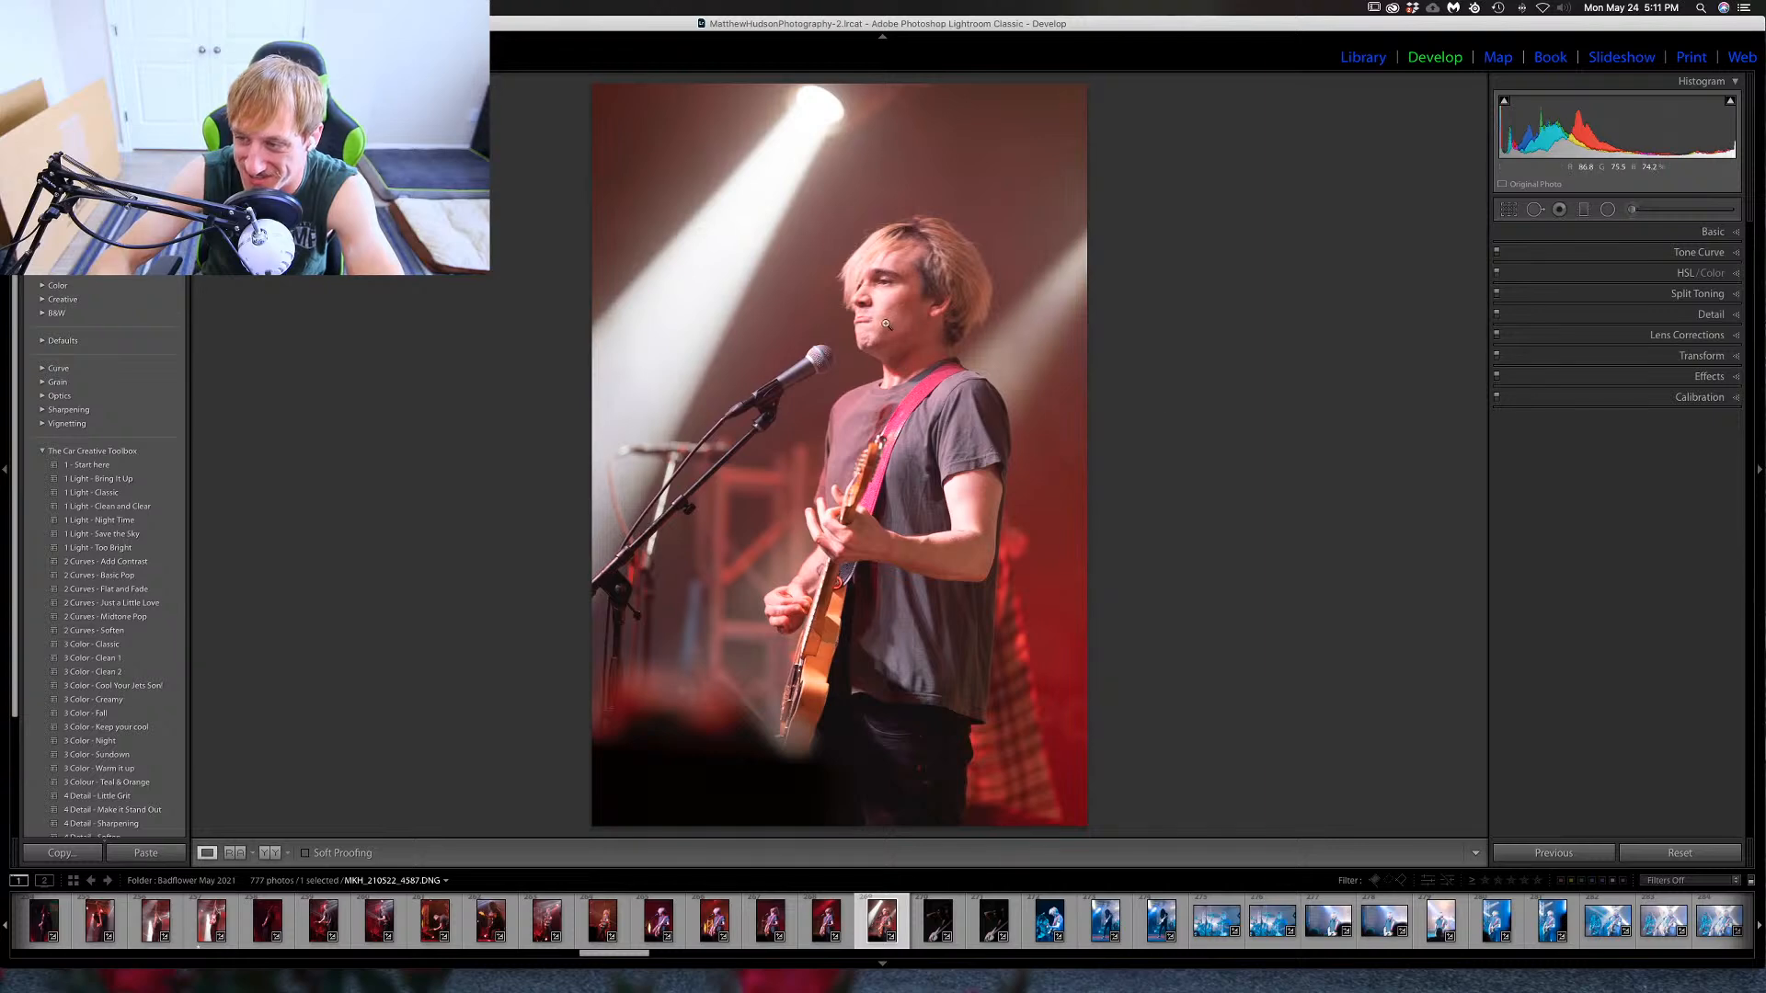
left_click(975, 324)
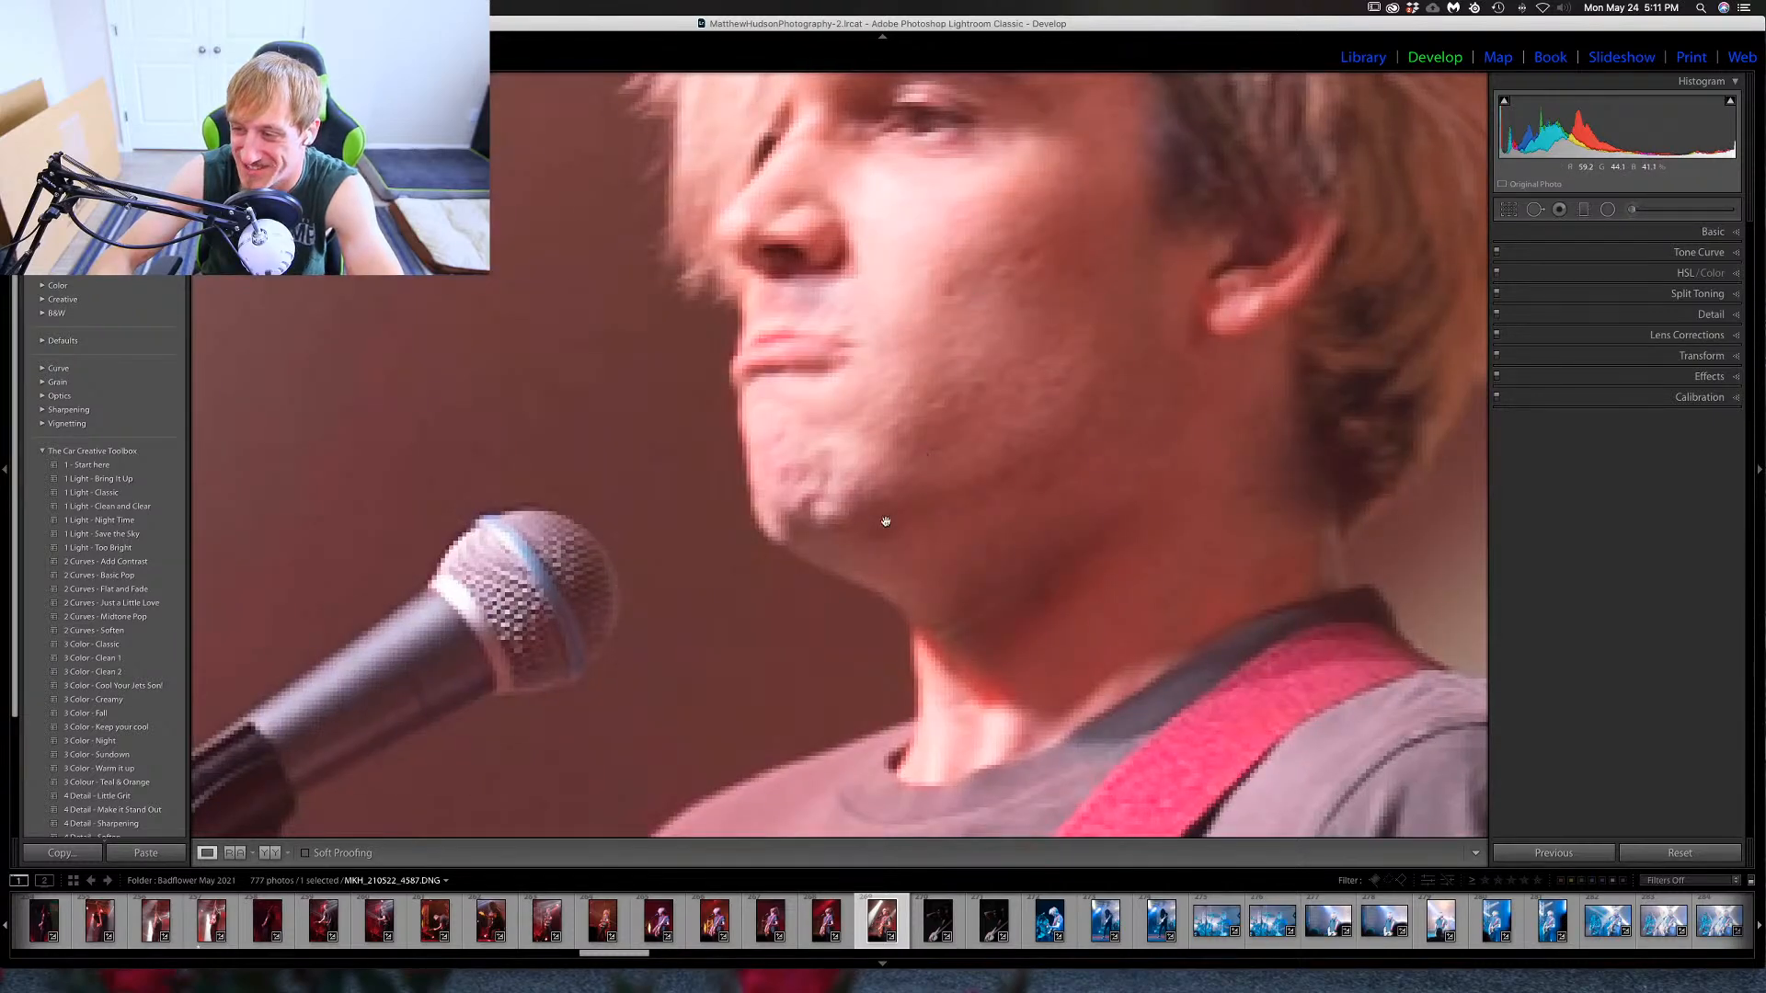
scroll(1011, 498, "up", 5)
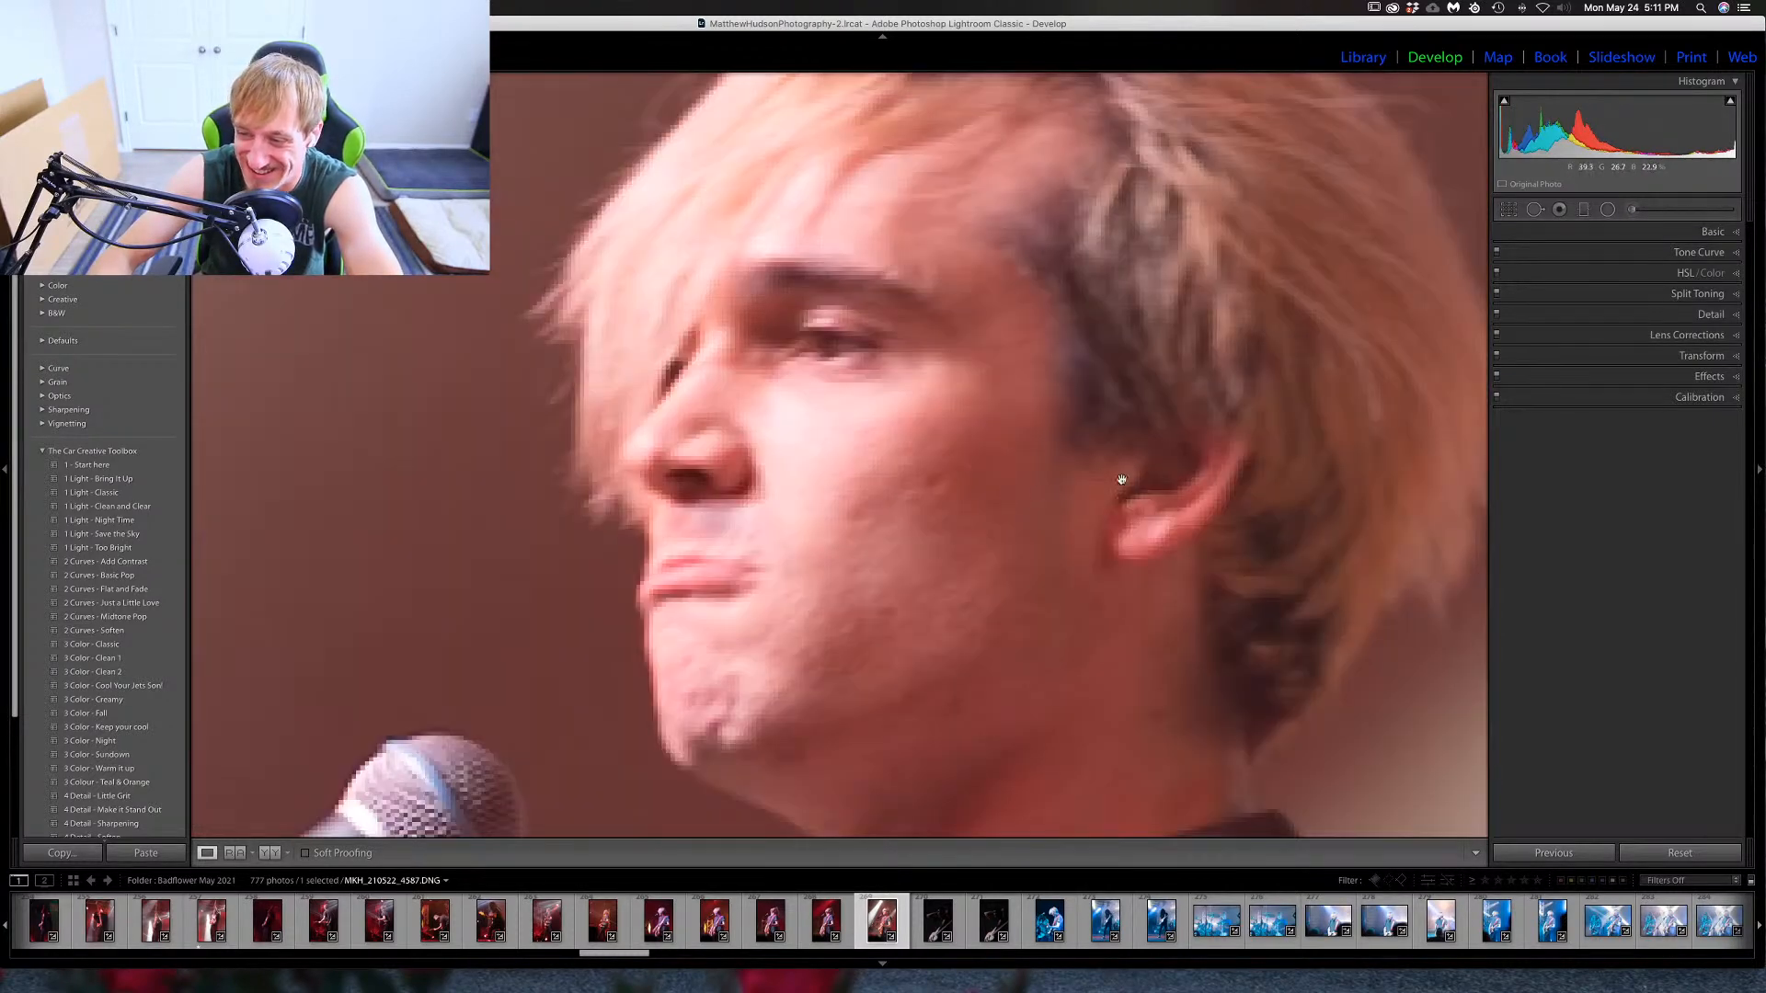
left_click(1008, 482)
Pass over the dark bassist frames and rate the blue-lit singer frame MKH_210522_4590.DNG one star.
key("Right")
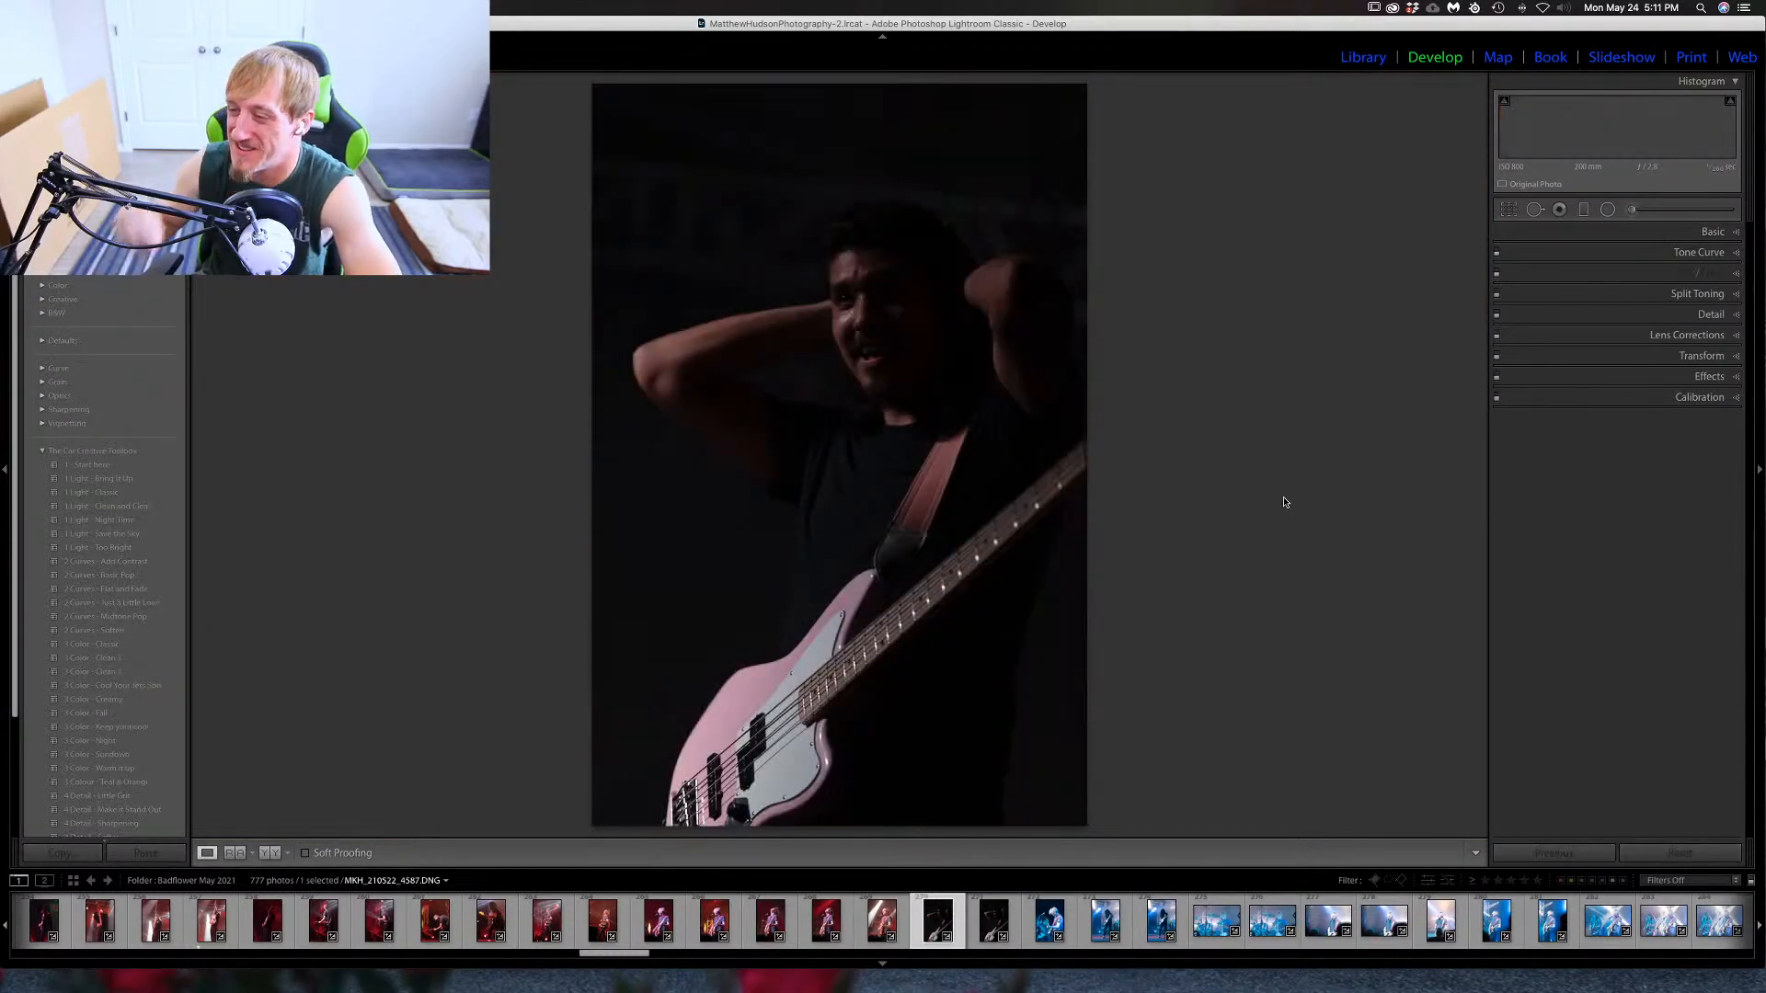
key("Right")
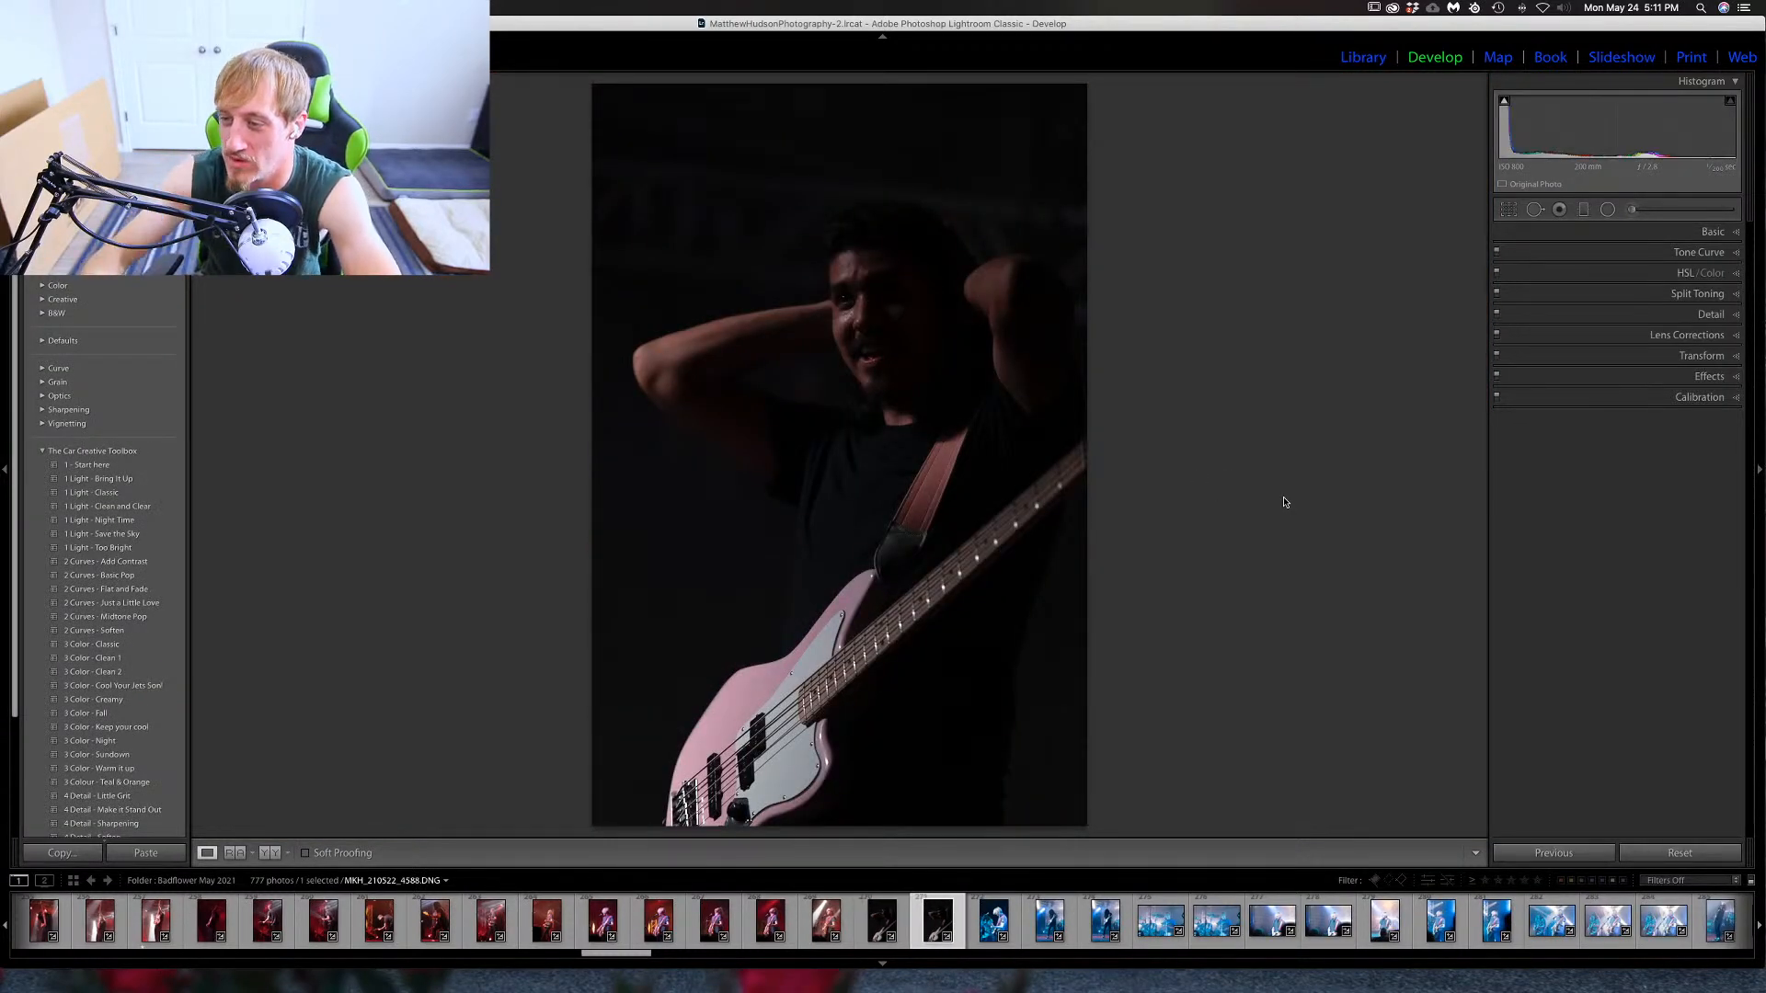
key("Right")
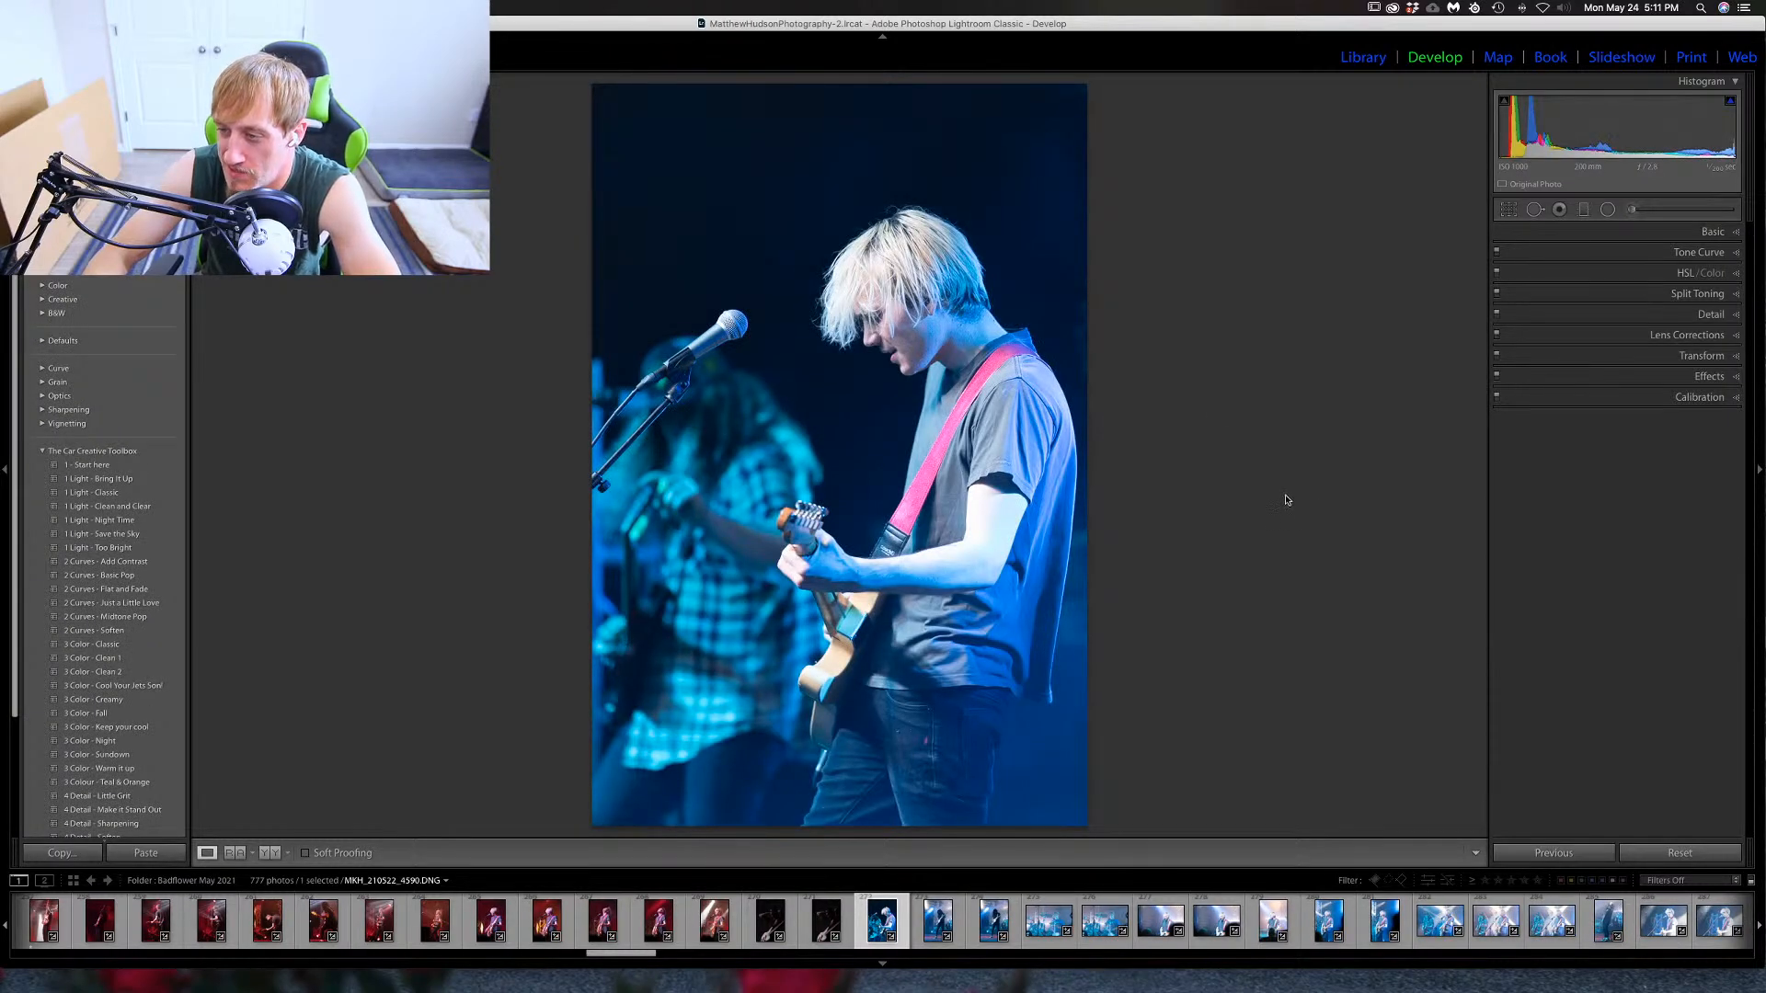
key("Right")
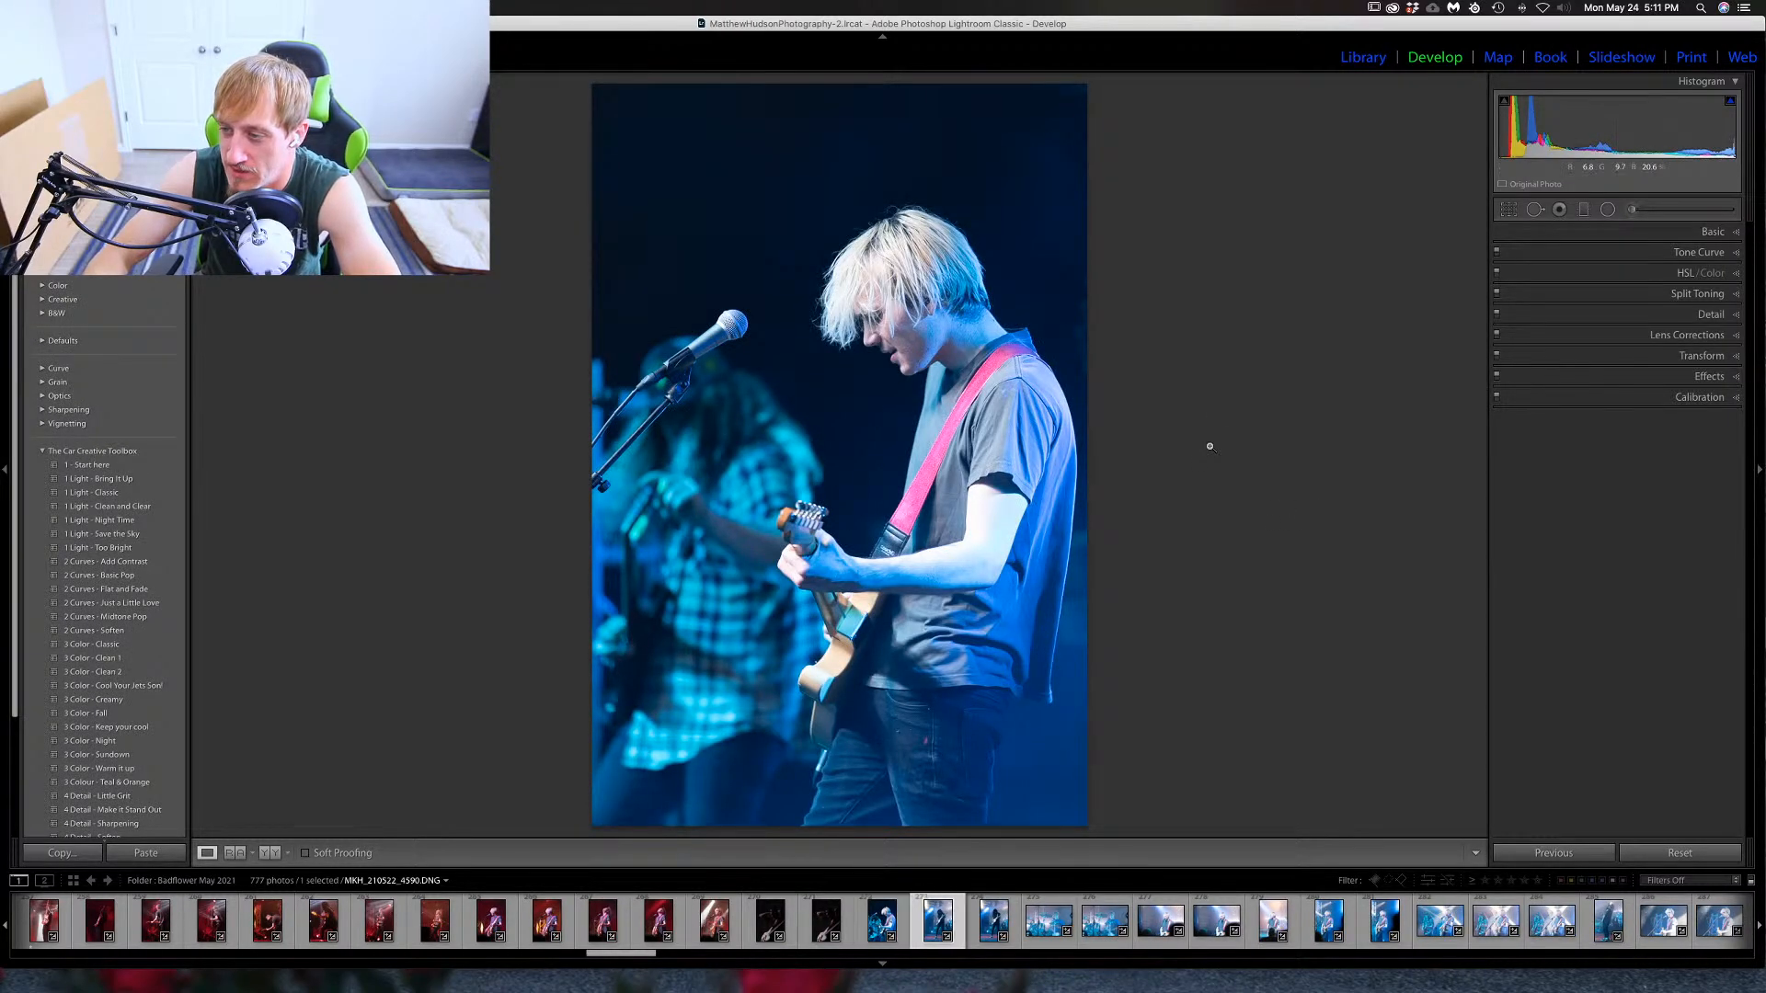
key("Left")
key("1")
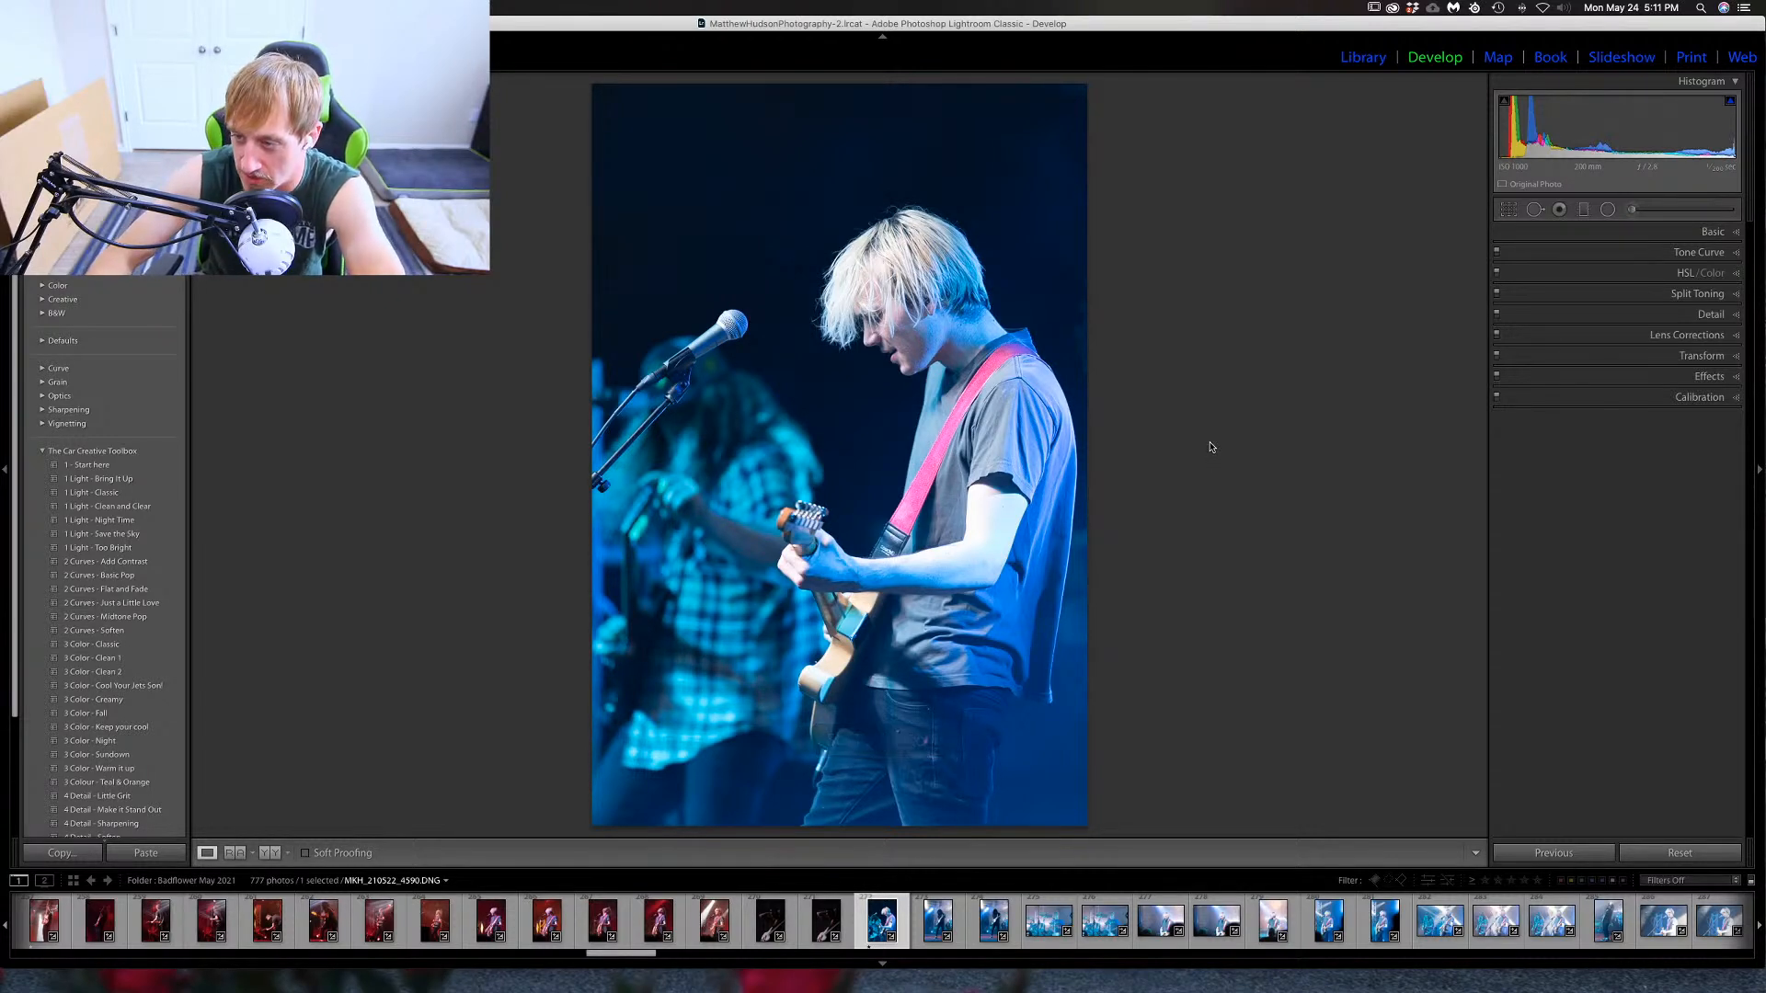
Compare the full-length bassist frames MKH_210522_4591.DNG and MKH_210522_4592.DNG, ending on MKH_210522_4591.DNG.
key("Right")
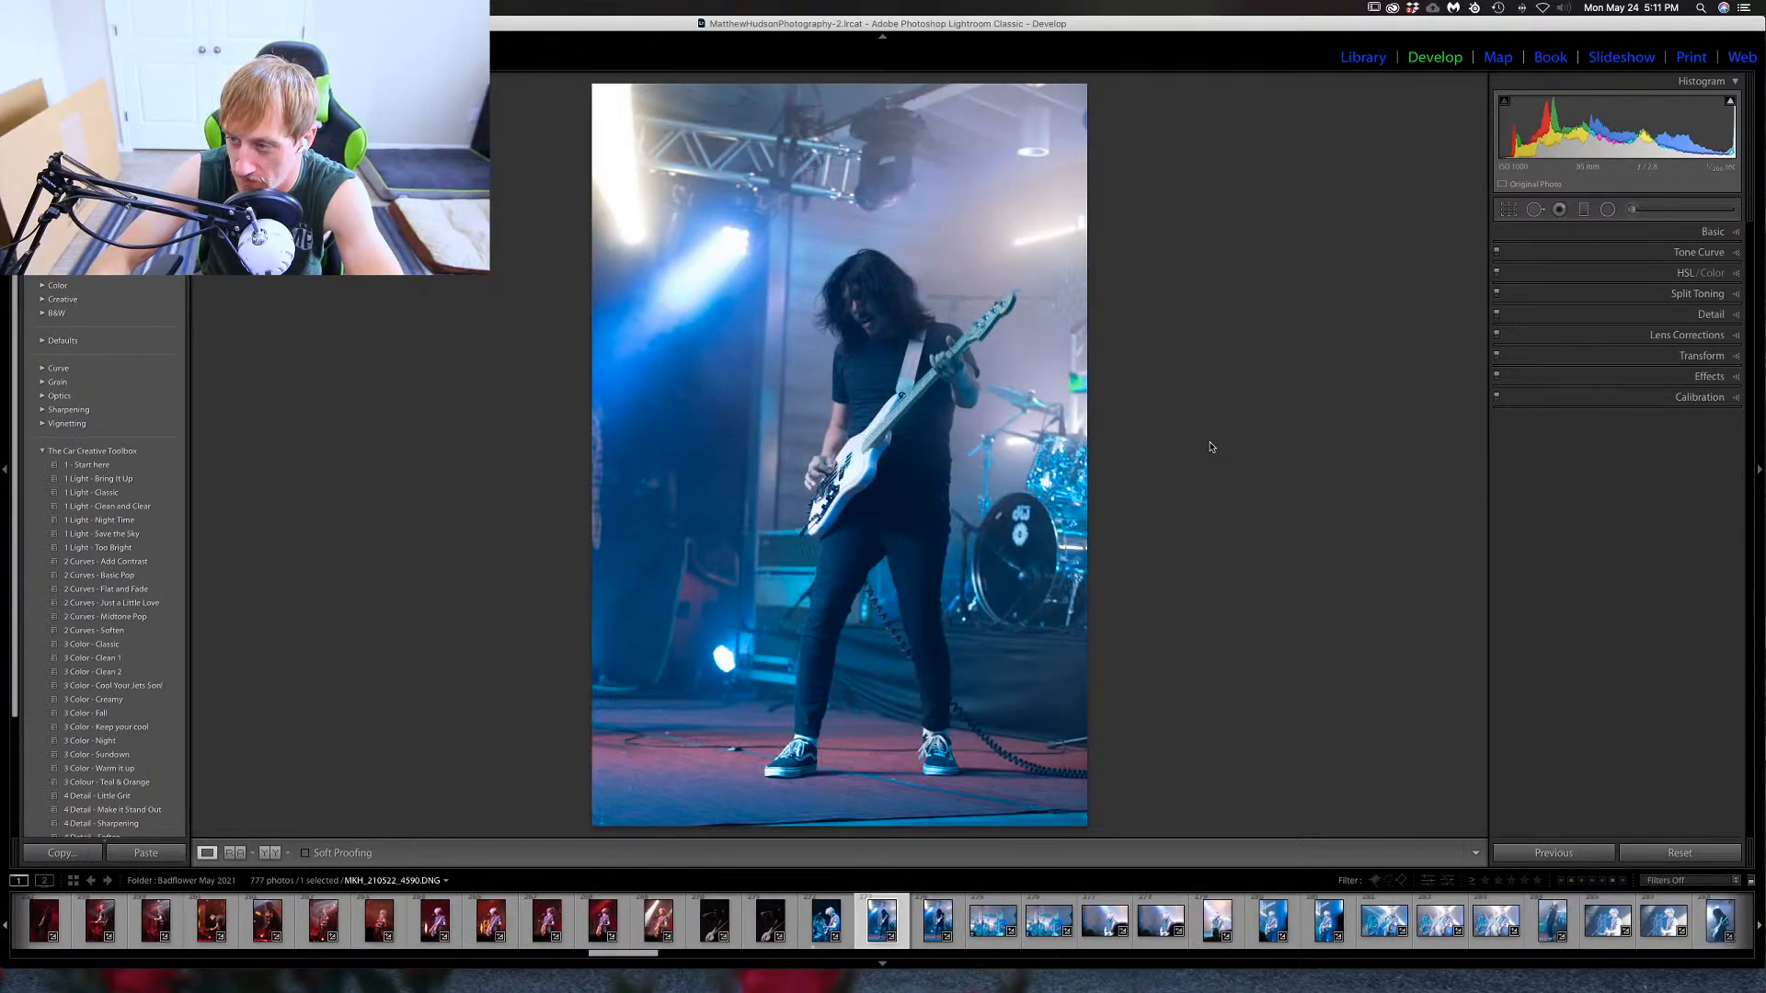
key("Right")
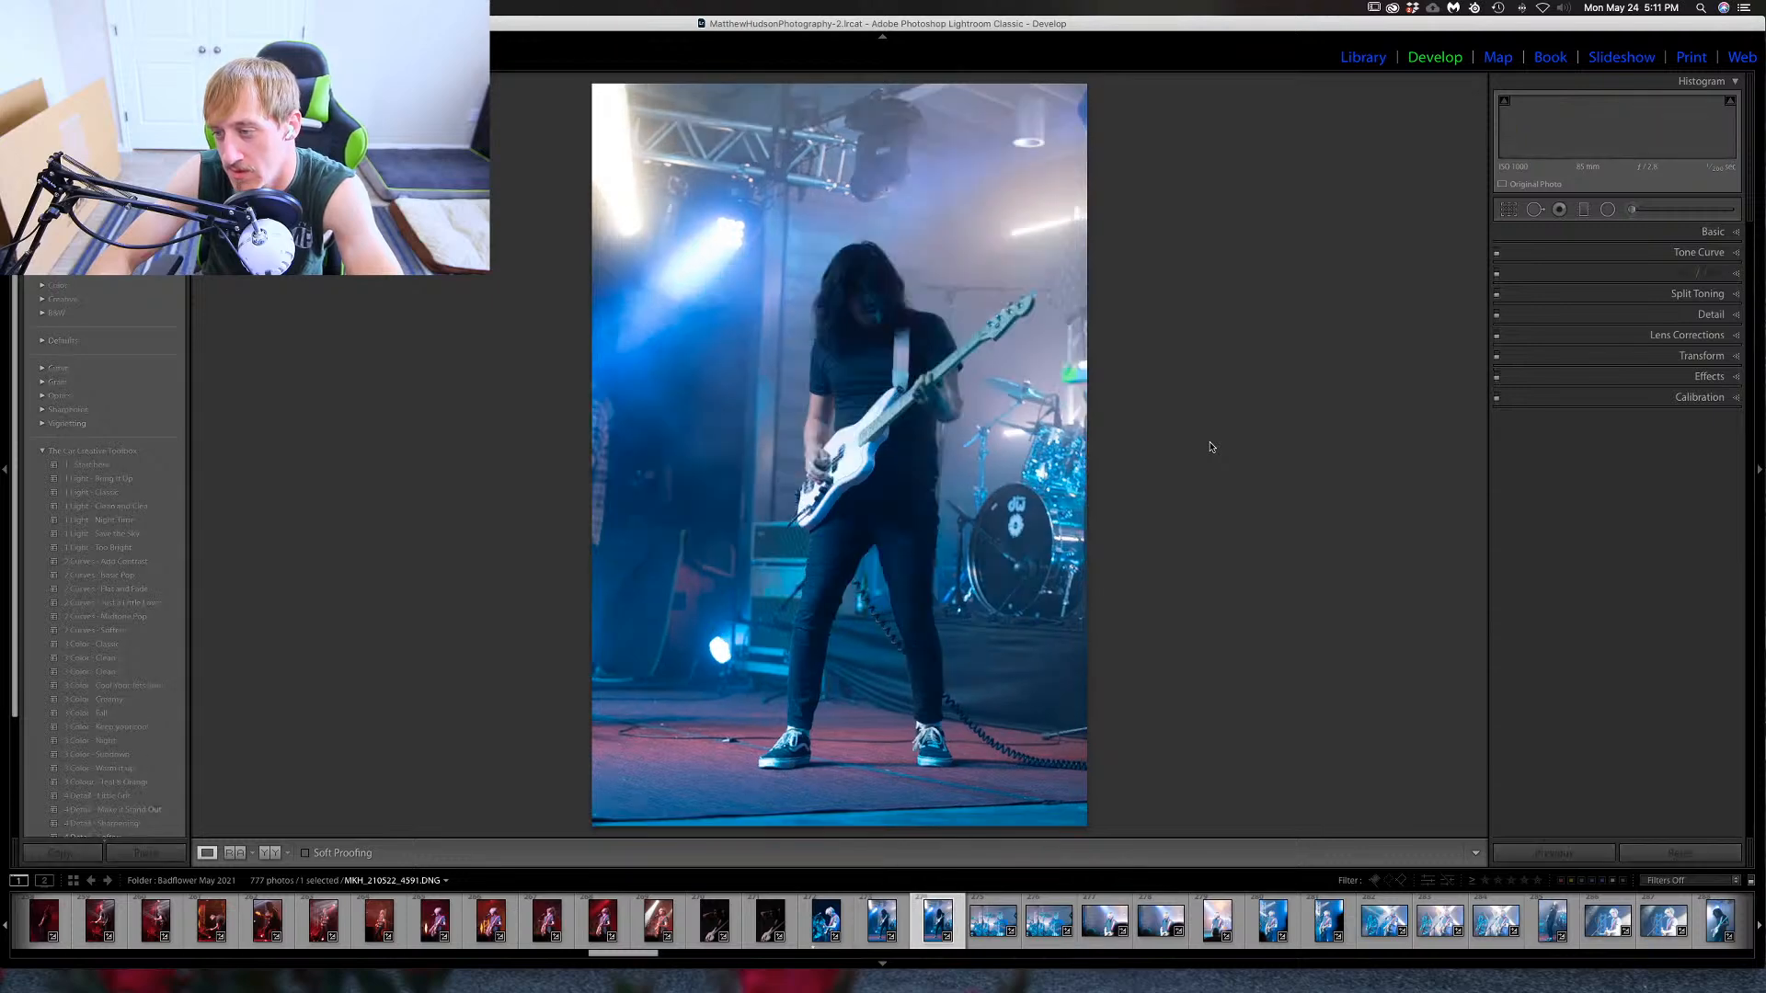
key("Right")
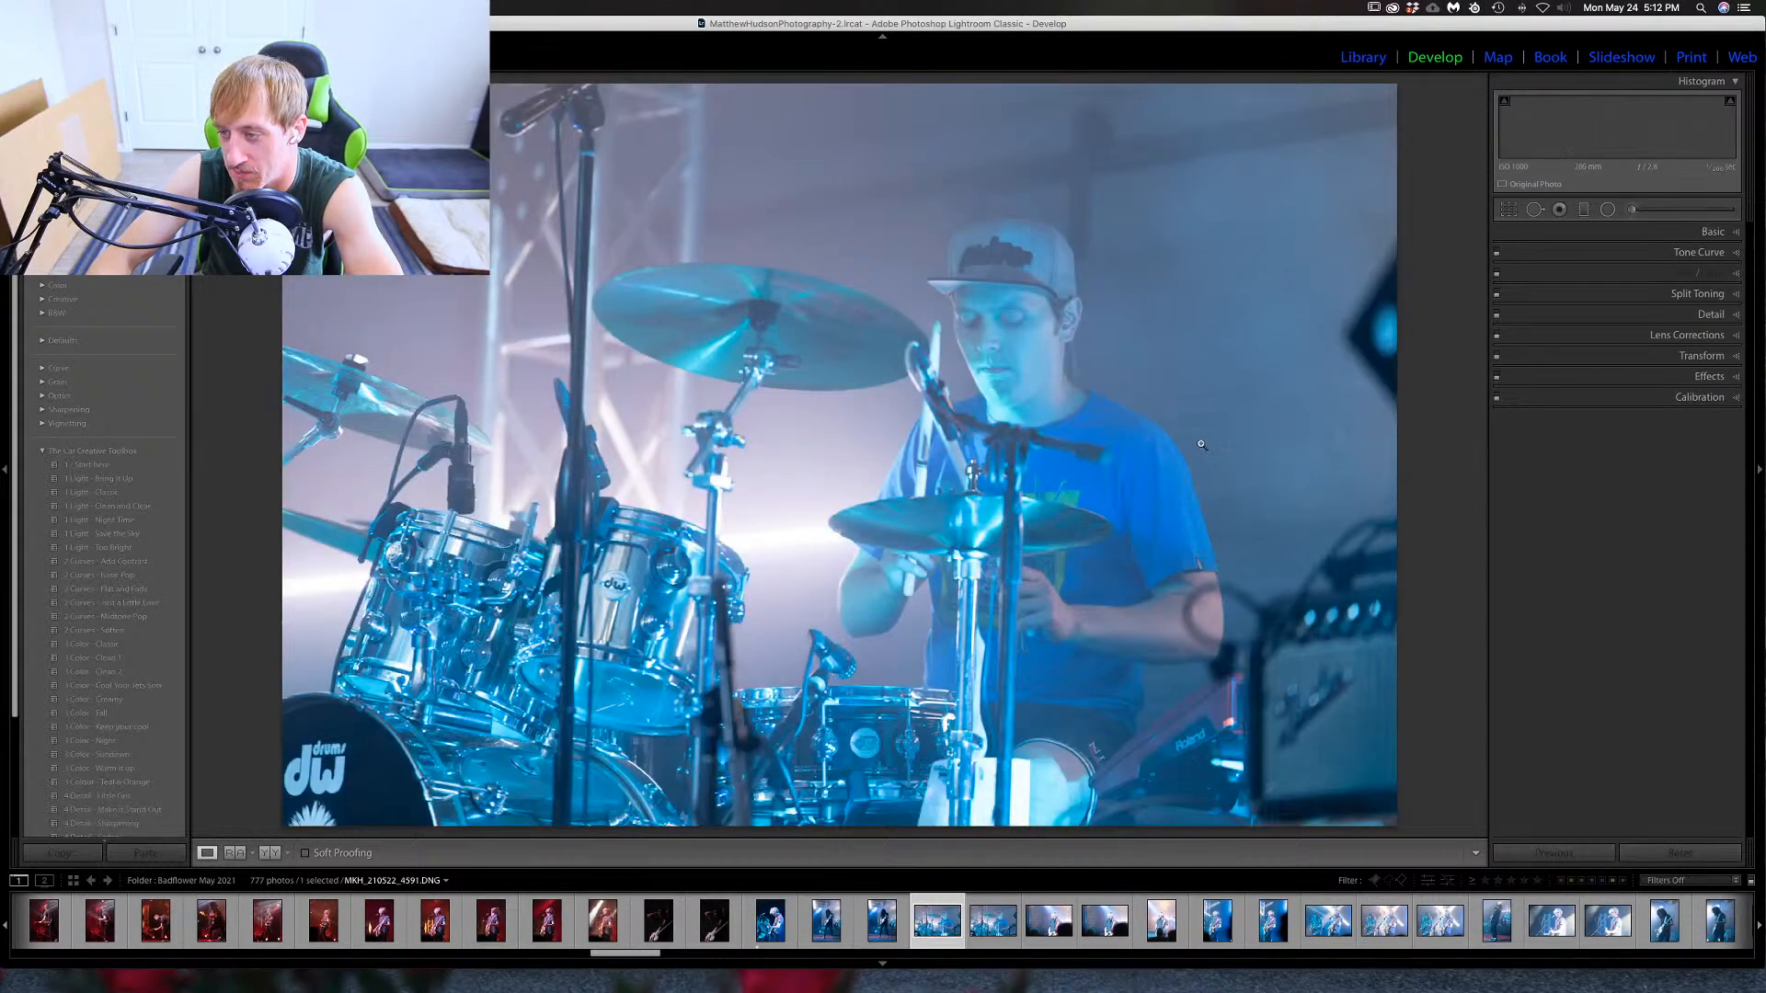
key("Left")
key("Left")
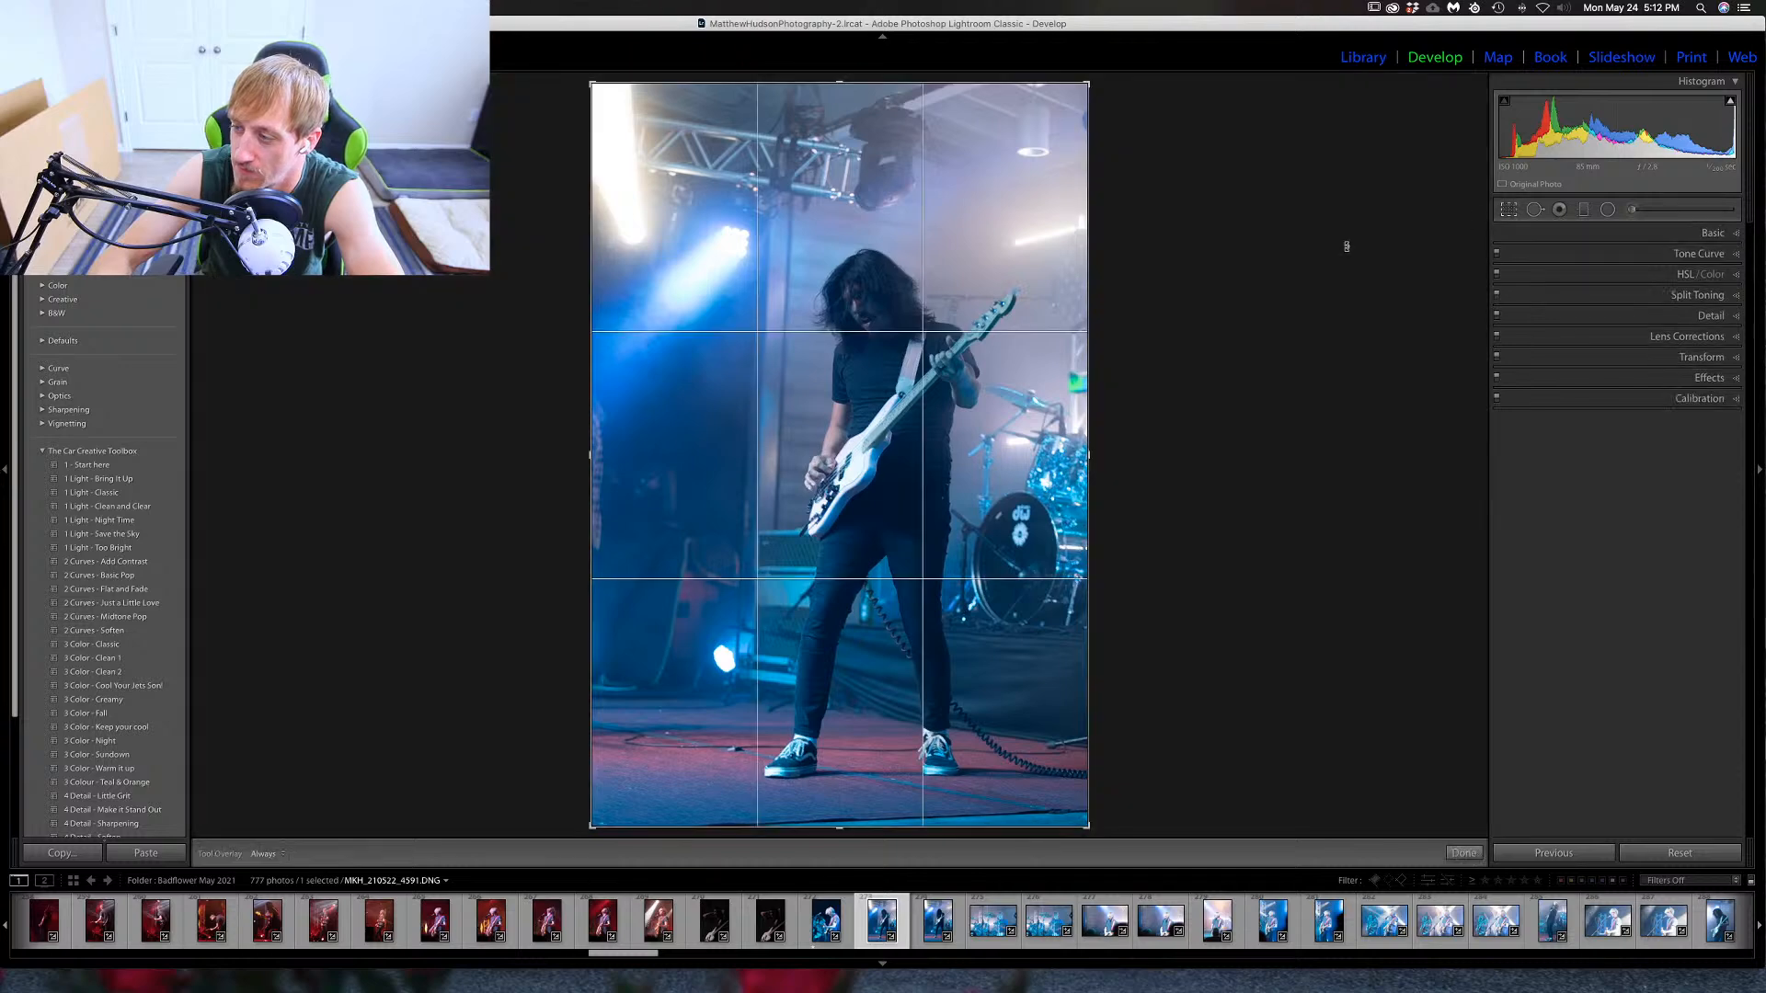
Crop MKH_210522_4591.DNG tighter around the bassist at the original aspect ratio, keeping both feet in frame, and rate it one star.
key("r")
left_click_drag(845, 126, 840, 164)
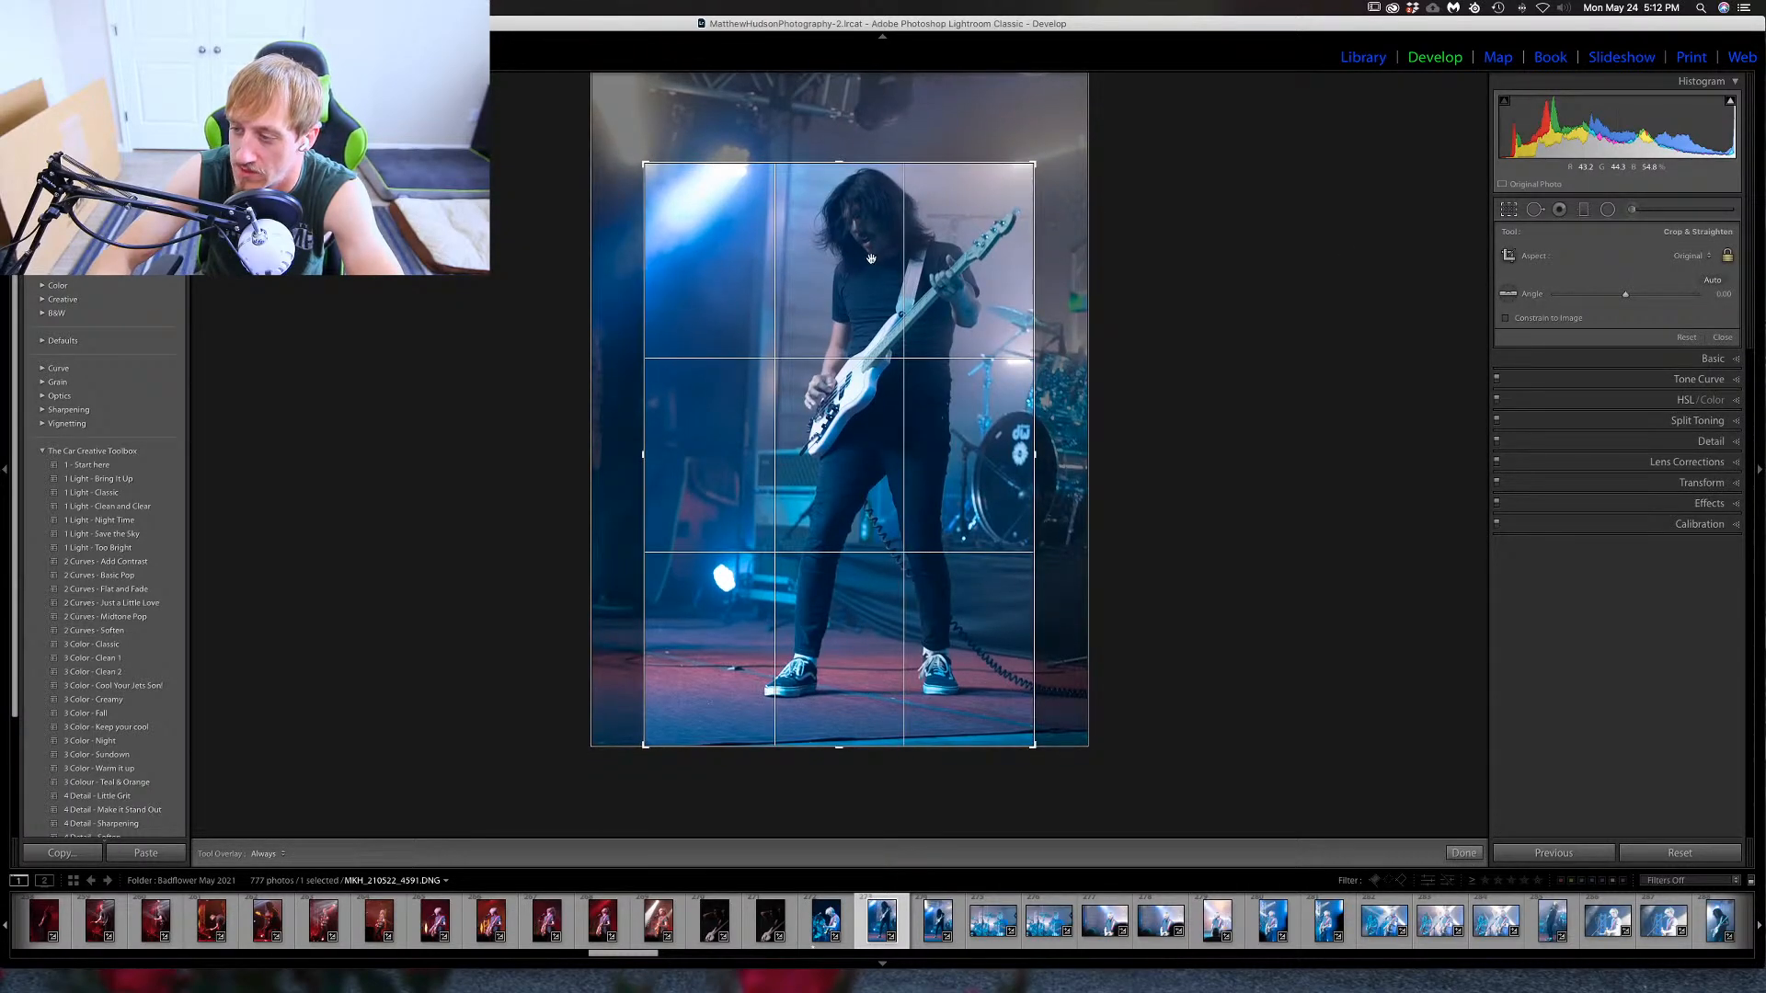
left_click_drag(870, 249, 872, 274)
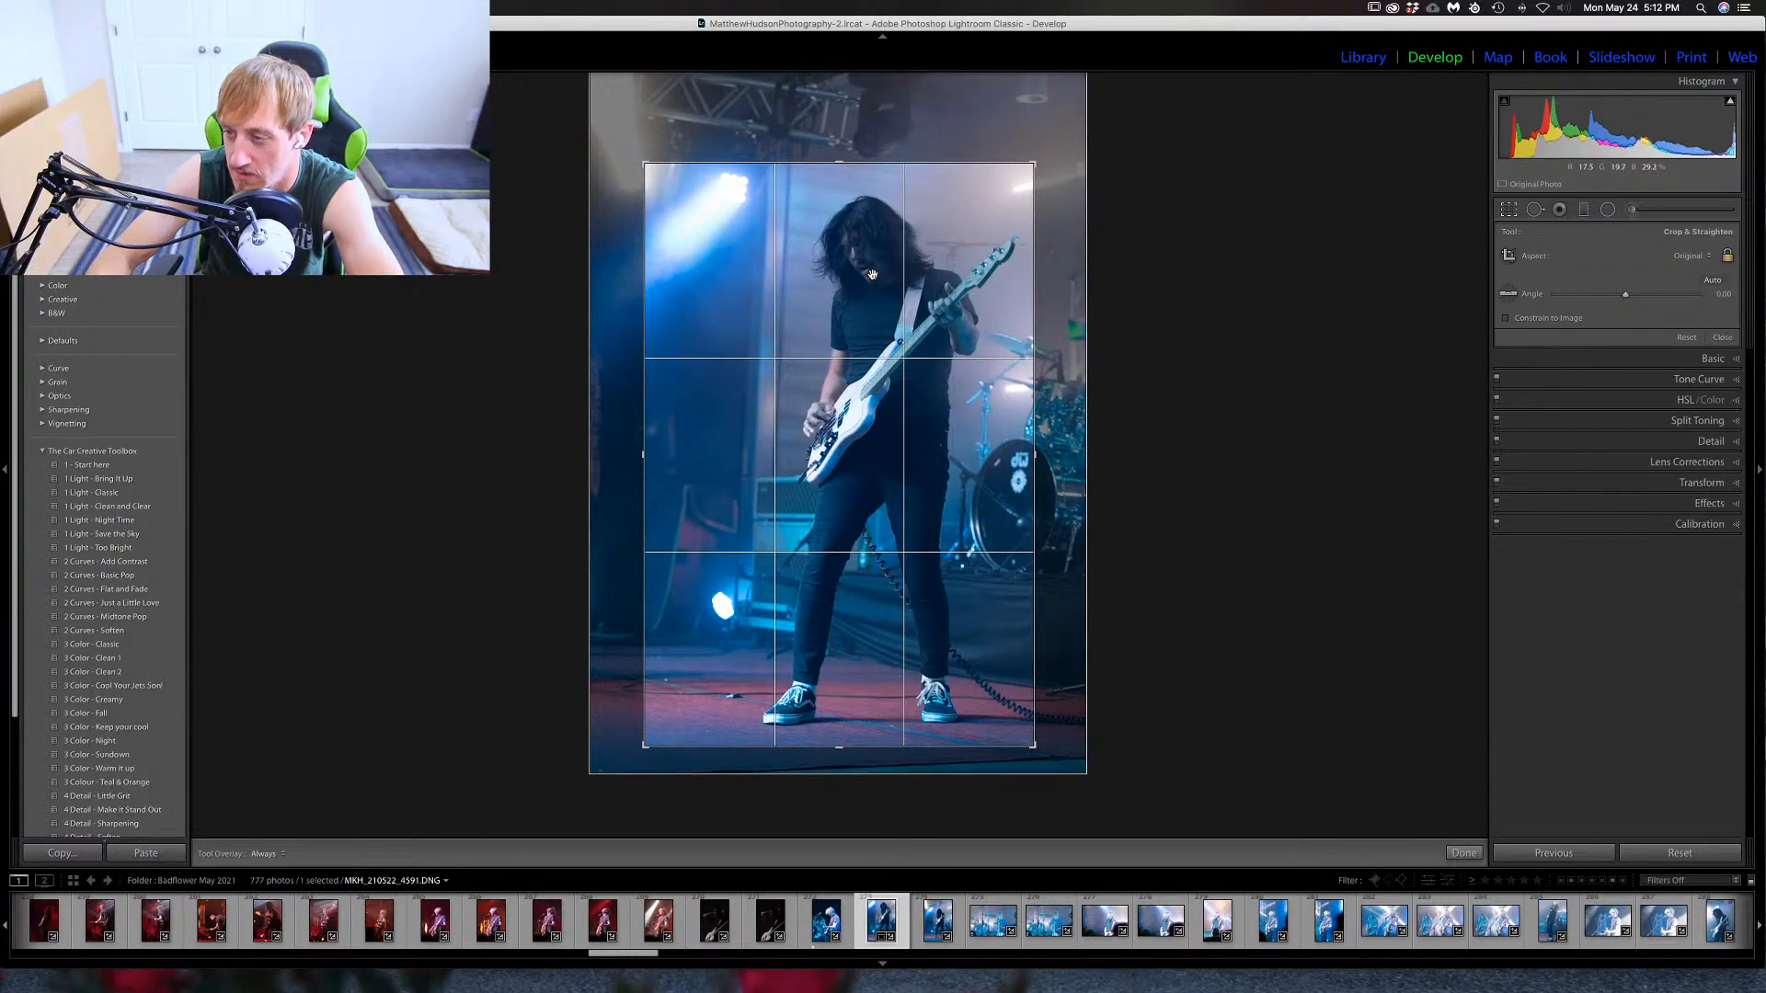
key("Return")
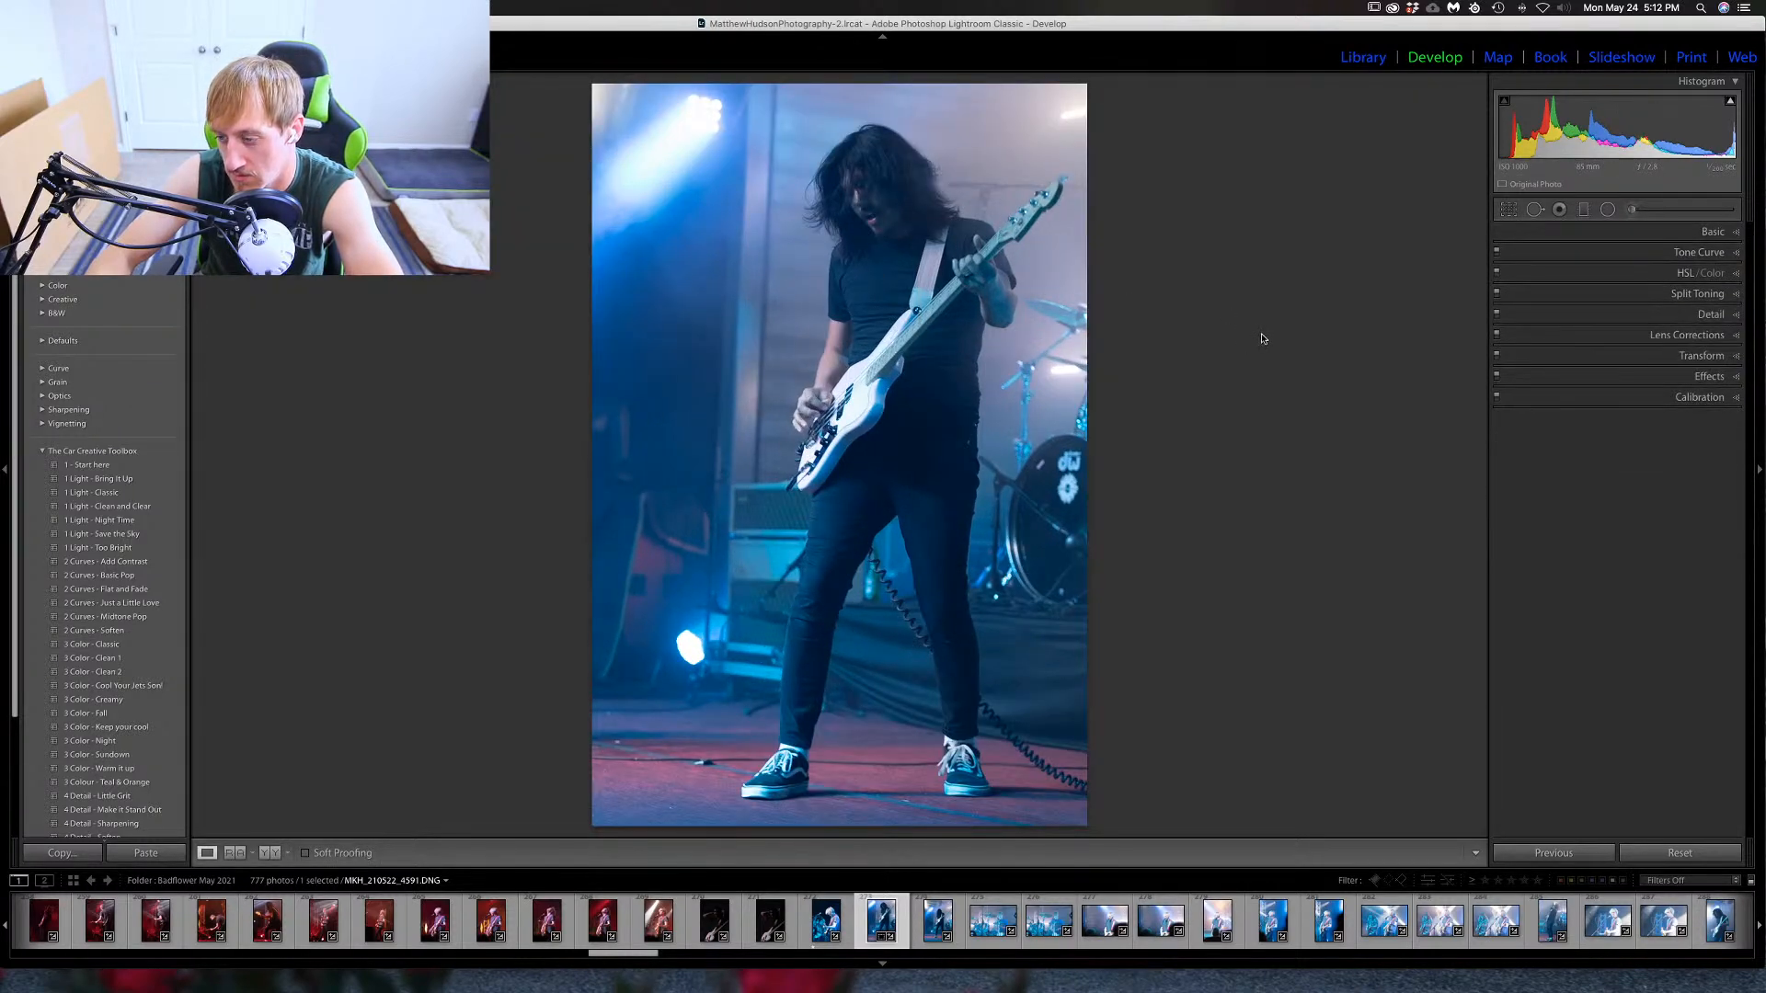
key("1")
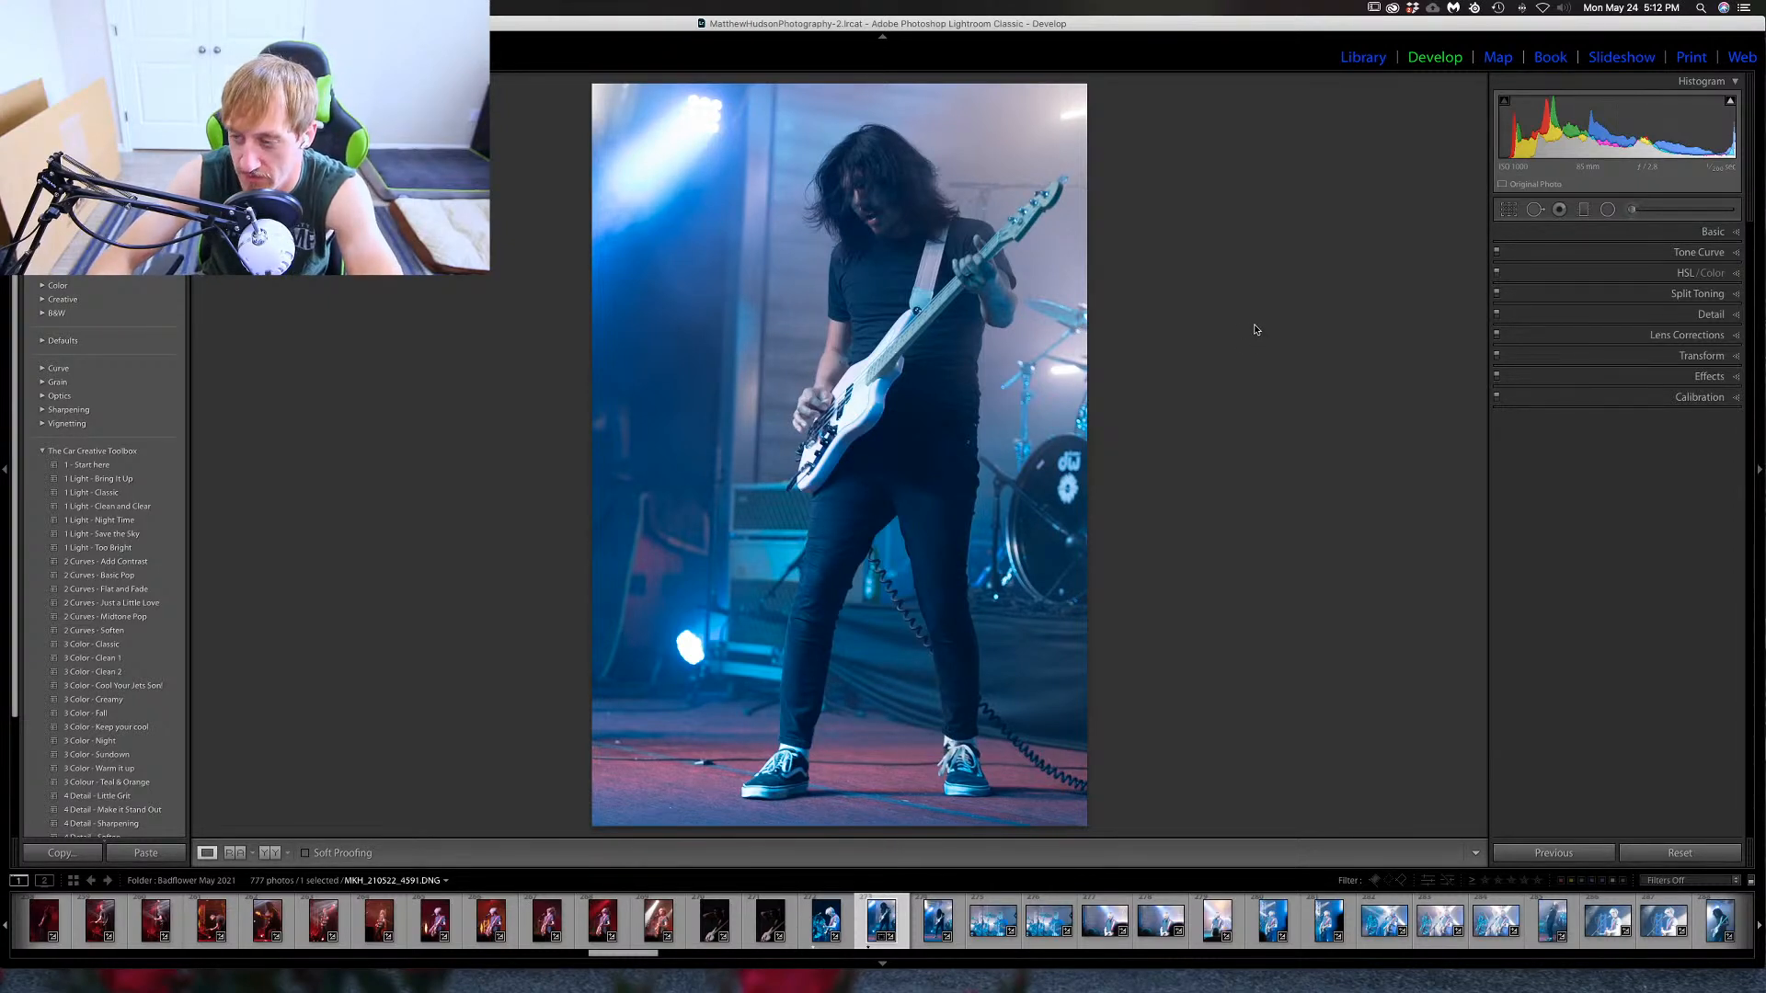
Compare the drummer frames MKH_210522_4593.DNG and MKH_210522_4594.DNG in the Library loupe view.
key("Right")
key("Right")
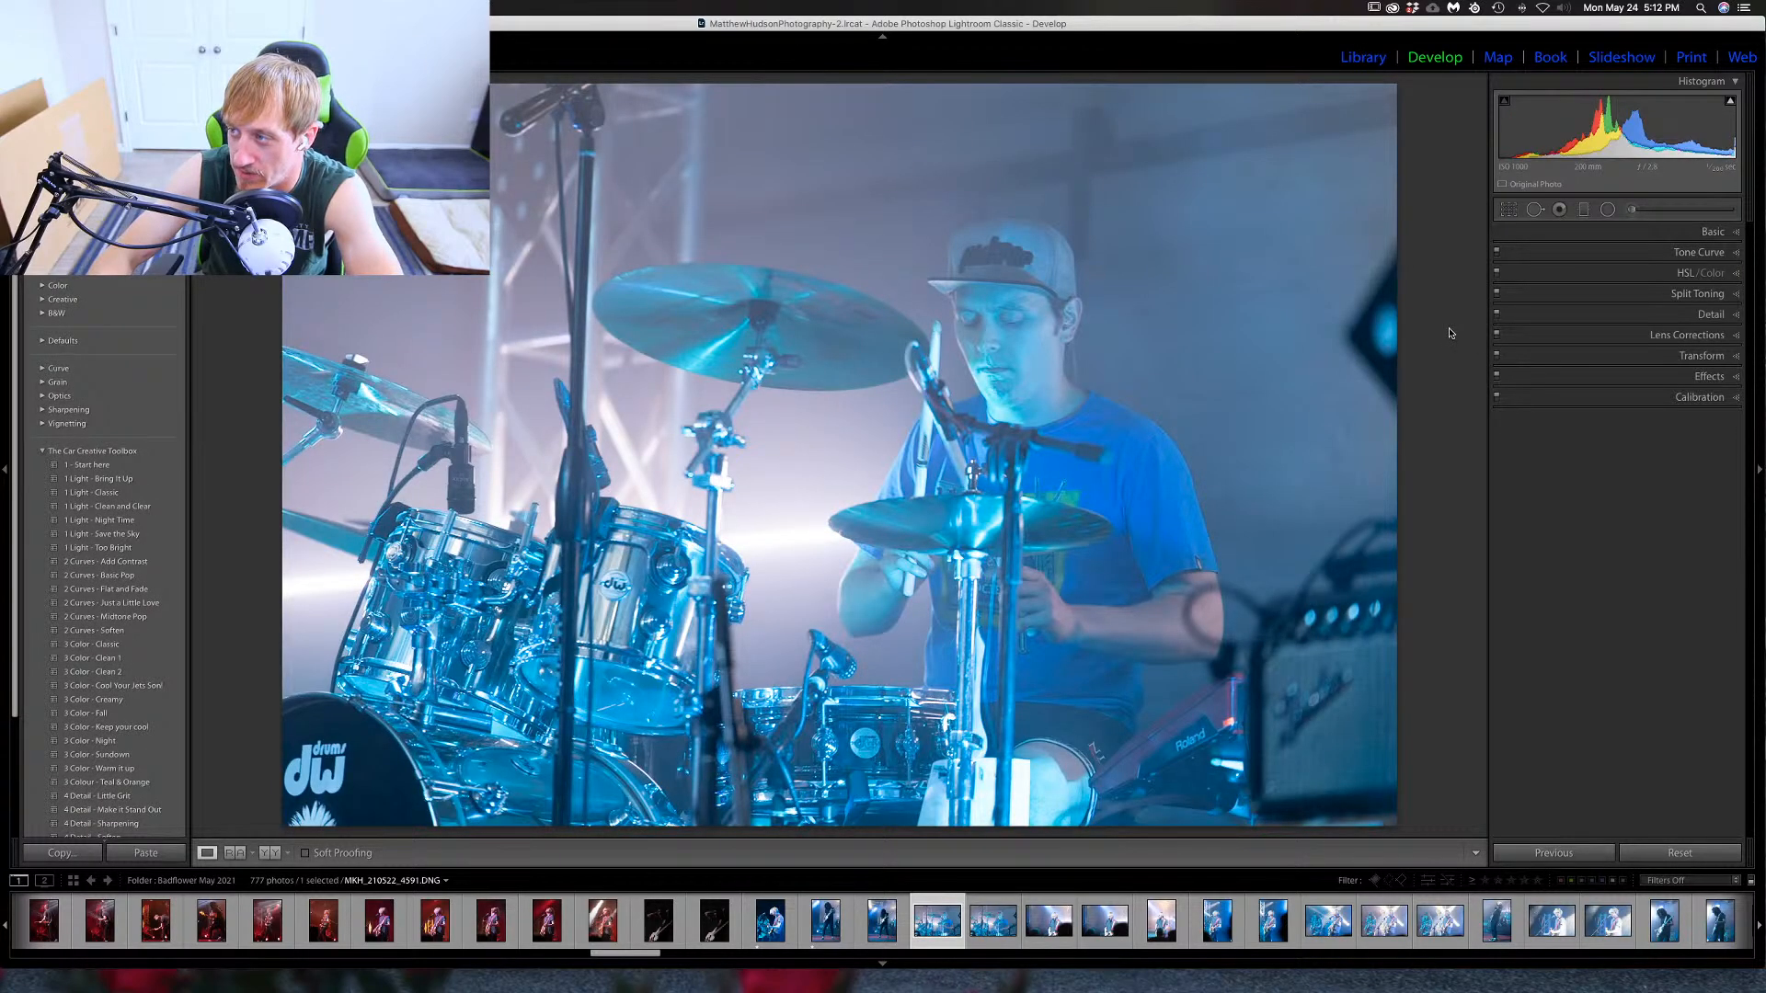
key("e")
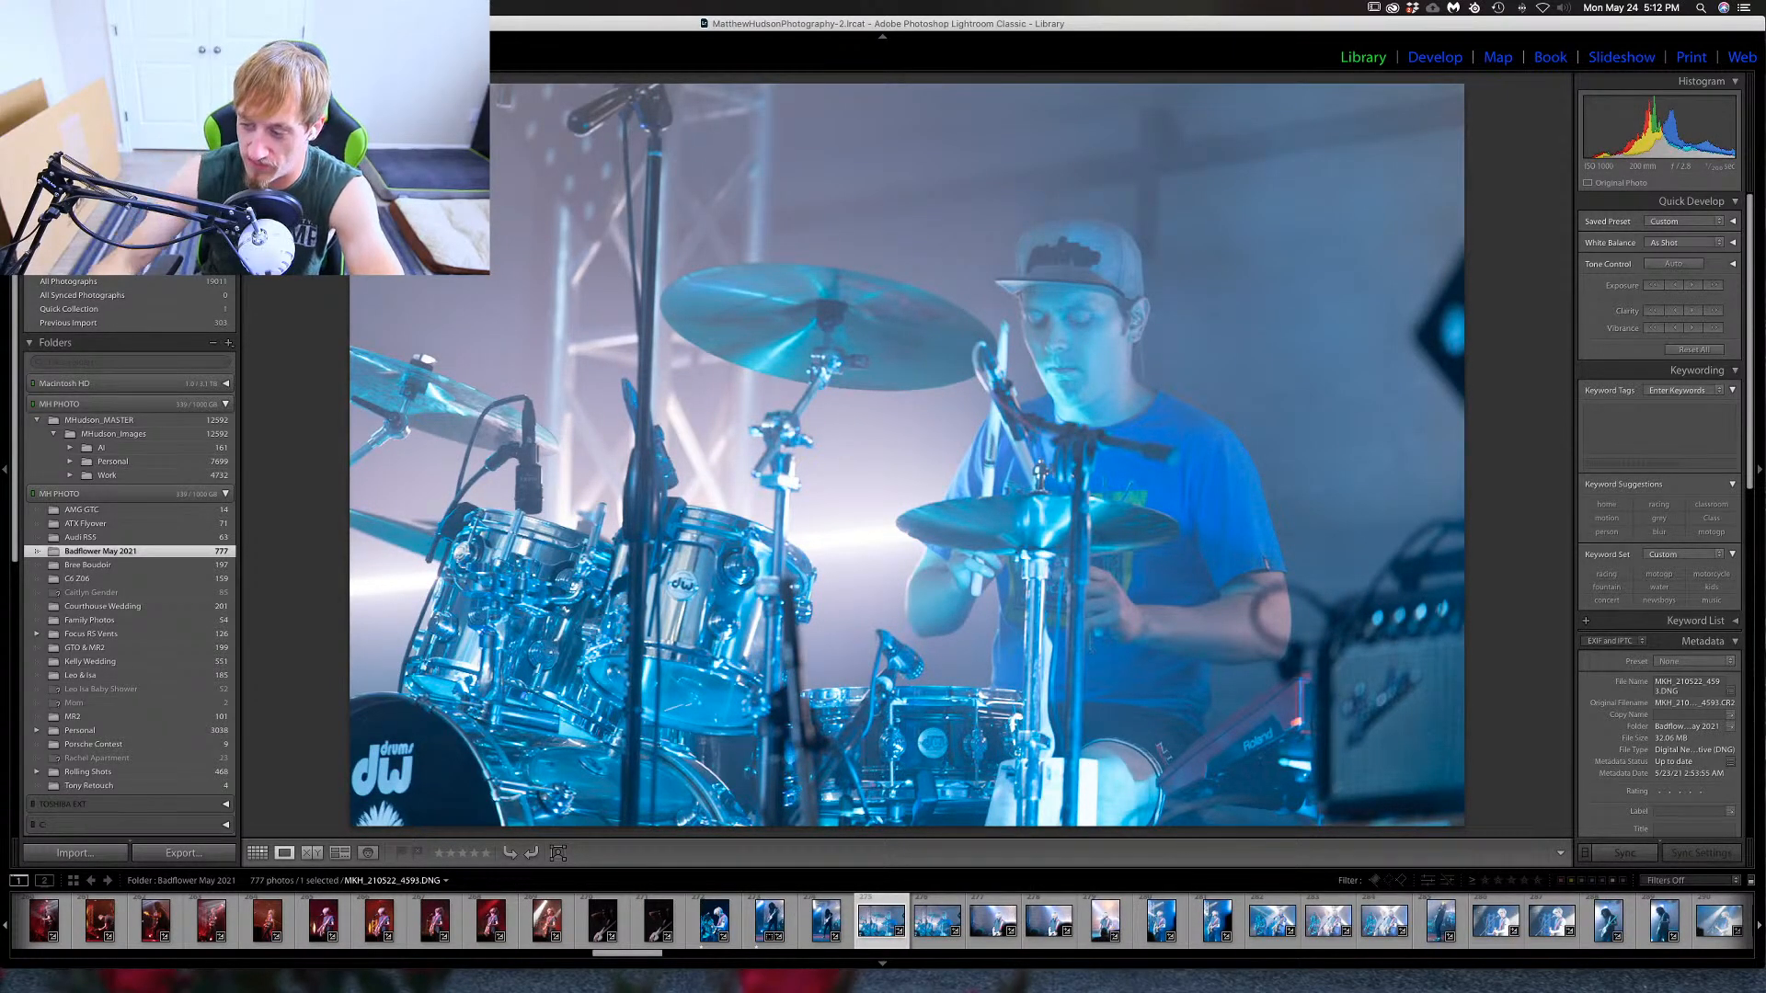
key("Right")
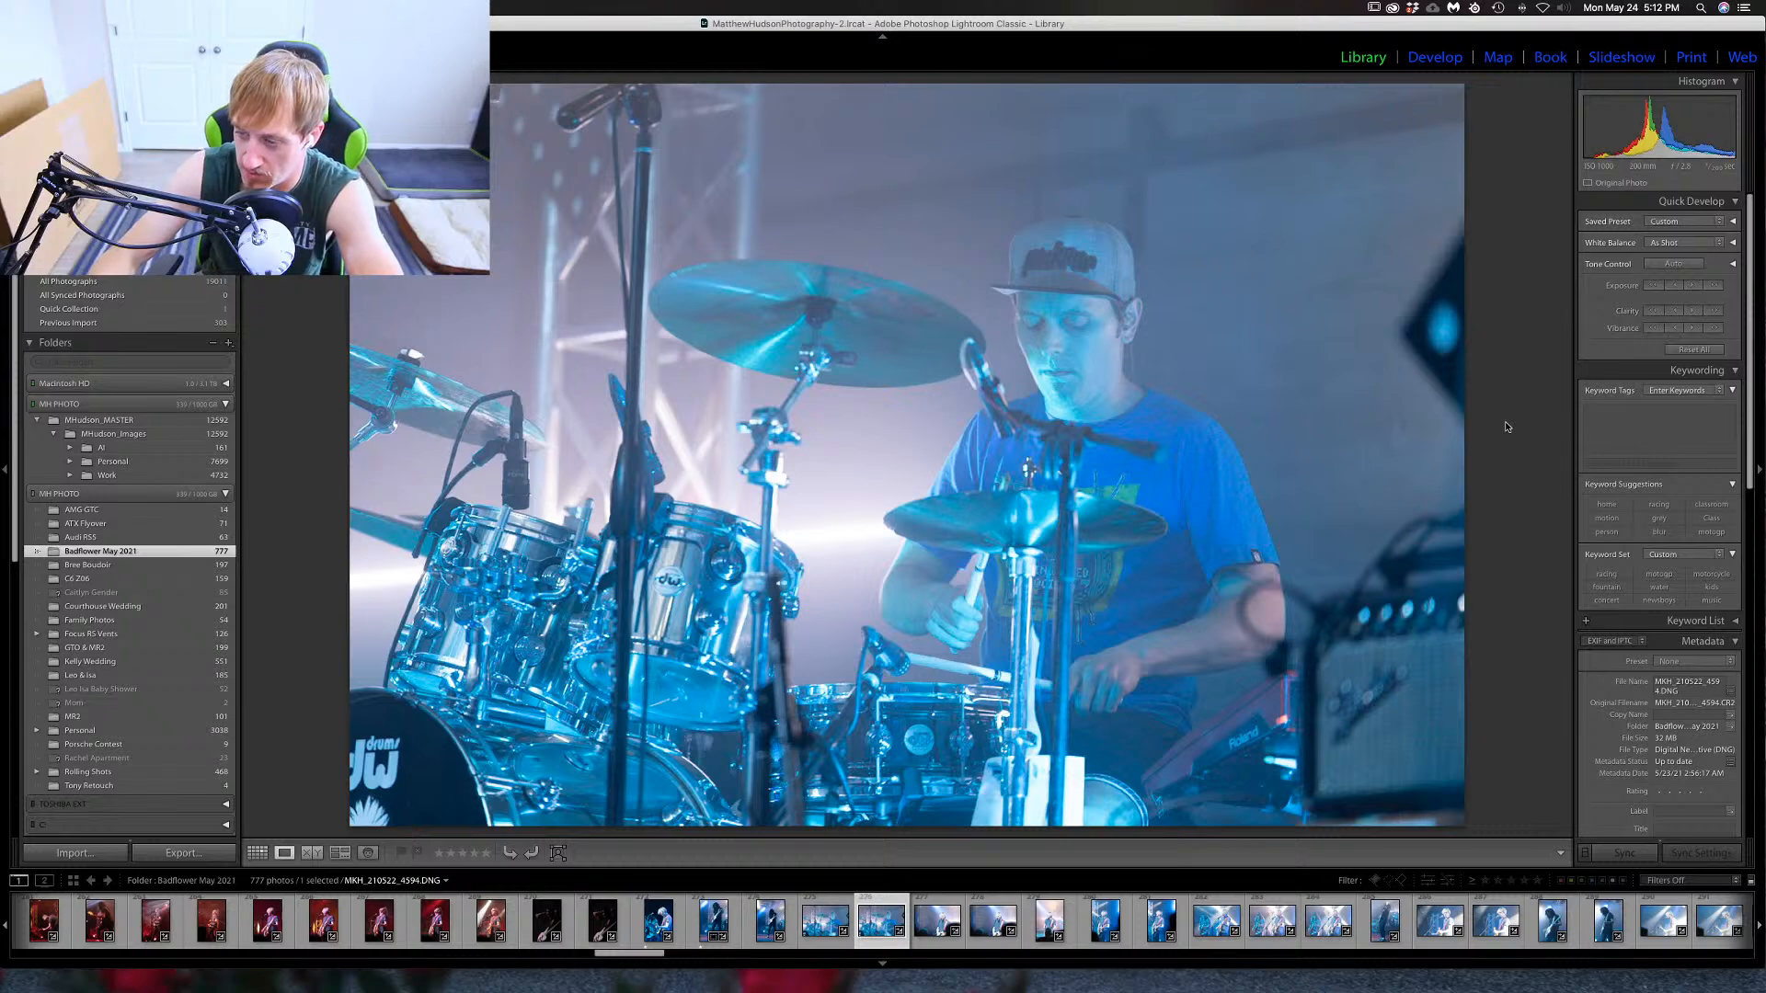
Inspect the focus on the singer's face in MKH_210522_4595.DNG up close.
key("Right")
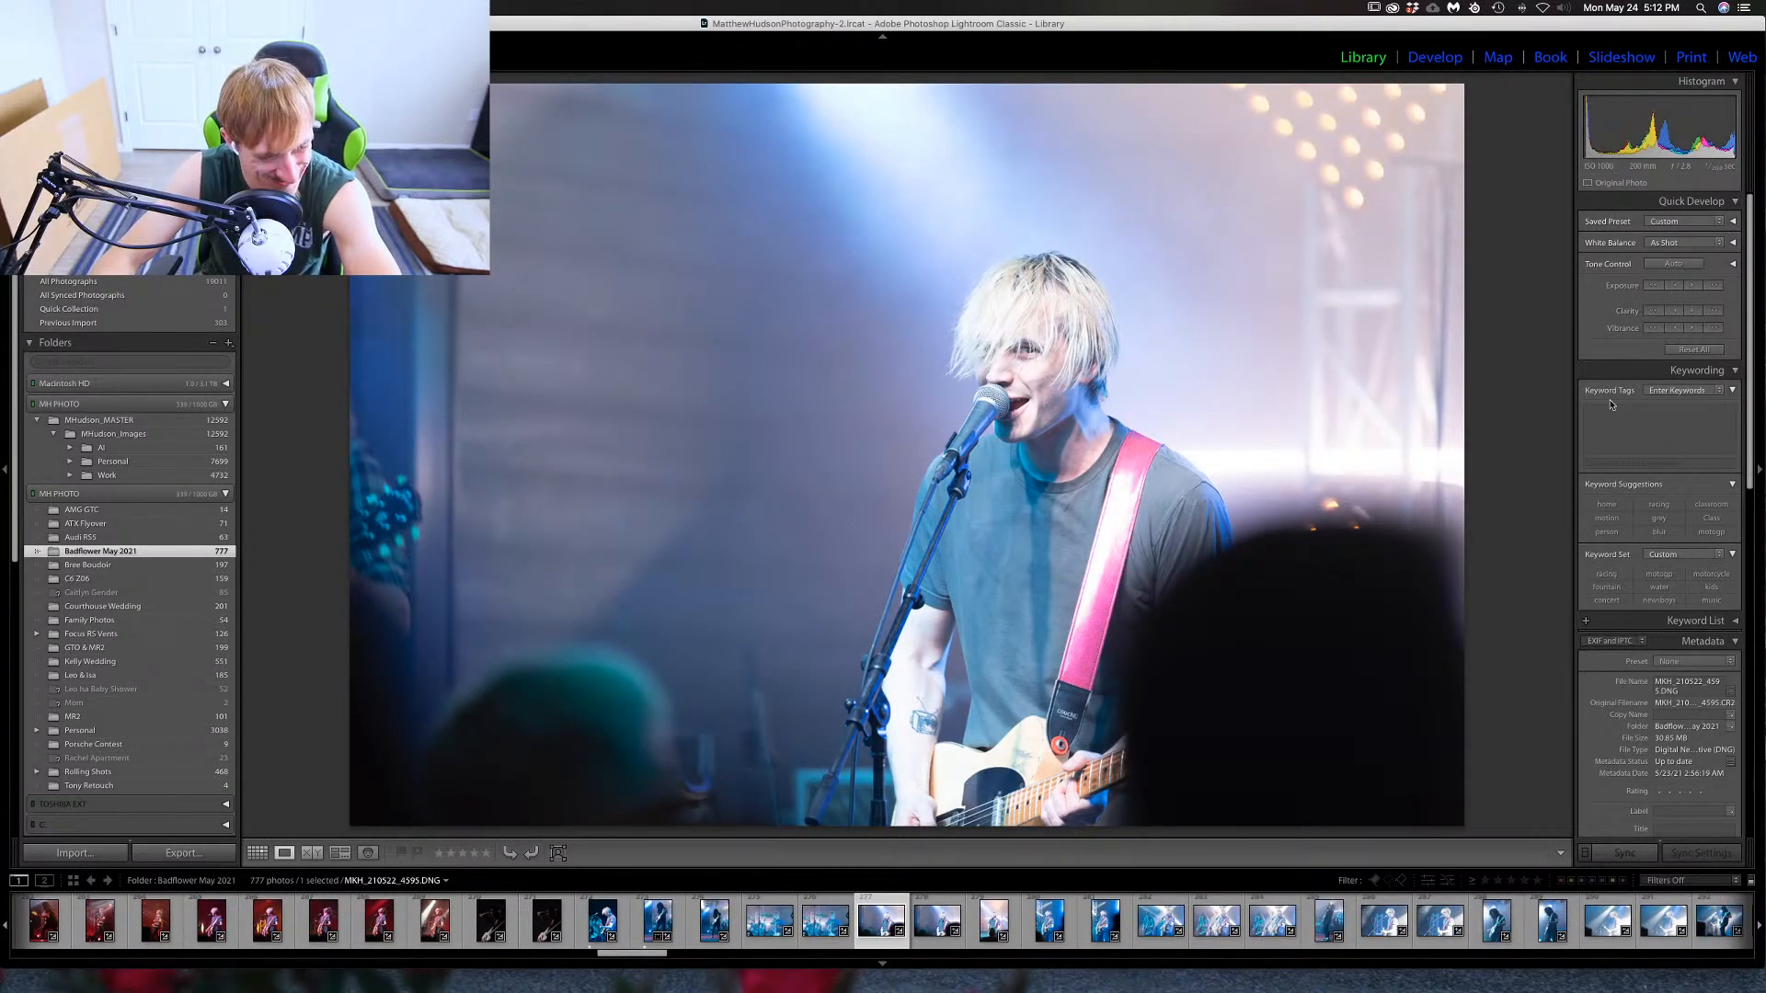
left_click(1050, 366)
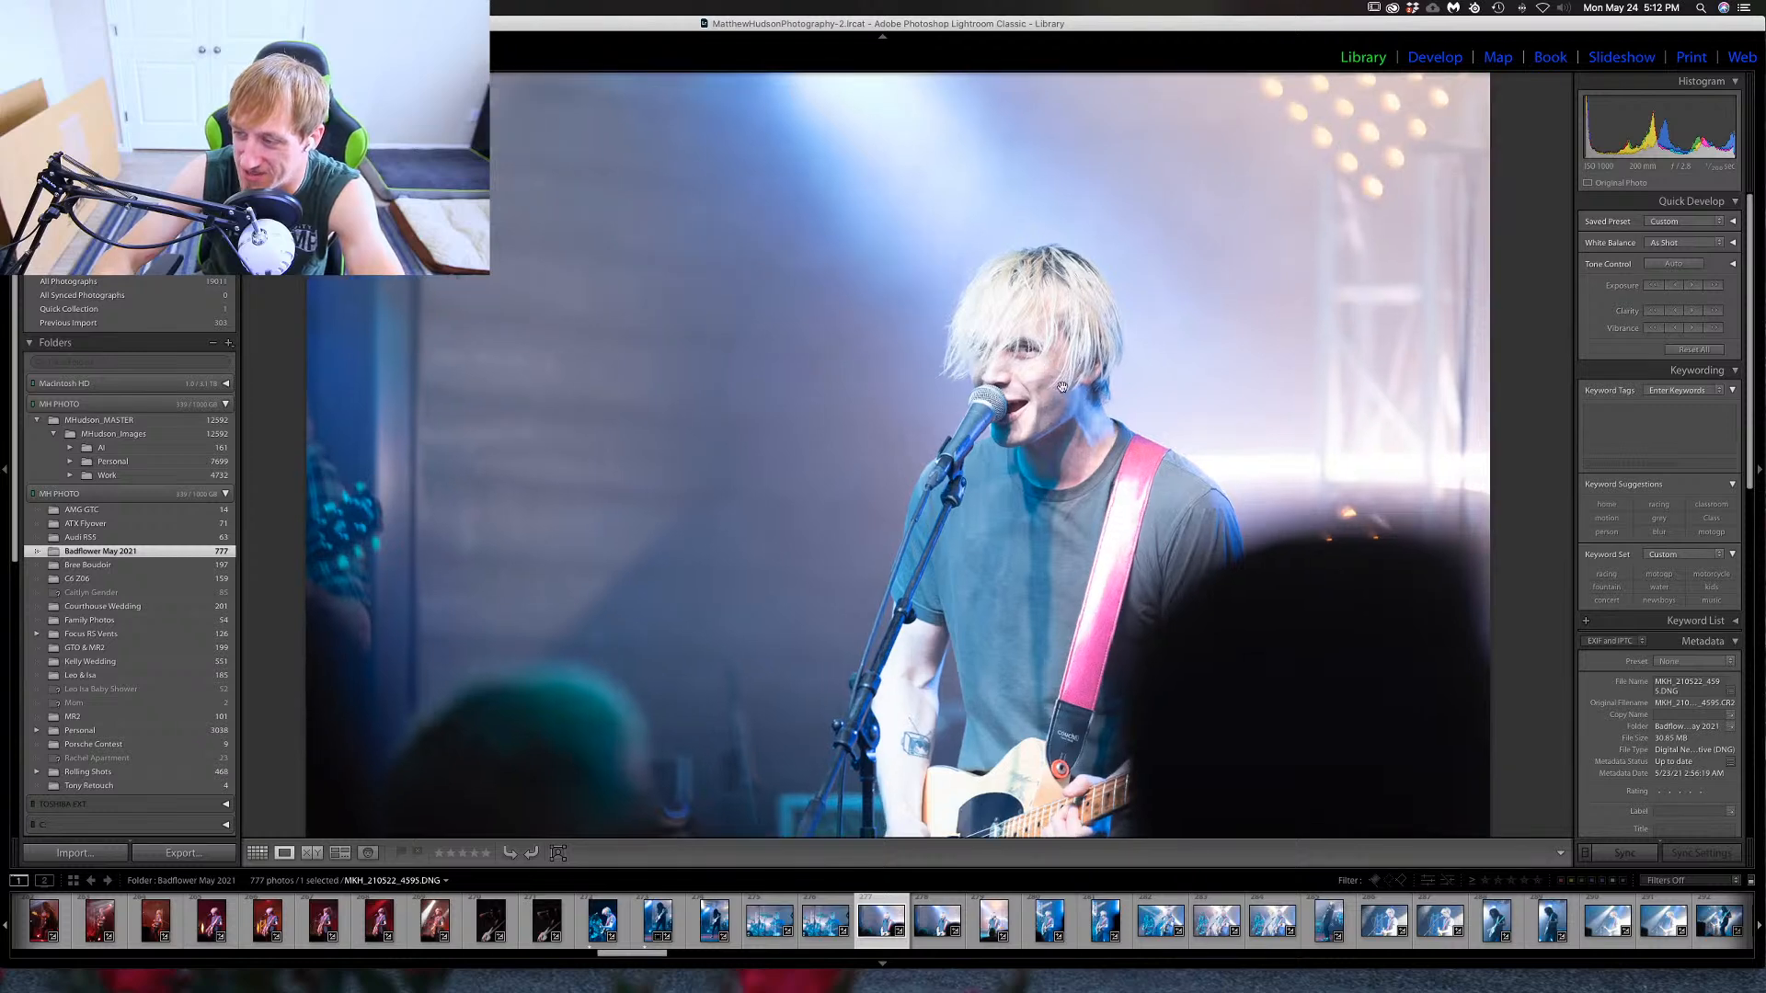
left_click(1038, 366)
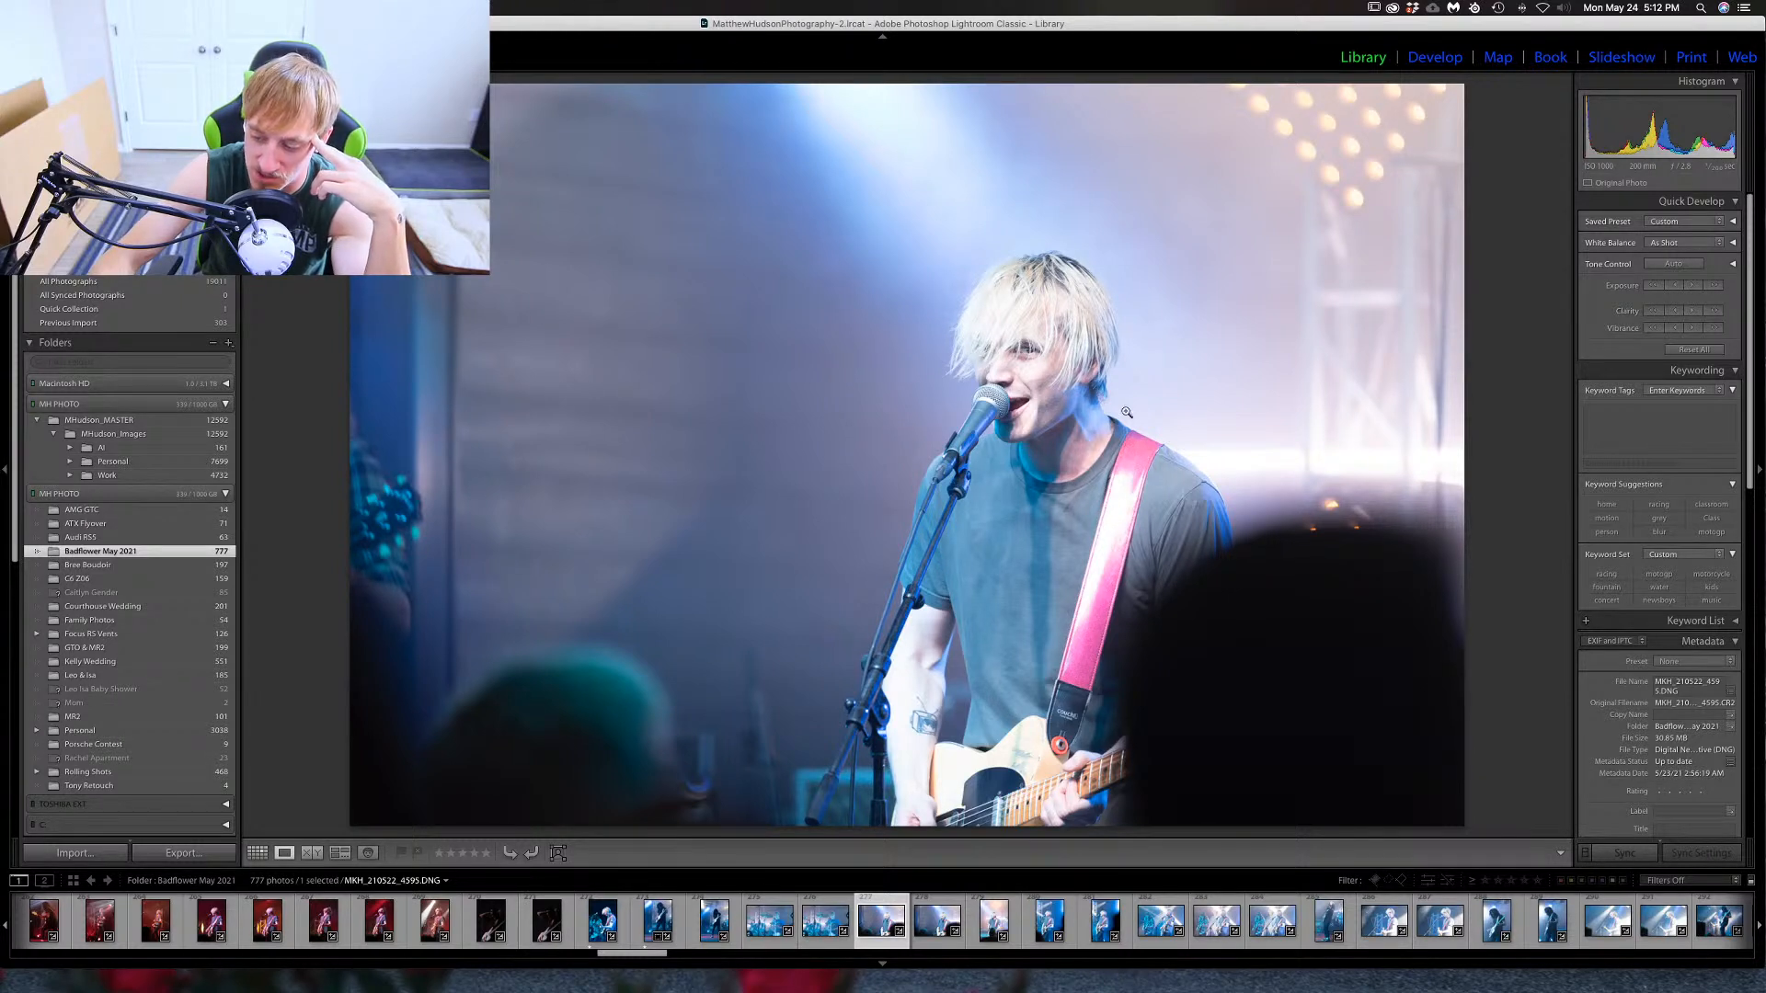
left_click(1024, 350)
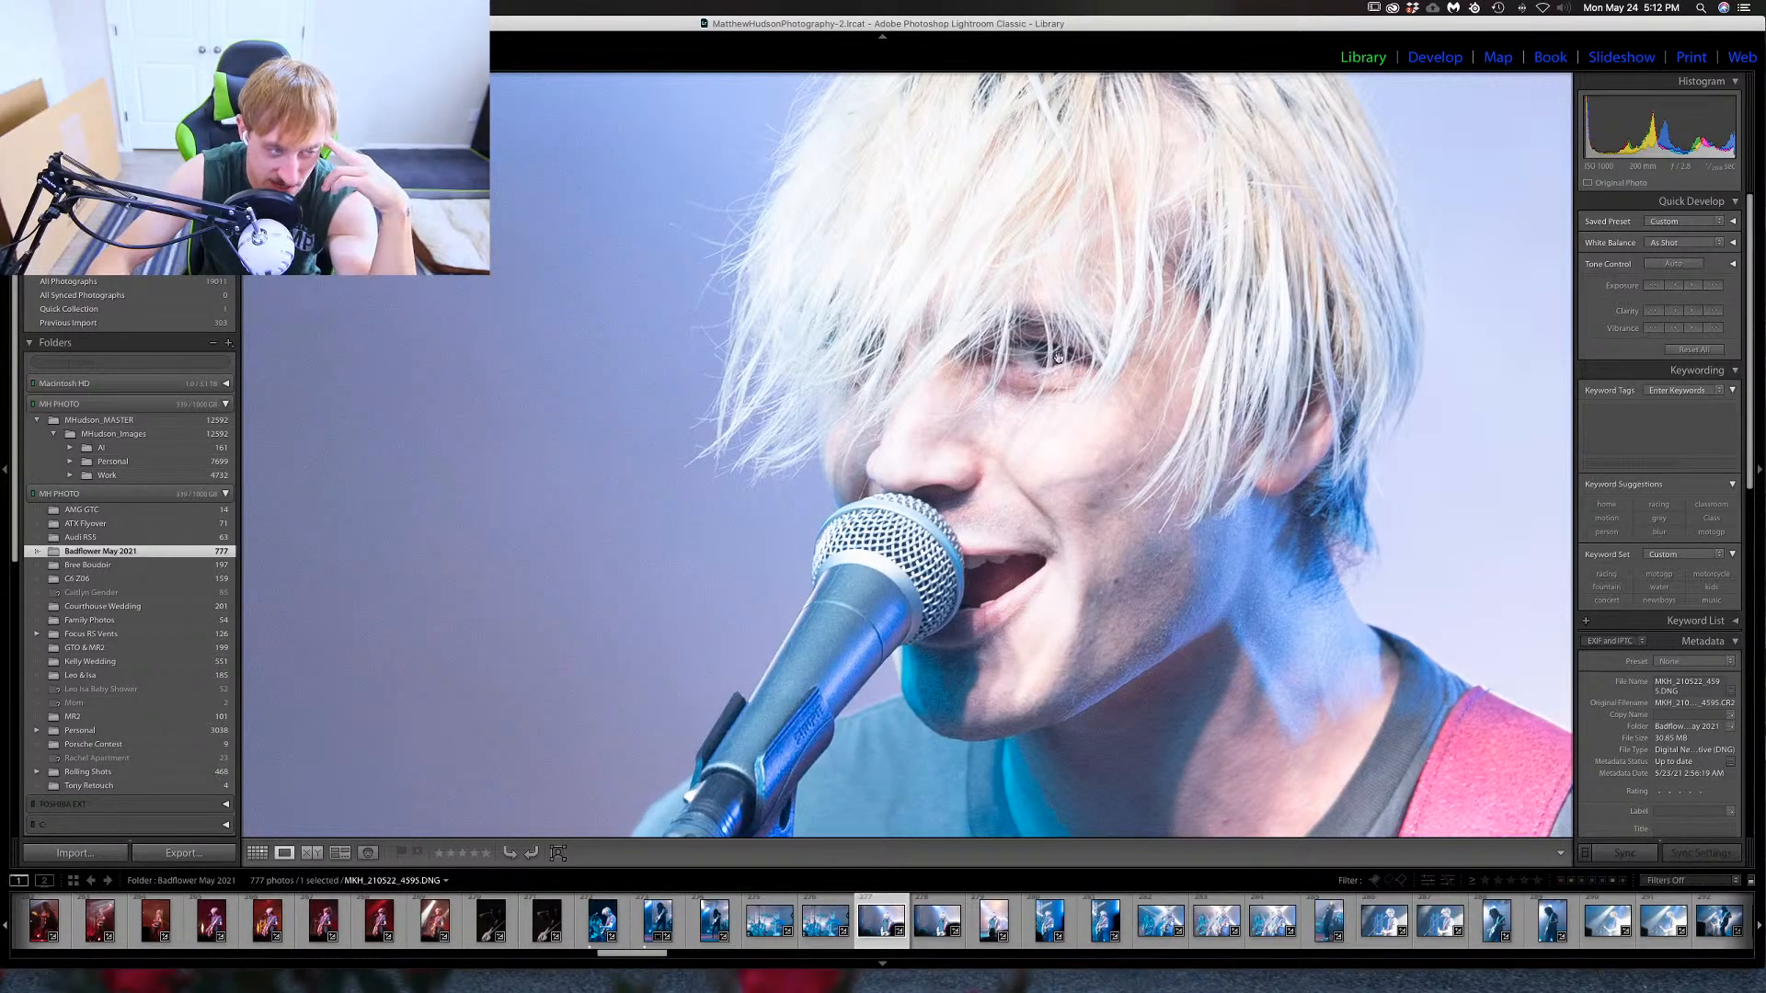
left_click(1052, 377)
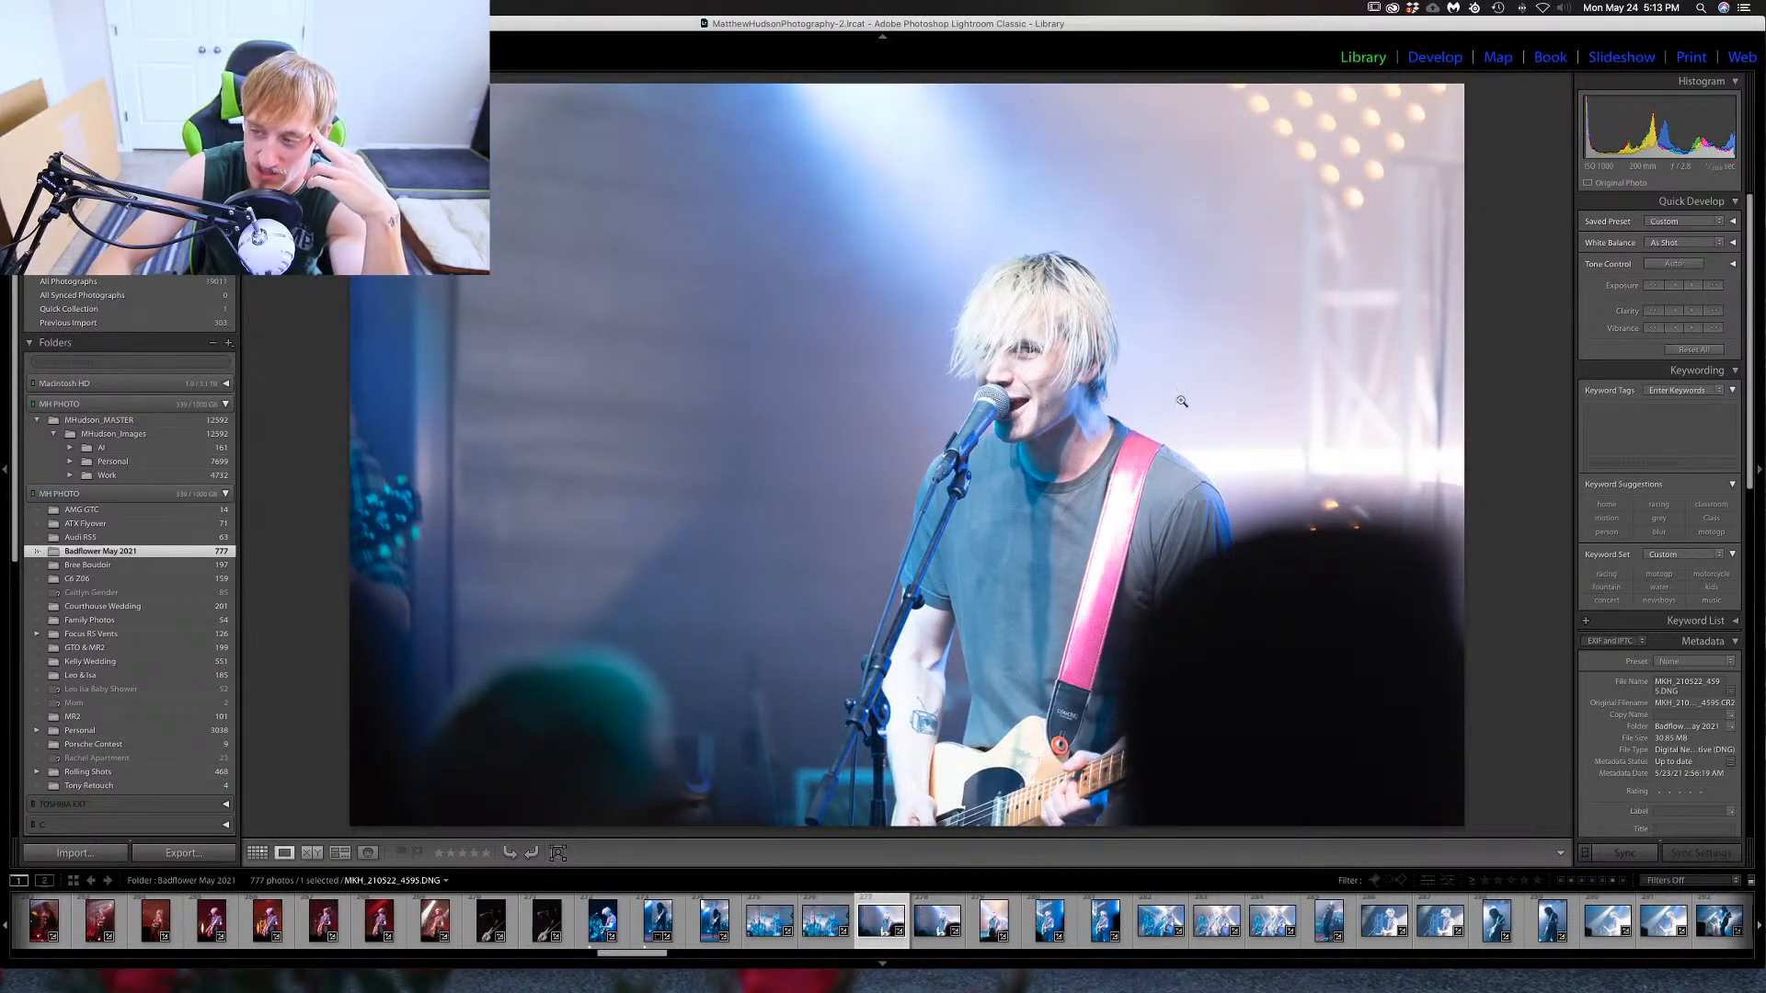
left_click(1042, 353)
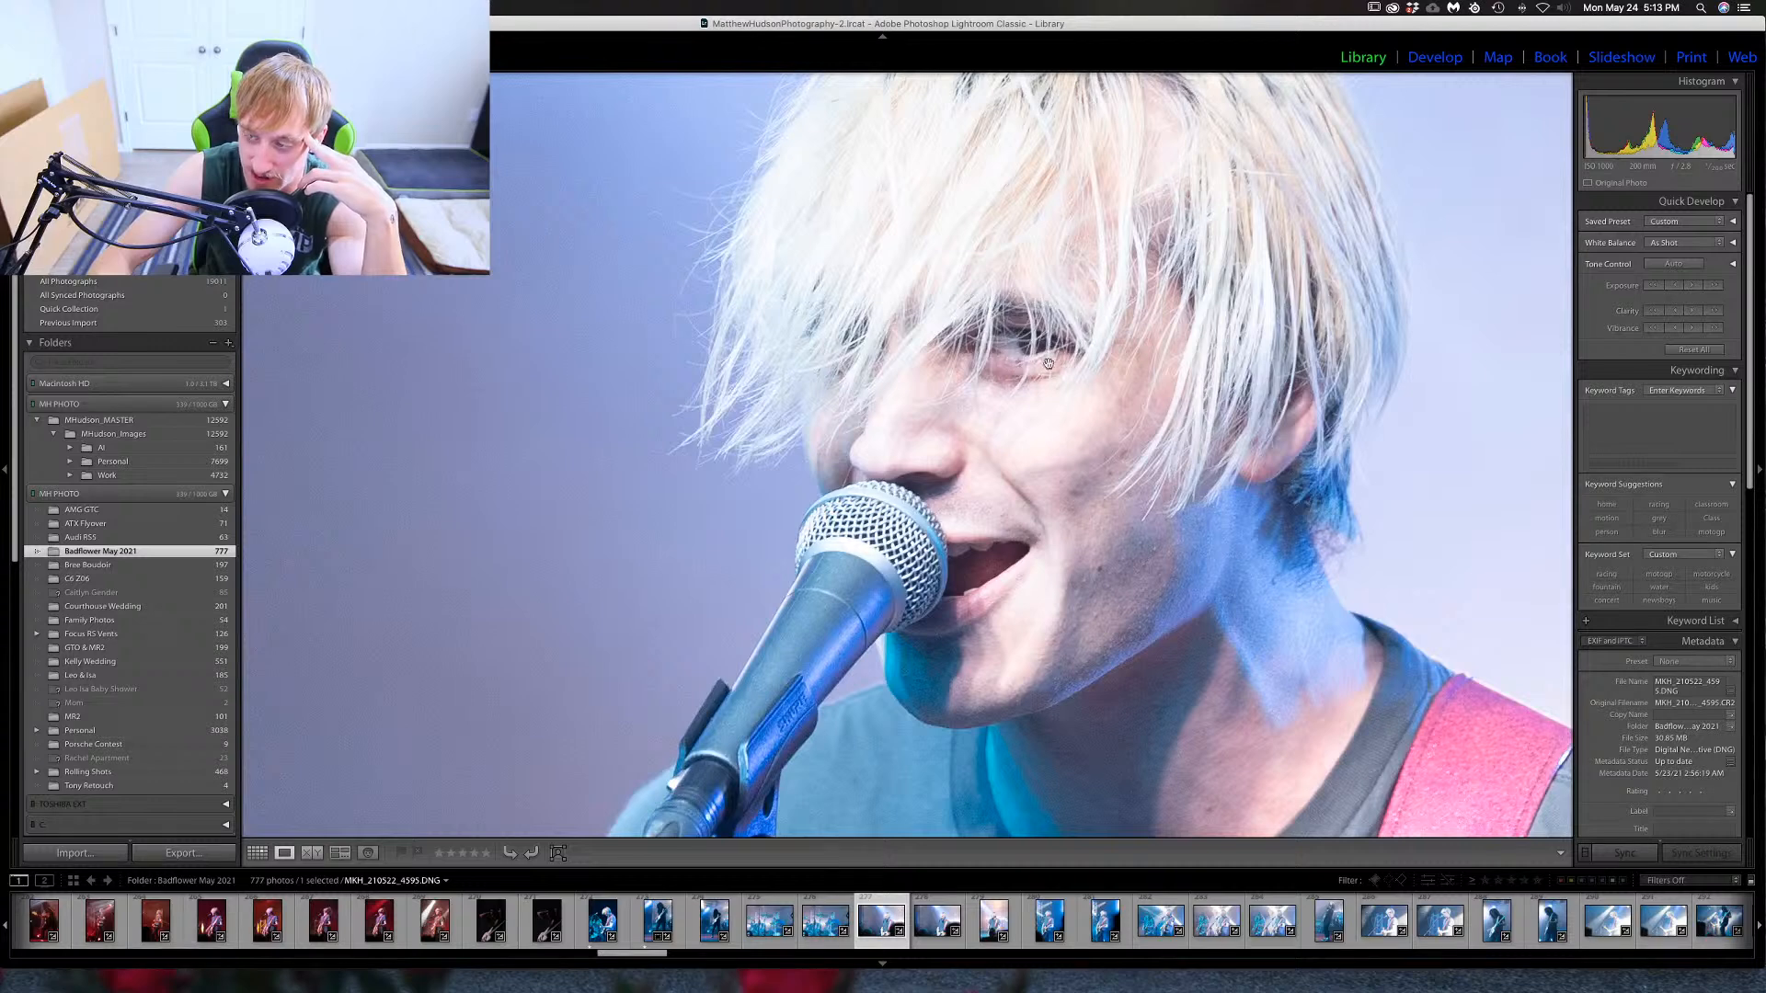
left_click(1060, 365)
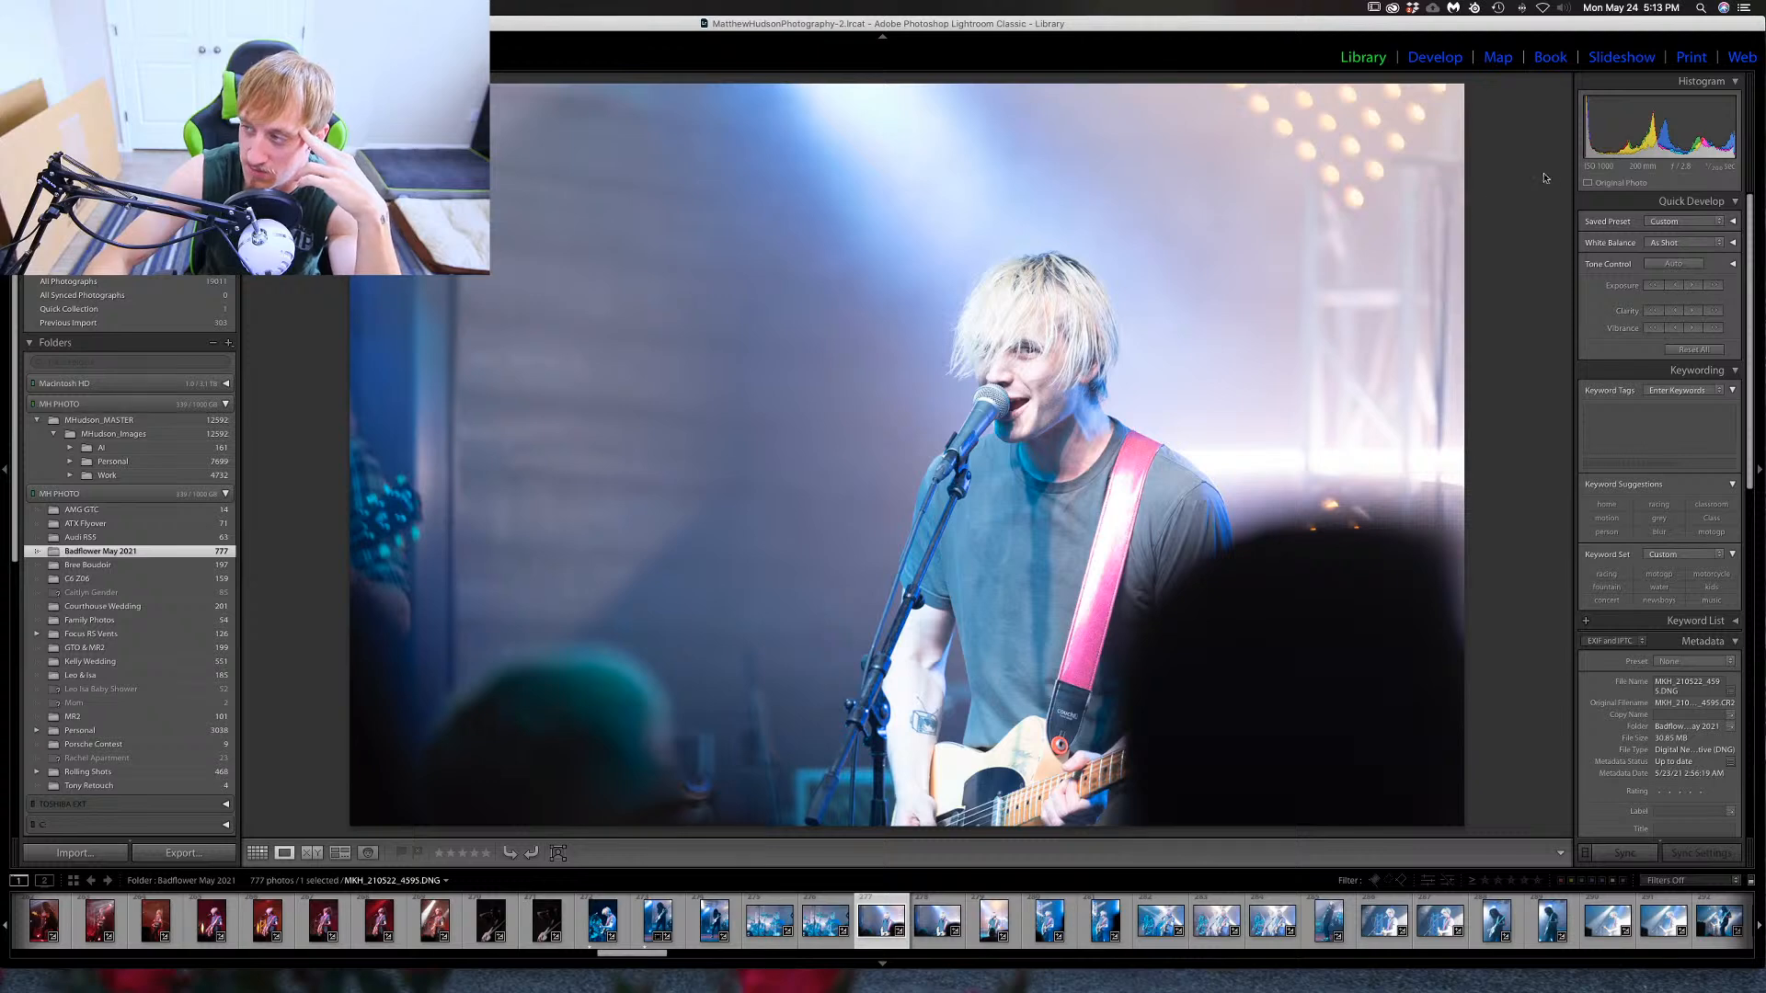
Try darkening the exposure of MKH_210522_4595.DNG in two increments, then restore its original brightness.
left_click(1653, 286)
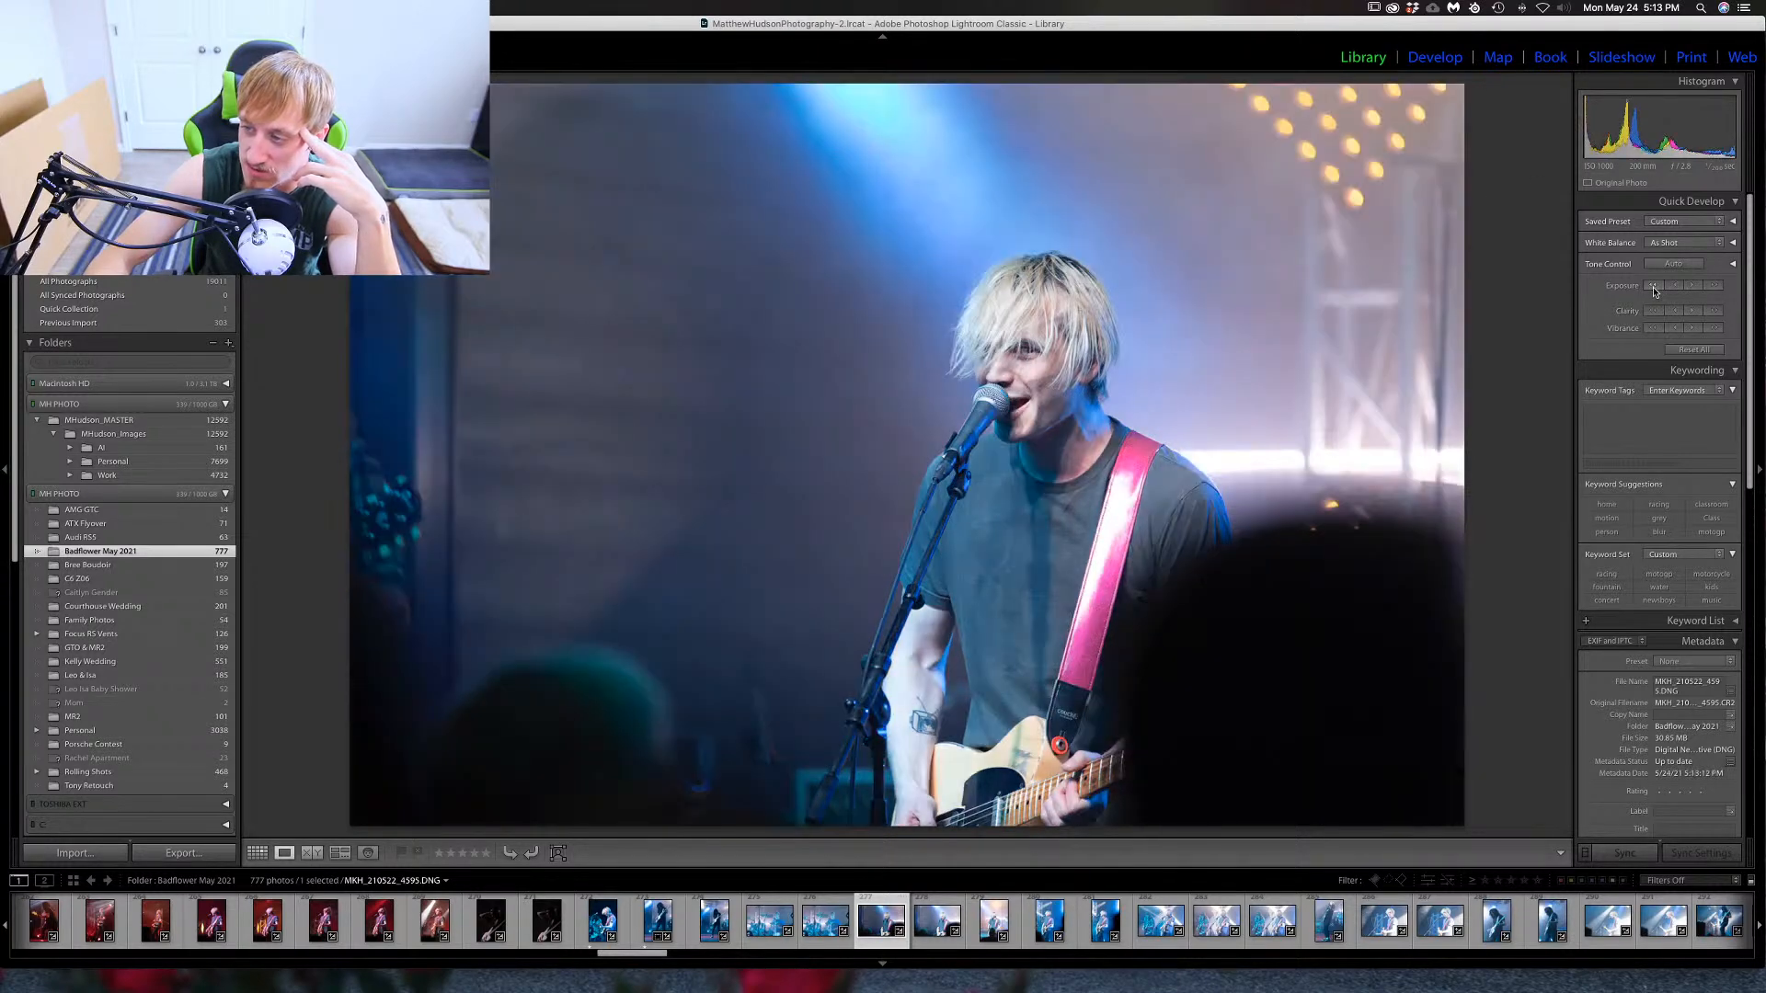
left_click(1654, 287)
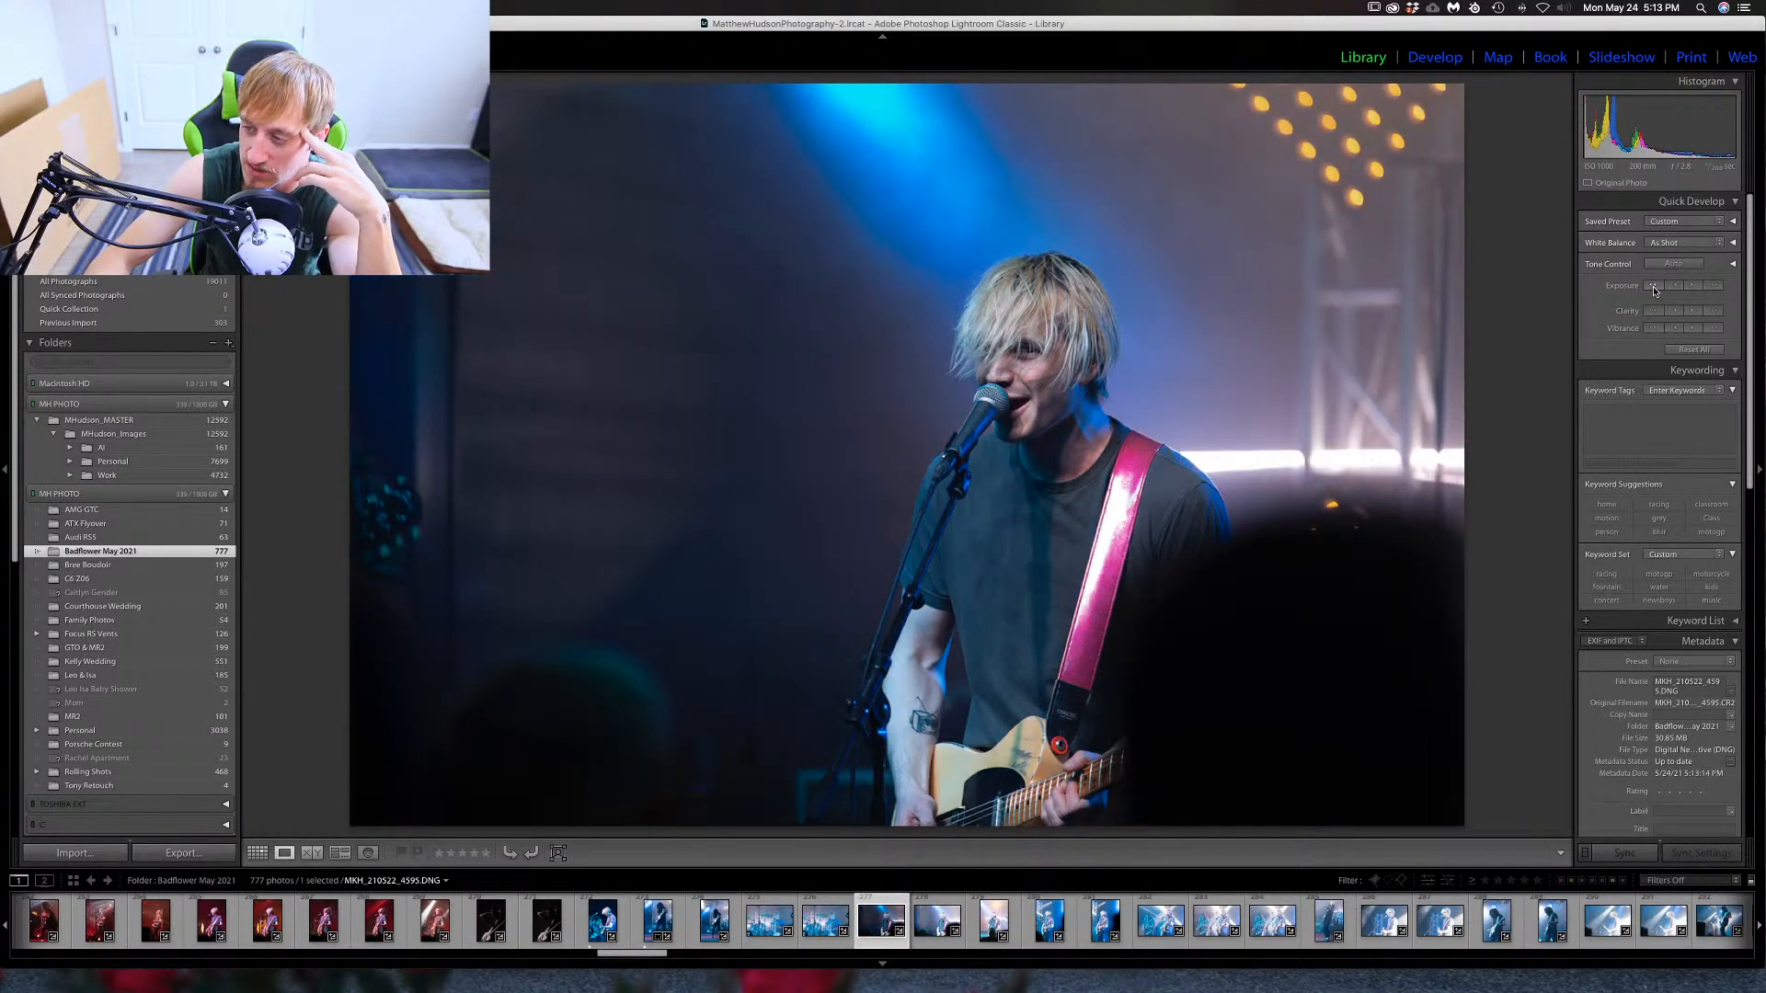
left_click(1712, 284)
left_click(1713, 284)
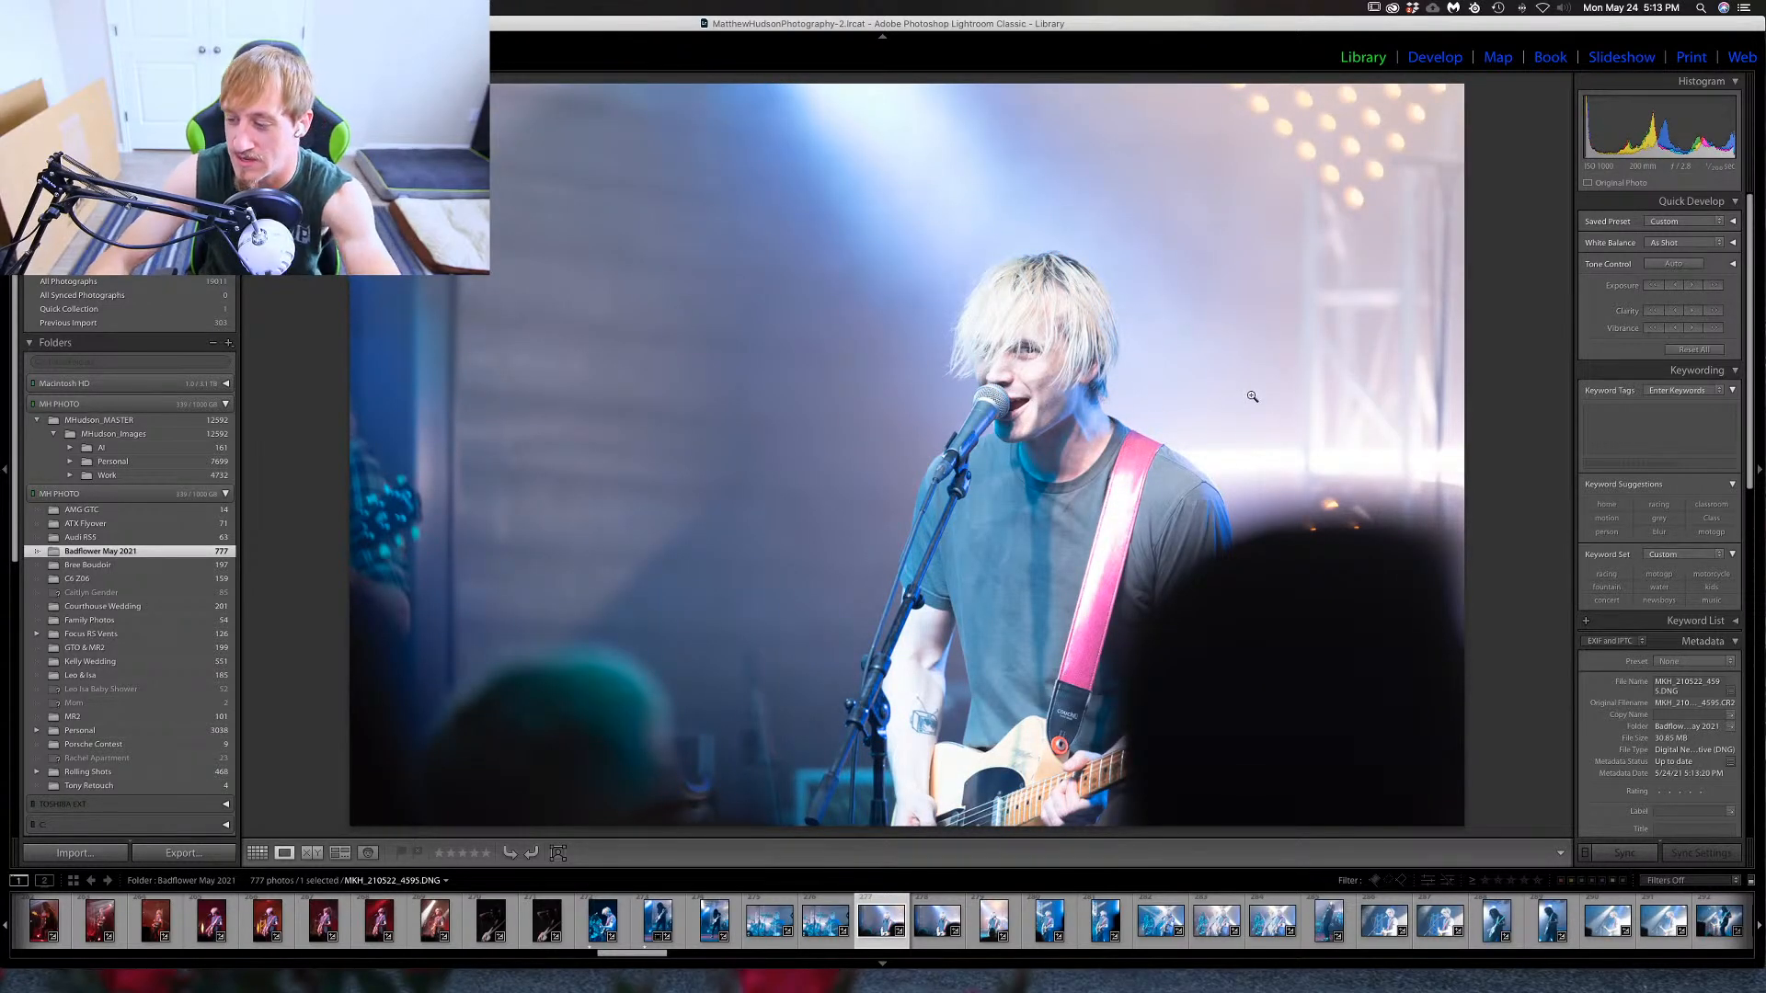
Compare the singer frame MKH_210522_4595.DNG with MKH_210522_4596.DNG and MKH_210522_4597.DNG, and rate MKH_210522_4595.DNG one star.
key("Right")
key("Right")
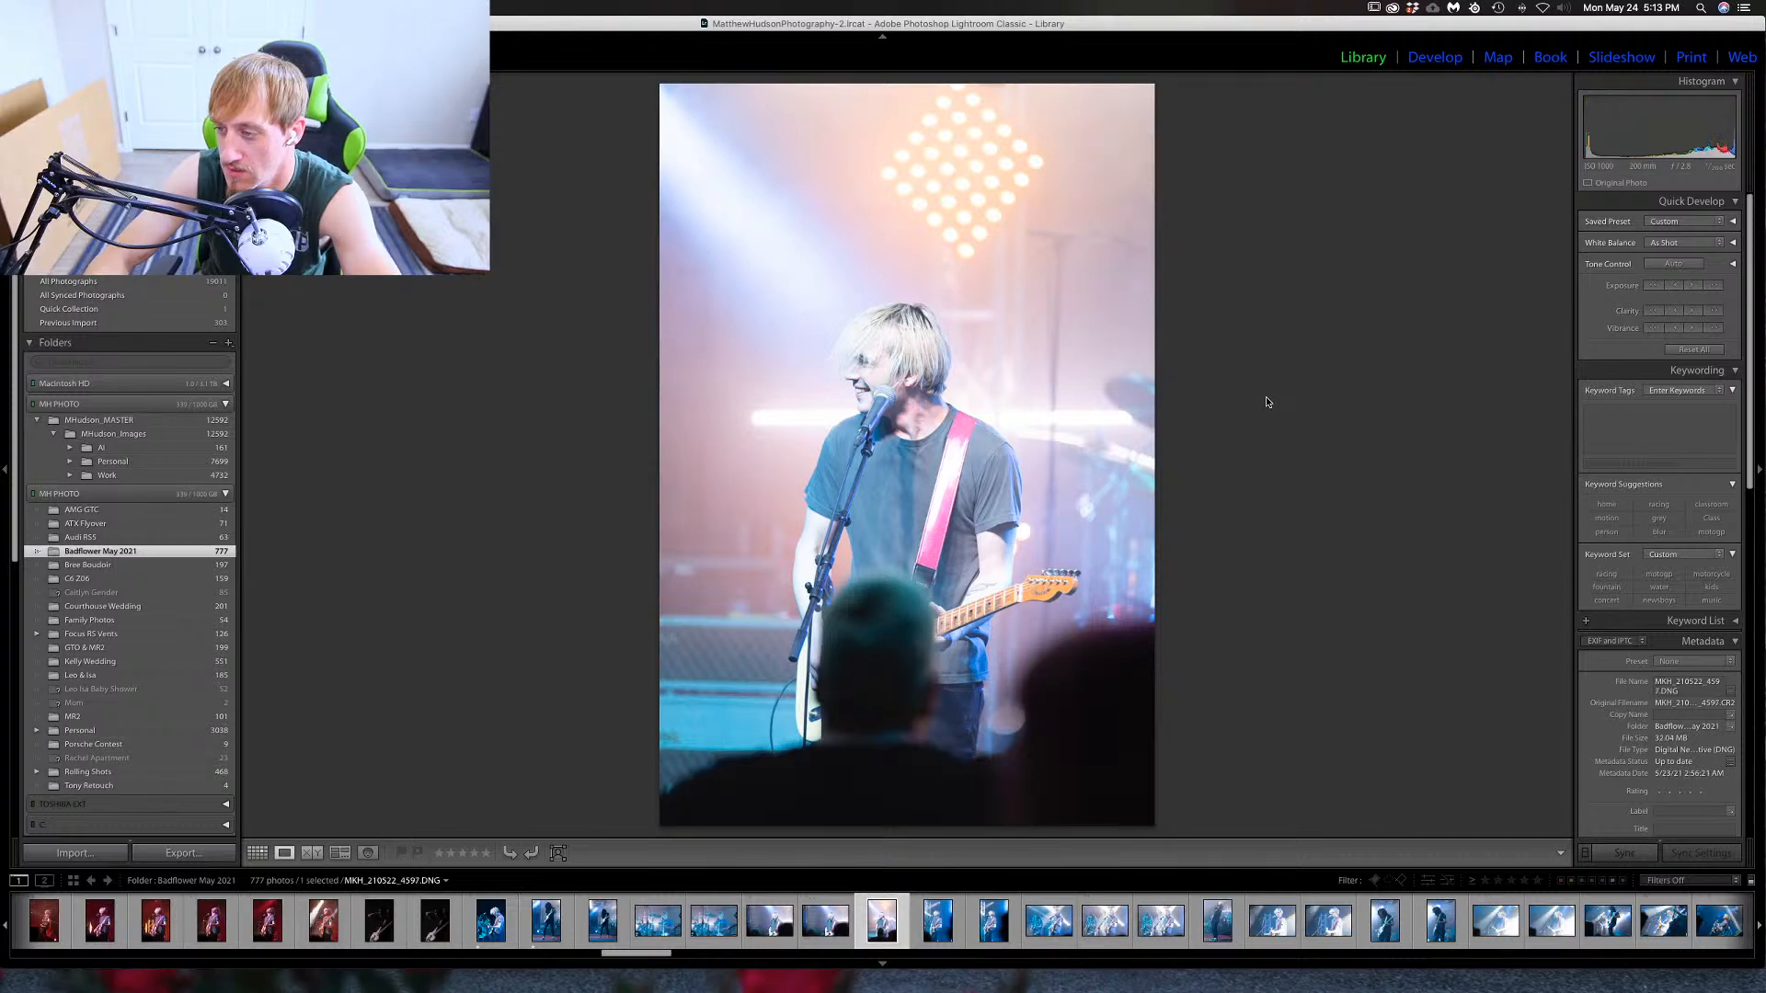
key("Left")
key("Left")
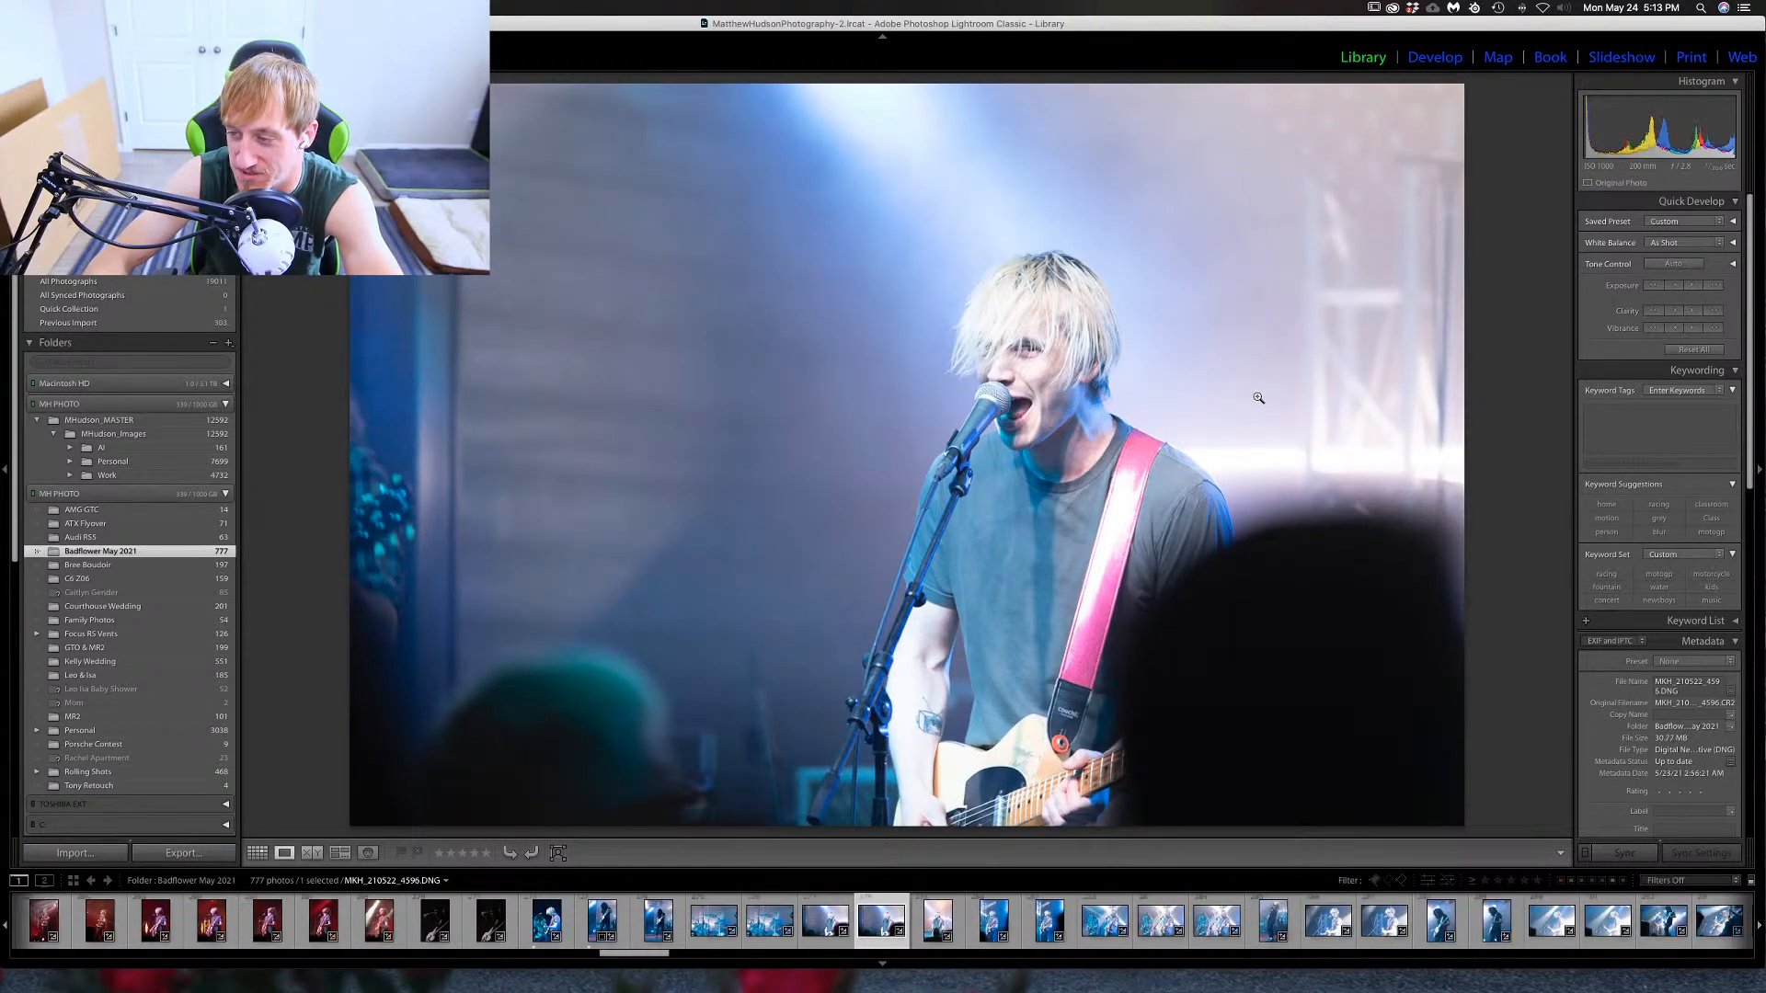
key("1")
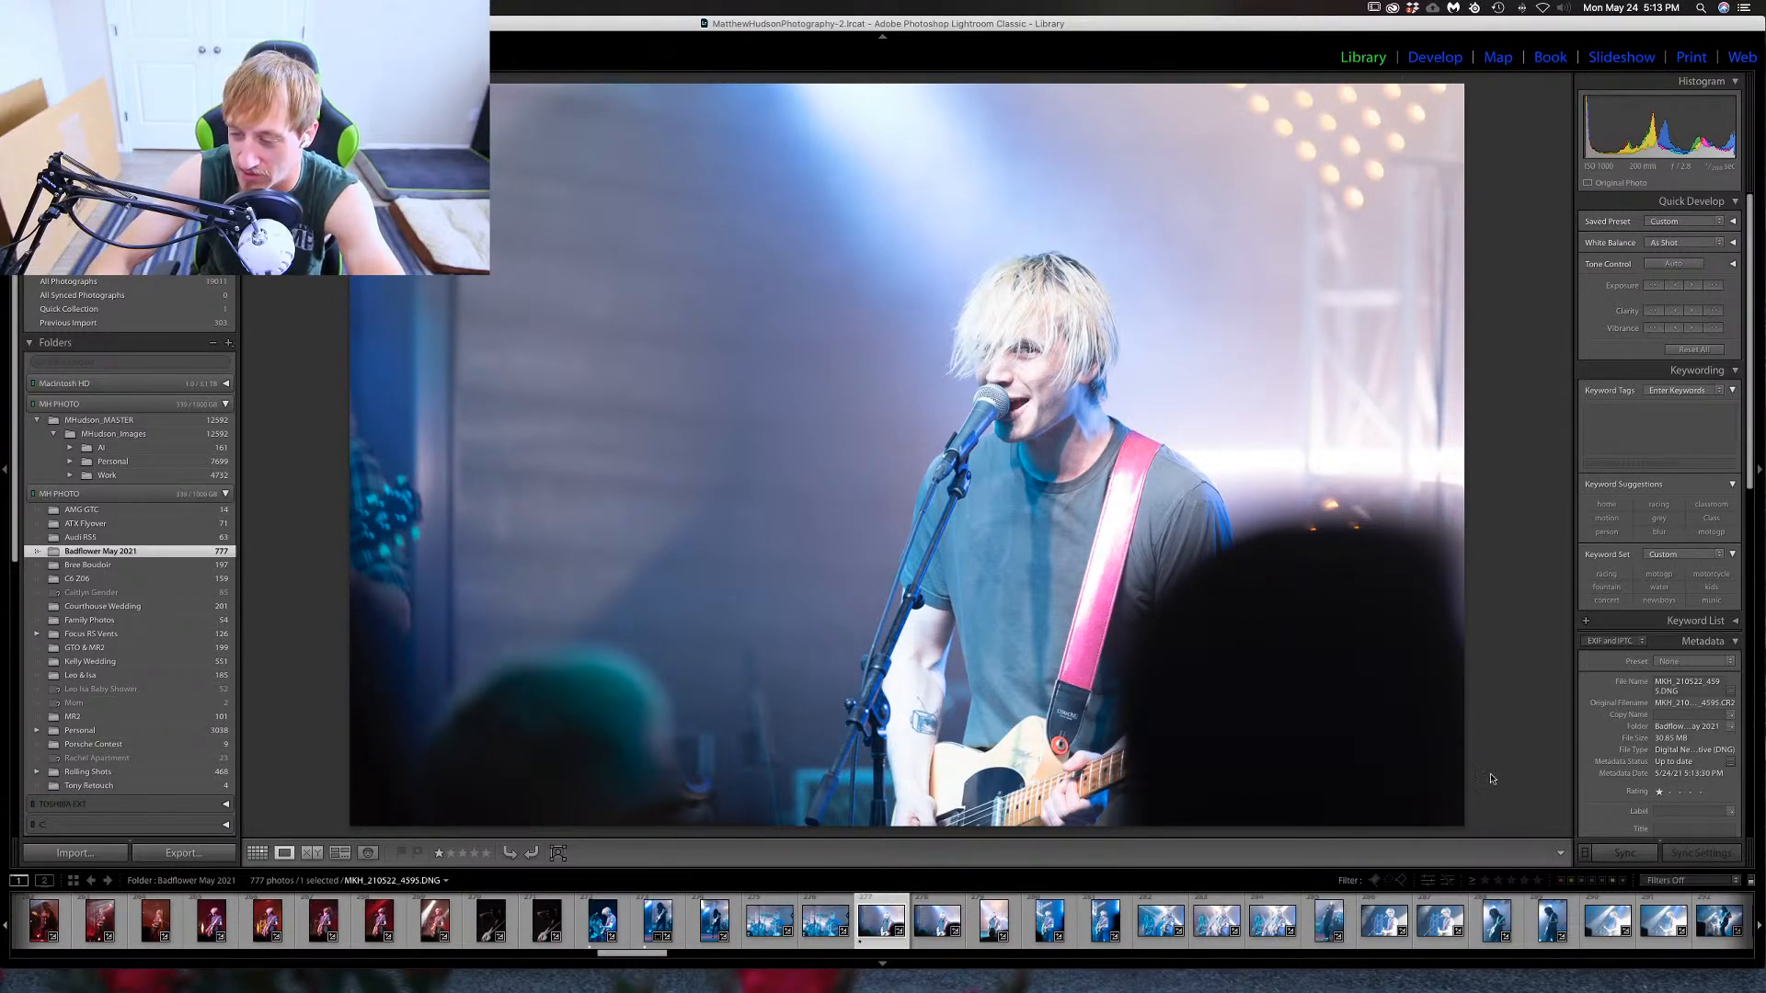
Review the vertical singer frames MKH_210522_4597.DNG to MKH_210522_4599.DNG and continue to the two-guitarist frame MKH_210522_4600.DNG.
key("Right")
key("Right")
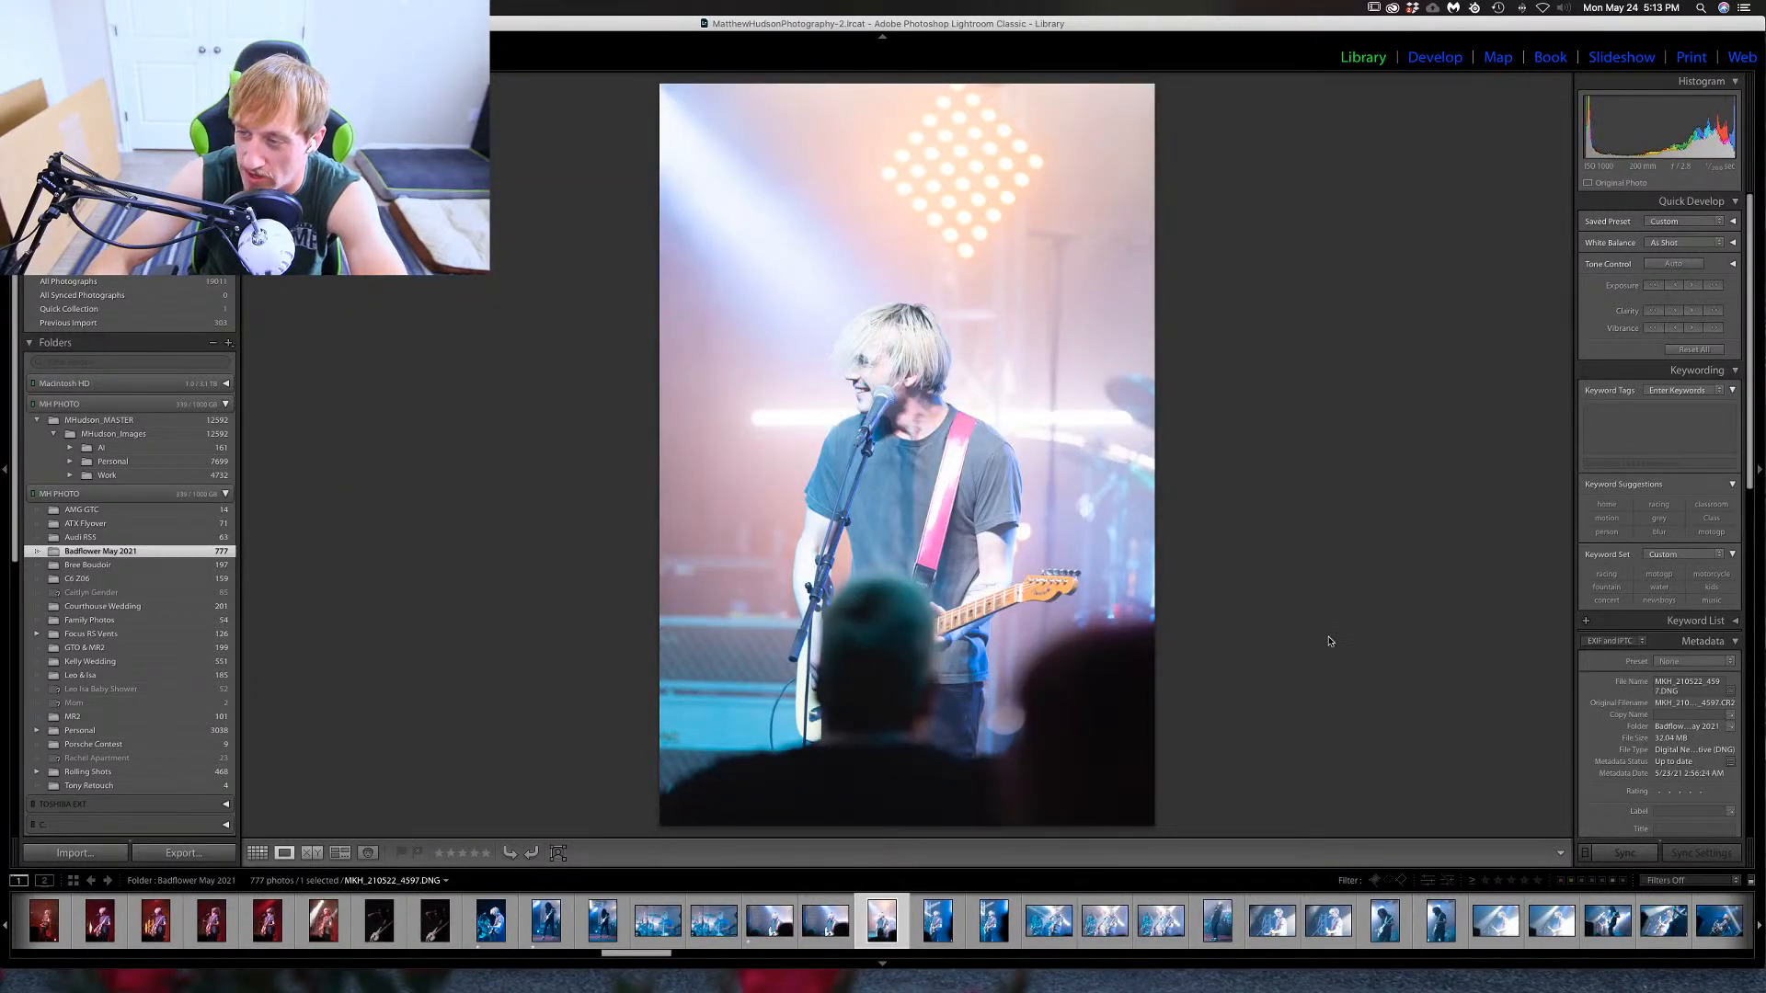
key("Right")
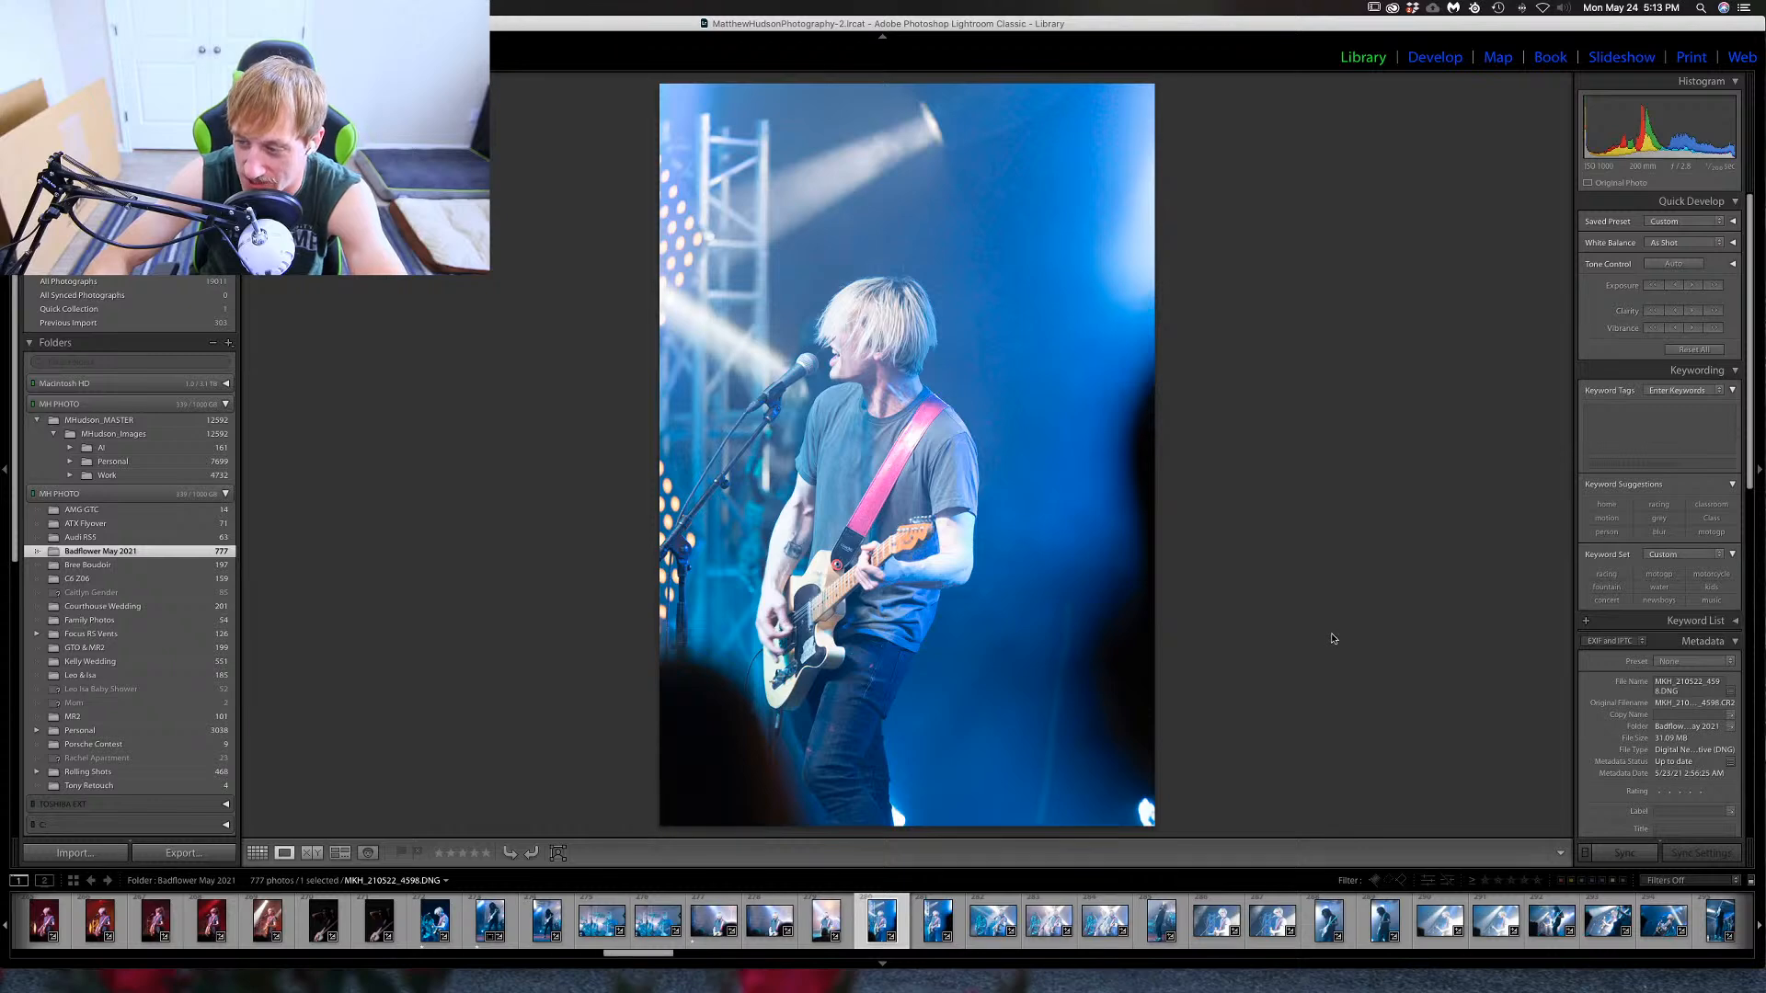
key("Right")
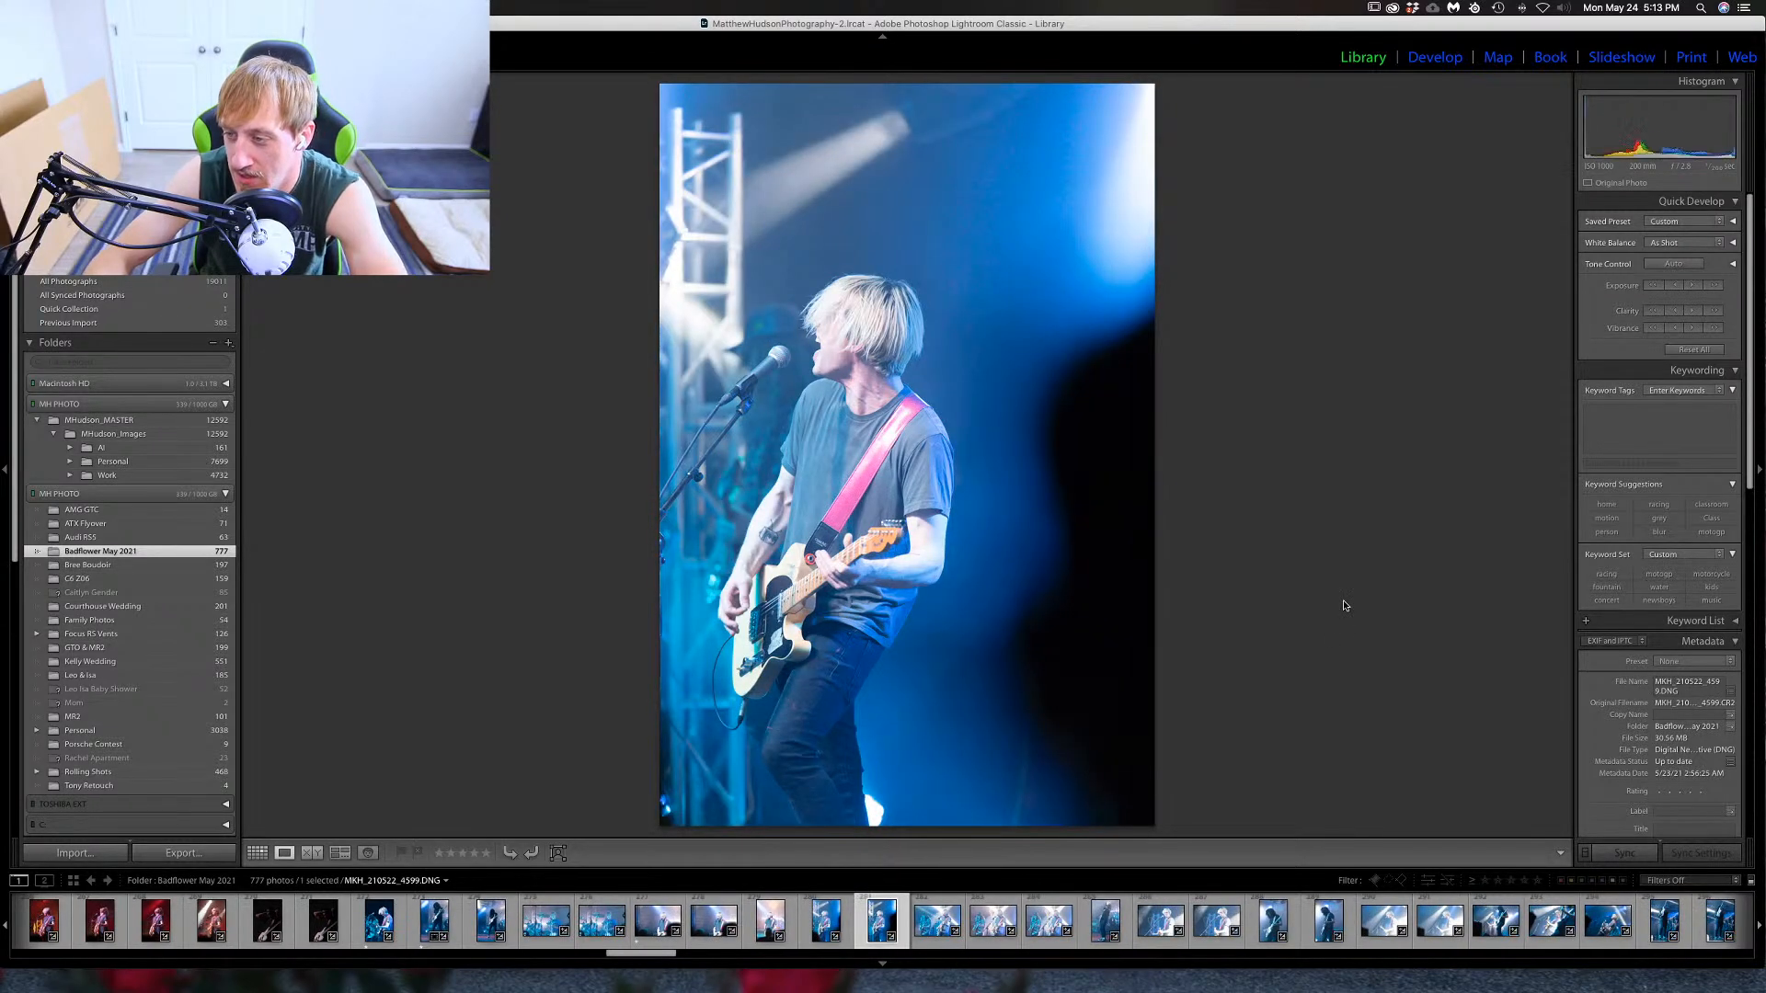
key("Right")
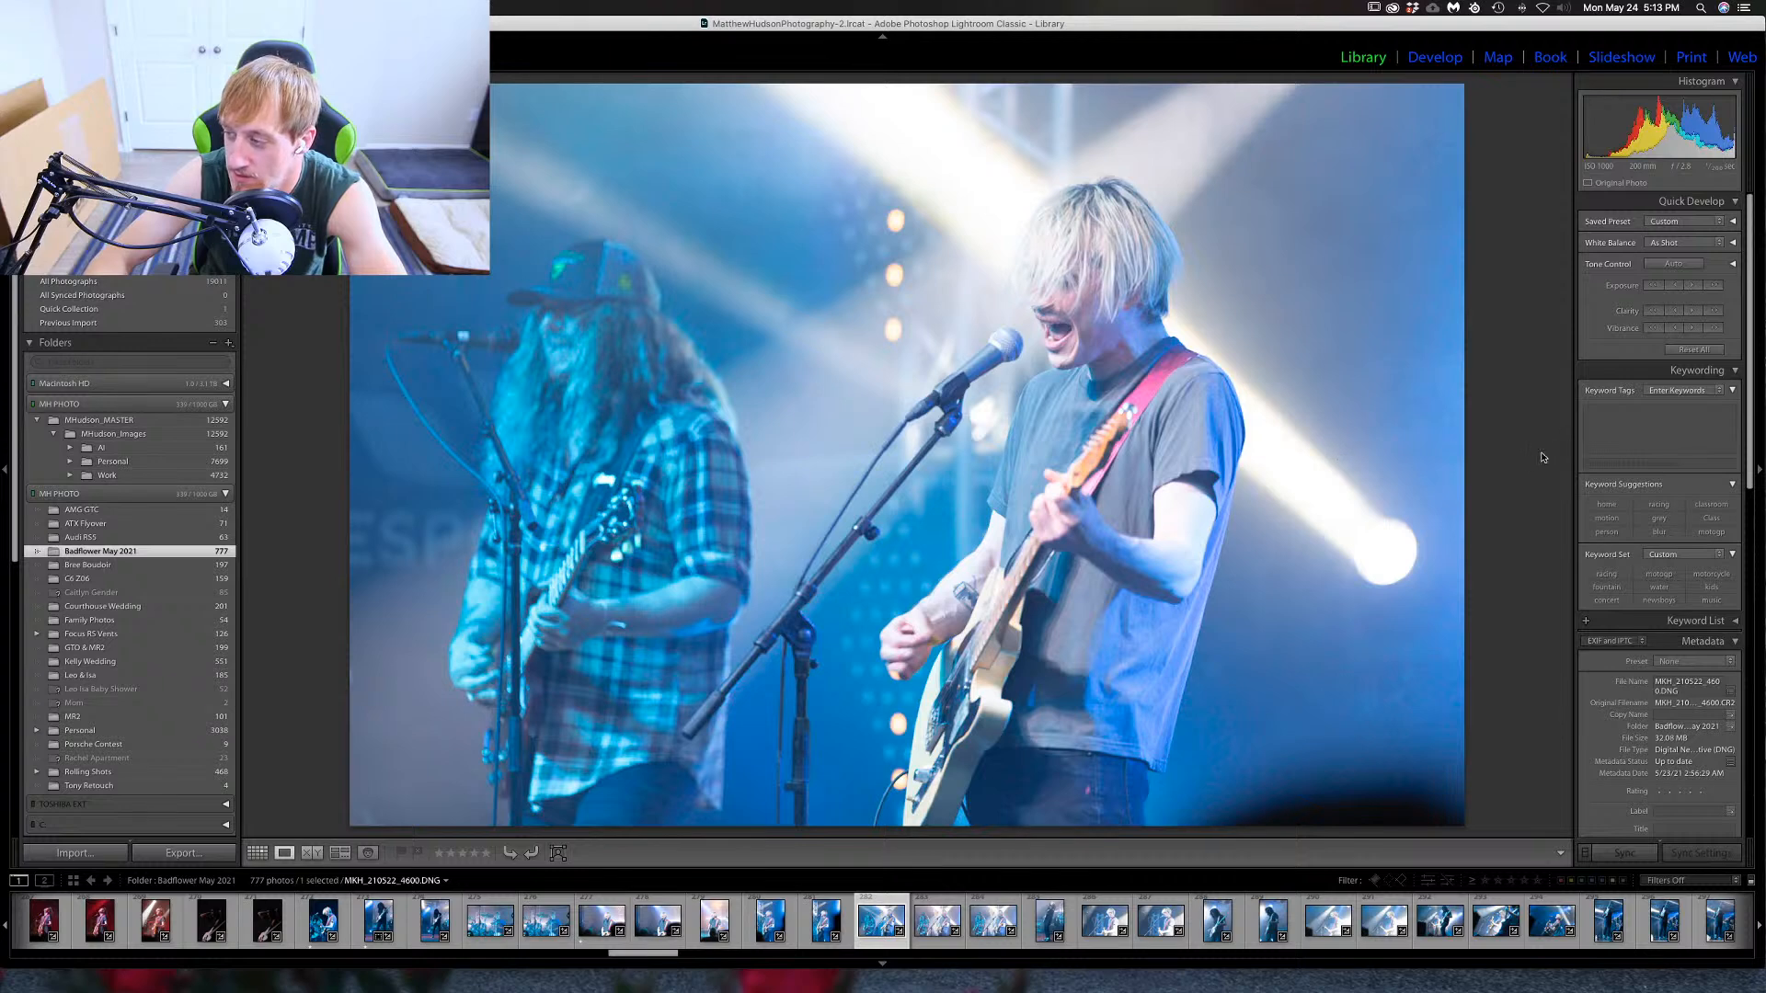
Check the singer's focus in MKH_210522_4600.DNG, then pass over the remaining two-guitarist frames to the full-length bassist frame MKH_210522_4603.DNG.
key("Right")
key("Left")
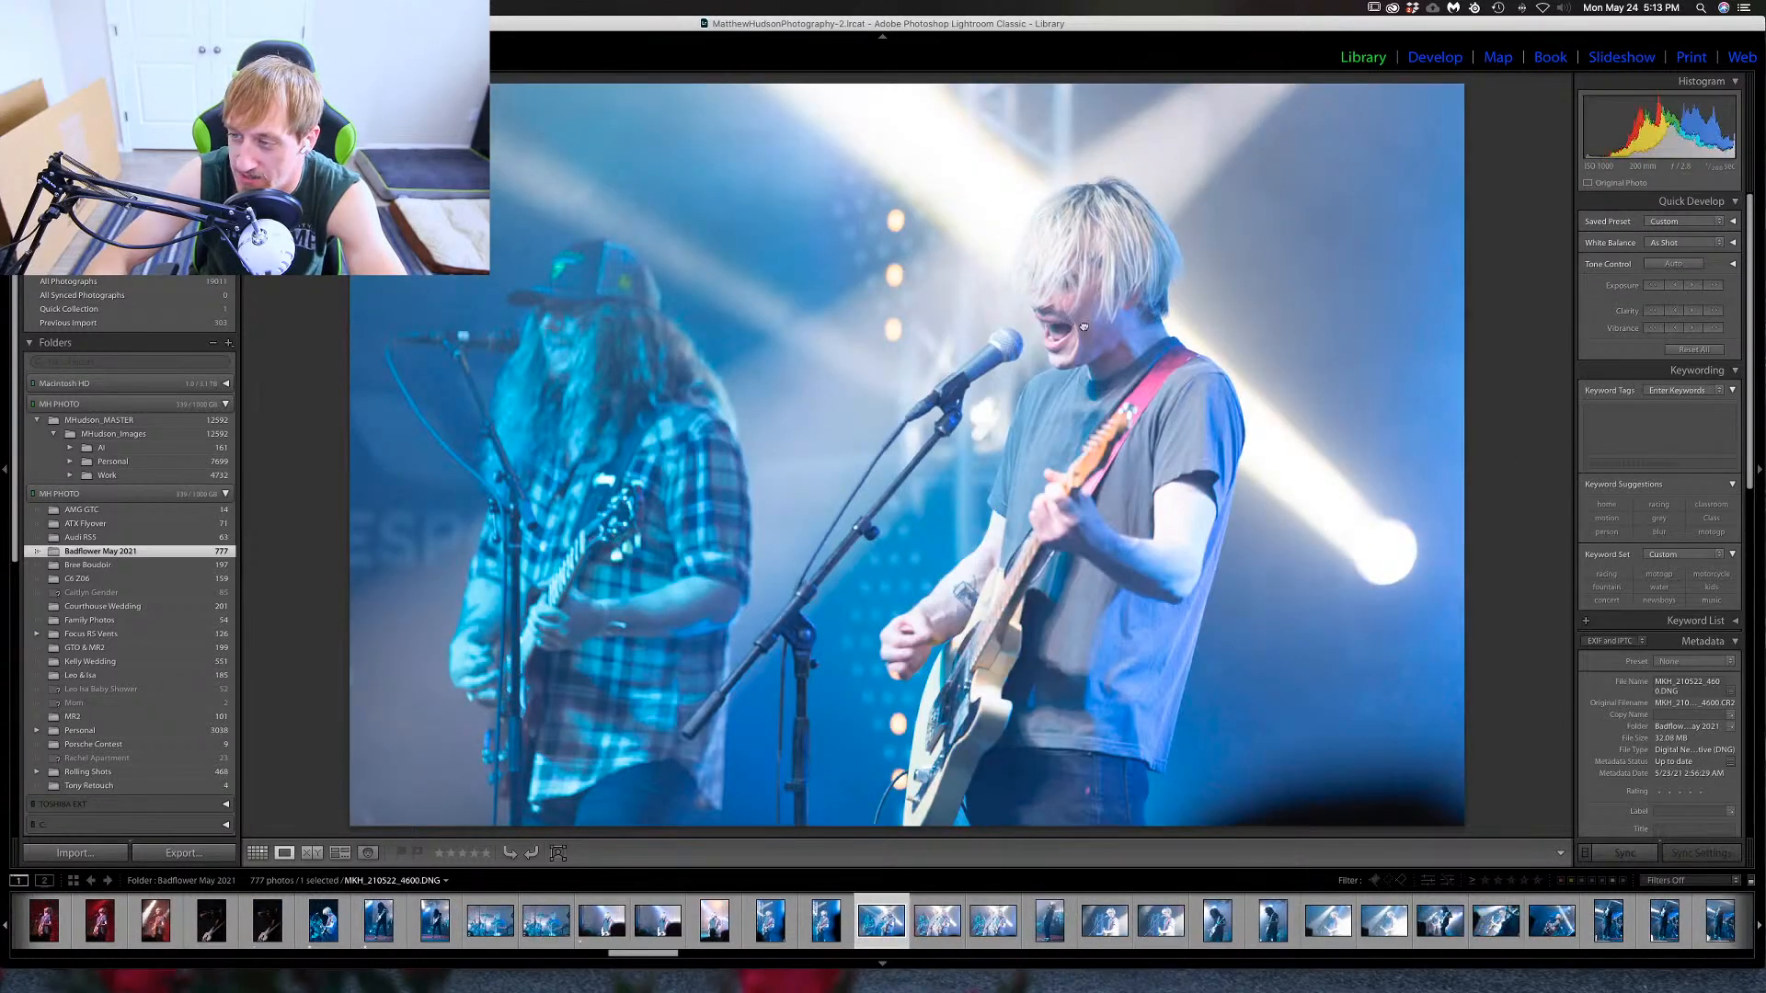
left_click(1116, 220)
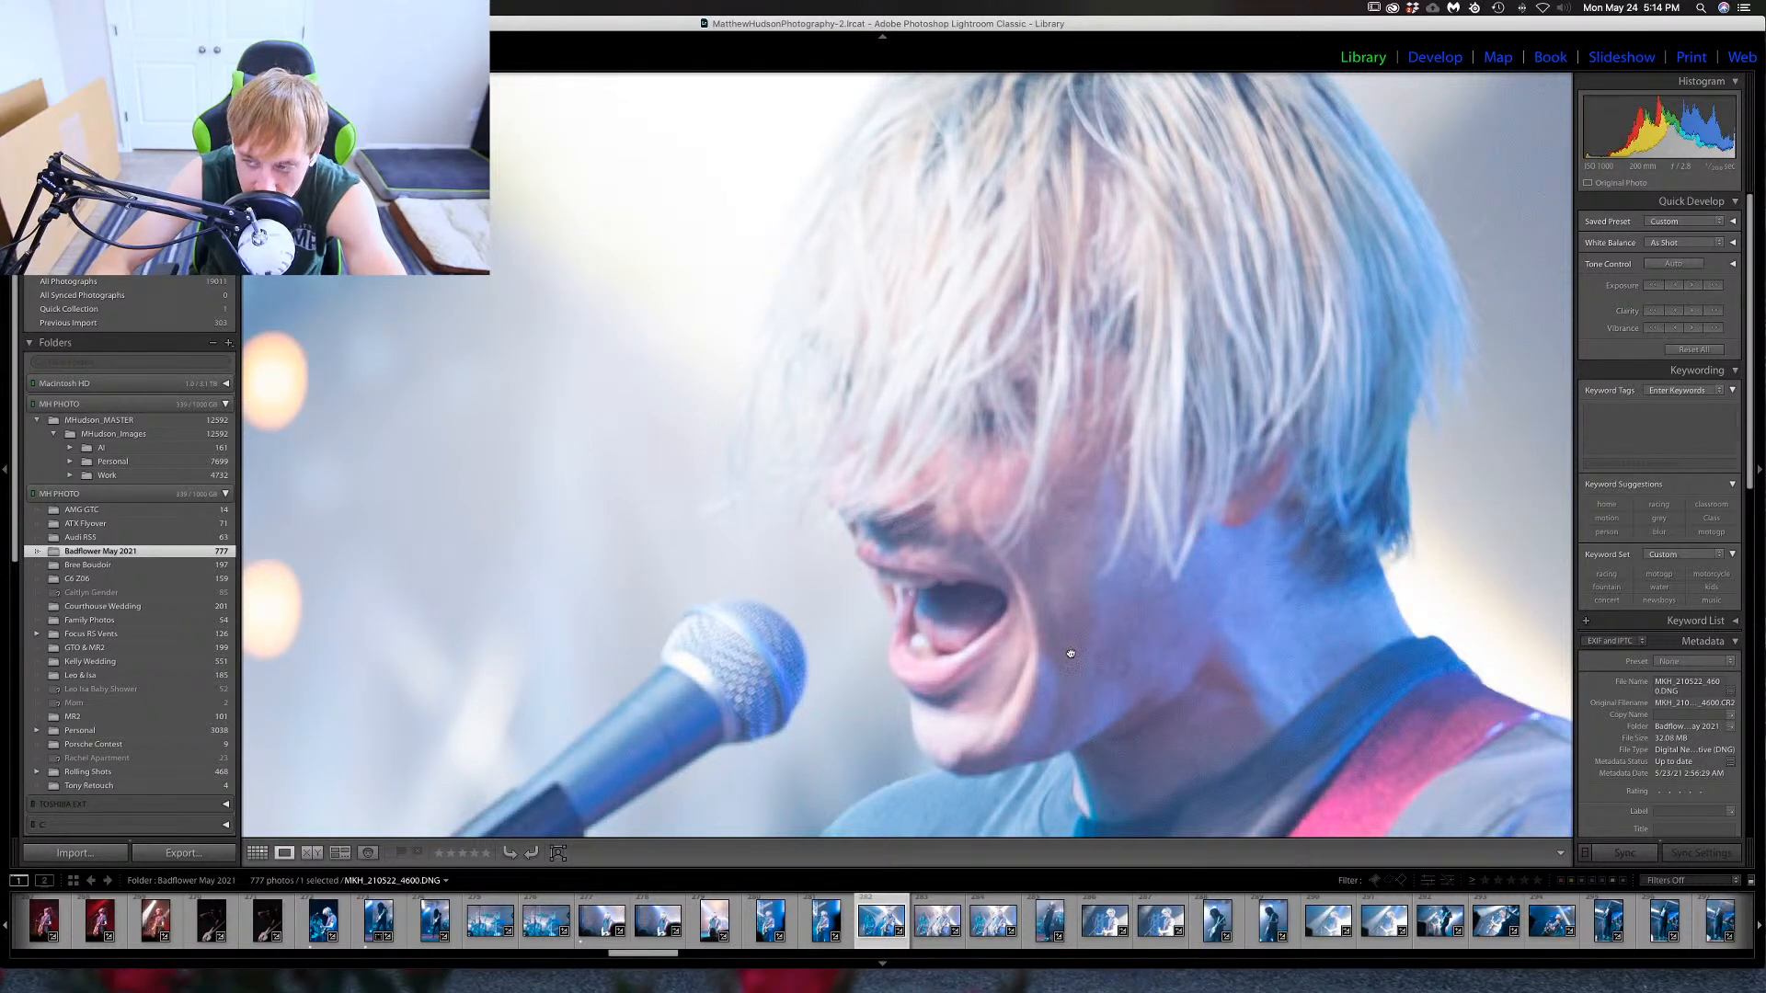
key("Right")
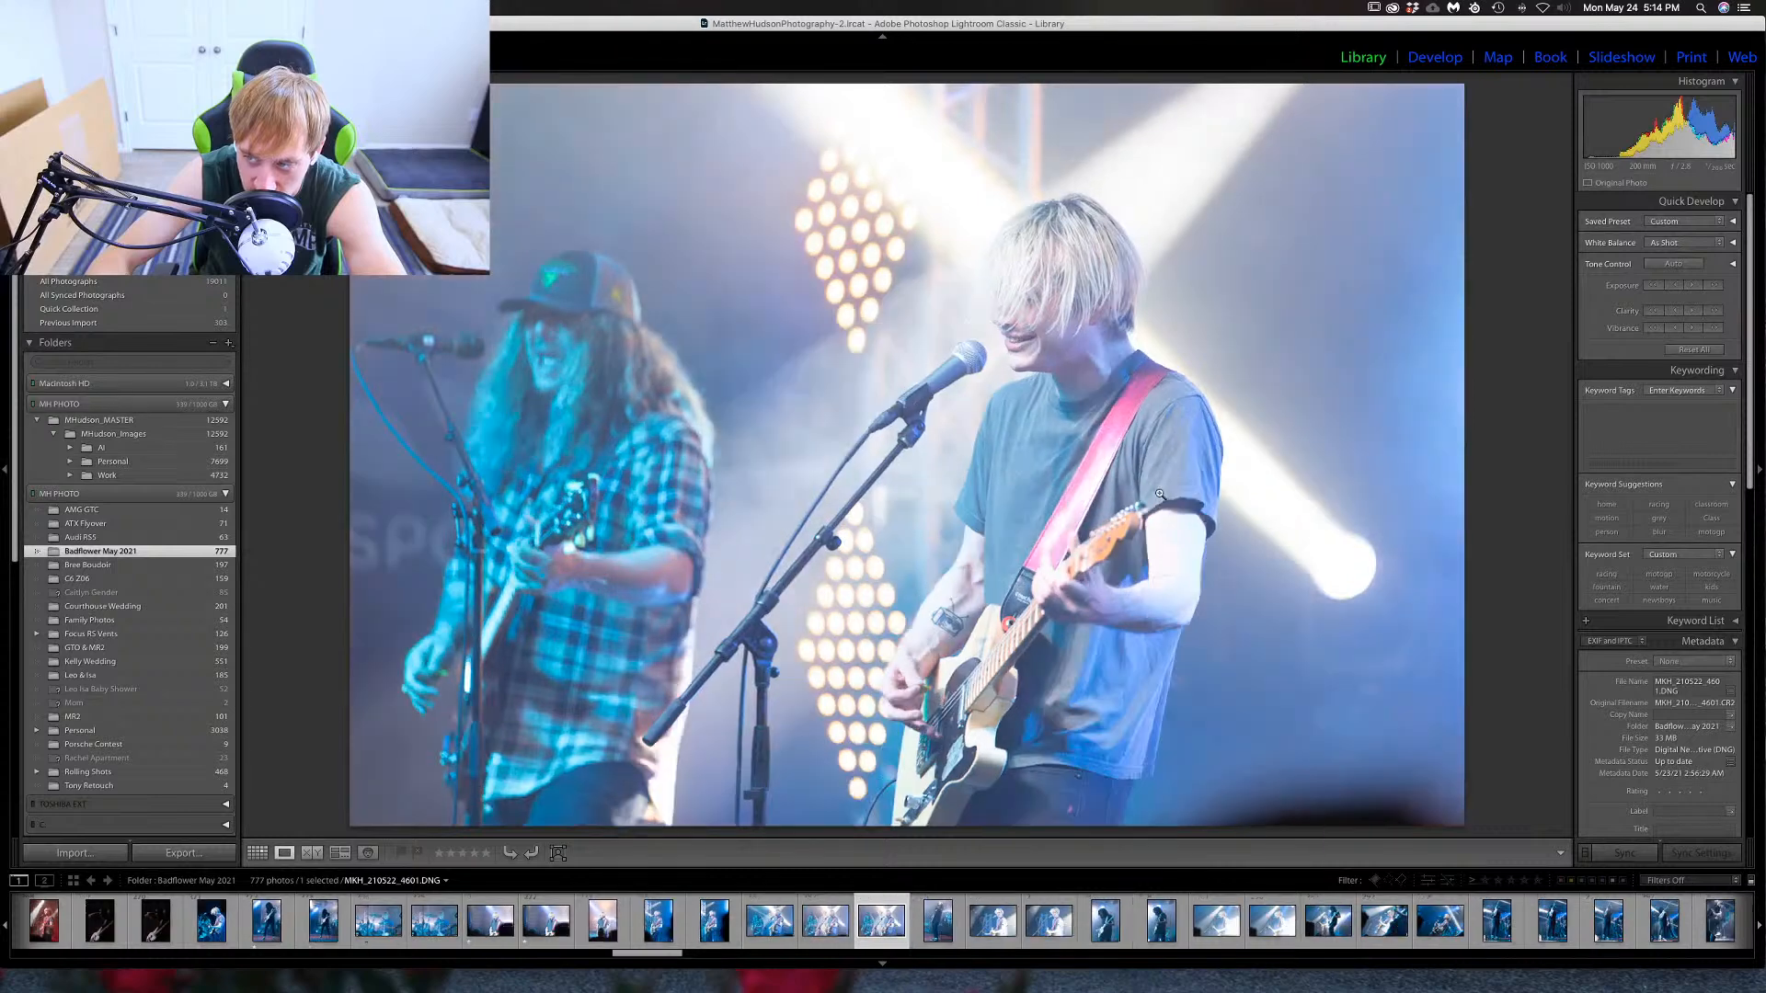
key("Right")
key("Right")
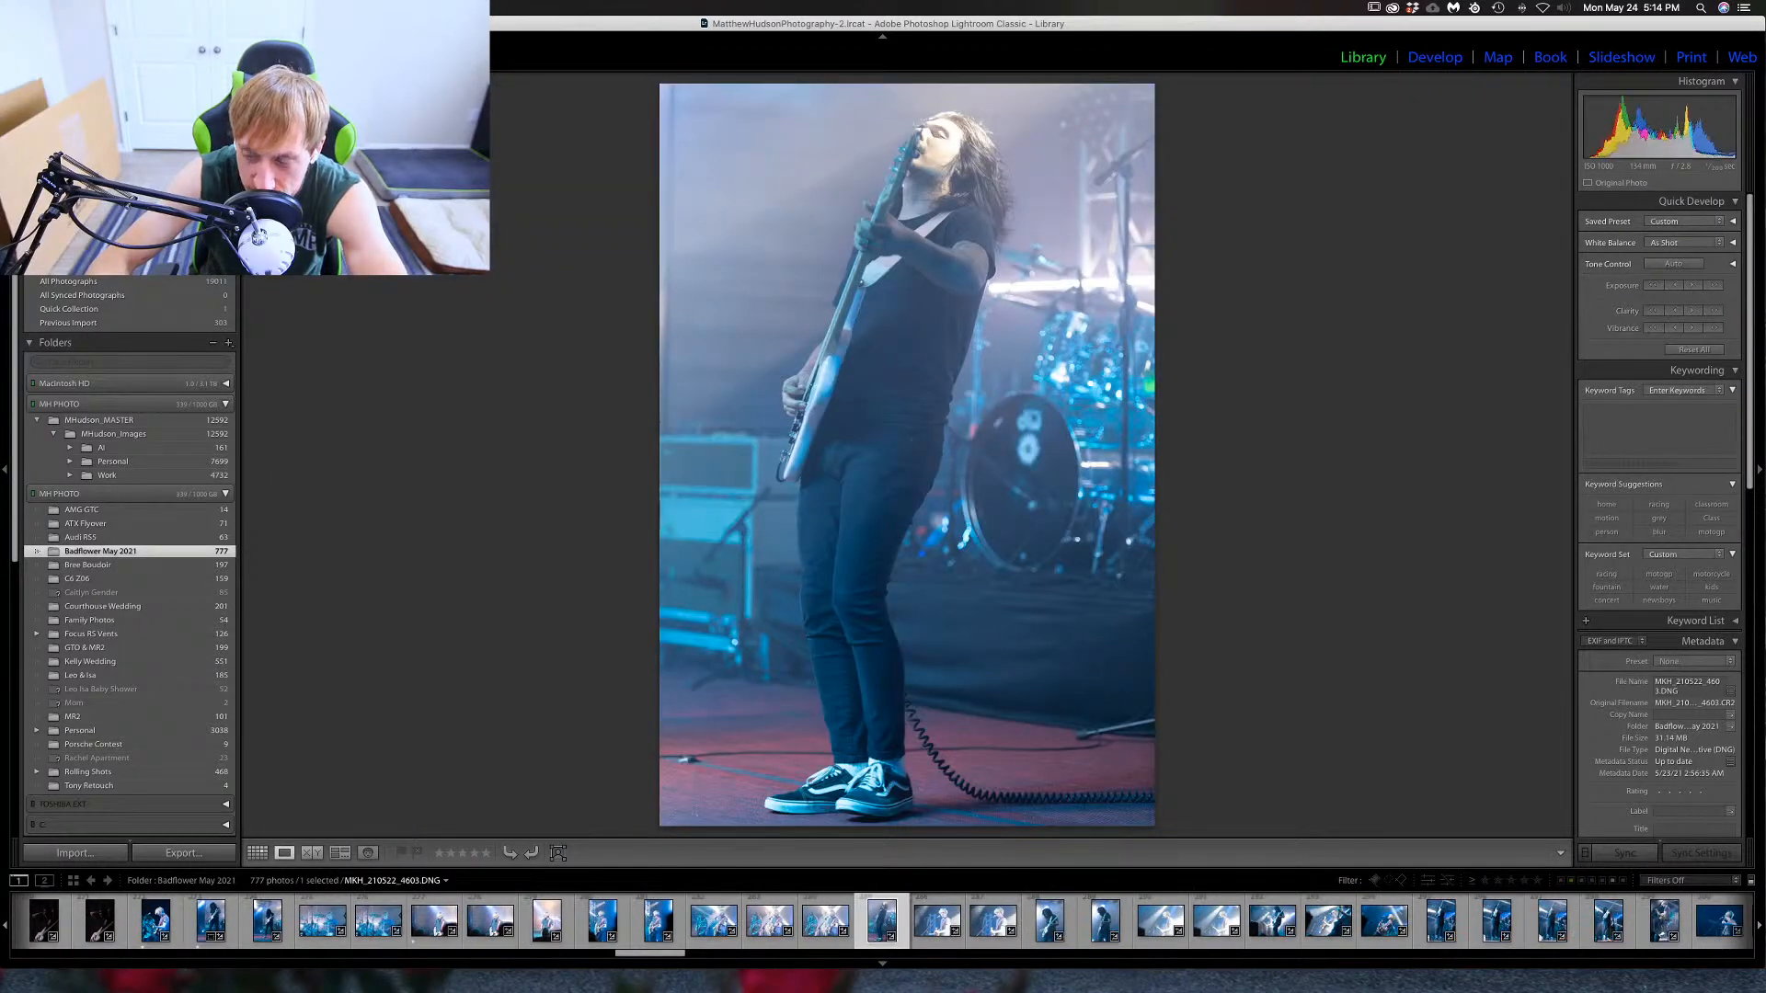
Check the focus on the singer's face in MKH_210522_4604.DNG and rate the photo five stars.
key("Right")
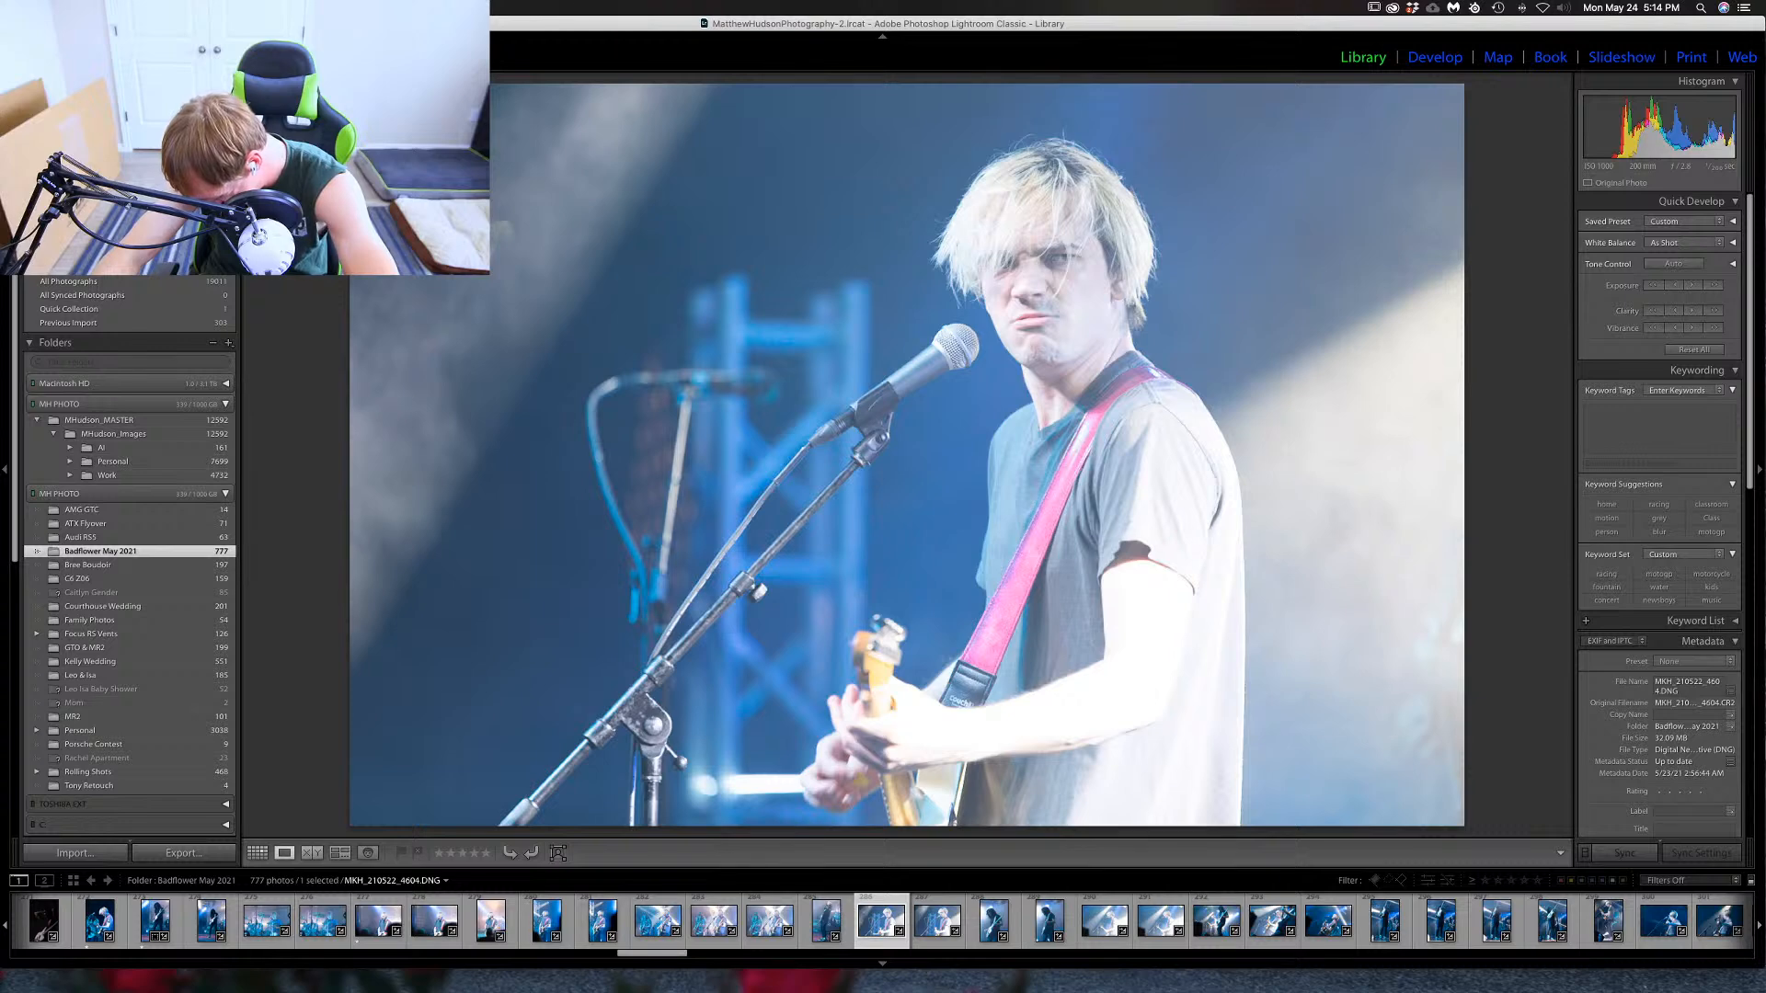
left_click_drag(1035, 290, 991, 458)
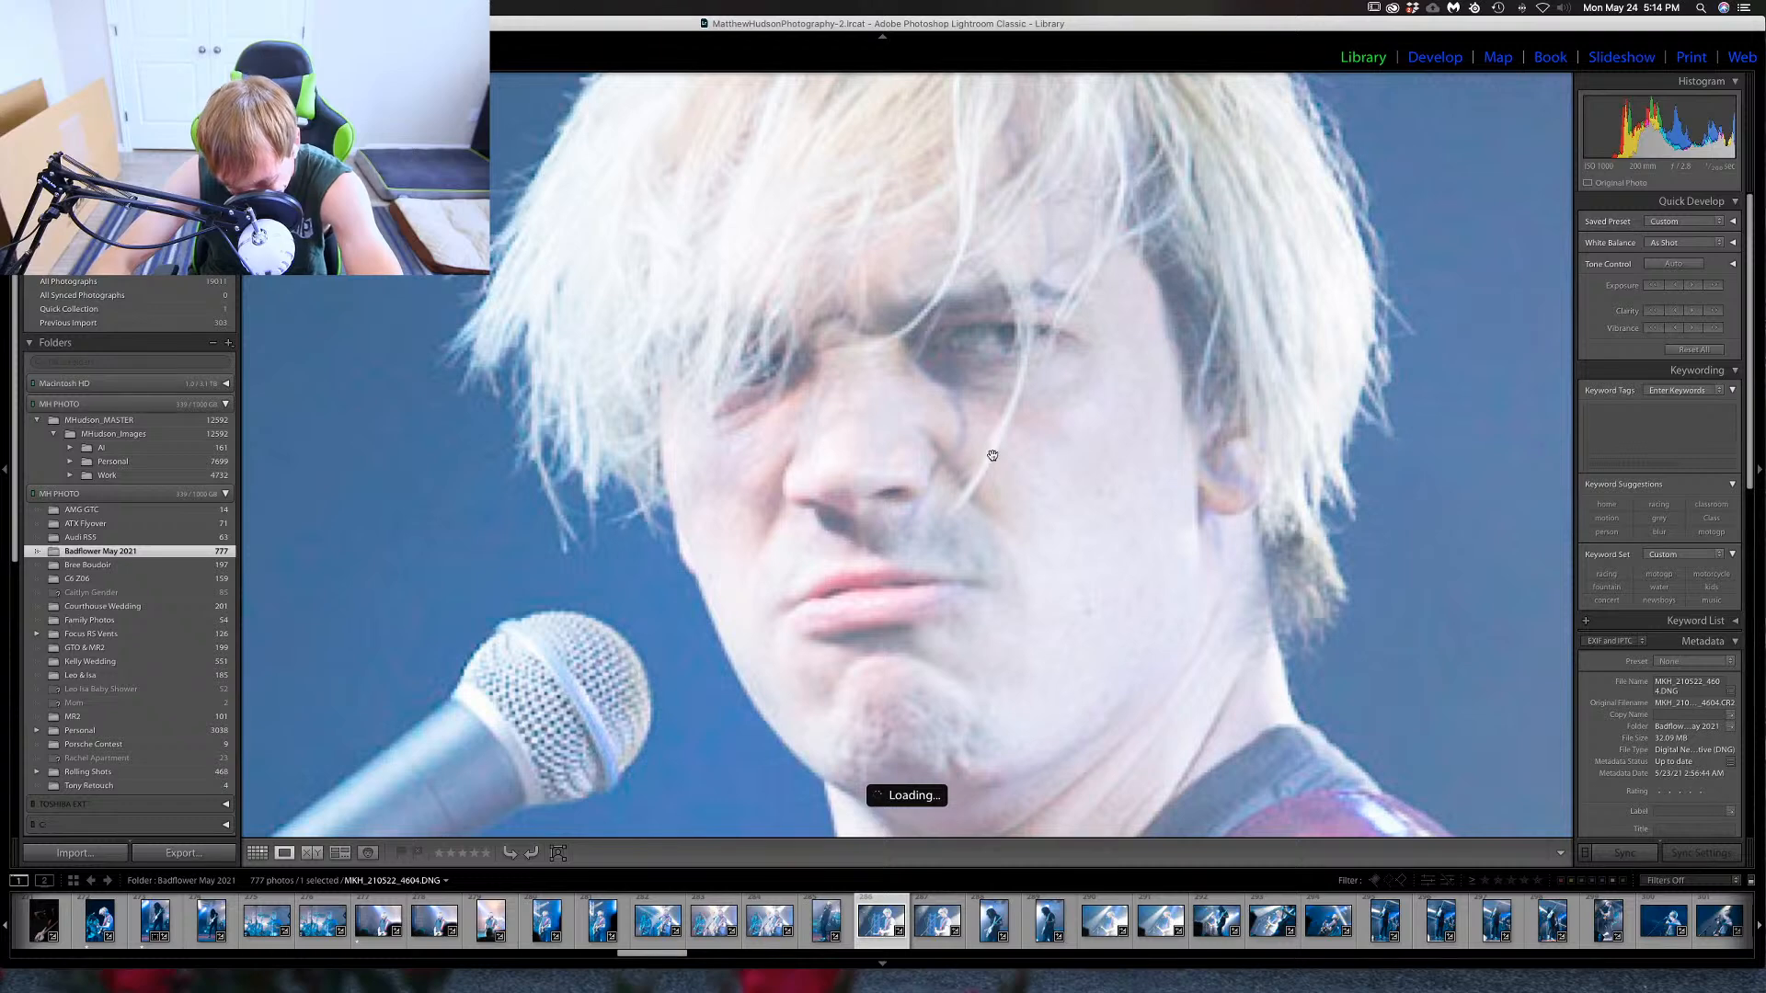
left_click(1216, 479)
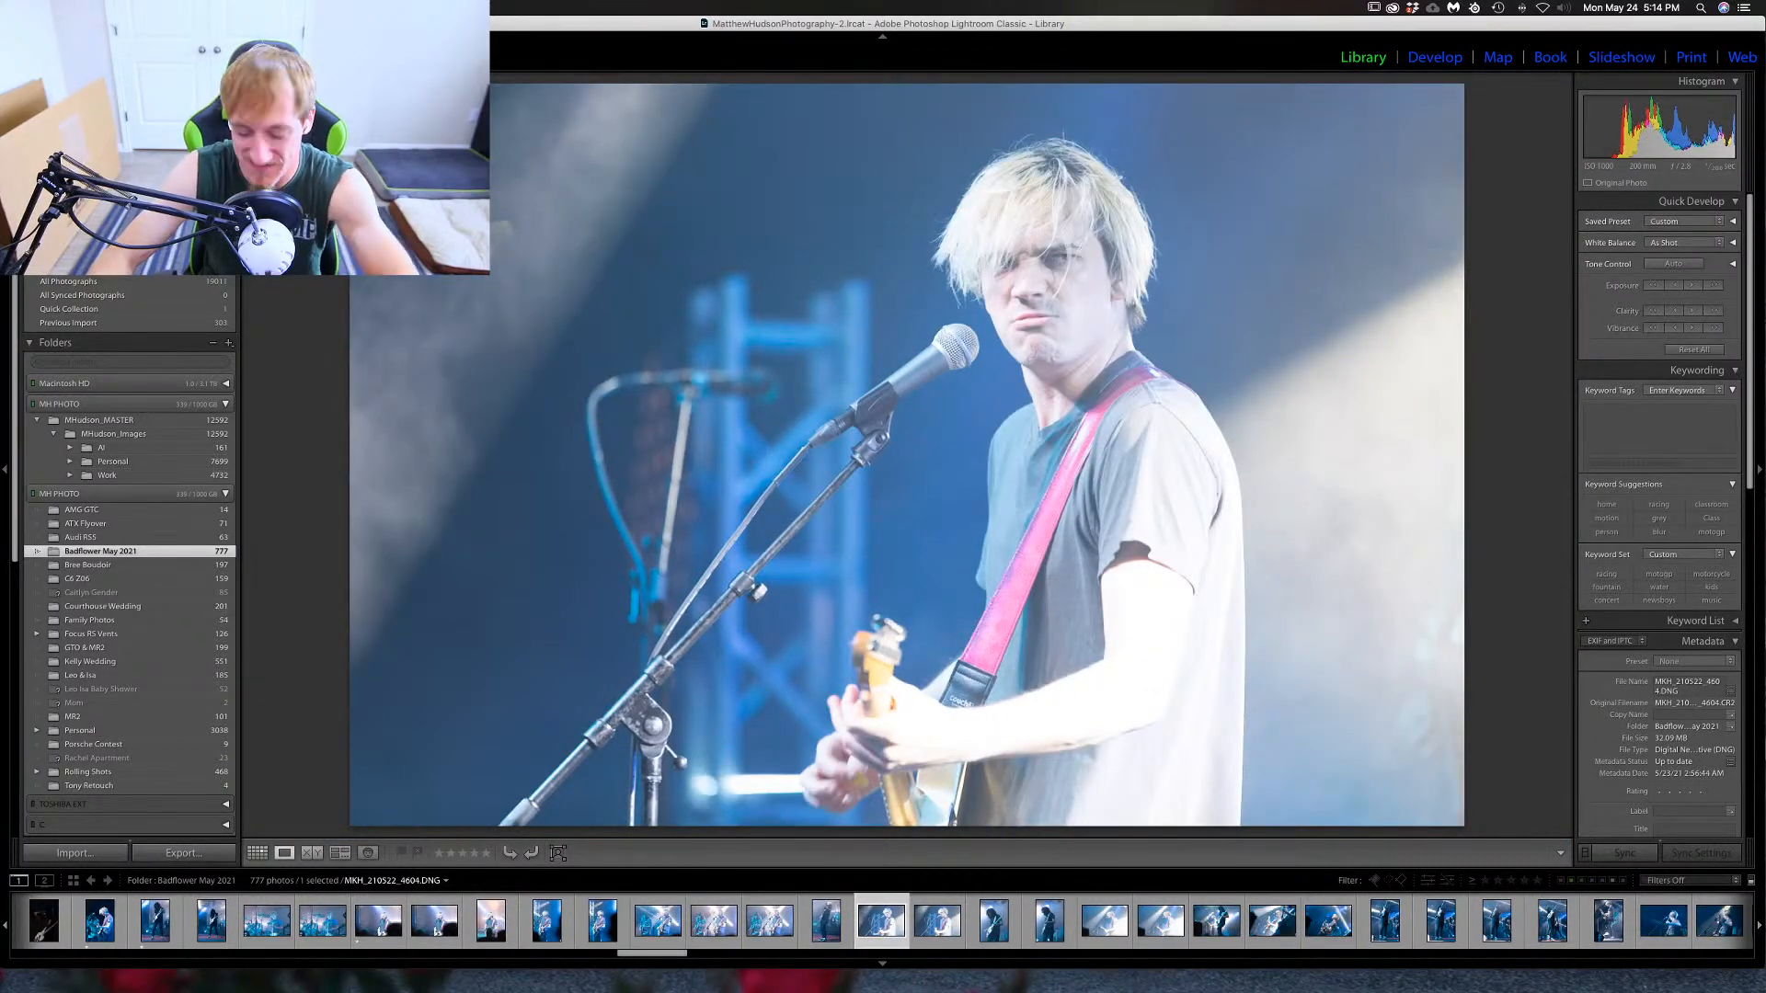
key("1")
key("5")
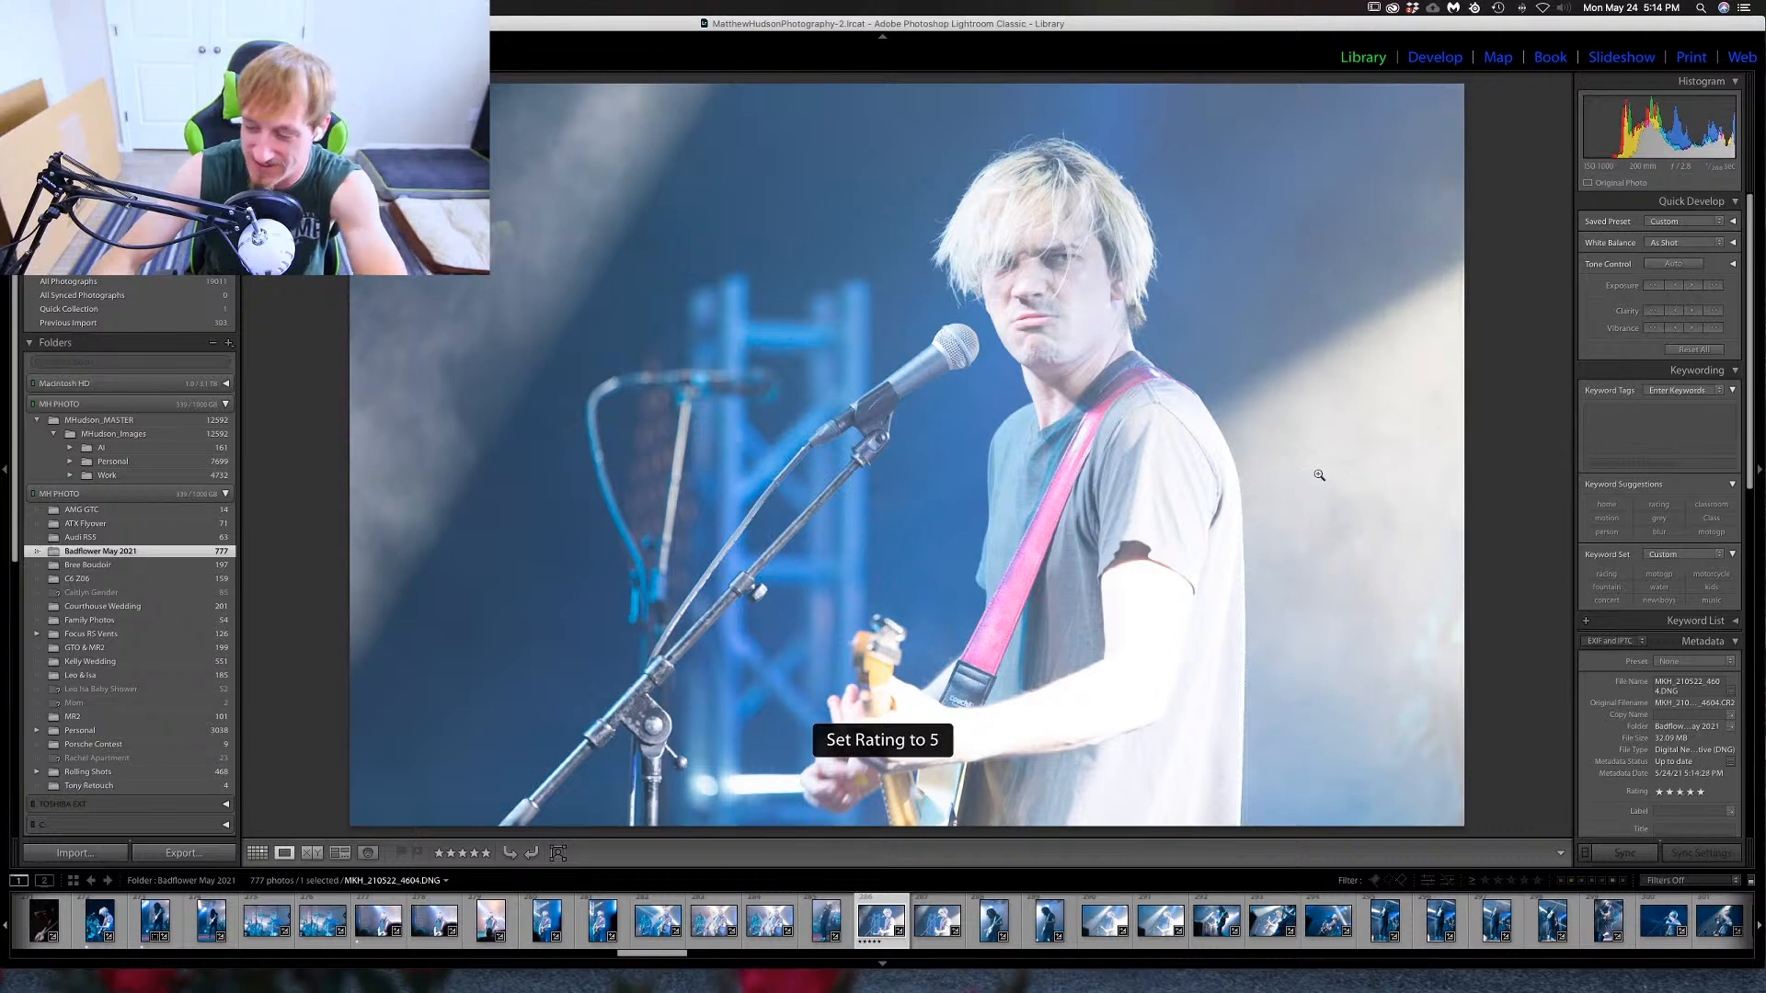
Compare MKH_210522_4604.DNG with the next frame MKH_210522_4605.DNG and recheck the singer's face in MKH_210522_4604.DNG up close.
key("Right")
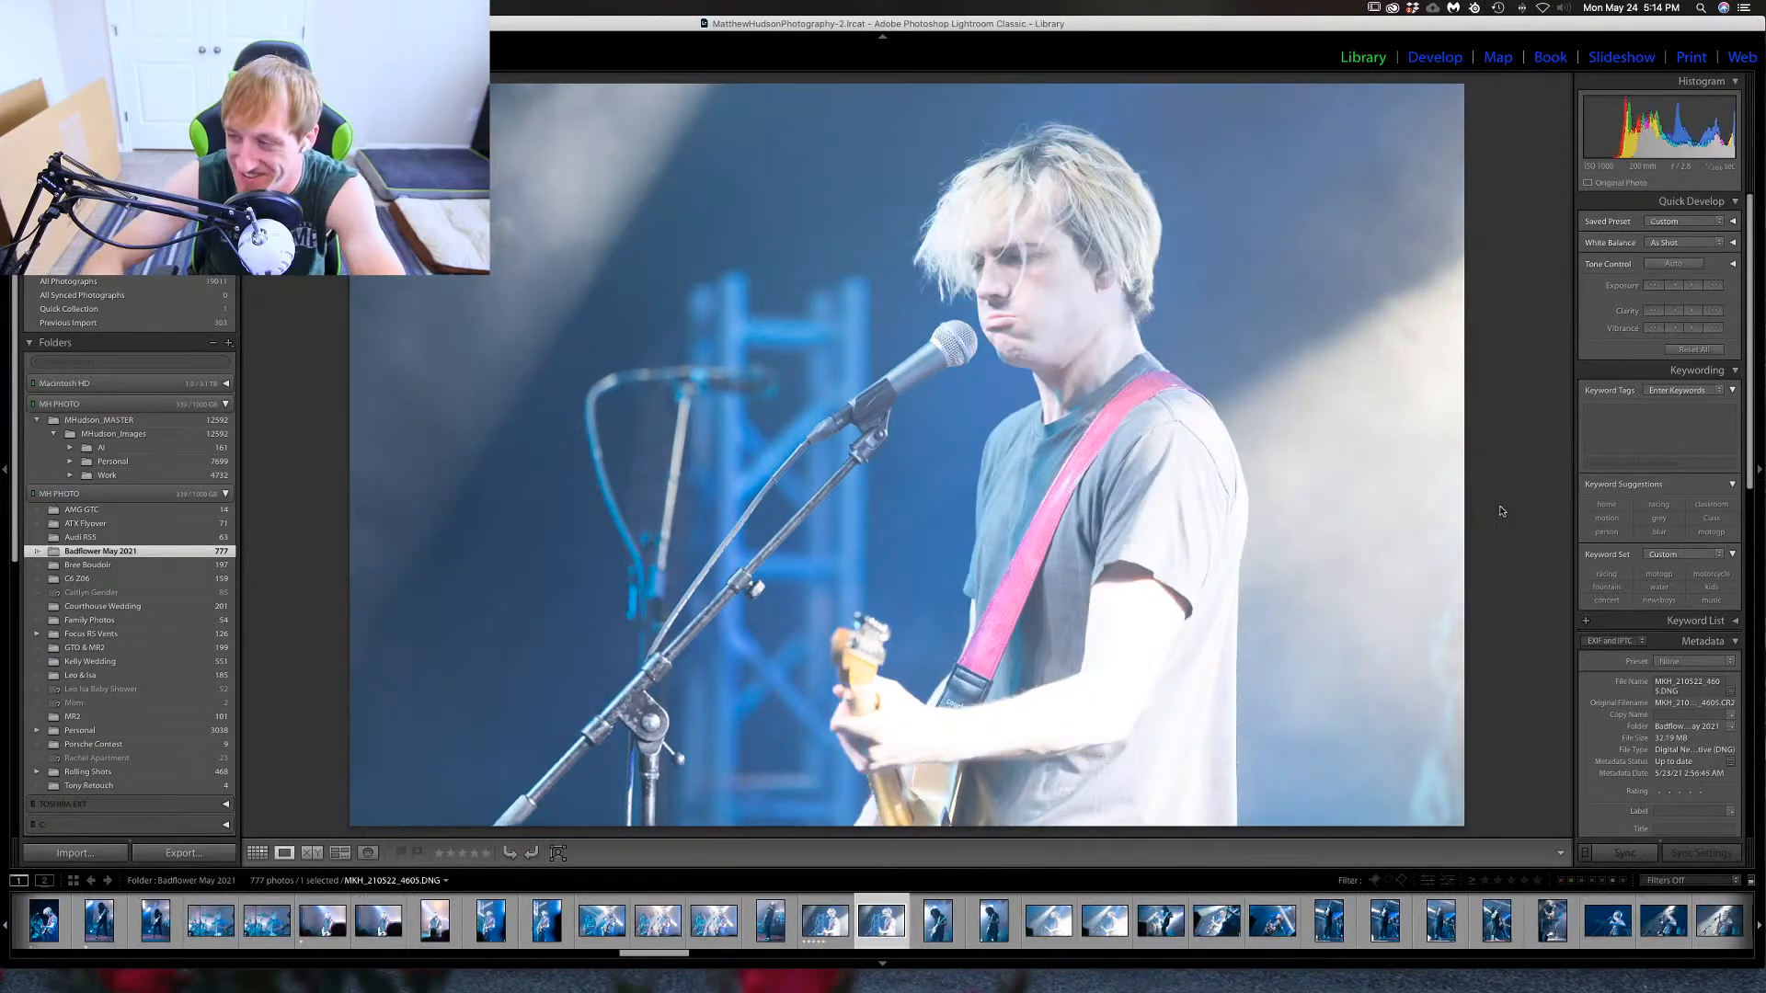
key("Left")
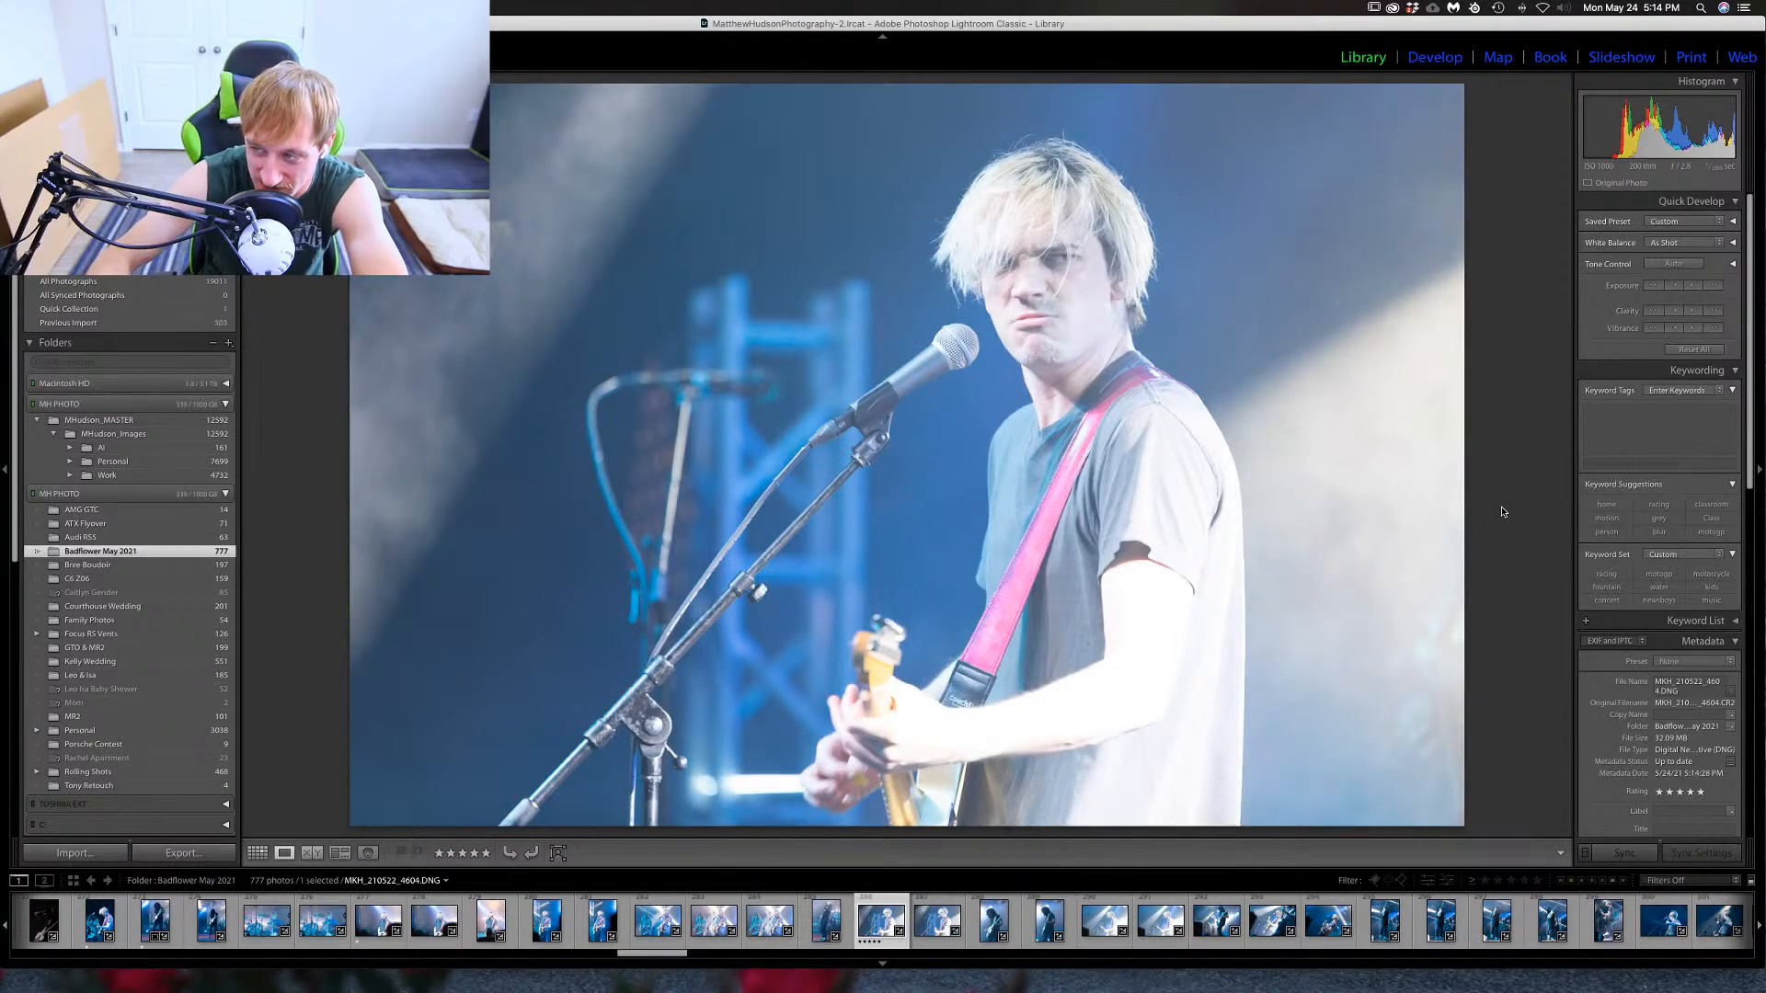
left_click(1044, 267)
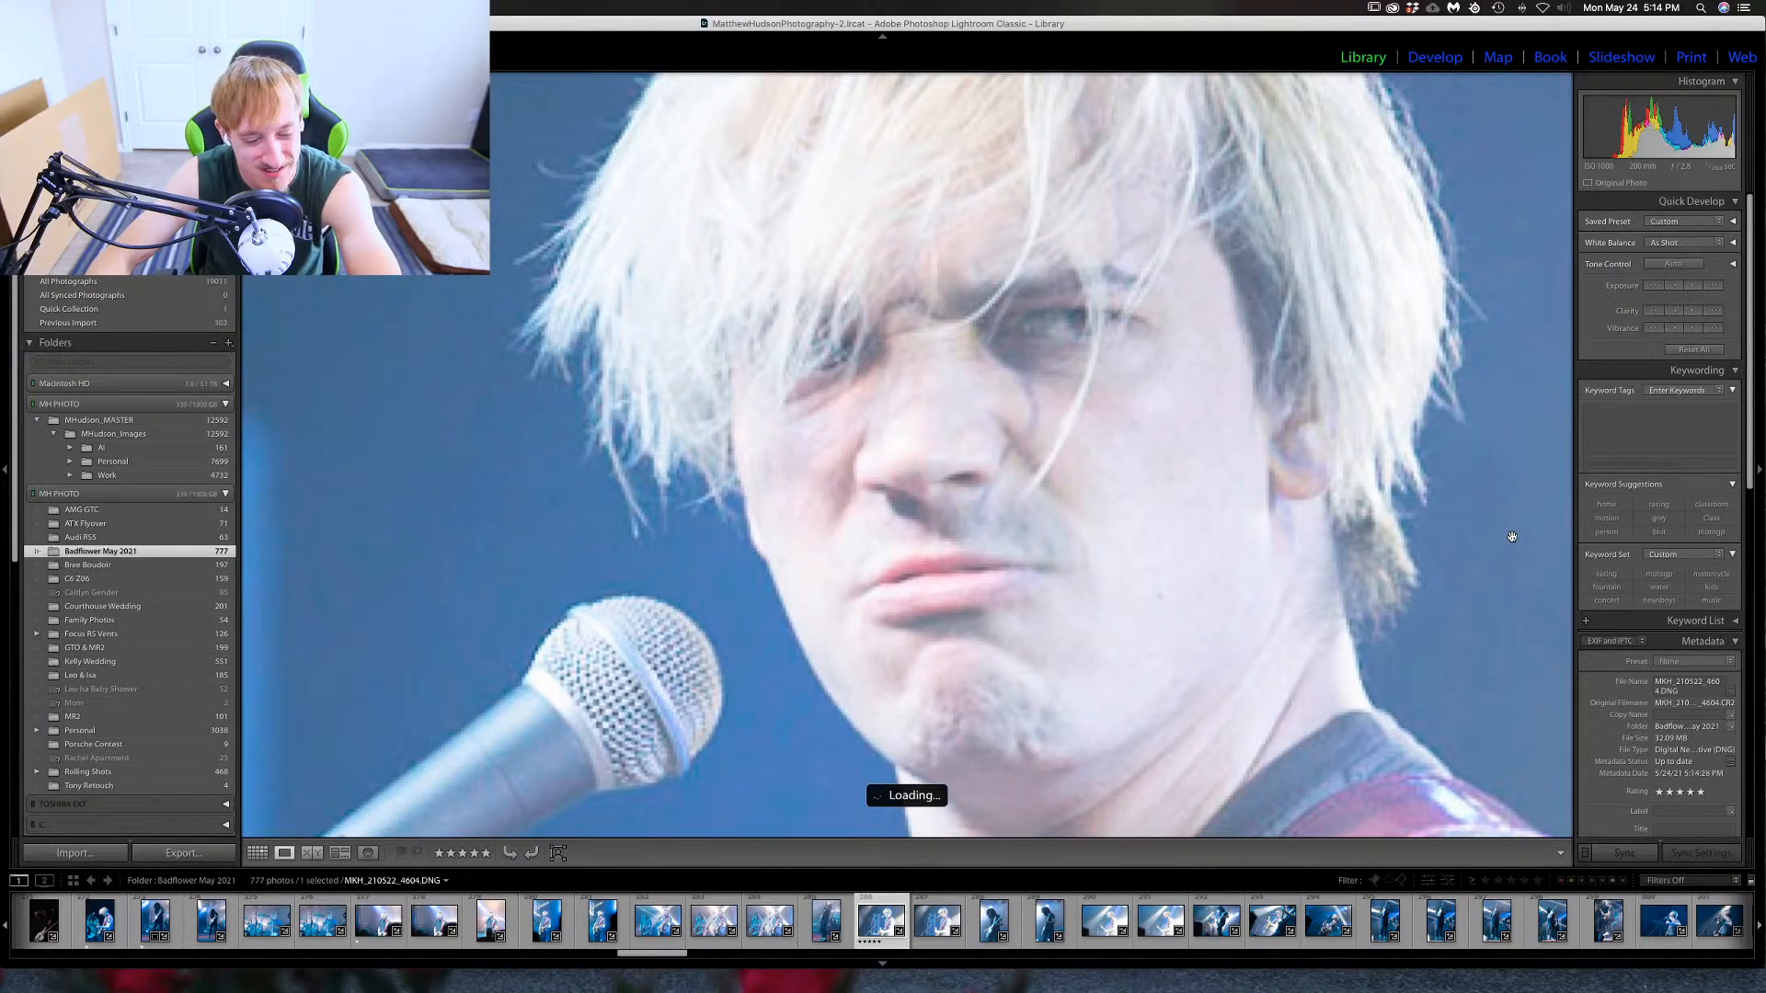
left_click(1512, 536)
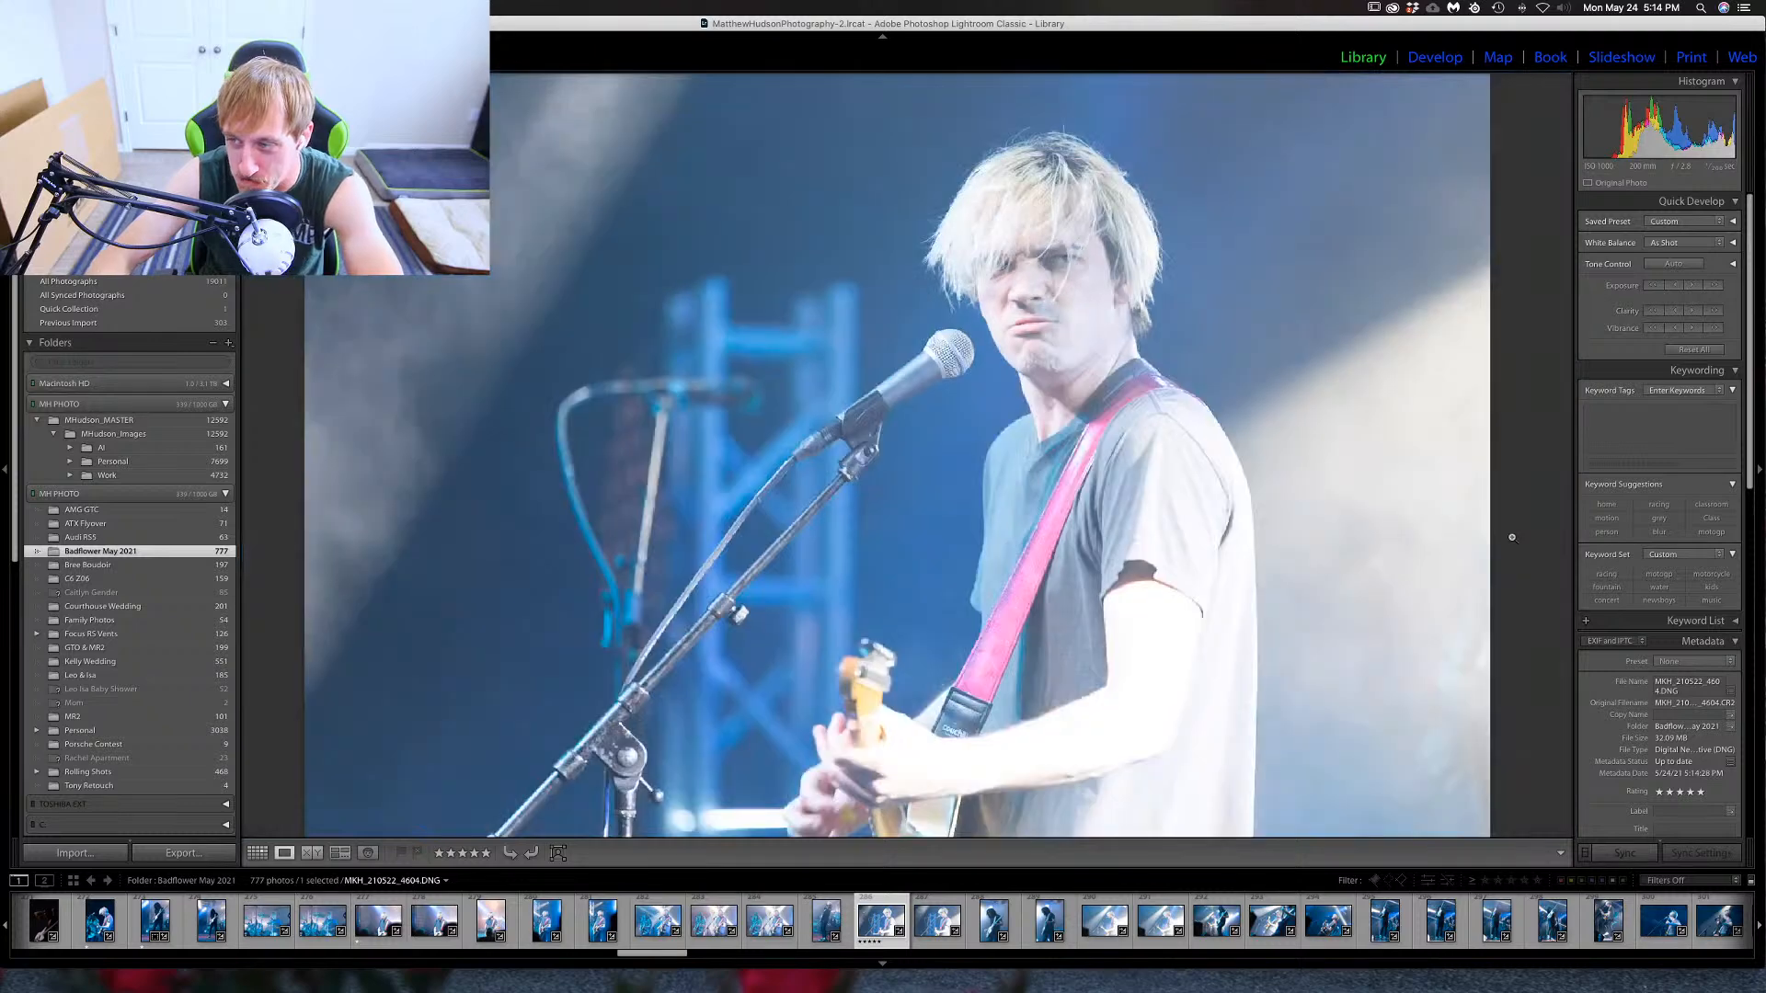
Review the bassist and singer frames through MKH_210522_4611.DNG, ending on the frame with both musicians, MKH_210522_4610.DNG.
key("Right")
key("Right")
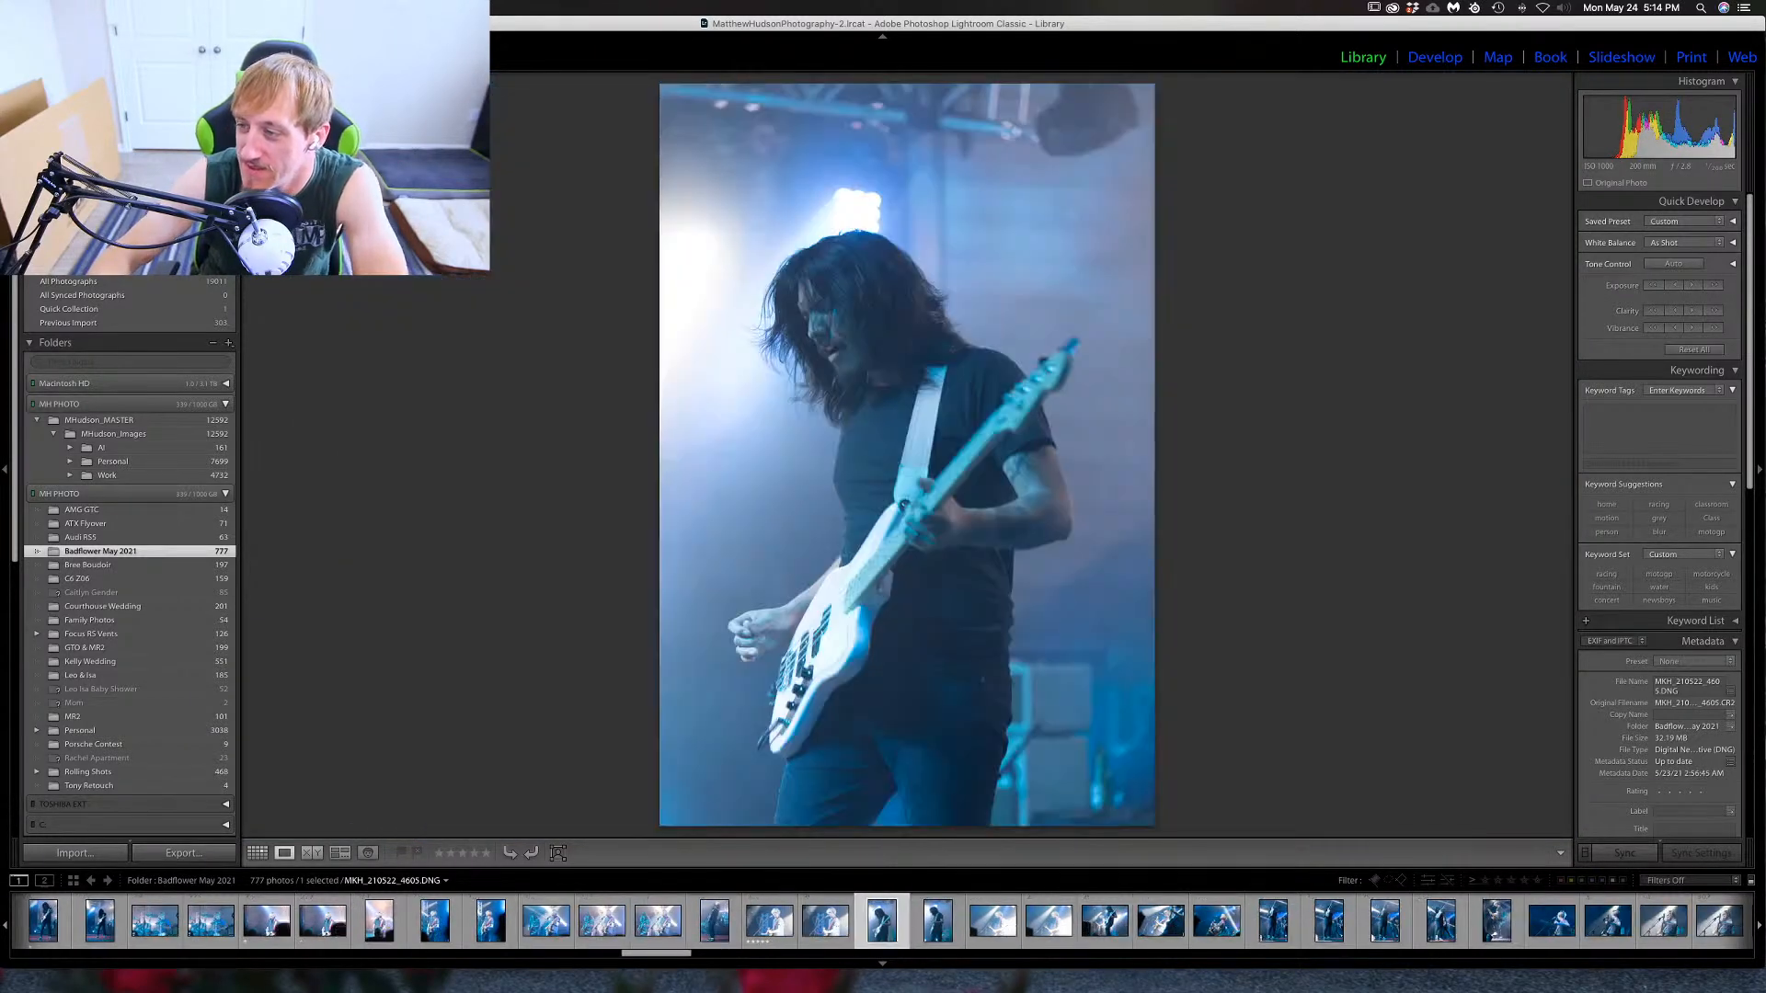
key("Right")
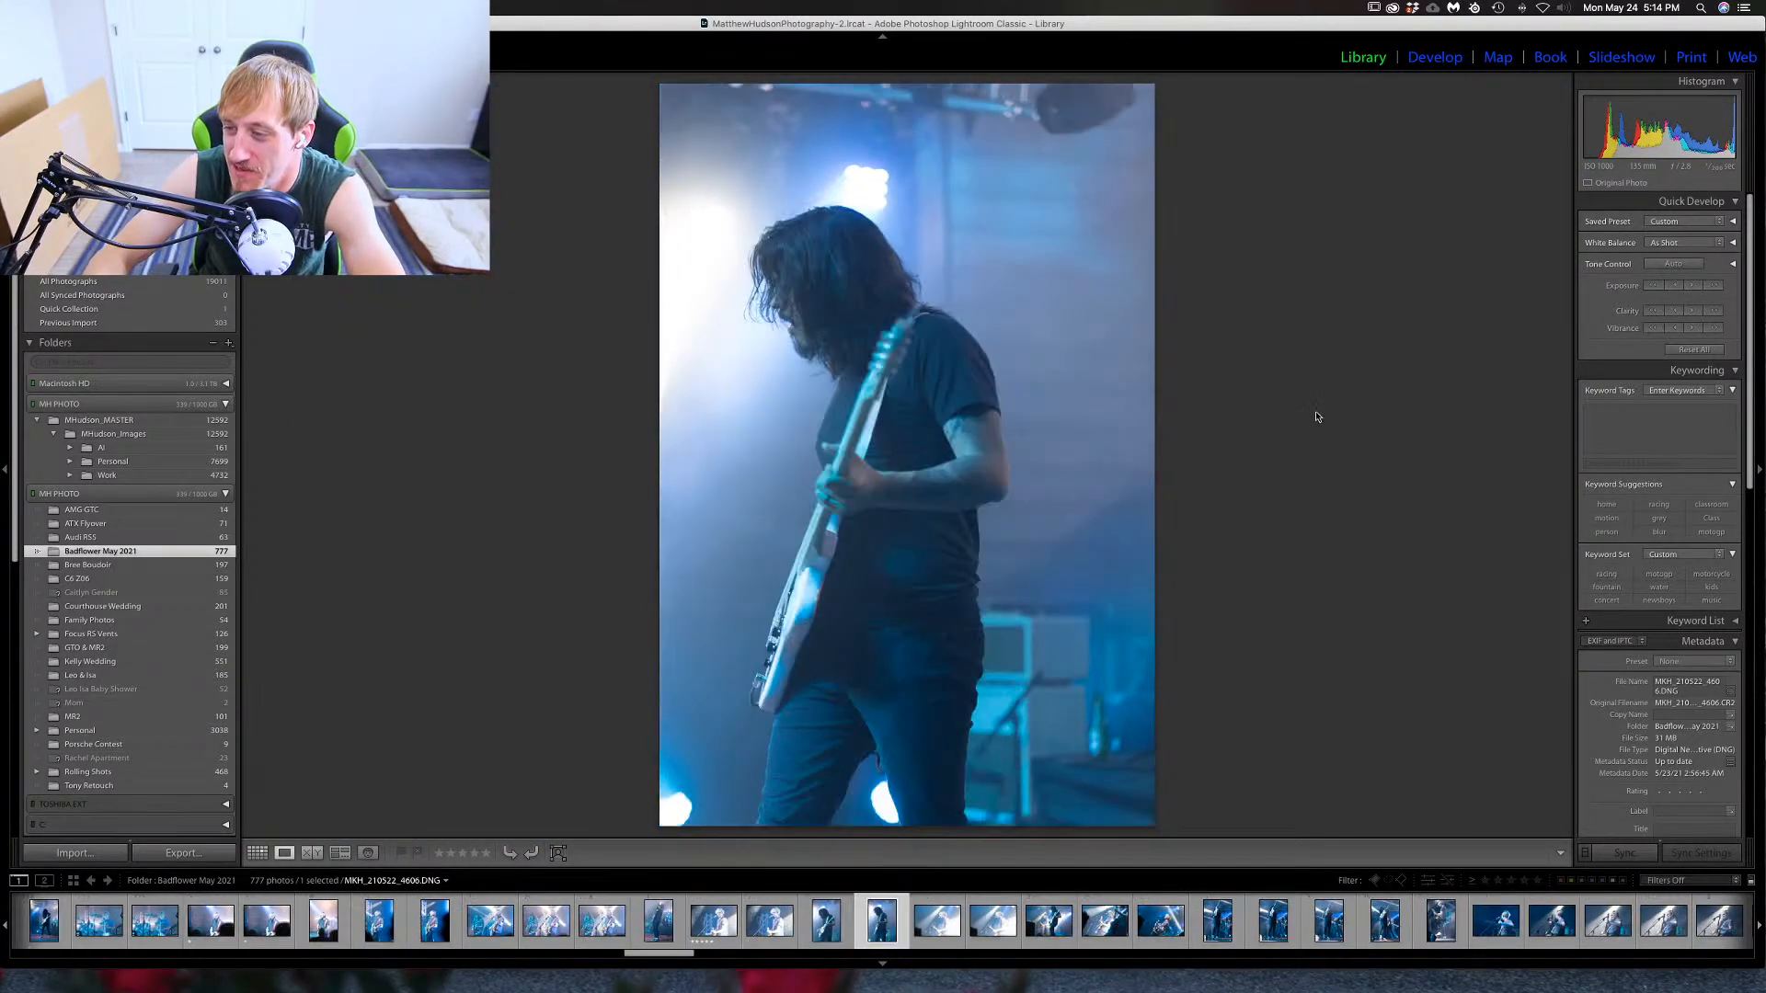
key("Right")
key("Right")
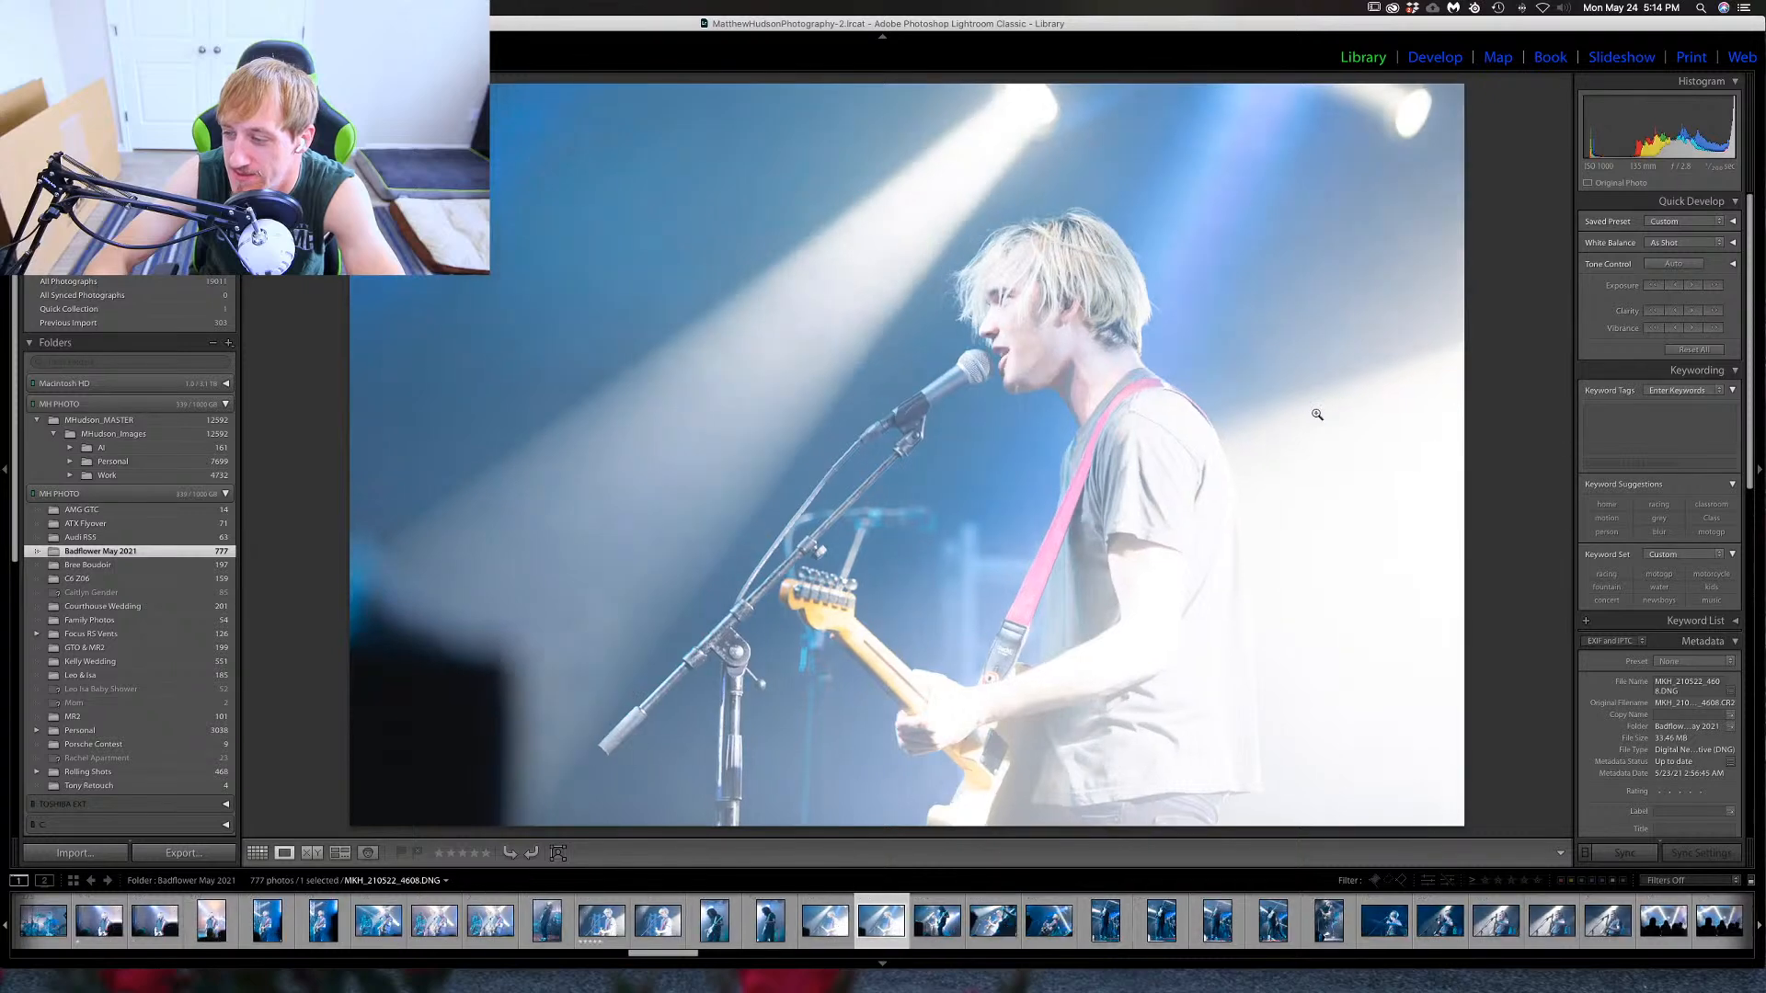
key("Right")
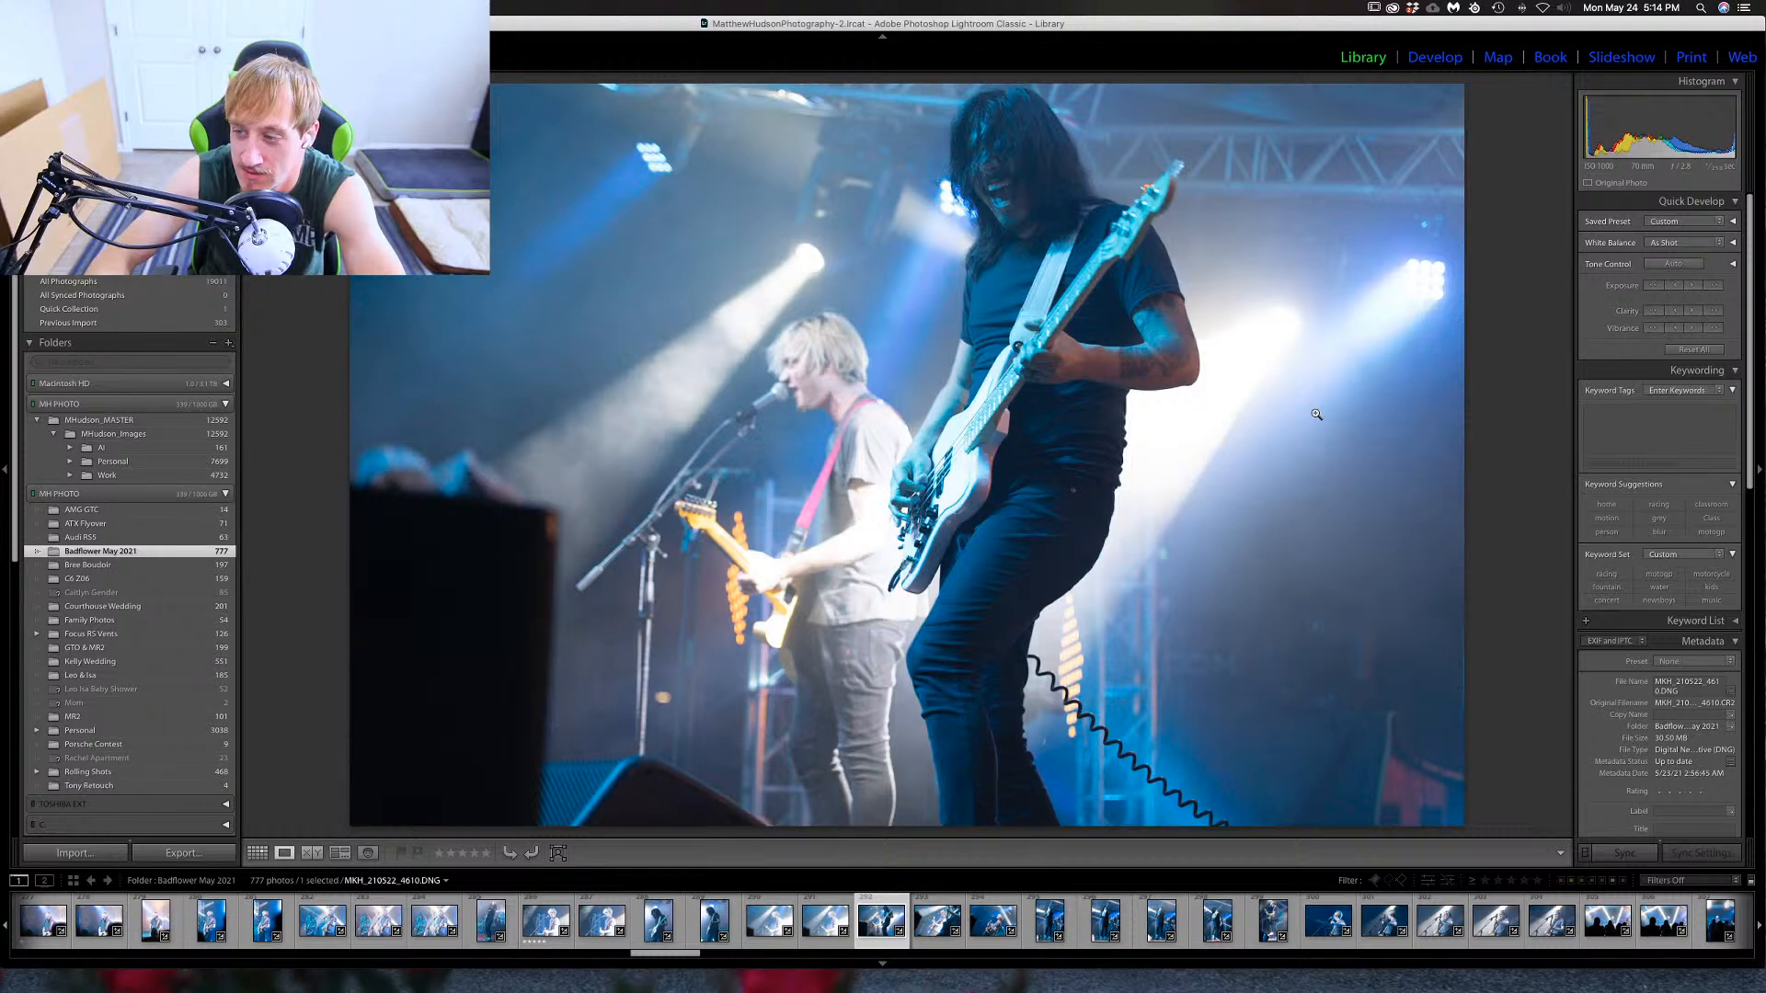
key("Right")
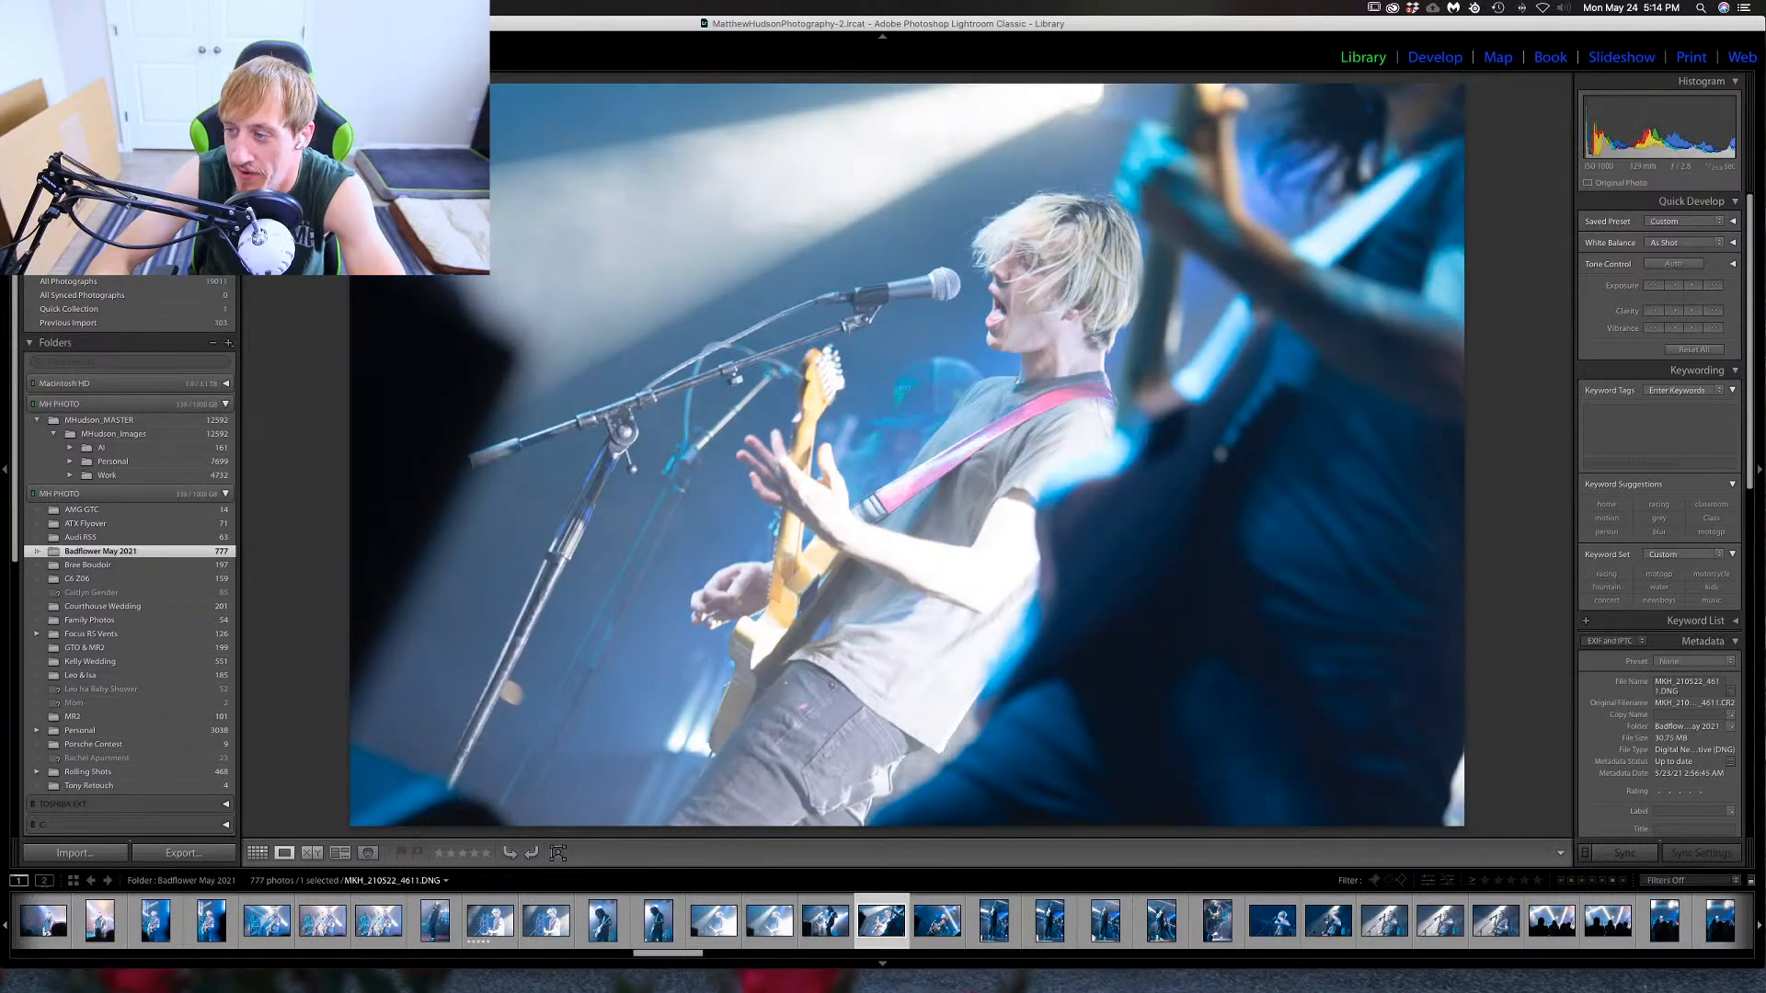
key("Right")
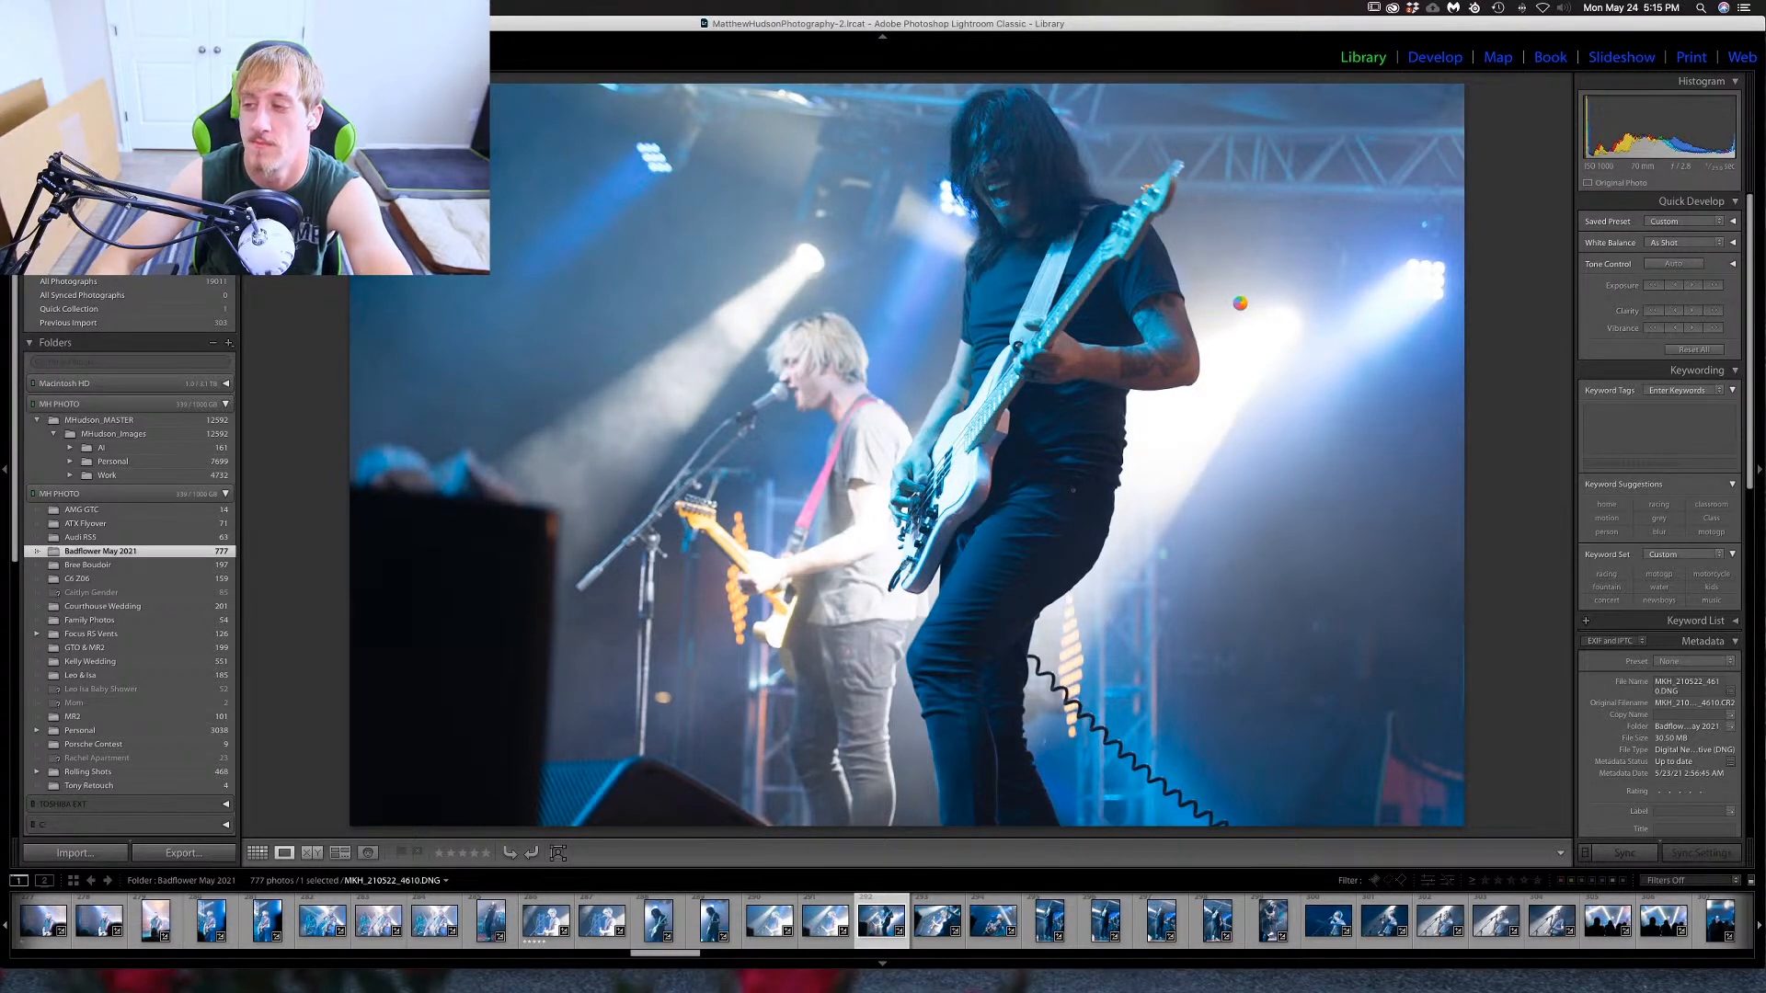
Try MKH_210522_4610.DNG in black and white, return it to color and rate the photo one star.
key("v")
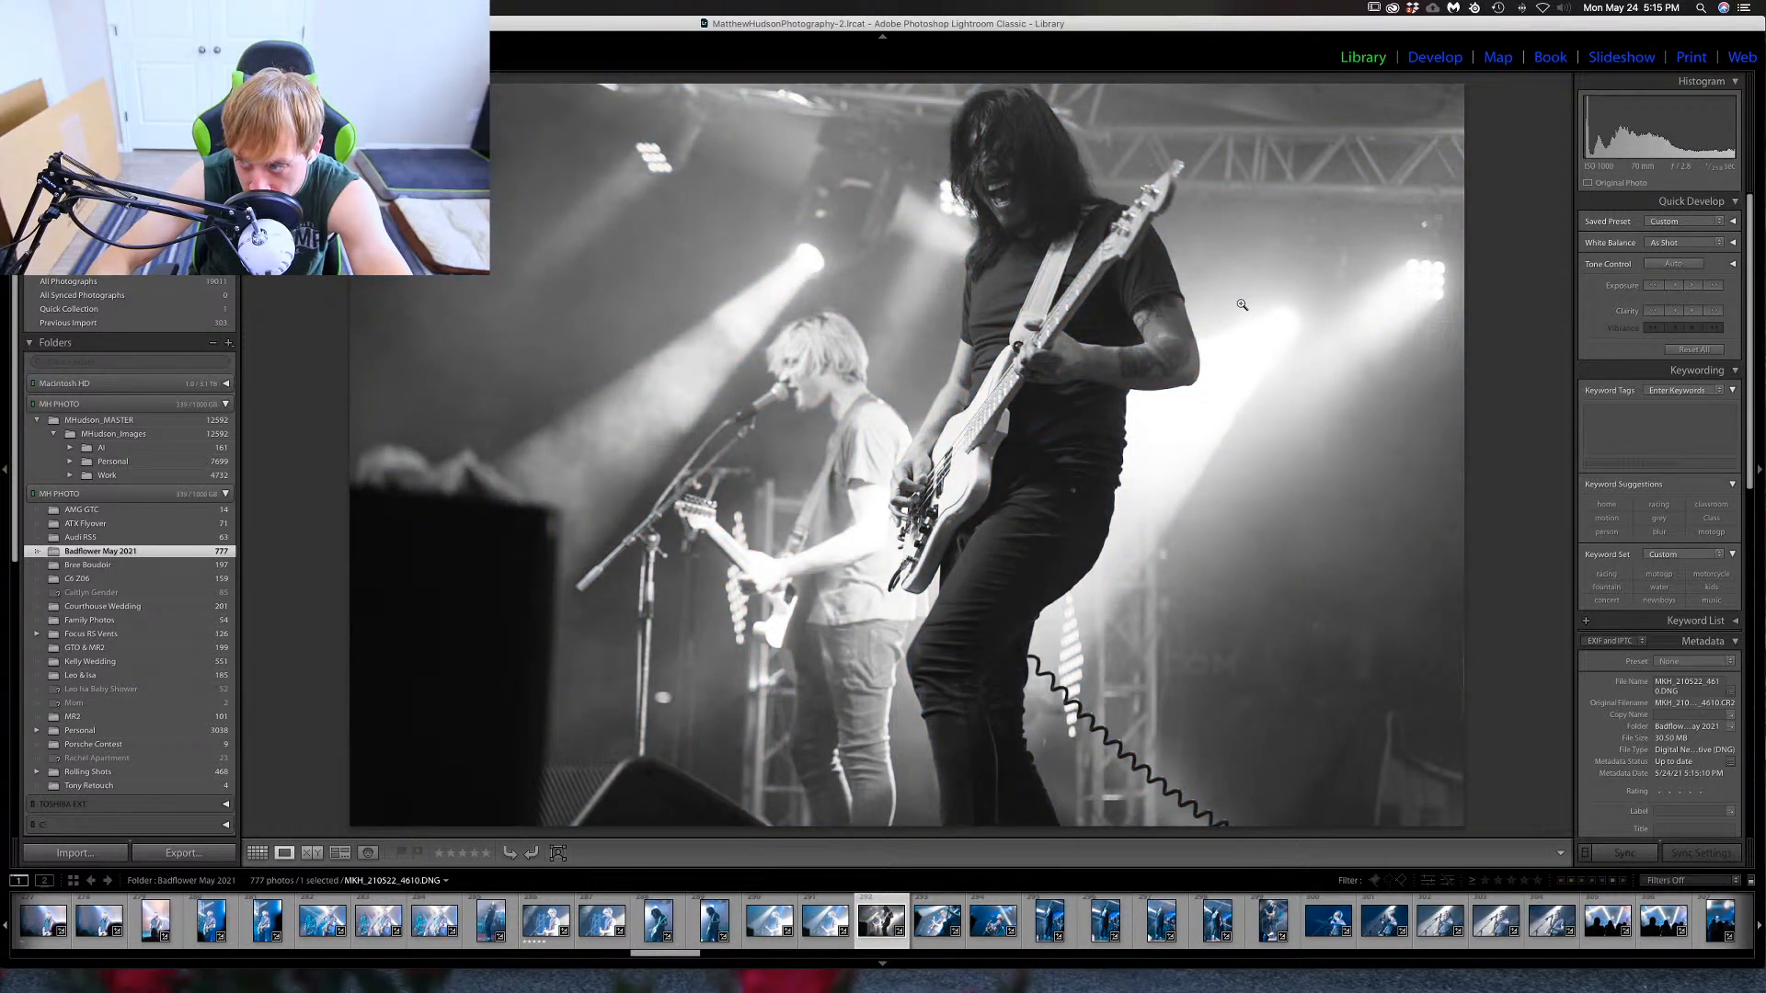
key("v")
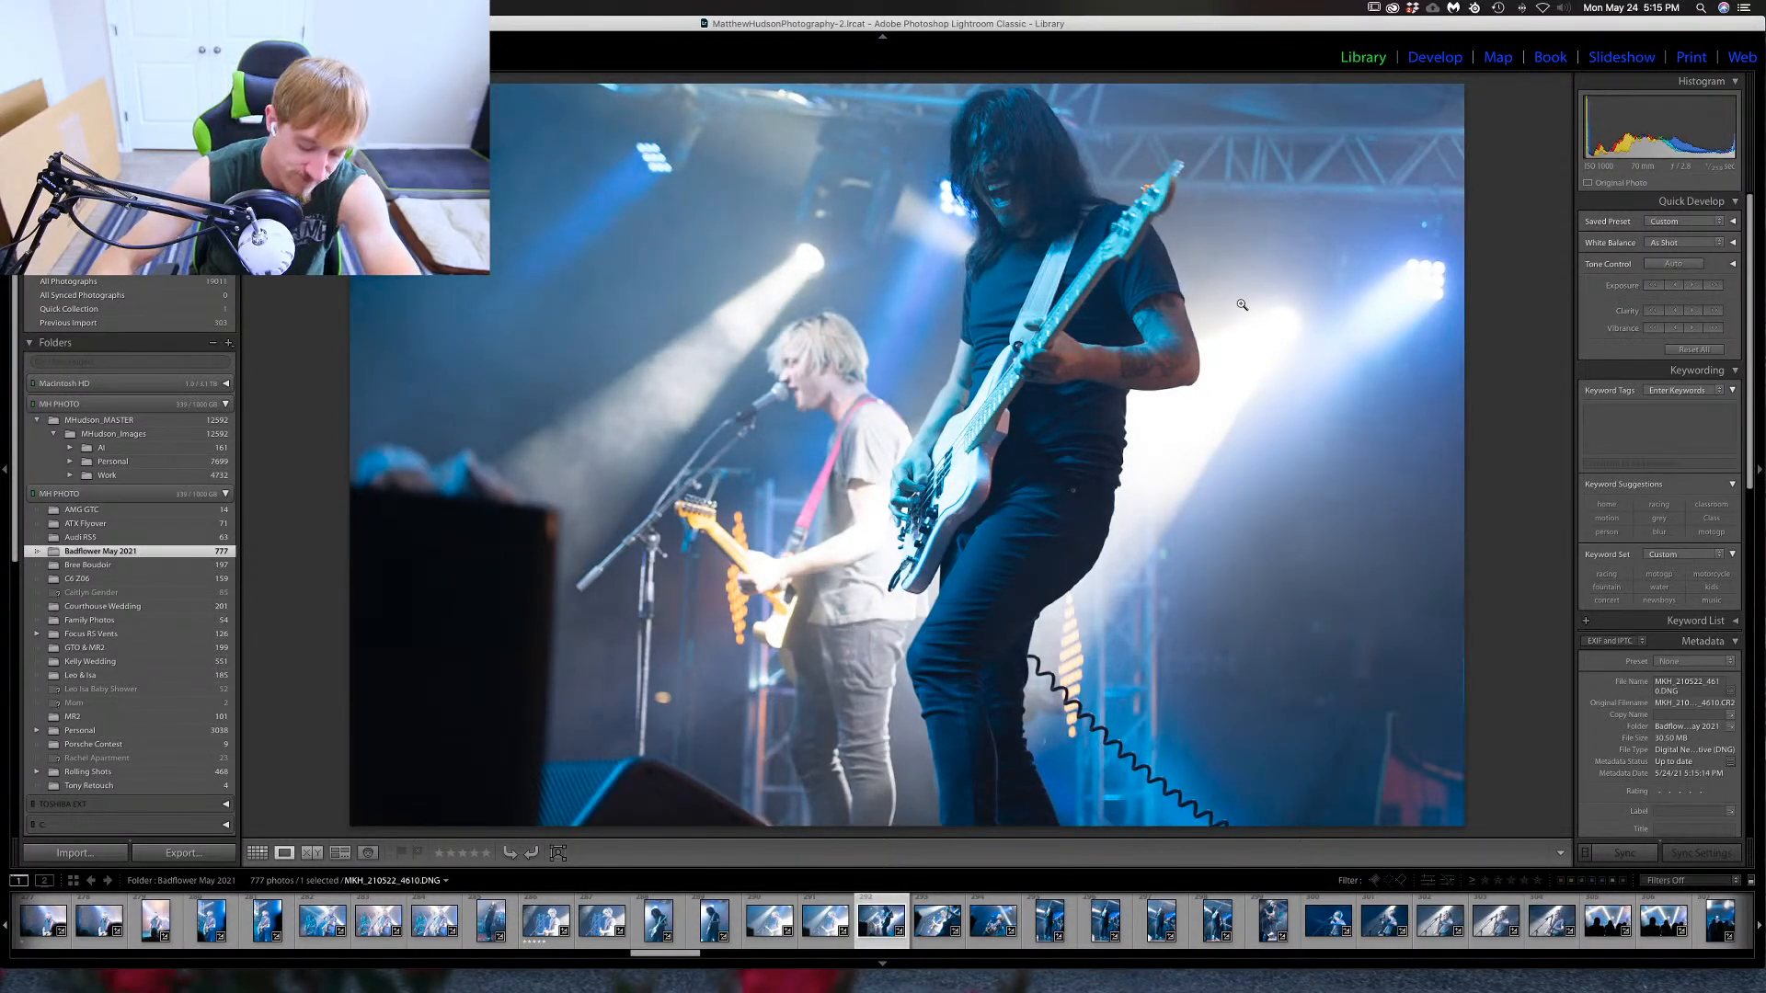
key("1")
Review the singer and full-length bassist frames from MKH_210522_4611.DNG through 4617, returning to the raised-bass frame MKH_210522_4616.DNG.
key("Right")
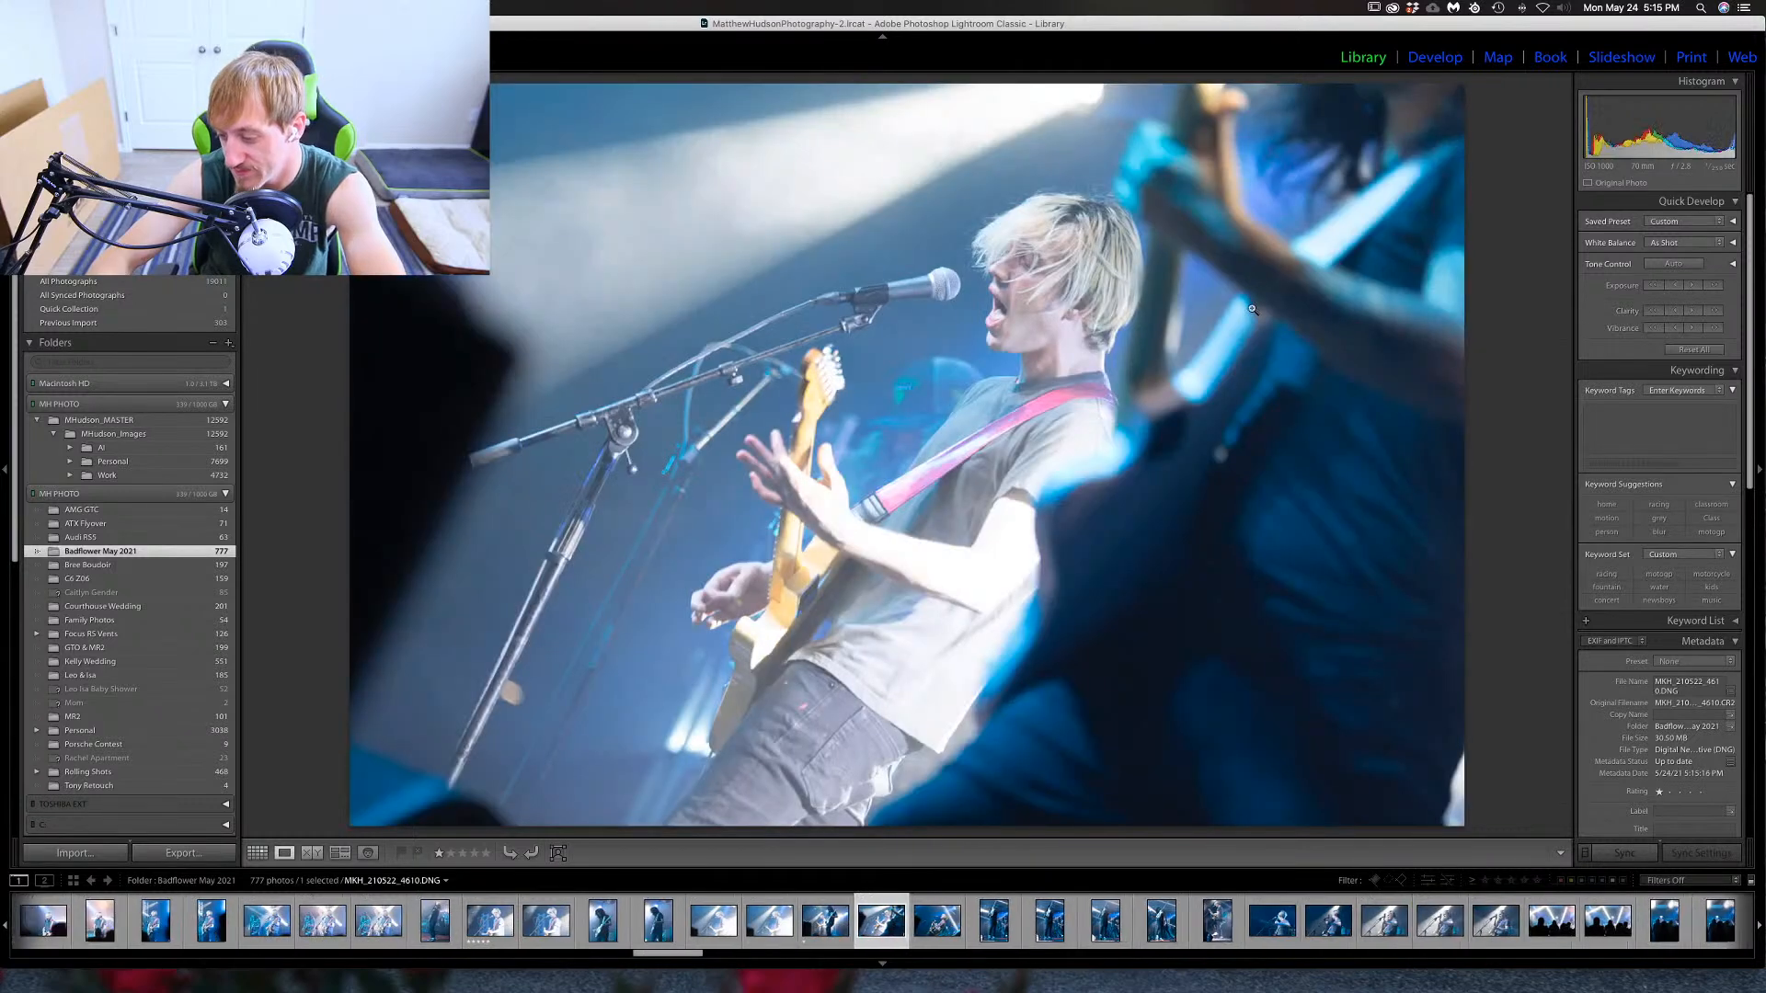
key("Right")
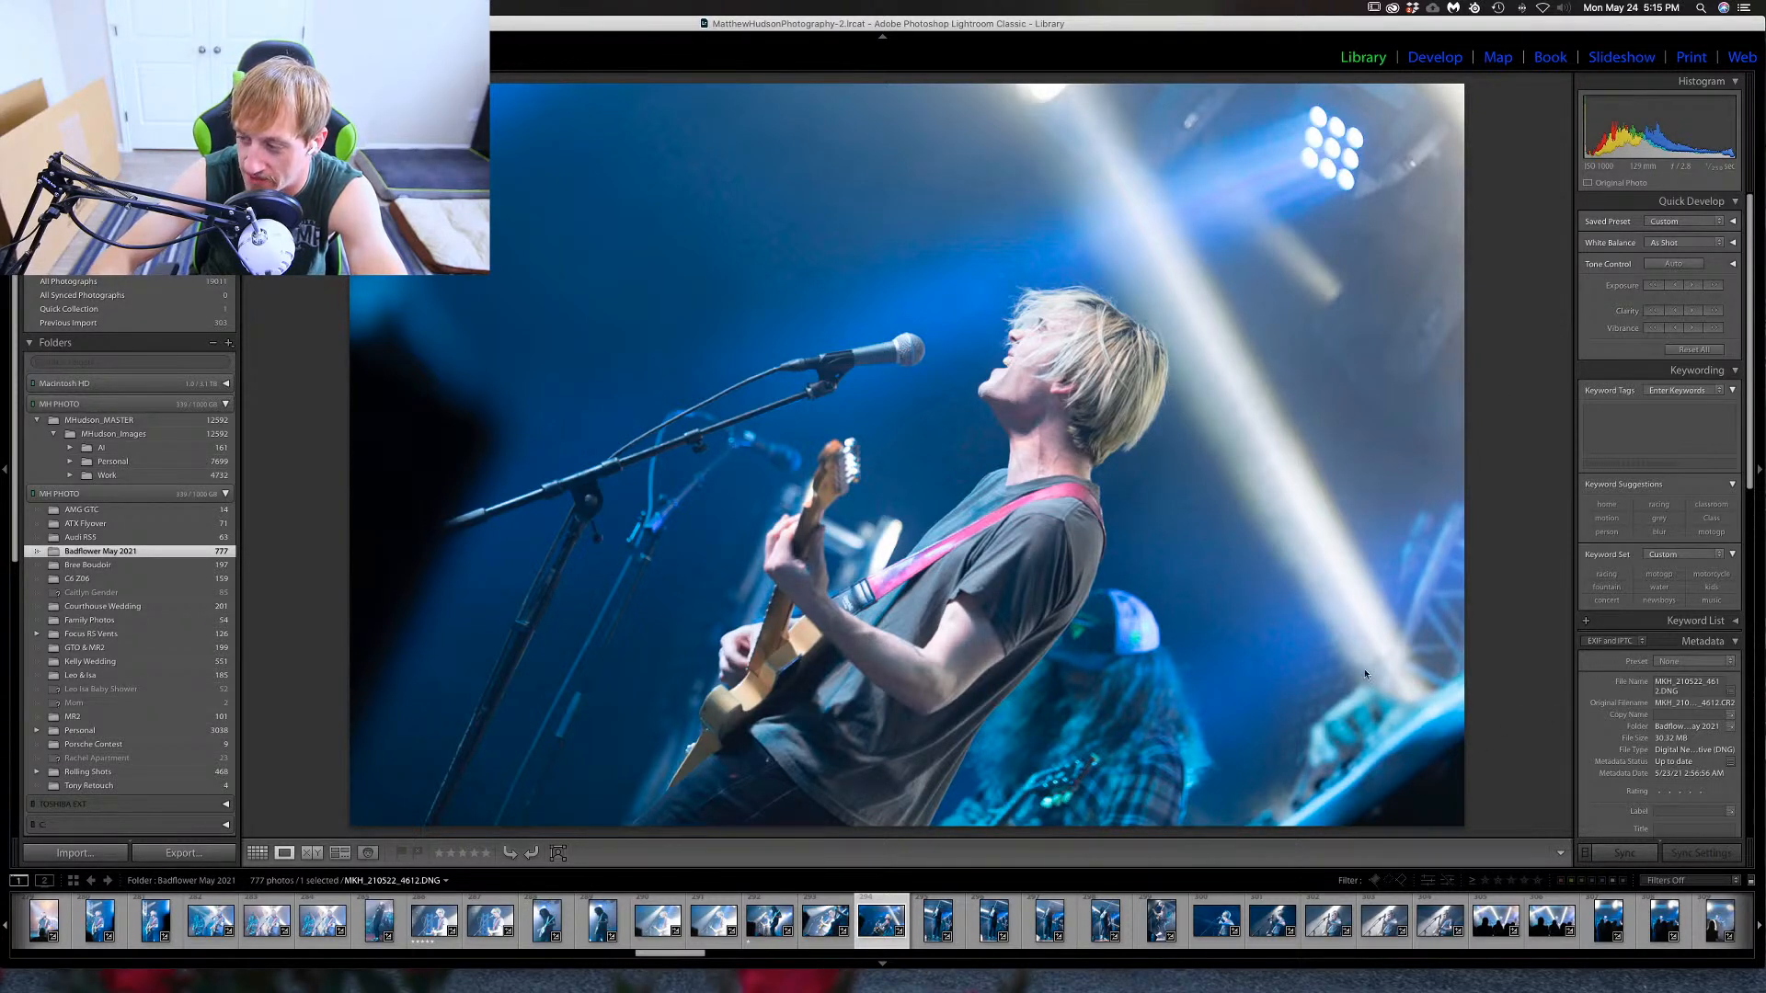
key("Right")
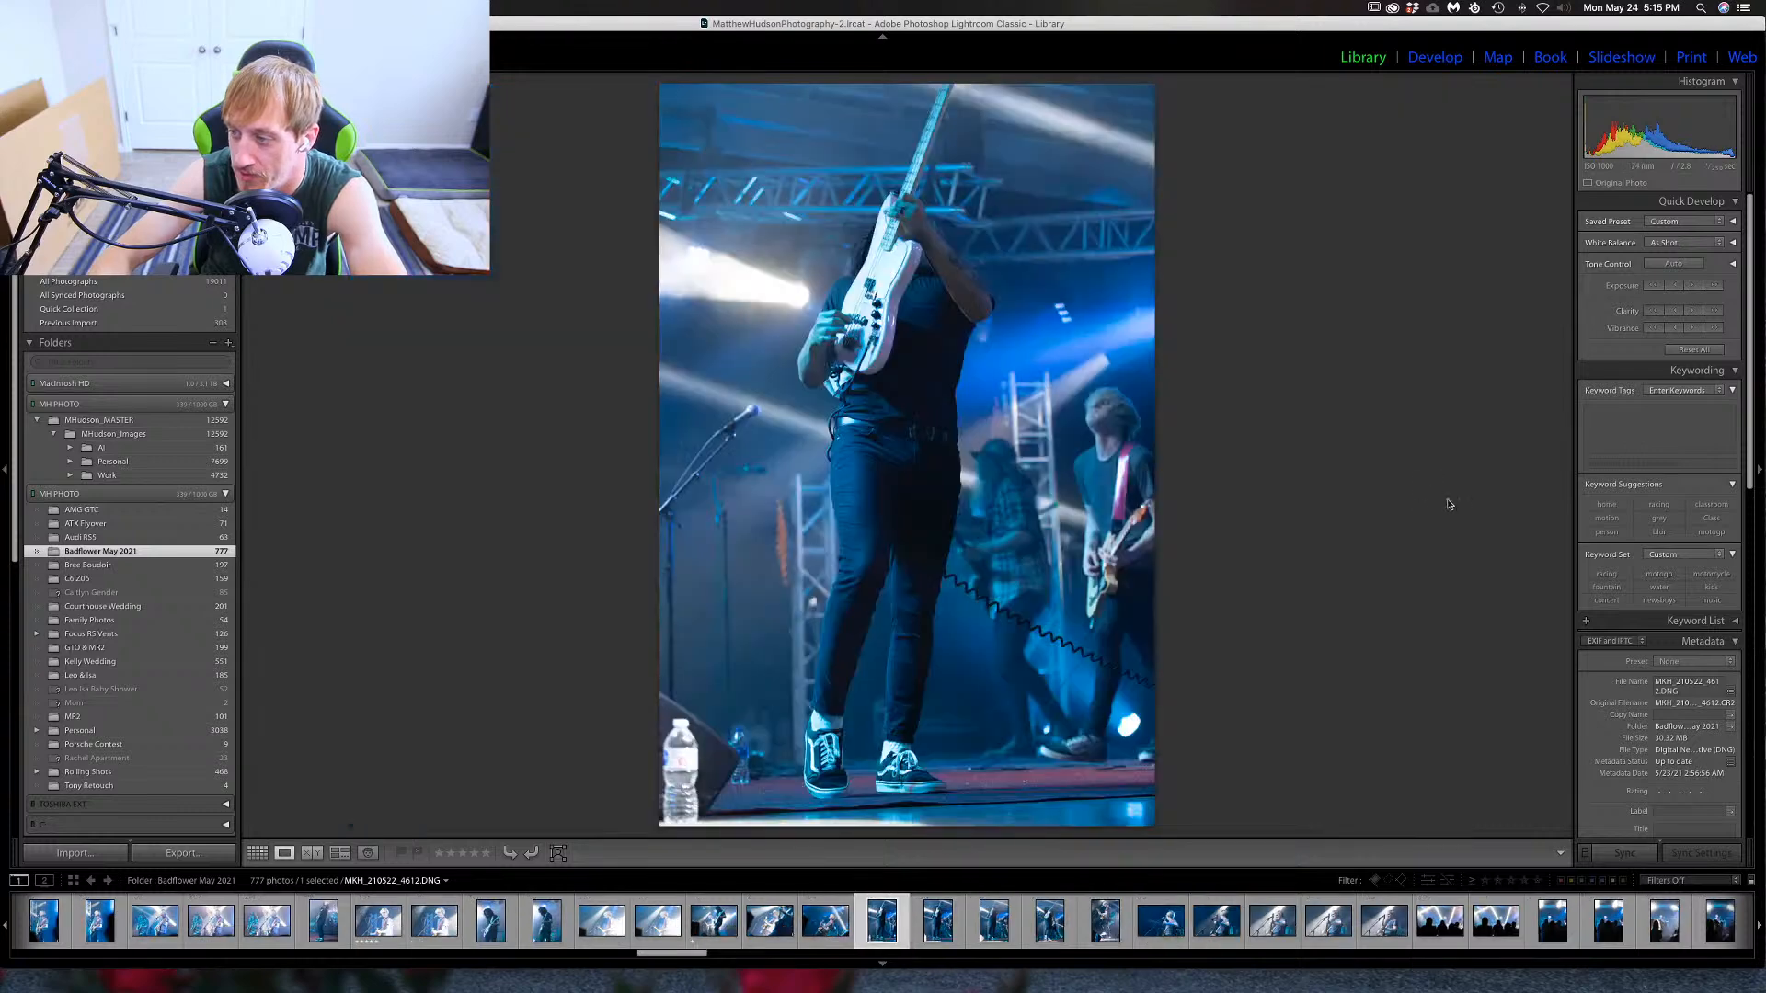
key("Right")
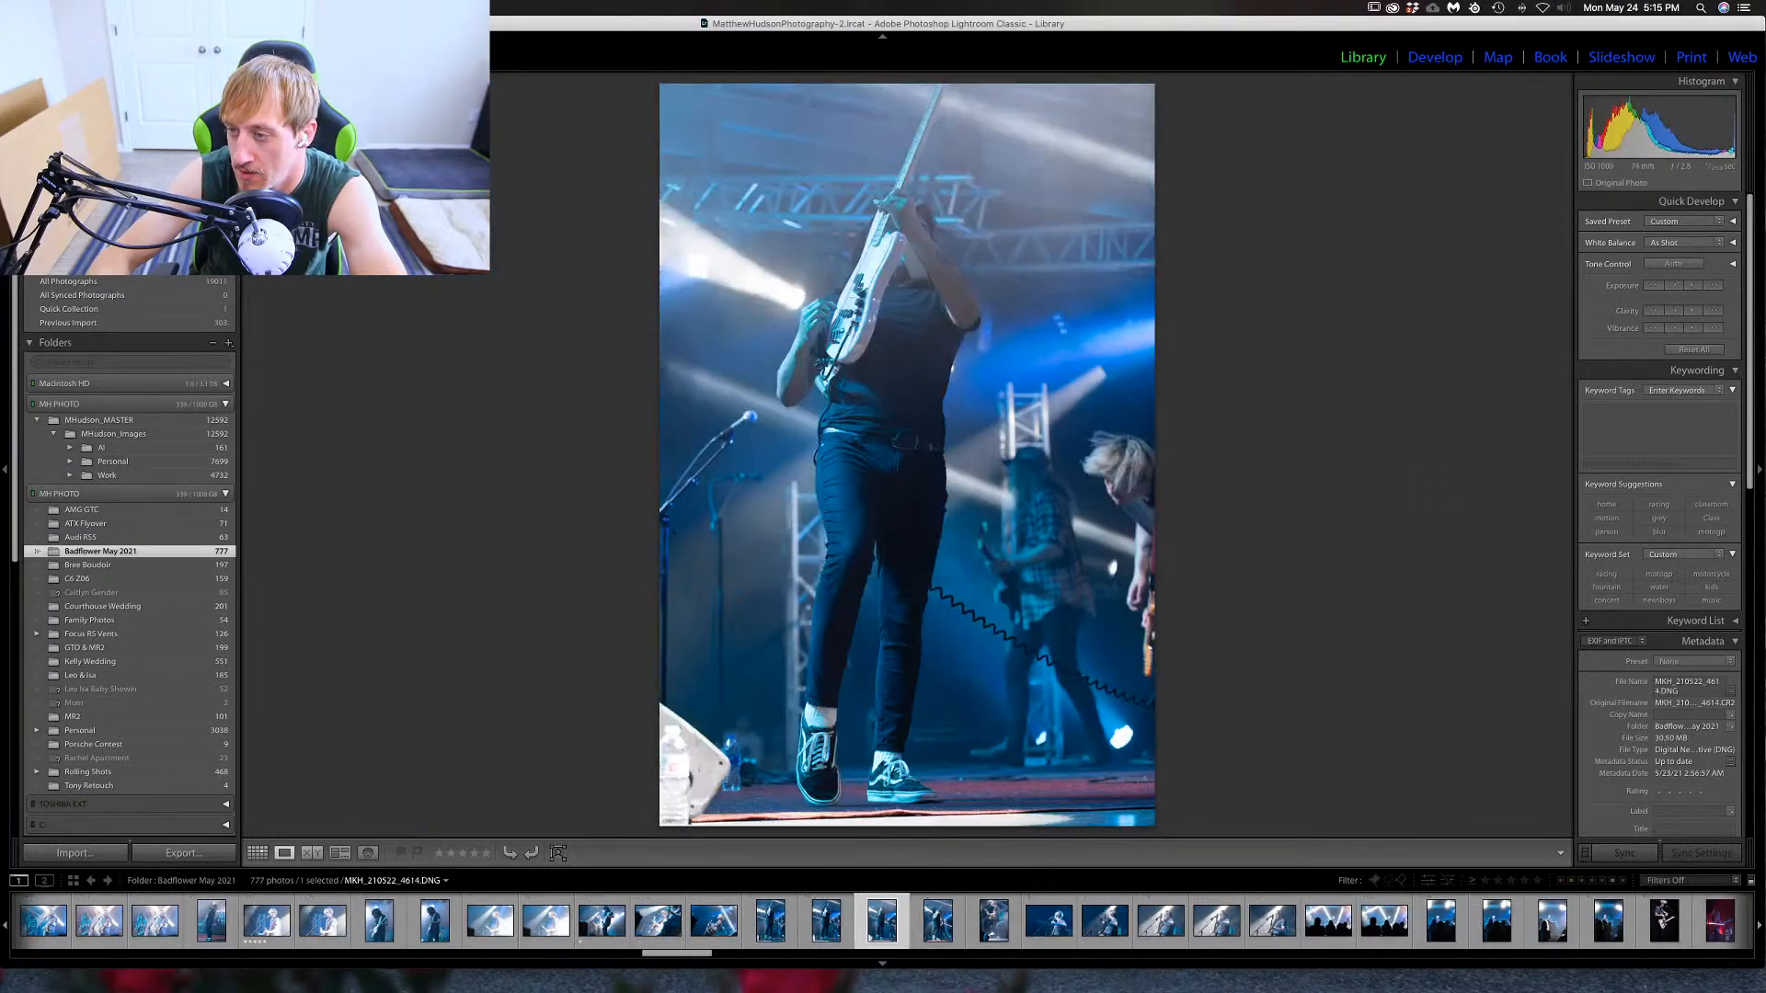
key("Right")
key("Right")
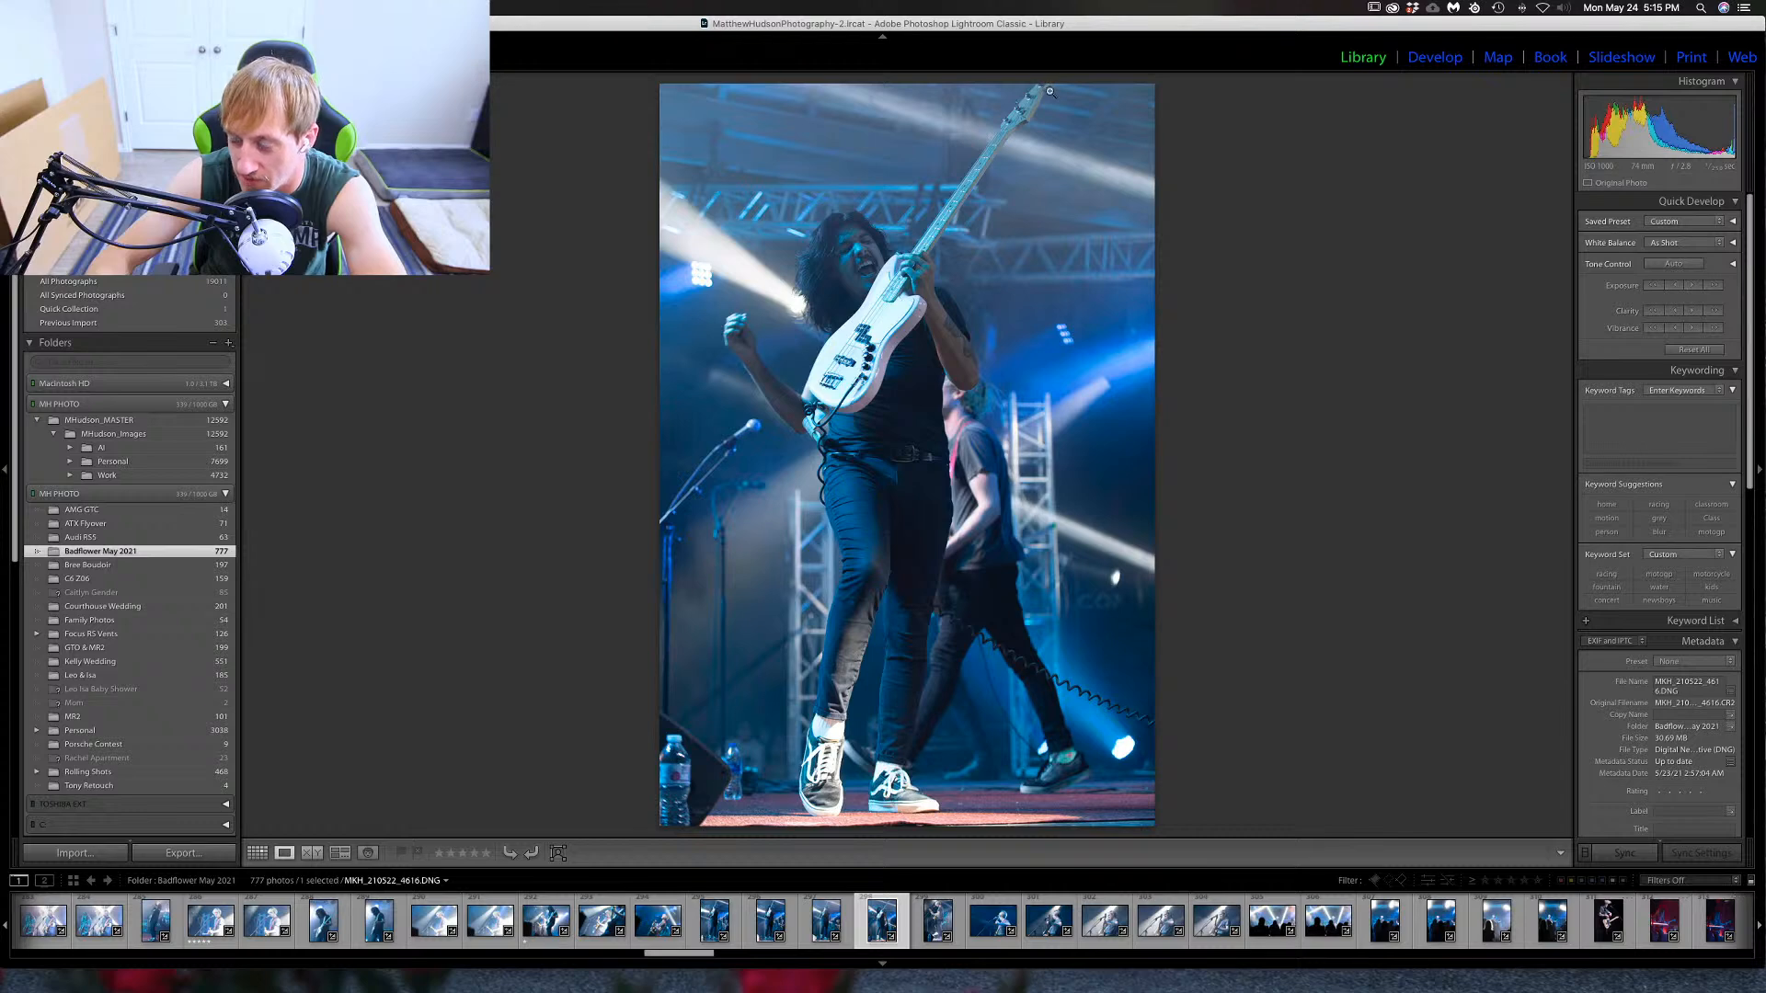
key("Right")
key("Left")
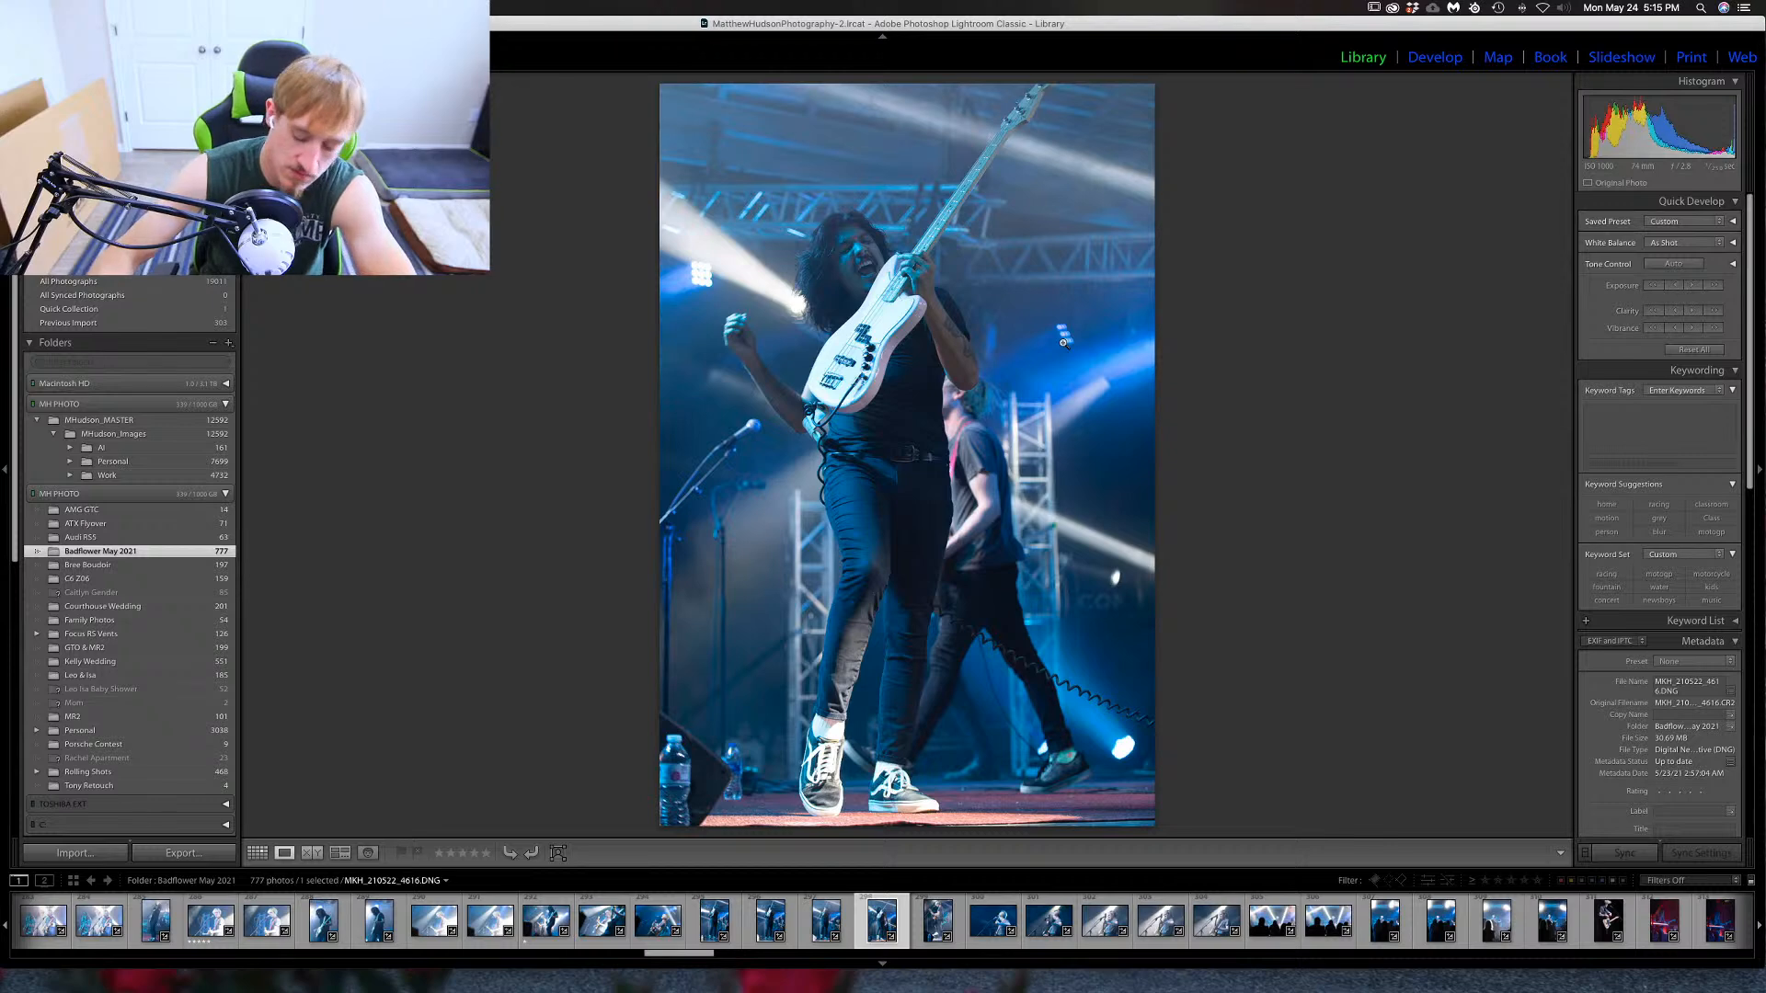
Preview the bassist frame MKH_210522_4616.DNG in black and white, restore its color and give it one star.
key("v")
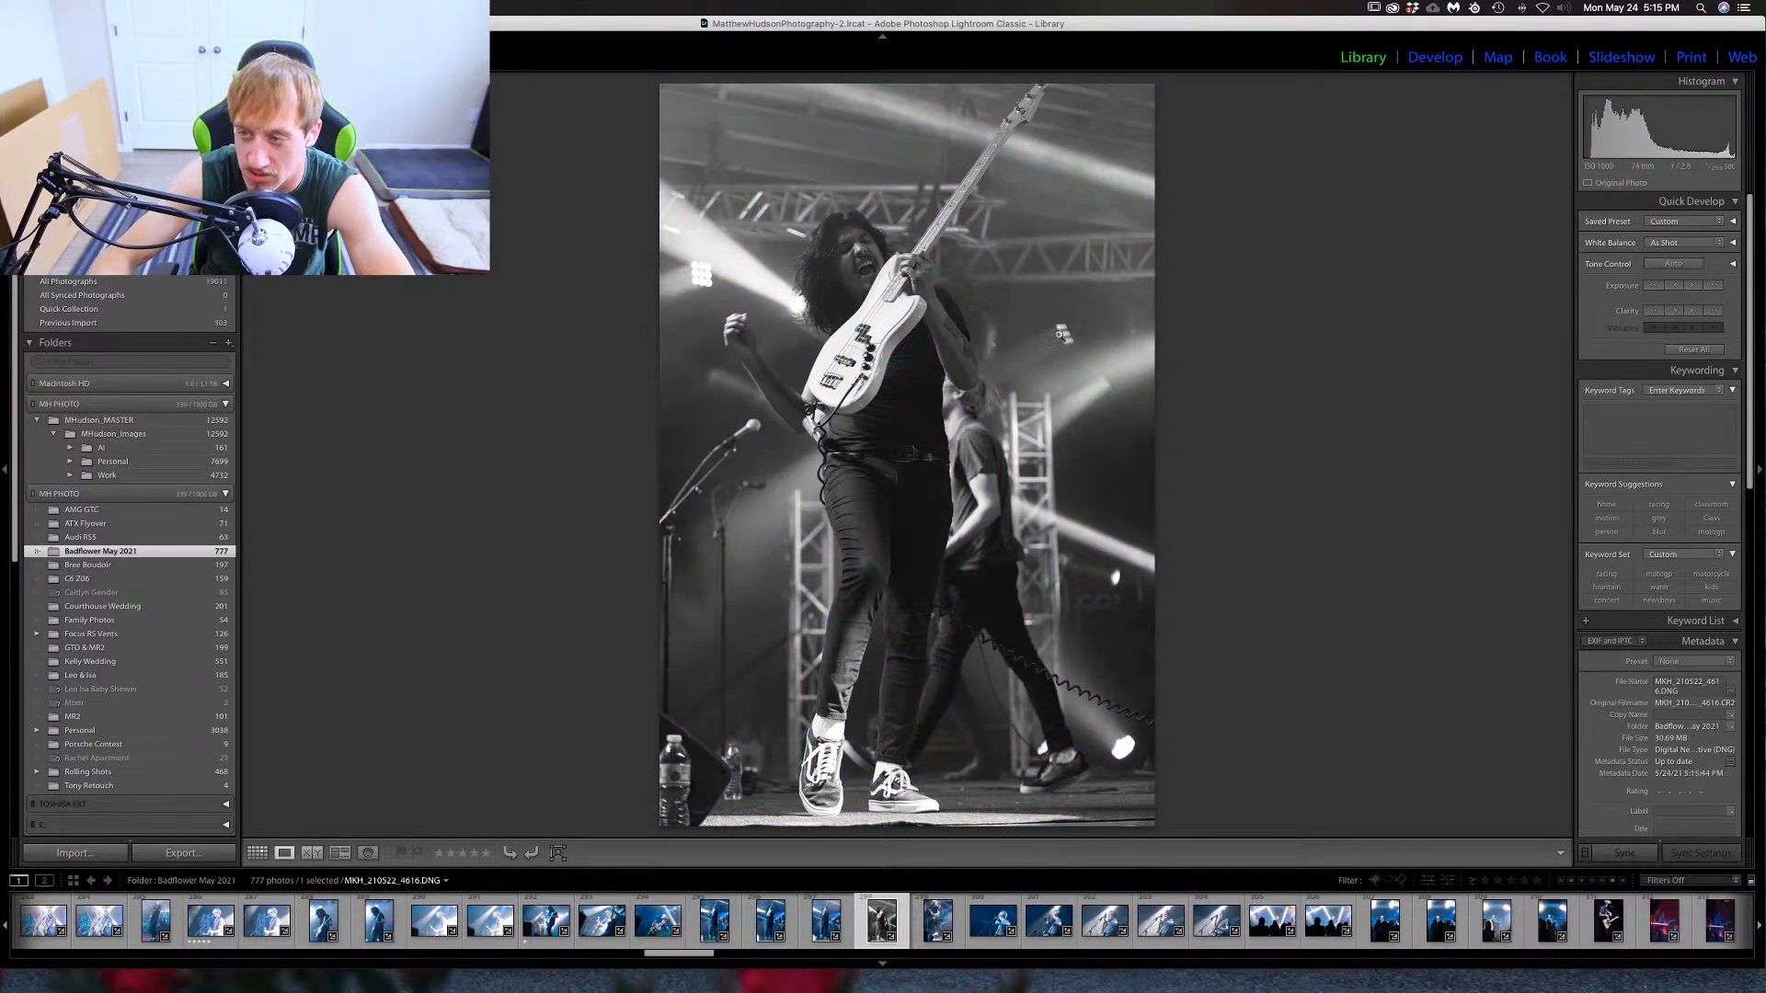
key("v")
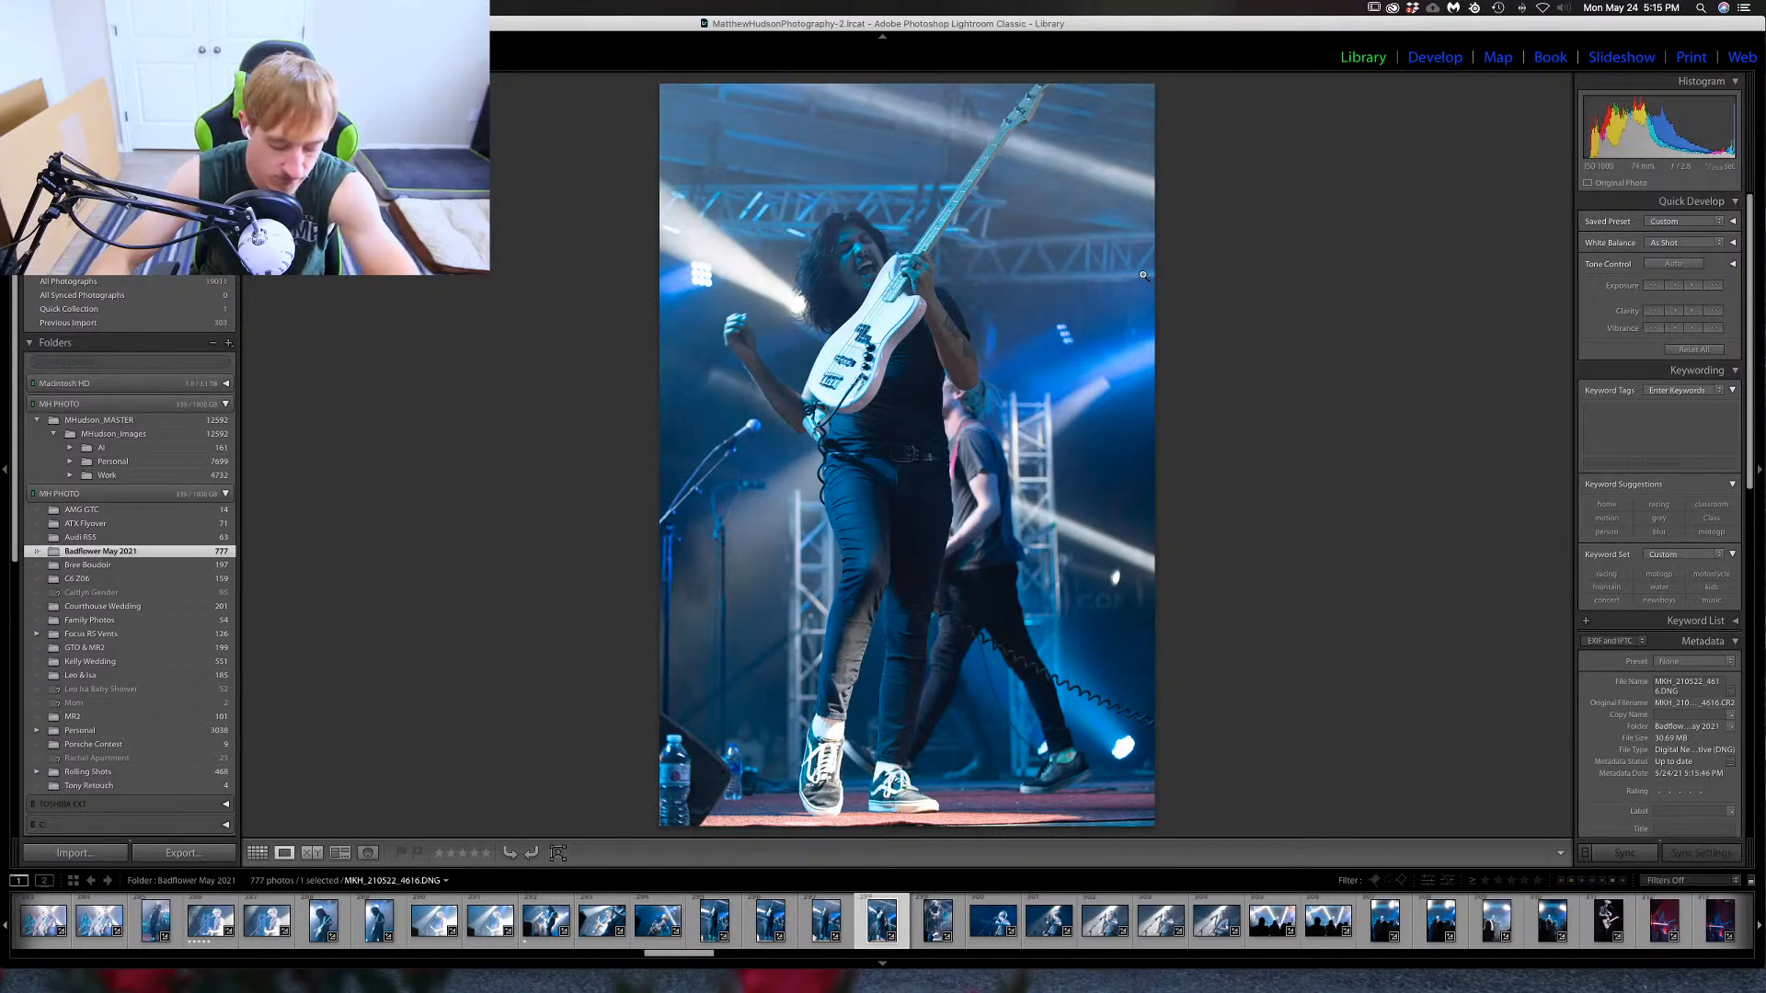
key("1")
Inspect the singer's shoes in MKH_210522_4617.DNG up close, then view the whole photo again.
key("Right")
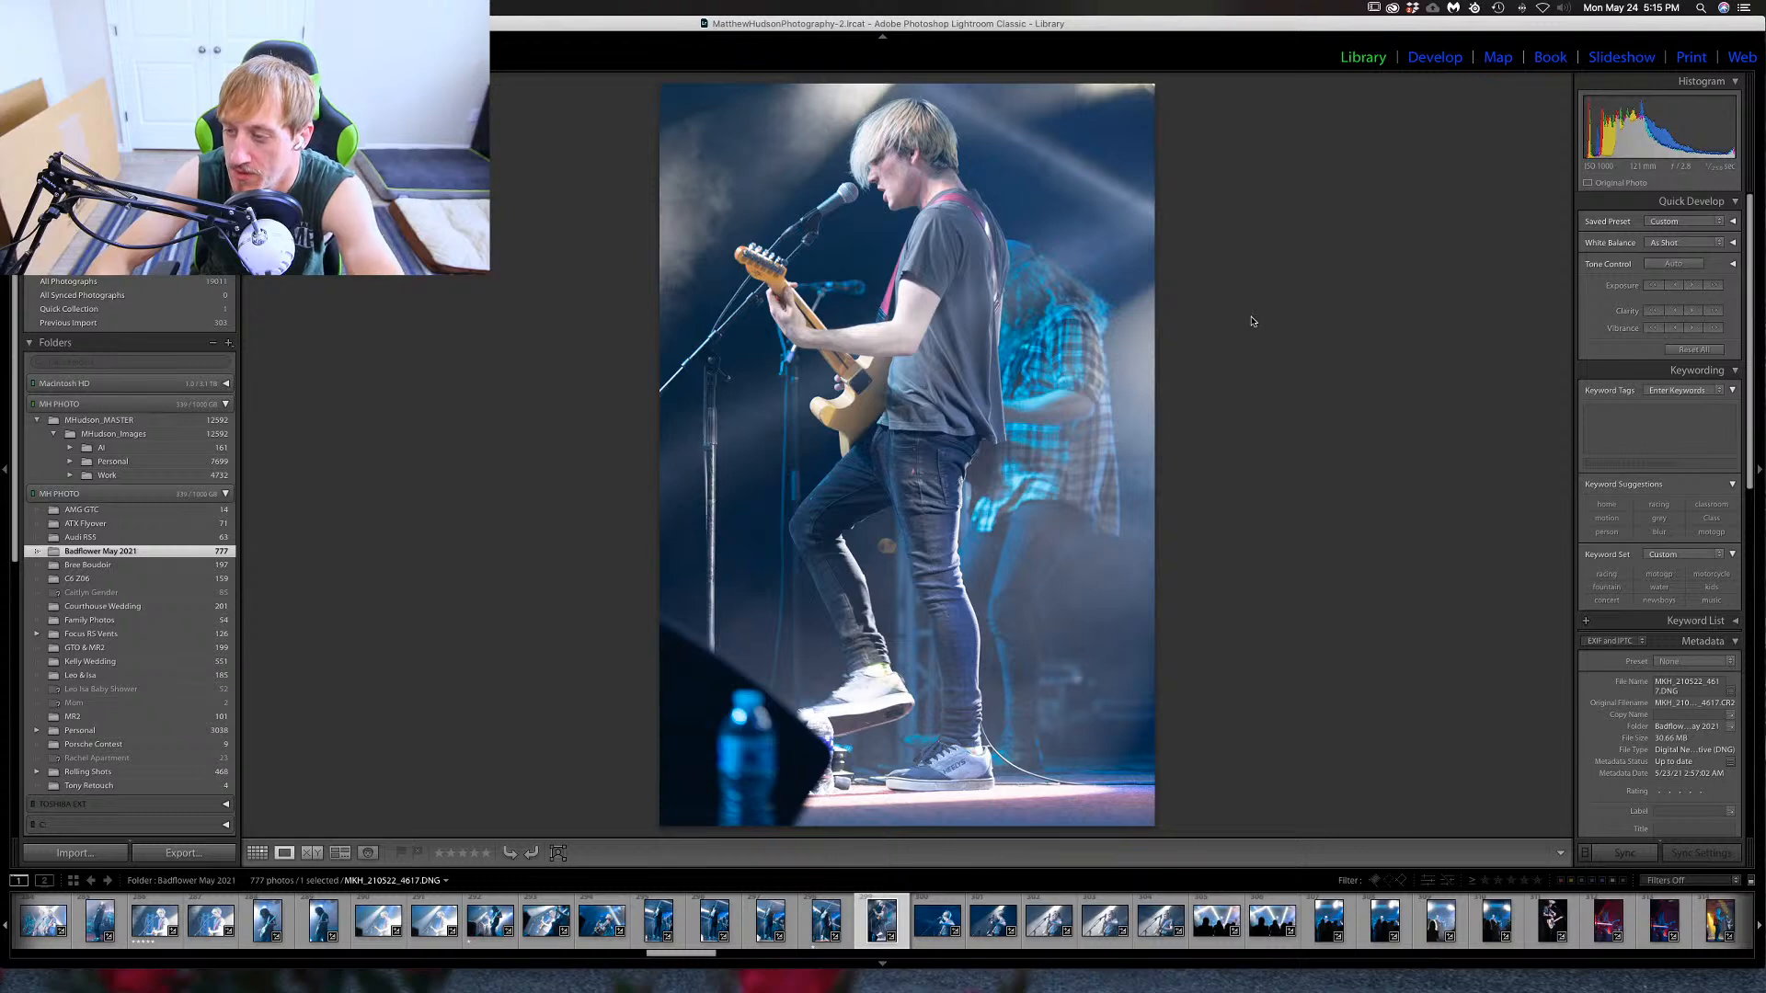
left_click(953, 771)
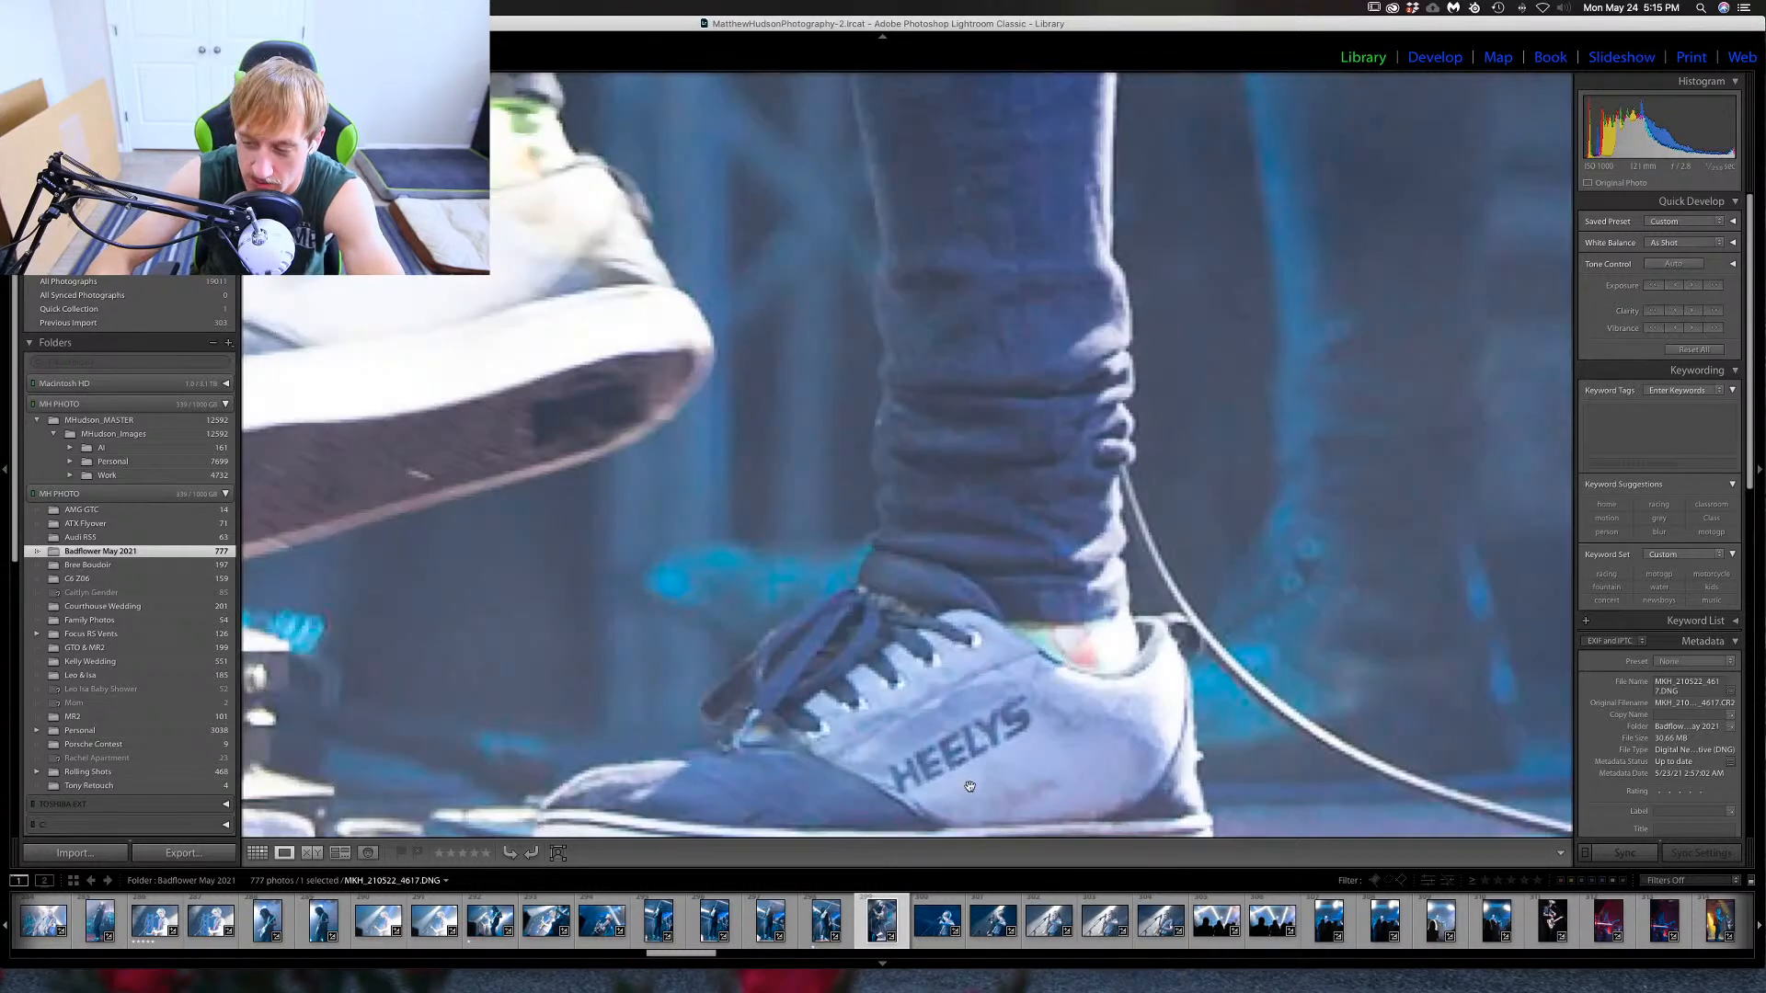
left_click_drag(974, 782, 1021, 716)
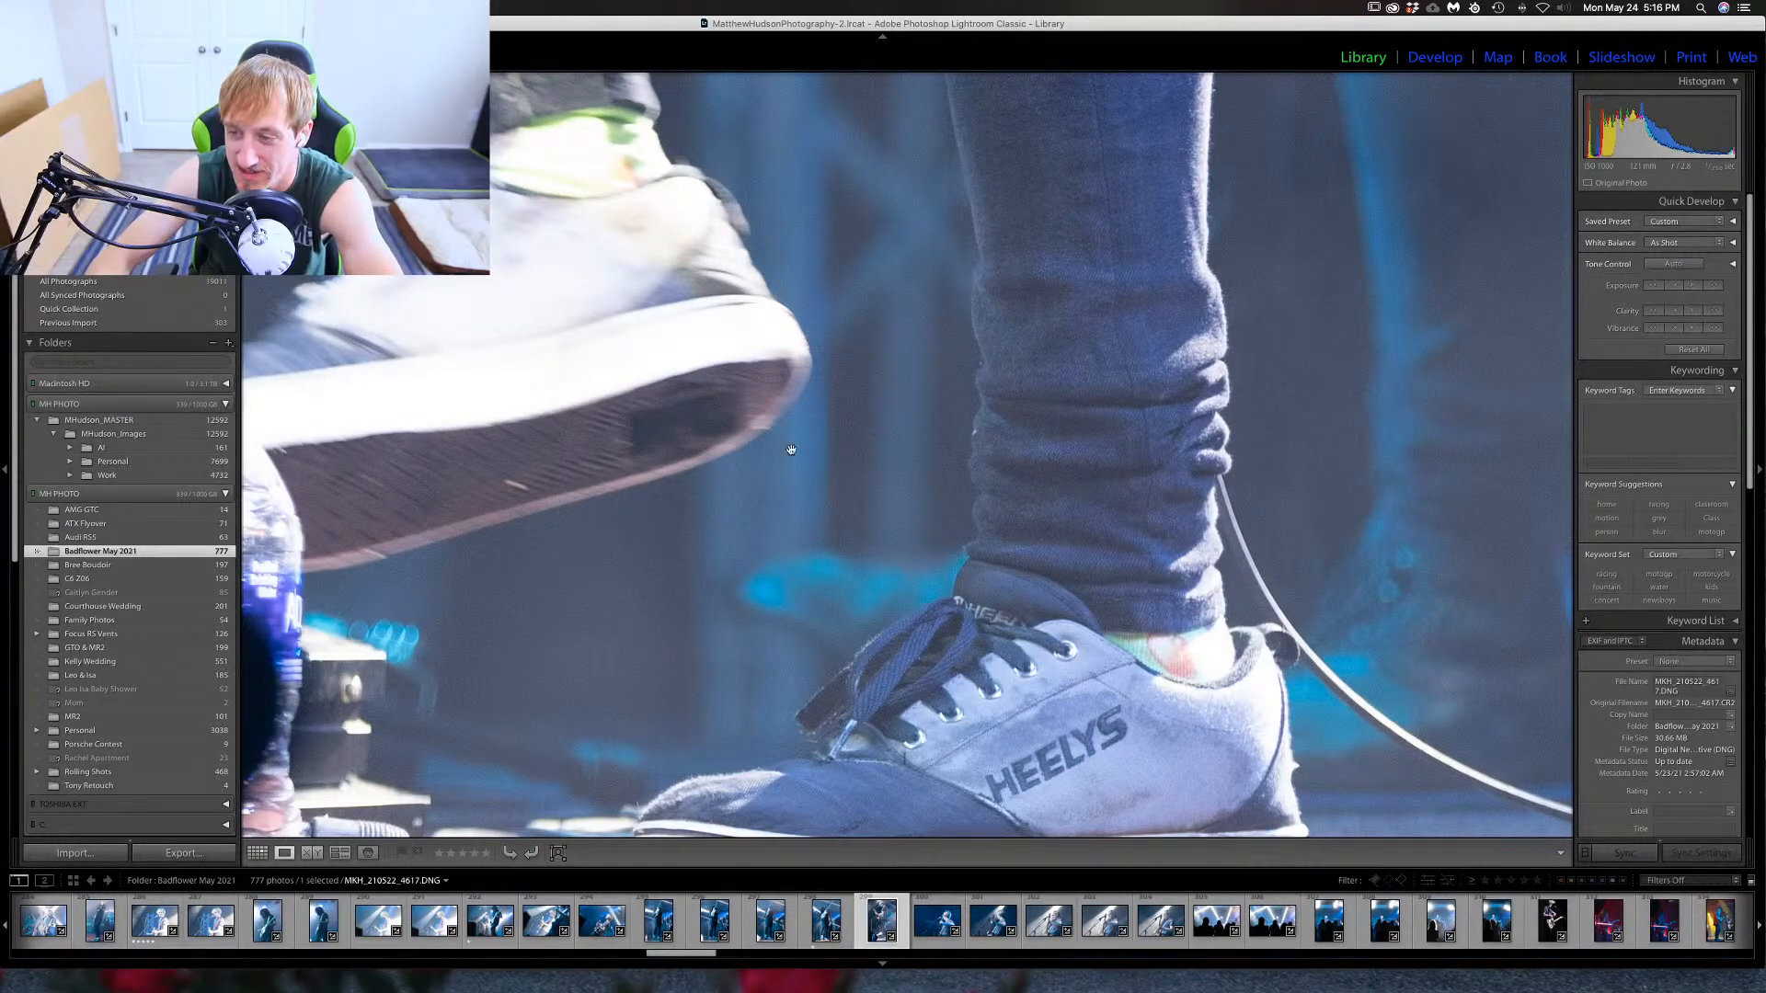
left_click(694, 443)
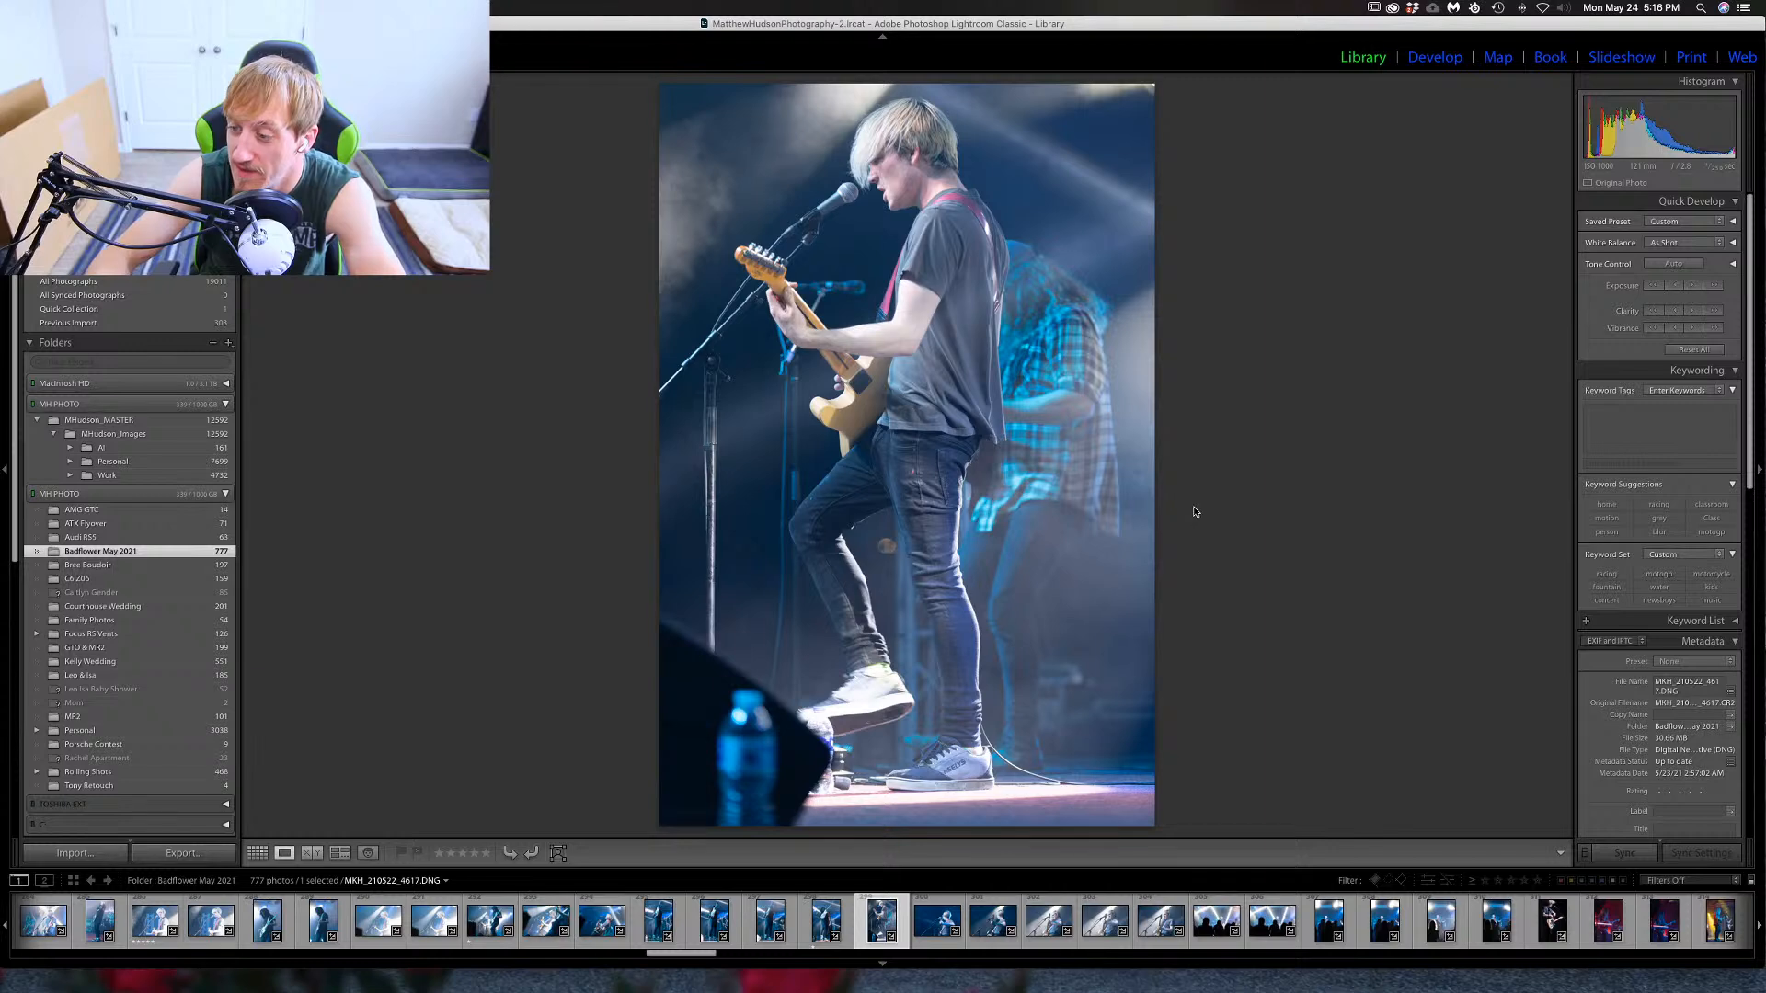
Compare MKH_210522_4617.DNG with the next frame MKH_210522_4618.DNG and rate MKH_210522_4617.DNG one star.
key("Right")
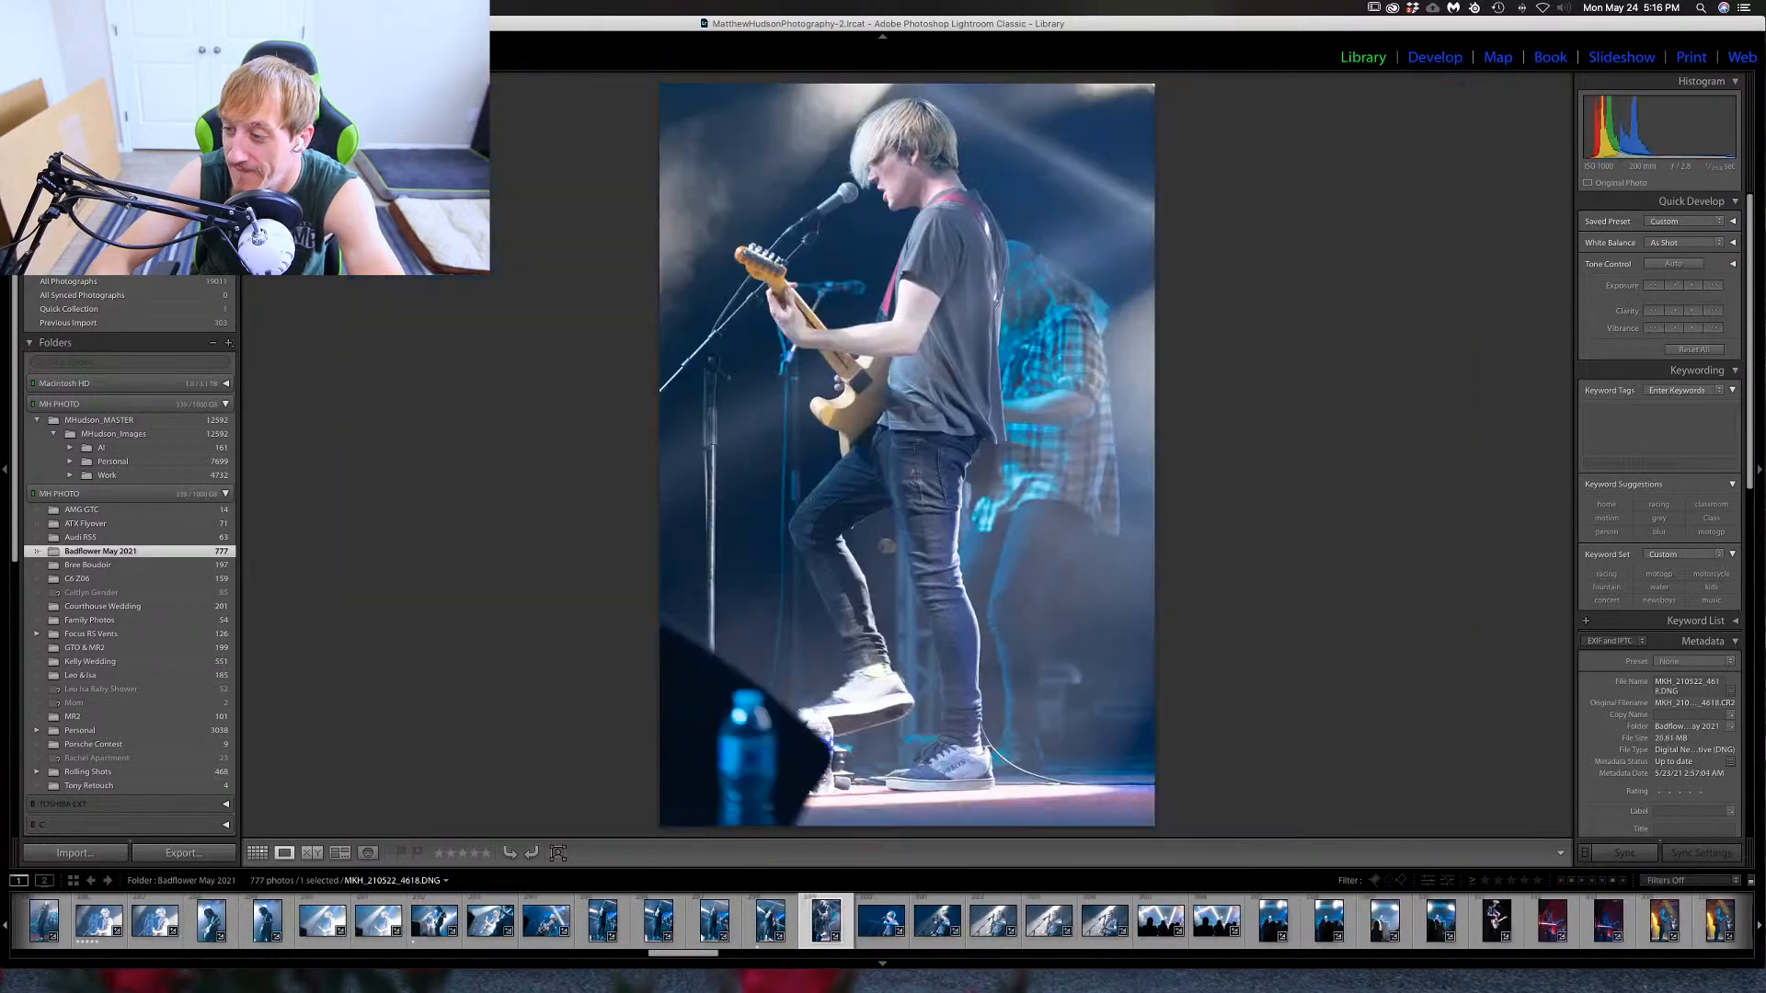
key("Left")
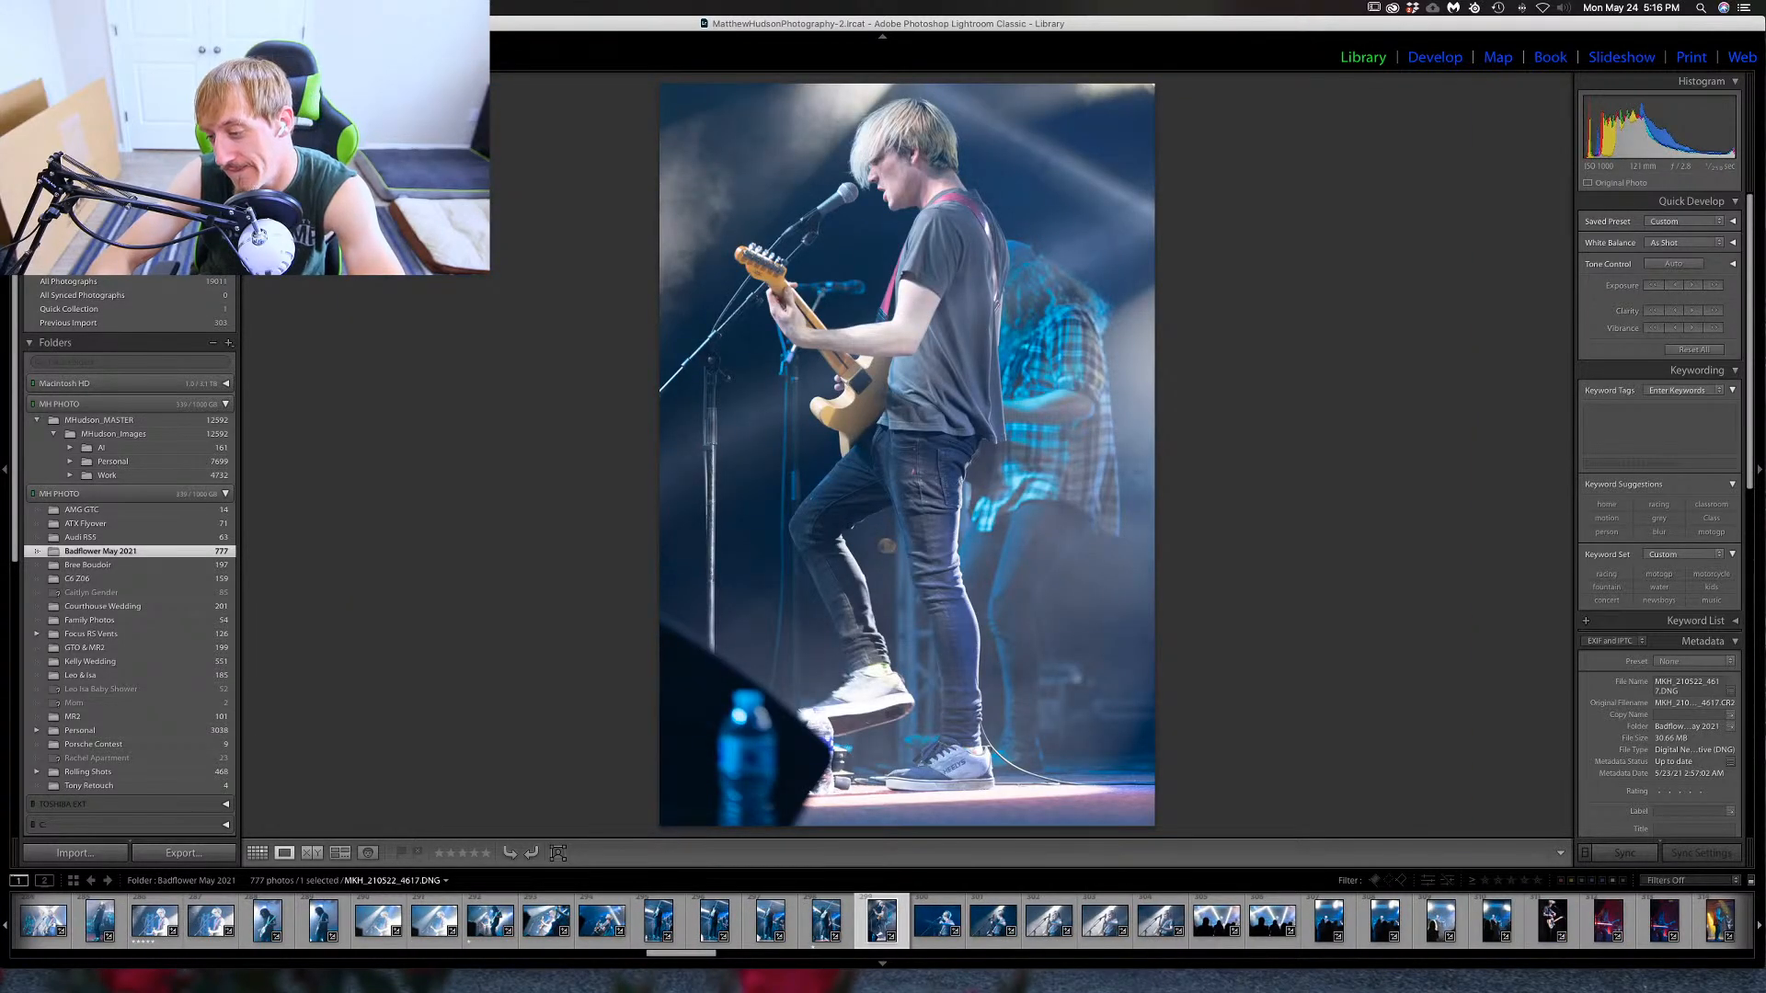
key("1")
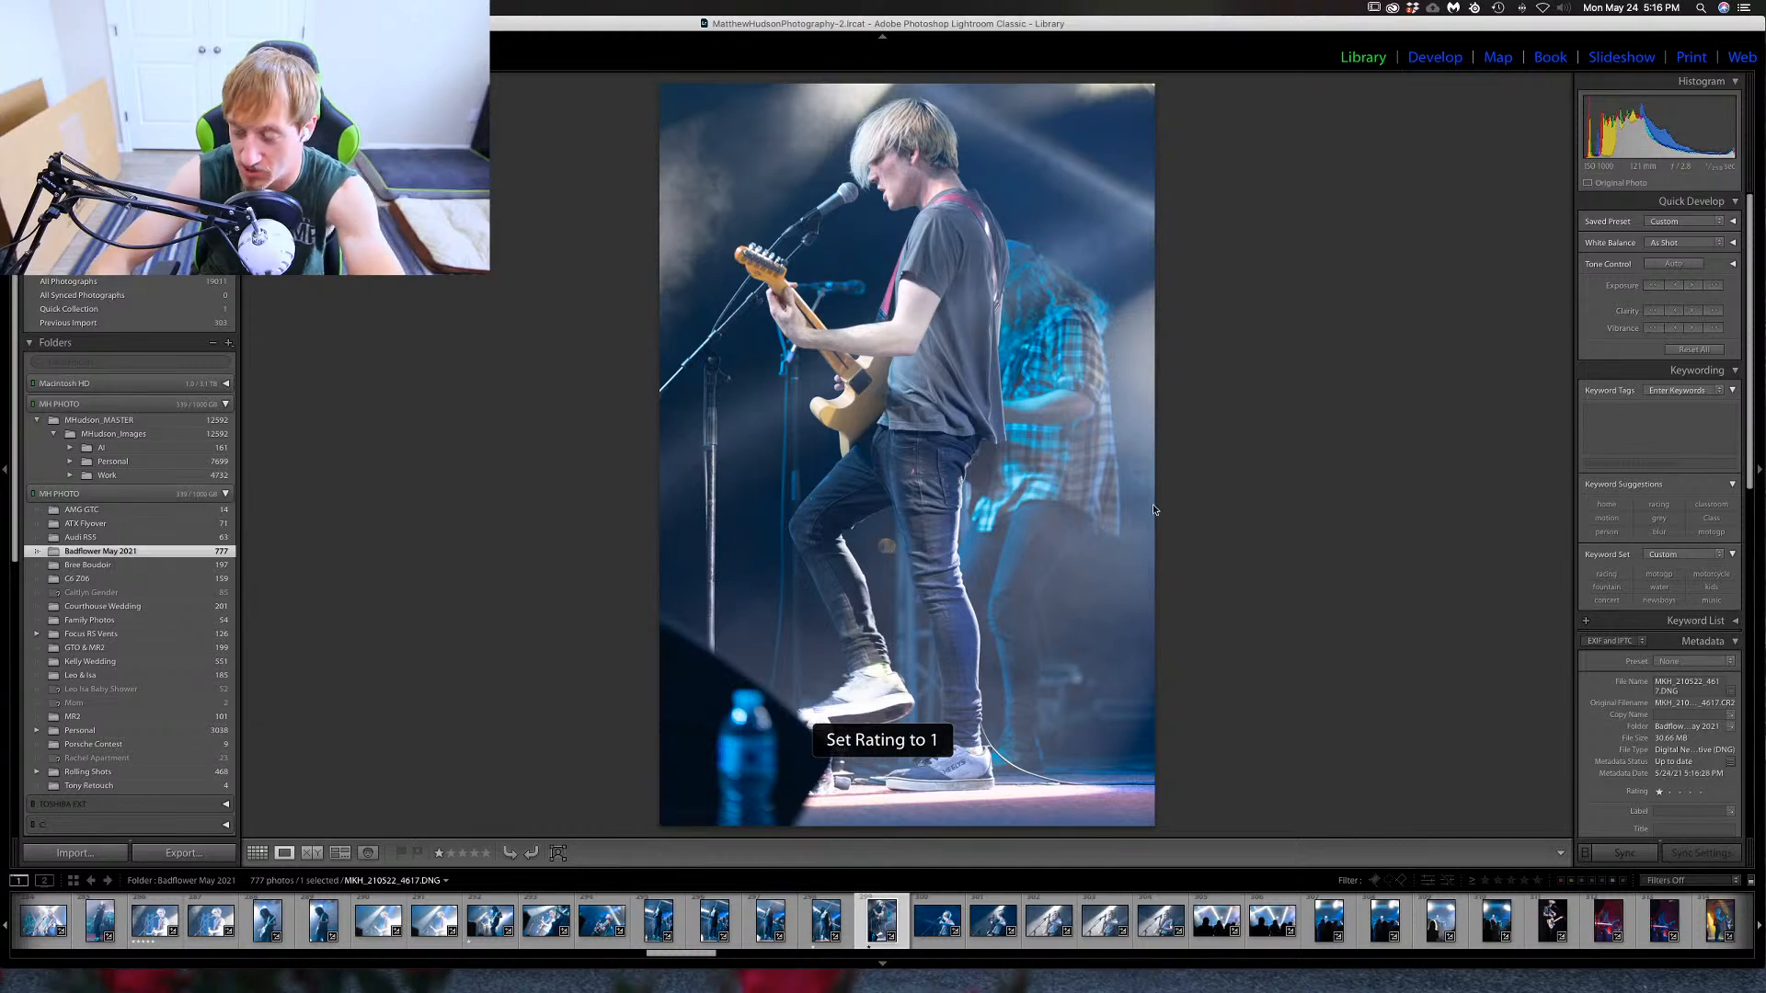
Pass over the singer close-ups from MKH_210522_4618.DNG to the wide stage shot with crowd silhouettes, MKH_210522_4623.DNG.
key("Right")
key("Right")
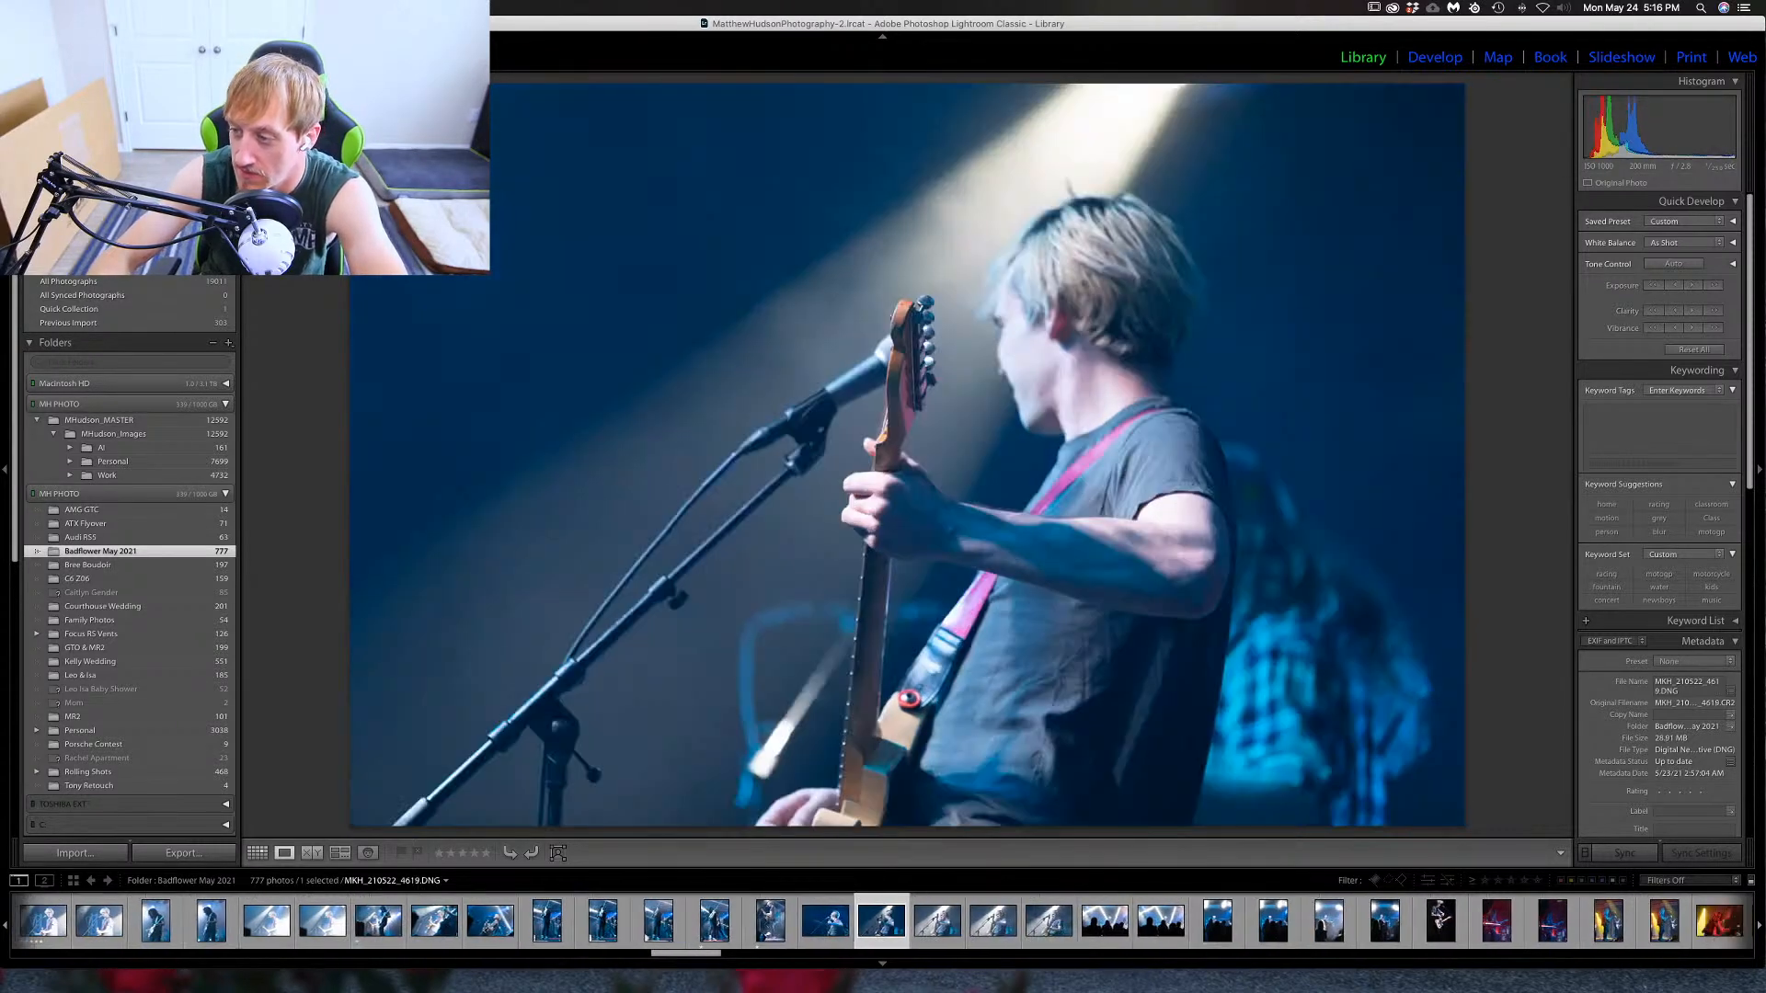
key("Right")
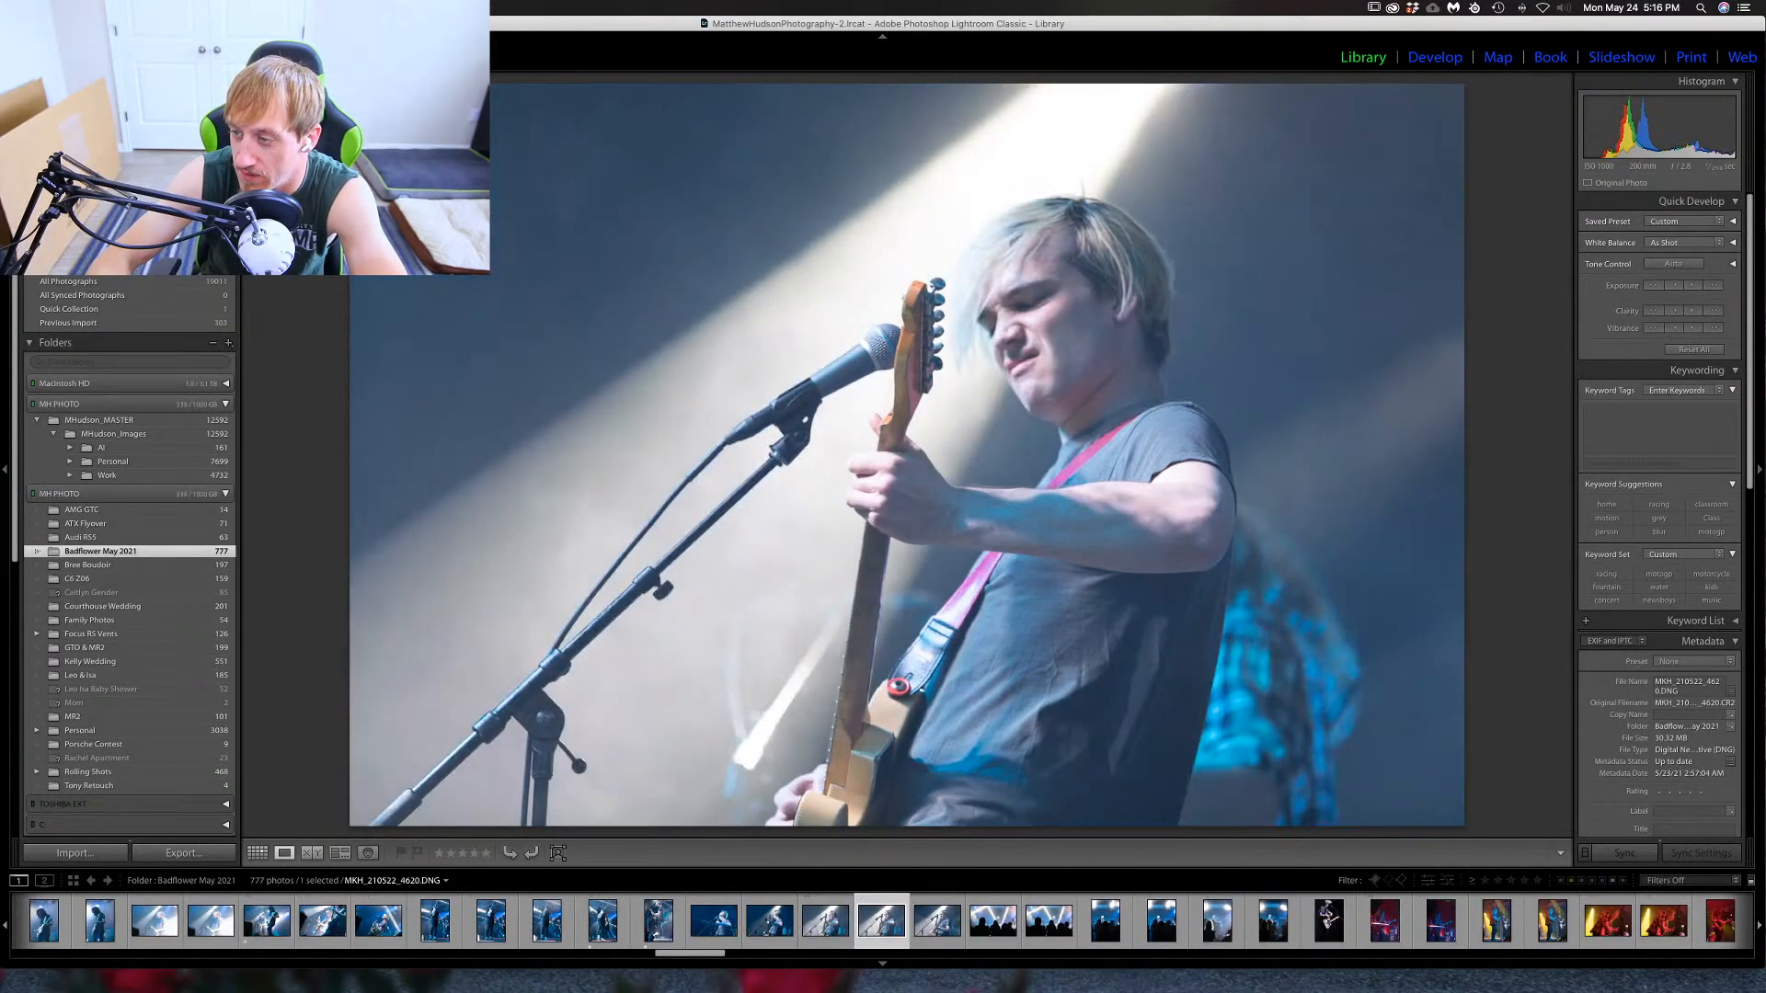
key("Right")
key("Right")
key("Right")
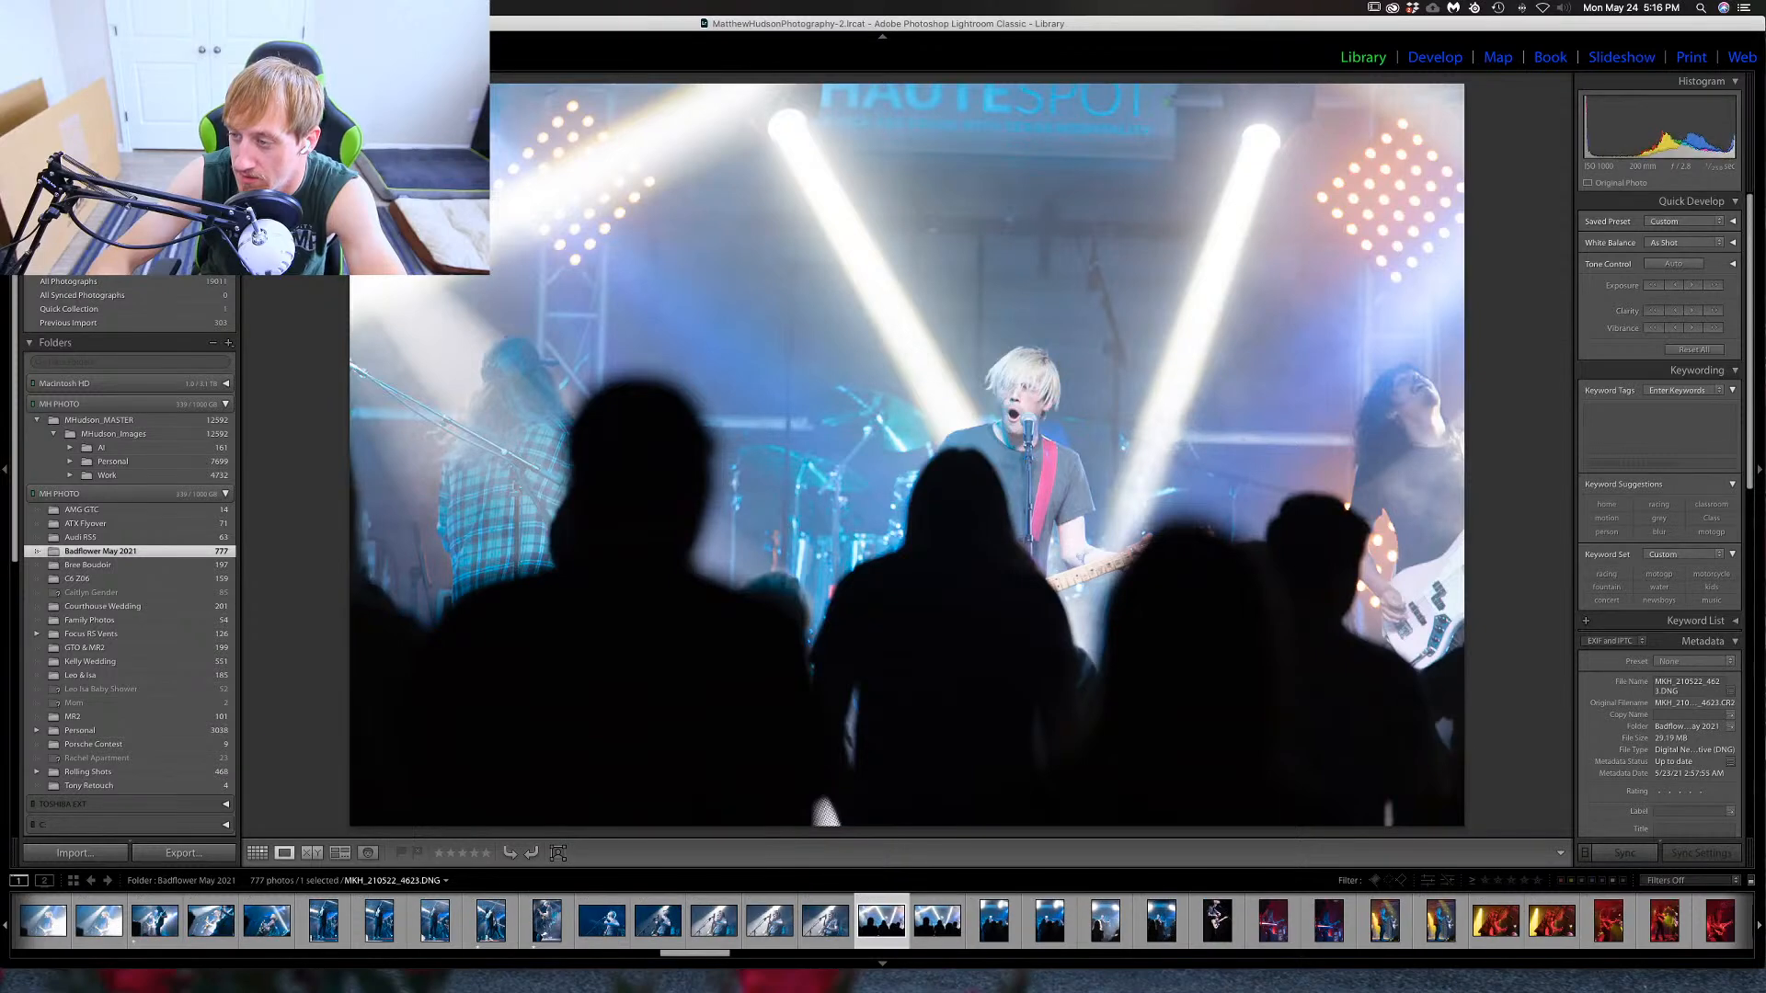
Compare the vertical crowd-silhouette frames MKH_210522_4625.DNG and MKH_210522_4626.DNG, then continue to MKH_210522_4628.DNG.
key("Right")
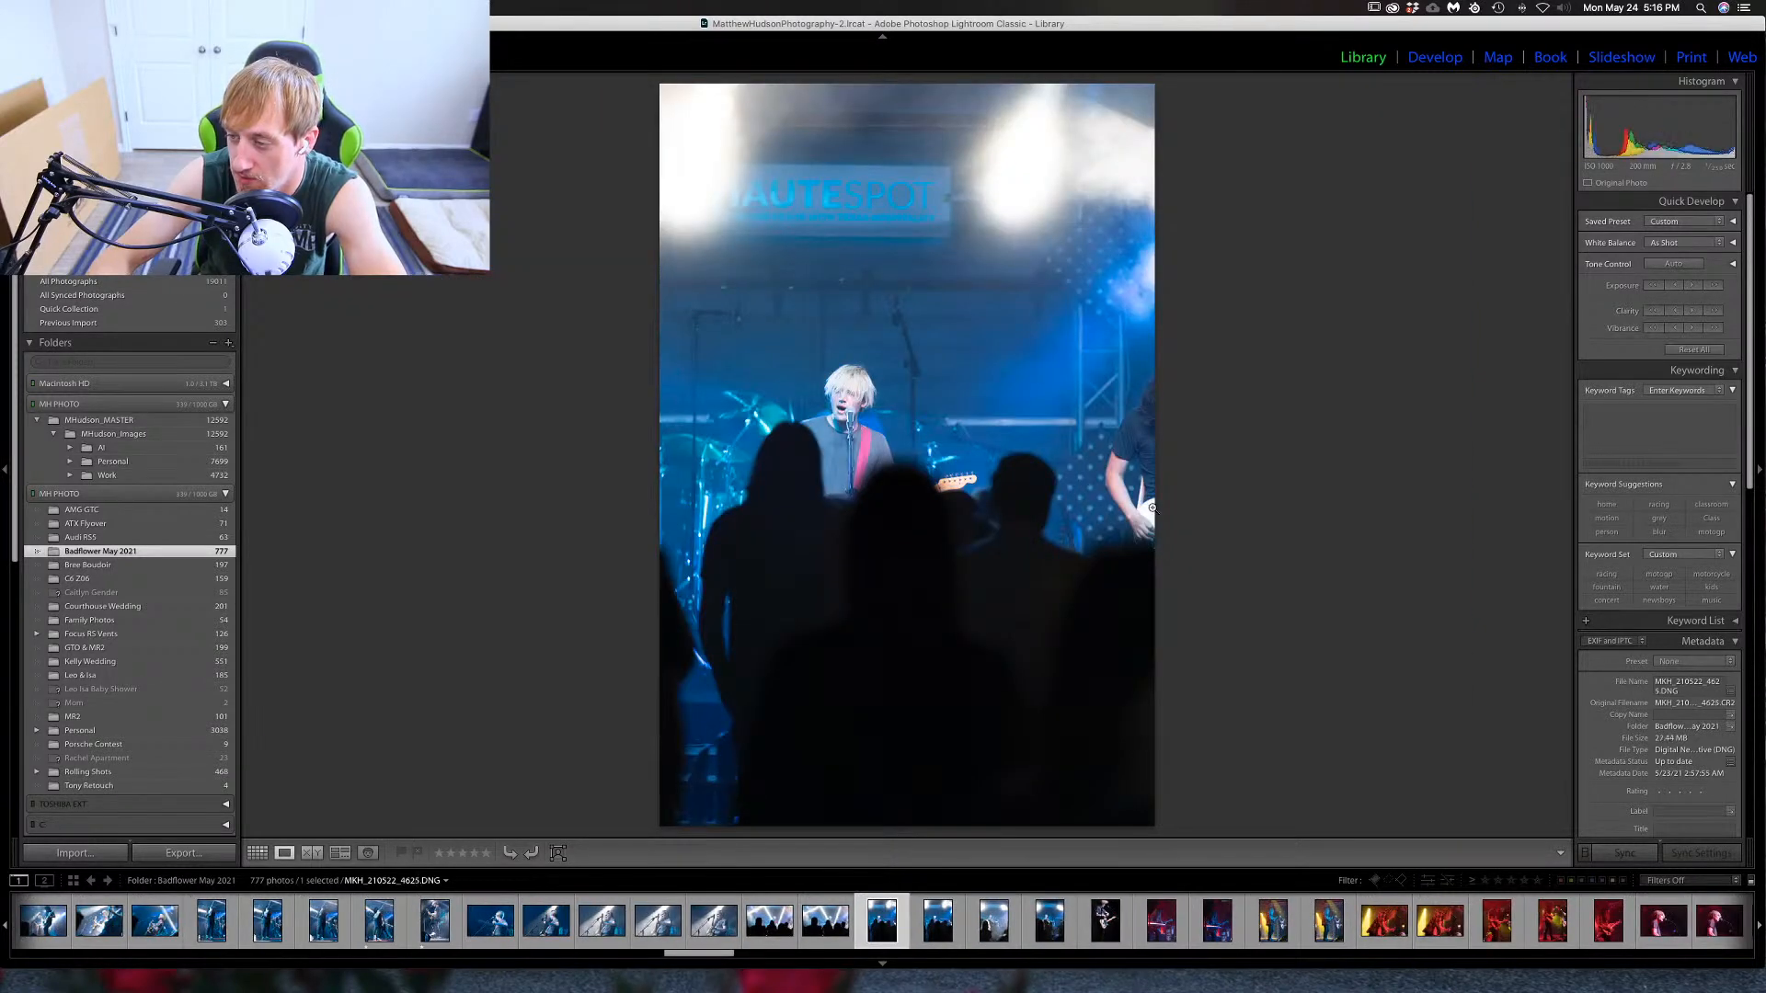
key("Right")
key("Right")
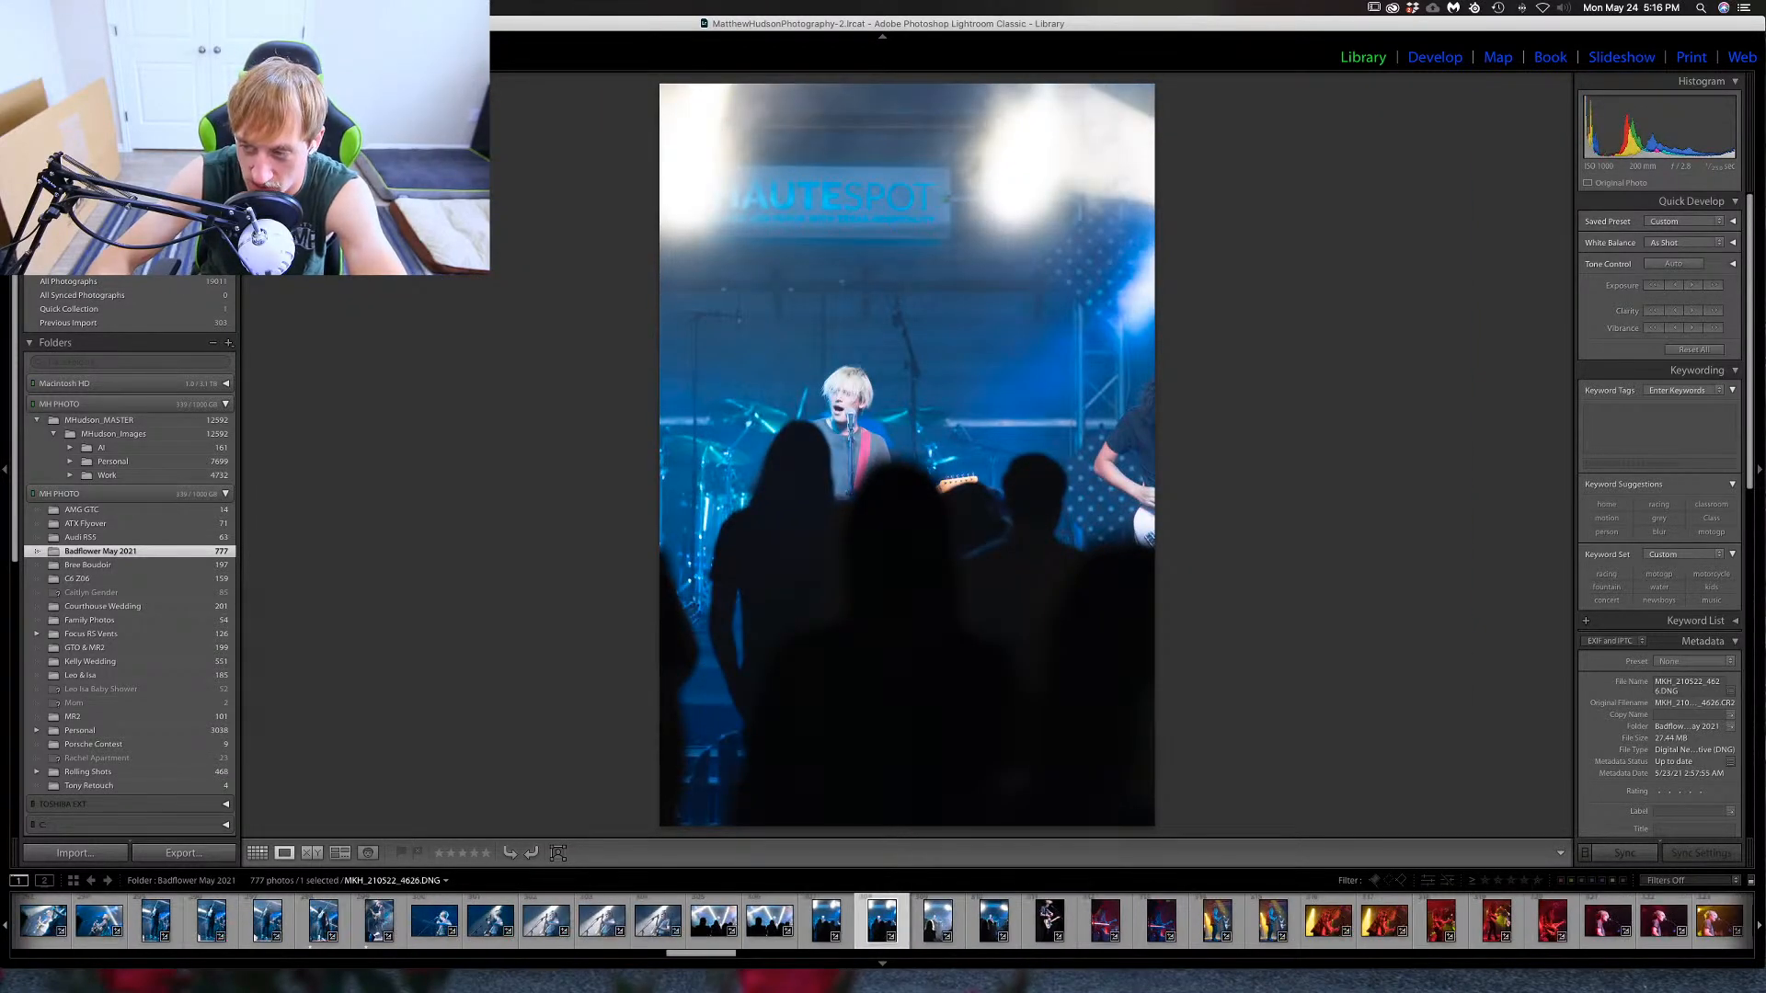
key("Left")
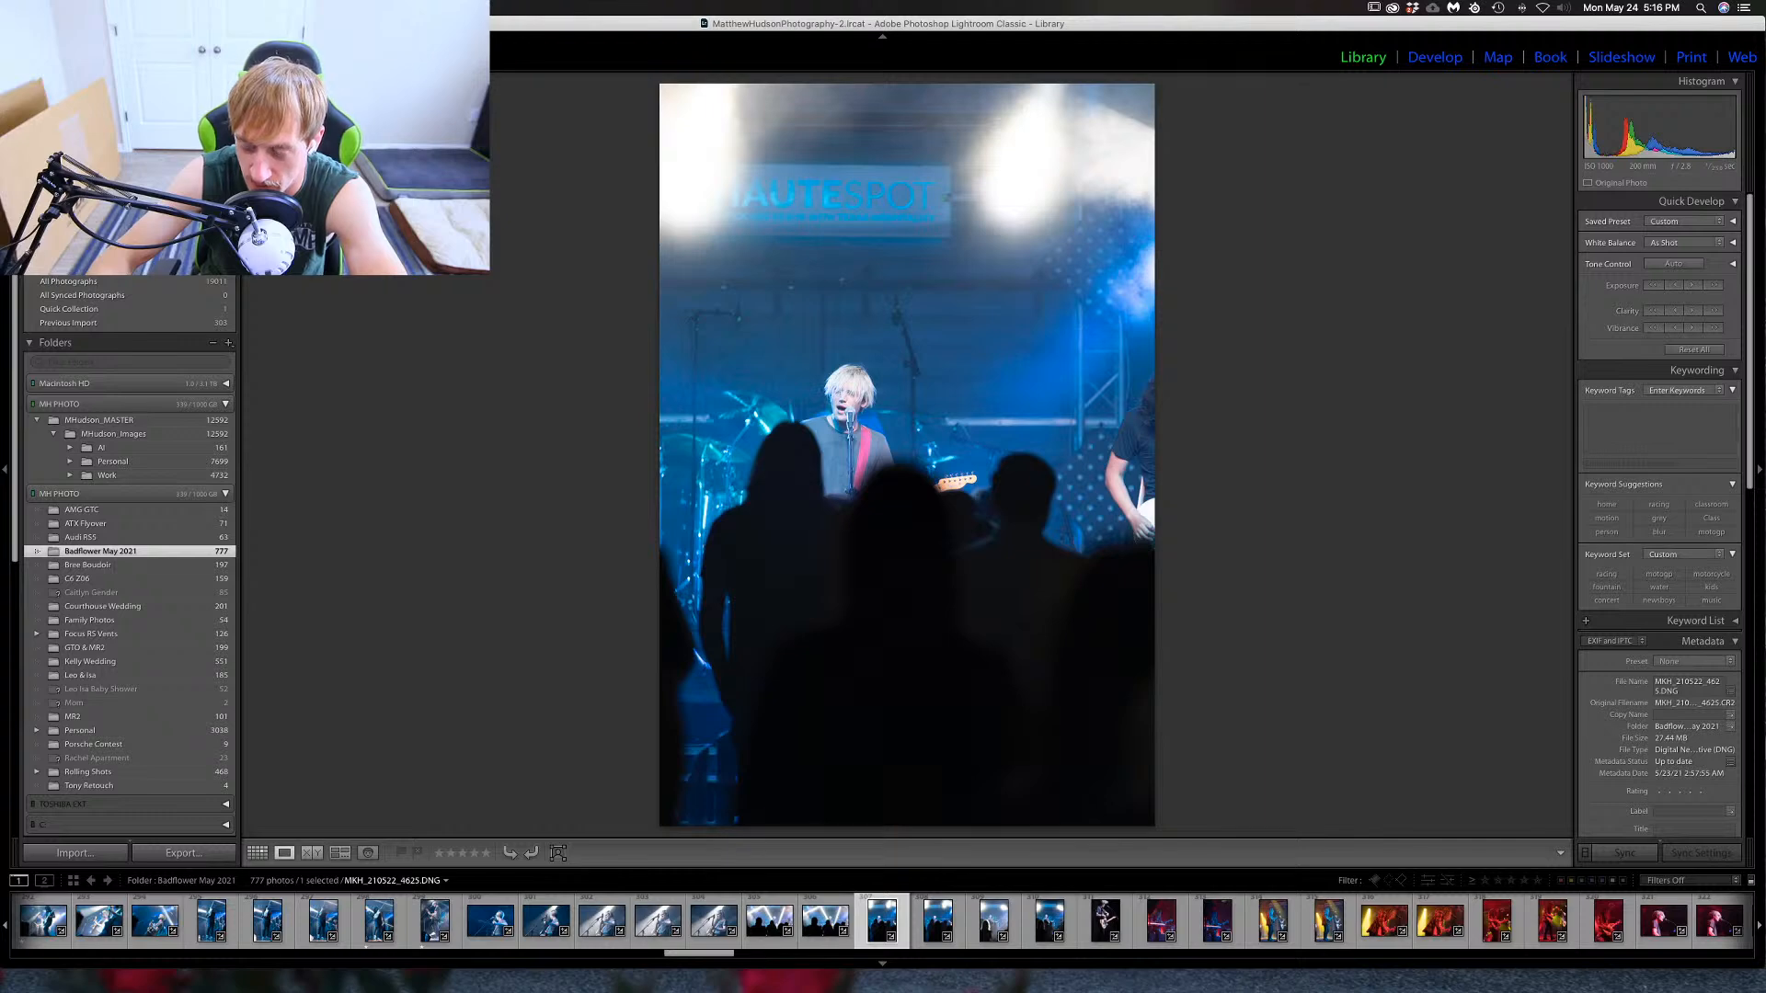
key("Right")
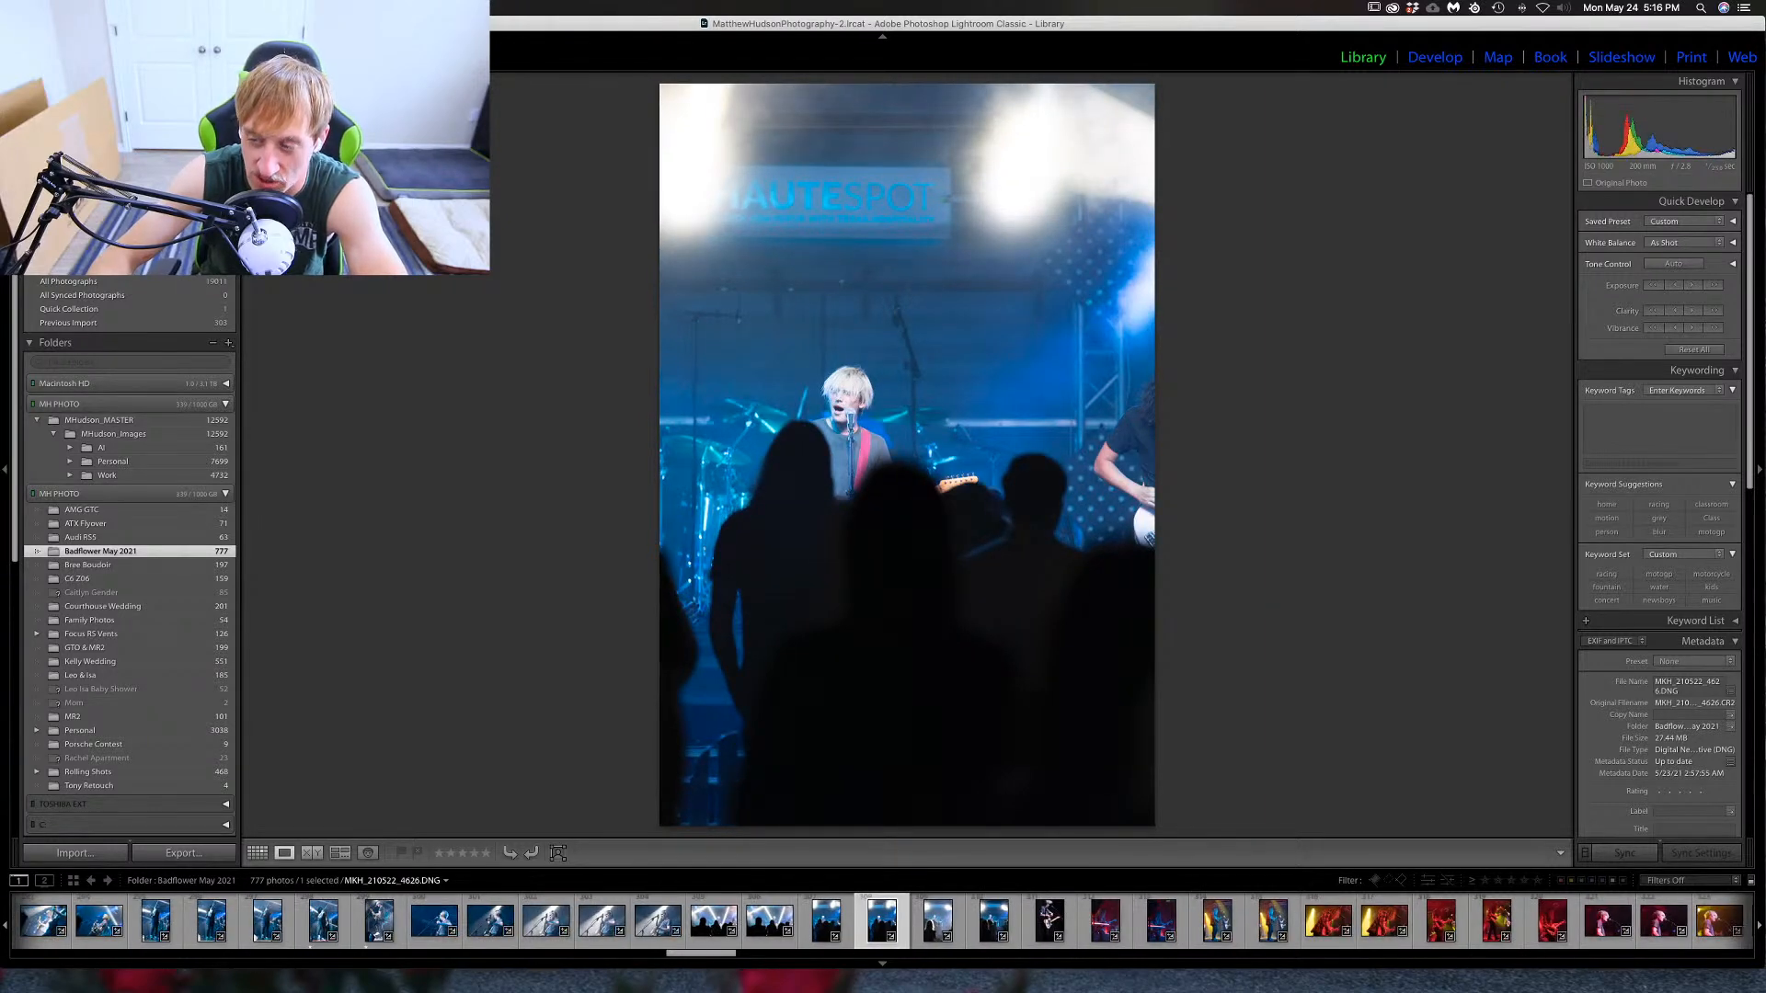
key("Right")
key("Right")
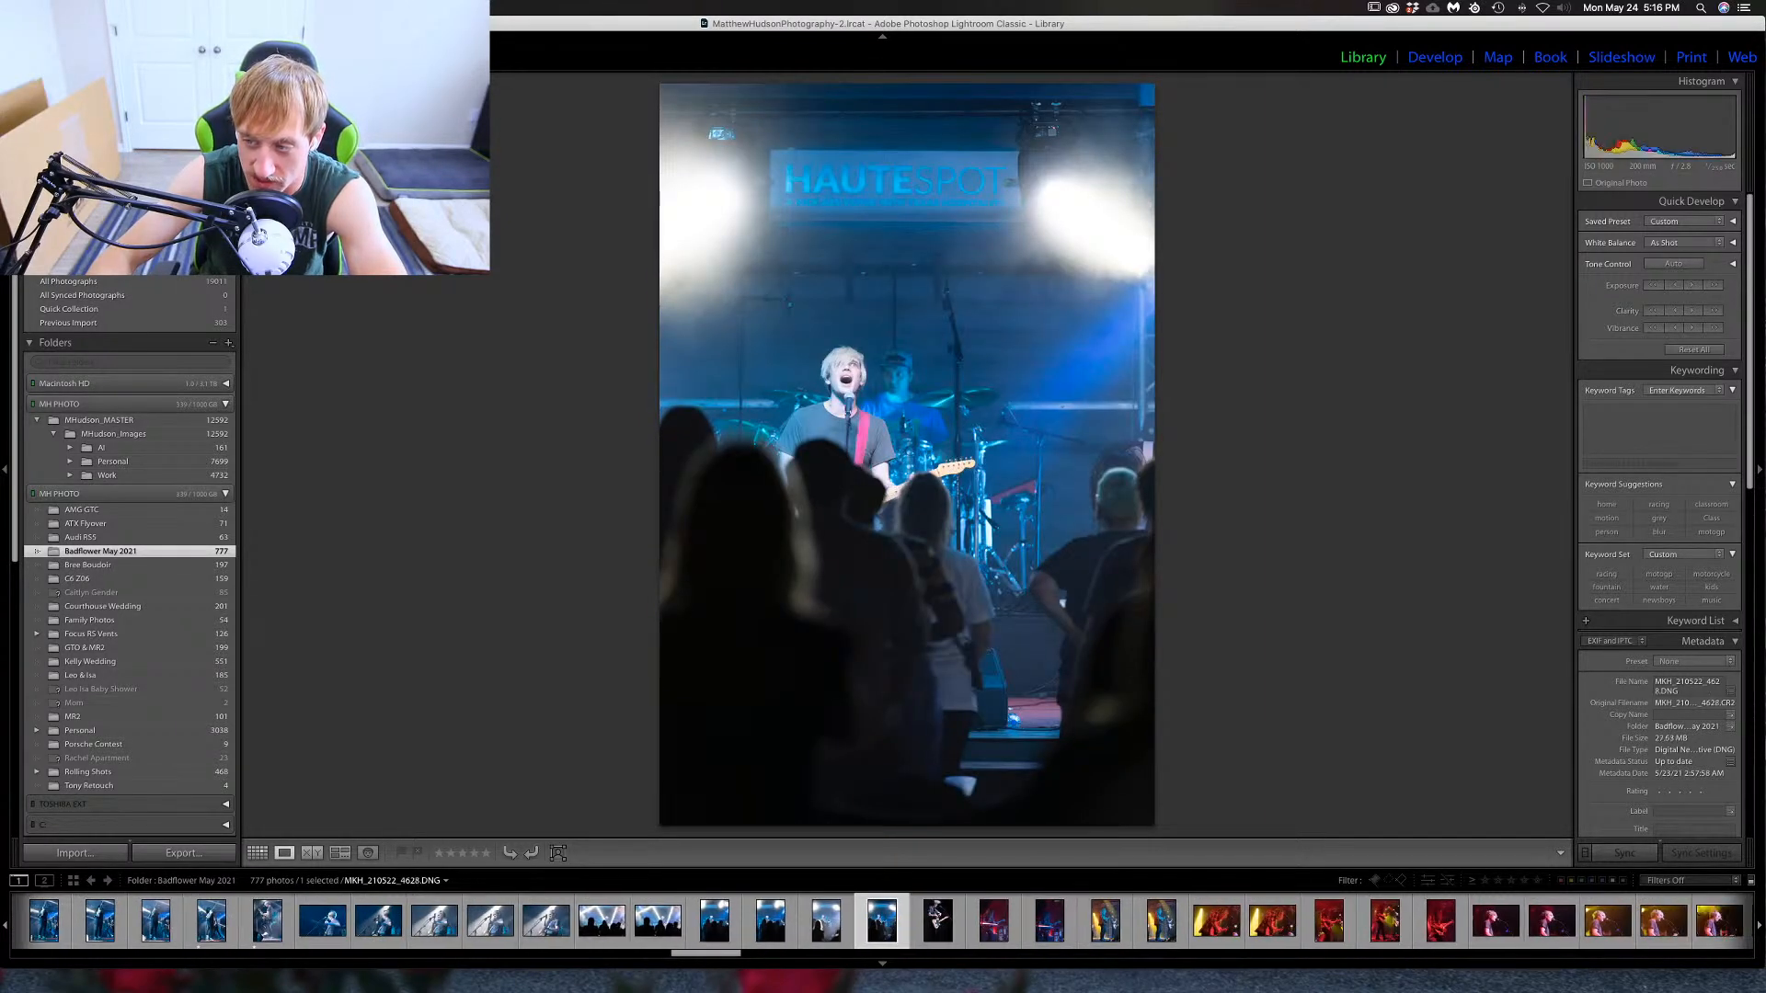
View the dark singer portrait MKH_210522_4629.DNG and compare the red-lit guitarist frames MKH_210522_4630.DNG and MKH_210522_4631.DNG.
key("Right")
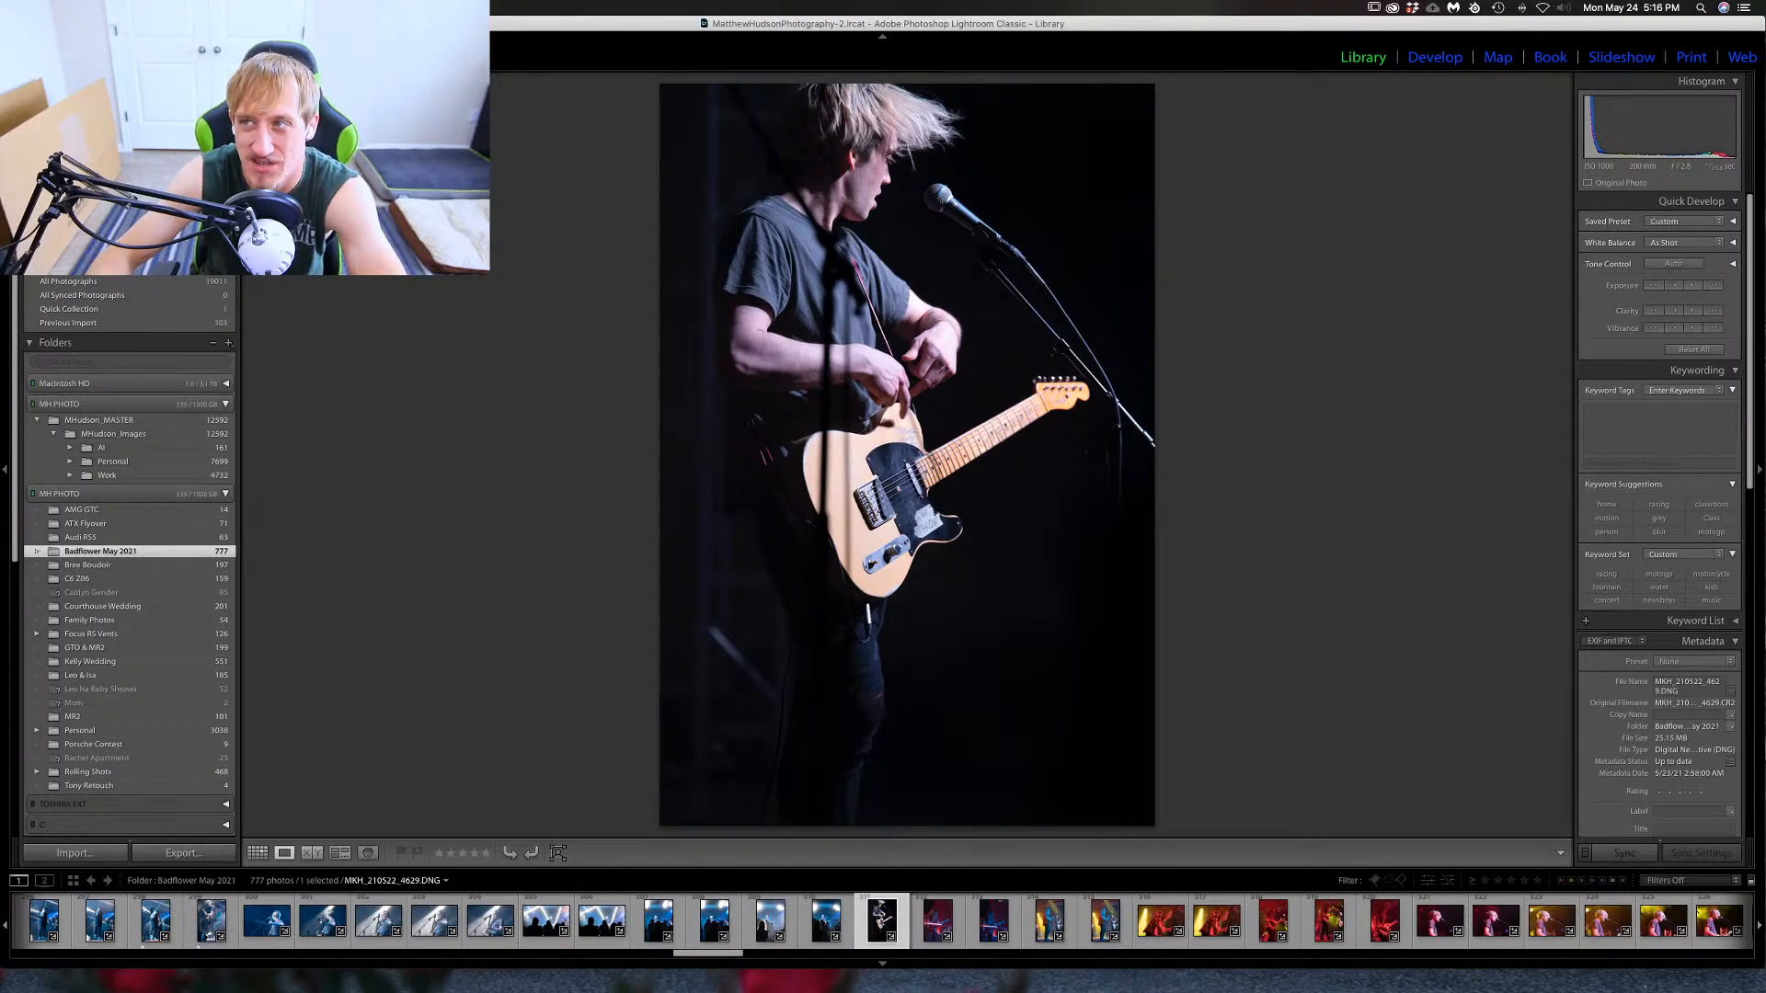
key("Right")
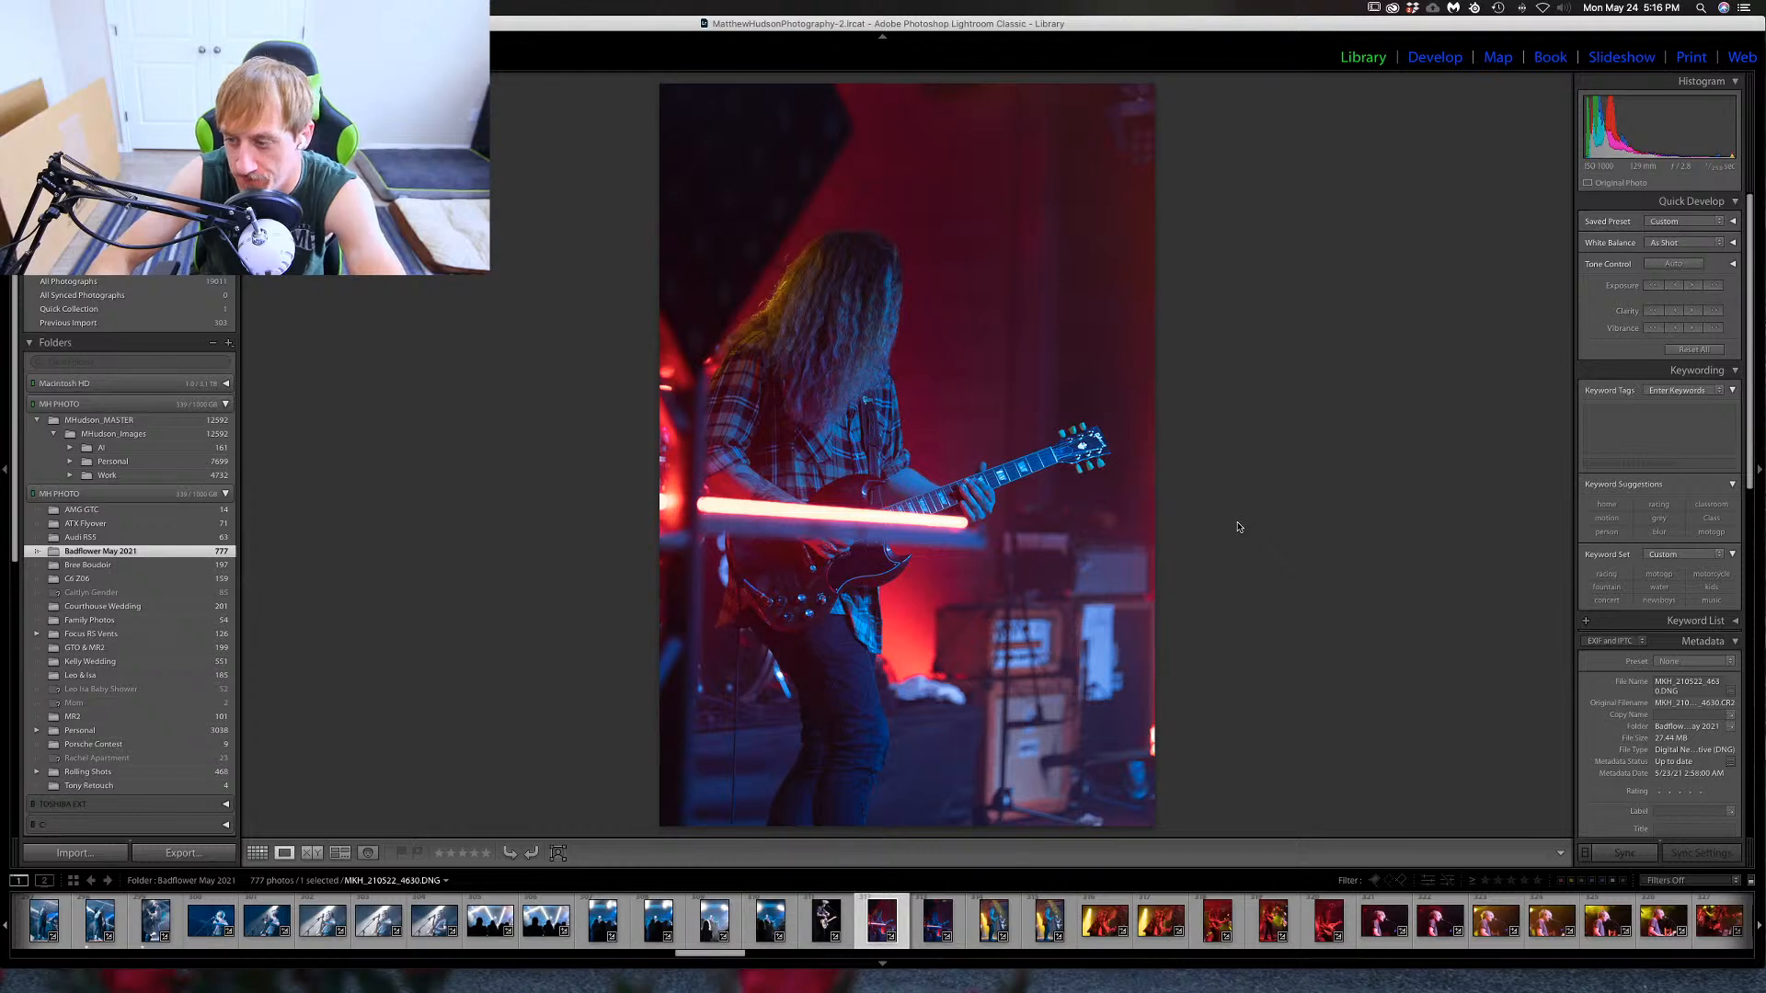
key("Right")
key("Left")
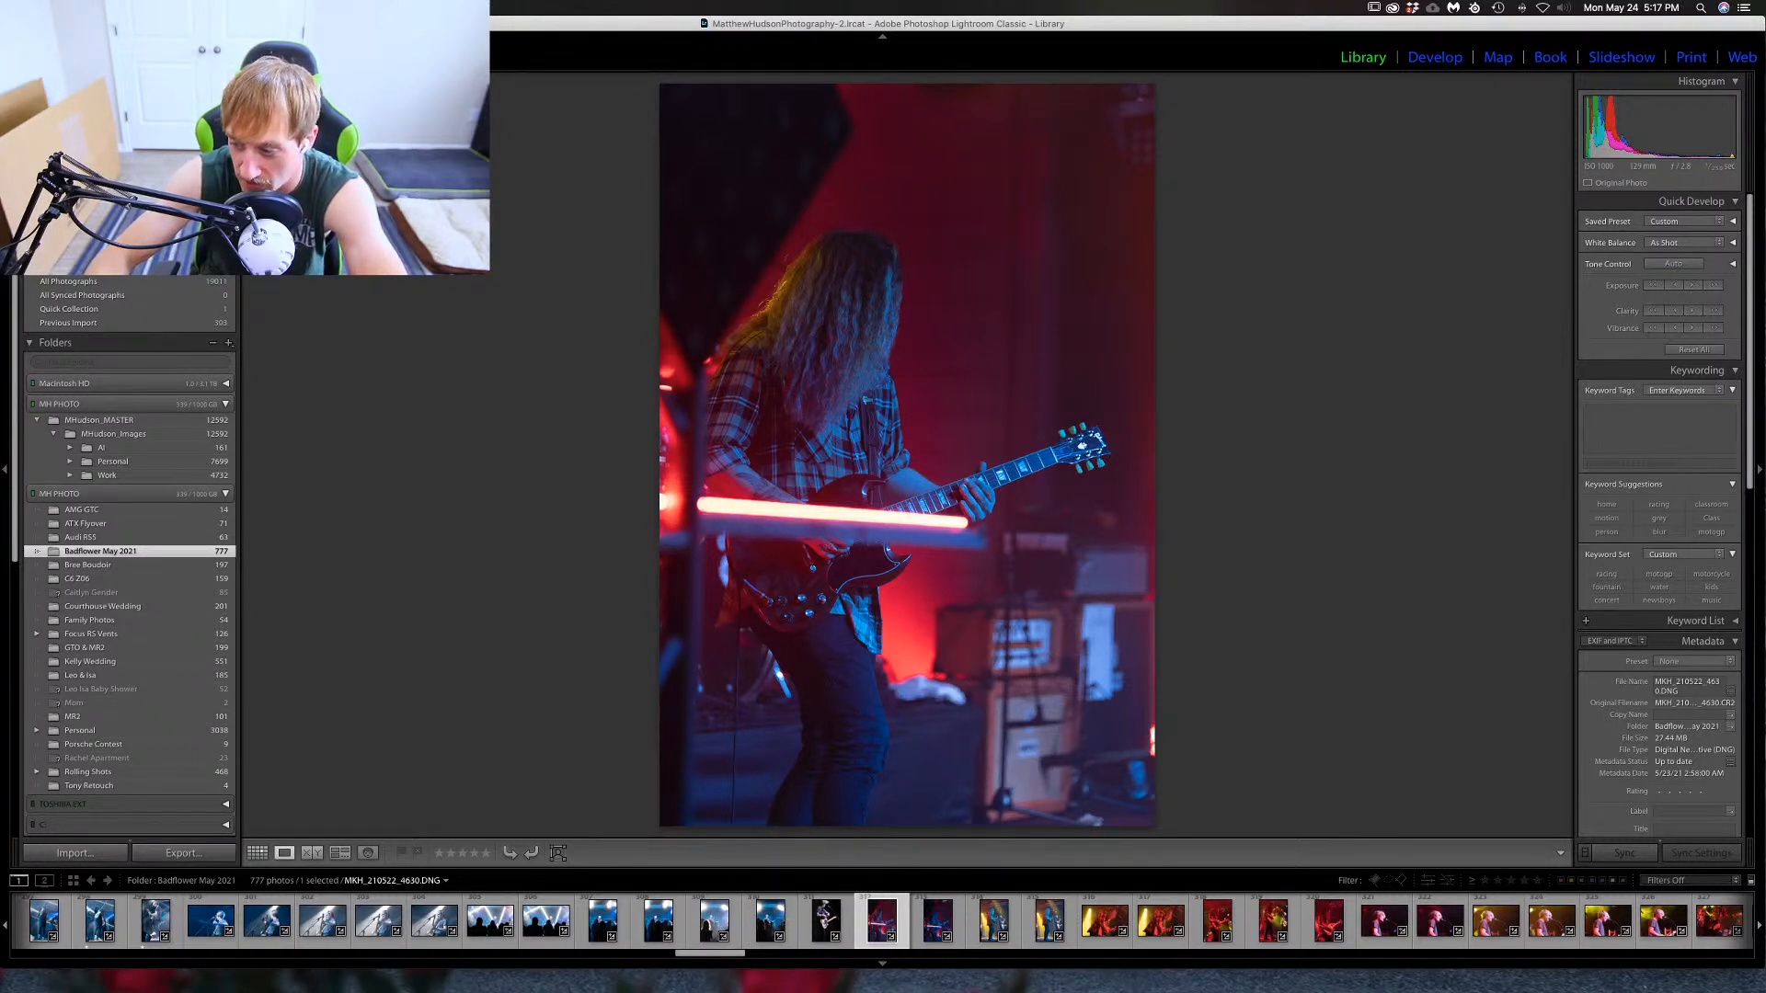
key("Right")
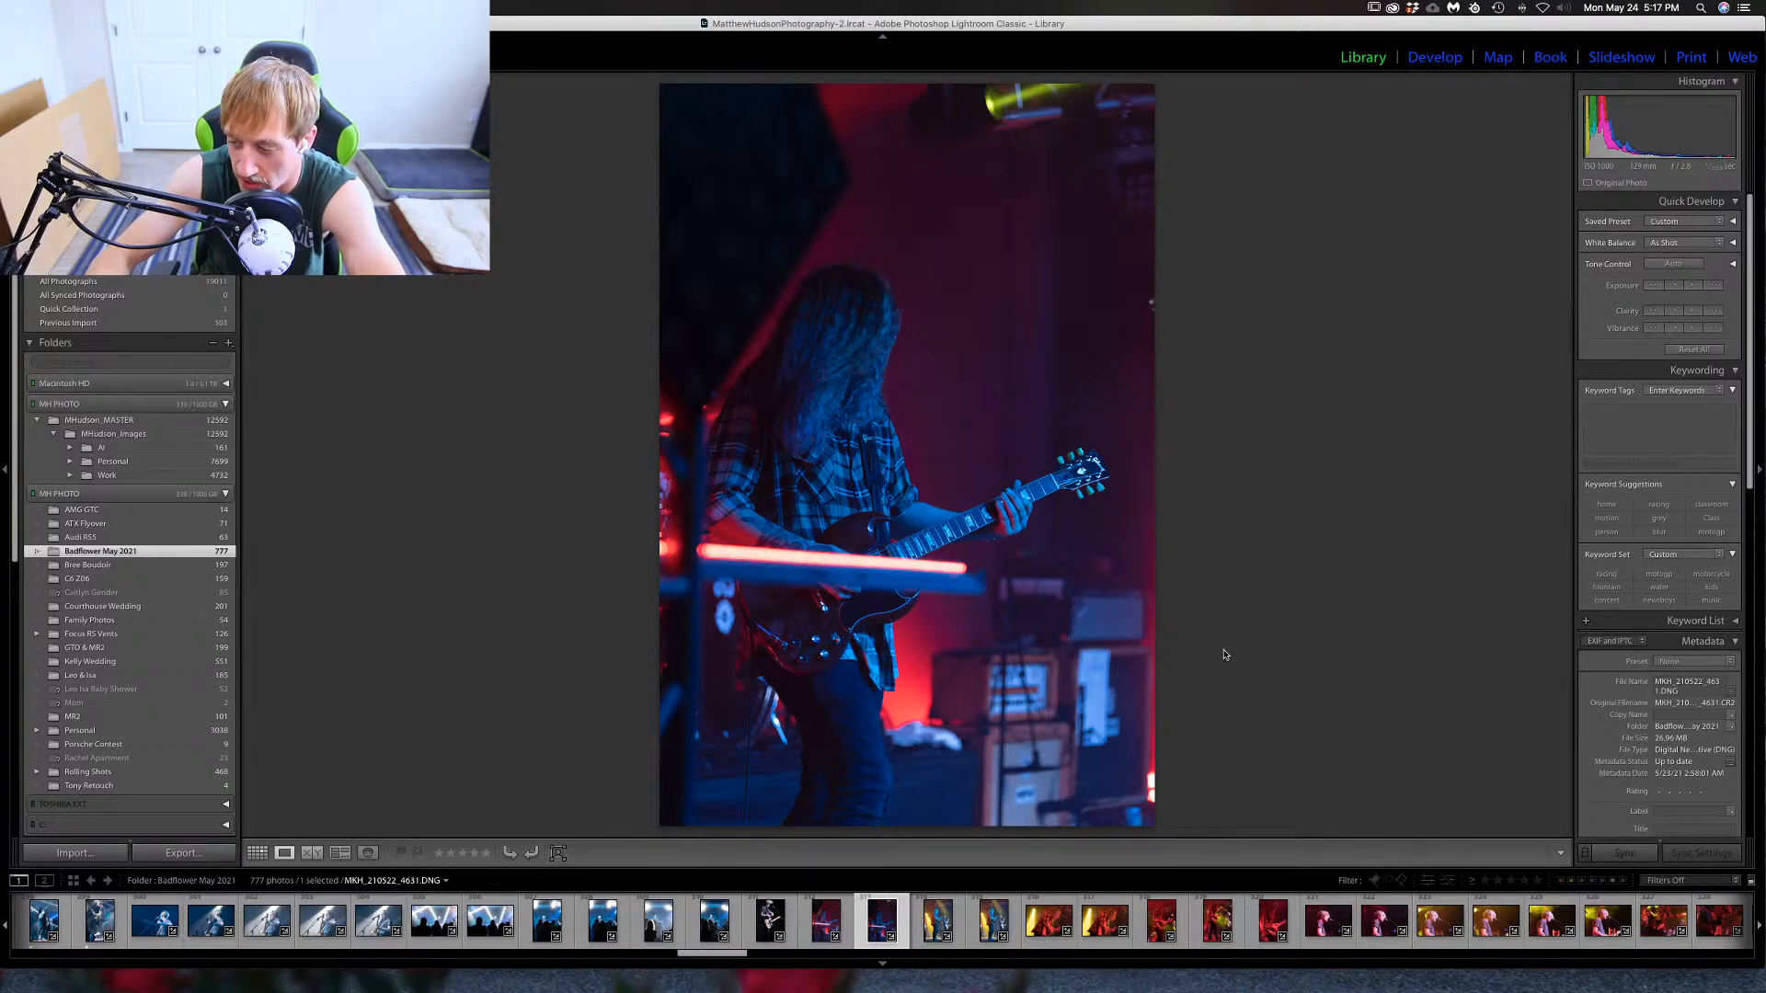
Review the plaid-shirted guitarist frames from MKH_210522_4632.DNG through MKH_210522_4635.DNG.
key("Right")
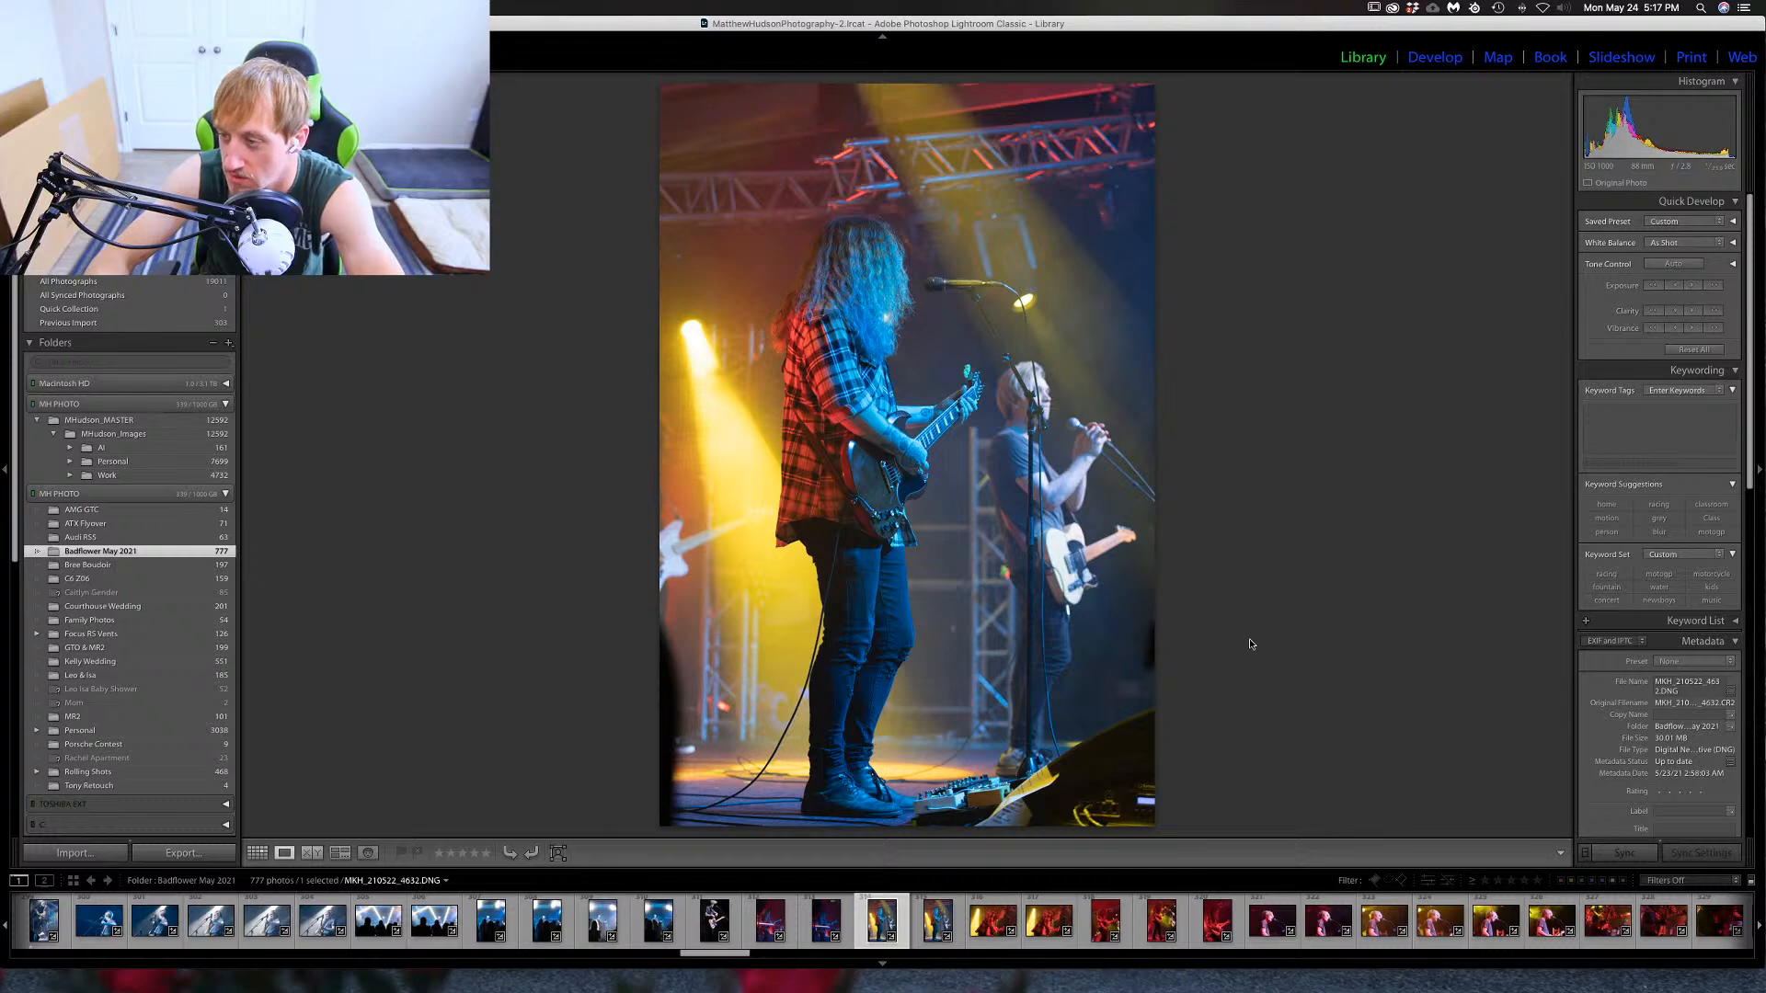
key("Right")
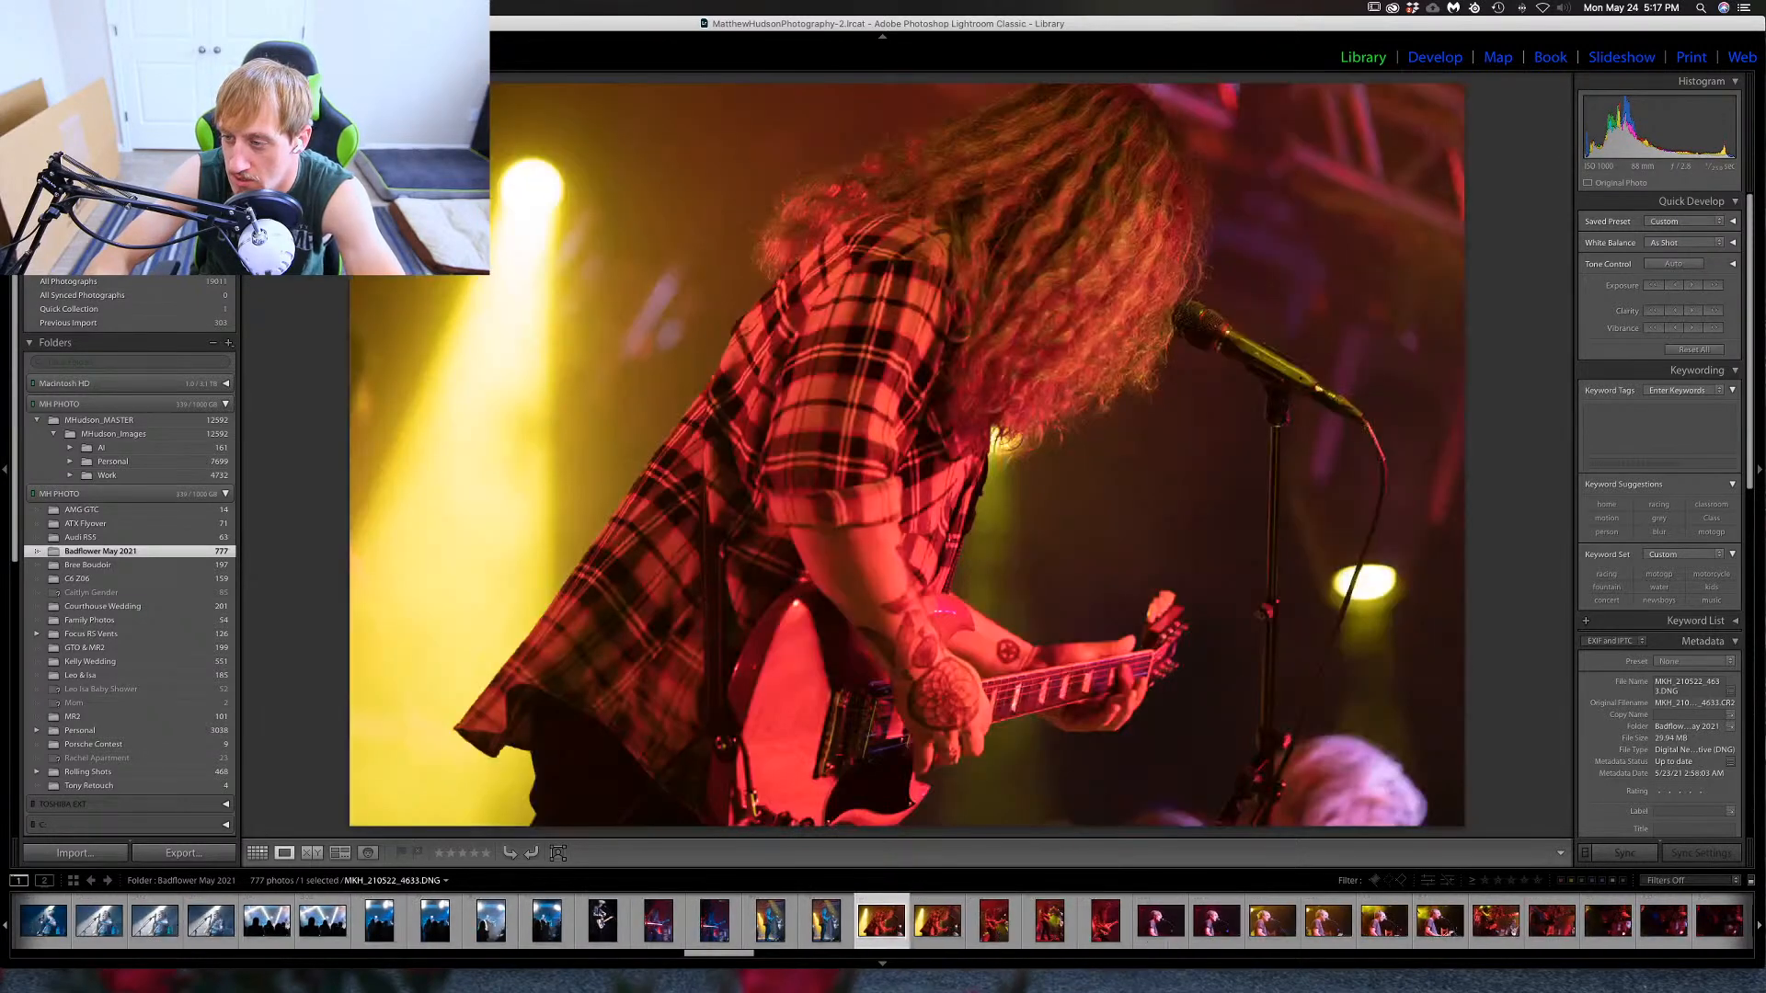
key("Right")
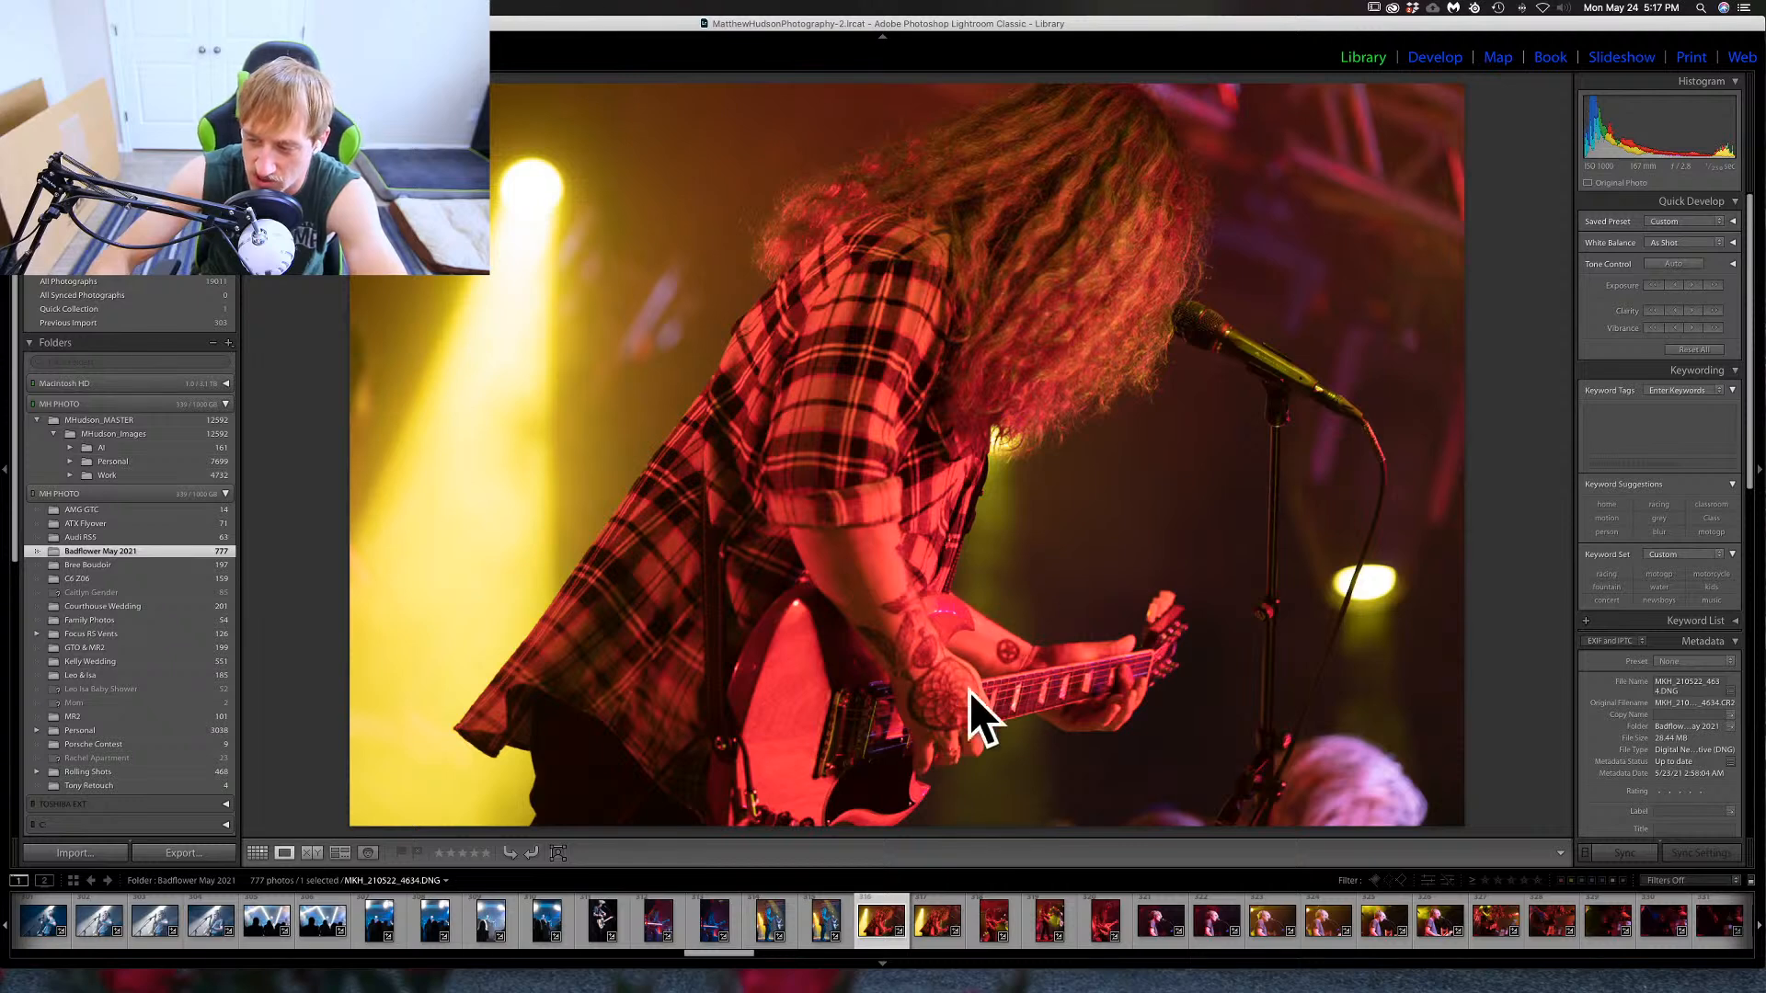
key("Right")
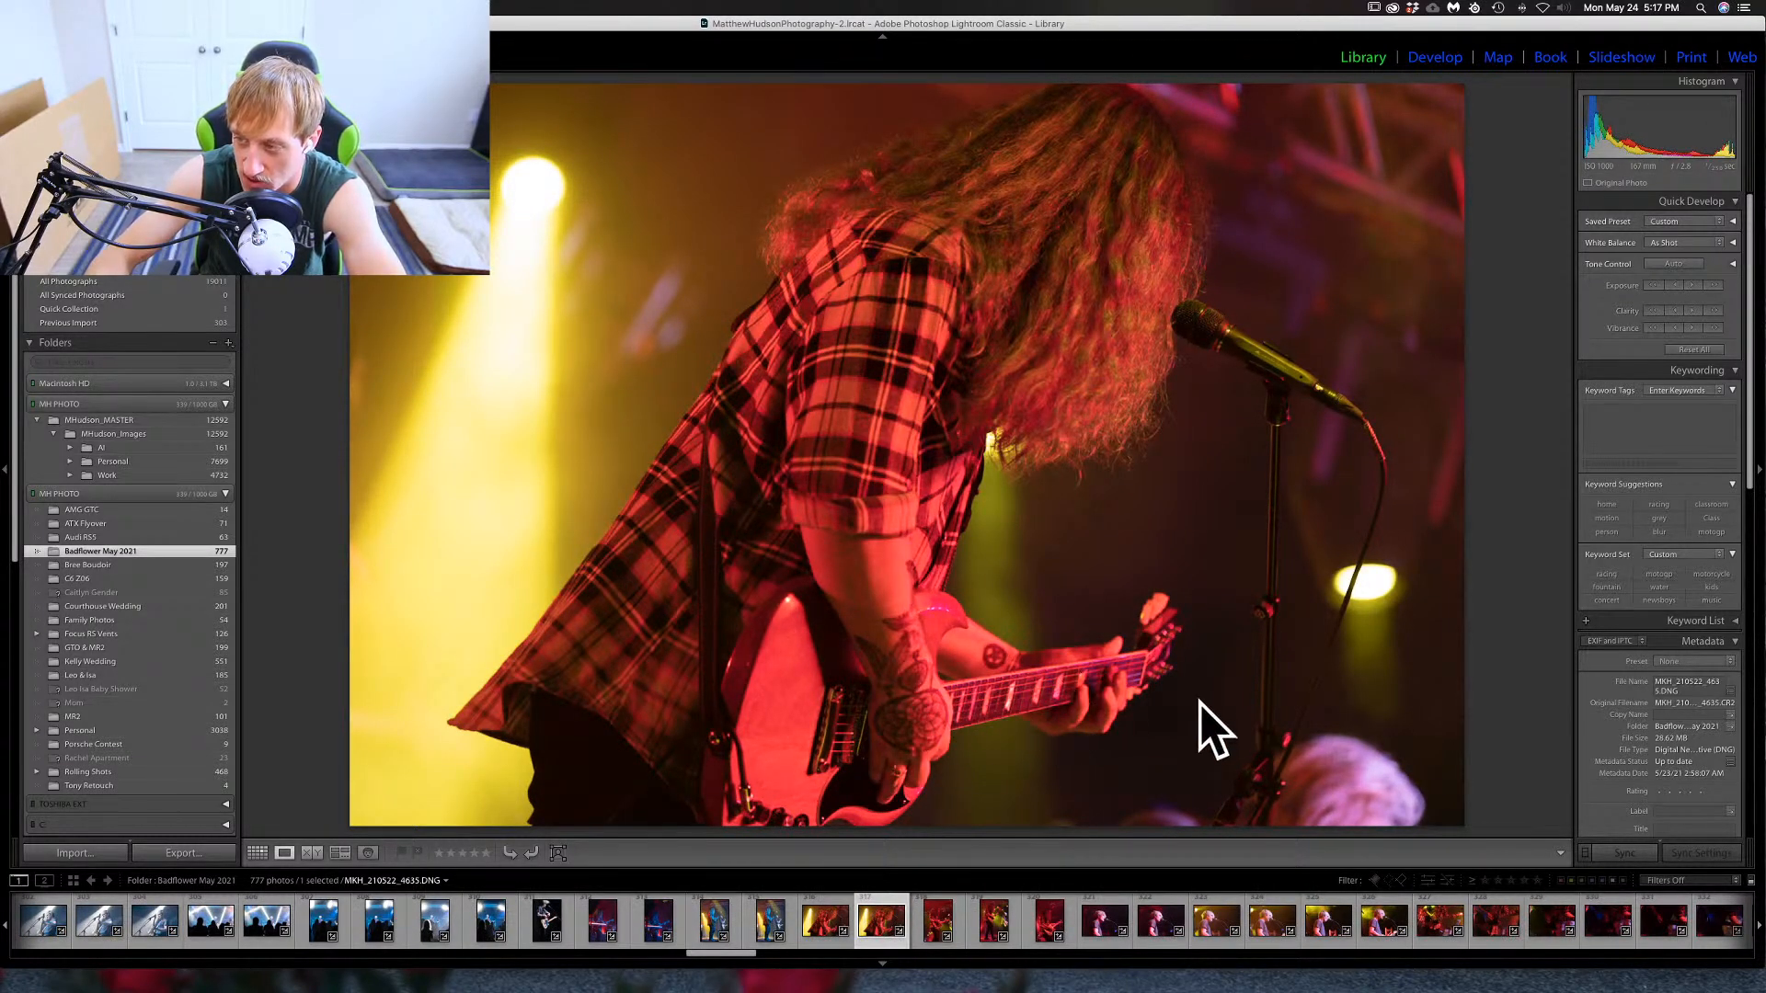
Switch the red-lit vertical guitarist frame MKH_210522_4636.DNG to black and white.
key("Right")
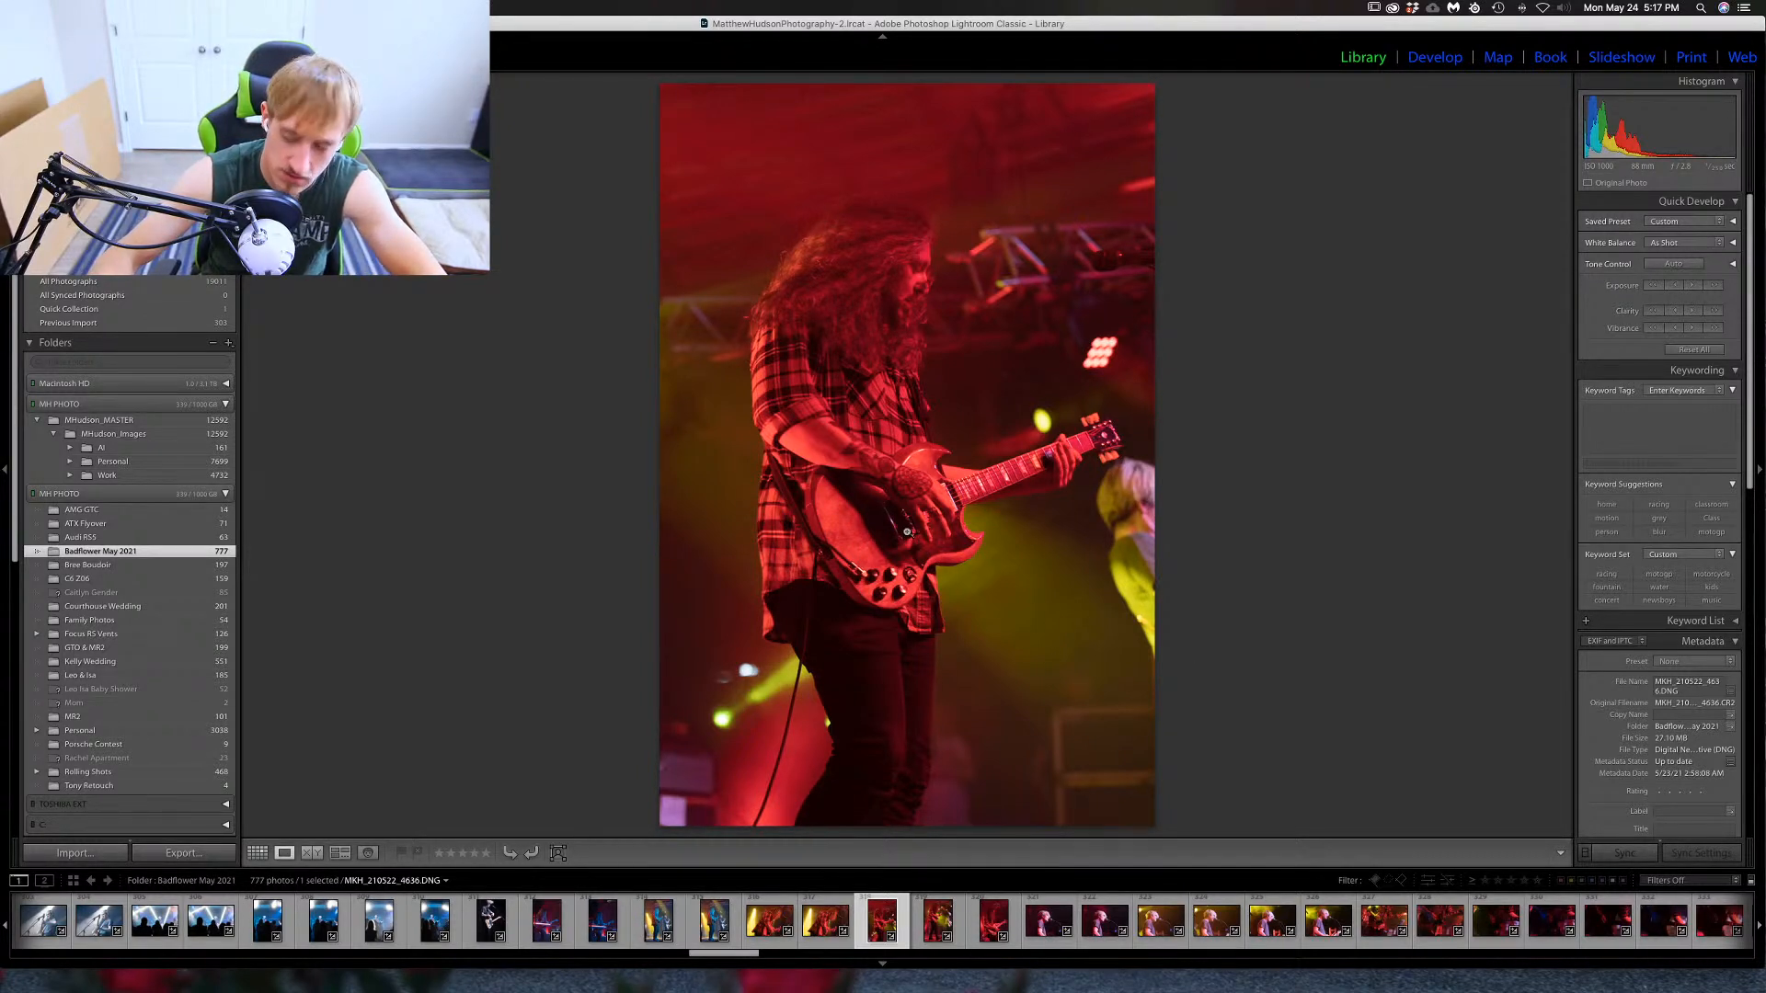
key("v")
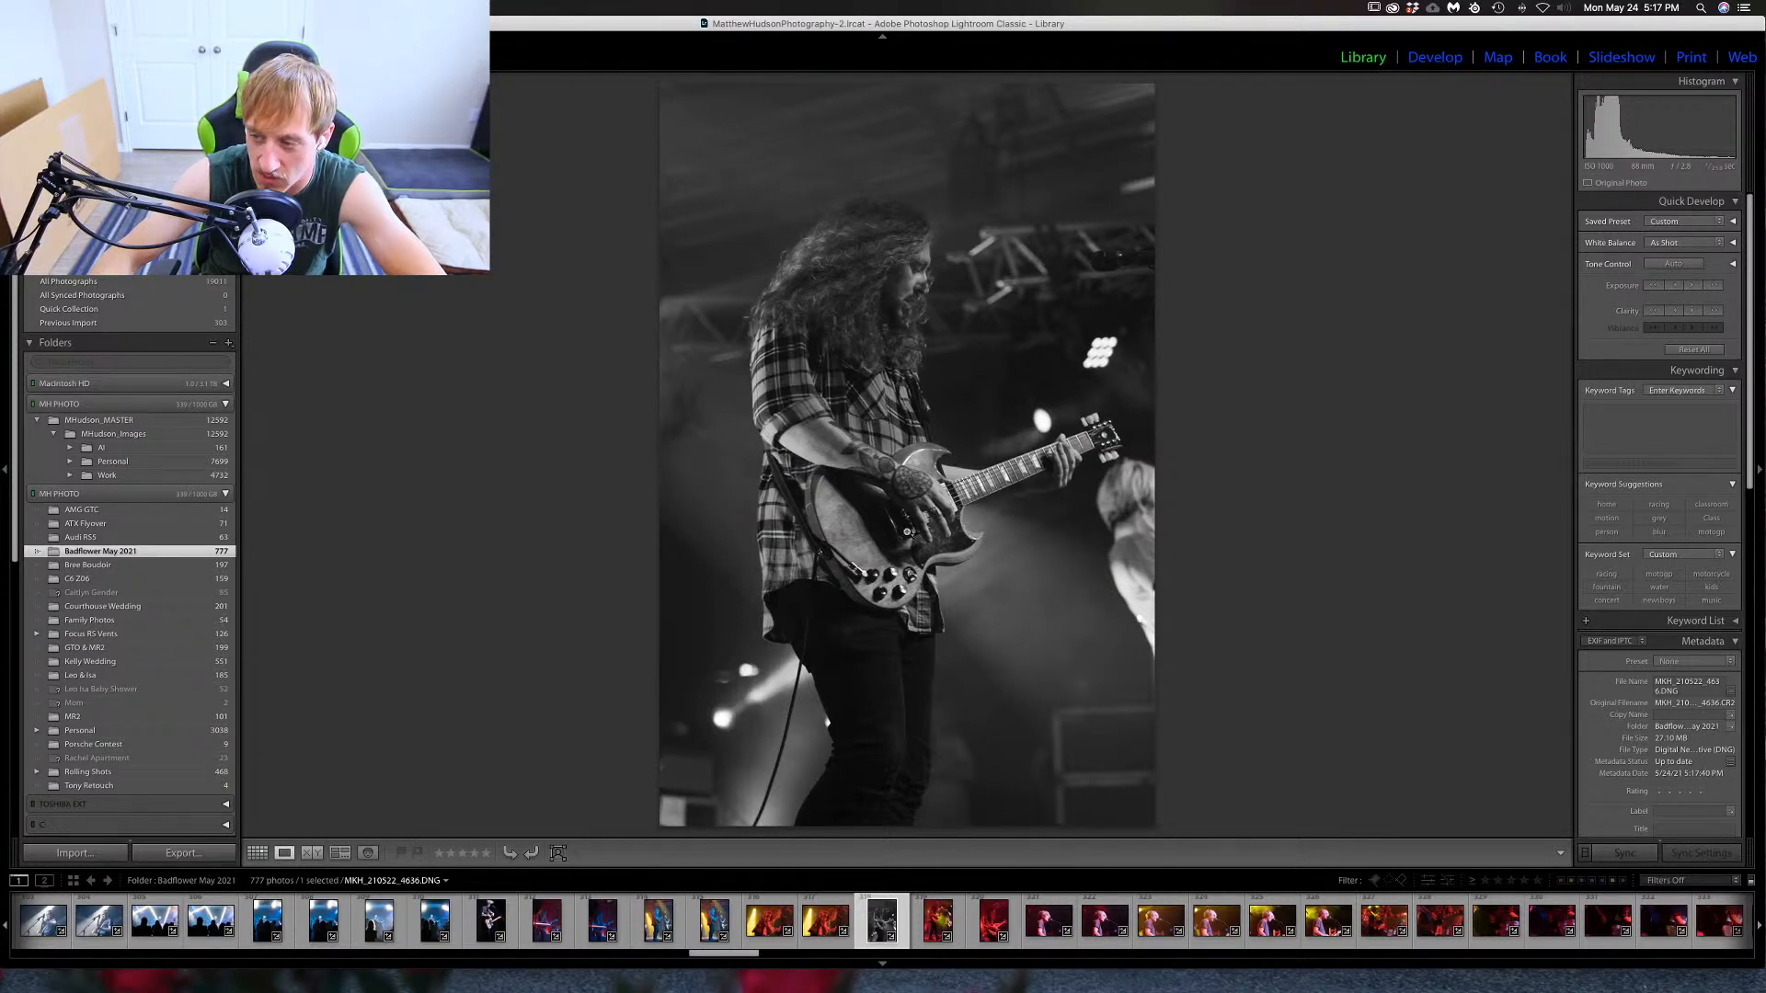
Restore the red-lit guitarist frame MKH_210522_4636.DNG to color and rate it one star before continuing to the following frame.
key("v")
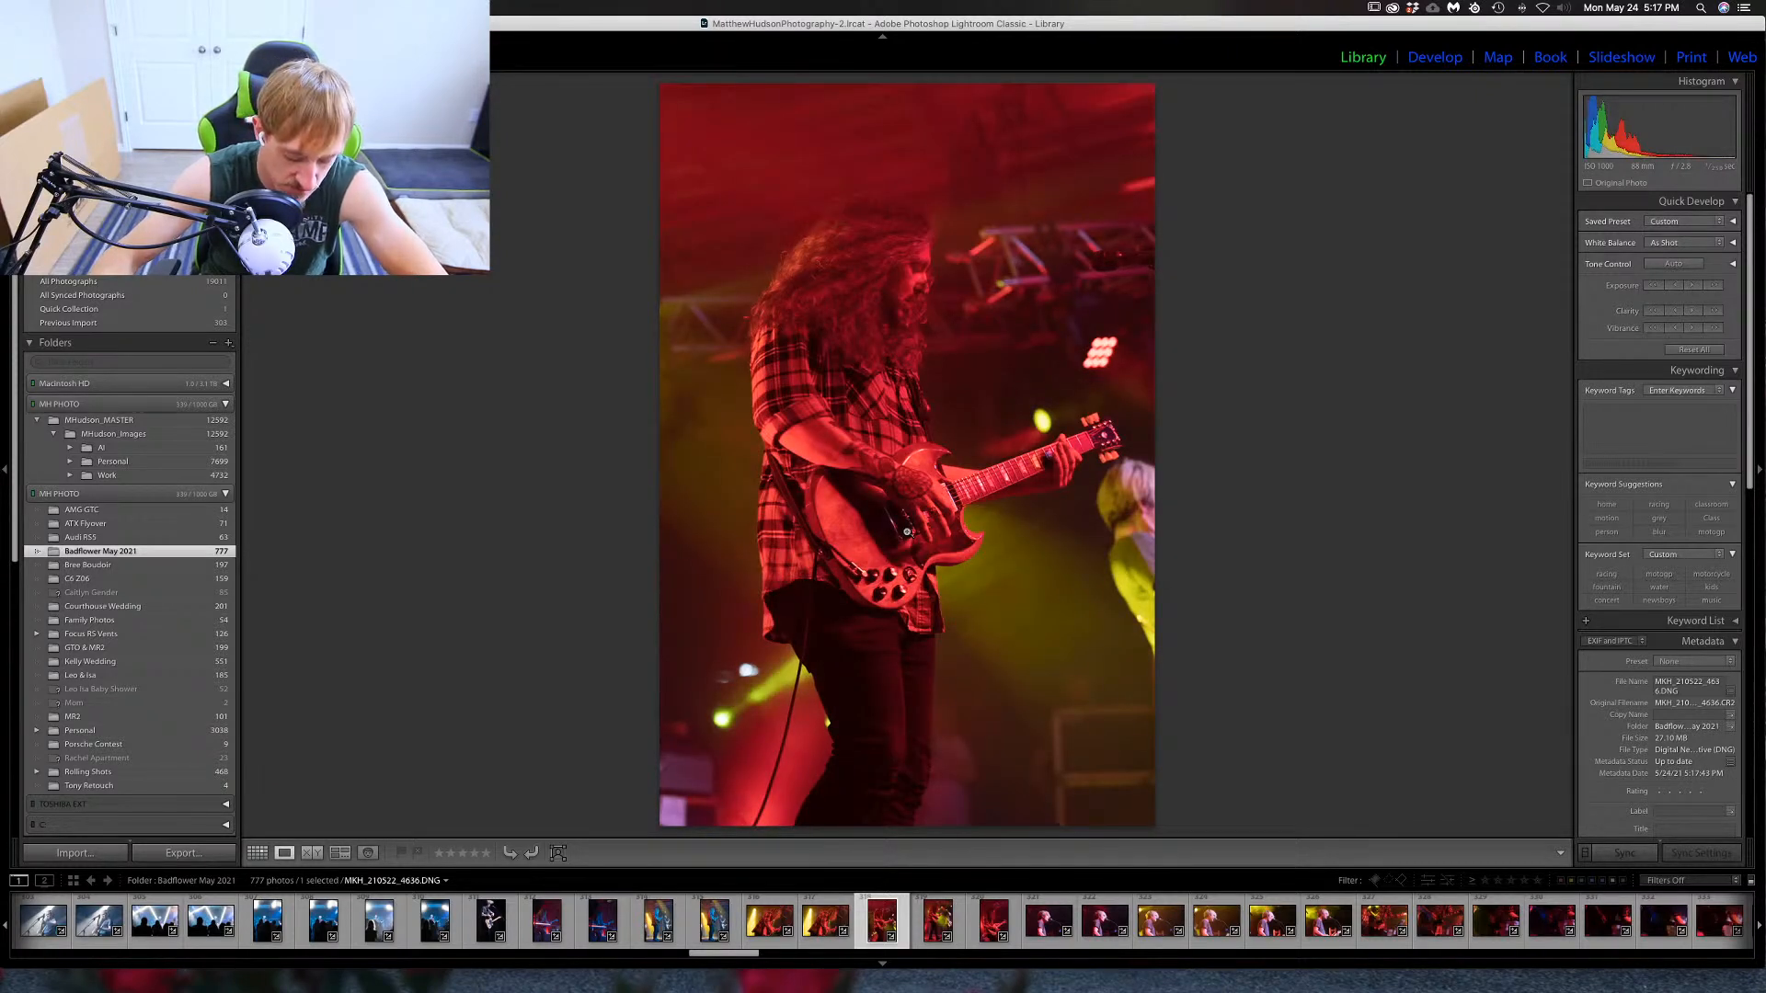
key("1")
key("Right")
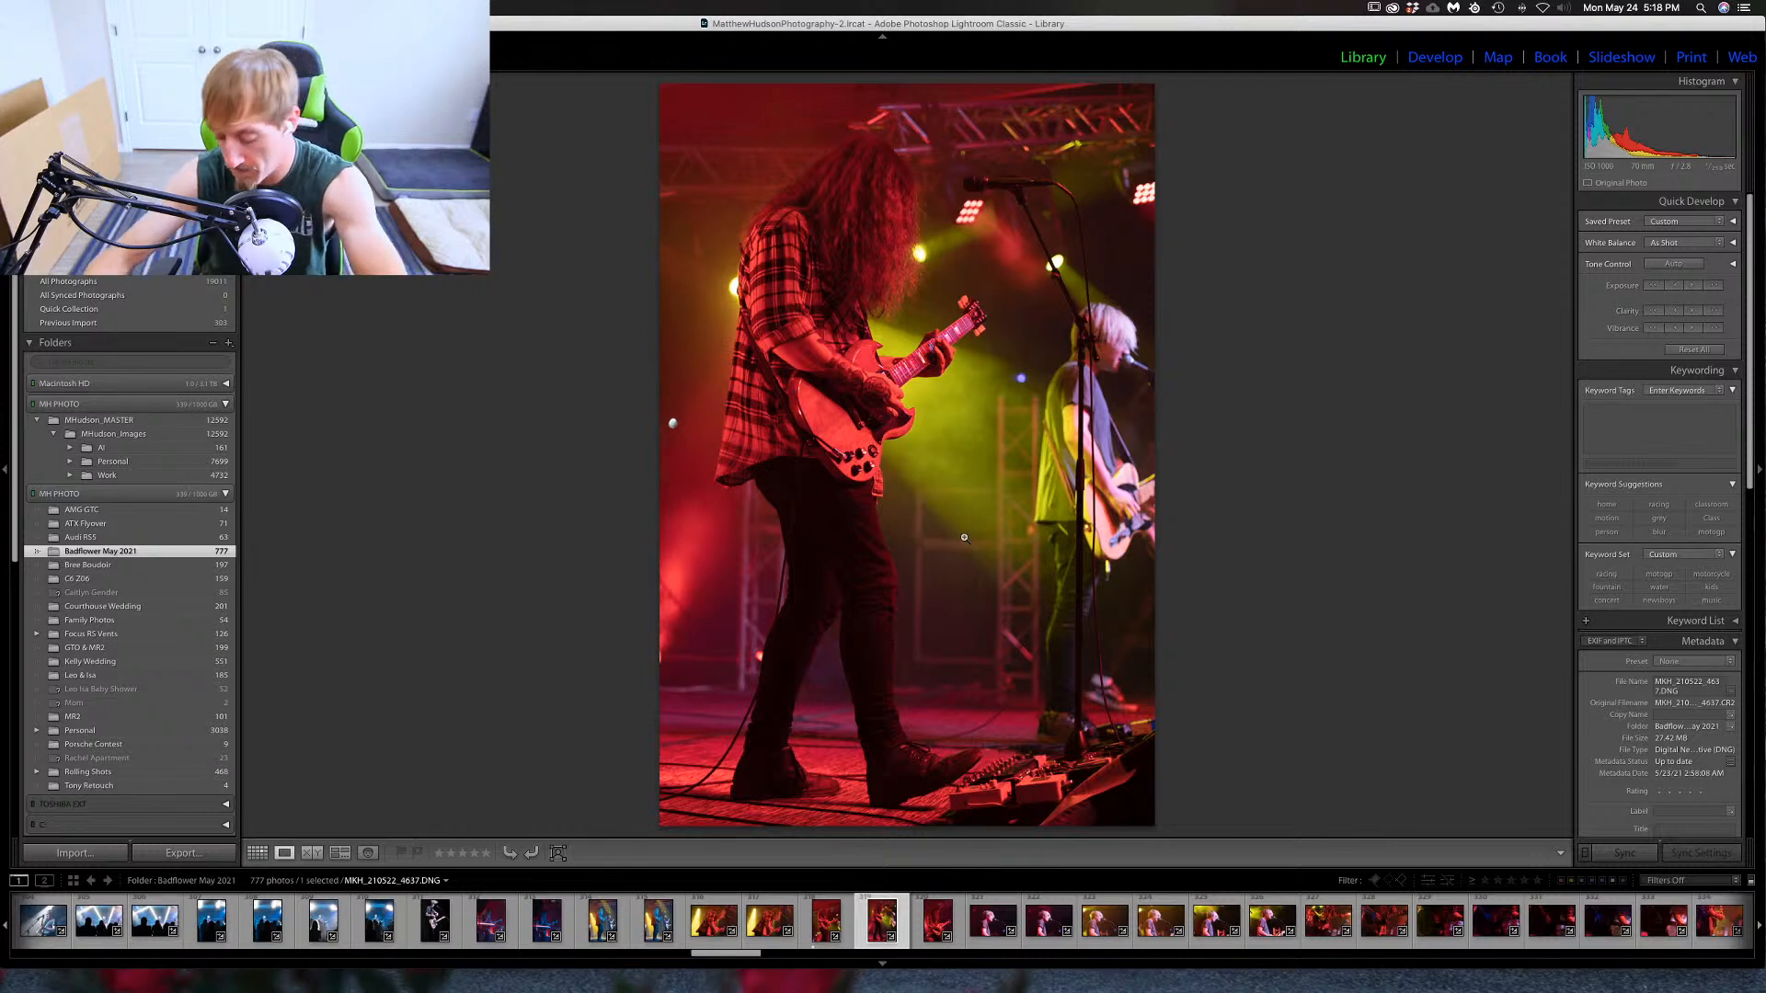
Compare the vertical guitarist frames MKH_210522_4636.DNG, MKH_210522_4637.DNG and MKH_210522_4642.DNG, and rate MKH_210522_4637.DNG one star.
key("Right")
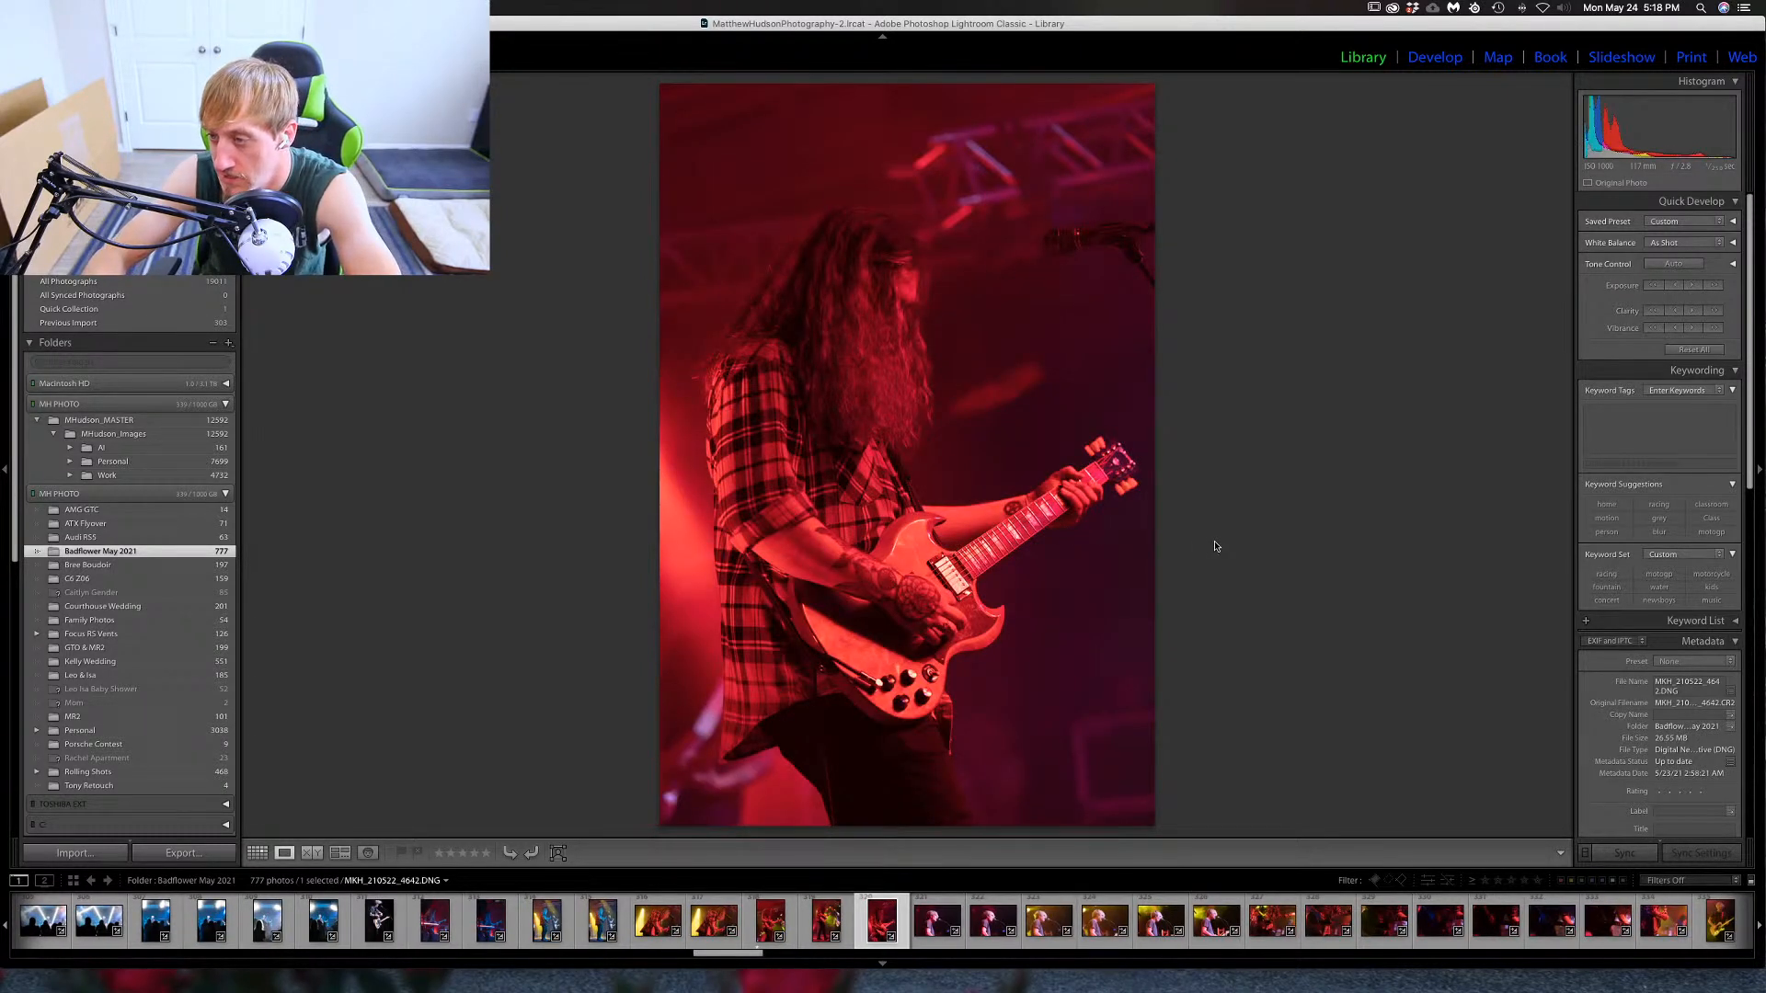
key("Left")
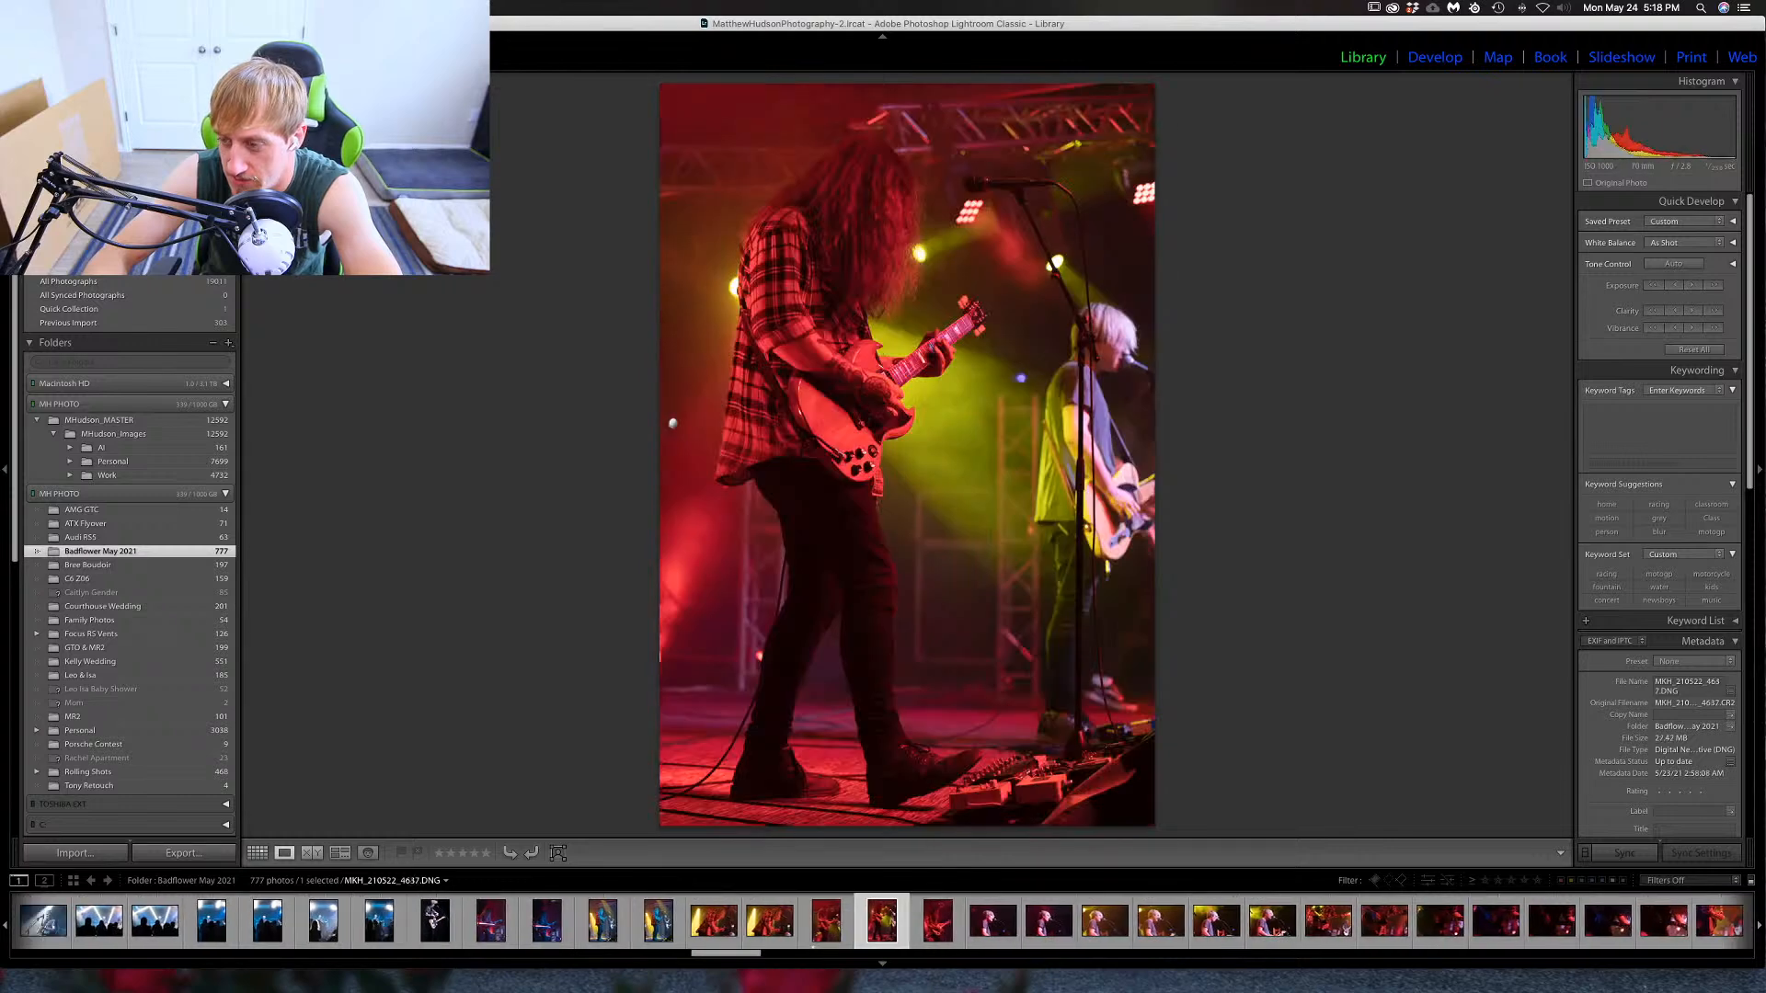
key("Left")
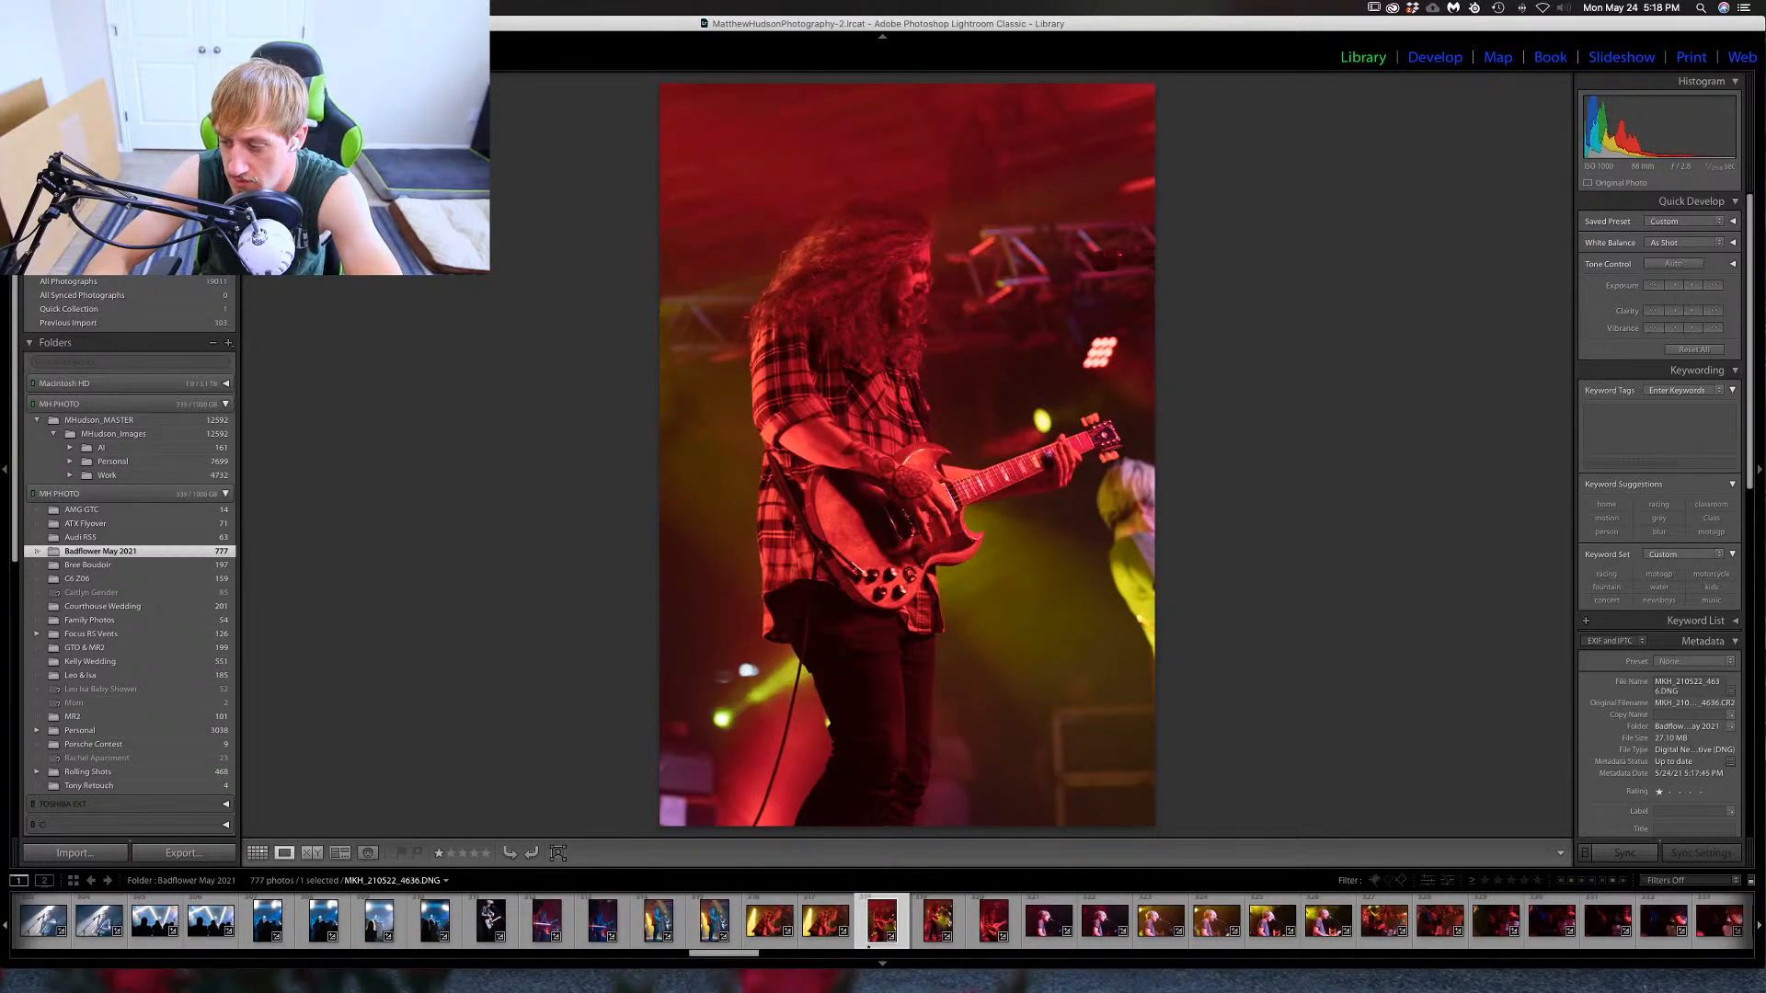
key("Right")
key("Left")
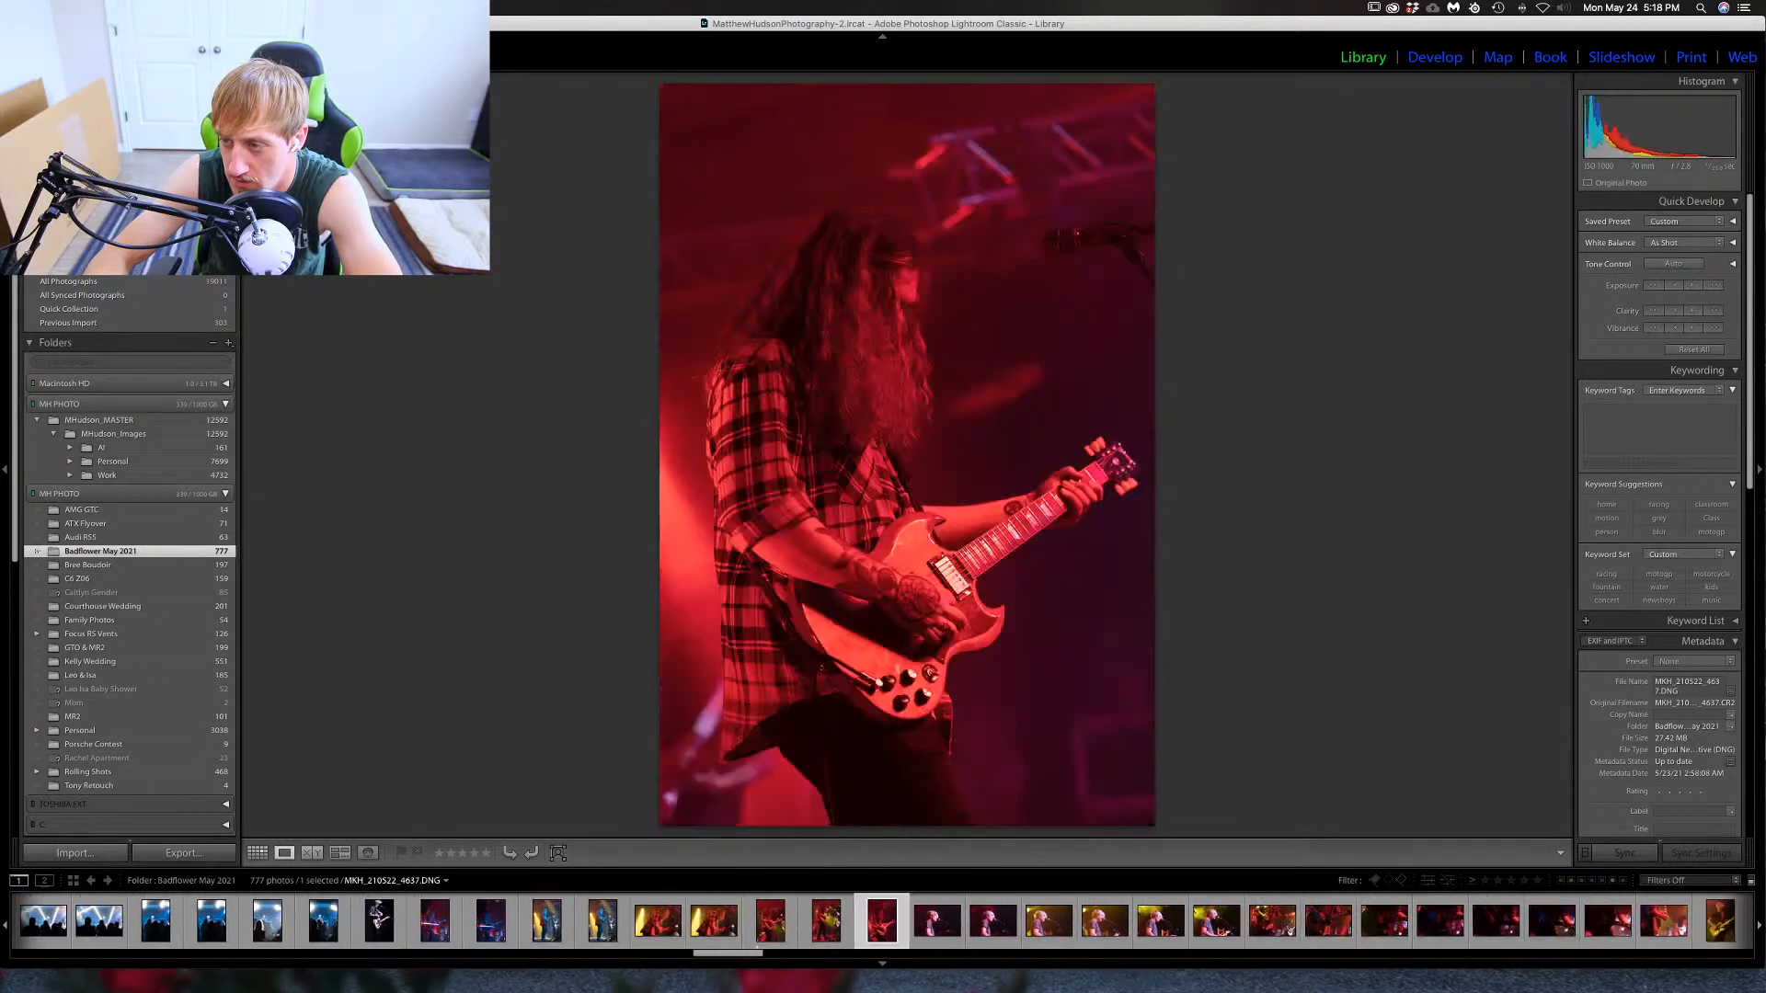
key("Right")
key("1")
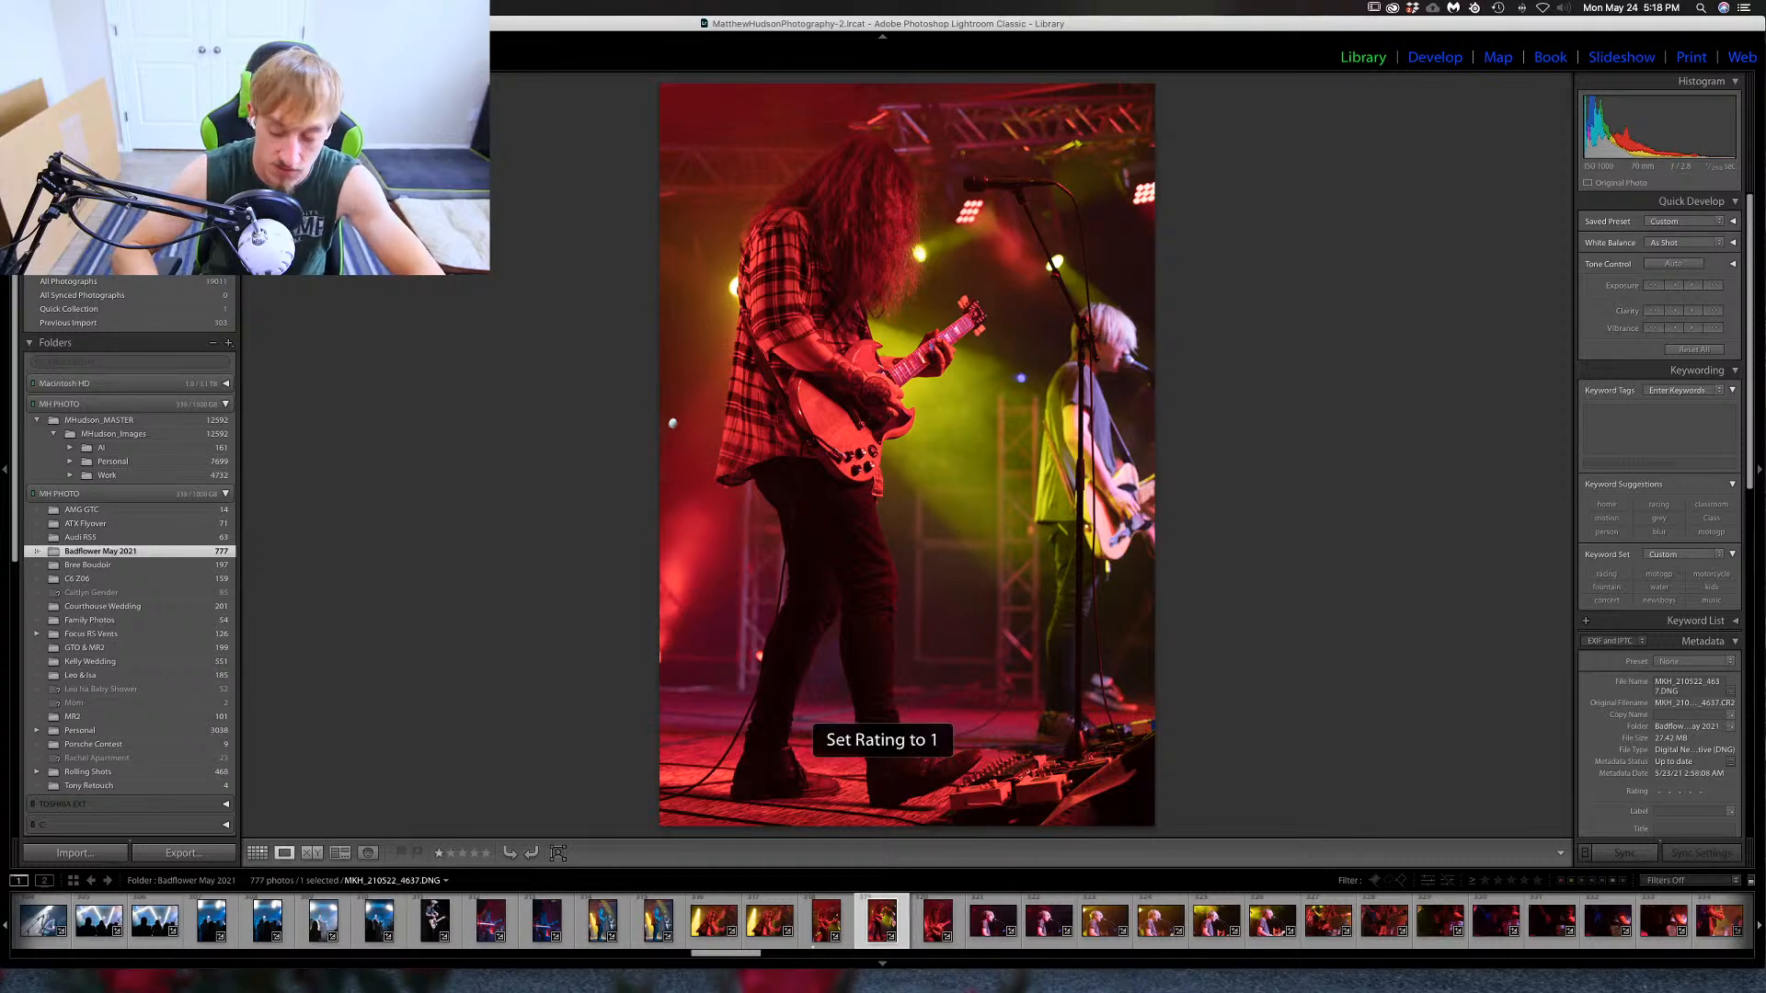
Convert the singer-at-microphone frame MKH_210522_4644.DNG to black and white and rate it one star, checking it against the color version.
key("Right")
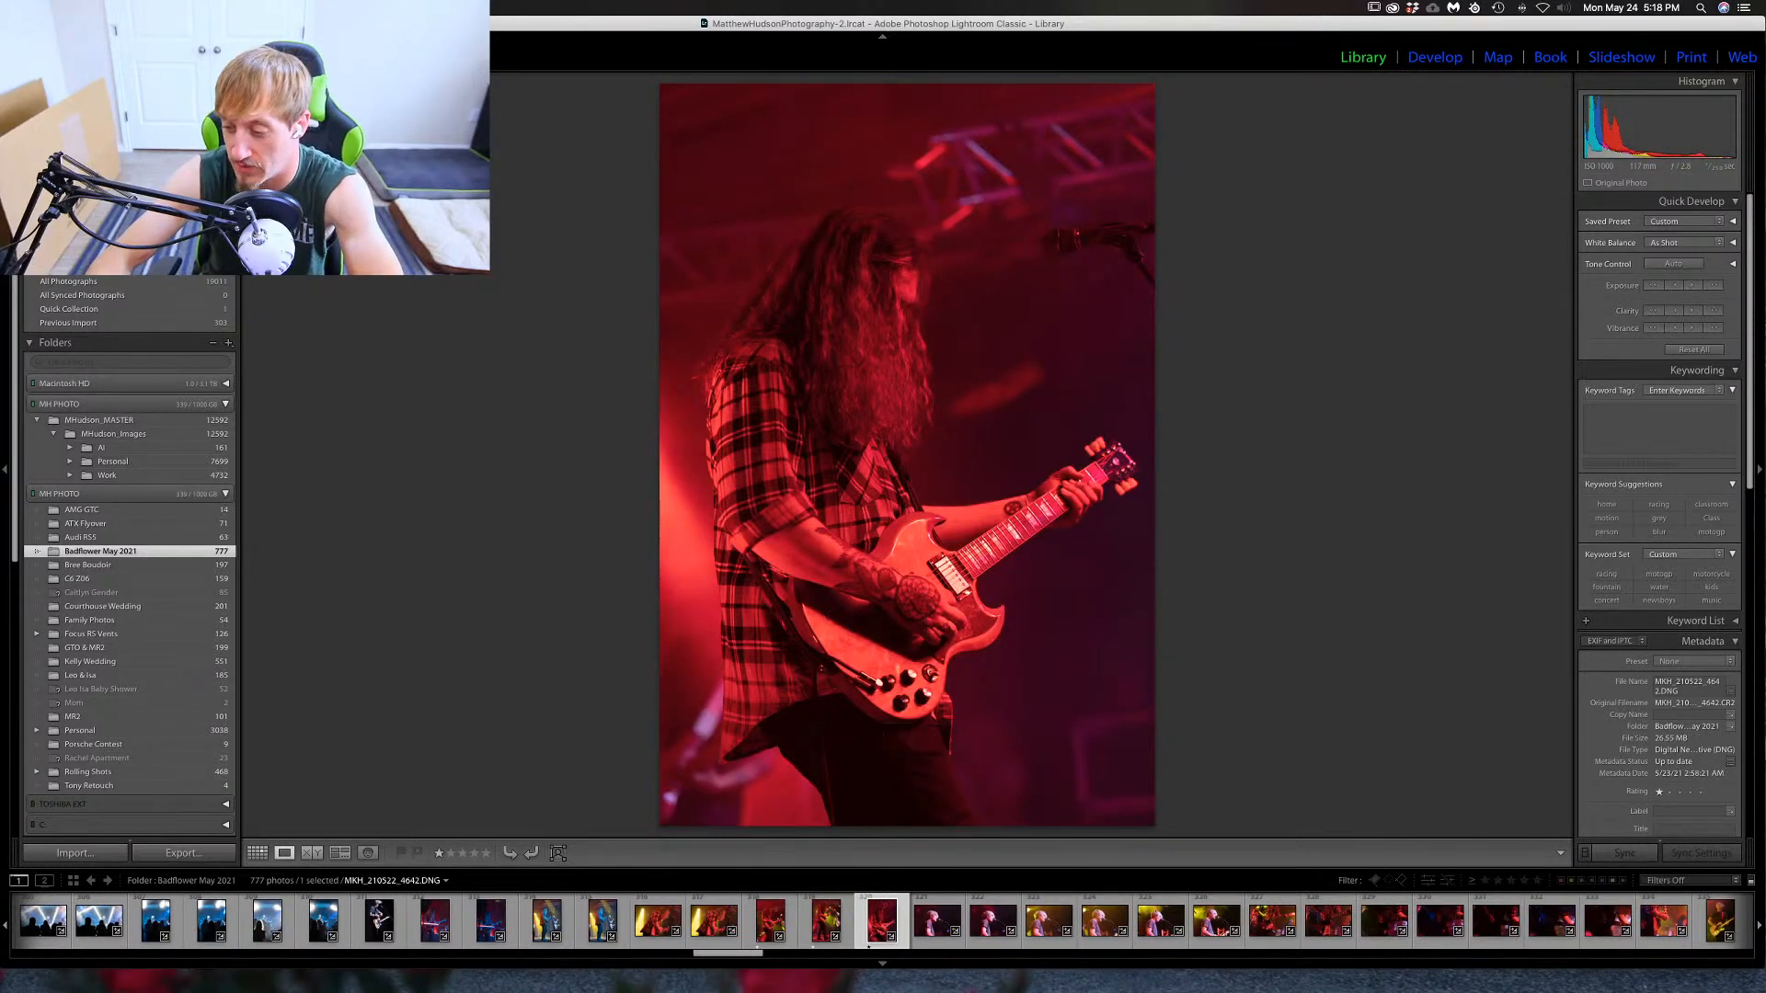
key("Right")
key("Right")
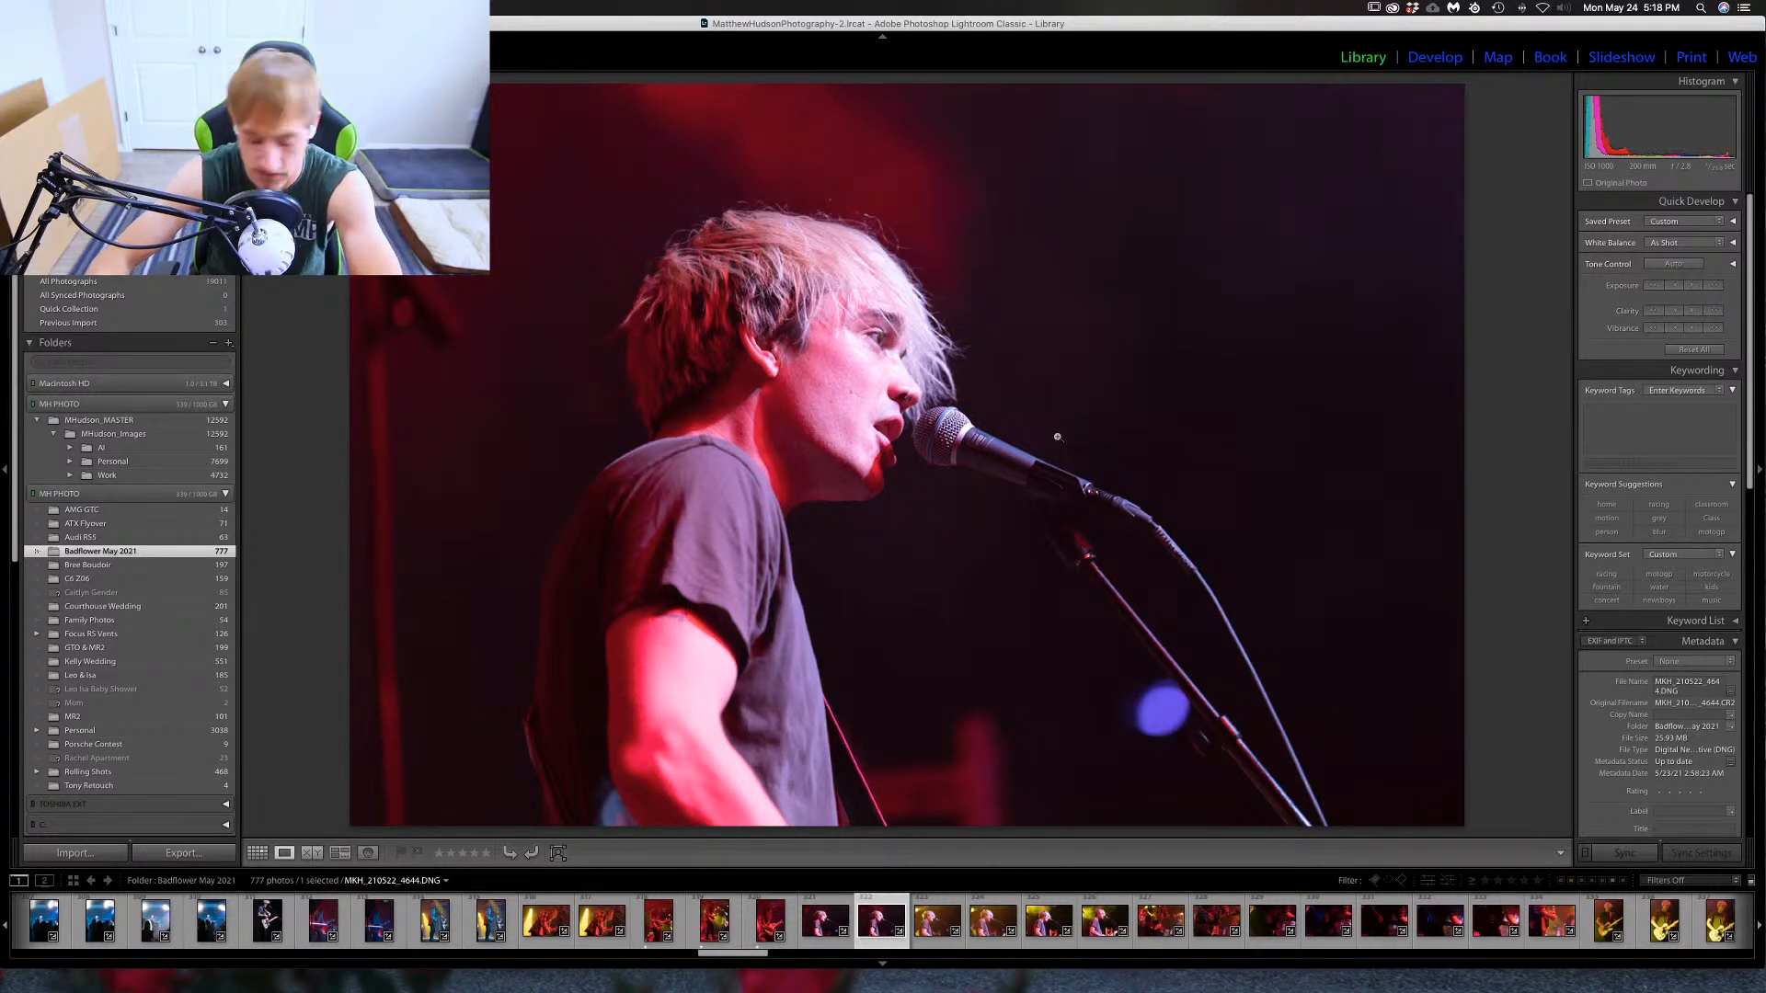
key("v")
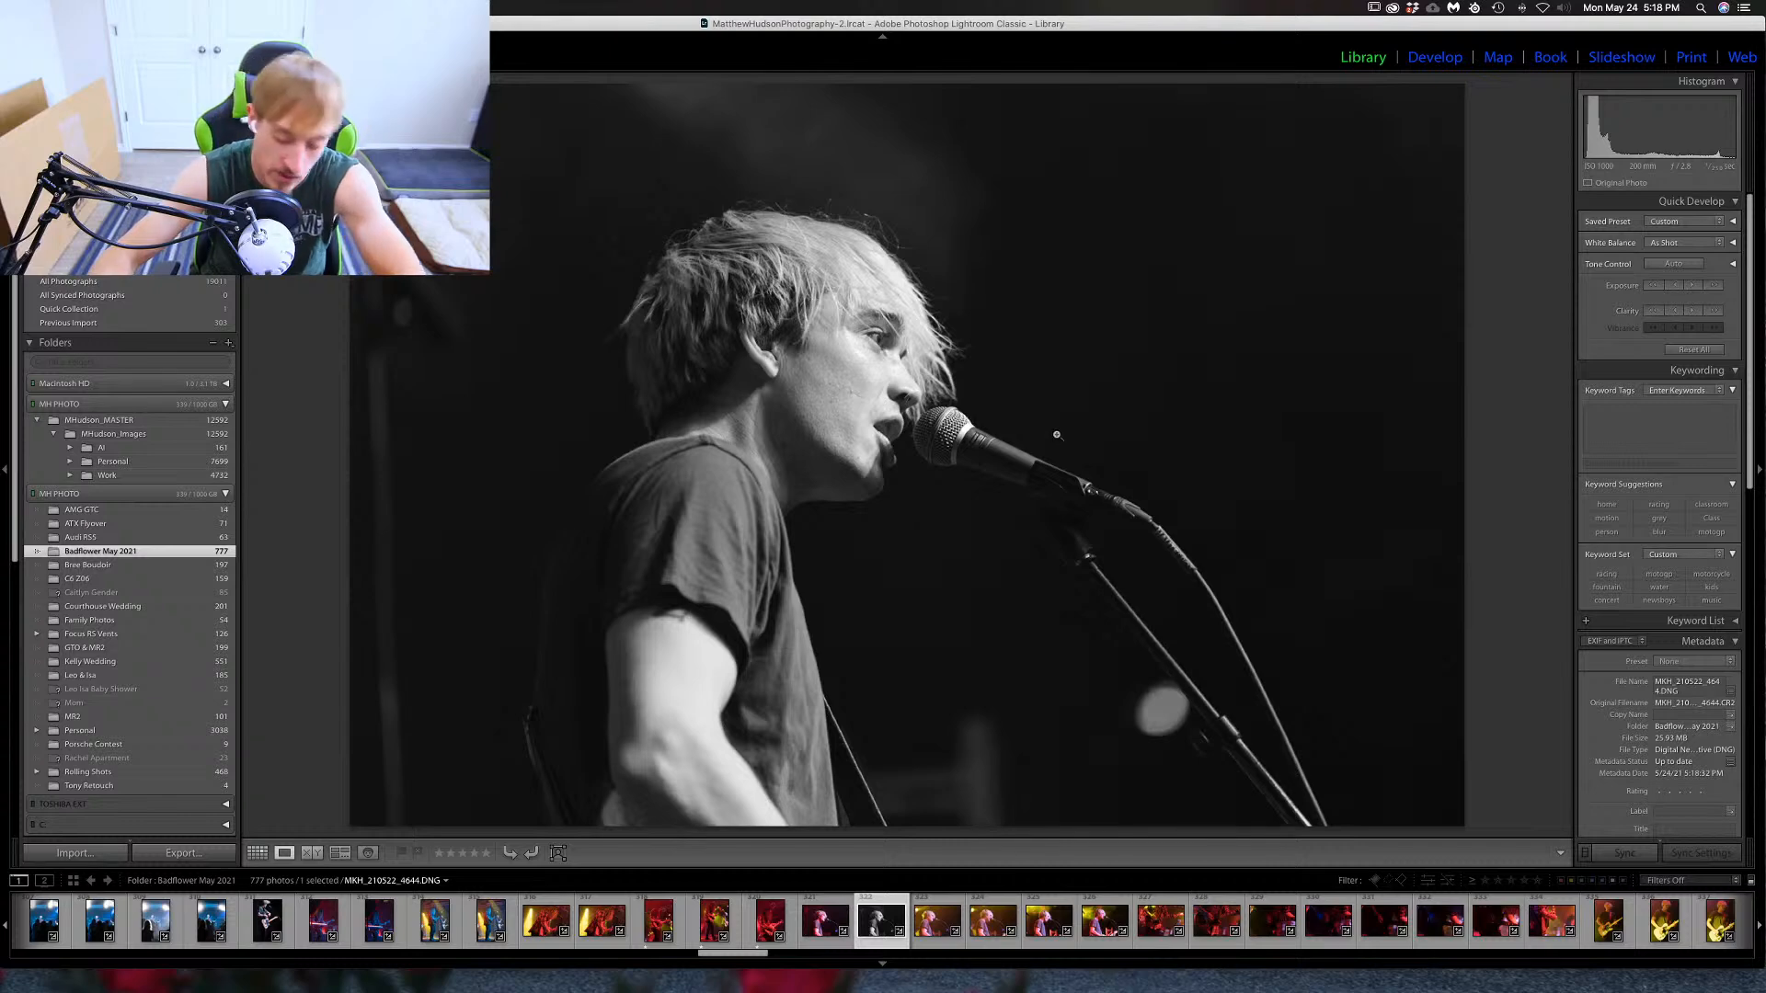
key("1")
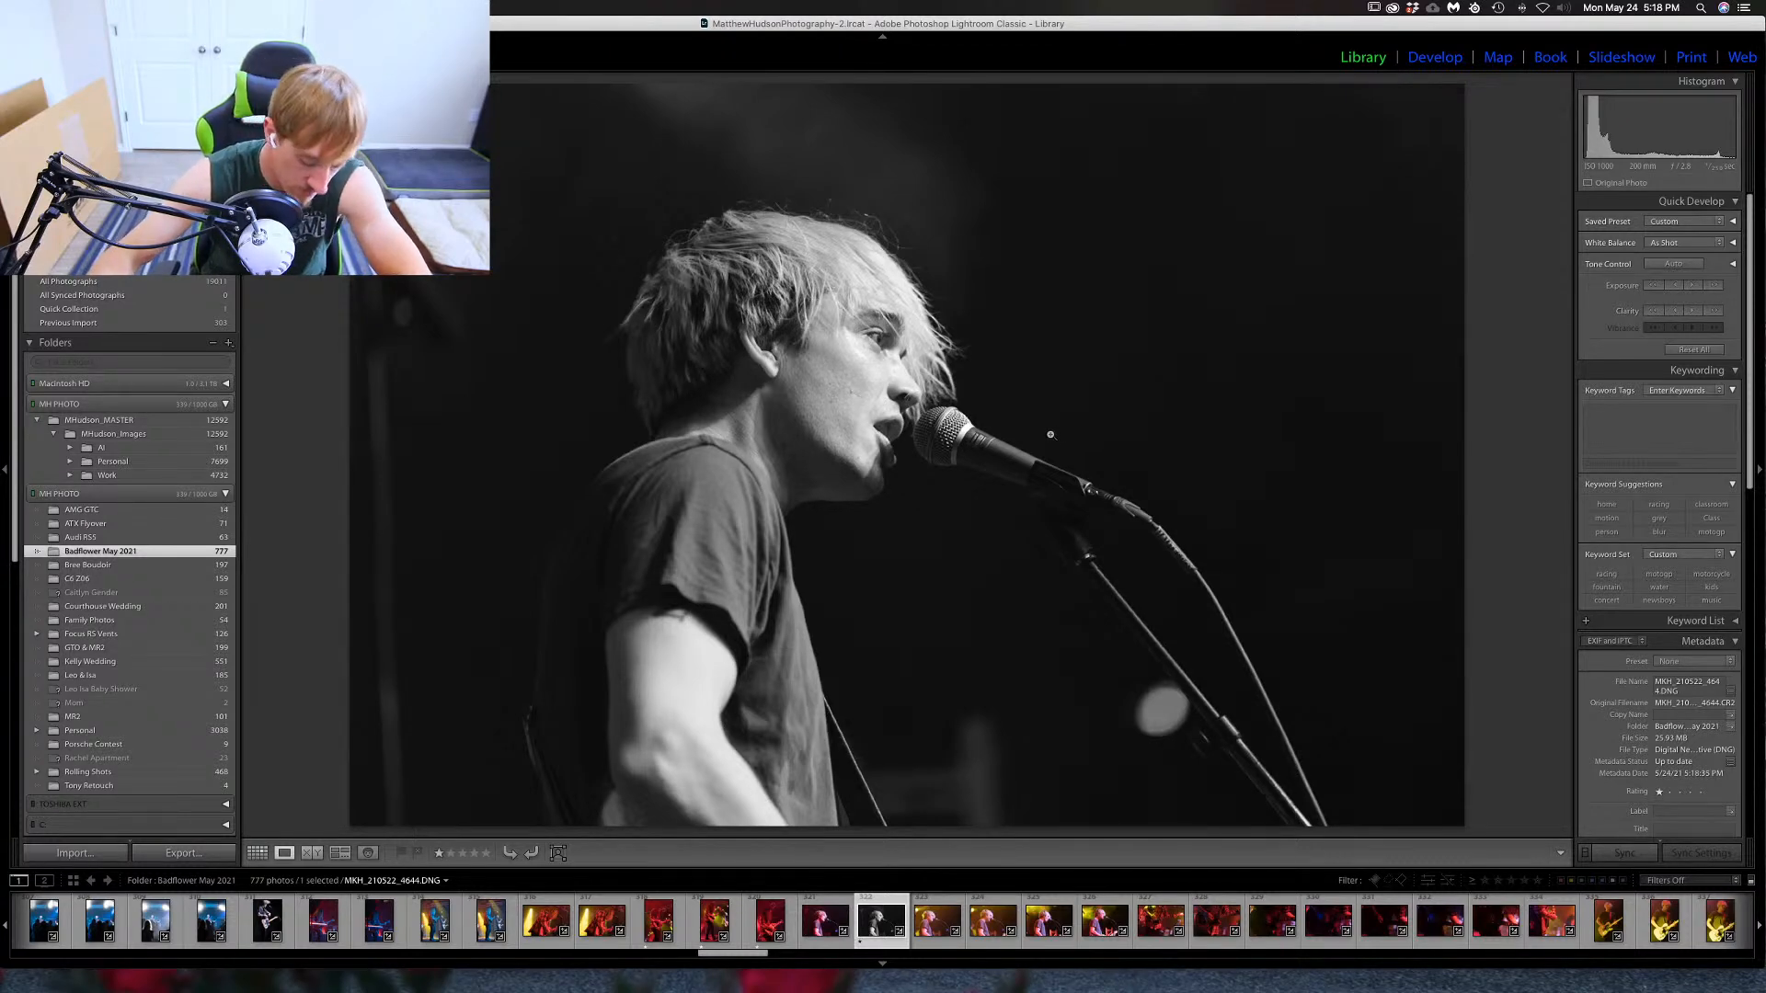
key("v")
key("v")
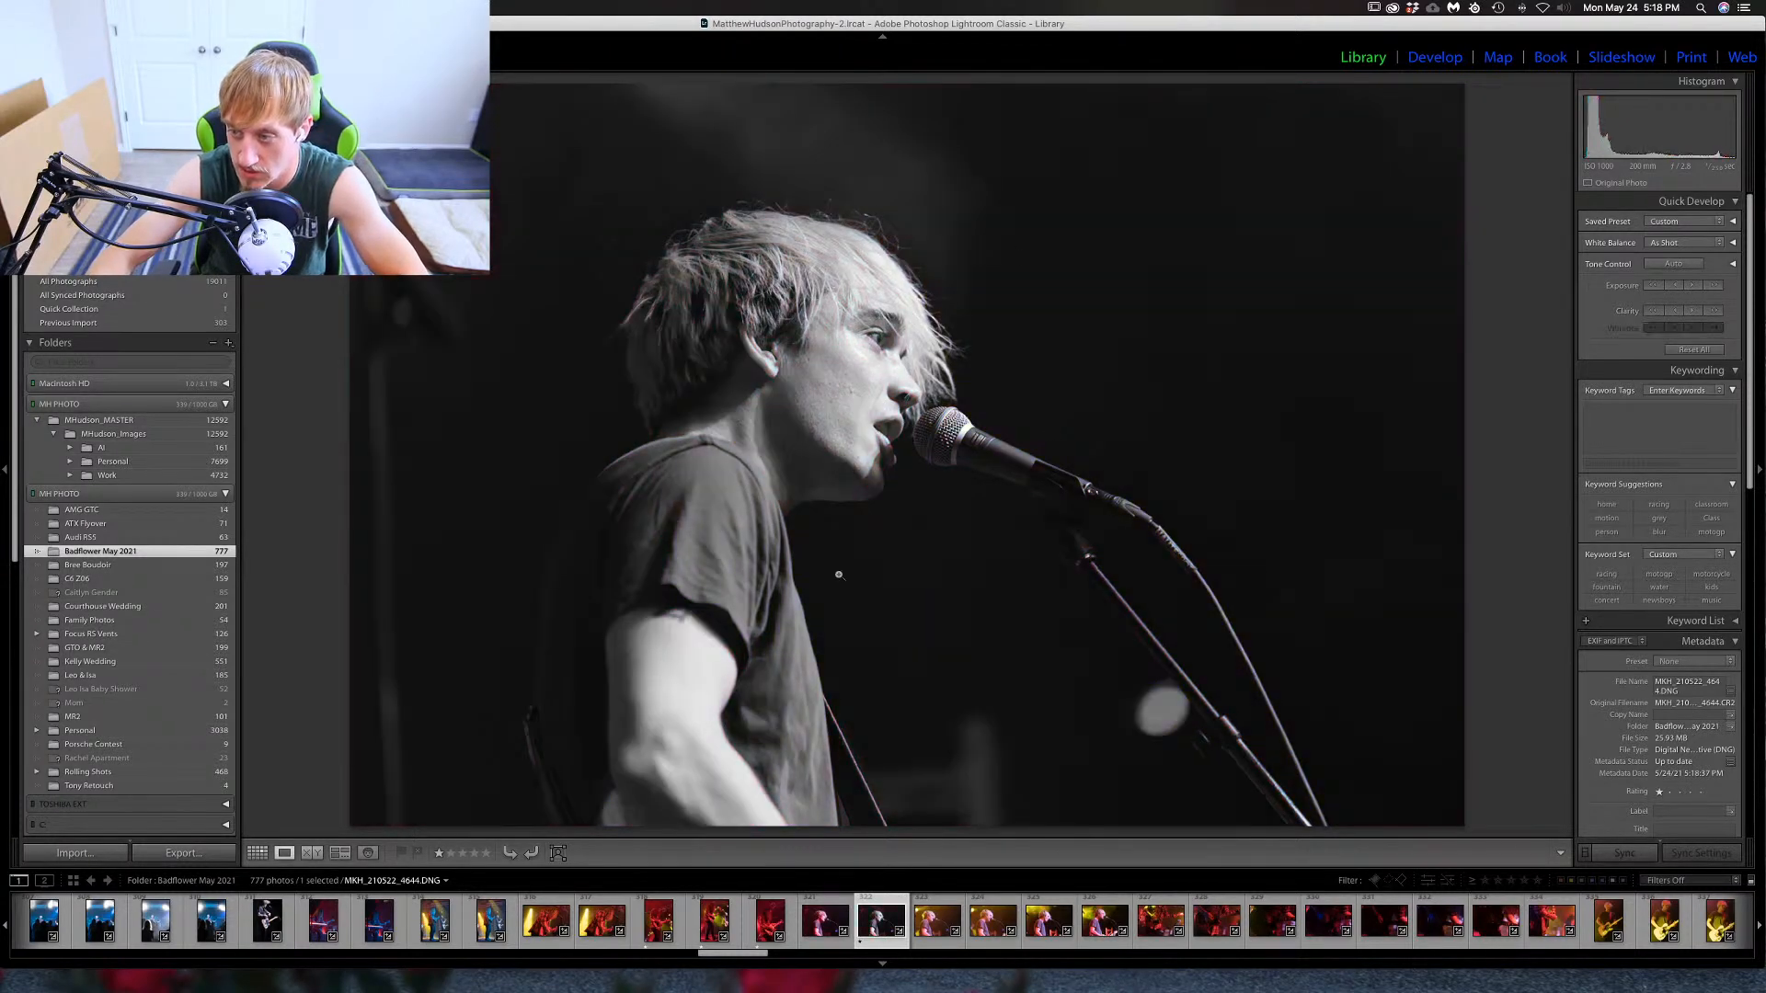
Compare the orange-lit singer frames MKH_210522_4645.DNG and MKH_210522_4646.DNG with MKH_210522_4647.DNG.
key("Right")
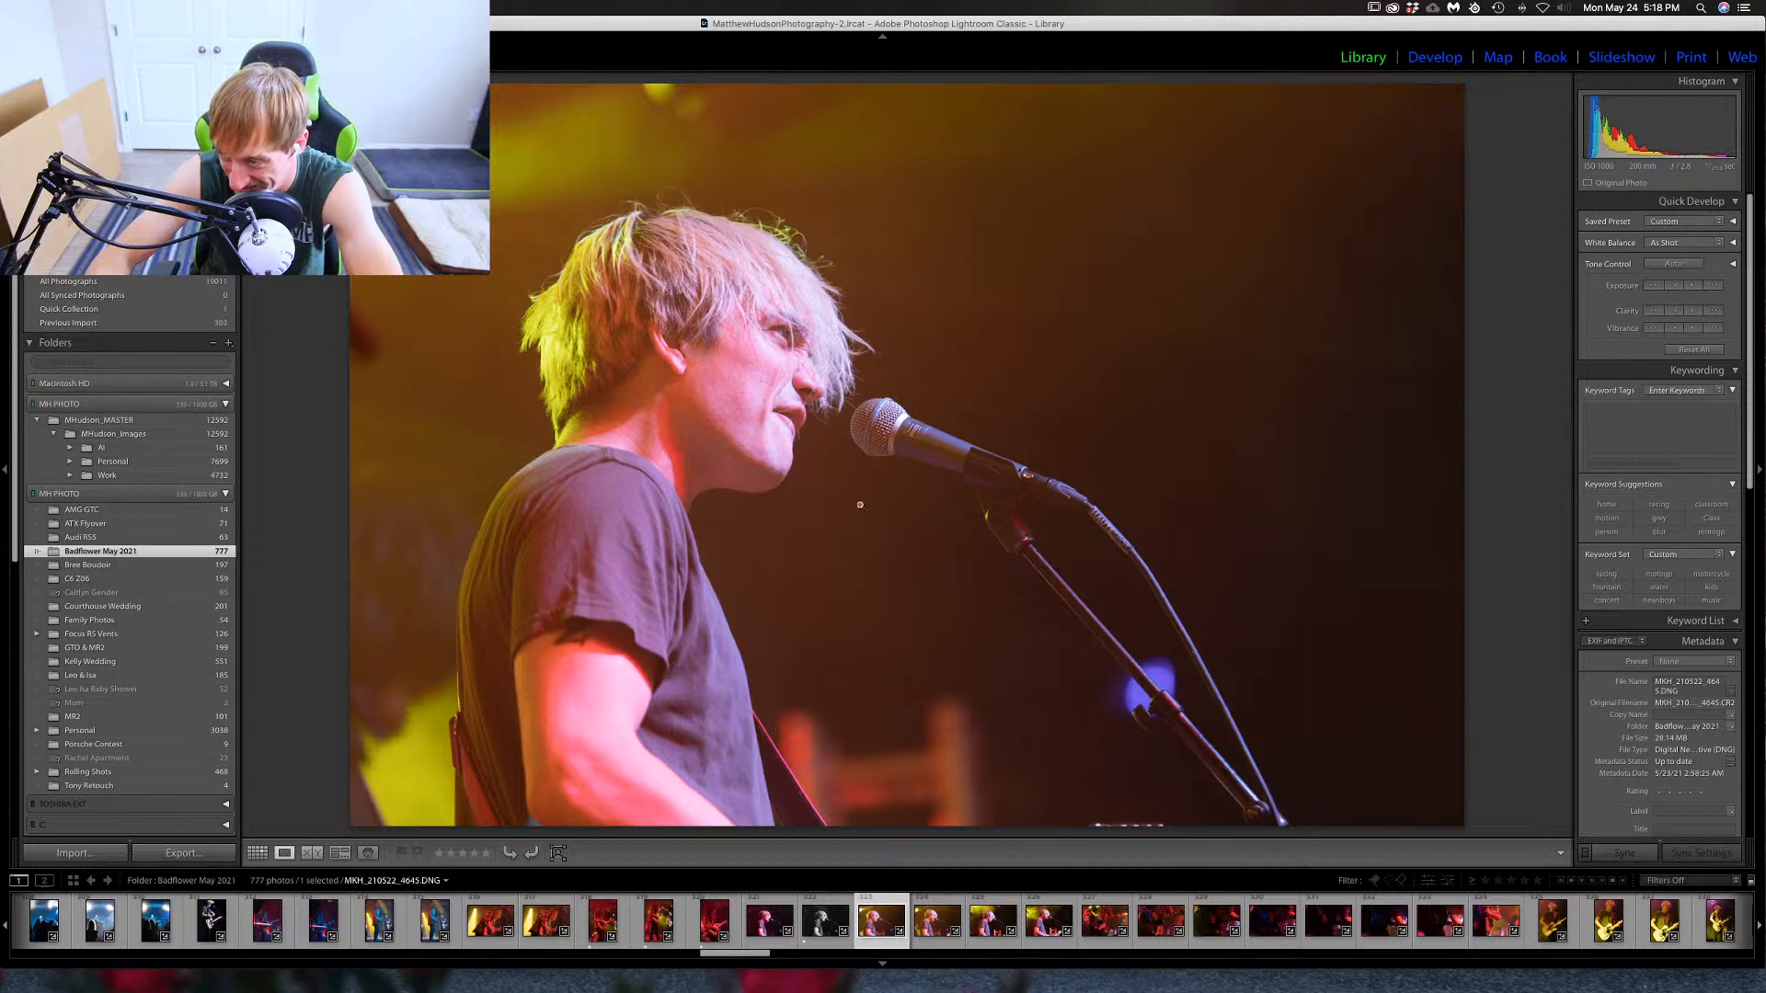
key("Right")
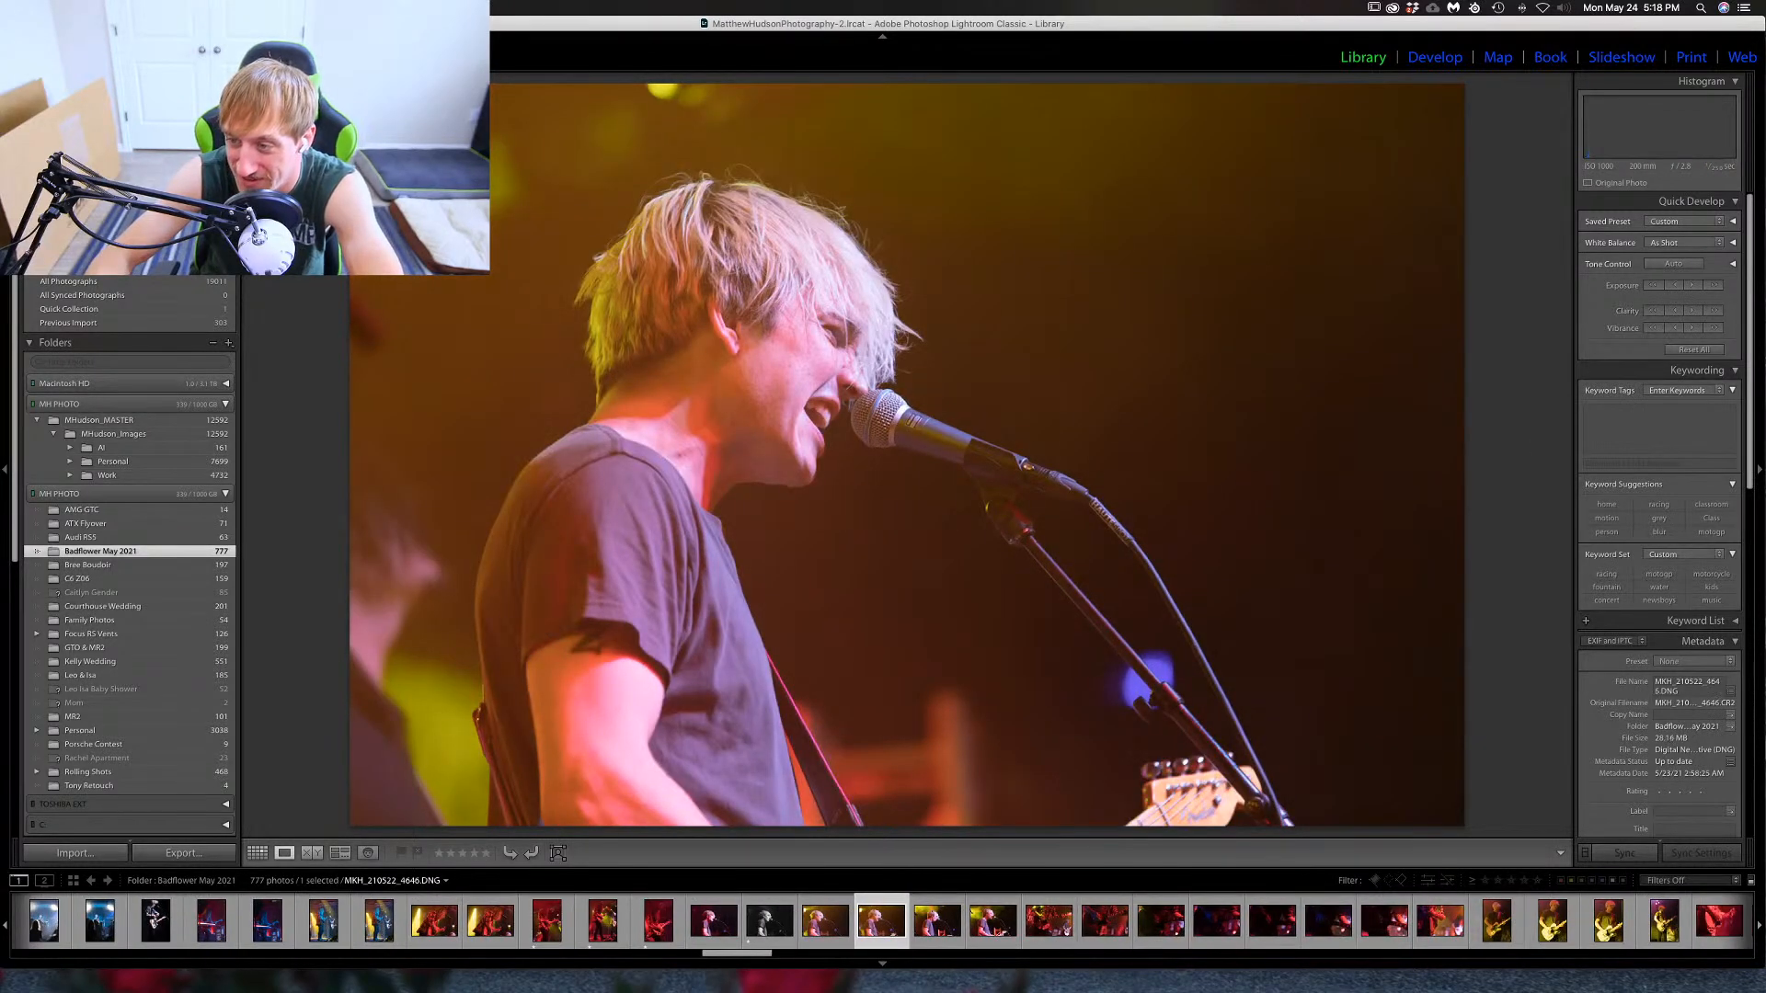
key("Right")
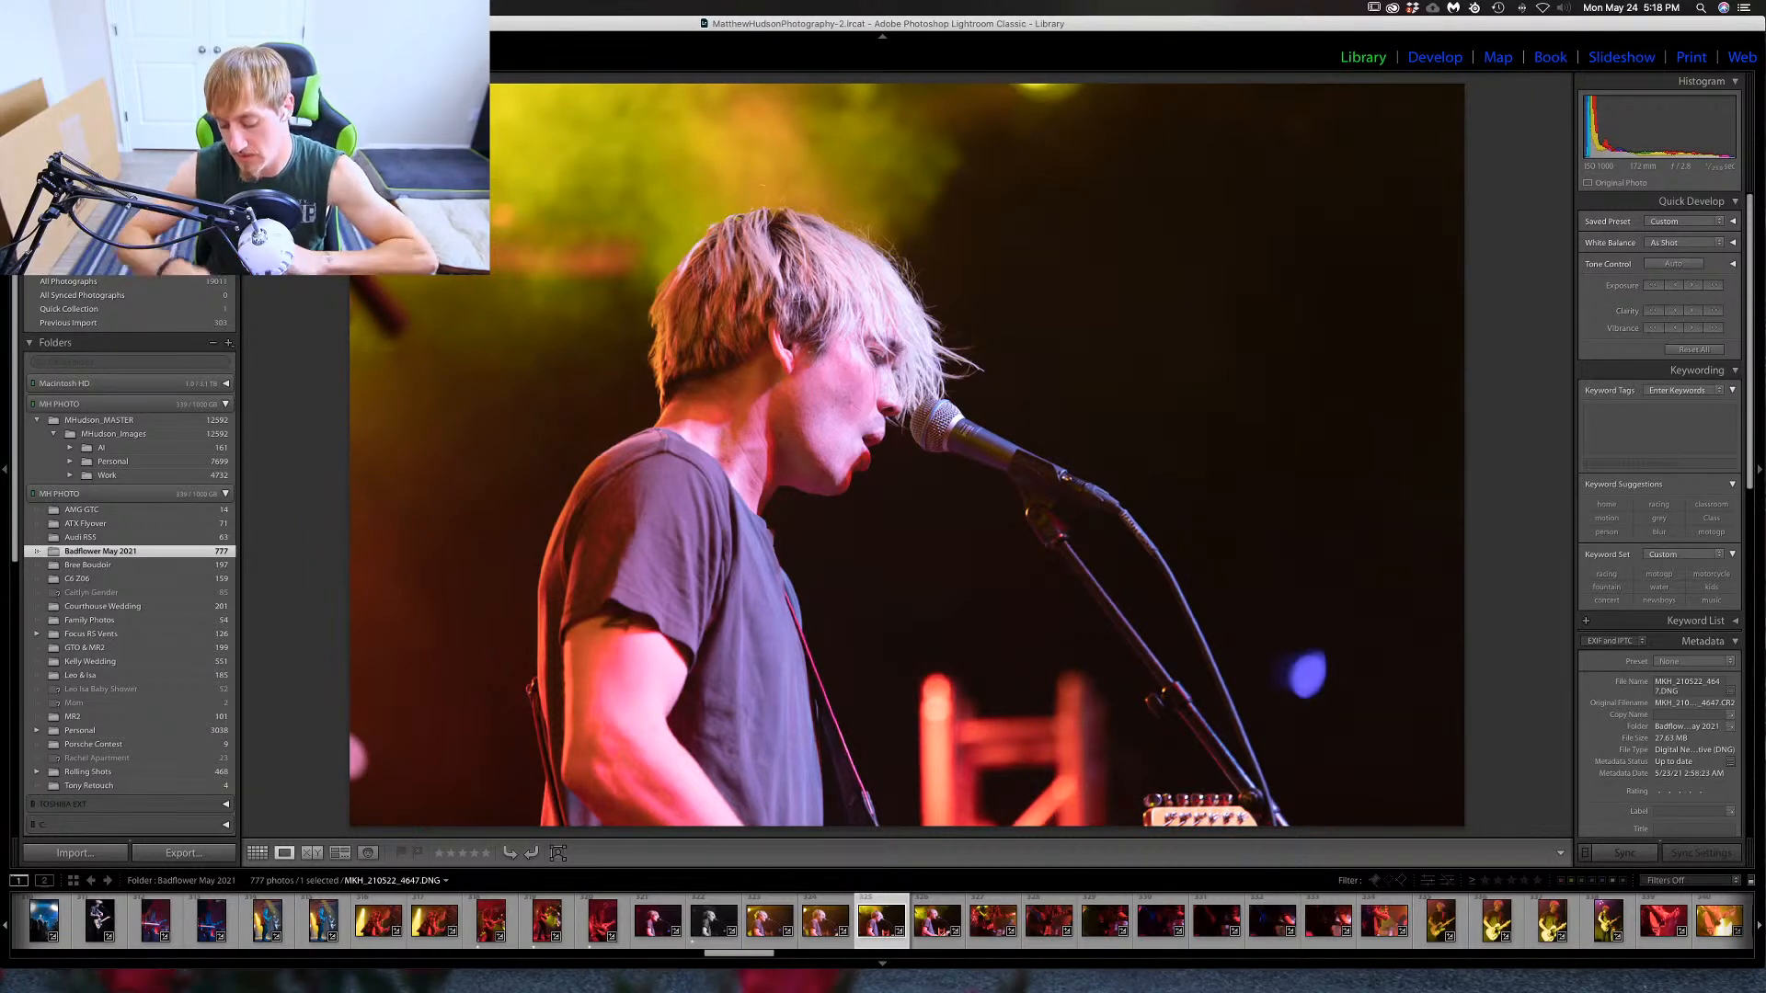
key("Left")
key("Left")
key("Right")
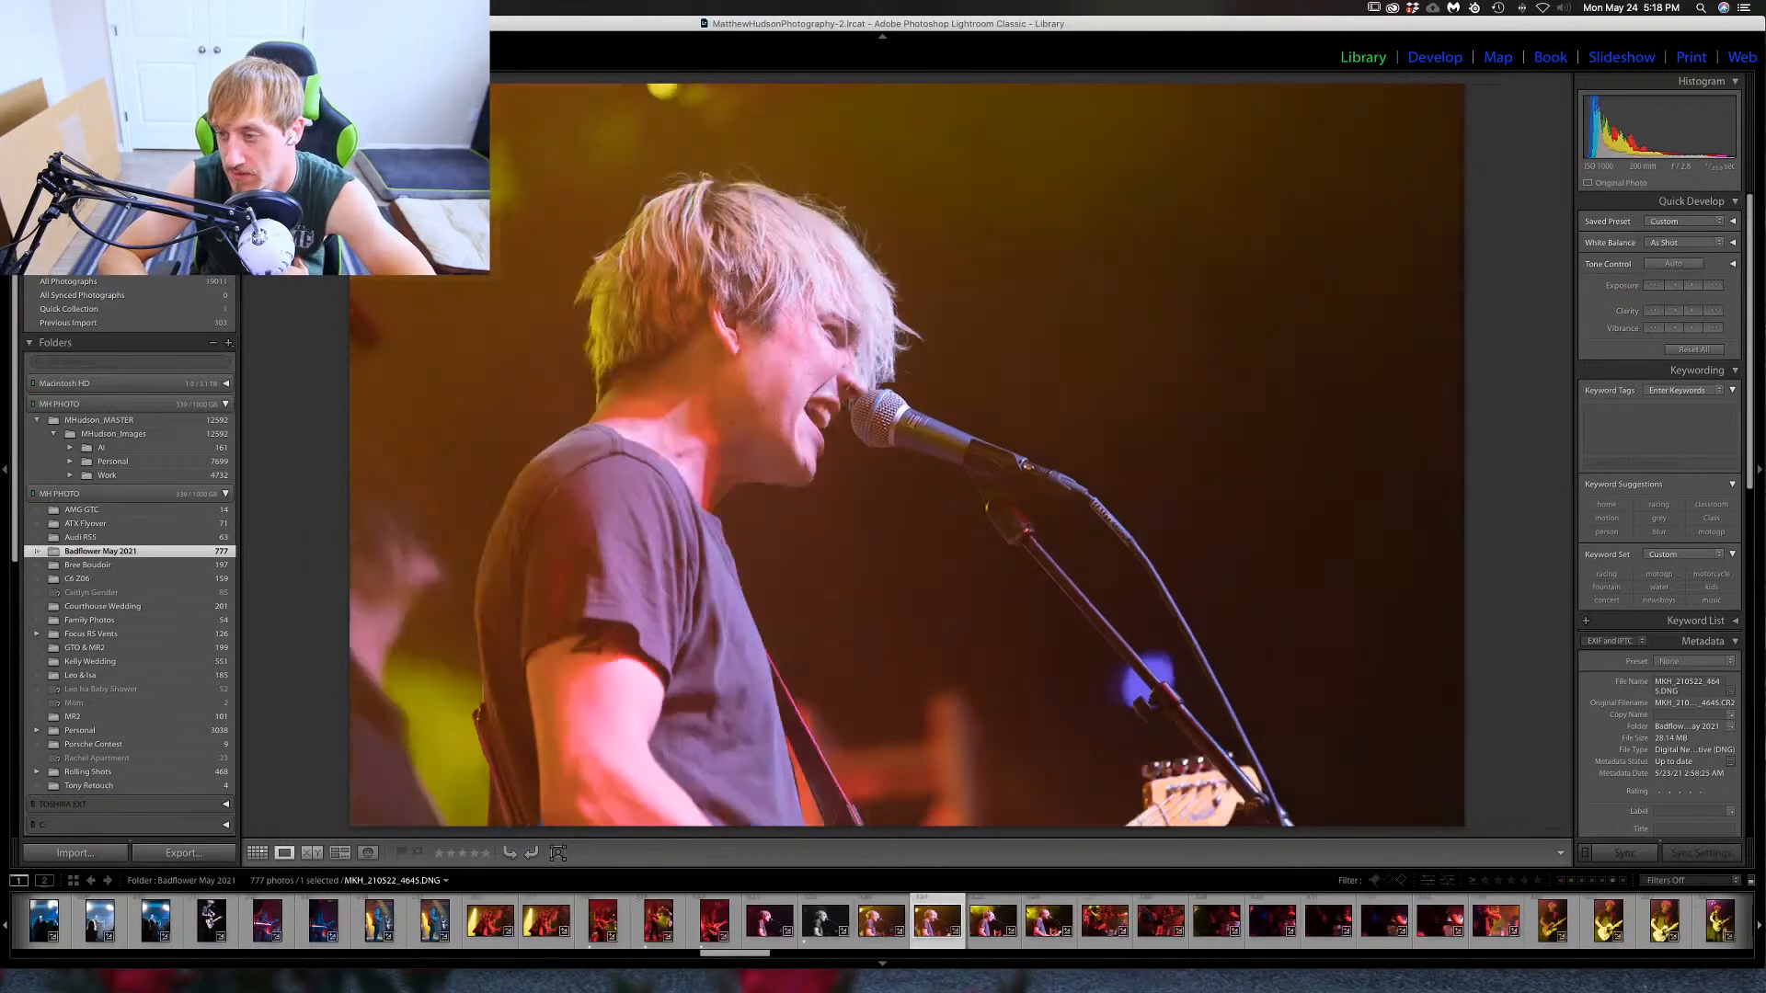
Compare the singer frame MKH_210522_4647.DNG with the frame following it and rate MKH_210522_4647.DNG one star.
key("Right")
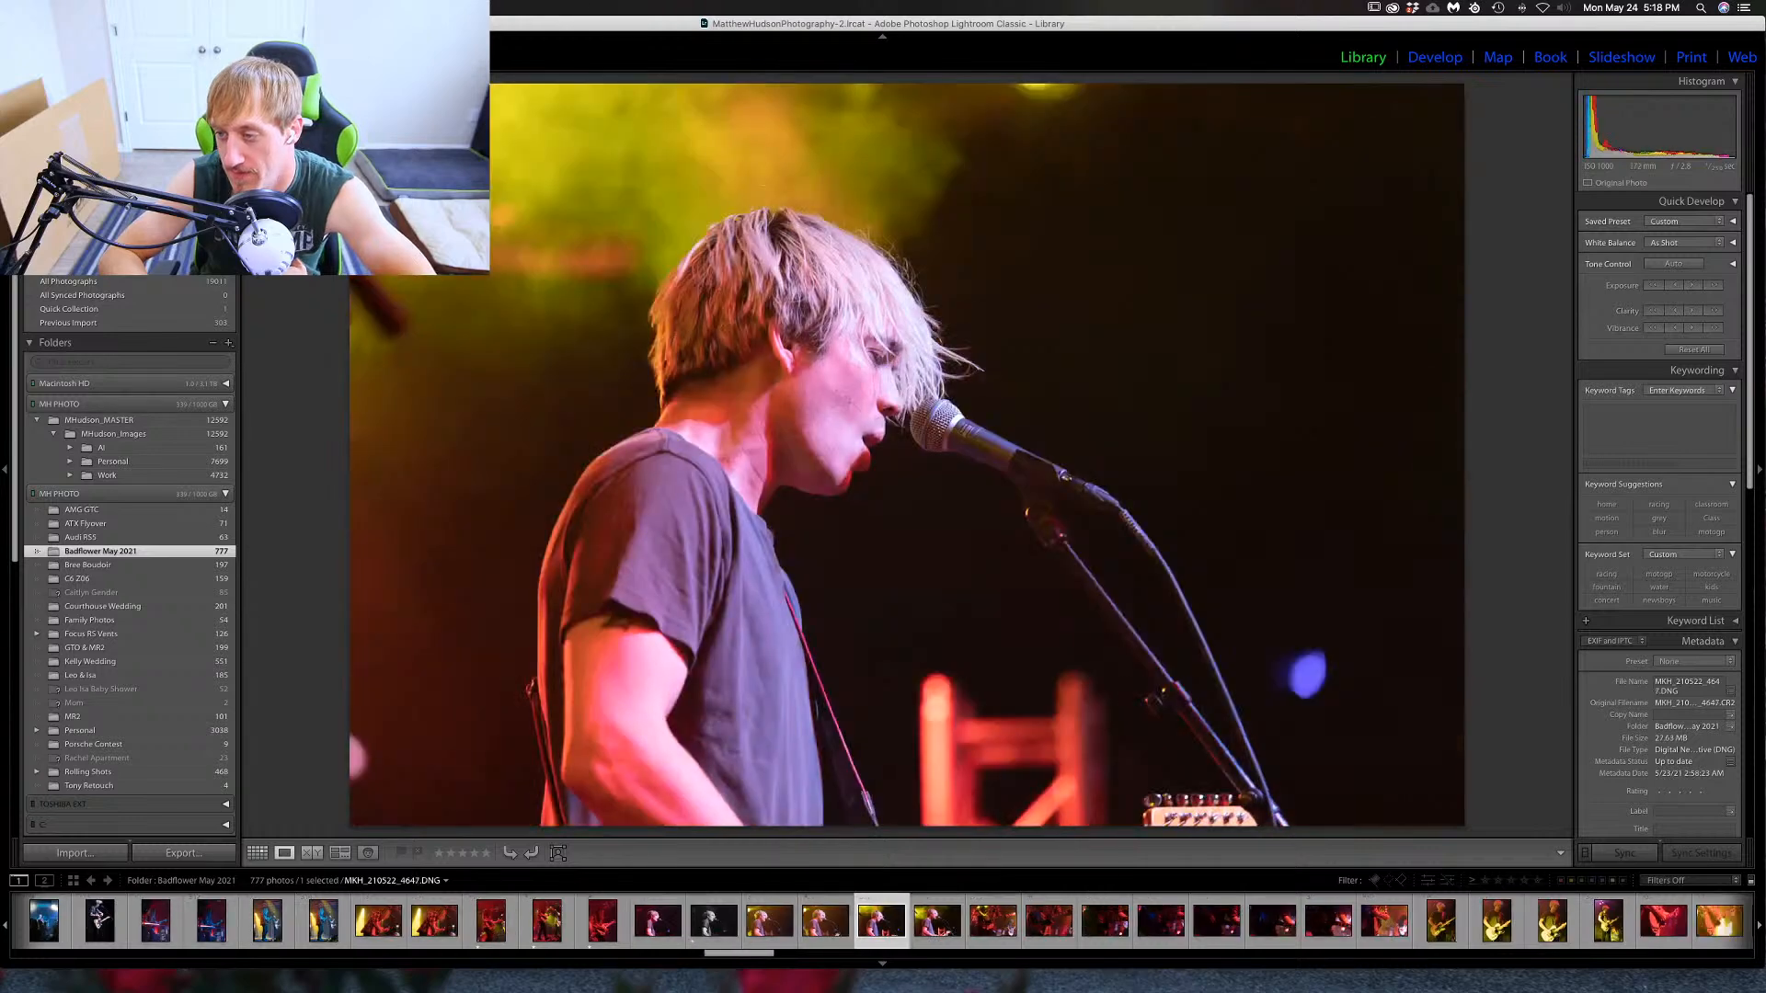
key("Right")
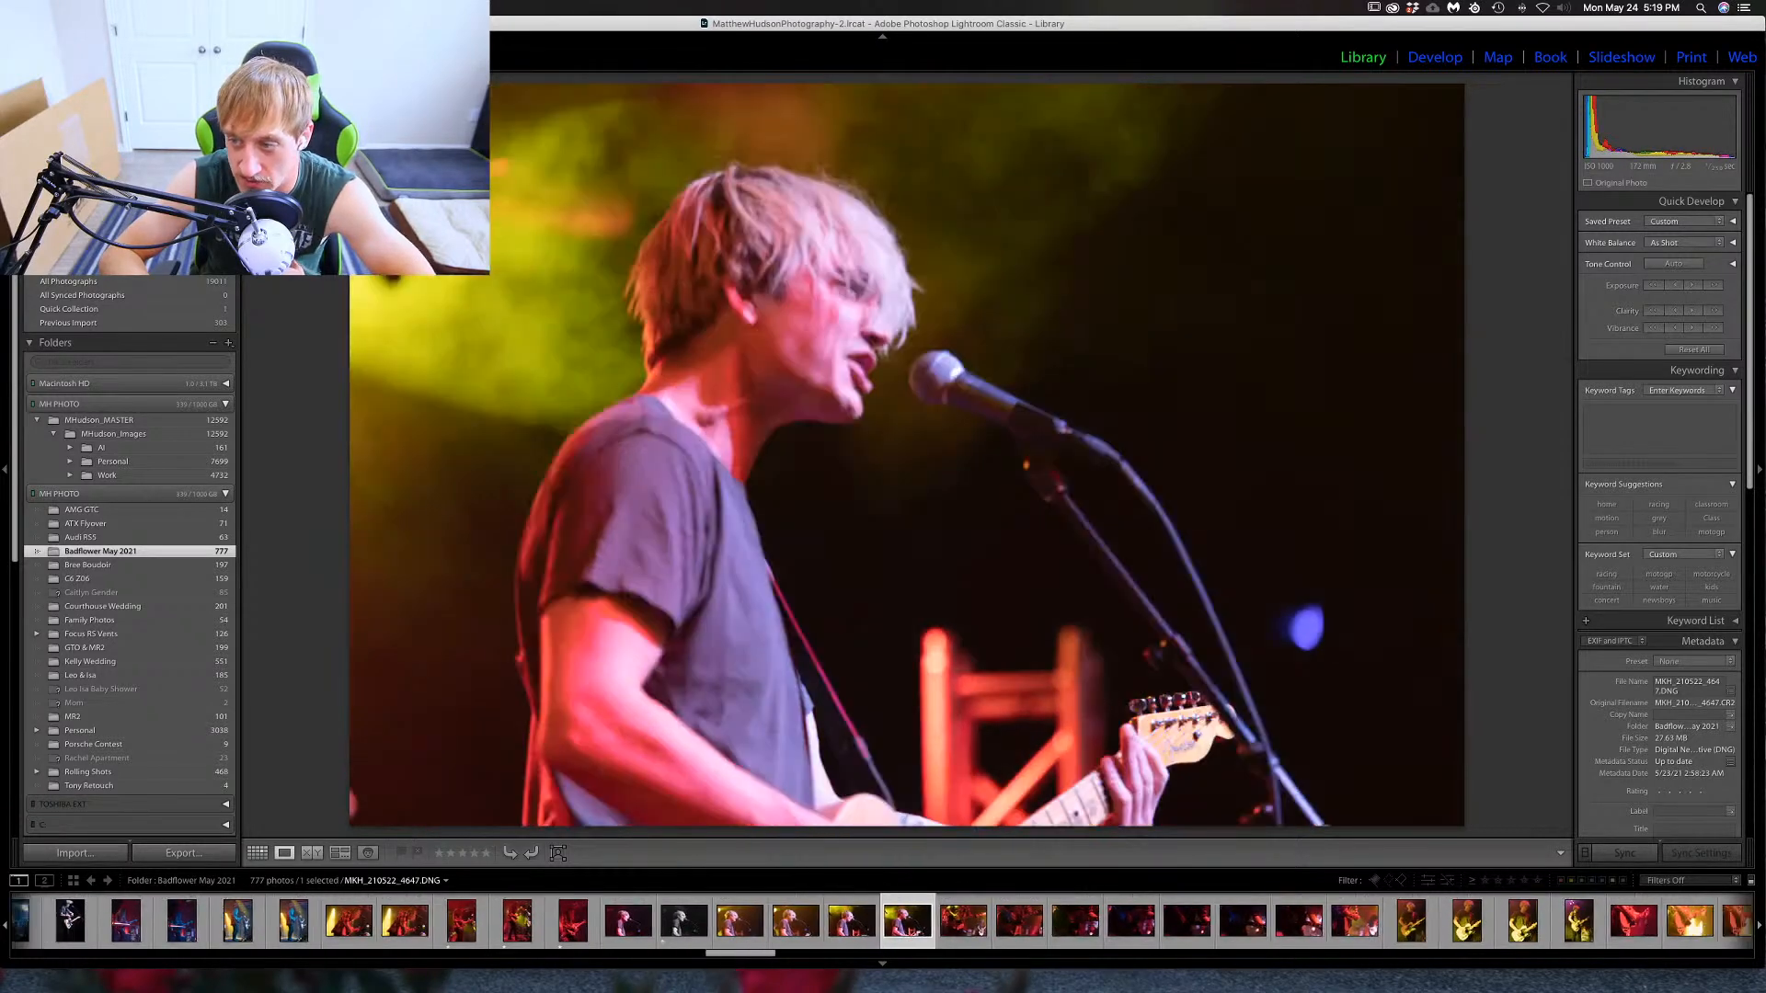
key("Left")
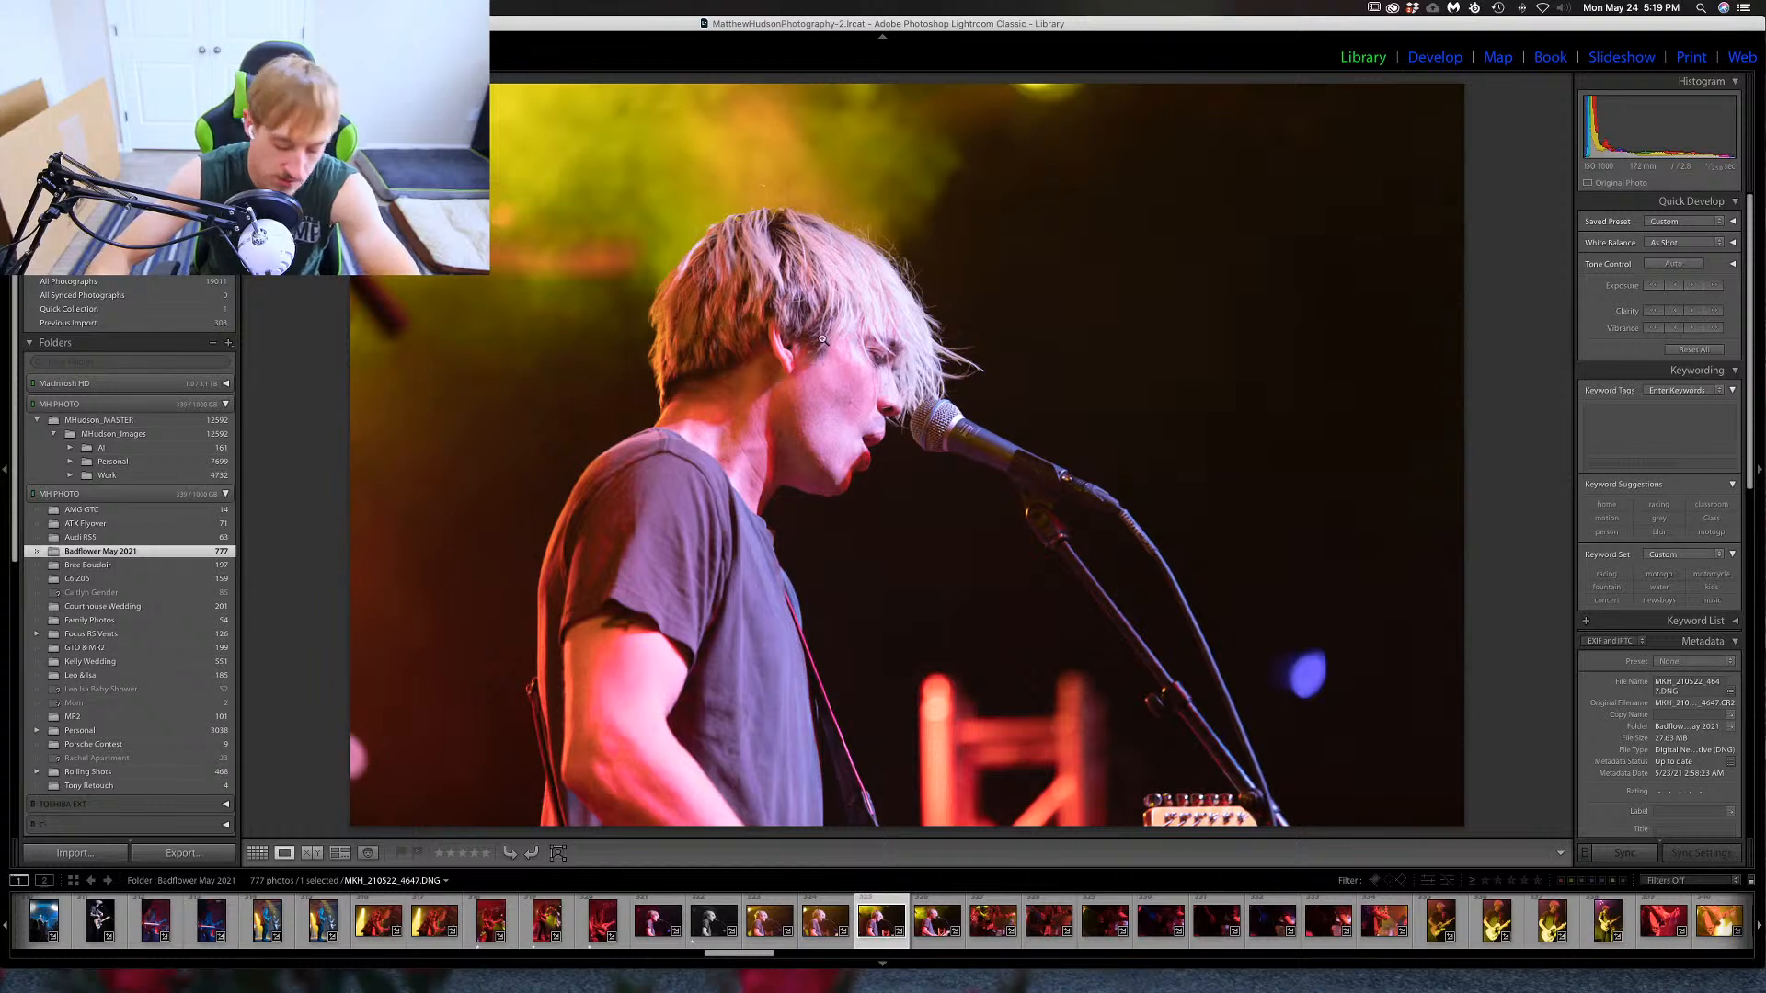
key("1")
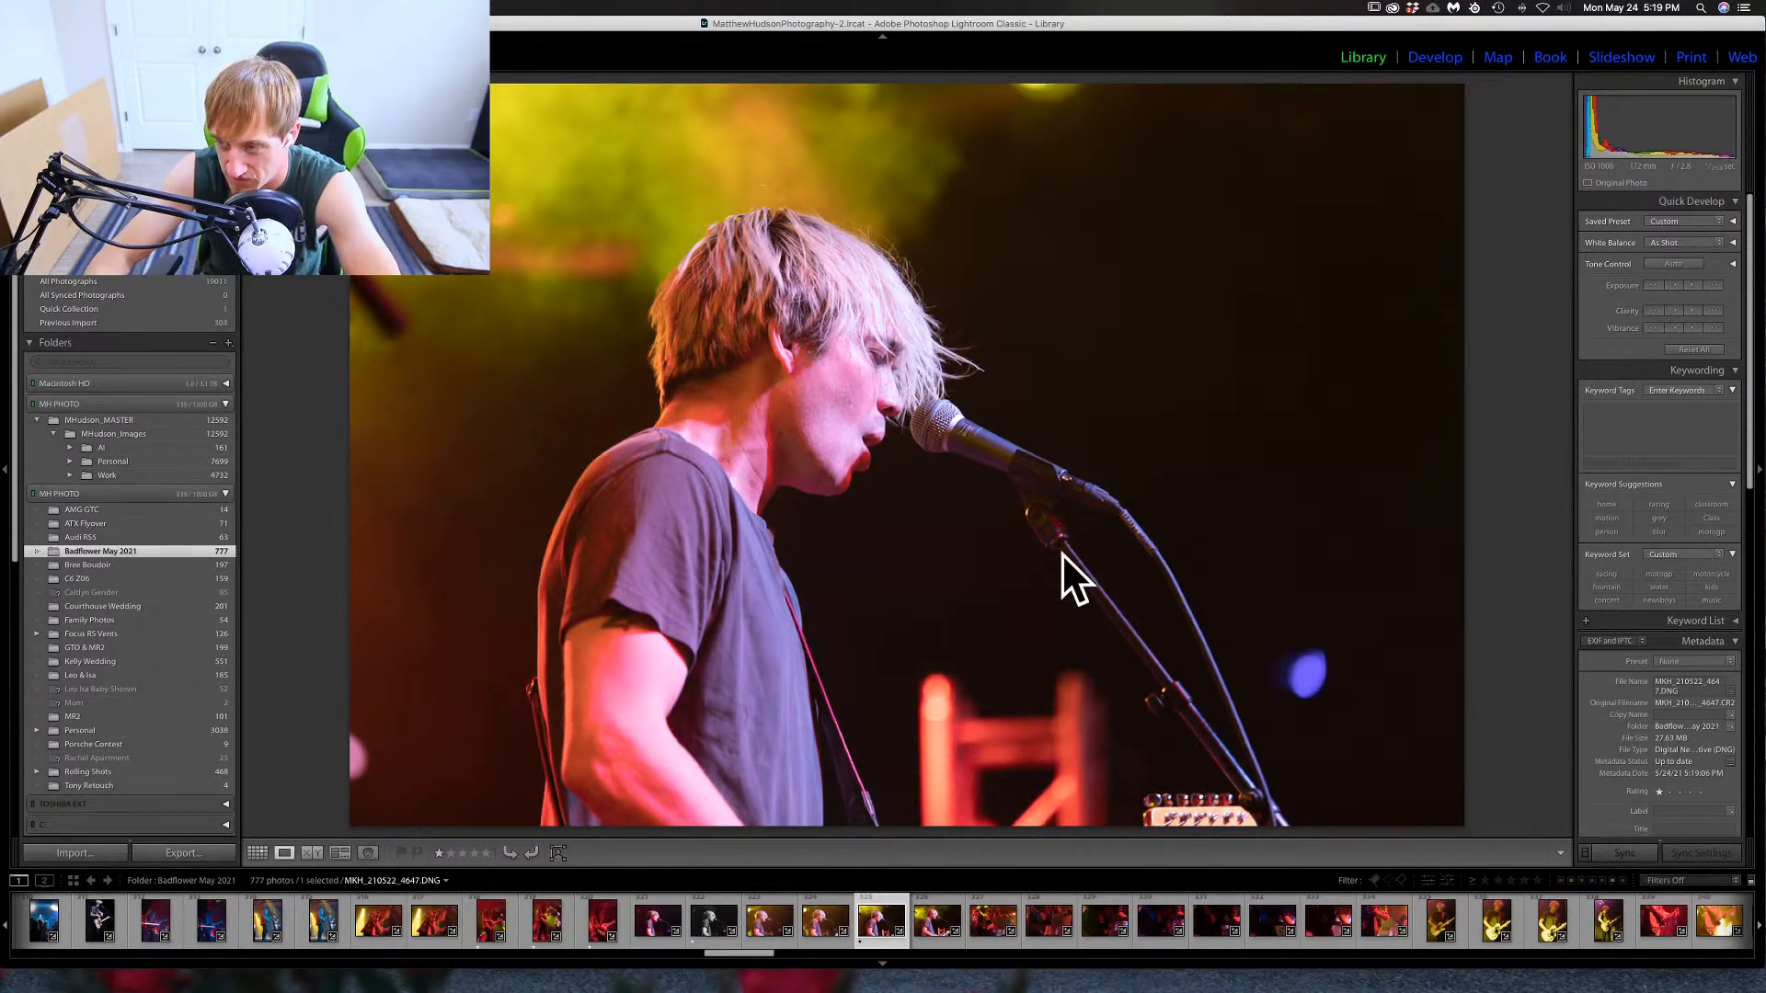
Review the red guitar close-ups from MKH_210522_4649.DNG through MKH_210522_4652.DNG.
key("Right")
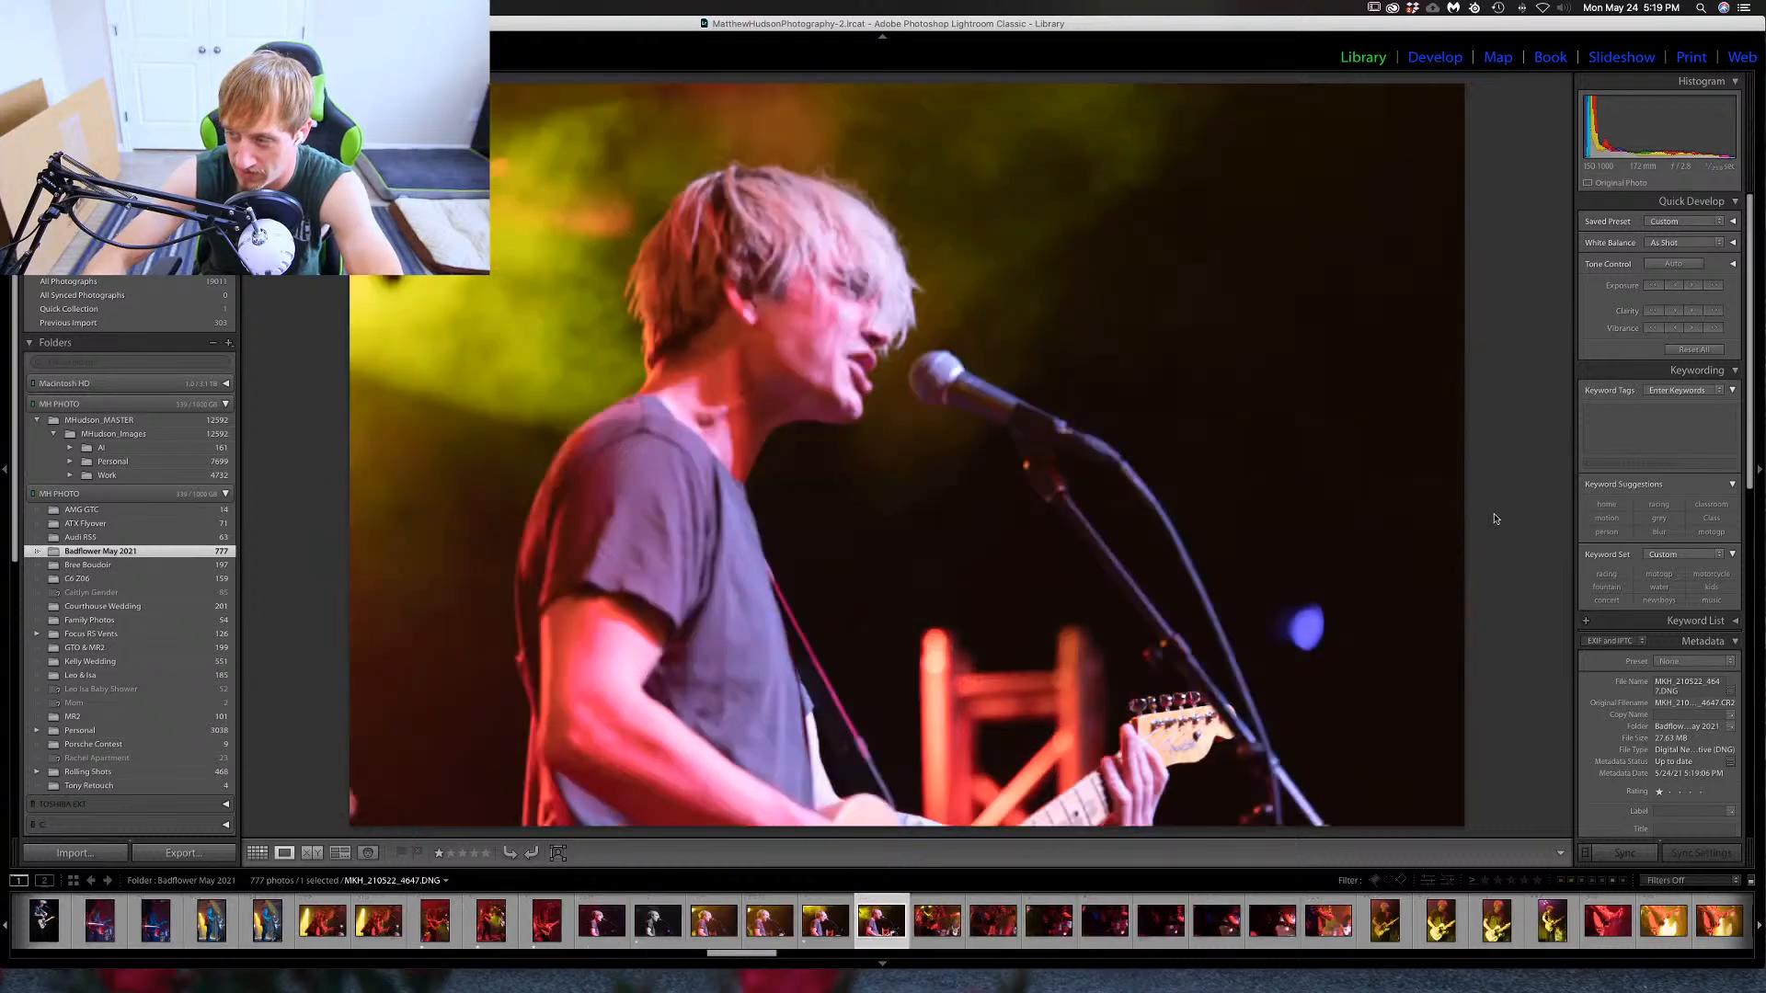
key("Right")
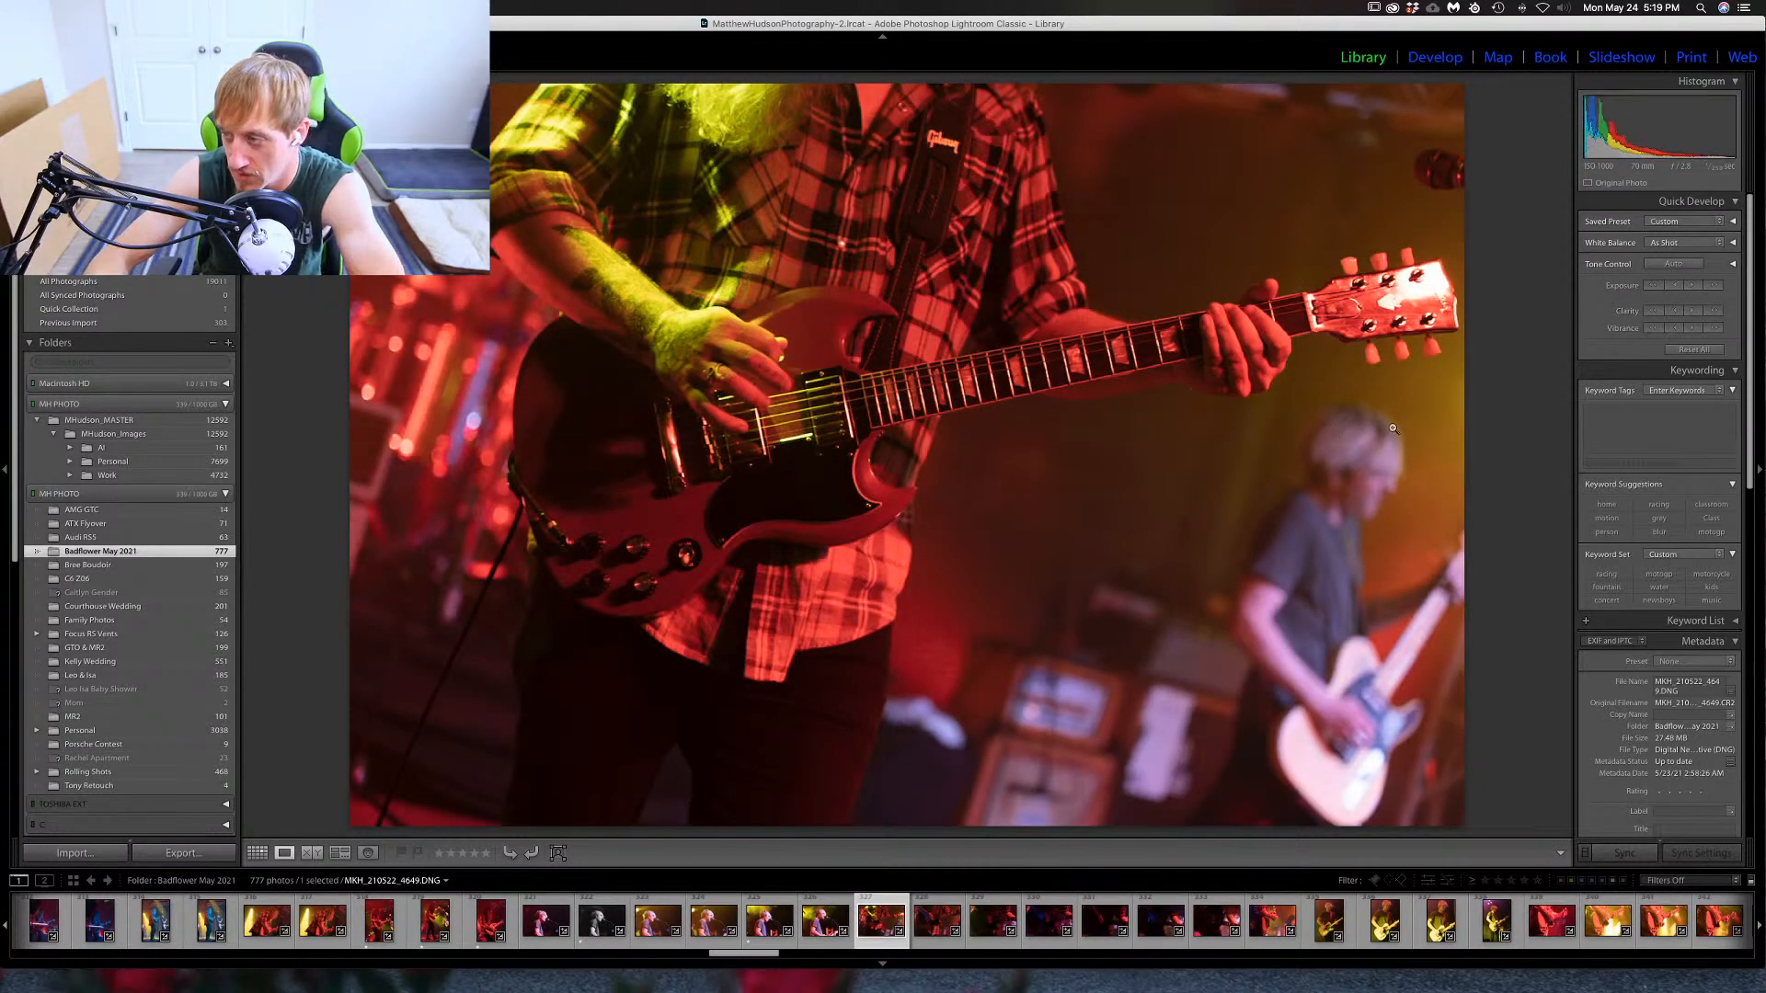
key("Right")
key("Right")
key("Right")
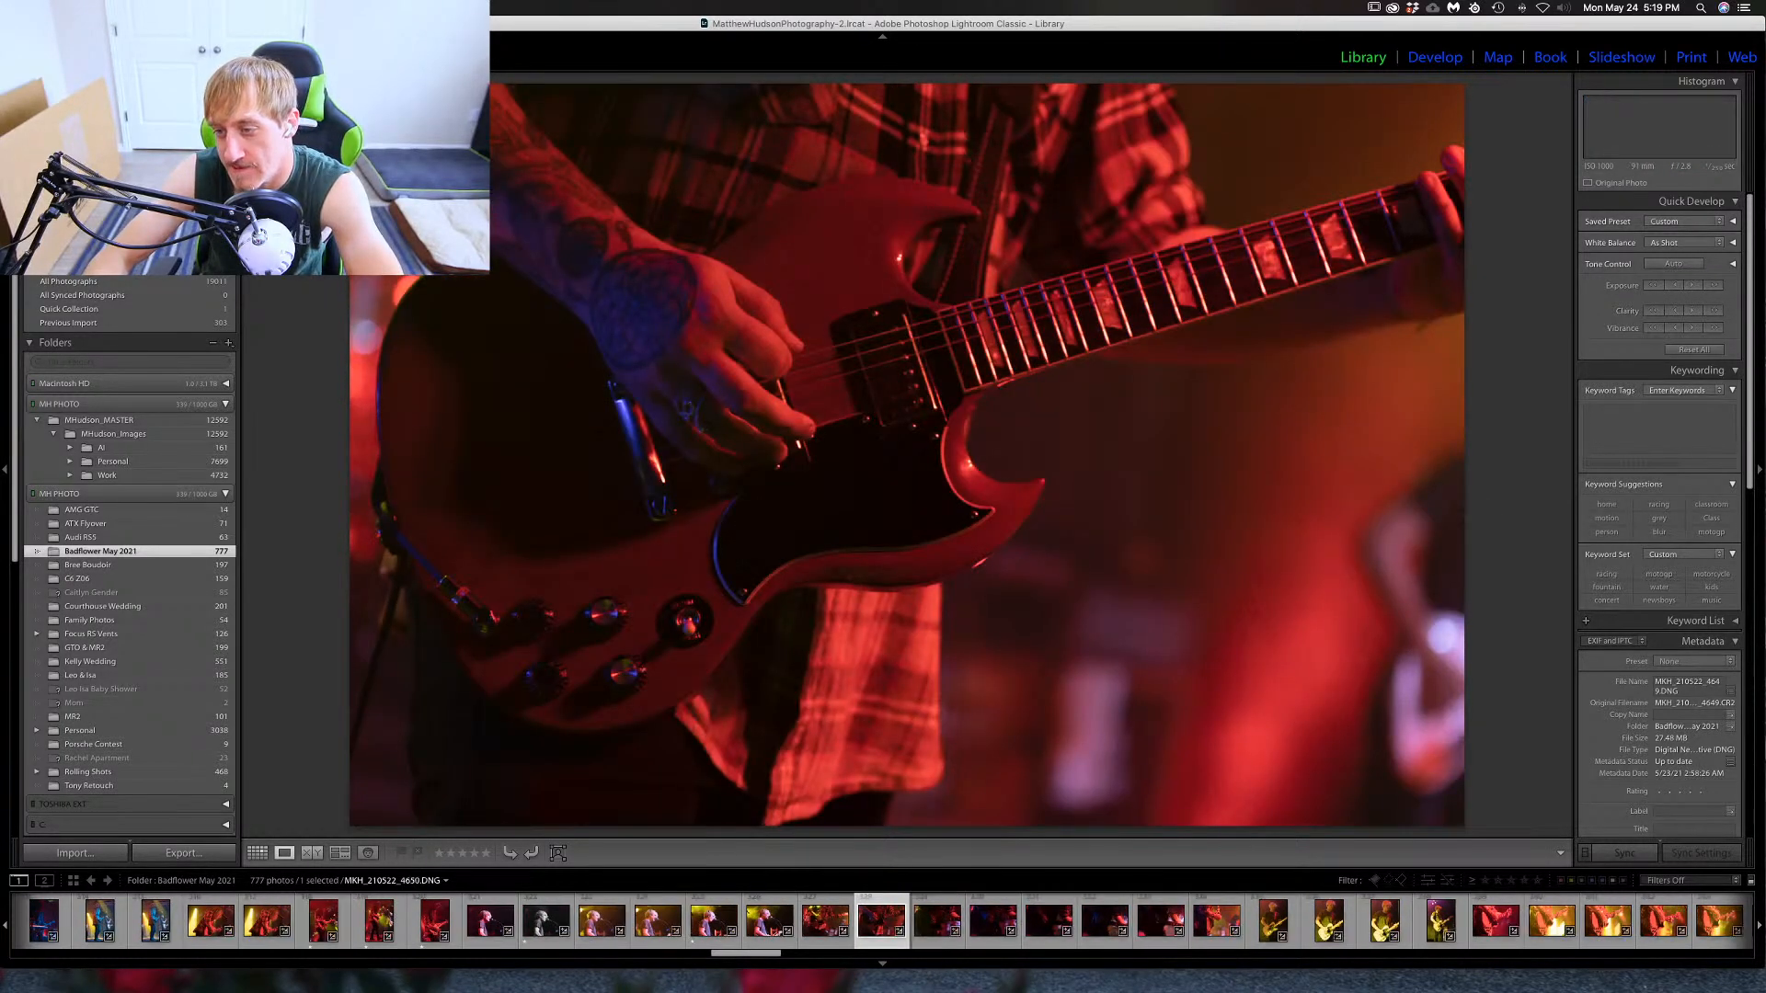
key("Right")
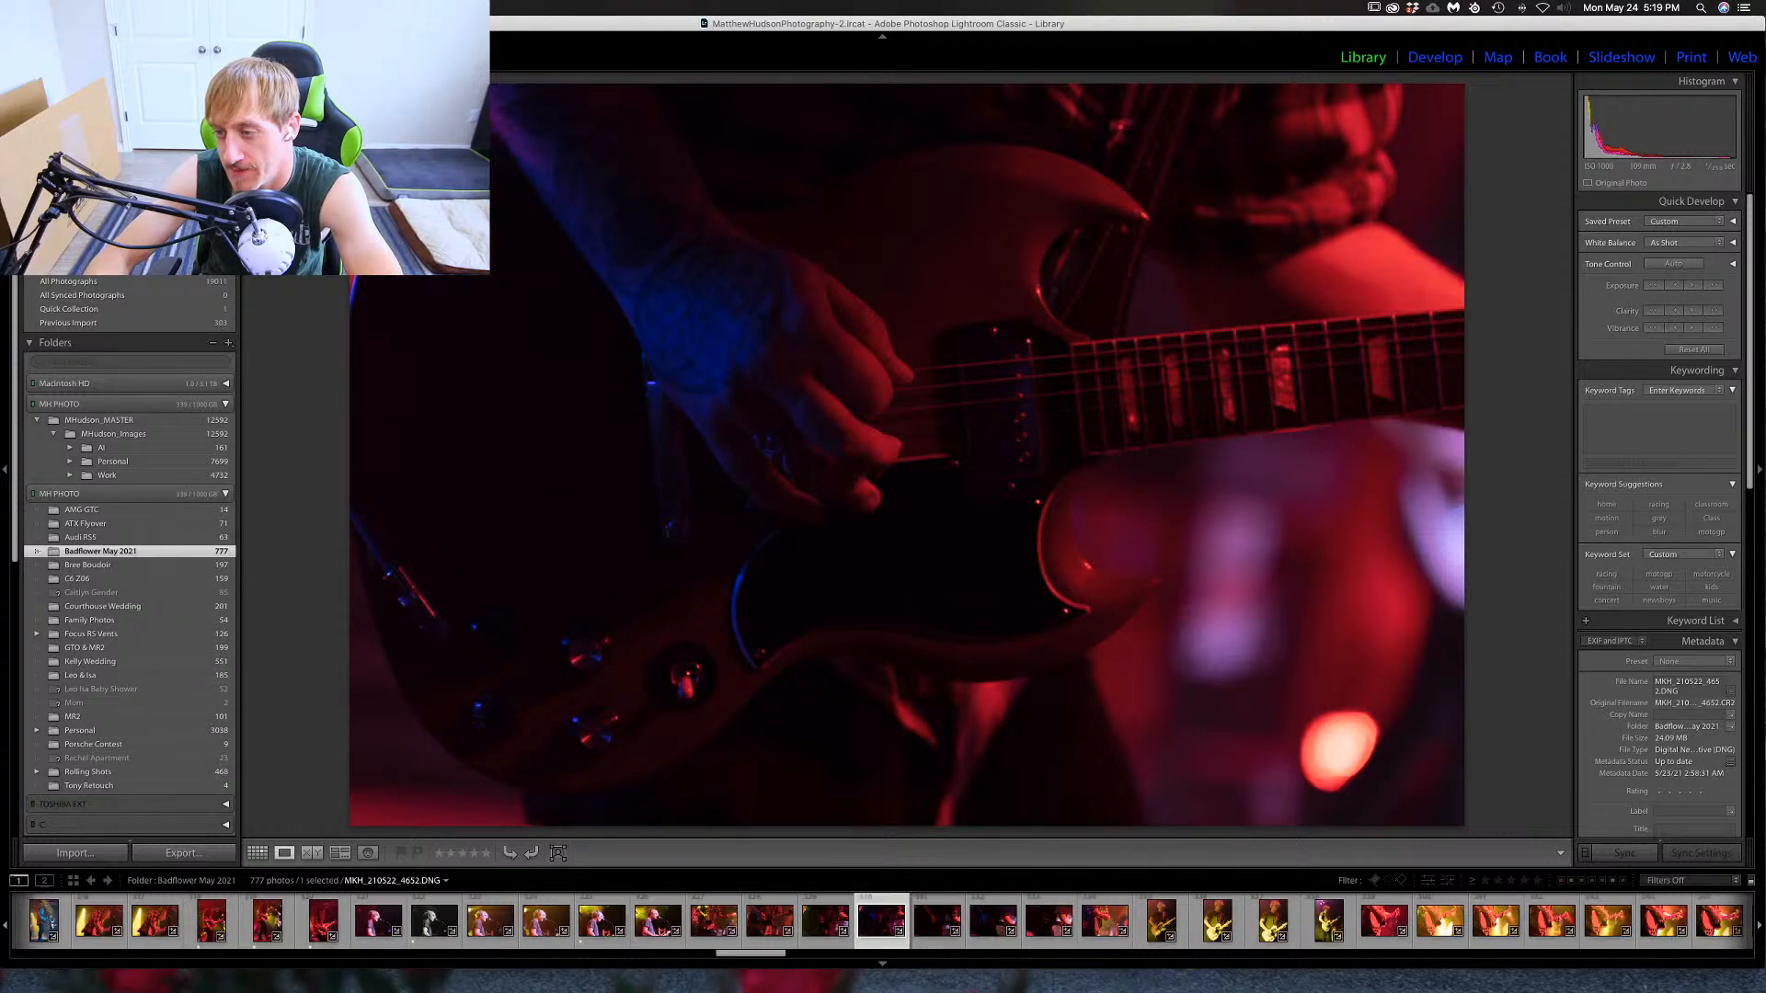
Try black and white on the dark guitar close-up MKH_210522_4652.DNG, return it to color and rate it one star.
key("v")
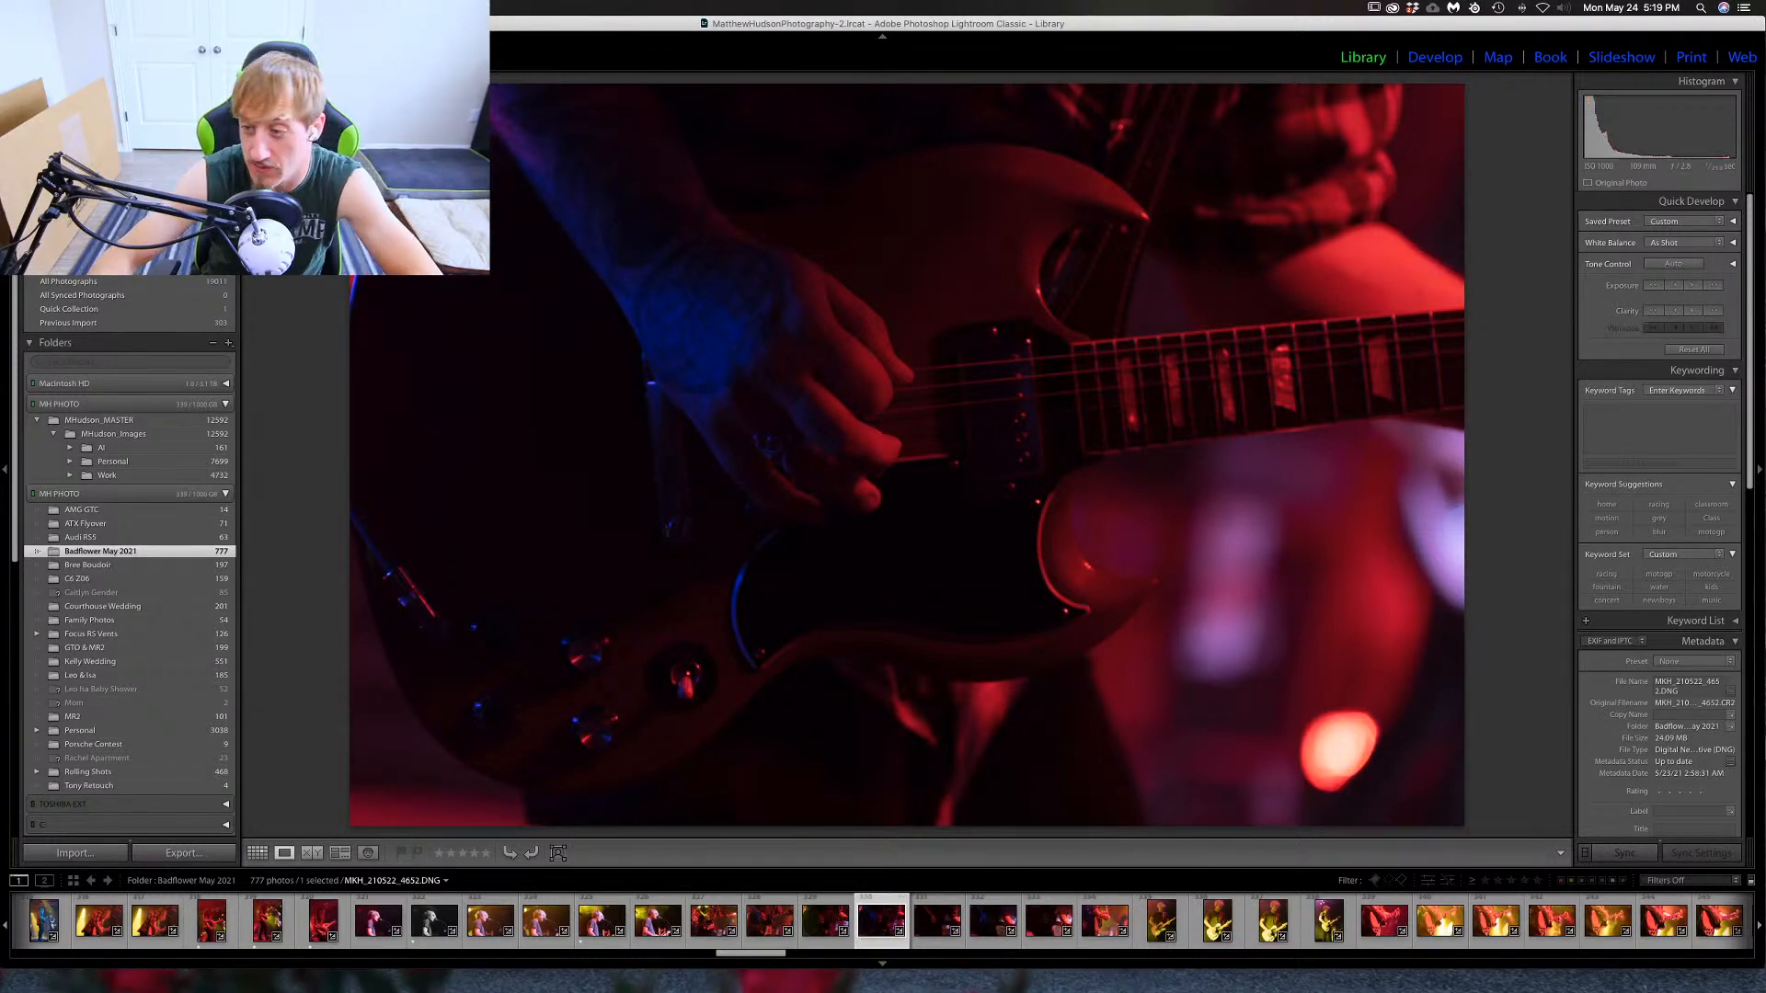
key("v")
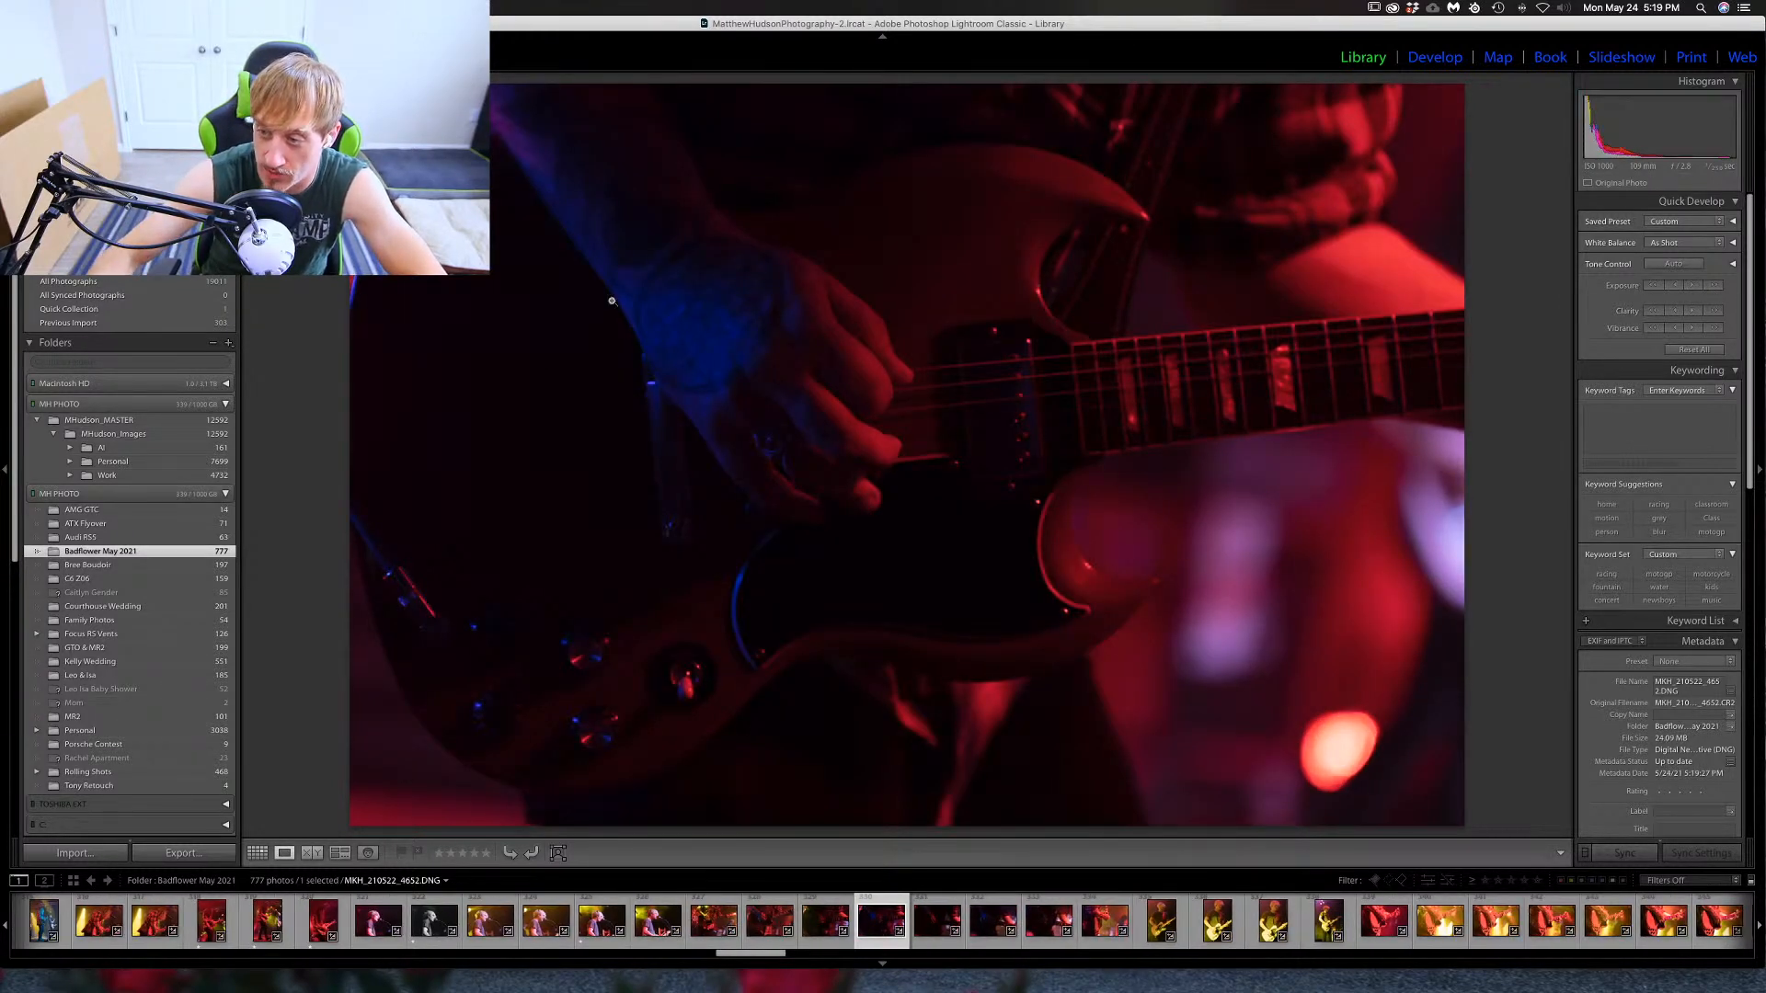
key("1")
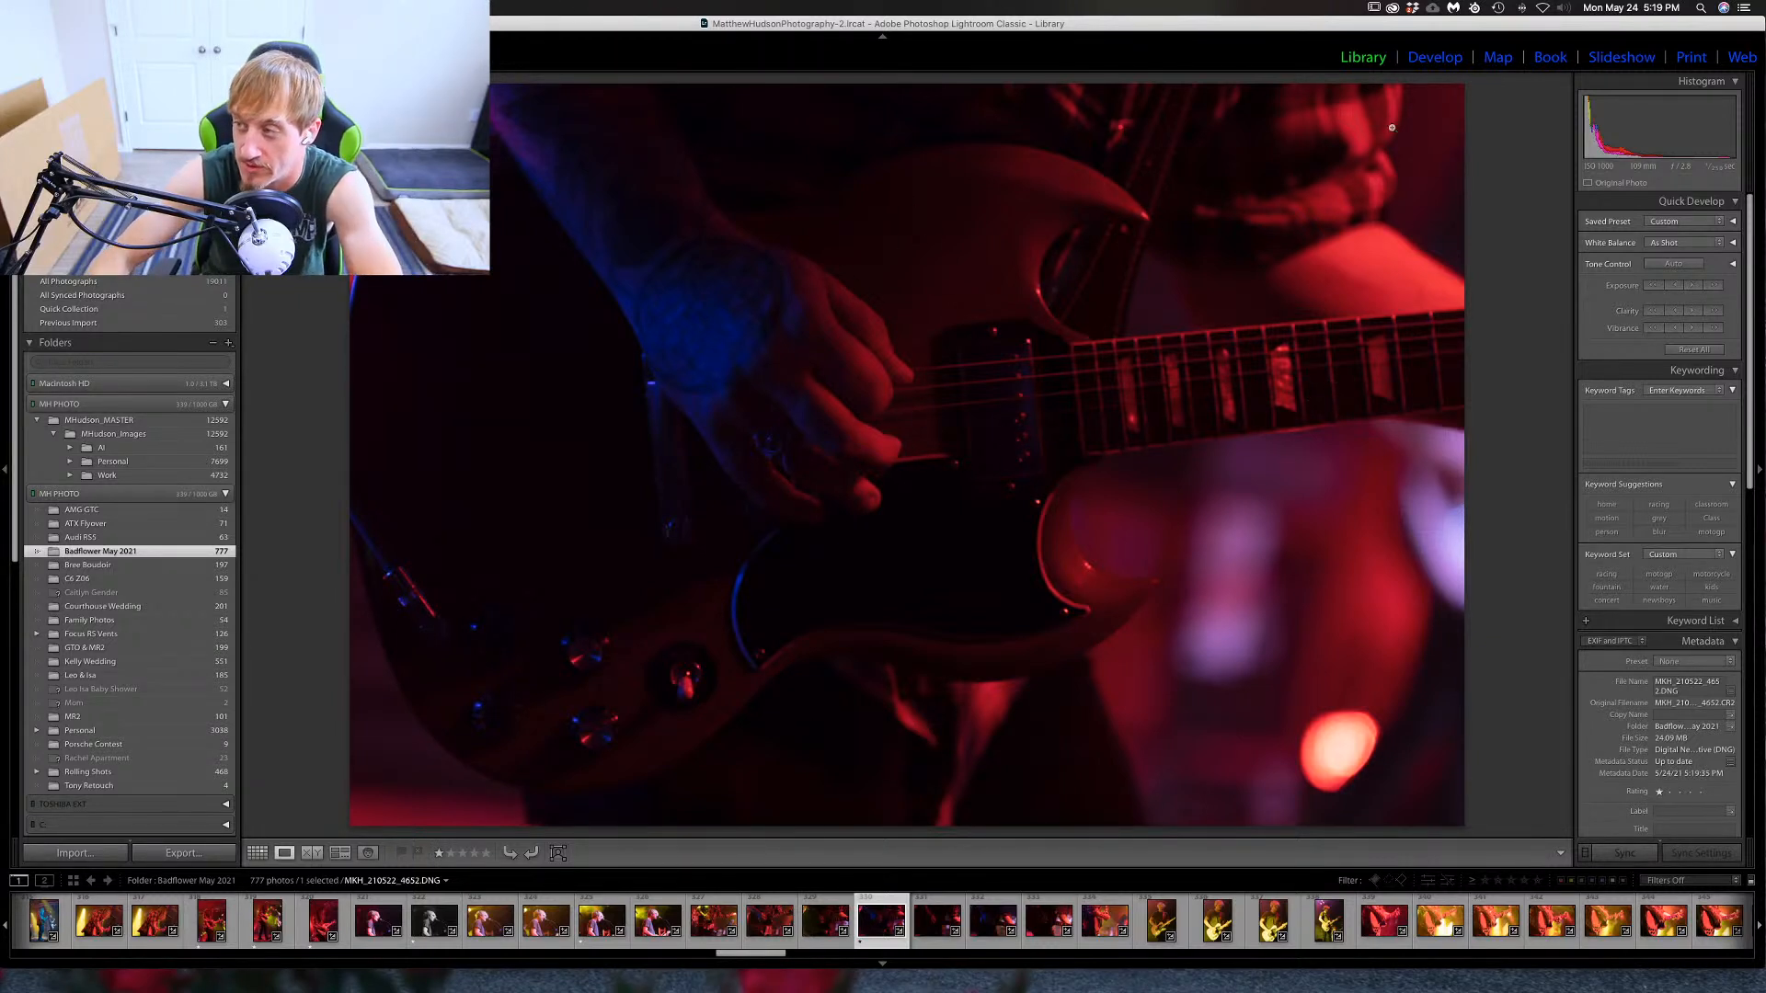
Review the dark and tattooed-hand guitar close-ups from MKH_210522_4653.DNG through MKH_210522_4656.DNG.
key("Right")
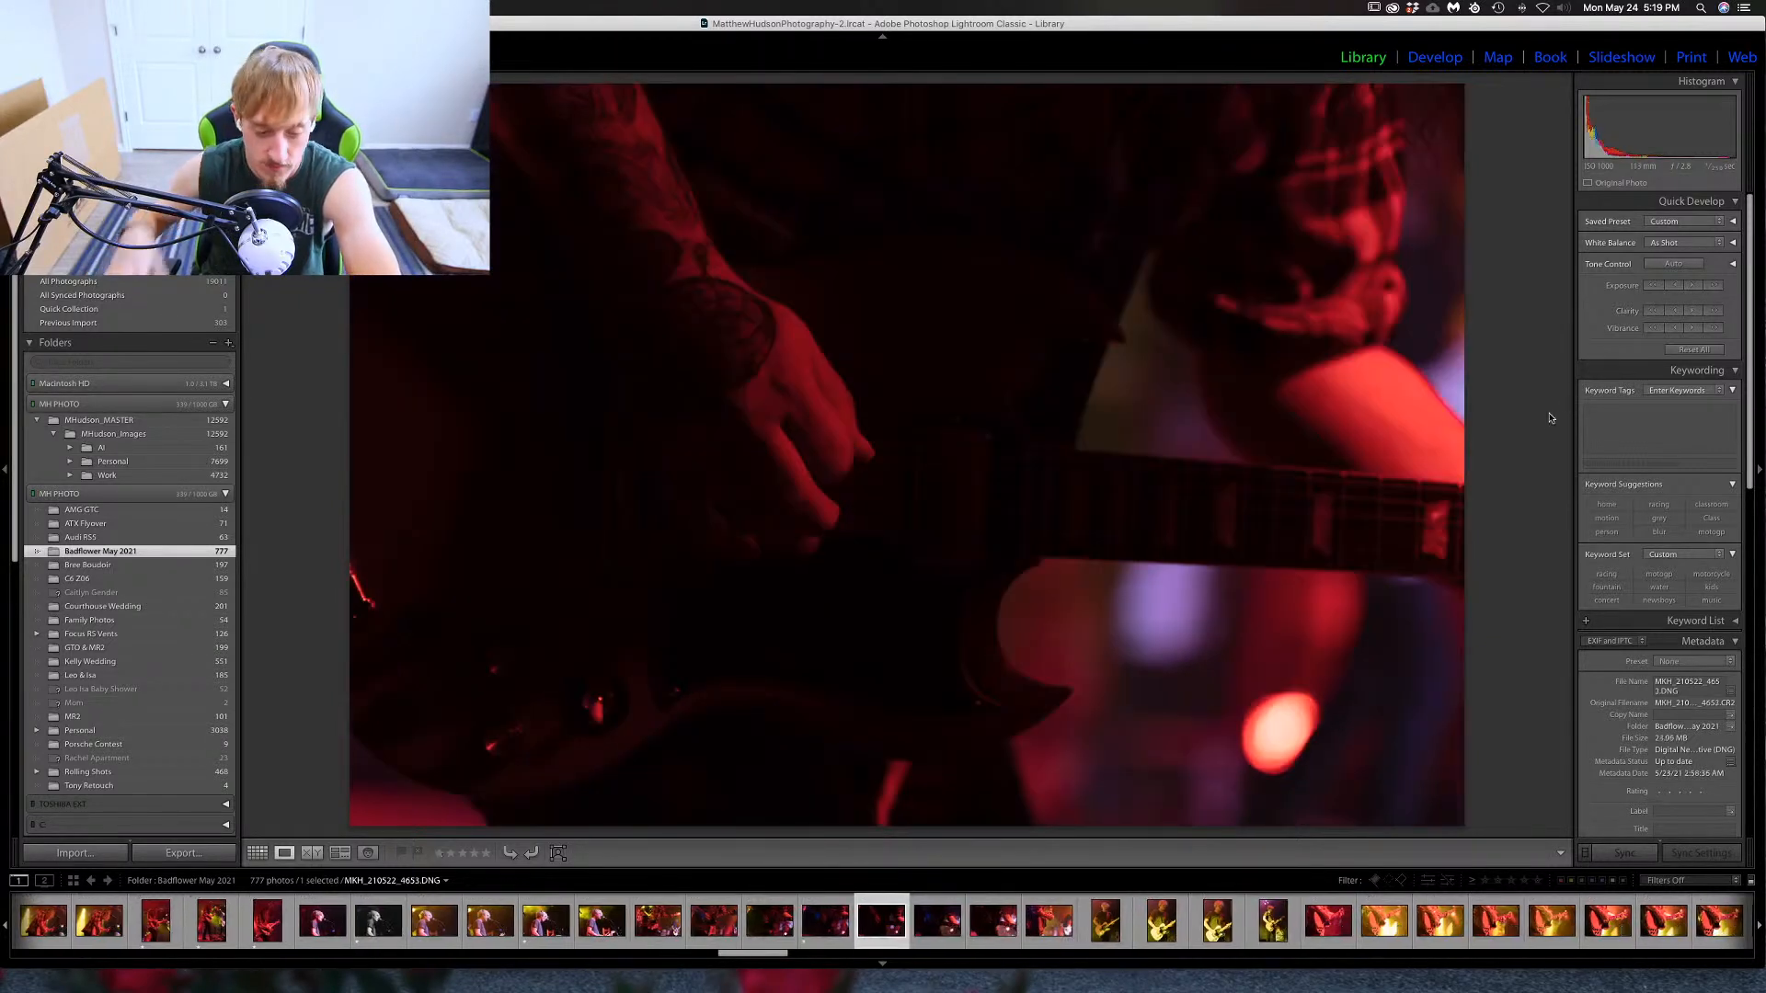
key("Right")
key("Right")
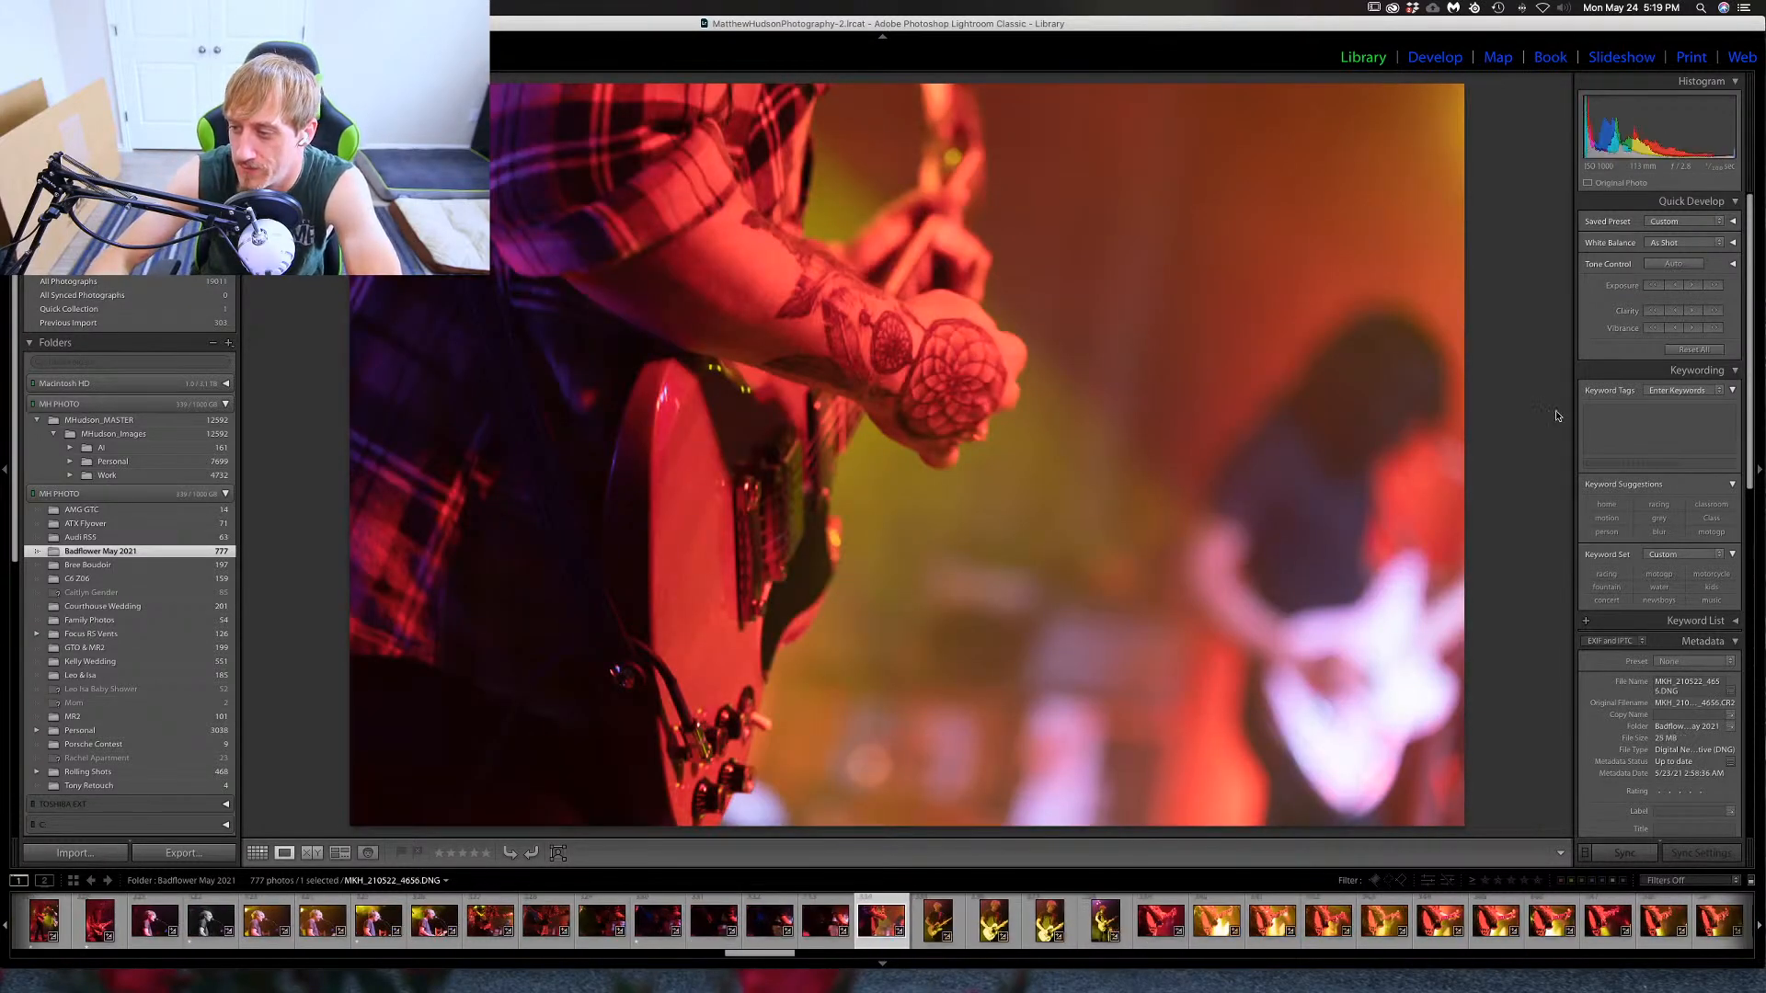
Review the vertical yellow-lit guitarist frames from MKH_210522_4657.DNG through MKH_210522_4660.DNG.
key("Right")
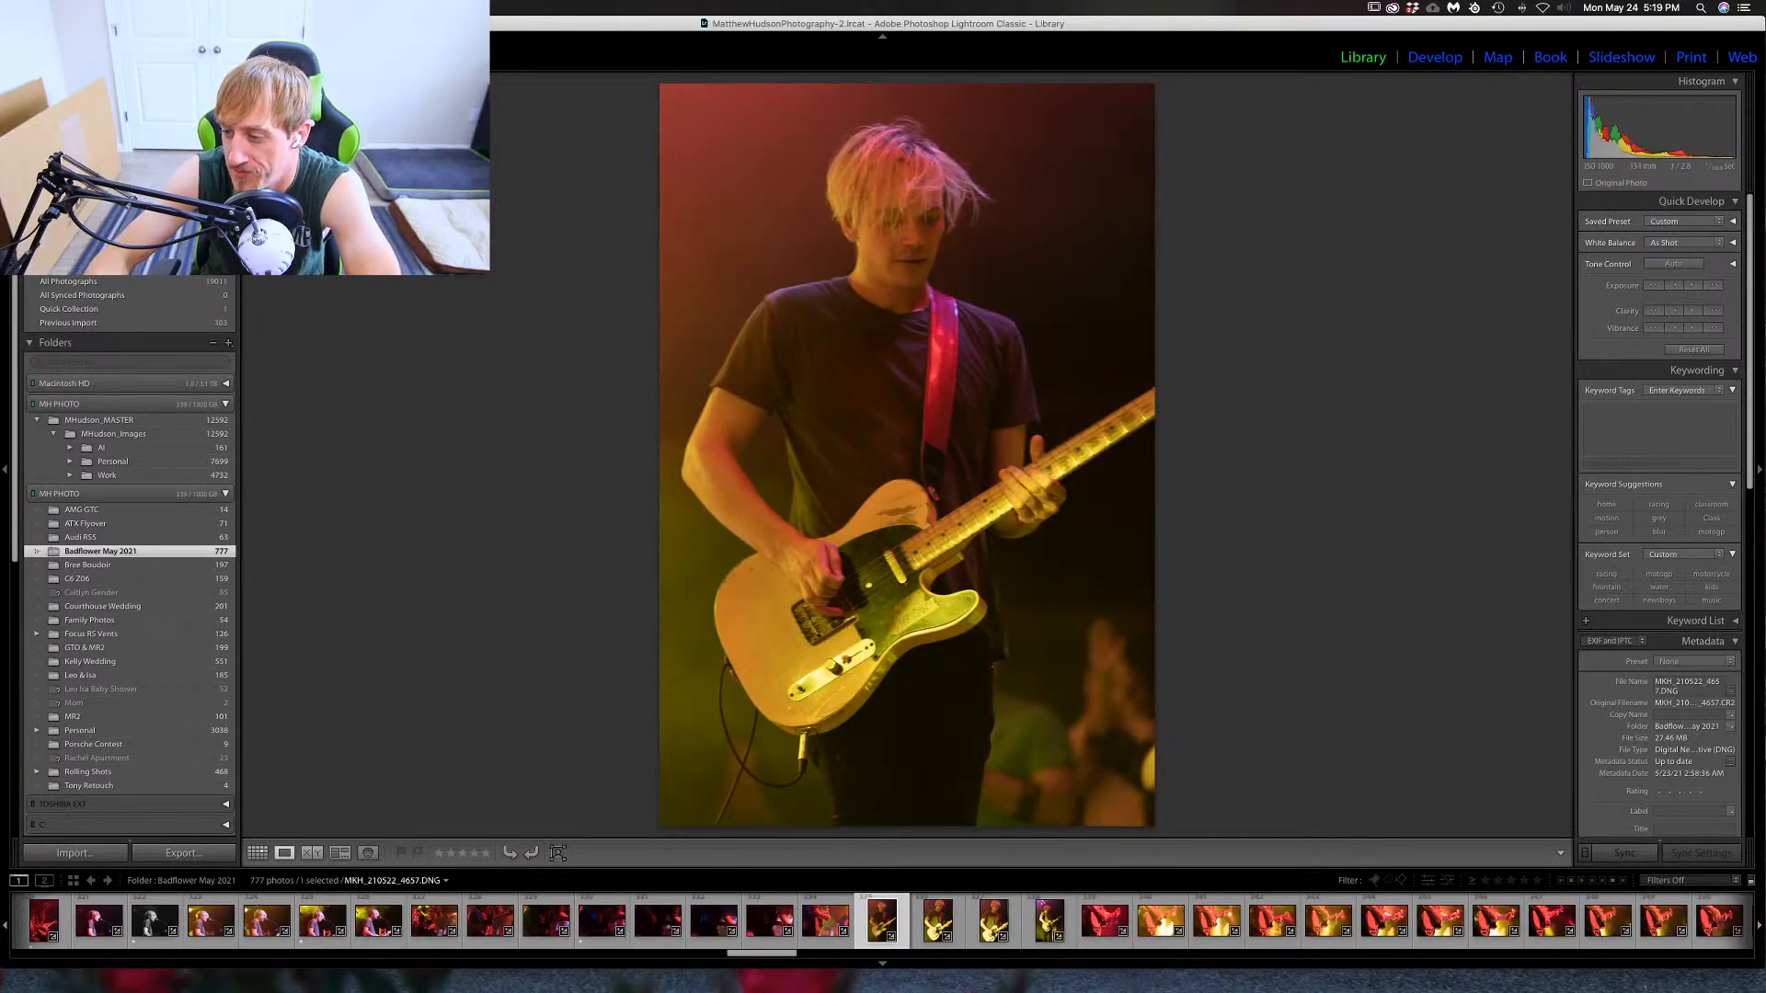
key("Right")
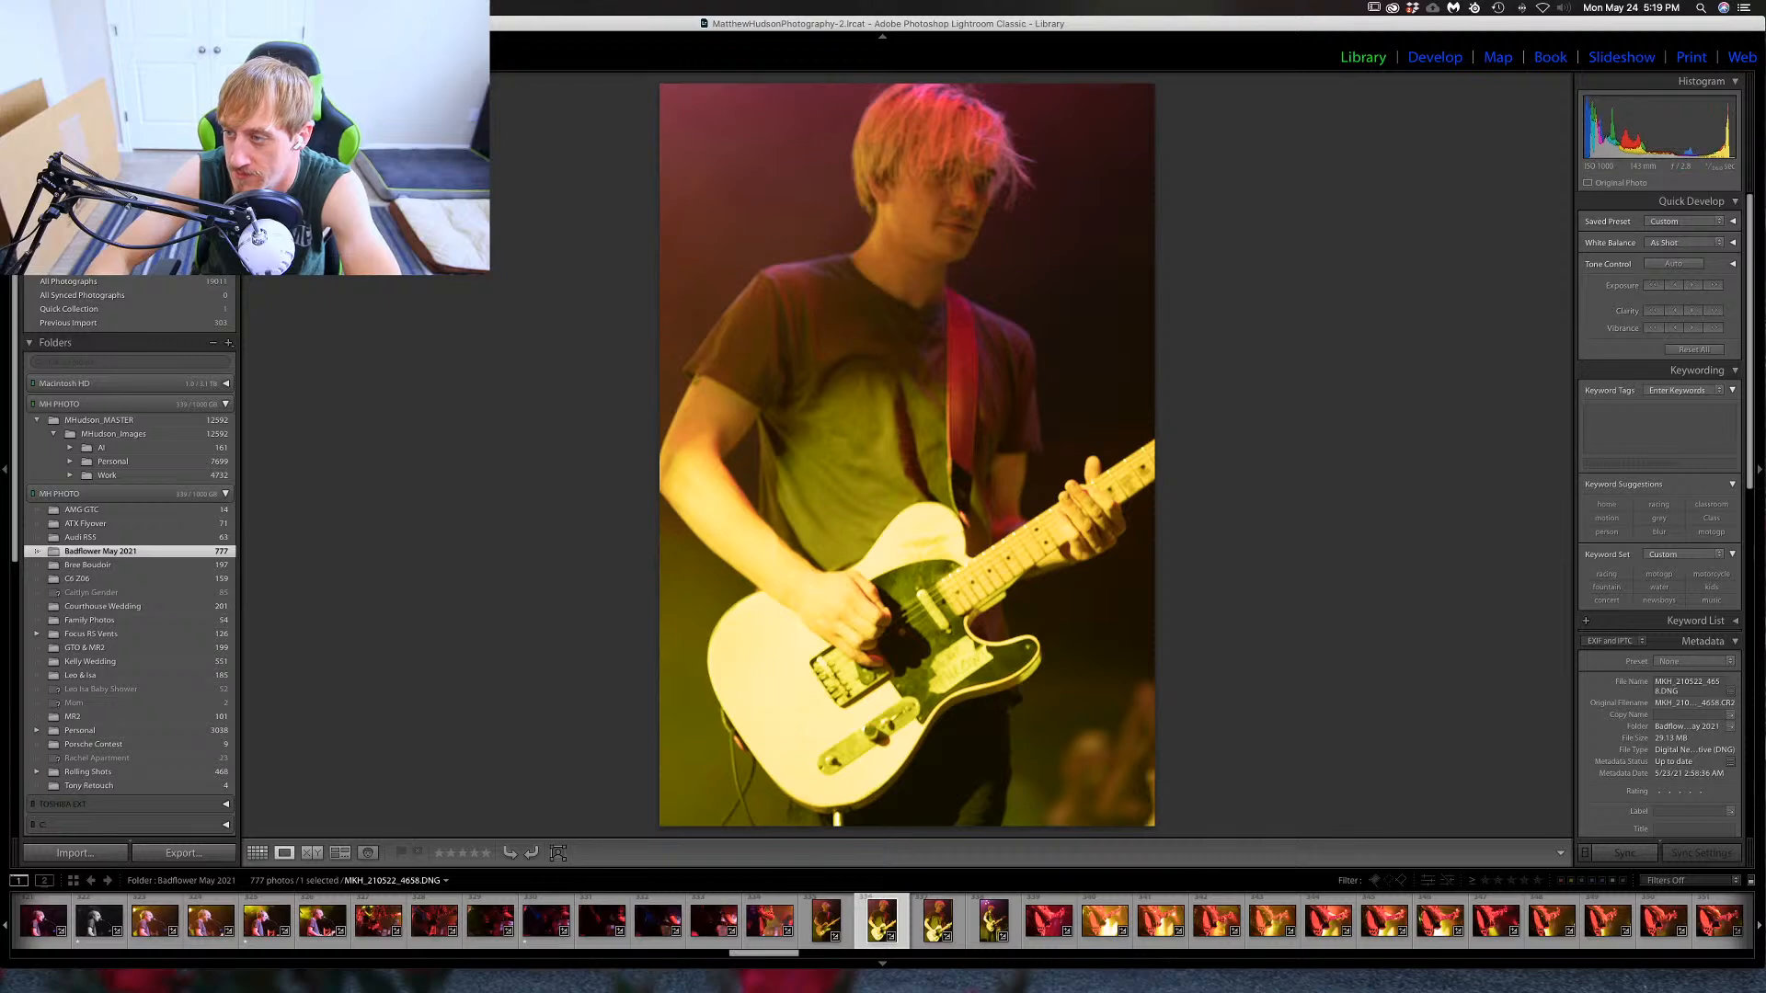
key("Right")
key("Right")
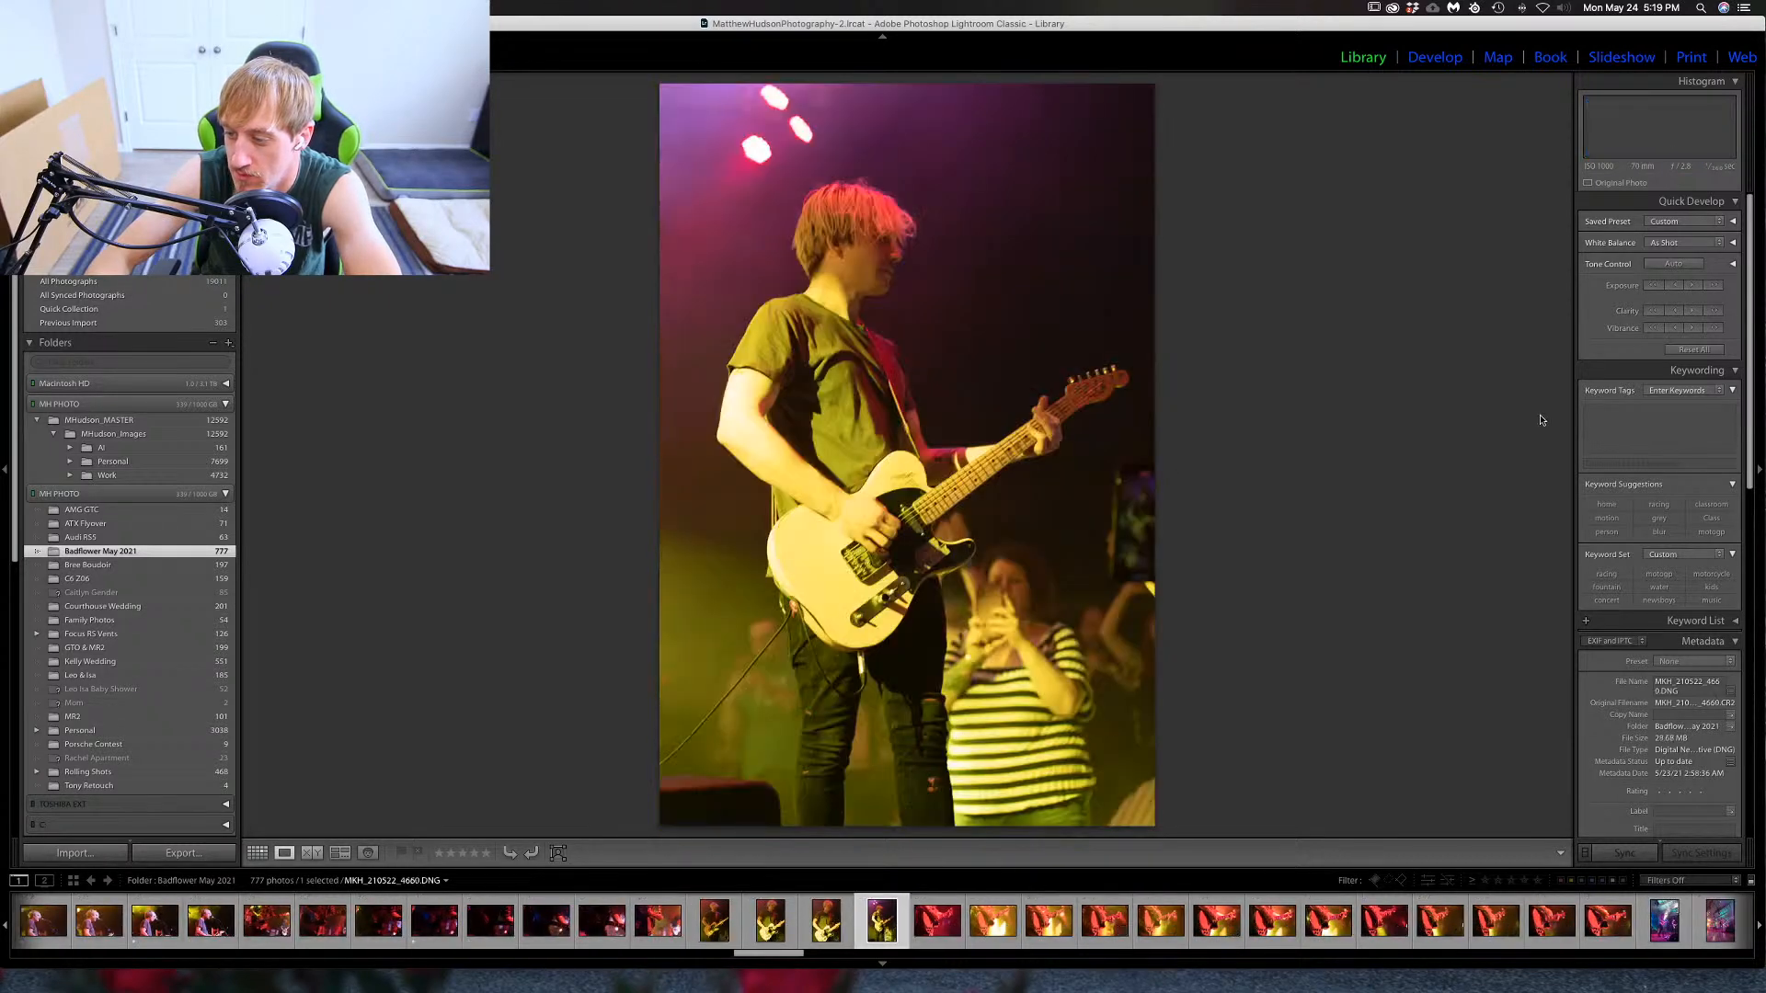
Compare the red tattooed-hand guitar close-up with the bright orange-lit frame MKH_210522_4662.DNG after it.
key("Right")
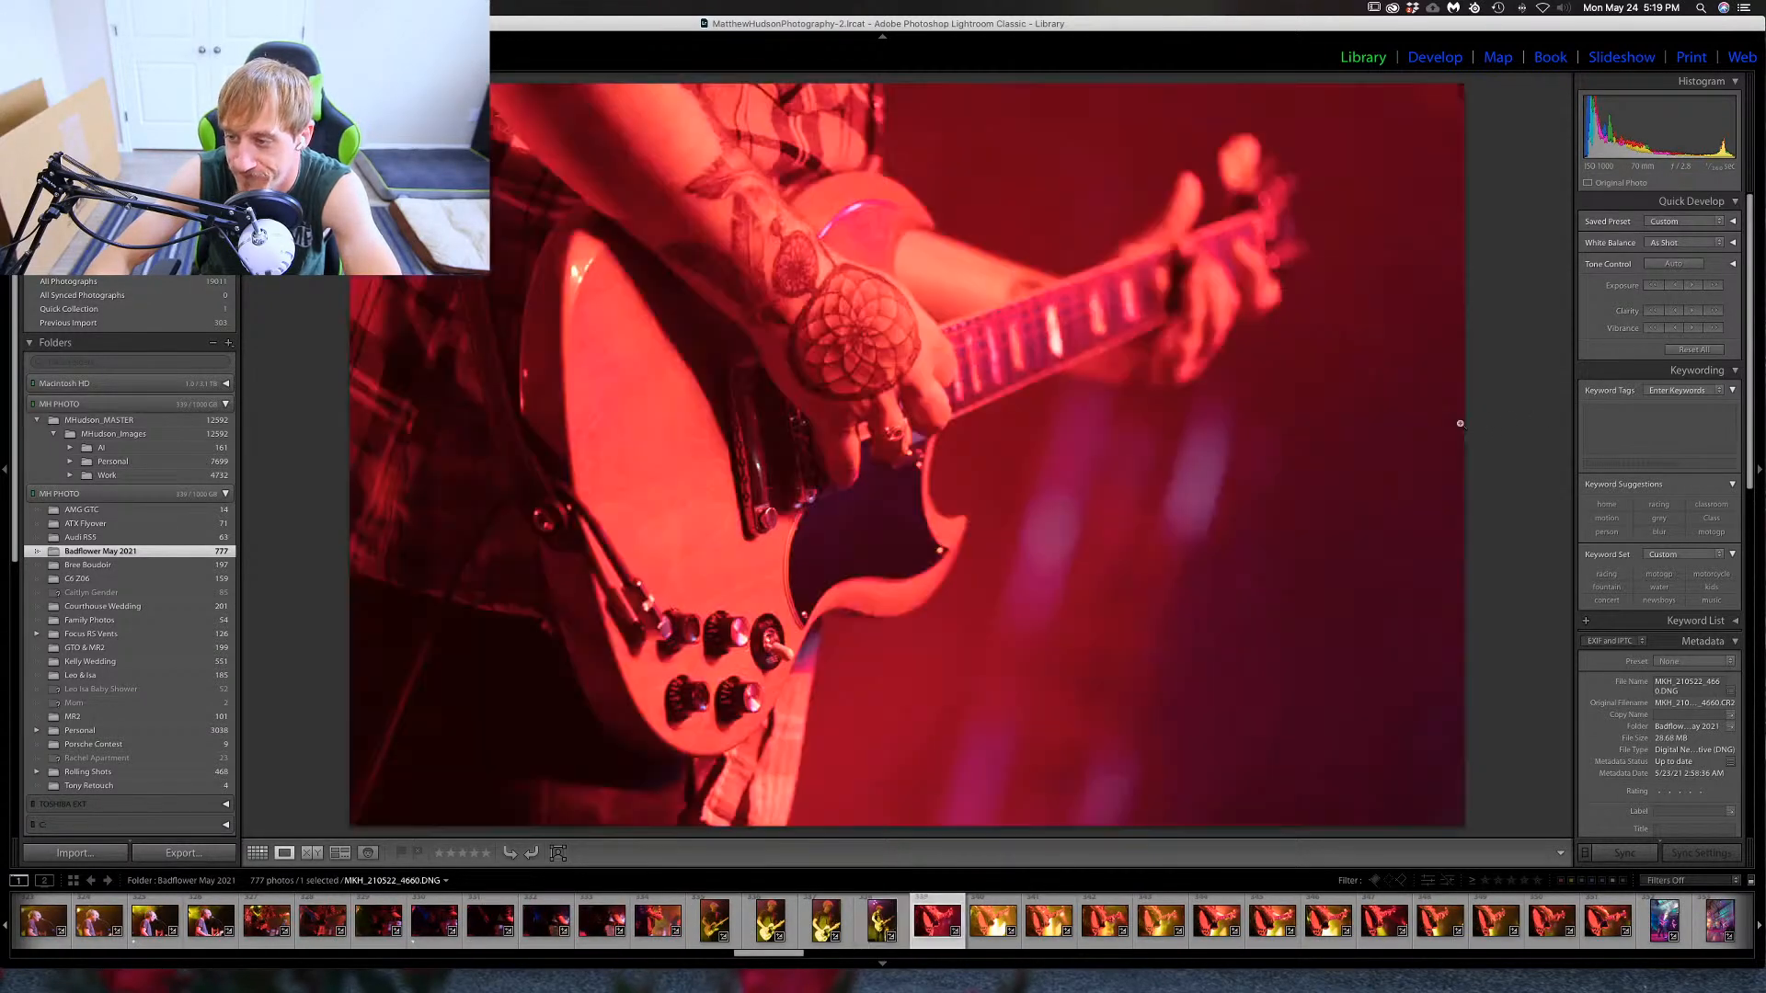
key("Right")
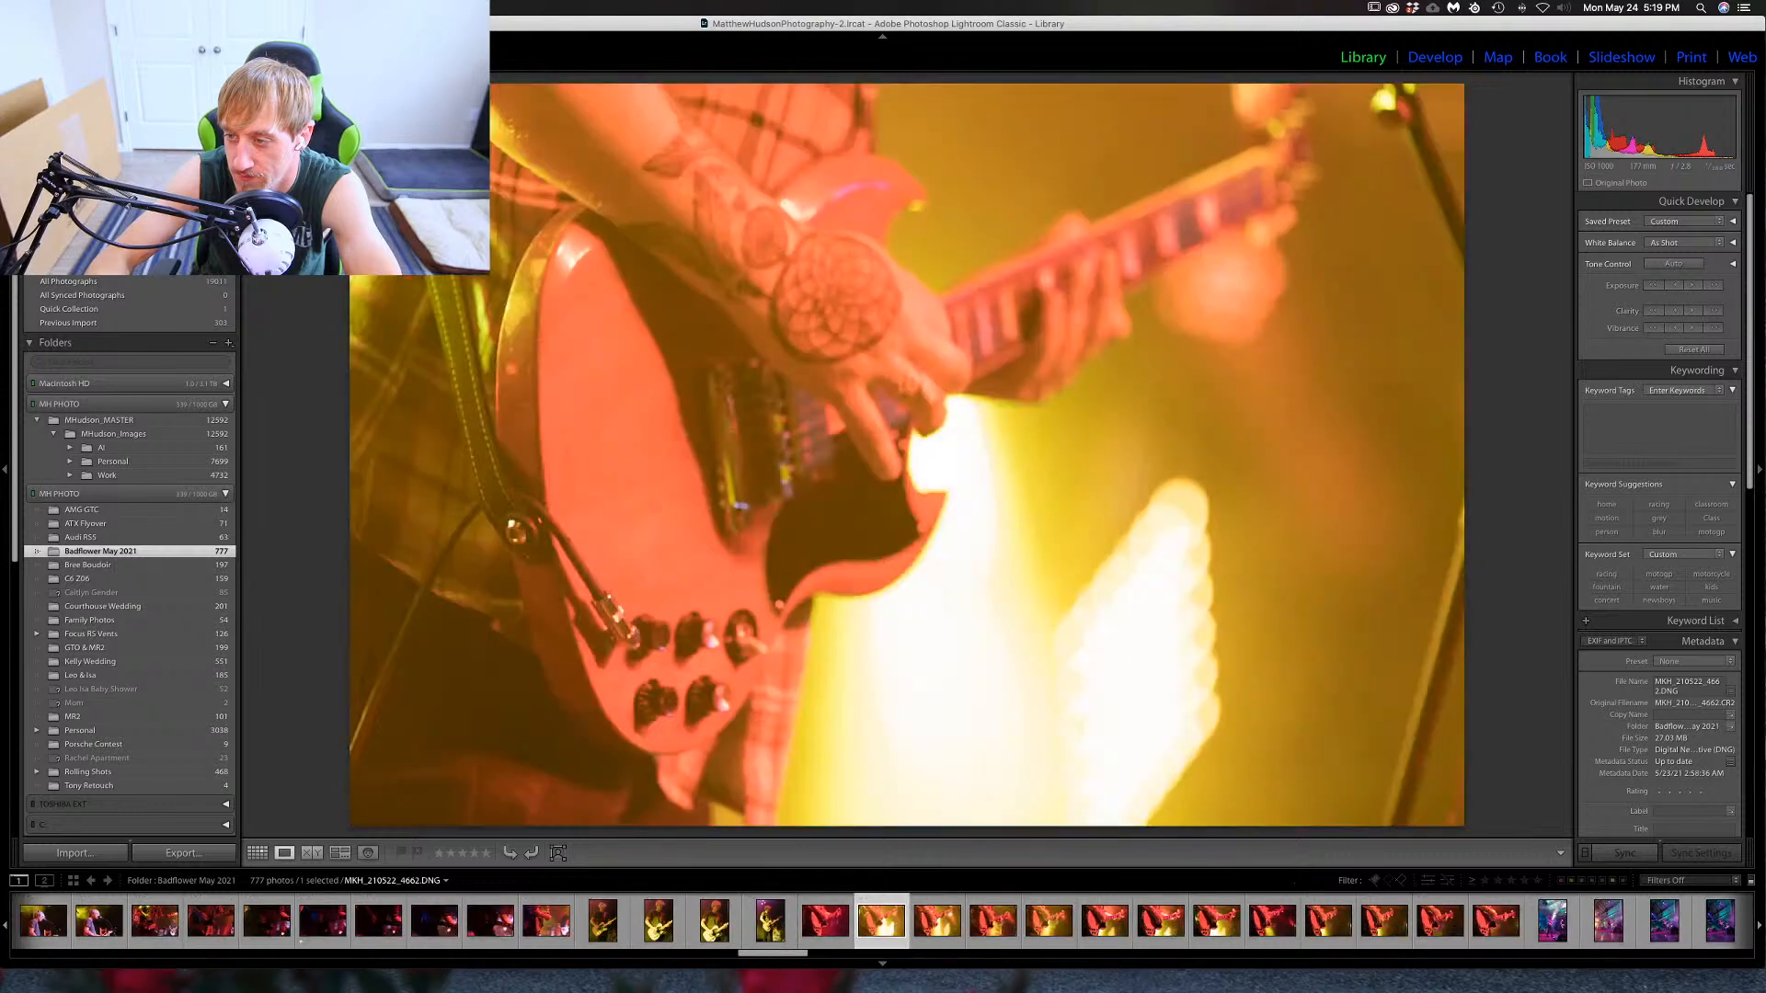
key("Left")
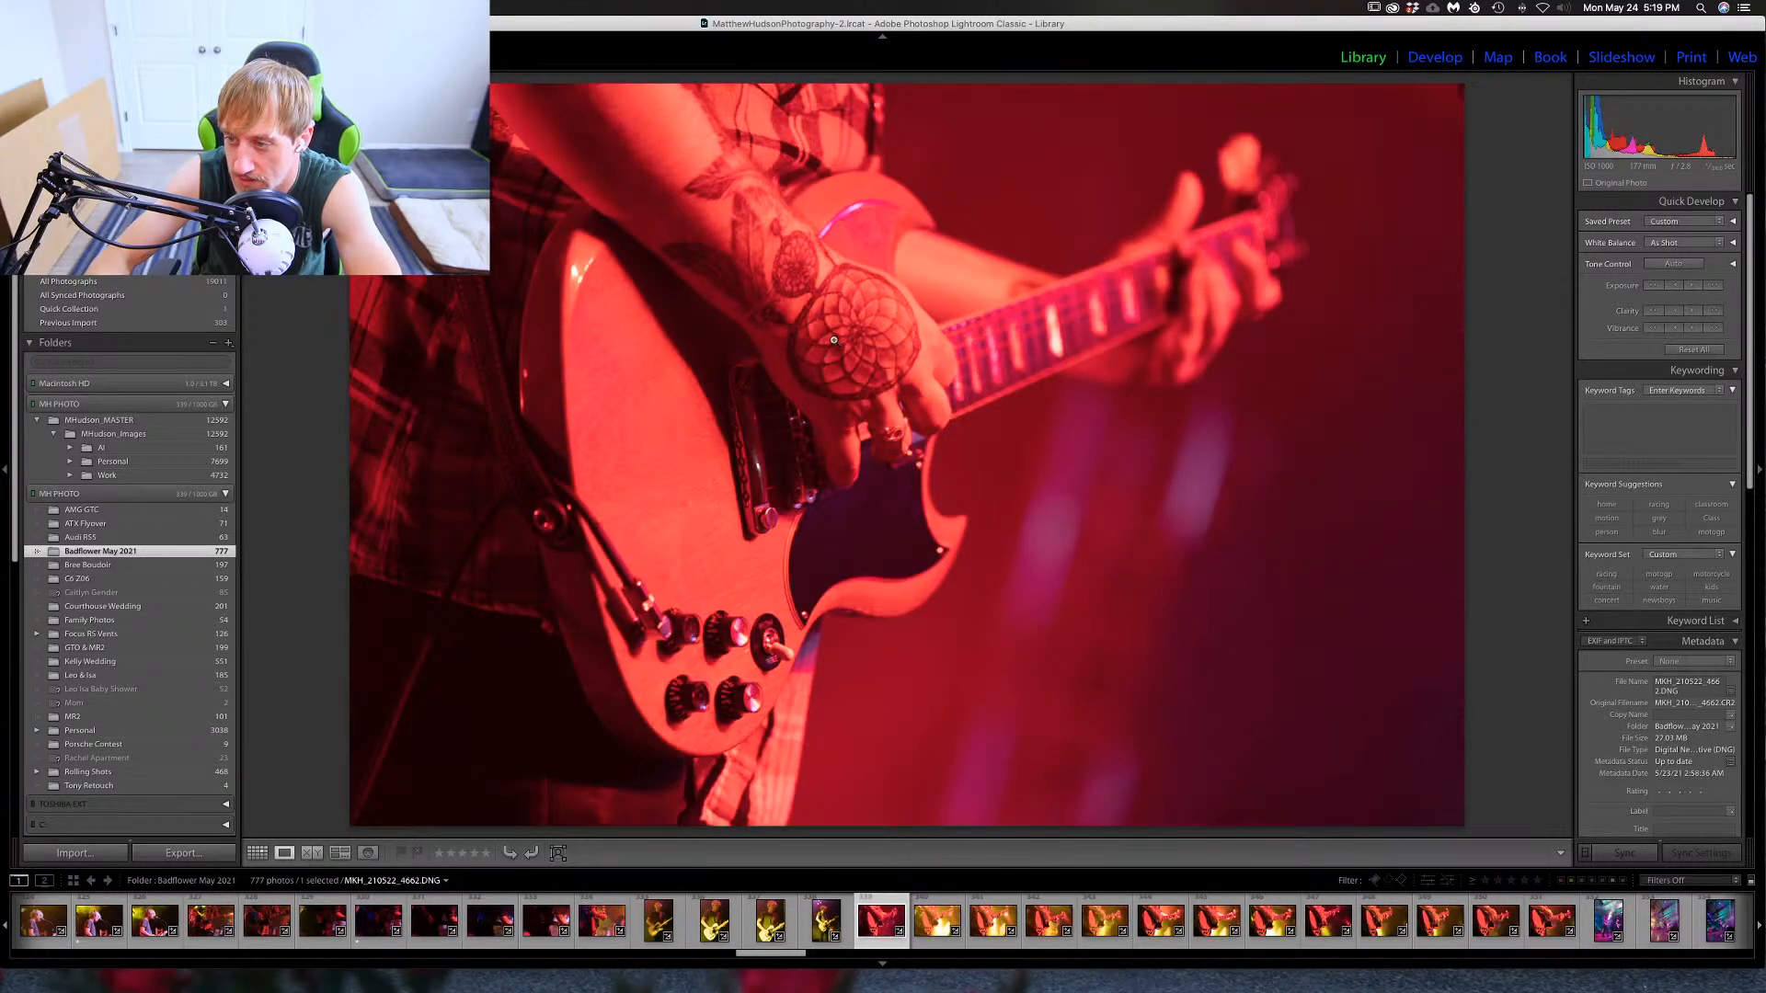
Review the red and orange-lit tattooed-hand guitar close-ups from MKH_210522_4662.DNG through MKH_210522_4667.DNG.
key("Right")
key("Right")
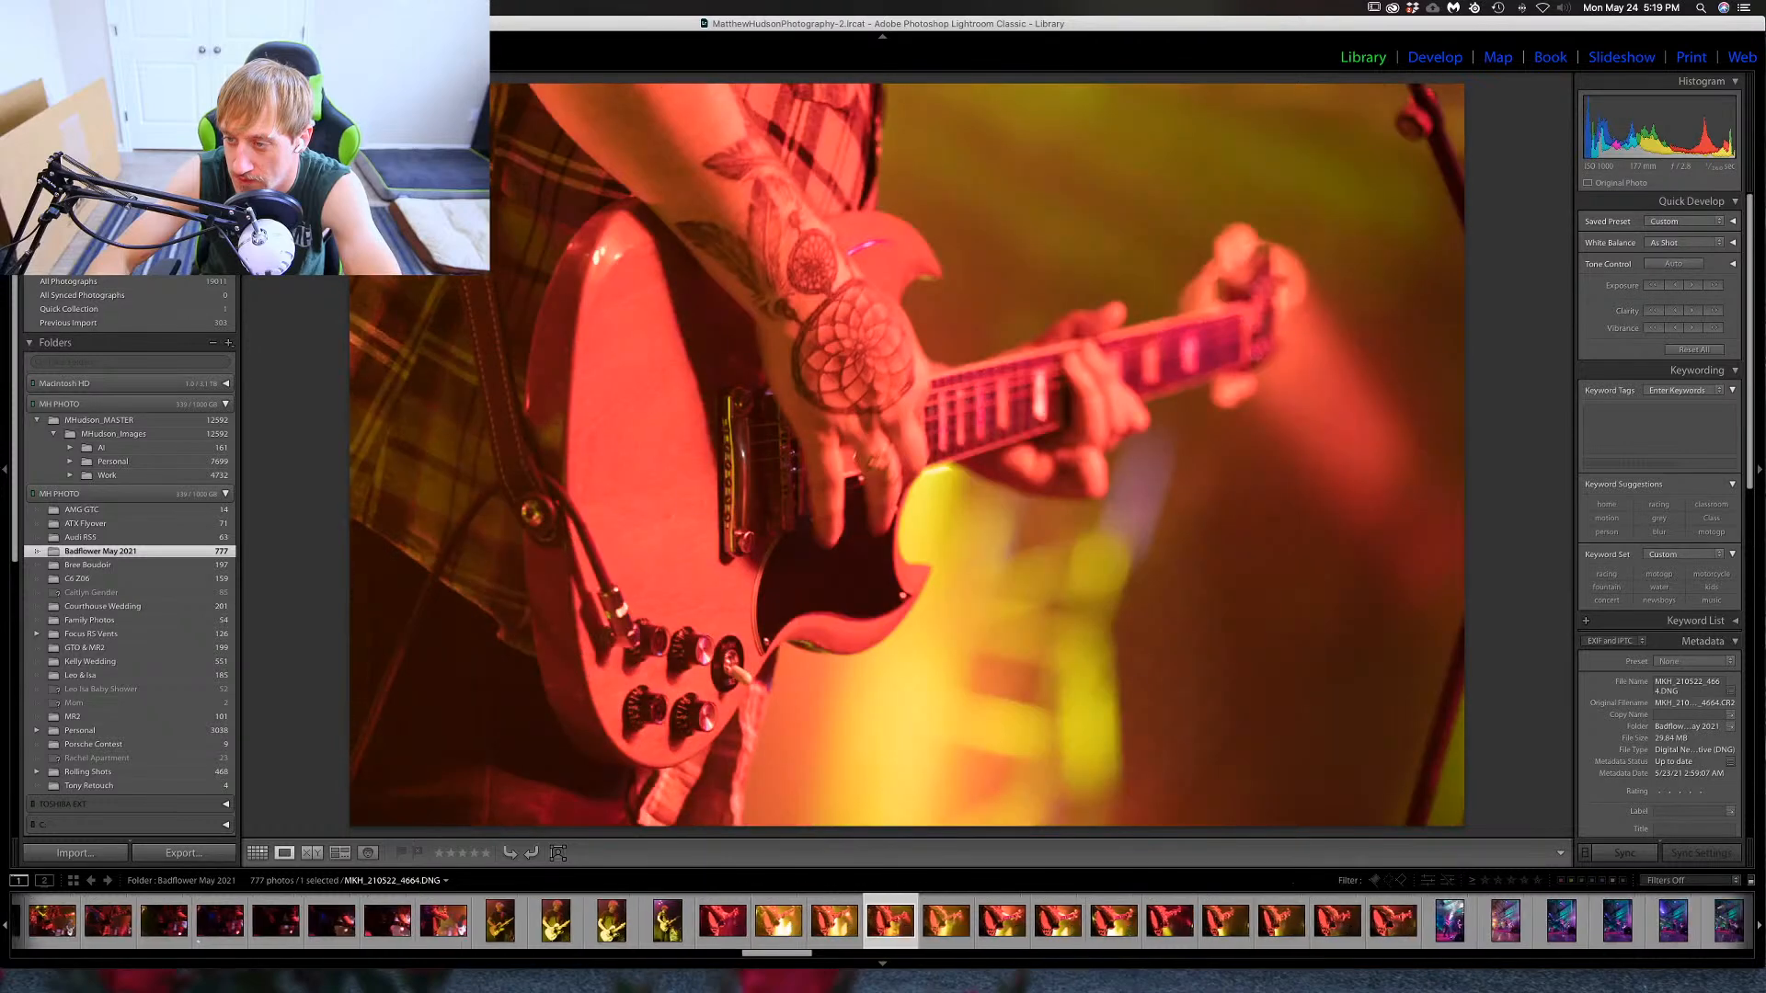
key("Right")
key("Right")
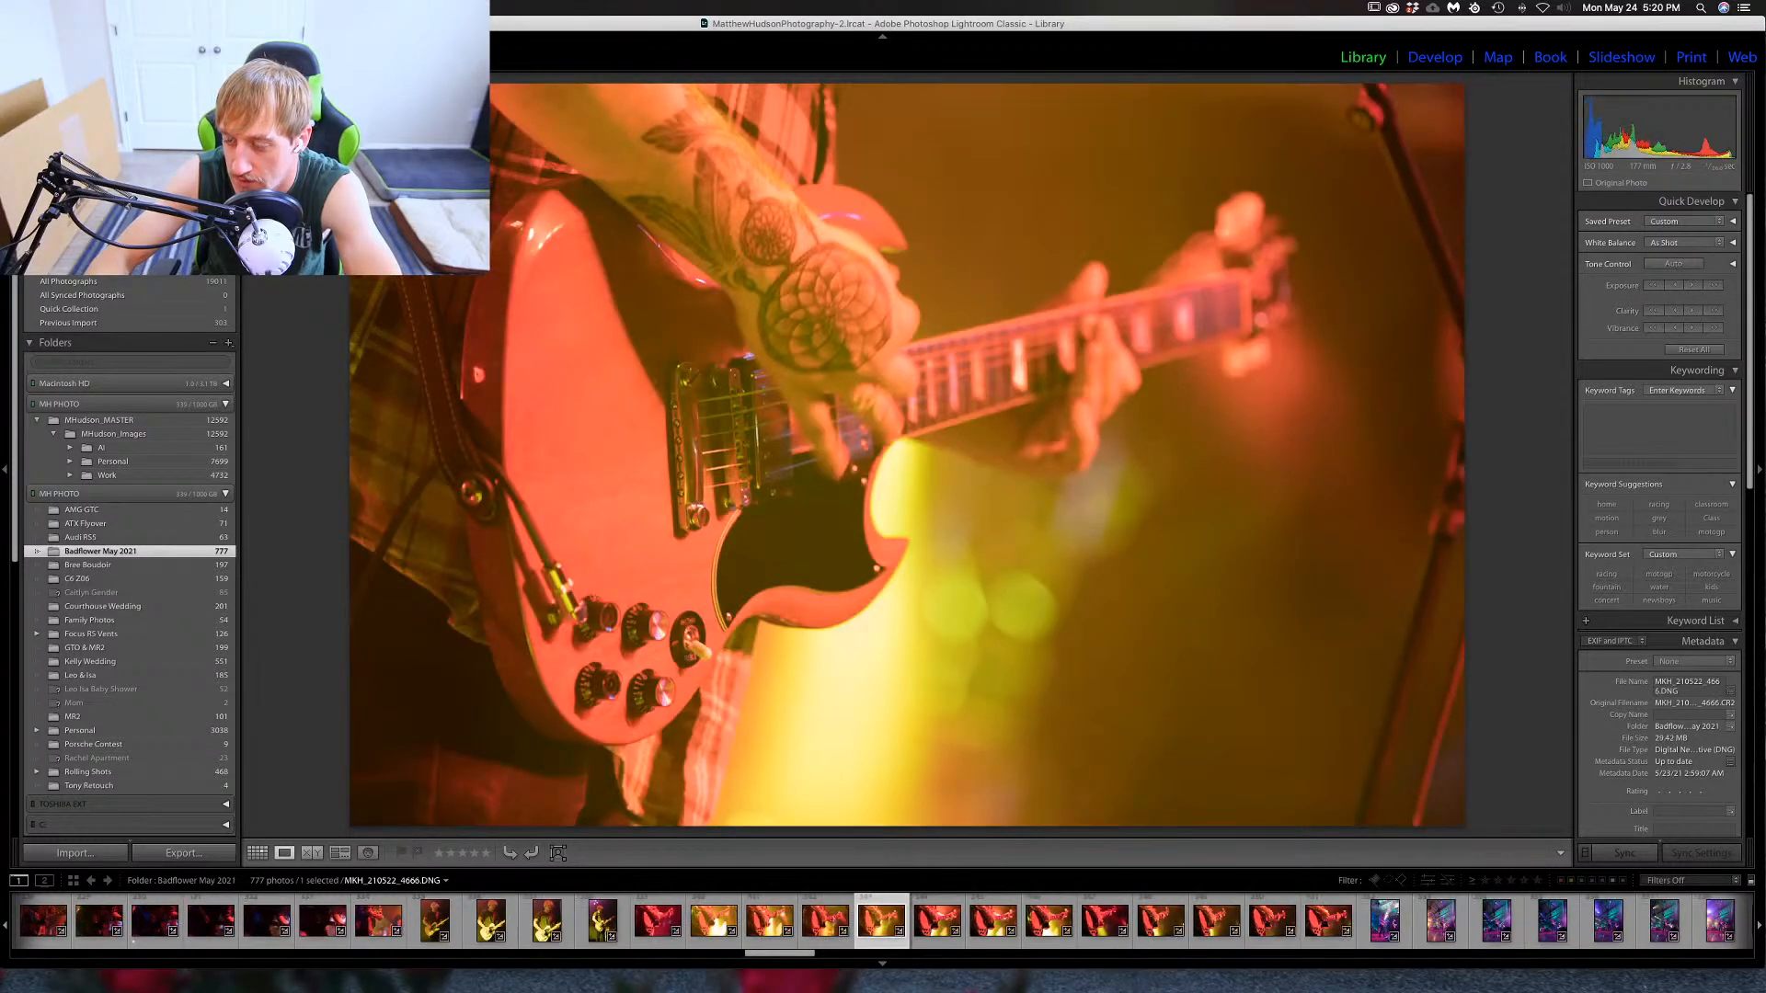
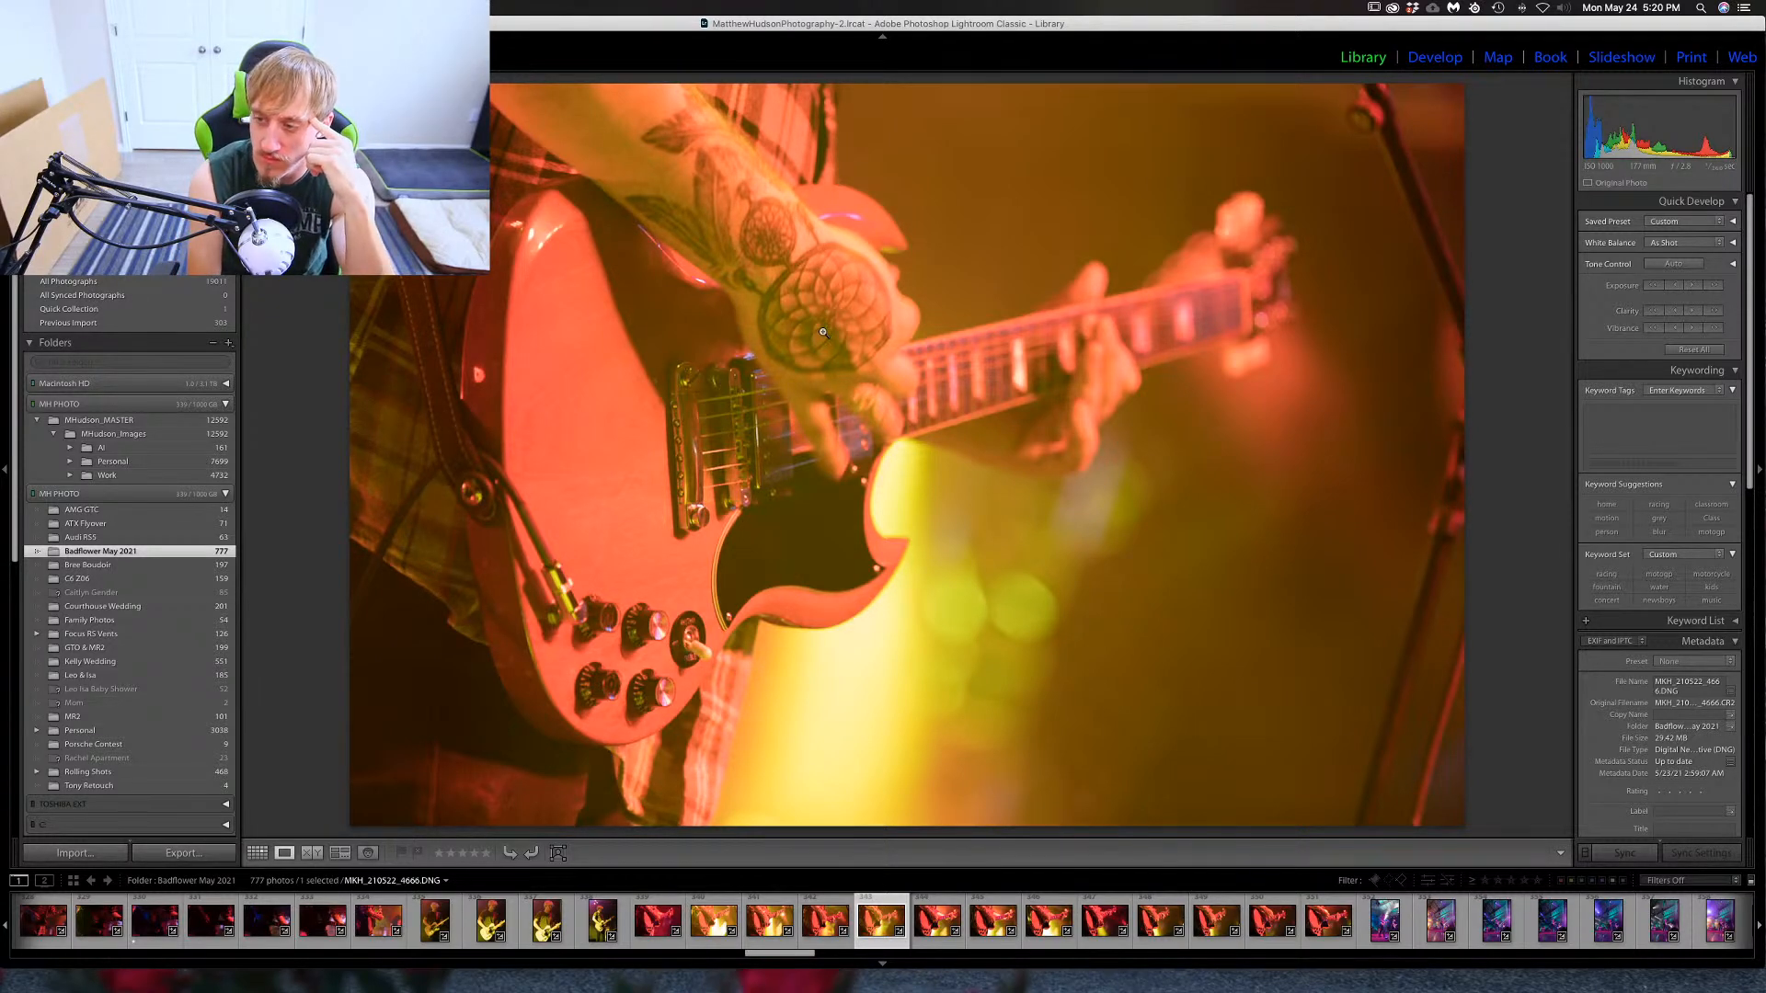
key("Right")
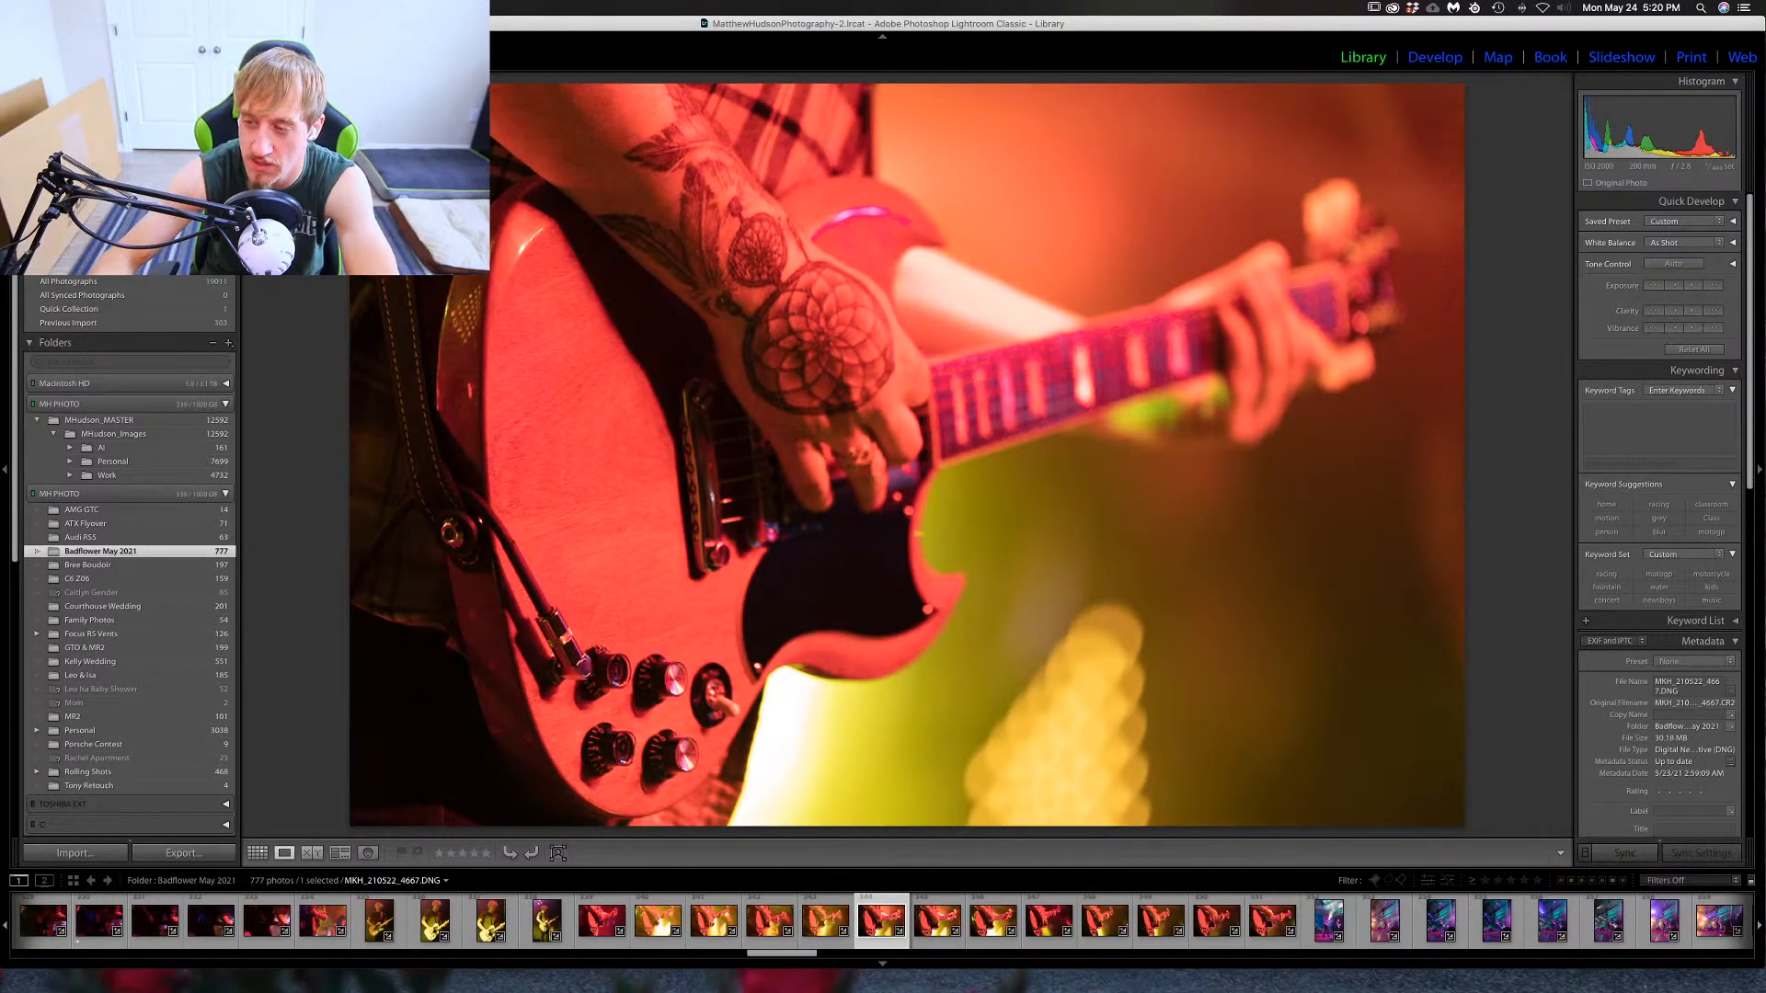
Go back to MKH_210522_4664.DNG and compare the yellow-lit guitar frames up to MKH_210522_4667.DNG.
key("Left")
key("Left")
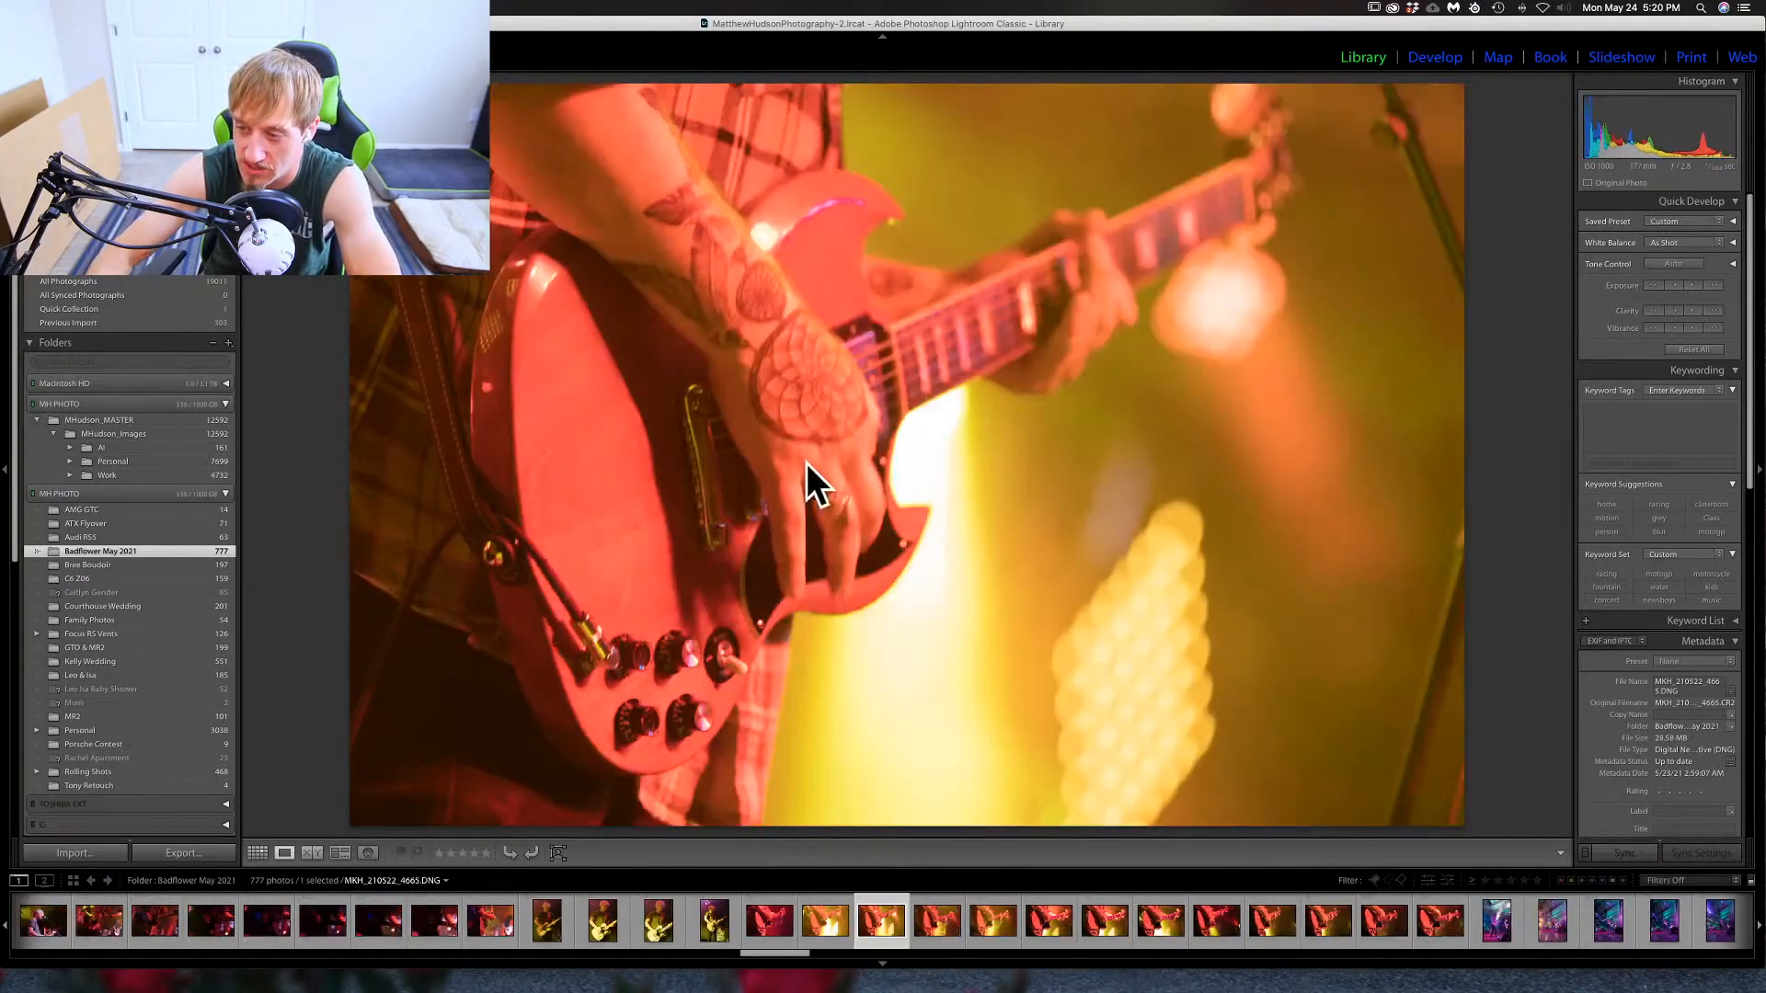
key("Left")
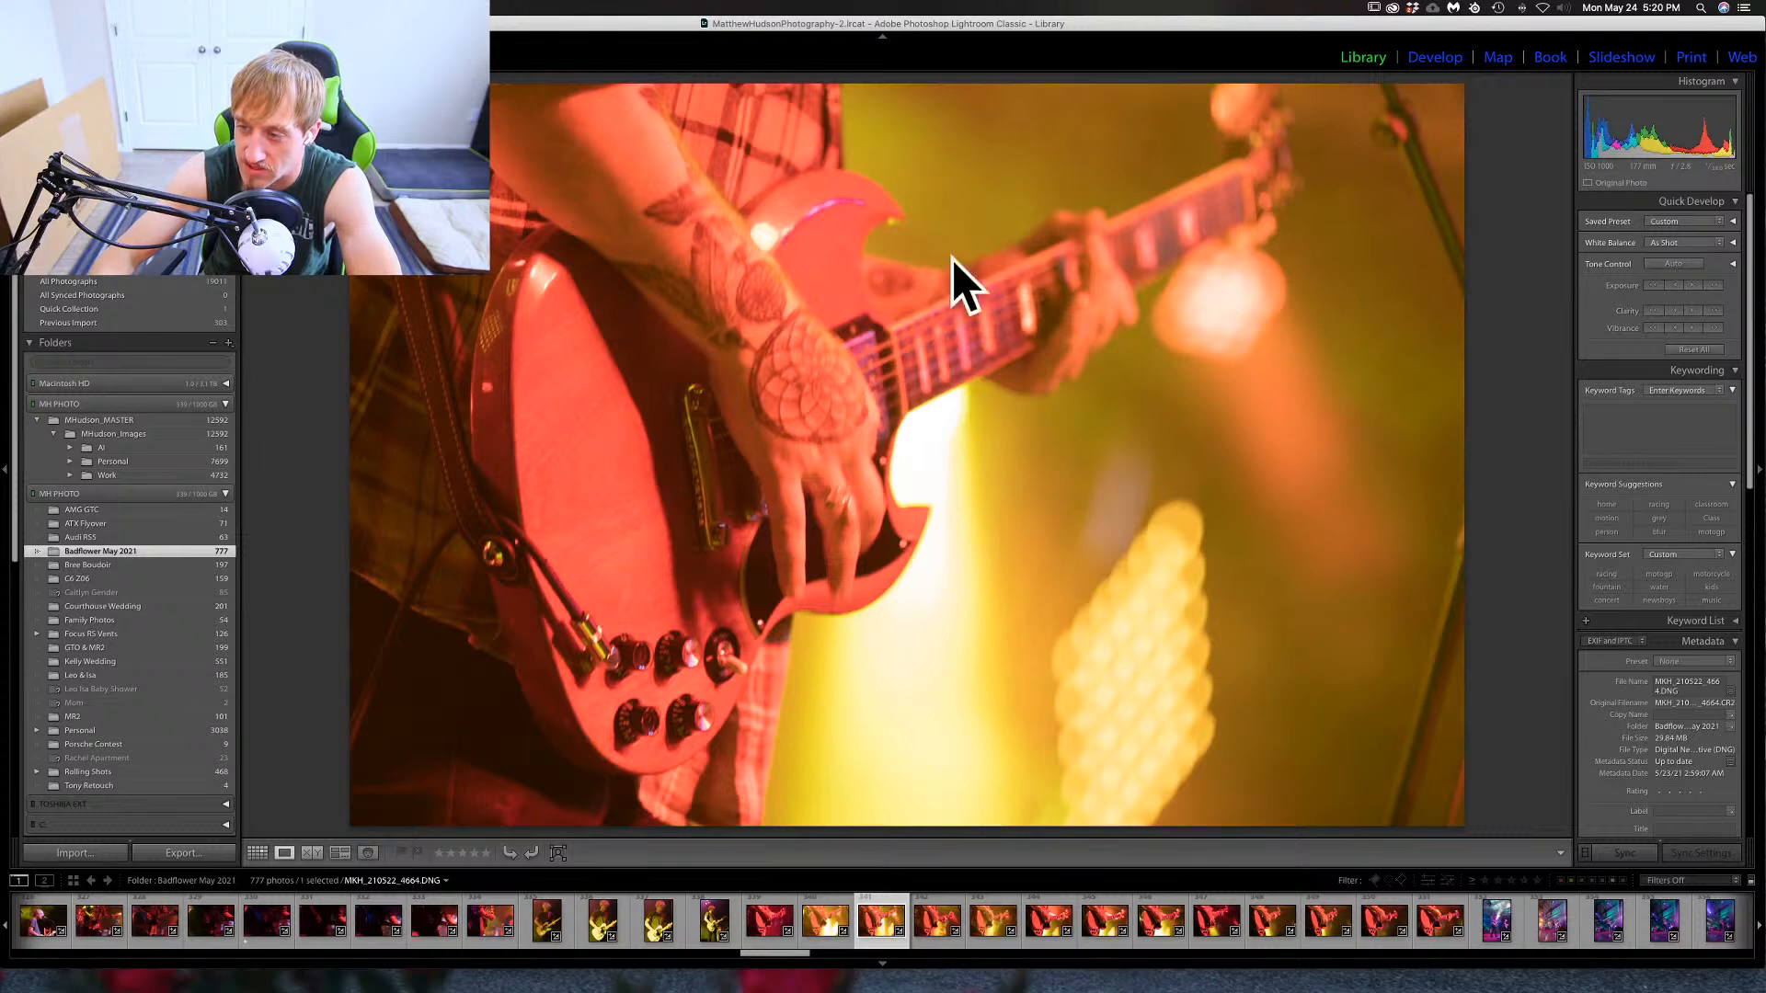
key("Right")
key("Right")
key("Right")
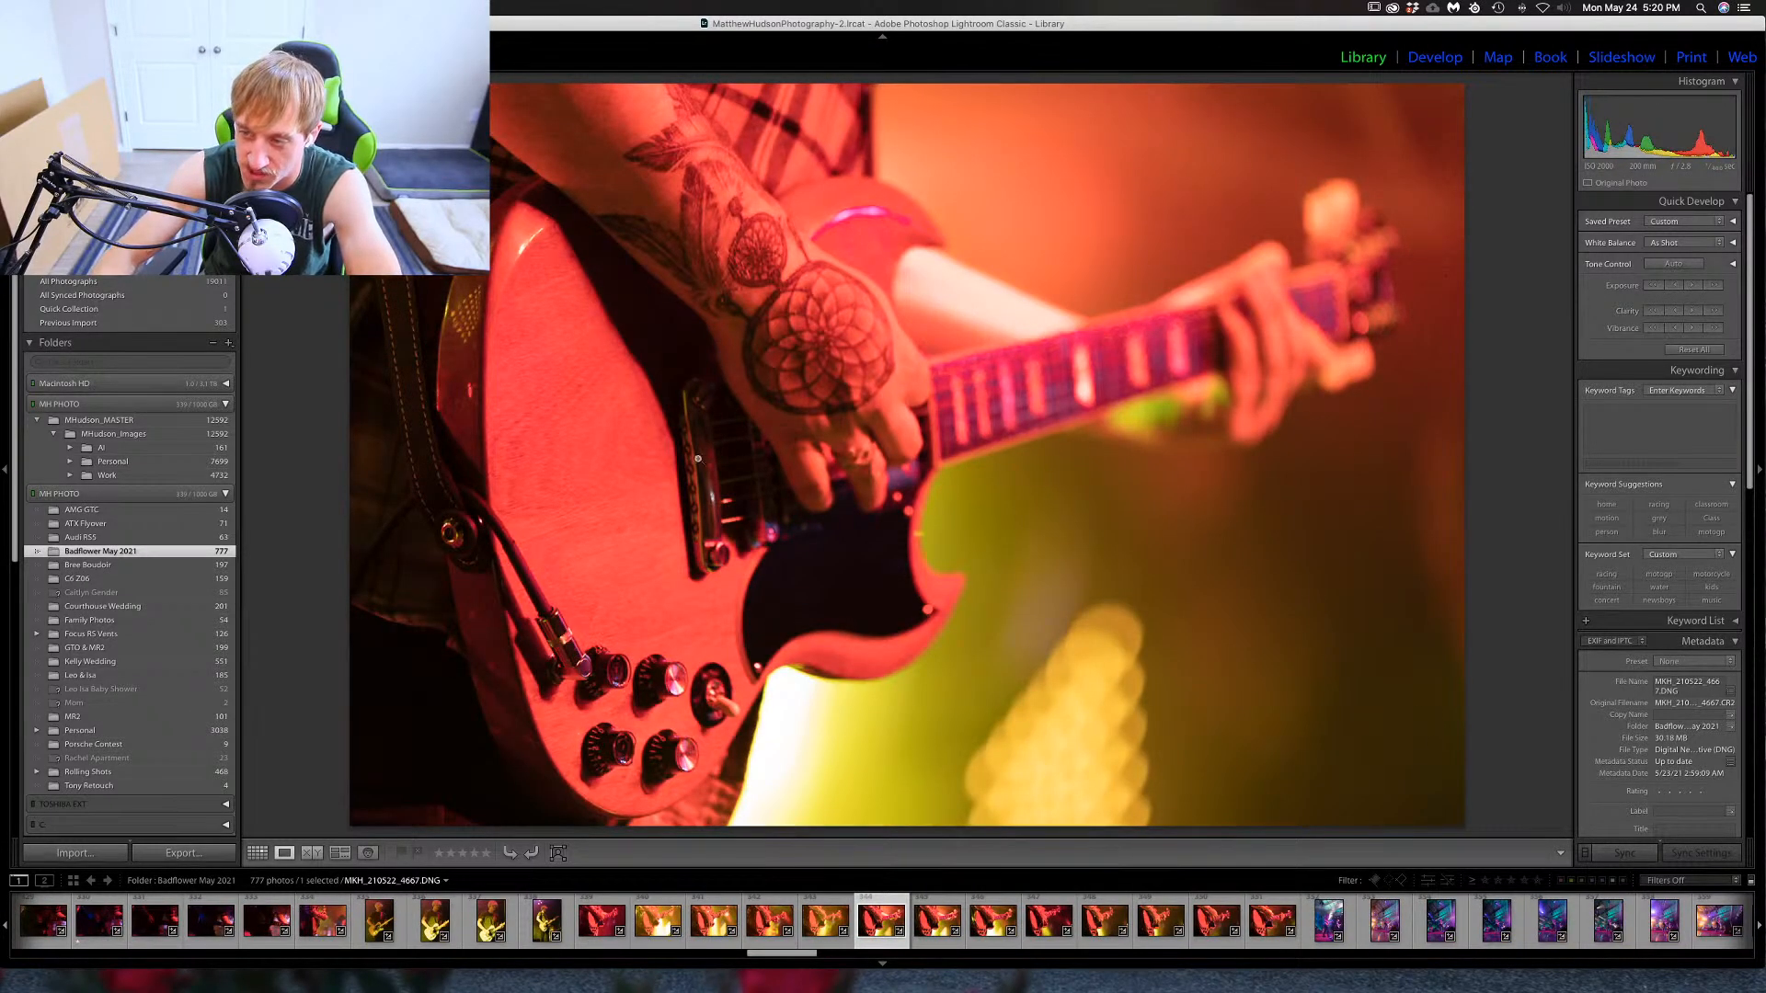
Rate the guitar close-up MKH_210522_4668.DNG one star and check the focus on the tattooed hand and ring up close.
key("Right")
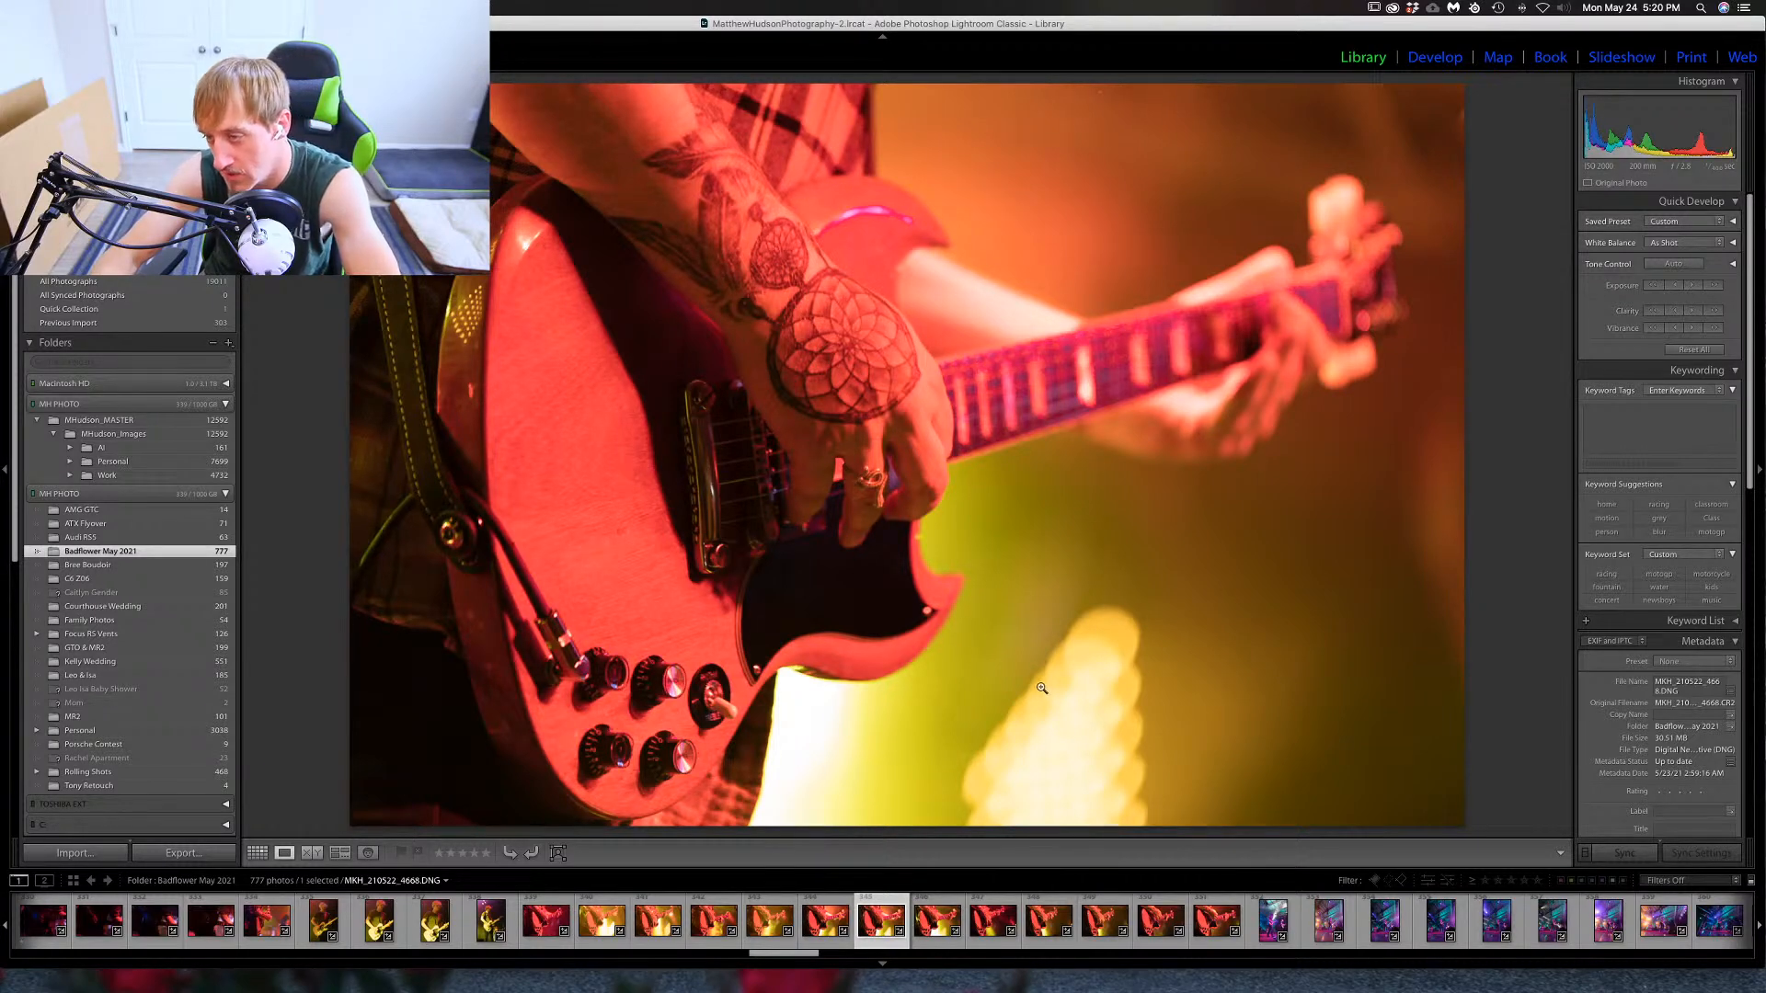
key("1")
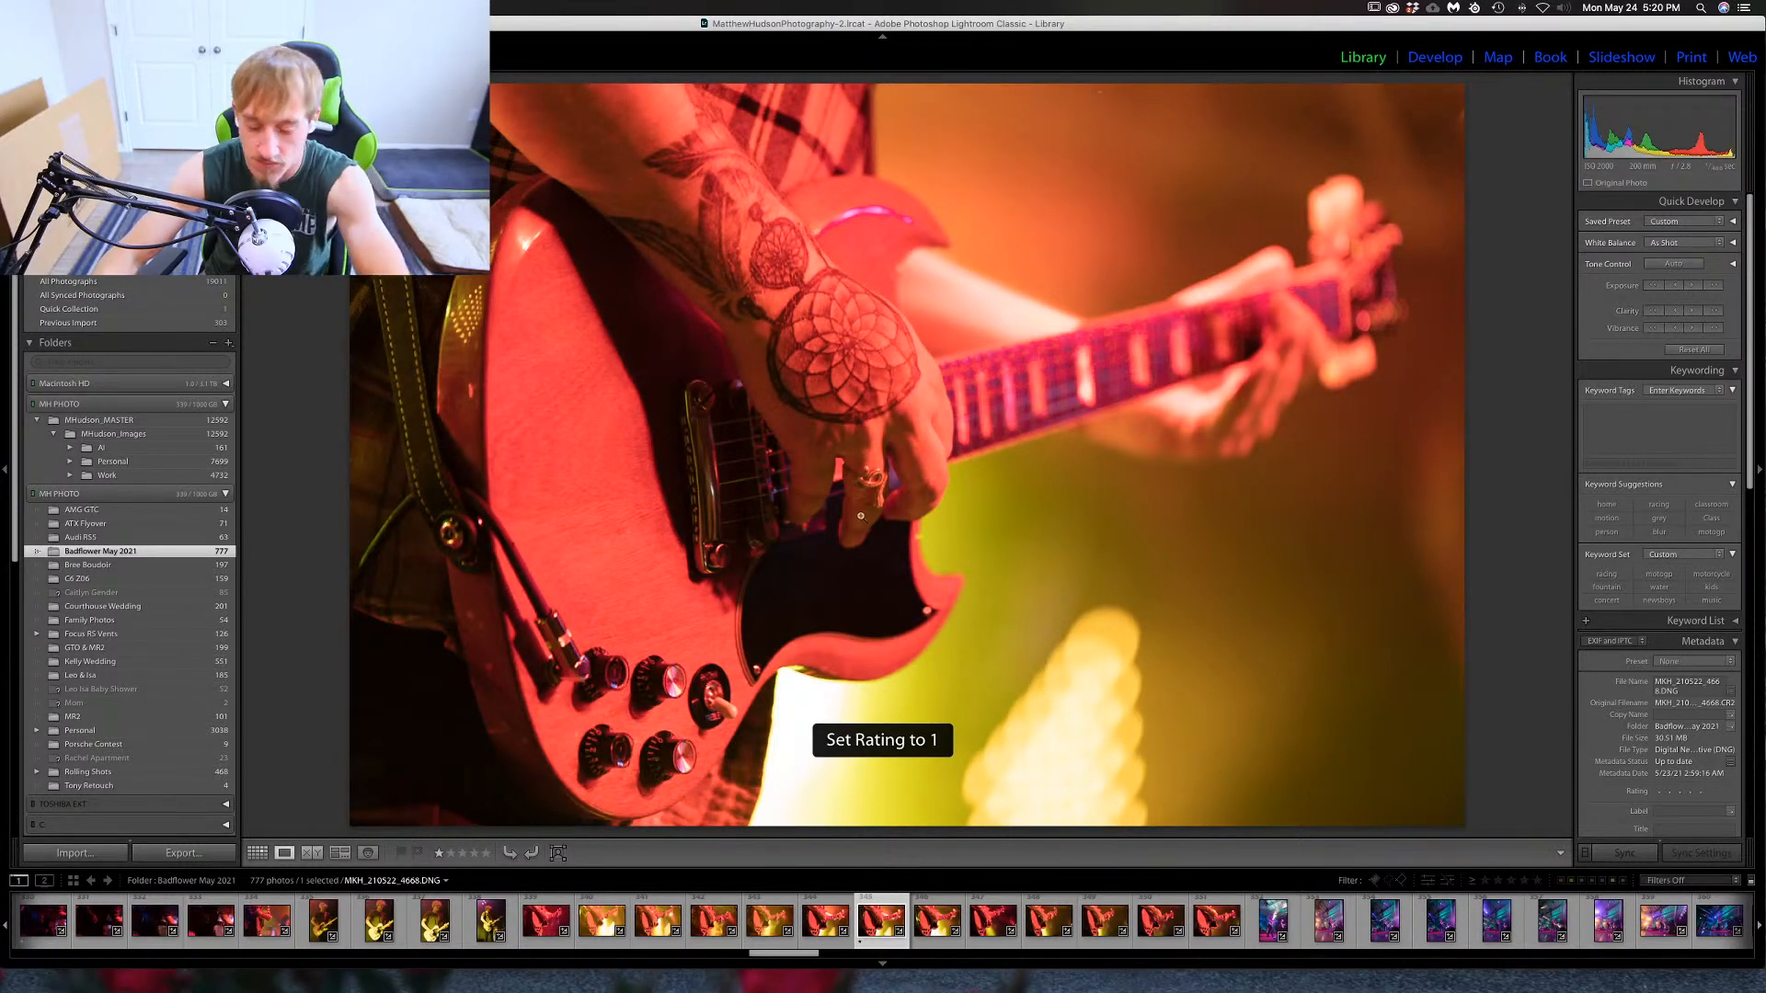
left_click(865, 485)
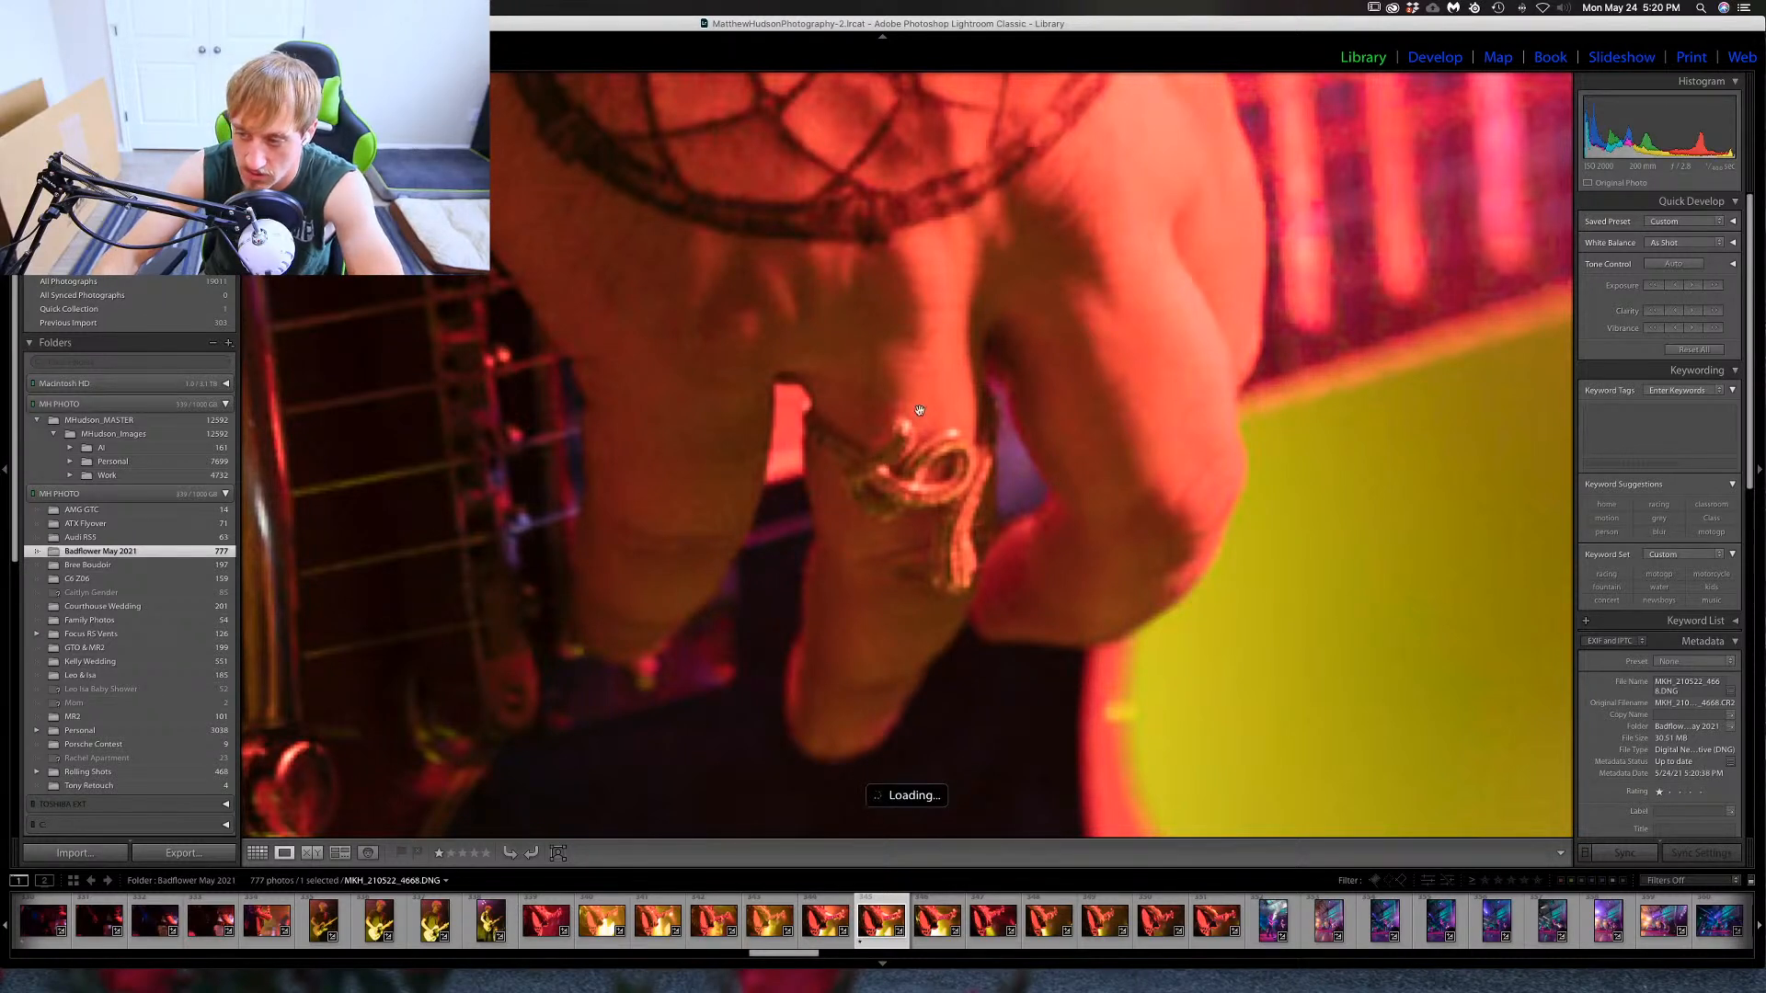
left_click_drag(909, 296, 948, 447)
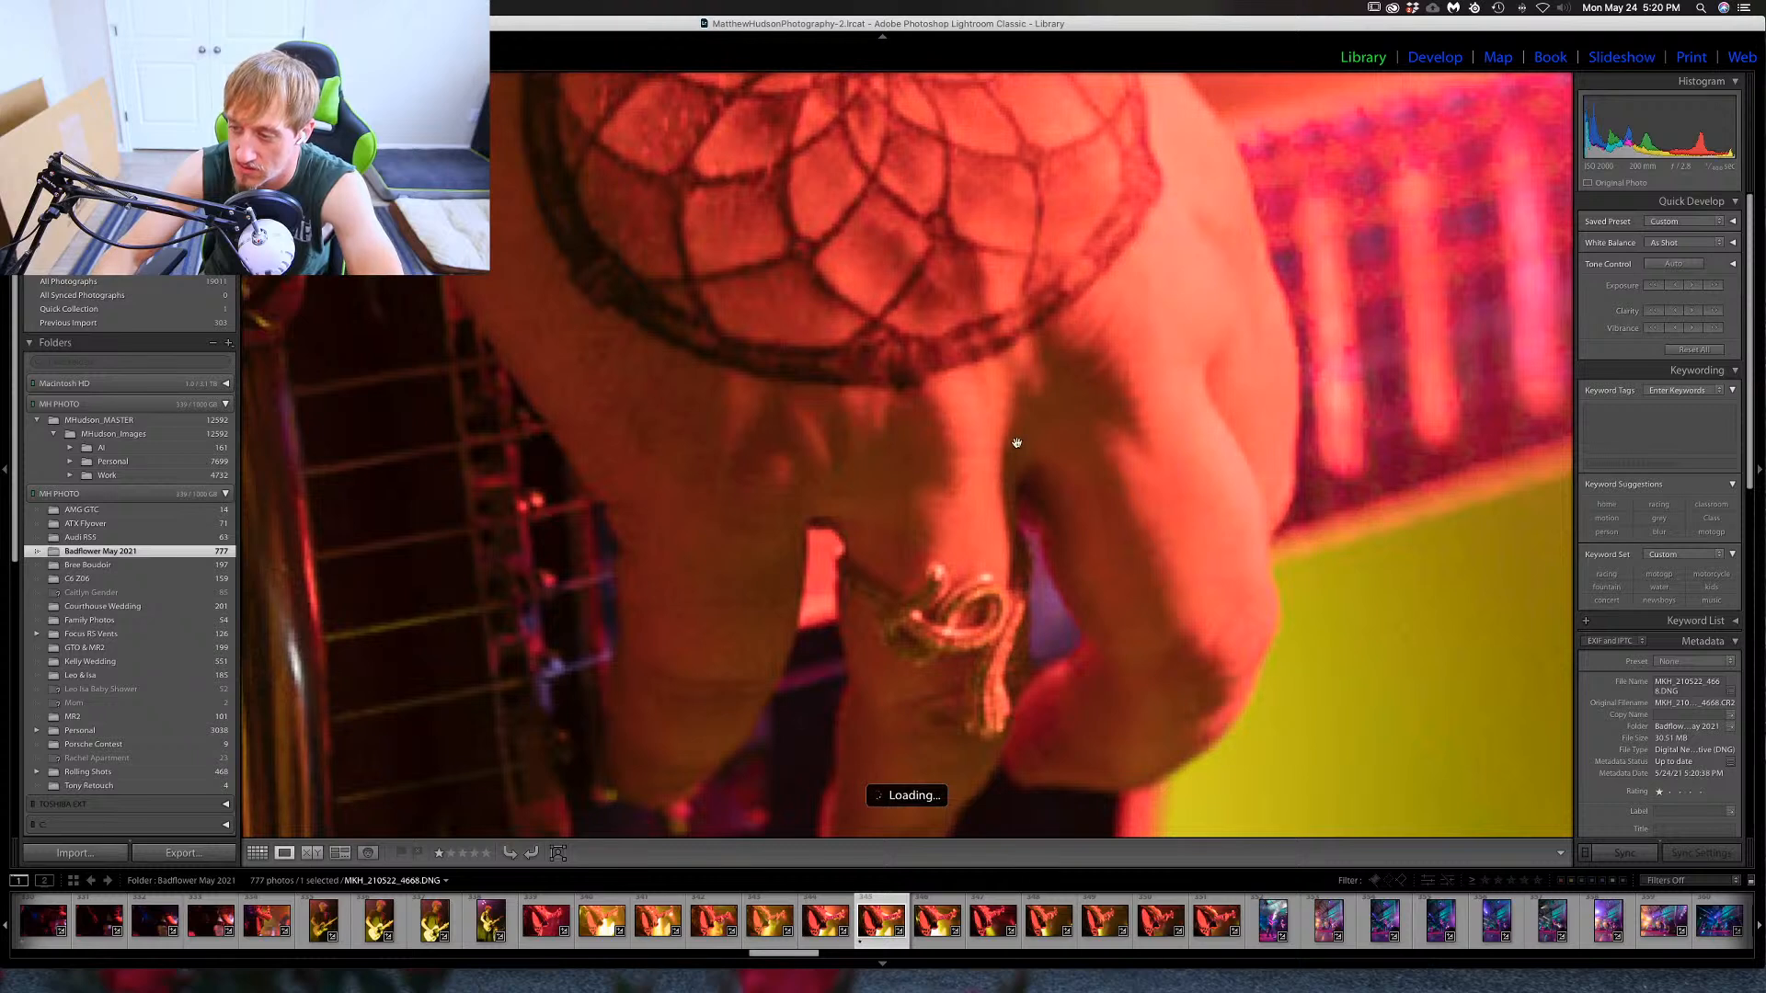
left_click_drag(964, 375, 880, 301)
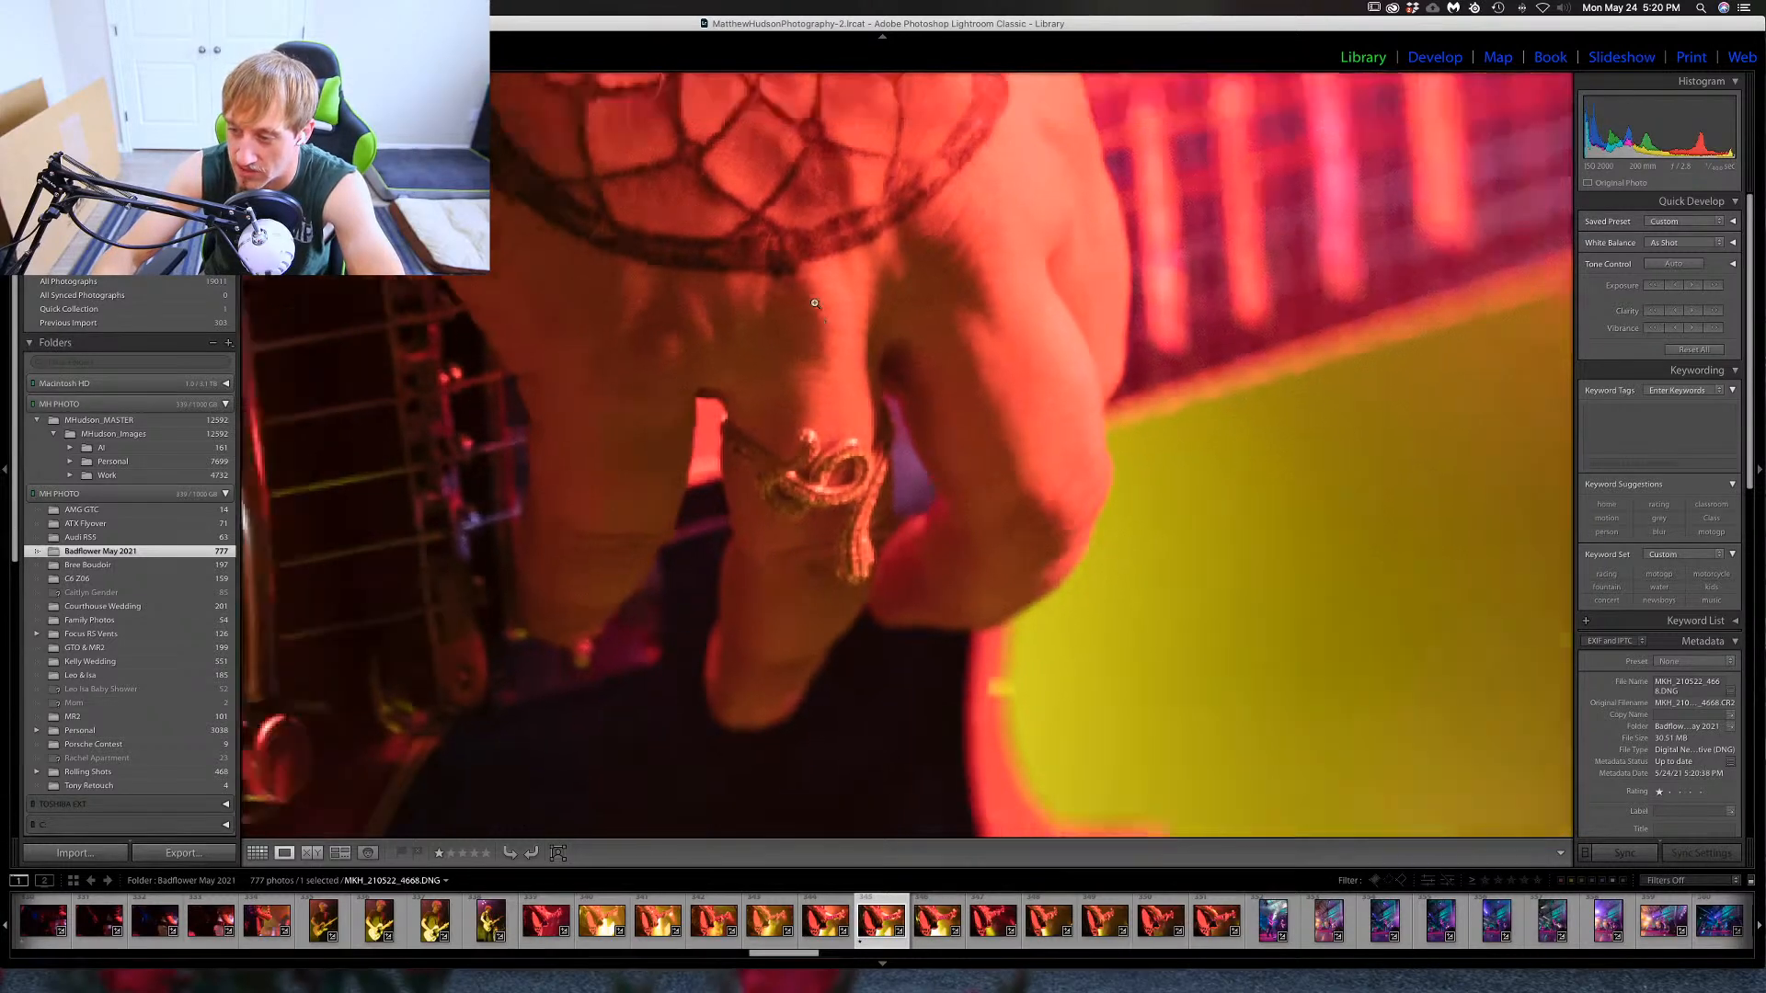
Rate the red guitar close-up MKH_210522_4668.DNG five stars.
left_click(814, 302)
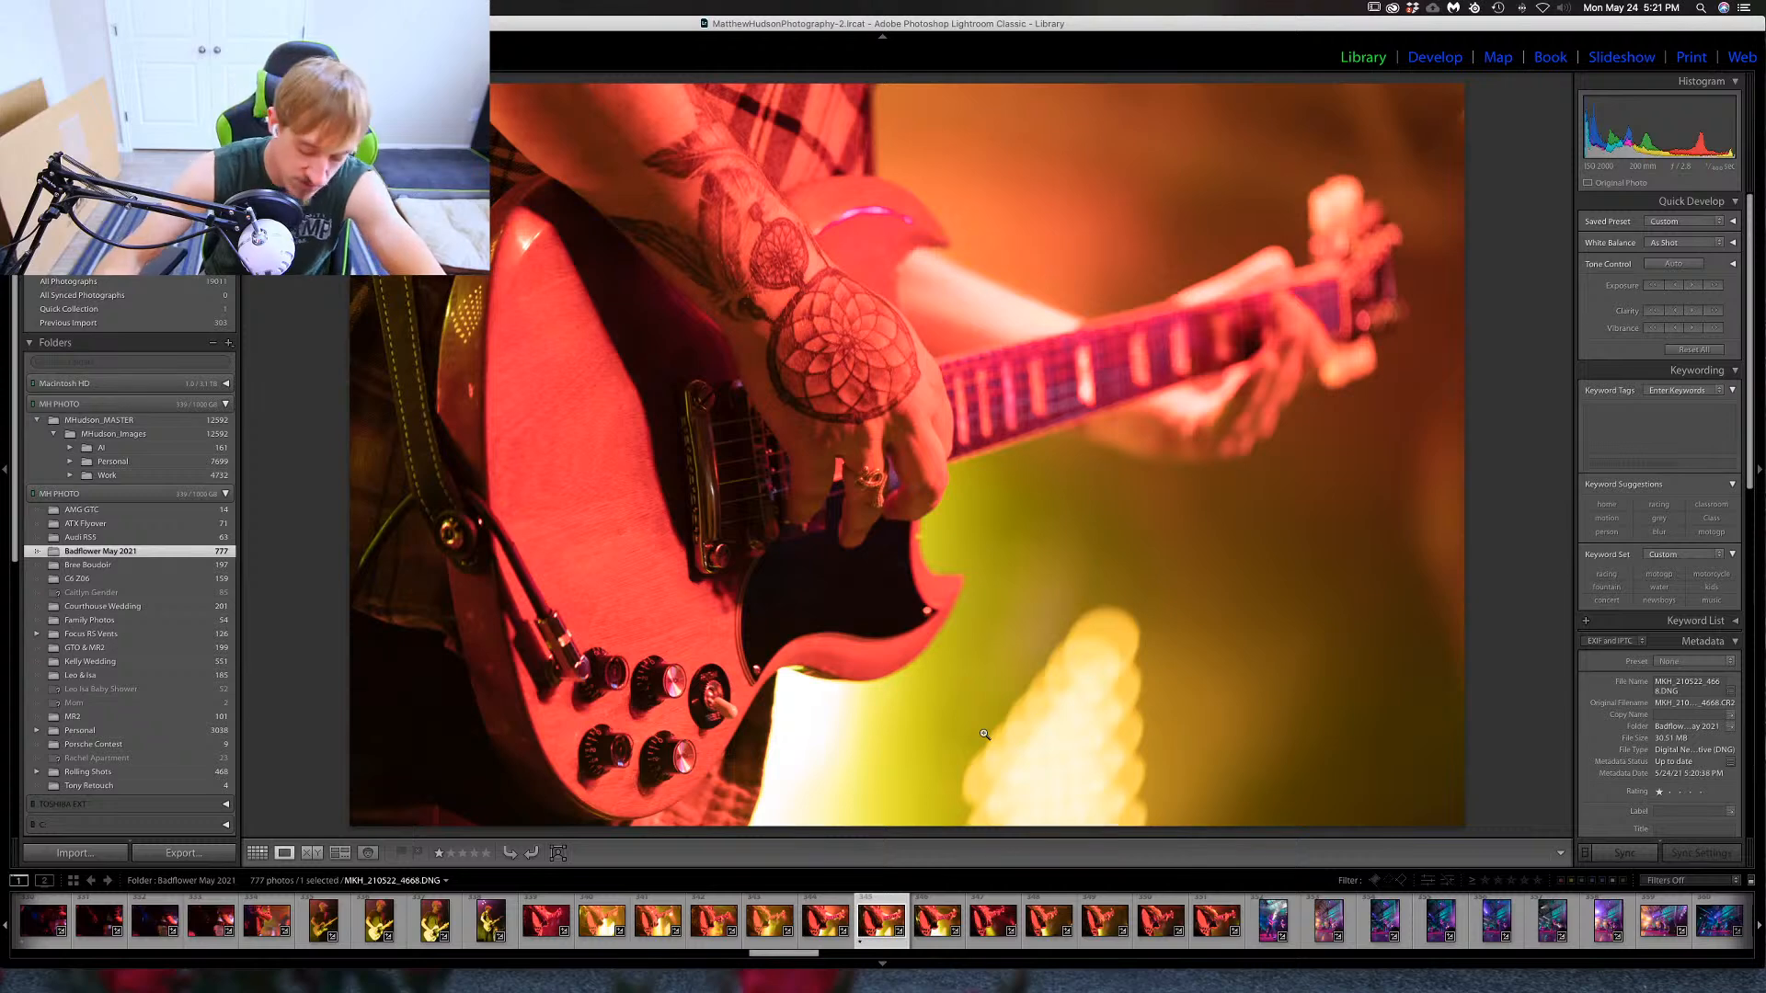
key("5")
key("Right")
key("Right")
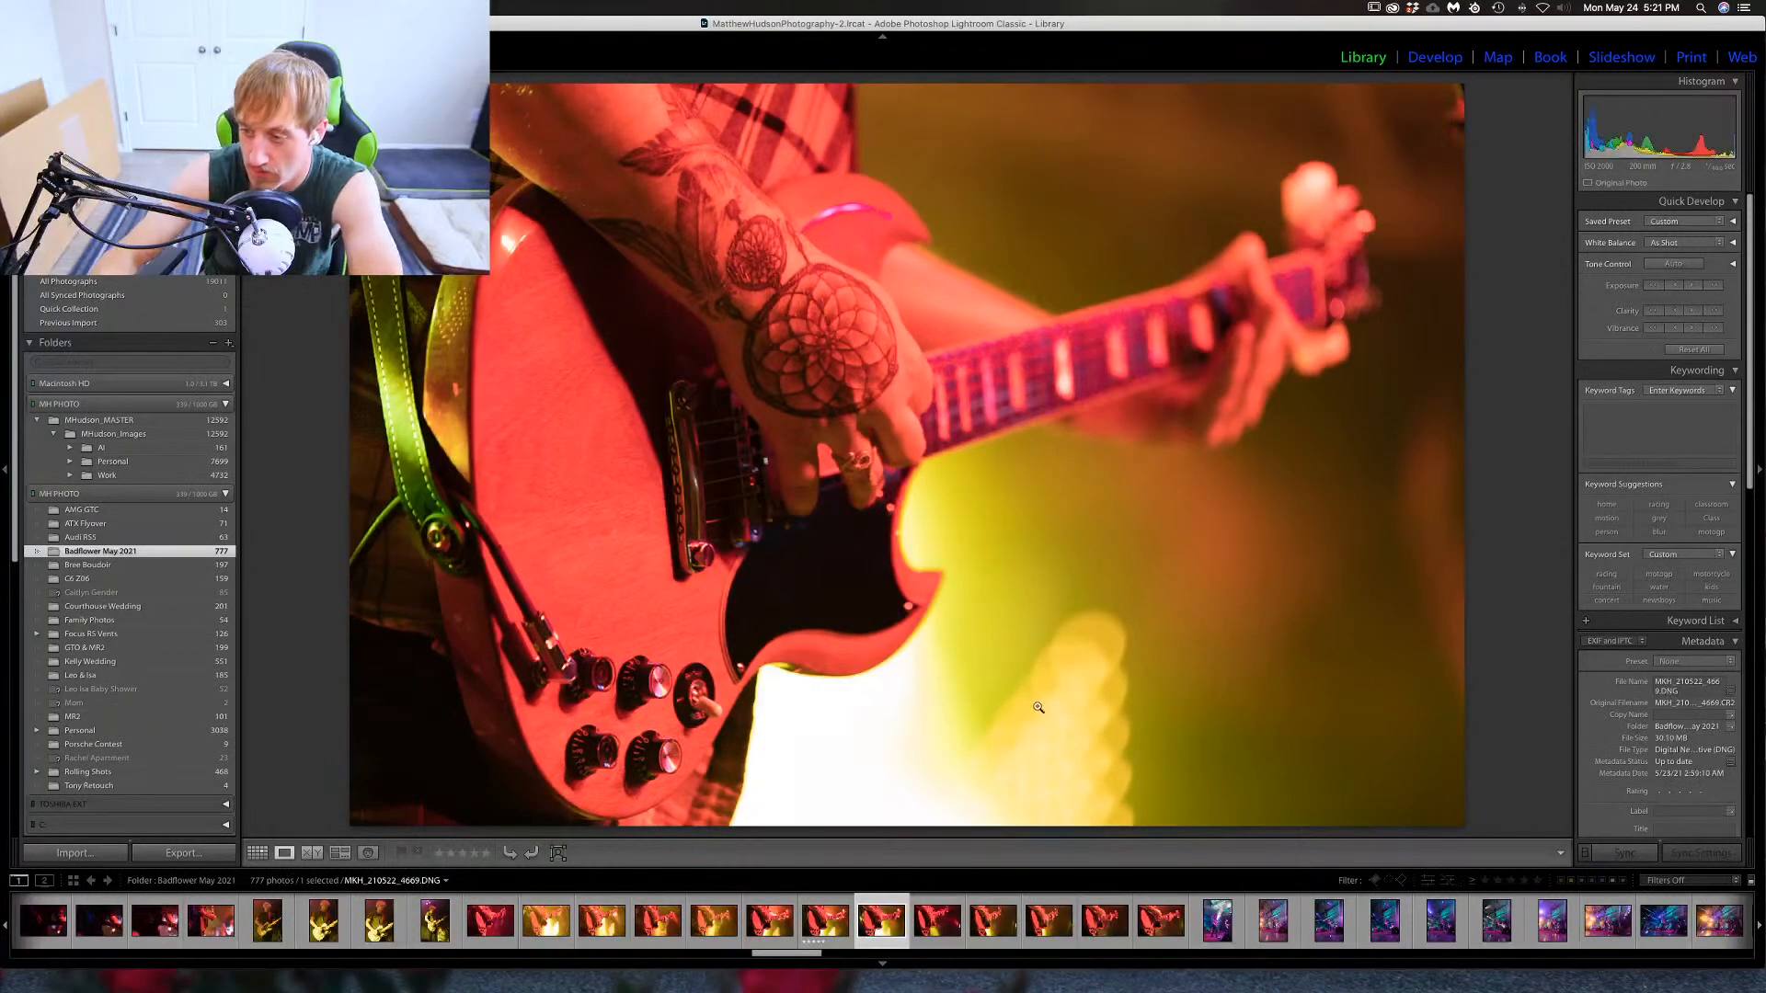
Compare the five-star guitar close-up with the following frame, and review the remaining red-lit guitar shots up to MKH_210522_4675.DNG.
key("Left")
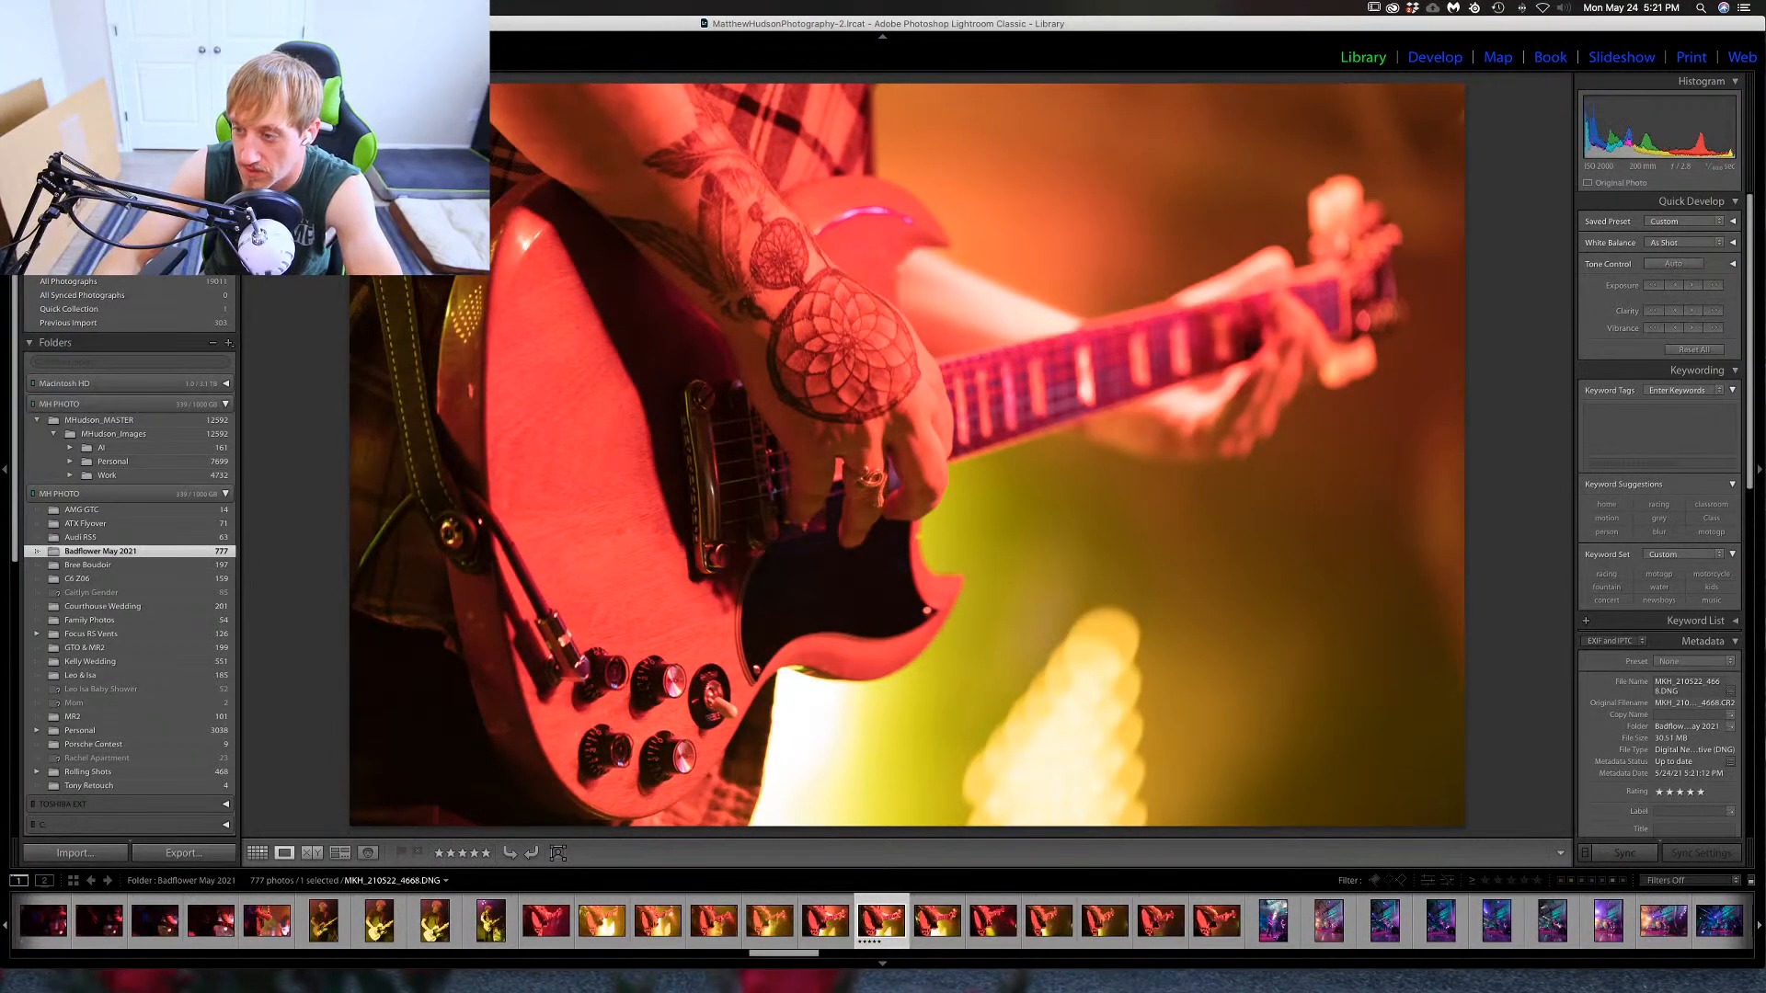
key("Right")
key("Left")
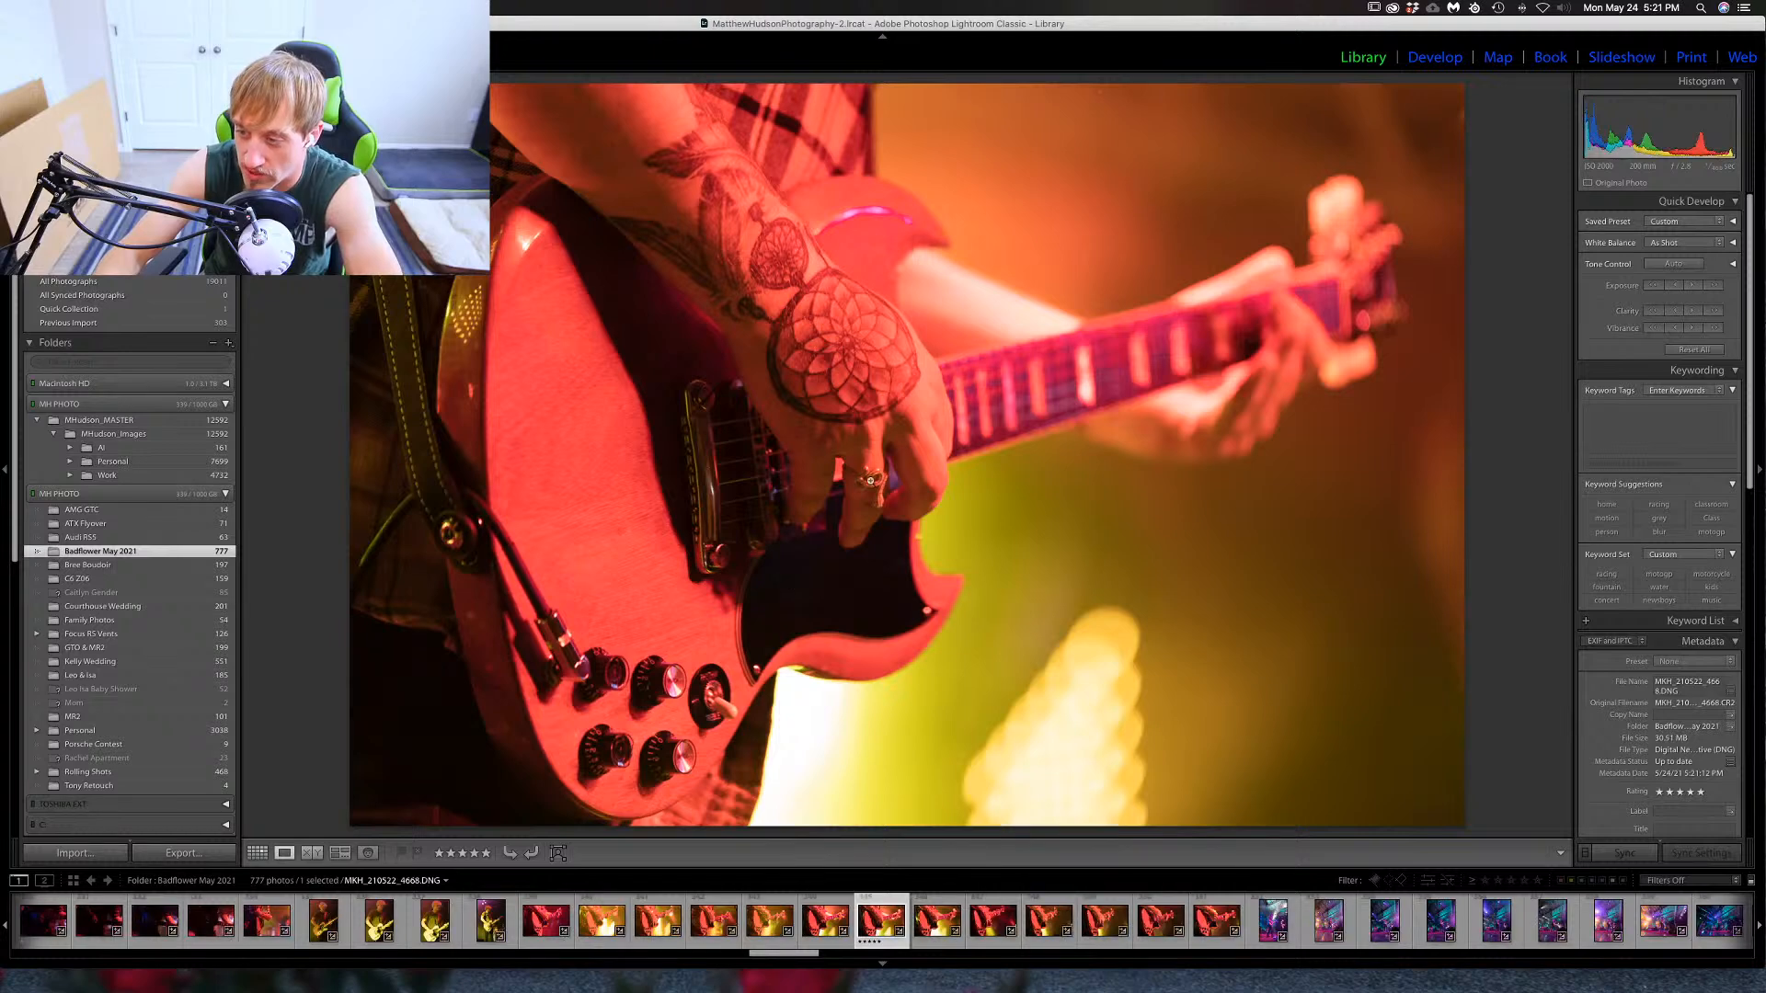
key("Right")
key("Left")
key("Right")
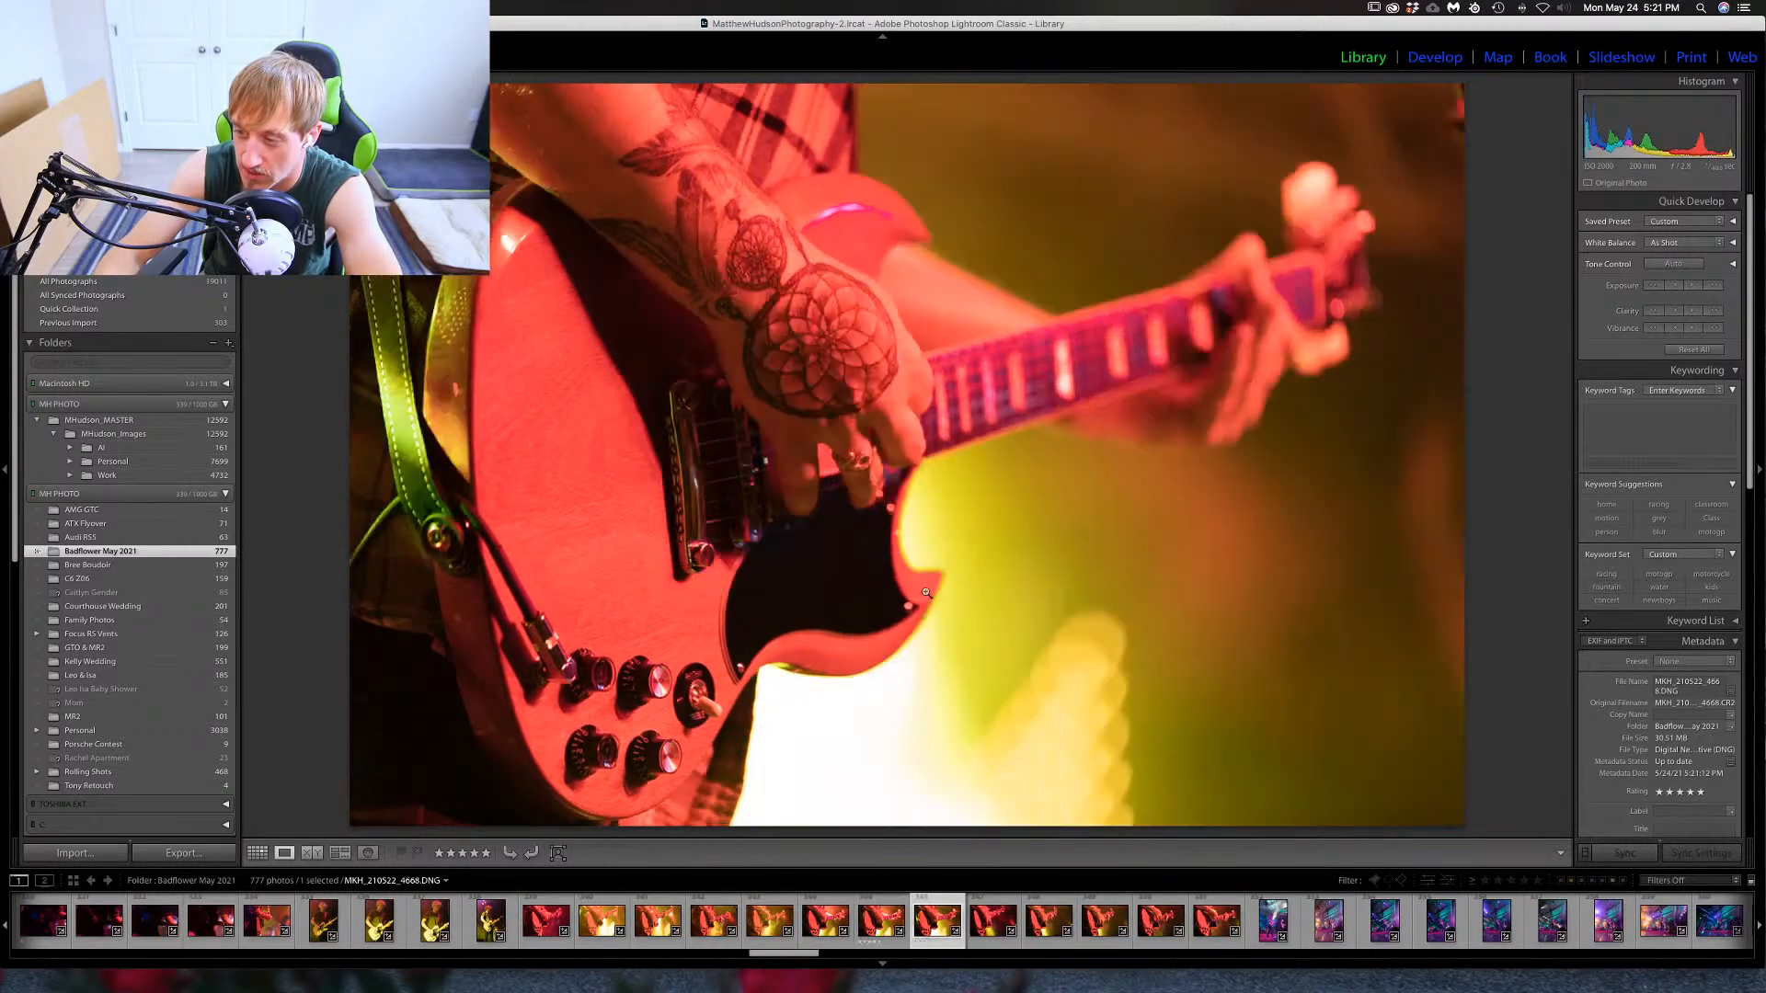
key("Right")
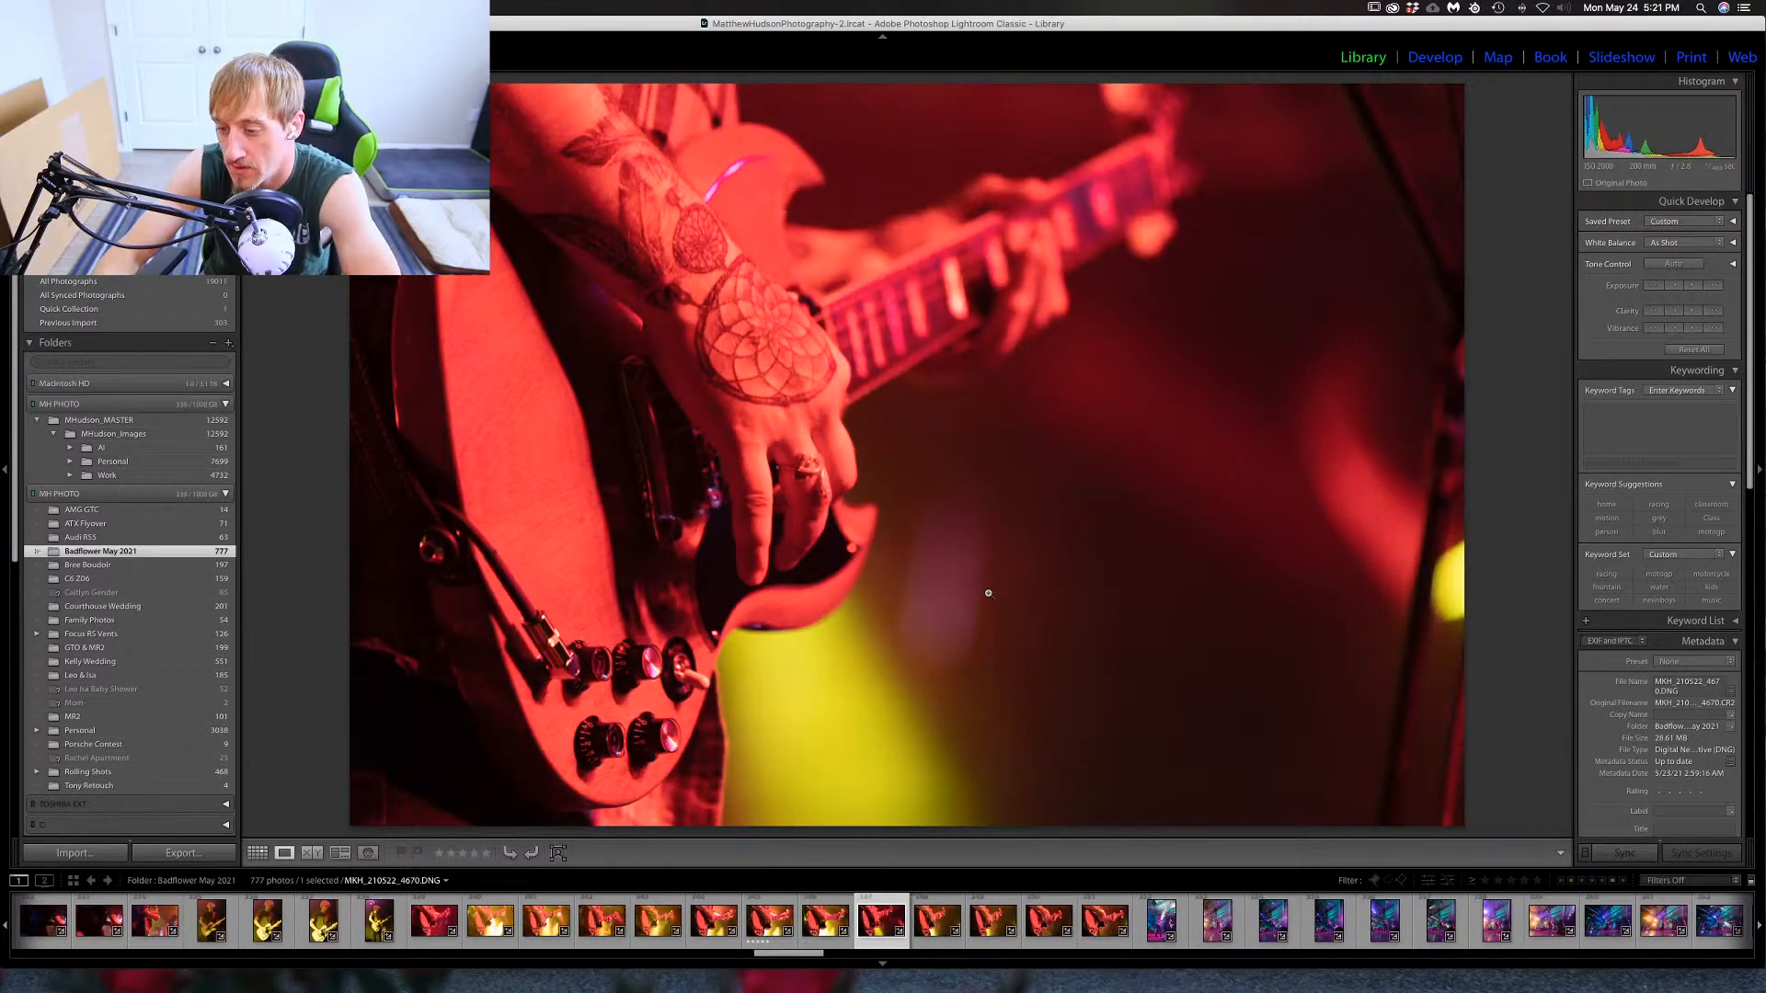
key("Right")
key("Right")
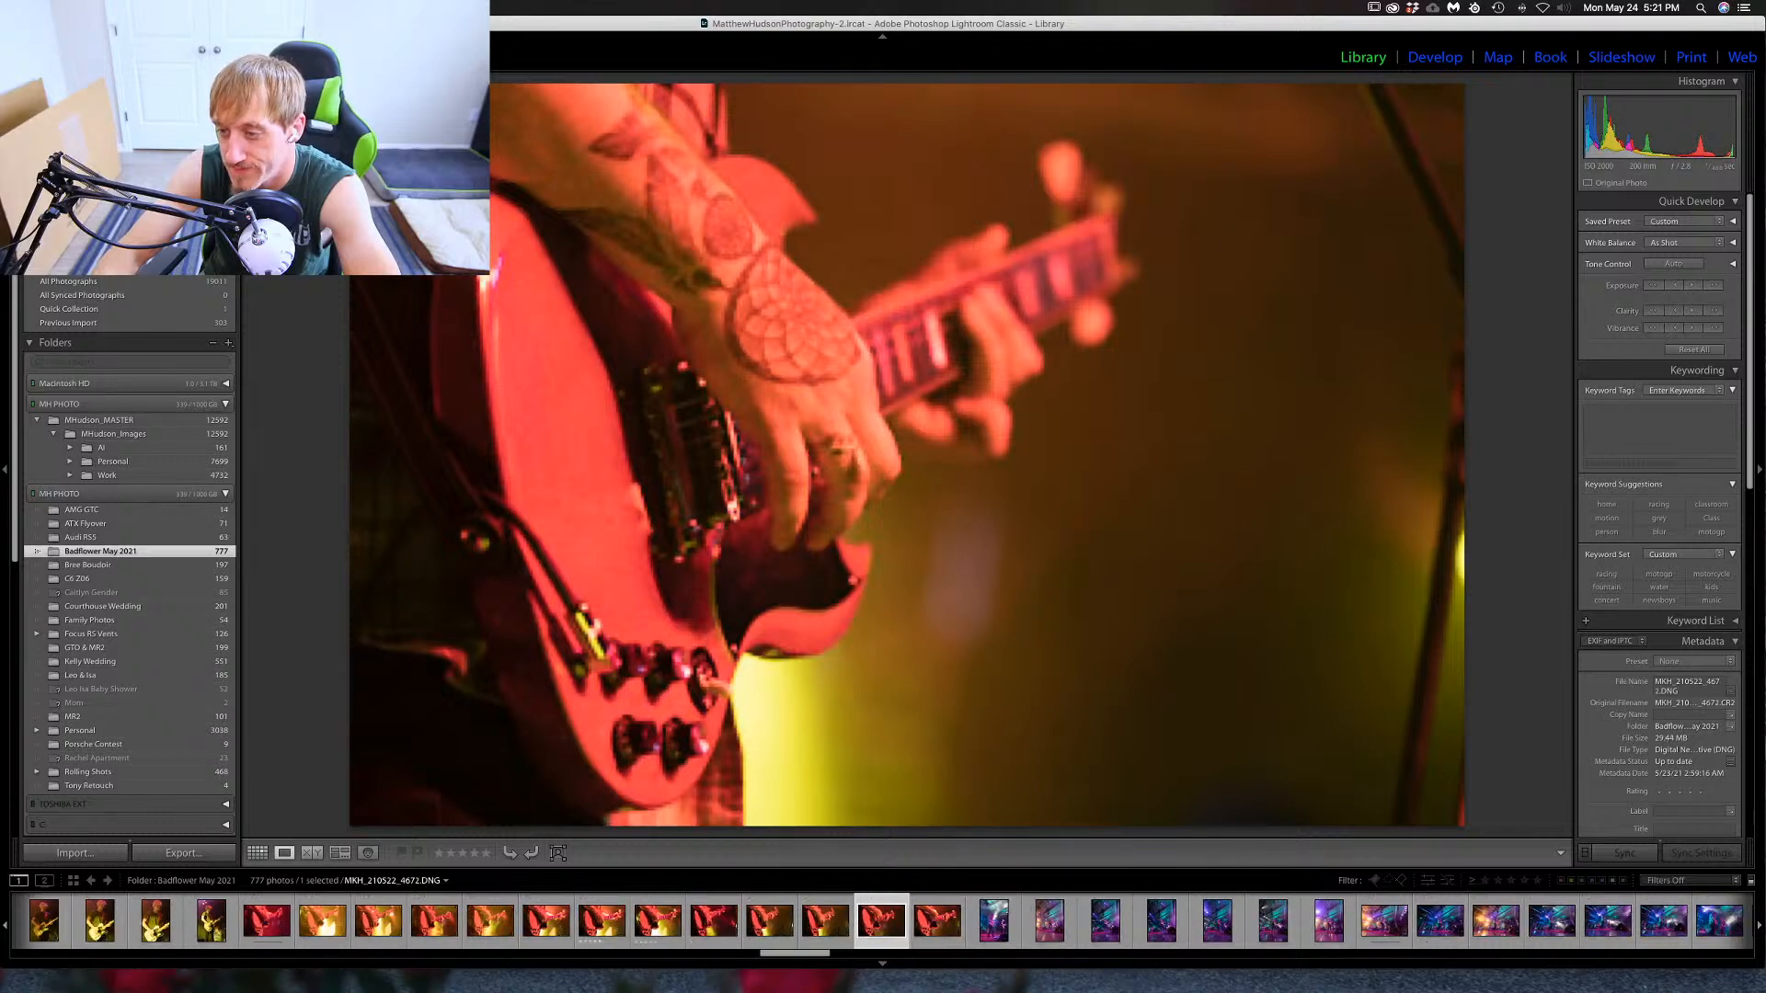
key("Right")
key("Right")
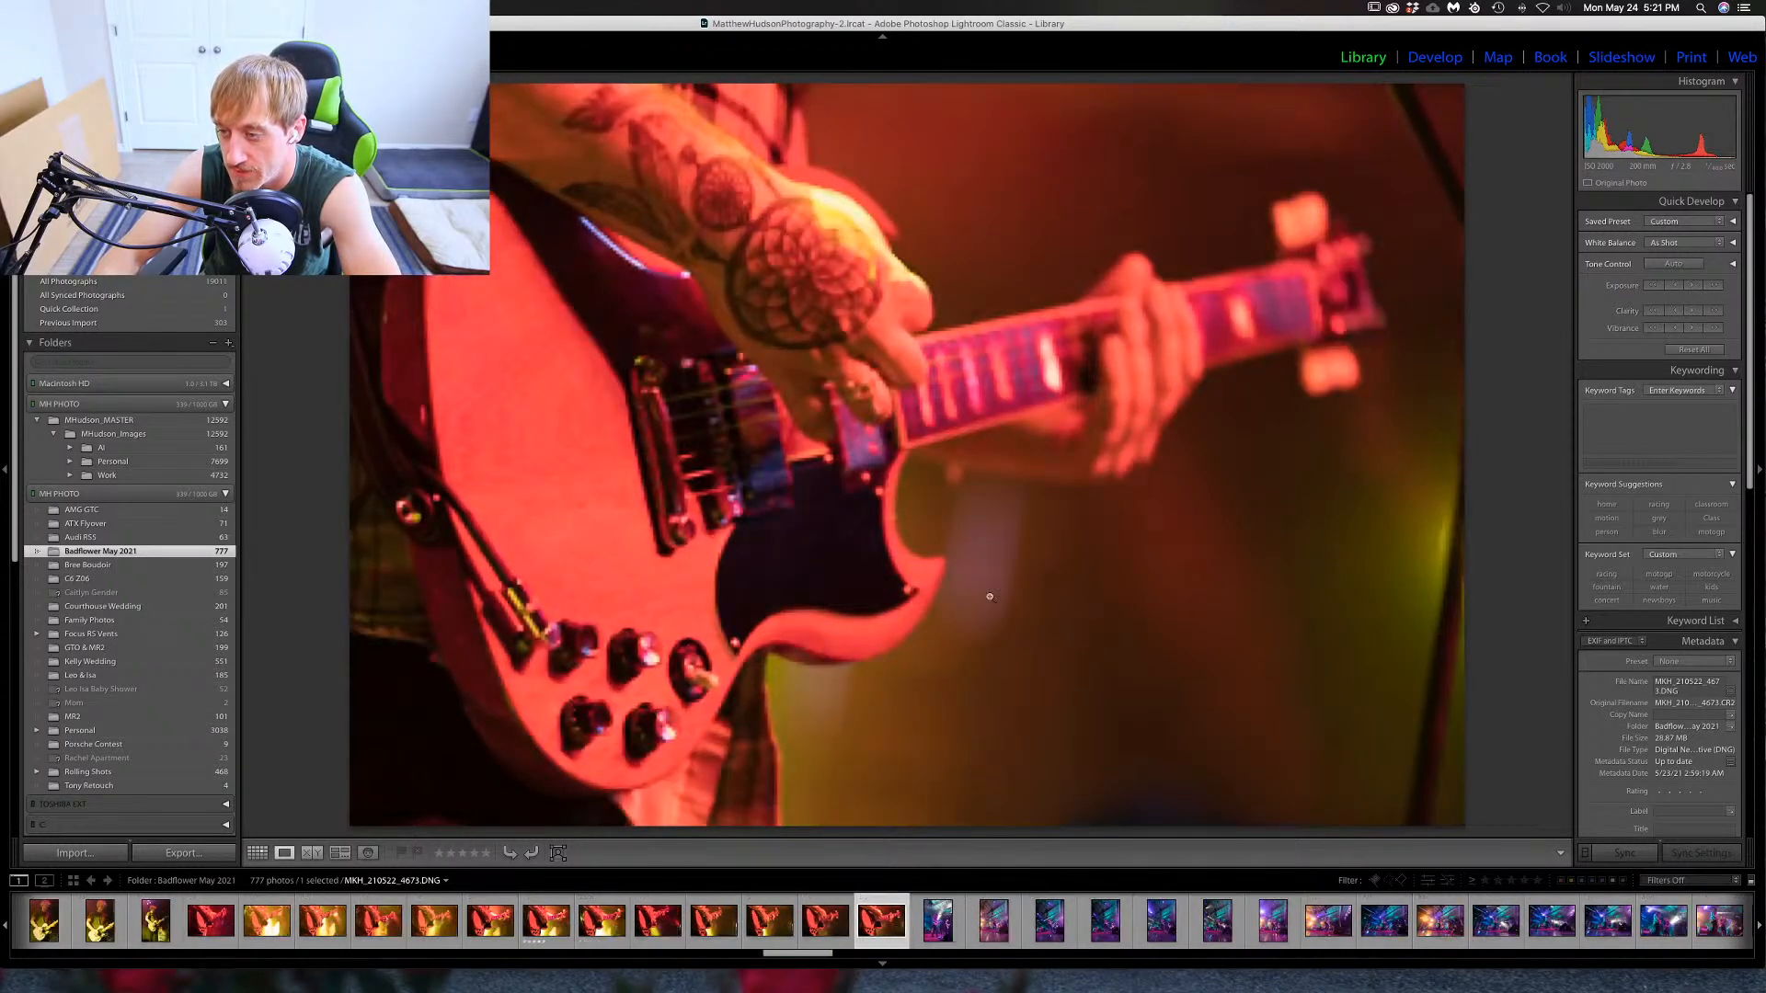
key("Right")
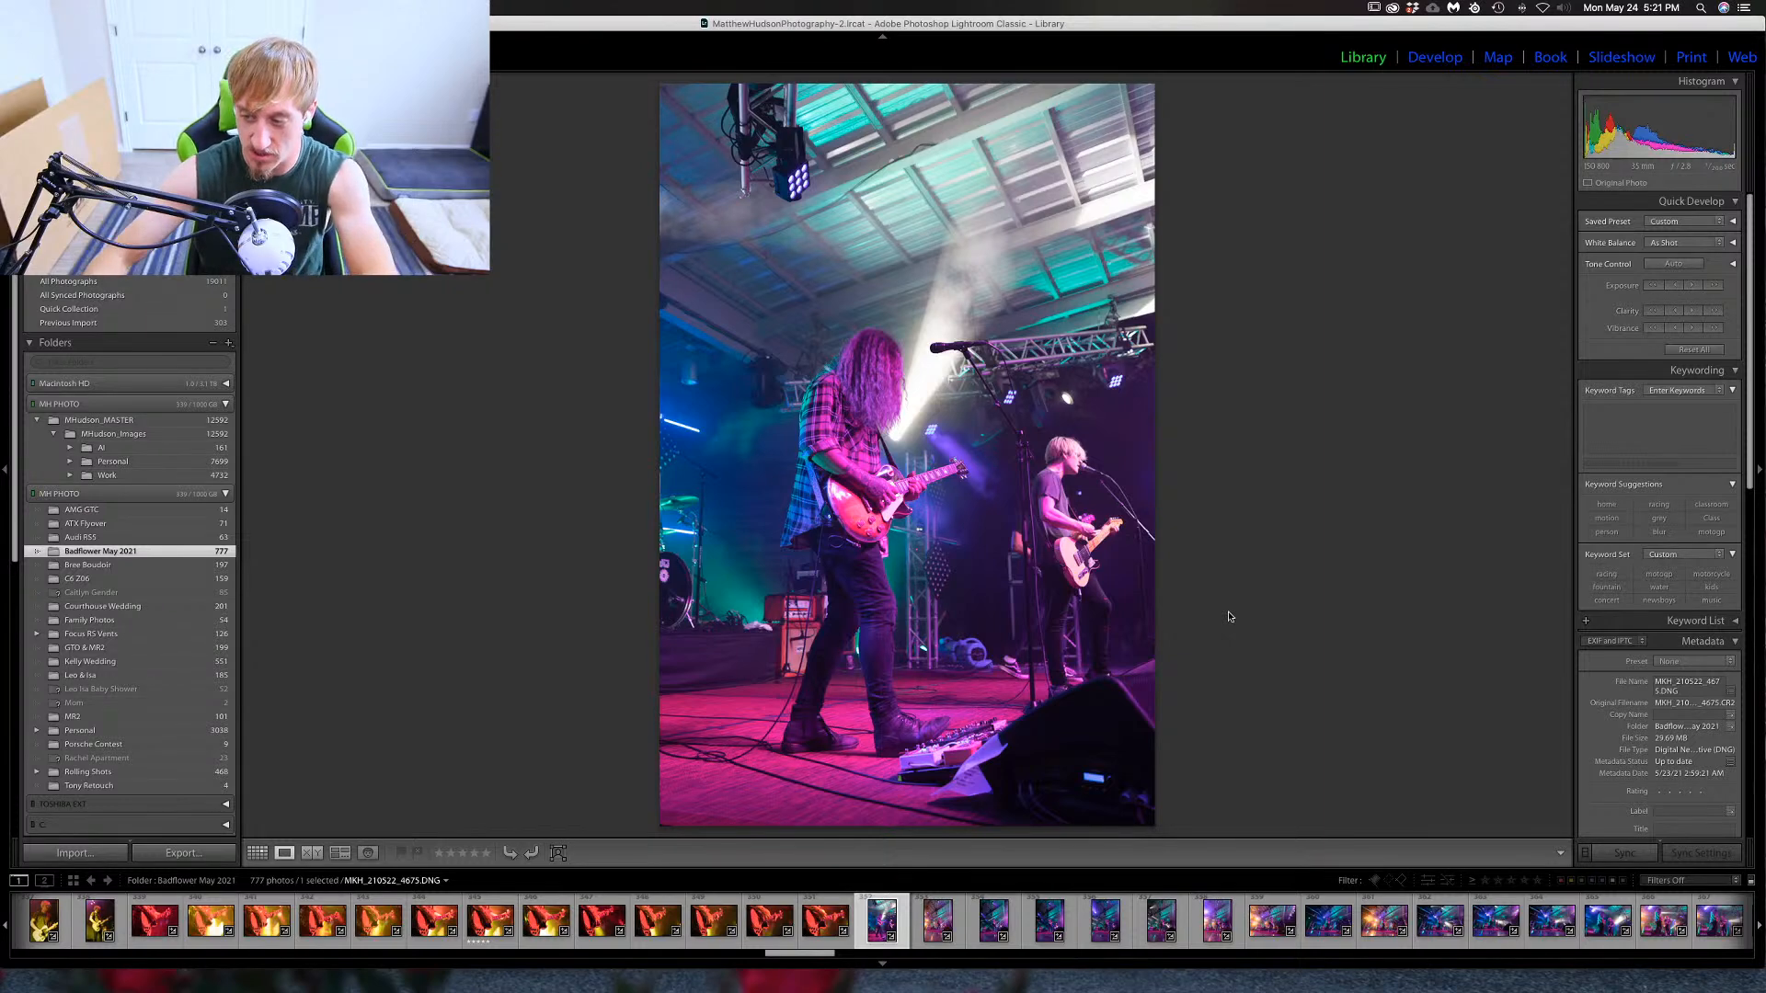
Inspect the HAUTE SPOT sign at full magnification in the vertical stage shot MKH_210522_4676.DNG.
key("Right")
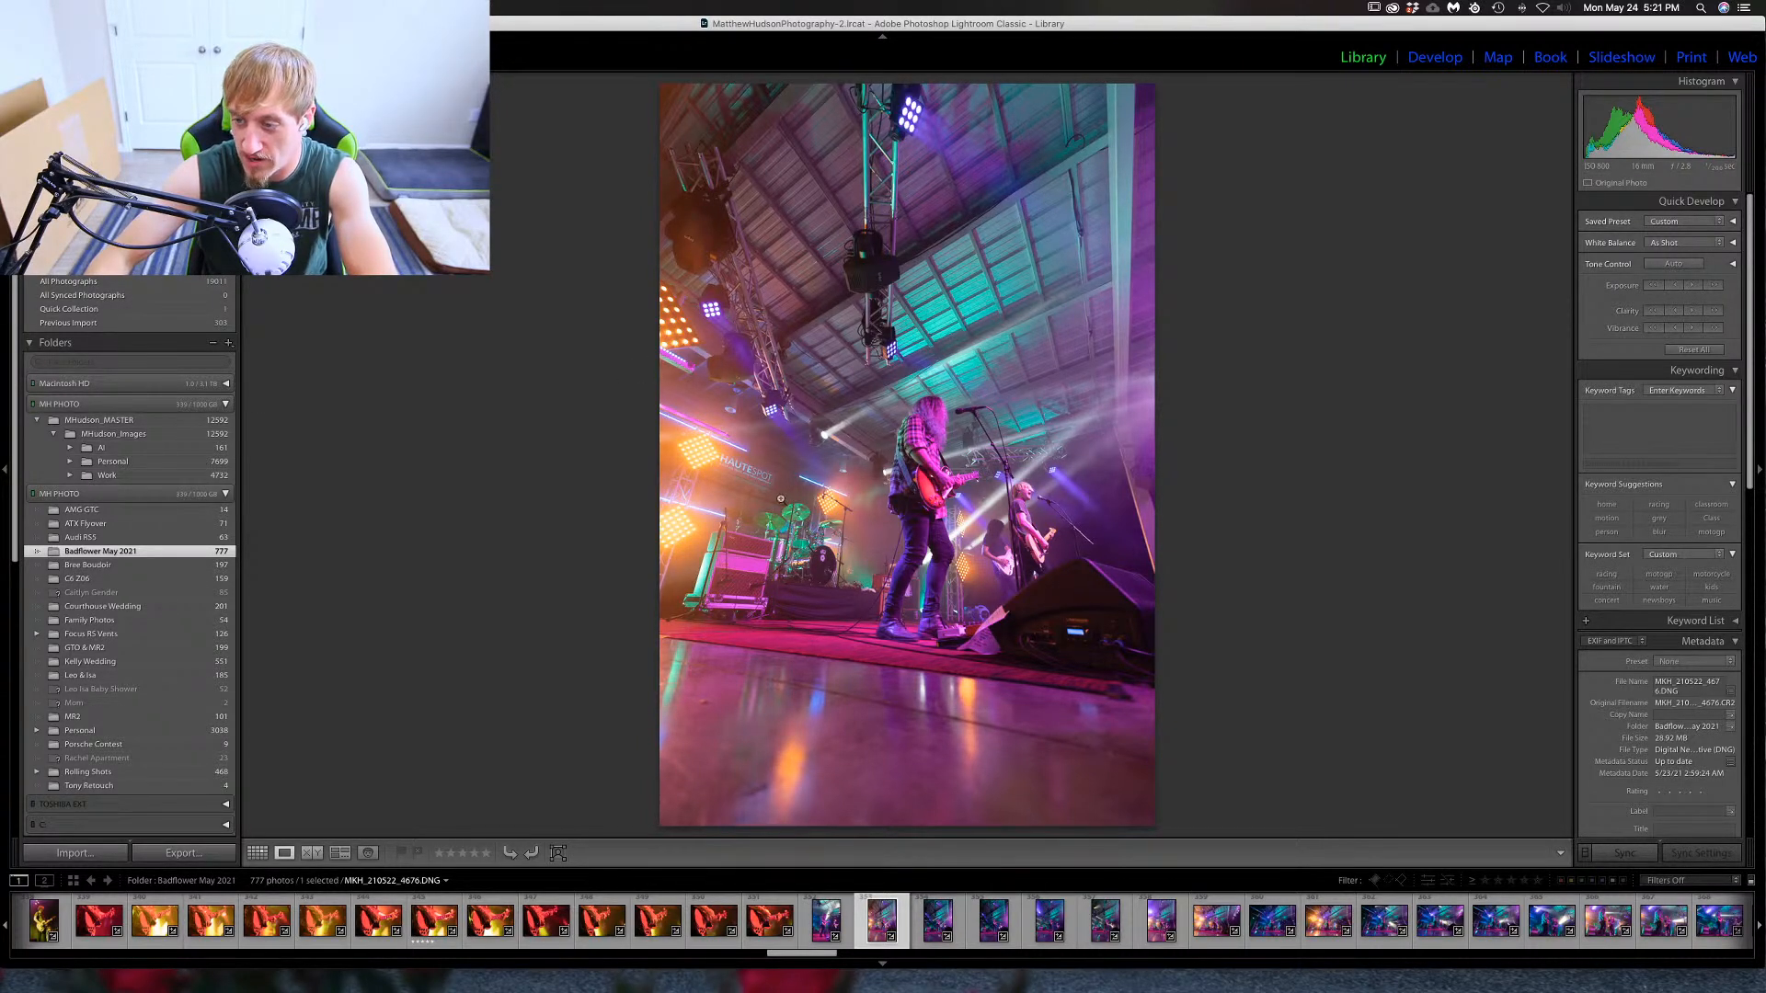
left_click(748, 468)
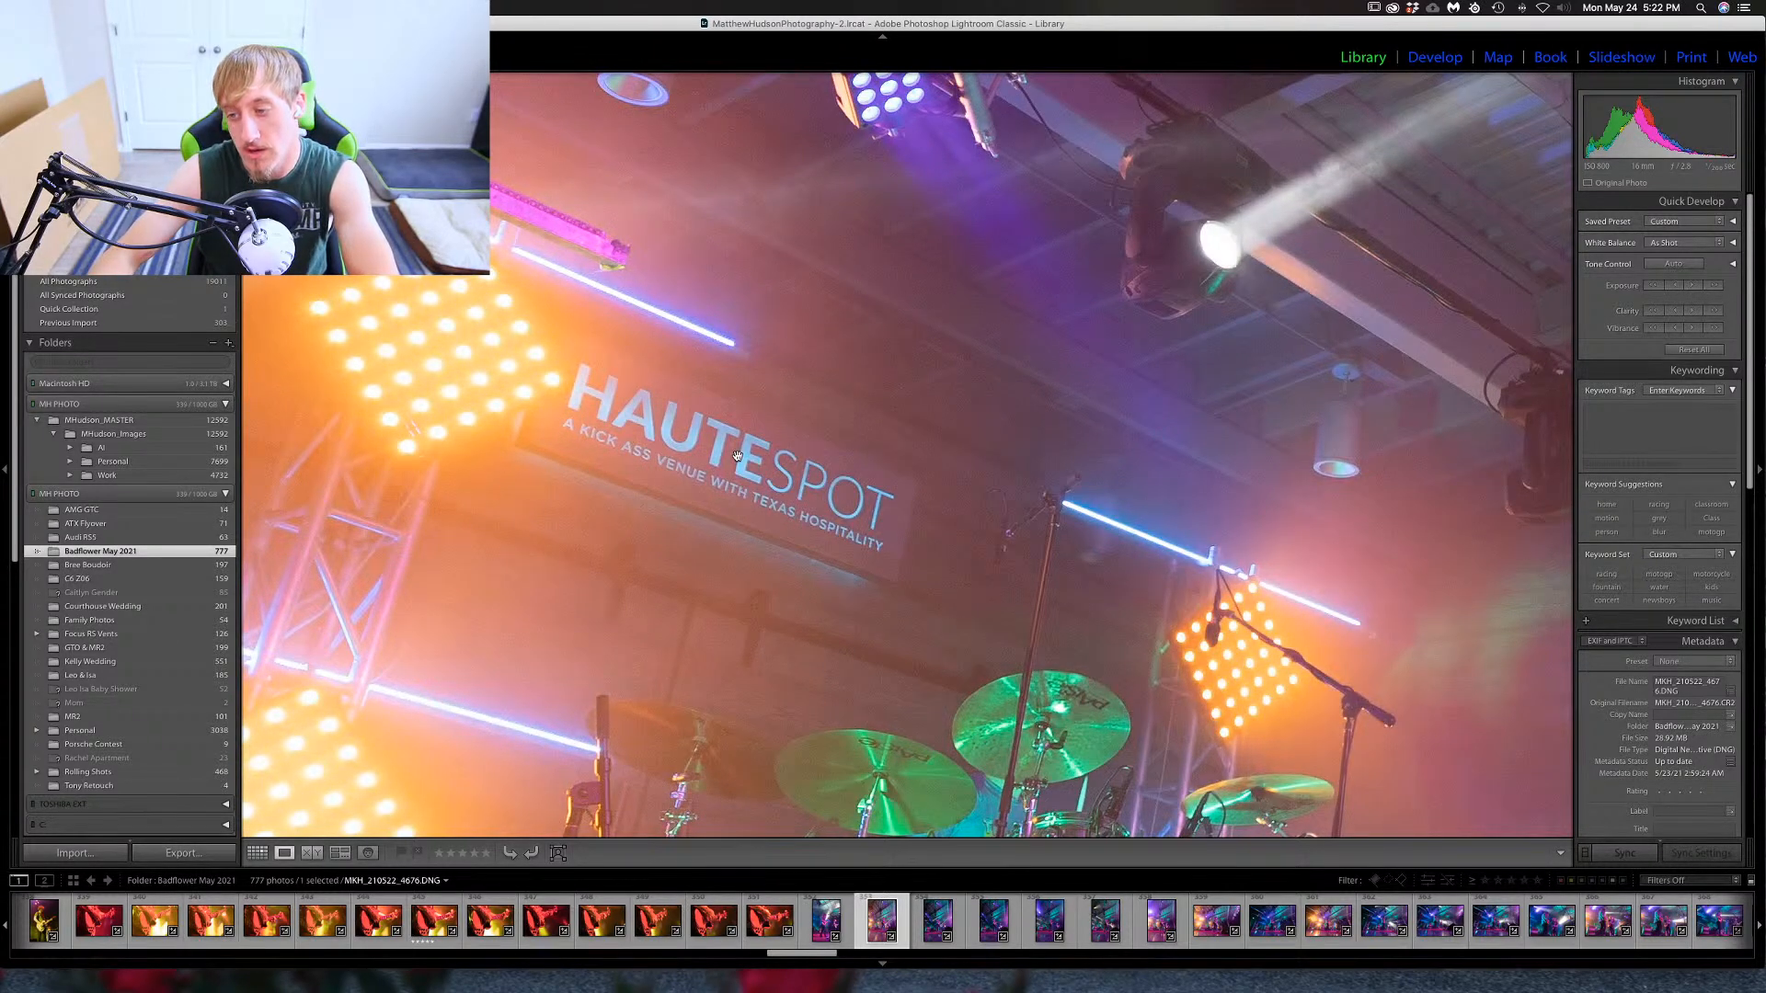
left_click(737, 455)
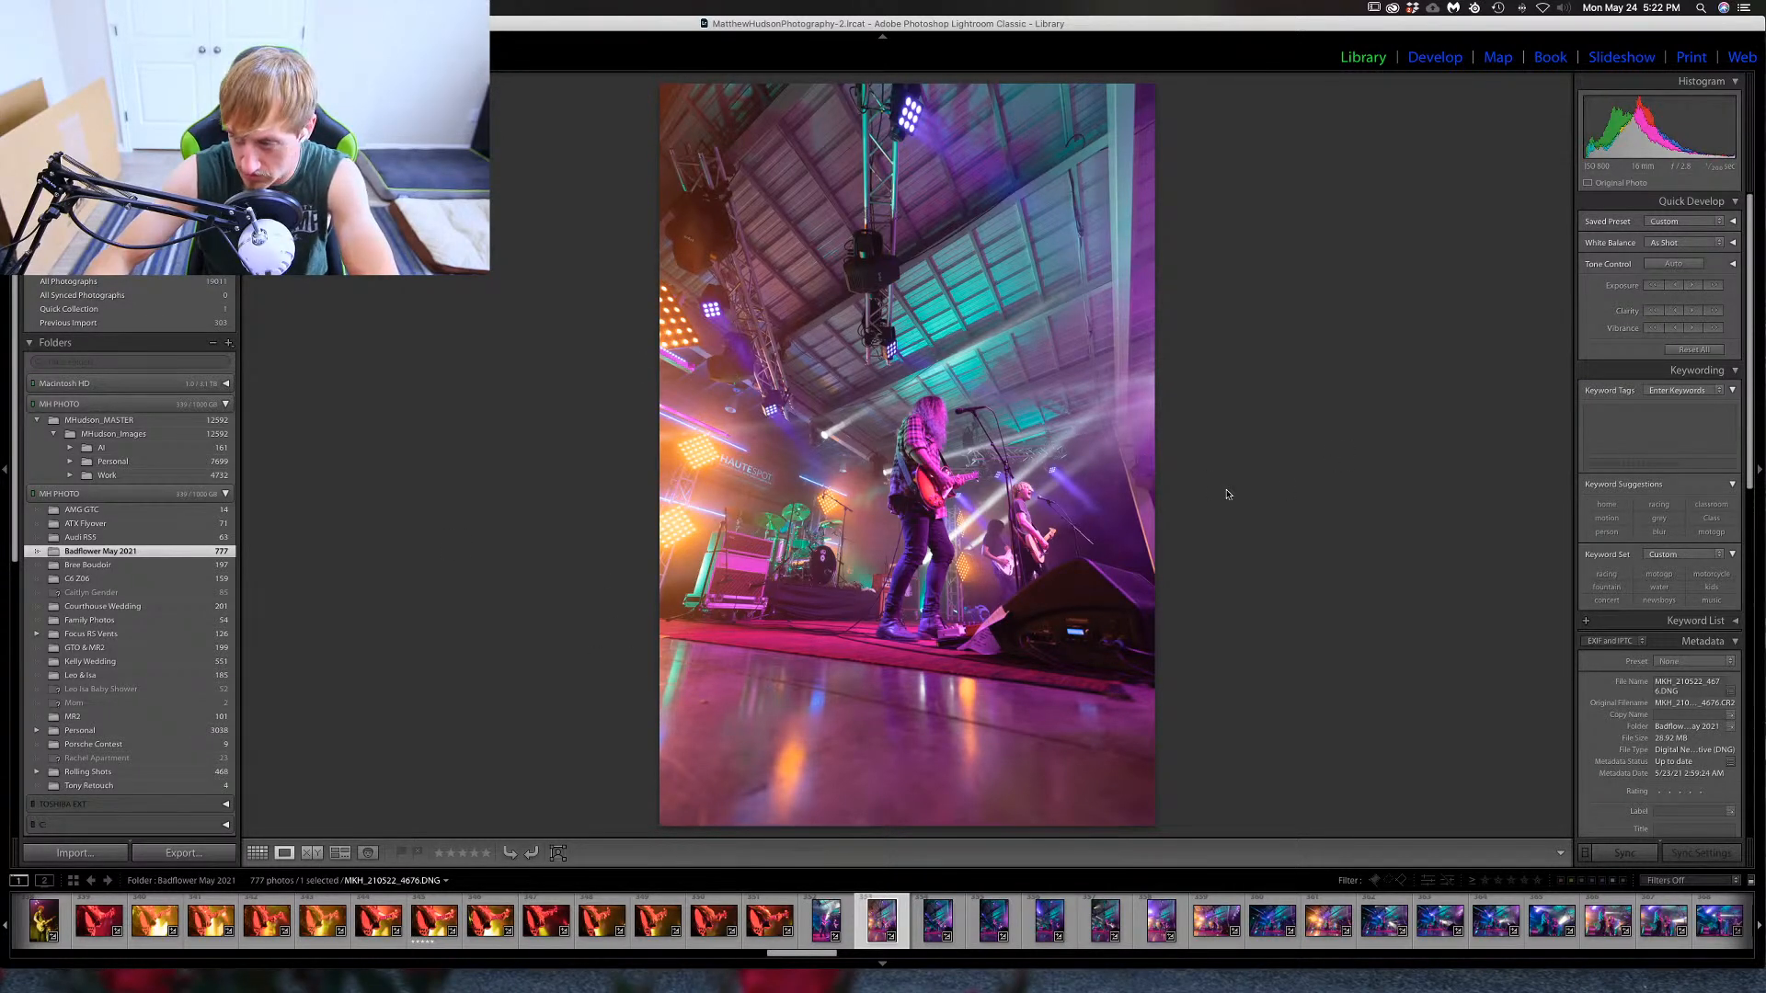
Compare the similar vertical wide shots of the stage from MKH_210522_4677.DNG through MKH_210522_4681.DNG.
key("Right")
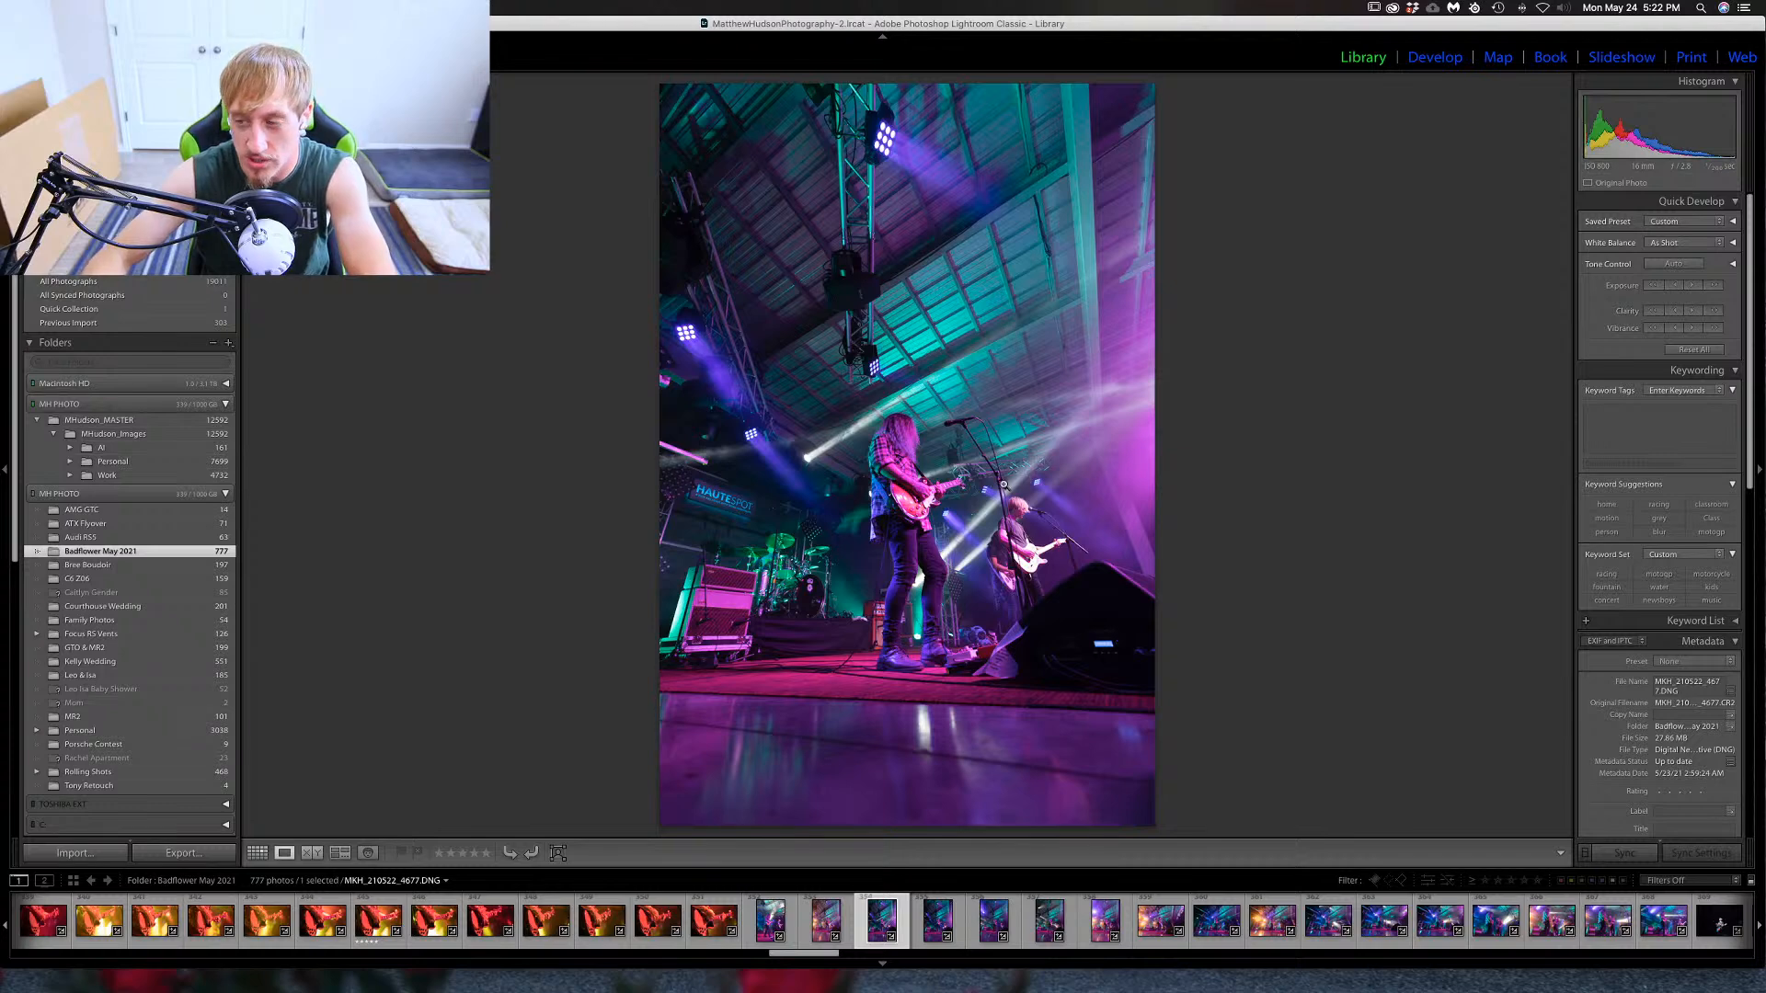
key("Right")
key("Right")
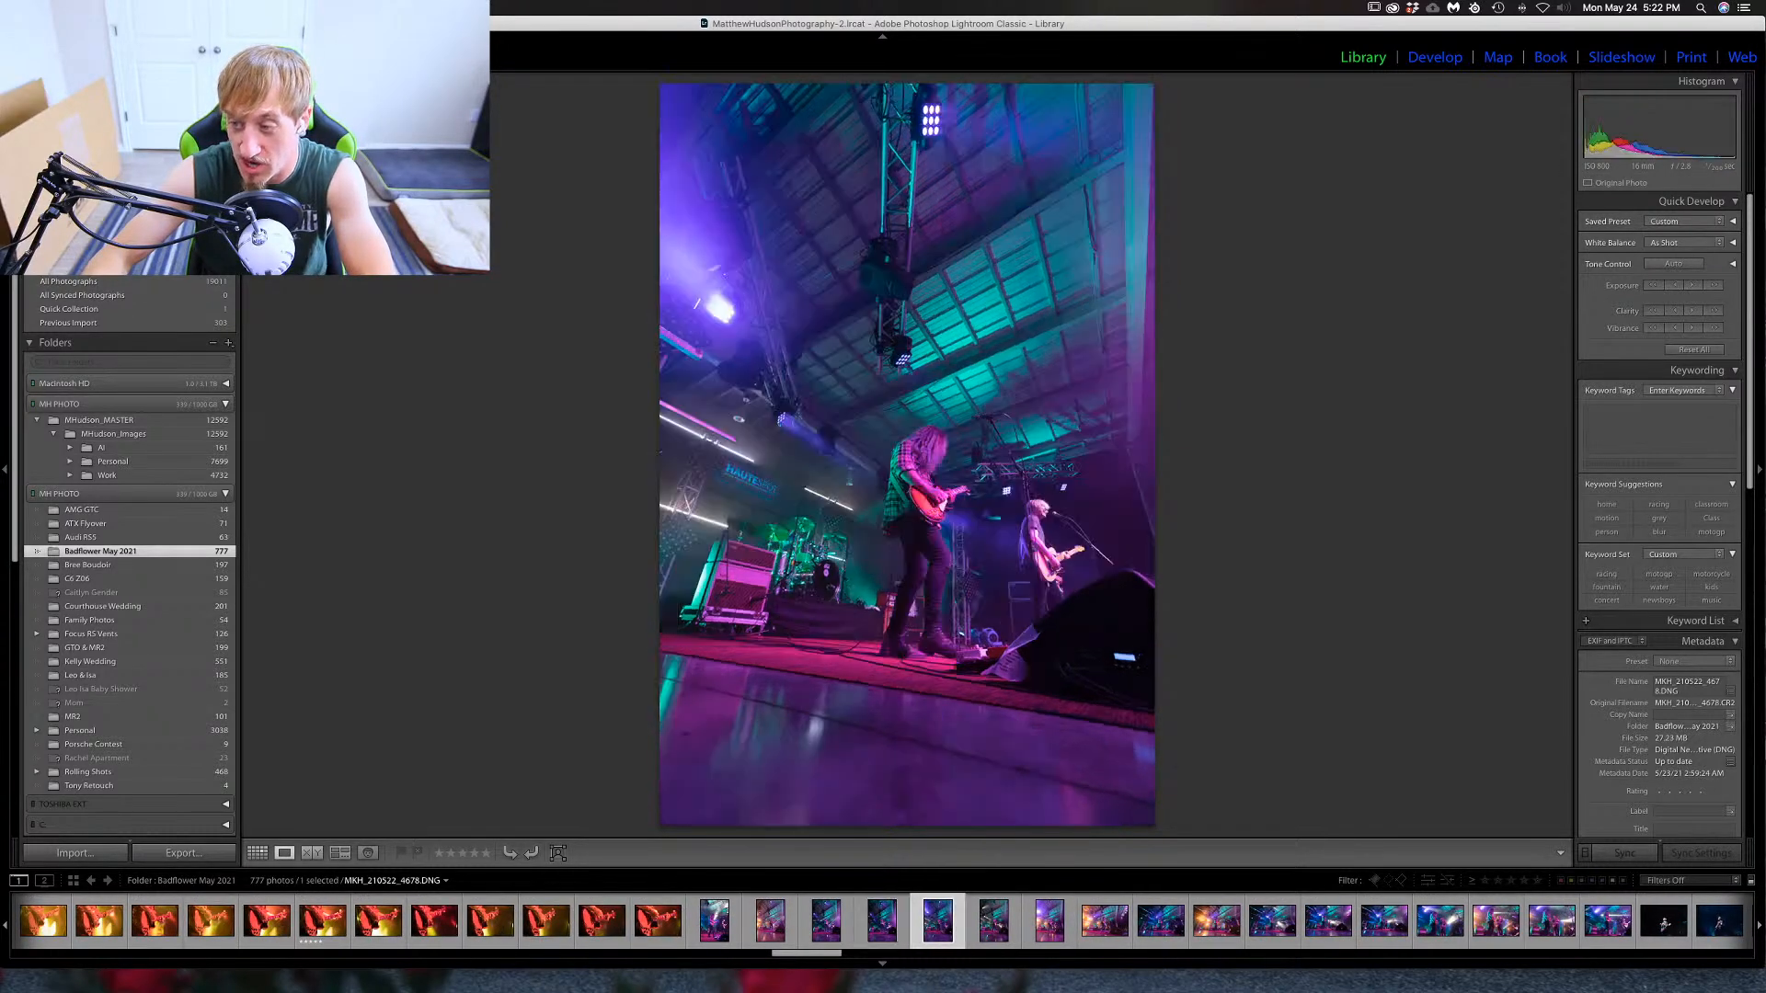
key("Left")
key("Left")
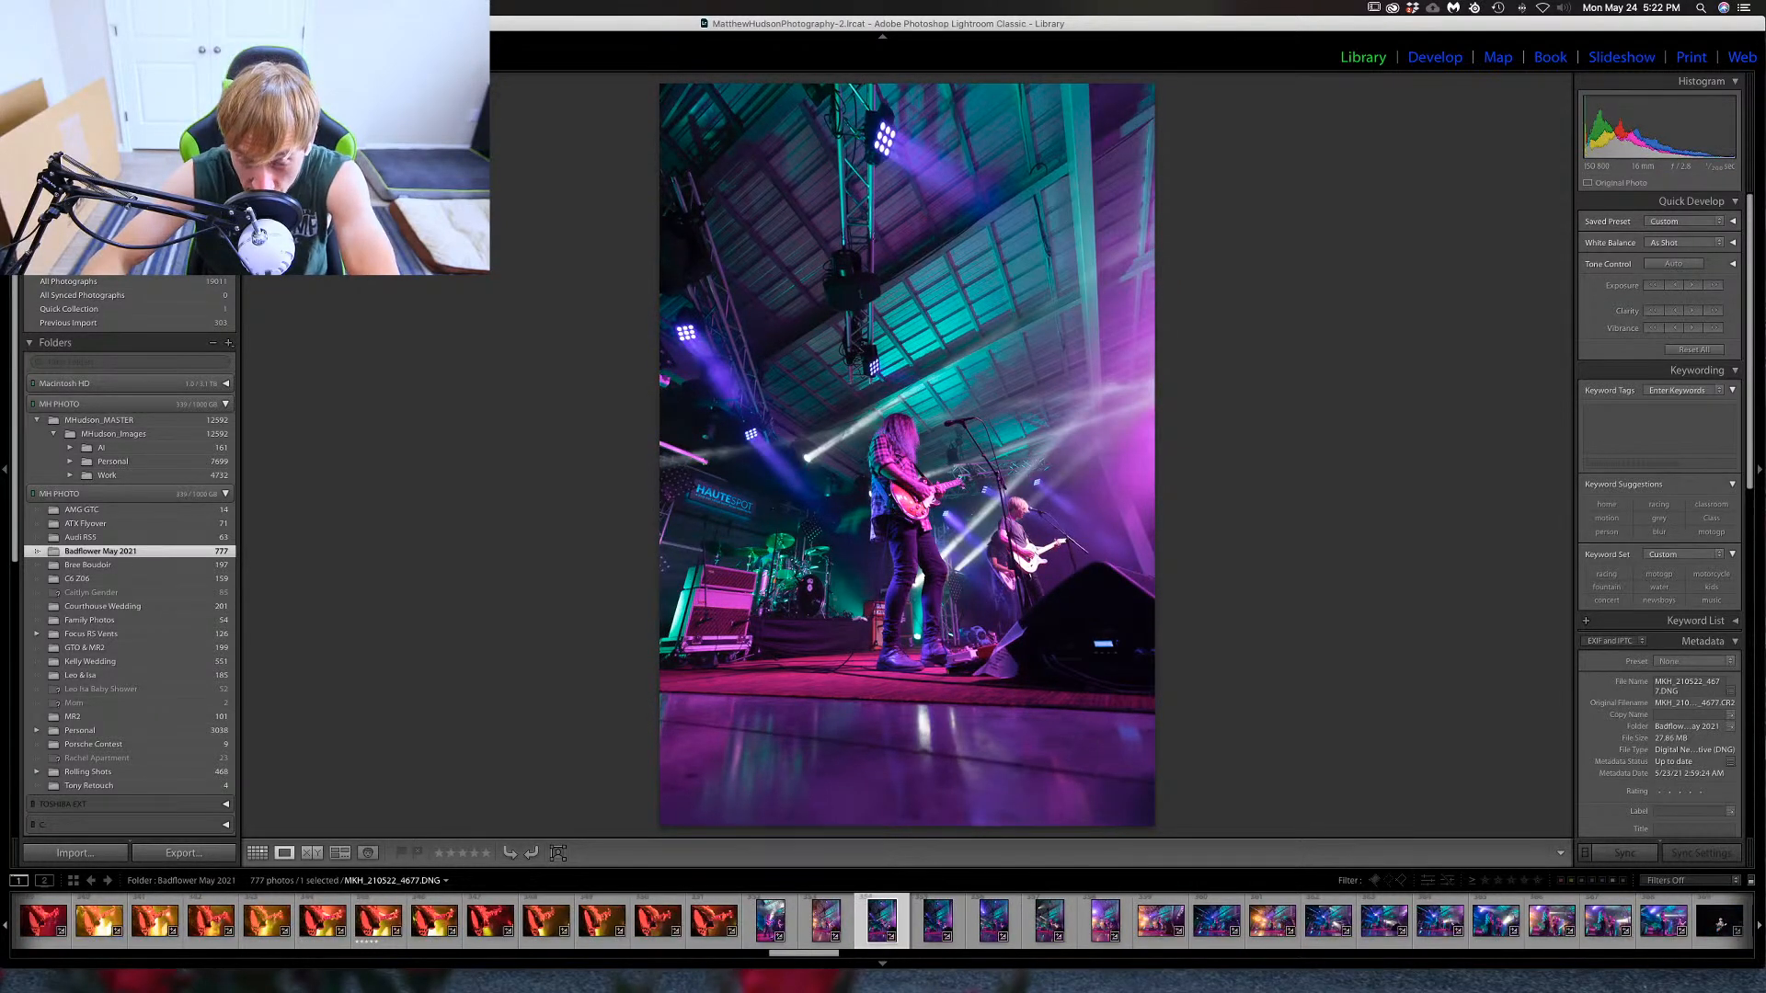
key("Right")
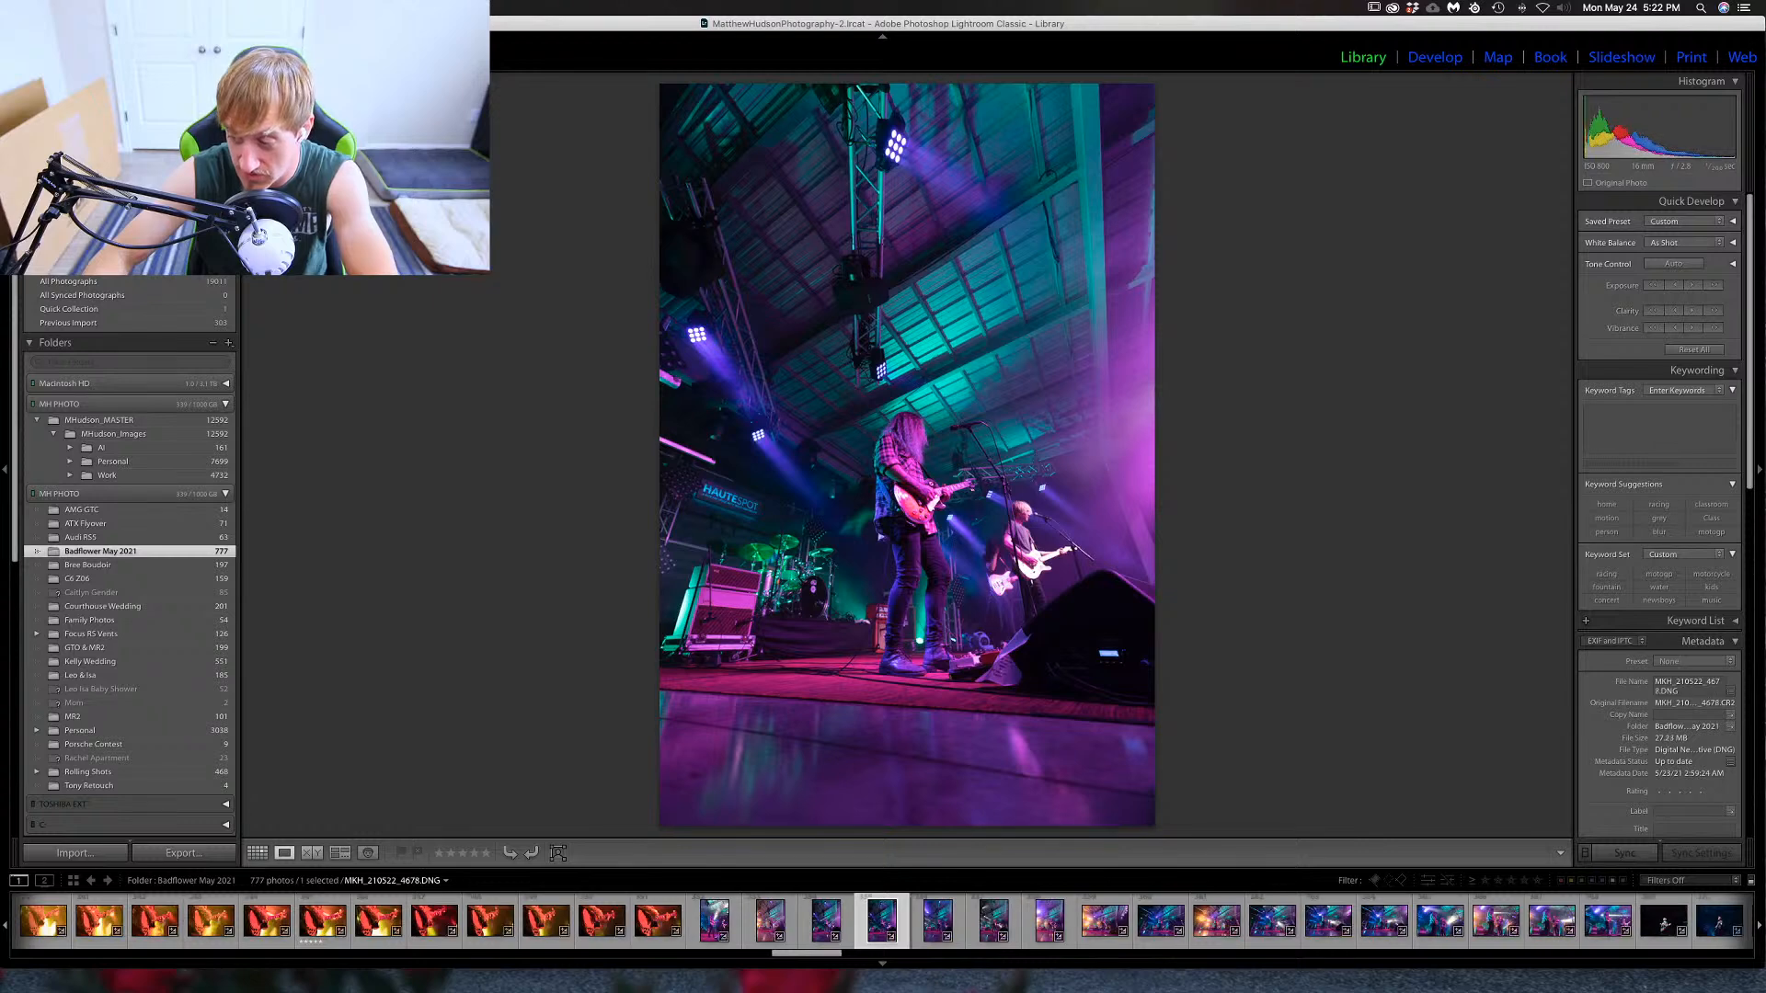
key("Right")
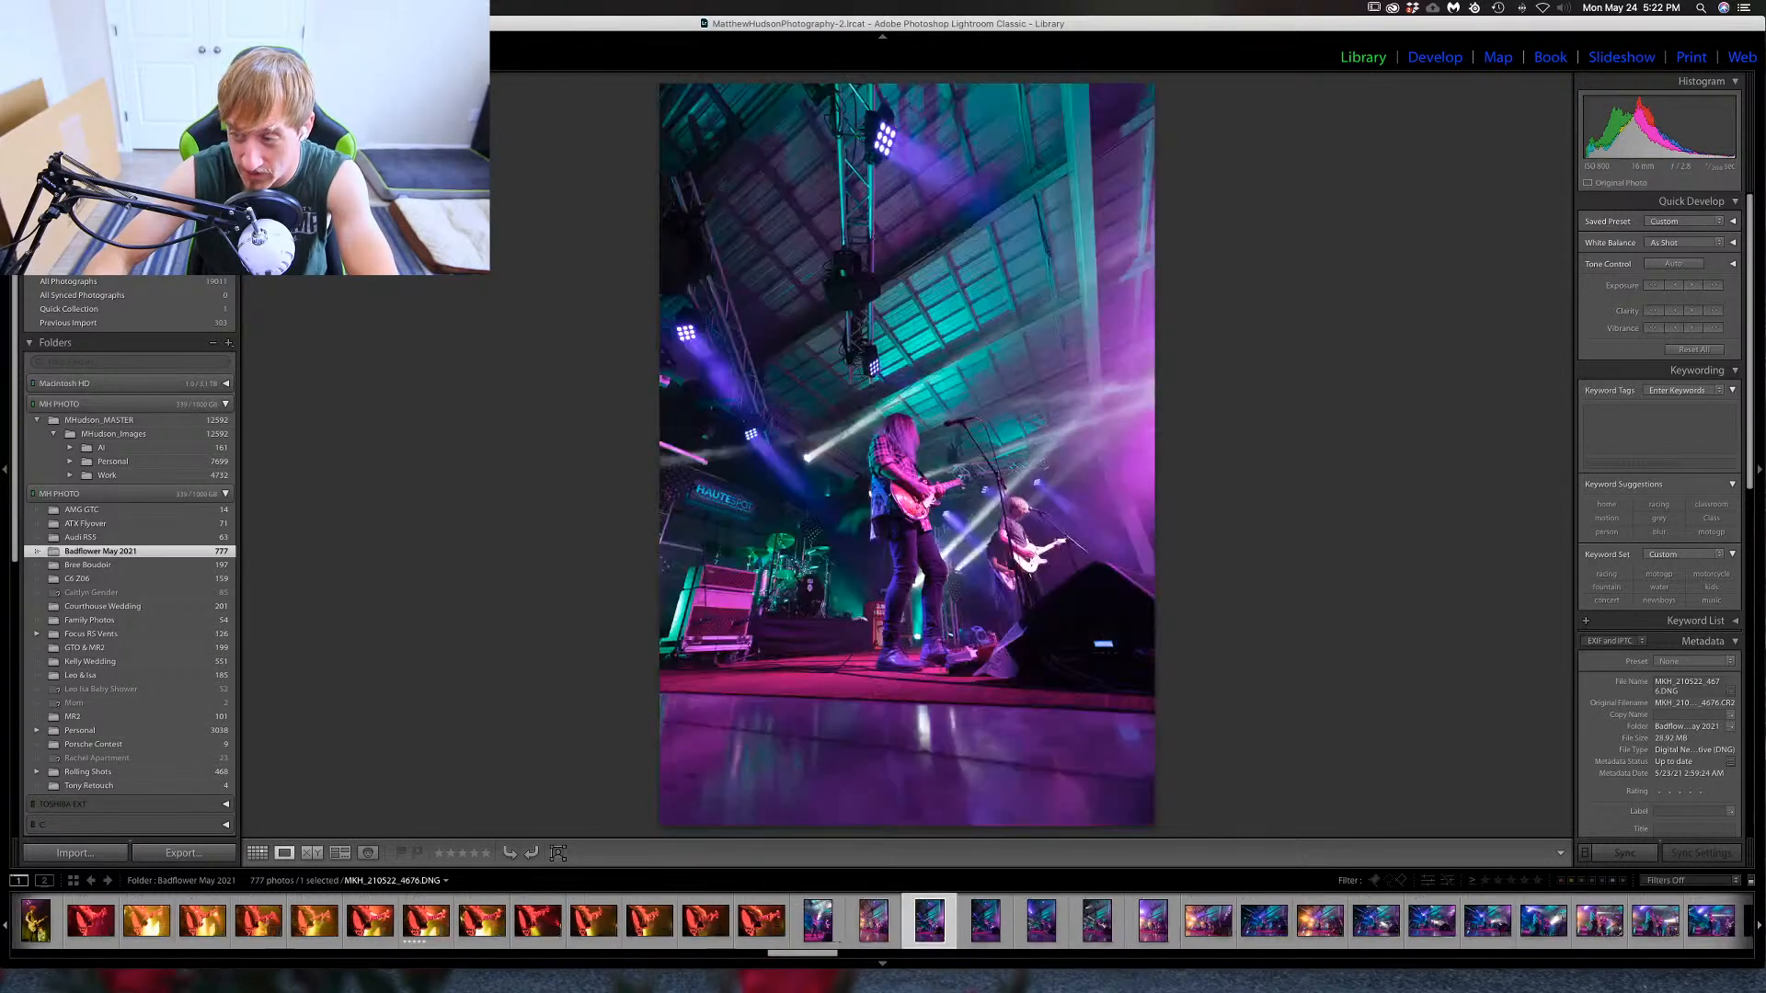
key("Right")
key("Right")
key("Right")
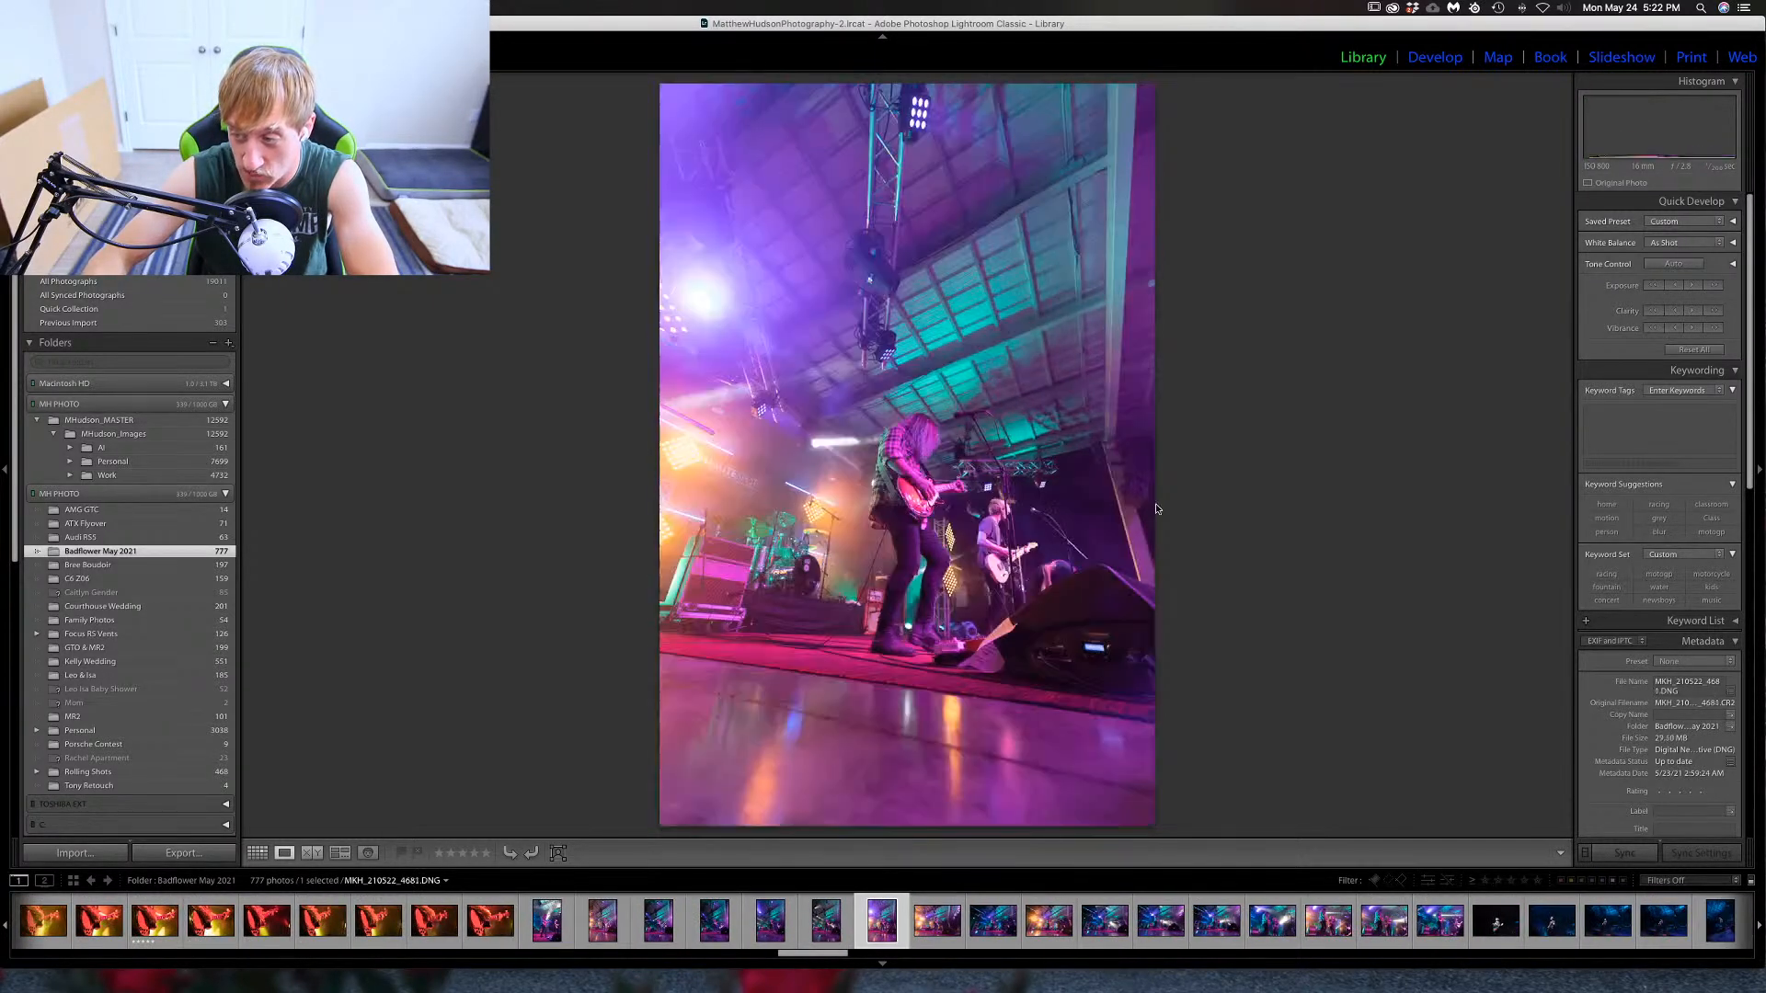
Review the horizontal stage shots from MKH_210522_4682.DNG through MKH_210522_4691.DNG.
key("Right")
key("Right")
key("Right")
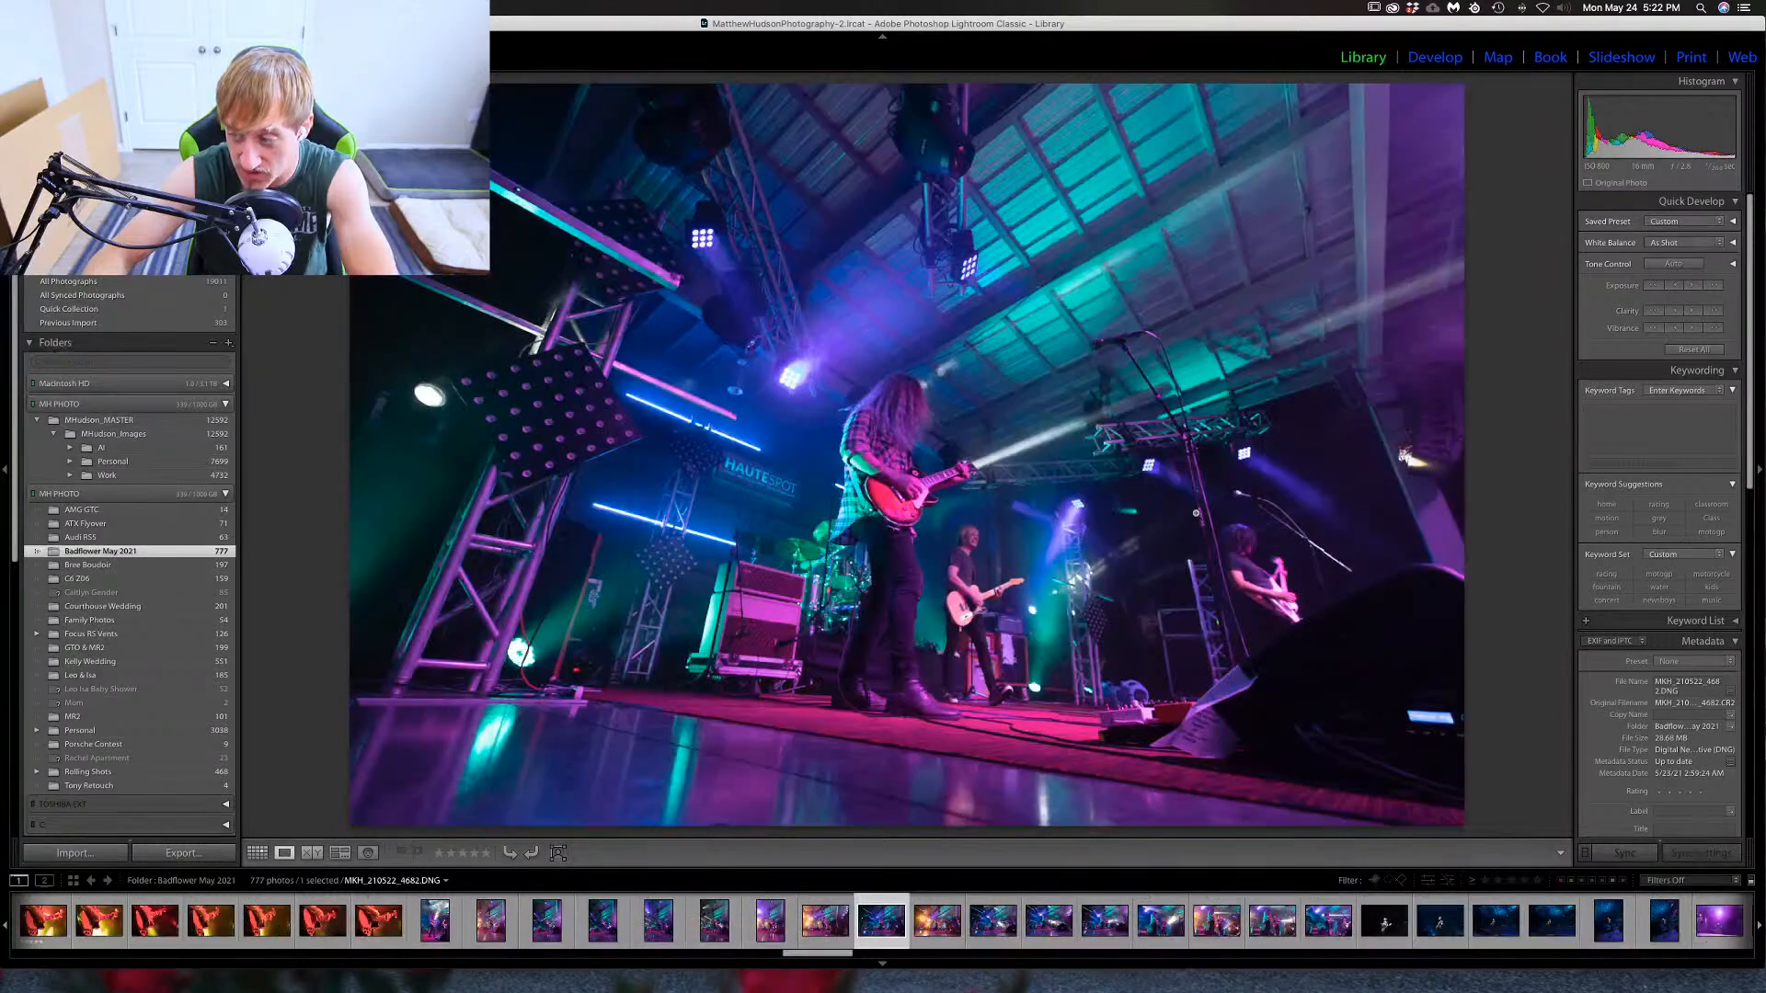
key("Right")
key("Right")
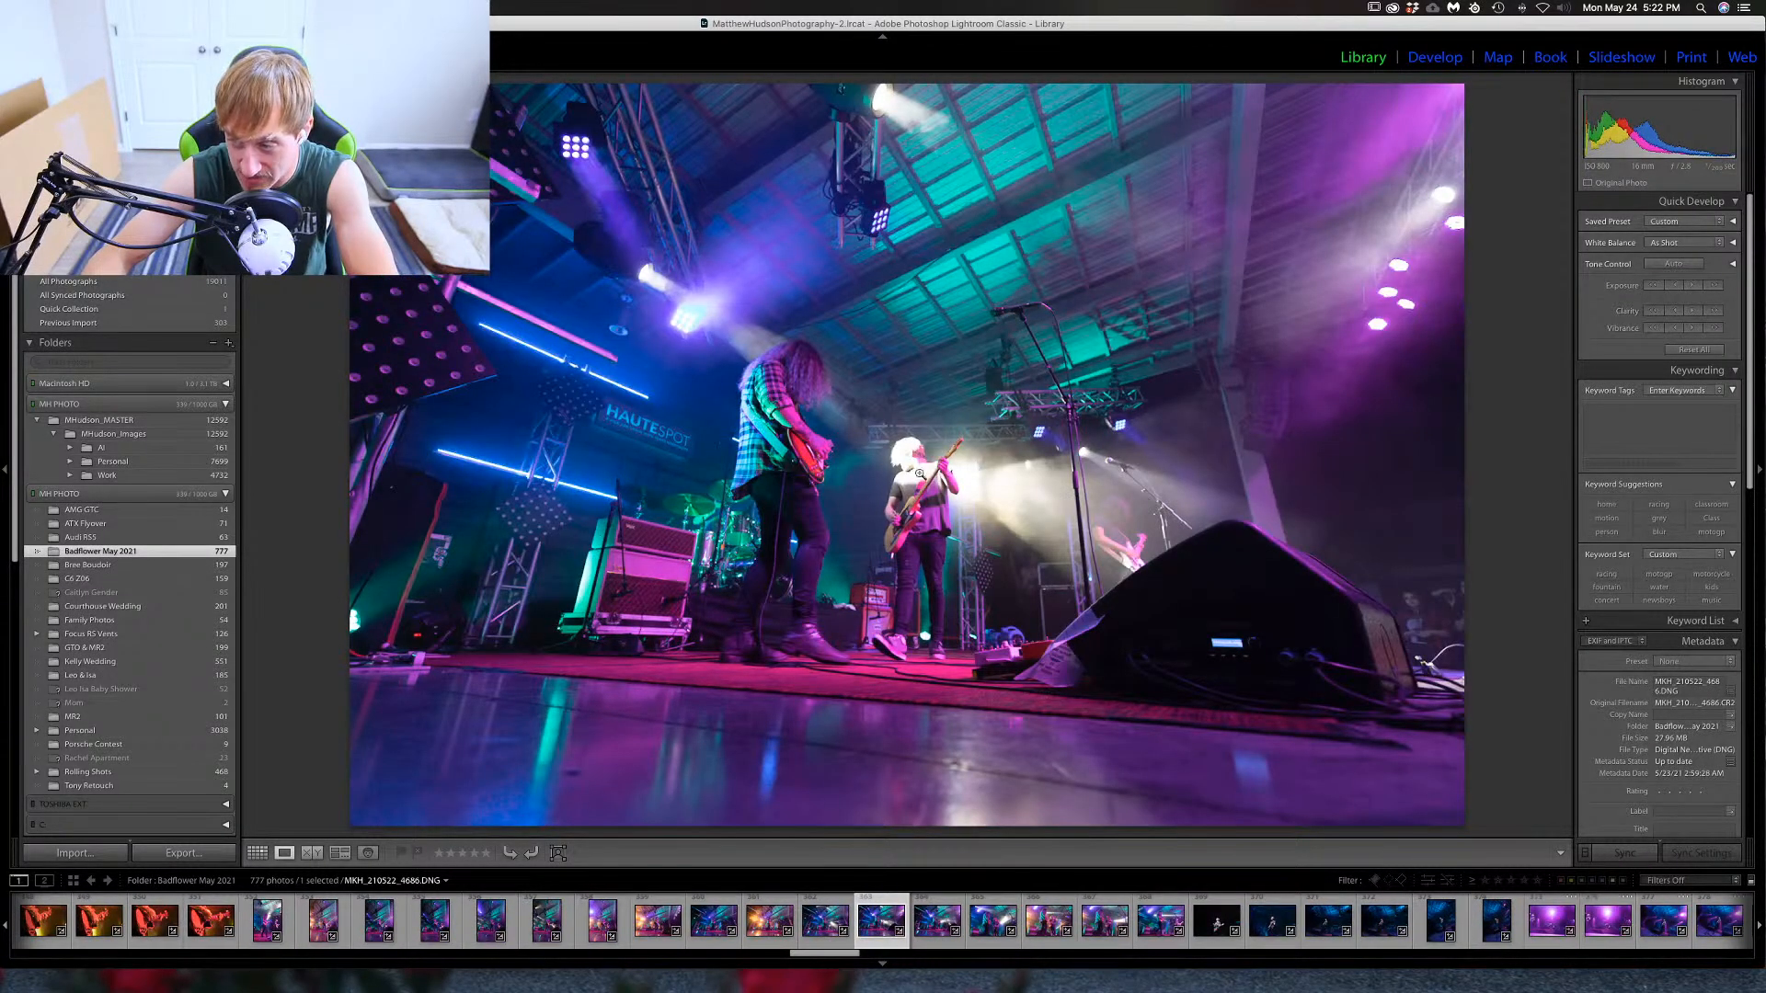
key("Right")
key("Right")
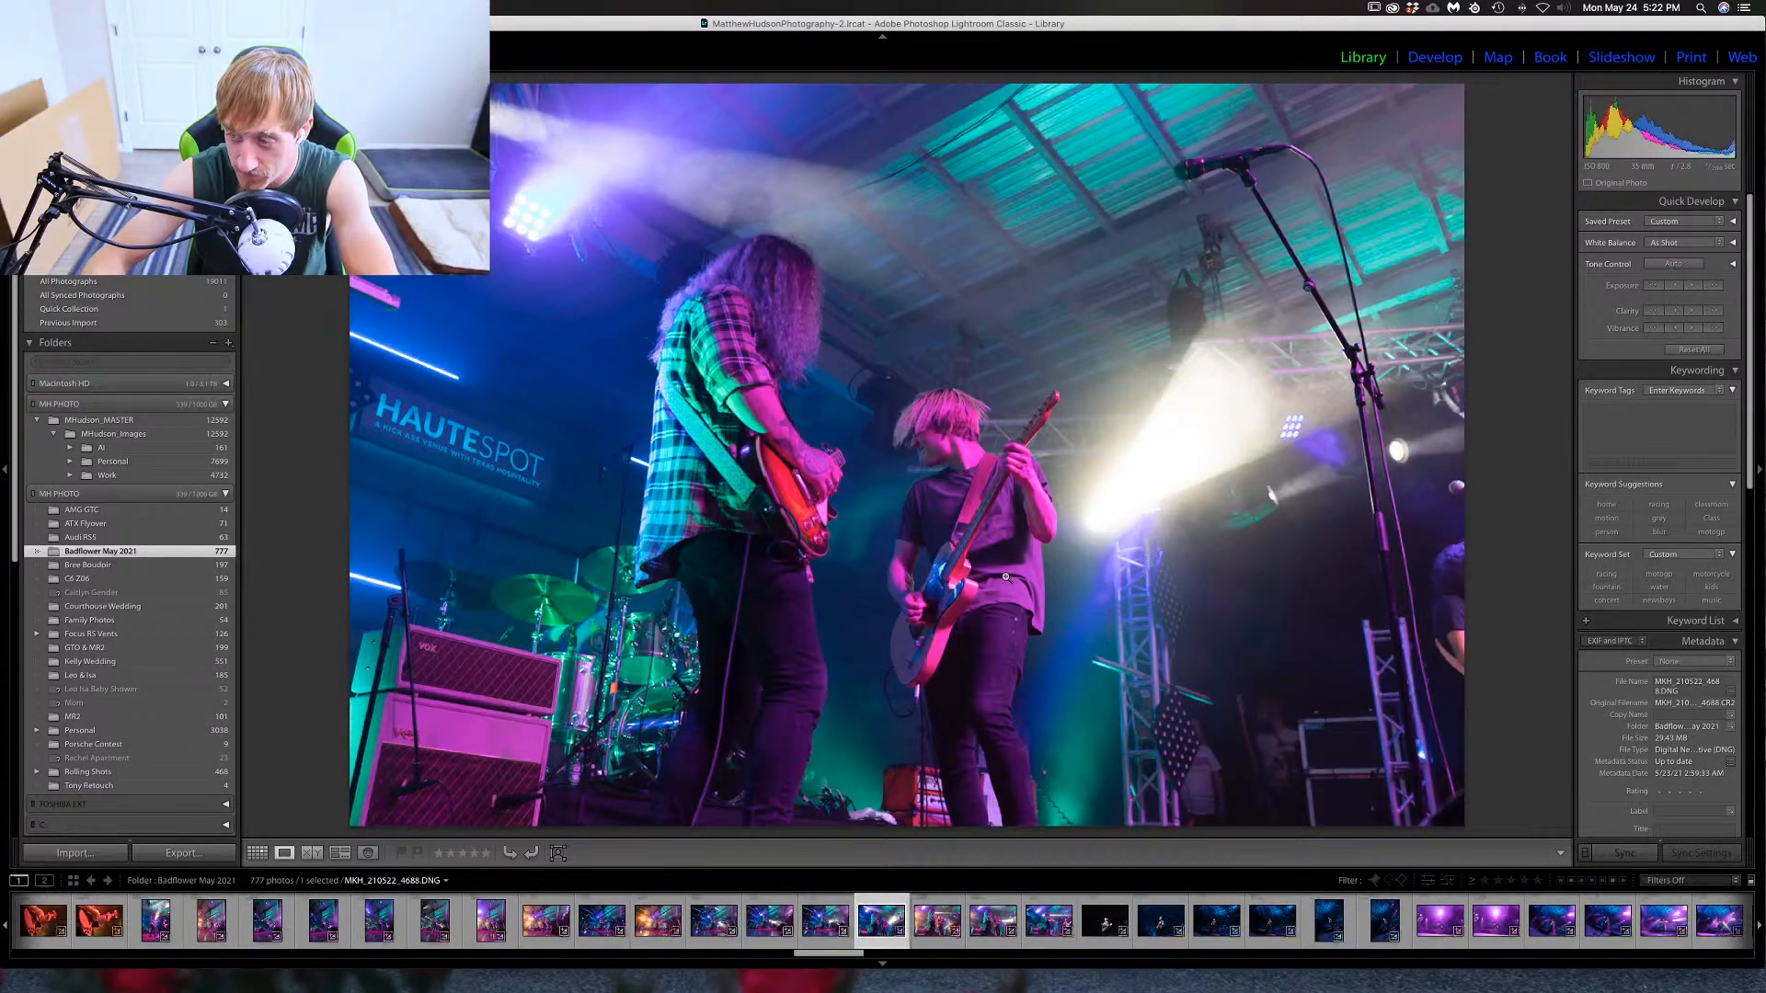
key("Right")
key("Right")
key("Right")
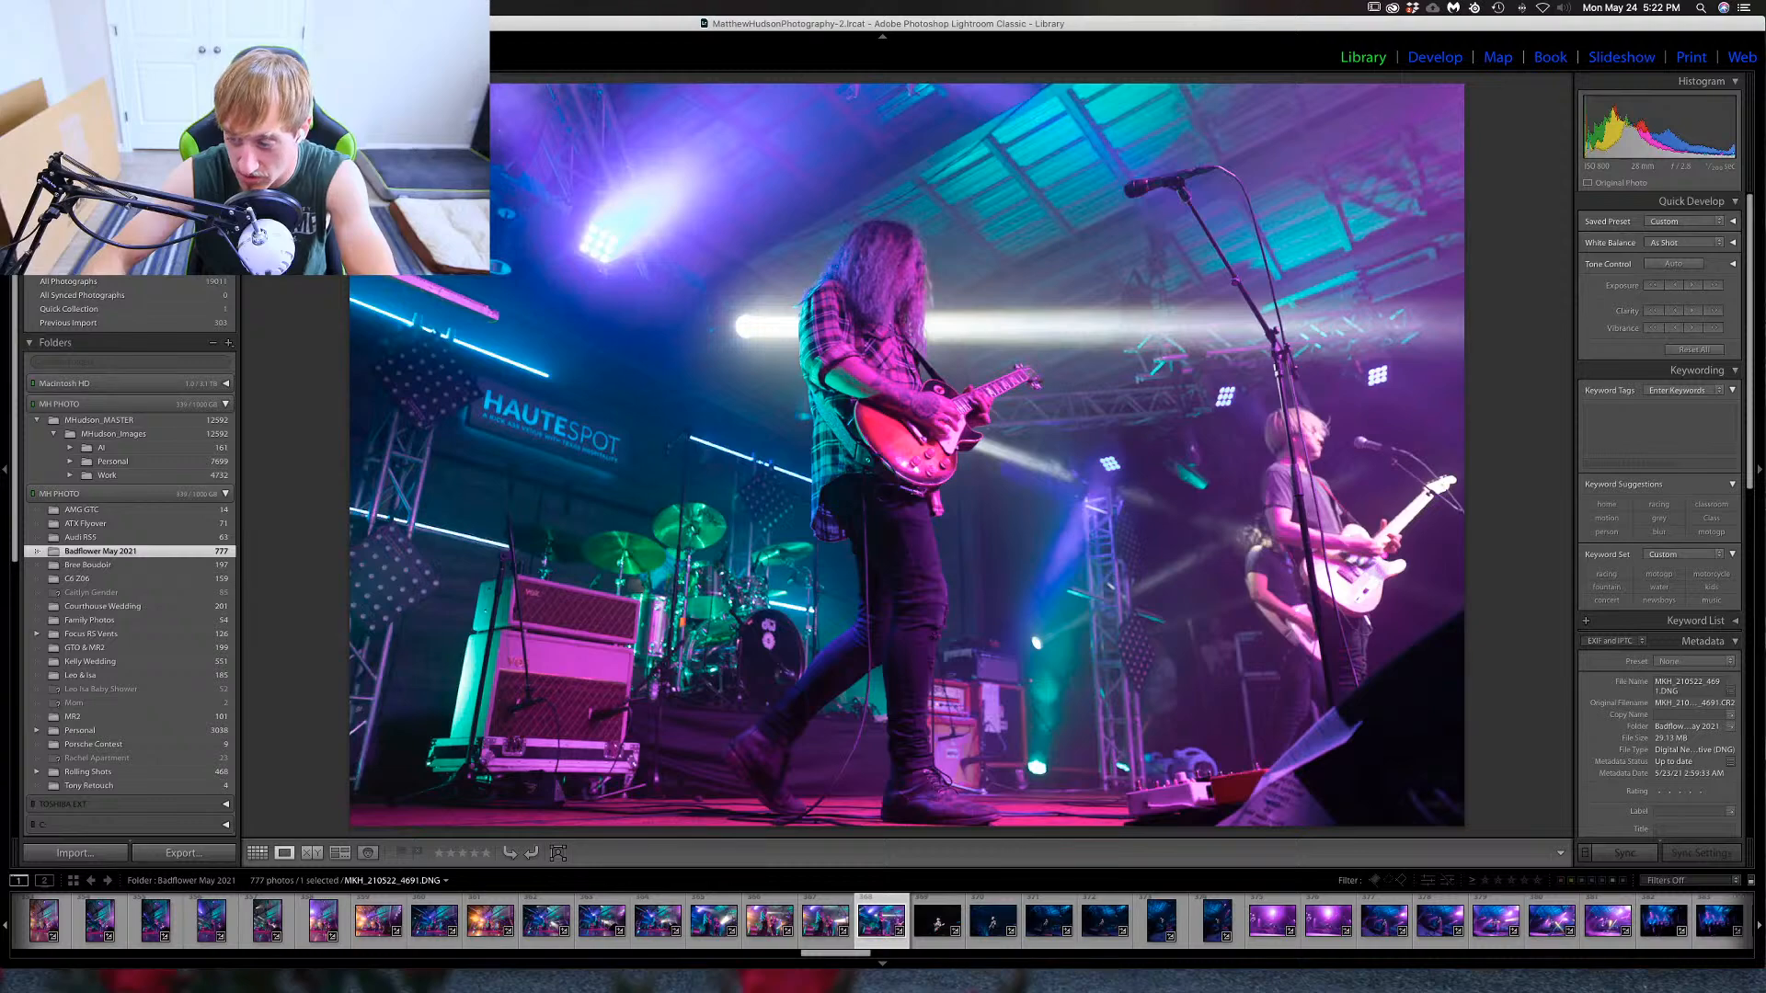
Go back through the stage shots to the first vertical frame of the series, MKH_210522_4675.DNG.
key("Right")
key("Left")
key("Left")
key("Left")
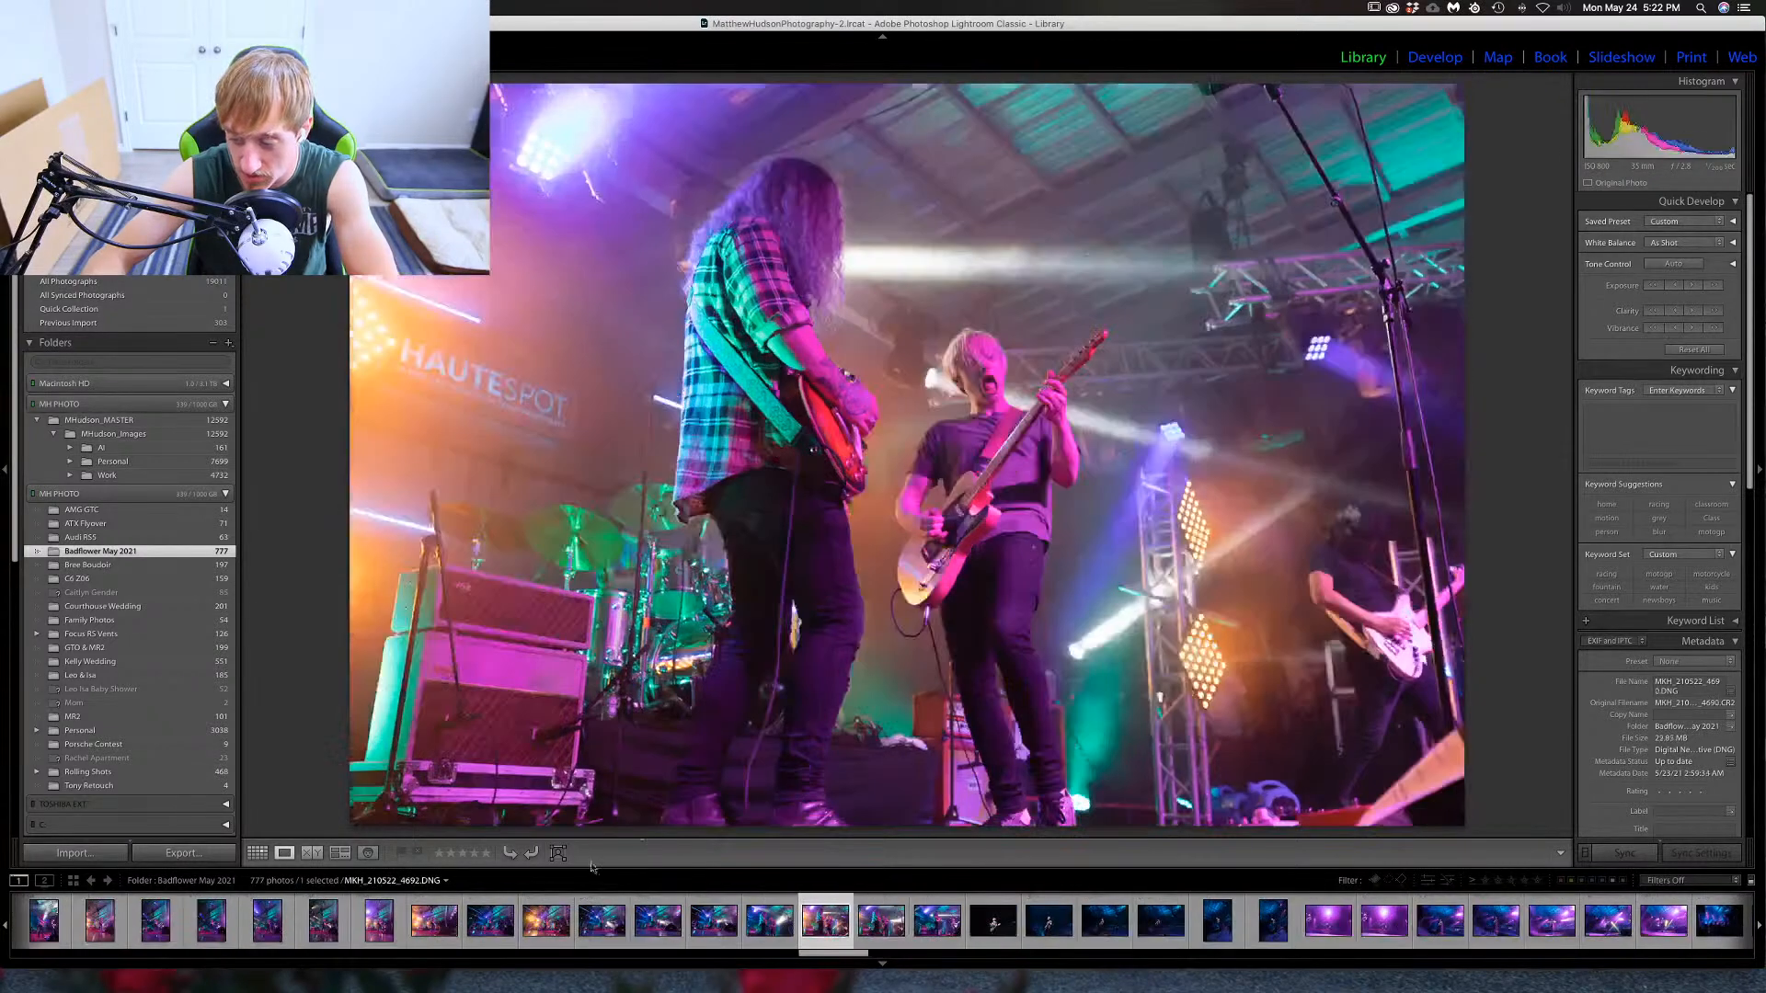
key("Left")
key("Left")
key("Left")
key("Left")
key("Left")
key("Left")
key("Left")
key("Left")
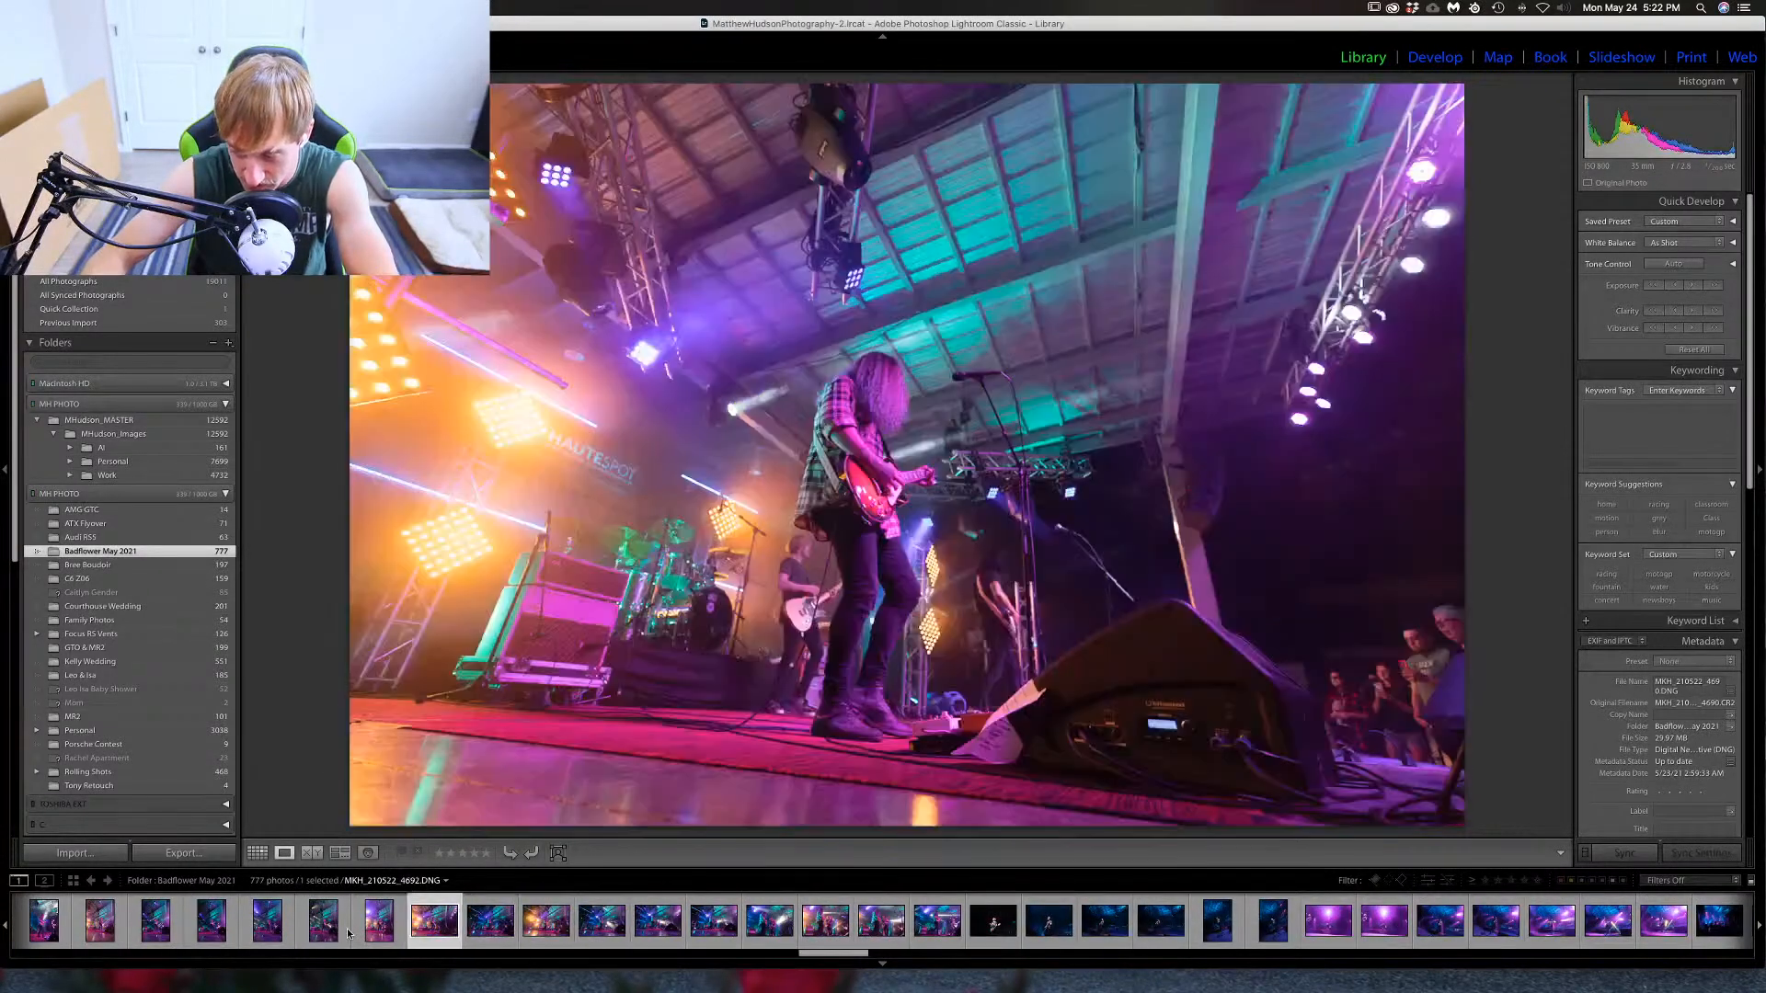
key("Left")
key("Left")
key("Left")
key("Left")
key("Left")
key("Left")
key("Left")
key("Left")
key("Left")
key("Left")
key("Left")
key("Left")
key("Left")
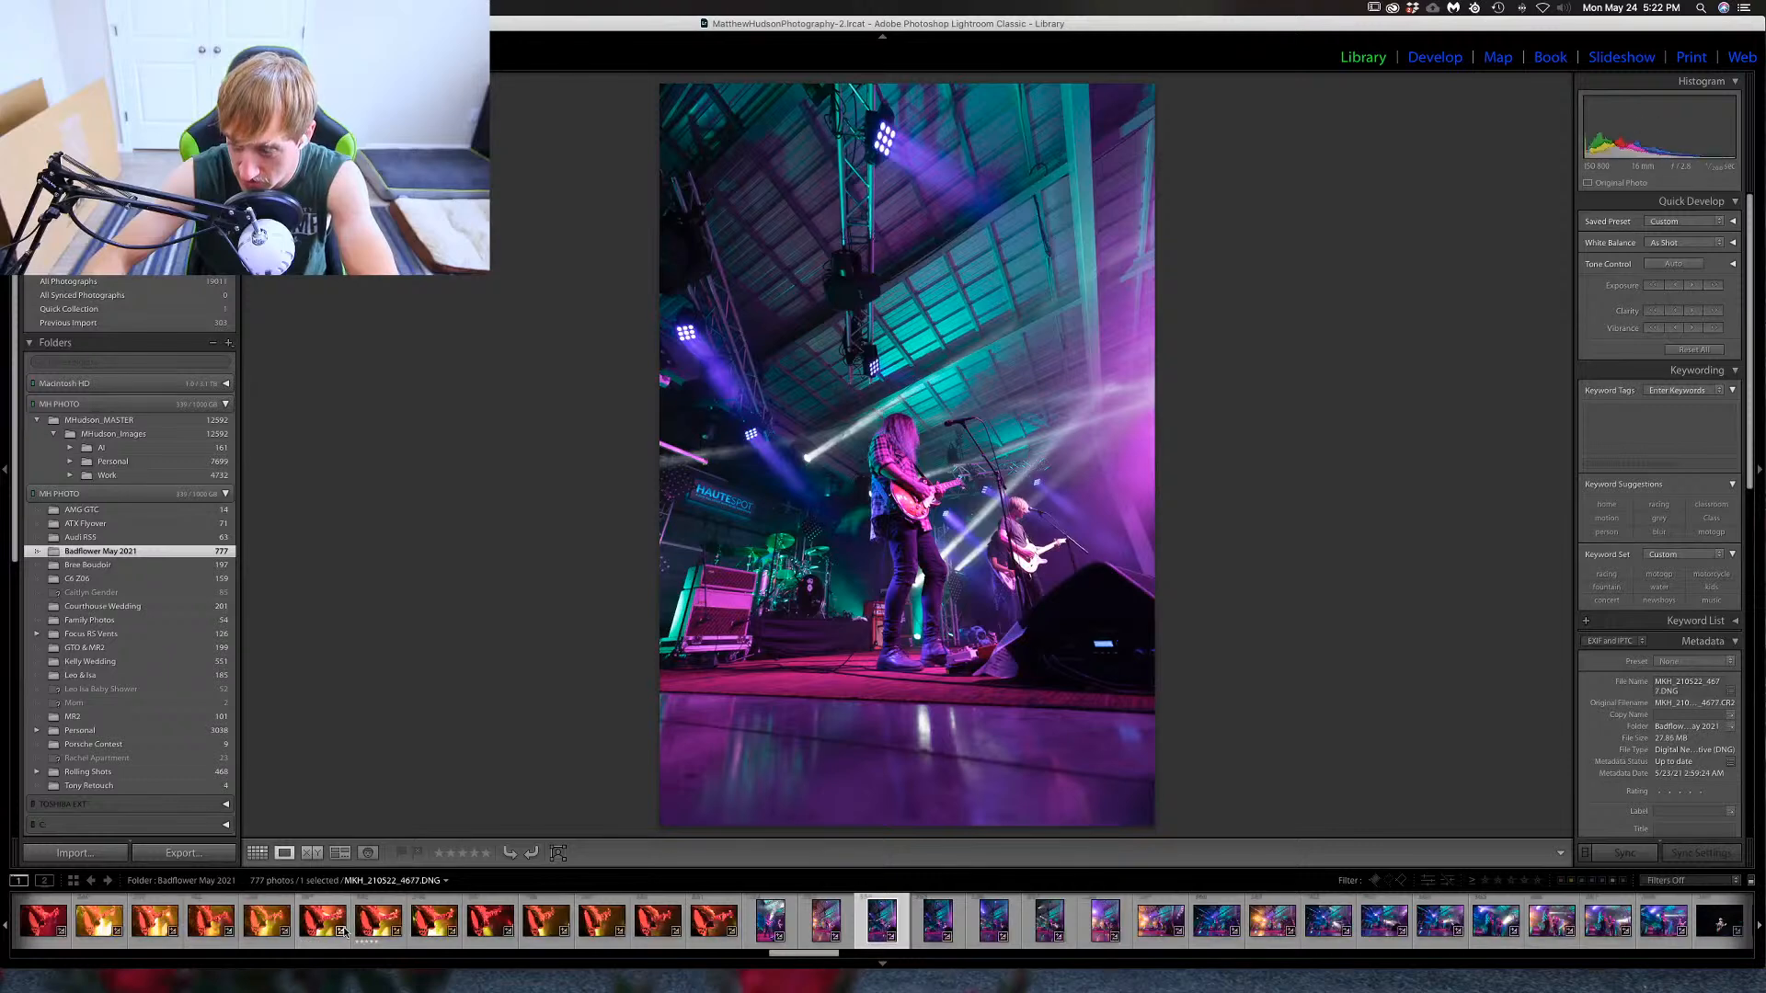
key("Left")
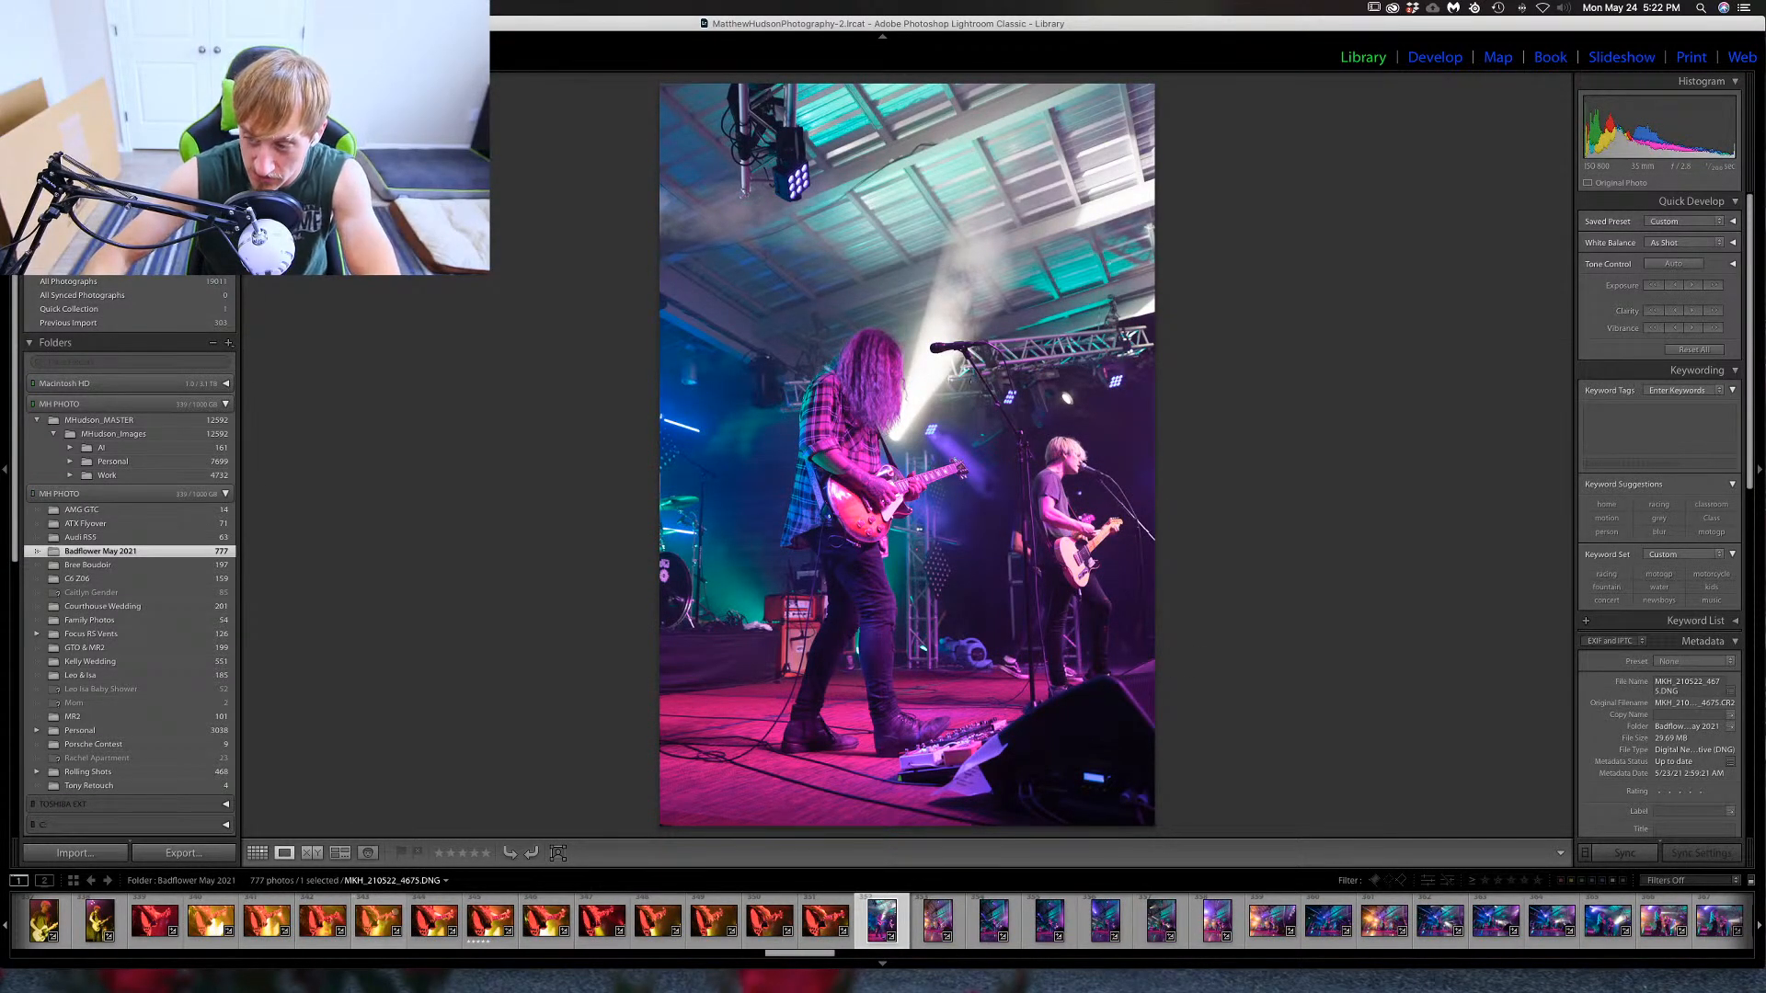
Review the stage series again from MKH_210522_4676.DNG forward to the two-guitarist shot MKH_210522_4688.DNG.
key("Right")
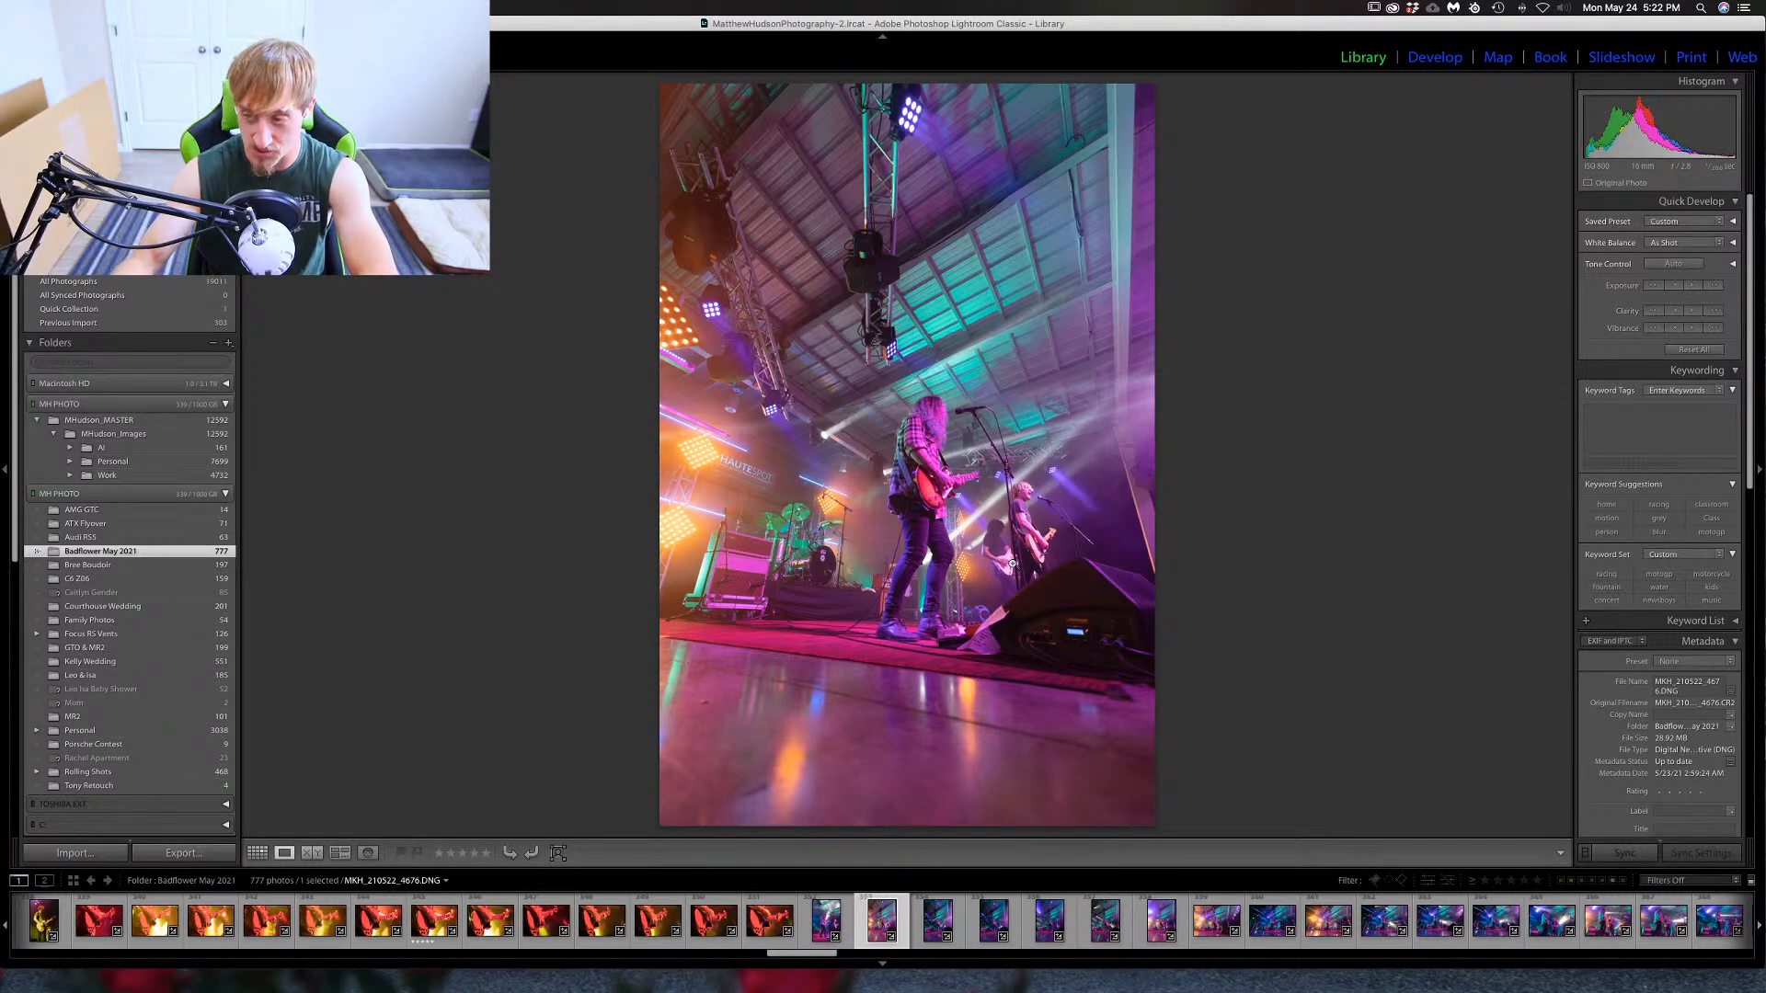
key("Right")
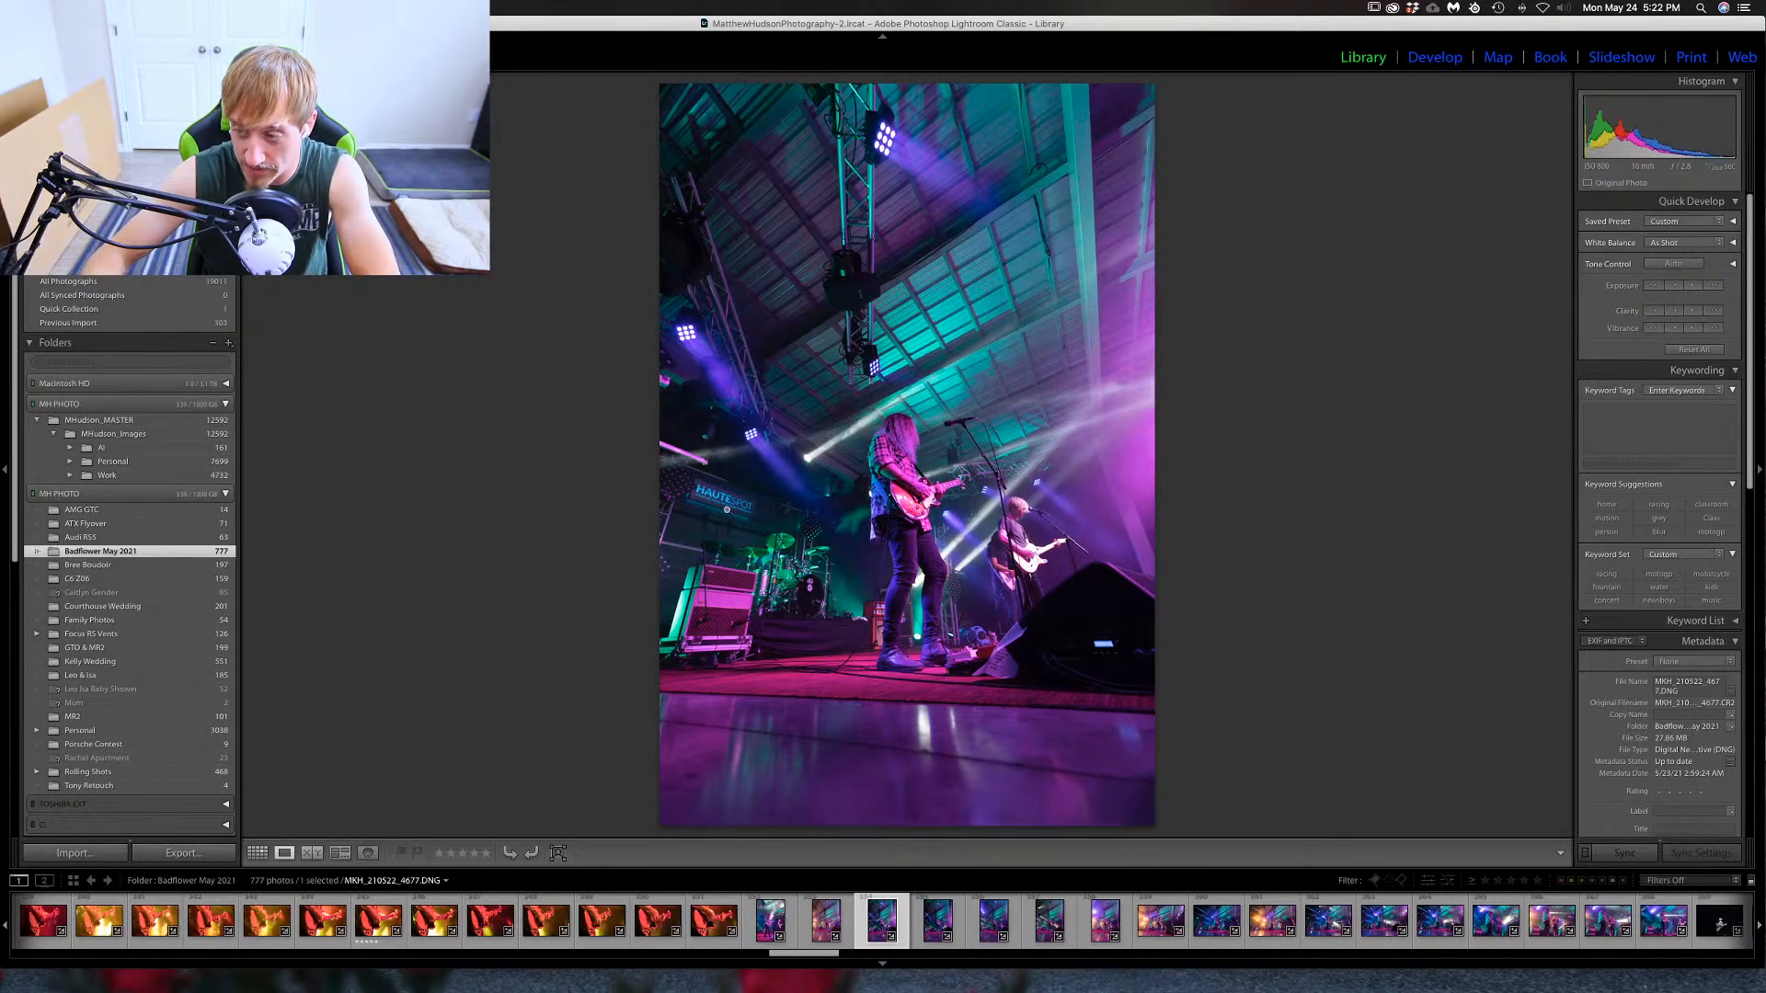
key("Right")
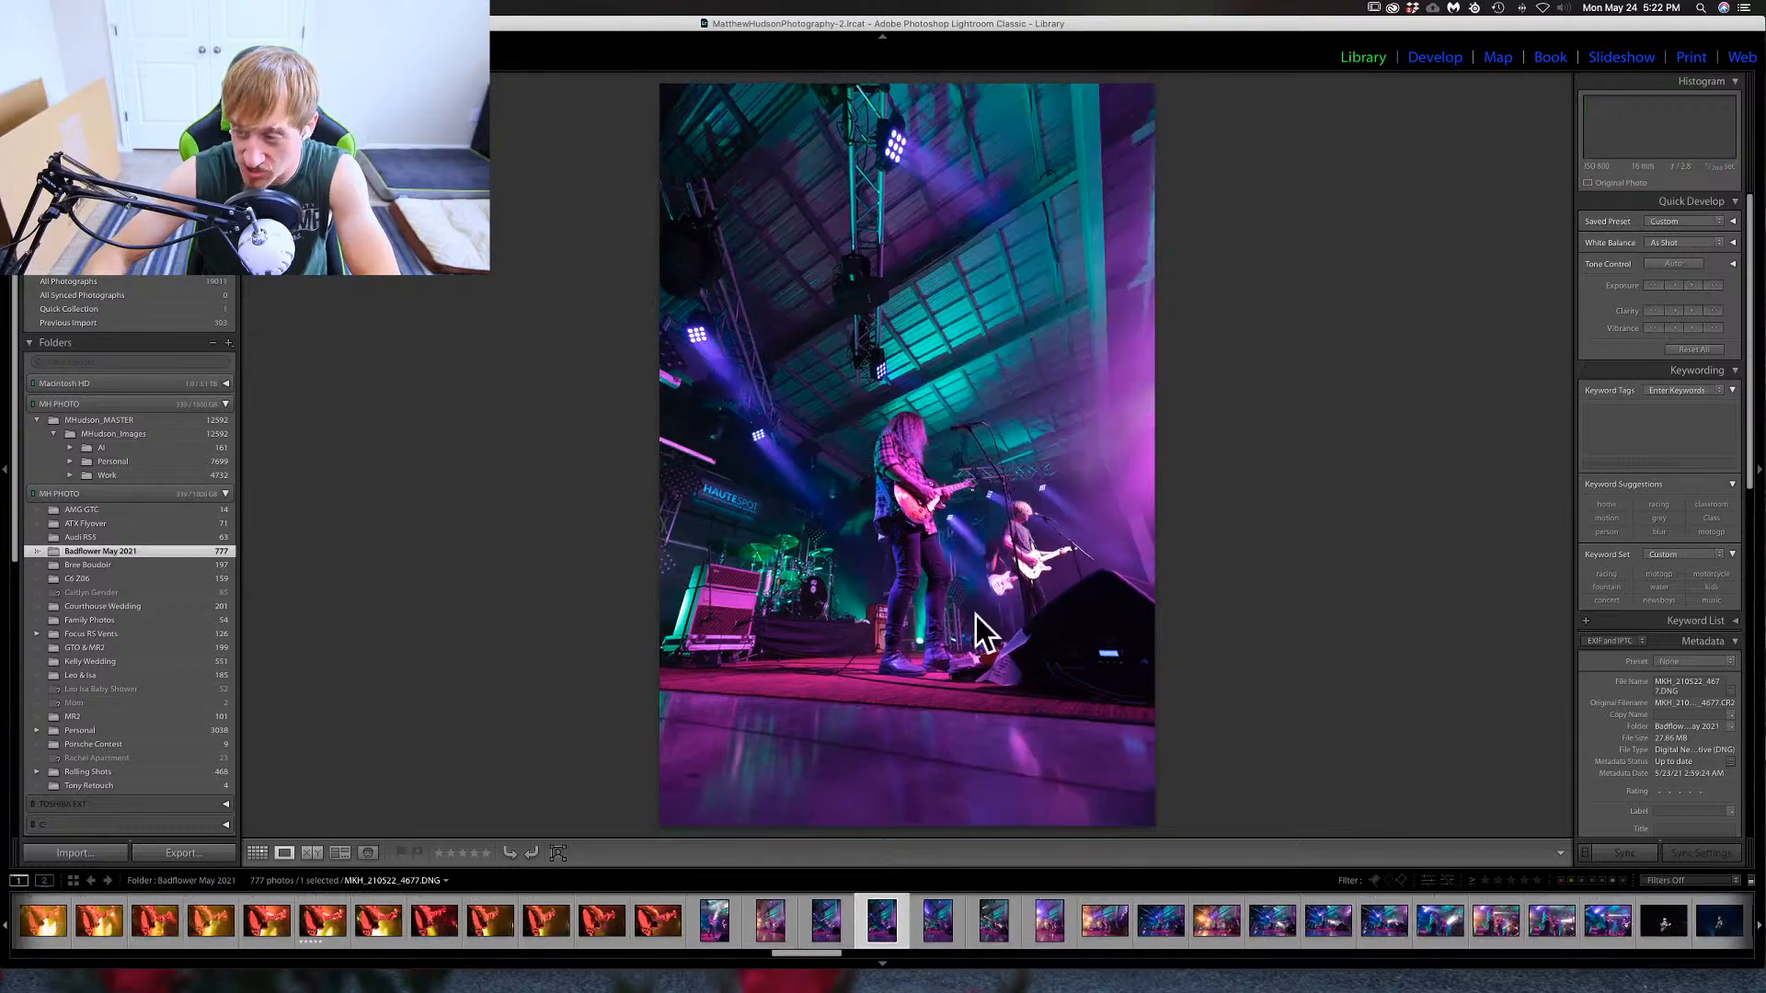
key("Right")
key("Right")
key("Right")
key("Right")
key("Right")
key("Right")
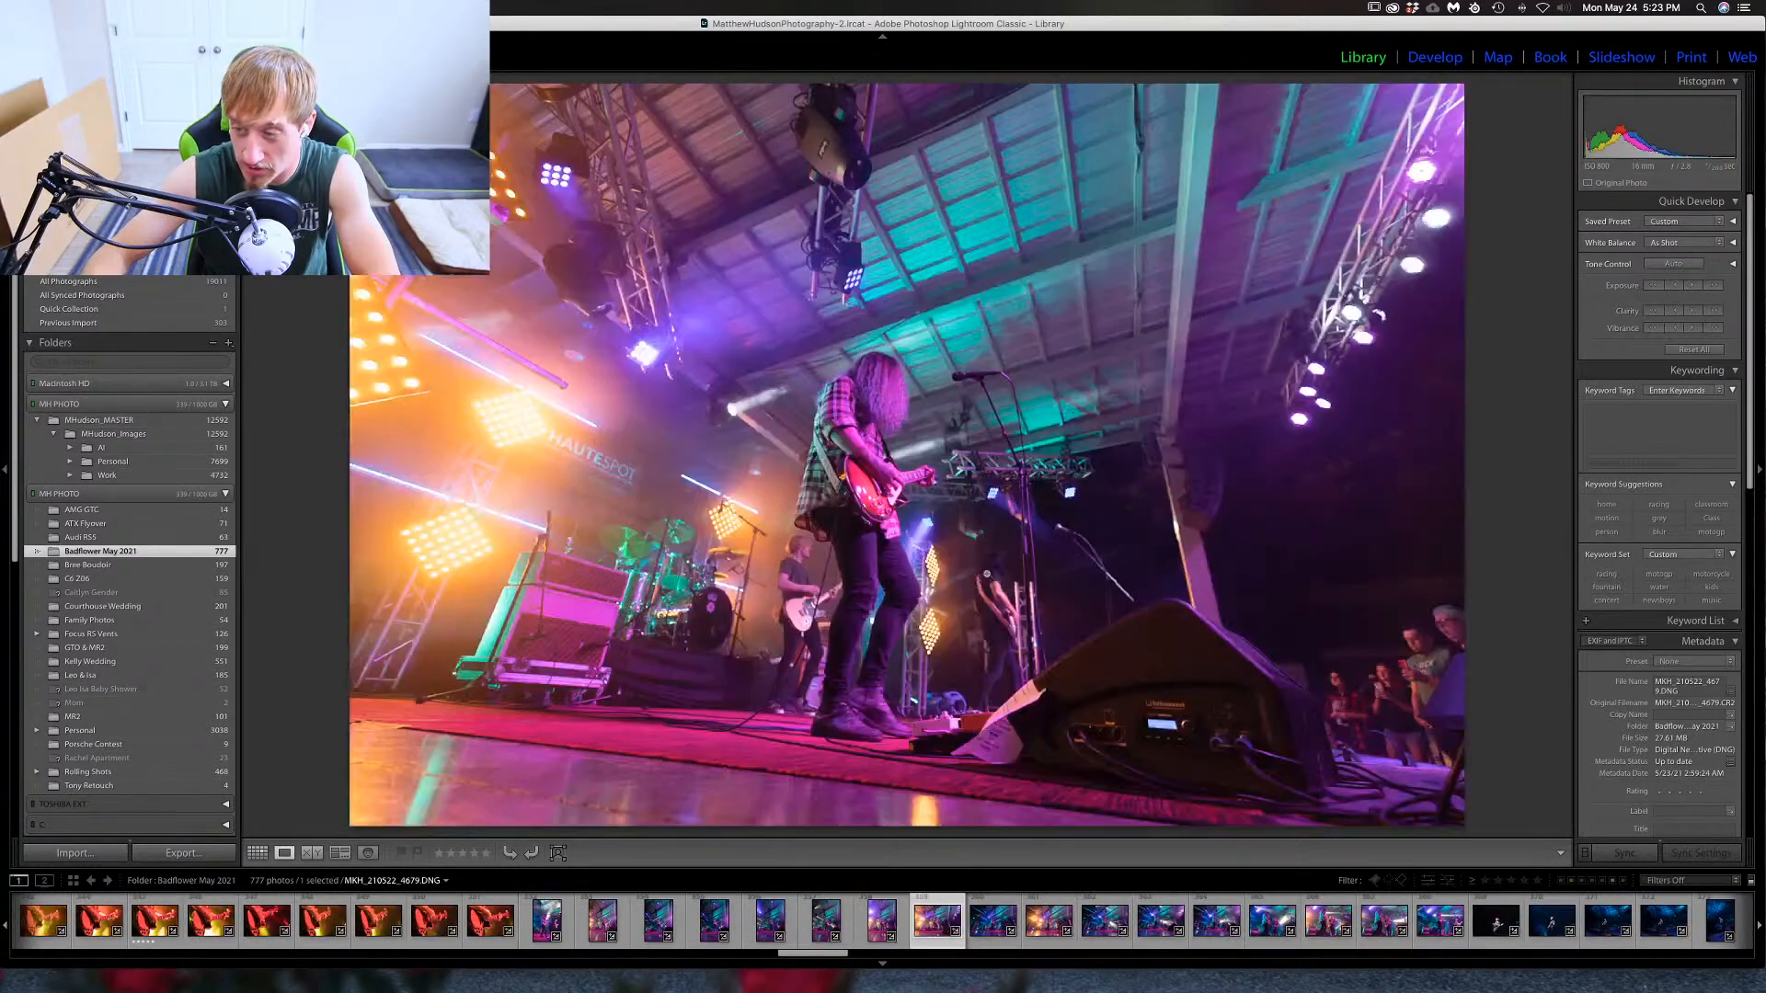
key("Right")
key("Right")
key("Right")
key("Right")
key("Right")
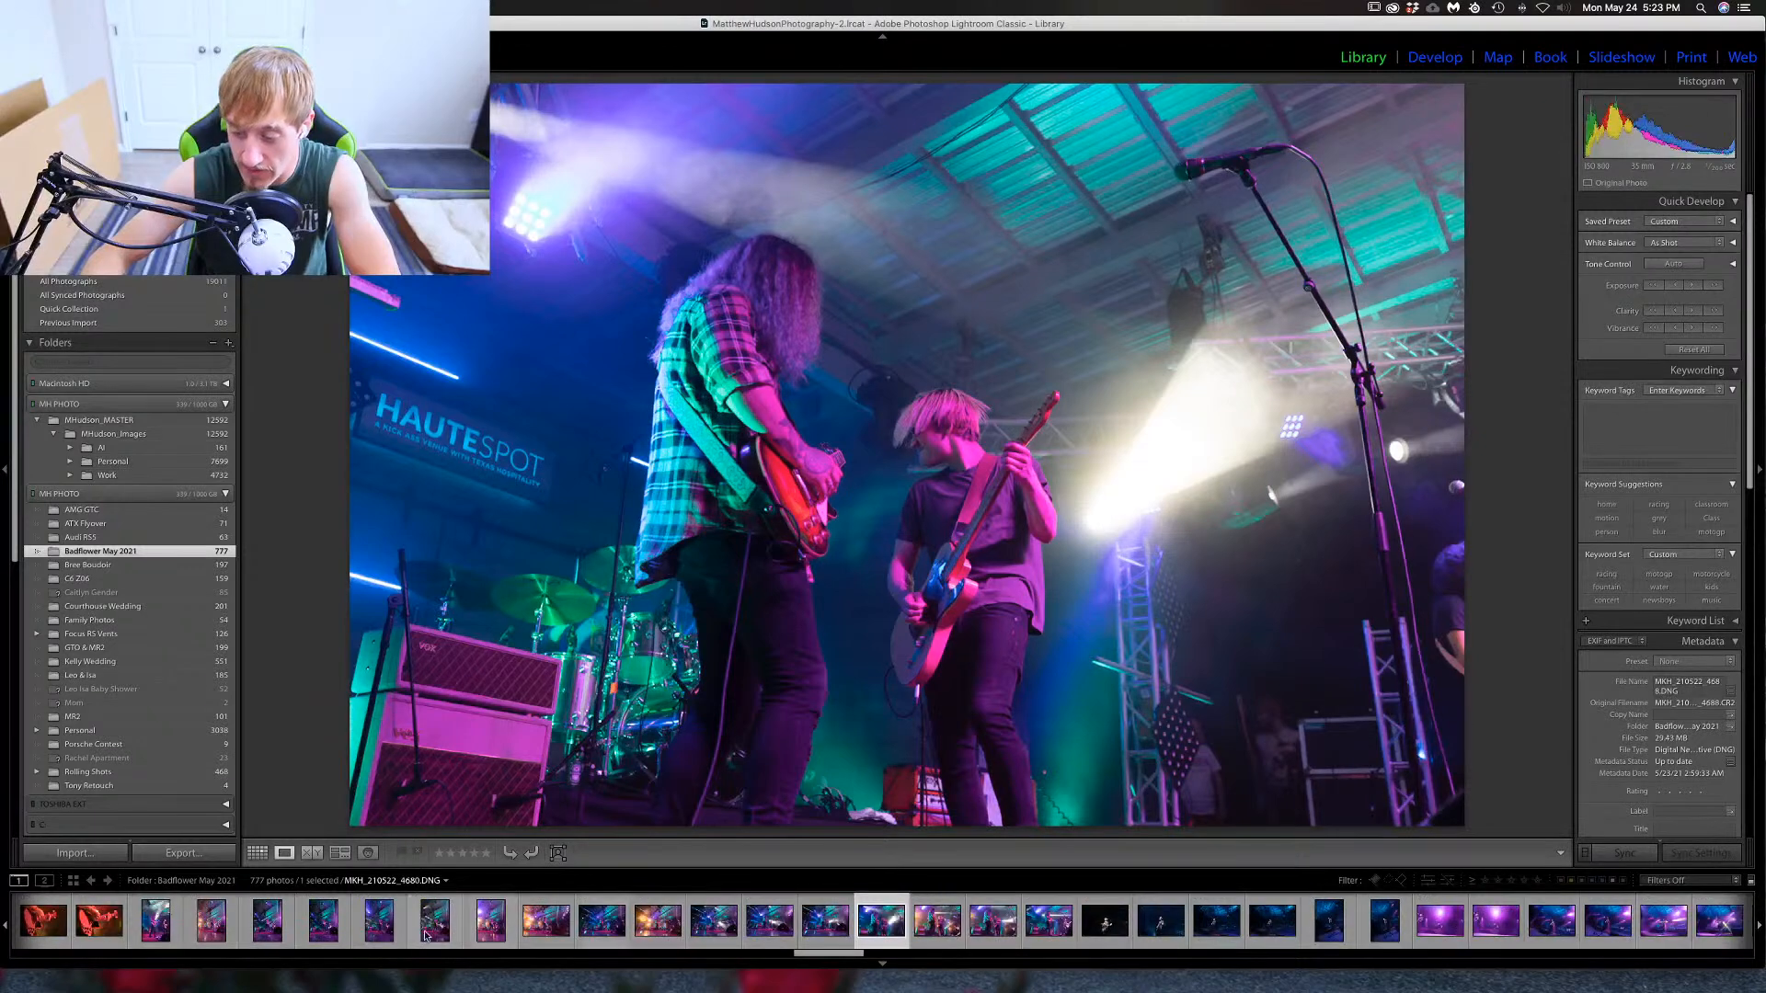
Rate each vertical stage shot from MKH_210522_4675.DNG through MKH_210522_4680.DNG one star.
left_click(156, 920)
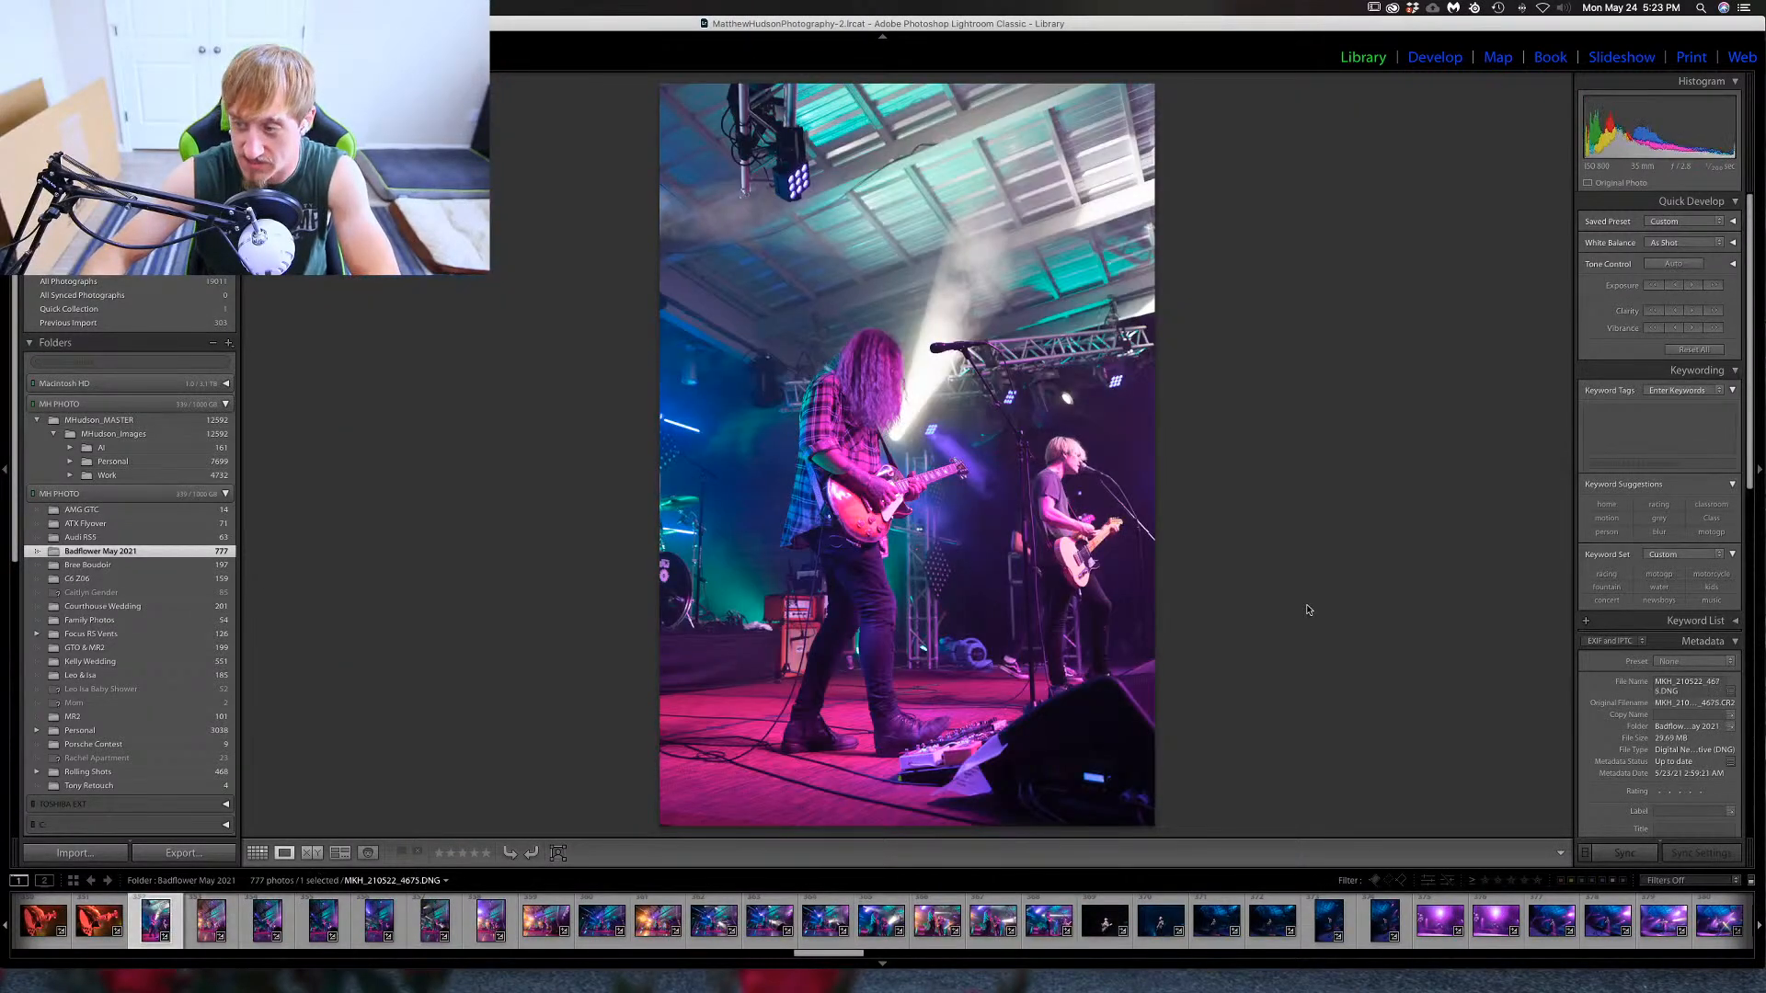
key("1")
key("Right")
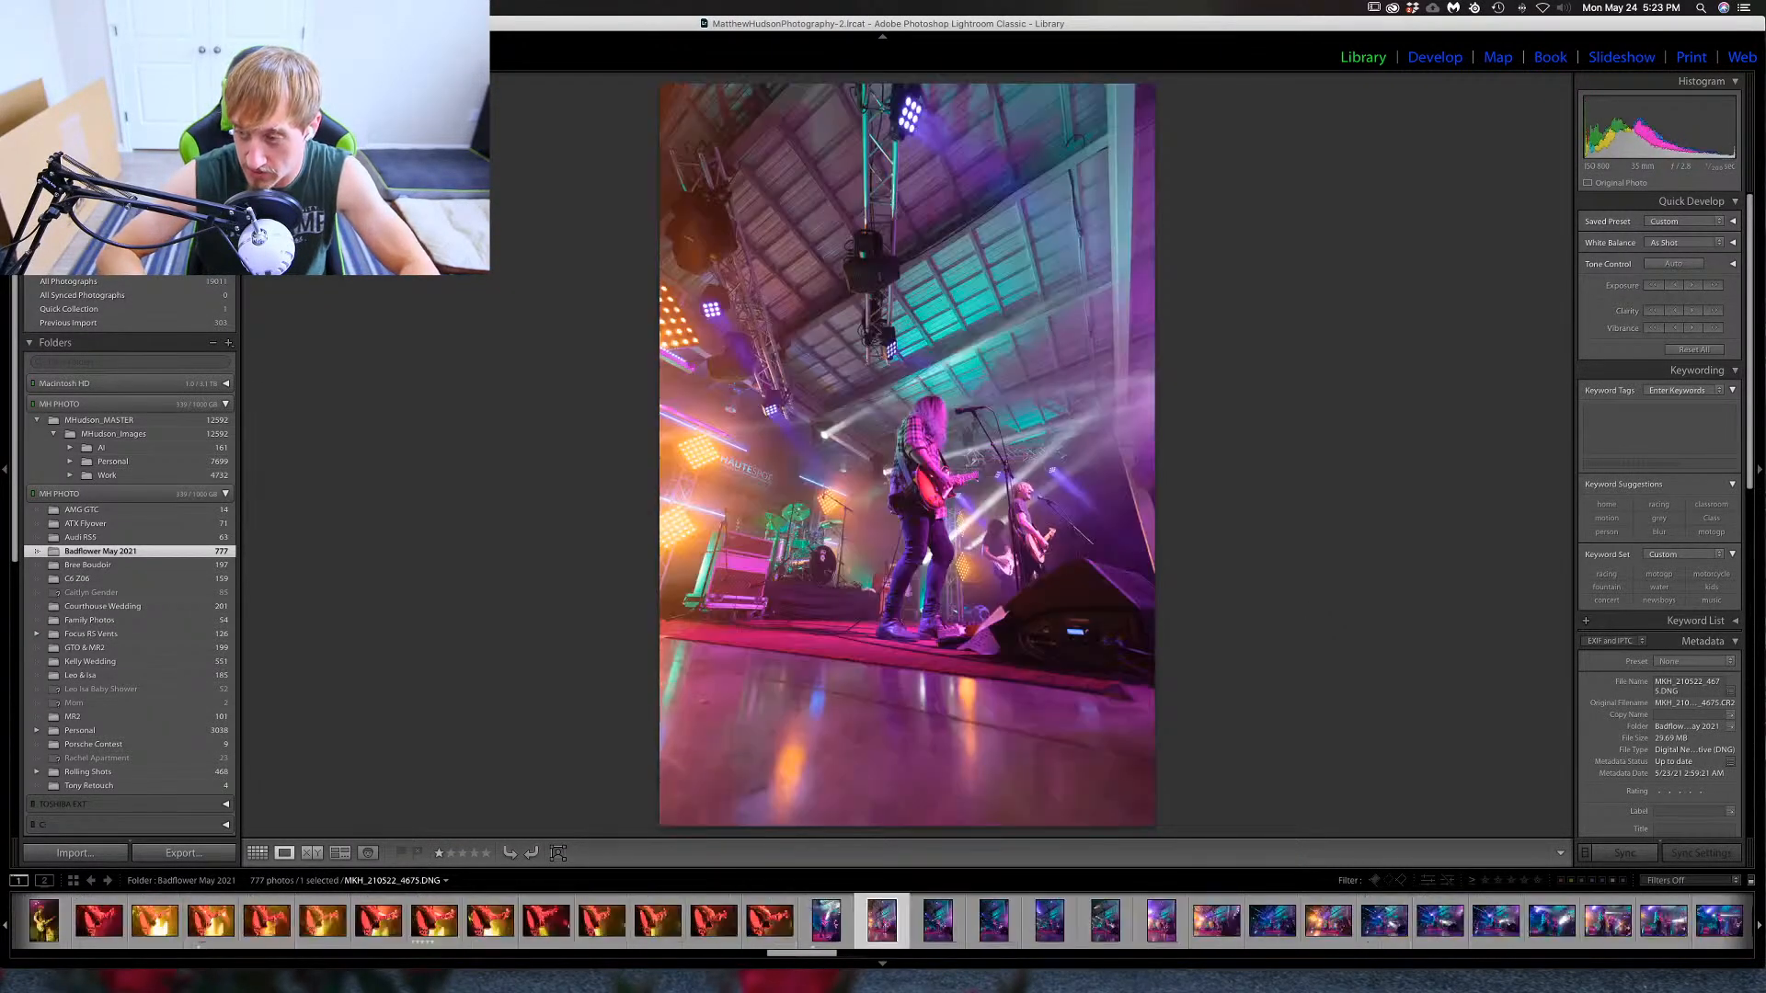
key("1")
key("Right")
key("1")
key("Right")
key("1")
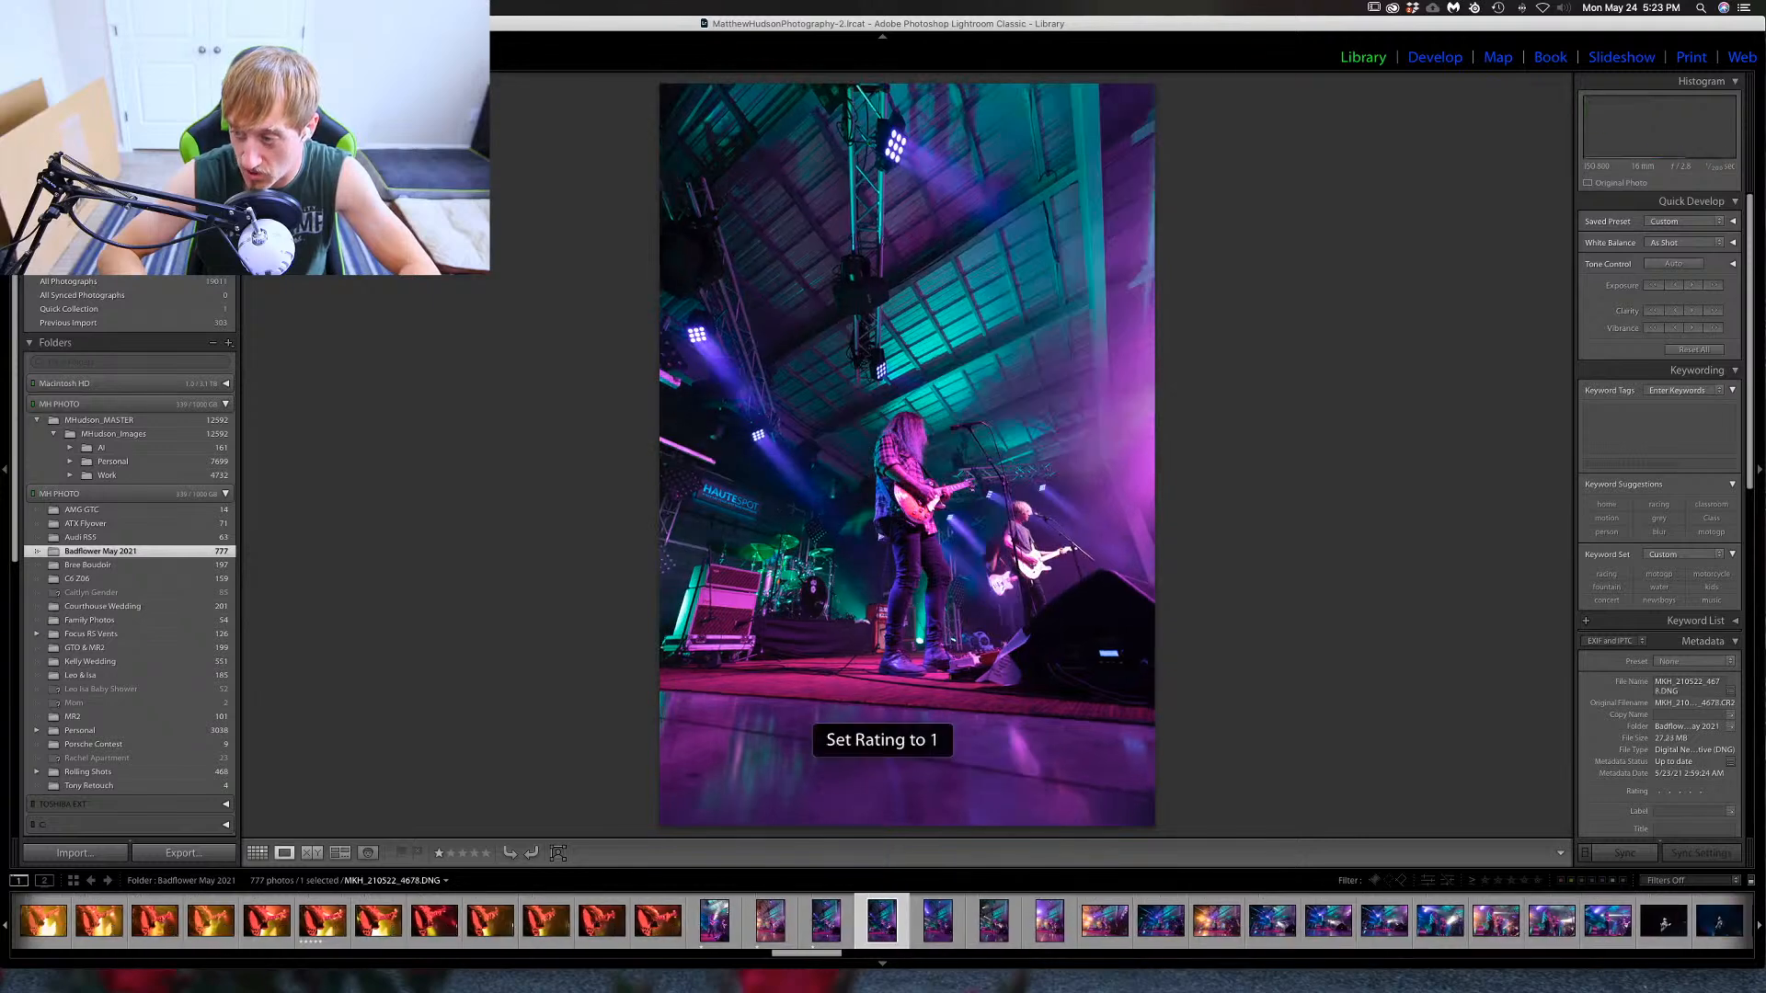
key("Right")
key("1")
key("Right")
key("1")
key("Right")
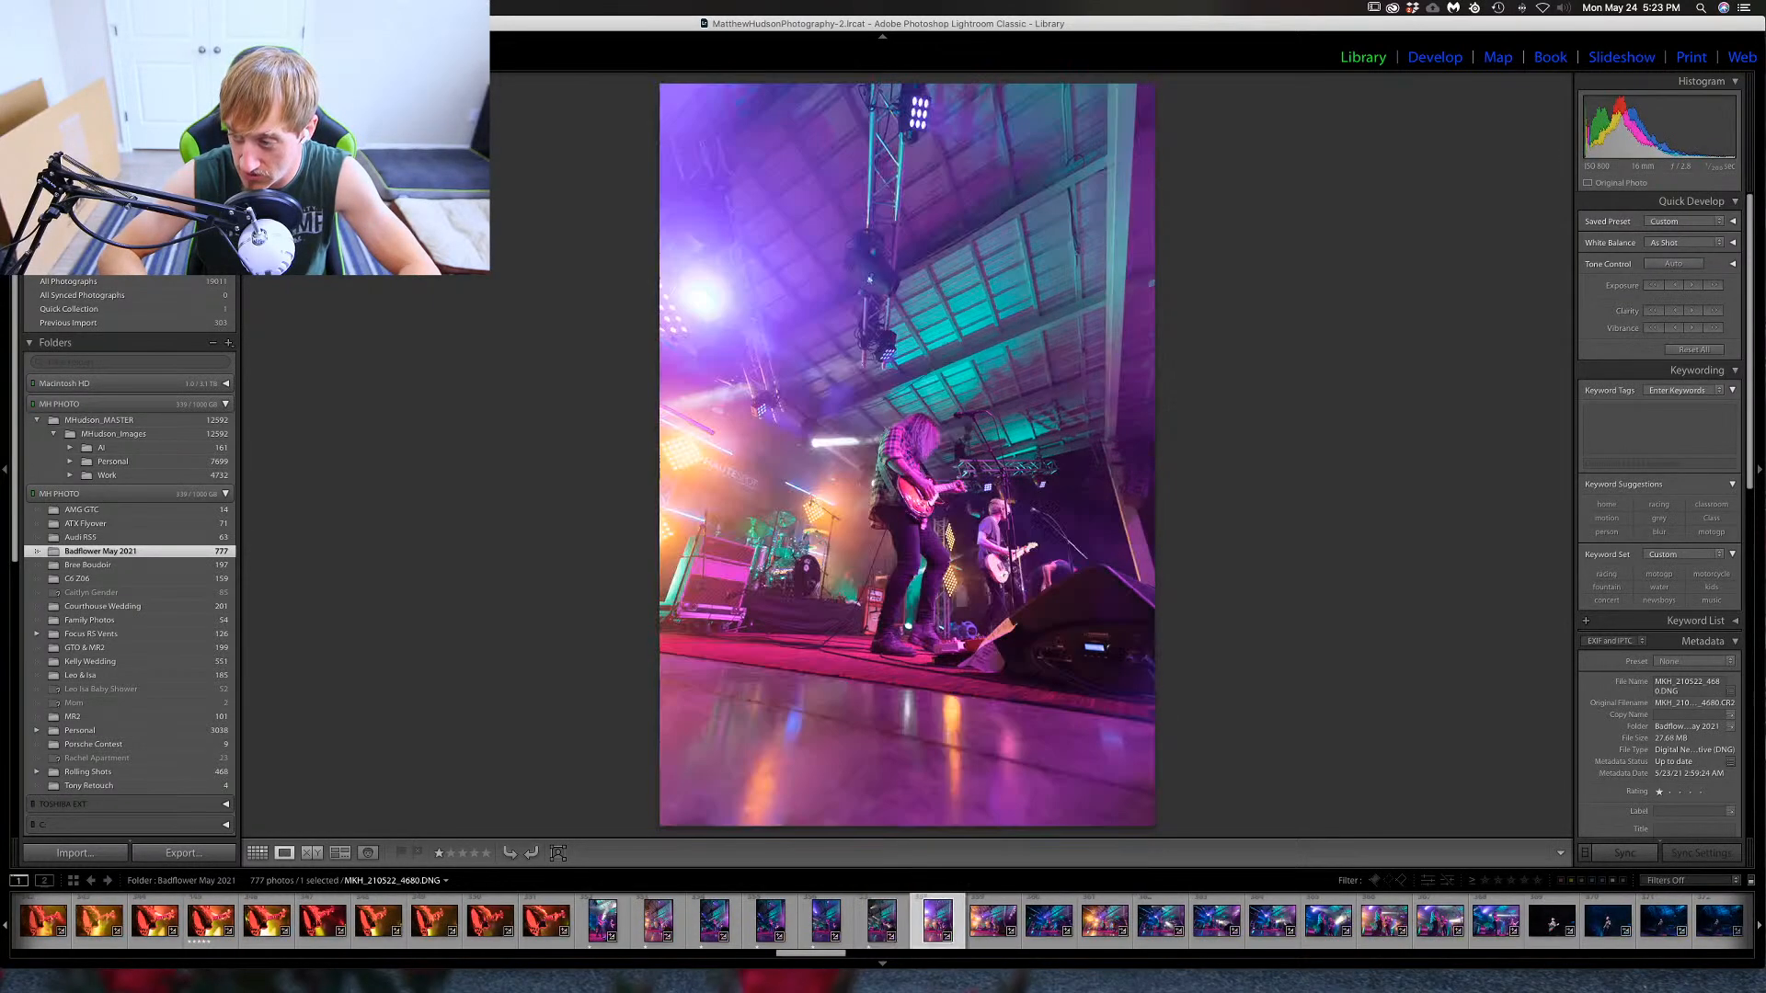
Clear the star rating of MKH_210522_4680.DNG, and rate MKH_210522_4681.DNG and MKH_210522_4682.DNG one star.
key("Left")
key("0")
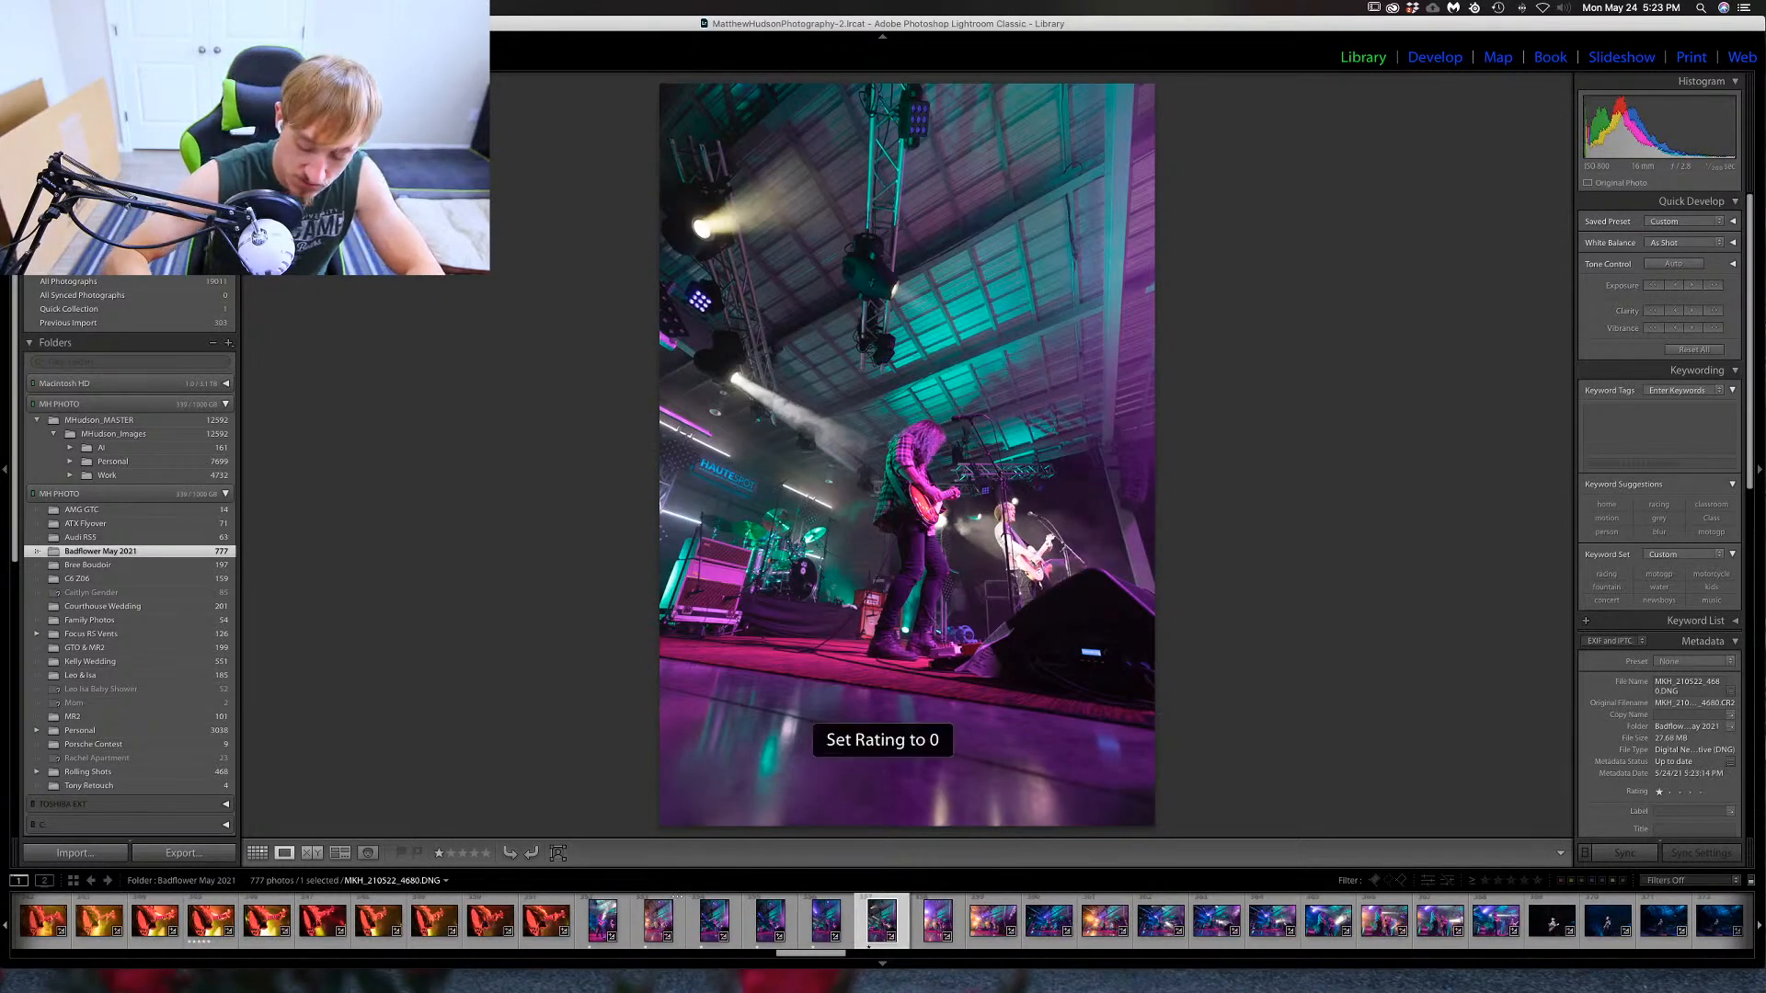
key("Right")
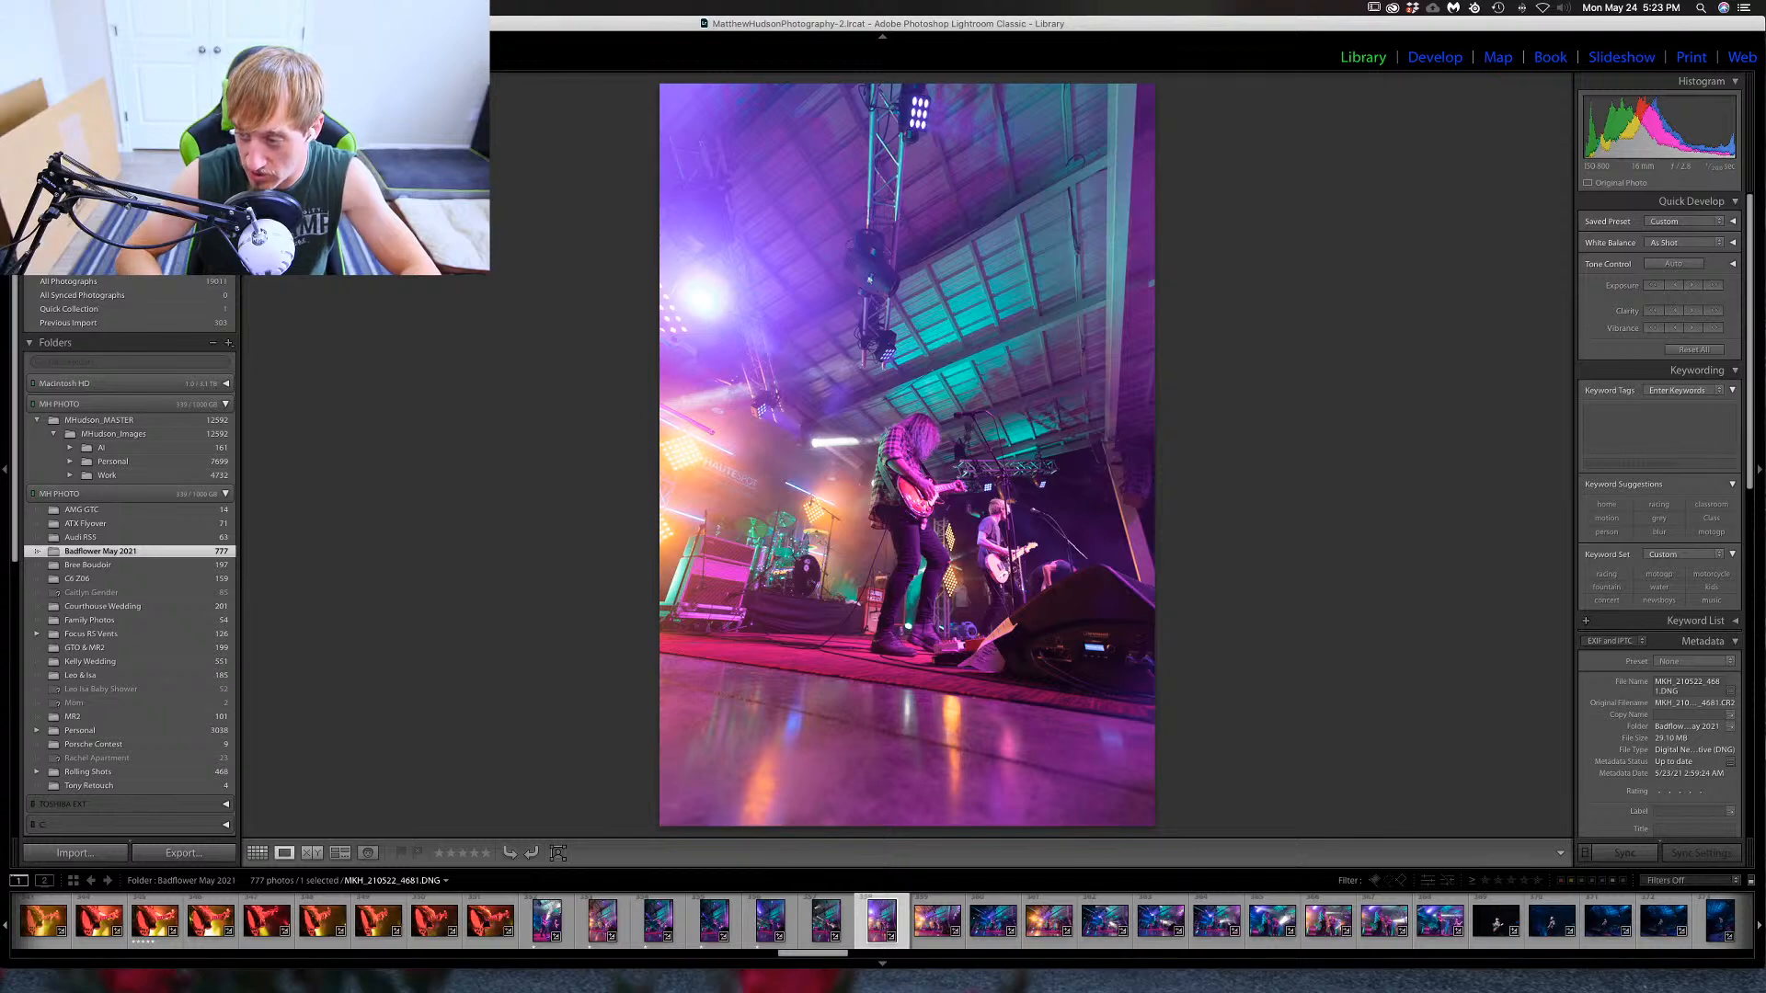
key("1")
key("Right")
key("1")
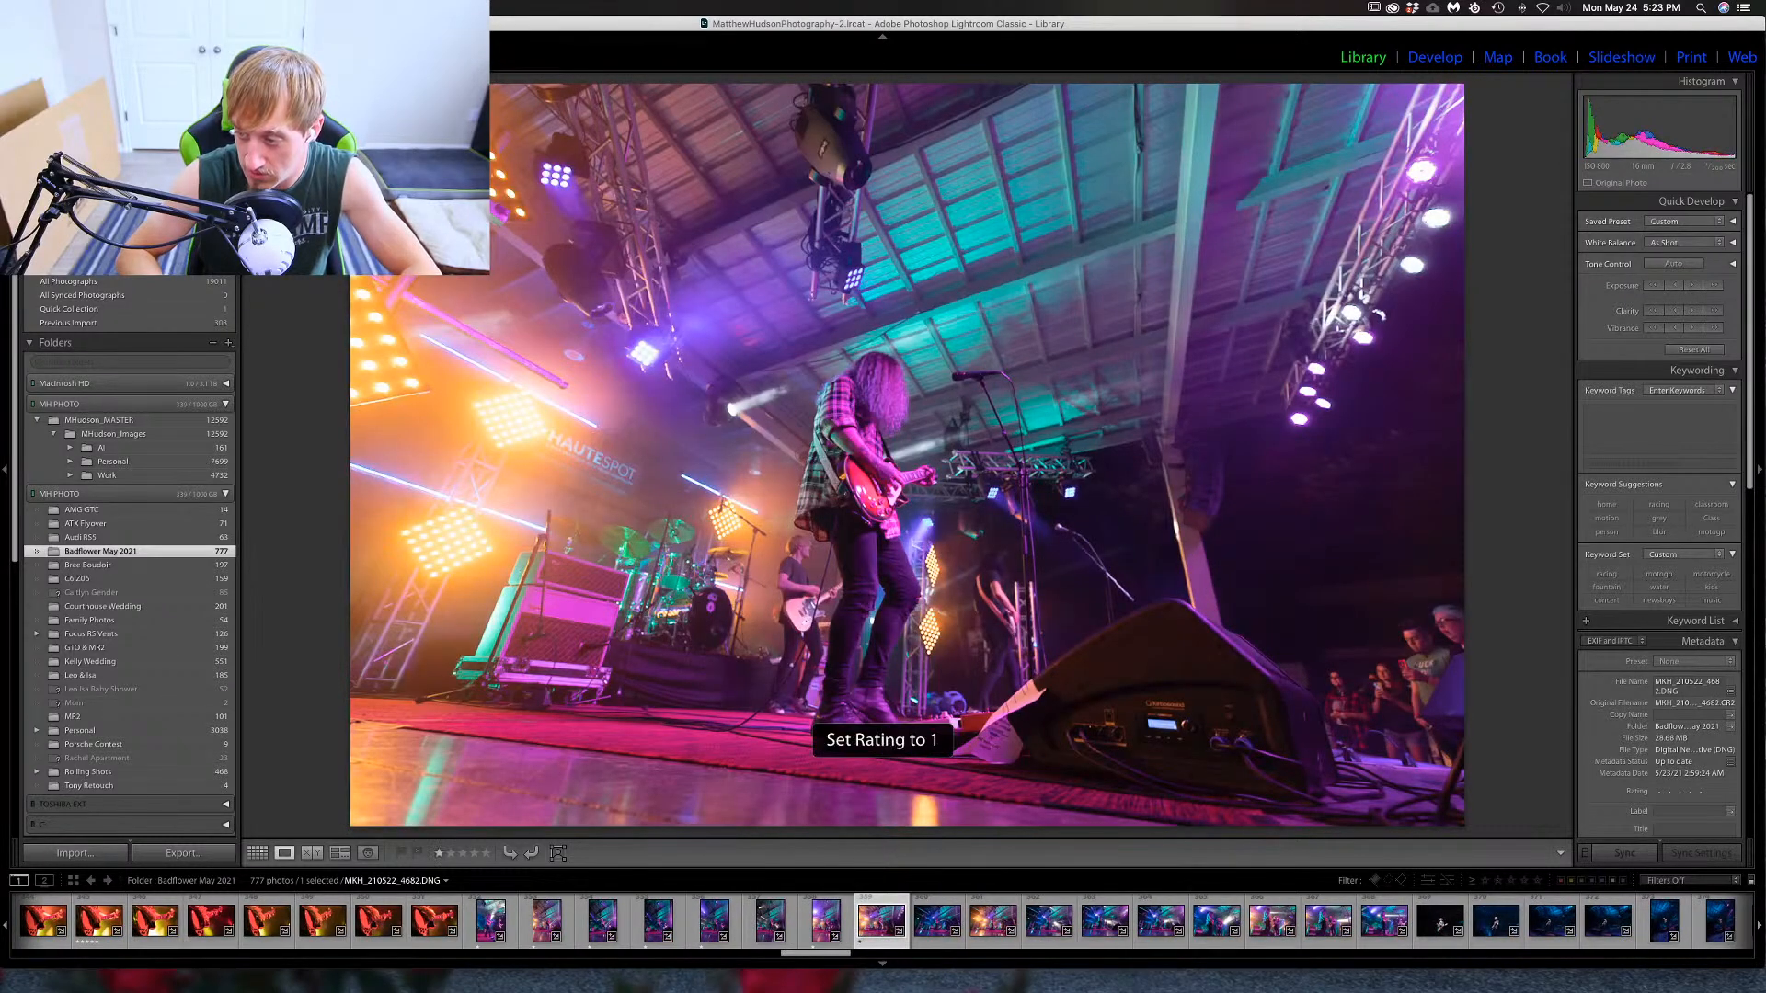
Rate the best wide stage shots between MKH_210522_4683.DNG and MKH_210522_4686.DNG one star.
key("Right")
key("Right")
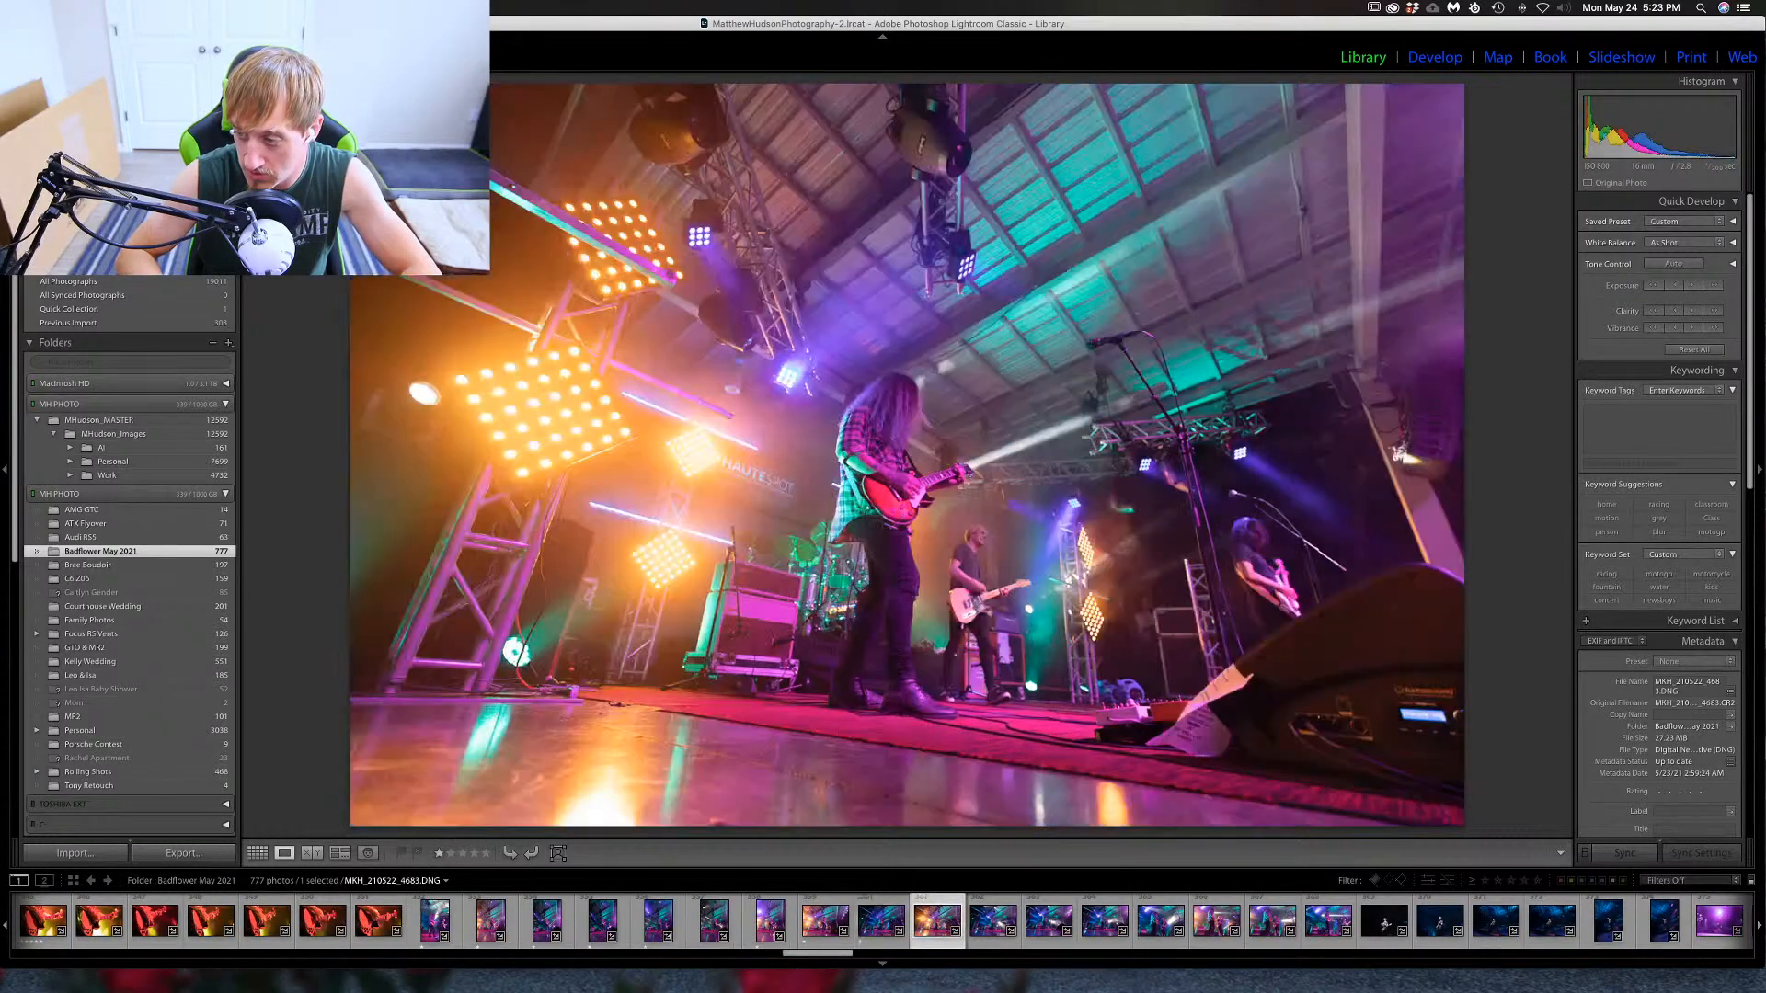
key("1")
key("Right")
key("1")
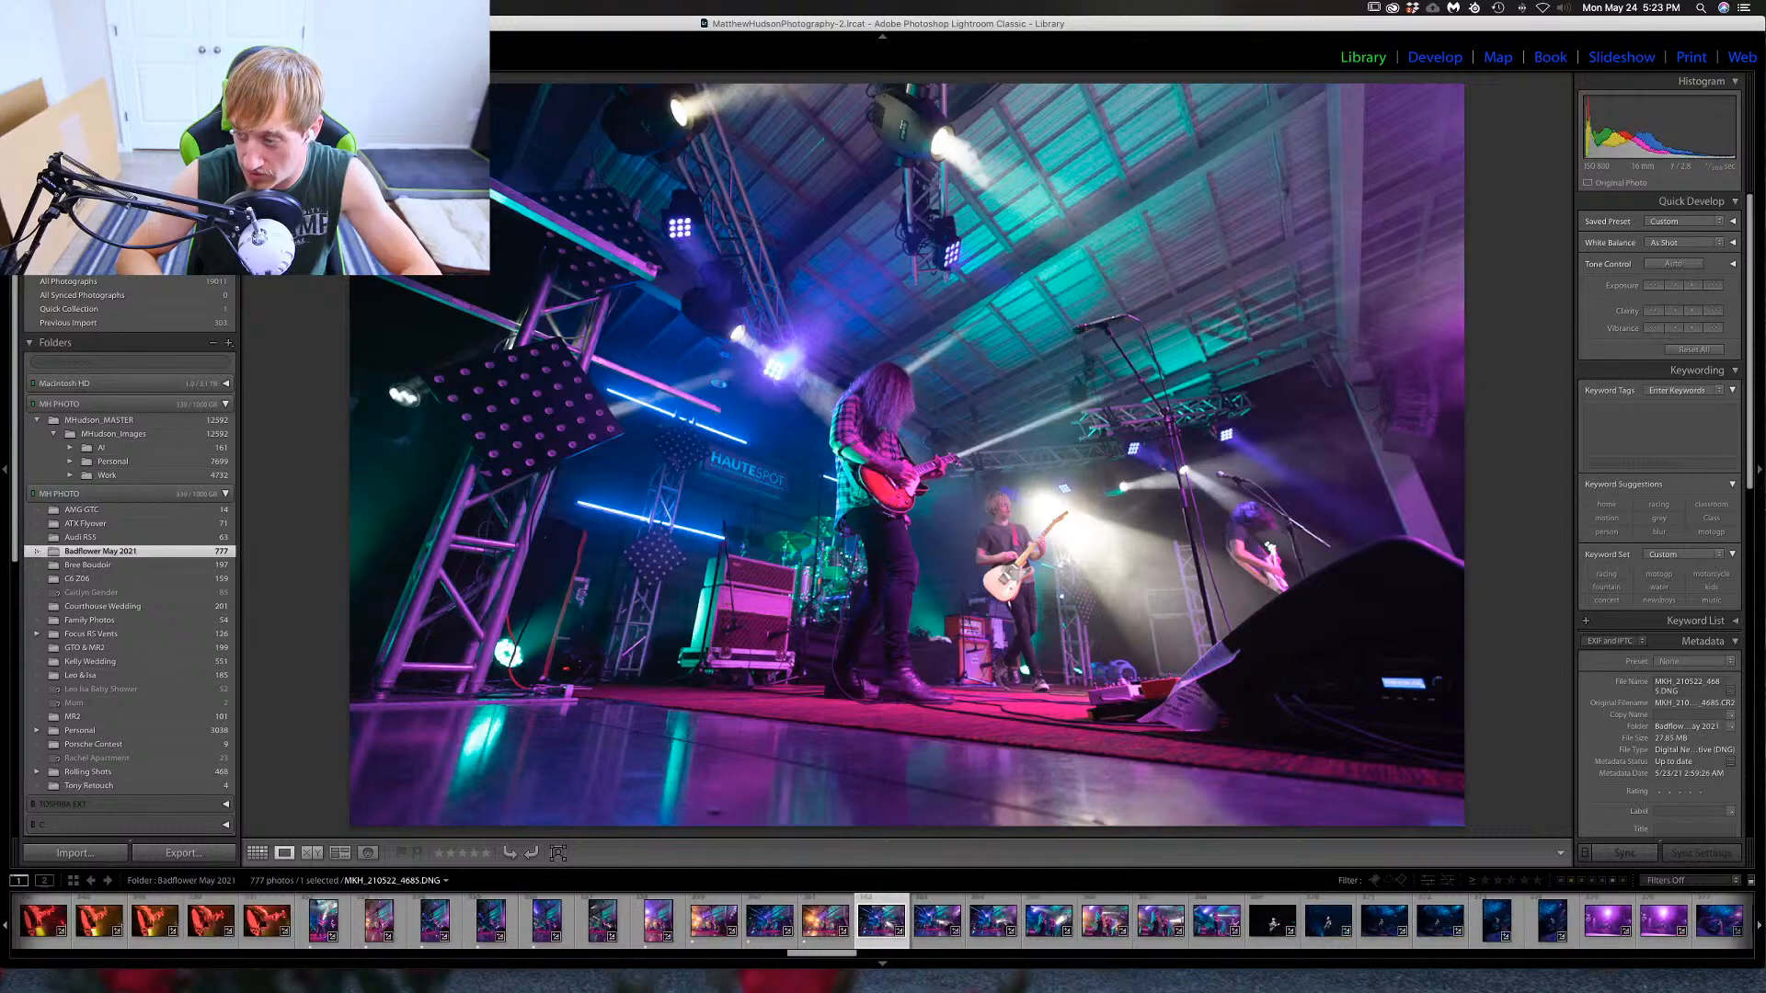
key("Right")
key("1")
key("Right")
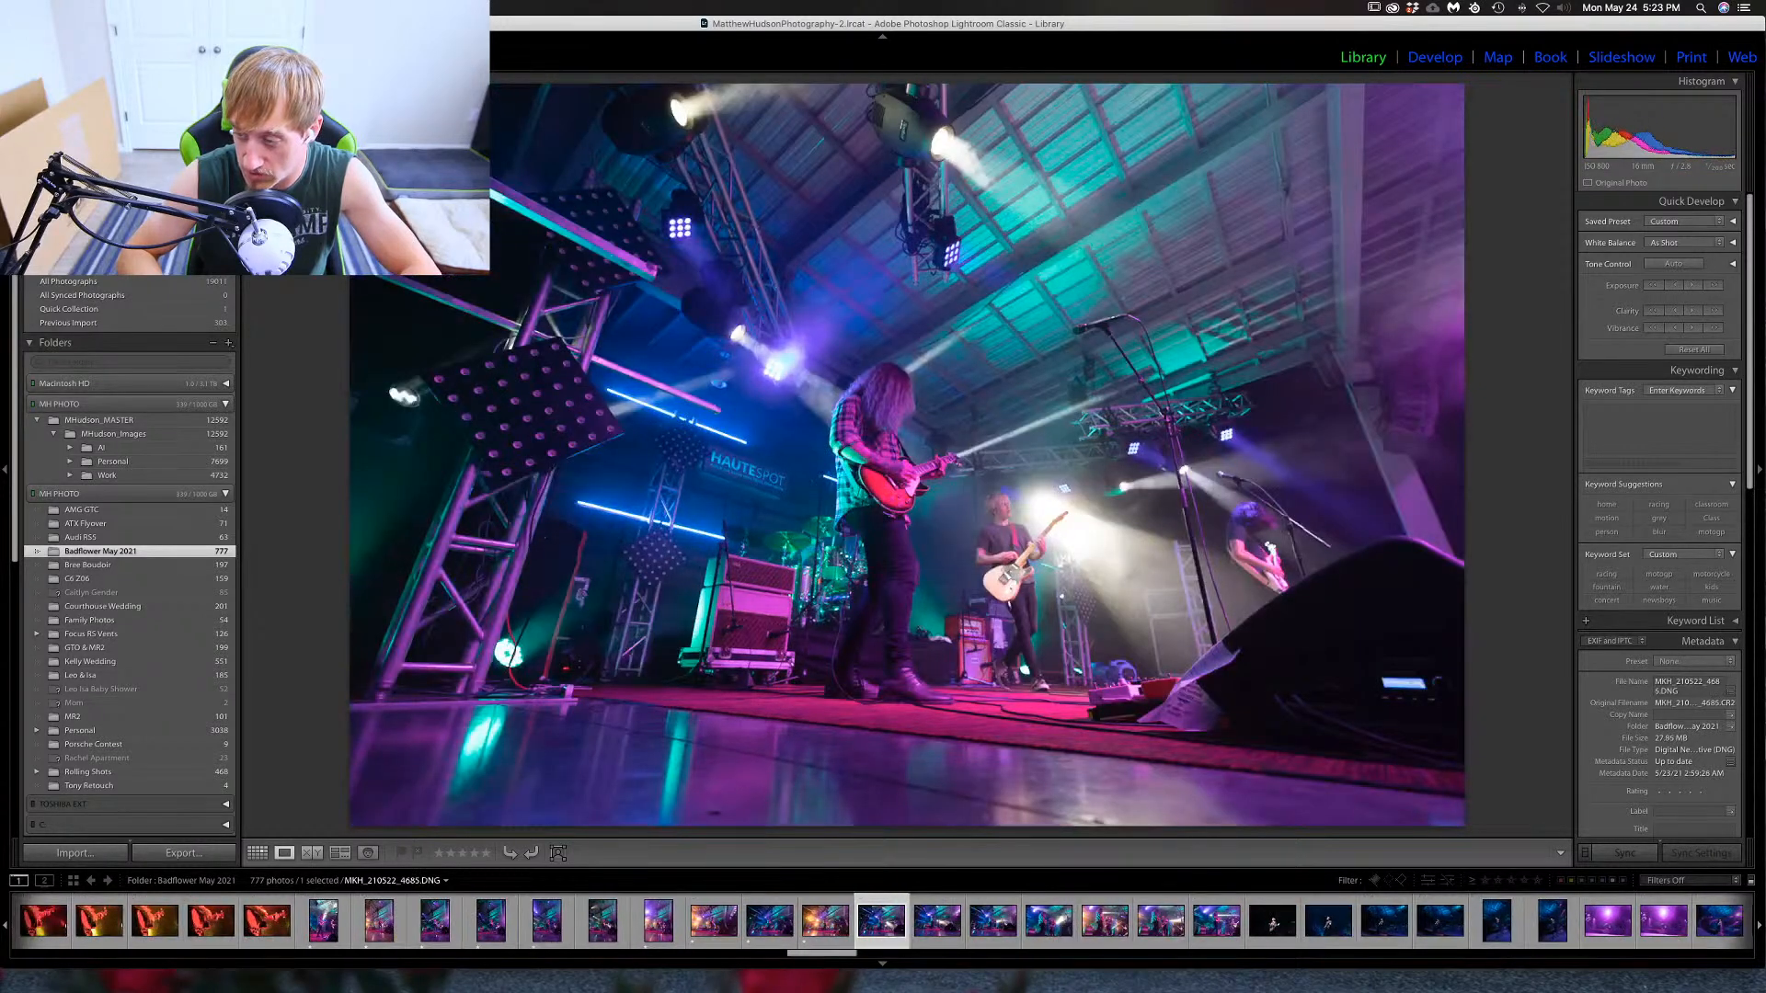
key("1")
Compare the two-guitarist shots from MKH_210522_4687.DNG through MKH_210522_4690.DNG and rate MKH_210522_4689.DNG one star.
key("Right")
key("Right")
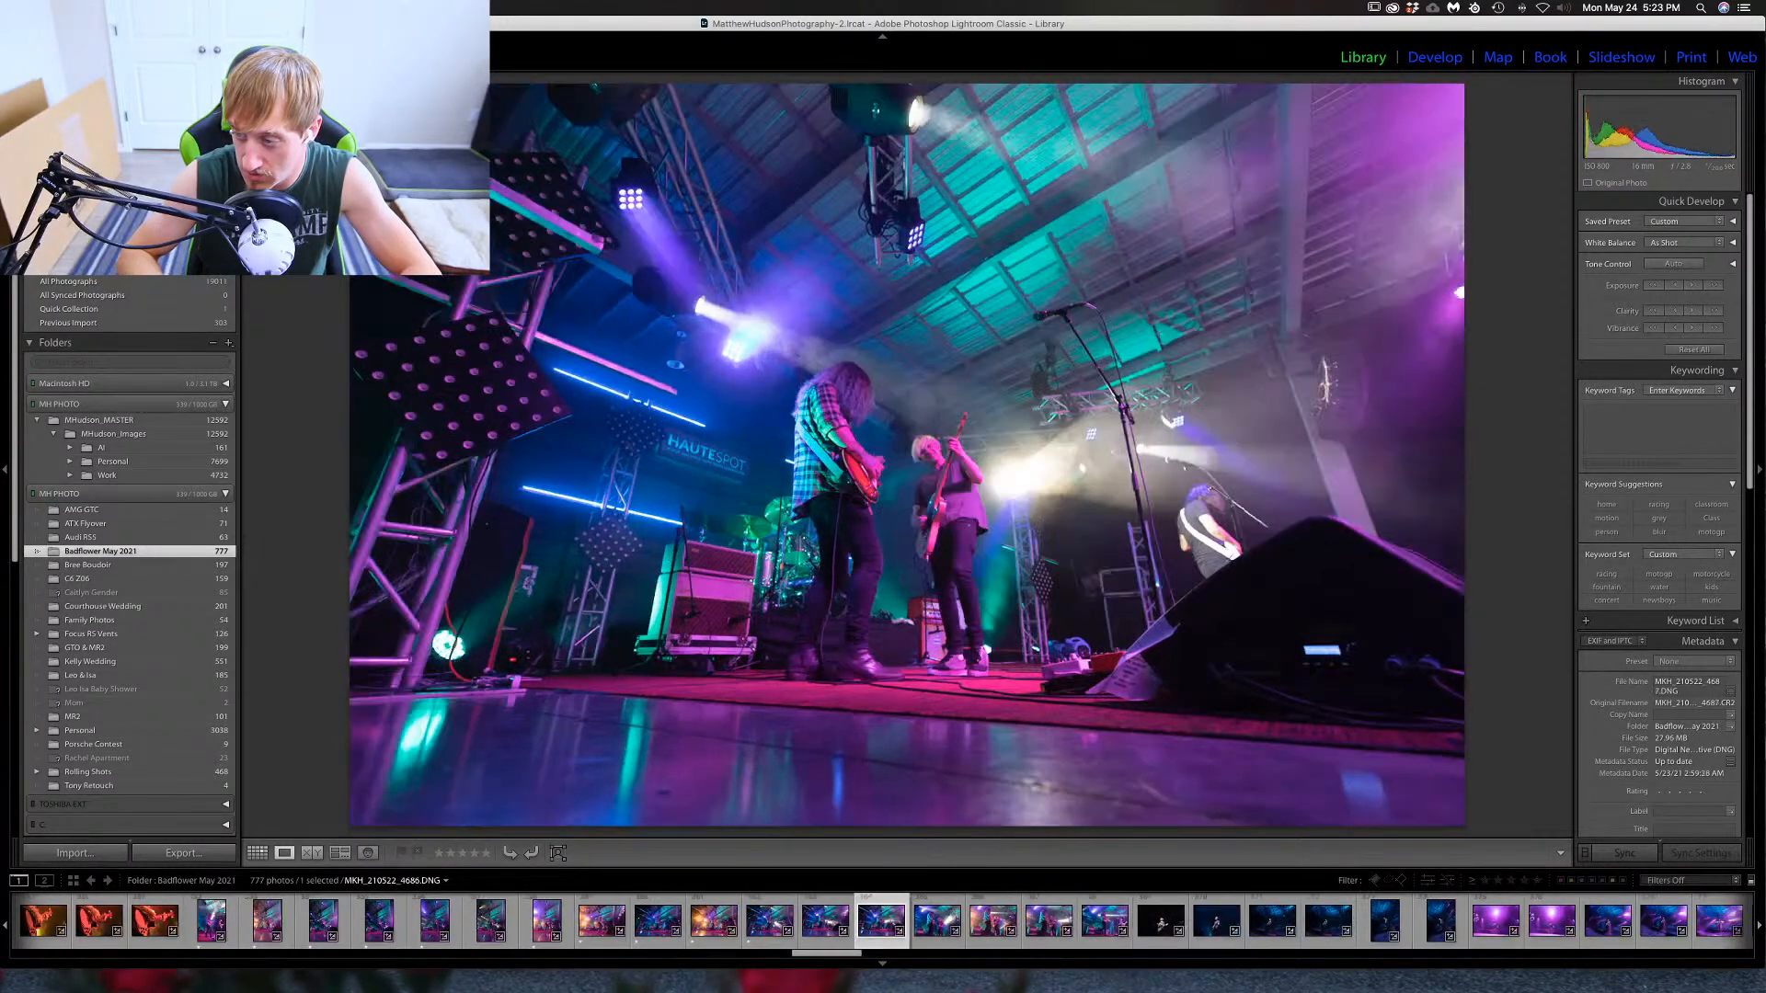
key("Right")
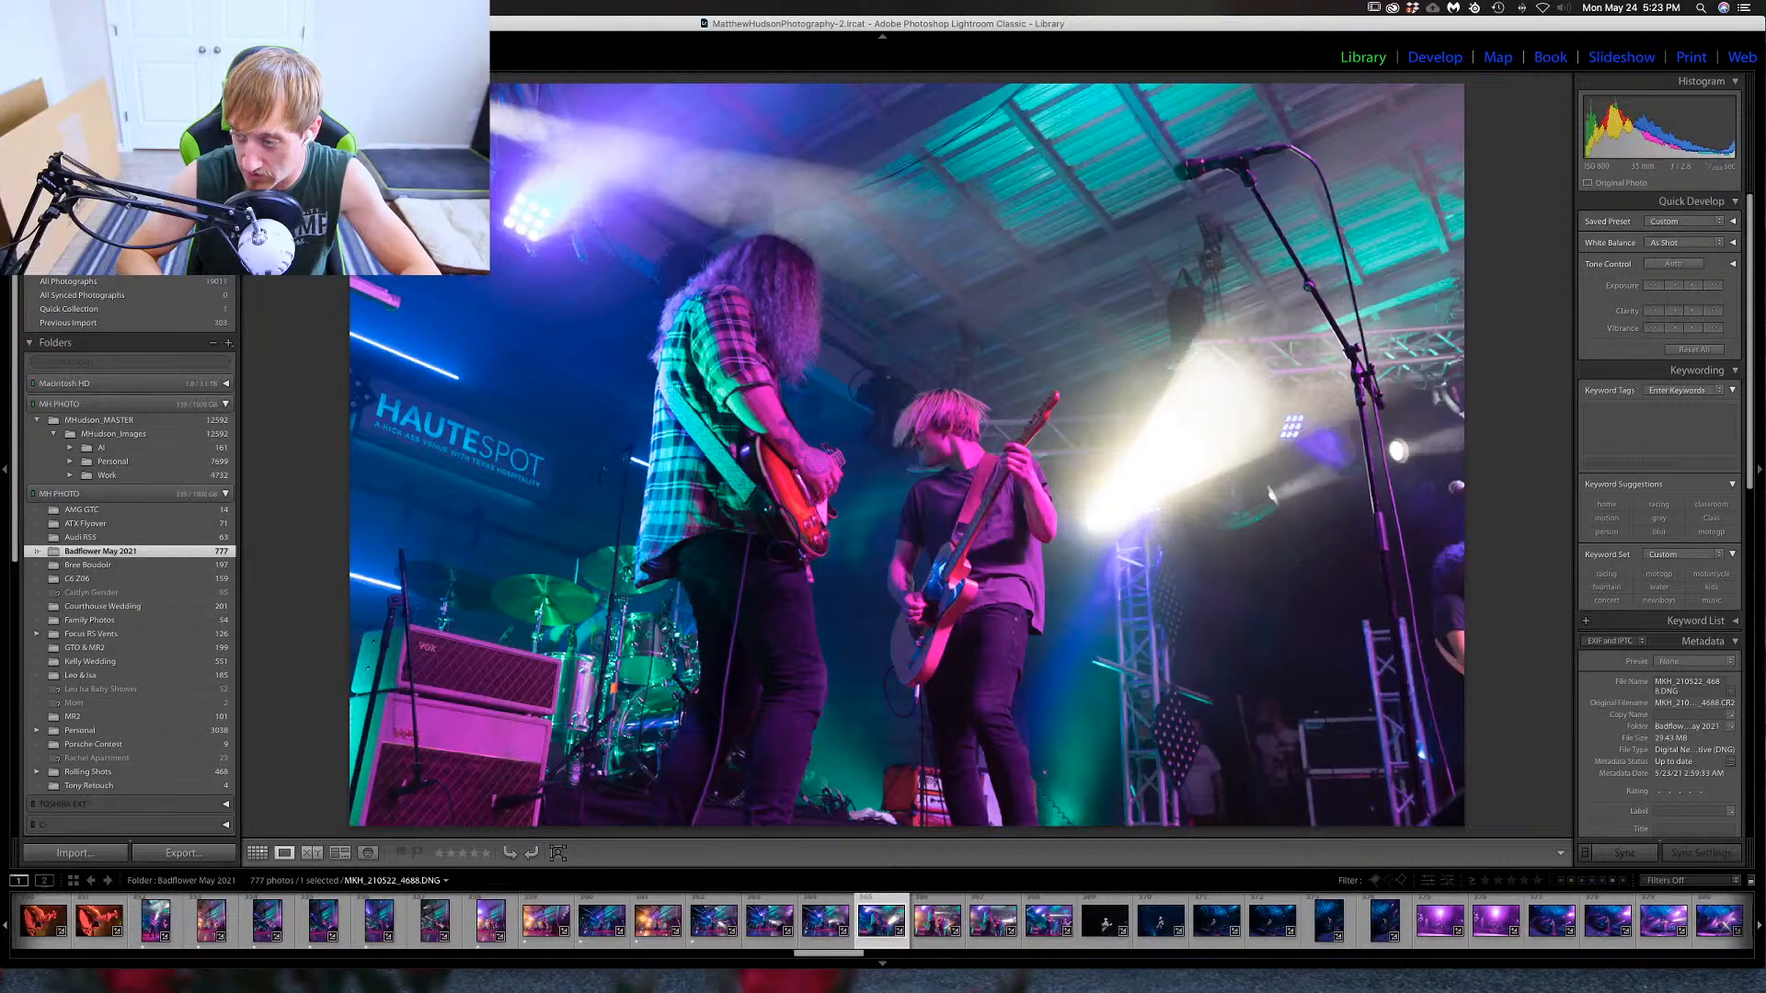
key("Right")
key("Right")
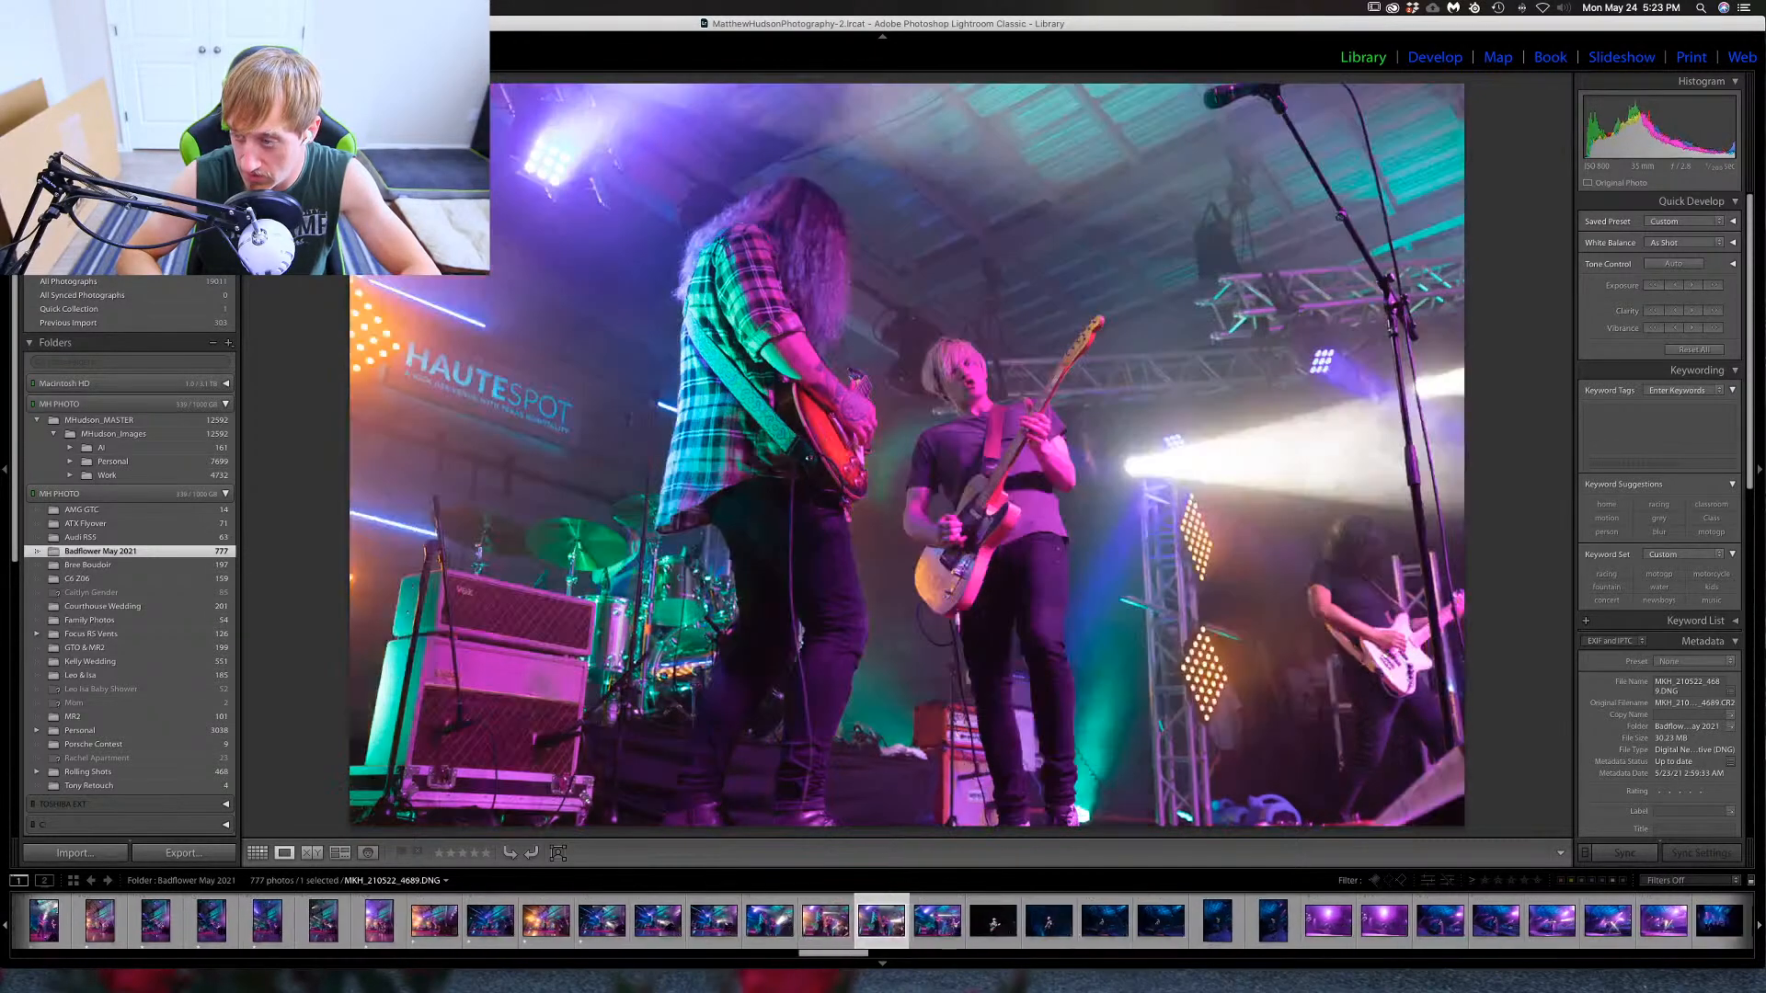
key("Left")
key("1")
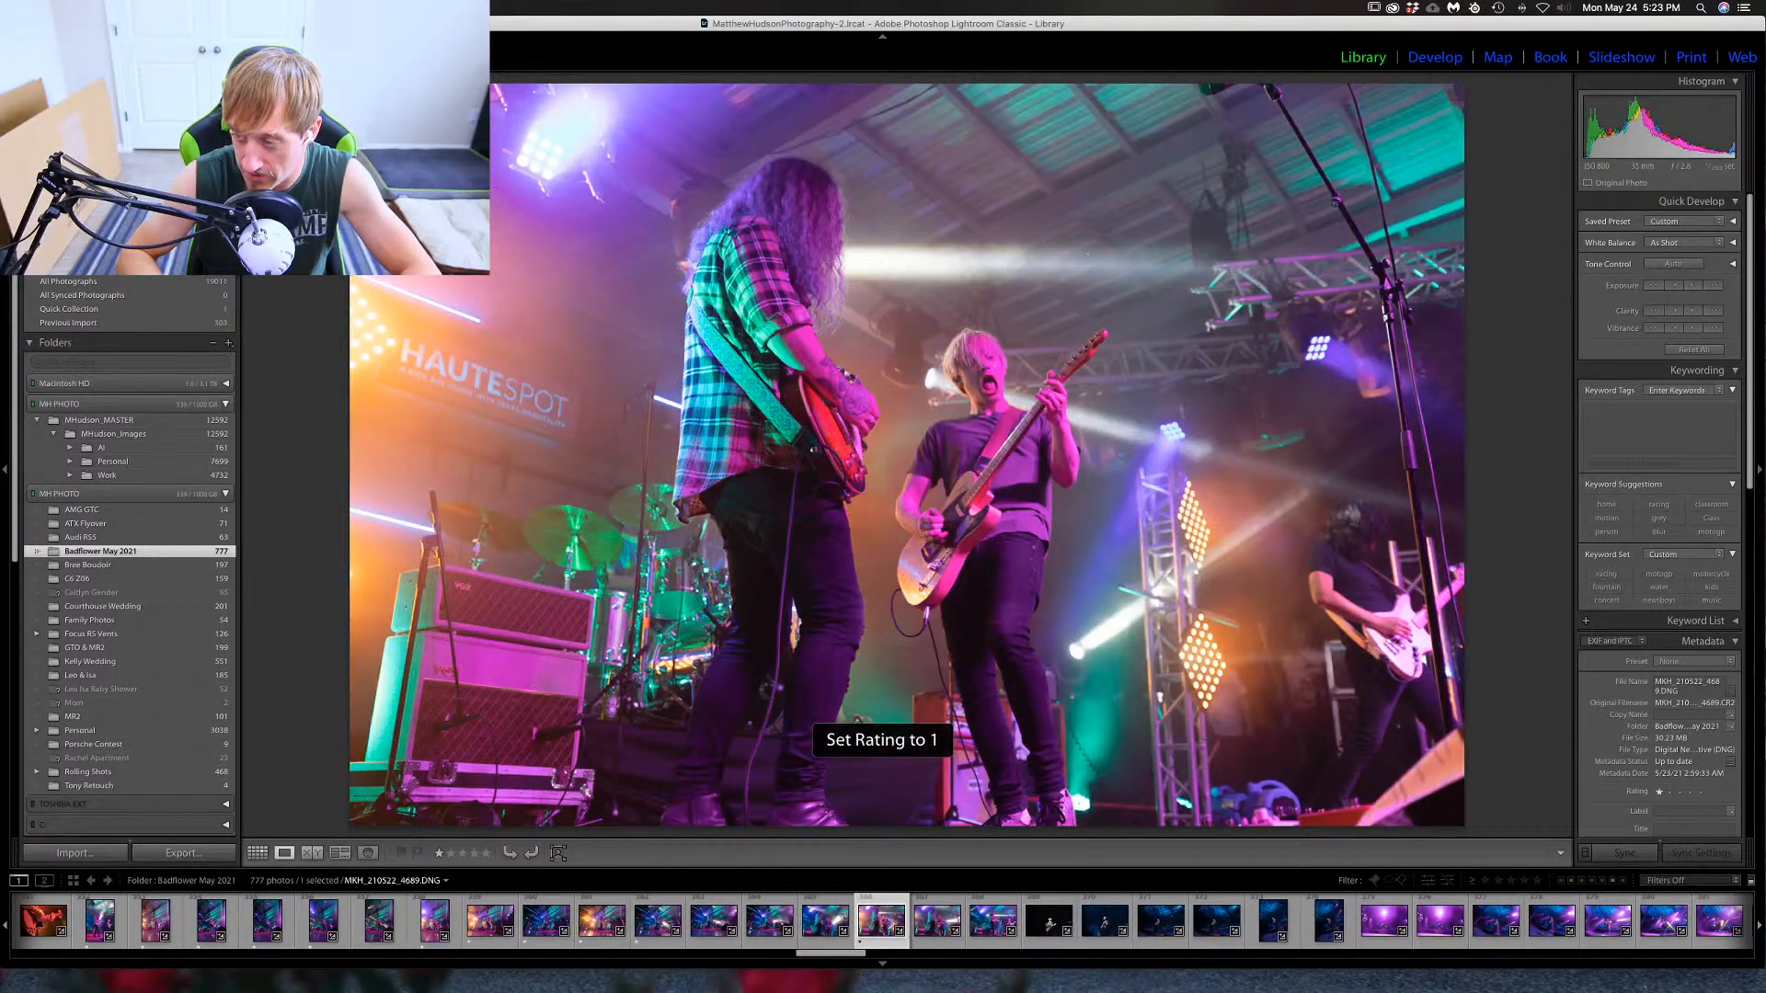
Review the shots from MKH_210522_4690.DNG through MKH_210522_4696.DNG, checking the singer's sharpness up close in MKH_210522_4696.DNG.
key("Right")
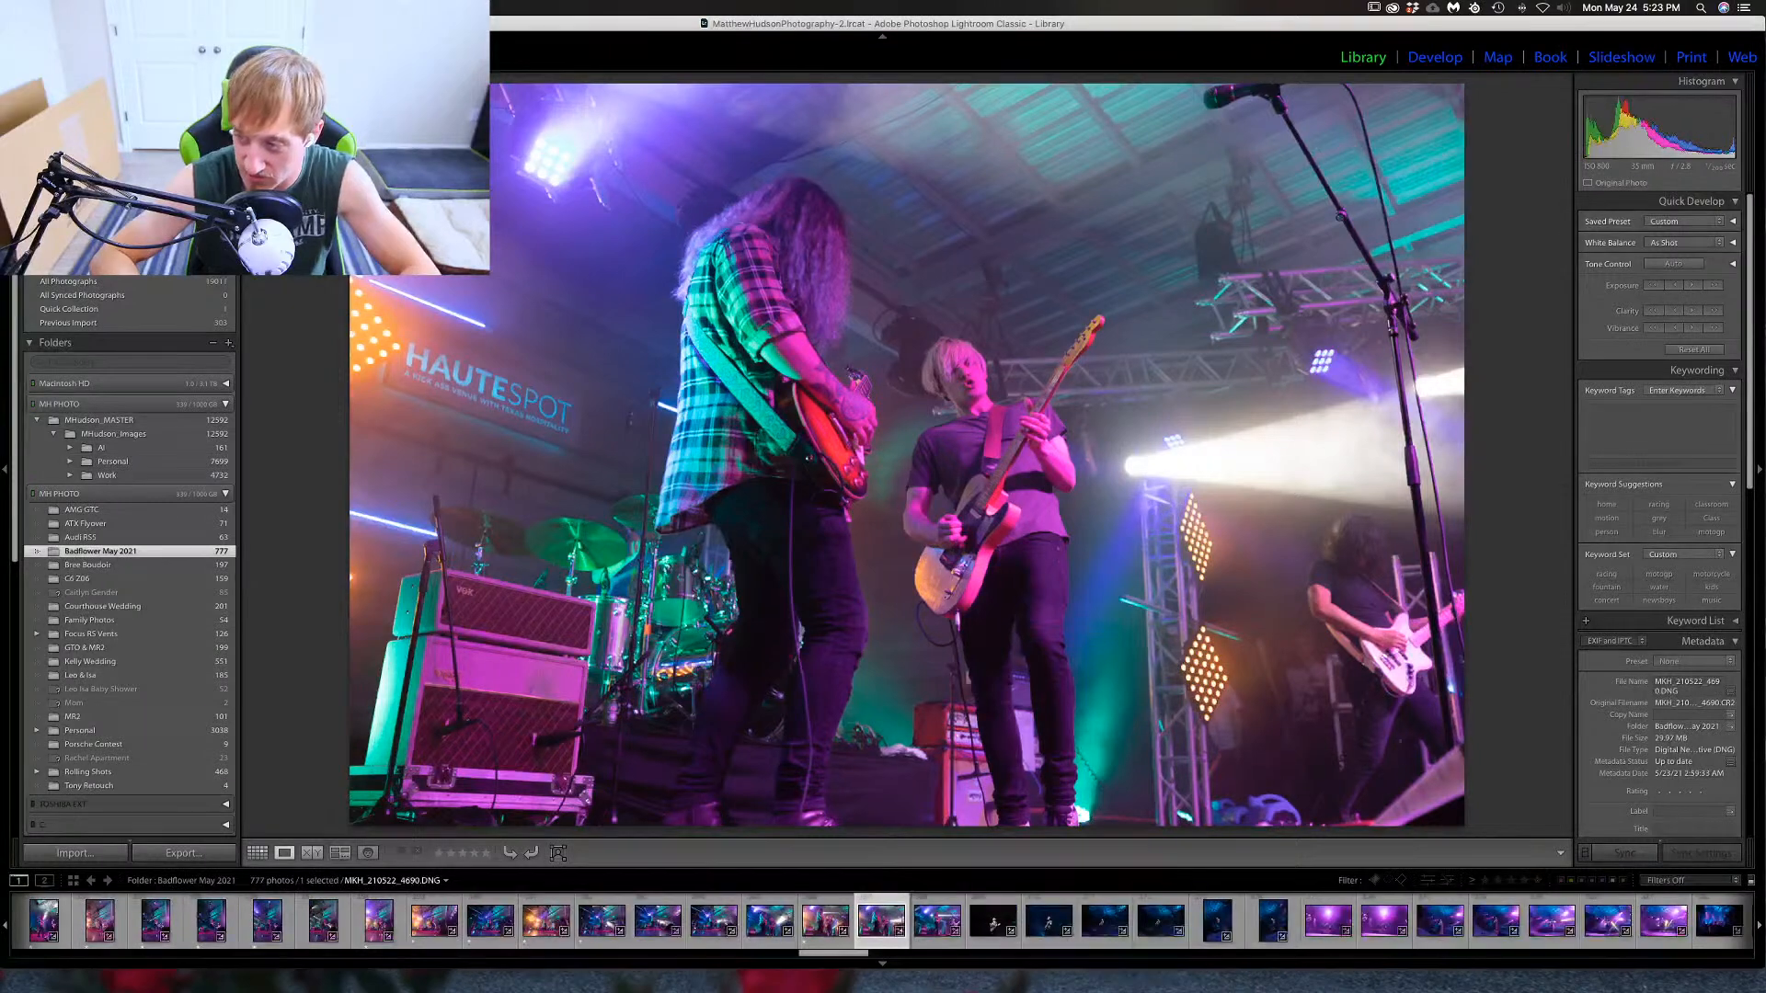
key("Right")
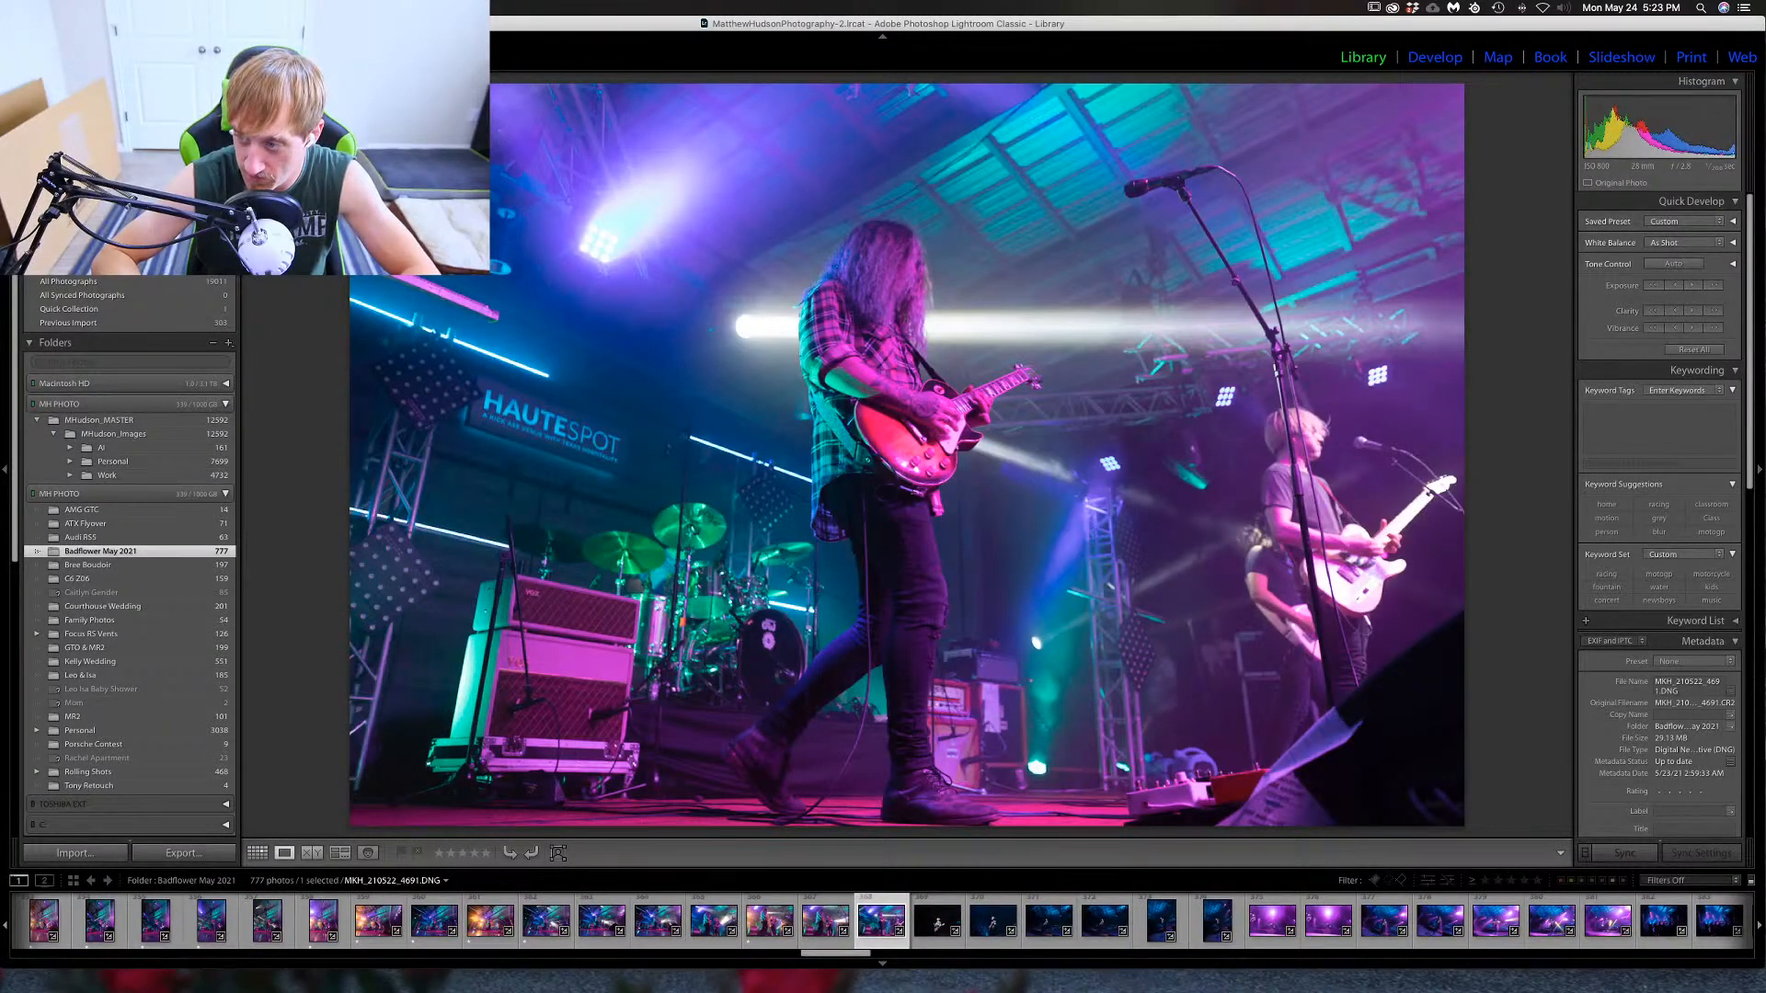
key("Right")
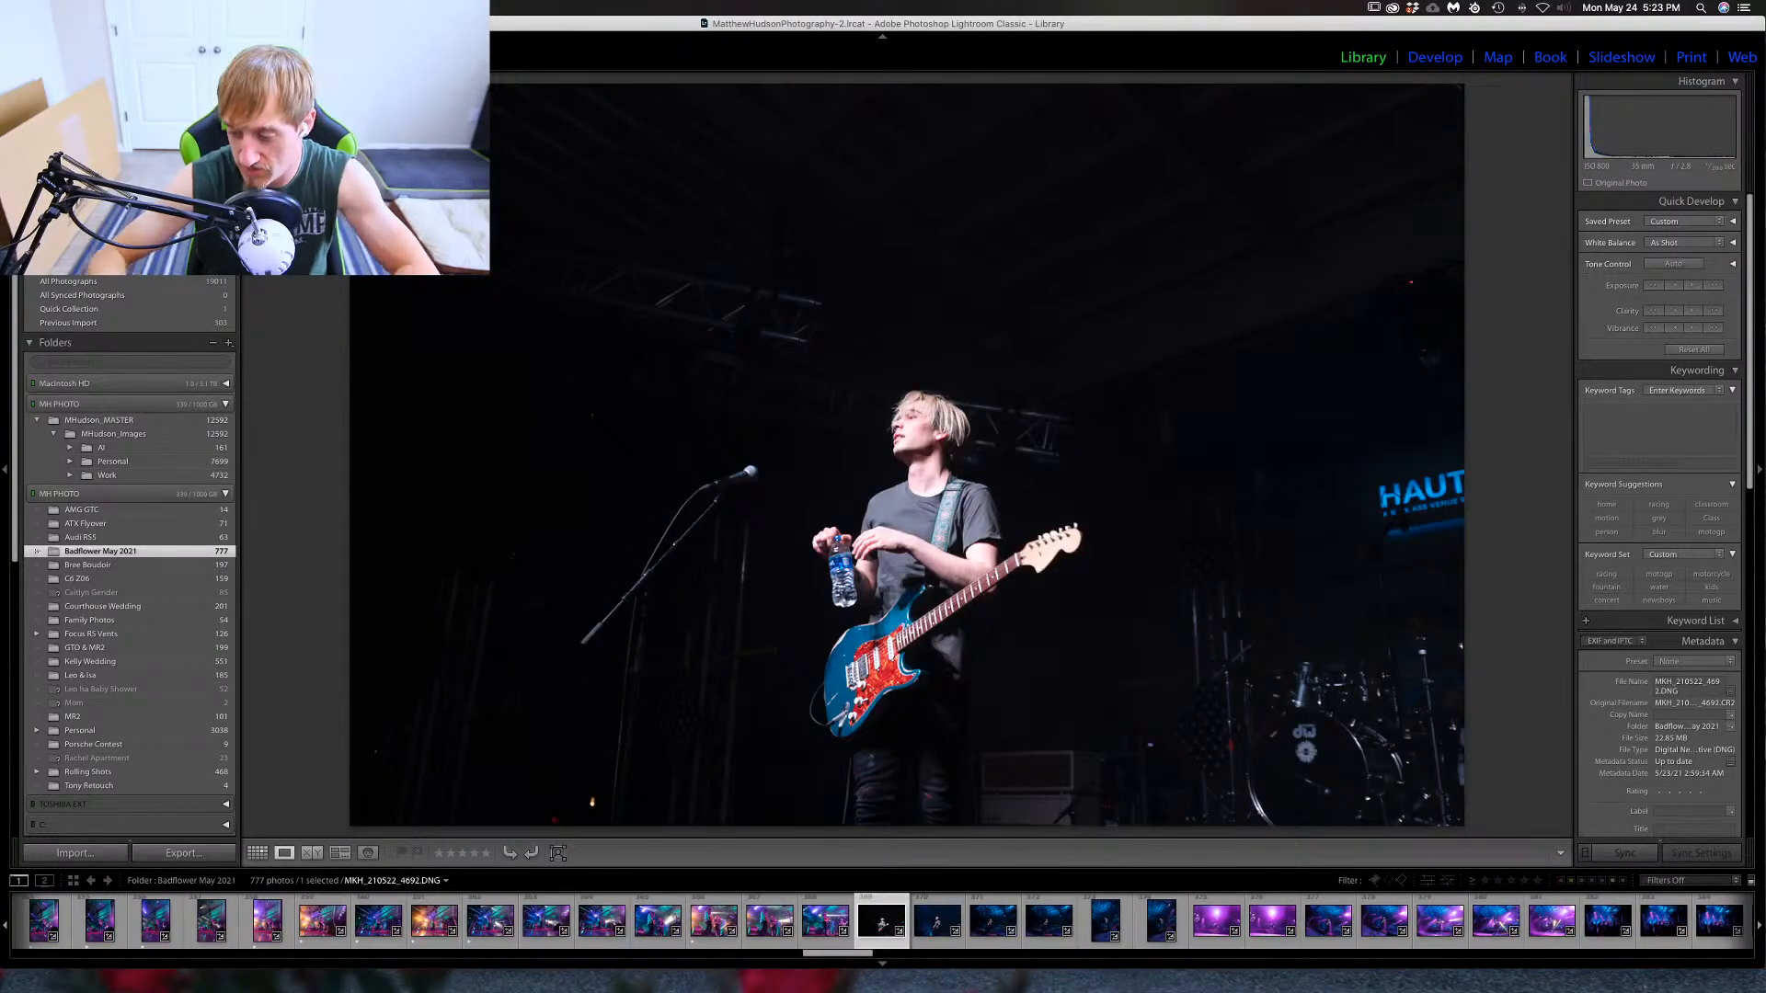
key("Right")
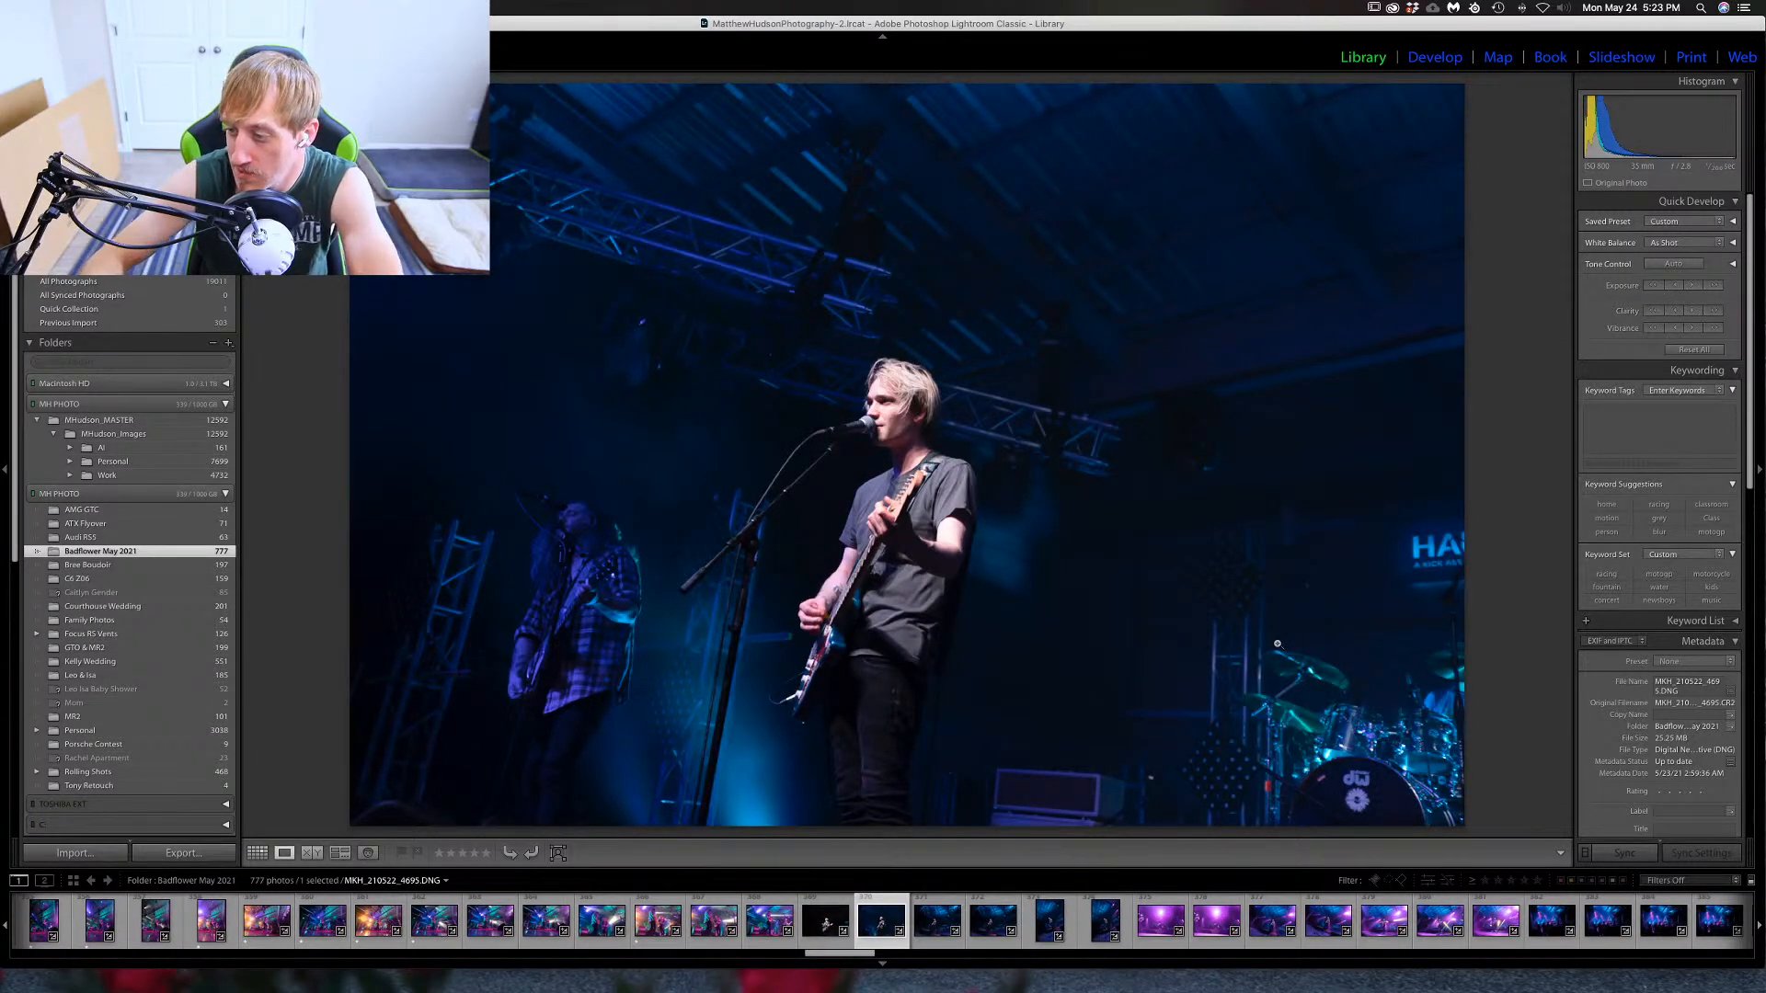
key("Right")
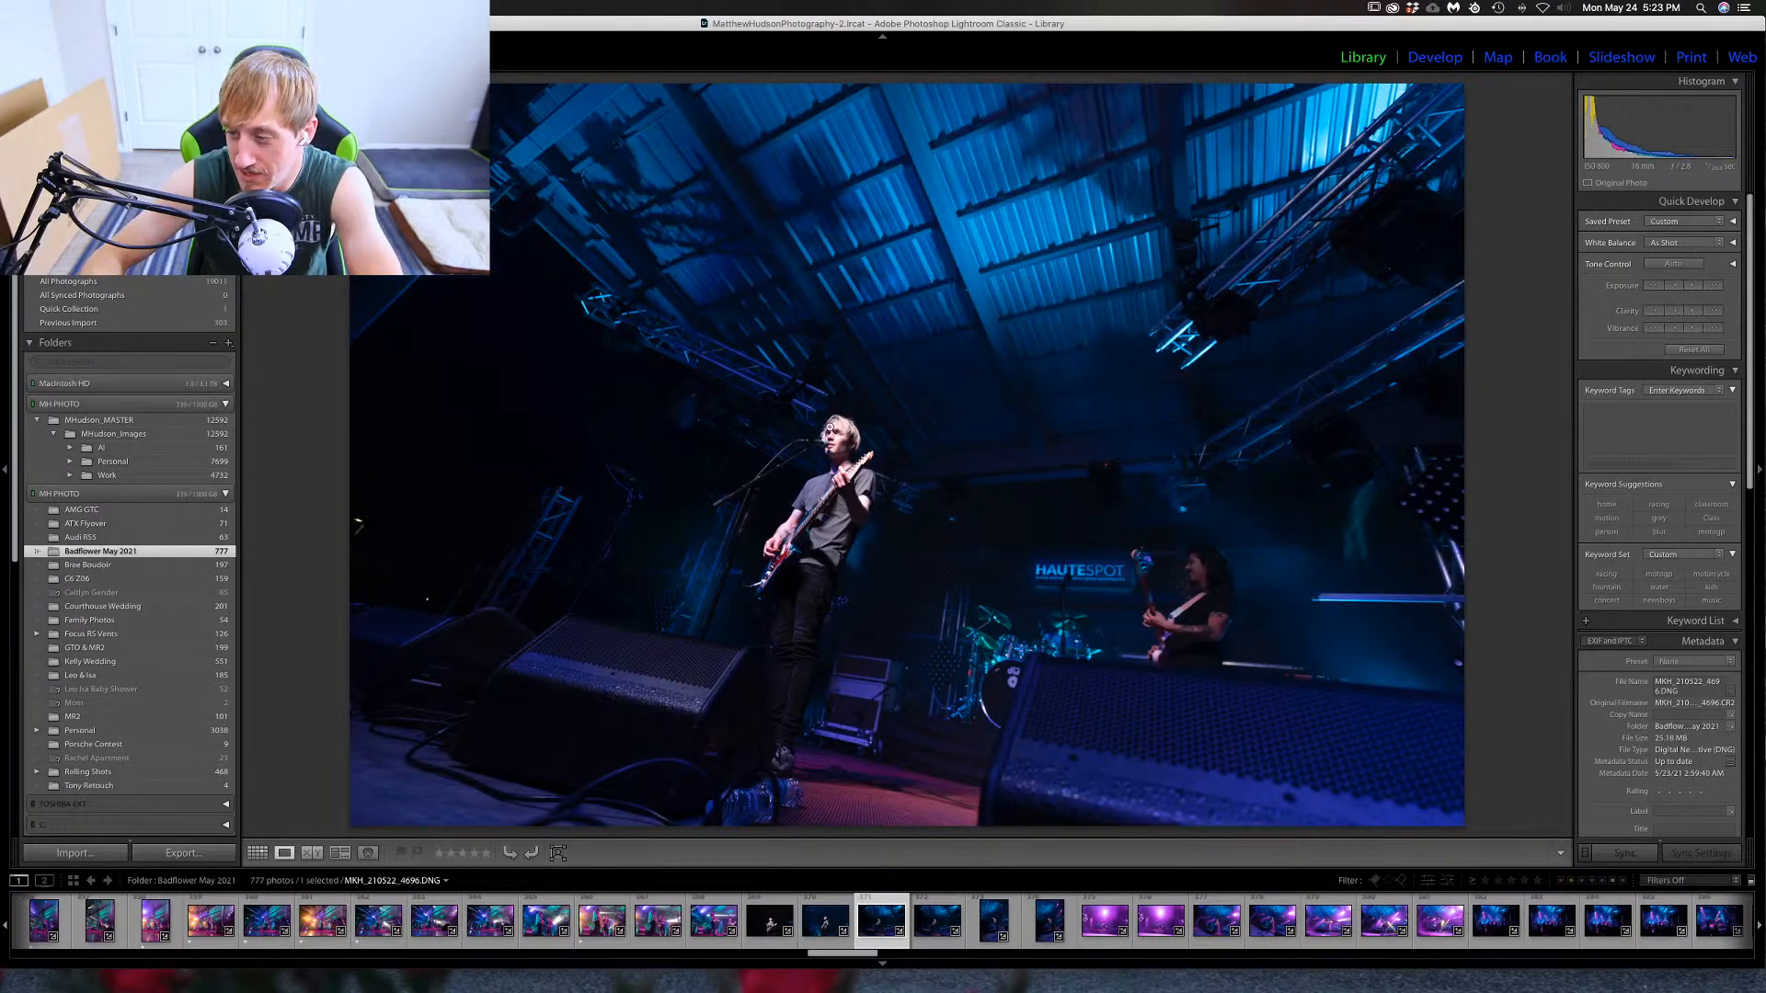
left_click(854, 474)
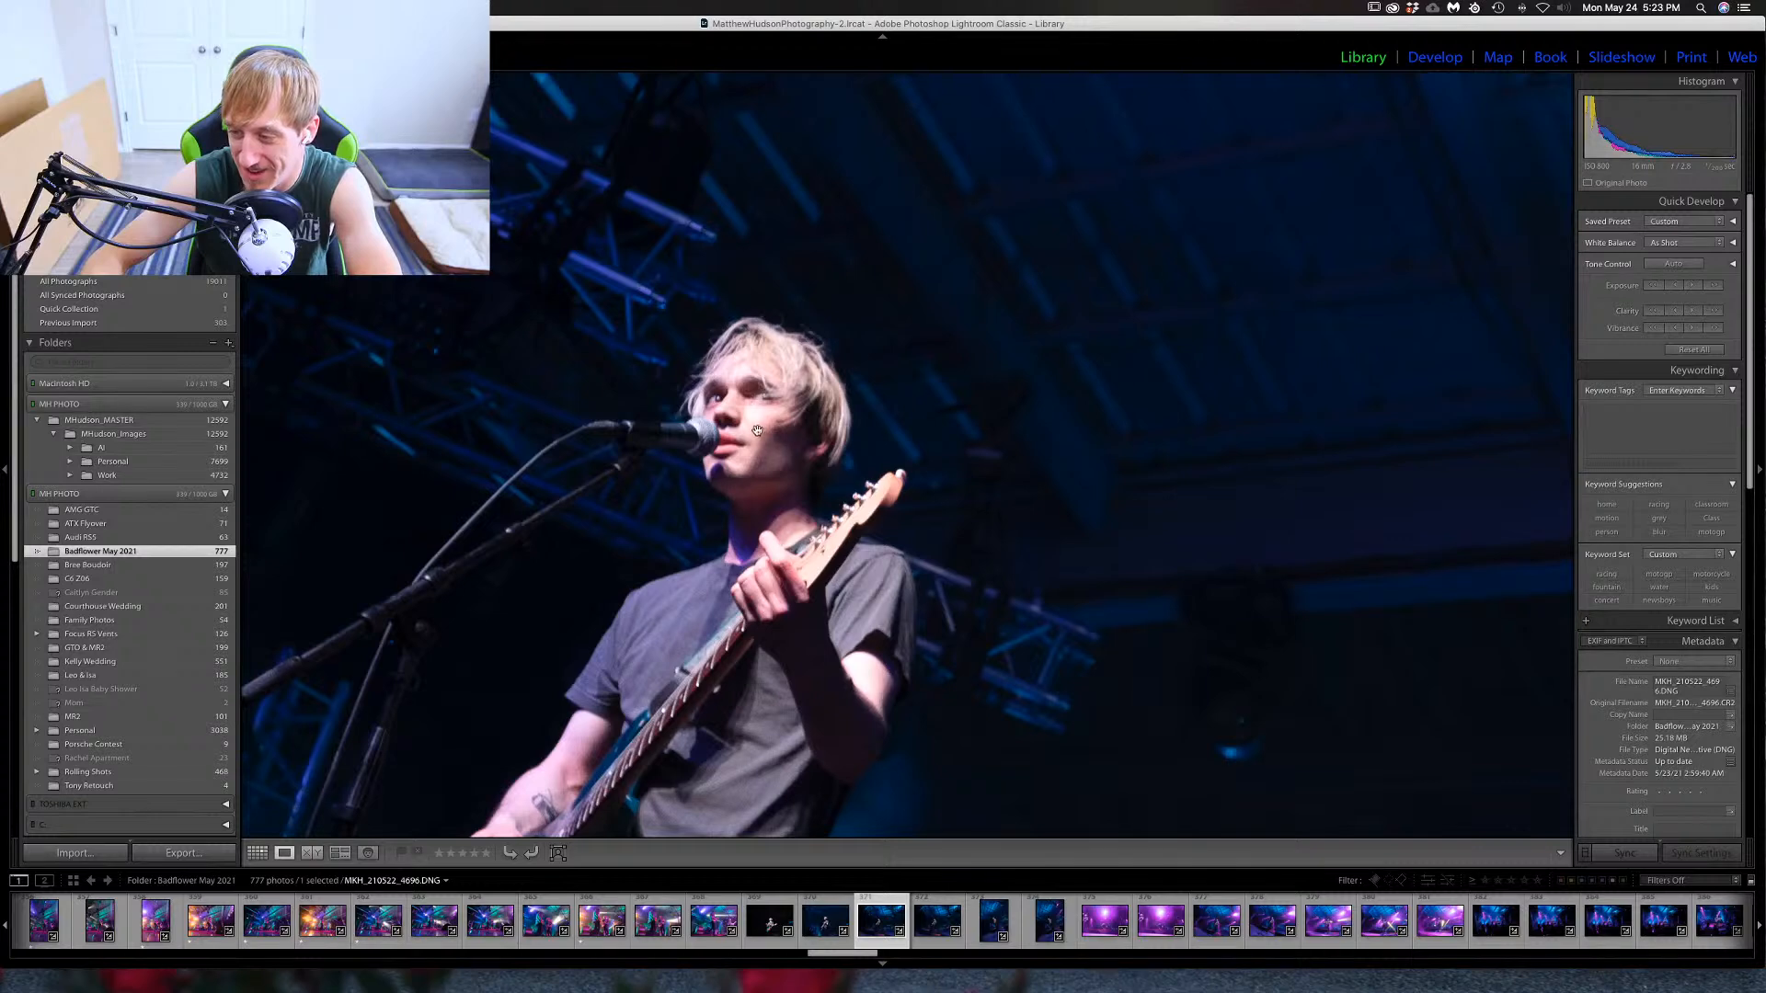
left_click_drag(757, 431, 908, 452)
left_click(1071, 601)
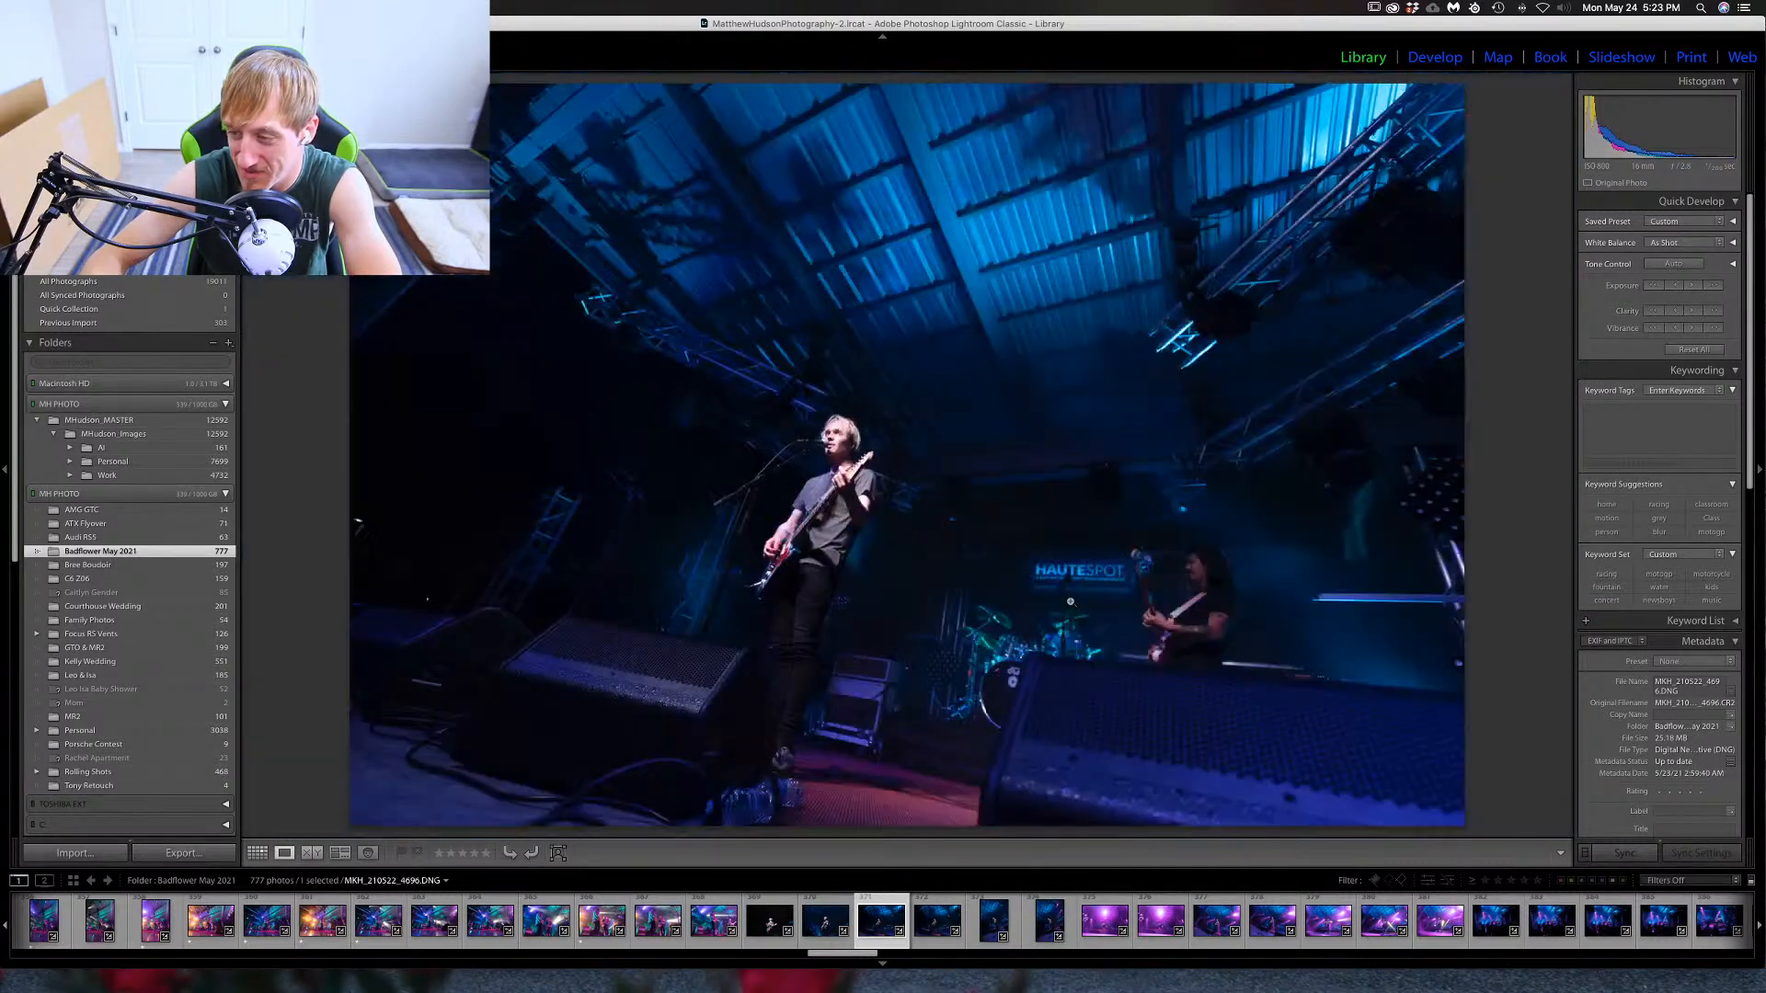
Review the shots from MKH_210522_4697.DNG through MKH_210522_4704.DNG, checking the singer's sharpness up close in MKH_210522_4704.DNG.
key("Right")
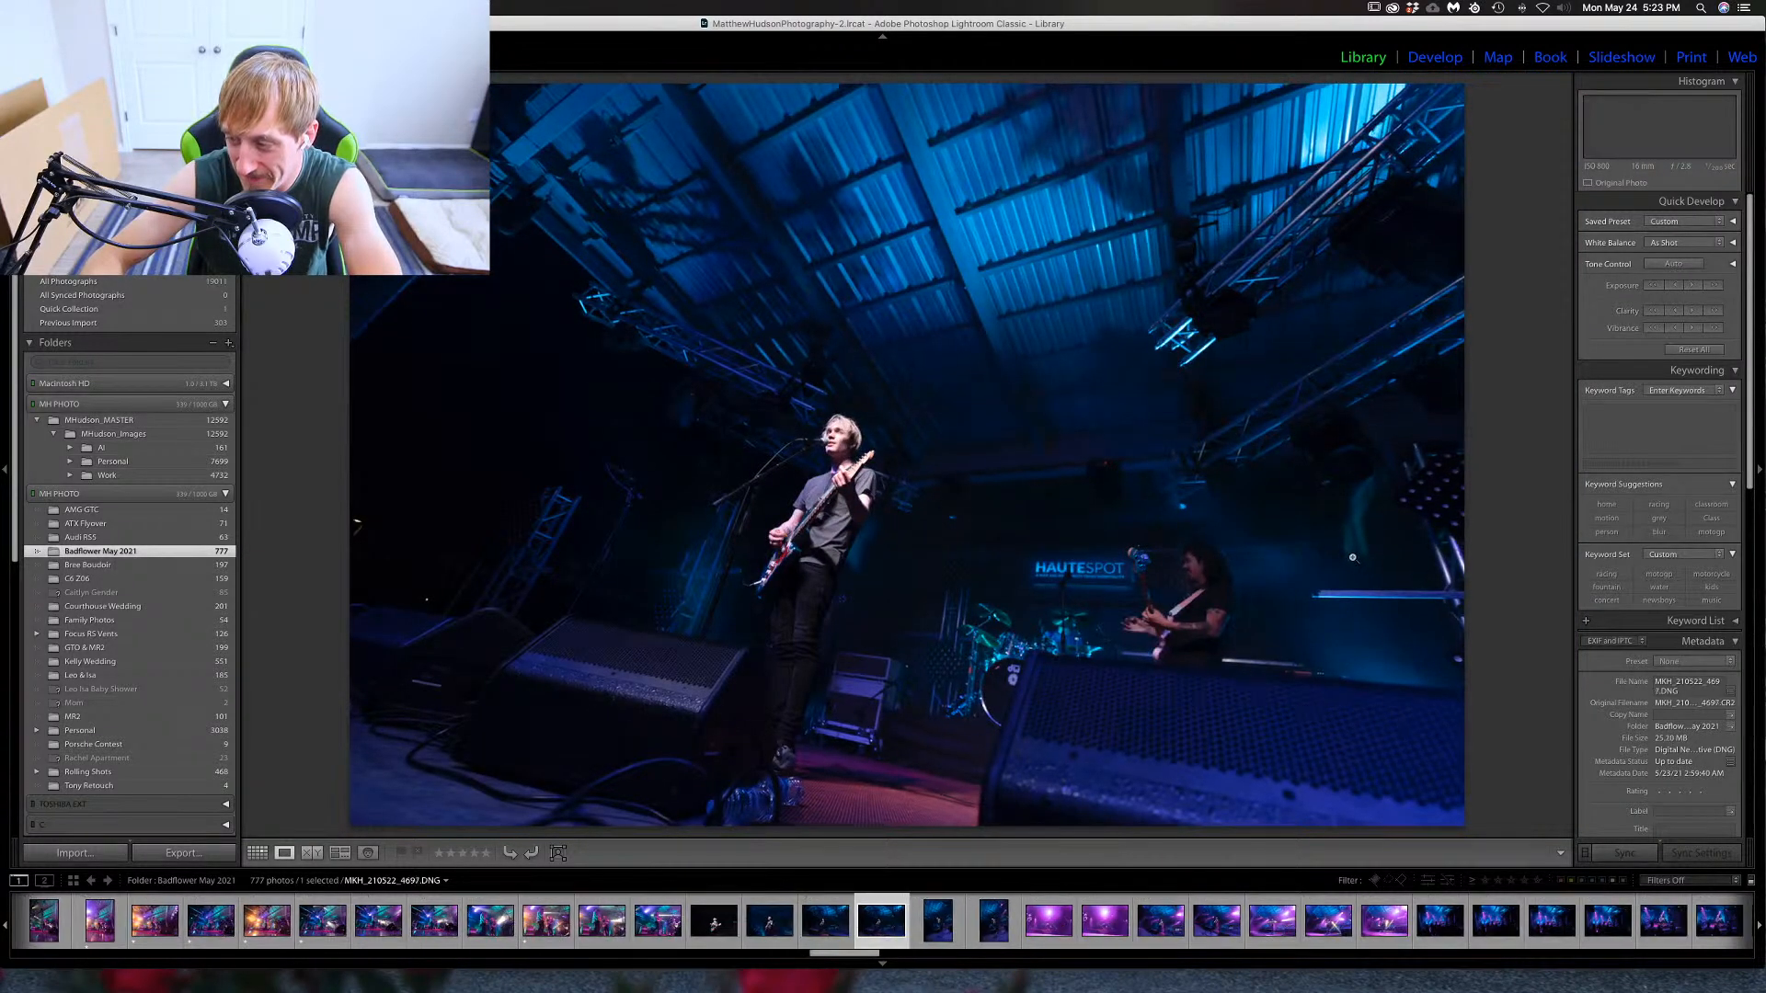
key("Right")
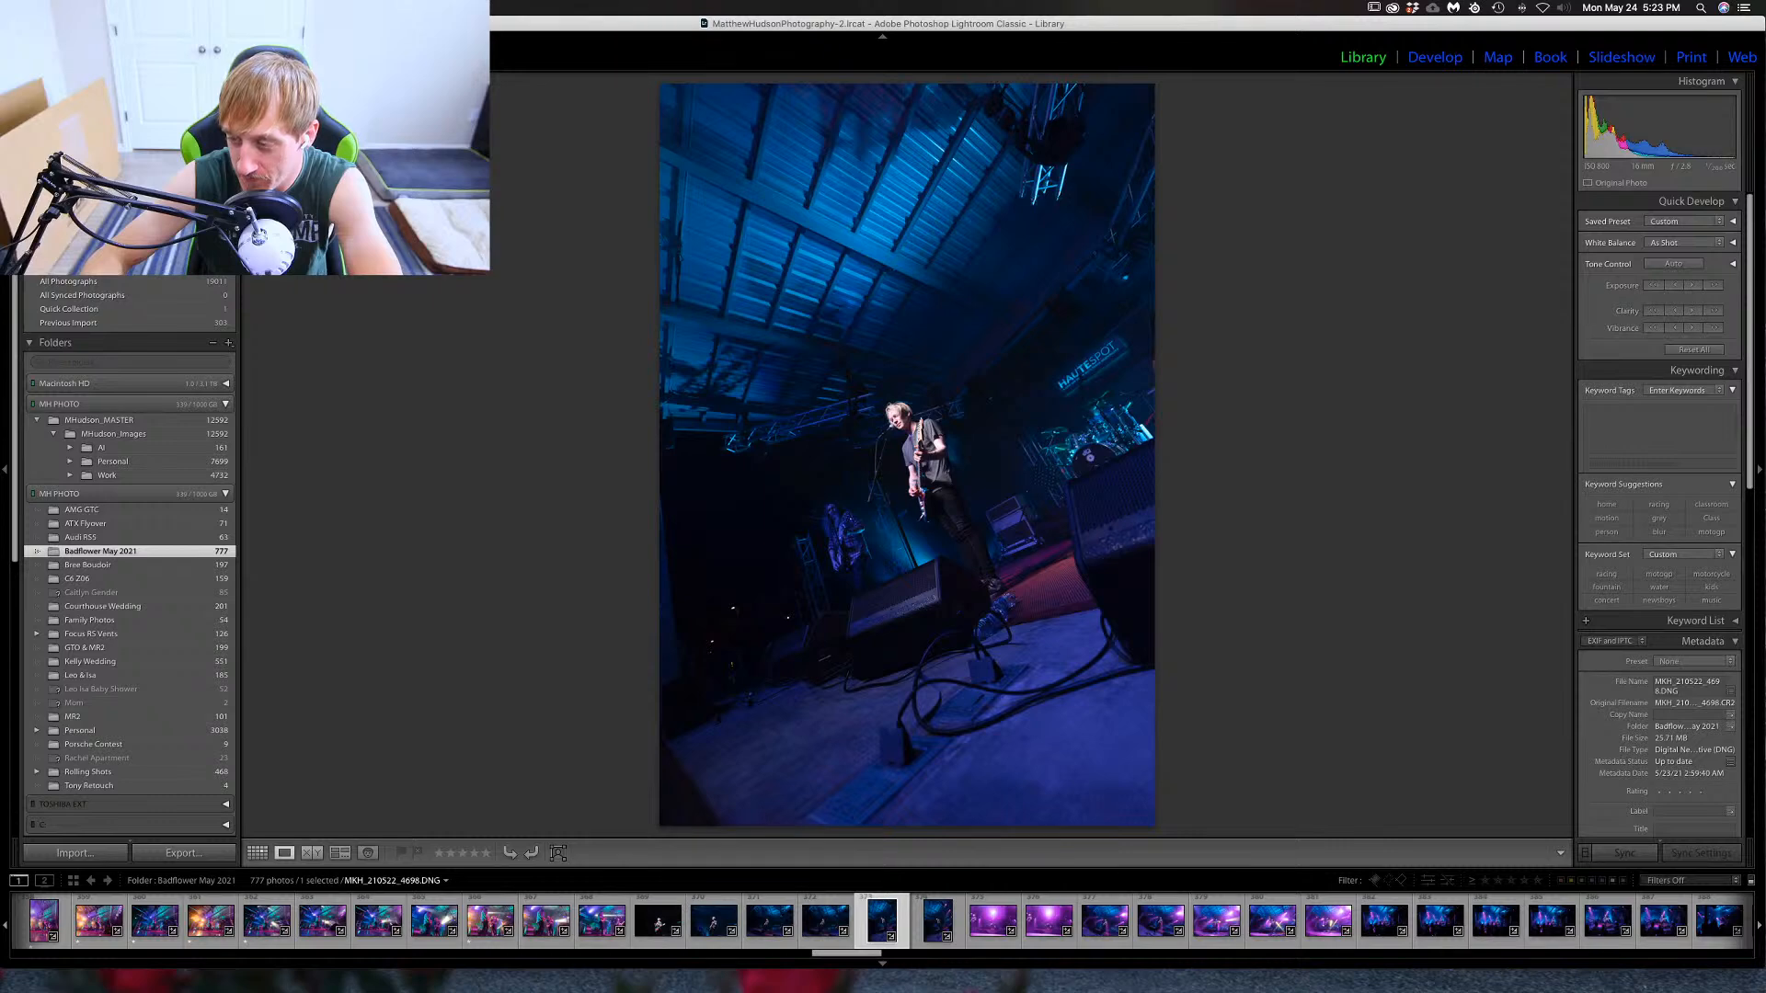
key("Right")
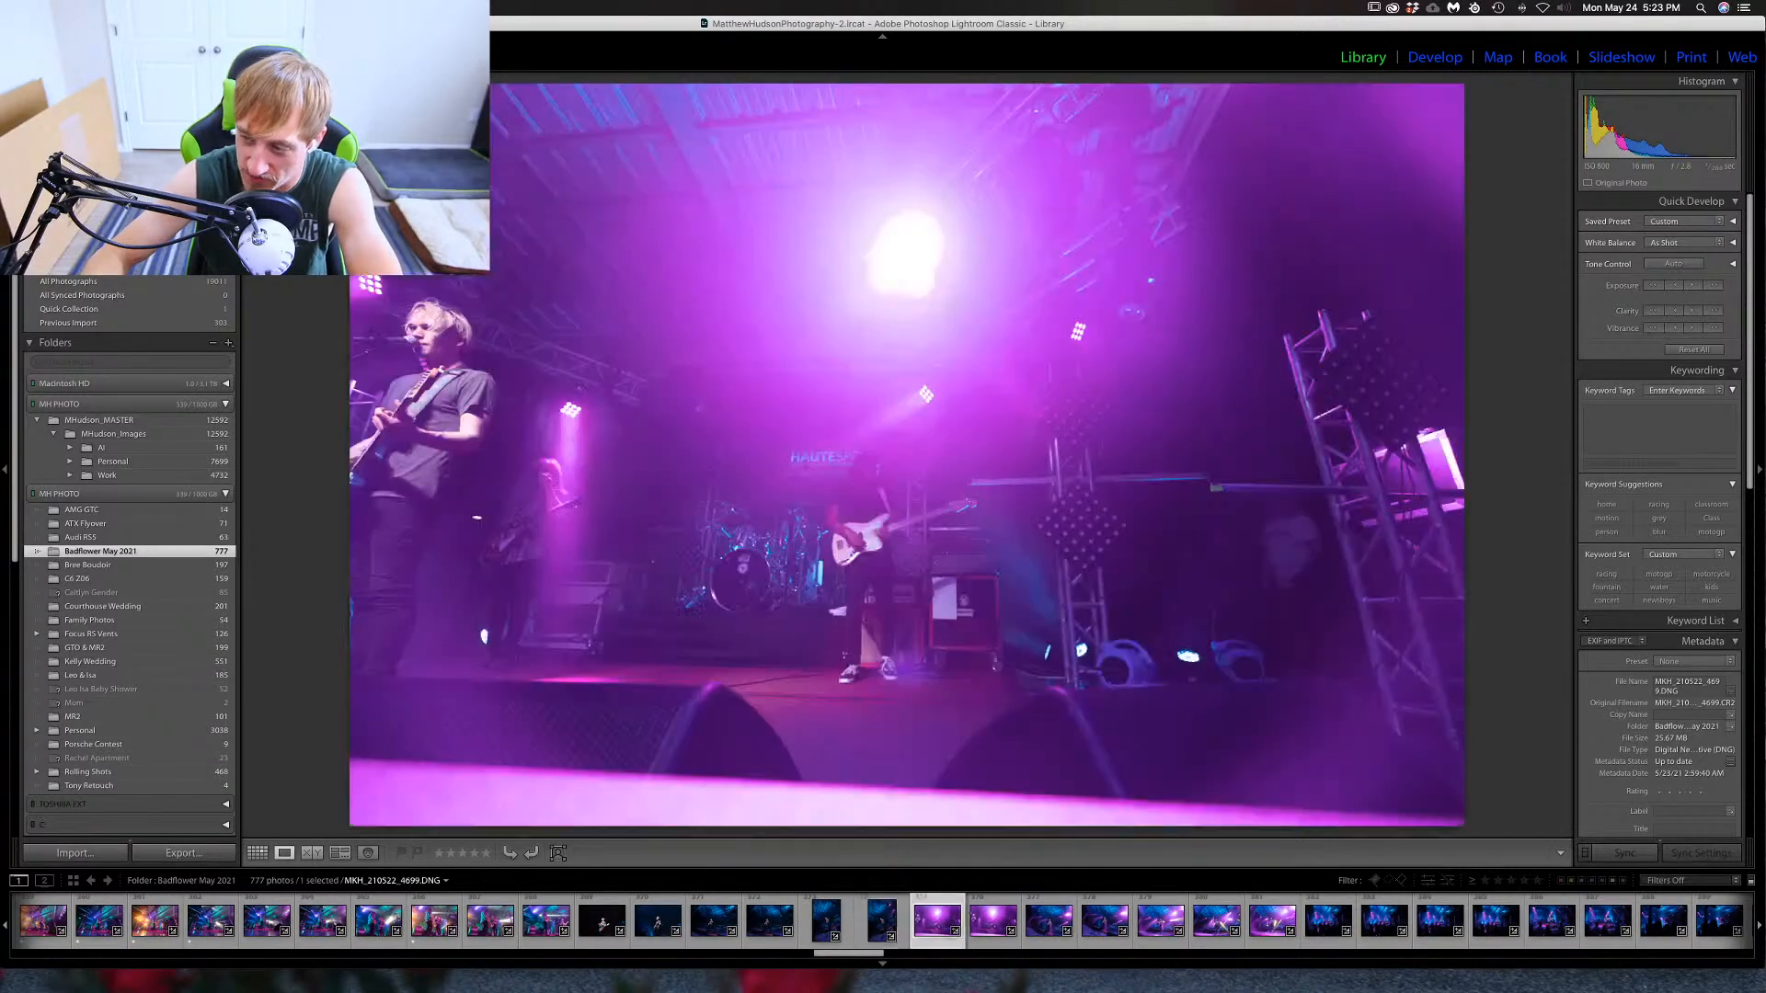
key("Right")
key("Right")
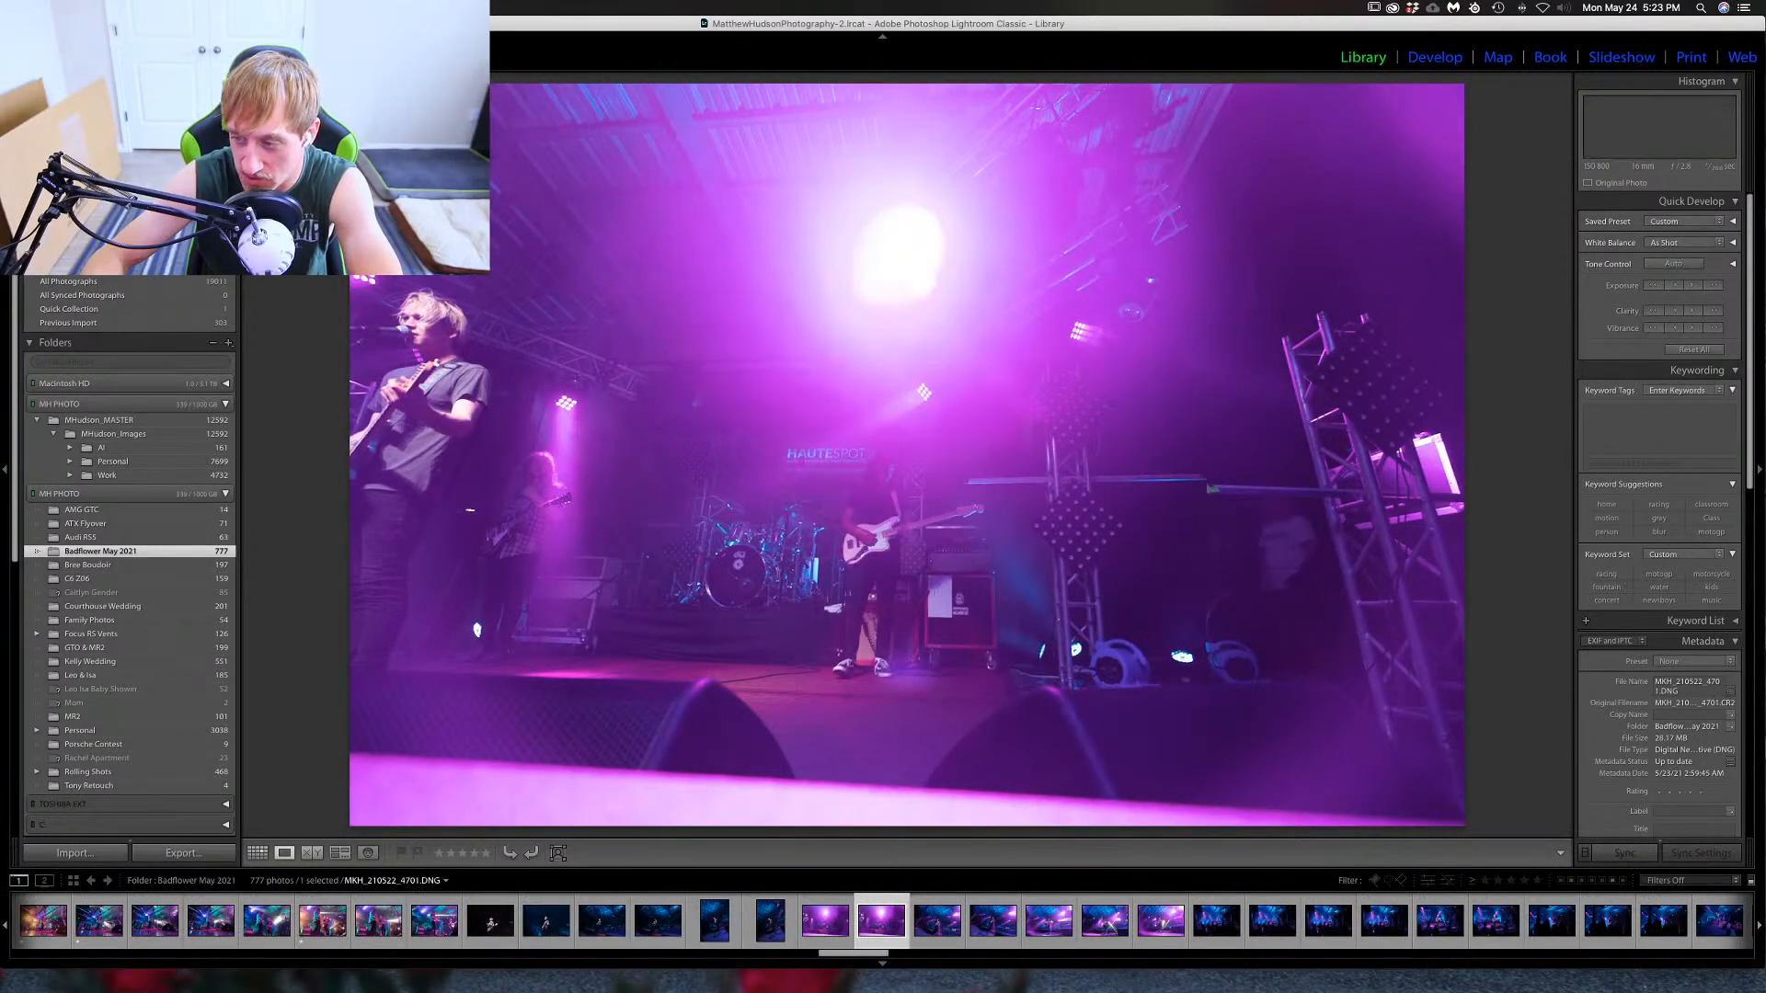
key("Right")
key("Right")
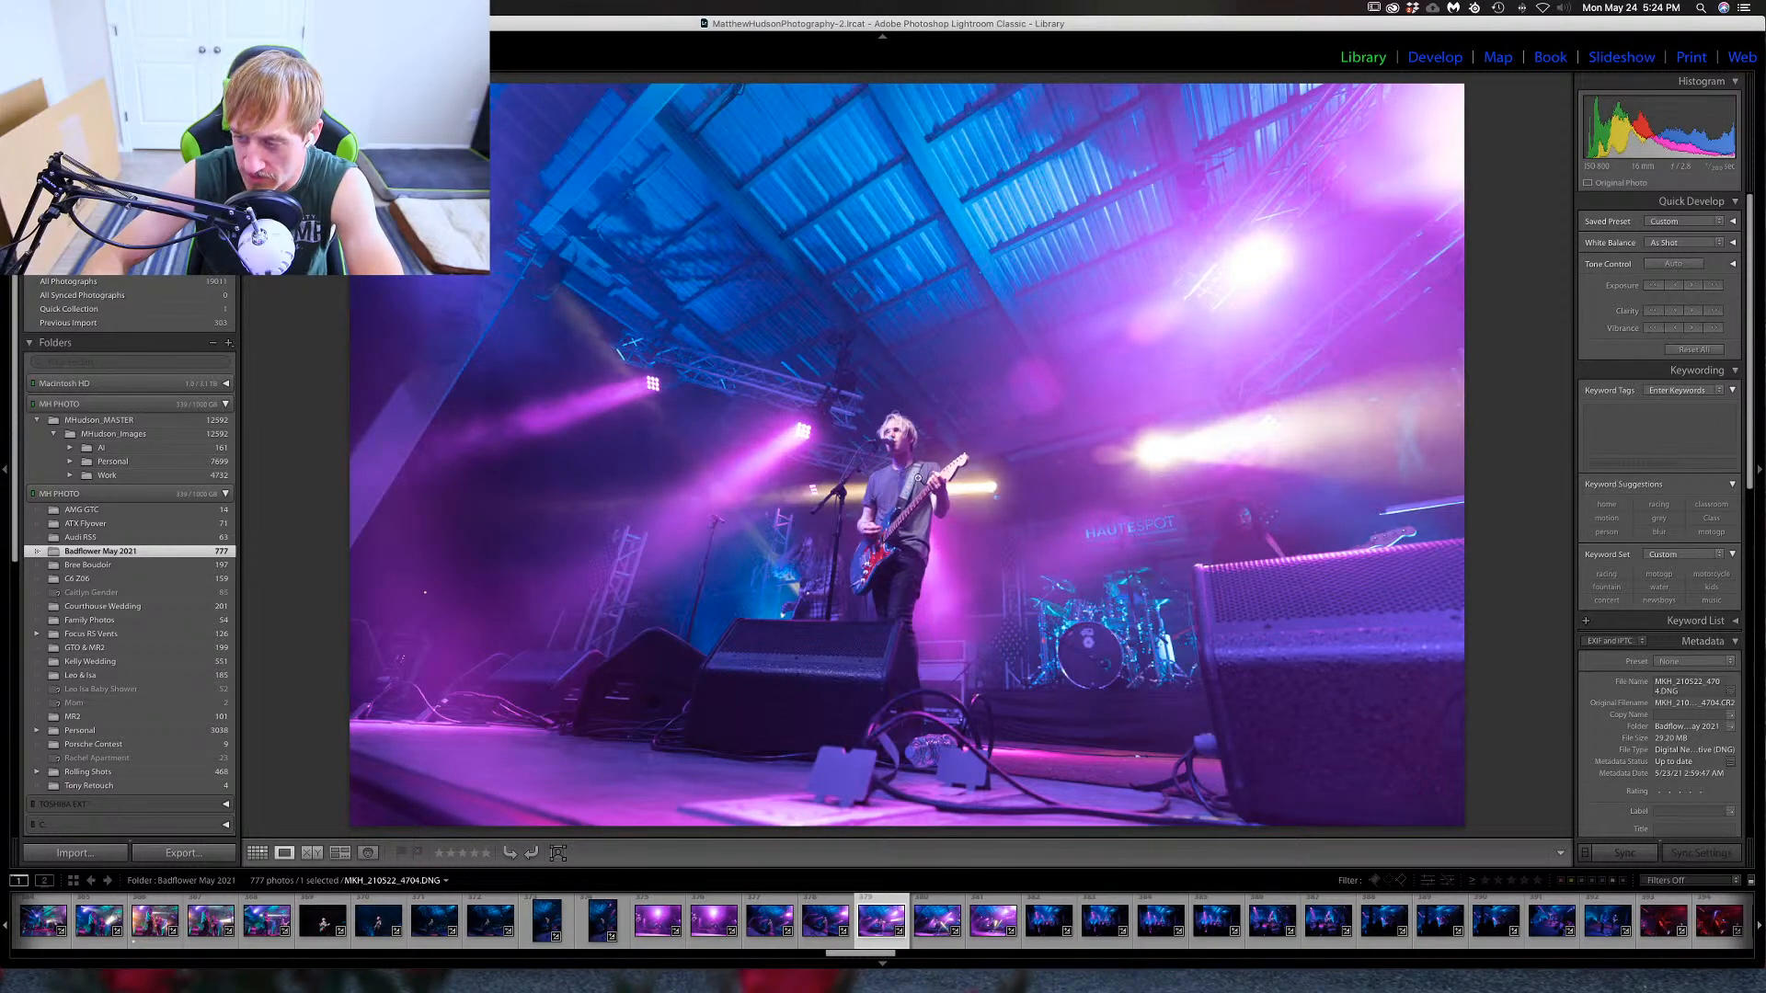
left_click(891, 434)
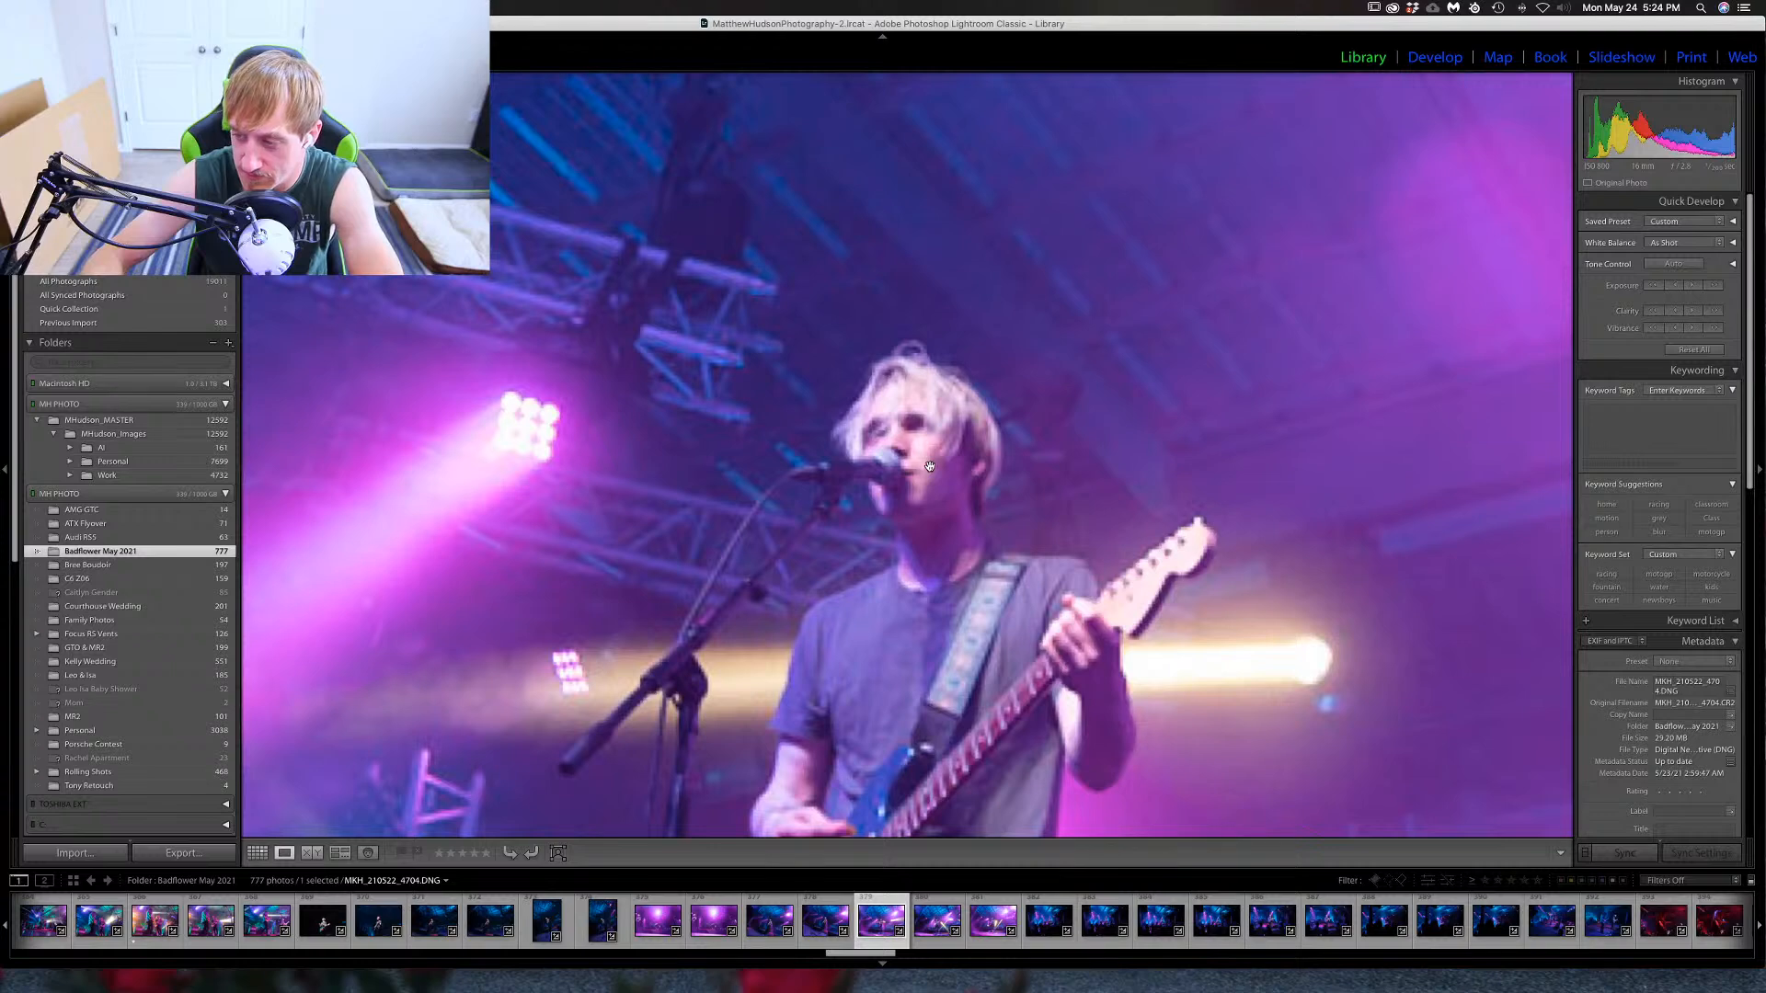
left_click(928, 468)
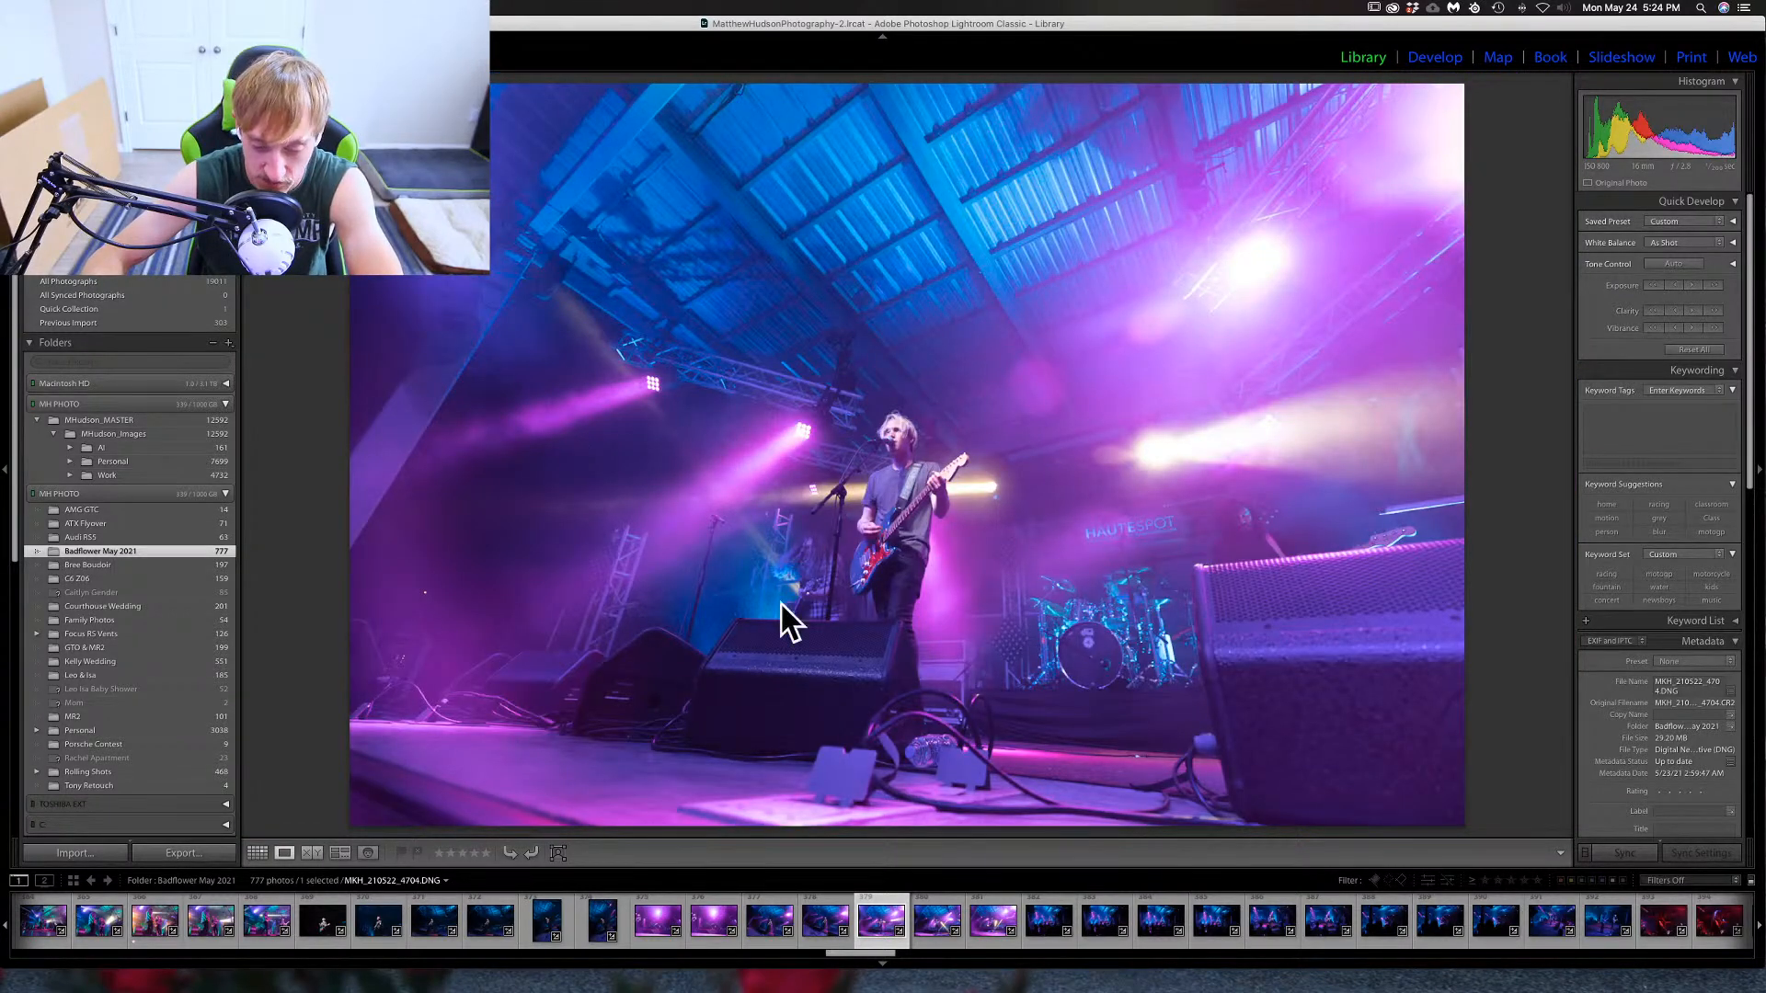
Review the stage and crowd shots from MKH_210522_4705.DNG through MKH_210522_4711.DNG, inspecting the singer's face up close in MKH_210522_4711.DNG.
key("Right")
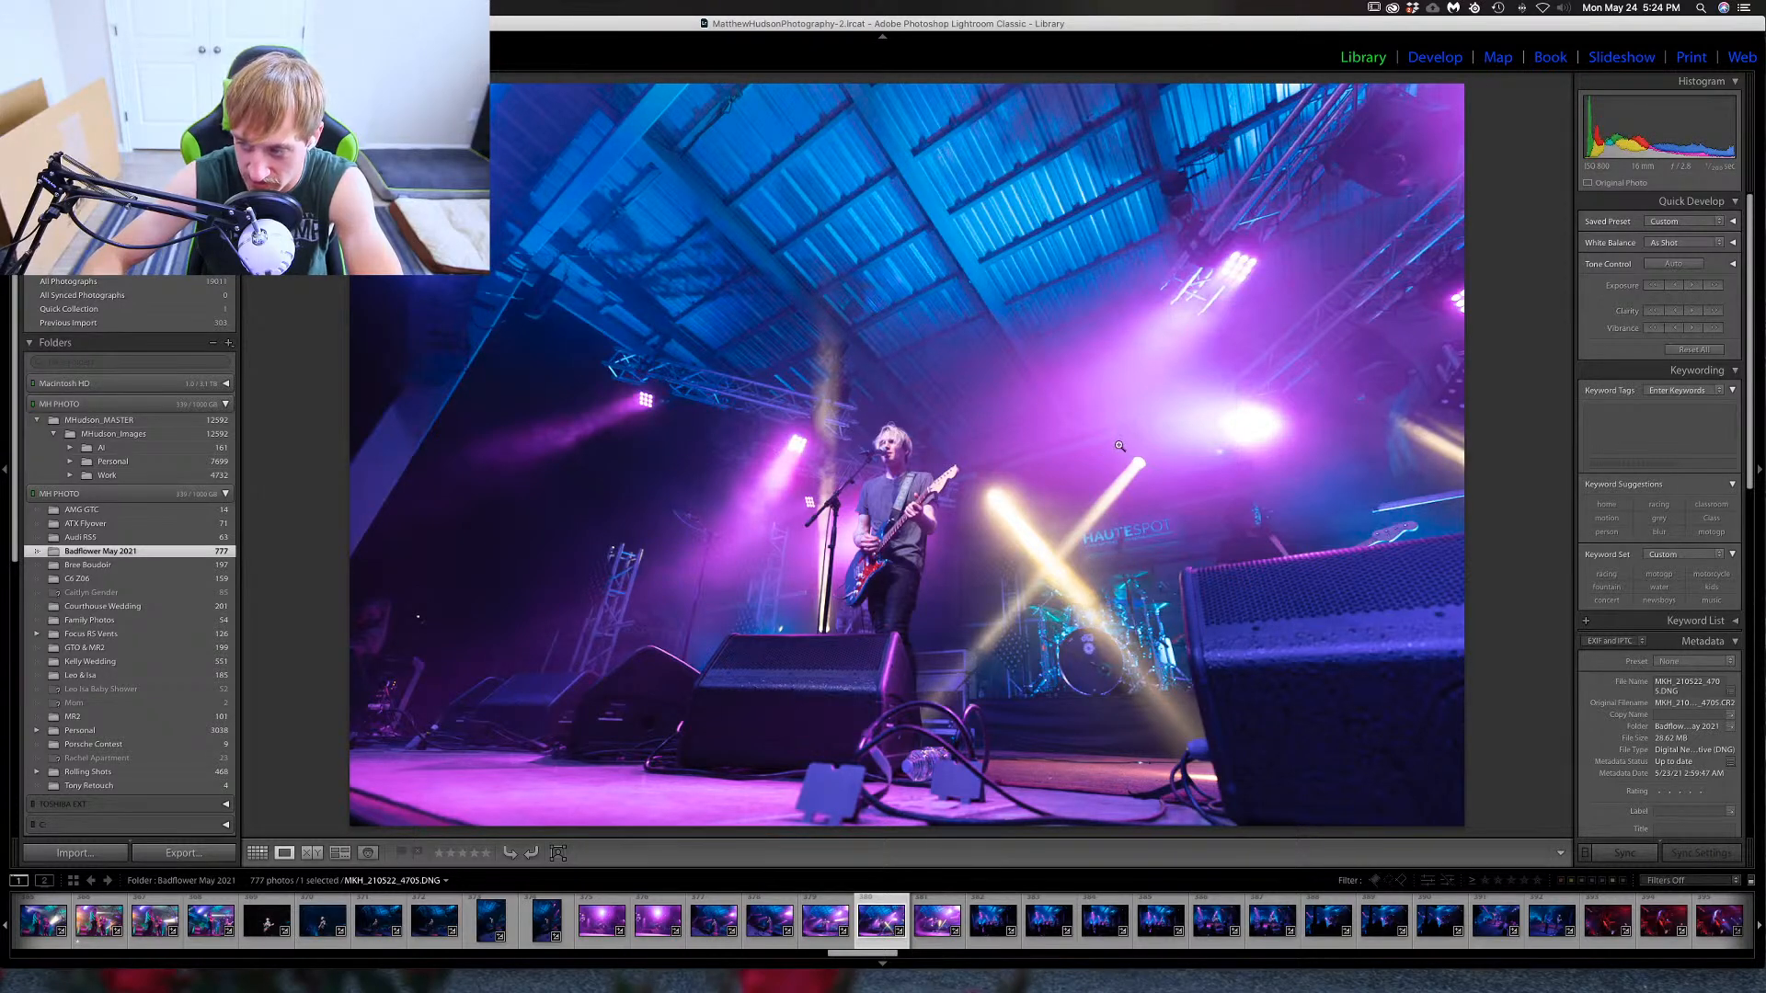
key("Right")
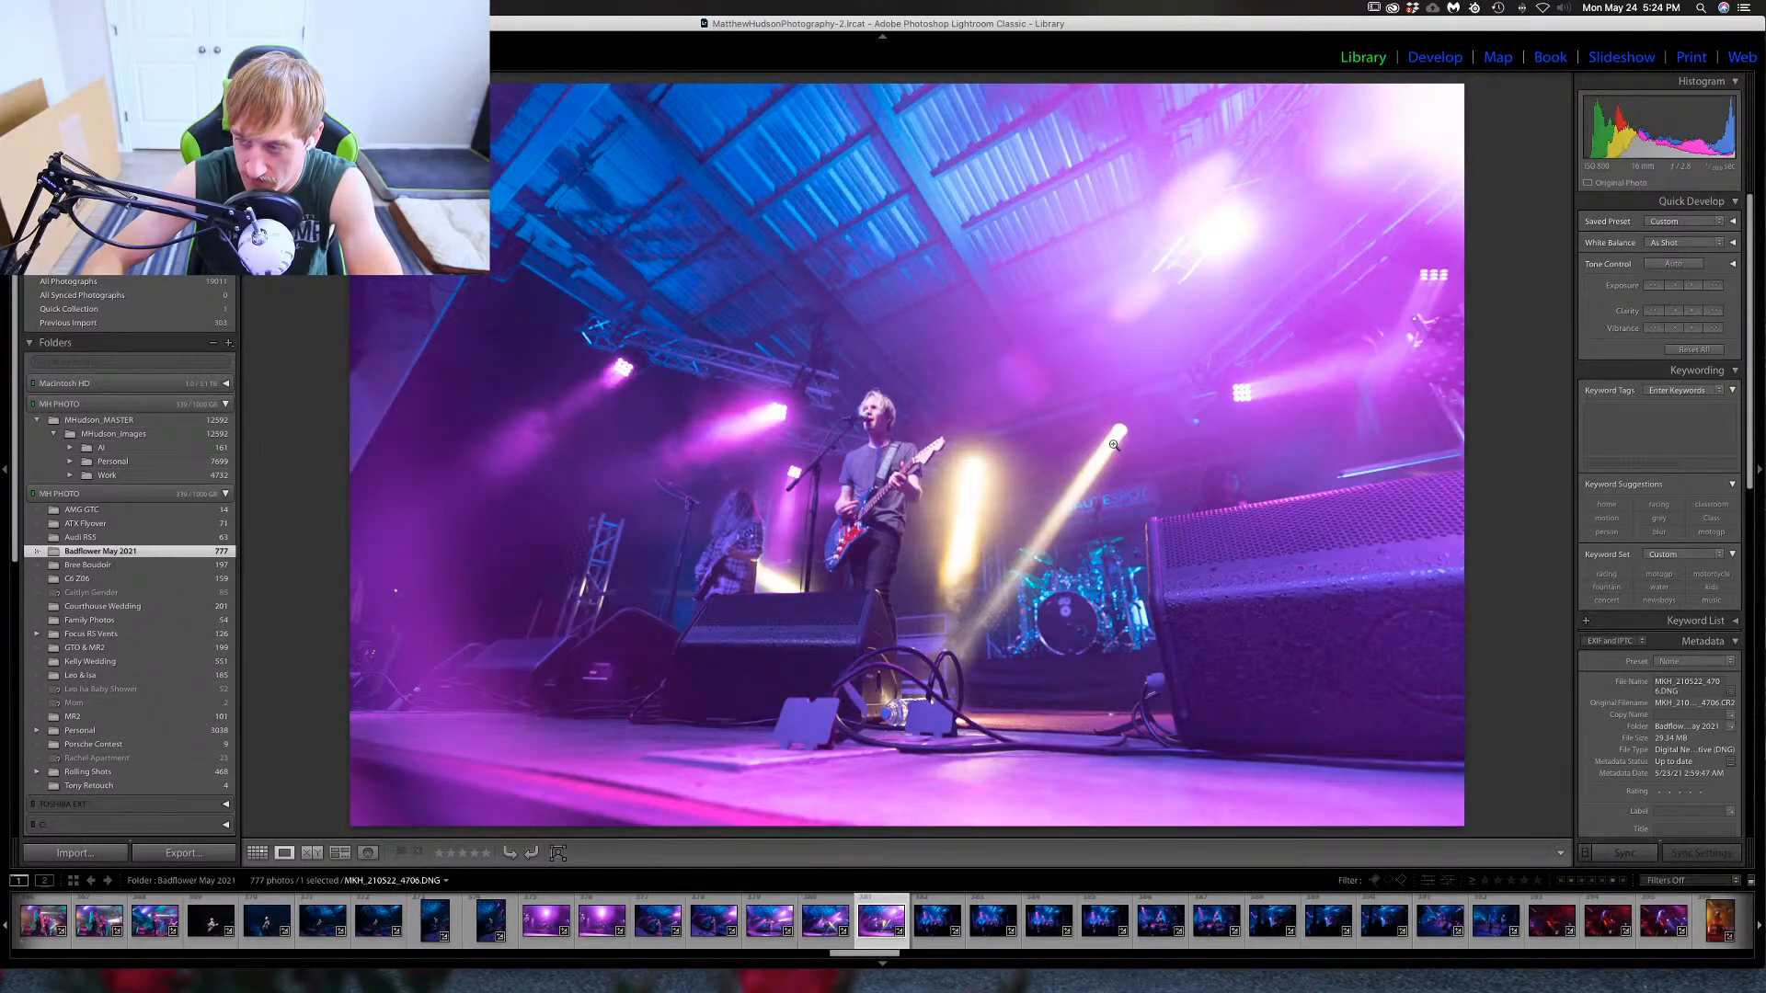
key("Right")
key("Right")
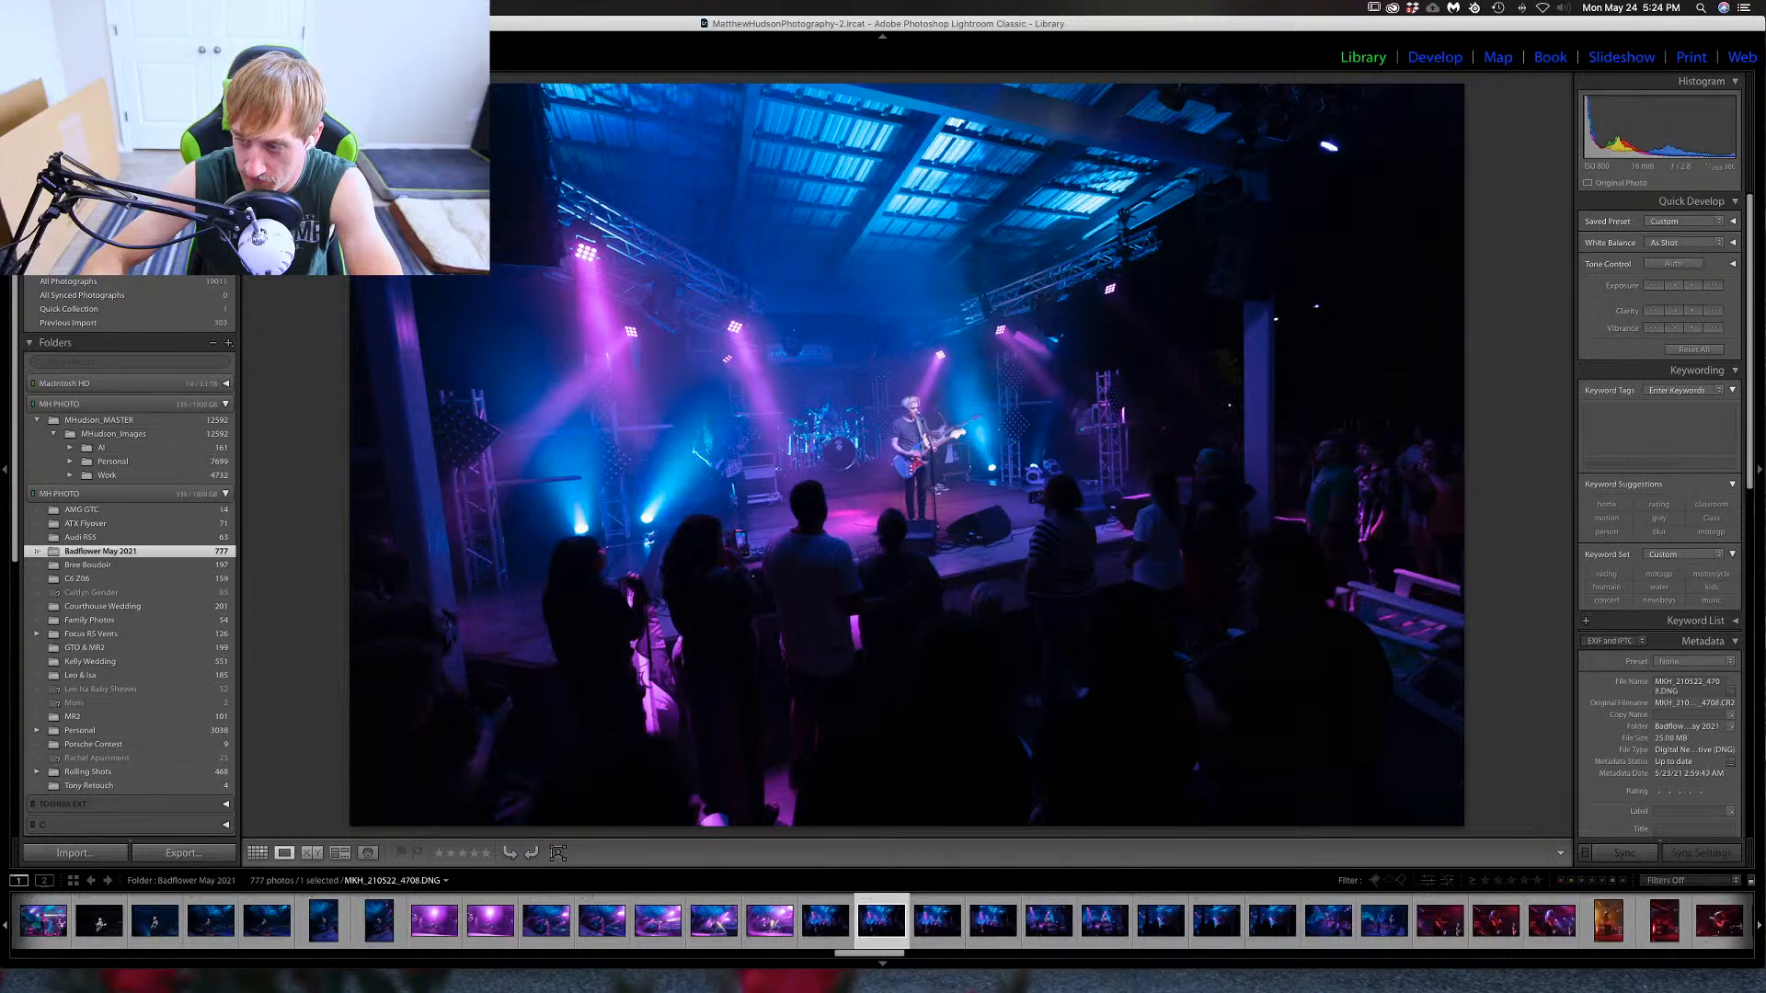
key("Right")
key("Right")
key("Right")
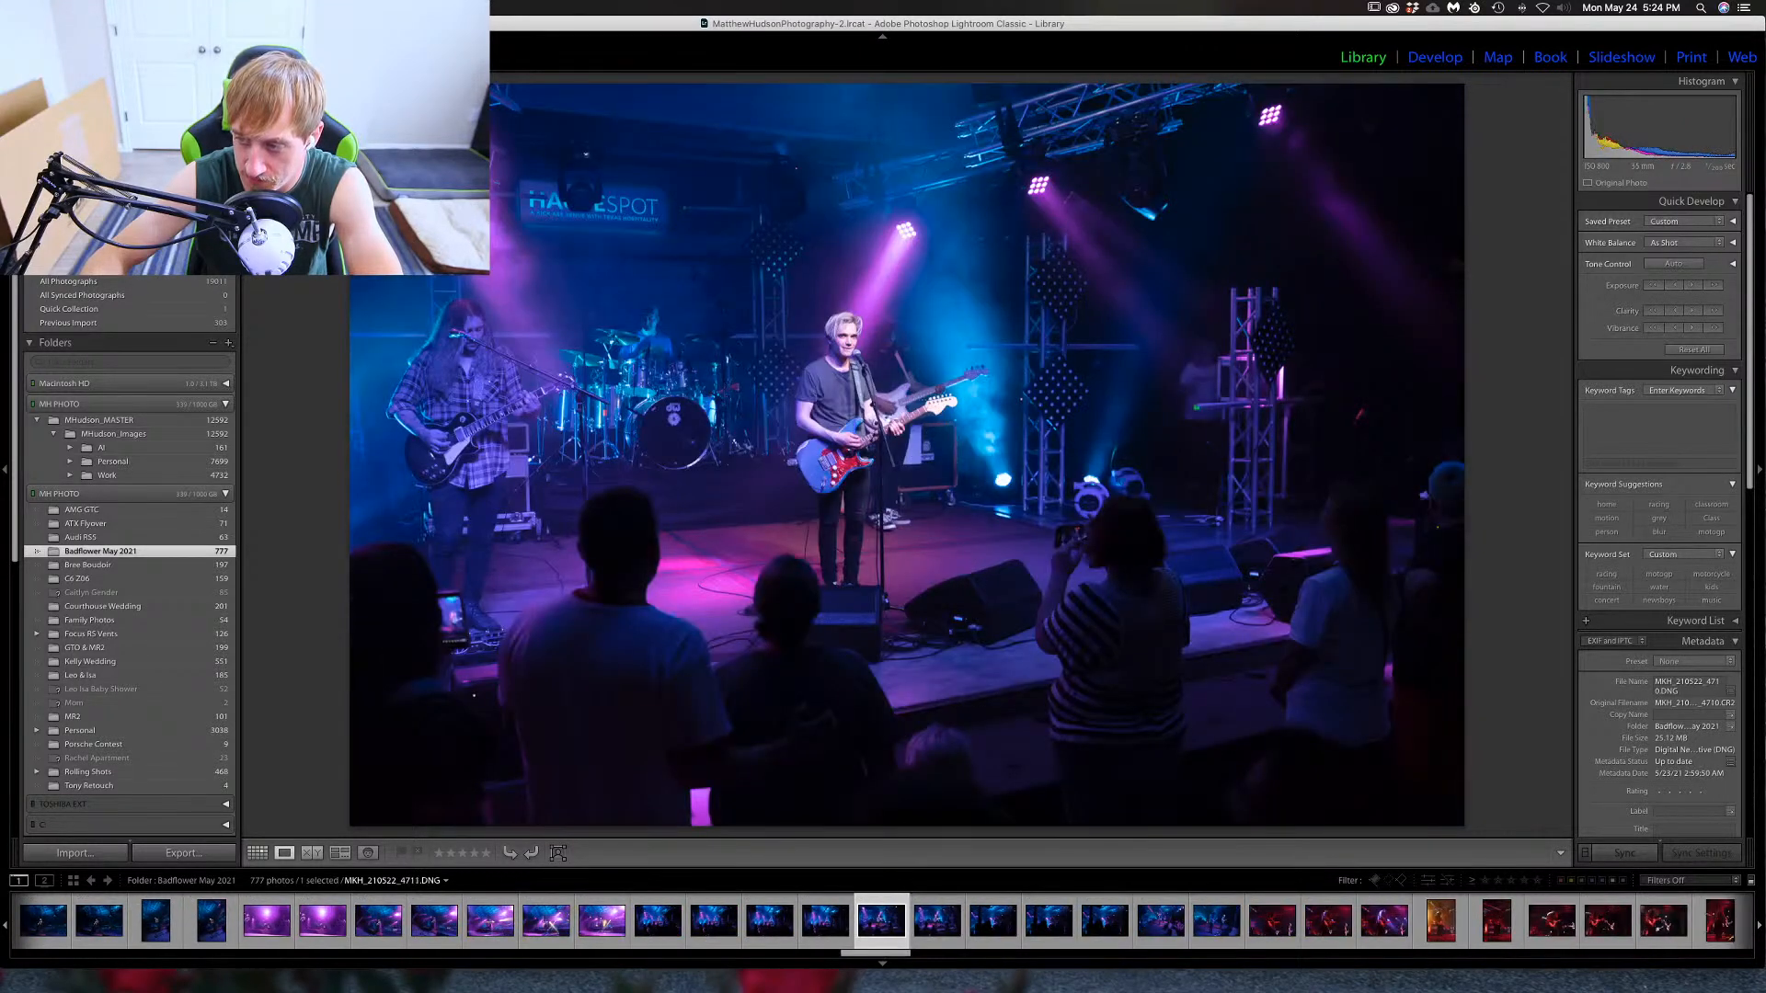
left_click(844, 355)
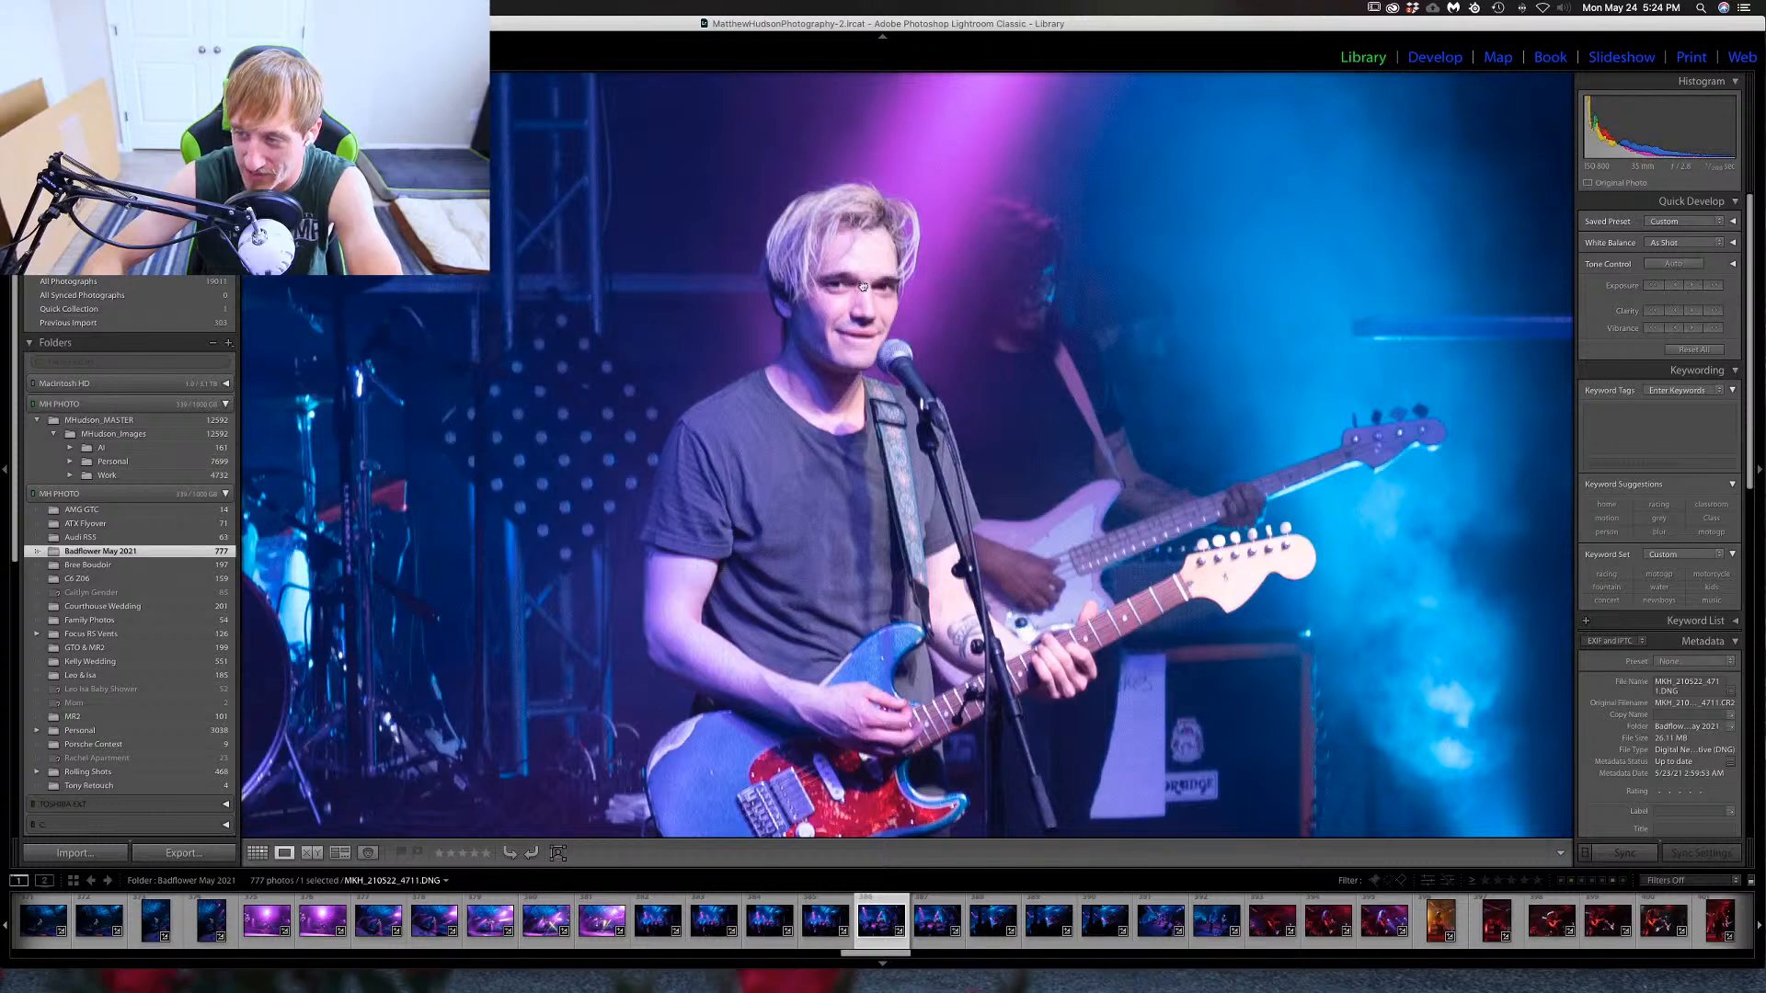
left_click(863, 286)
Compare the crowd shot MKH_210522_4711.DNG with the following frames up to MKH_210522_4713.DNG.
key("Right")
key("Right")
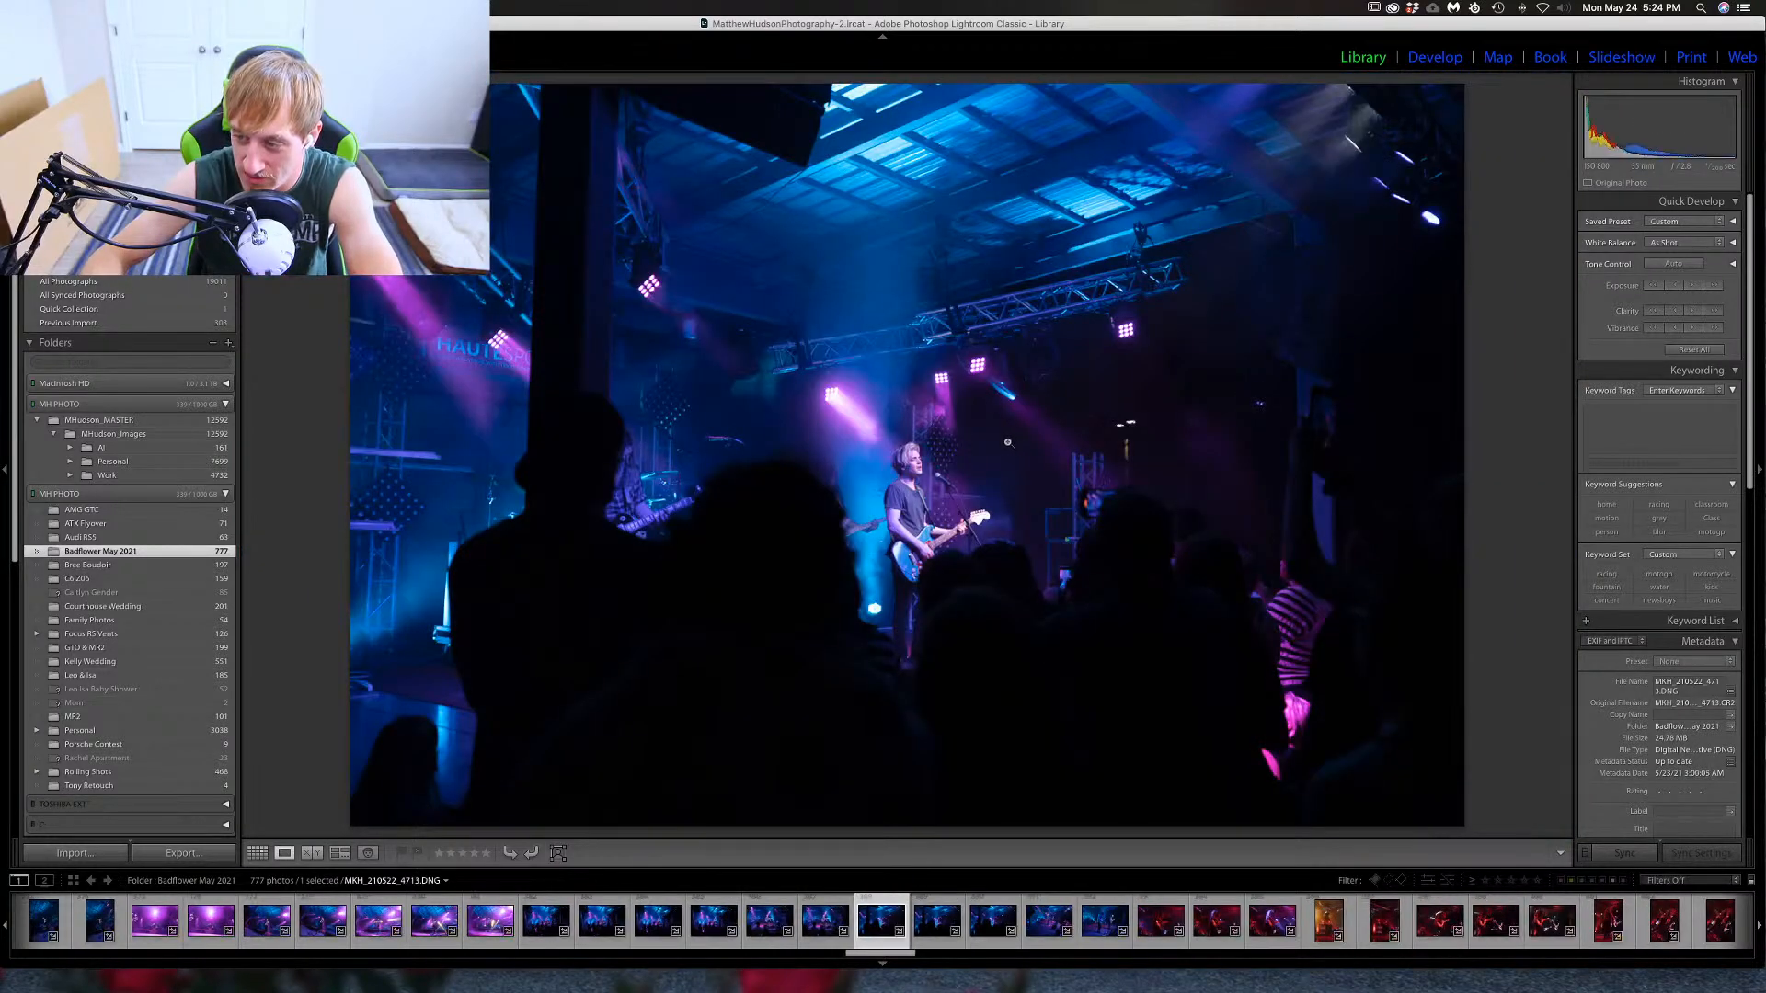
key("Left")
key("Left")
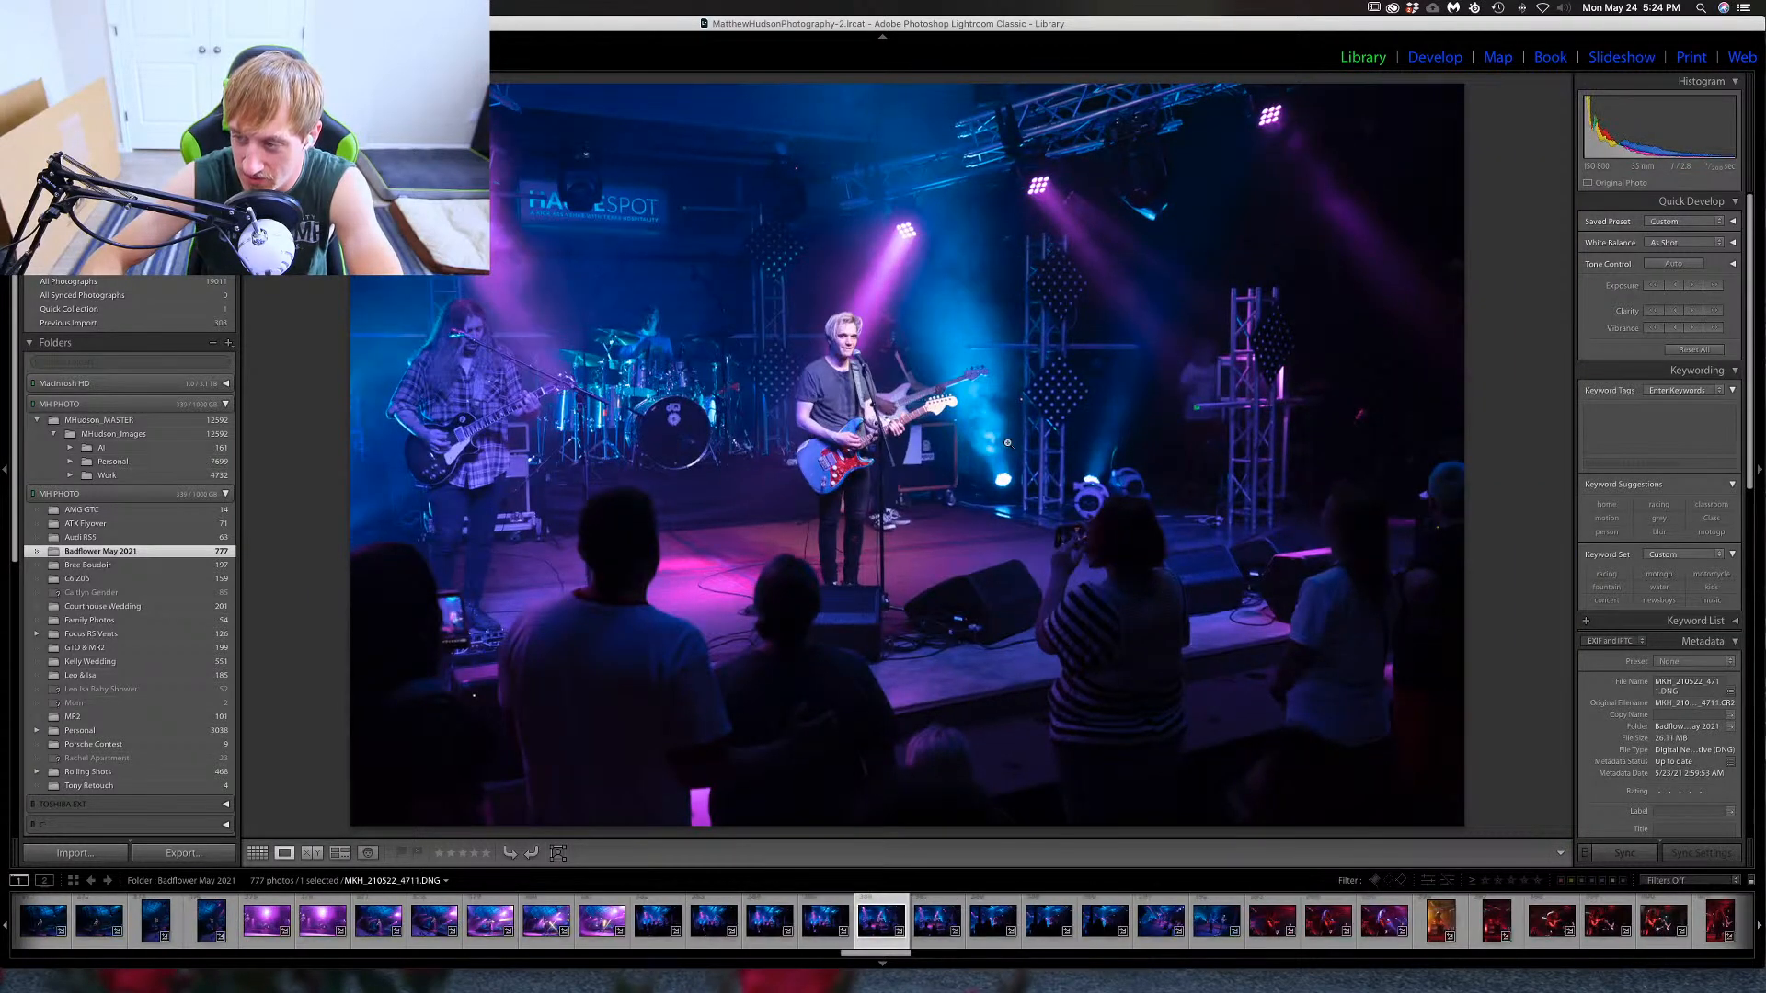
key("Right")
key("Right")
key("Right")
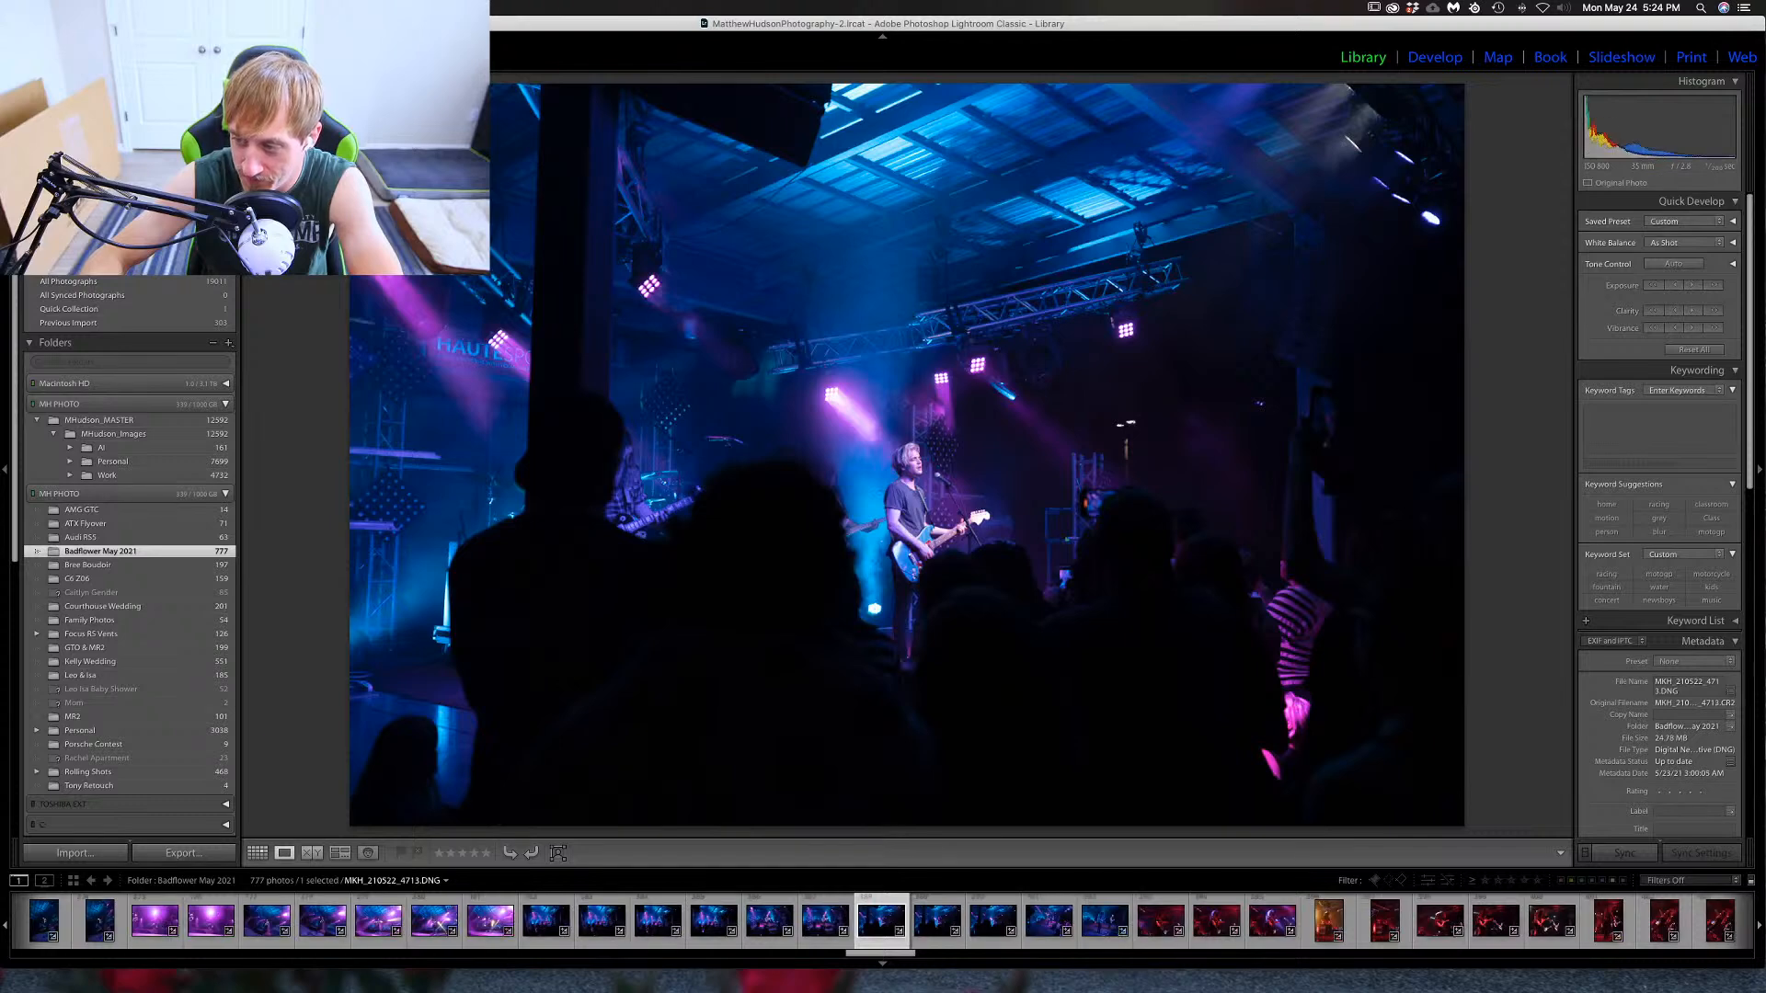
Review the frames after MKH_210522_4713.DNG up to the red-lit guitarist shot MKH_210522_4719.DNG.
key("Right")
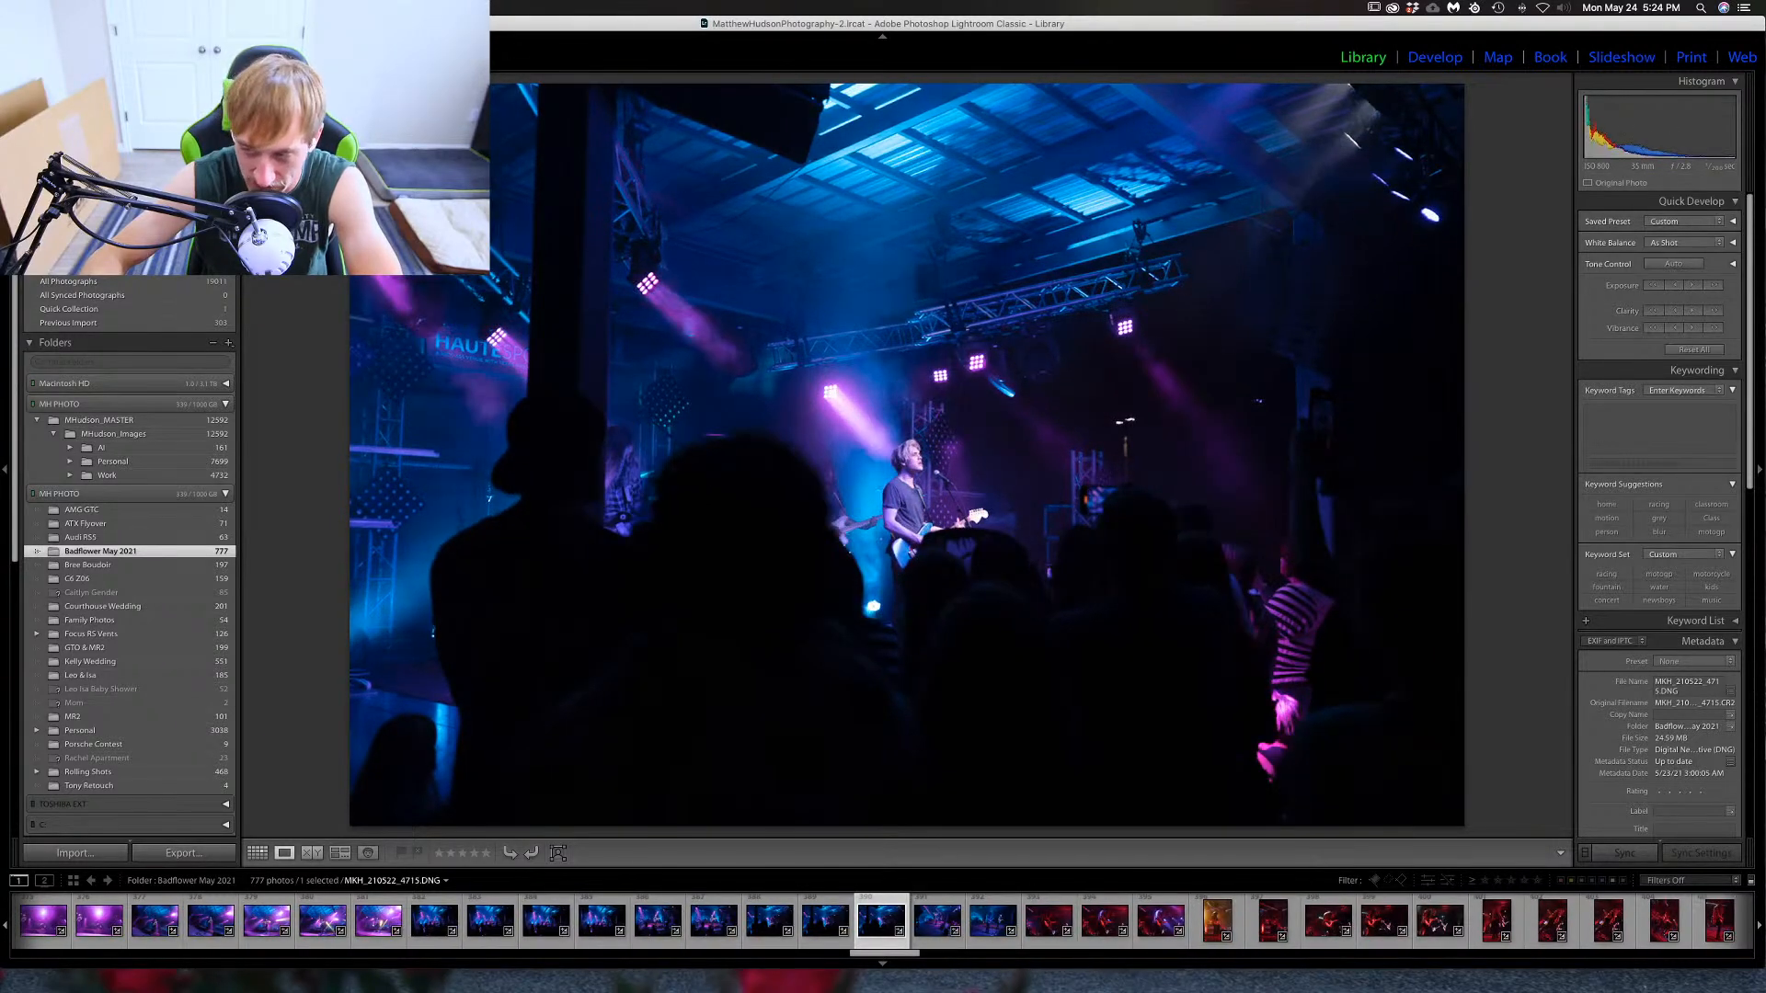
key("Right")
key("Right")
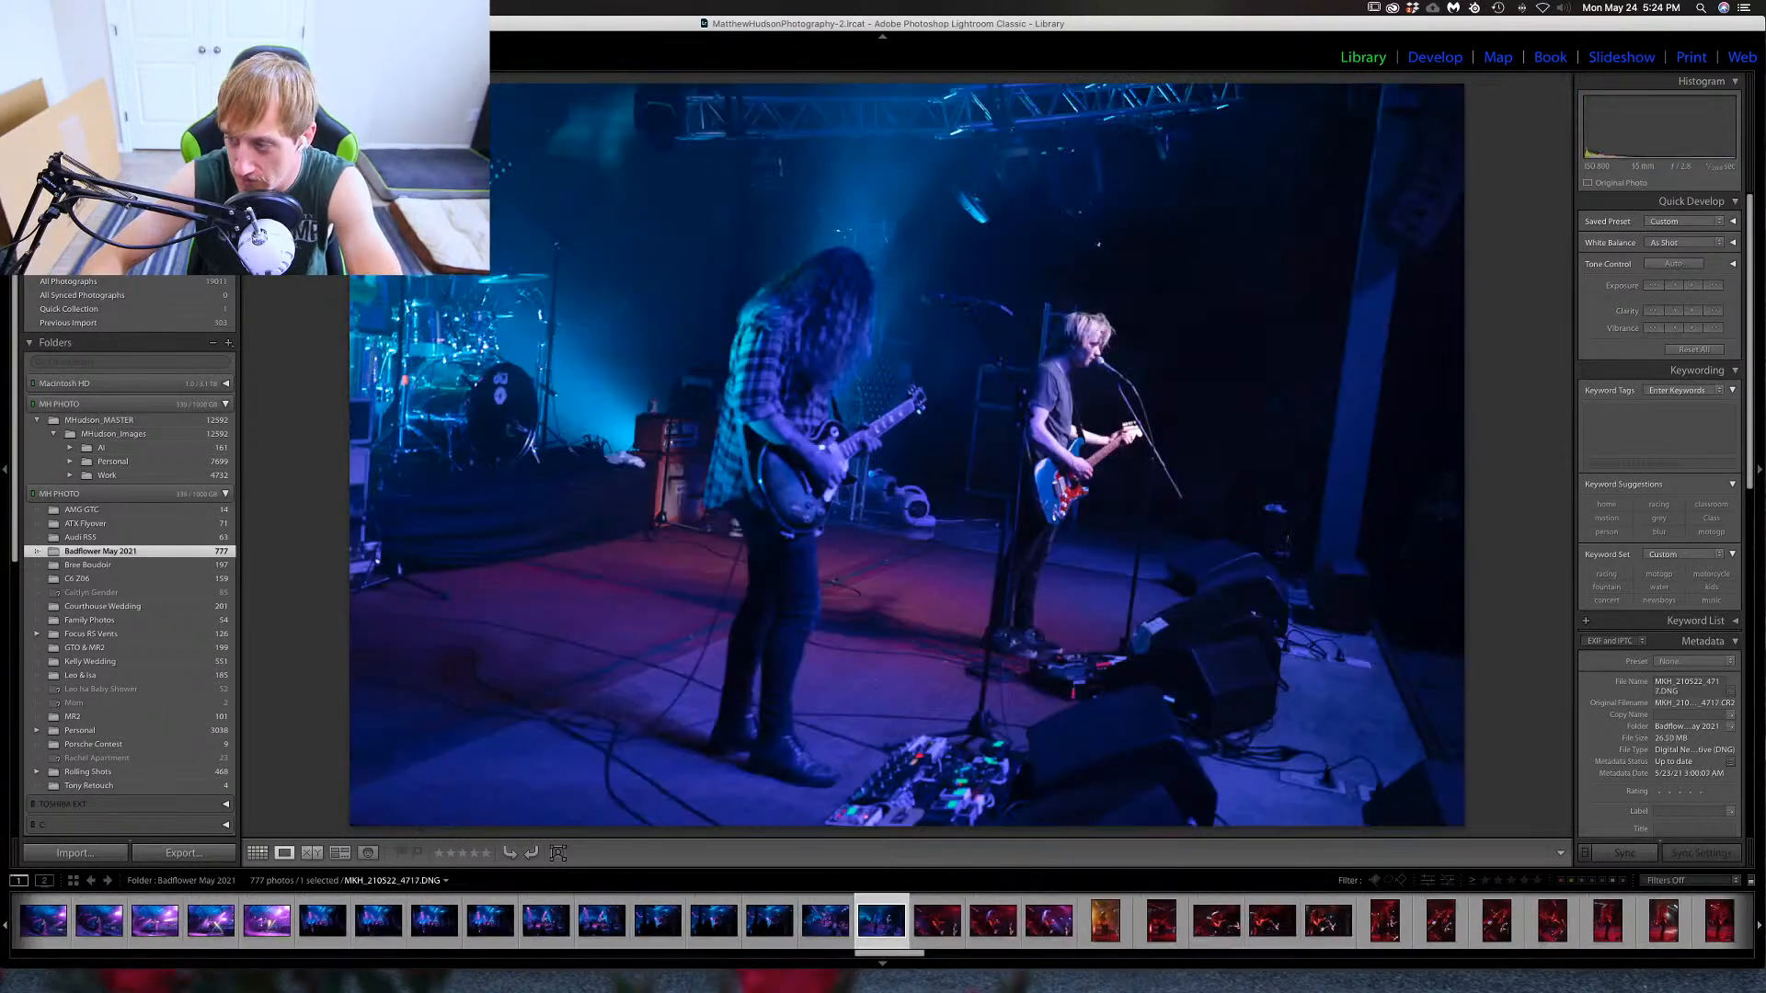
key("Right")
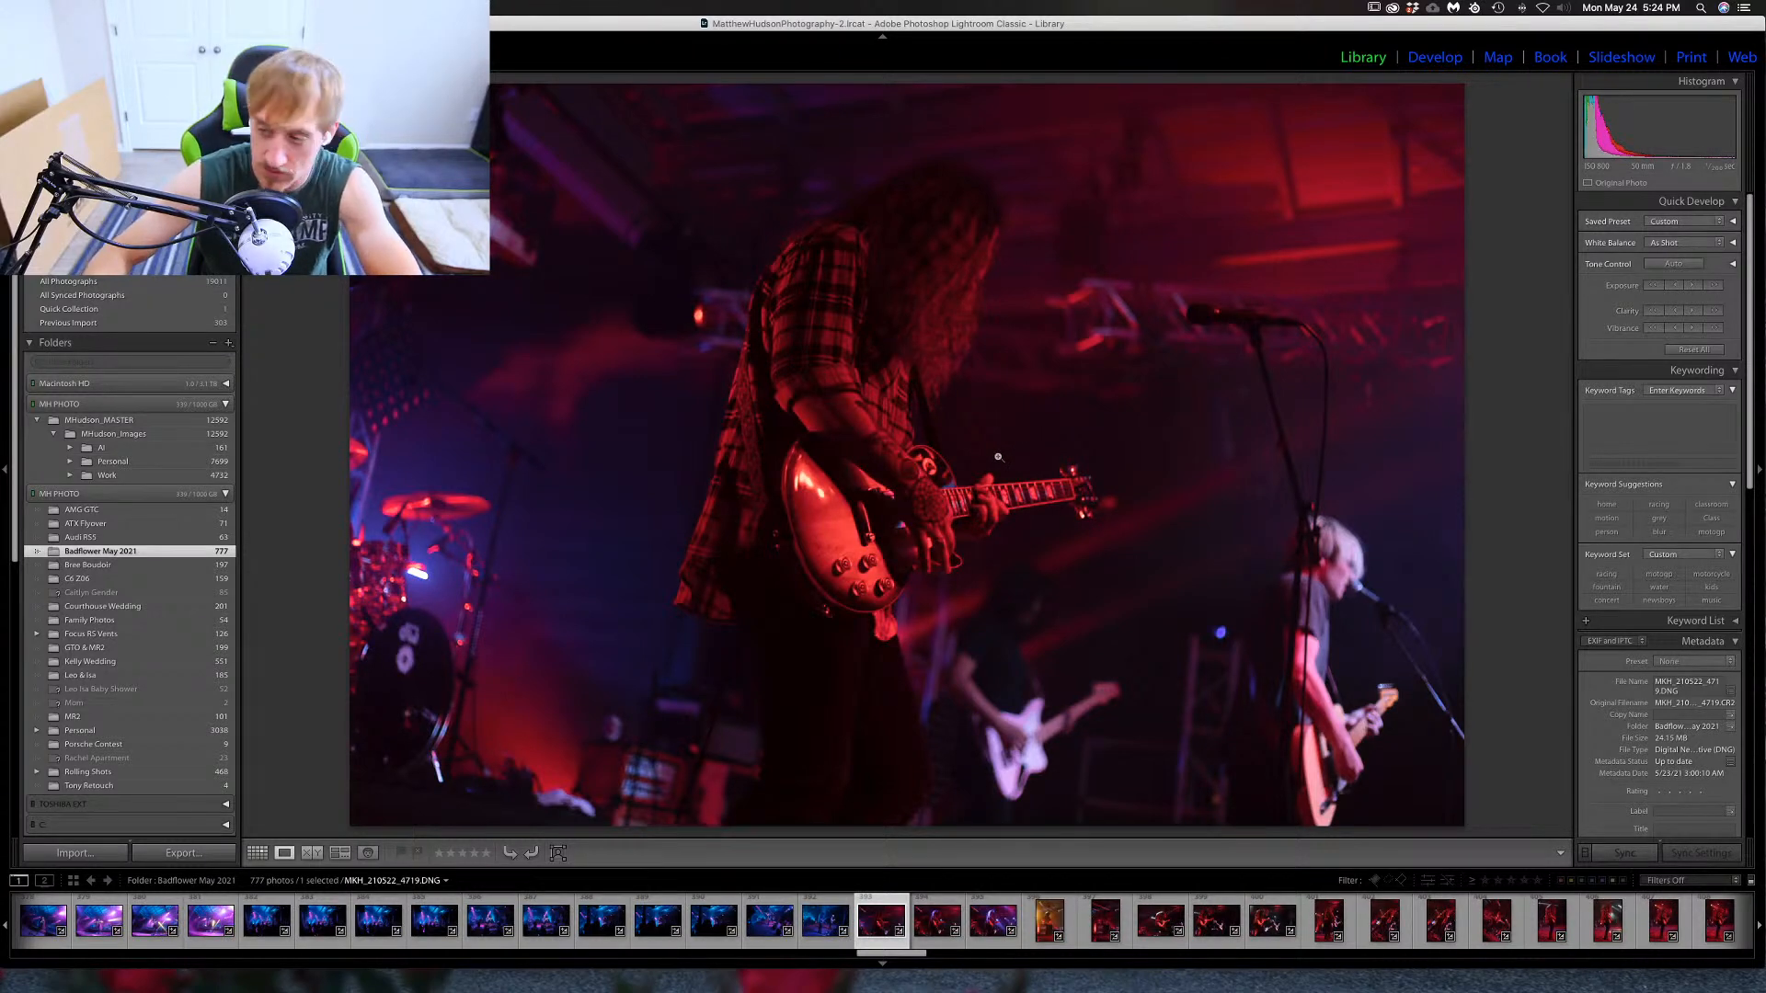
Preview the guitarist shot MKH_210522_4719.DNG in black and white, restore its colour and rate it one star.
key("v")
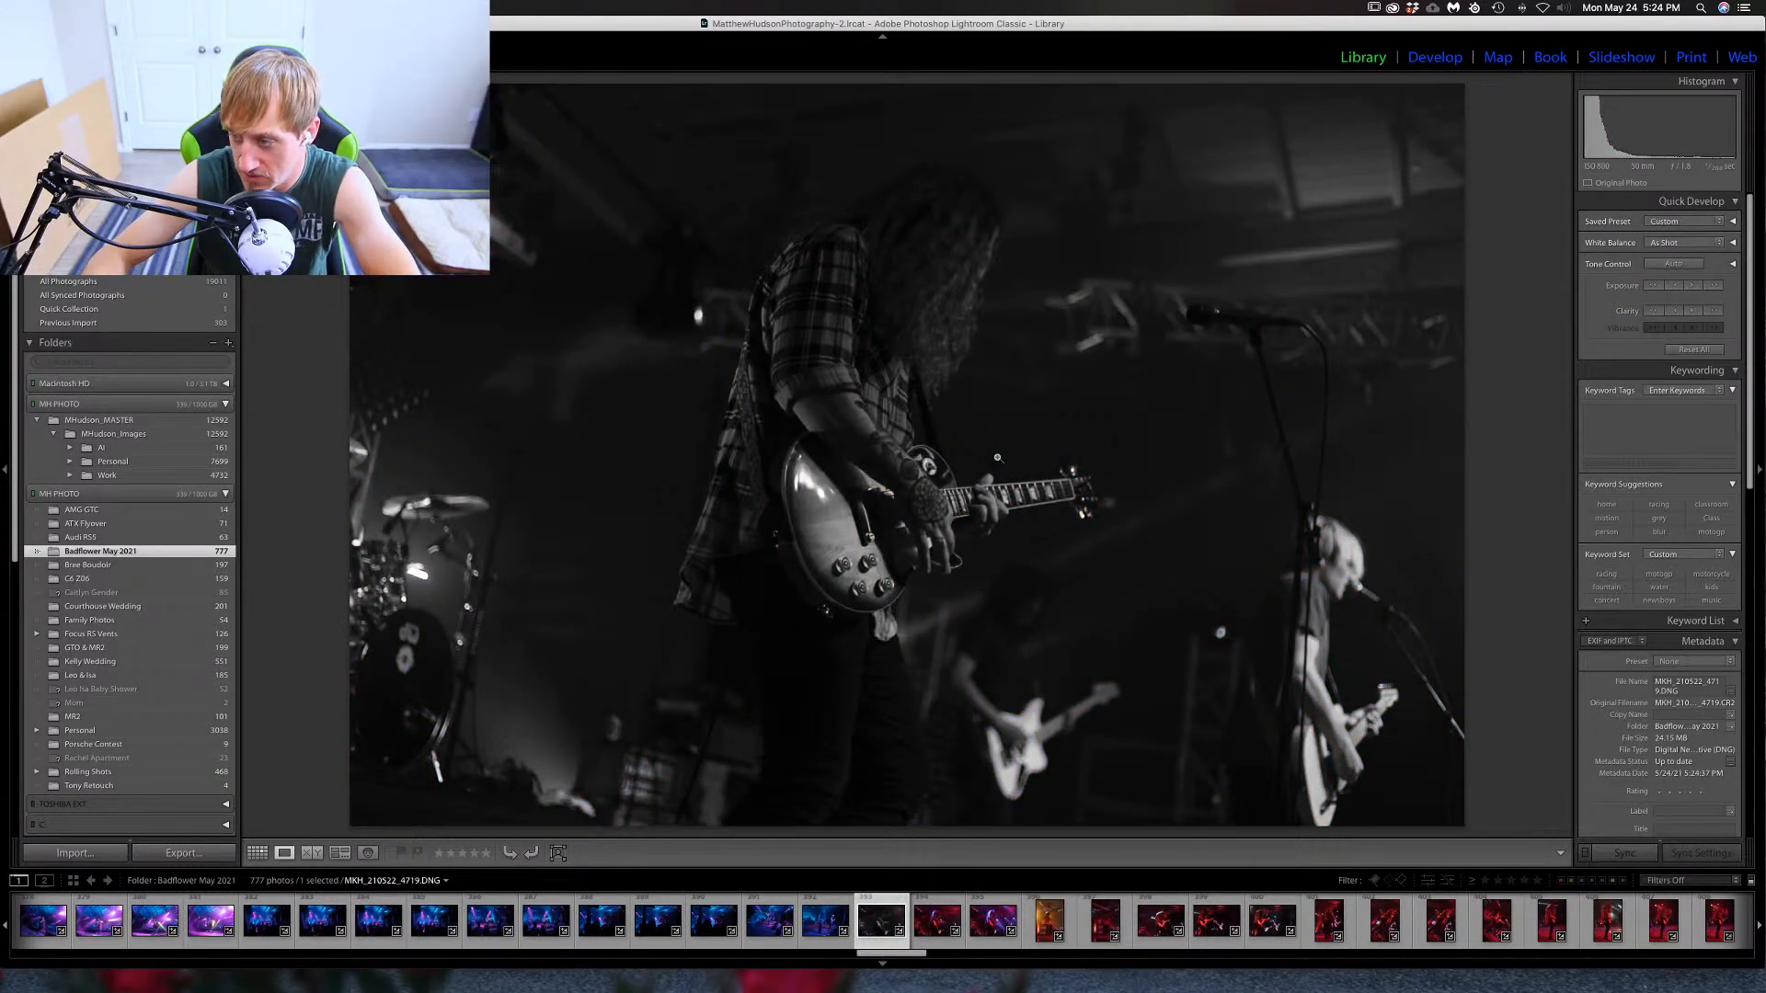
key("v")
key("1")
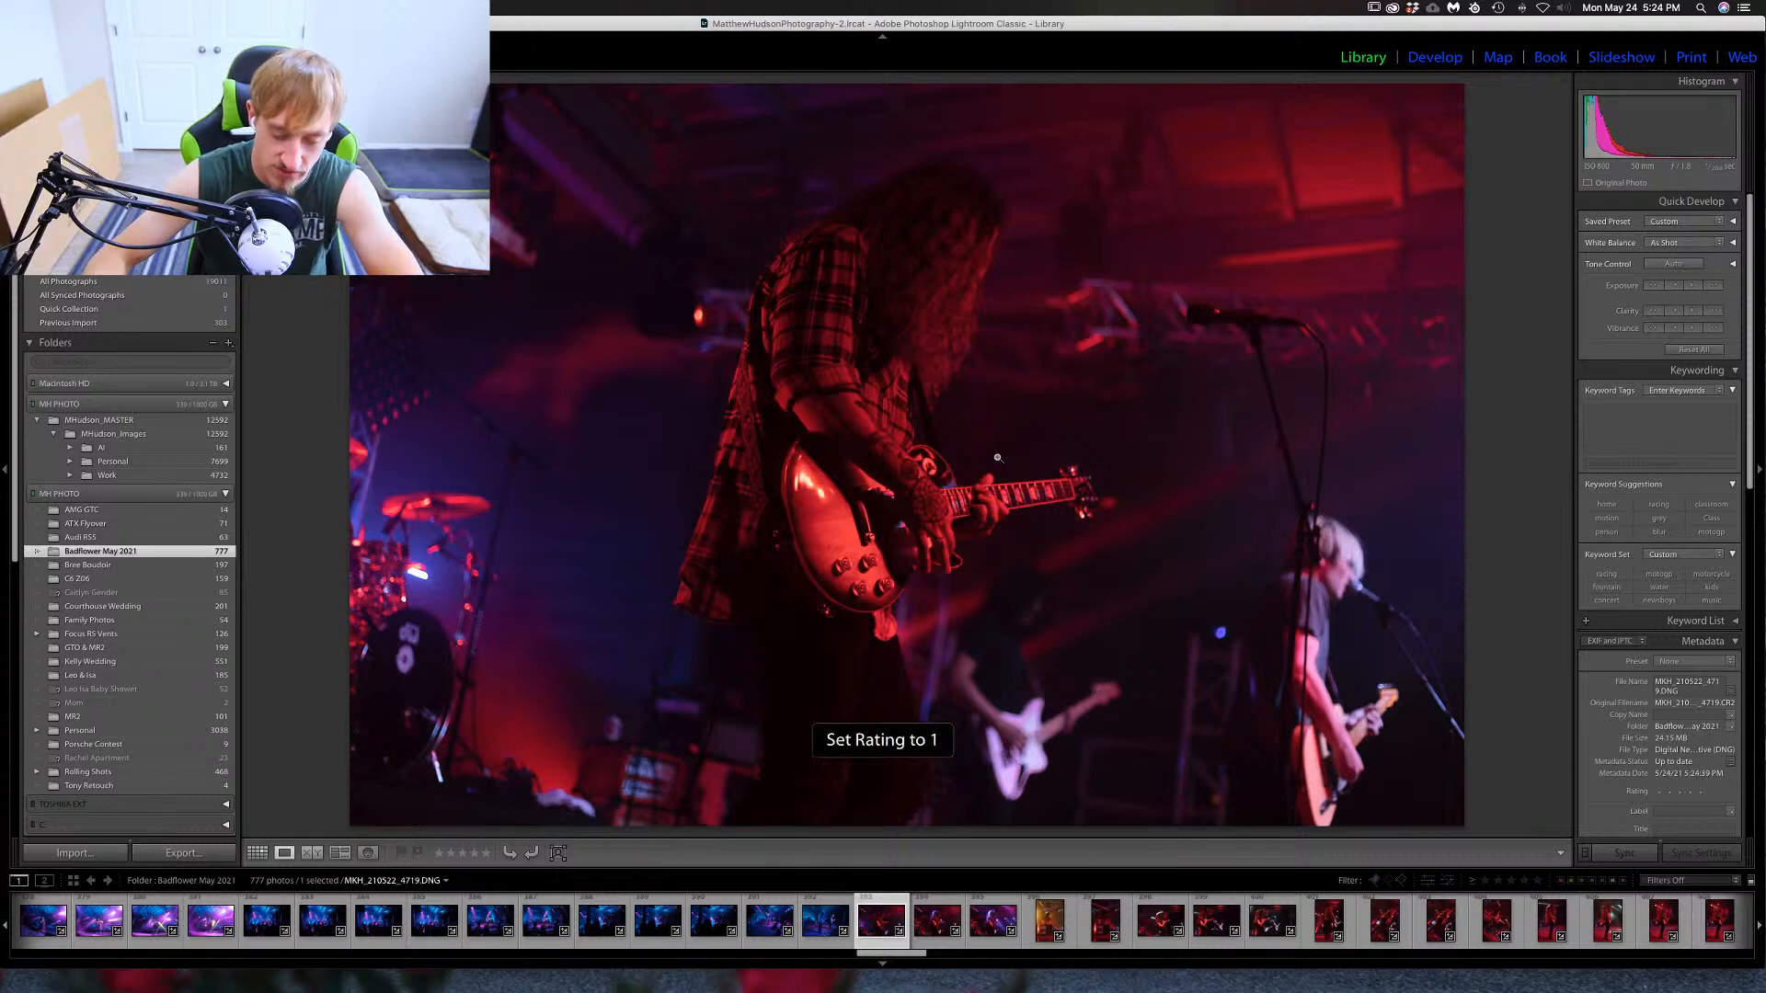
Review the frames after MKH_210522_4719.DNG, including MKH_210522_4721-2.DNG, MKH_210522_4722.DNG and the dark red vertical shot MKH_210522_2.DNG.
key("Right")
key("Right")
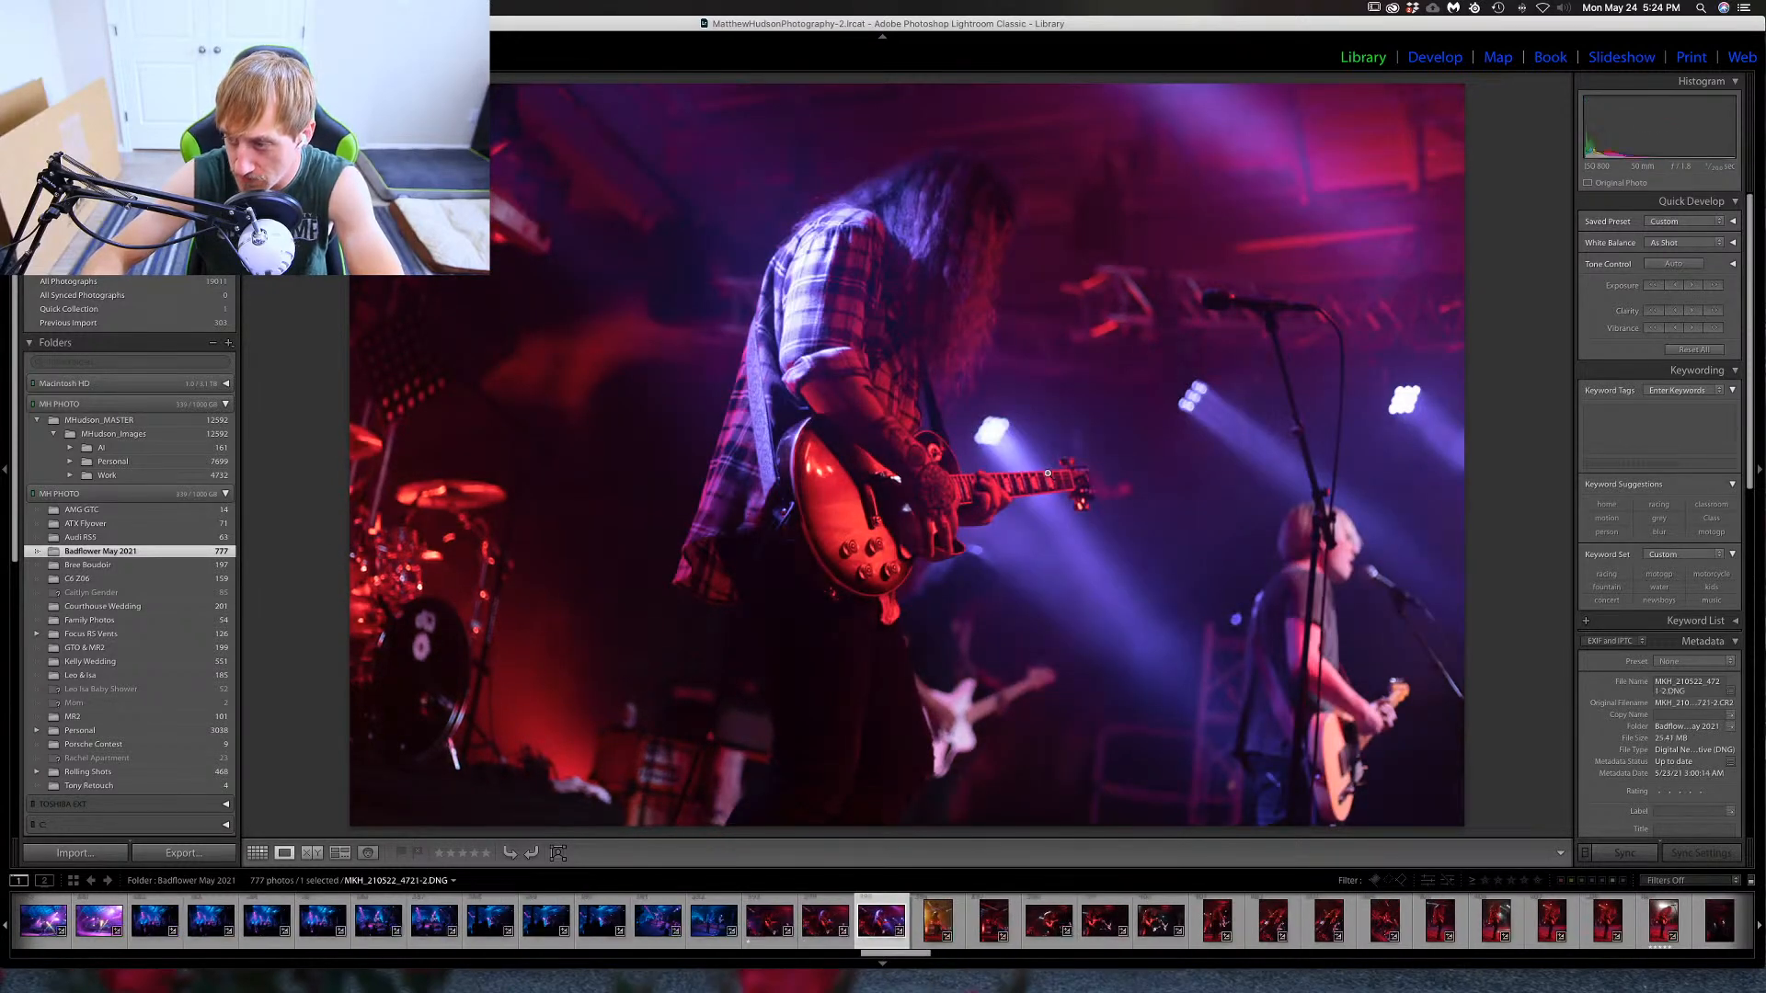
key("Right")
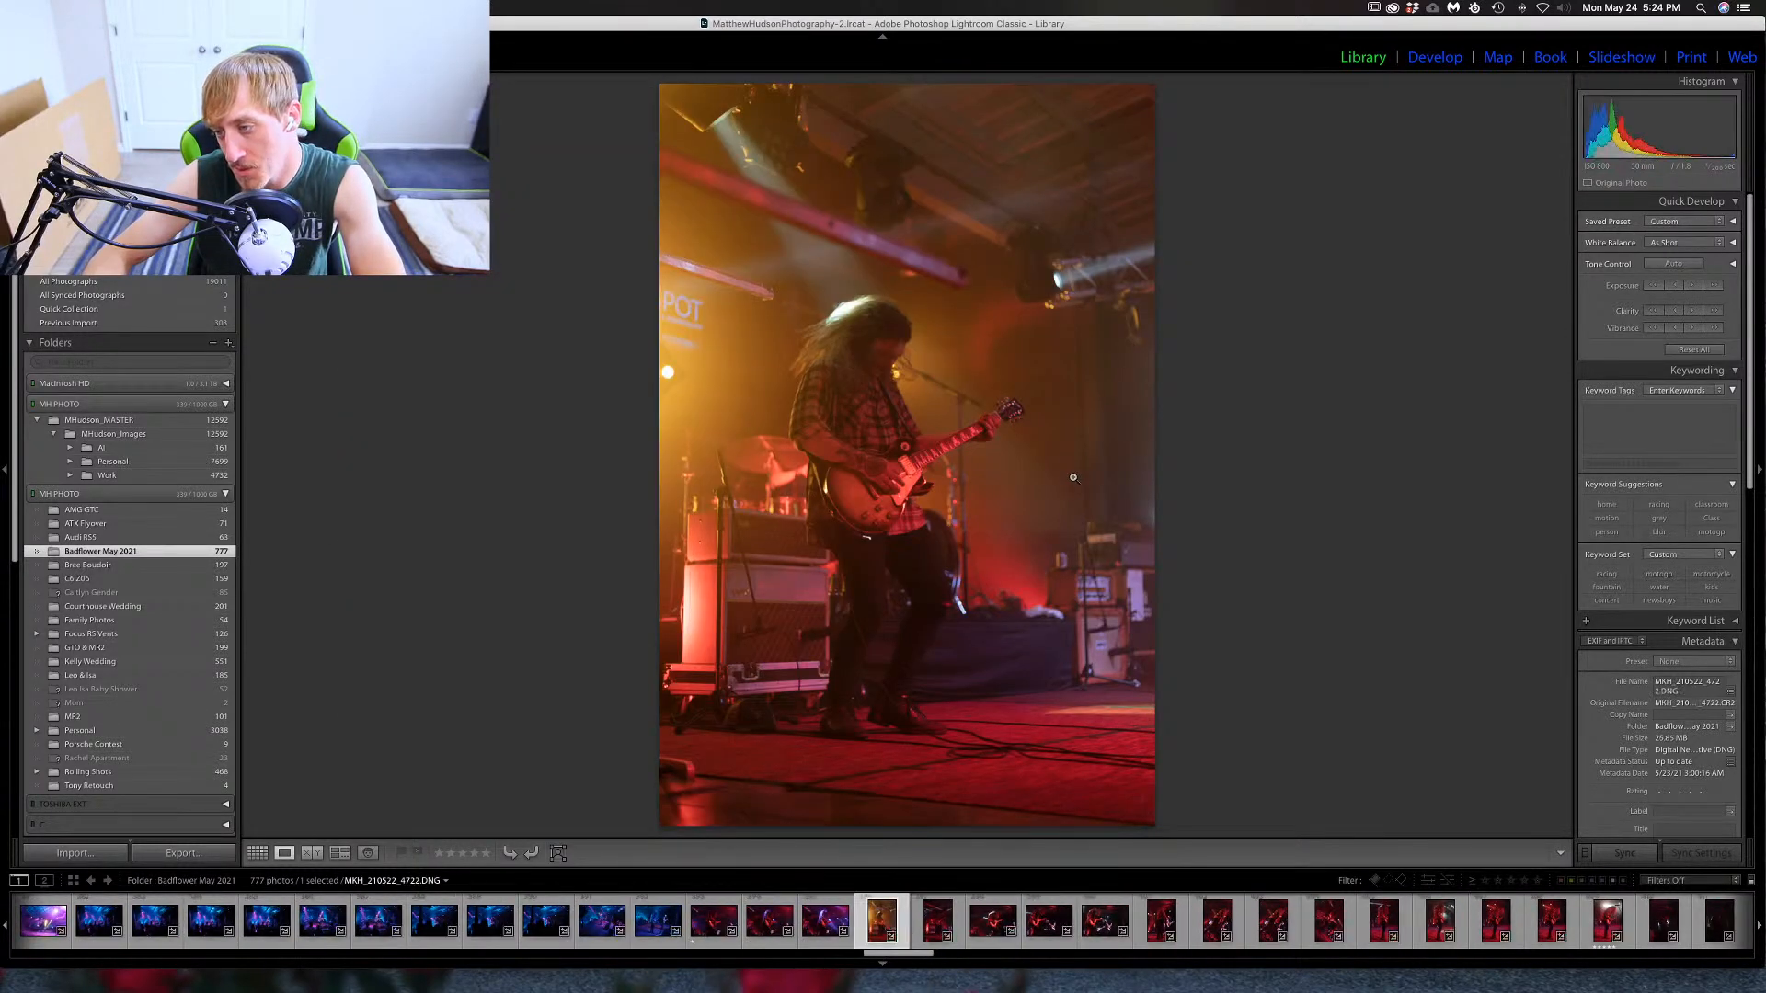
key("Right")
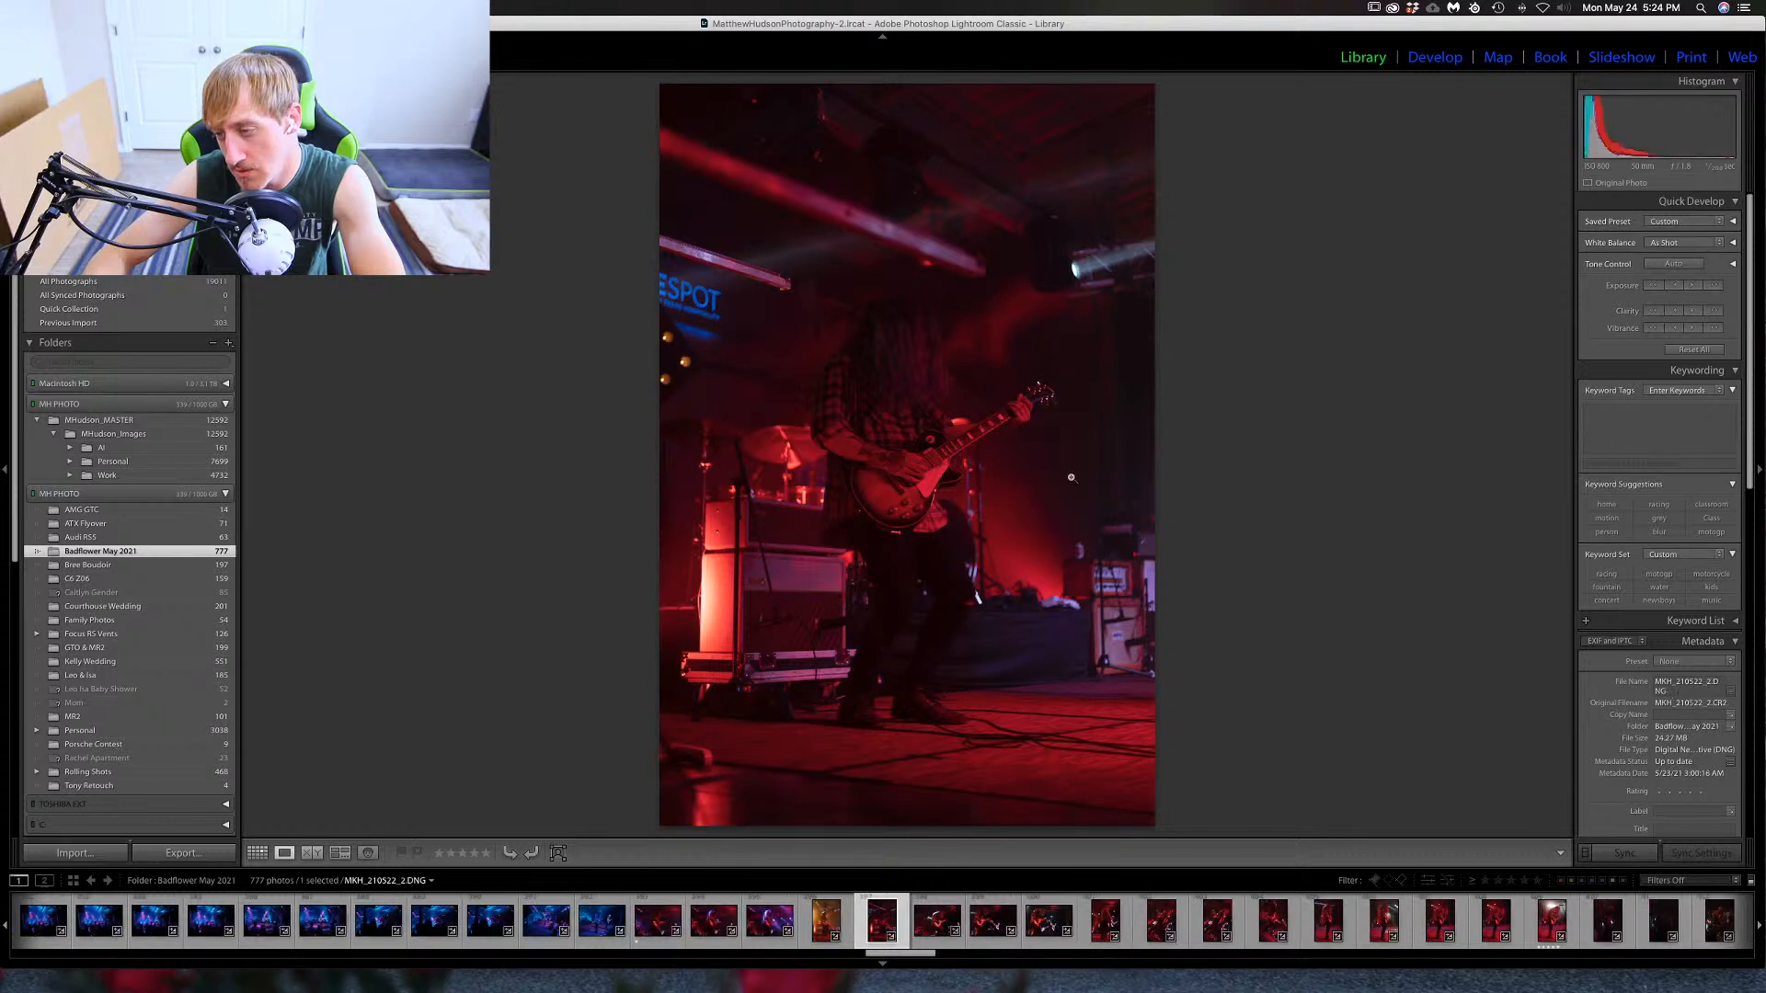
key("Right")
key("Left")
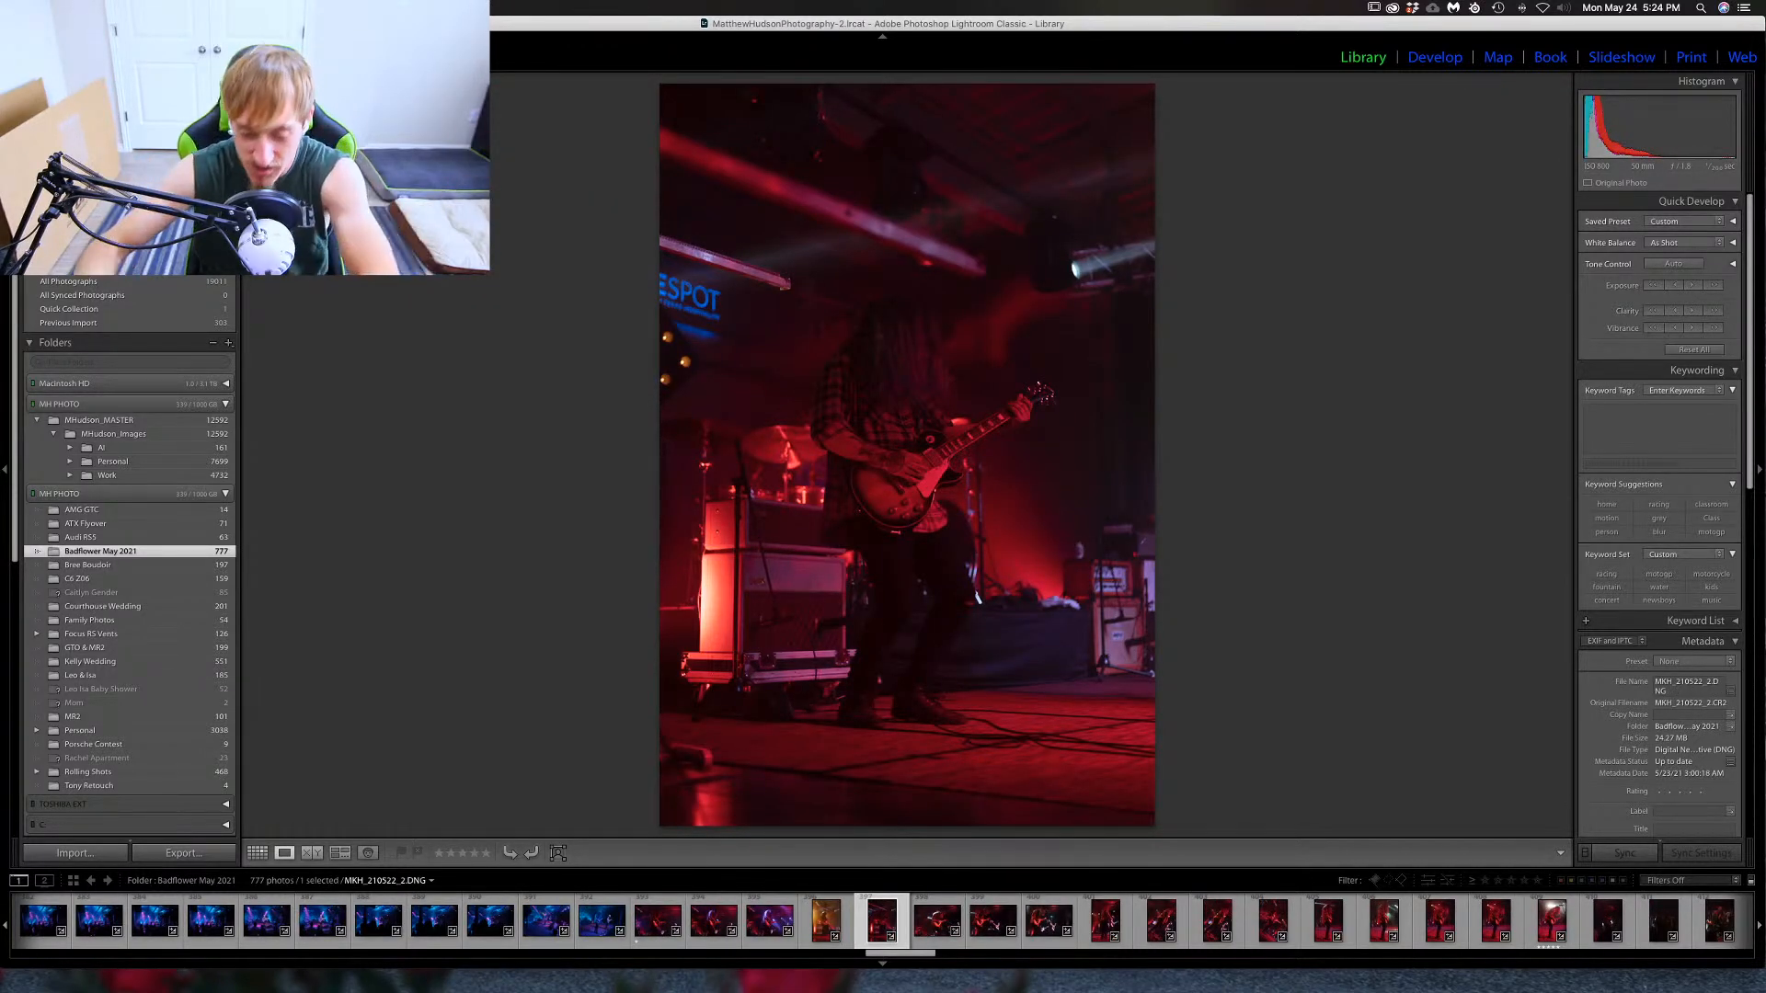
Revisit the earlier shots MKH_210522_4710.DNG and MKH_210522_4677.DNG, ending back on MKH_210522_4719.DNG.
left_click(211, 922)
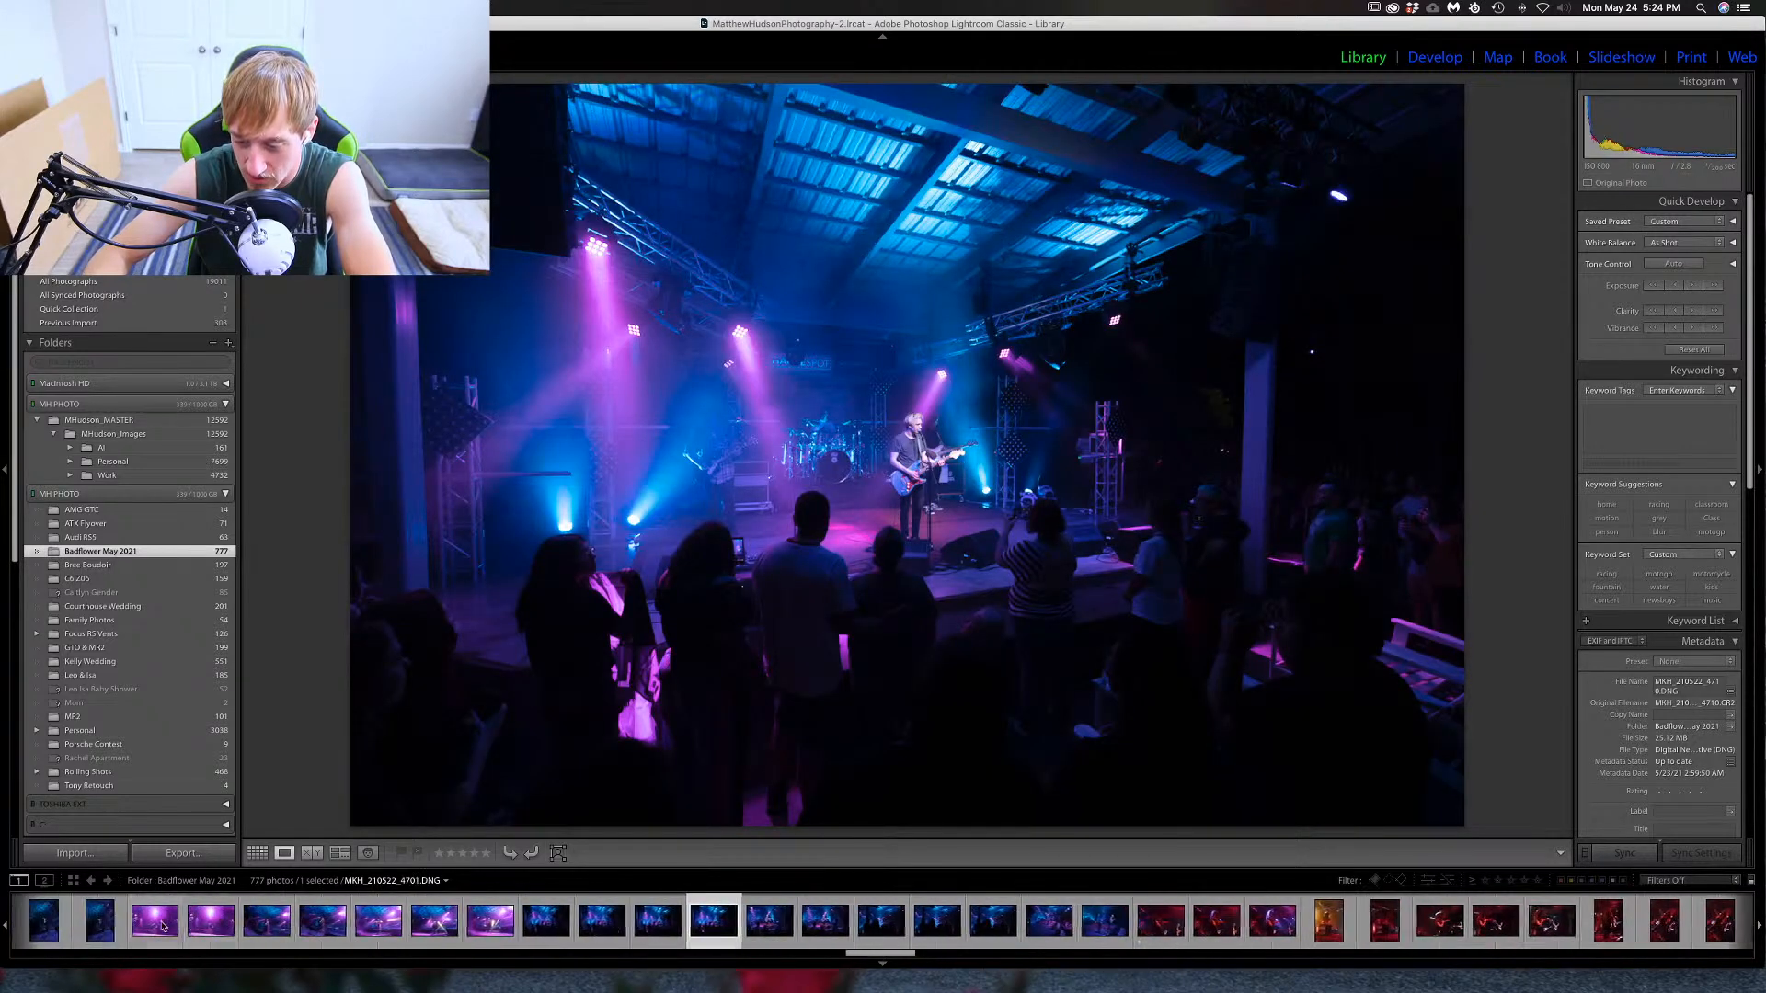
scroll(162, 924, "up", 5)
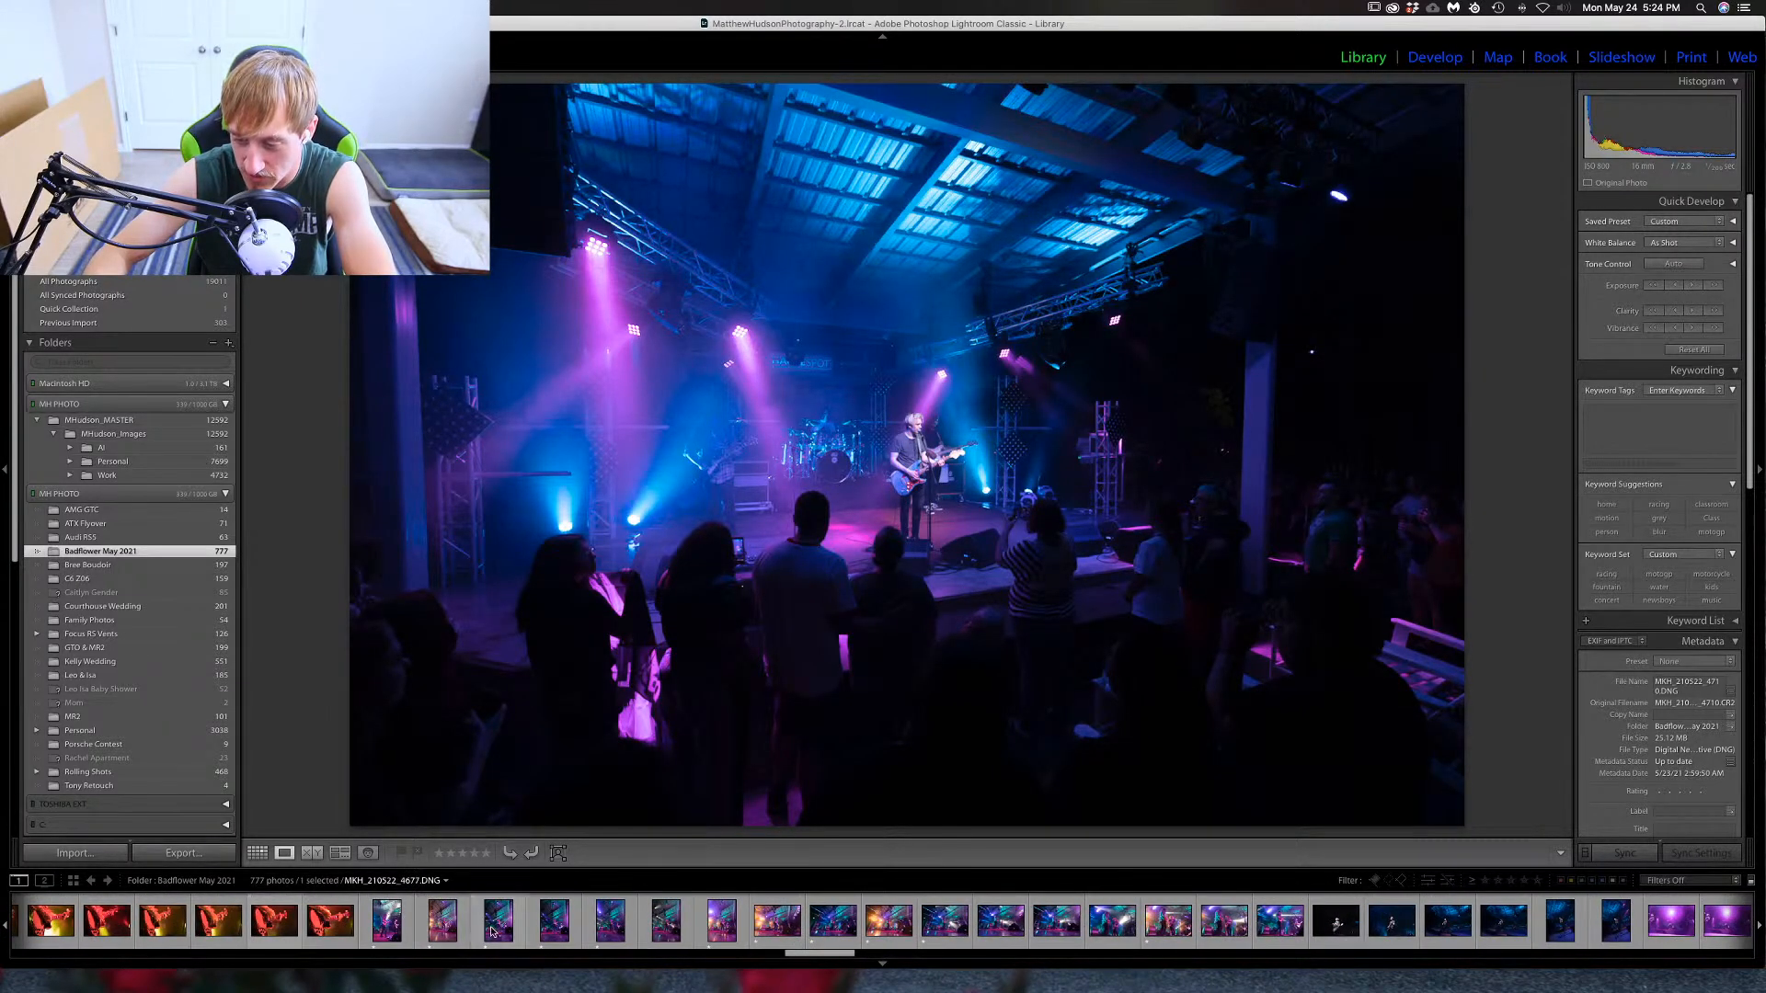
left_click(492, 931)
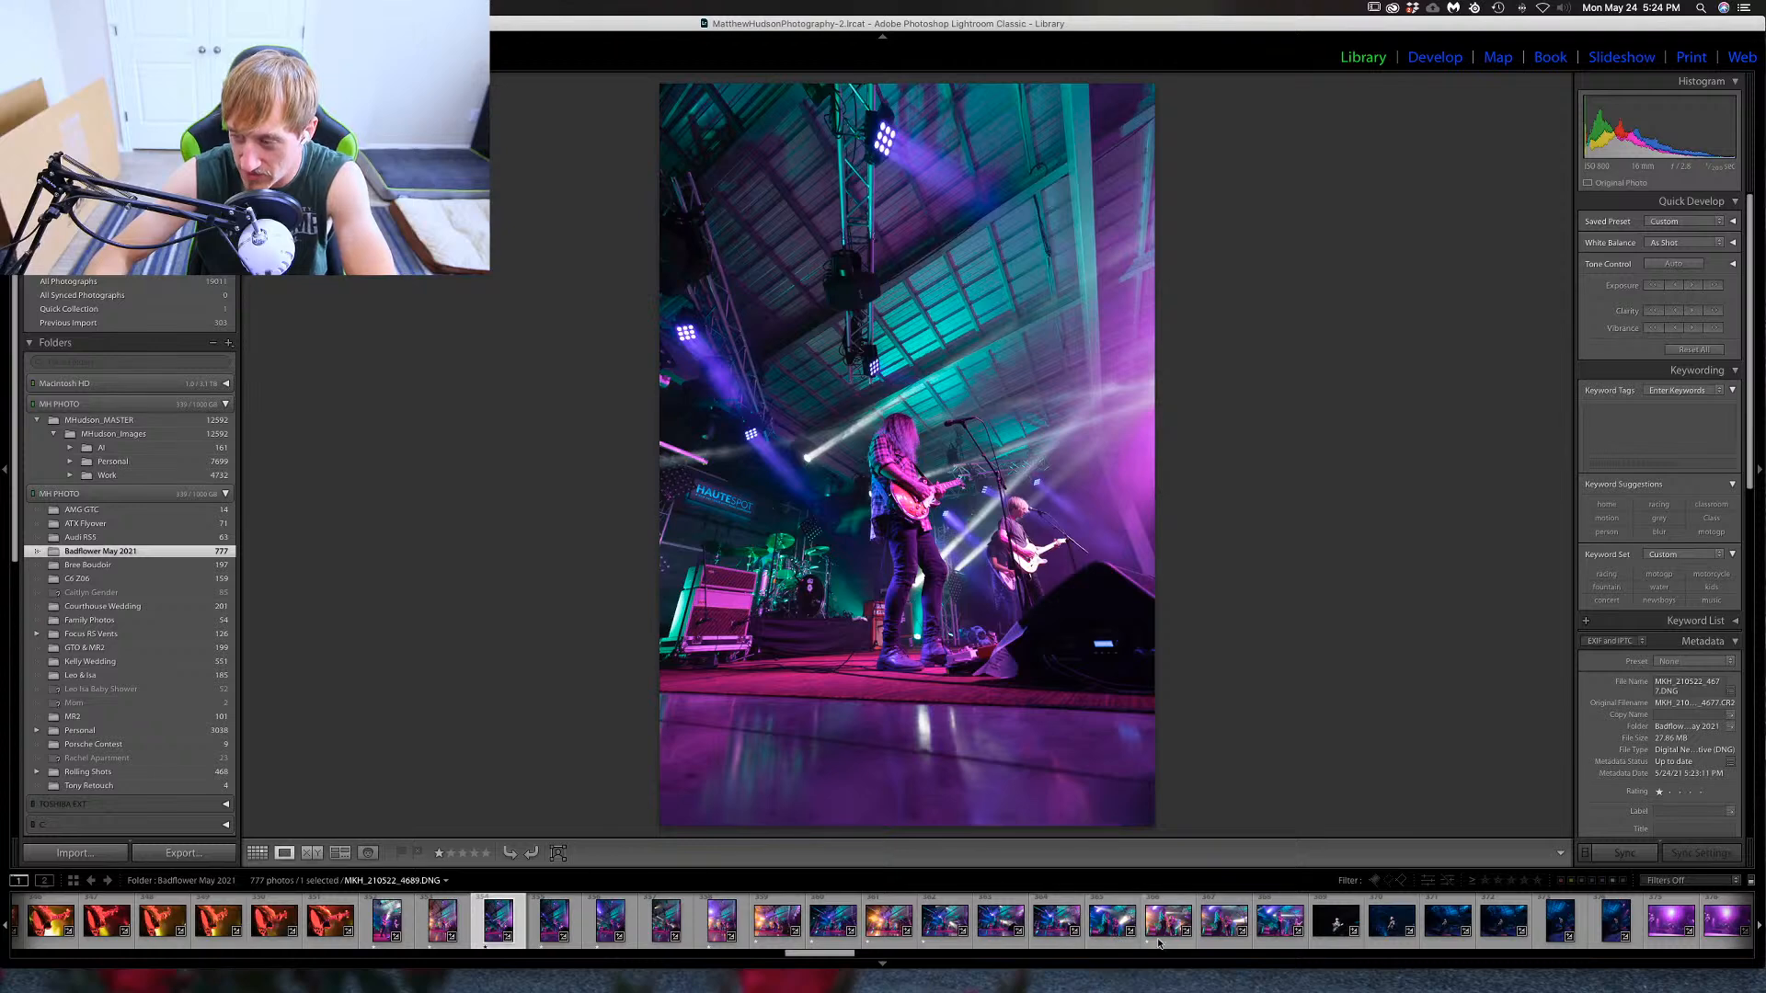
scroll(1113, 937, "down", 10)
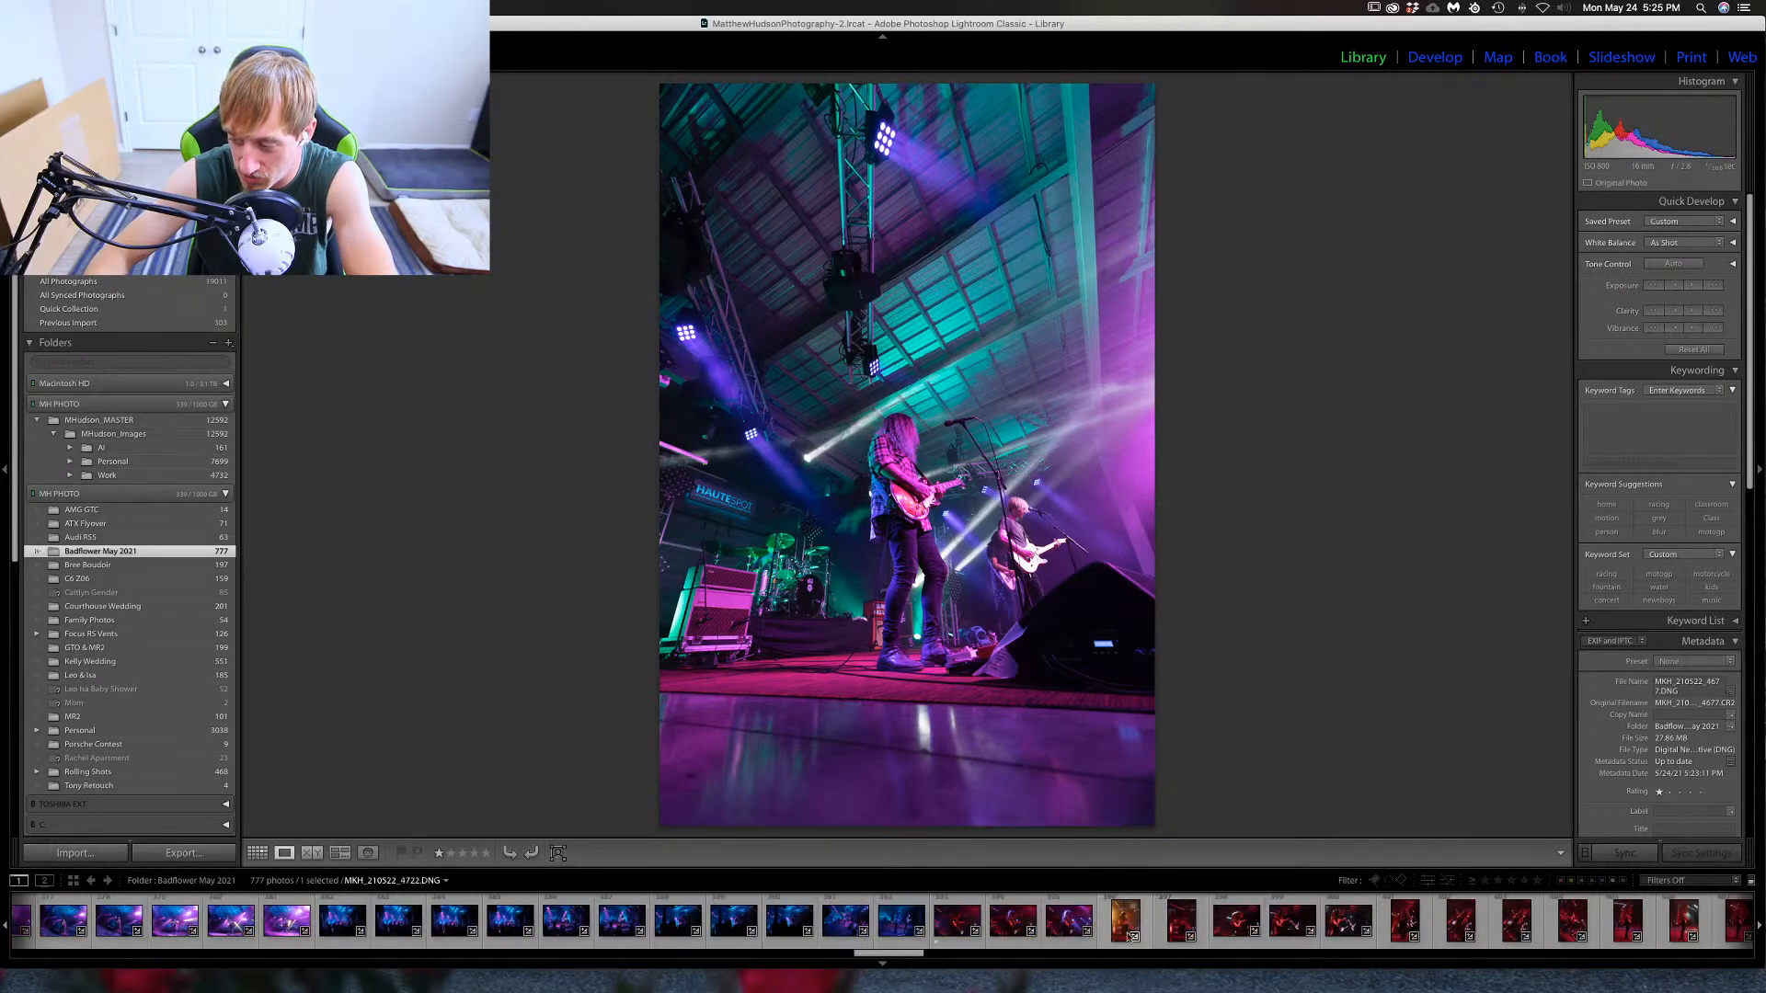
left_click(937, 928)
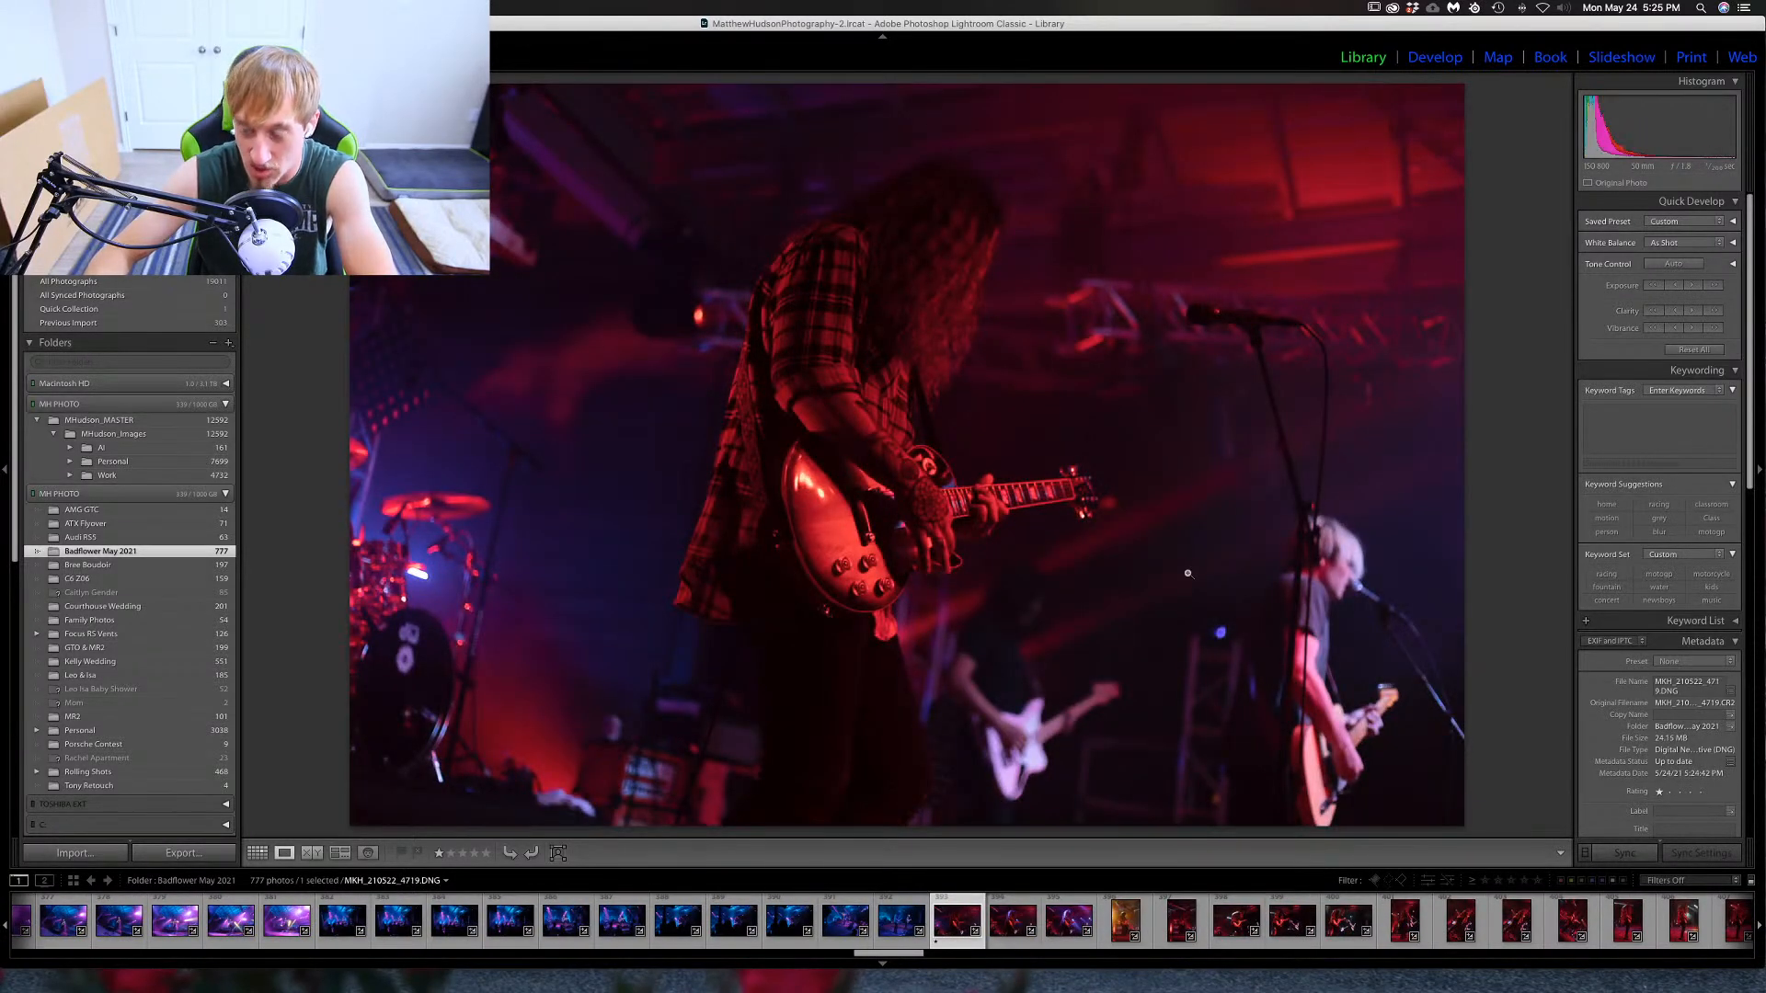
Rate the amber-lit vertical guitarist shot MKH_210522_4722.DNG one star.
key("Right")
key("Right")
key("Right")
key("Right")
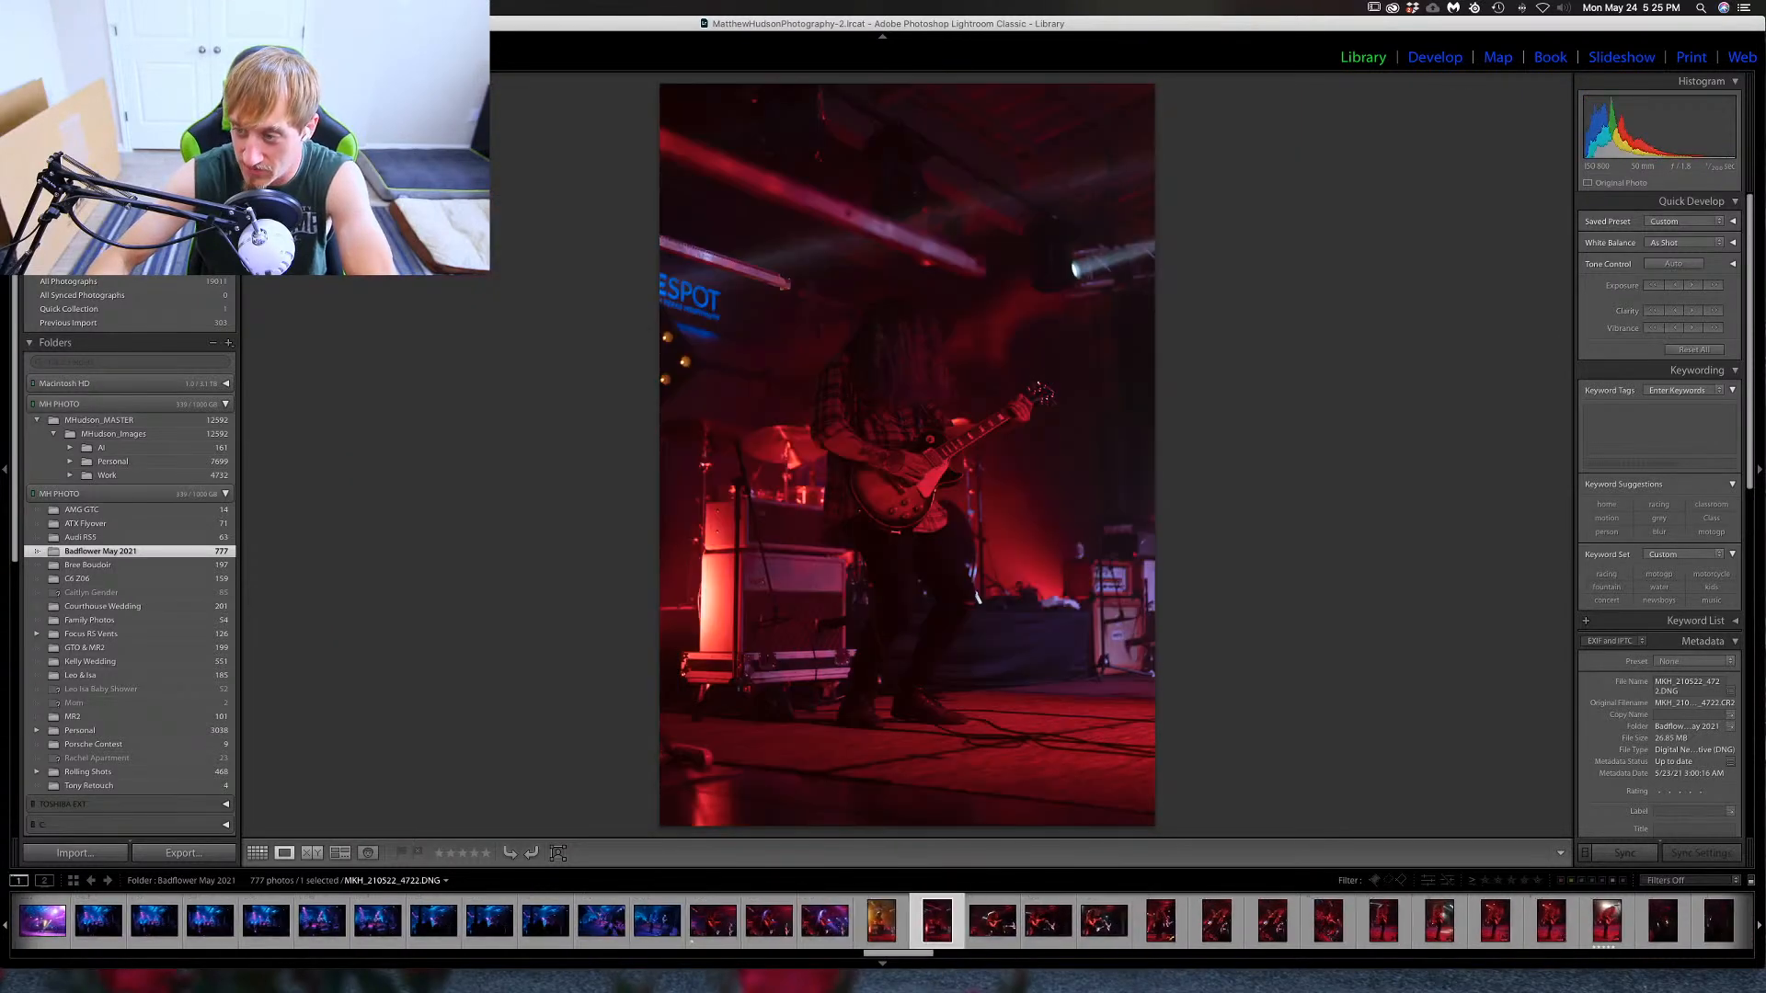
left_click(881, 920)
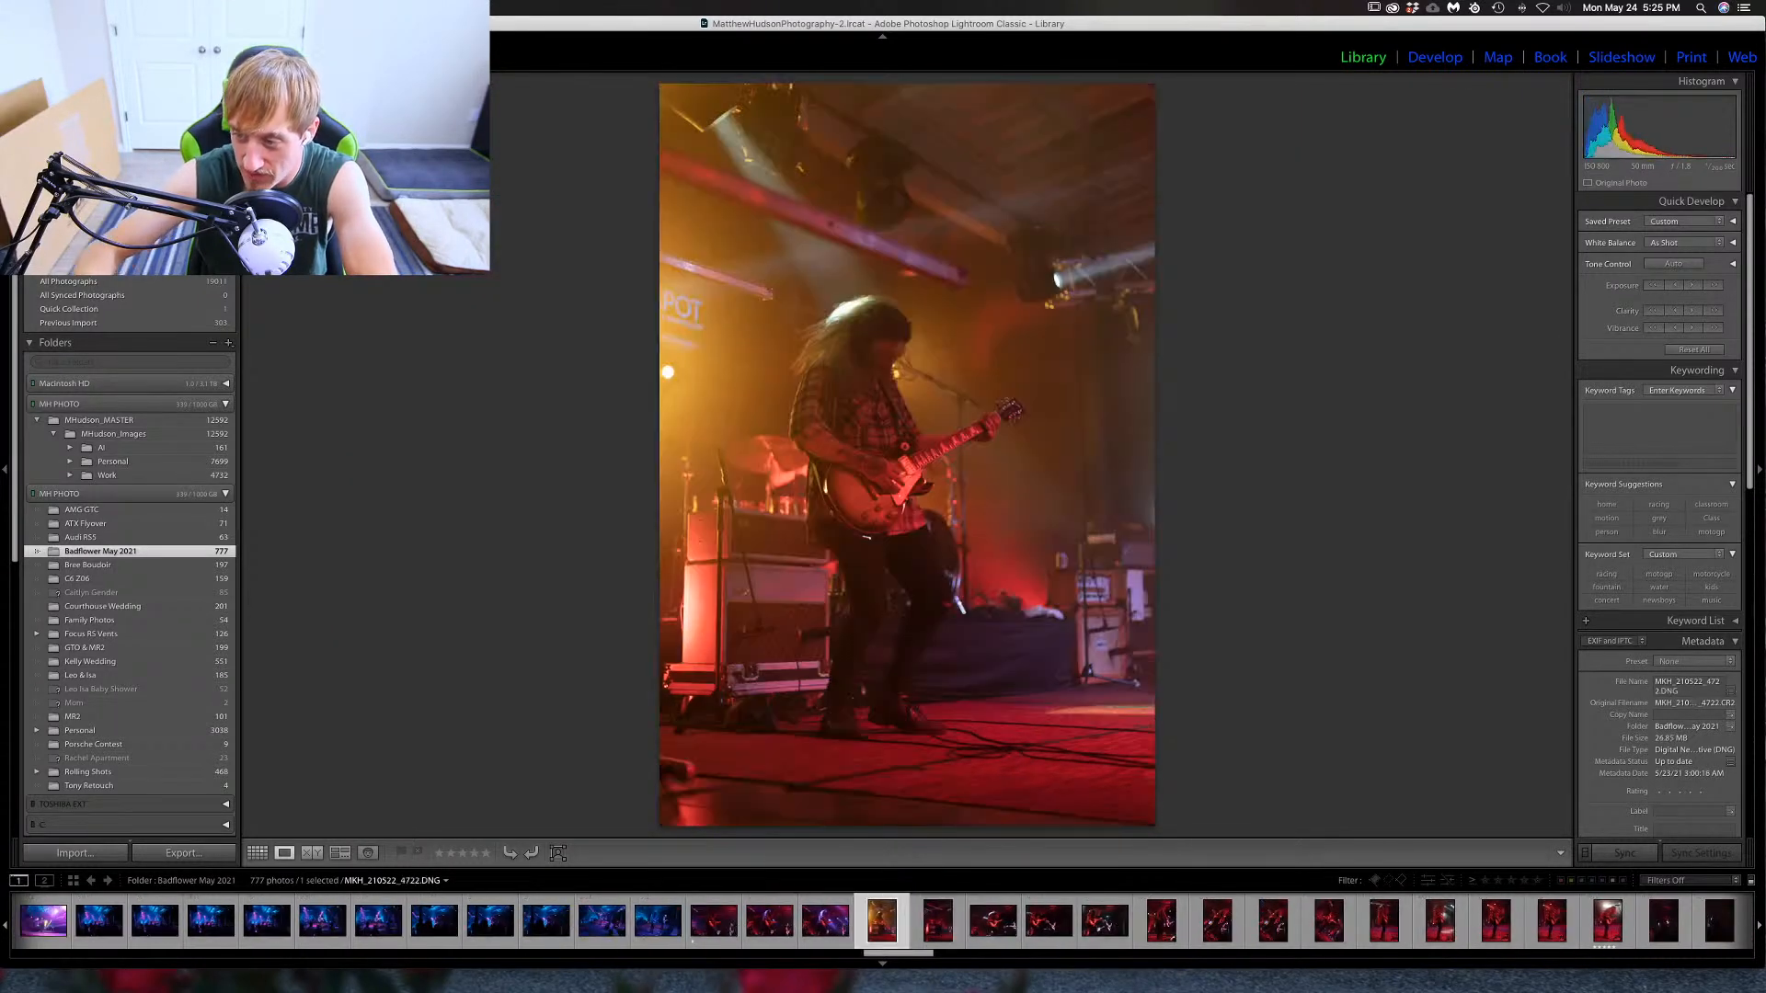
key("1")
Compare MKH_210522_2.DNG with MKH_210522_4724.DNG and inspect the background singer's sharpness up close in MKH_210522_4724.DNG.
key("Right")
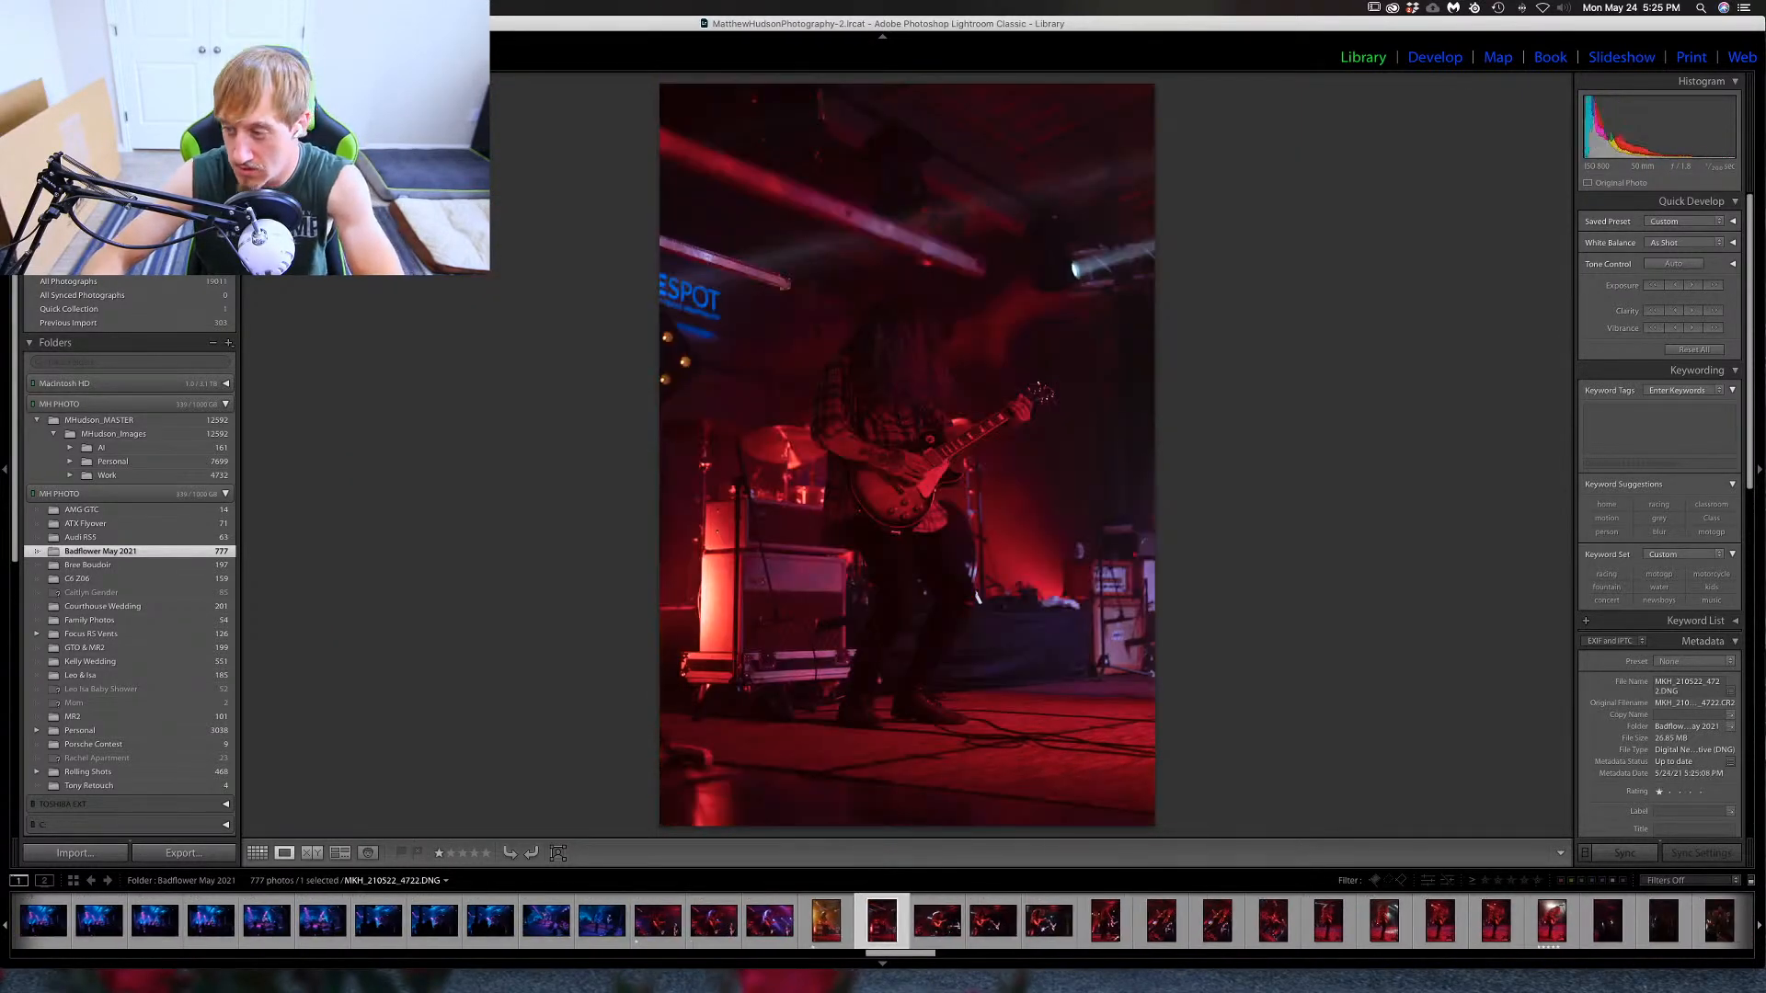
key("Right")
key("Left")
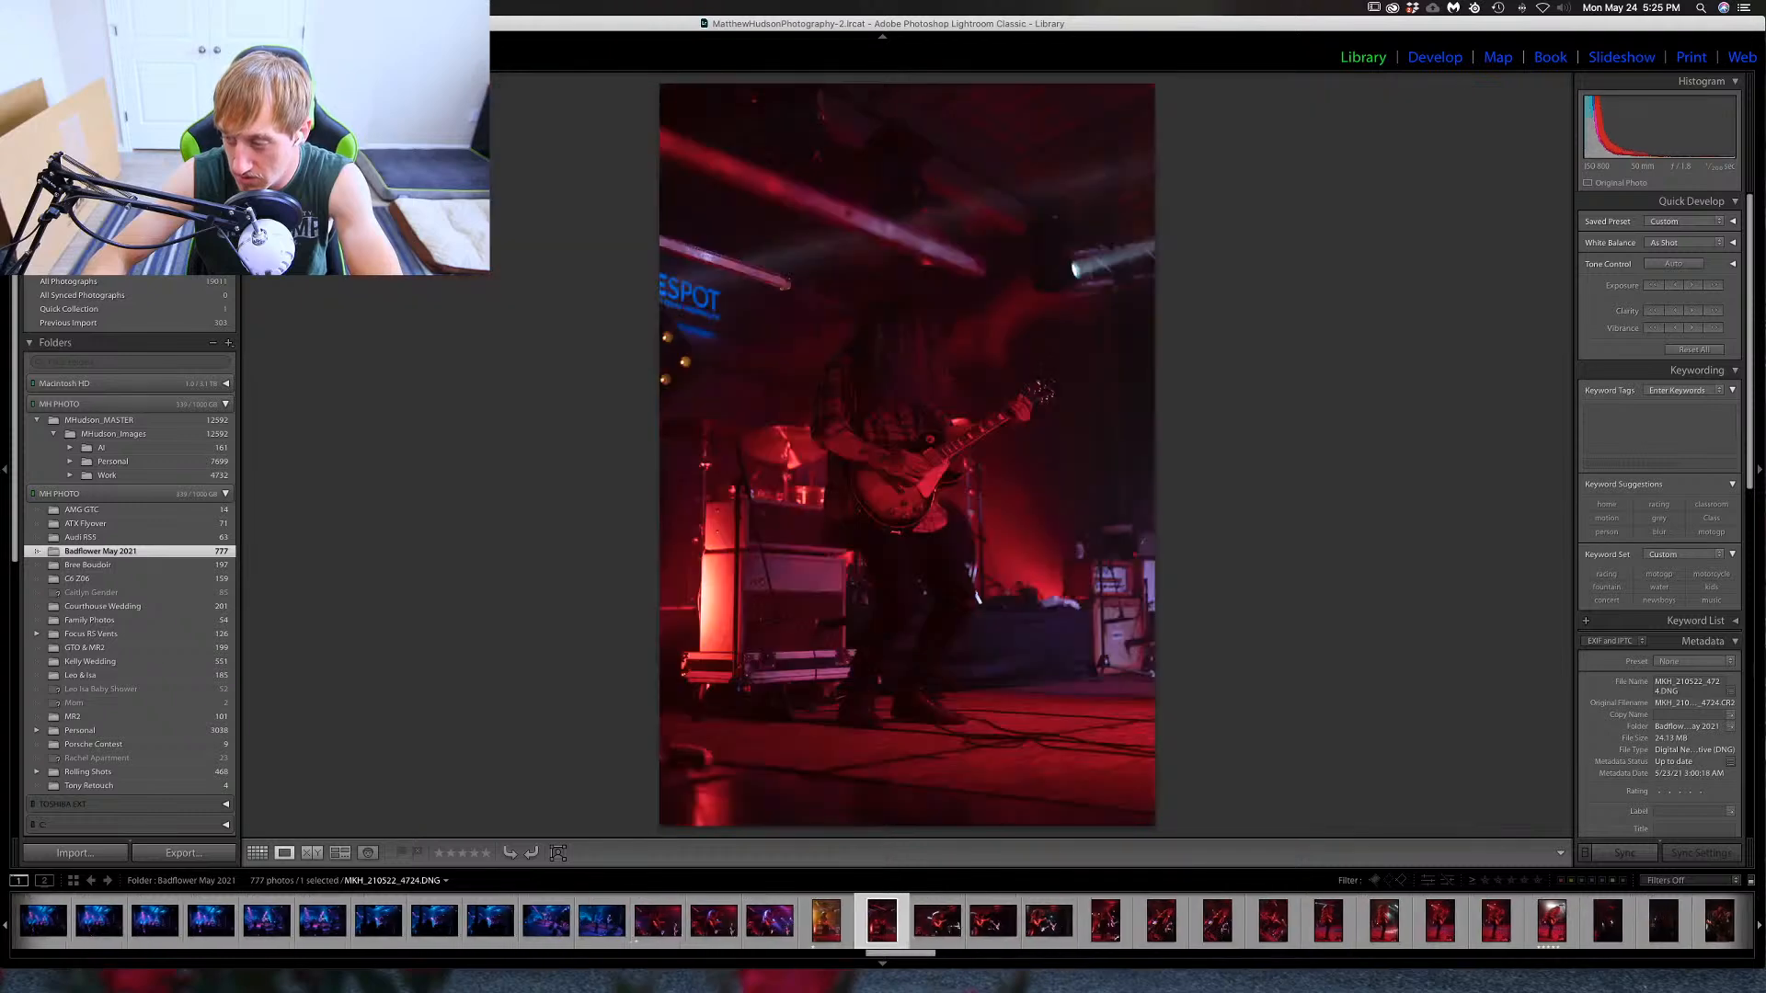
key("Right")
left_click(1346, 610)
left_click_drag(1348, 623, 966, 477)
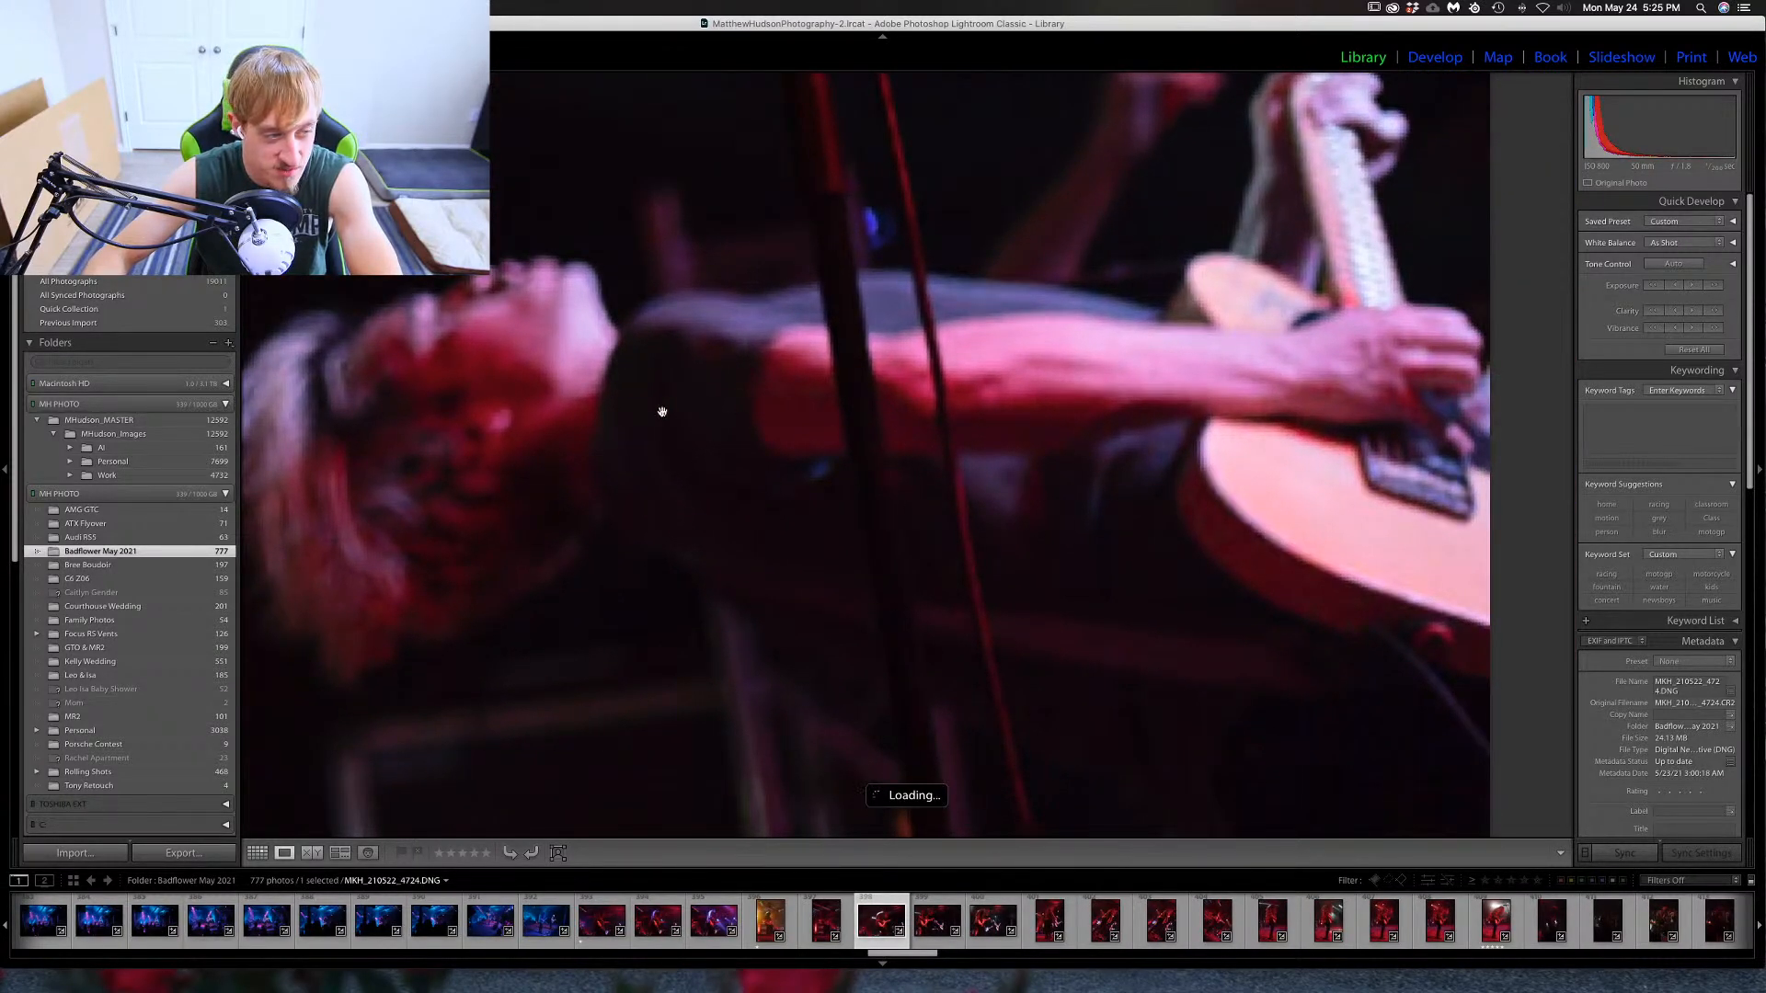
left_click(984, 453)
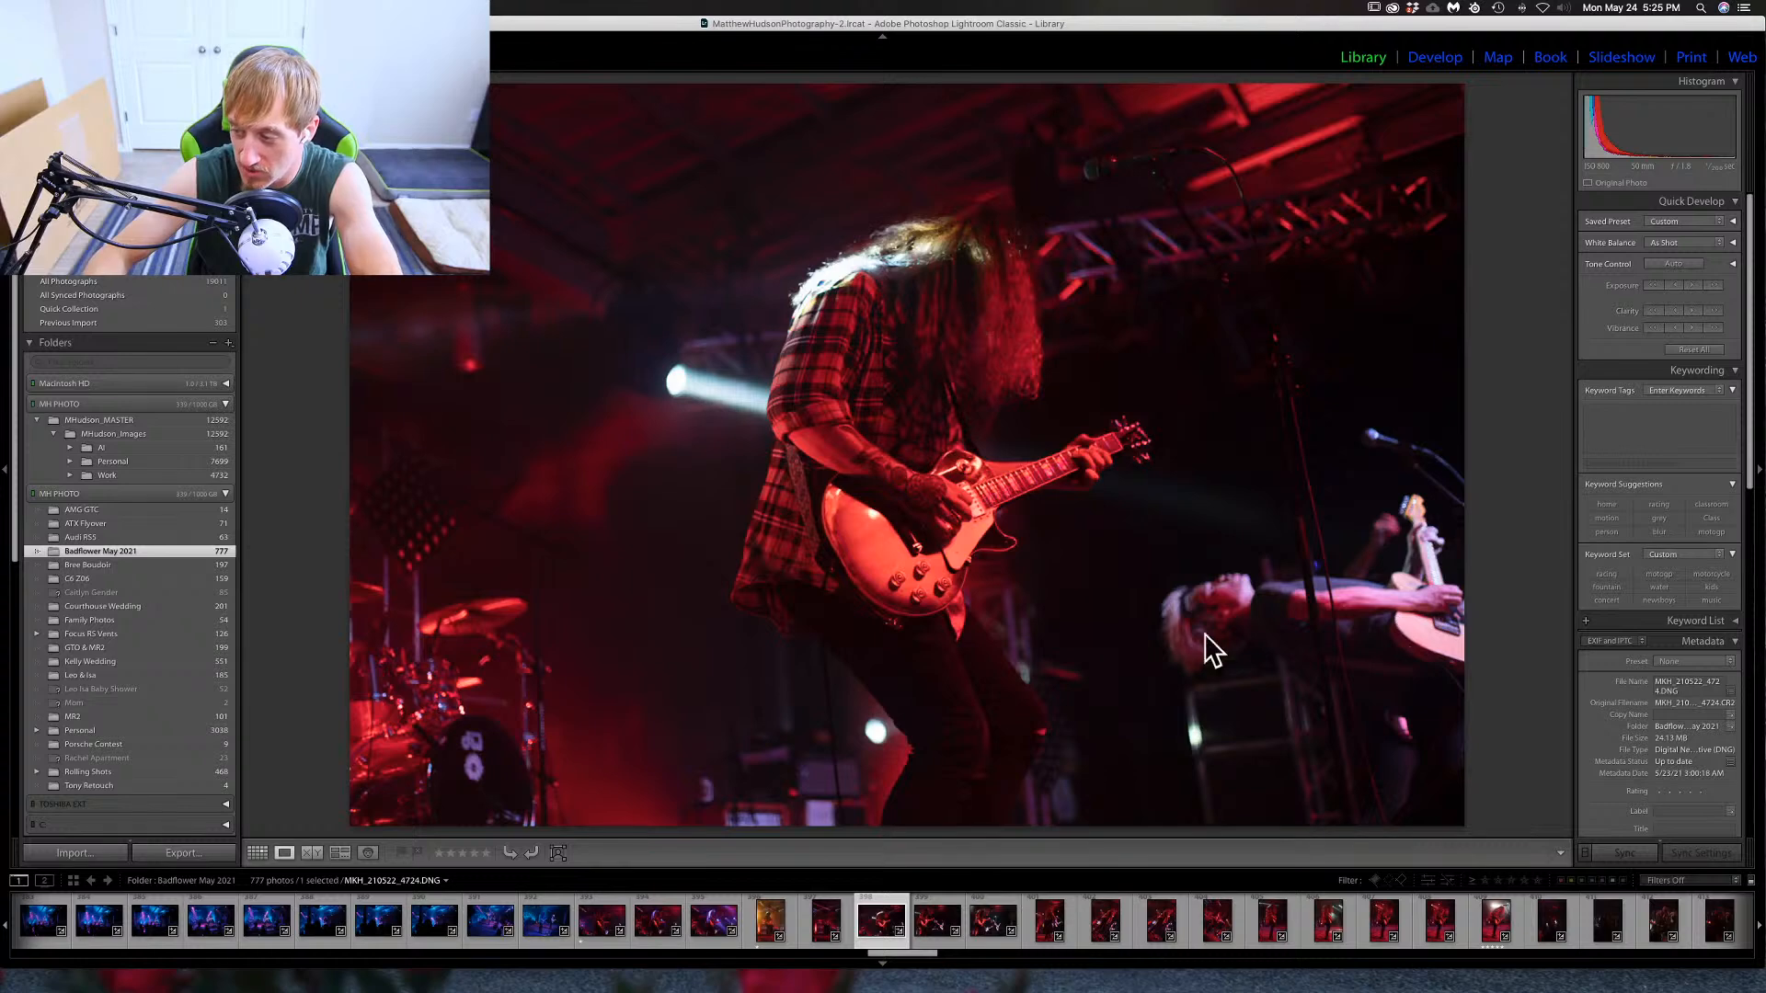
Compare MKH_210522_4724.DNG with its neighbouring frames and rate the red vertical guitarist shot MKH_210522_2.DNG one star.
key("Right")
key("Left")
key("Left")
key("Right")
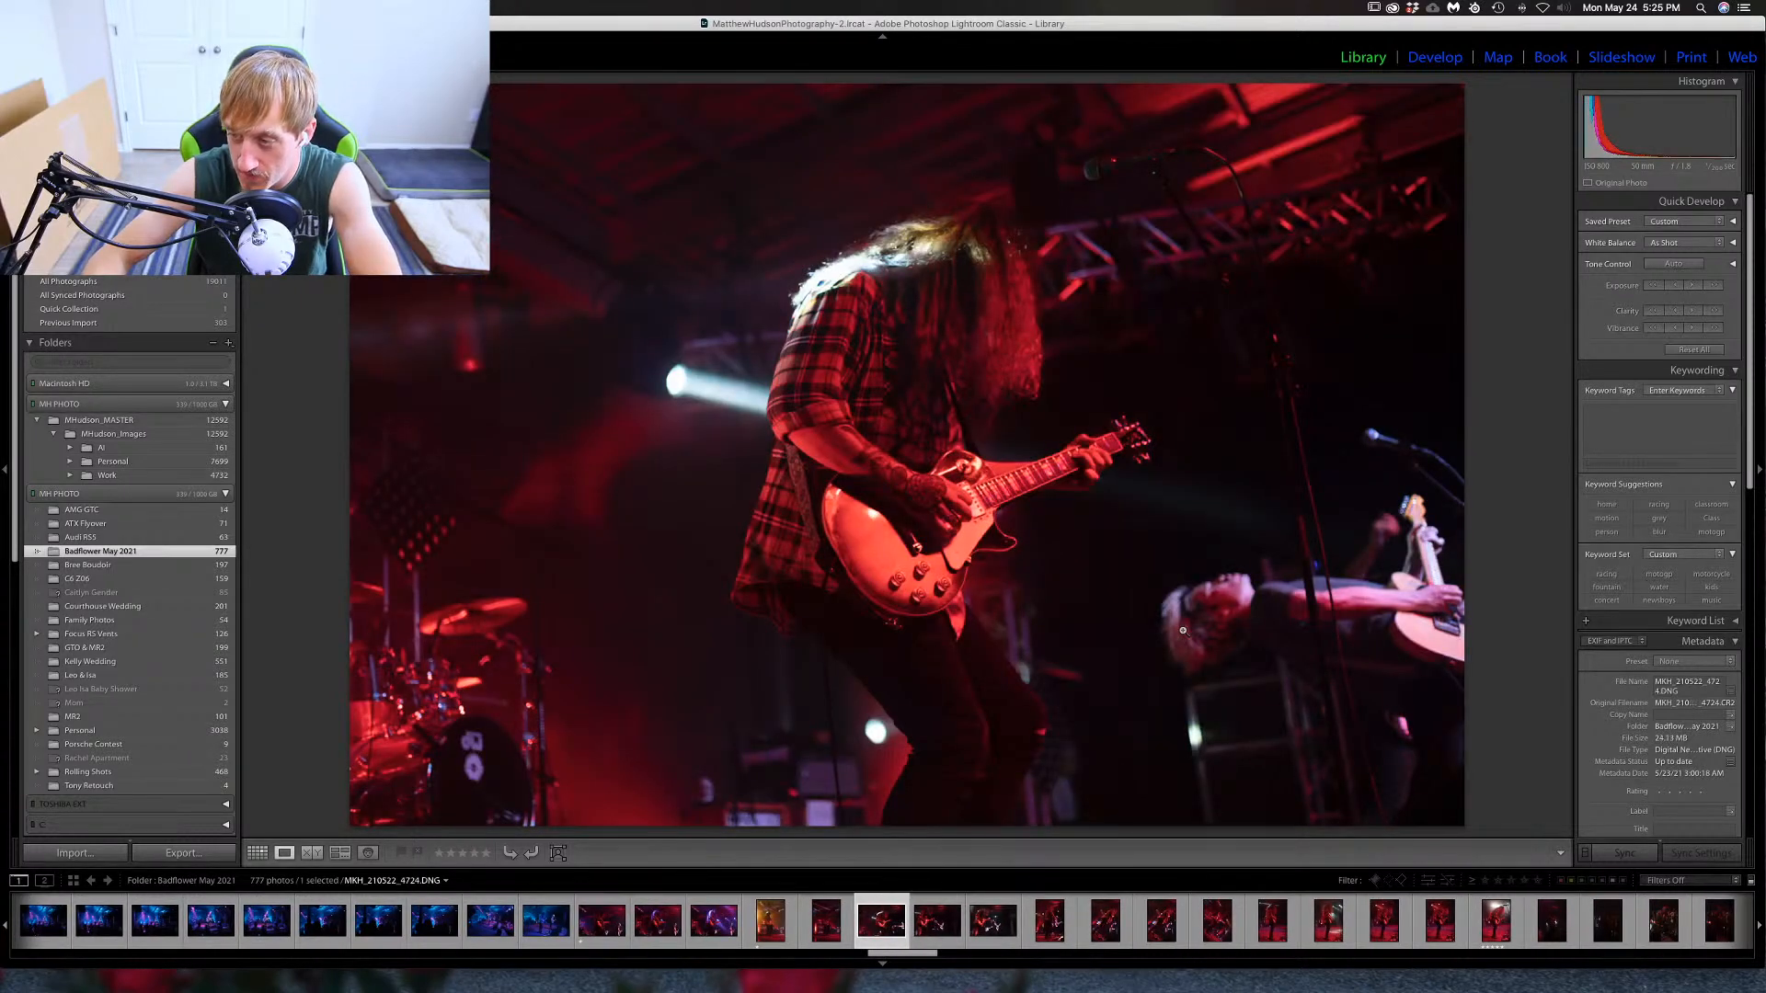
key("Left")
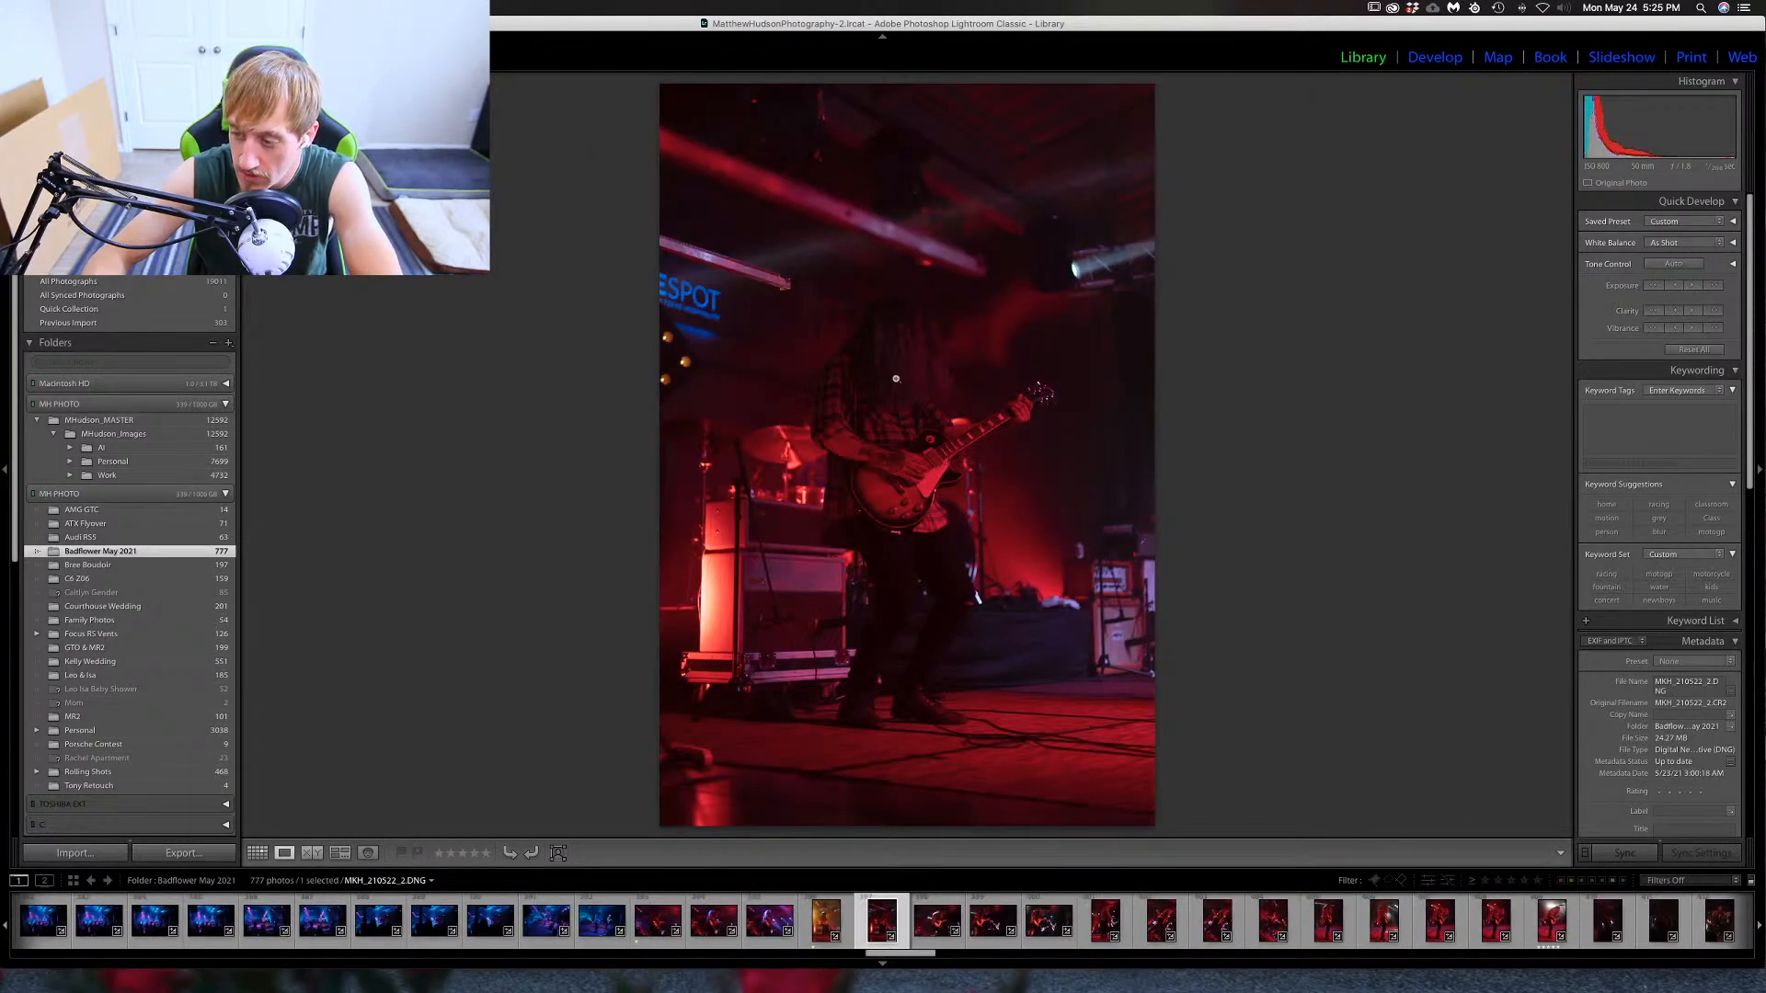
key("1")
Review the red-lit guitarist shots from MKH_210522_4724.DNG through MKH_210522_4730.DNG.
key("Right")
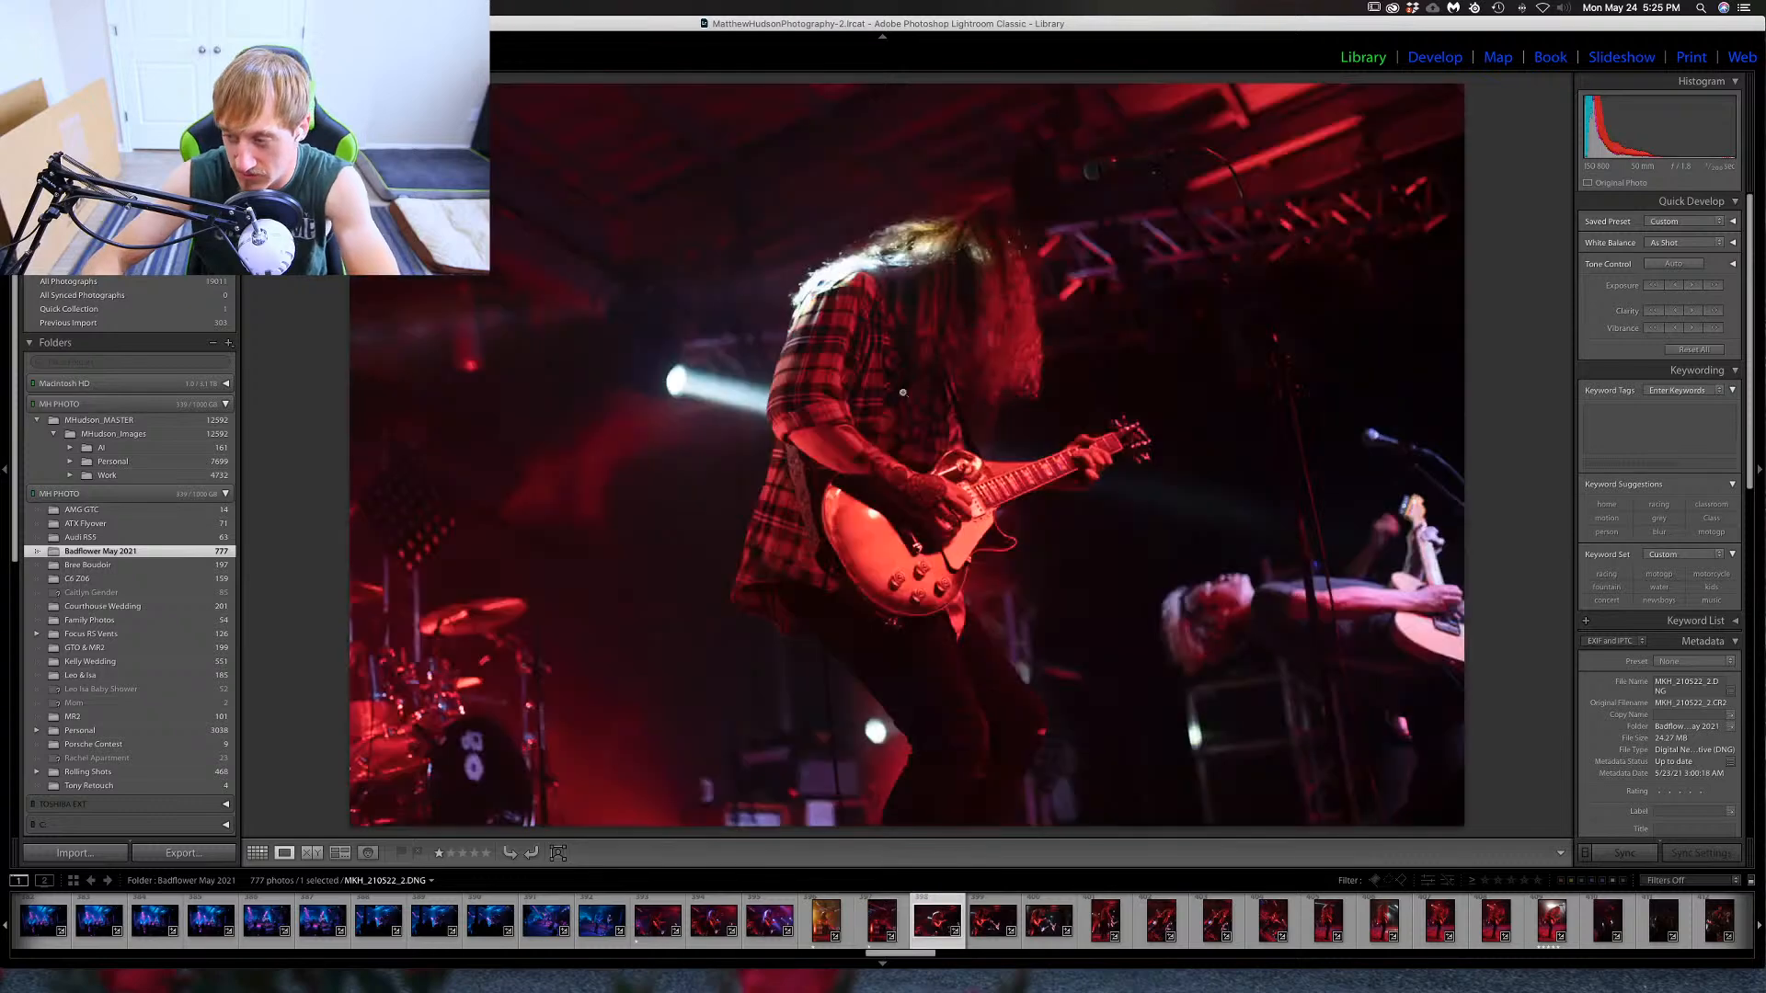
key("Right")
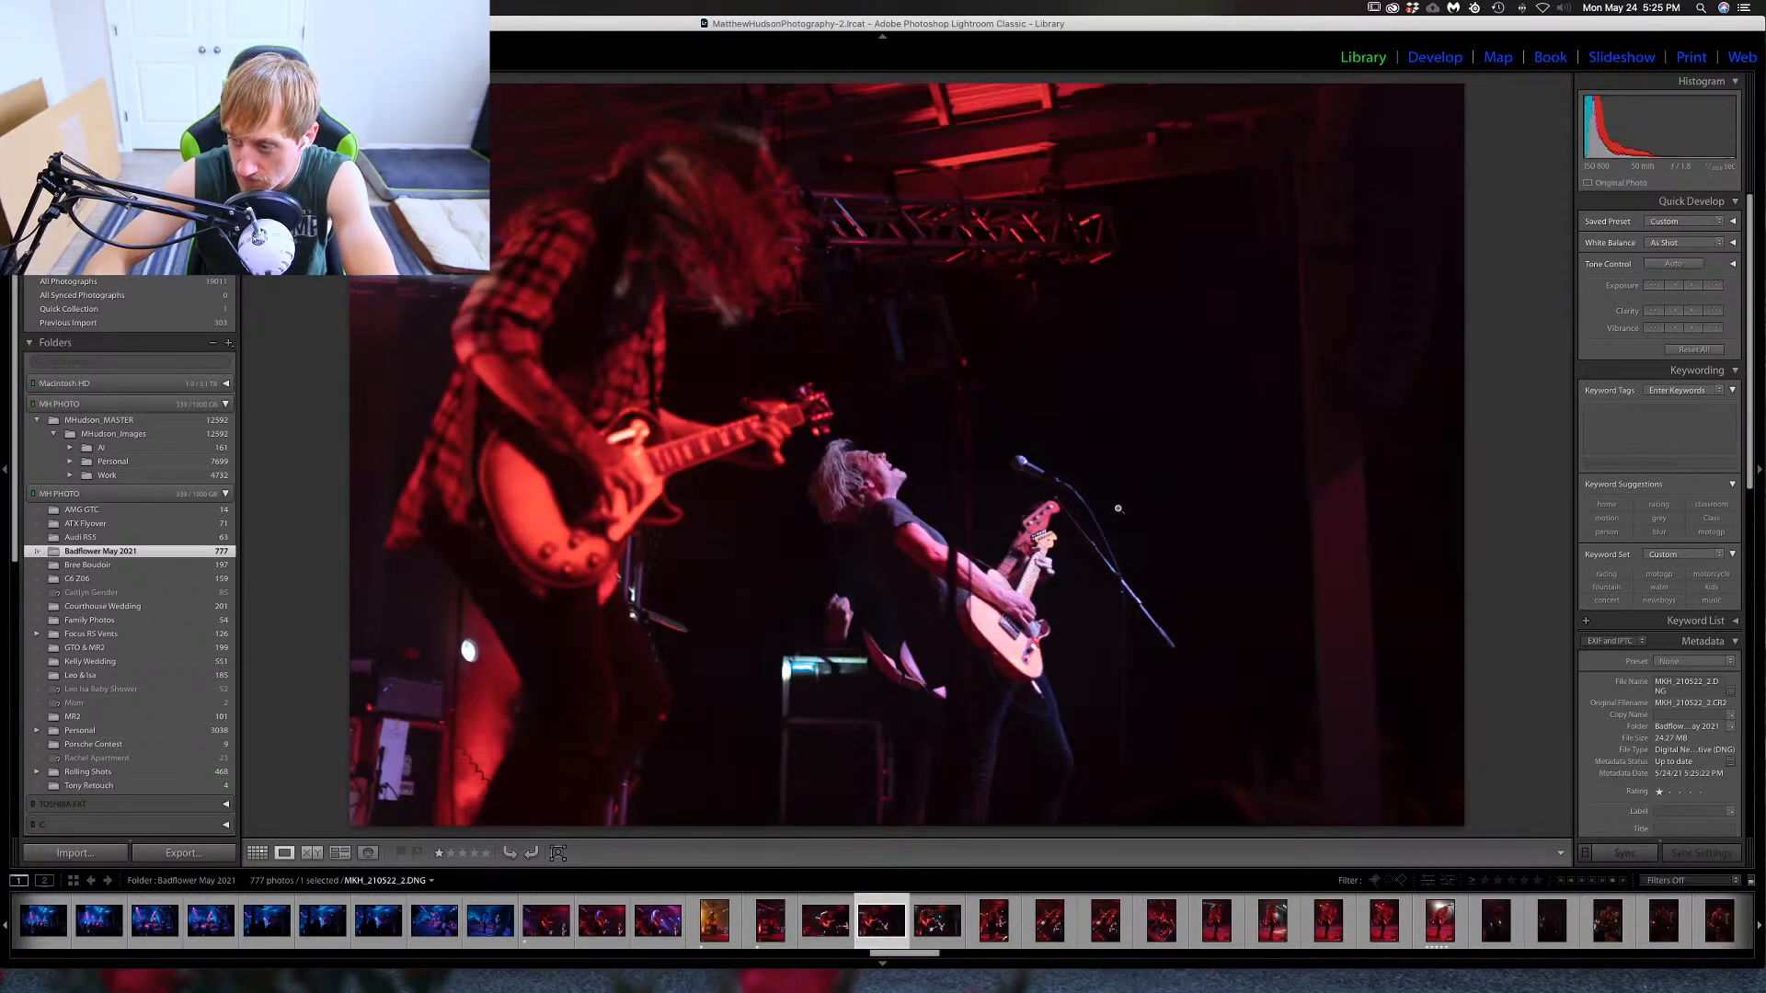
key("Right")
key("Right")
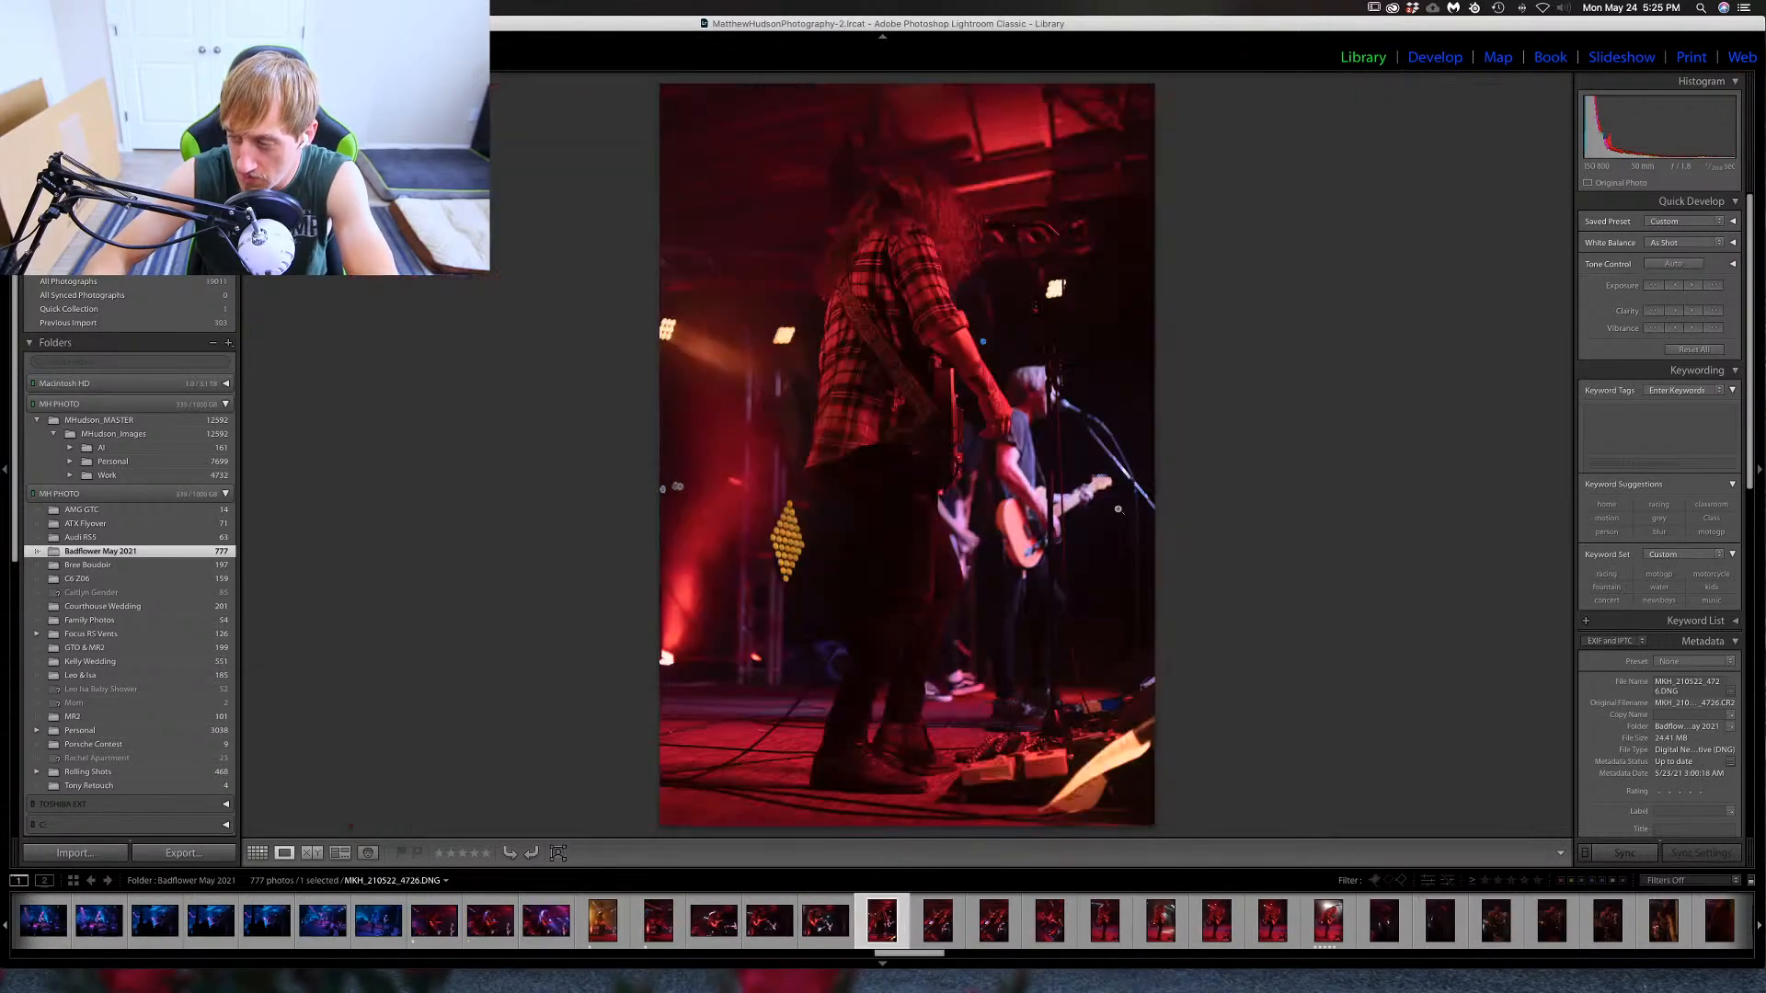
key("Right")
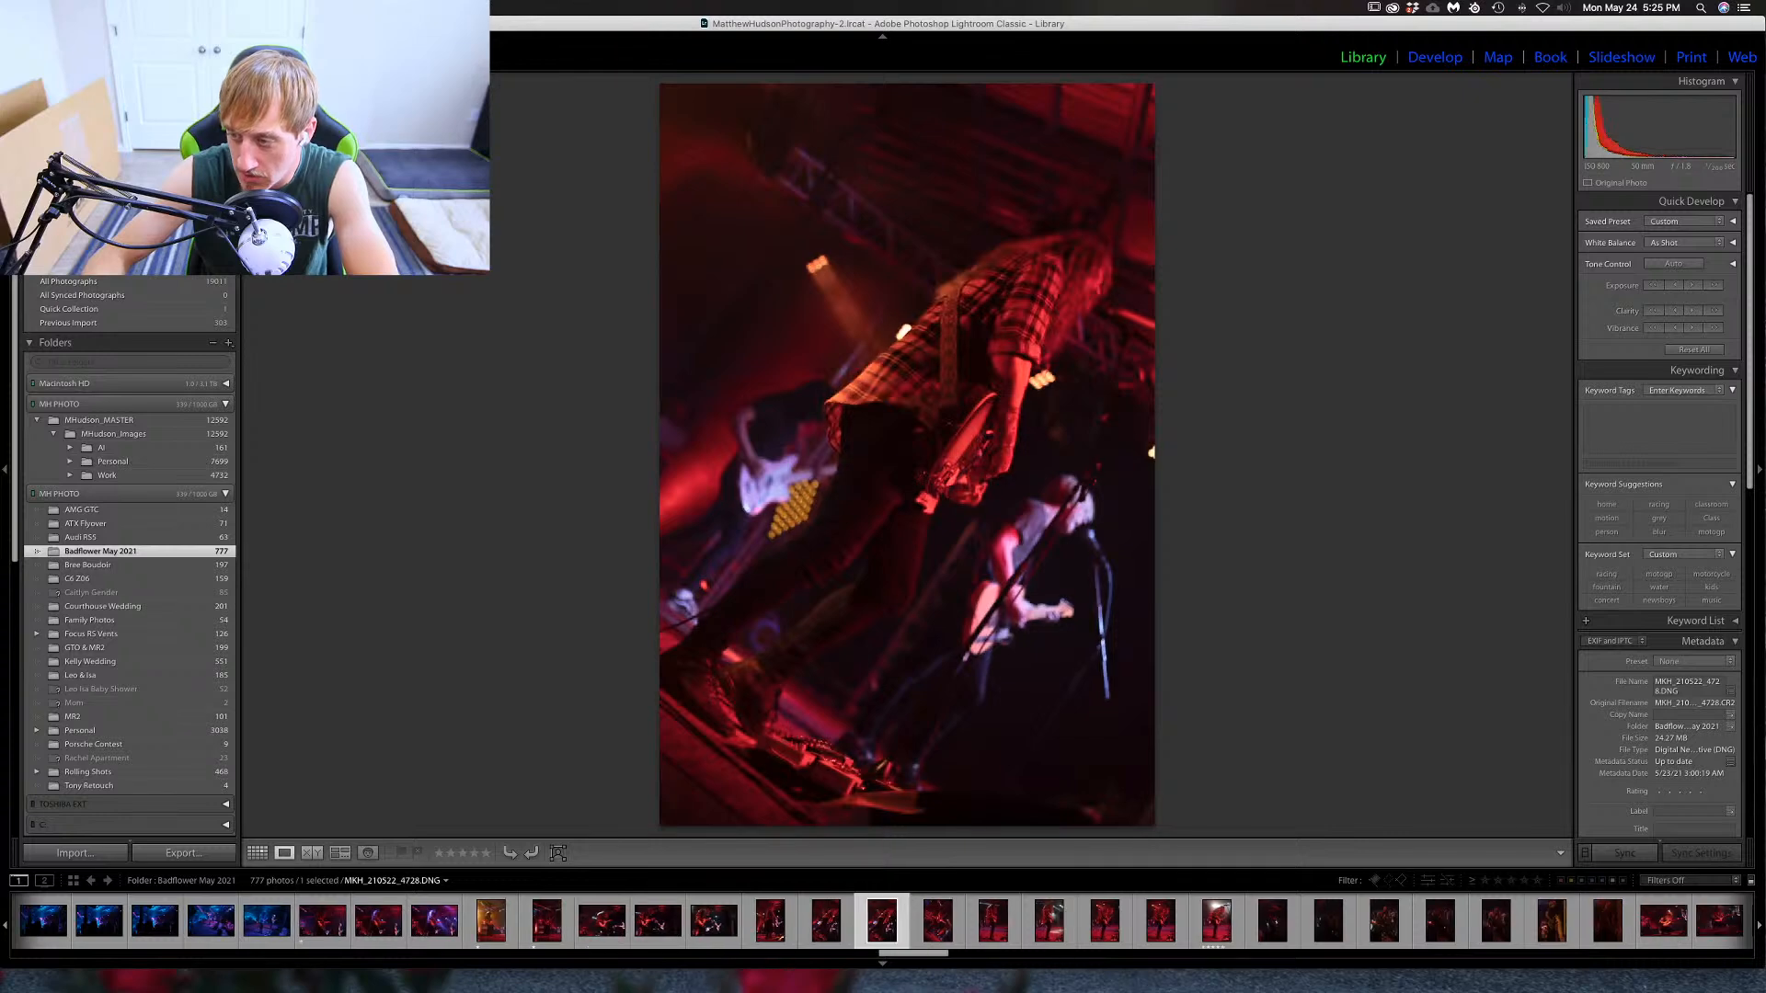
key("Right")
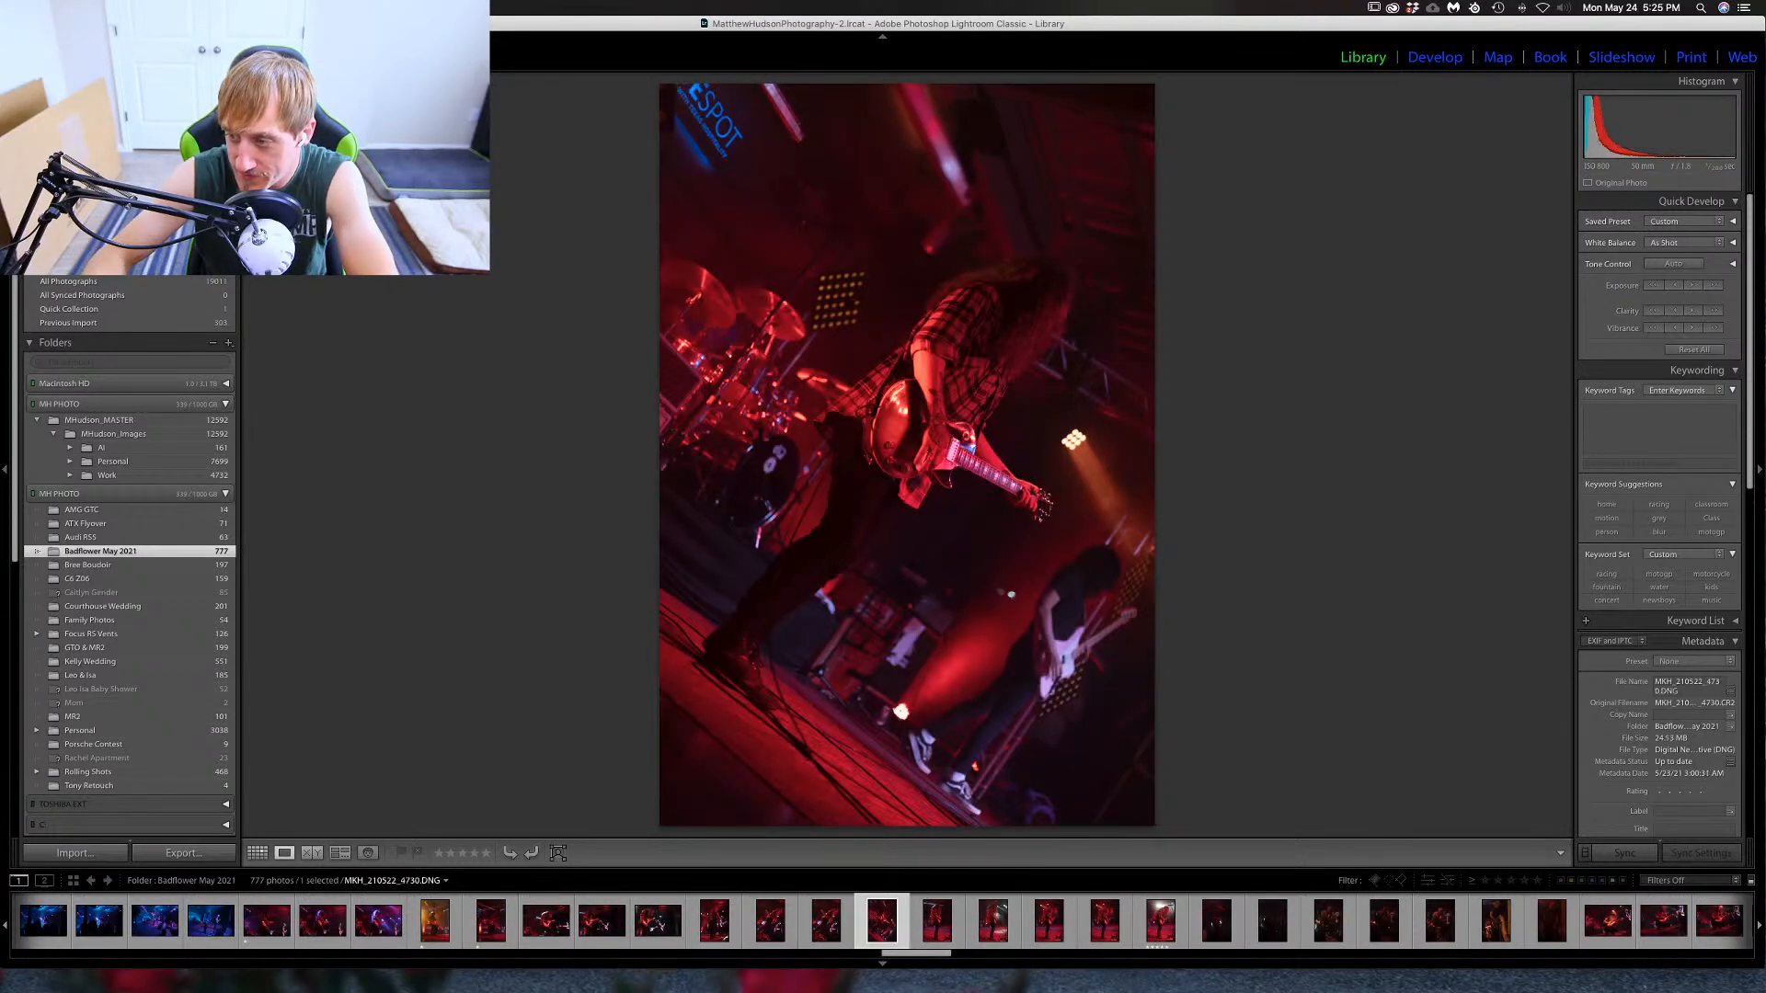
Review the vertical shots of the hunched guitarist from MKH_210522_4732.DNG through MKH_210522_4735.DNG.
key("Right")
key("Right")
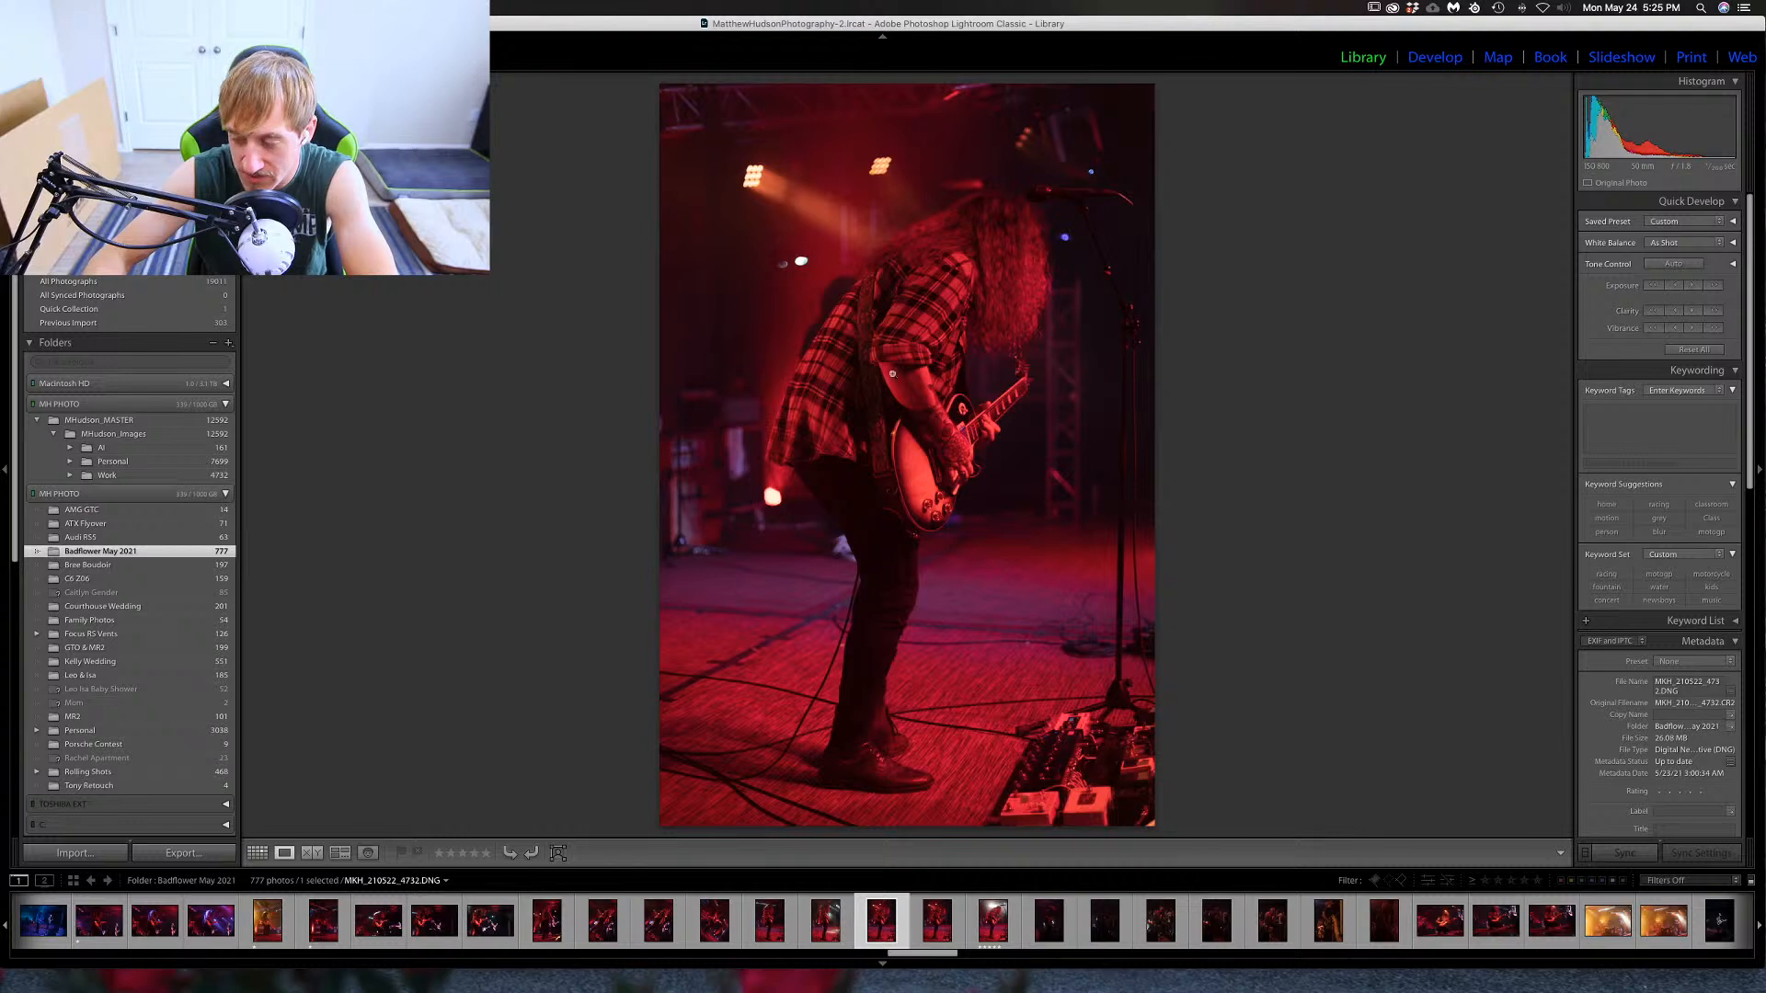
key("Right")
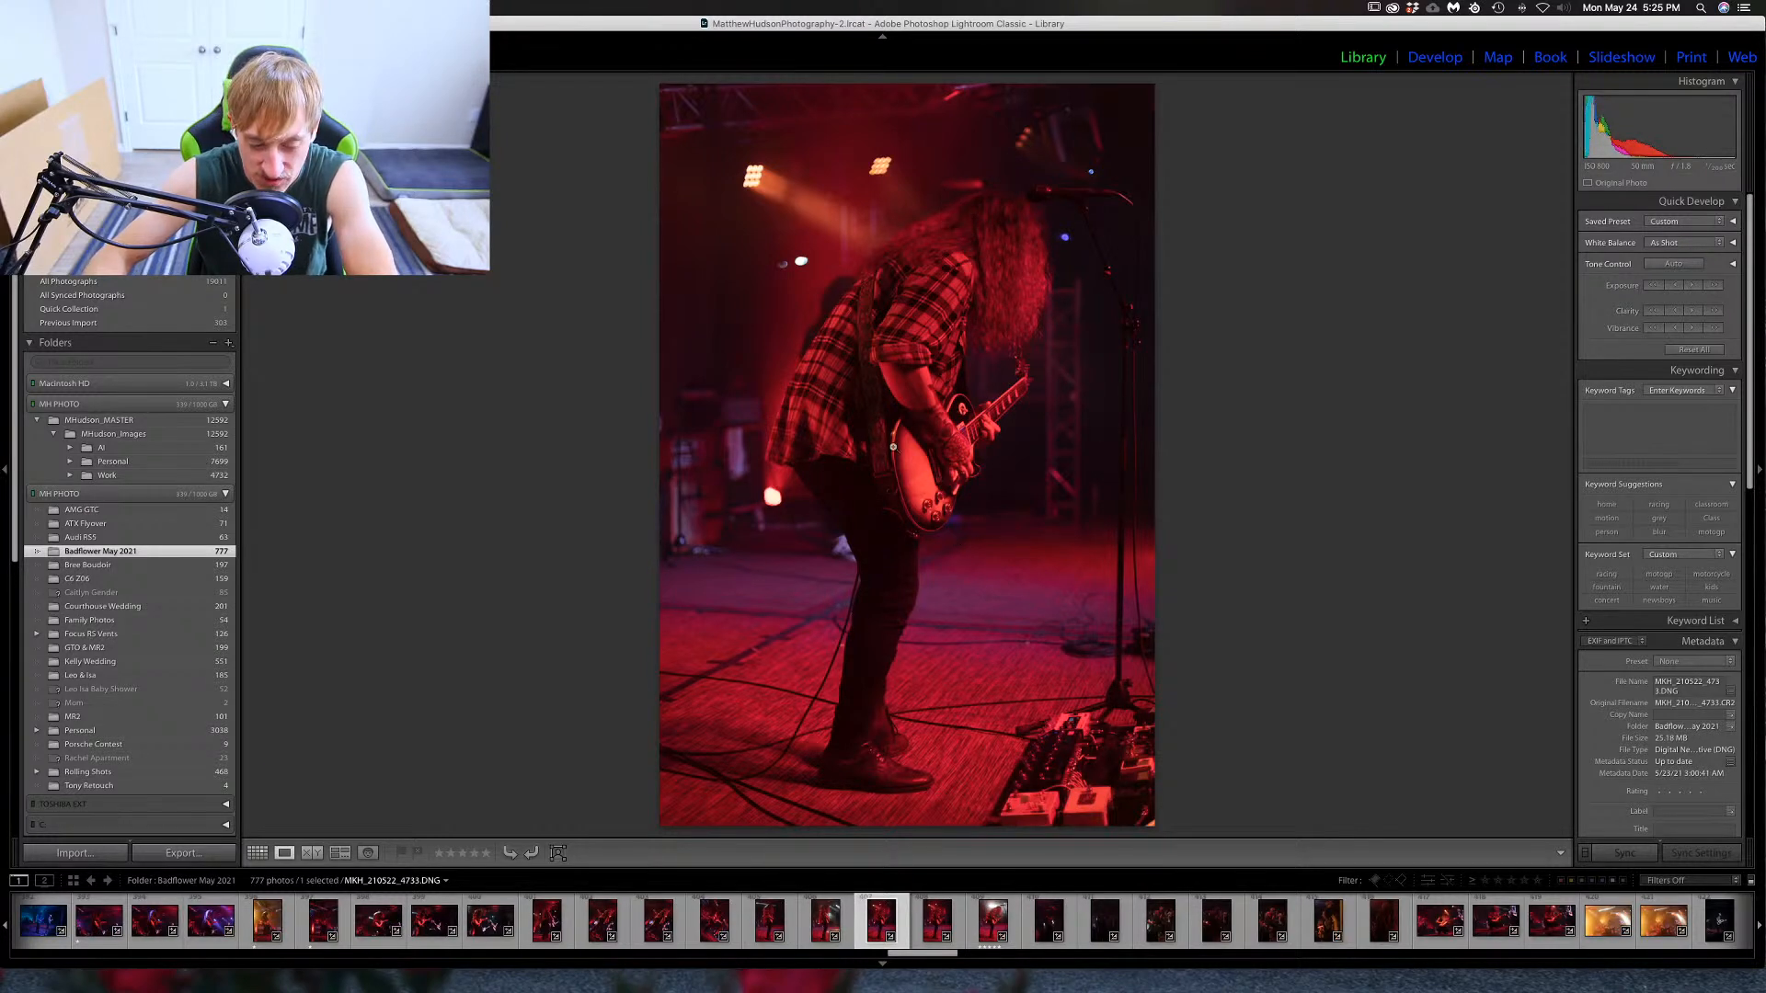
key("Right")
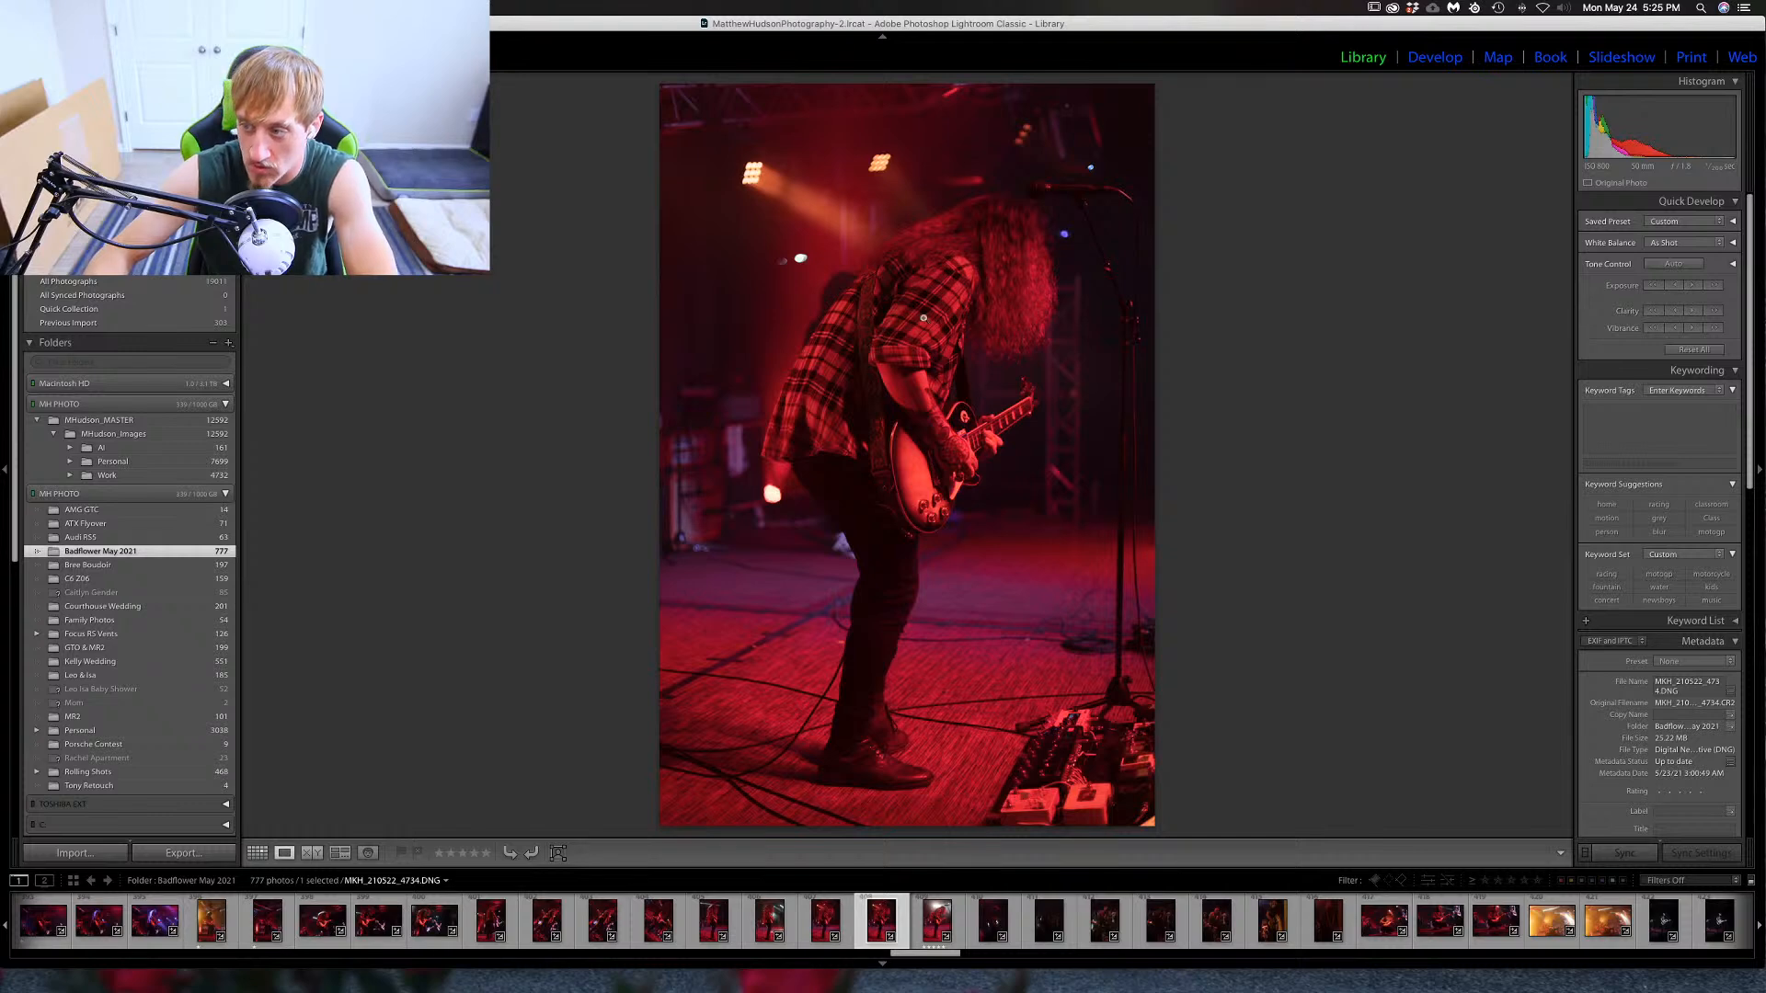
key("Right")
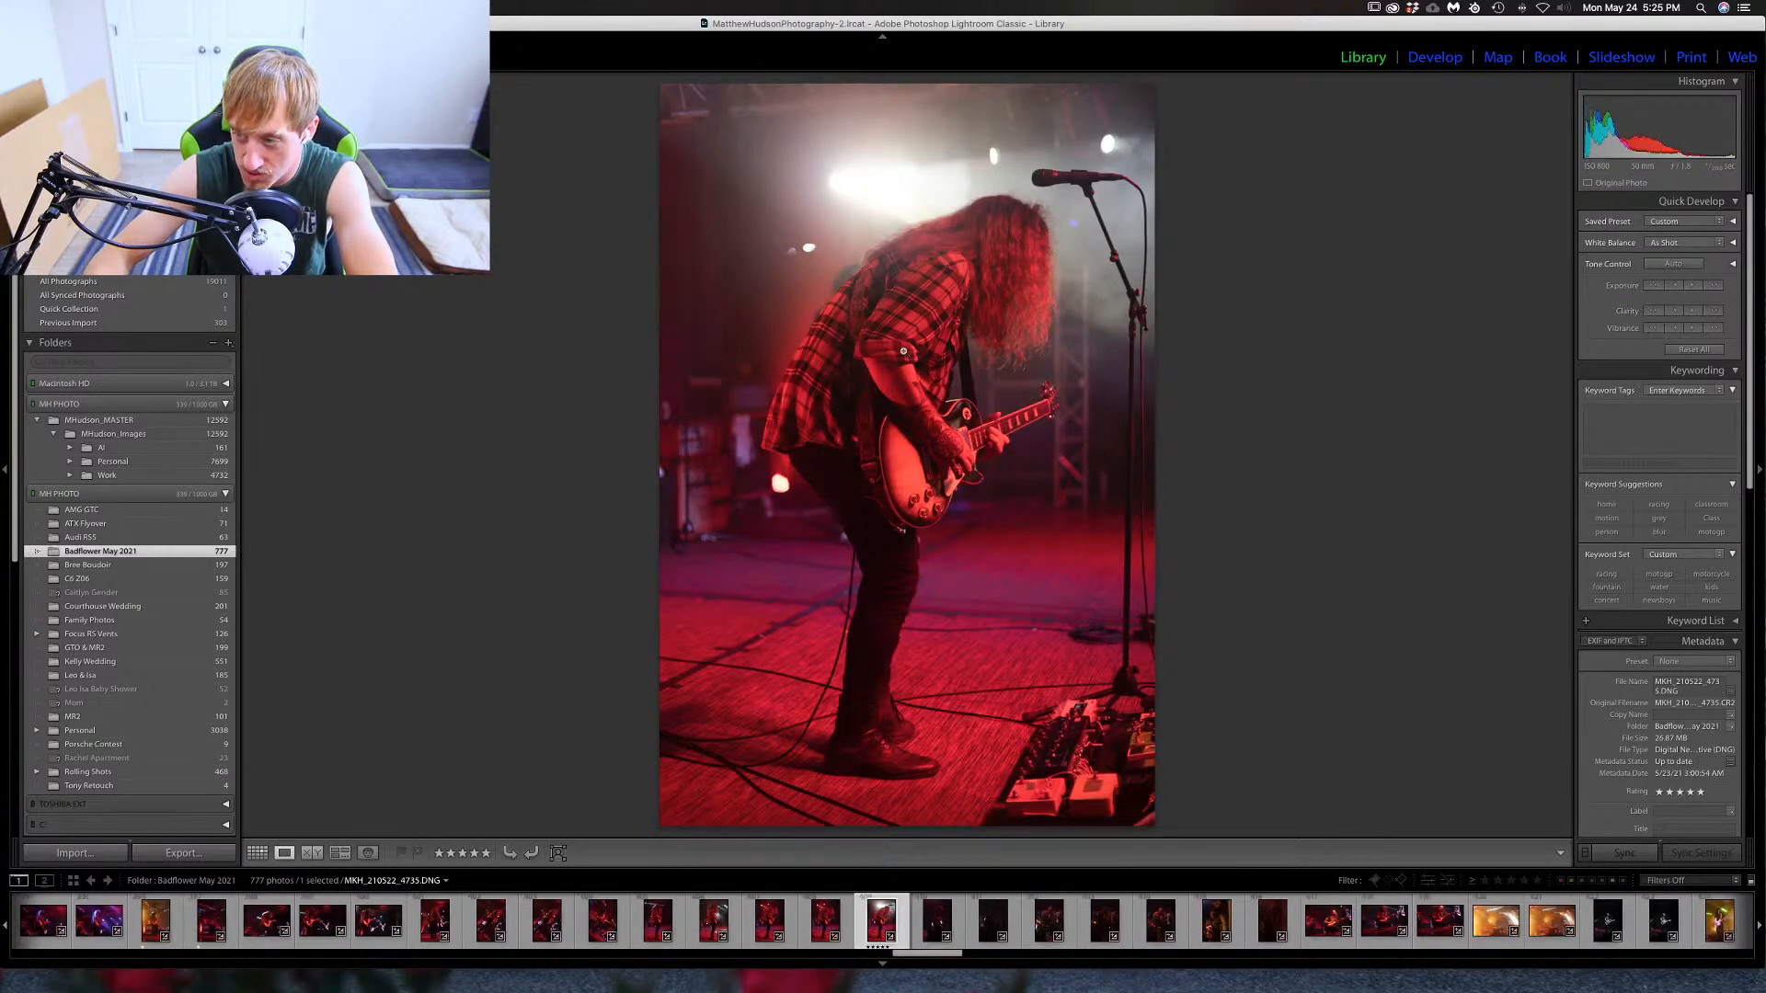
Compare the dark silhouette shots MKH_210522_4736.DNG and MKH_210522_4737.DNG, and rate MKH_210522_4736.DNG one star.
key("Right")
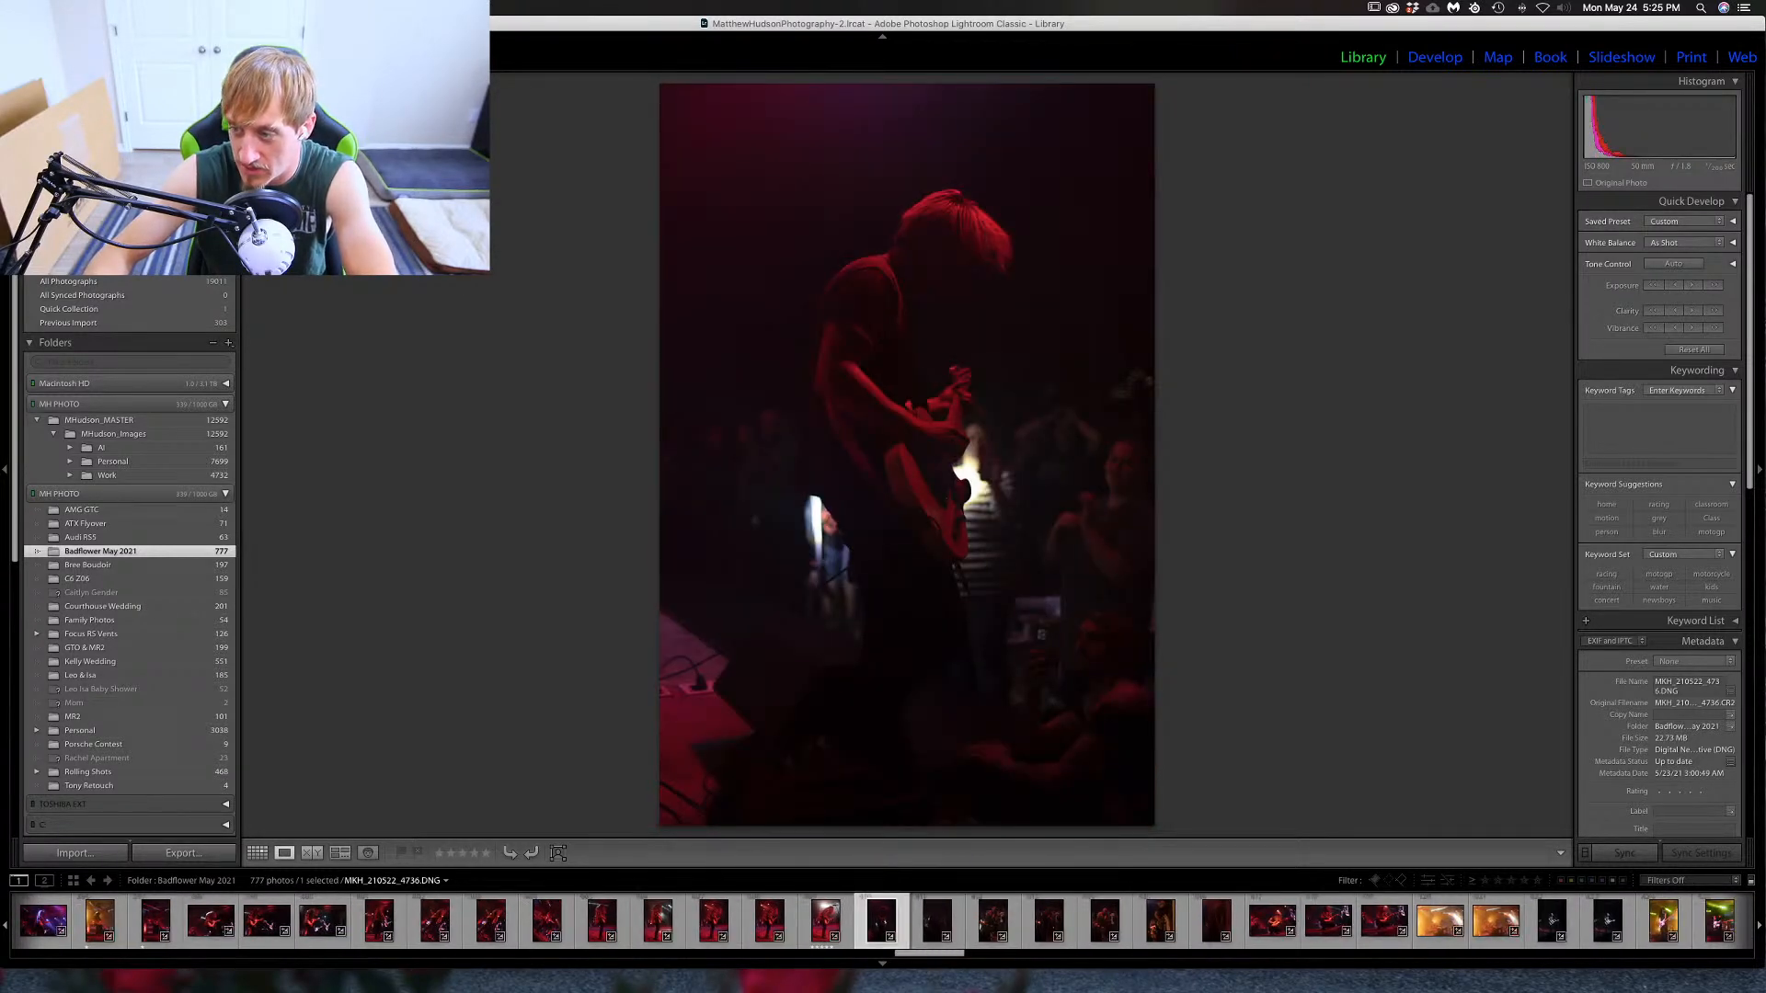
key("Right")
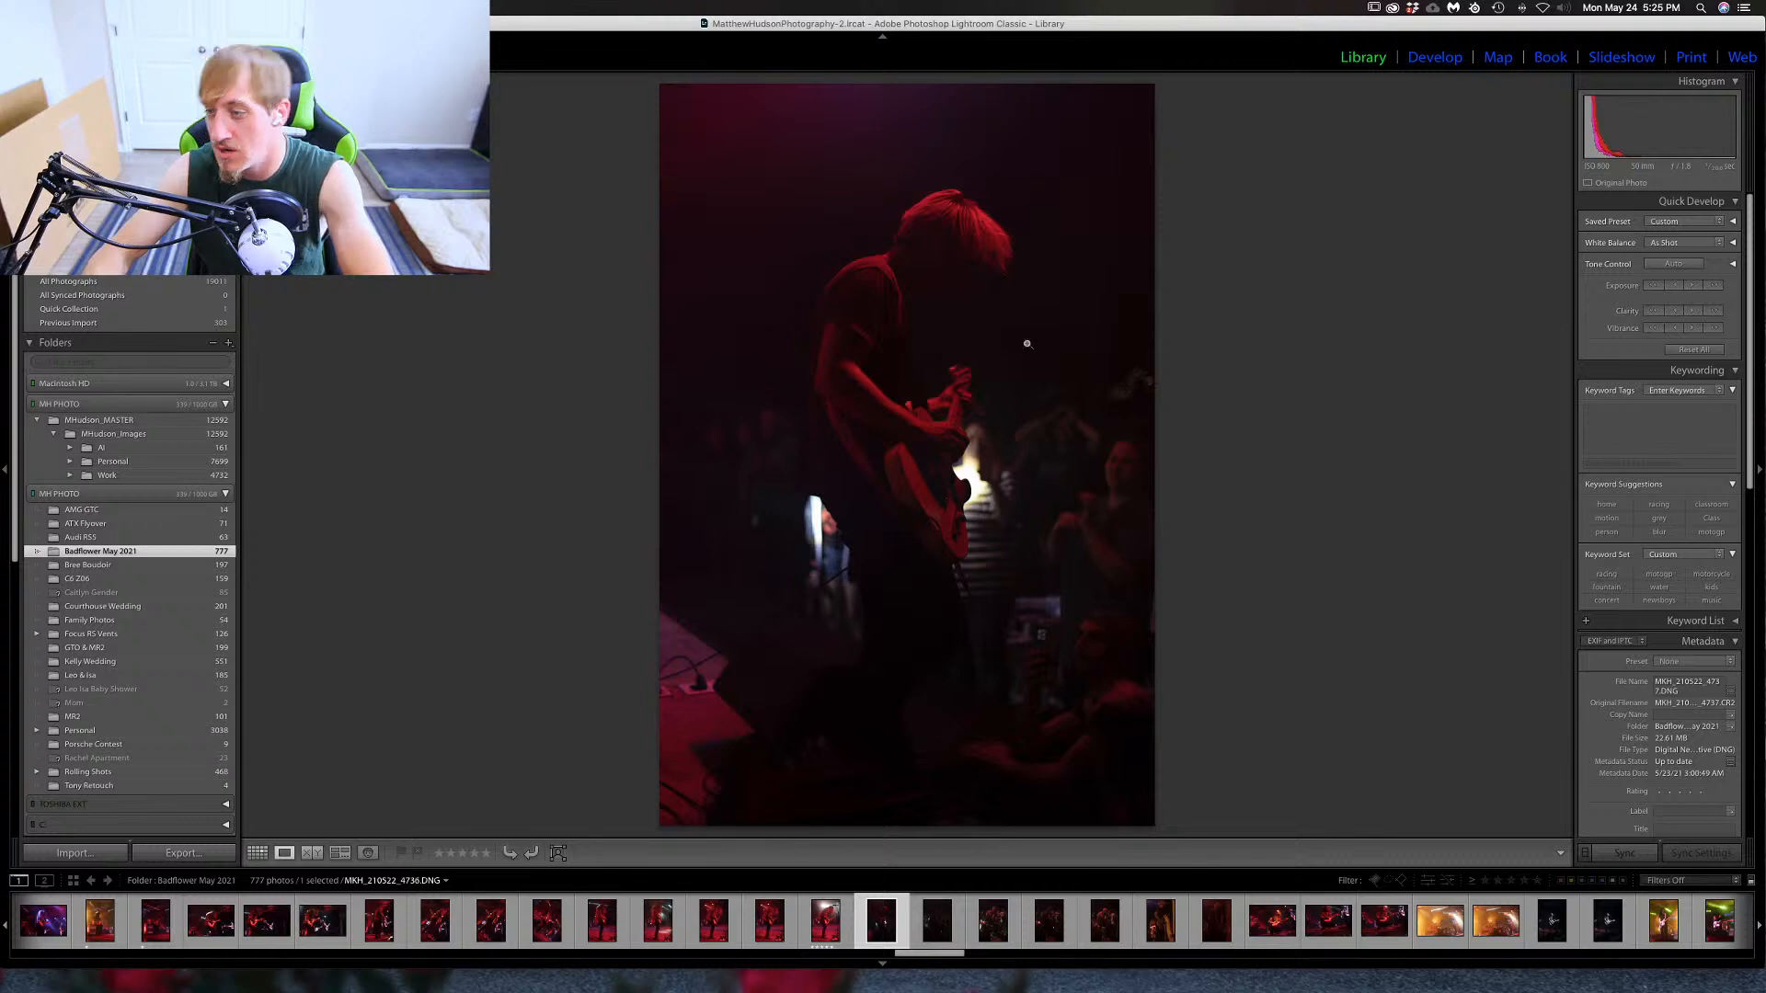
key("Left")
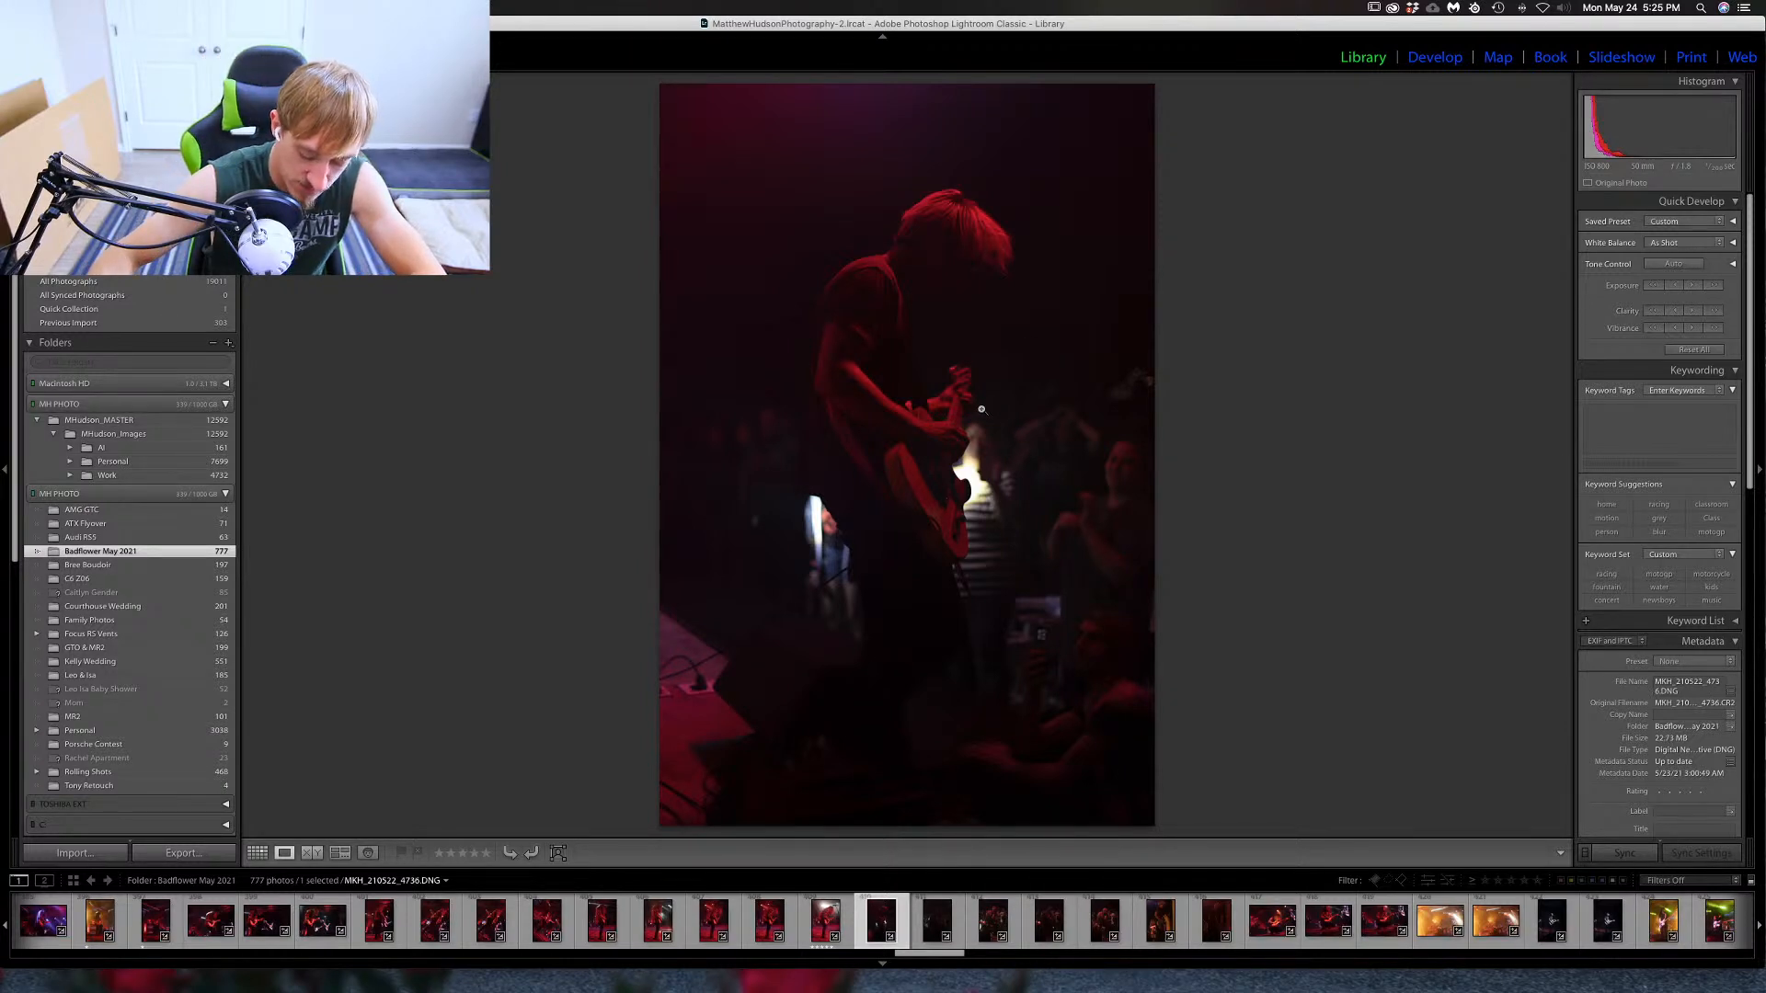
key("1")
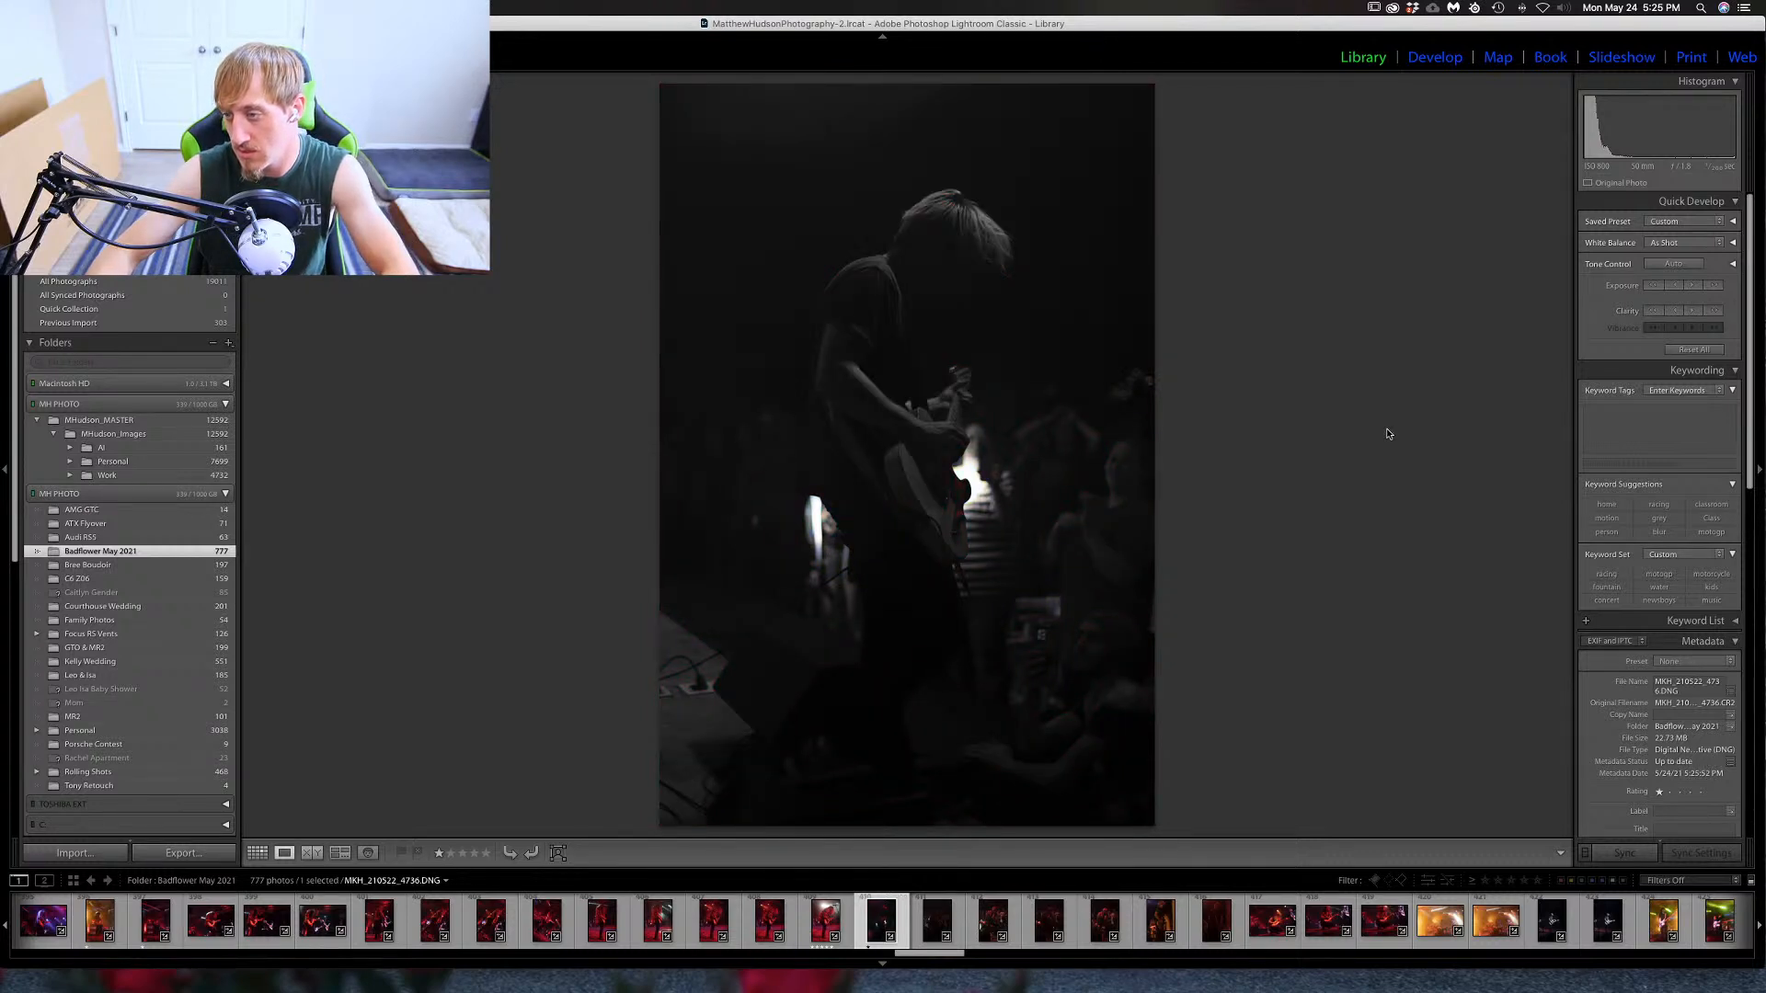
Return MKH_210522_4736.DNG to colour, try a brighter exposure on it and reverse the exposure change.
key("v")
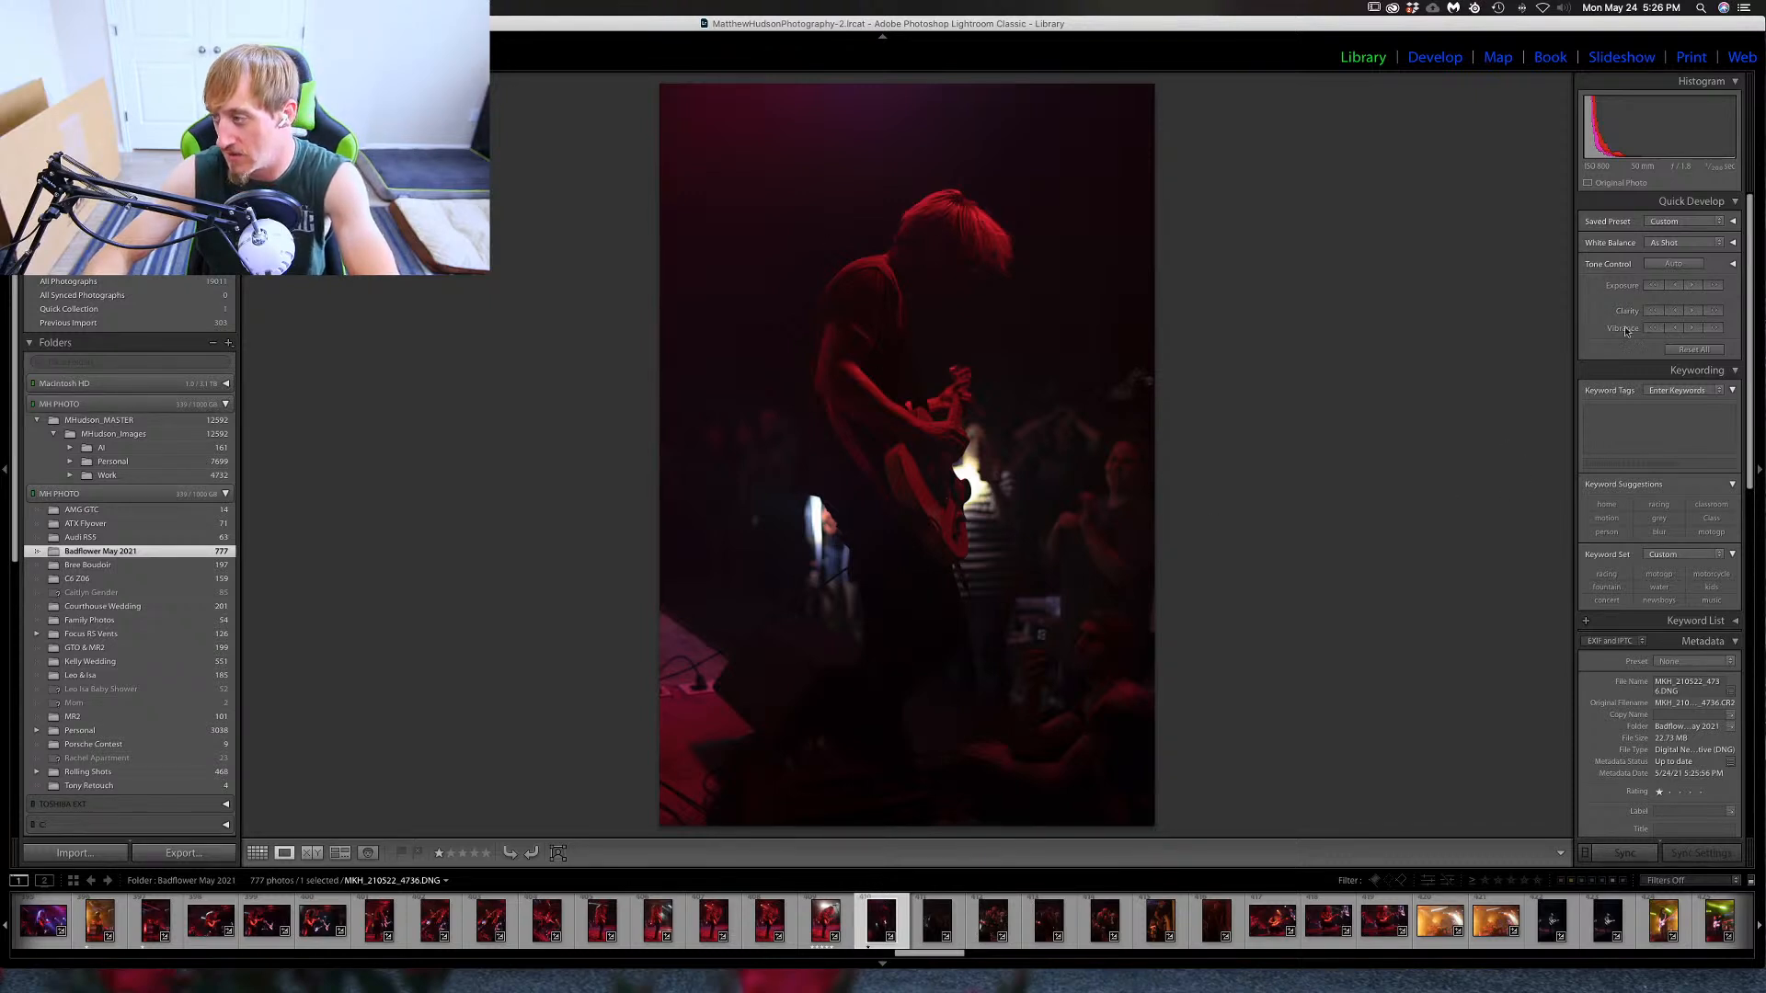
left_click(1713, 289)
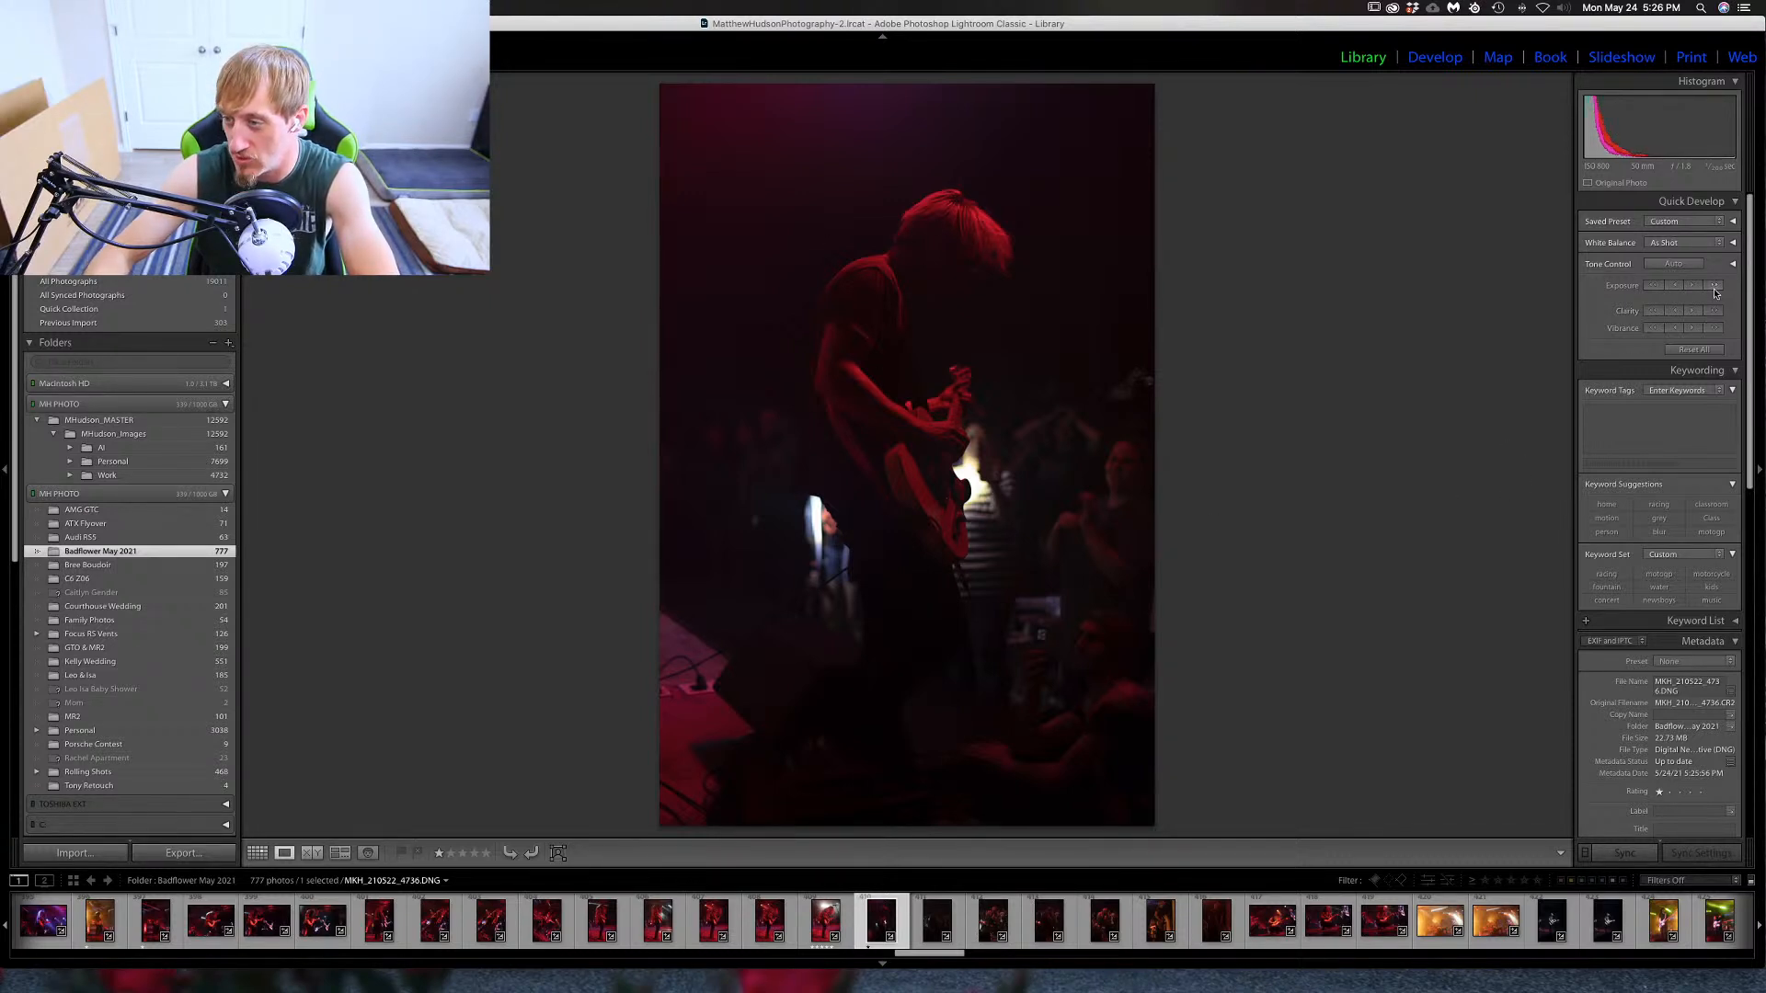
left_click(1646, 288)
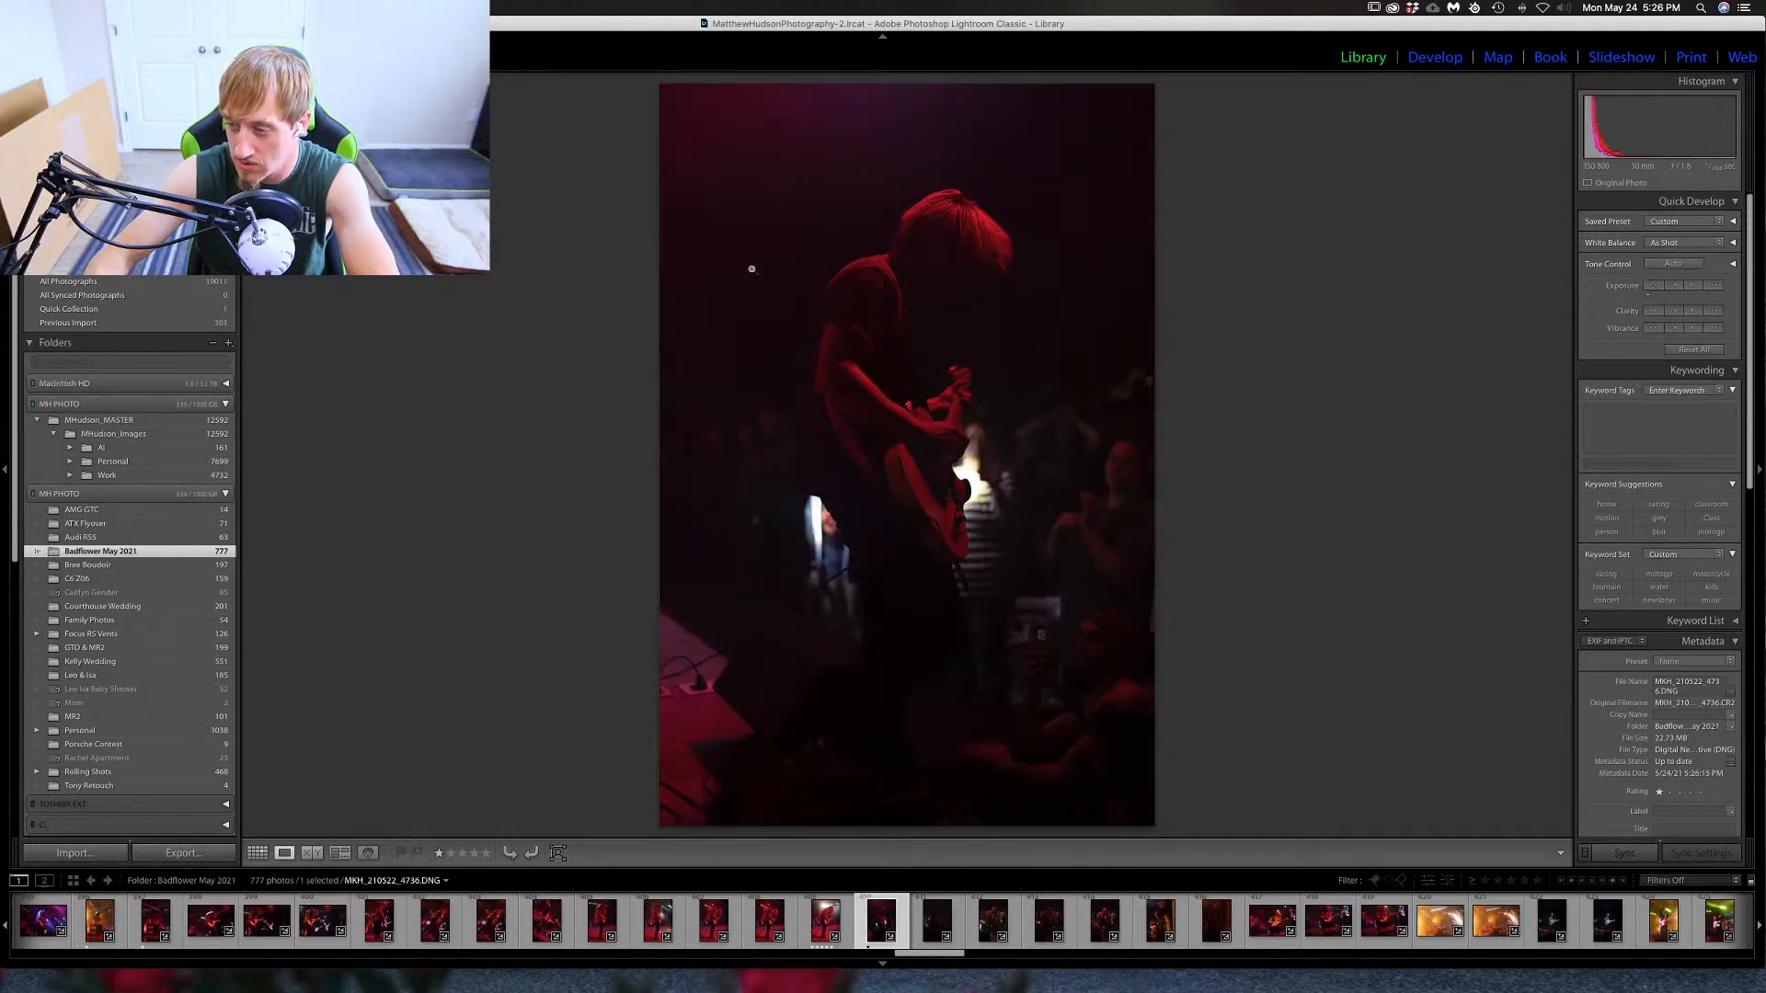
Review the dim vertical guitarist shots after MKH_210522_4736.DNG, including MKH_210522_4738.DNG and MKH_210522_4740.DNG.
key("Right")
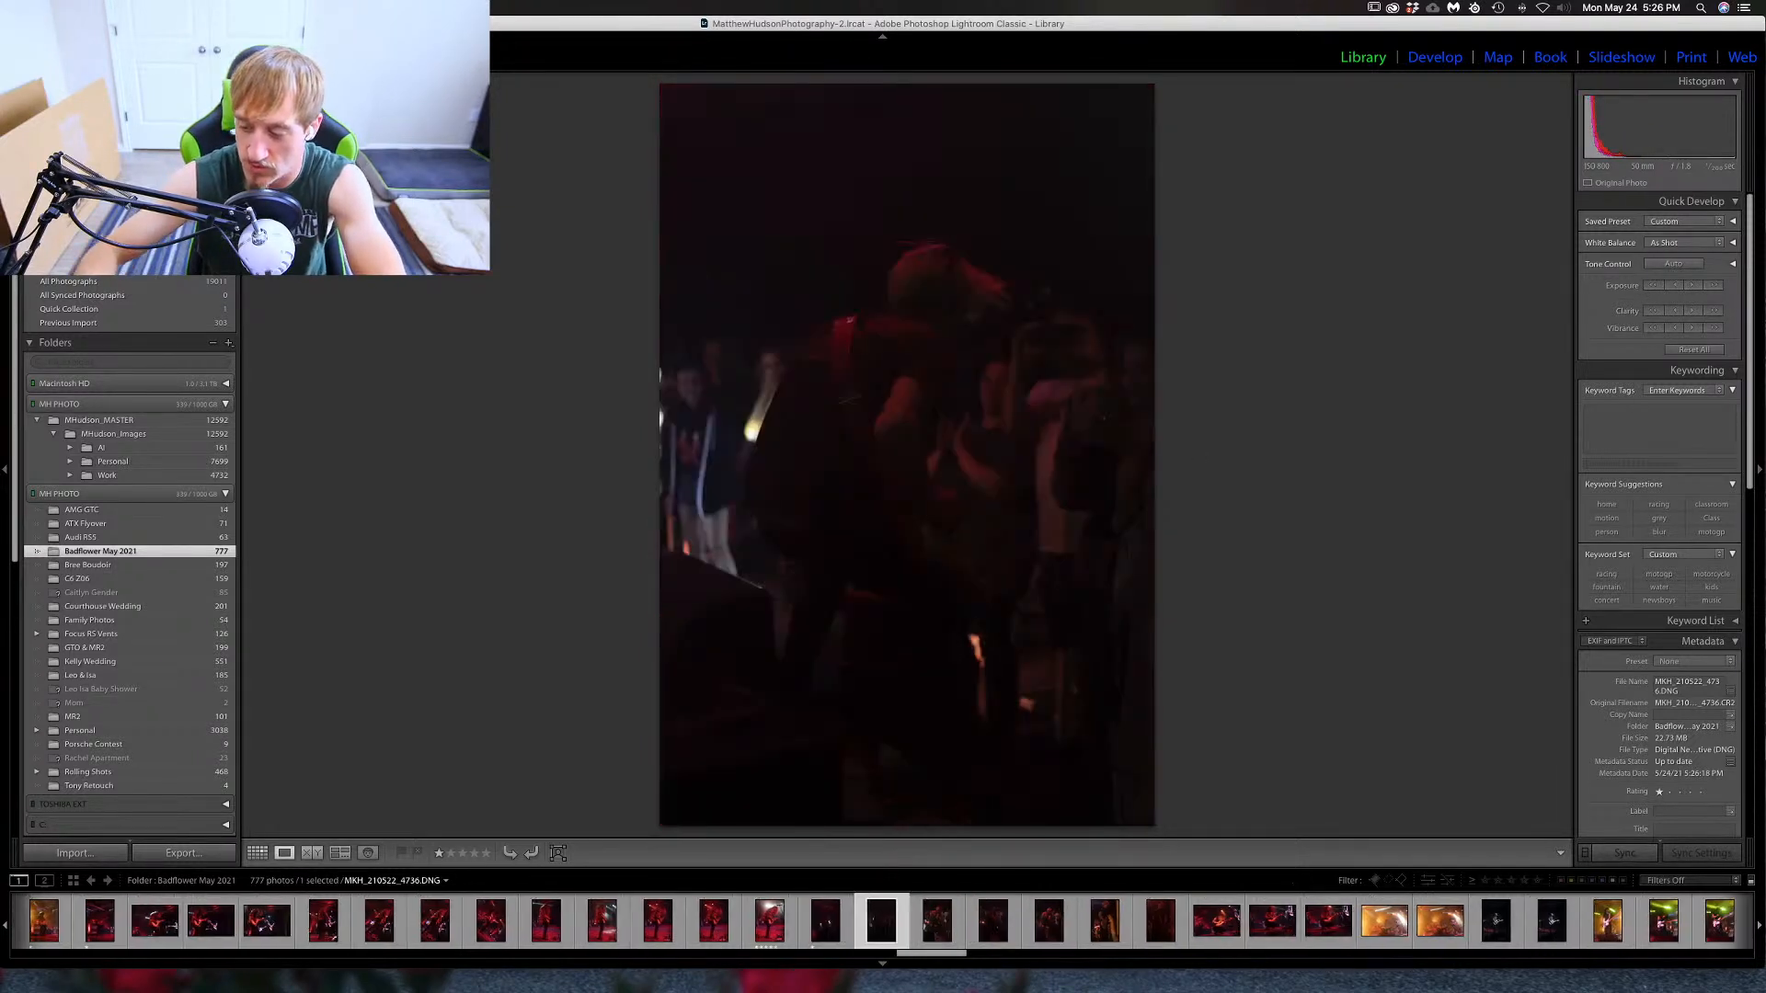
key("Right")
key("Right")
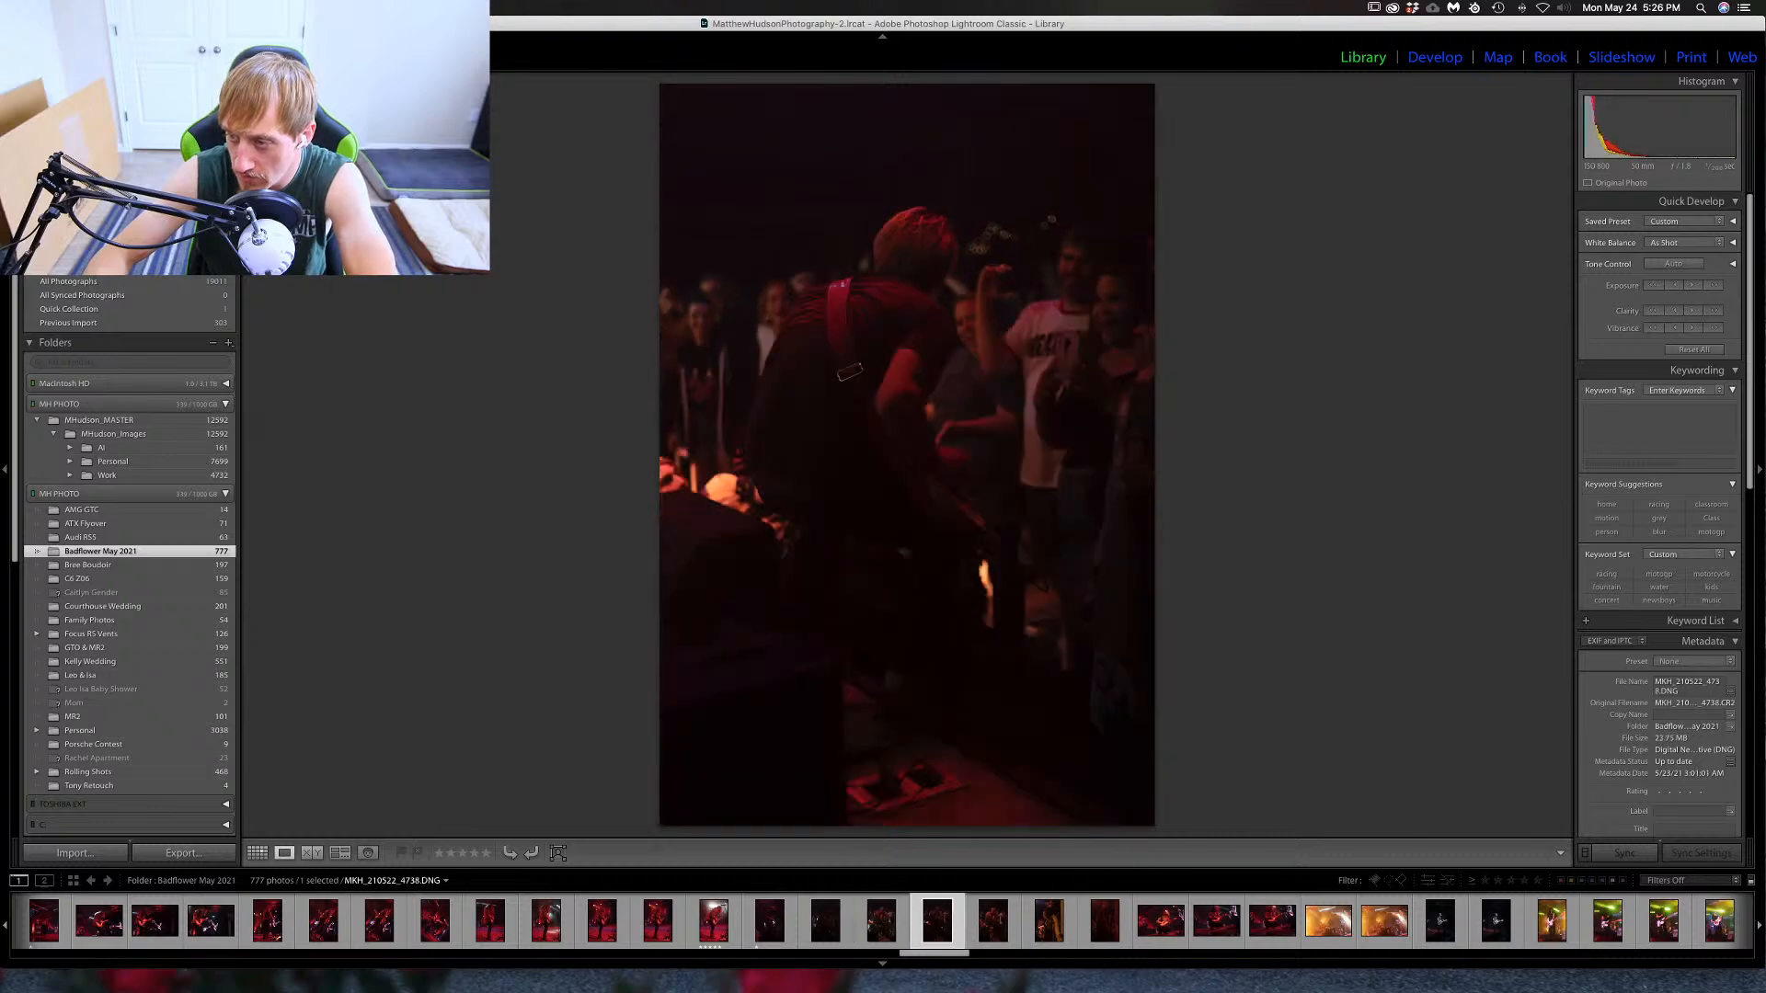
key("Right")
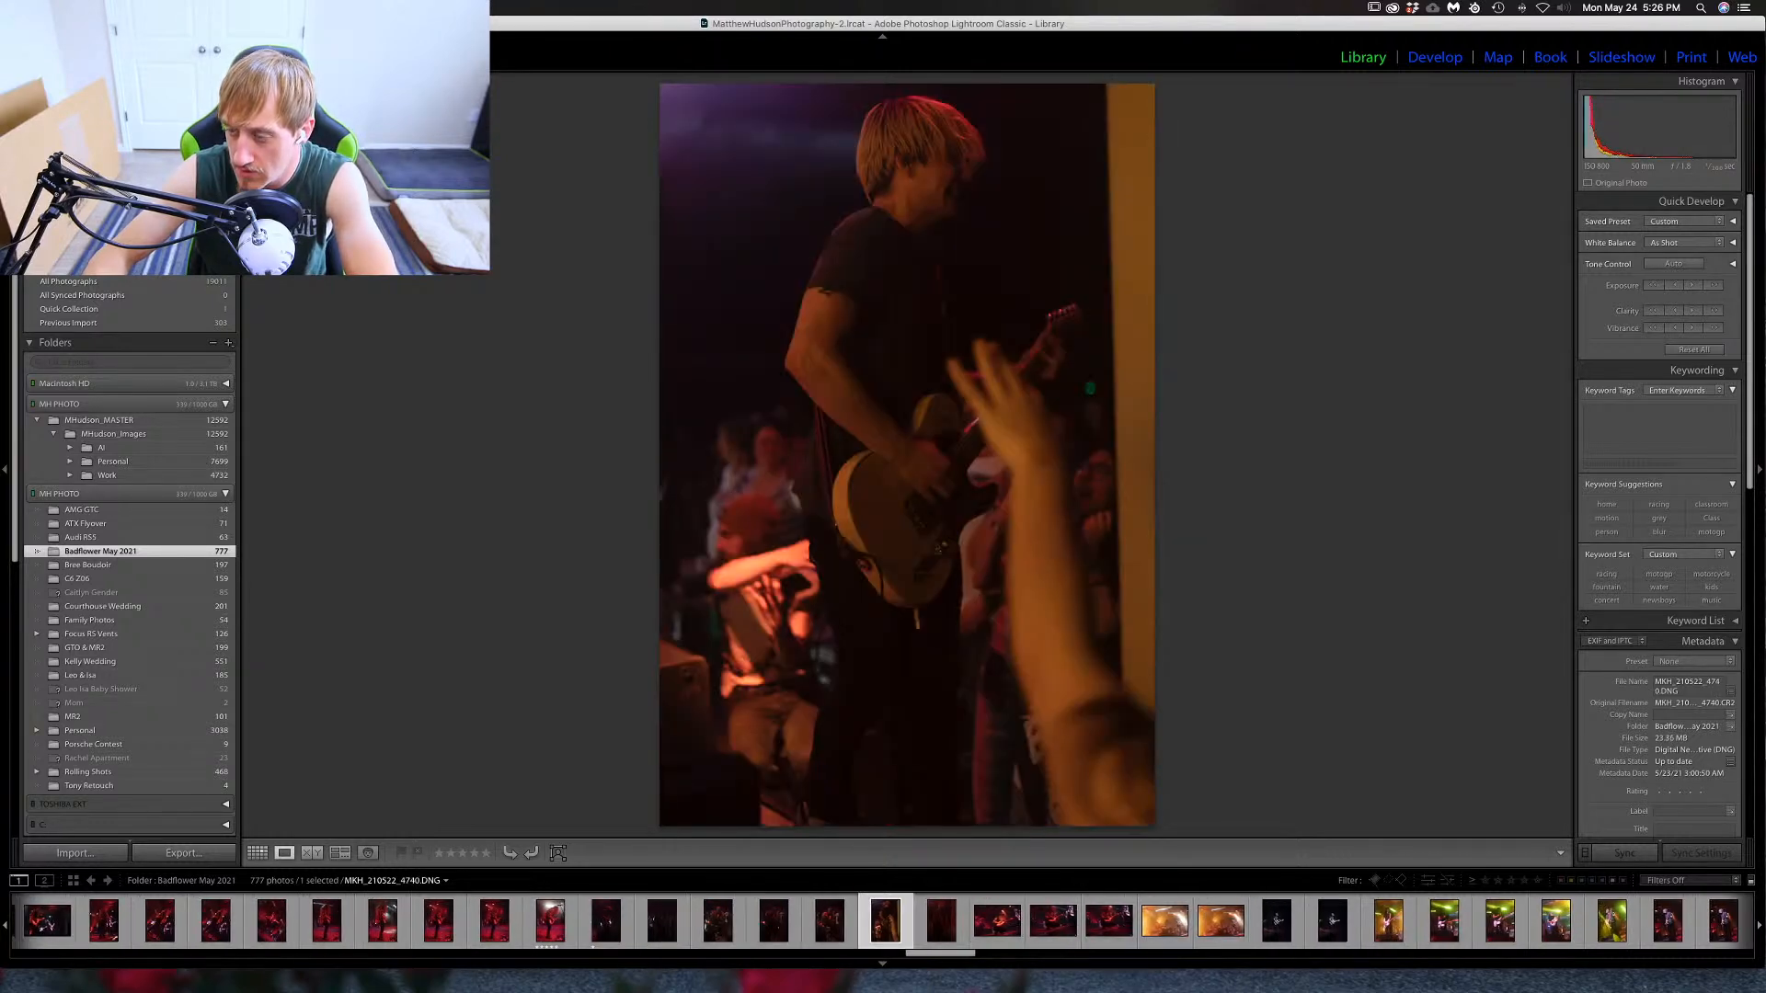
key("Right")
Compare the crouching guitarist shots MKH_210522_4743.DNG through MKH_210522_4745.DNG, examining the picking hand in MKH_210522_4745.DNG at close zoom for sharpness.
key("Right")
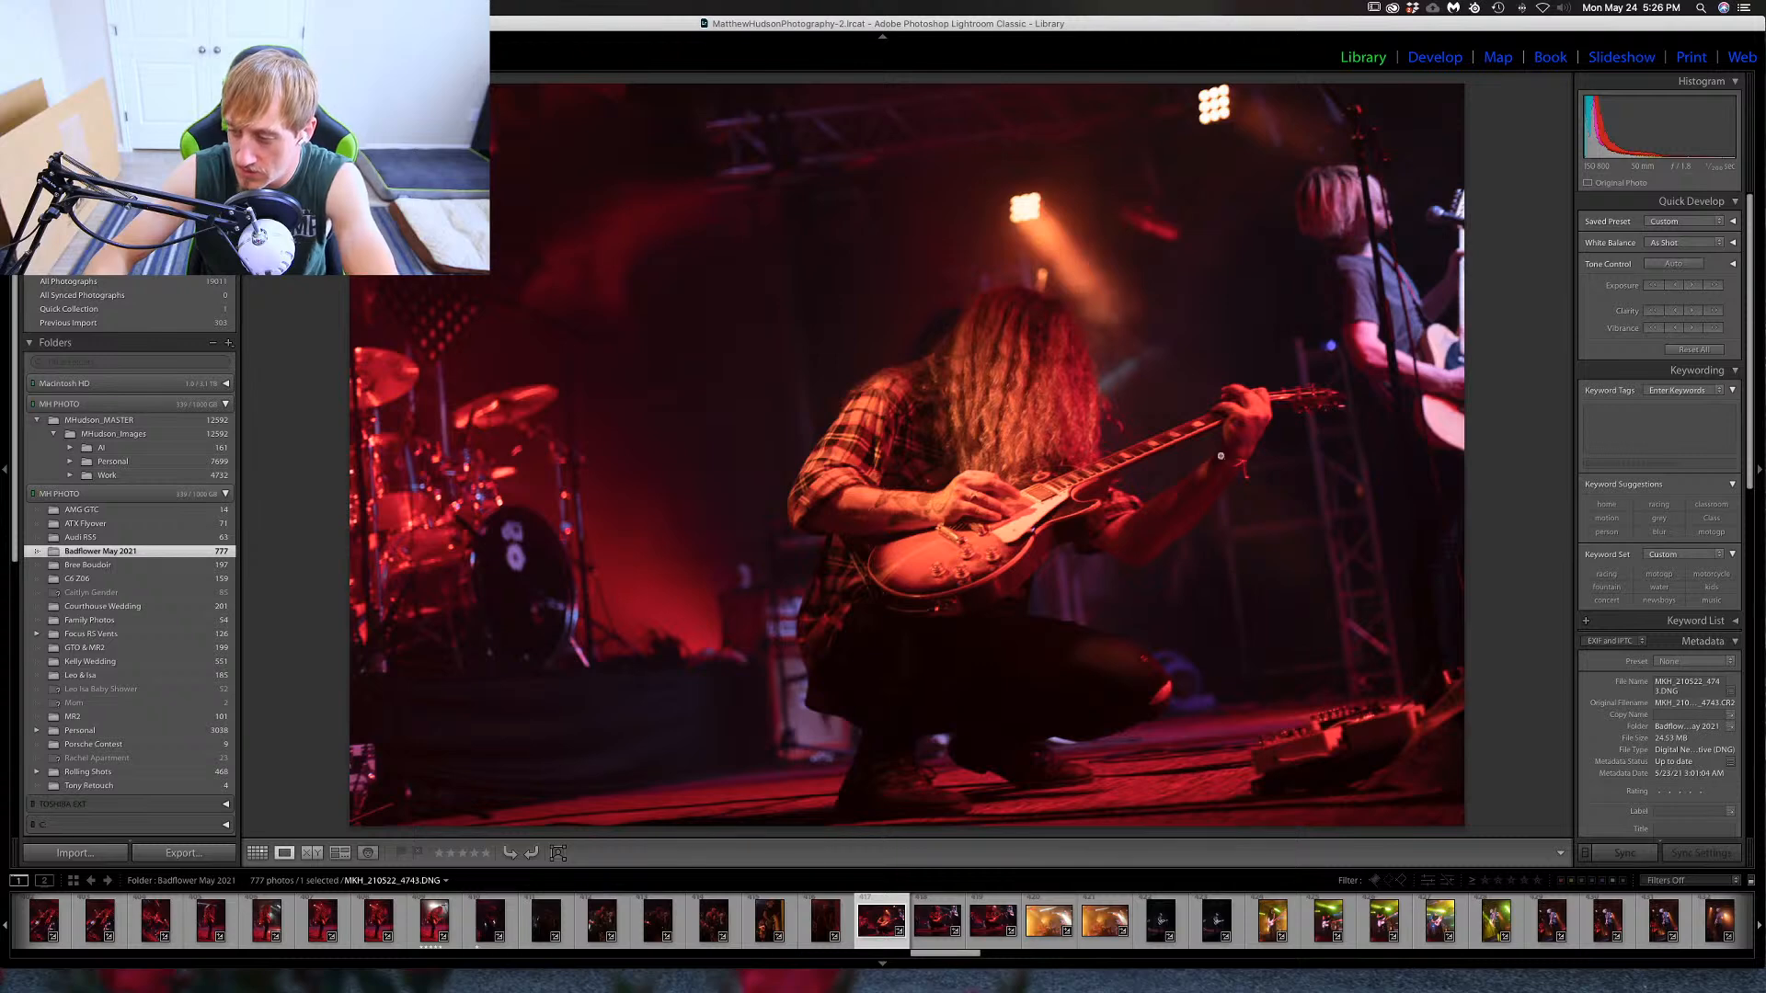
key("Right")
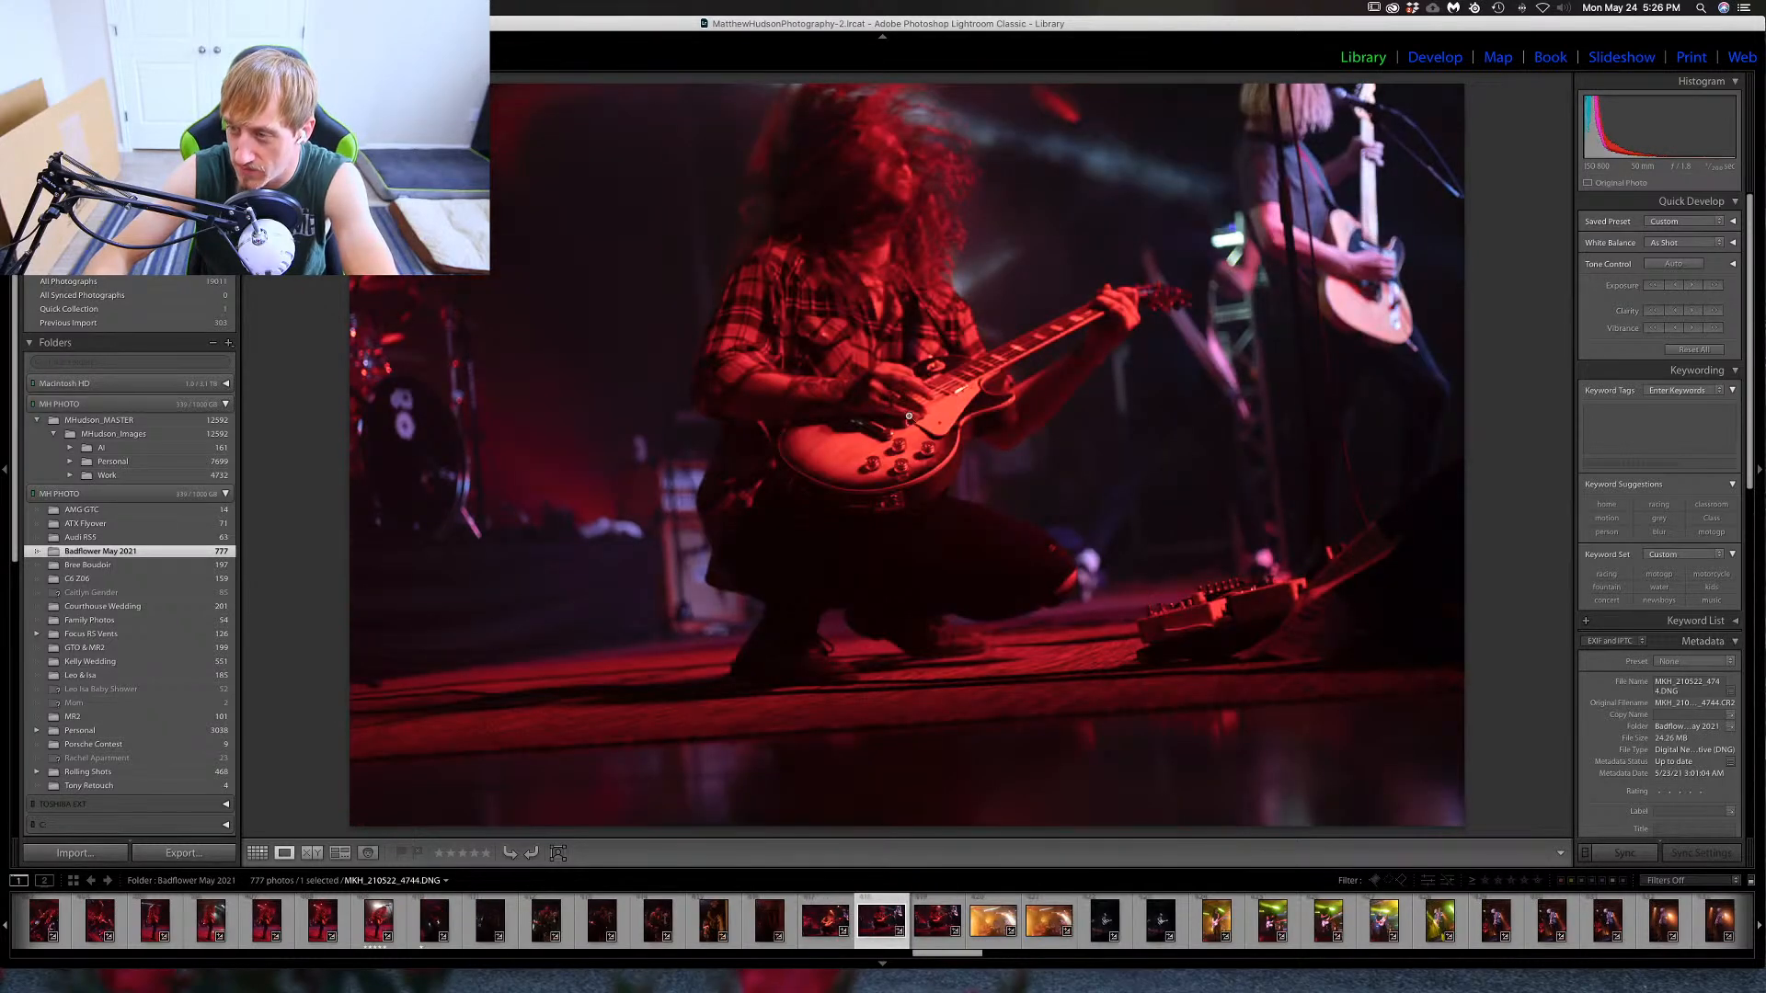
key("Right")
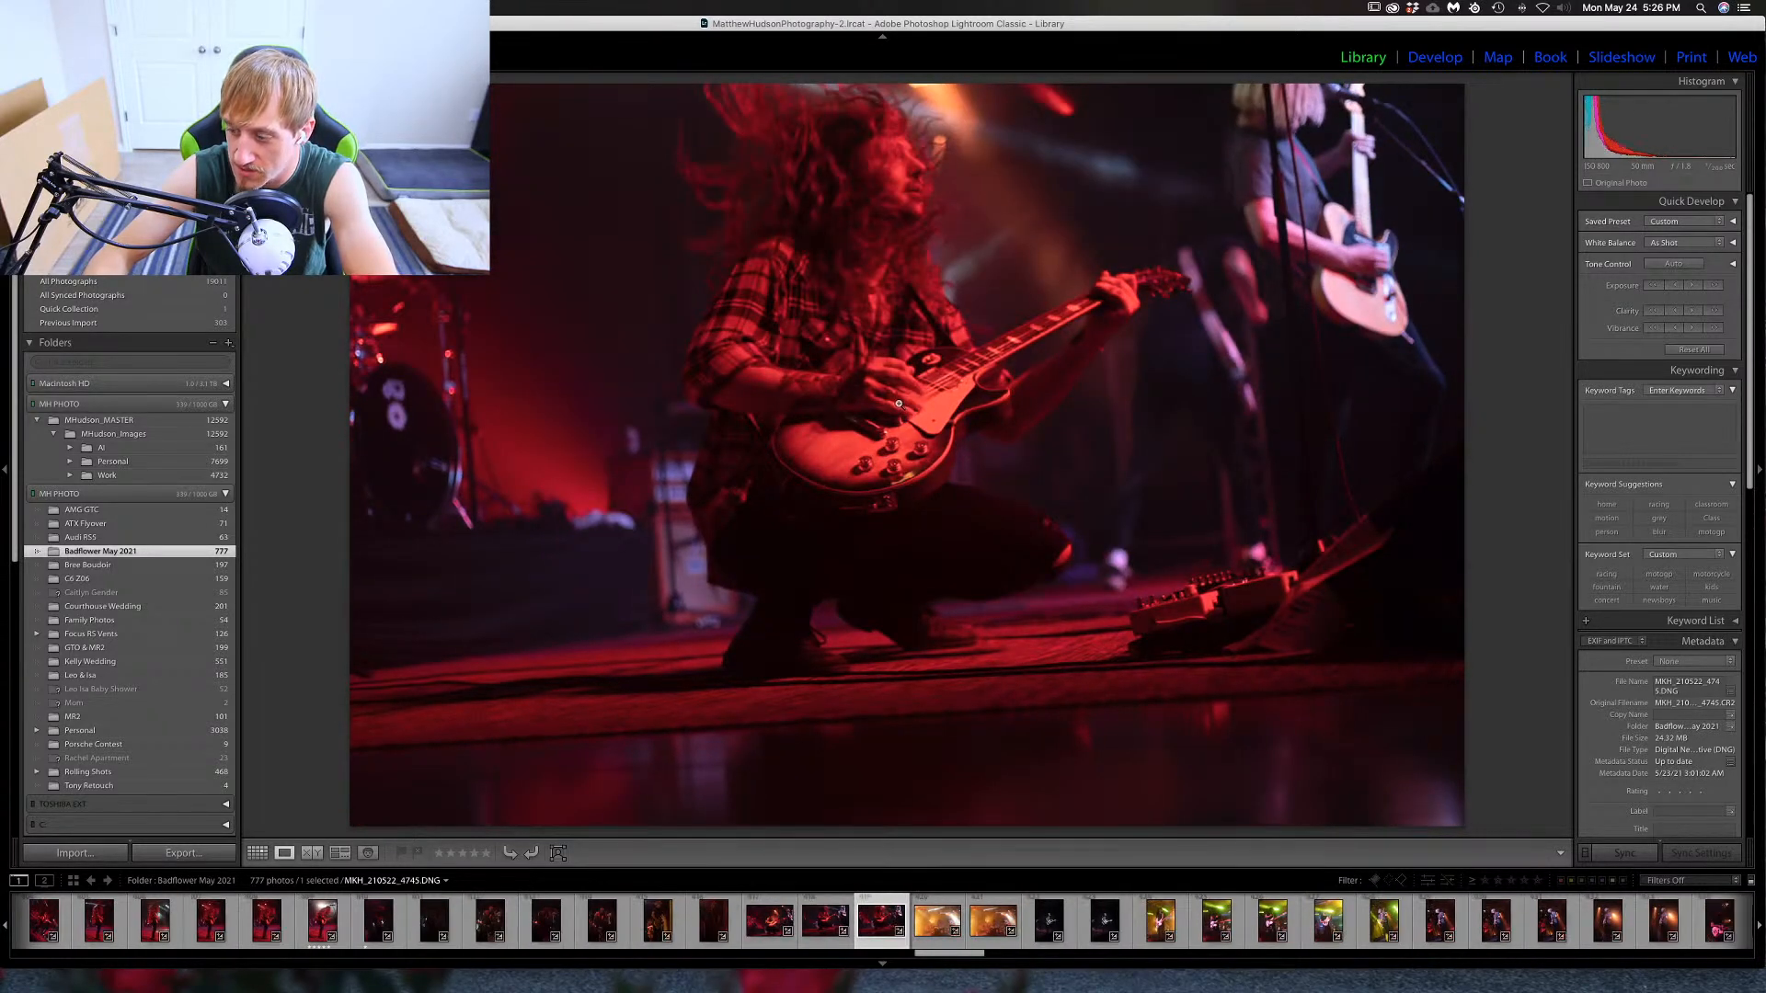
left_click(900, 403)
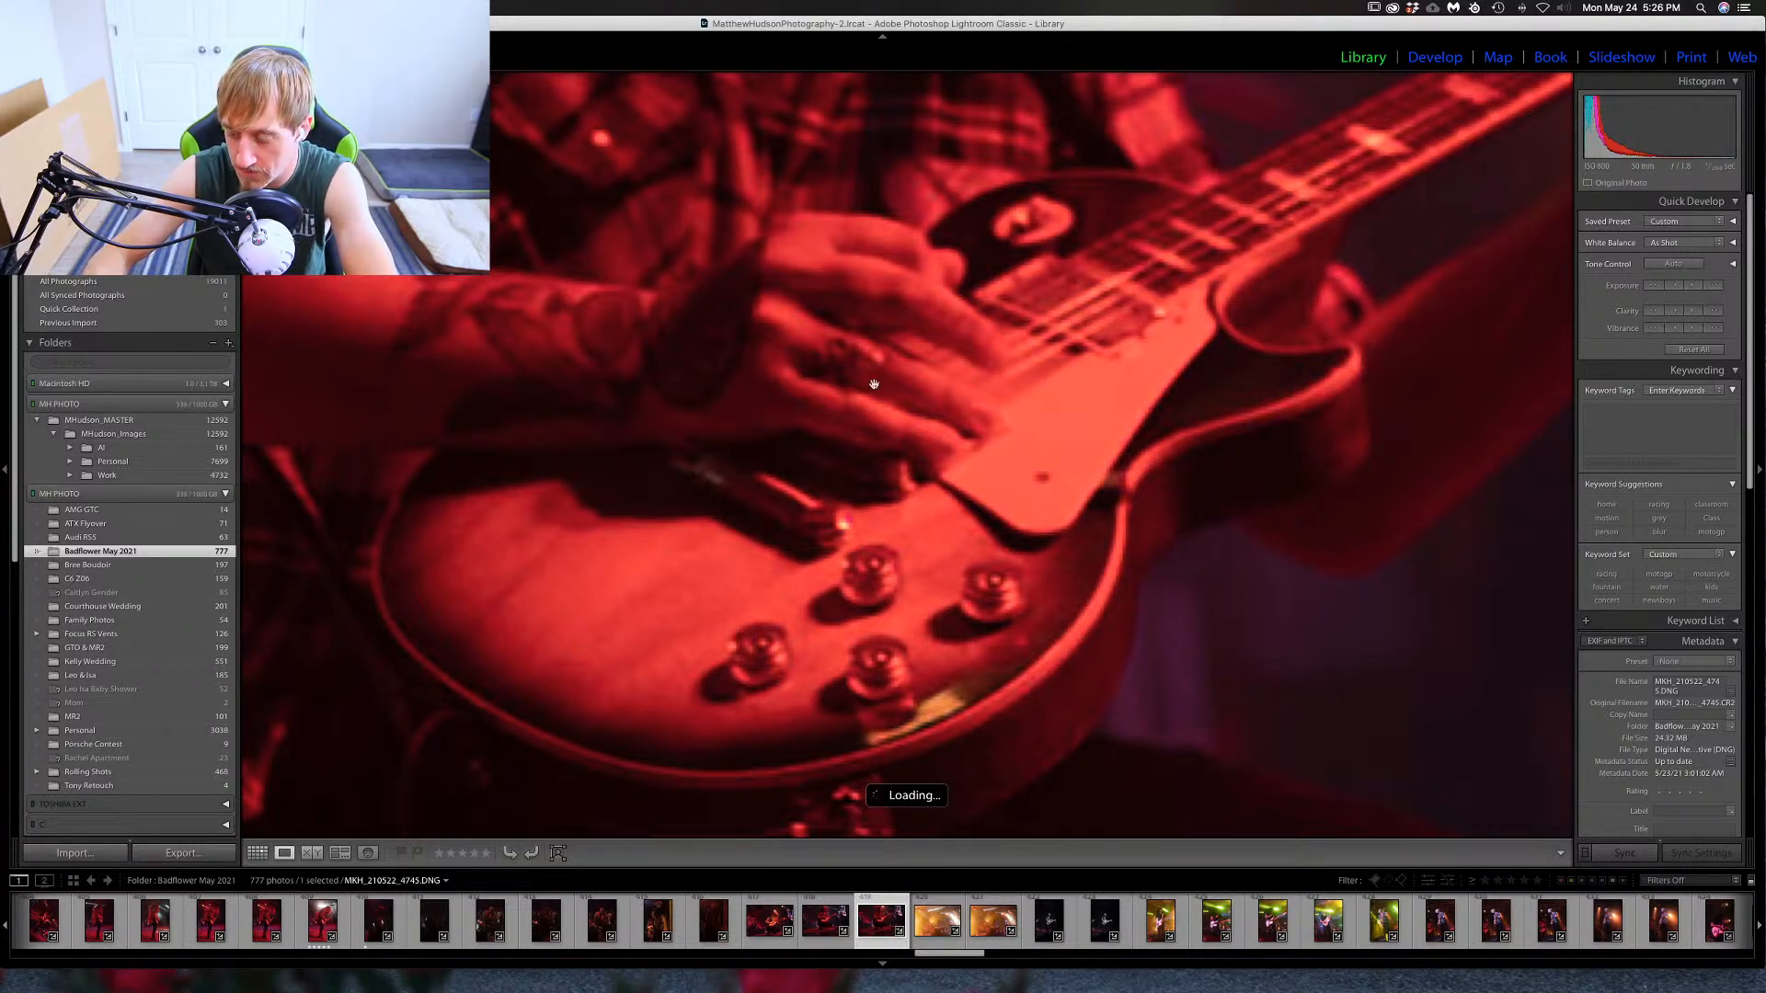
left_click(988, 486)
left_click(988, 486)
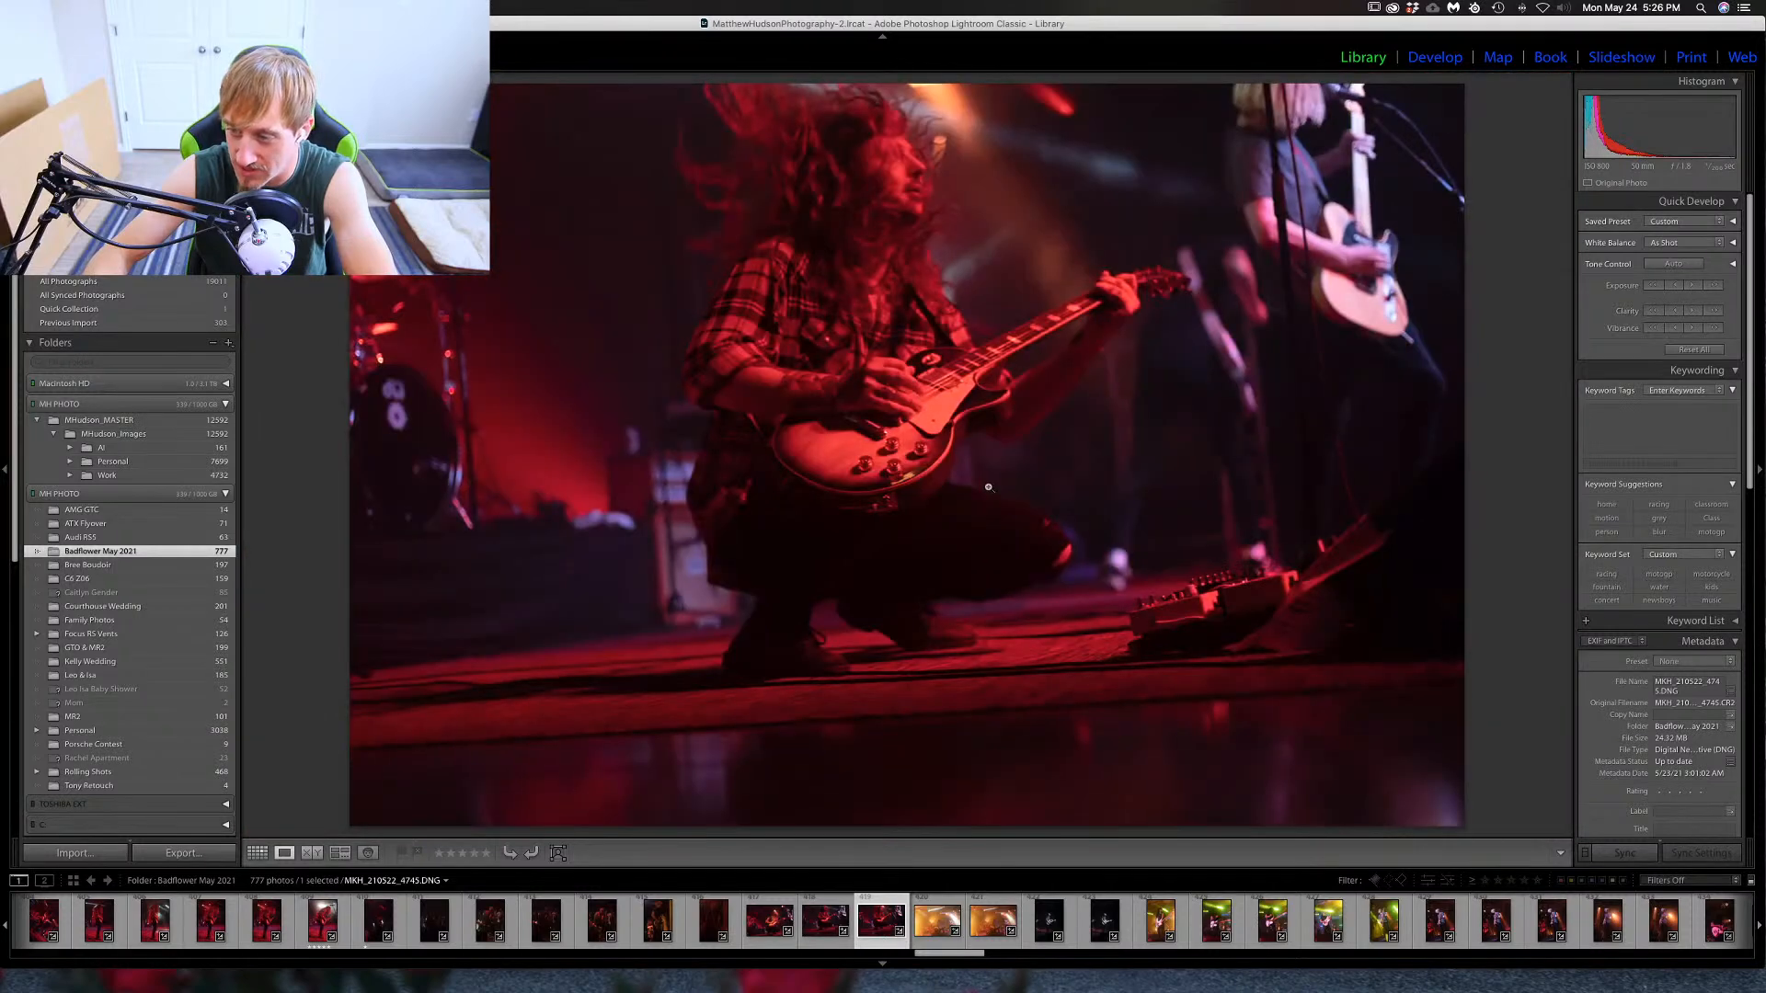
key("Left")
key("Left")
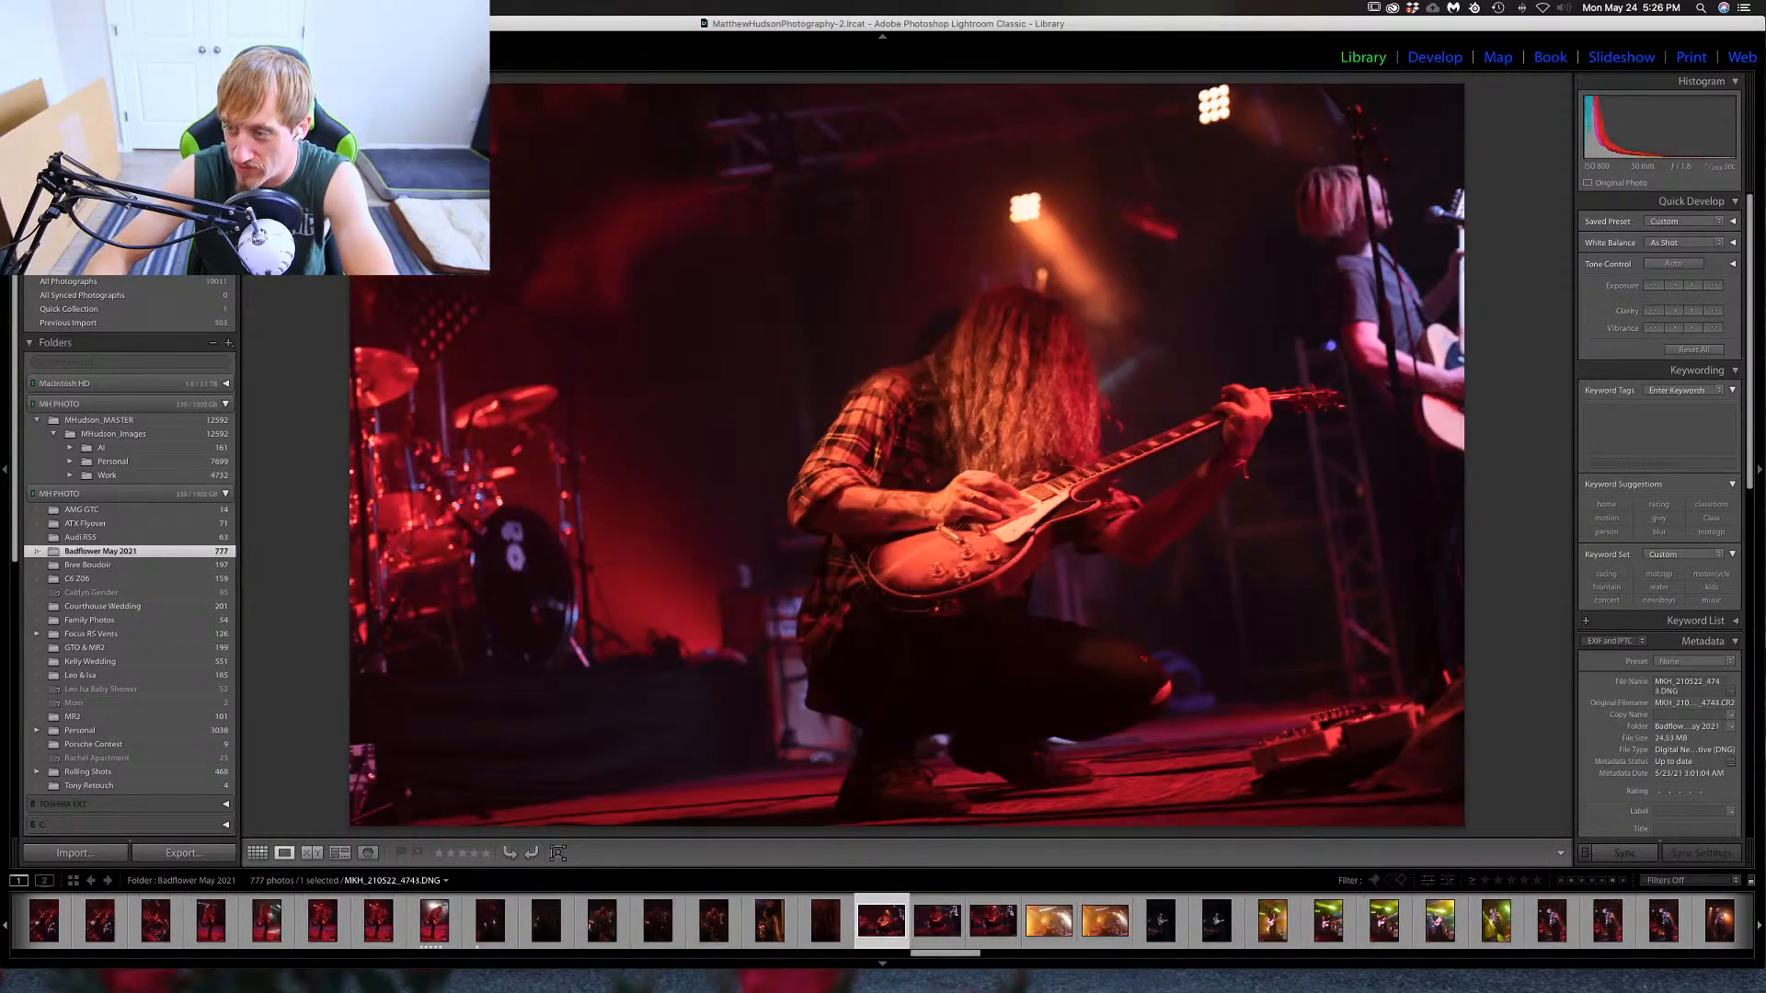
key("Right")
key("Right")
Review the orange-lit wide stage shots and the dark shots of the singer around MKH_210522_4747.DNG.
key("Right")
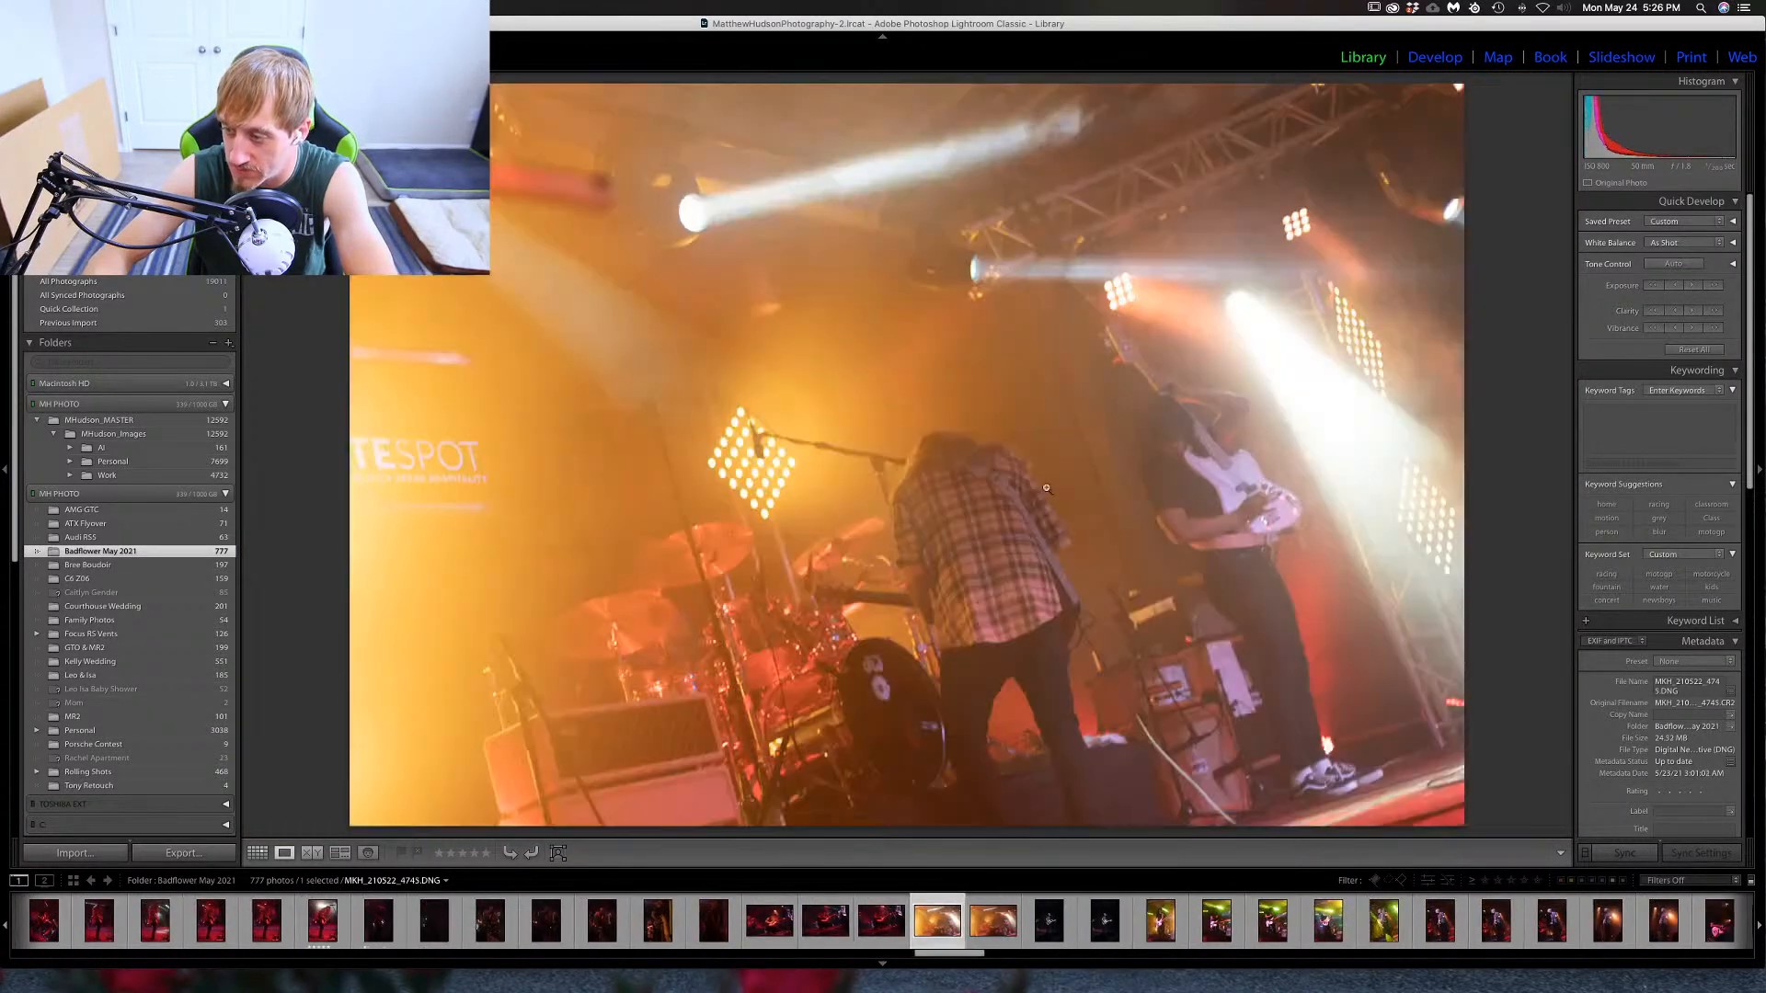
key("Right")
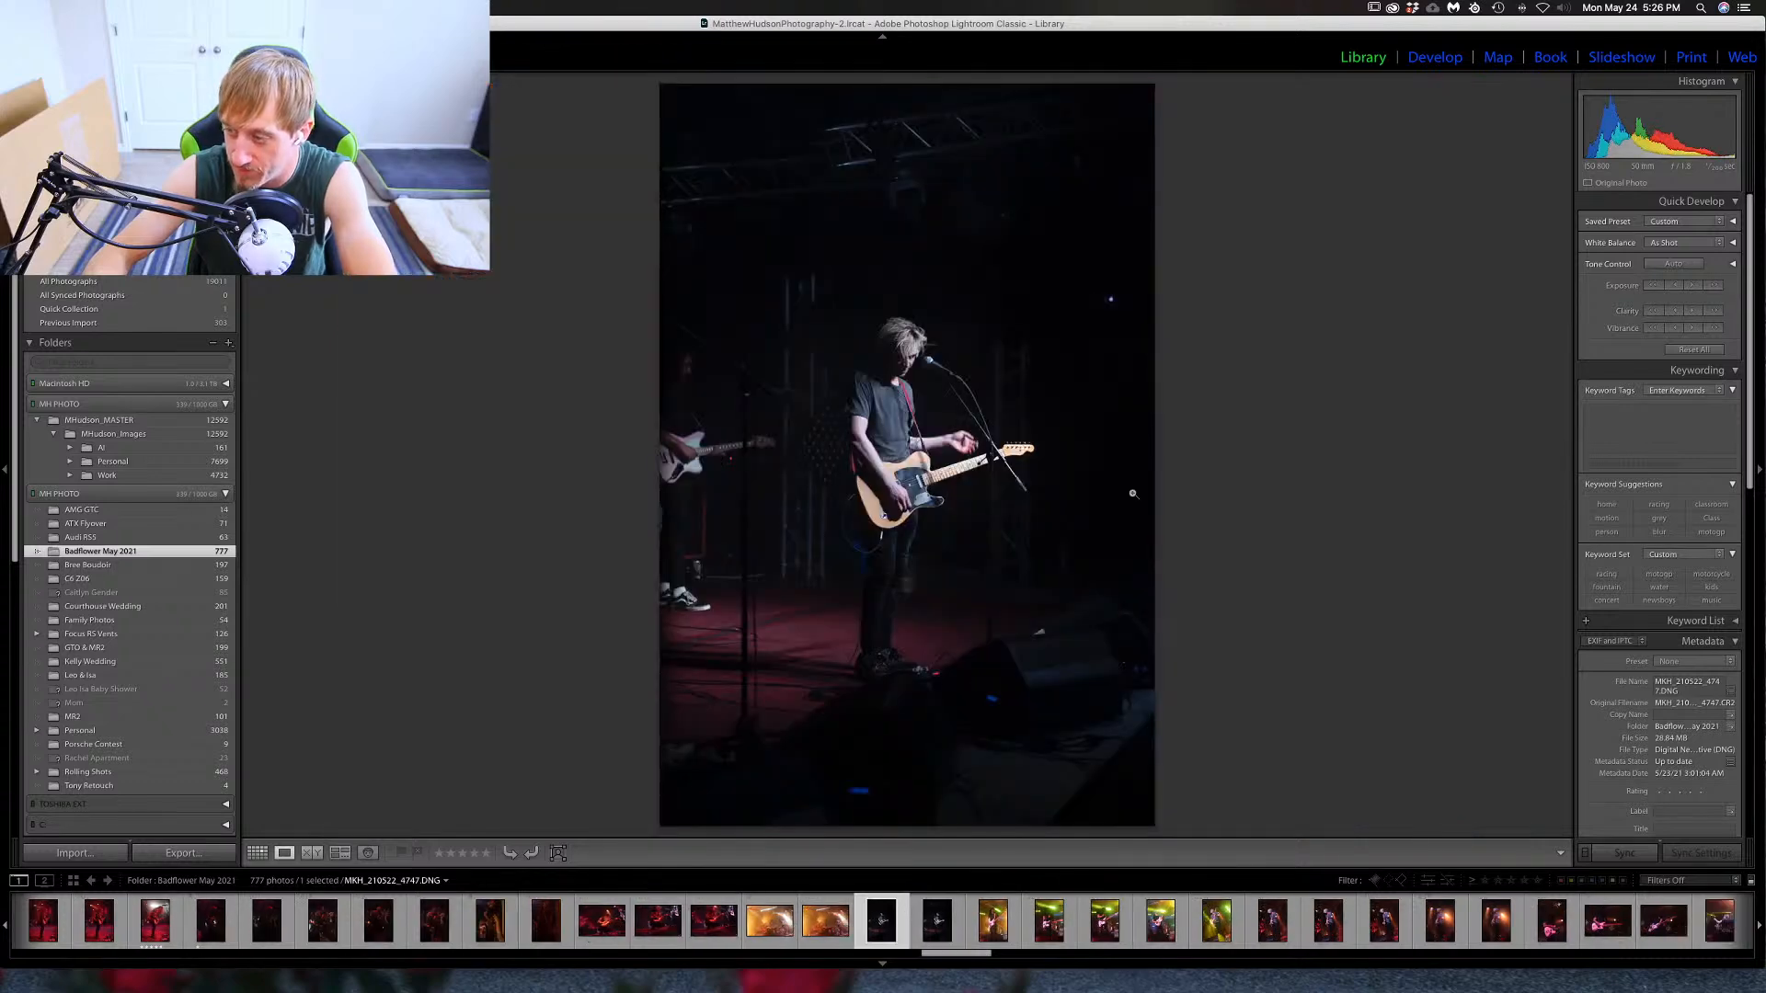
key("Right")
Check the bassist's face for sharpness in MKH_210522_4754.DNG and rate the photo one star.
key("Right")
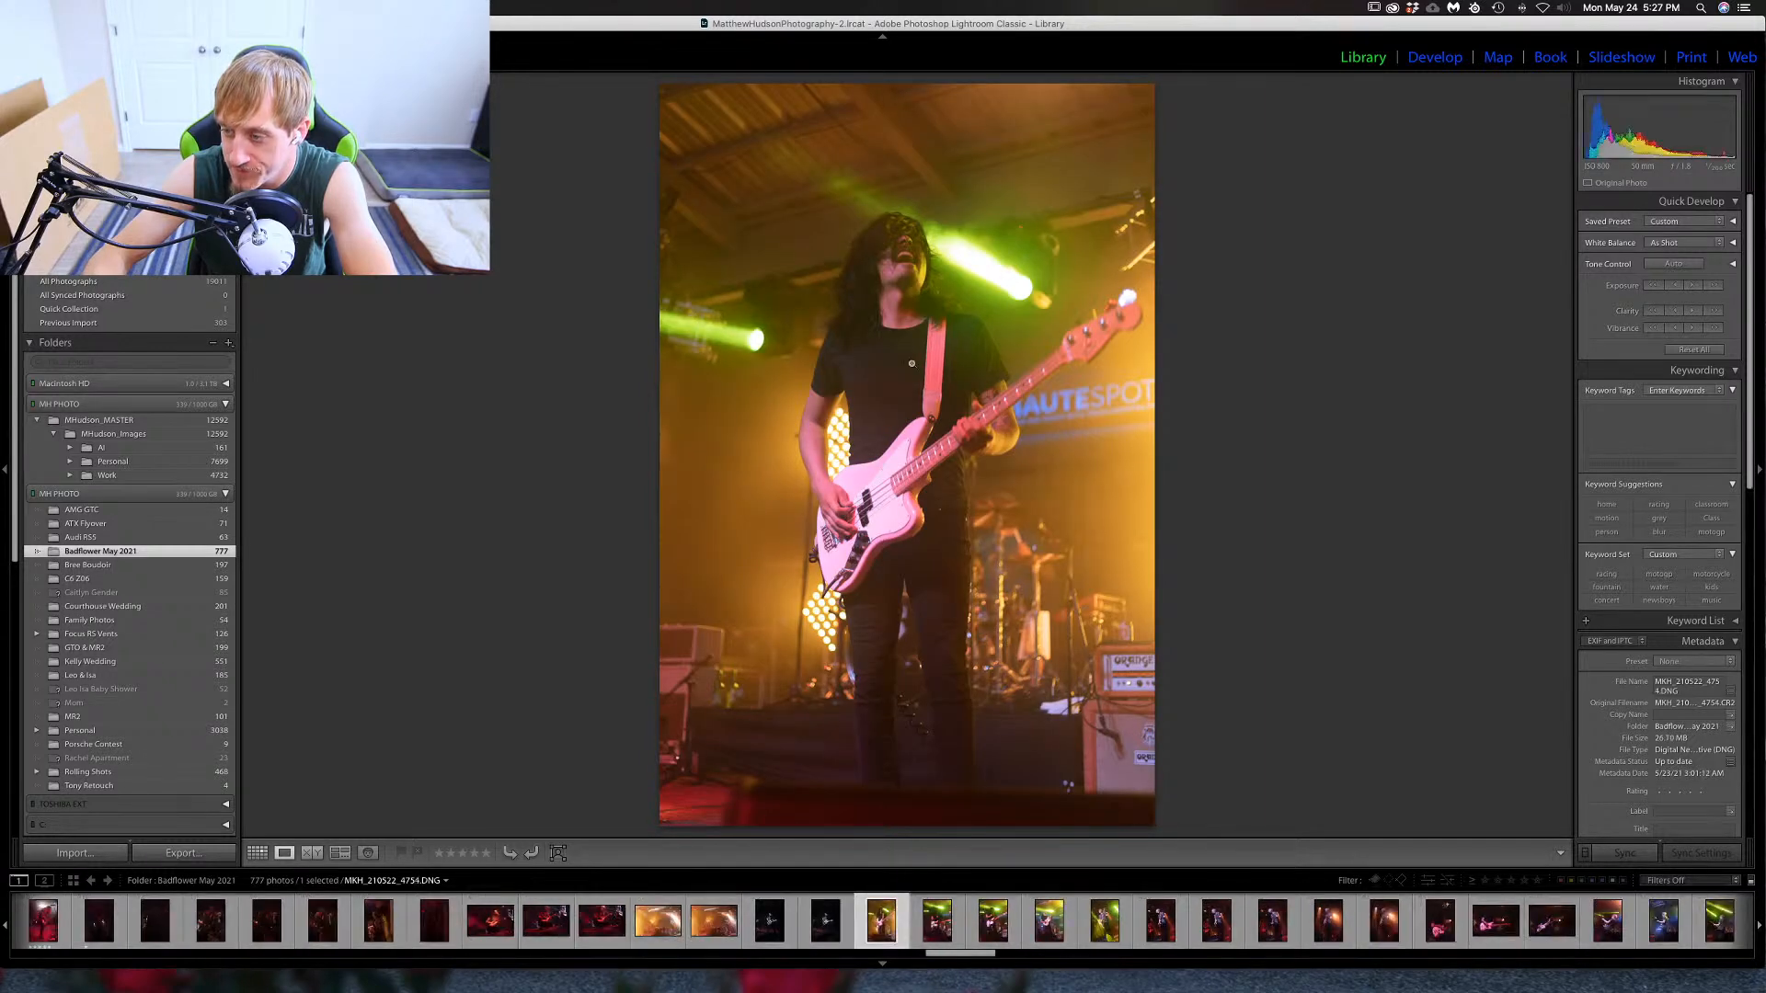
left_click_drag(904, 425, 899, 762)
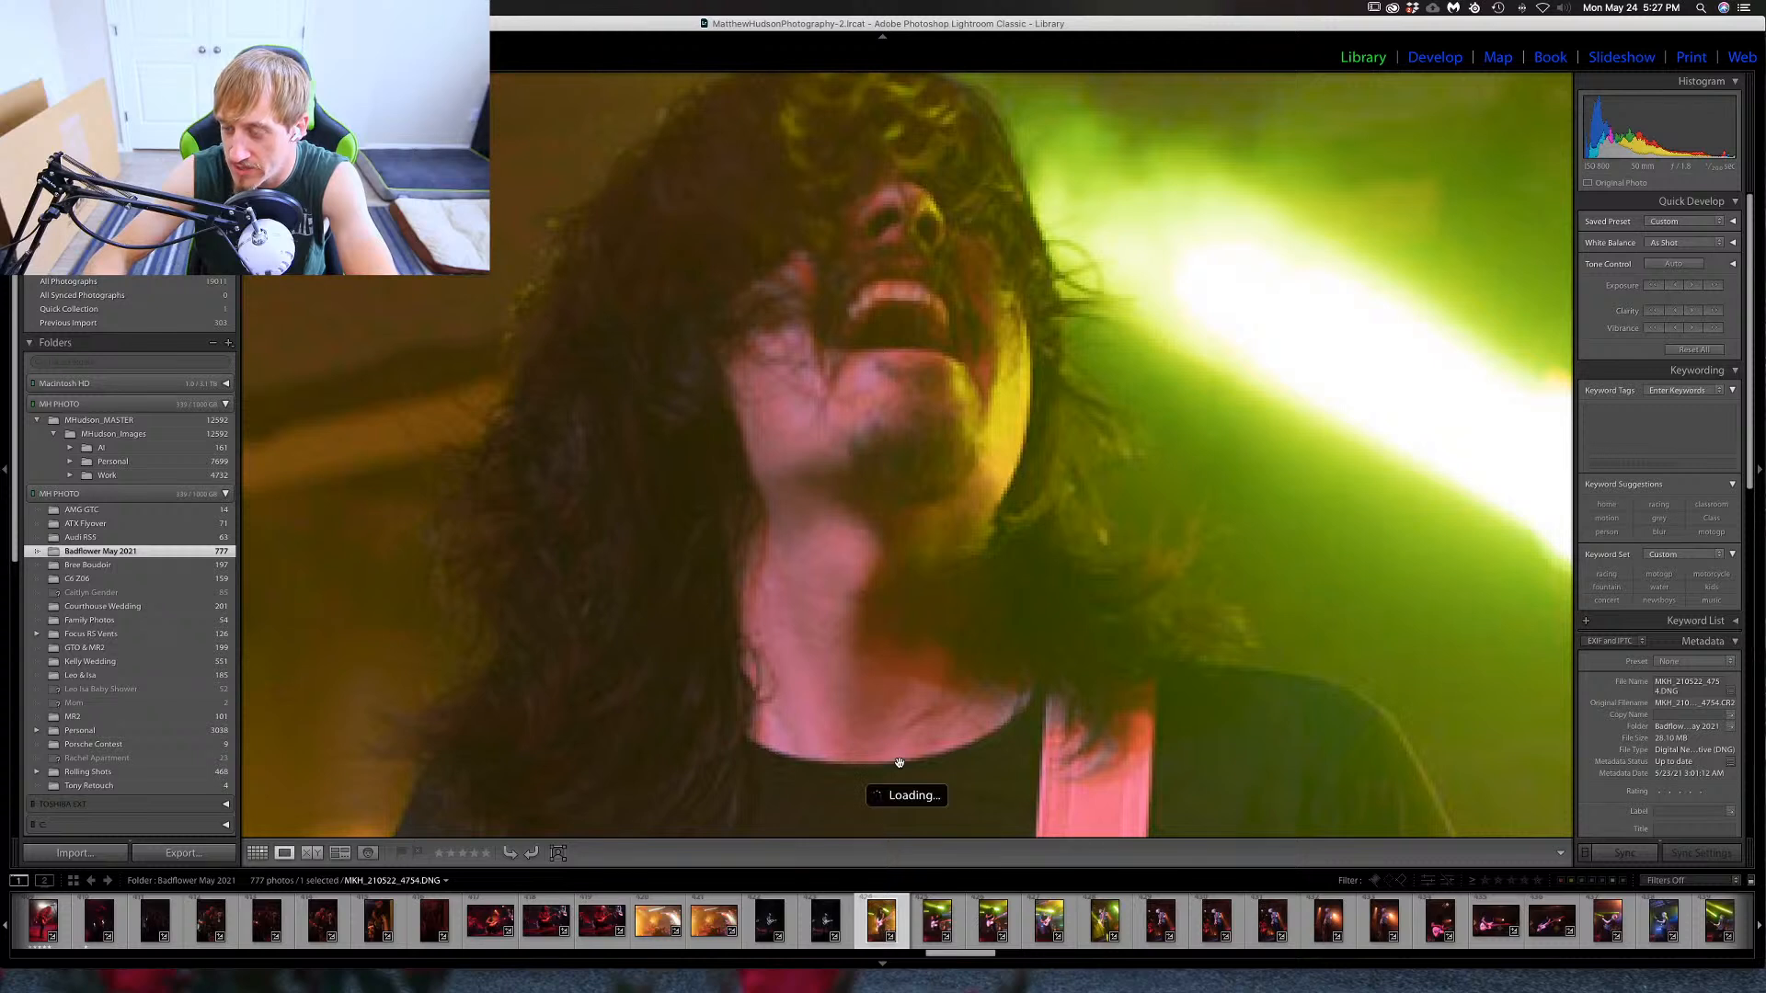
left_click_drag(917, 689, 907, 761)
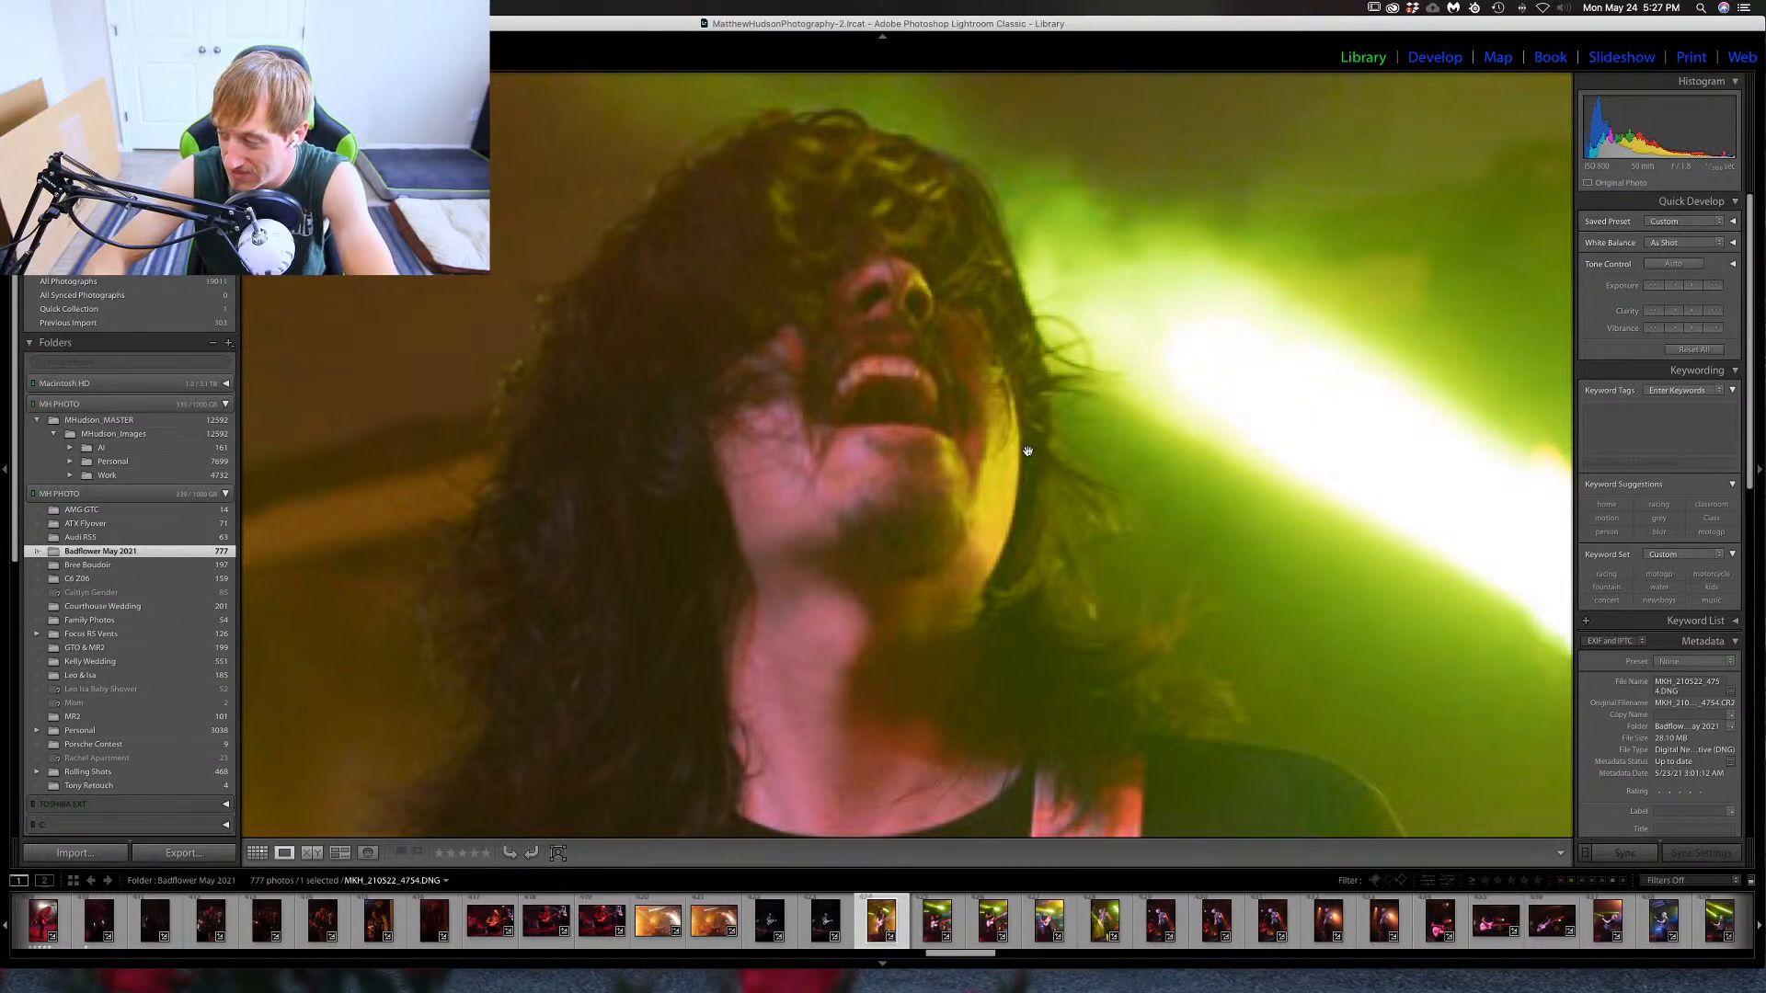
left_click(931, 494)
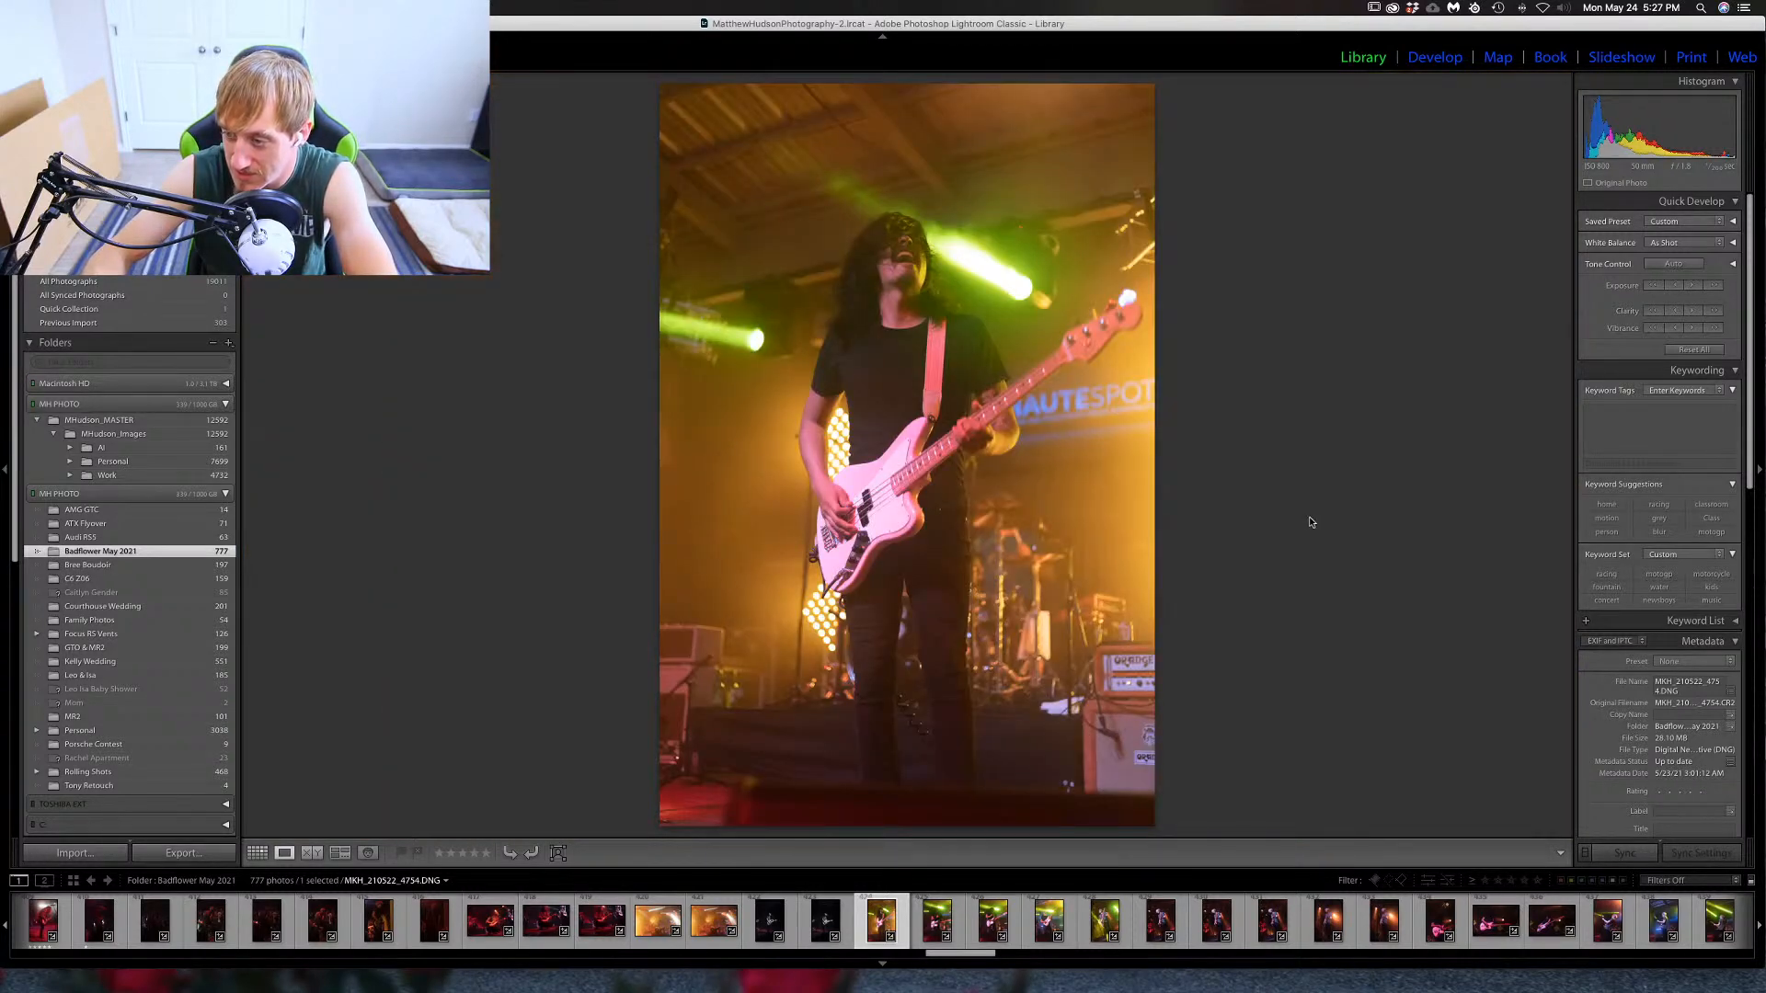
key("1")
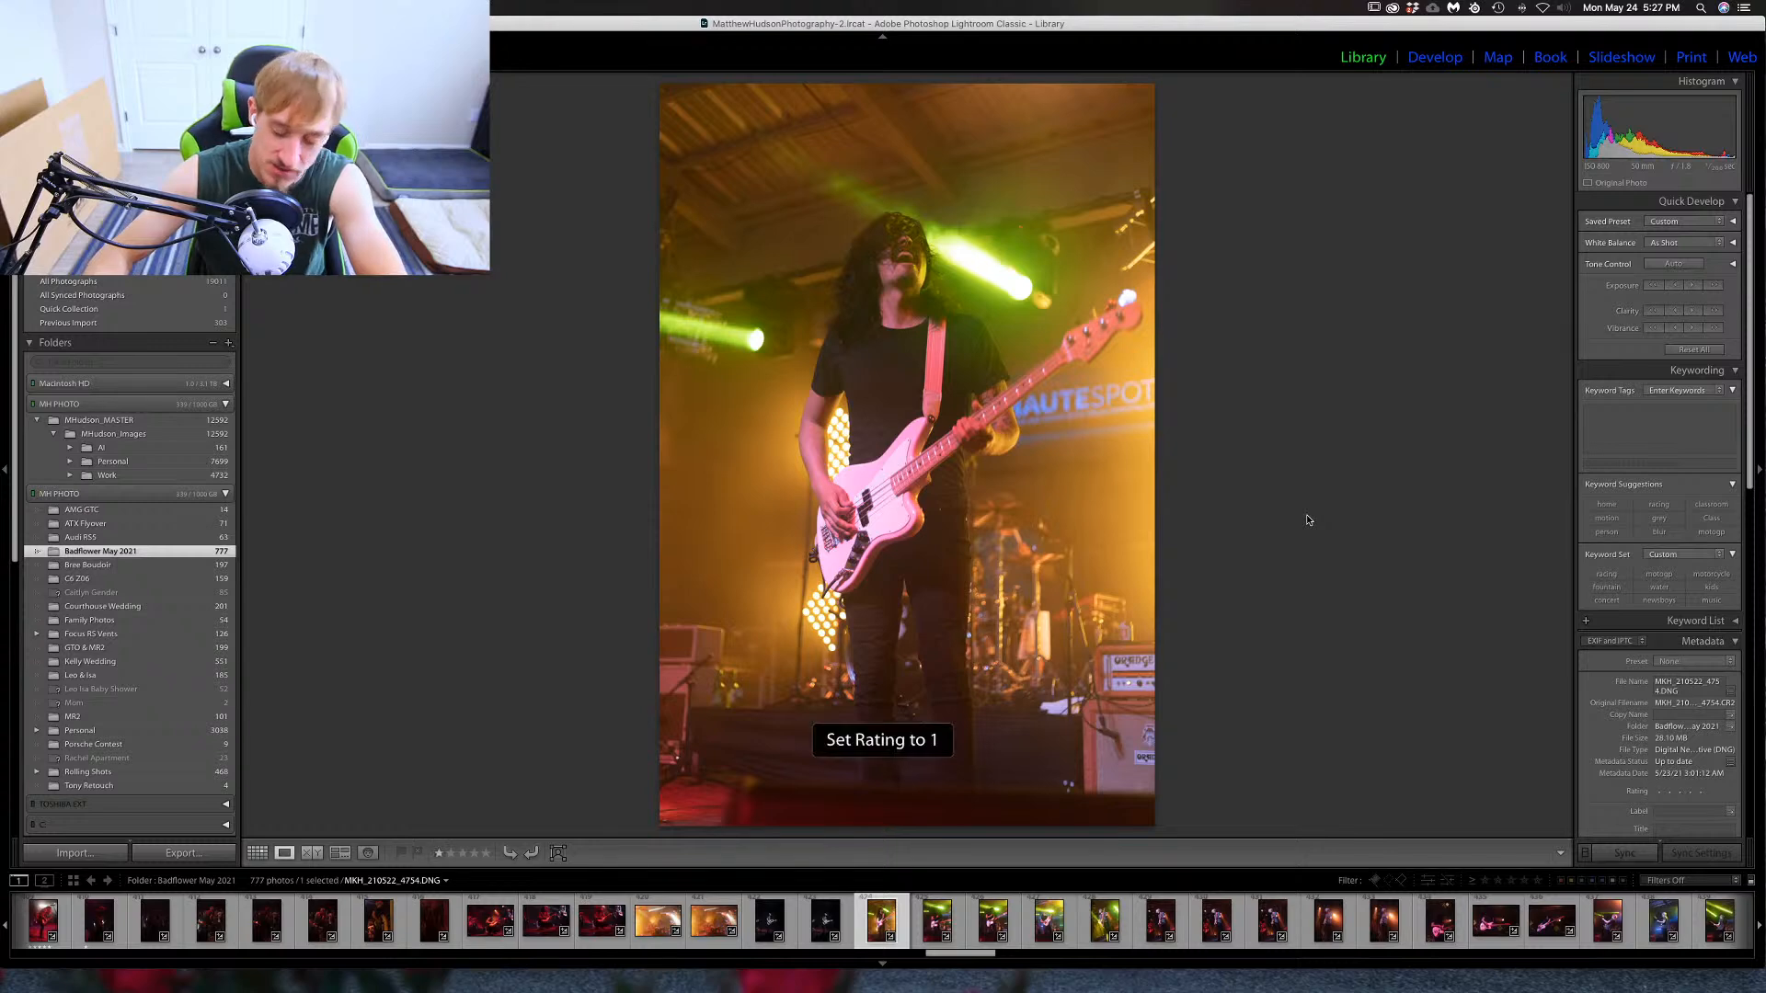
Review the remaining green-lit bassist shots, including MKH_210522_4755.DNG and MKH_210522_4757.DNG.
key("Right")
key("Right")
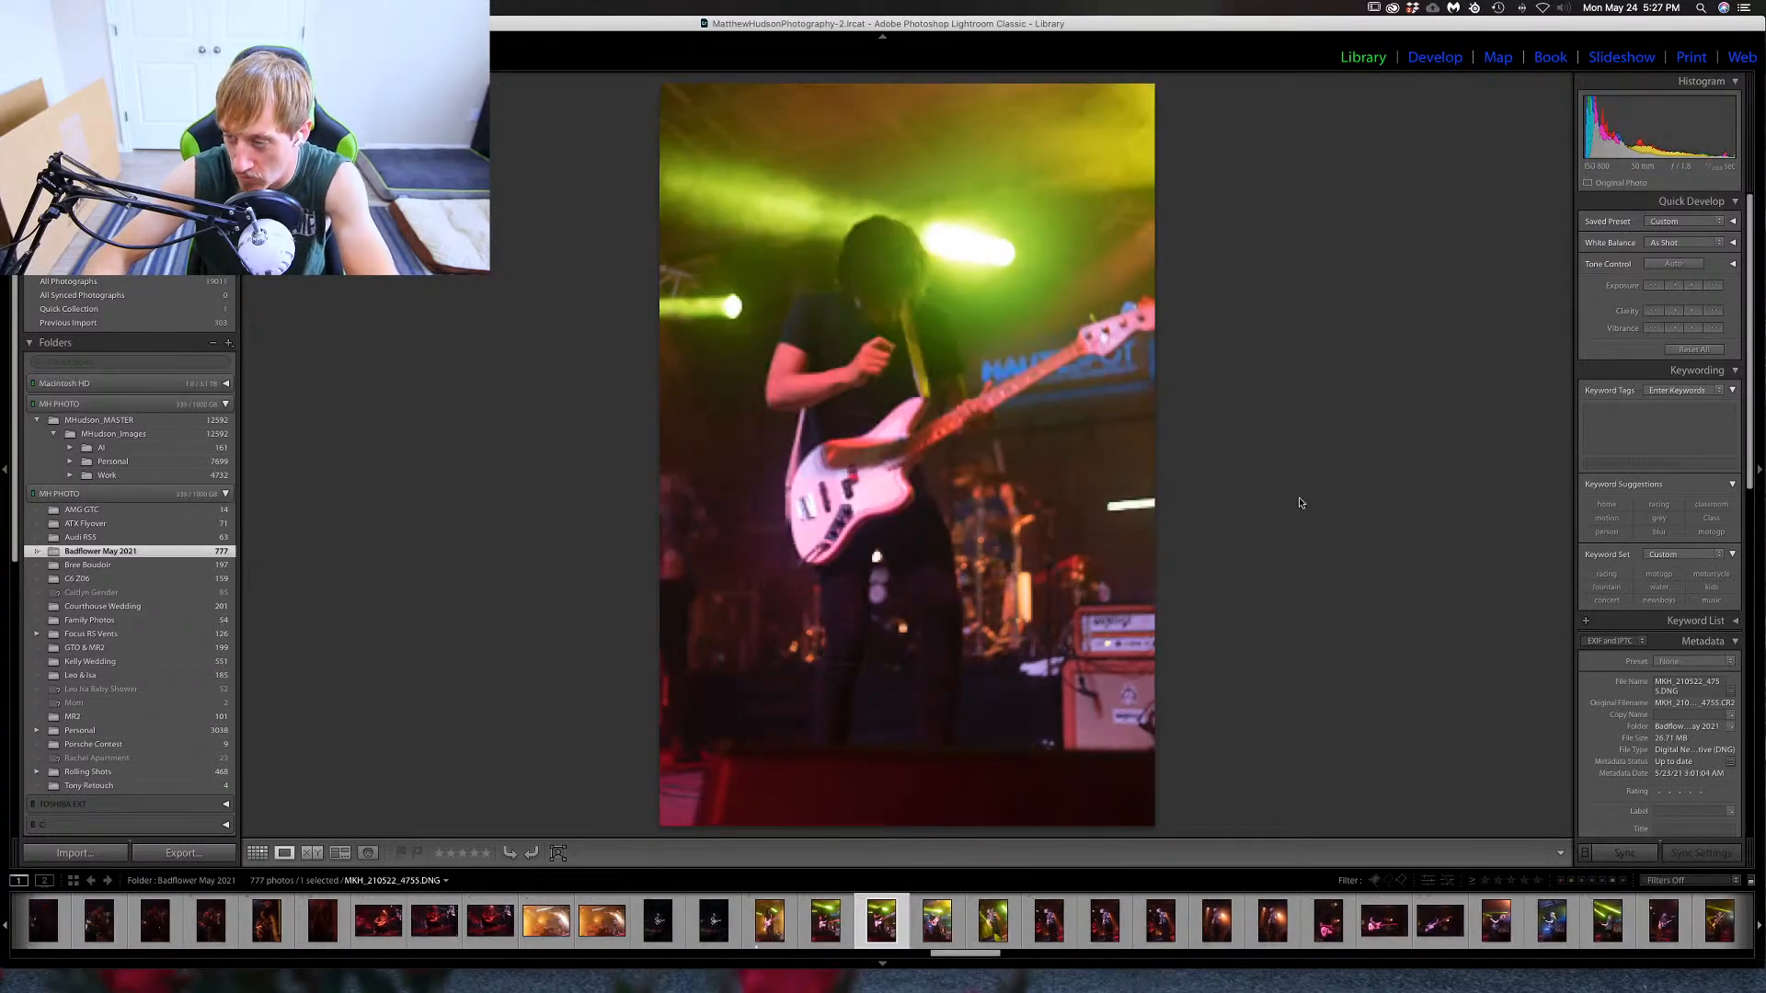
key("Right")
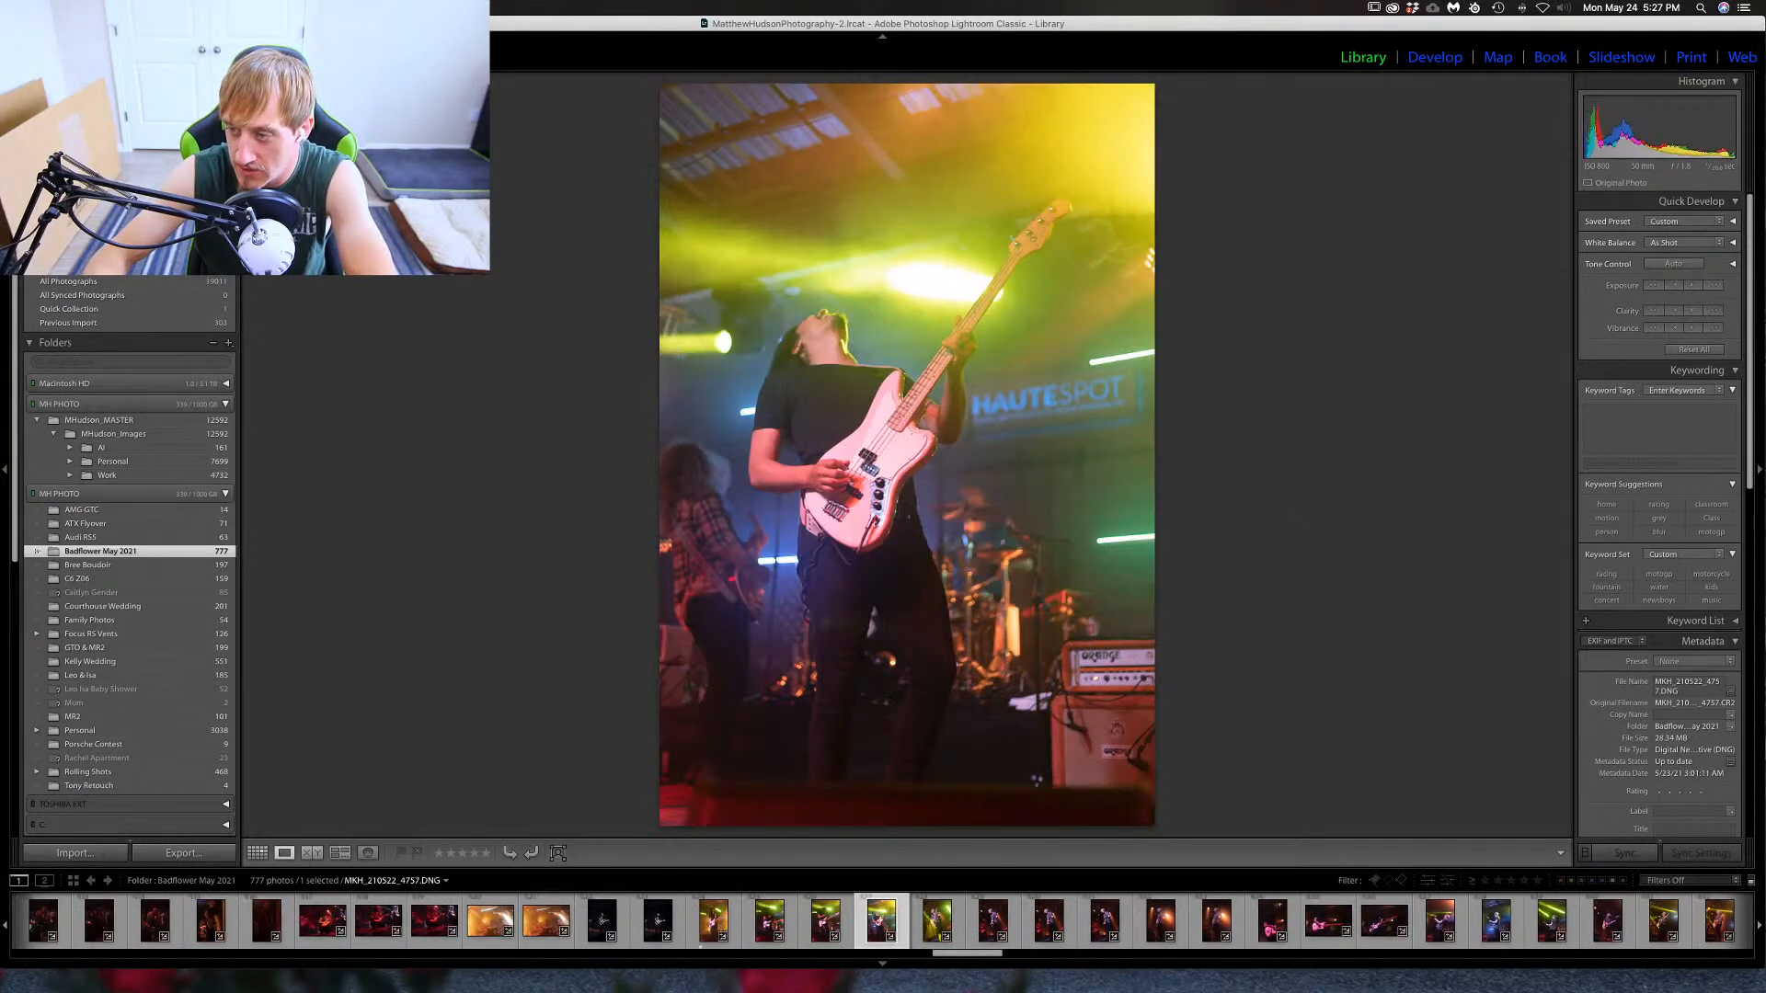
key("Right")
Review the tilted singer shots from MKH_210522_4758.DNG through MKH_210522_4761.DNG and the pink bass shots MKH_210522_4763.DNG and MKH_210522_4765.DNG.
key("Right")
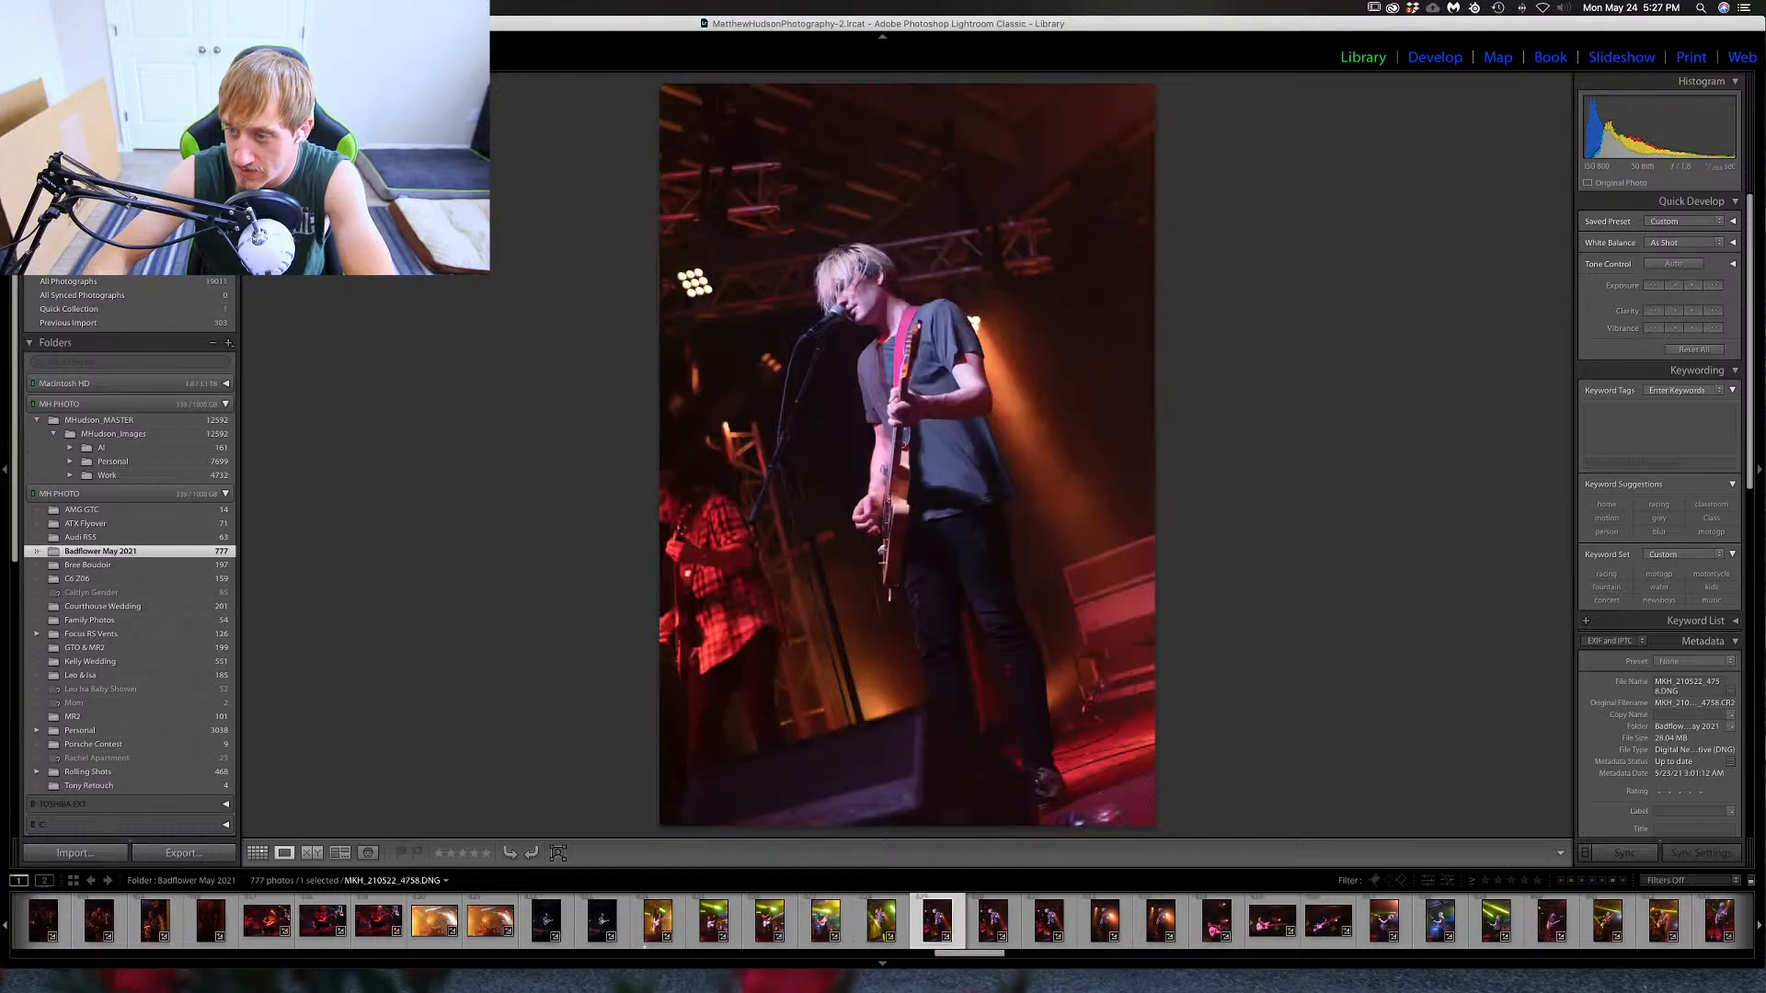
key("Right")
key("Right")
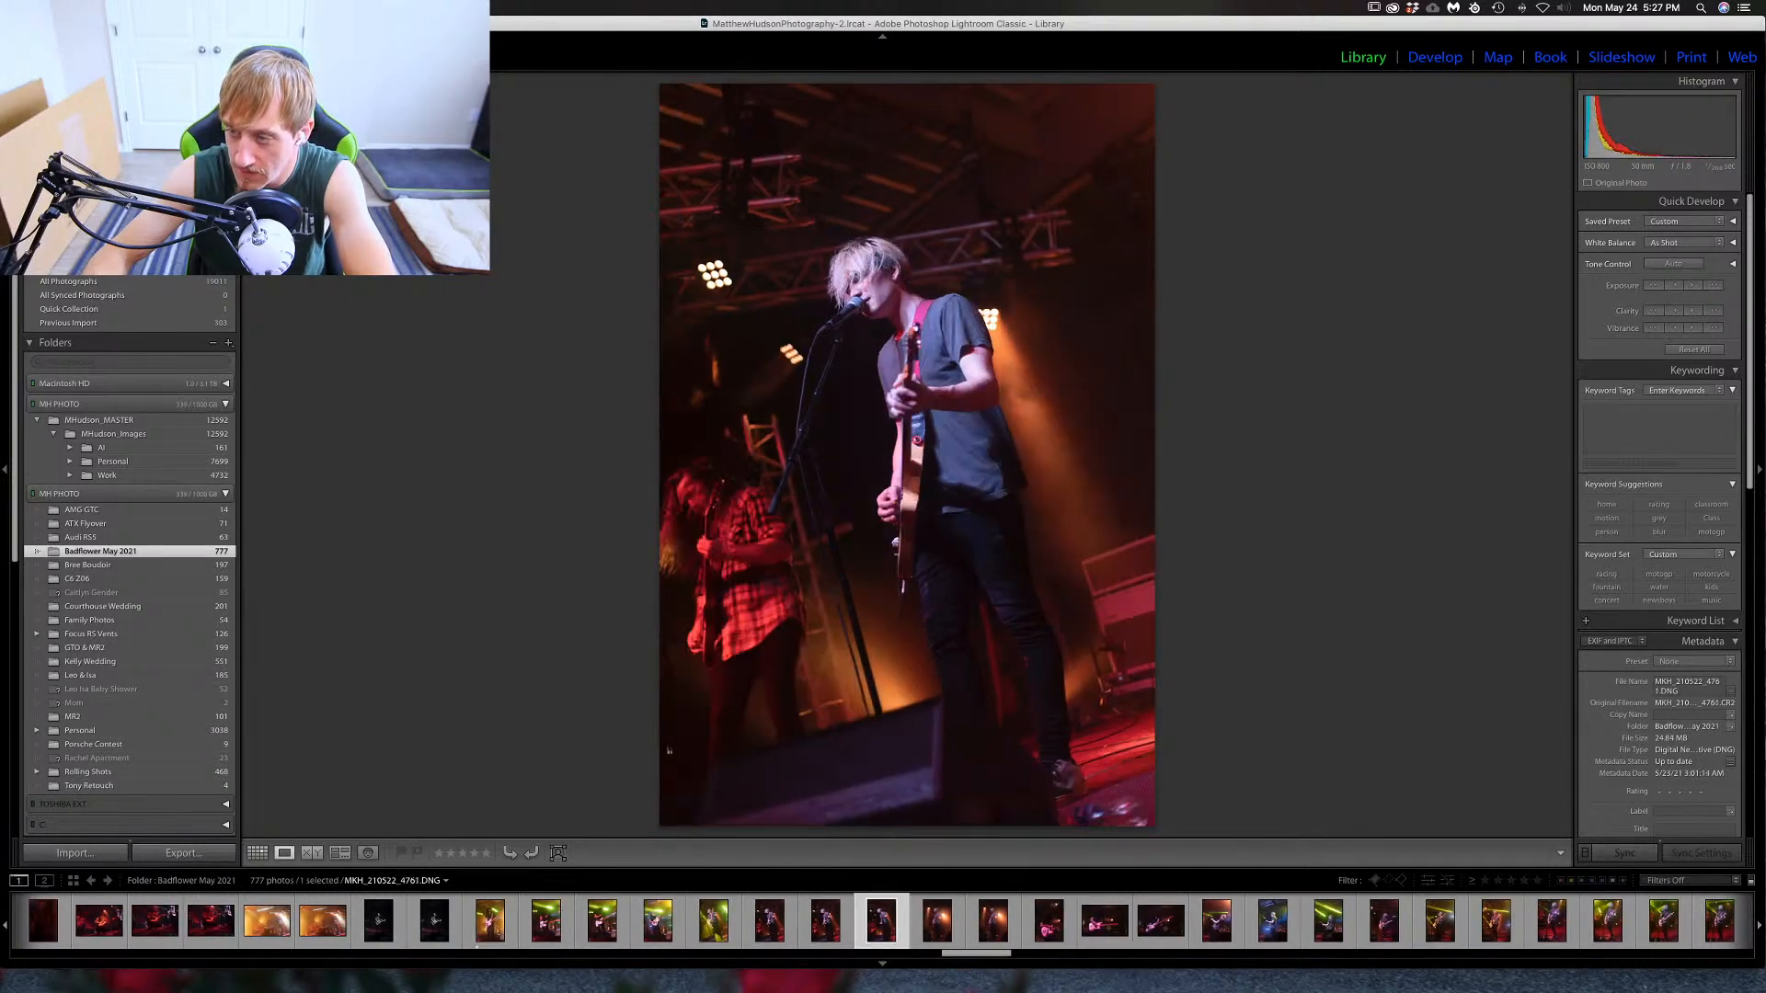
key("Right")
key("Right")
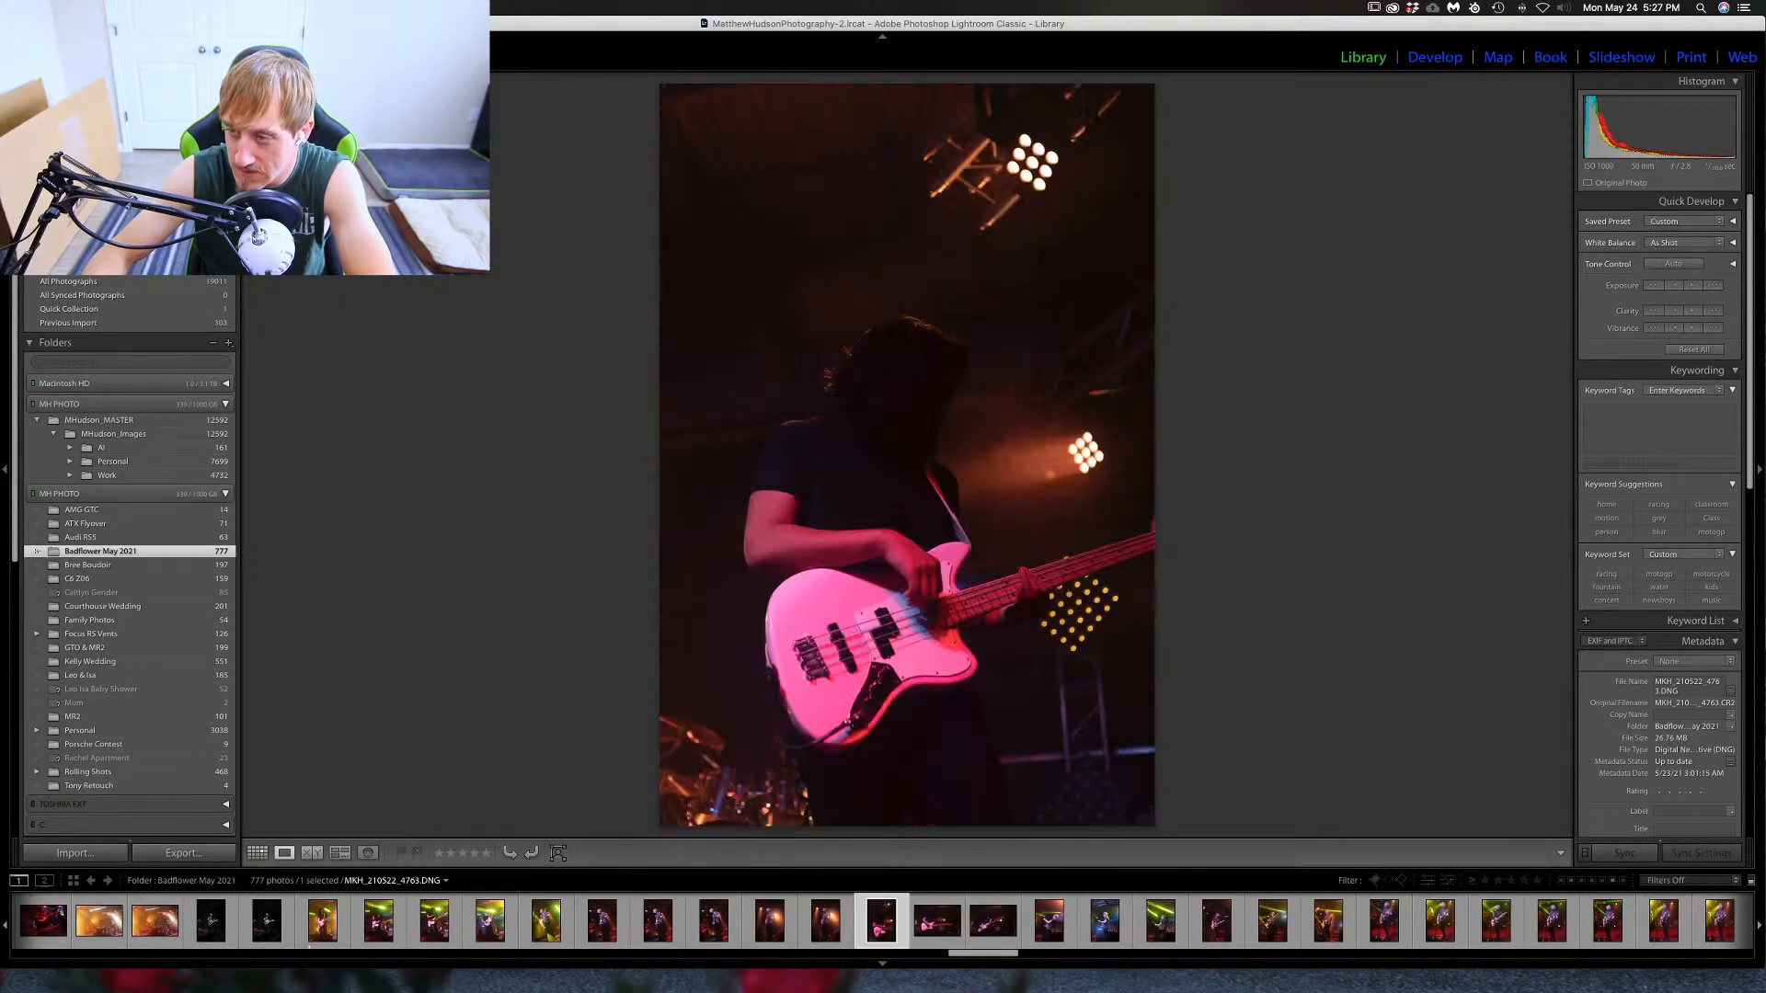
key("Right")
key("Right")
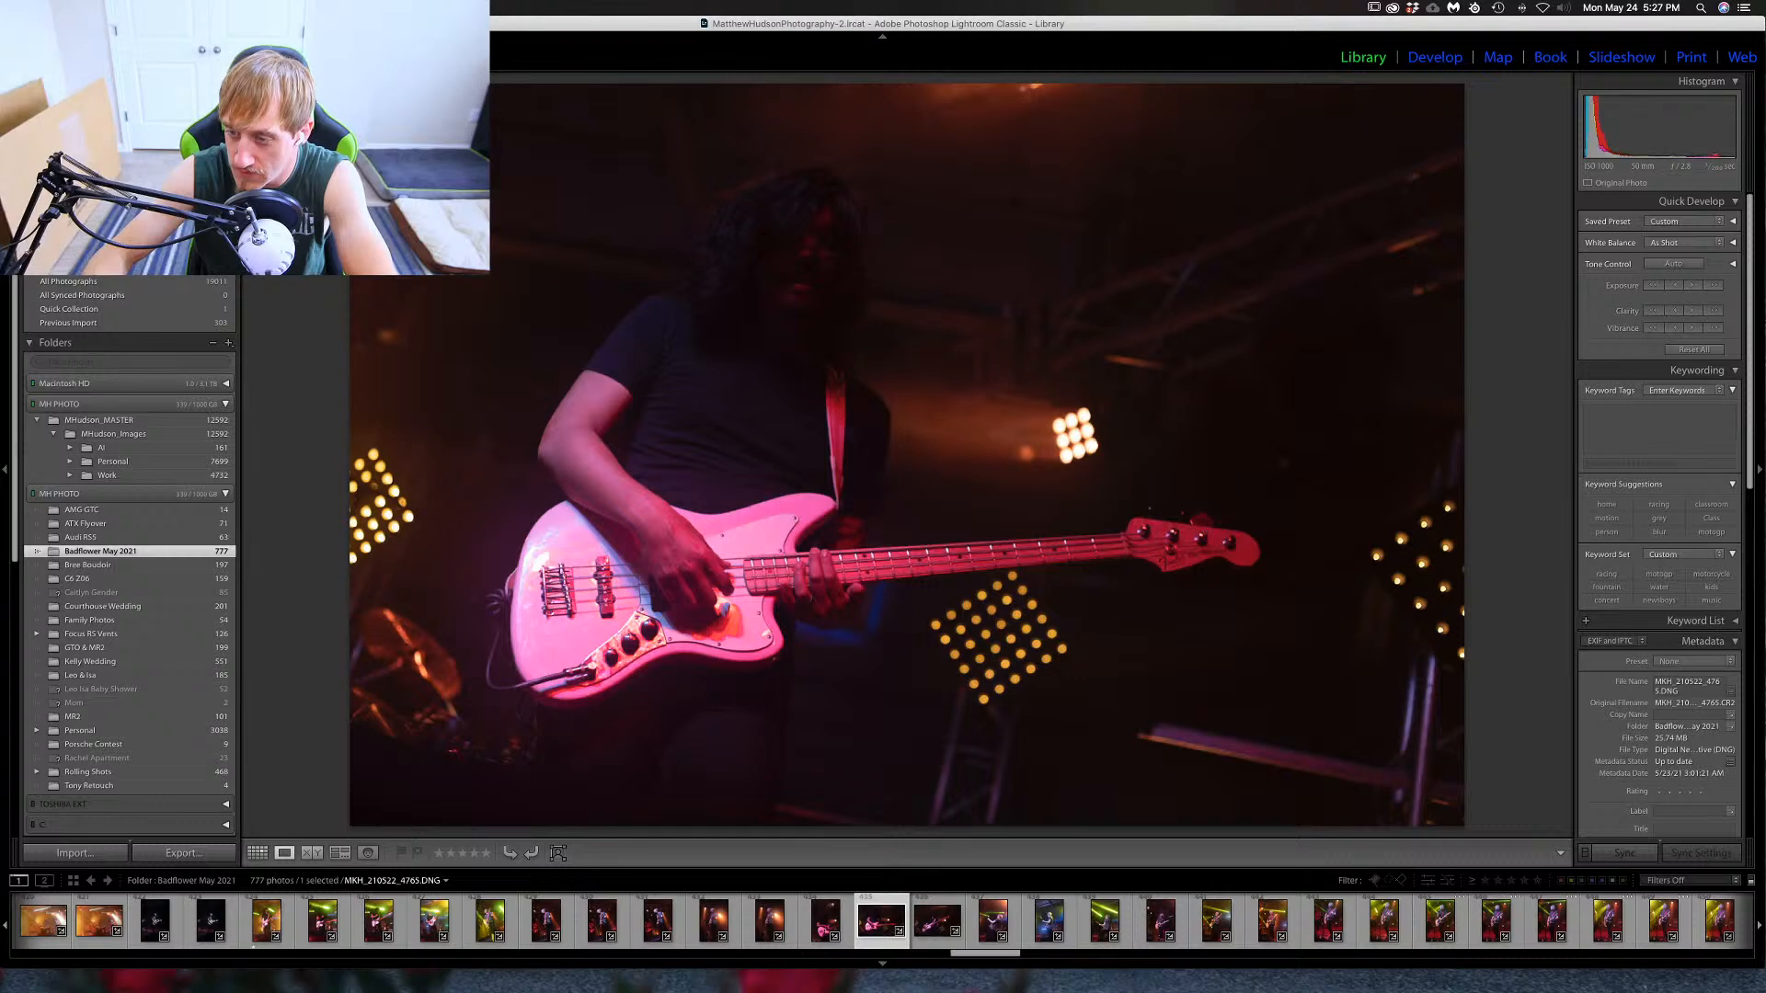
key("Right")
Review the vertical stage shots around MKH_210522_4777.DNG and MKH_210522_4780.DNG.
key("Right")
key("Right")
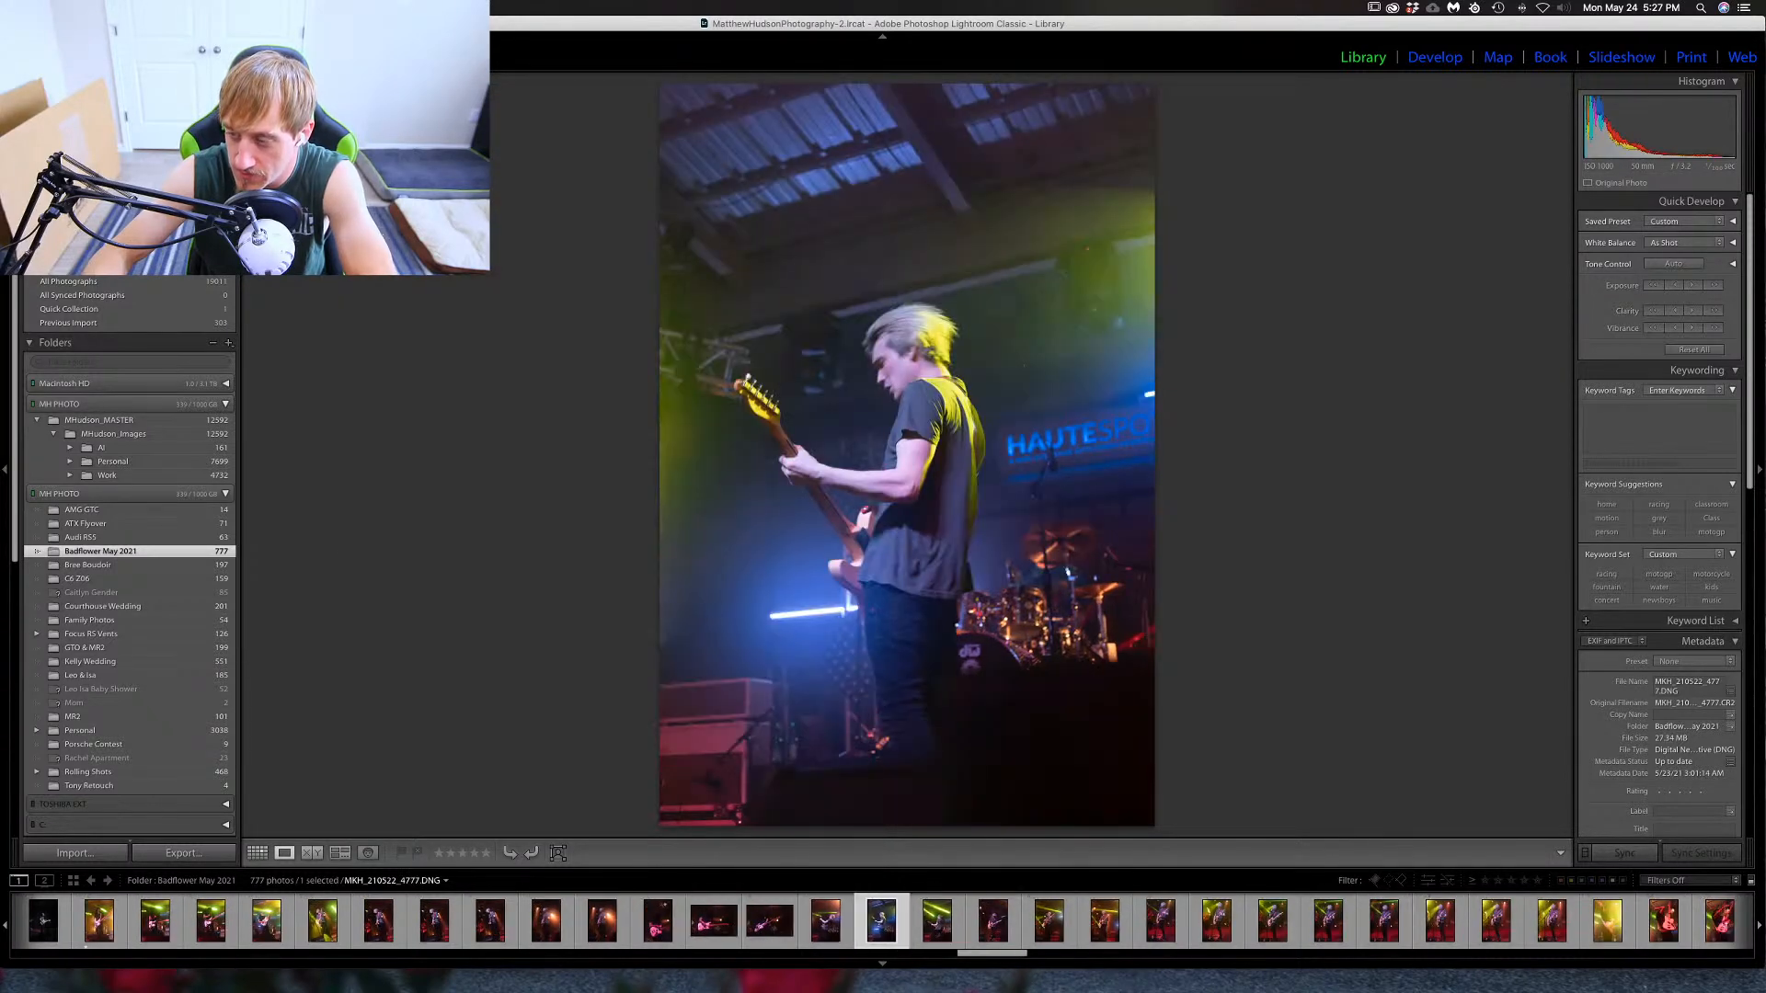
key("Right")
key("Right")
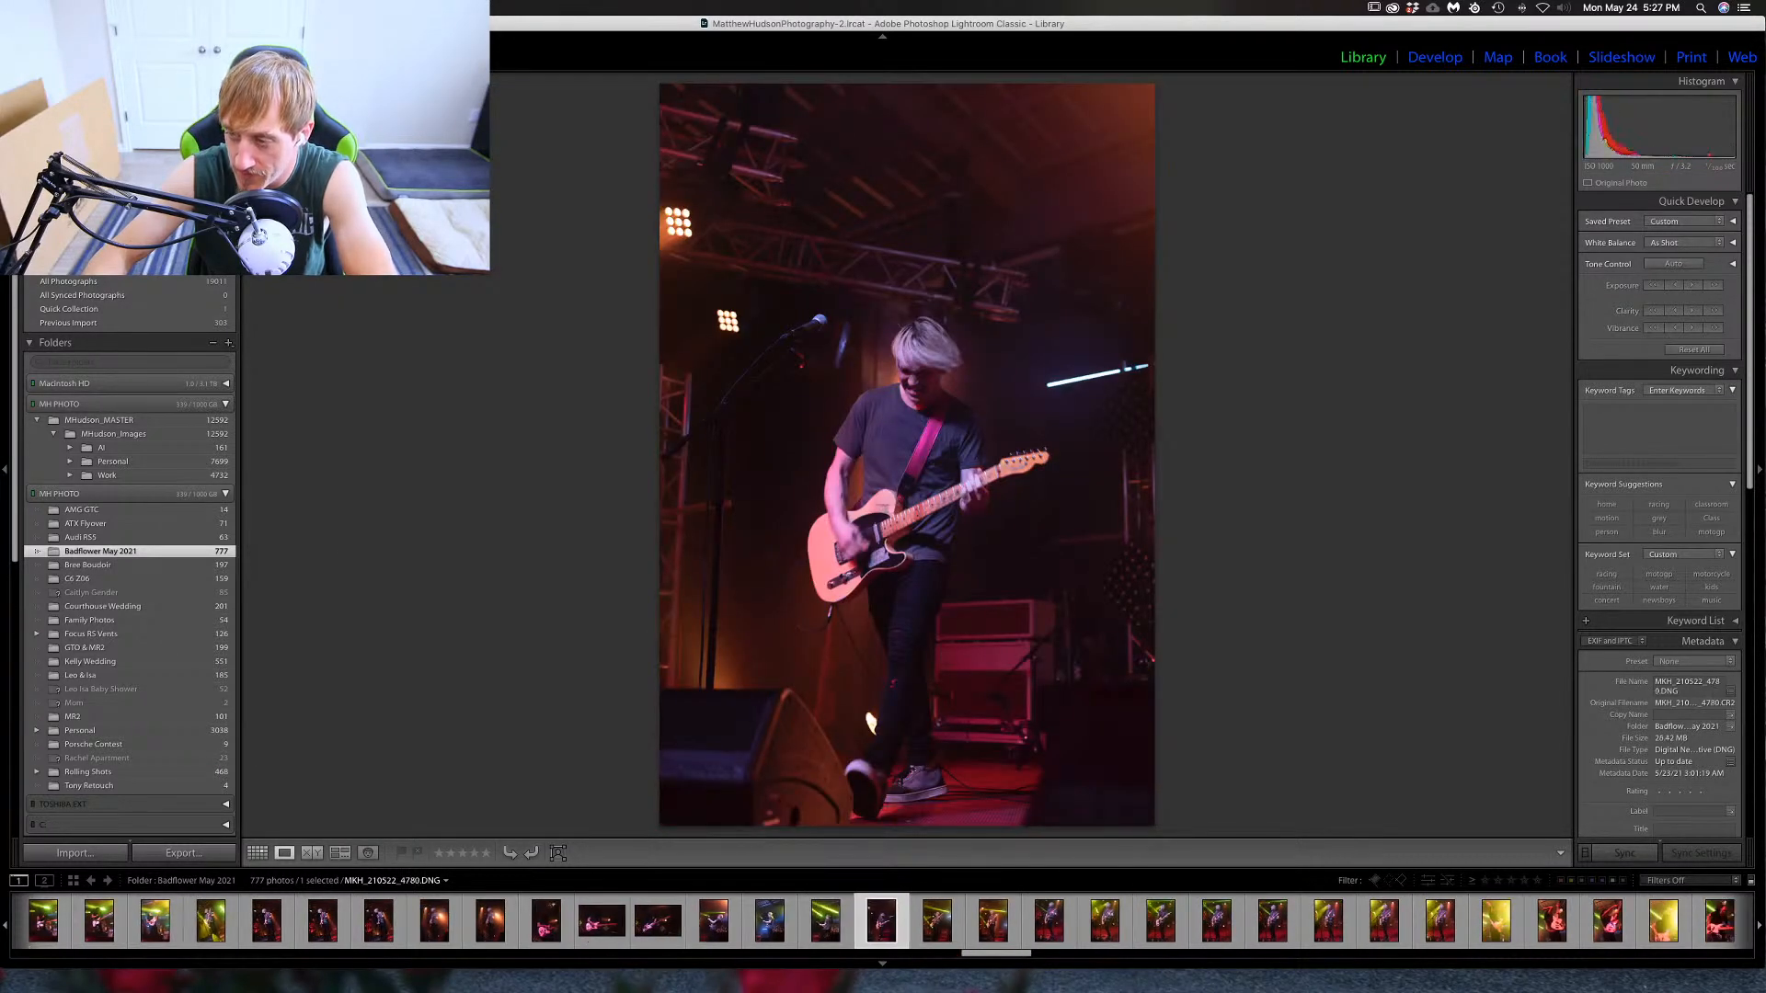
key("Right")
key("Right")
Compare the singer shots MKH_210522_4783.DNG and MKH_210522_4784.DNG, and rate MKH_210522_4784.DNG one star.
key("Right")
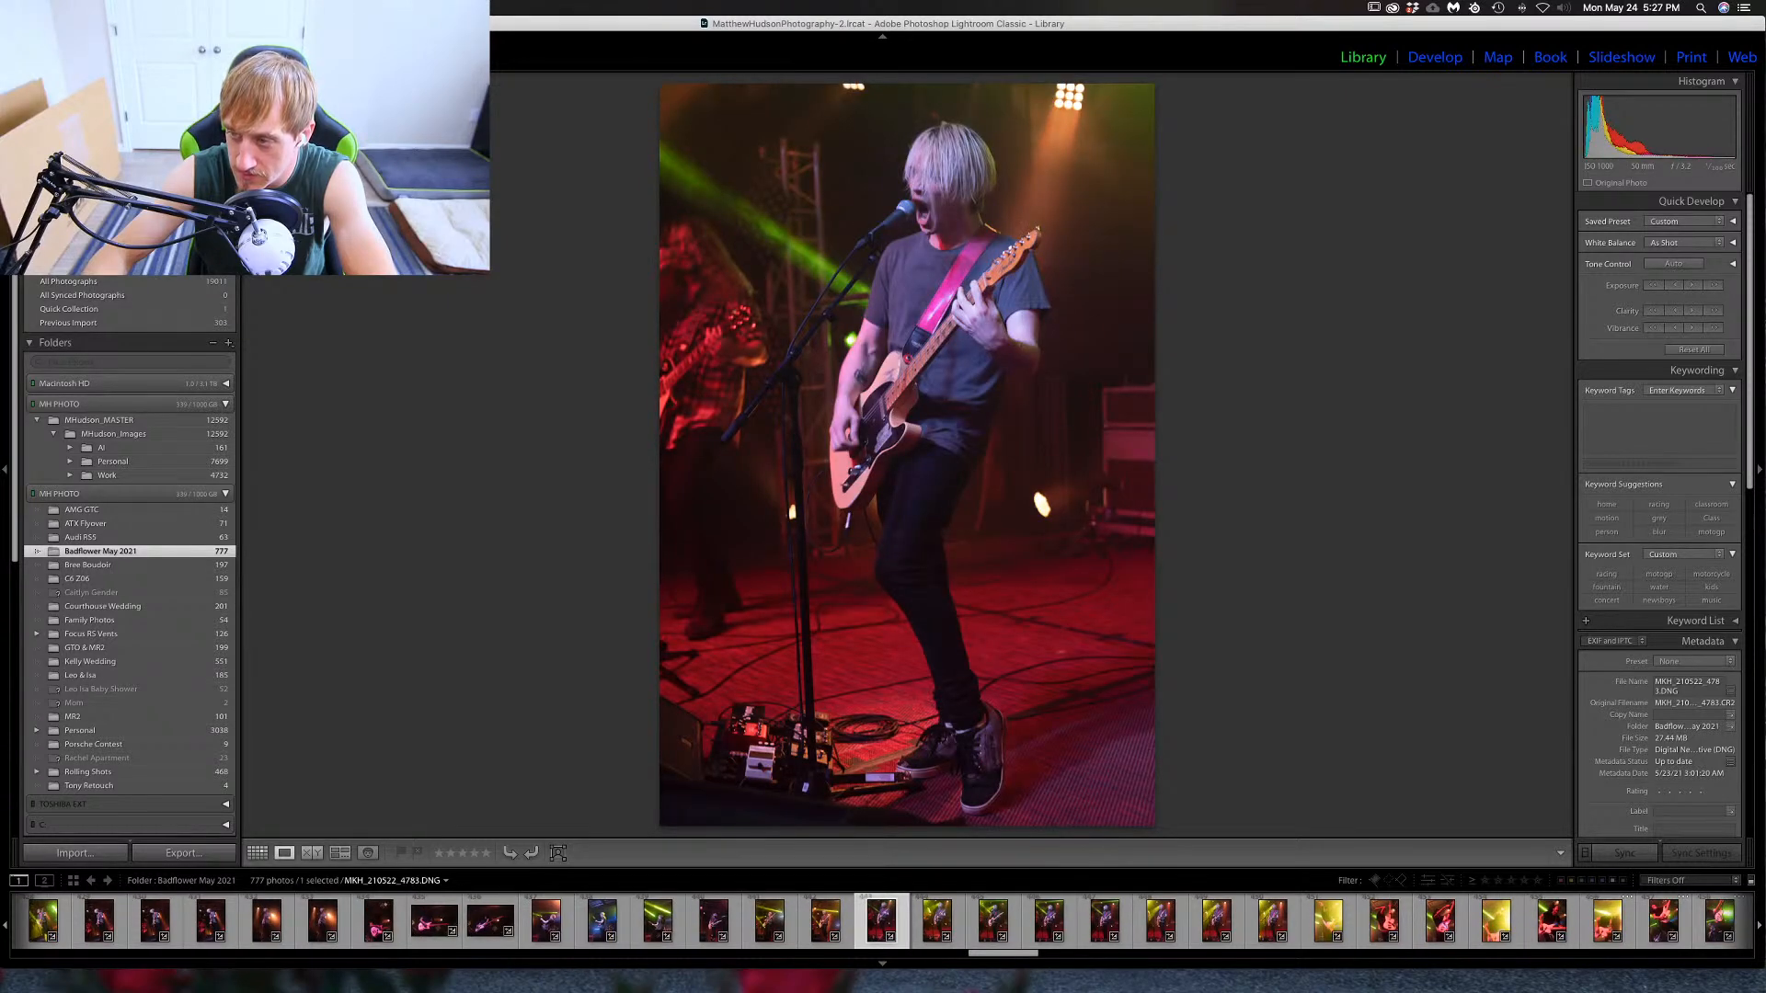
key("Right")
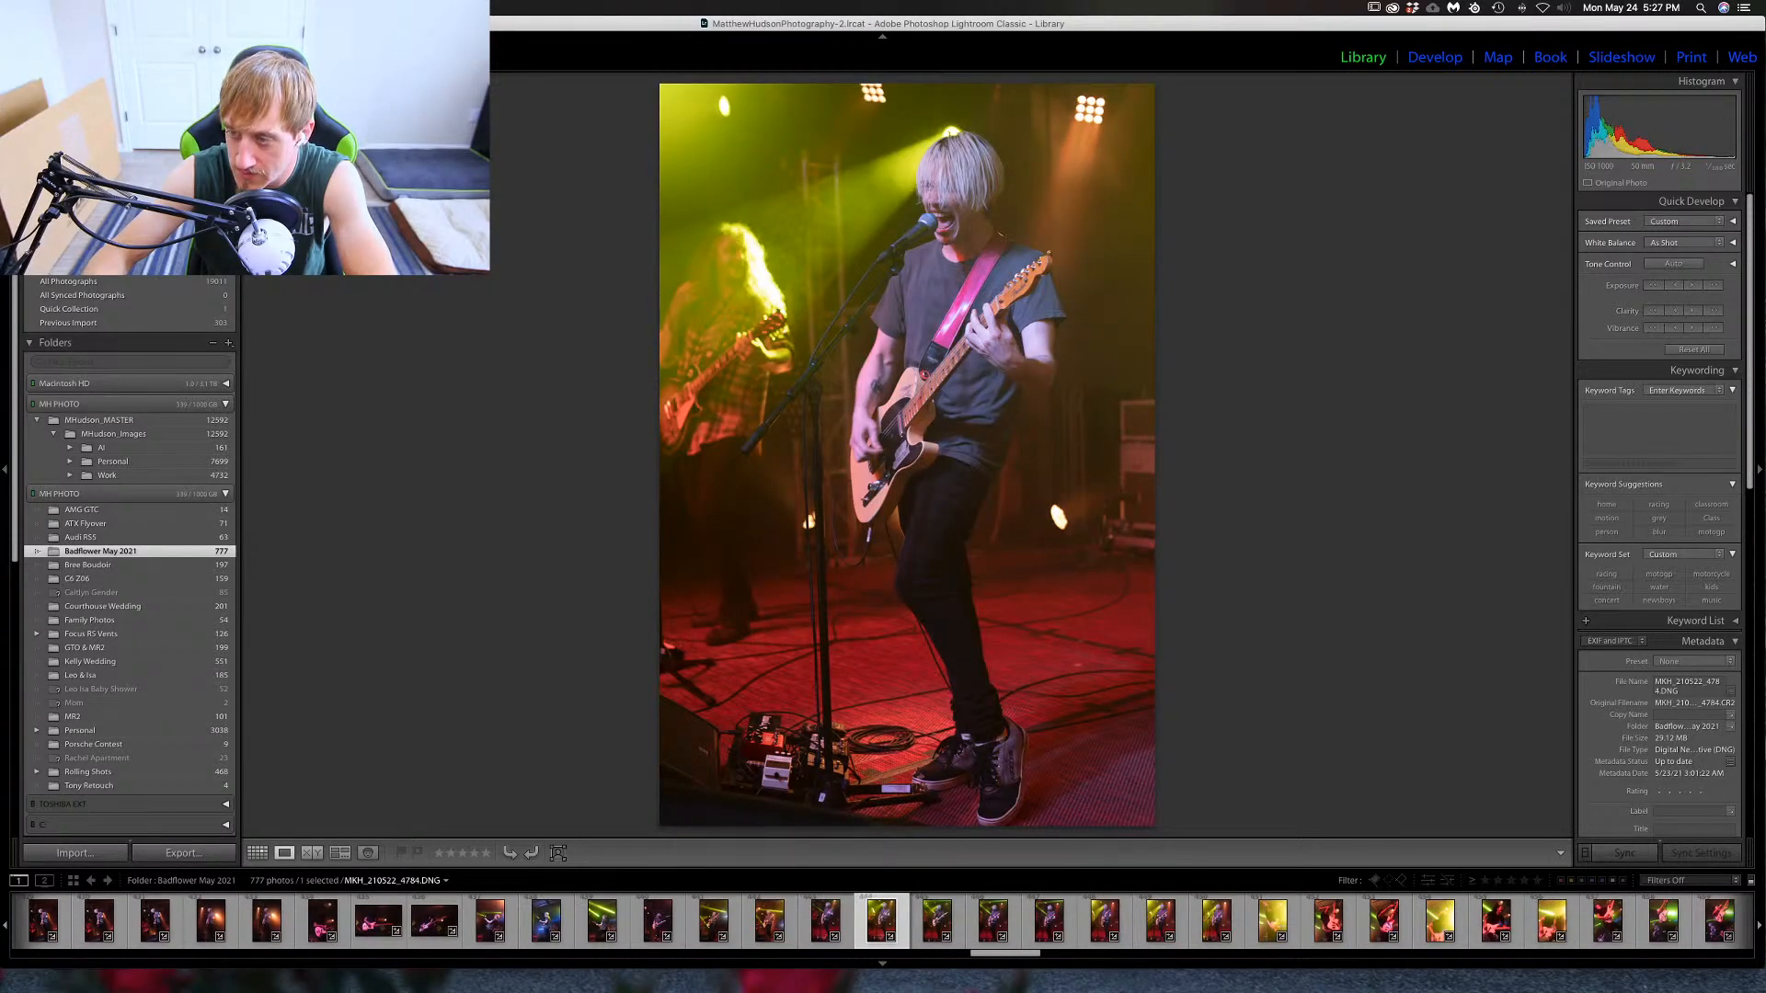
key("Left")
key("Right")
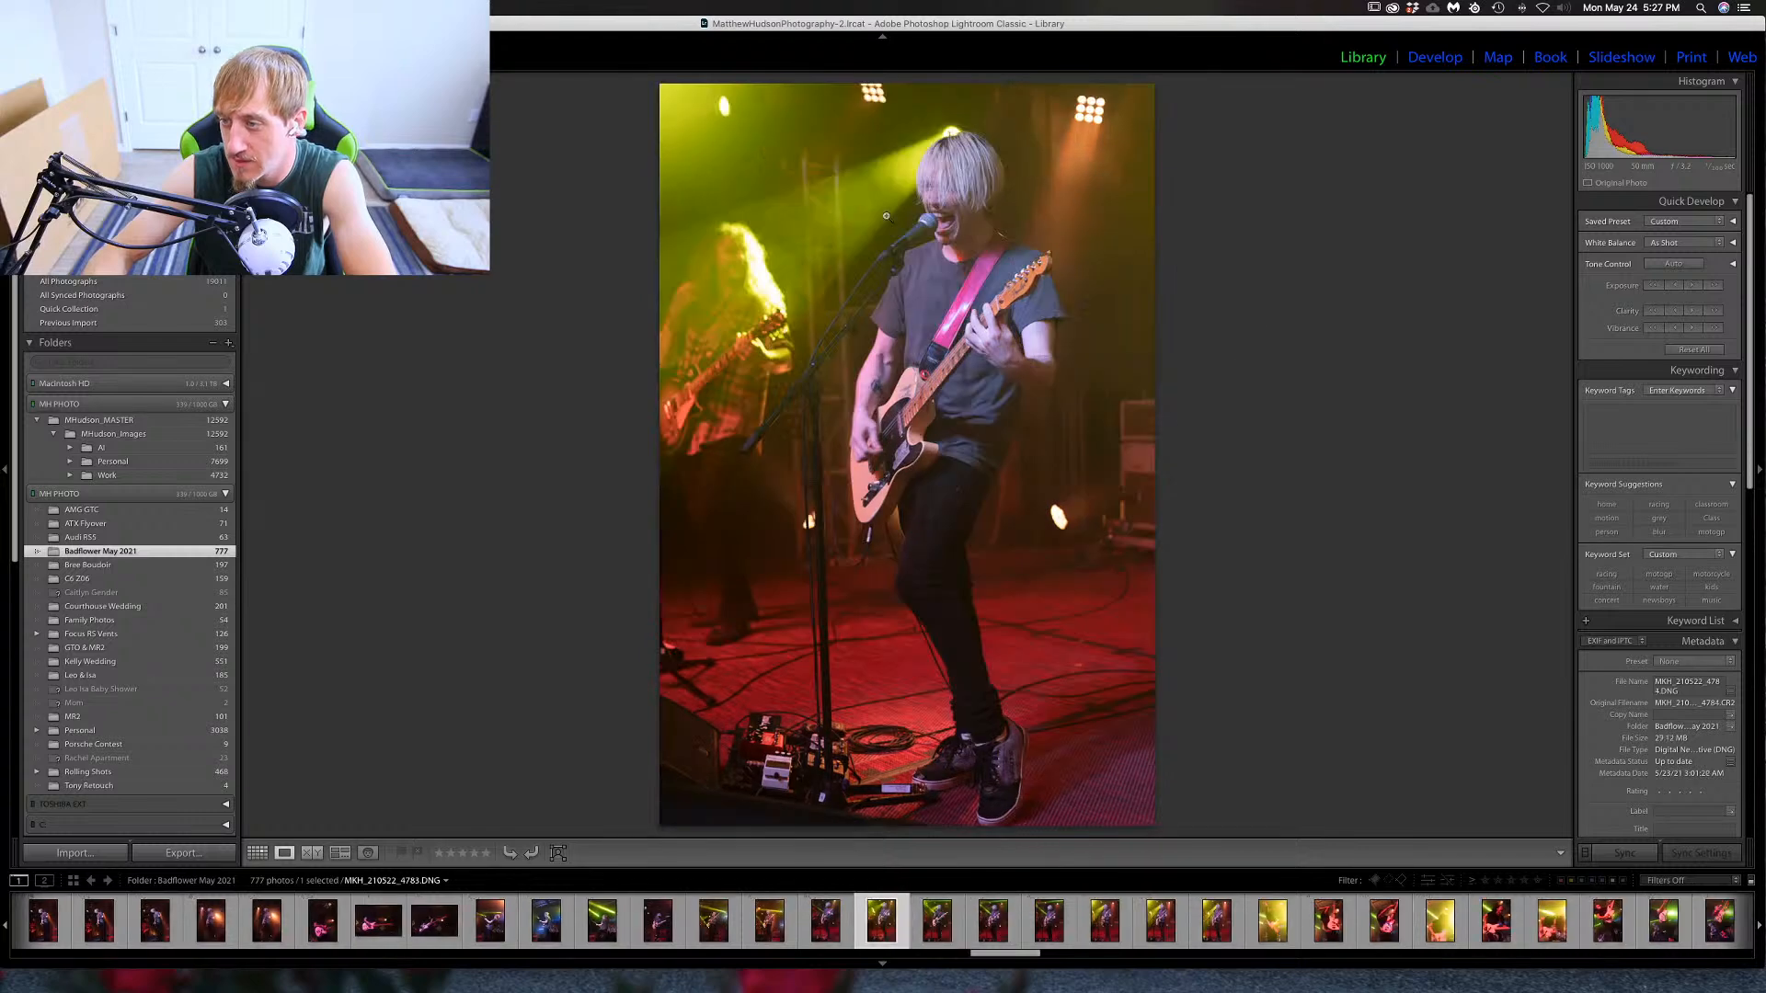
key("1")
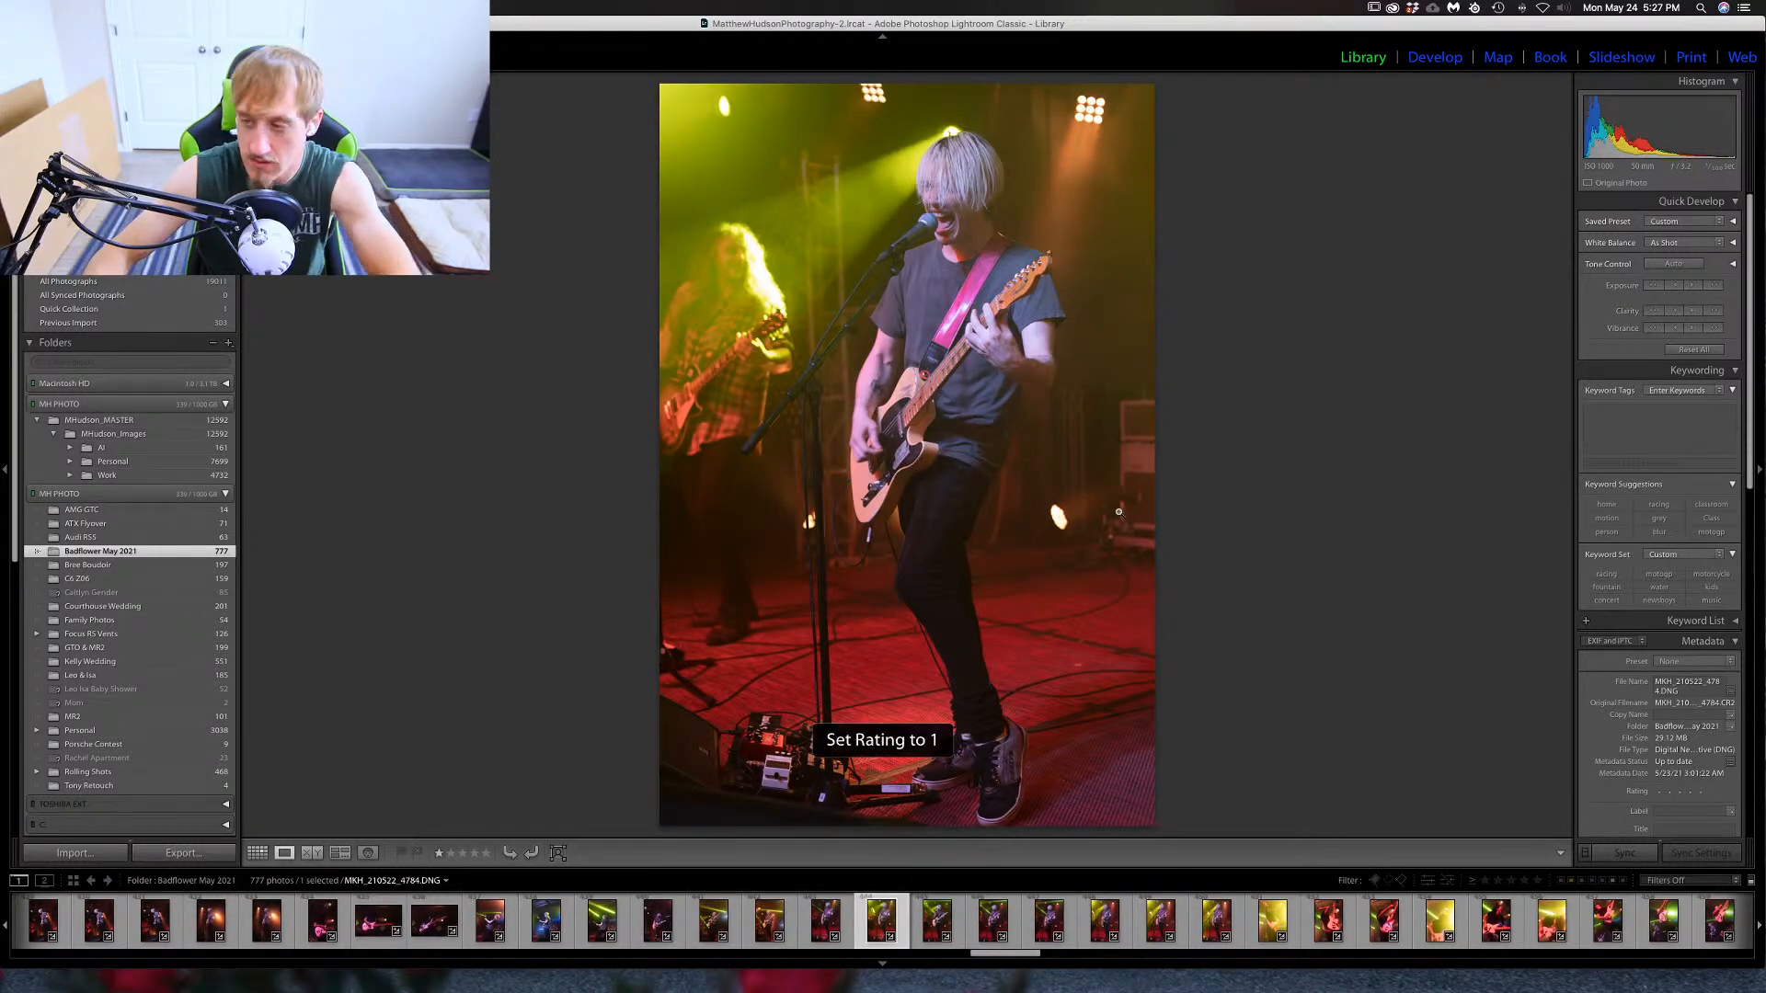
Review the following shots of the singer at the microphone from MKH_210522_4785.DNG through MKH_210522_4789.DNG.
key("Right")
key("Right")
key("Right")
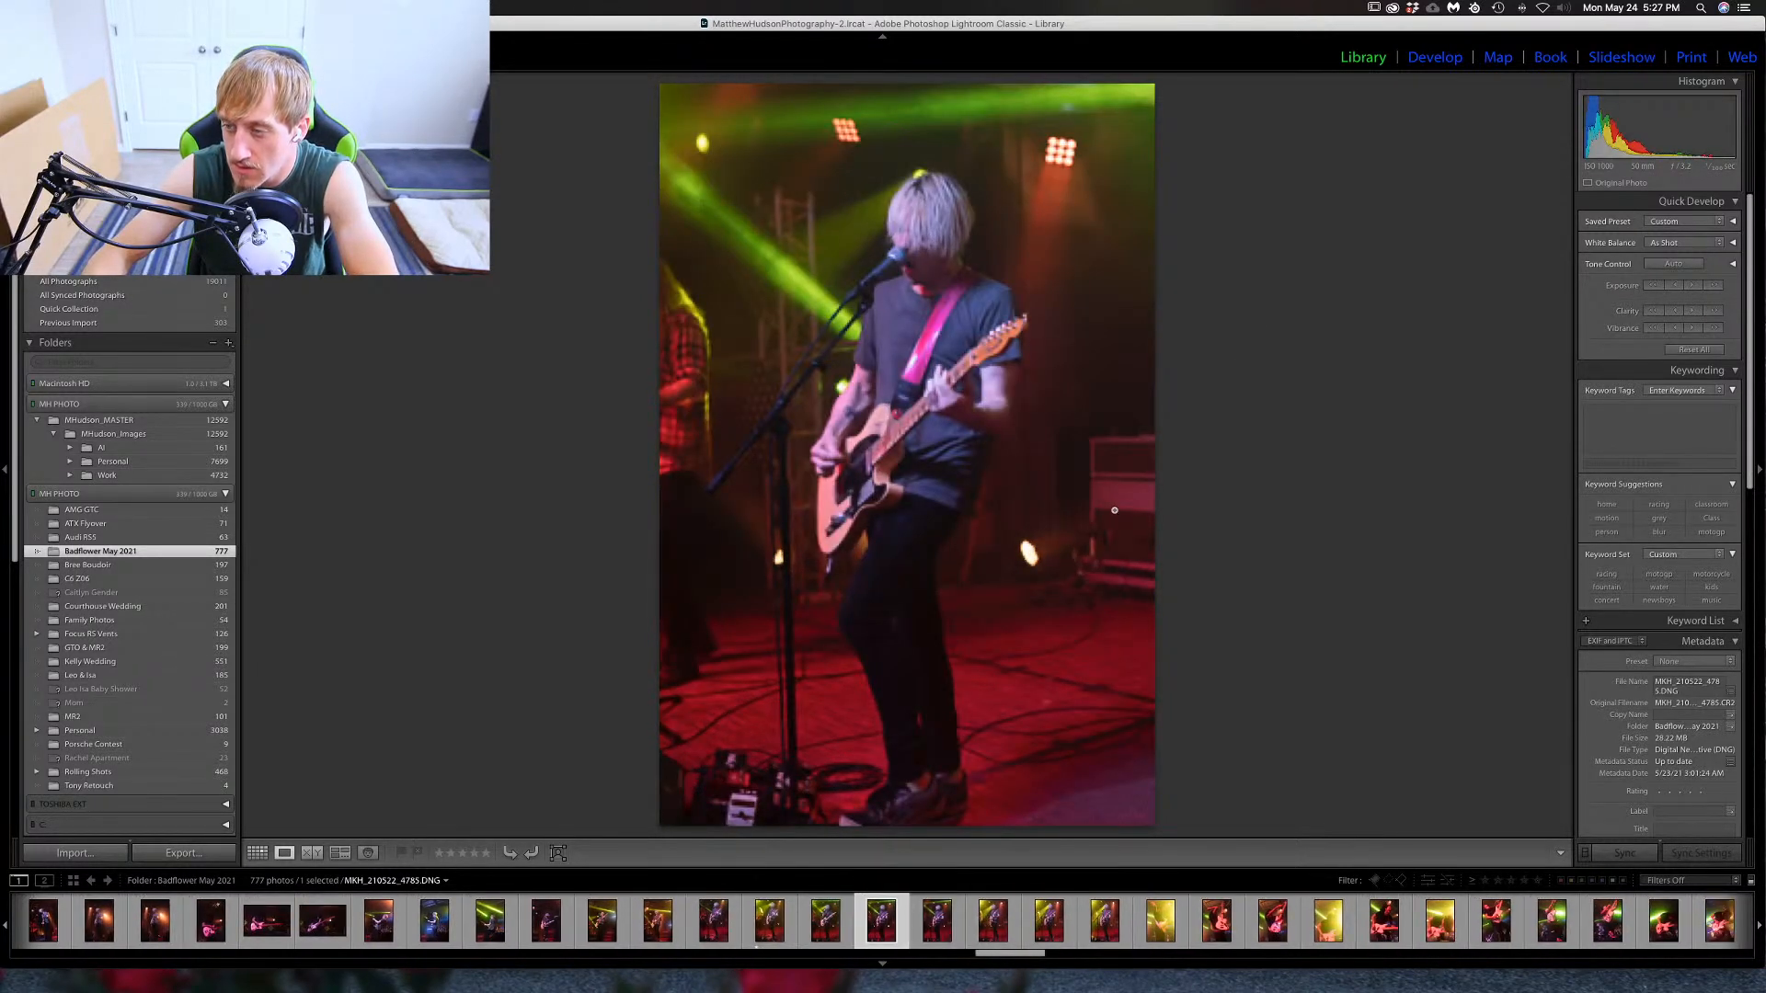
key("Right")
key("Right")
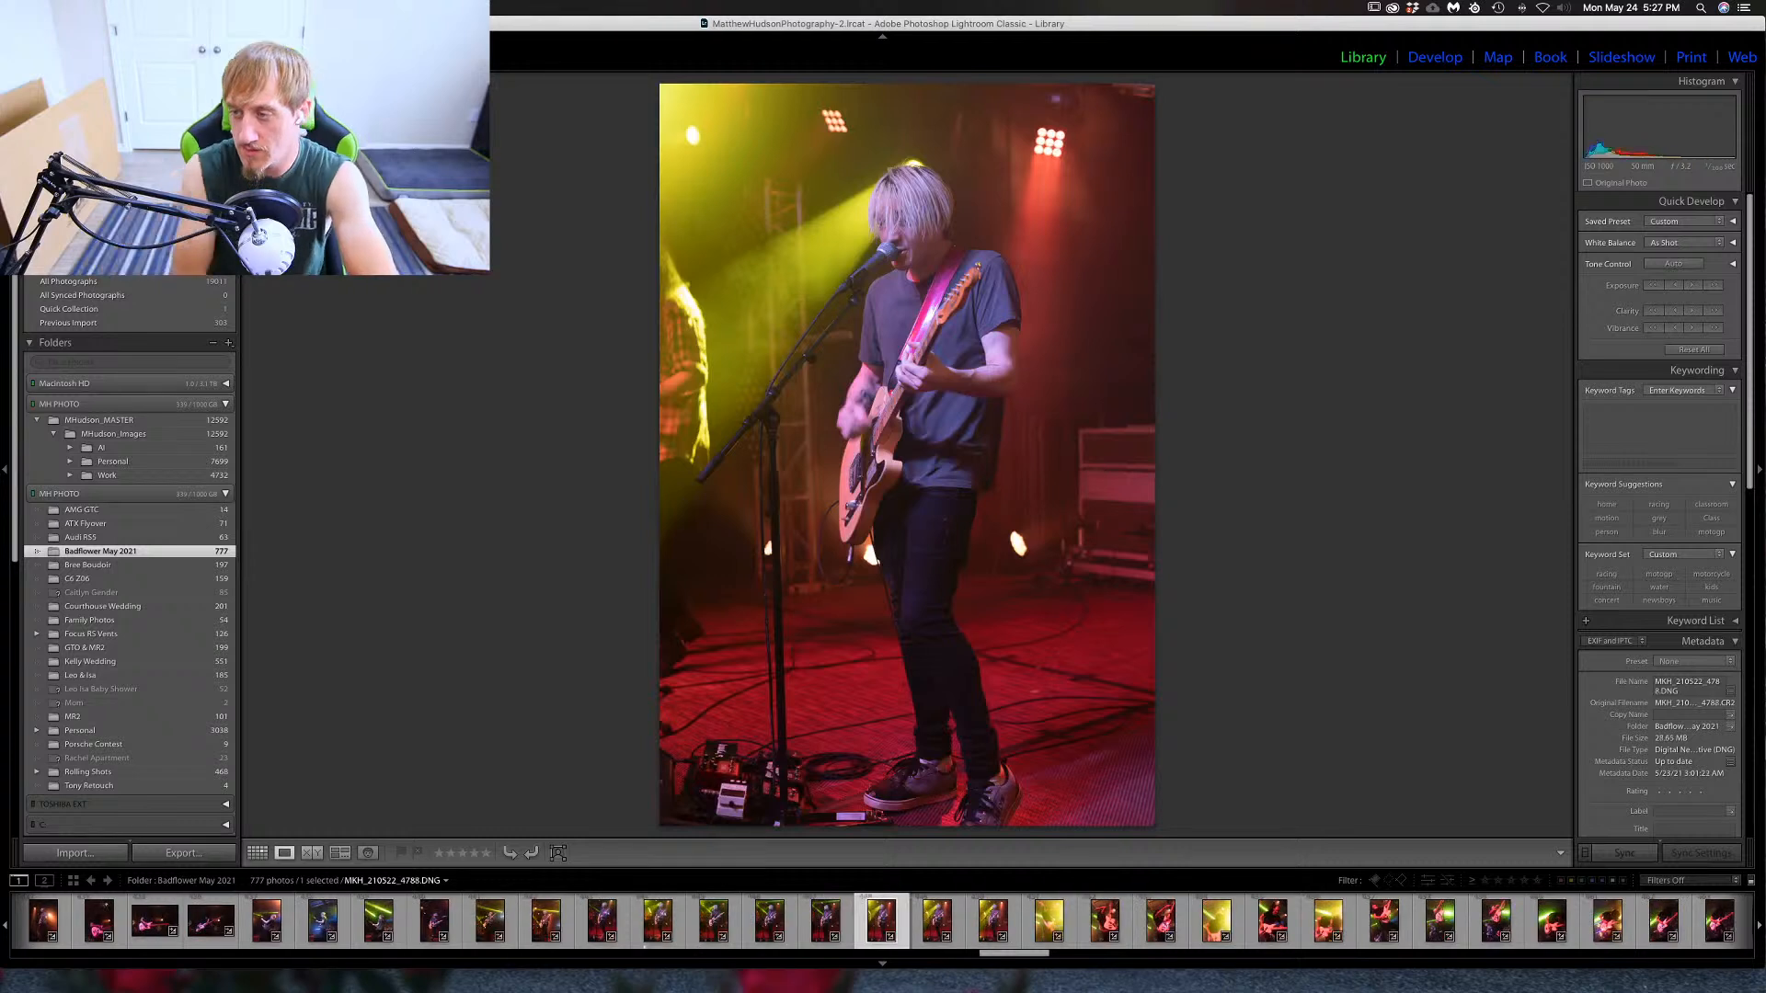
key("Right")
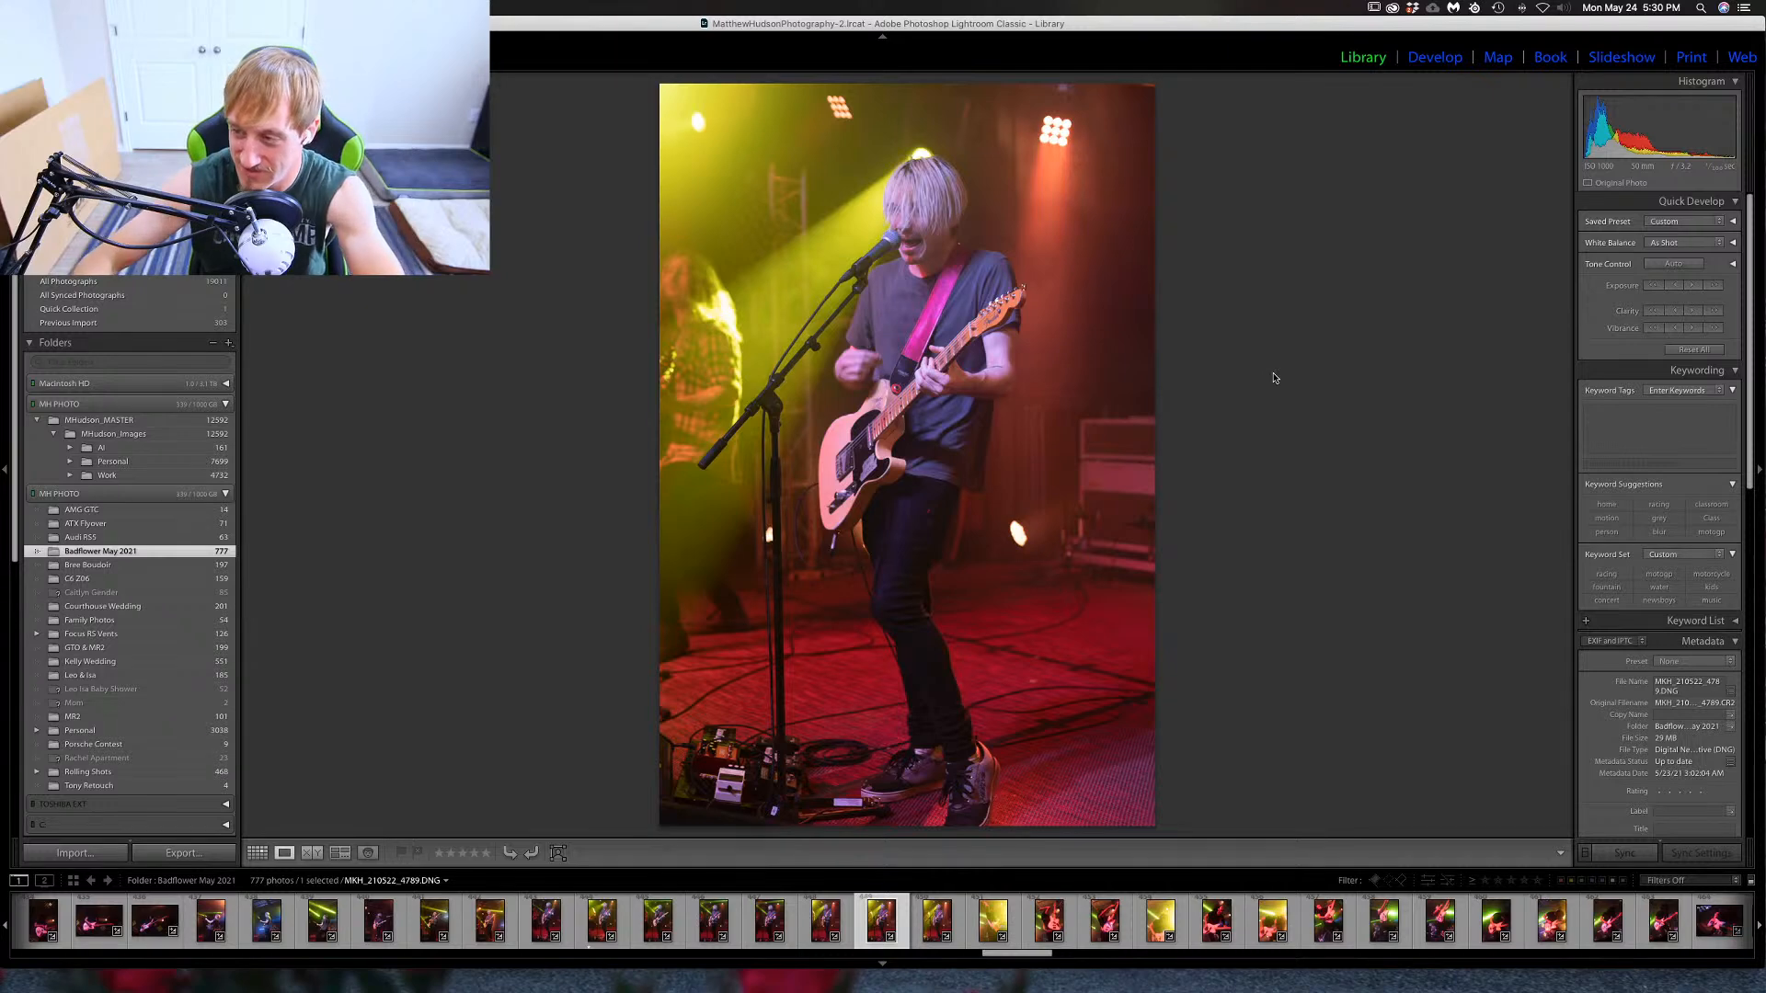
Check the singer's face for sharpness in MKH_210522_4790.DNG at close zoom, then continue to the yellow-lit bassist shot MKH_210522_4791.DNG.
key("Right")
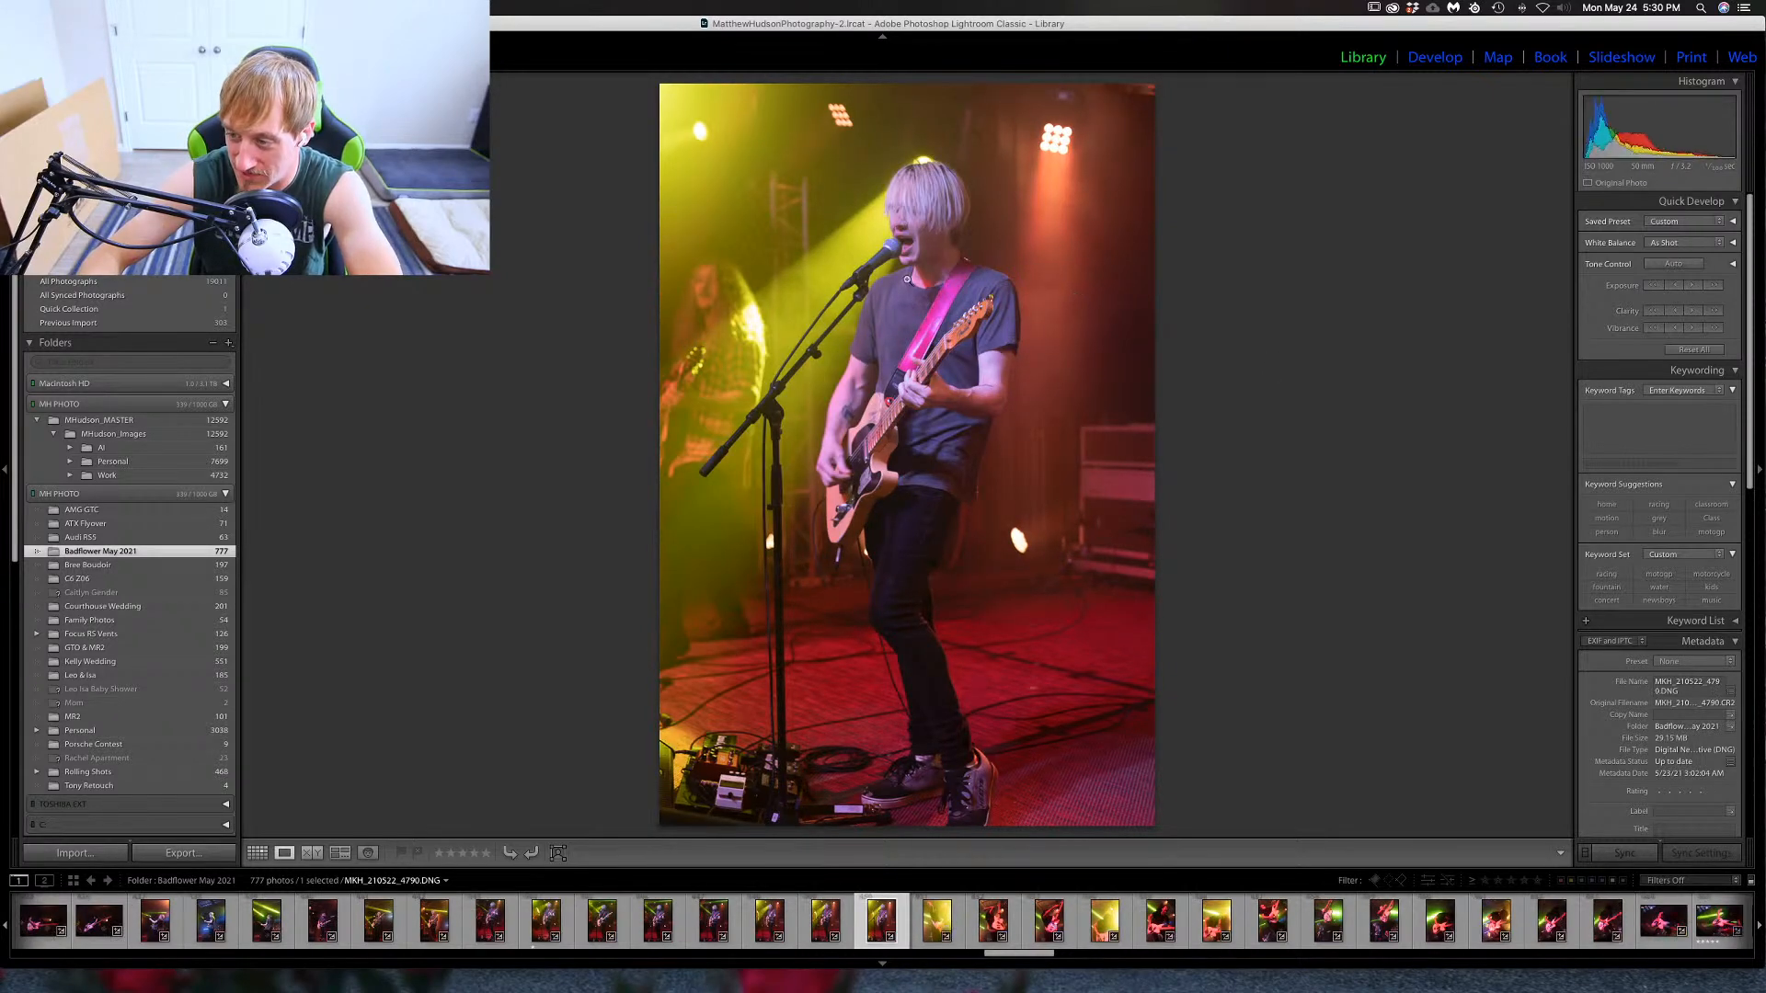
left_click_drag(912, 251, 908, 488)
key("super+equal")
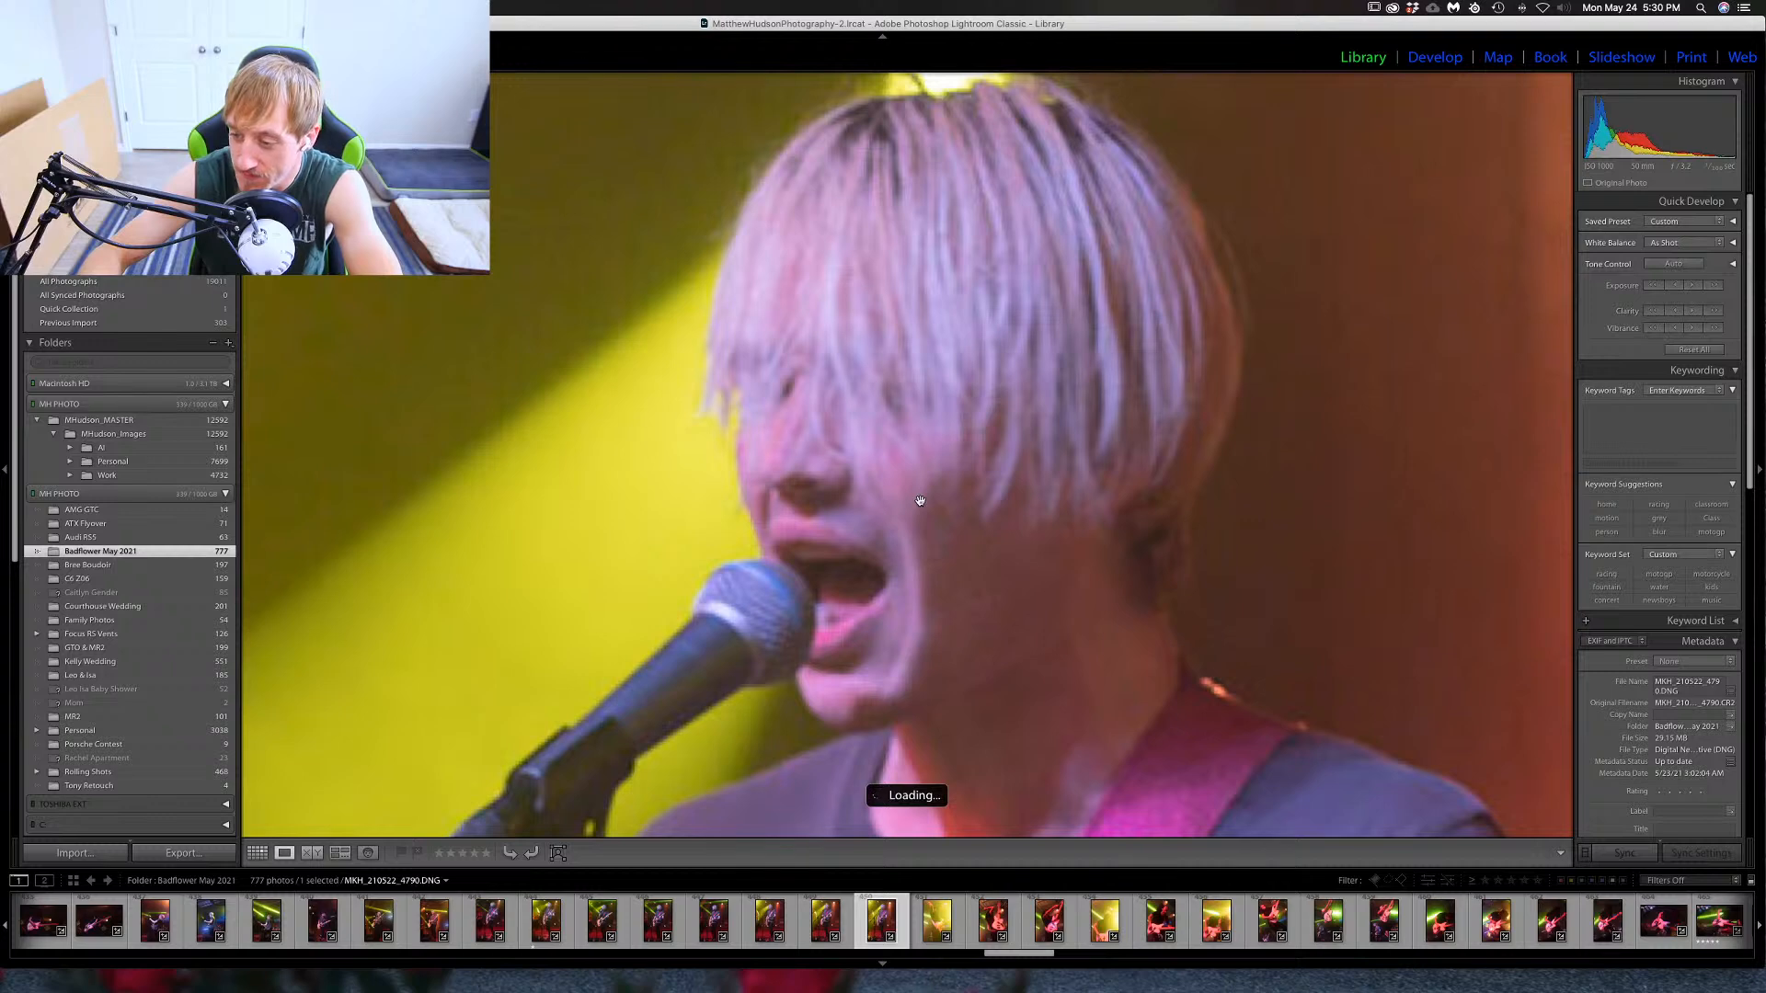
left_click(815, 499)
key("Left")
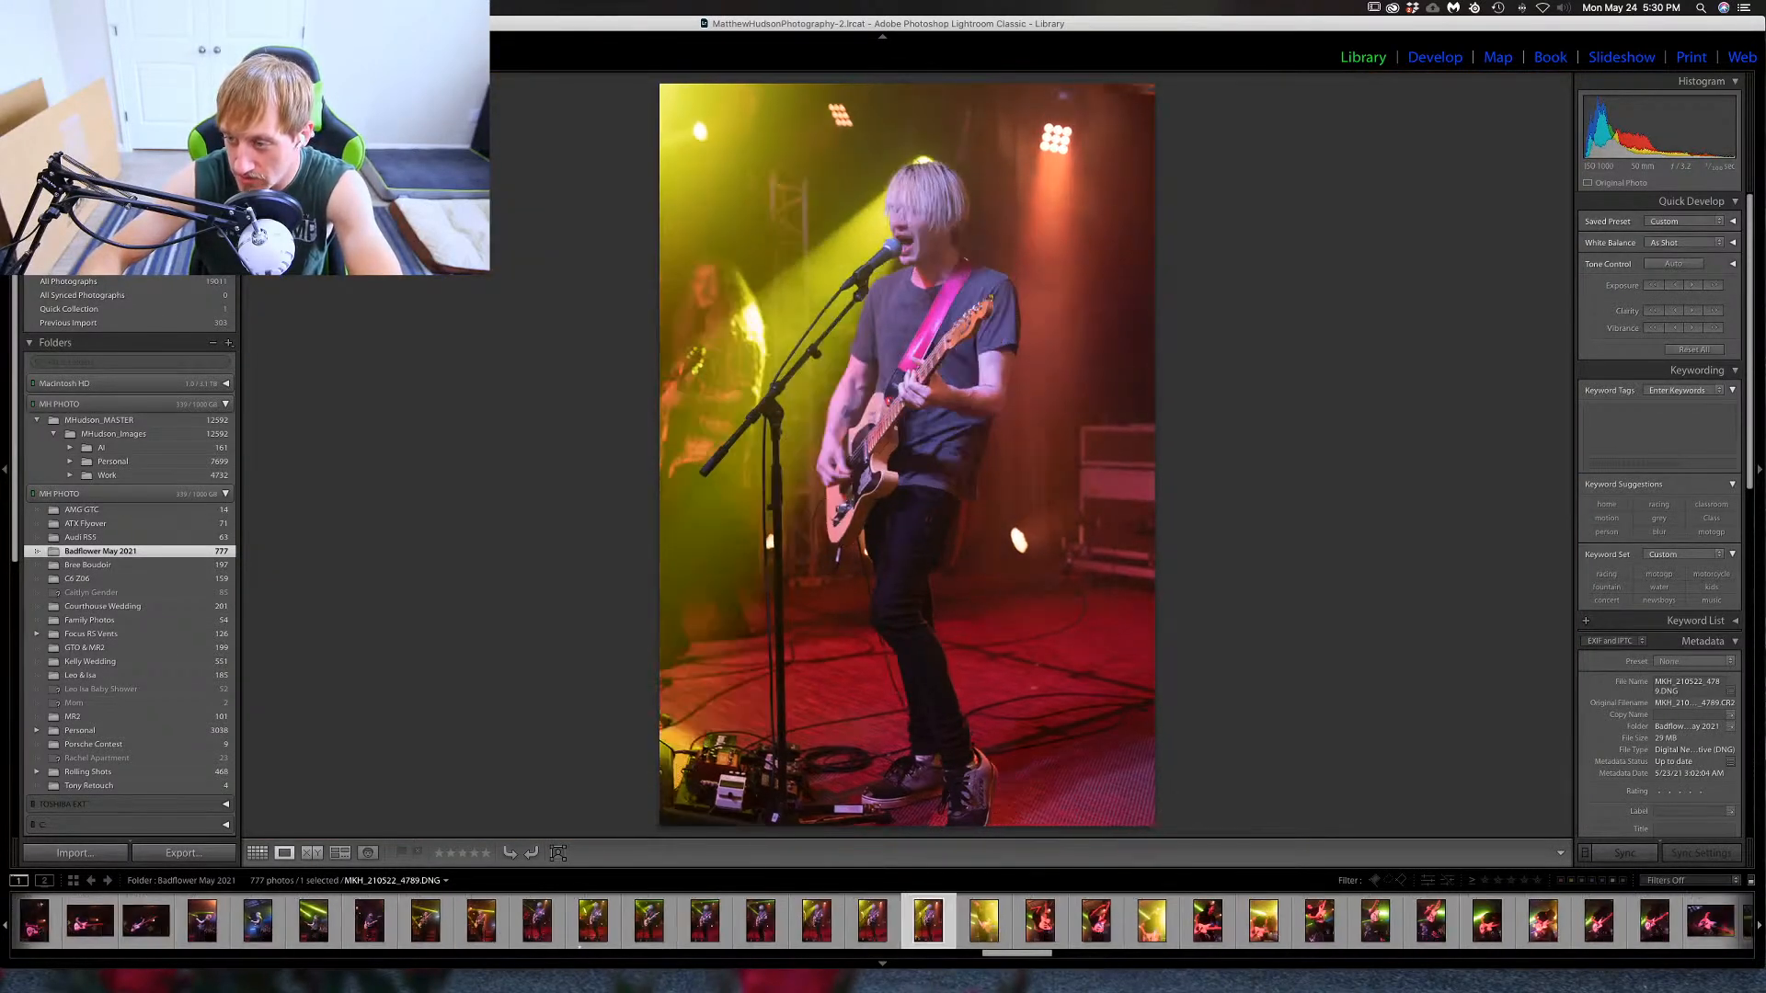
key("Right")
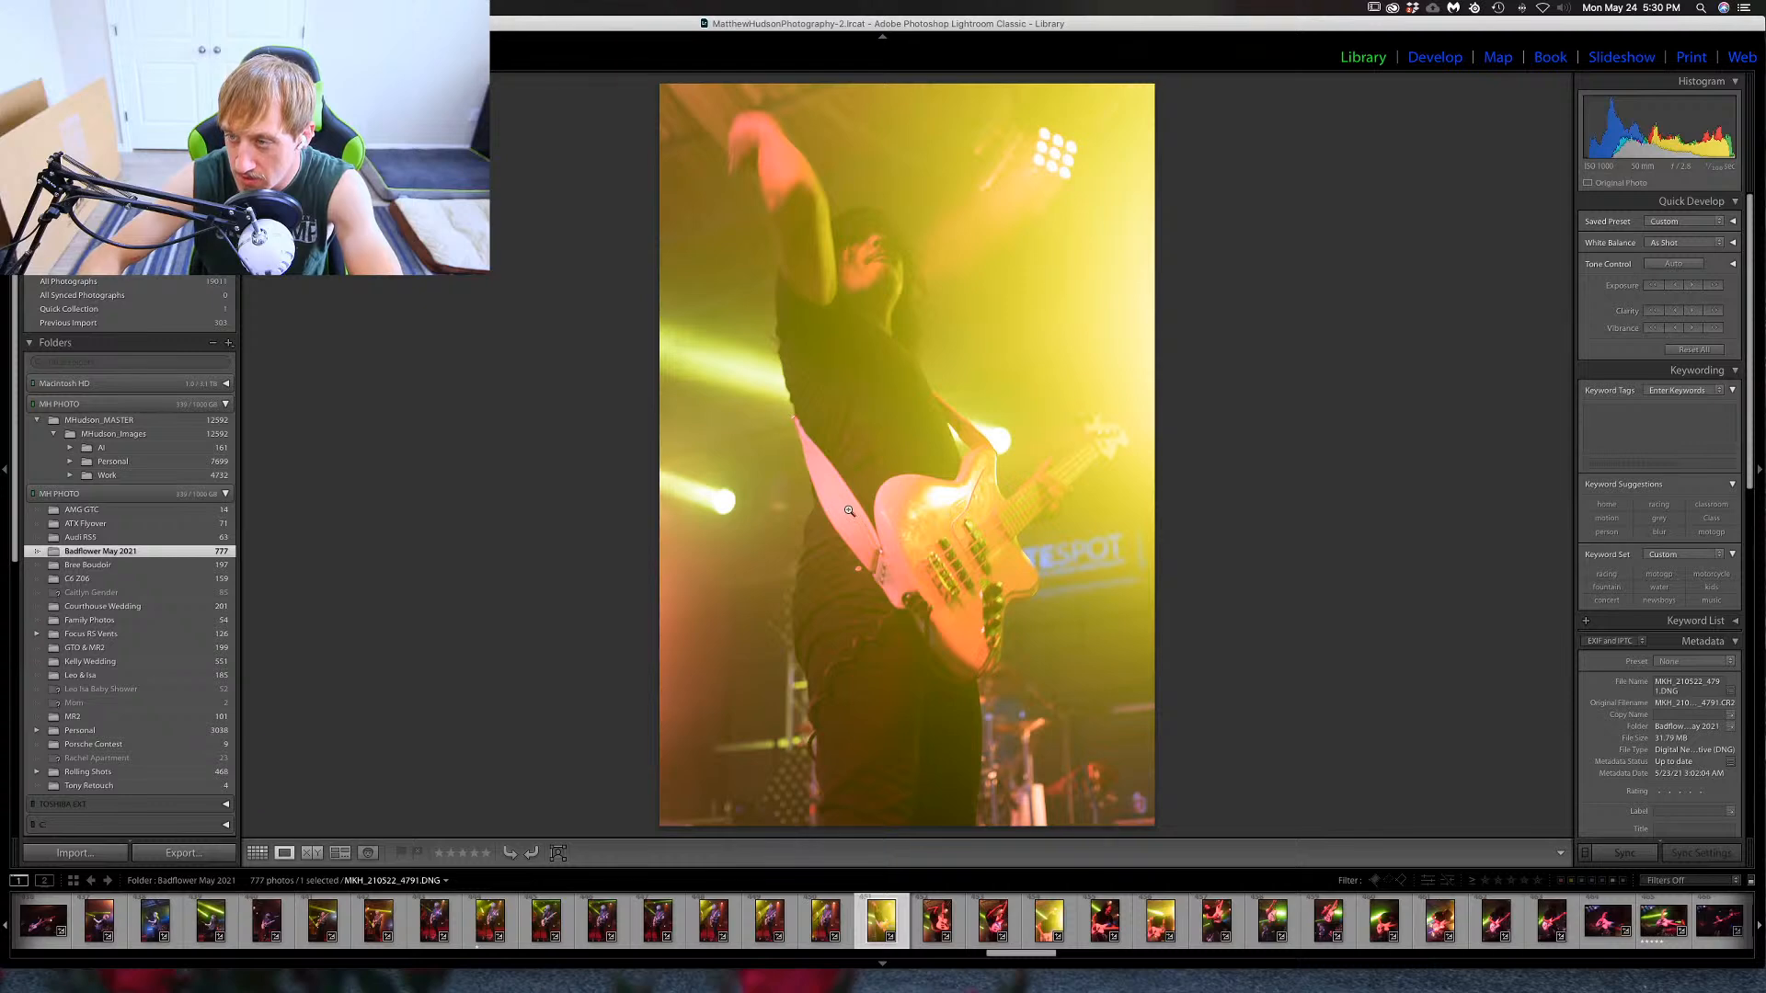
Review the red-lit bassist shots from MKH_210522_4792.DNG through MKH_210522_4794.DNG.
key("Right")
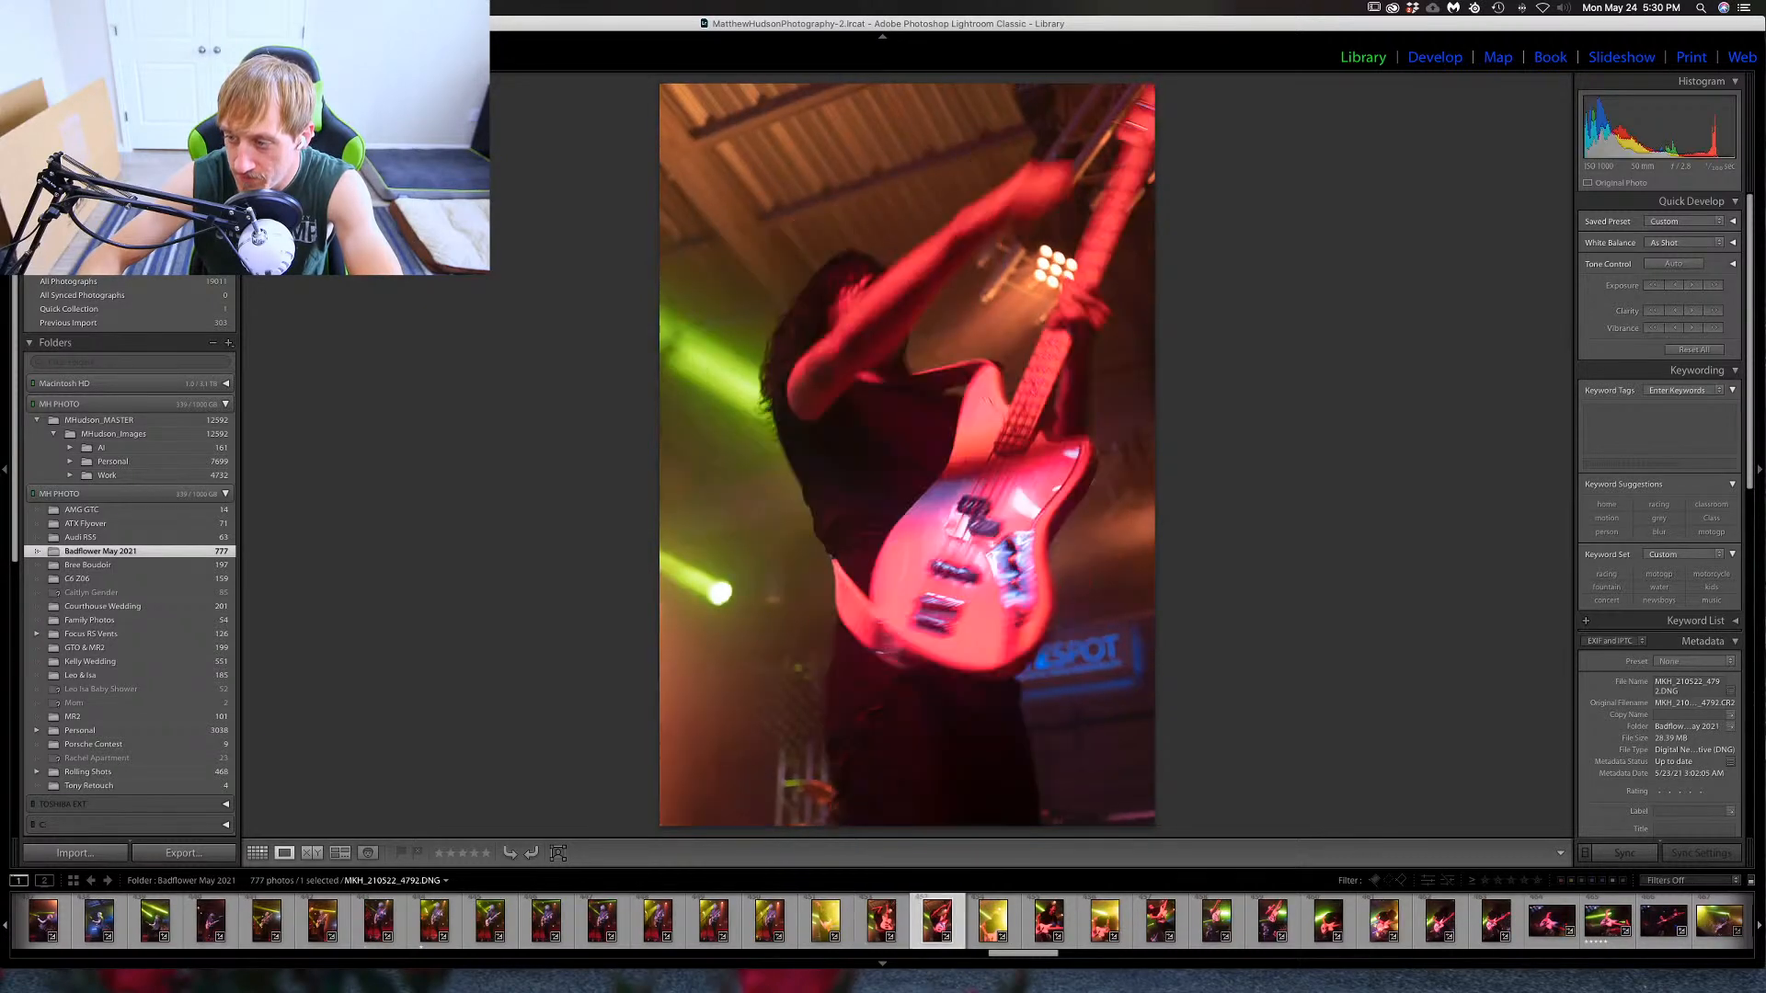
key("Right")
key("Right")
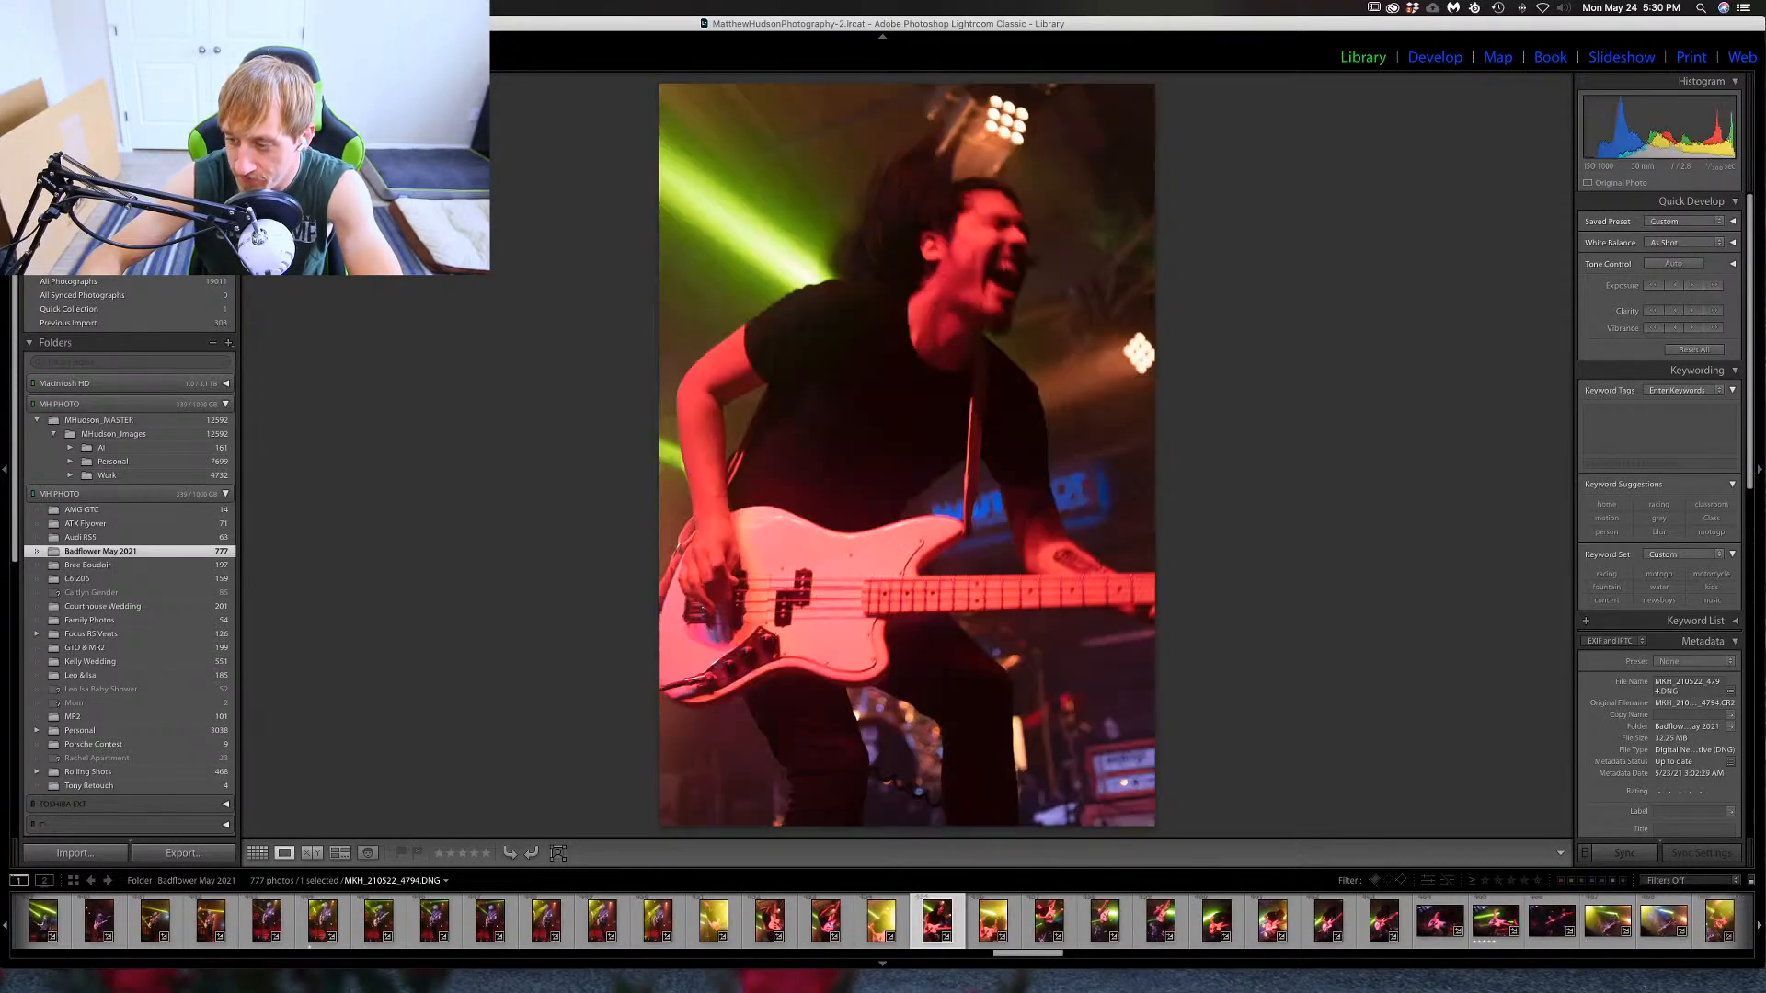
Check the screaming bassist's face for sharpness in MKH_210522_4795.DNG at close zoom.
key("Right")
left_click(1008, 265)
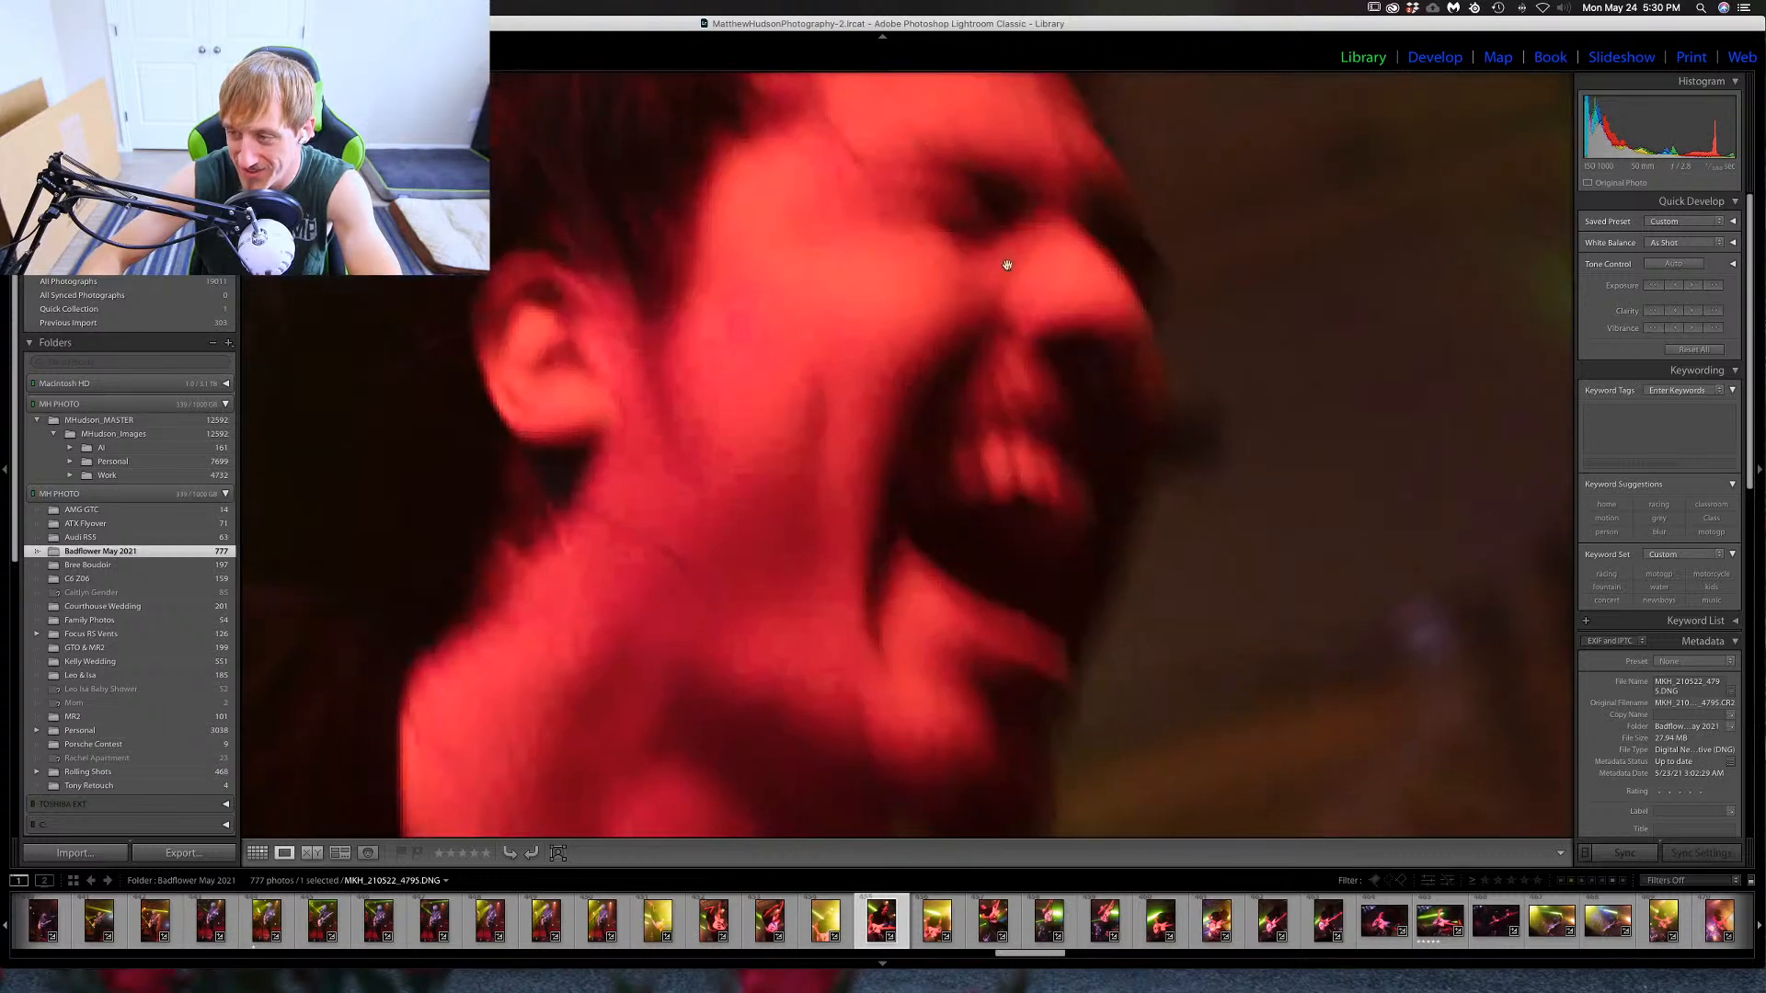
left_click(1029, 394)
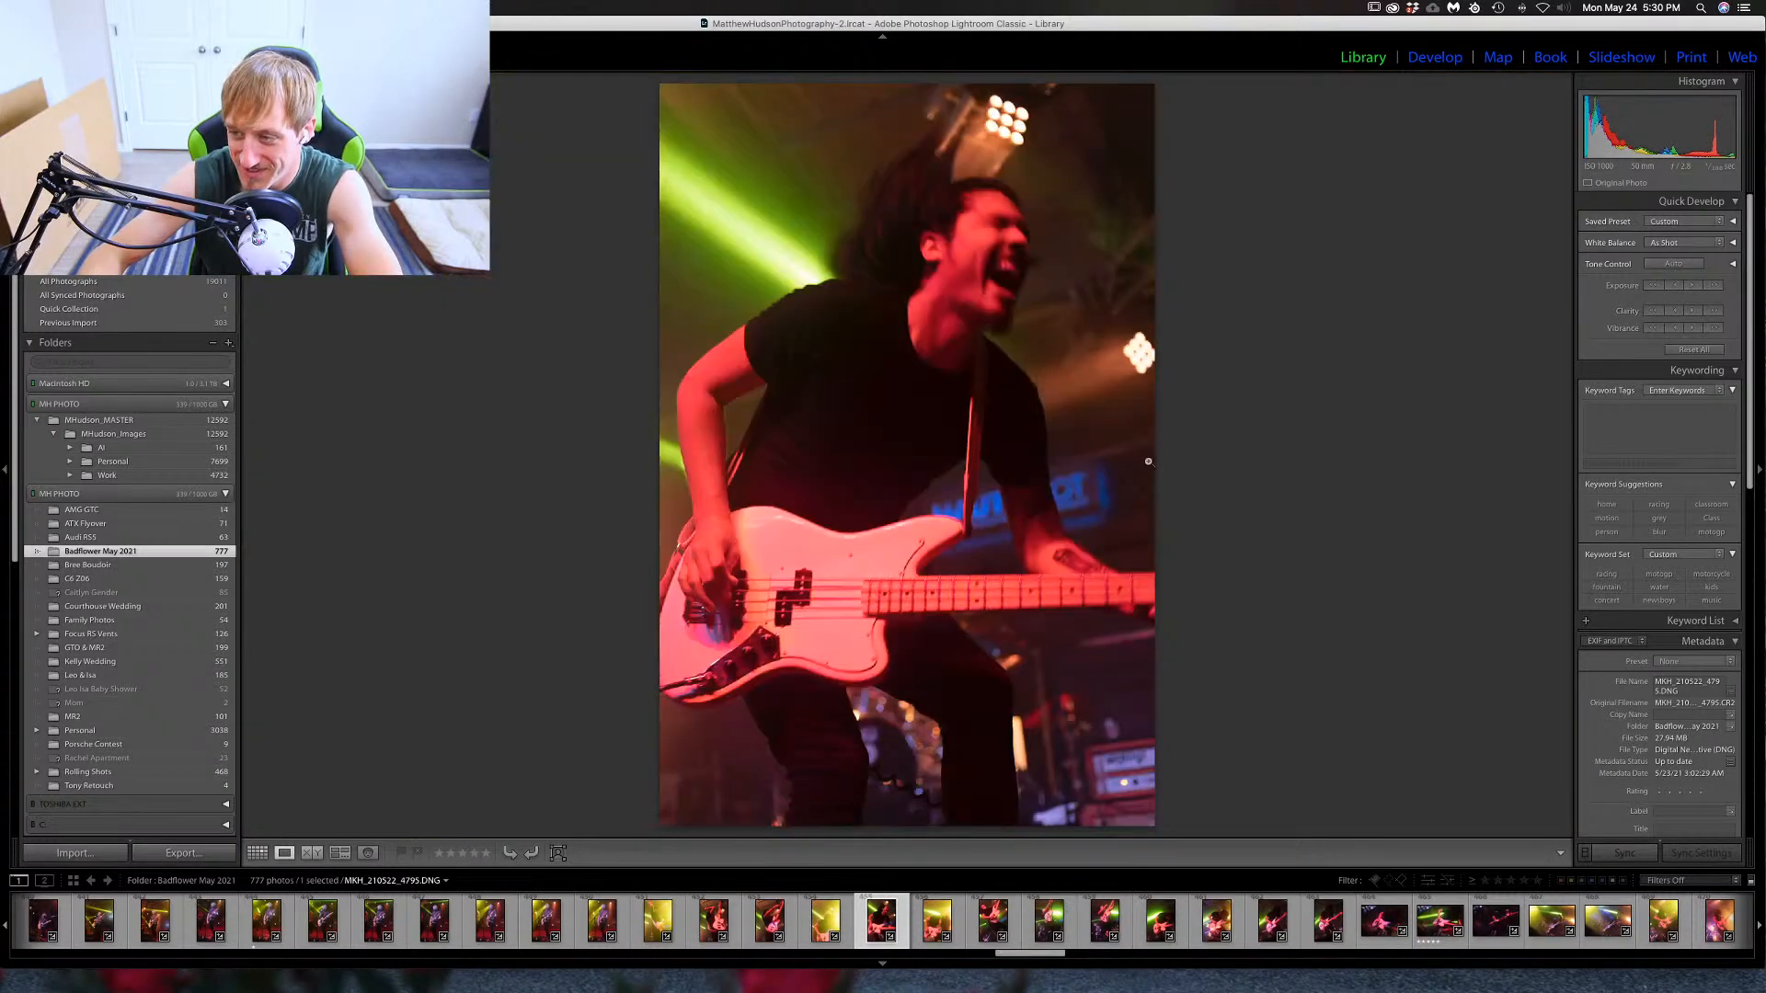
left_click(977, 266)
left_click_drag(1064, 264, 1049, 465)
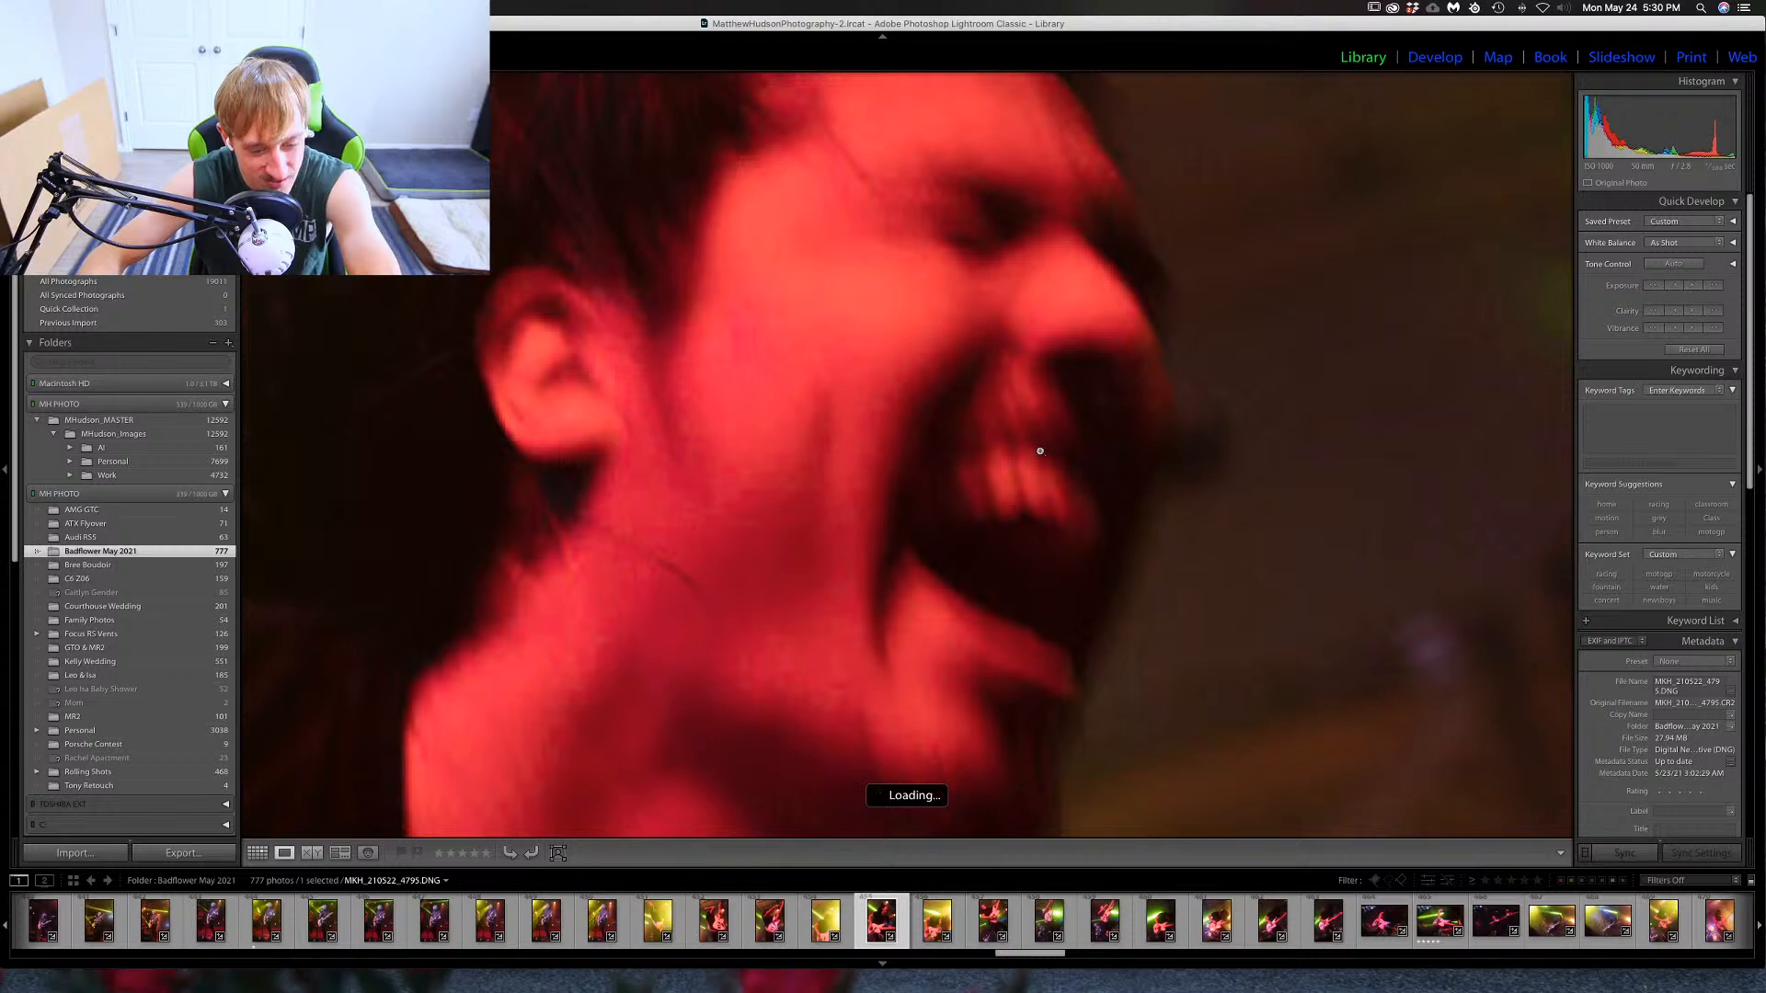
left_click(1037, 450)
Compare the screaming bassist shot MKH_210522_4795.DNG with the neighbouring frames, including the yellow-lit MKH_210522_4796.DNG.
key("Right")
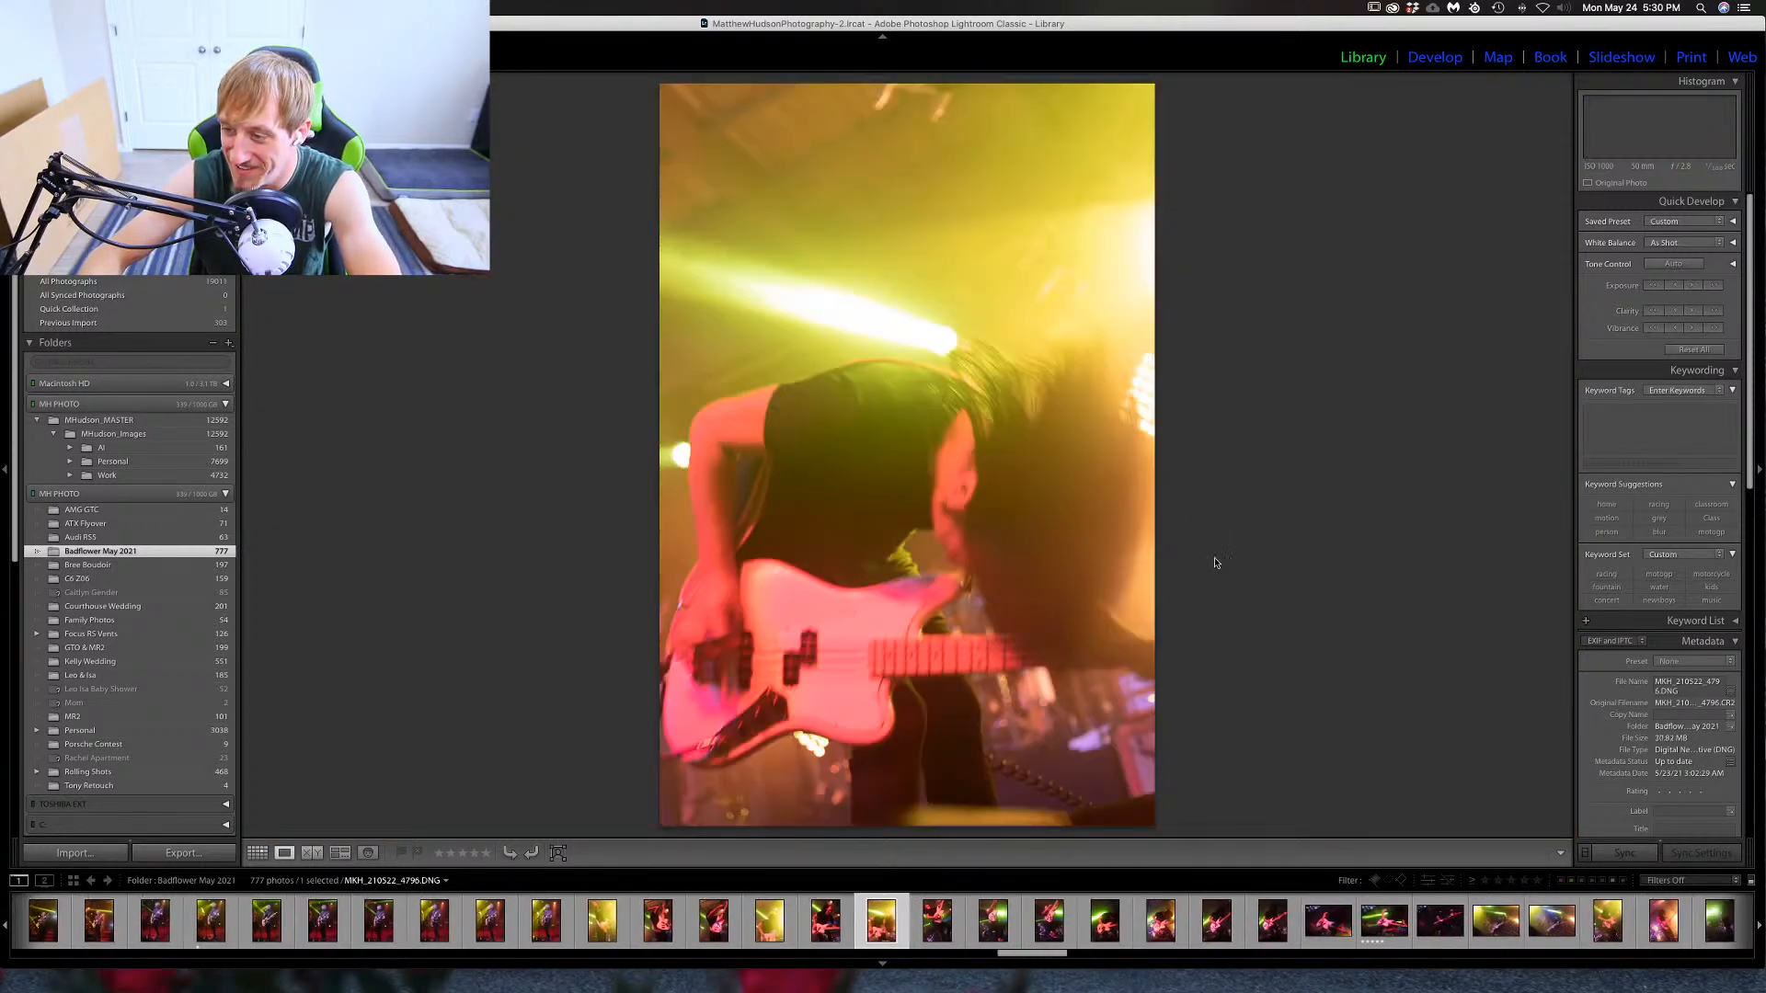
key("Right")
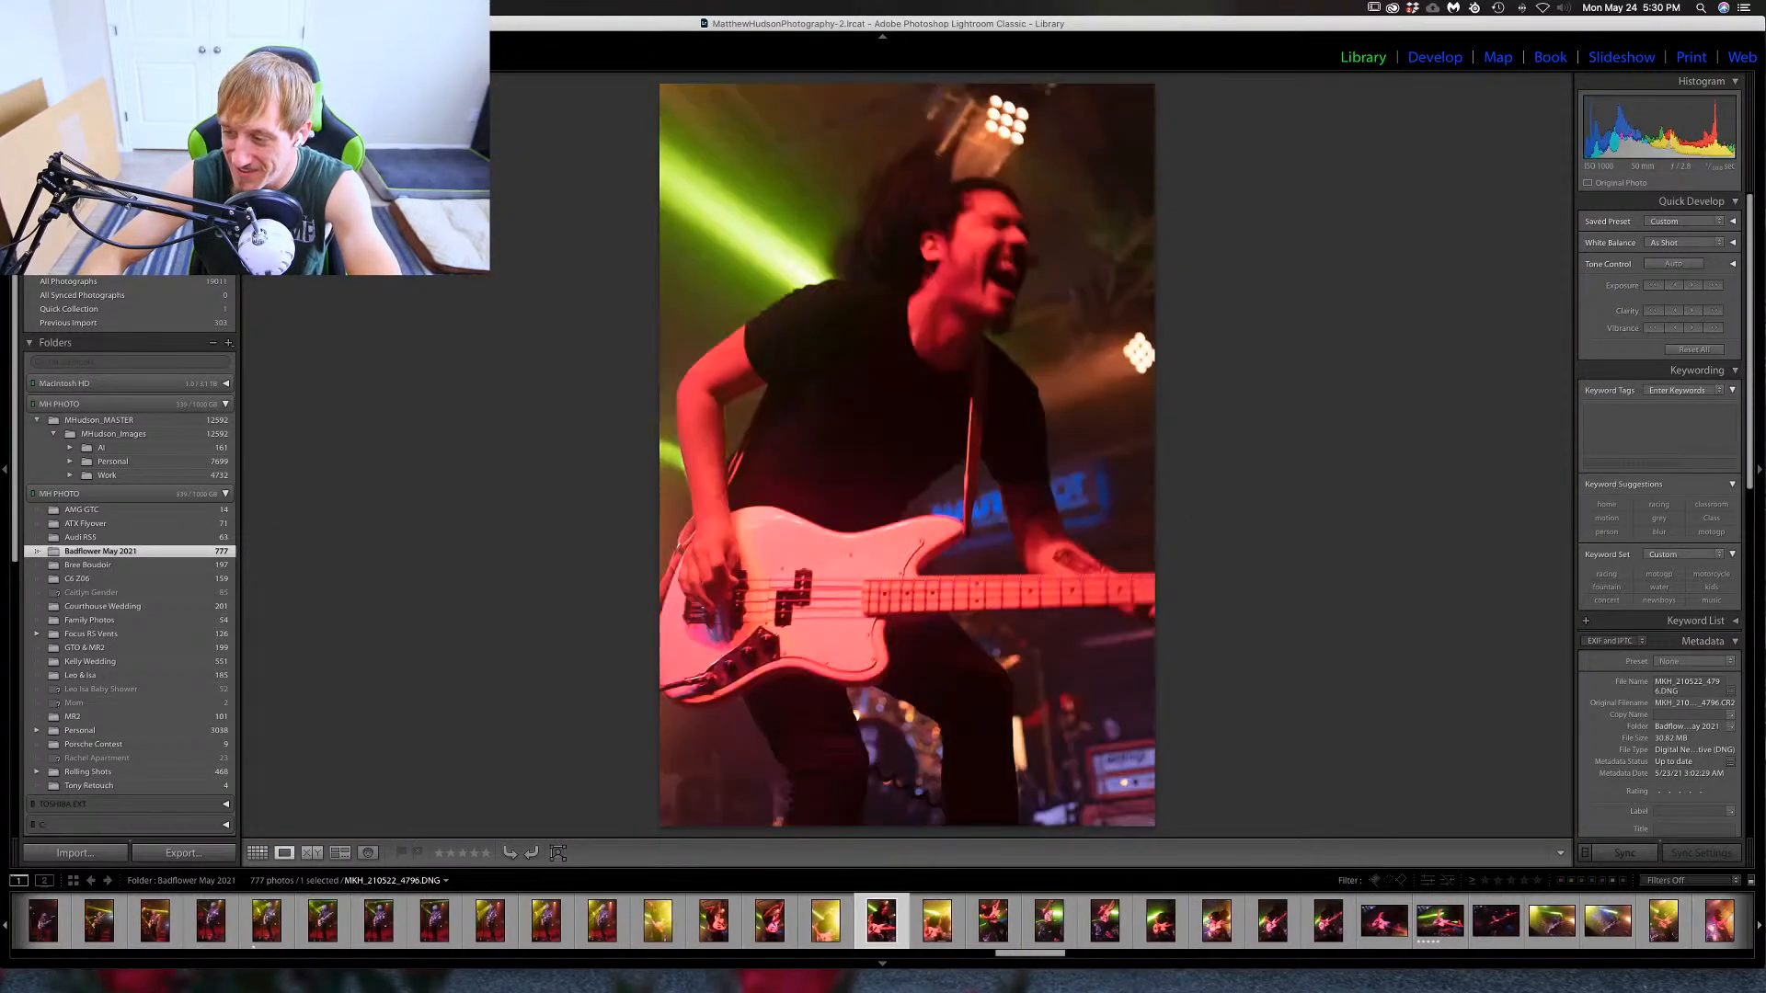
key("Right")
key("Left")
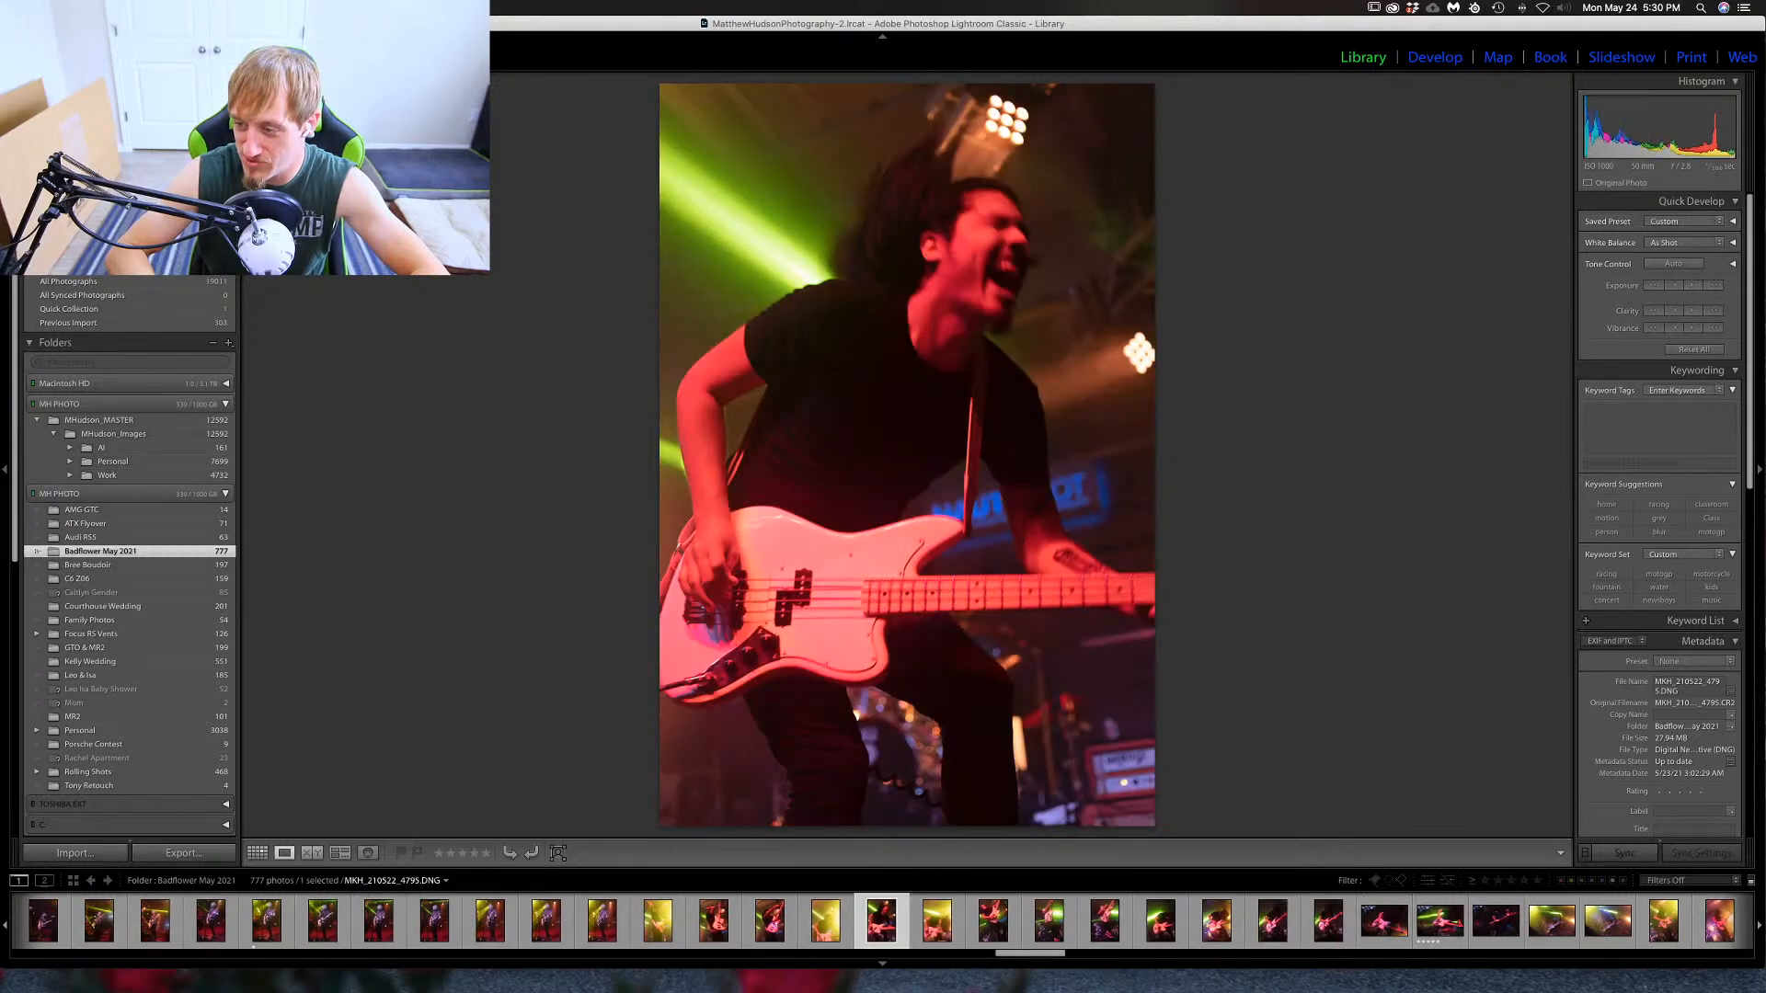
key("Right")
key("Left")
key("Right")
key("Right")
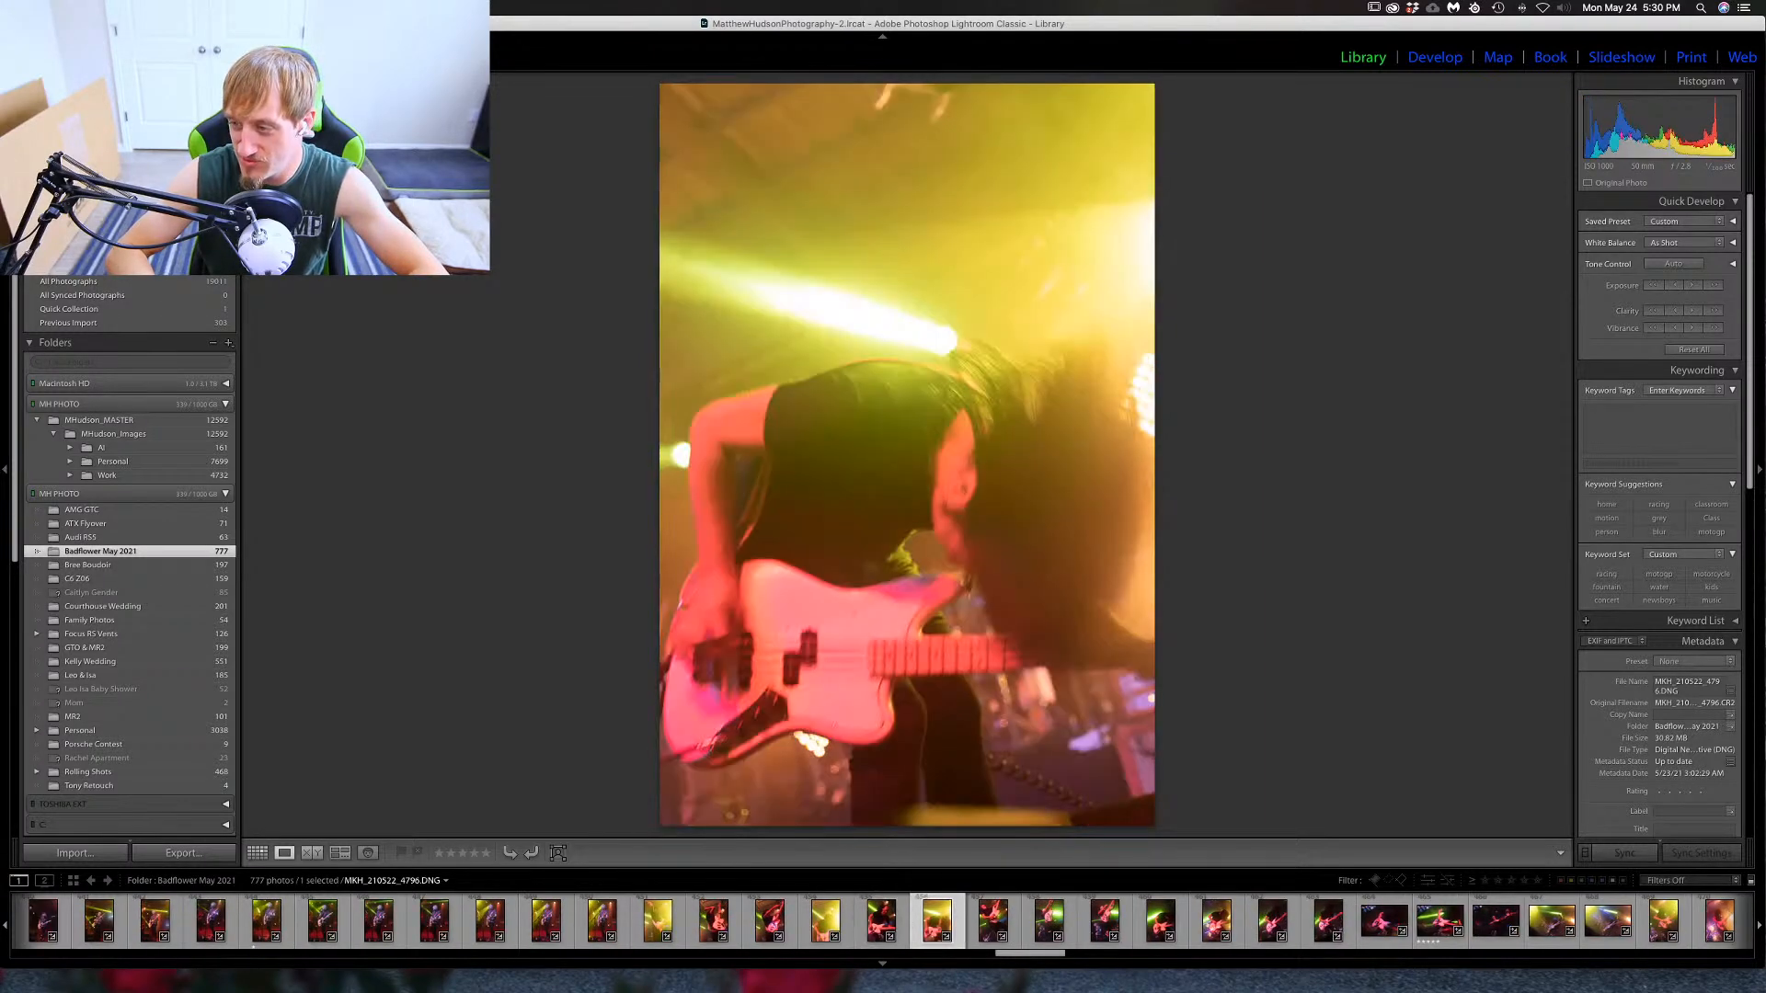
Clear the photo selection, select only MKH_210522_4795.DNG, and rate it one star.
key("super+d")
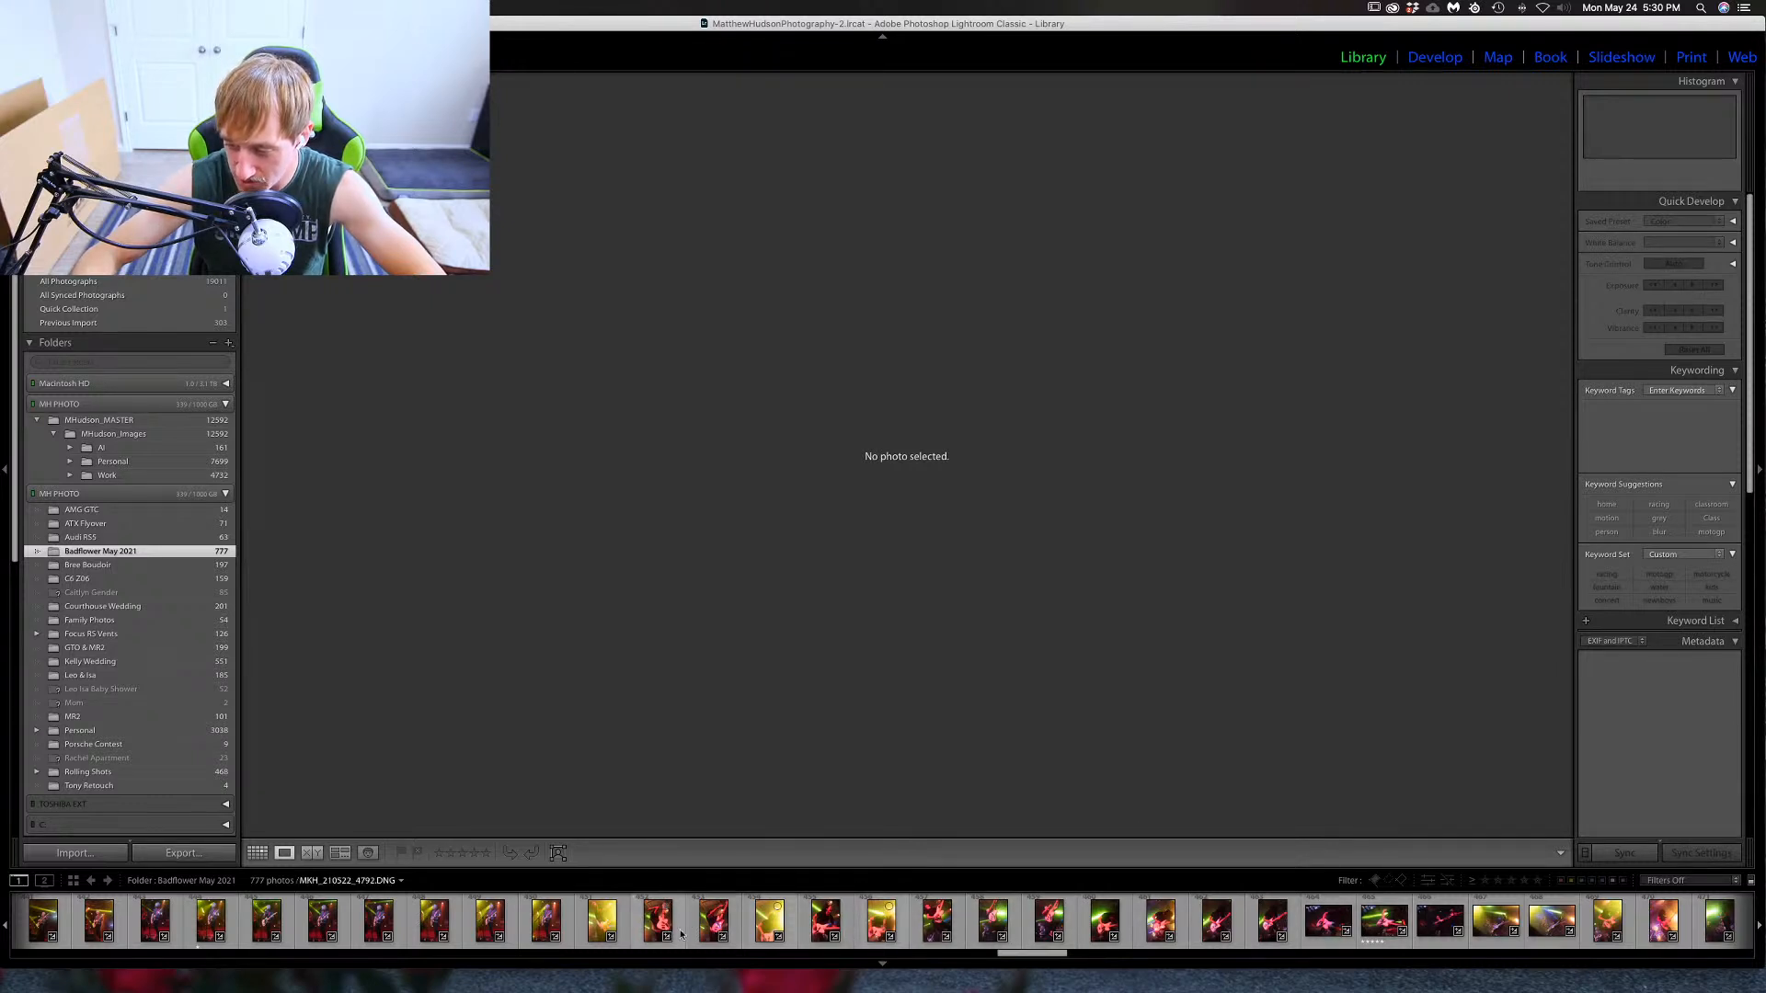
left_click(825, 934)
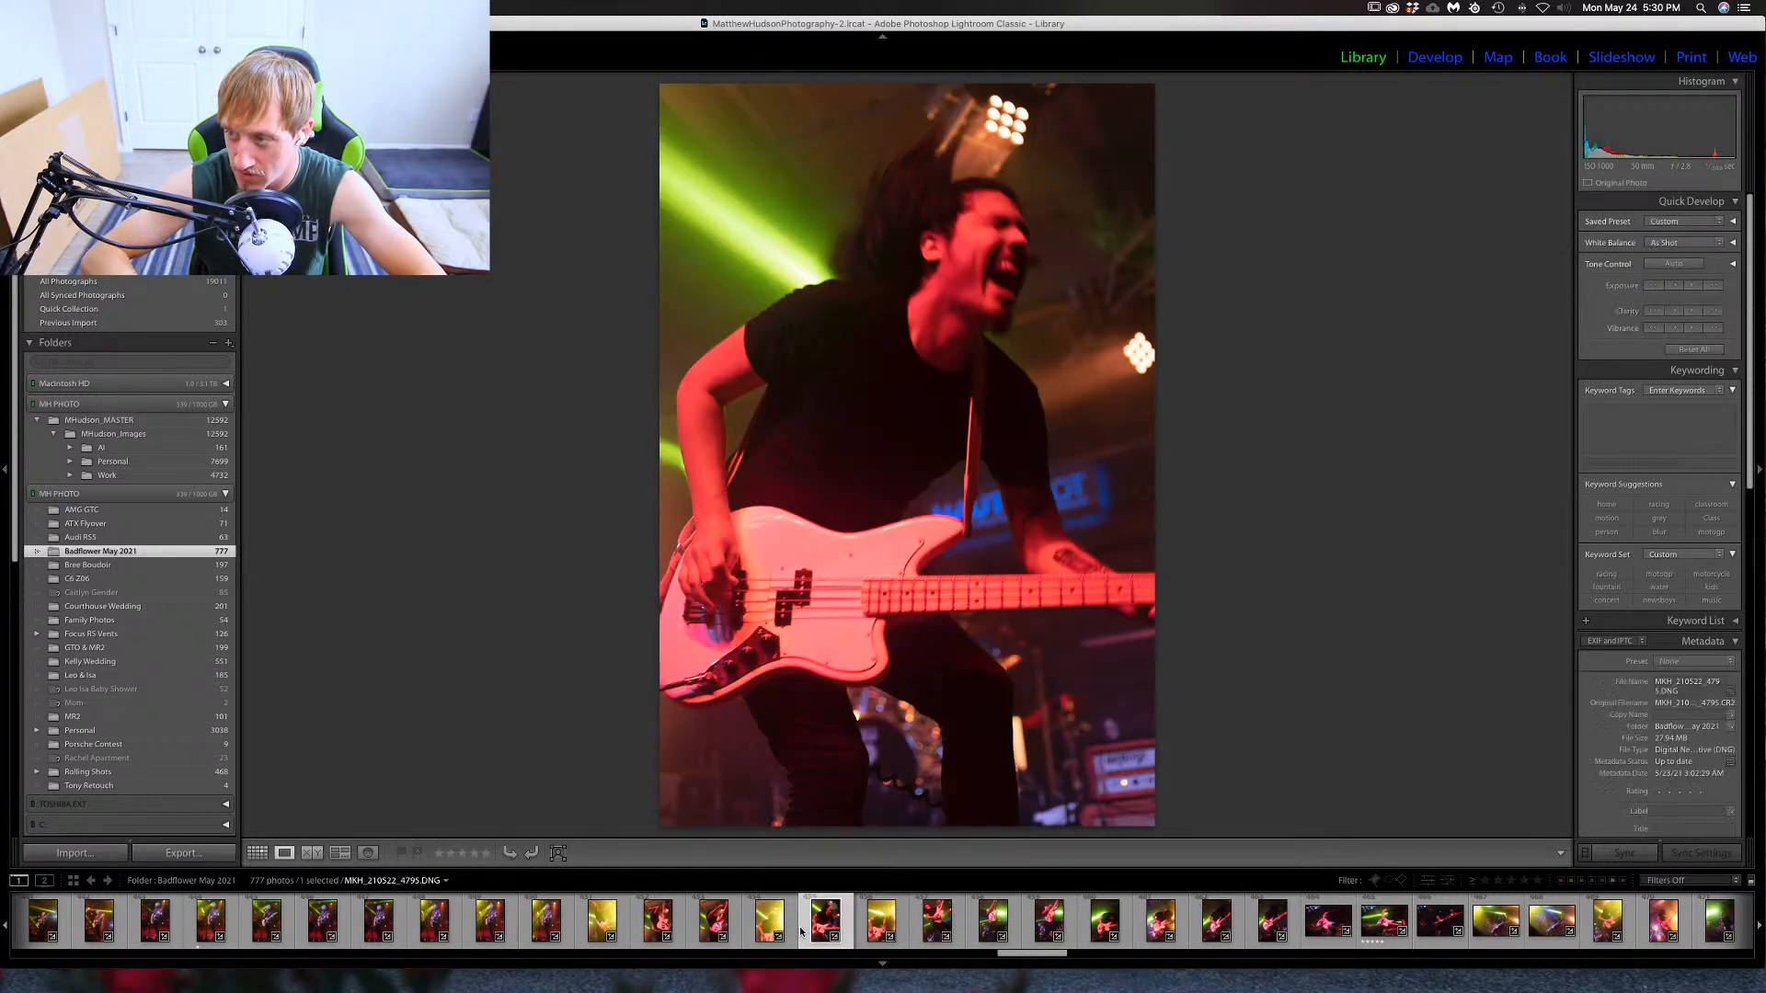
key("1")
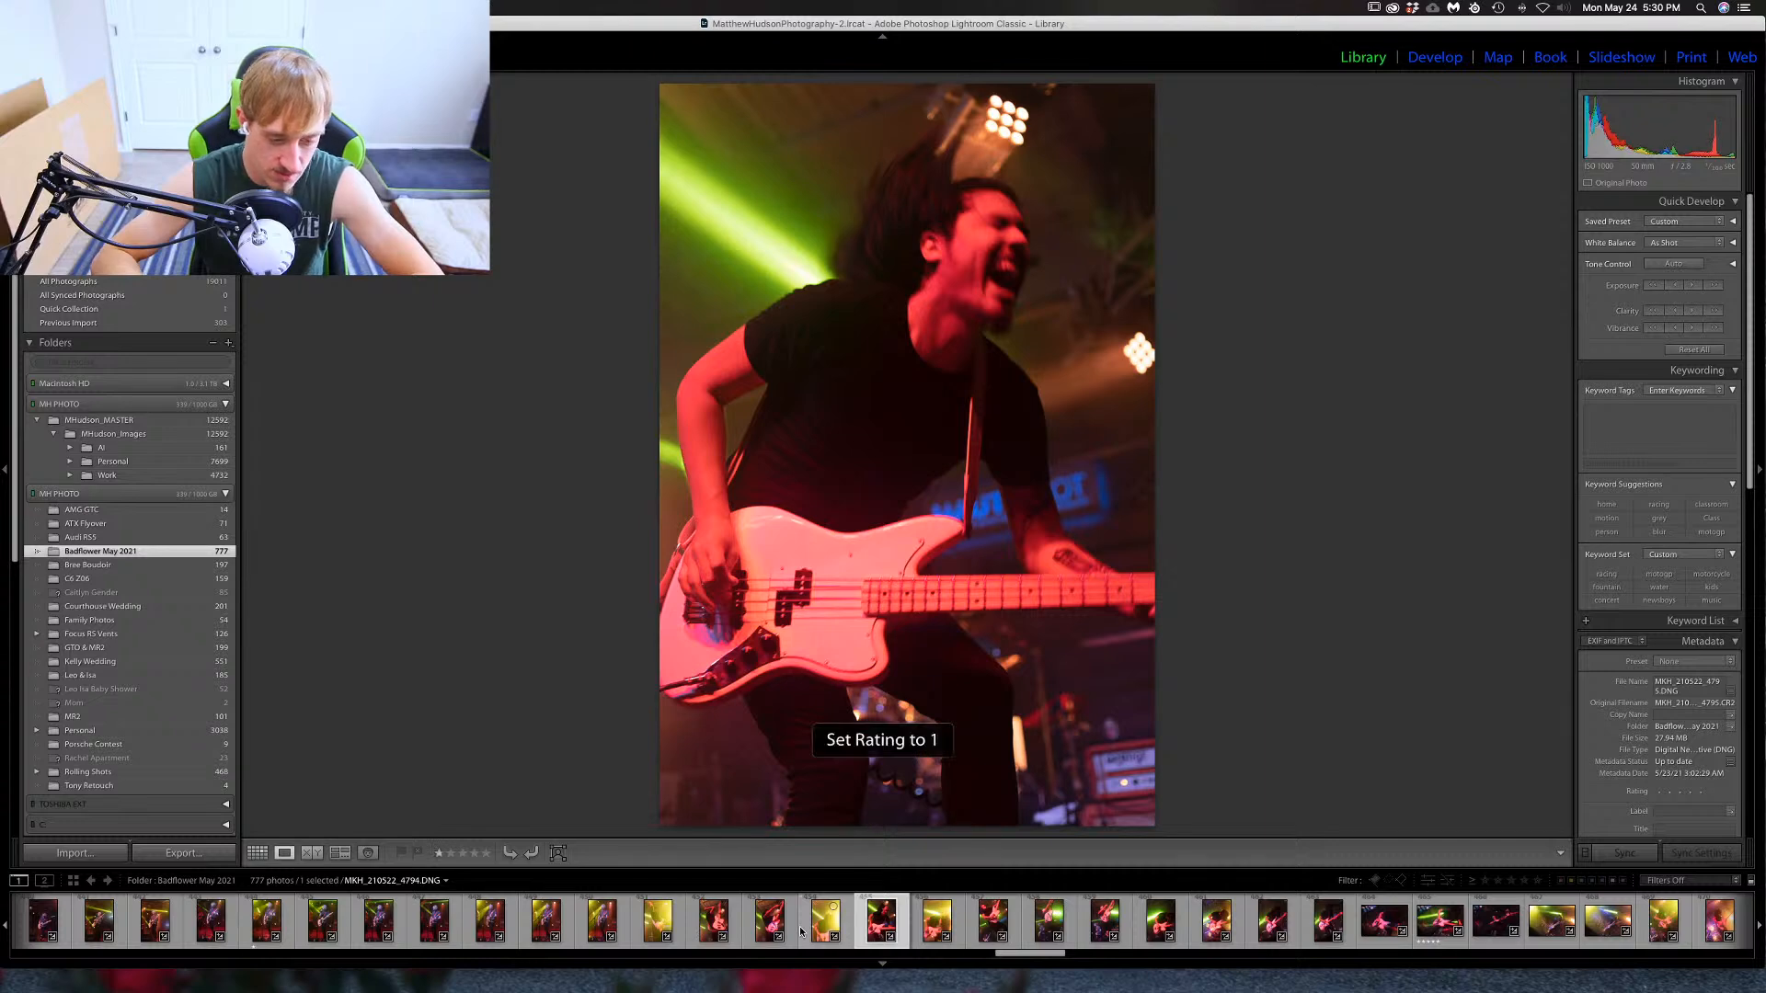
Recheck MKH_210522_4795.DNG against its neighbours, and continue through the raised-bass shots to MKH_210522_4799.DNG.
key("Right")
key("Right")
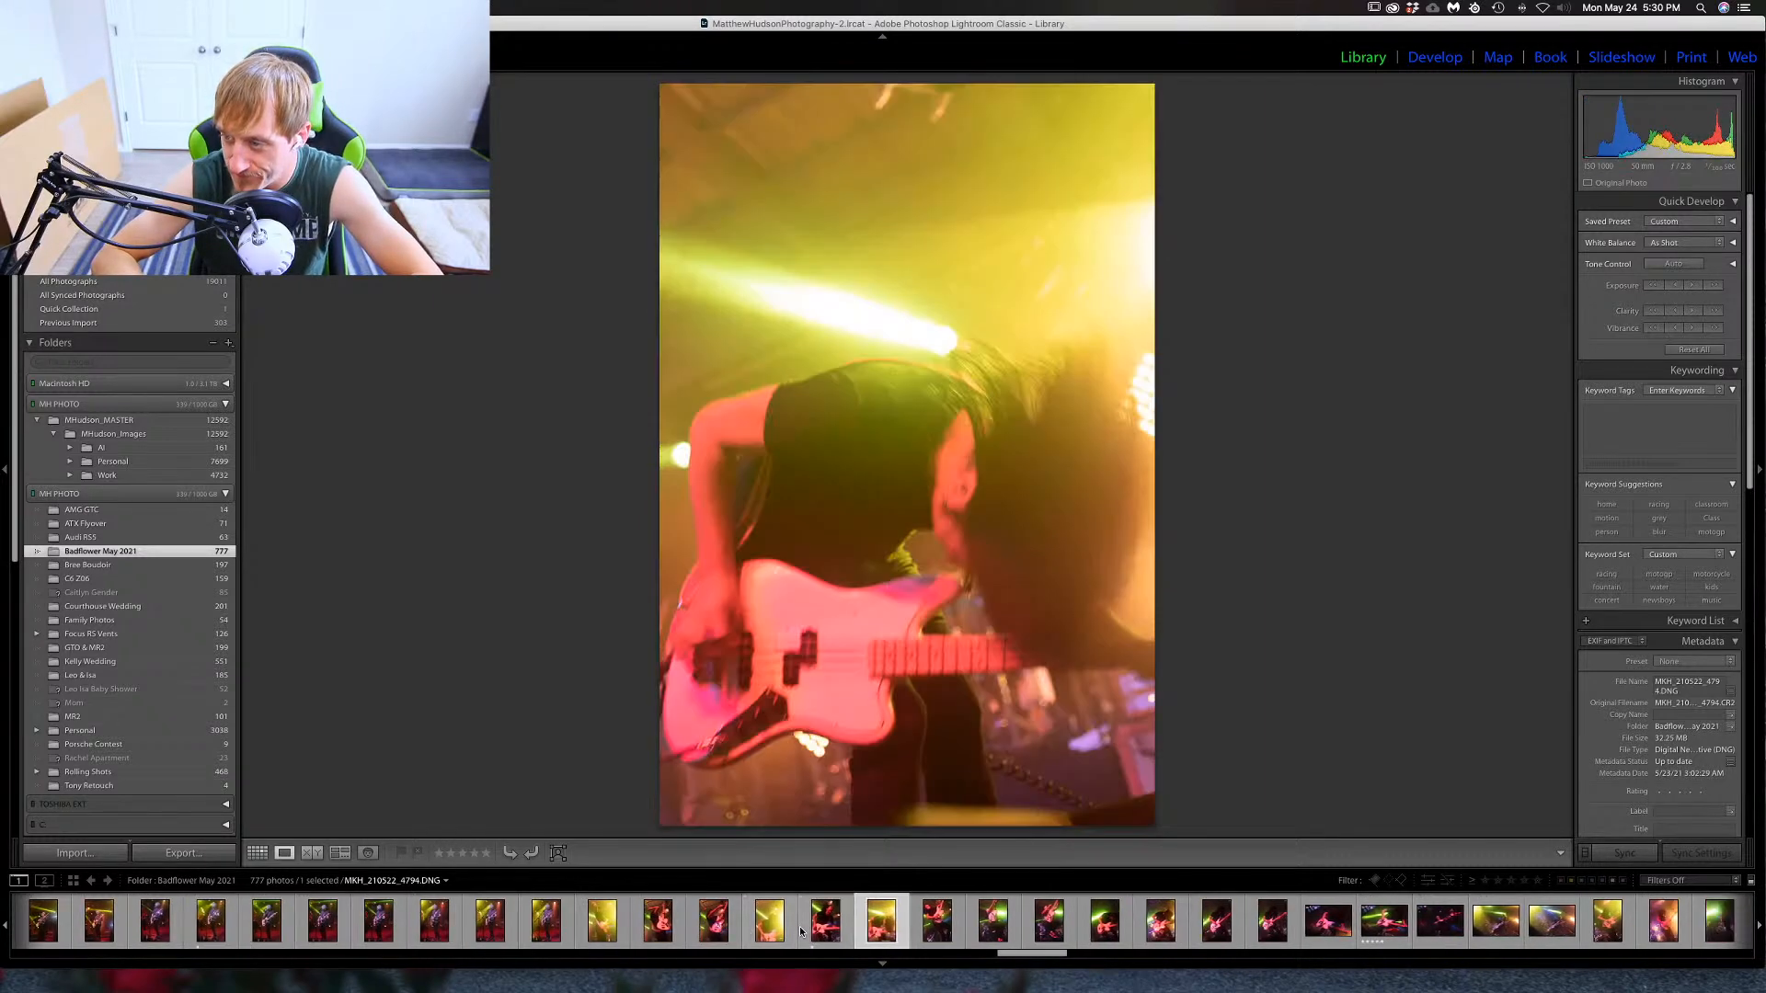
key("Left")
key("Left")
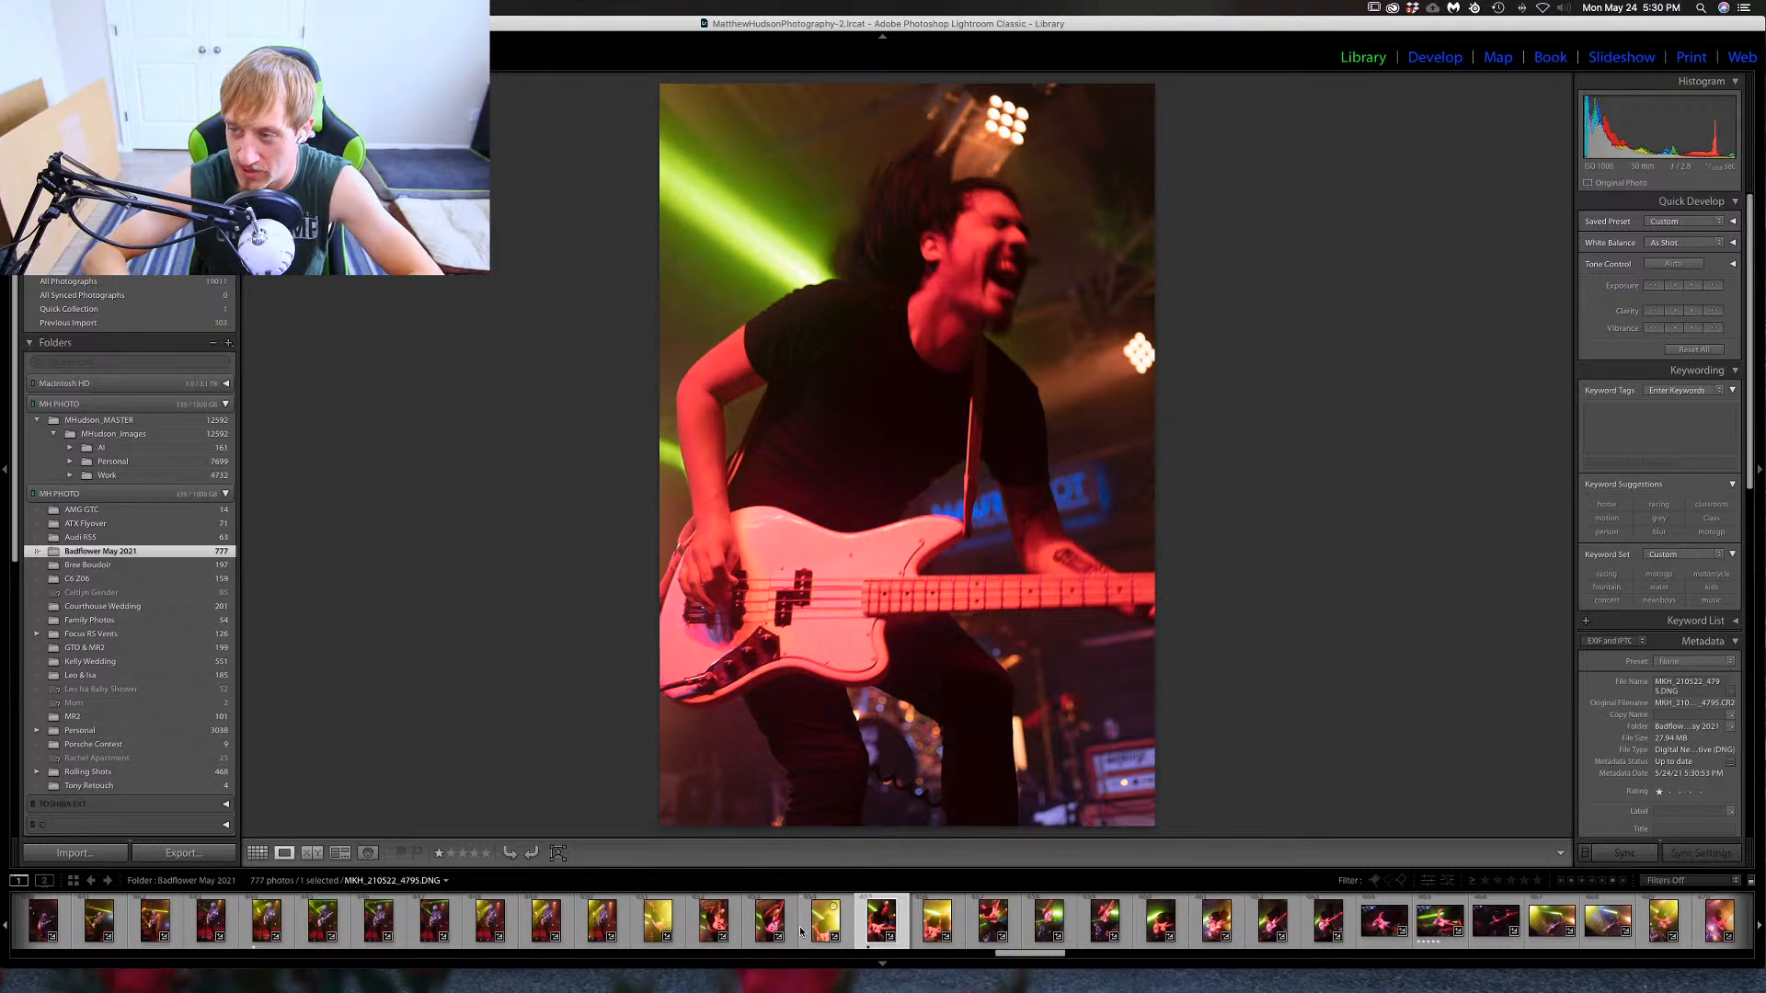
key("Right")
key("Right")
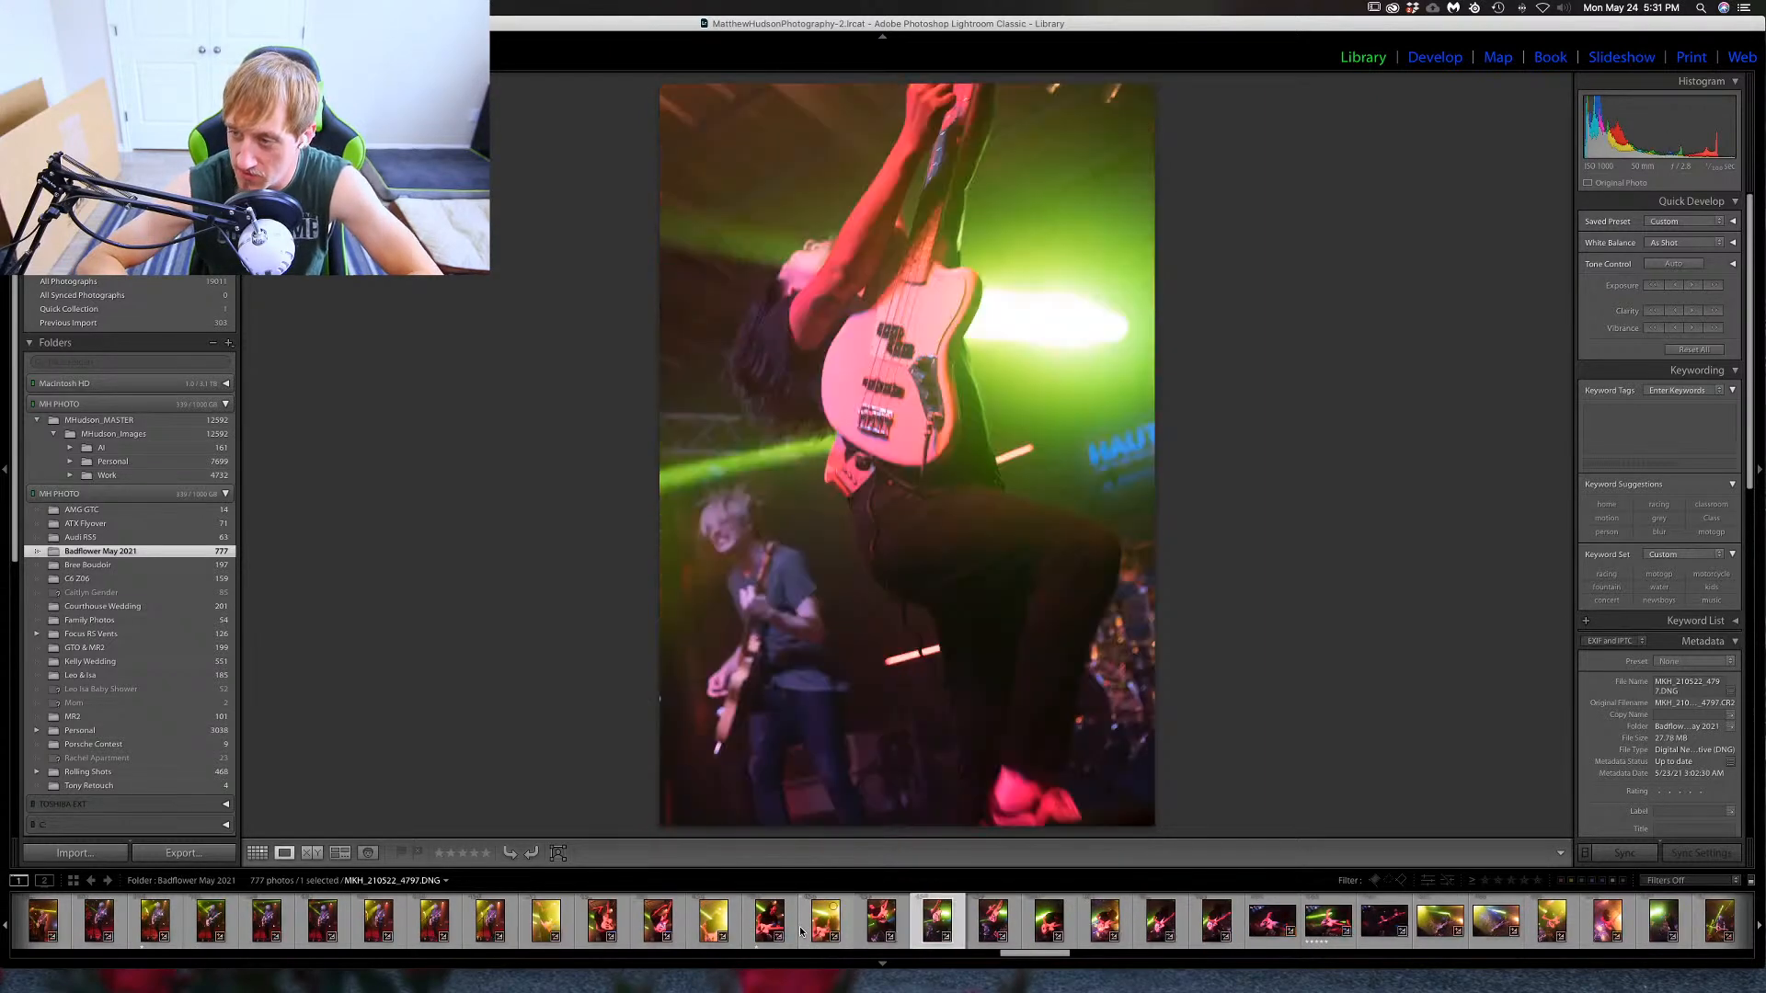
key("Right")
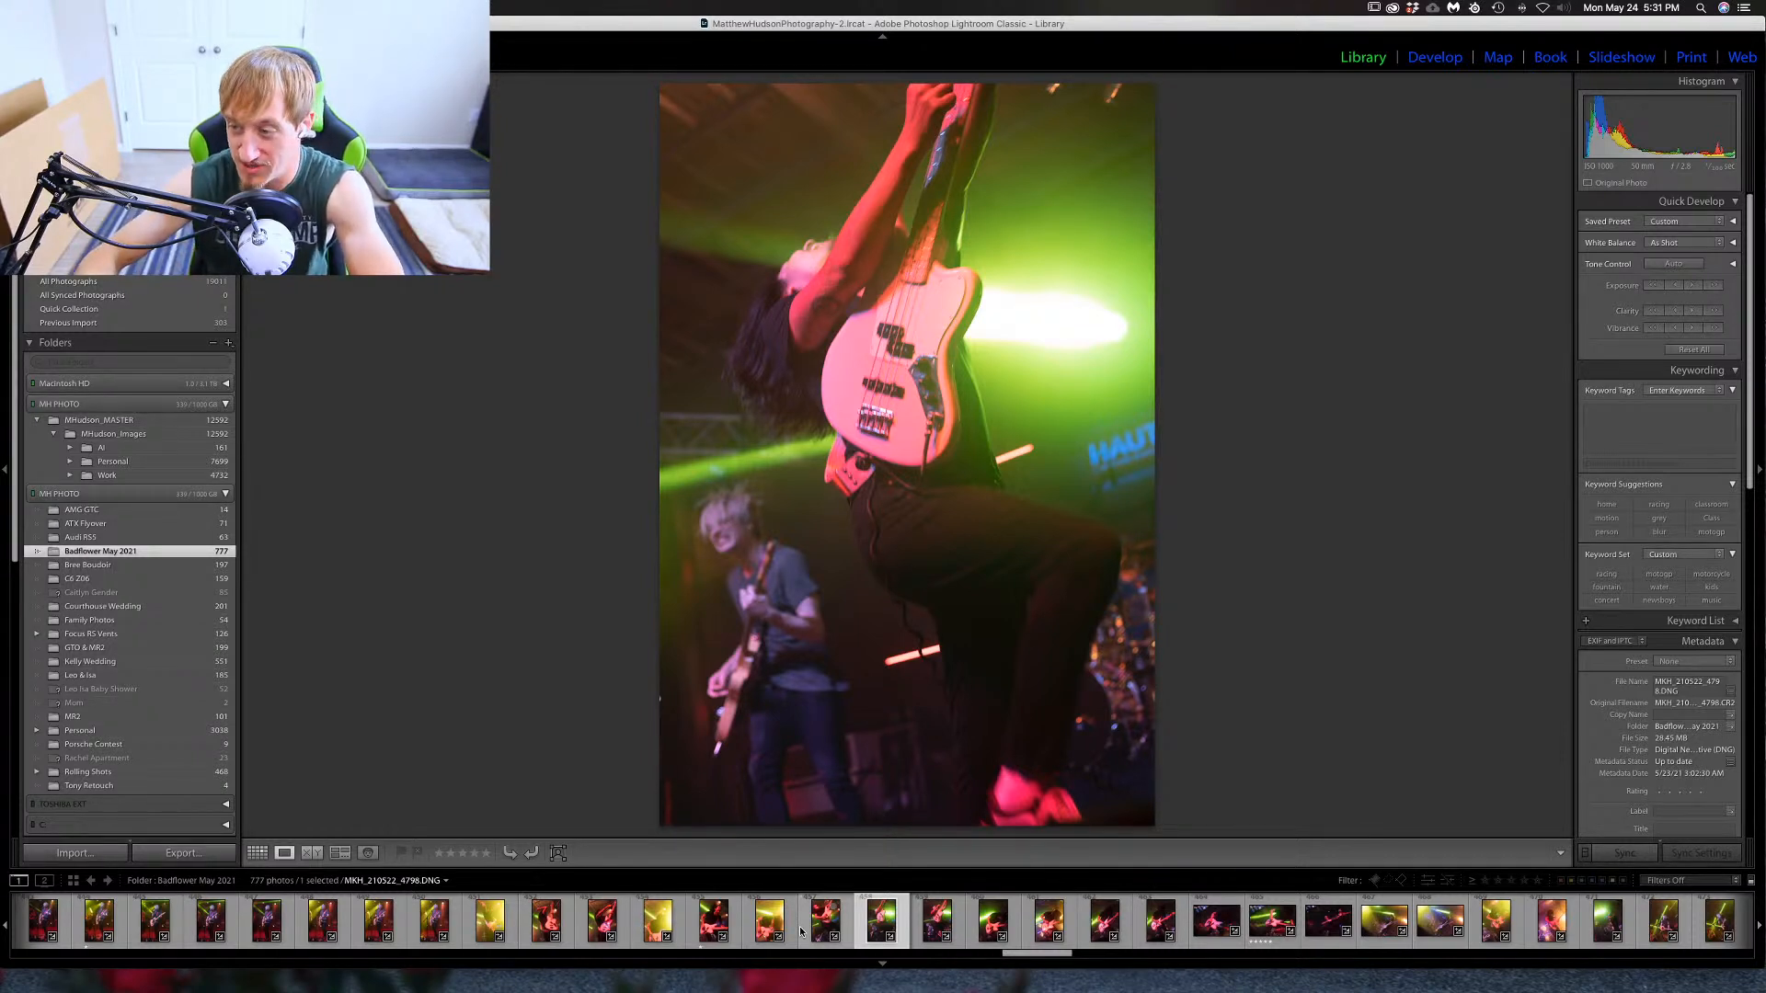
key("Right")
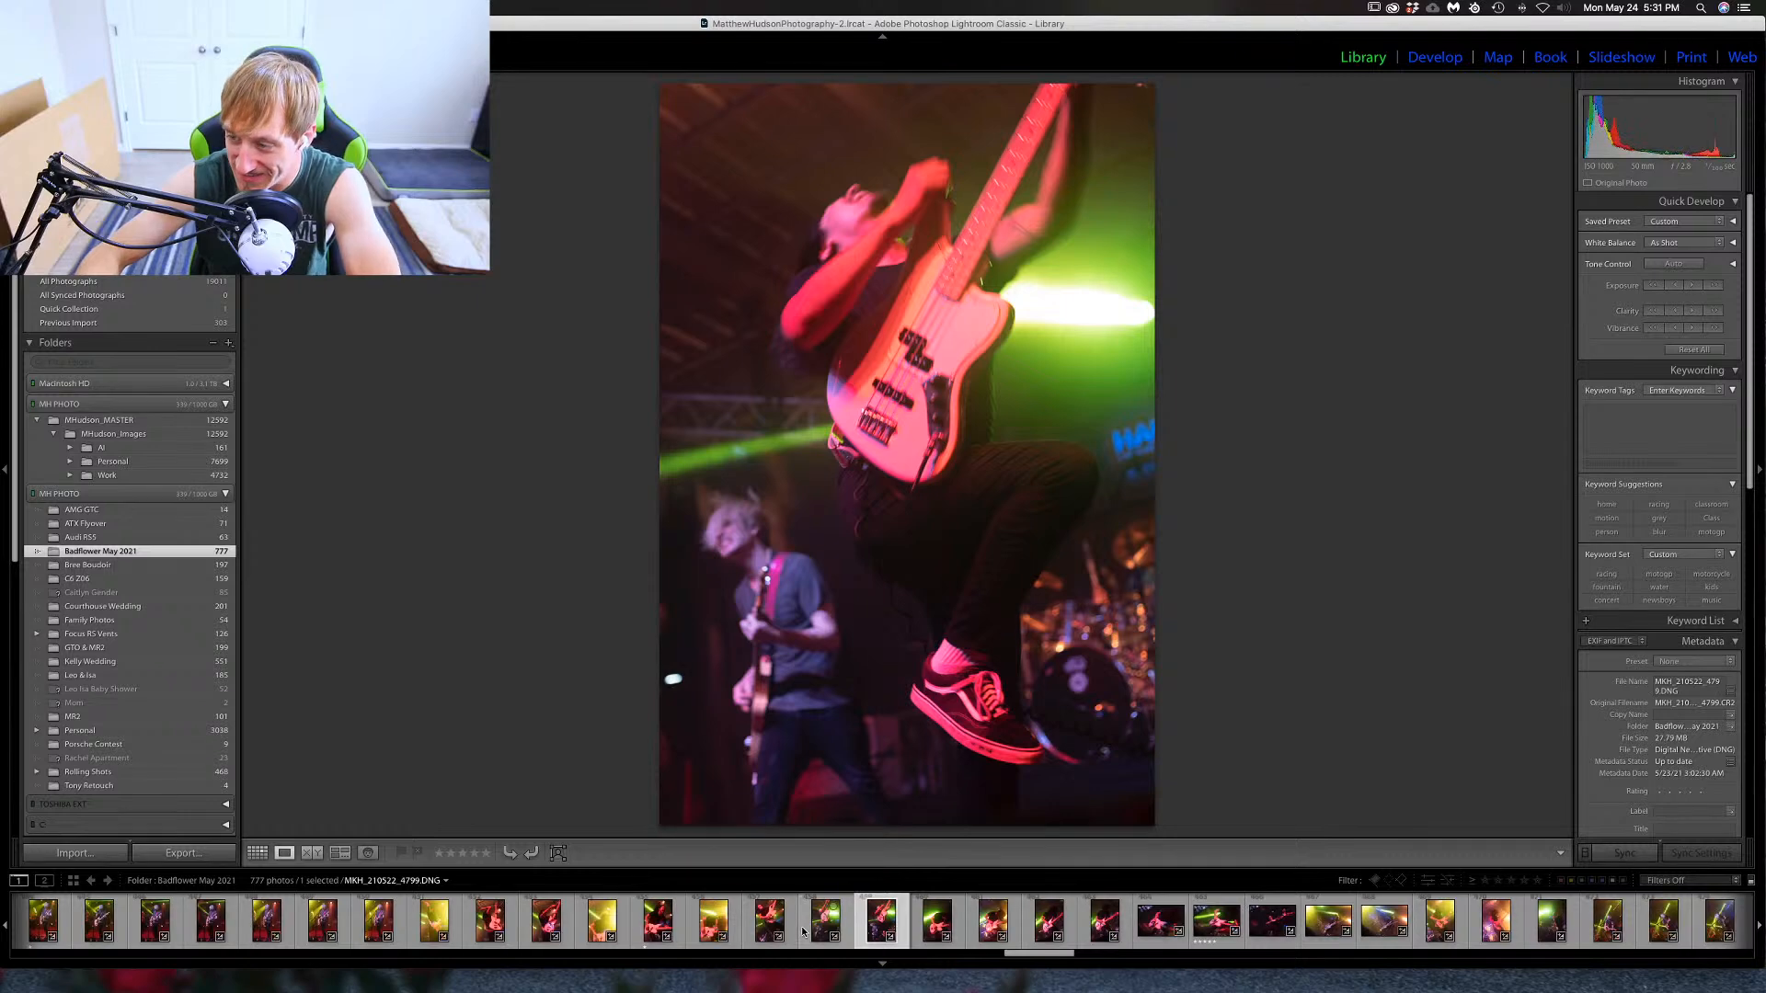
Compare the jumping bassist shot MKH_210522_4799.DNG with the frames just before and after it.
key("Right")
key("Right")
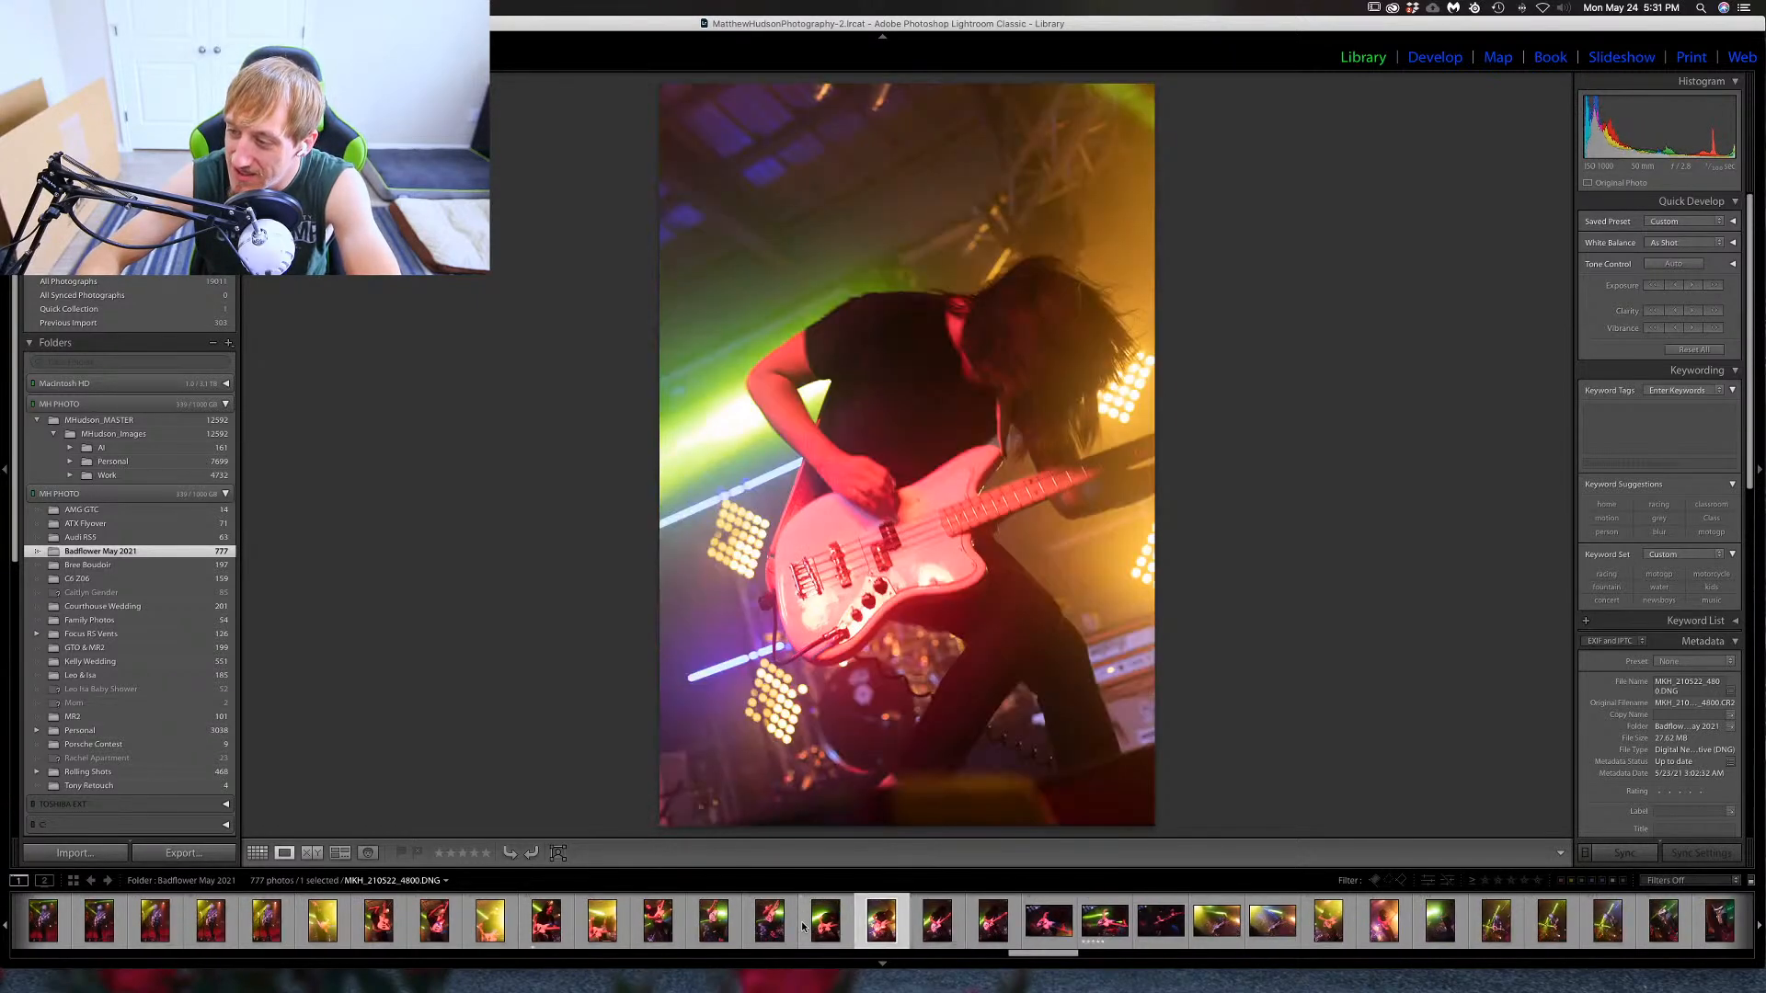
key("Right")
key("Left")
key("Left")
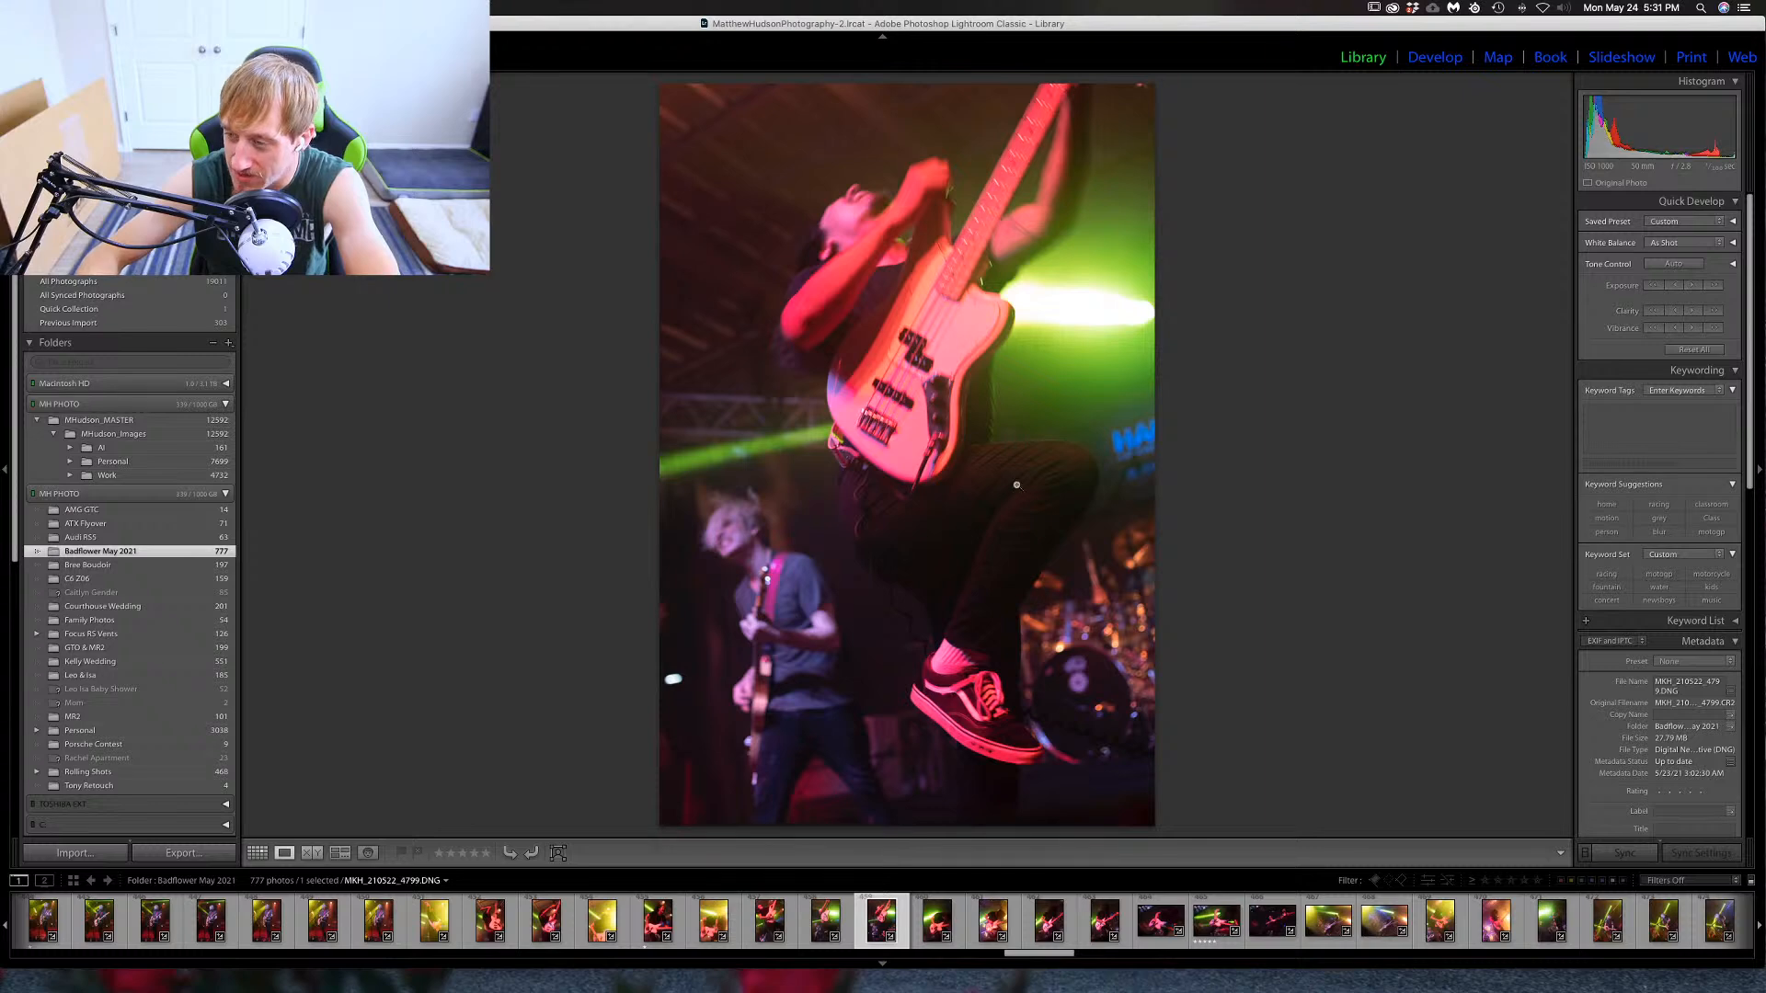
key("Left")
key("Right")
key("Right")
key("Right")
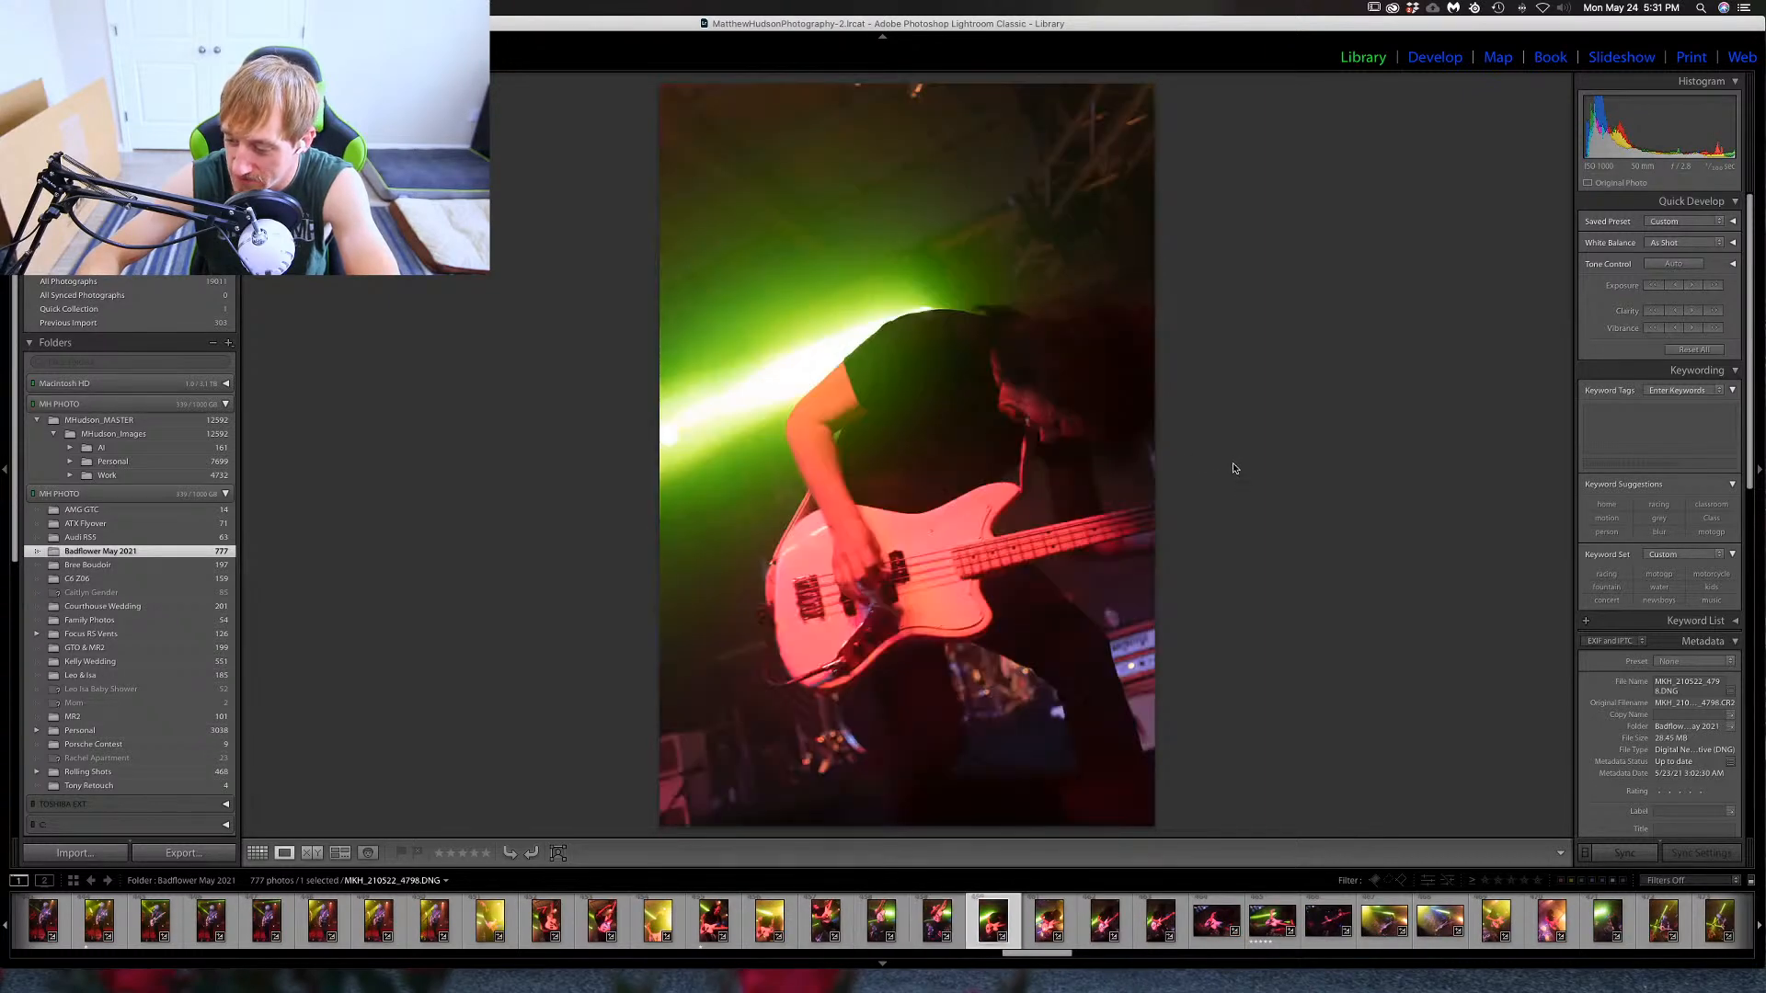
Review the remaining vertical bassist shots and continue to the horizontal kicking shot MKH_210522_4805.DNG.
key("Right")
key("Right")
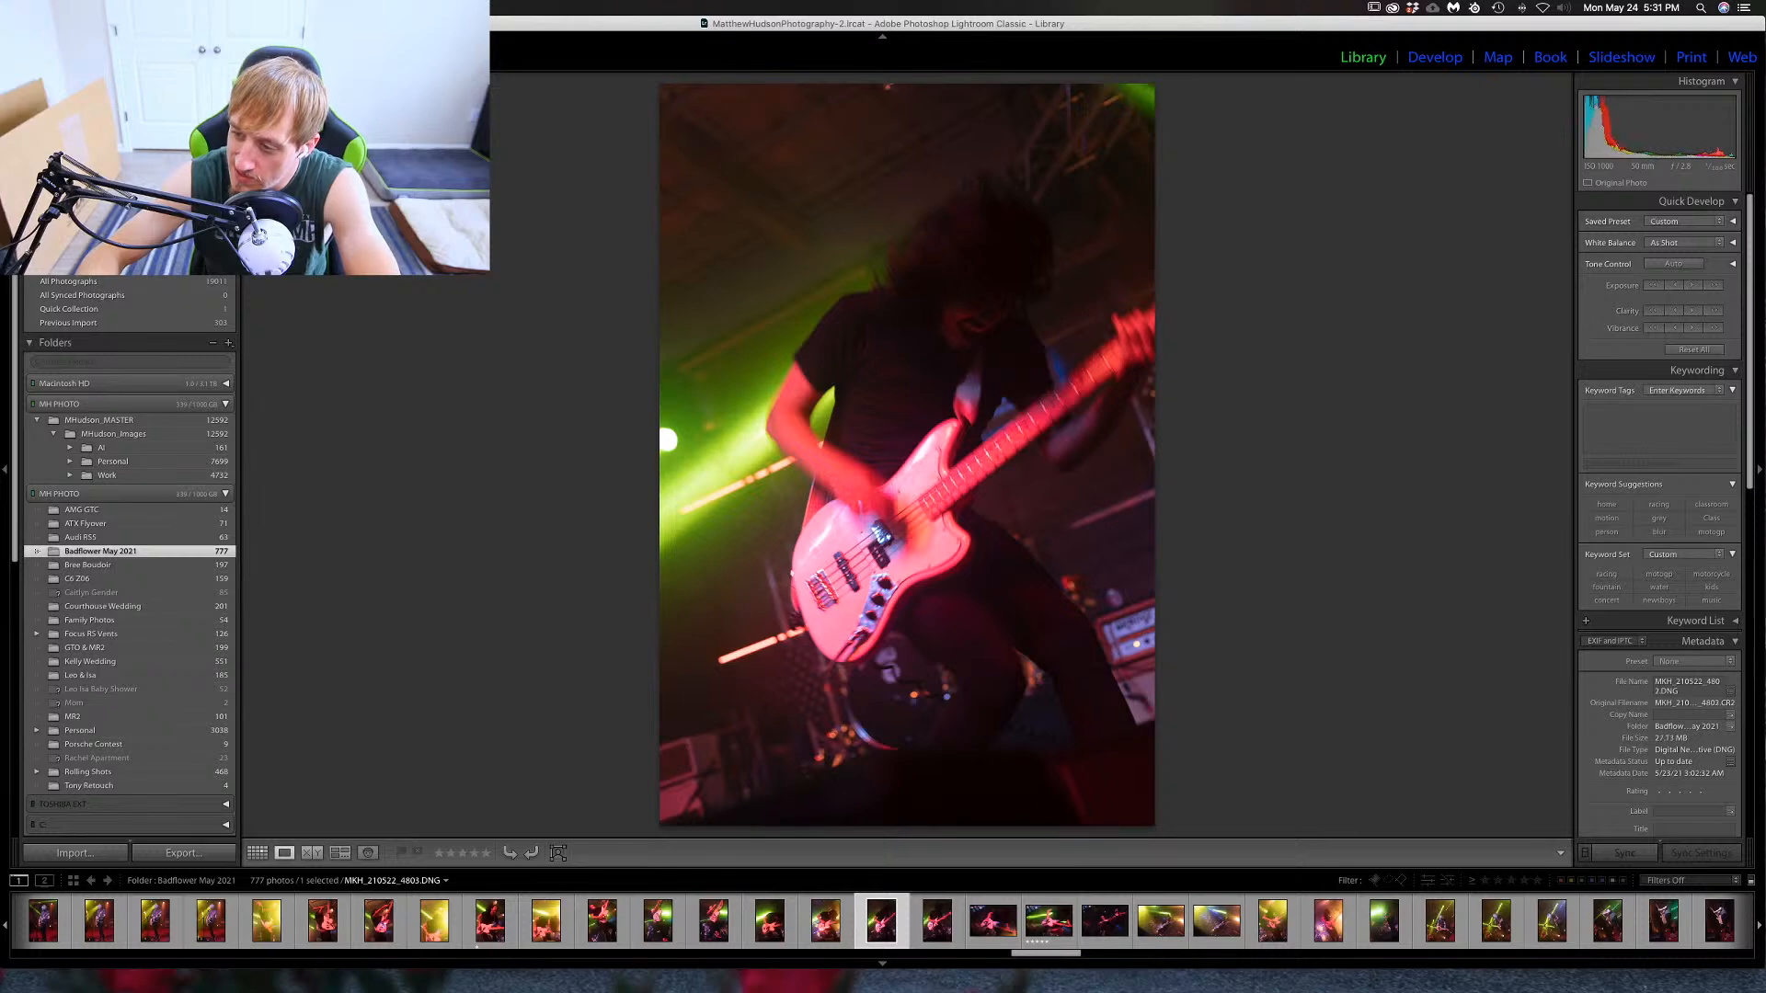
key("Right")
key("Right")
key("Right")
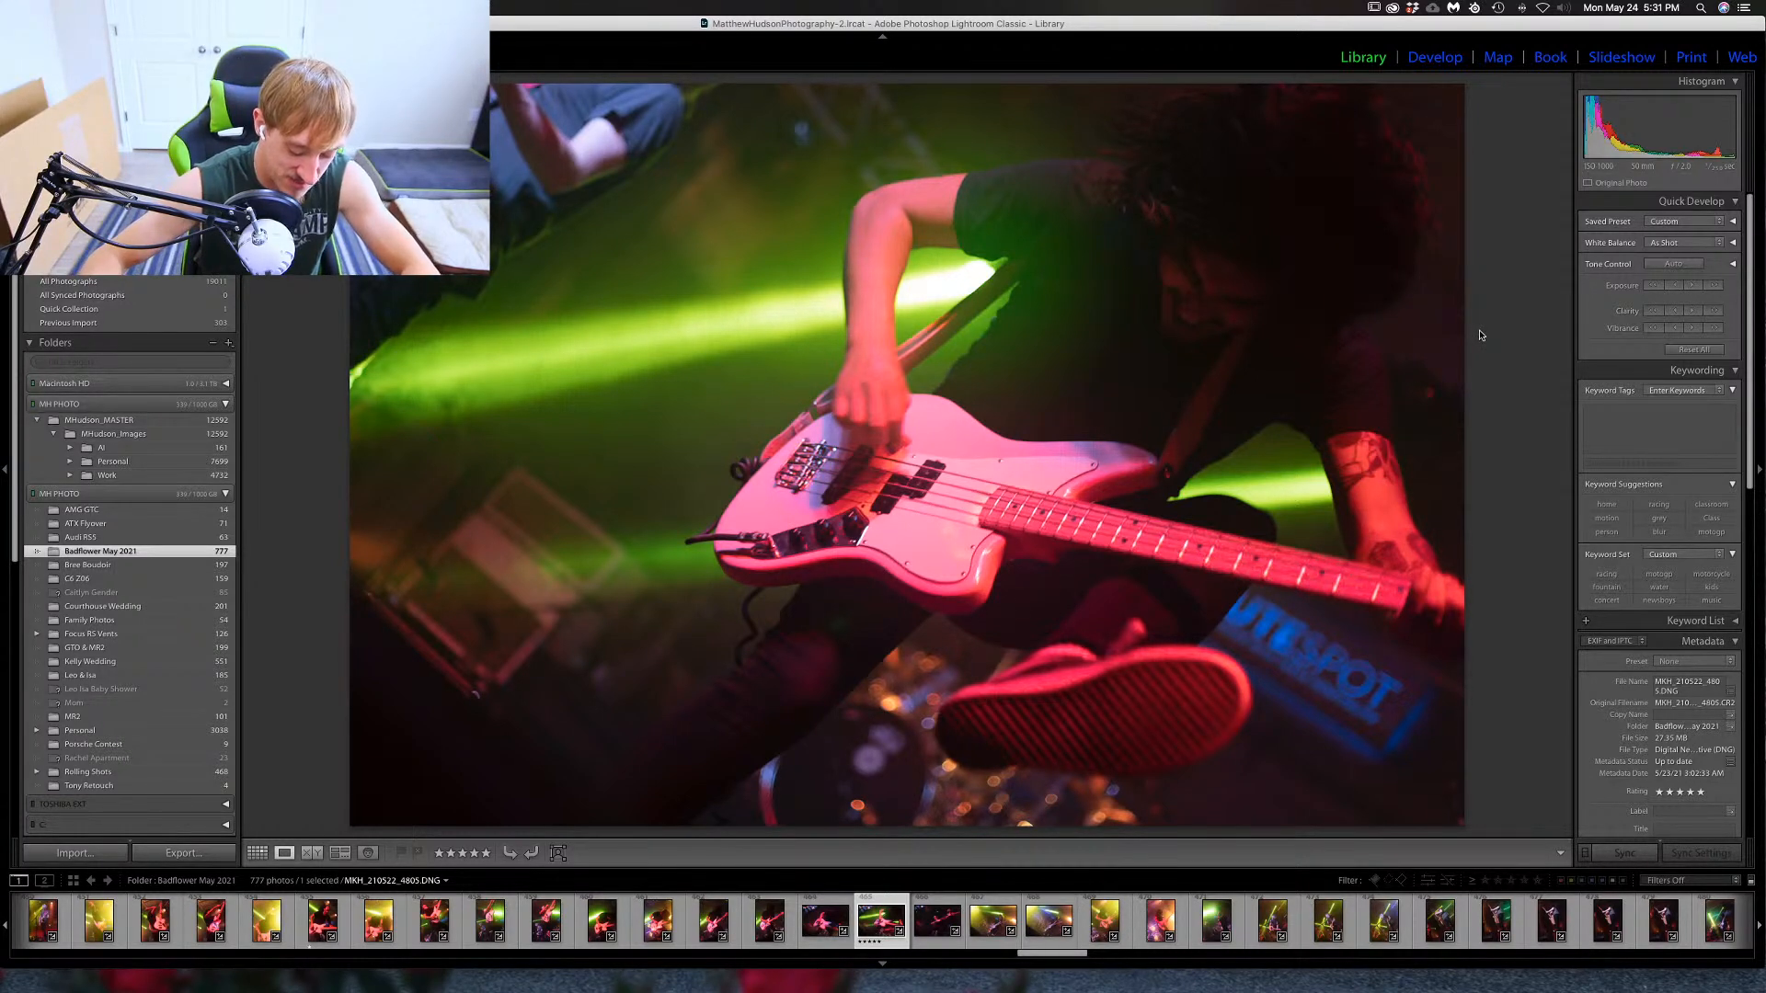
Rate MKH_210522_4805.DNG one star, and preview it in black and white before restoring its color.
key("1")
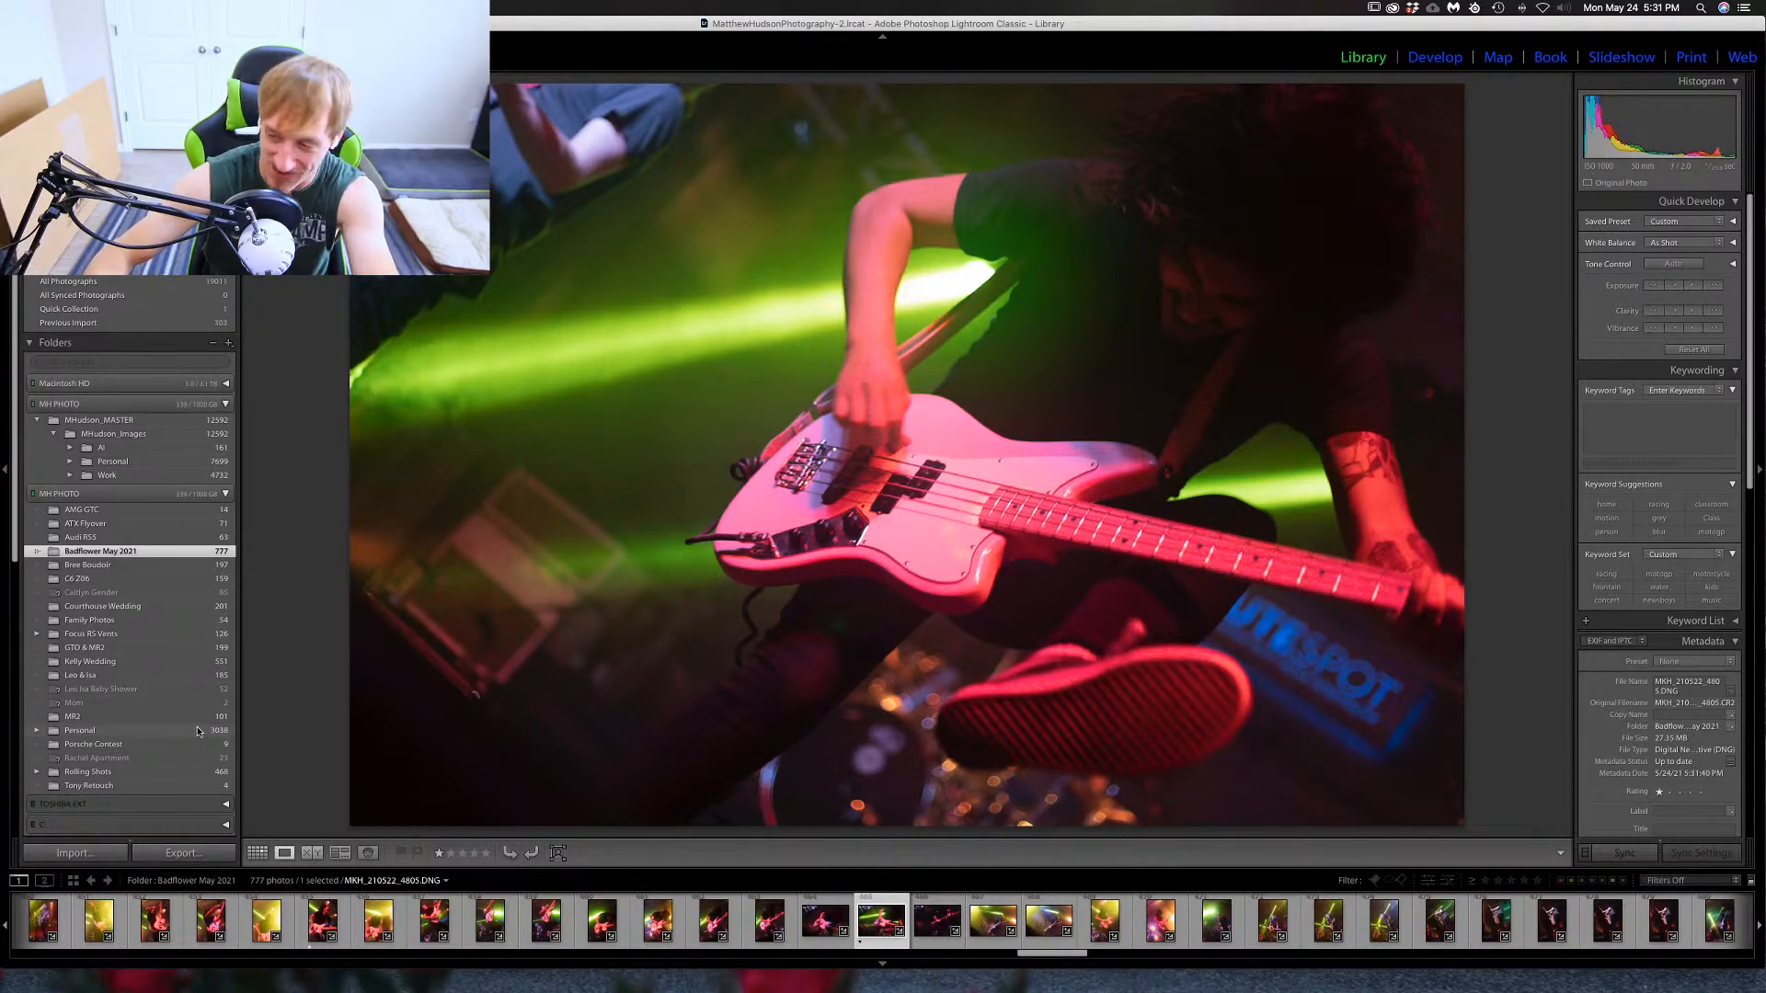
key("v")
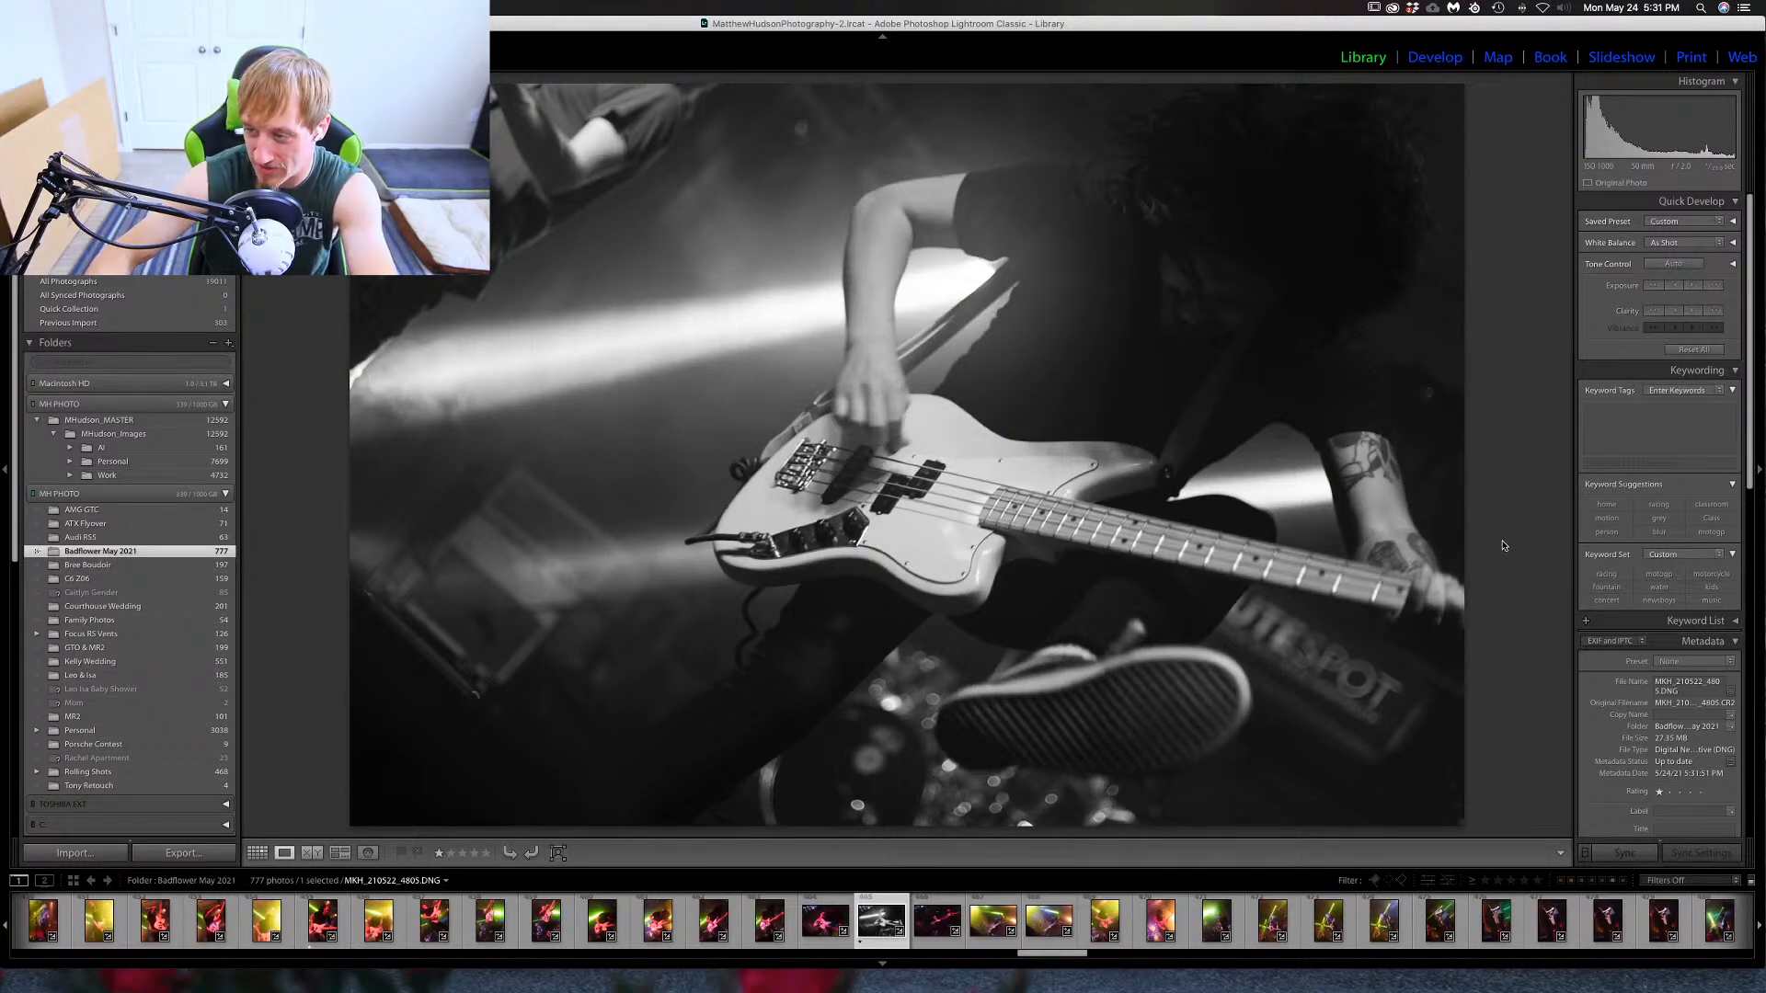
key("v")
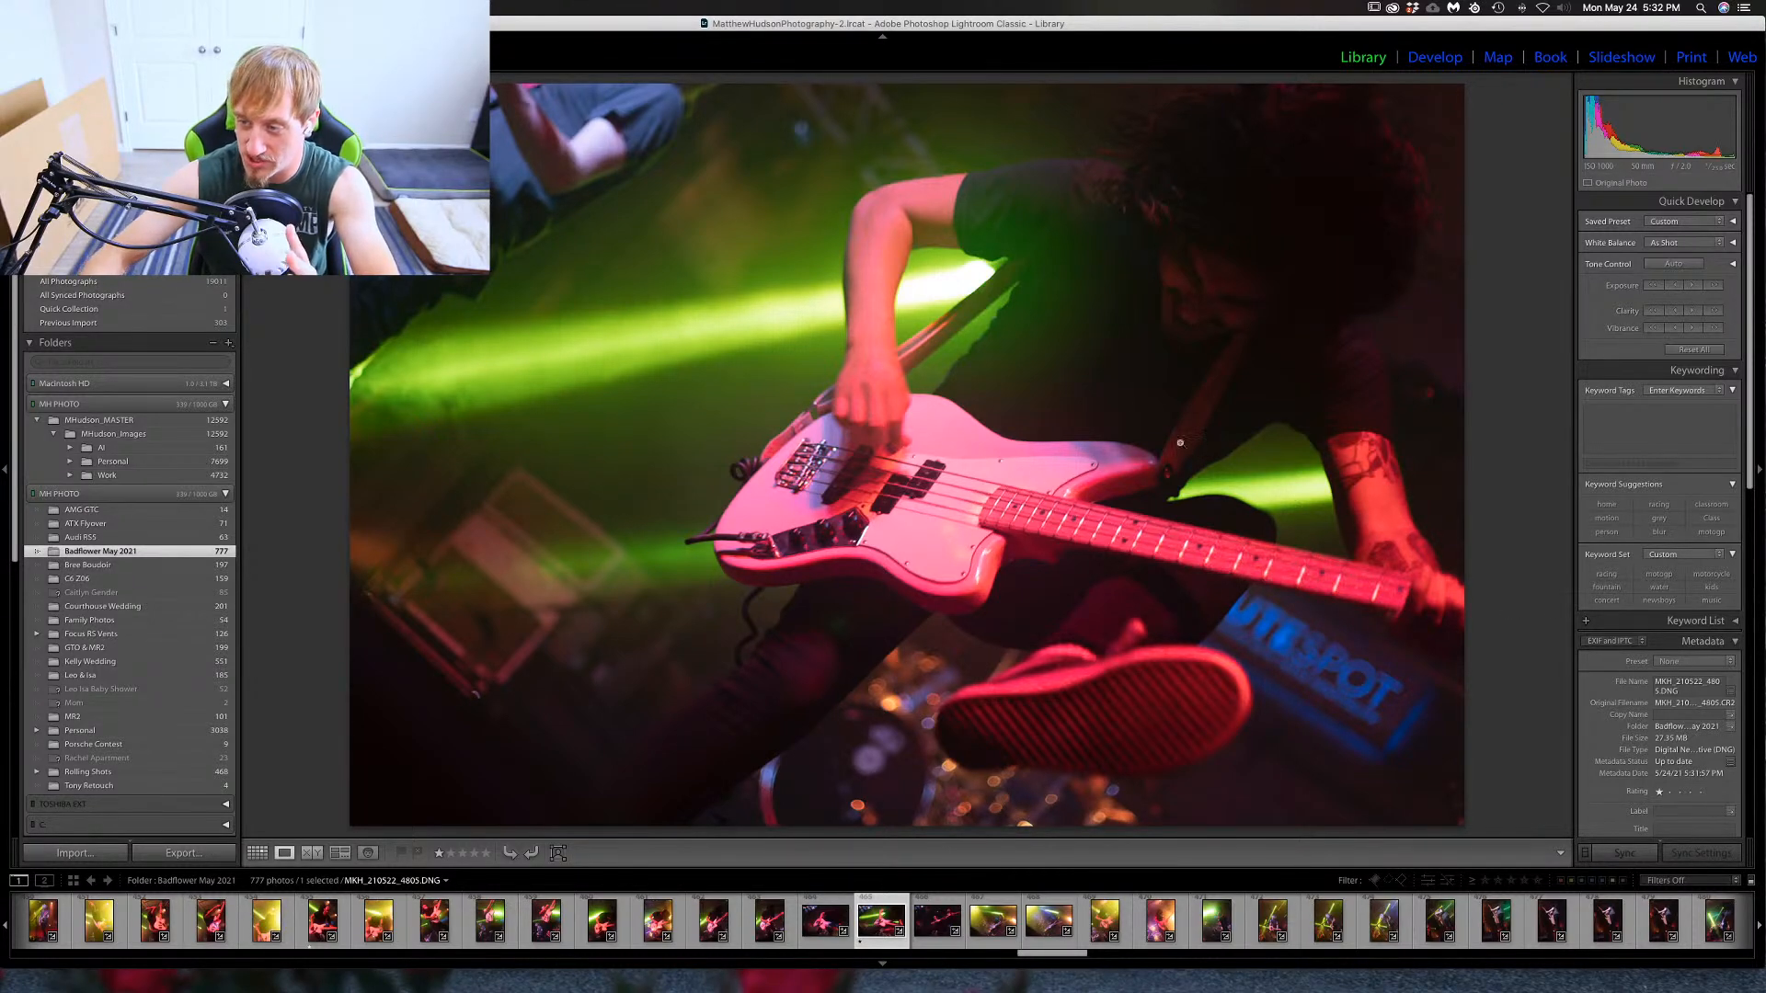
Try a tighter crop from the left edge of MKH_210522_4805.DNG in Develop, and restore the full frame.
left_click(1435, 58)
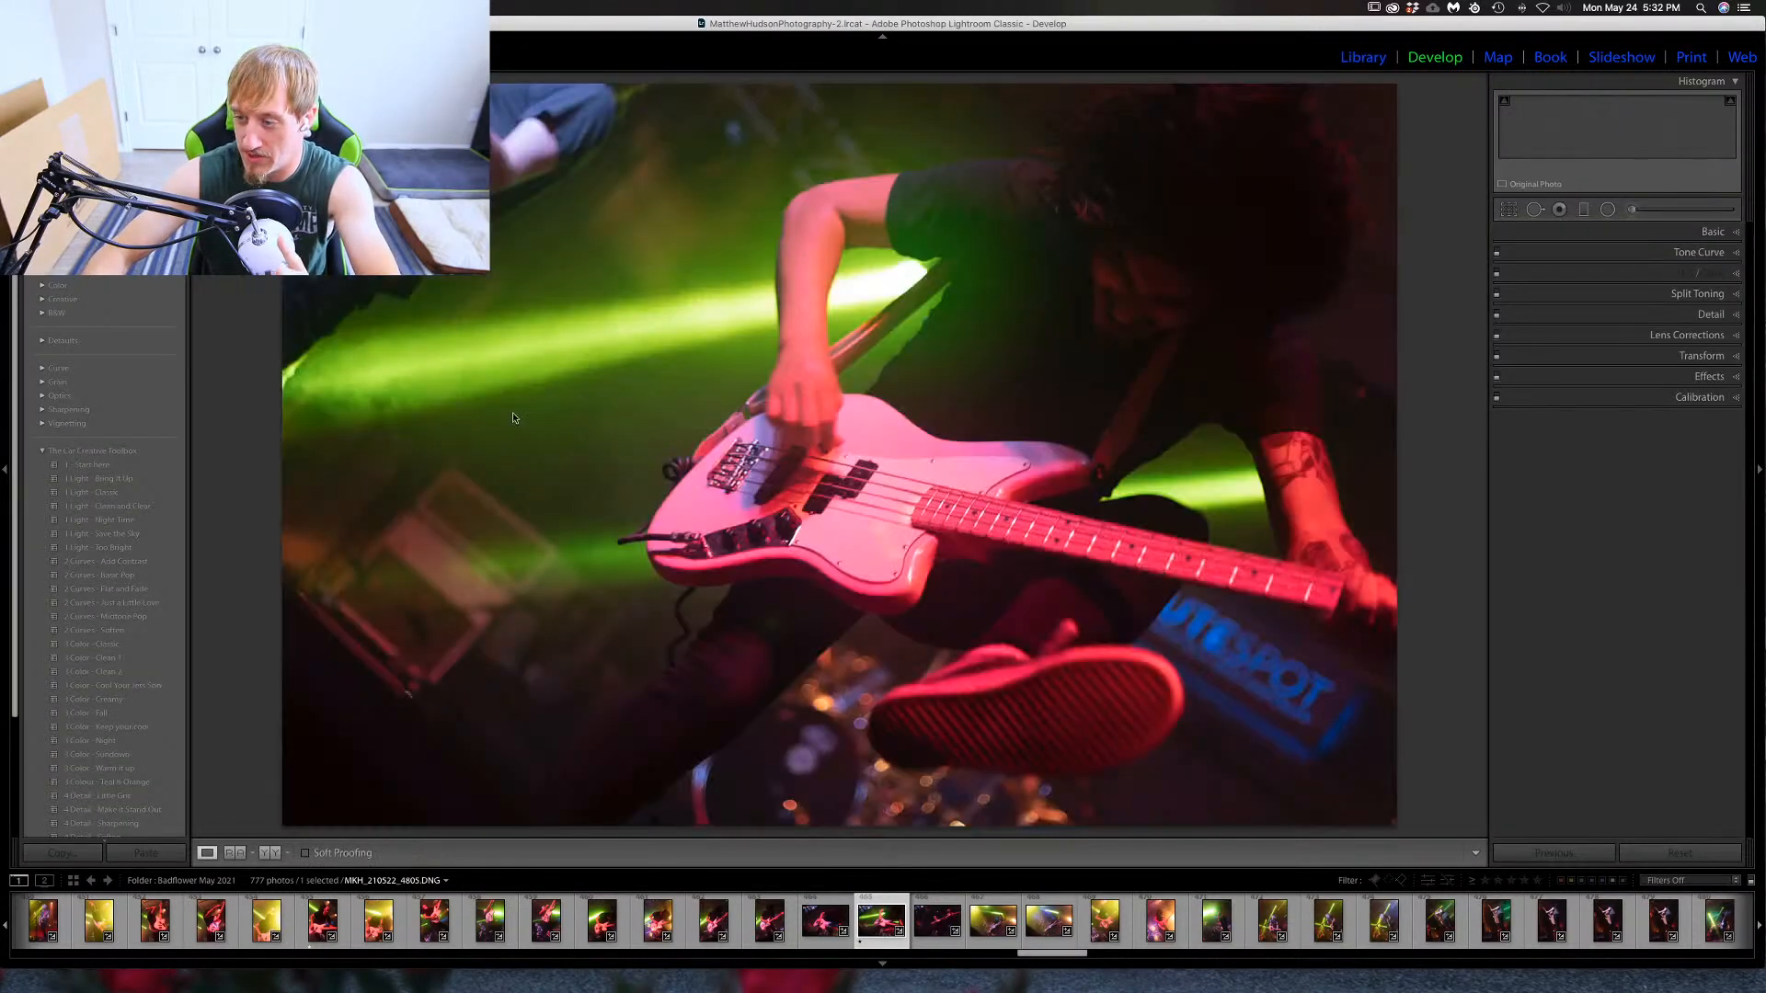
left_click(1508, 210)
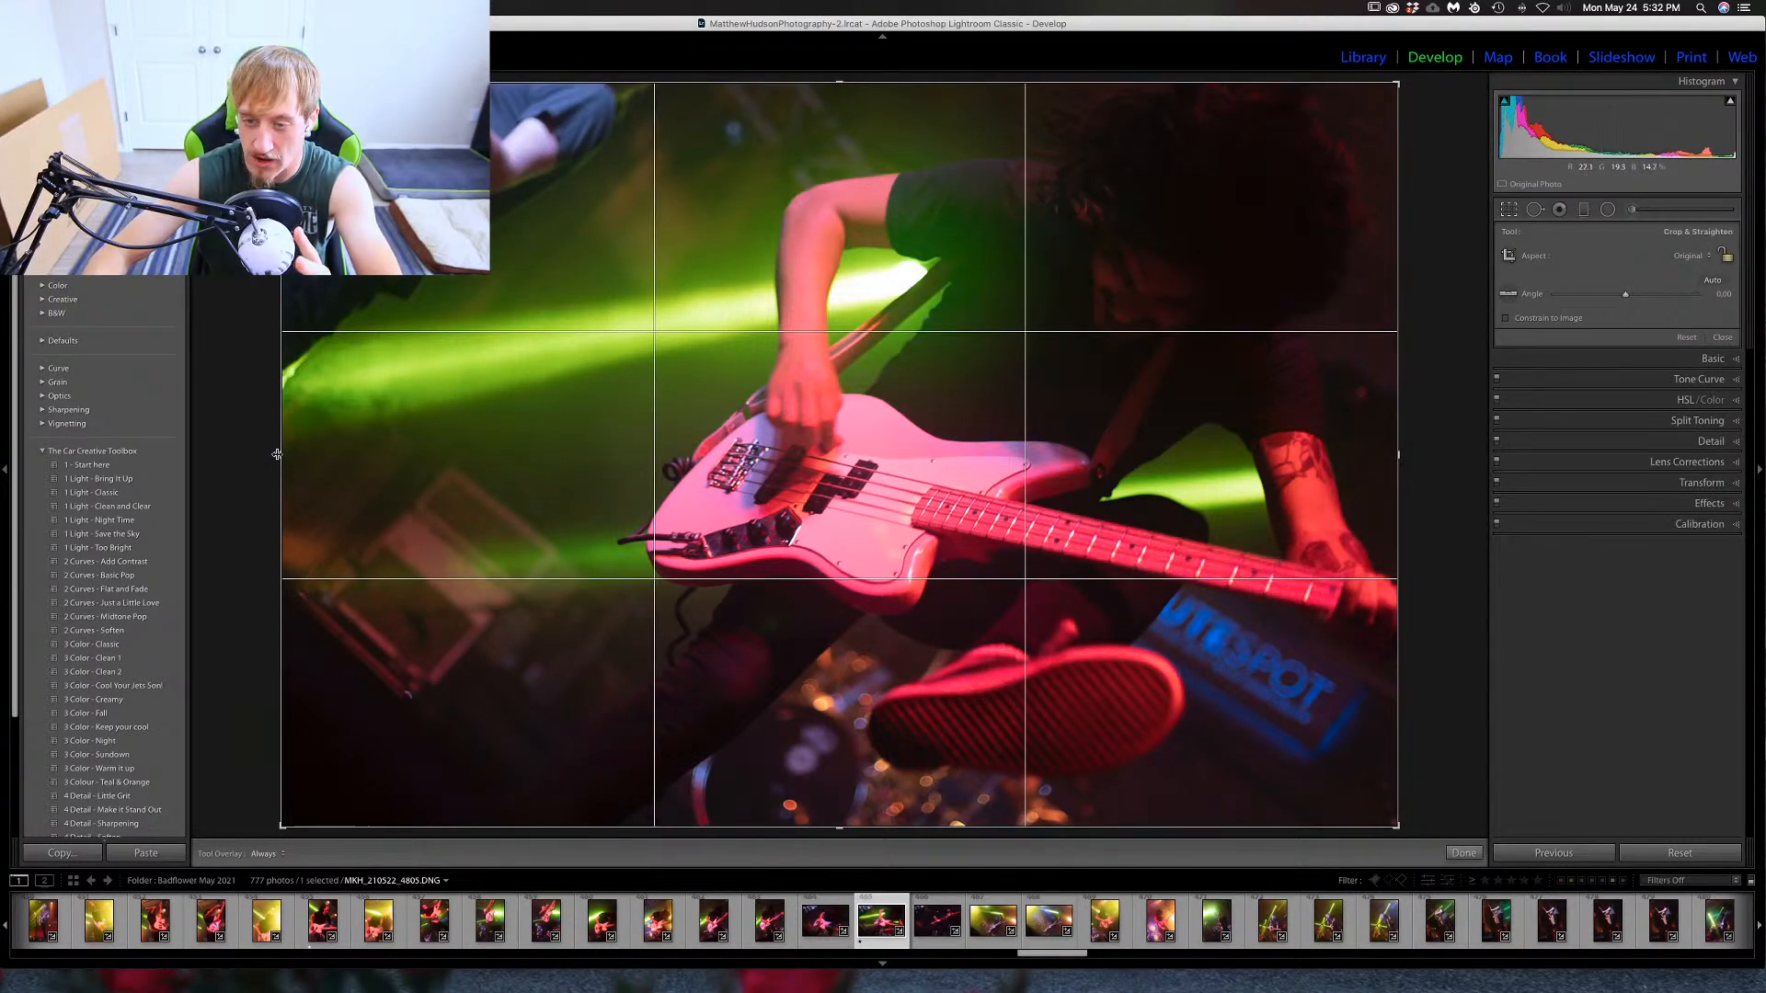
left_click_drag(280, 454, 417, 462)
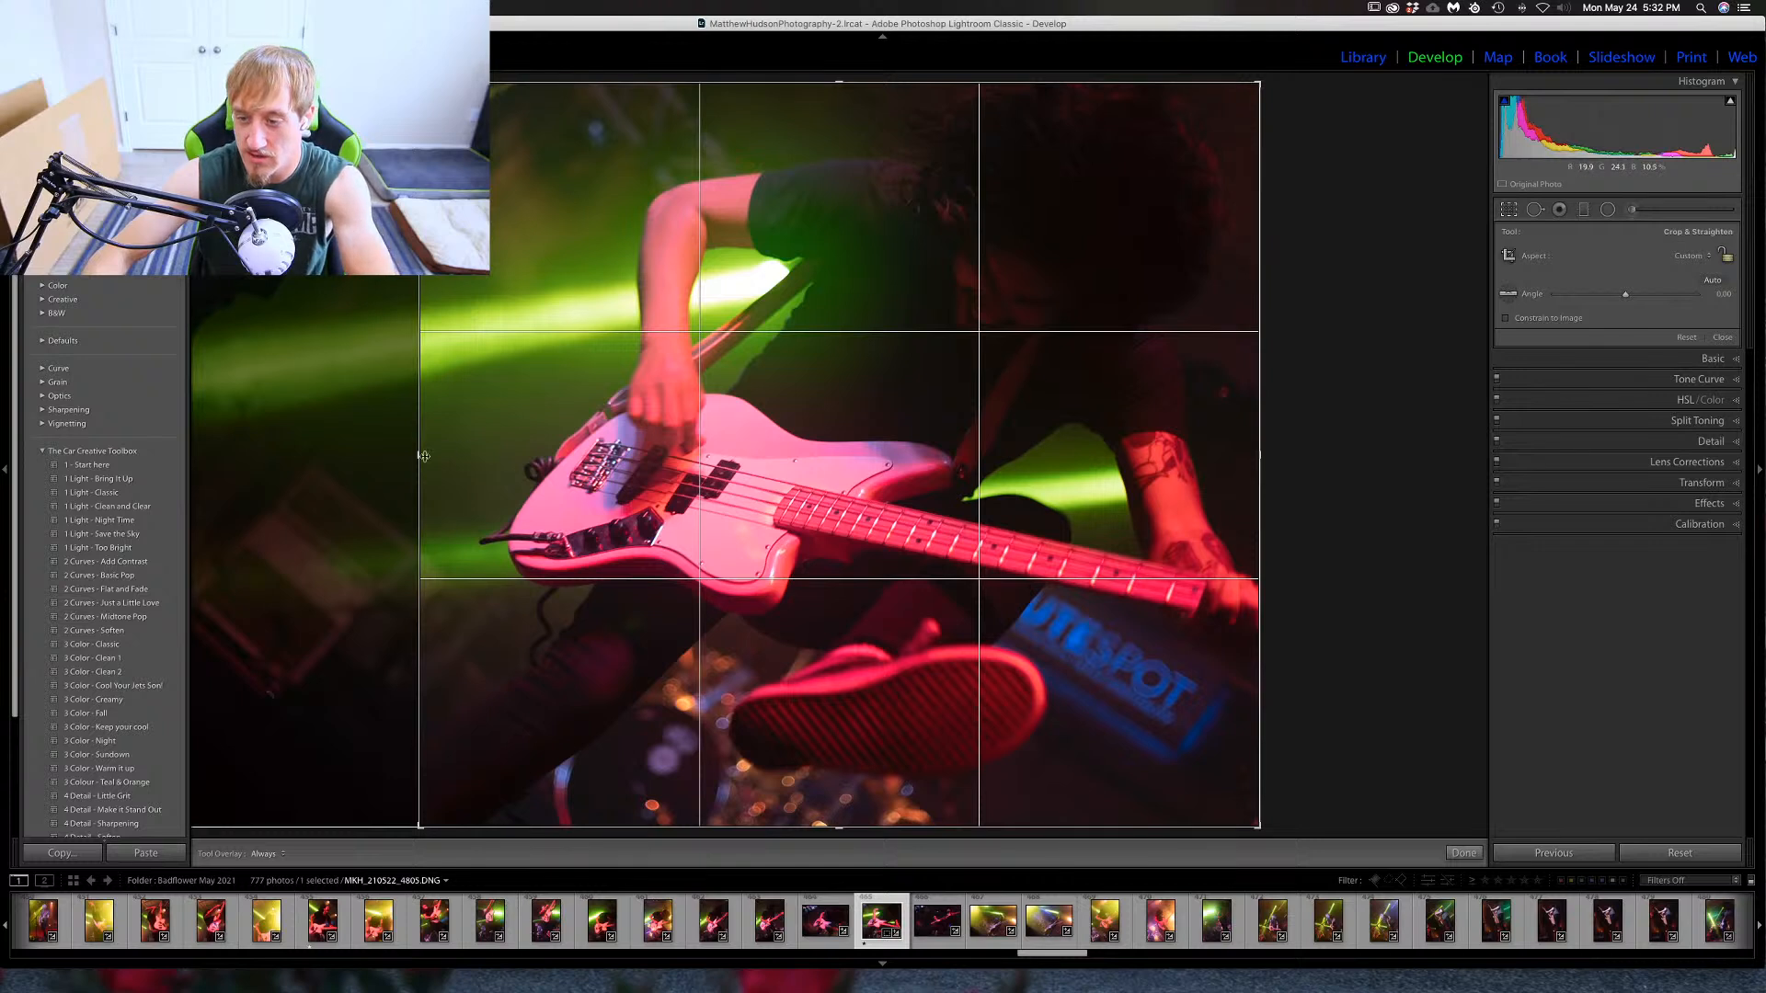
left_click_drag(423, 457, 193, 456)
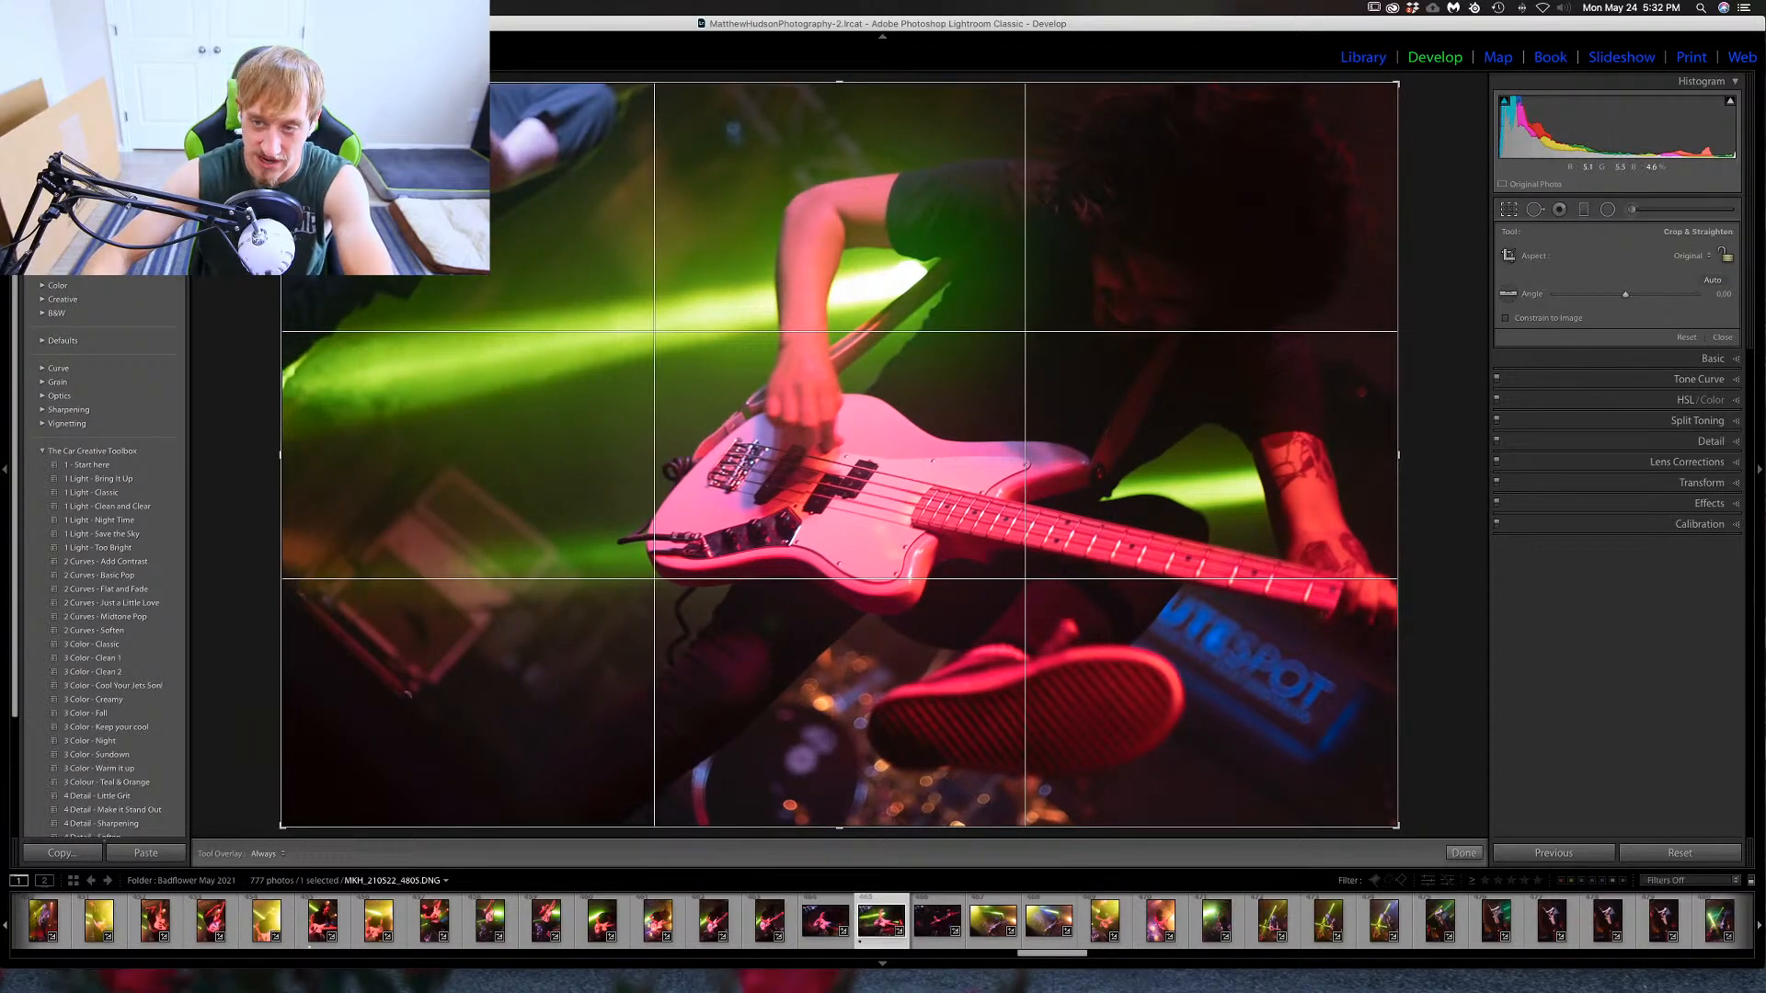
left_click(1508, 210)
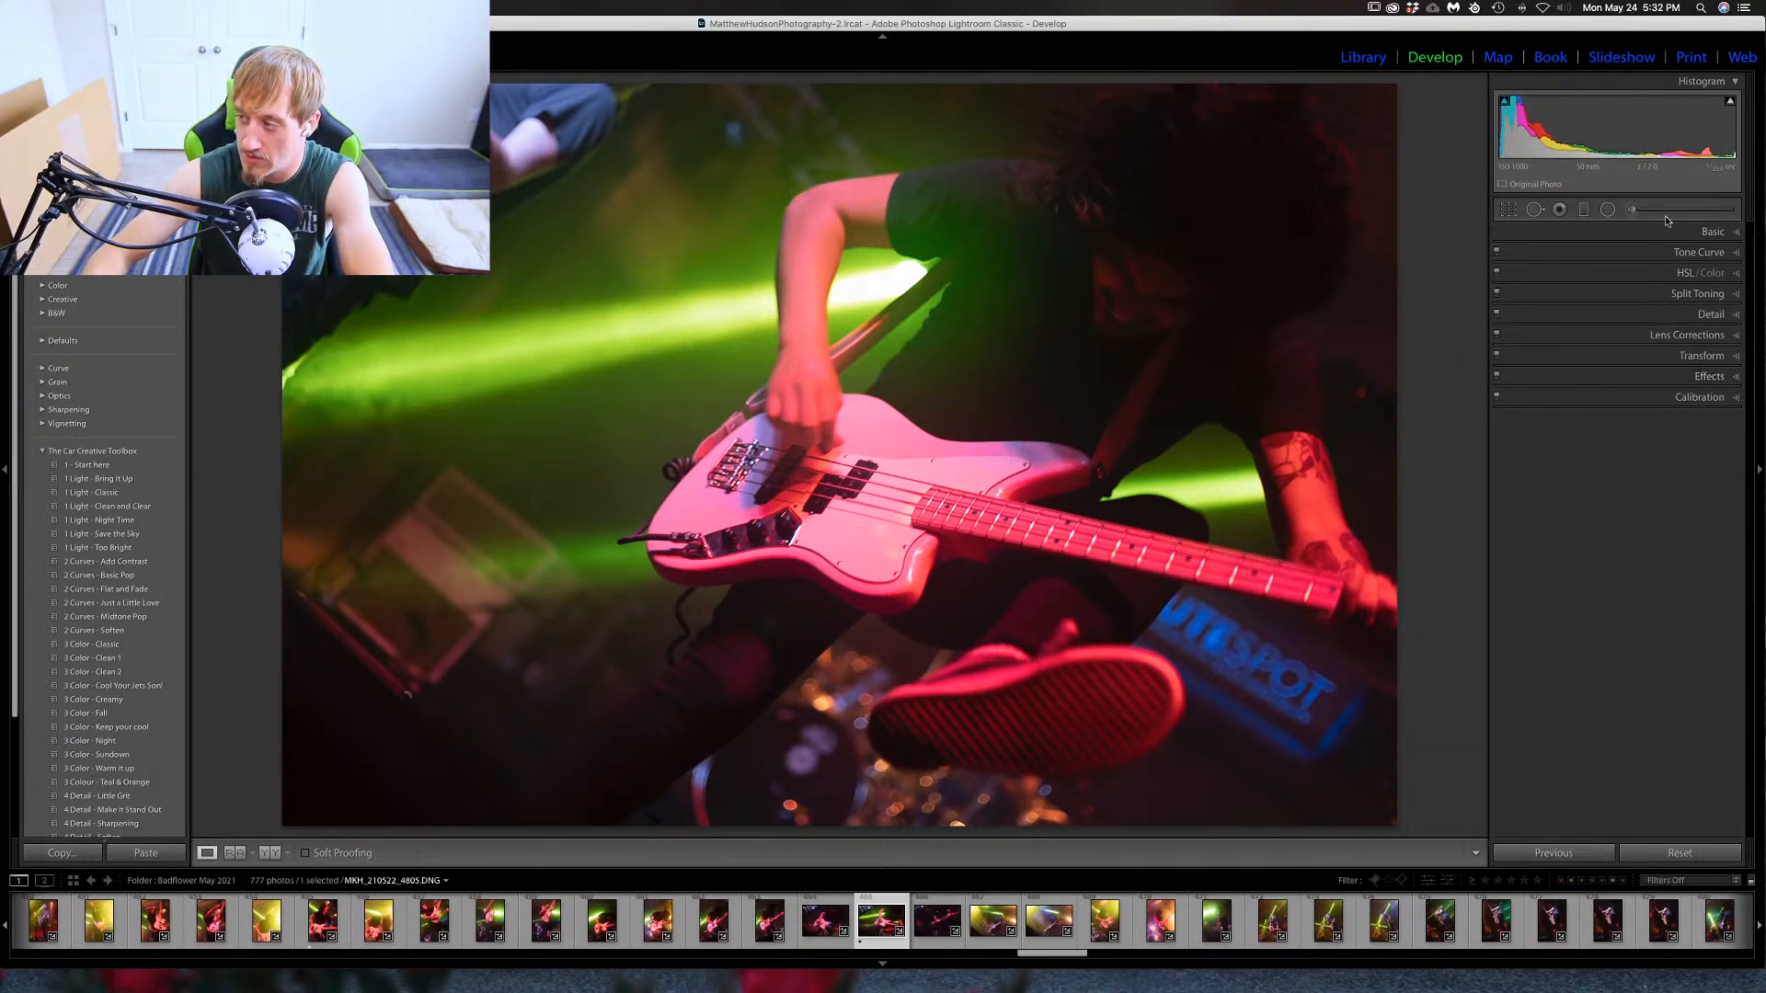
Try darkening the background guitarist and surrounding upper-left area of MKH_210522_4805.DNG with a large adjustment brush at -1.89 exposure.
key("k")
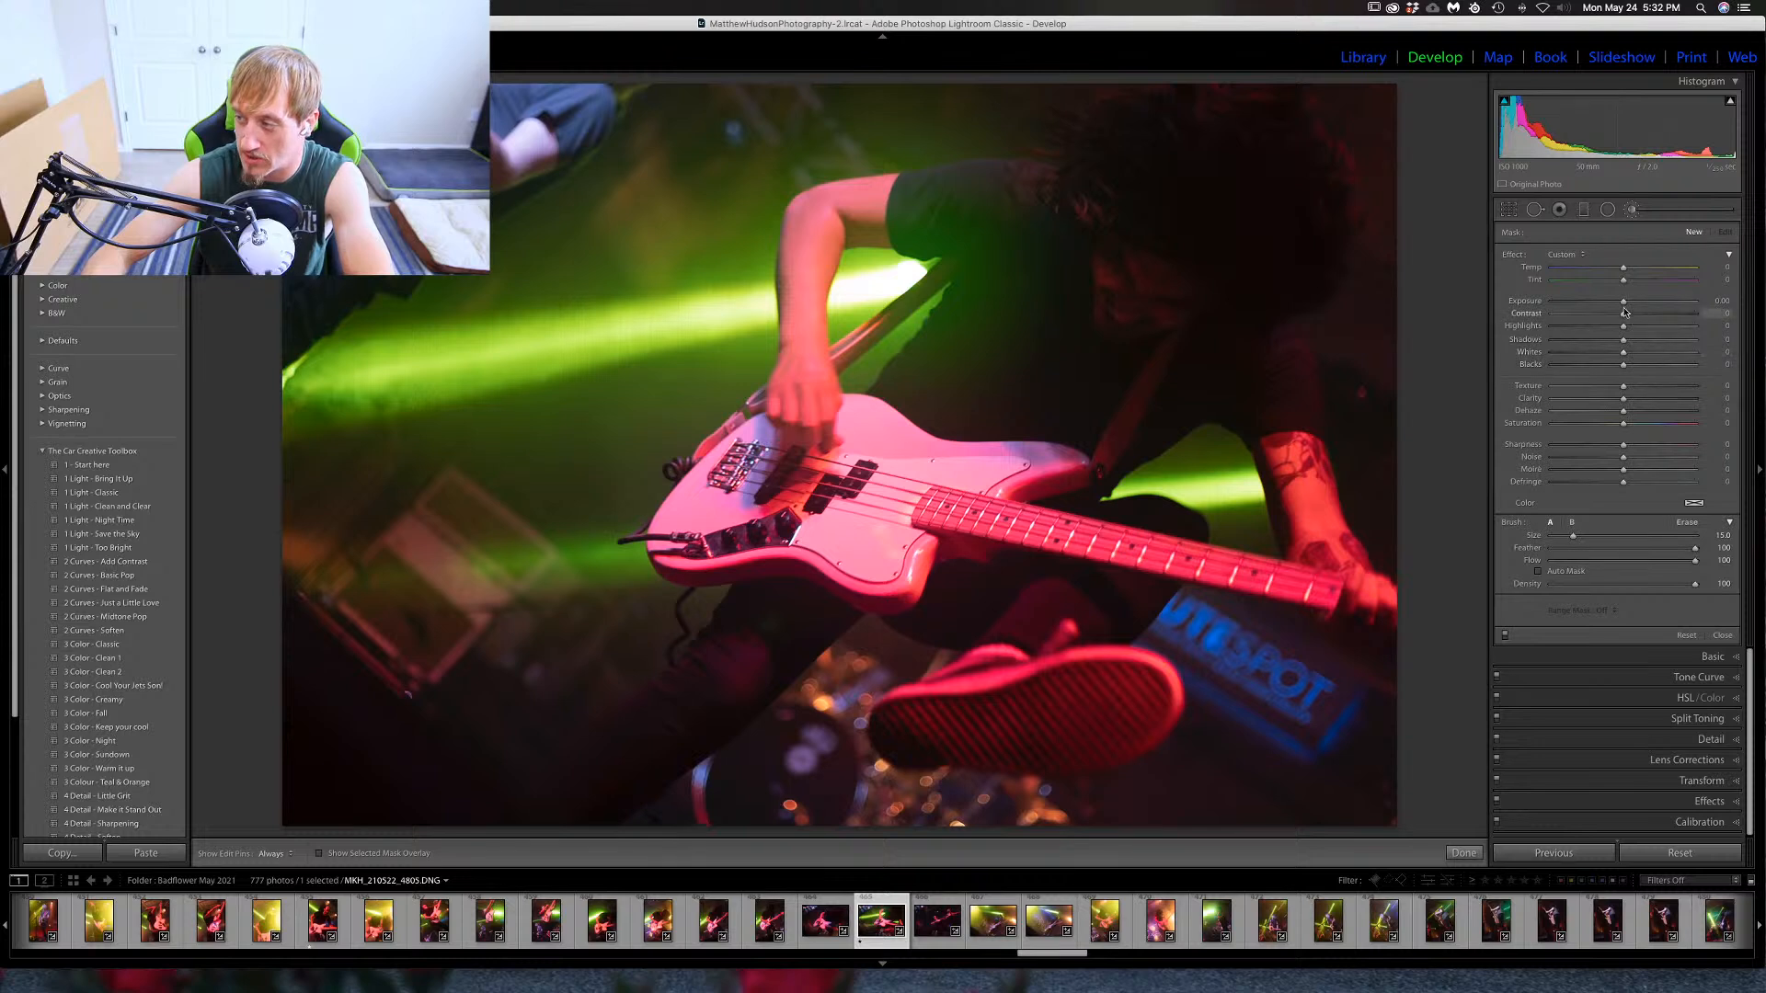
key("bracketright")
key("bracketright")
key("bracketright")
key("bracketright")
key("bracketright")
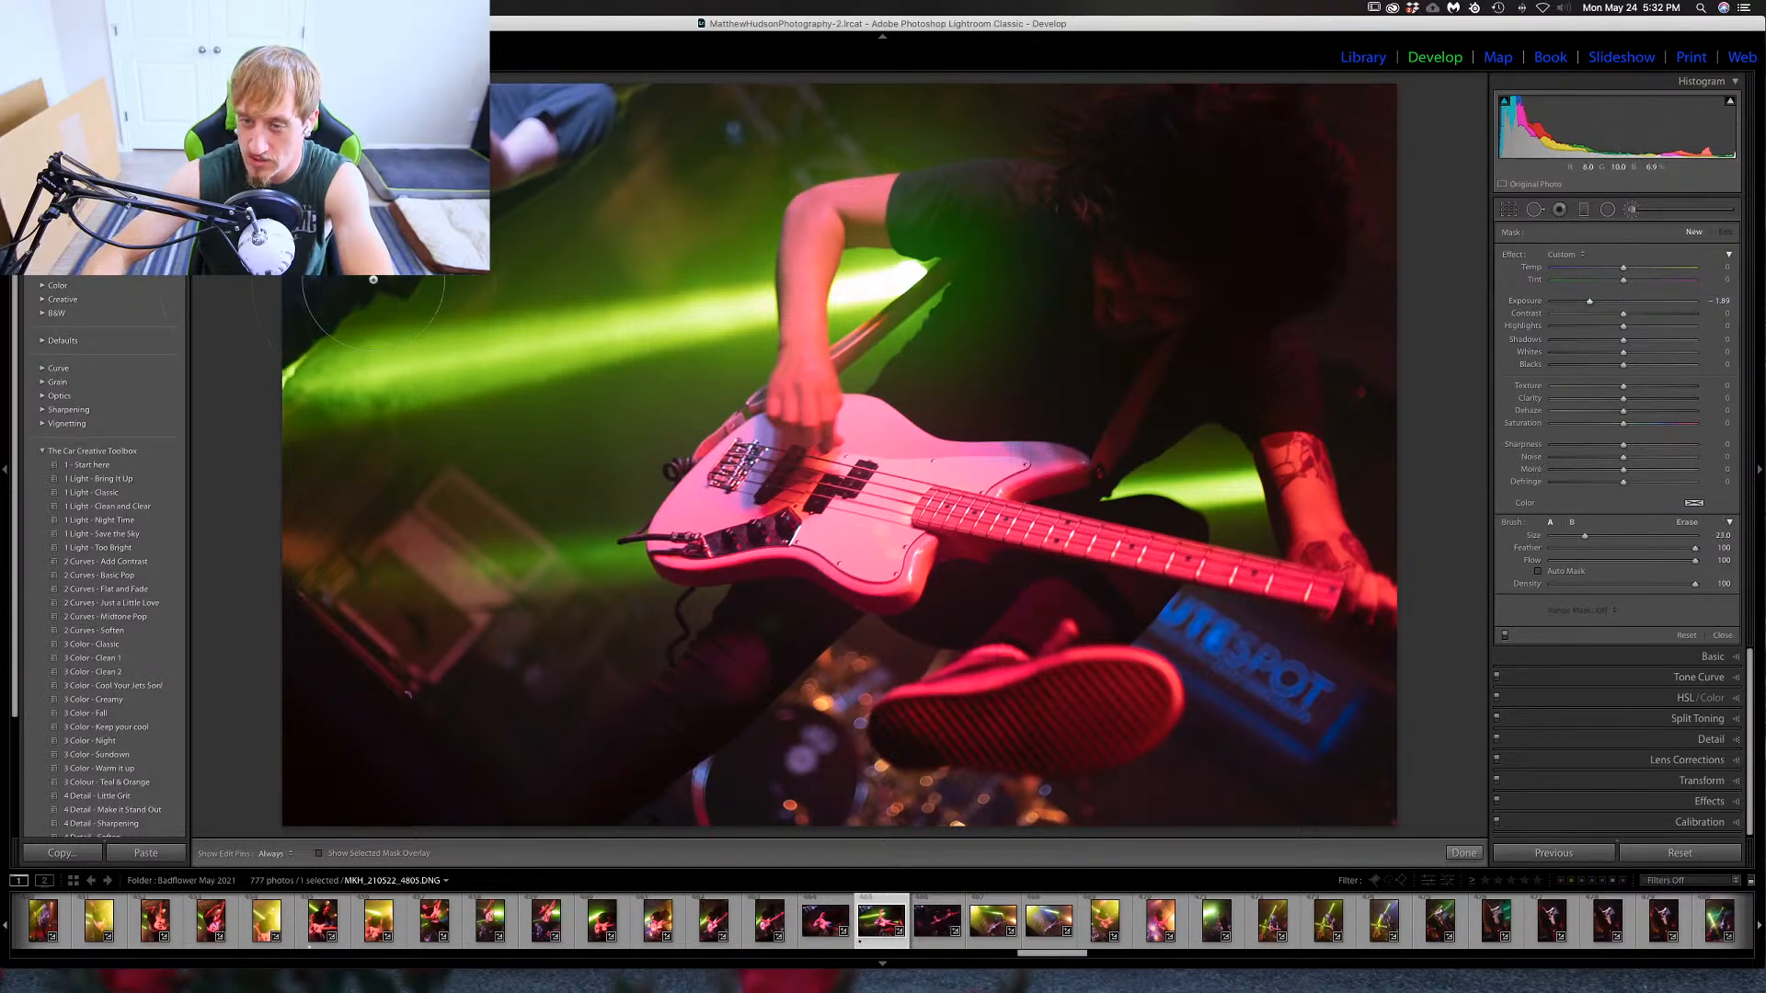
key("h")
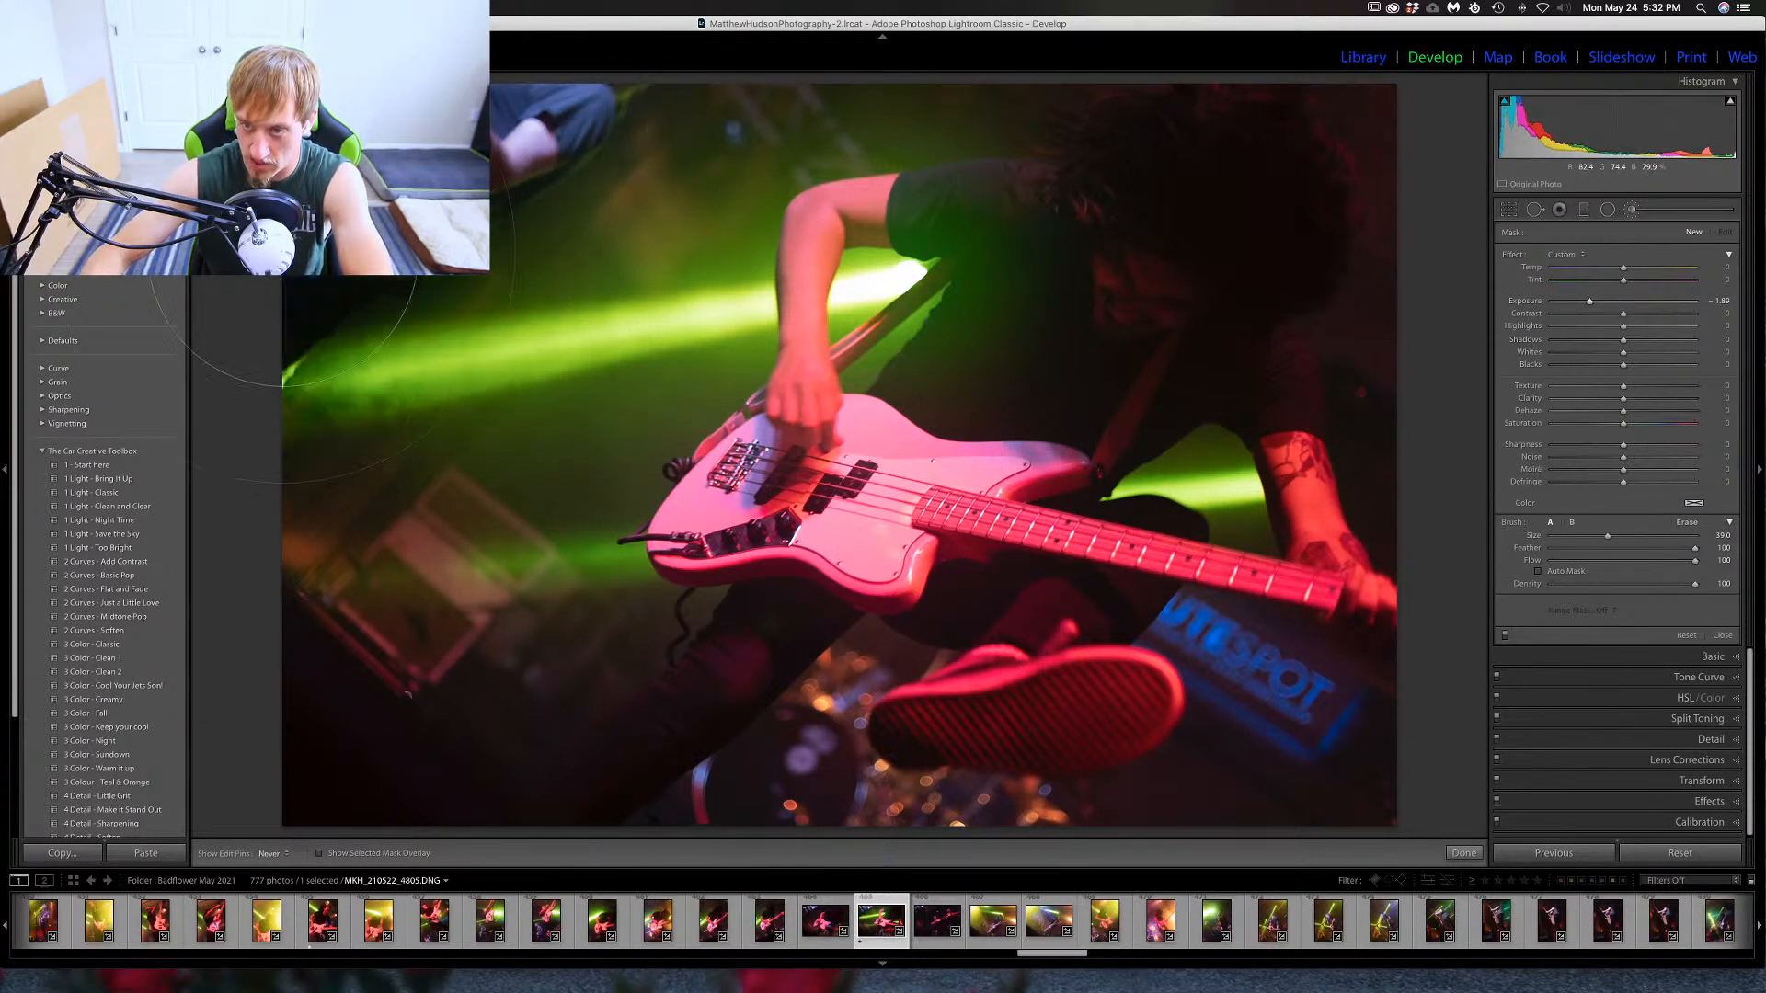
scroll(233, 307, "down", 1)
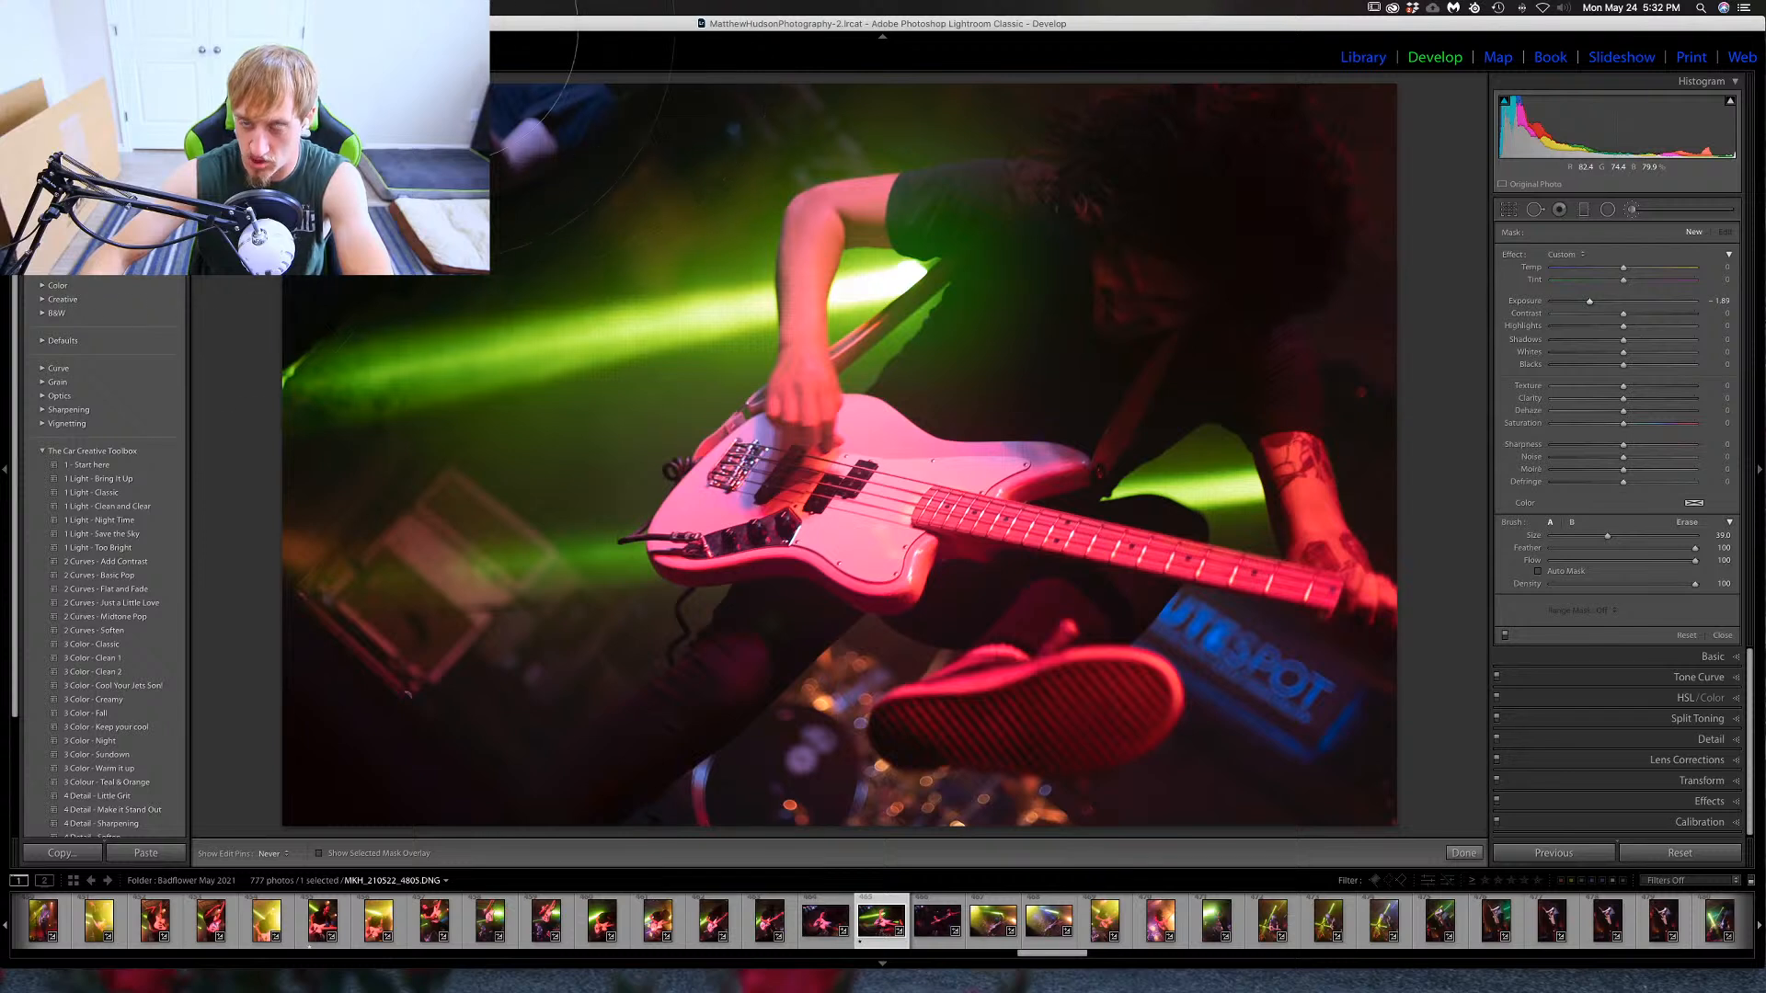
key("h")
left_click(626, 474)
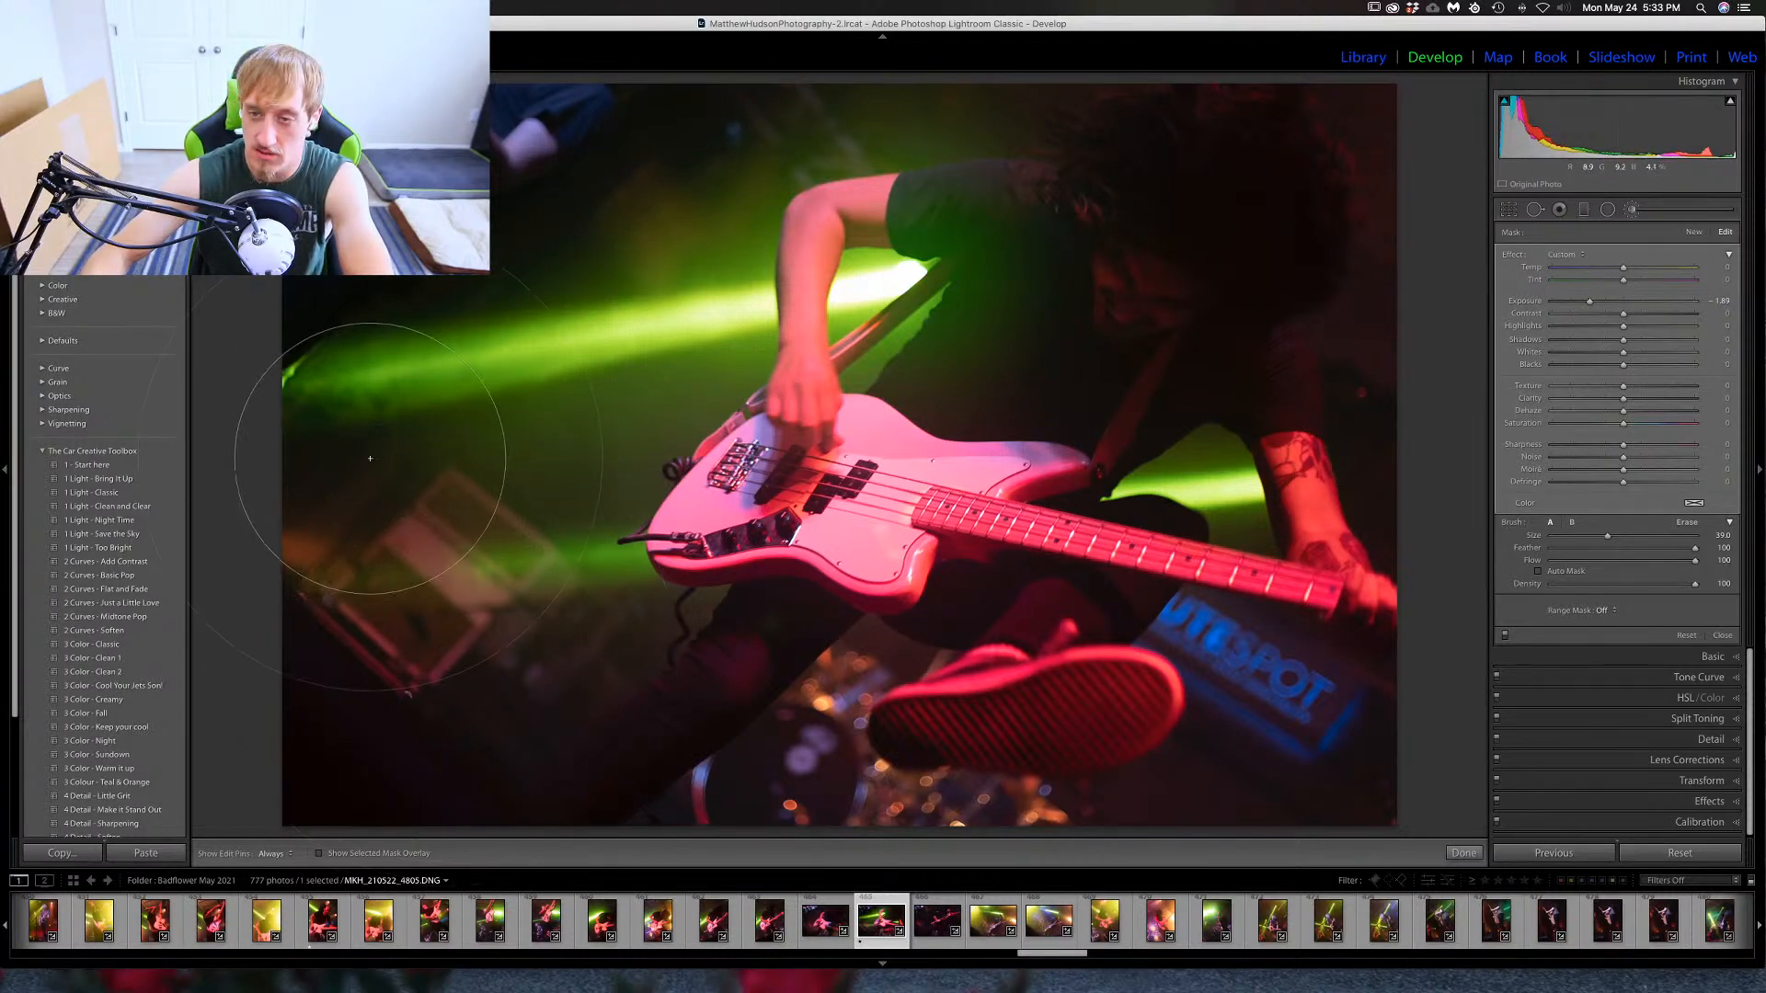
Check the crop framing of MKH_210522_4805.DNG and inspect the photo up close before returning to the full view.
left_click(1509, 211)
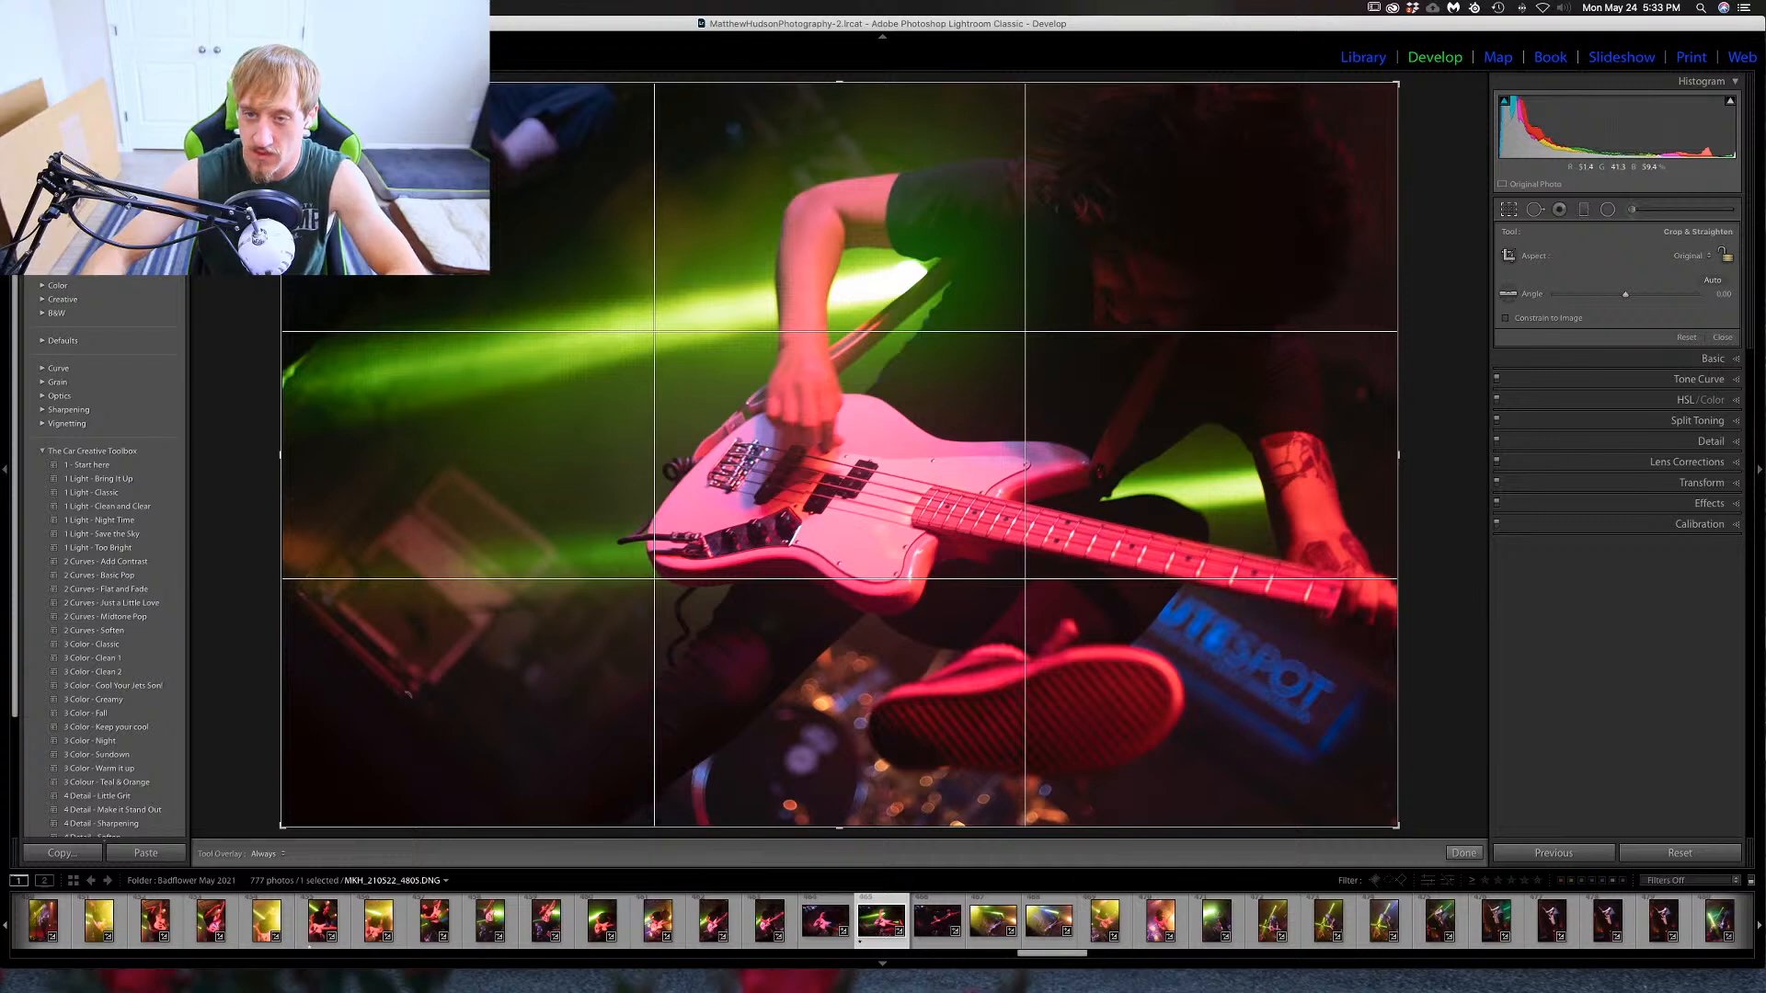
left_click(1508, 210)
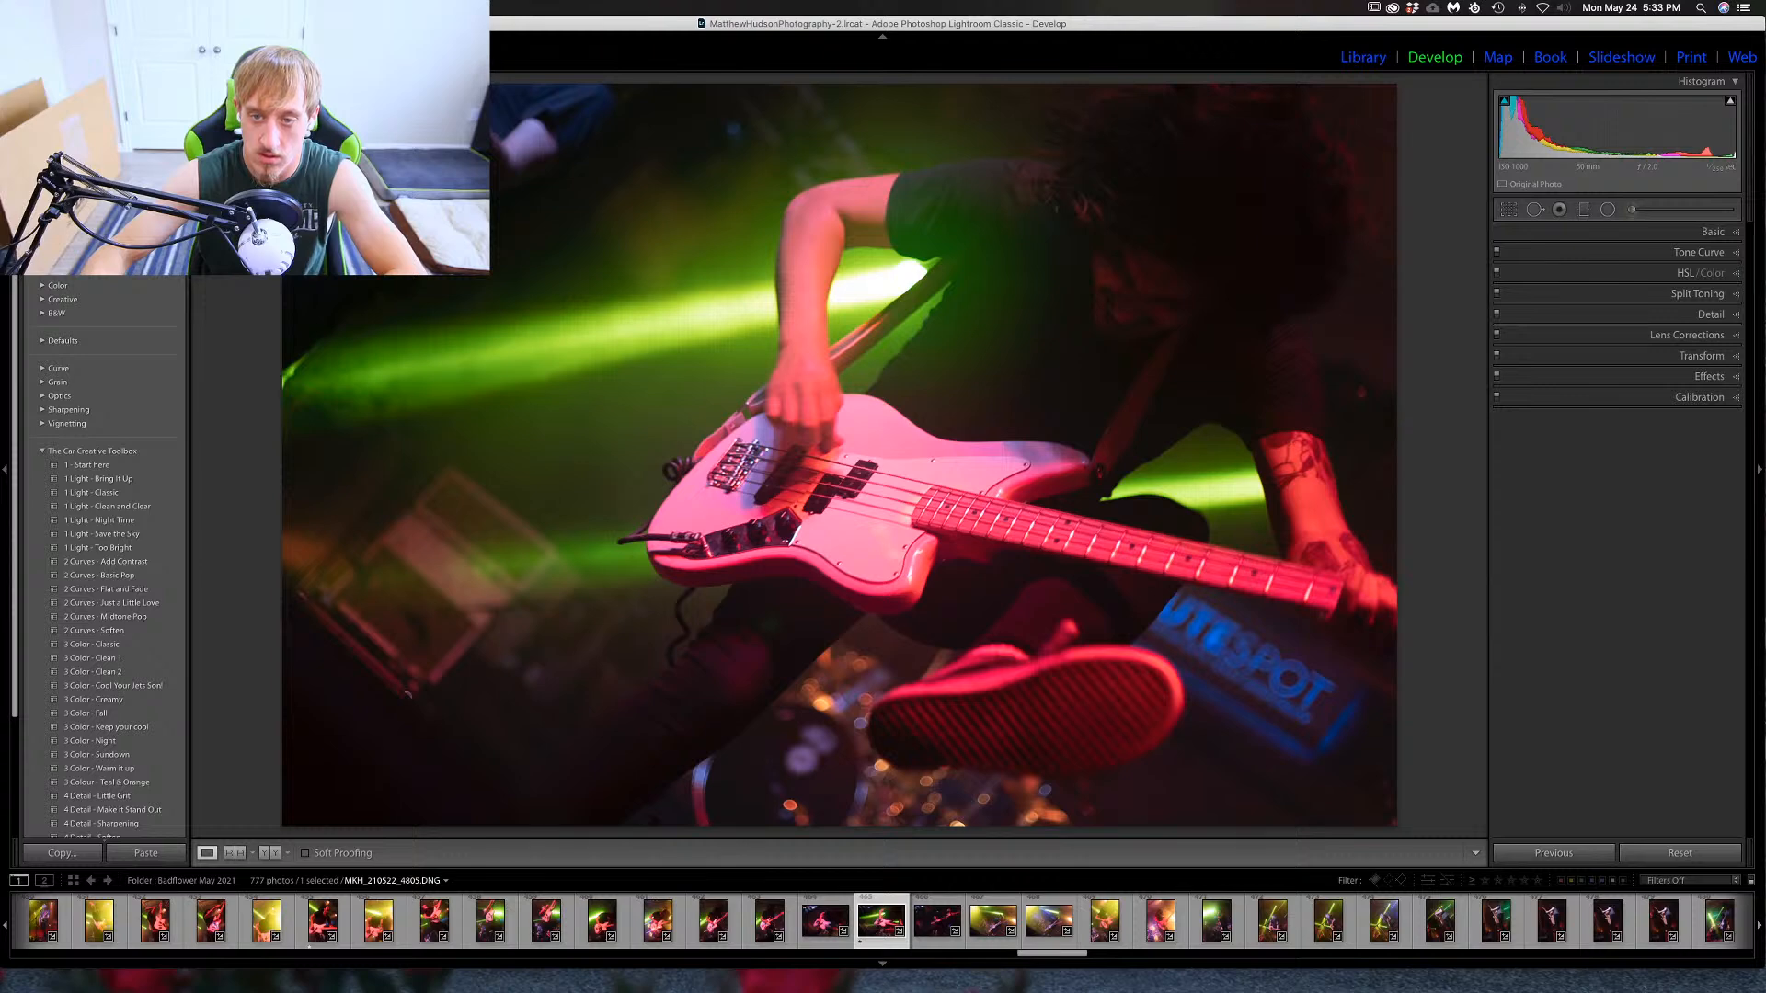
key("z")
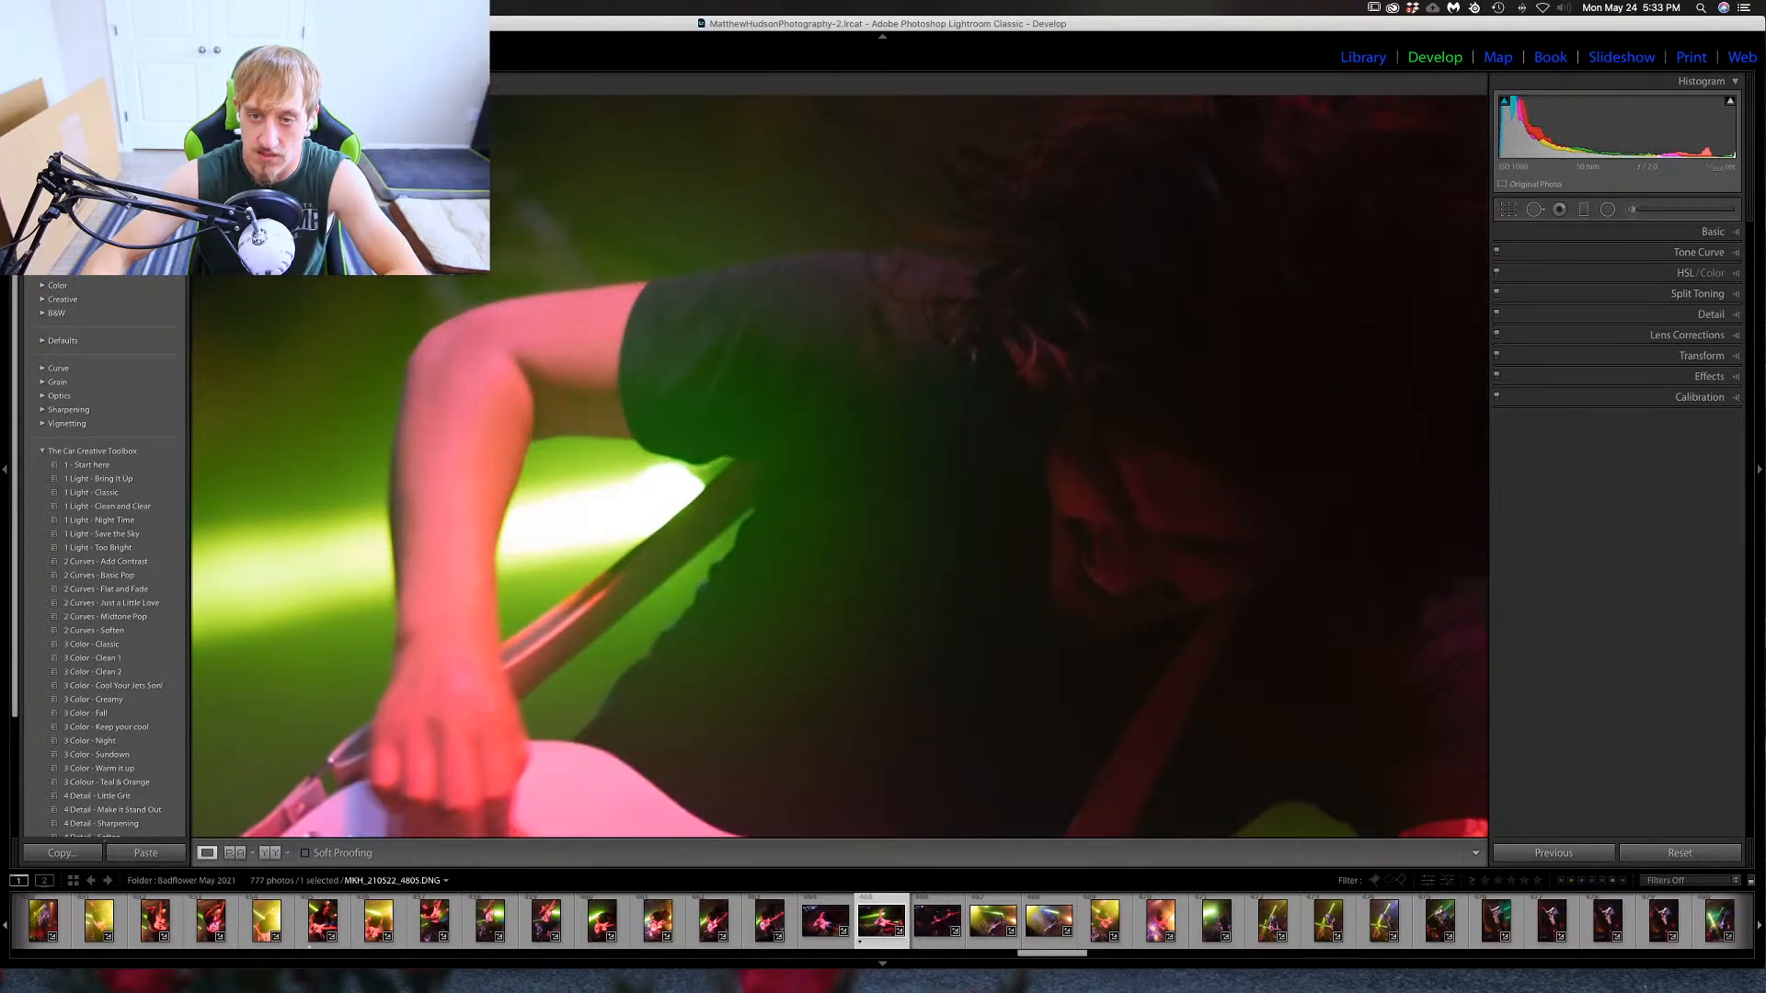
key("super+equal")
key("super+equal")
key("super+equal")
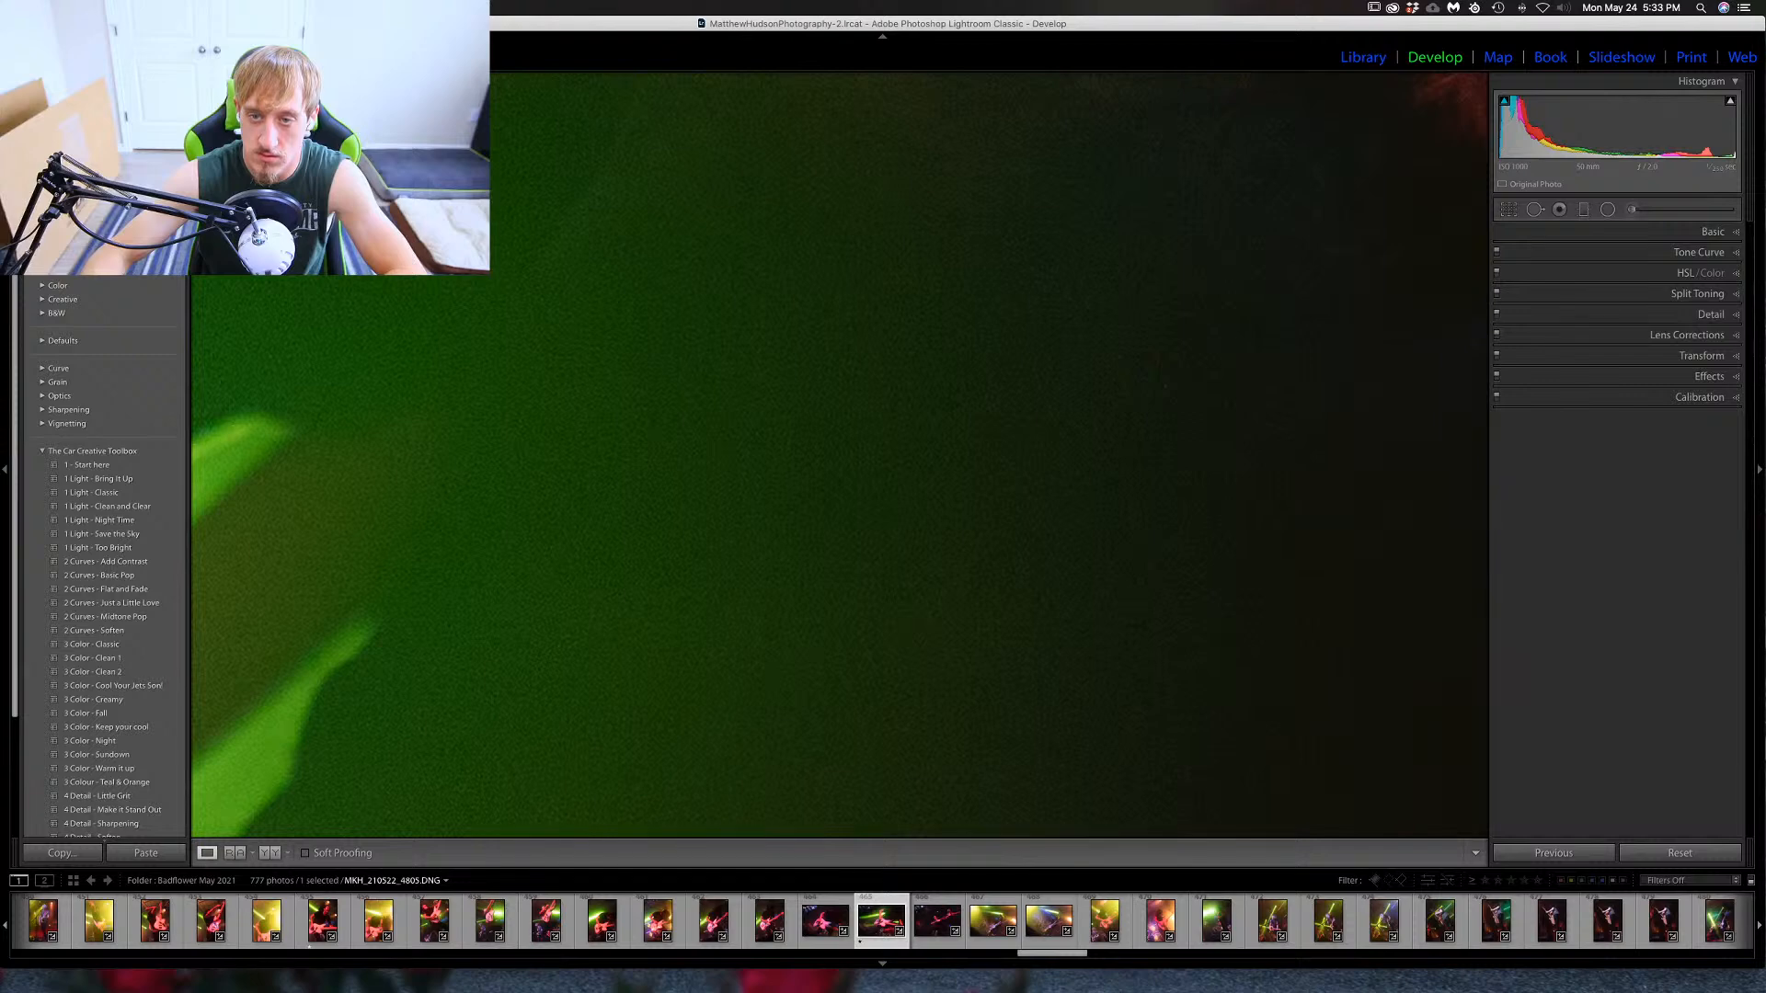
key("super+minus")
key("super+minus")
key("super+minus")
left_click(520, 356)
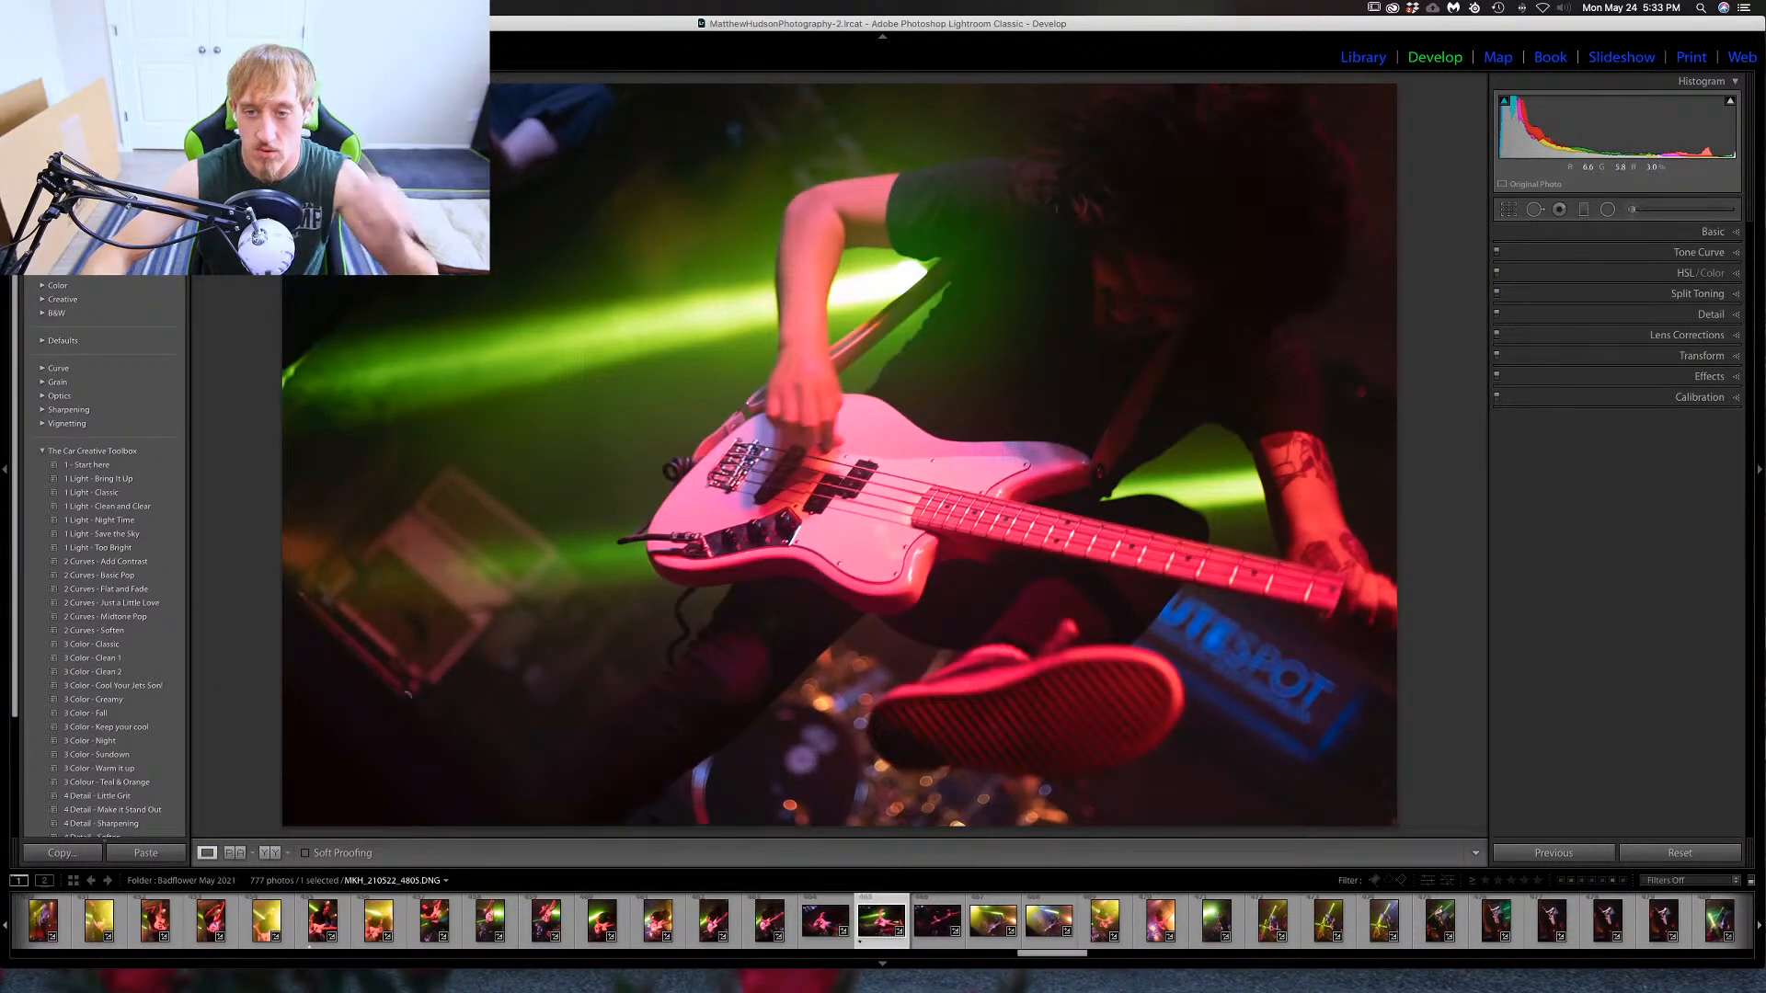
Try refining the corner brush adjustment with exposure -1.87, highlights and whites -100, and reduced texture and clarity.
key("f")
left_click_drag(83, 44, 311, 27)
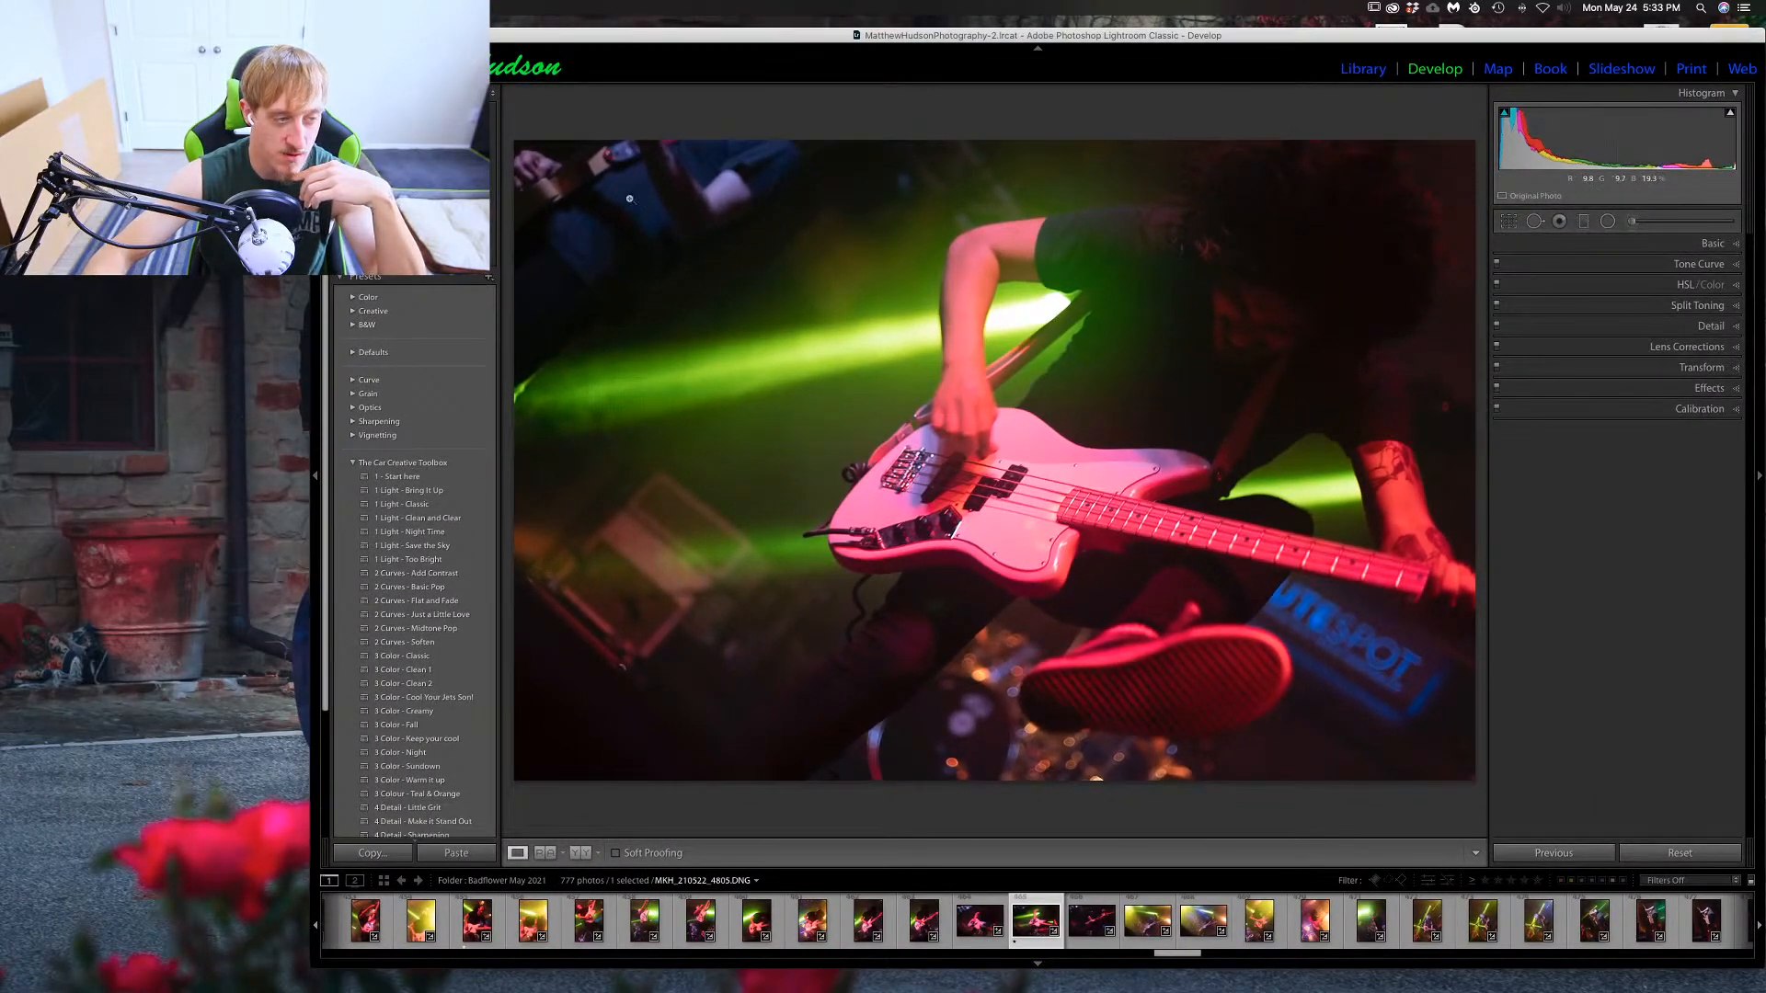
left_click(1630, 225)
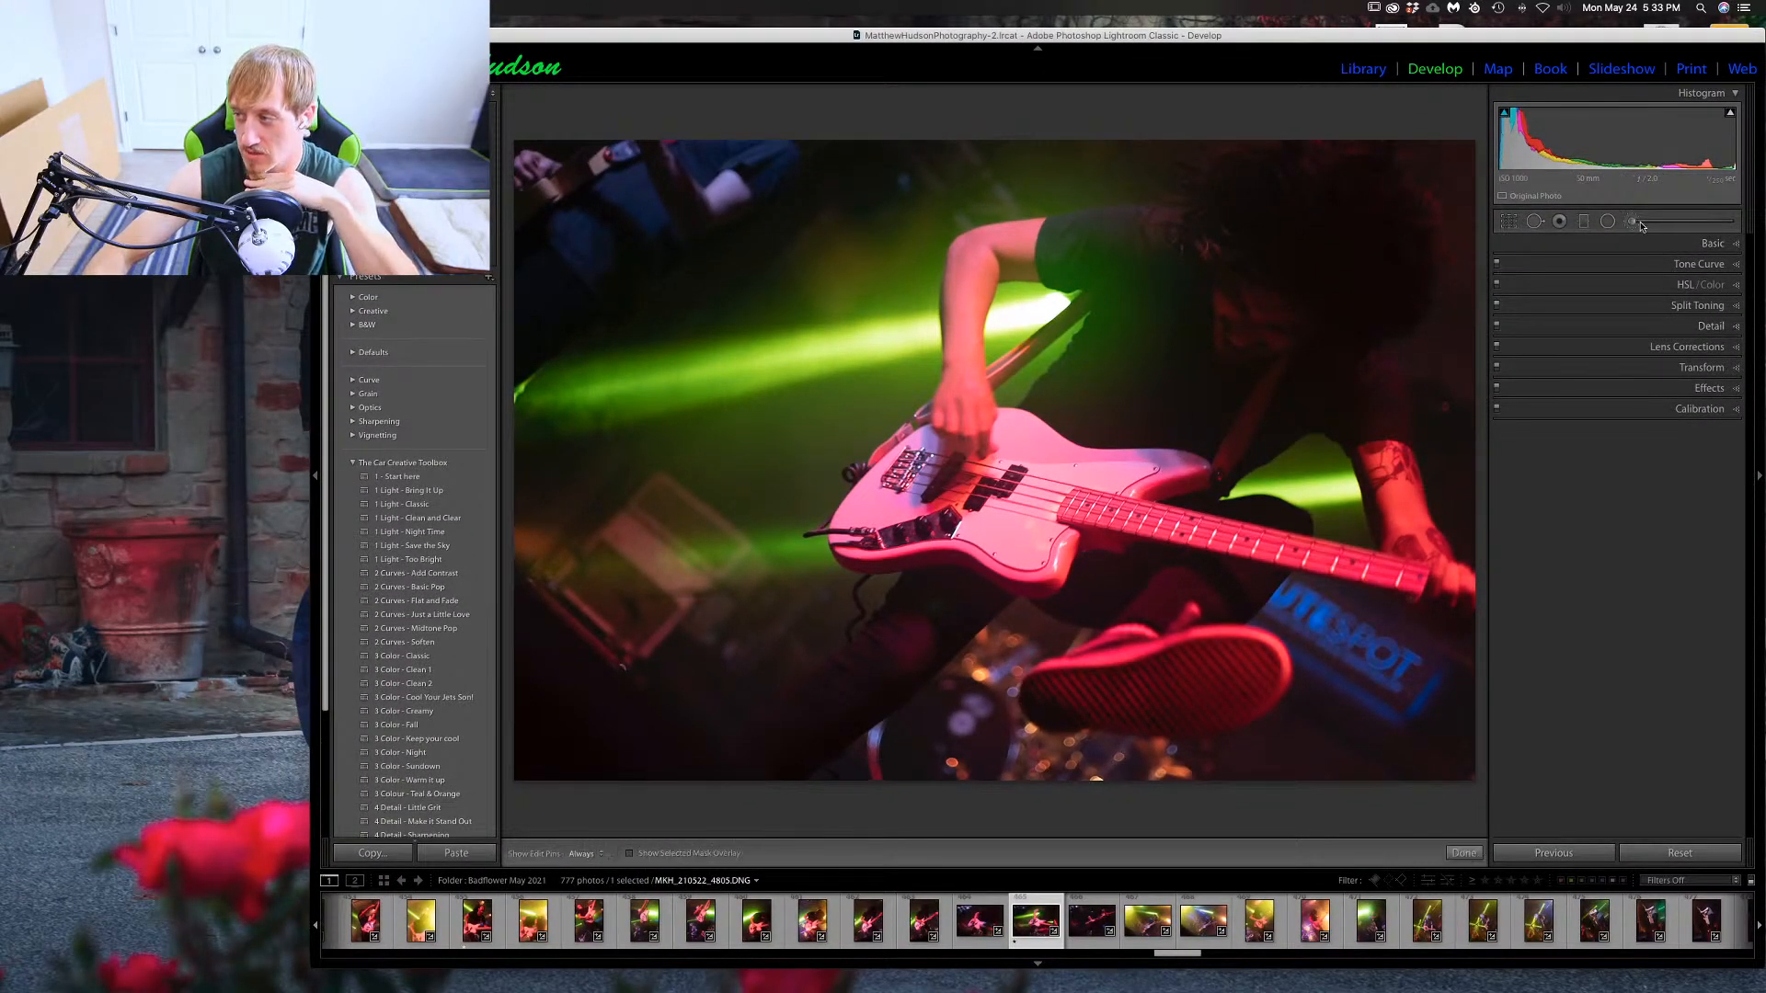
left_click(595, 159)
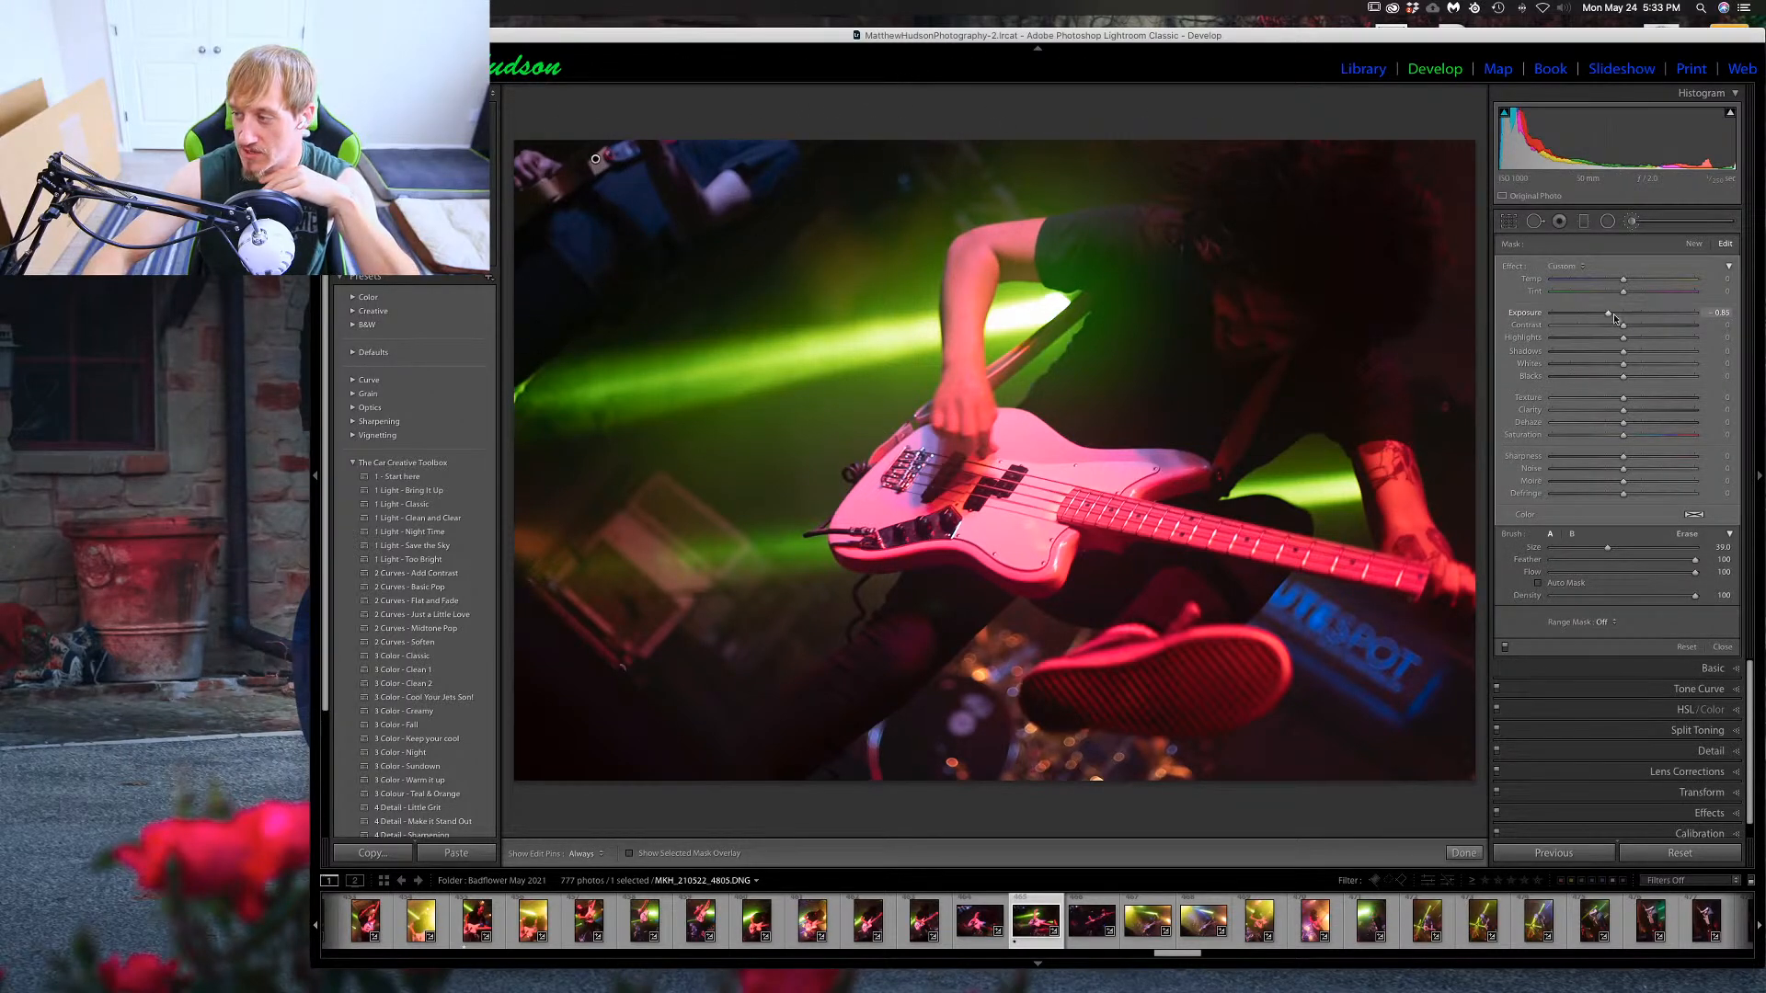
left_click_drag(1614, 317, 1625, 318)
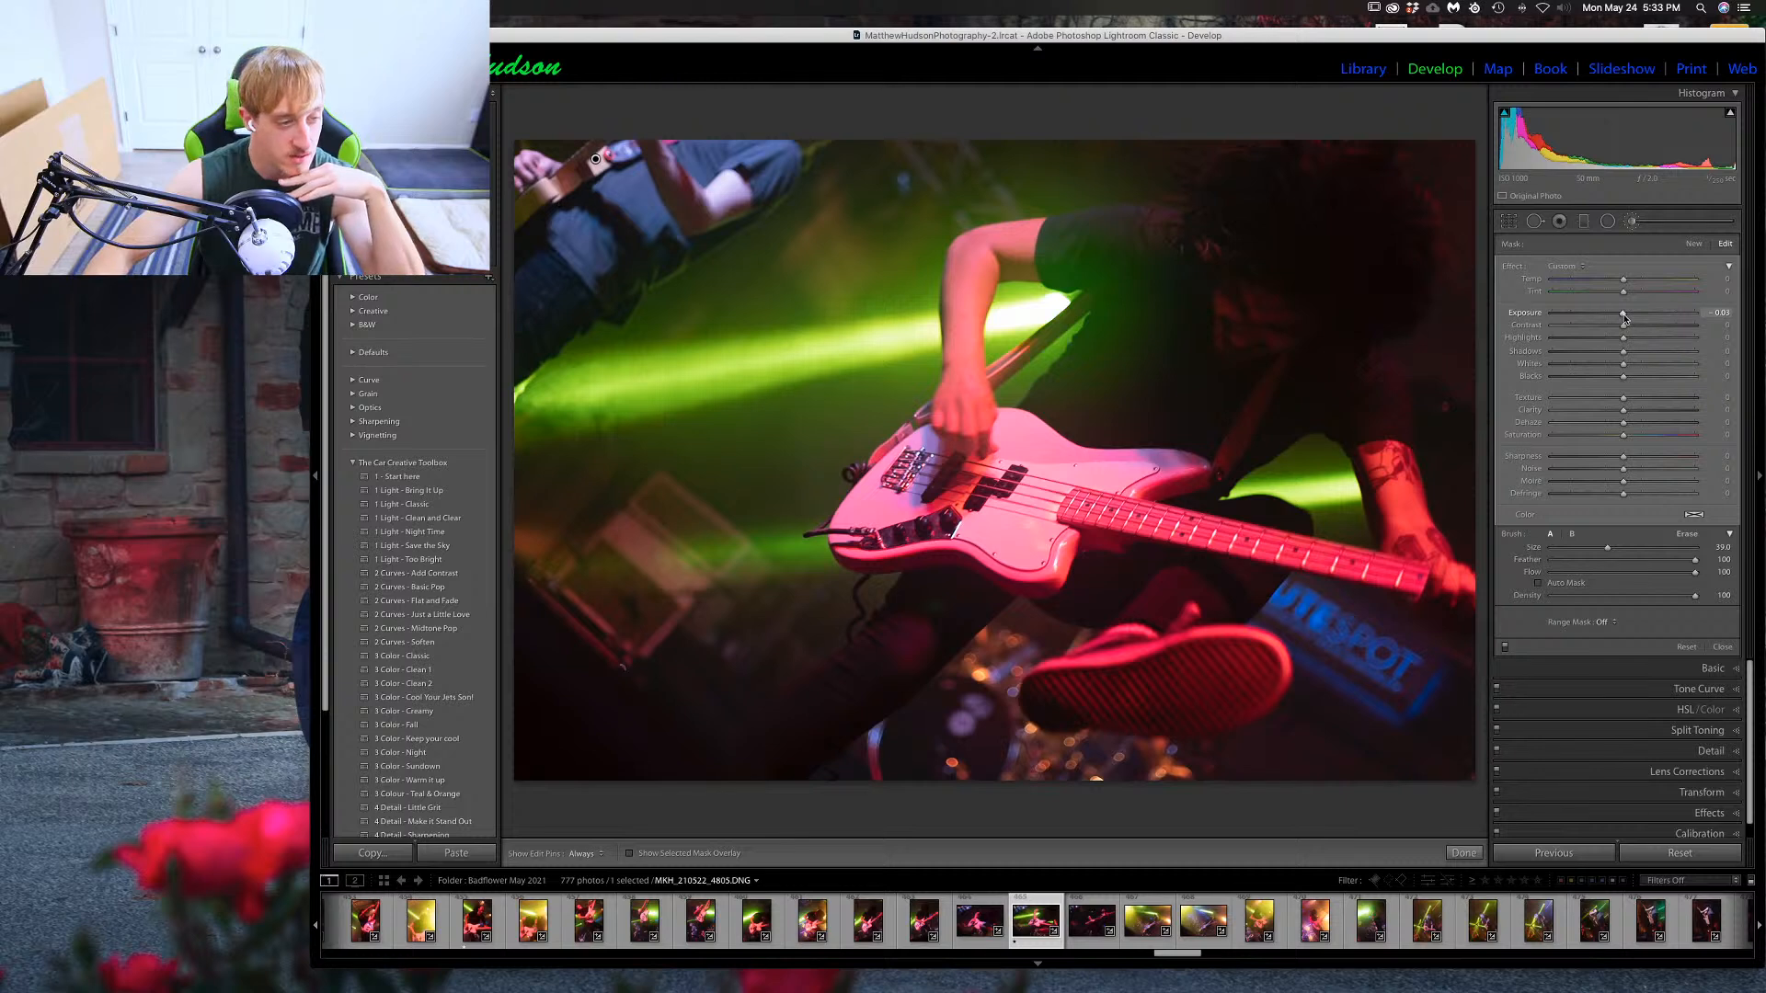
left_click_drag(1622, 318, 1590, 317)
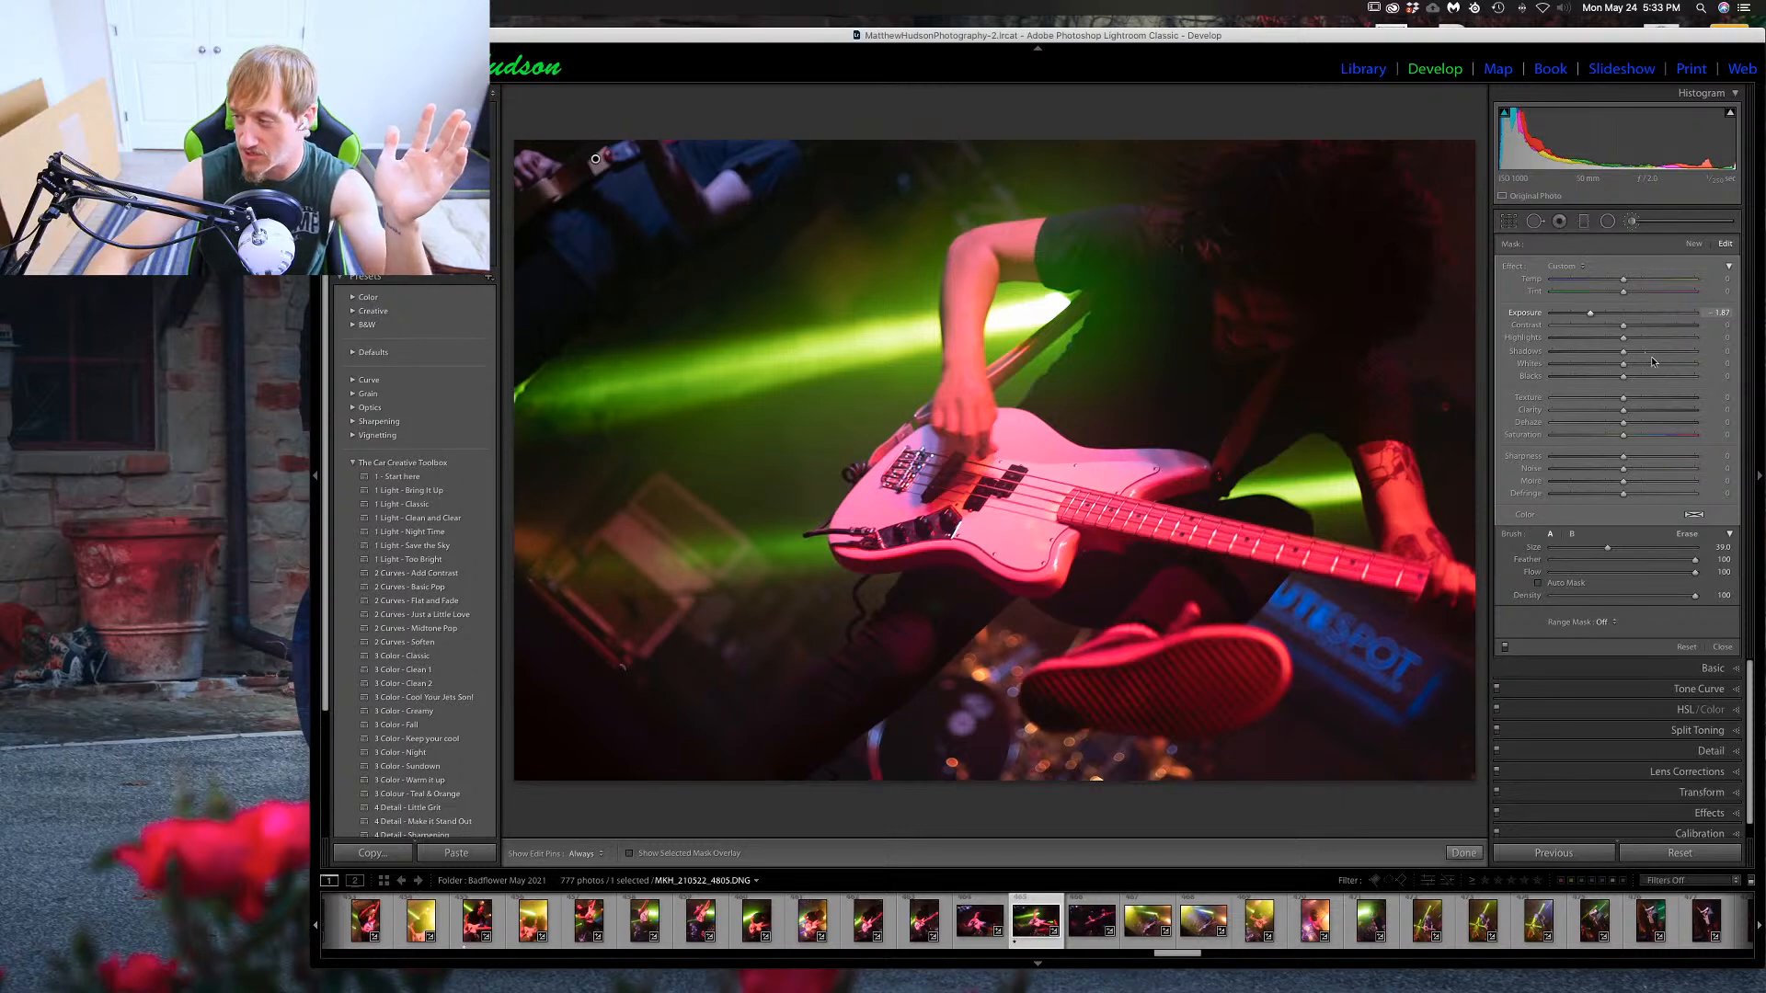
mouse_move(1623, 338)
left_mouse_down()
mouse_move(1553, 337)
mouse_move(1553, 363)
left_mouse_up()
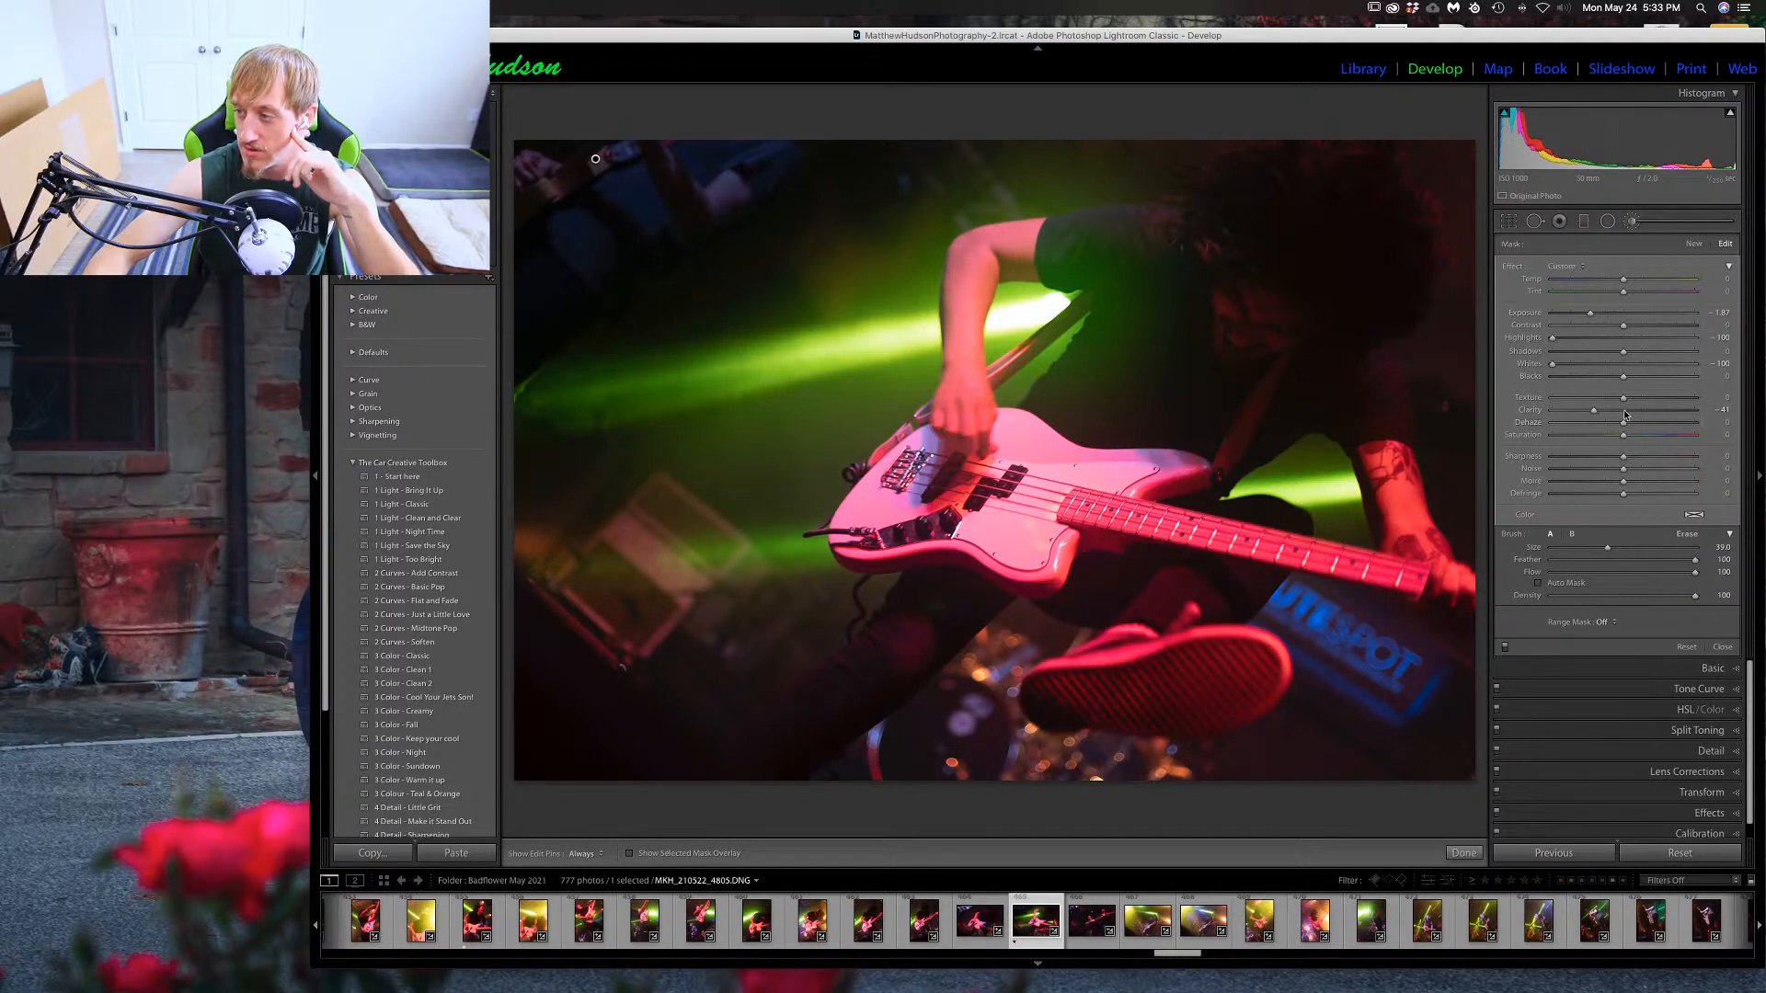
left_click_drag(1623, 397, 1616, 402)
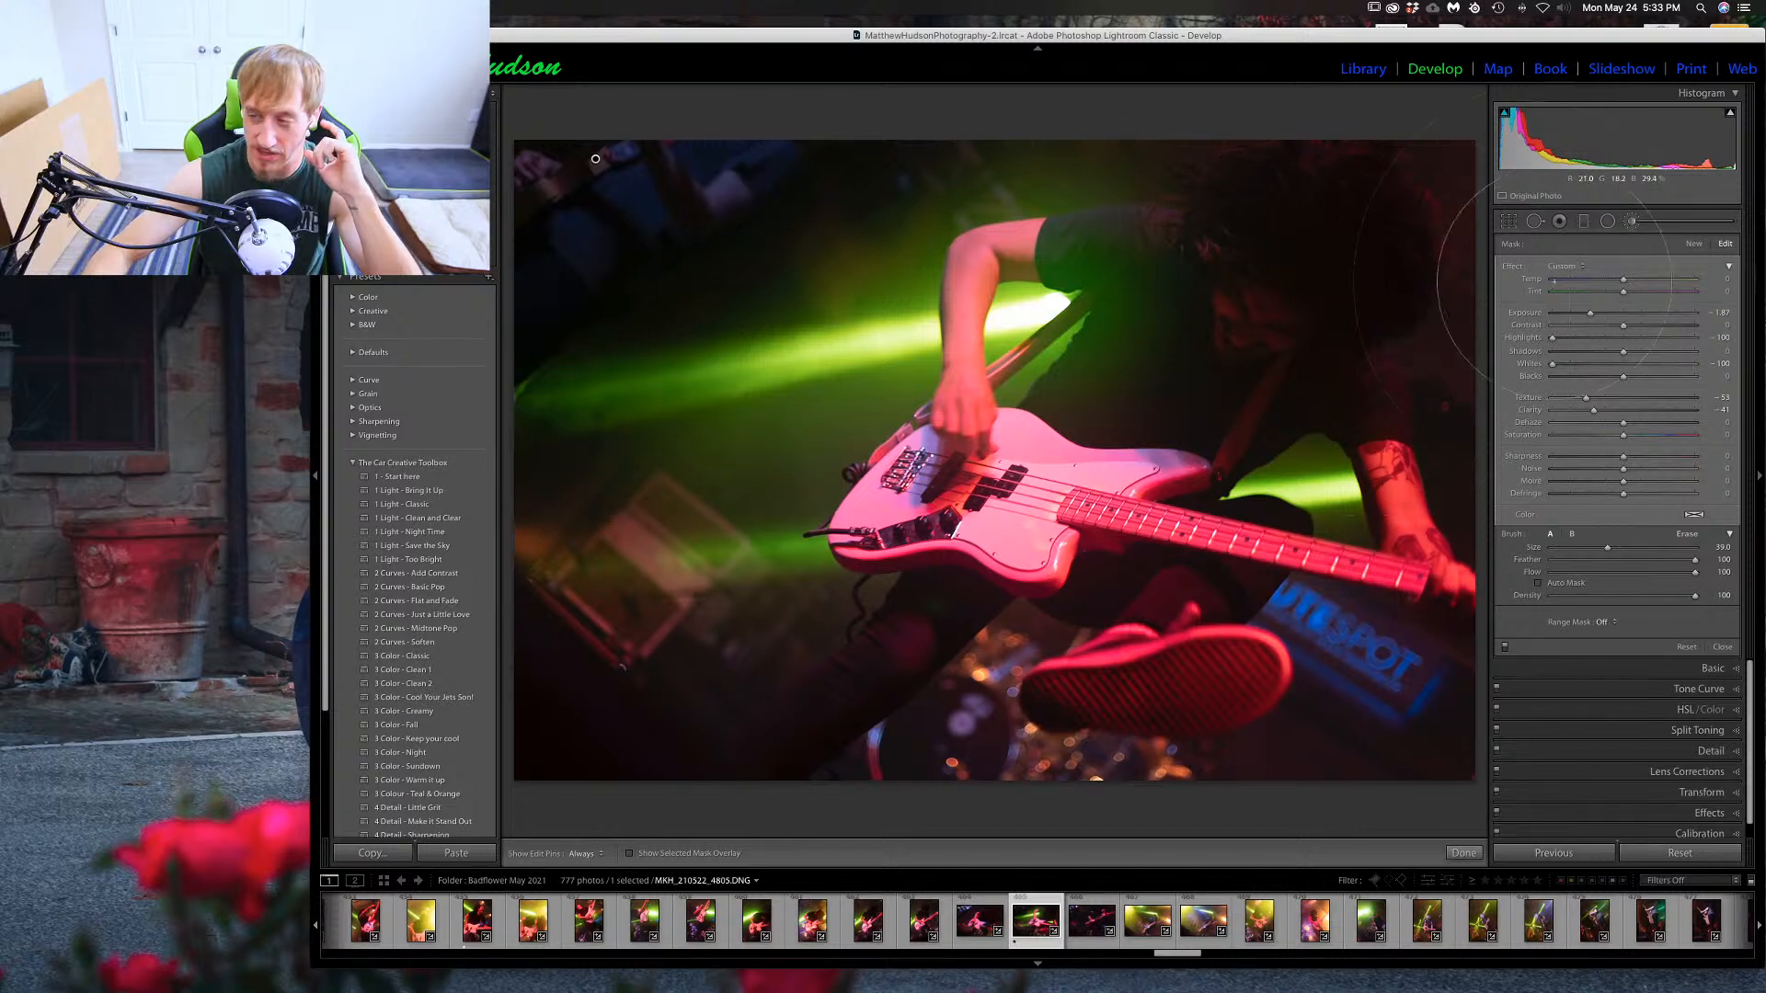
Delete the brush adjustment over the background guitarist and exit the adjustment brush.
right_click(595, 158)
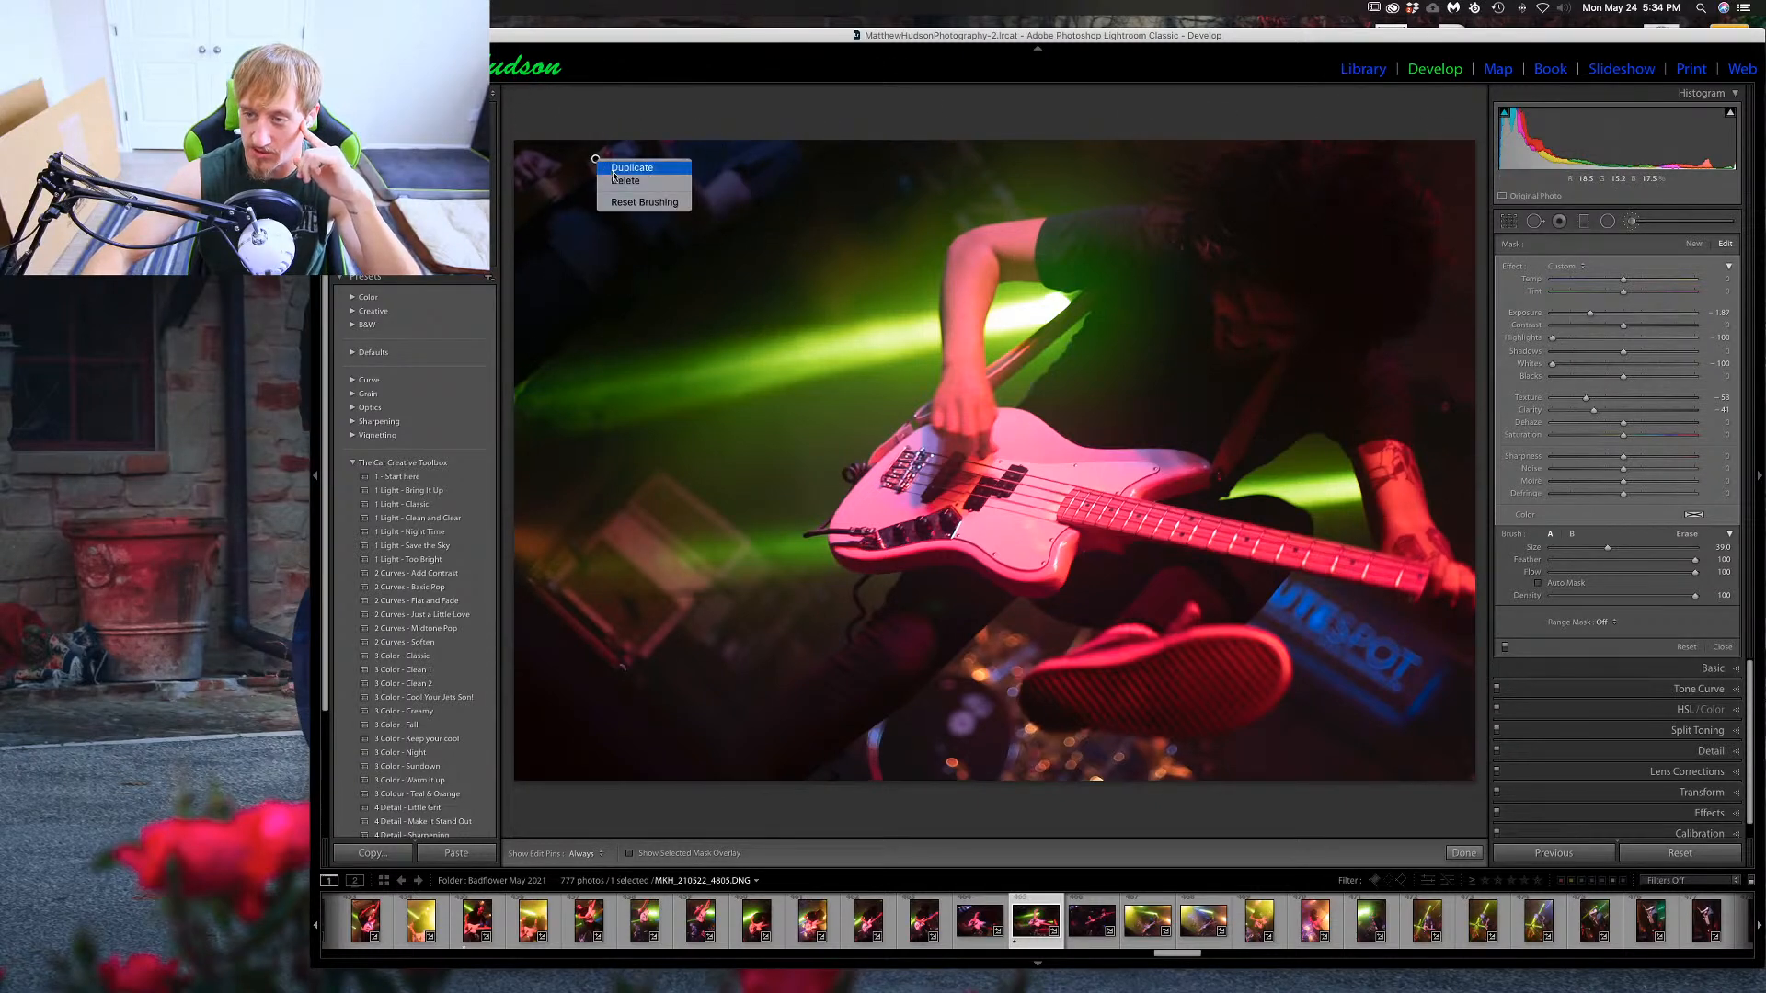
left_click(631, 181)
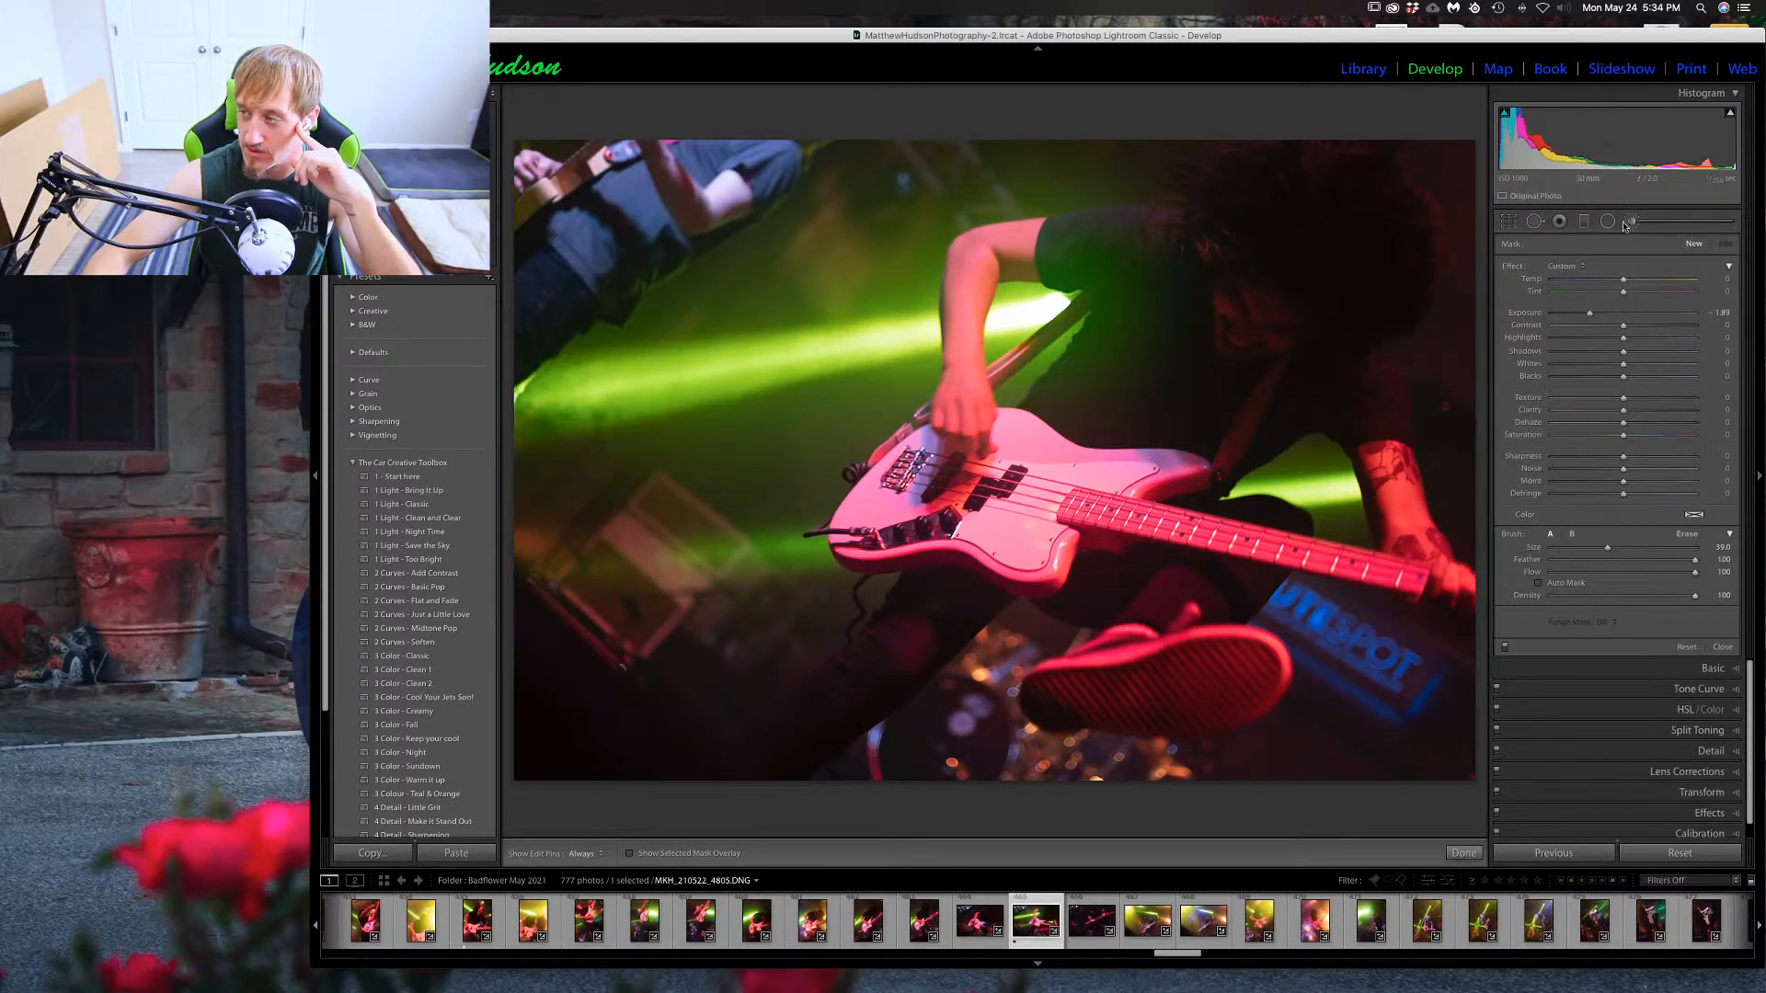
left_click_drag(310, 29, 1, 17)
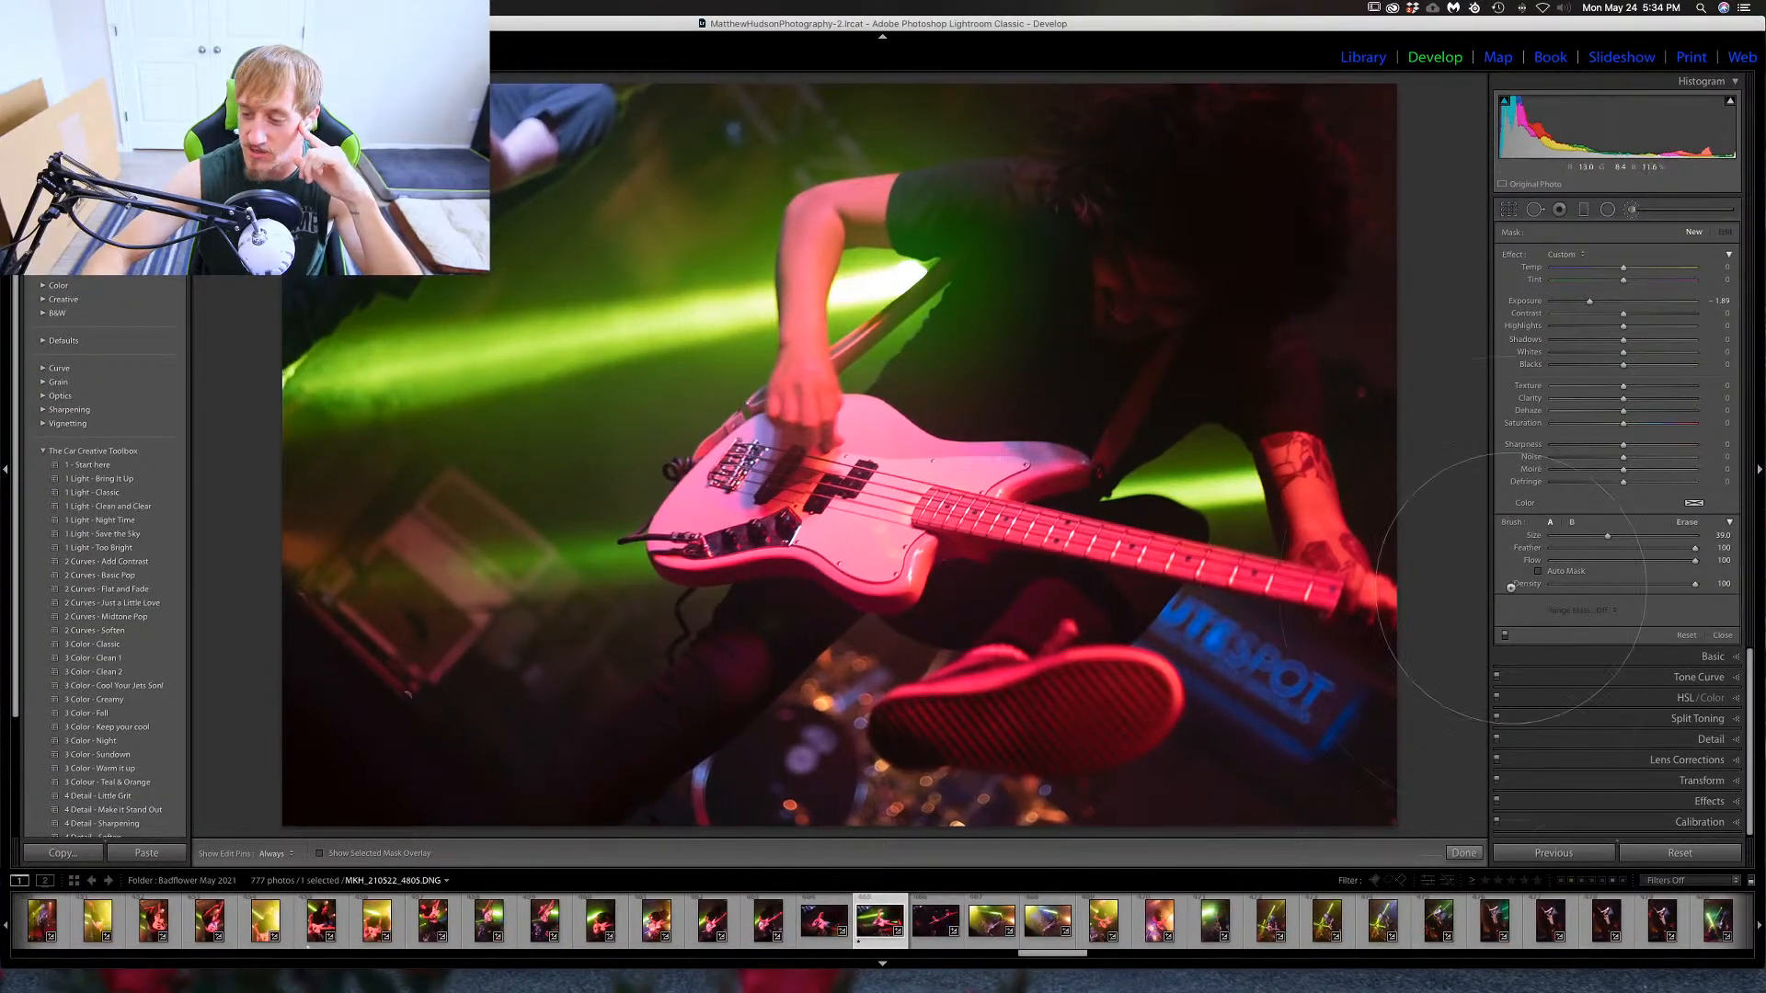
double_click(1536, 303)
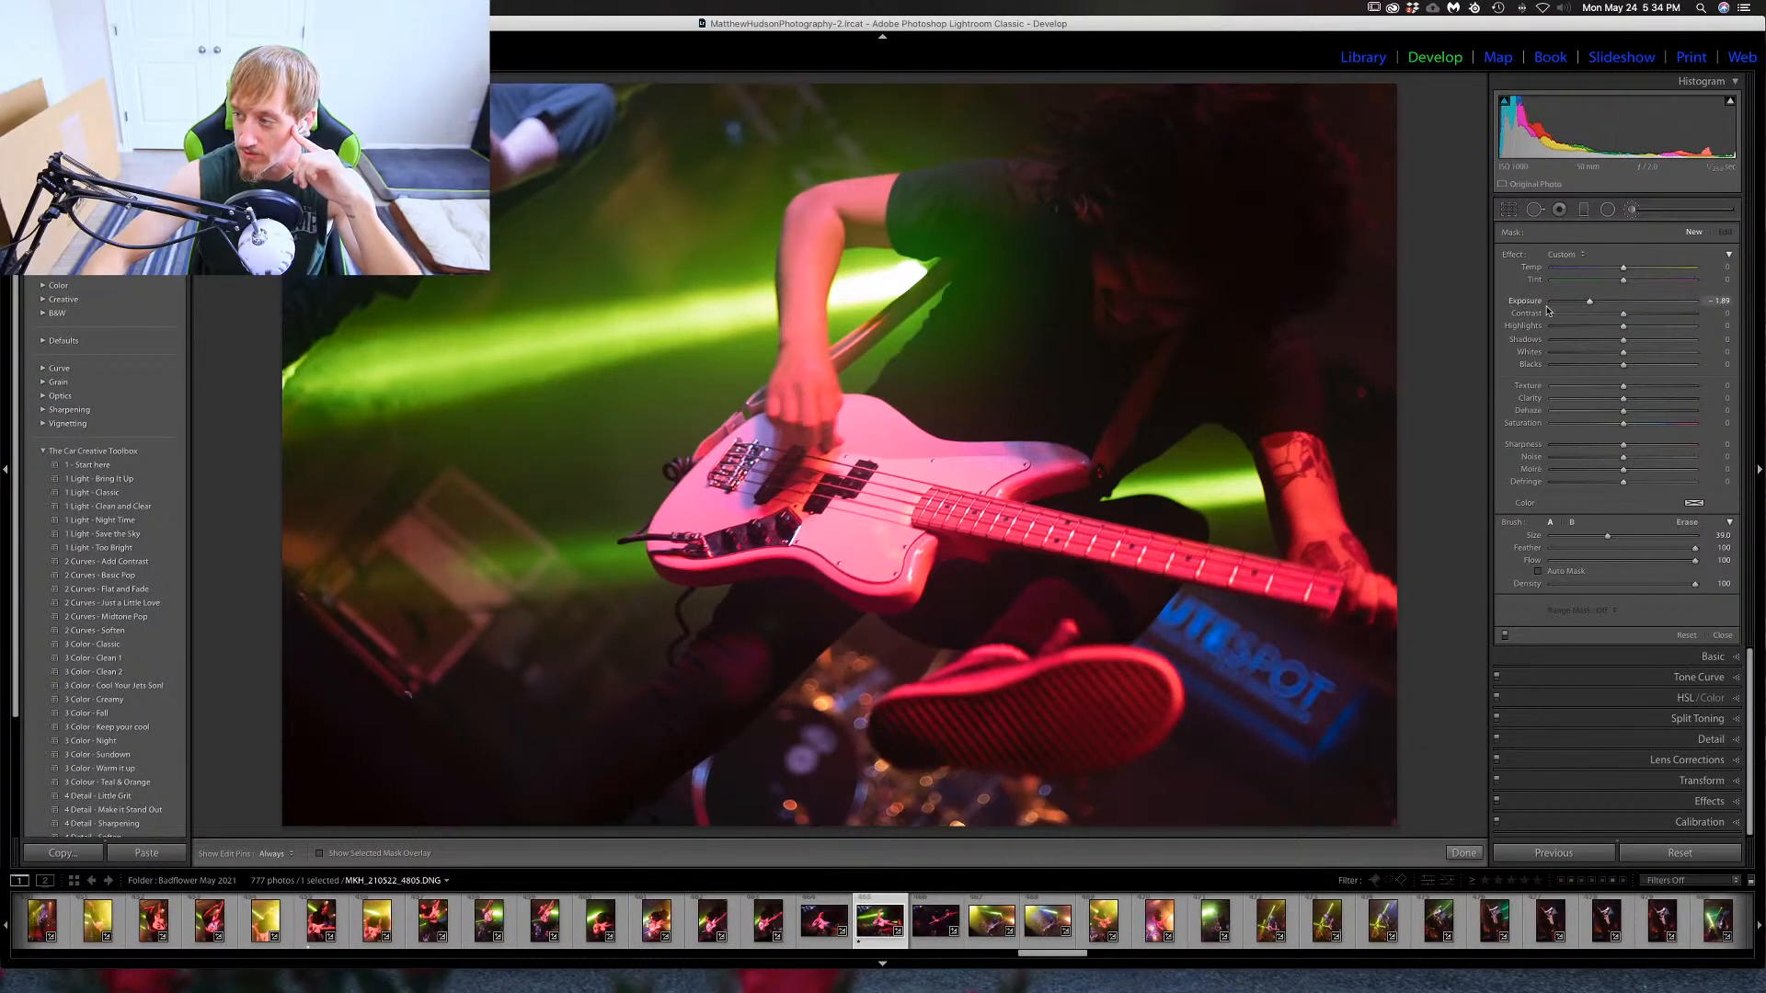
left_click(1633, 210)
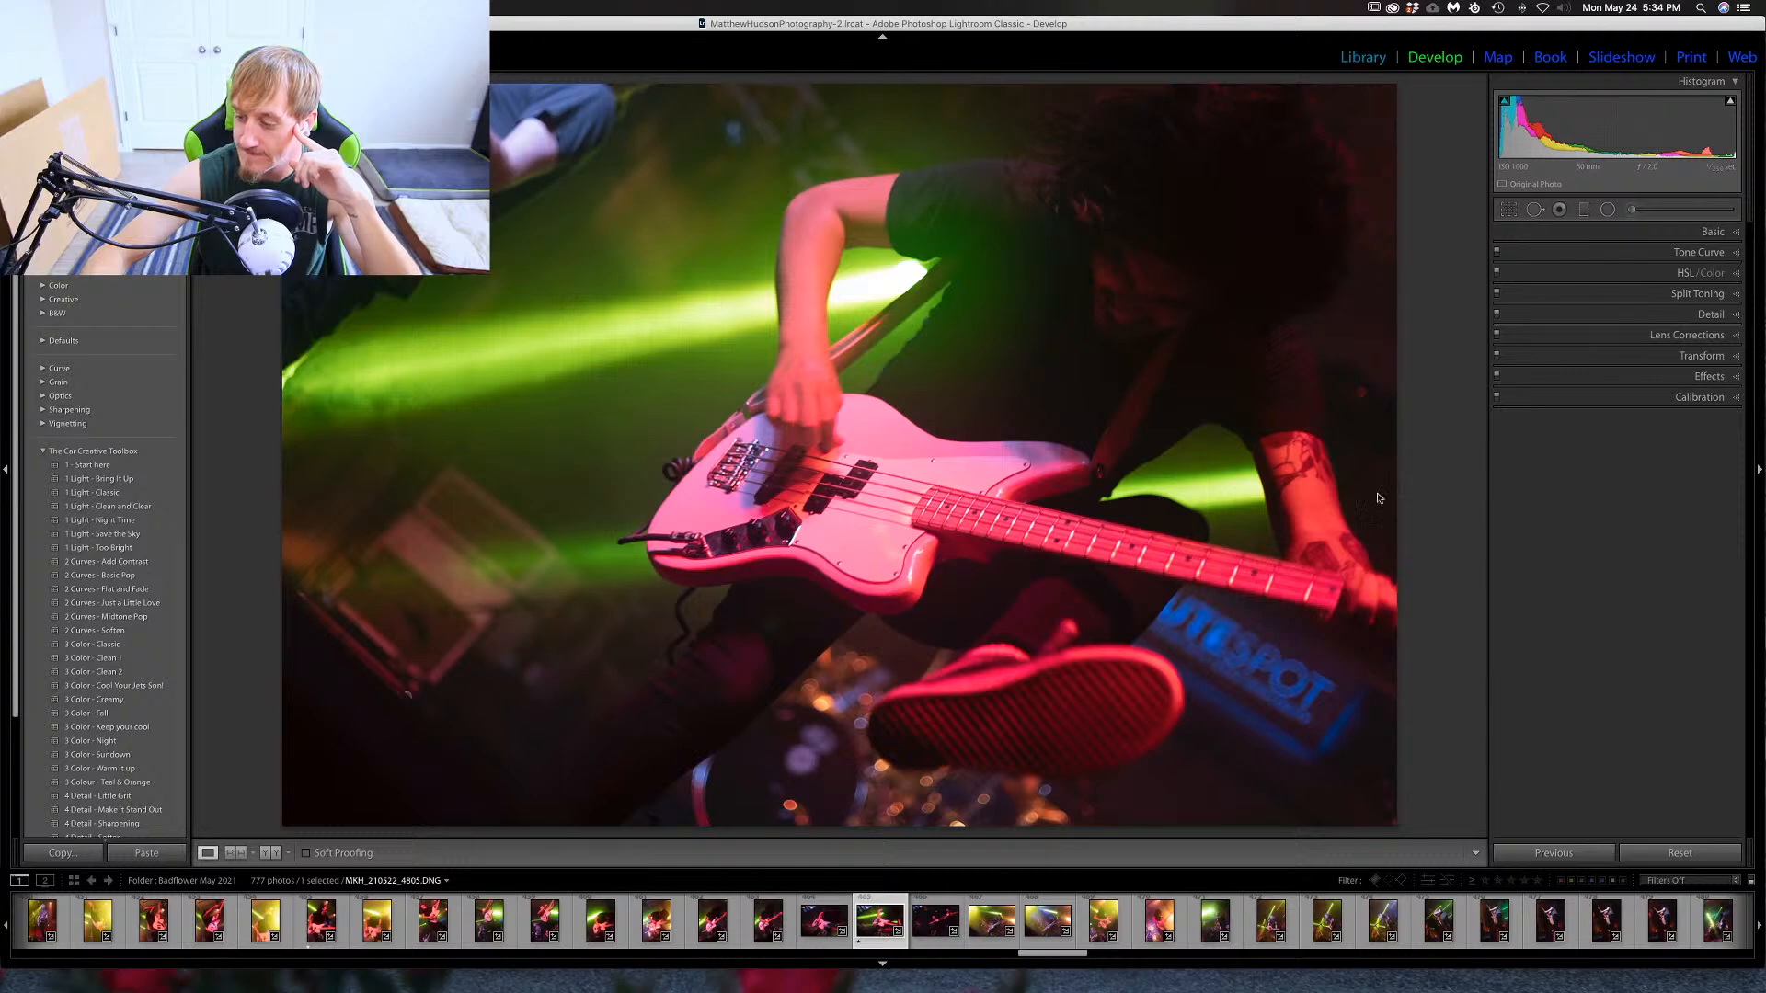
Crop MKH_210522_4807.DNG tighter around the bassist and drum kit at the locked original aspect ratio, and rate it one star.
key("e")
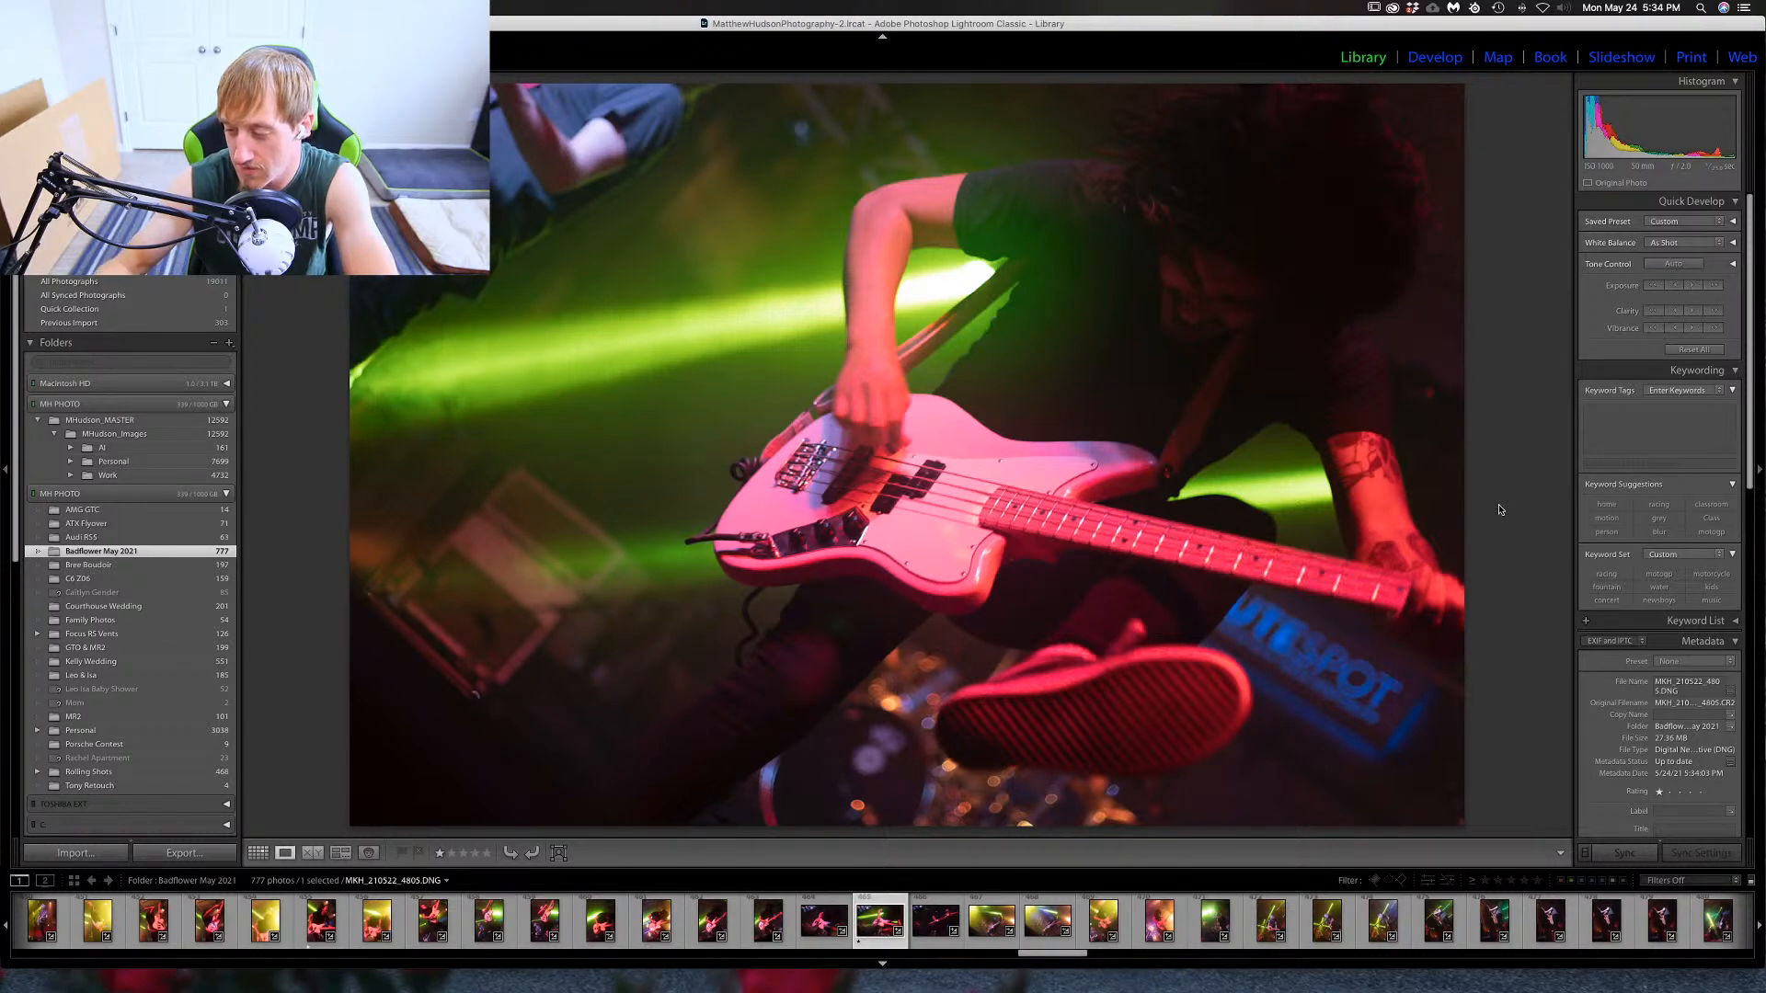
key("Right")
key("Right")
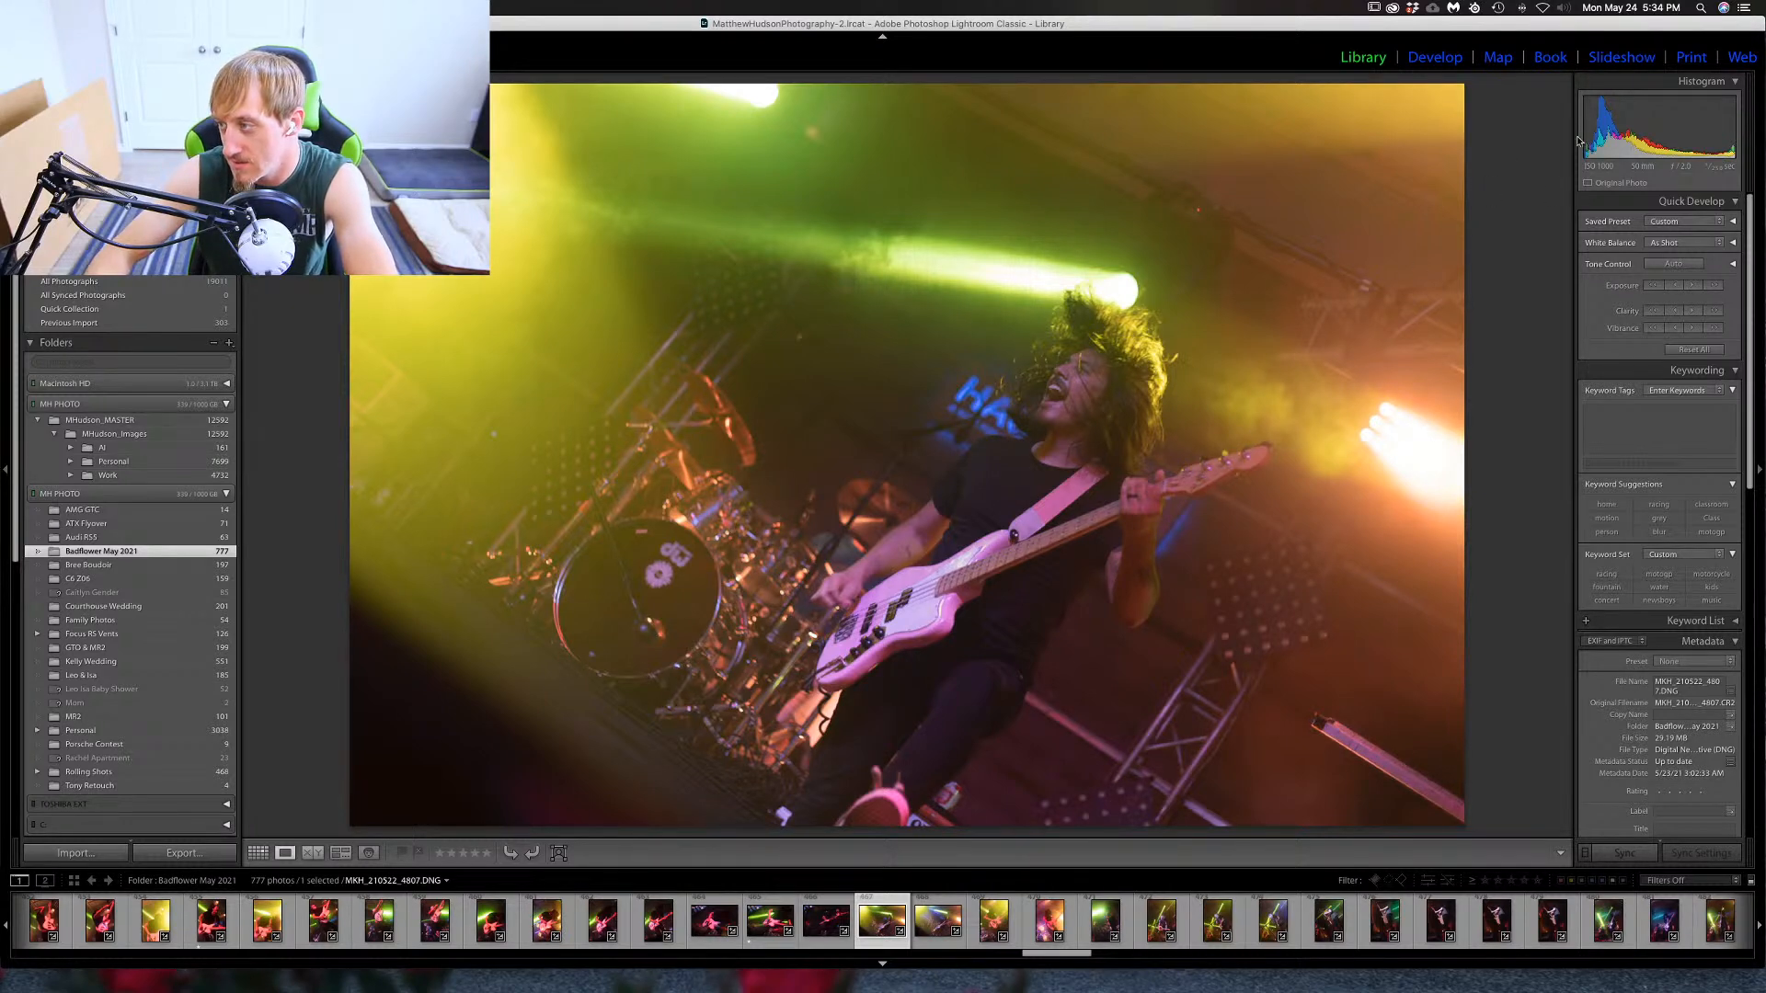
key("d")
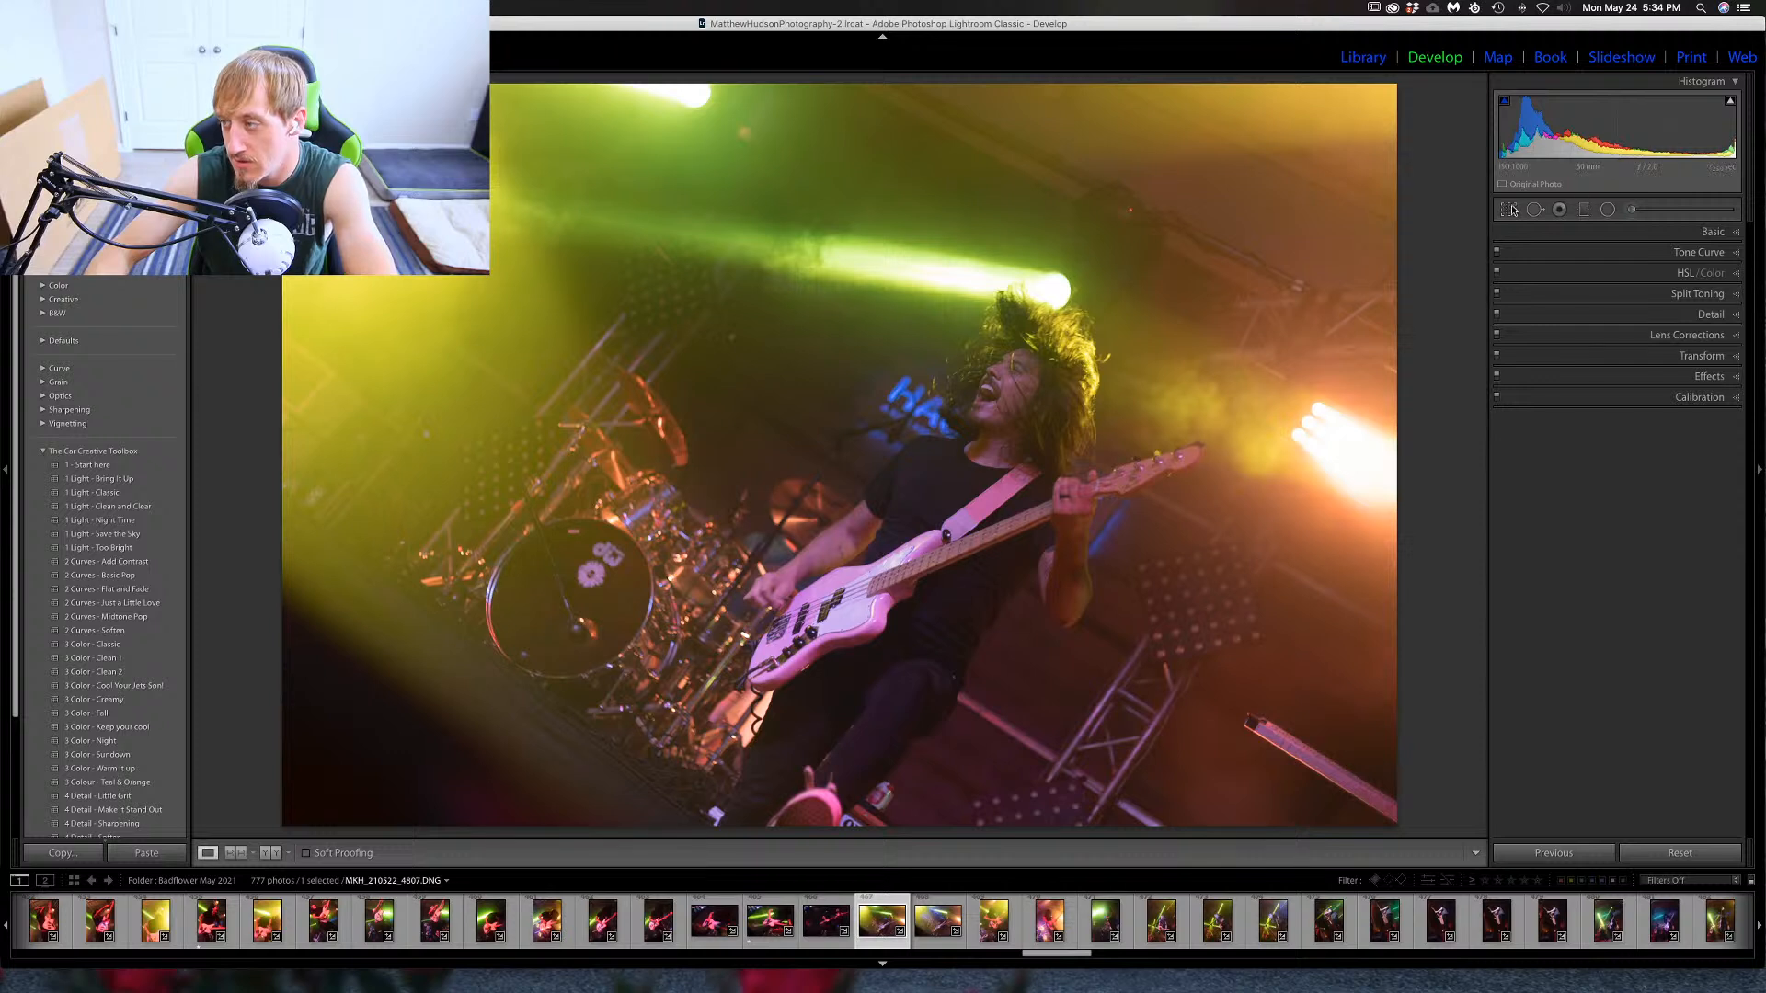
key("r")
left_click_drag(839, 85, 837, 127)
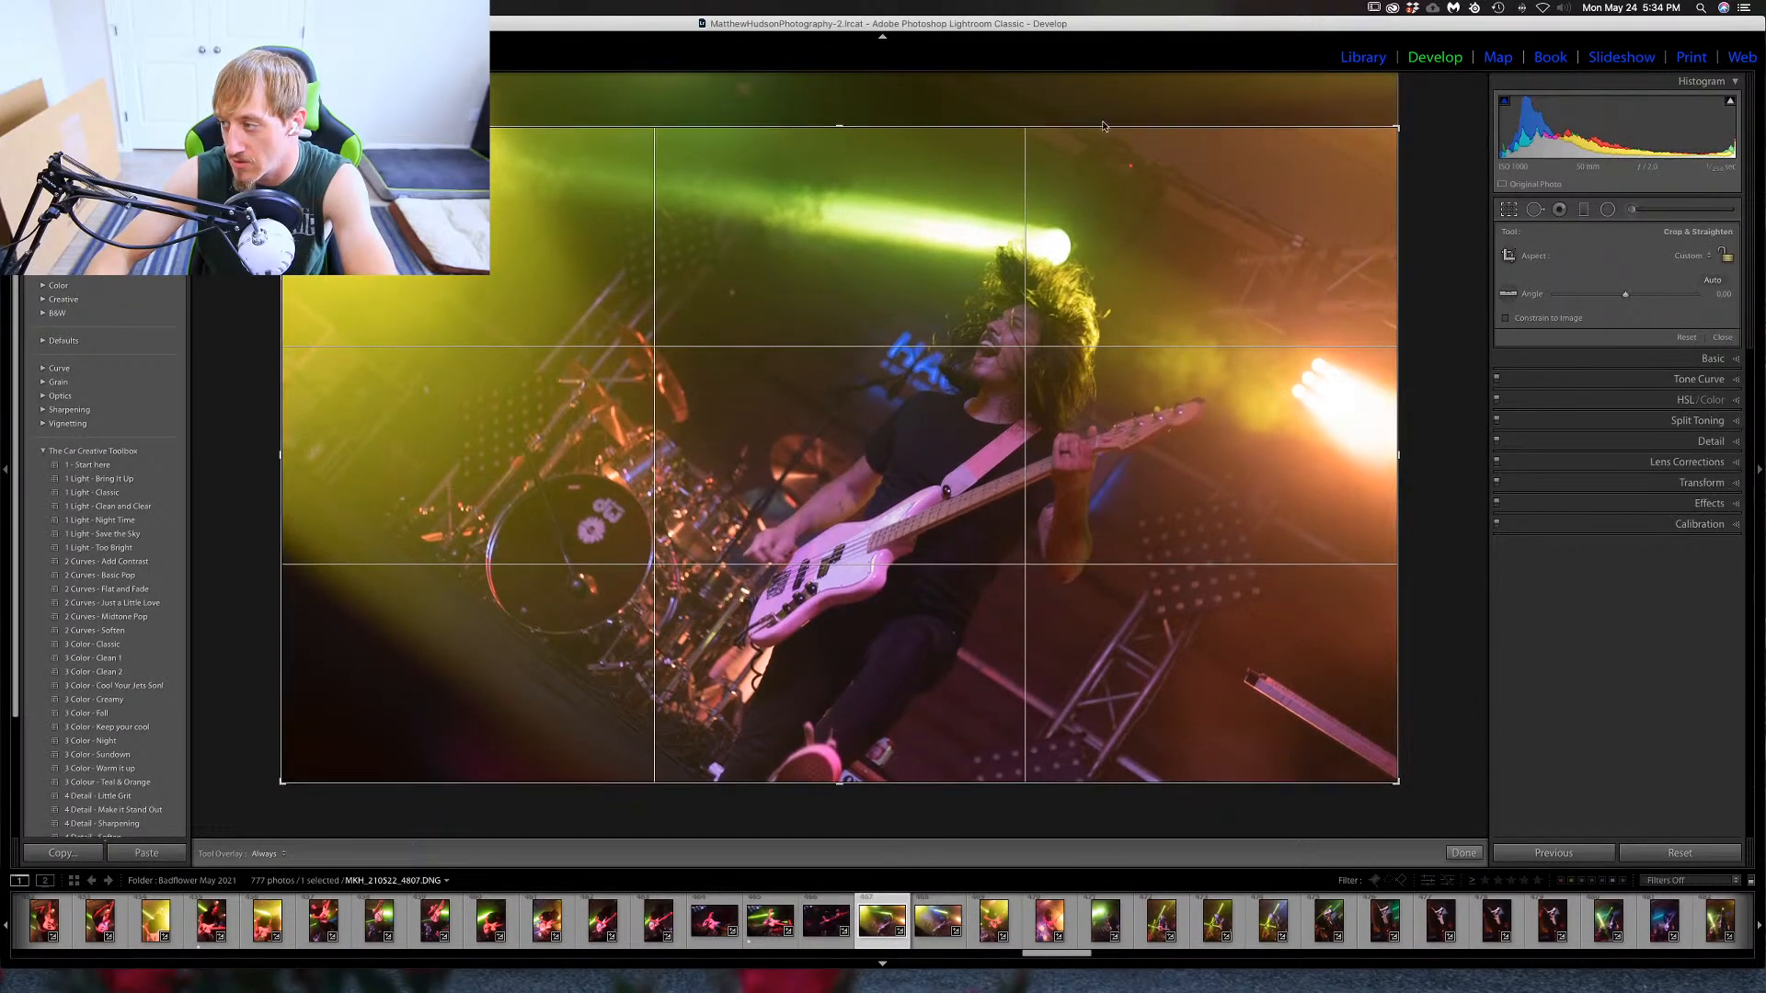
key("super+z")
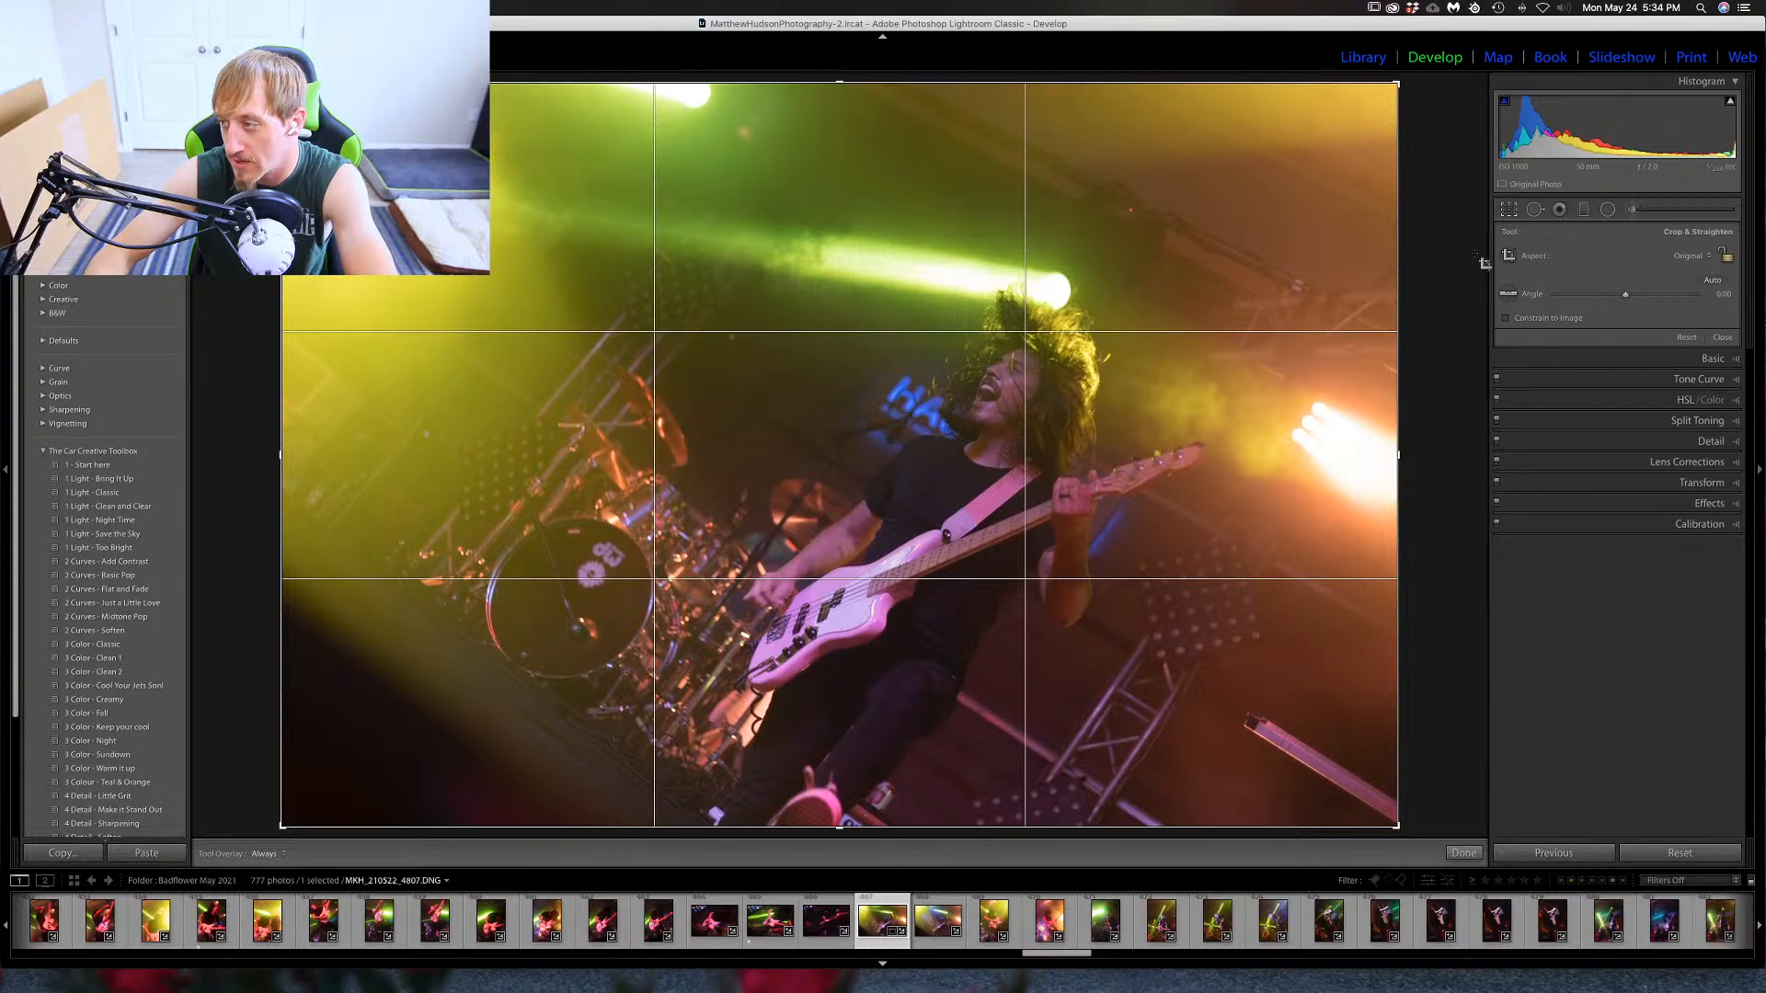
left_click(1726, 255)
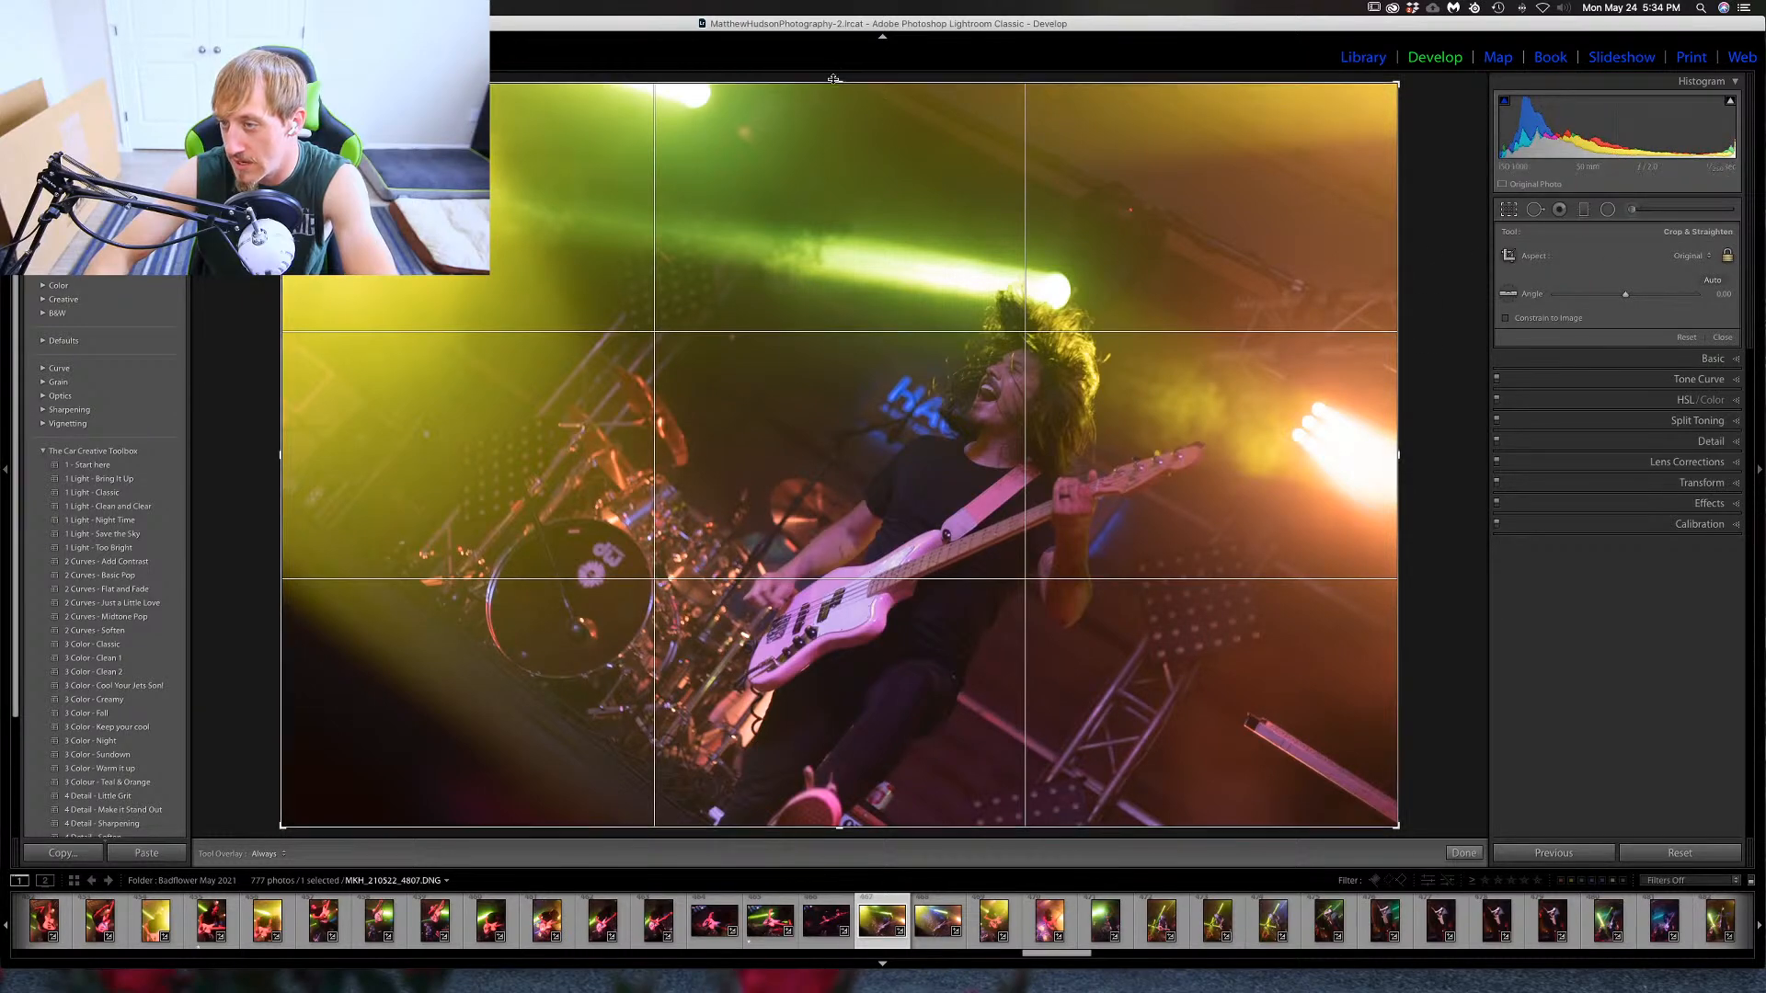
left_click_drag(833, 79, 859, 242)
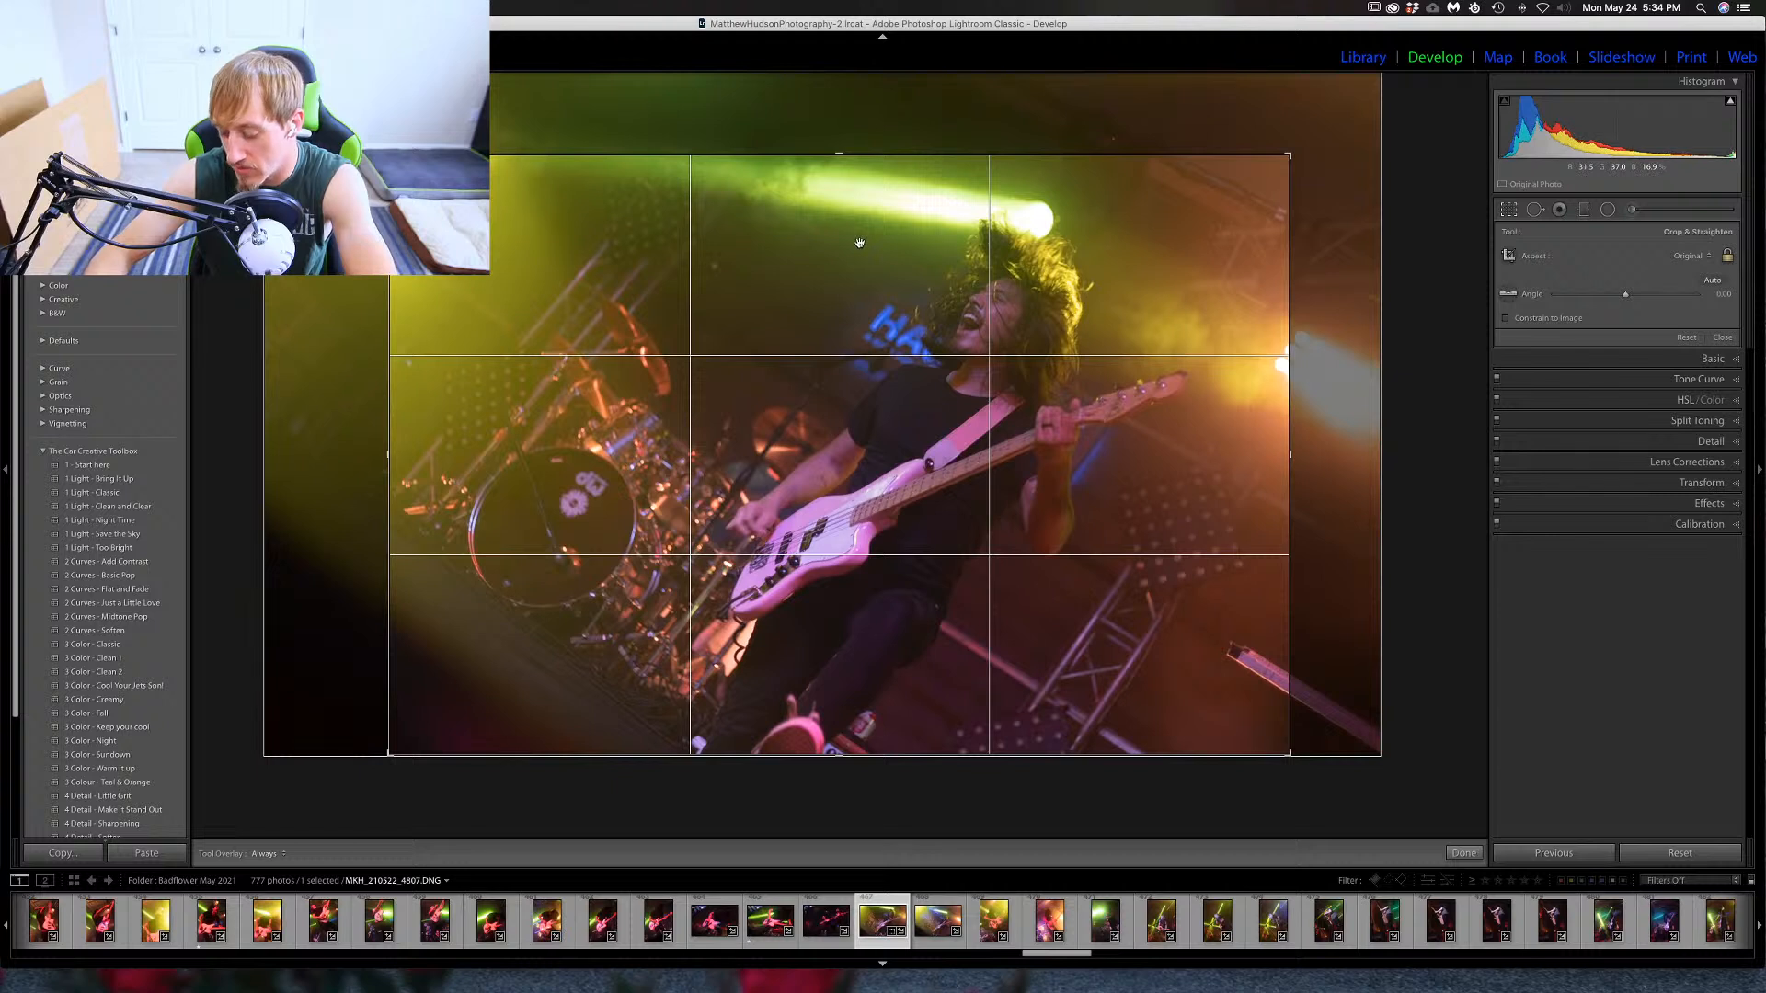
key("Return")
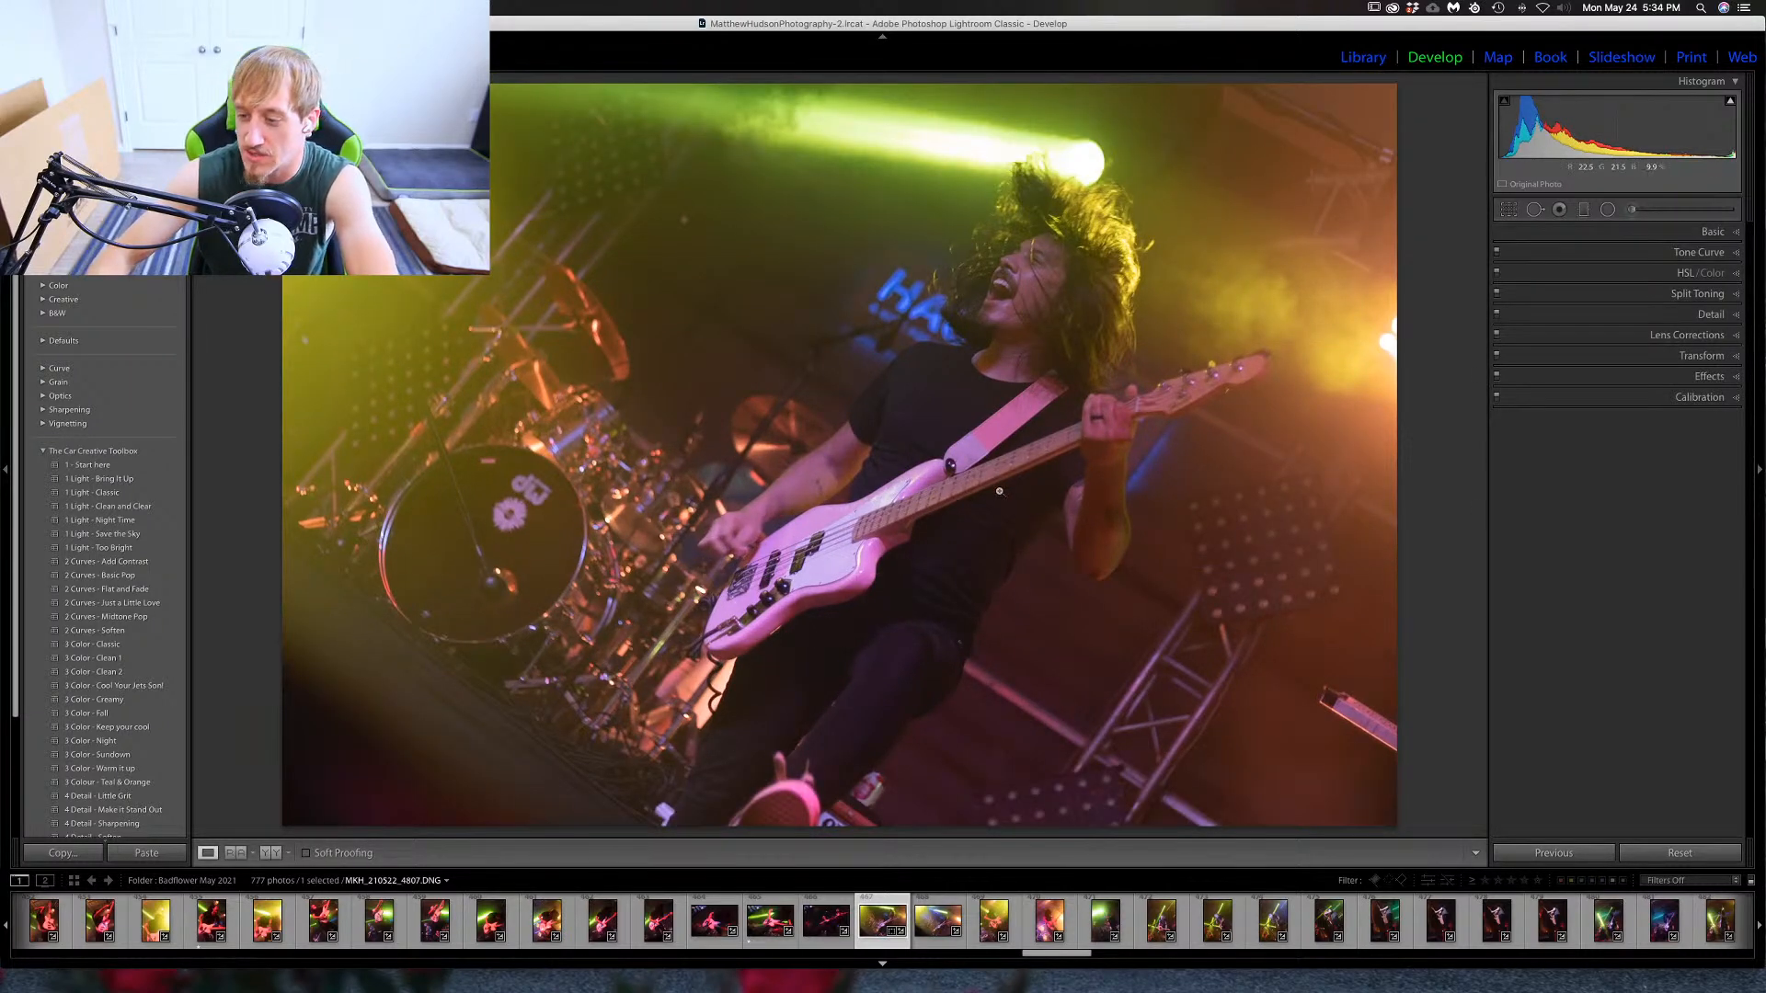
key("1")
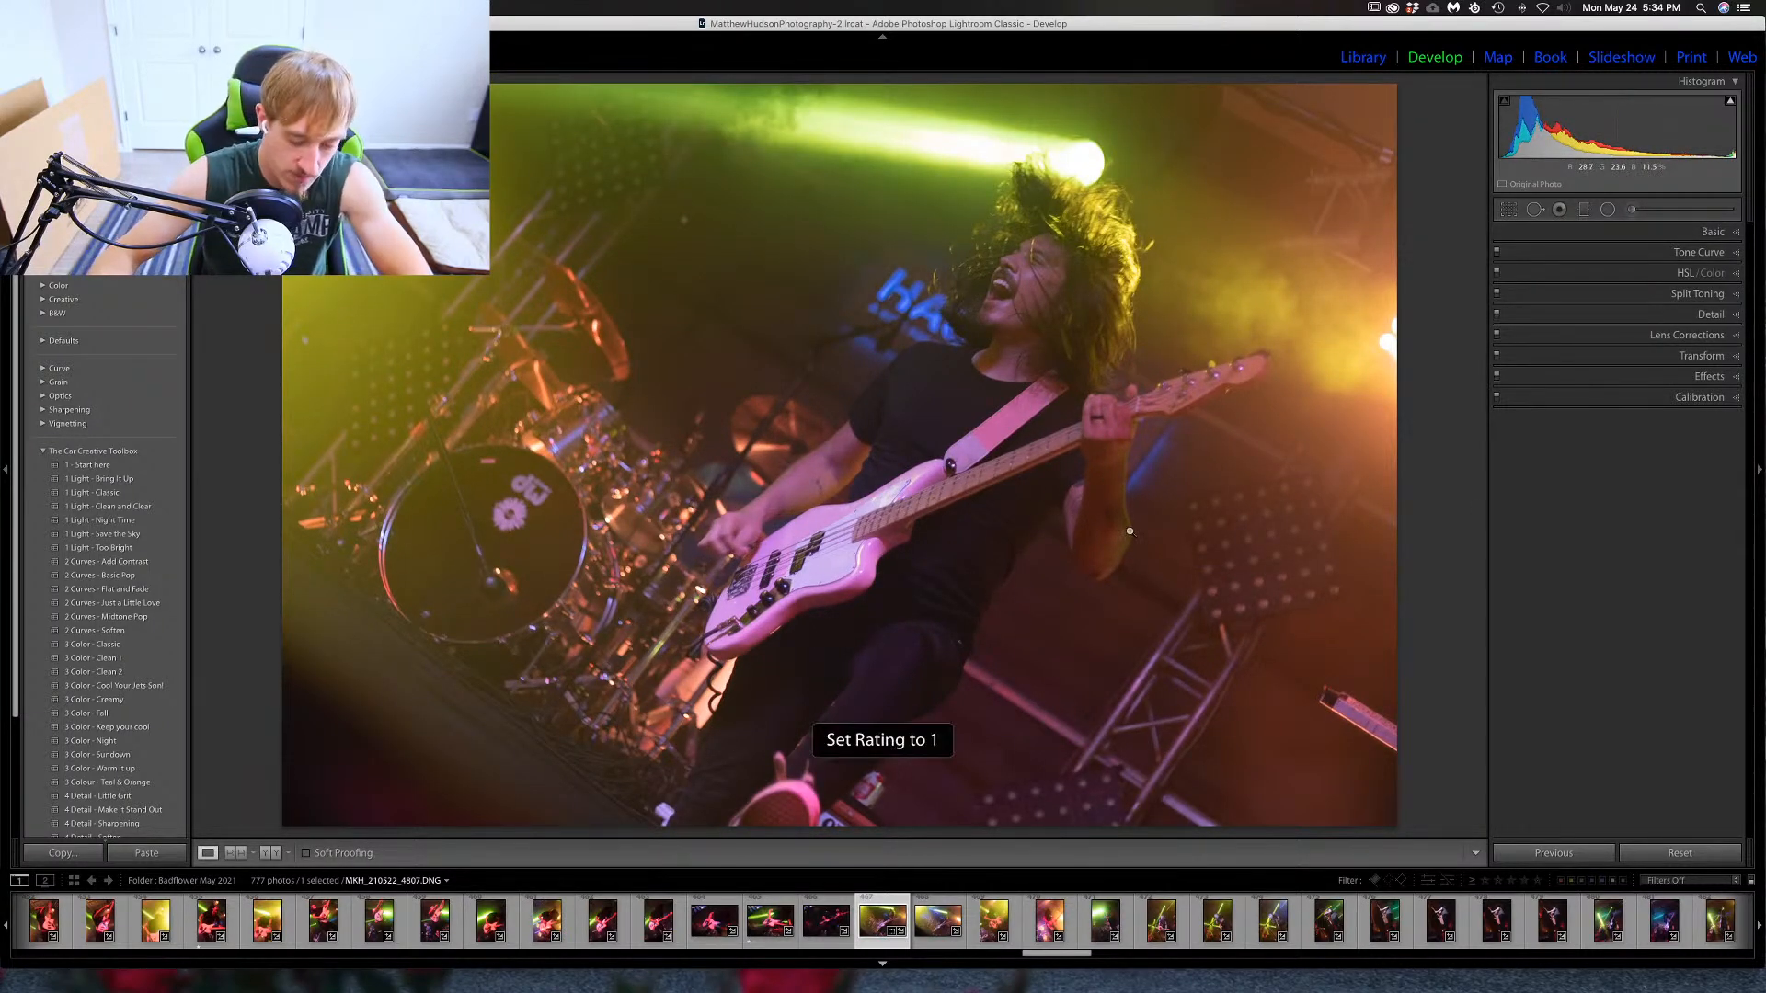
Review the following bassist frames and continue to the vertical singer shot MKH_210522_4812.DNG.
key("Right")
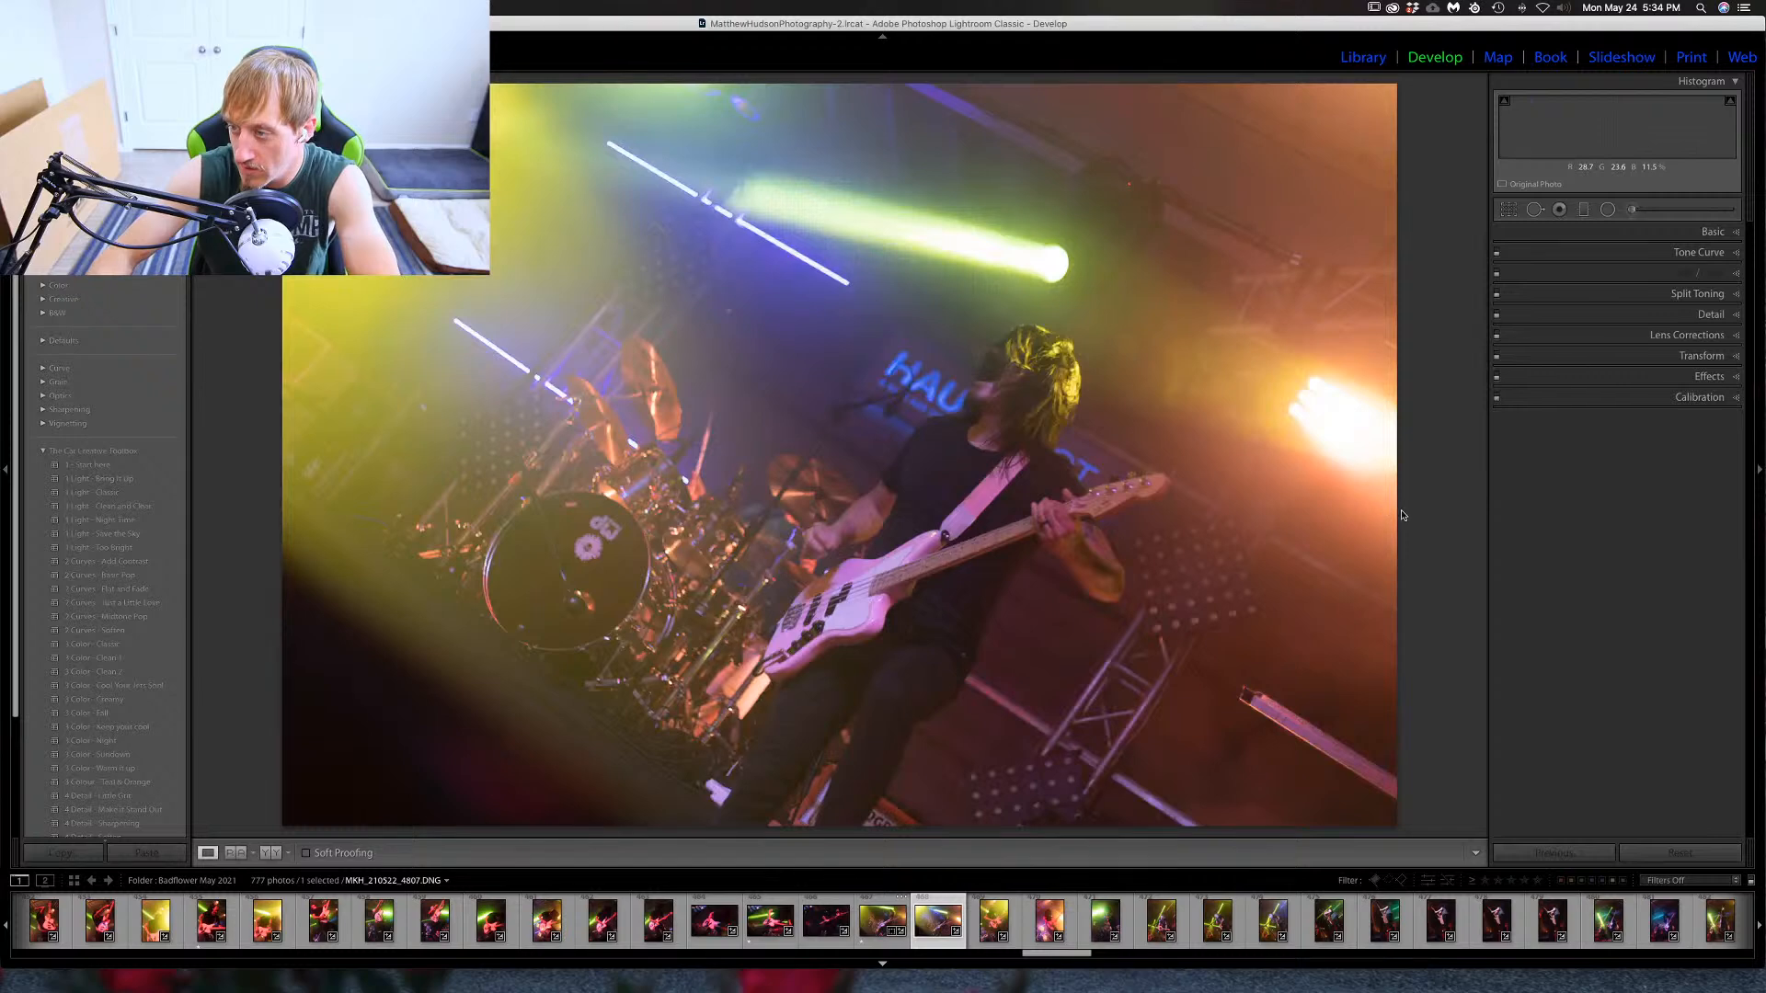
key("Right")
key("Right")
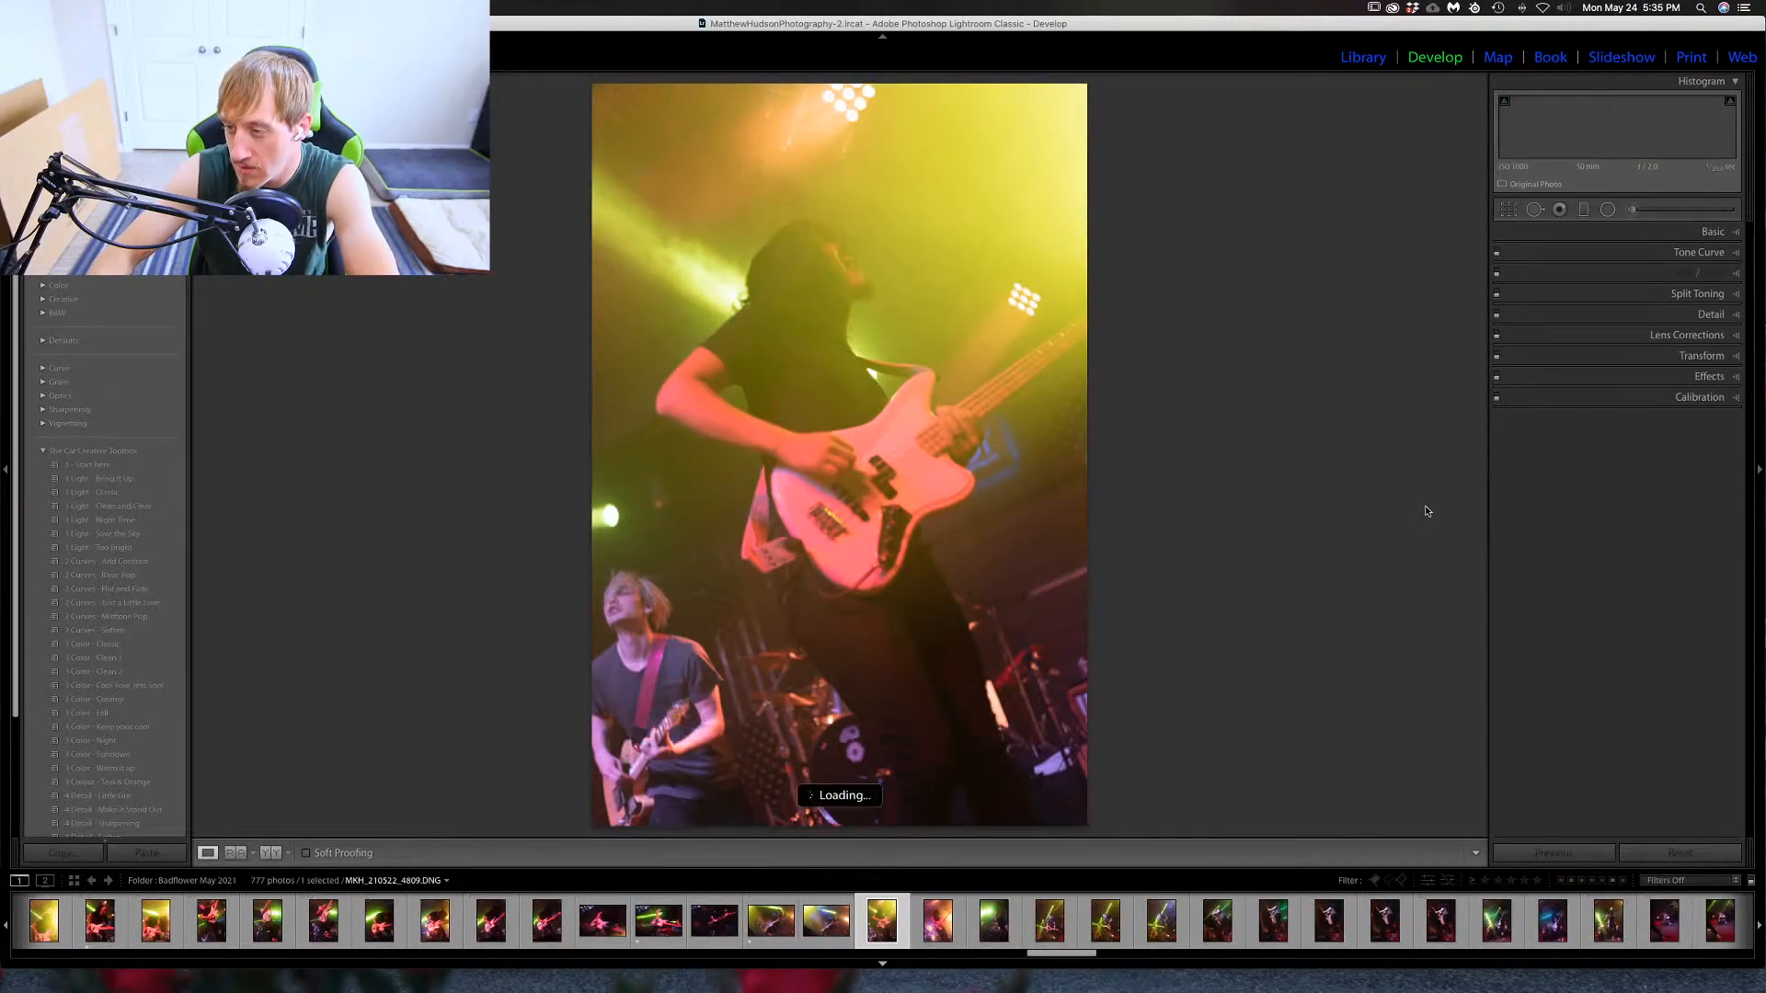
key("Right")
key("Right")
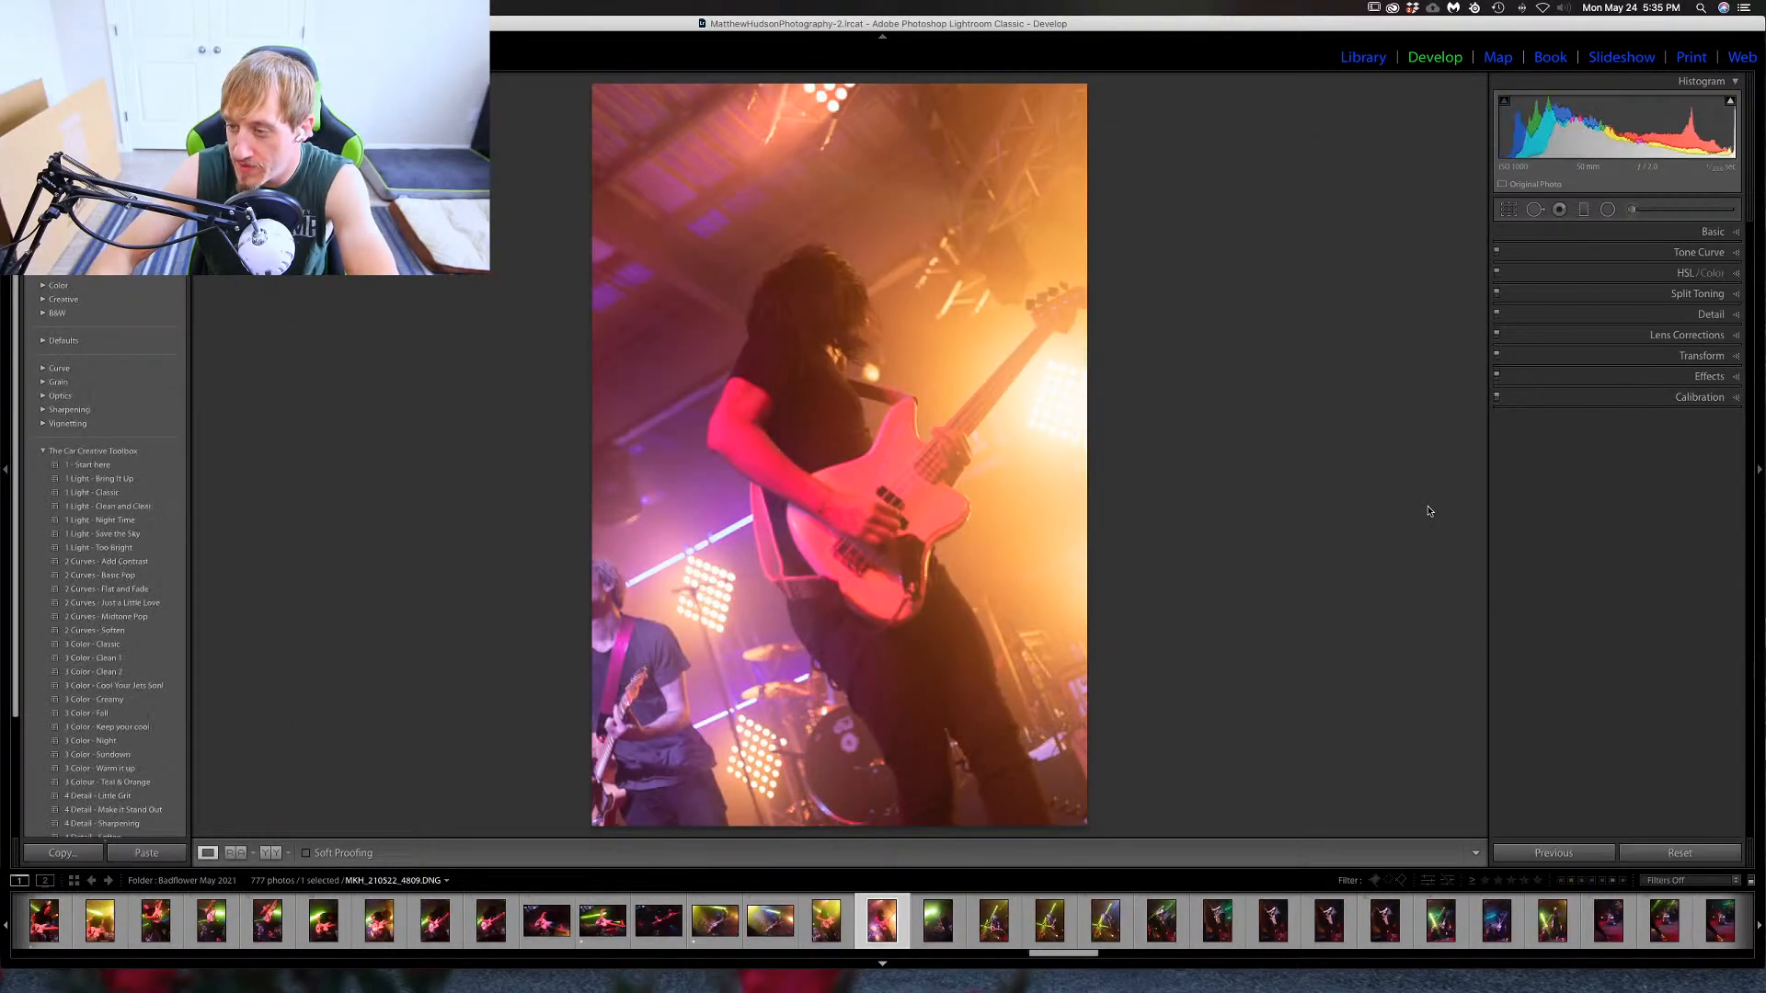
key("Right")
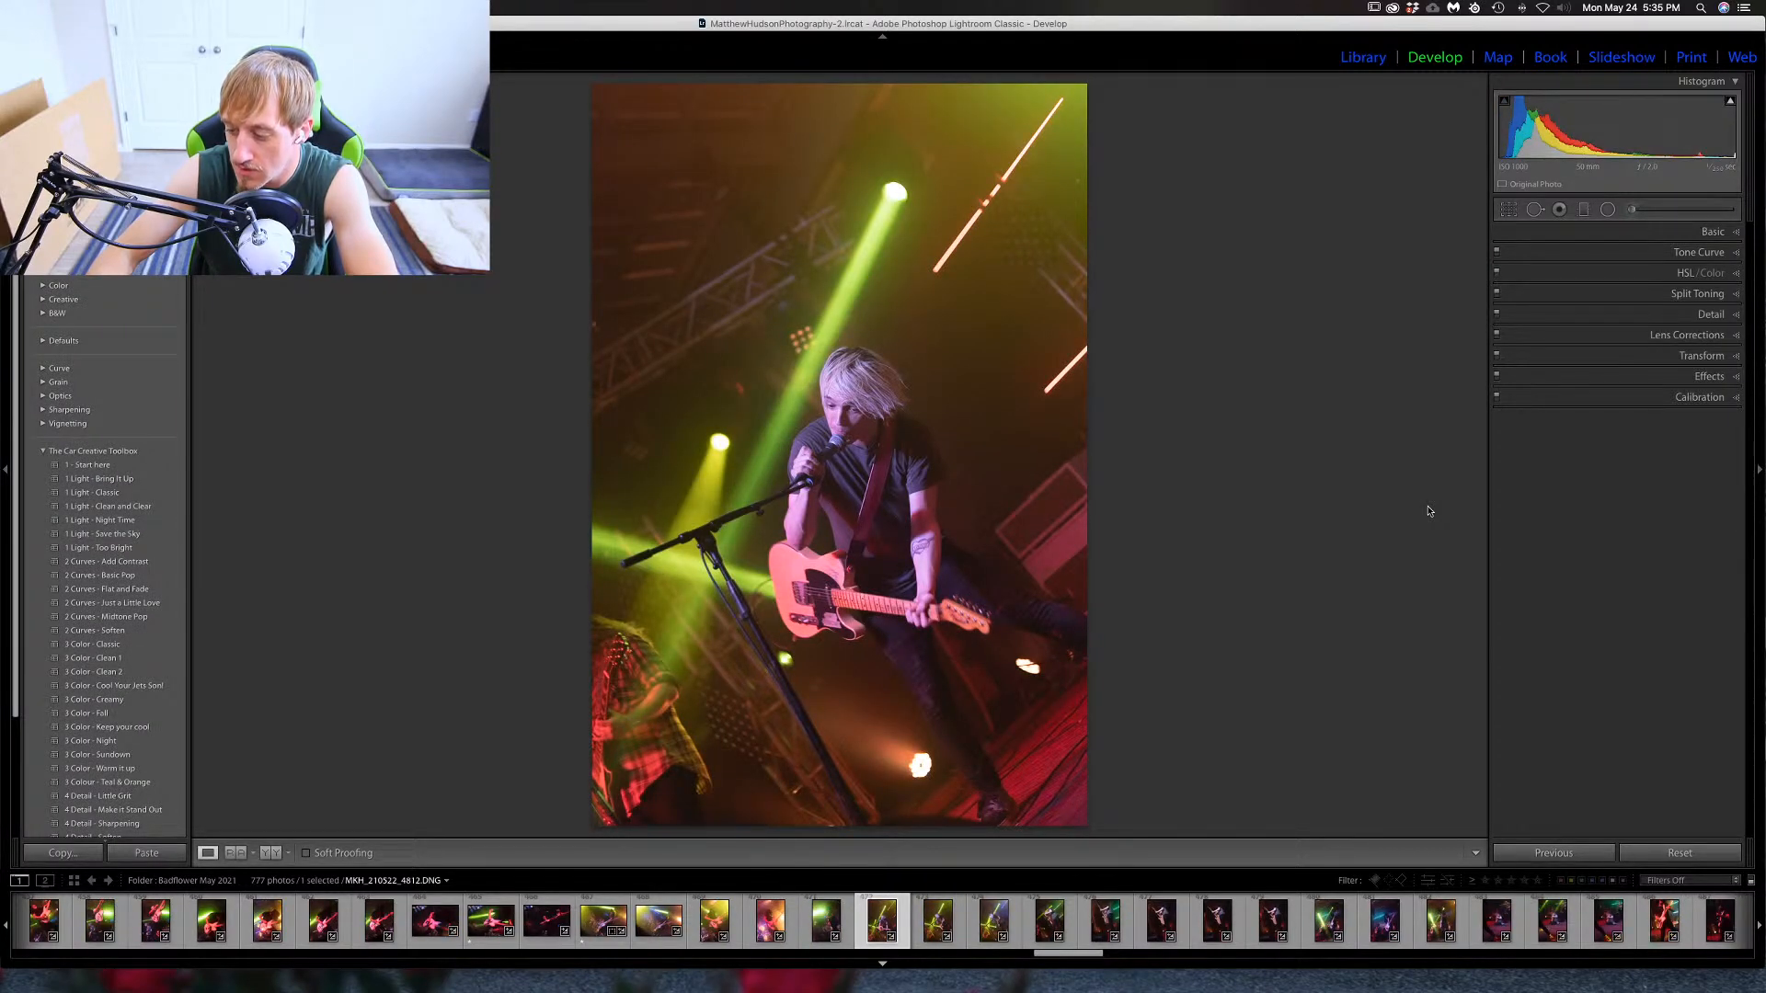
Review the singer frames after MKH_210522_4812.DNG, comparing the bent-over guitarist shots up to MKH_210522_4819.DNG.
key("Right")
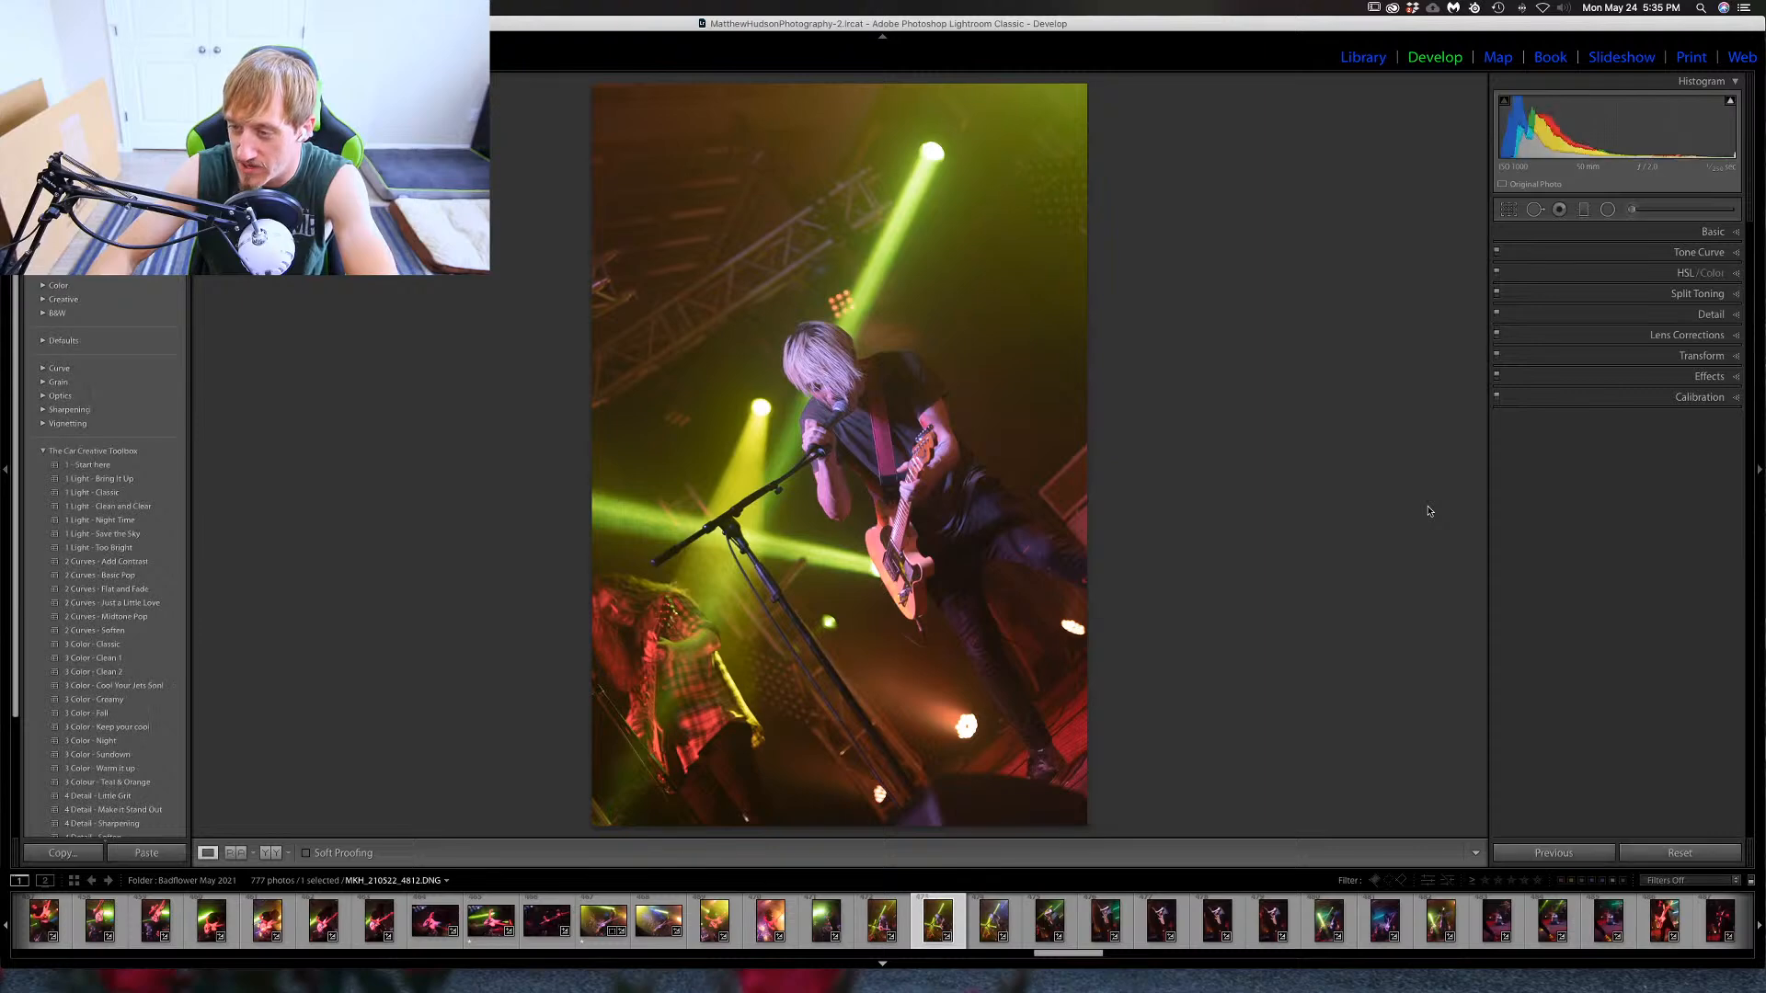
key("Right")
key("Right")
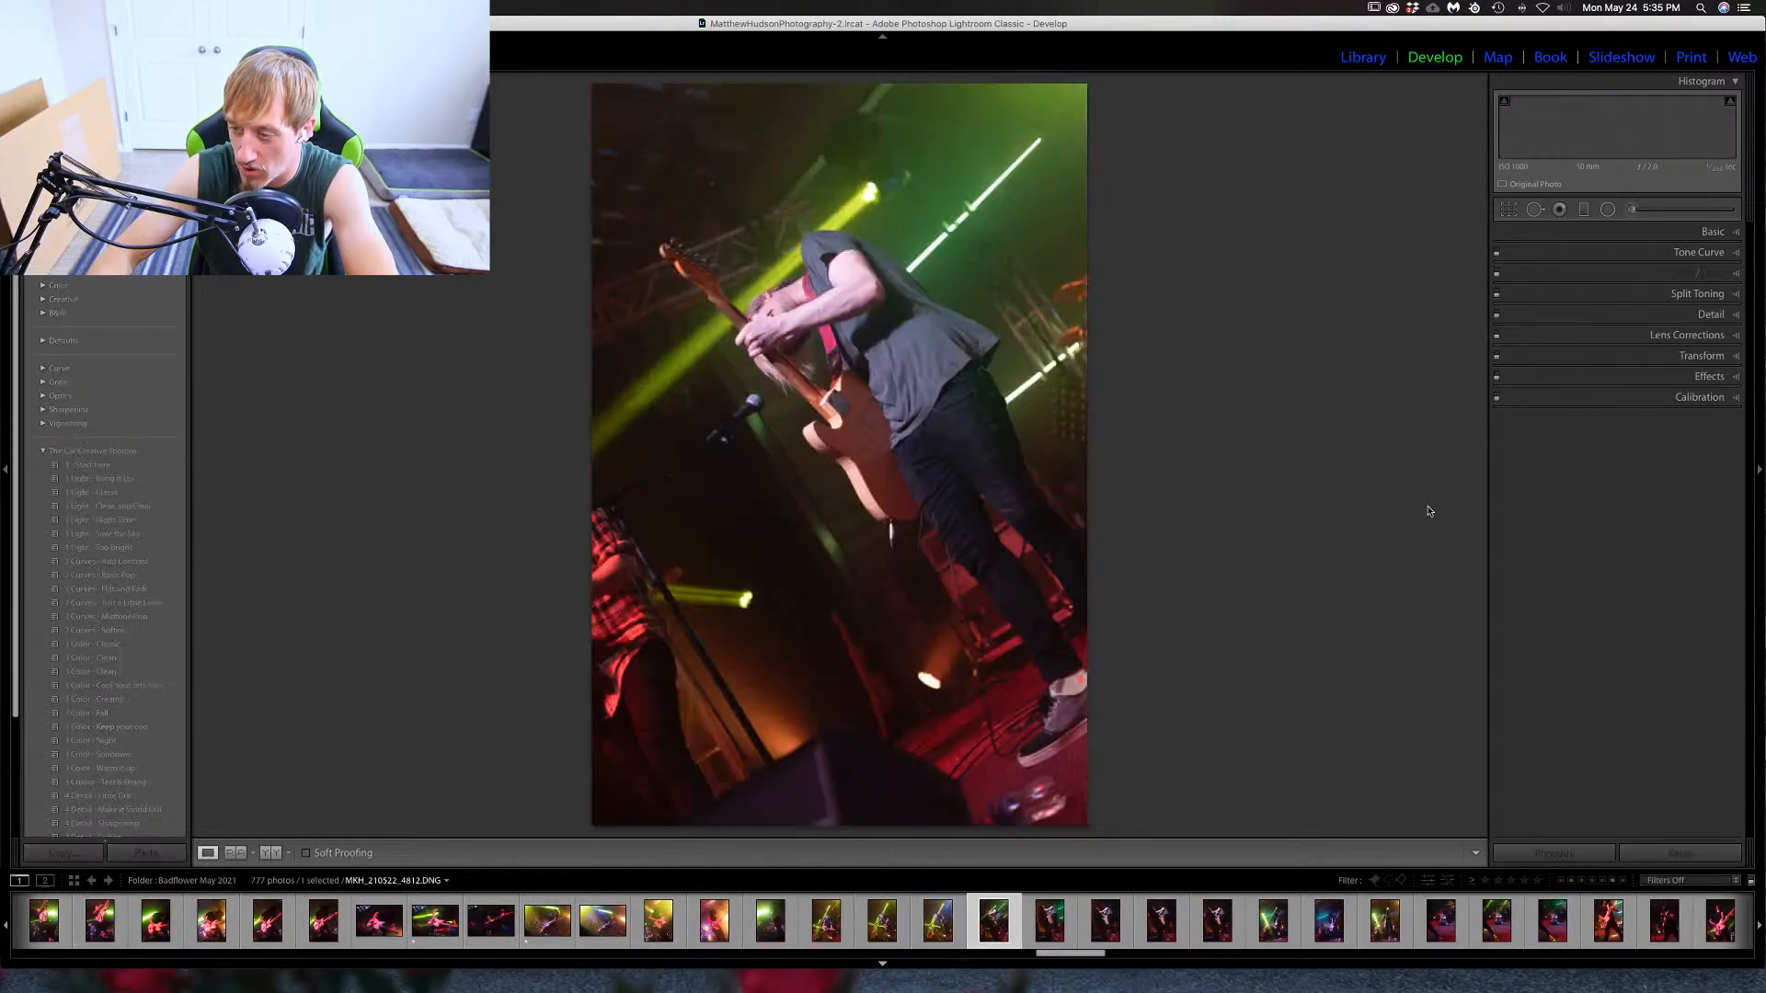
key("Right")
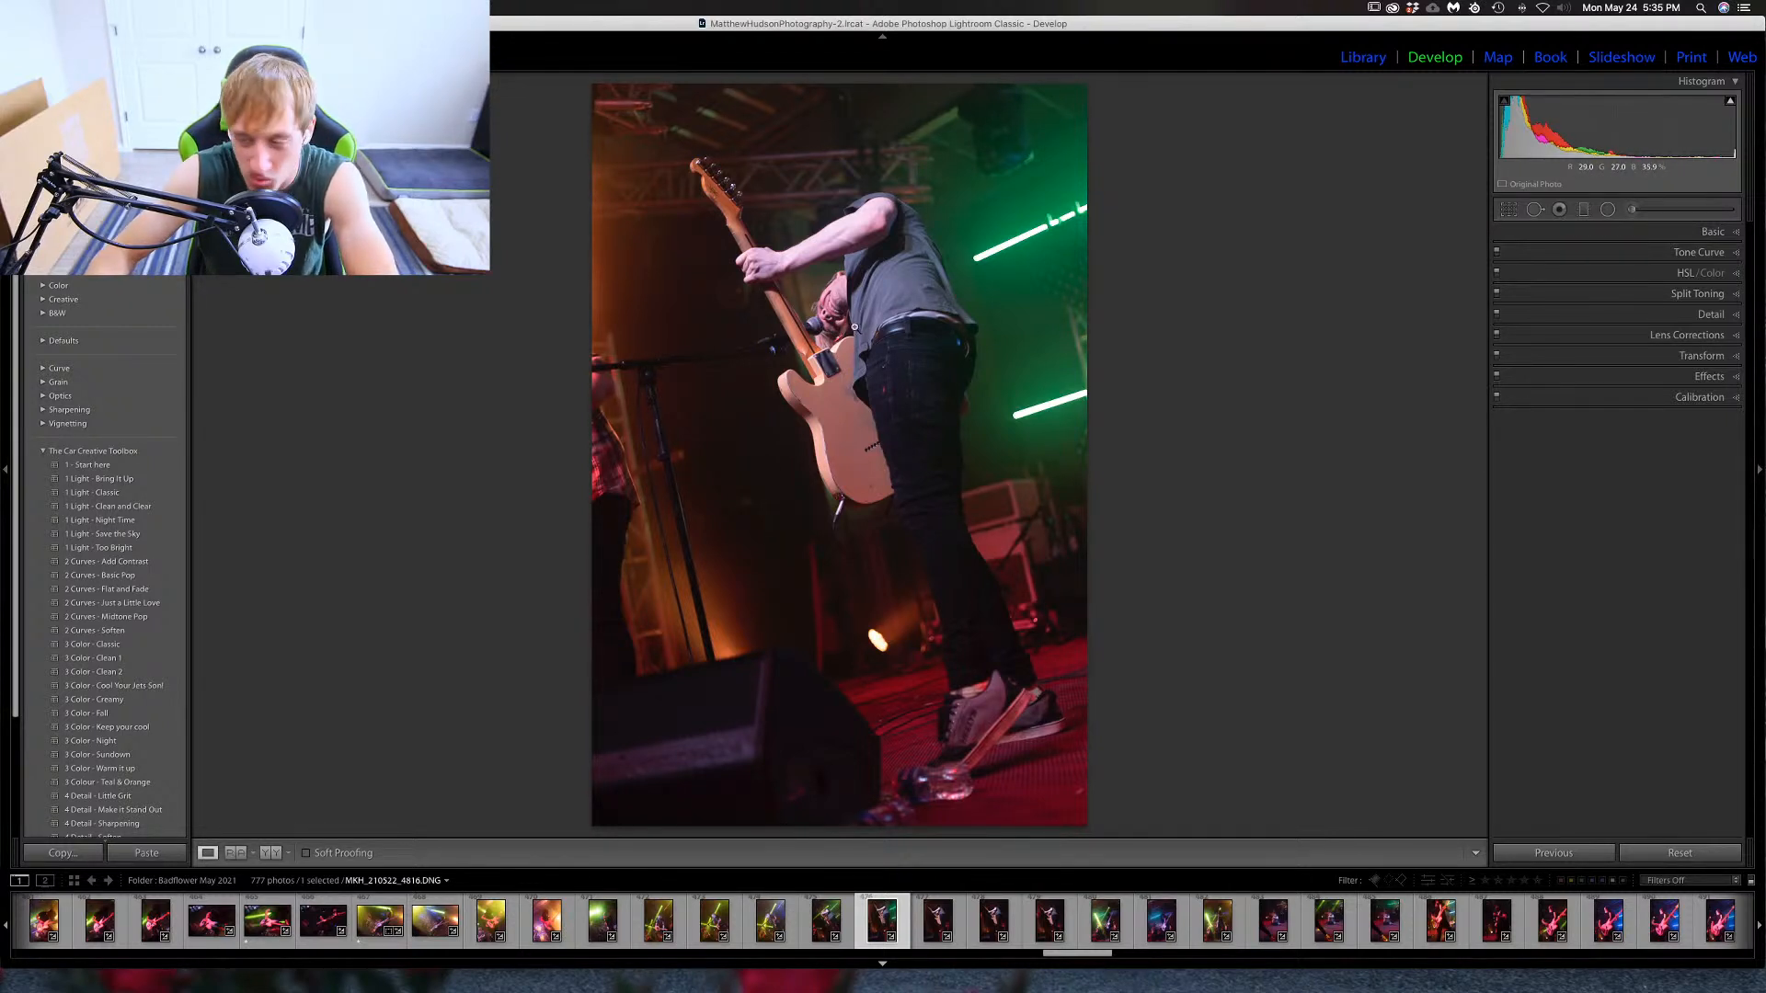
key("Right")
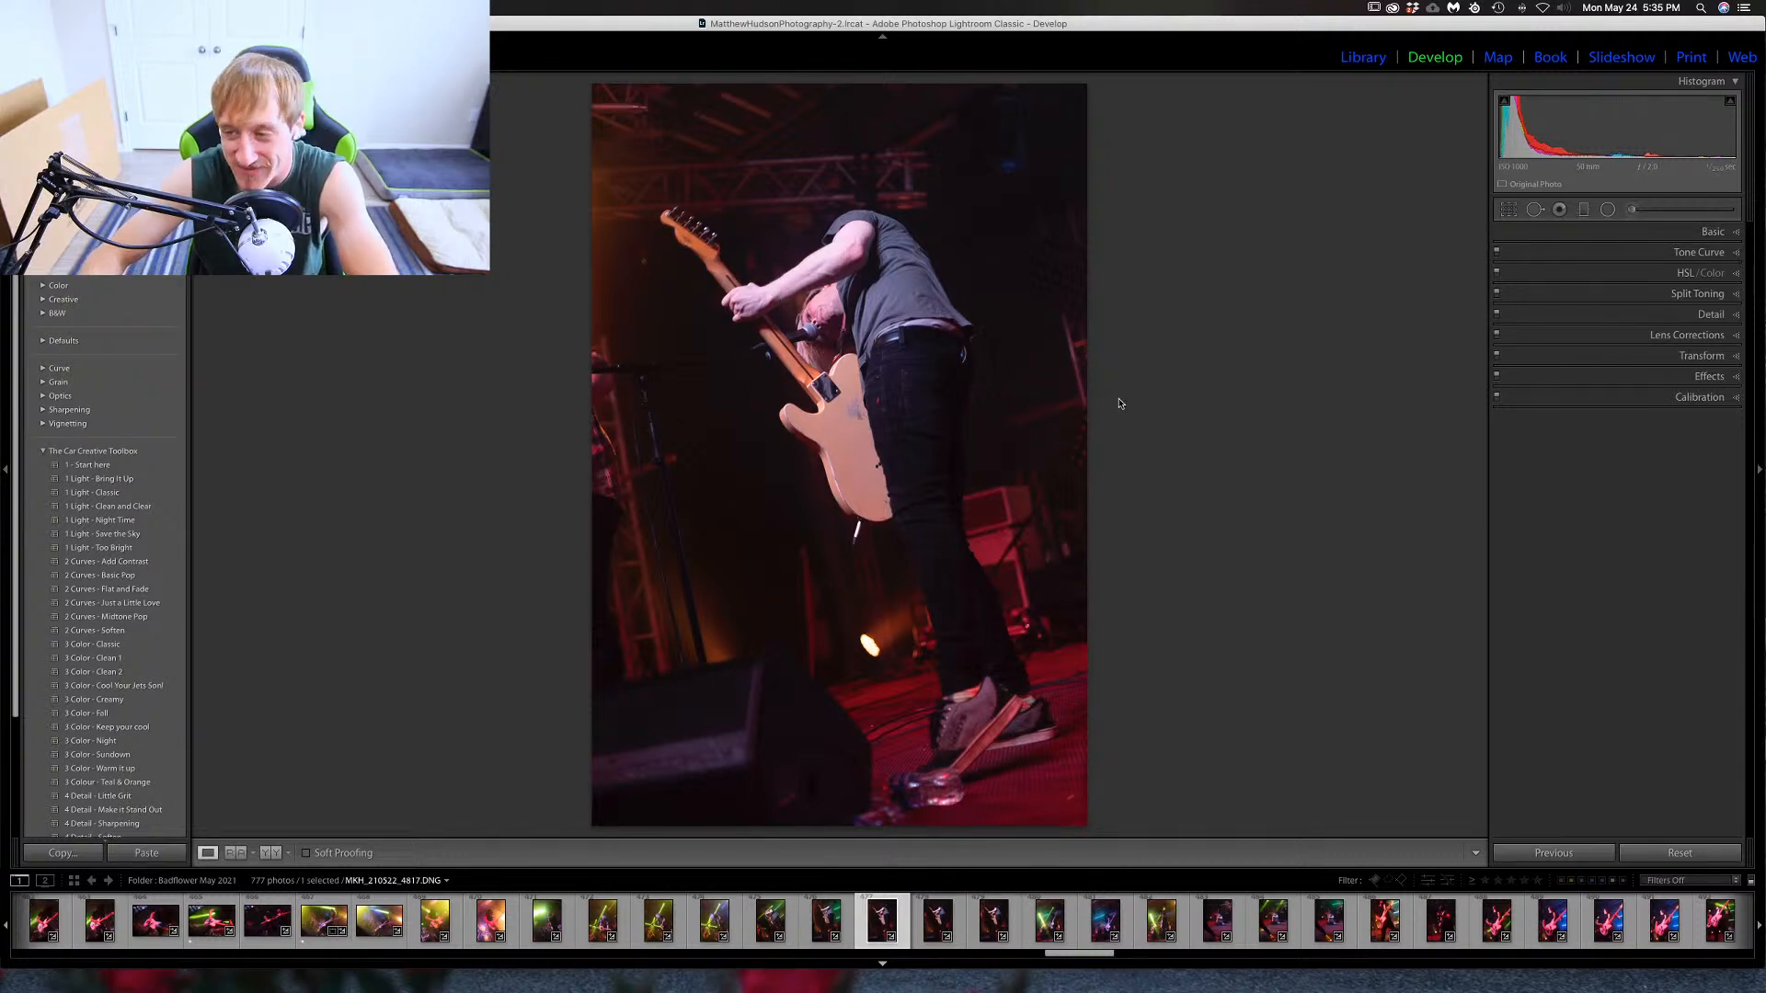
key("Right")
key("Right")
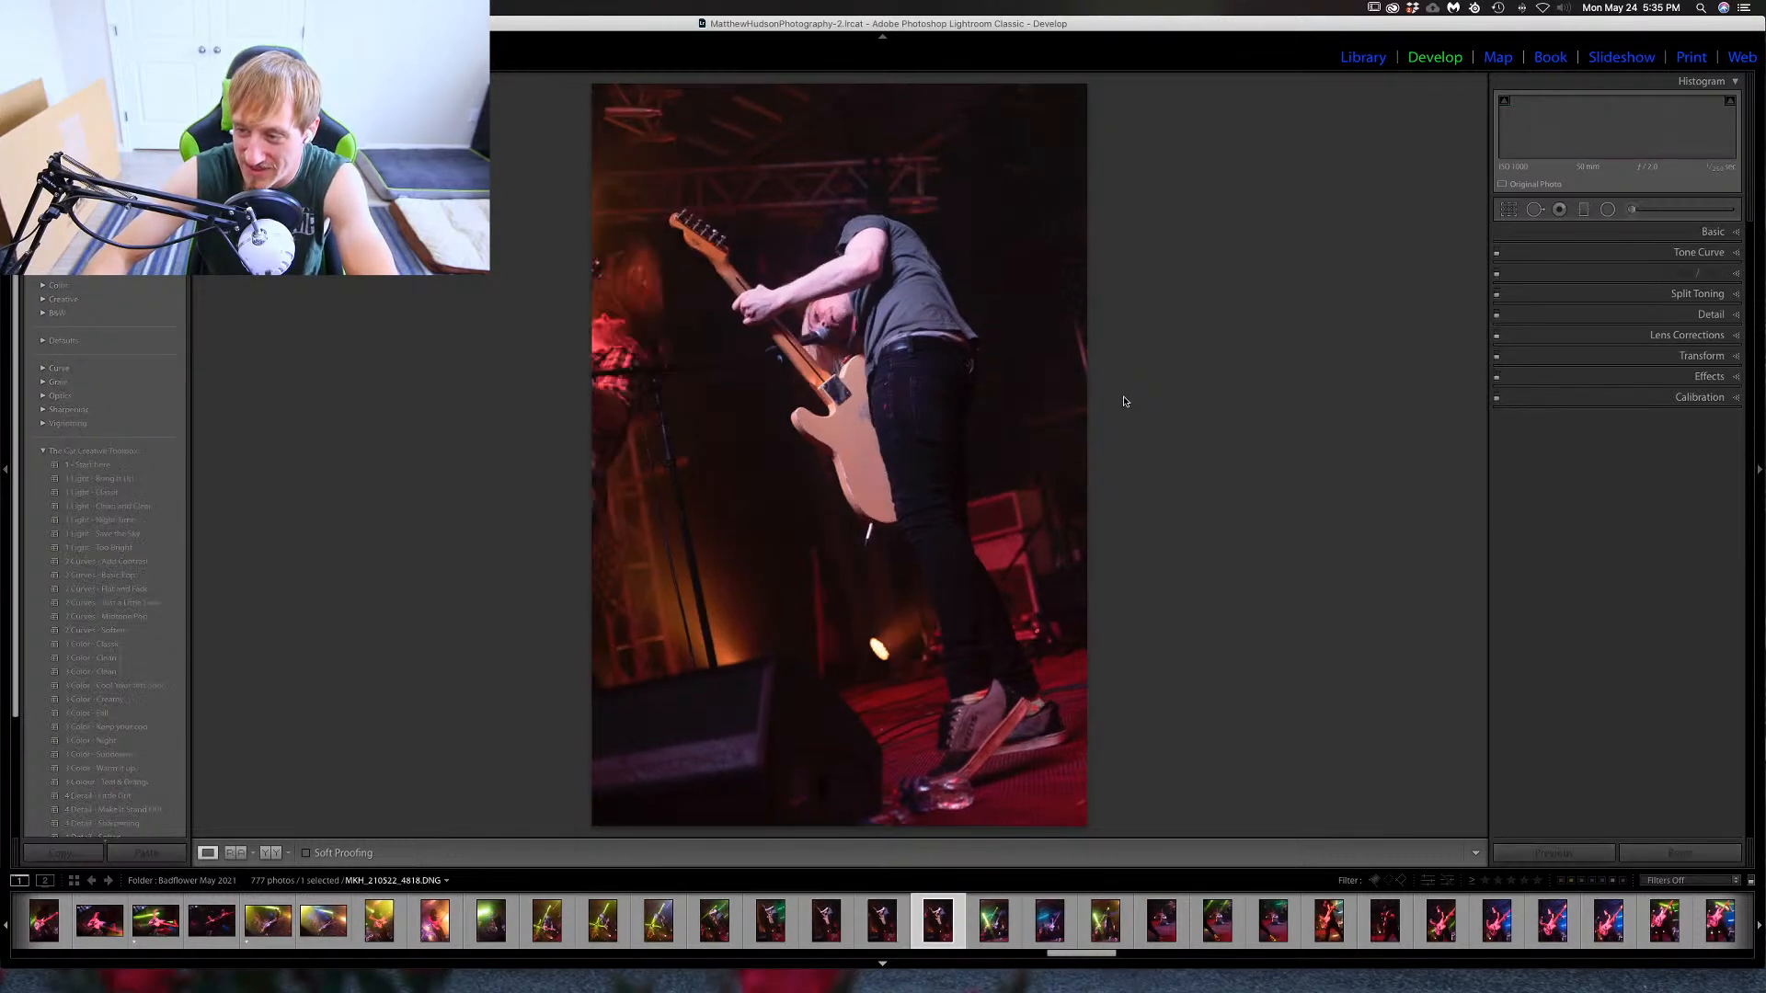
key("Right")
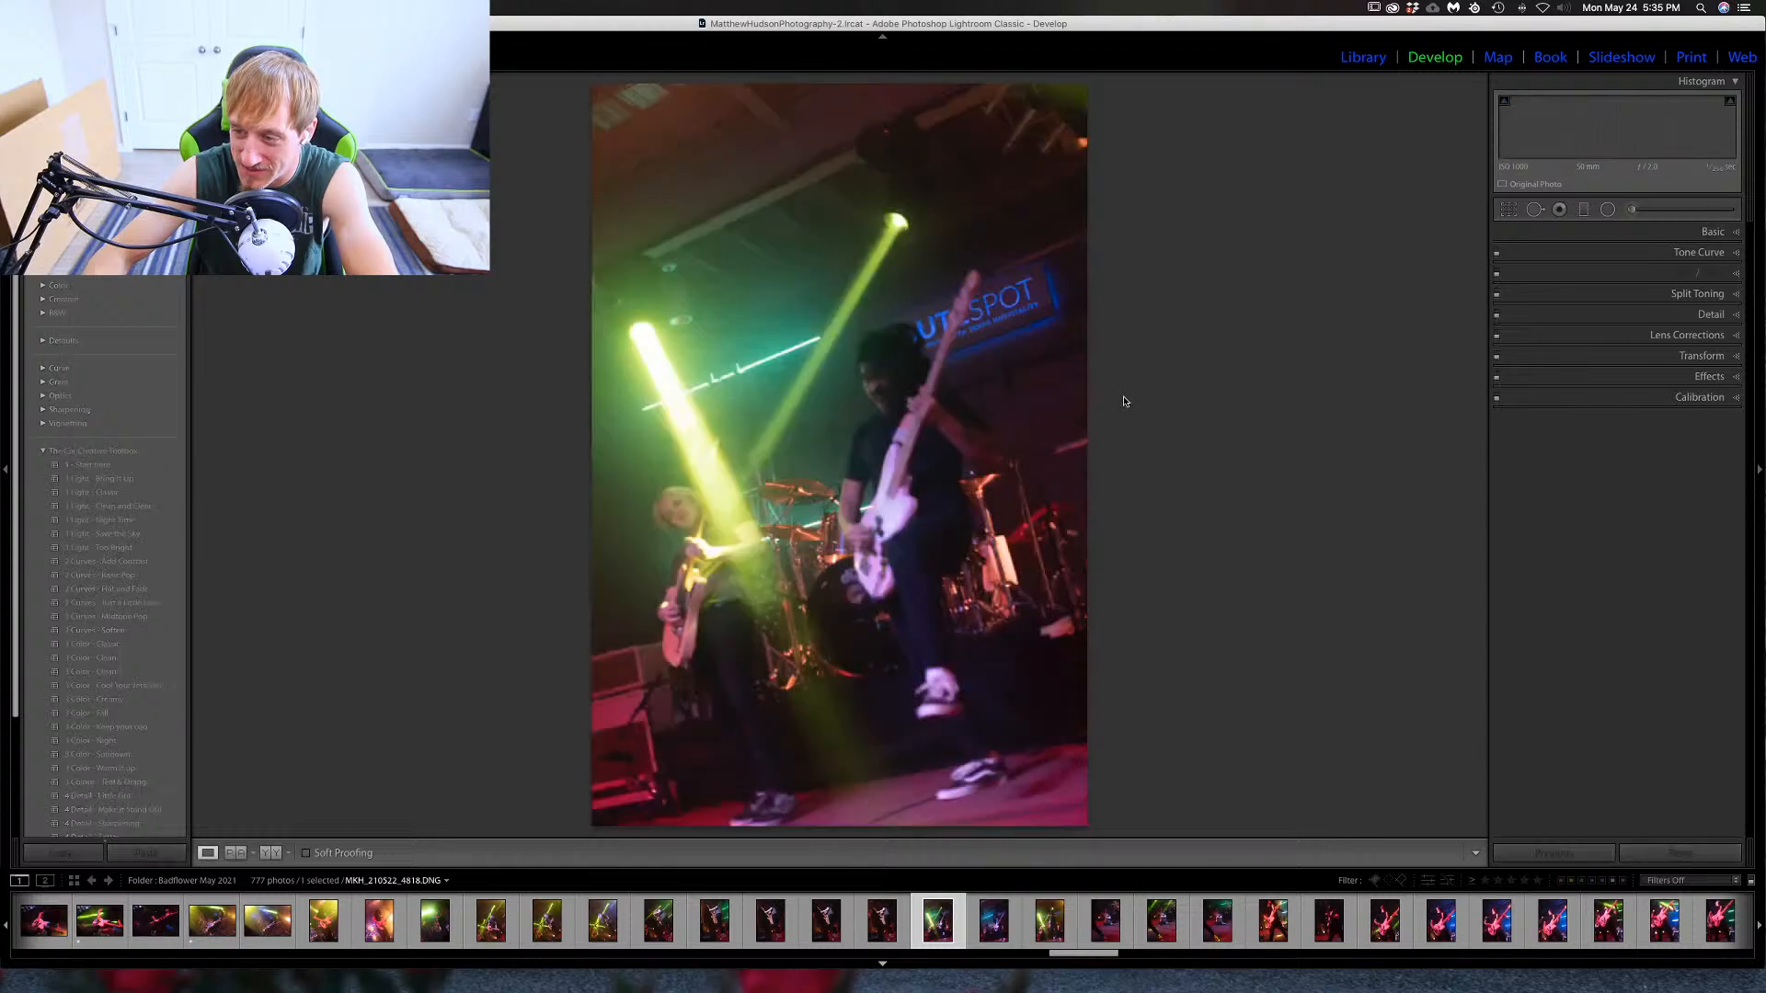
left_click(826, 919)
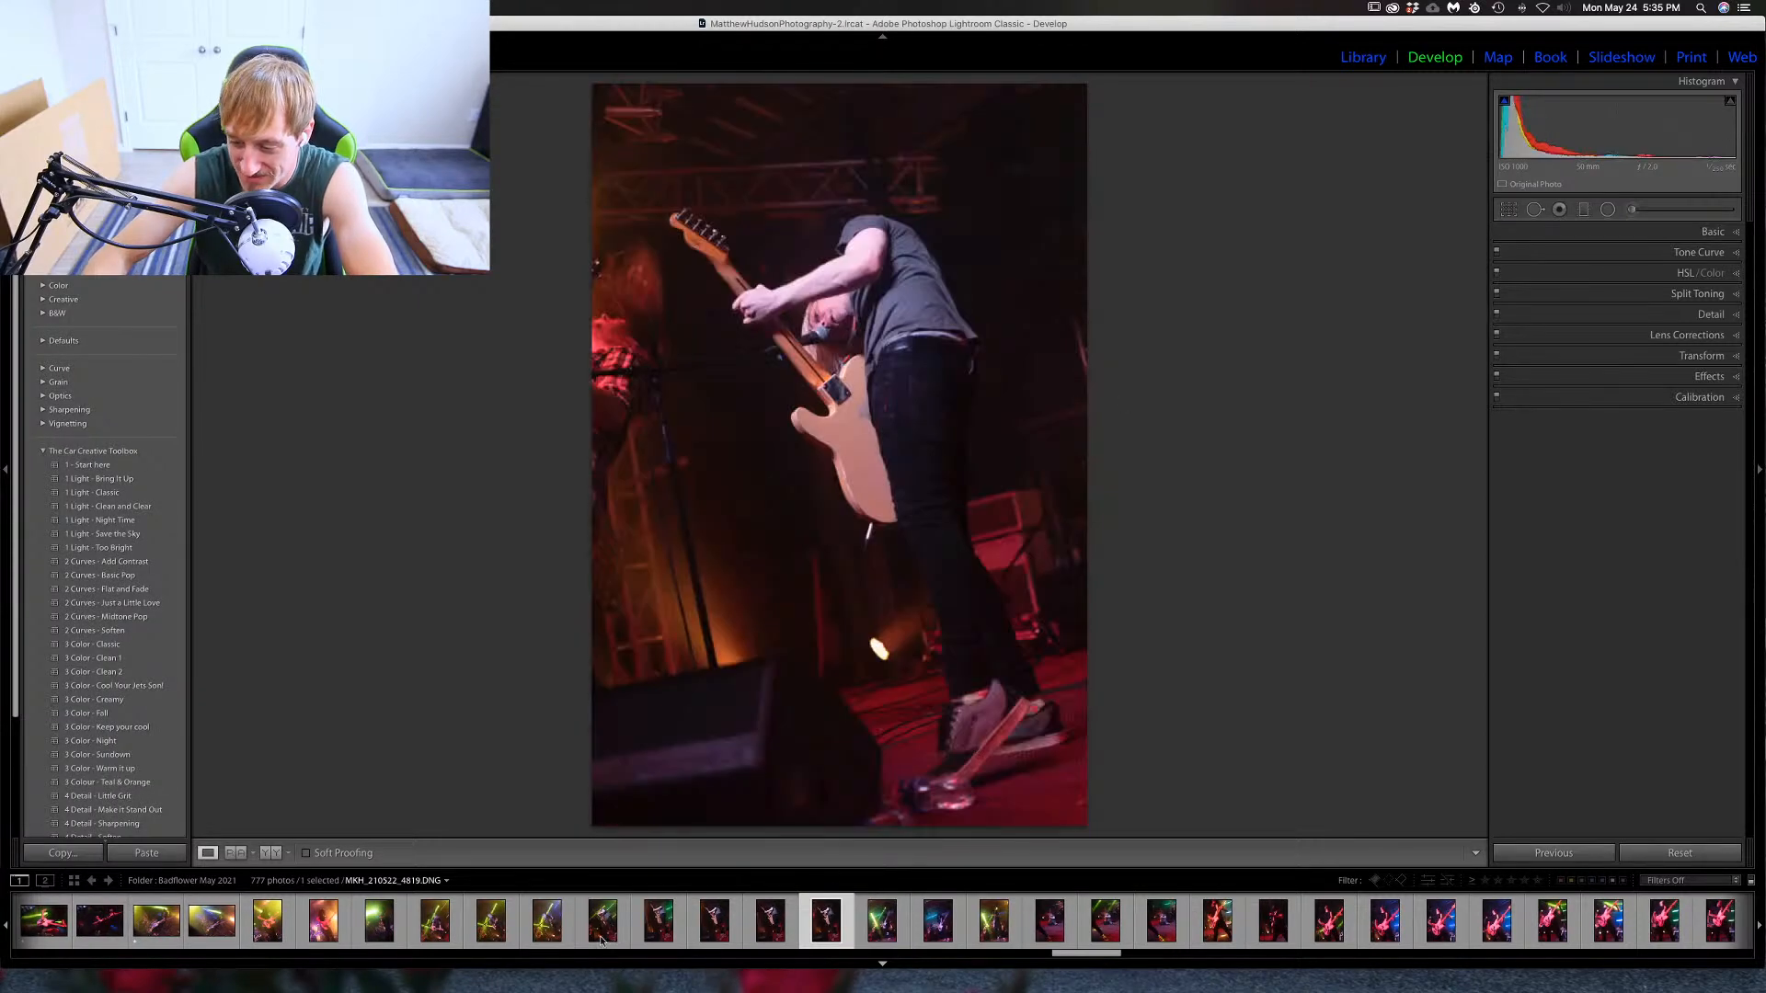
Return to the green-lit bassist frame MKH_210522_4811.DNG, check it in black and white, restore color, and rate it one star.
left_click(455, 935)
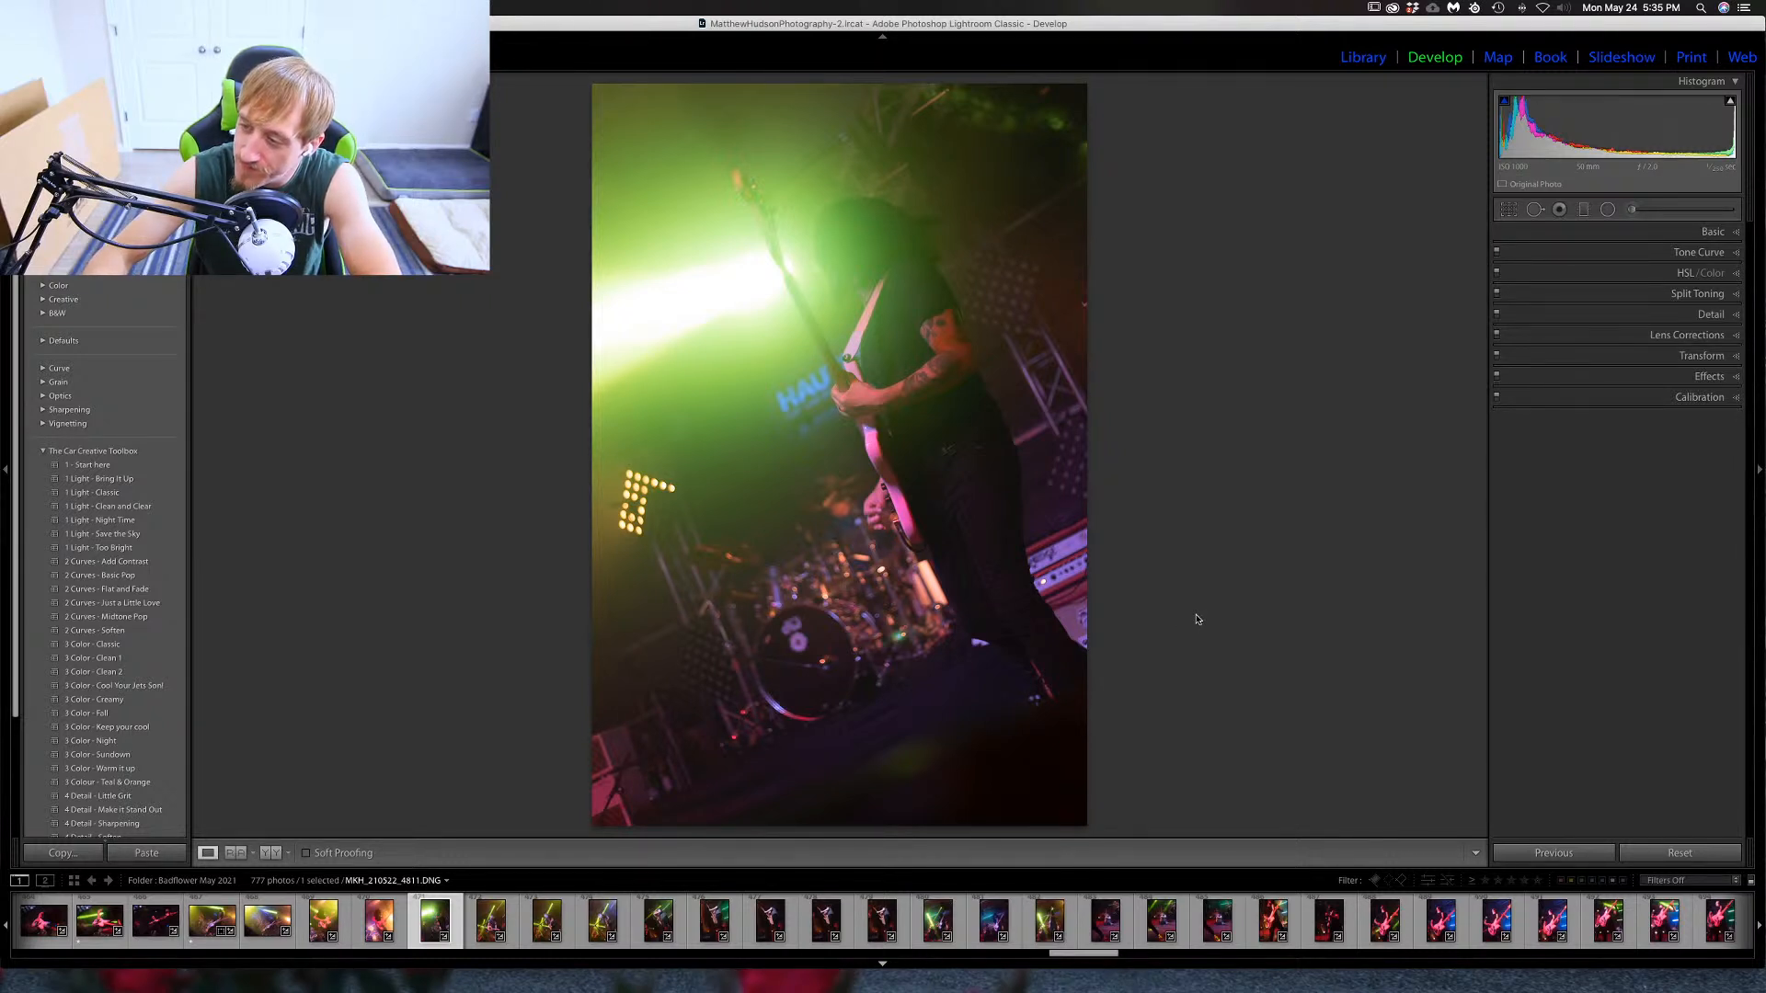
key("v")
key("v")
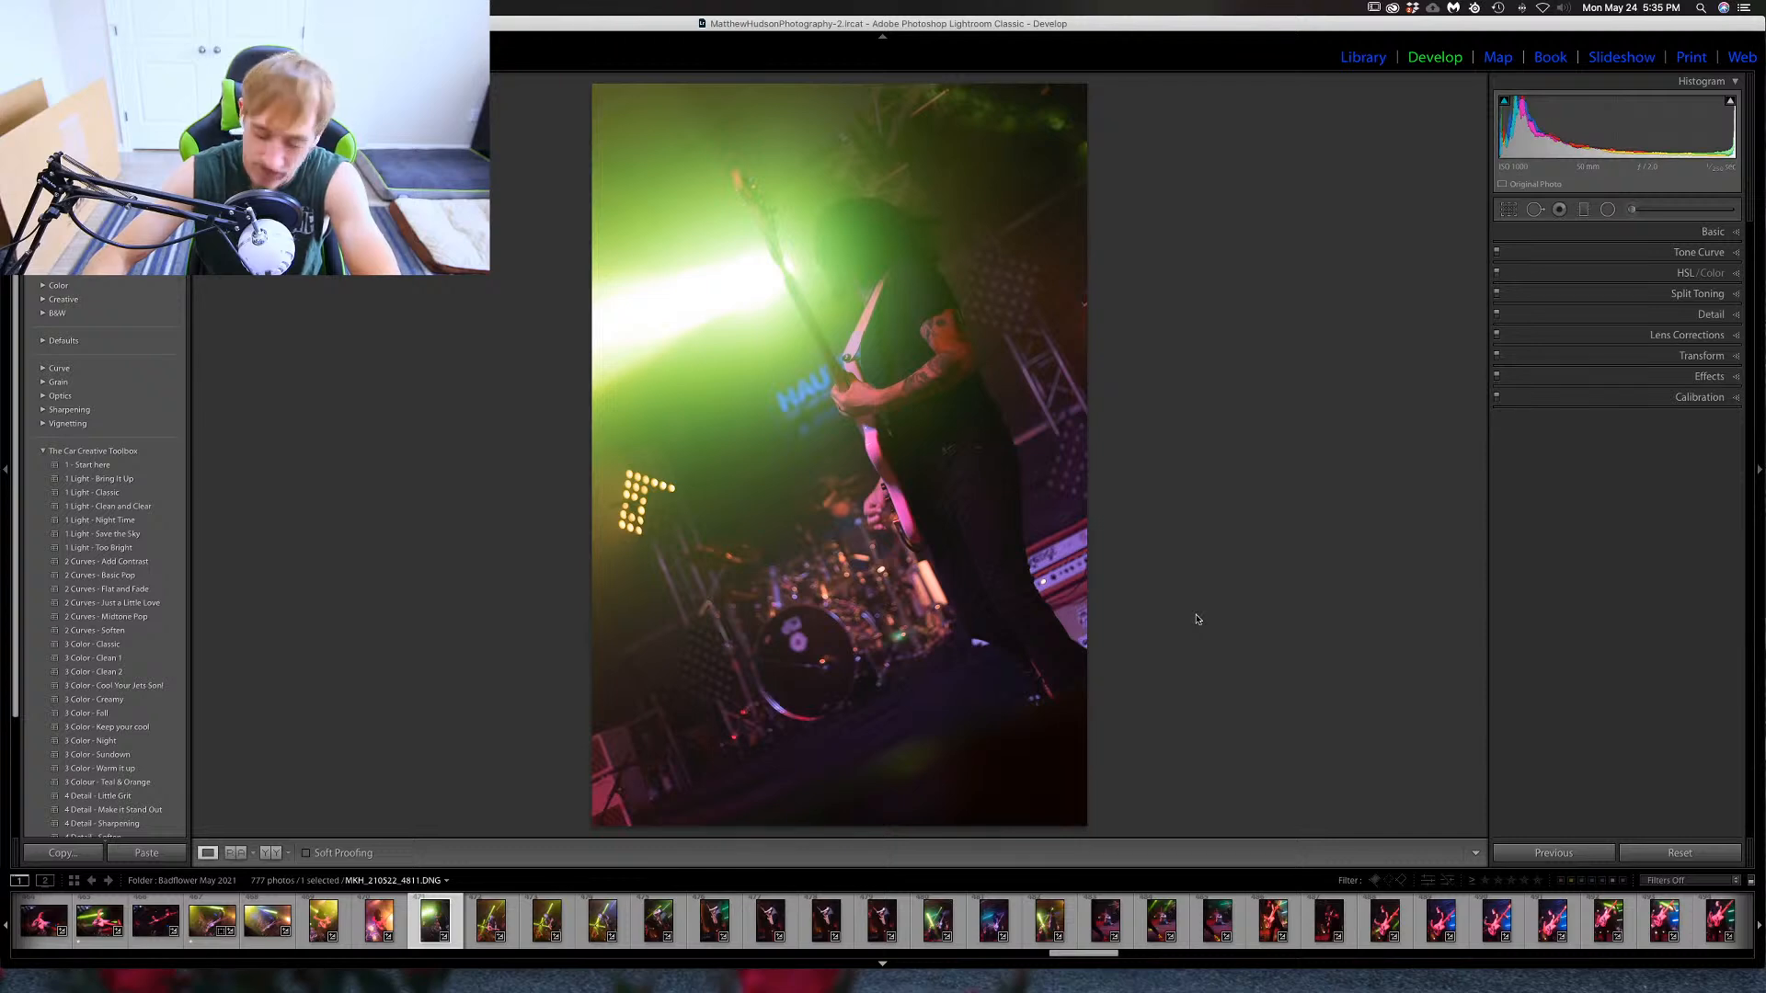
key("1")
Compare the two neighbouring singer shots under the green beams and rate MKH_210522_4812.DNG one star.
key("Right")
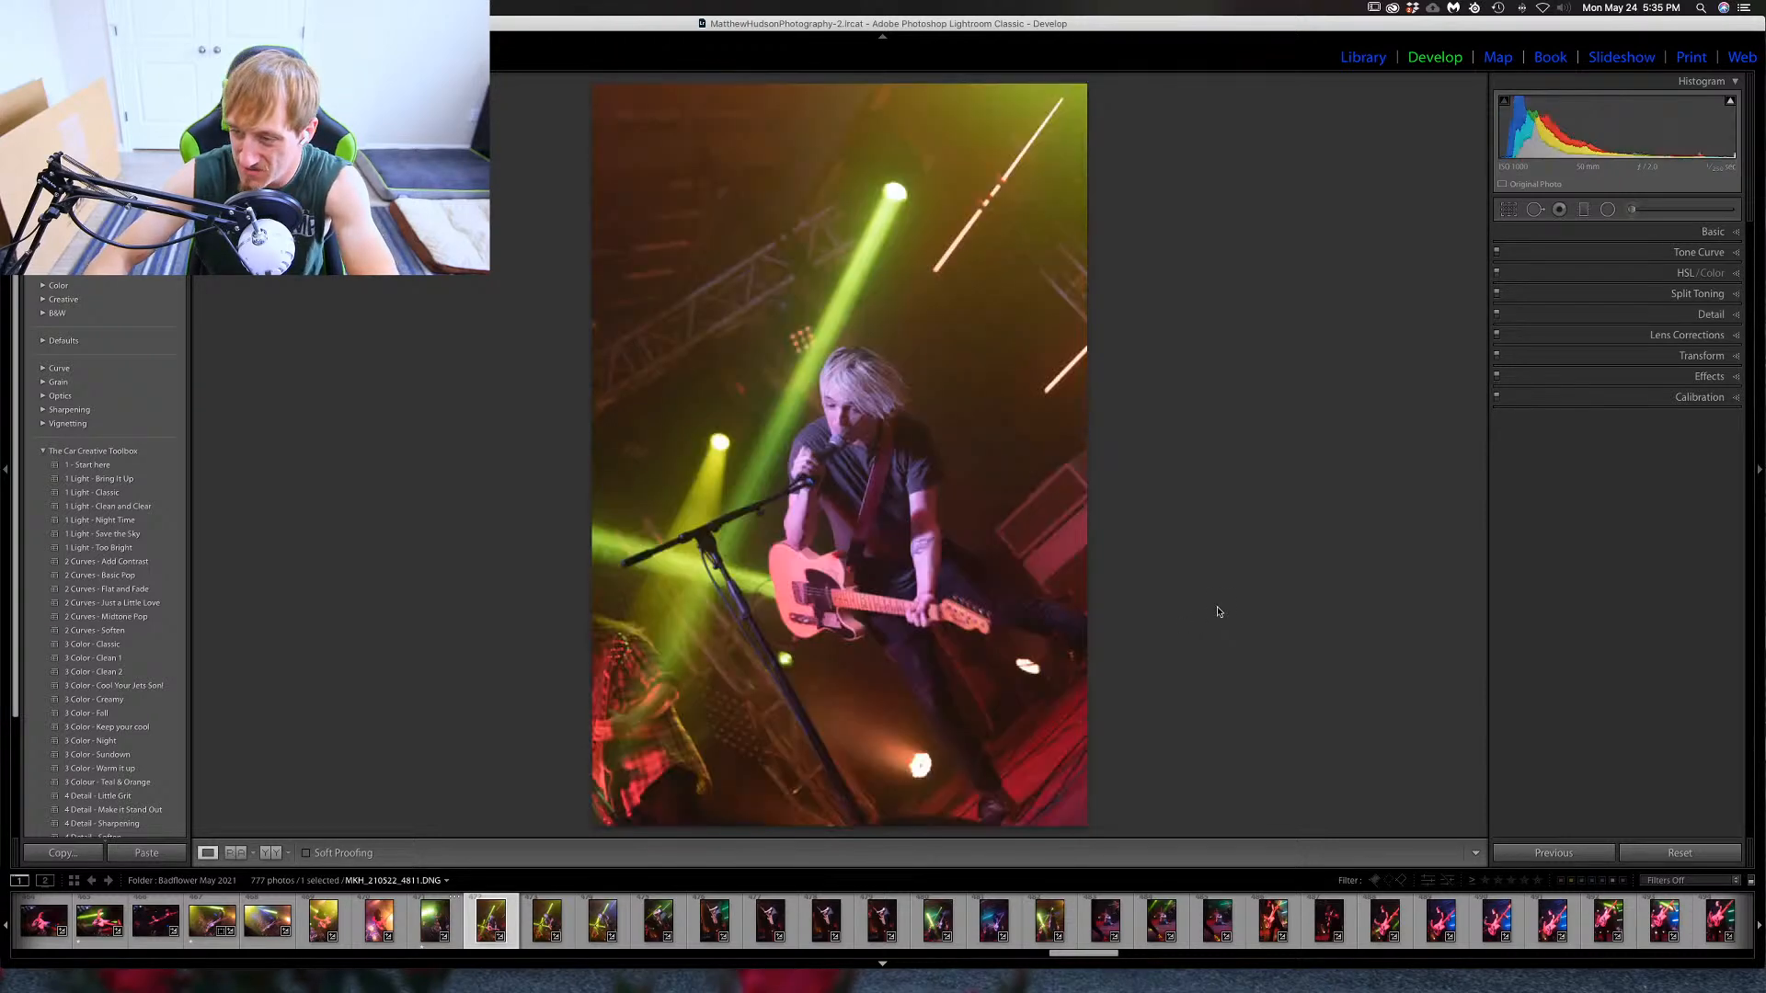
key("Right")
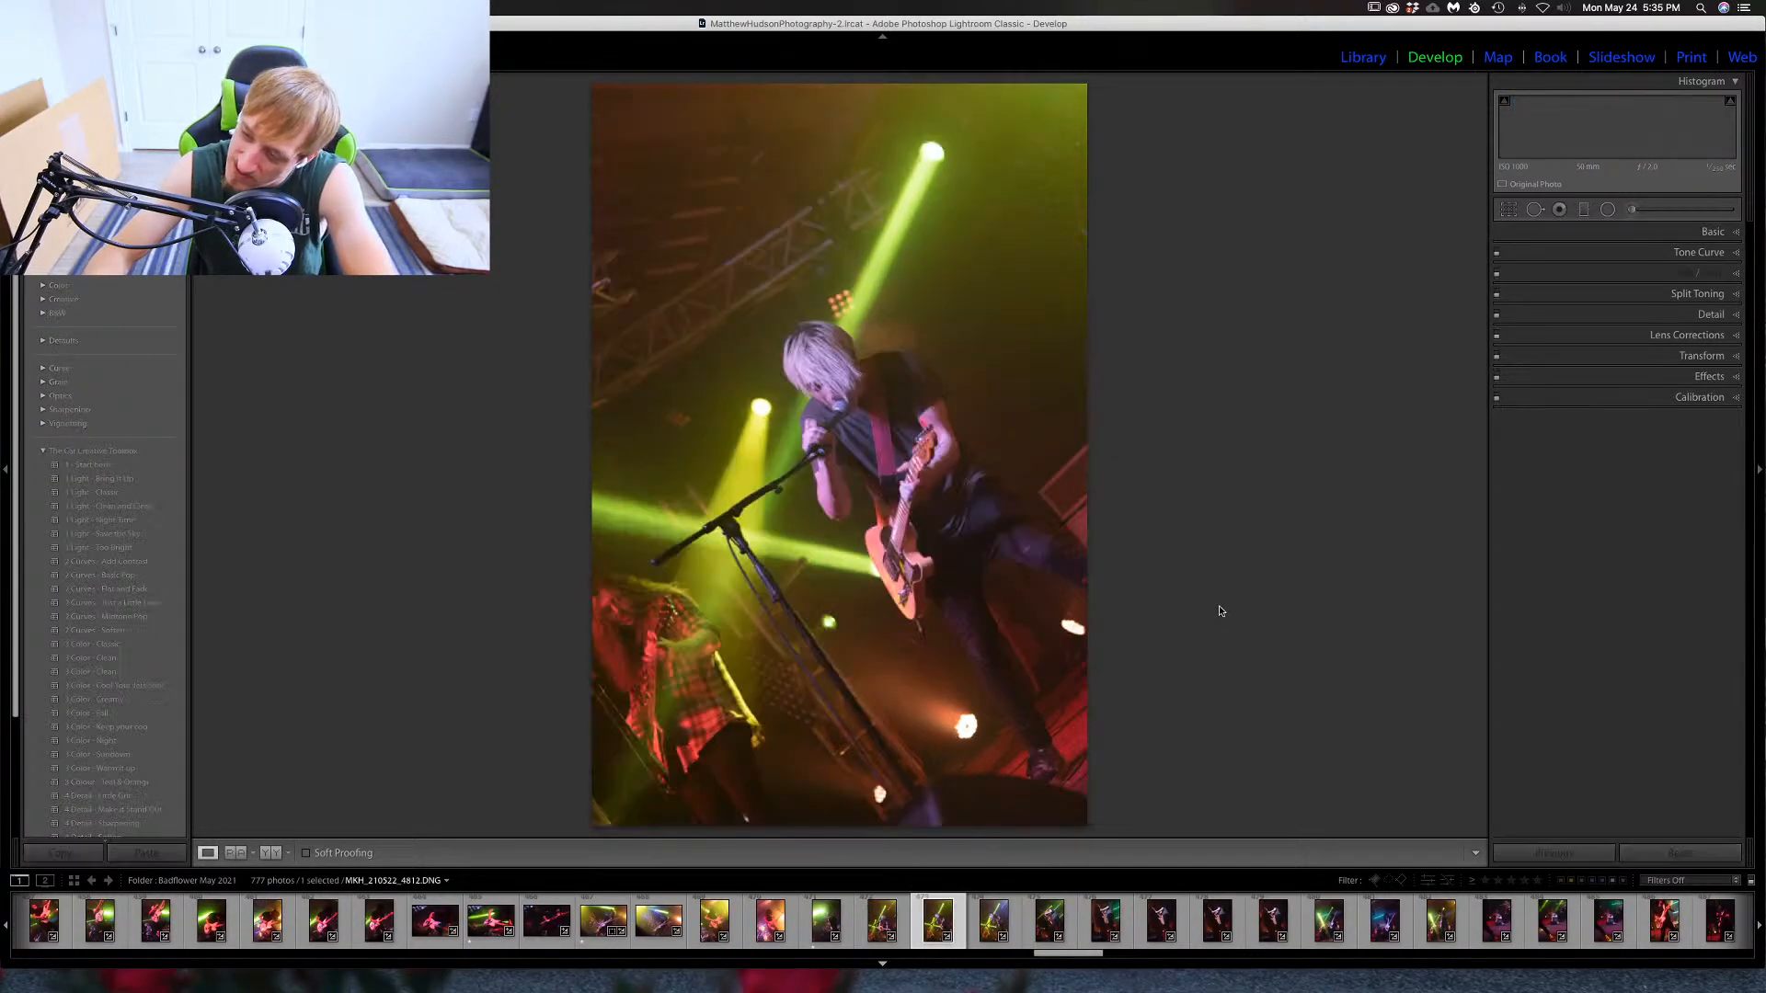
key("Left")
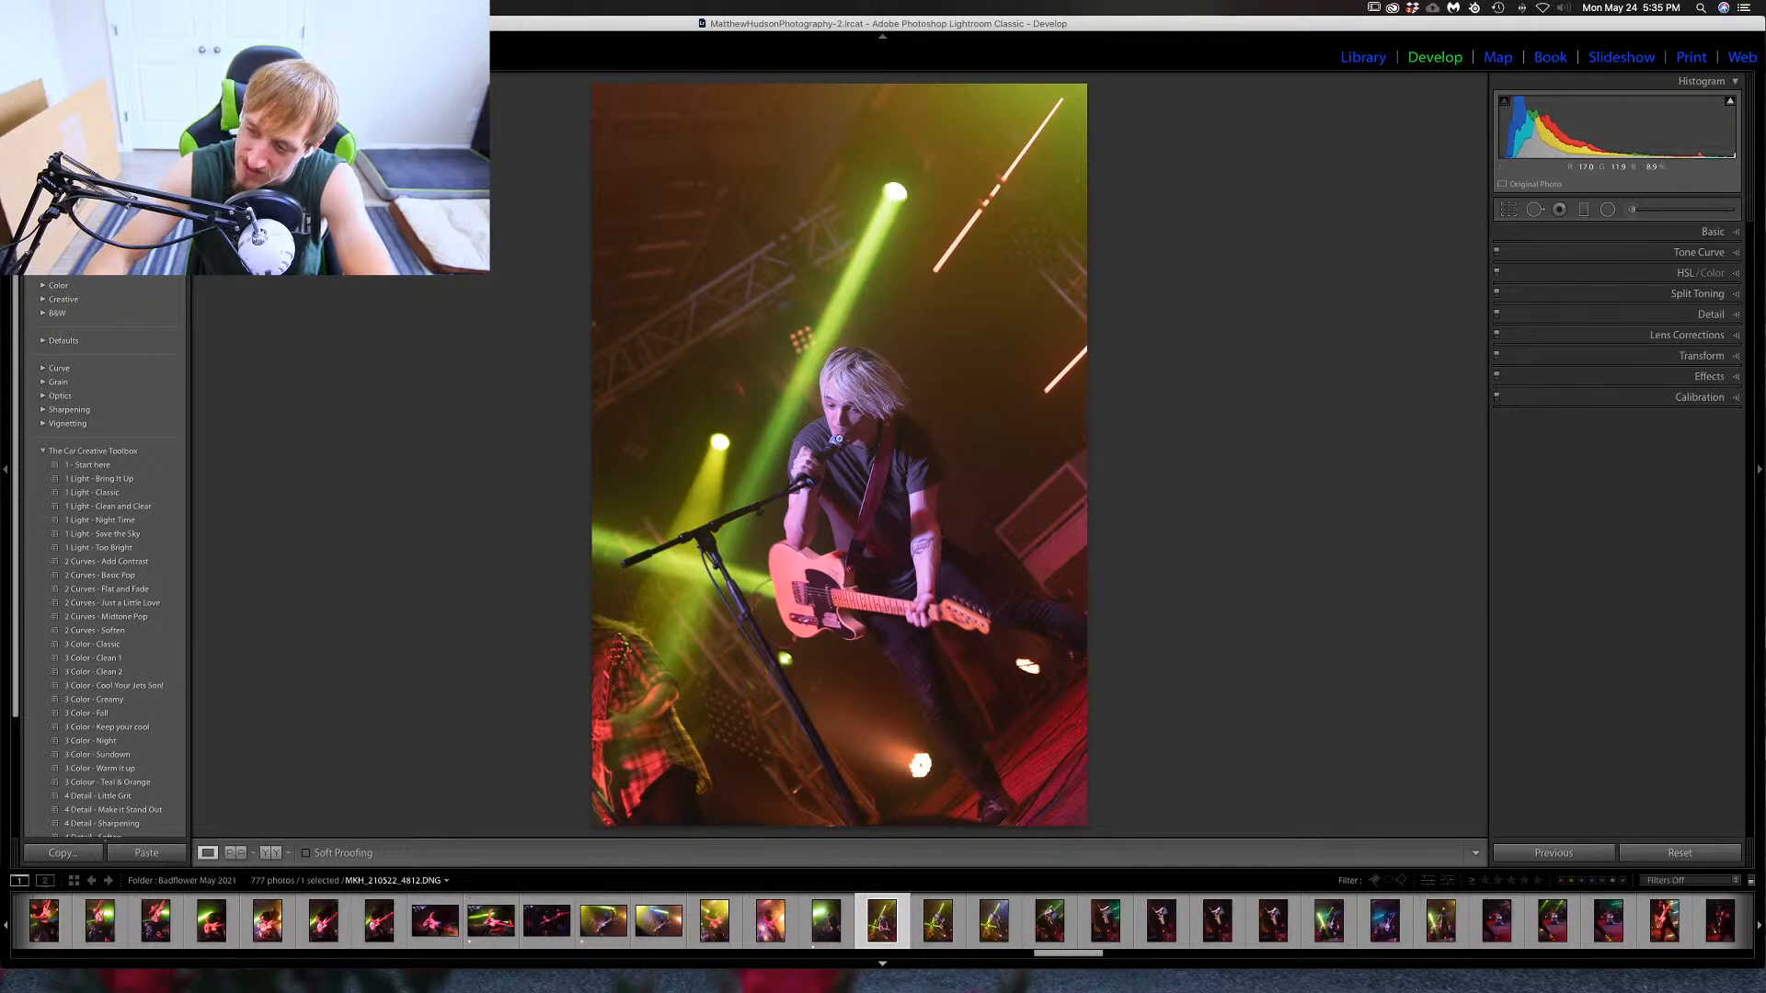
key("1")
Compare the bent-over guitarist frames and rate MKH_210522_4816.DNG, the one with green stage lights, one star.
key("Right")
key("Right")
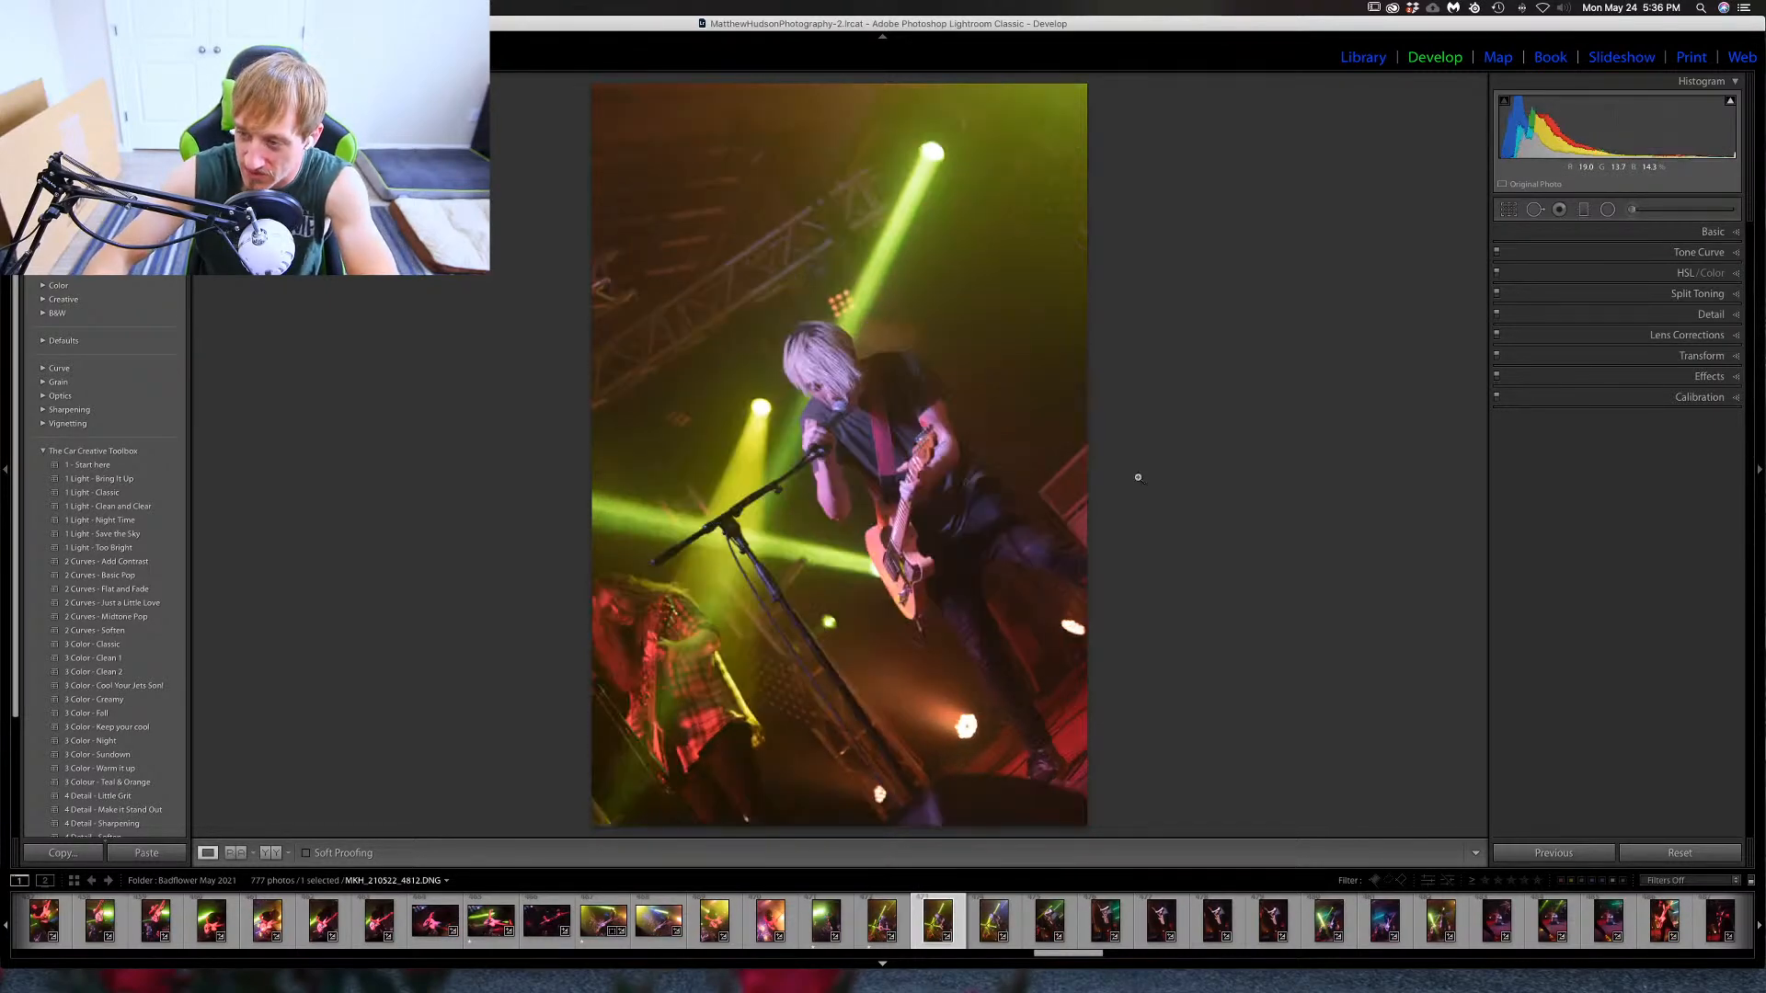
key("Right")
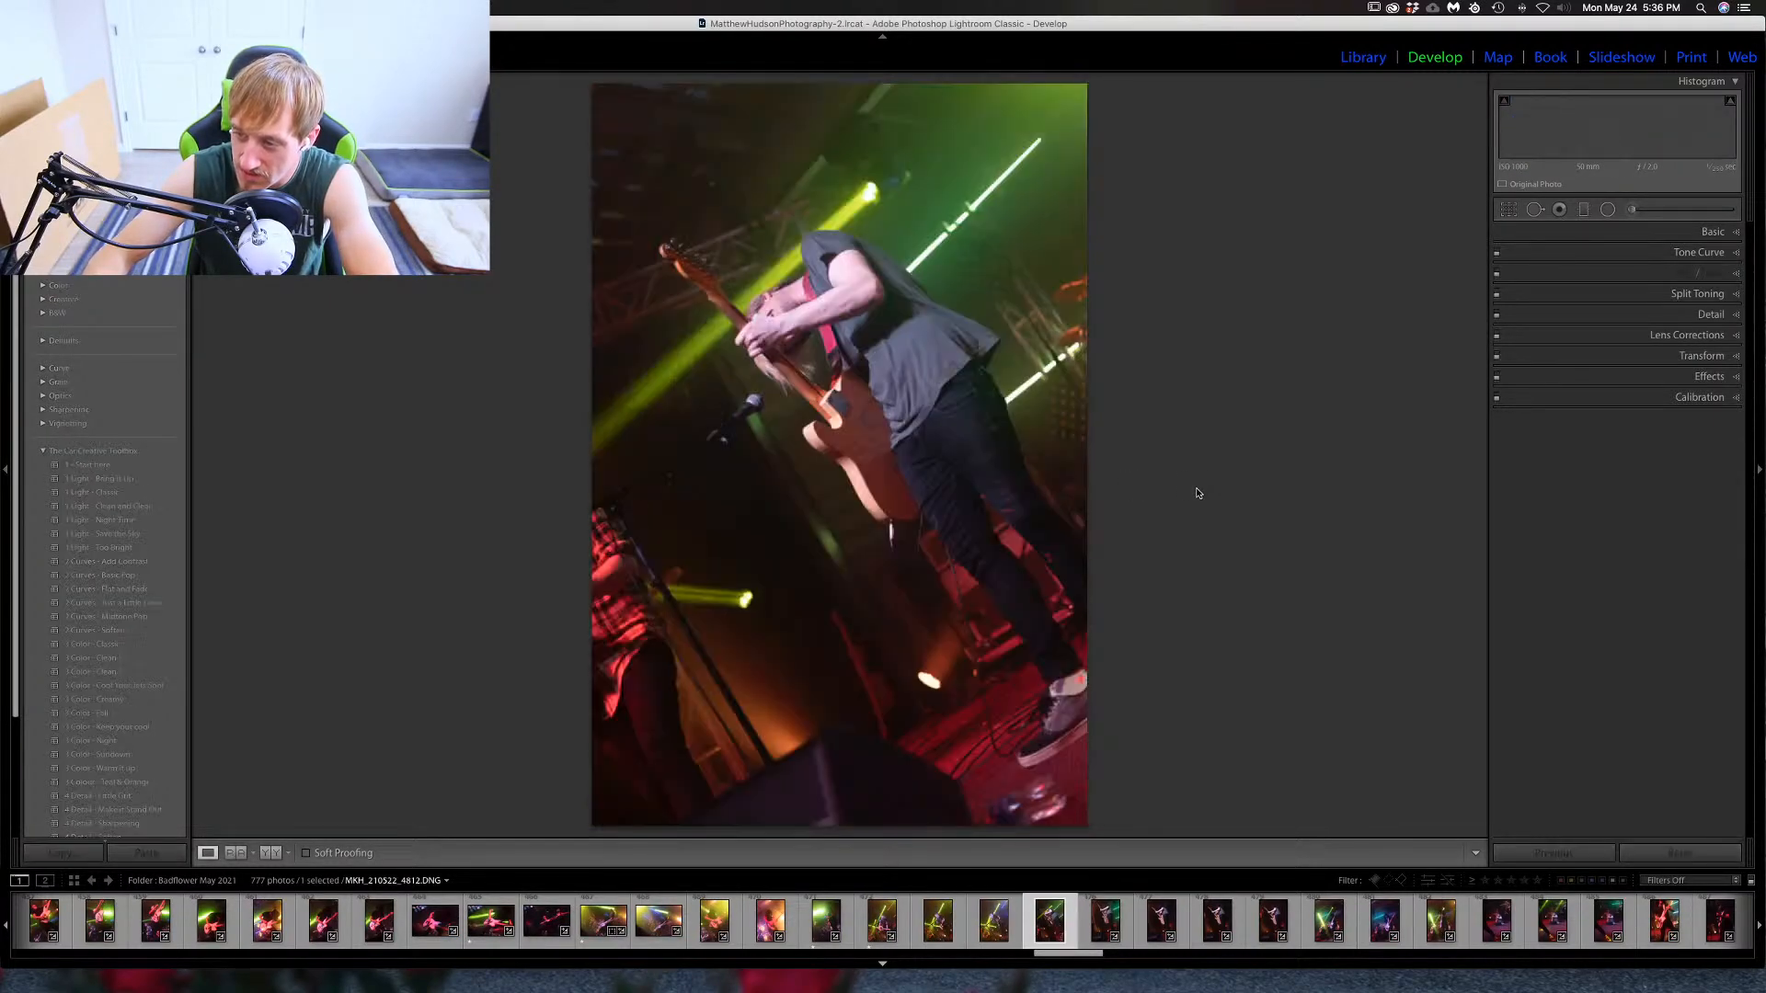
key("Right")
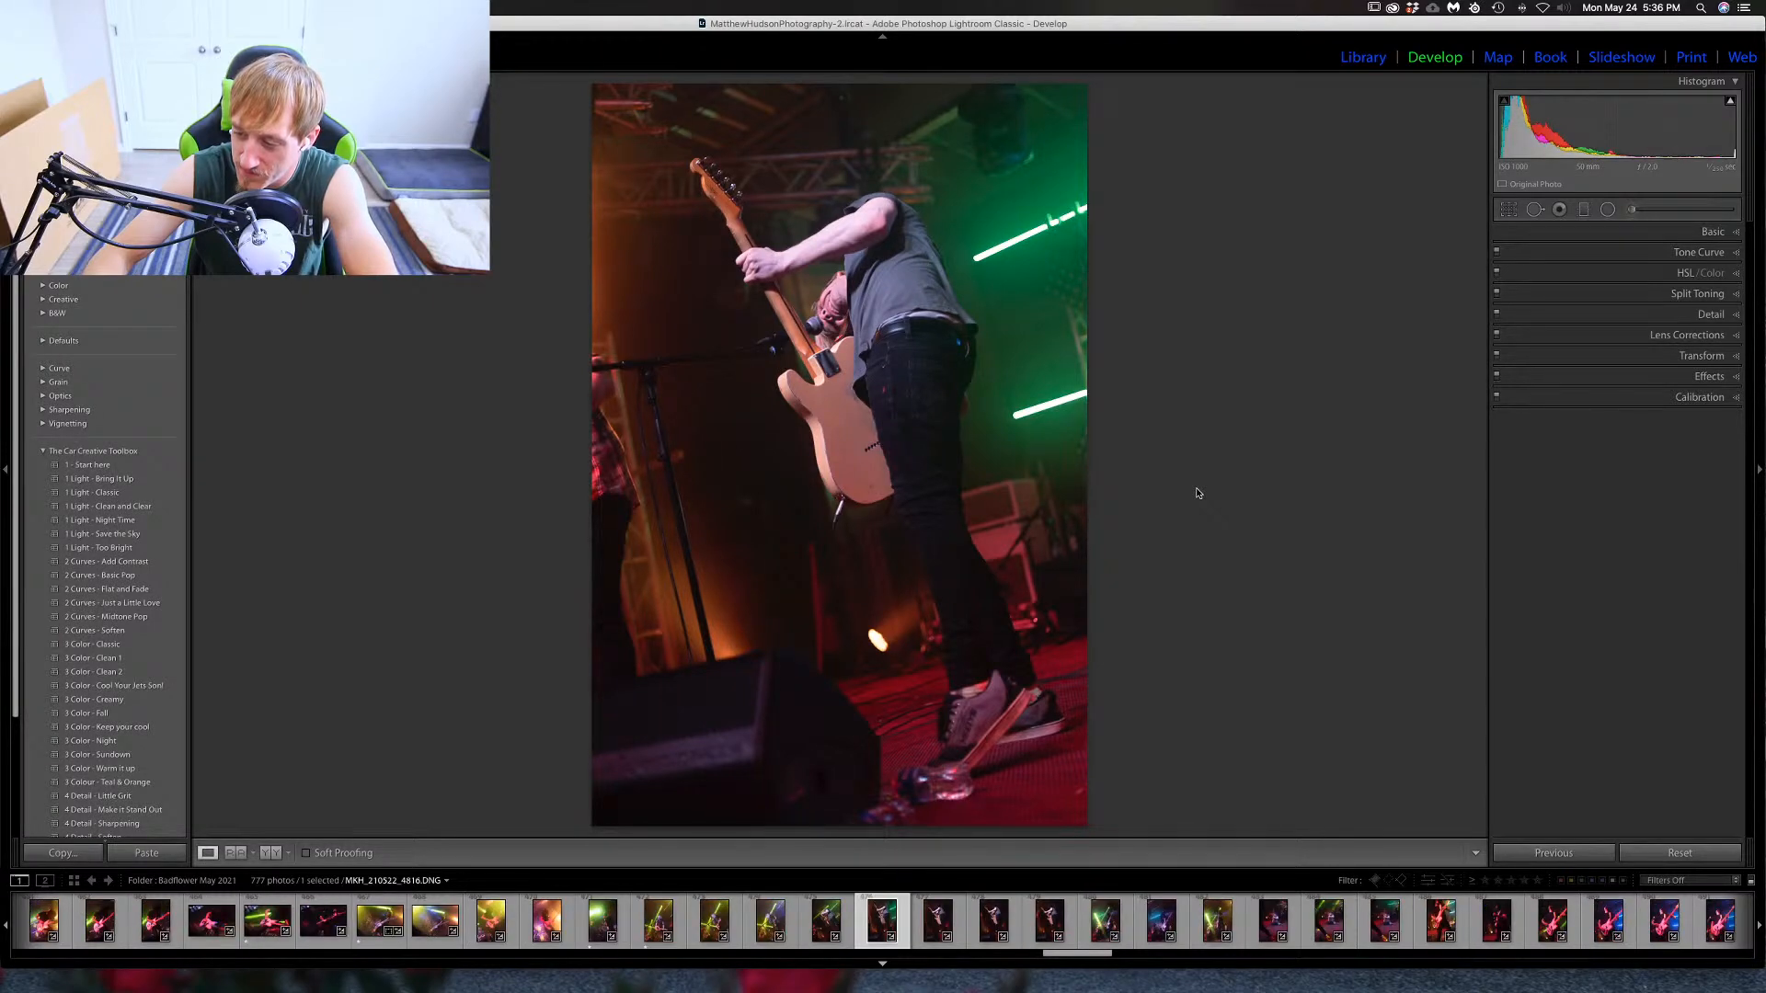
key("Right")
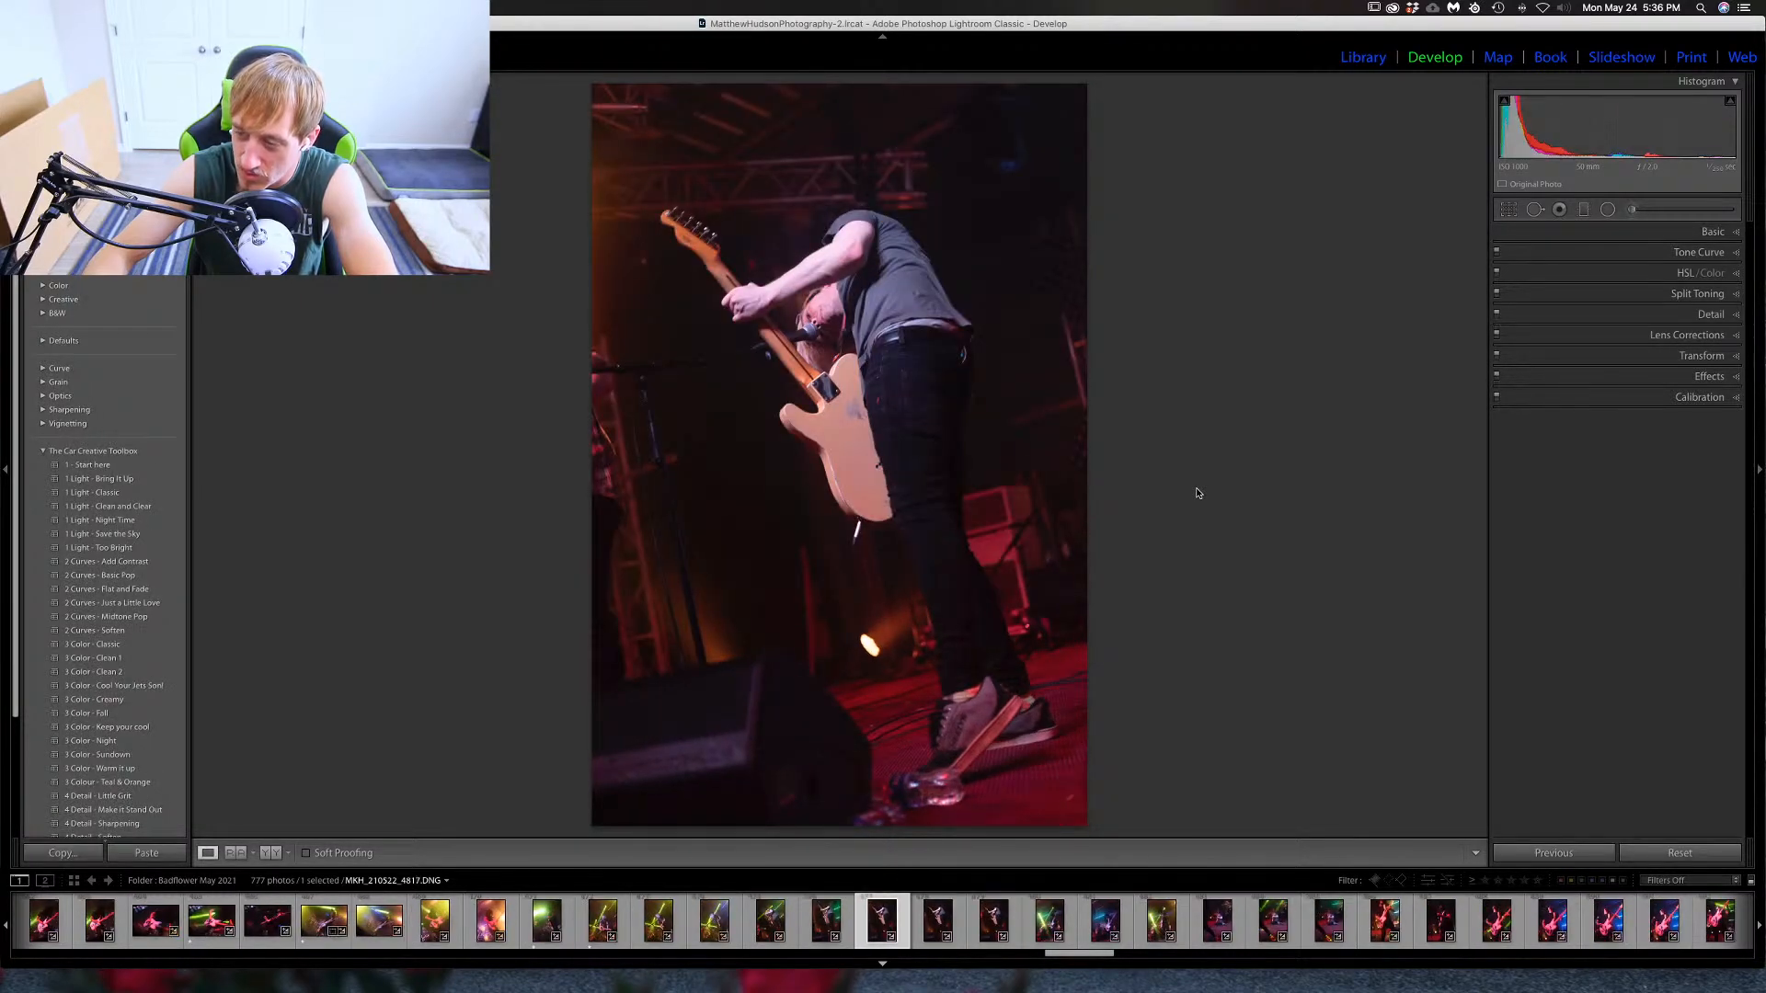
key("Right")
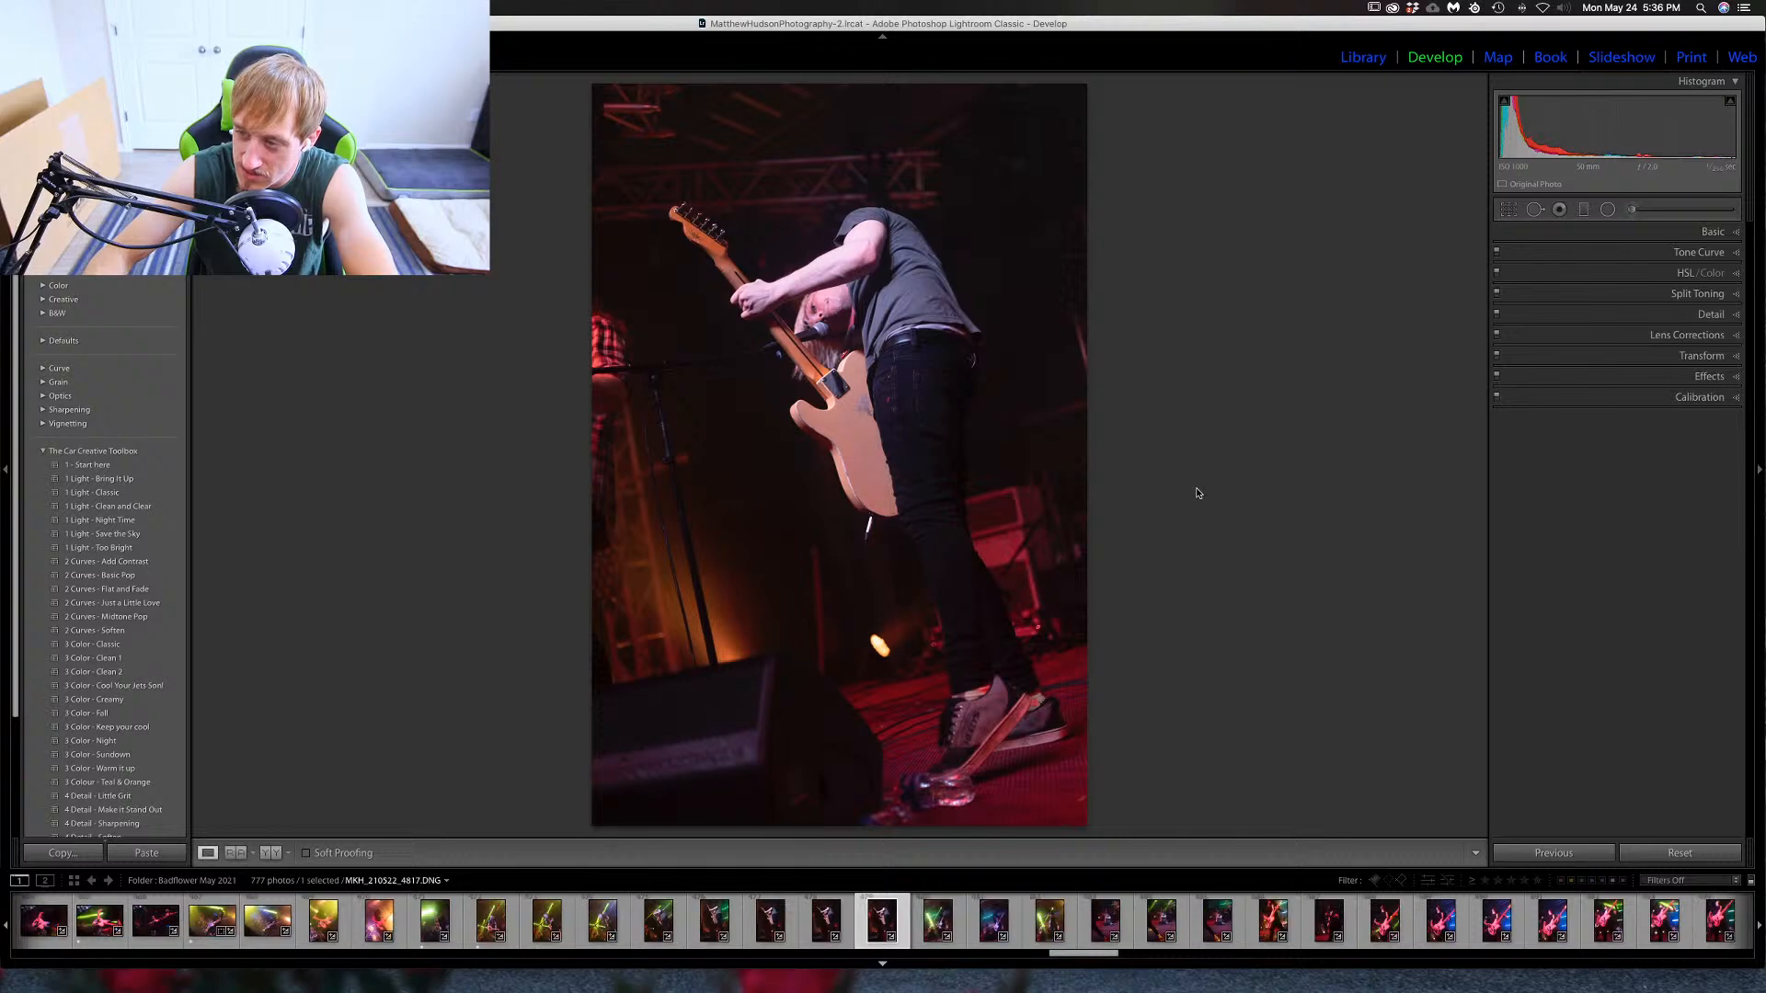
key("Right")
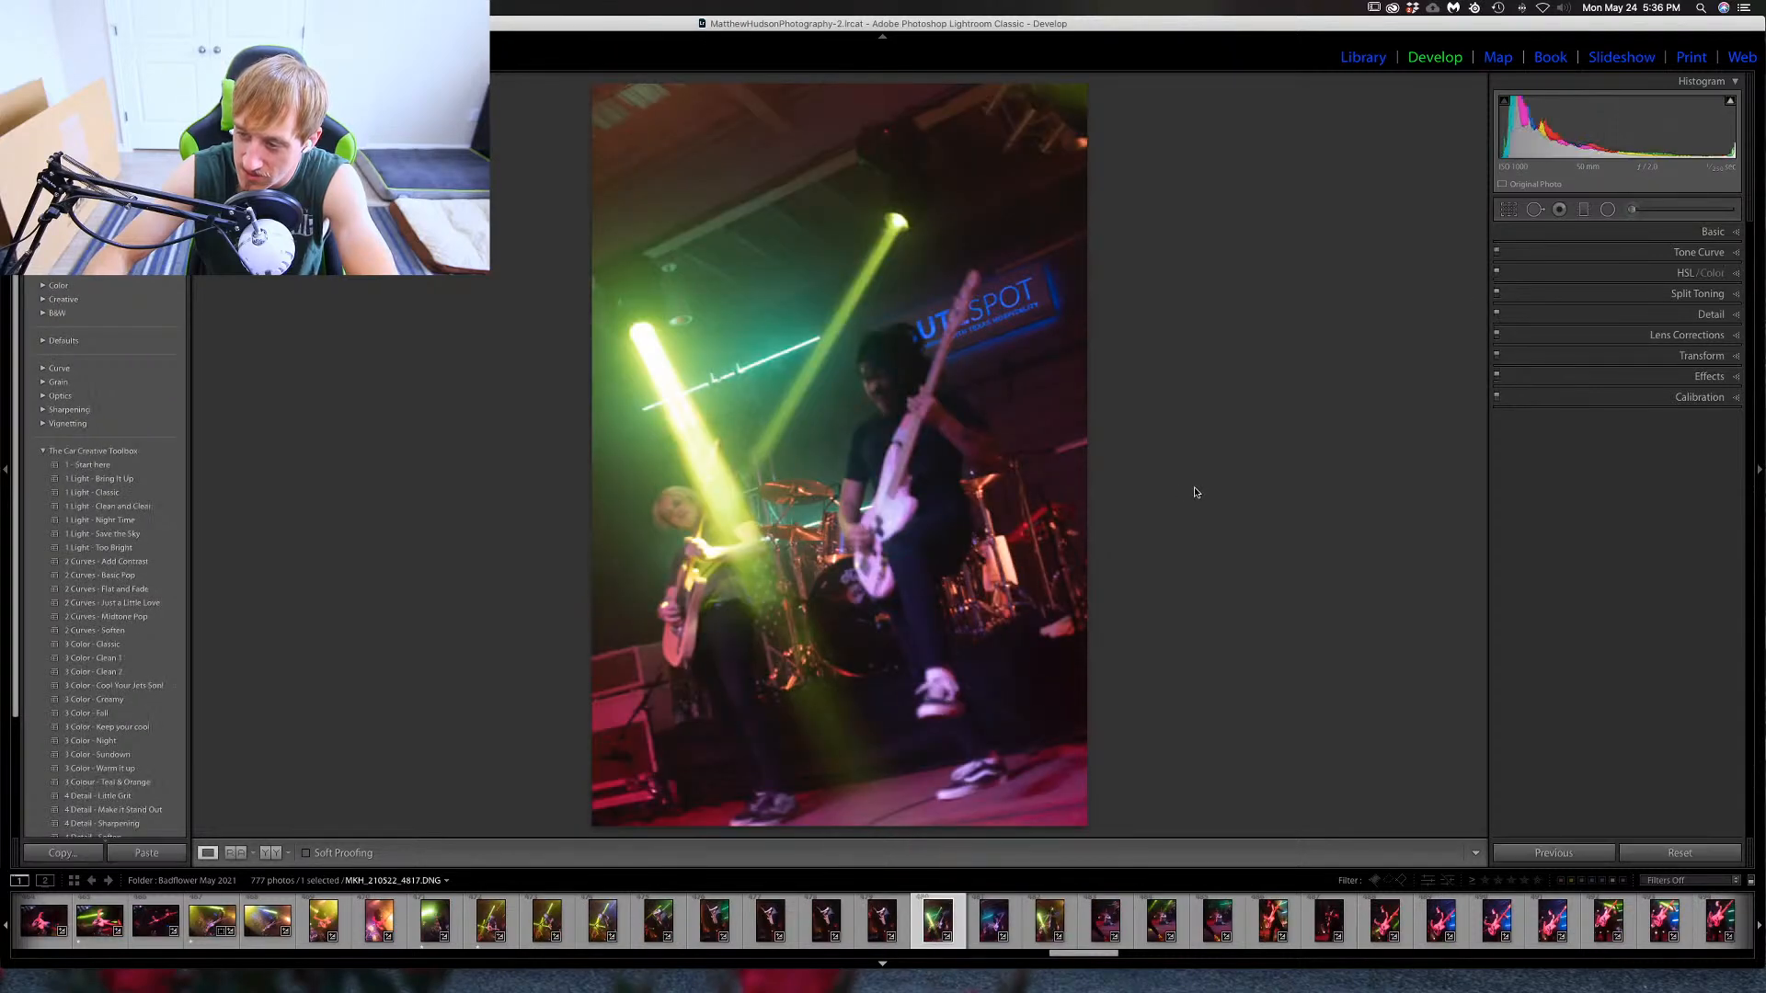
key("Left")
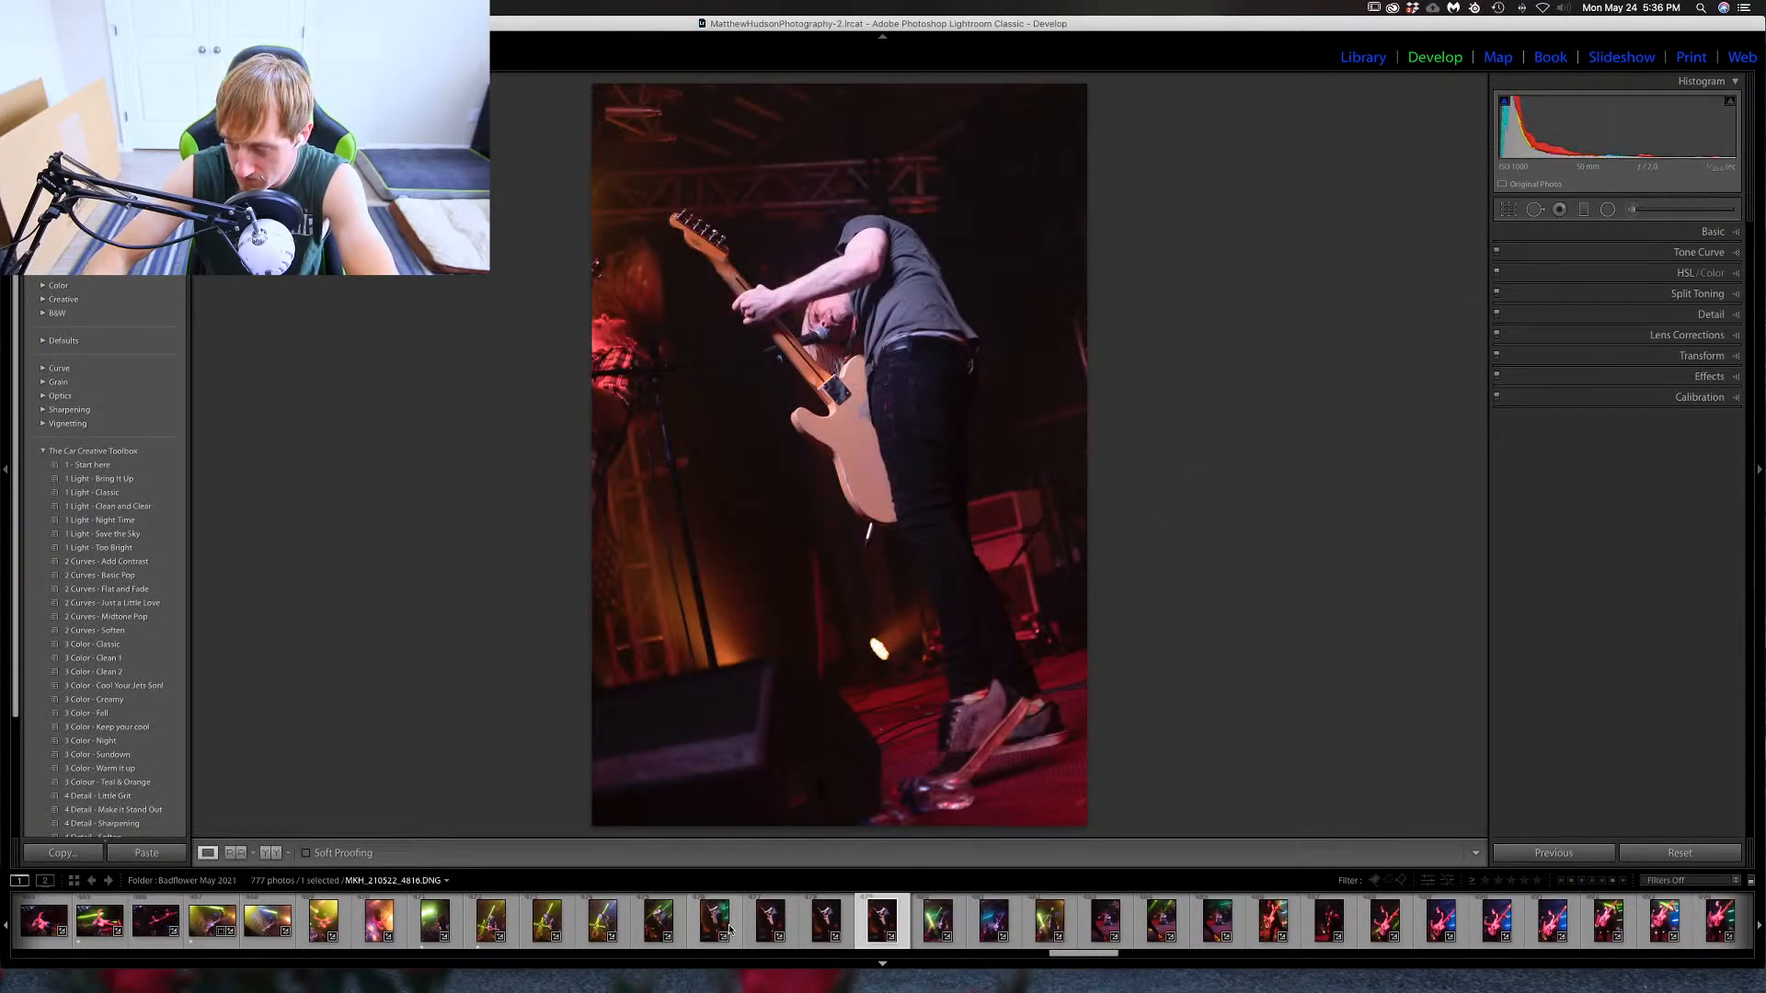
left_click(737, 927)
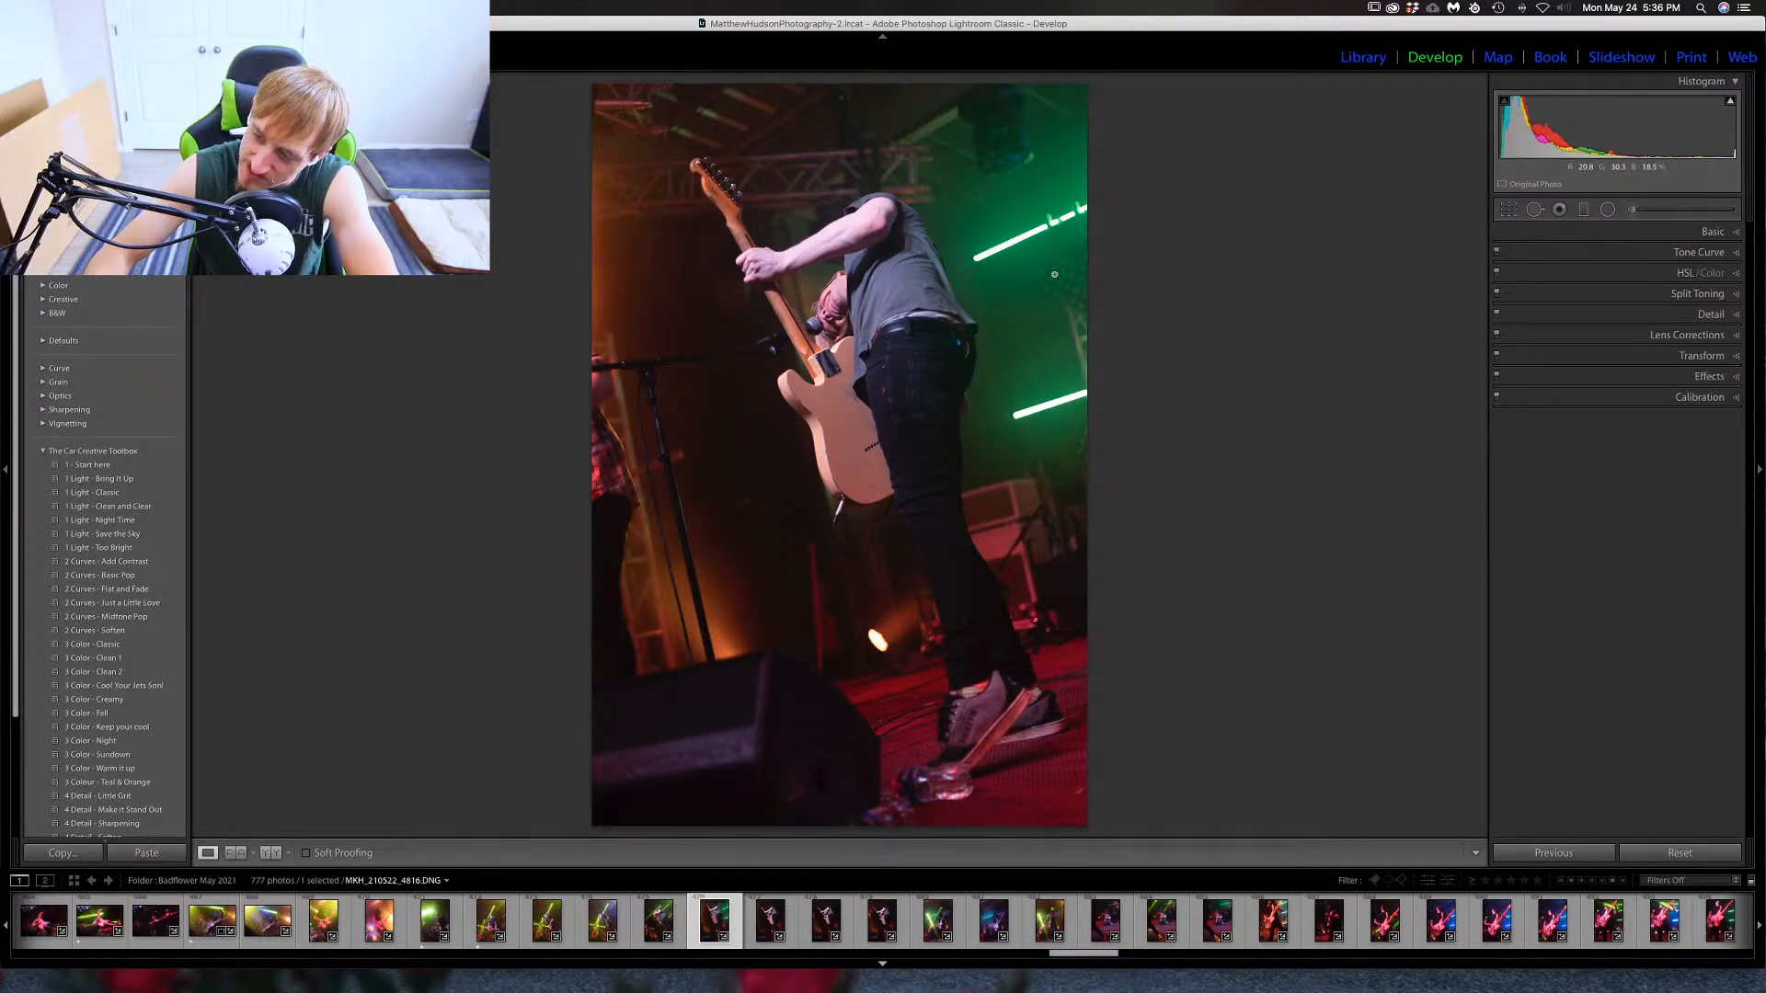
key("1")
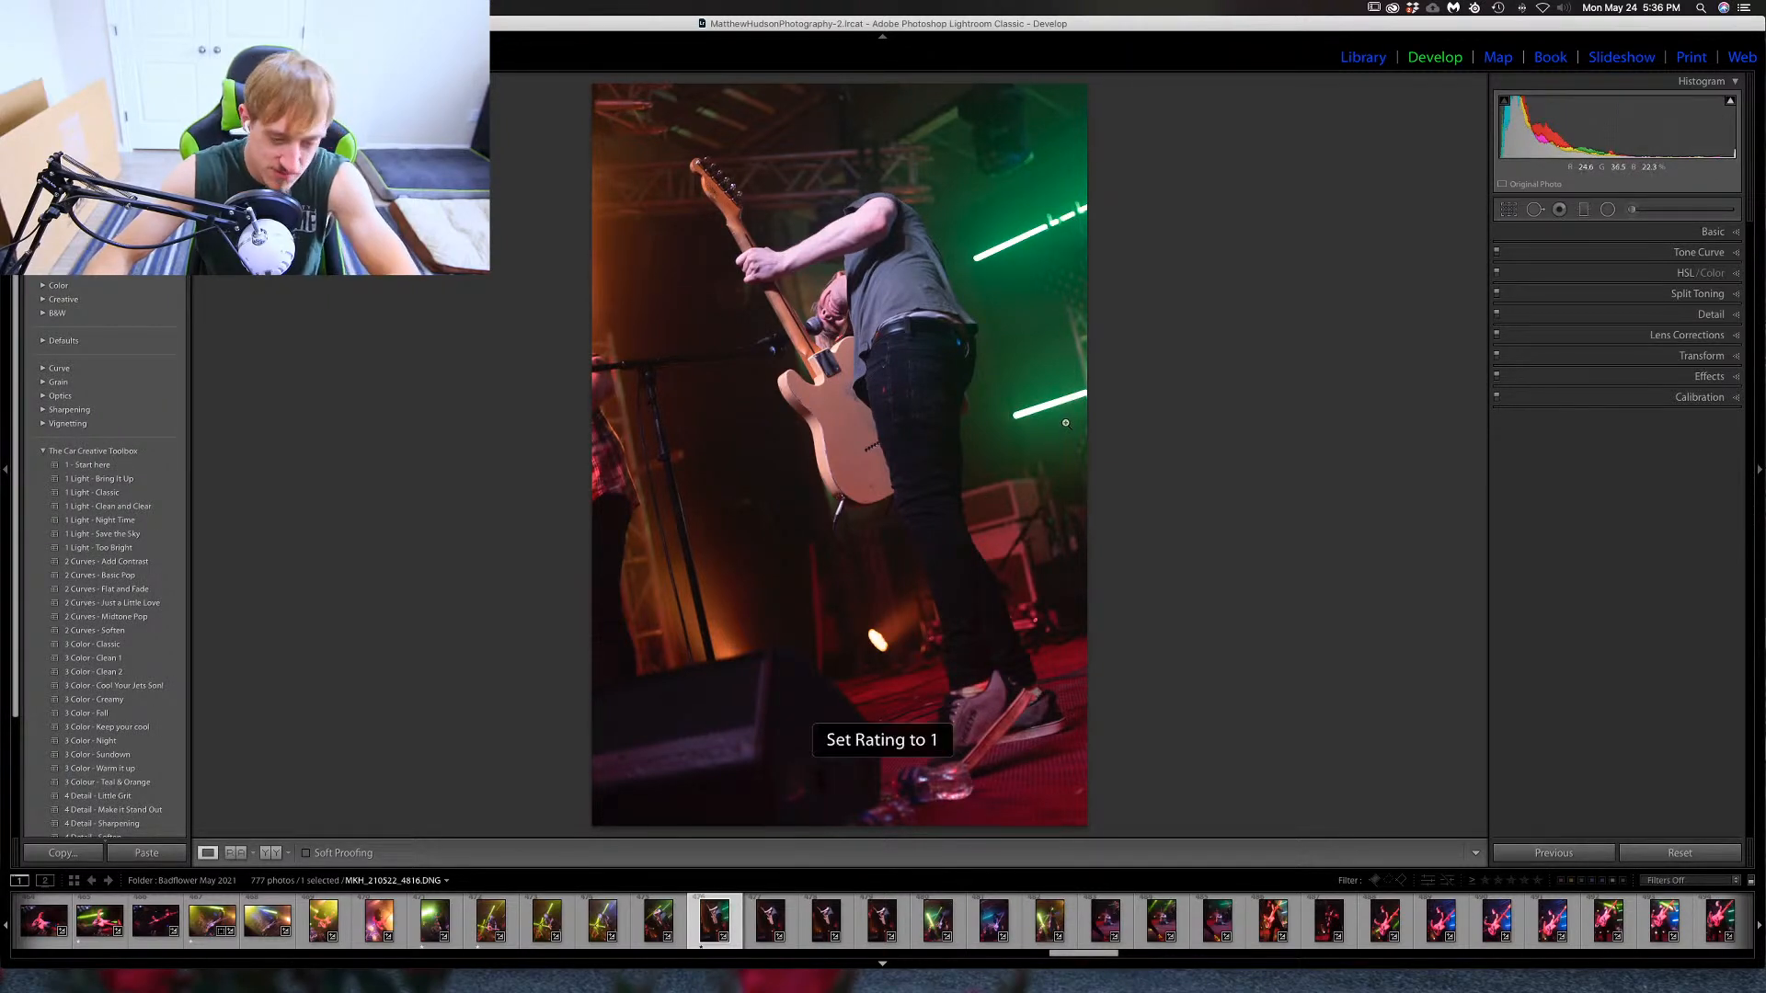
Review the frames after MKH_210522_4816.DNG, checking the blurred bassist and kneeling guitarist shots, through to MKH_210522_4826.DNG.
key("Right")
key("Right")
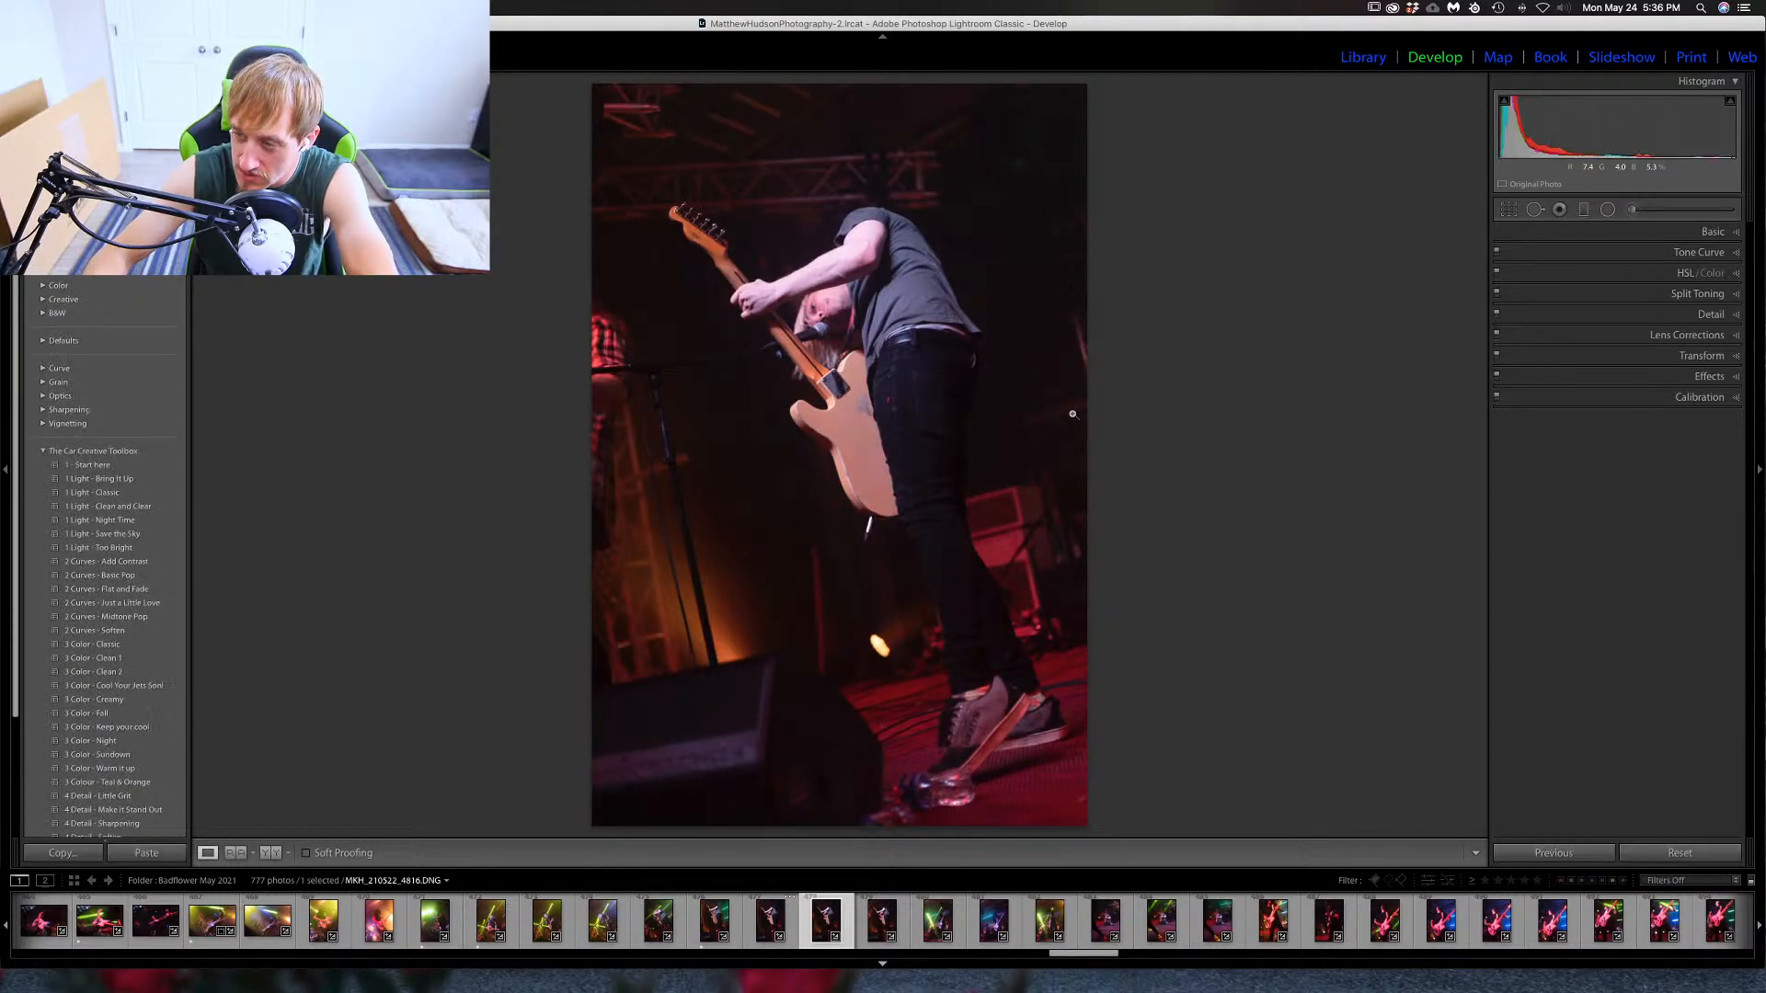
key("Right")
key("Right")
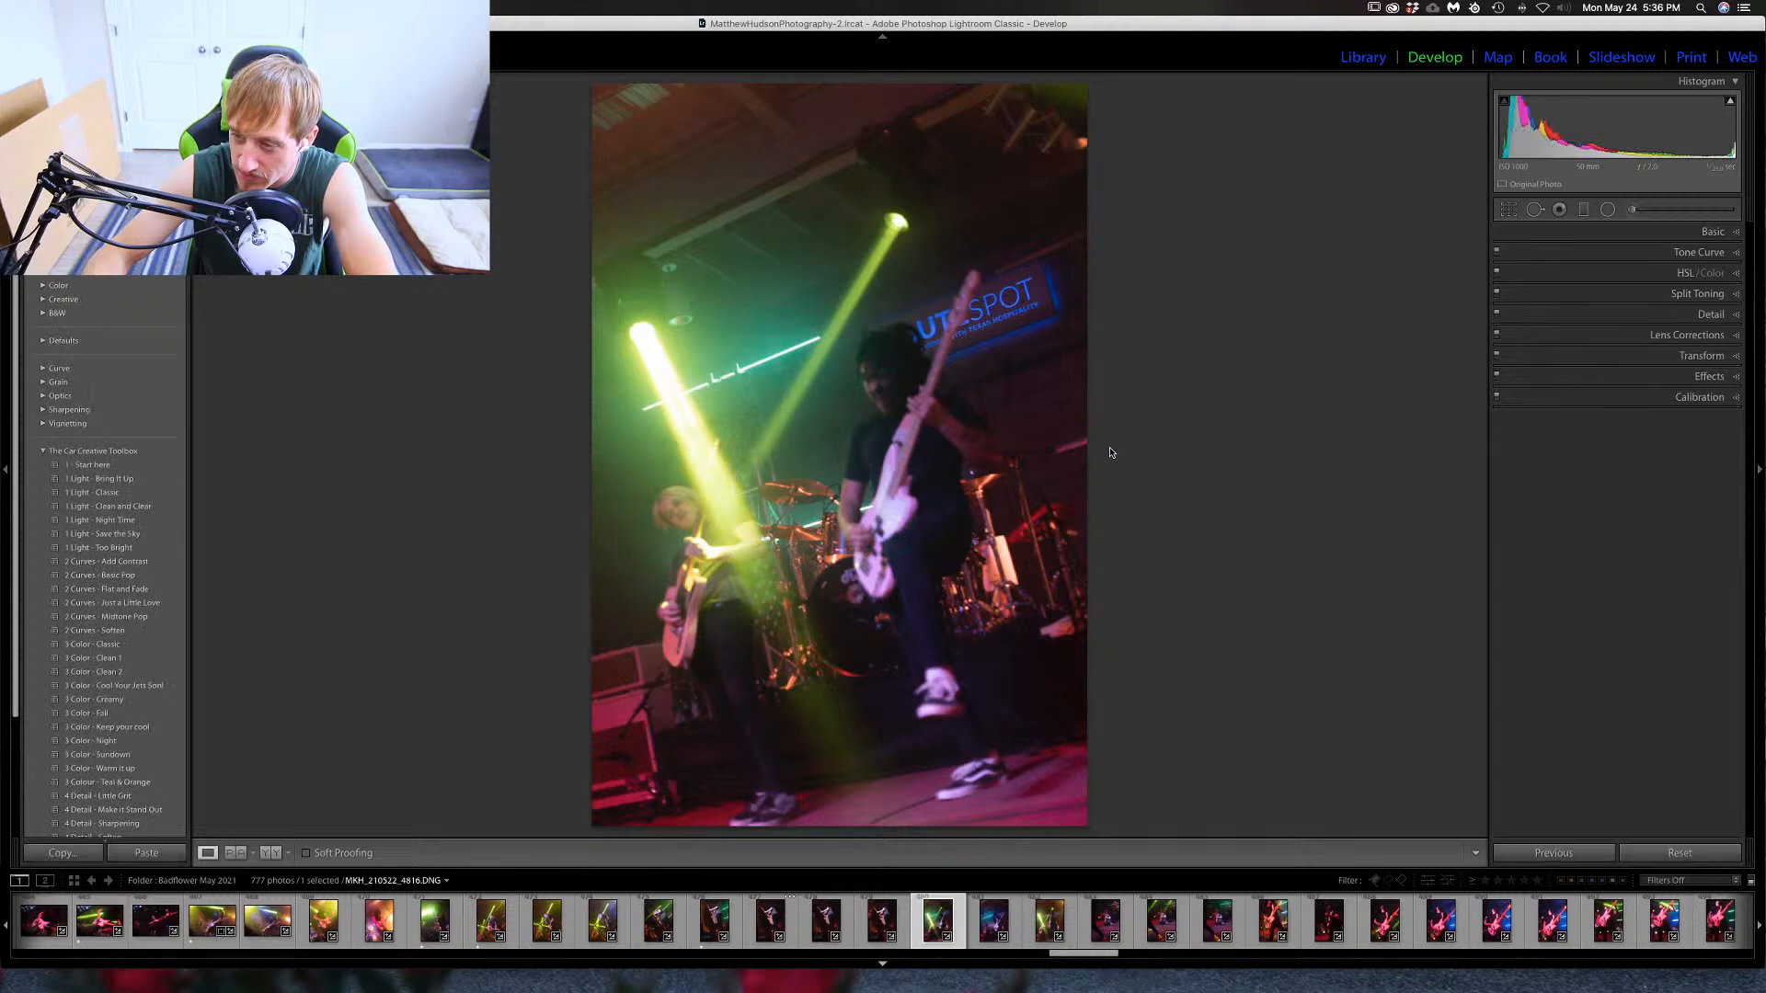
key("Right")
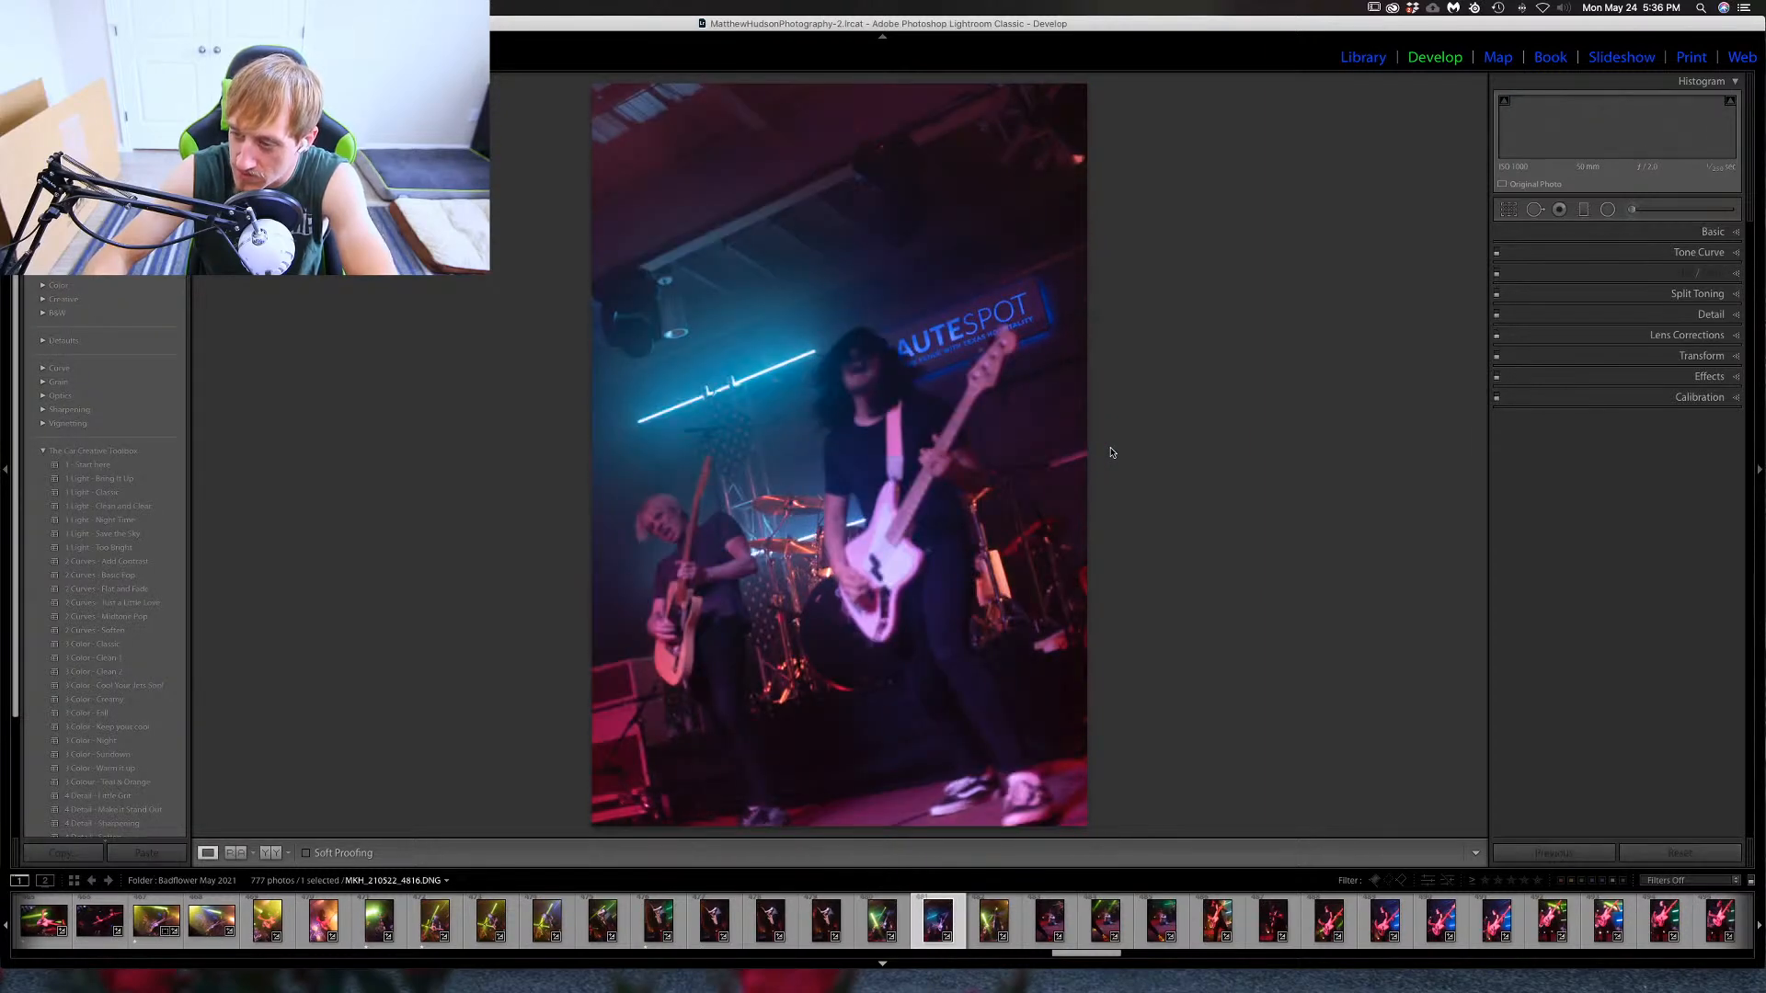
key("Right")
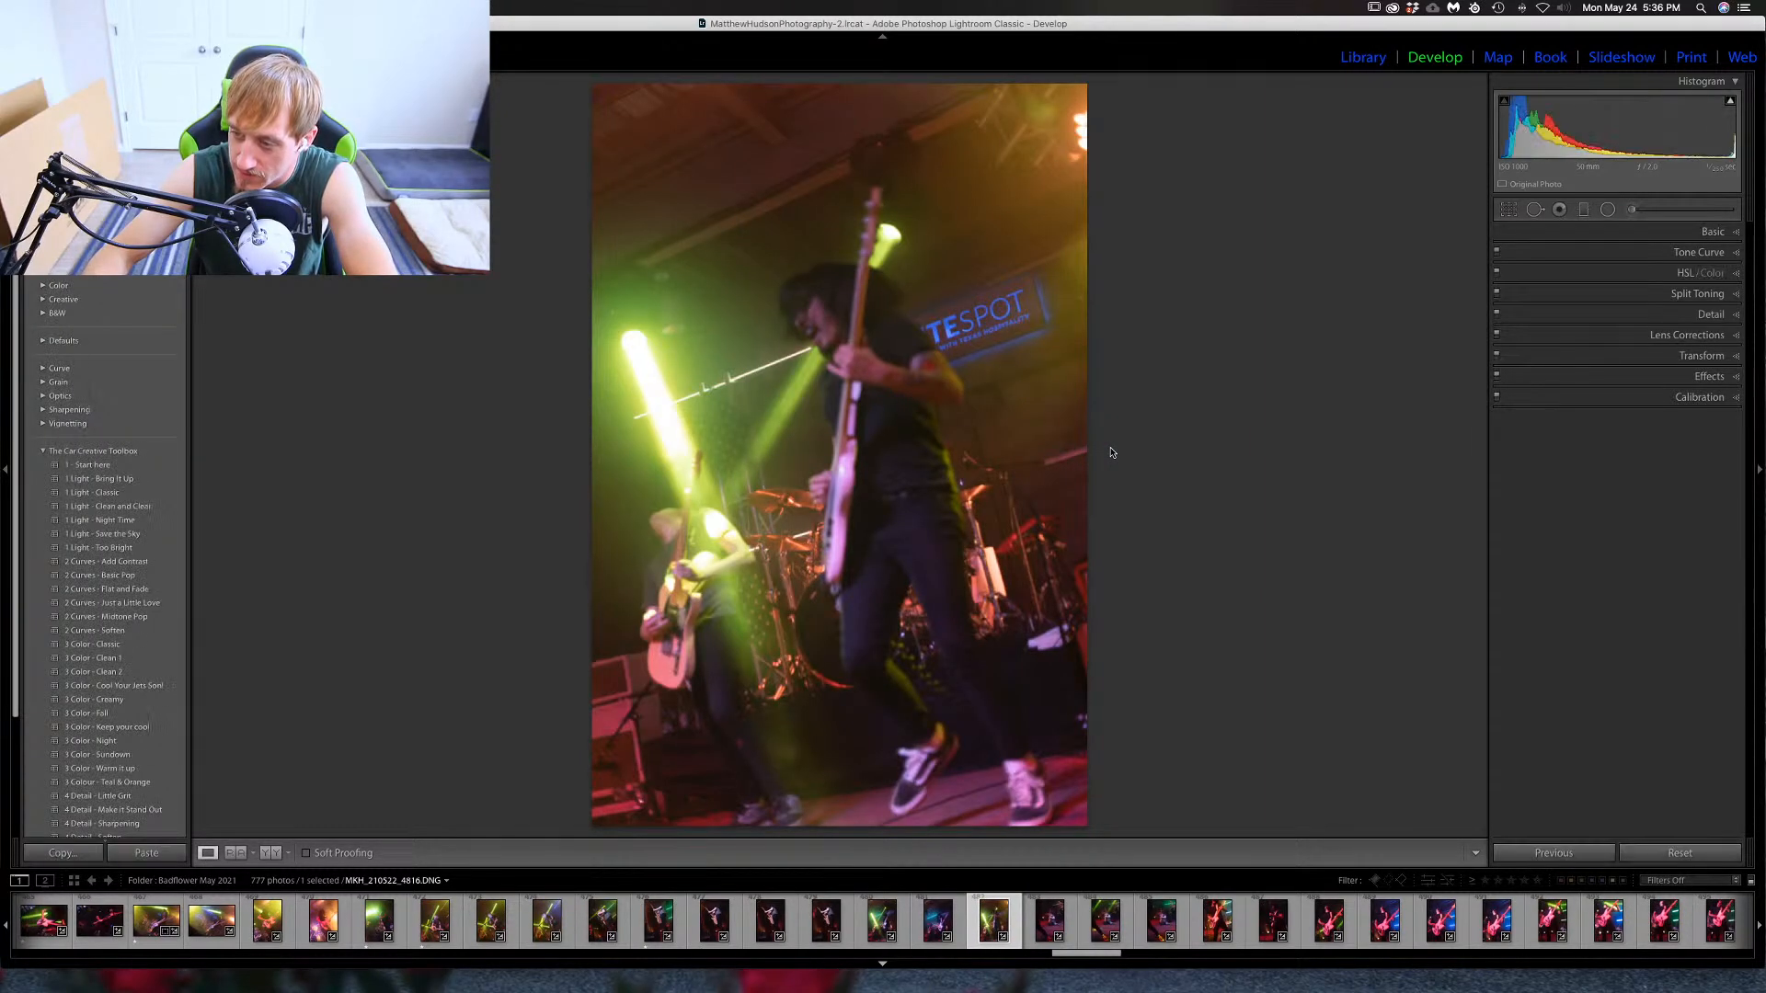
key("Right")
key("Right")
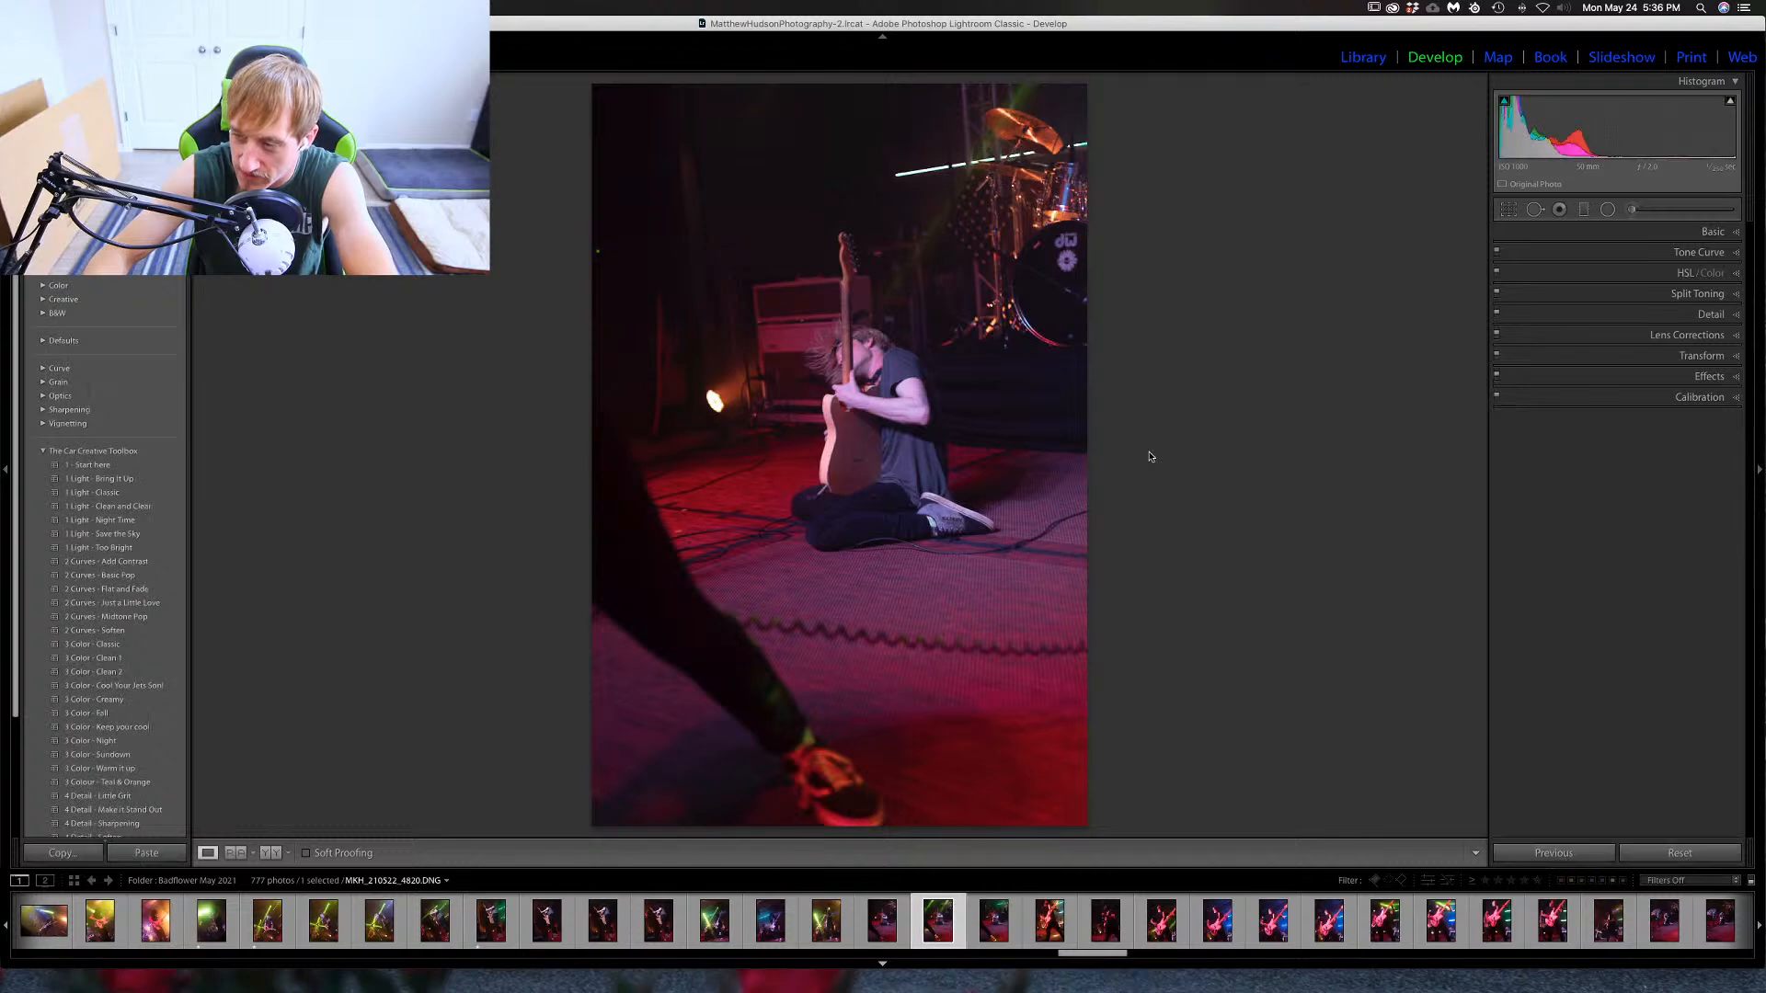
key("Right")
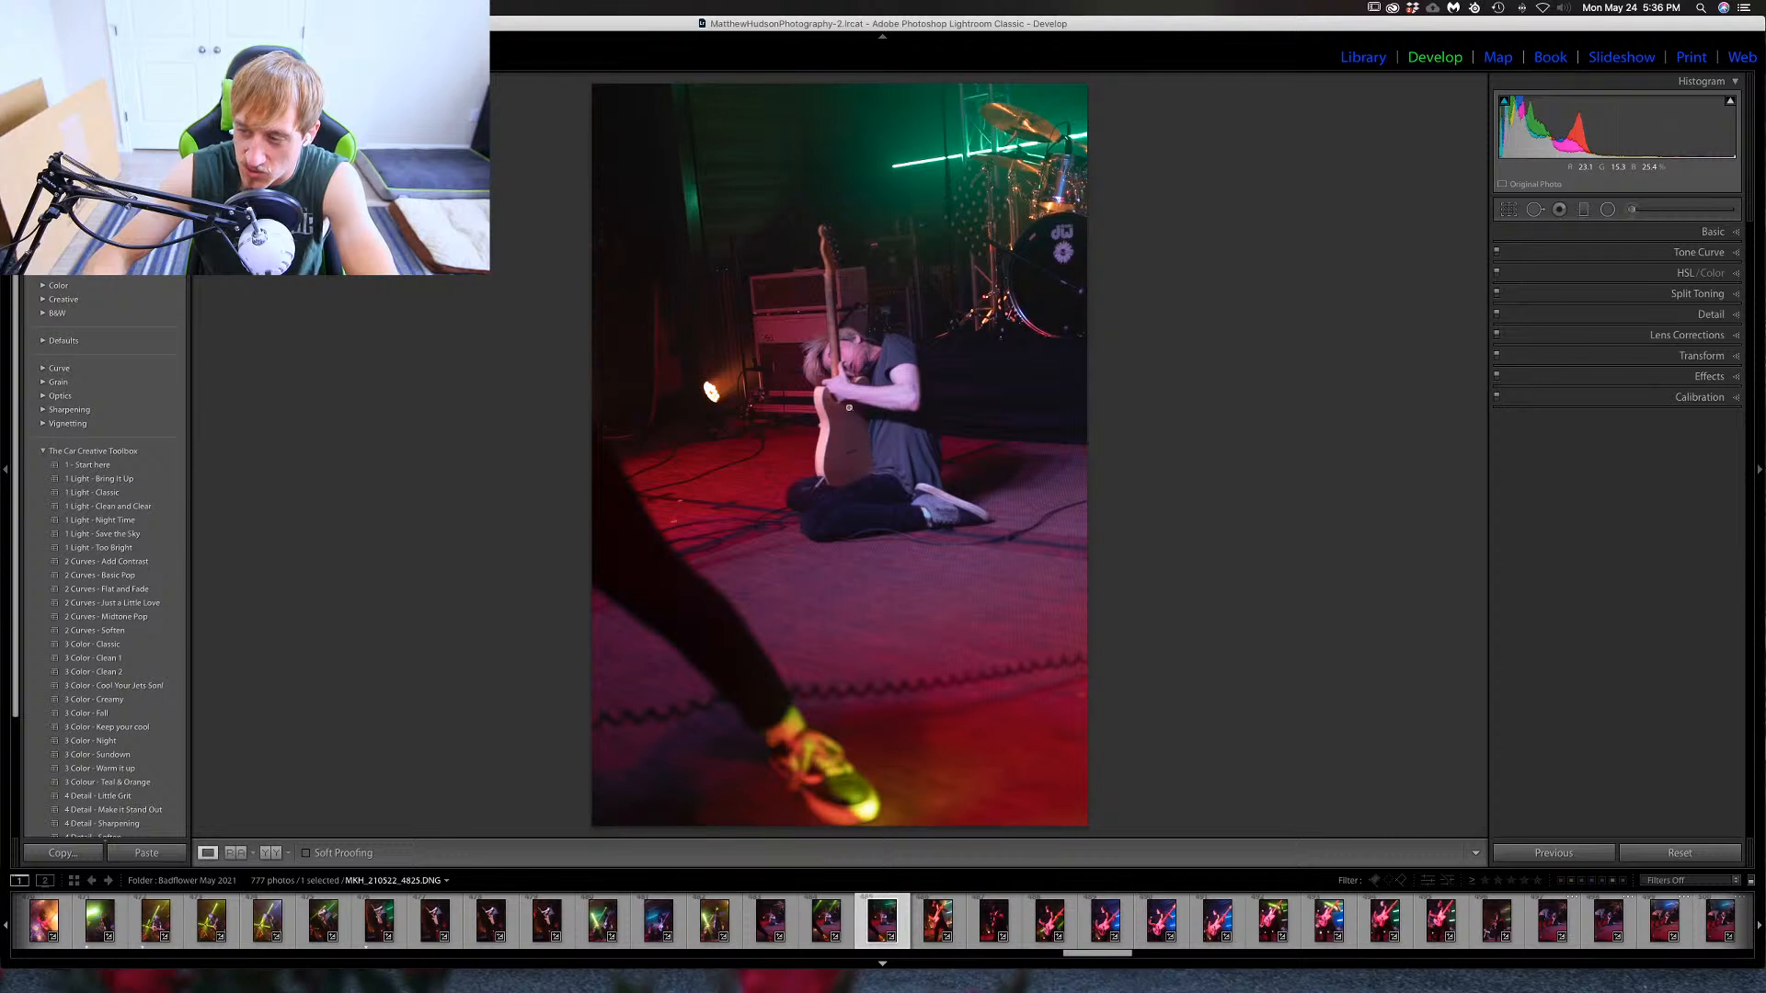
key("Right")
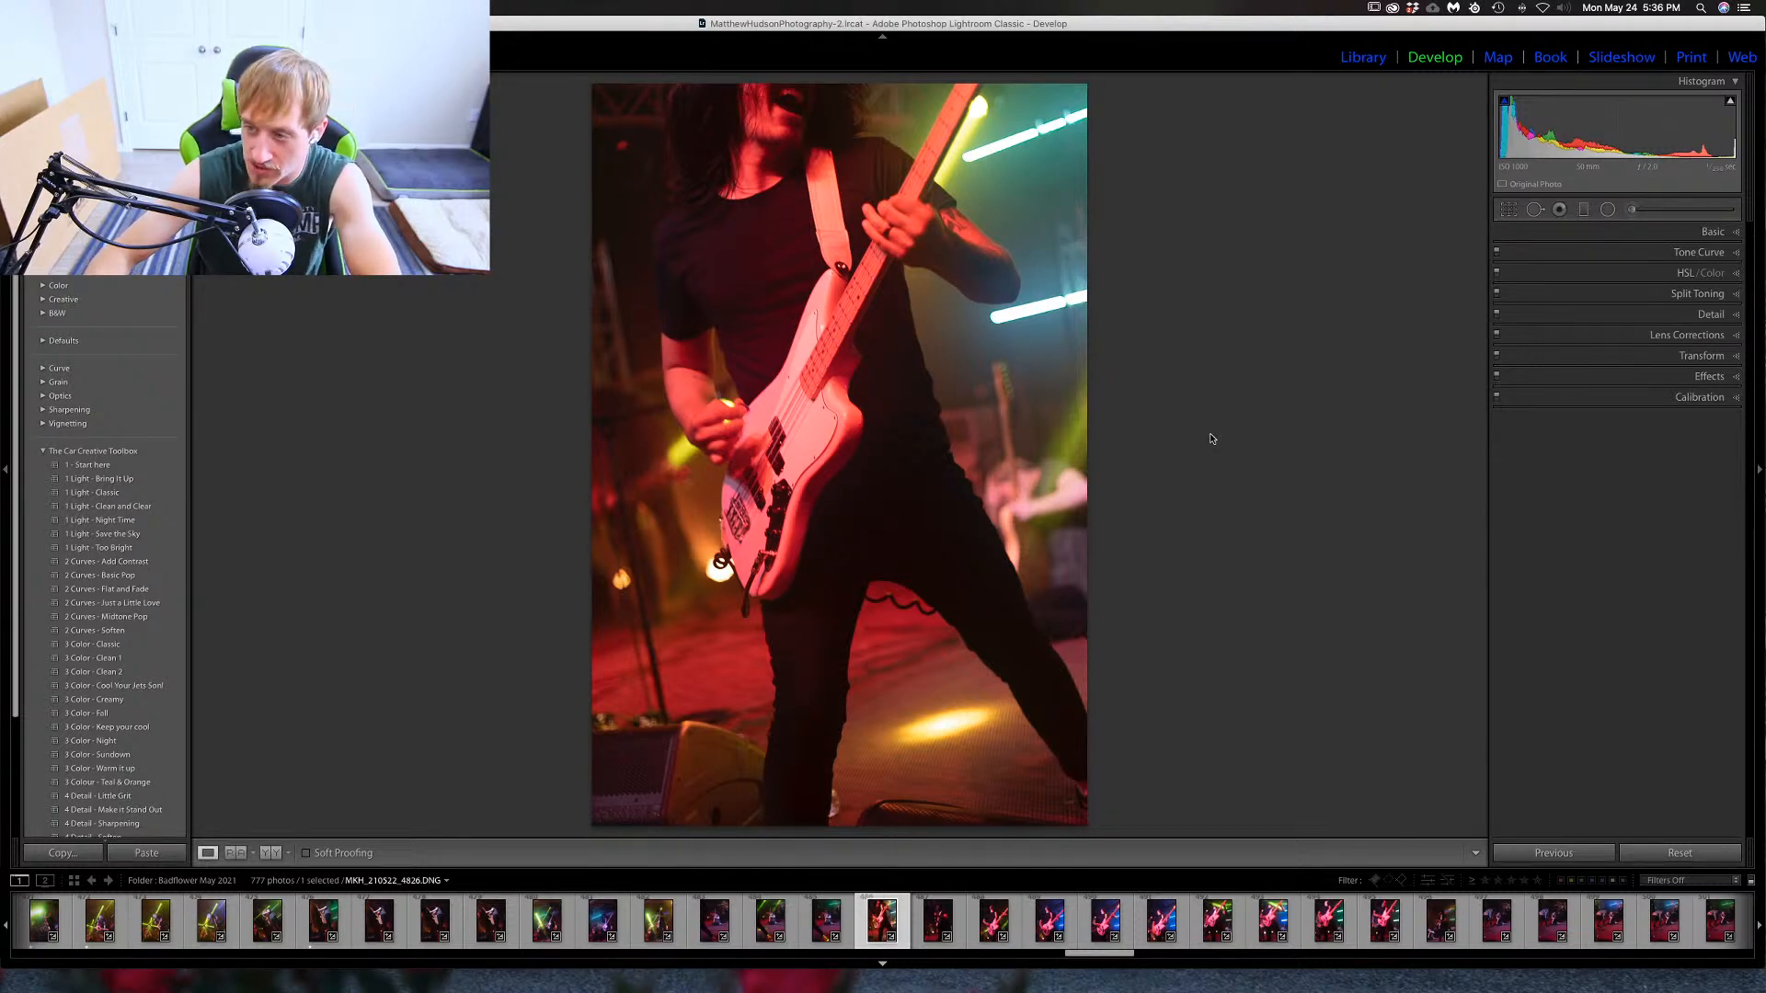
Check the red-lit bassist close-up MKH_210522_4826.DNG in black and white, restore color, and rate it one star.
key("v")
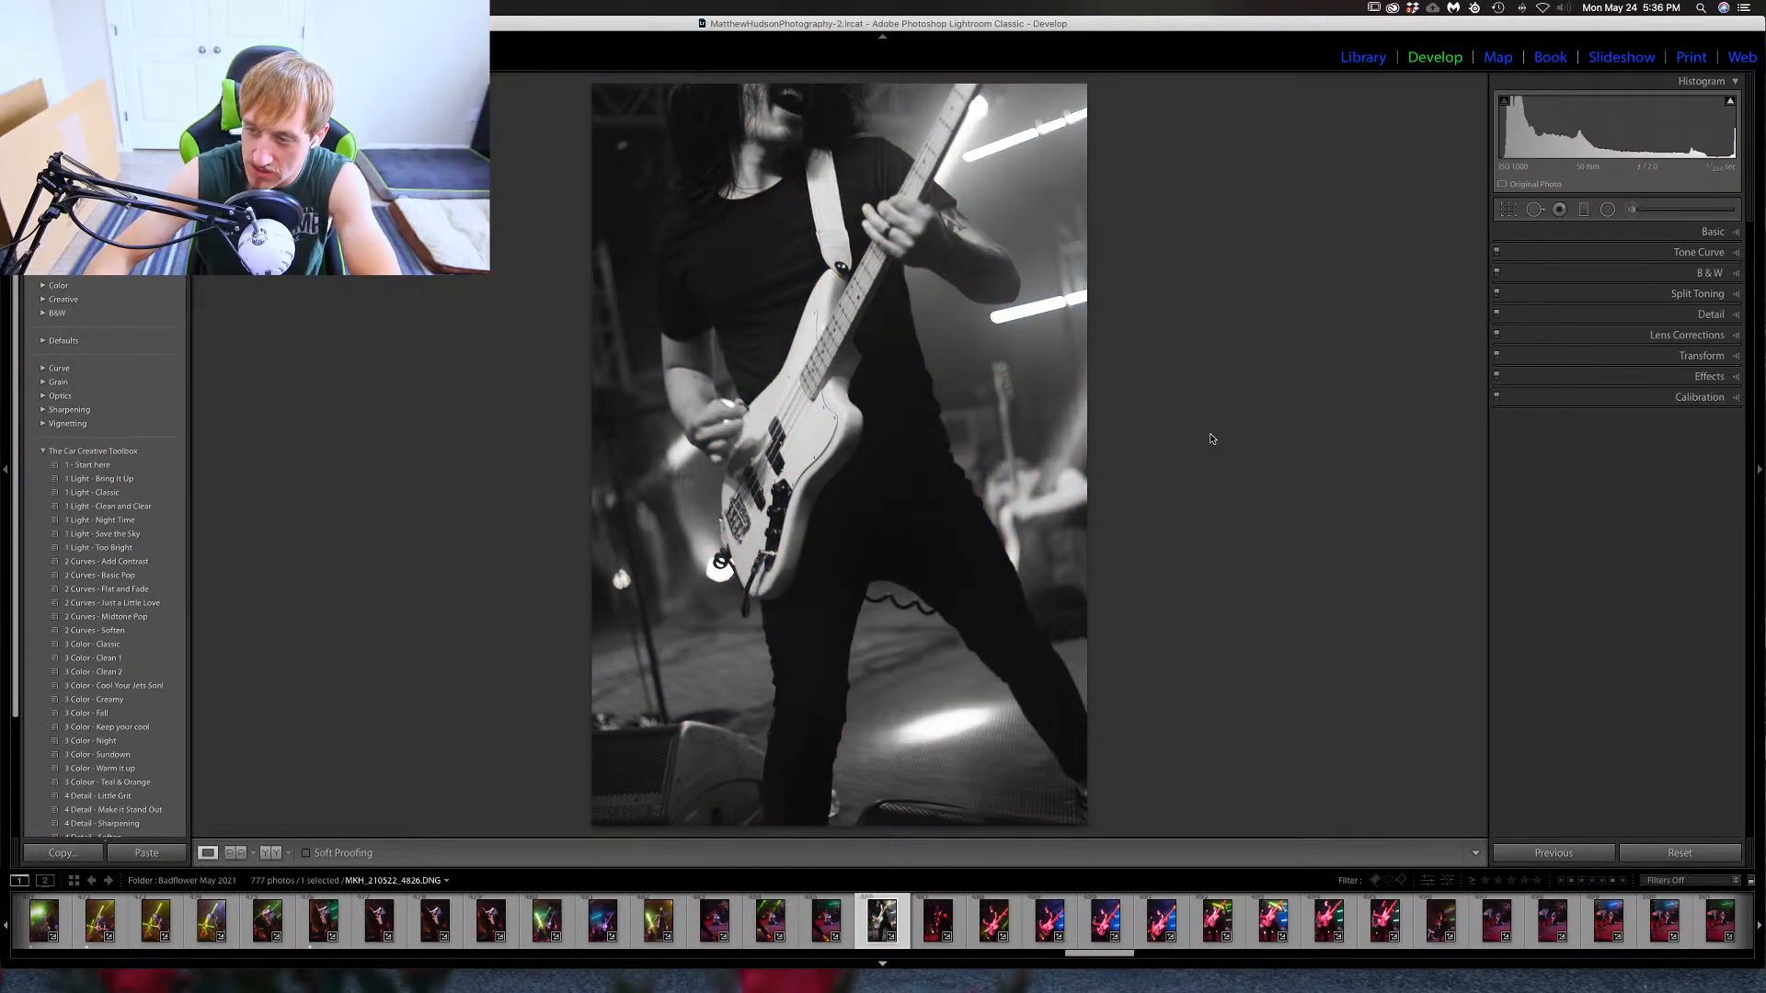
key("v")
key("1")
Examine the sharpness of the red-lit bassist frames after MKH_210522_4826.DNG, continuing to the walking bassist beside the seated guitarist.
key("Right")
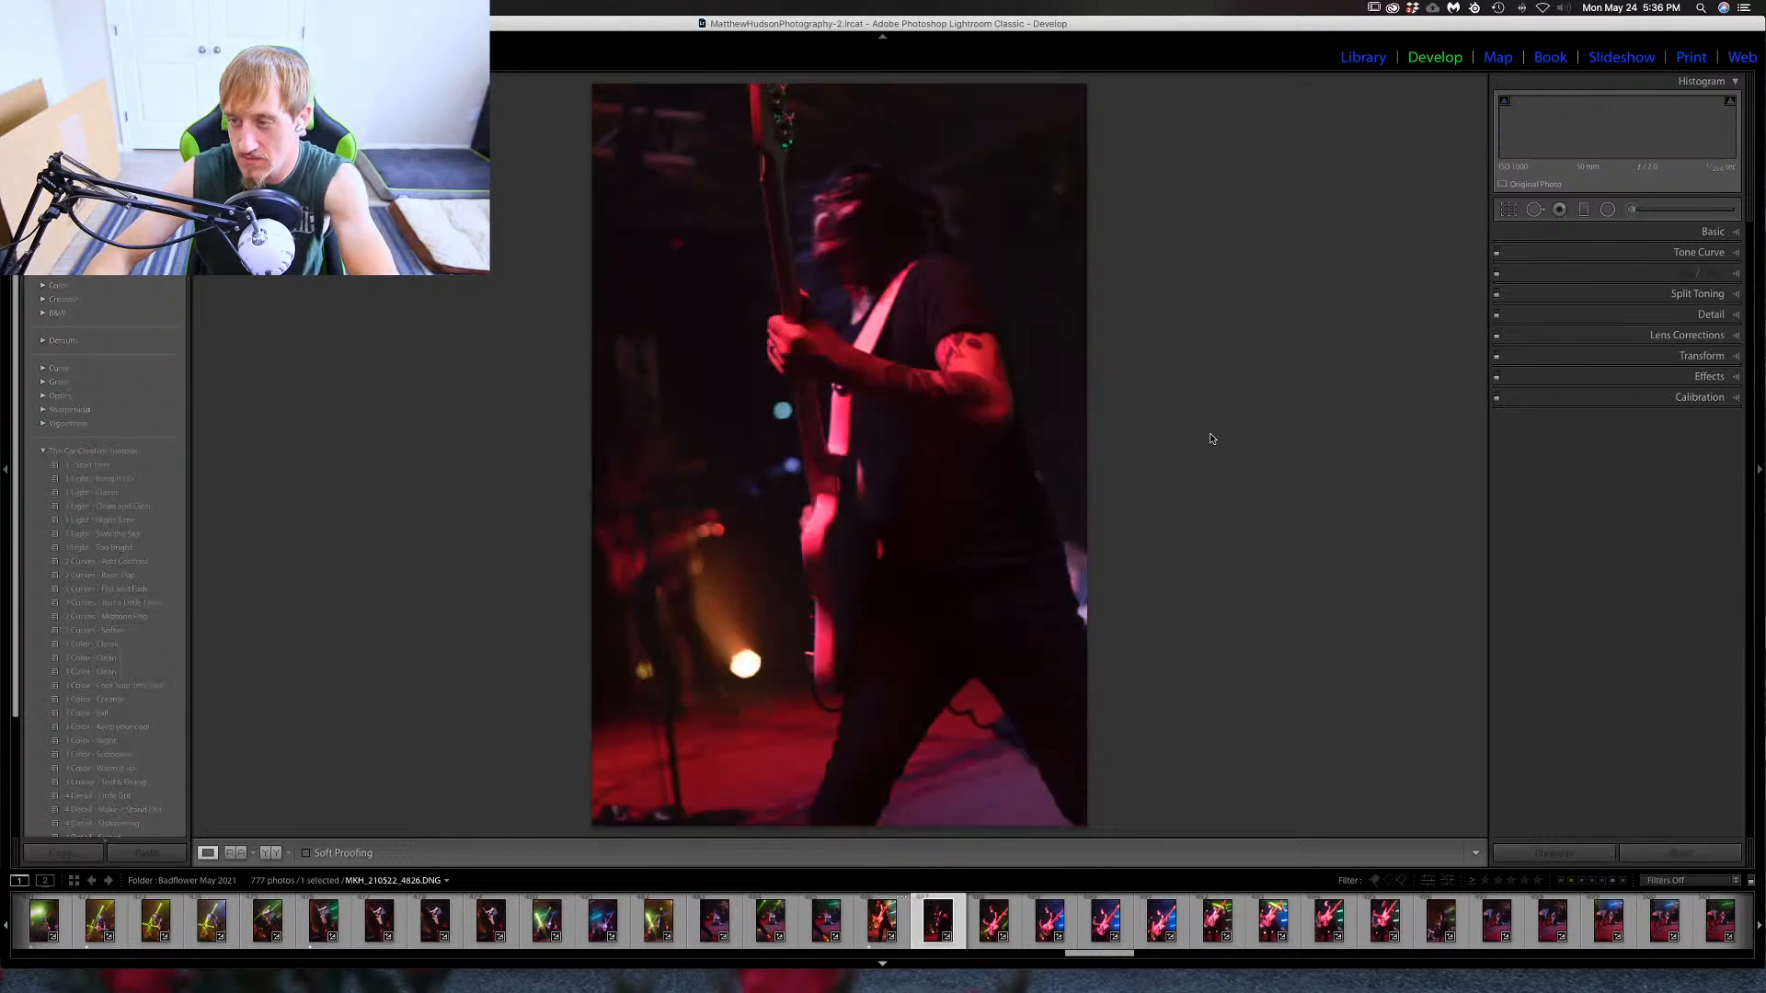
key("Right")
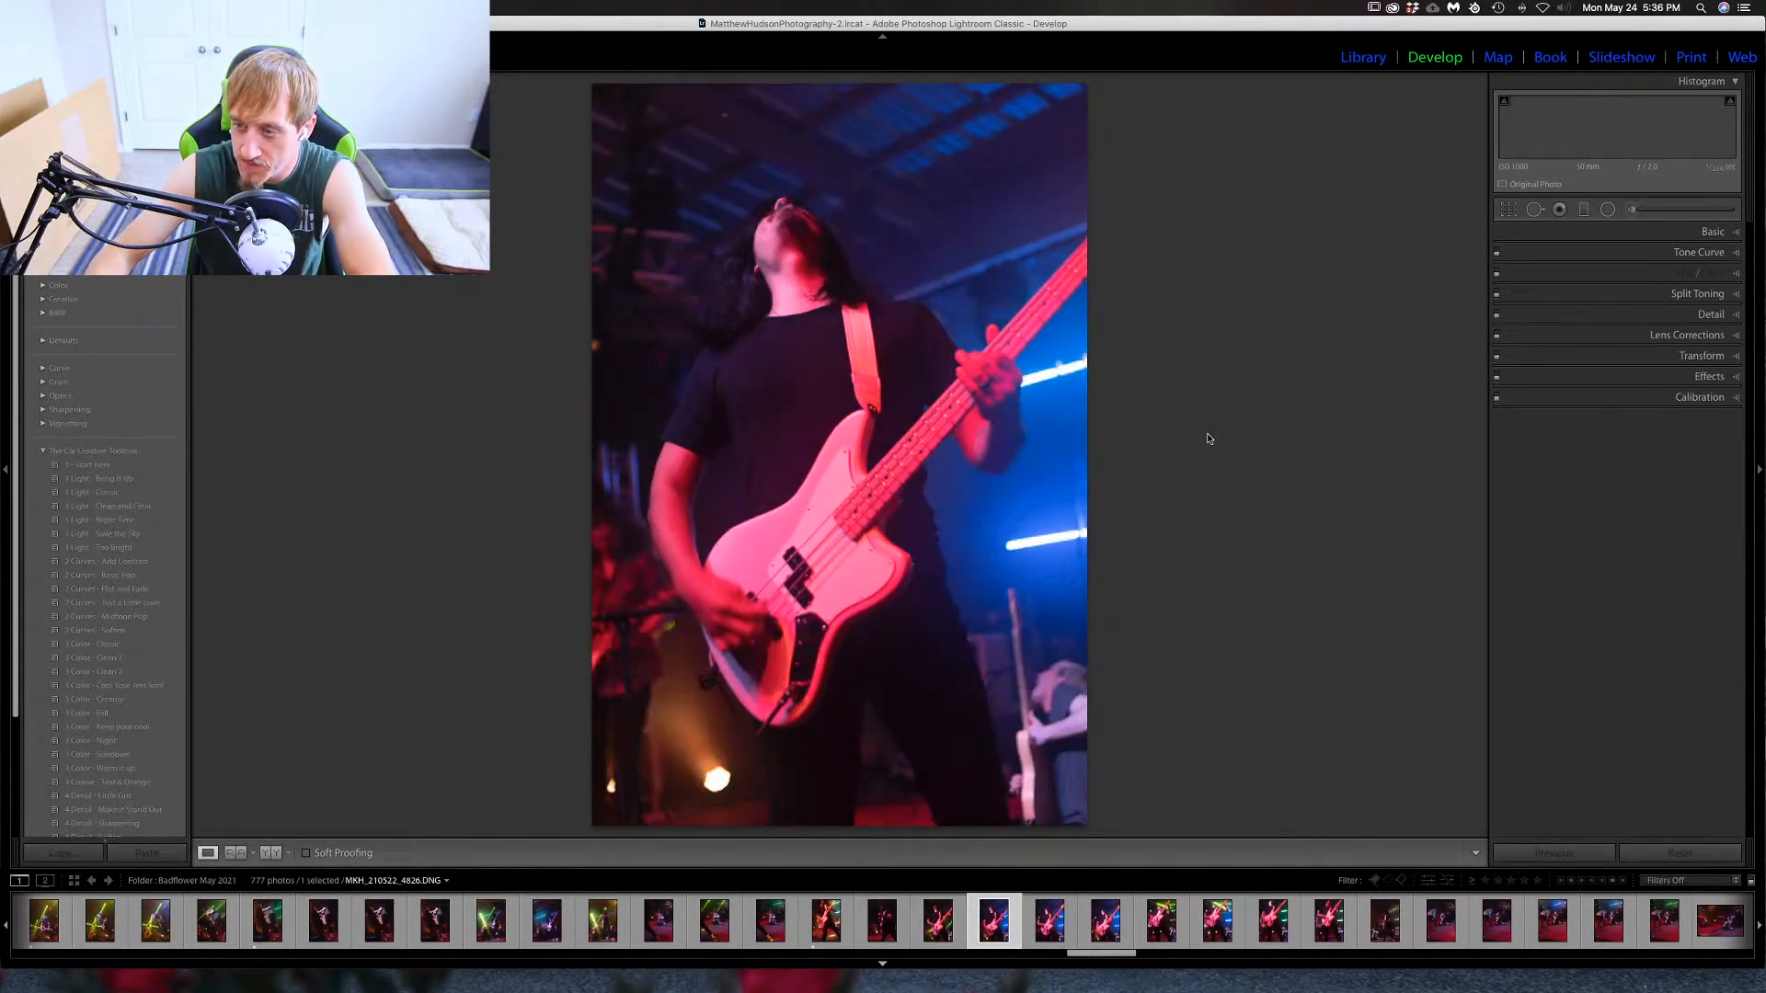
key("Right")
key("Right")
key("Right")
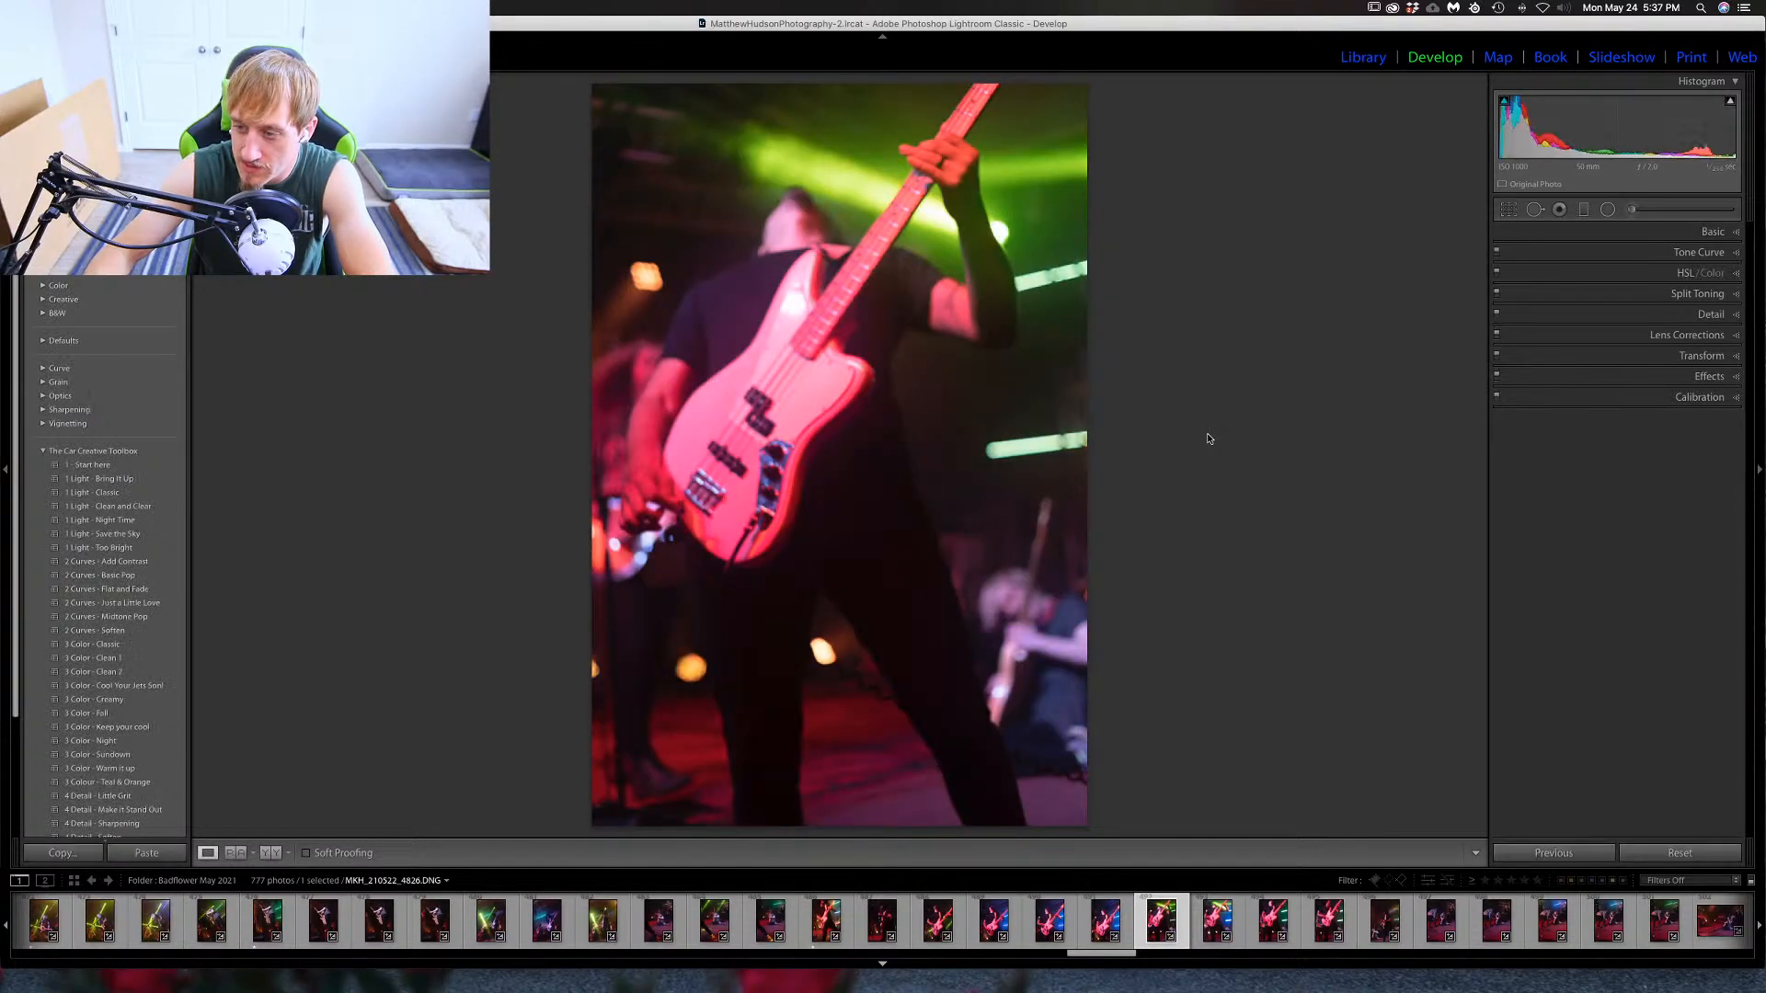
key("Right")
key("Right")
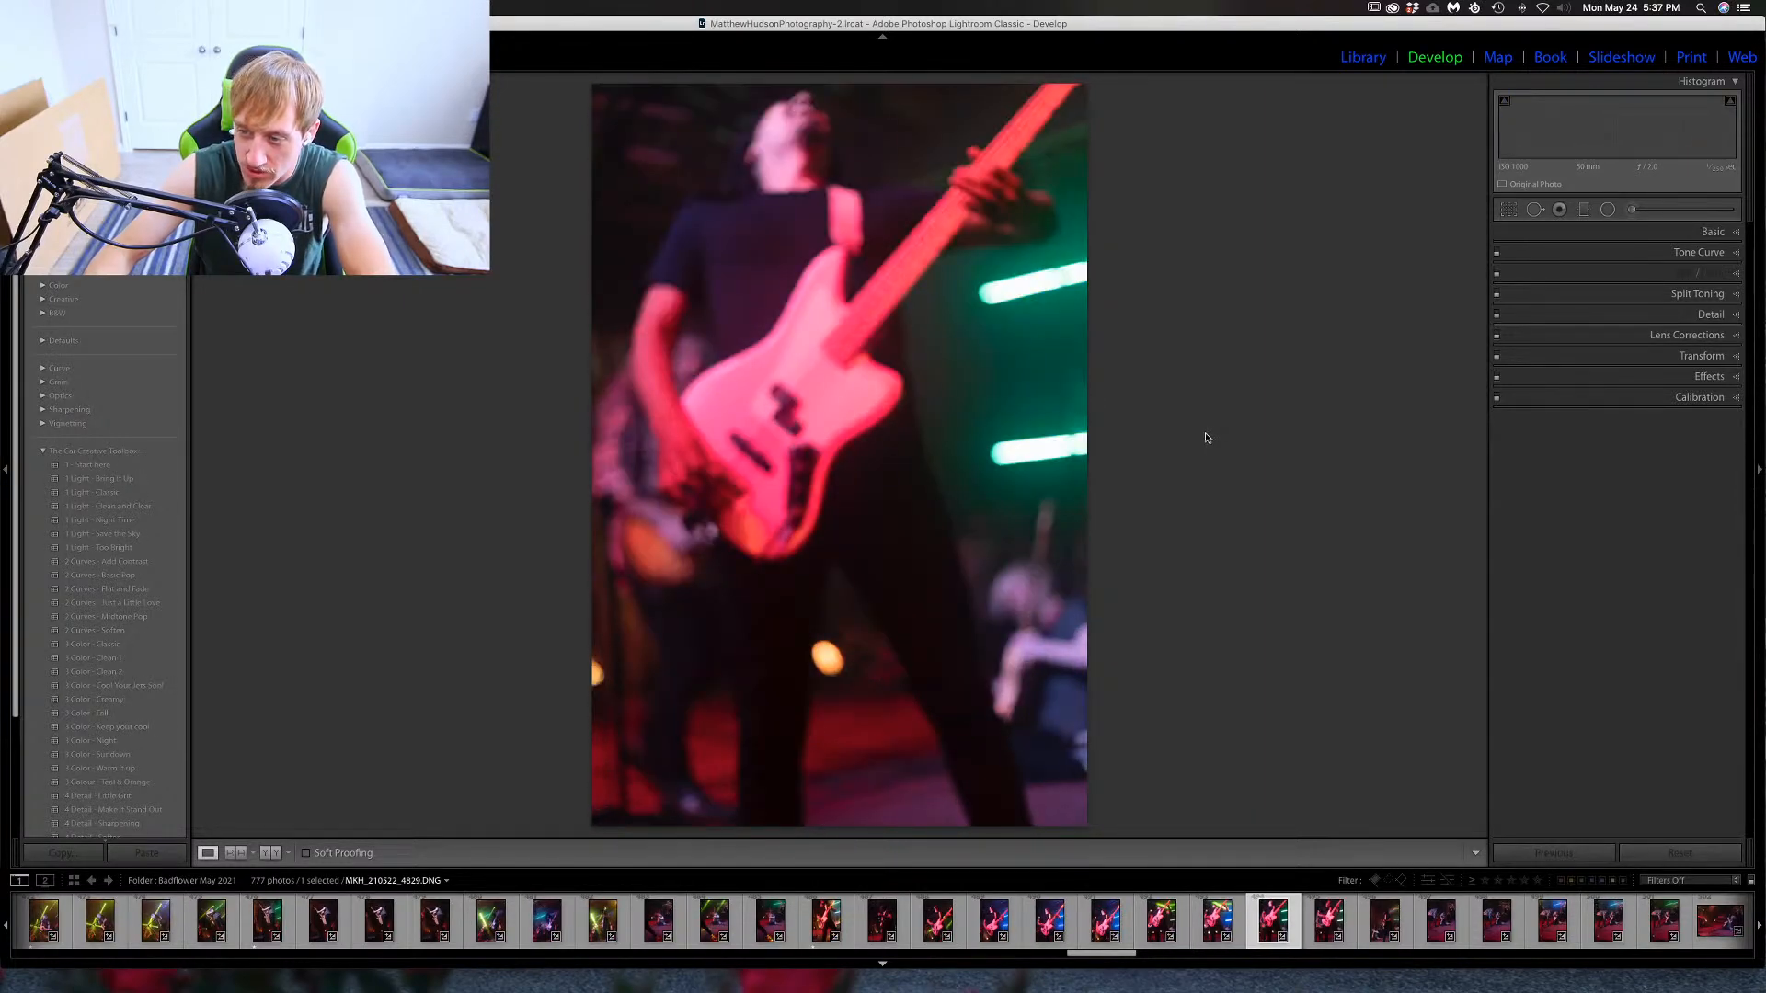
key("Right")
key("Right")
key("Right")
key("Right")
key("Right")
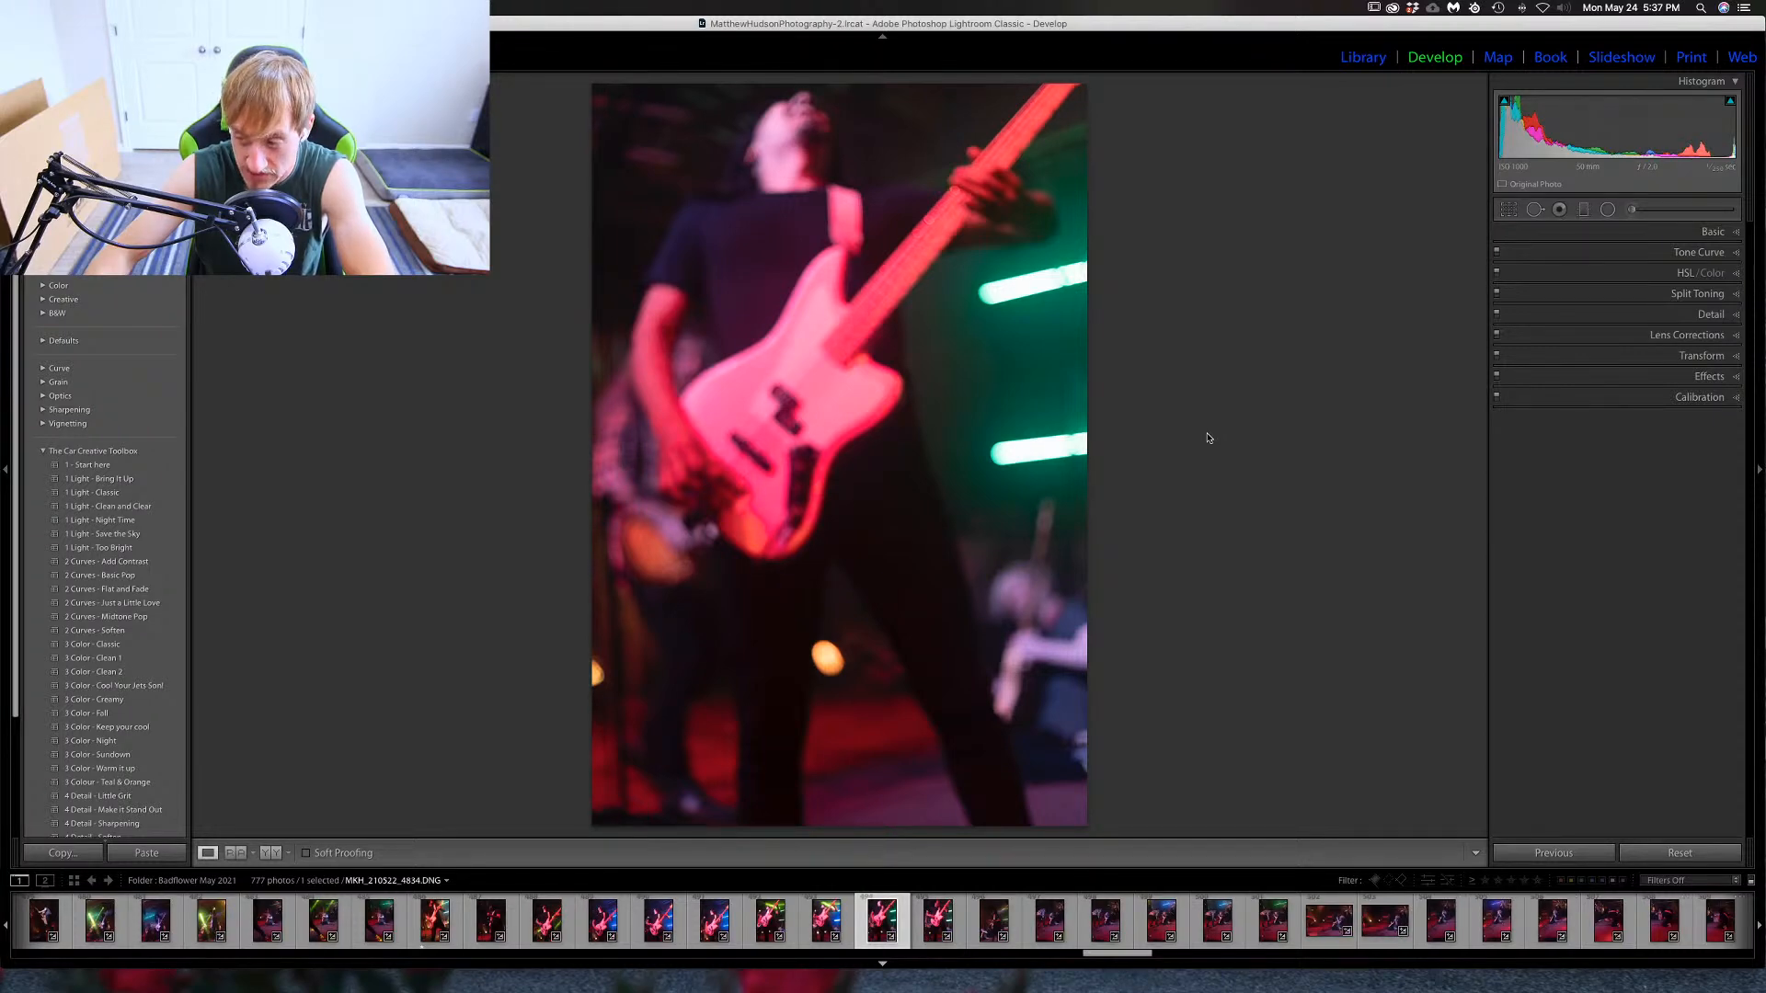
key("Right")
key("Right")
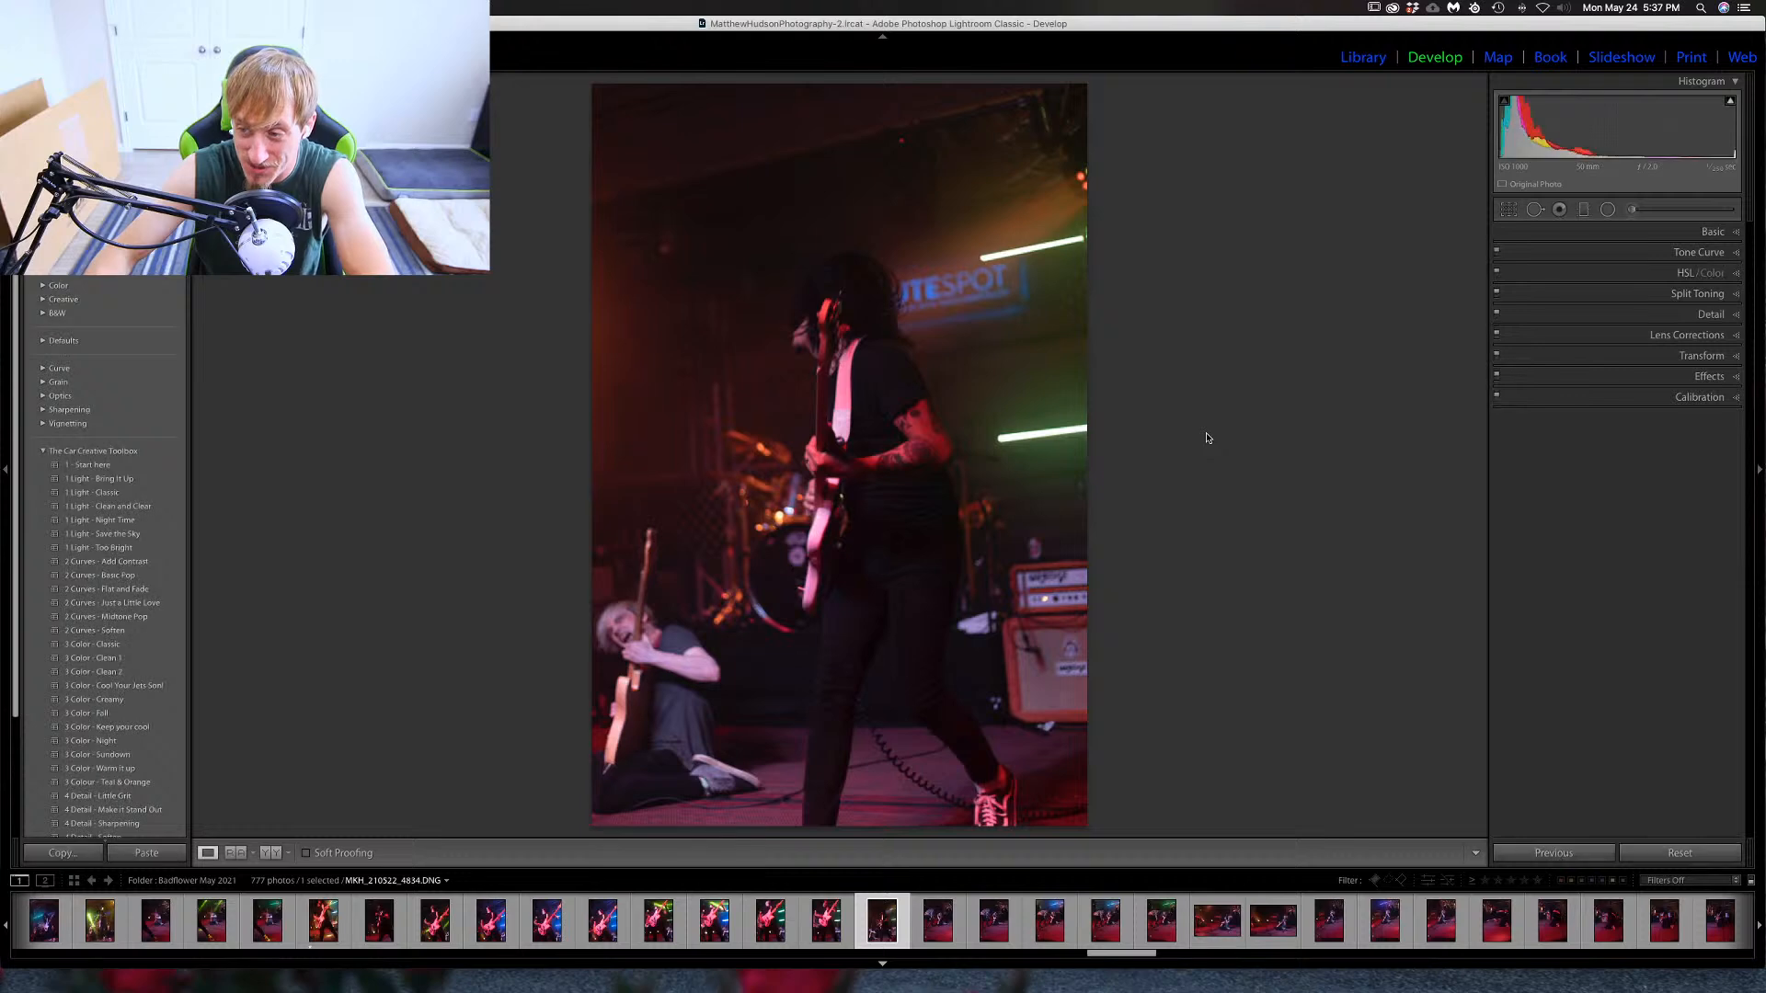
Review the frames after MKH_210522_4834.DNG, from the two guitarists facing each other to the landscape shots of the kneeling blond guitarist.
key("Right")
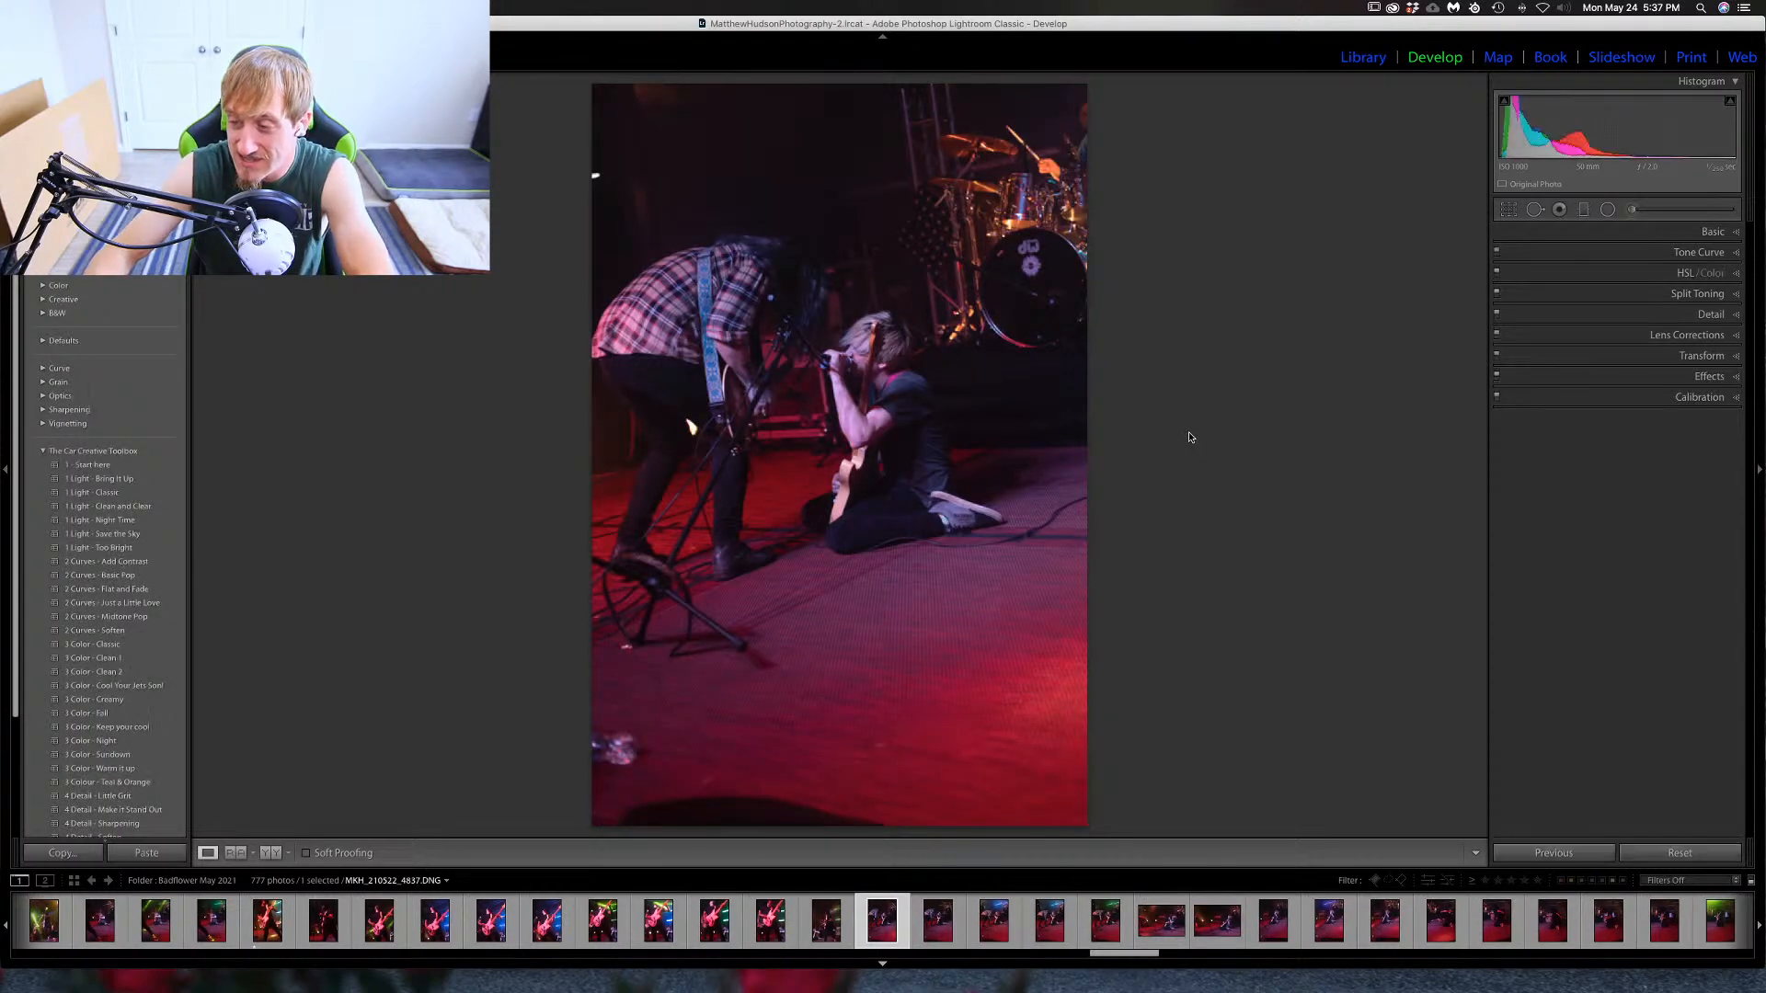
key("Right")
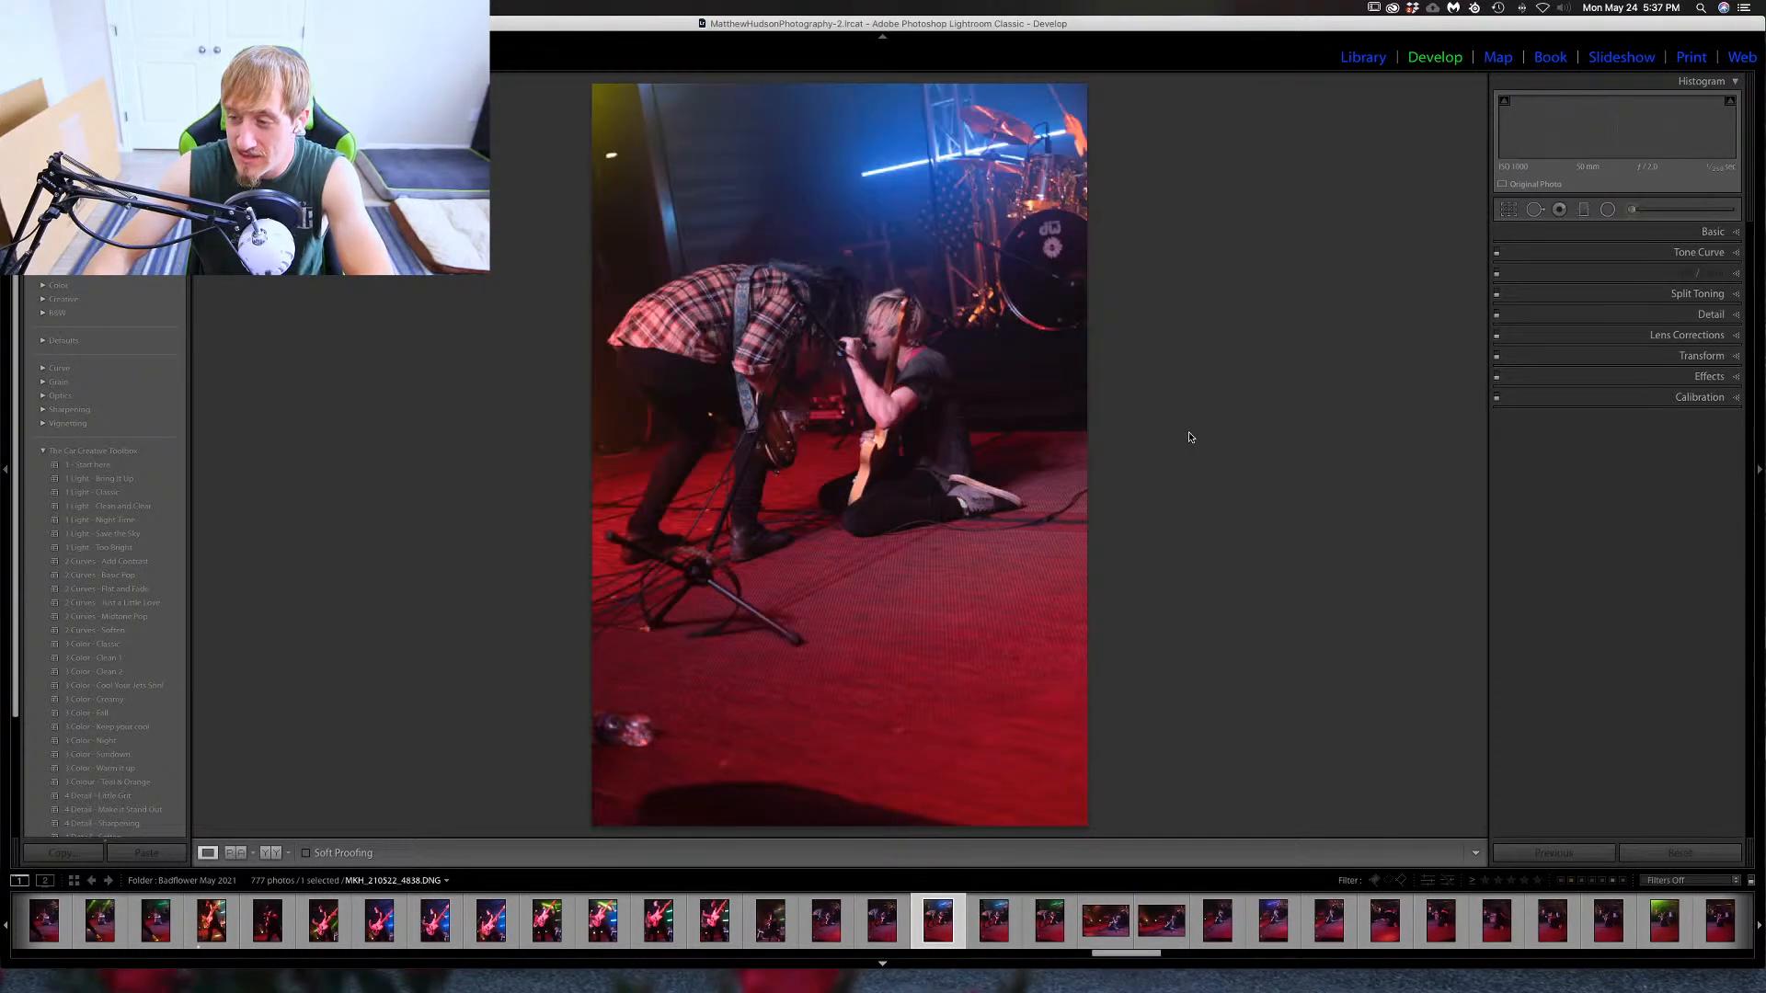
key("Right")
key("Right")
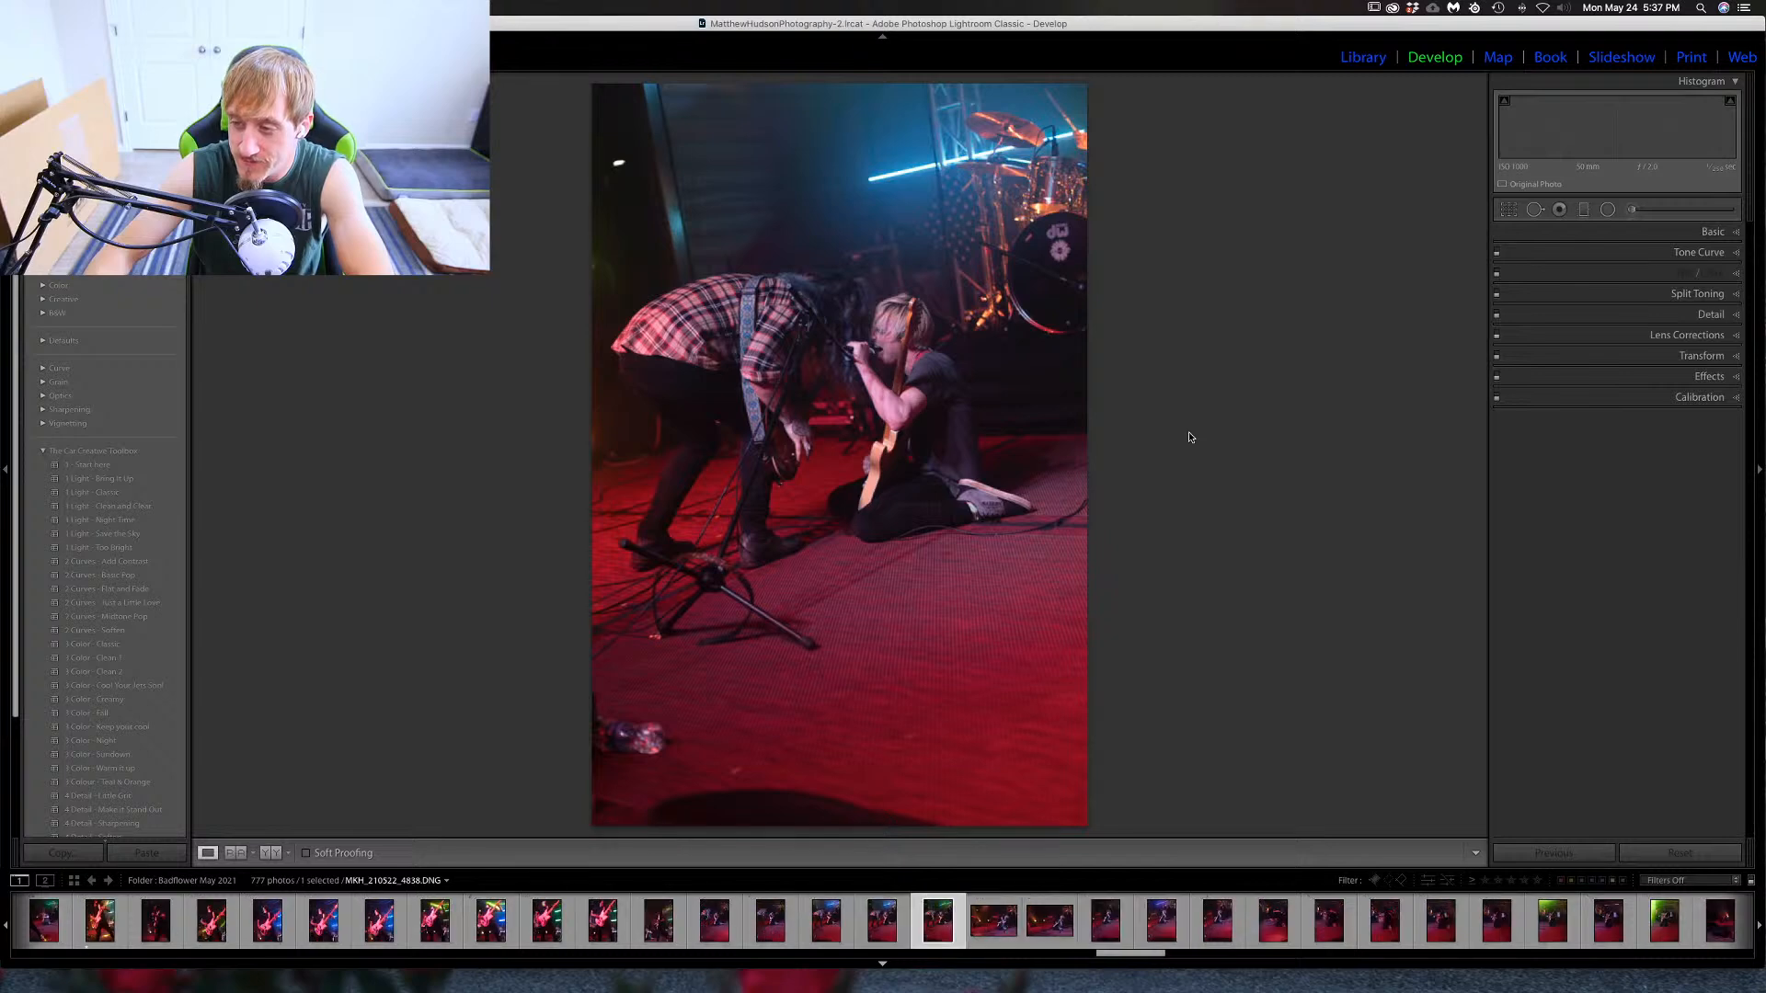
key("Right")
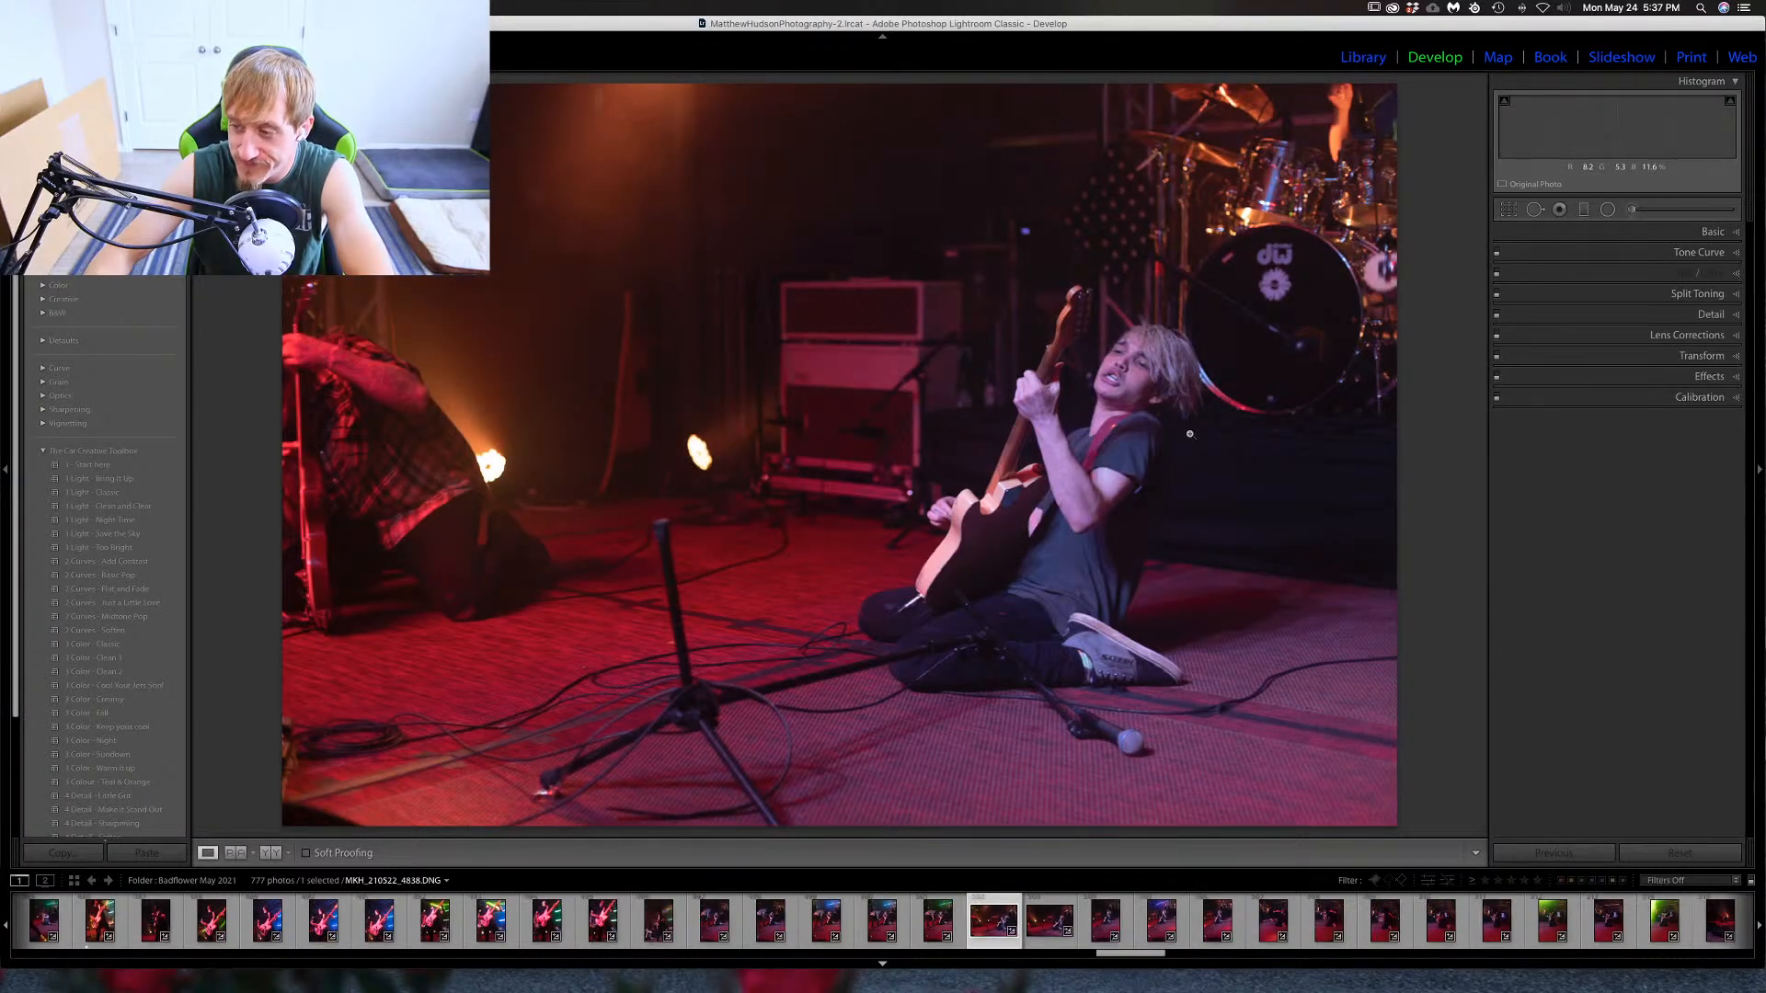
key("Right")
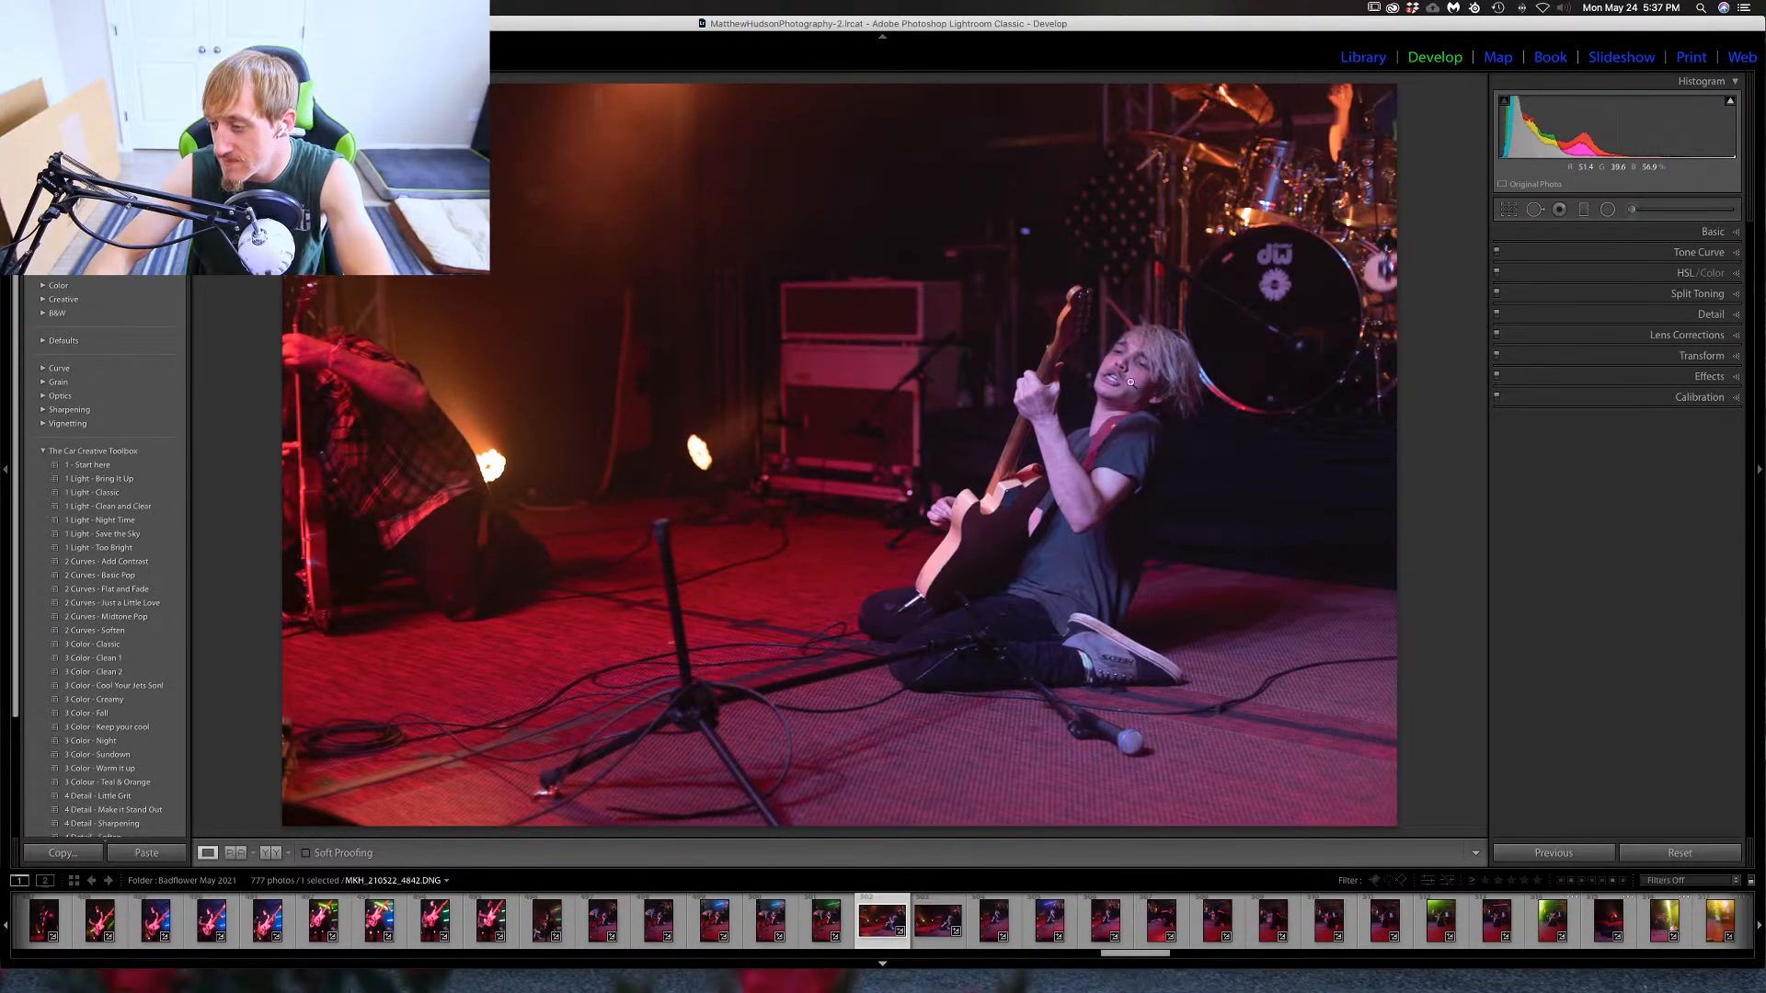
key("Right")
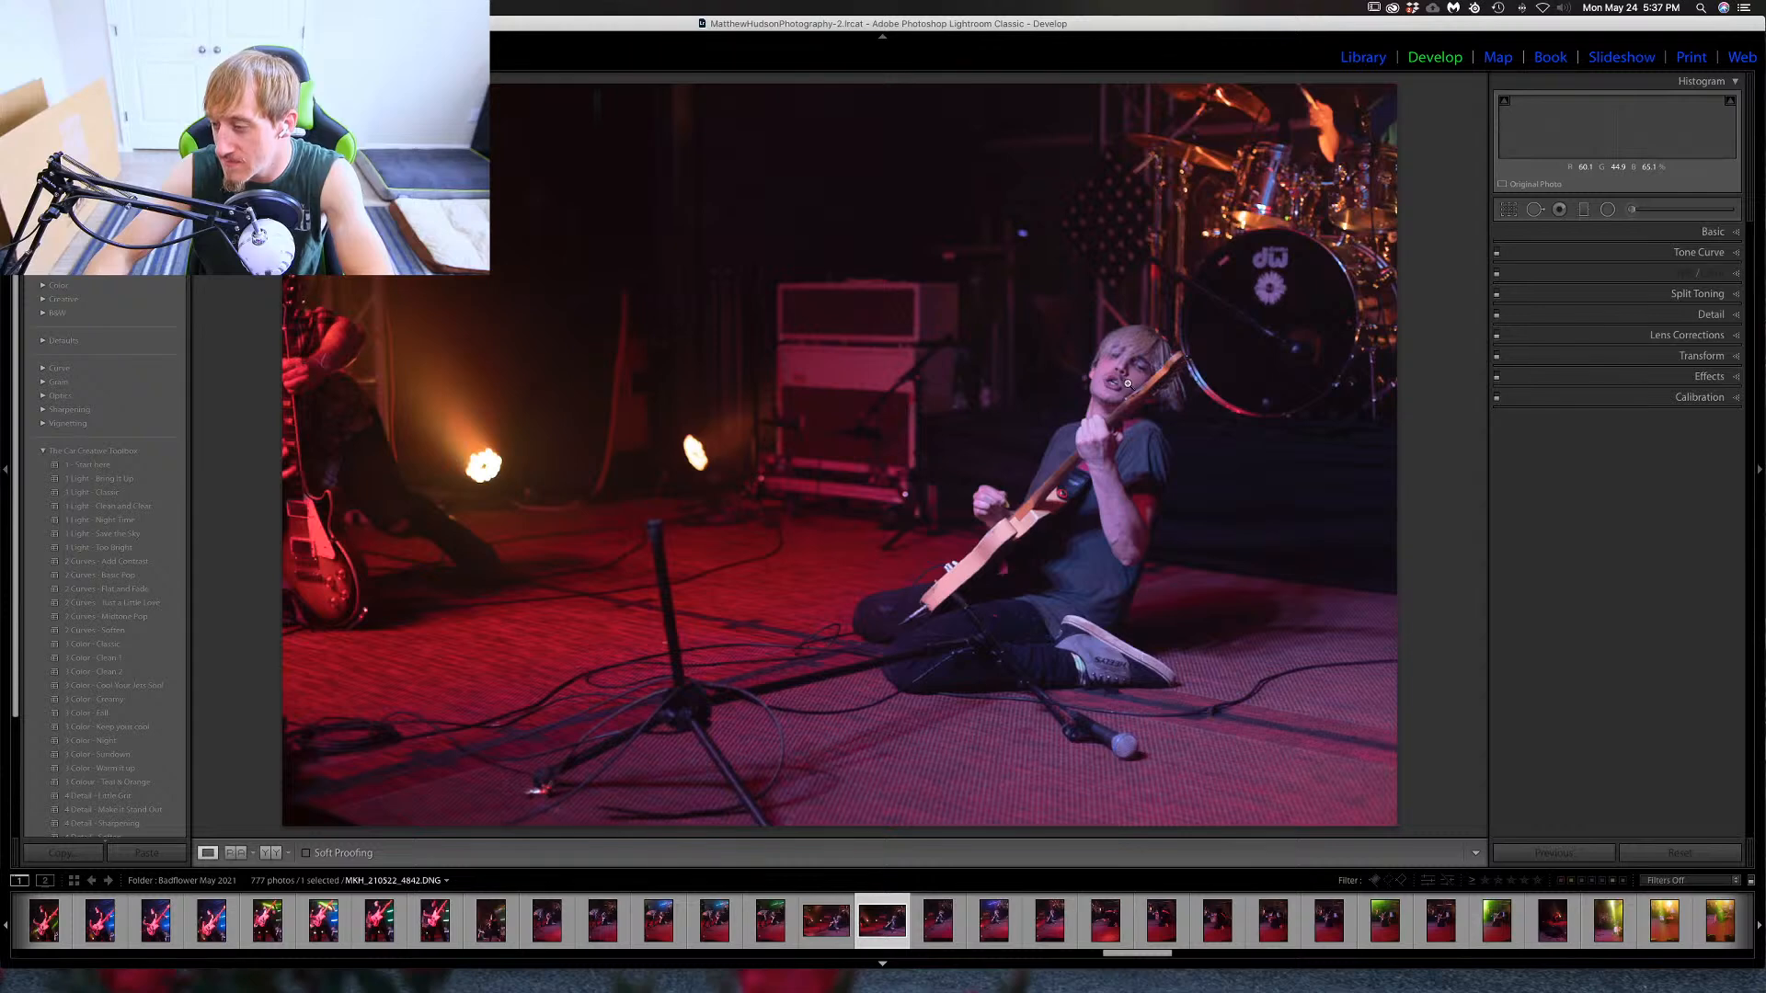
Examine the sharpness of the kneeling blond guitarist's face and hands up close in MKH_210522_4842.DNG.
left_click(1145, 402)
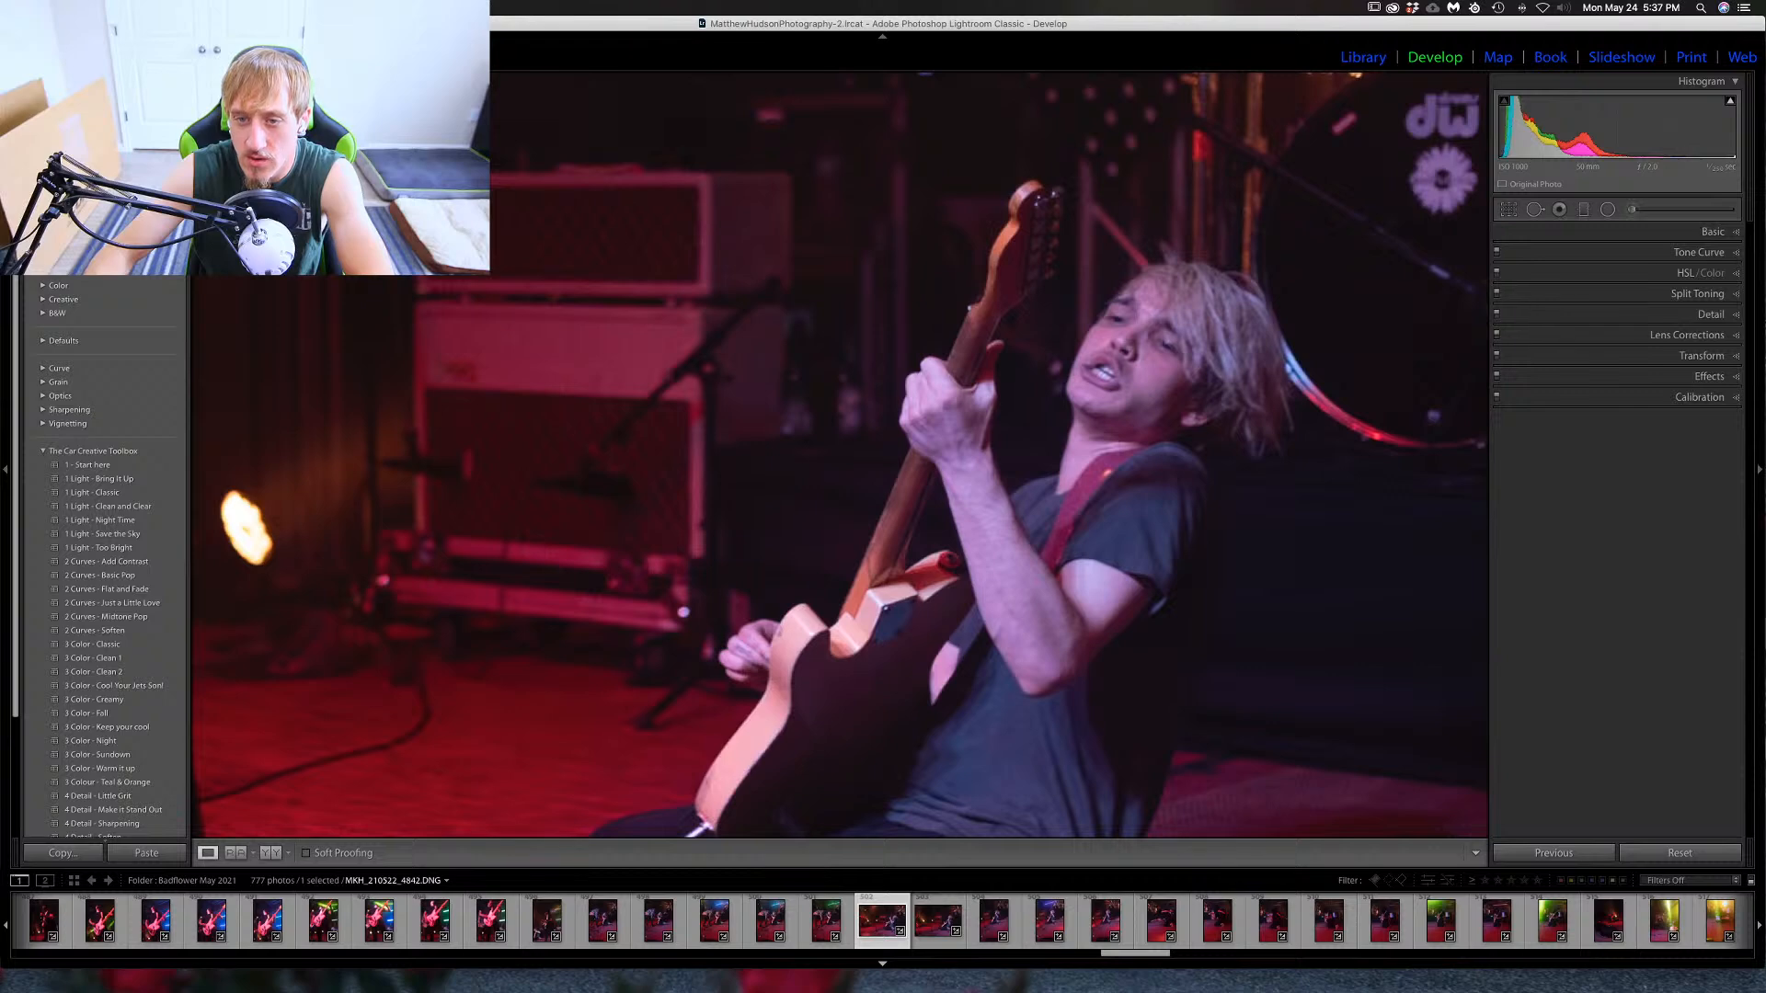
left_click(685, 289)
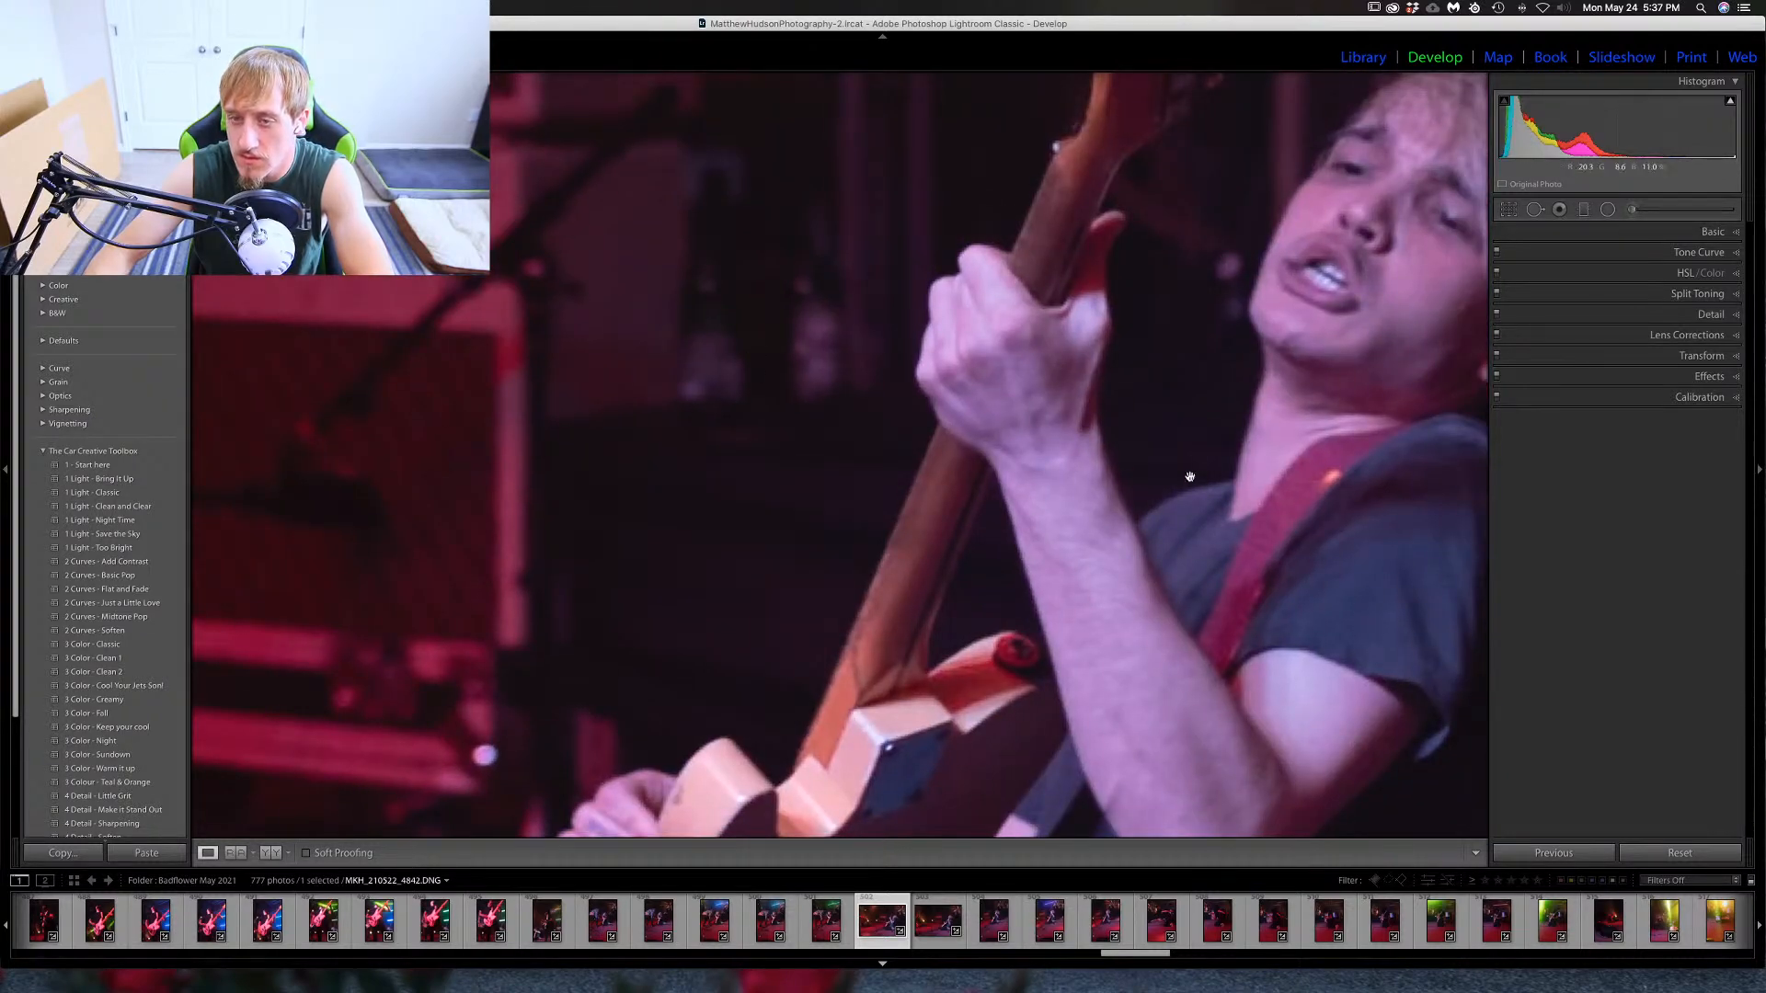
left_click_drag(1300, 444, 961, 462)
left_click(1042, 448)
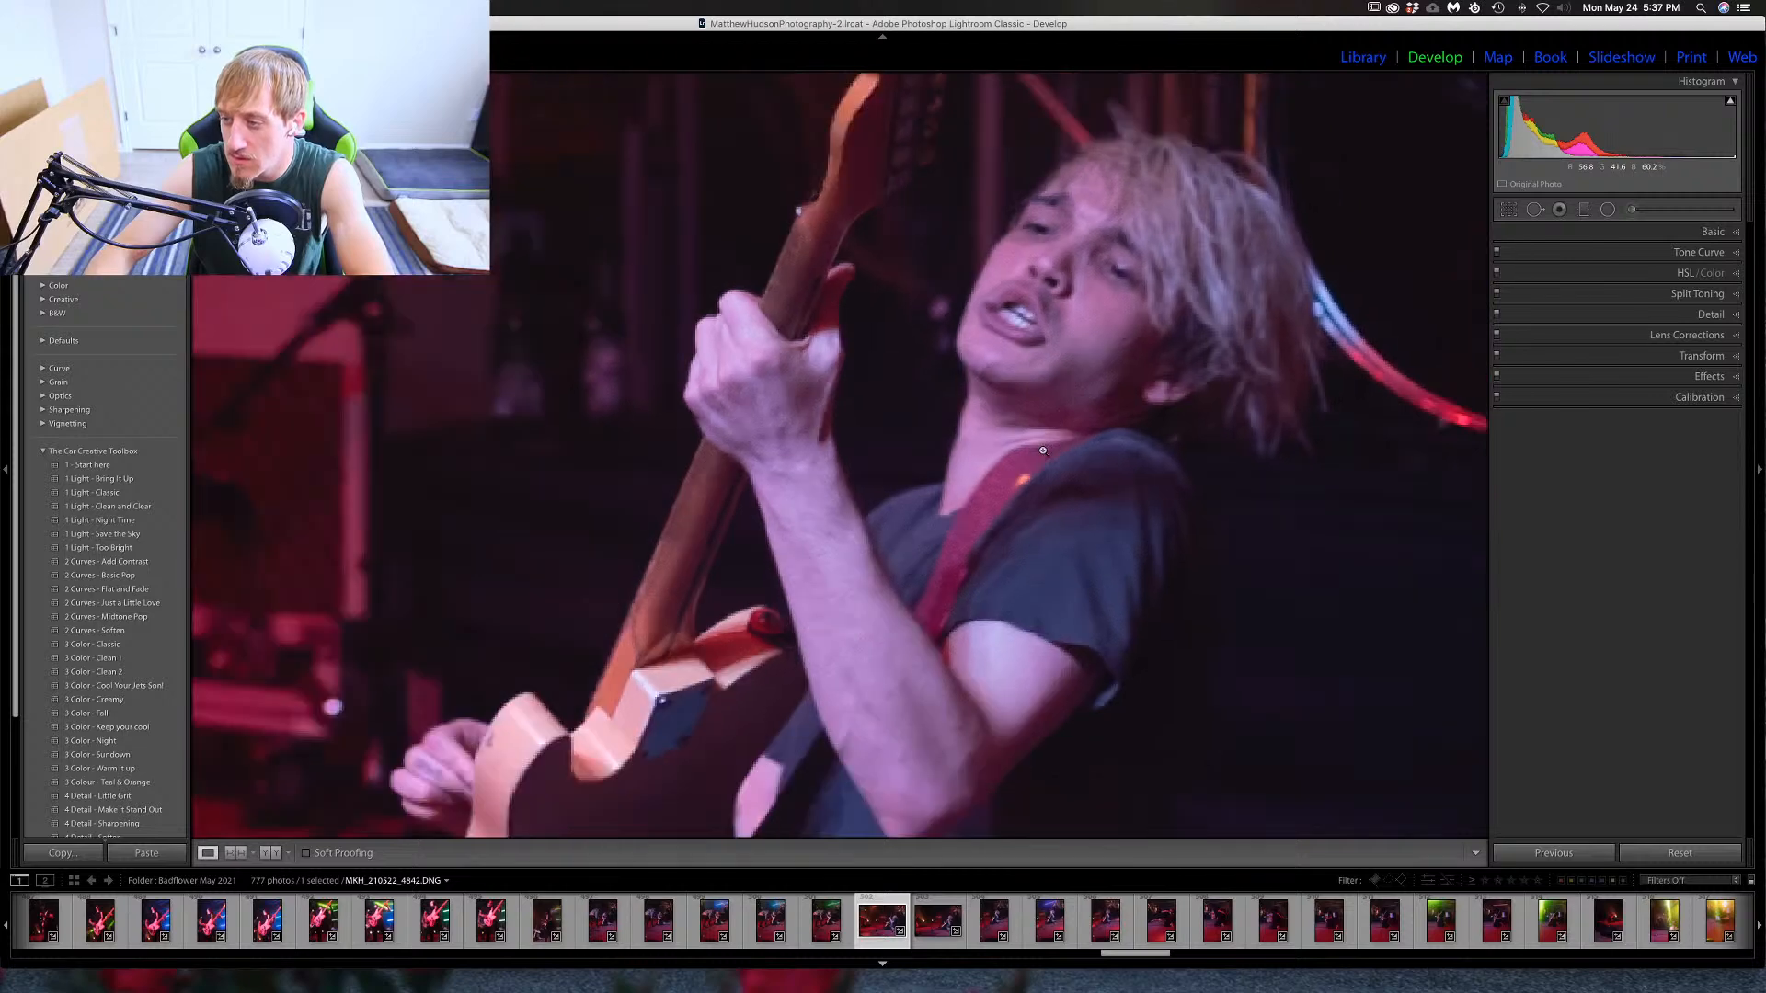
left_click(1120, 379)
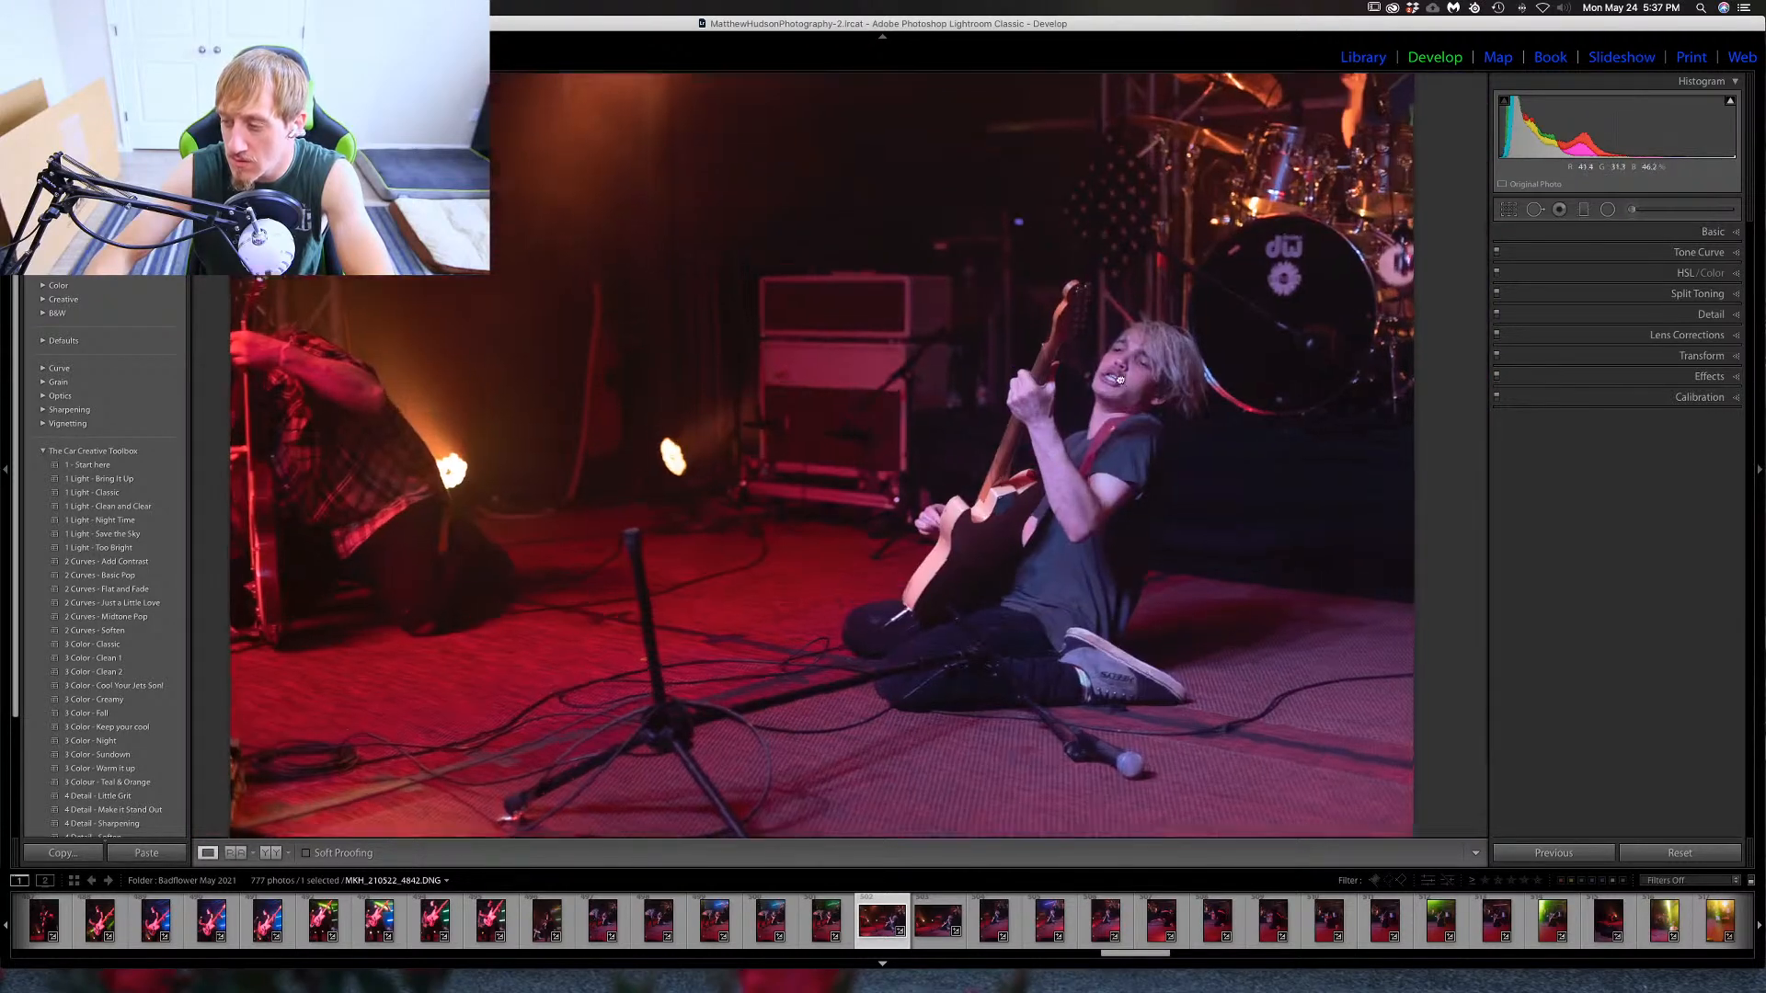
left_click(1120, 380)
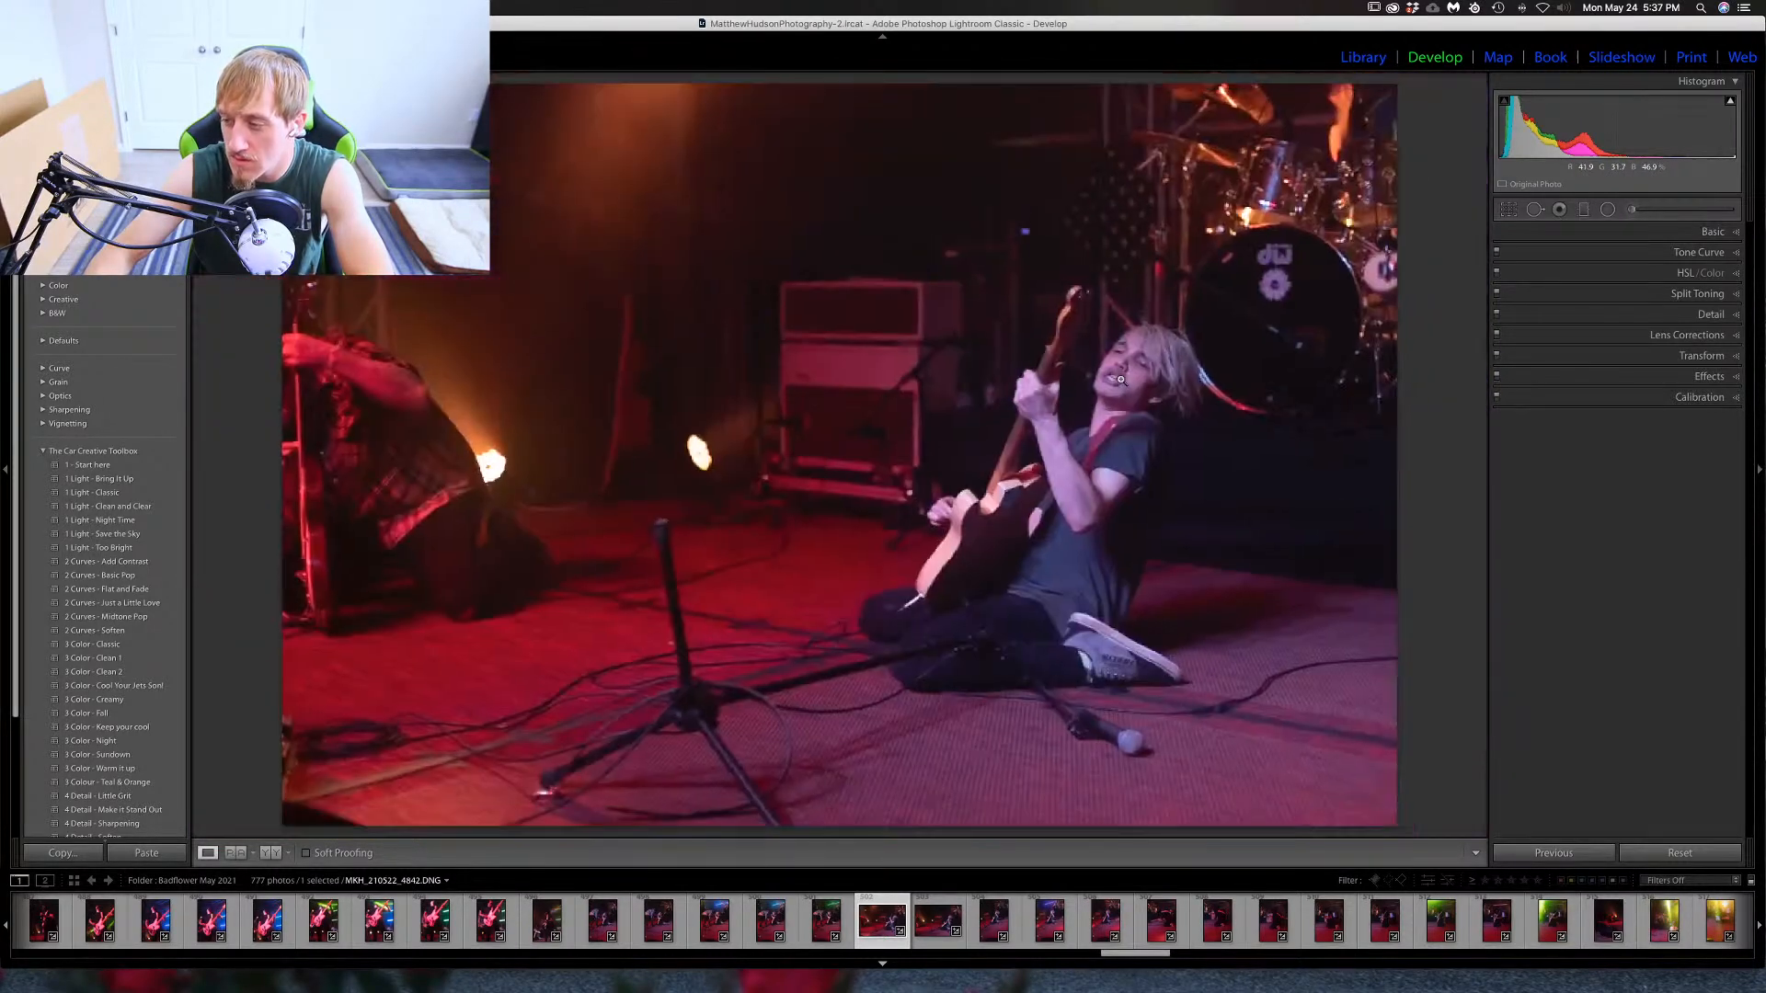
Compare MKH_210522_4843.DNG with the portrait frames of the blond guitarist kneeling in front of the drum kit.
key("Right")
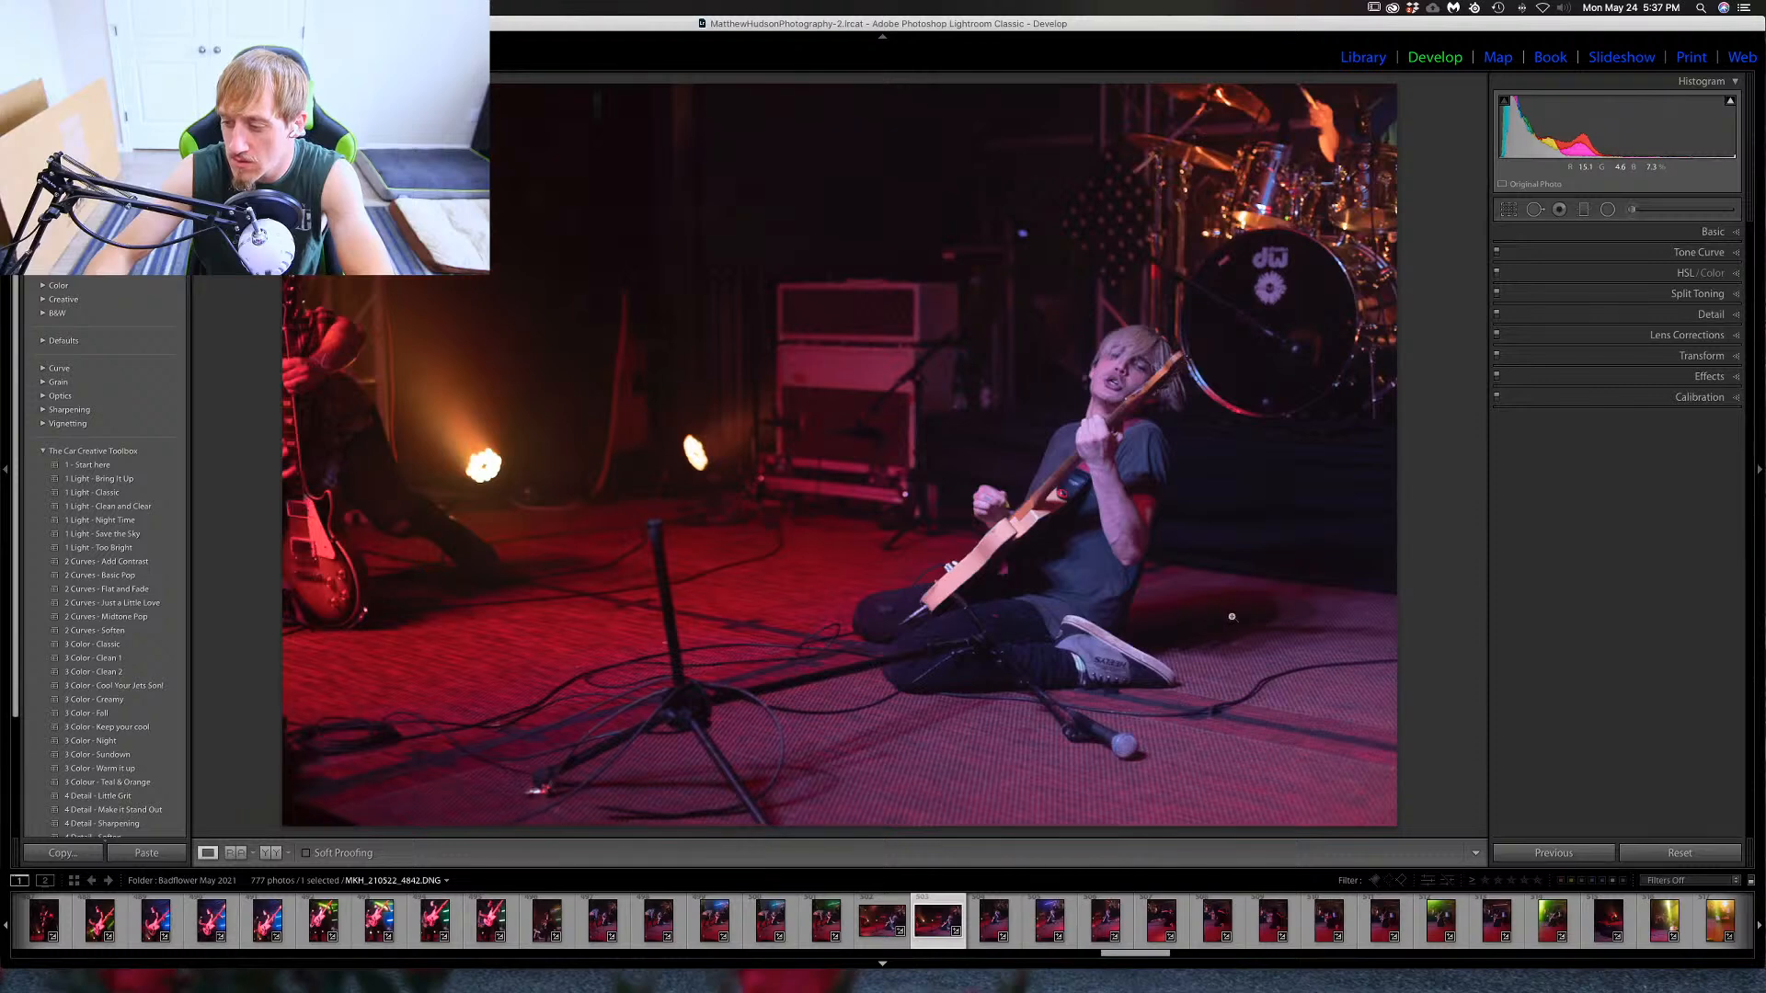
key("Right")
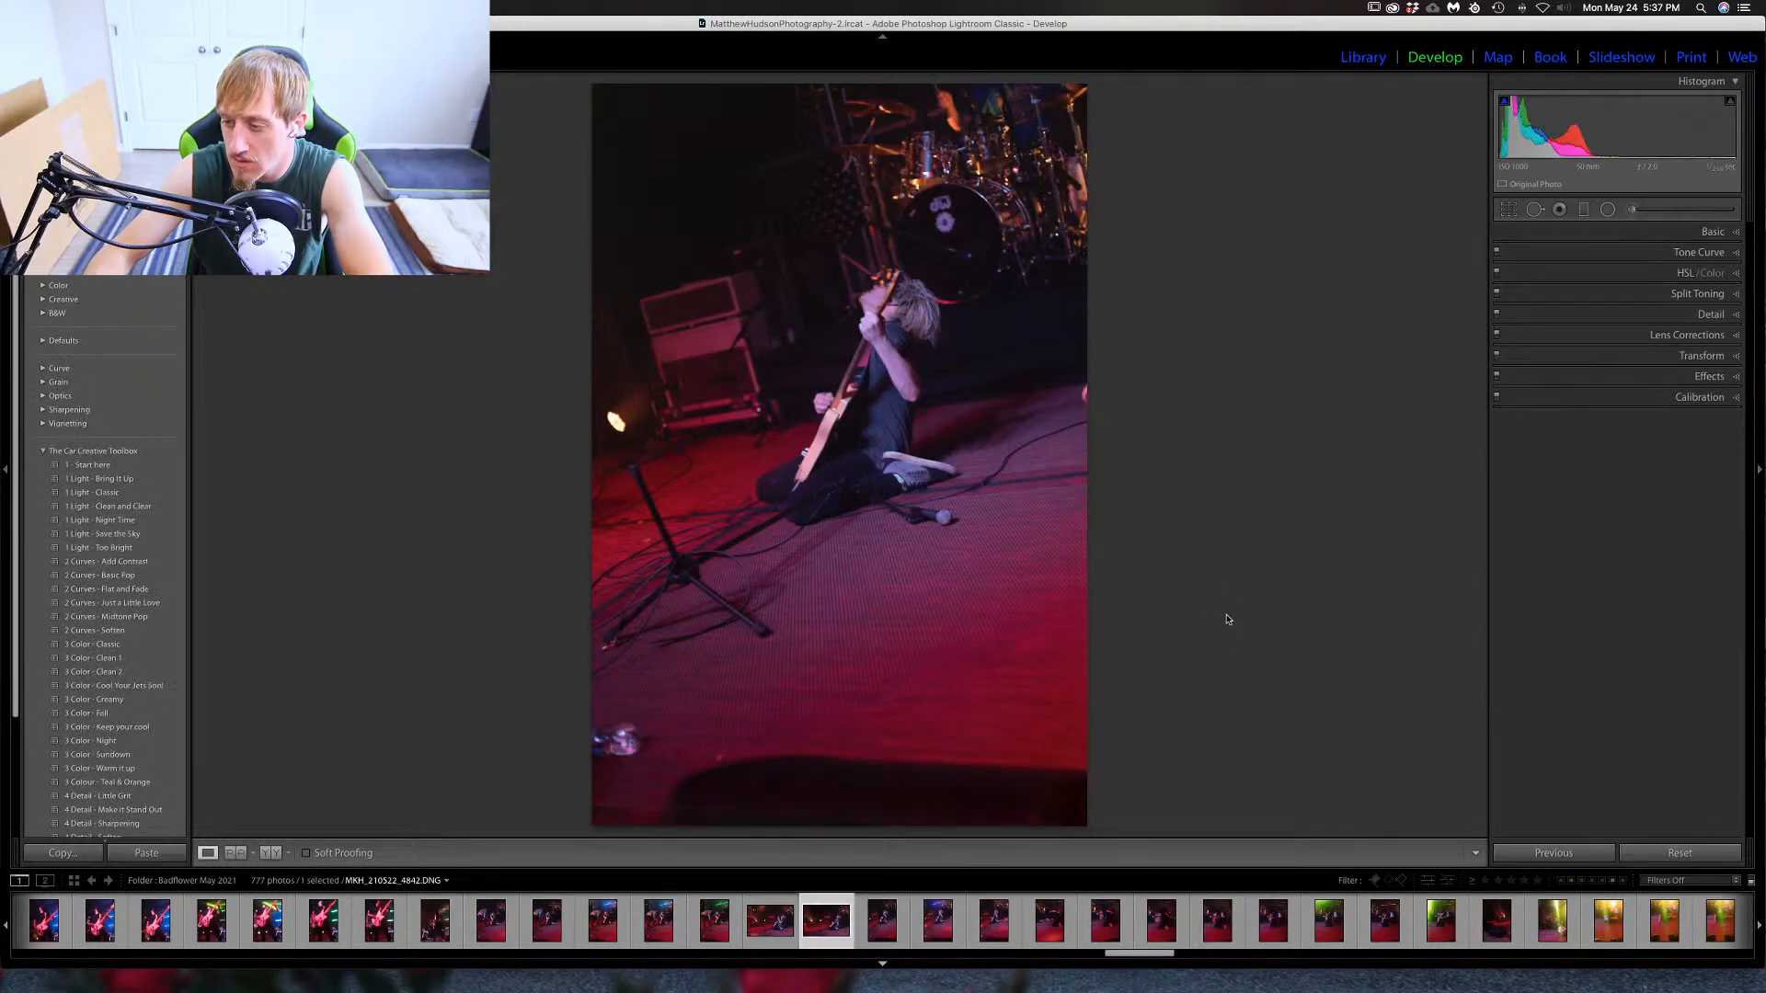
key("Right")
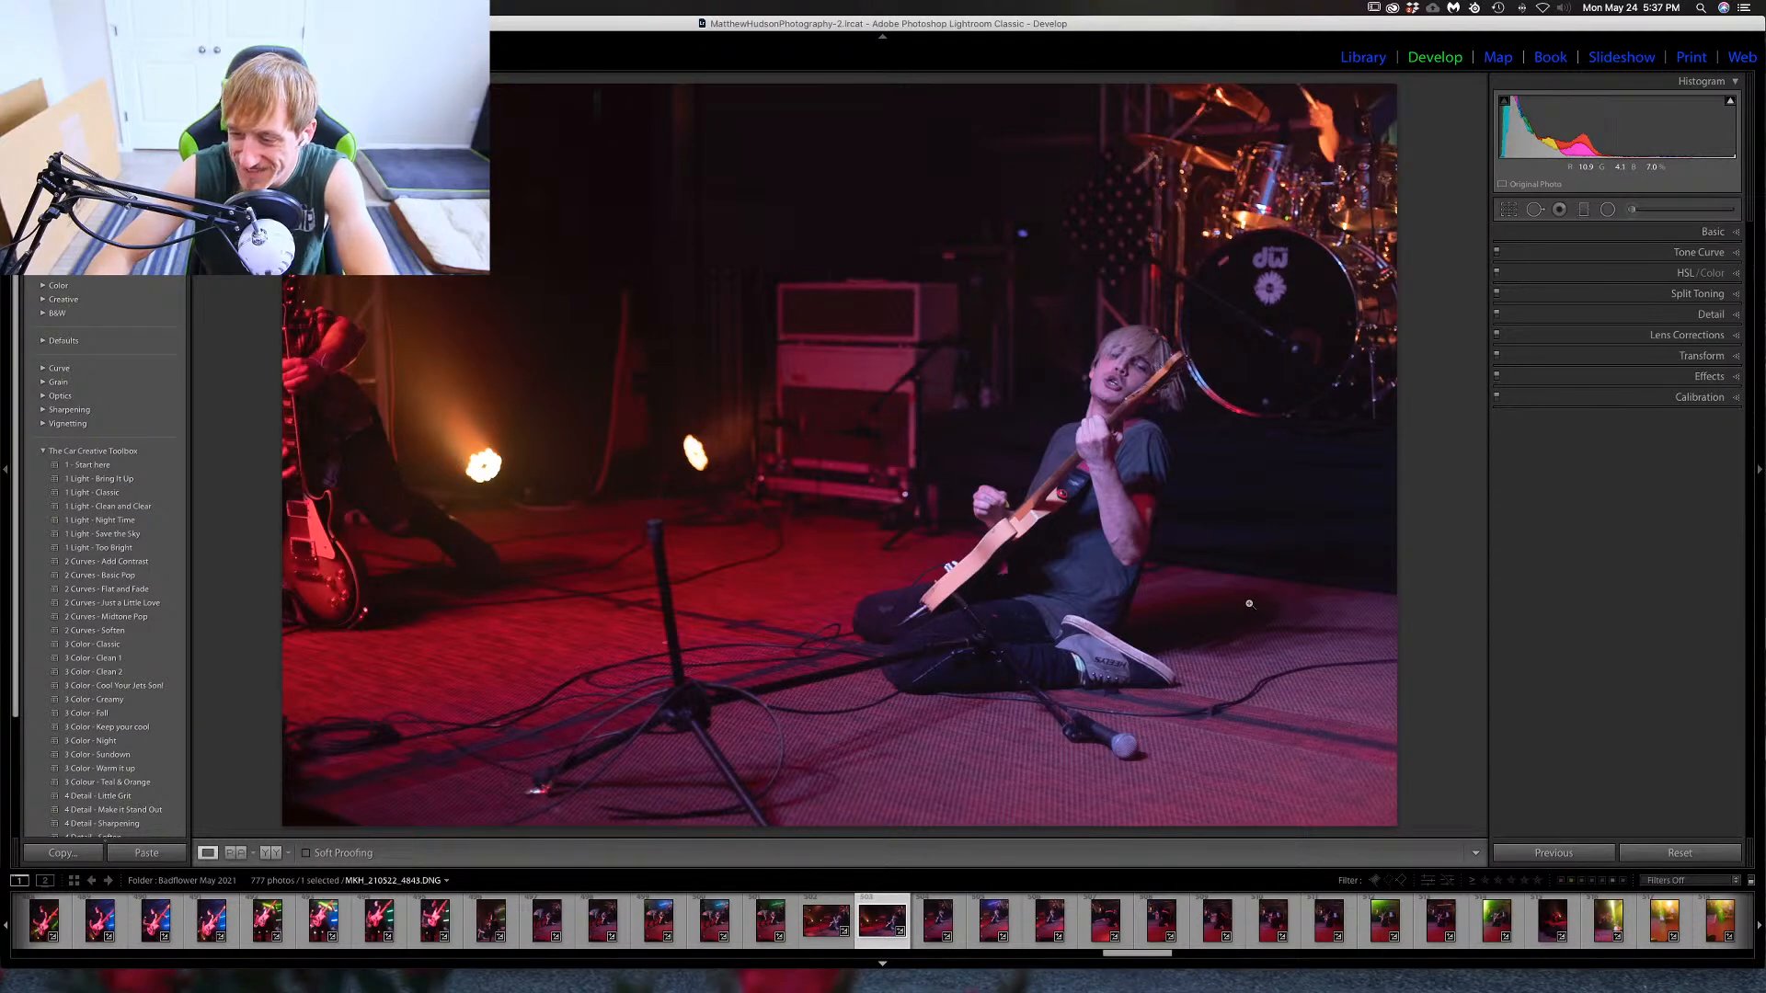
key("Right")
key("Right")
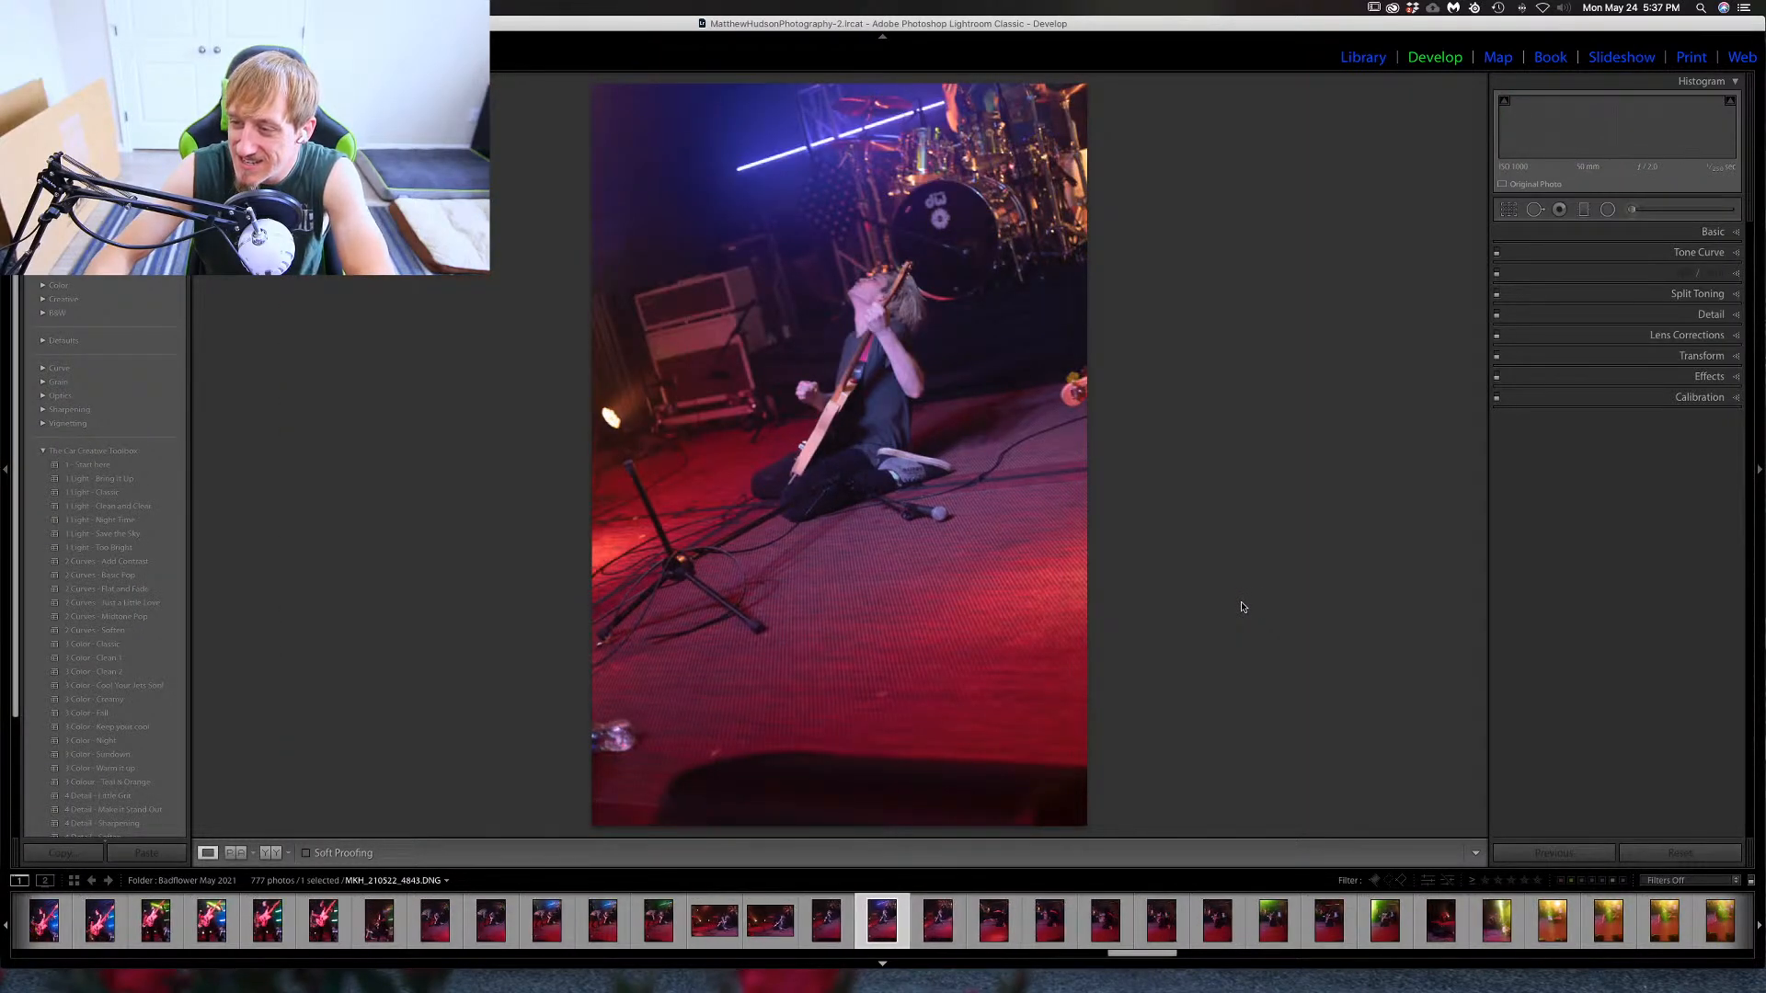
key("Right")
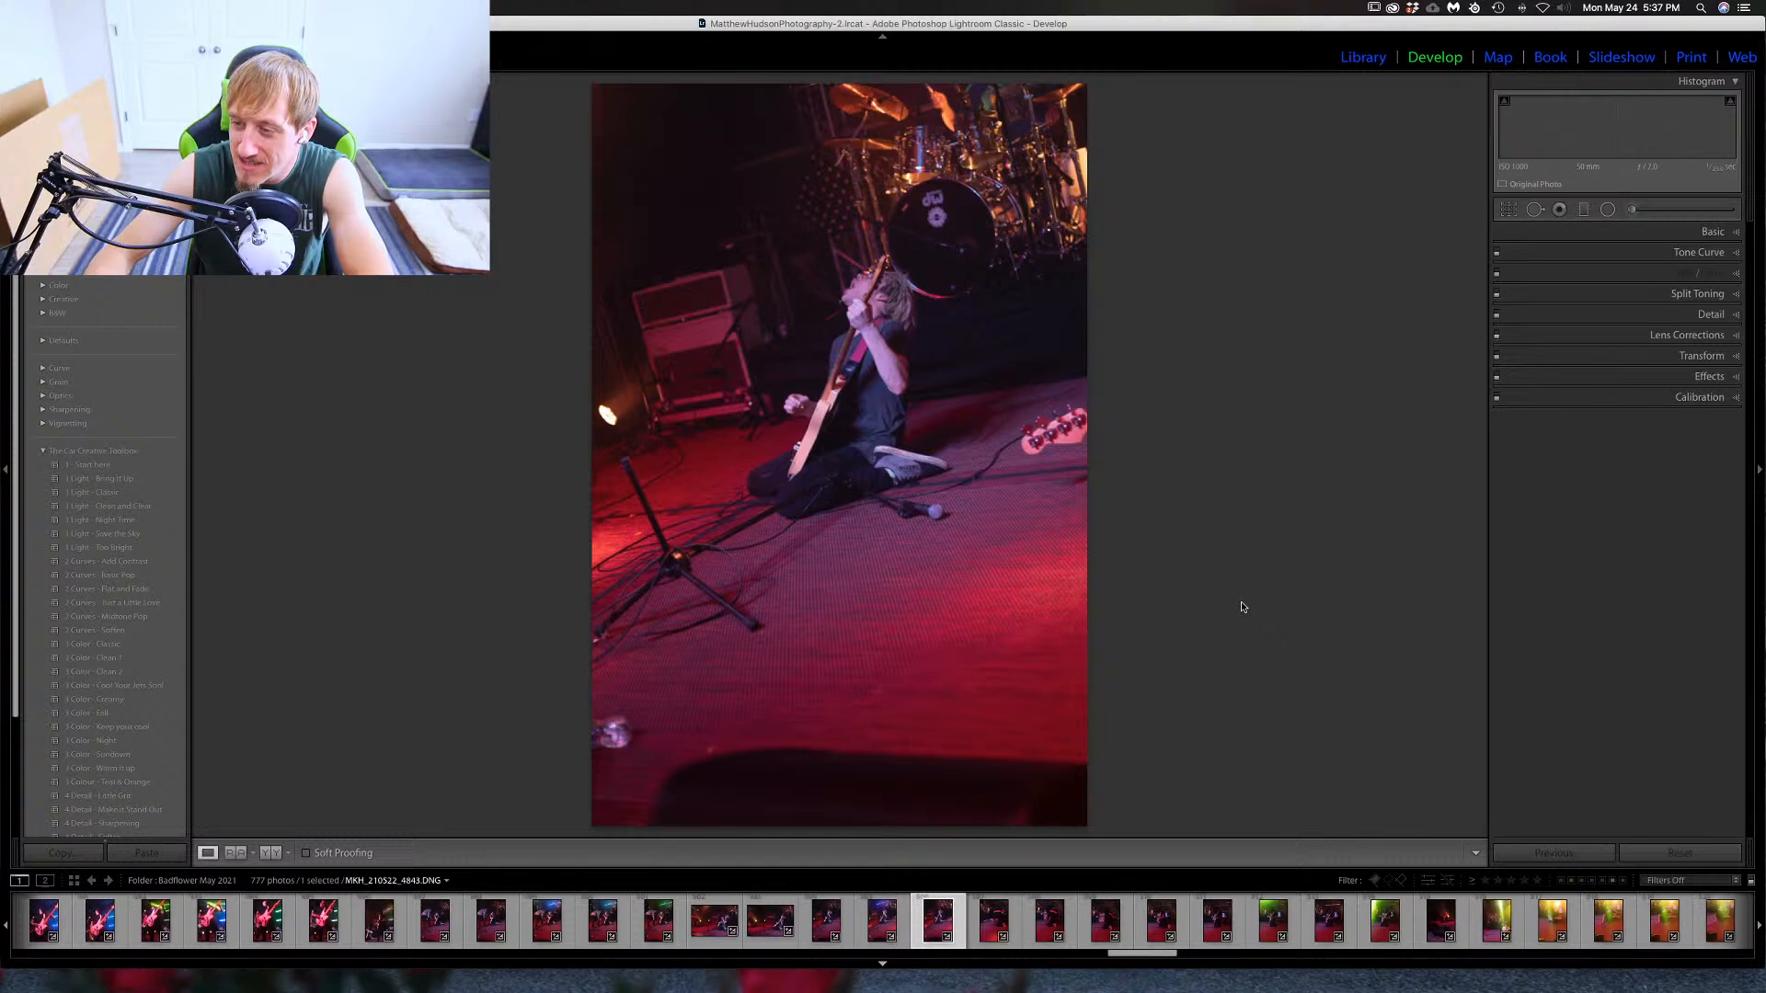
Review the kneeling bassist frames through to MKH_210522_4855.DNG, the red-lit guitarist crouched beside the stage light.
key("Right")
key("Right")
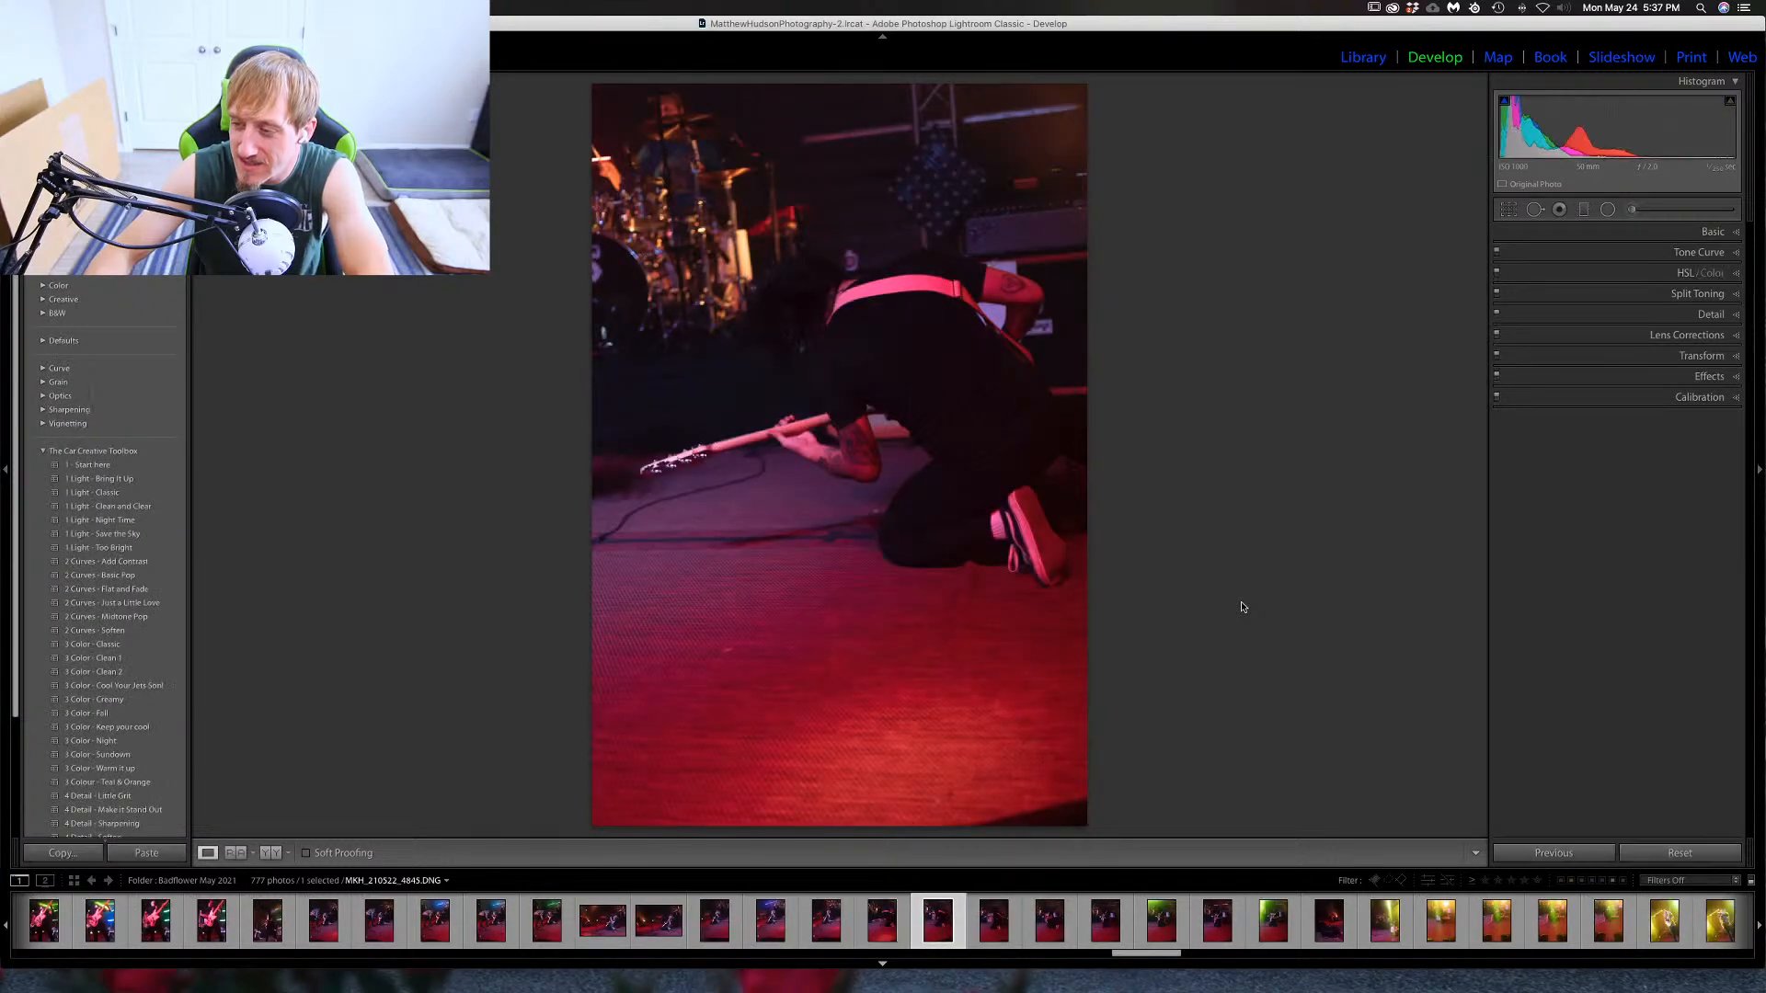
key("Right")
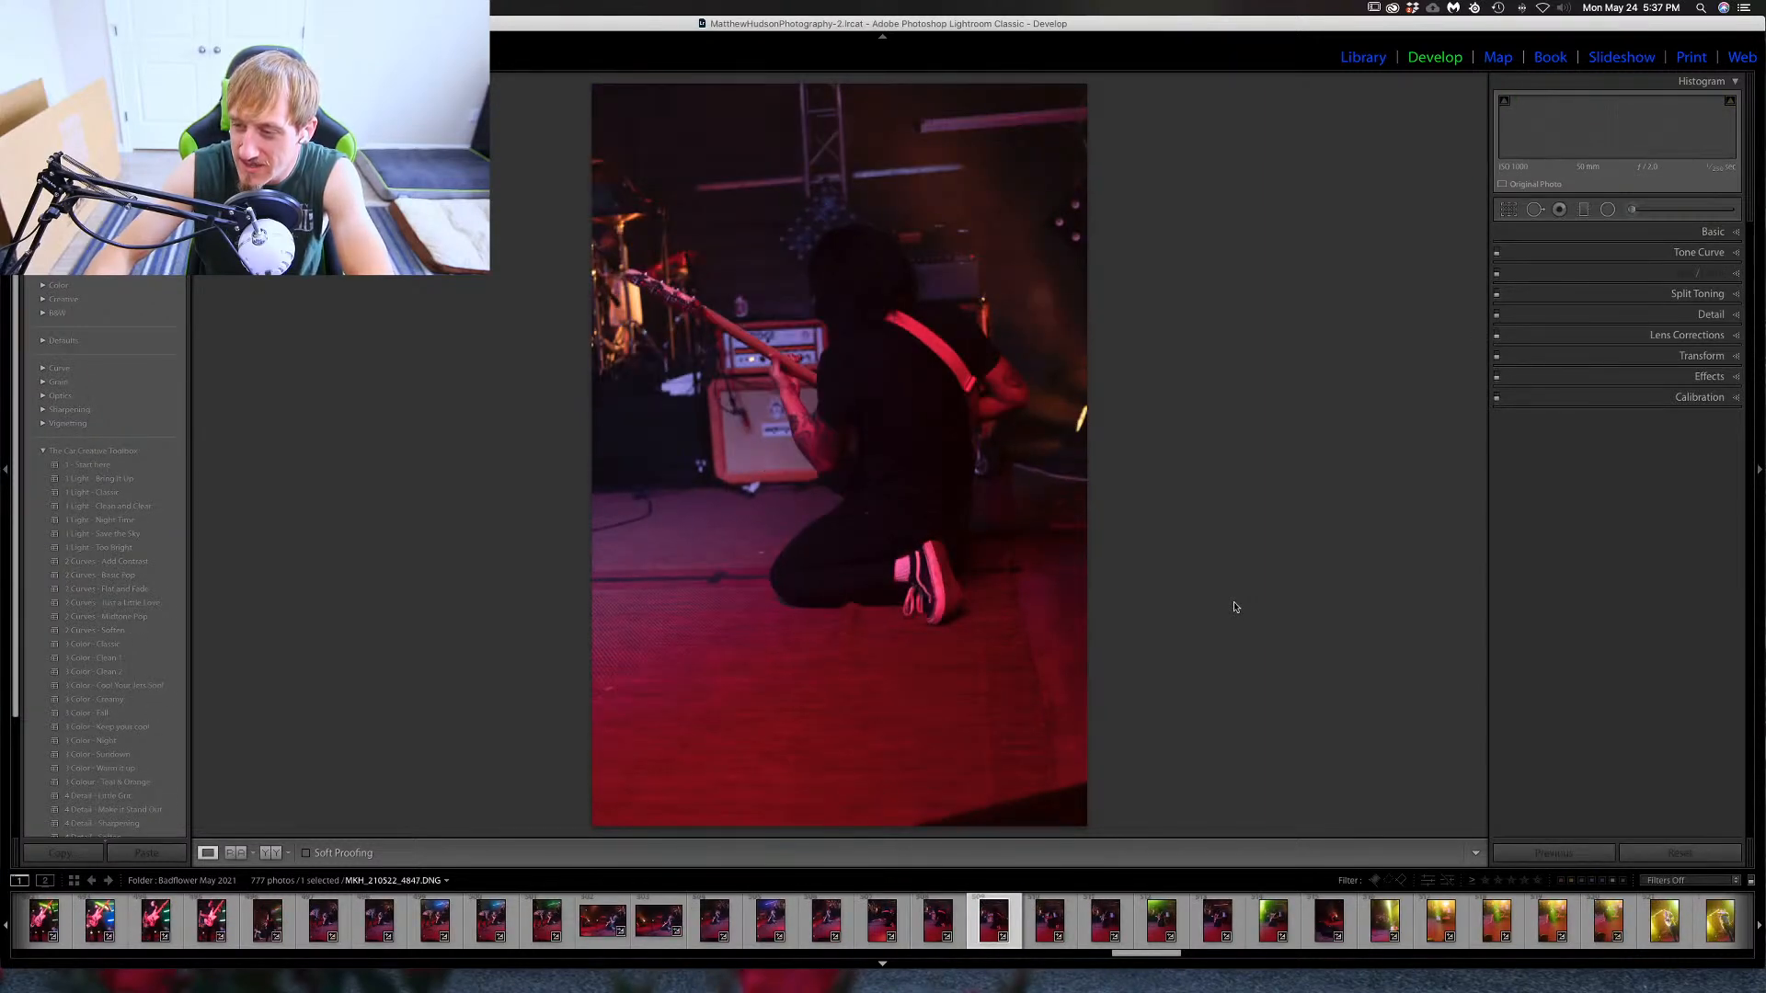
key("Right")
key("Right")
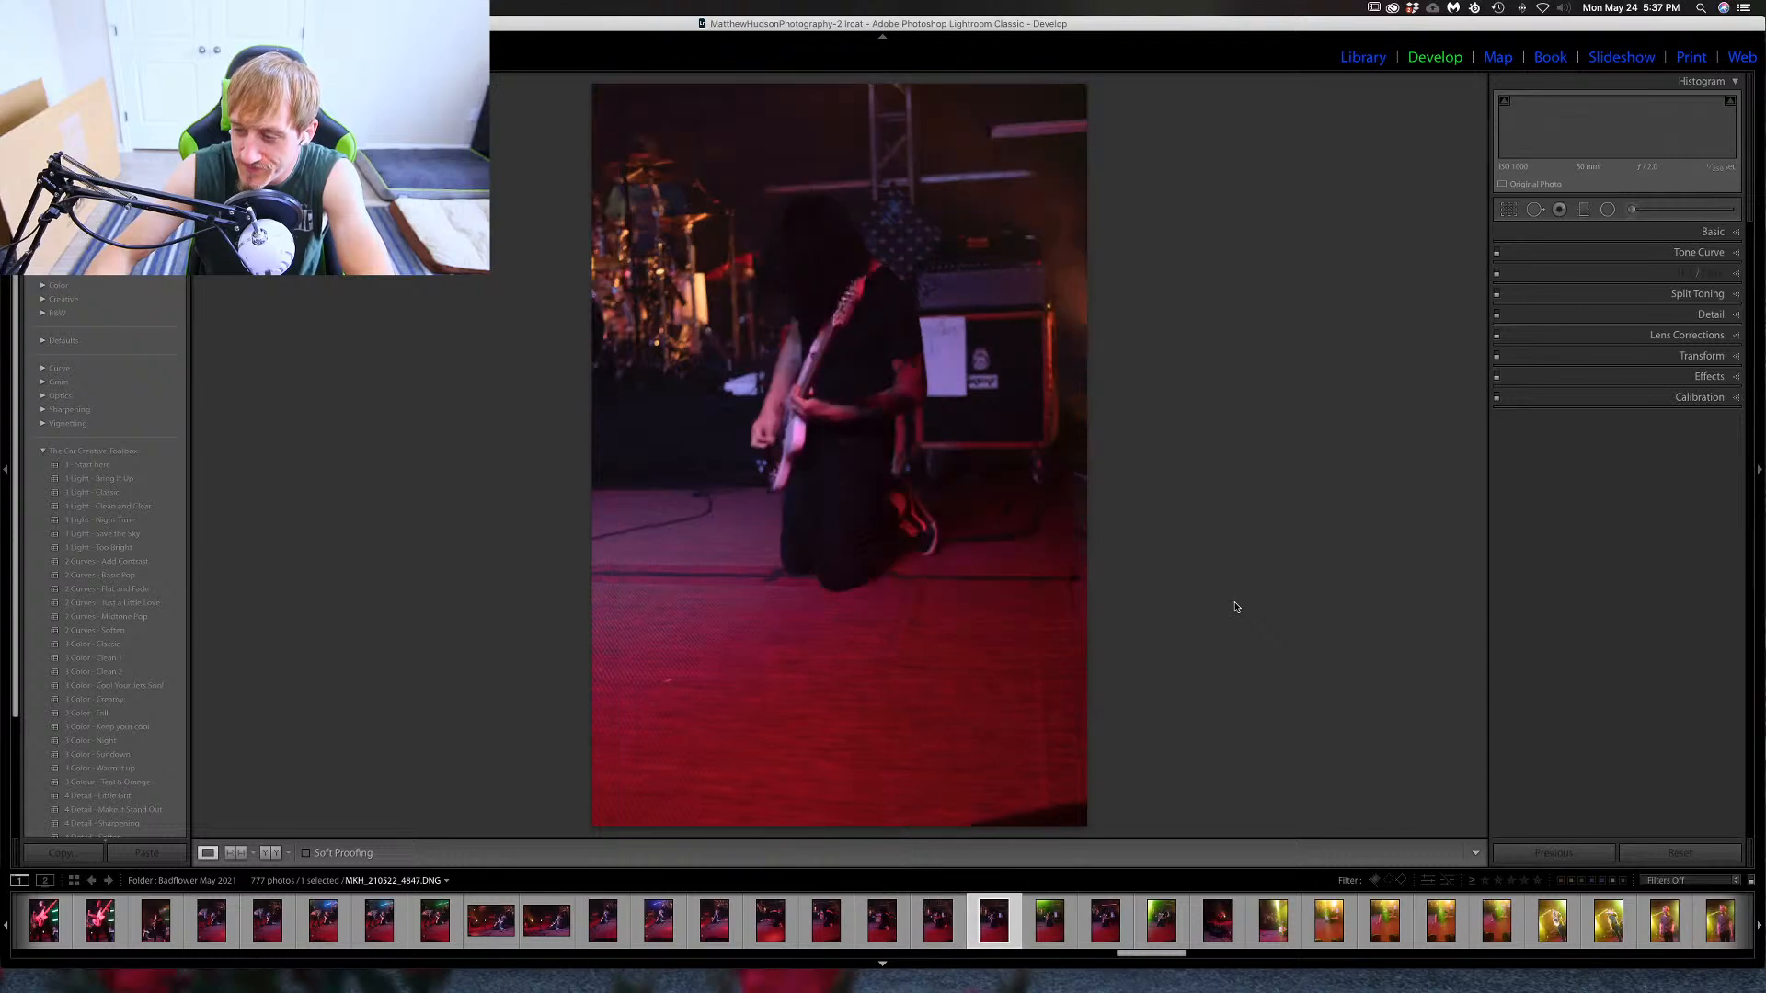
key("Right")
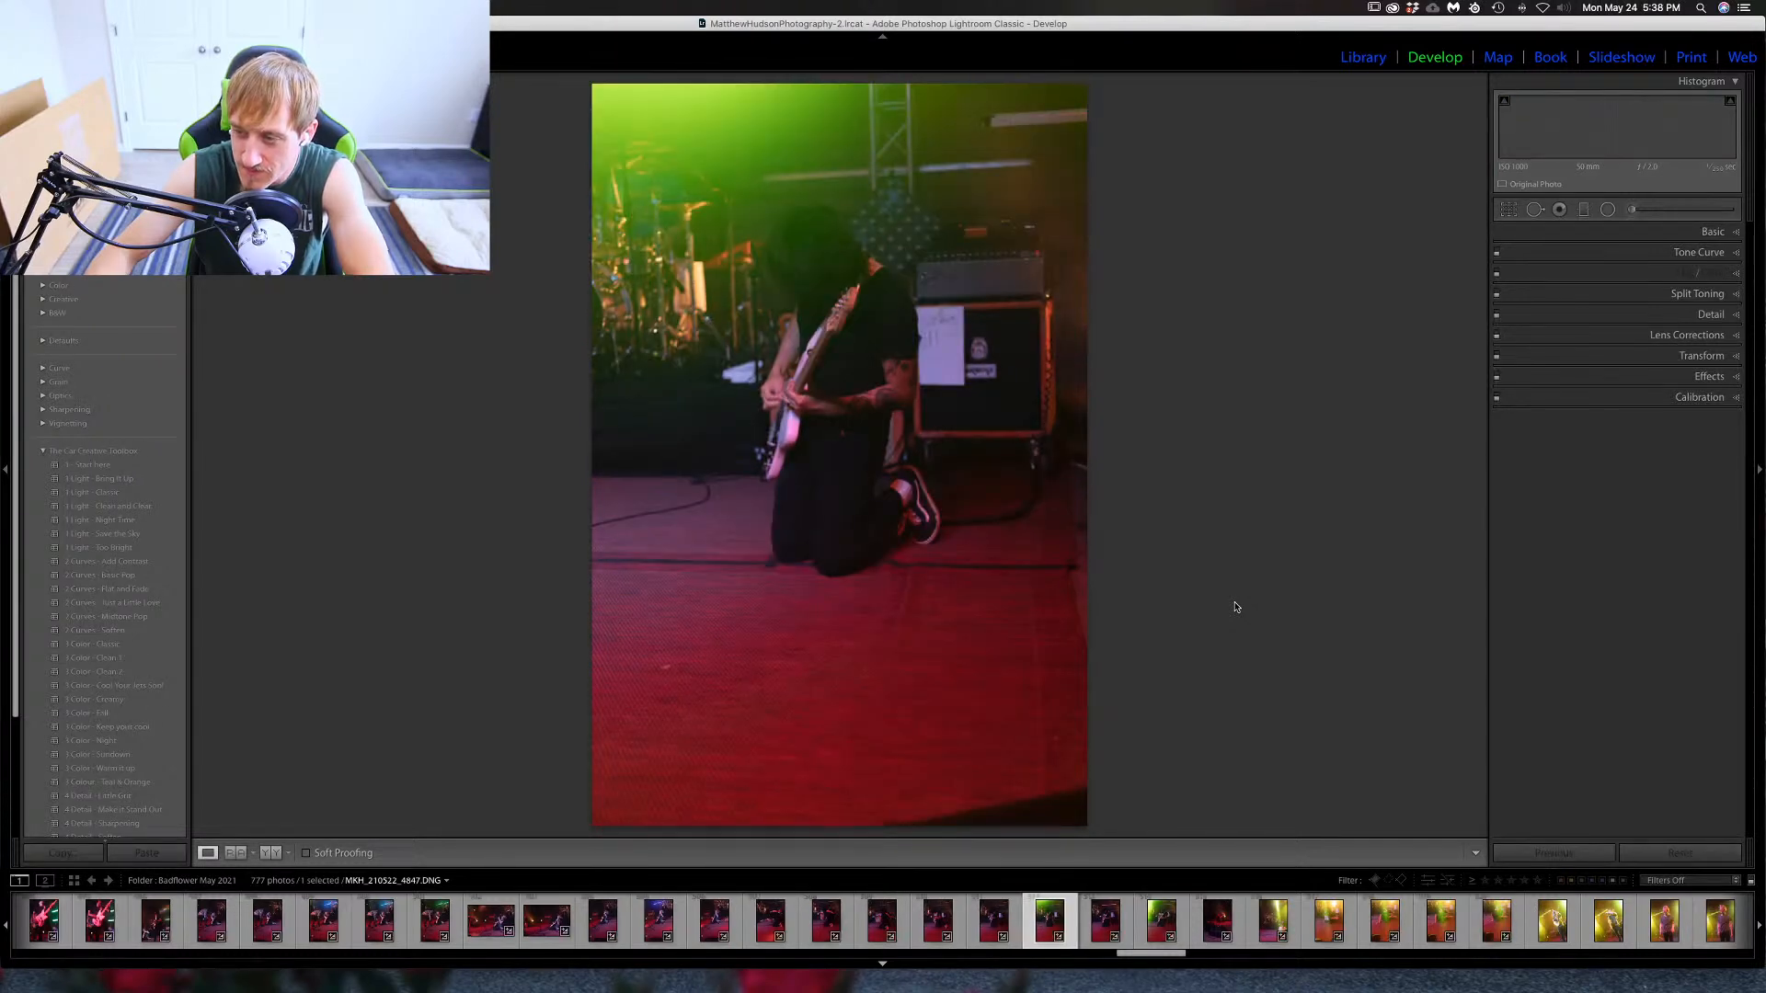
key("Right")
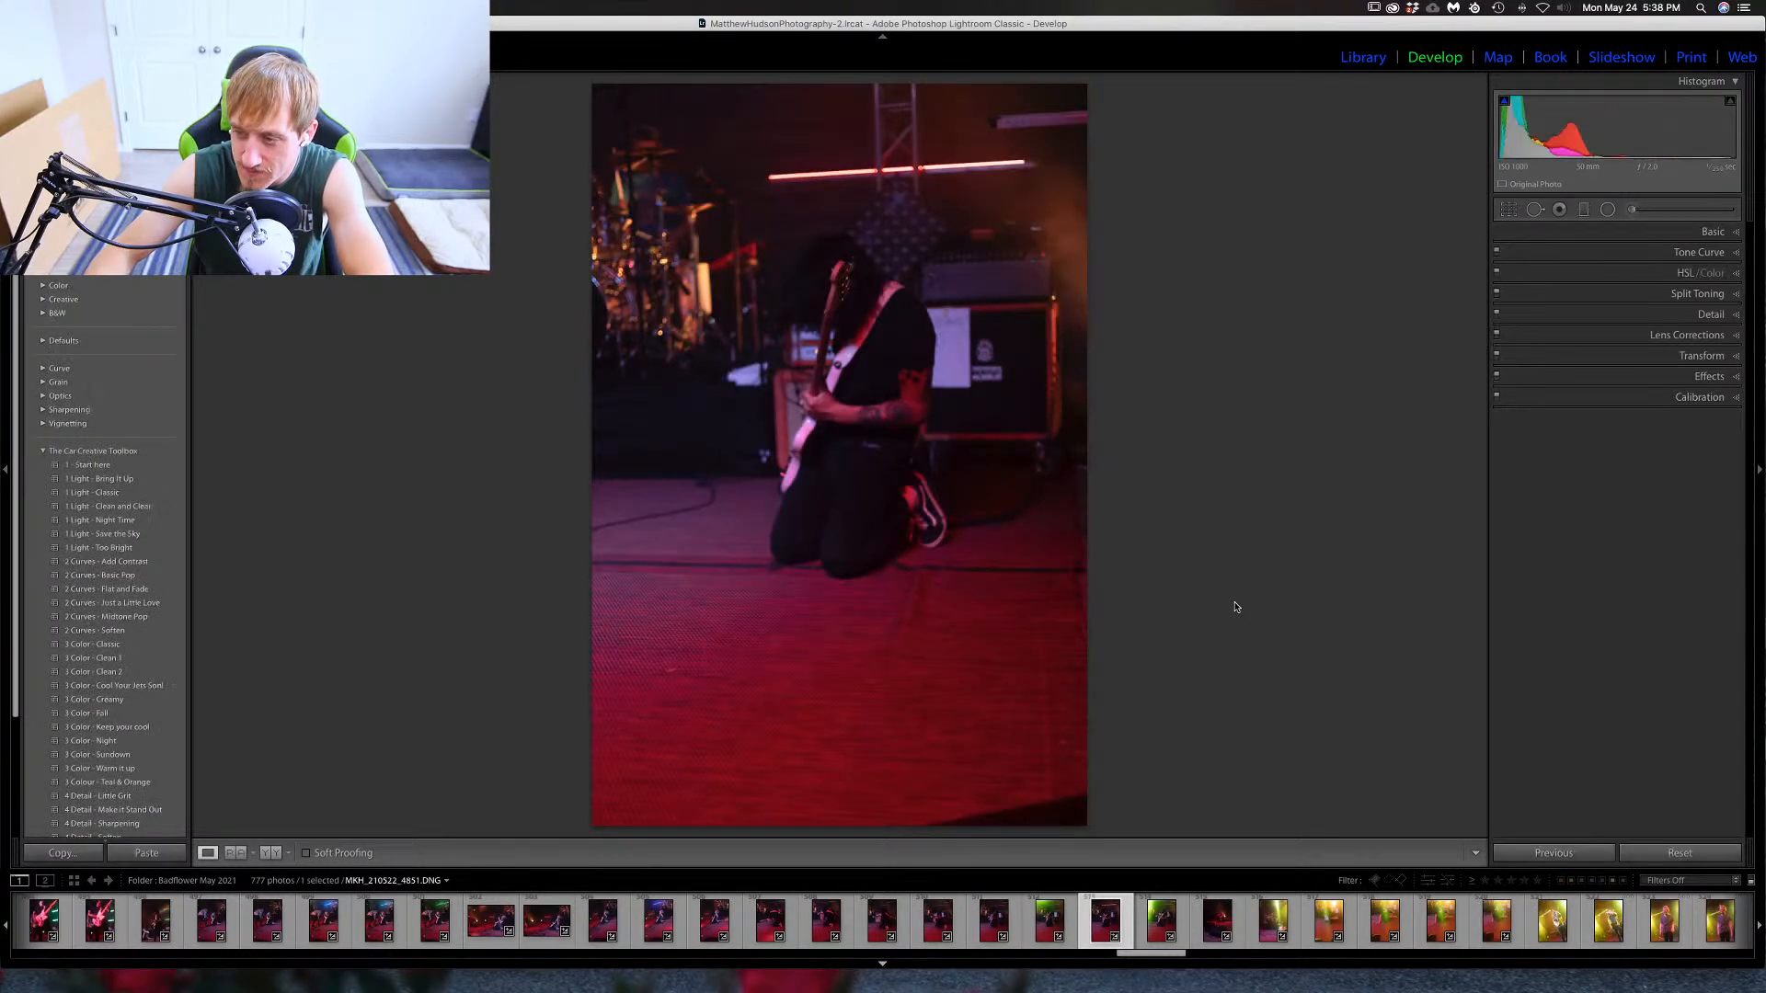
key("Right")
key("Right")
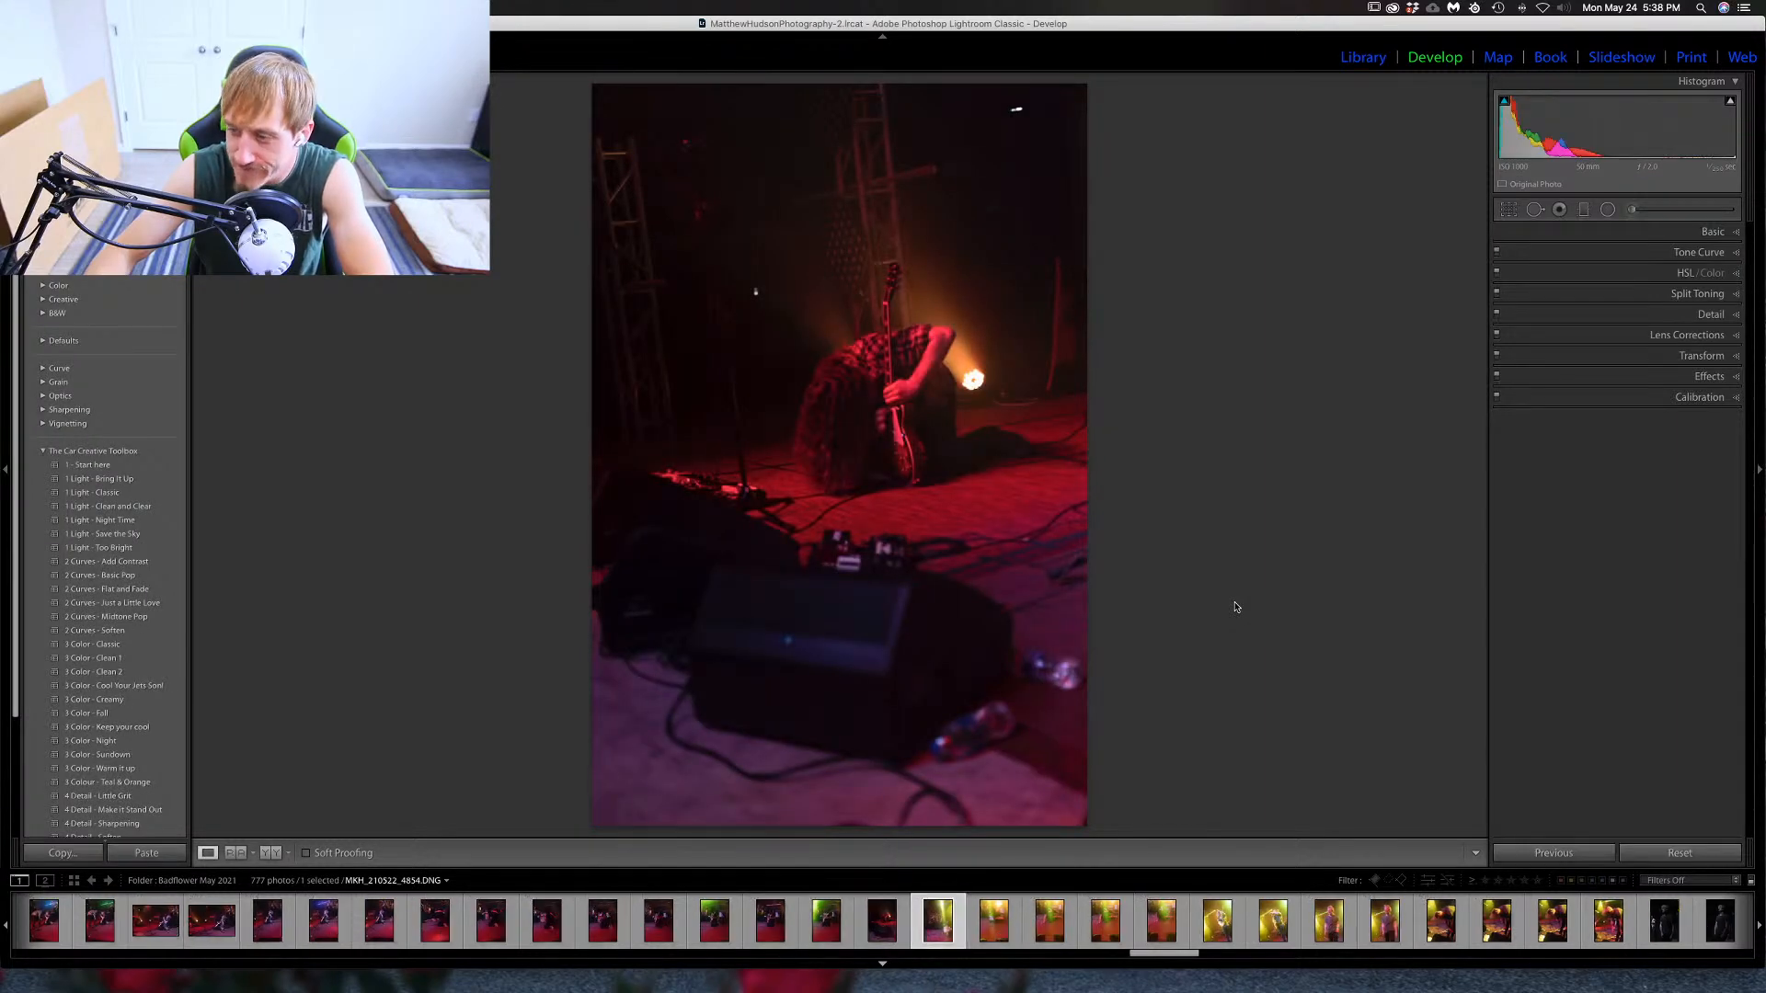
key("Right")
key("Right")
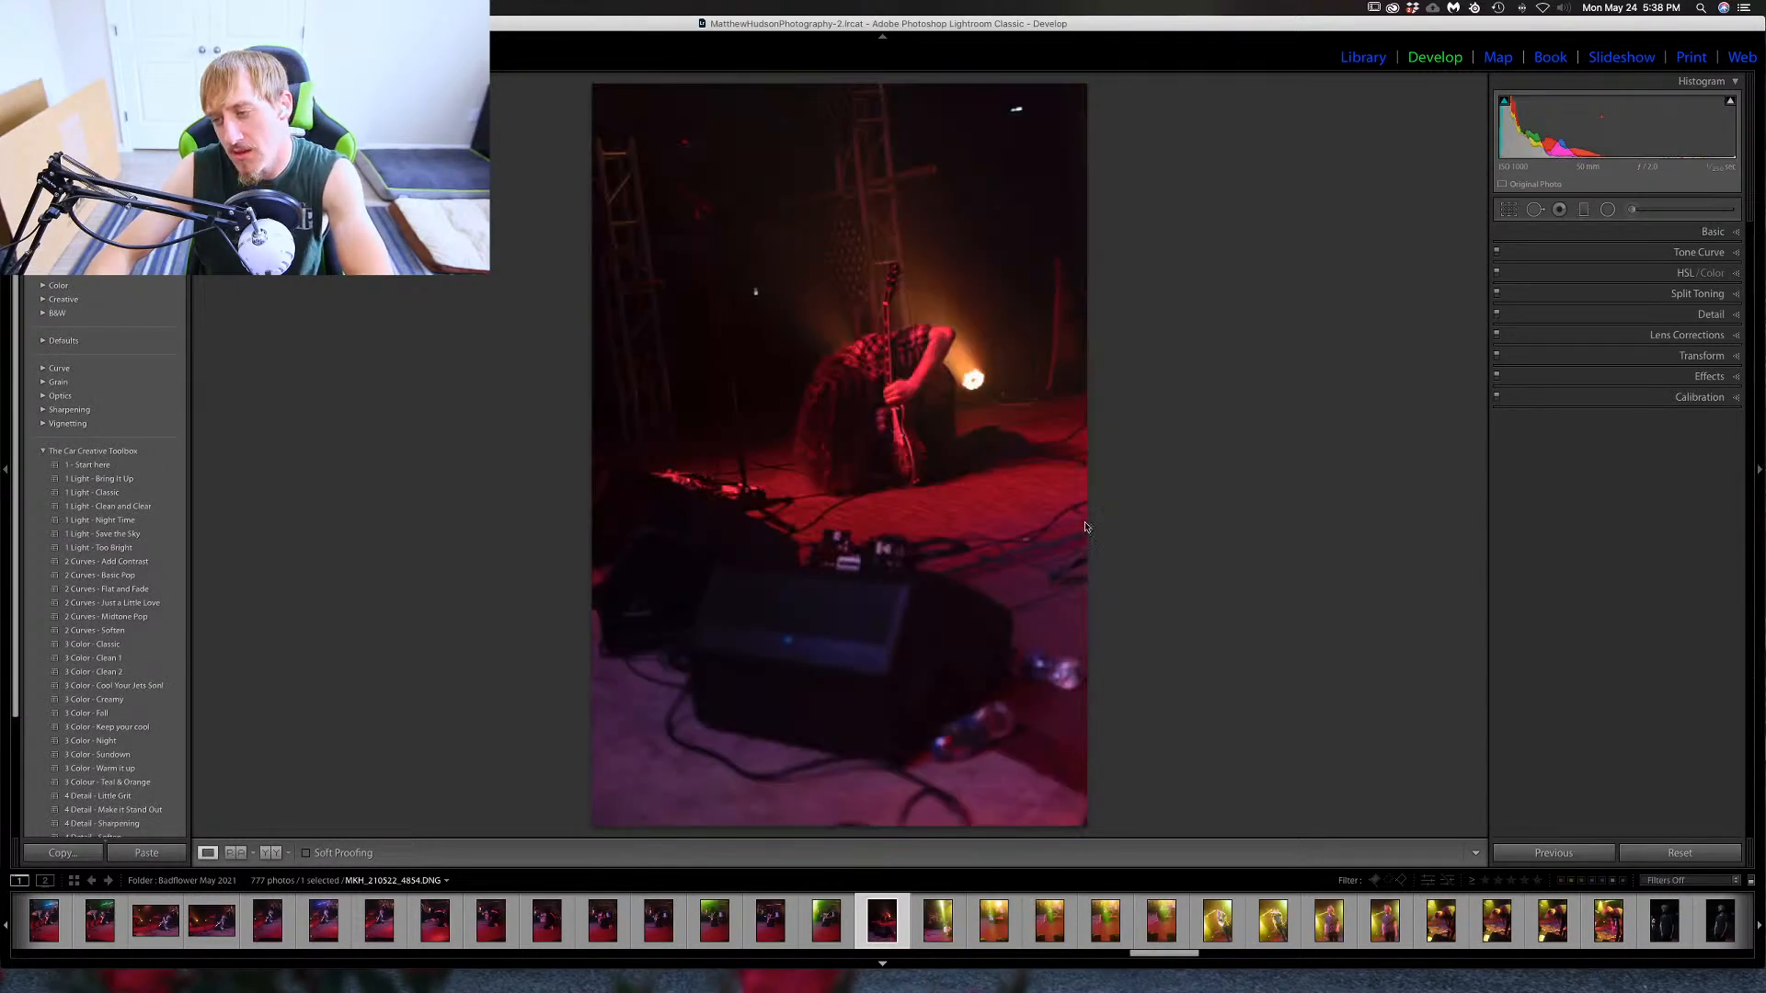
Check the sharpness of the crouched guitarist's hand and guitar up close in MKH_210522_4855.DNG.
left_click(888, 388)
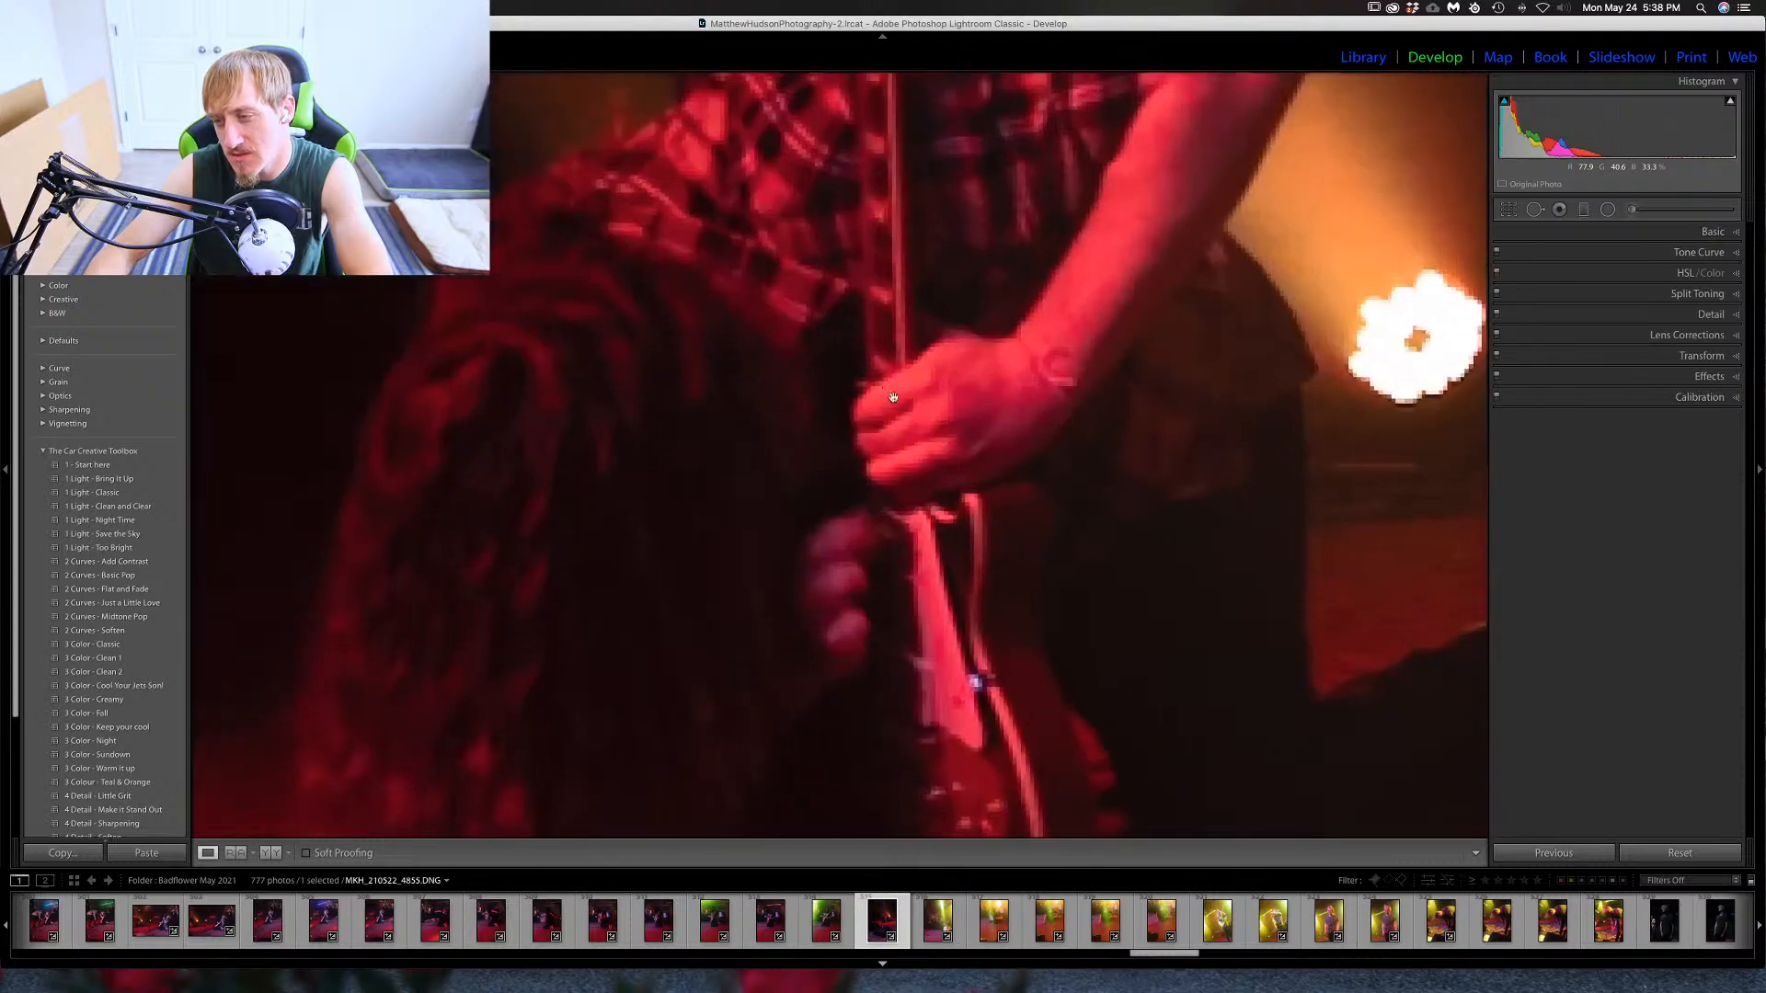
left_click_drag(941, 420, 799, 426)
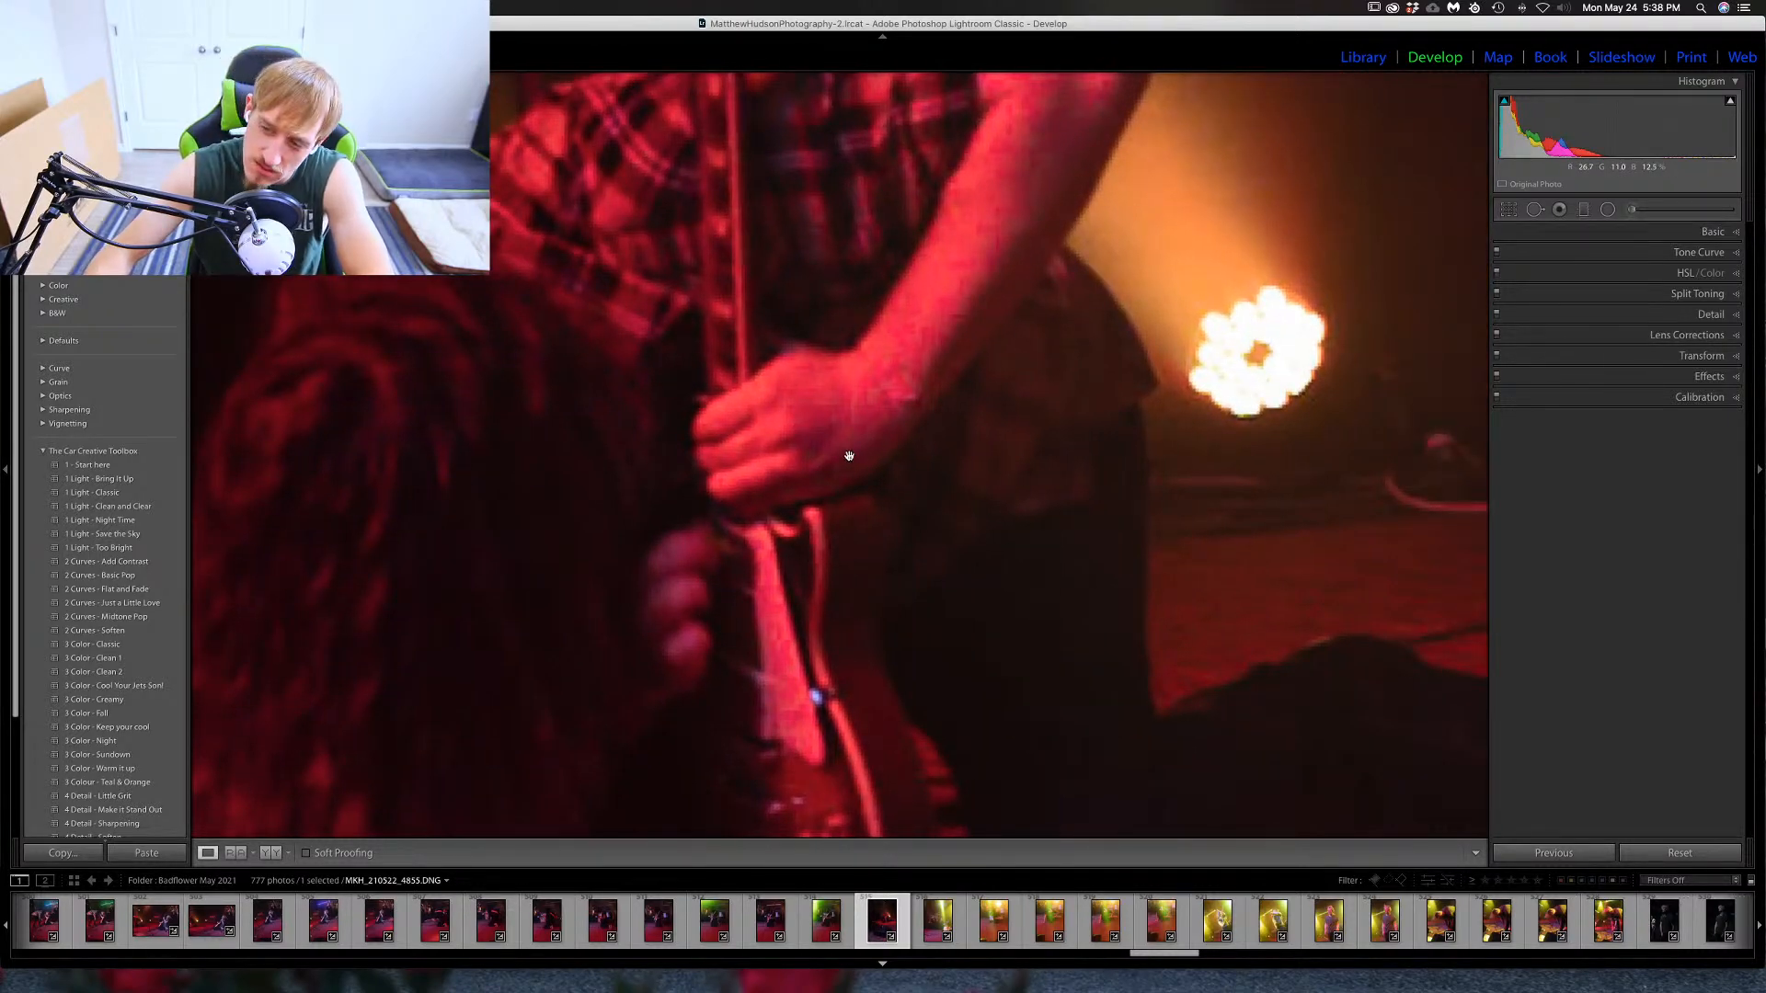
left_click(814, 416)
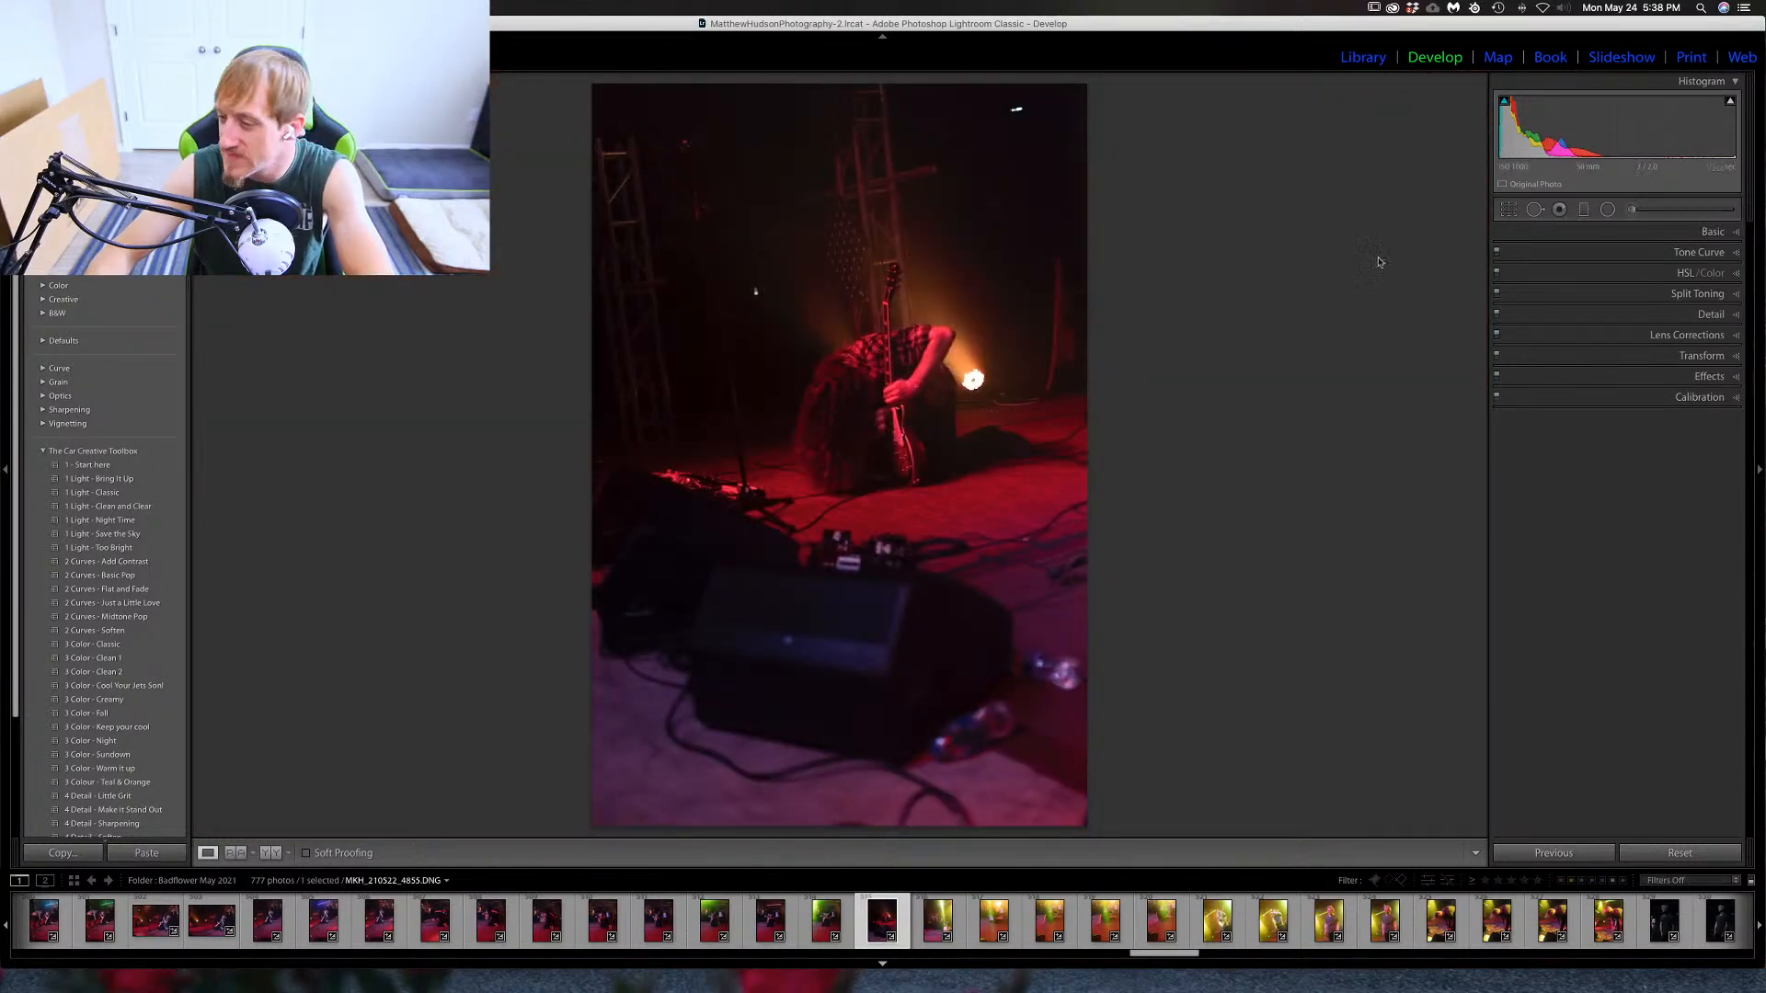
Dismiss the Adobe notice and crop MKH_210522_4855.DNG around the crouched guitarist at the original aspect ratio, cutting out the foreground monitor.
left_click(1503, 214)
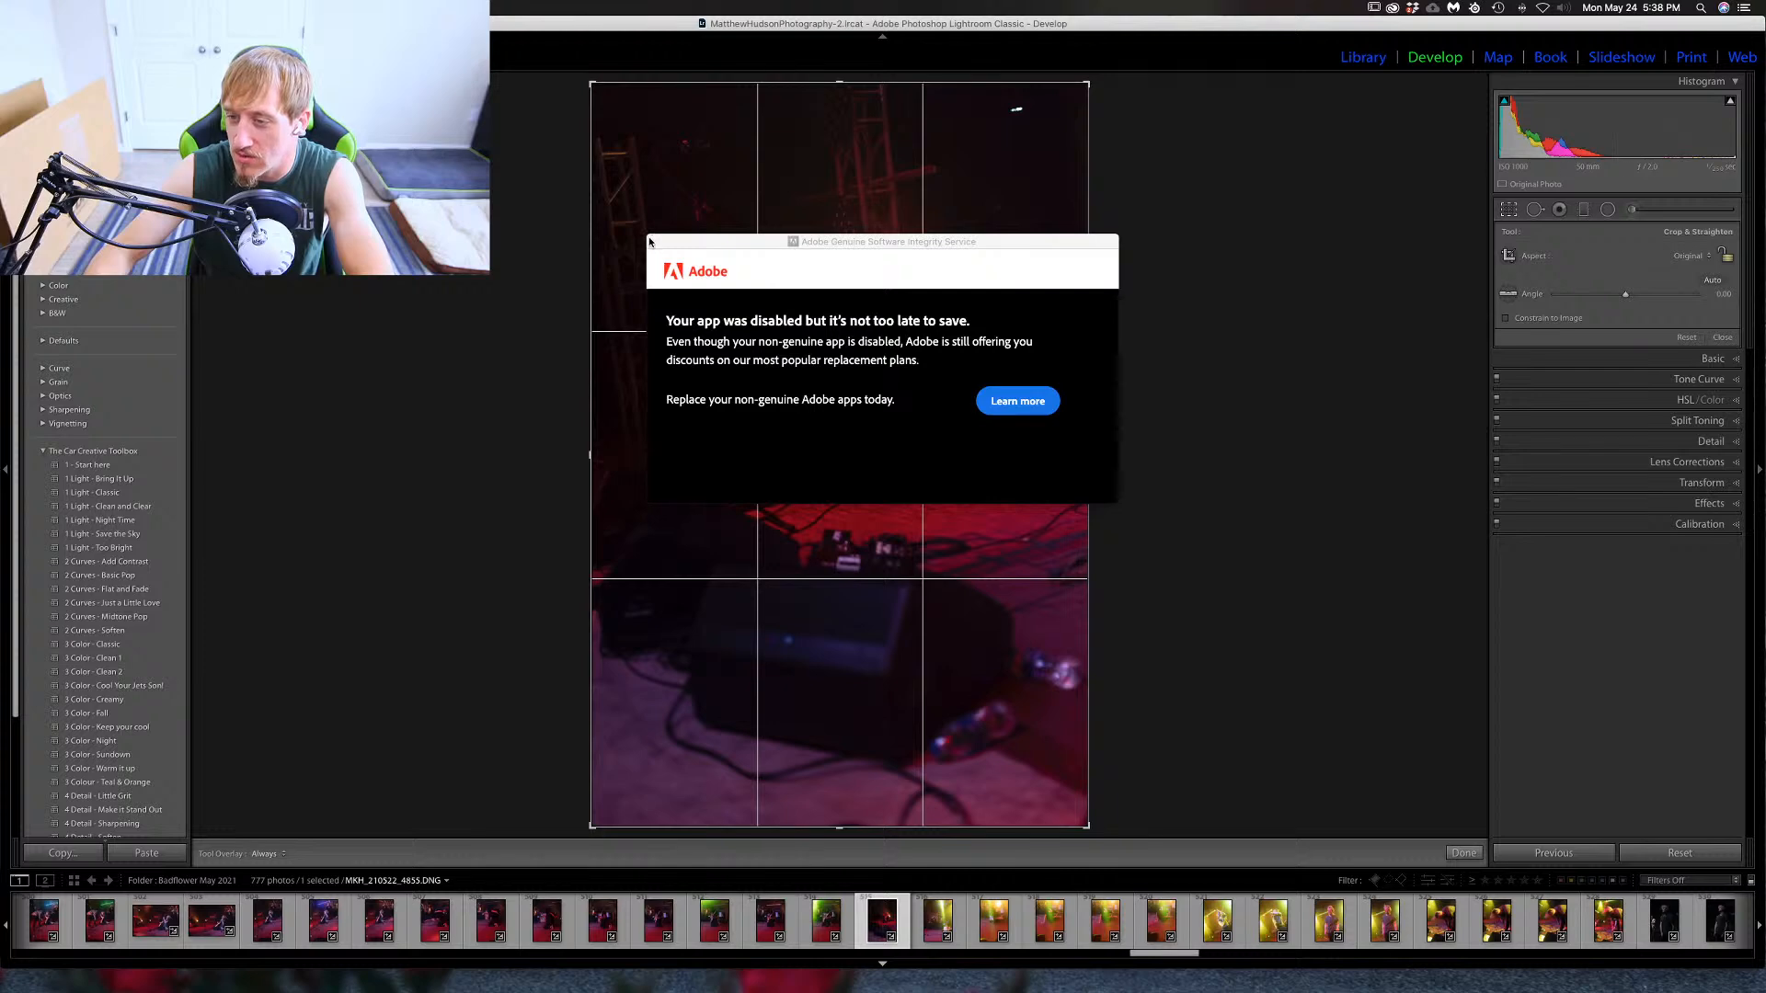
left_click(652, 241)
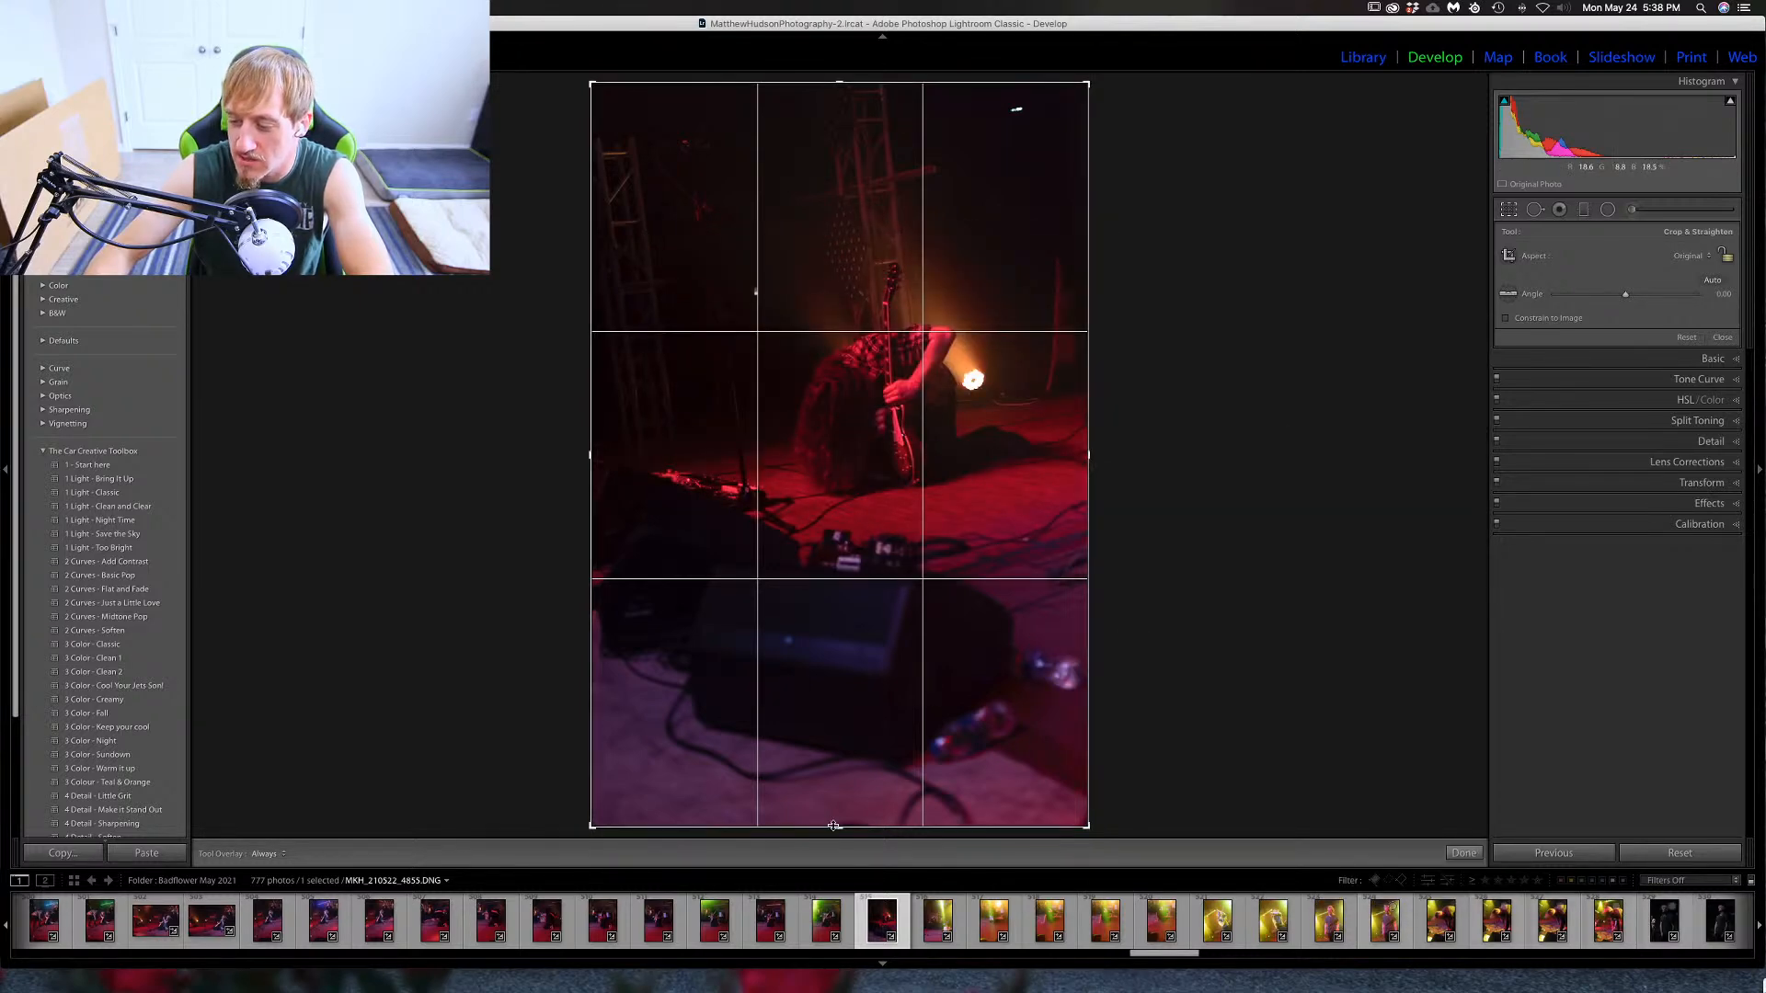
left_click_drag(839, 826, 842, 694)
key("super+z")
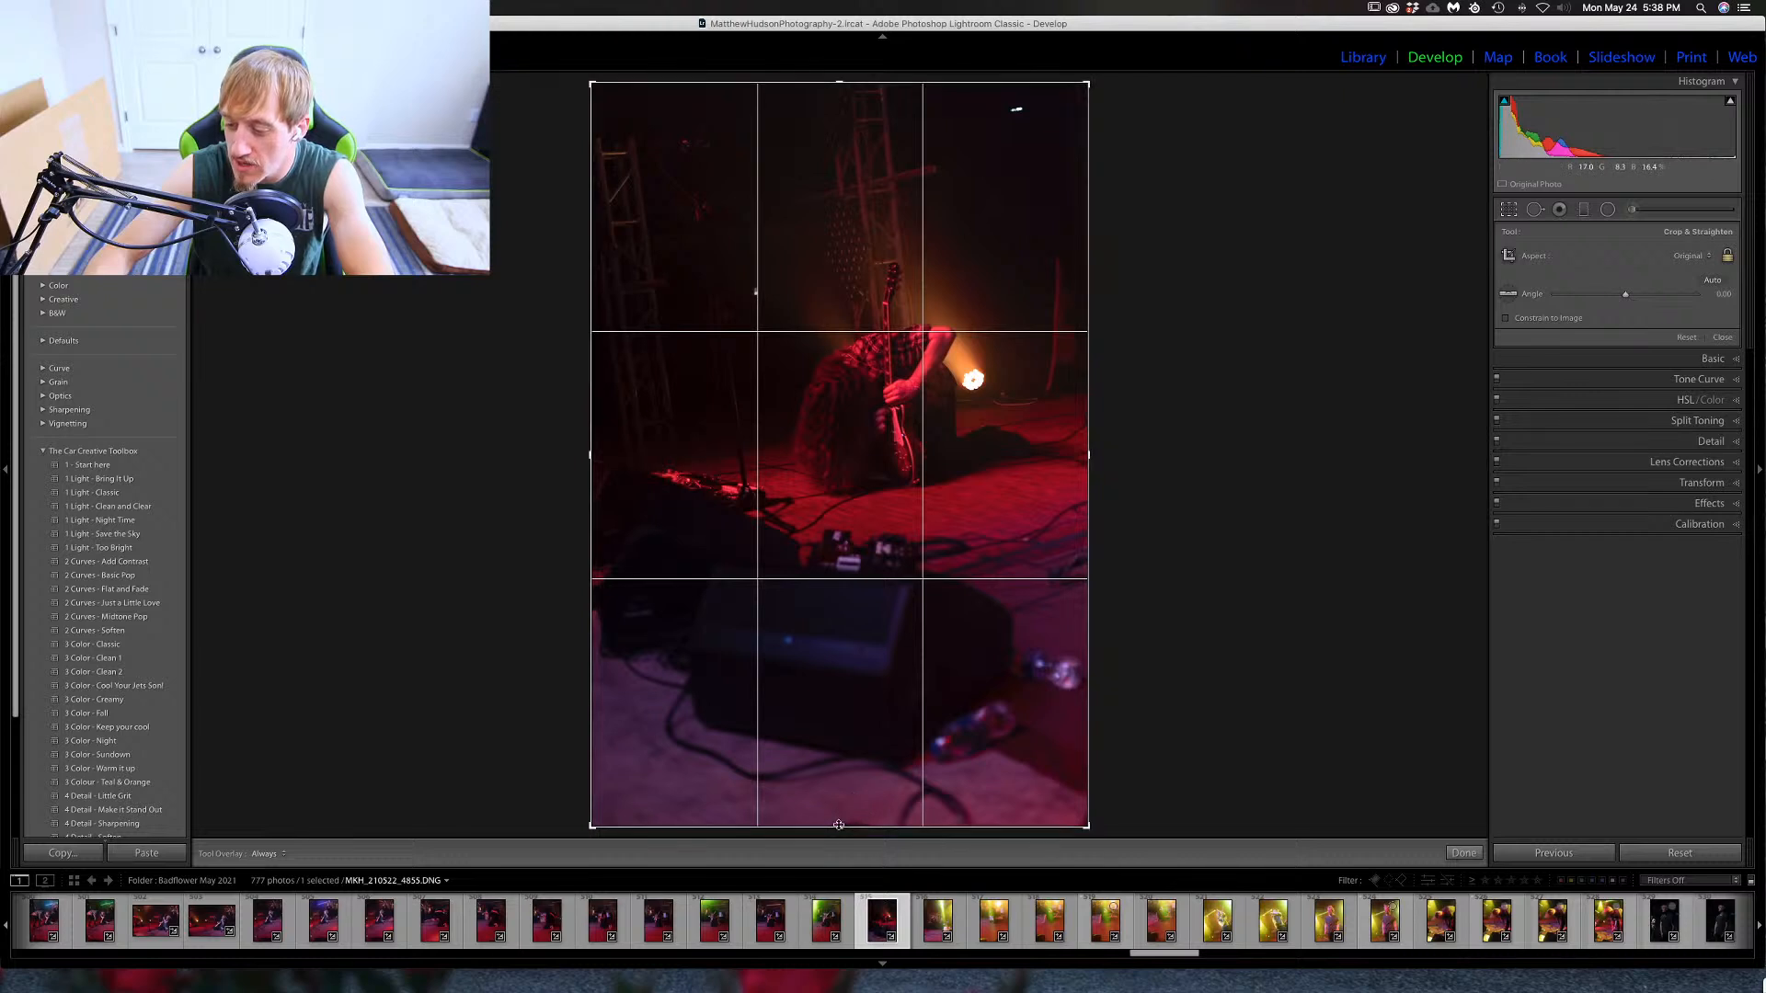
left_click_drag(872, 808, 831, 575)
left_click_drag(851, 714, 842, 681)
left_click_drag(856, 589, 849, 563)
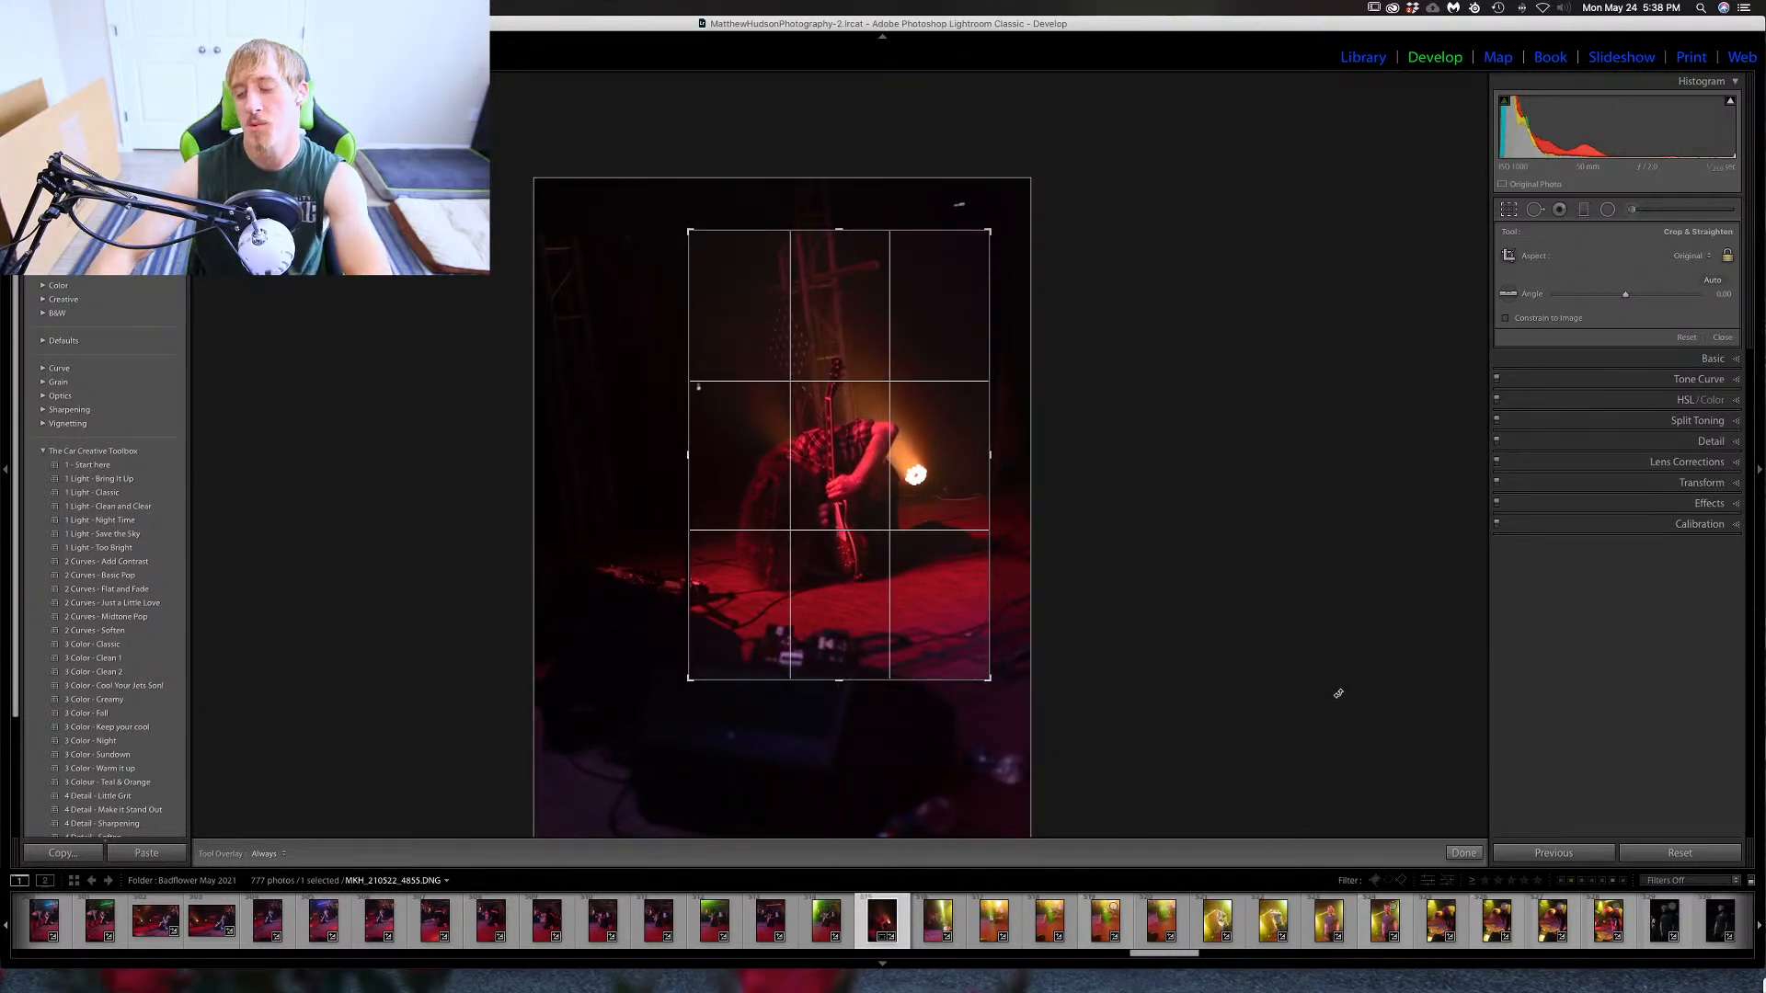
key("Return")
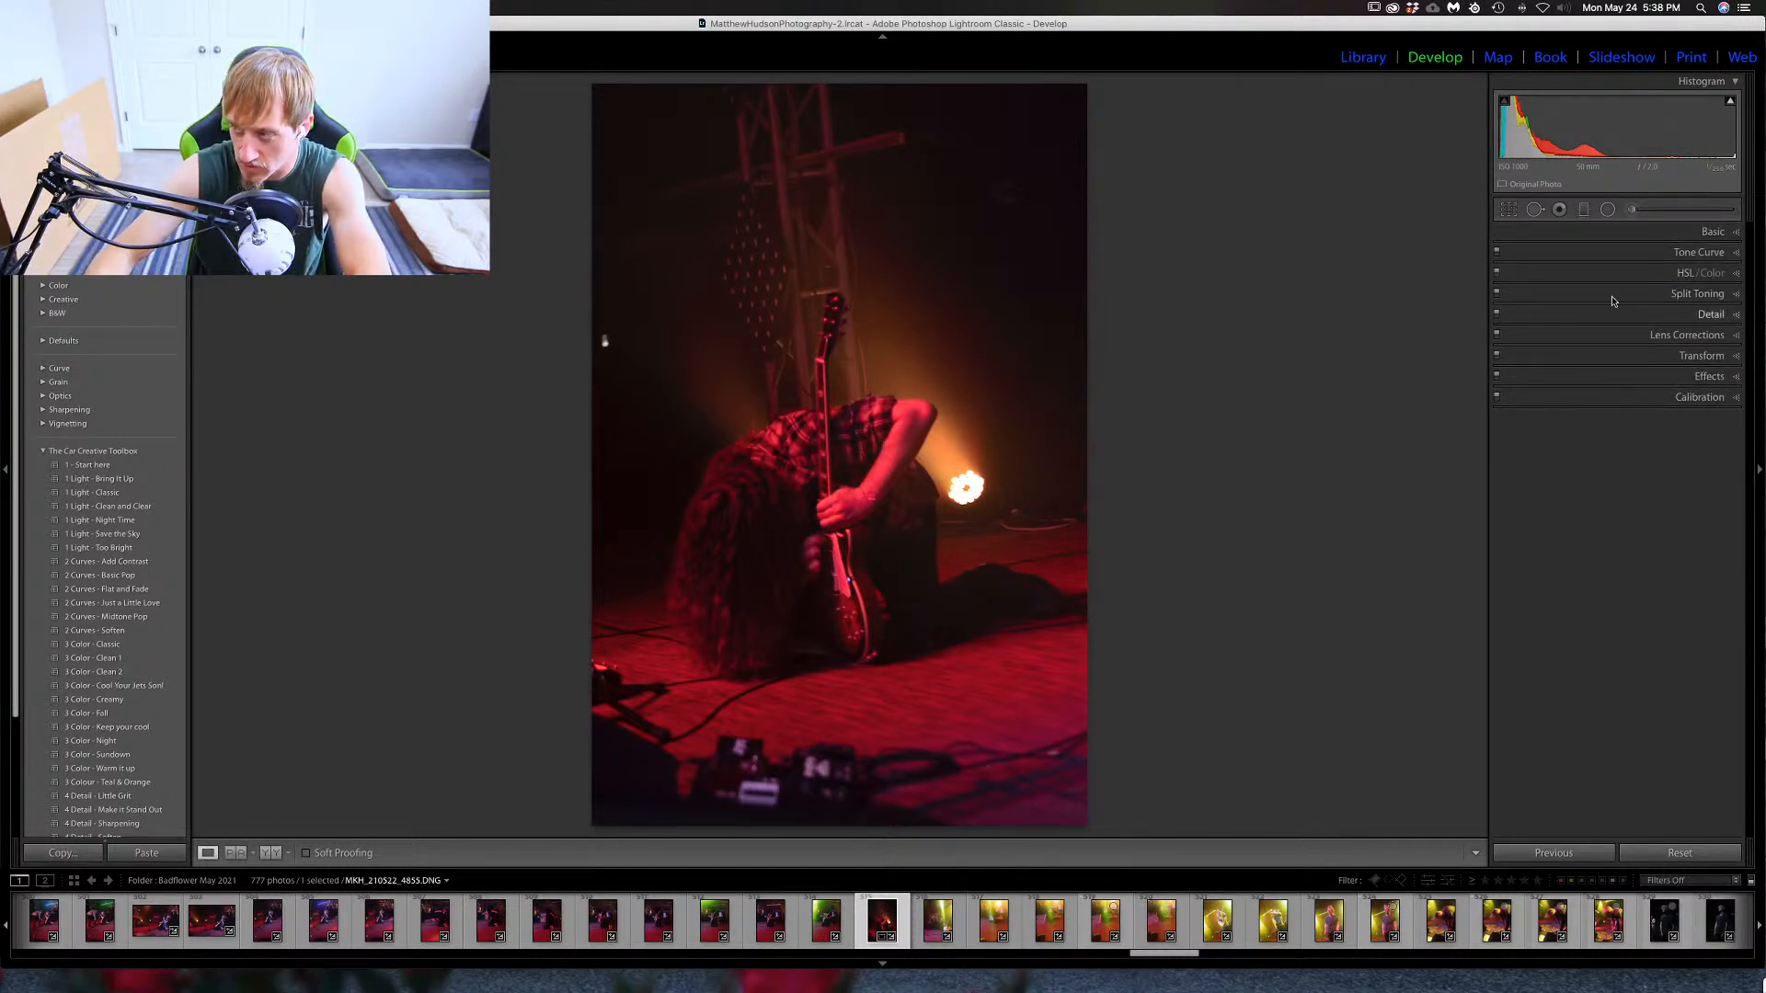
Raise the cropped crouched guitarist photo's Texture to +33 and Clarity to +35.
left_click(1726, 242)
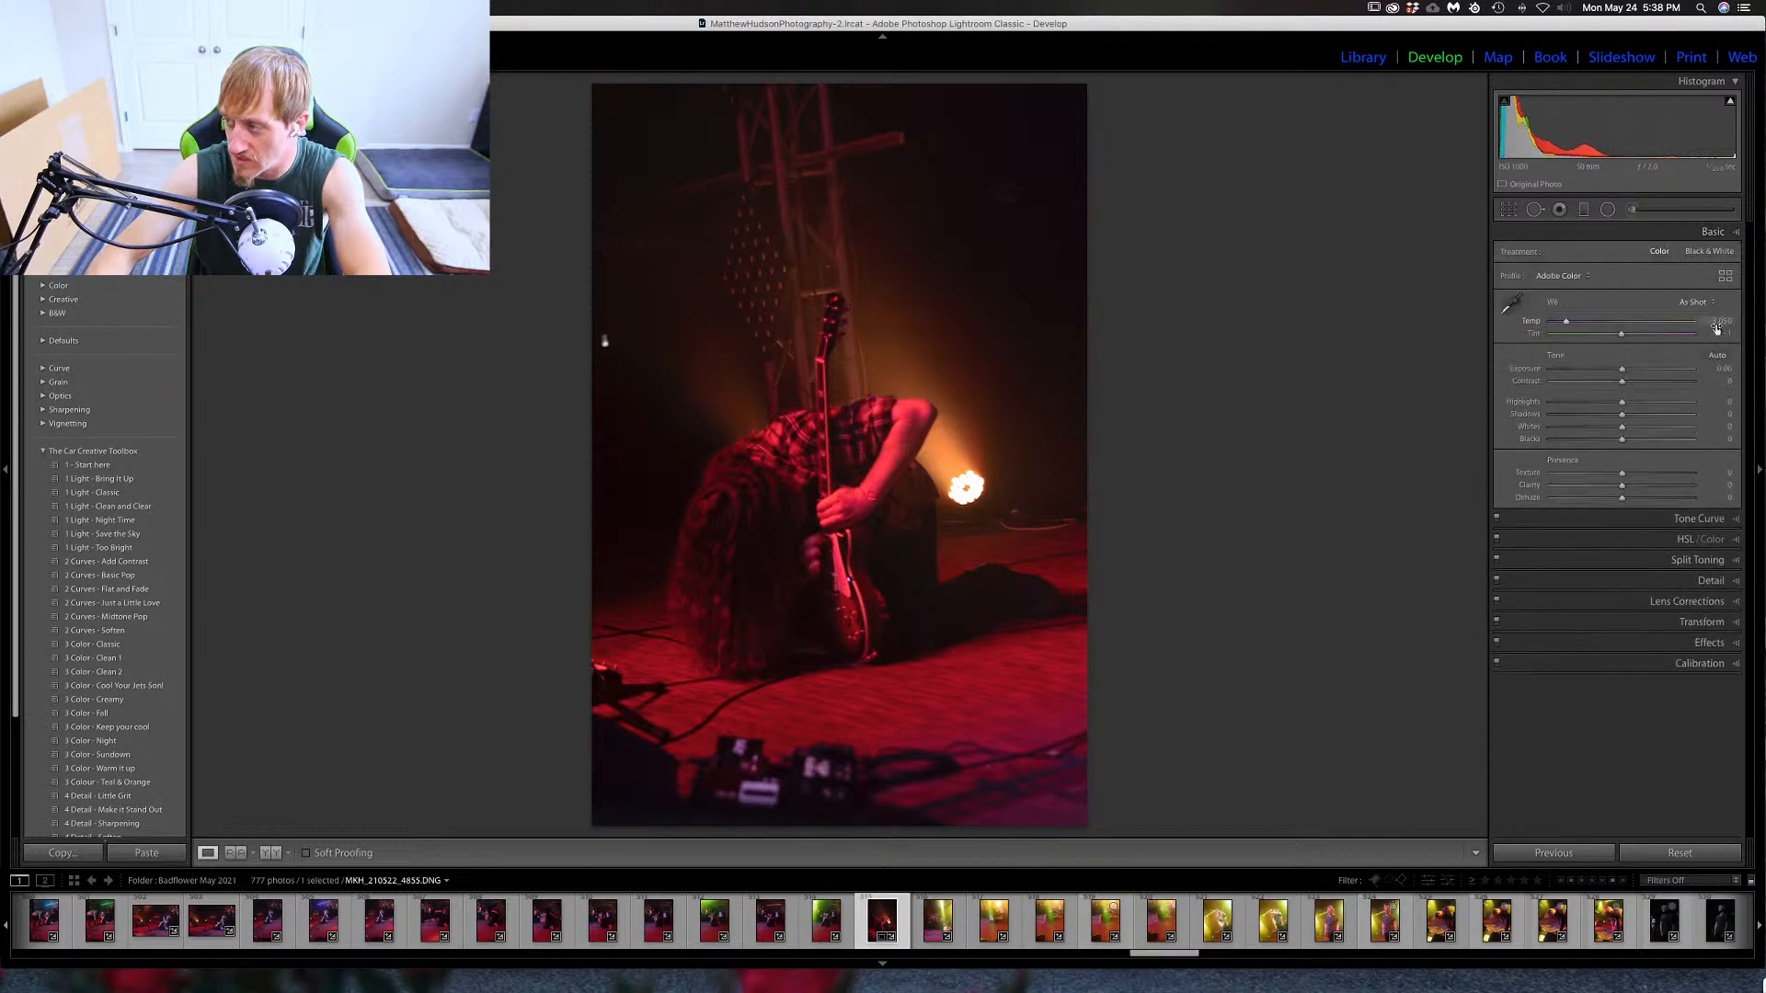
mouse_move(1622, 486)
left_mouse_down()
mouse_move(1649, 493)
mouse_move(1646, 473)
left_mouse_up()
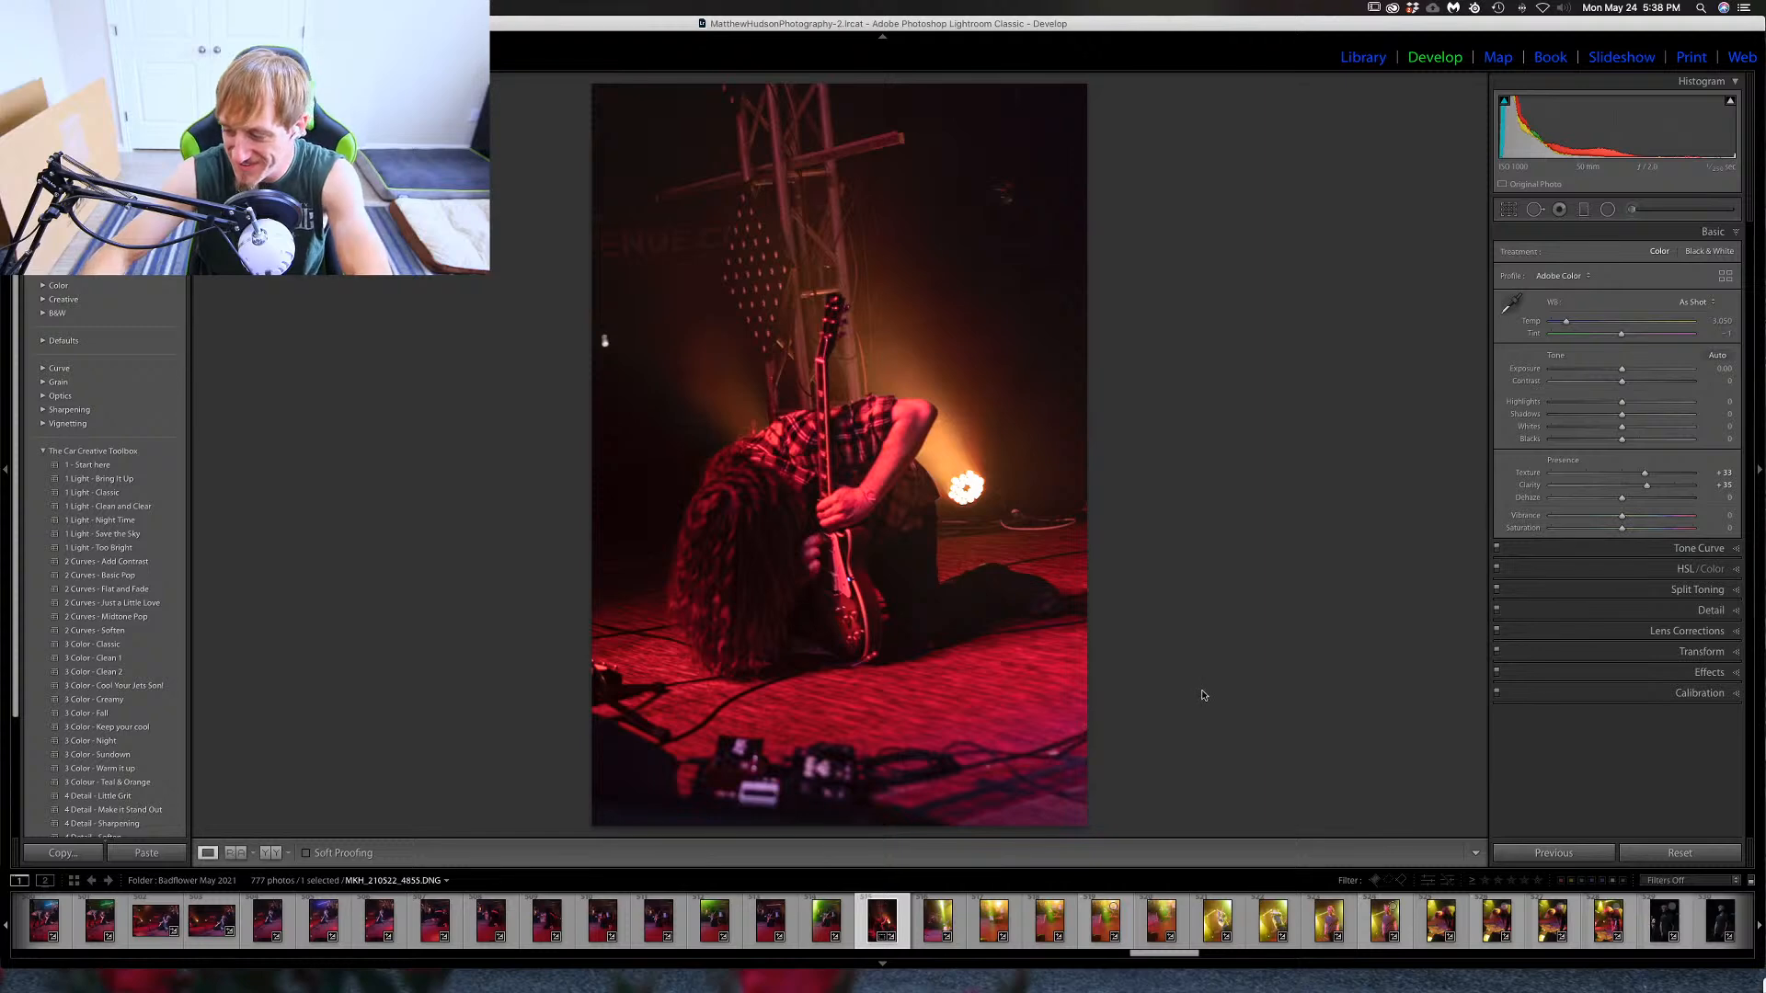
Advance to the drum kit frame with the yellow light beam and show it in the Library's Loupe view.
key("Right")
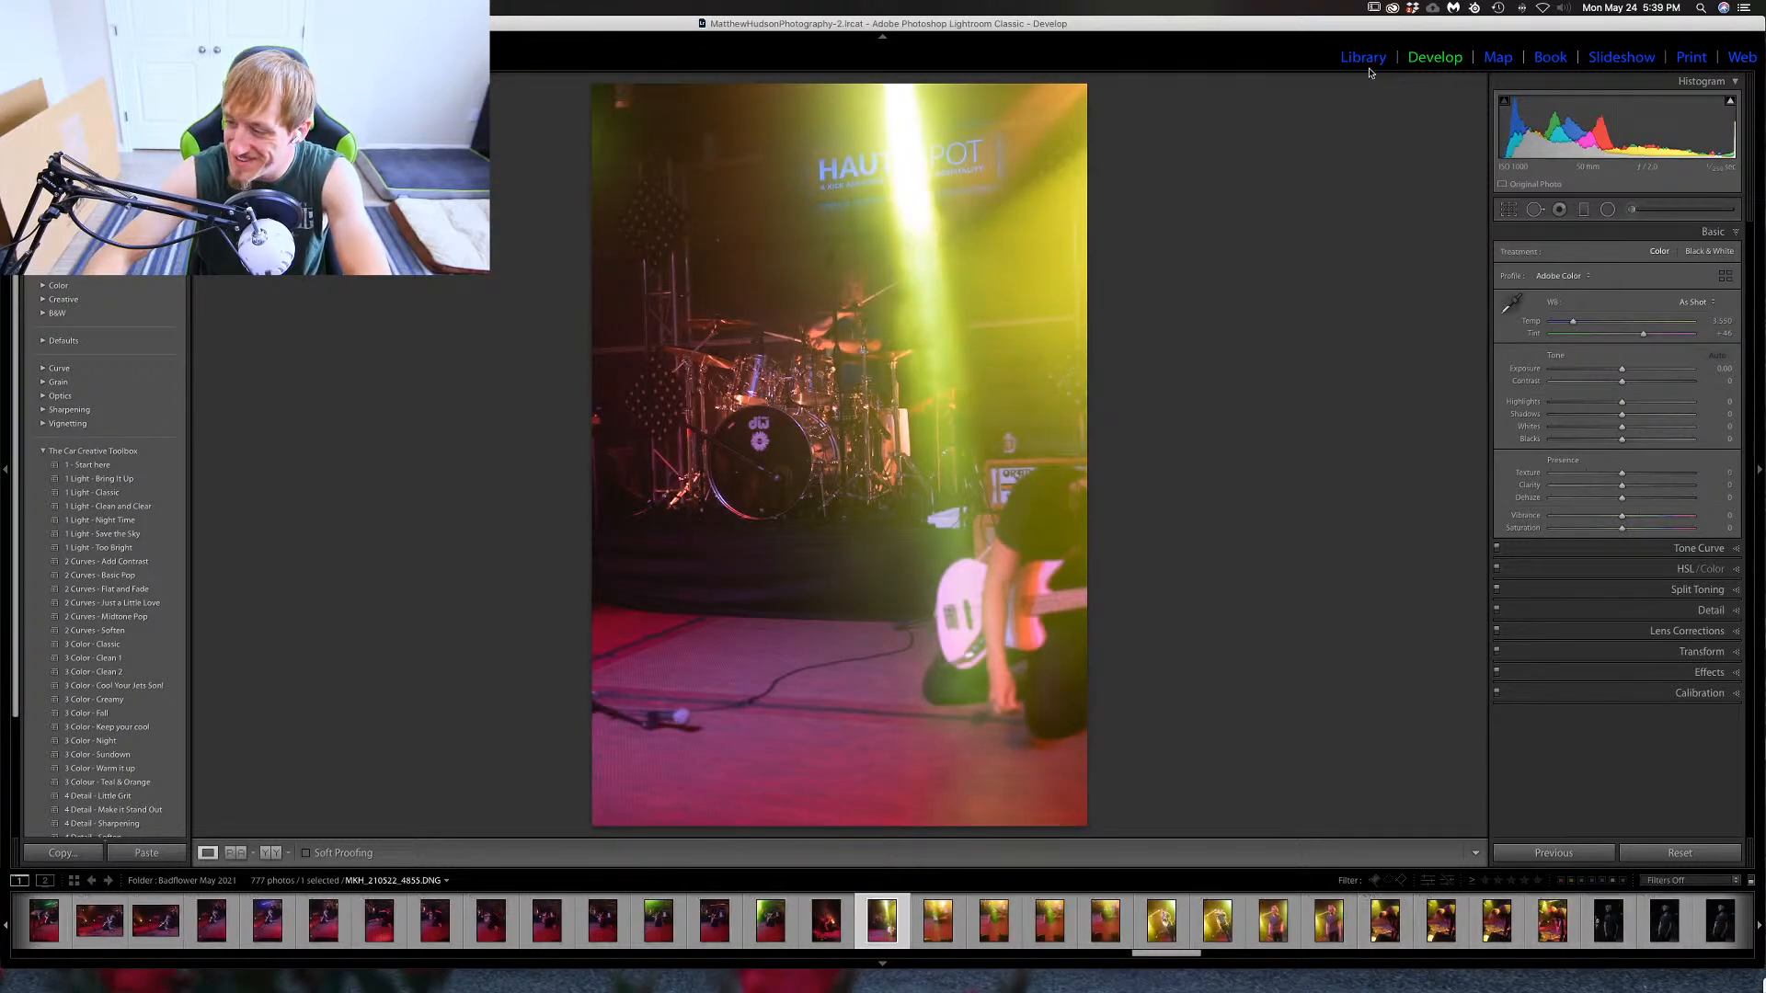
key("e")
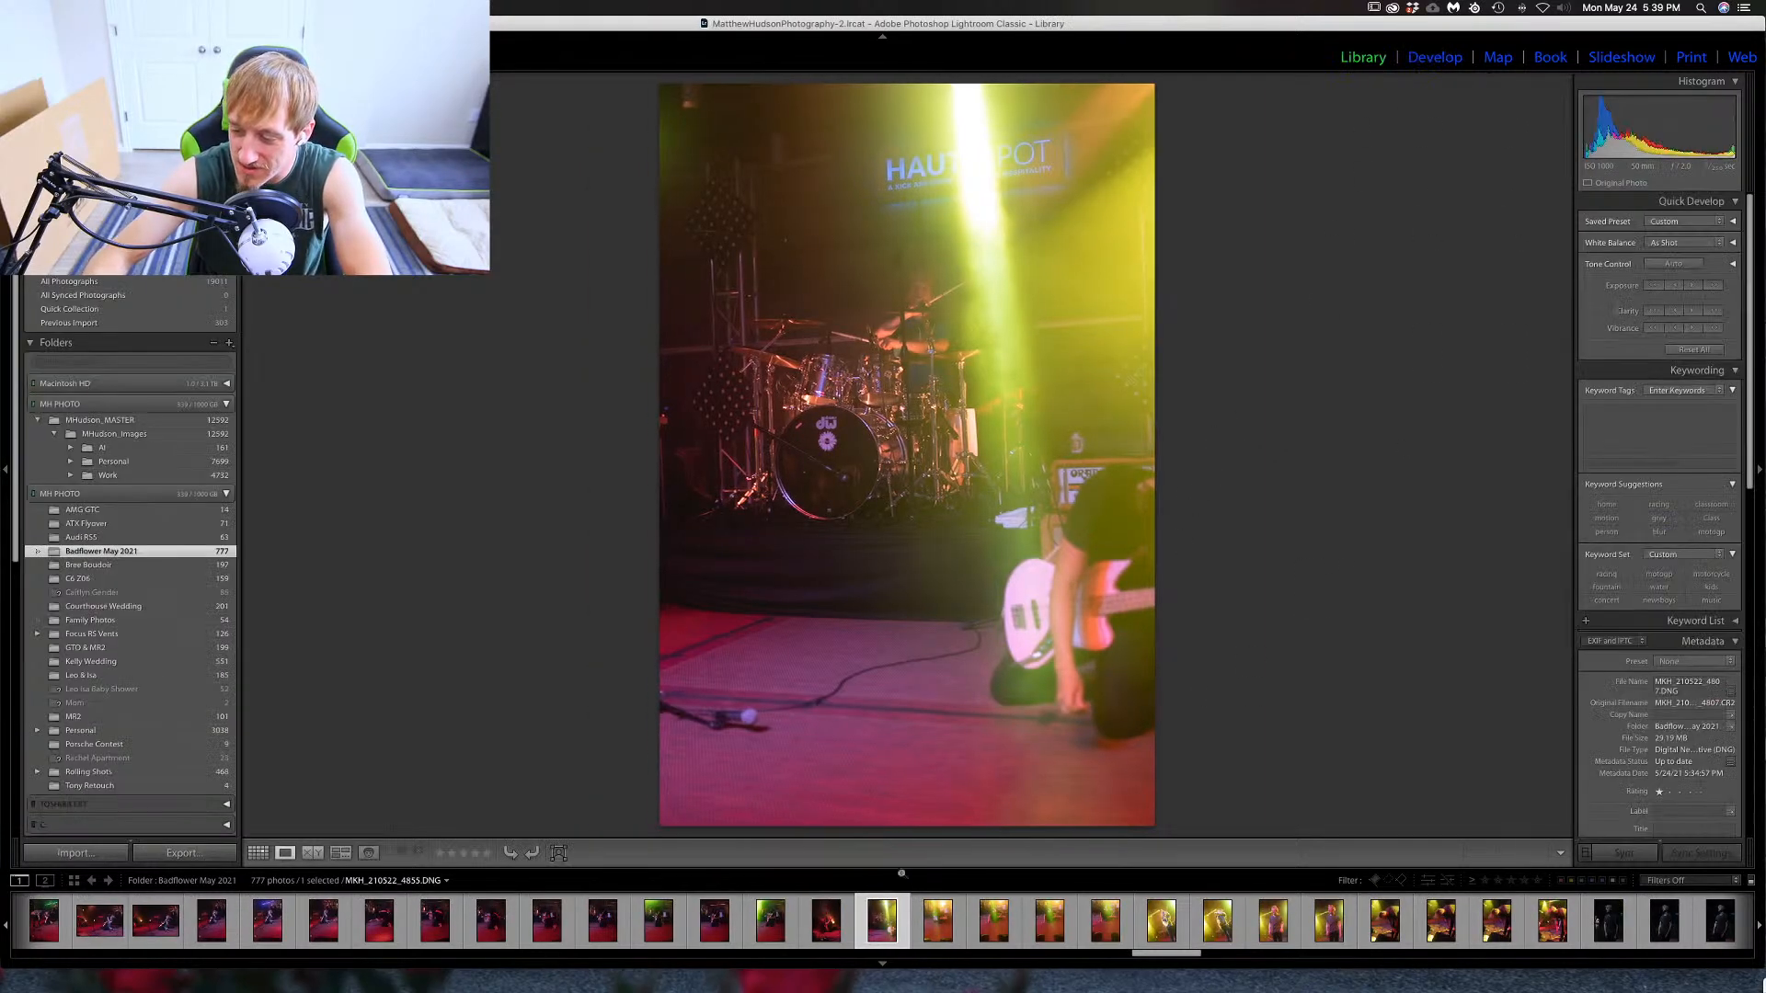
Rate the red-lit crouched guitarist photo with the upright guitar one star and advance to MKH_210522_4857.DNG.
left_click(827, 919)
key("1")
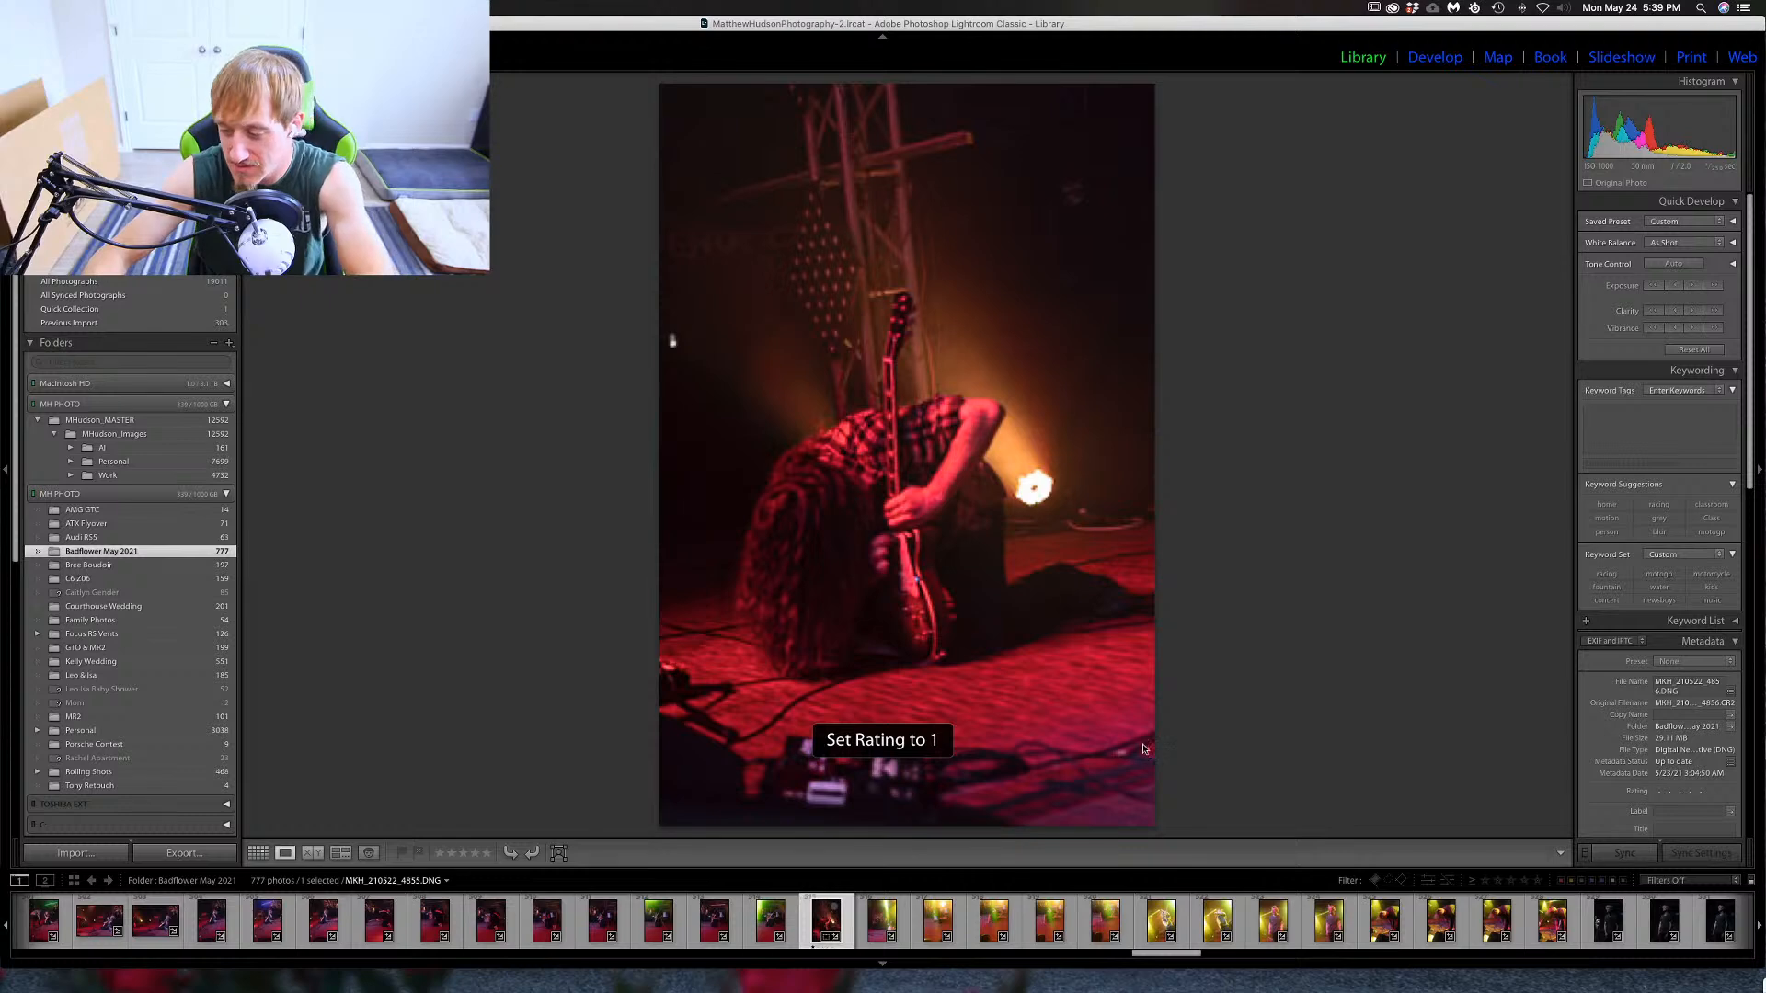
key("Right")
key("Right")
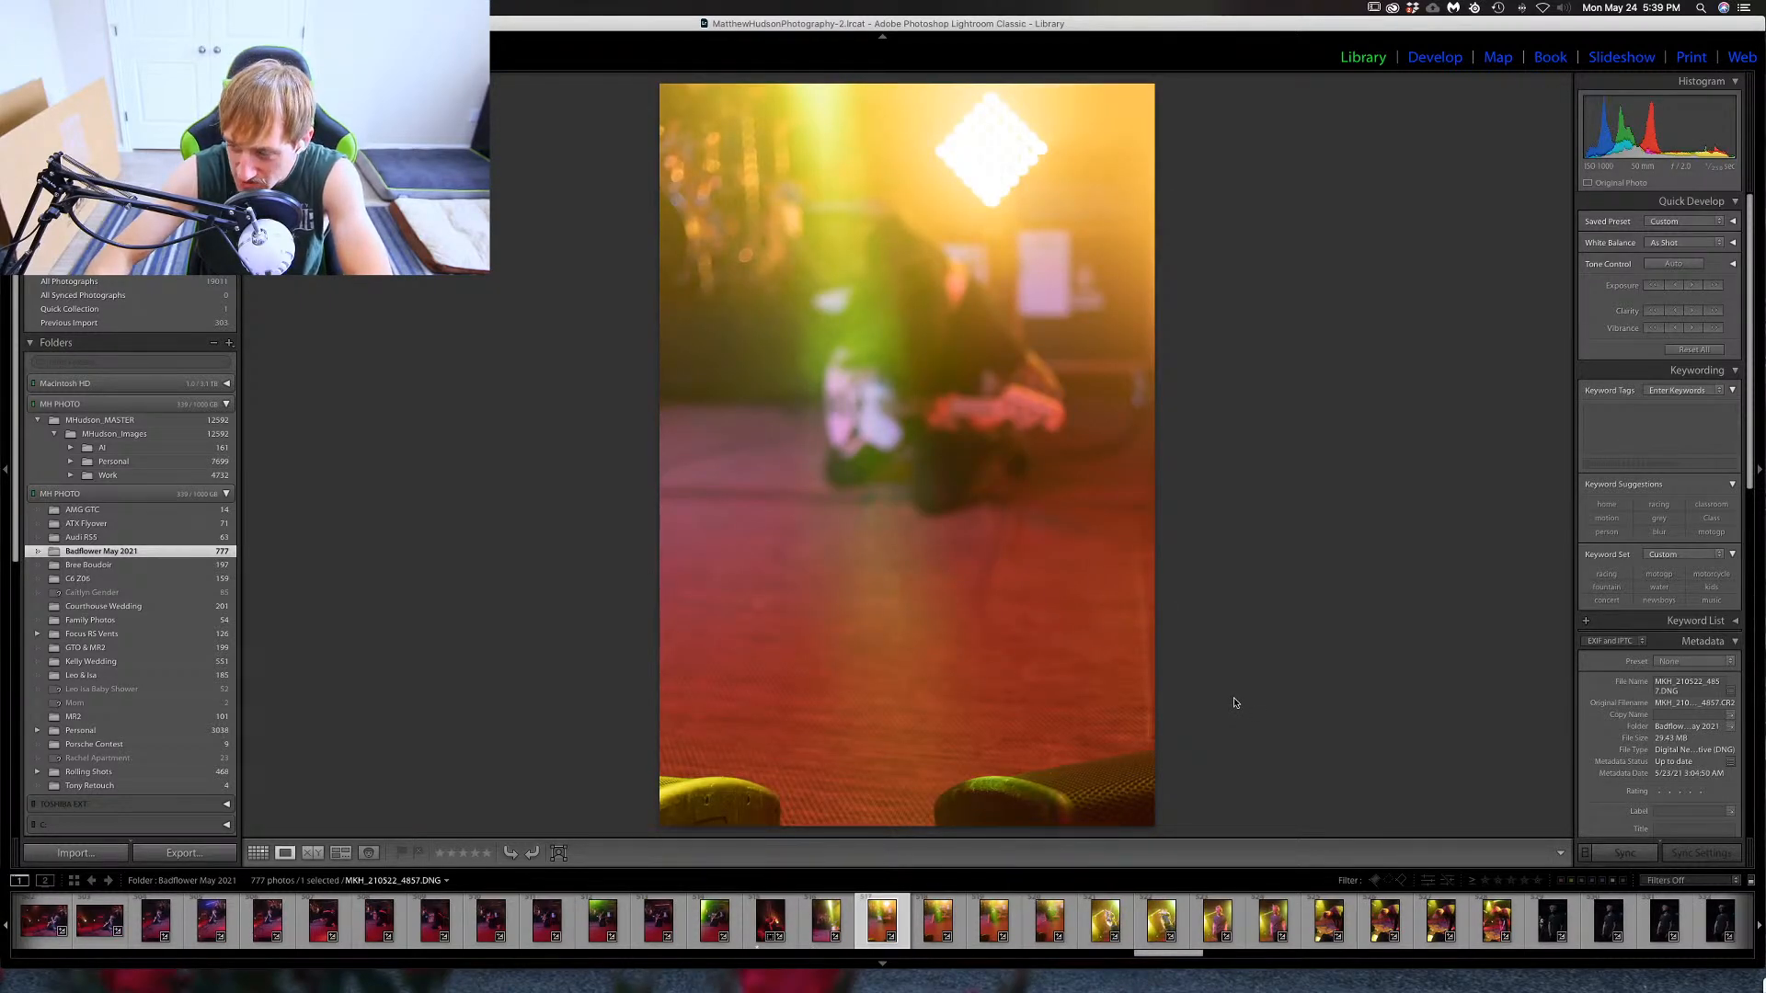
Review the bassist, raised-guitar and yellow-lit singer frames from MKH_210522_4857.DNG through MKH_210522_4864.DNG for focus.
key("Right")
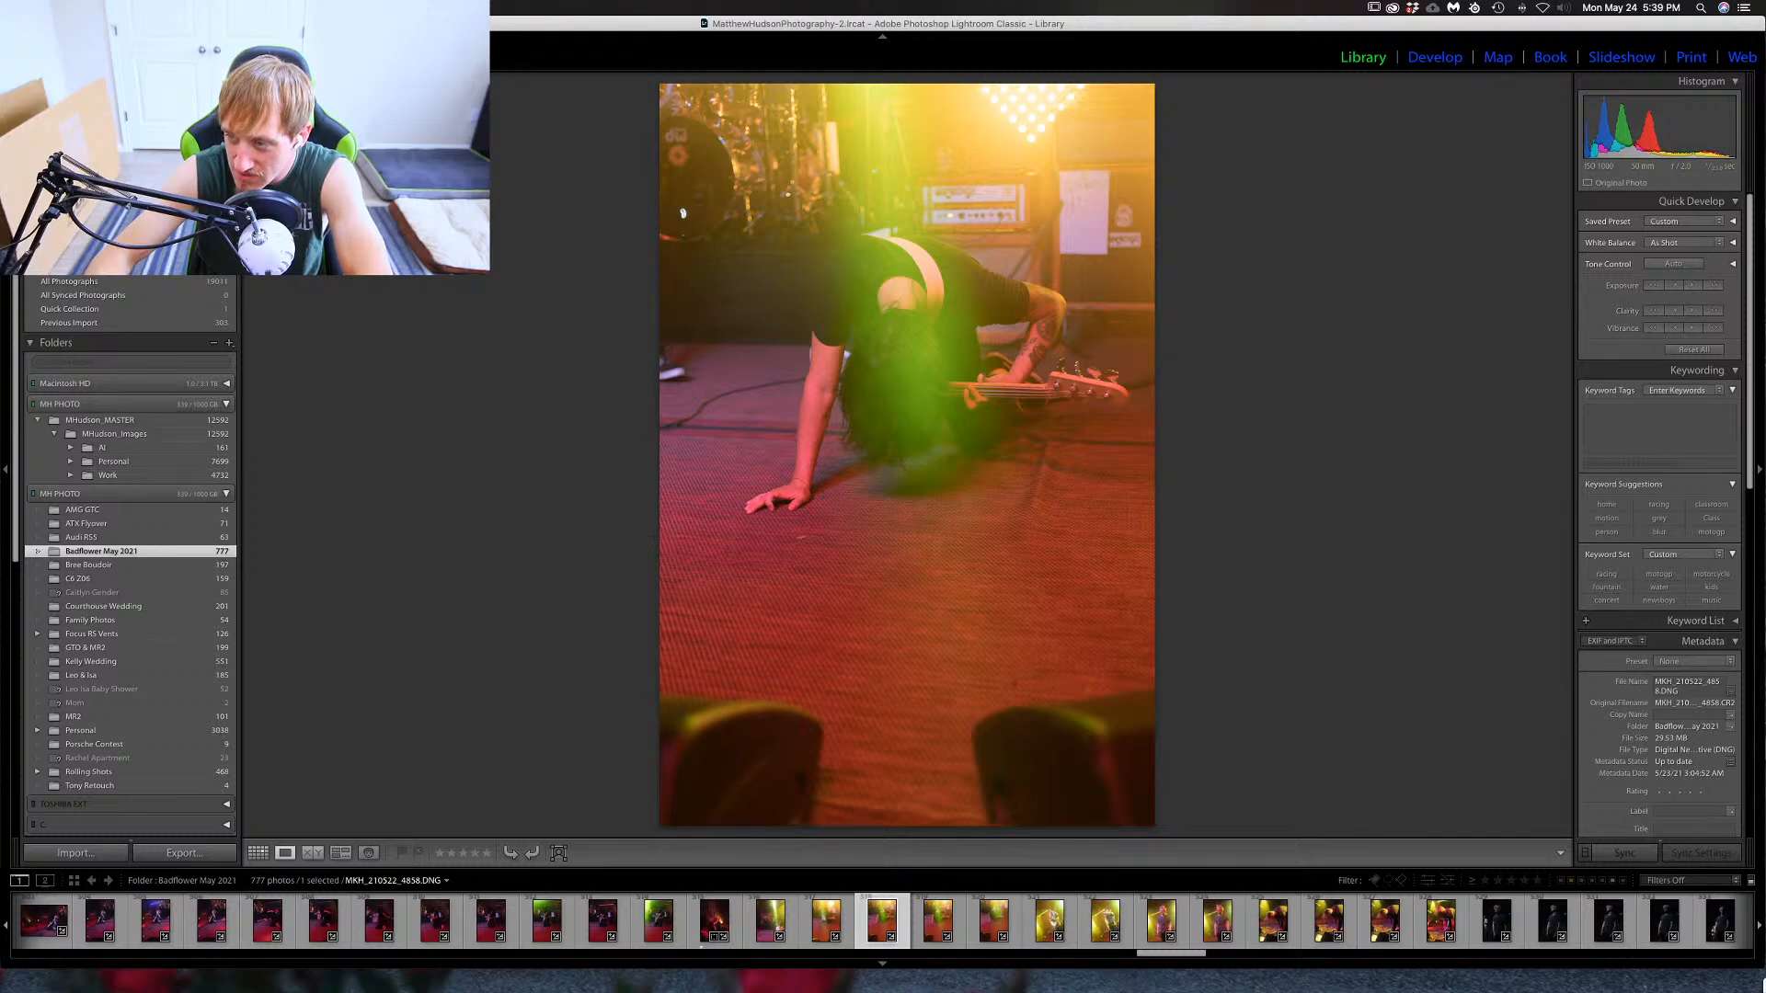
key("Left")
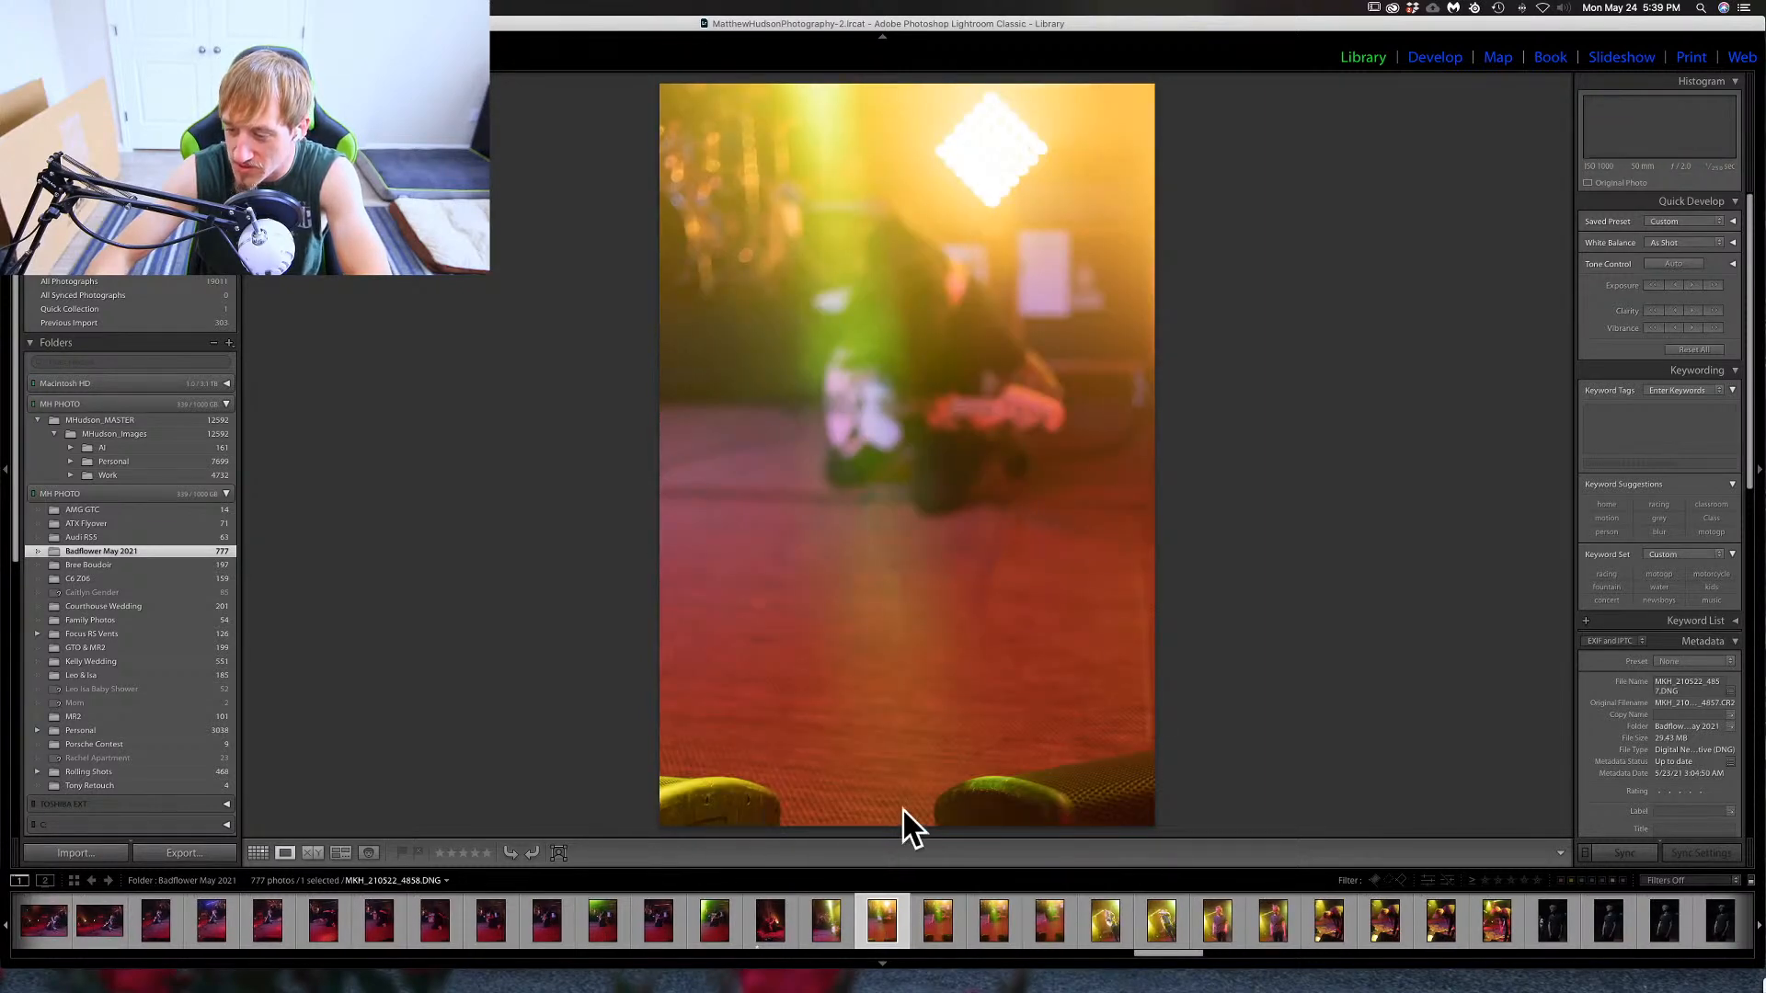
key("Right")
key("Right")
key("Right")
key("Right")
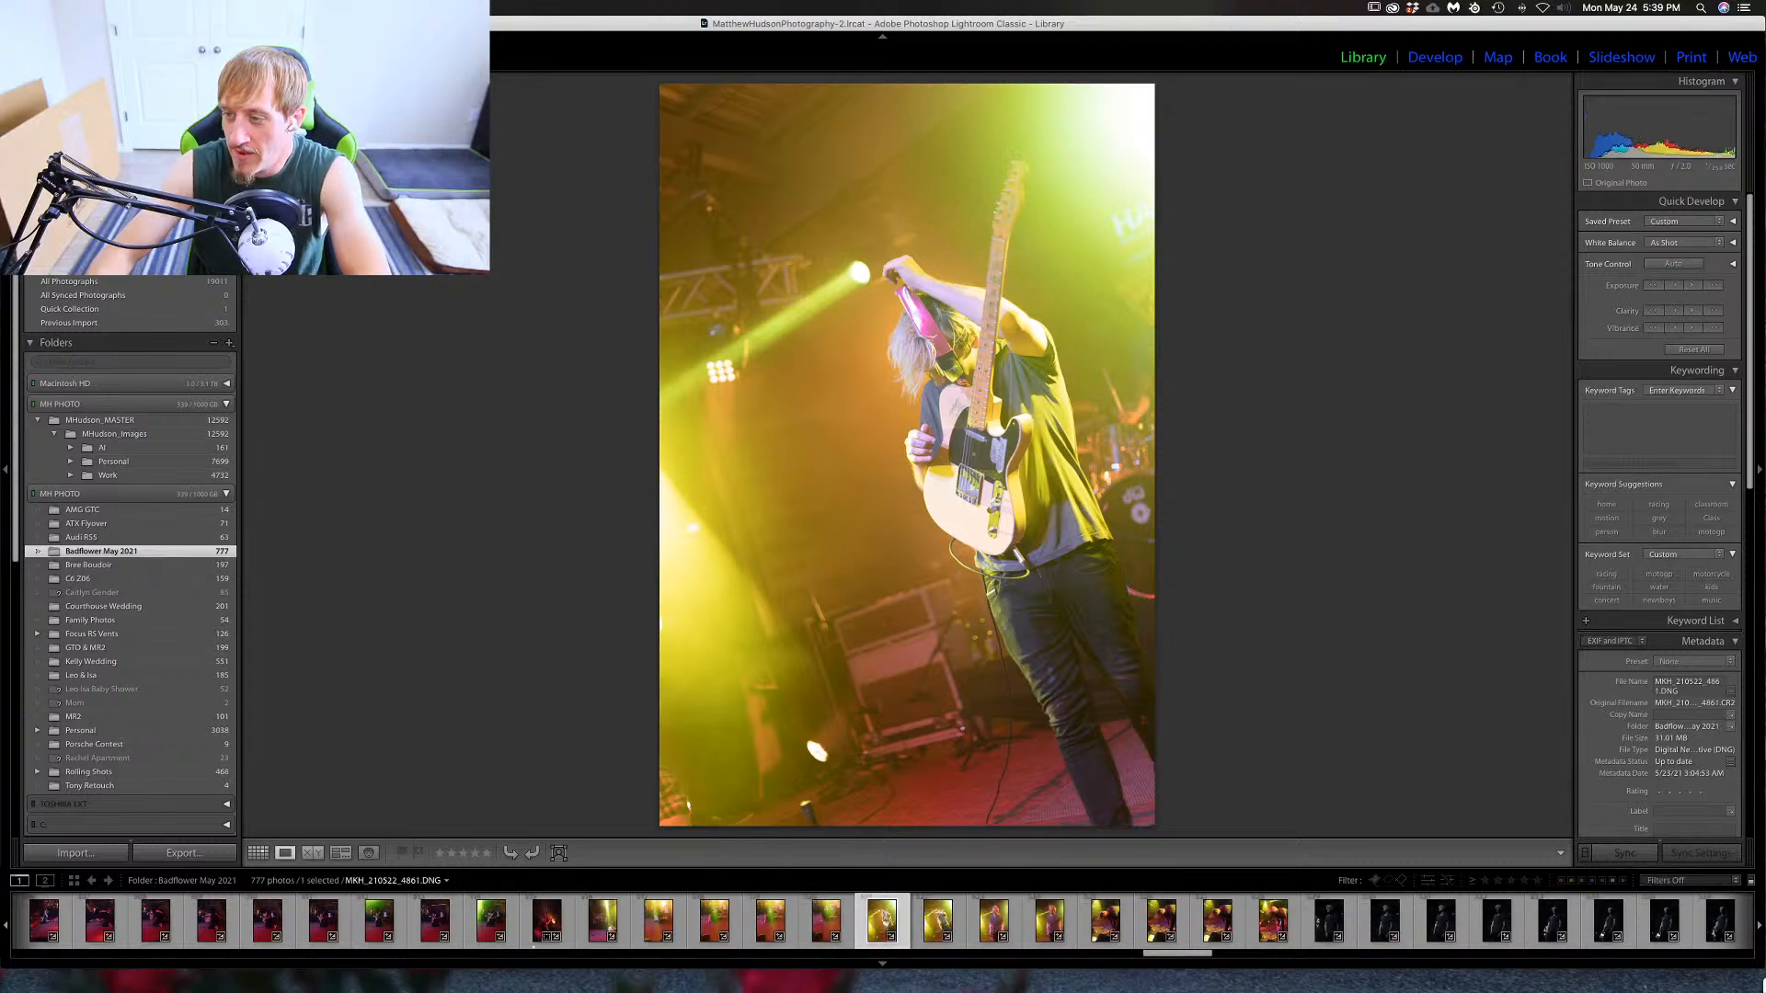
key("Right")
key("Right")
key("Right")
key("Right")
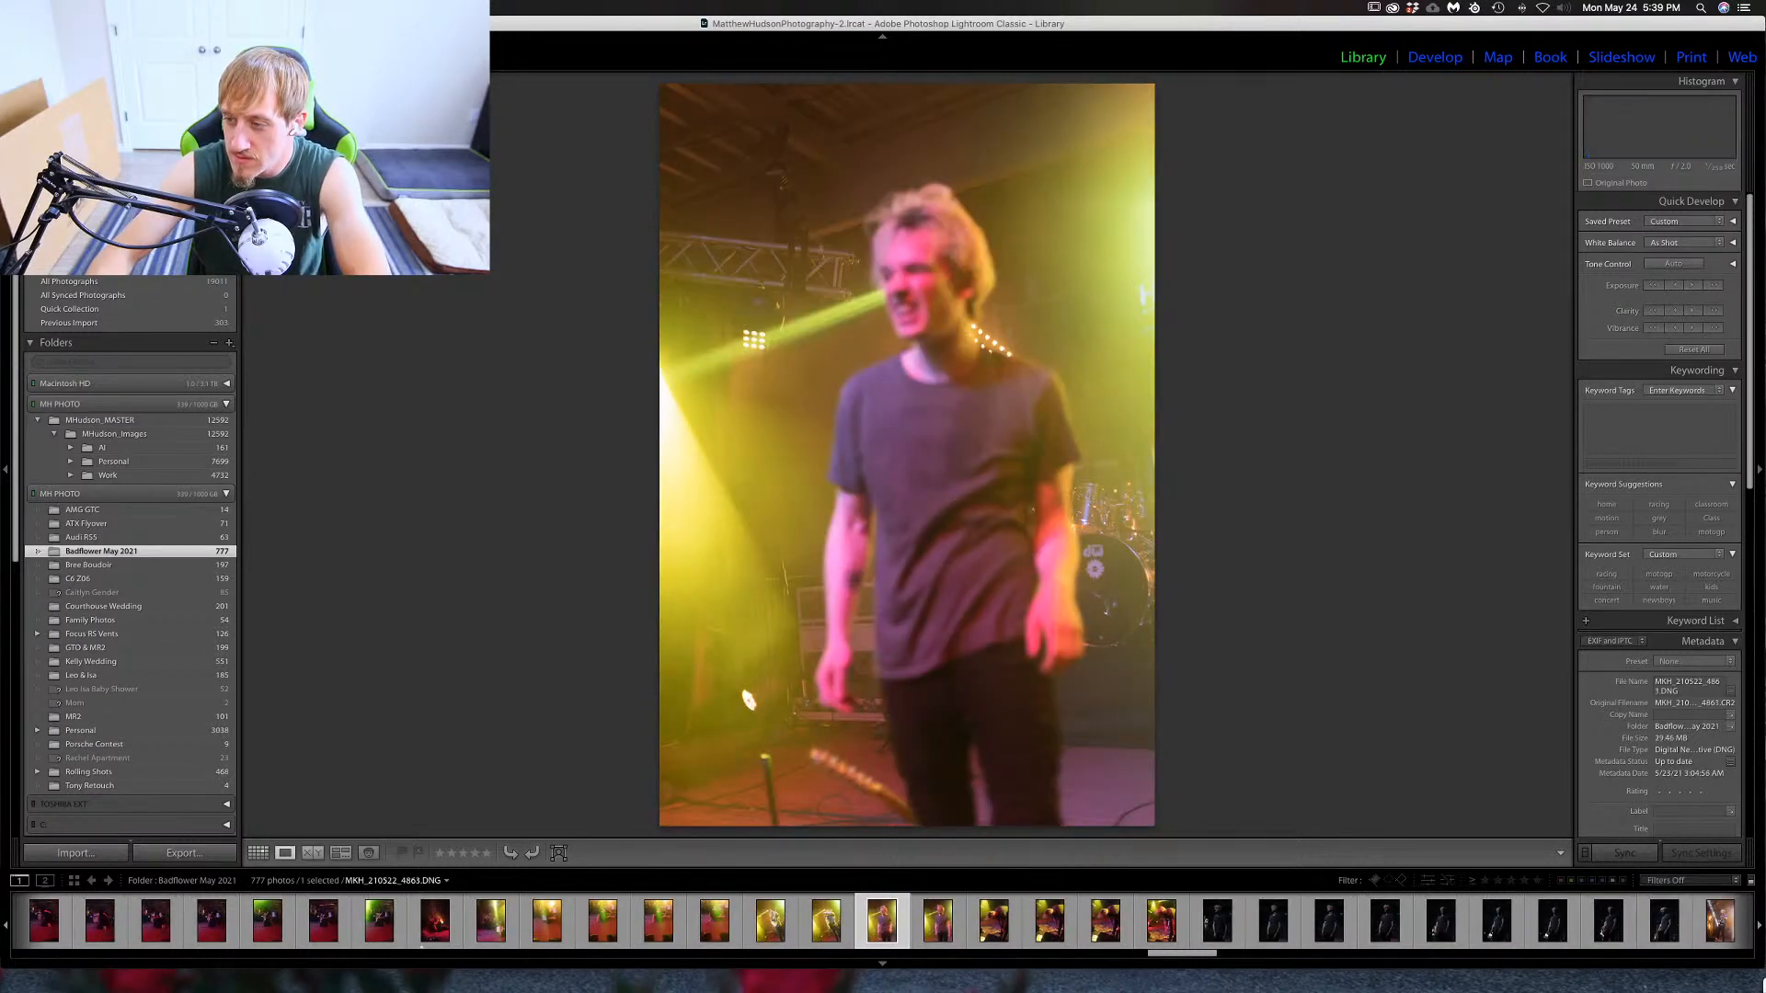
key("Right")
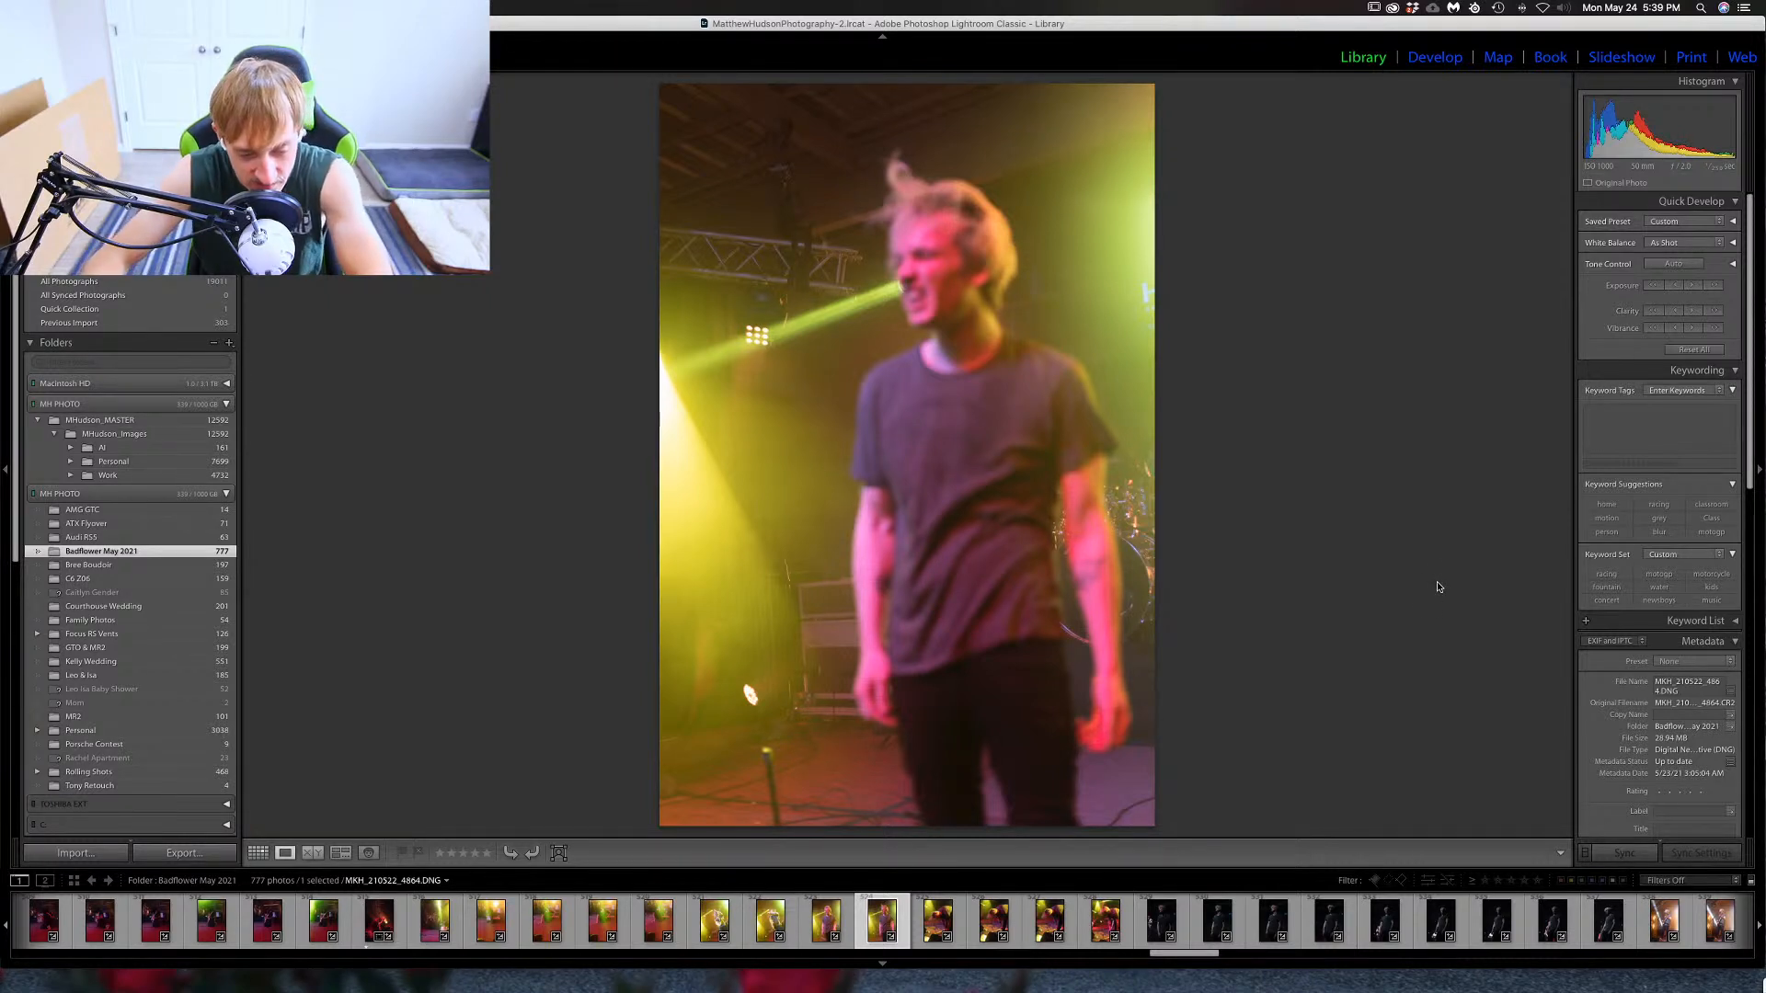
Review the frames of the blond singer bending over his guitar, ending on MKH_210522_4868.DNG.
key("Right")
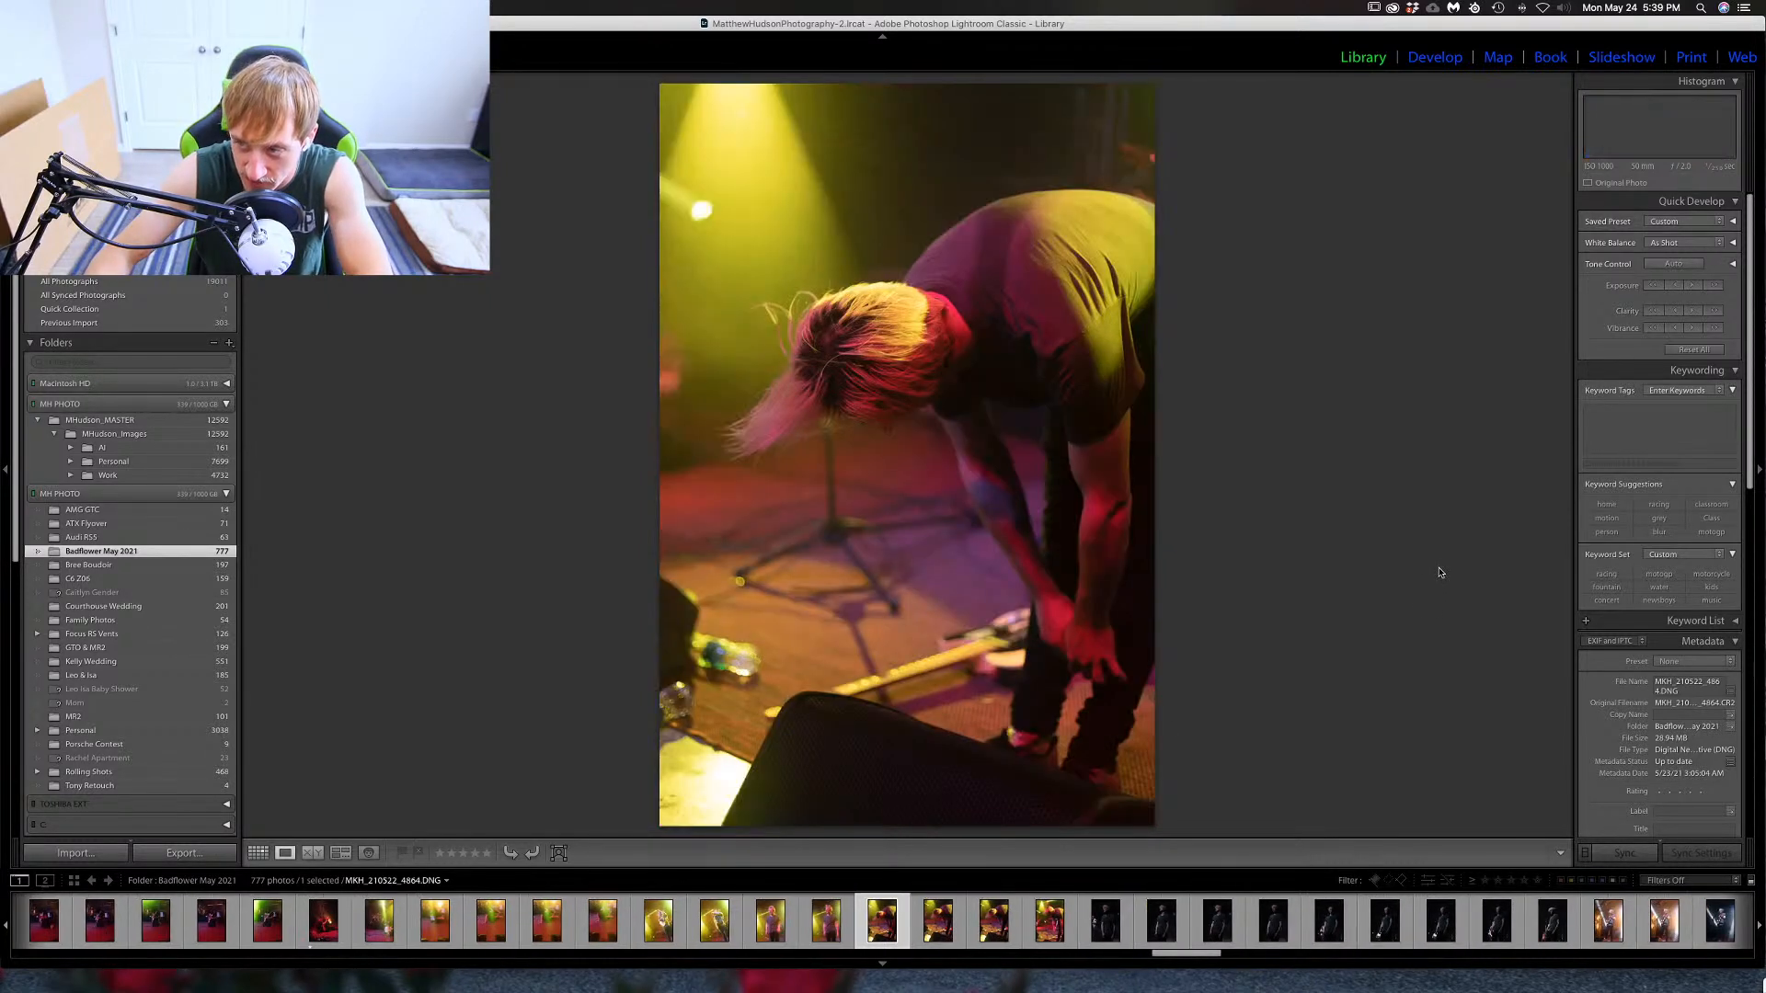
key("Right")
key("Right")
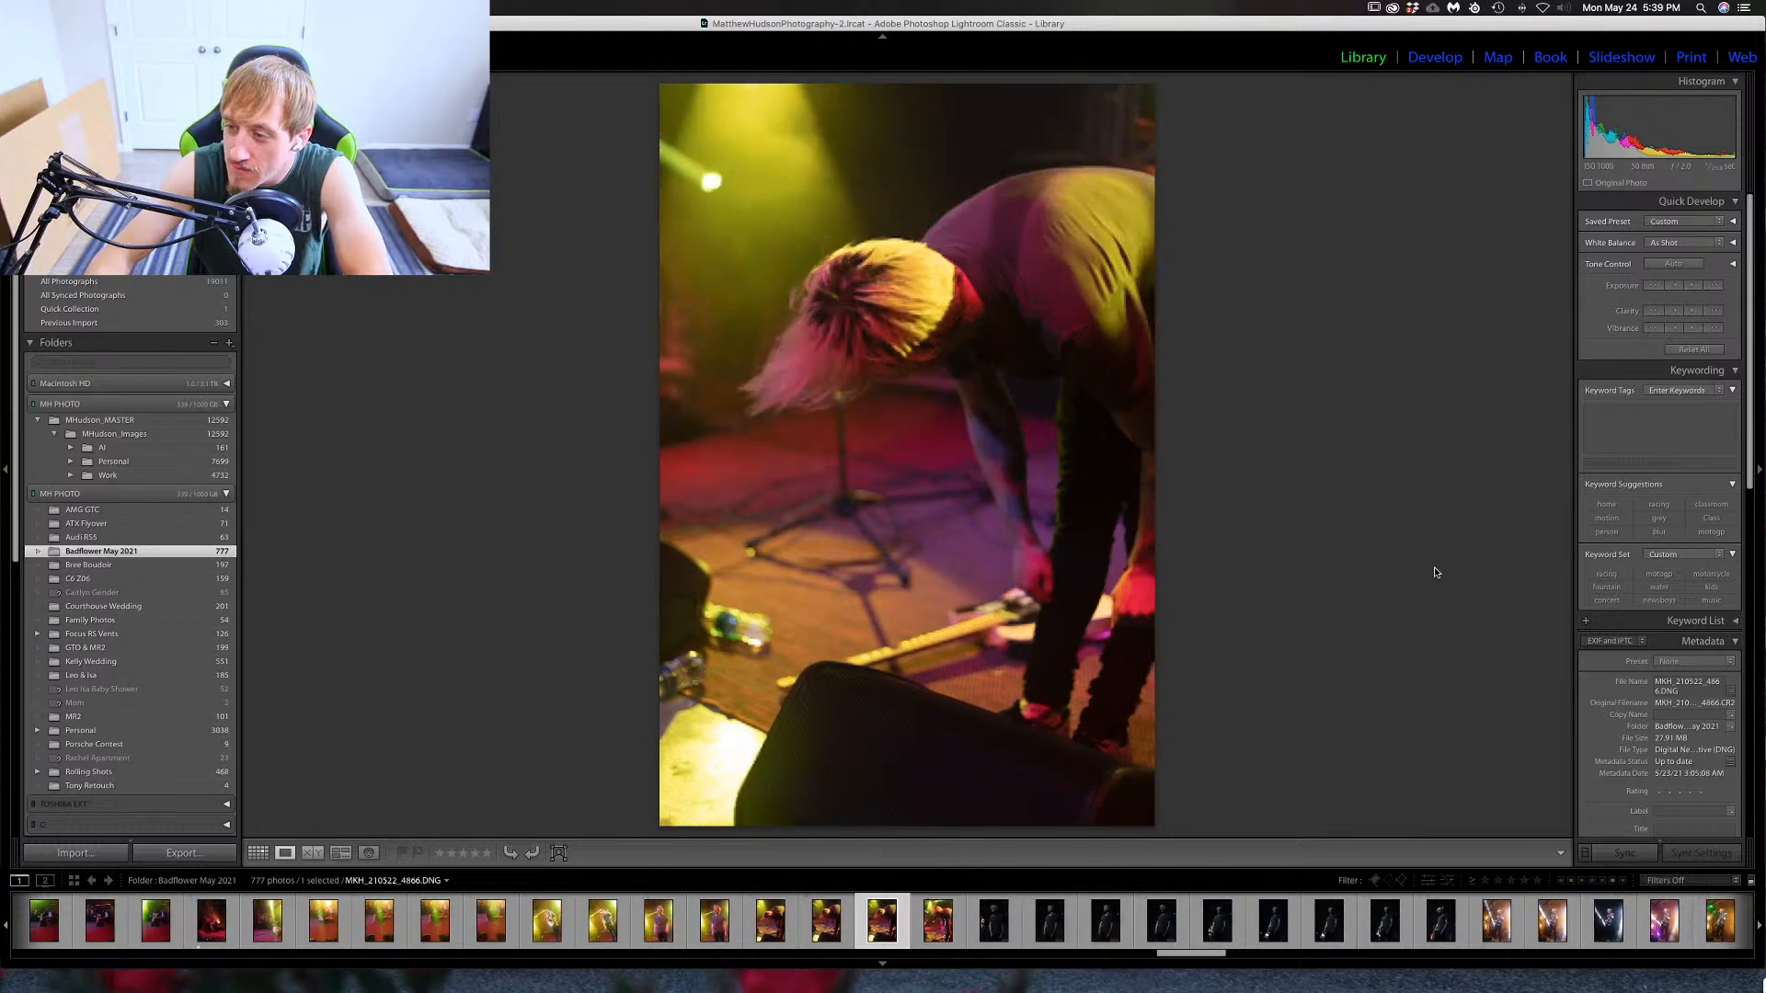
key("Right")
key("Right")
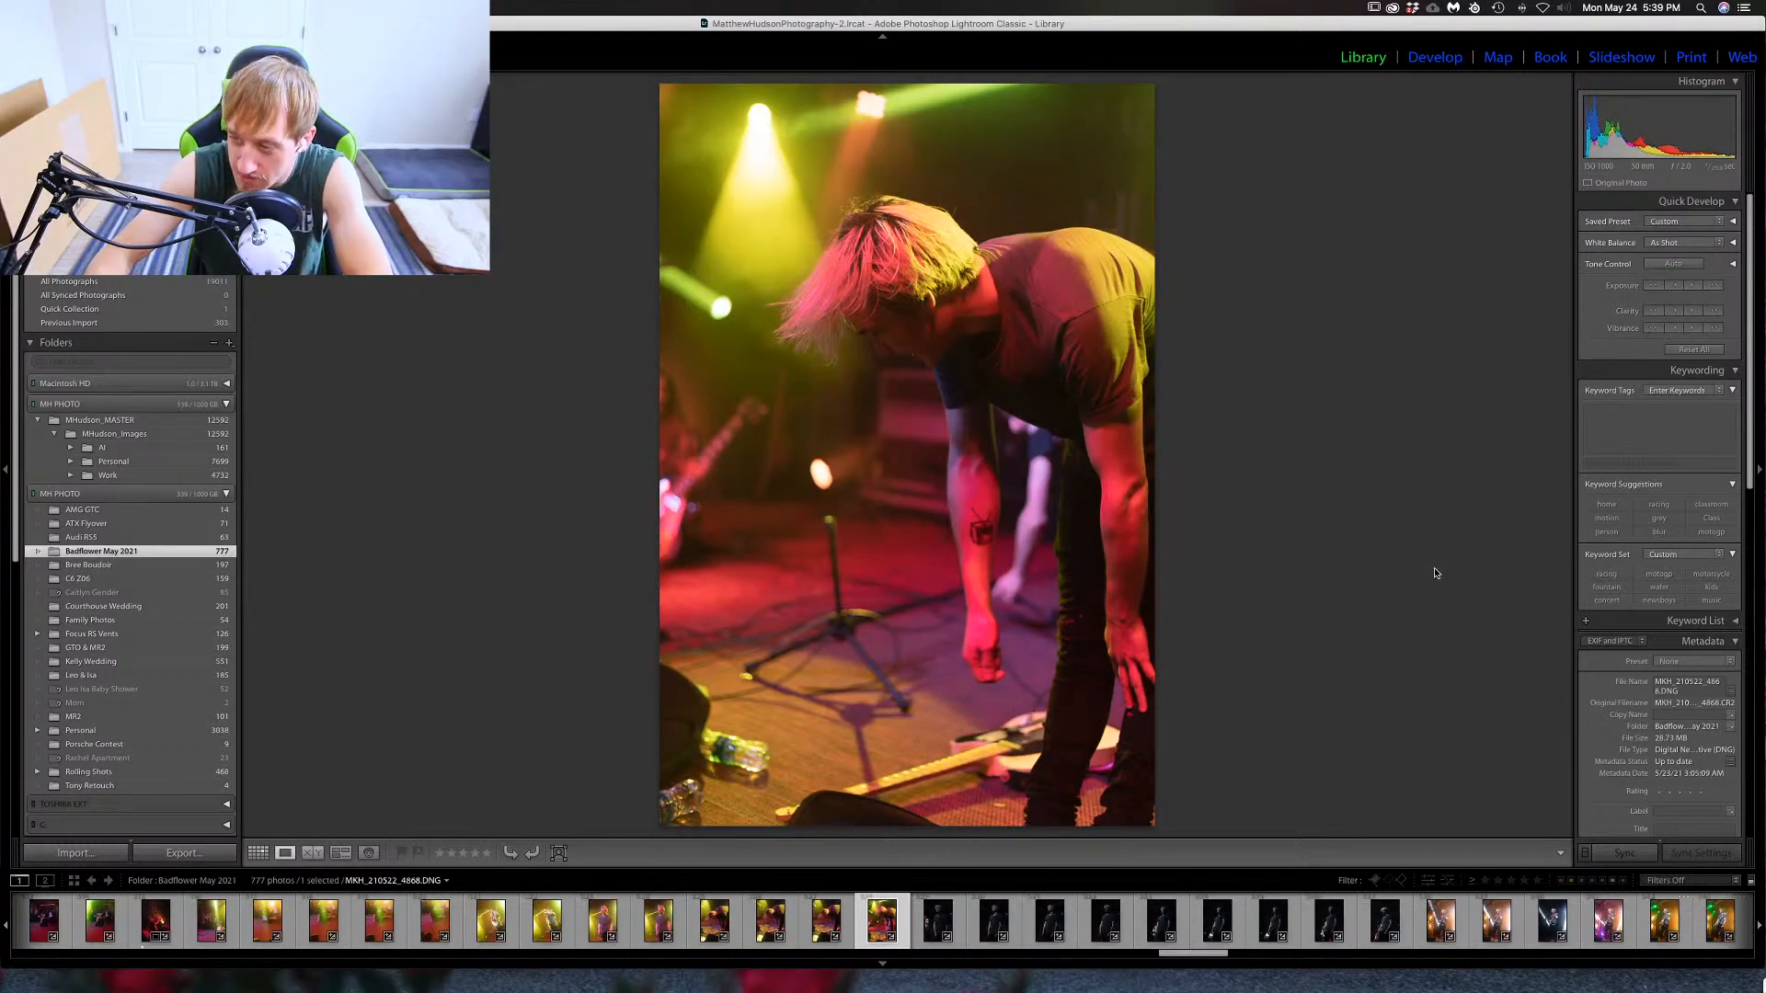
key("Right")
key("Left")
key("Left")
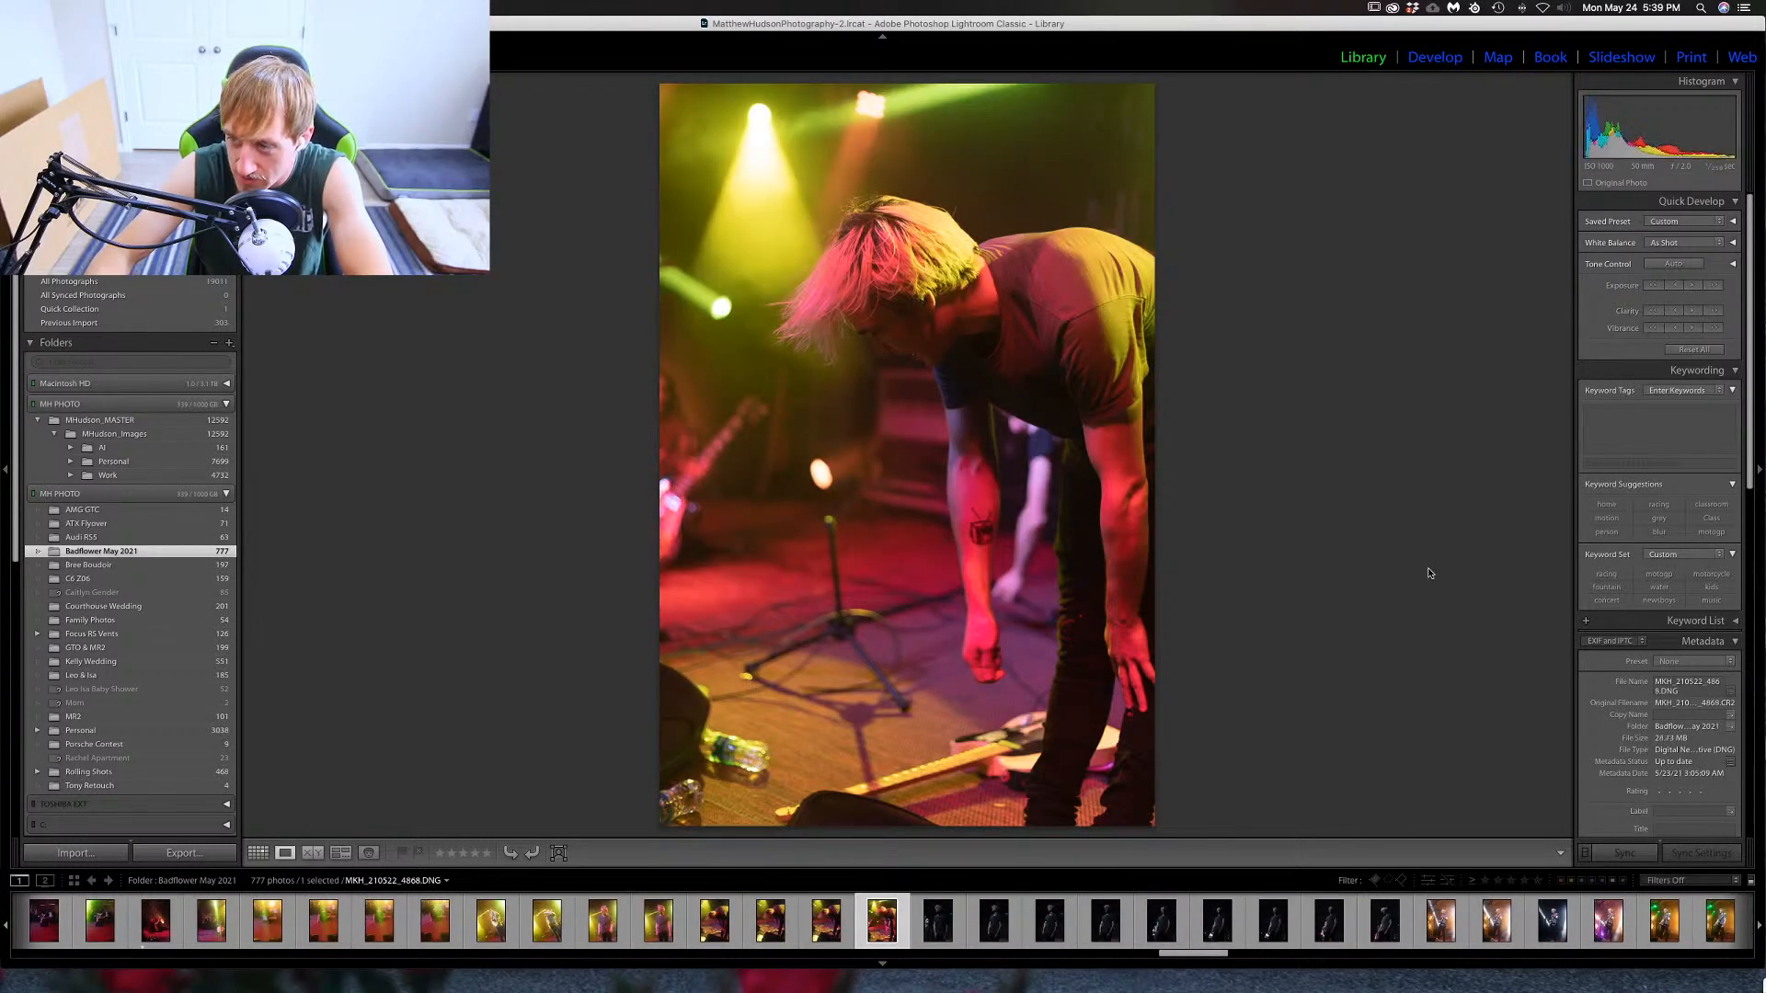
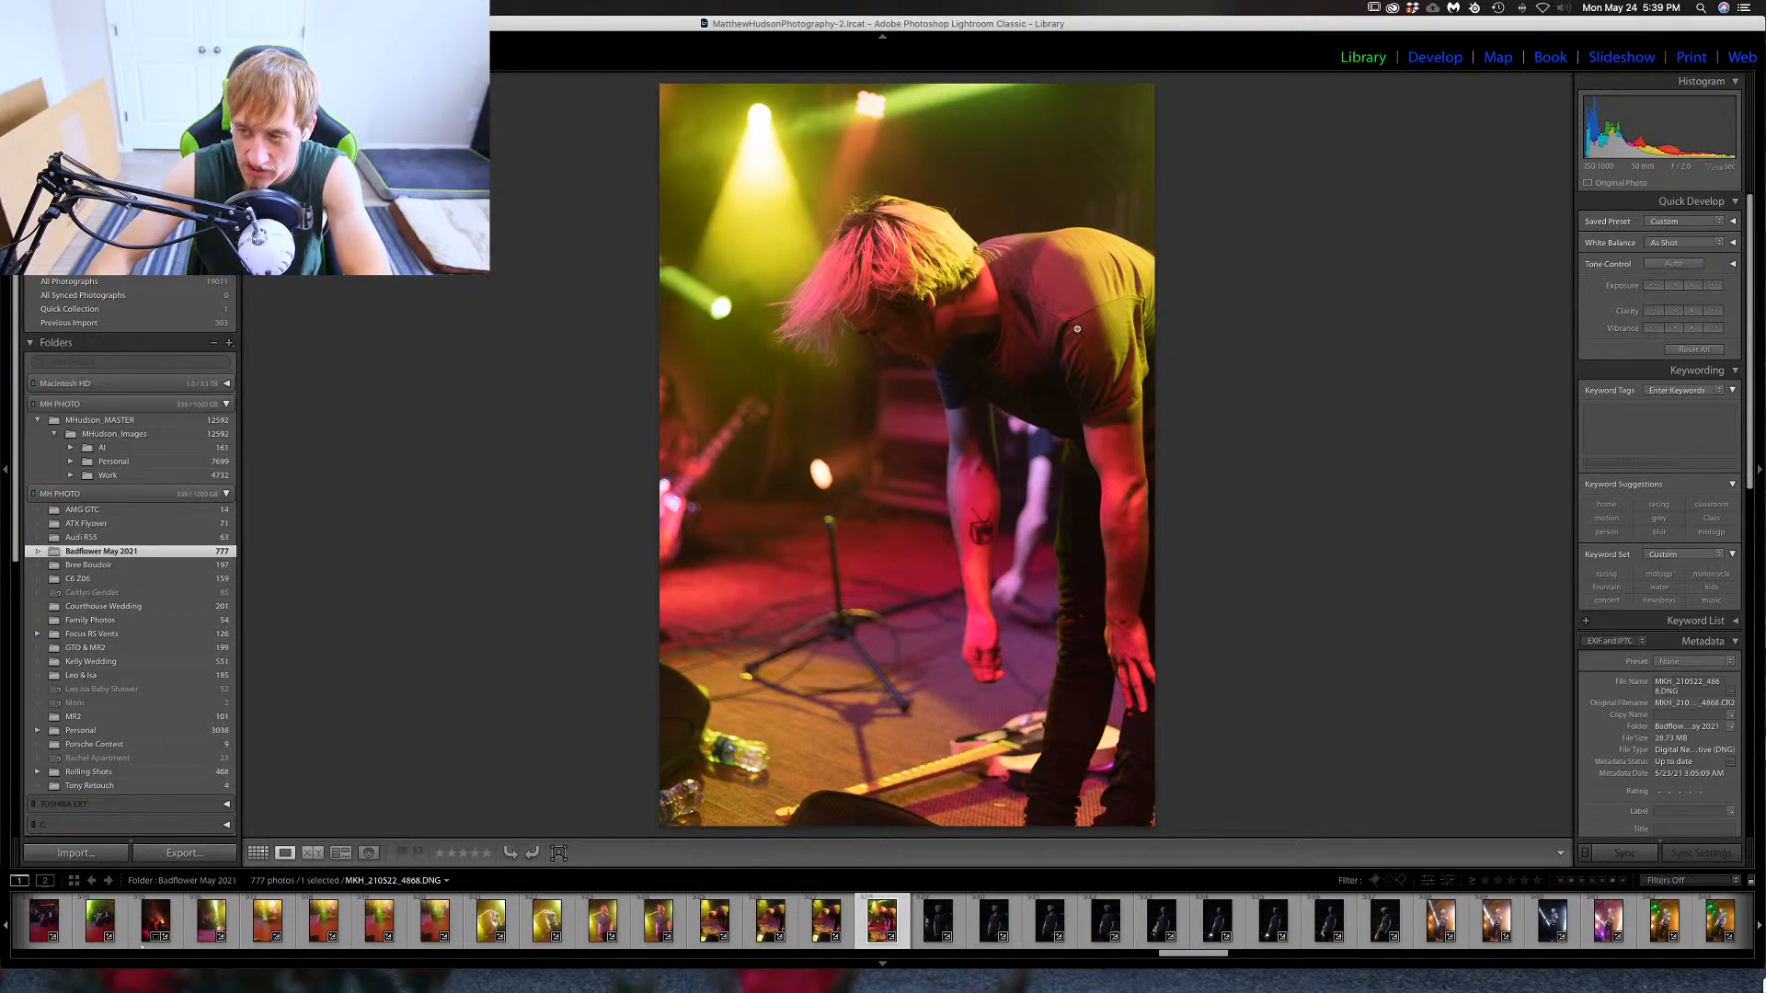
Compare the bent-over singer in MKH_210522_4868.DNG with the dark standing portrait in MKH_210522_4869.DNG.
key("Right")
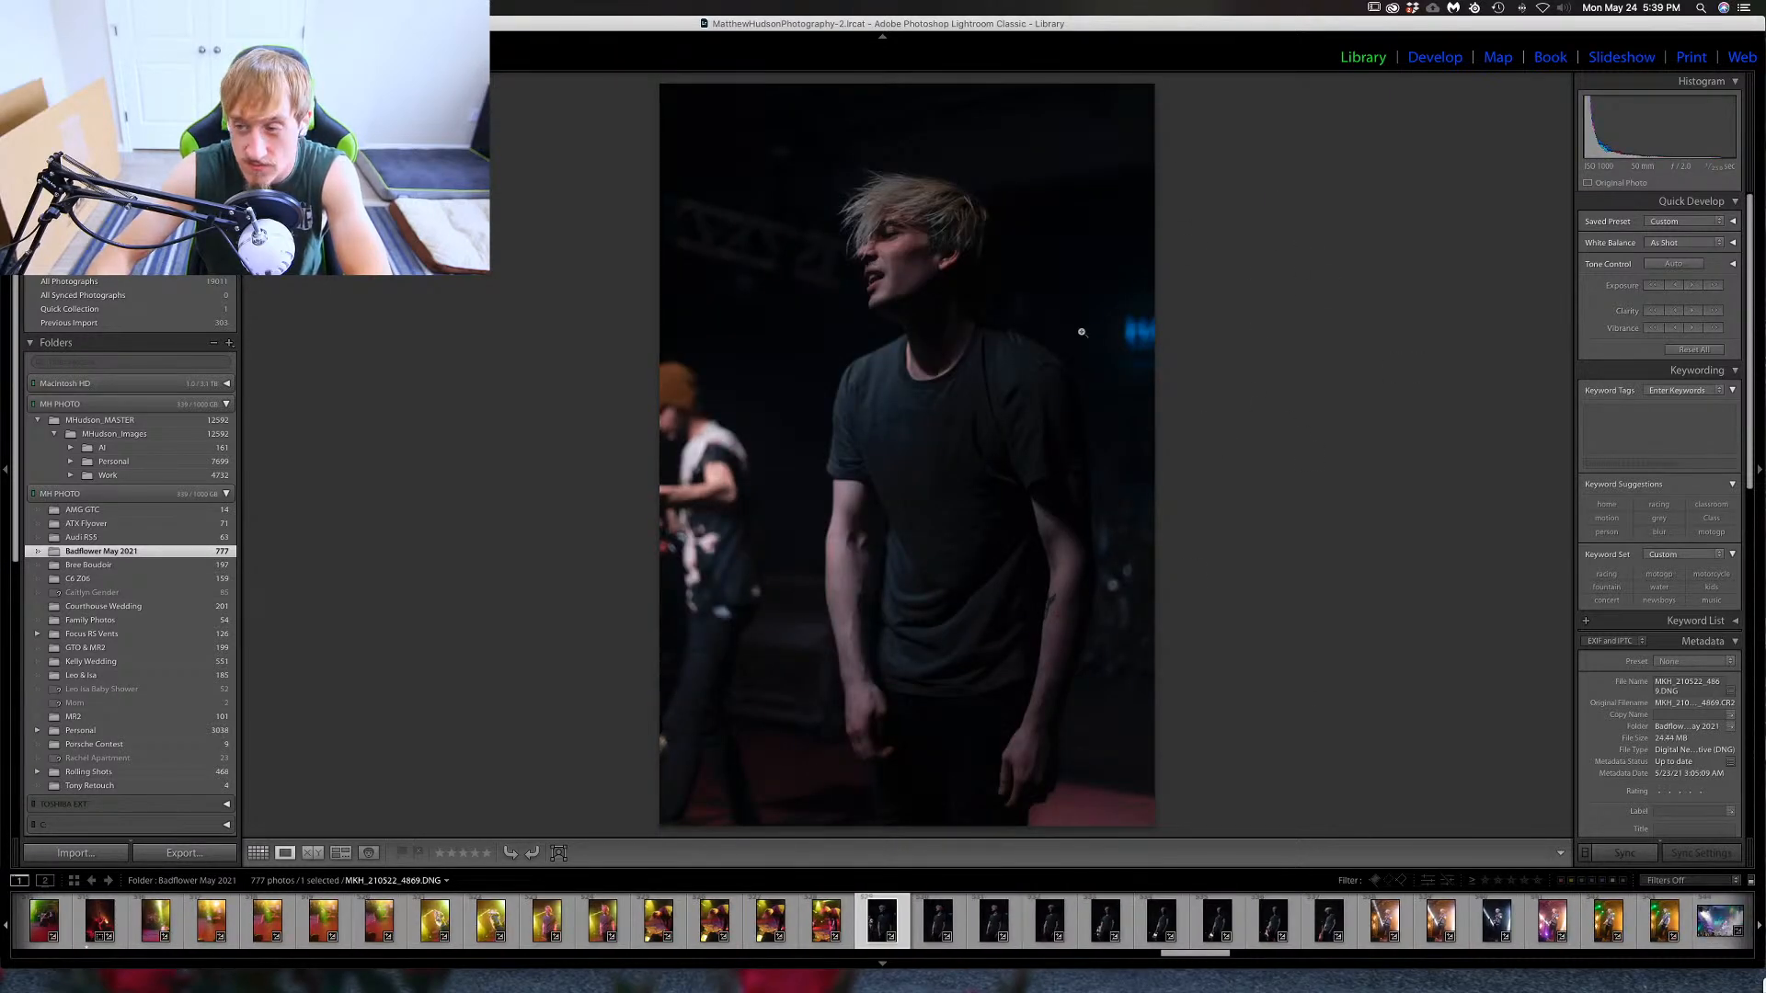
key("Left")
key("Right")
key("Left")
key("Right")
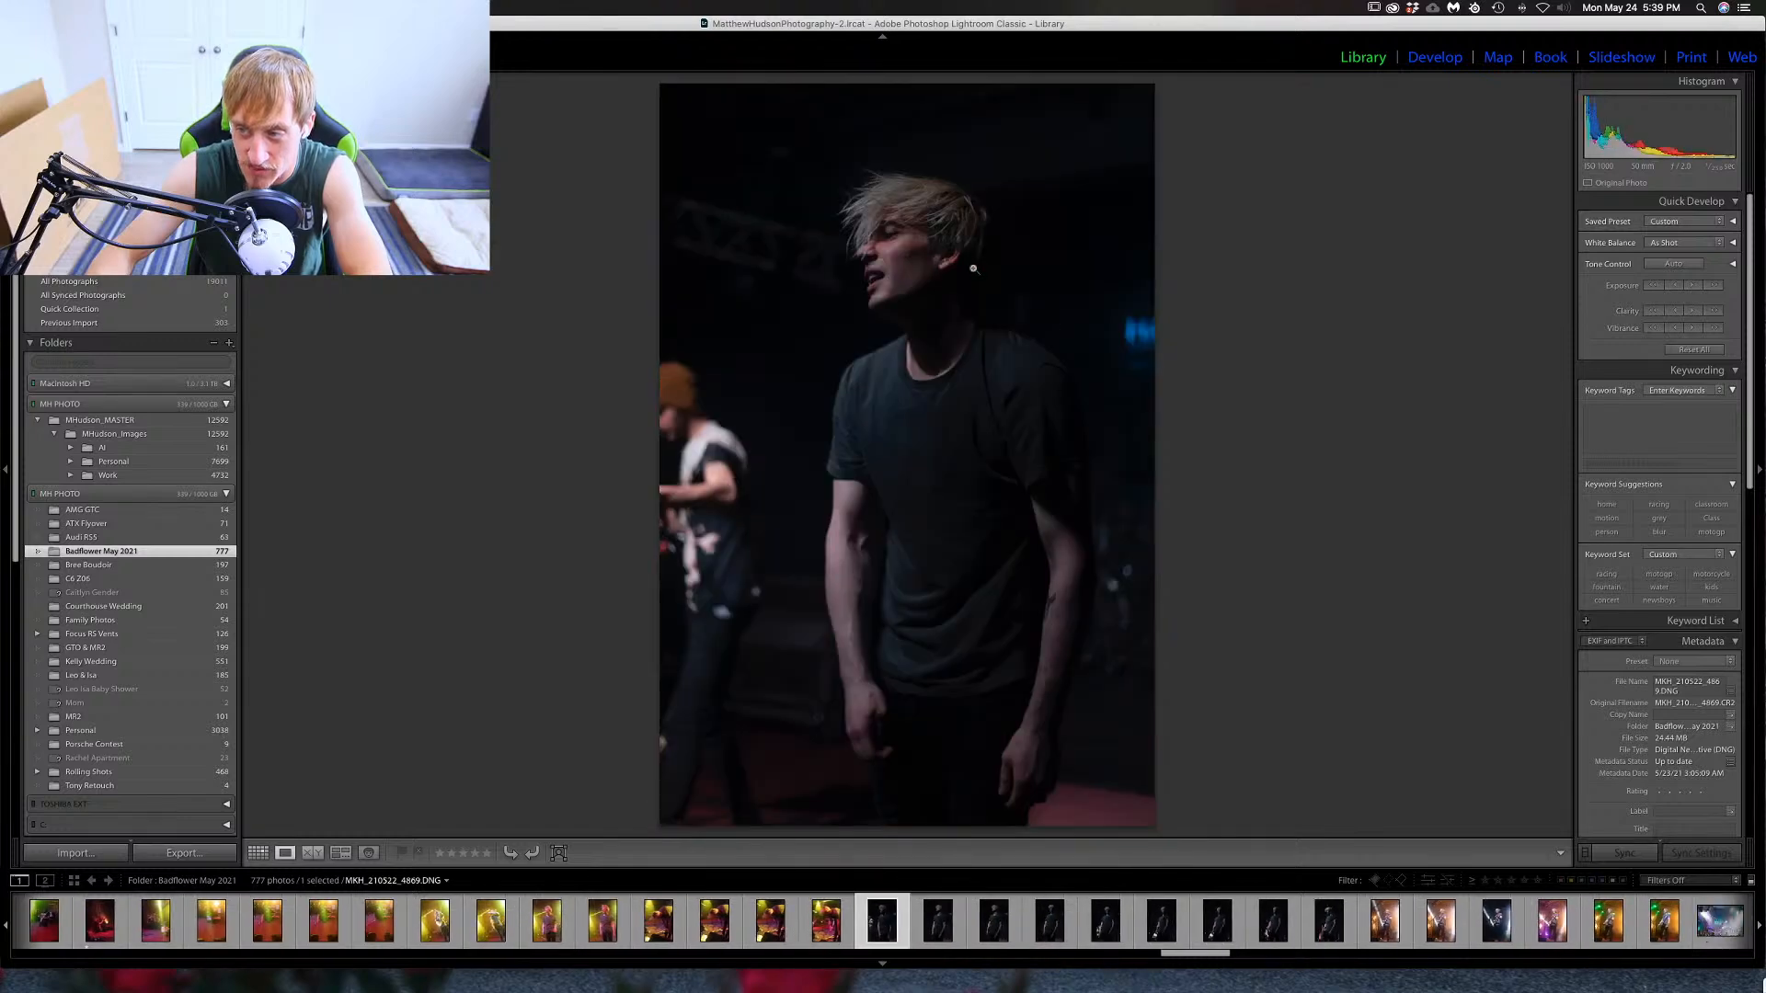
key("Left")
key("Left")
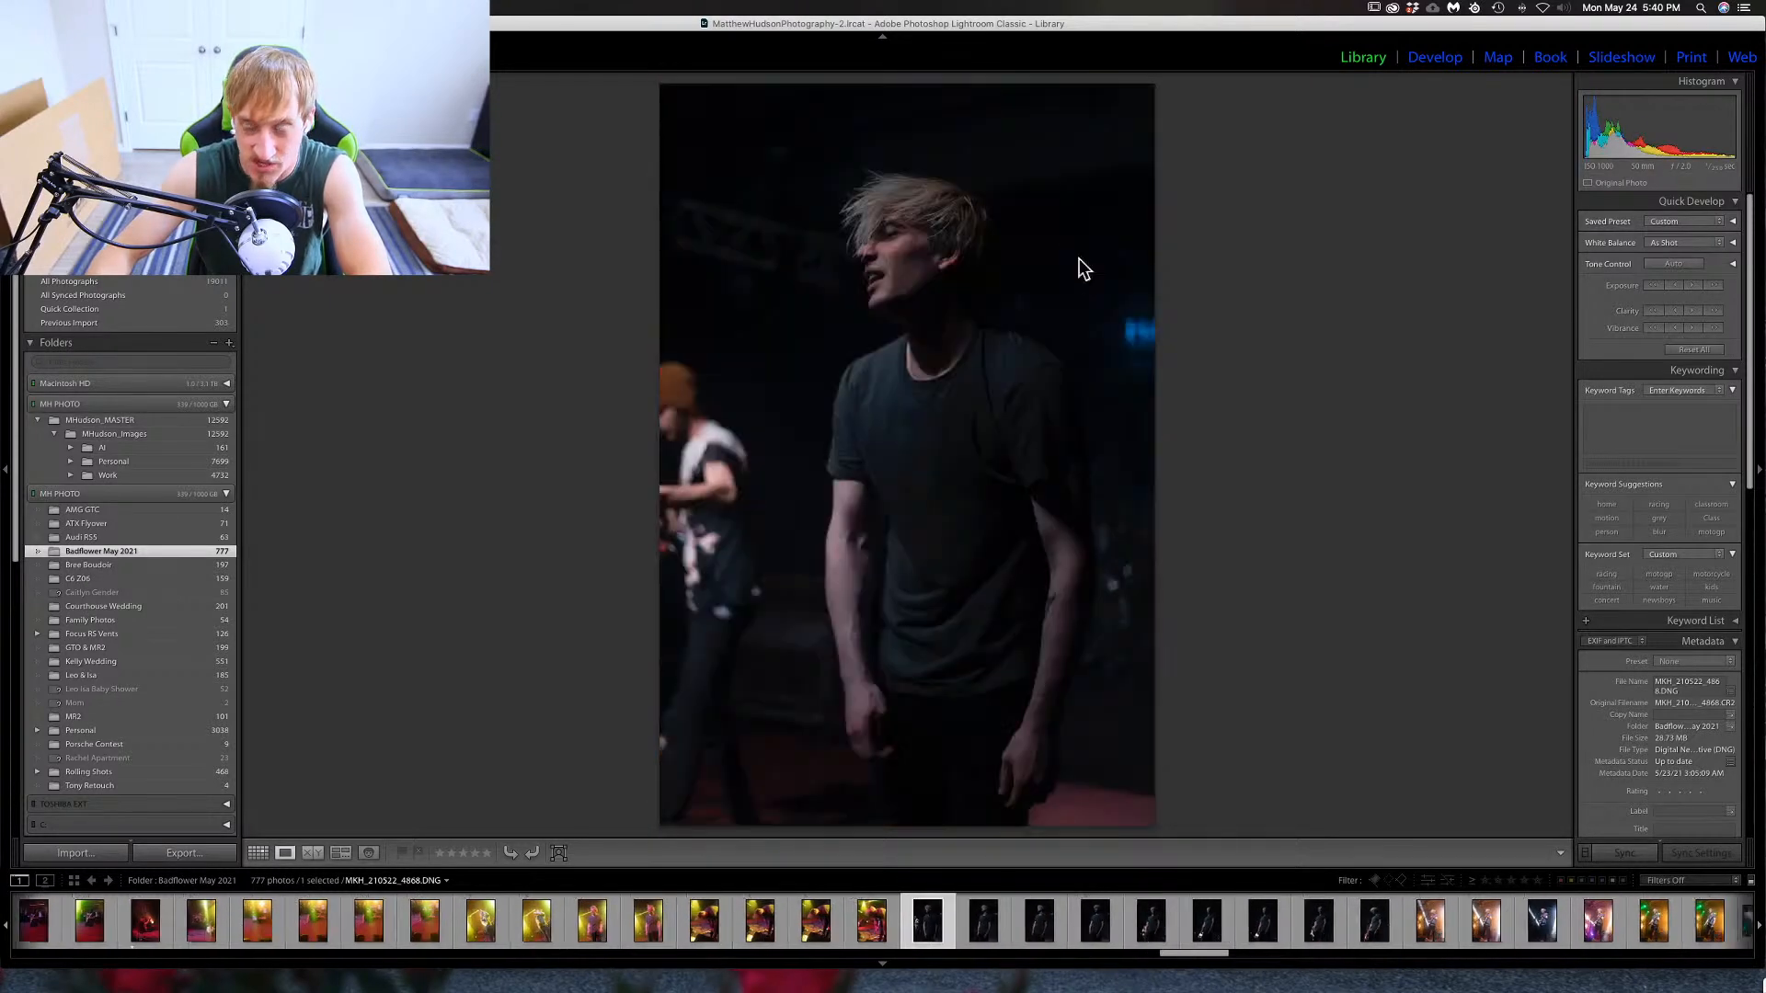
key("Right")
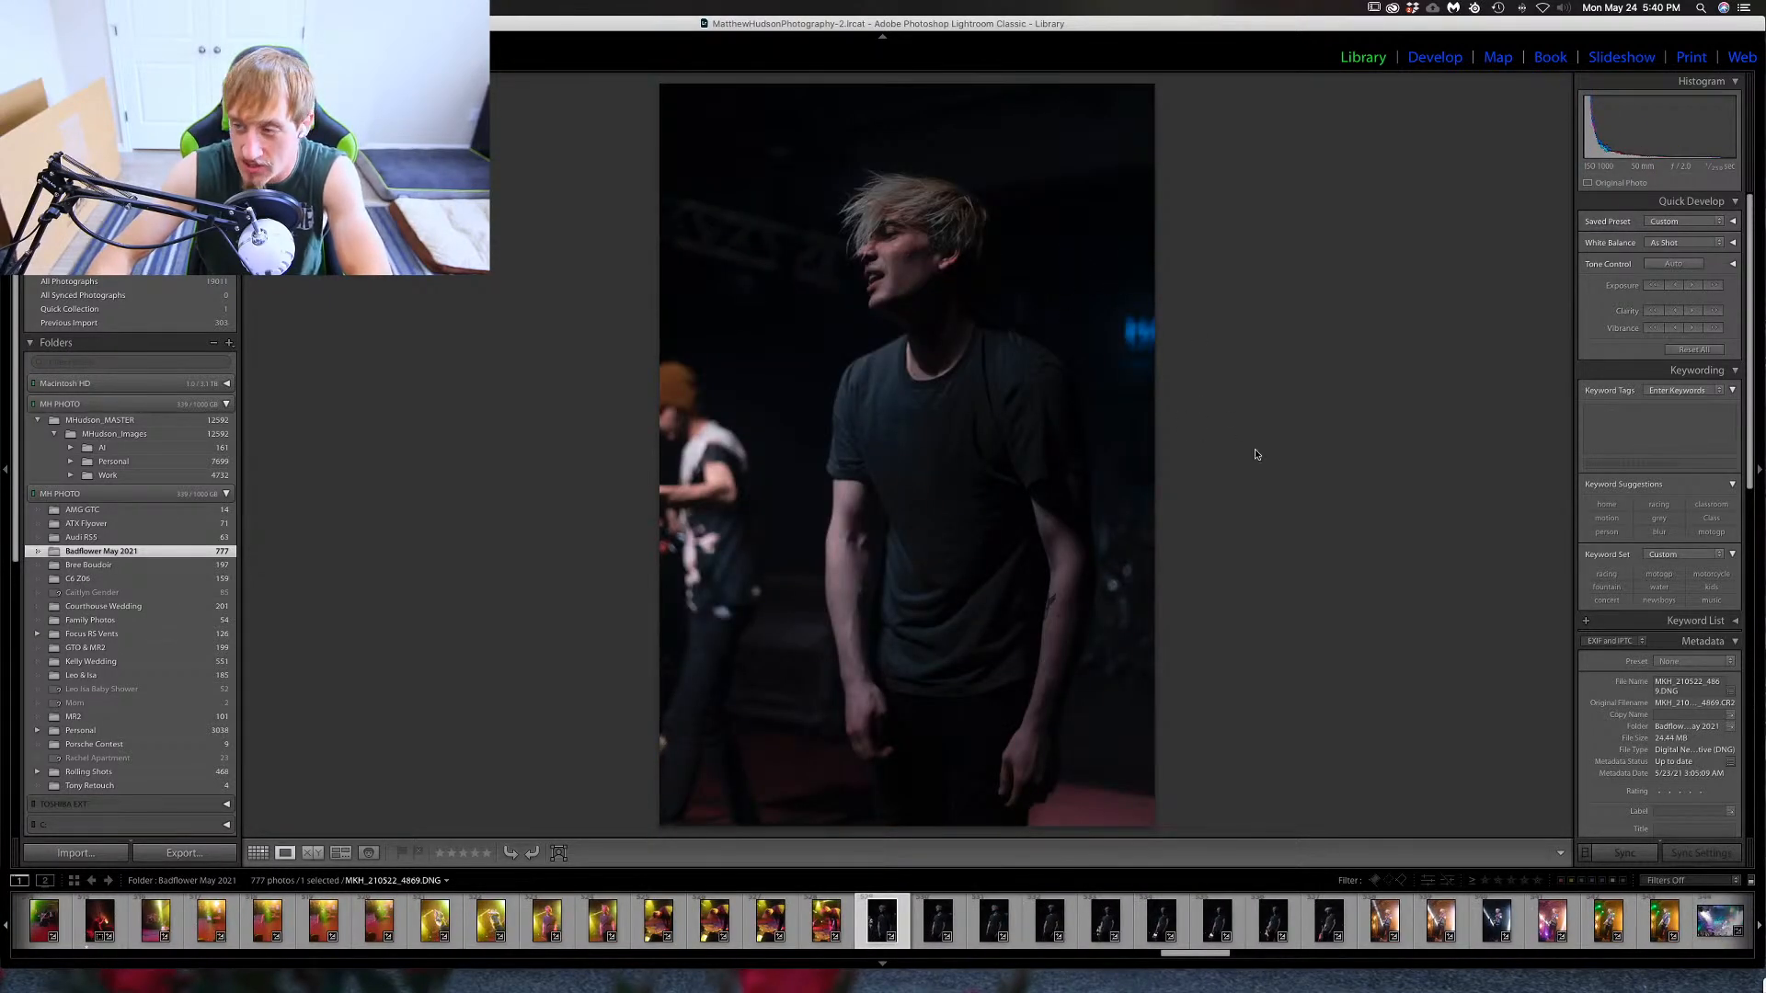
Try MKH_210522_4871.DNG in black and white and return it to color.
key("Right")
key("Right")
key("Left")
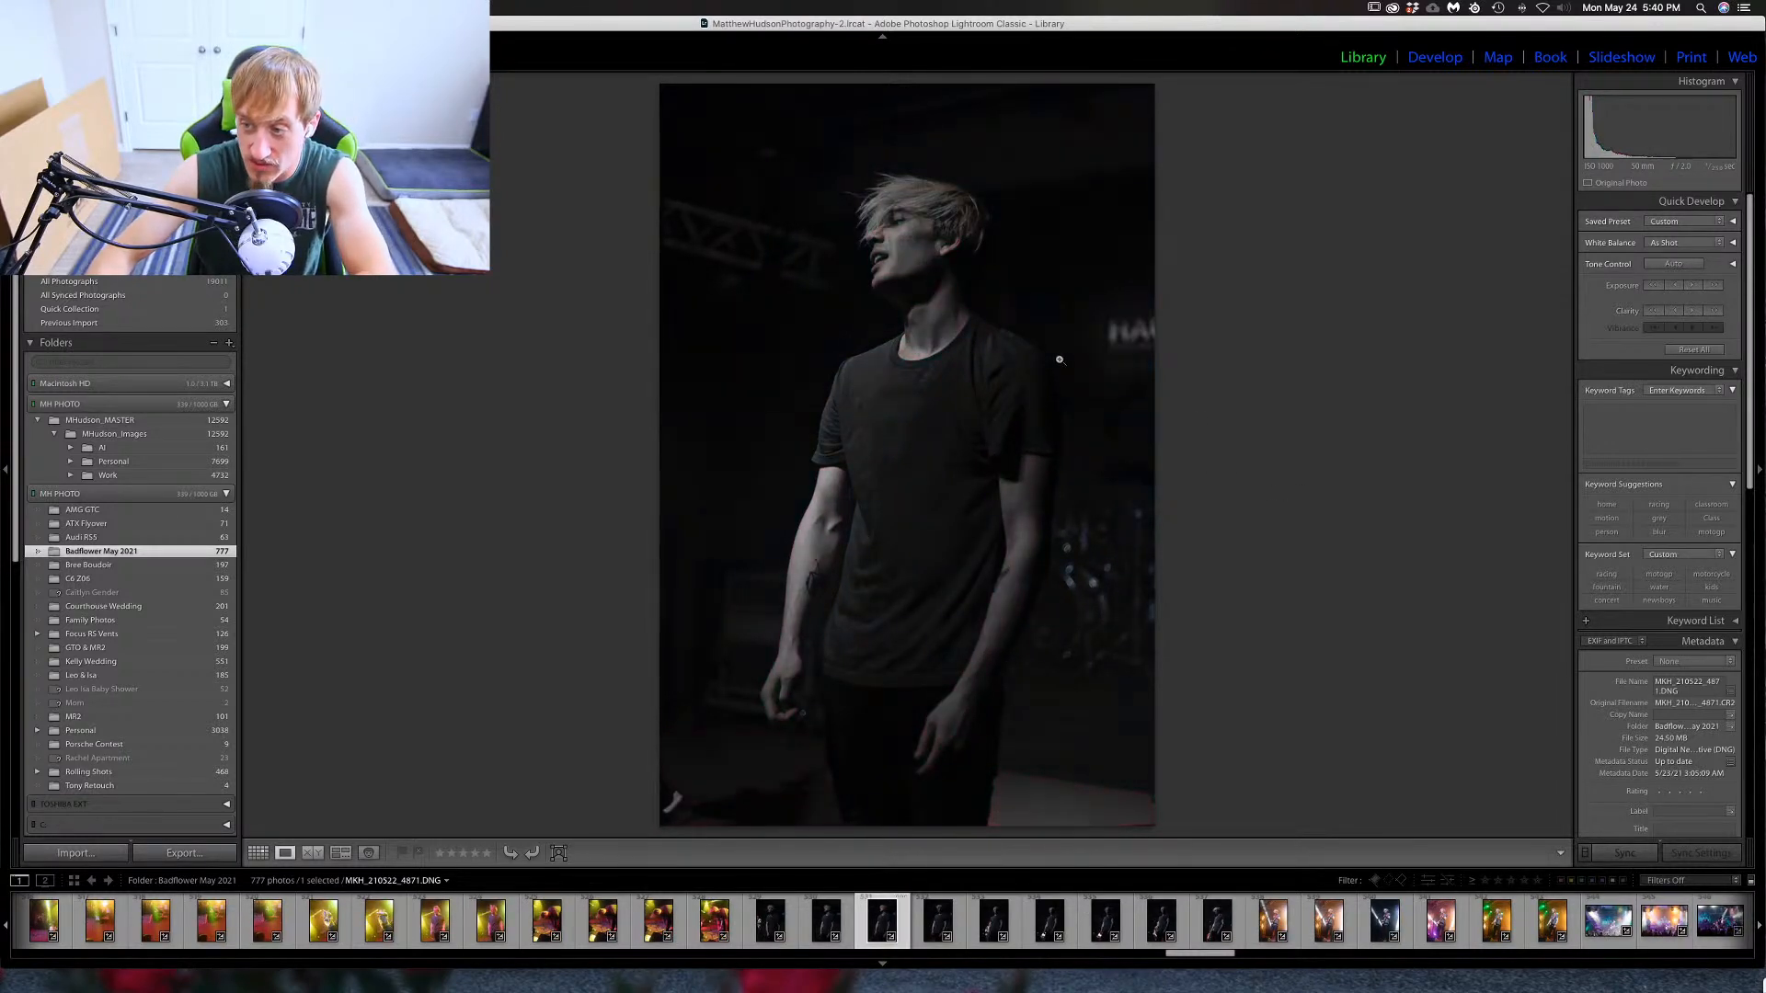
key("v")
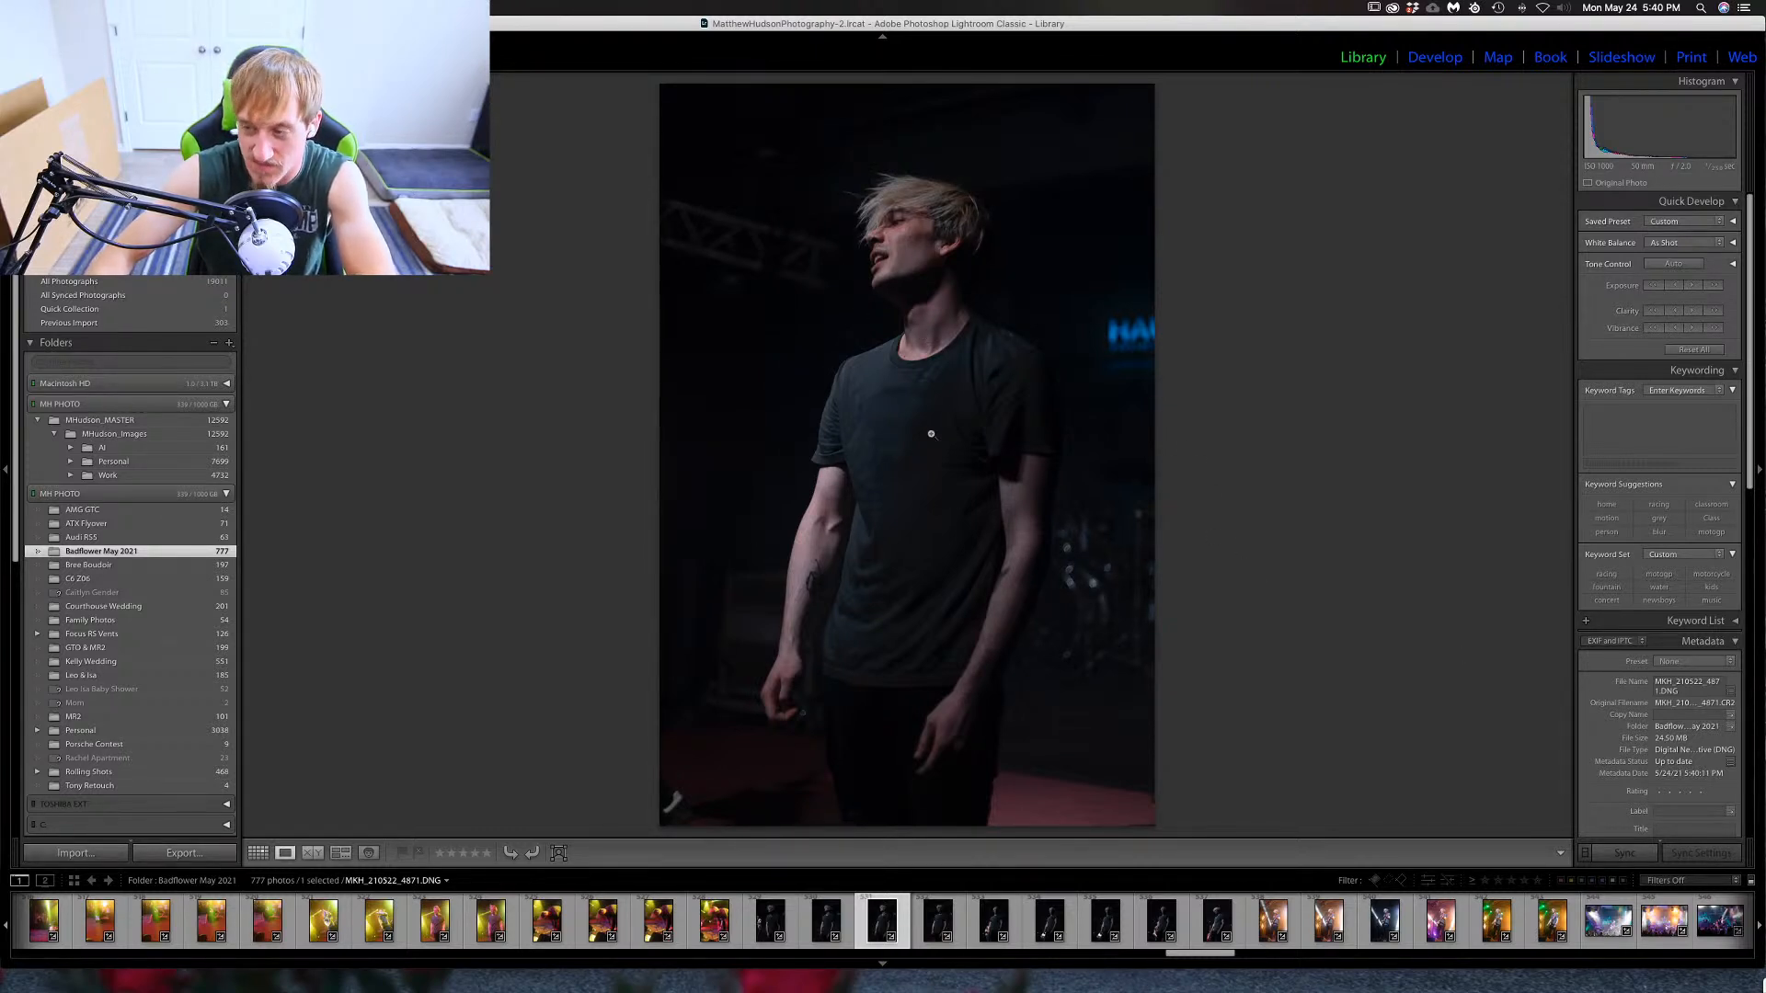
Check the sharpness of the singer's shadowed face up close in MKH_210522_4873.DNG.
key("Right")
key("Right")
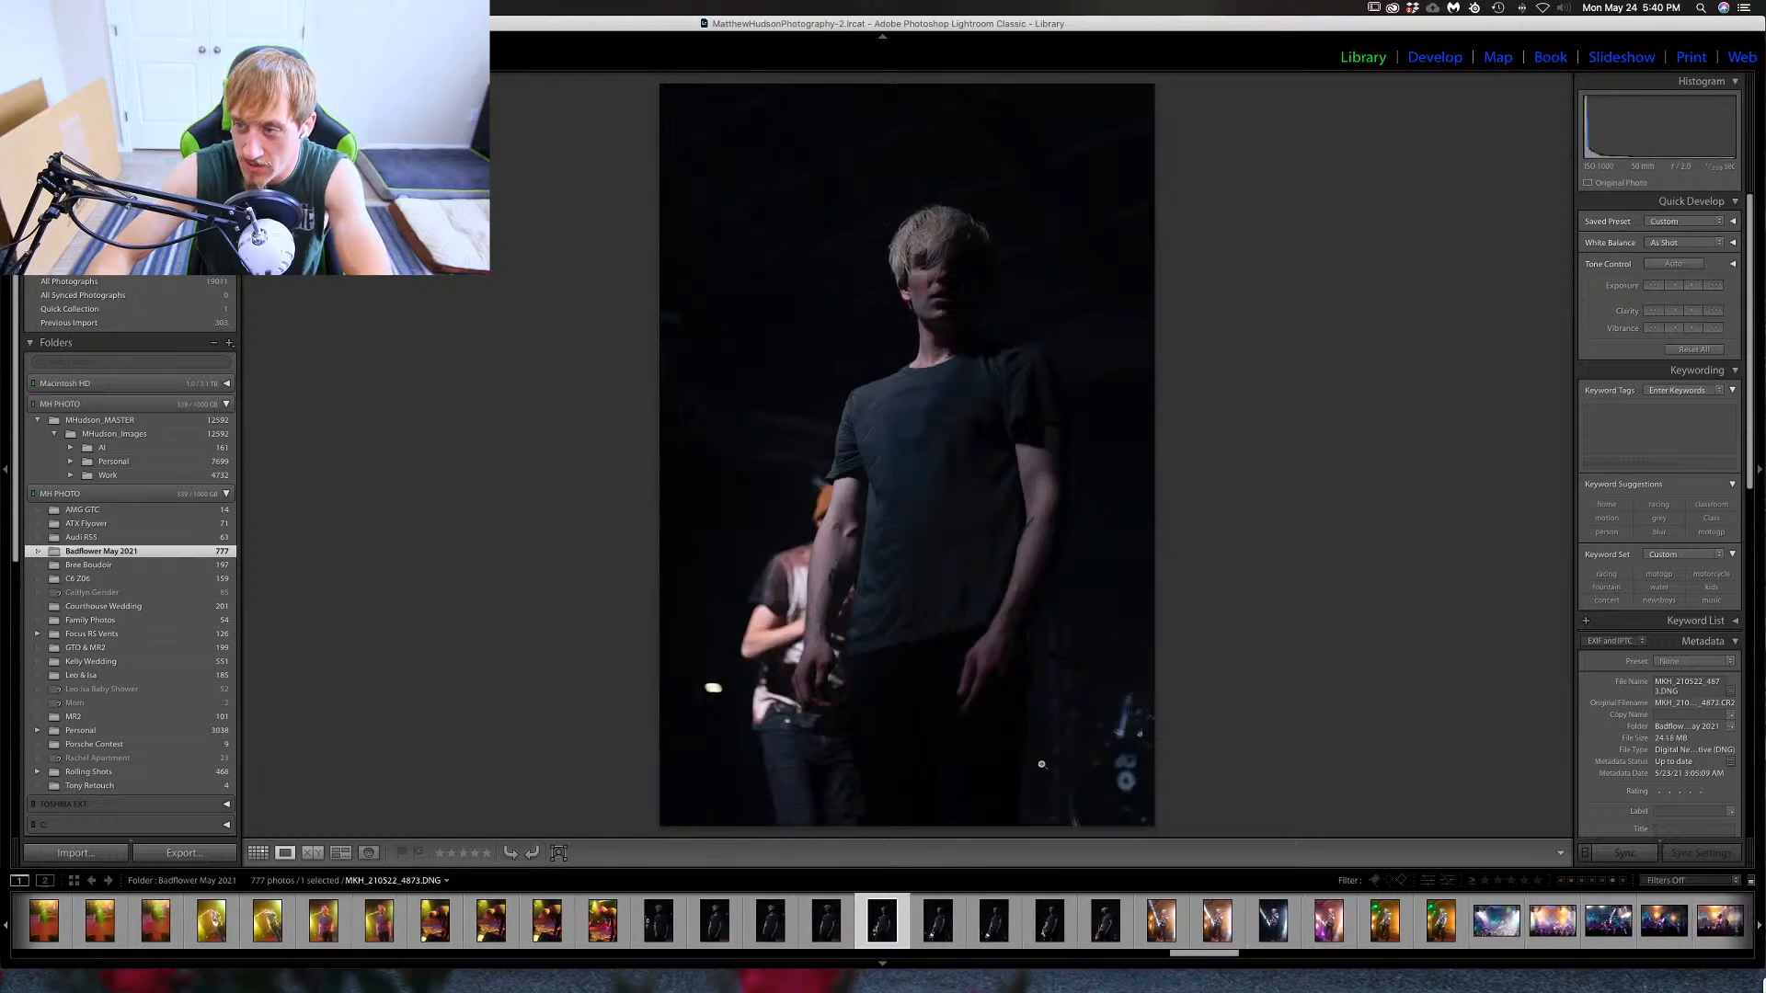
left_click(929, 251)
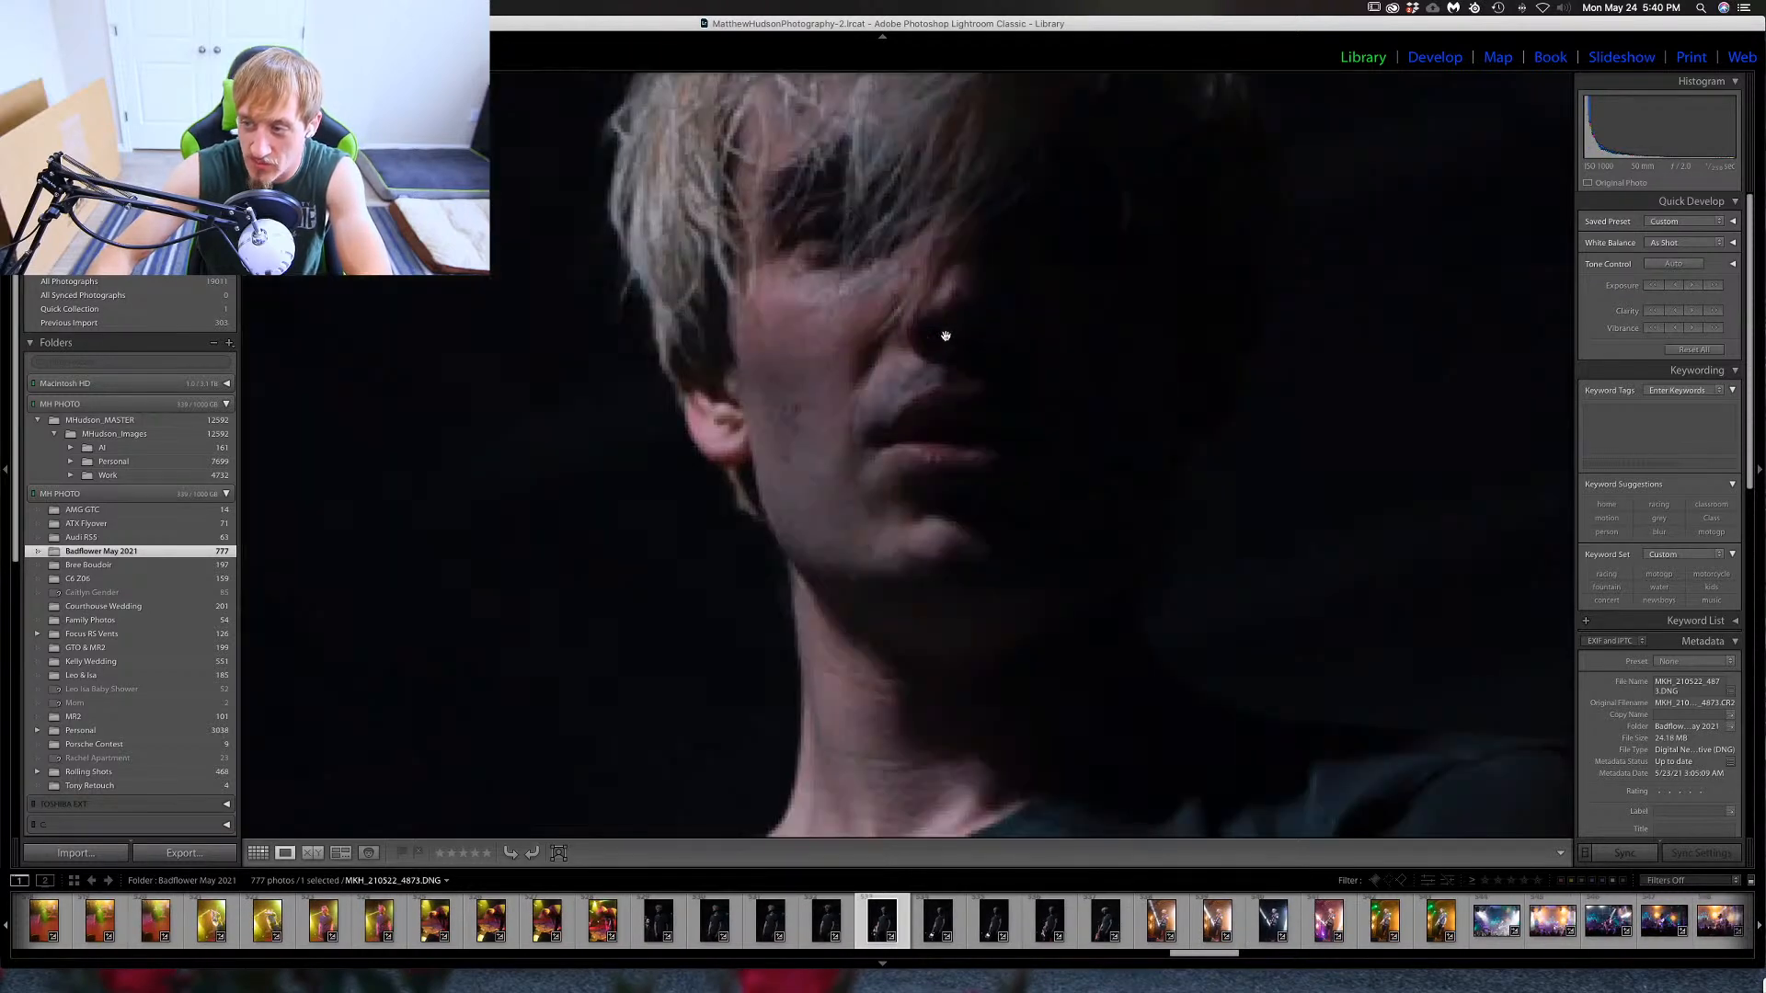
left_click_drag(945, 335, 898, 429)
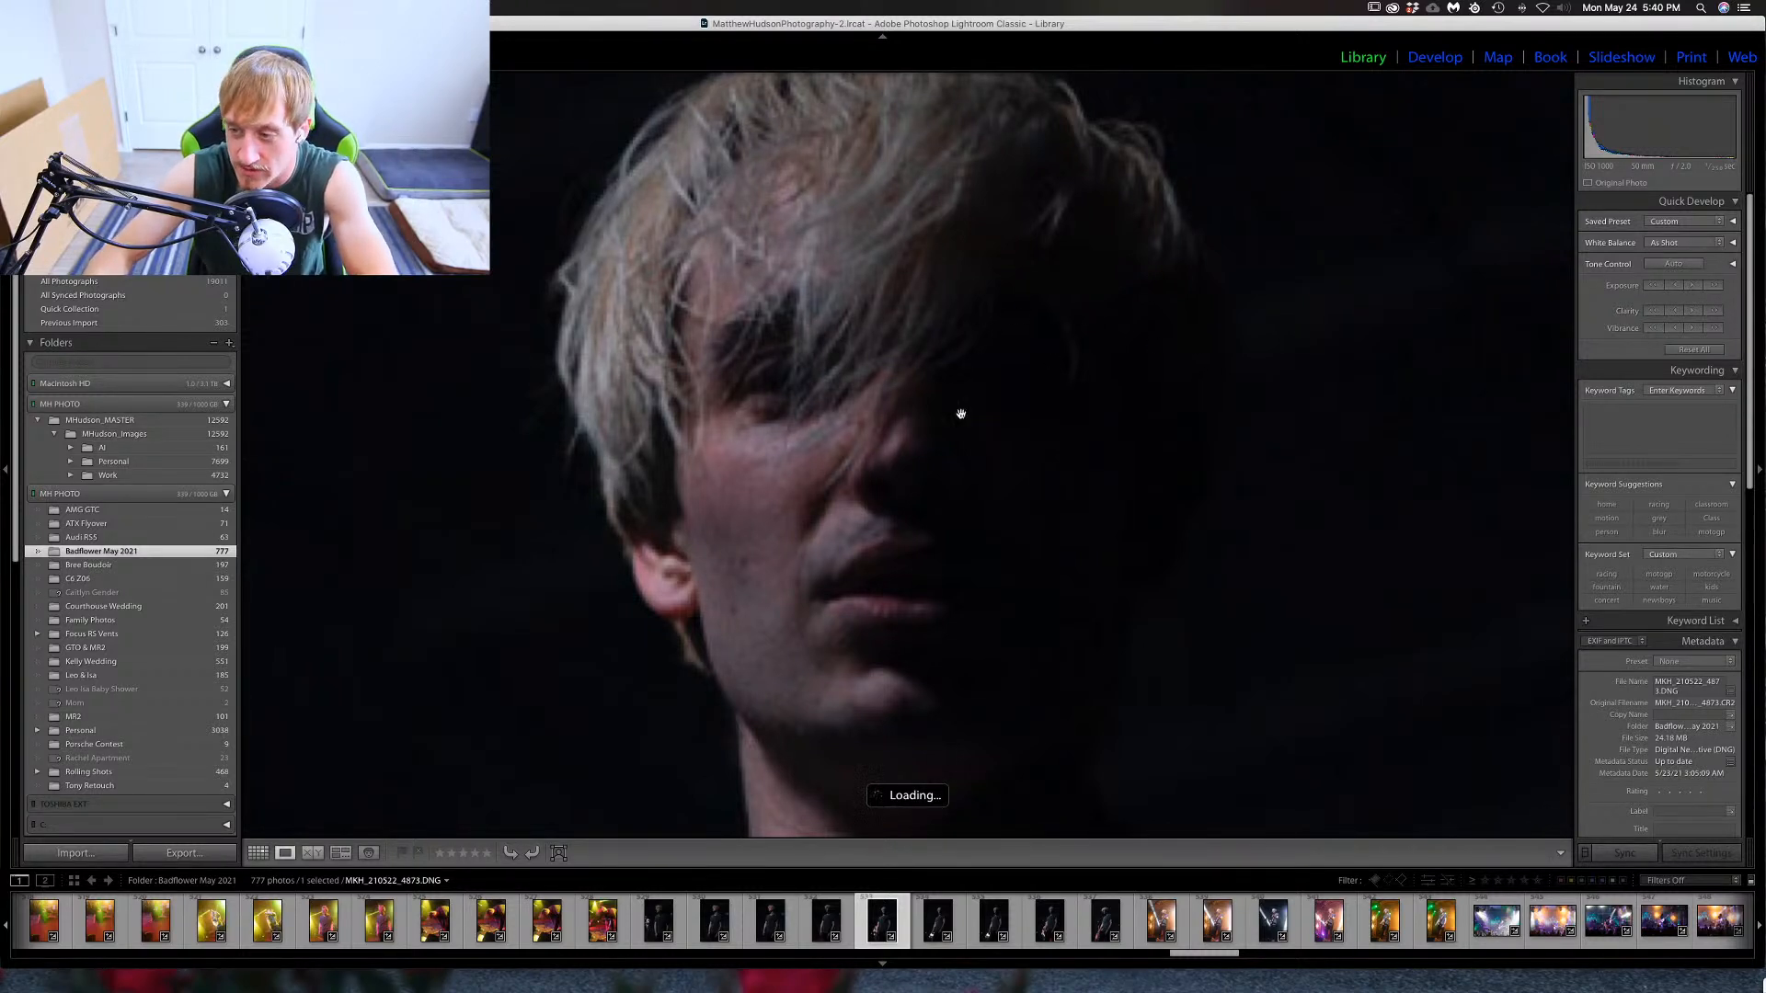
left_click(1013, 329)
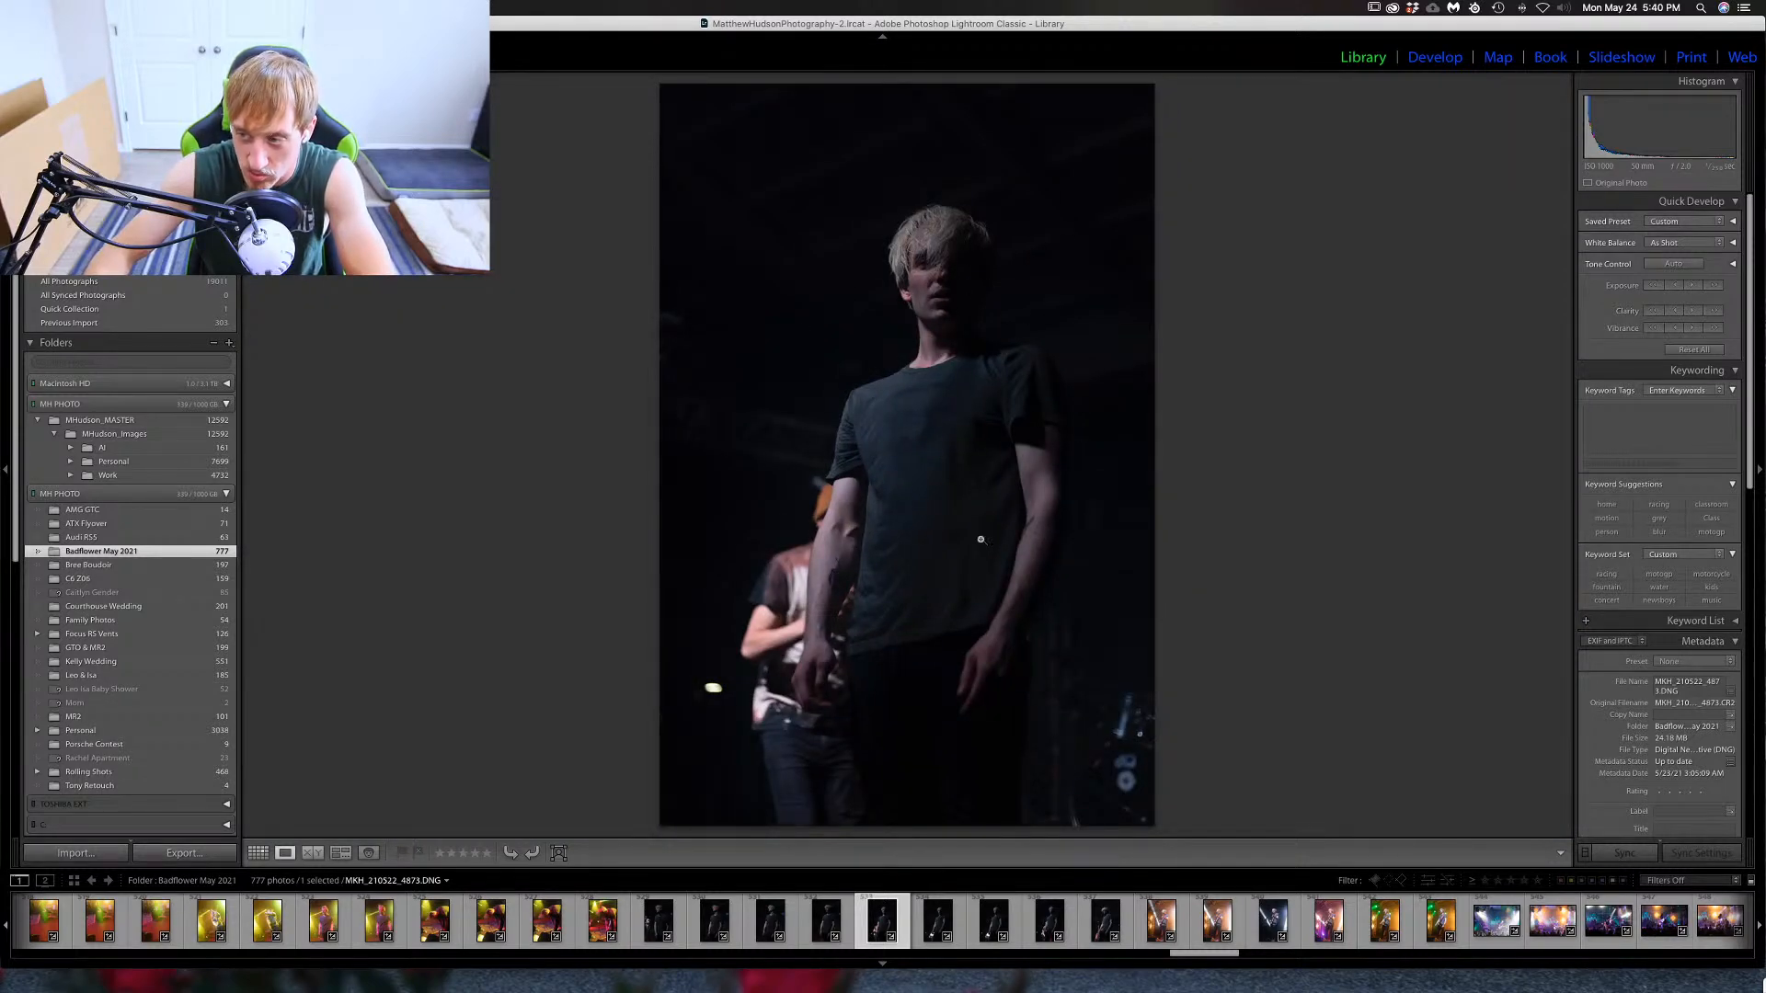
Advance to MKH_210522_4875.DNG and try brightening the dark singer photo with five large exposure increases.
key("Right")
key("Right")
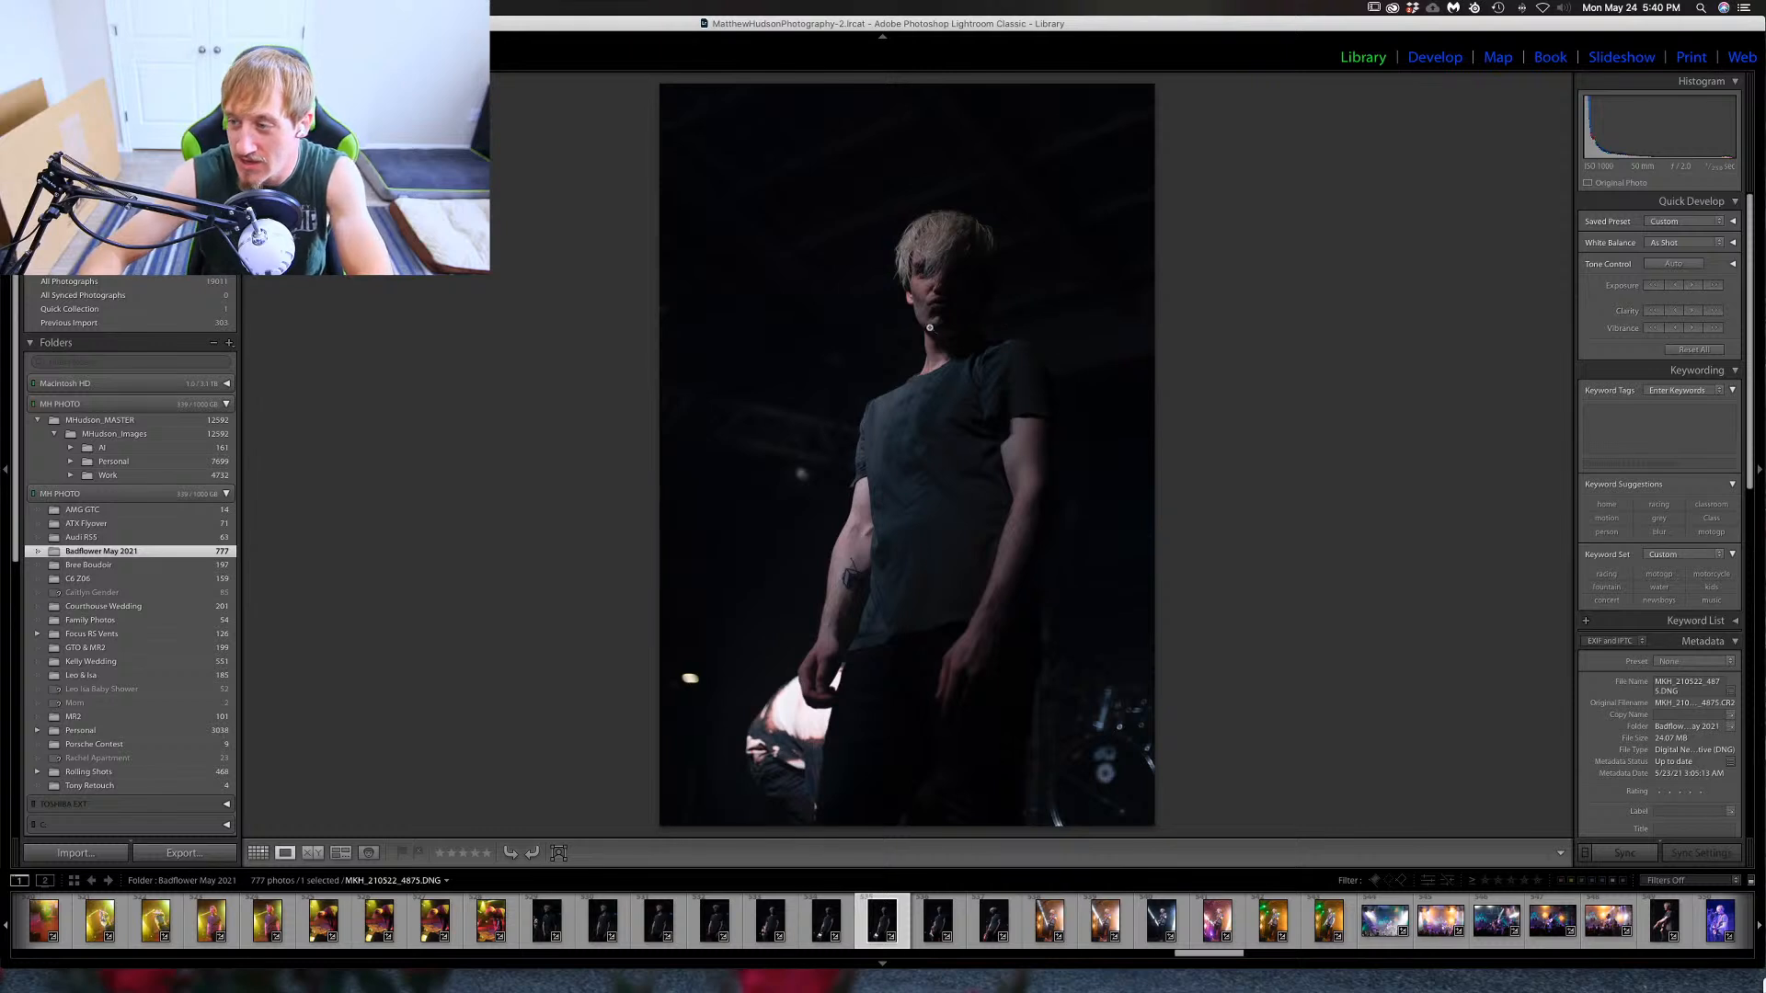
left_click(1713, 286)
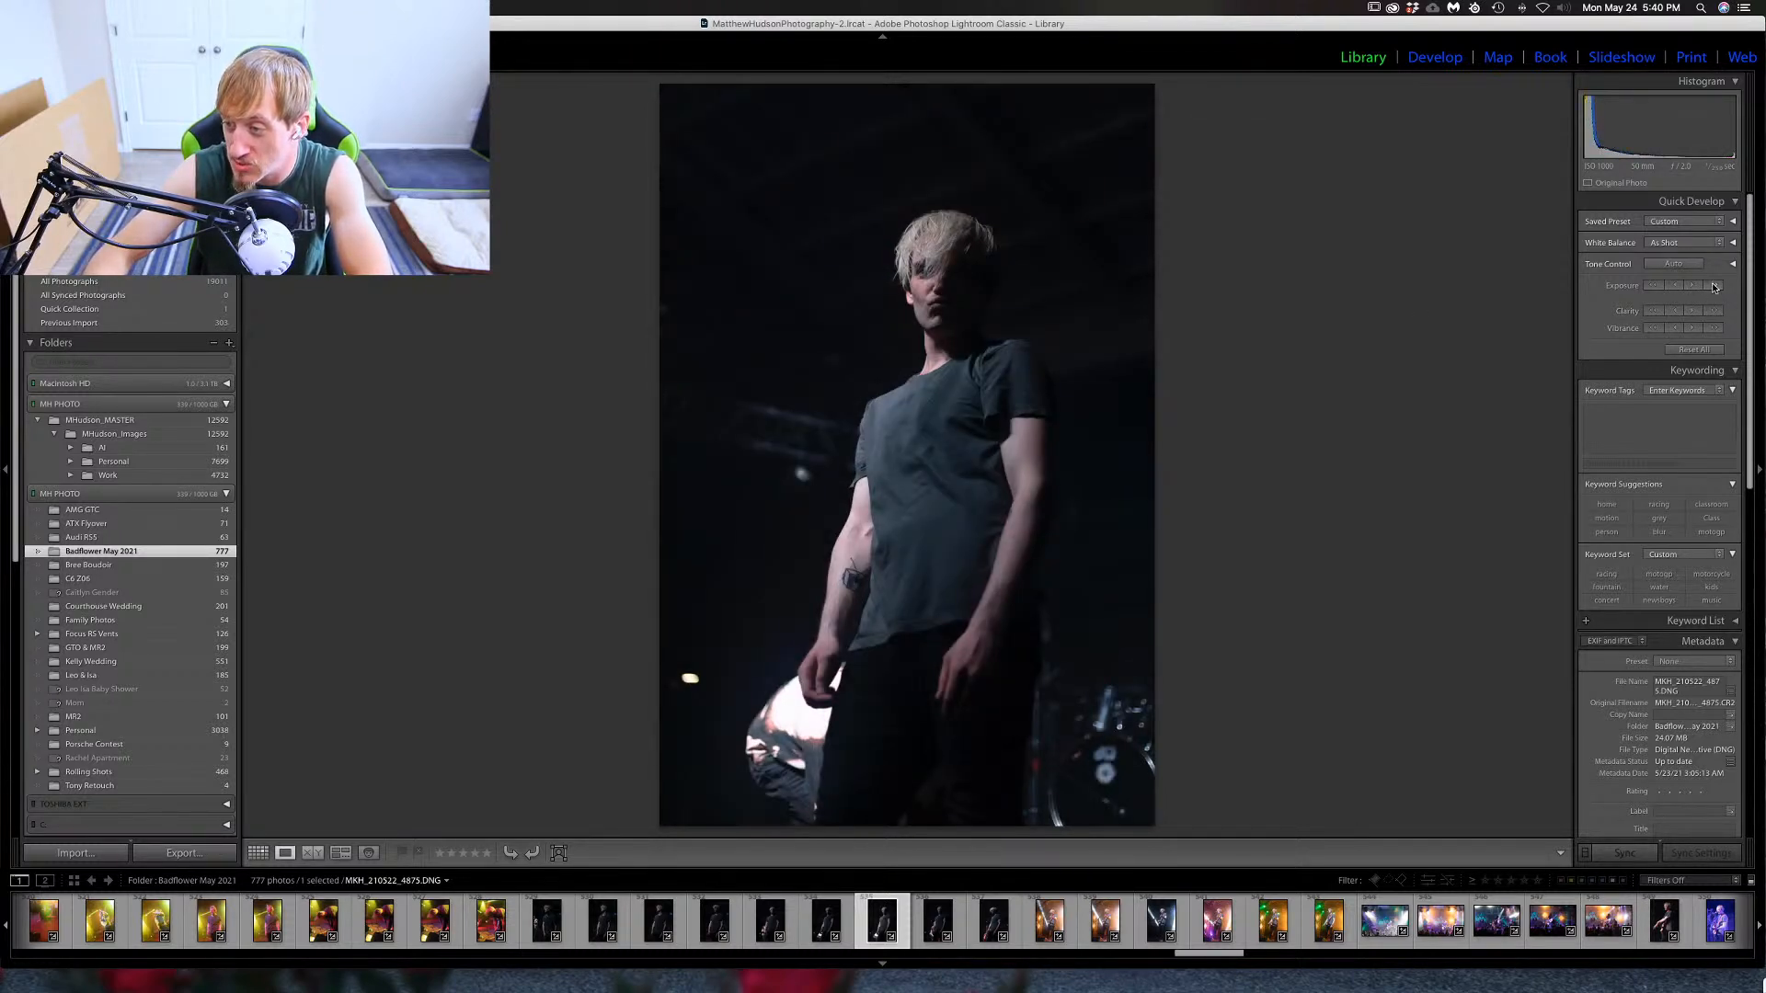
left_click(1712, 286)
left_click(1713, 286)
left_click(1712, 286)
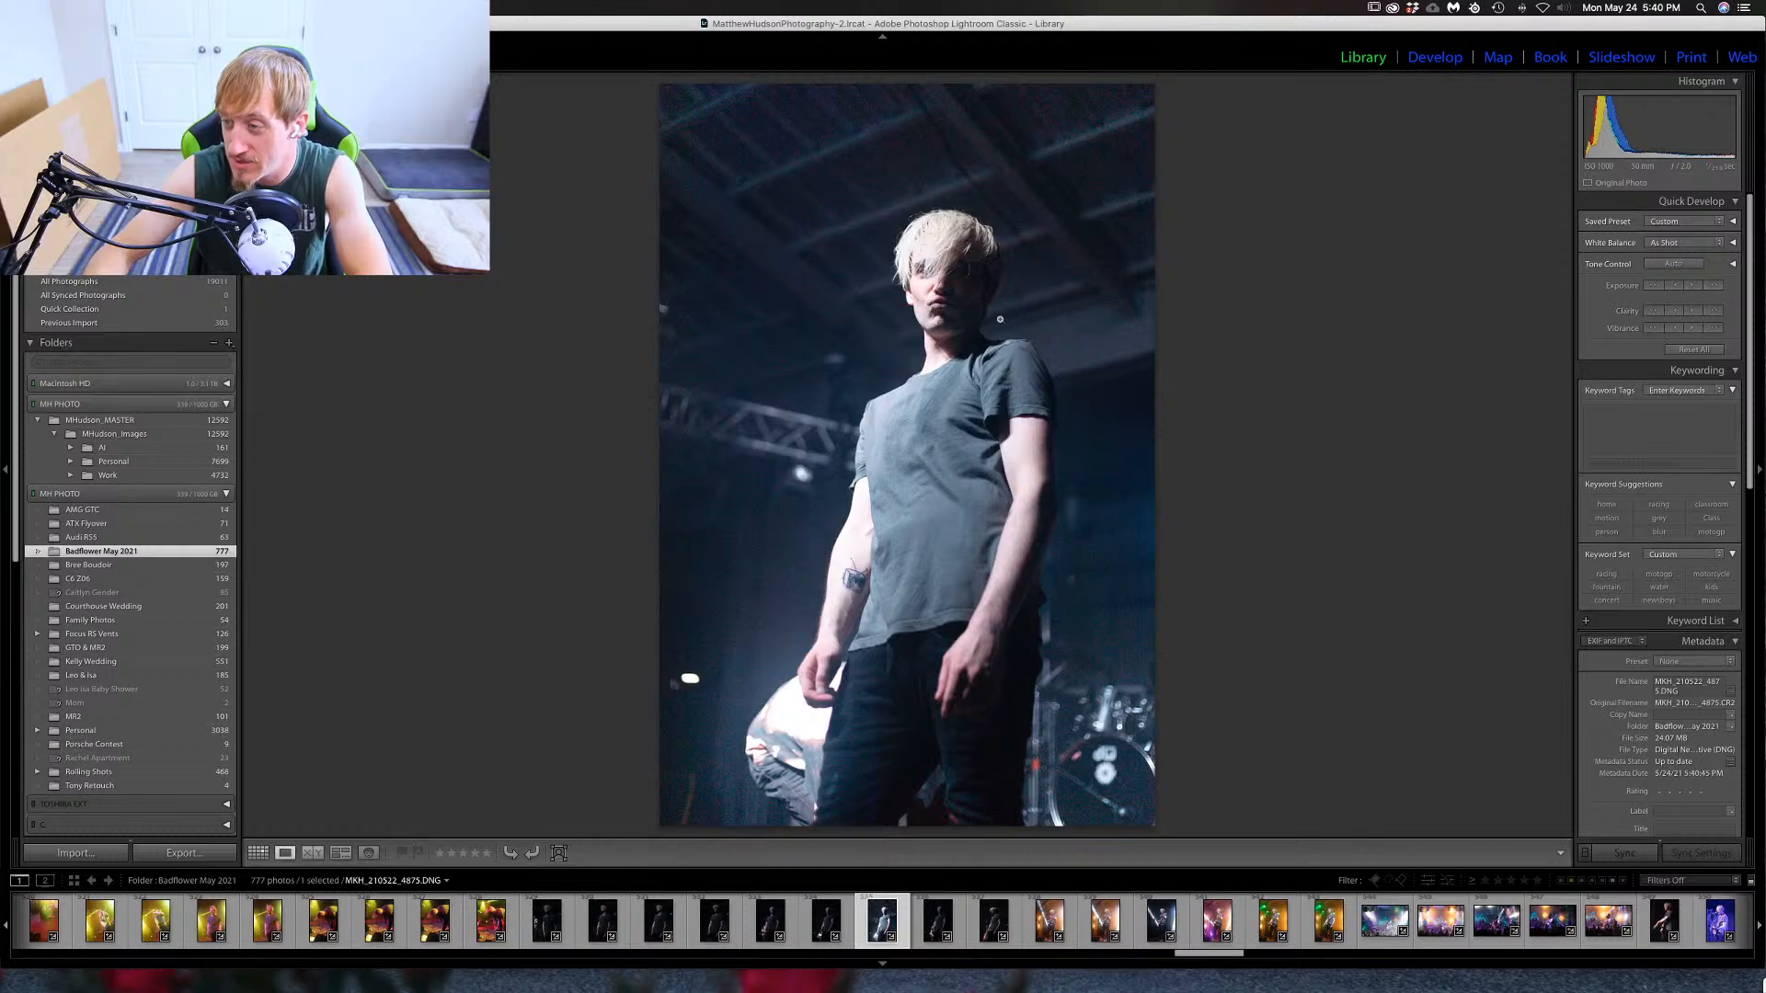
left_click(1713, 286)
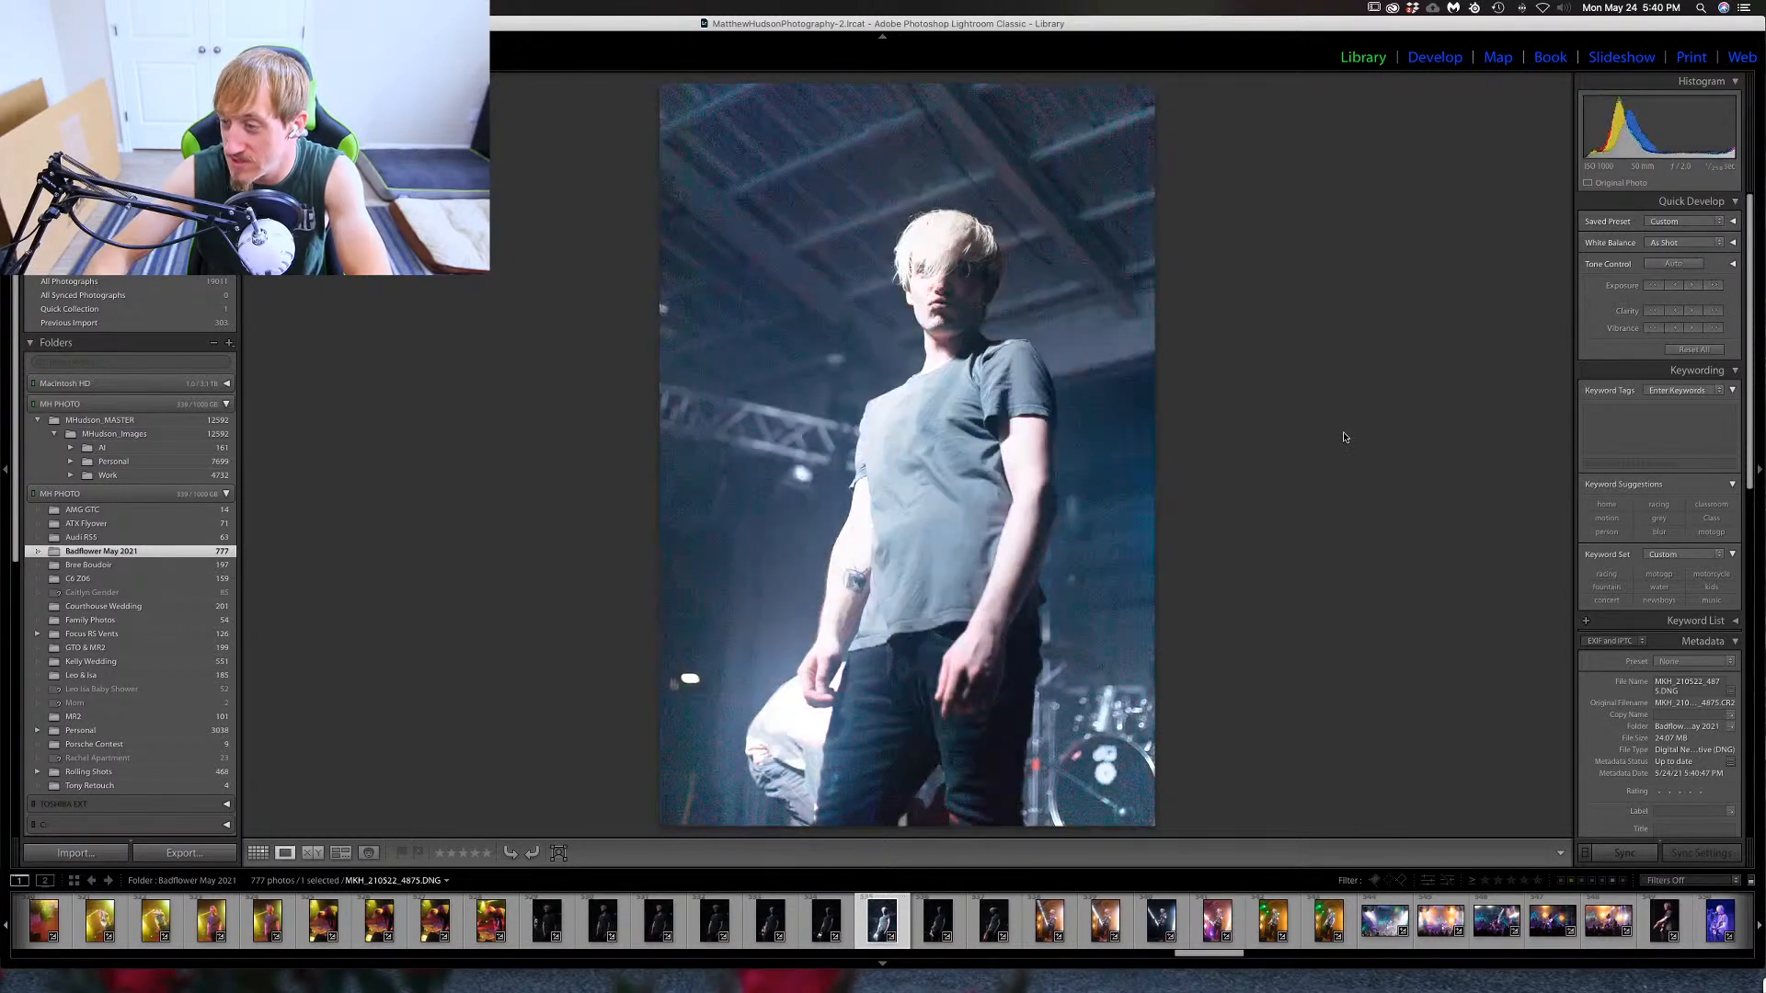
Examine the brightened singer's face up close in MKH_210522_4875.DNG for noise and sharpness.
left_click(956, 313)
left_click_drag(1009, 362, 941, 458)
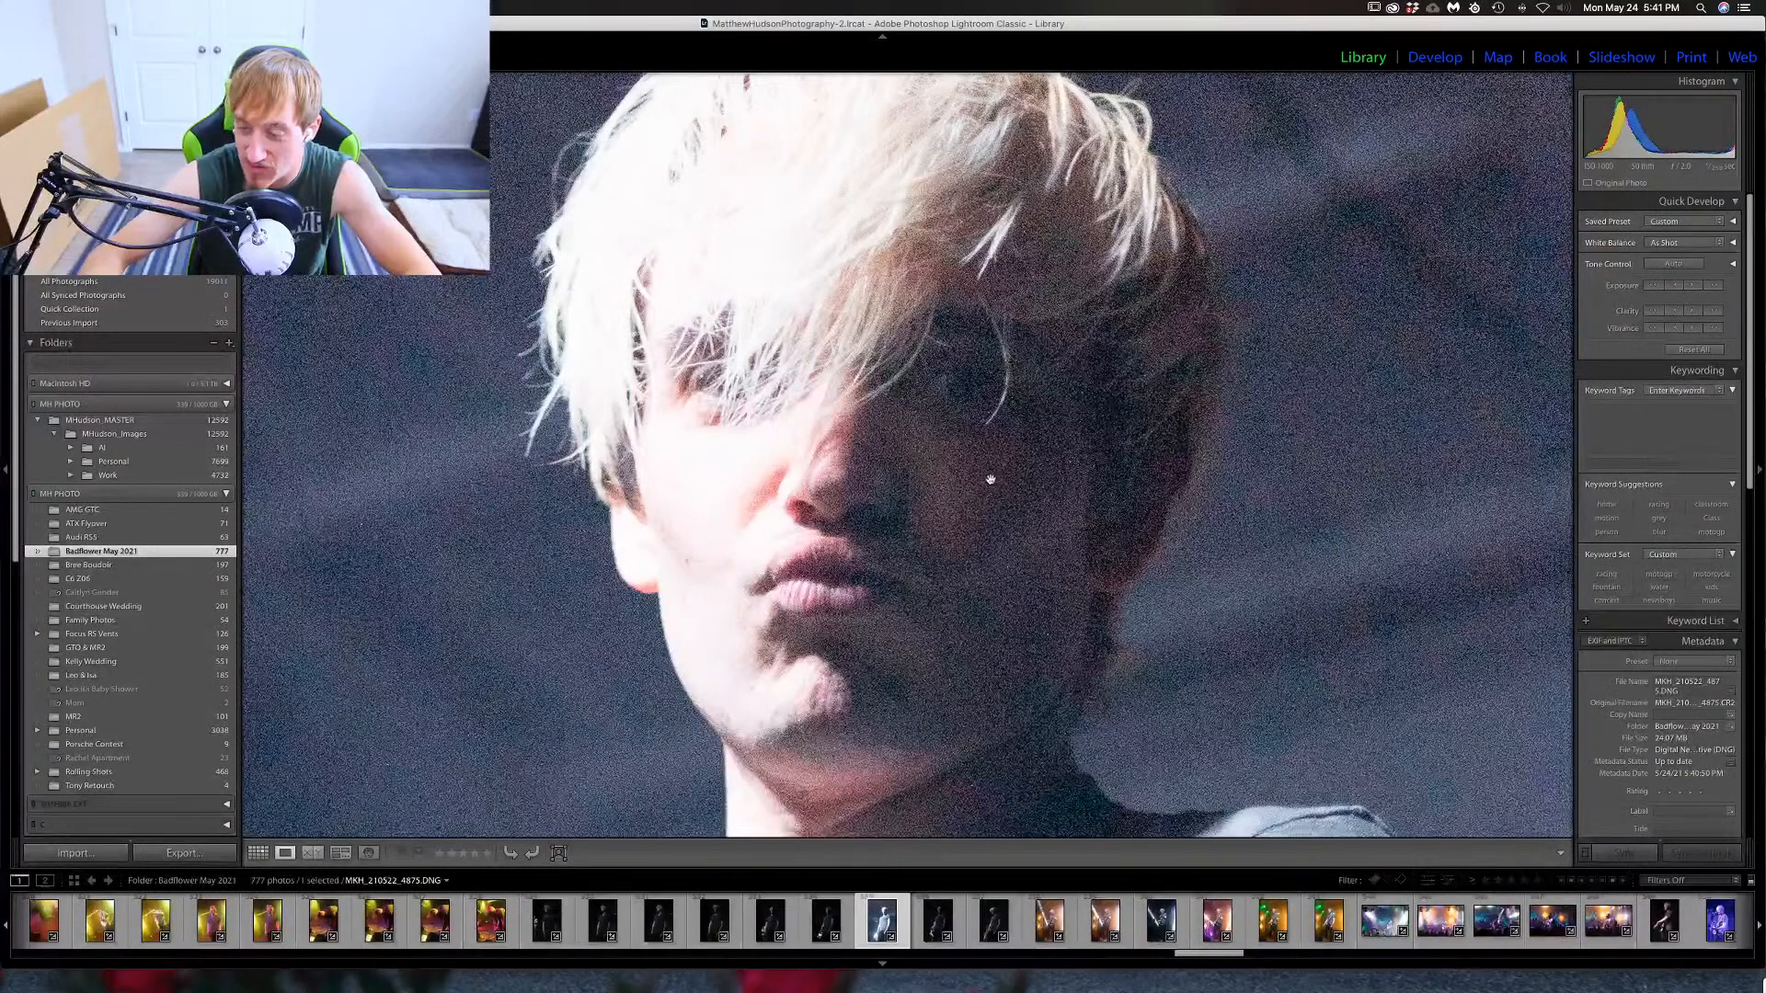
left_click(990, 479)
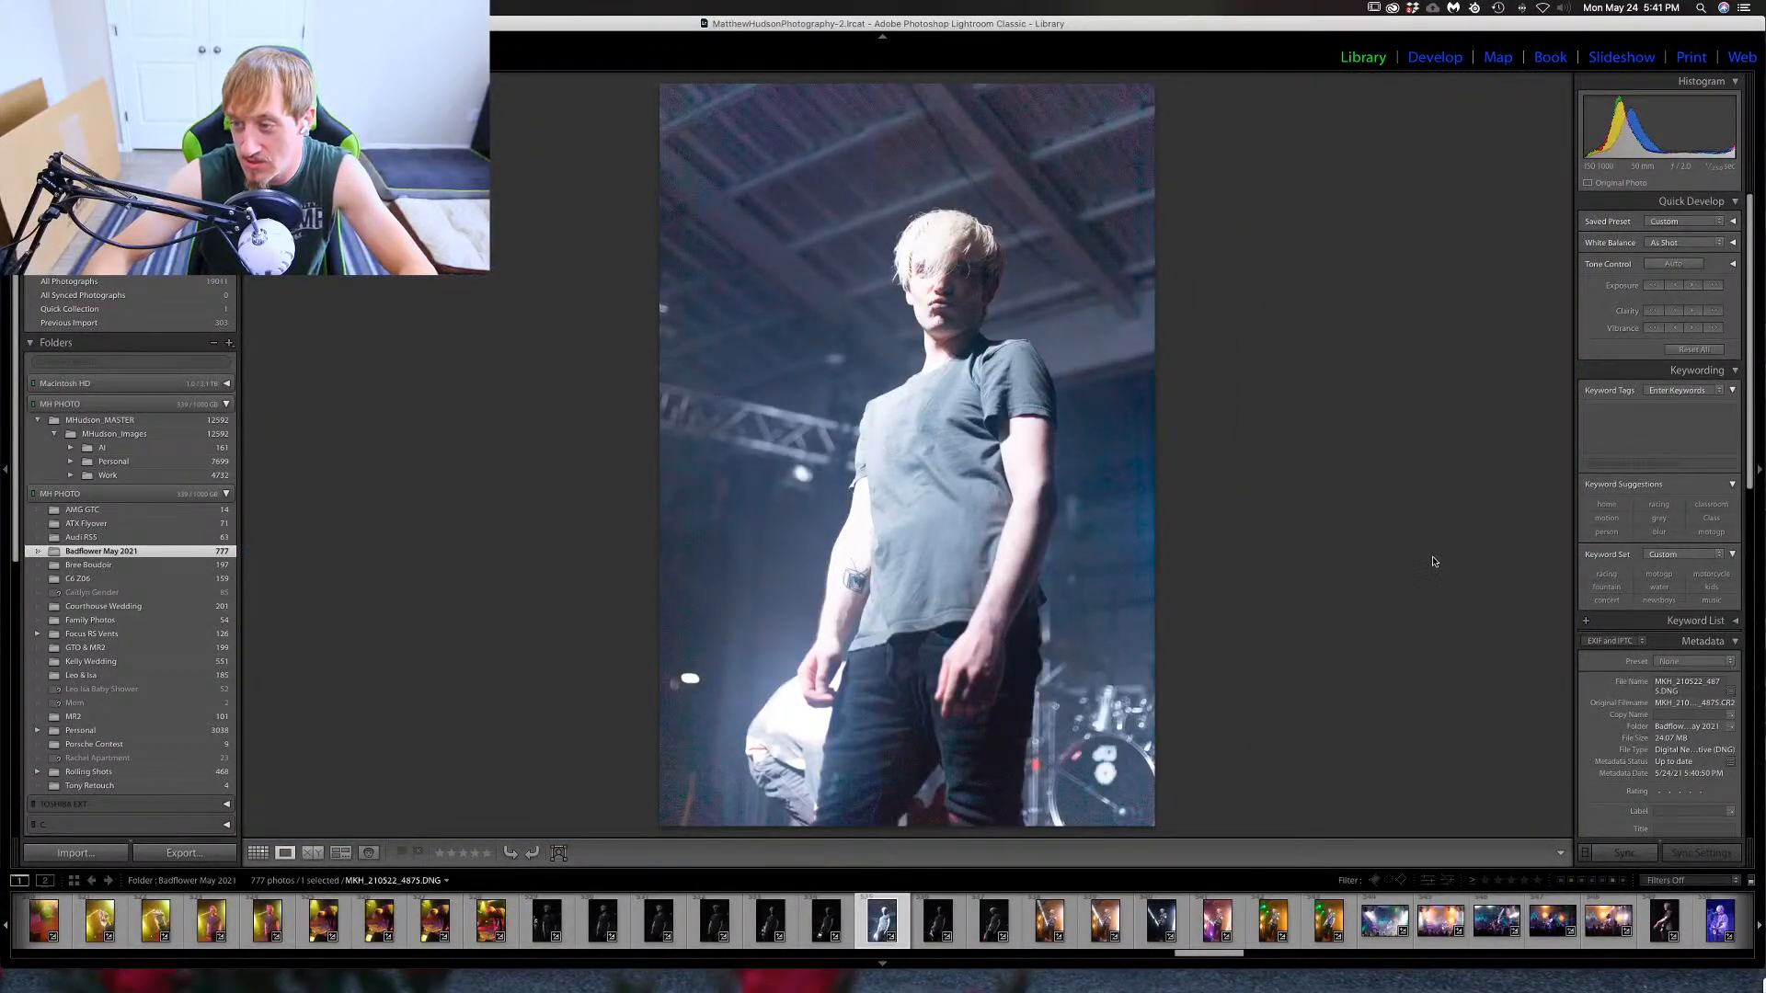
Lower the exposure of MKH_210522_4875.DNG back to its original dark level.
left_click(1648, 286)
left_click(1647, 285)
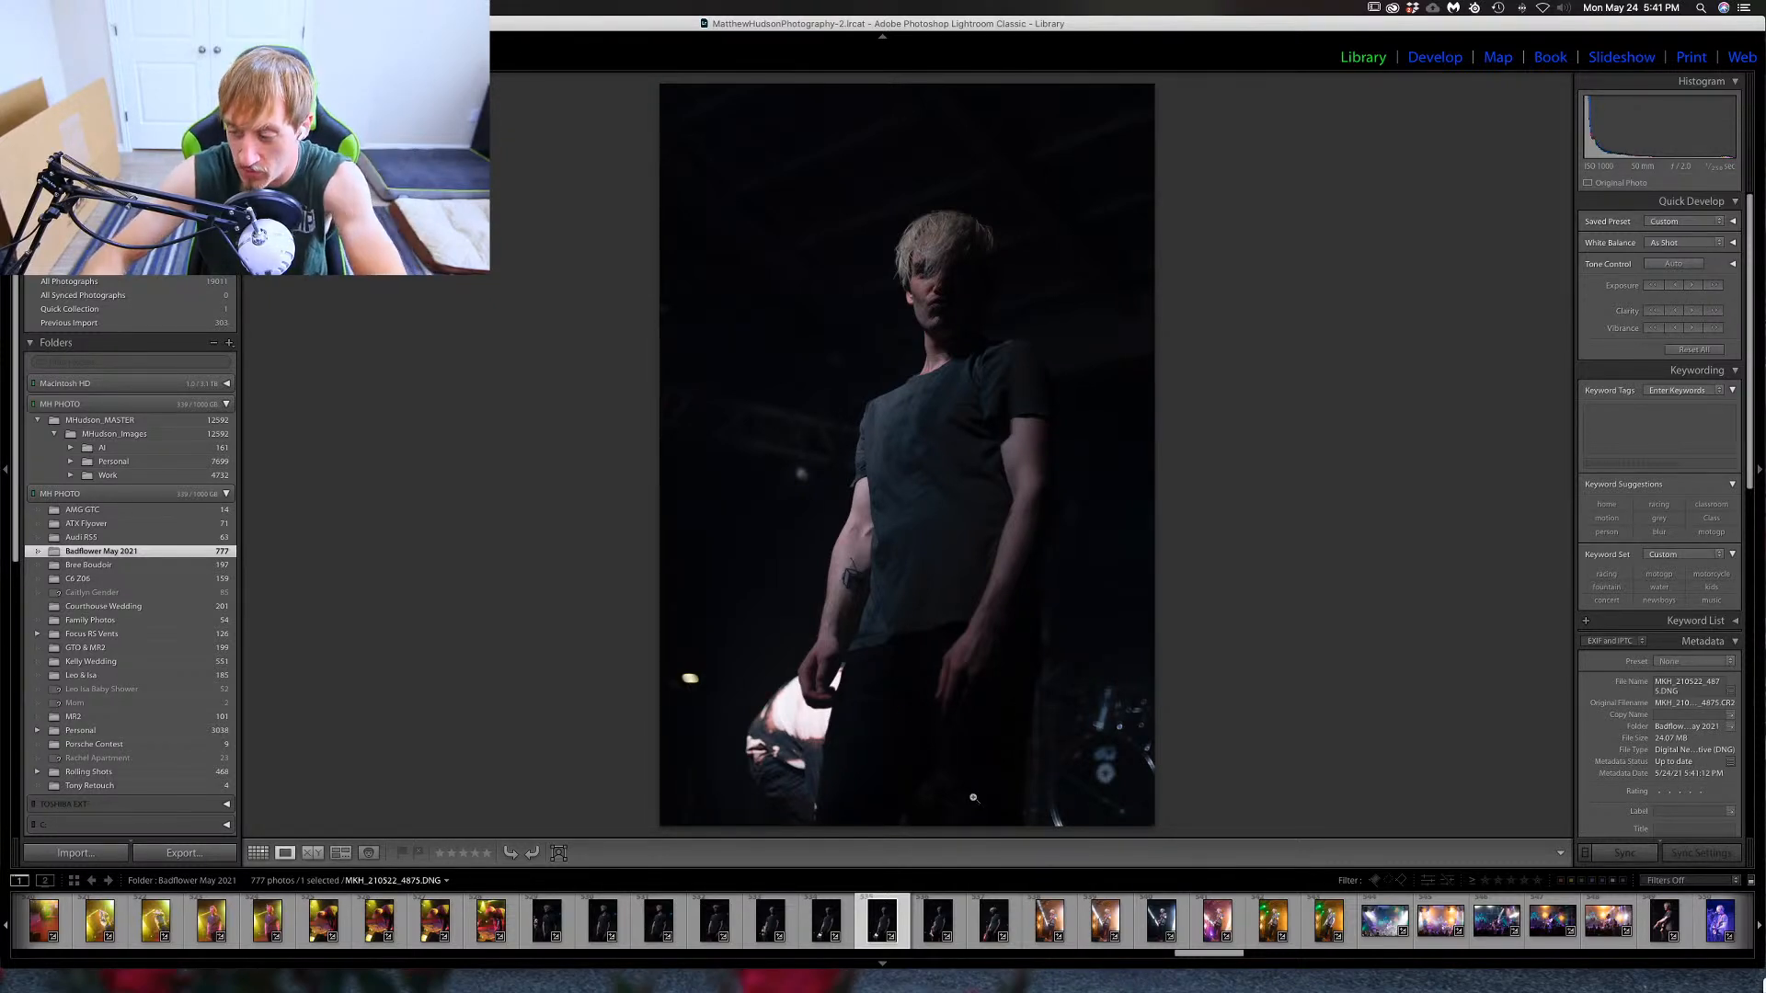
View the last dark singer frames after MKH_210522_4875.DNG, then recheck MKH_210522_4870.DNG and MKH_210522_4869.DNG.
left_click(935, 915)
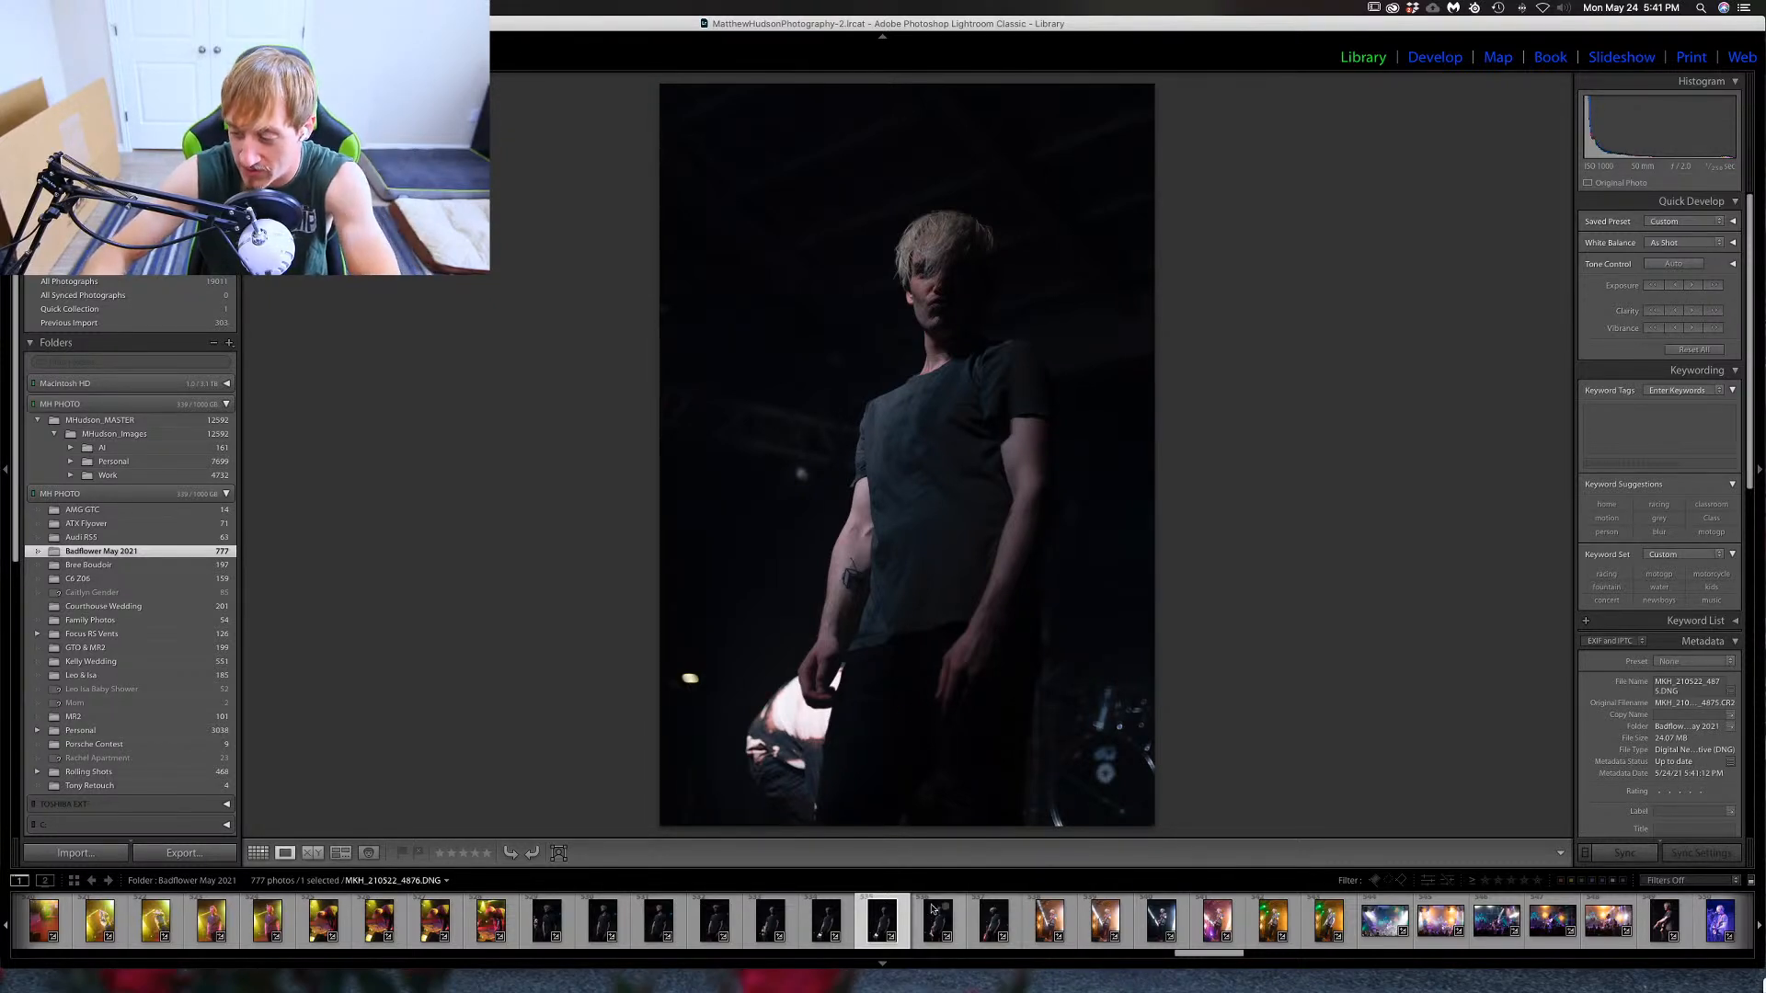
left_click(996, 917)
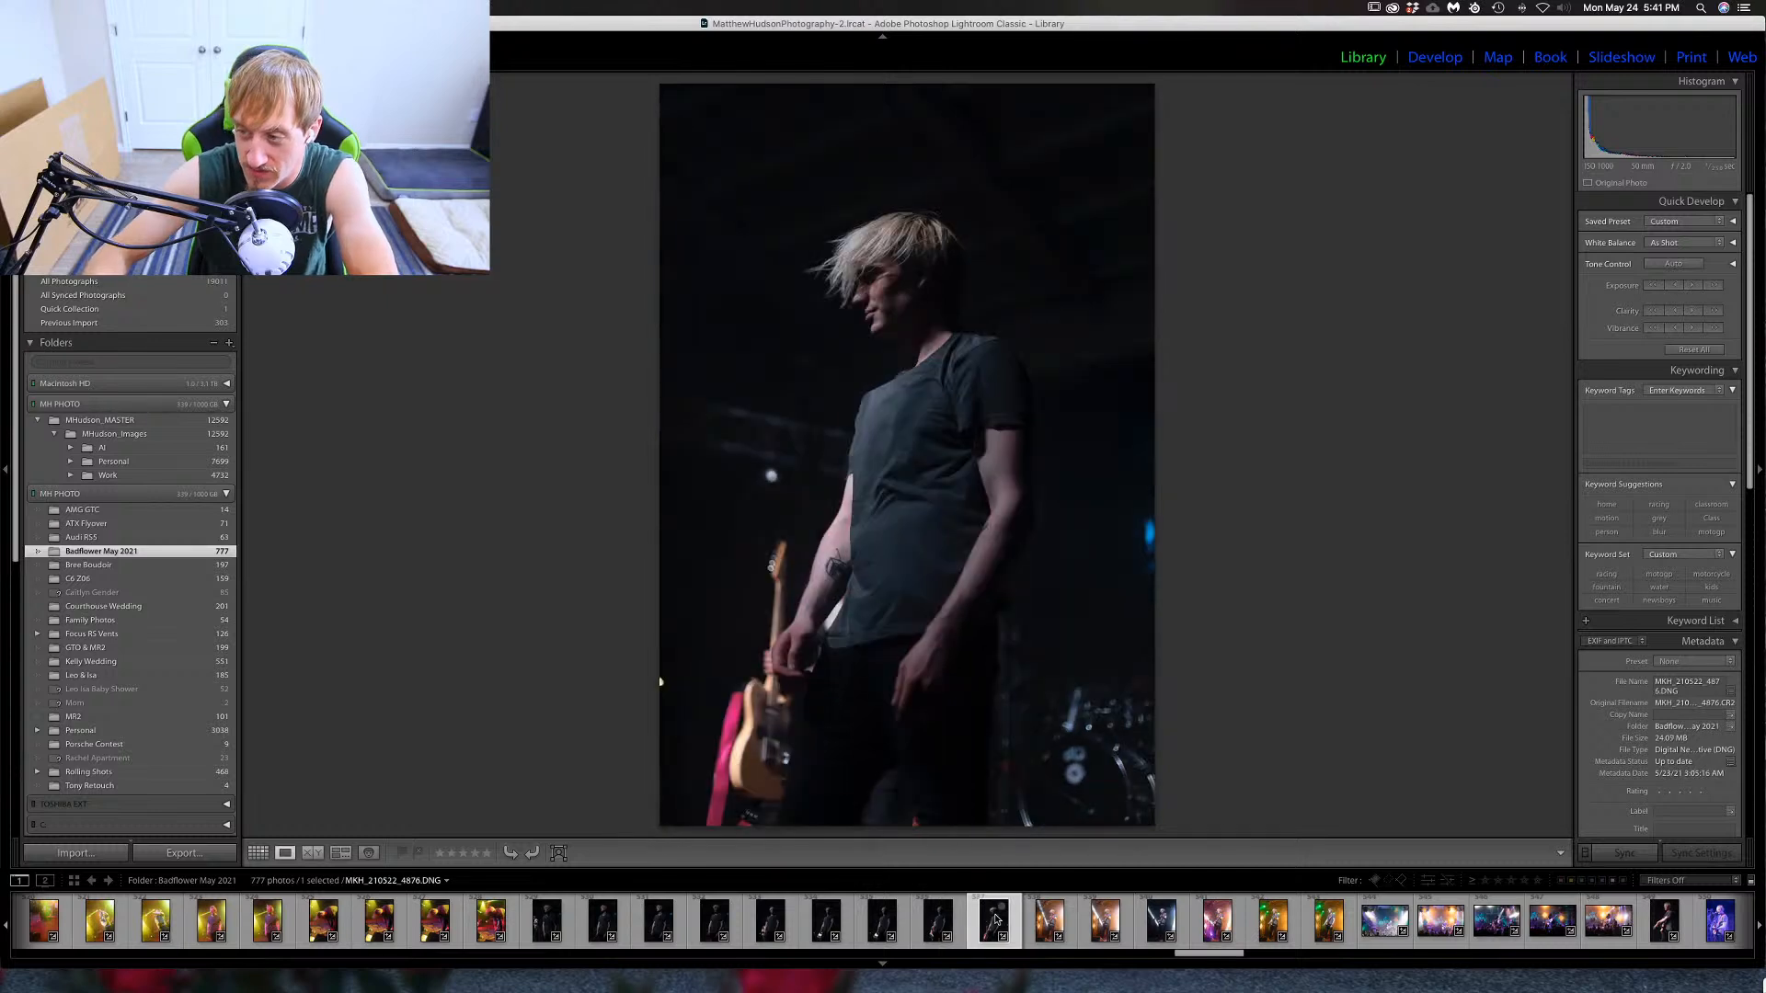
left_click(604, 923)
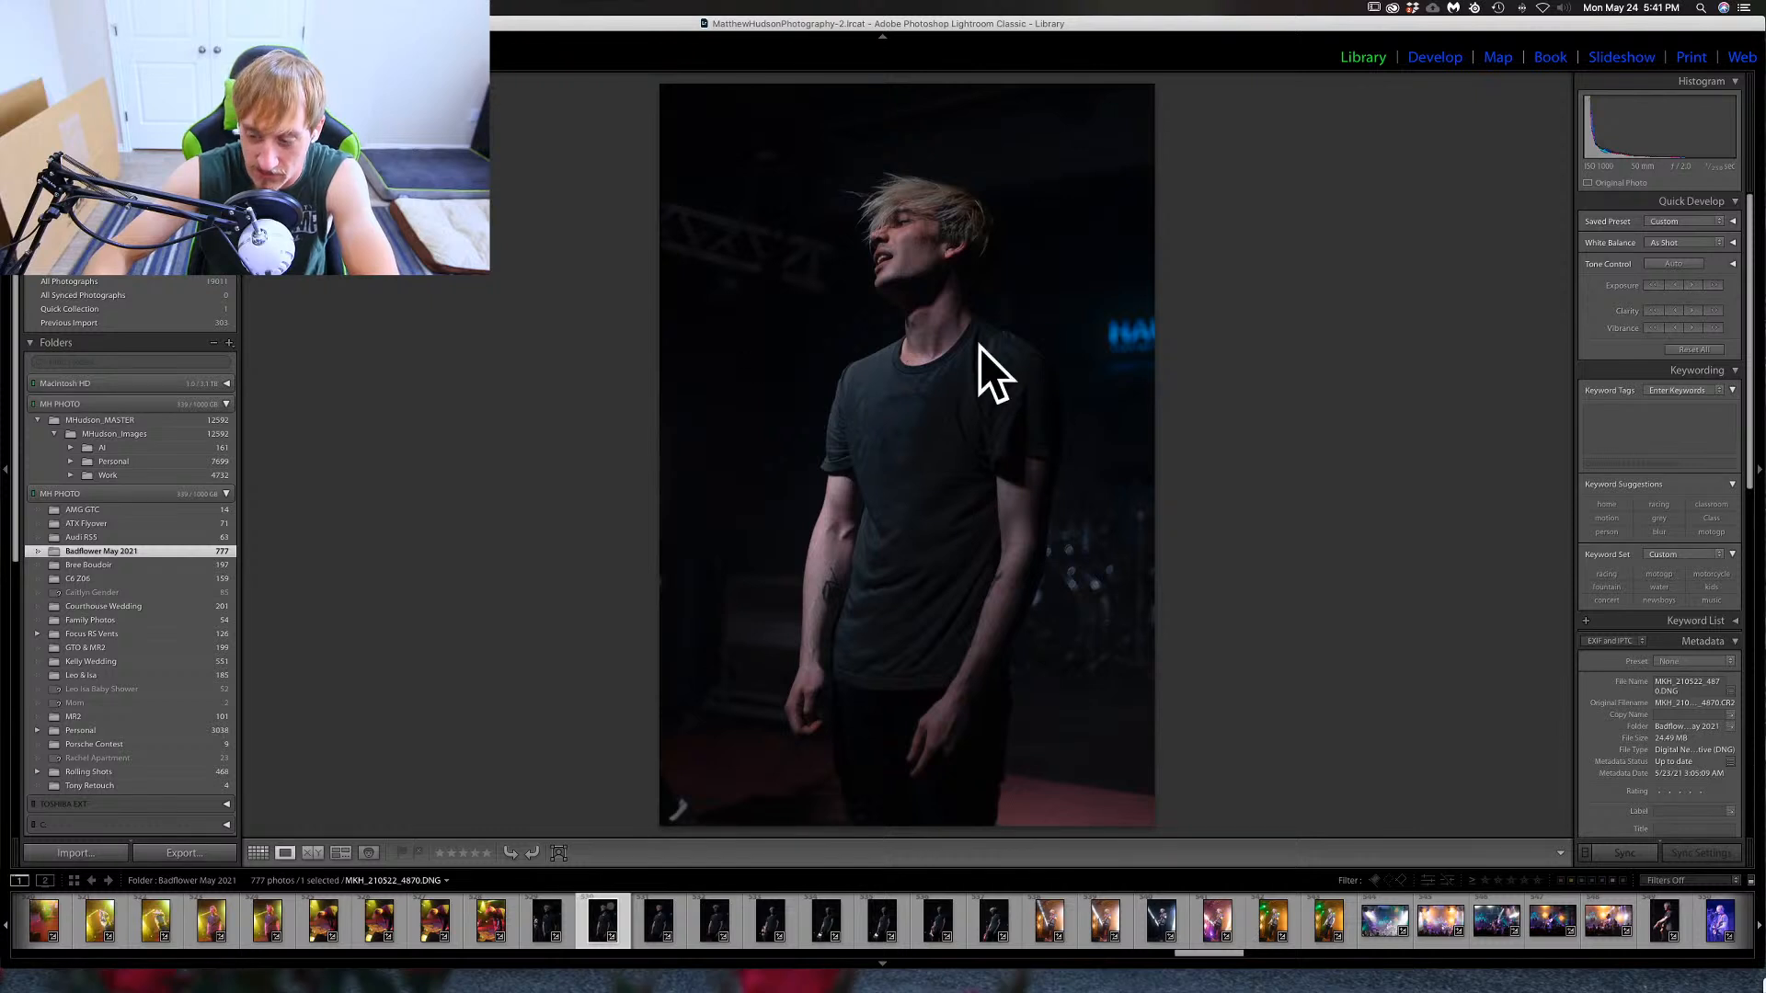
left_click(550, 920)
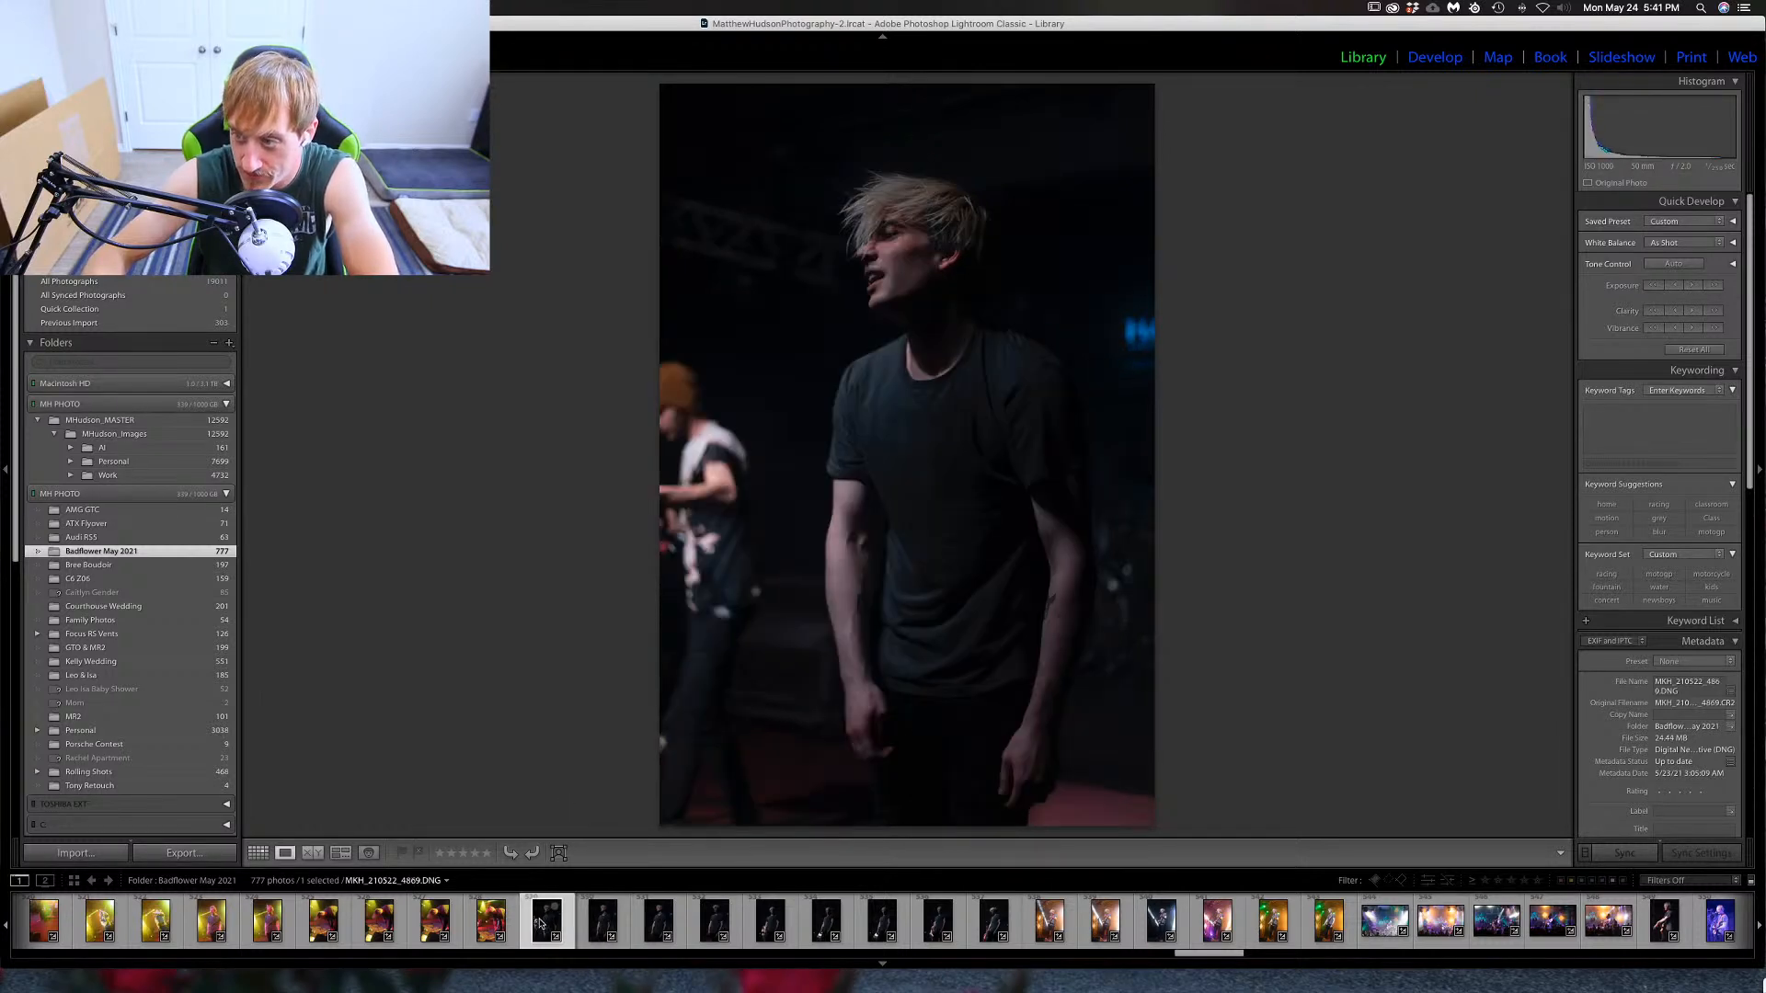
Rate MKH_210522_4868.DNG, the bent-over singer under the yellow spotlight, one star and advance to the following frame.
left_click(482, 920)
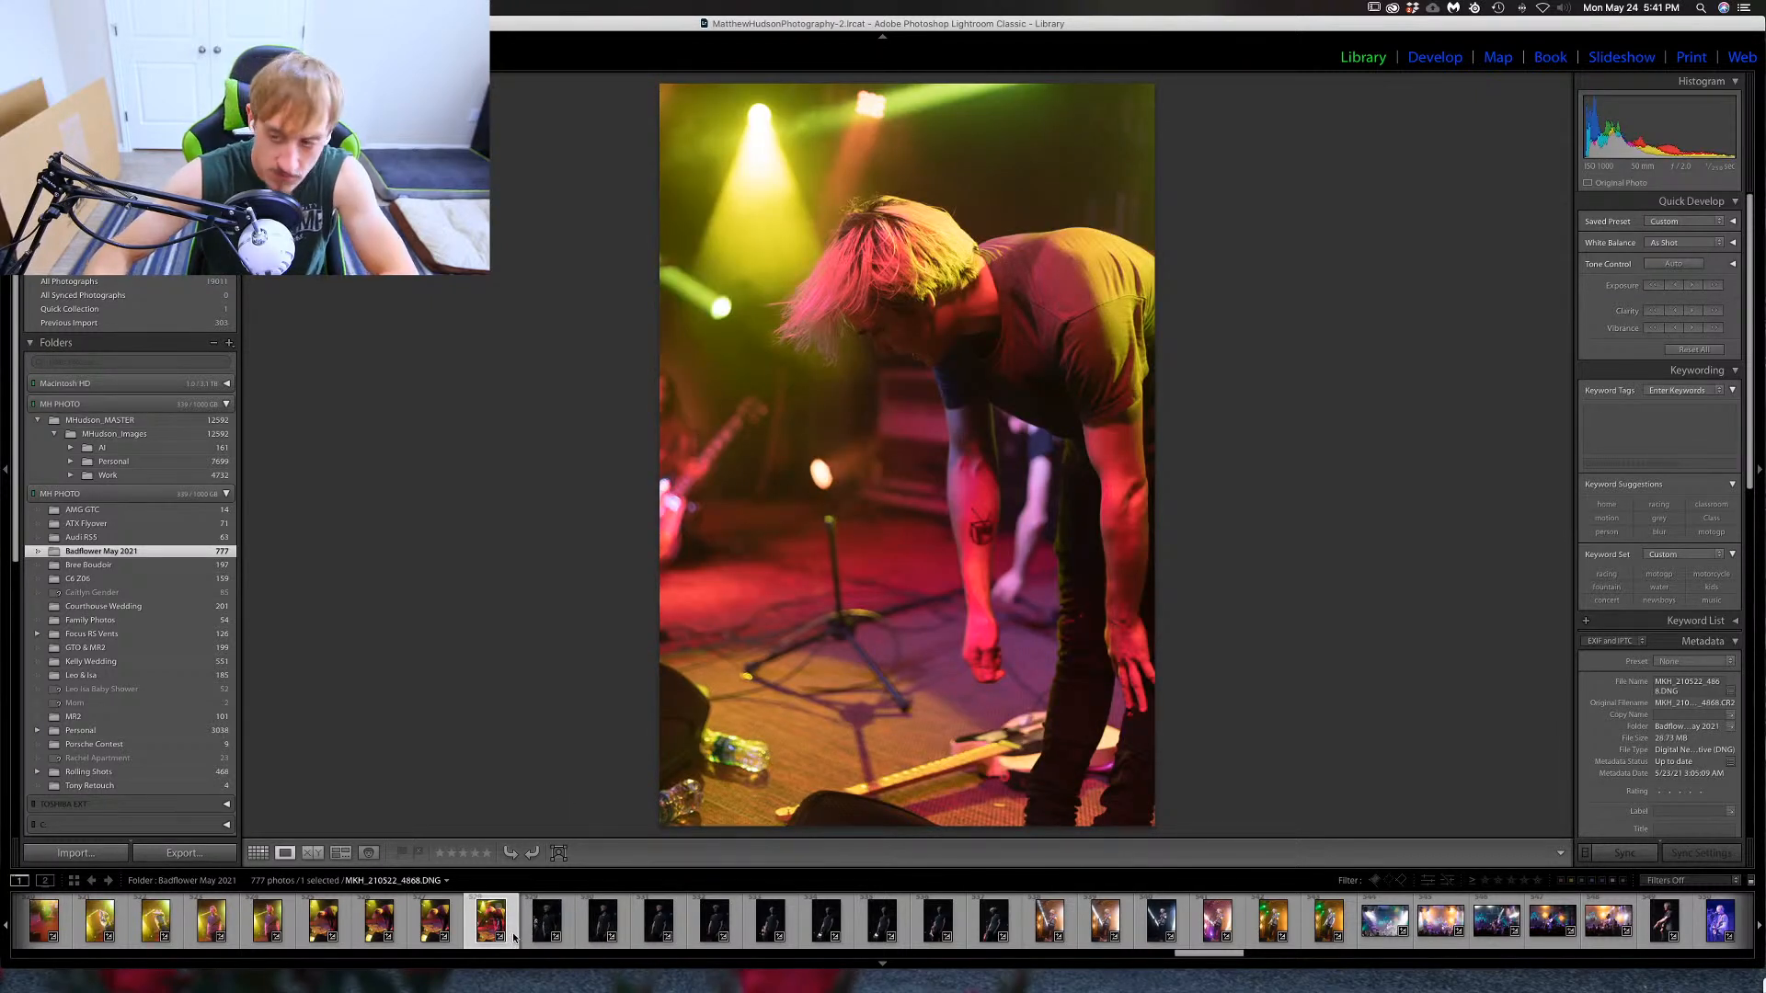
key("1")
key("Right")
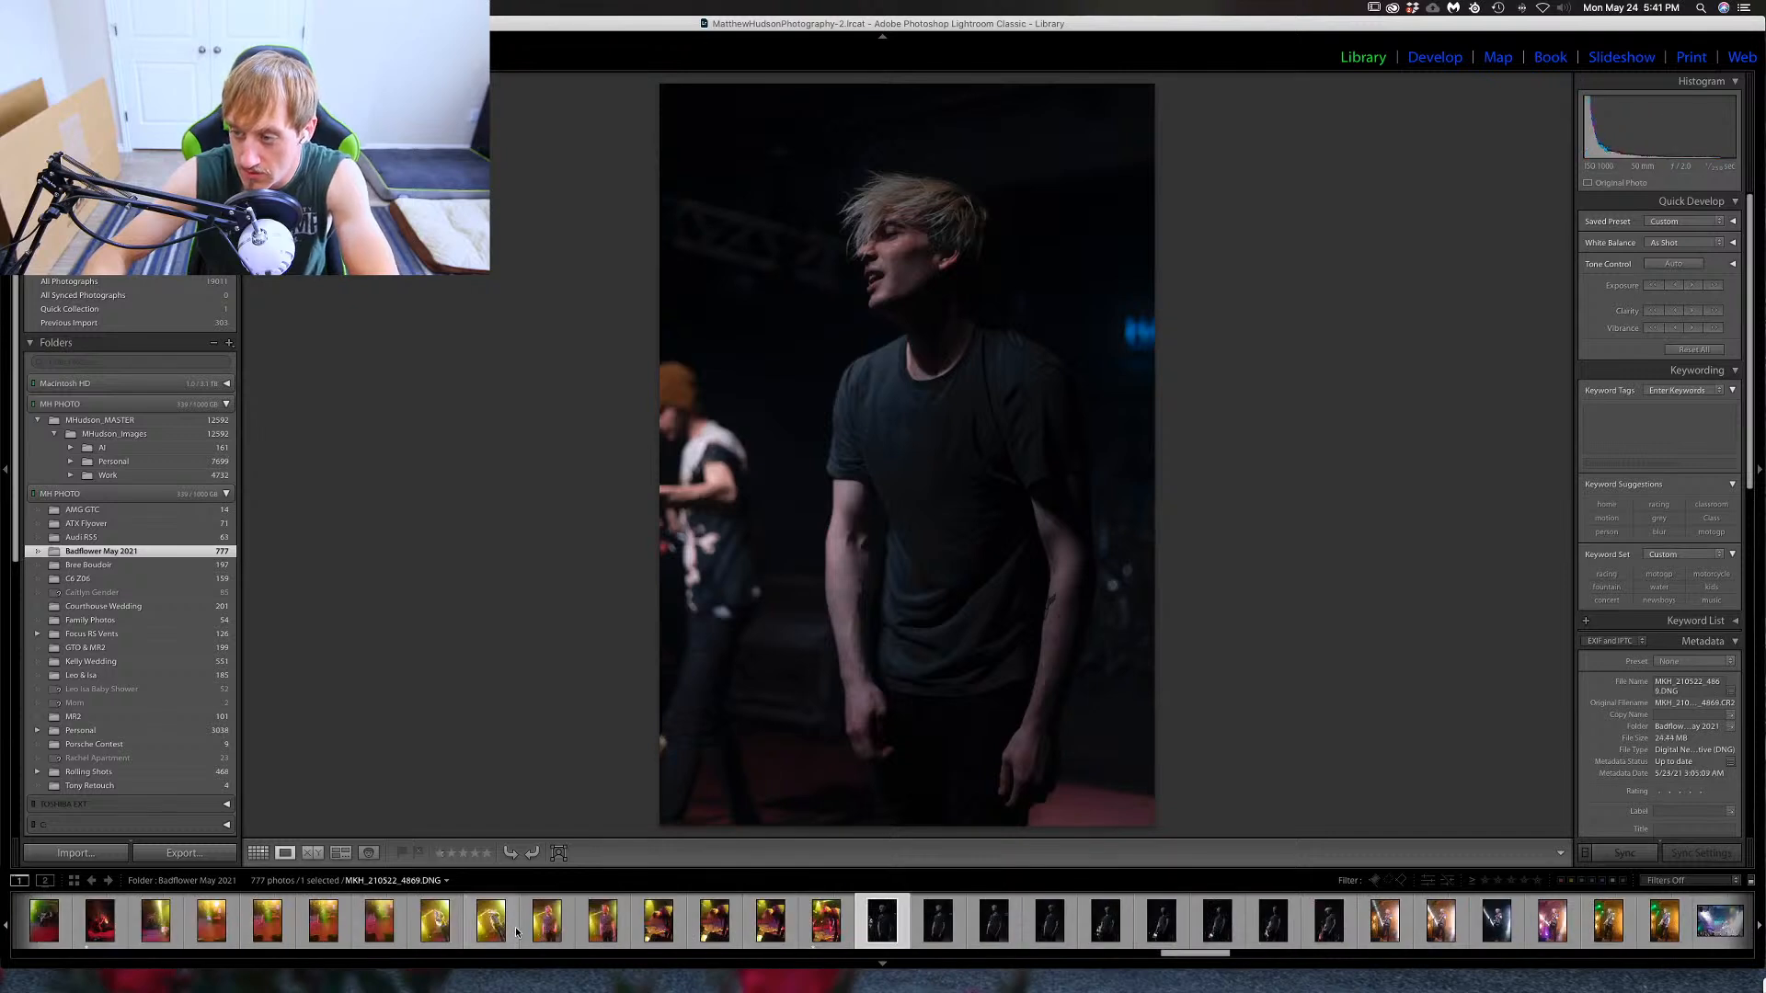
Rate MKH_210522_4869.DNG and MKH_210522_4870.DNG, the dark frames of the singer, one star each.
key("1")
key("Right")
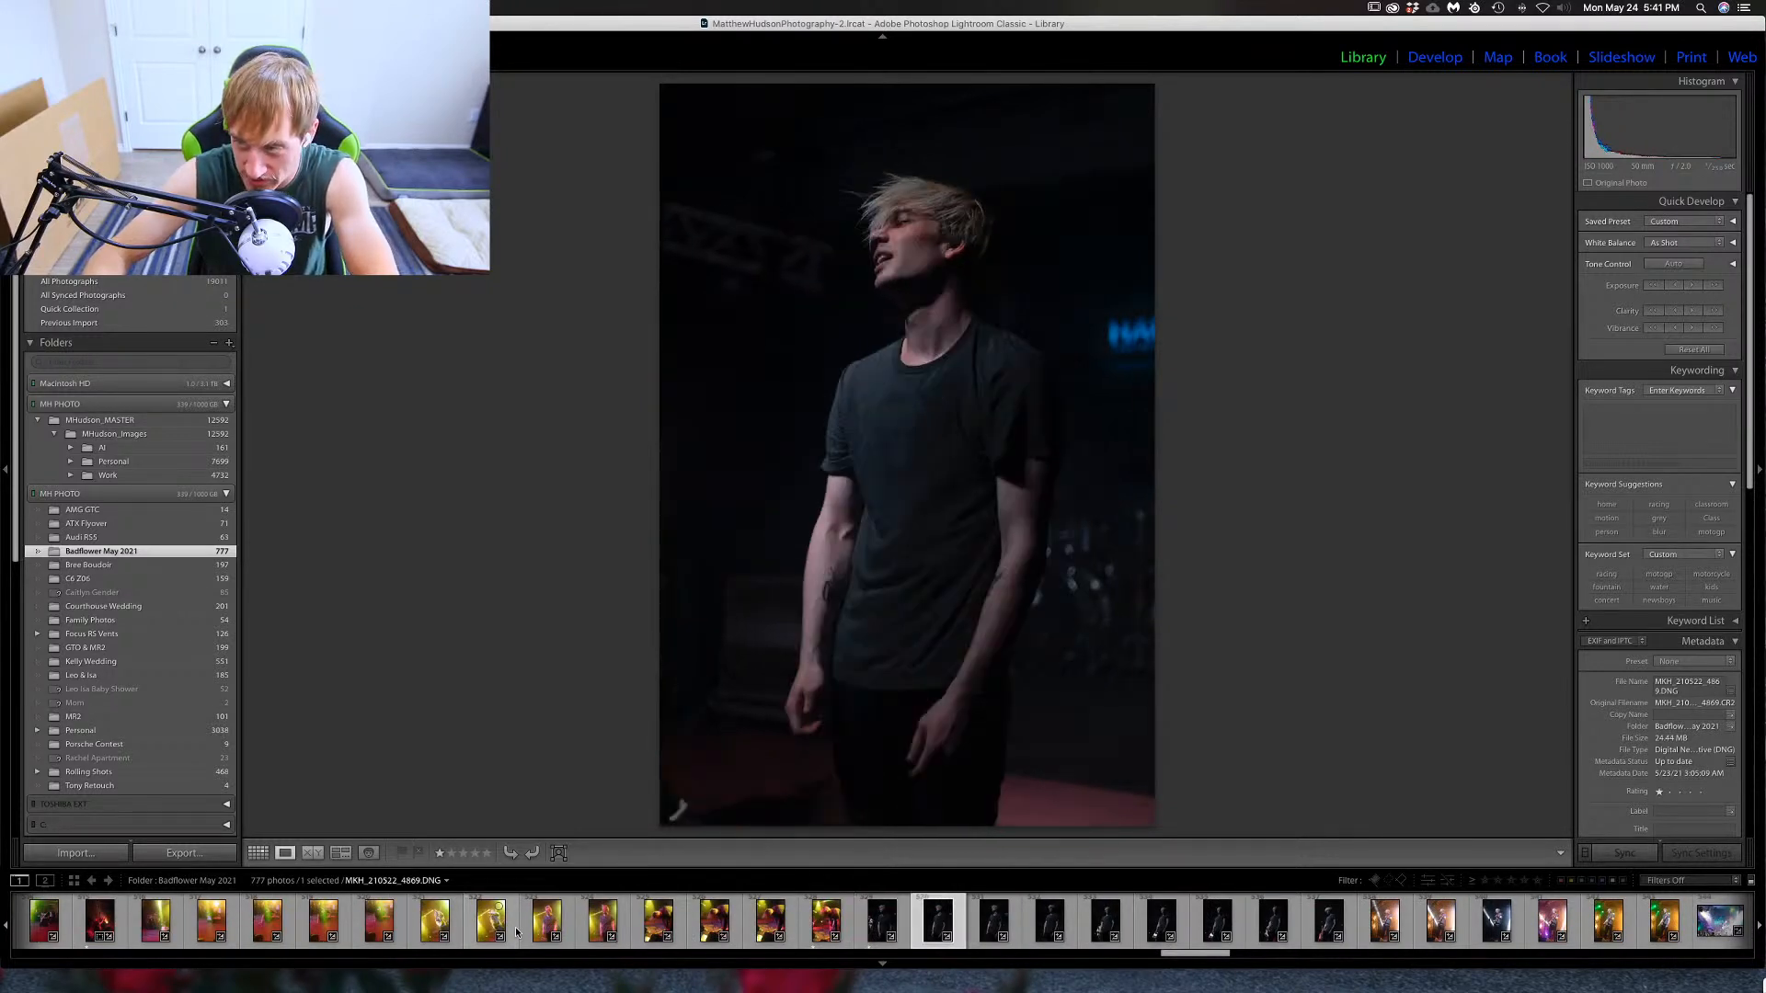
key("1")
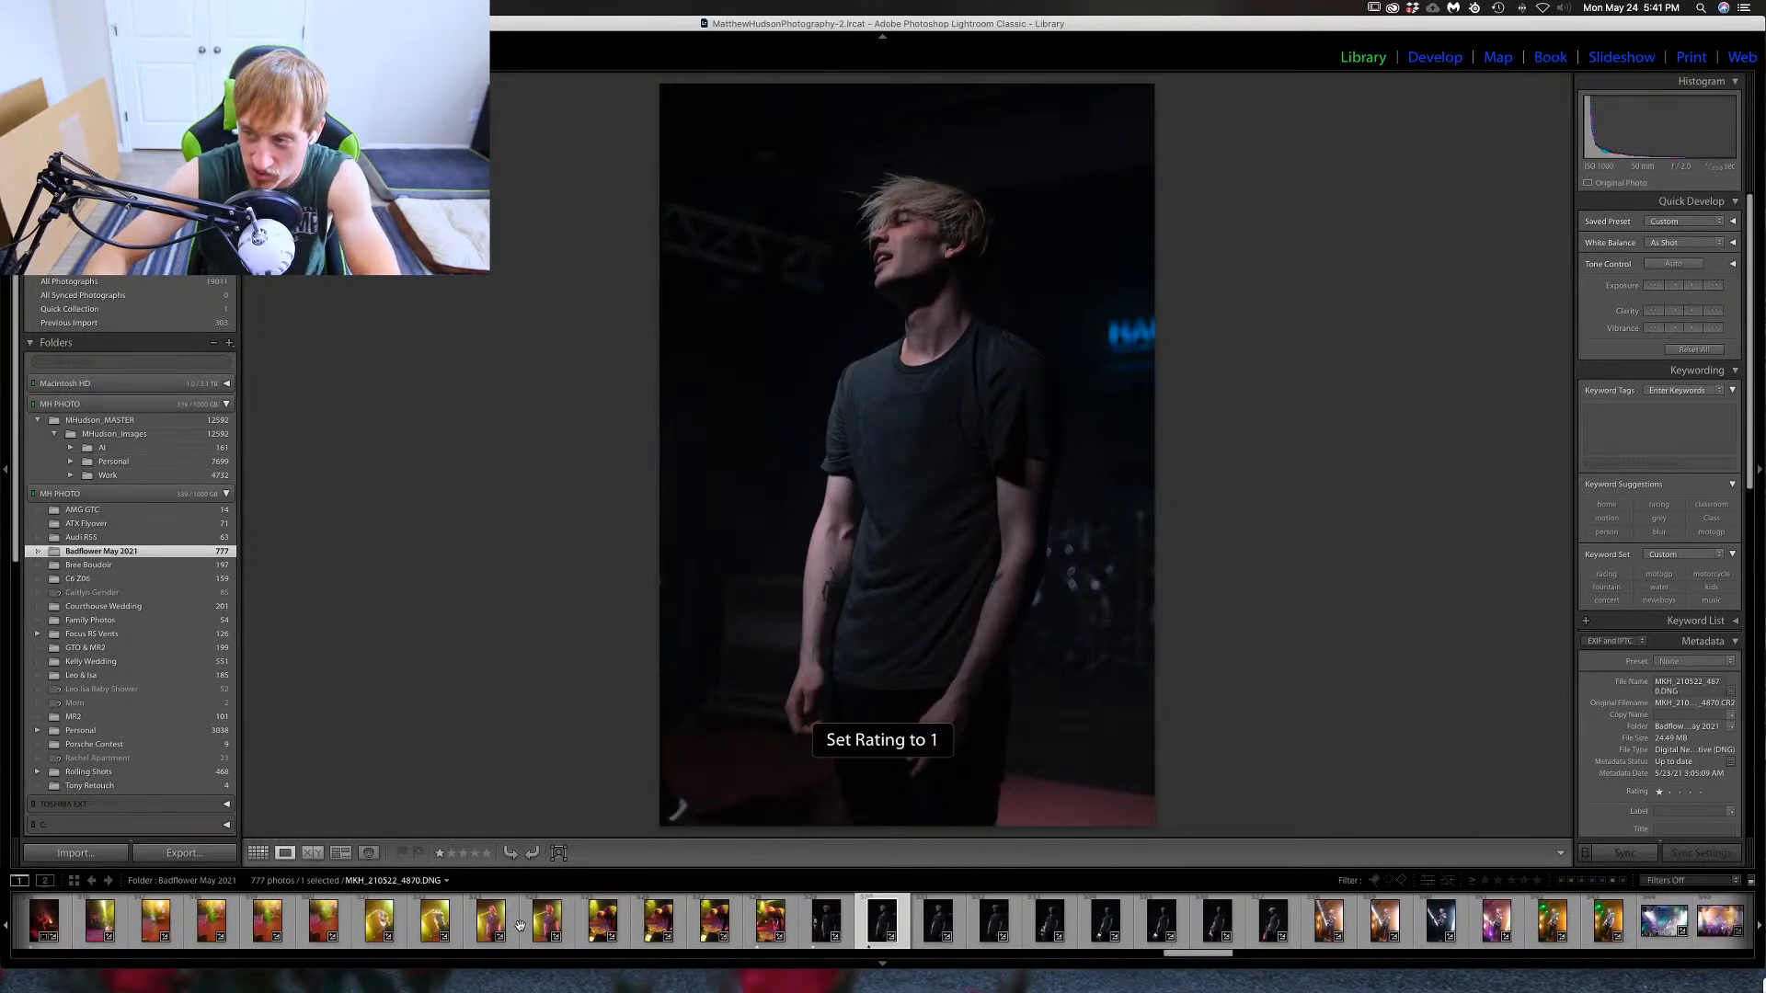
Compare the following dark singer frames and settle on MKH_210522_4874.DNG.
key("Right")
key("Right")
key("Right")
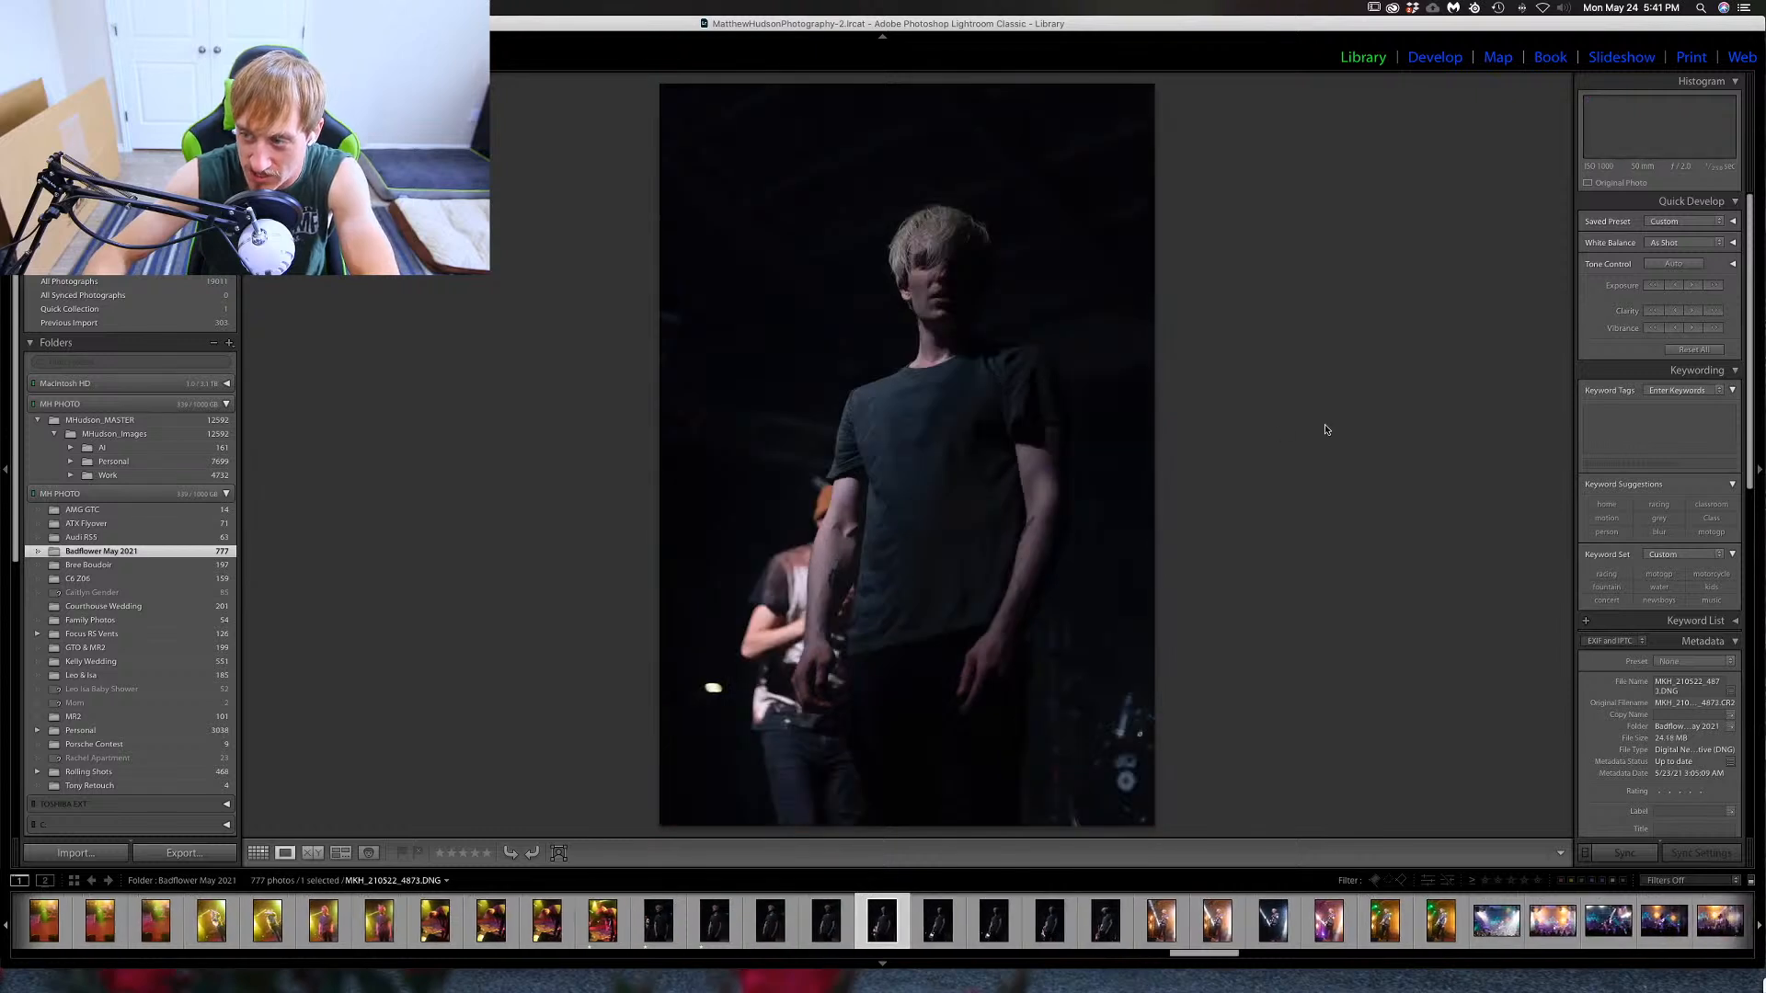
key("Left")
key("Right")
key("Right")
key("Right")
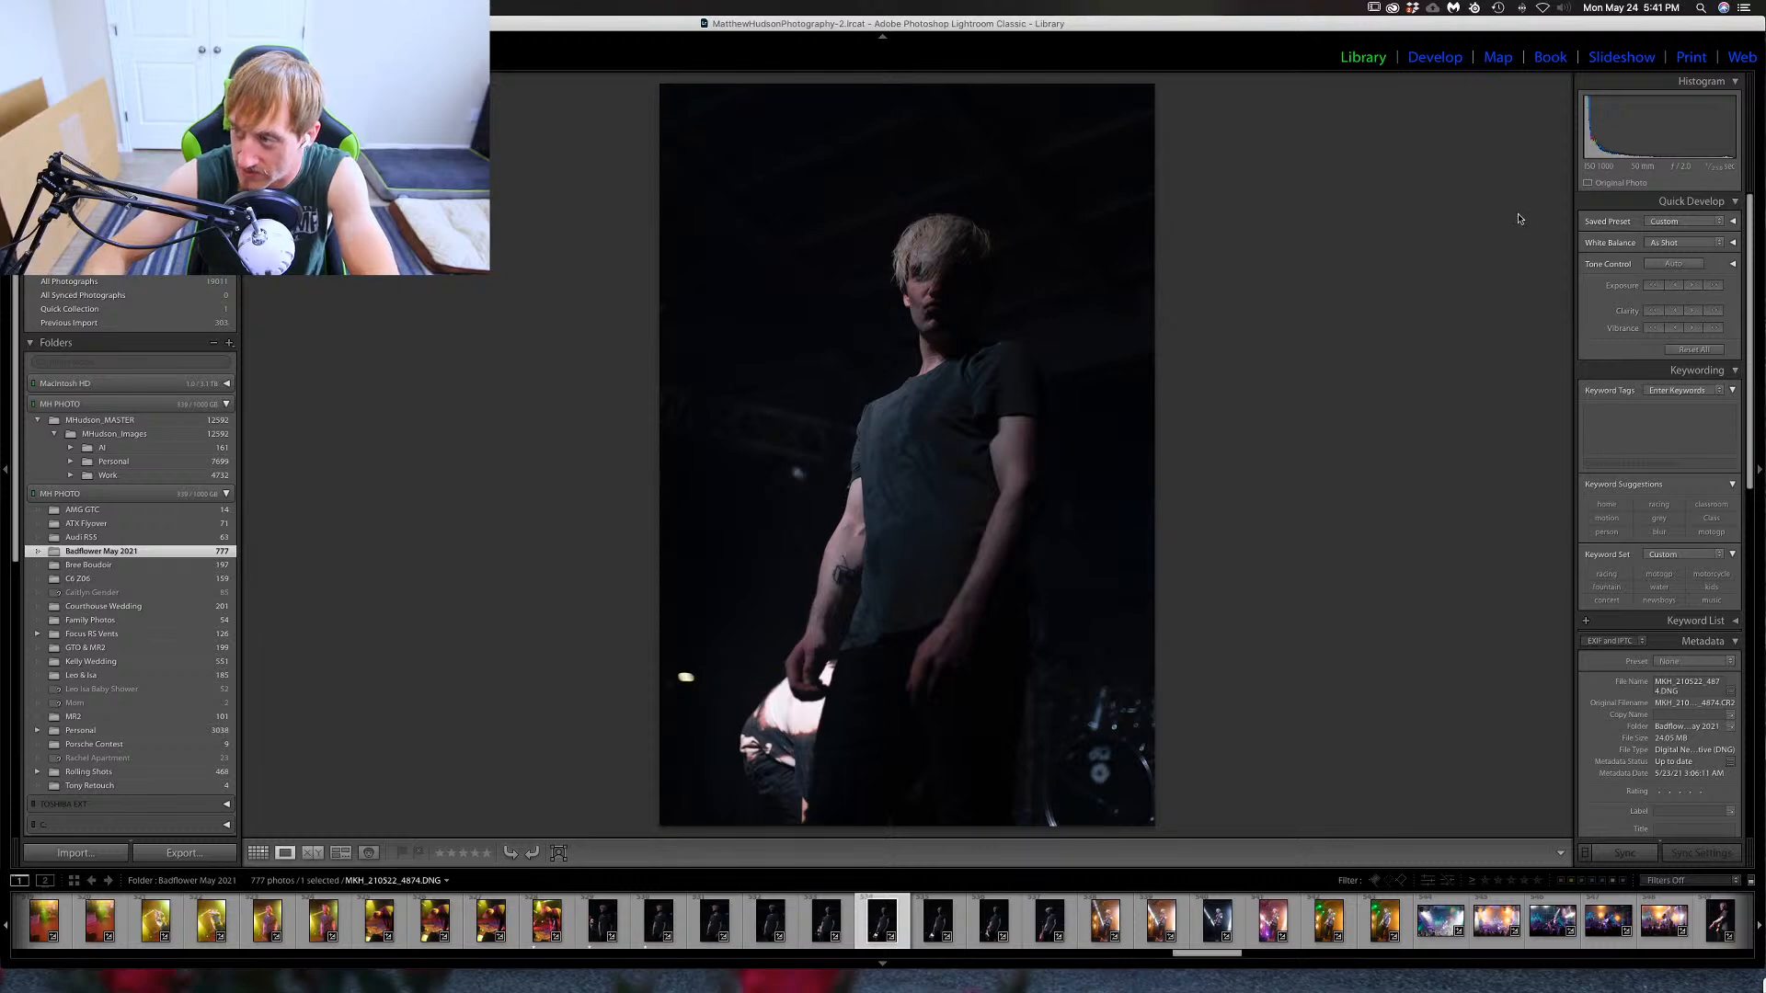
Brighten MKH_210522_4874.DNG in Develop with exposure +2.50, shadows +80 and blacks +49, and raise clarity to +69.
left_click(1431, 57)
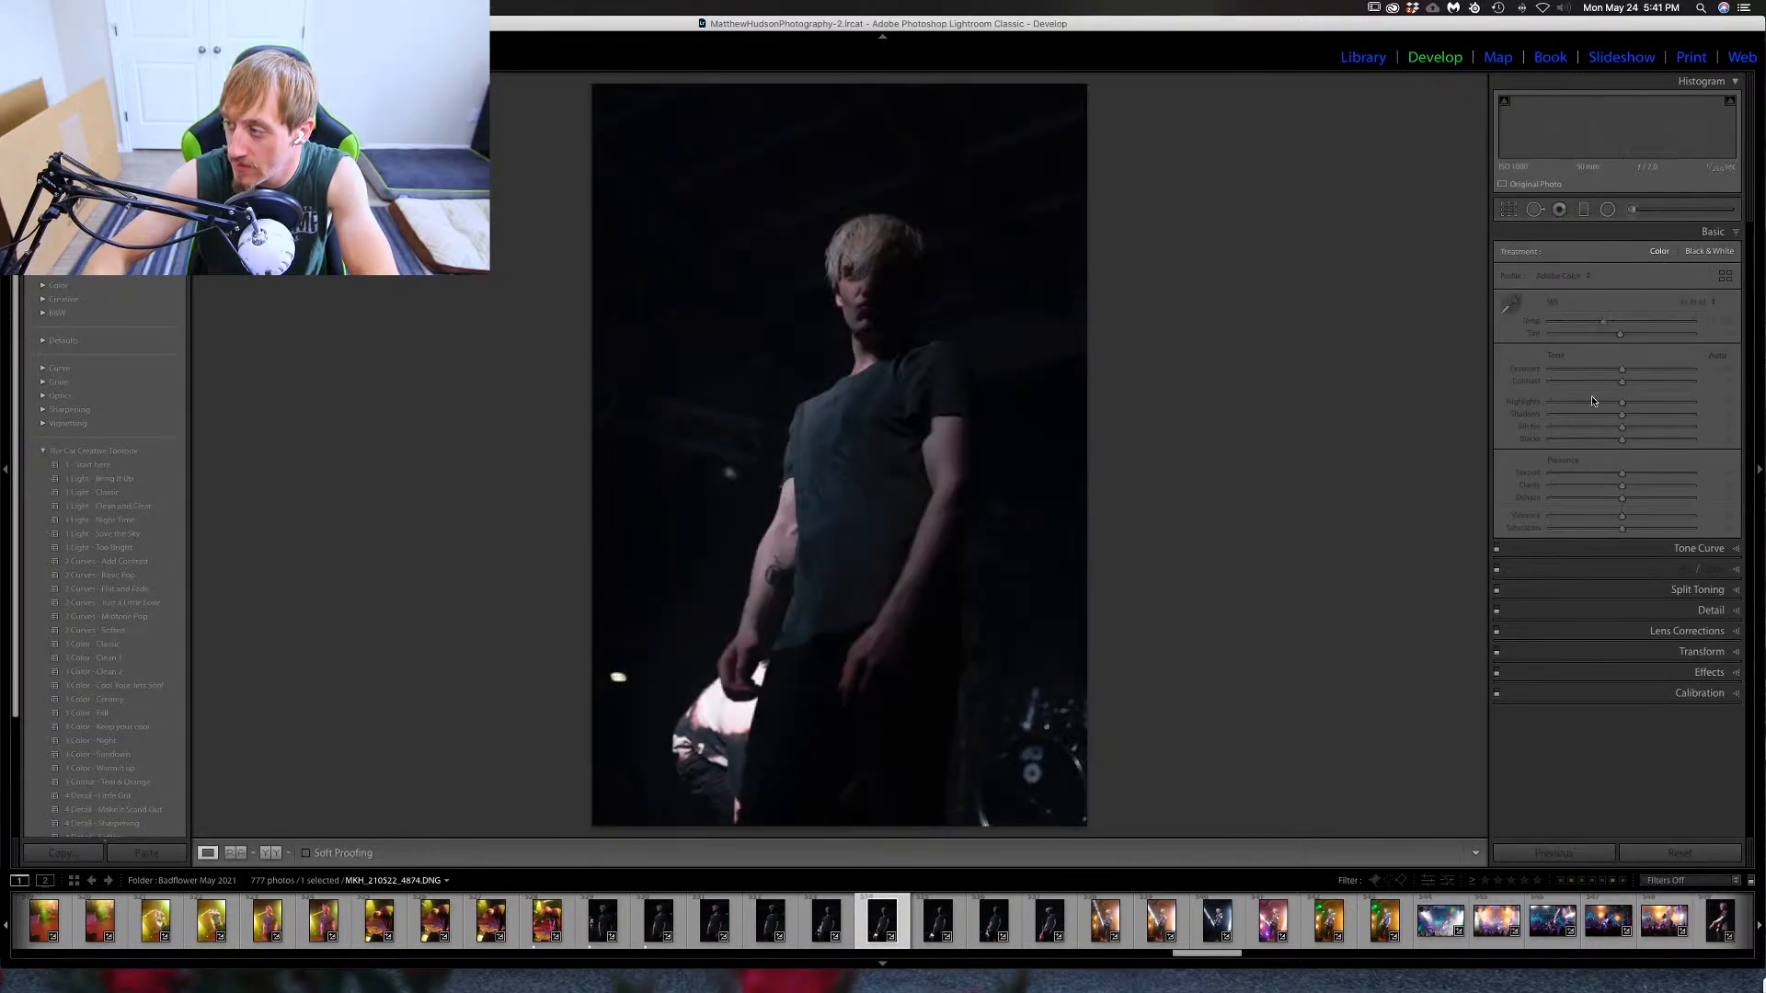
left_click_drag(1623, 372, 1658, 441)
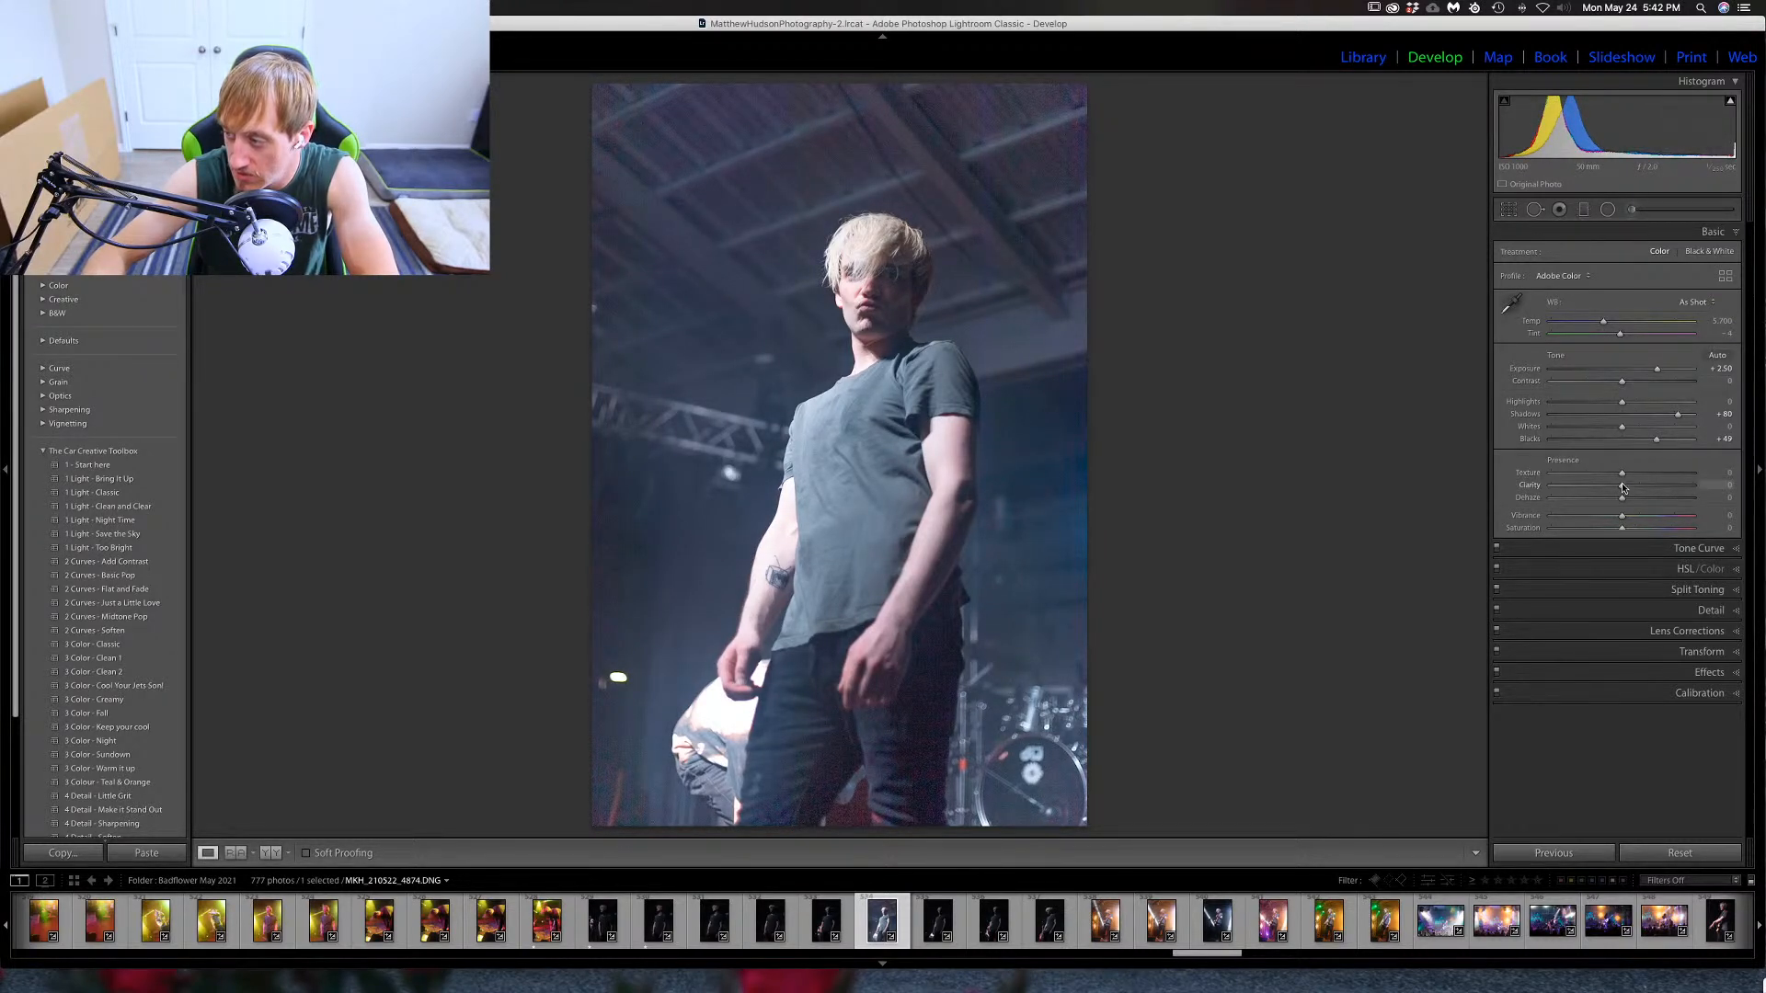
left_click_drag(1622, 486, 1672, 490)
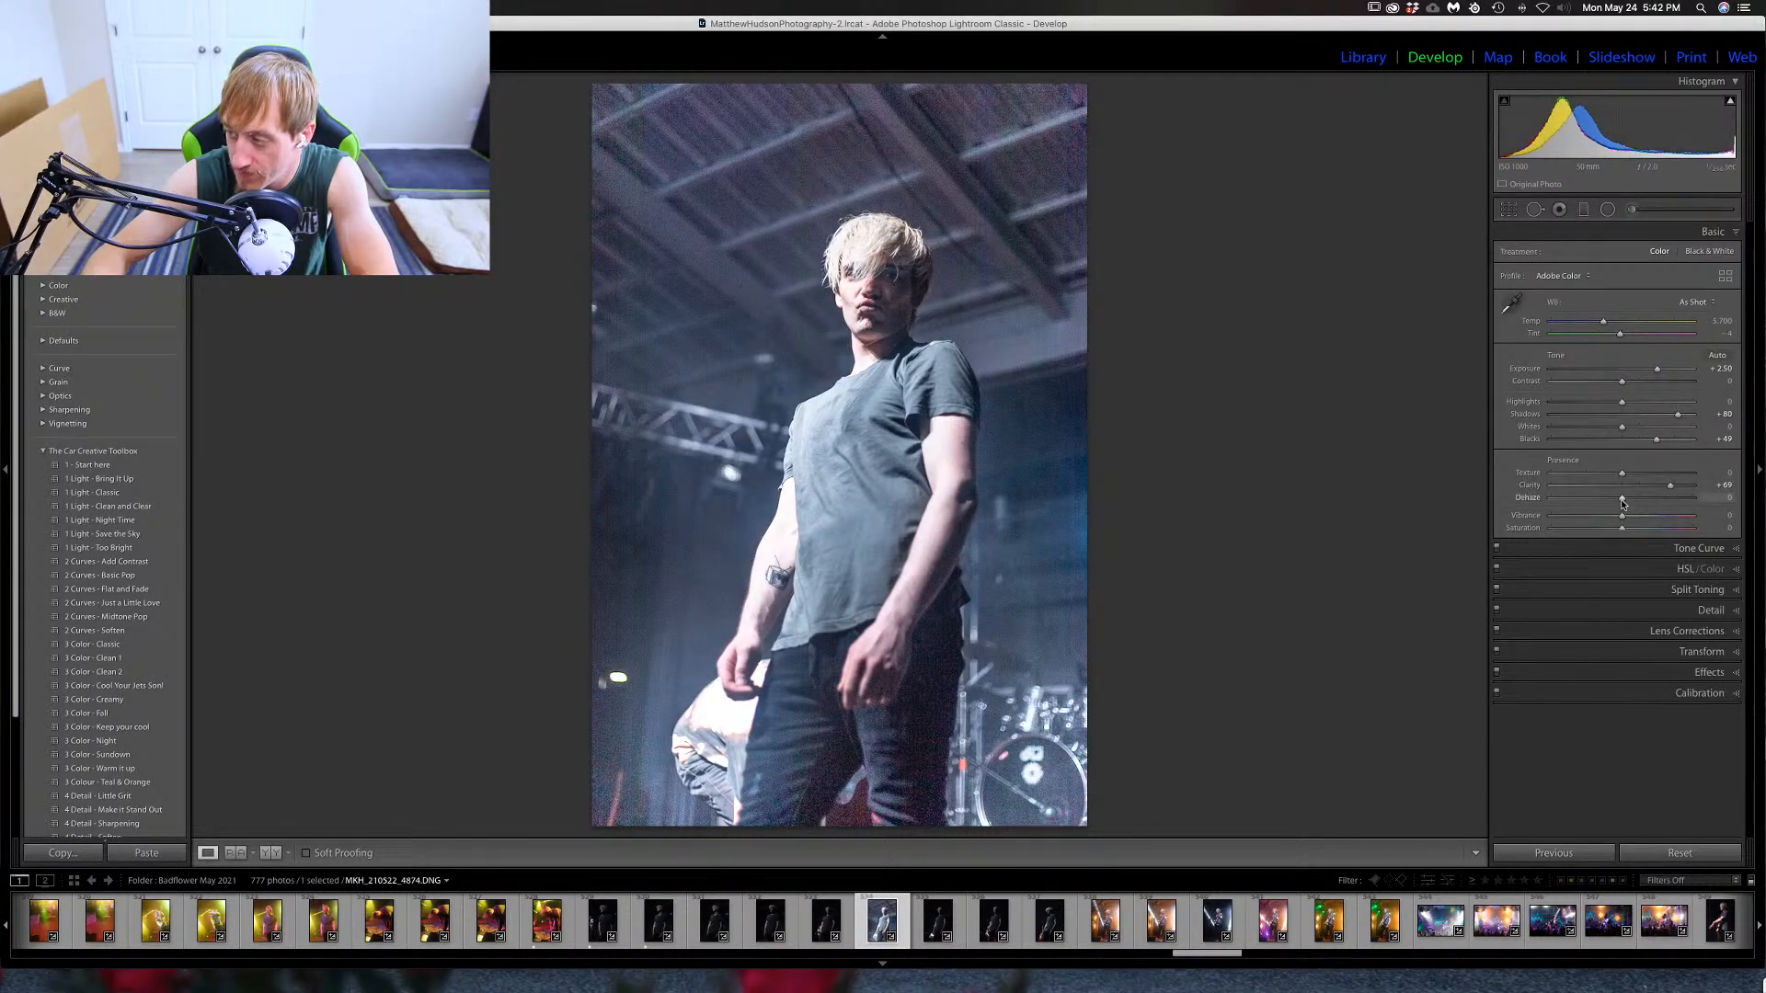
Set luminance noise reduction to 46 and adjust the sharpening masking on MKH_210522_4874.DNG.
left_click(1726, 652)
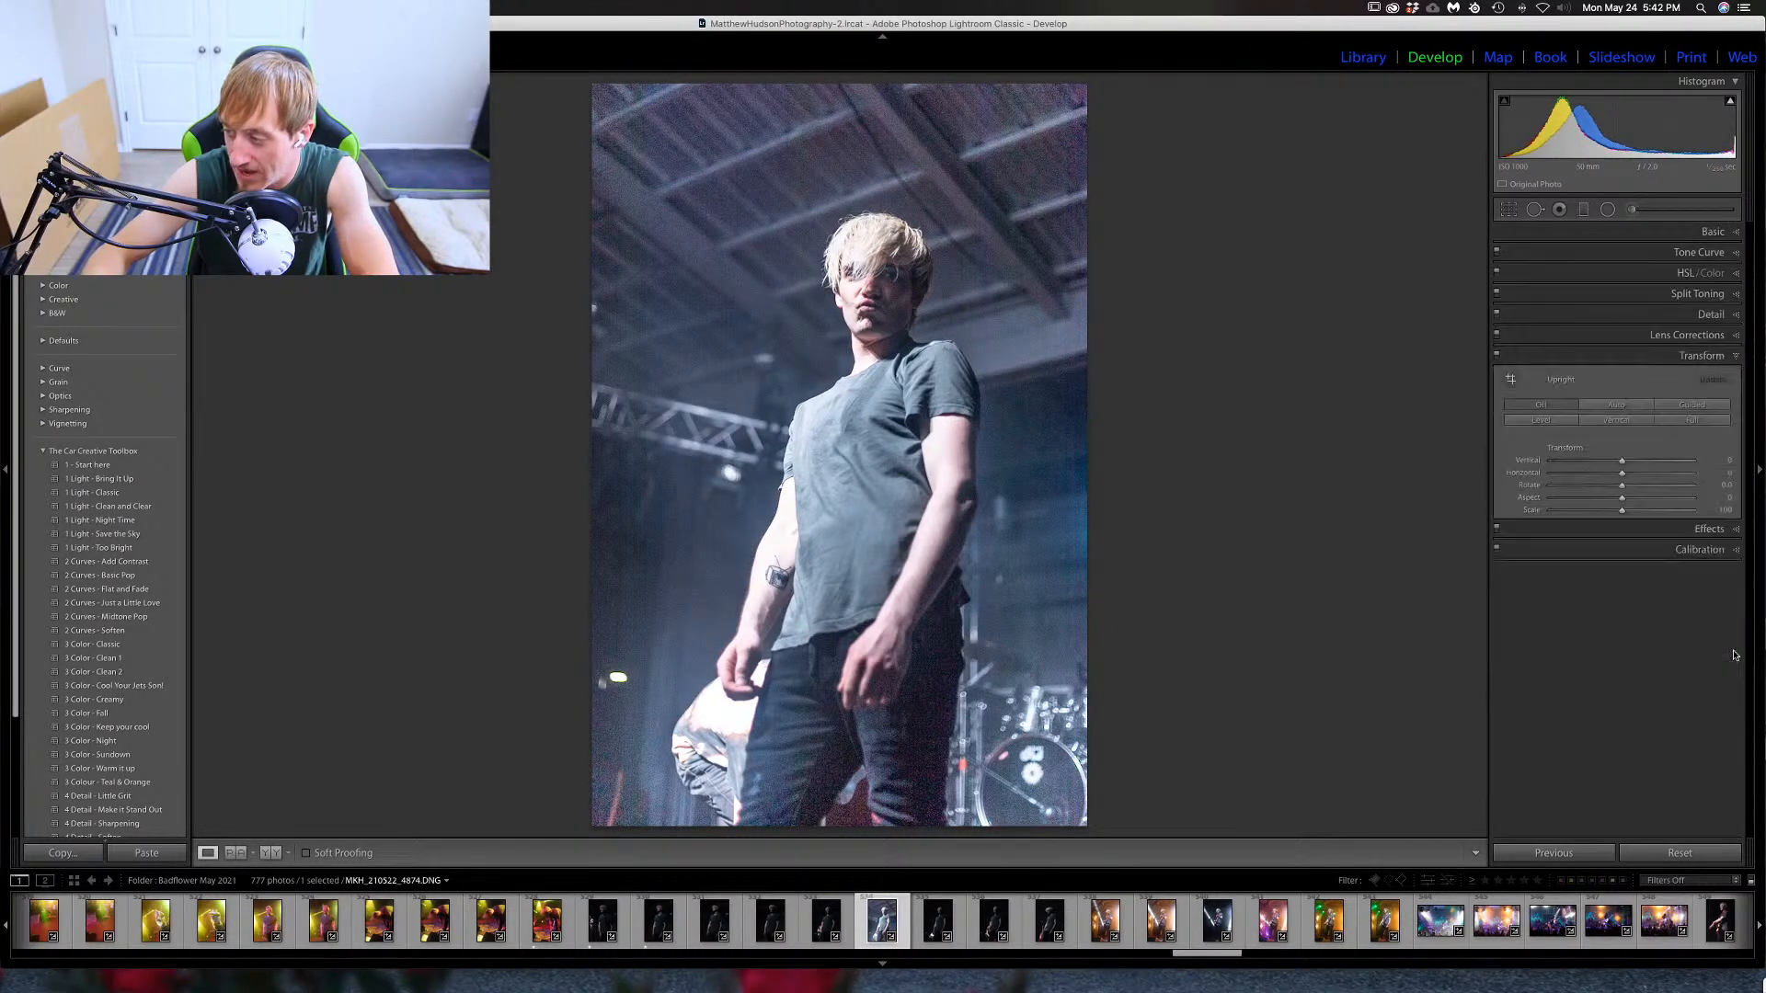
left_click(1722, 358)
left_click(1726, 318)
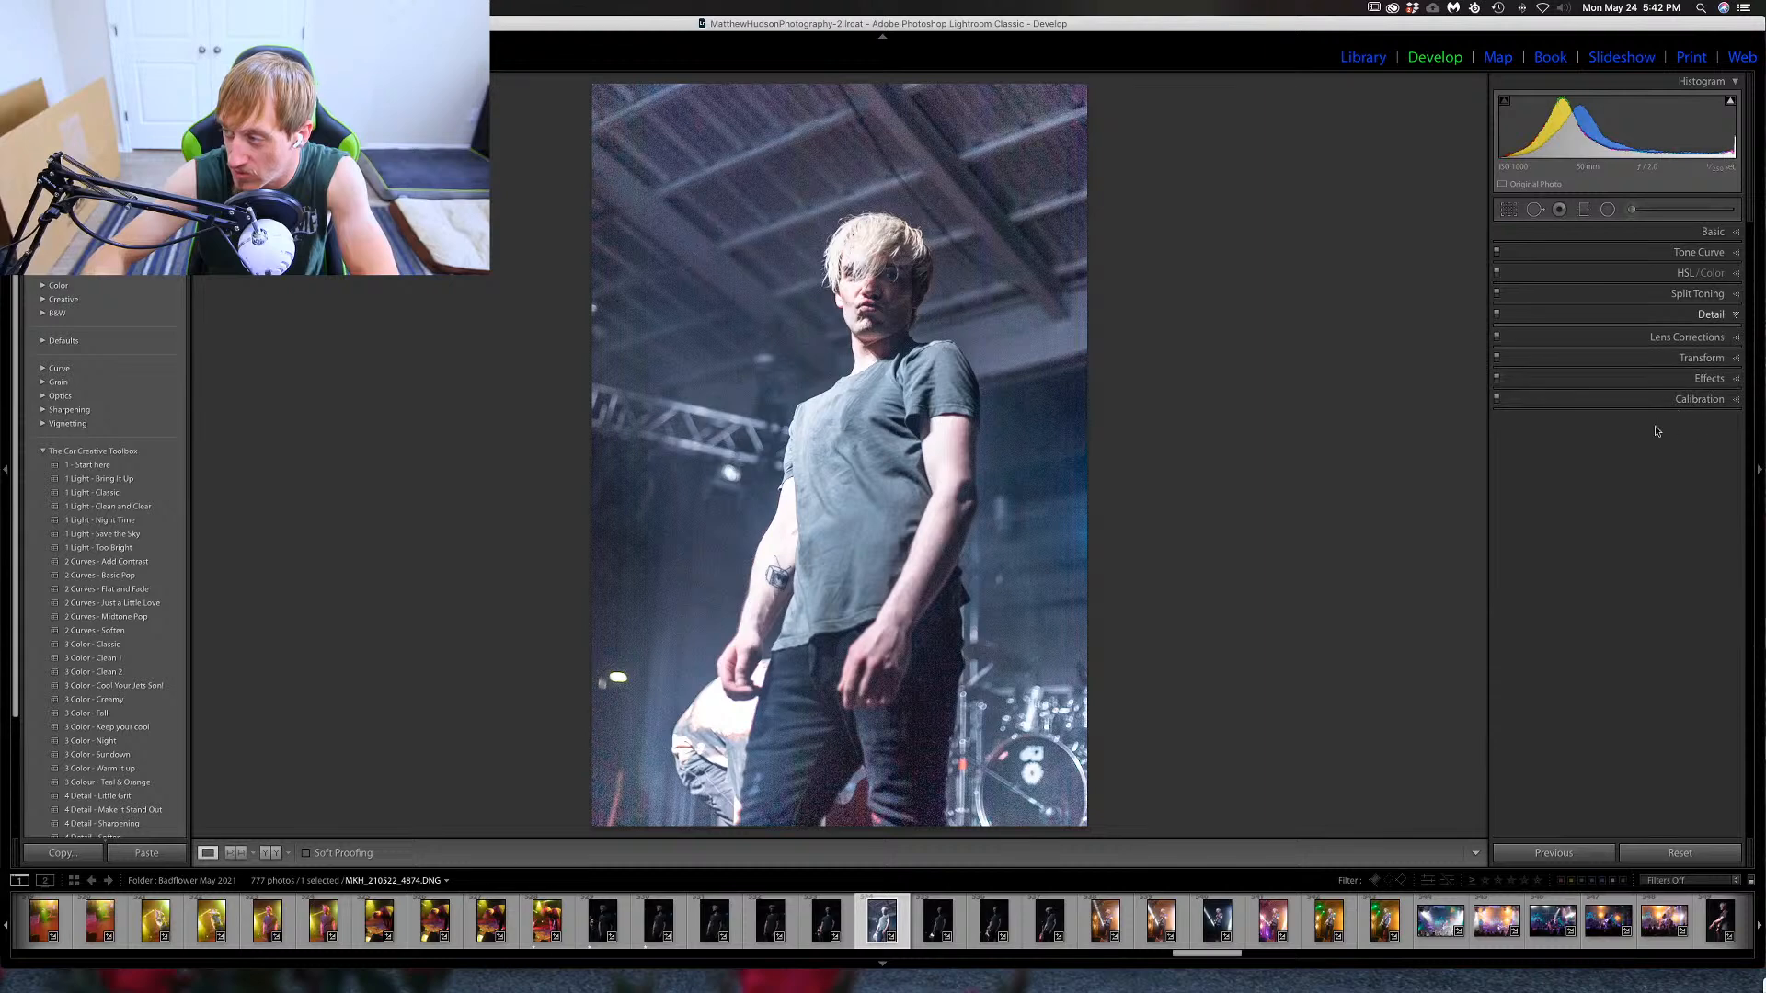
left_click_drag(1556, 550, 1622, 552)
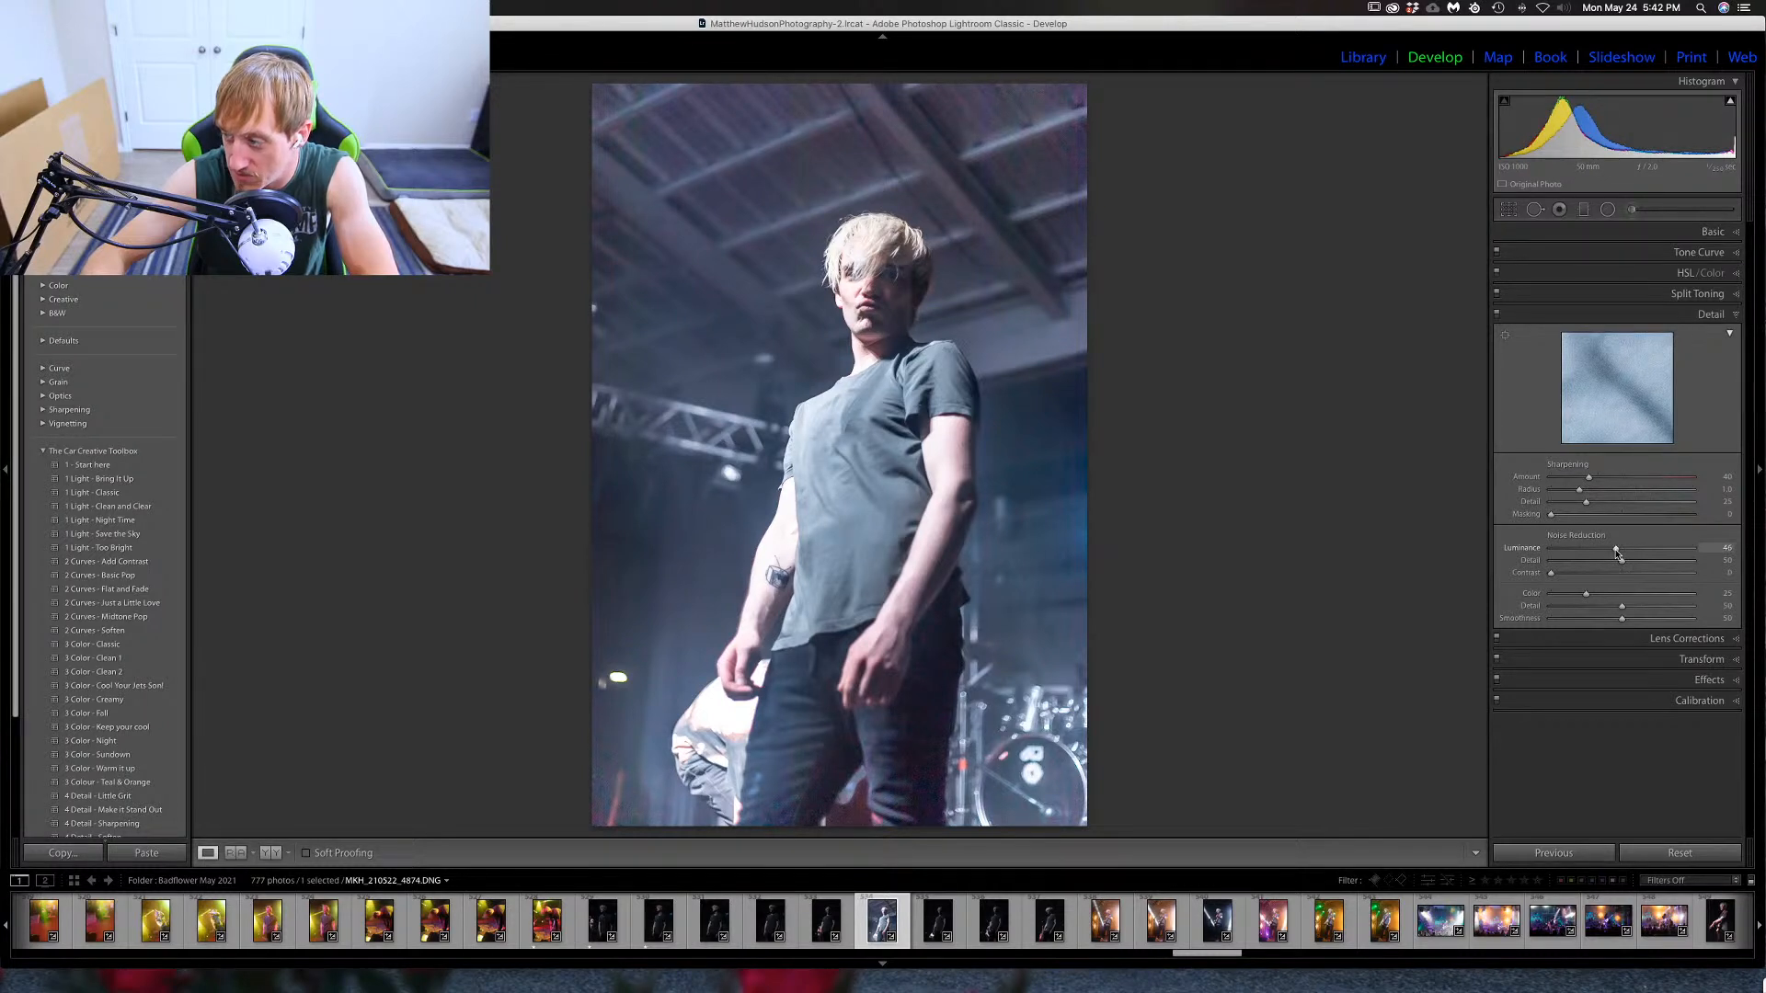
left_click(1733, 315)
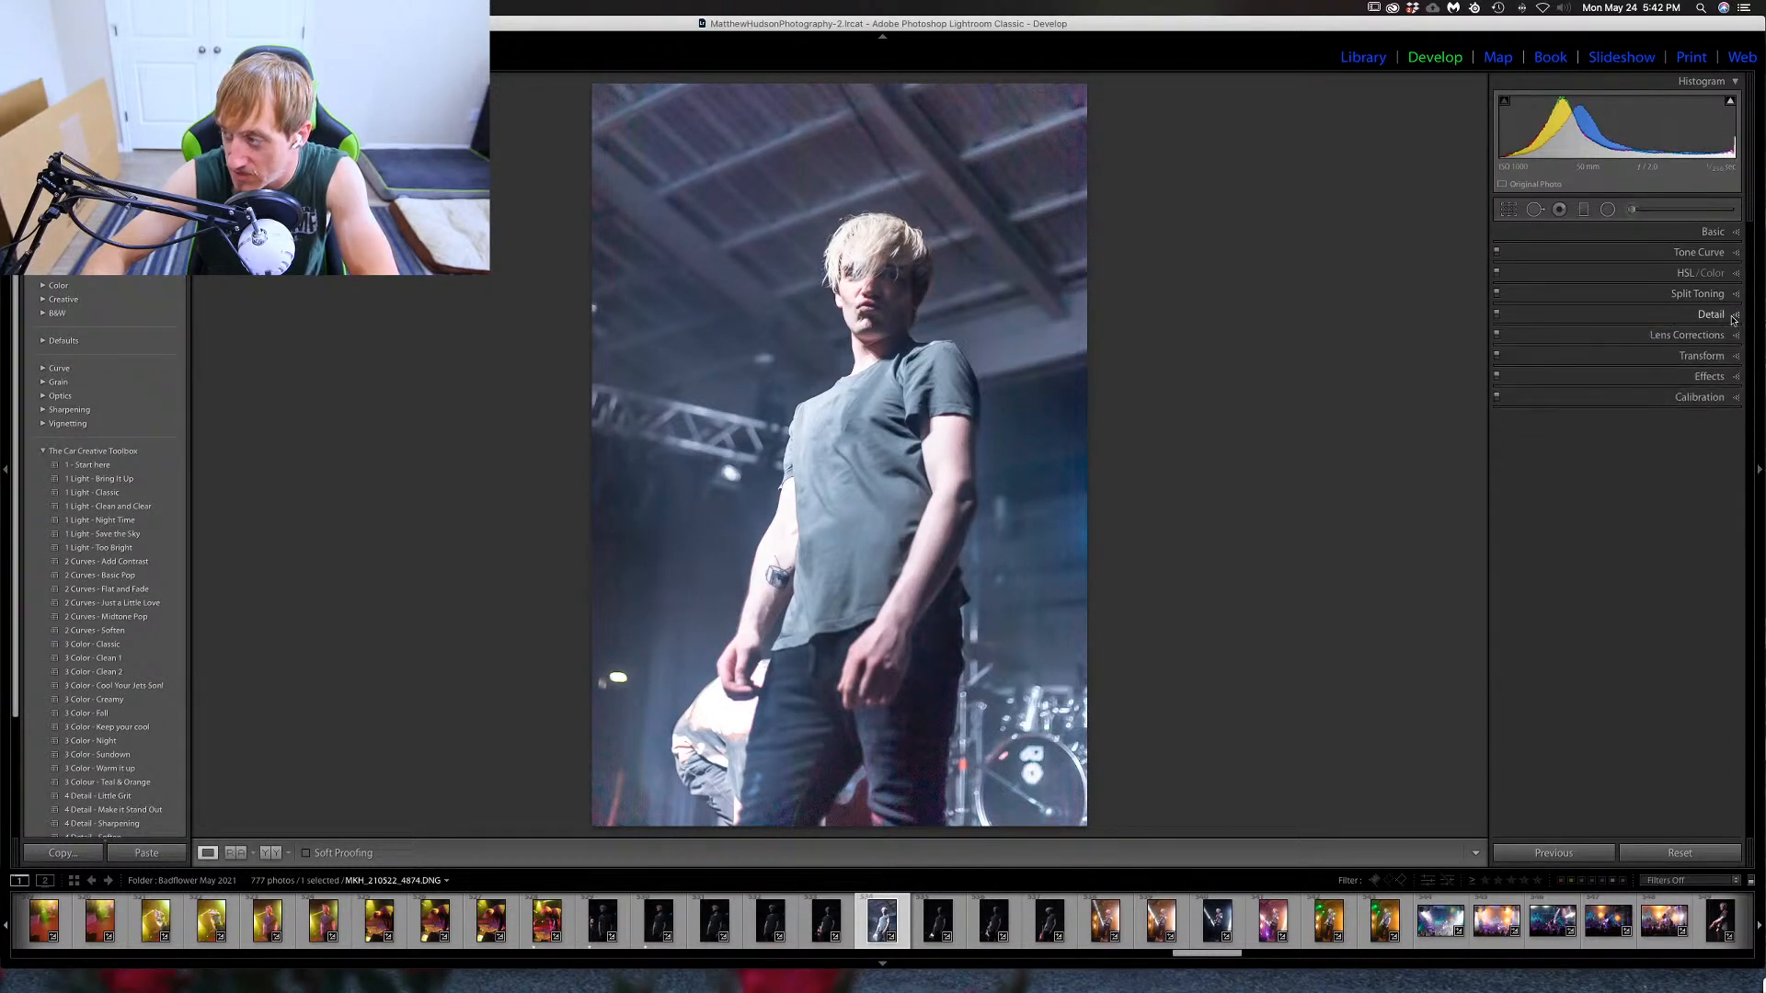
left_click(1733, 316)
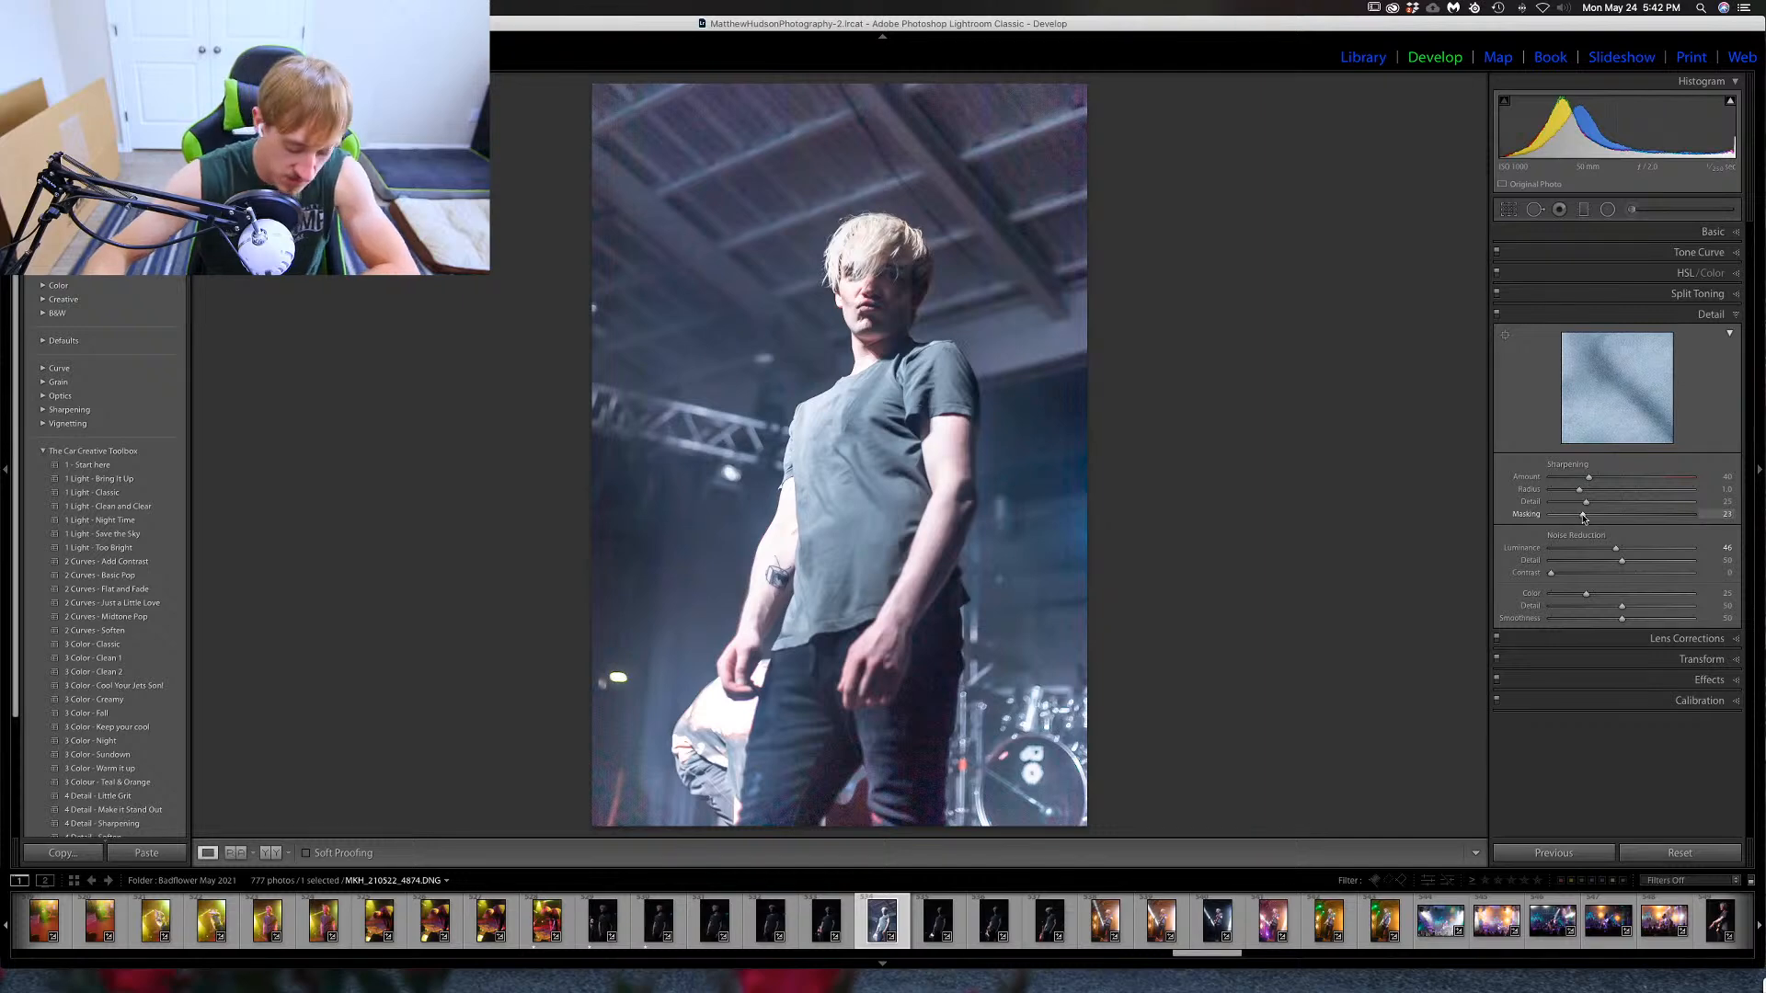
left_click_drag(1579, 518, 1636, 480)
left_click(1737, 319)
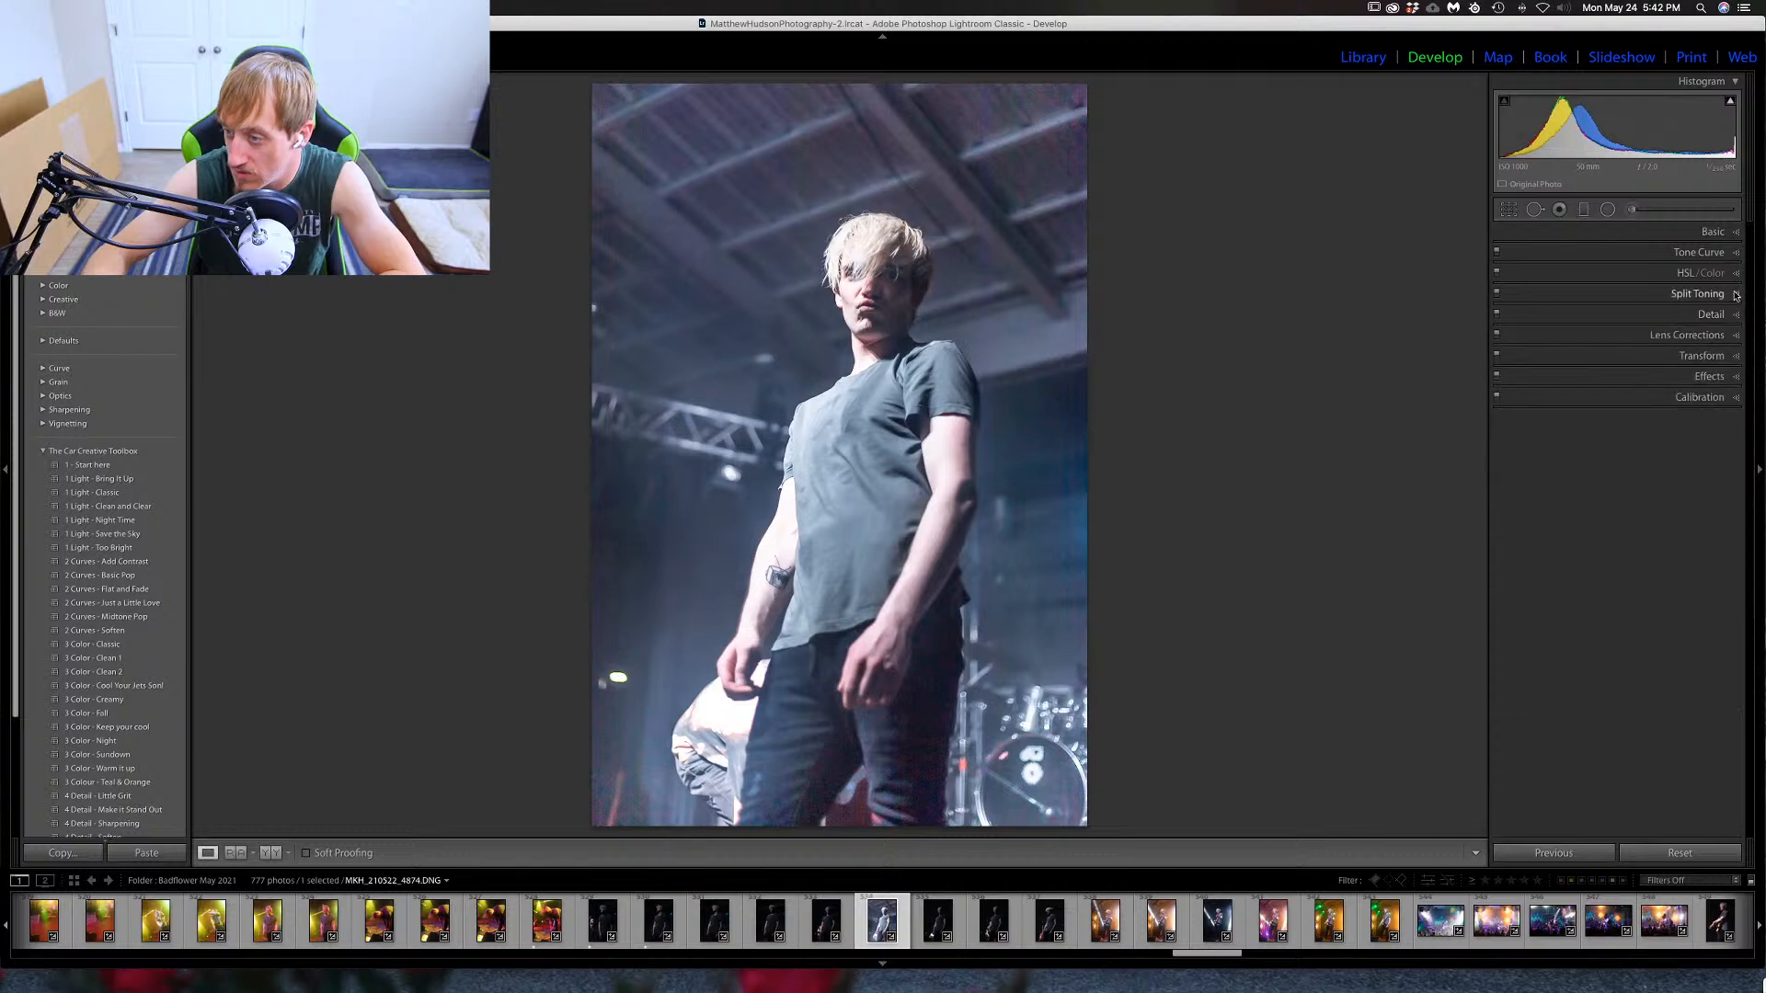
Convert MKH_210522_4874.DNG to black and white, with contrast at +30 and whites at -34.
left_click(1716, 232)
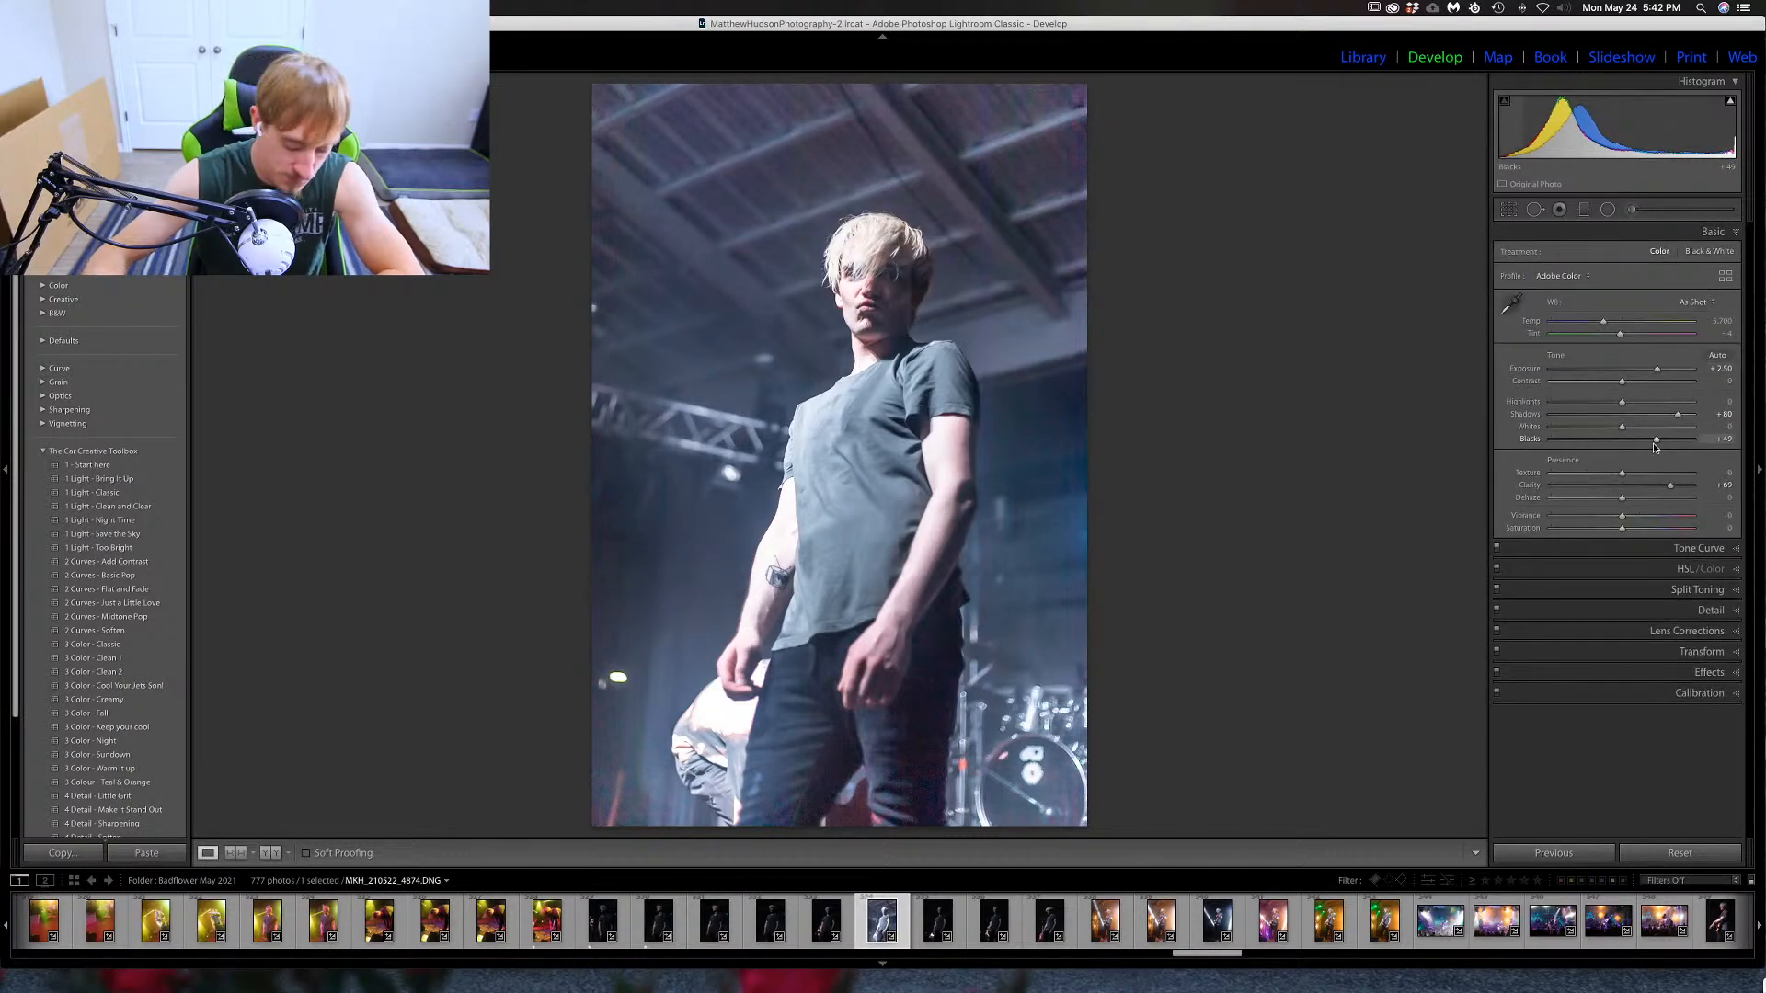
key("v")
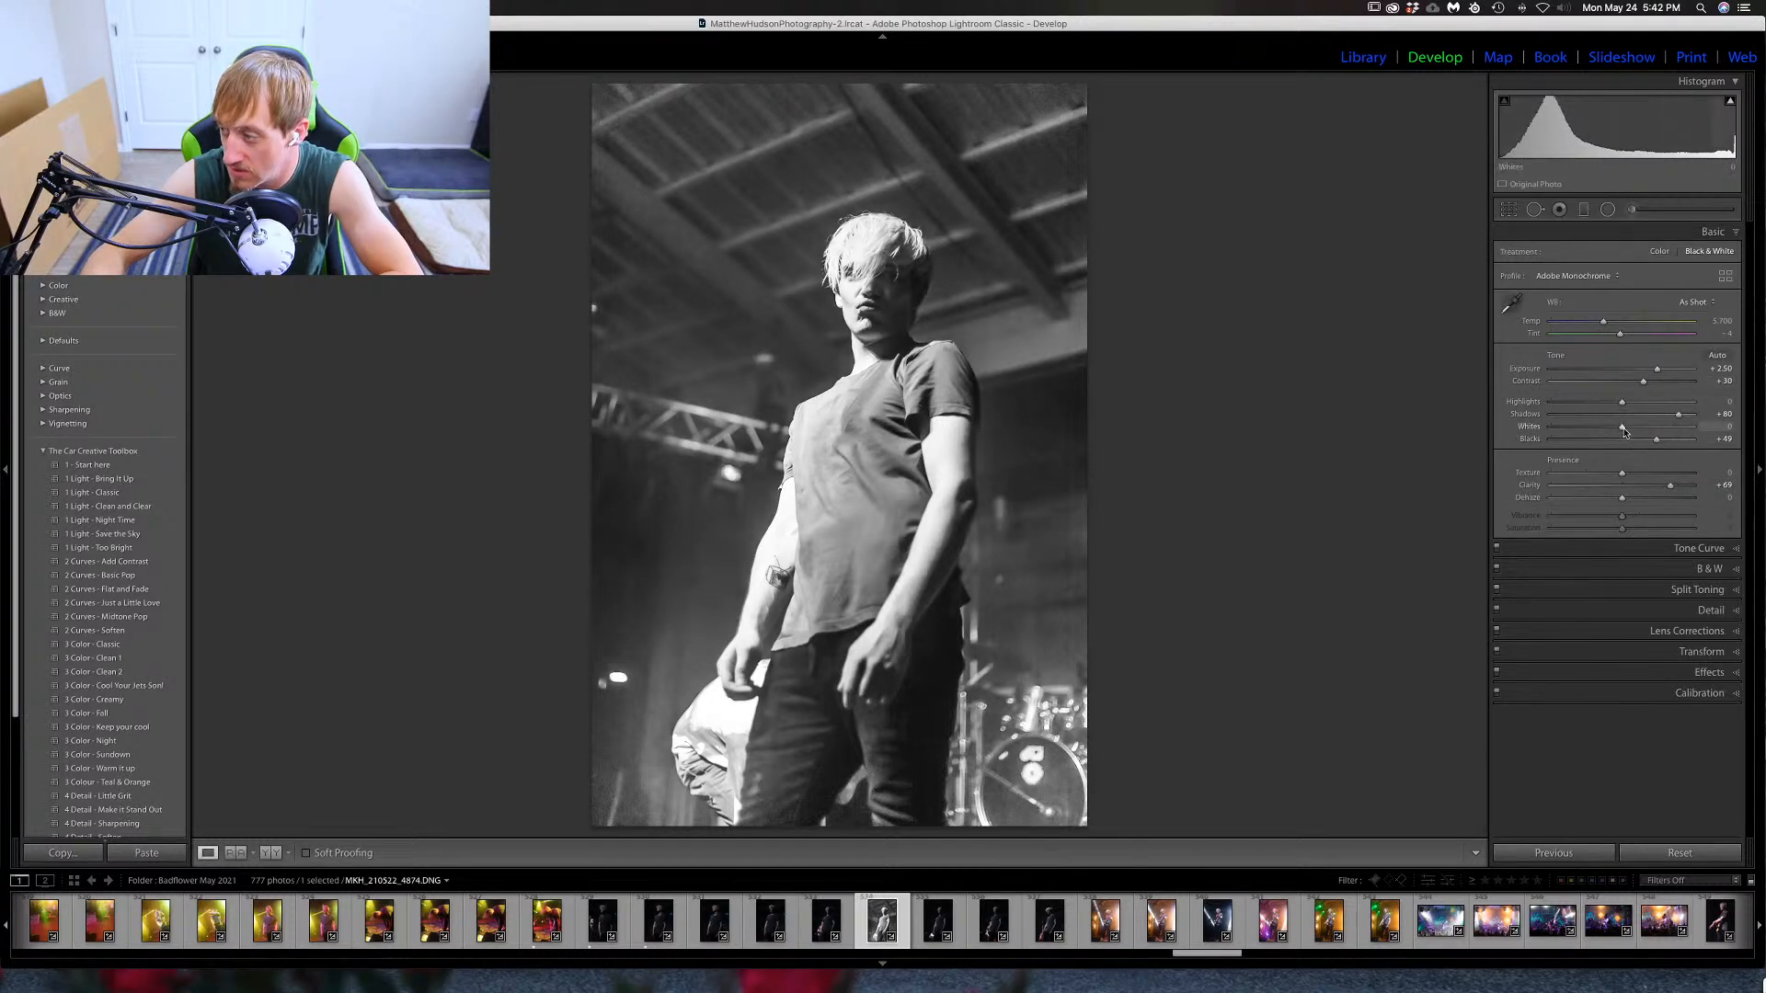
mouse_move(1636, 431)
left_mouse_down()
mouse_move(1599, 430)
mouse_move(1606, 402)
mouse_move(1632, 410)
left_mouse_up()
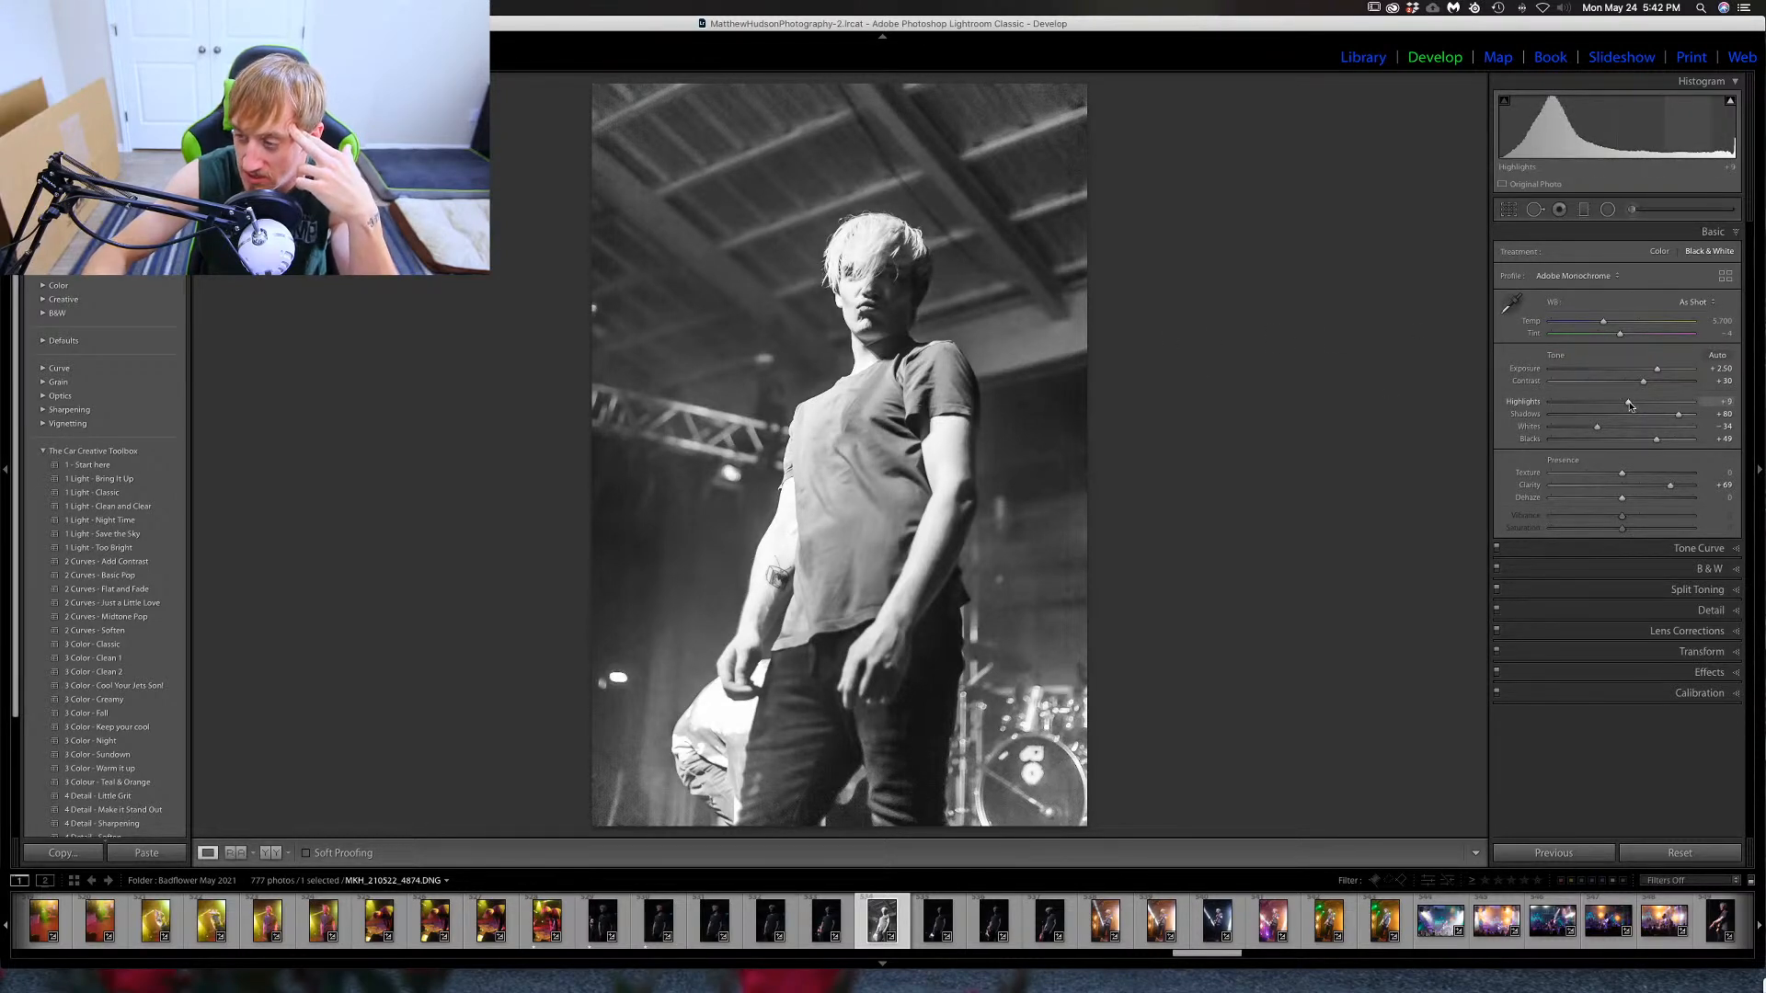
Set the highlights to +13 and raise the exposure to +2.90 on the black-and-white photo.
left_click_drag(1630, 406, 1646, 406)
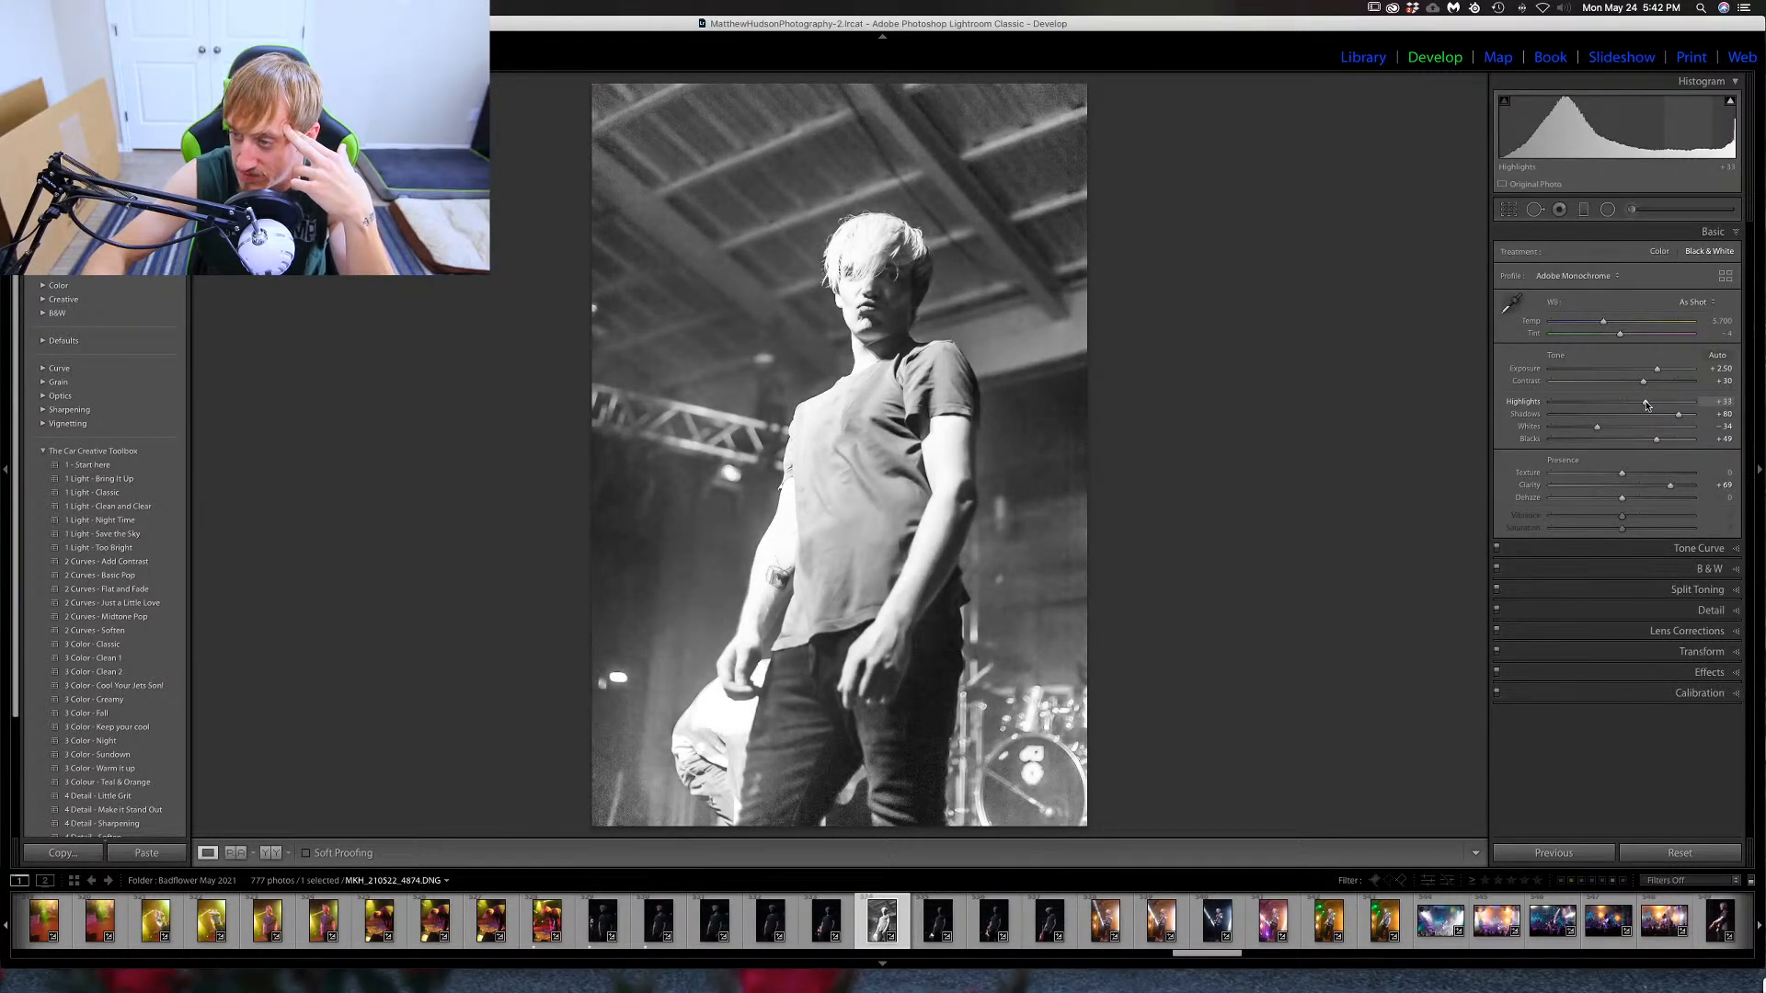
double_click(1630, 406)
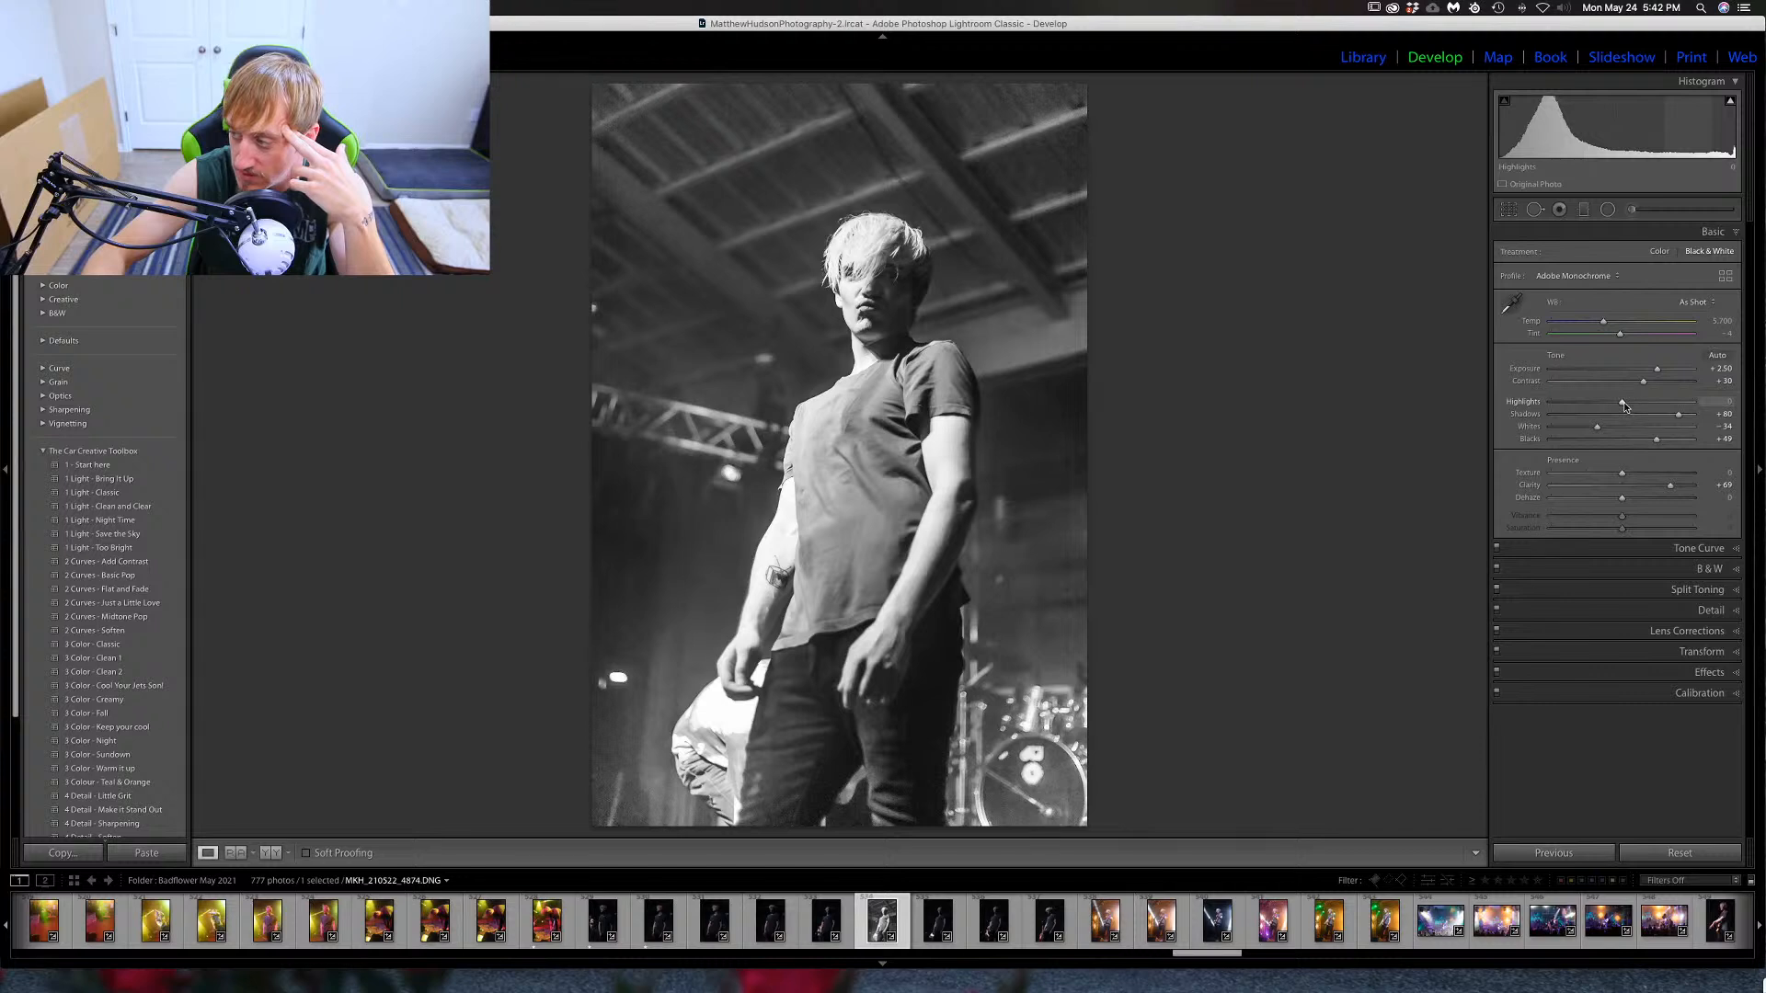
left_click_drag(1625, 405, 1664, 375)
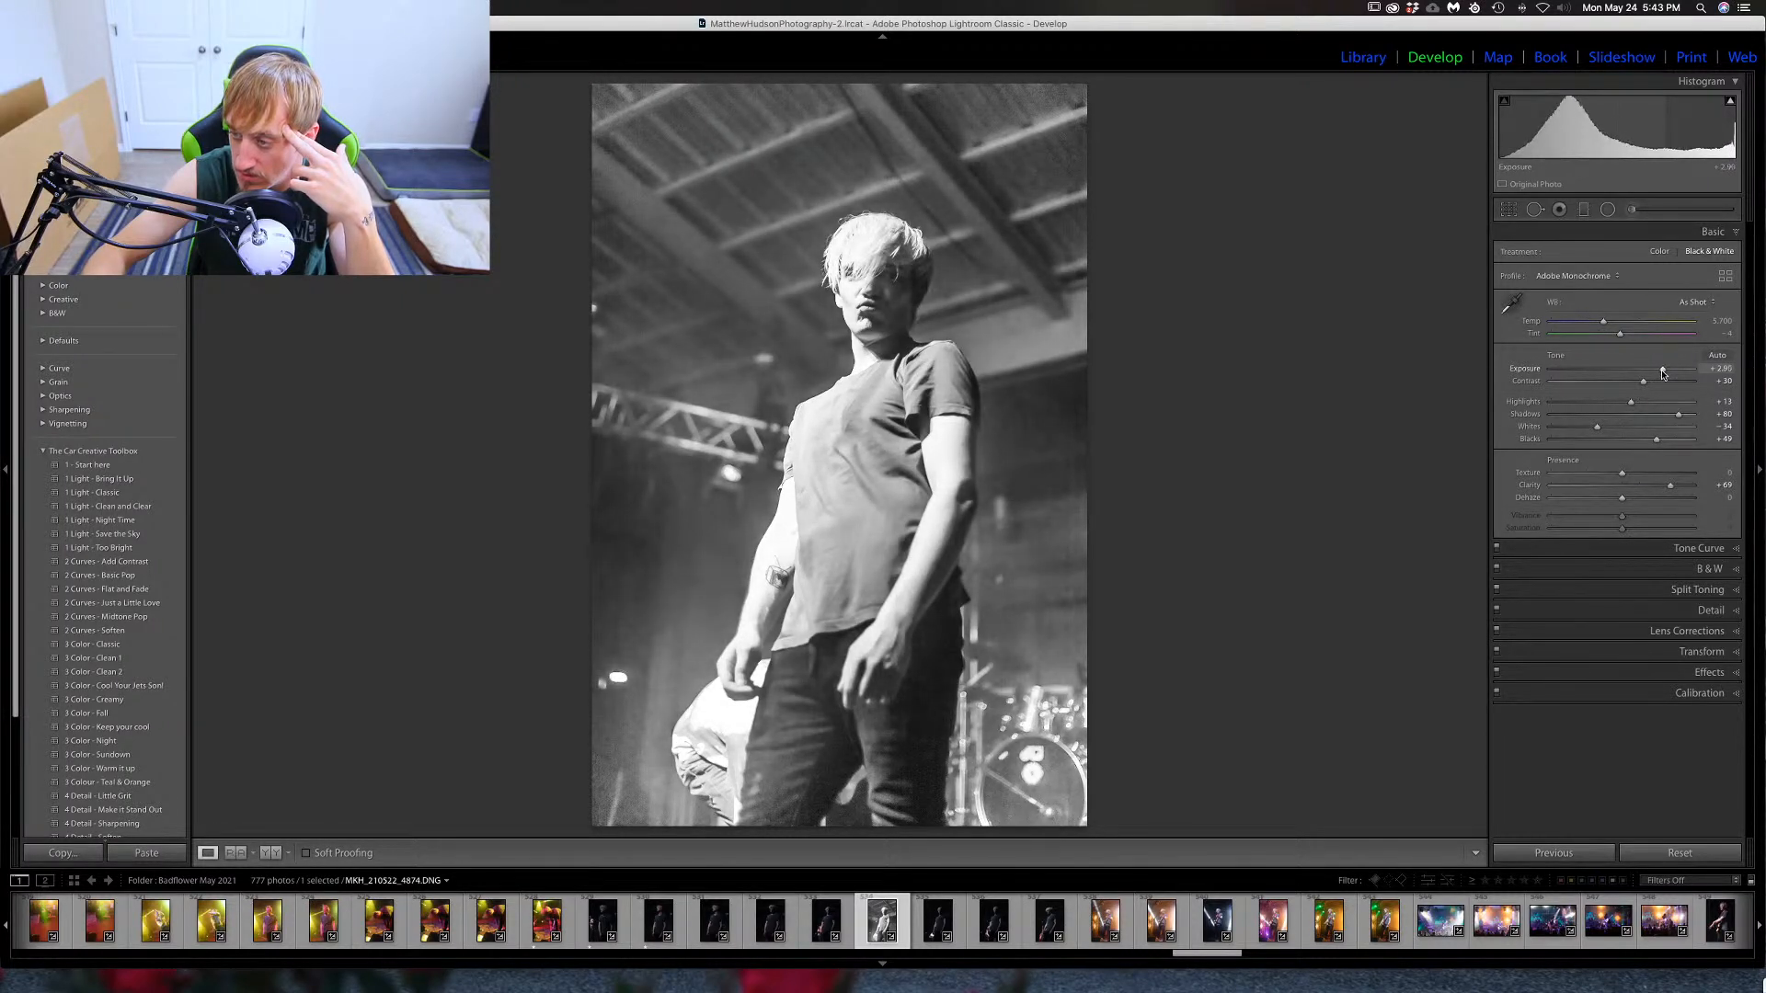
Brush a darkening adjustment over the singer's bright hair and arm, setting its exposure to -0.47 and shadows to -20.
left_click(1634, 210)
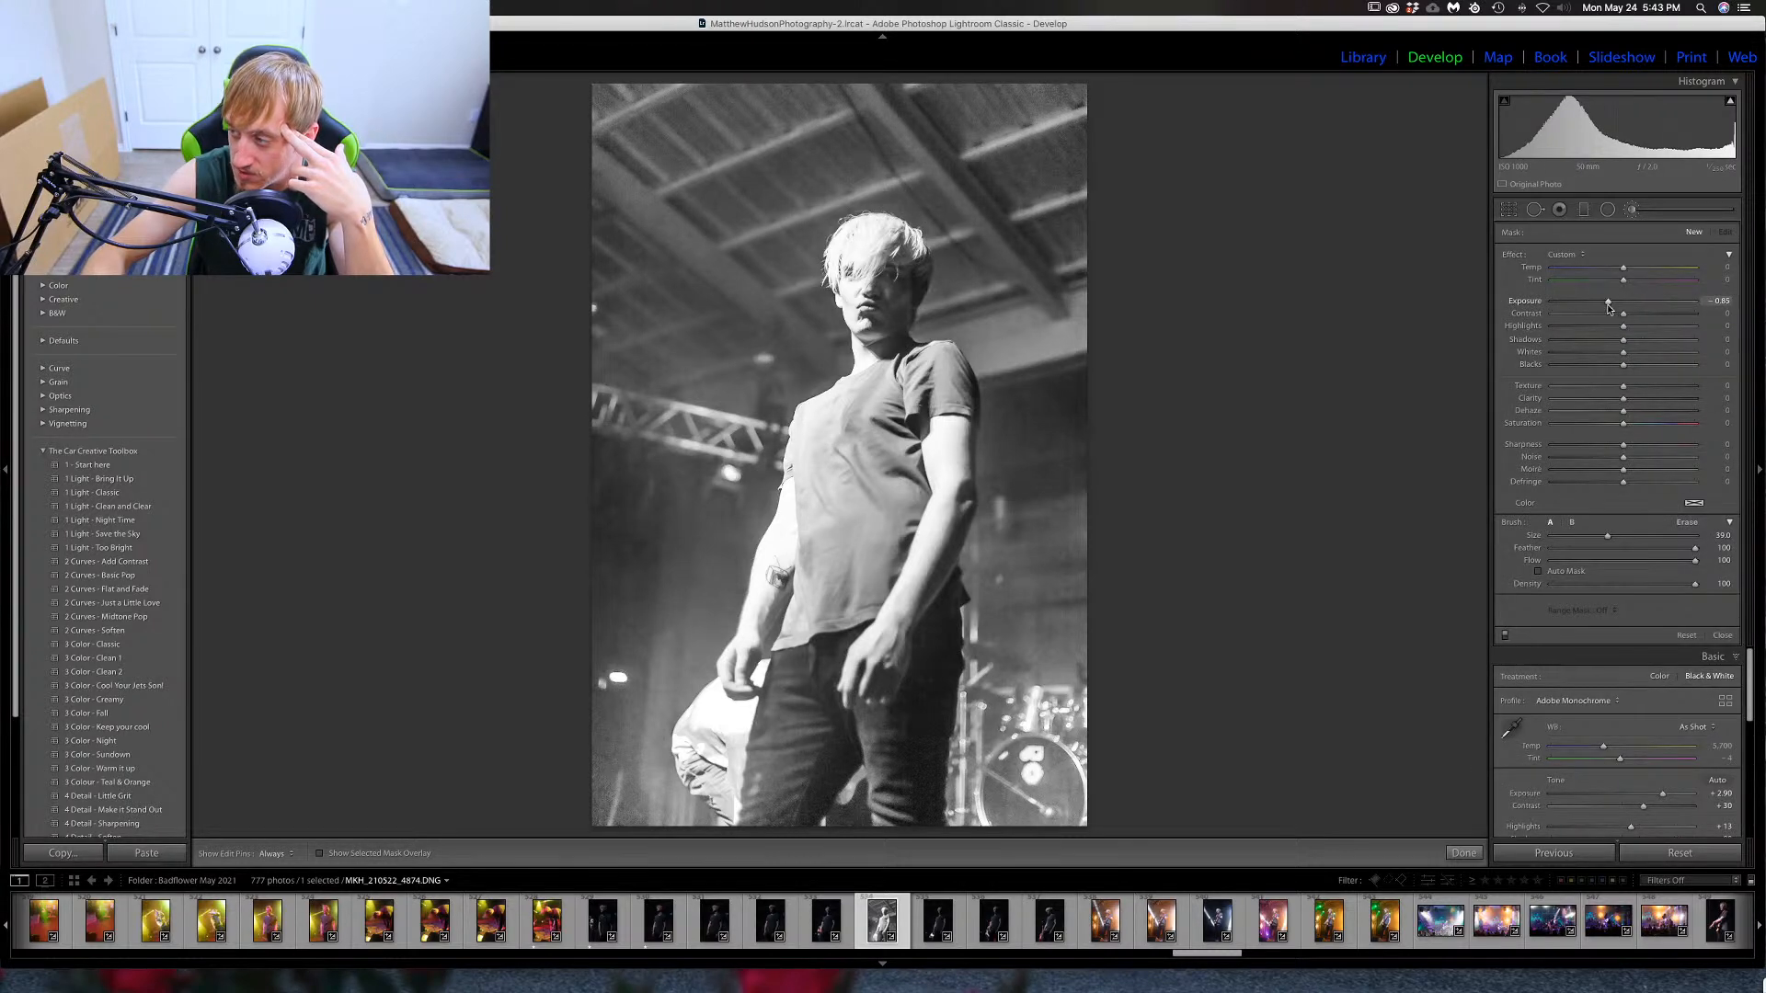
scroll(834, 269, "down", 5)
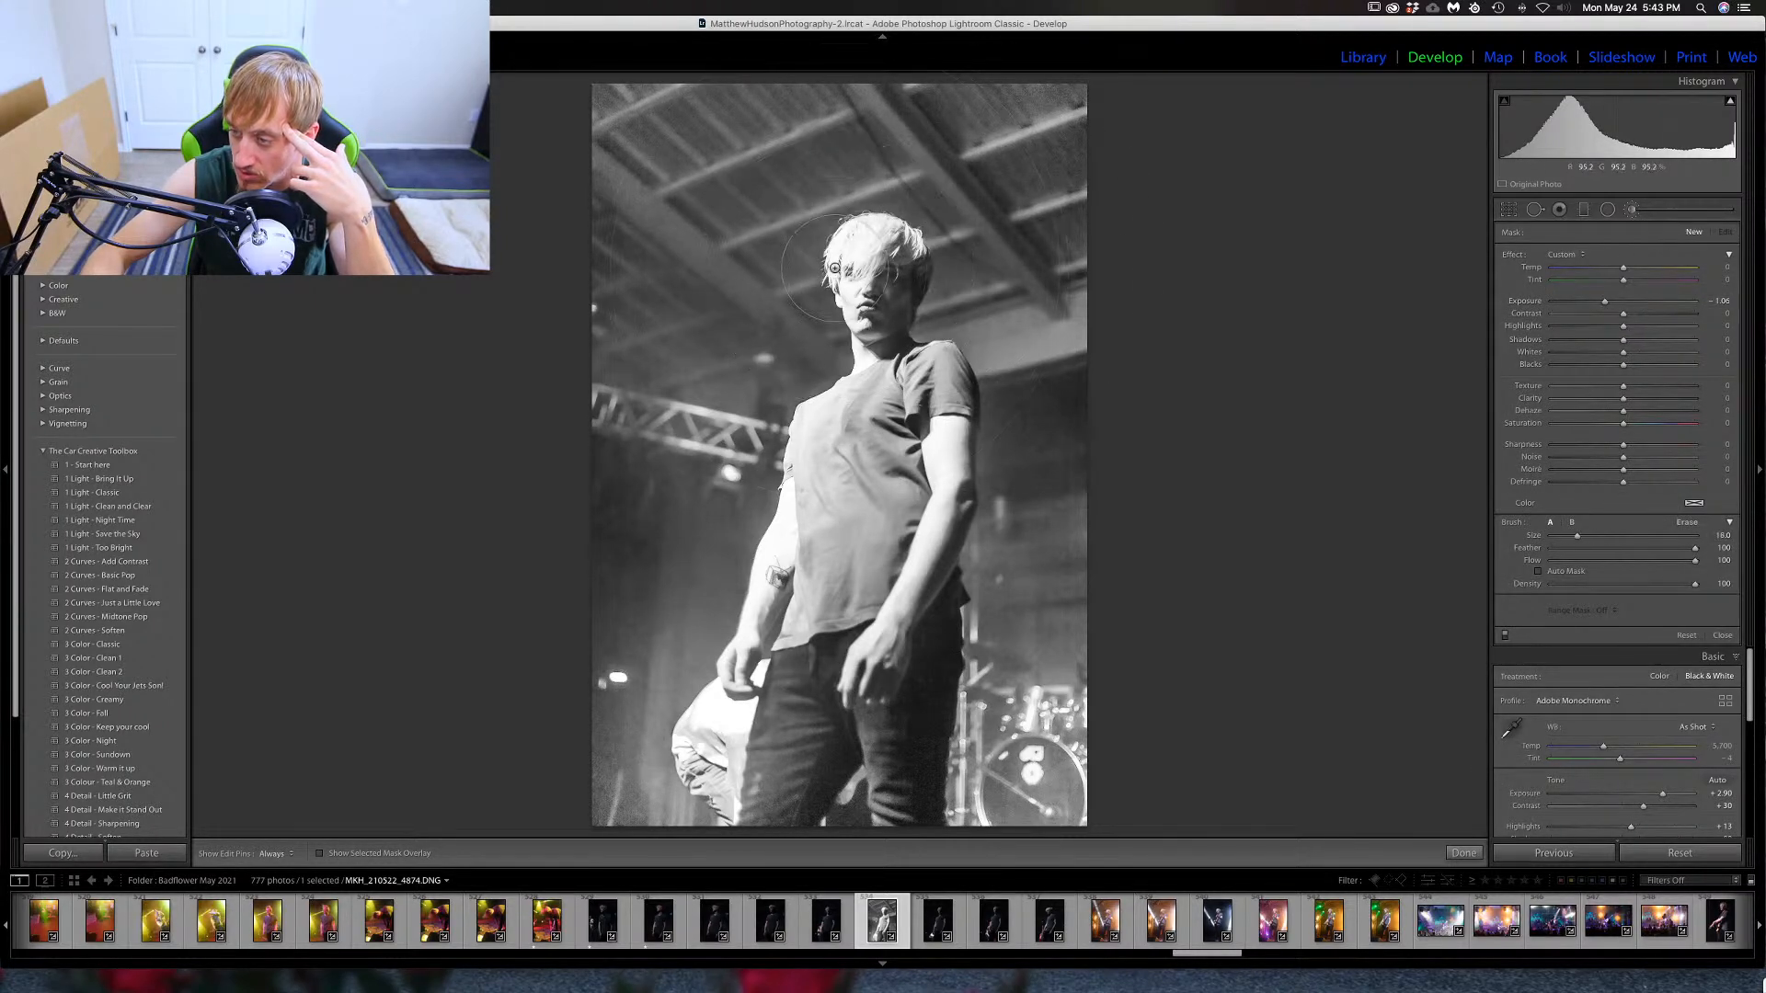
key("h")
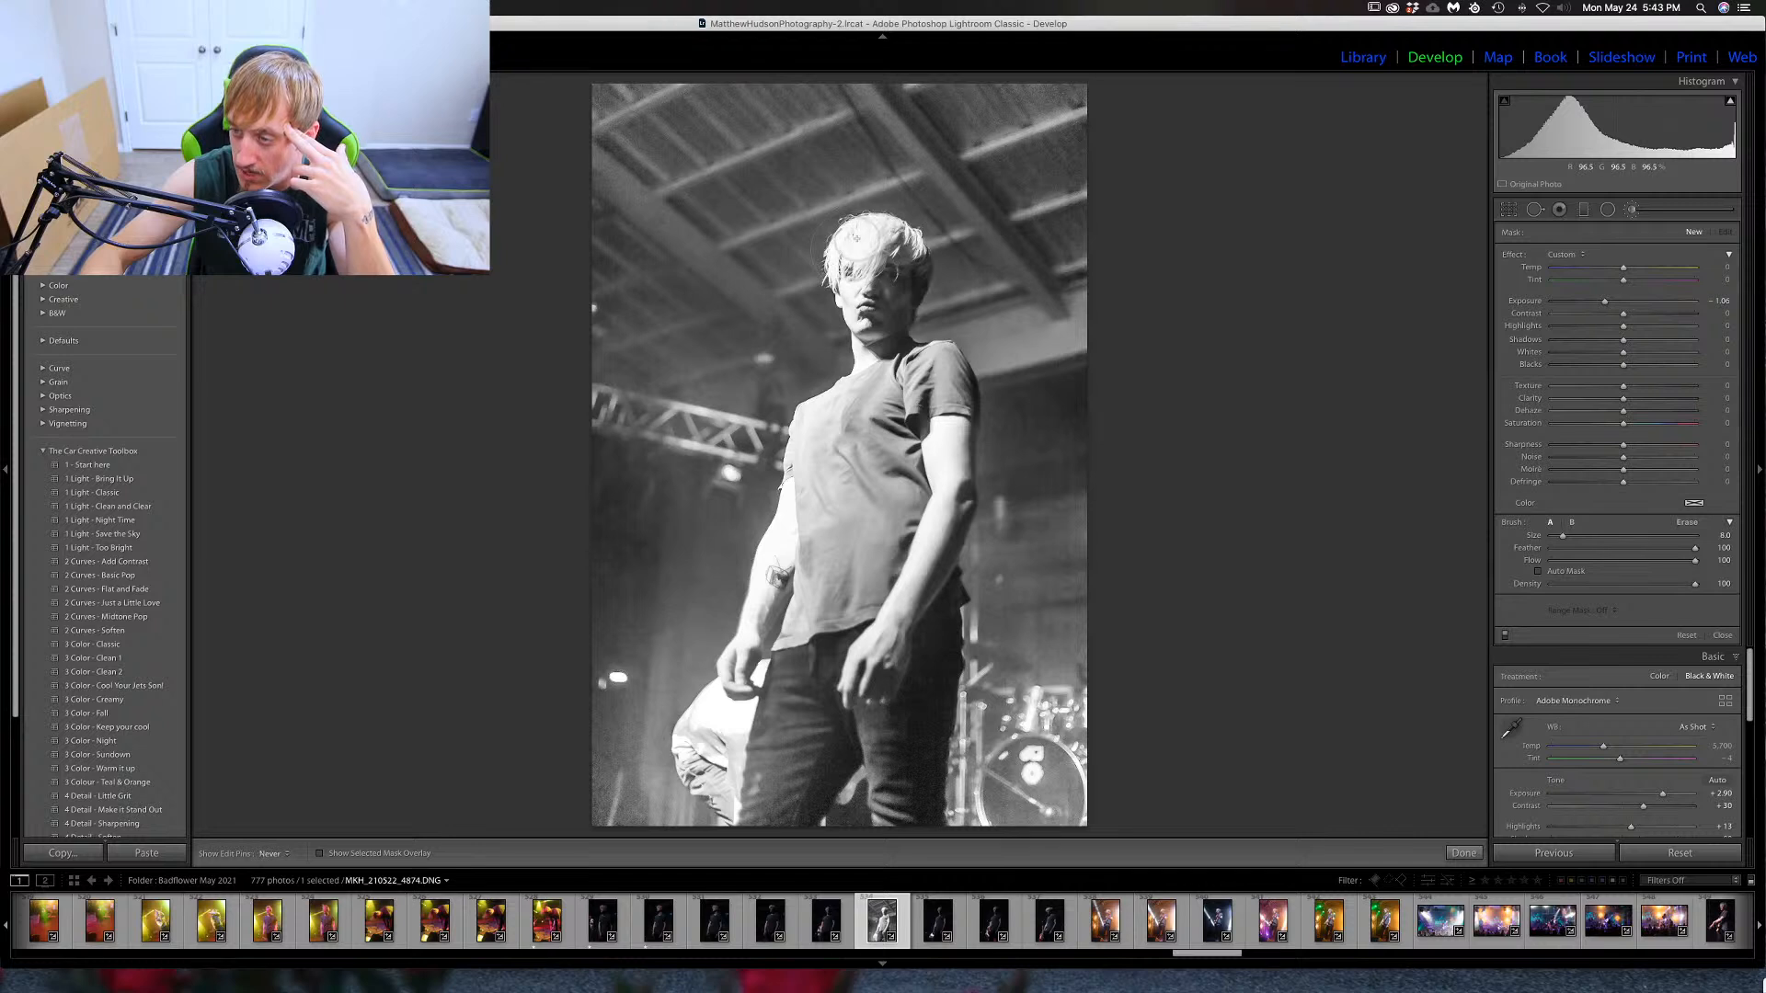
scroll(837, 295, "down", 1)
mouse_move(835, 312)
left_mouse_down()
mouse_move(865, 272)
mouse_move(841, 225)
left_mouse_up()
key("h")
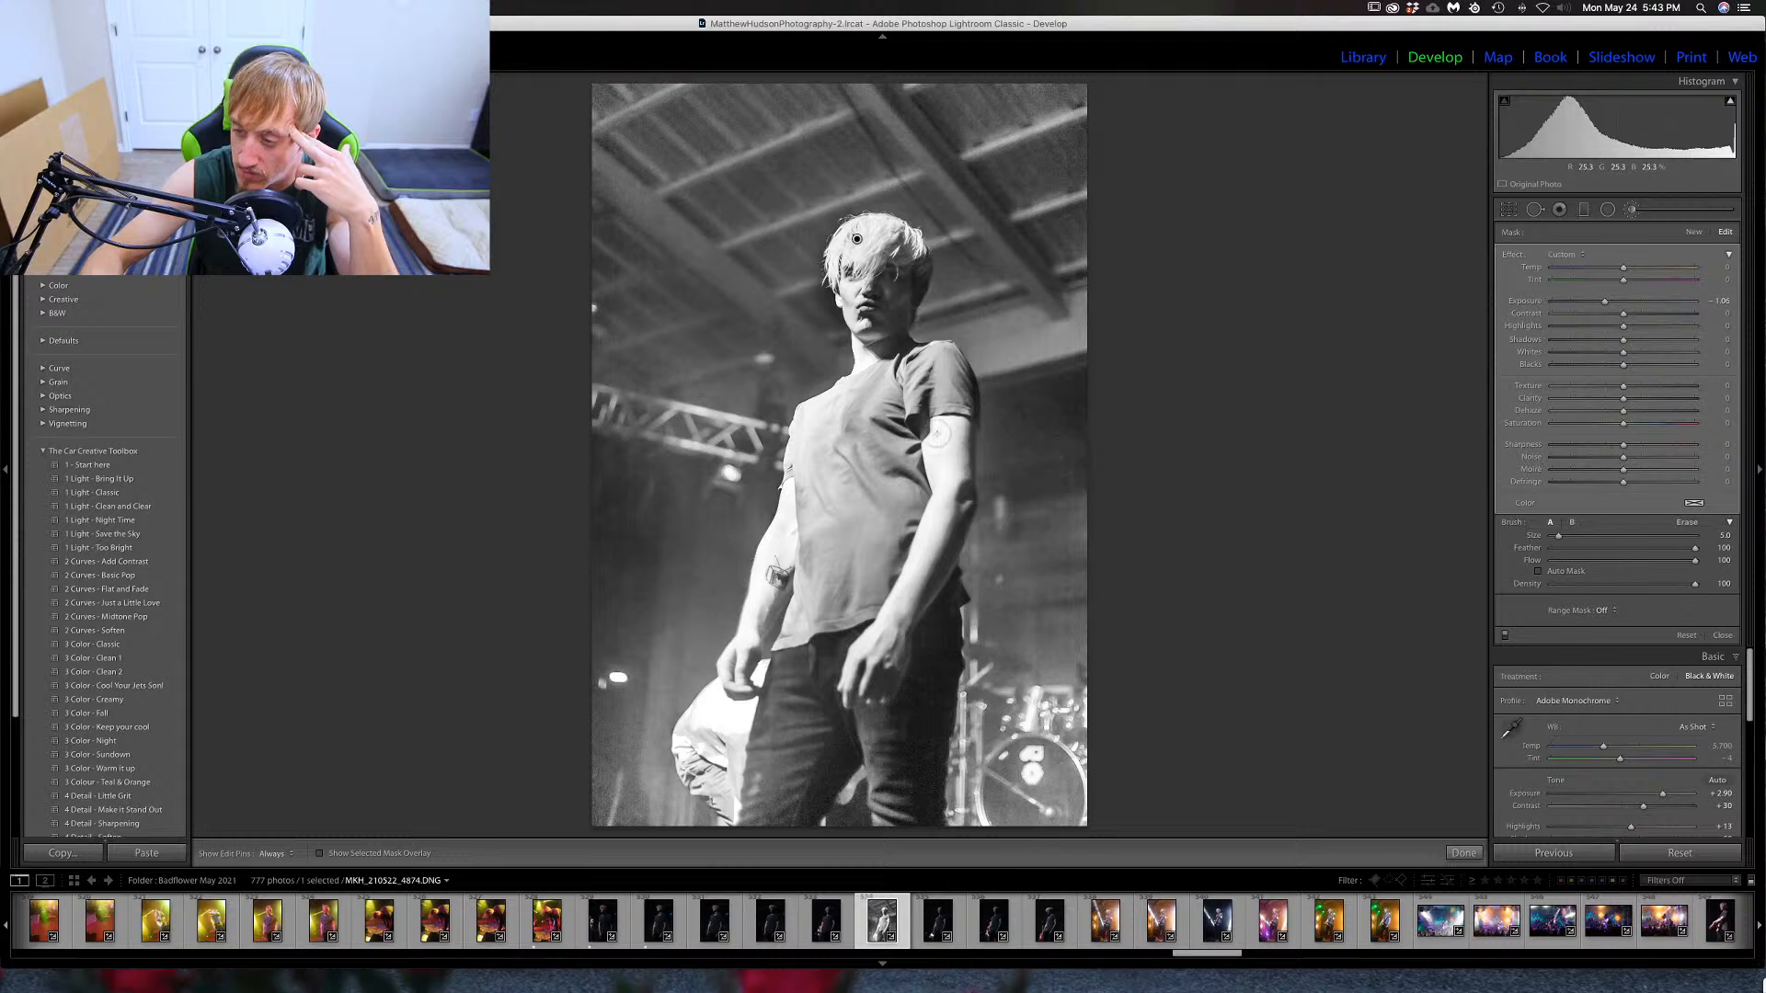
mouse_move(938, 434)
left_mouse_down()
mouse_move(963, 544)
mouse_move(929, 562)
left_mouse_up()
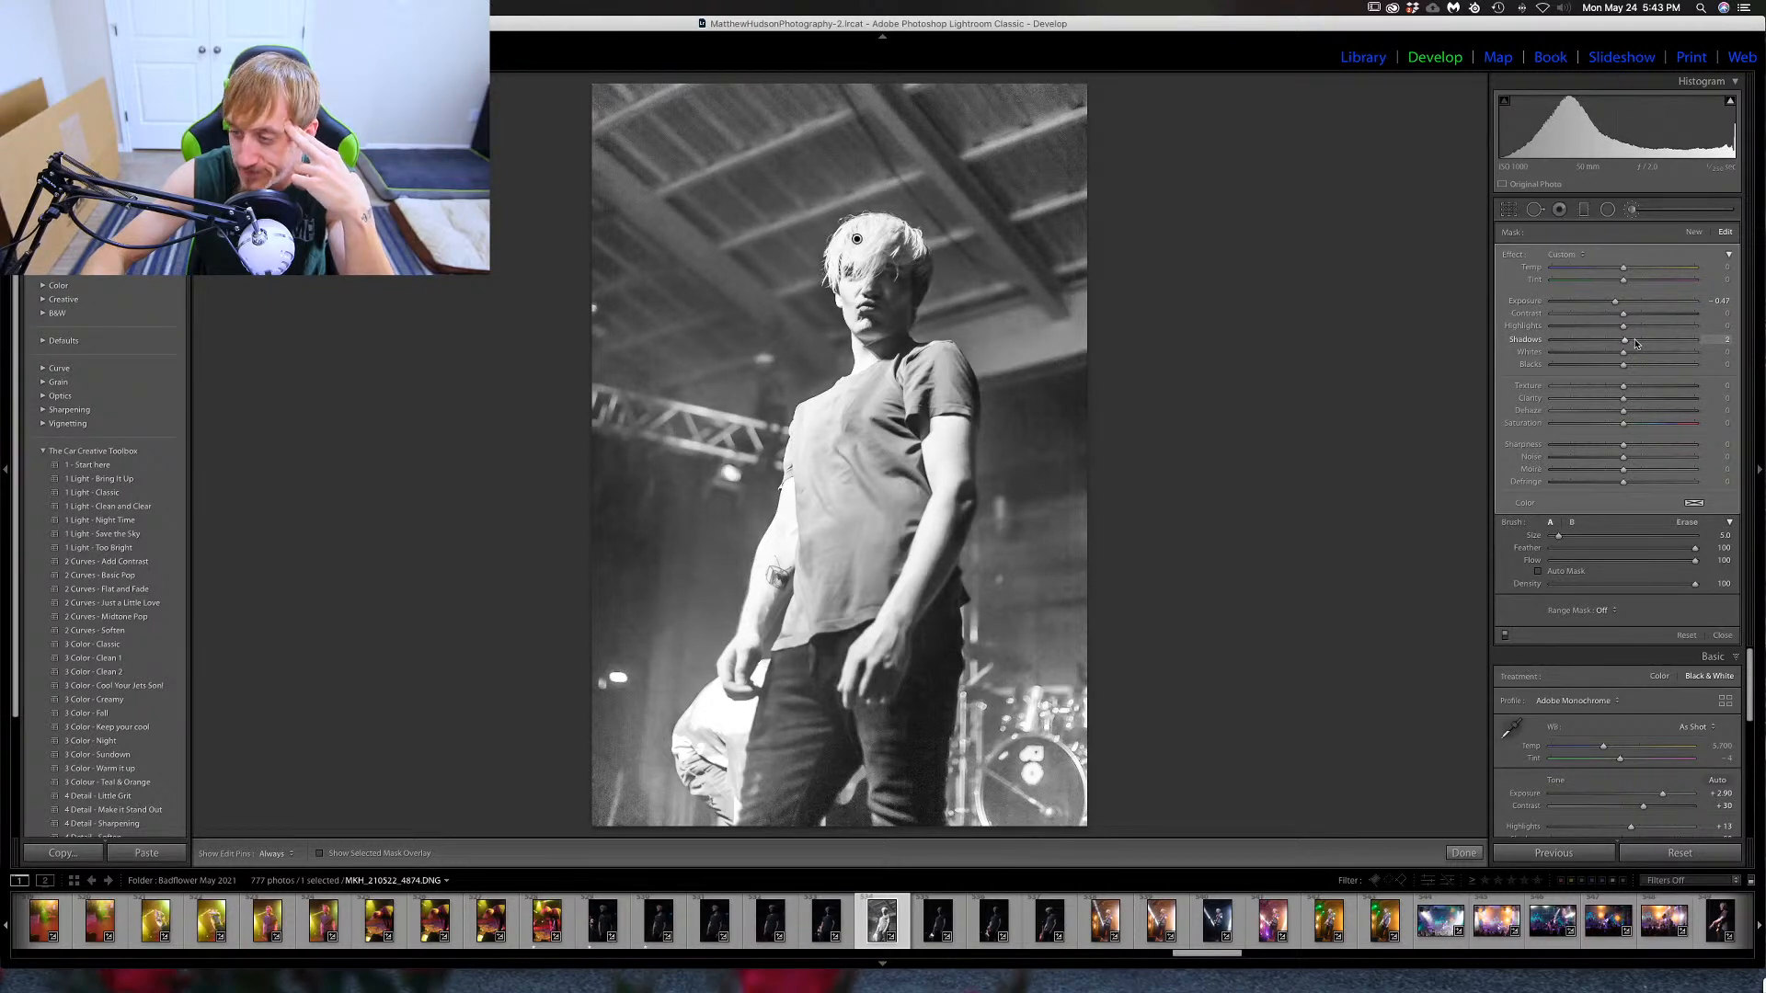
left_click(1602, 340)
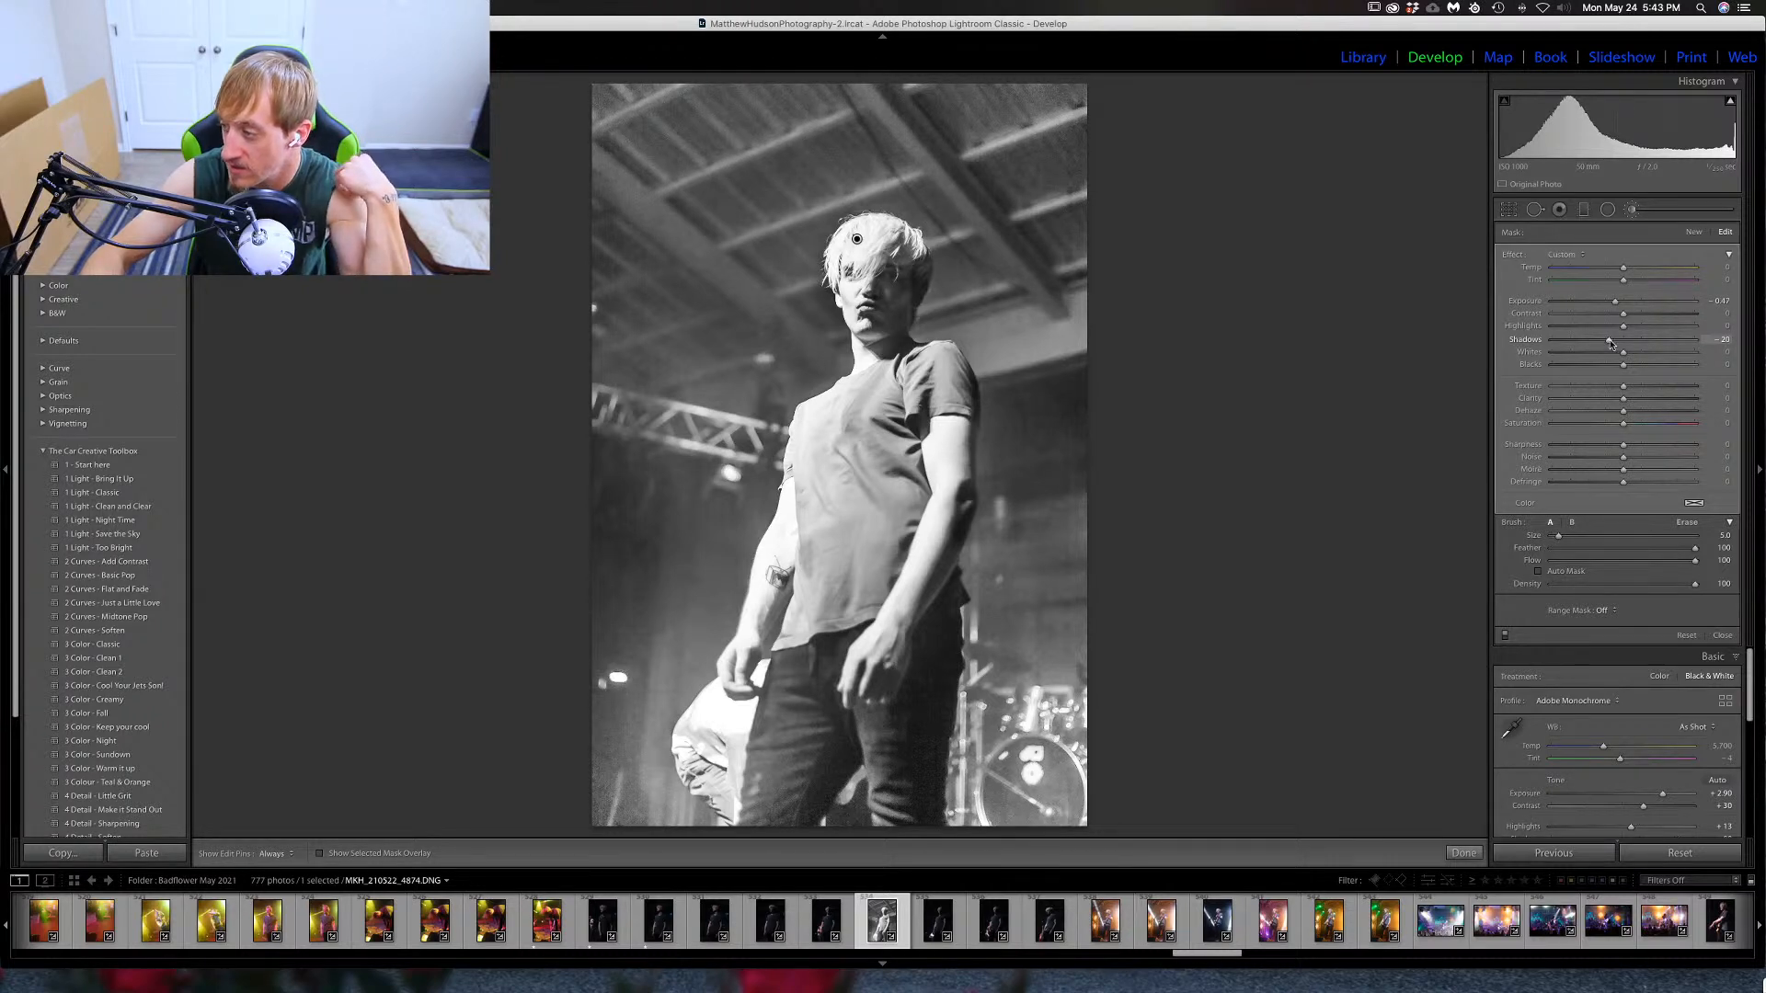
Try a new brush adjustment on the singer's shaded eye, raising its exposure to 1.14, and undo the stroke.
left_click(1691, 232)
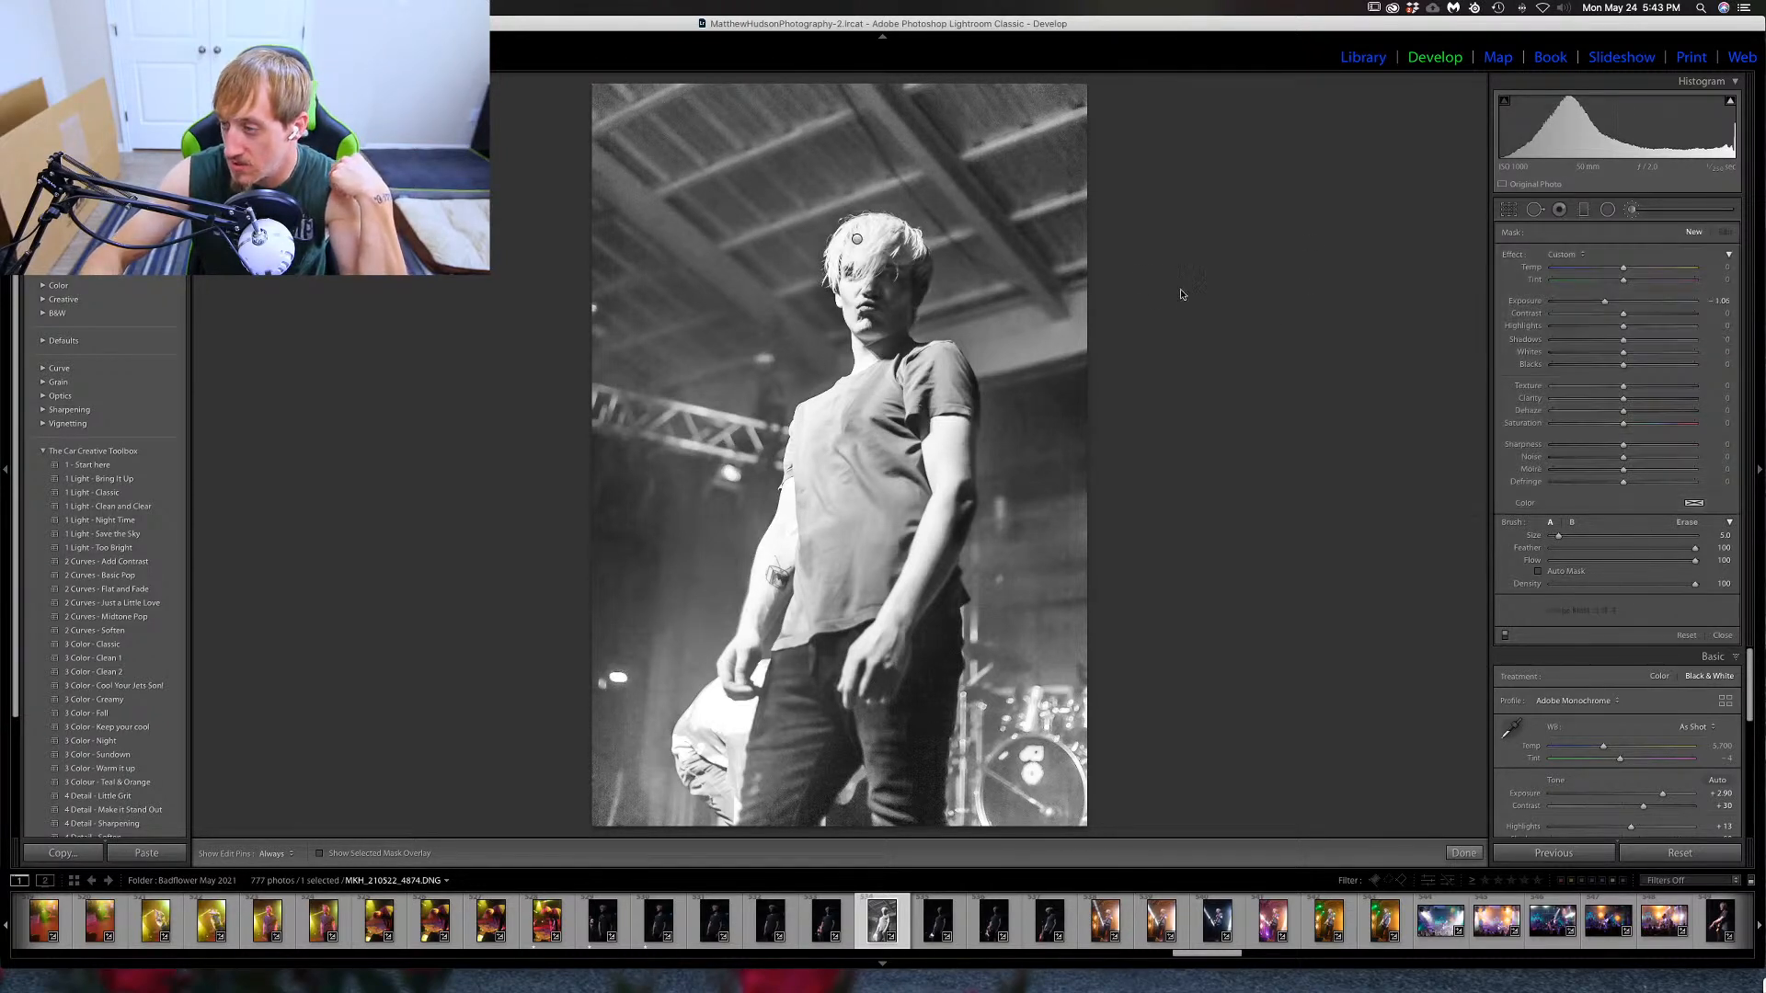
left_click(890, 280)
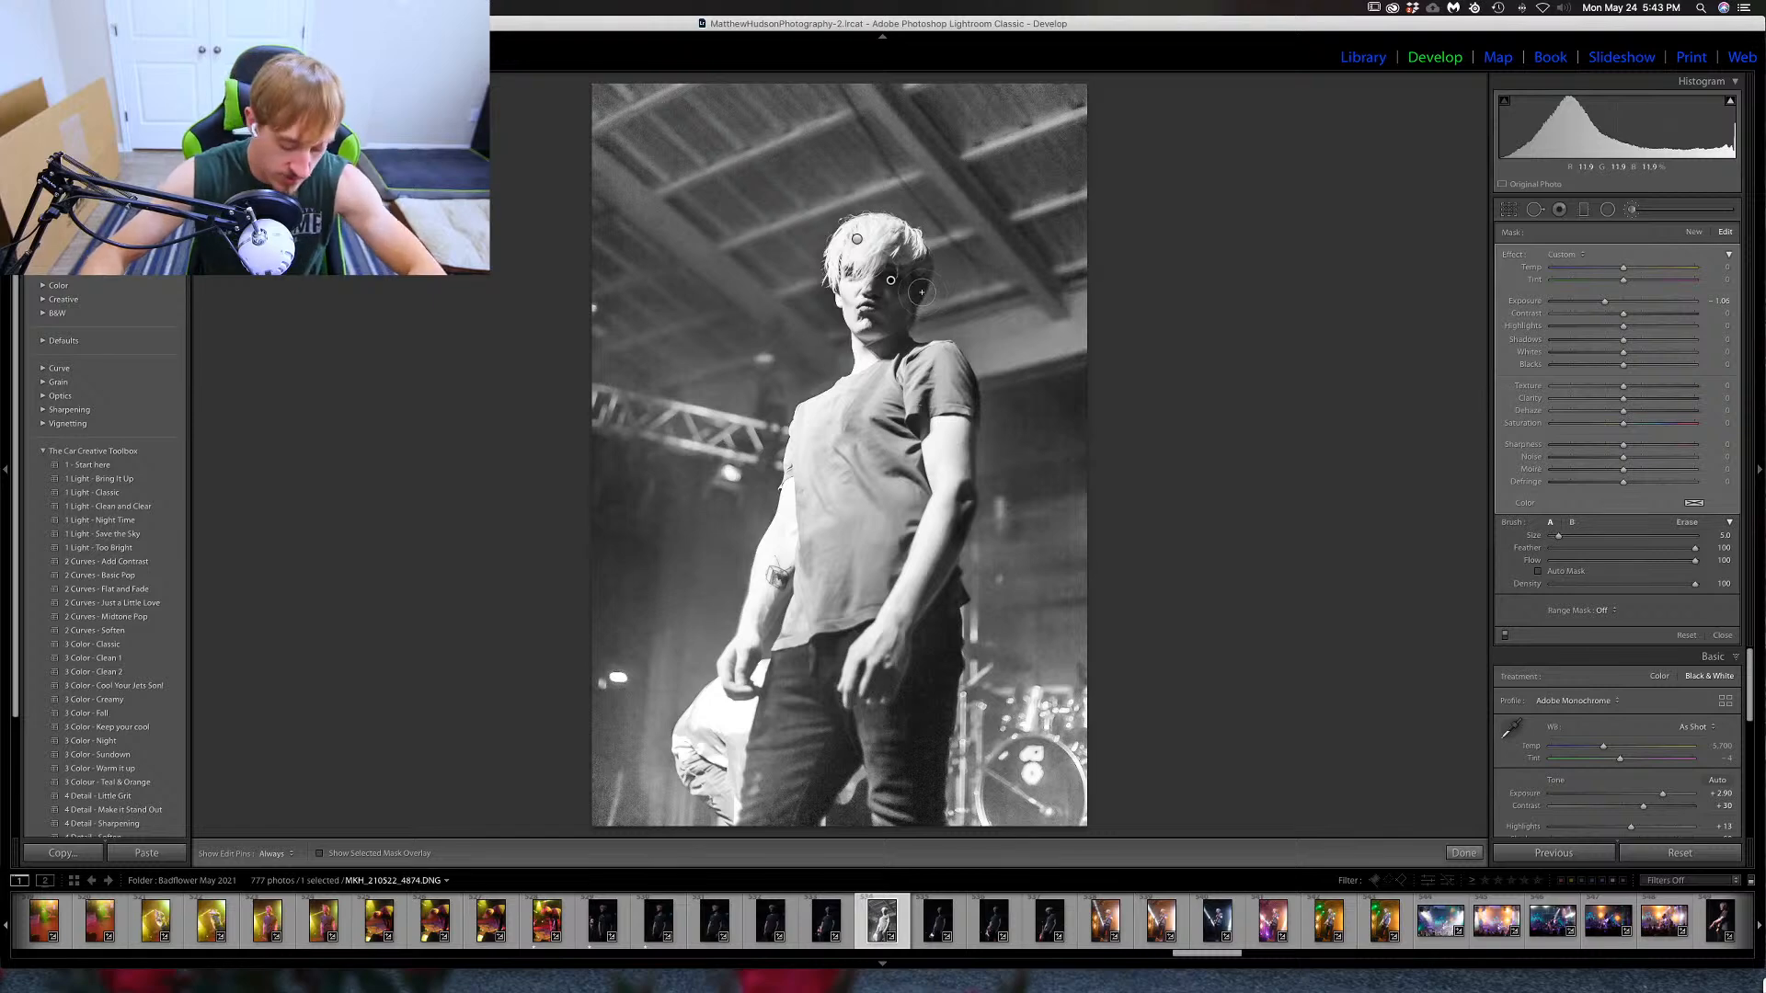
key("super+z")
key("z")
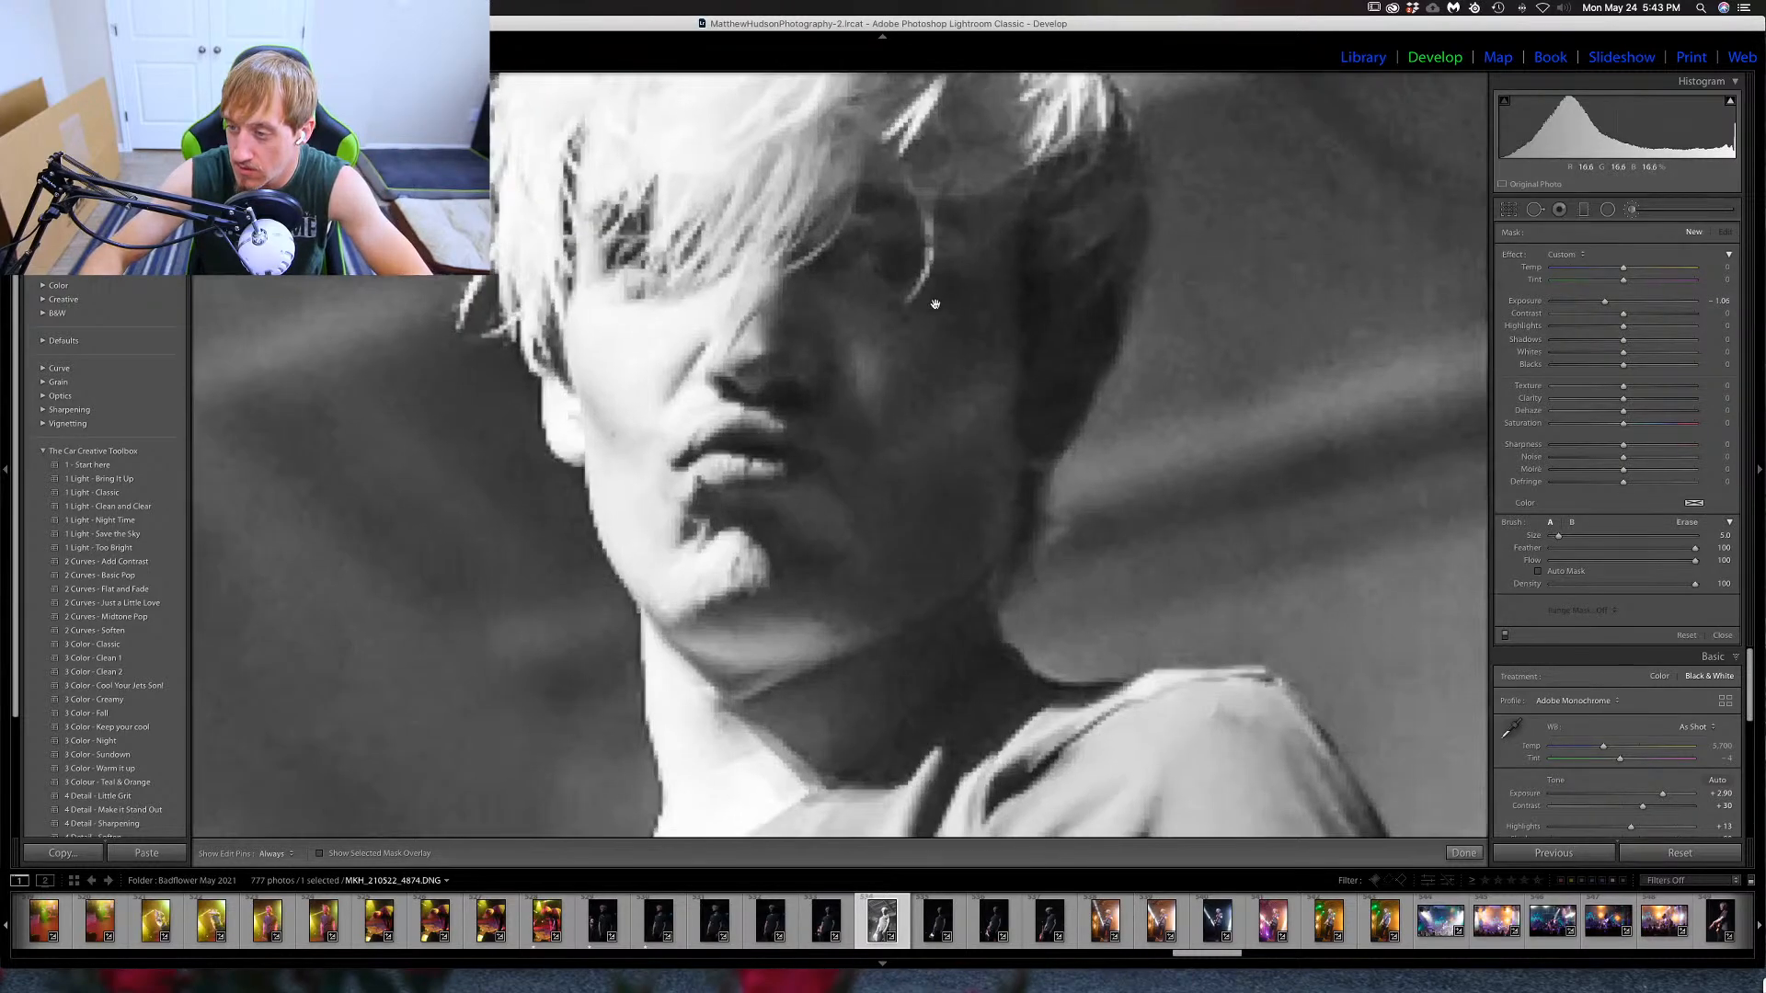
left_click(1635, 302)
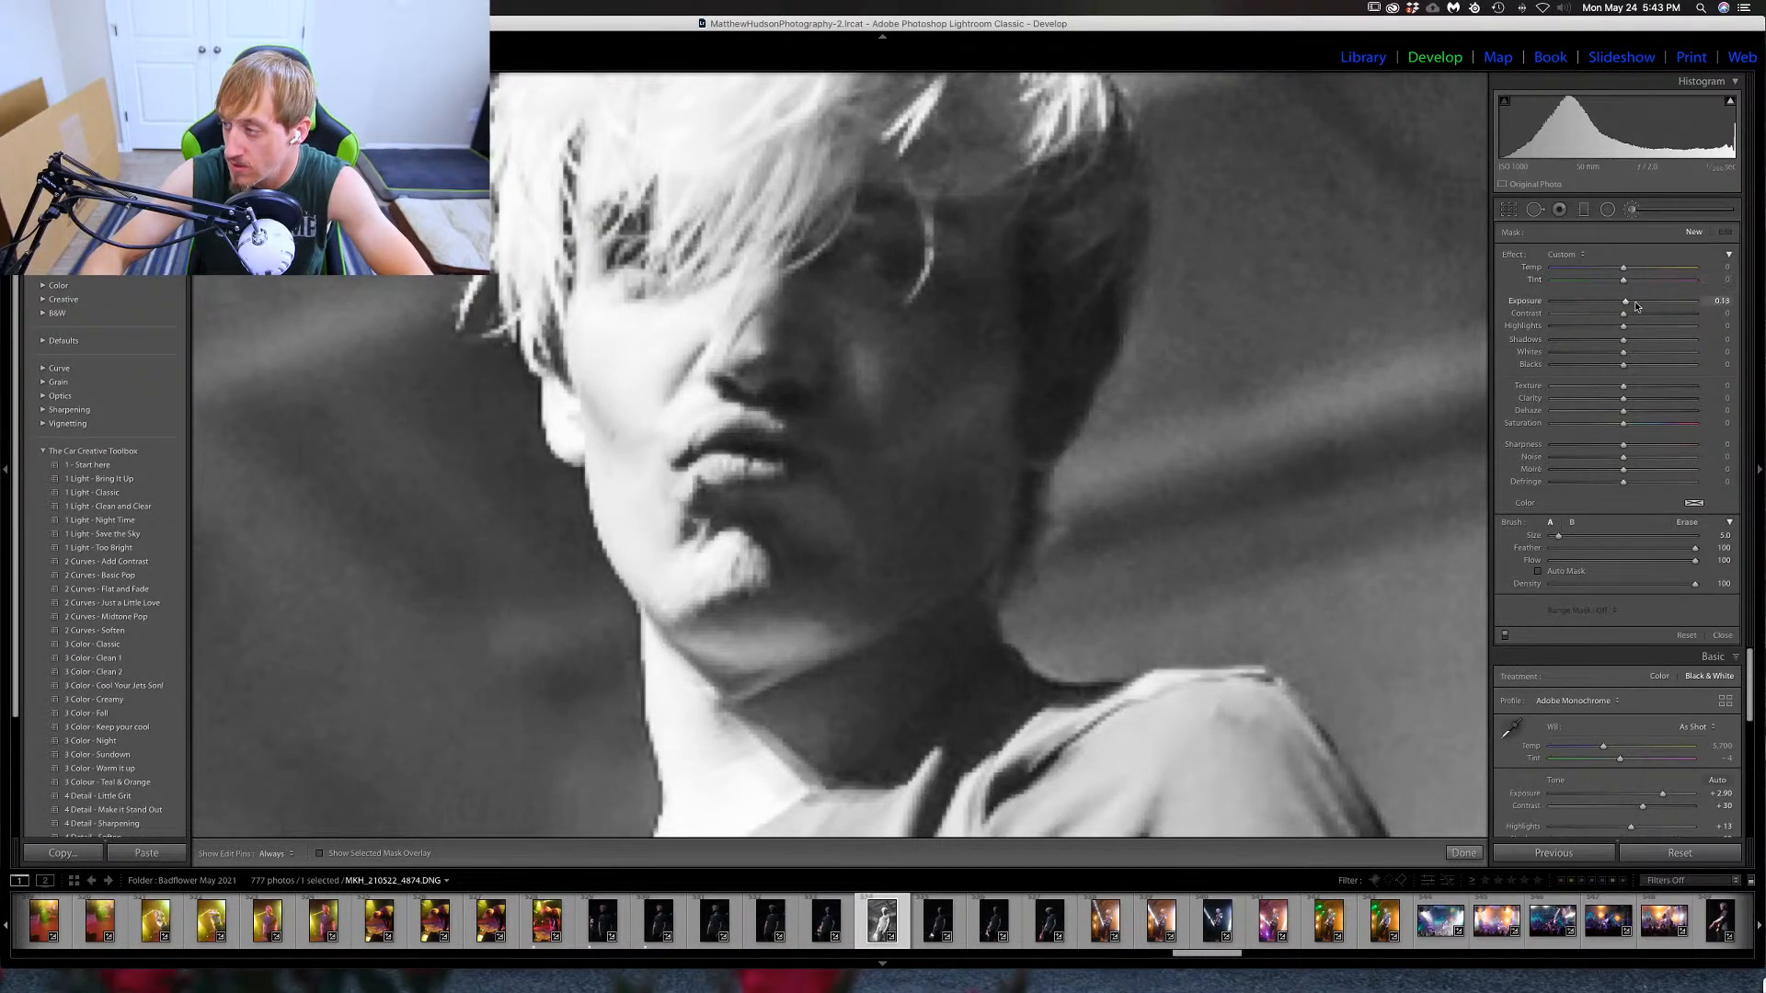
left_click_drag(1646, 306, 1644, 301)
key("h")
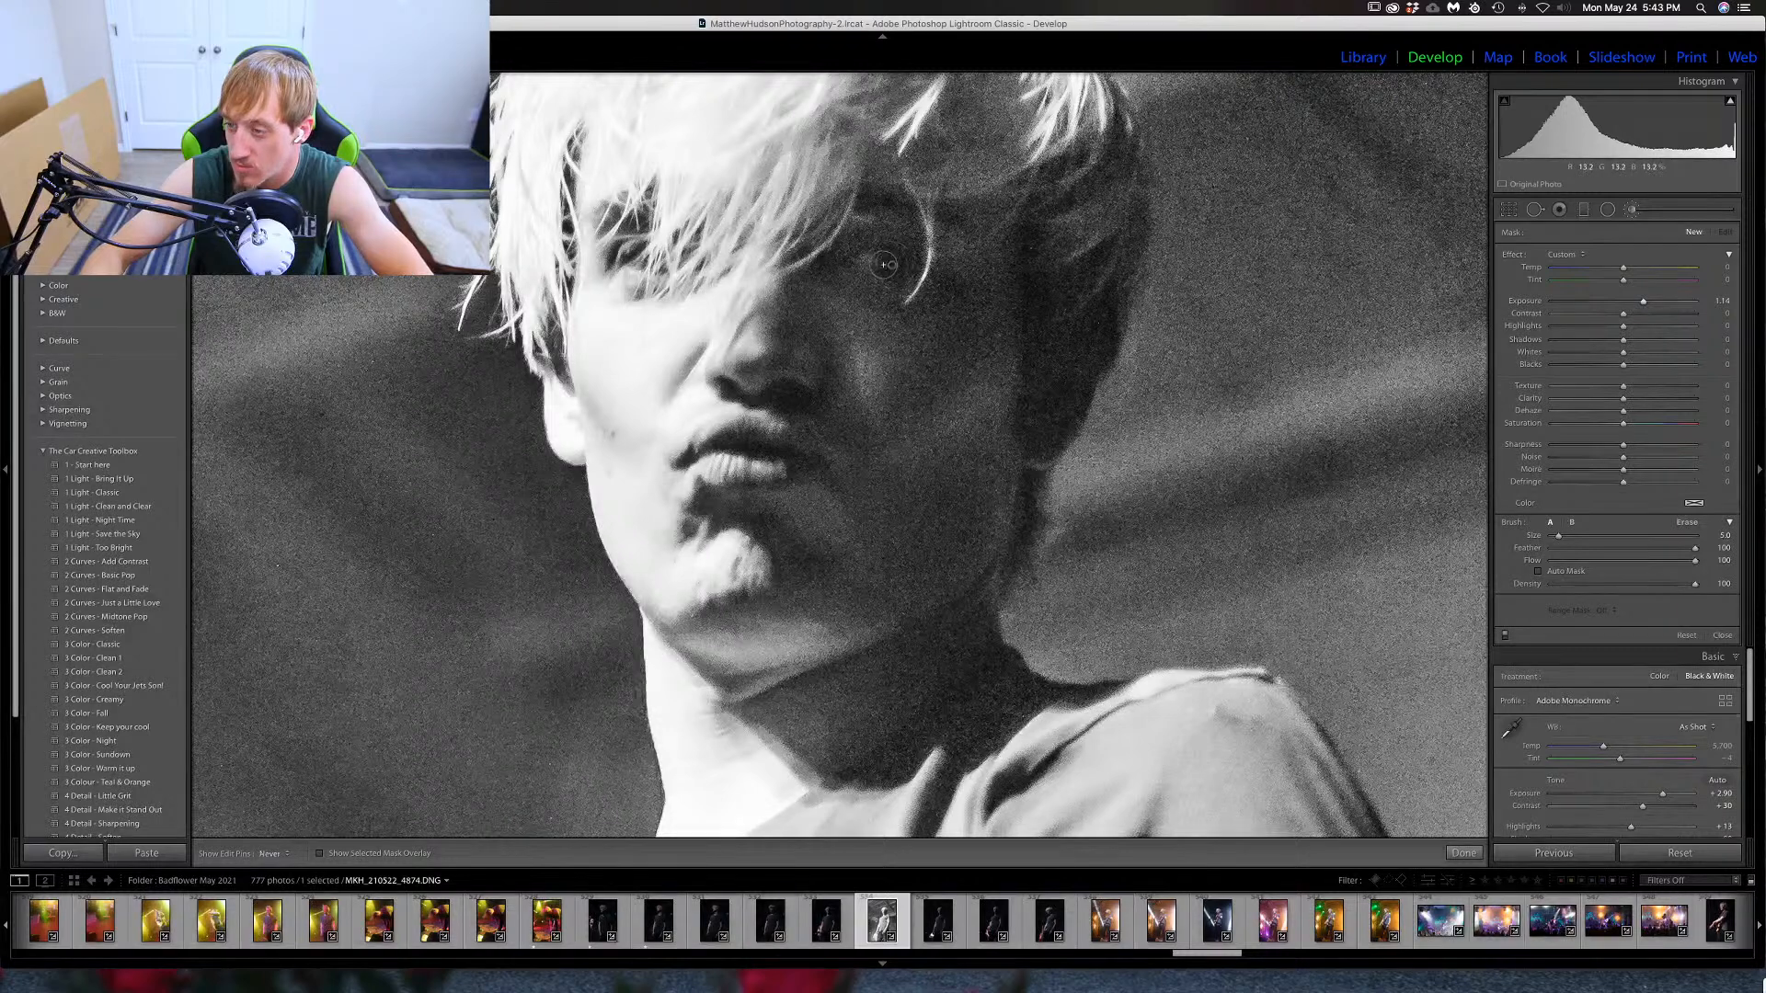
key("h")
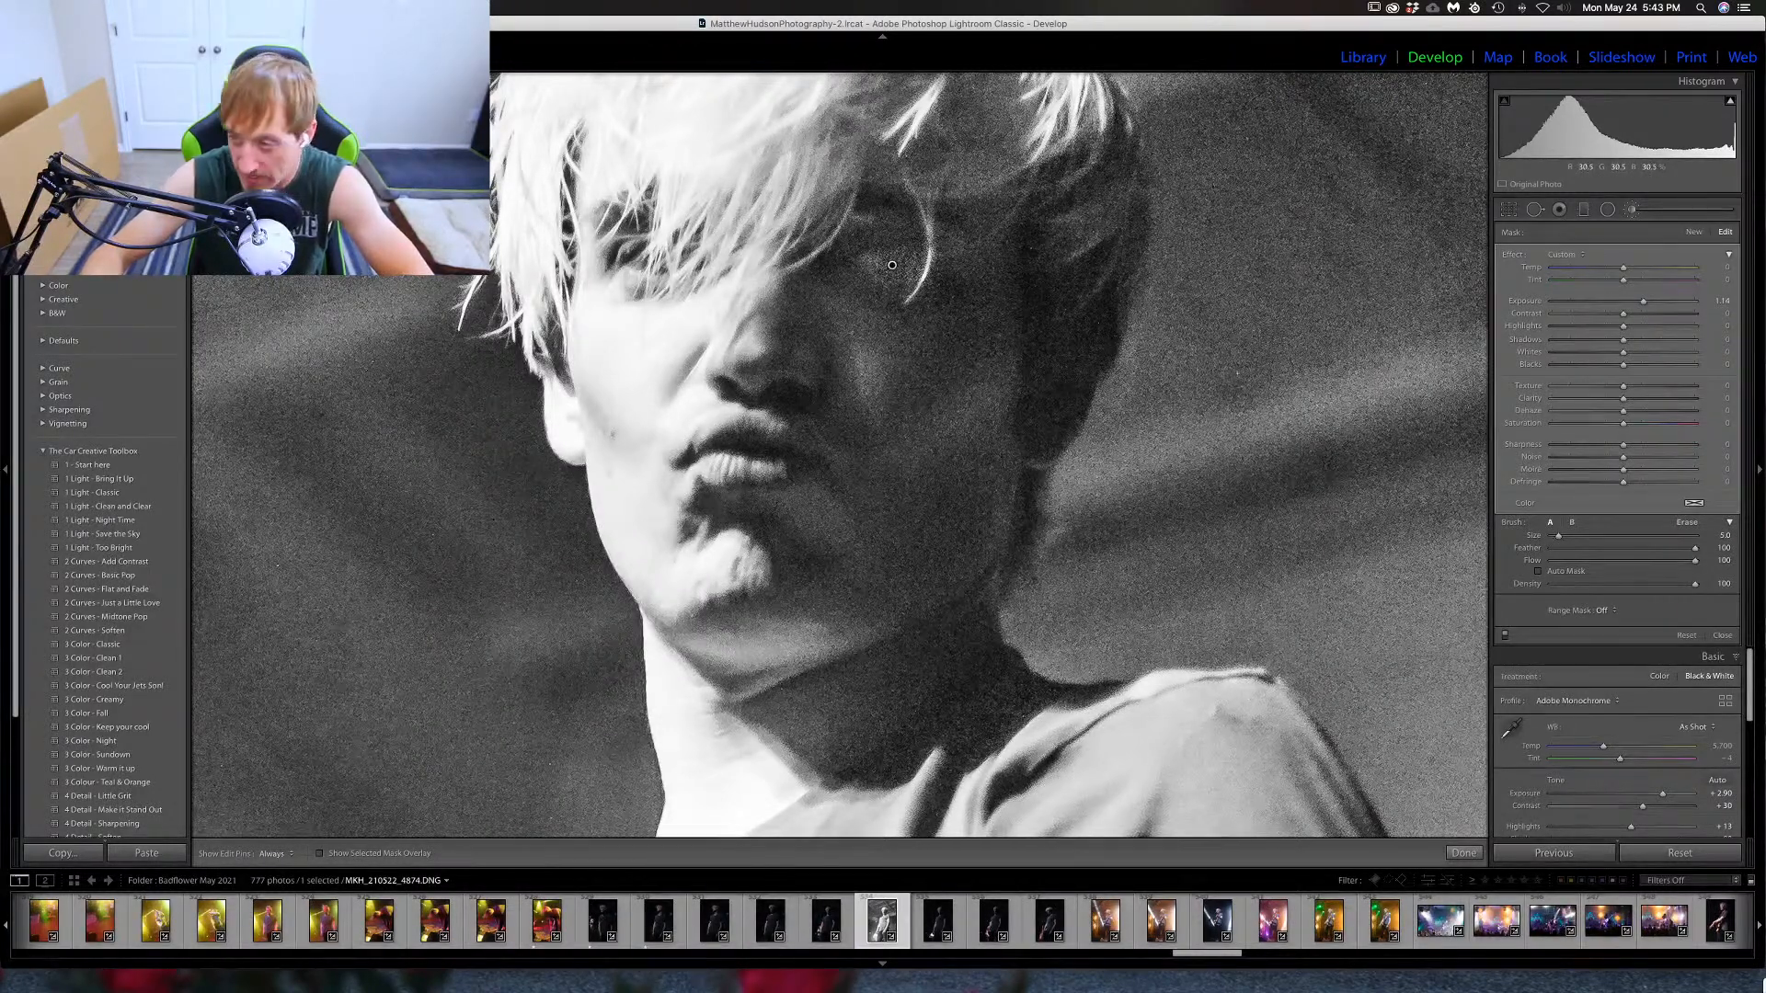
key("super+z")
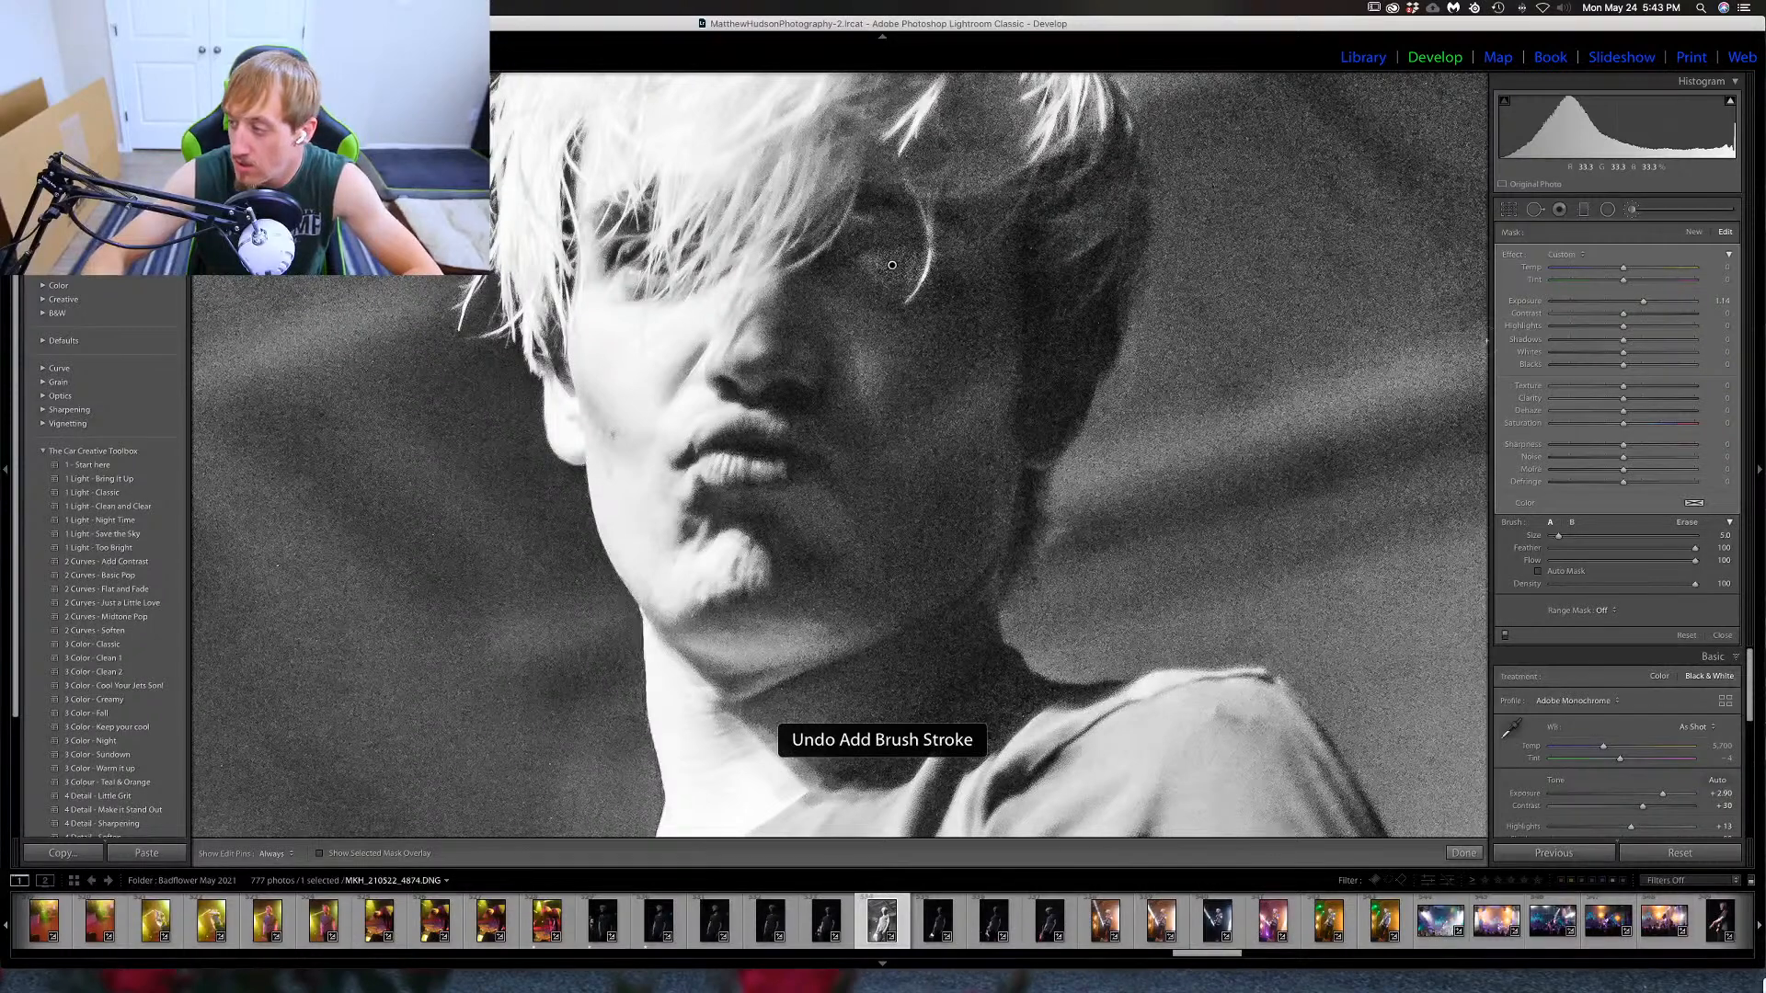
Try a larger, weaker brush at exposure 0.17 for the shaded side of the face, and leave the adjustment brush.
left_click_drag(1644, 301, 1634, 307)
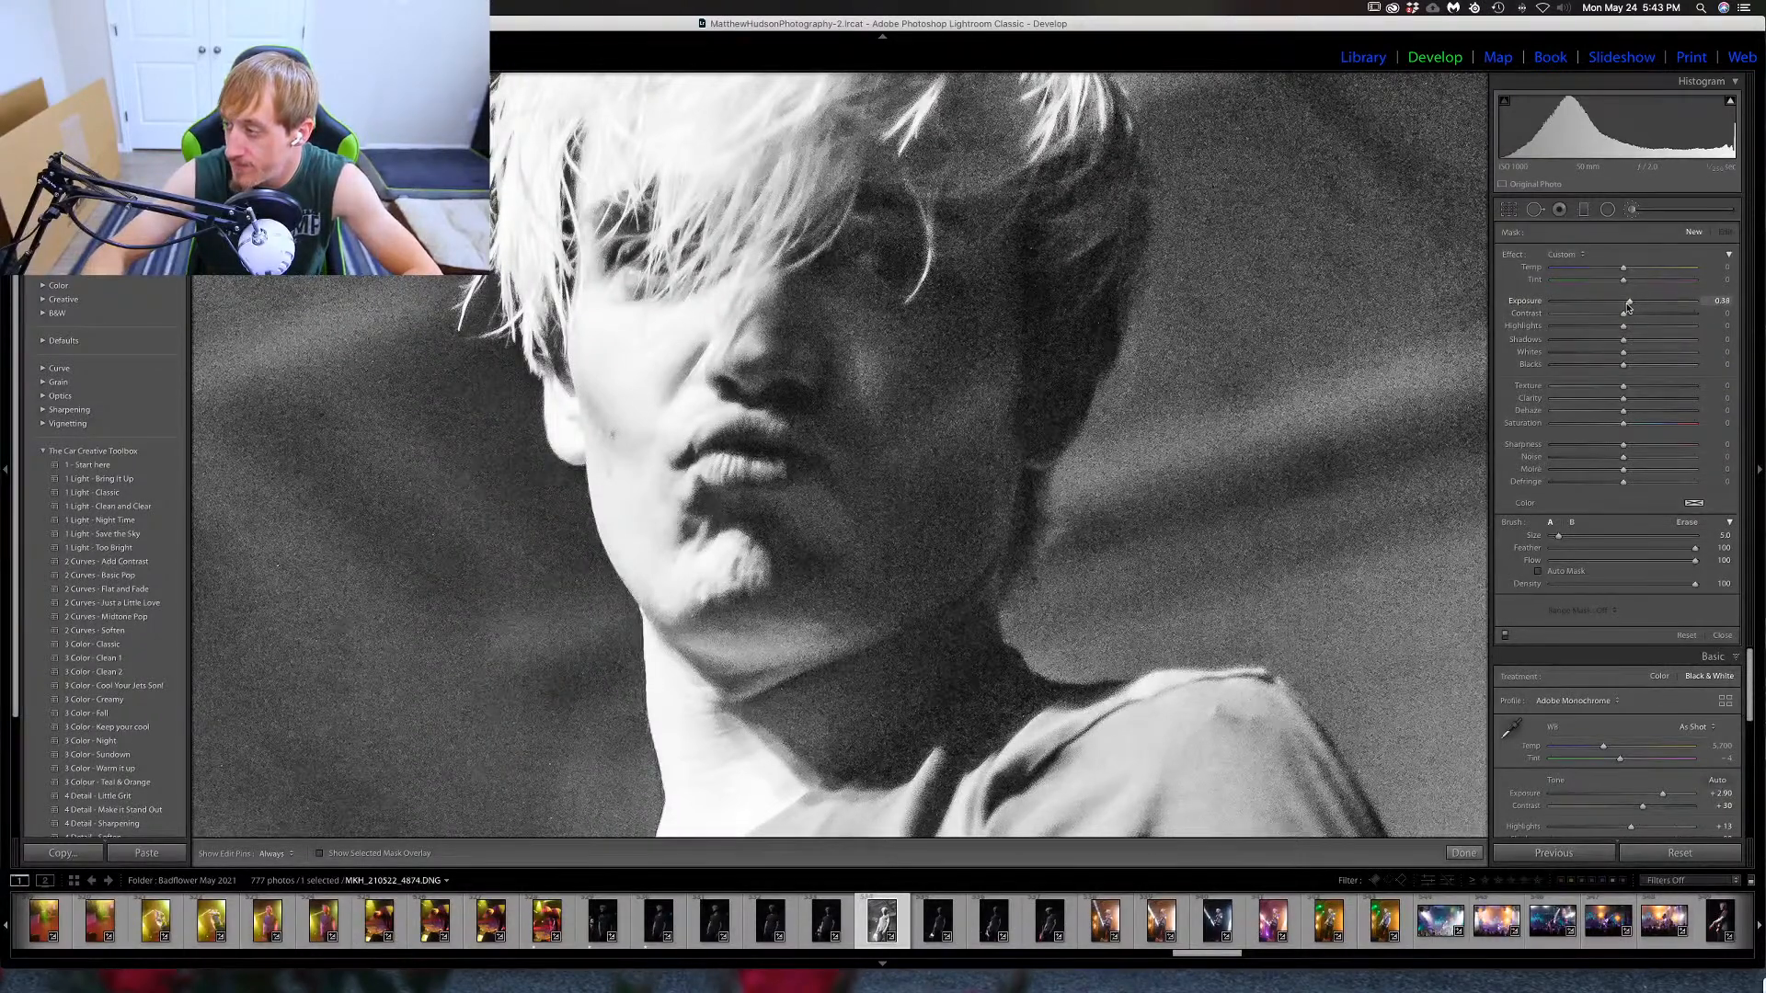
key("h")
scroll(920, 343, "up", 5)
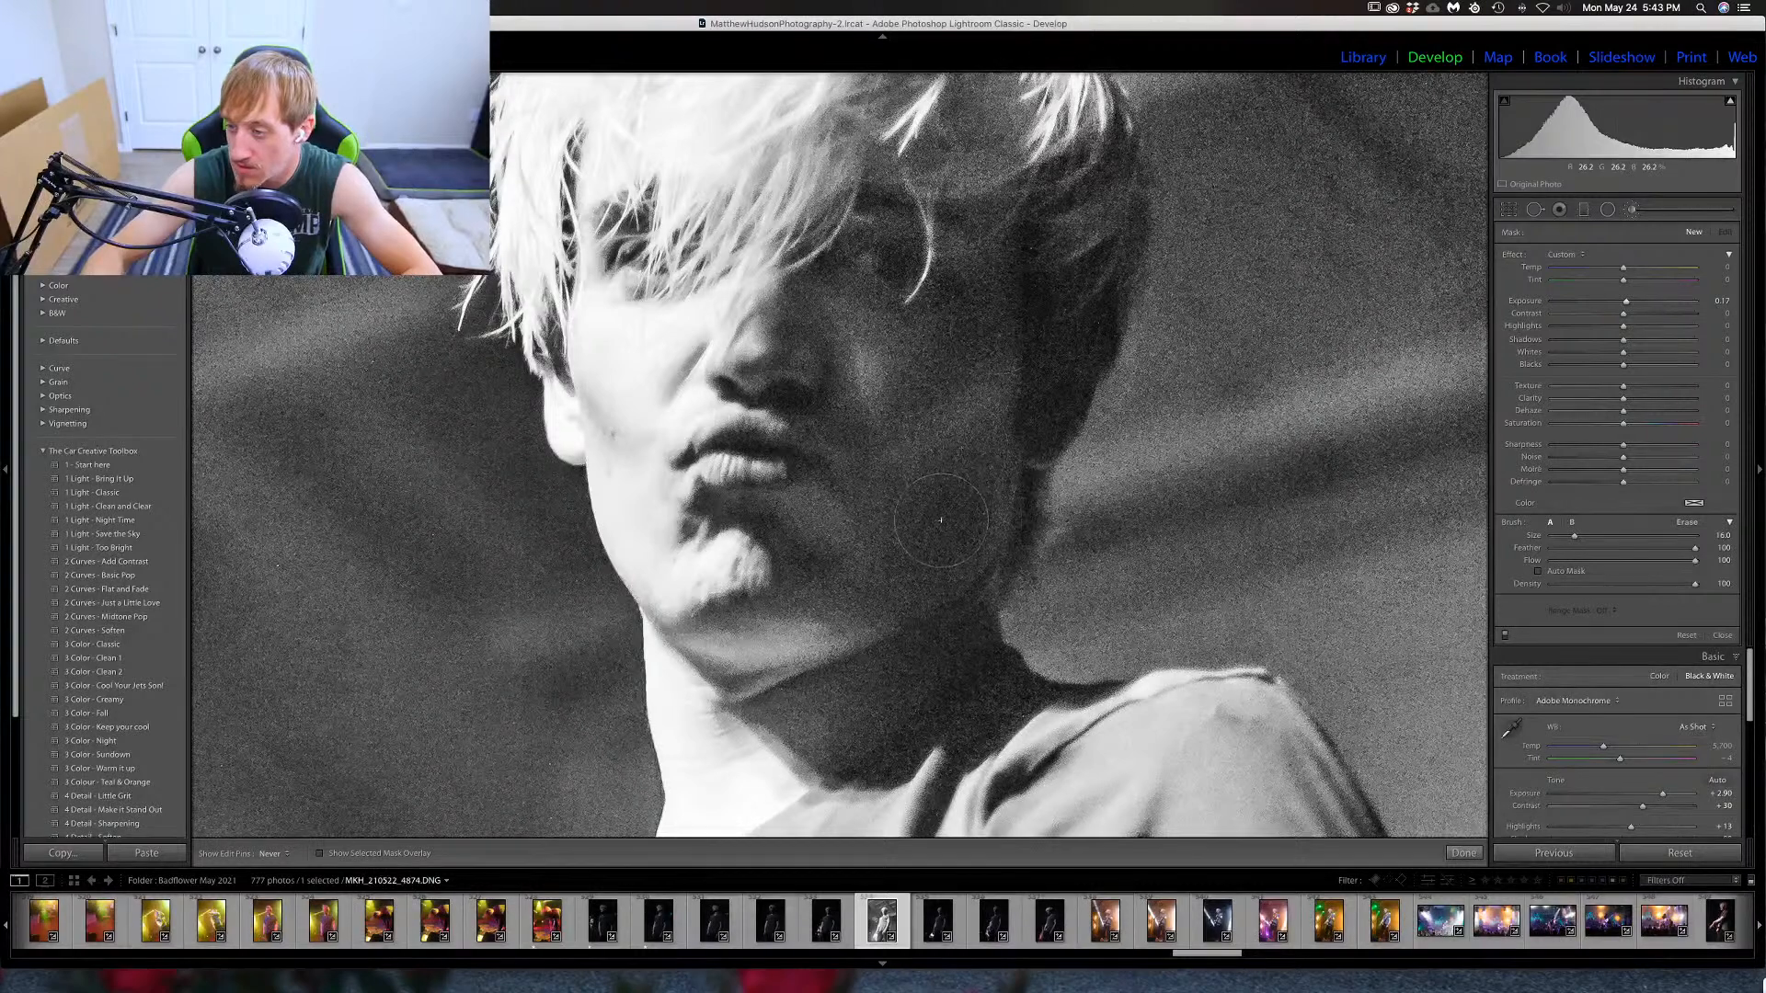
key("h")
left_click(1631, 210)
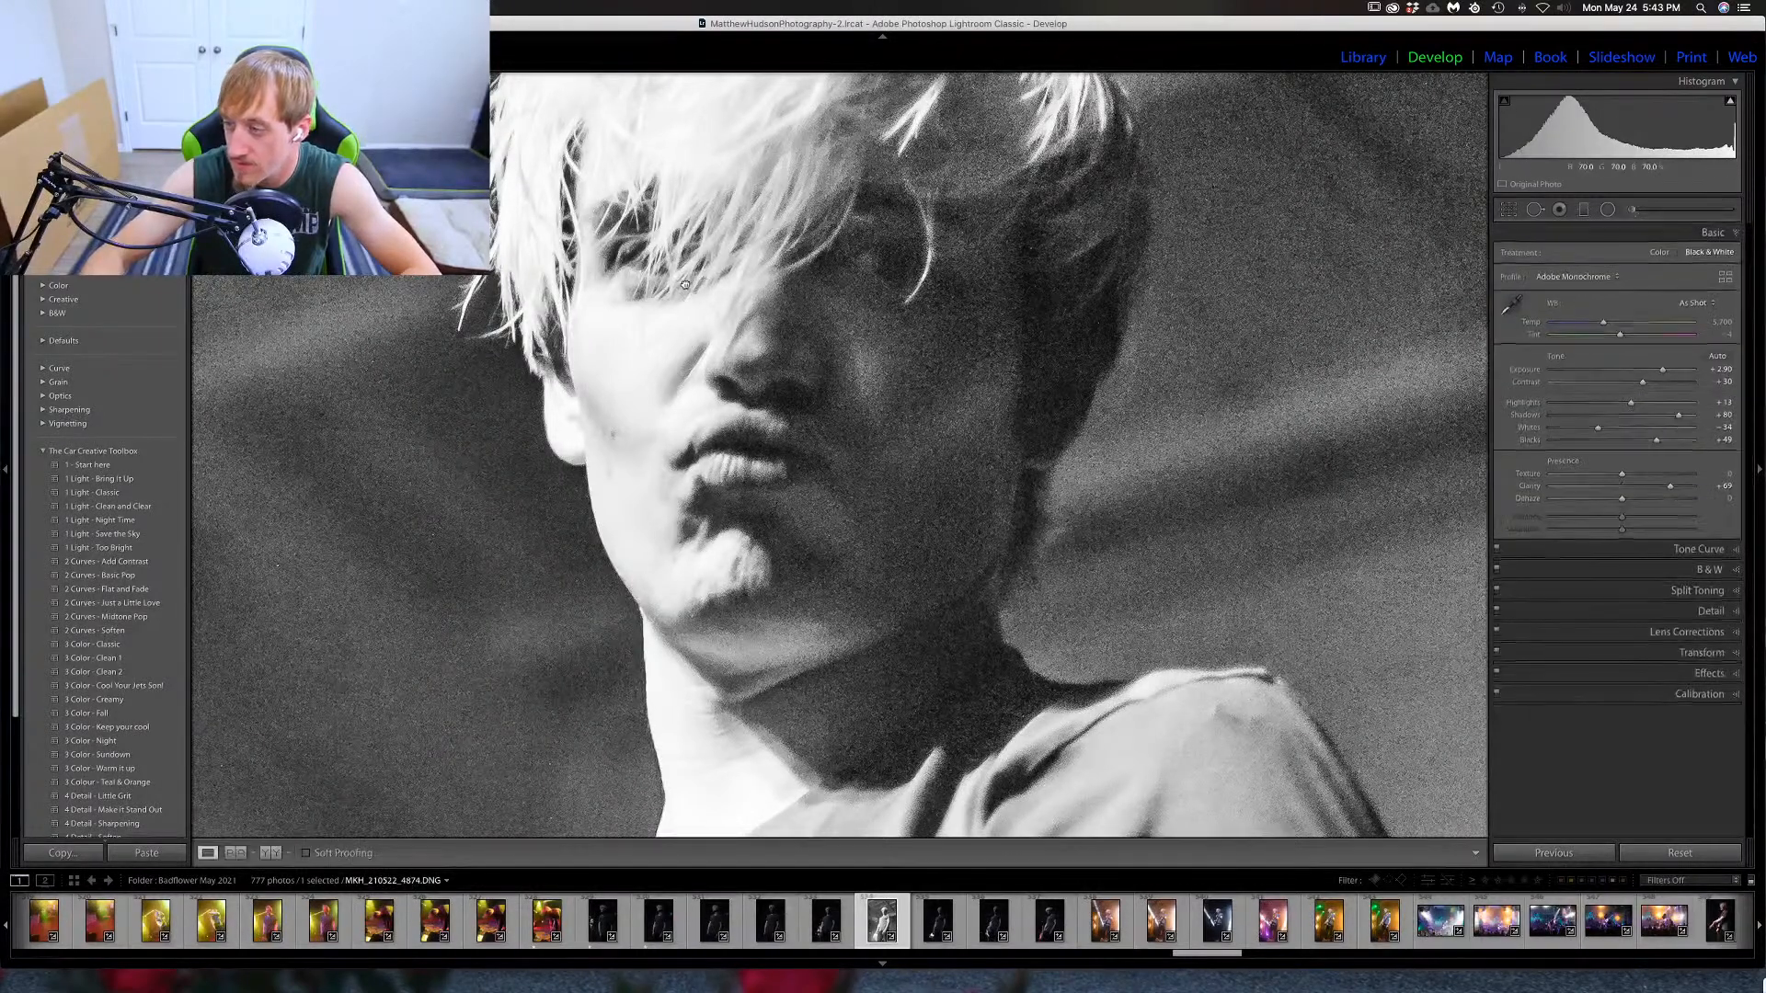
Return the black-and-white photo to colour treatment, and open the orange-lit guitarist shot MKH_210522_4878 in the Library's loupe view.
left_click(999, 665)
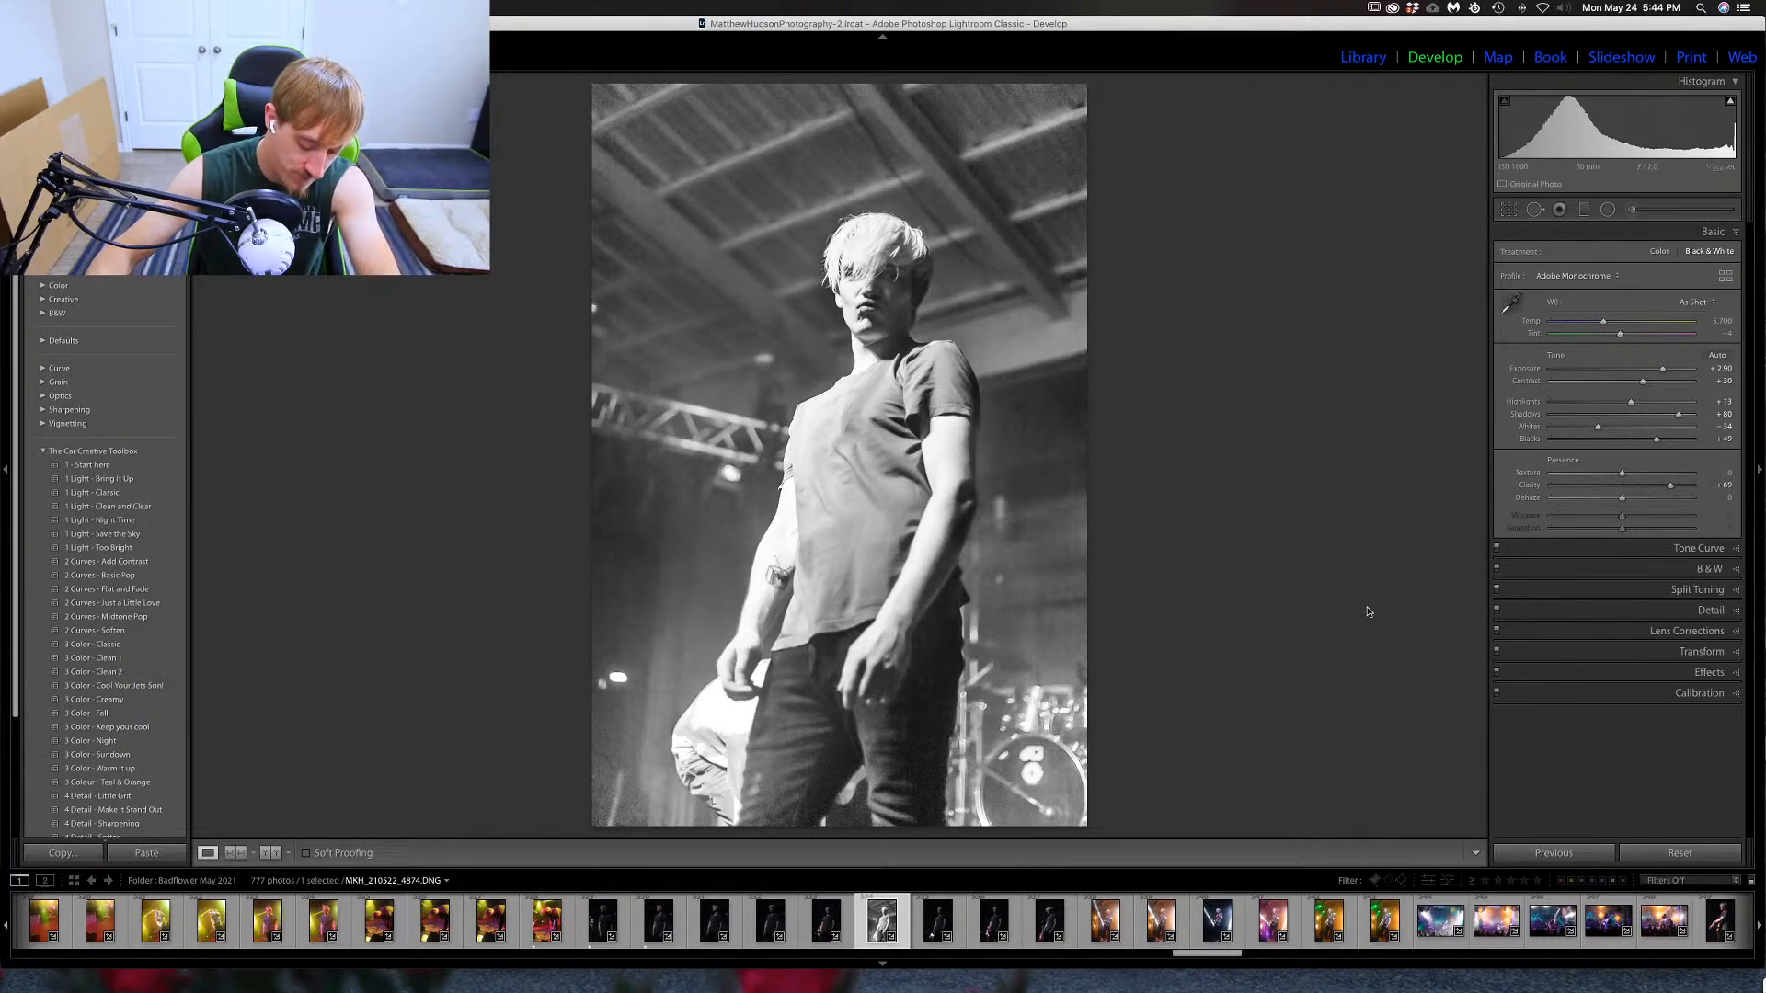
key("v")
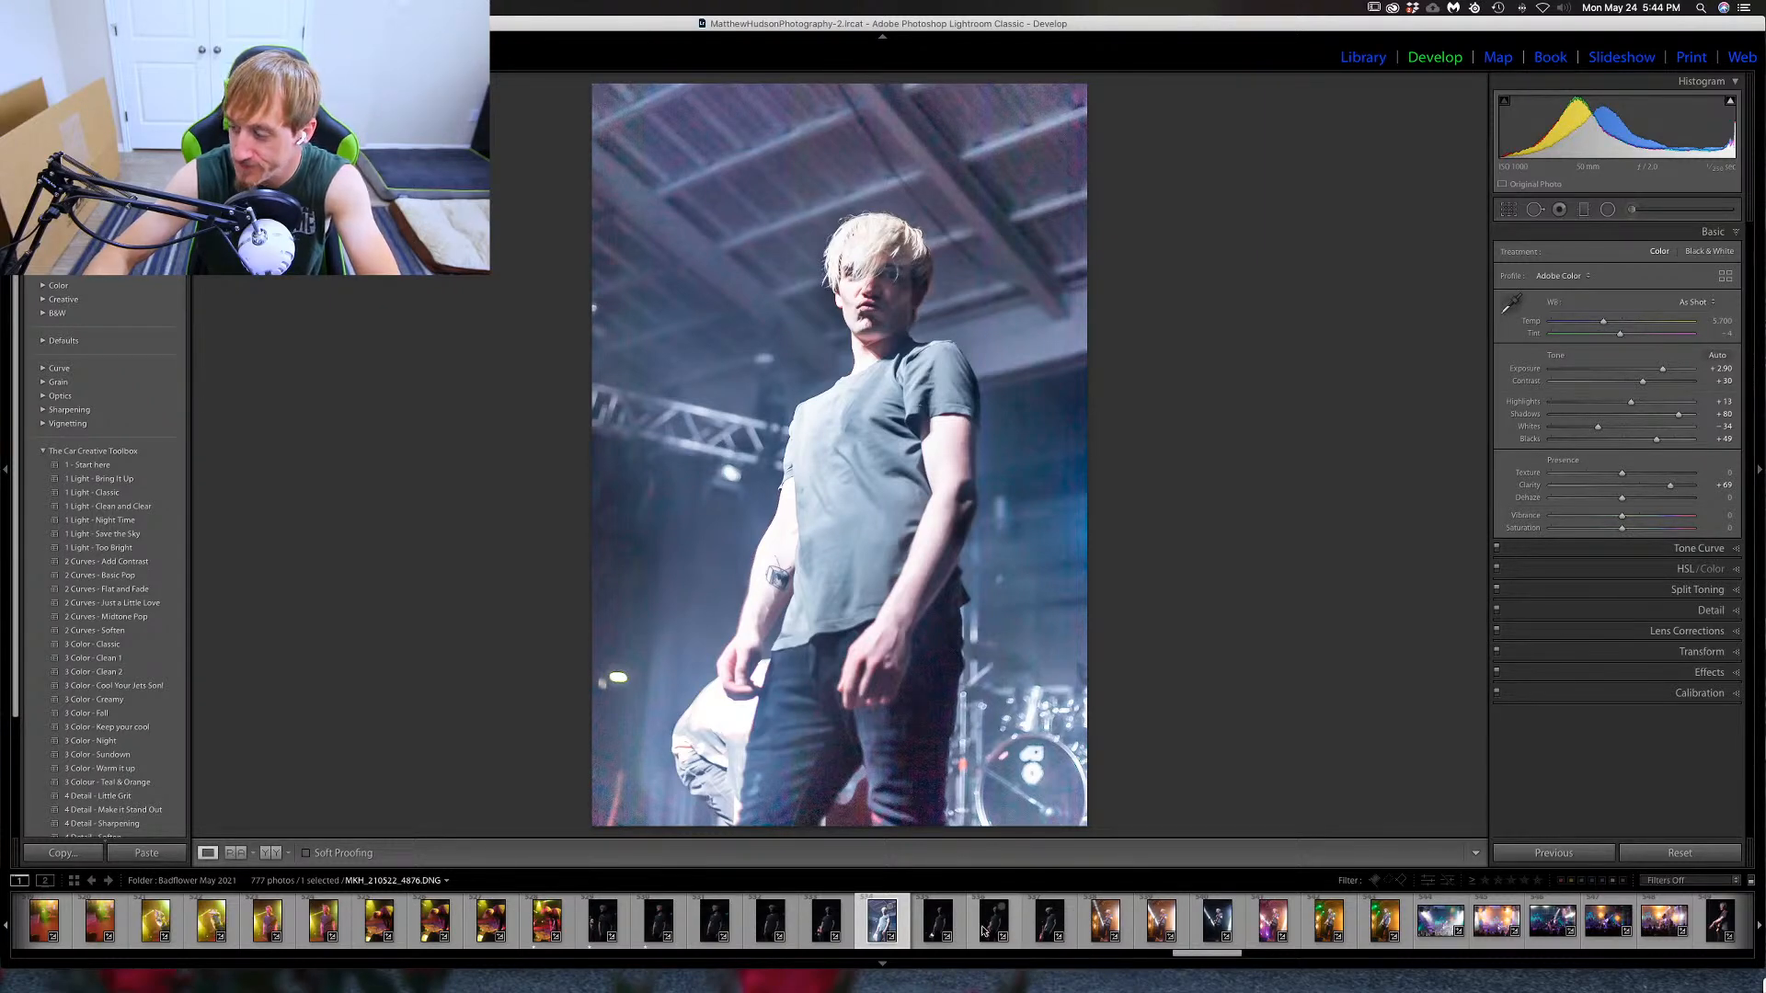
left_click(1104, 920)
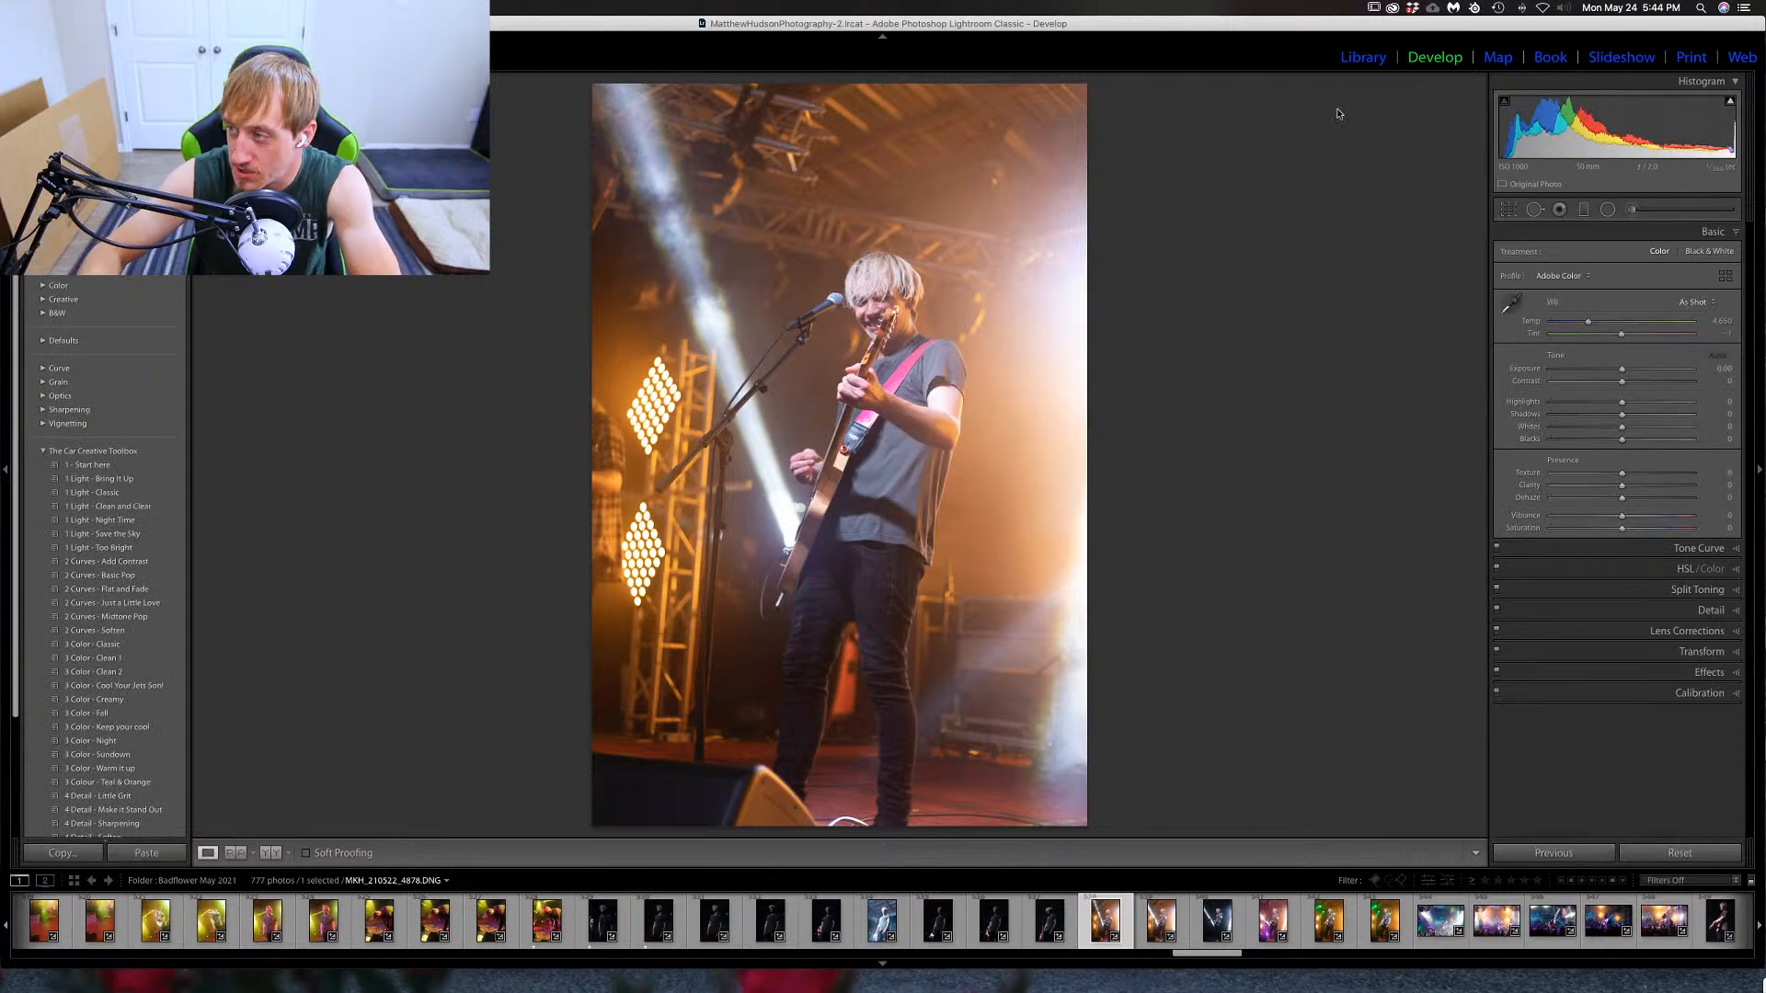
key("e")
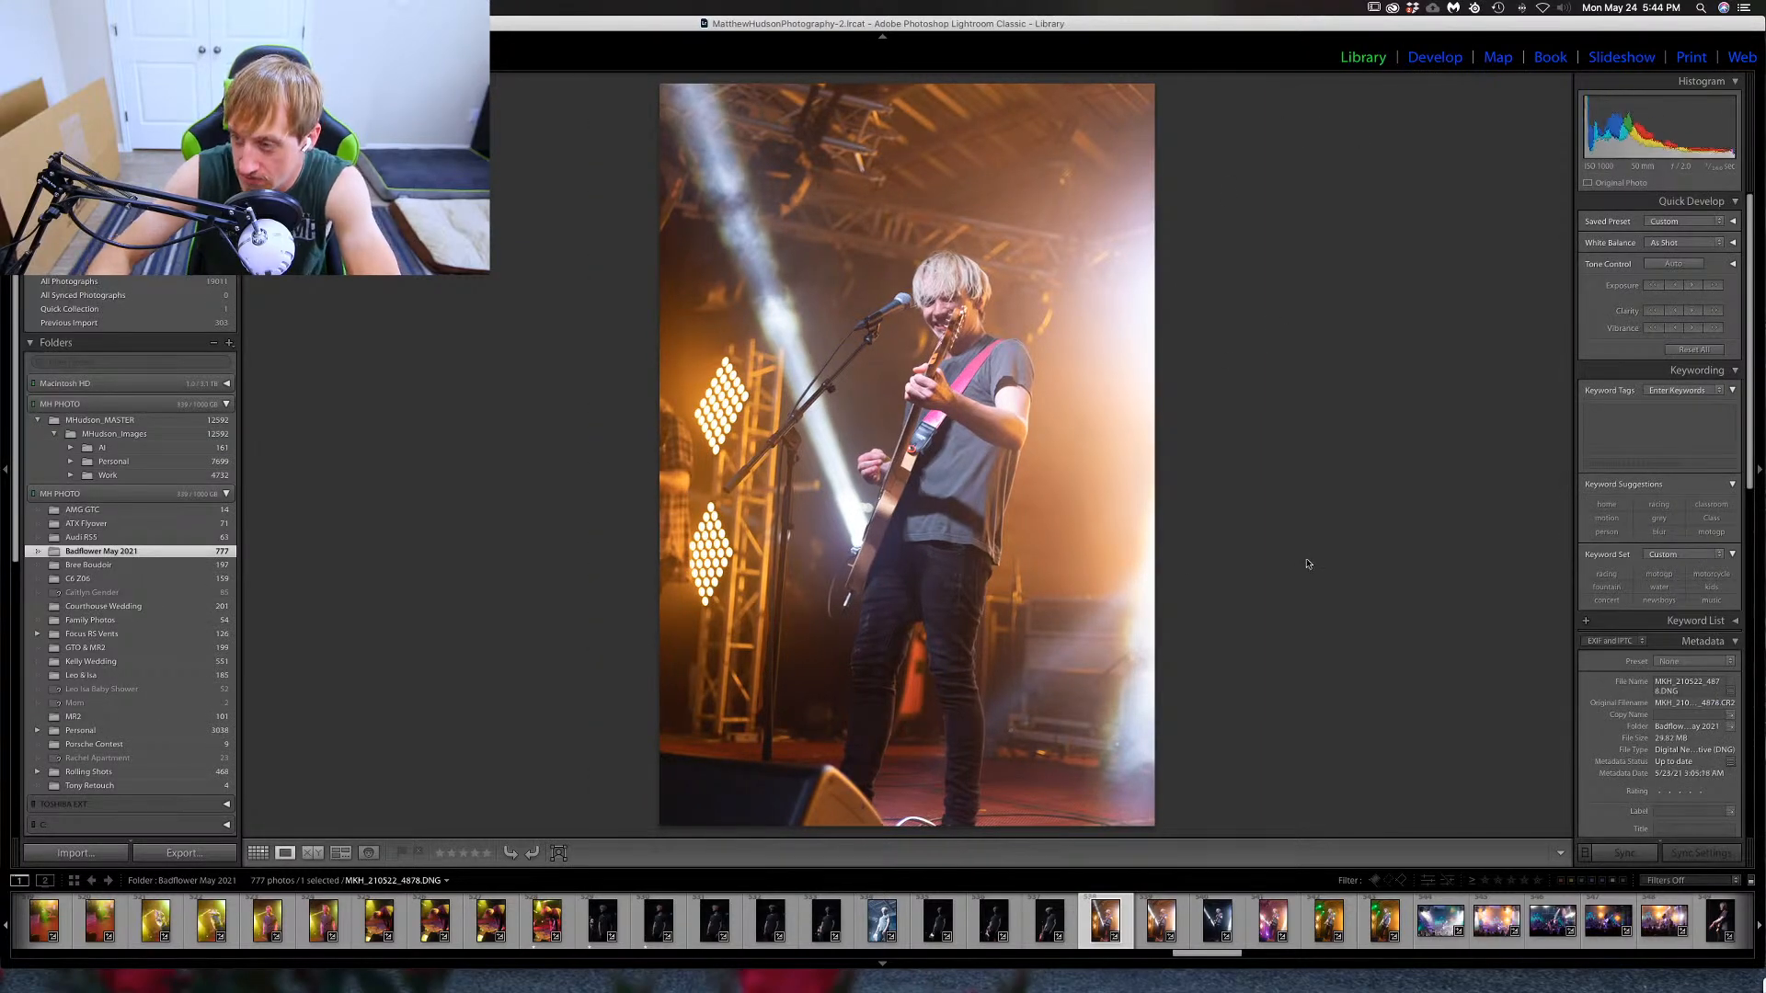
Review the following full-length guitarist shots and rate MKH_210522_4883, the green-and-orange-lit frame, one star.
key("Right")
key("Right")
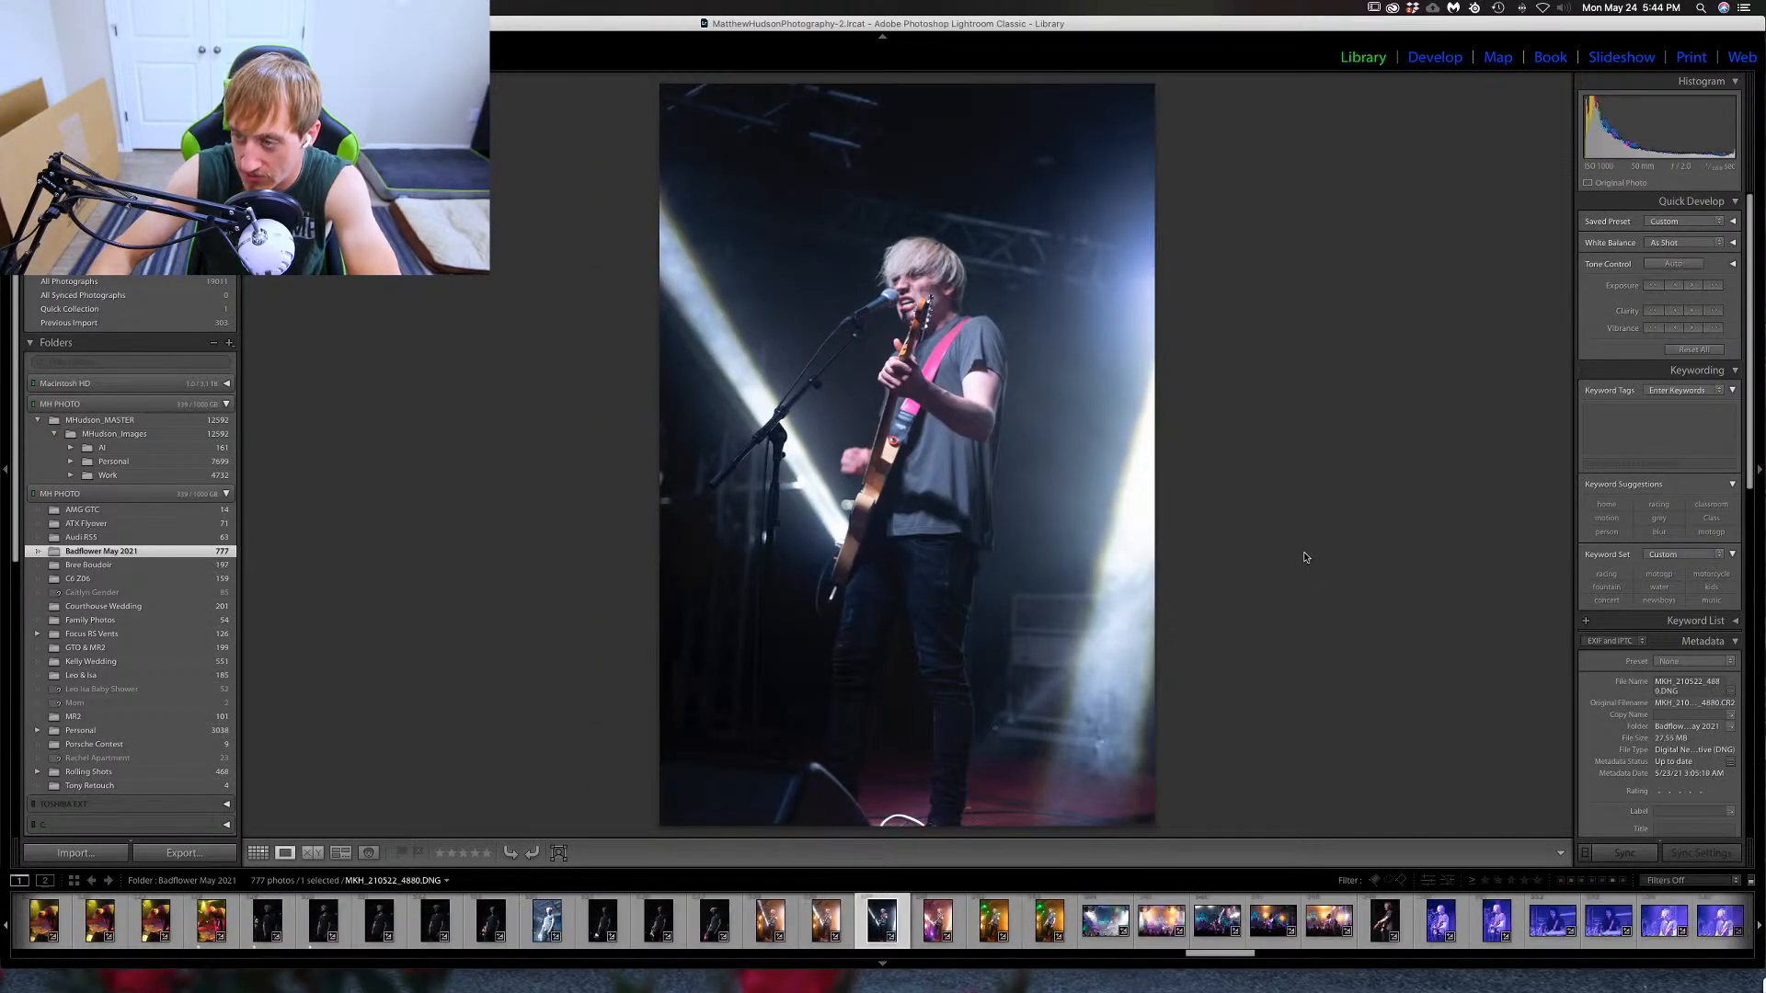
key("Right")
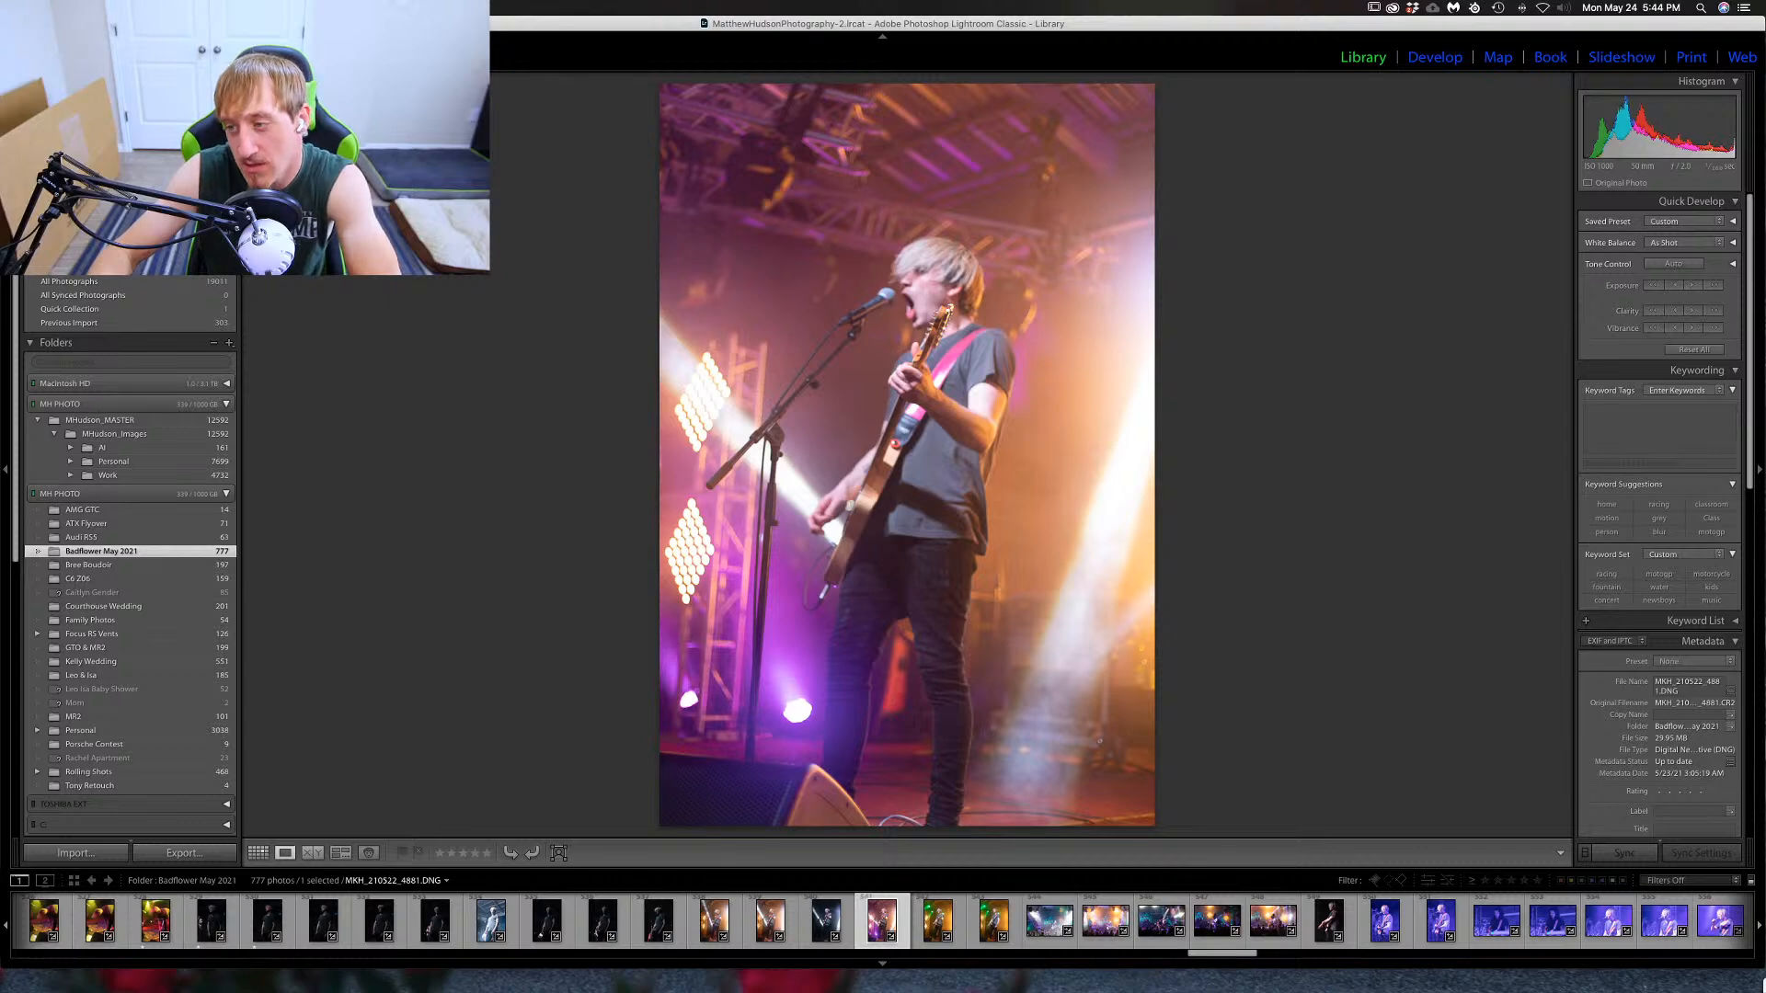
key("Right")
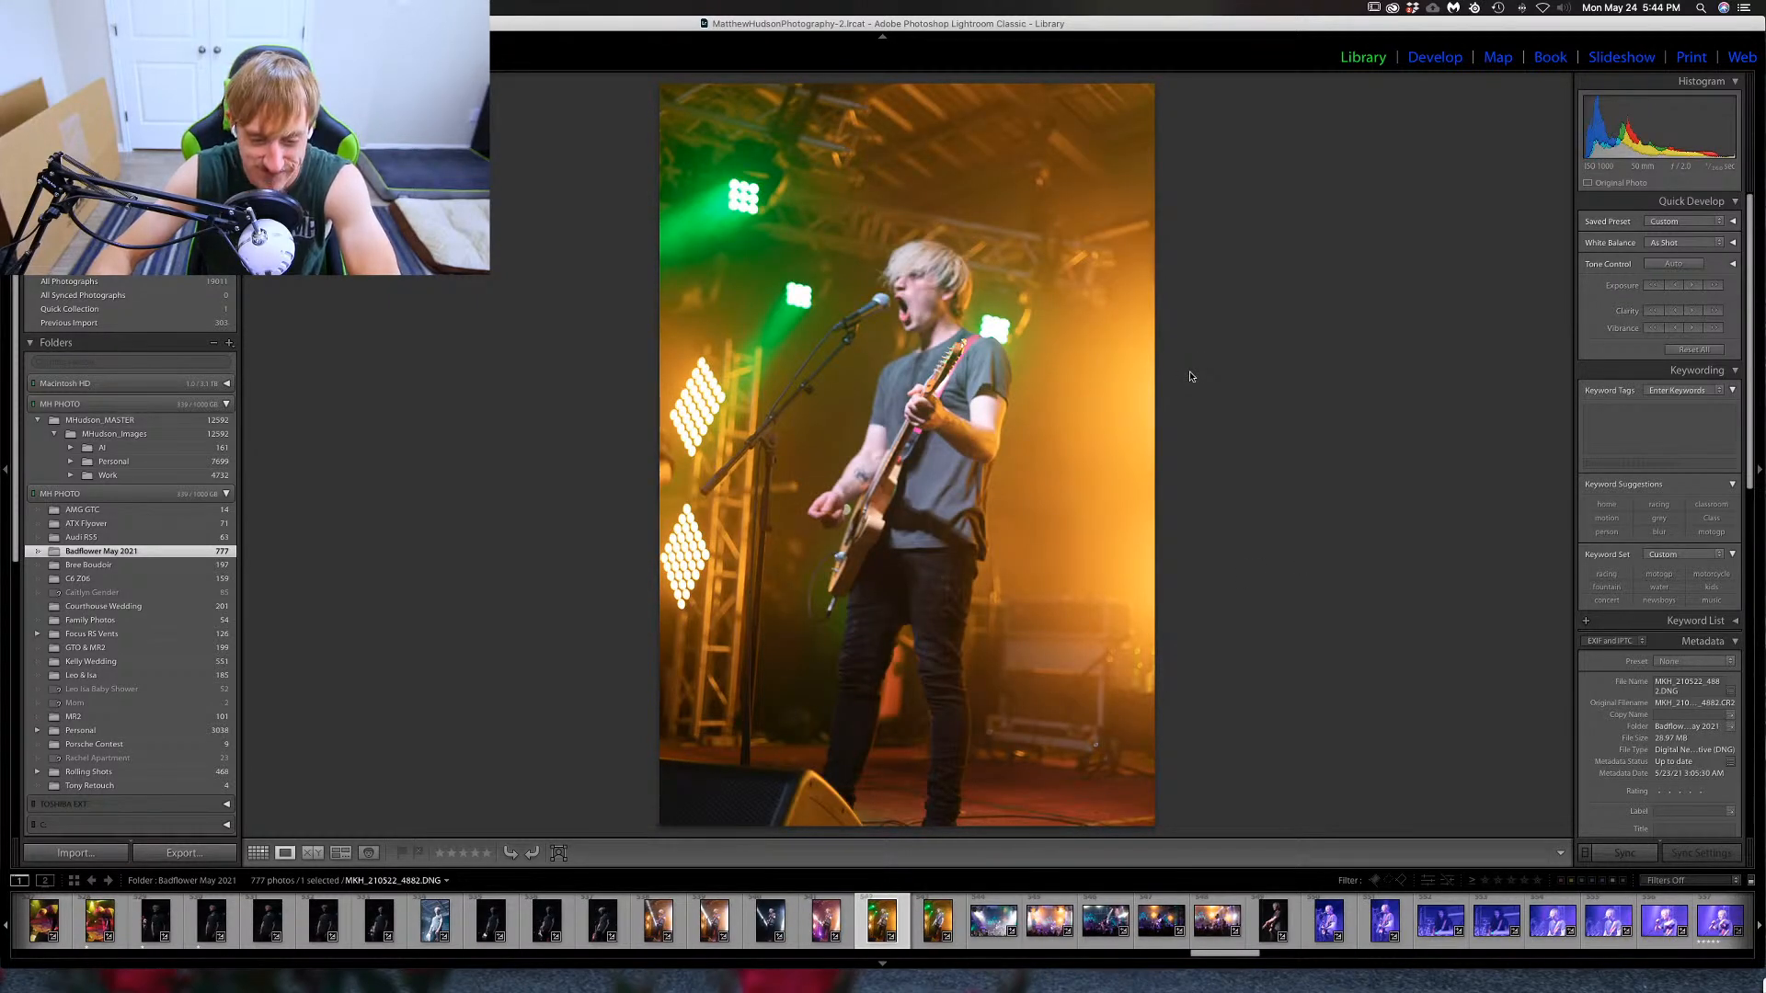
key("Right")
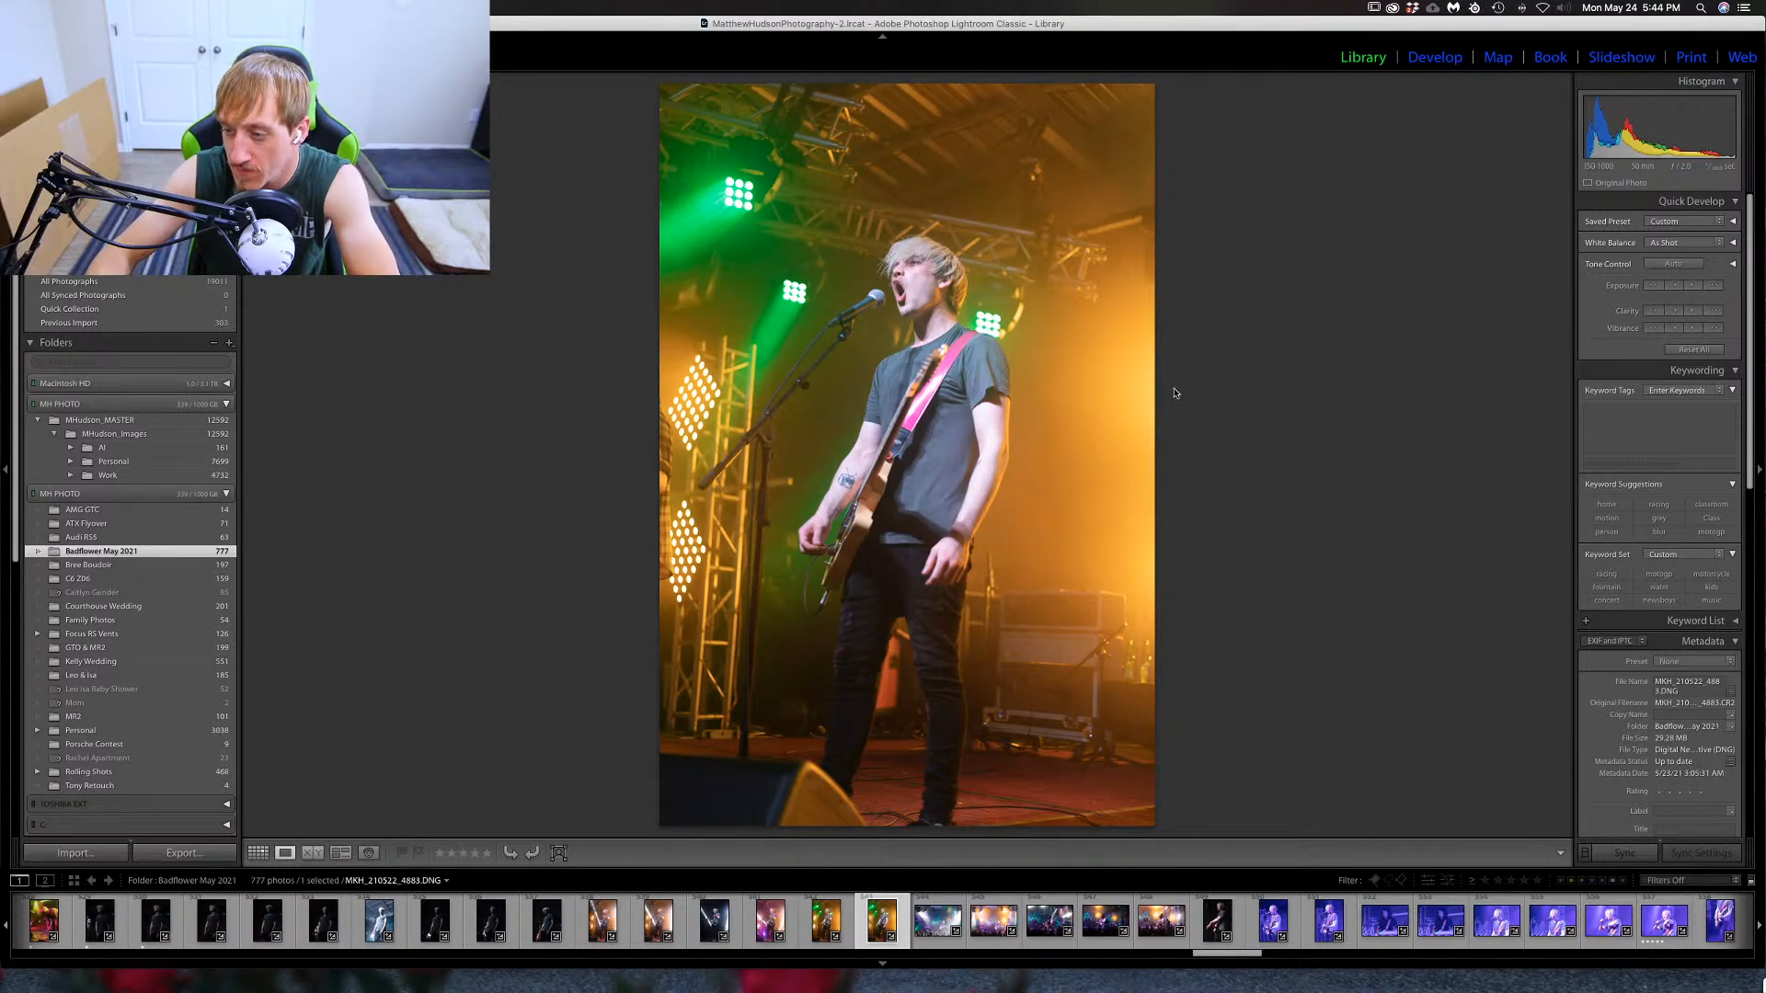
key("Right")
key("Left")
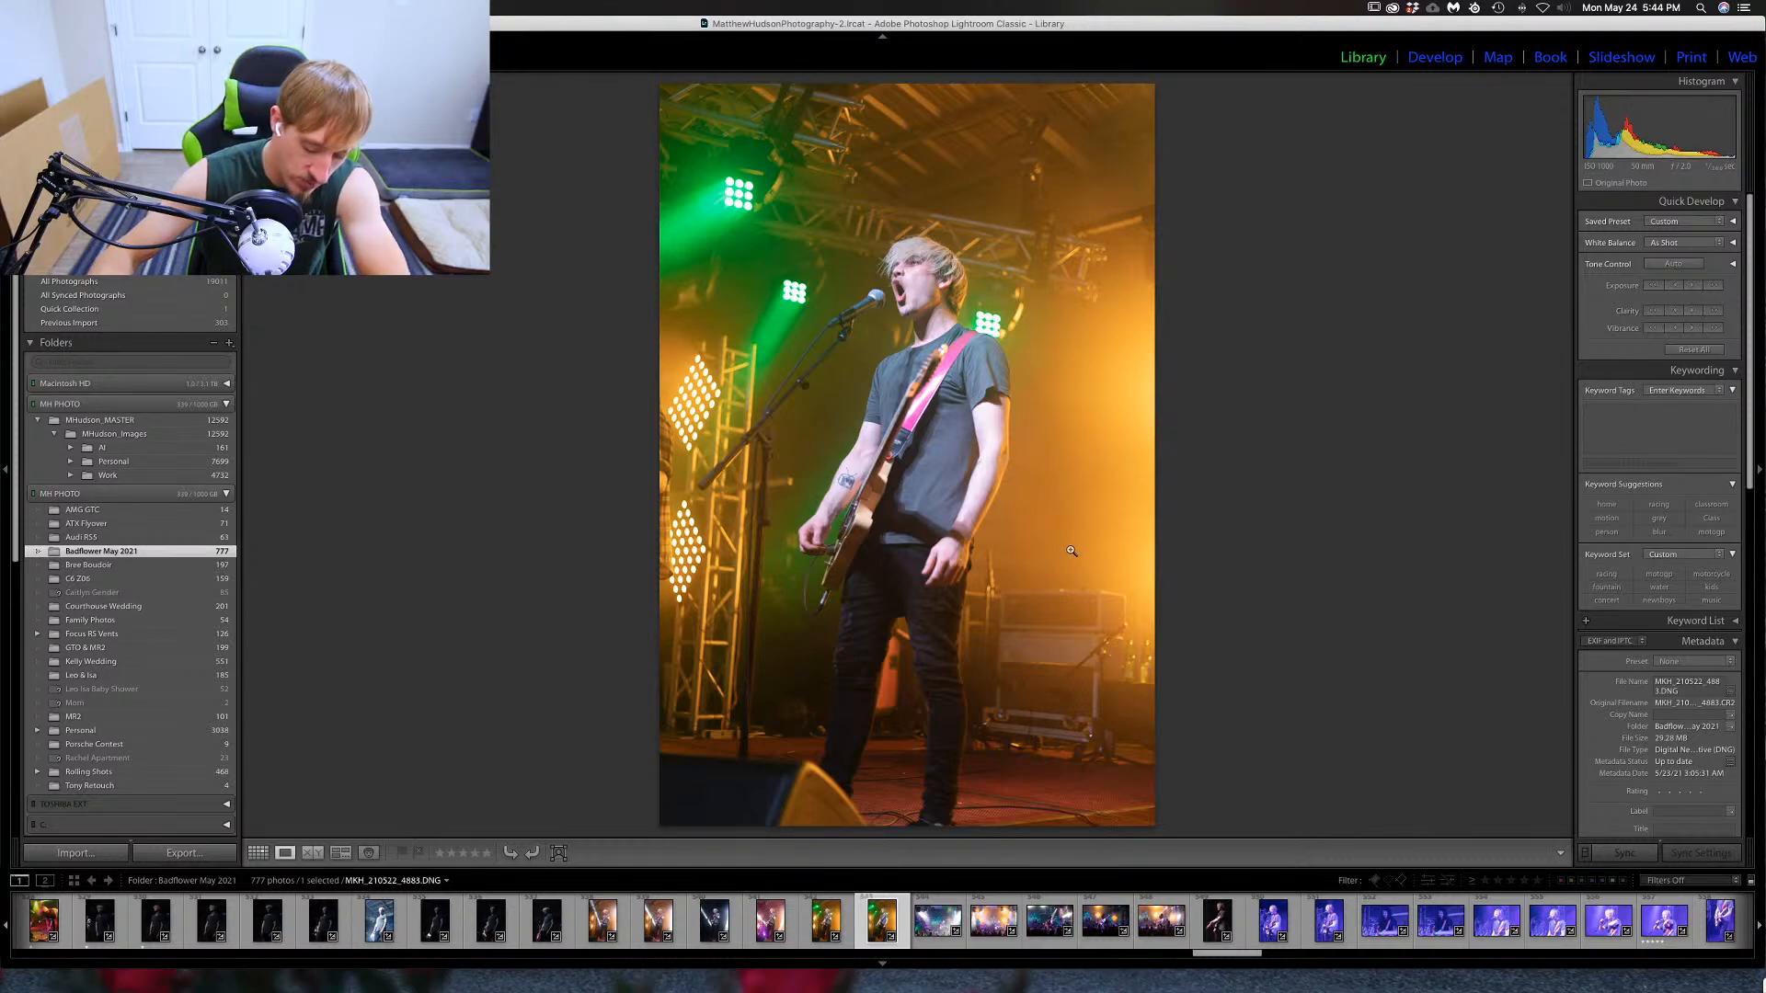
key("1")
key("Right")
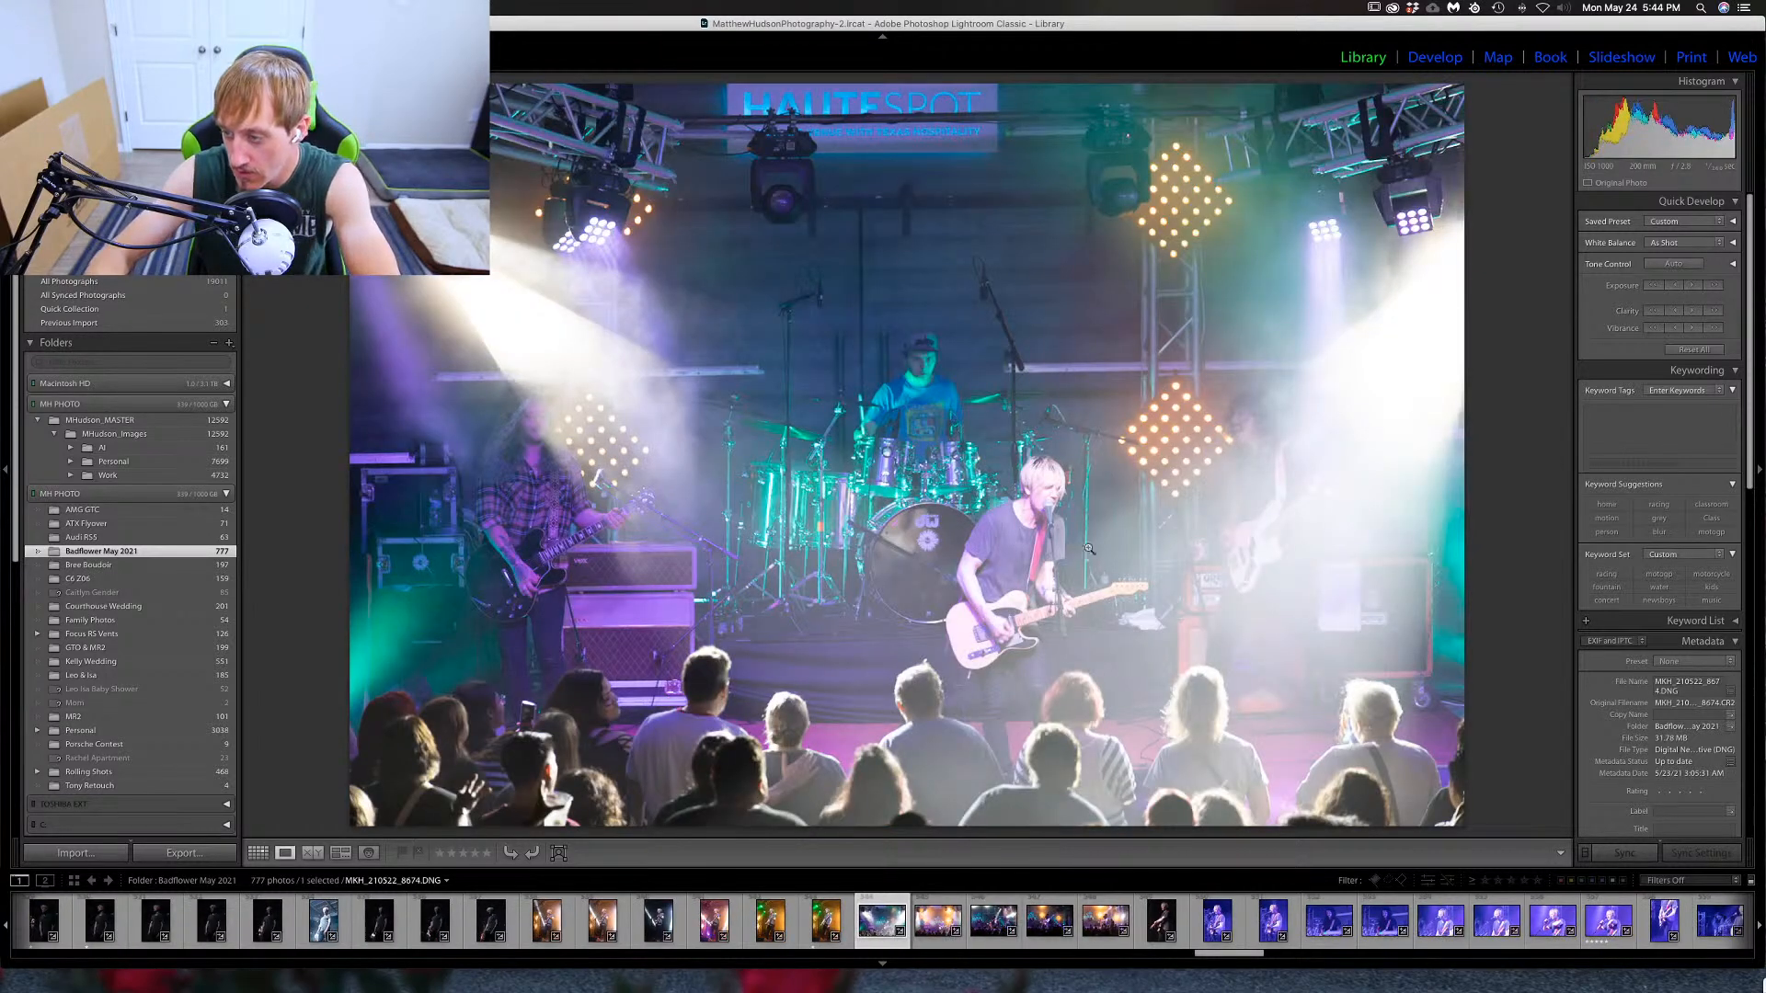
Review the wide stage and crowd shots and the following singer and bassist frames for possible keepers.
key("Right")
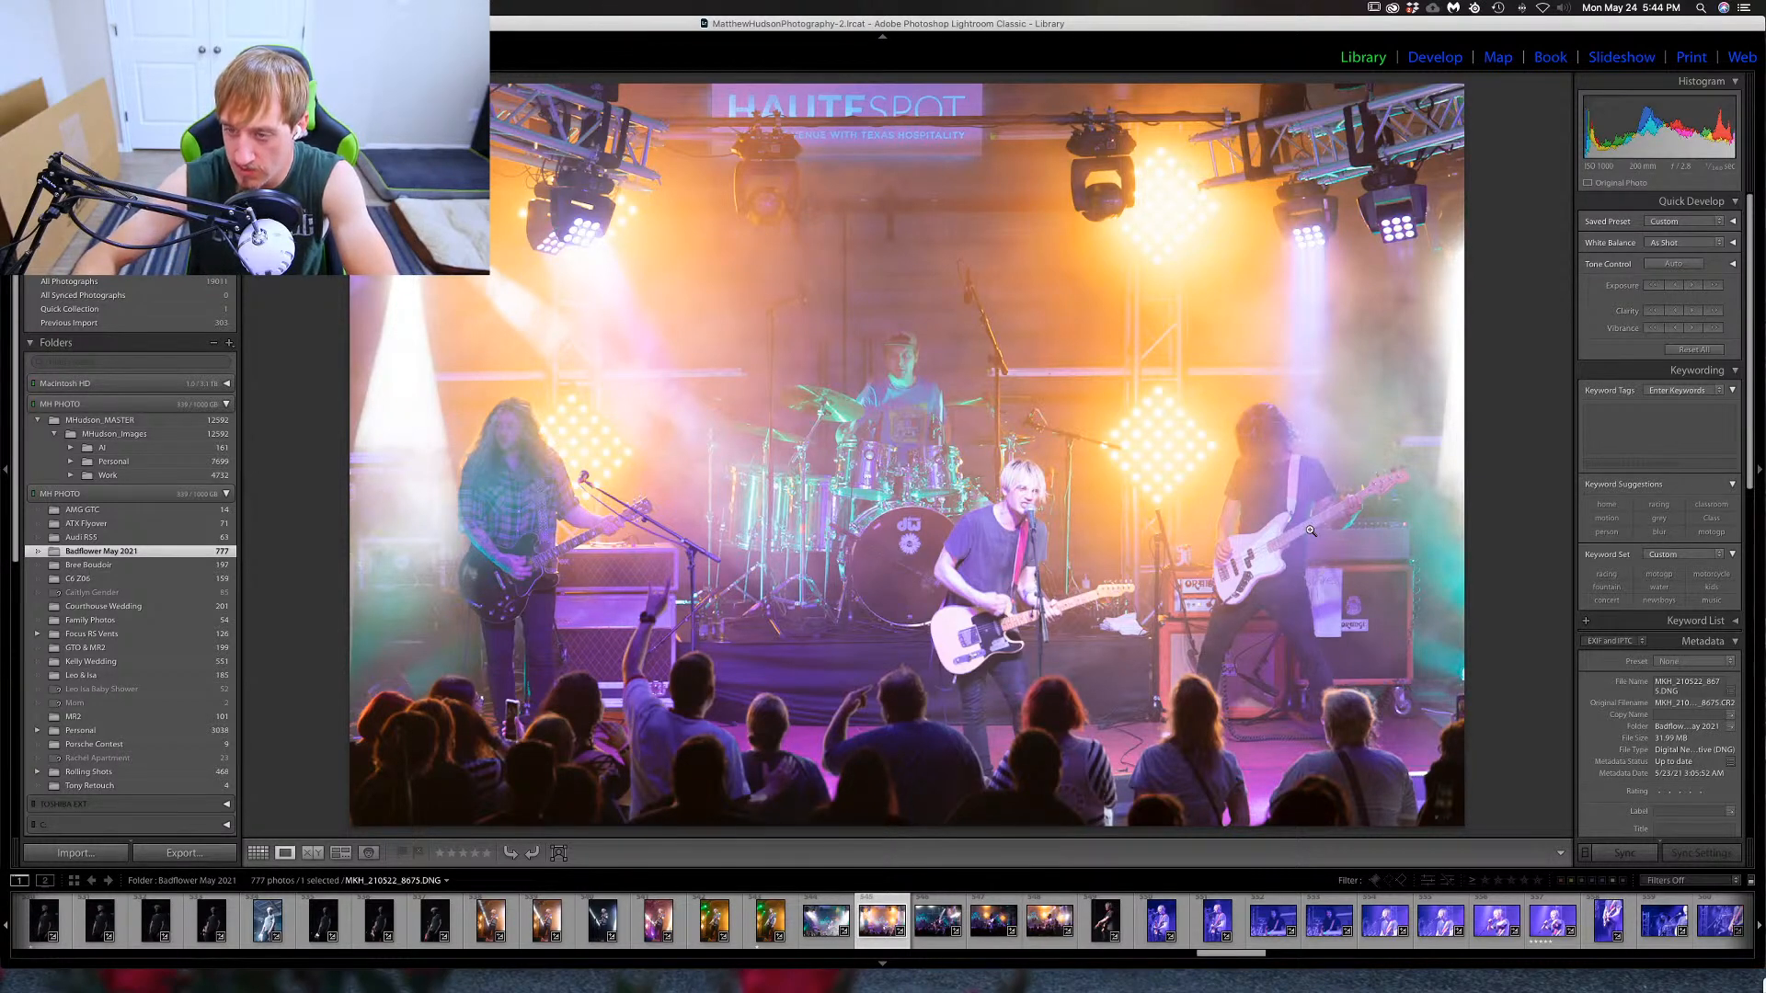
key("Right")
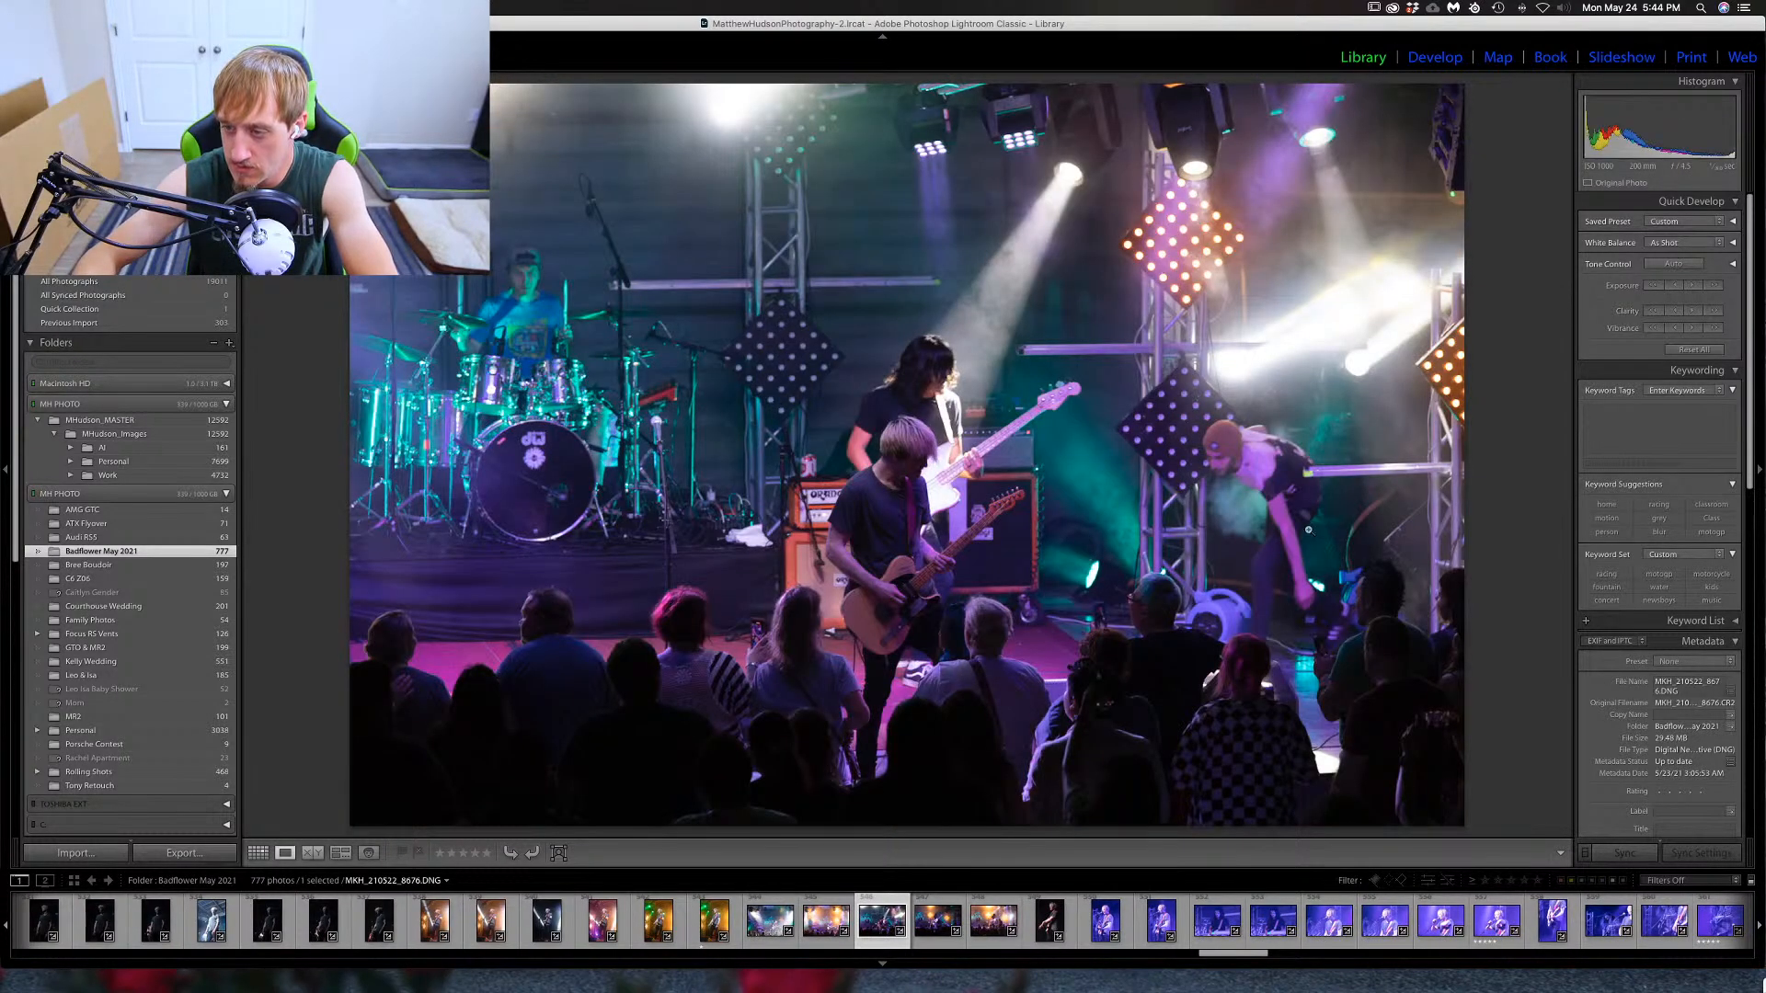
key("Right")
key("Right")
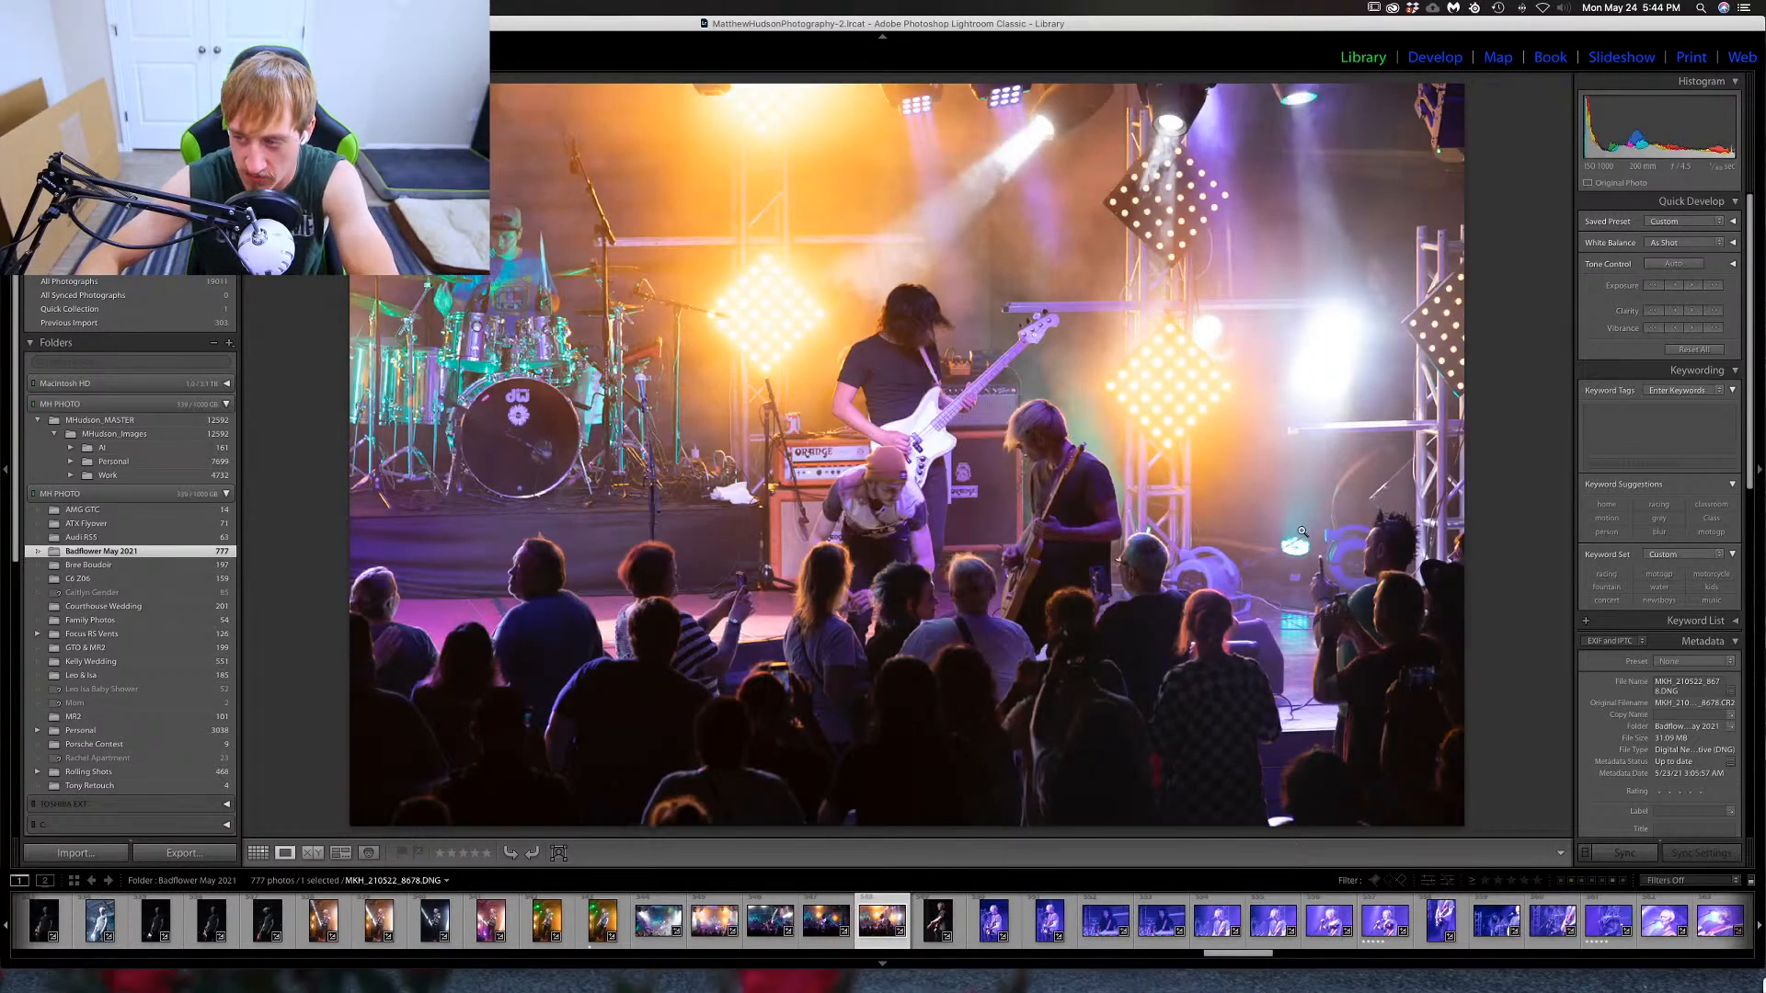
key("Right")
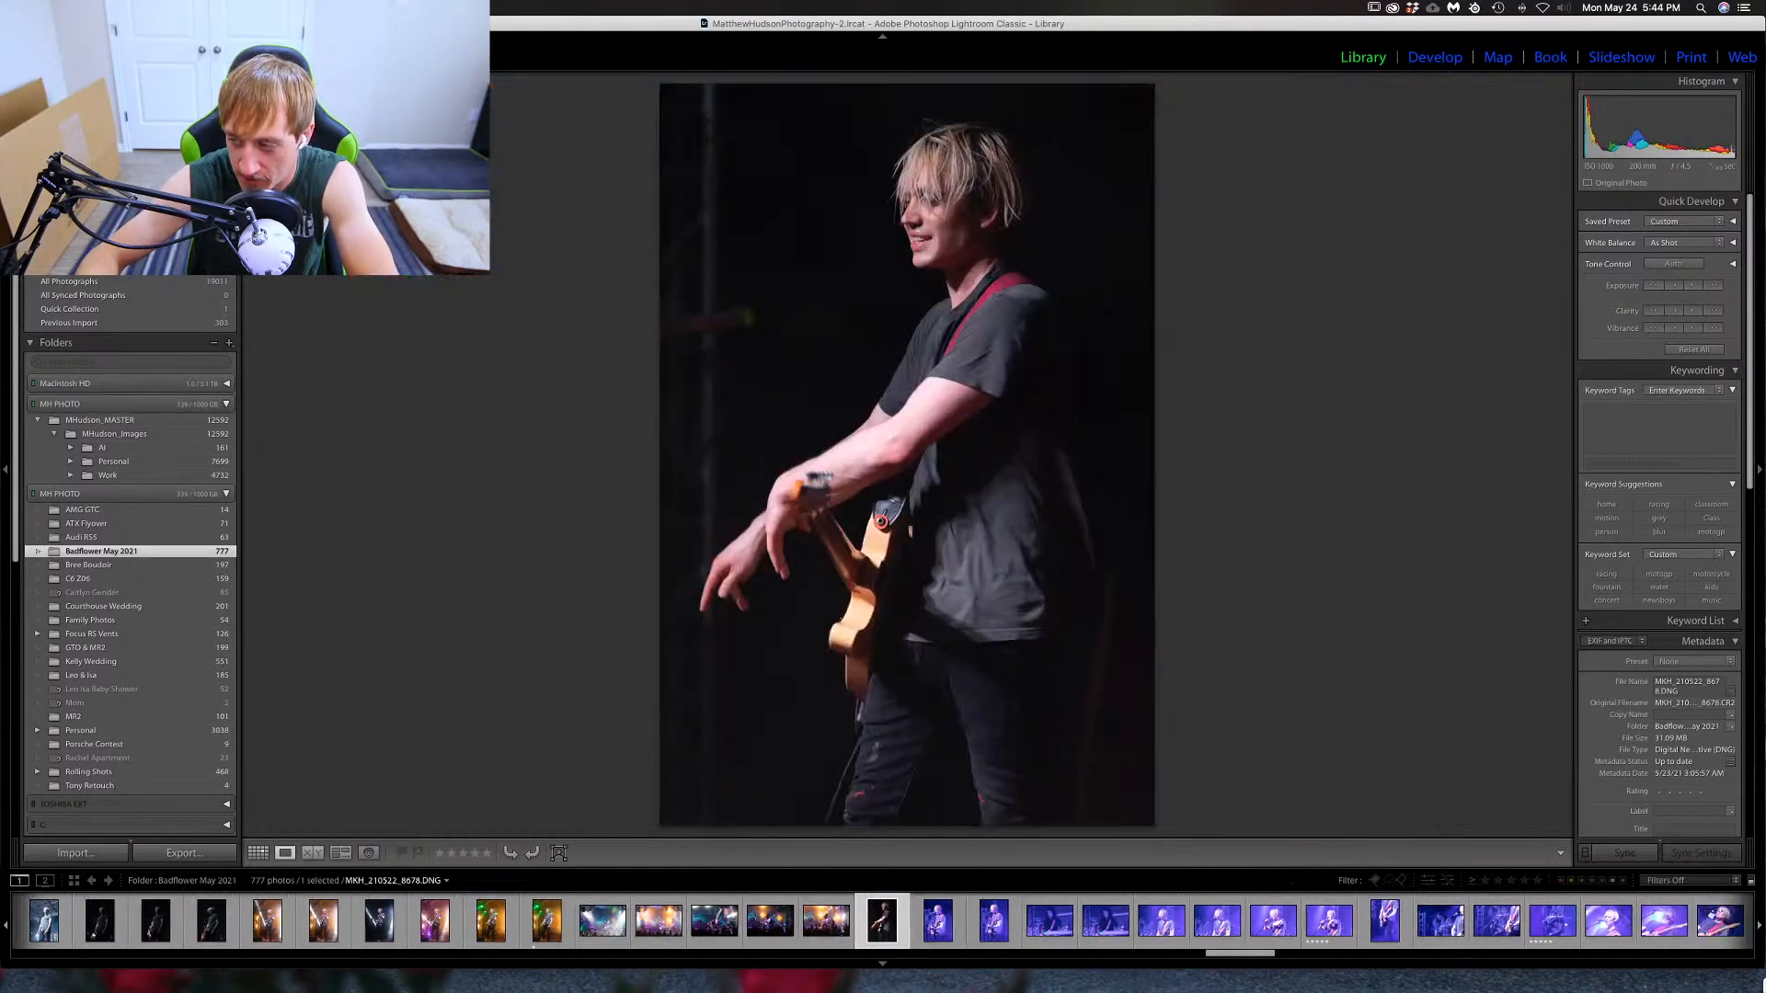
key("Left")
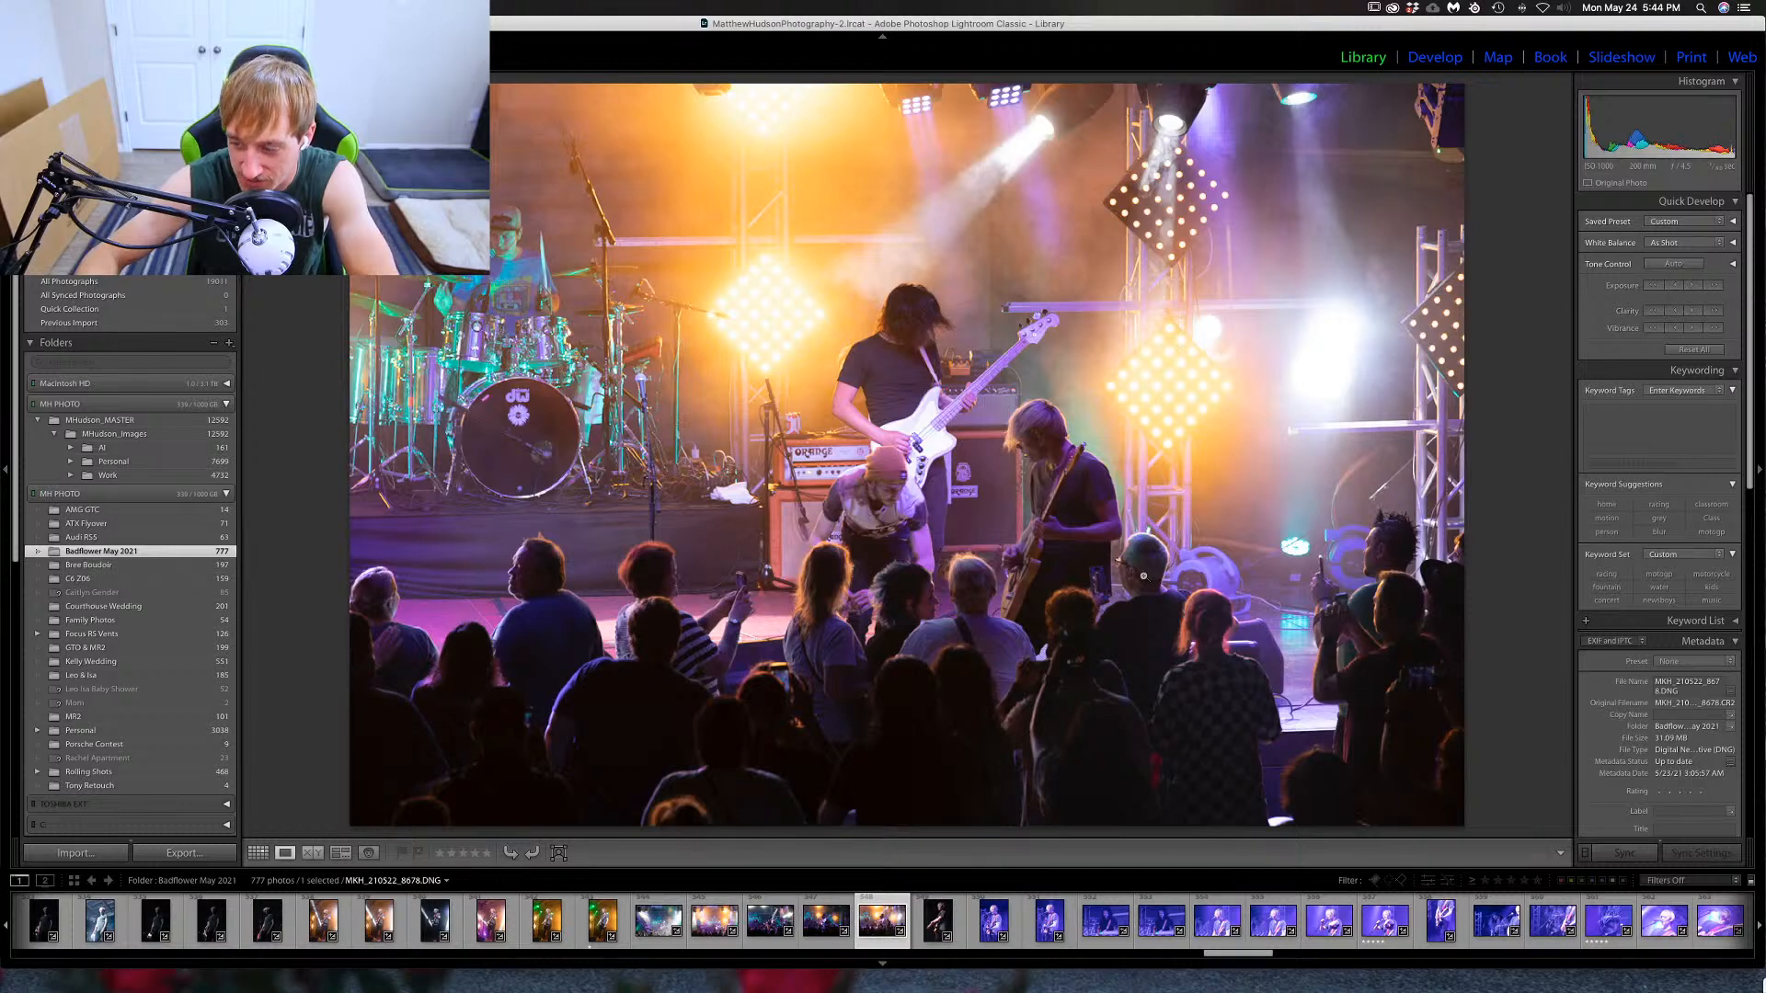
key("Right")
key("Right")
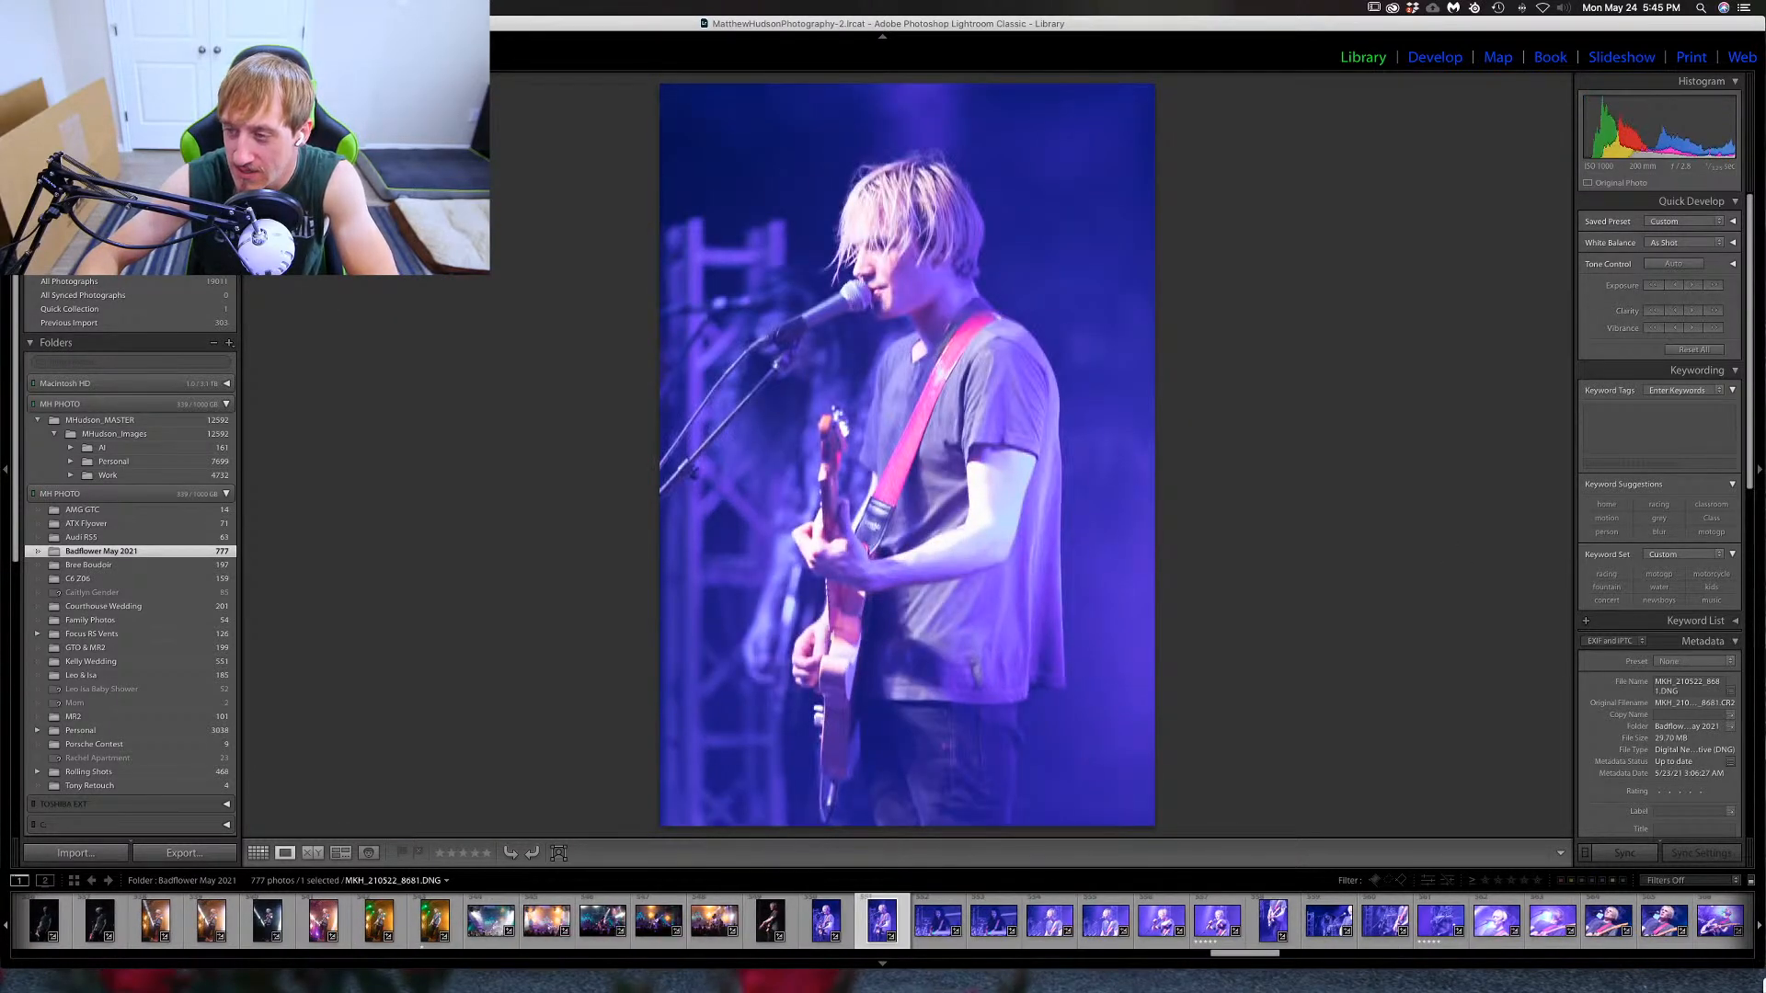
key("Right")
key("Right")
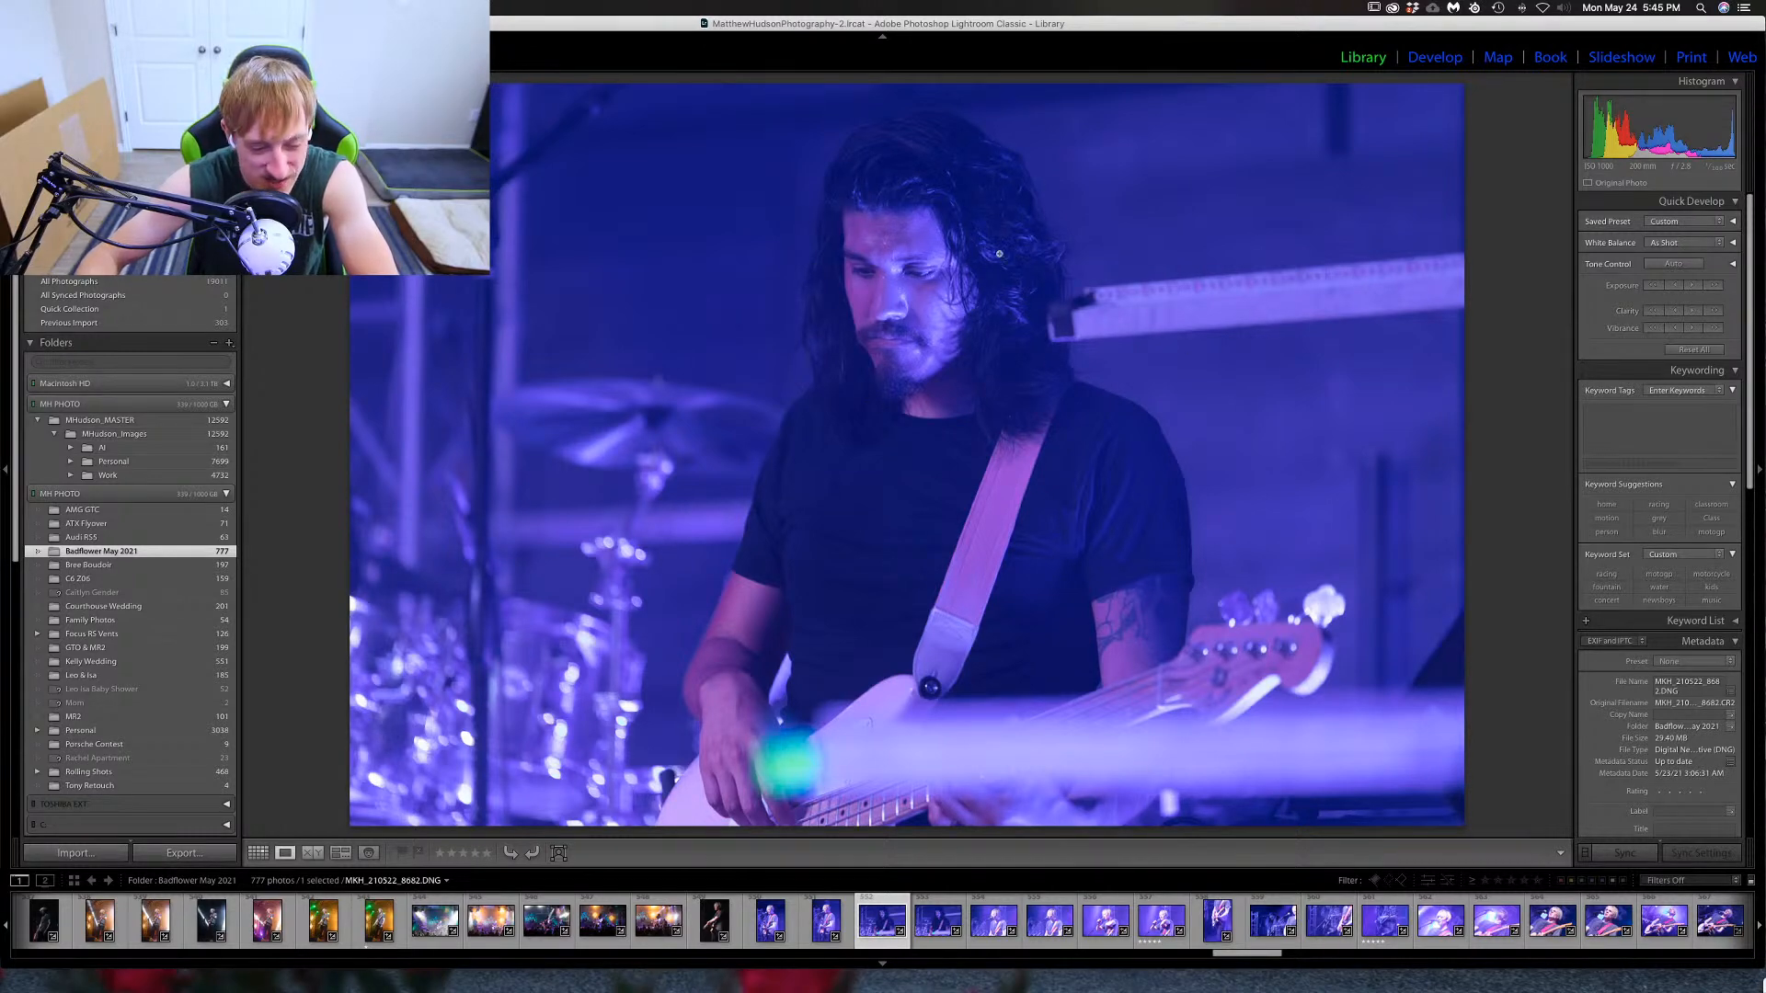
Compare the blue-lit vertical singer portraits, check the face's sharpness up close, and rate MKH_210522_8680 one star.
key("Left")
key("Left")
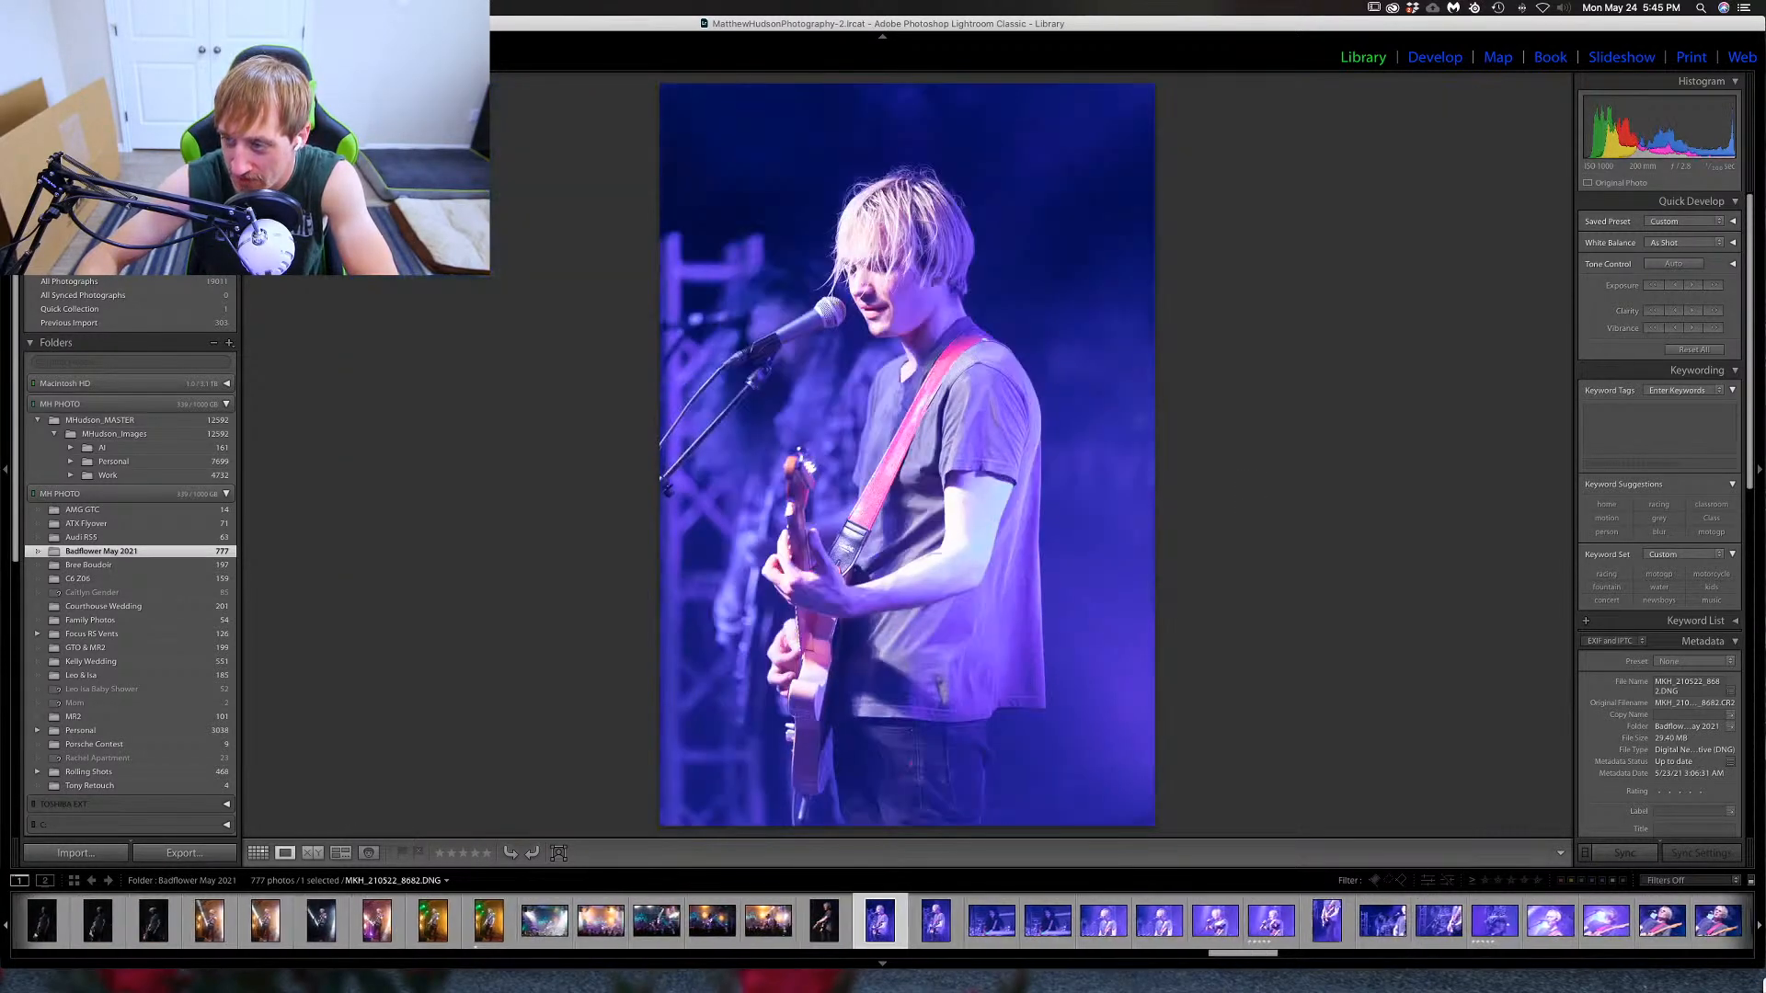
key("Left")
key("Right")
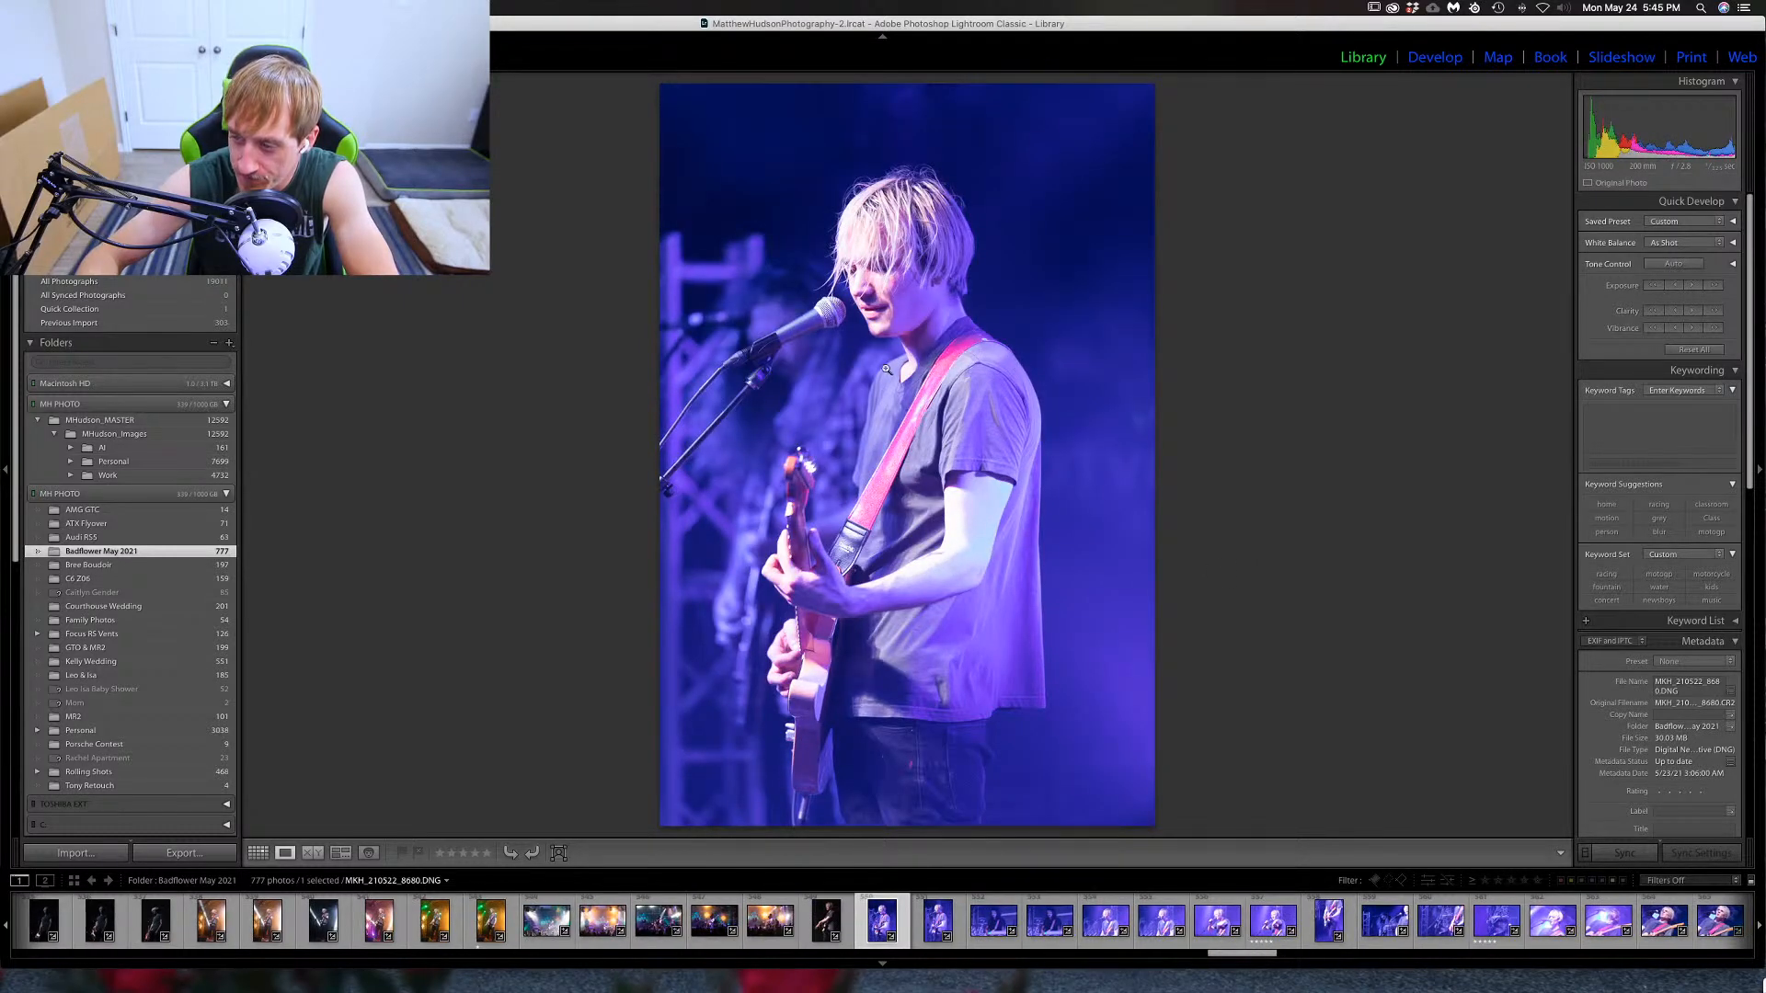
left_click(867, 285)
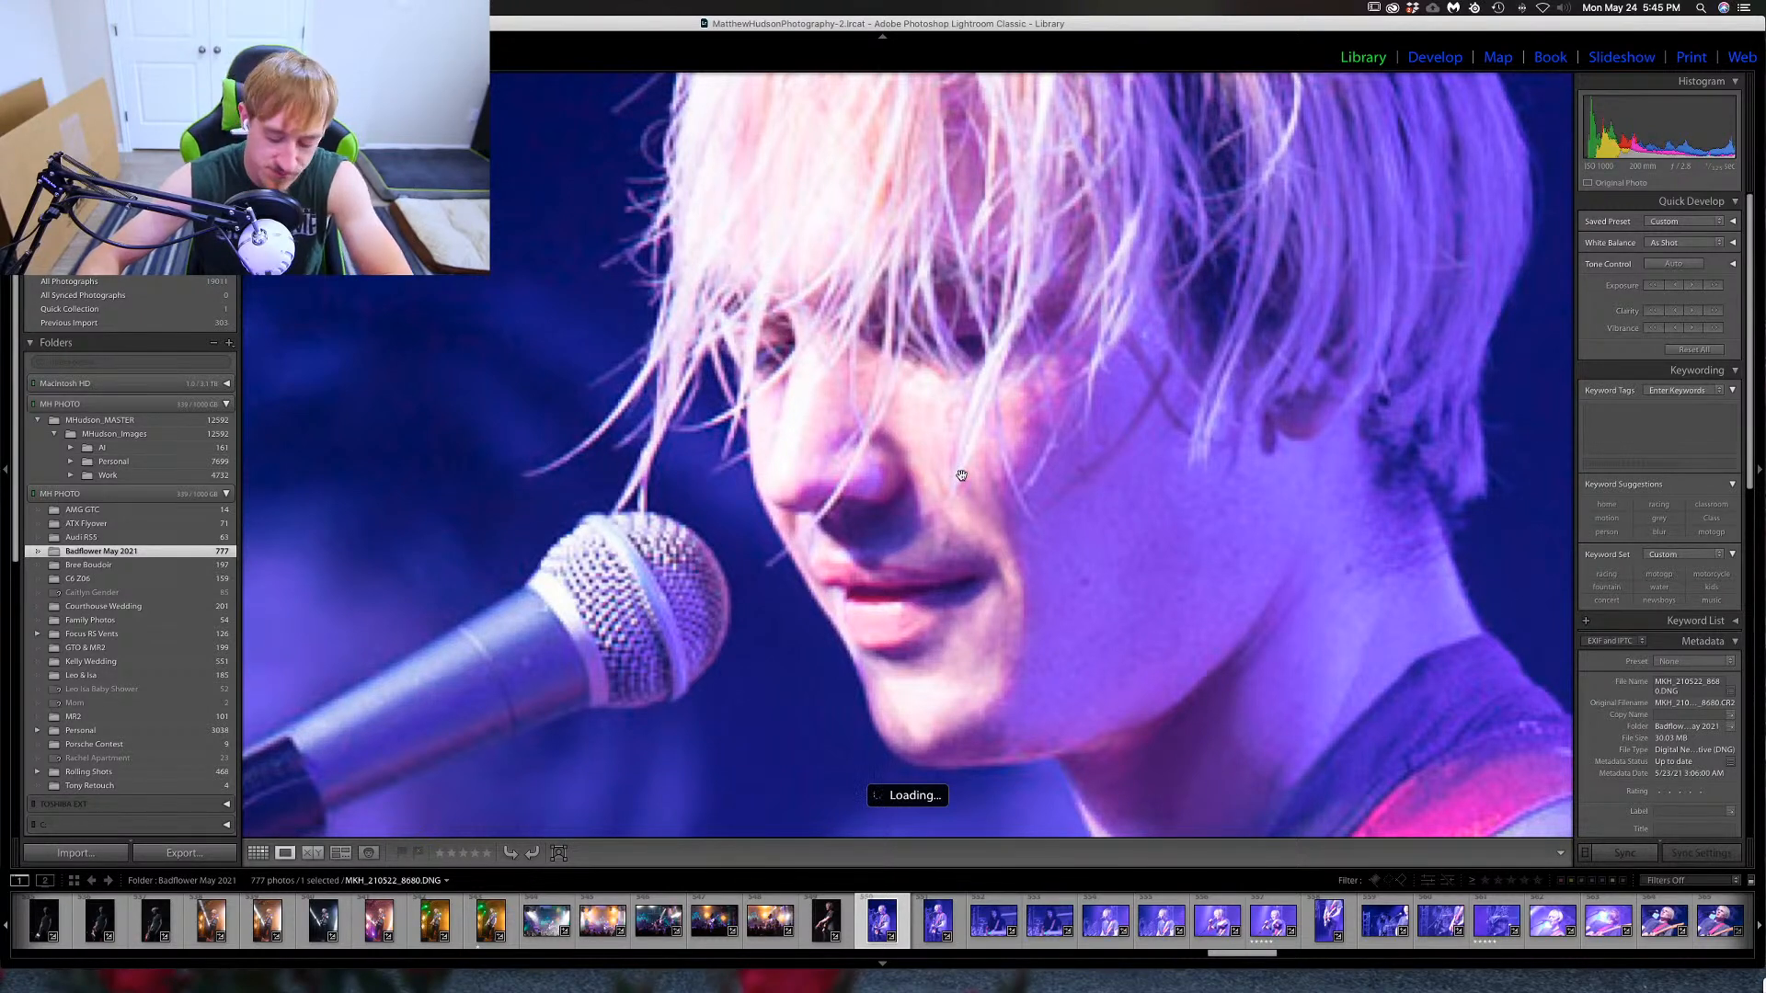
key("1")
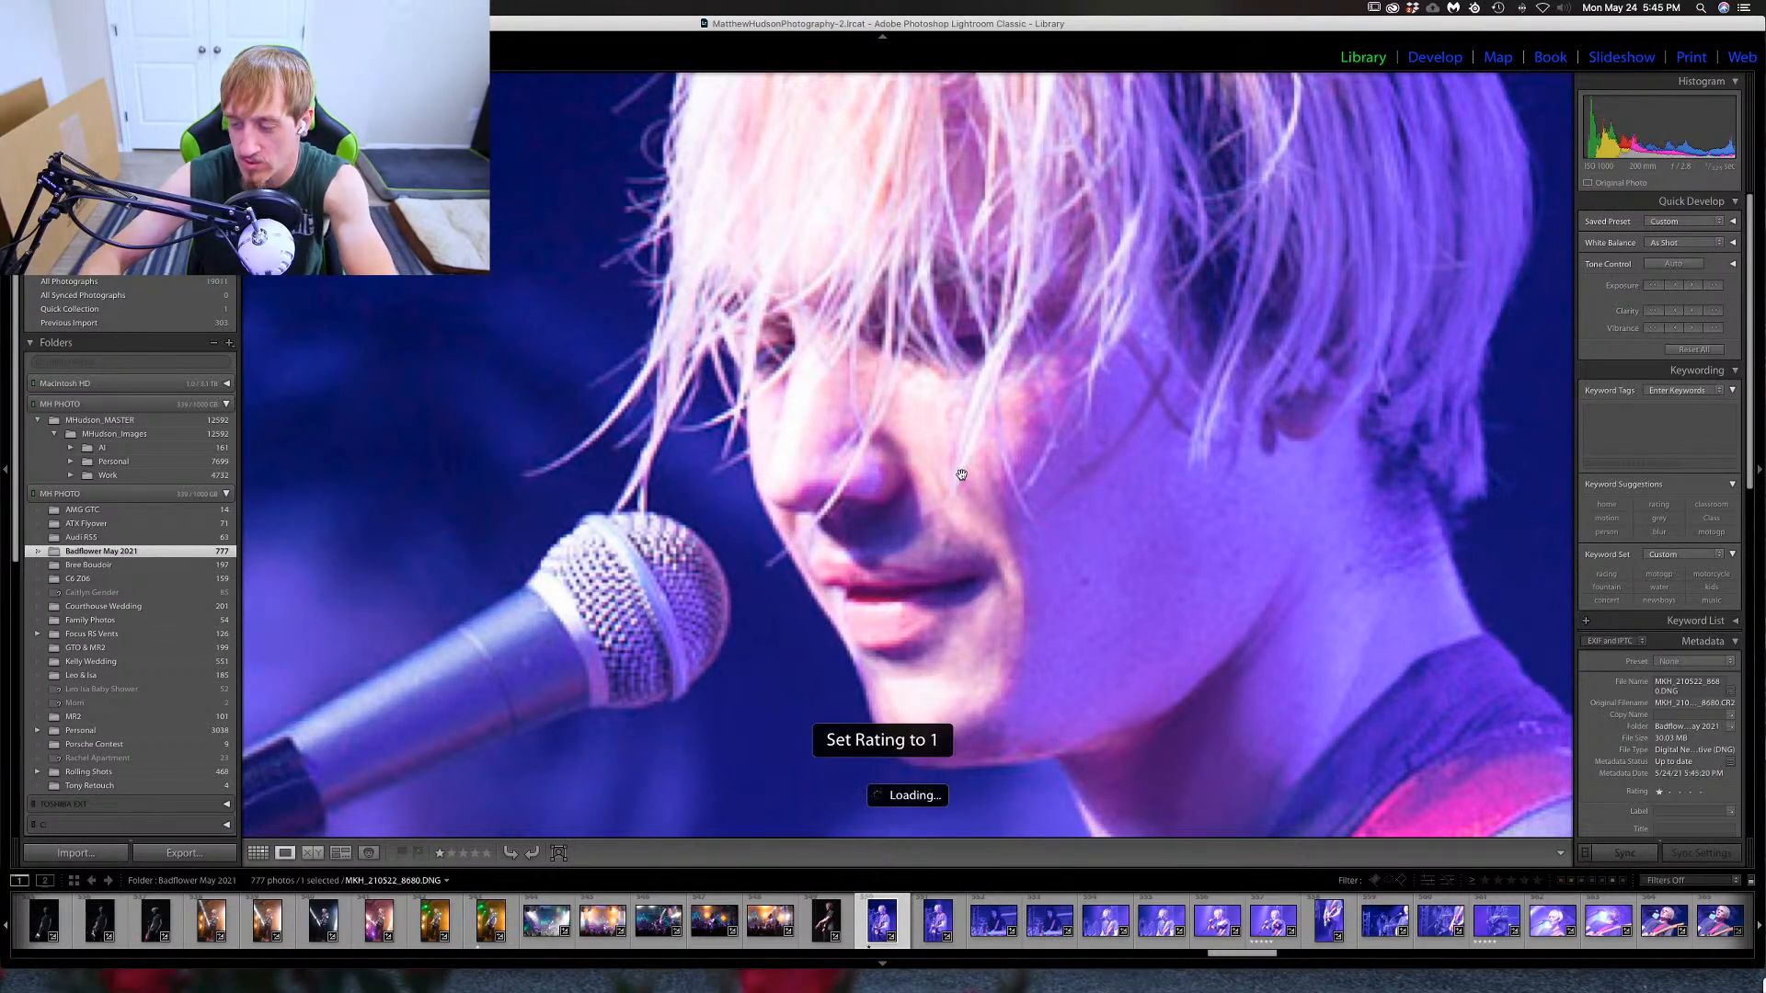
left_click(962, 476)
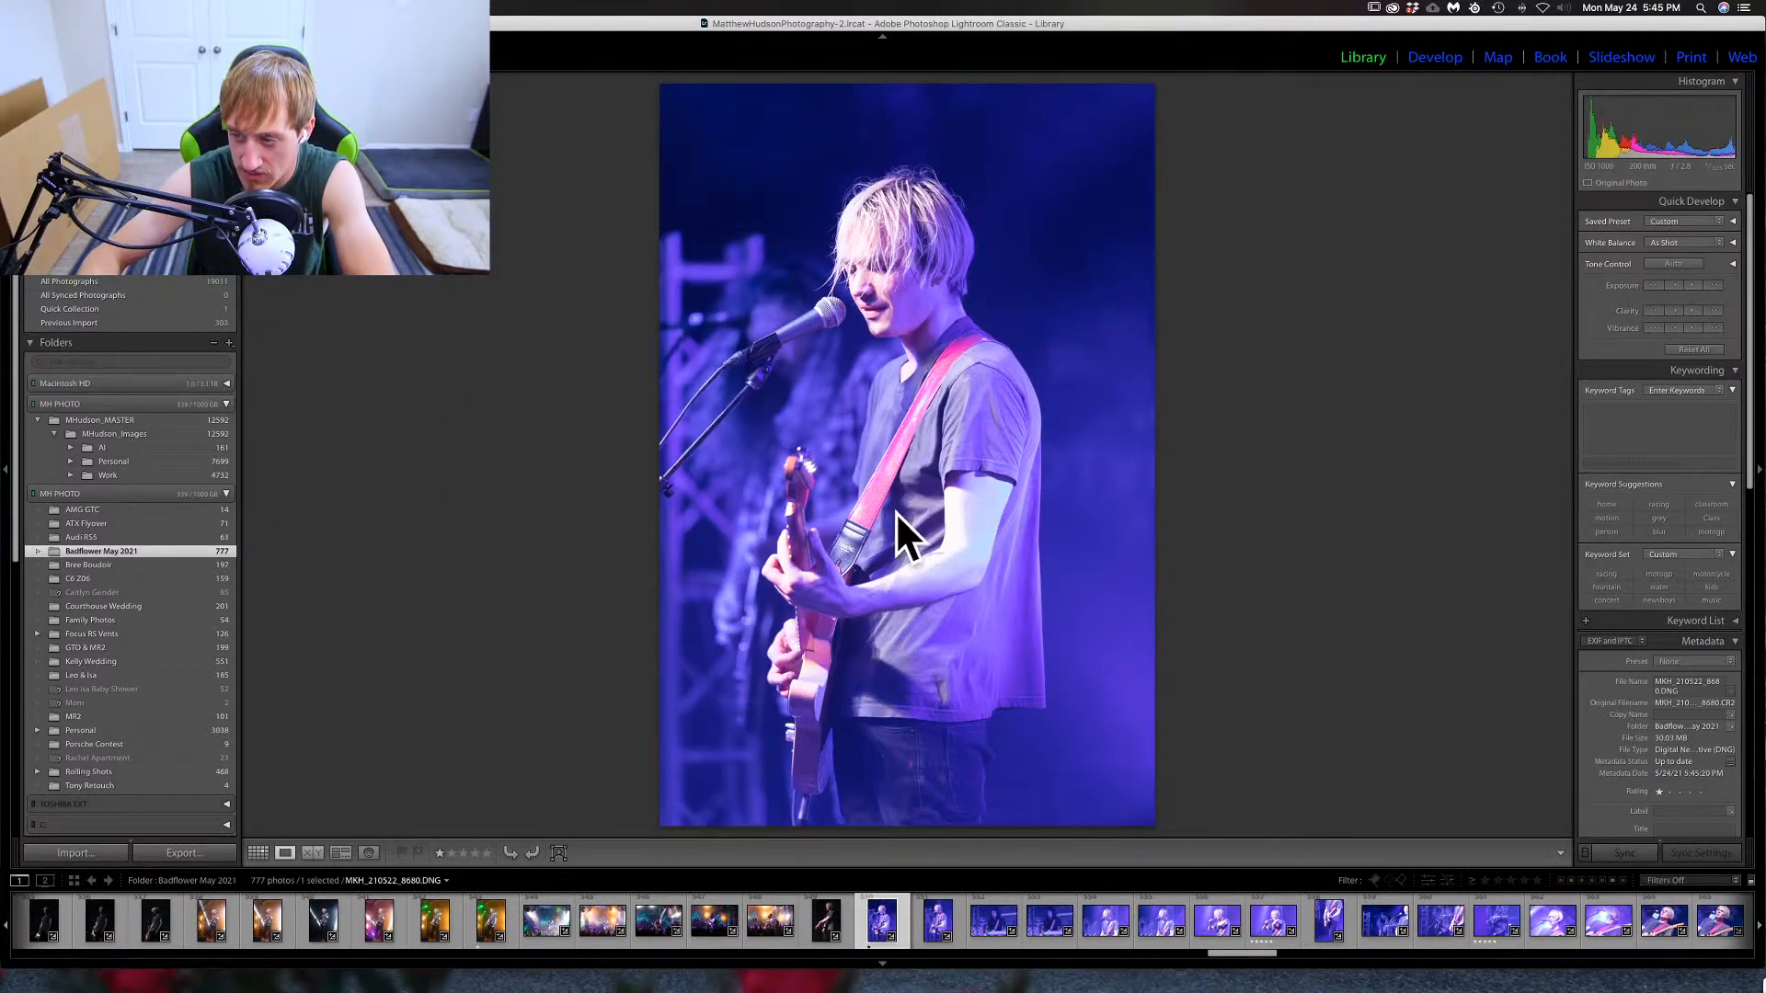
Compare the two blue-lit bassist photos, examining the face and the obstruction in front of the guitar.
key("Right")
key("Right")
key("Right")
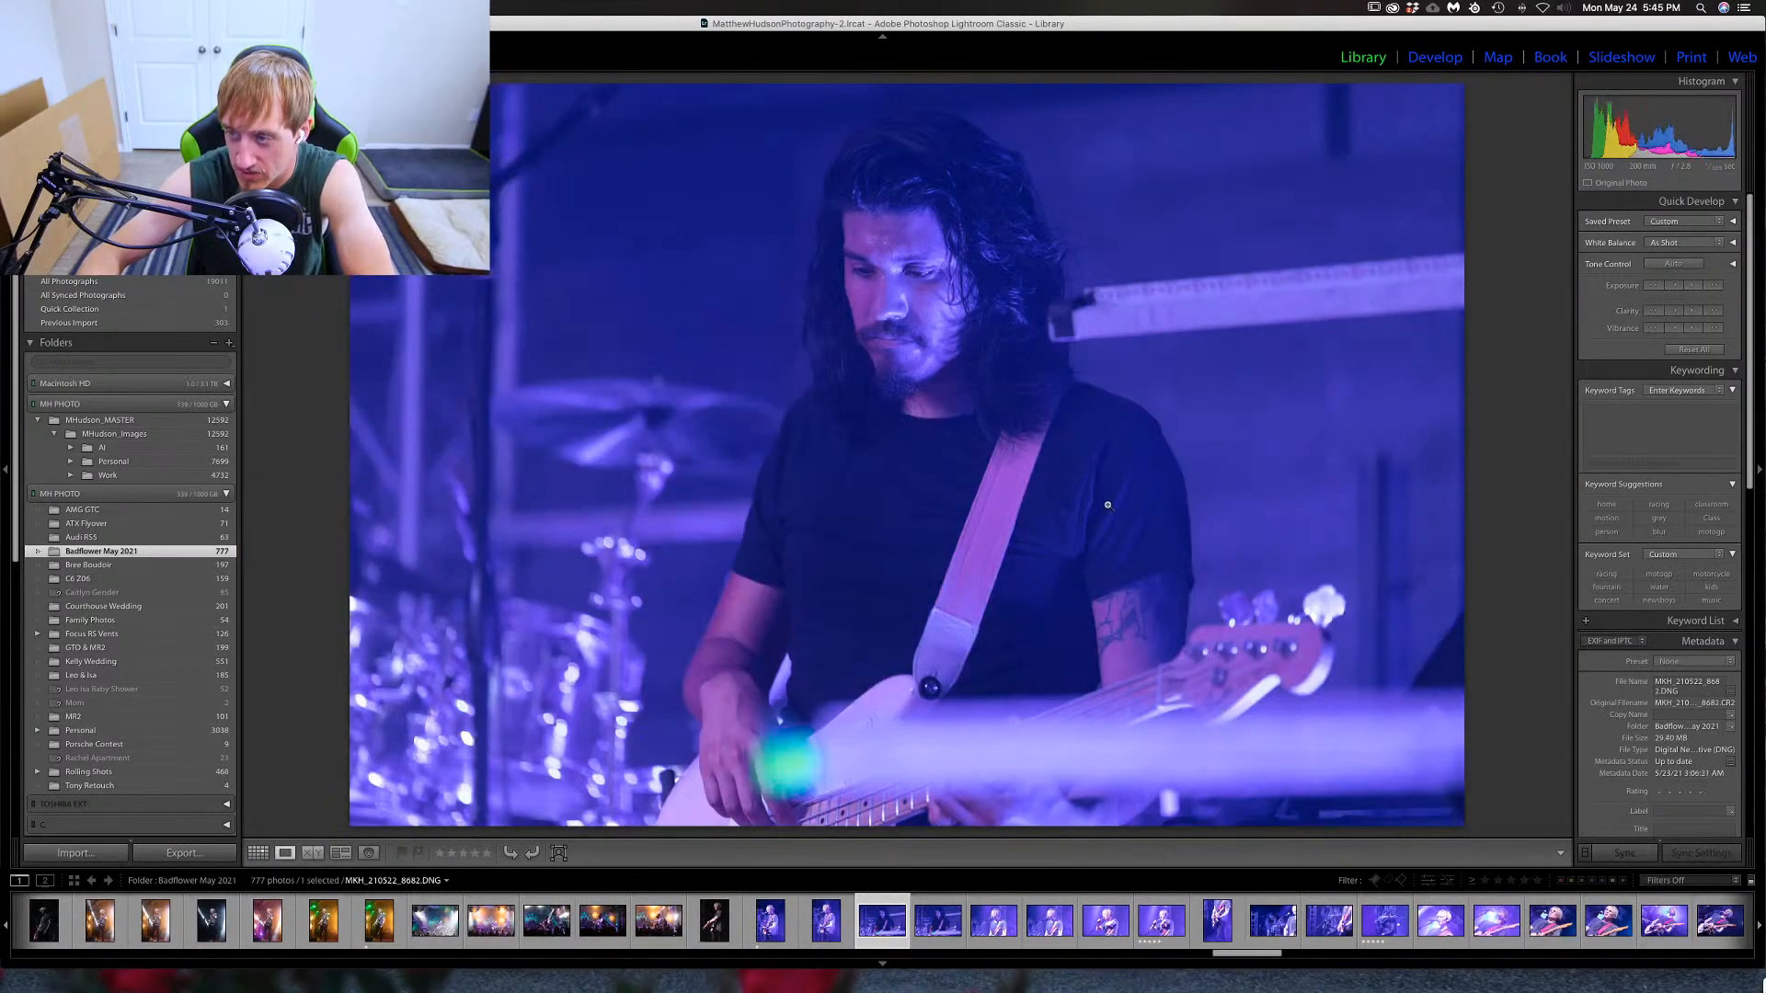
key("Left")
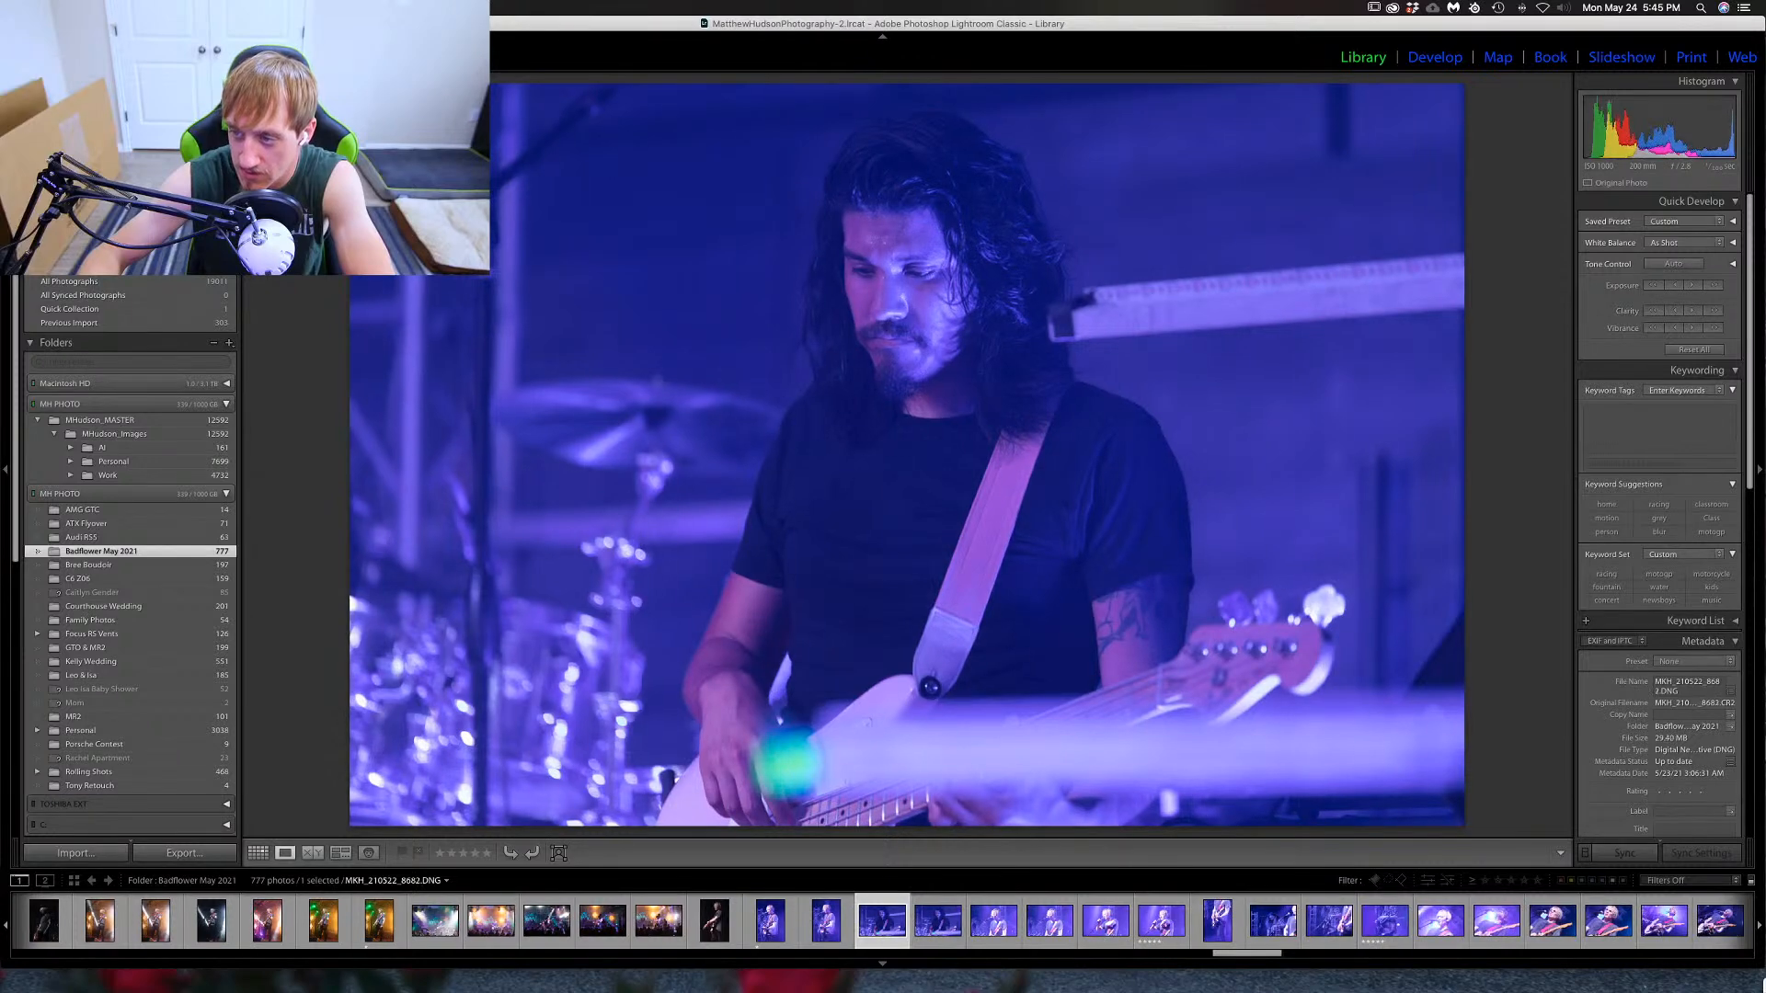
left_click_drag(905, 274, 926, 397)
left_click(1034, 543)
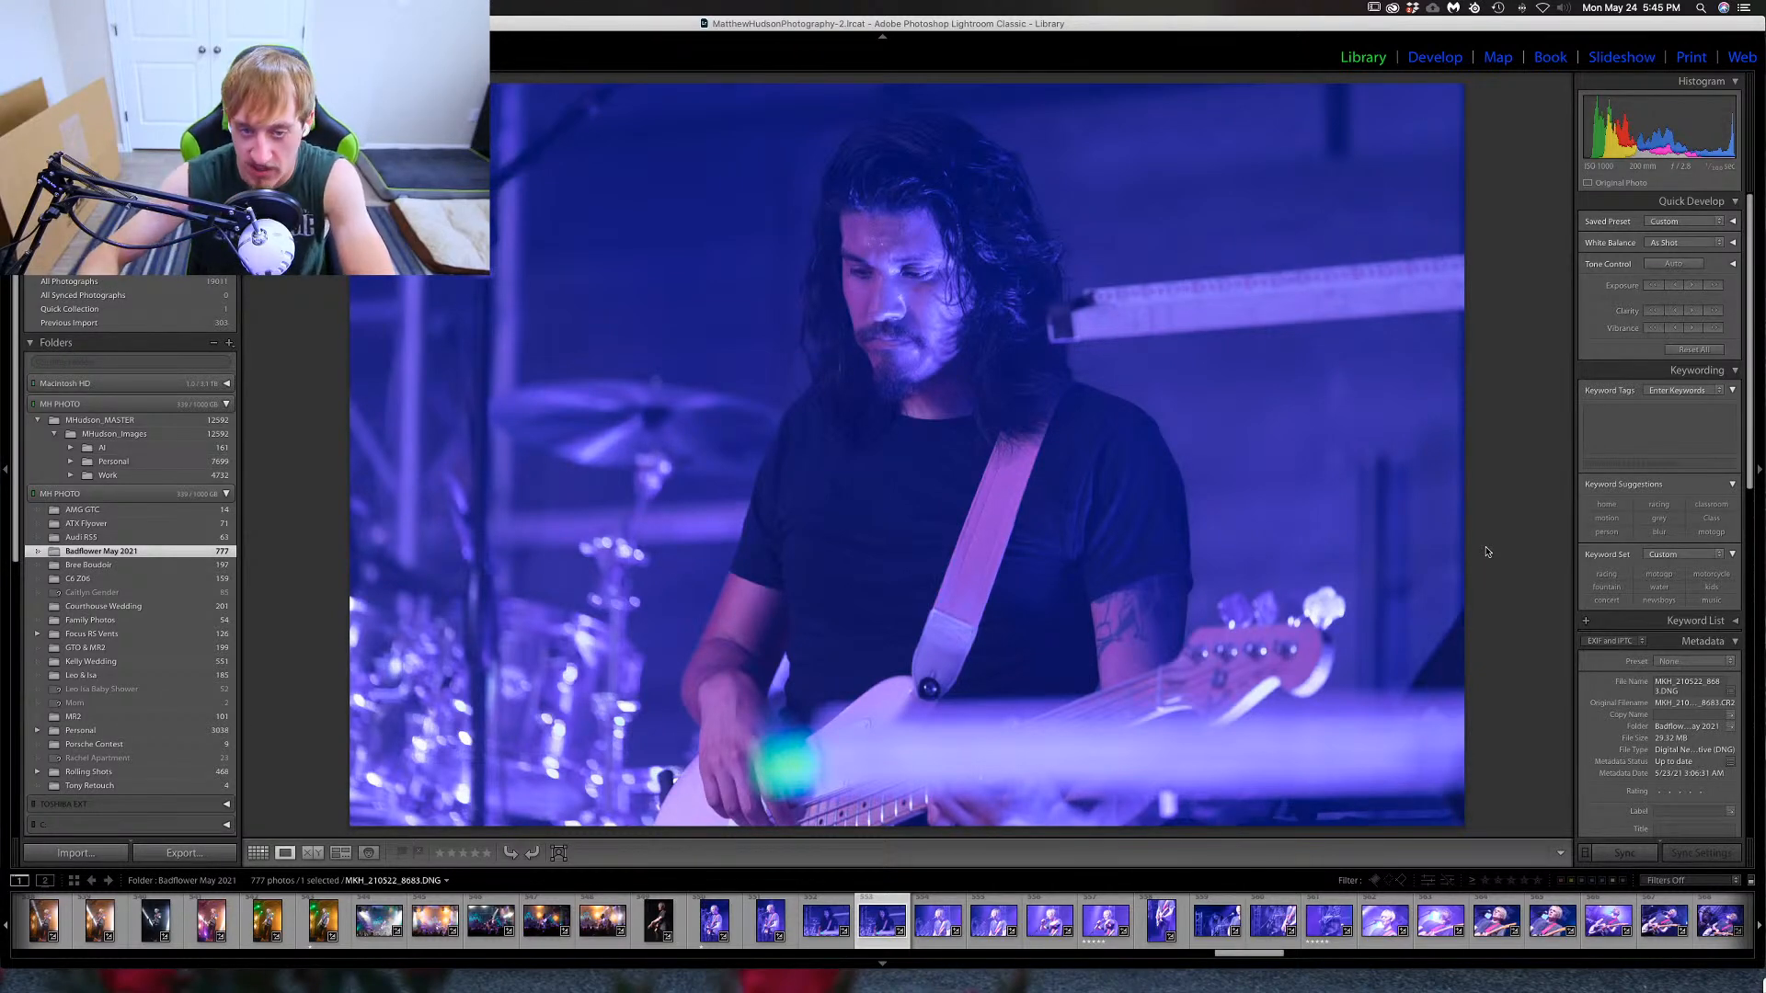
Advance through the blue-lit singer shots to MKH_210522_8687 and examine the sharpness of the face up close.
key("Right")
key("Right")
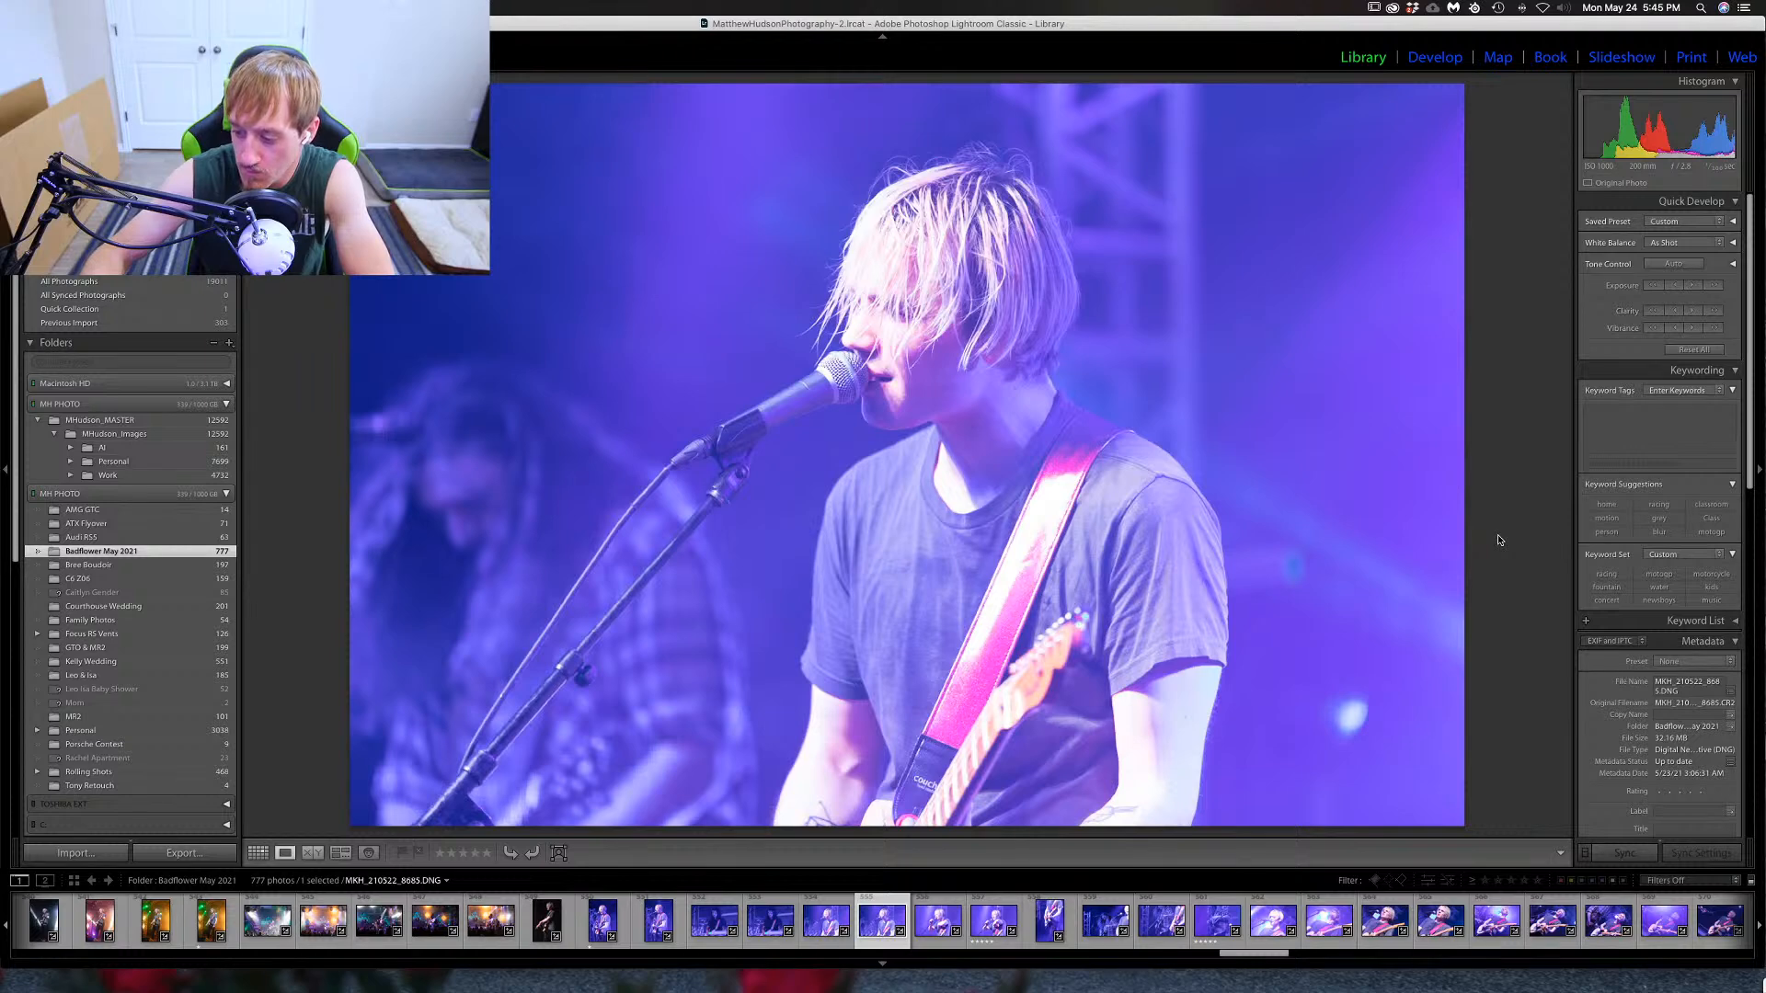
key("Right")
key("Right")
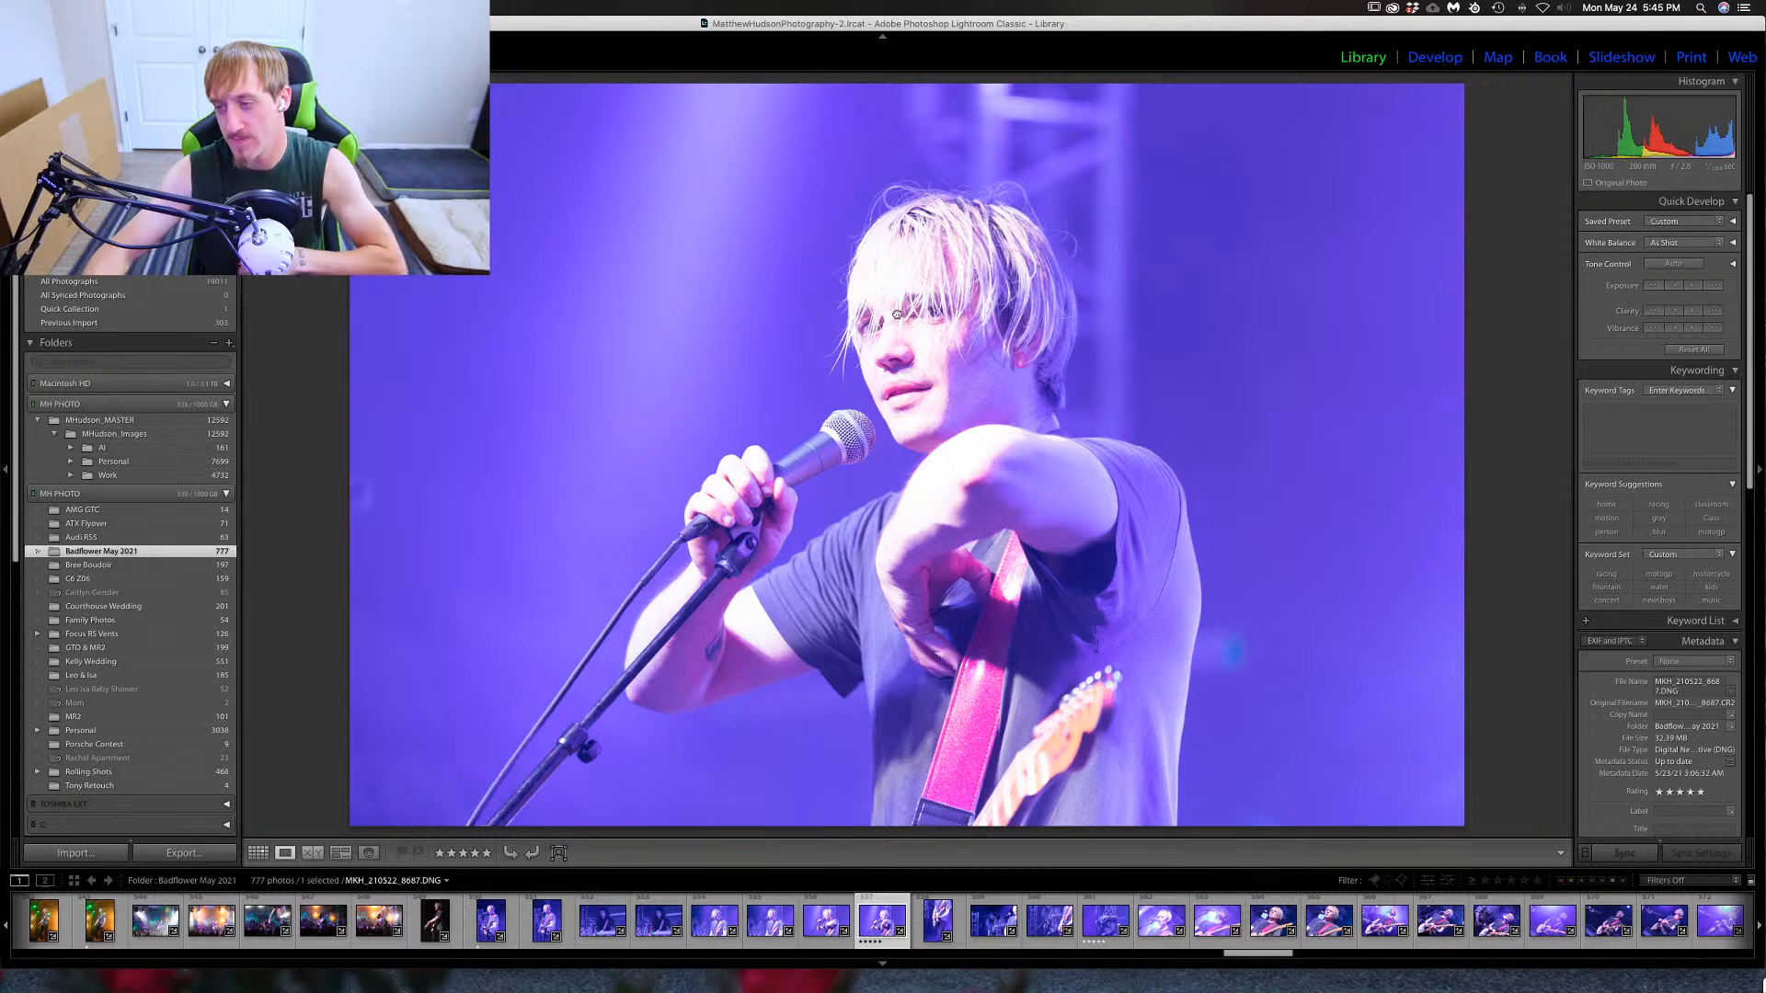
left_click(994, 384)
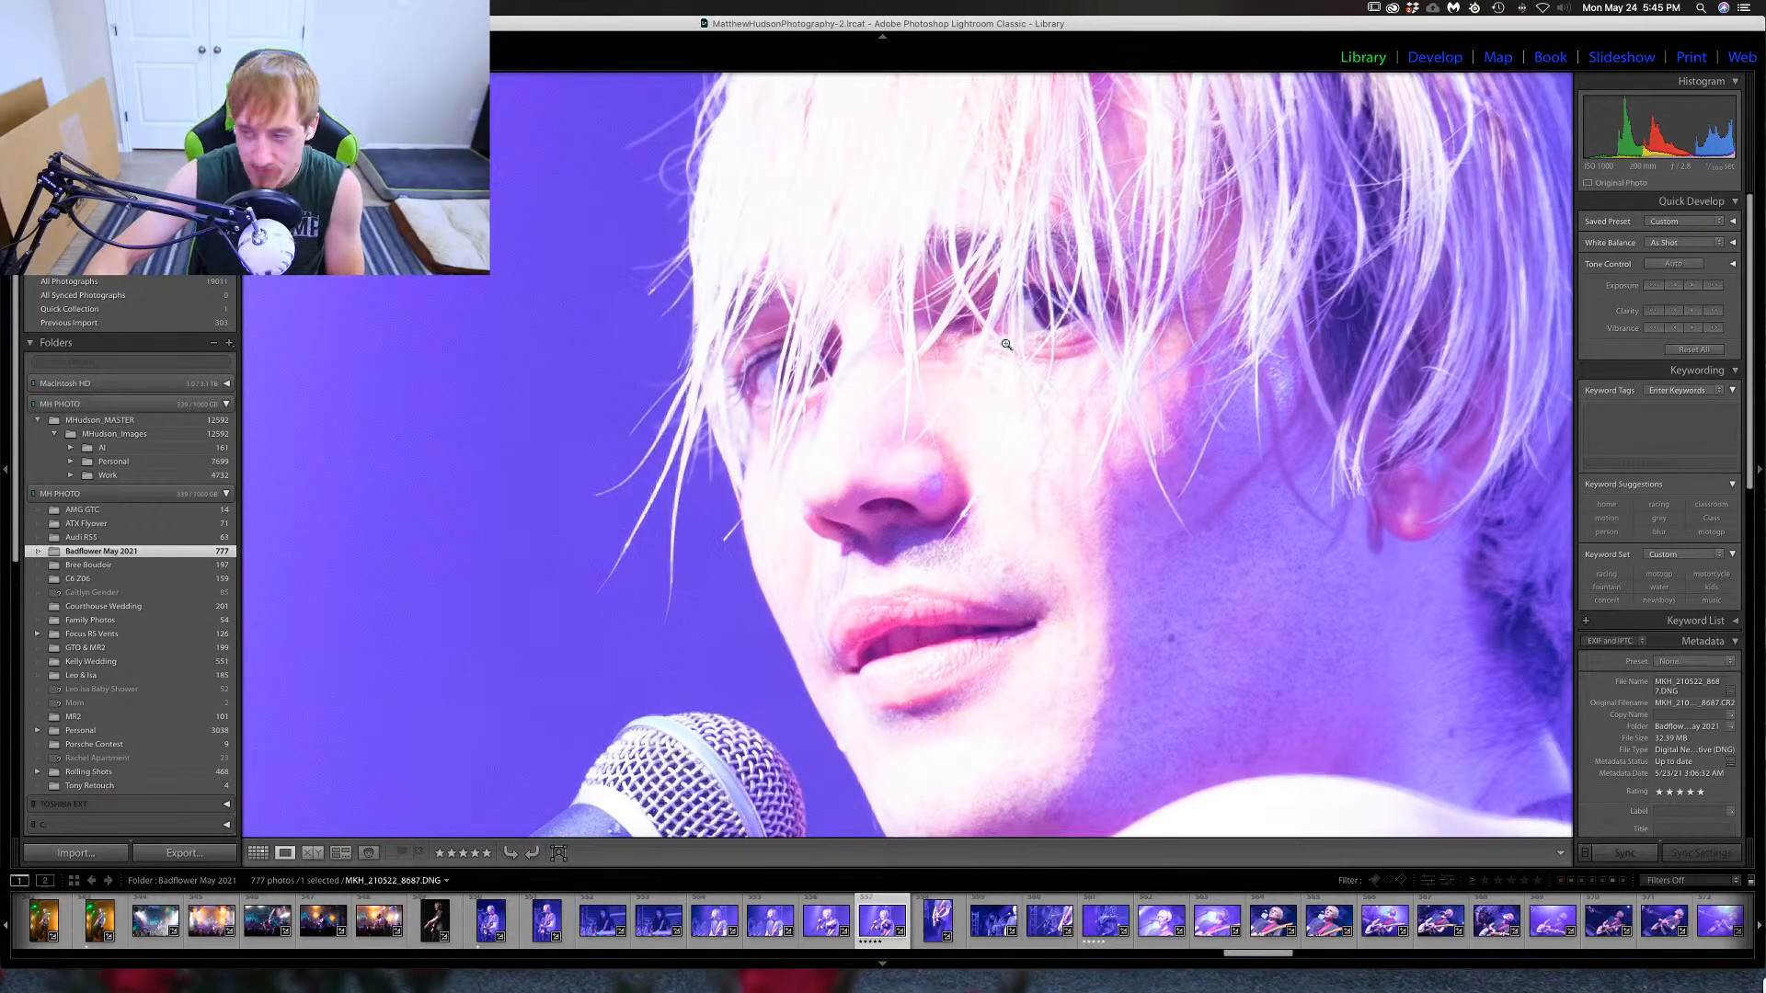
left_click(1368, 490)
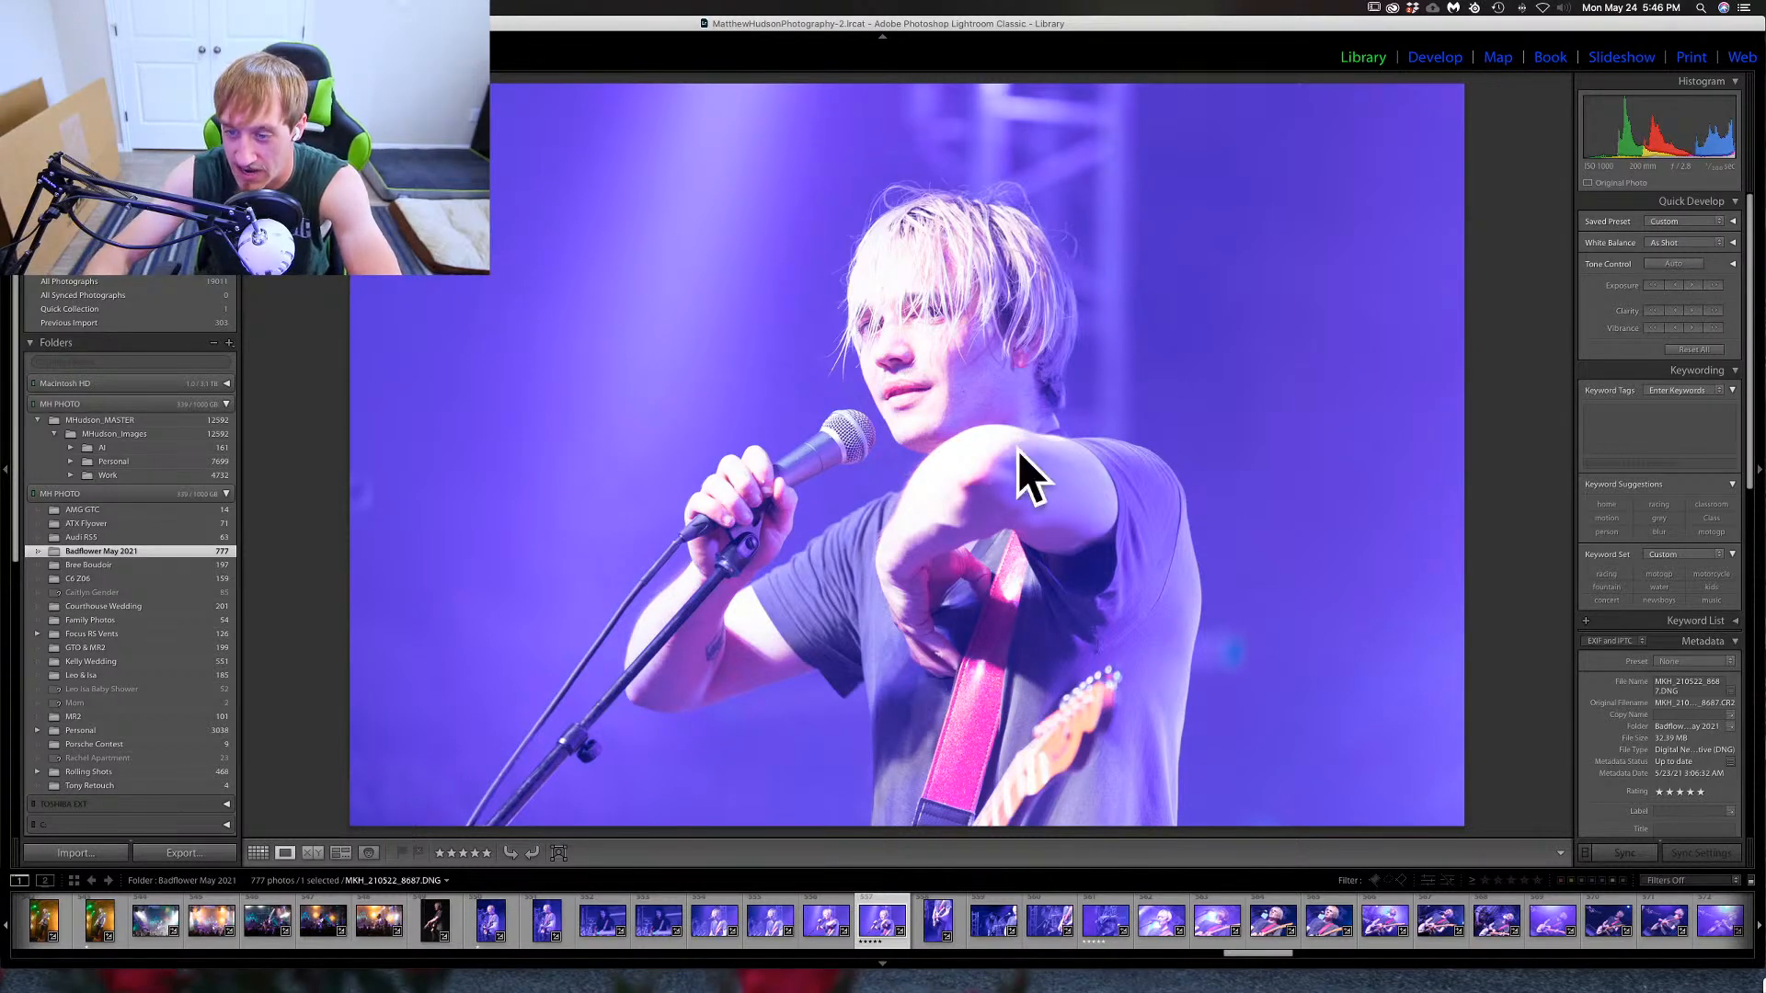
Heal the spot at the photo's left edge and the blue light spot beside the singer's shirt with a size 79 spot removal brush.
key("d")
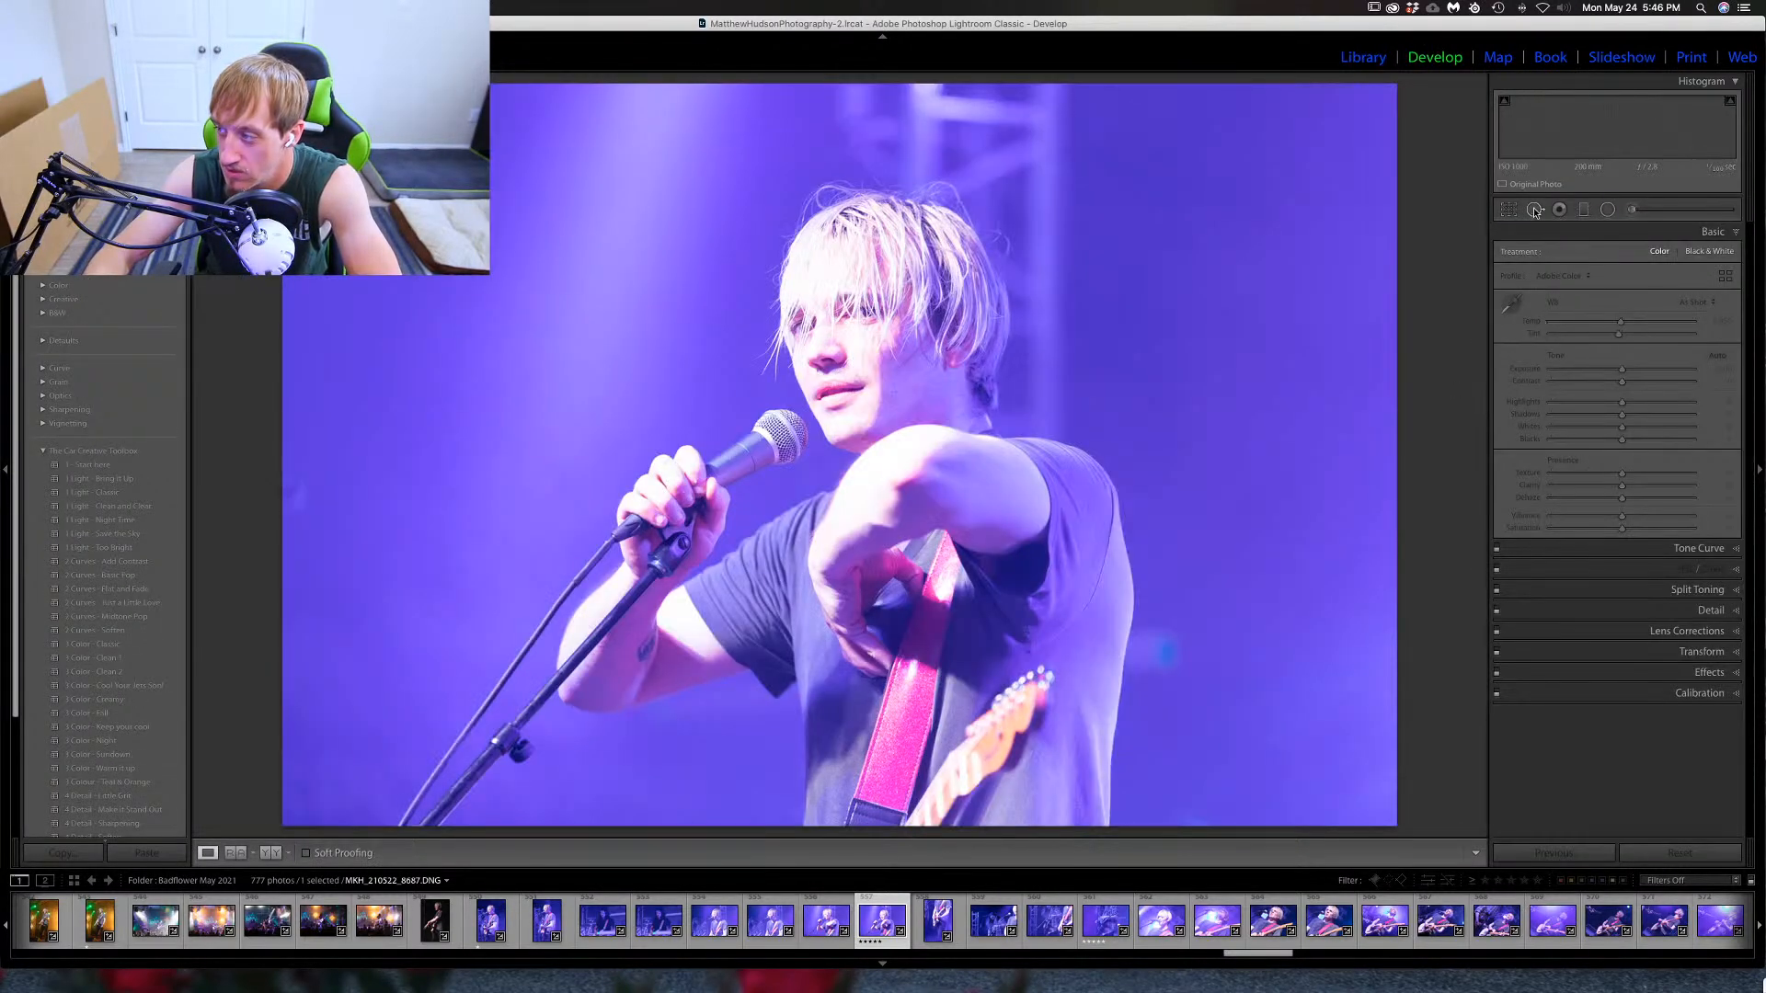
key("q")
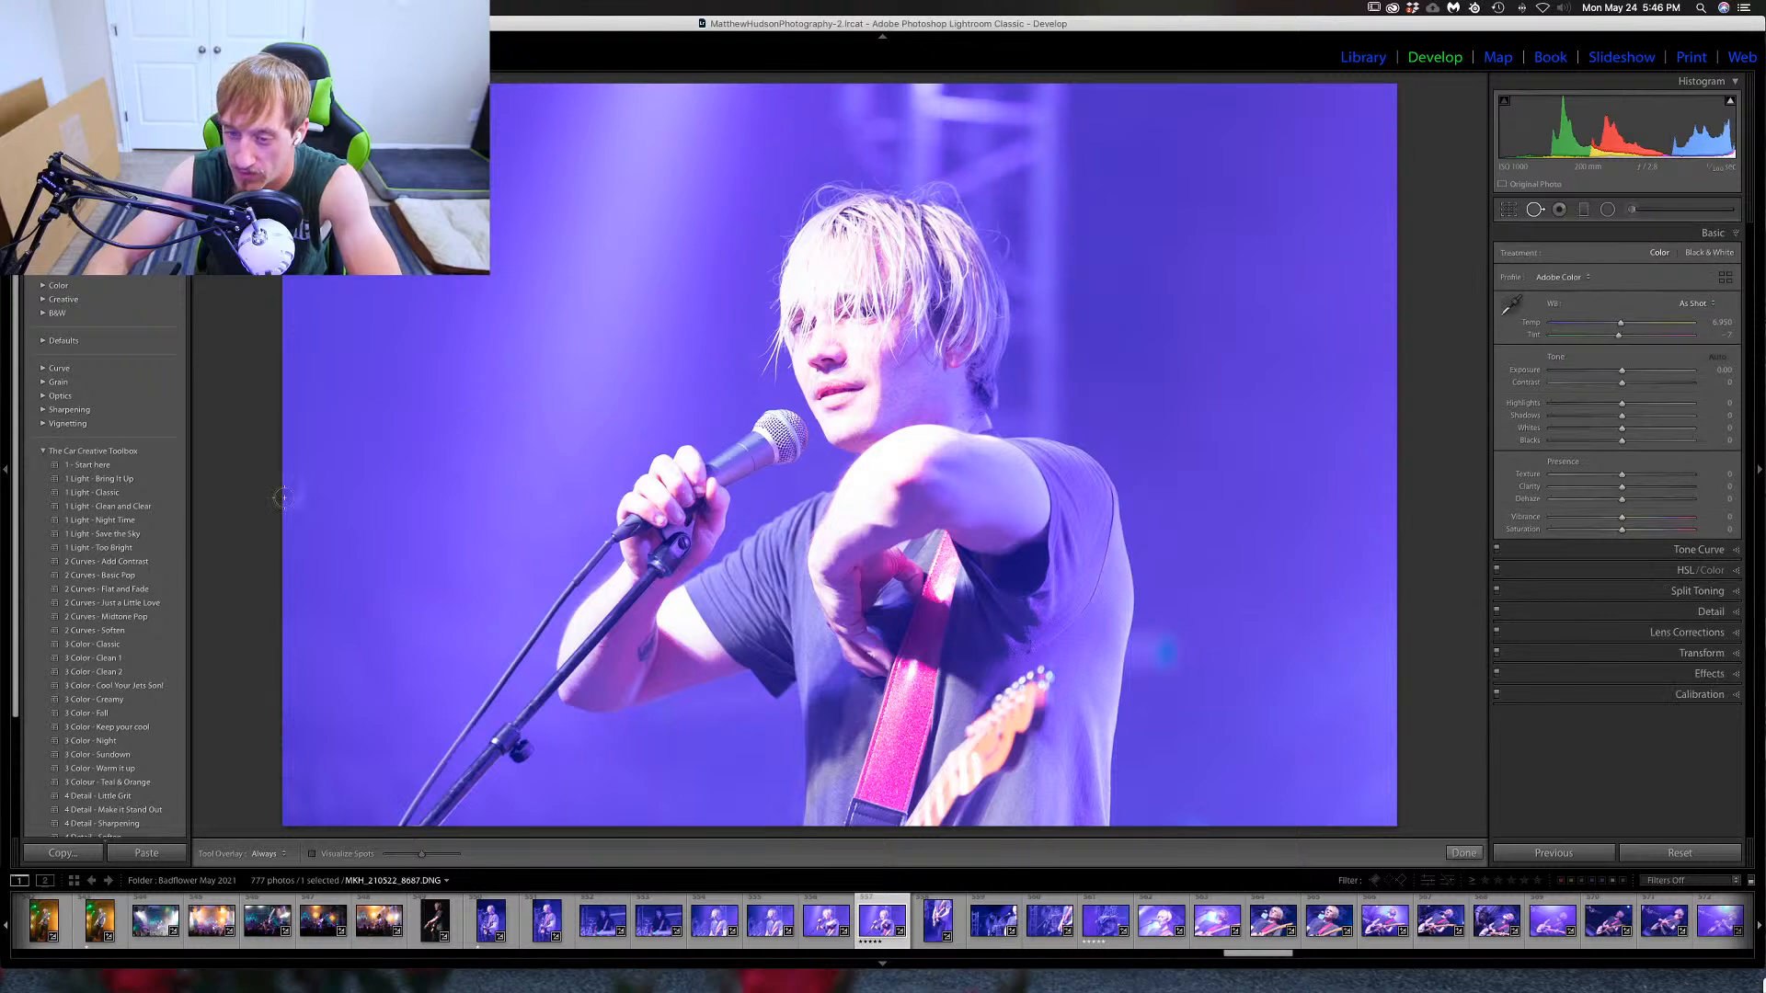
scroll(292, 491, "up", 1)
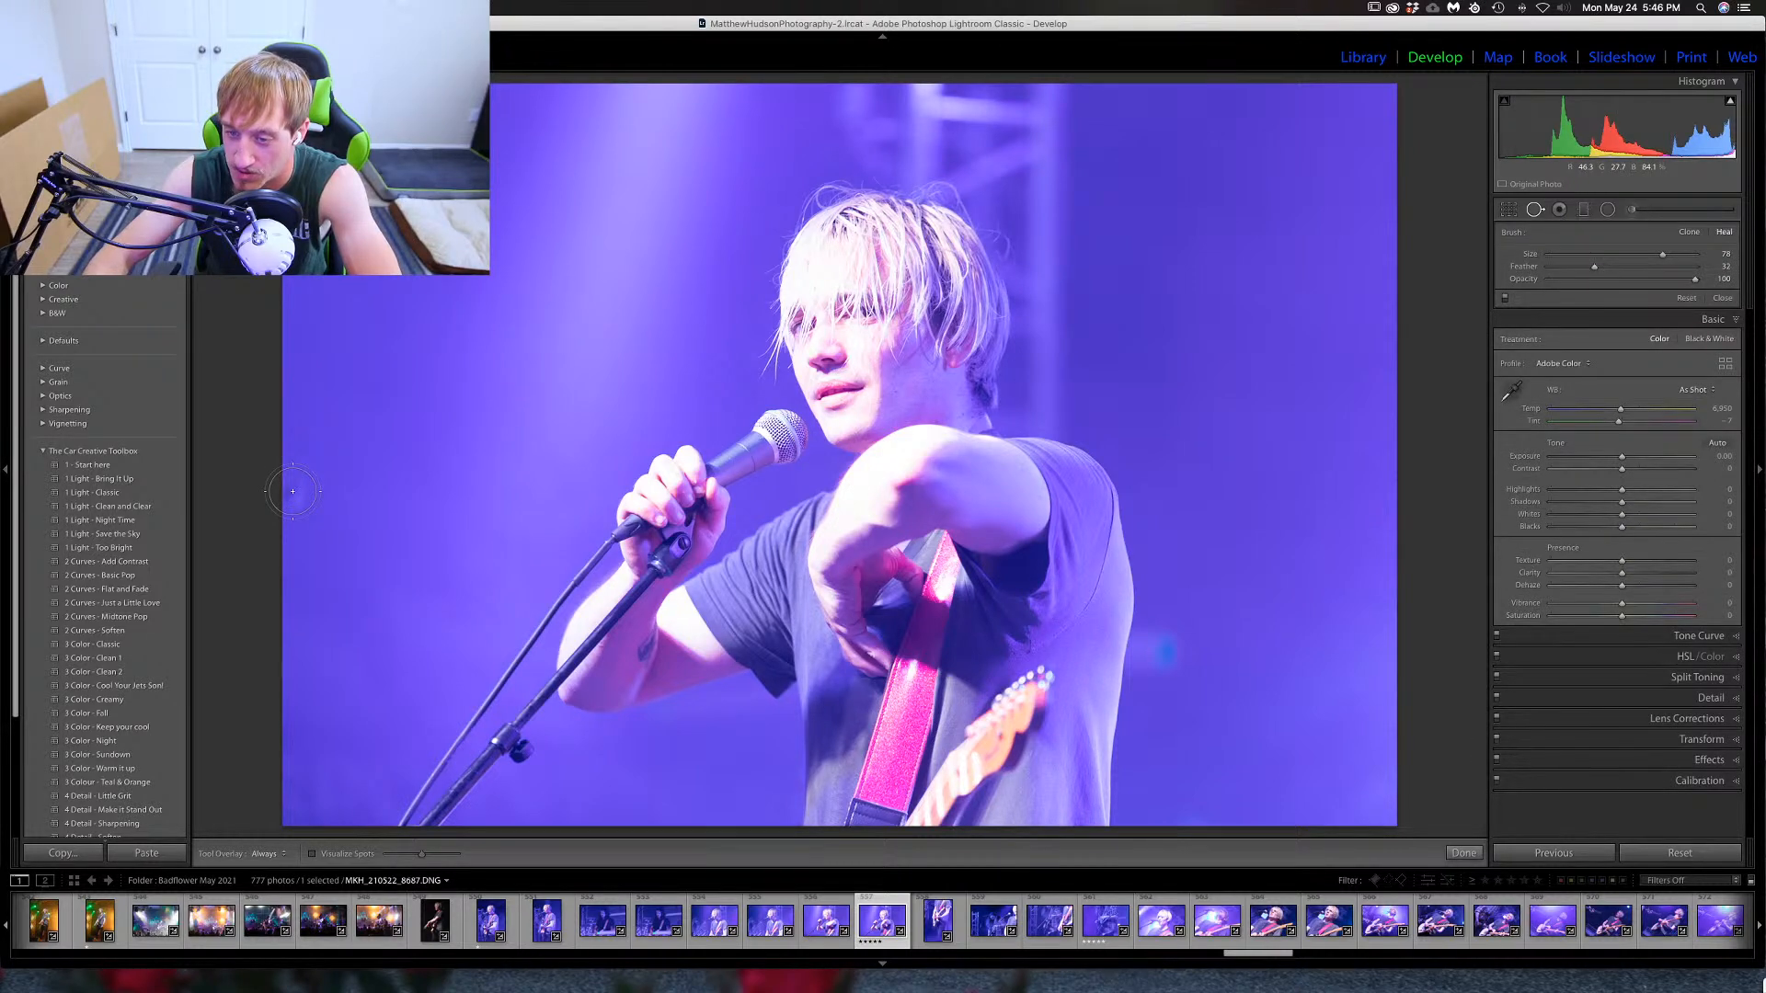
left_click(293, 491)
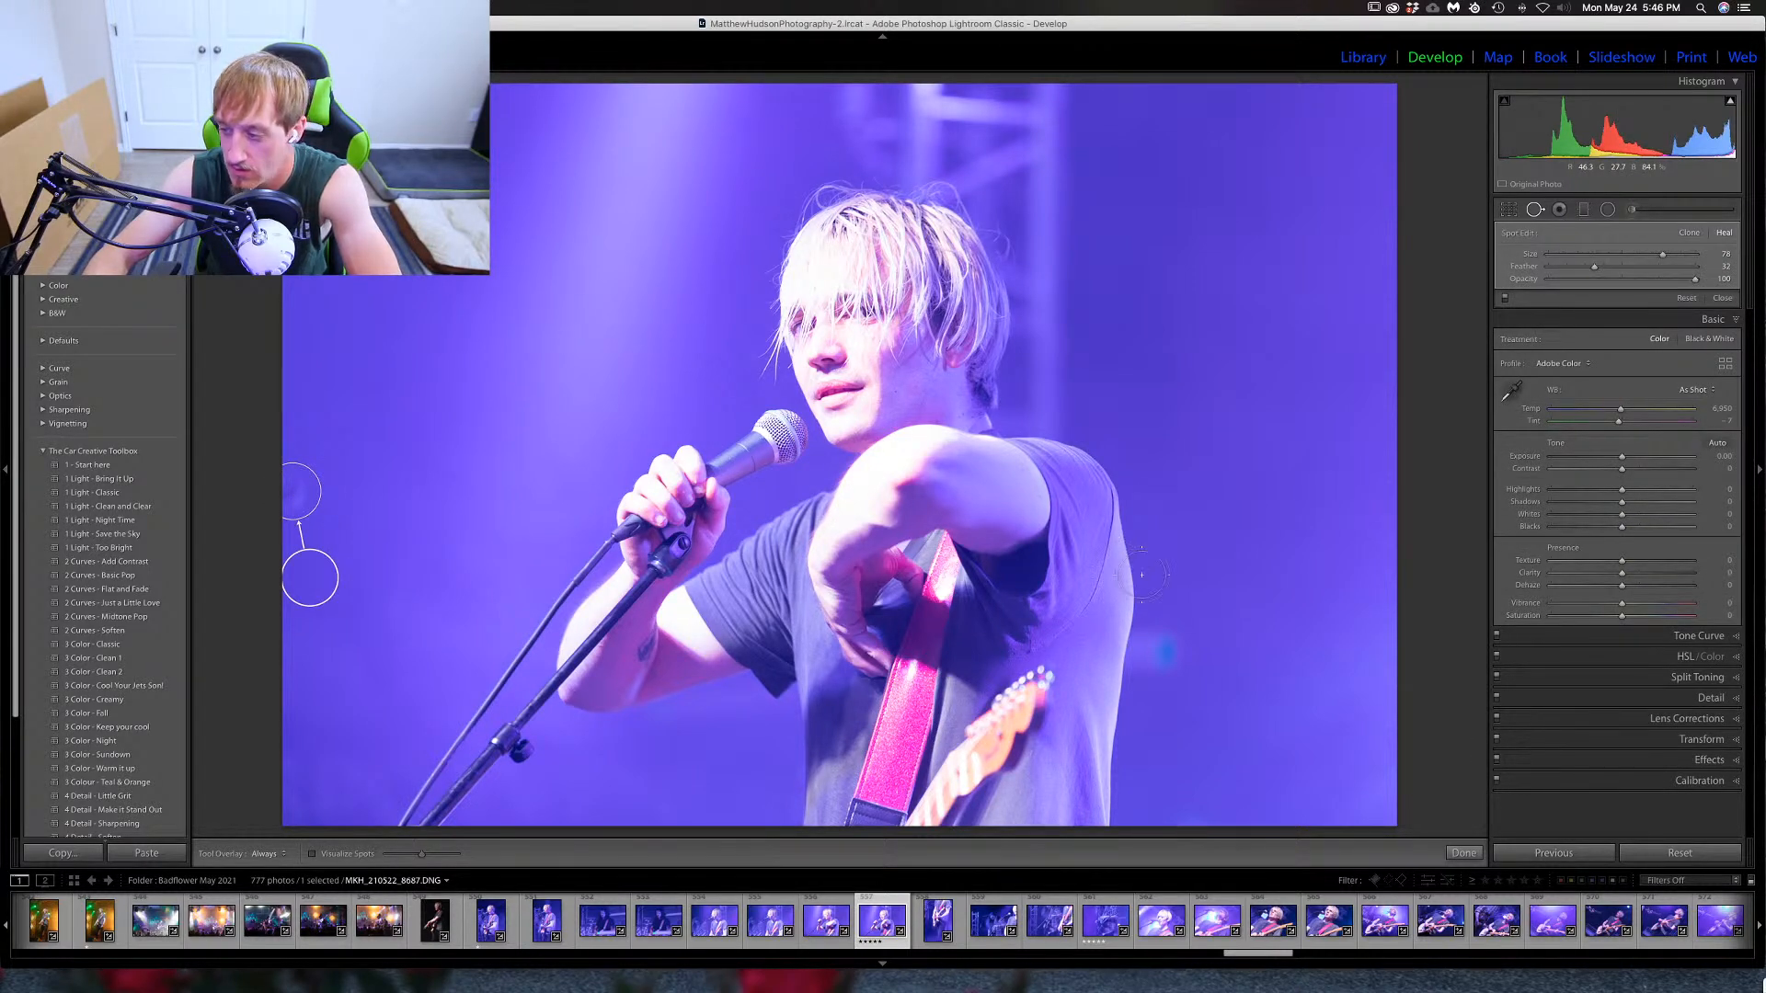
left_click(1167, 670)
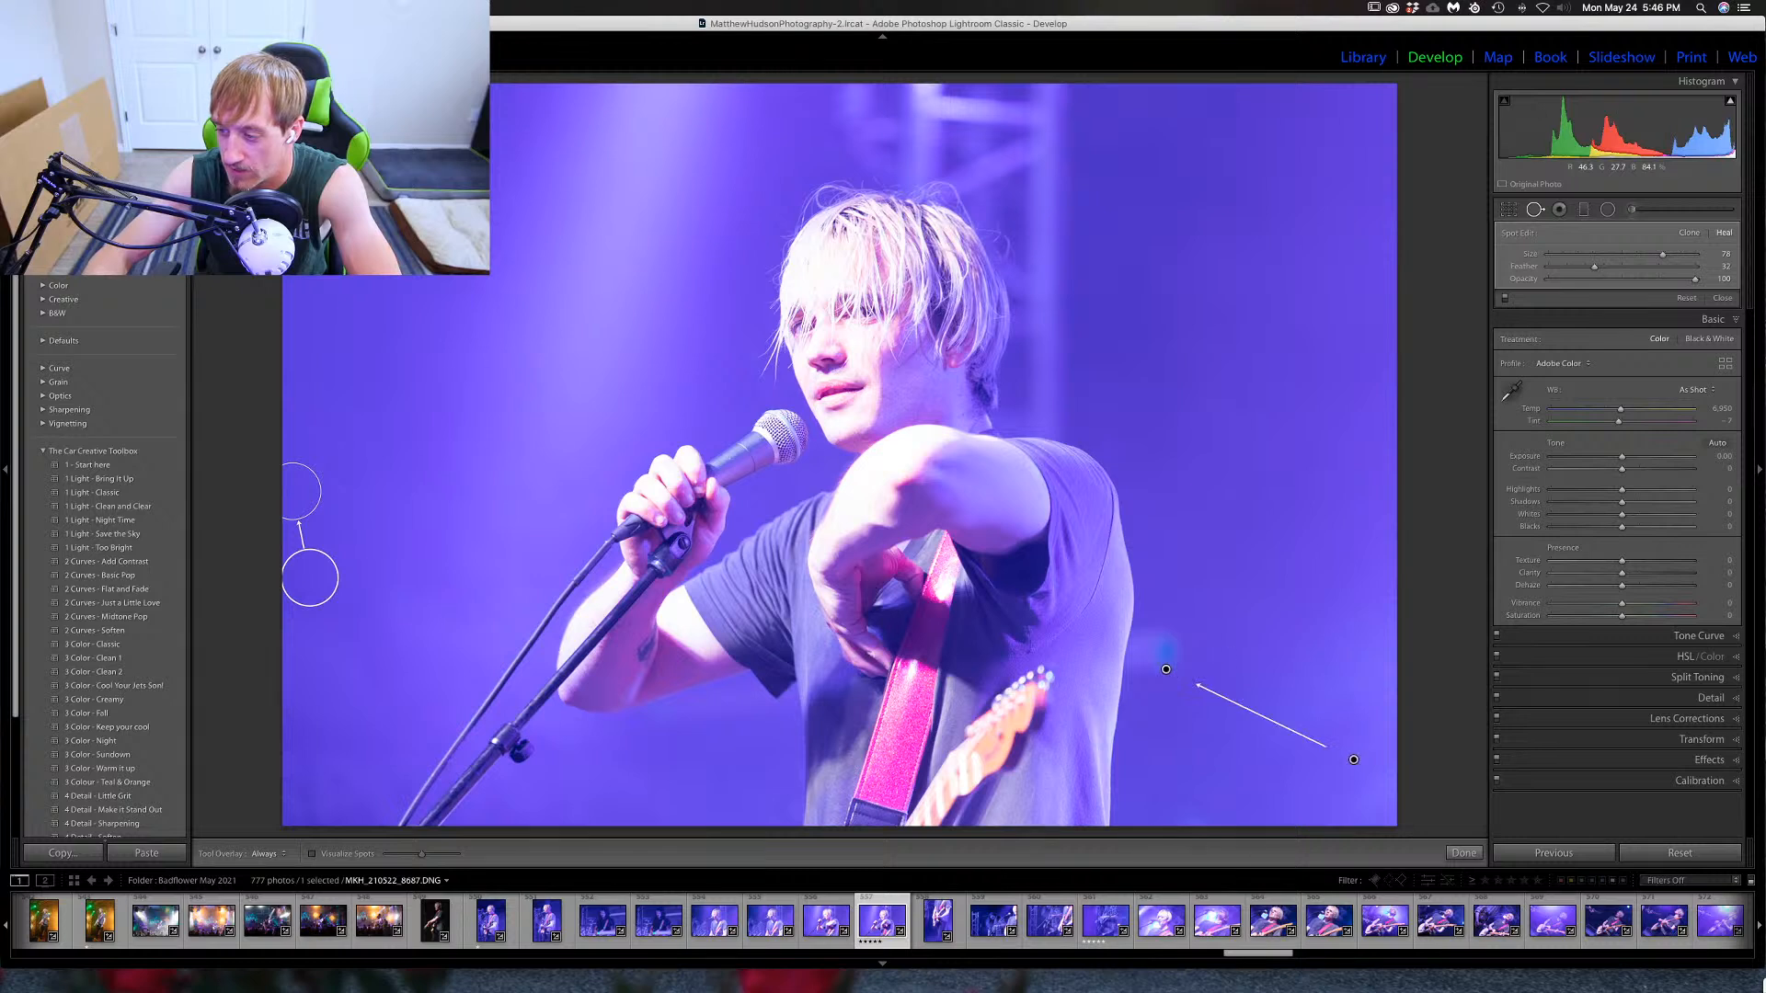
left_click(1535, 209)
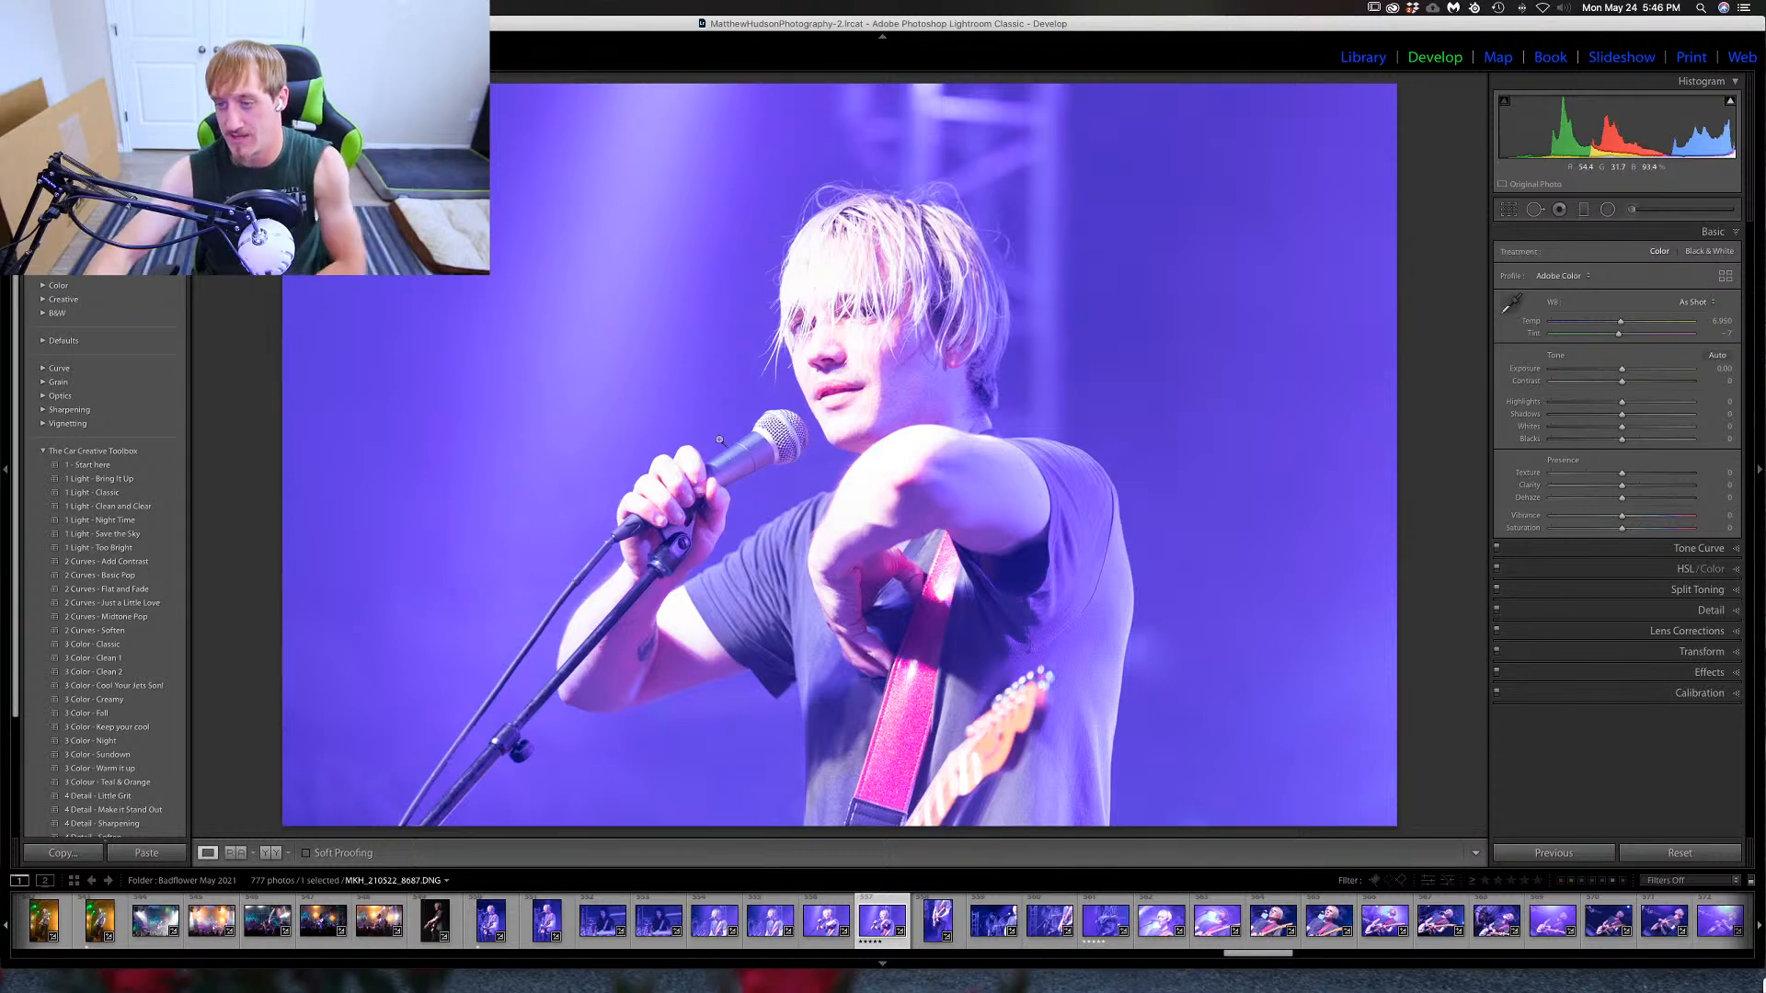
Examine the sharpness and brightness of the singer's face, microphone, hands and raised arm up close in MKH_210522_8687.
left_click(880, 353)
left_click_drag(879, 352, 891, 431)
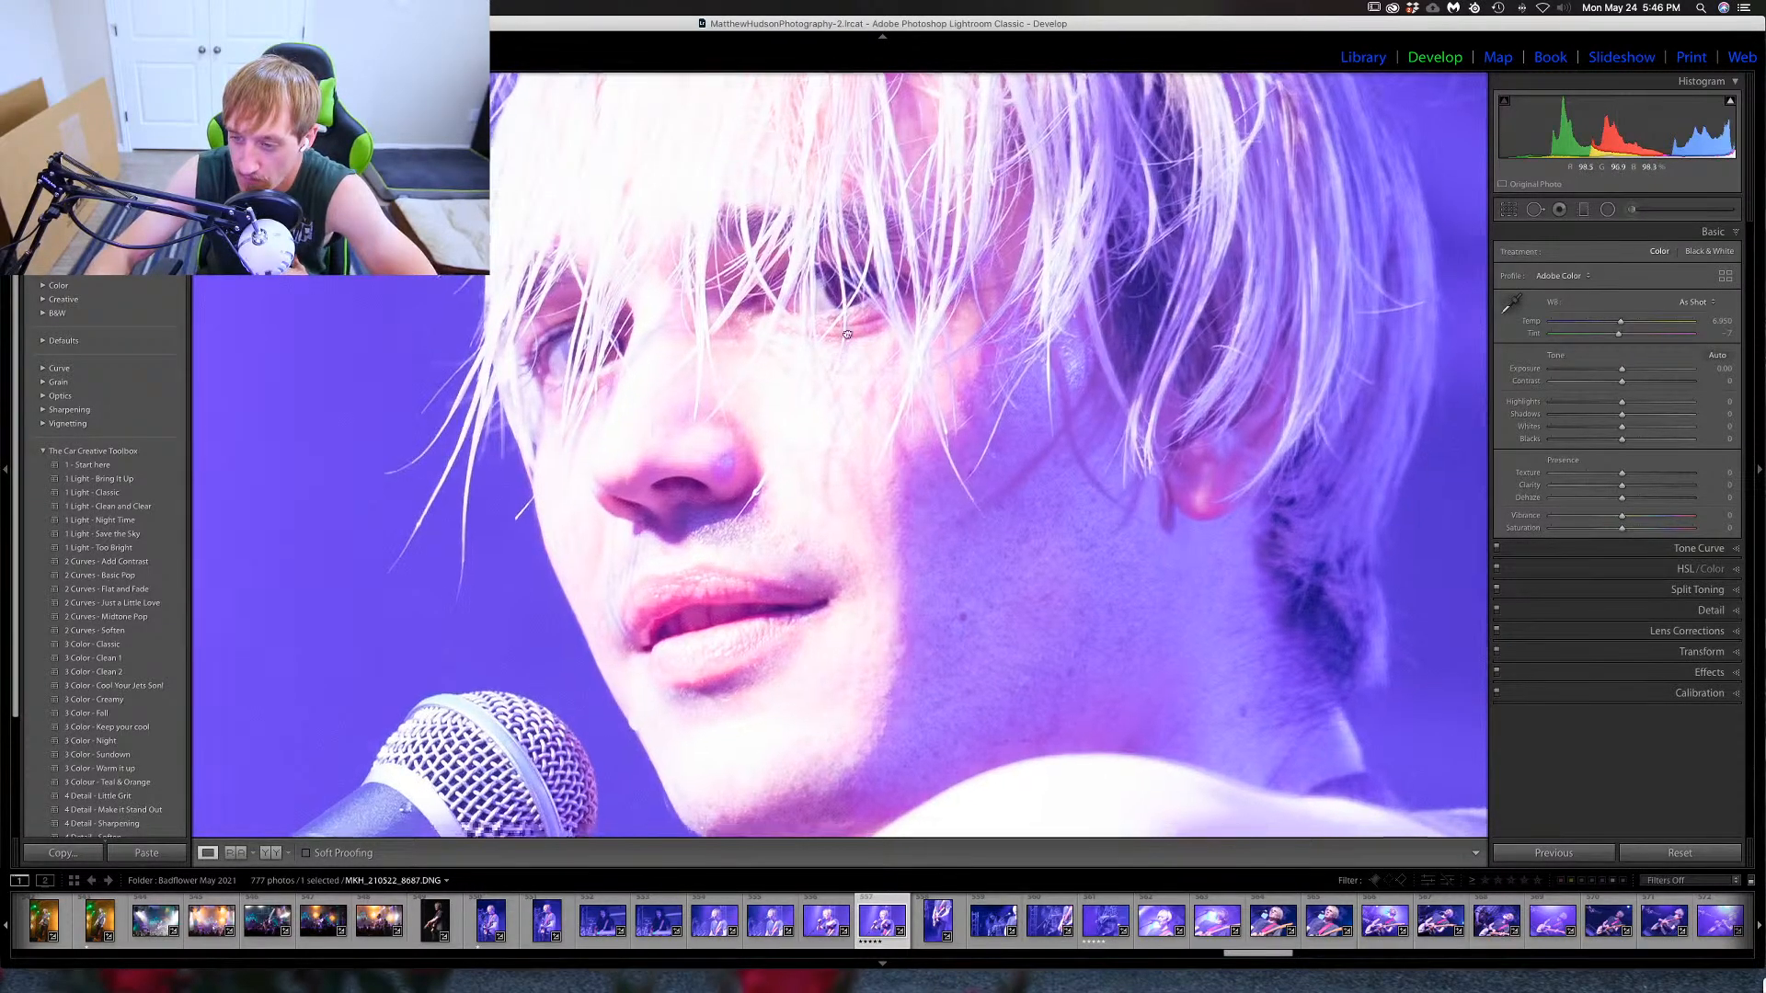
scroll(867, 445, "down", 5)
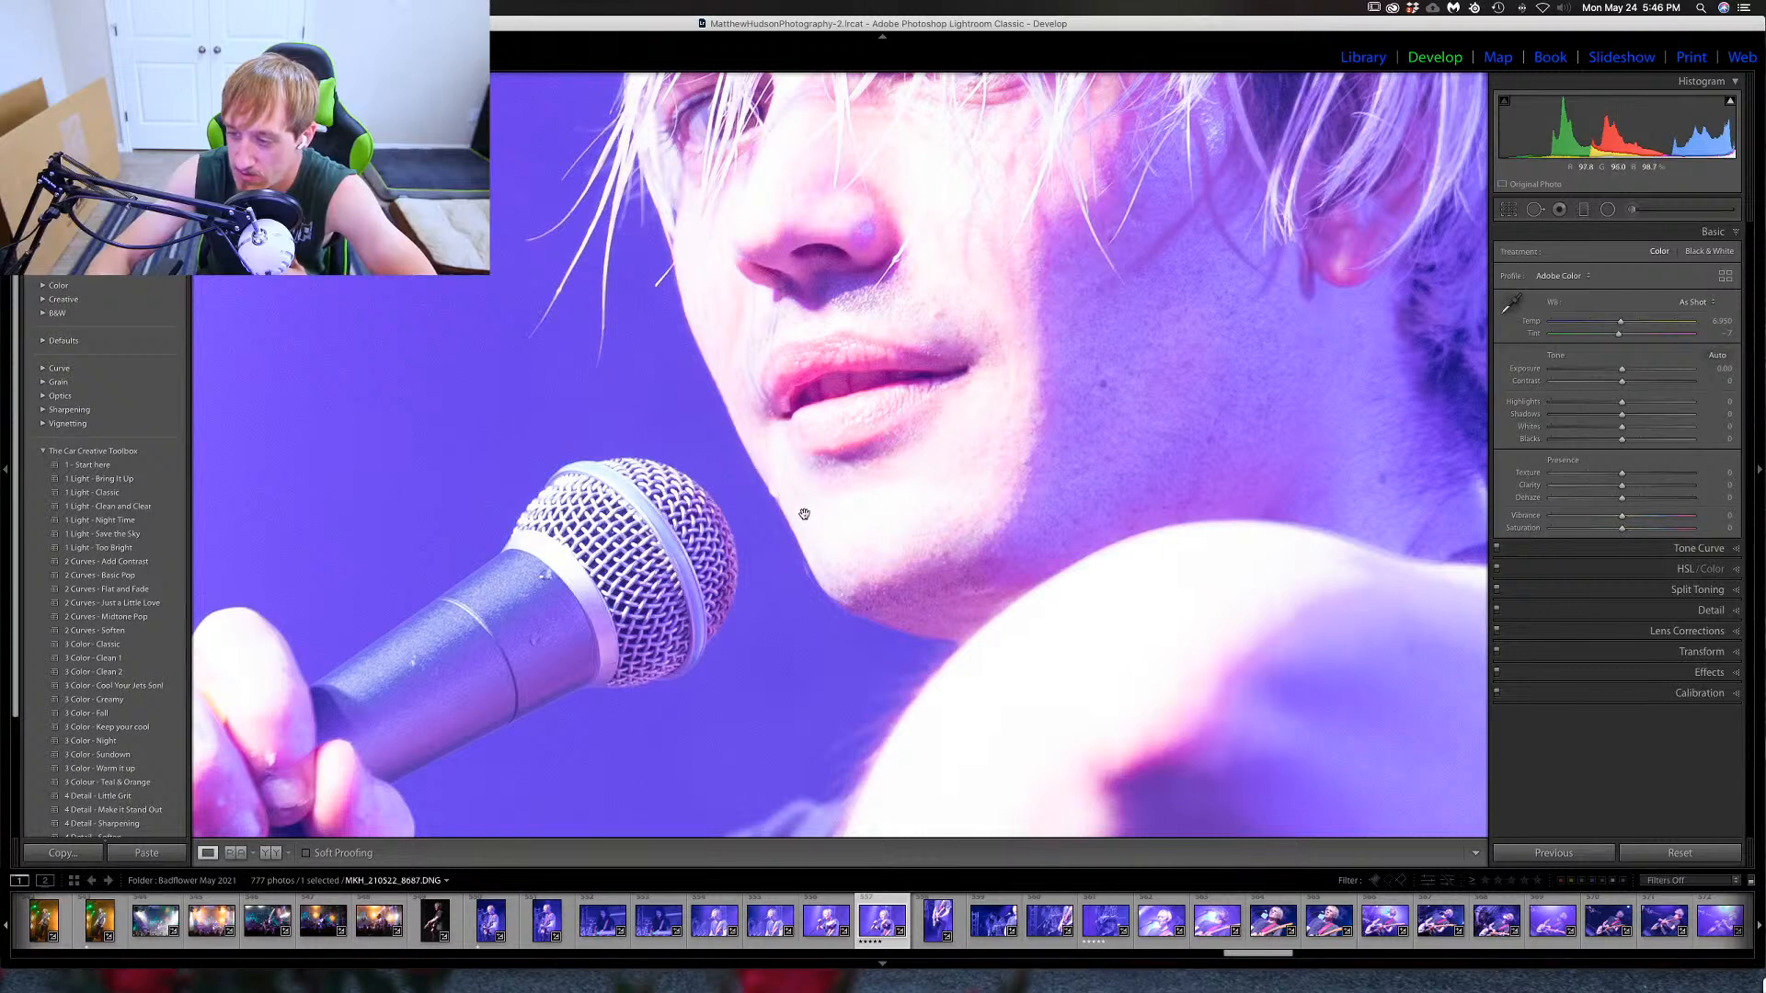
scroll(895, 540, "left", 5)
scroll(895, 540, "down", 3)
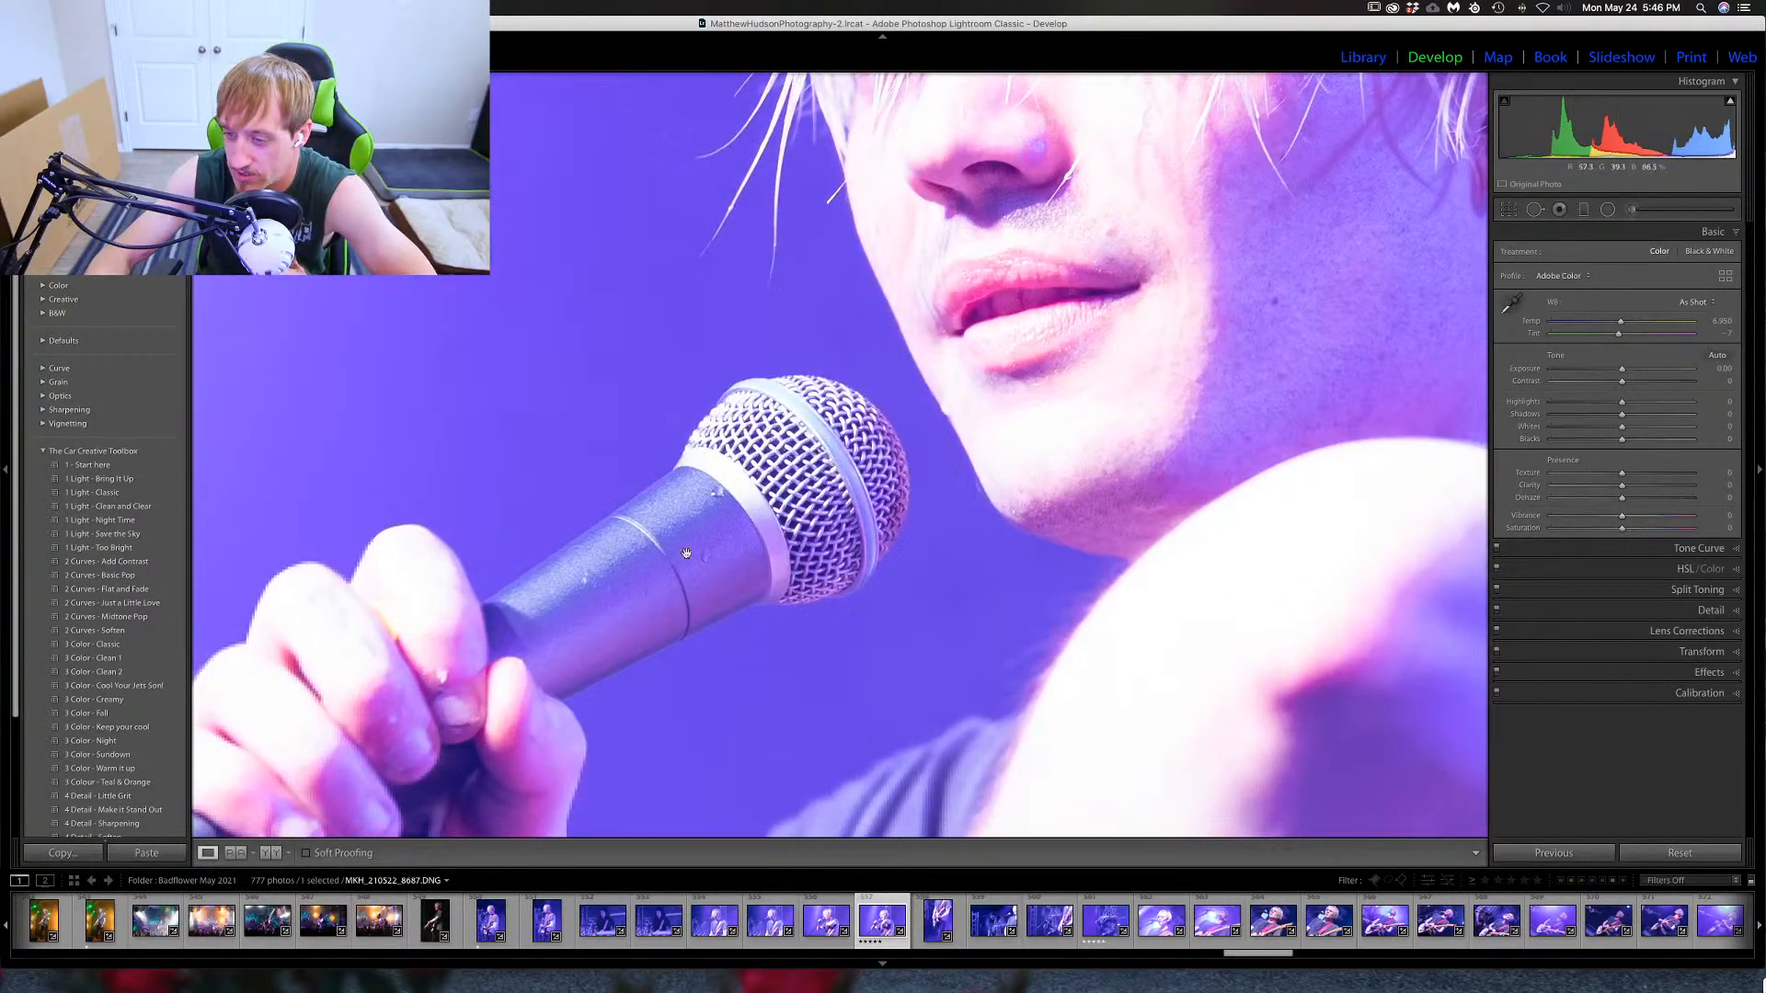
scroll(699, 538, "left", 5)
scroll(699, 538, "down", 5)
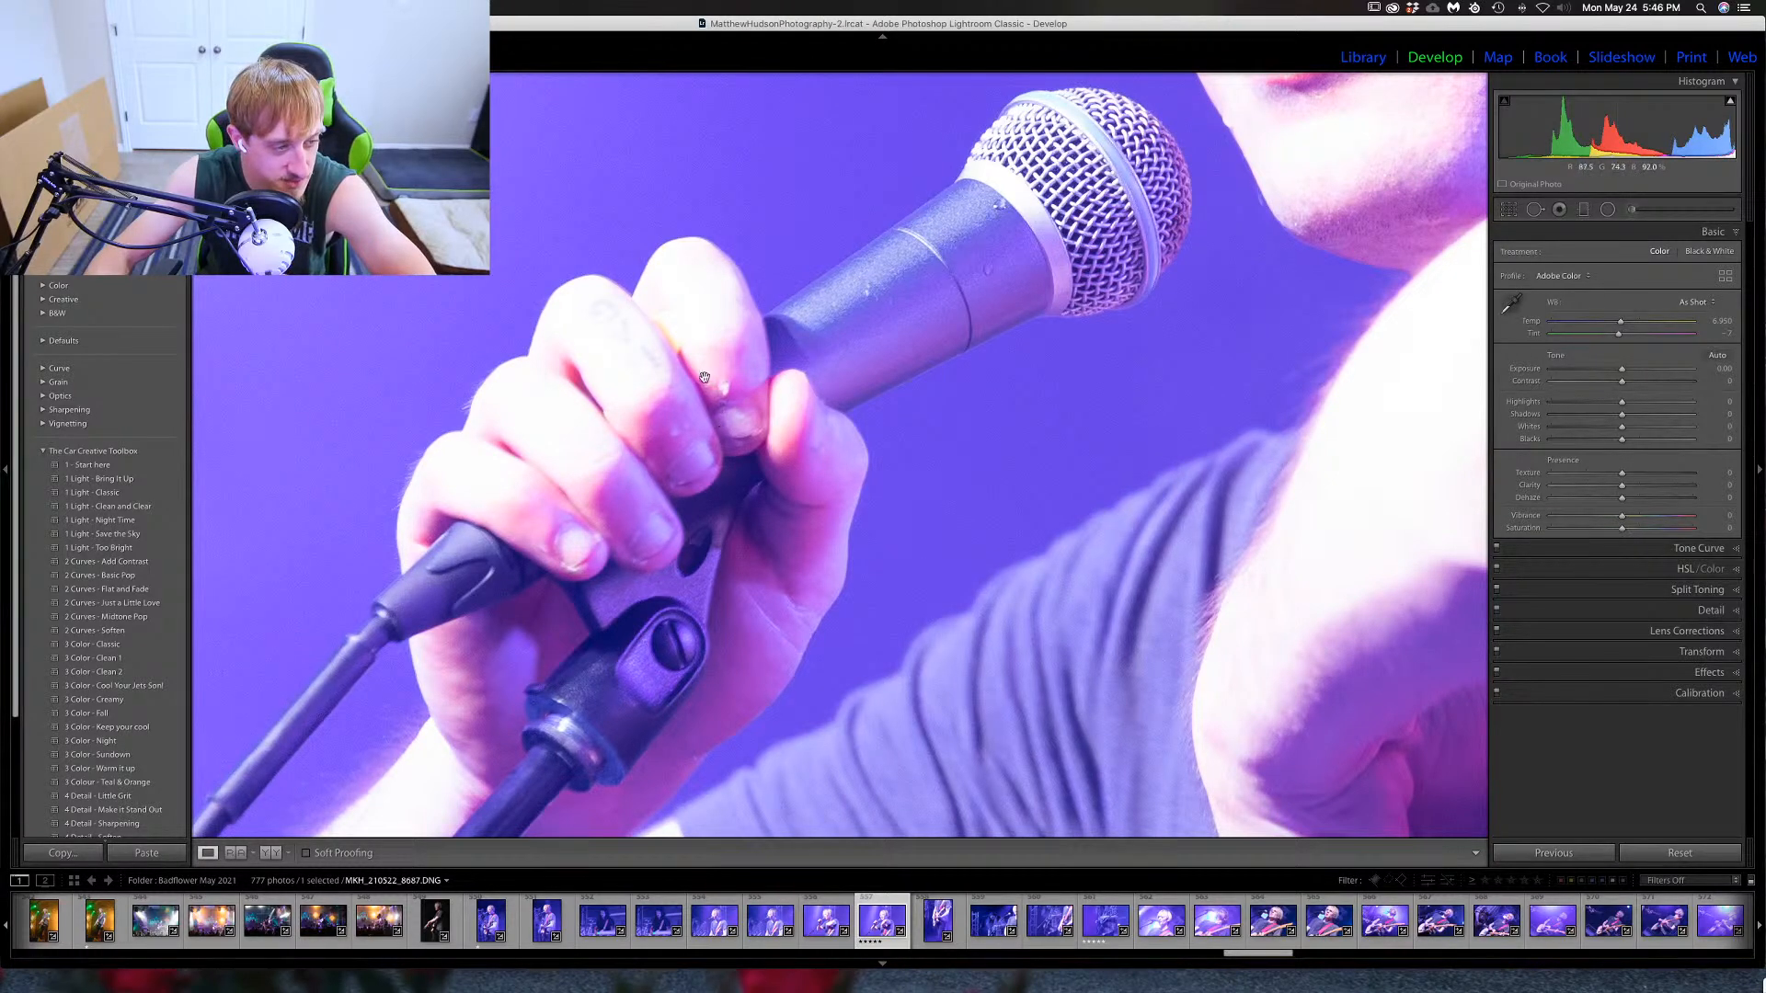
scroll(779, 355, "right", 5)
scroll(778, 355, "down", 3)
scroll(778, 355, "right", 5)
scroll(779, 355, "down", 3)
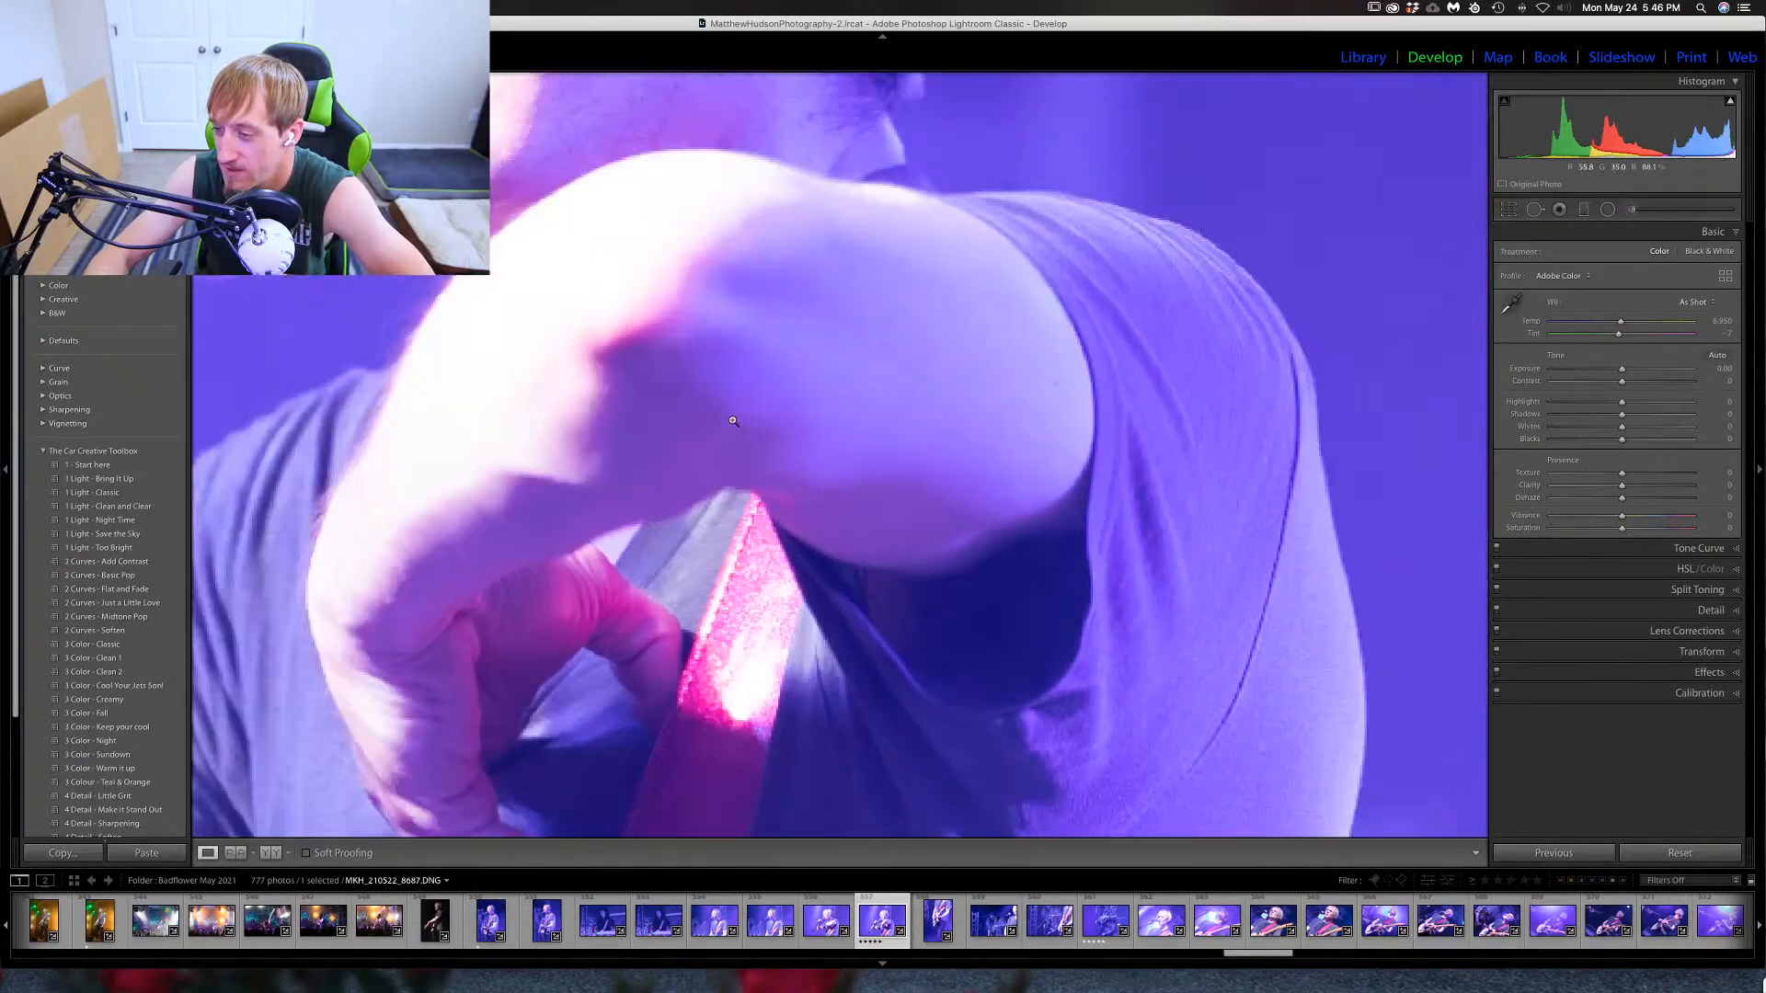
left_click(733, 420)
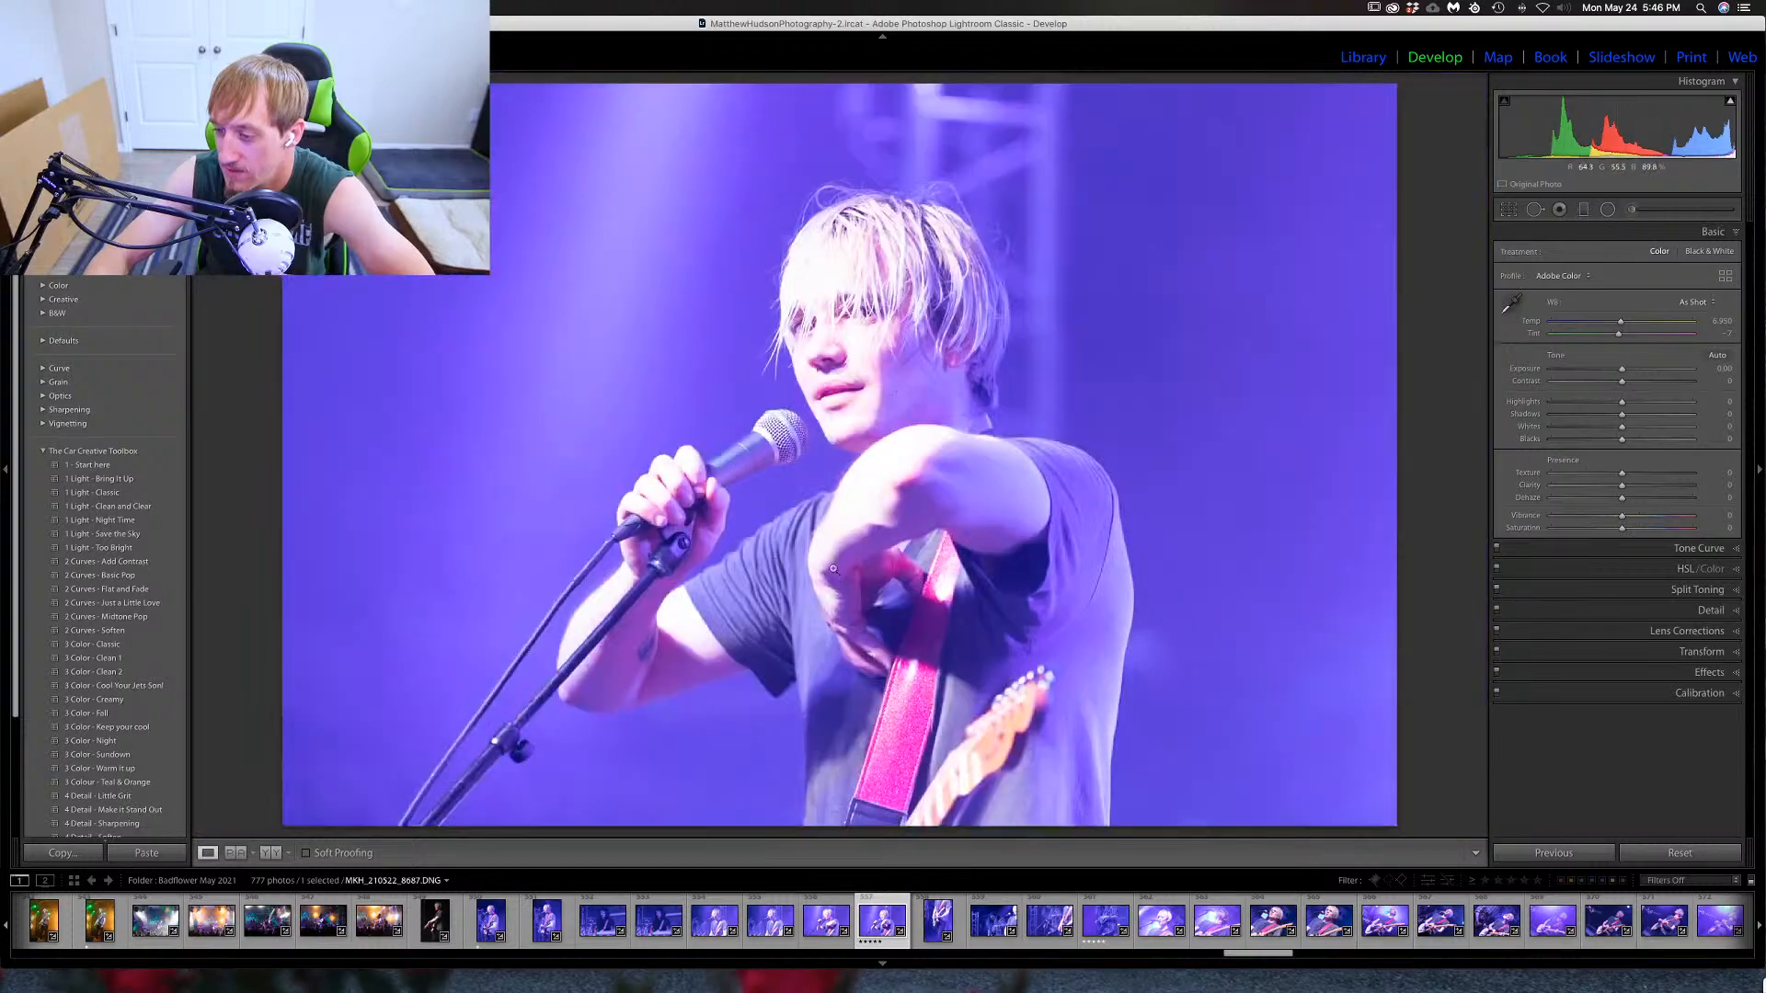
left_click(873, 321)
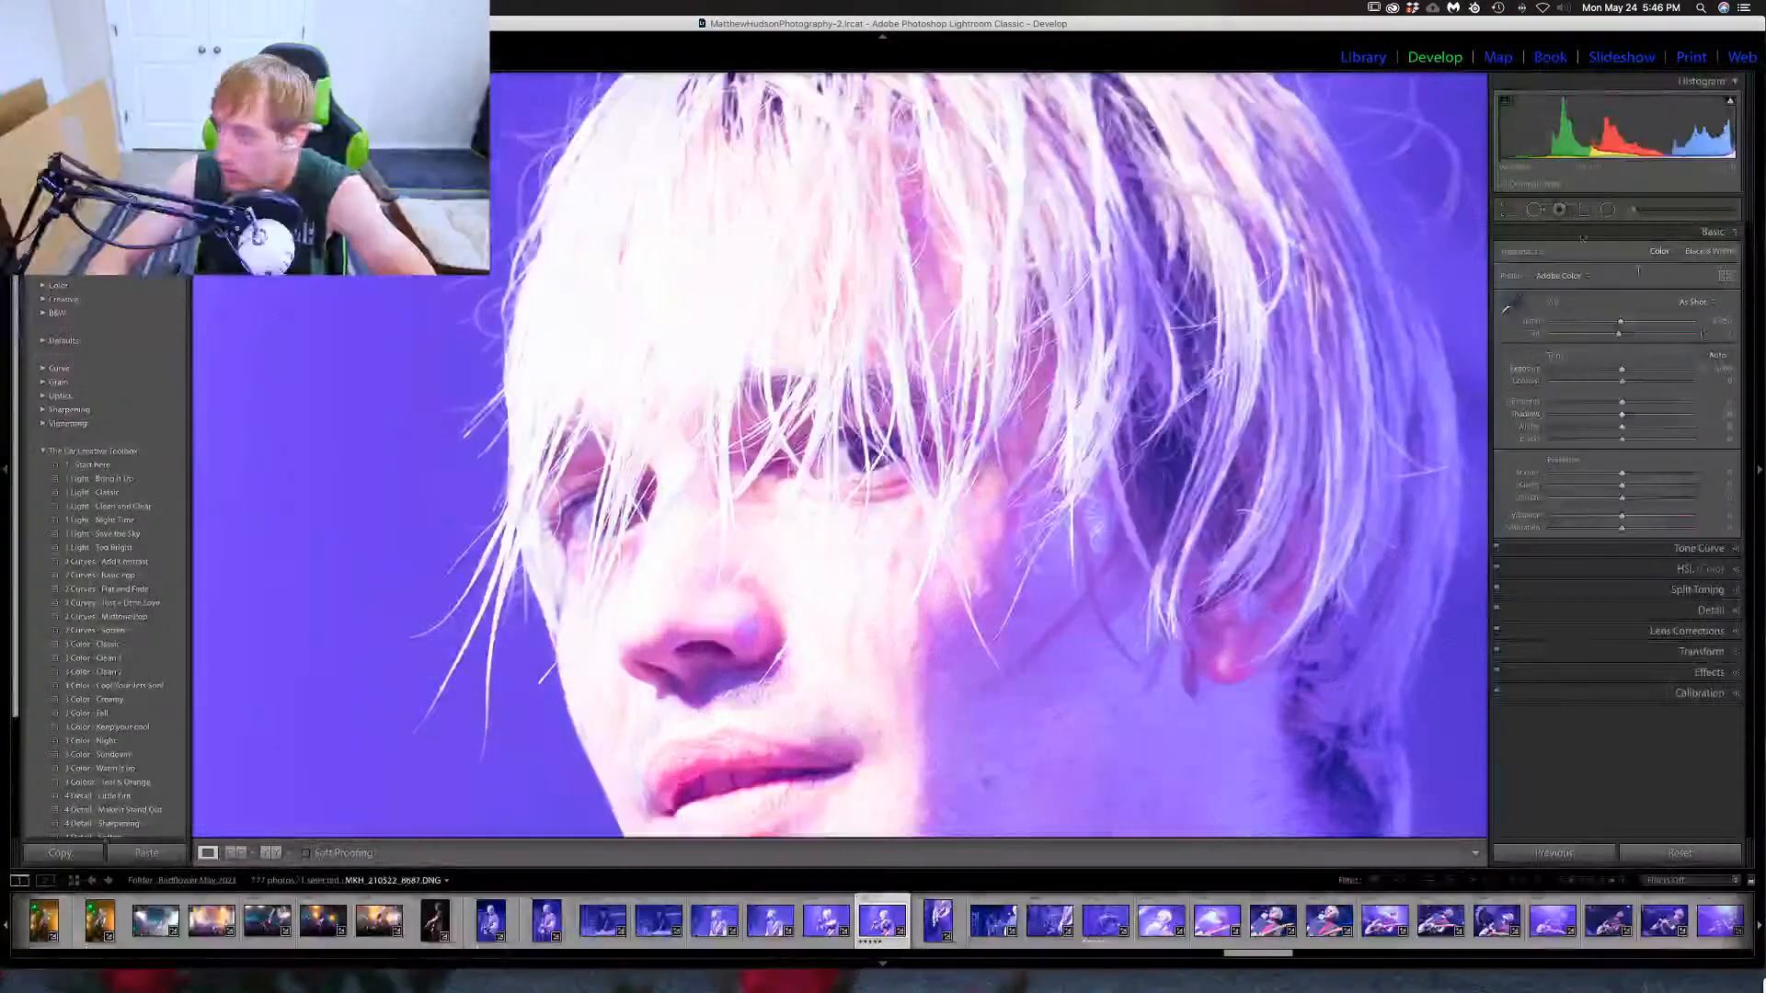
left_click(1124, 407)
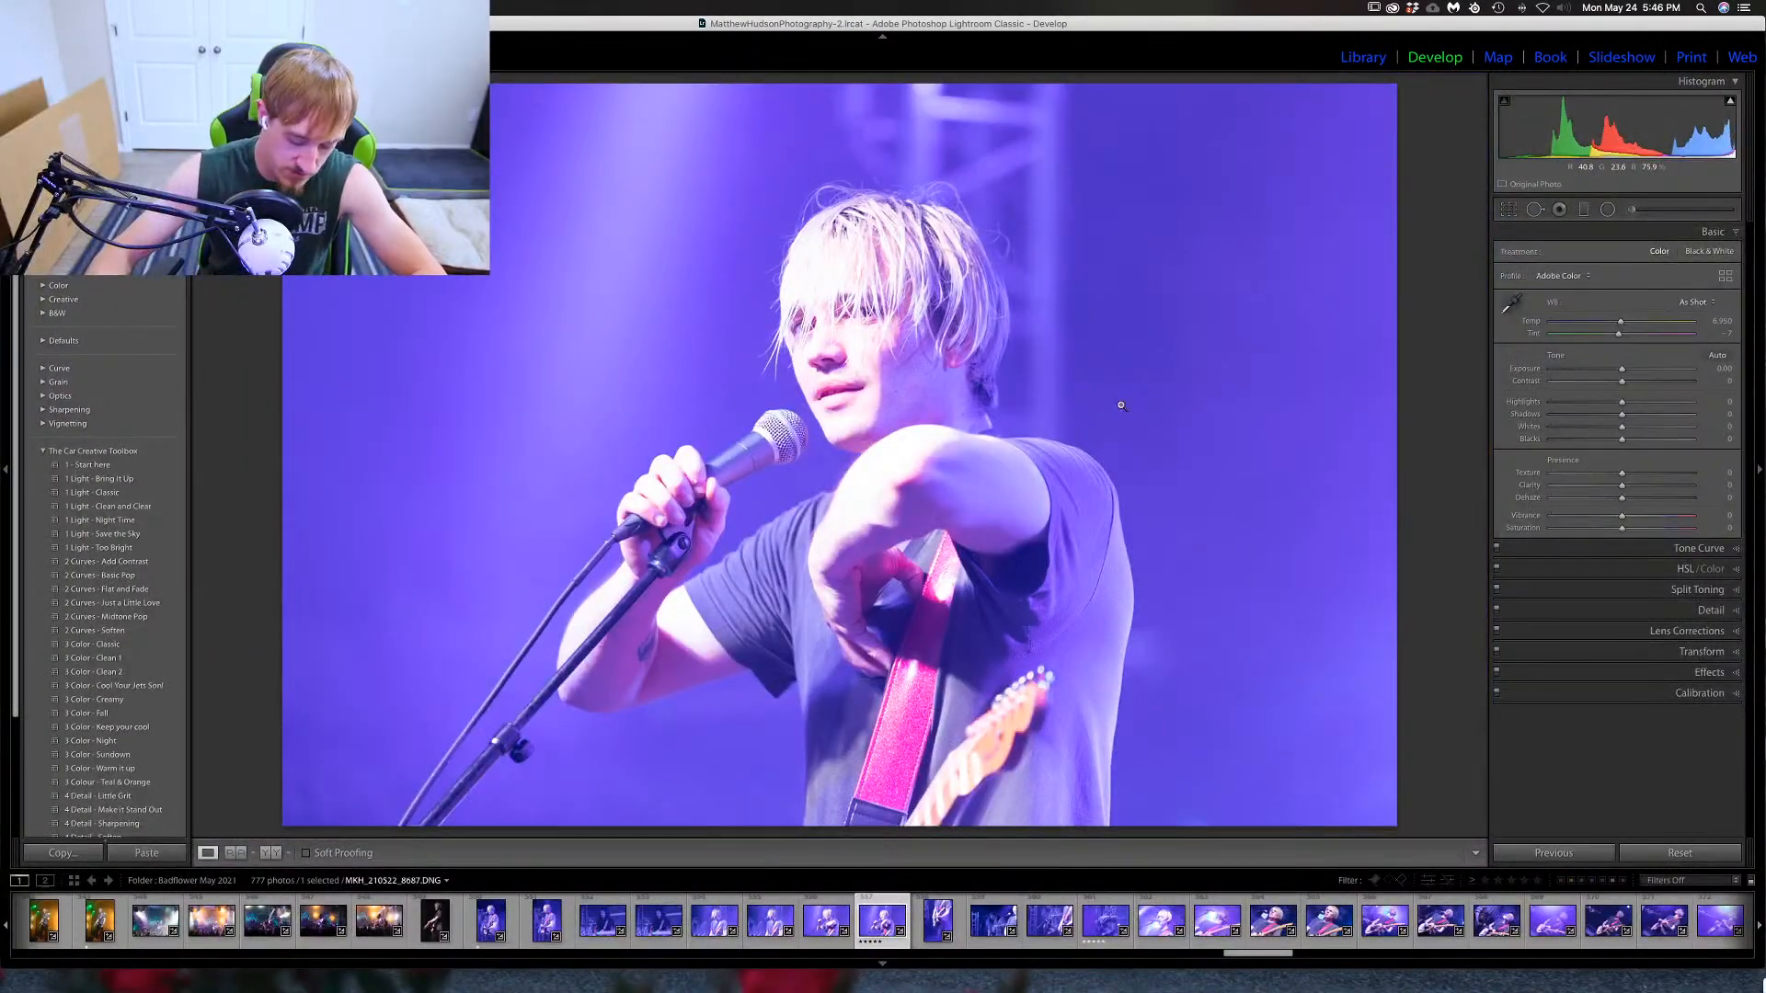
Try a black-and-white conversion of the blue-lit singer photo, then return it to color.
key("v")
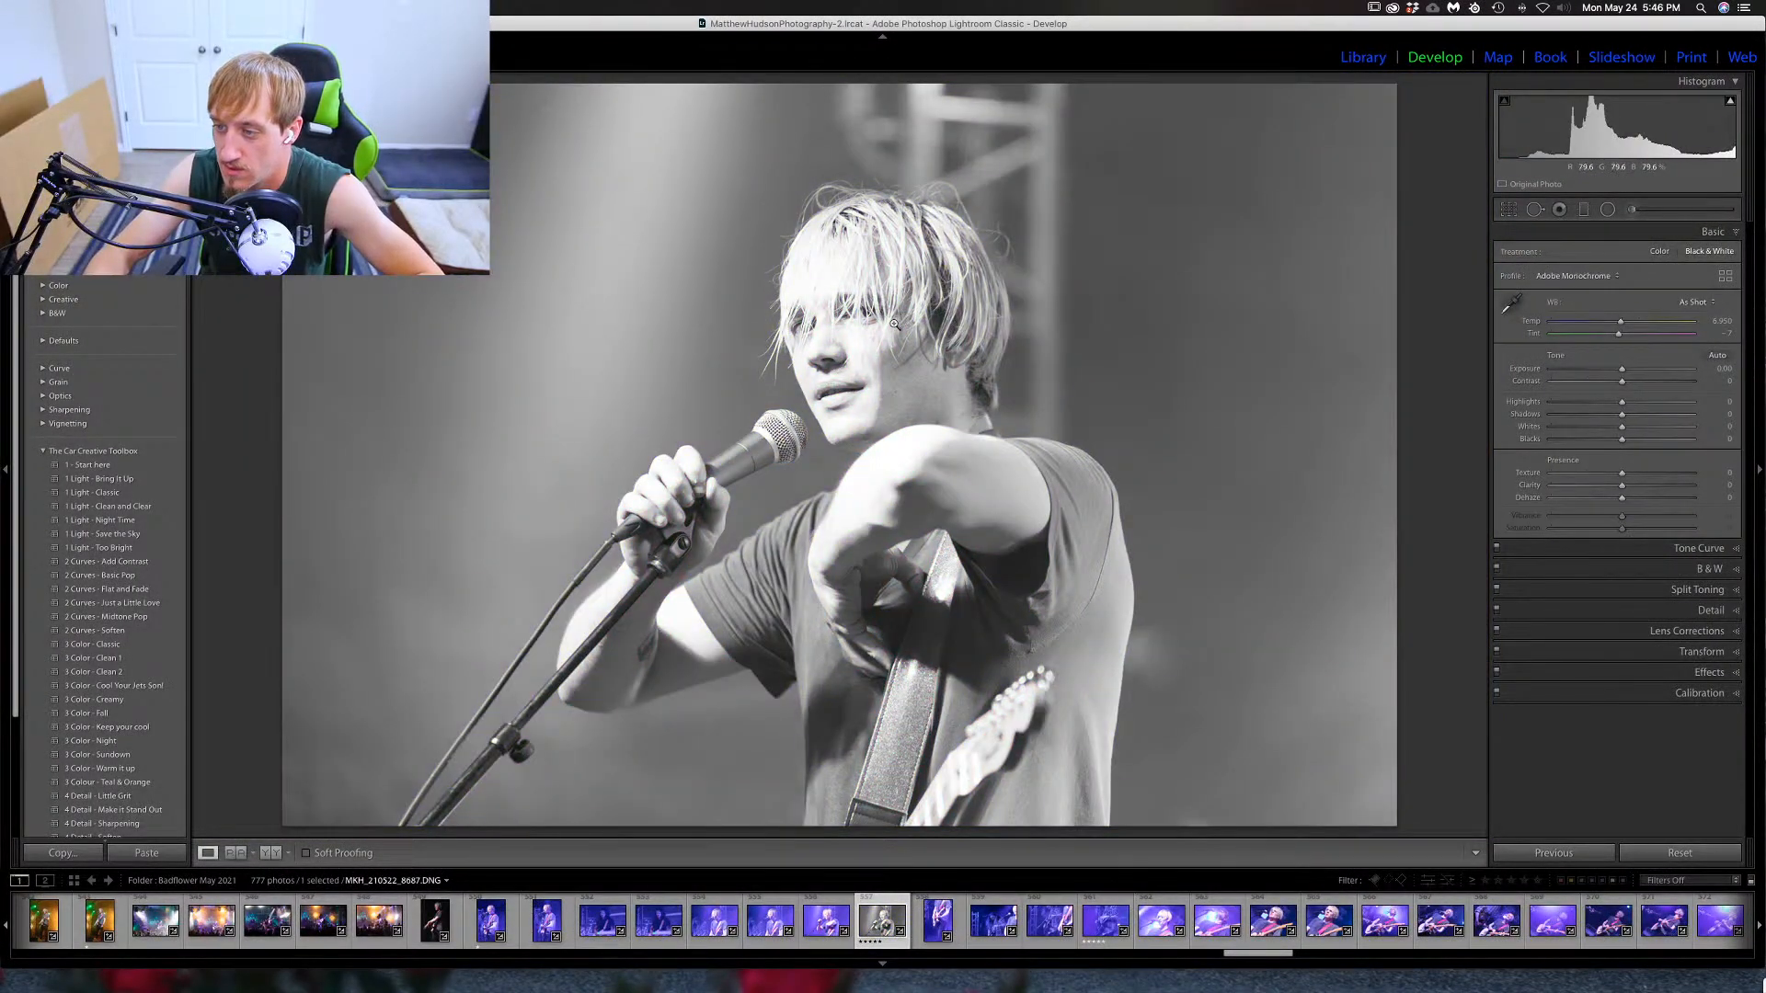
key("v")
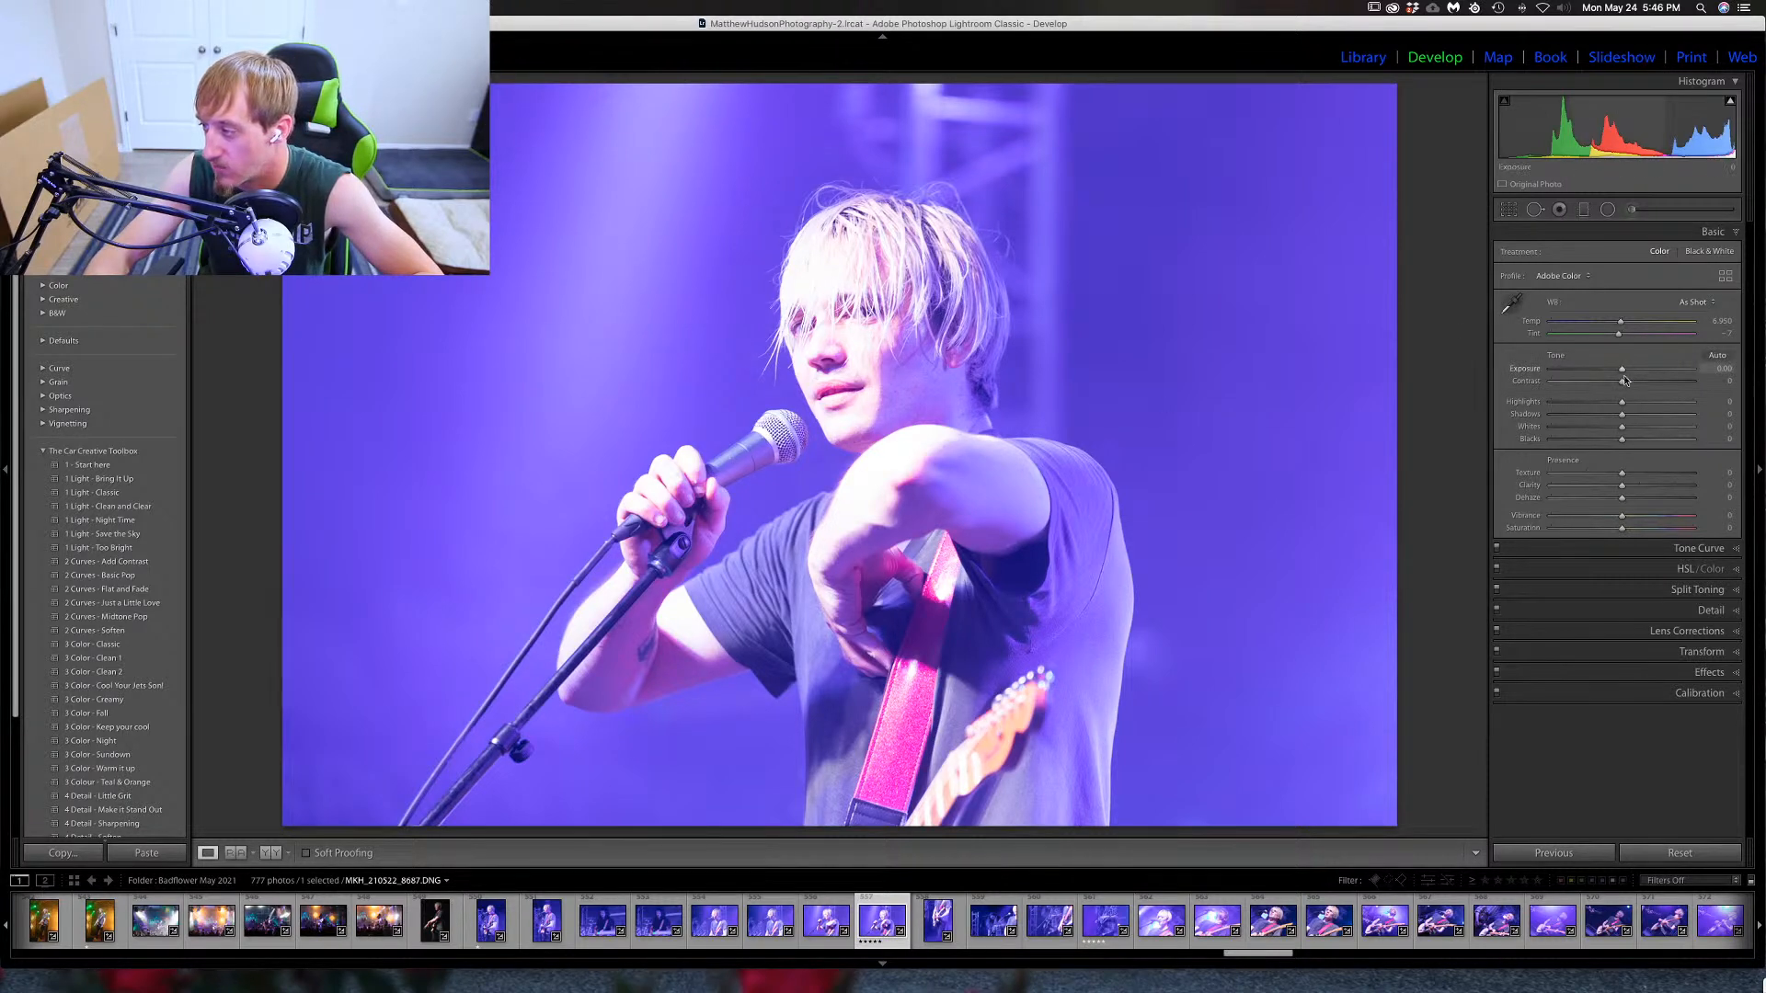
Lower the highlights of the blue-lit singer photo to about -80 to tame the bright skin and hair.
left_click_drag(1623, 405, 1560, 407)
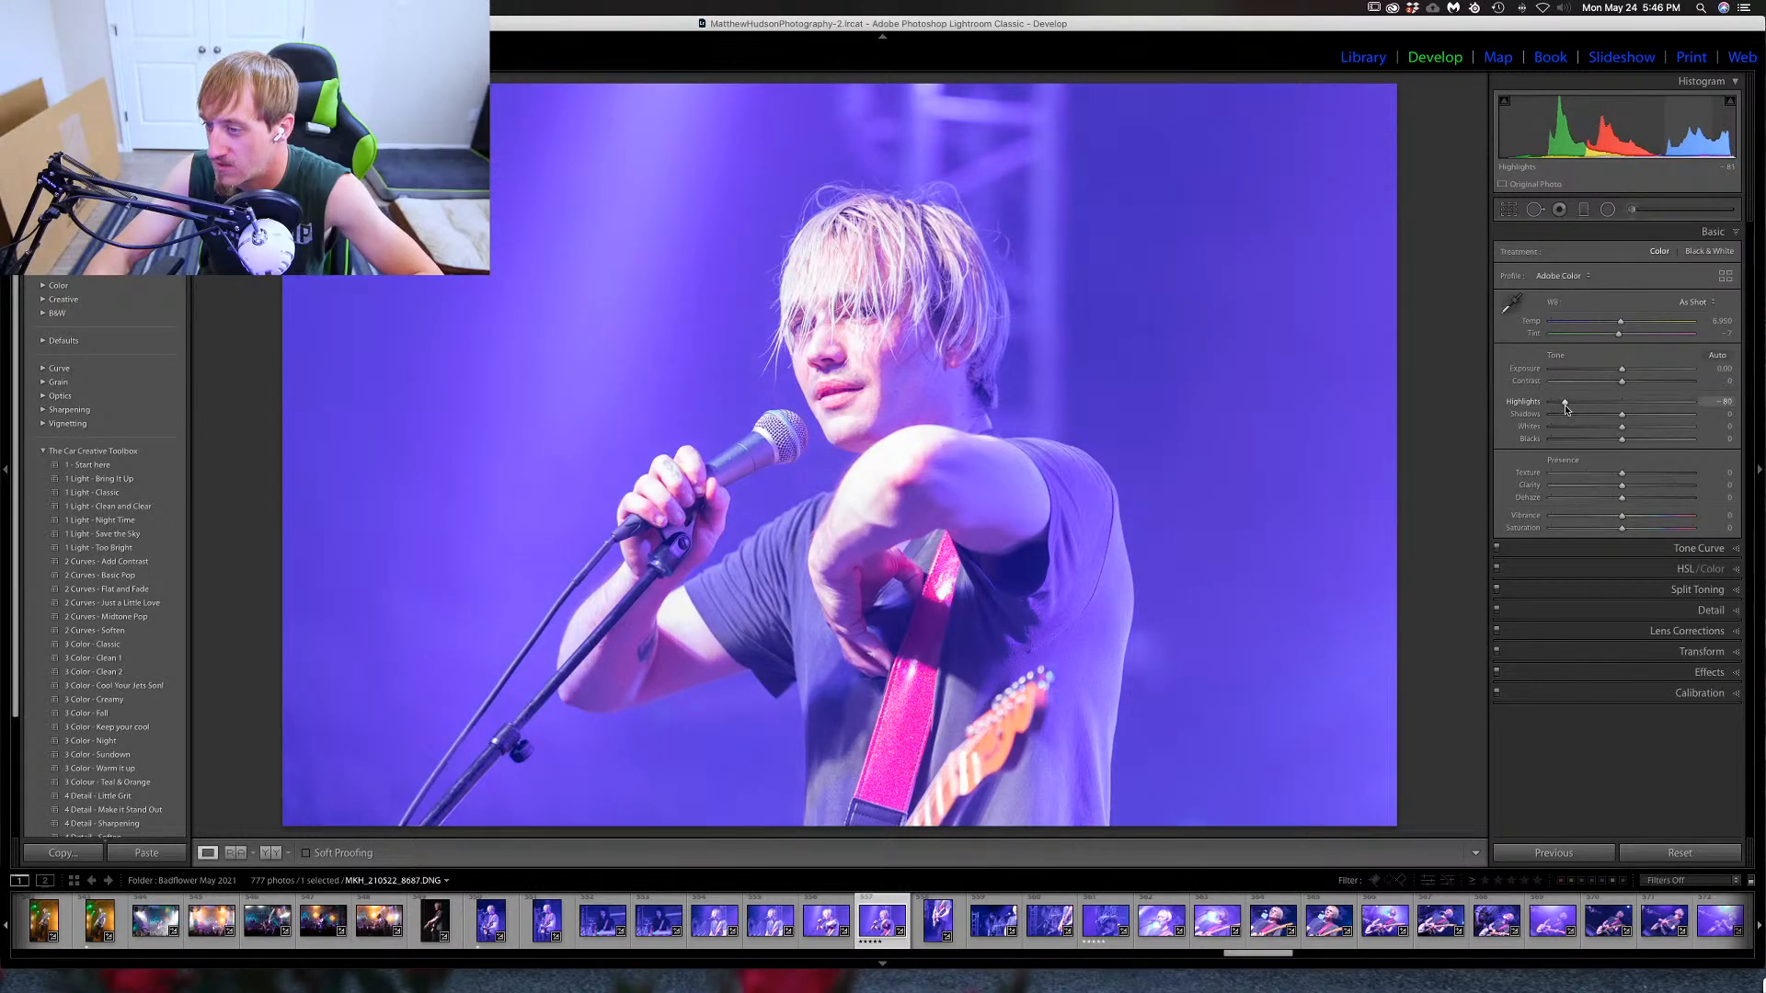
Set Highlights to -82 and Shadows to +28 on the singer photo, and check the face up close.
left_click_drag(1563, 408, 1643, 419)
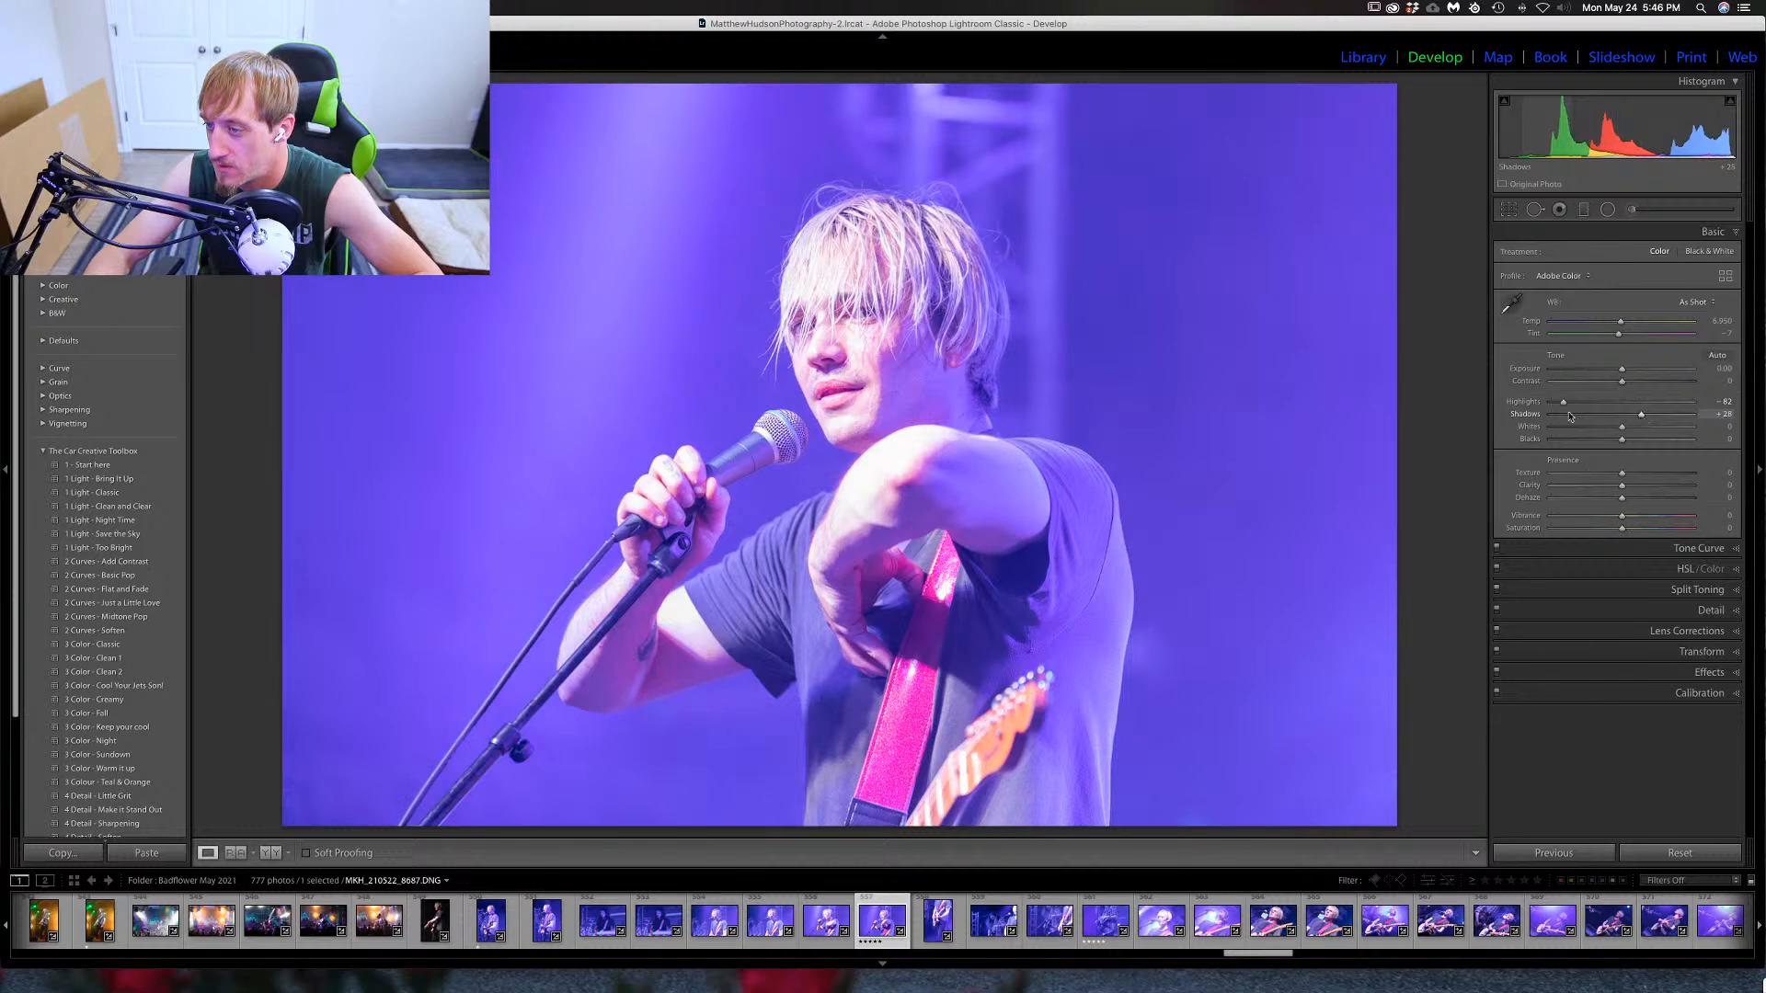
left_click(883, 304)
left_click_drag(877, 269, 948, 313)
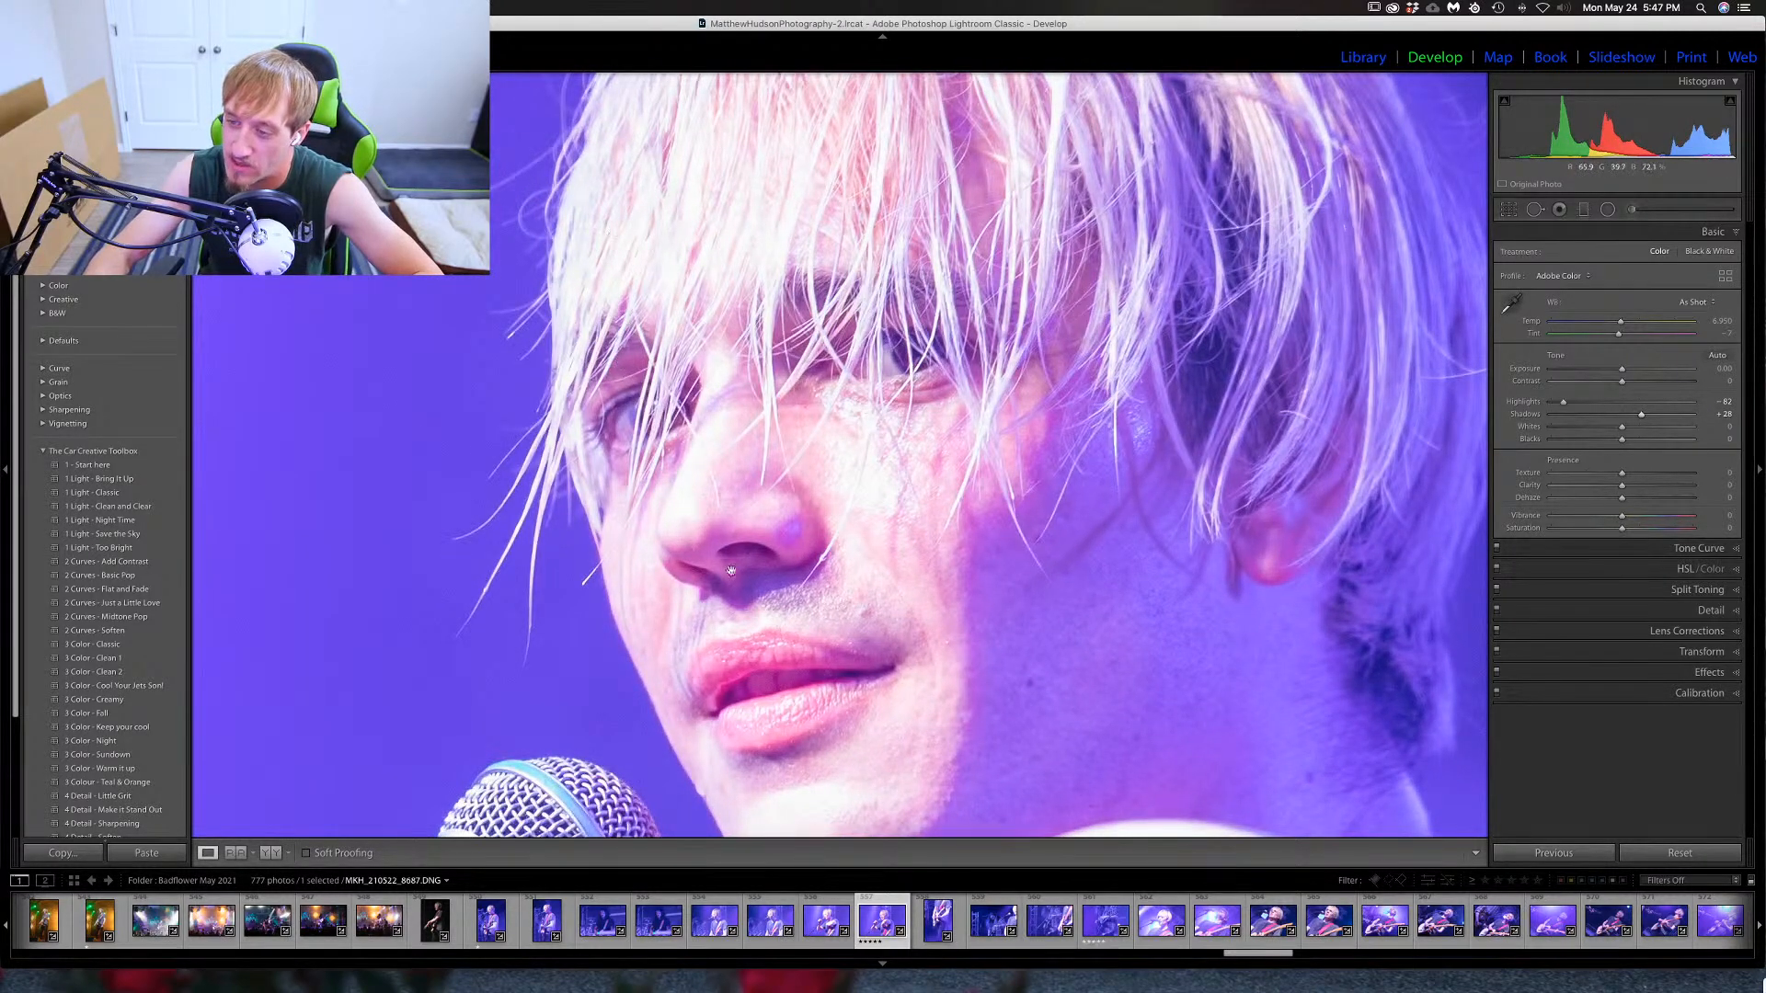
left_click(704, 352)
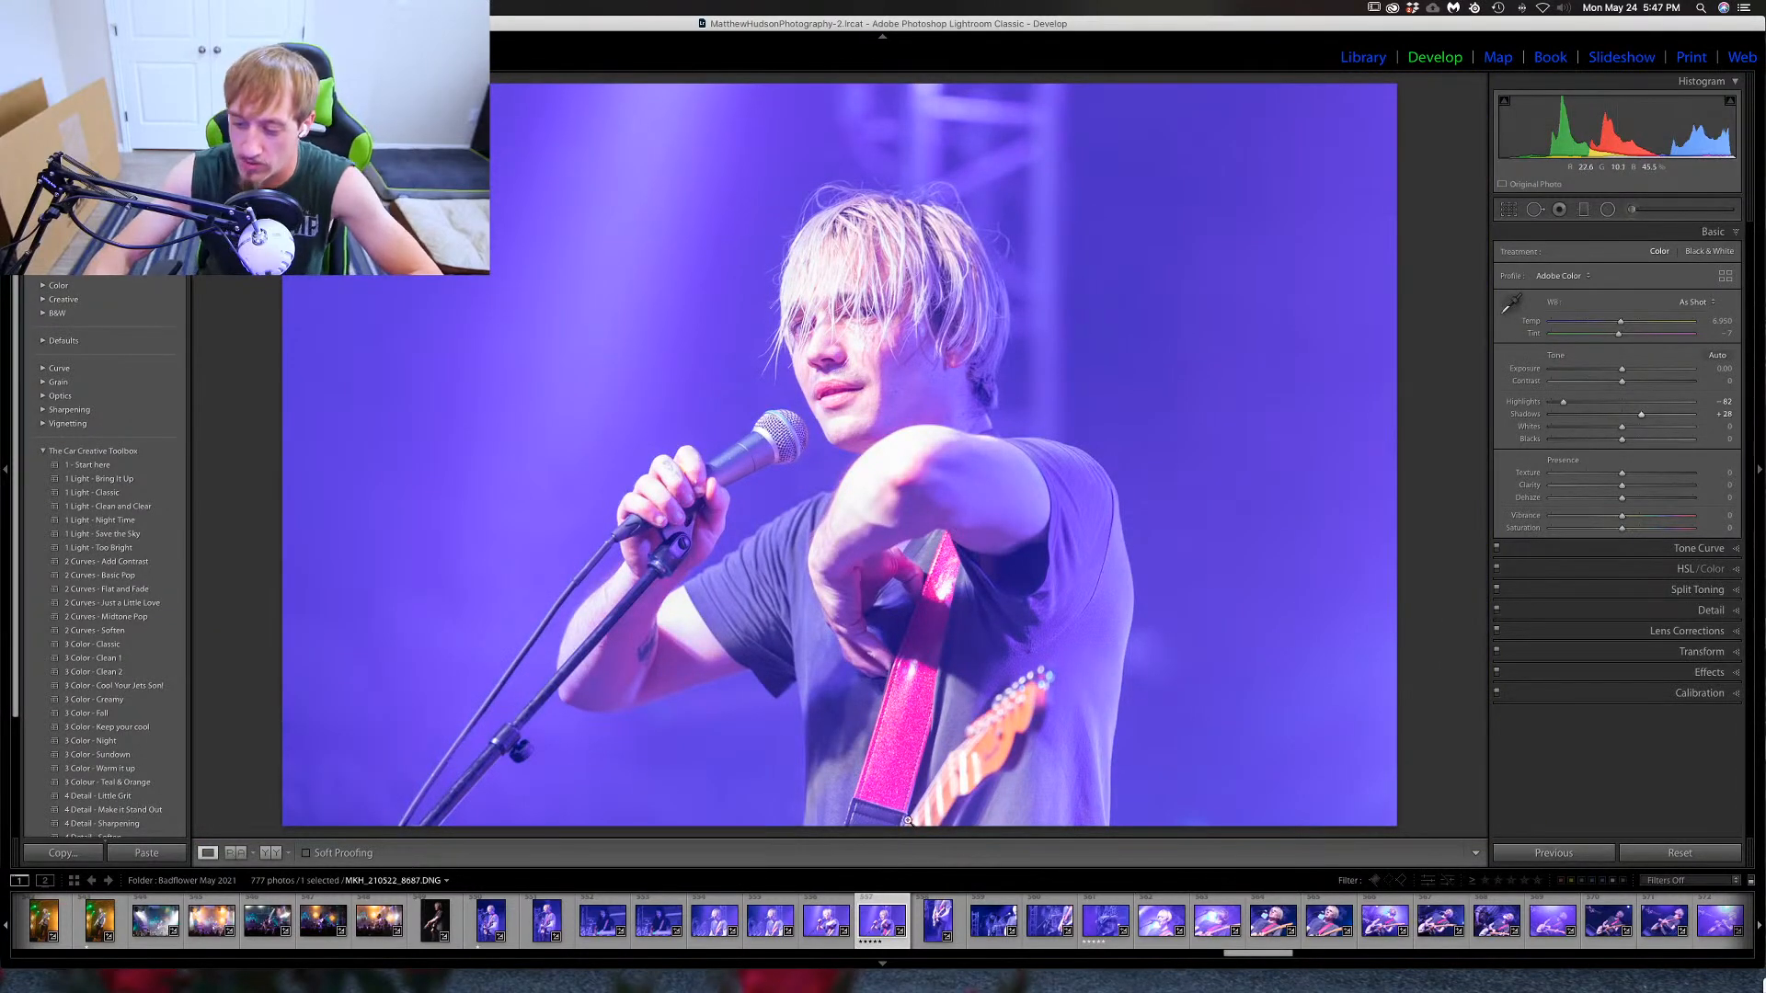
Compare the preceding shots of the singer at the microphone and give MKH_210522_8684.DNG a one-star rating.
left_click(771, 929)
key("Left")
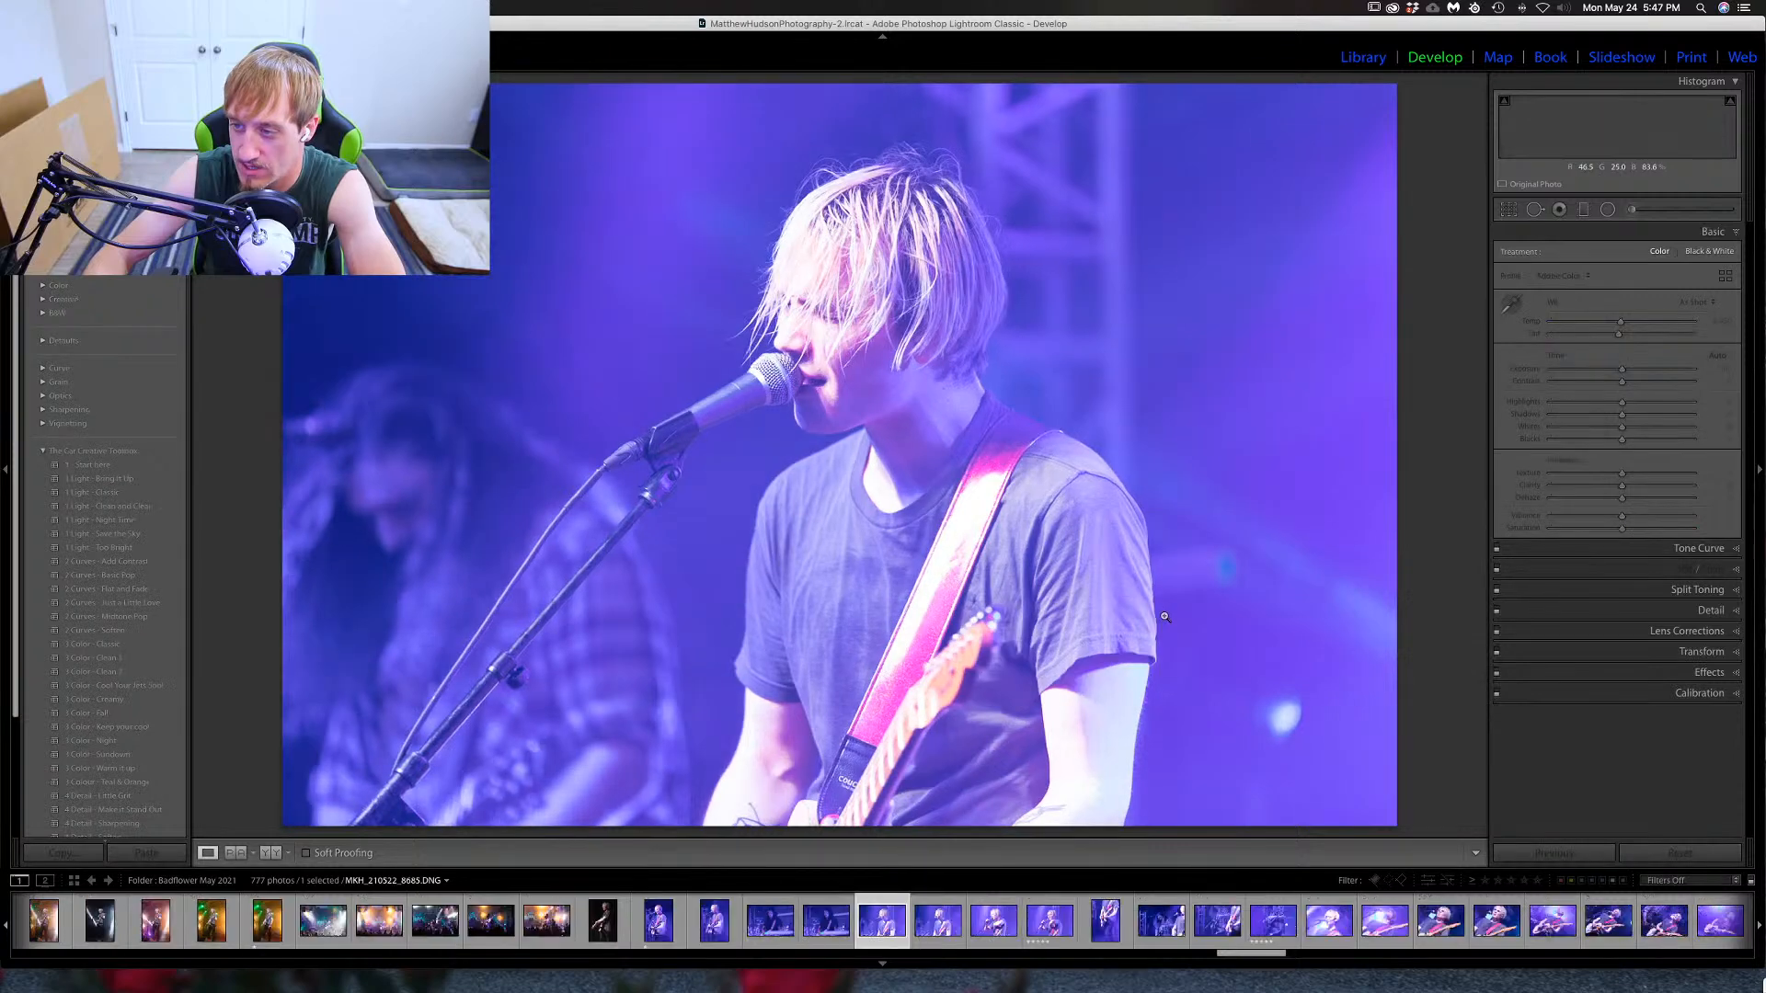
key("Right")
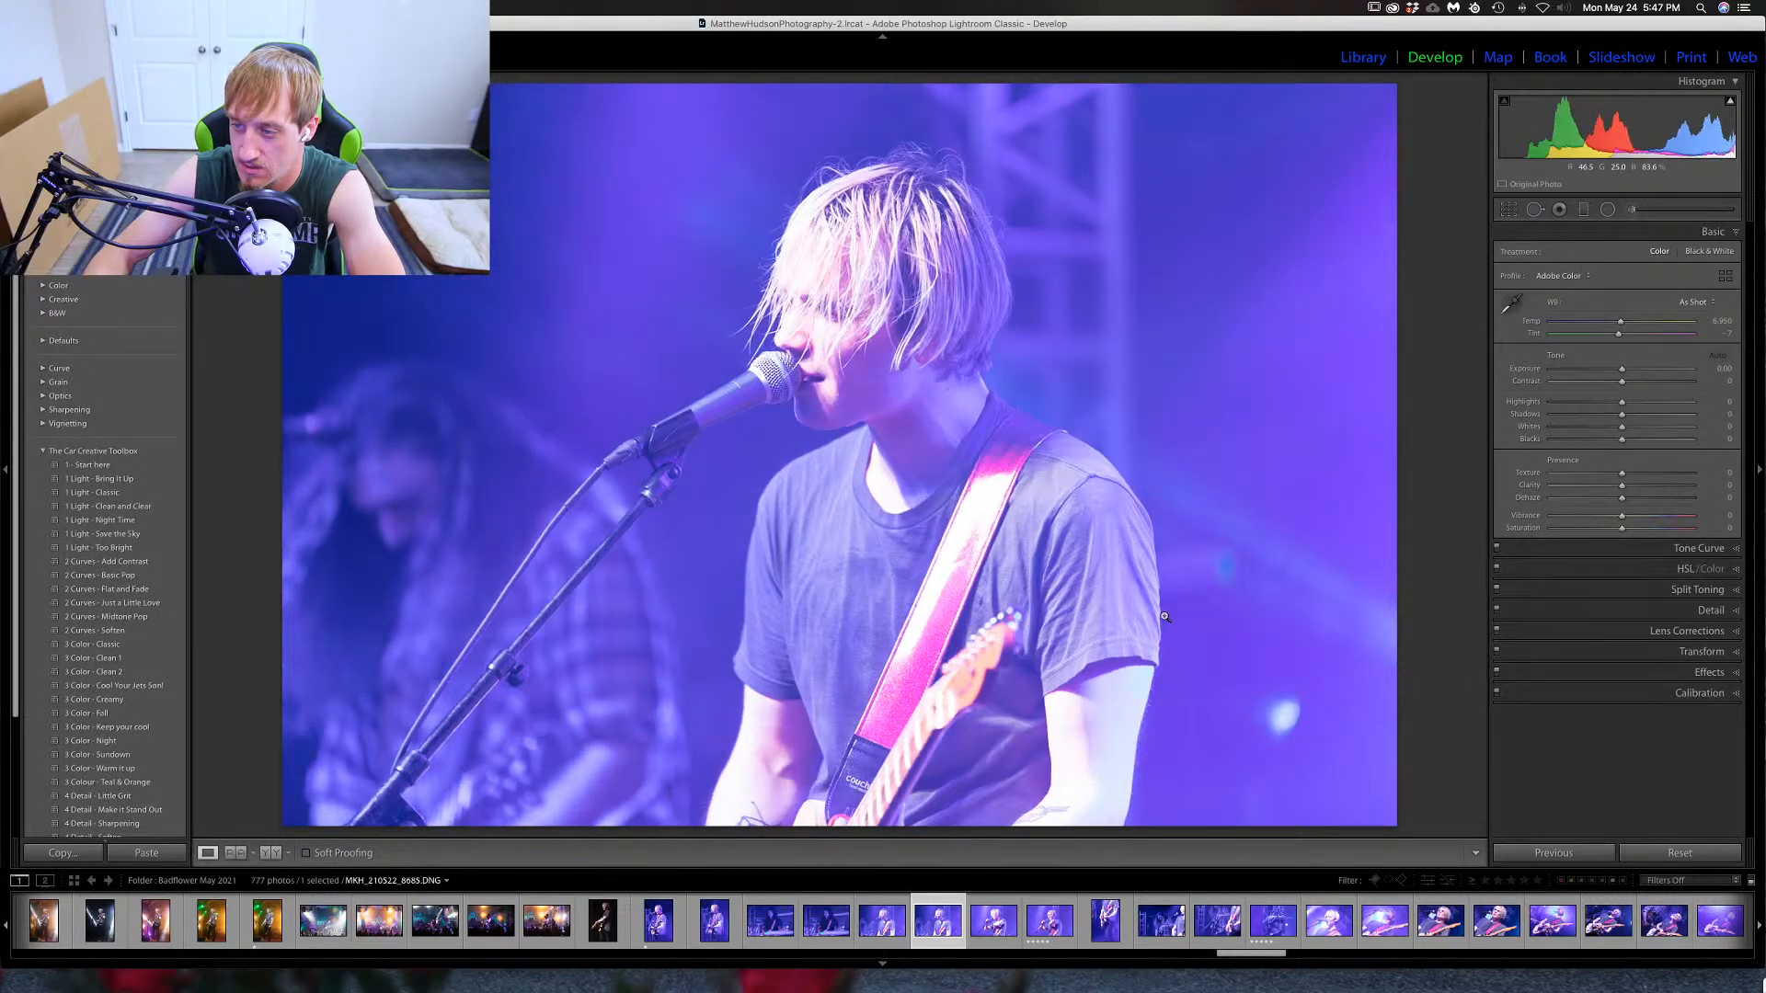
key("Right")
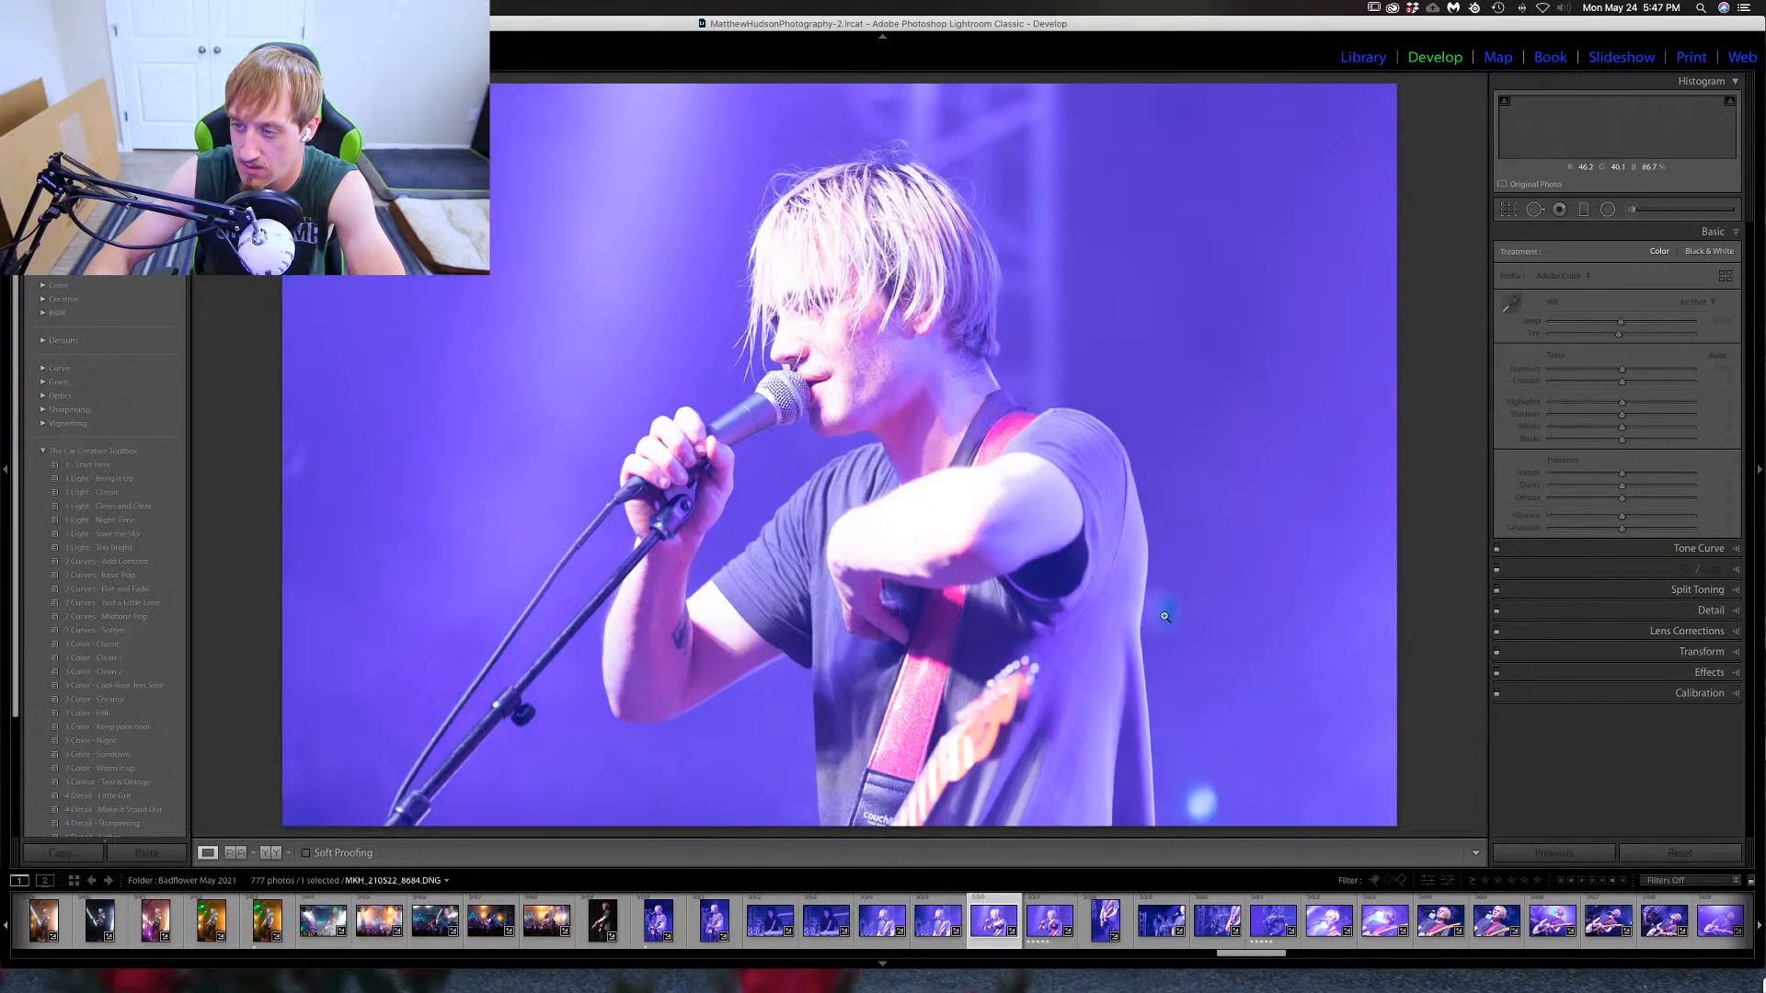
key("Left")
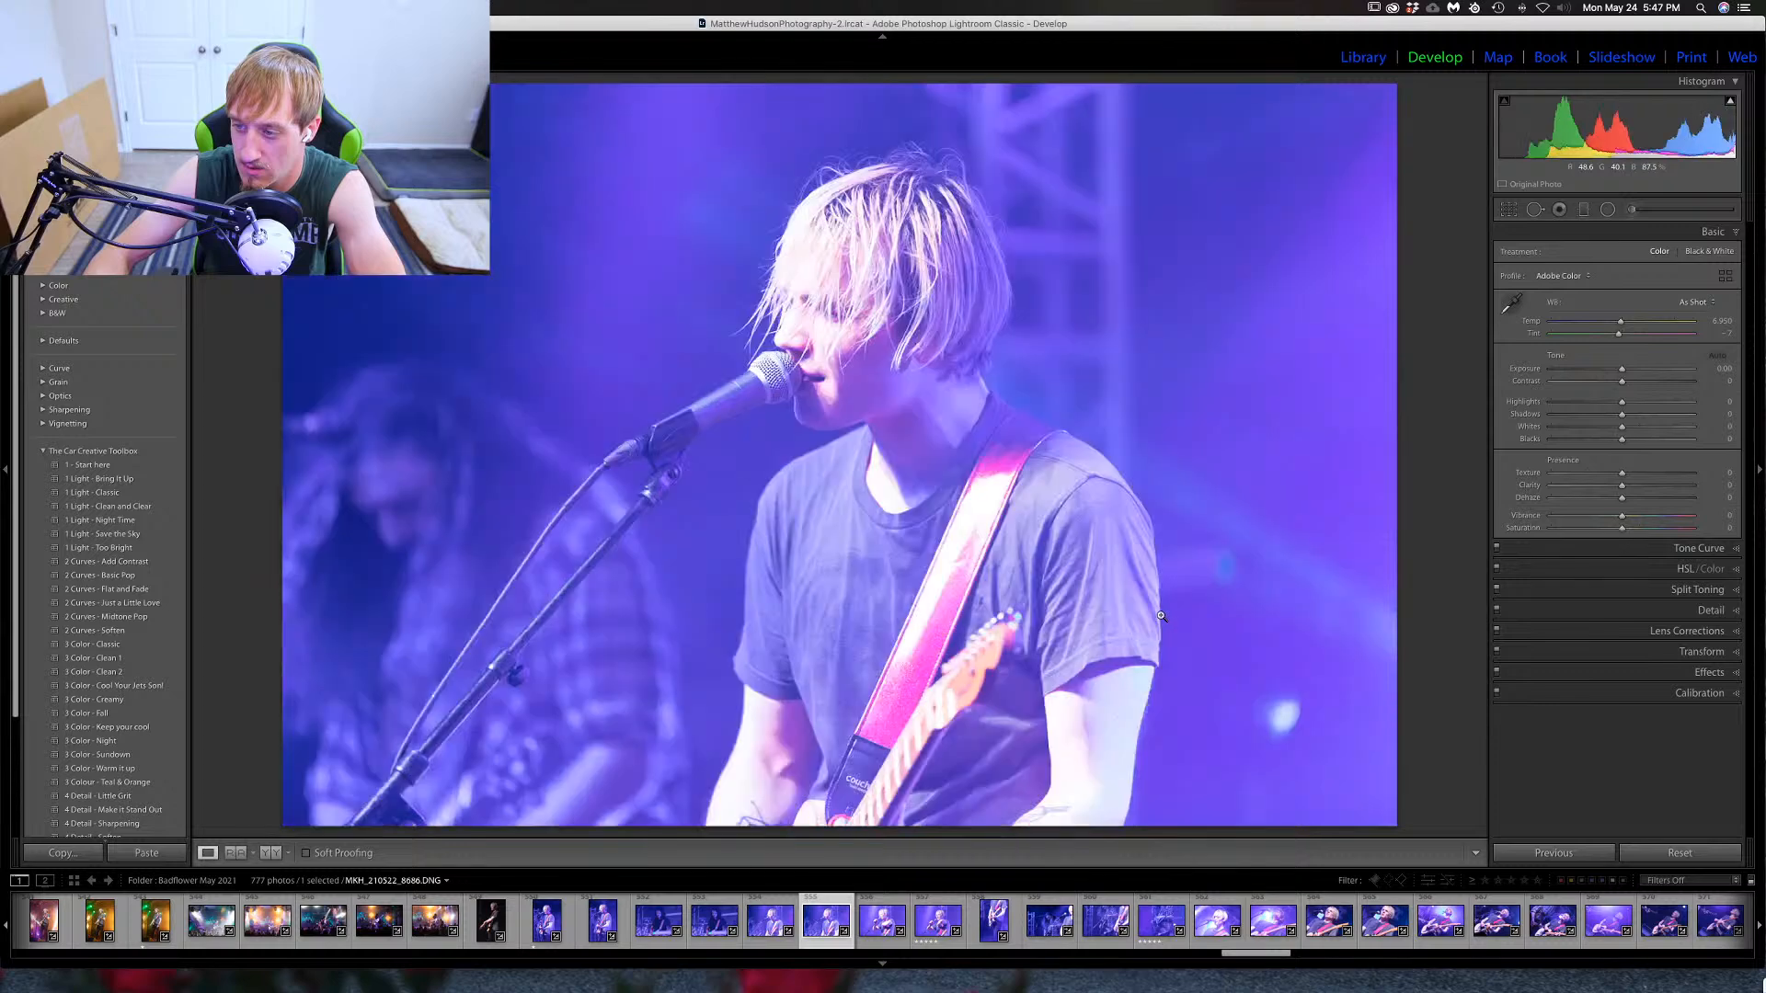
key("Left")
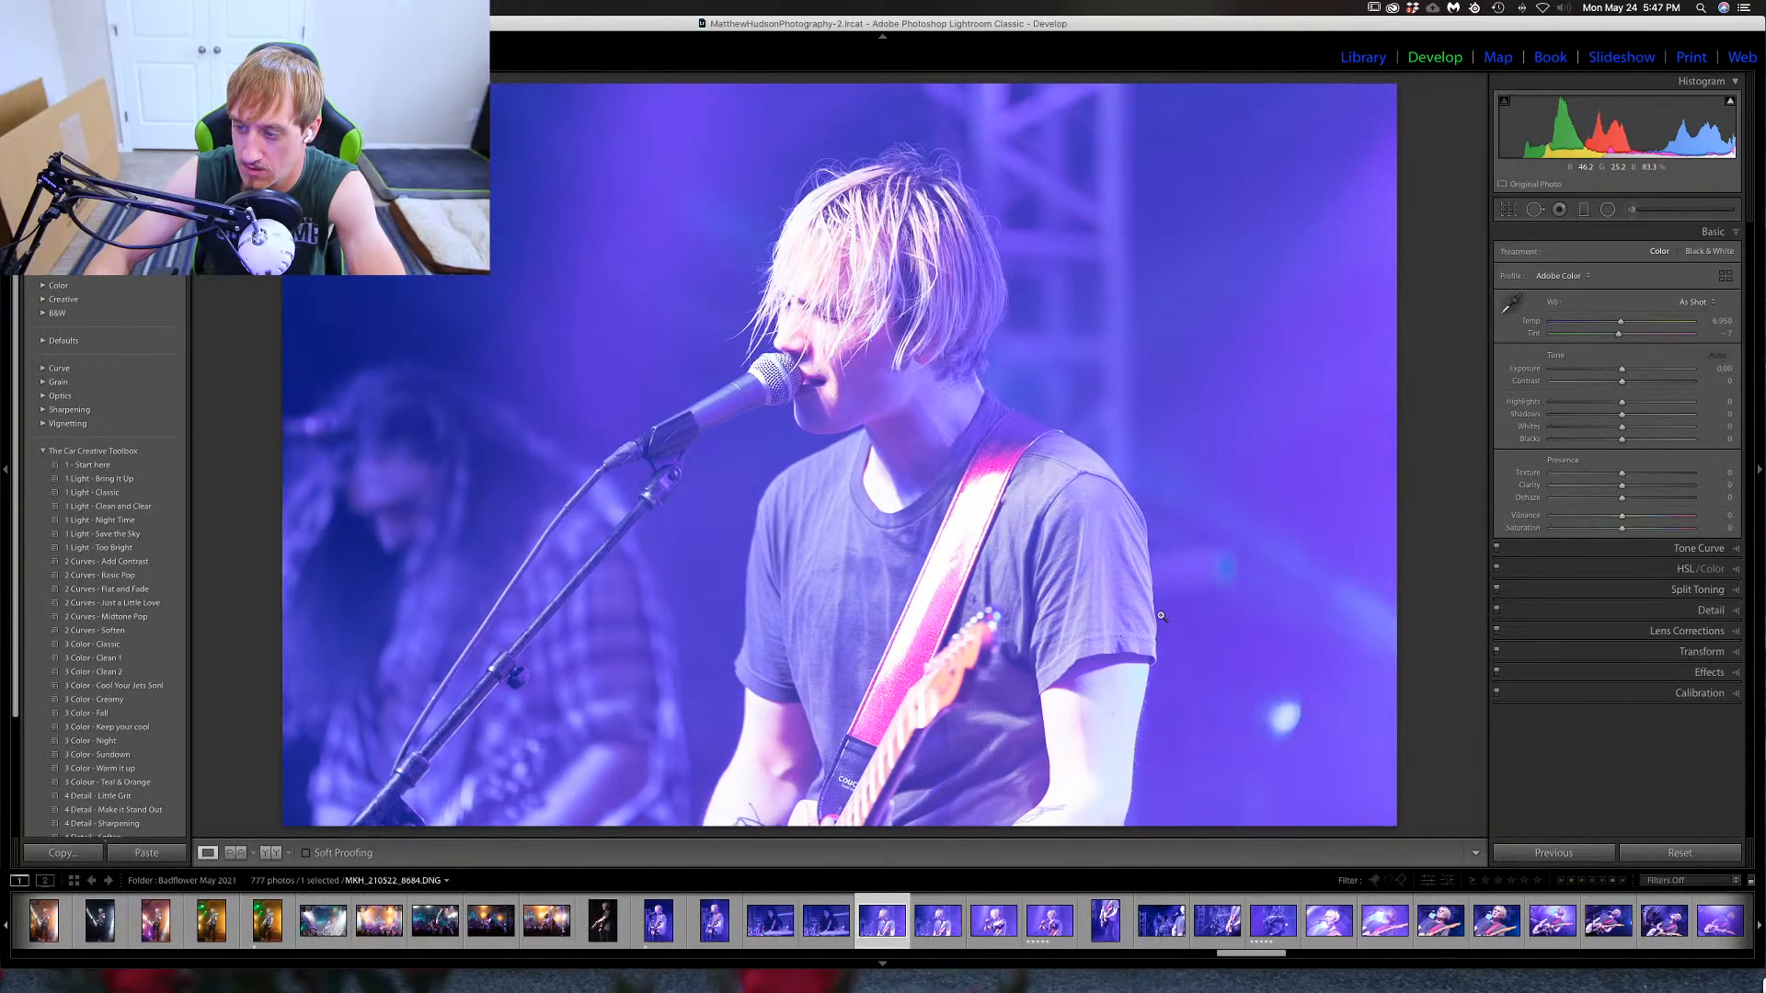
key("Right")
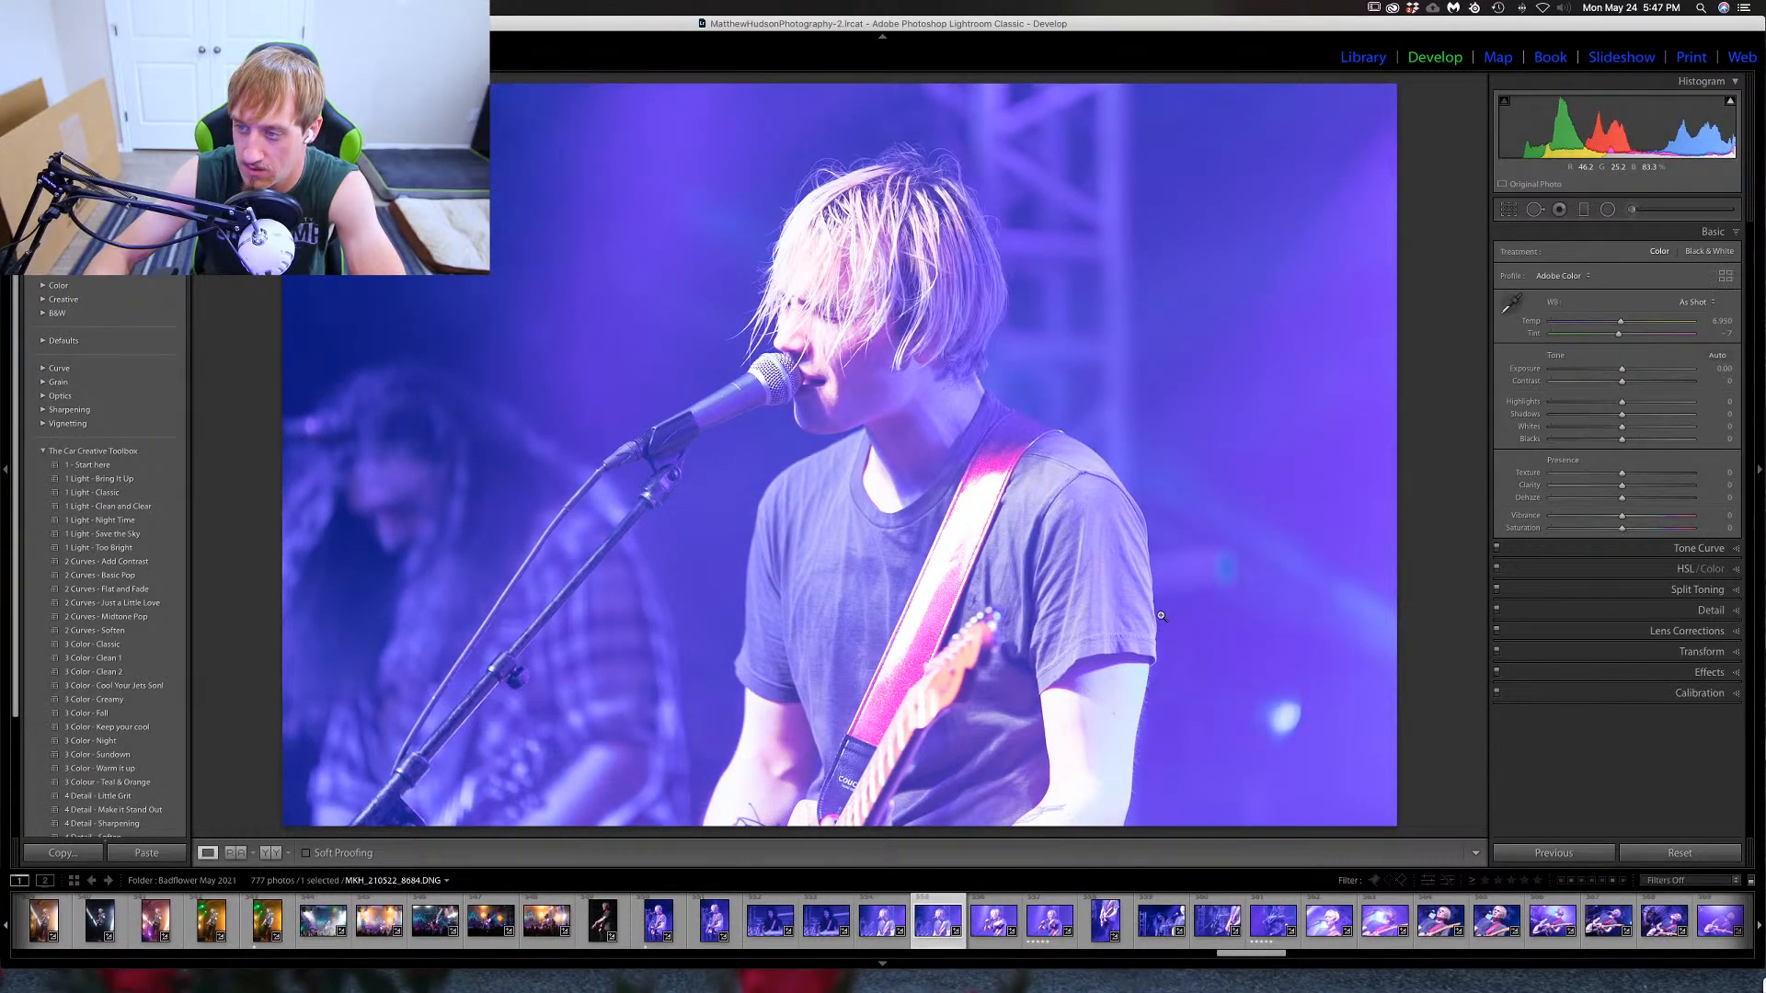
key("Left")
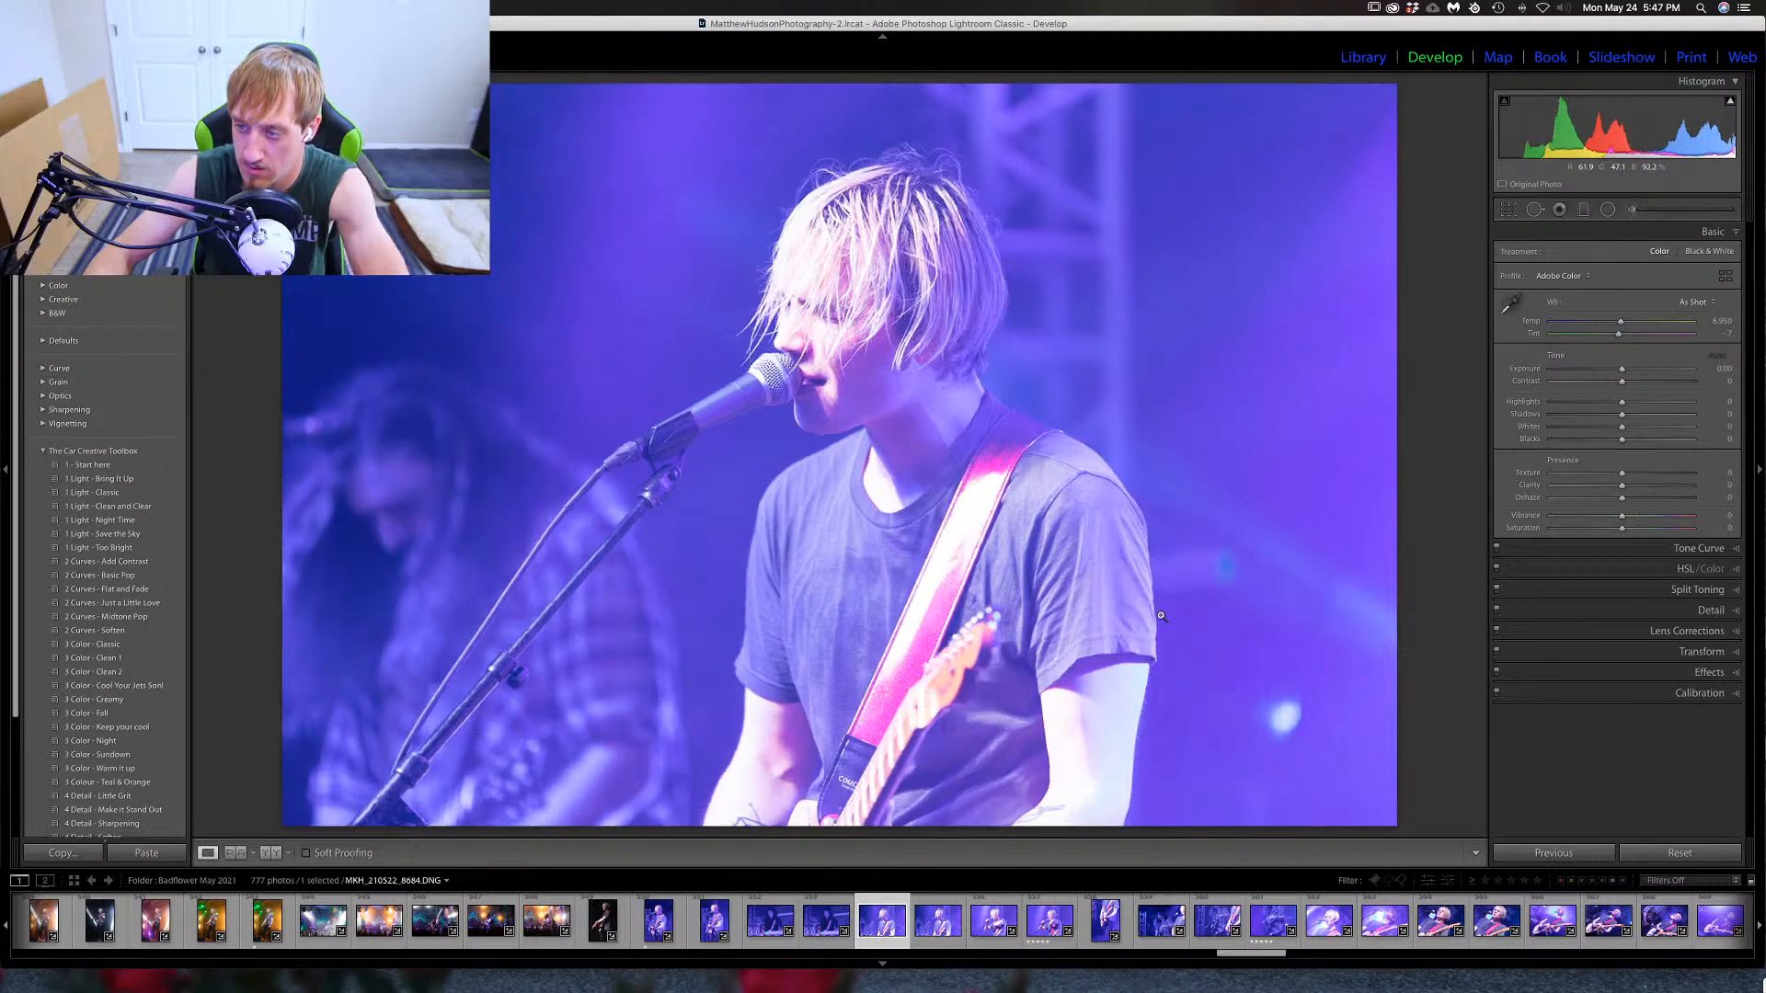
key("1")
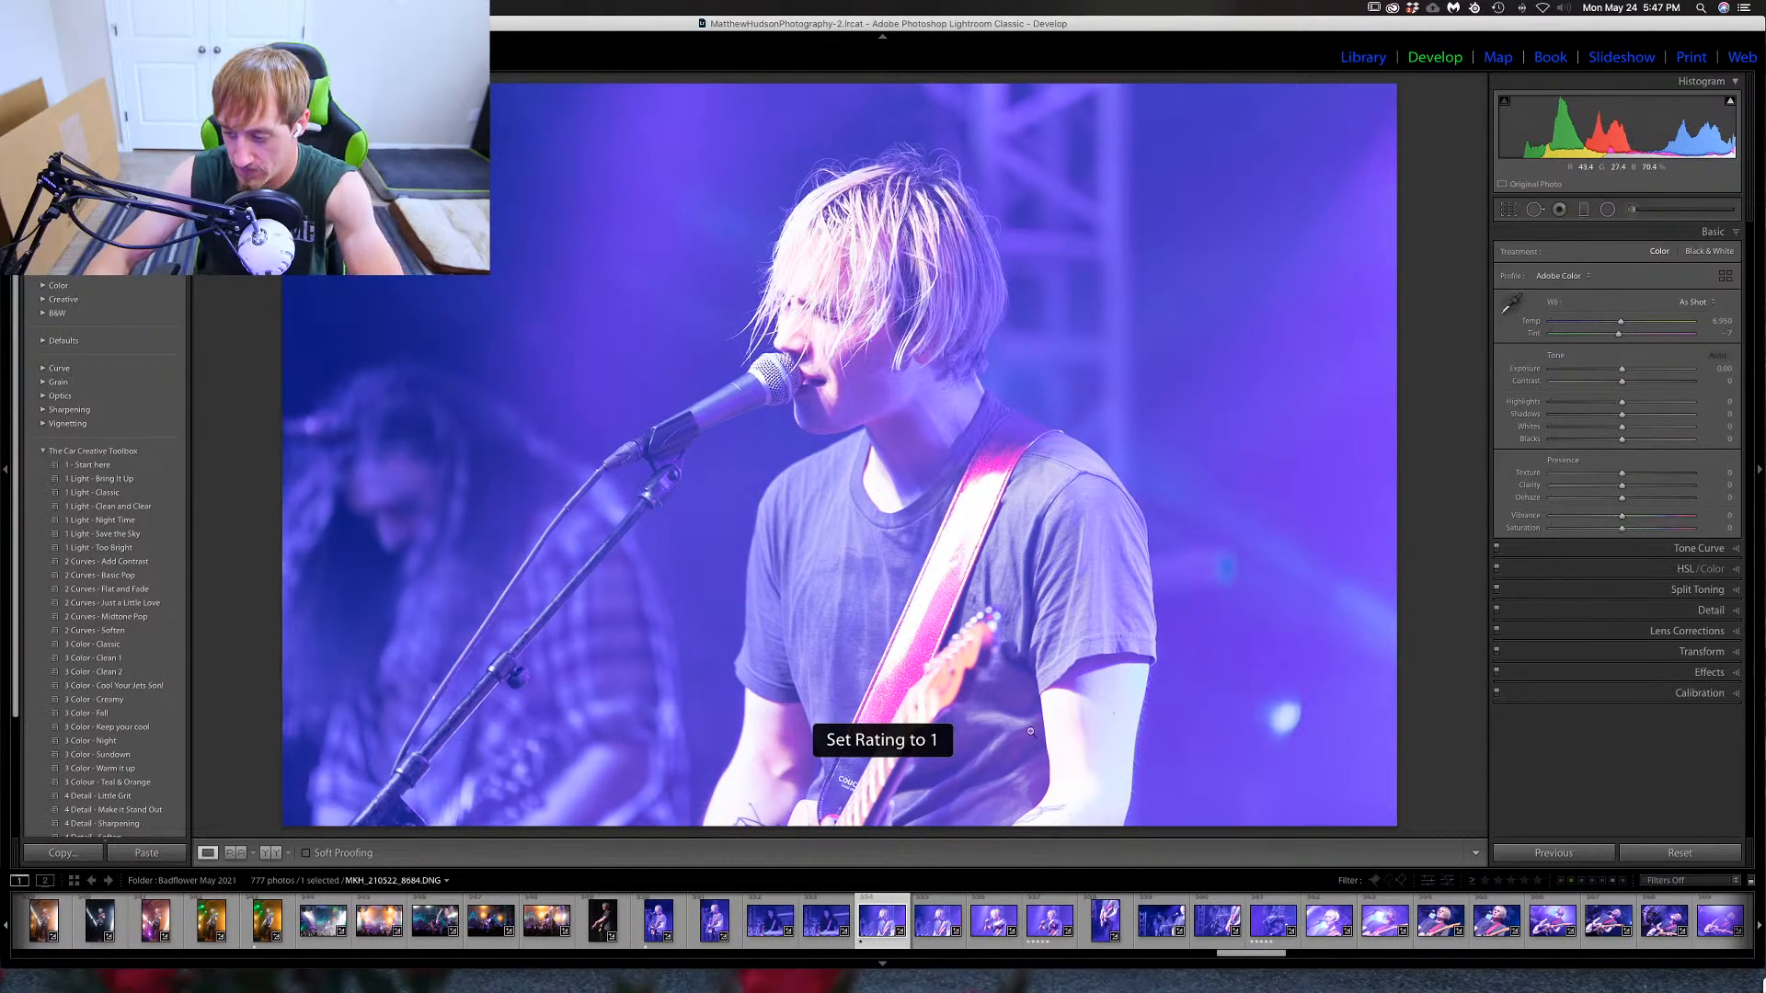
Browse forward through the following photos to the long-haired guitarist and examine the bottle in his hand up close in MKH_210522_8691.DNG.
key("Right")
key("Right")
key("Right")
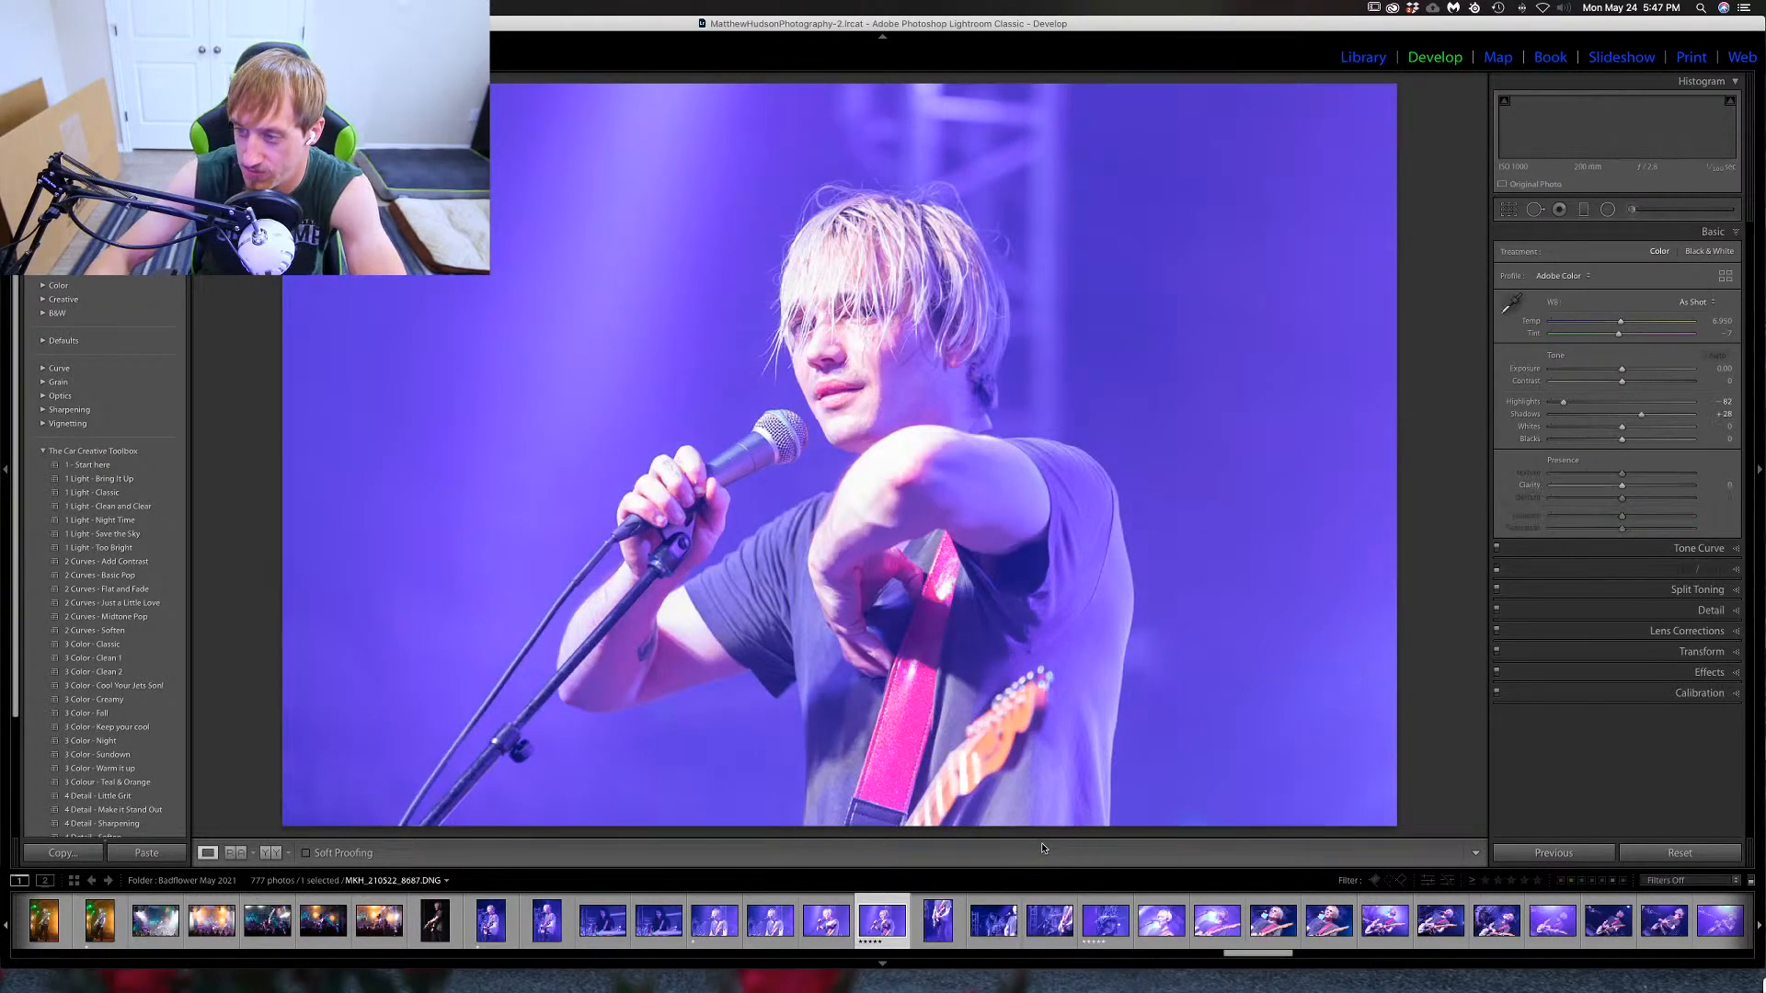
key("Right")
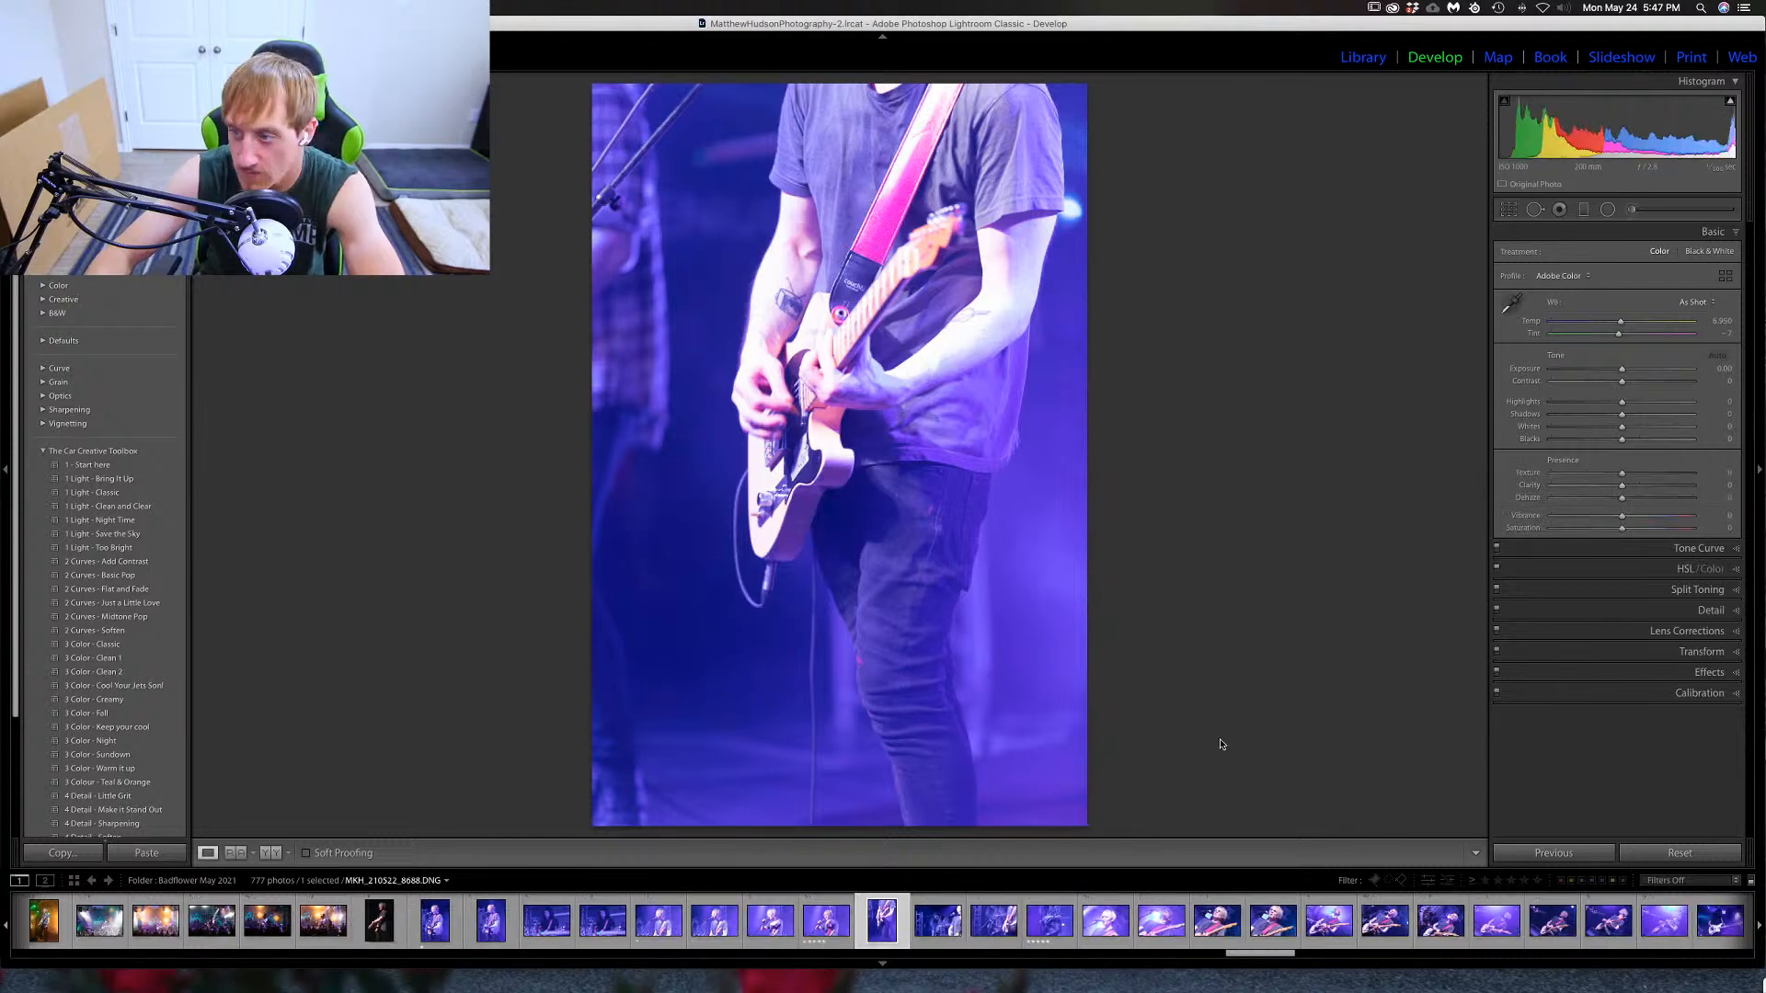
key("Right")
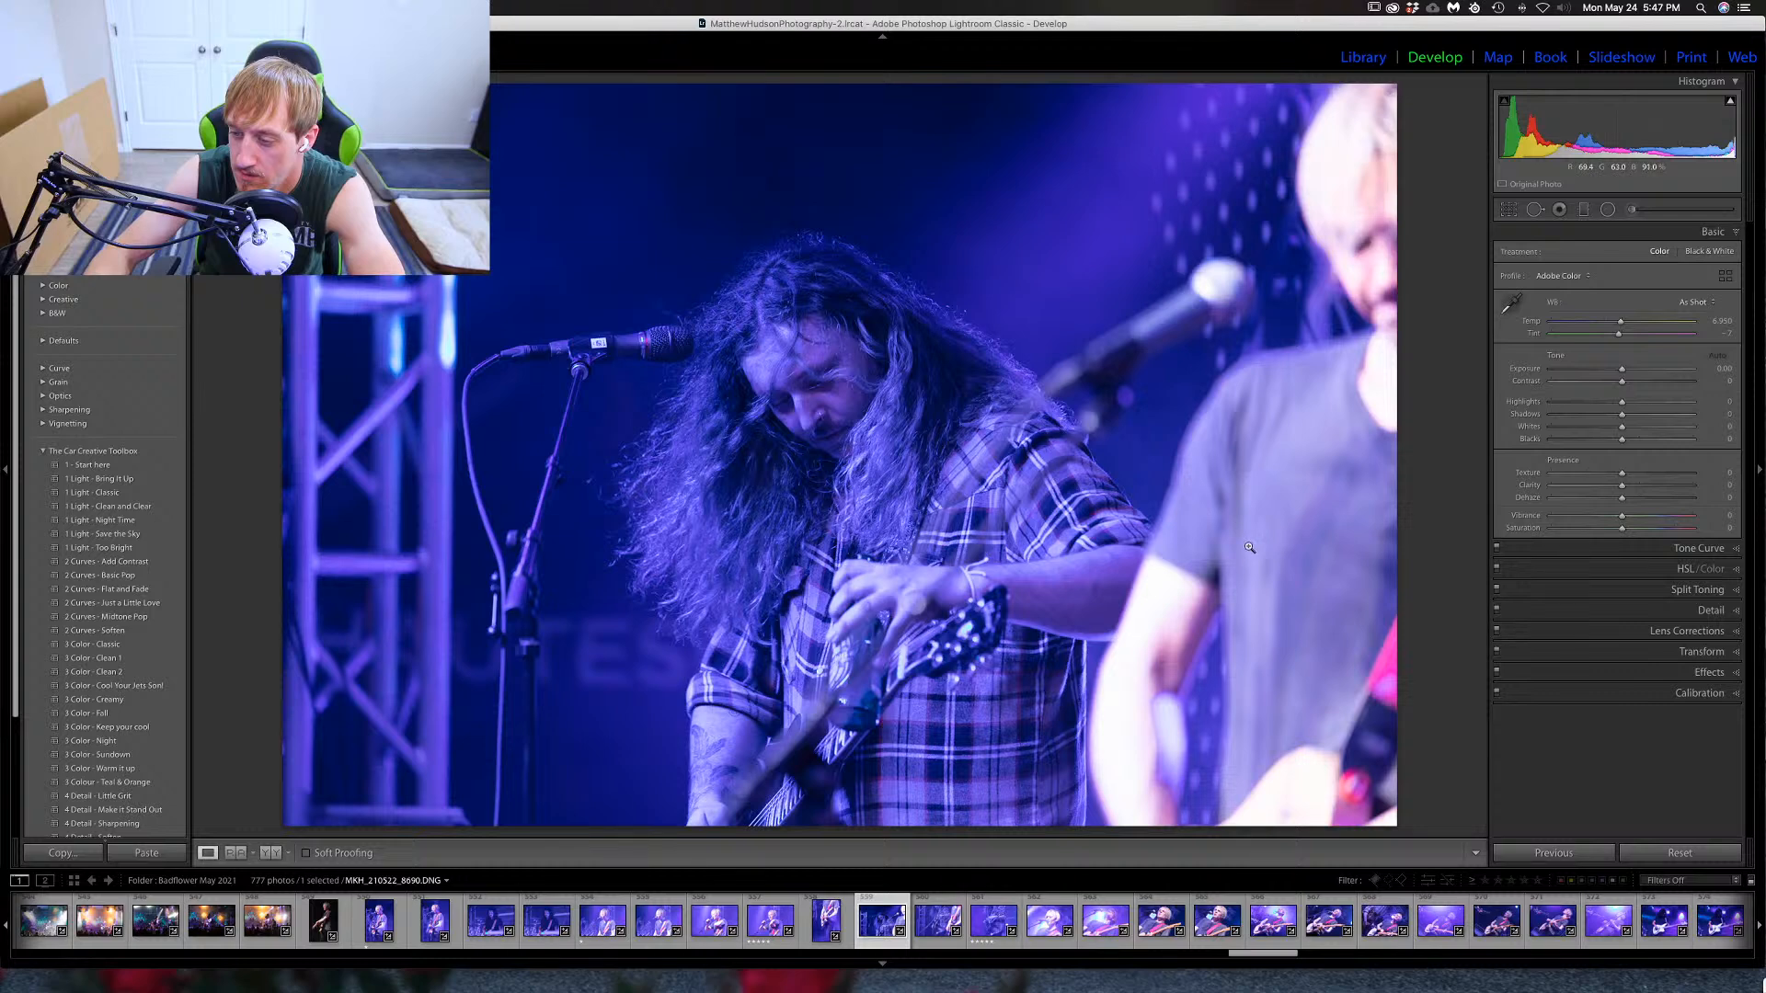
key("Right")
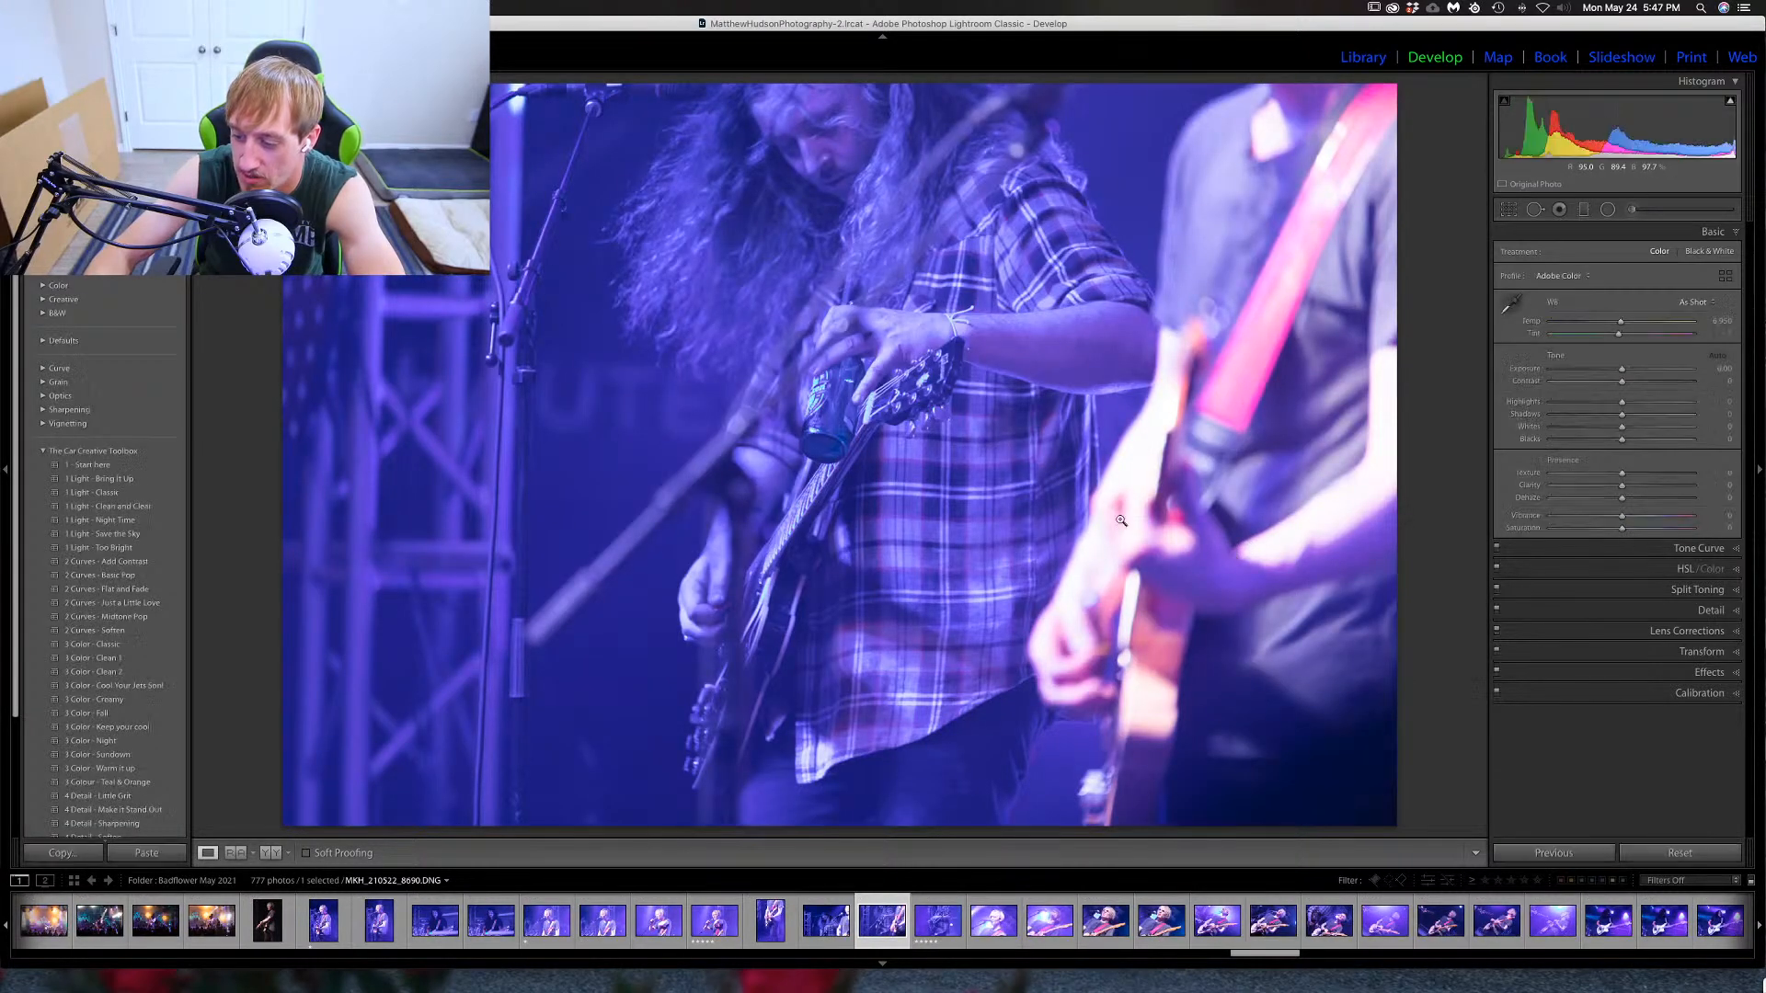
key("Right")
left_click(829, 394)
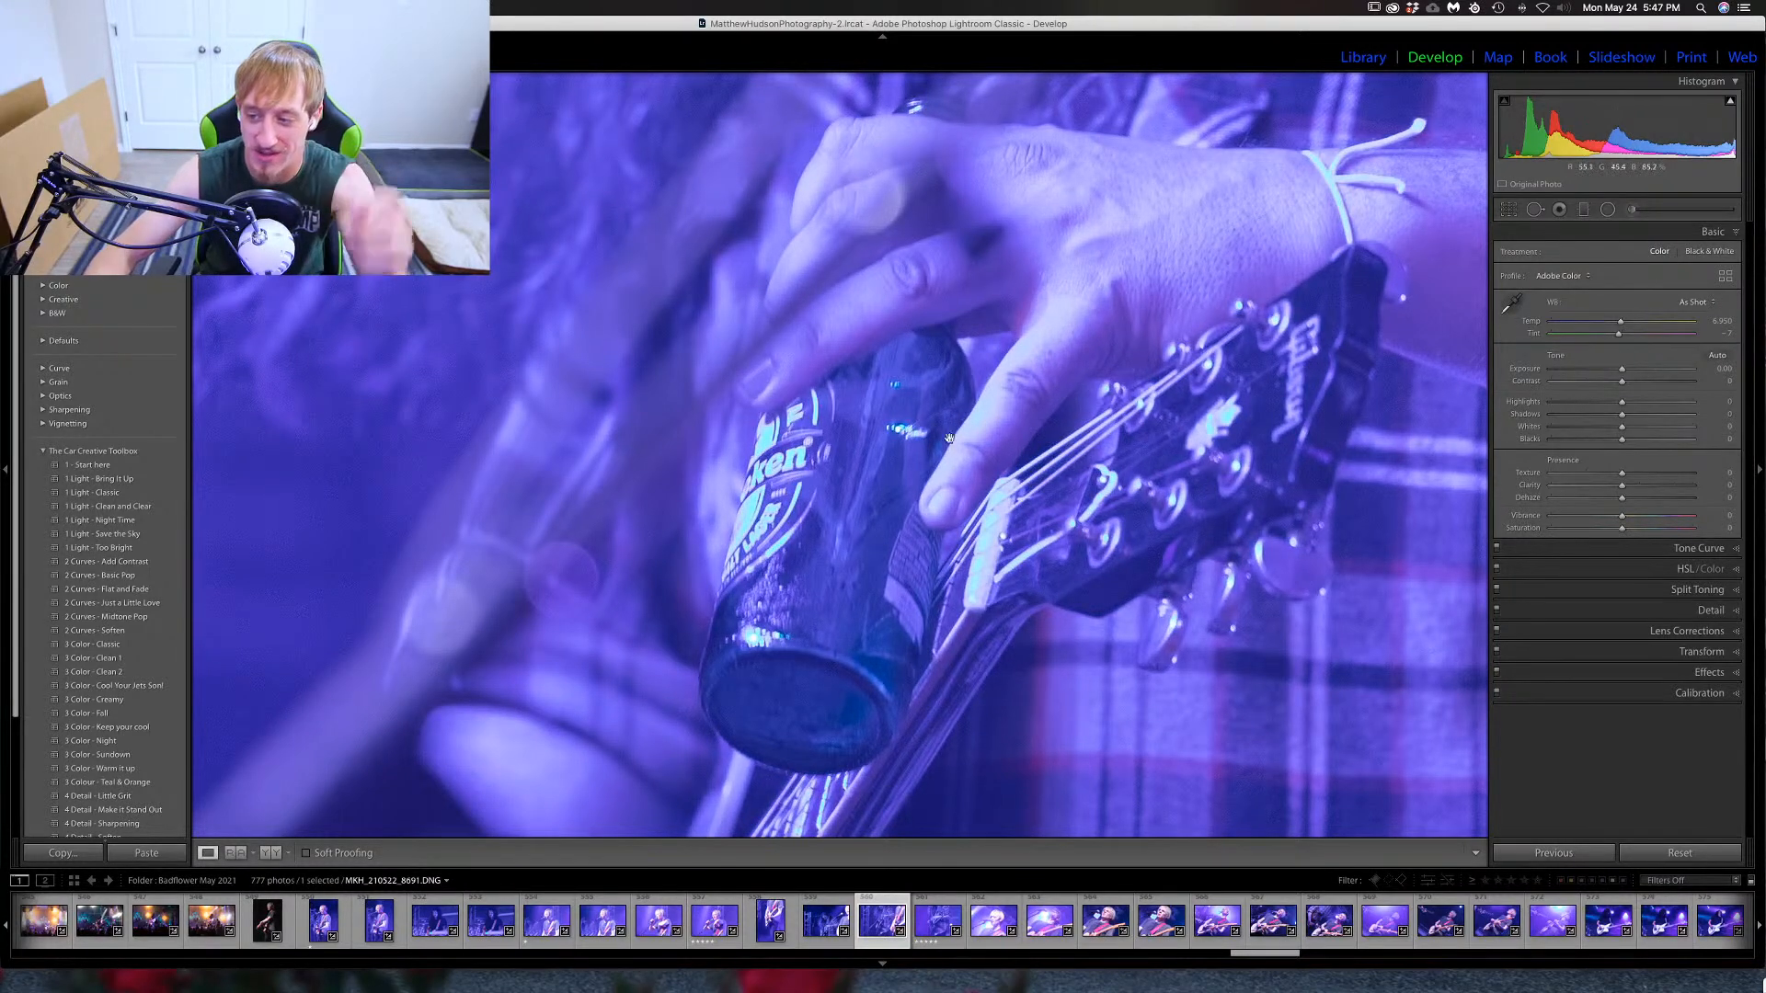
left_click(885, 455)
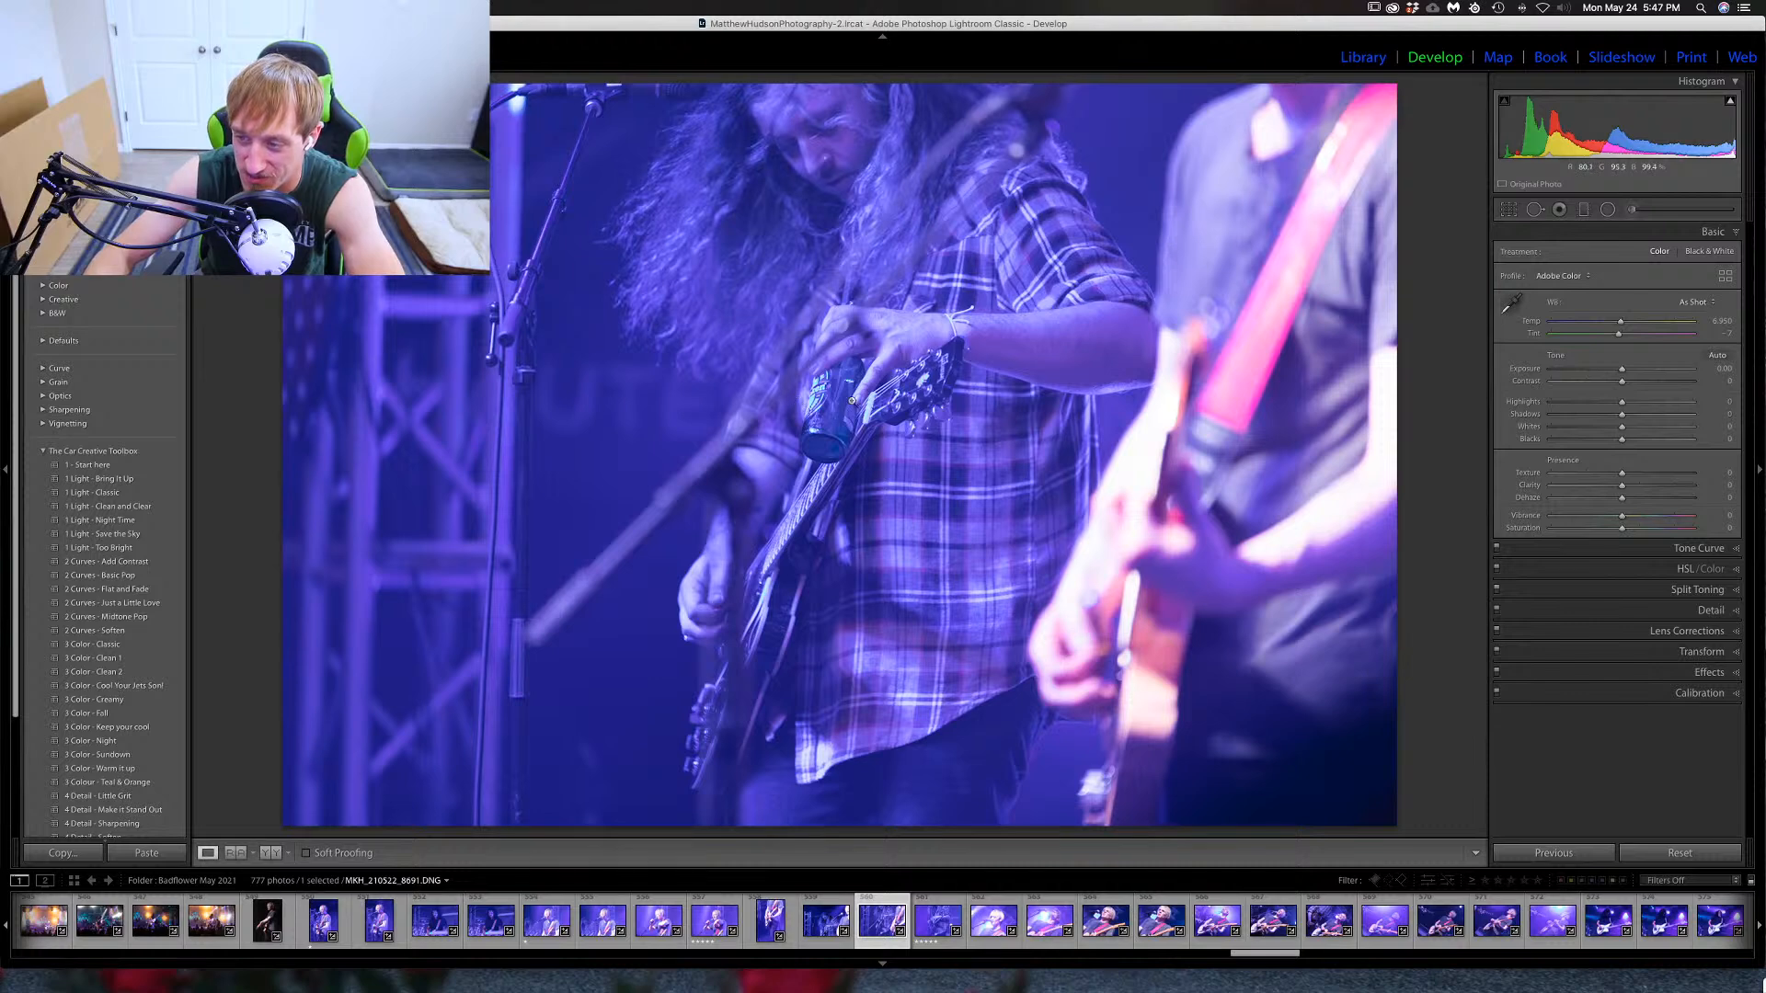
Rate the bottle shot MKH_210522_8692.DNG one star, compare it with the preceding guitarist shots, and rate MKH_210522_8691.DNG one star too.
key("Right")
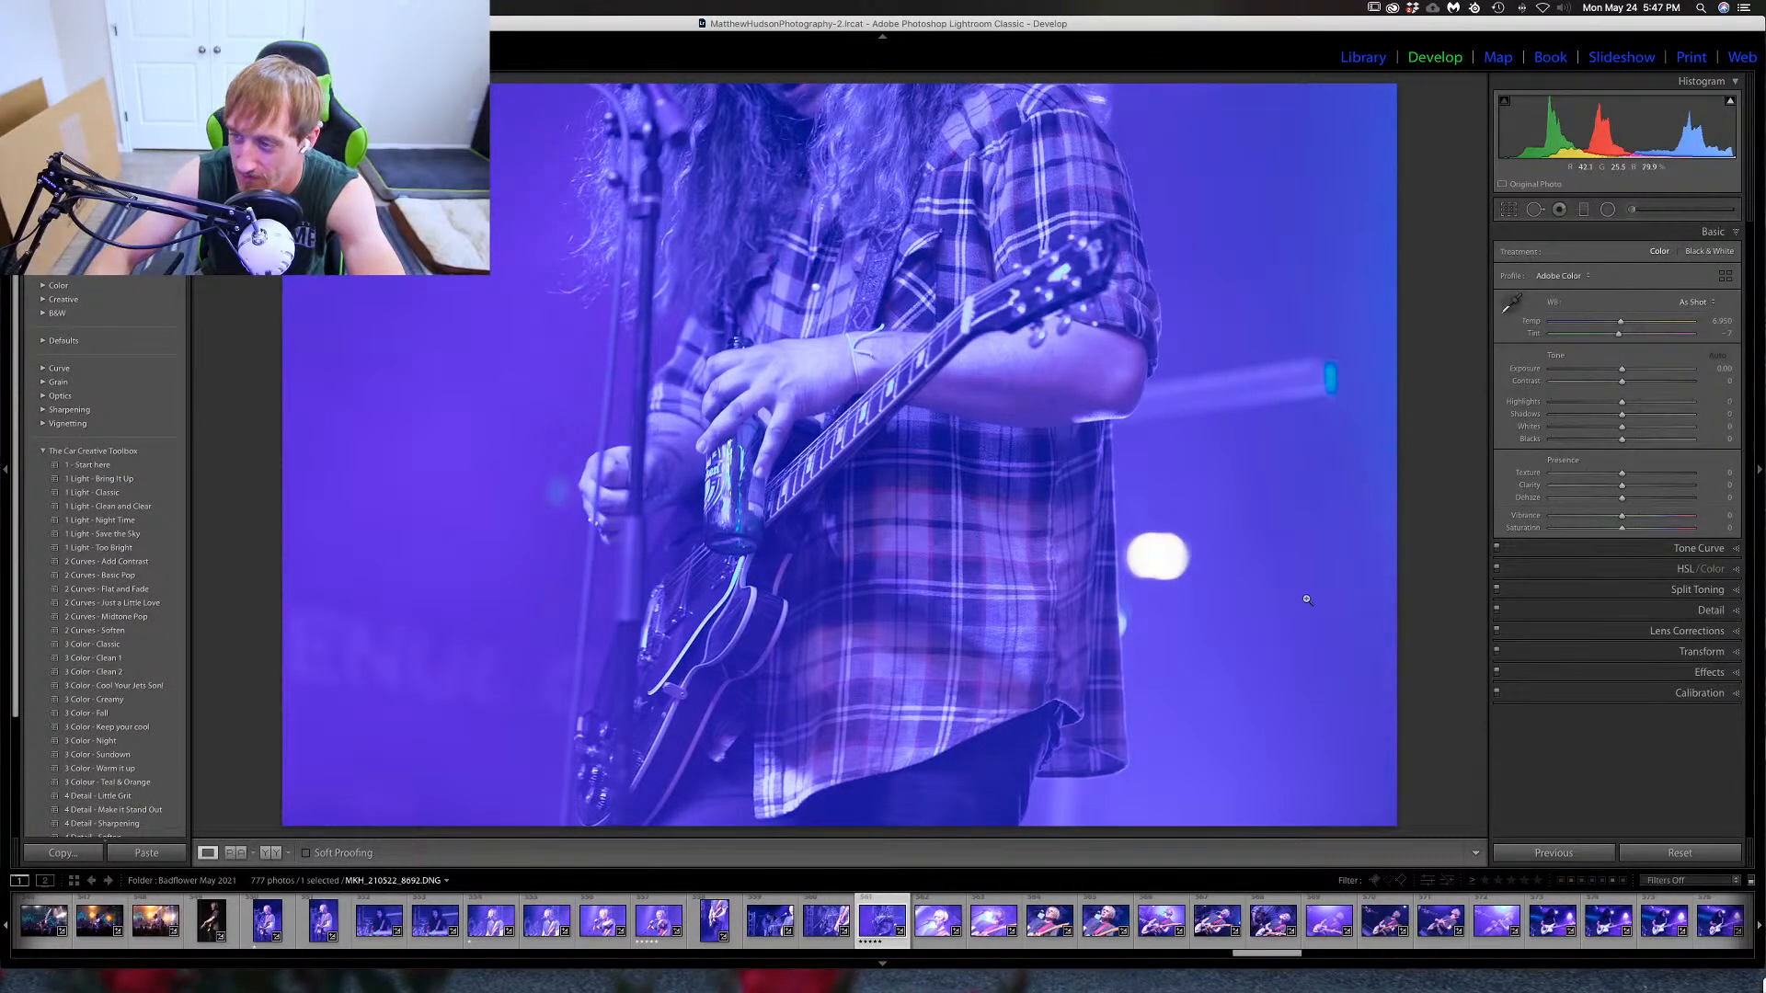
key("1")
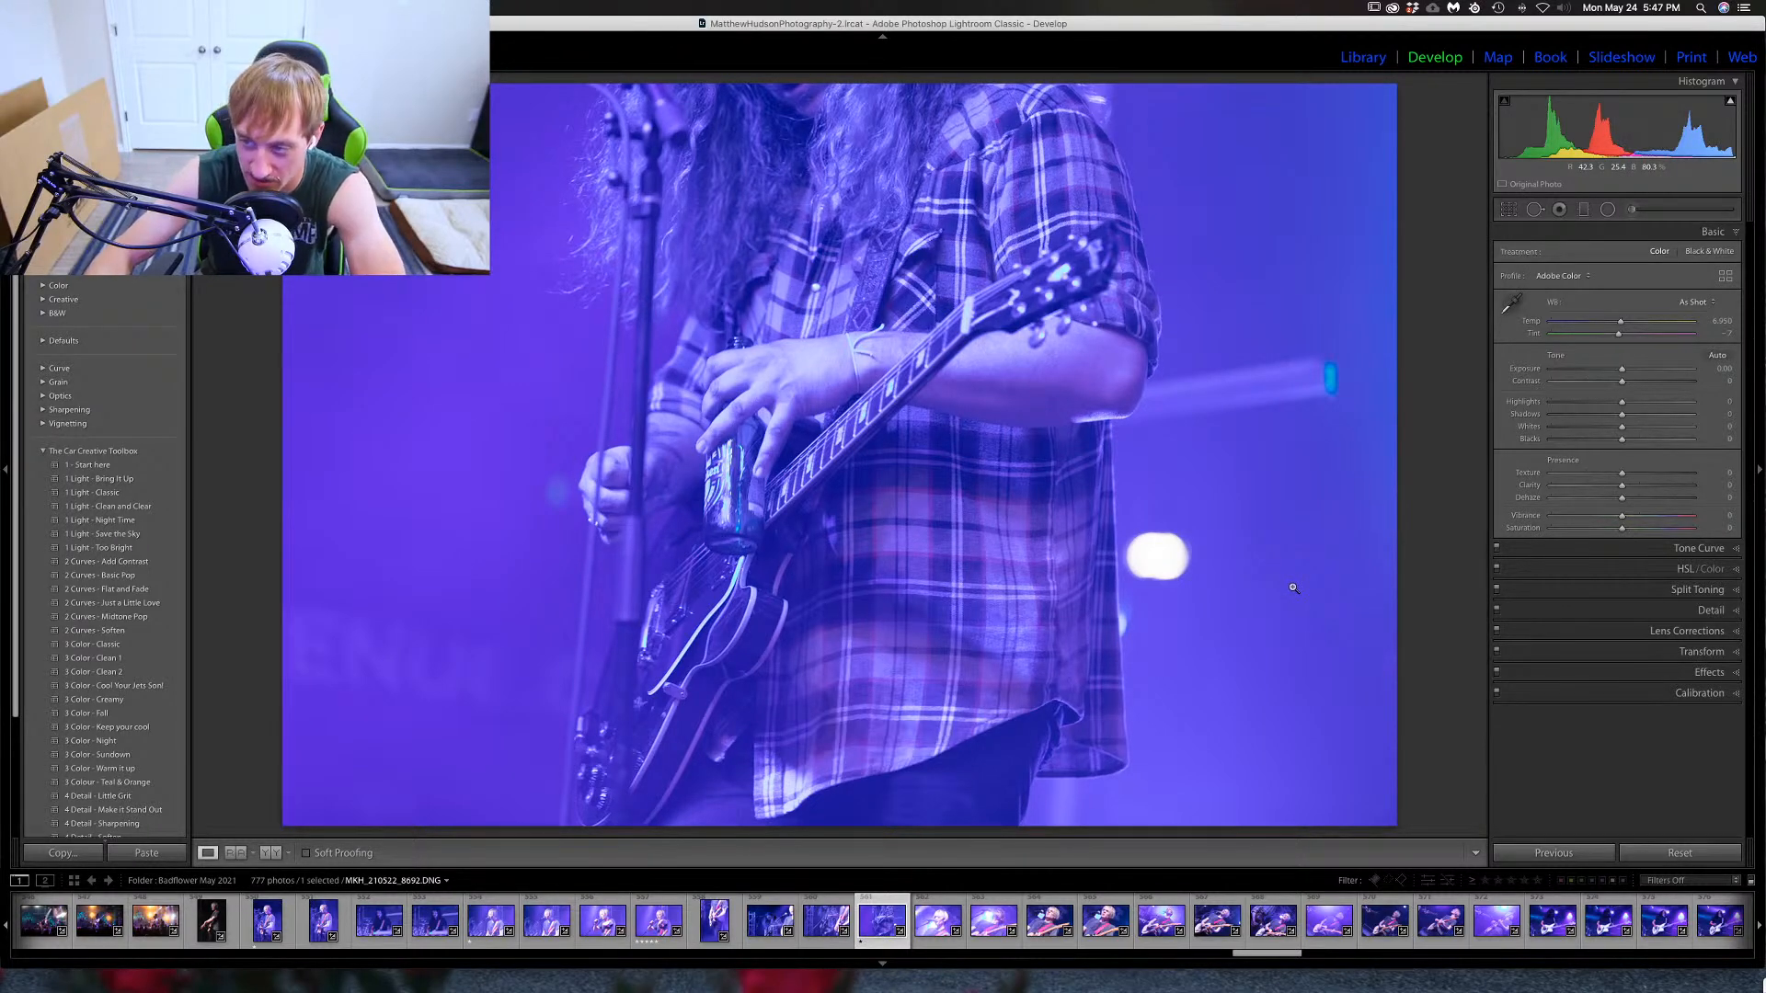
key("Left")
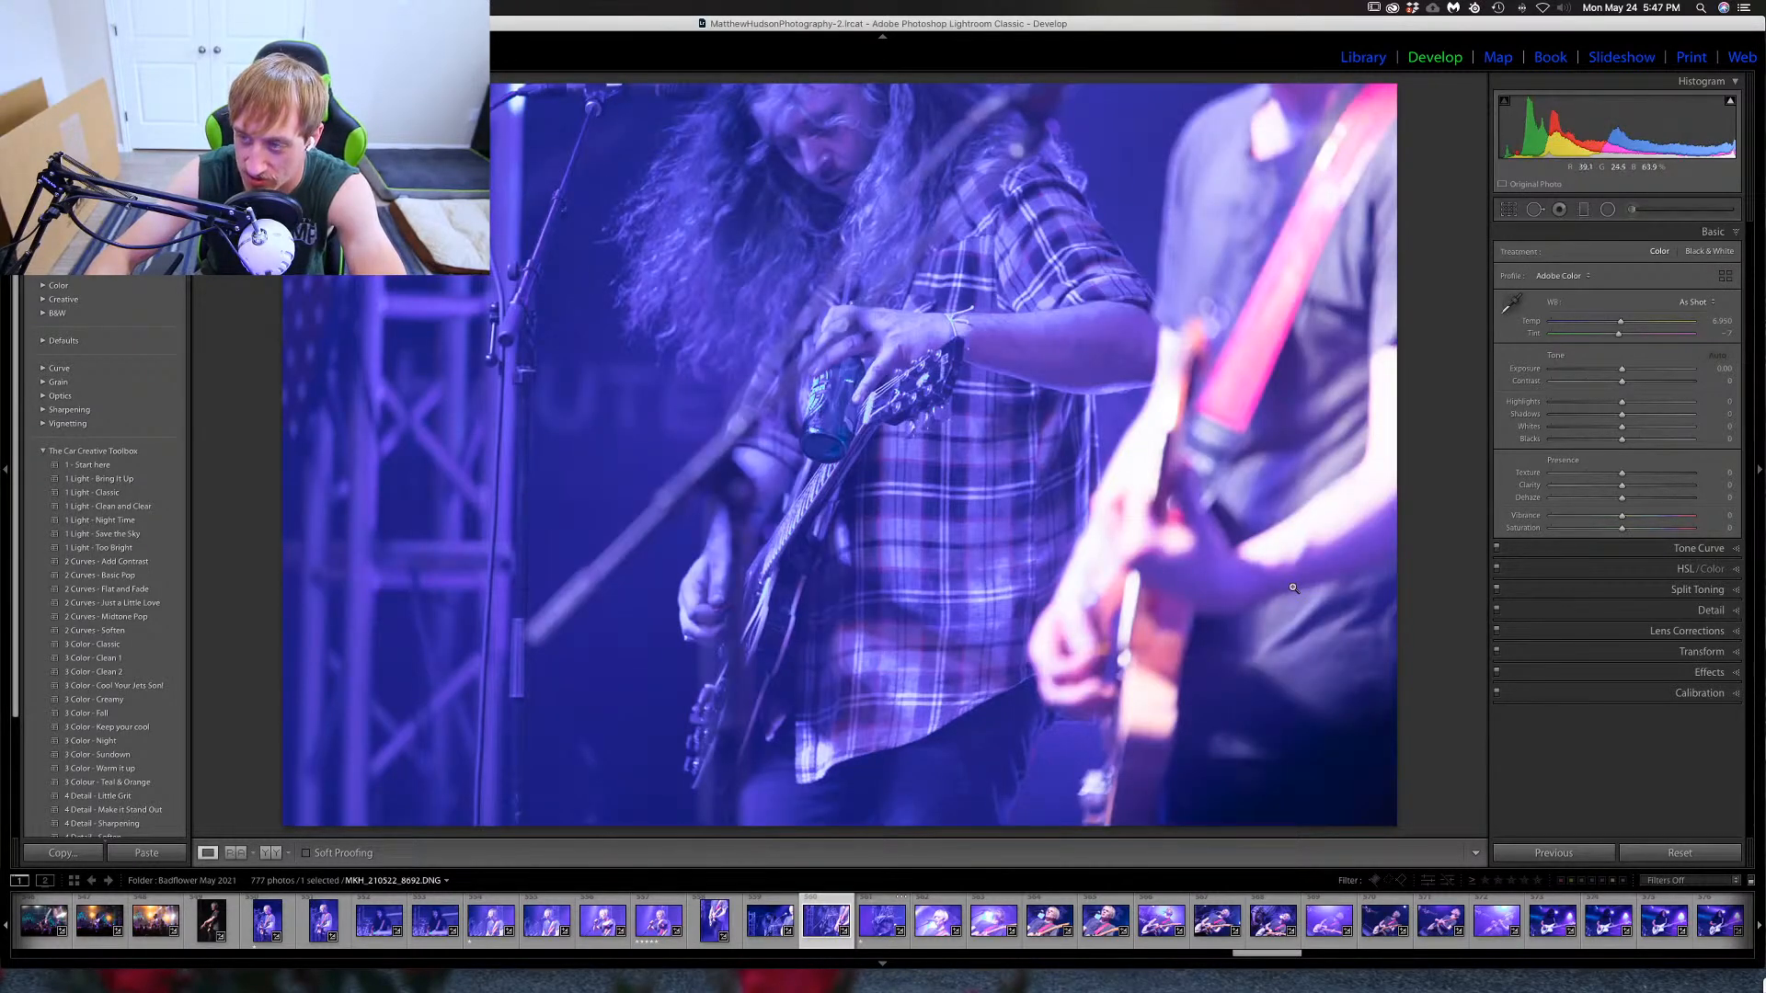
key("Left")
key("Right")
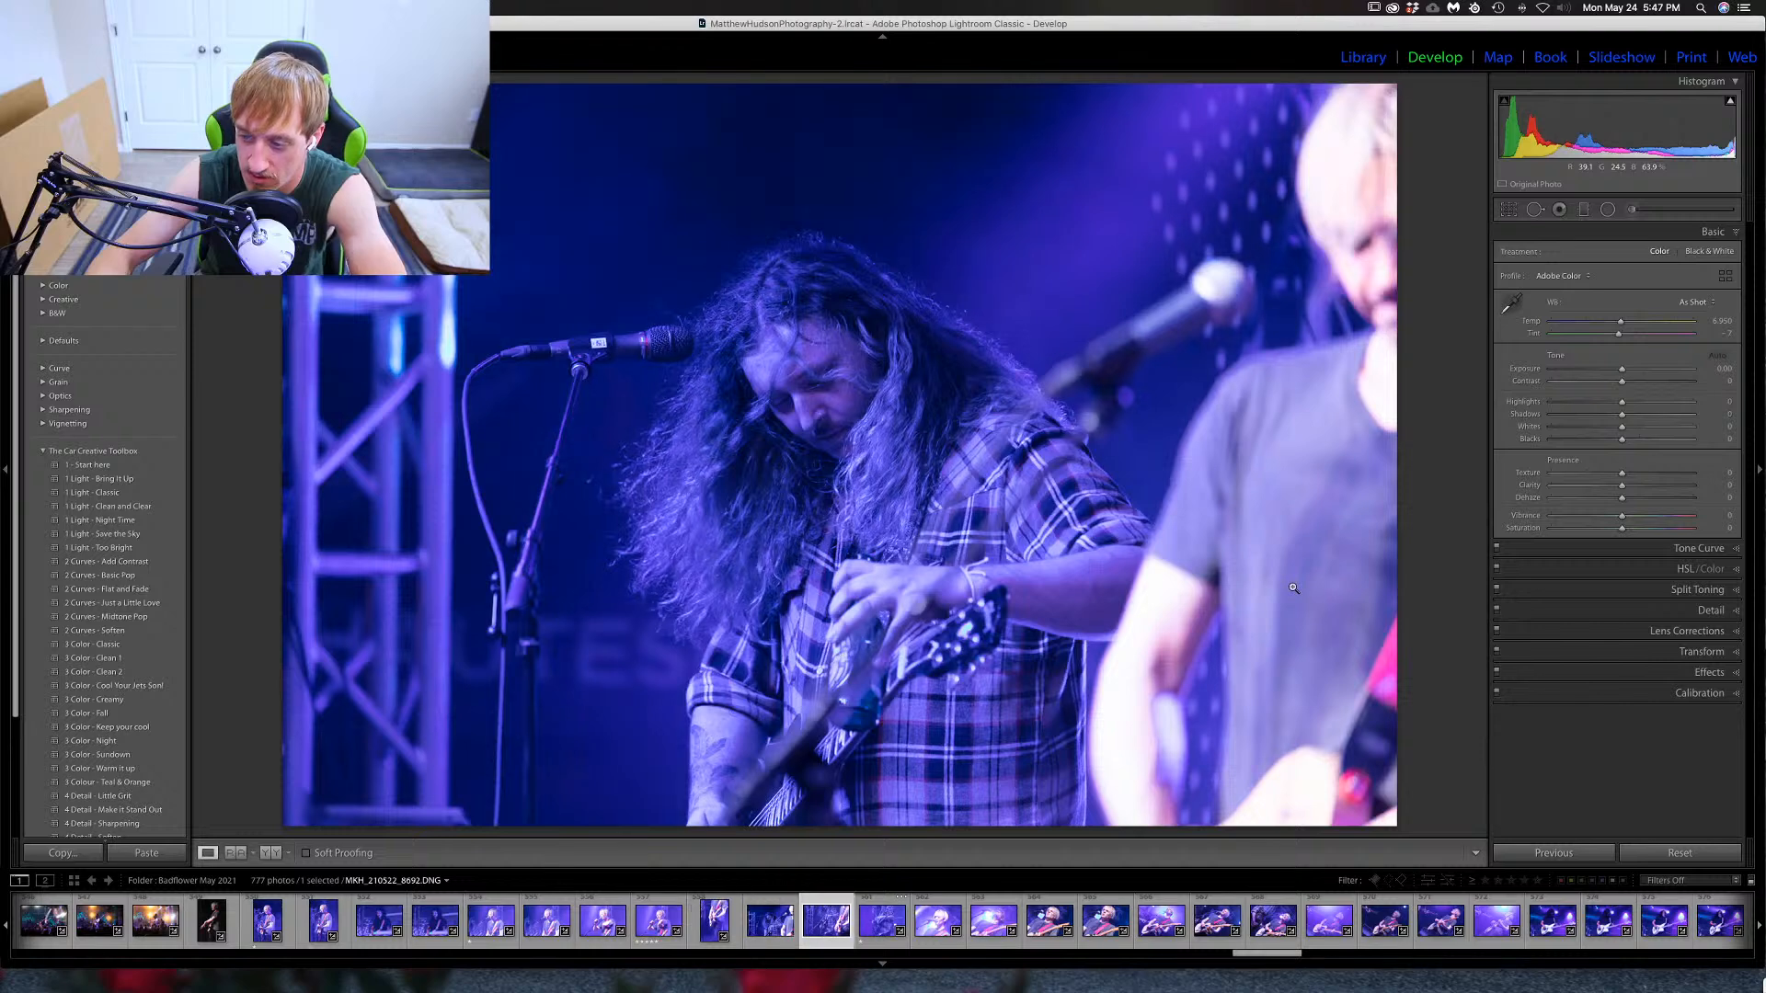
key("Right")
key("1")
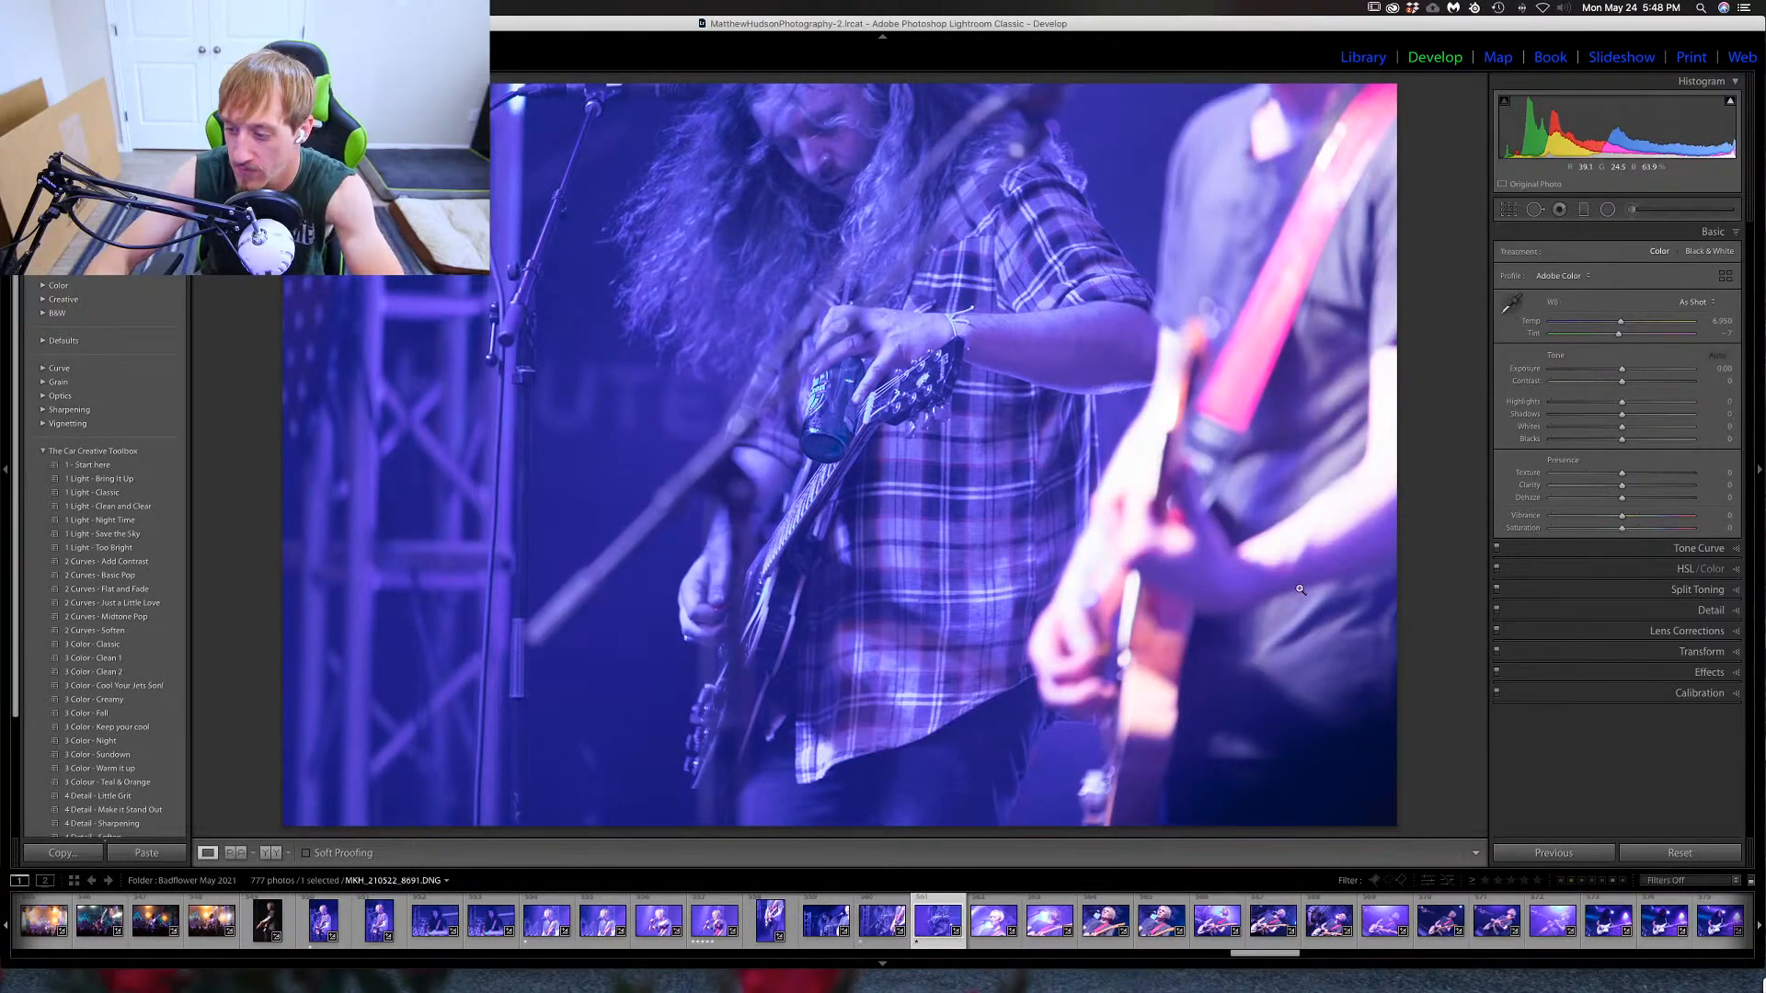
Check the focus on the singer's face in MKH_210522_8693.DNG and compare the photo with the next frame.
key("Right")
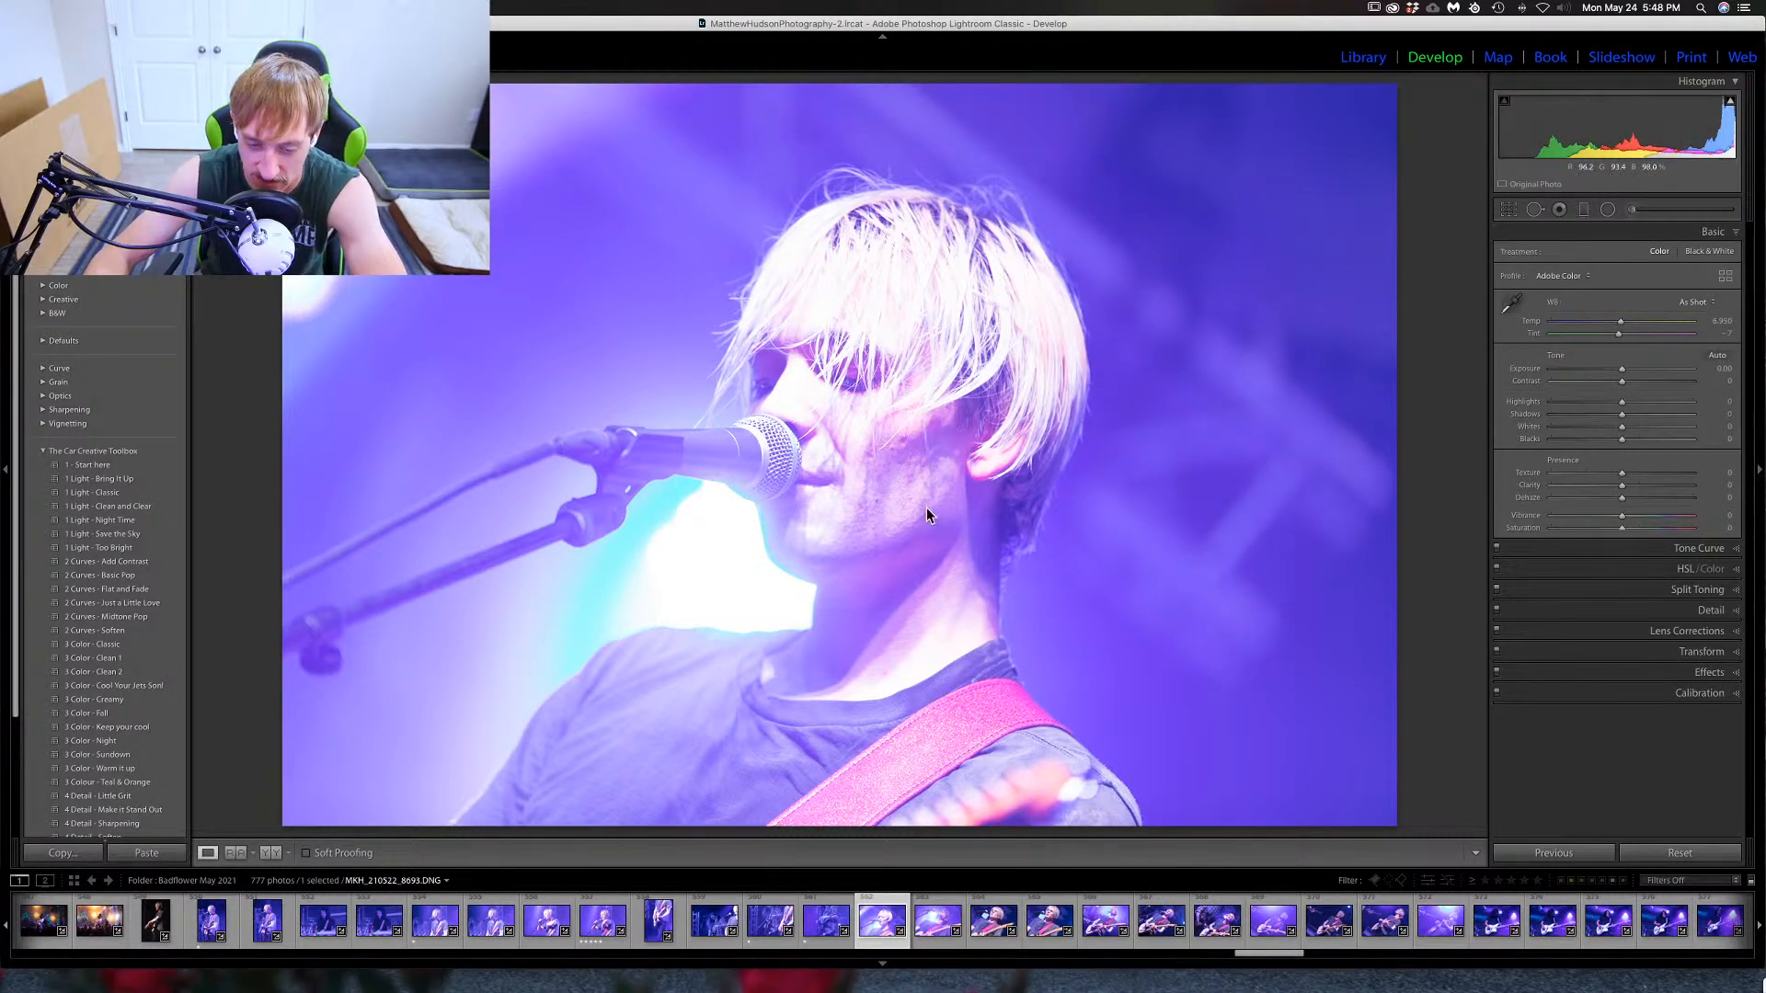
left_click(850, 380)
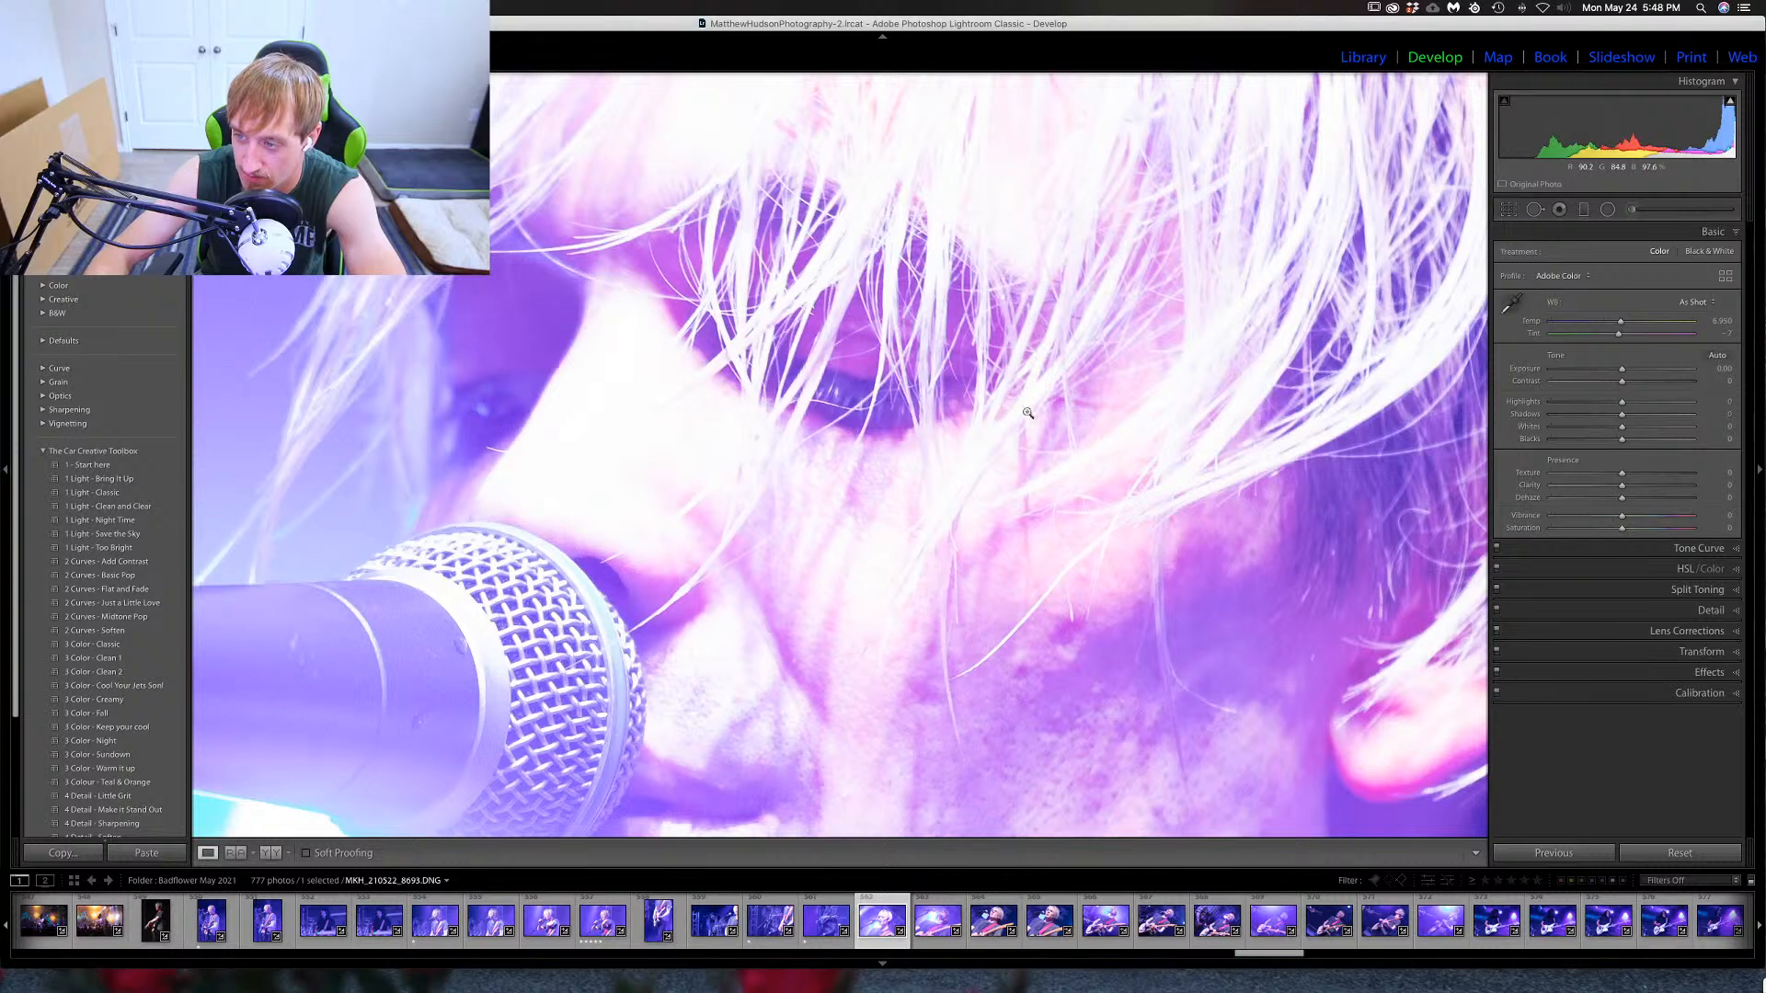
left_click(1175, 425)
key("Right")
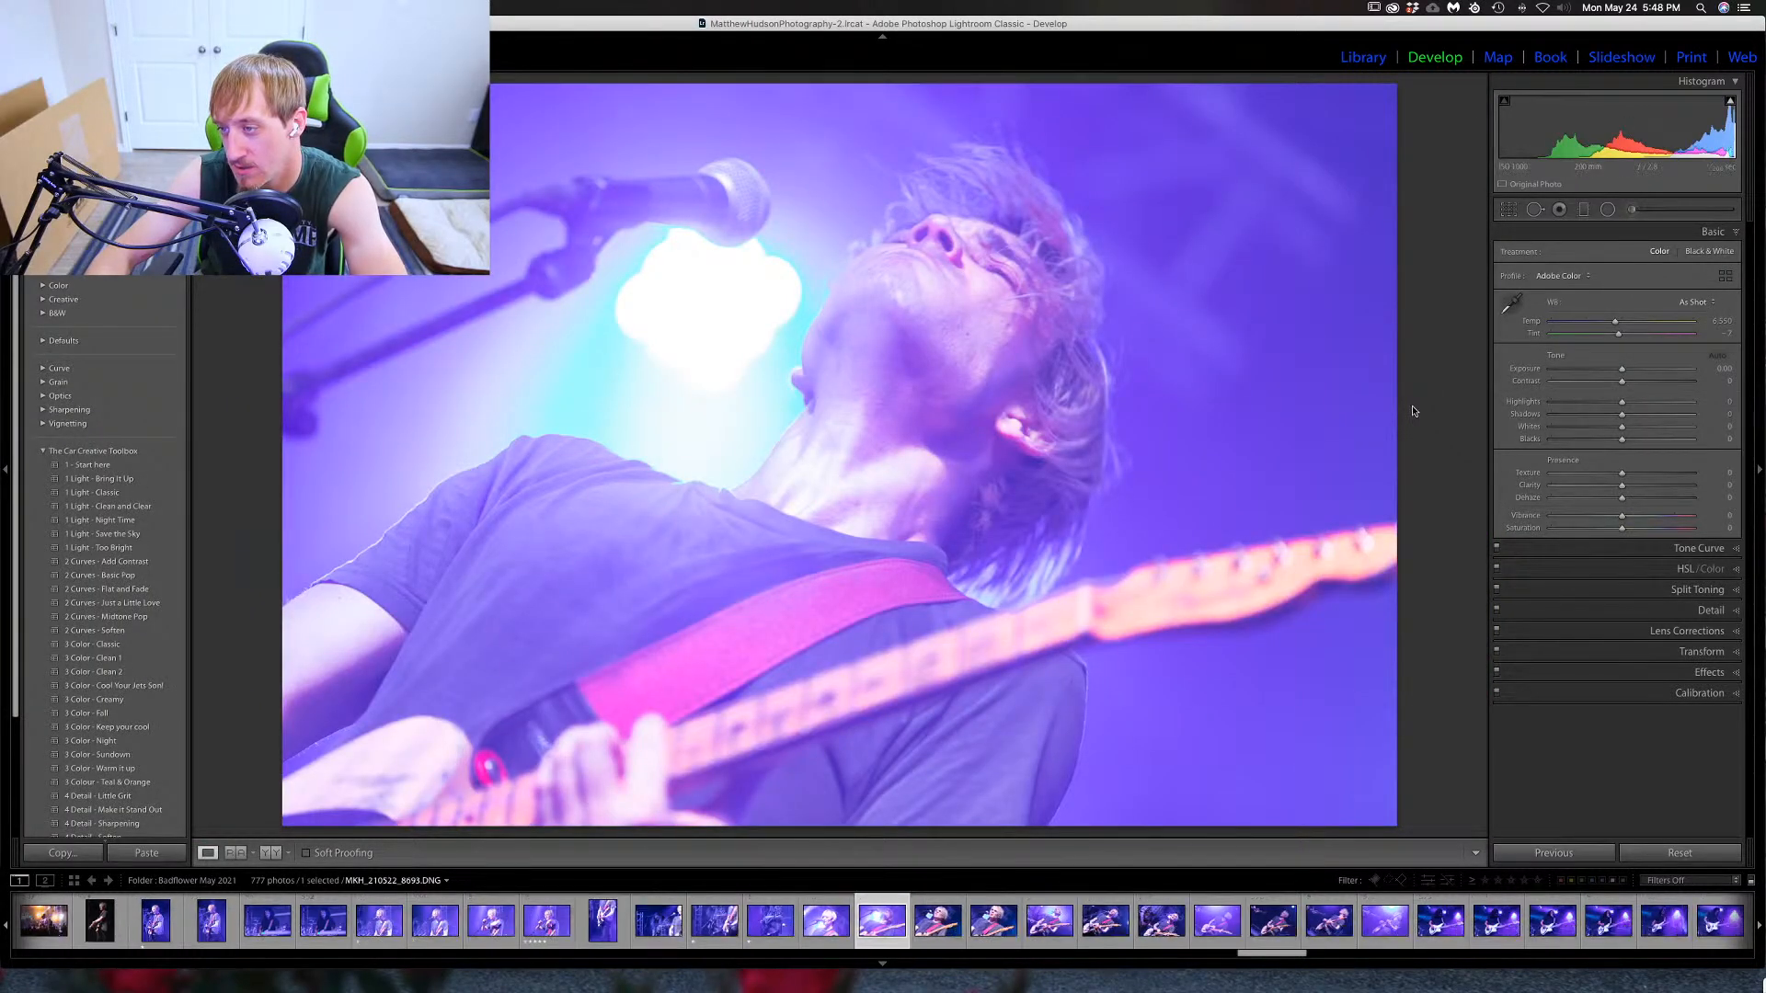
key("Left")
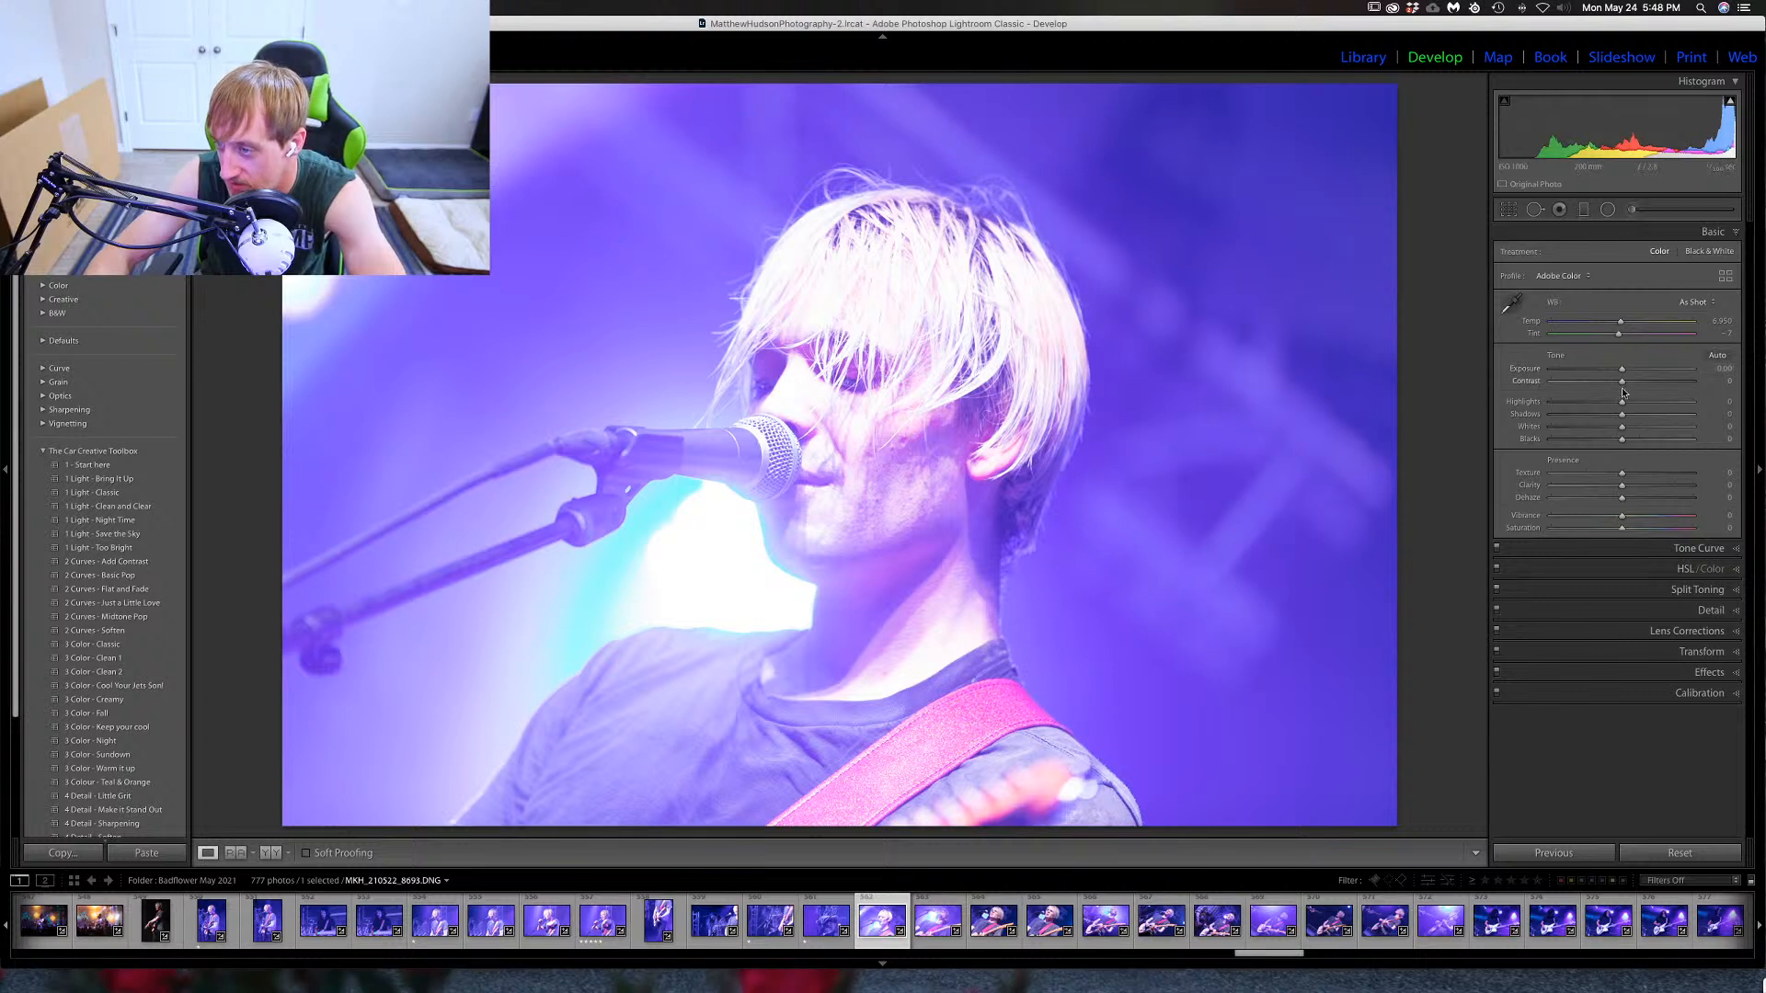
Set Exposure to -0.15, Contrast to +17, Highlights to -73 and Shadows to +26, rate the photo one star, and advance to MKH_210522_8695.DNG.
left_click_drag(1622, 405, 1618, 368)
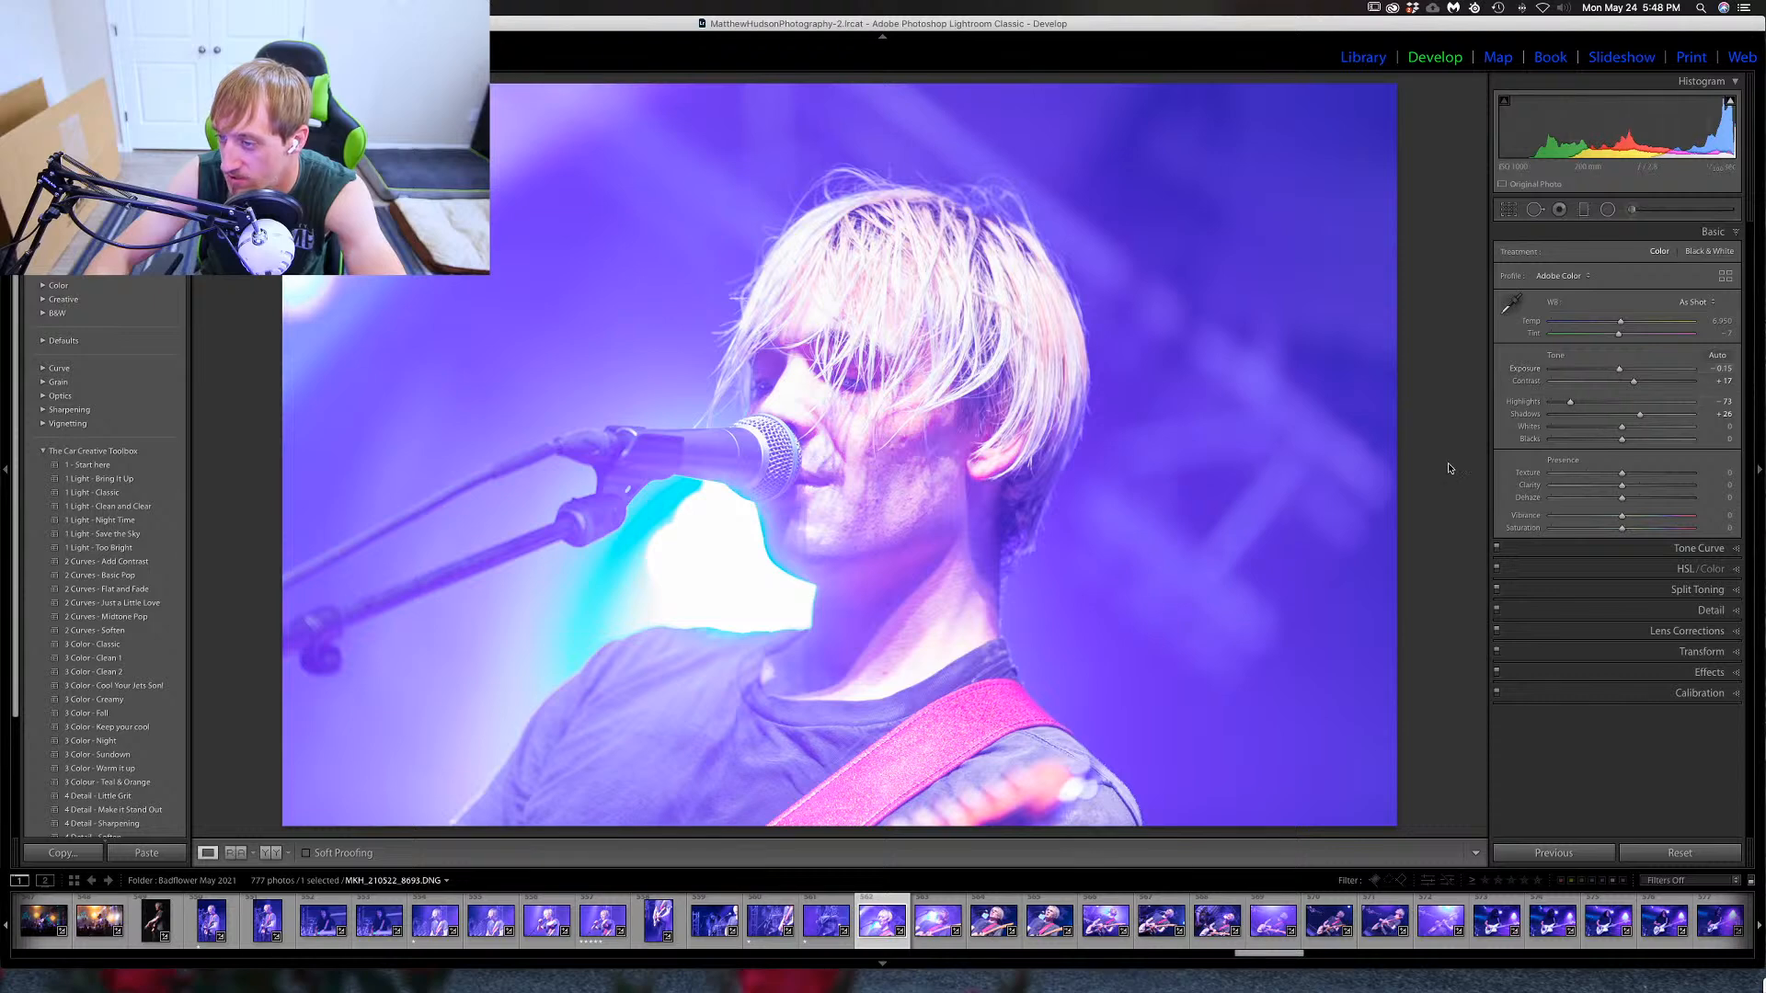
key("1")
key("Right")
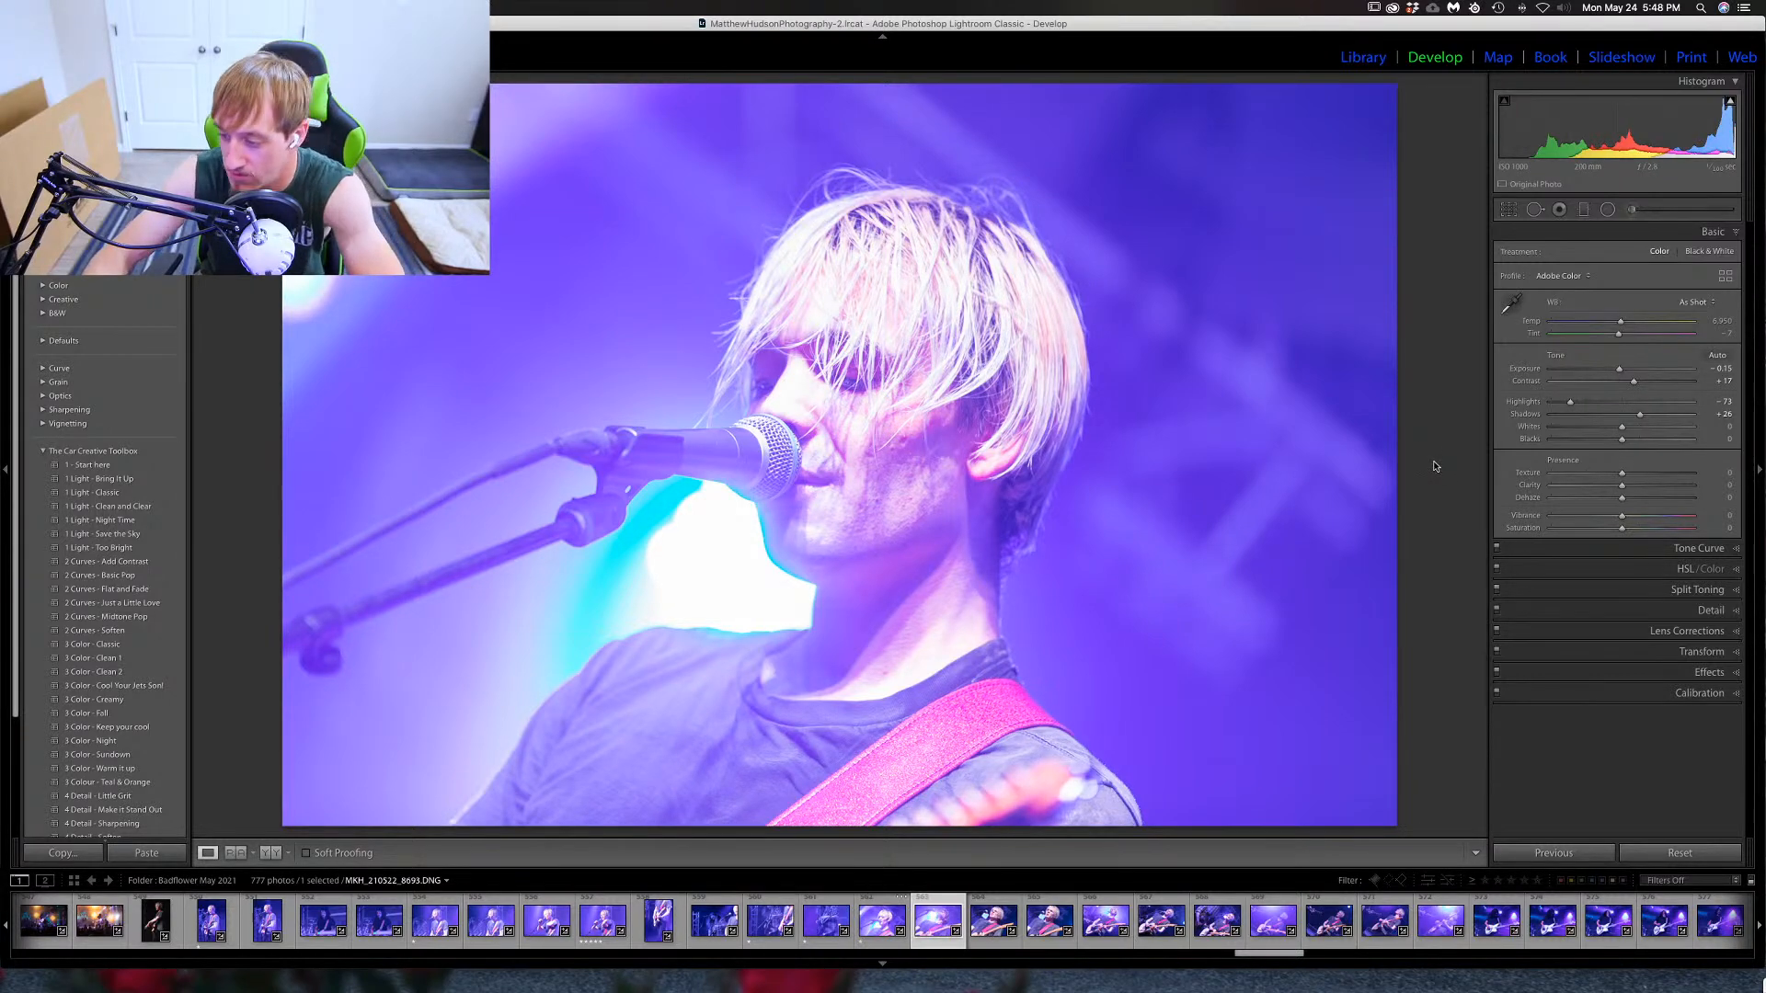
key("Right")
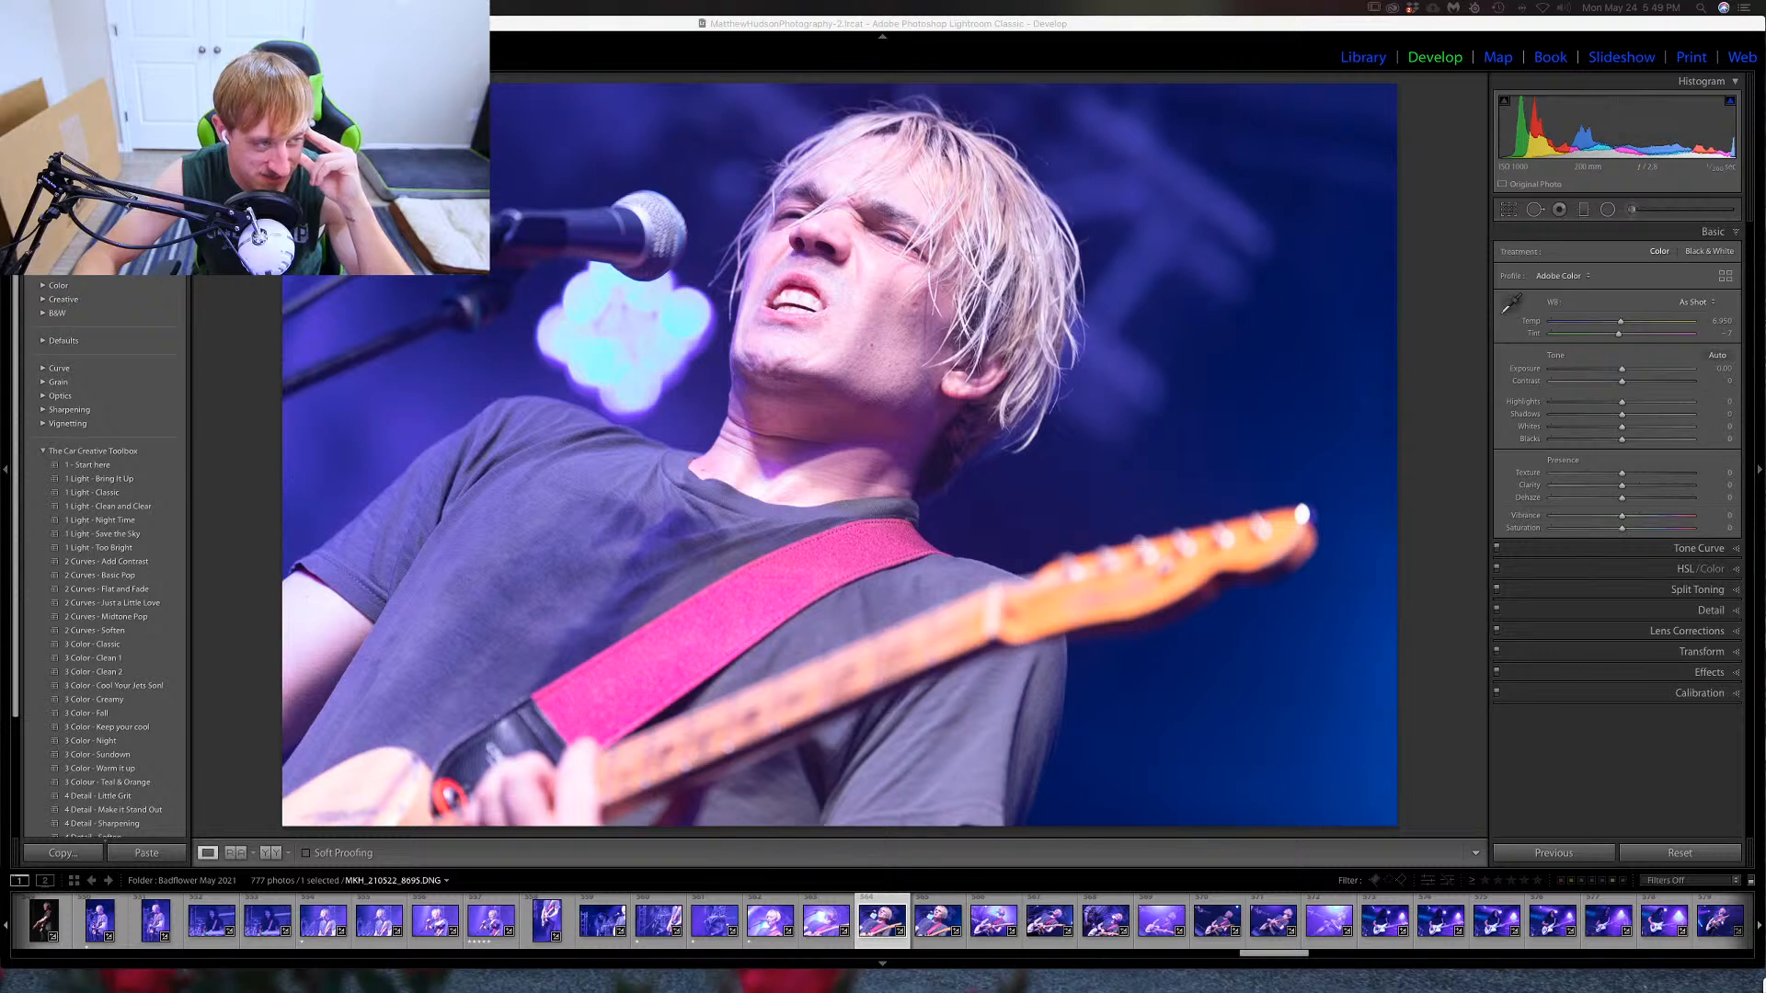
Bring up the browser window with the Rufus_Kim_Possible.png image, view it, and return to the photo editor.
left_click_drag(589, 984, 660, 131)
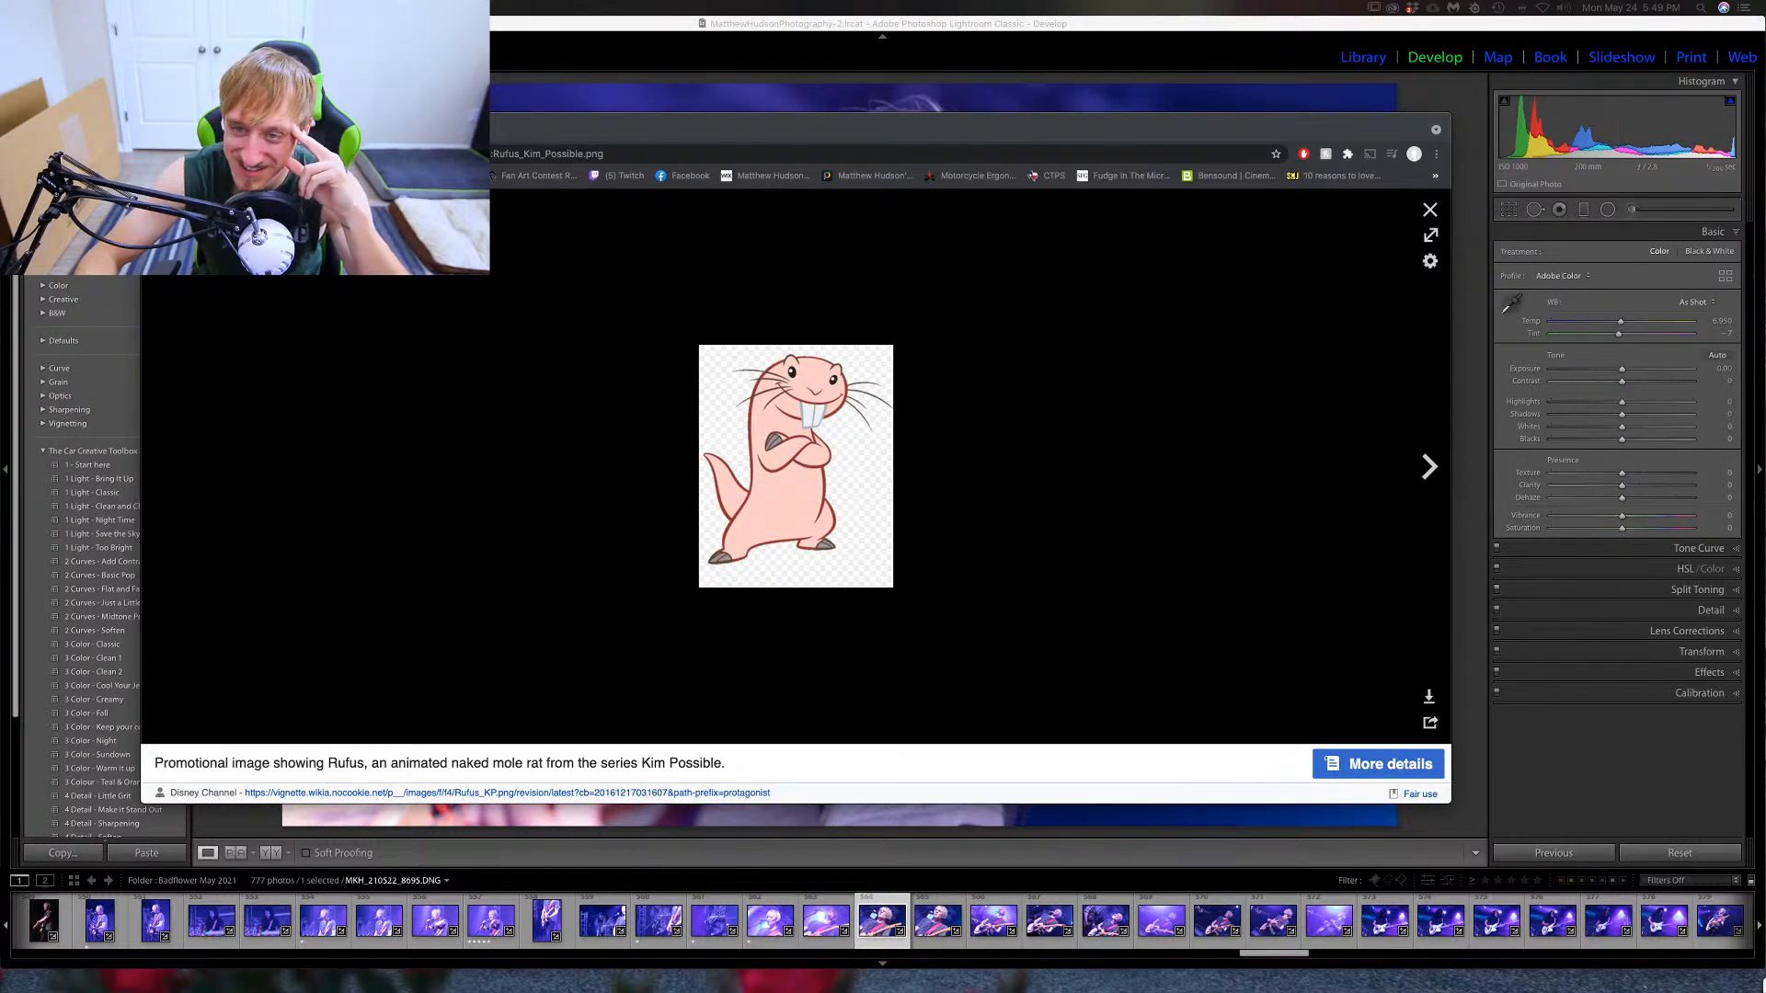
left_click(80, 319)
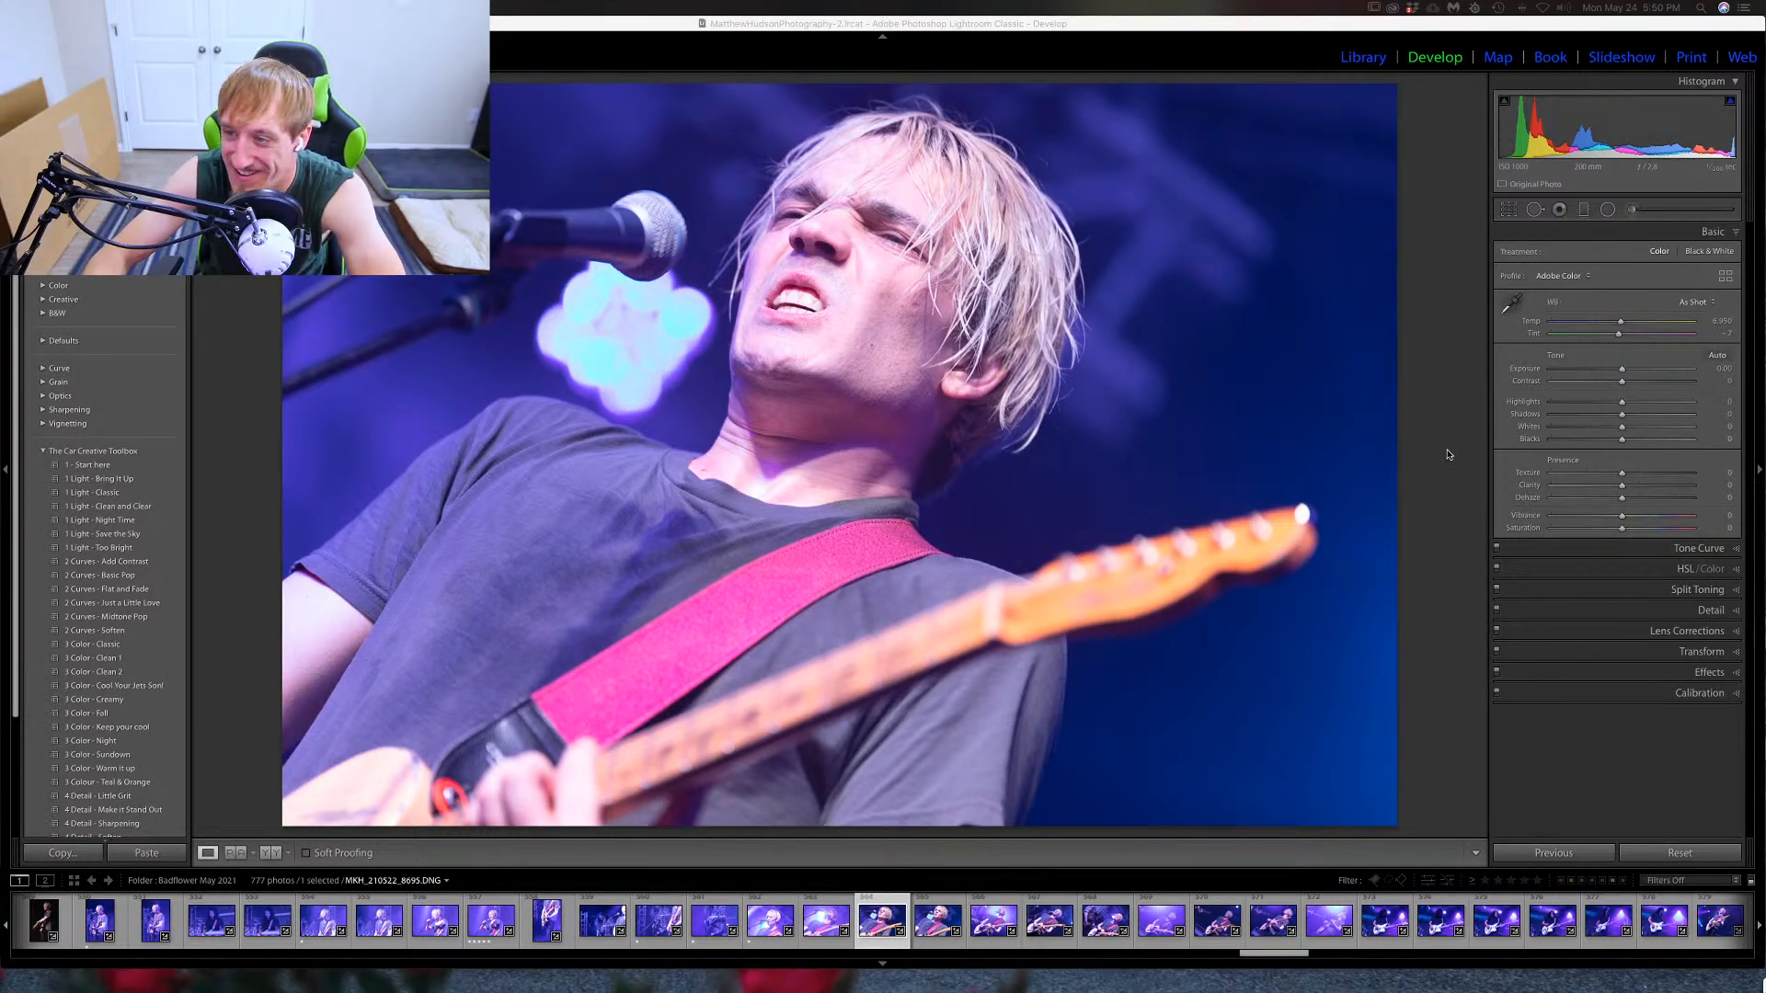
Browse forward to MKH_210522_8697.DNG, examine the singer's face for sharpness, and move on to the next photo.
key("Right")
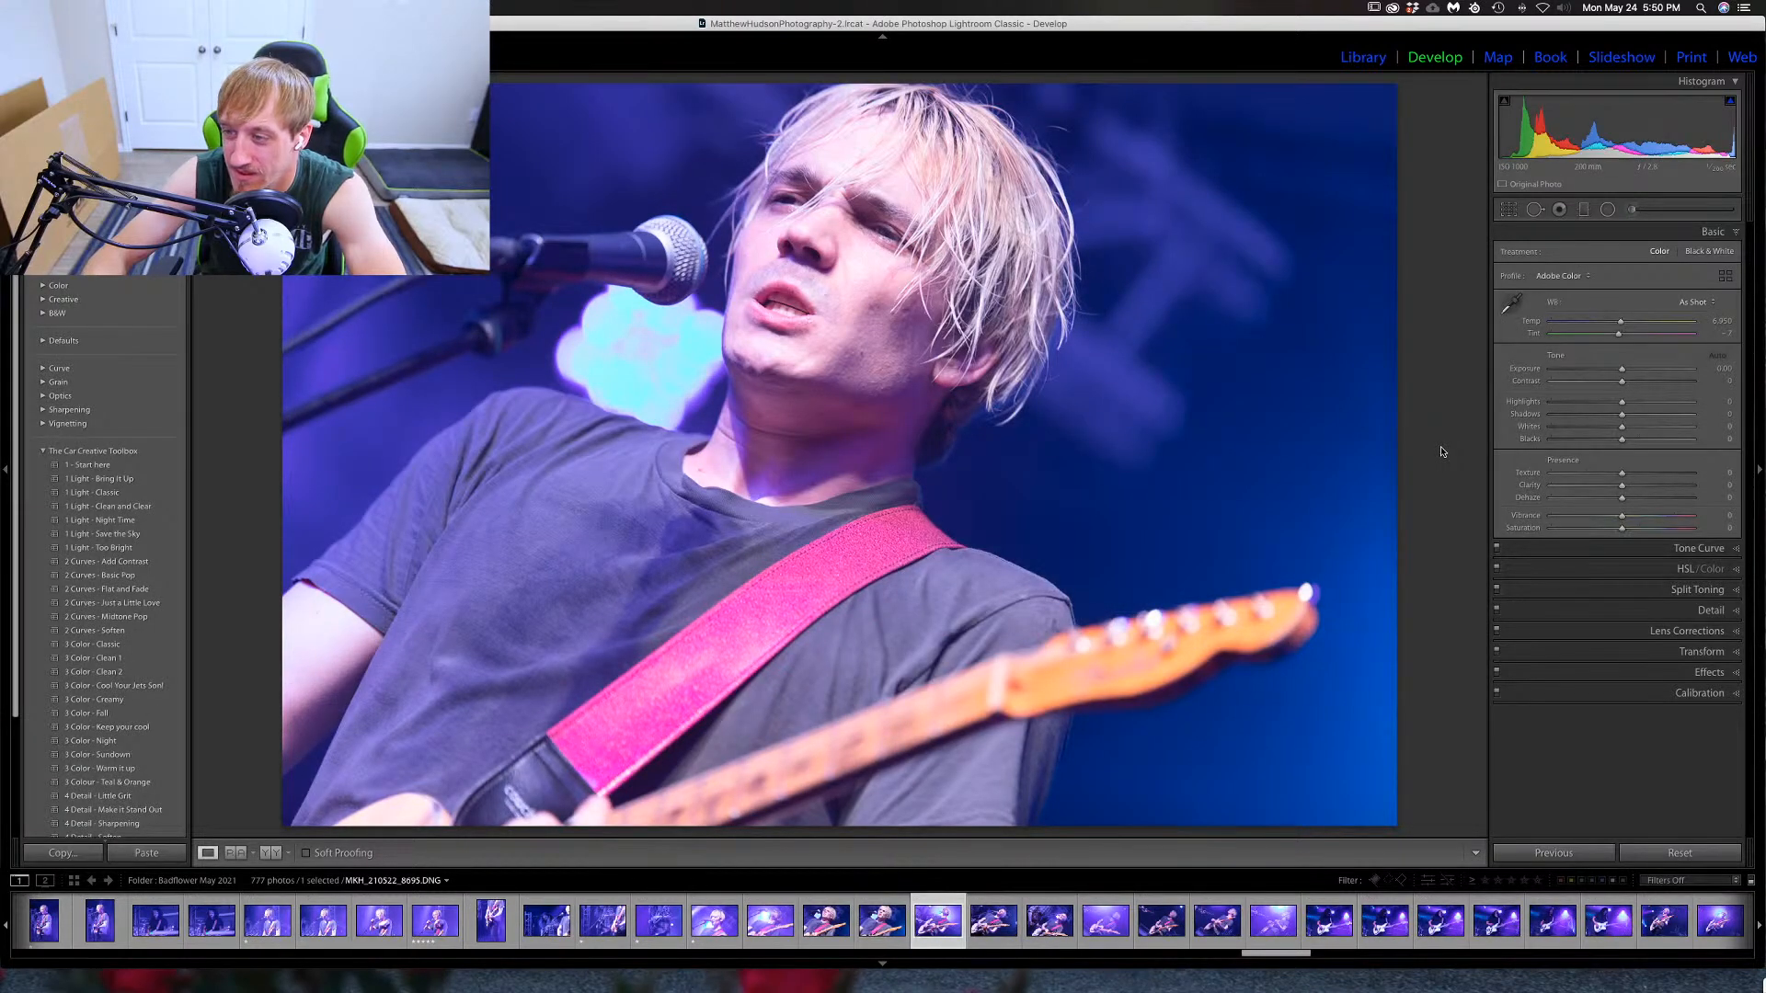
key("Right")
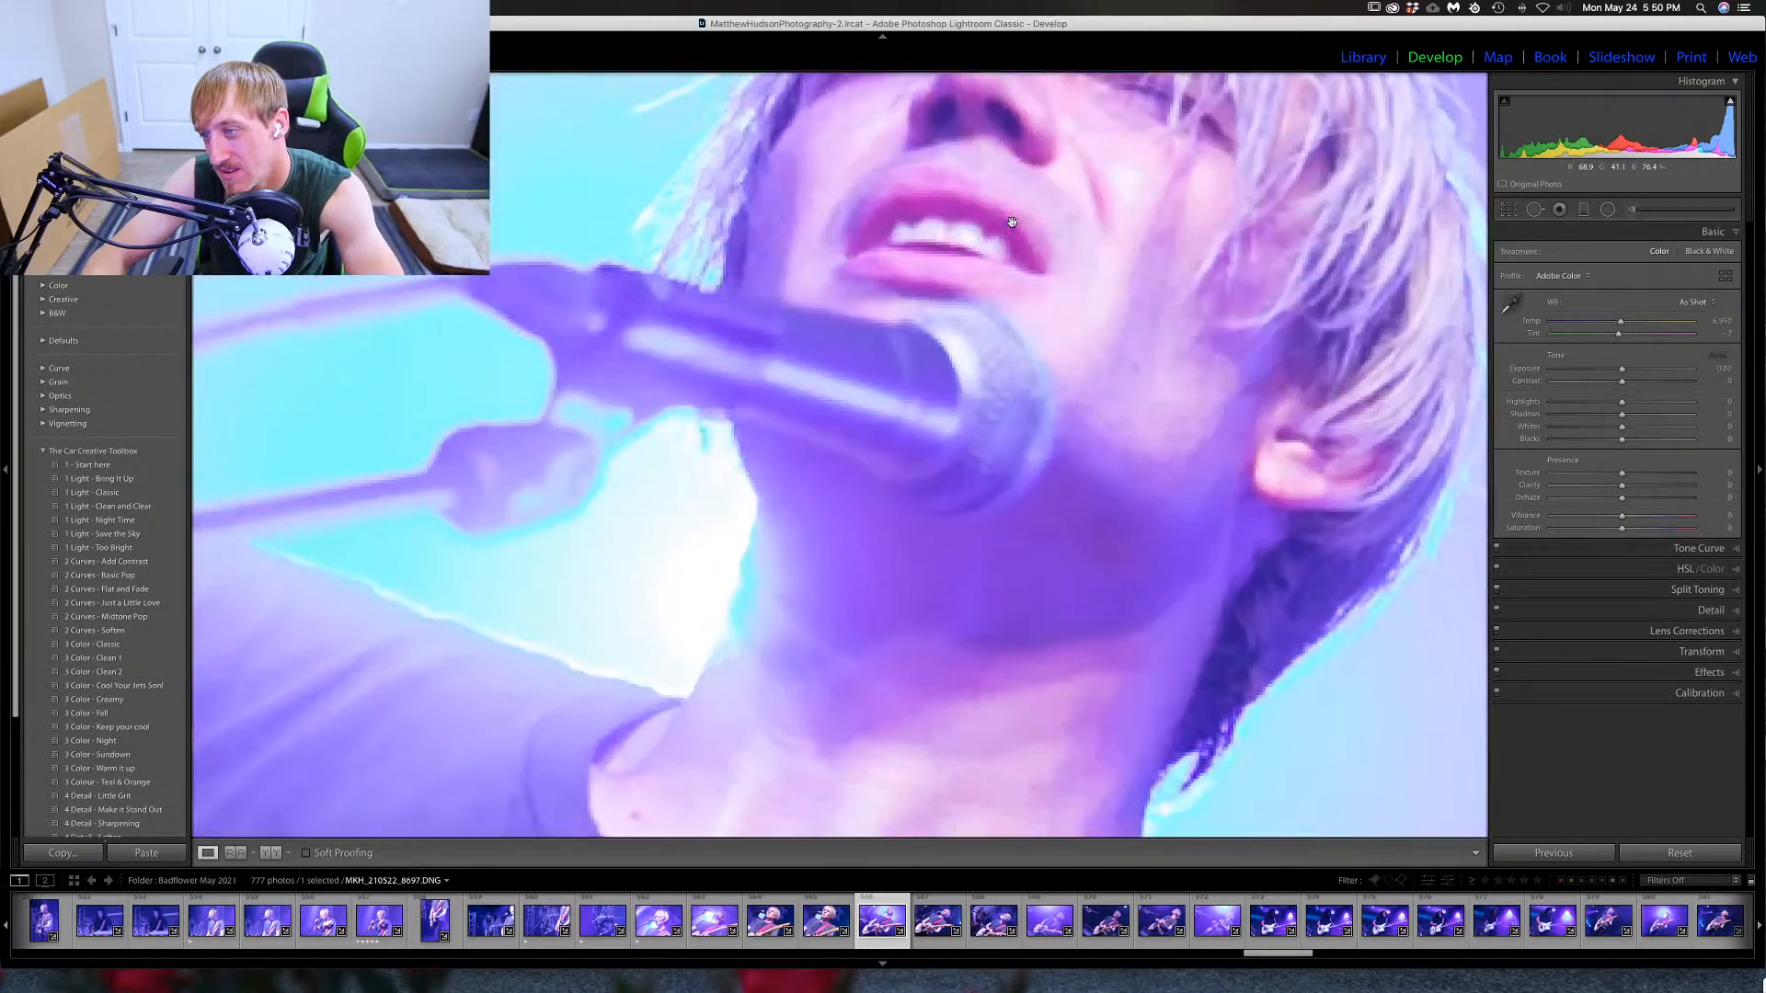
left_click(1012, 222)
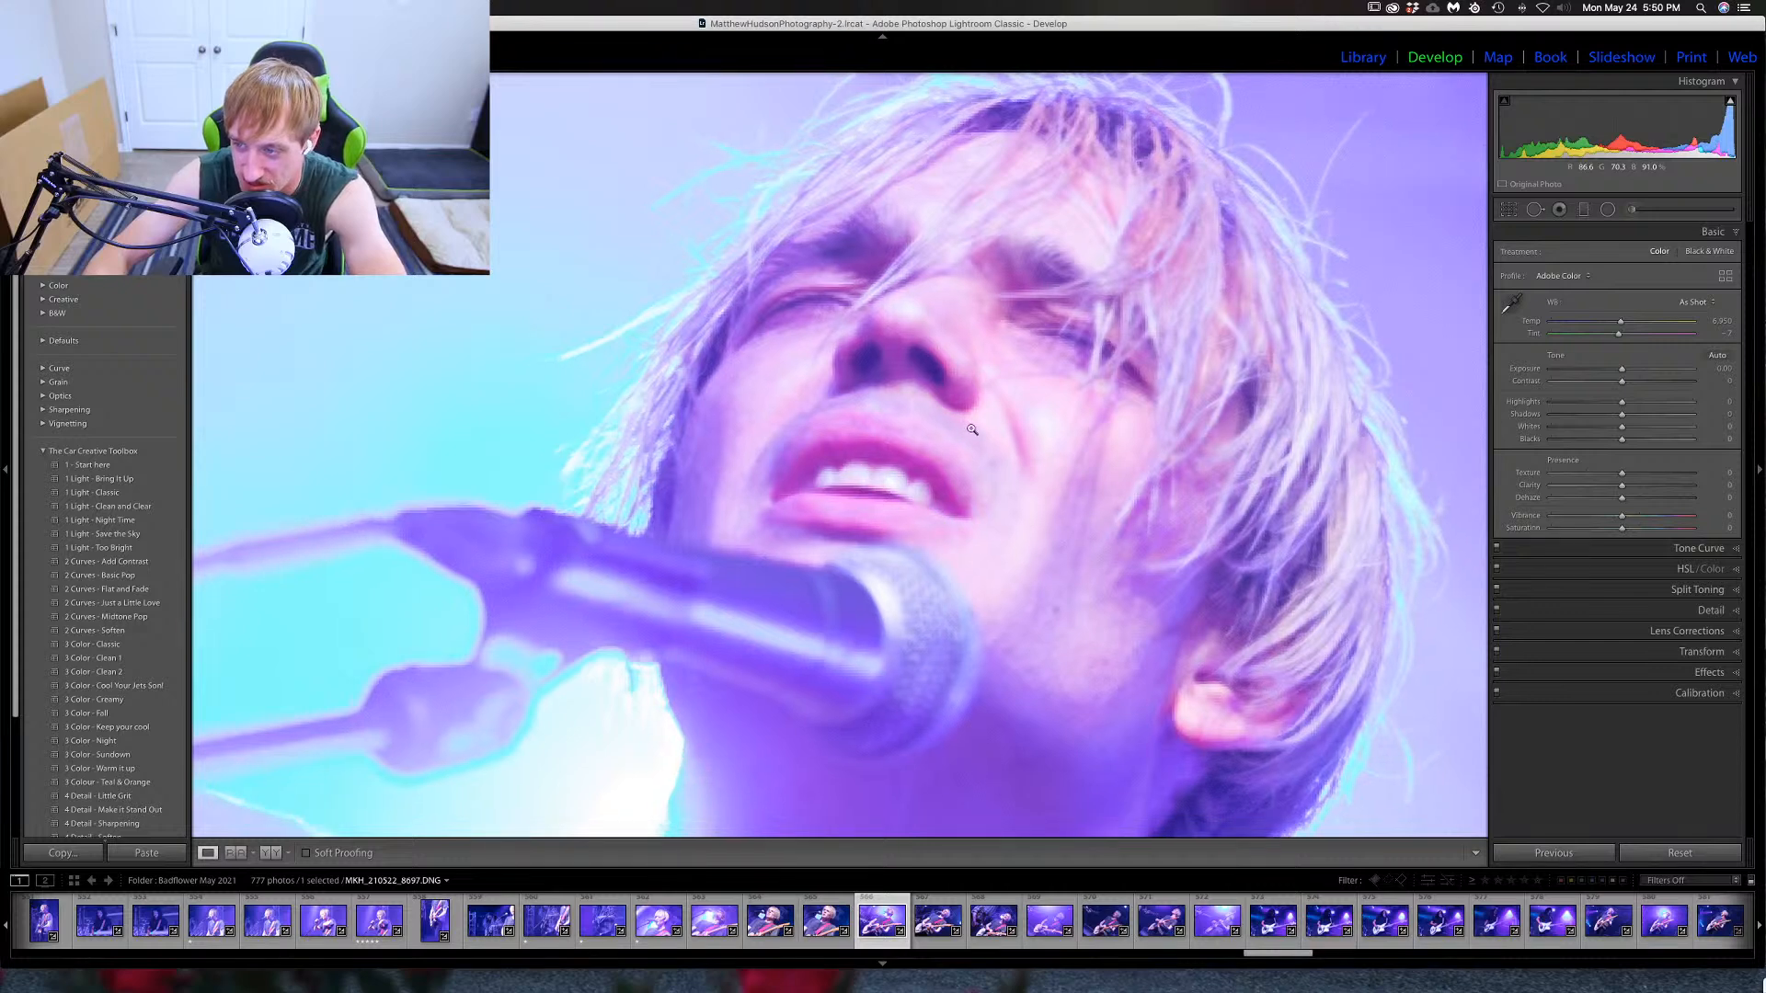
left_click(653, 361)
key("Right")
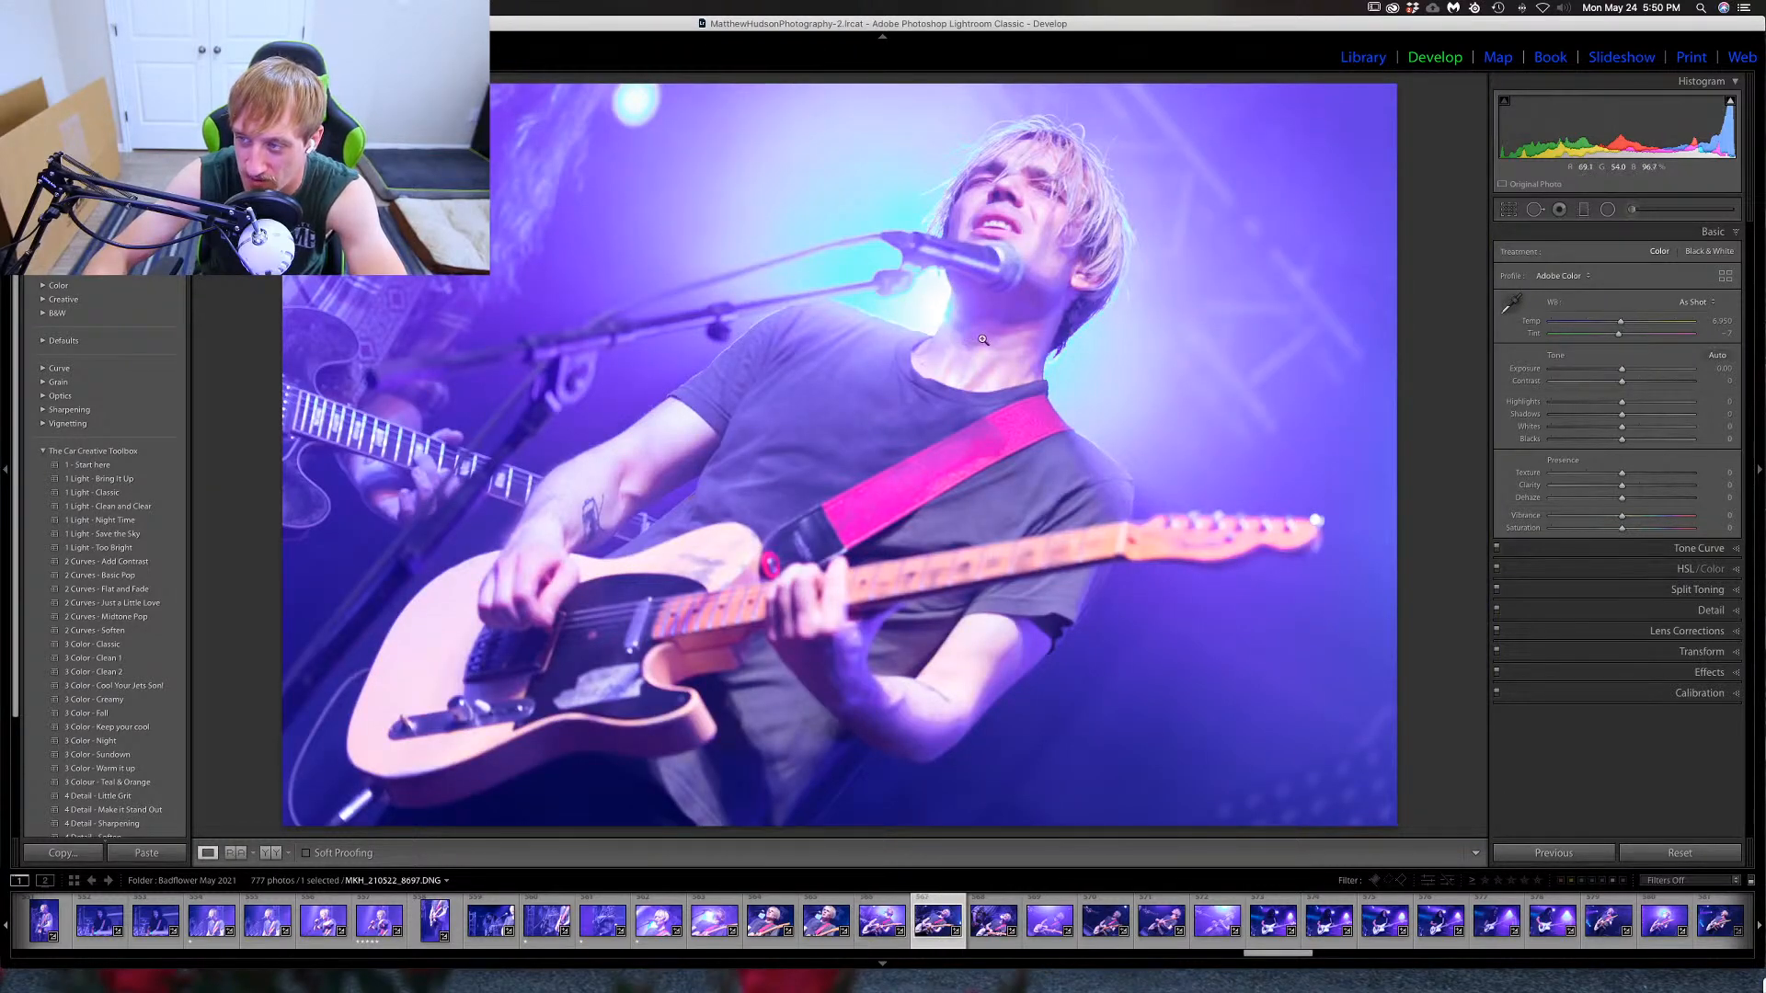
Return to MKH_210522_8697.DNG, rate it one star, and advance to MKH_210522_8698.DNG.
key("Left")
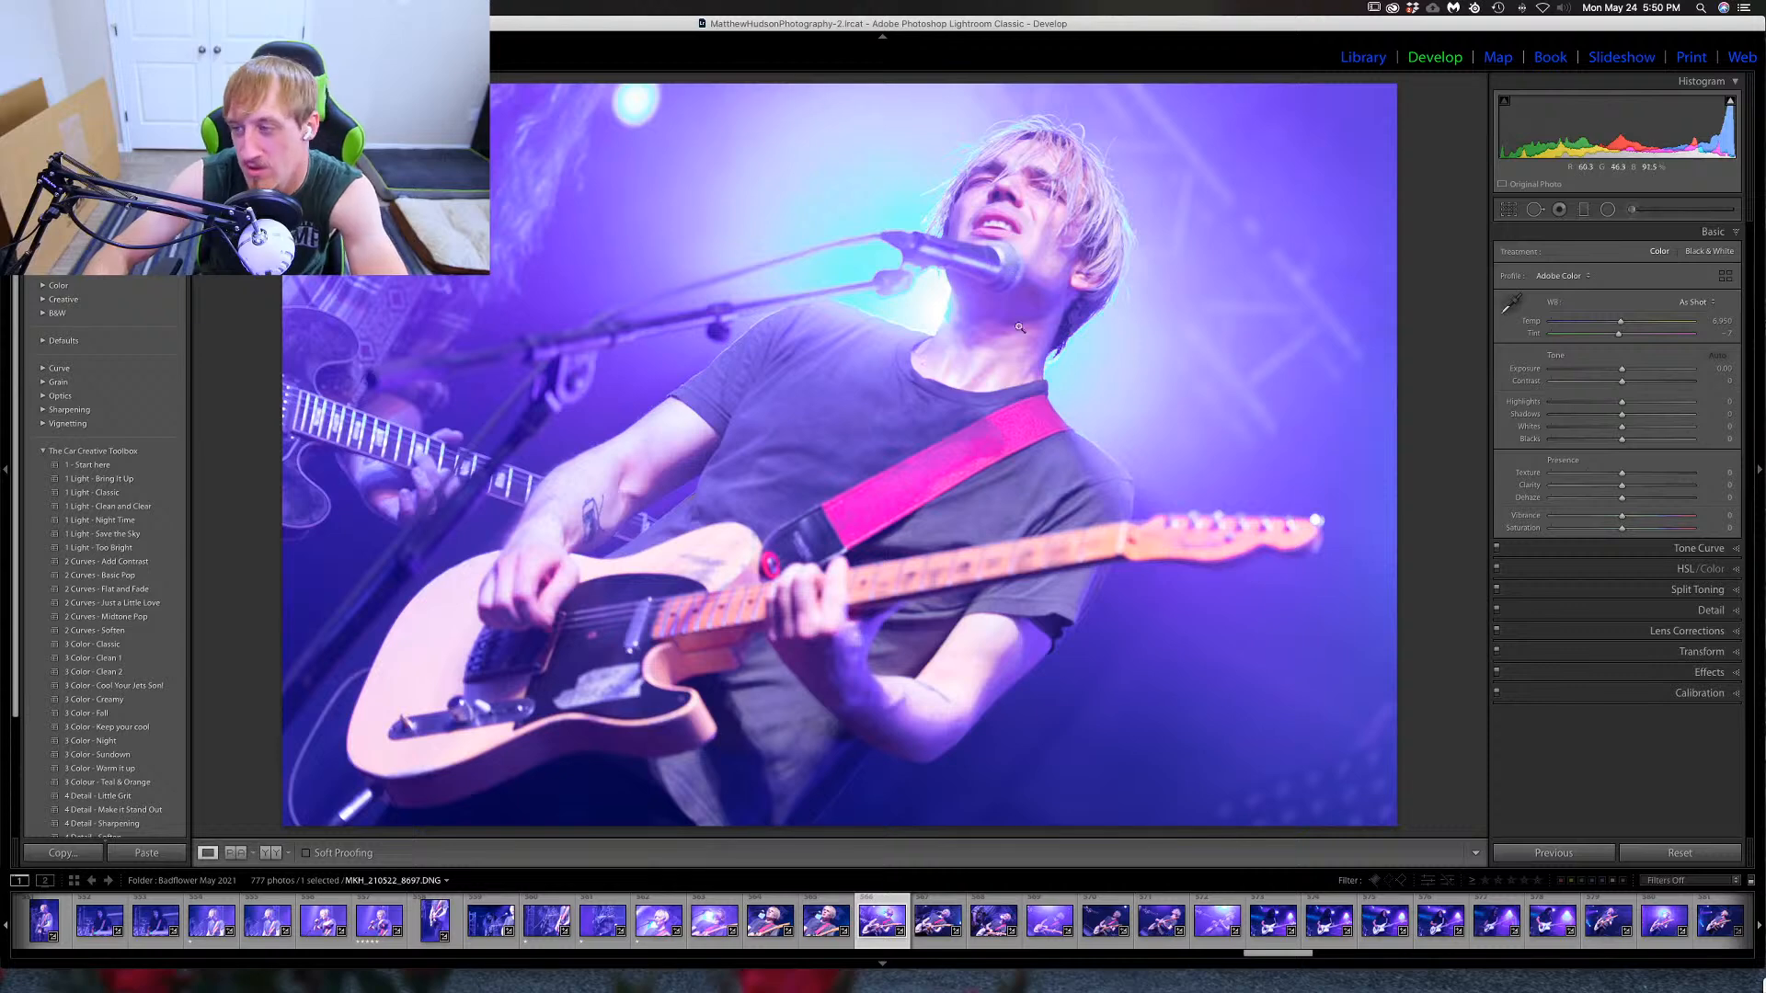
key("1")
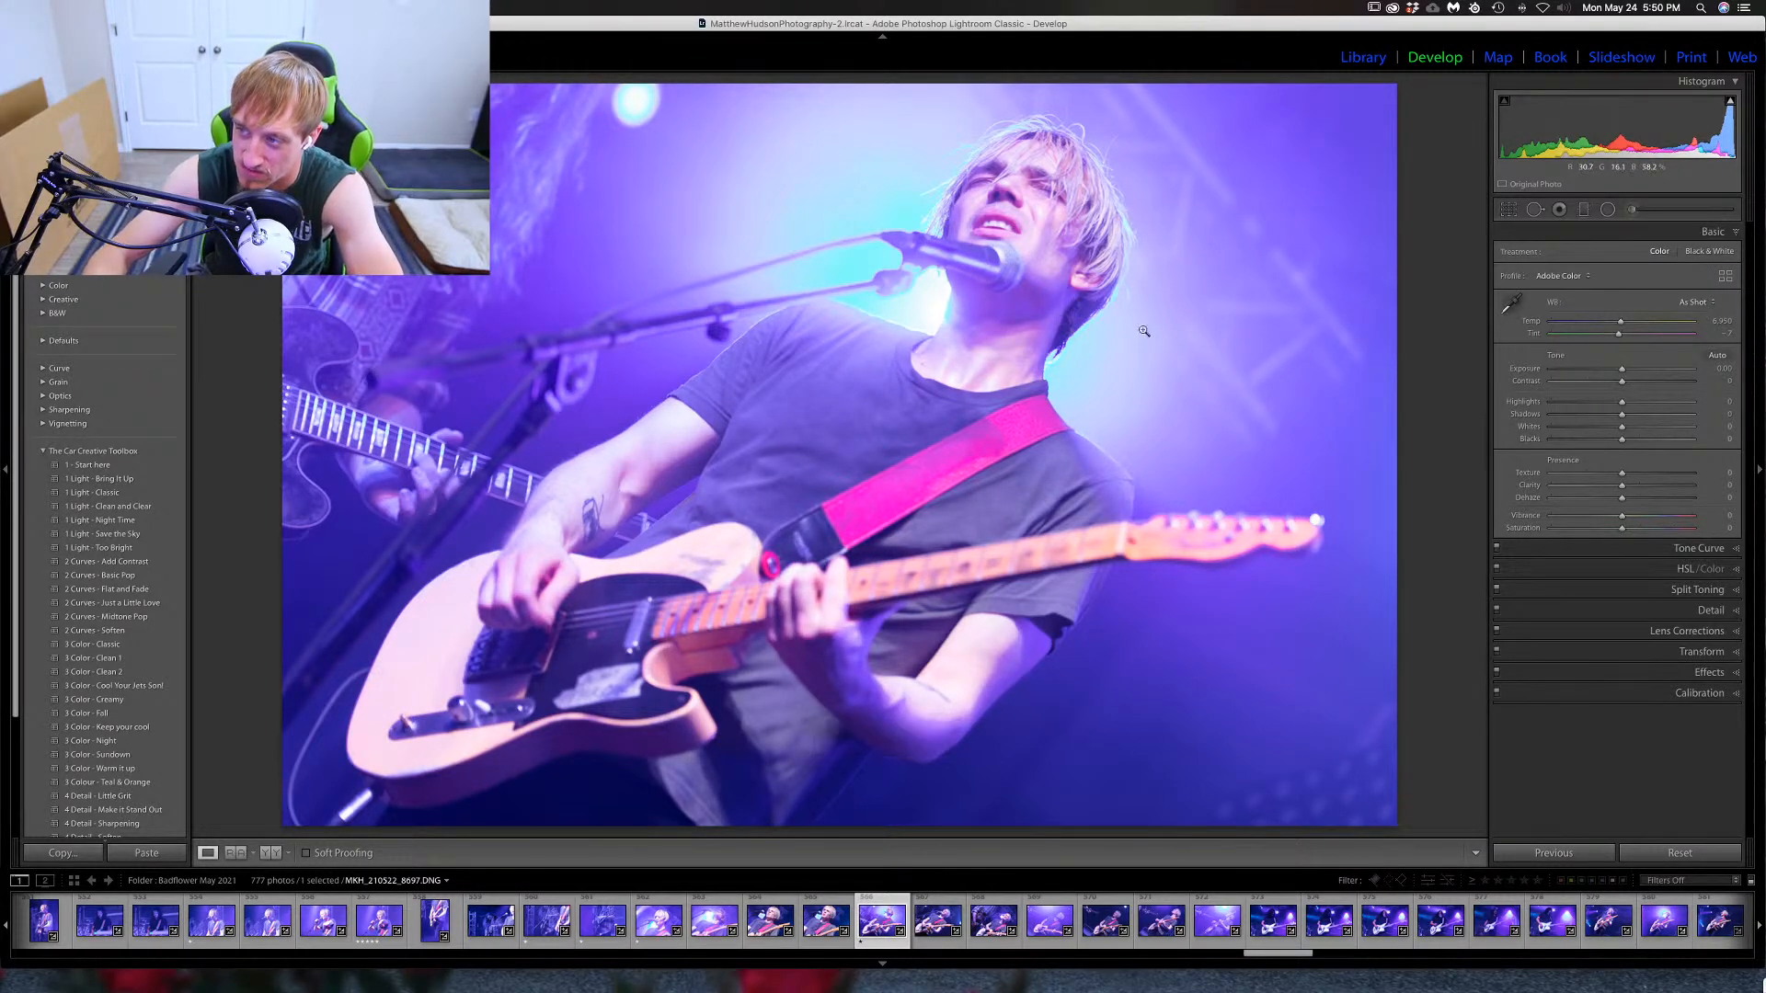
key("Right")
key("Right")
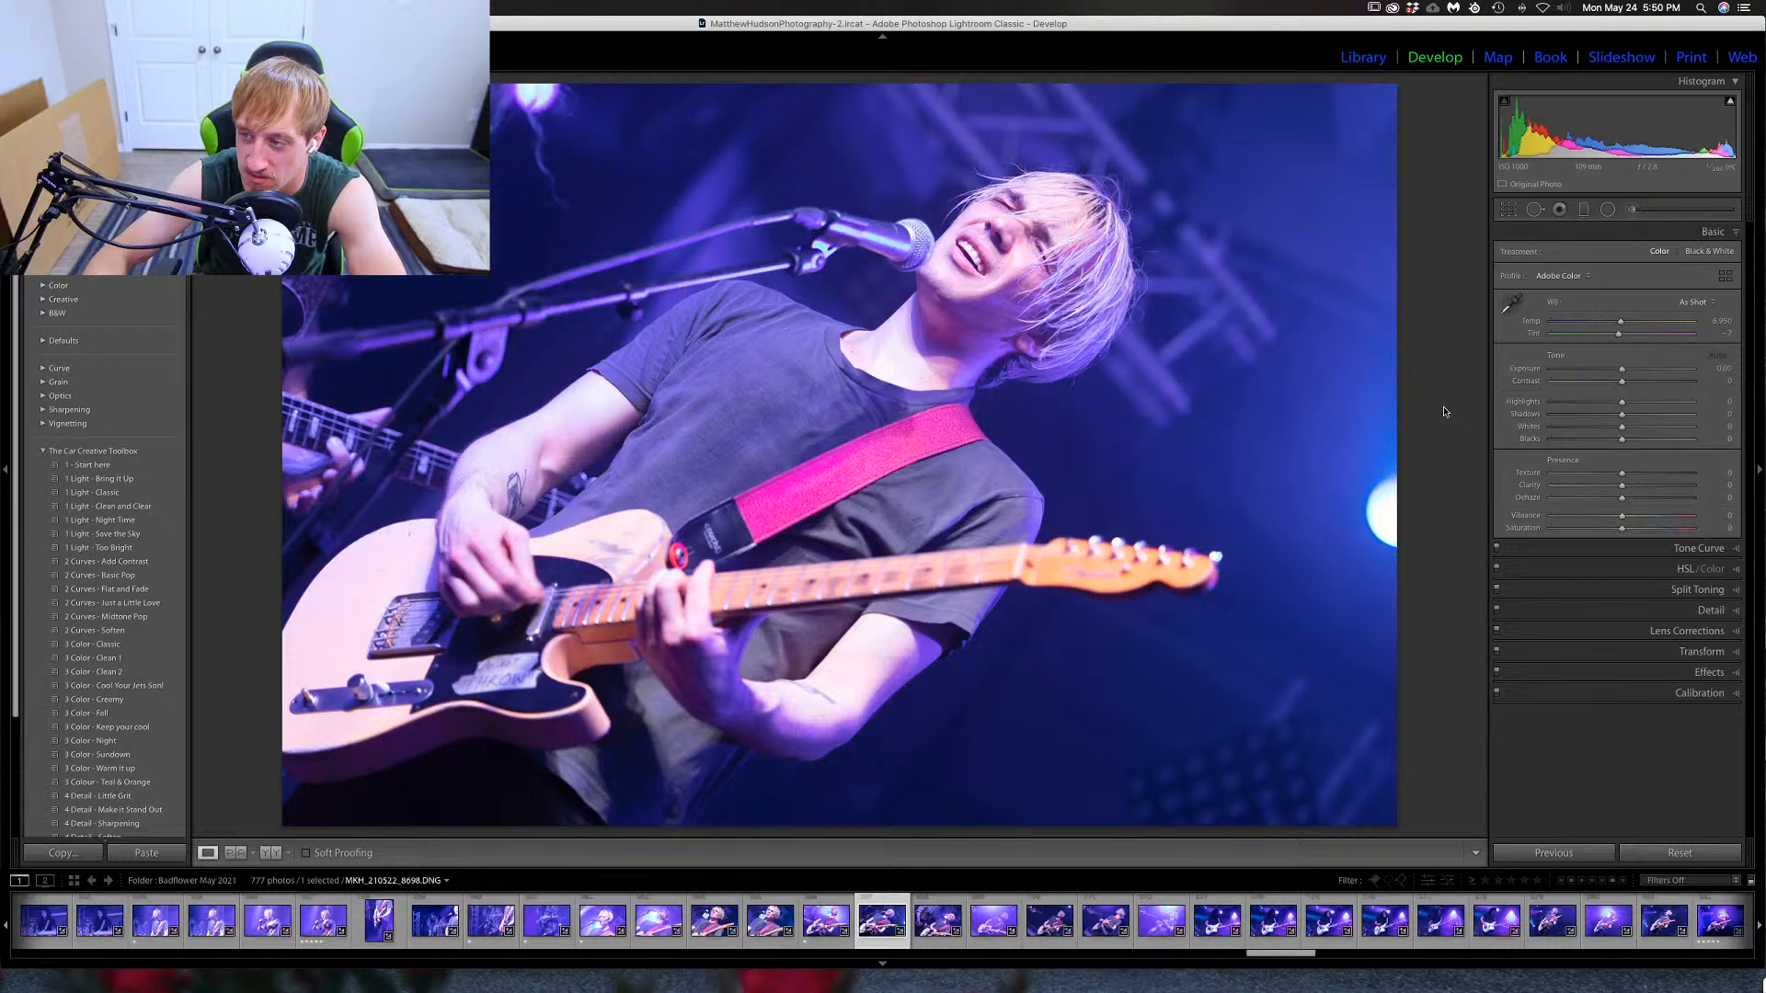
Browse forward through the guitarist shots from MKH_210522_8698.DNG to MKH_210522_8703.DNG, comparing pose, lighting and sharpness.
key("Right")
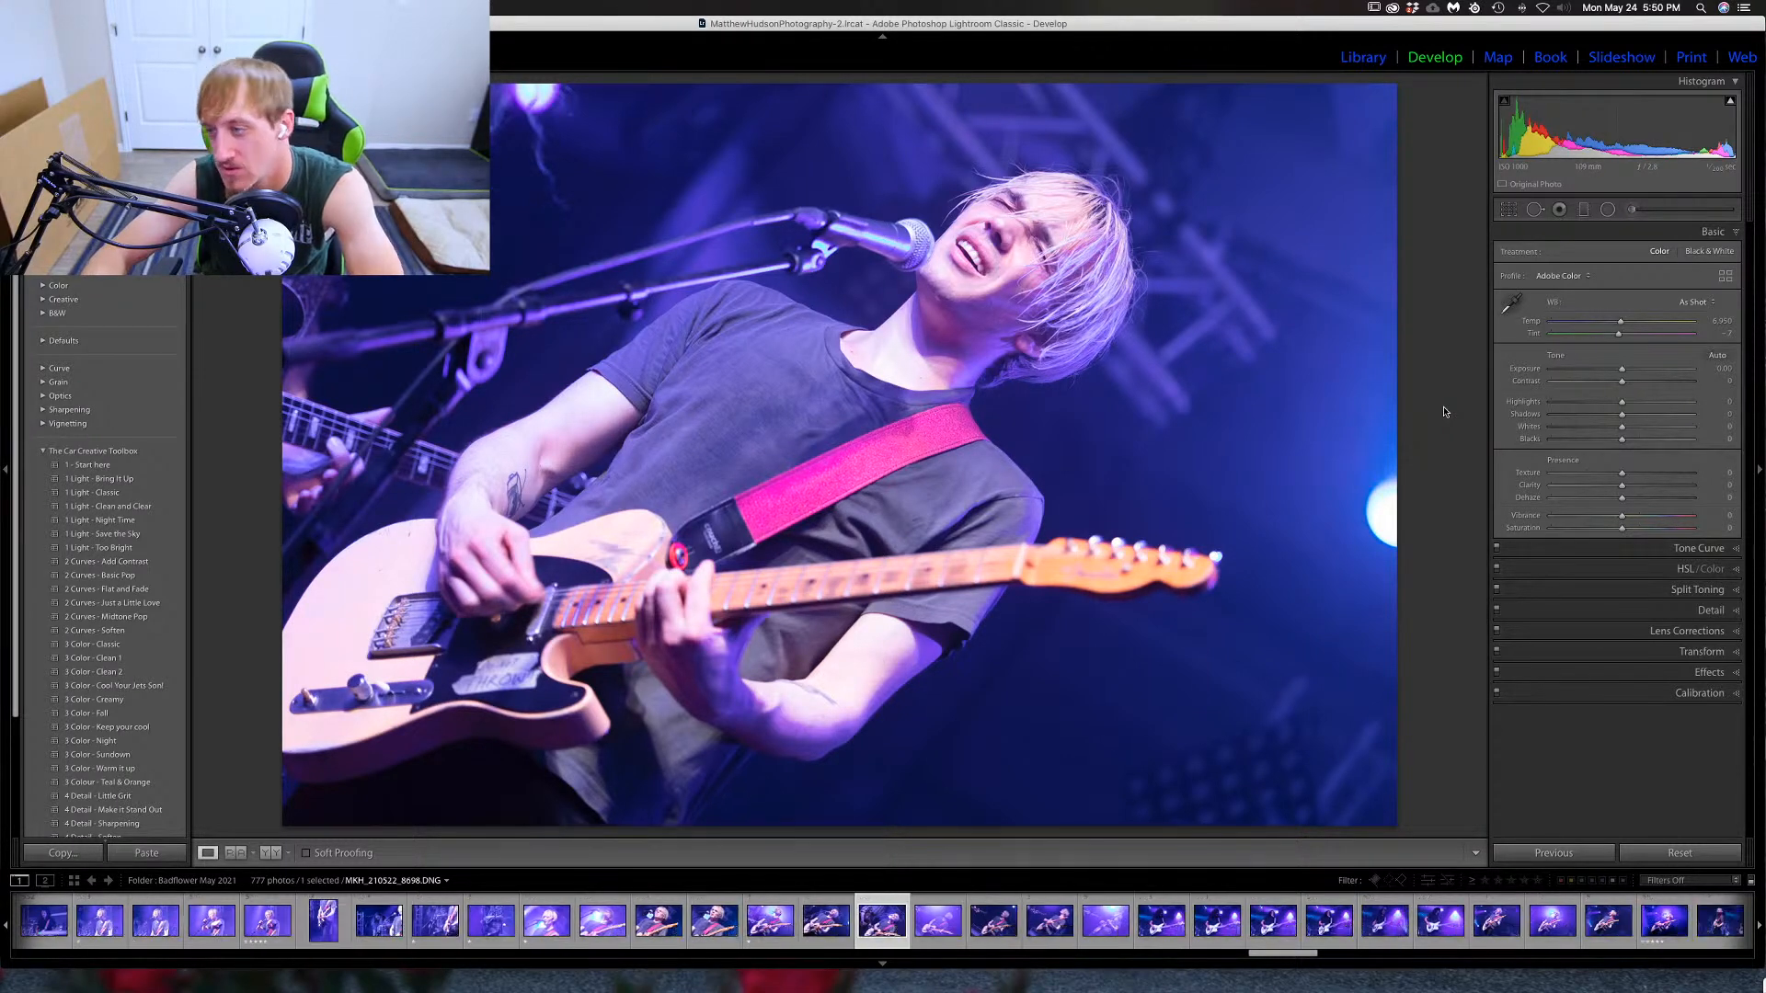
key("Right")
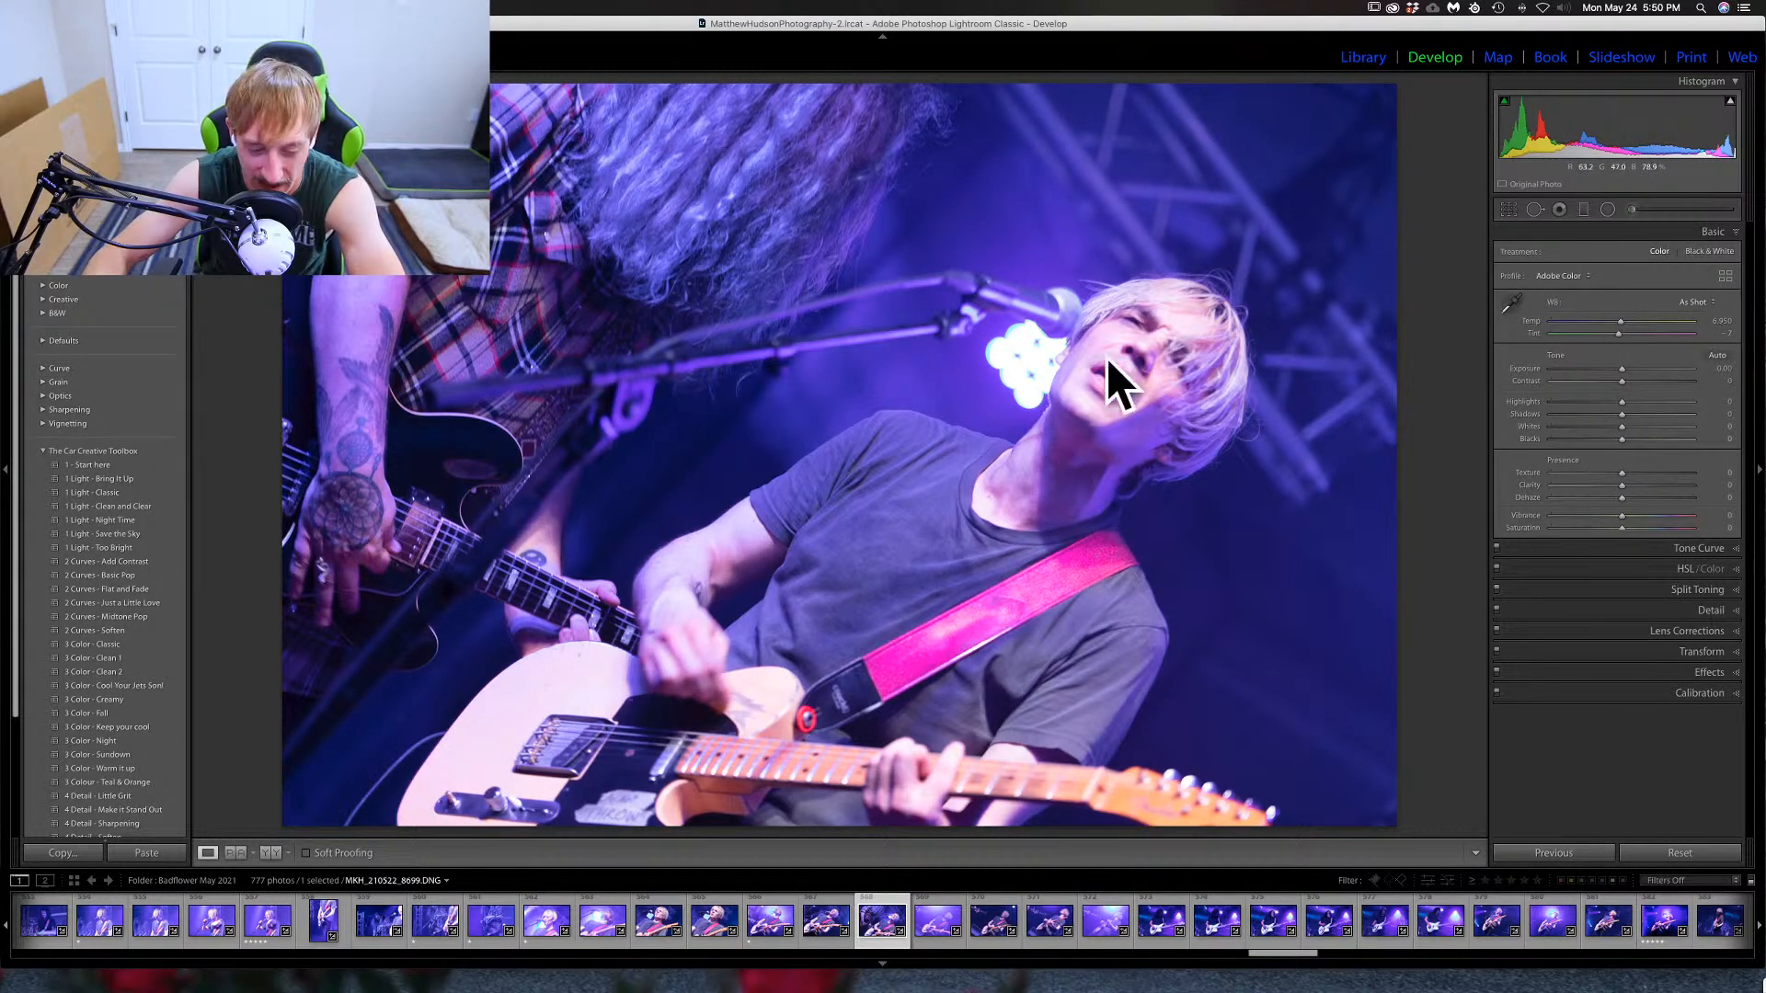
key("Right")
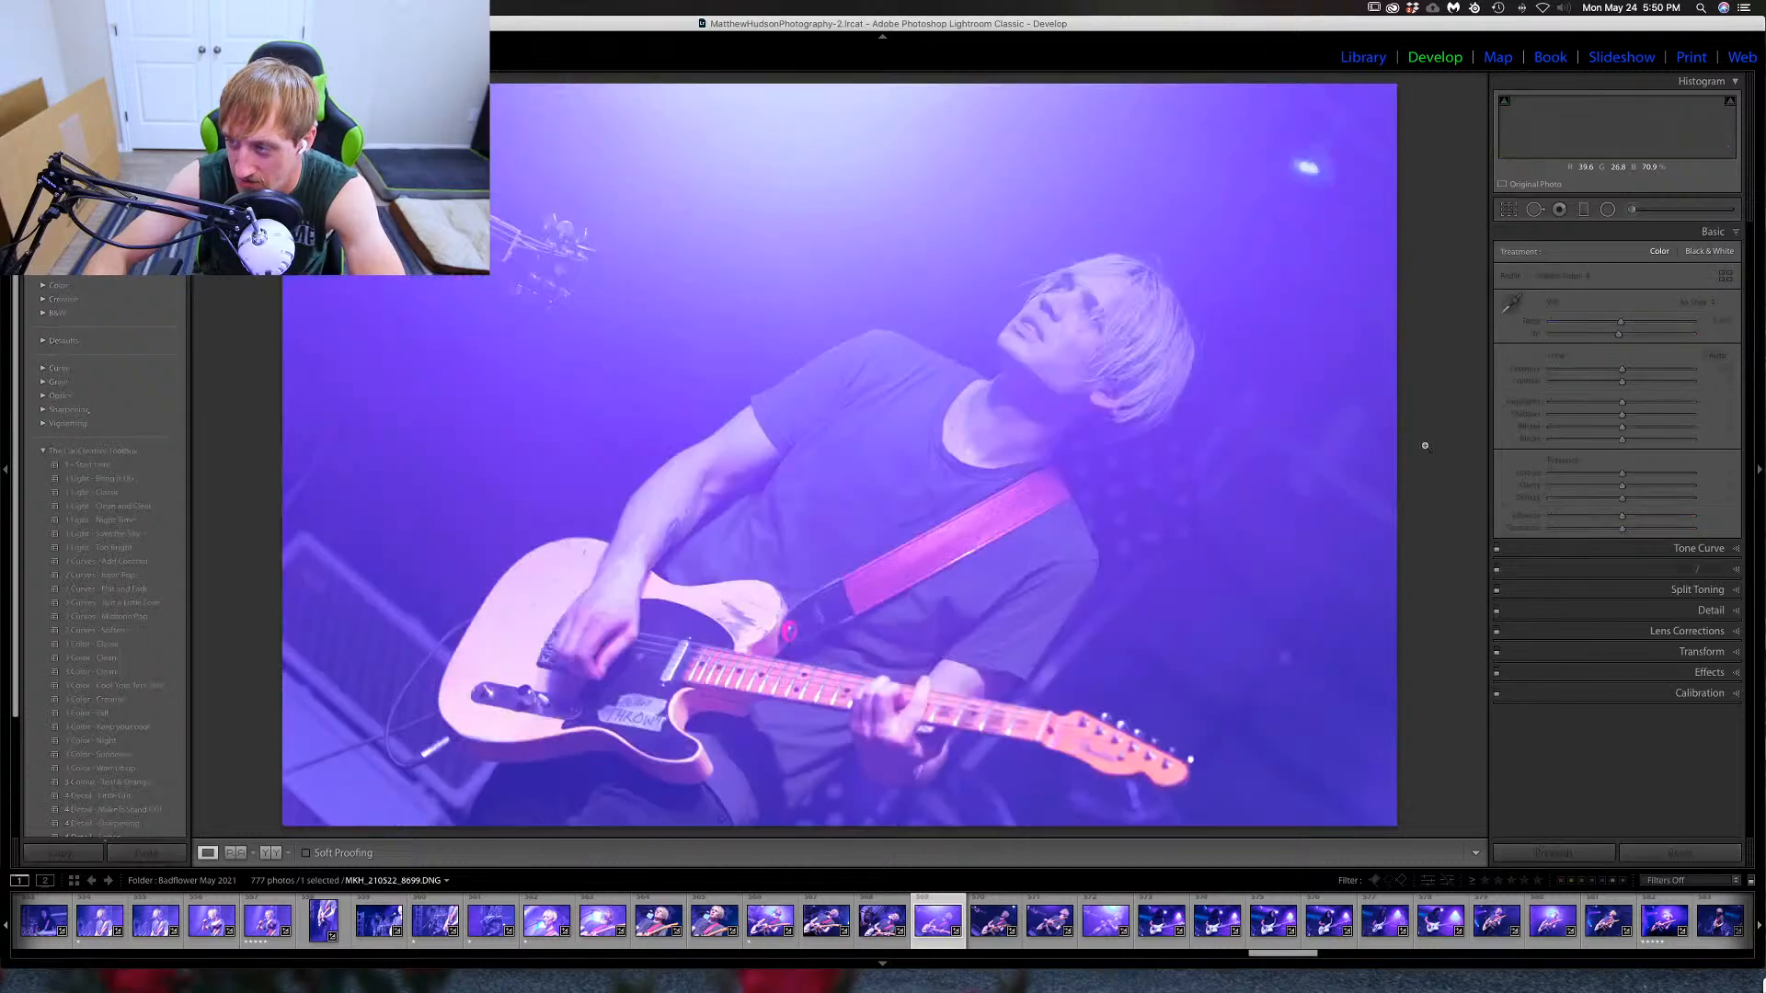
key("Right")
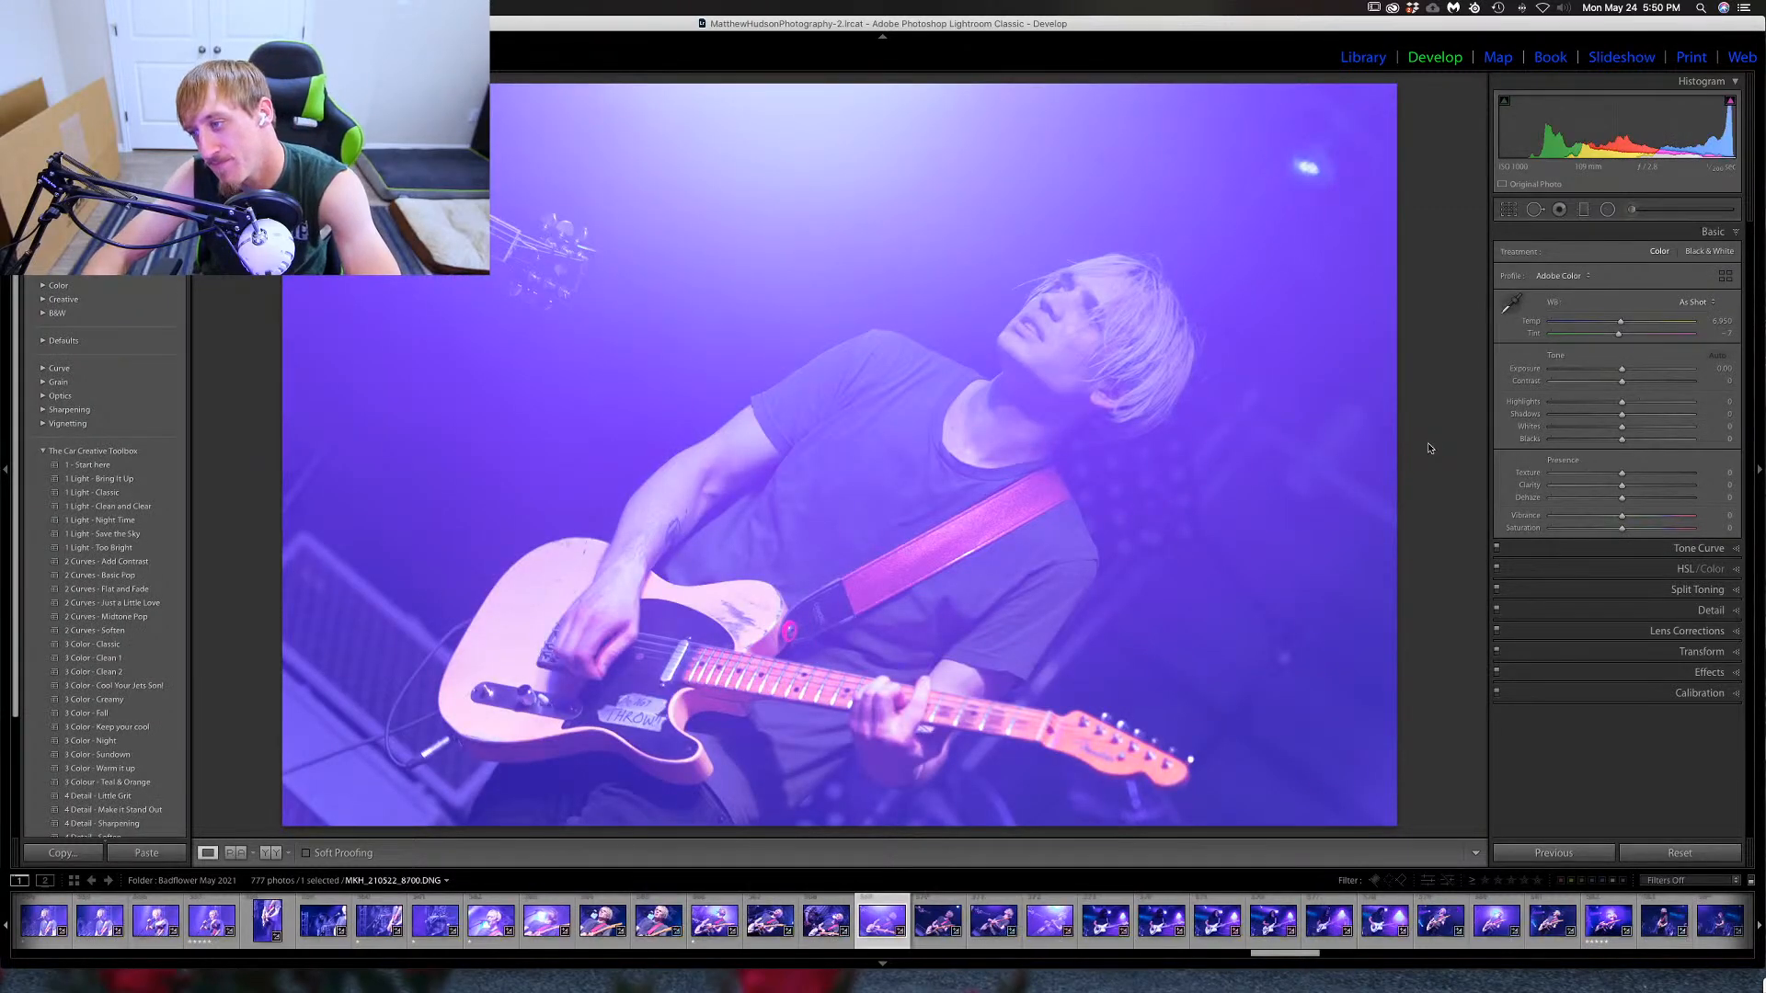
key("Right")
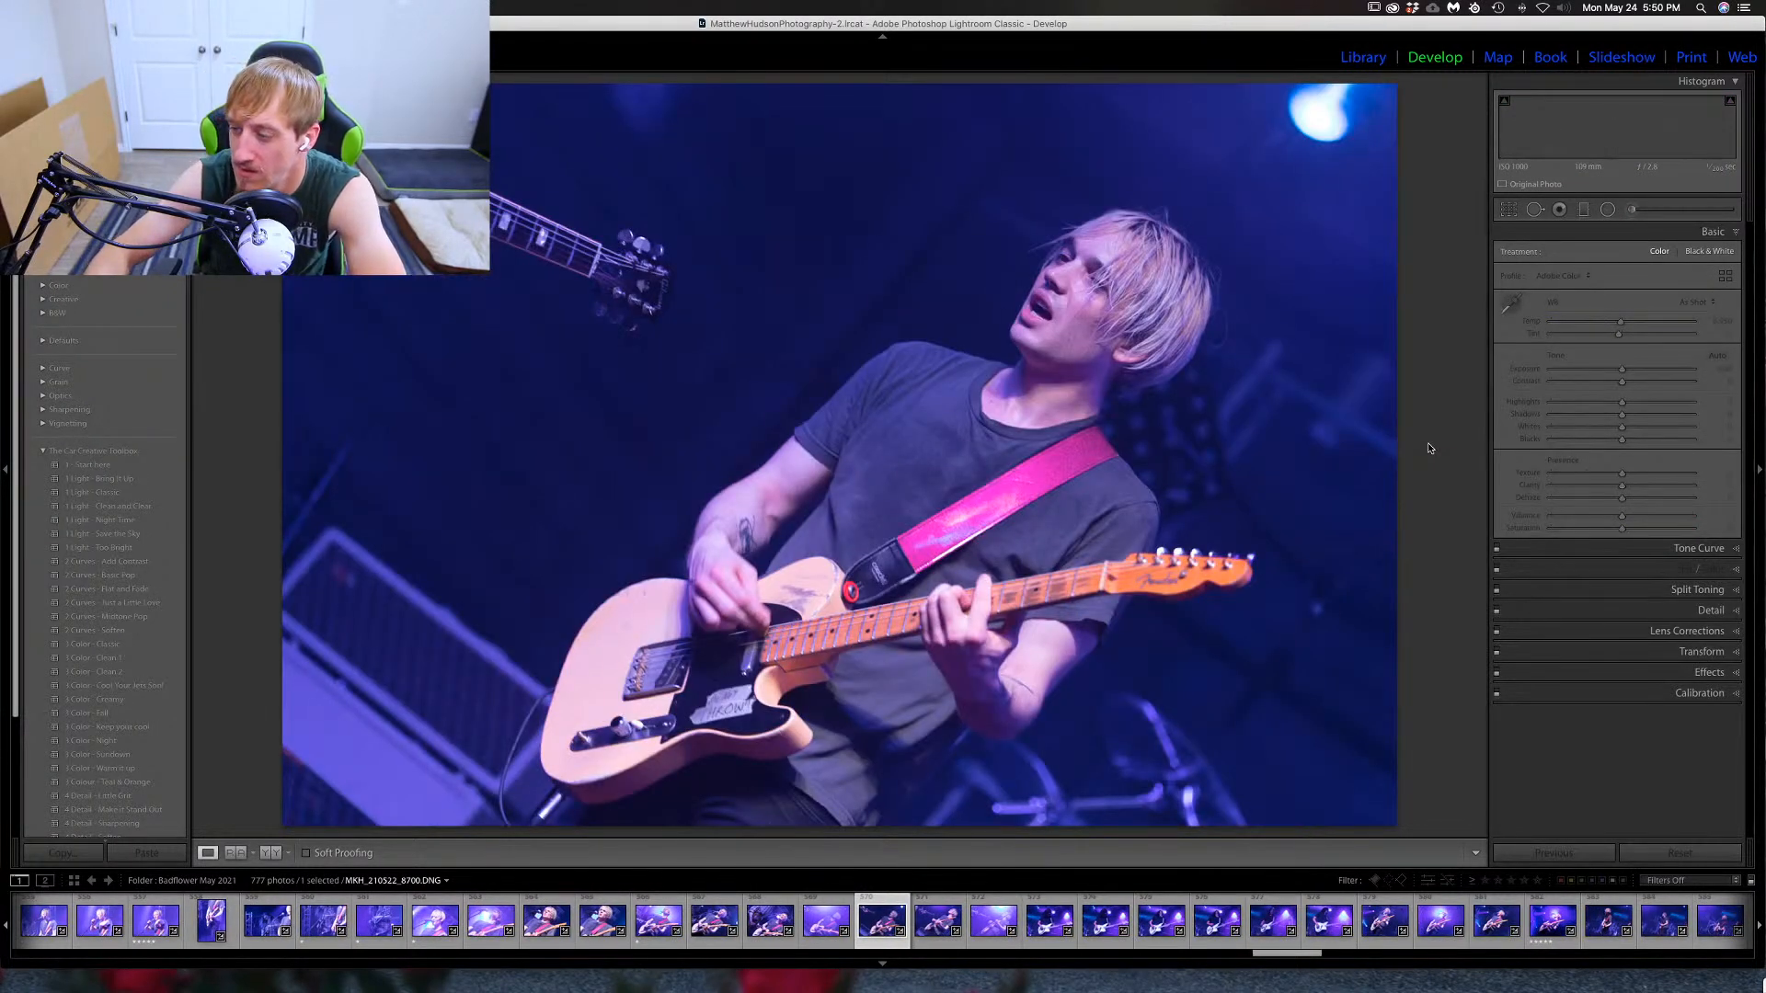
key("Right")
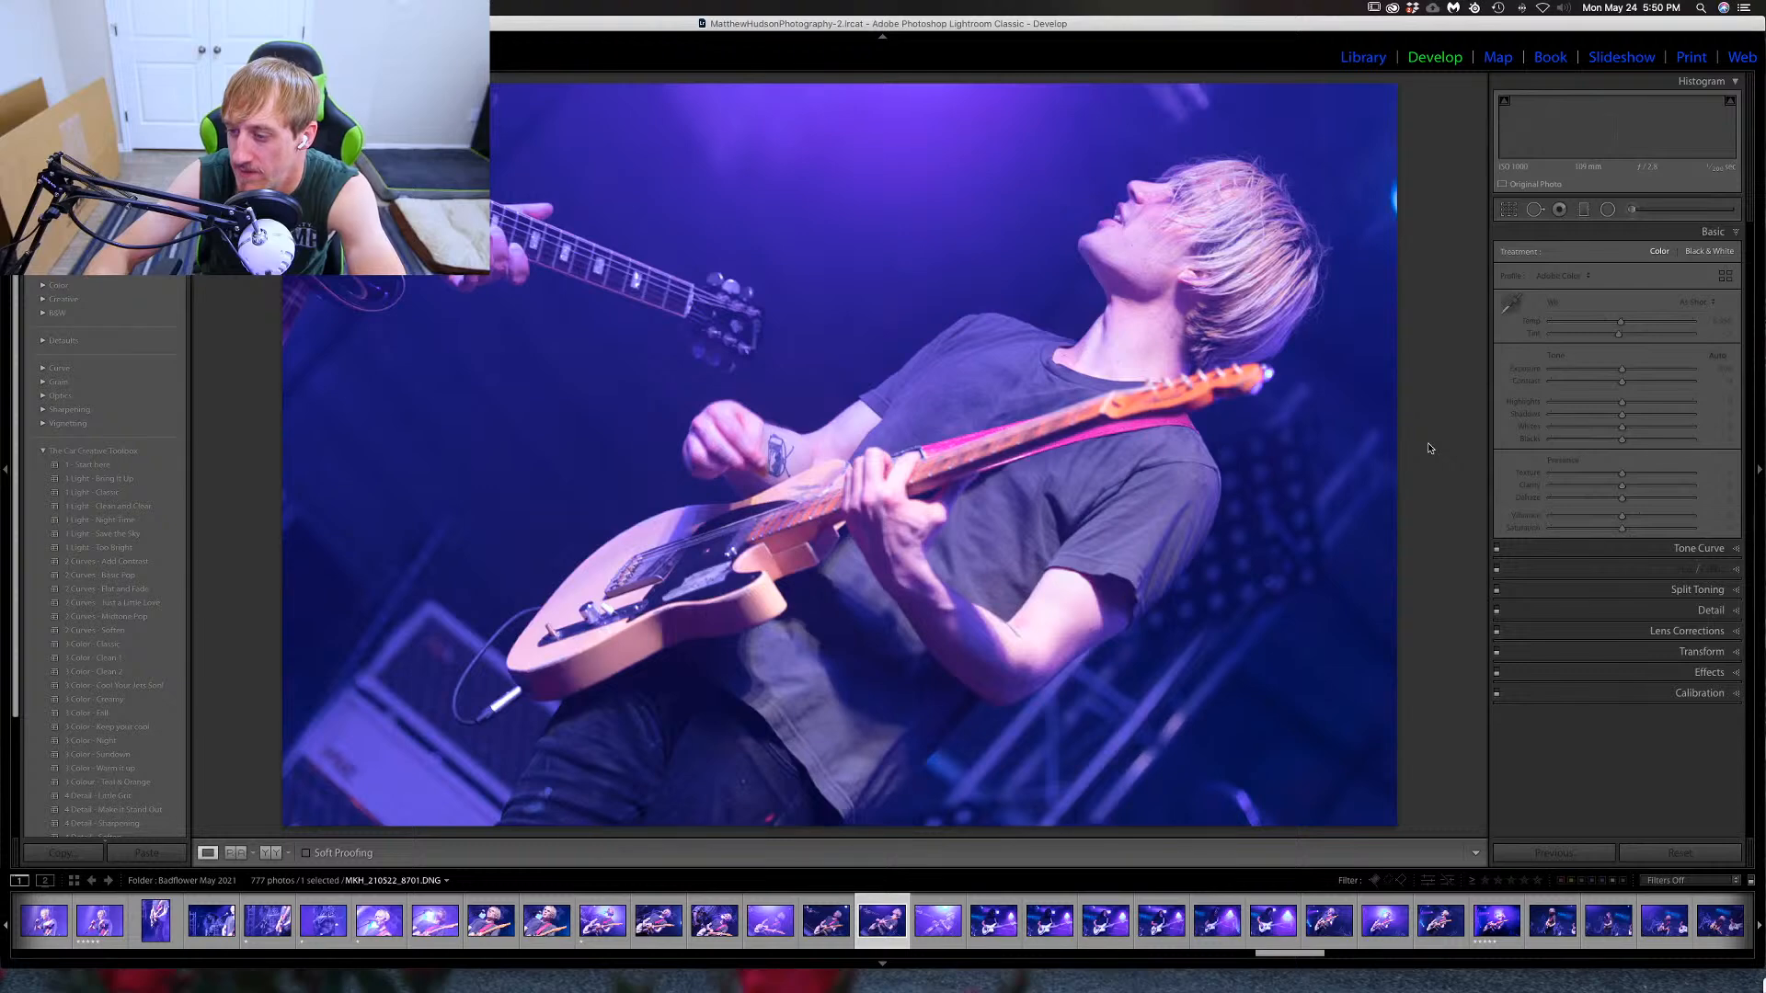
key("Right")
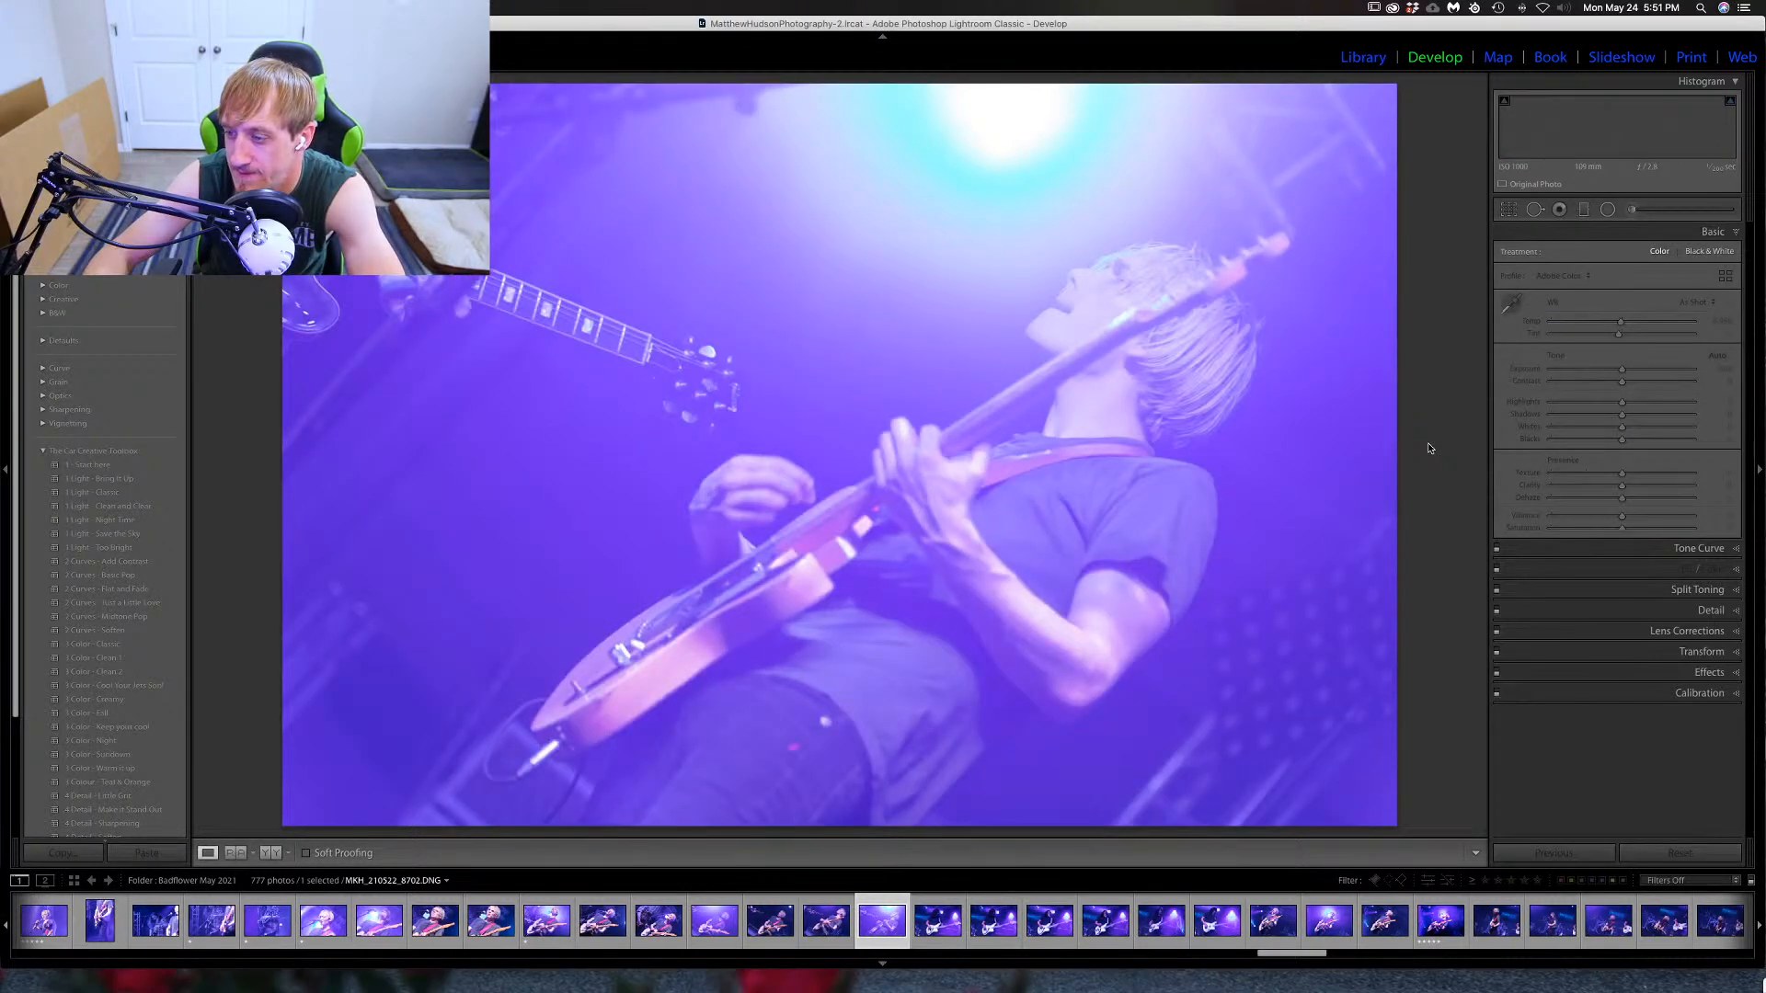
key("Right")
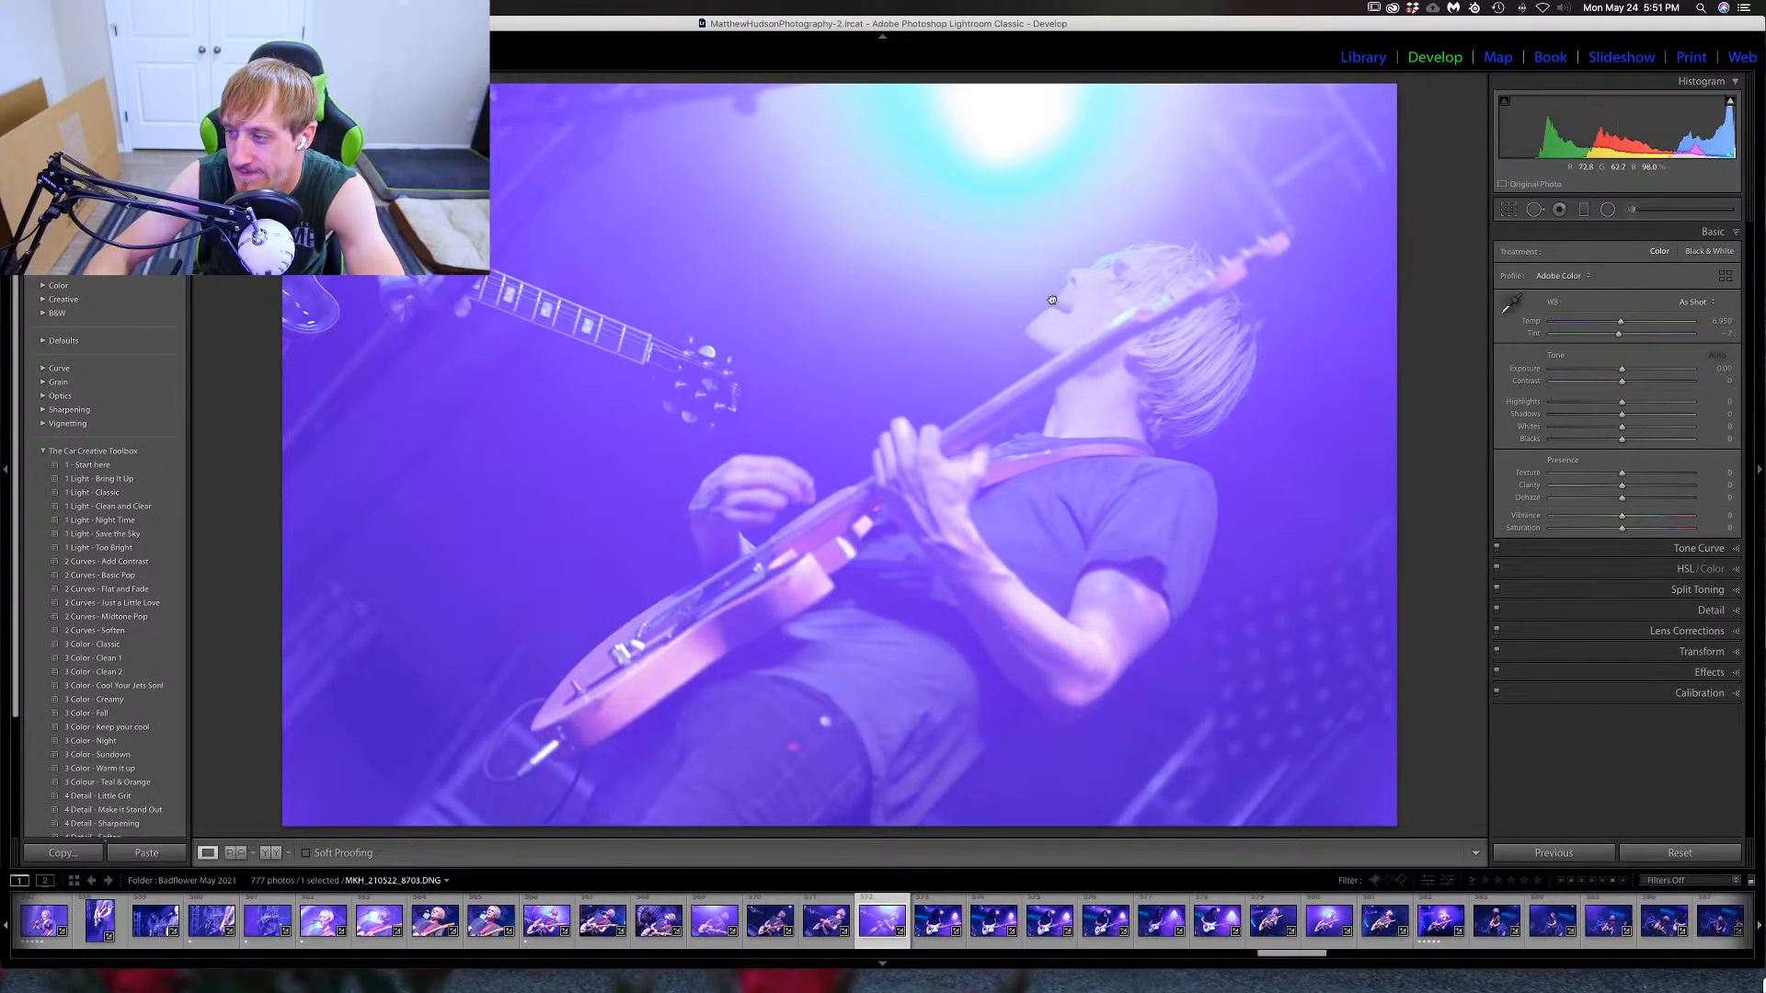
Check the focus on the guitarist's face in MKH_210522_8703.DNG, rate the photo one star, and move on to the bassist shots.
left_click(1187, 331)
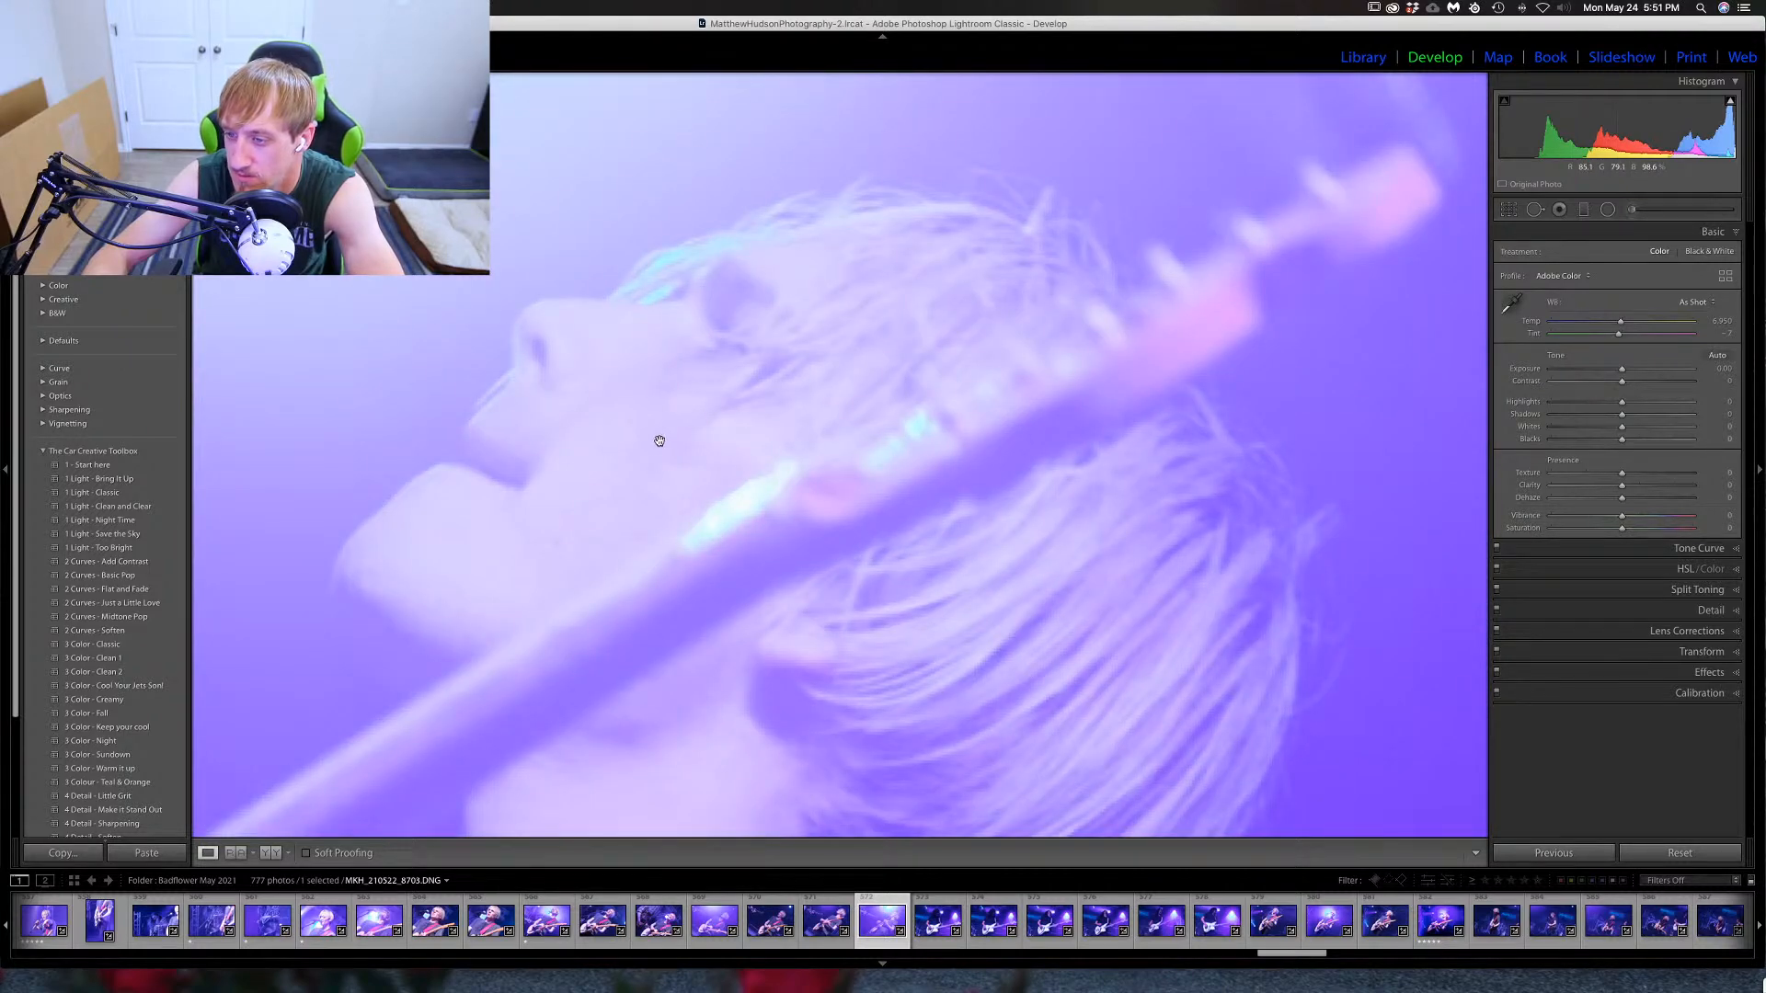
left_click(654, 442)
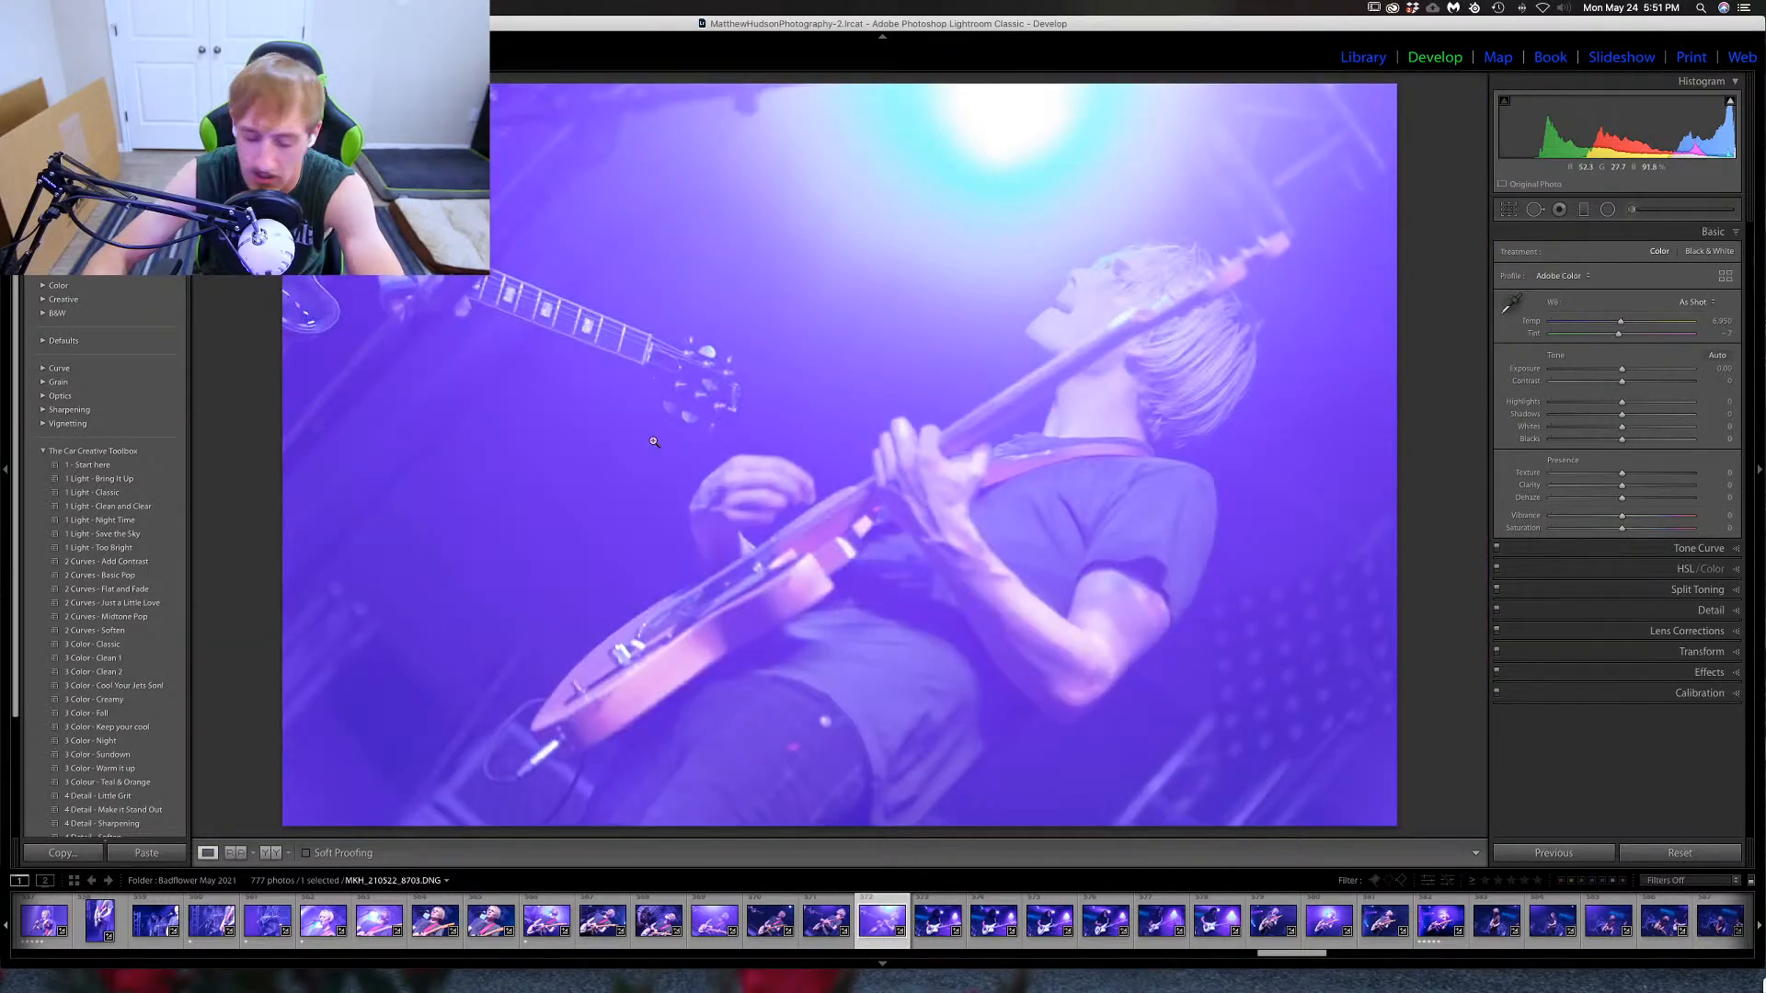
key("1")
key("Right")
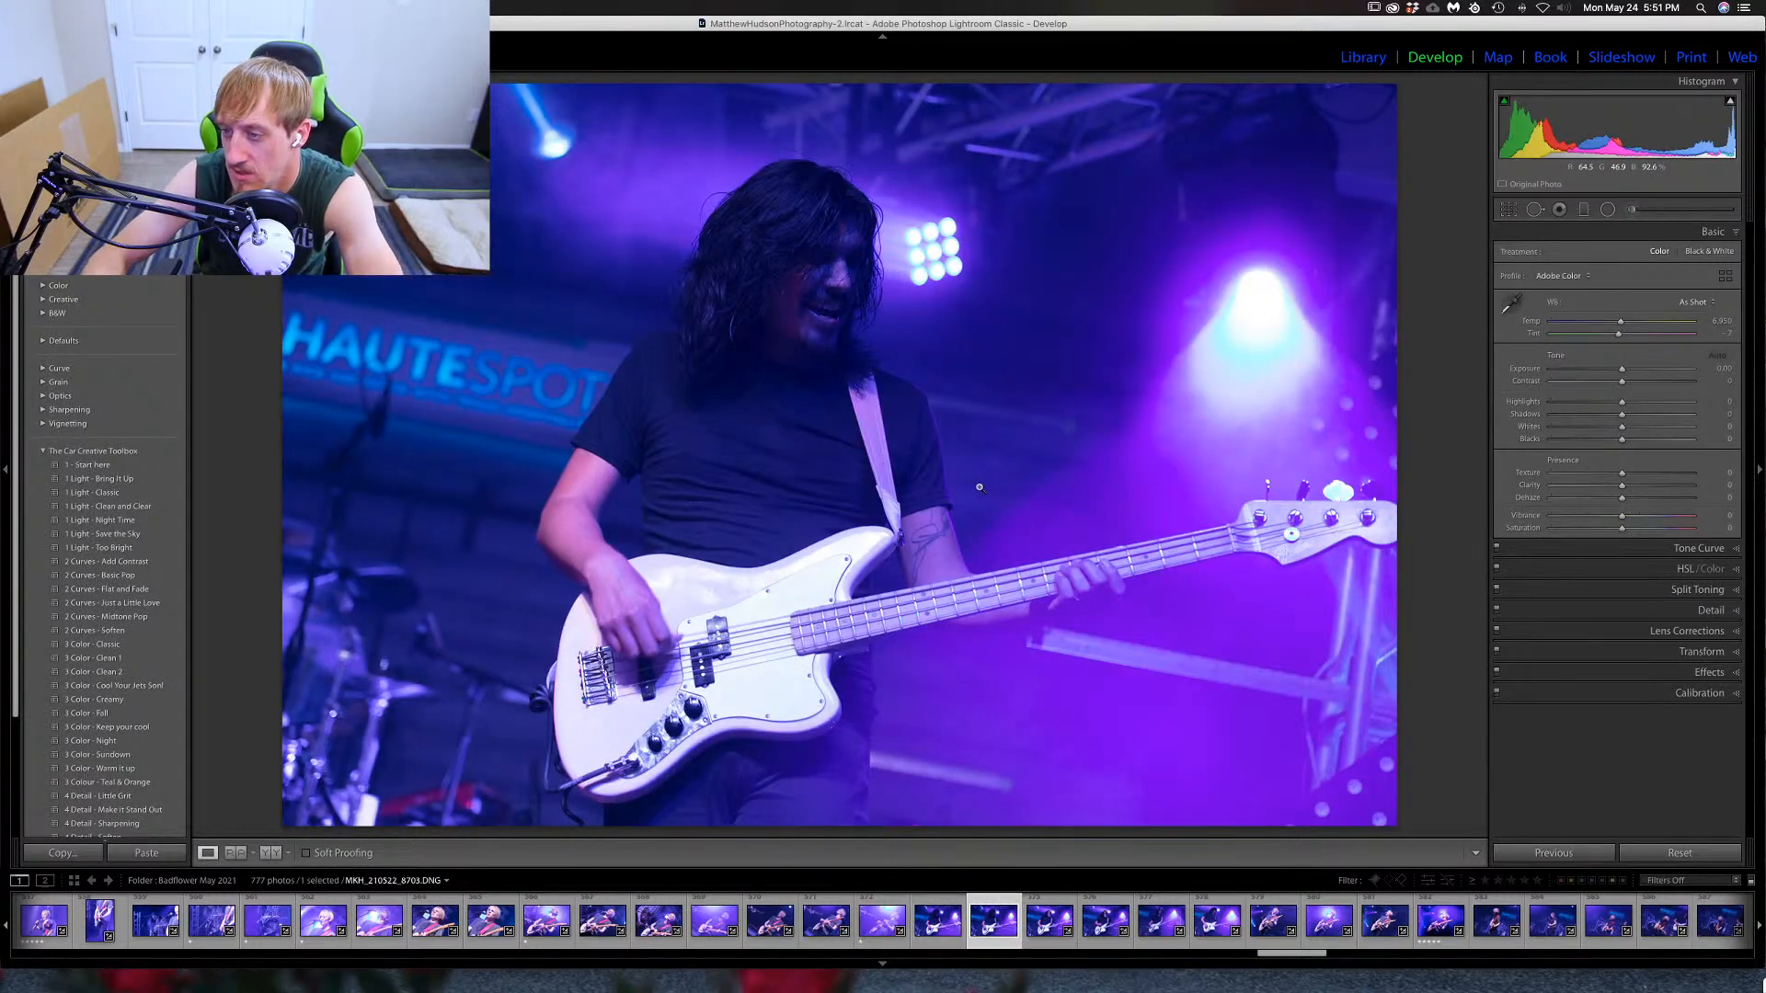
Browse the bassist photos up to MKH_210522_8708.DNG and check the sharpness of the bassist's face at close zoom.
key("Right")
key("Right")
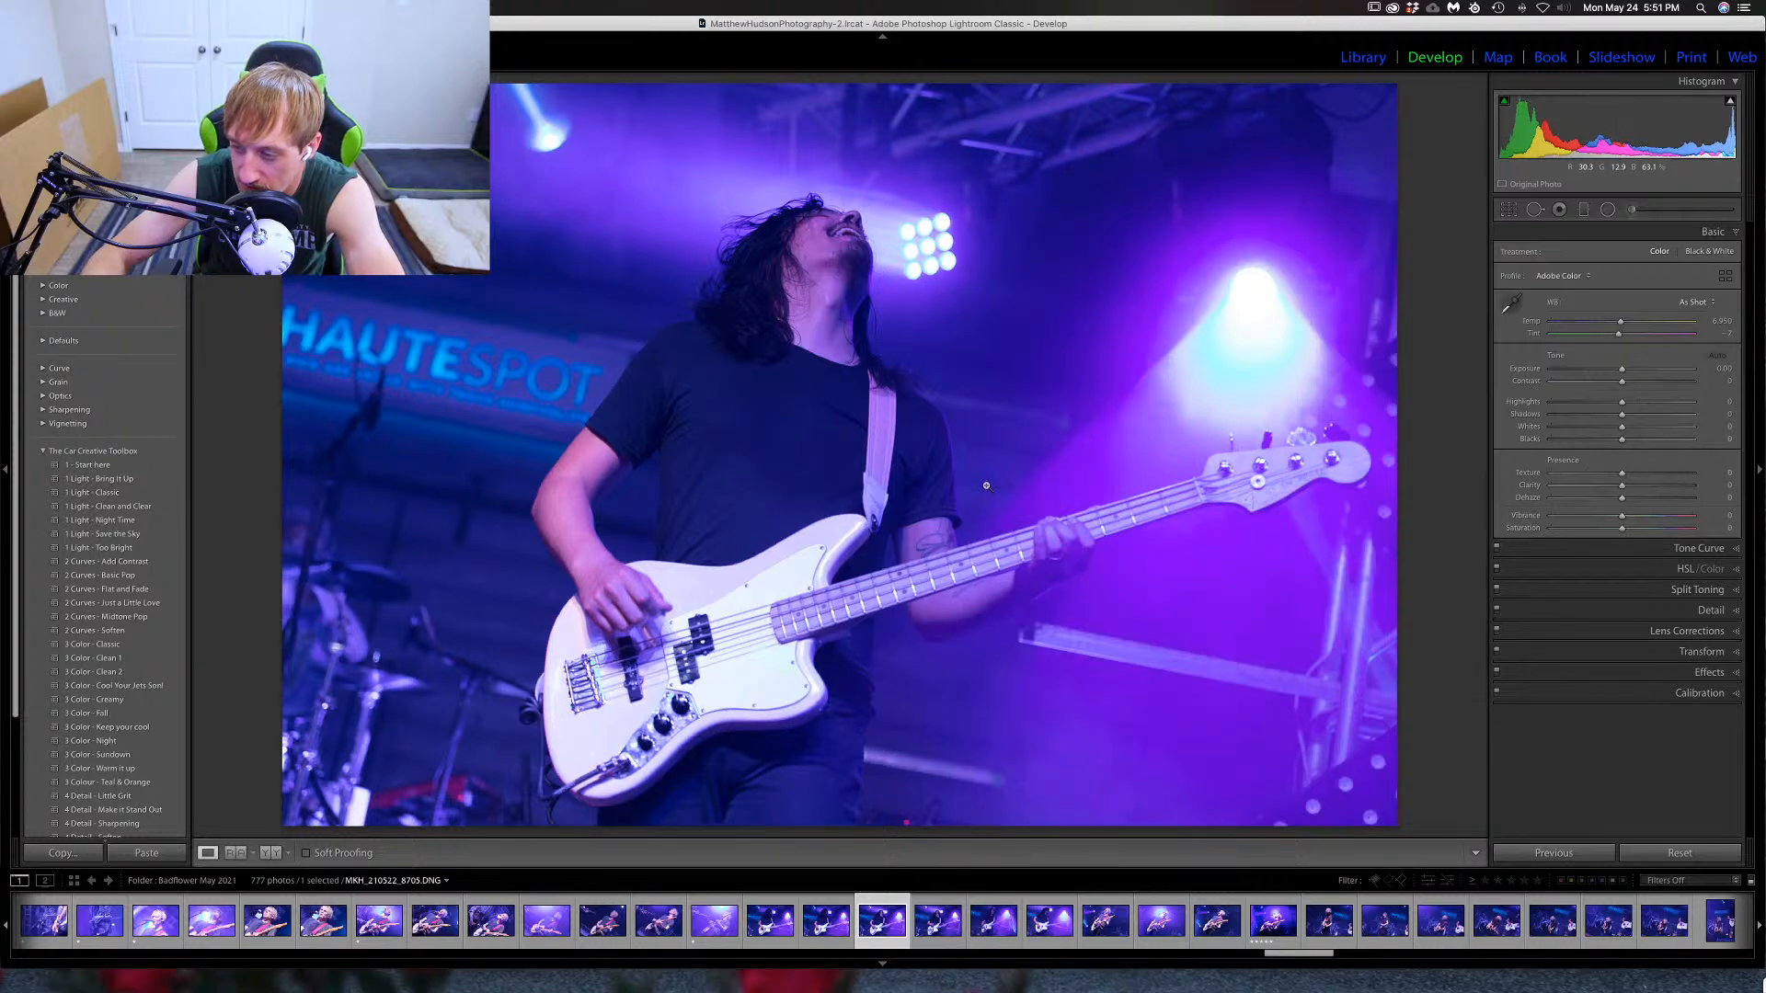
key("Right")
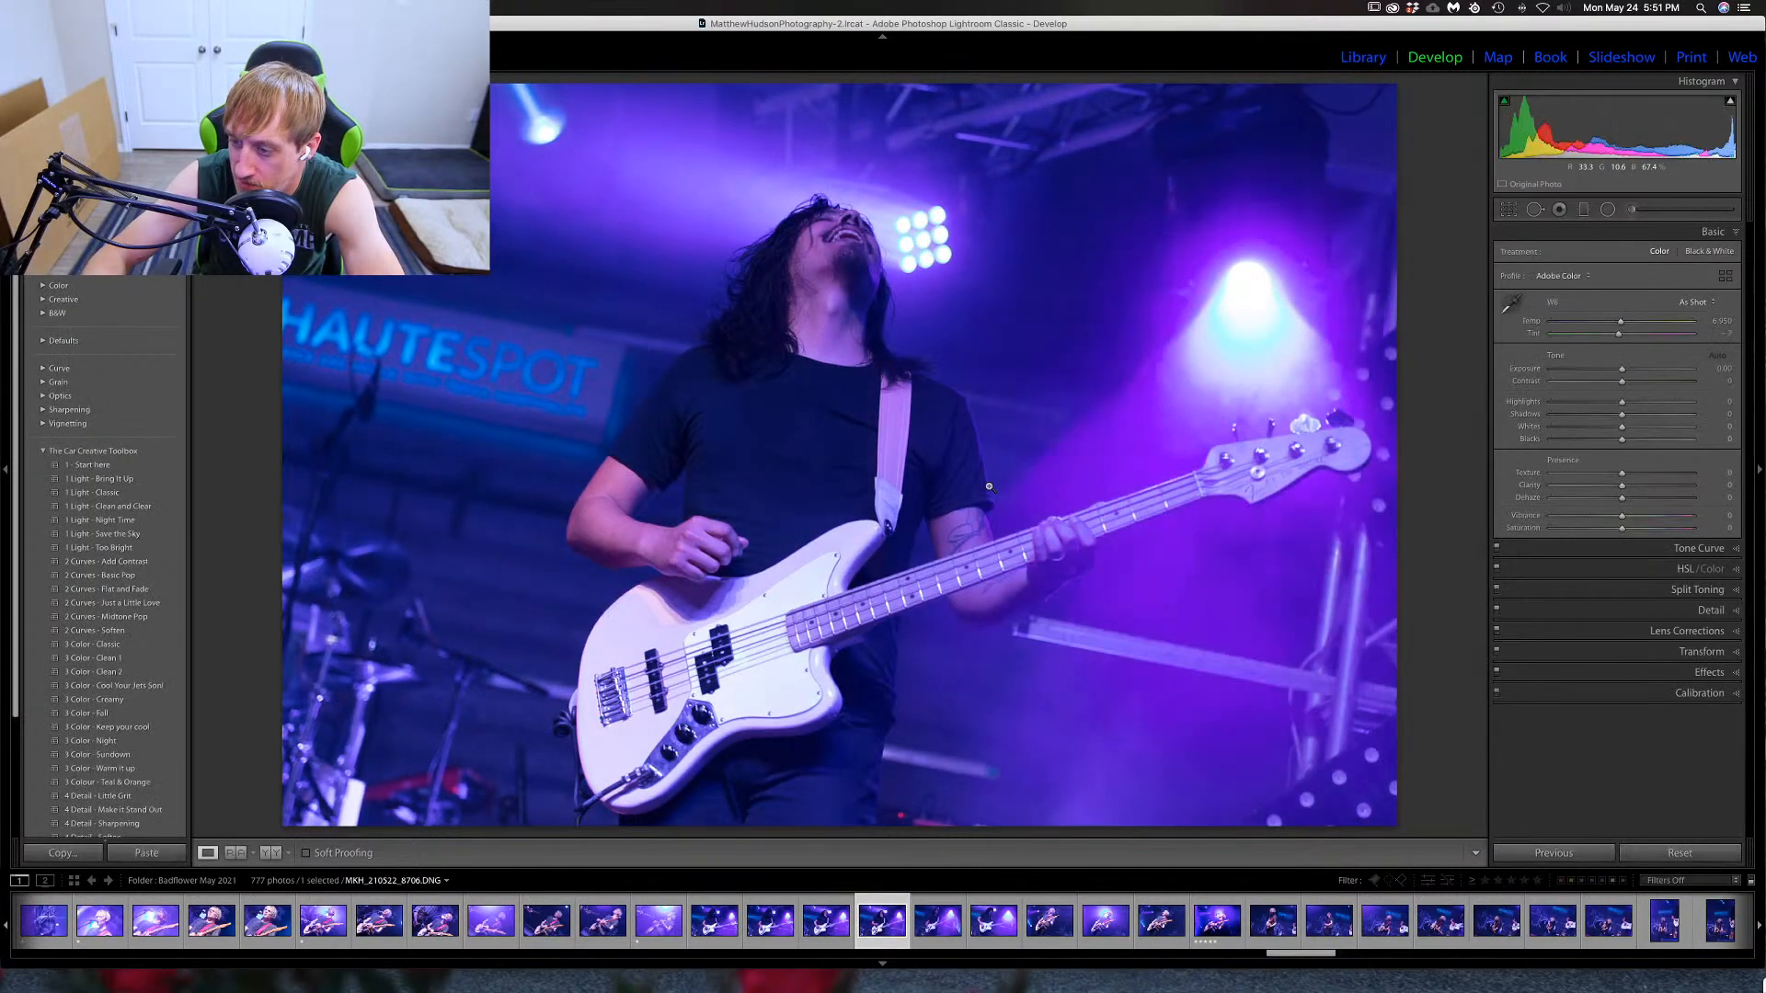
key("Right")
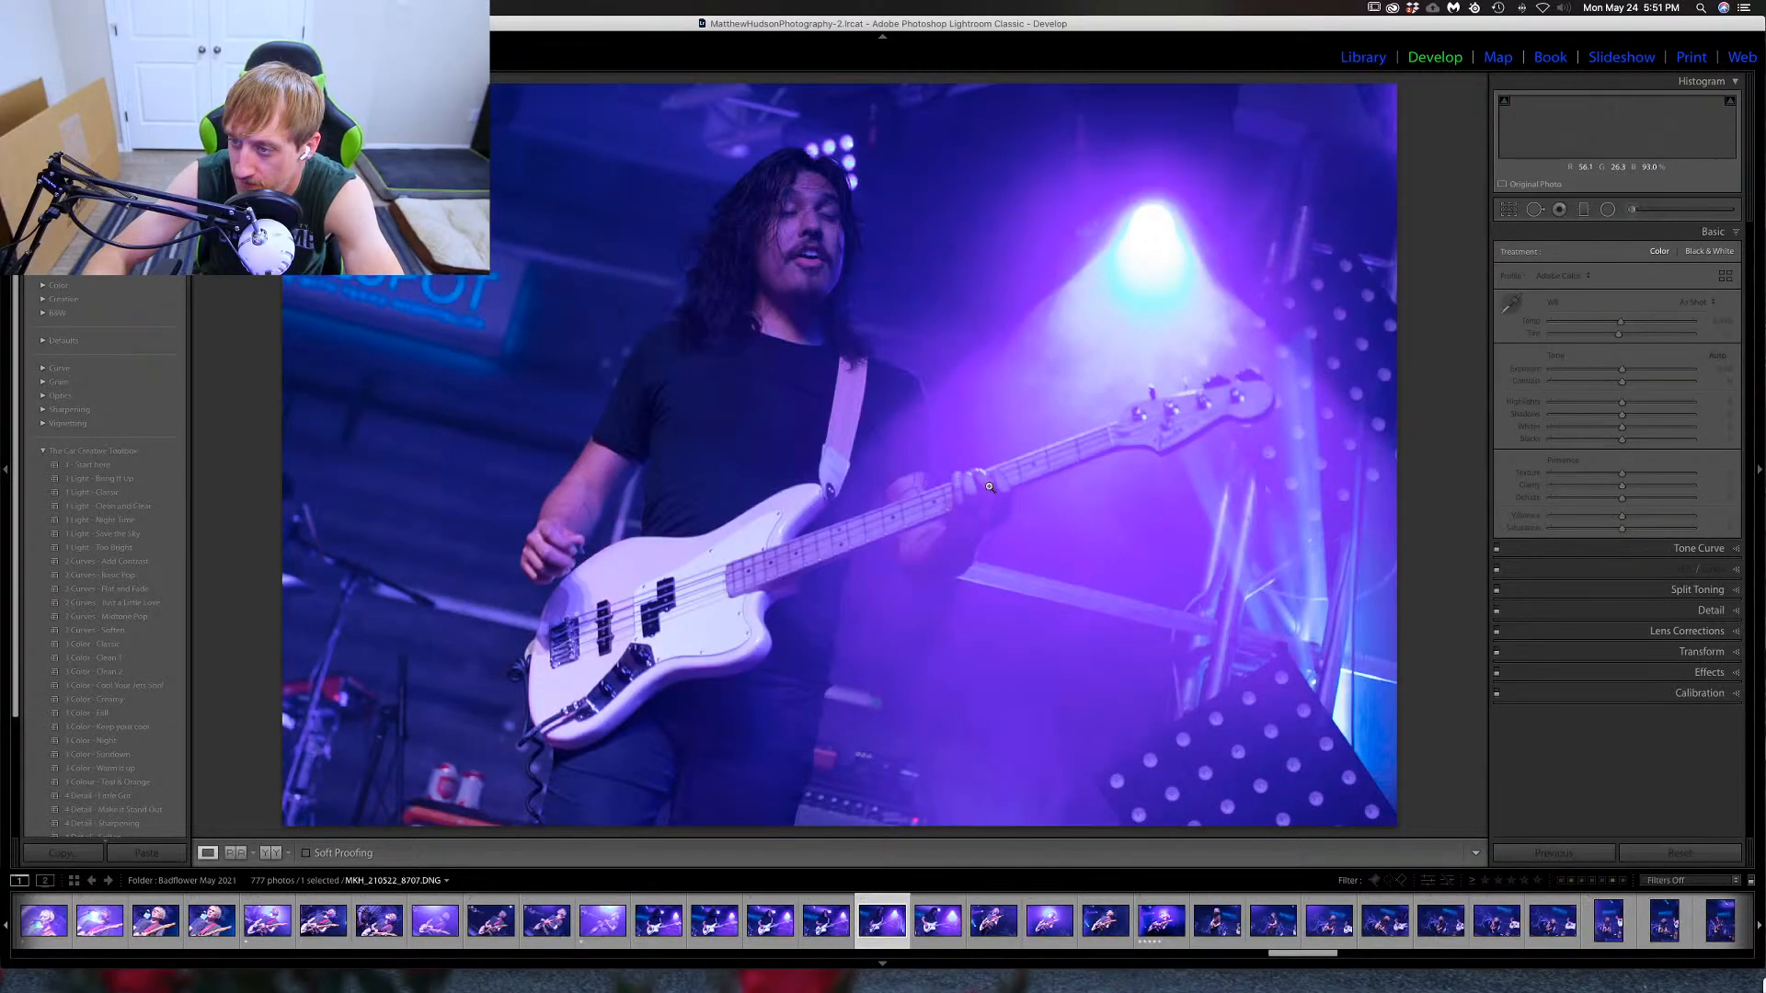
key("Right")
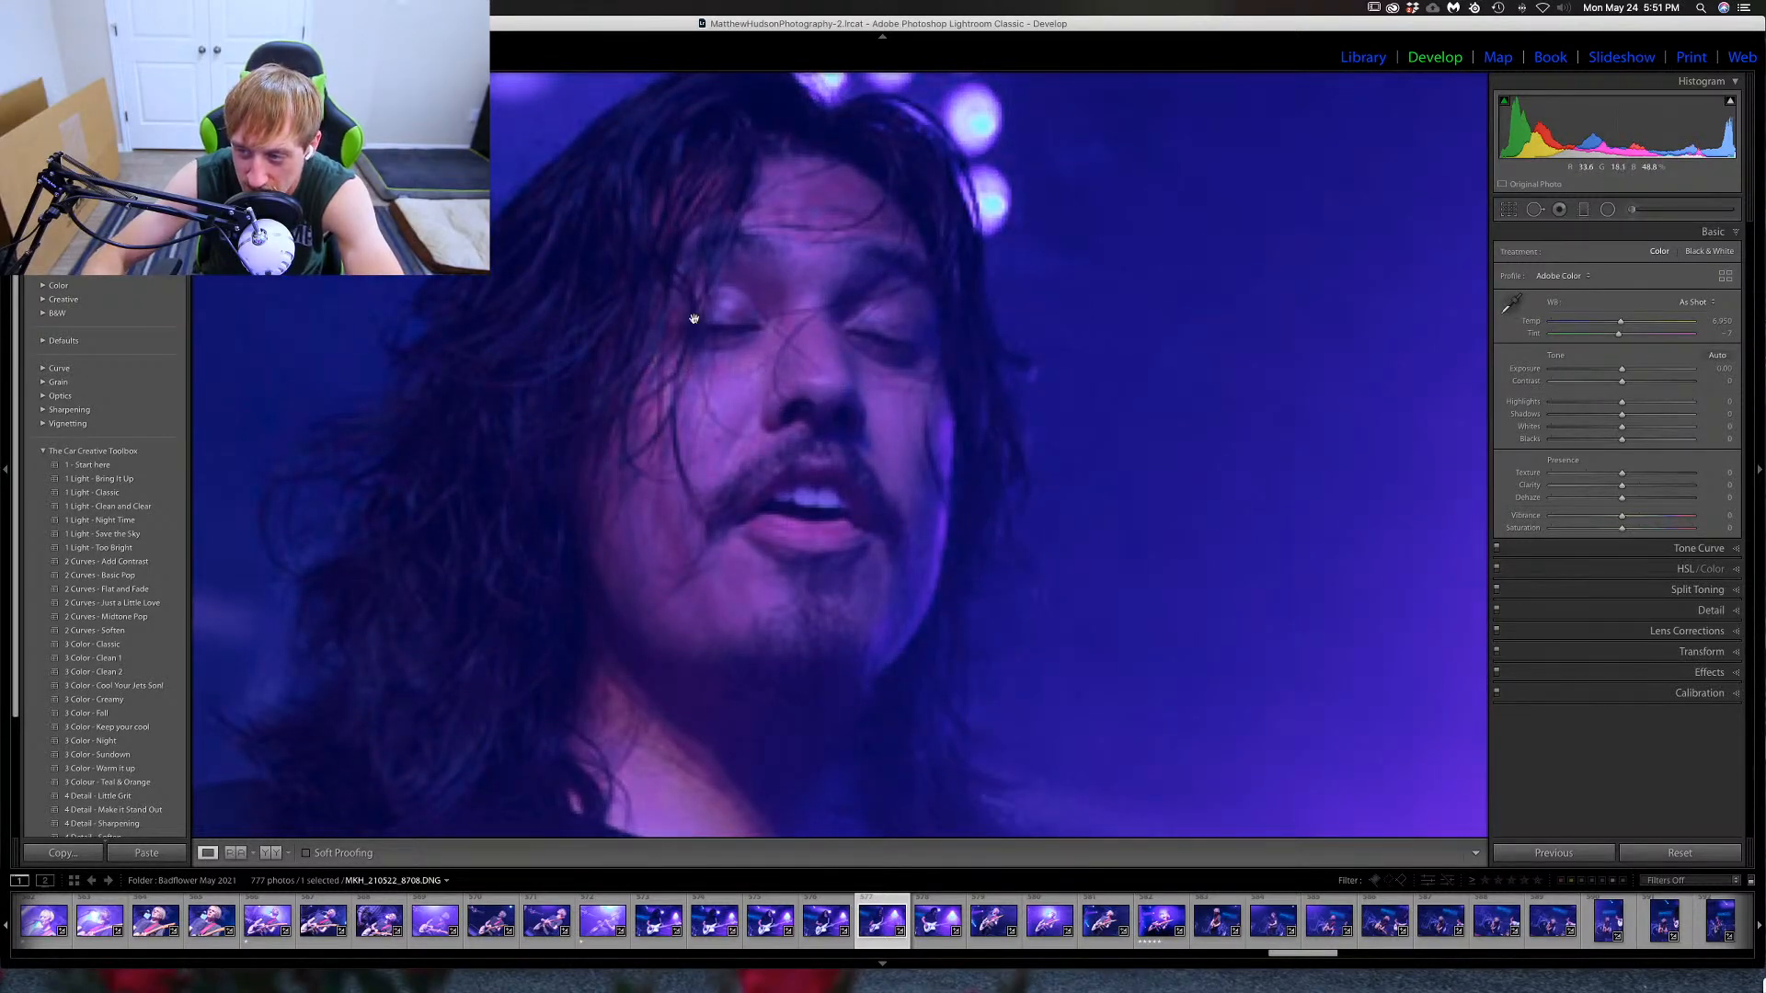
left_click(1096, 407)
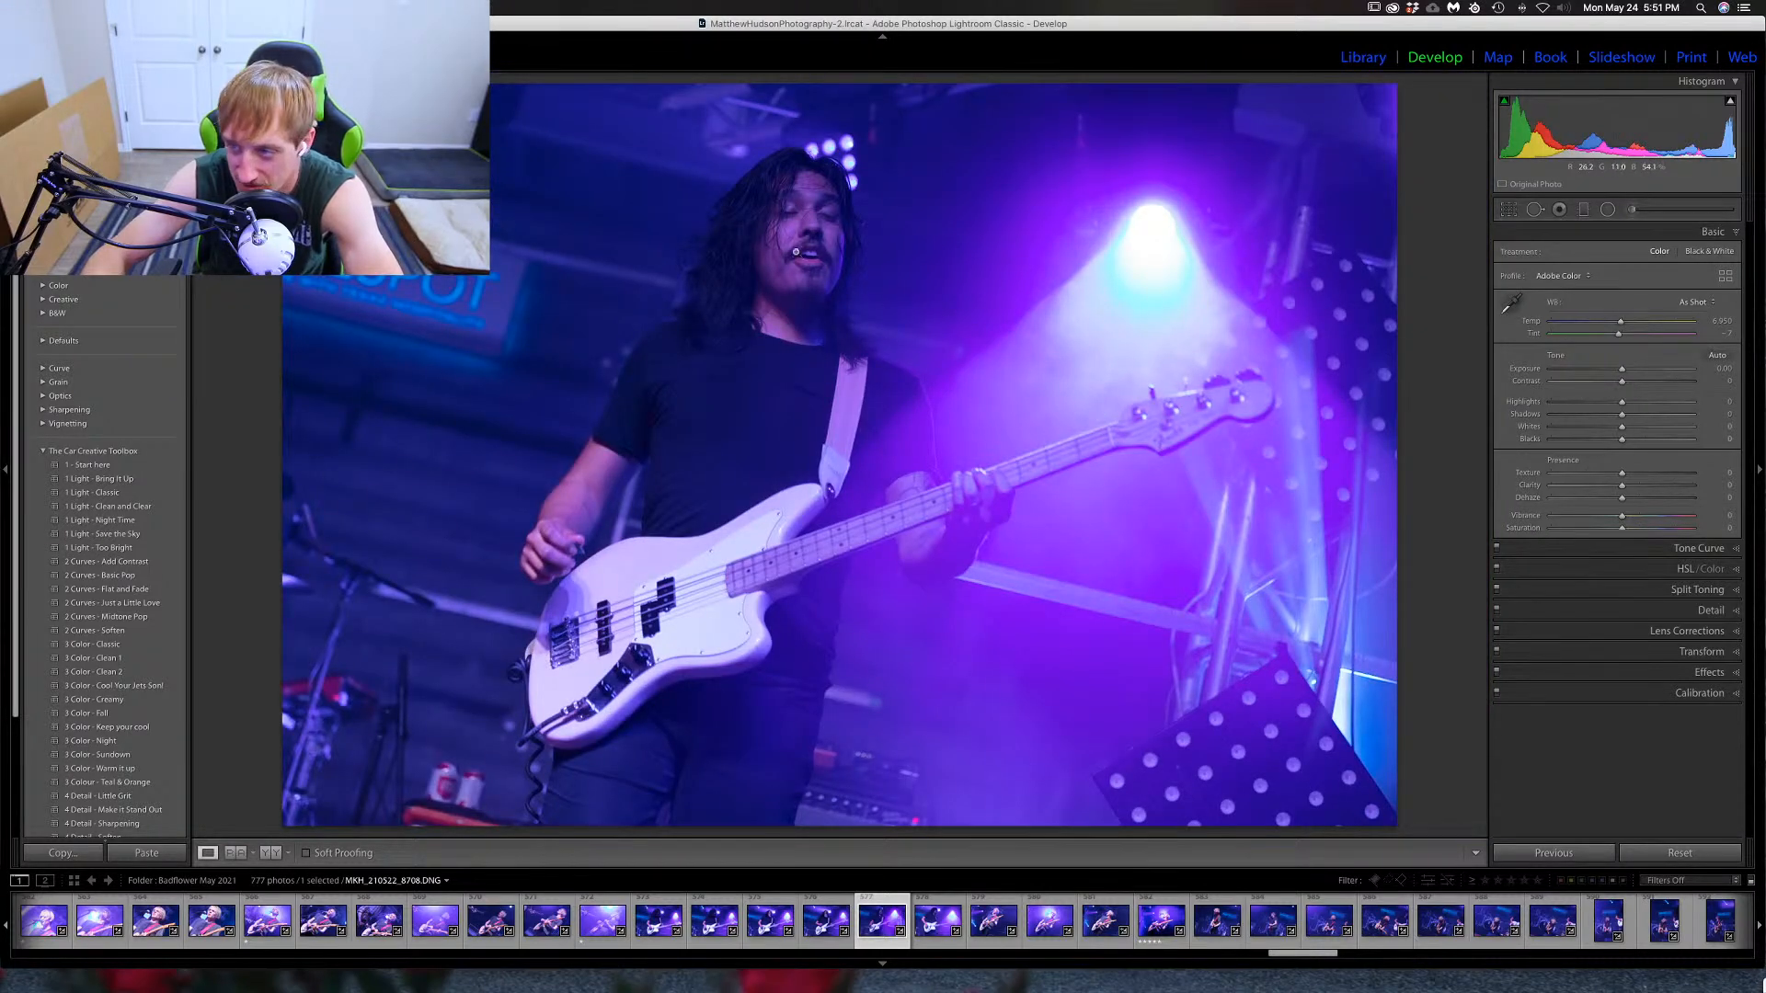
Compare MKH_210522_8708.DNG with its neighbouring frames and rate MKH_210522_8707.DNG one star.
key("Right")
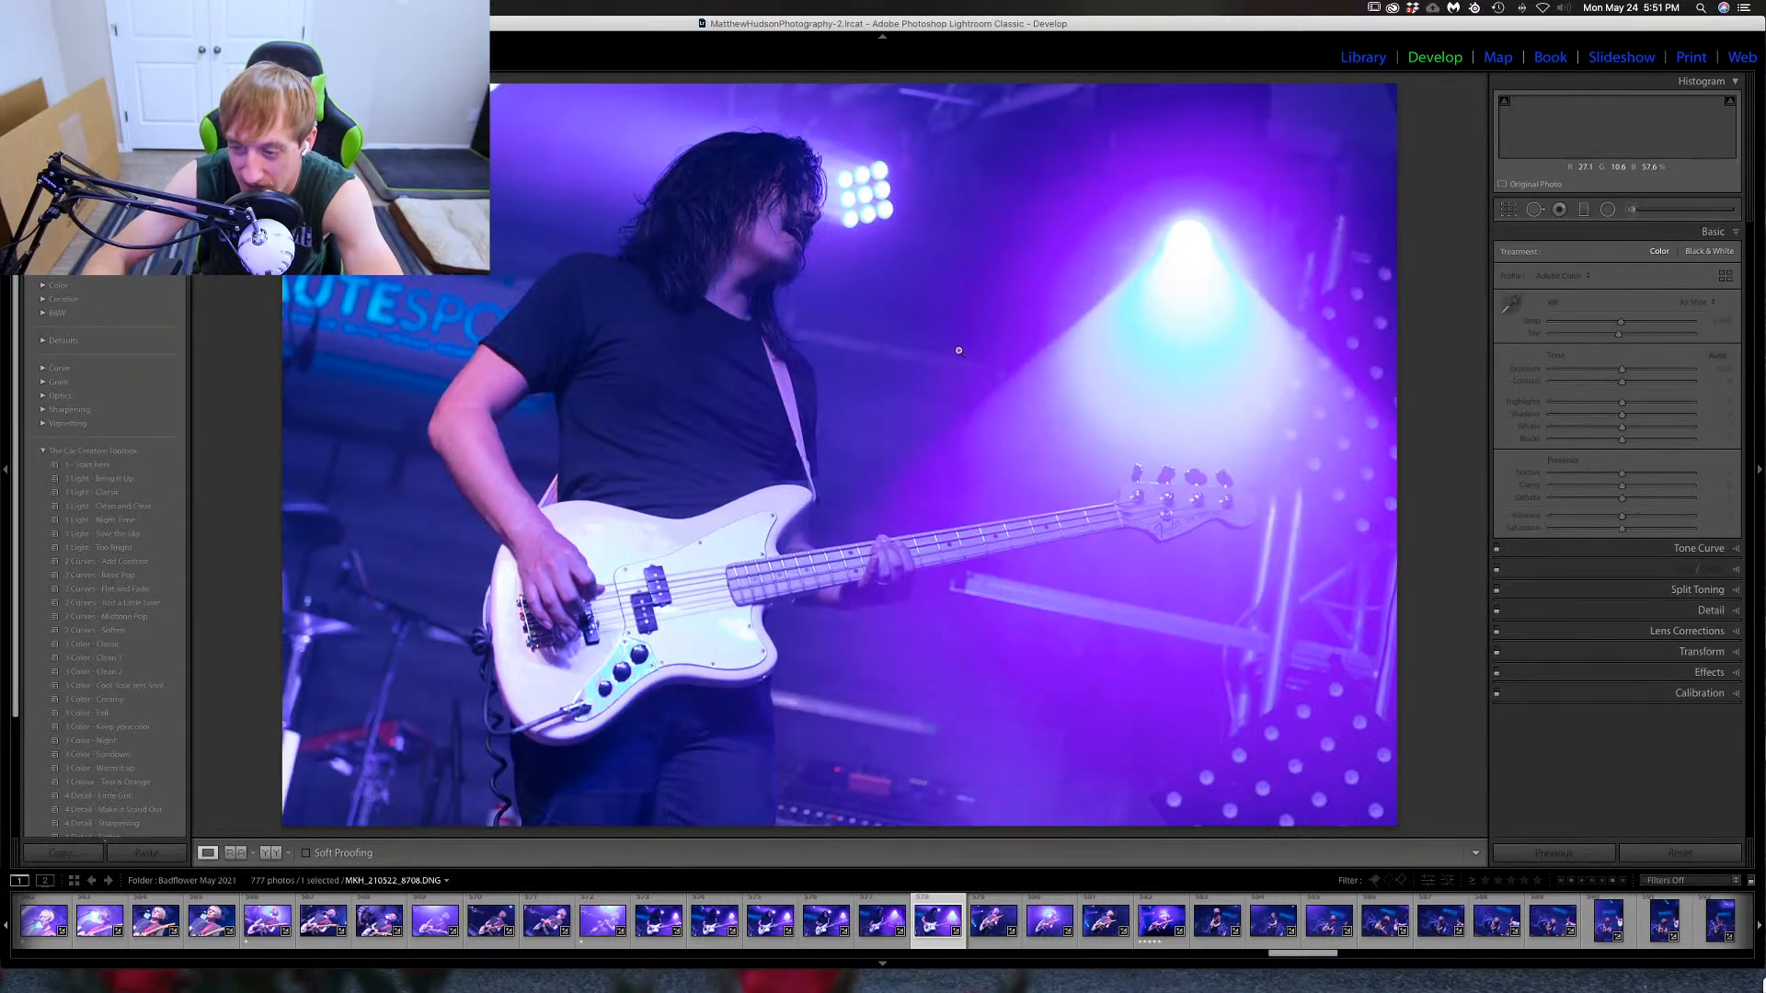
key("Left")
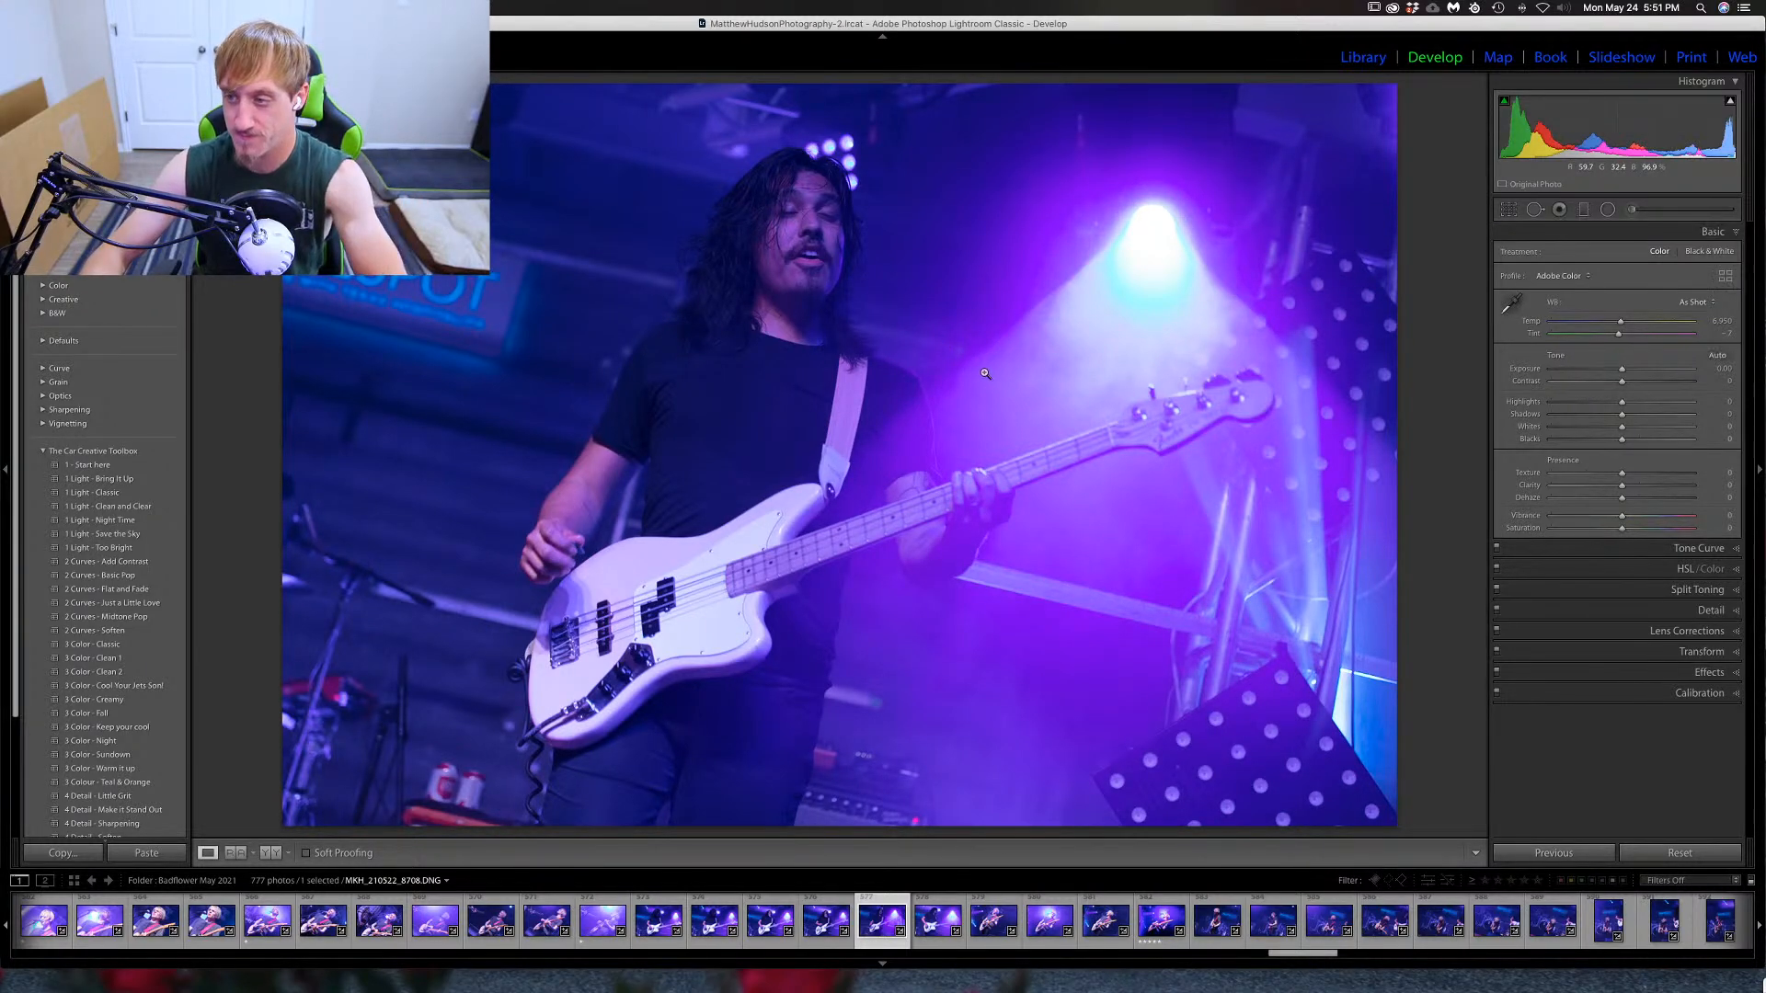
key("Left")
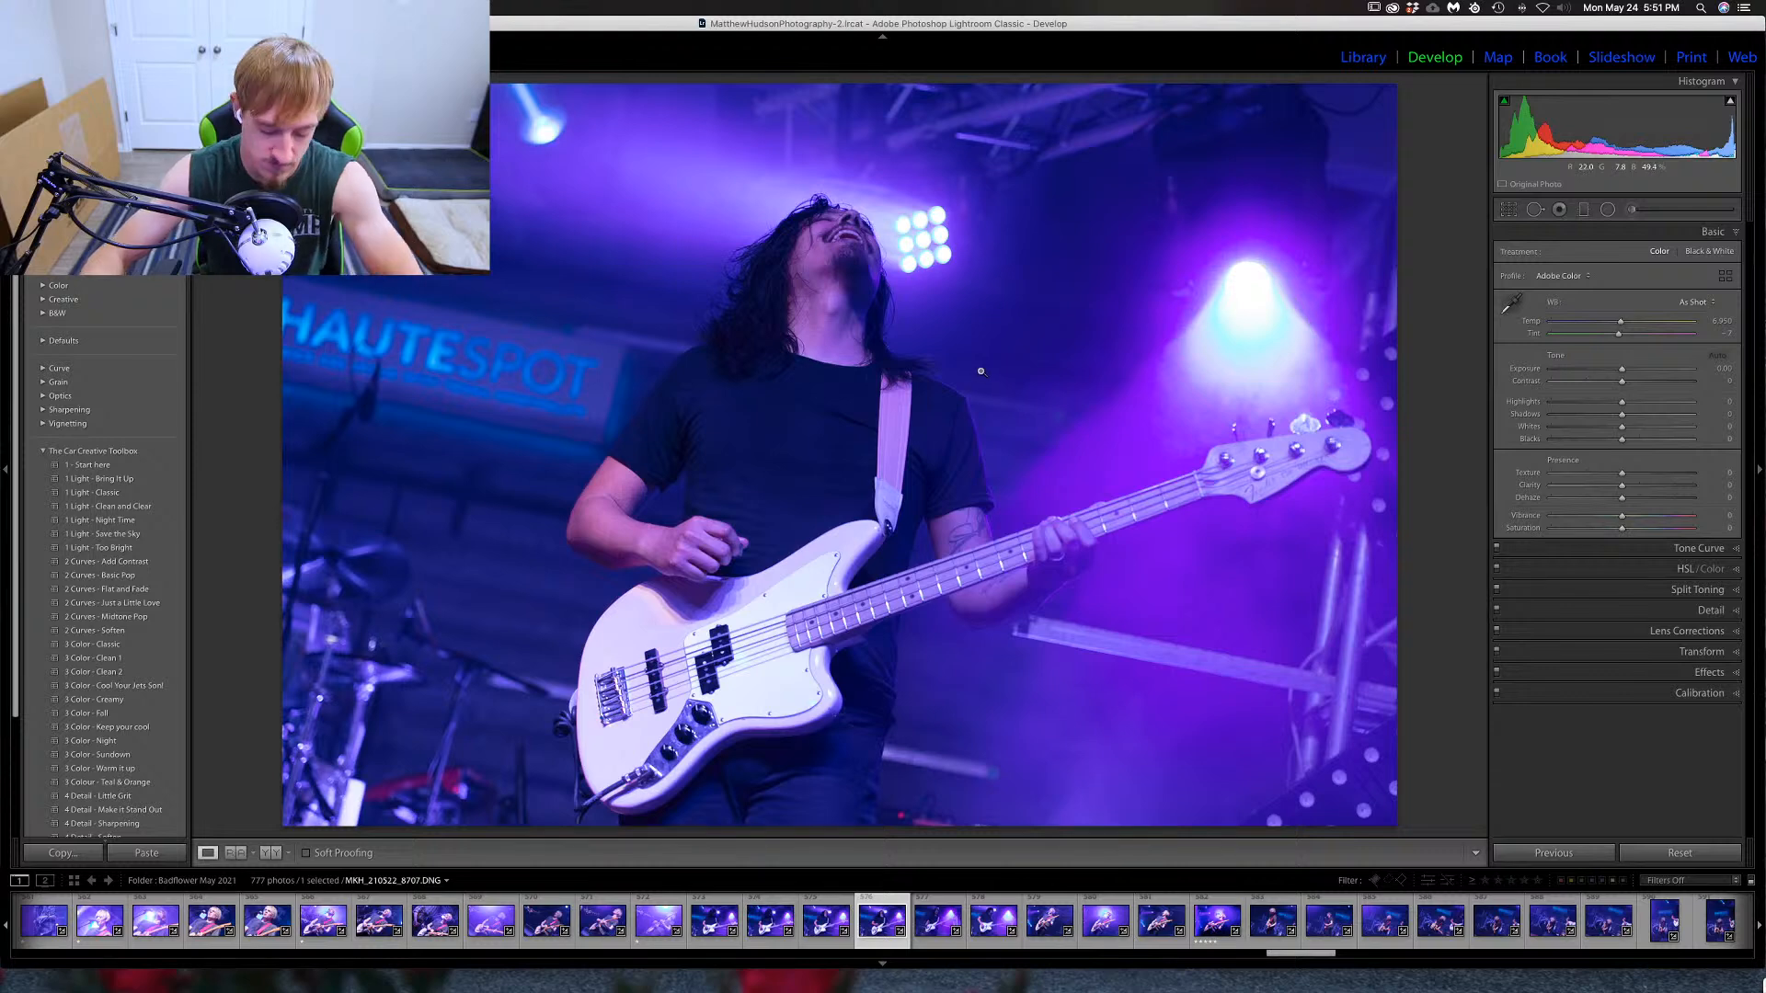
key("1")
Look back at the bassist frames before MKH_210522_8707.DNG, and browse forward through the singer shots to MKH_210522_8713.DNG.
key("Left")
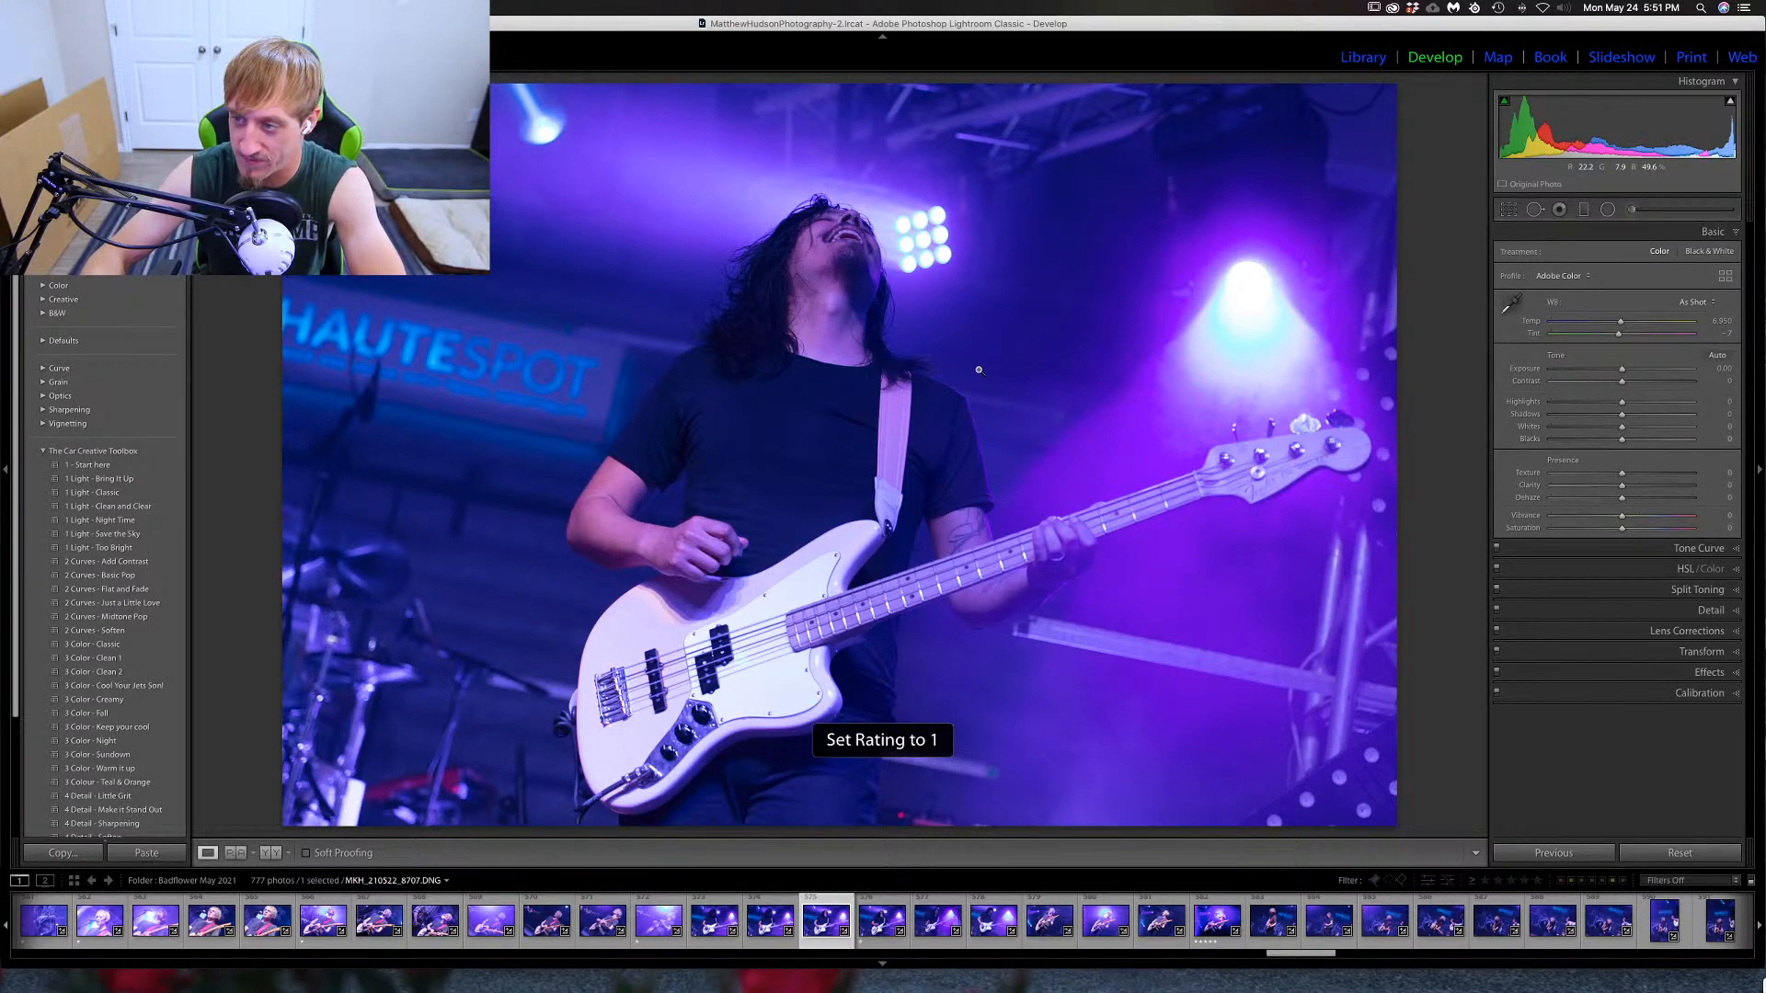
key("Left")
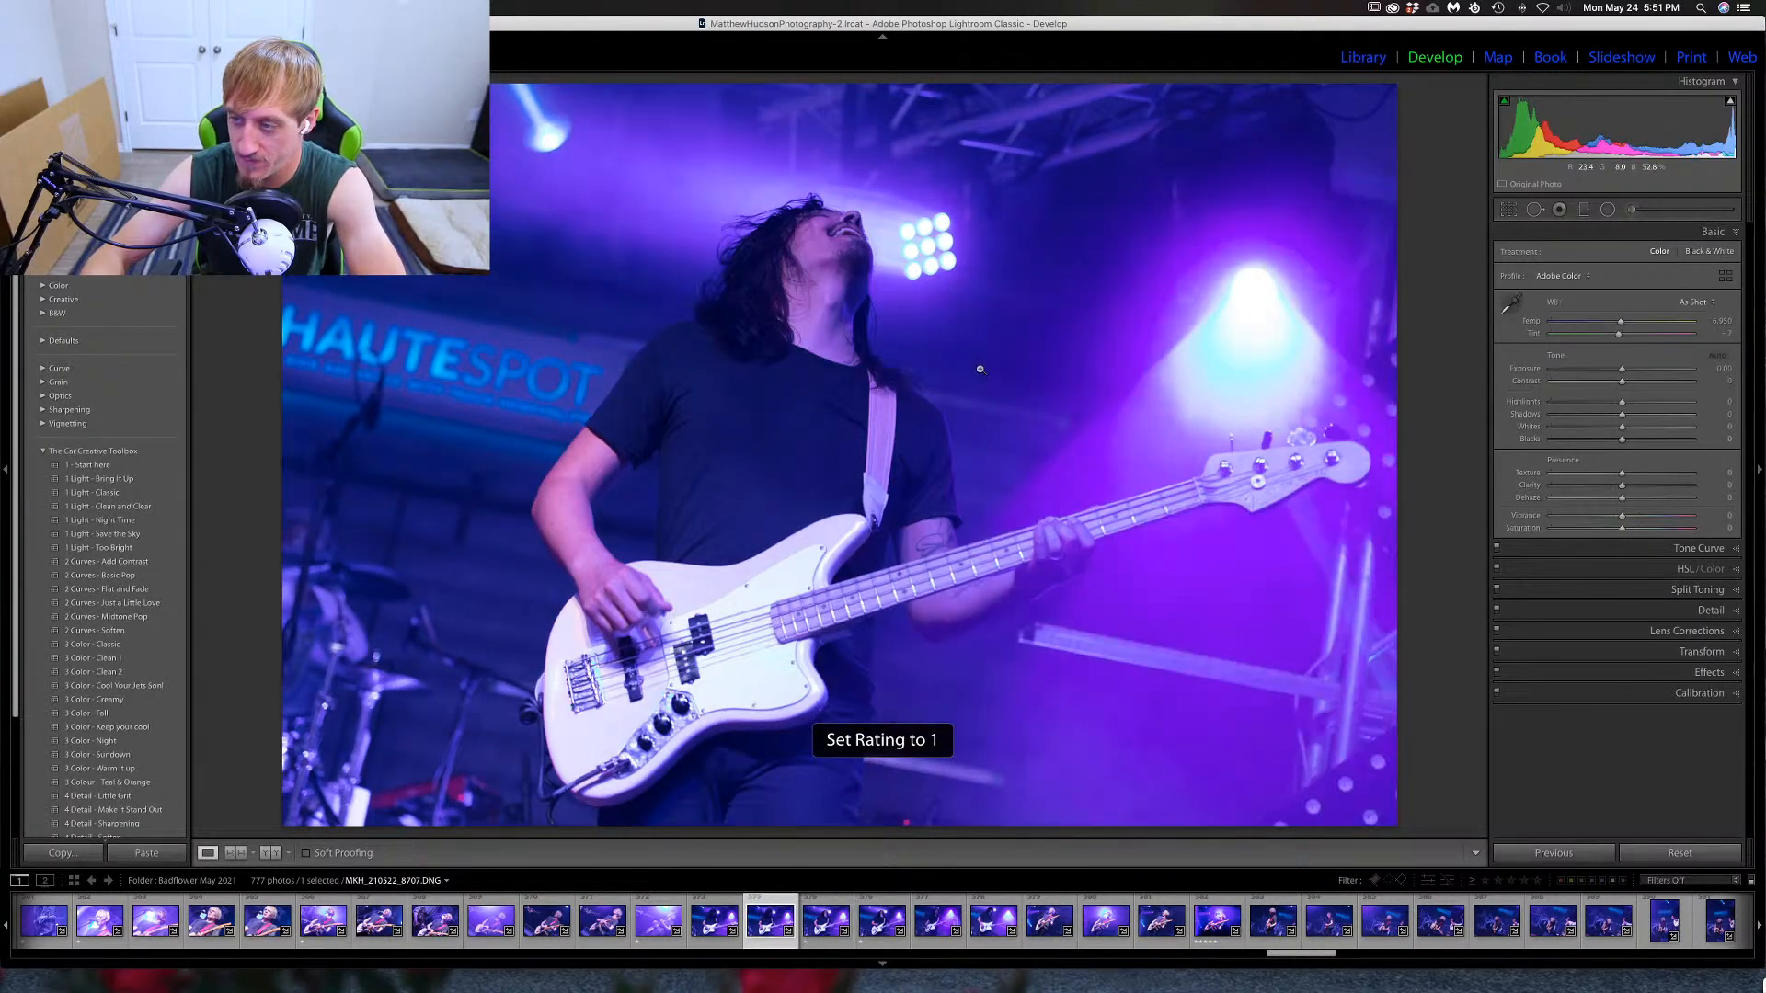
key("Right")
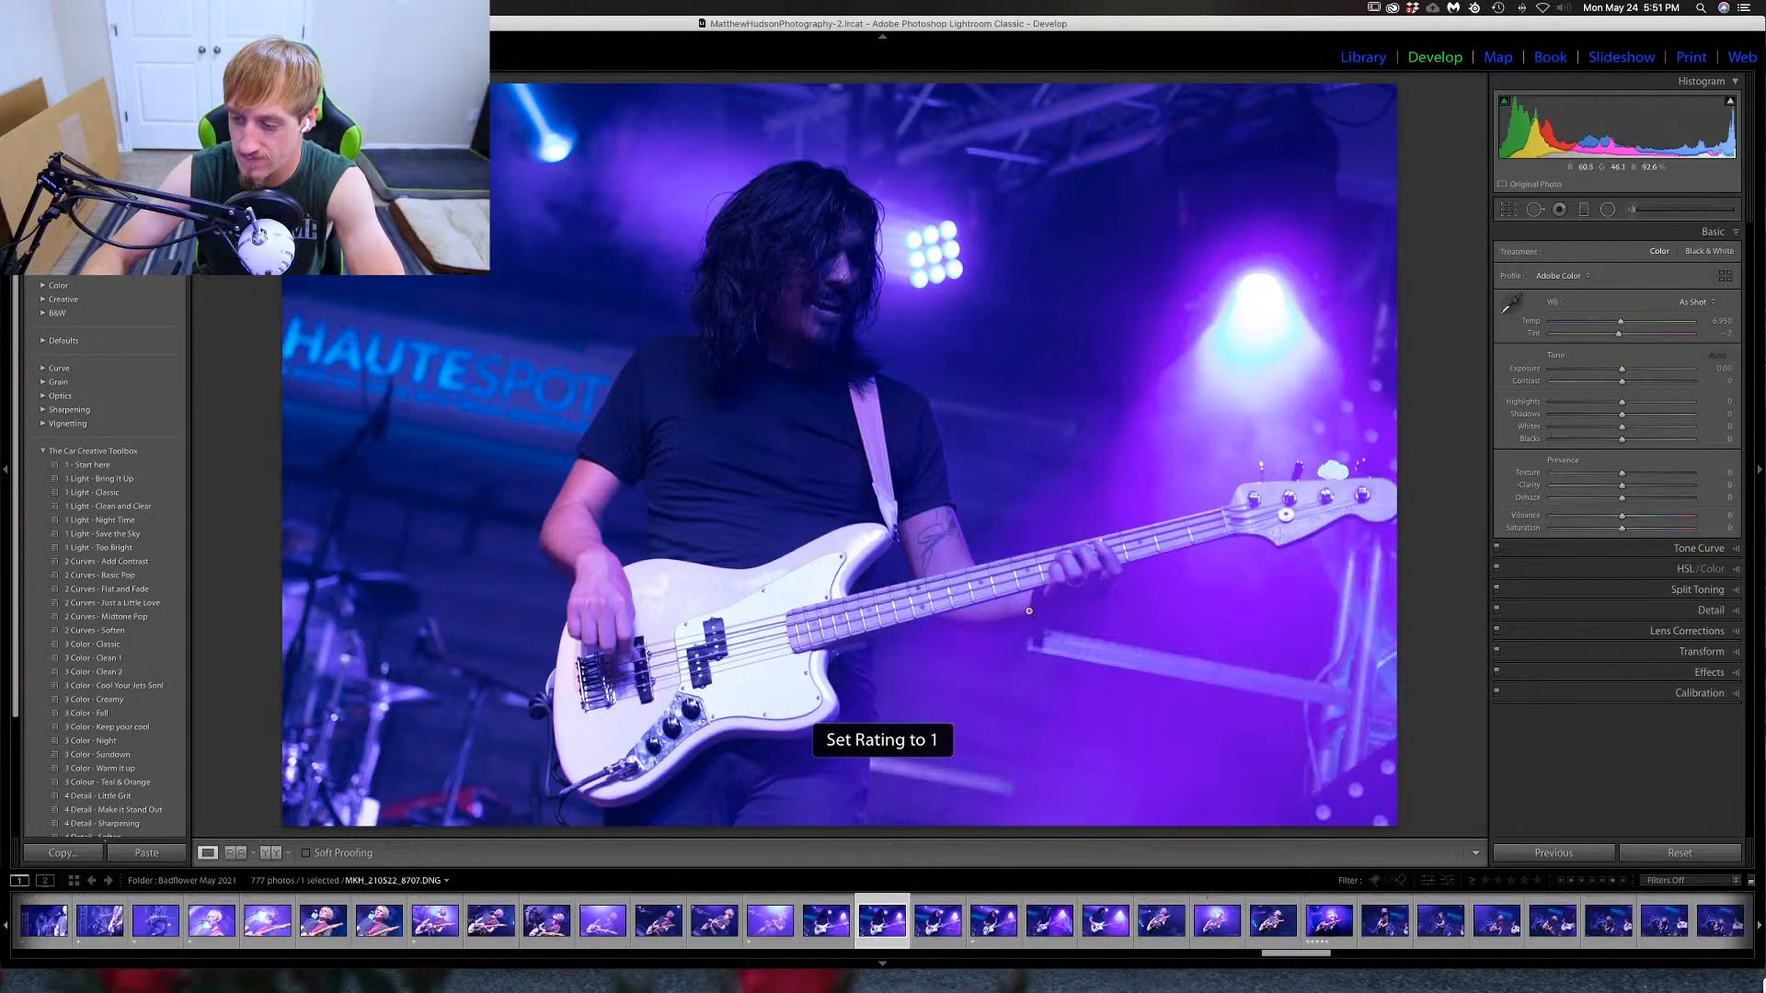
left_click(1052, 924)
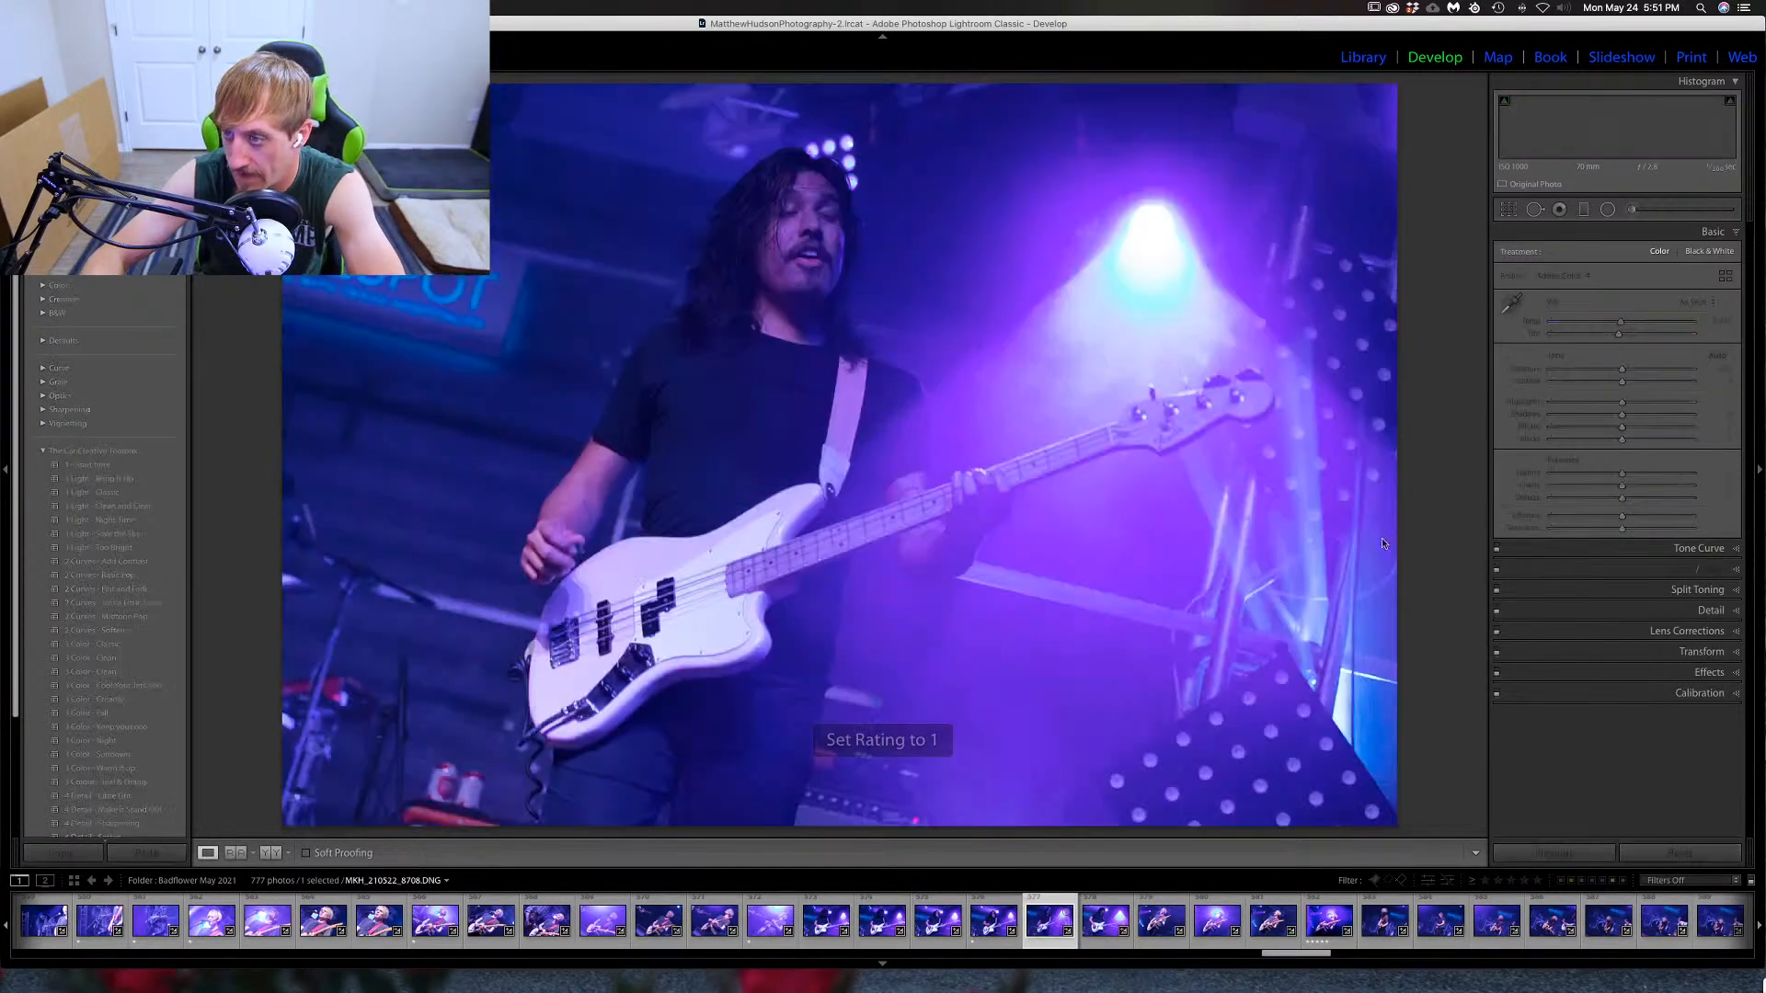
key("Right")
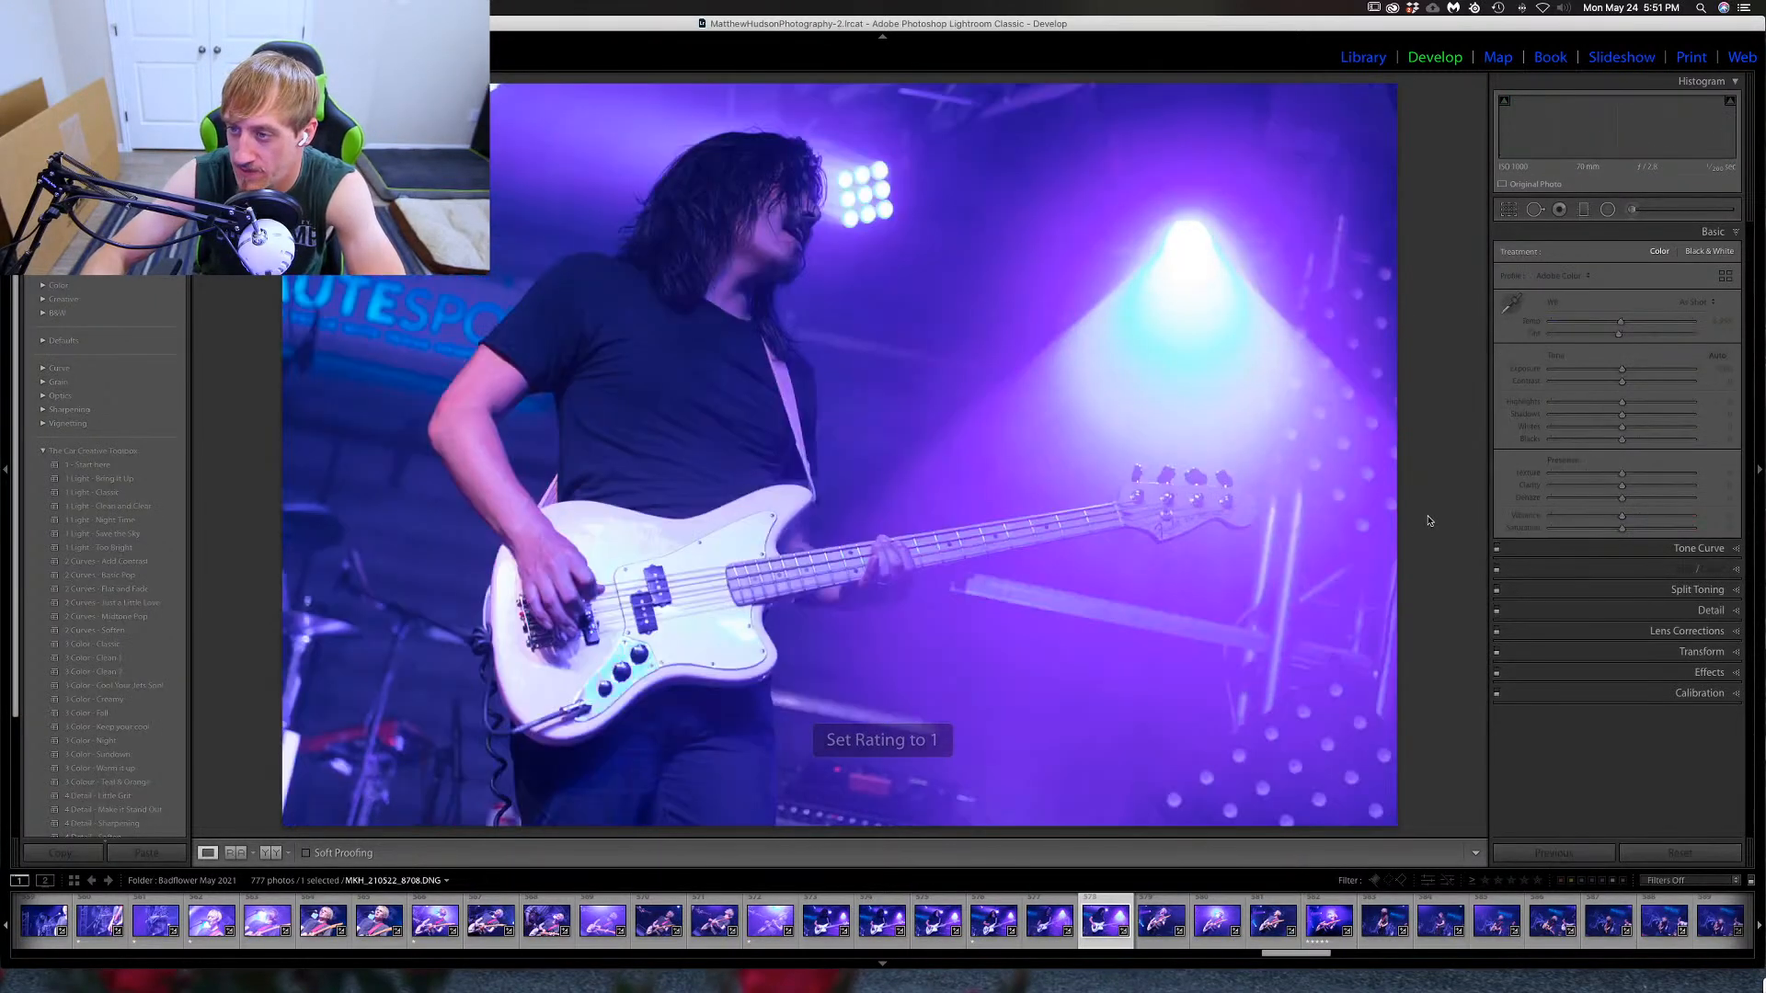
key("Right")
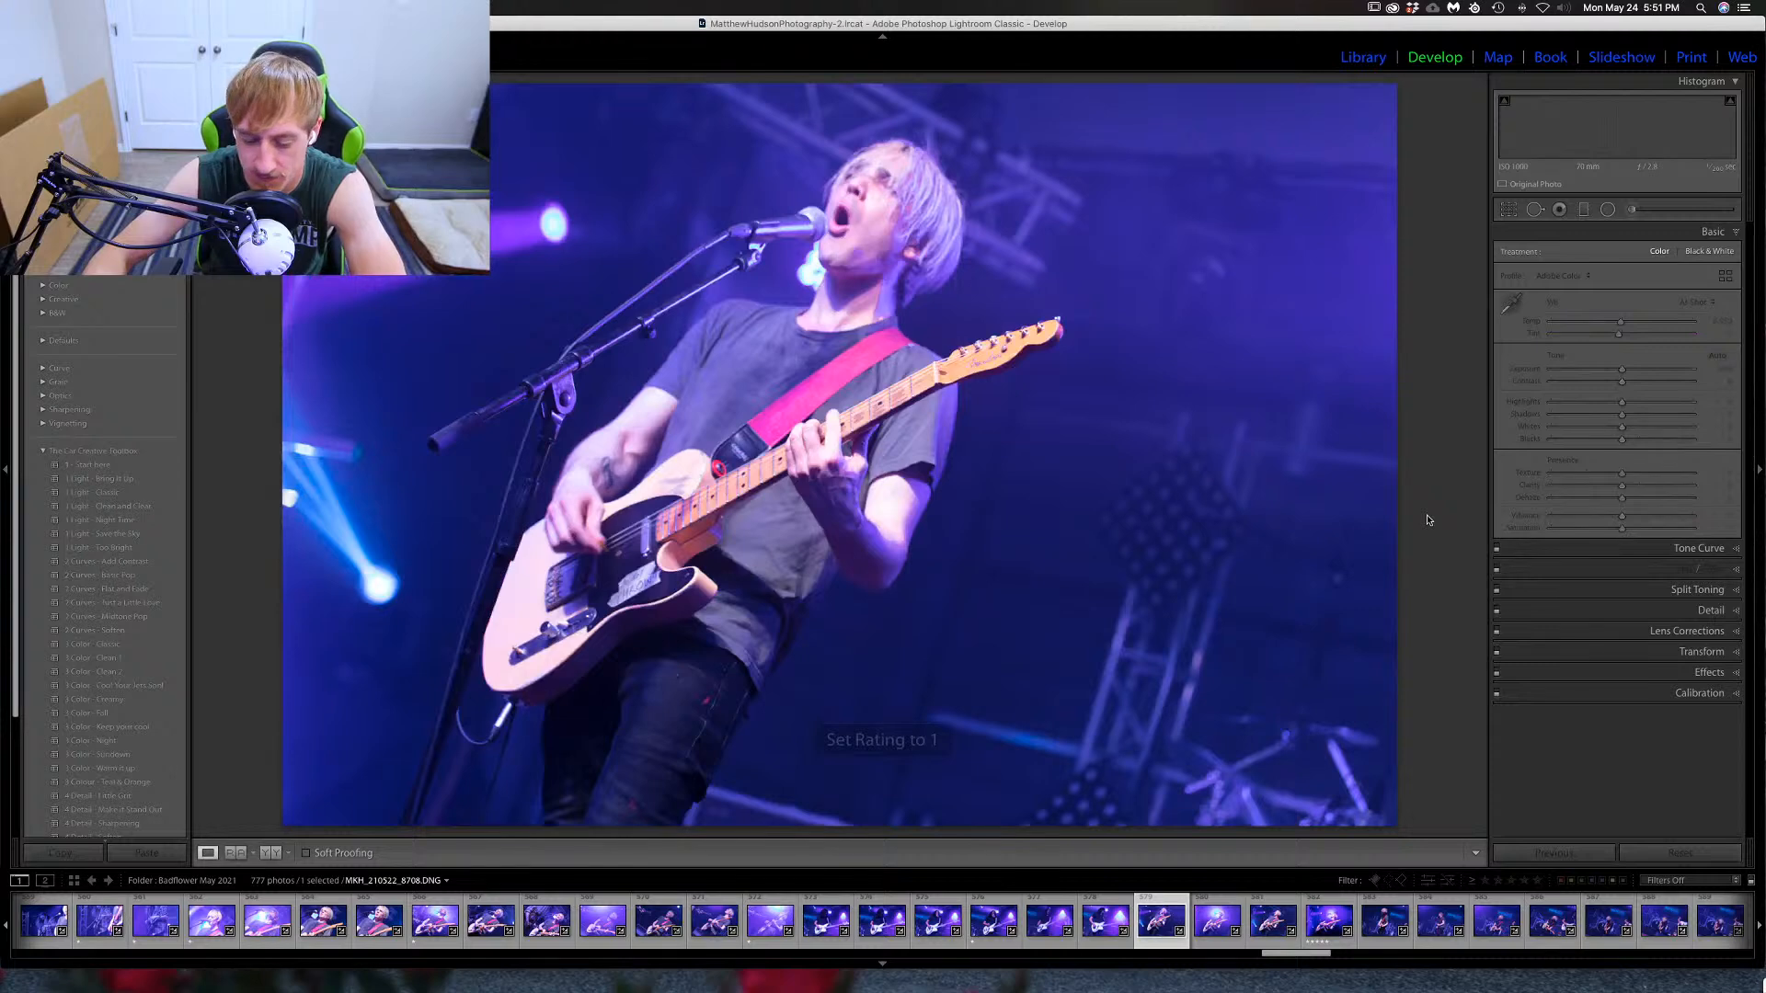
key("Right")
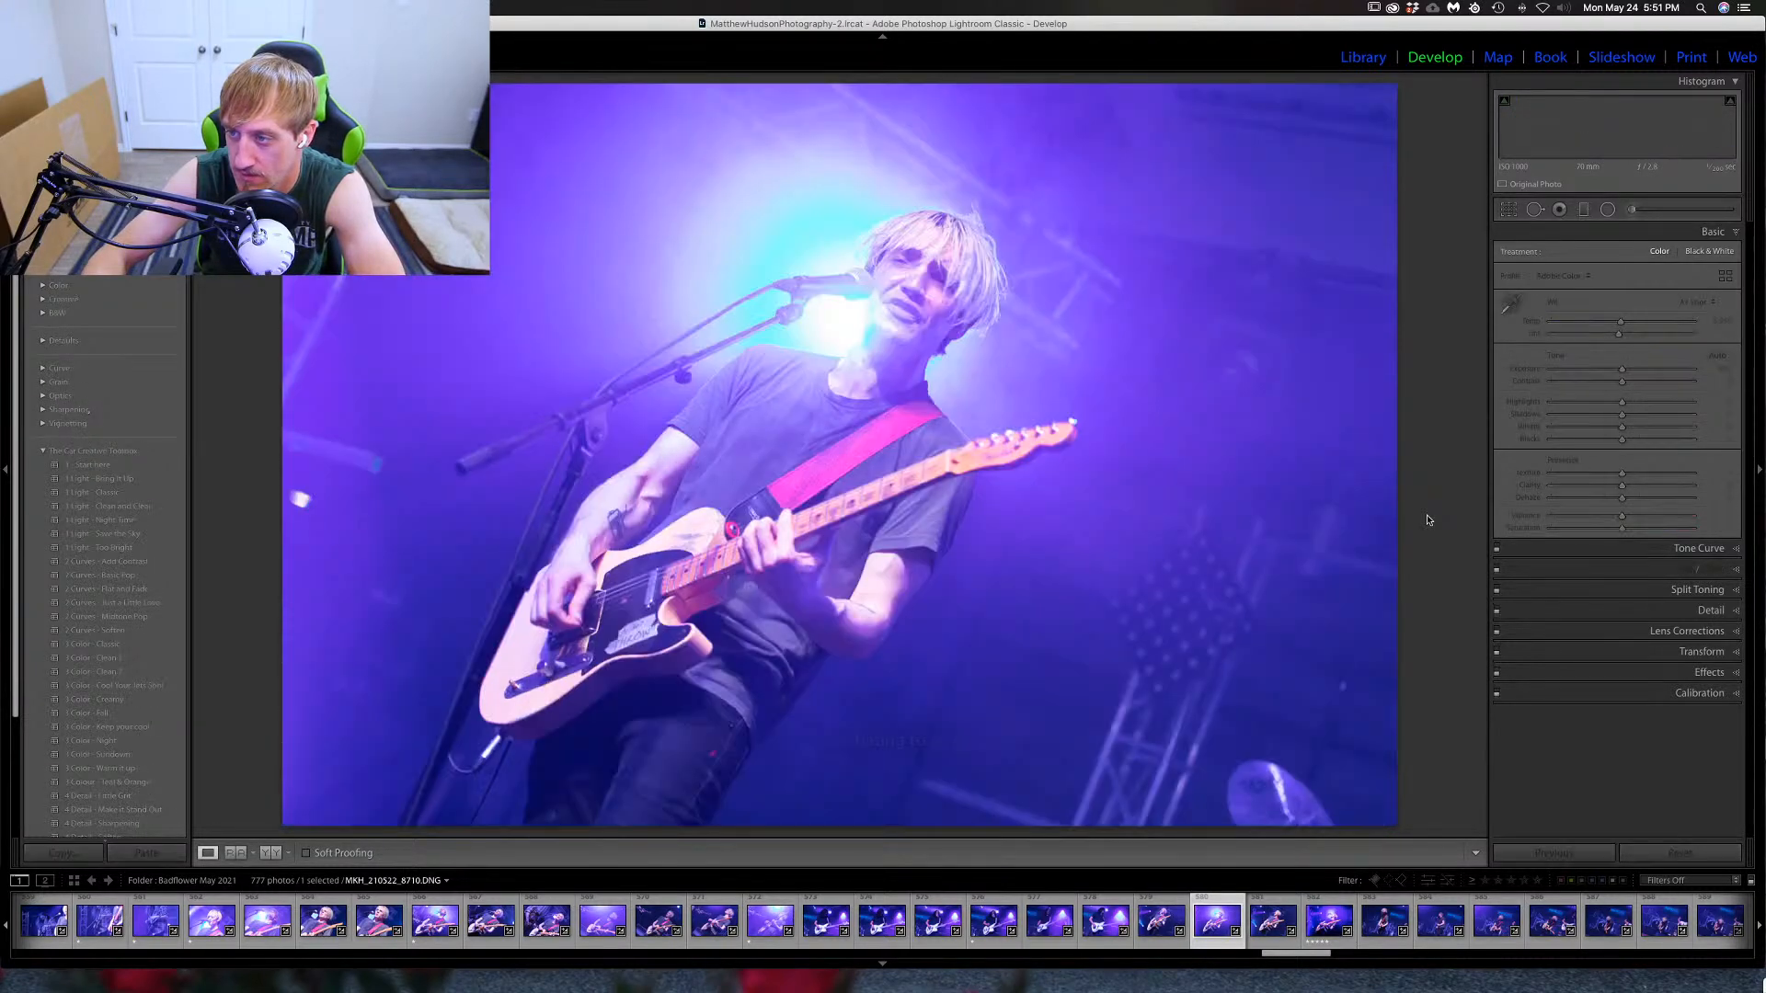
key("Right")
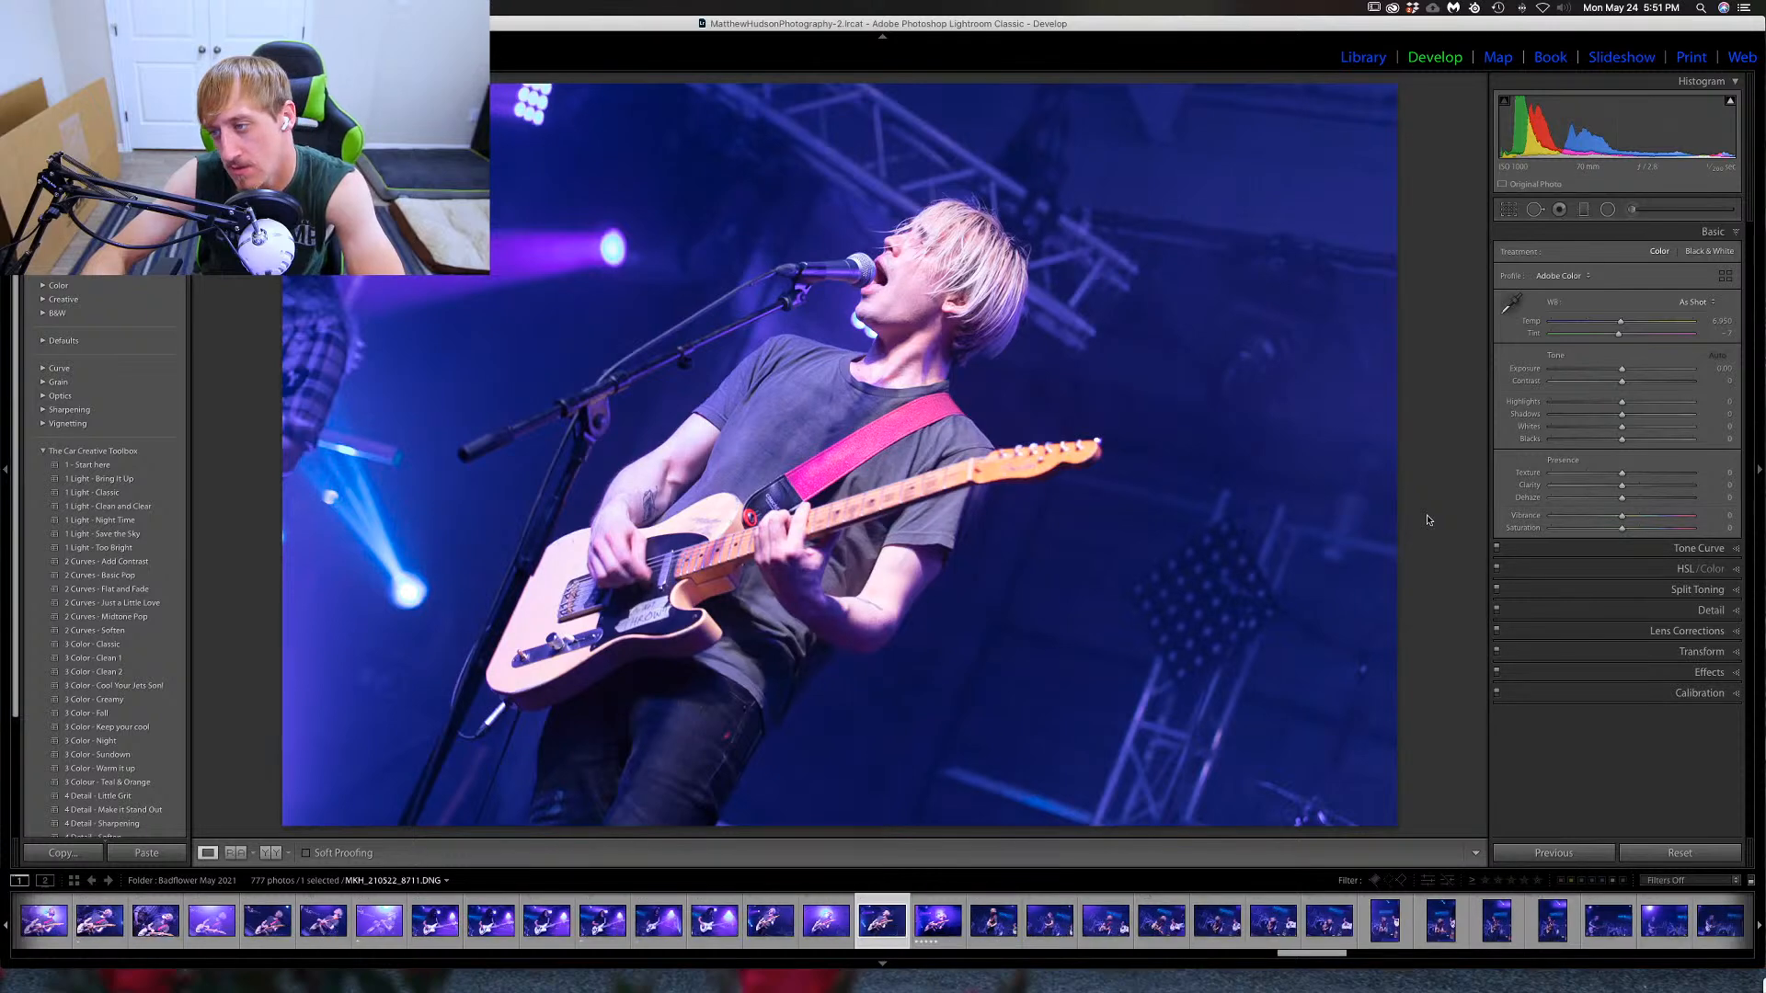
key("Right")
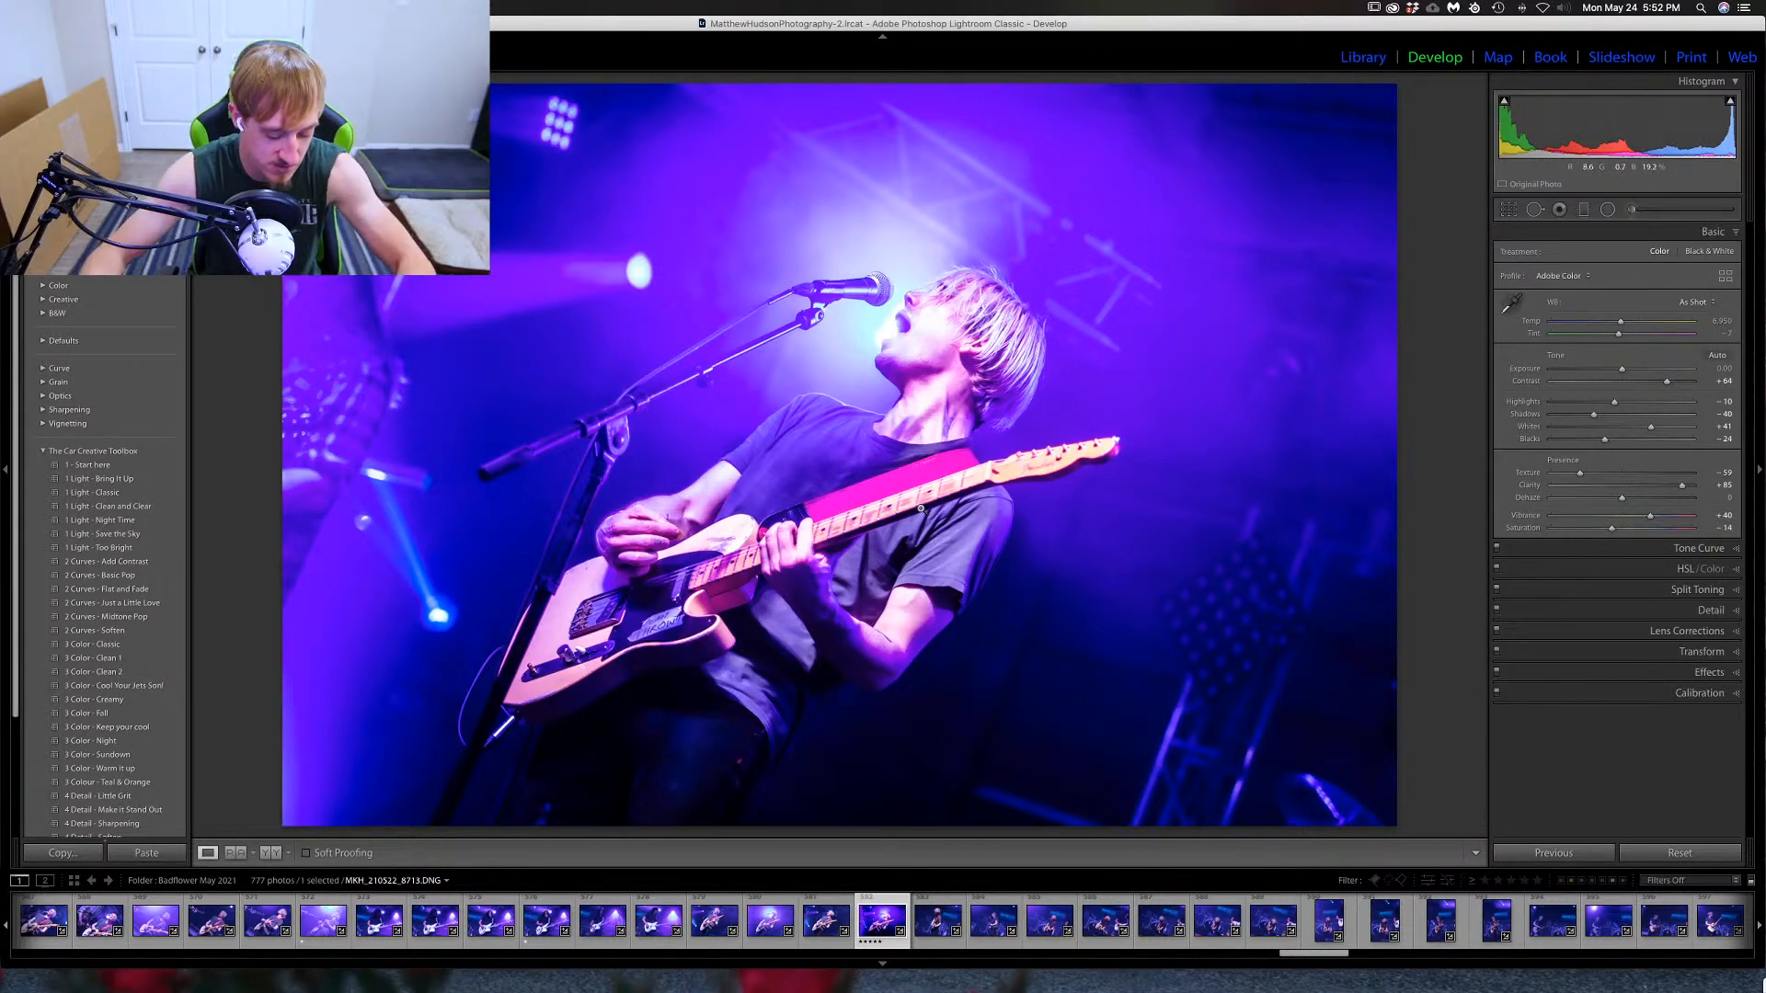
Rate MKH_210522_8713.DNG five stars and reset all of its develop adjustments.
key("1")
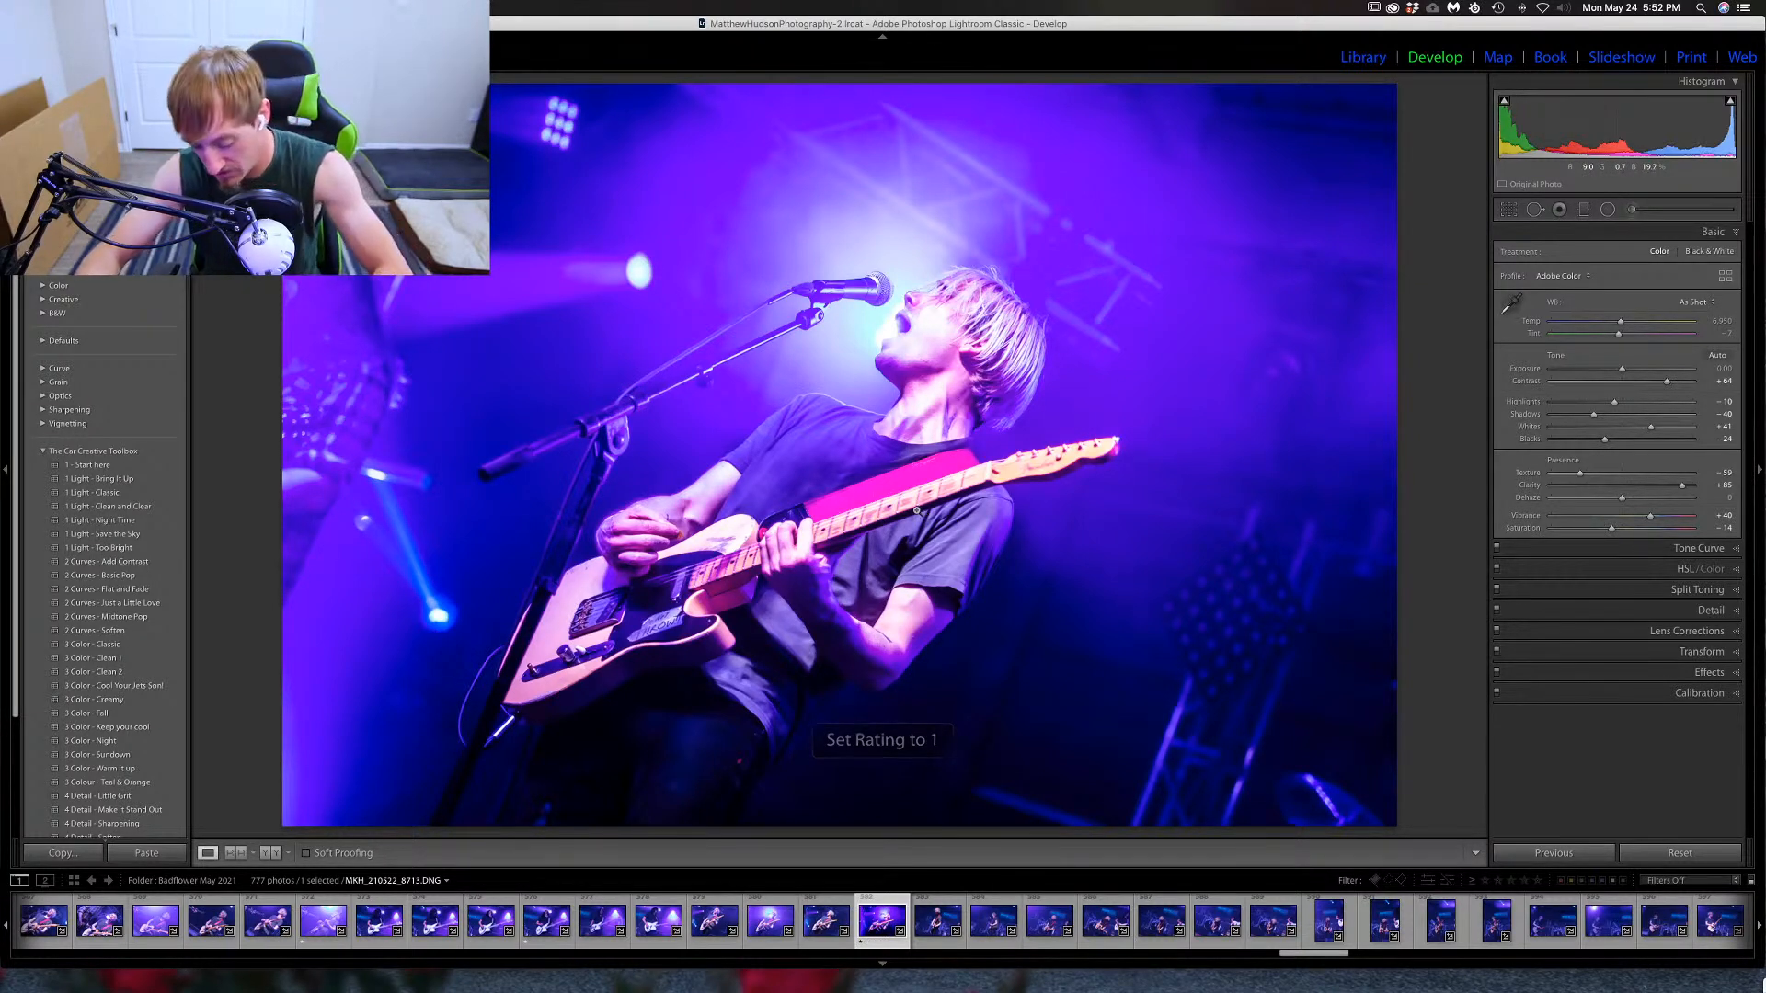
key("5")
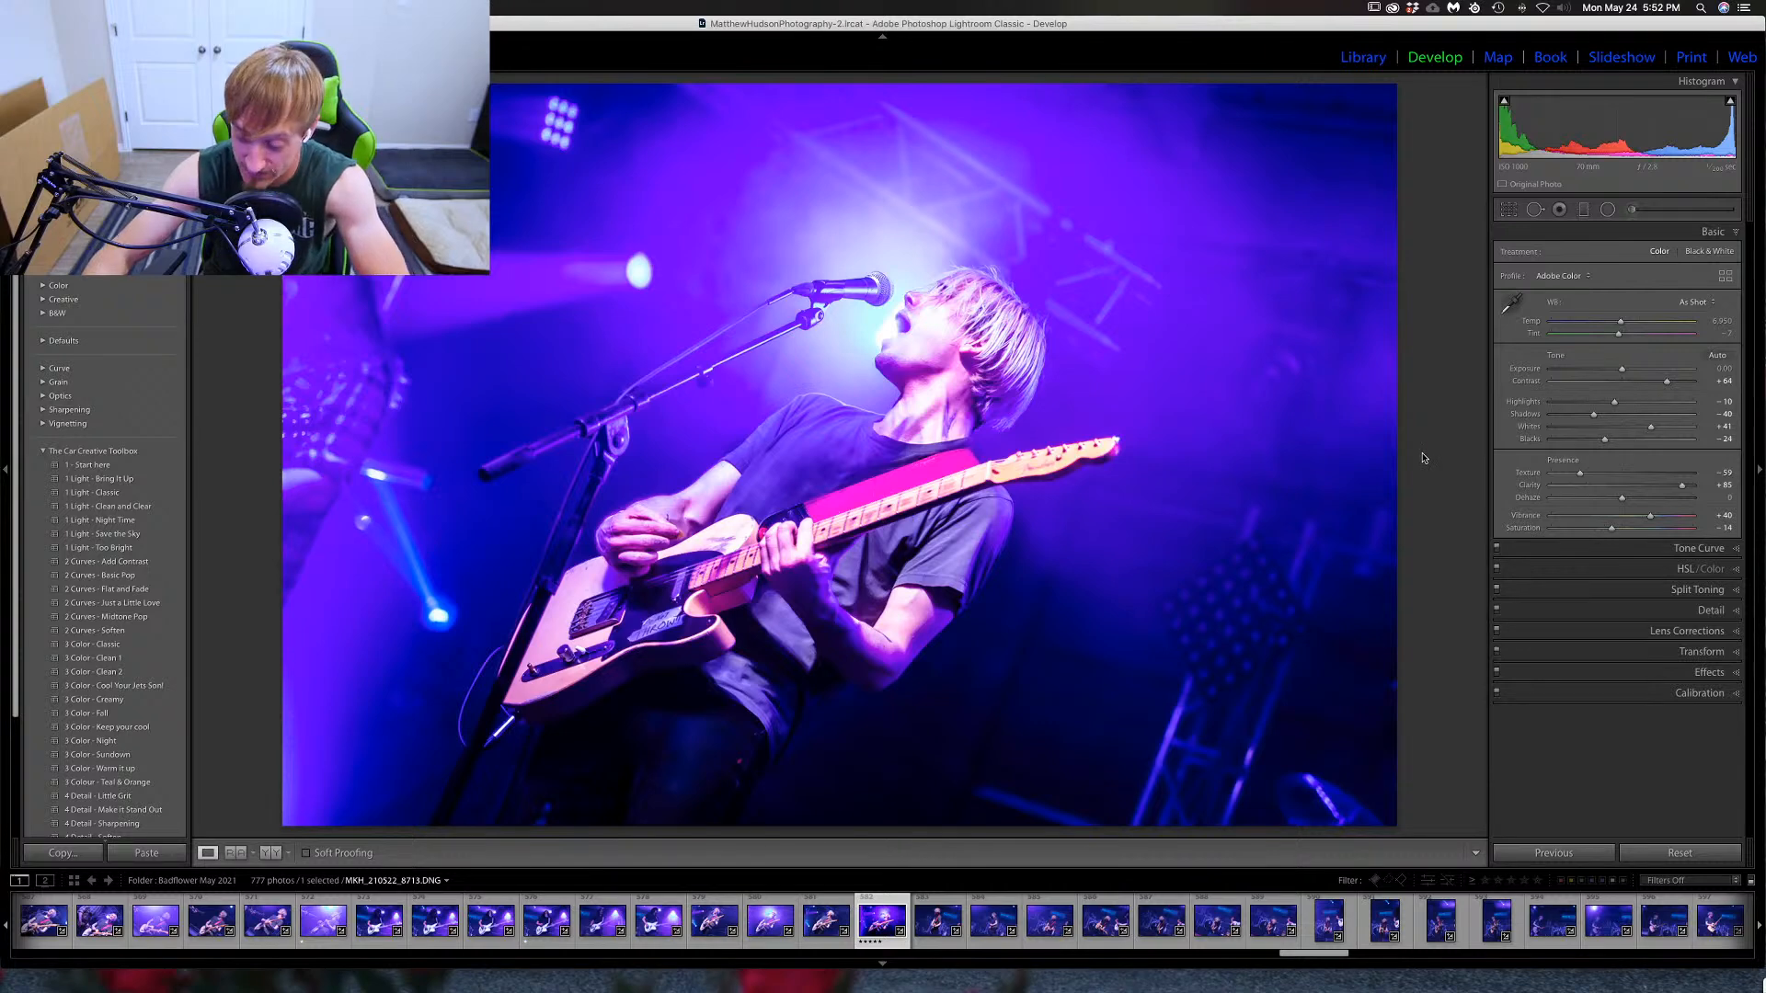
left_click(1661, 854)
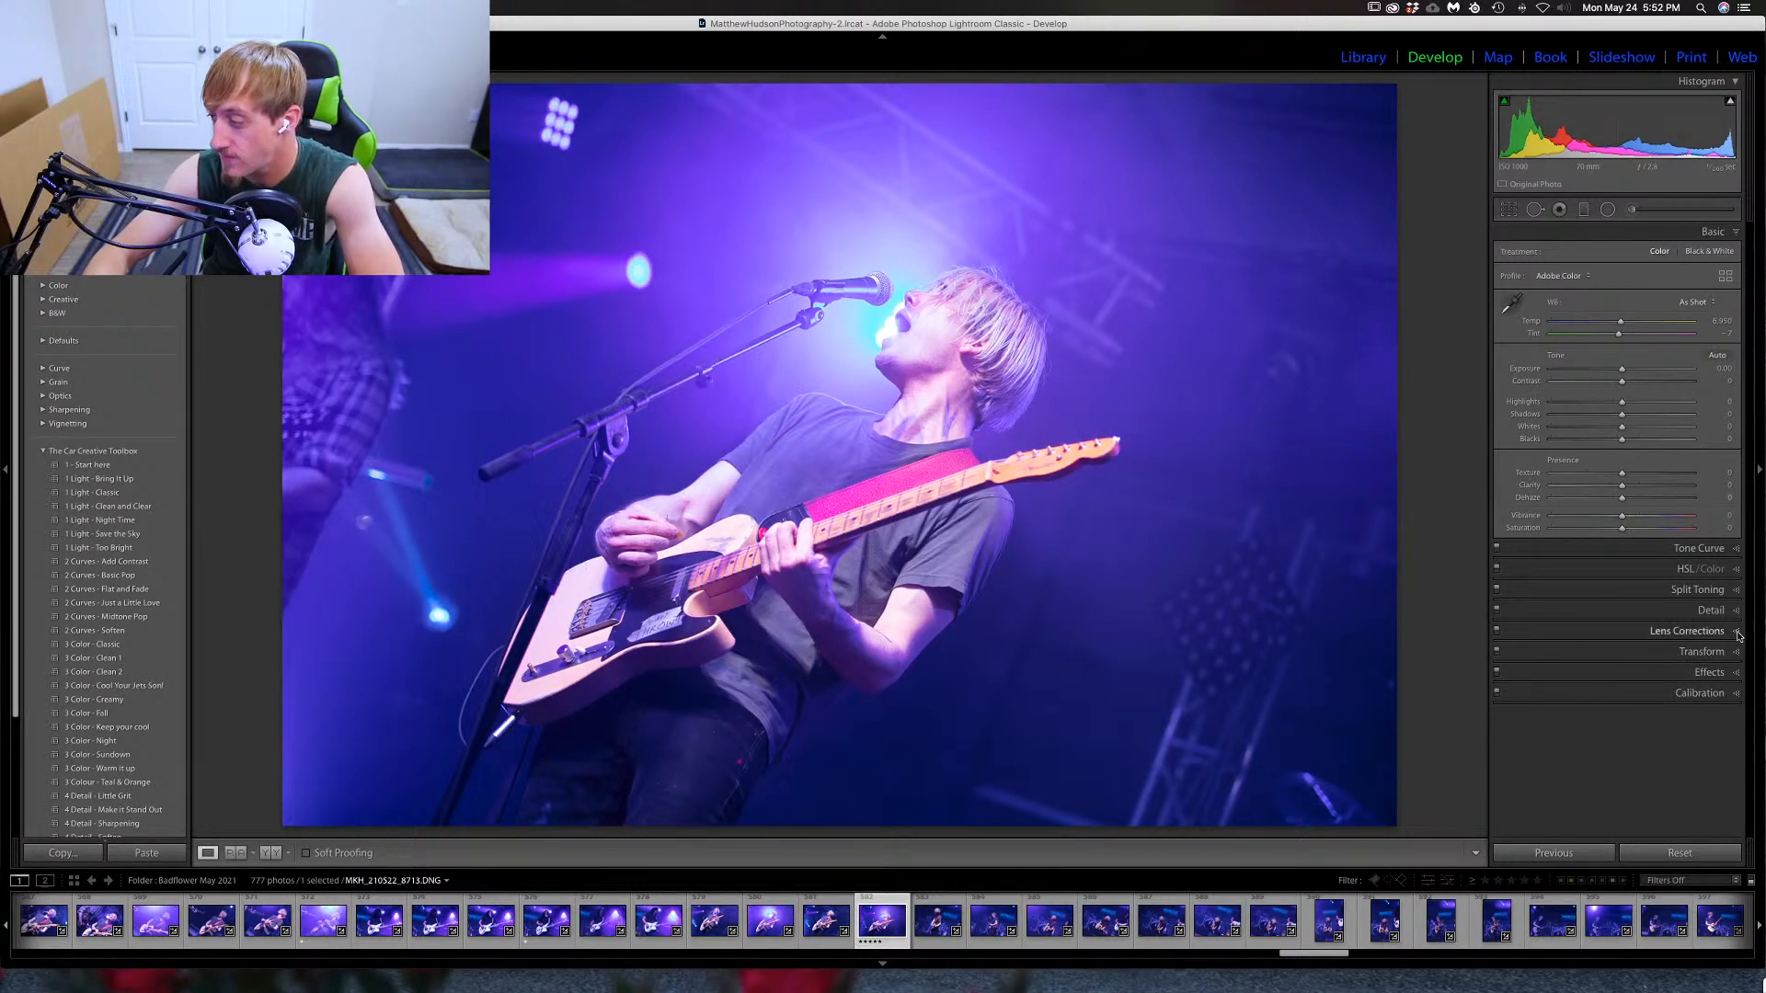
Turn on chromatic aberration removal and lens profile corrections for MKH_210522_8713.DNG.
left_click(1691, 631)
left_click(1574, 377)
left_click(1577, 390)
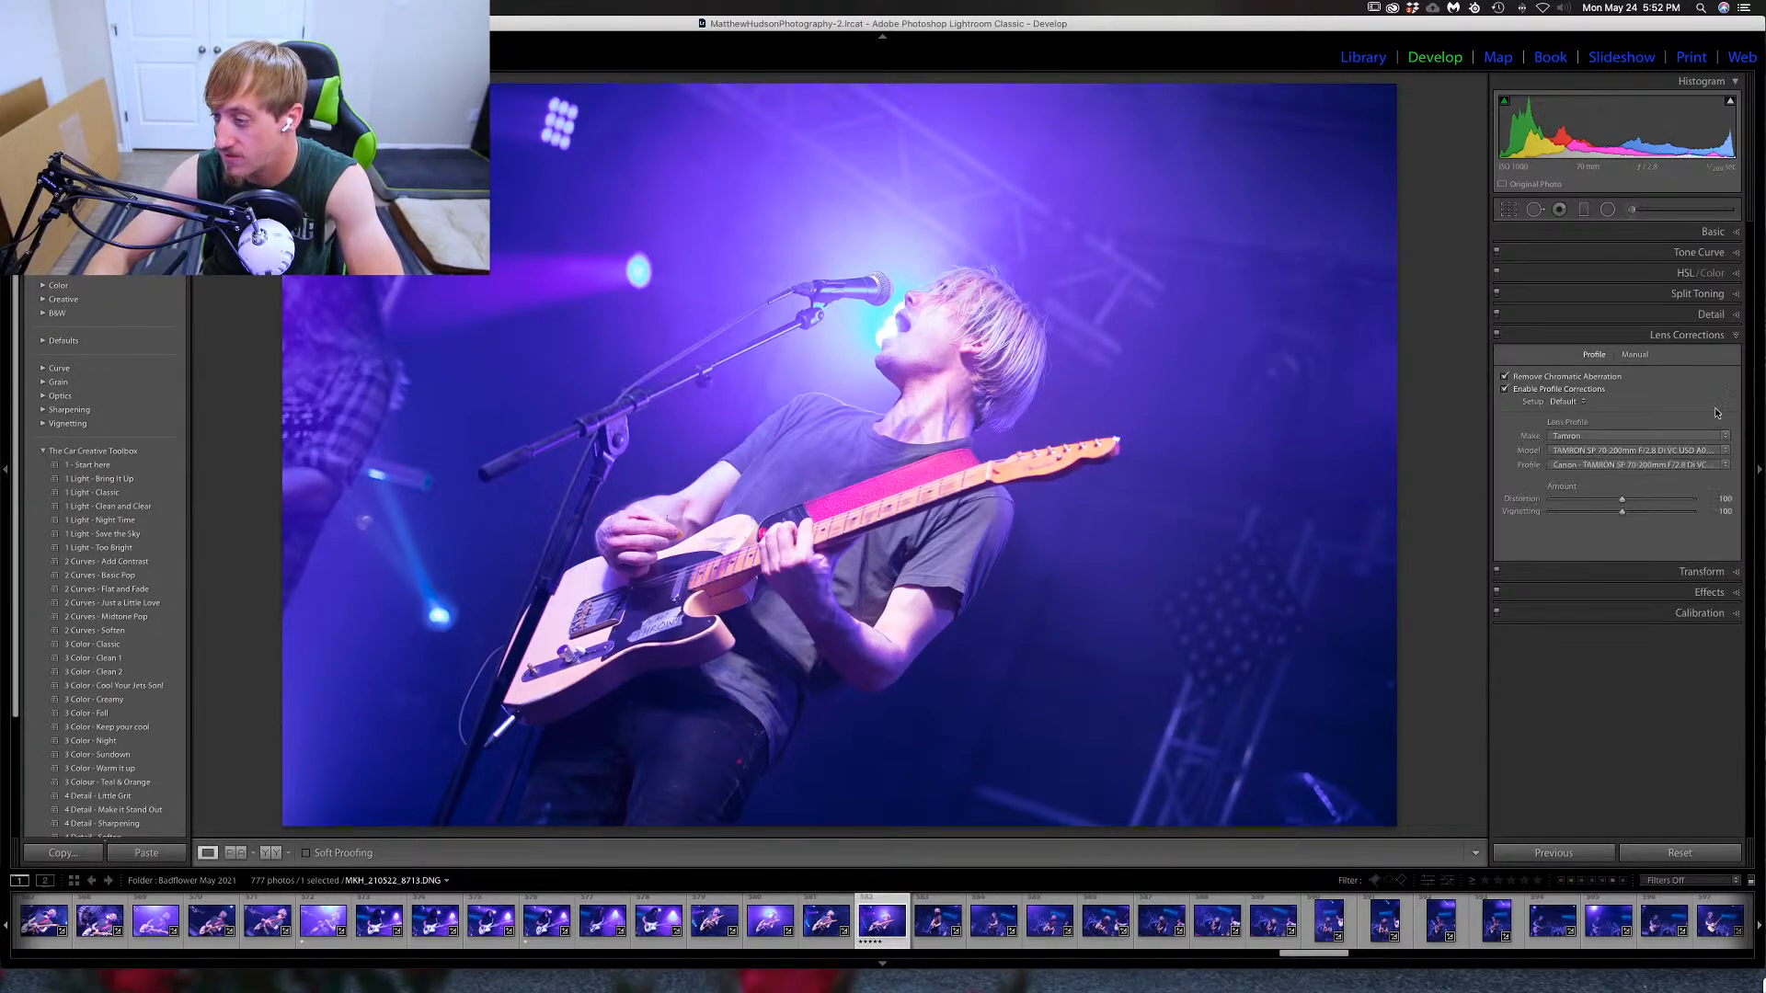
Collapse the lens correction settings and compare MKH_210522_8713.DNG with the singer frames that directly follow it.
left_click(1729, 337)
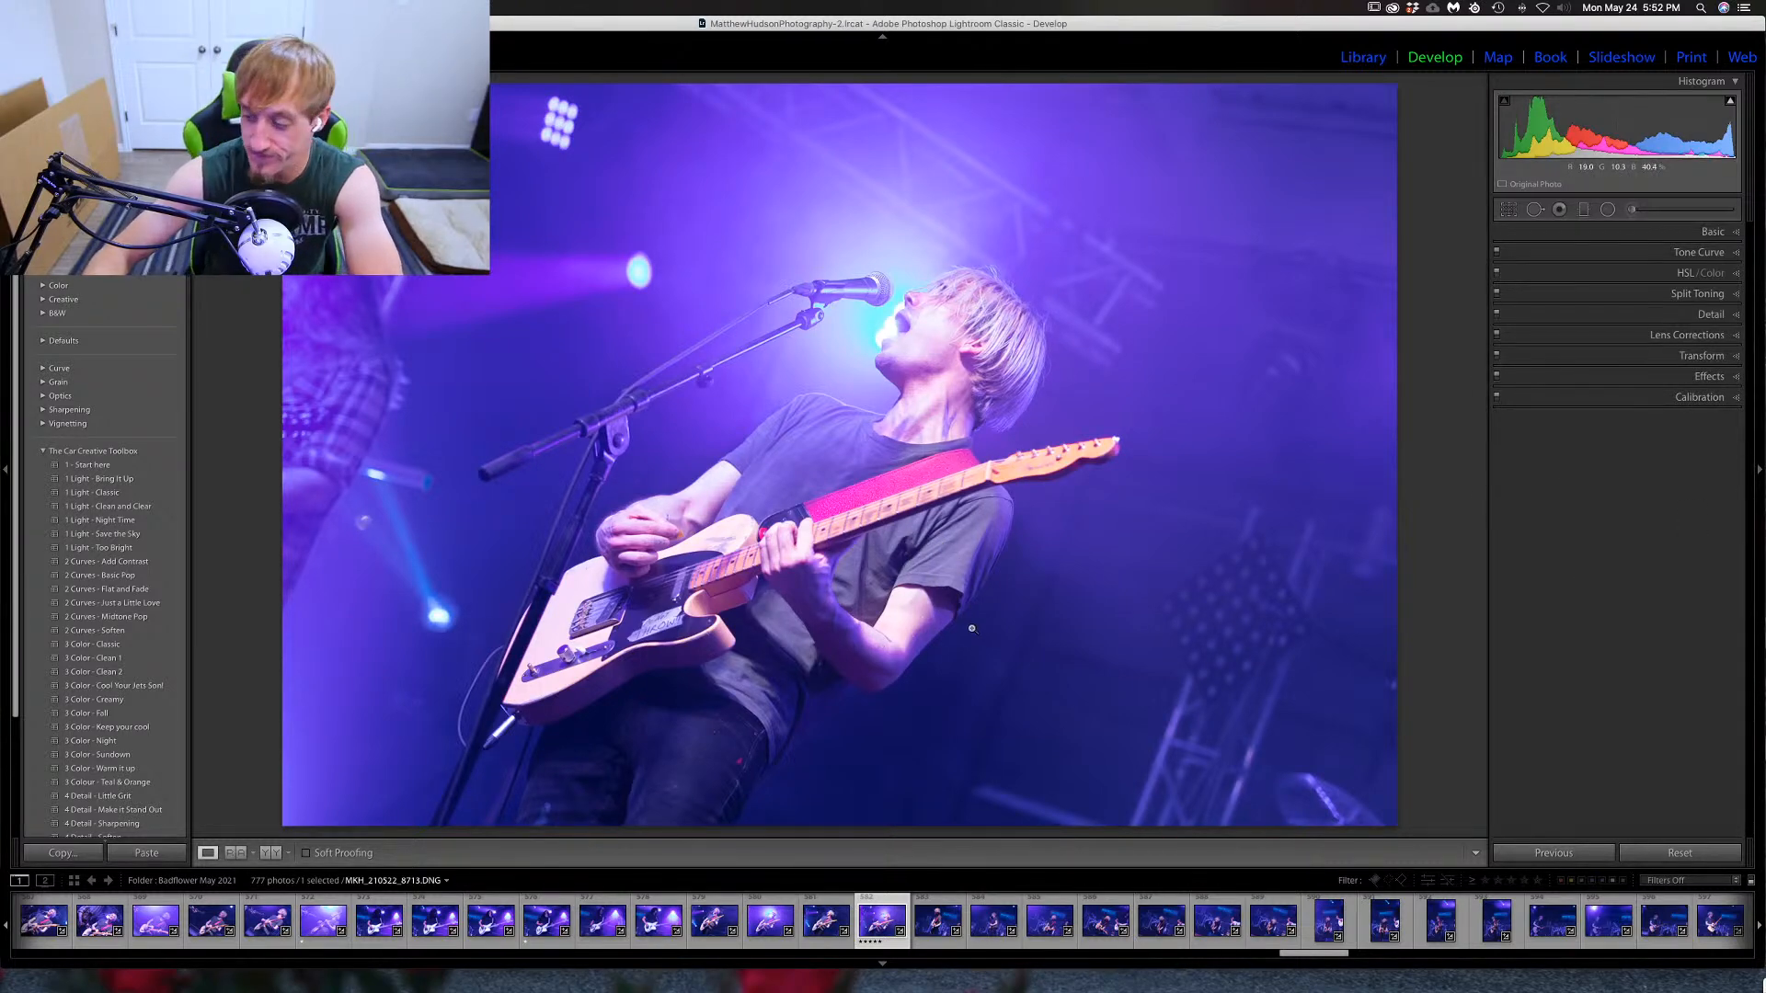
key("Right")
key("Right")
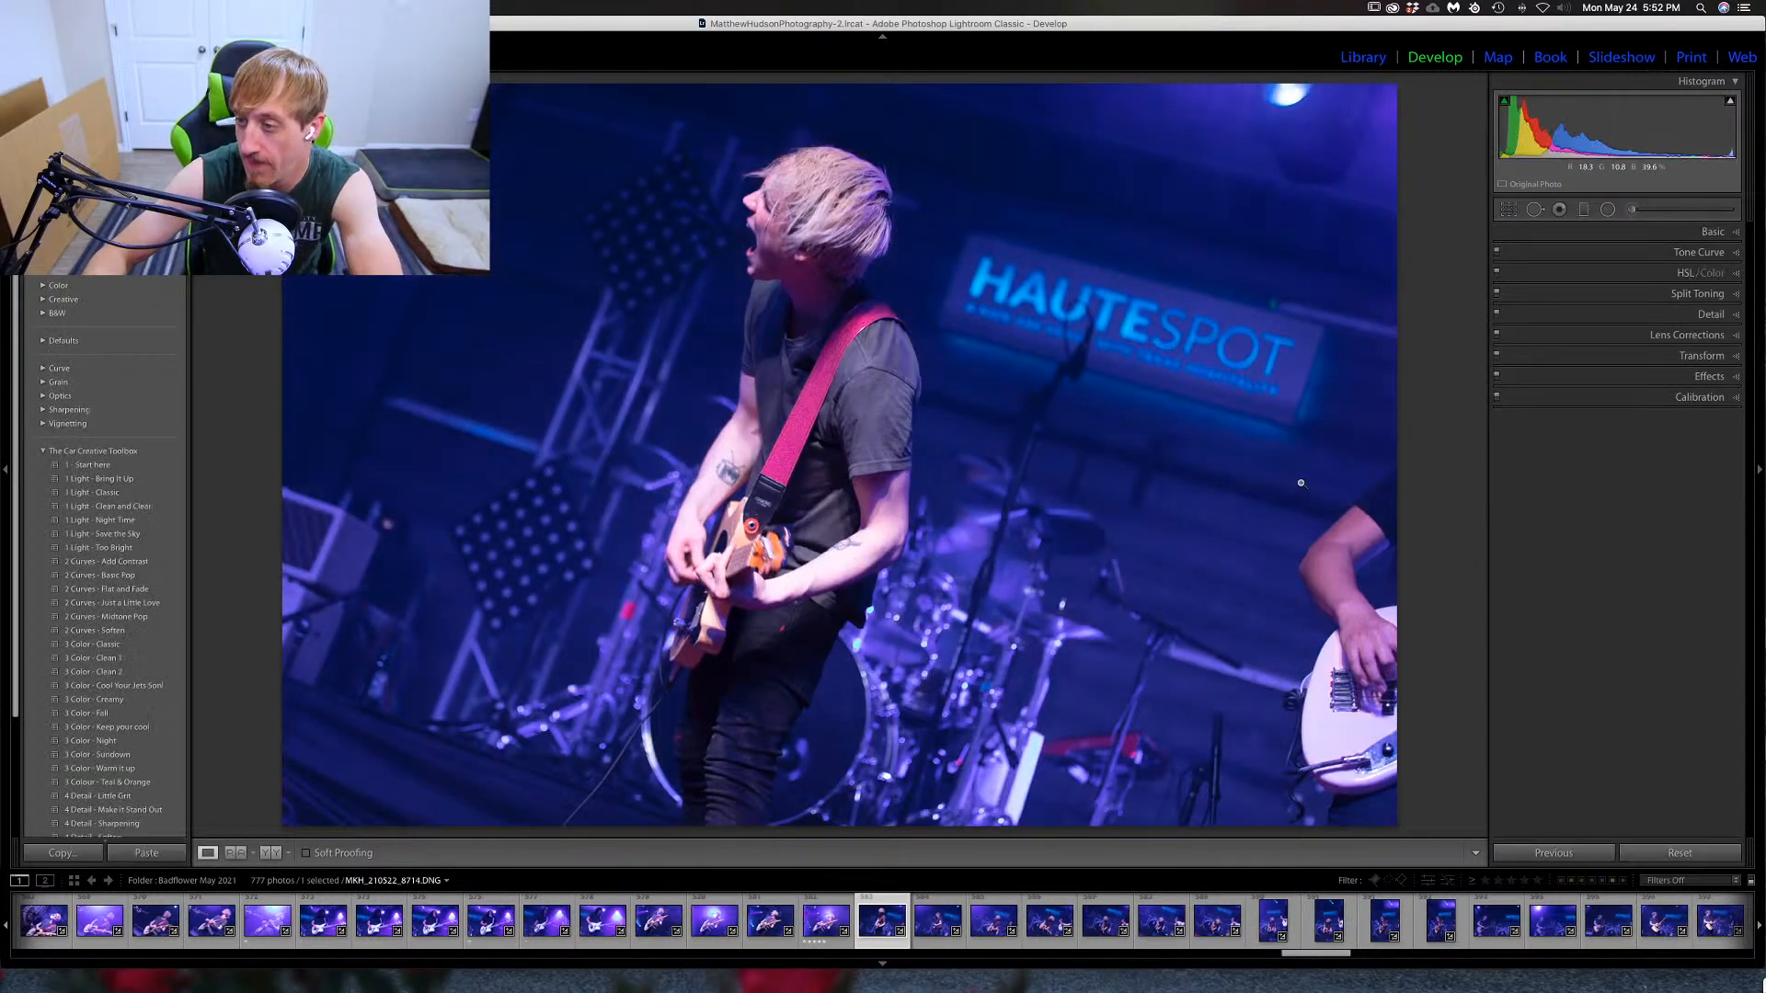
key("Left")
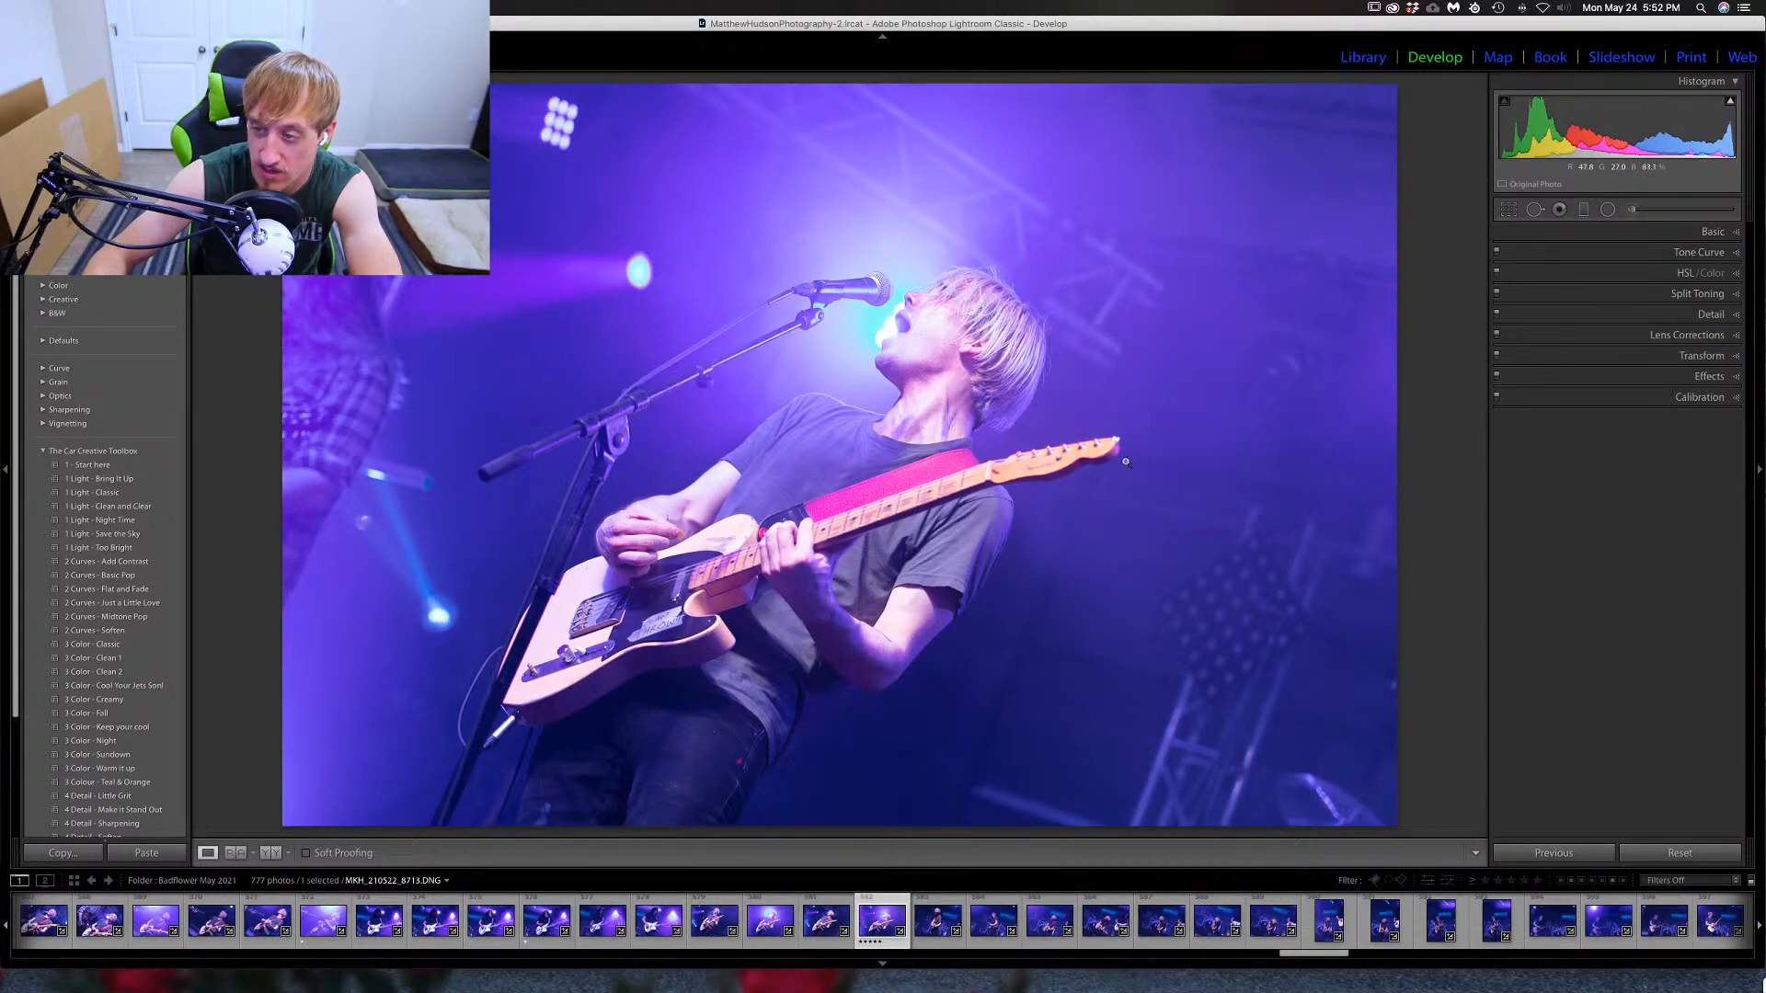
key("Right")
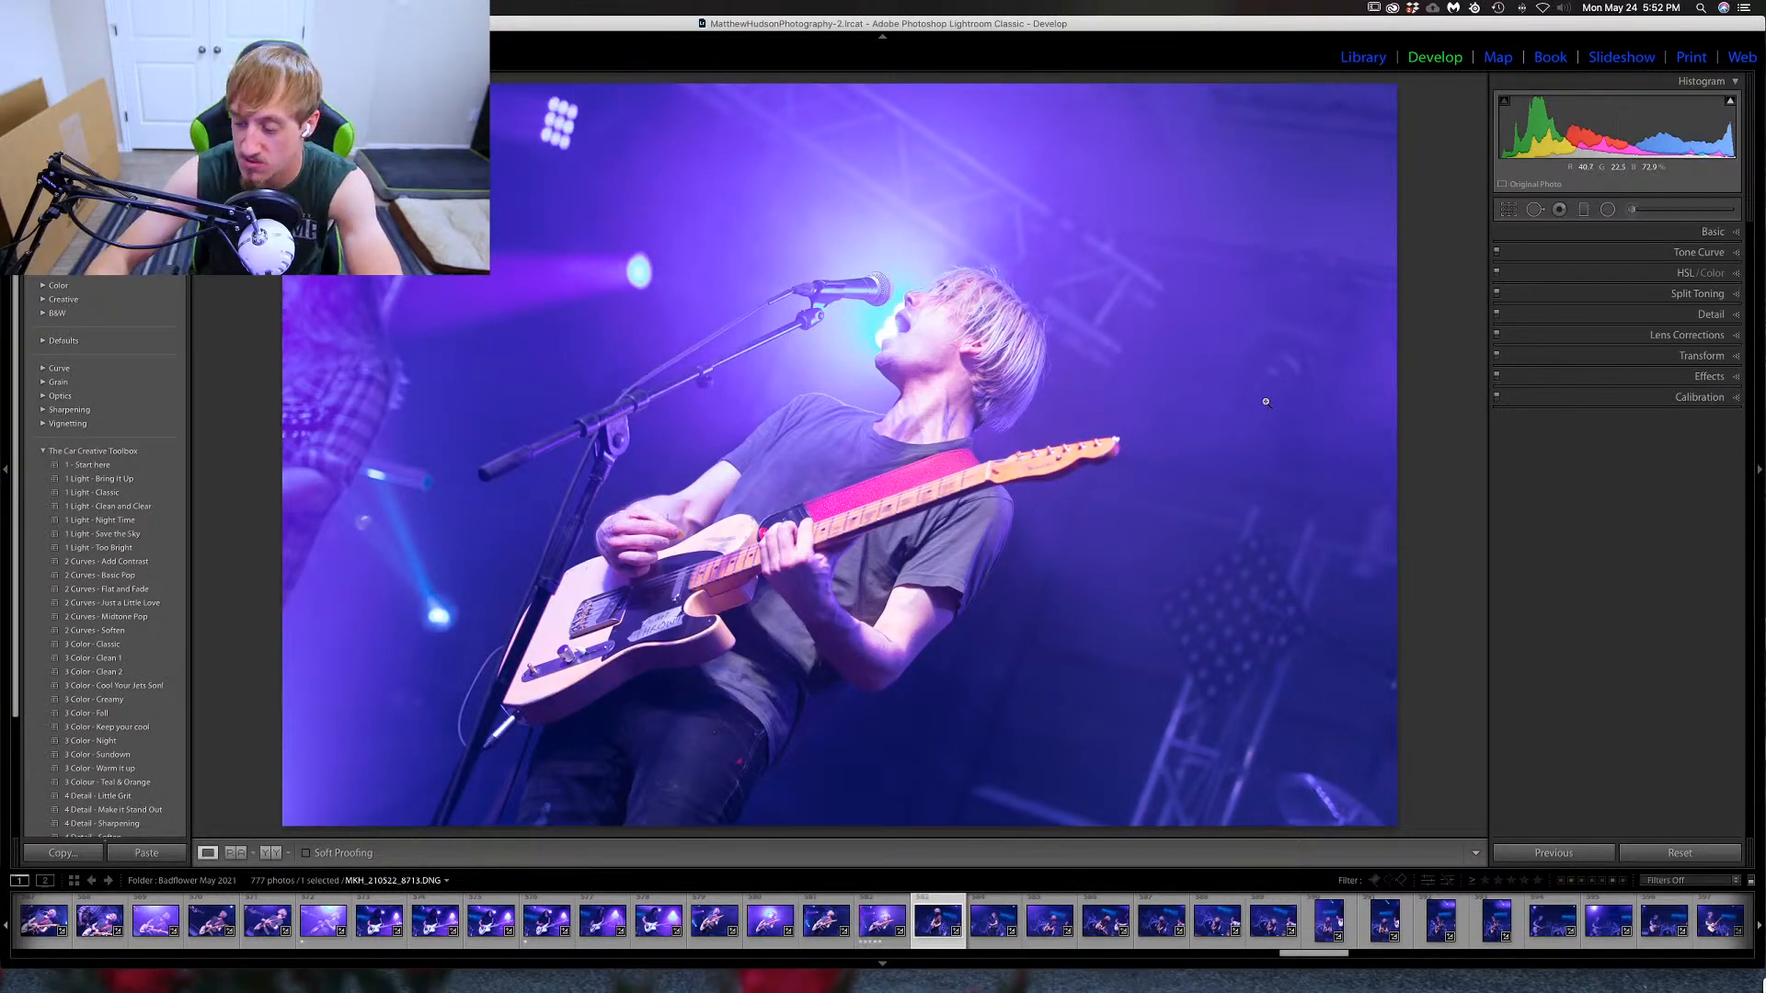
key("Right")
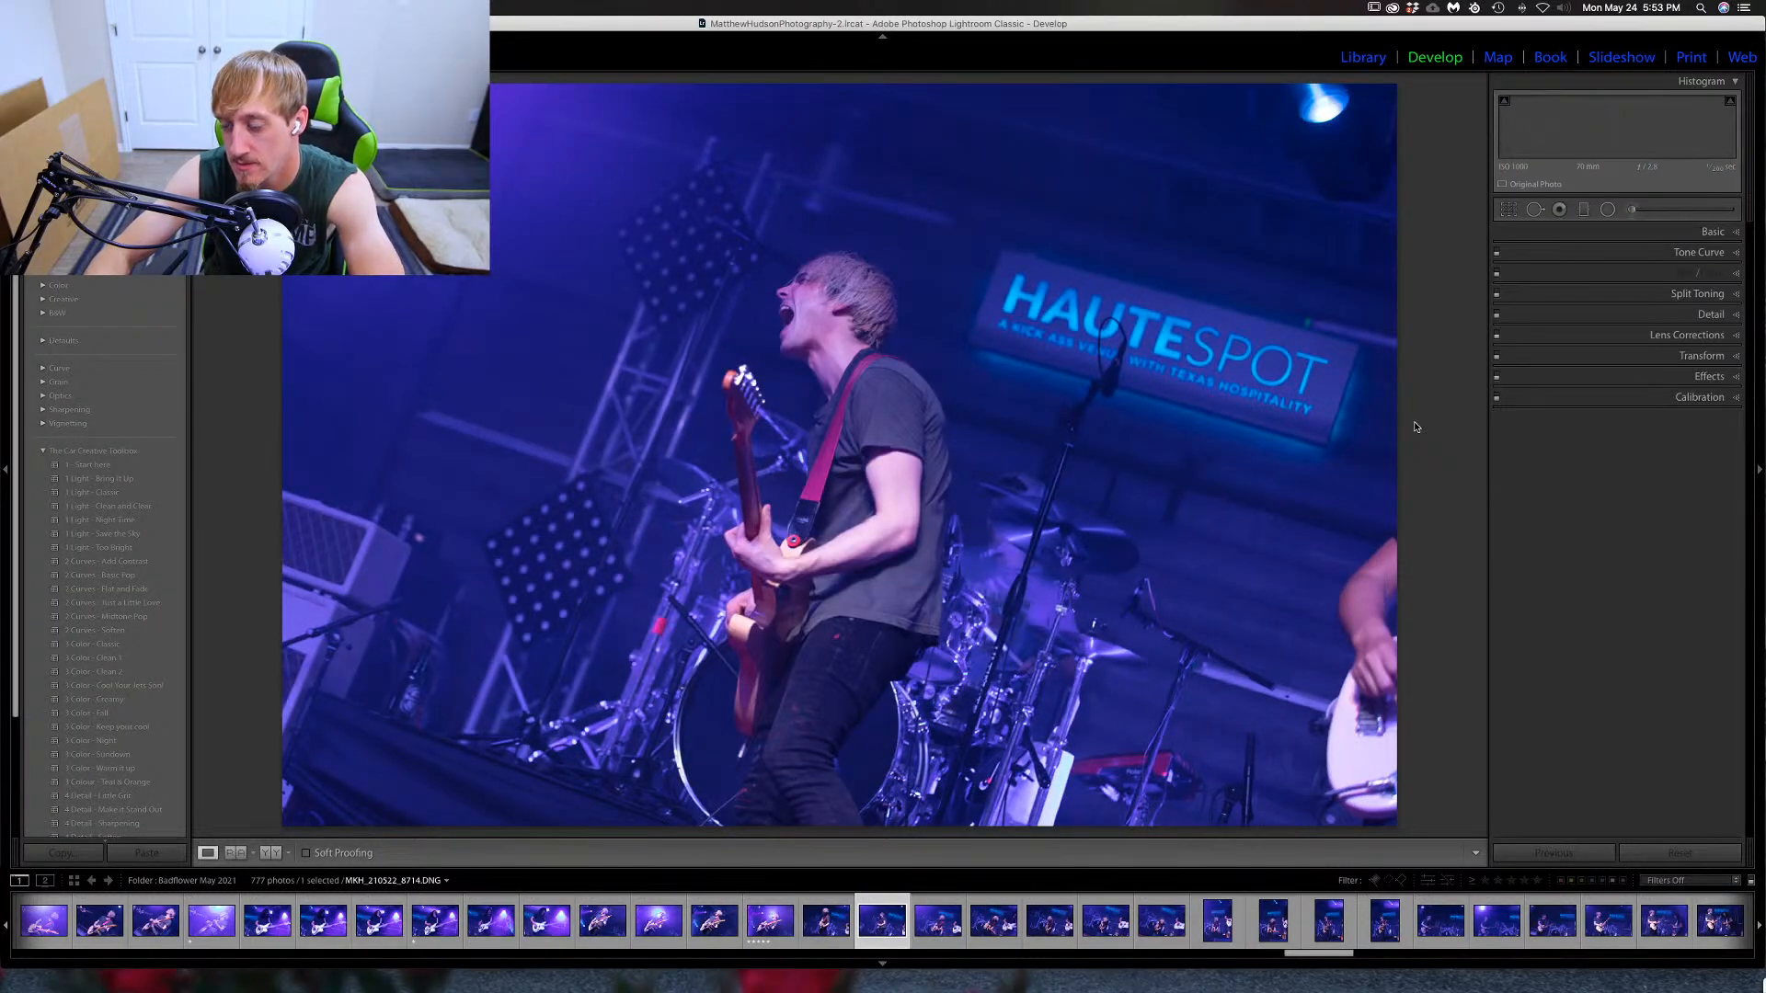
Compare the singer shots around MKH_210522_8716.DNG with their neighbouring frames and rate MKH_210522_8716.DNG one star.
key("Right")
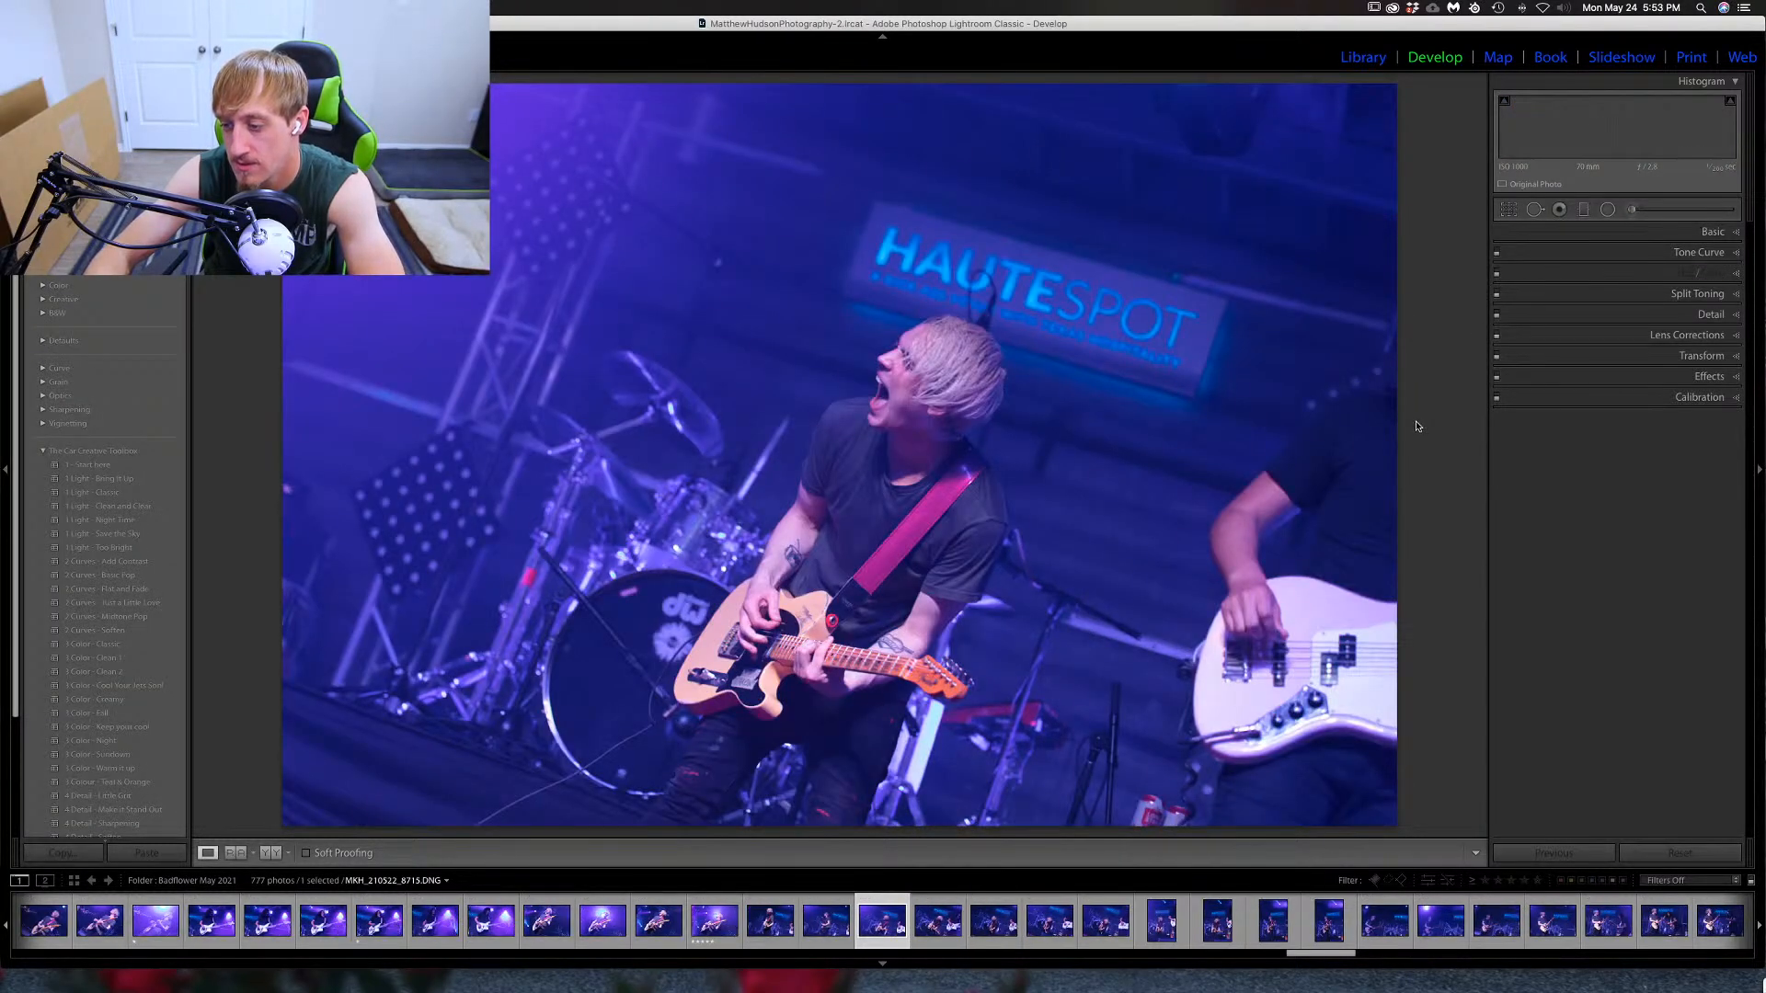
key("Right")
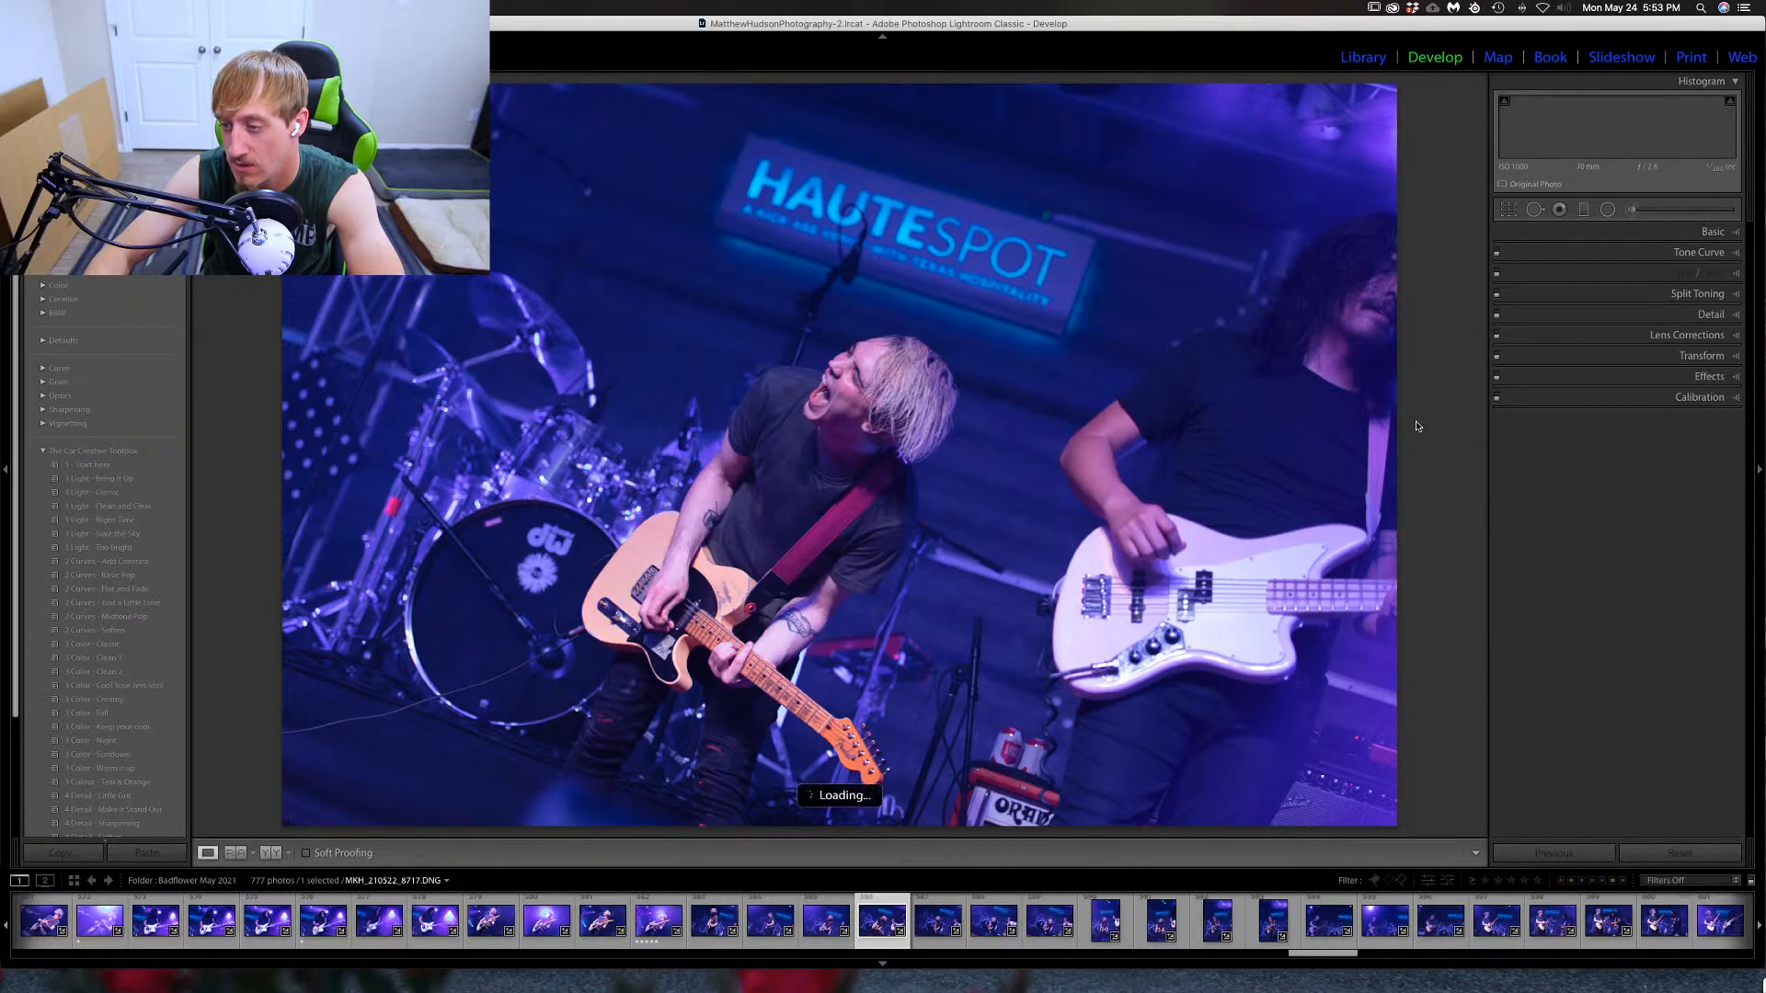
key("Right")
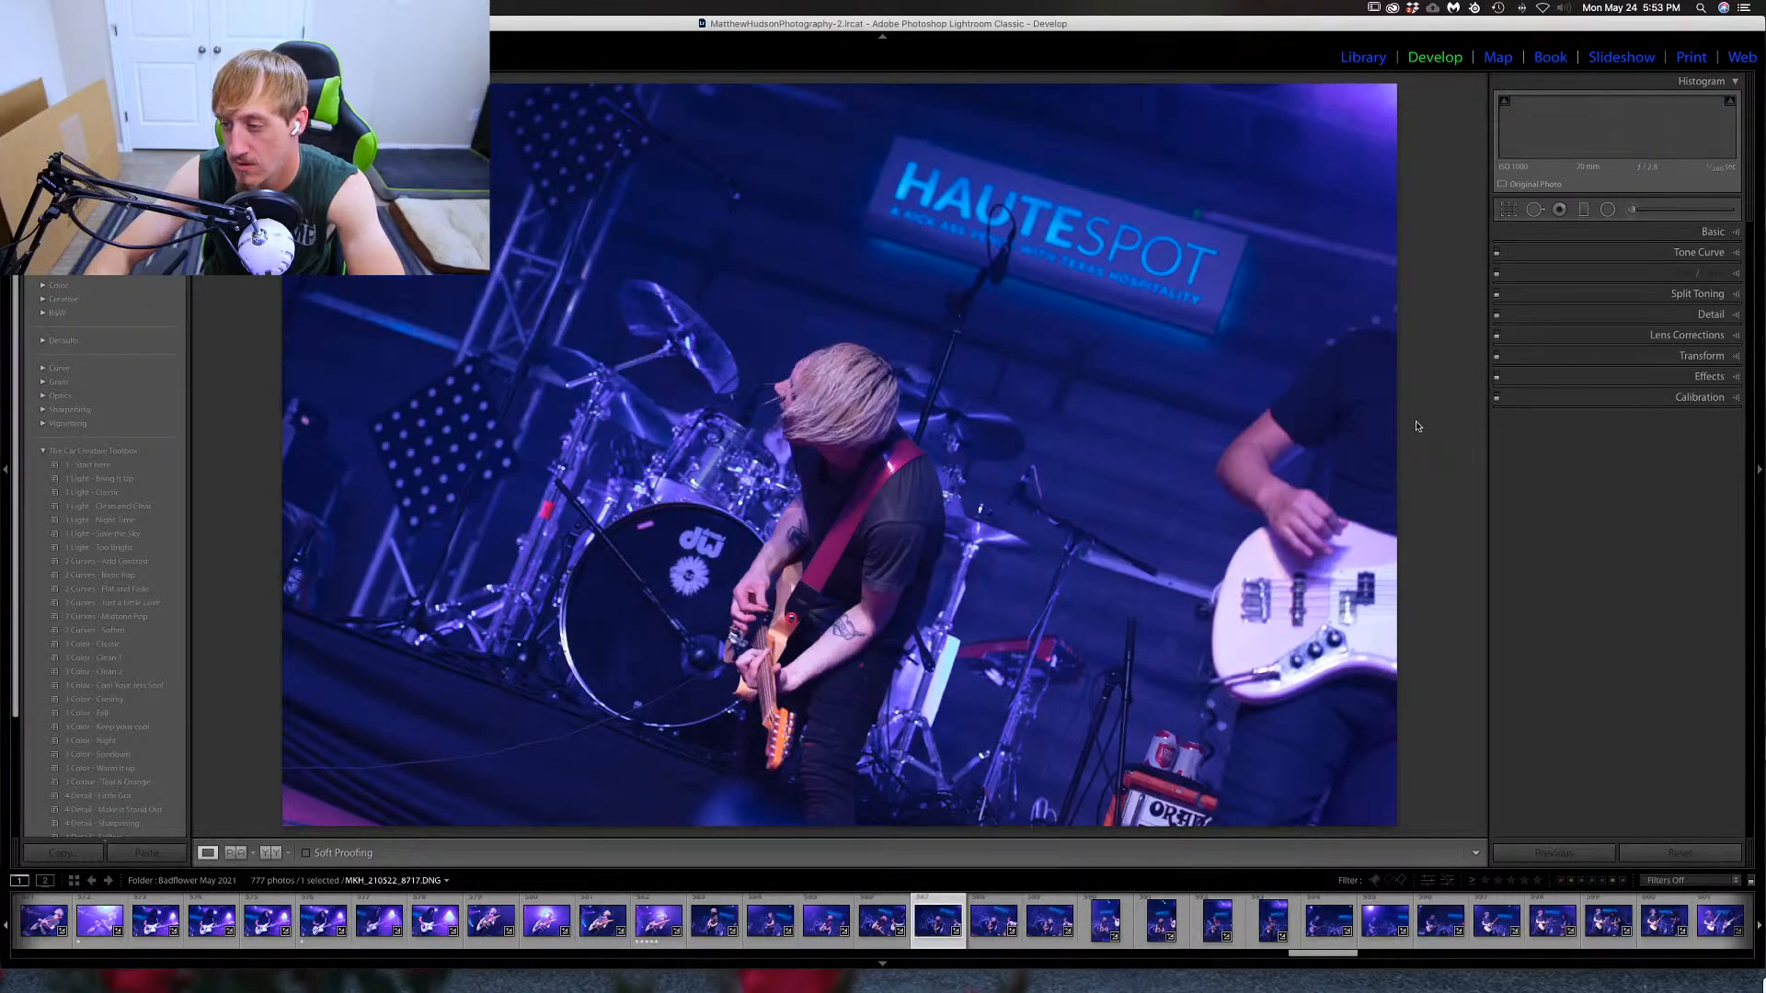
key("Right")
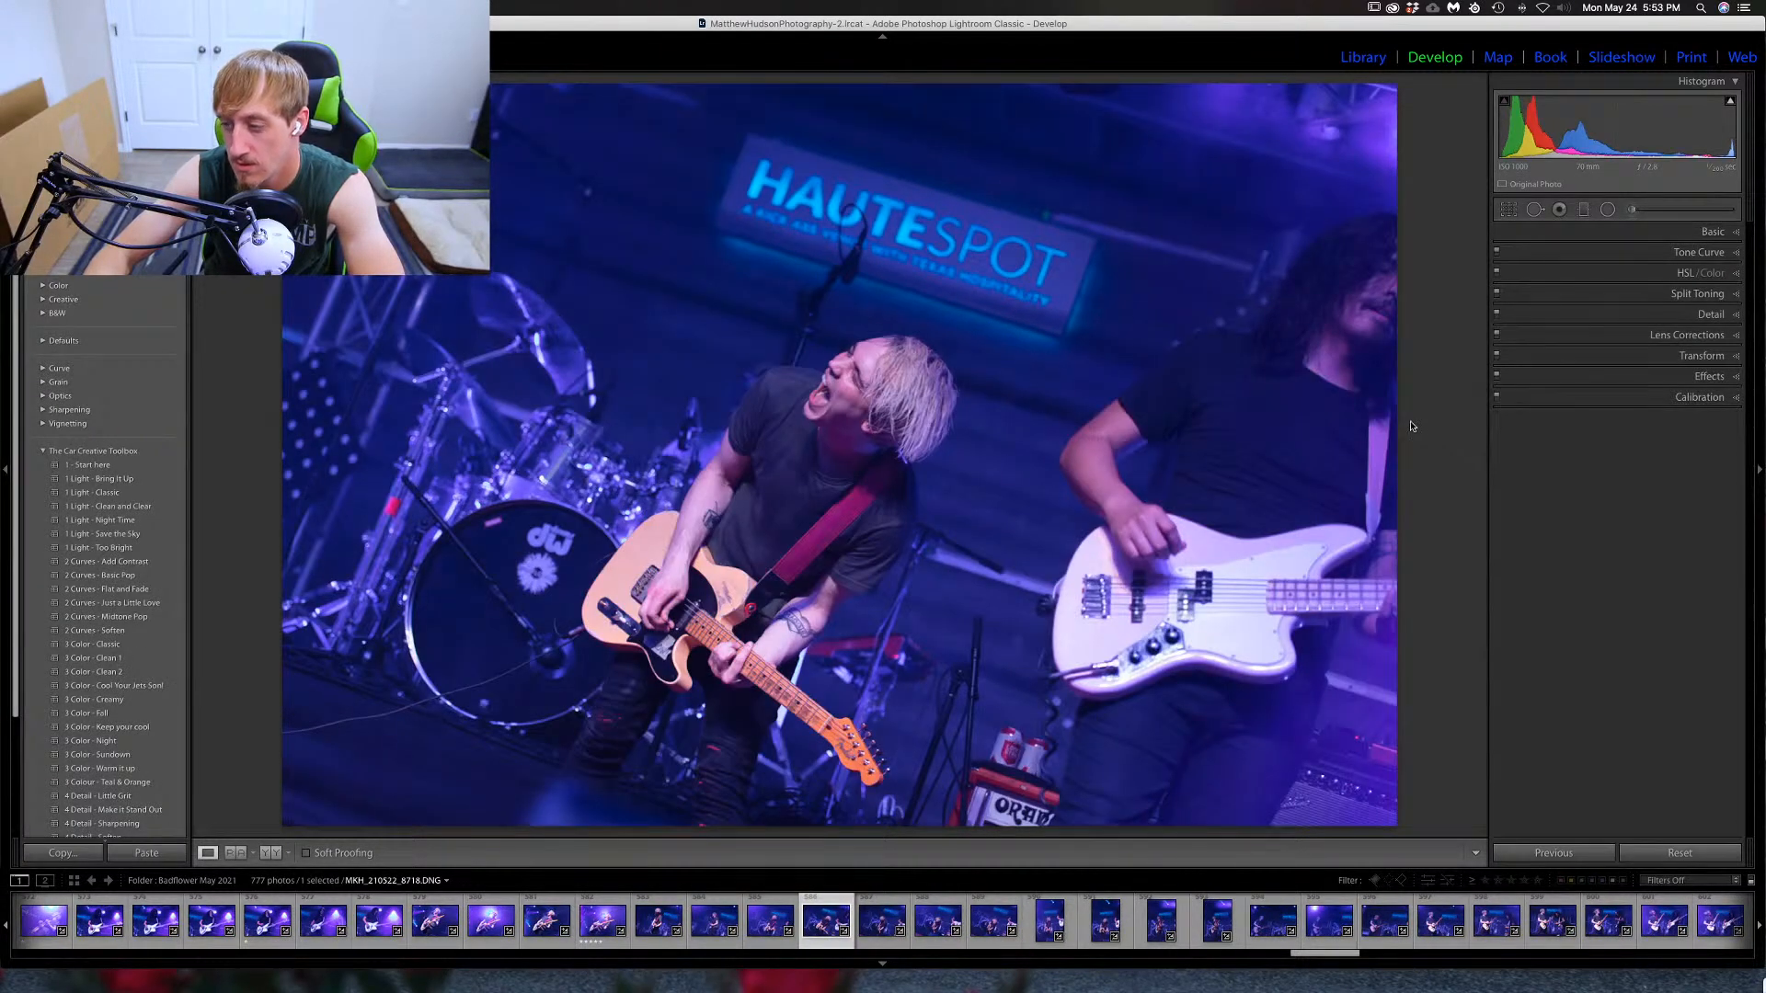
key("Right")
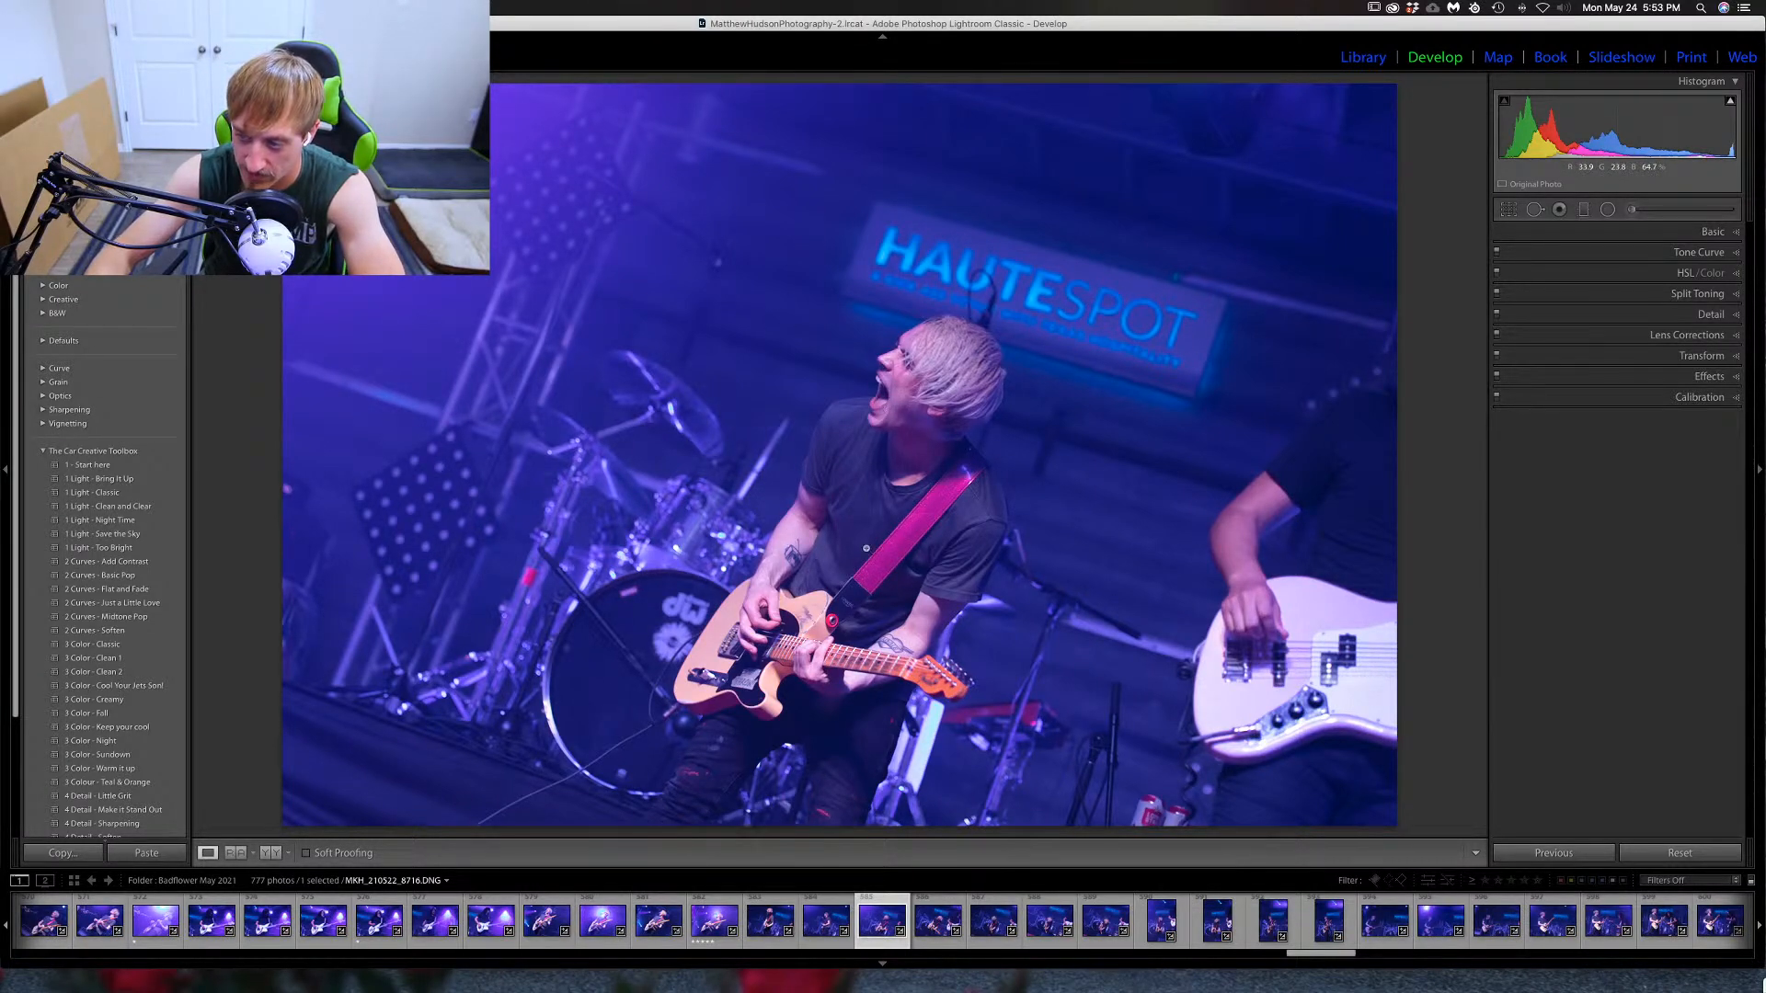
key("Right")
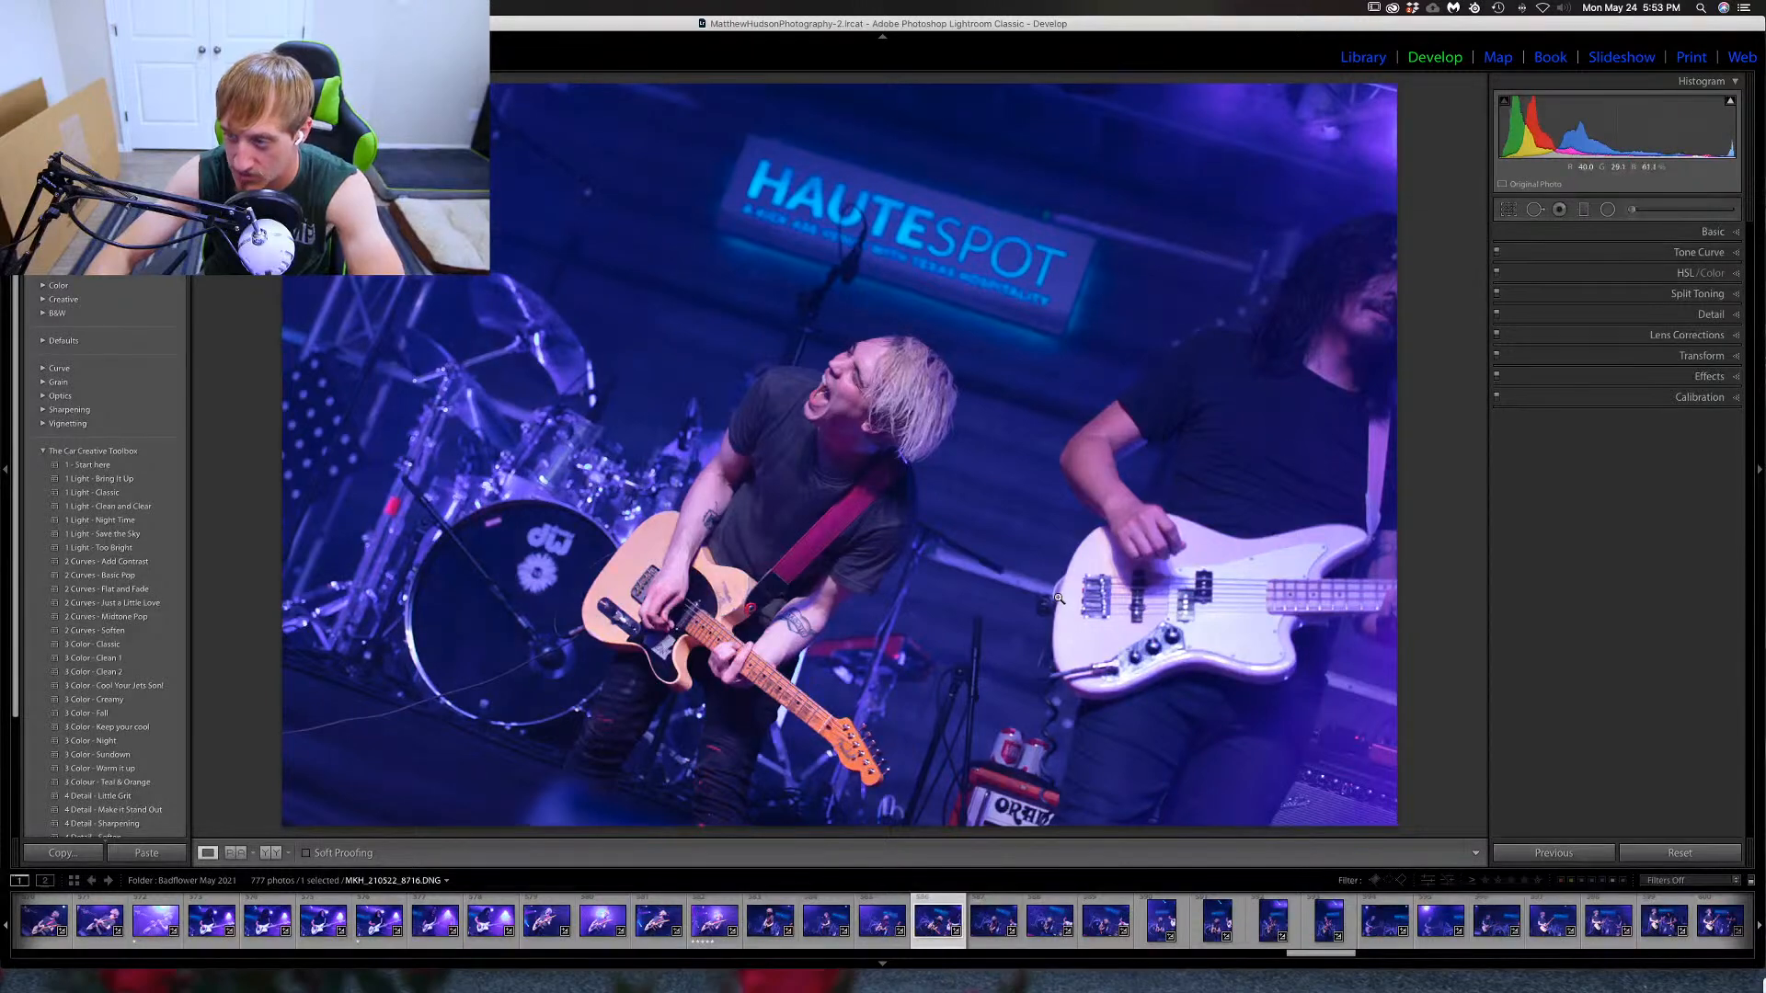
key("Left")
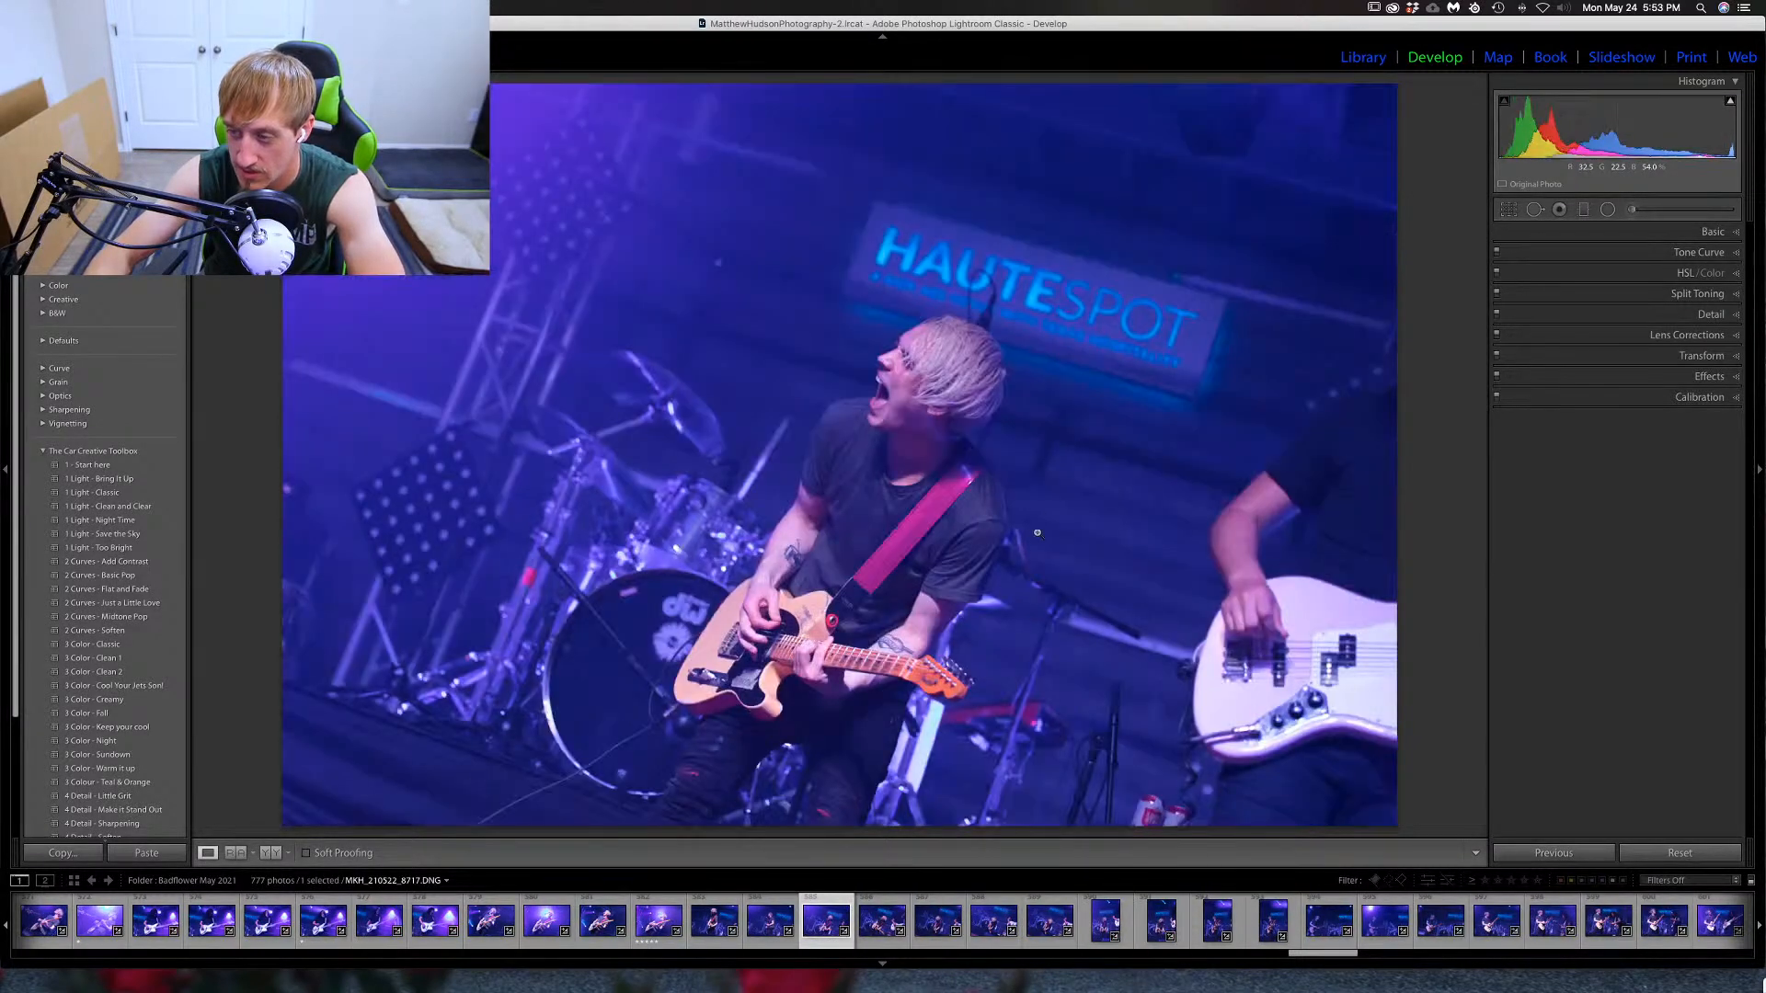
key("1")
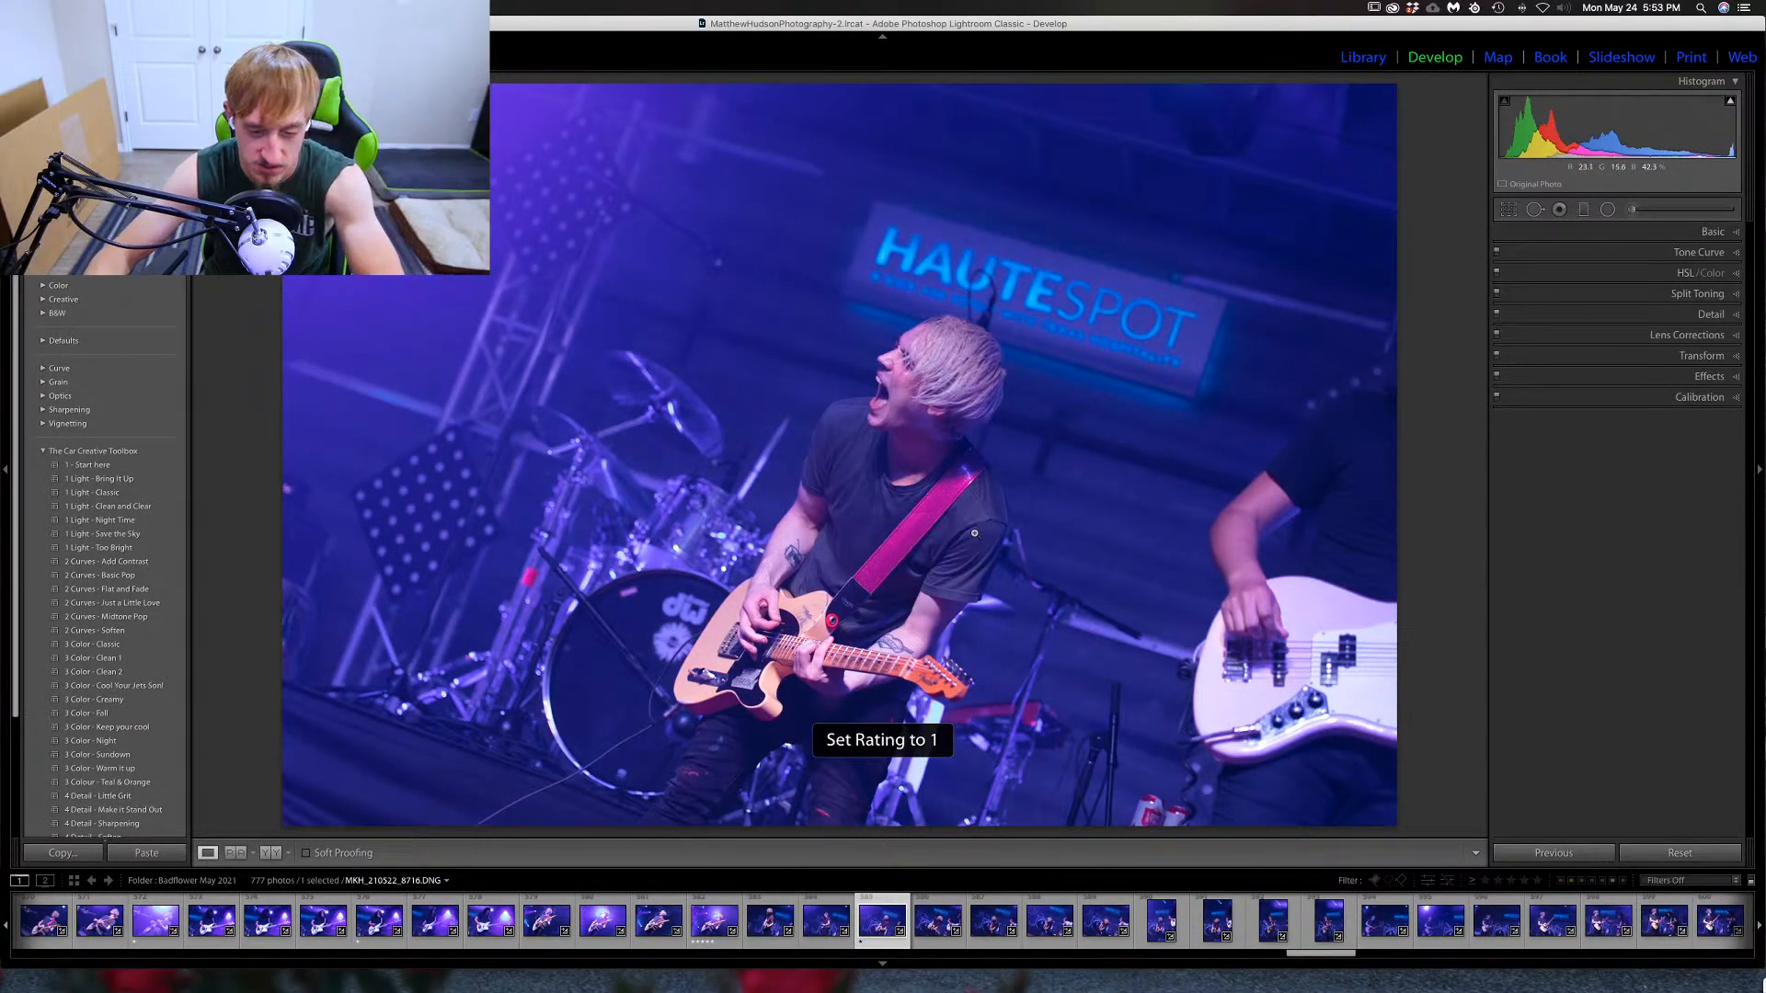
Look through the frames after MKH_210522_8716.DNG, including the portrait-format stage shots, up to MKH_210522_8727.DNG for further keepers.
key("Right")
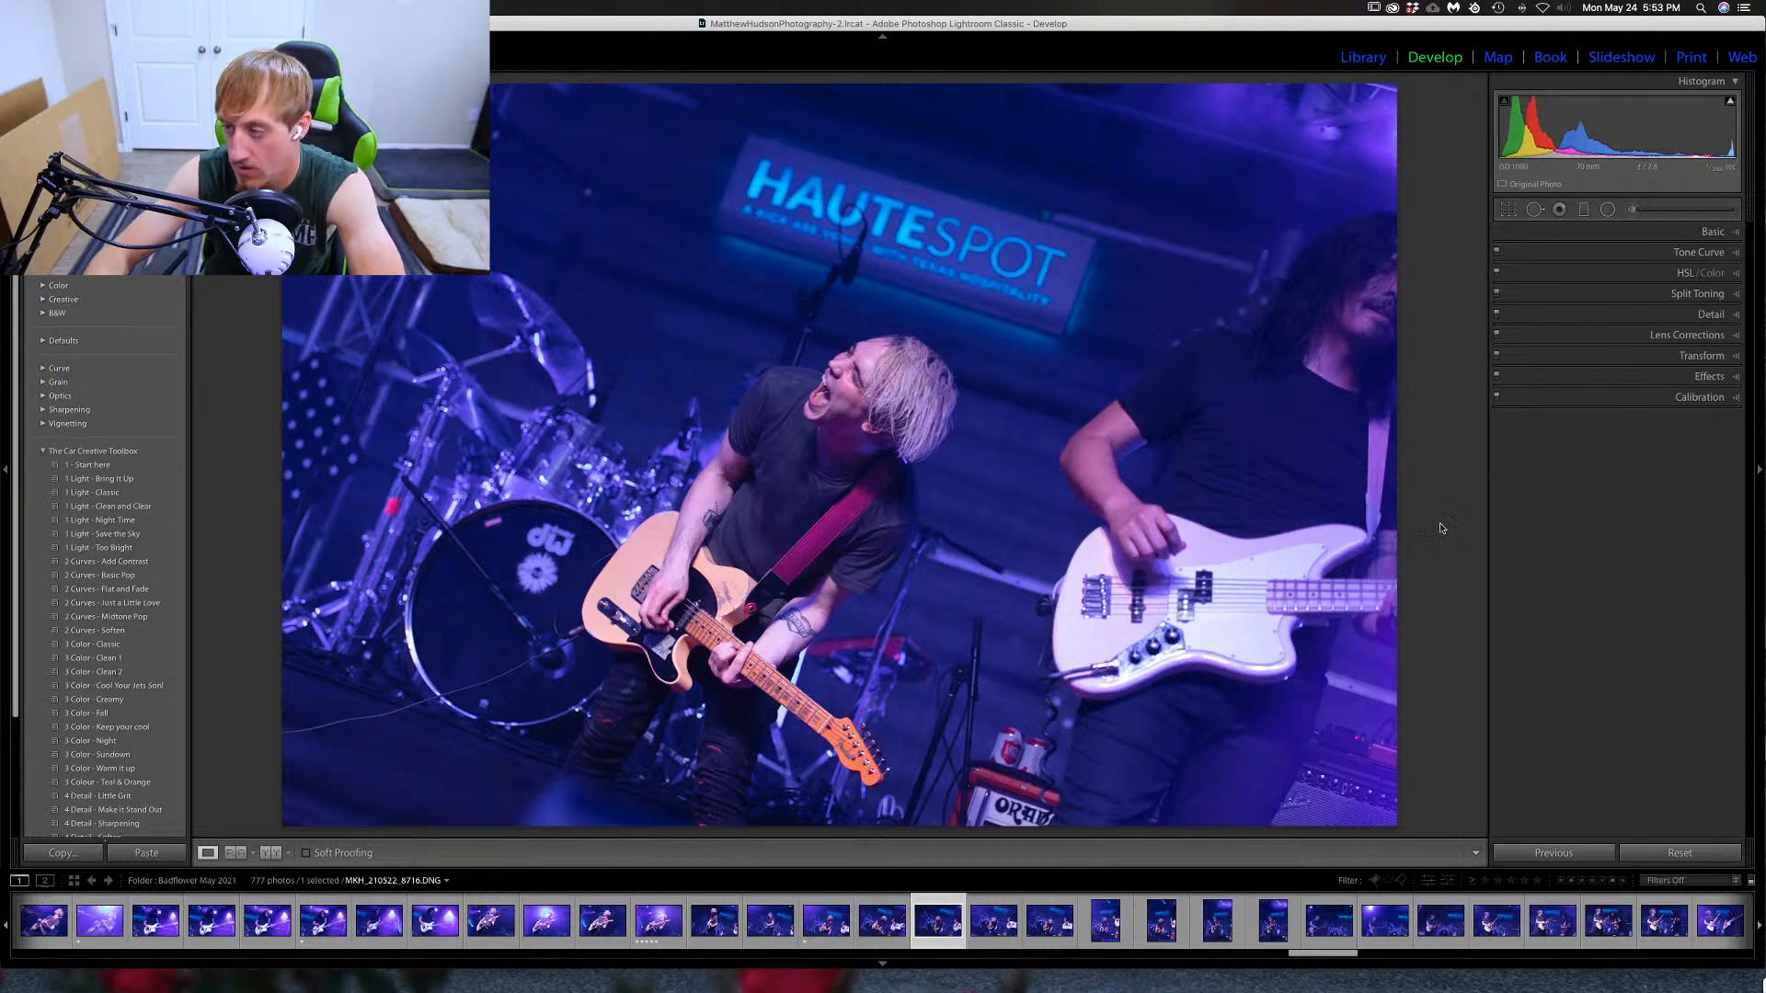
key("Right")
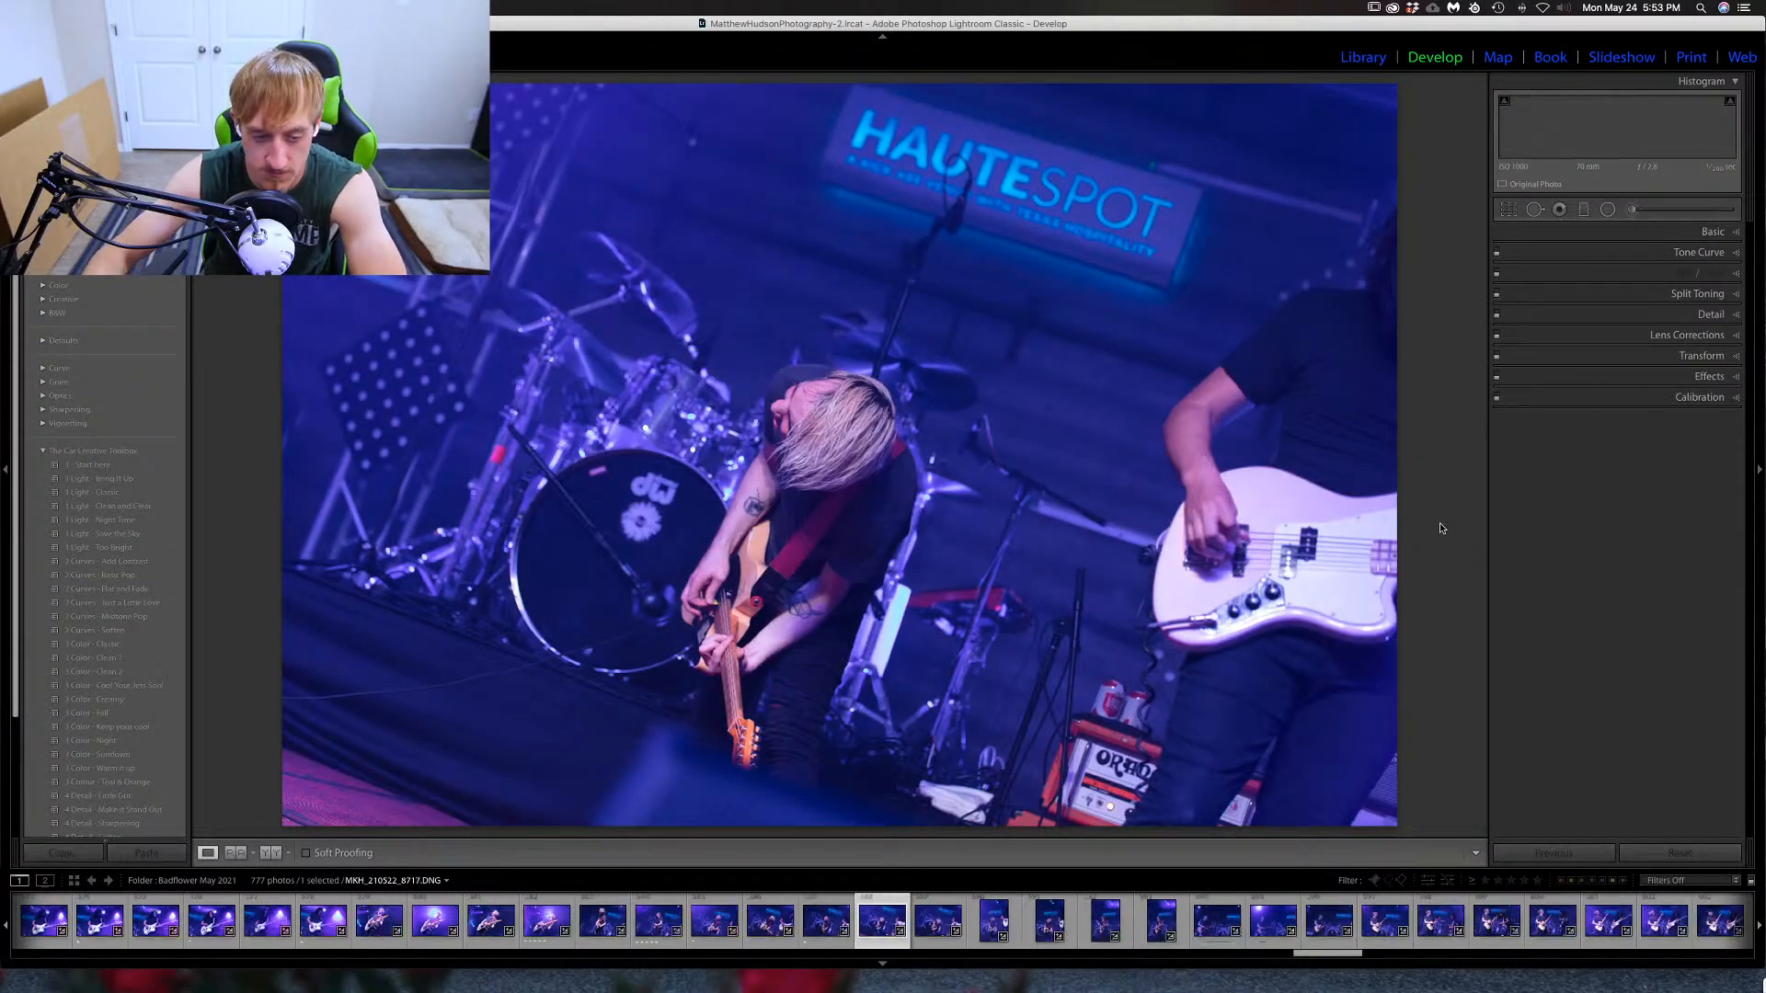
key("Right")
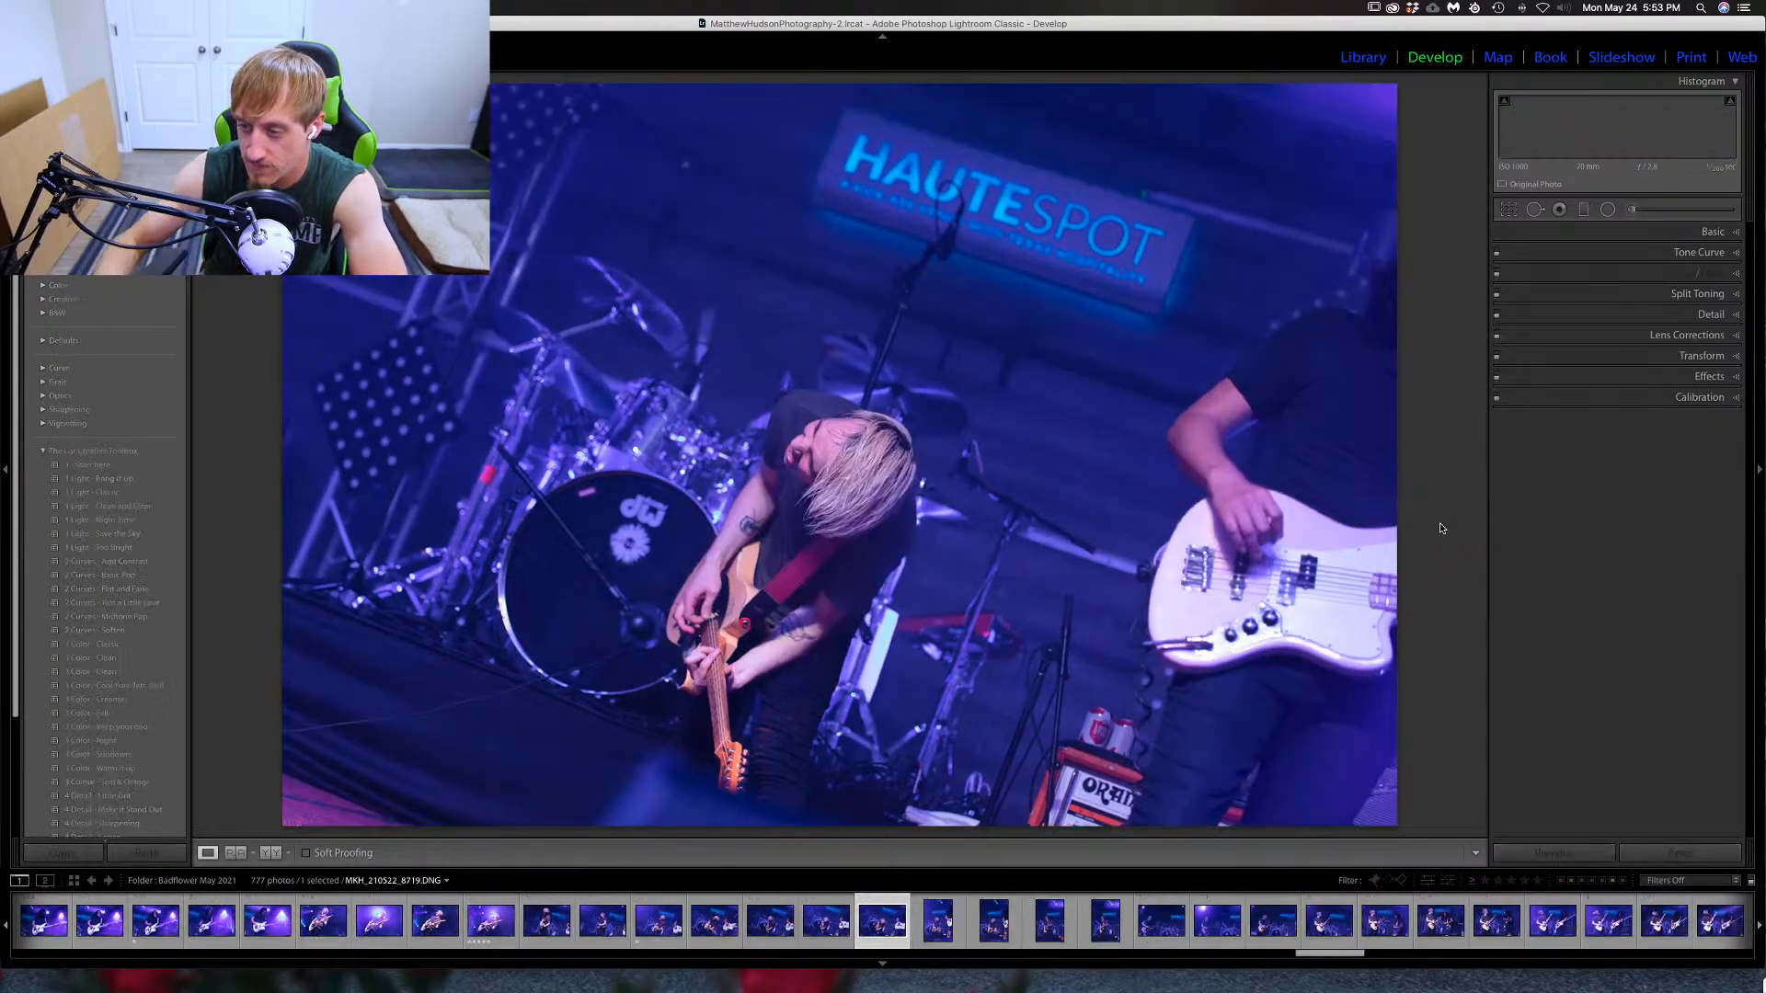
key("Right")
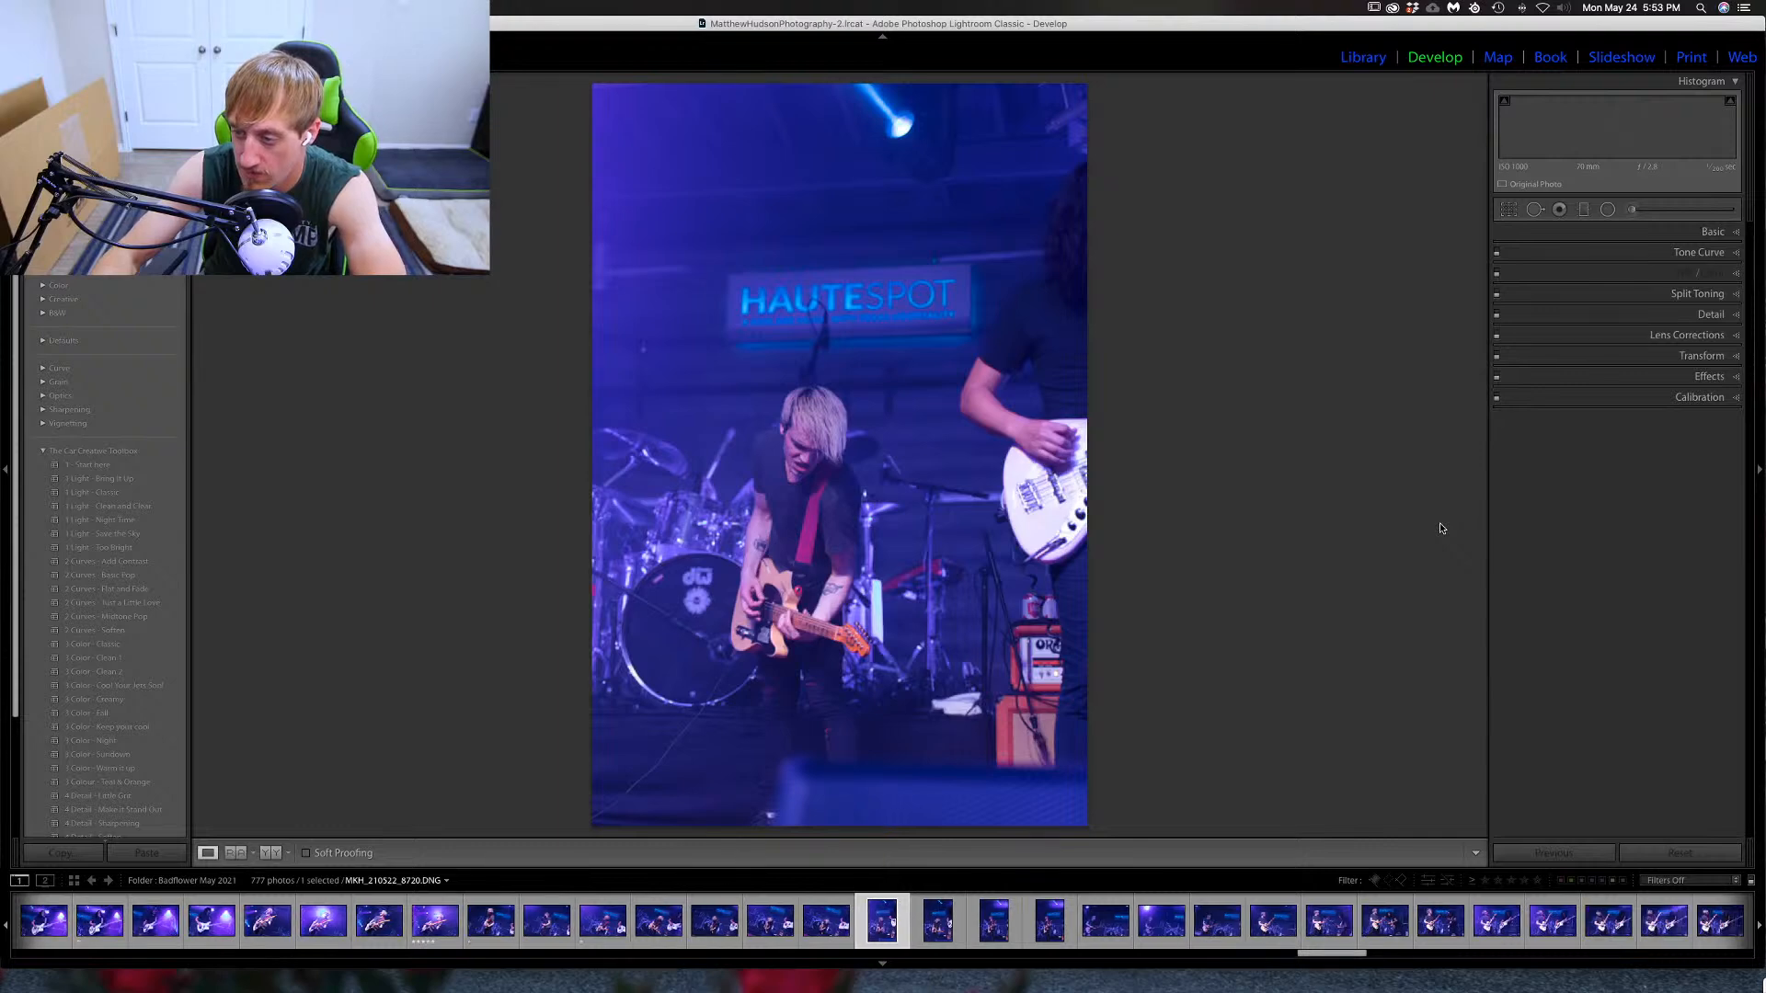
key("Right")
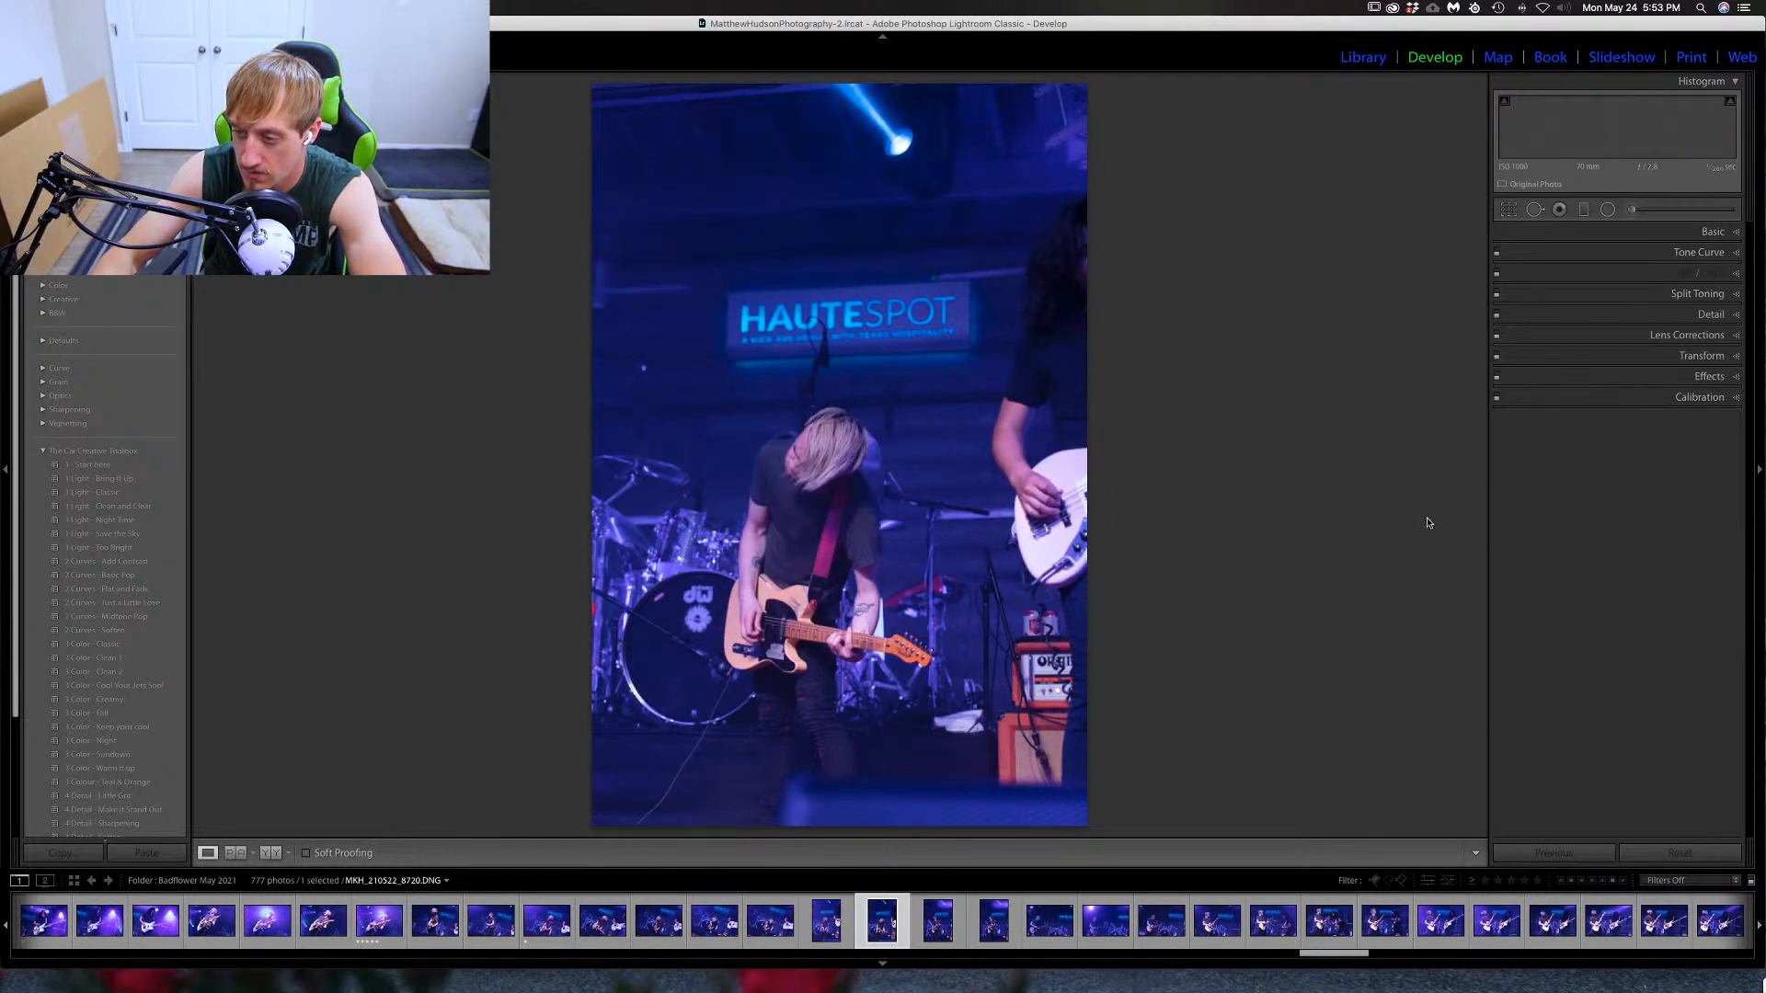
key("Right")
key("Right")
key("Right")
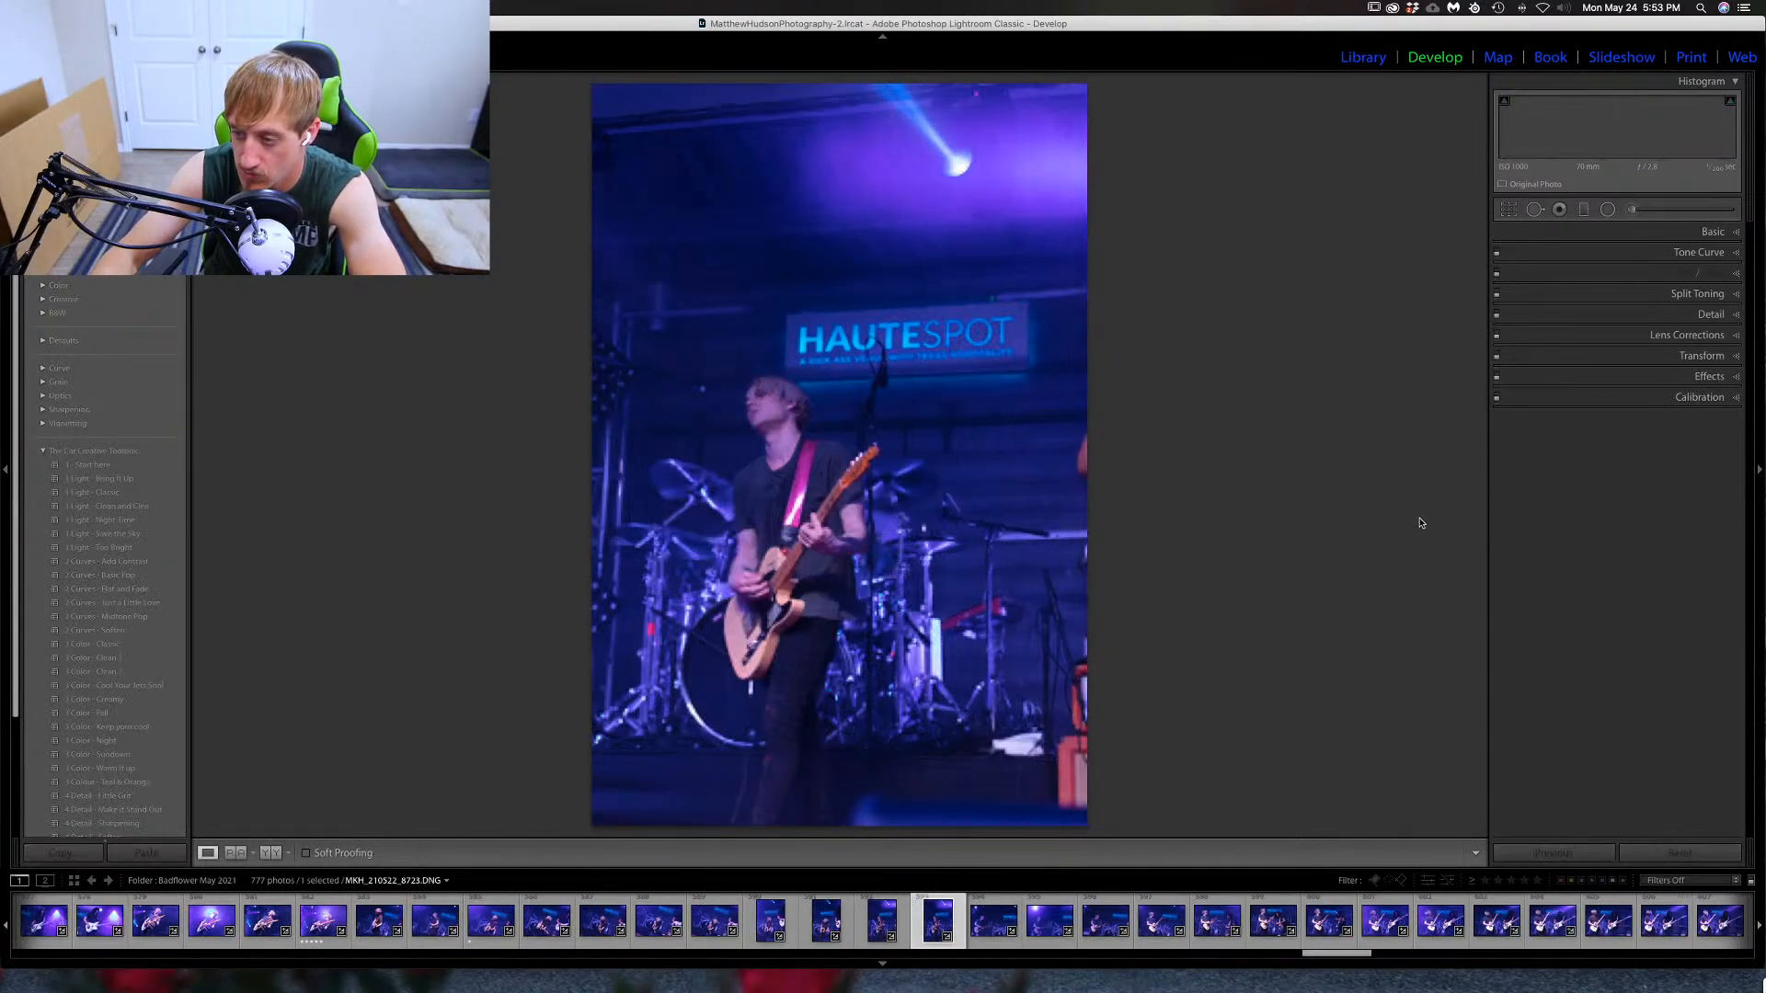
key("Right")
key("Right")
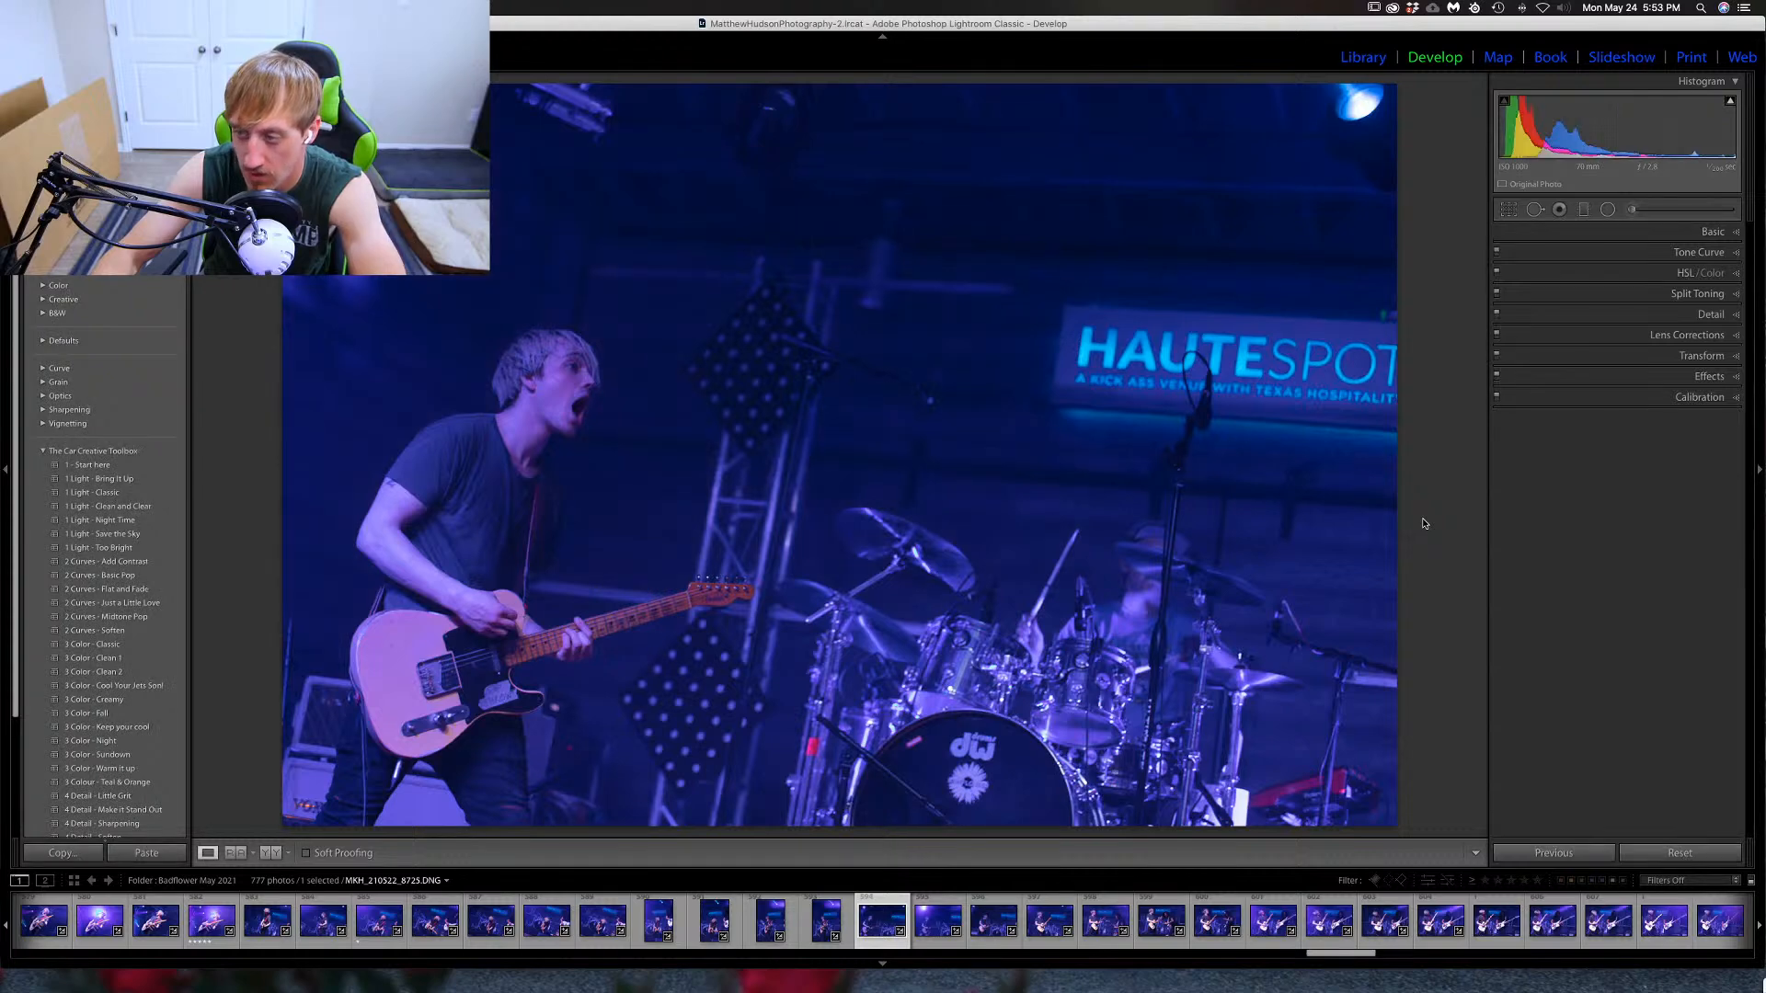
key("Right")
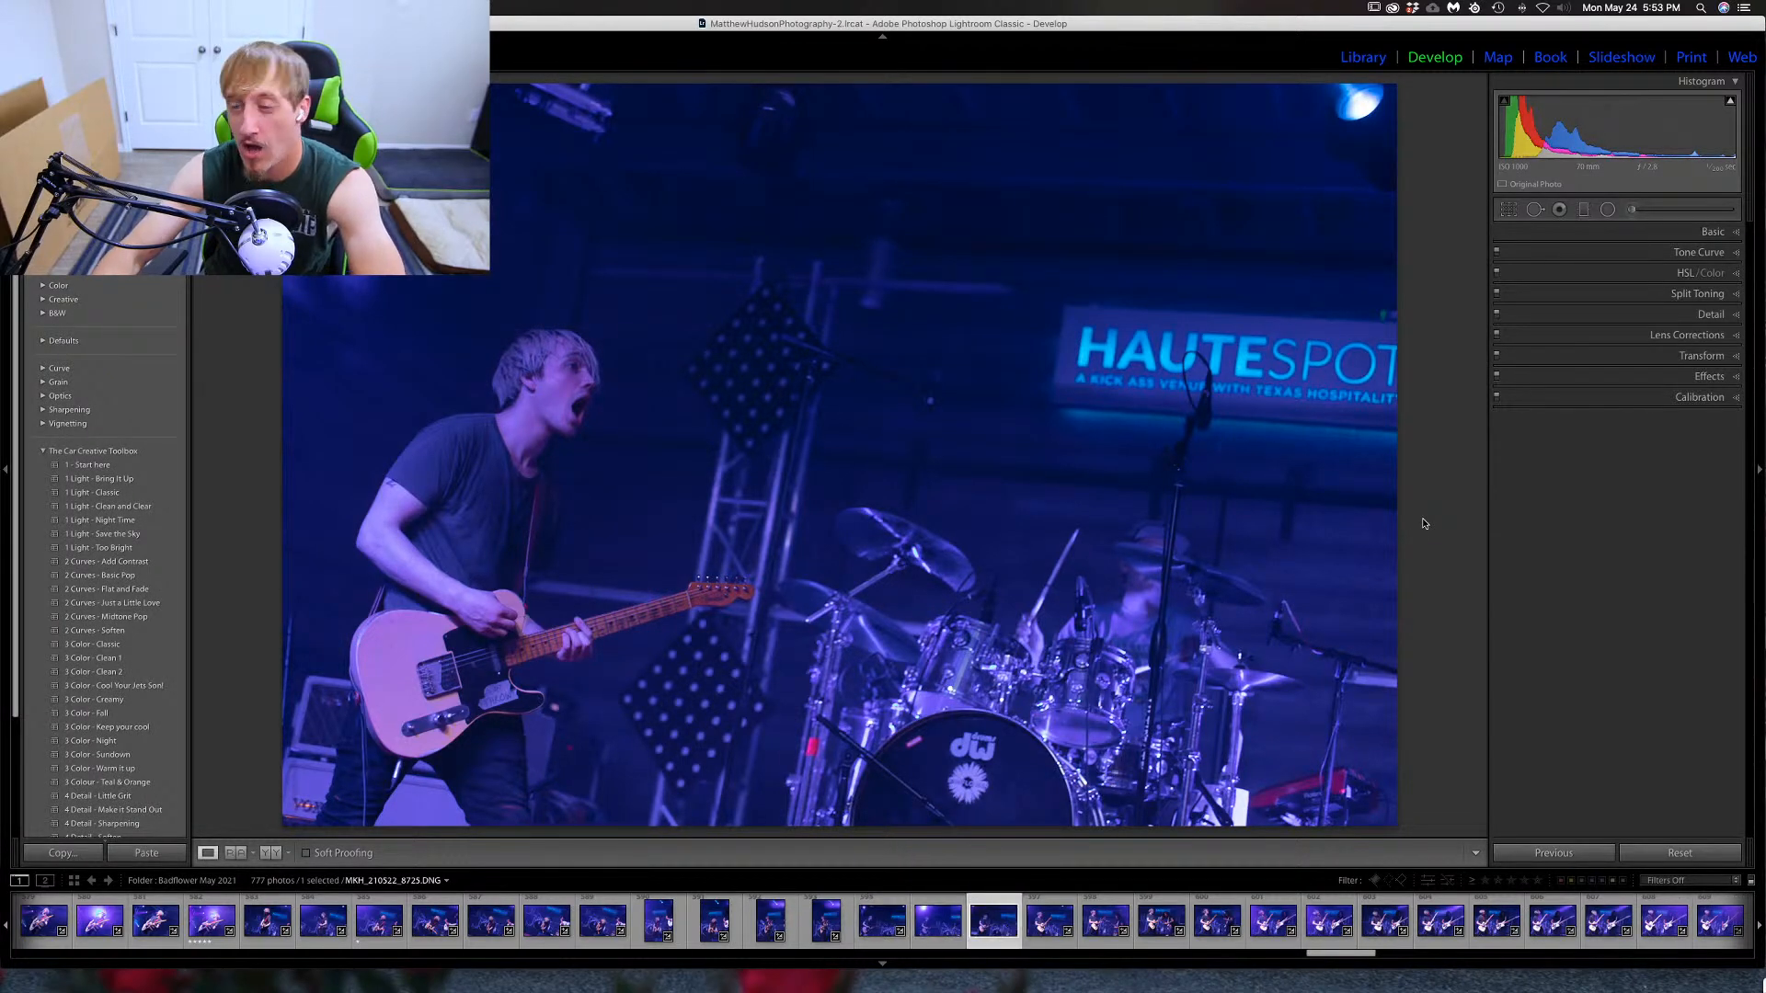
key("Right")
key("Right")
key("Right")
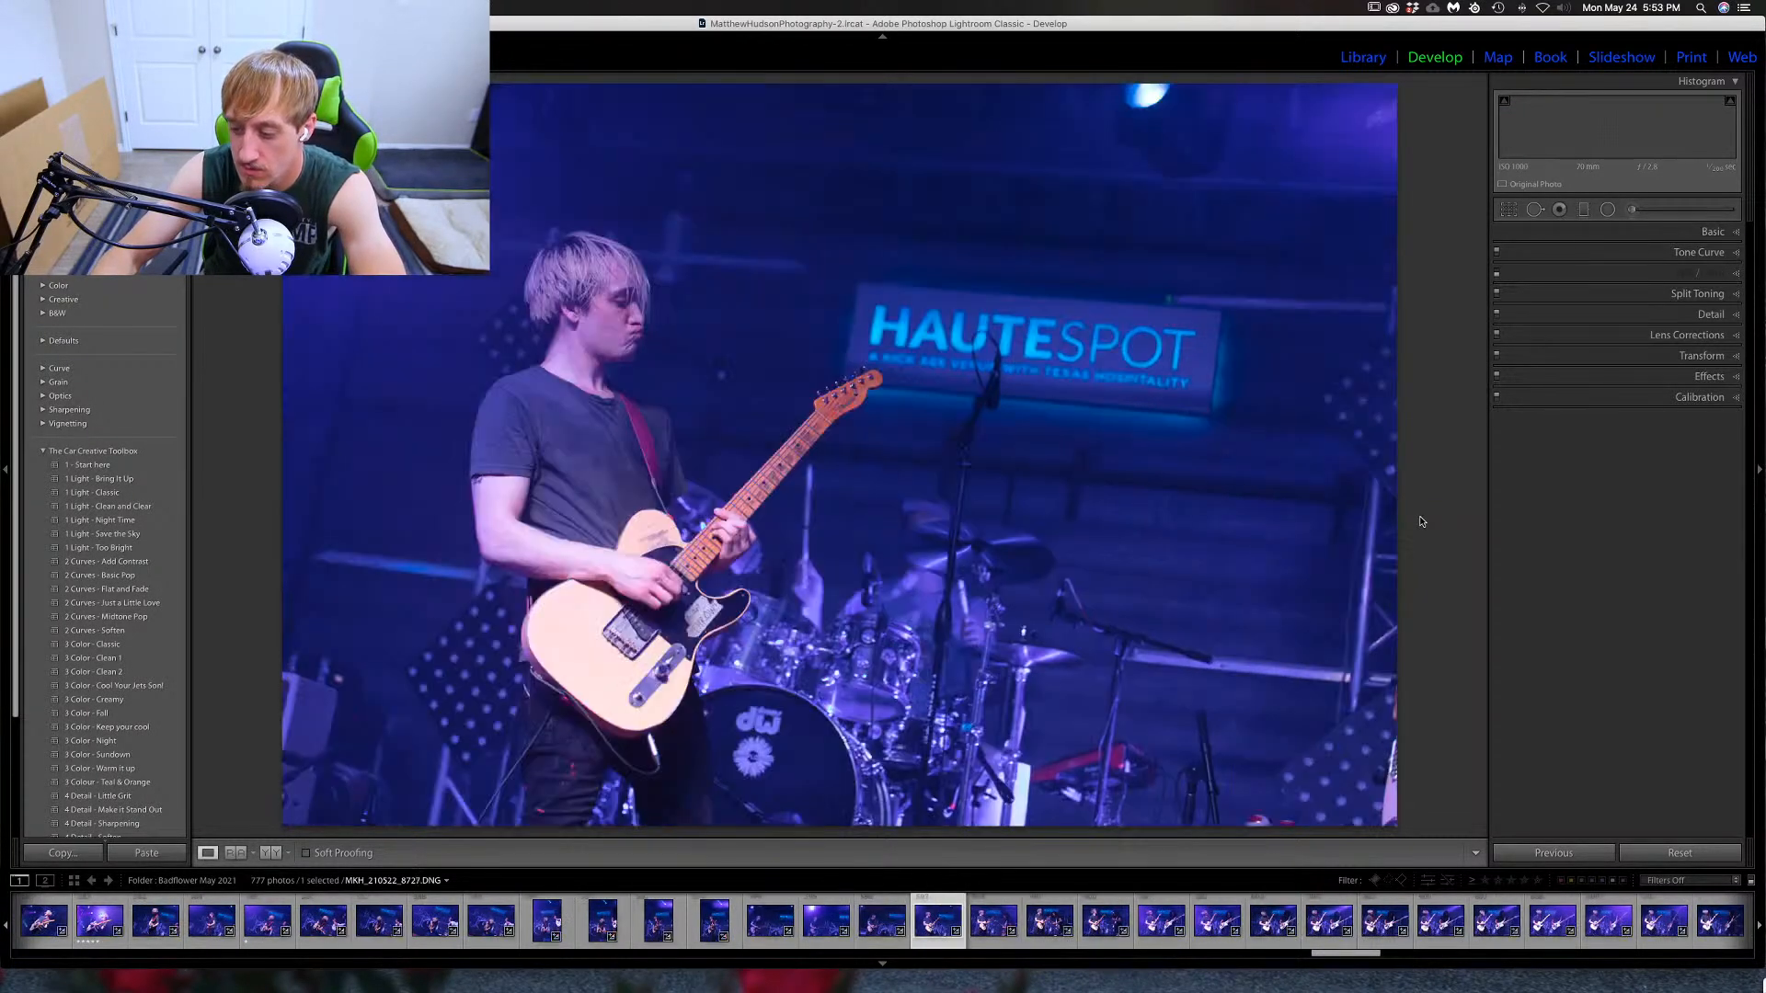
Compare the frames of the guitarist and bassist facing each other and rate MKH_210522_8729.DNG one star.
key("Right")
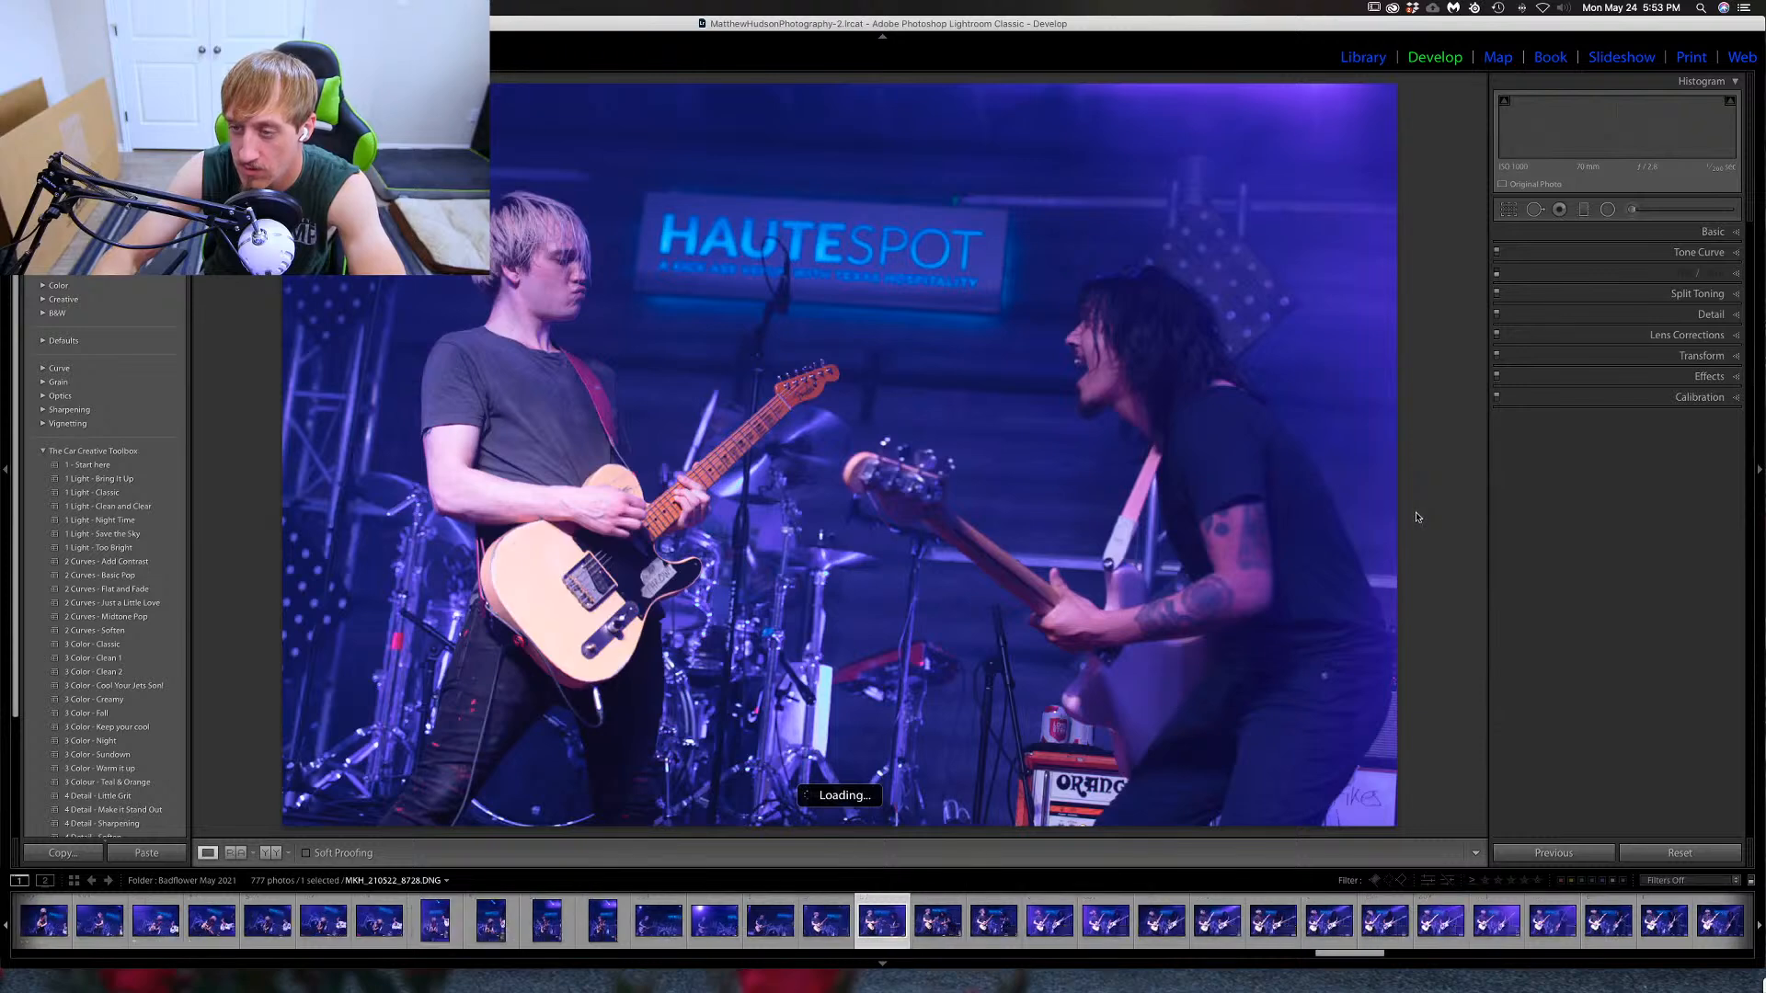
key("Right")
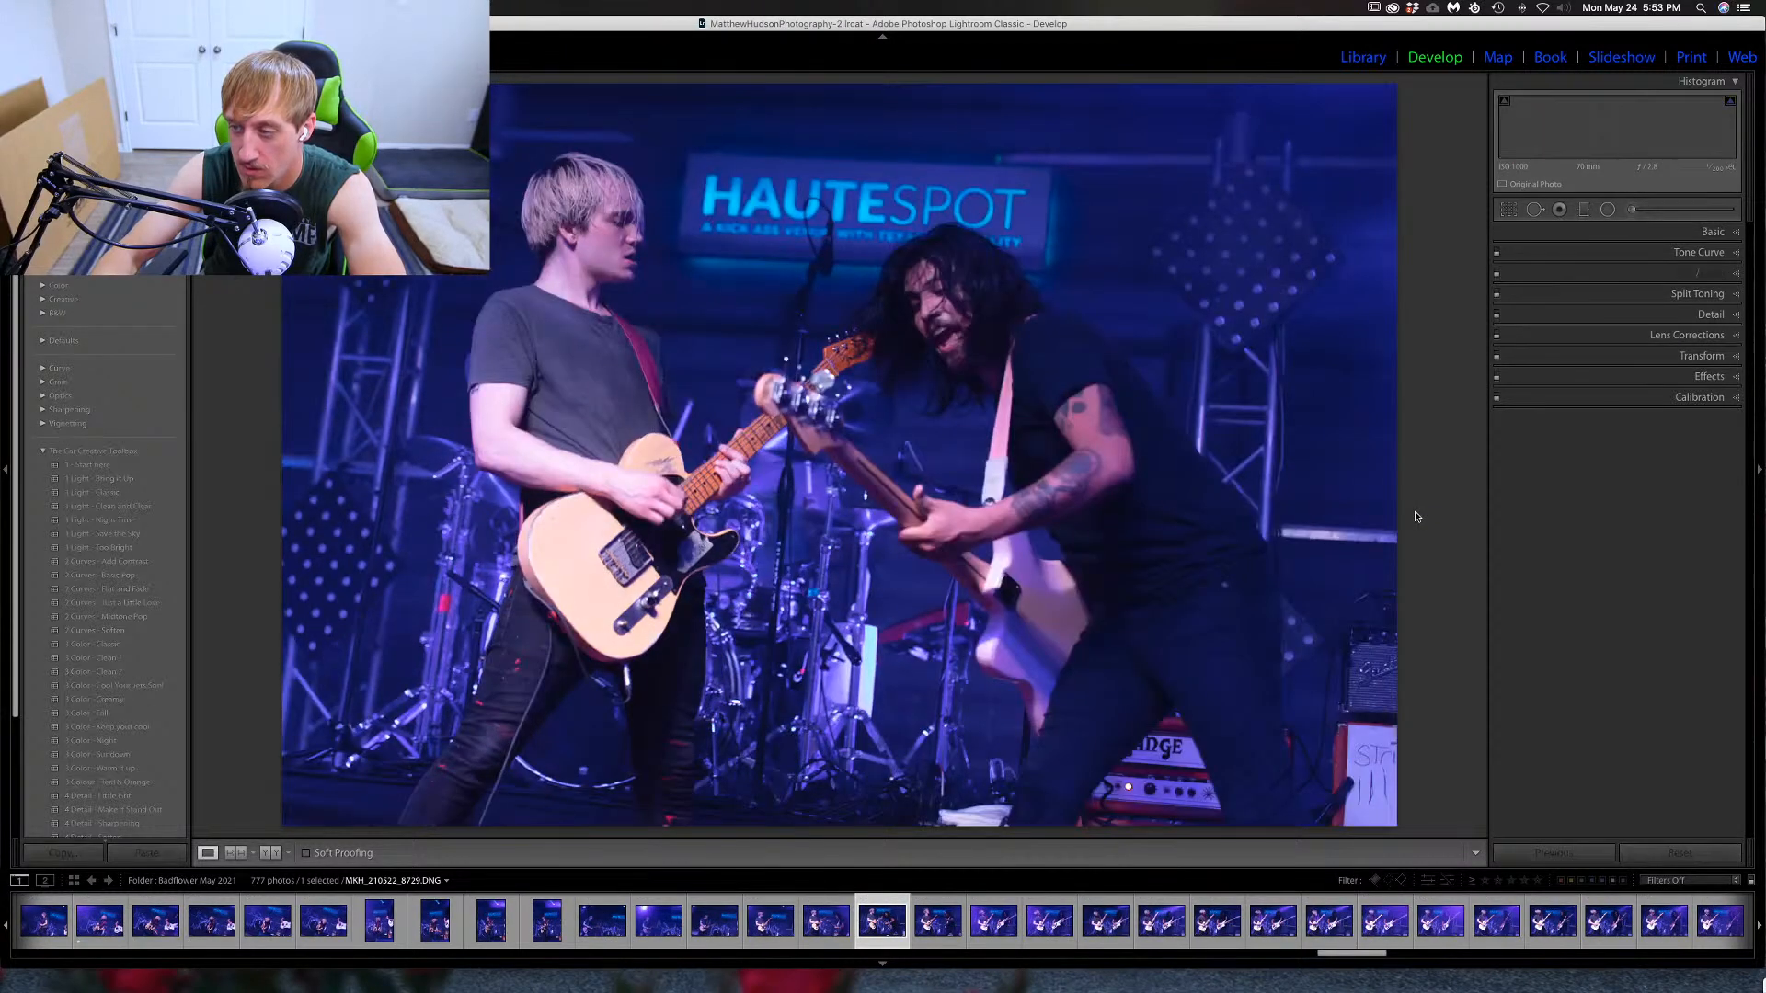
key("Right")
key("Left")
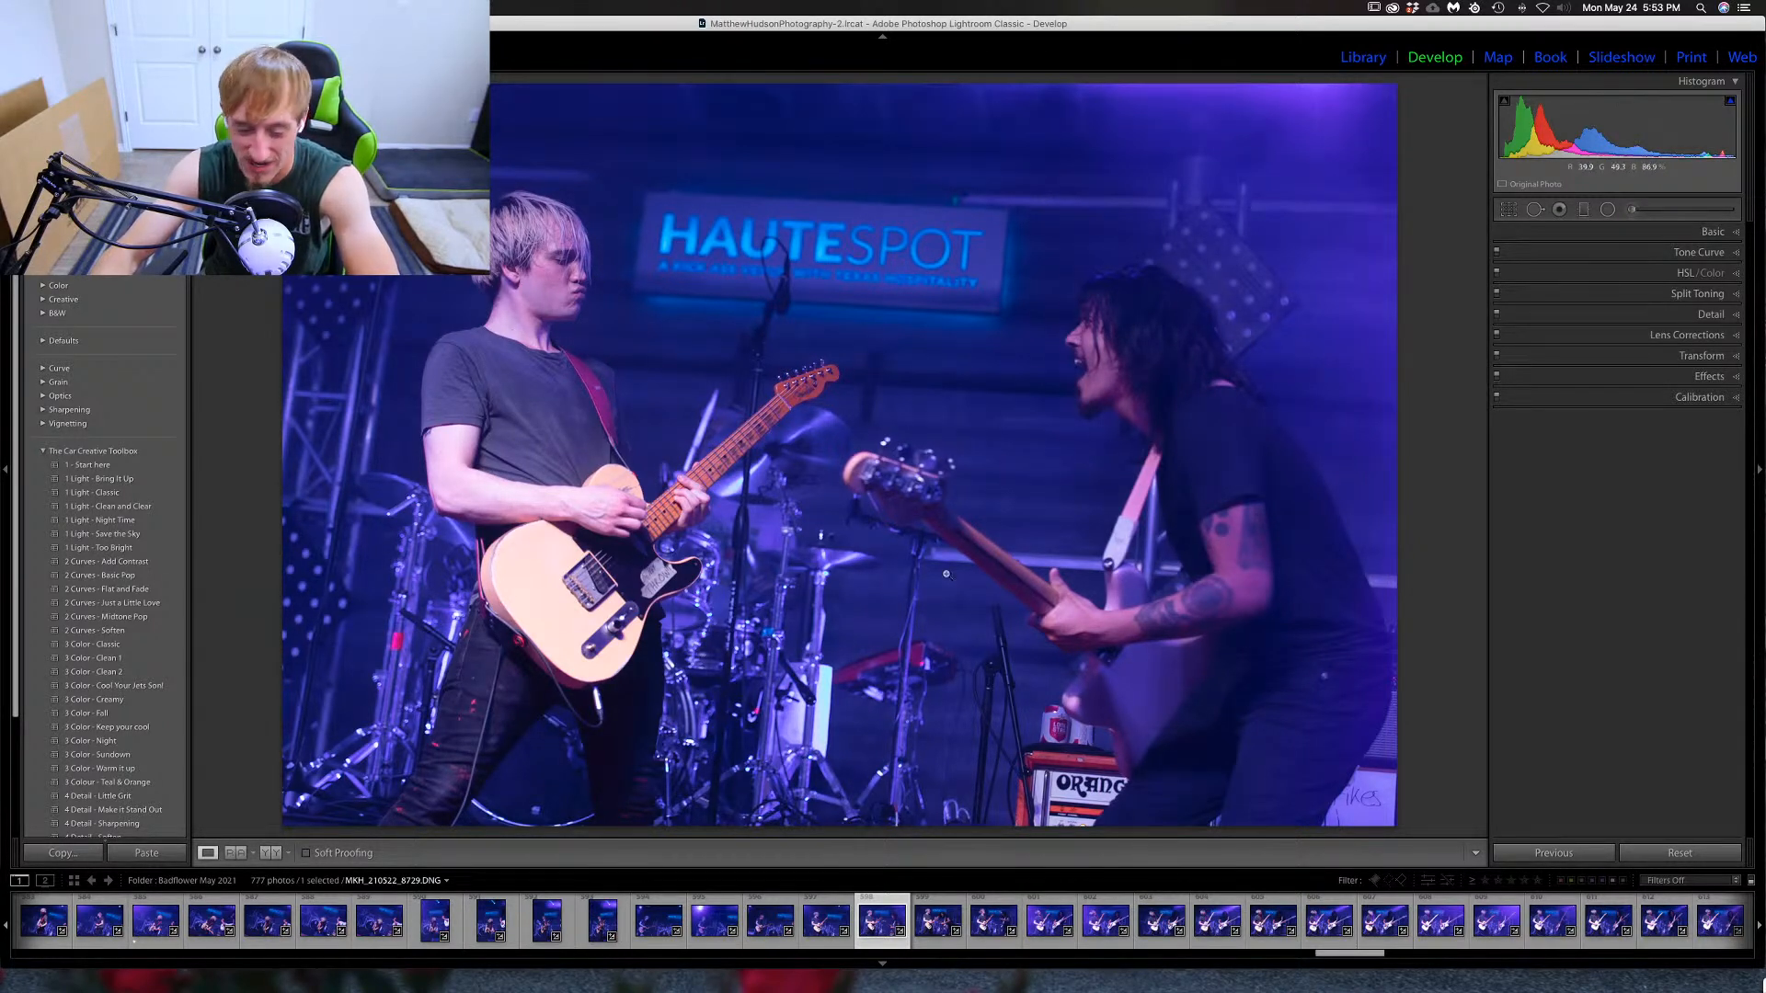
key("1")
Compare MKH_210522_8730.DNG with the guitarist and bassist frames that follow it and rate MKH_210522_8730.DNG one star.
key("Right")
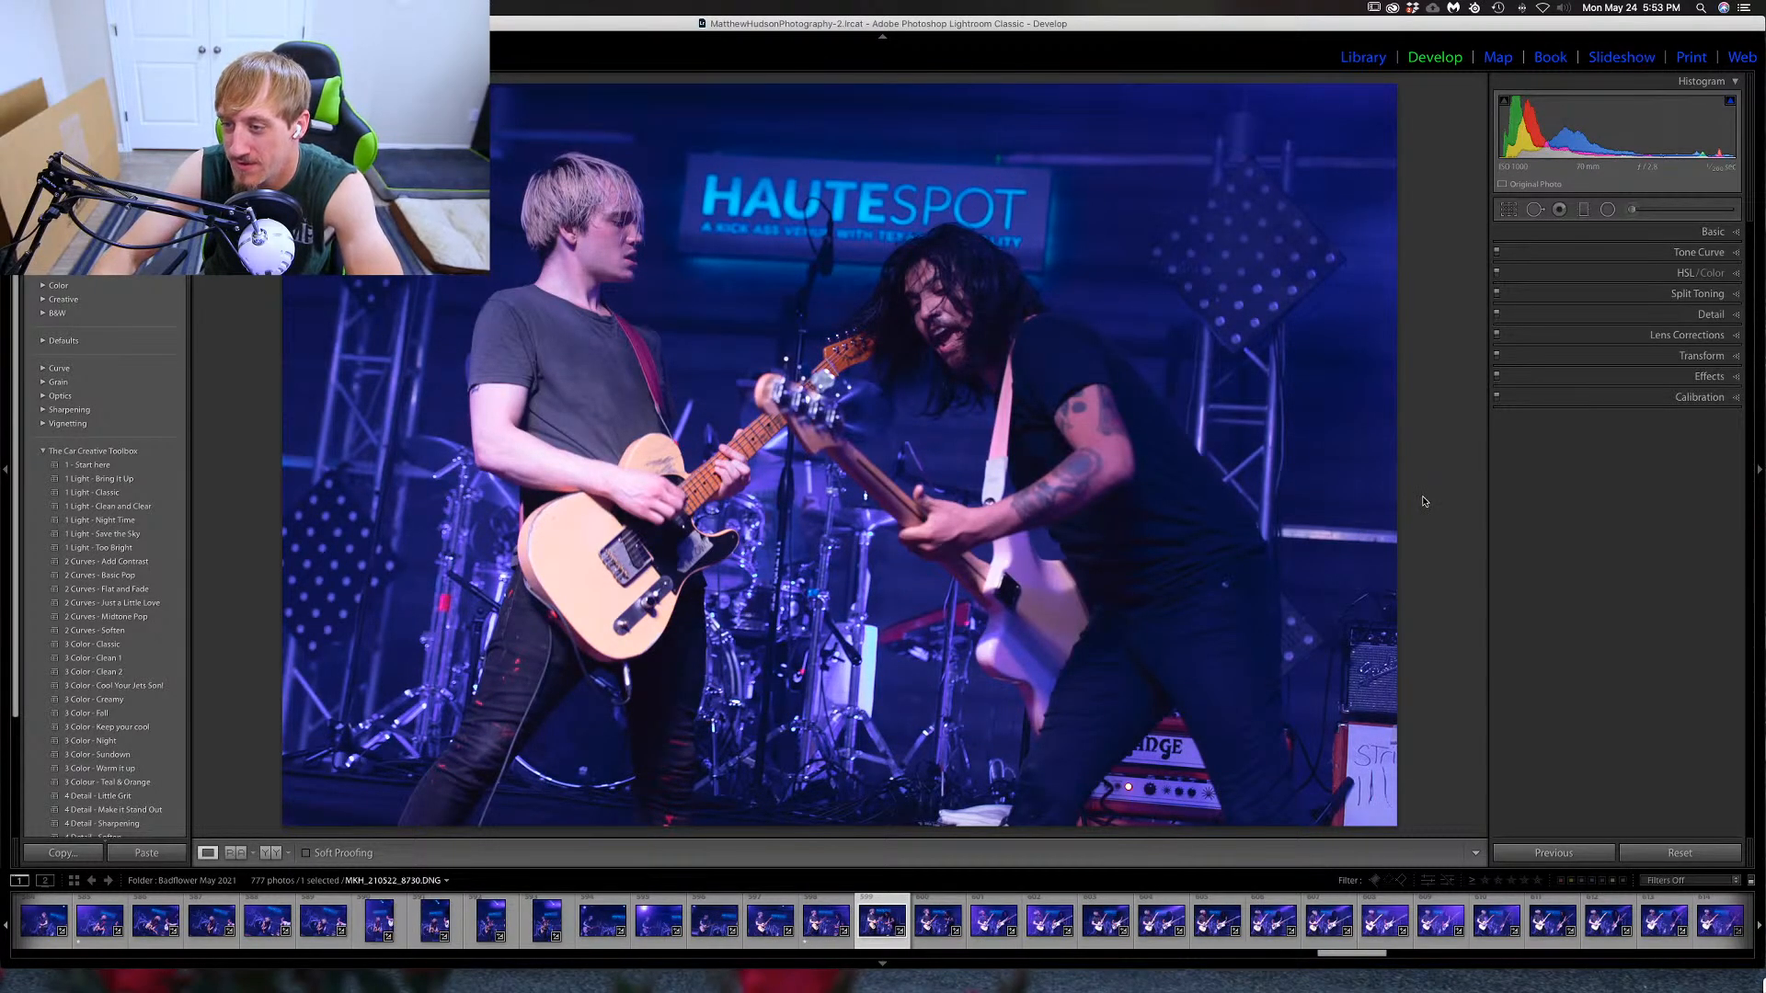
key("Right")
key("Right")
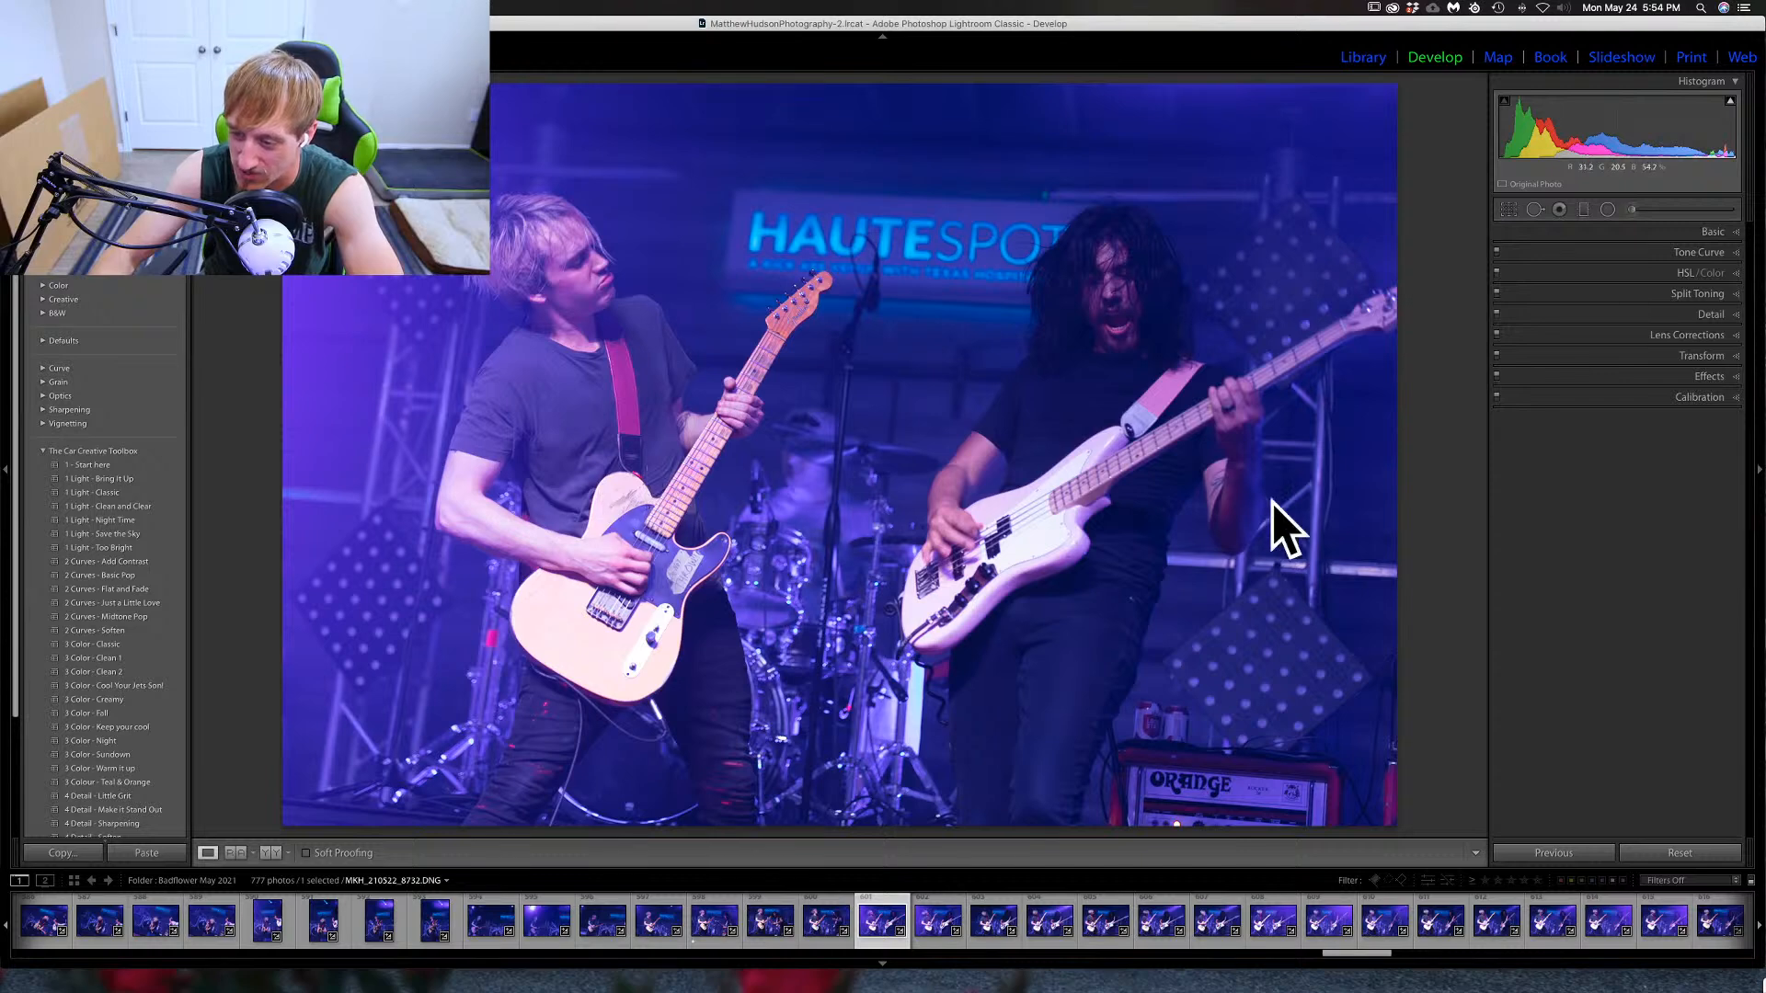
key("Right")
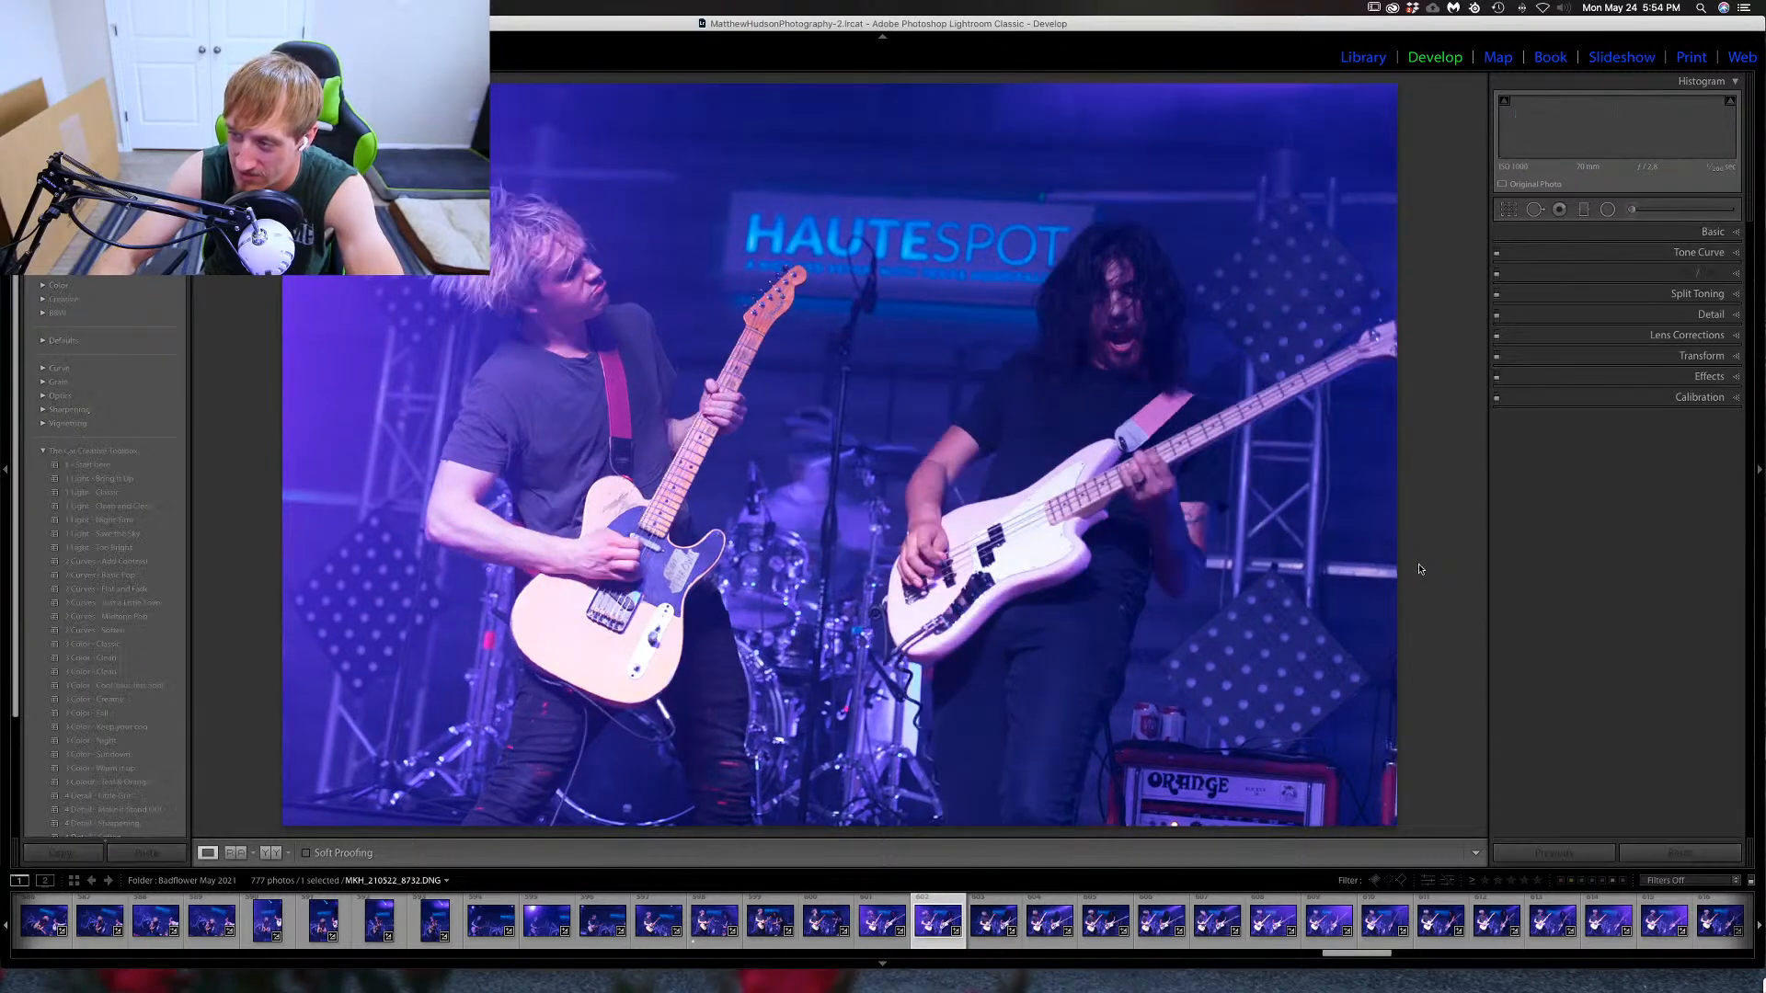
key("Right")
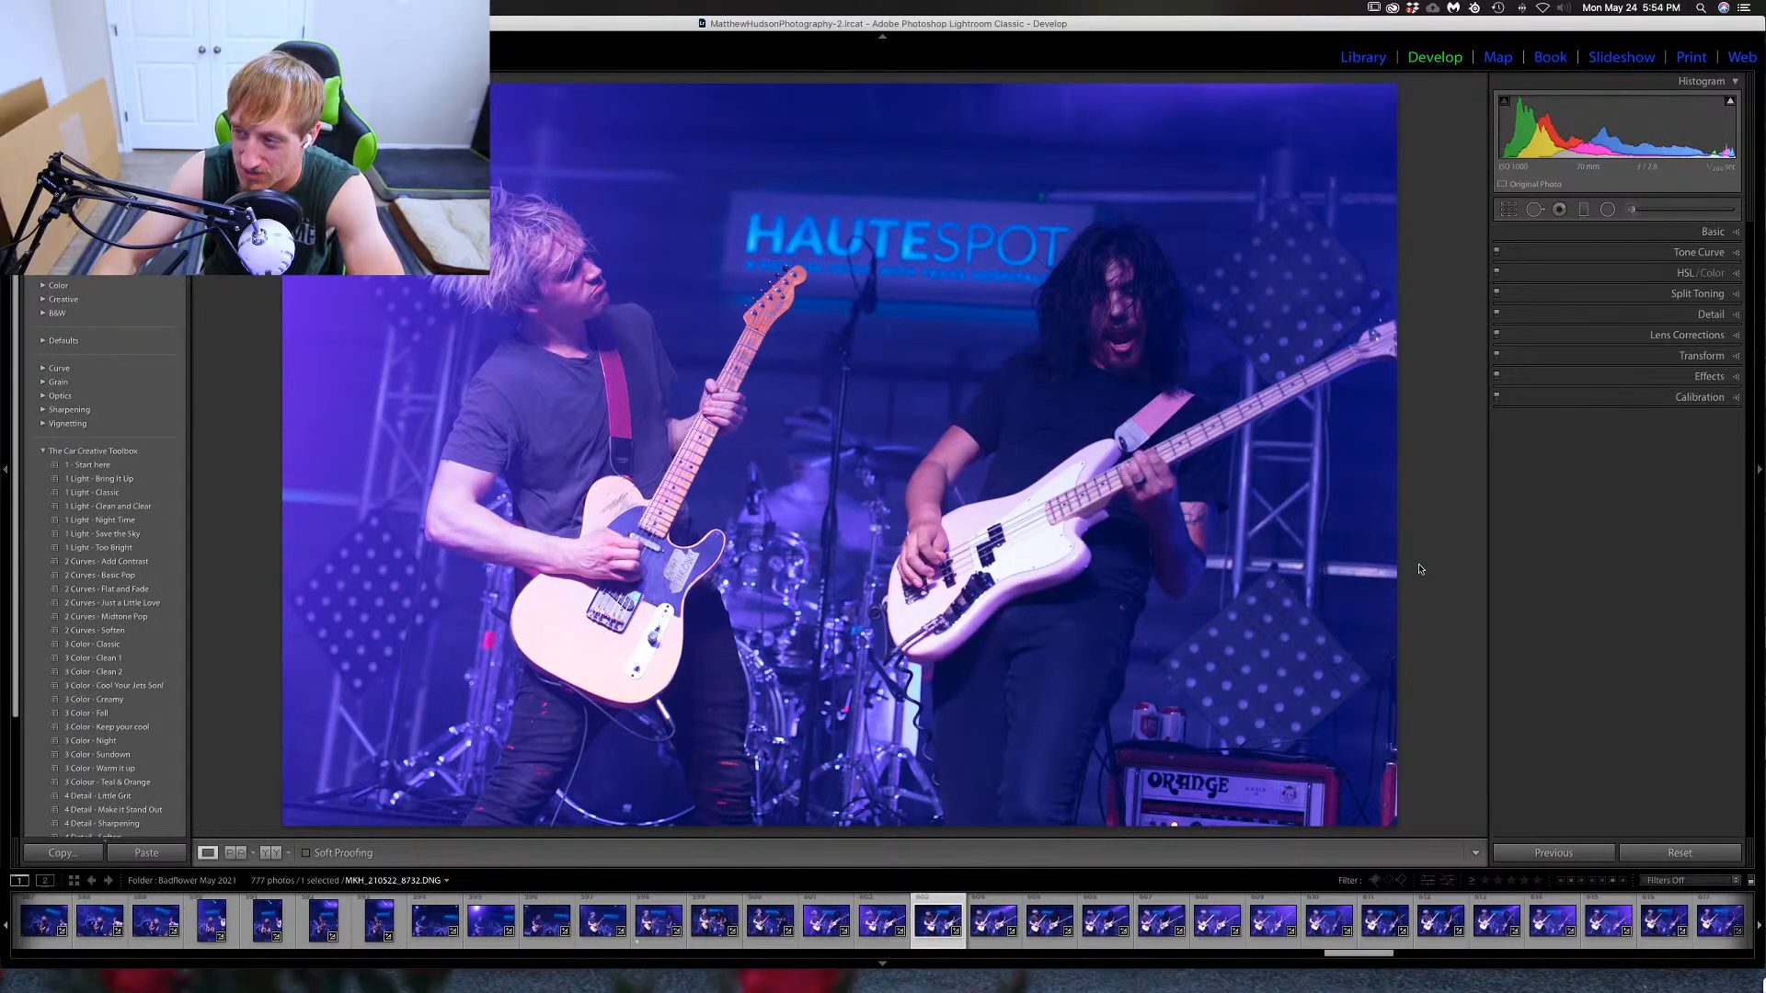
key("Left")
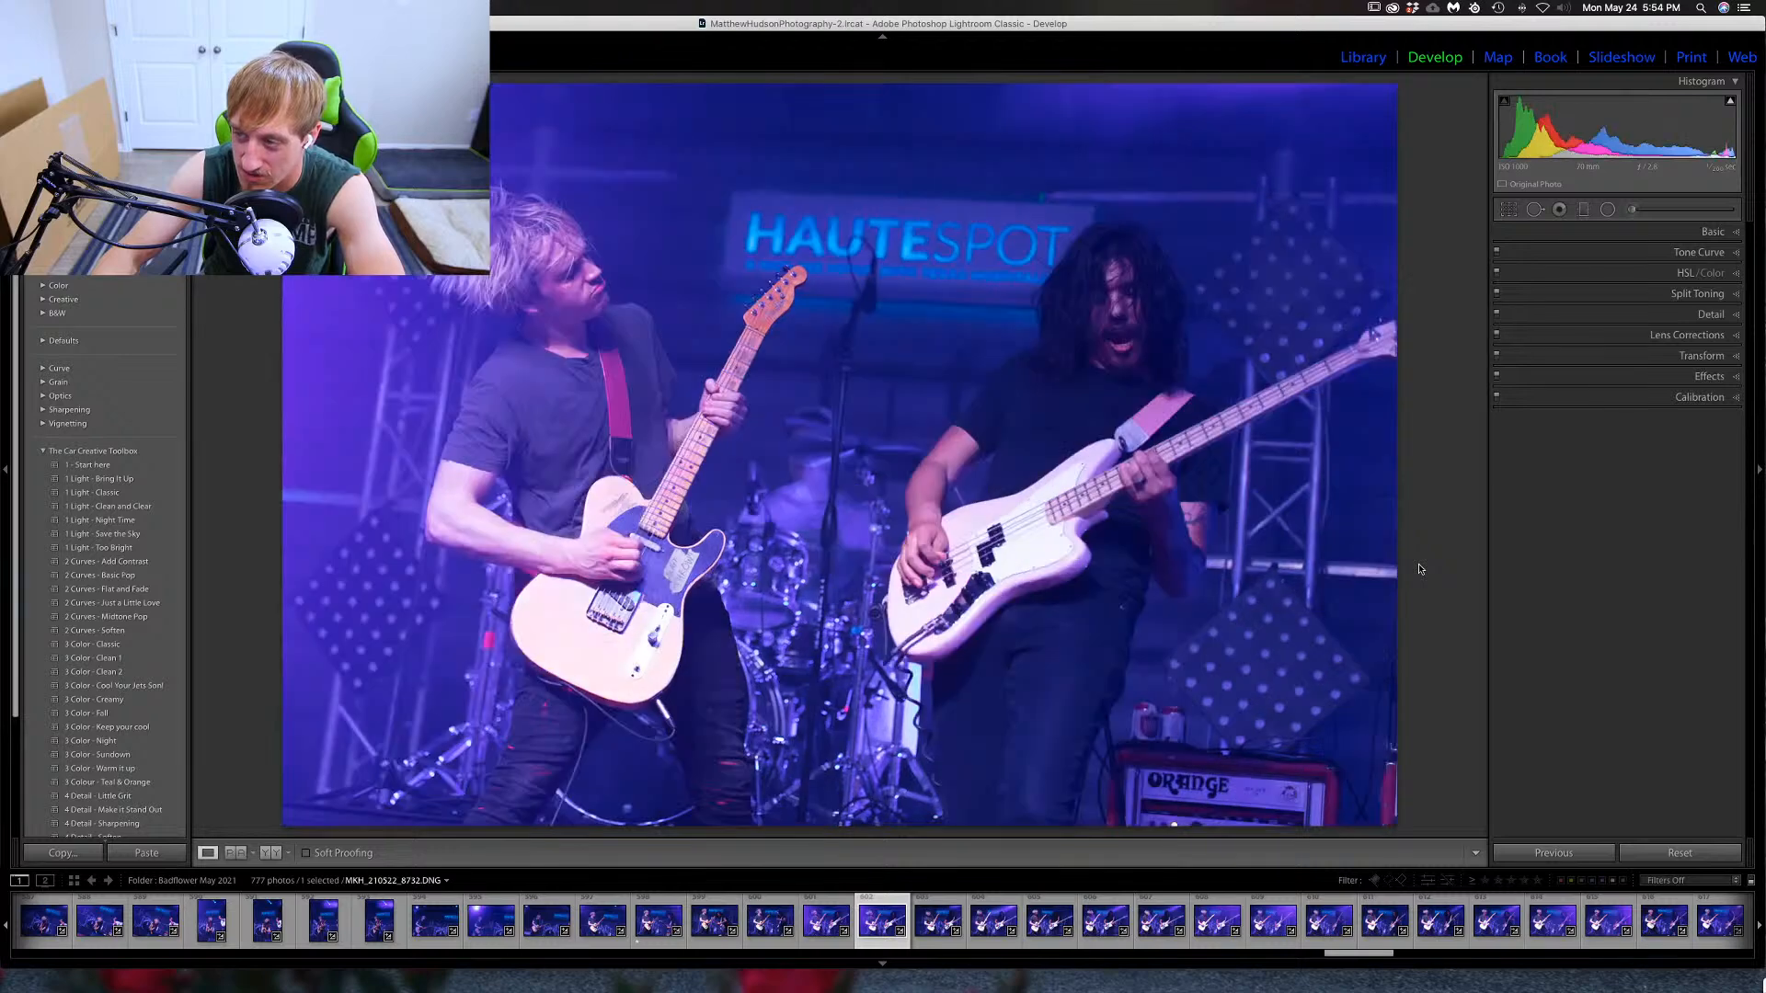
key("Left")
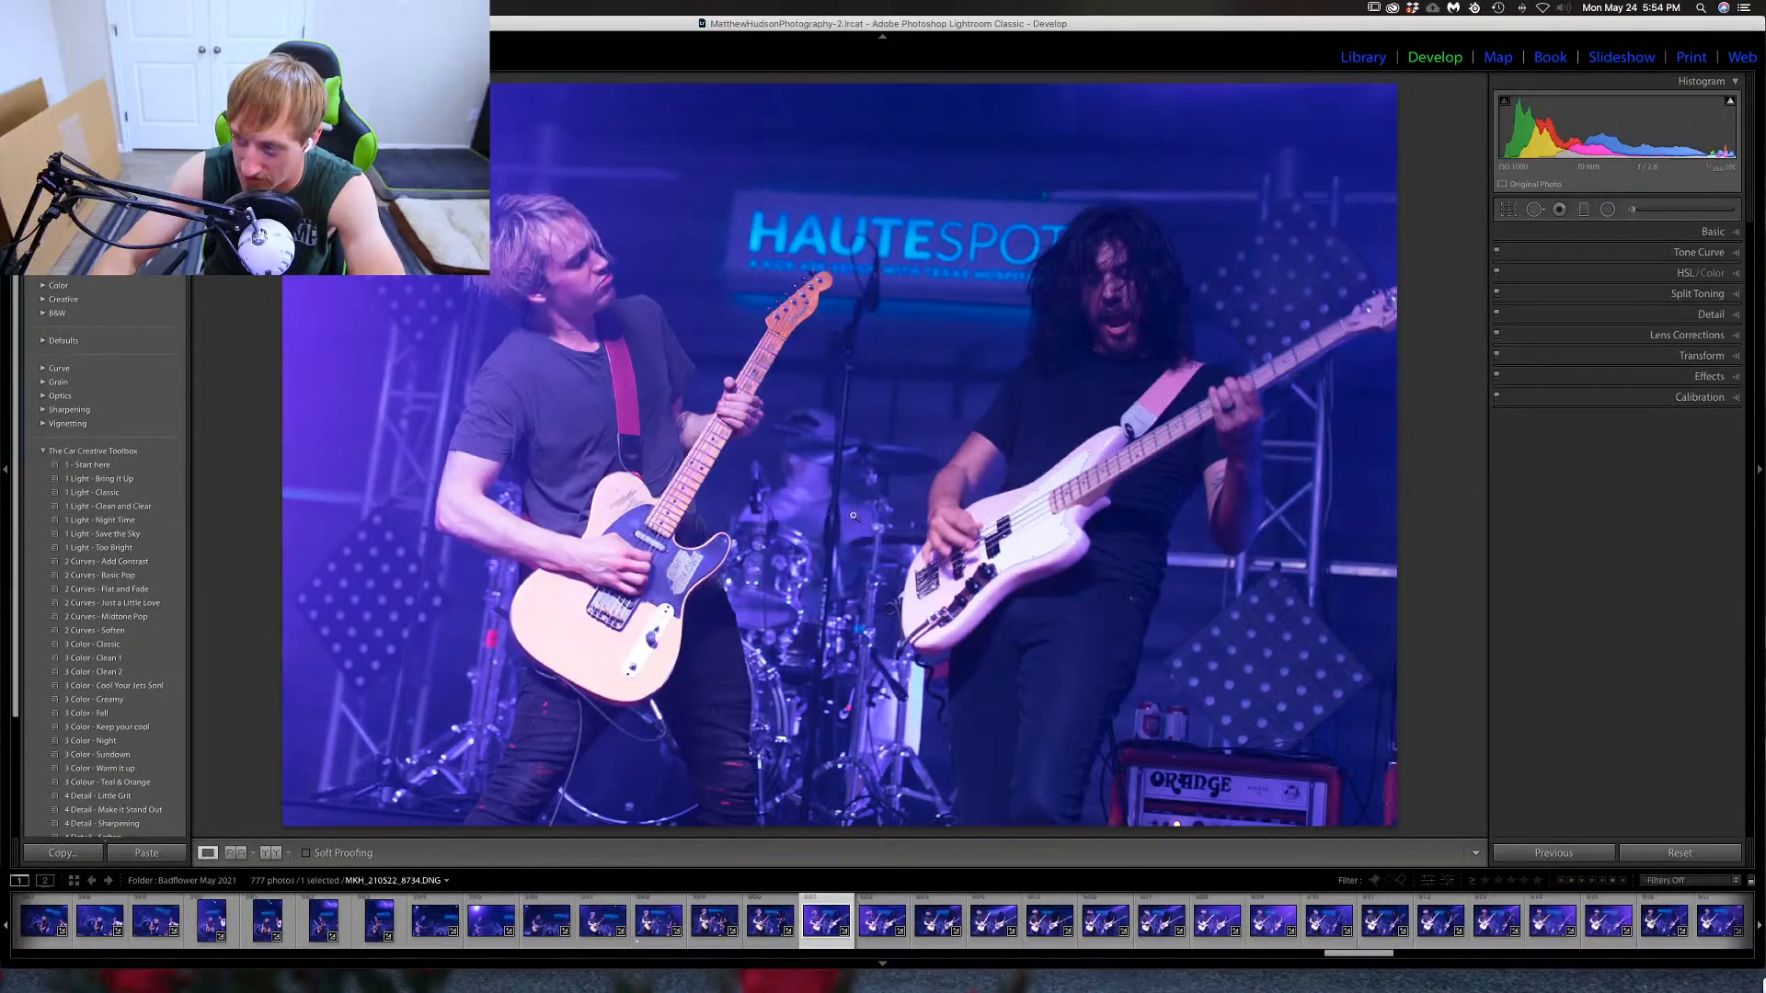
key("Left")
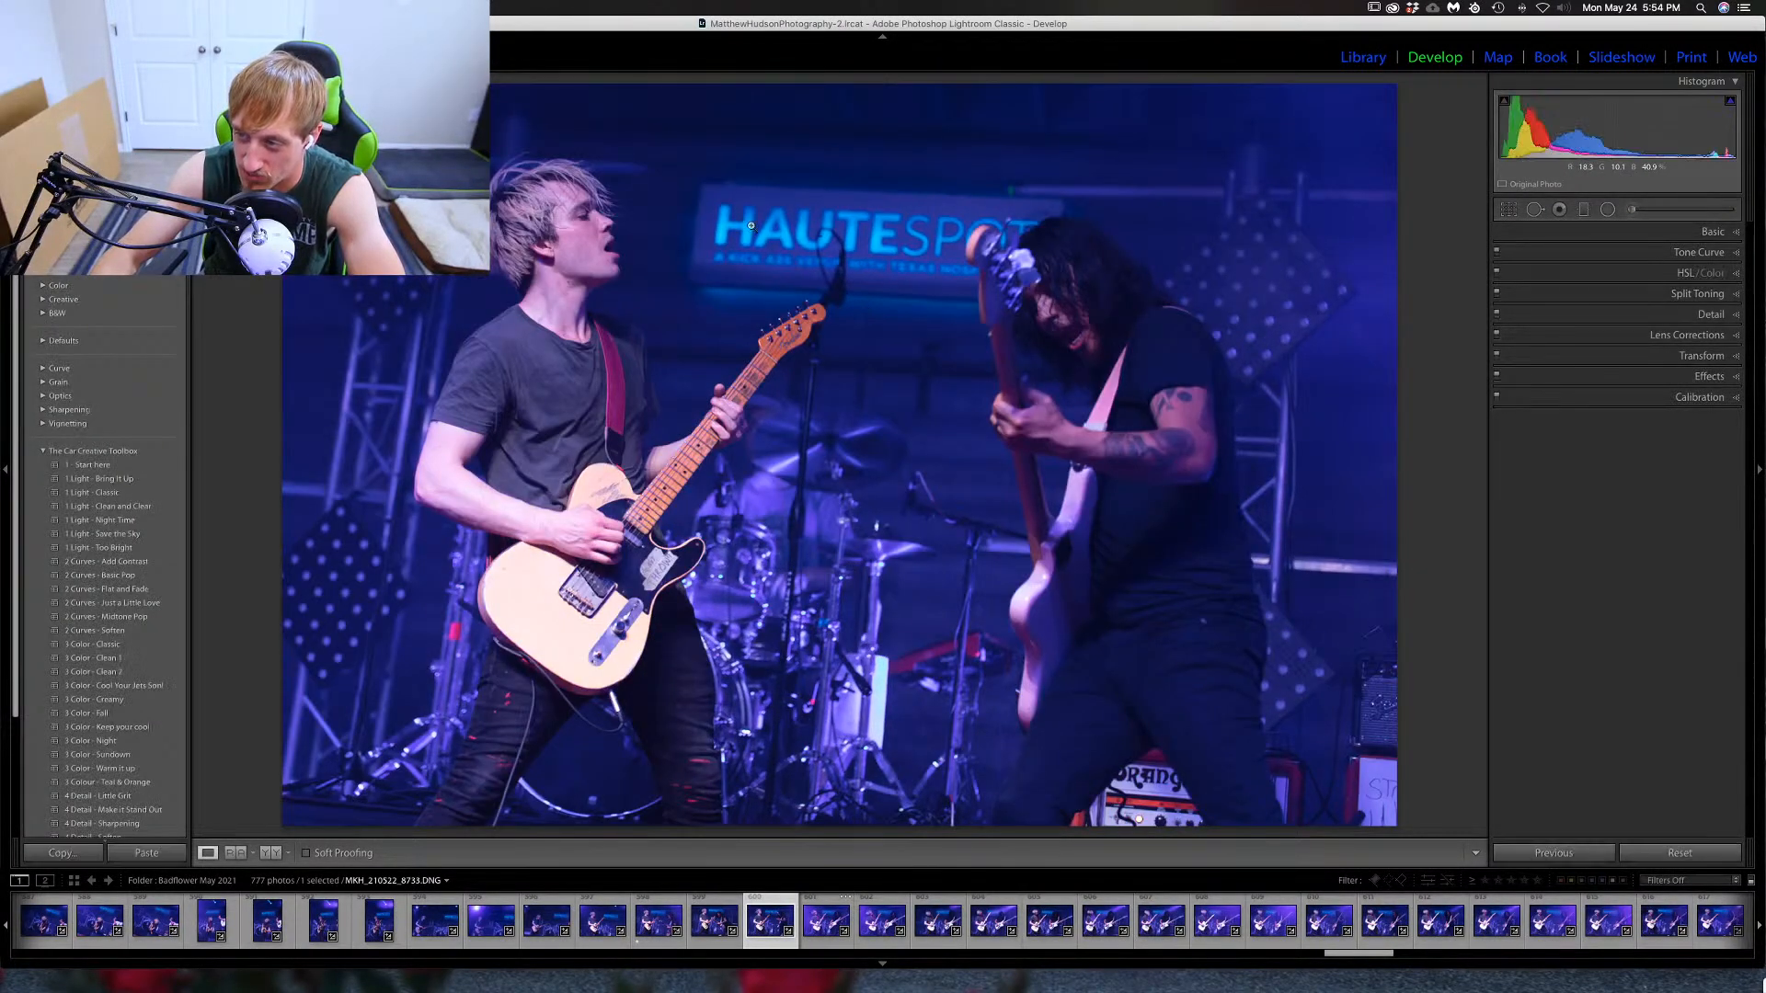
key("Left")
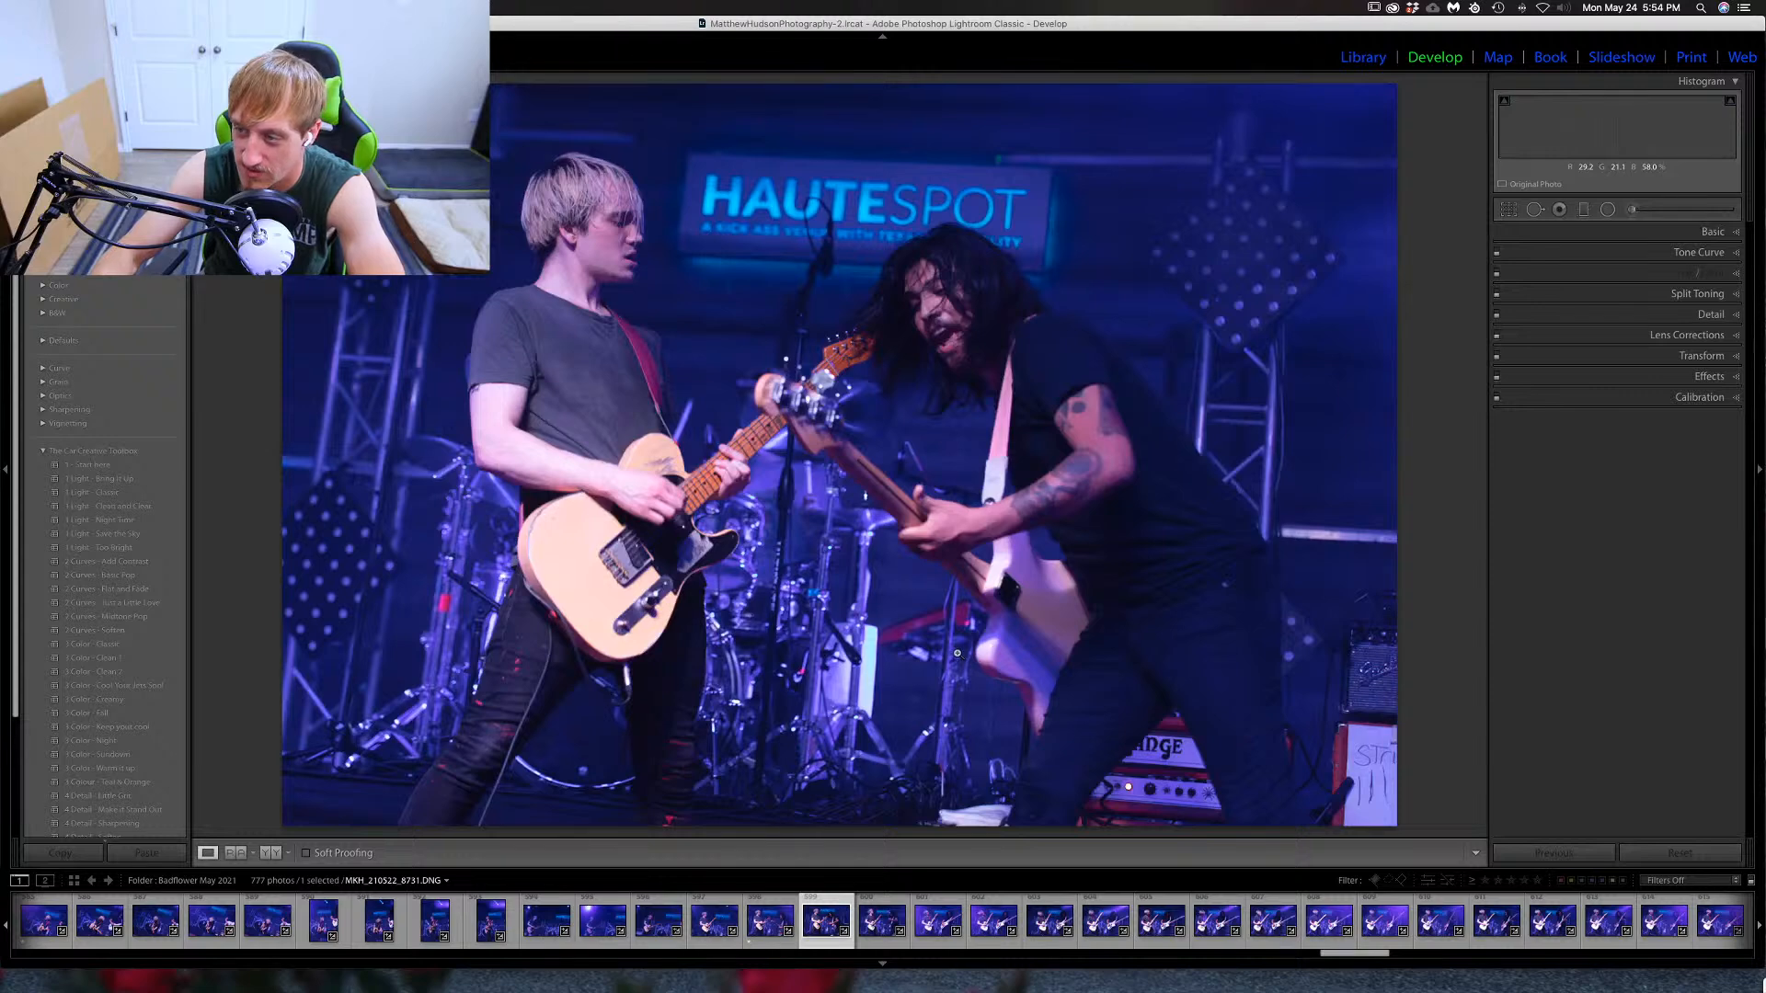
key("1")
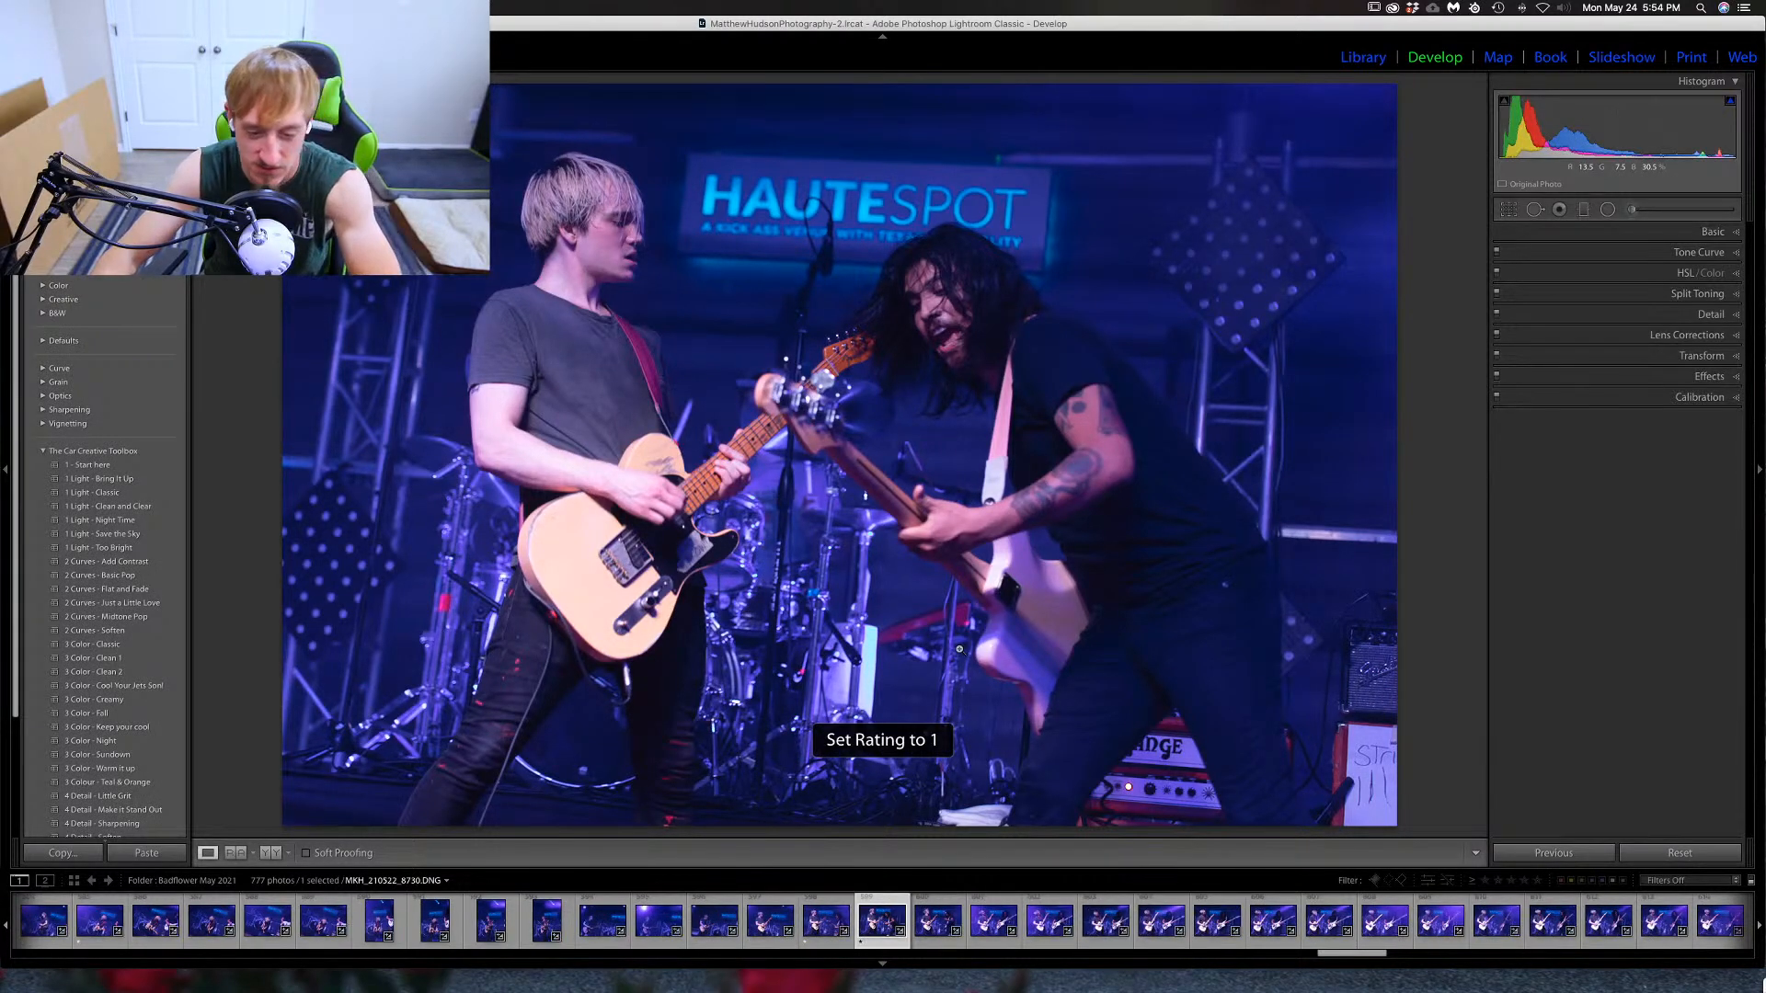
key("Right")
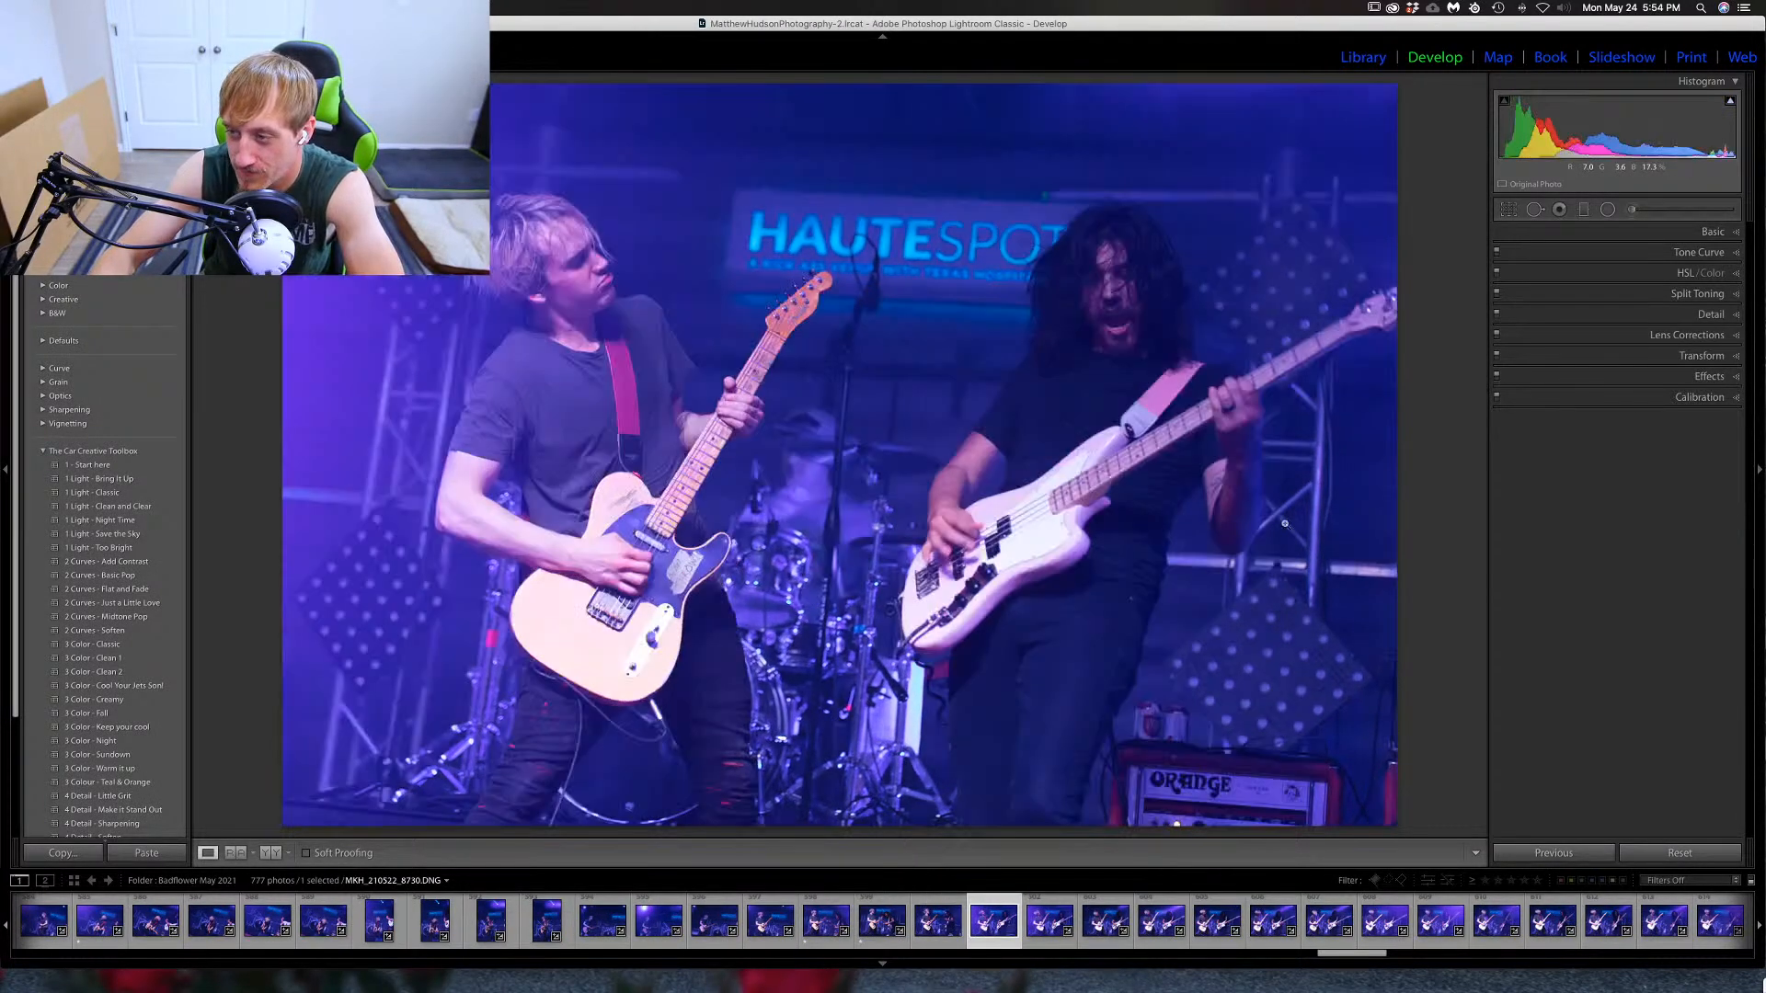
Look through the guitarist and bassist frames after MKH_210522_8730.DNG up to MKH_210522_8737.DNG for further keepers.
key("Right")
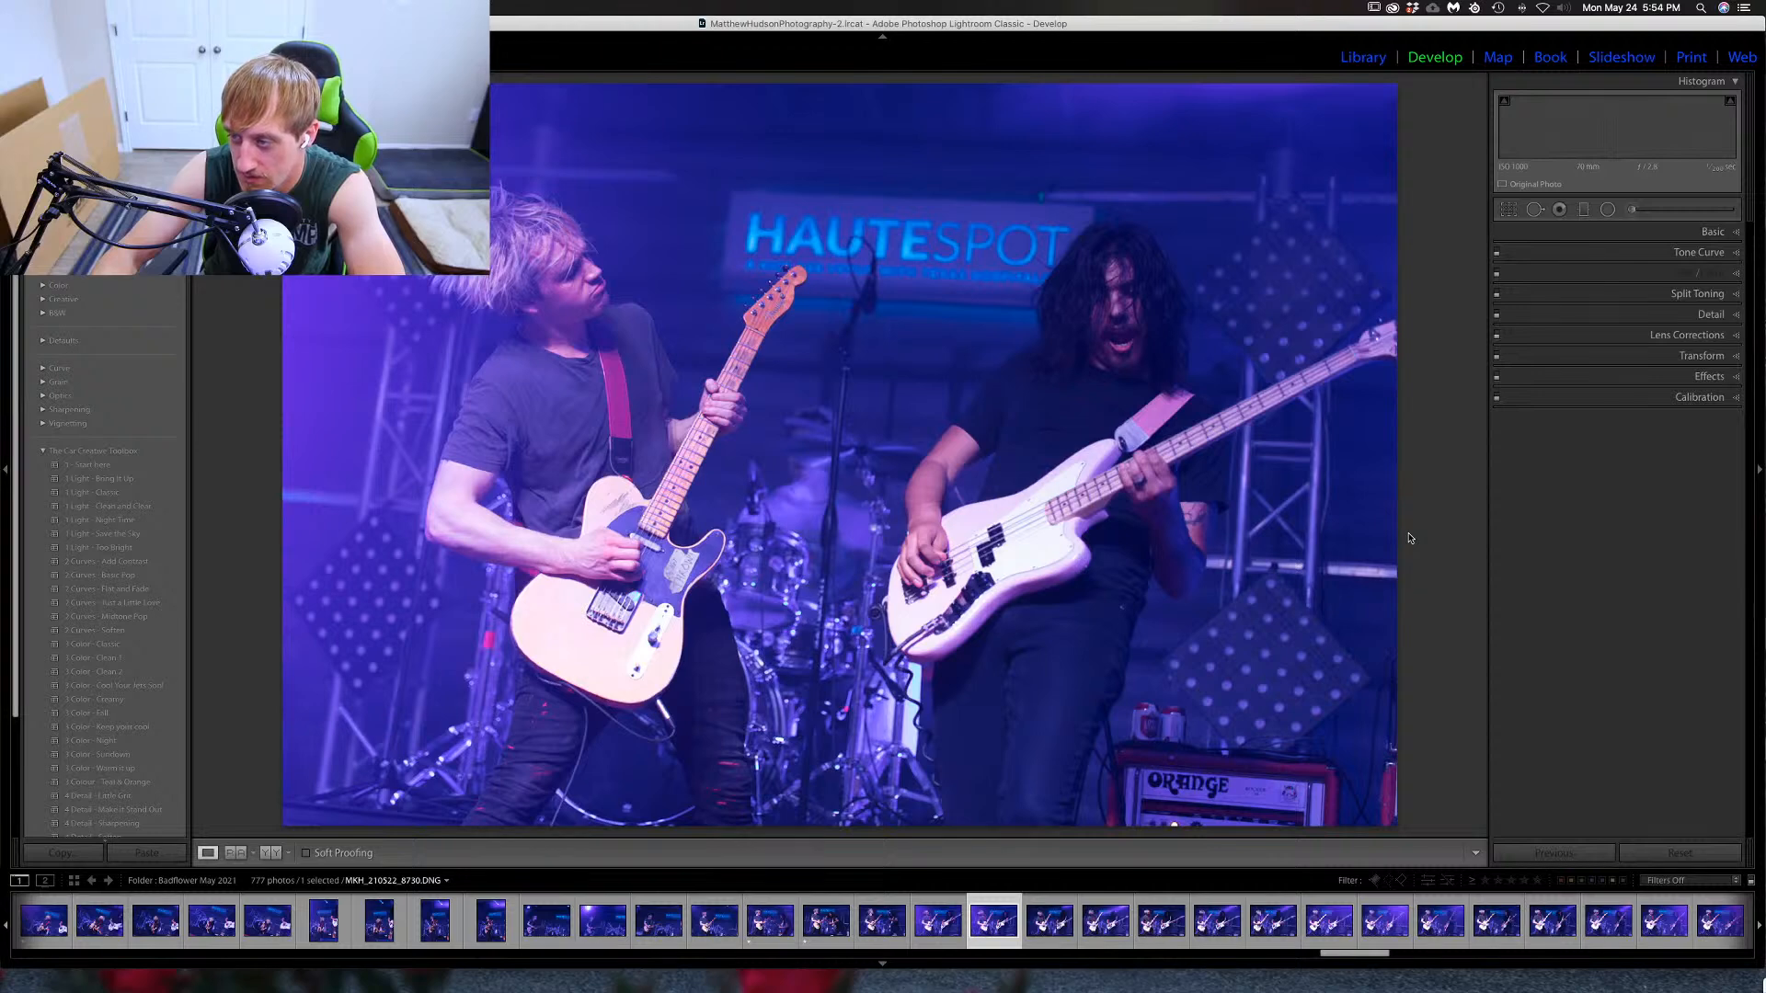
key("Right")
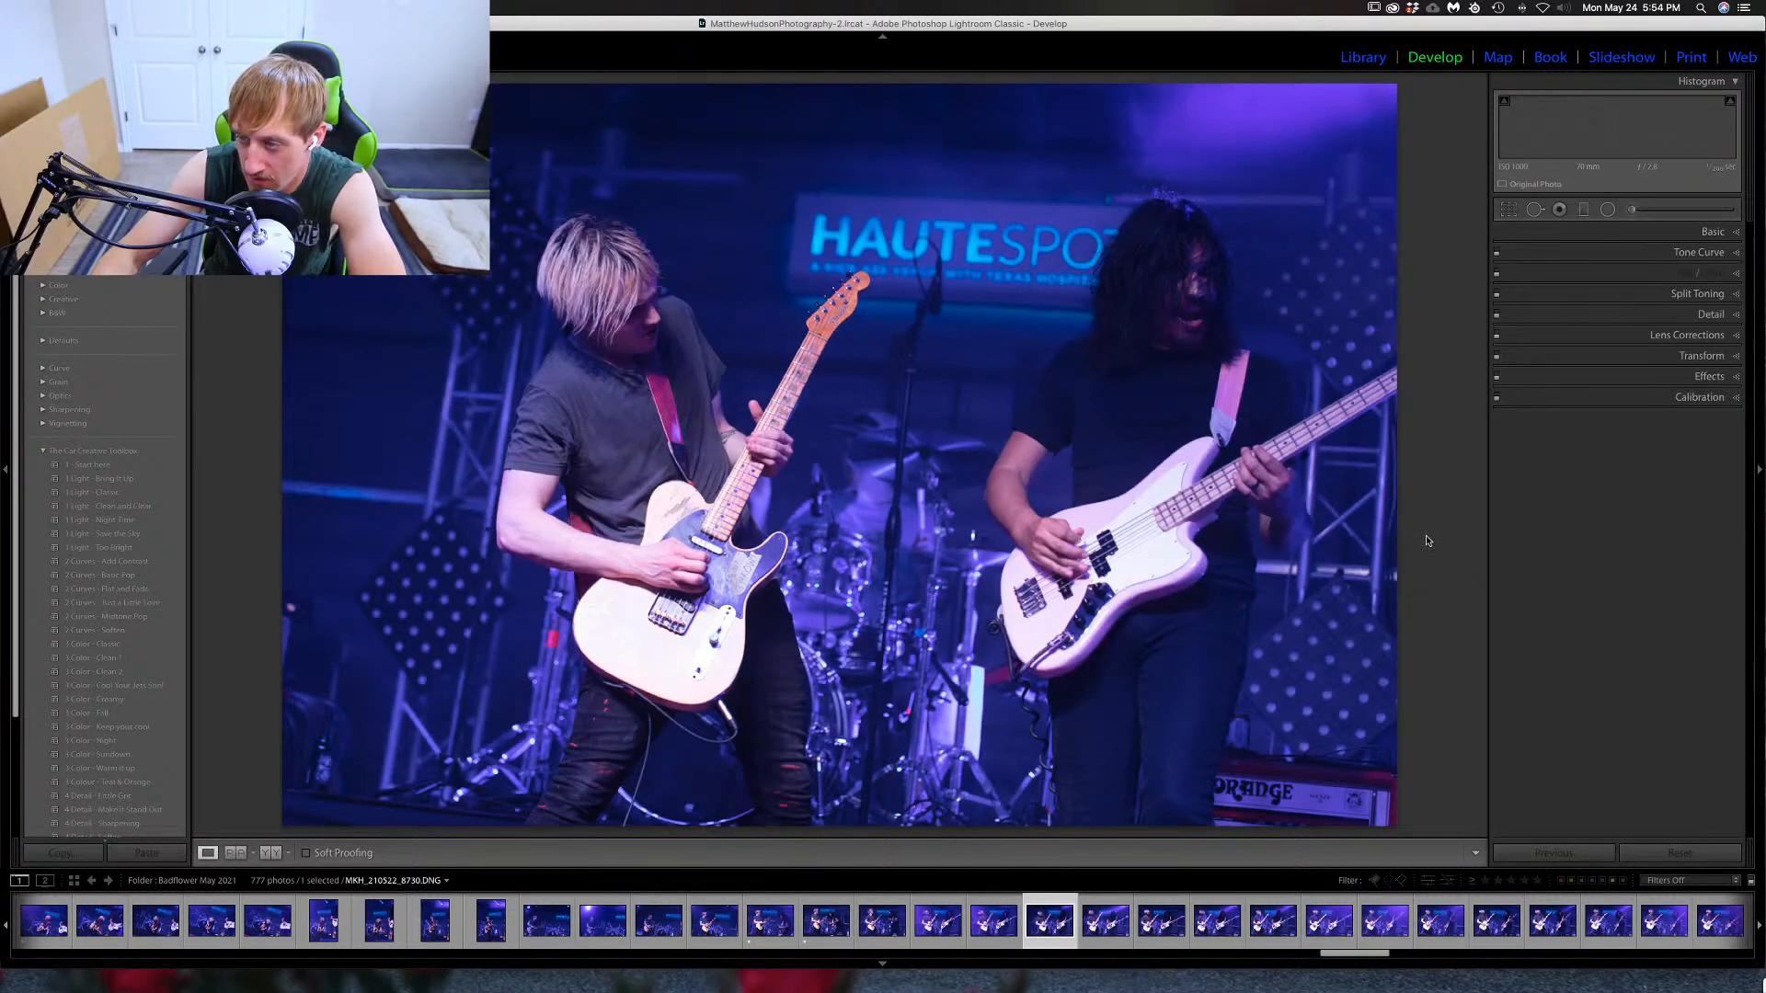
key("Right")
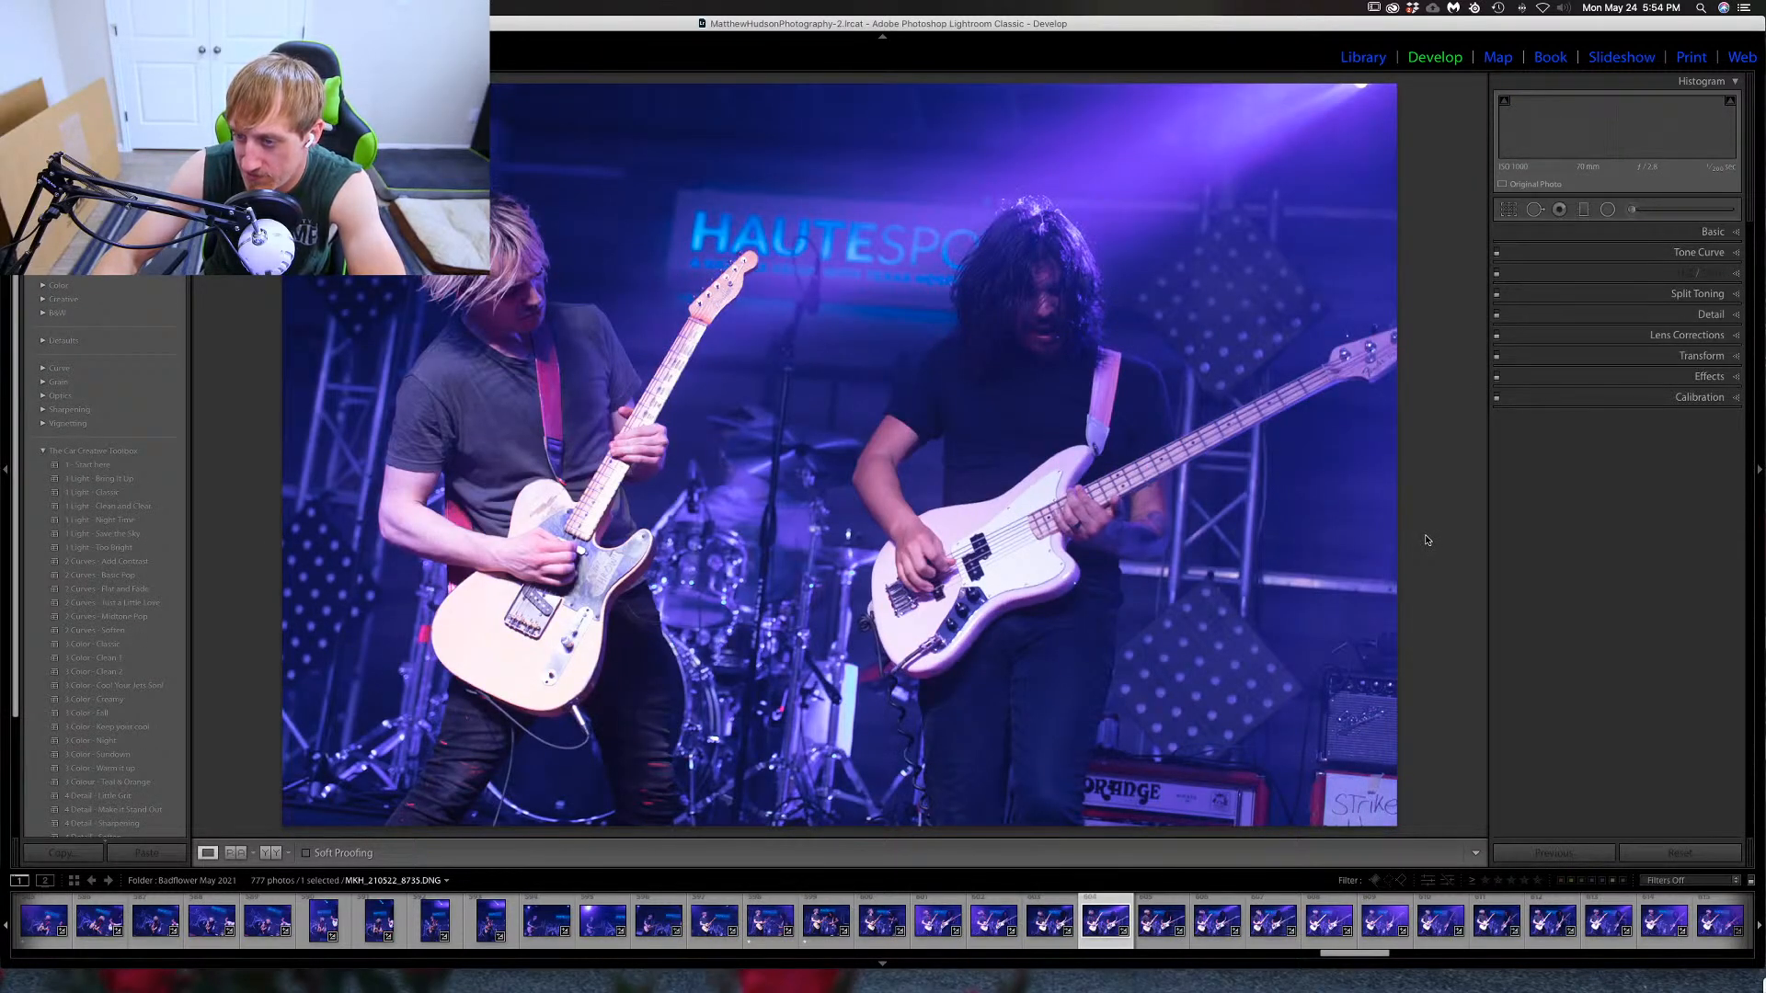
key("Right")
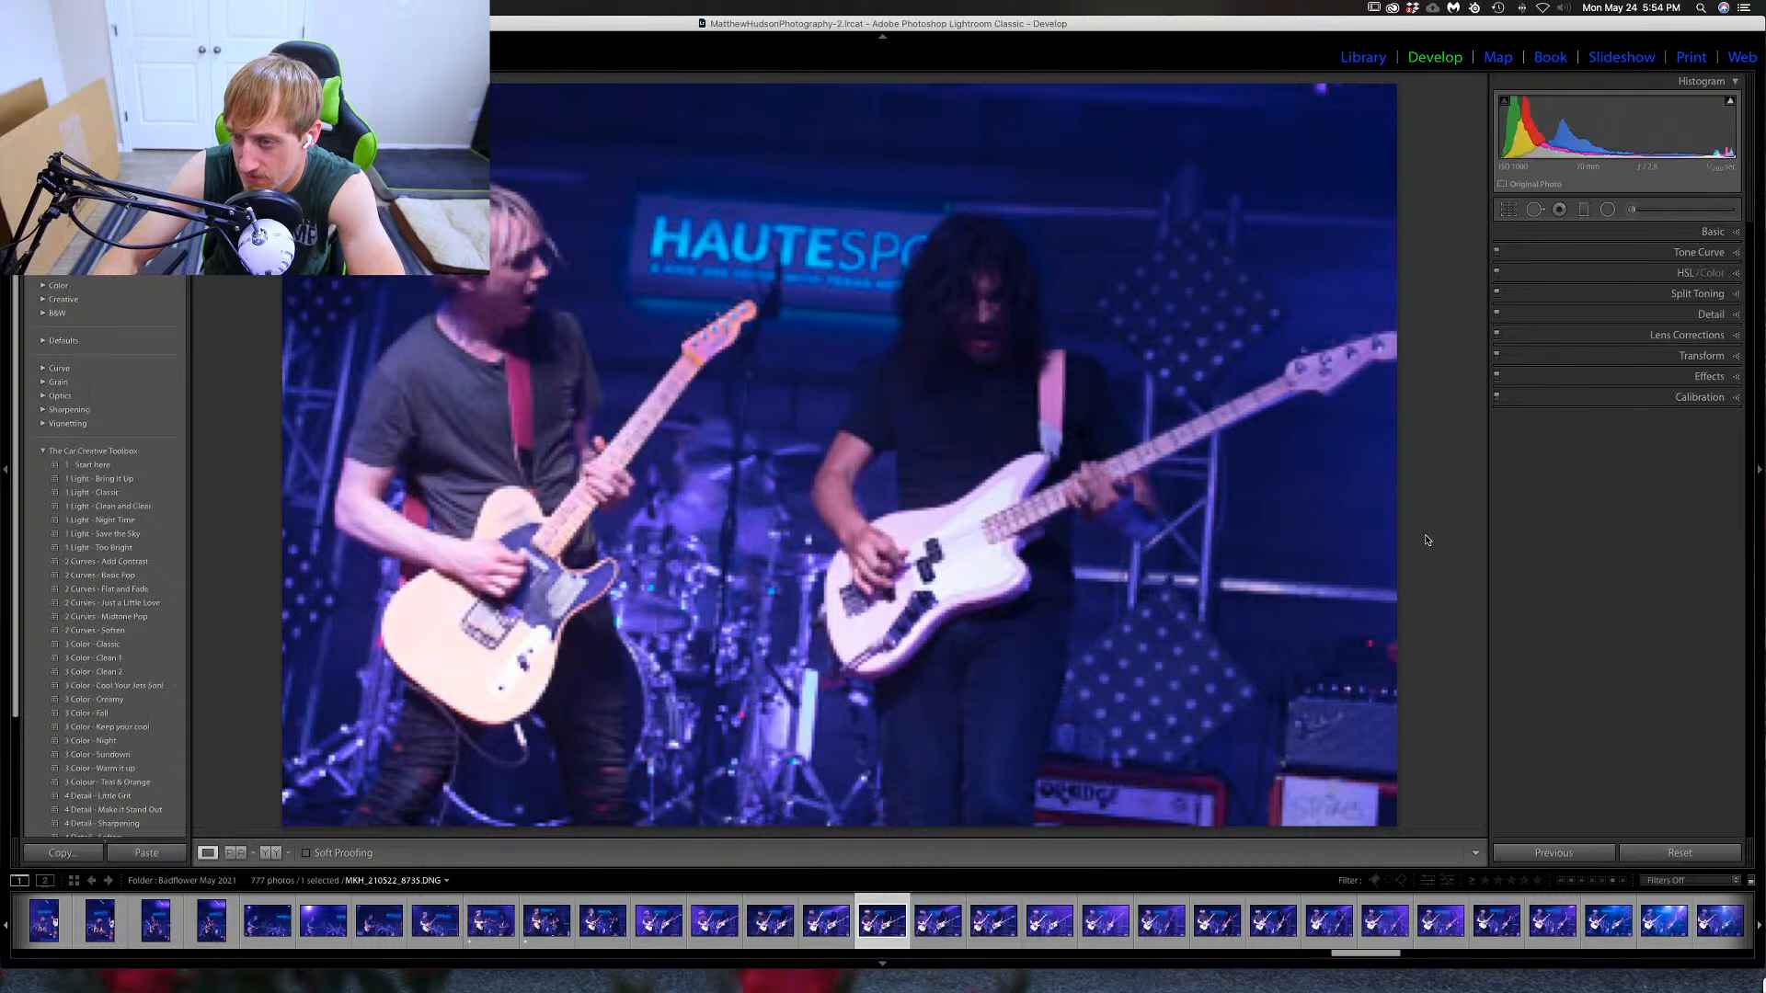
key("Right")
key("Right")
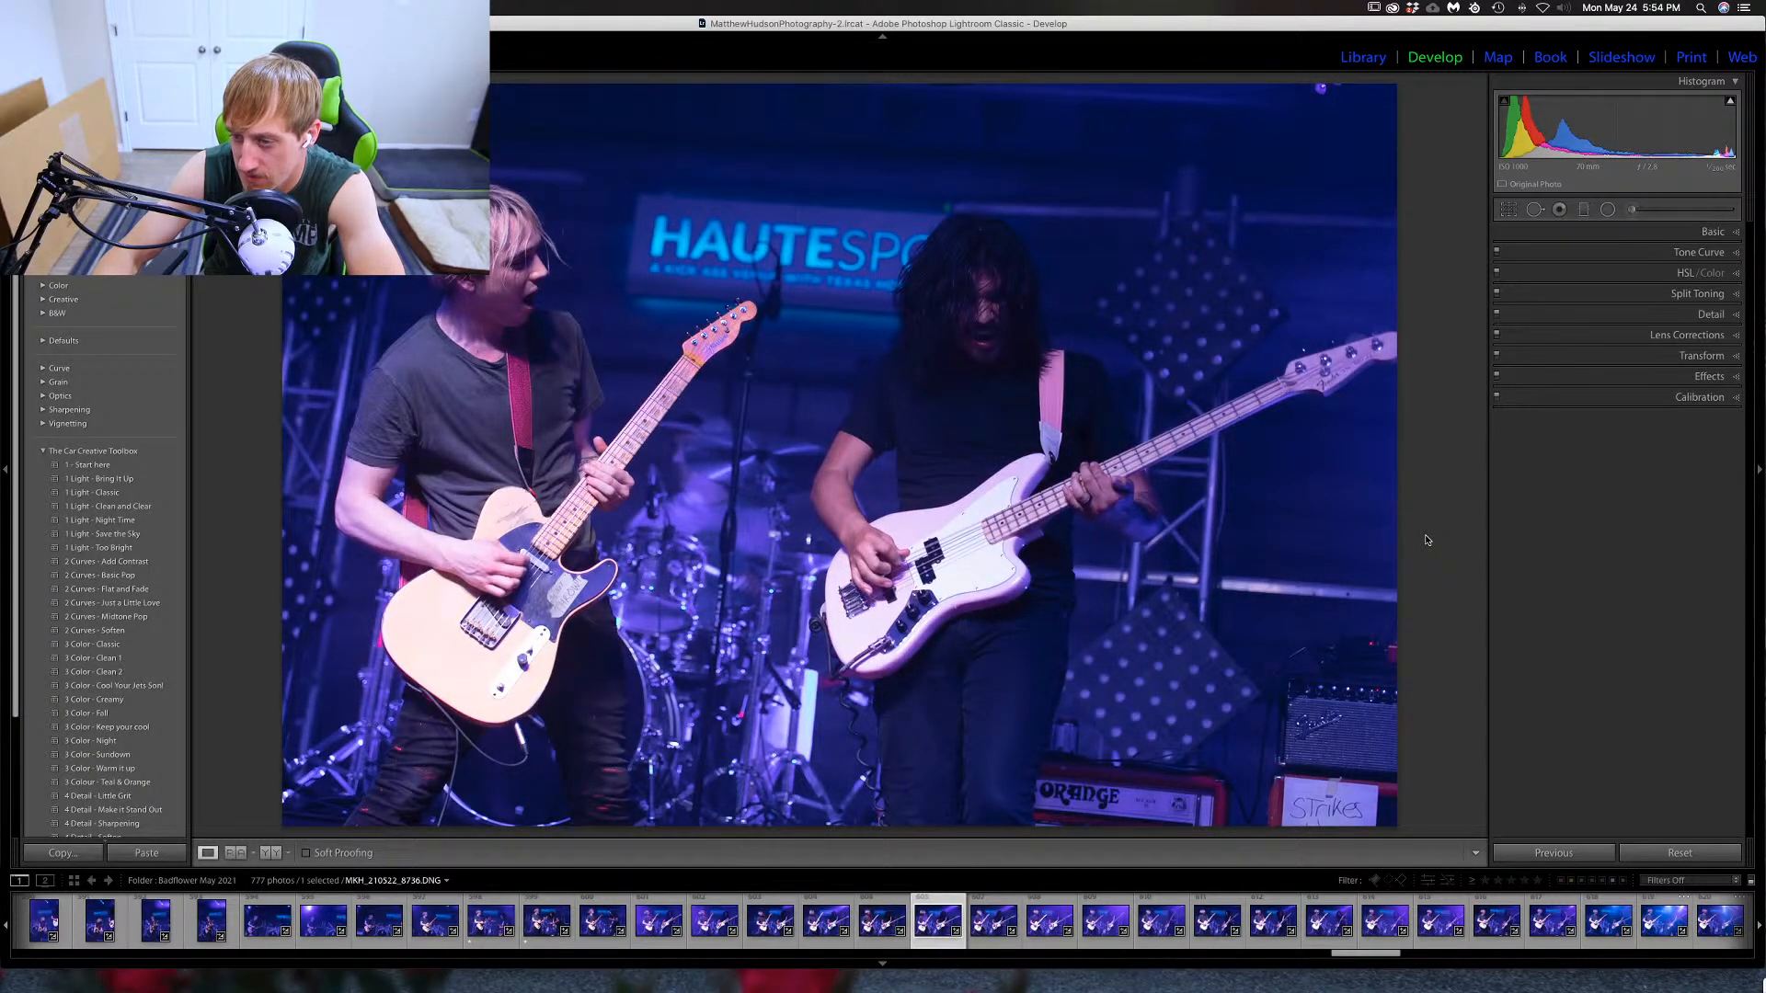
key("Right")
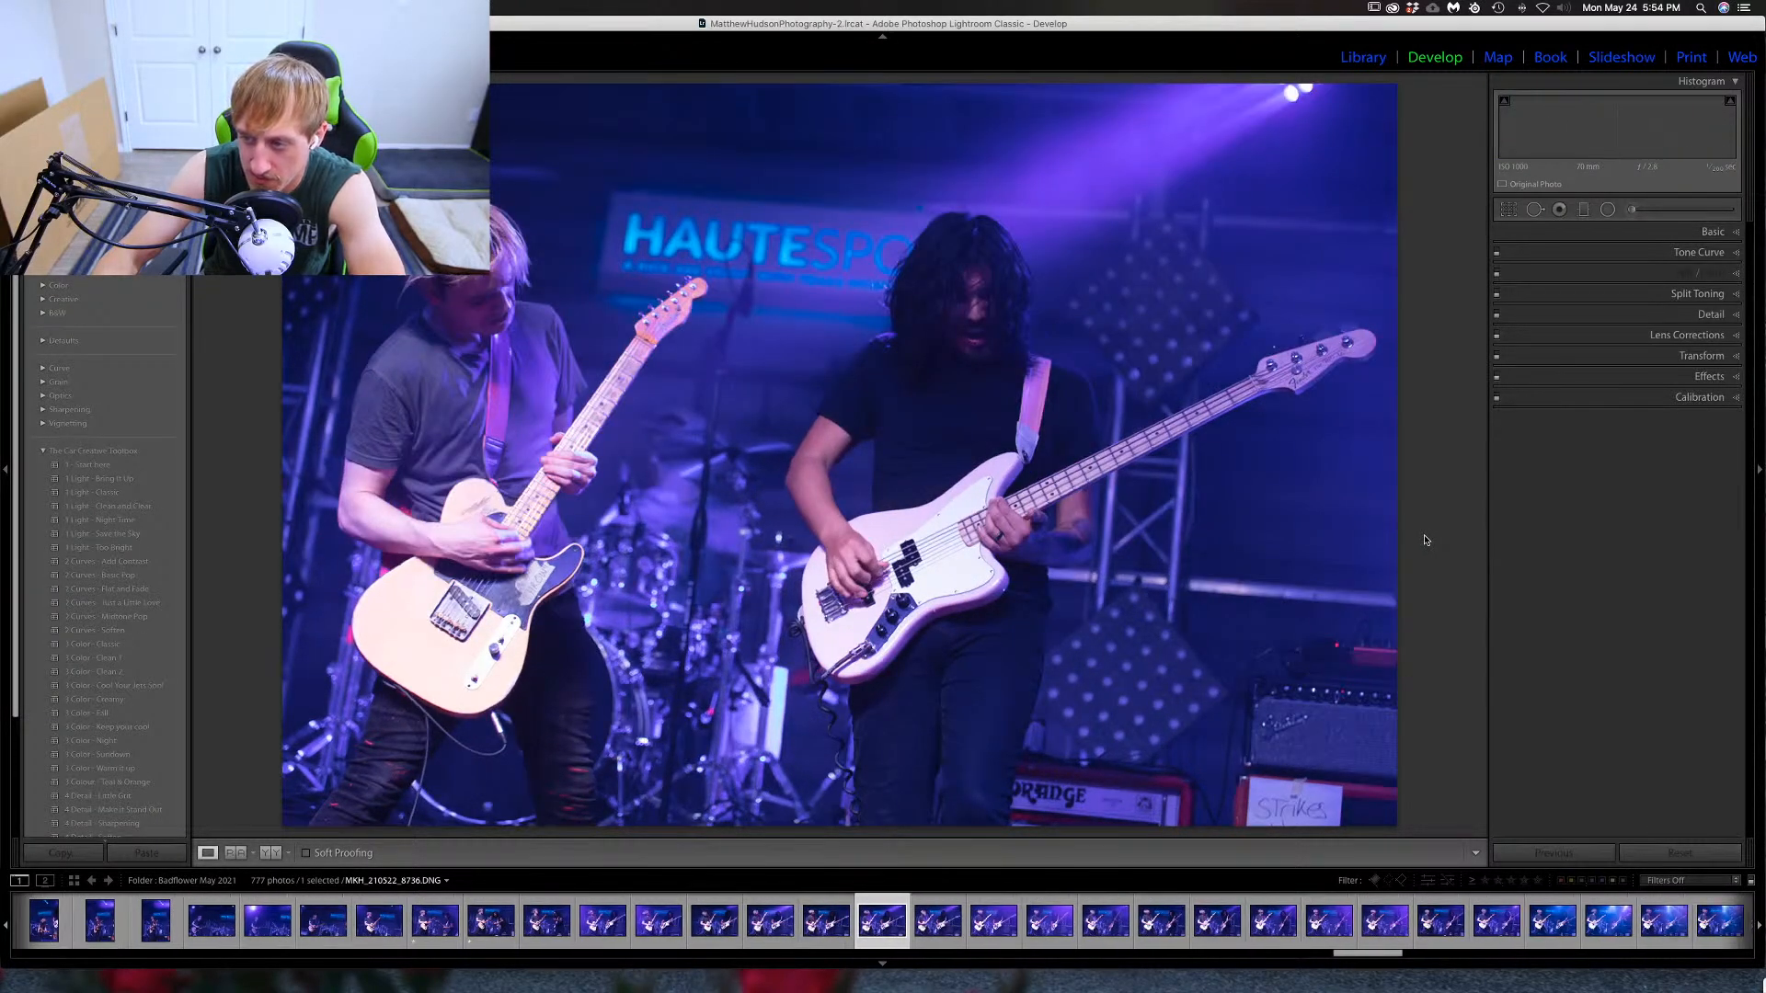
key("Right")
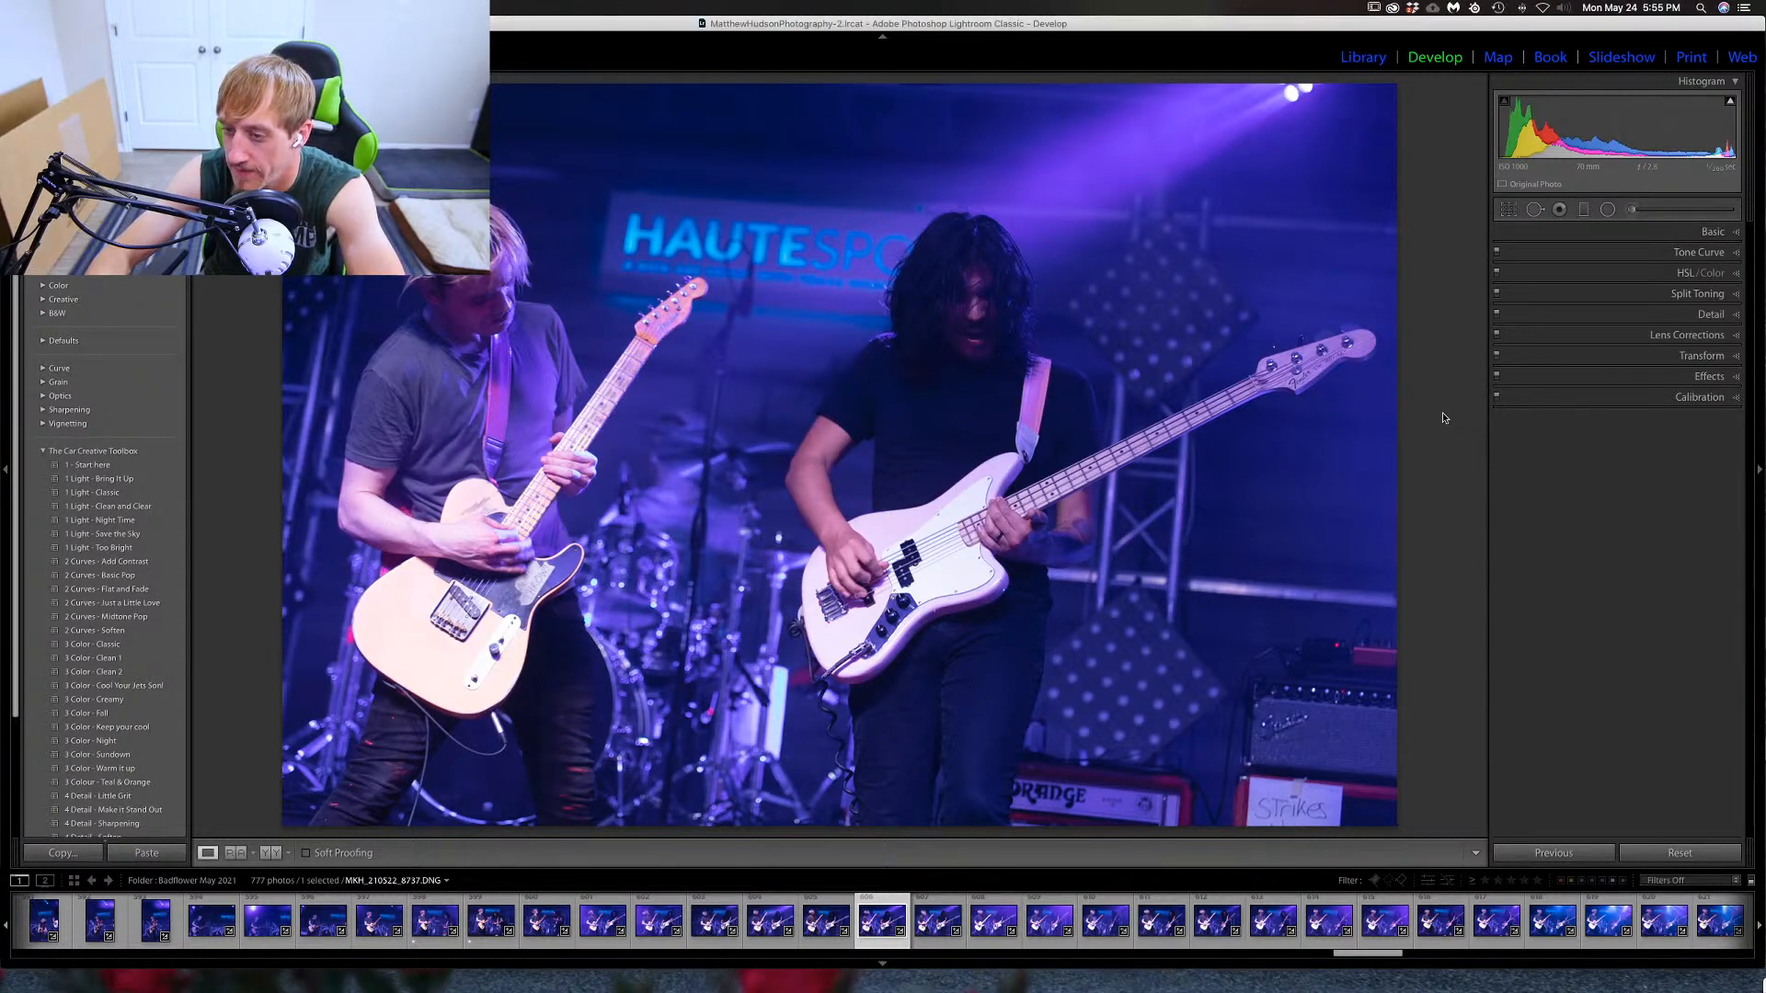
Compare MKH_210522_8738.DNG with the hazier frame that follows it and rate MKH_210522_8738.DNG one star.
key("Right")
key("Right")
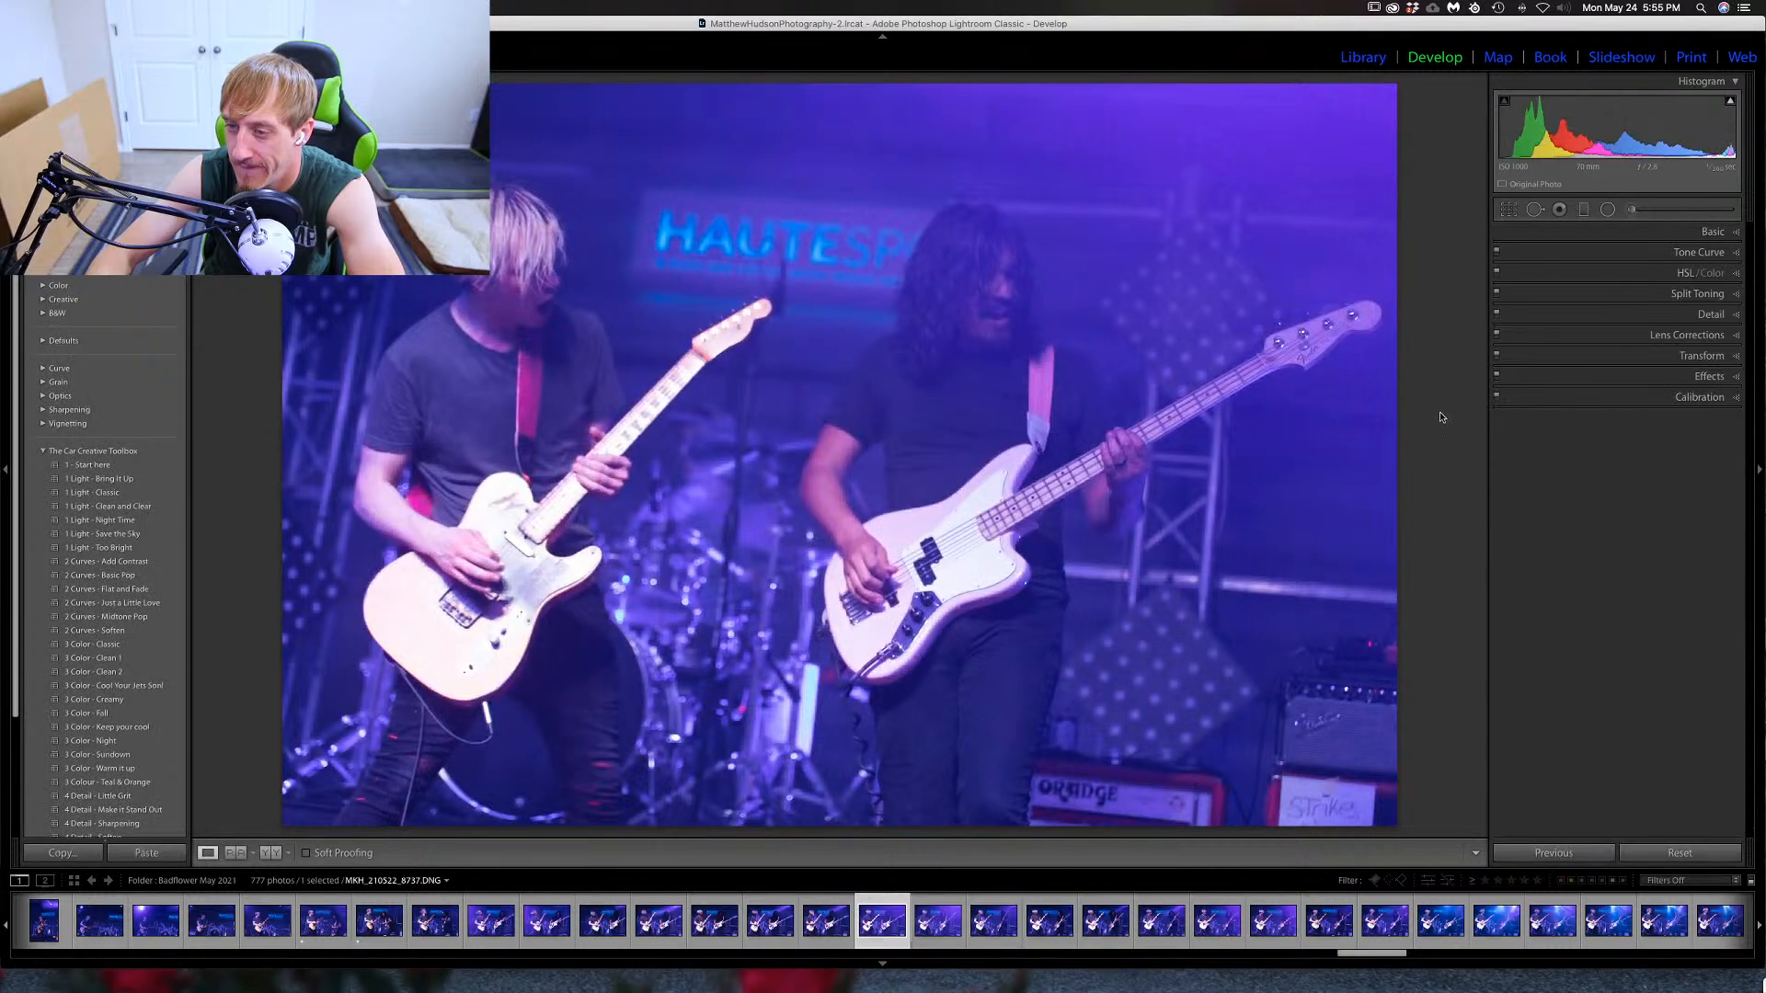
key("Left")
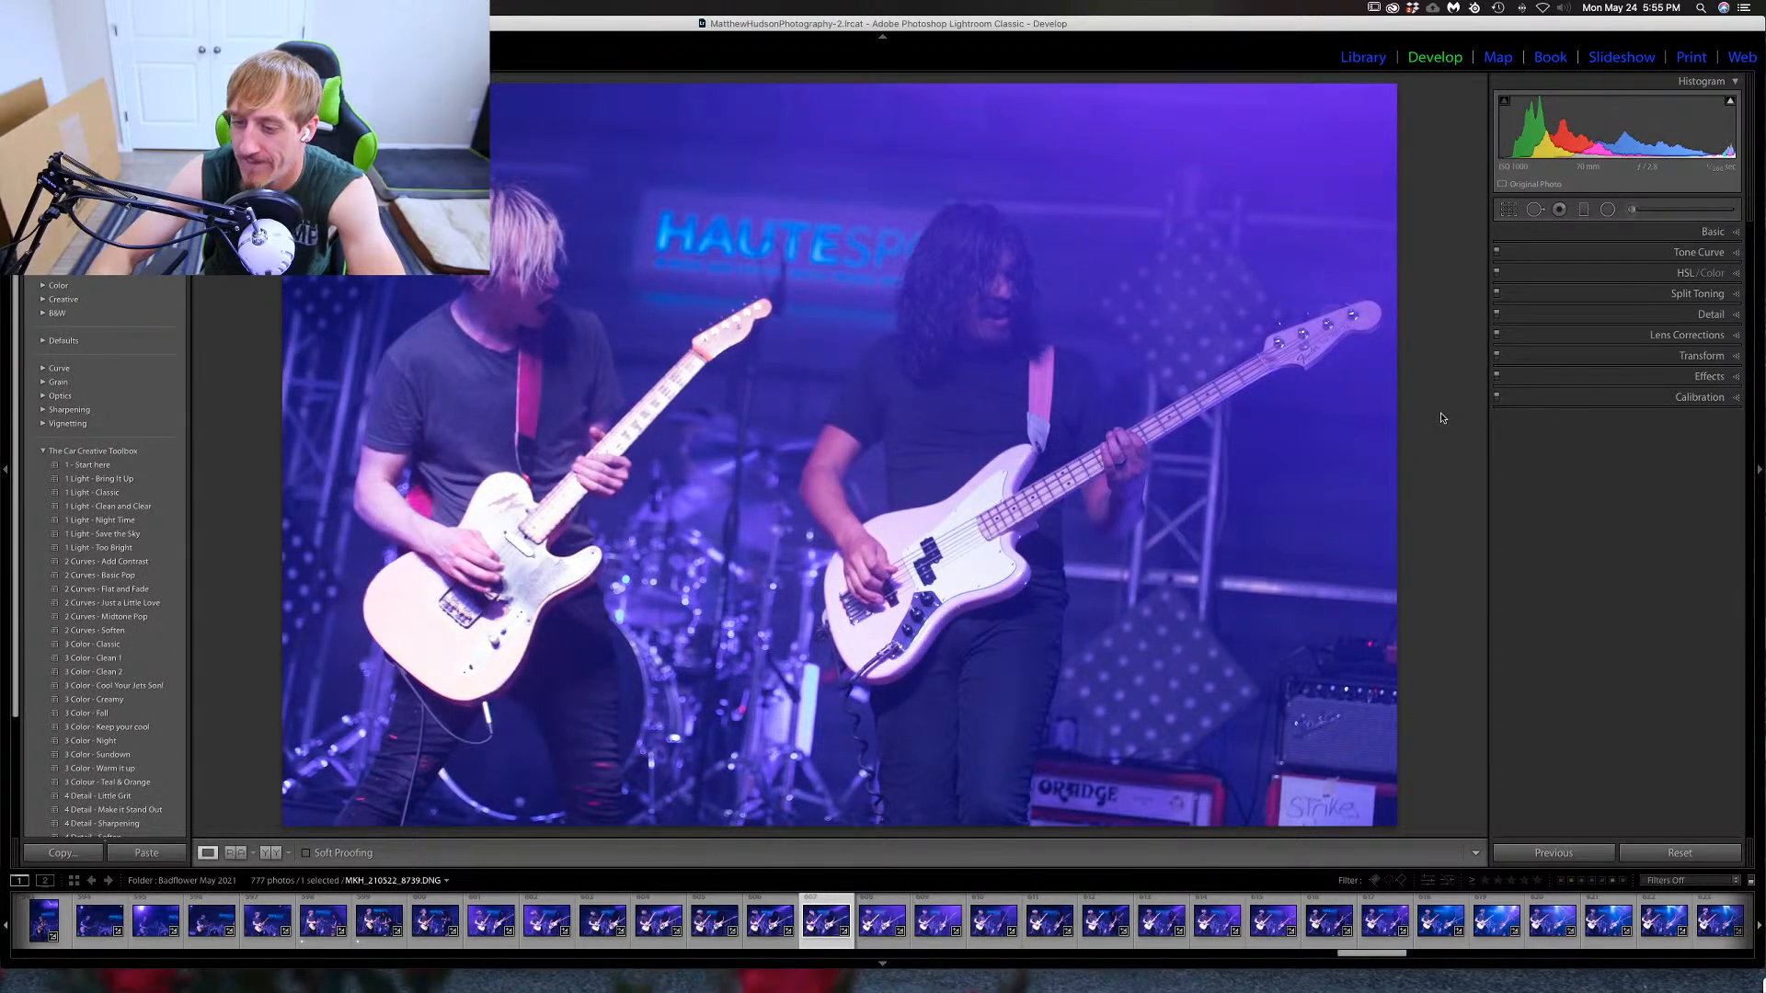
key("1")
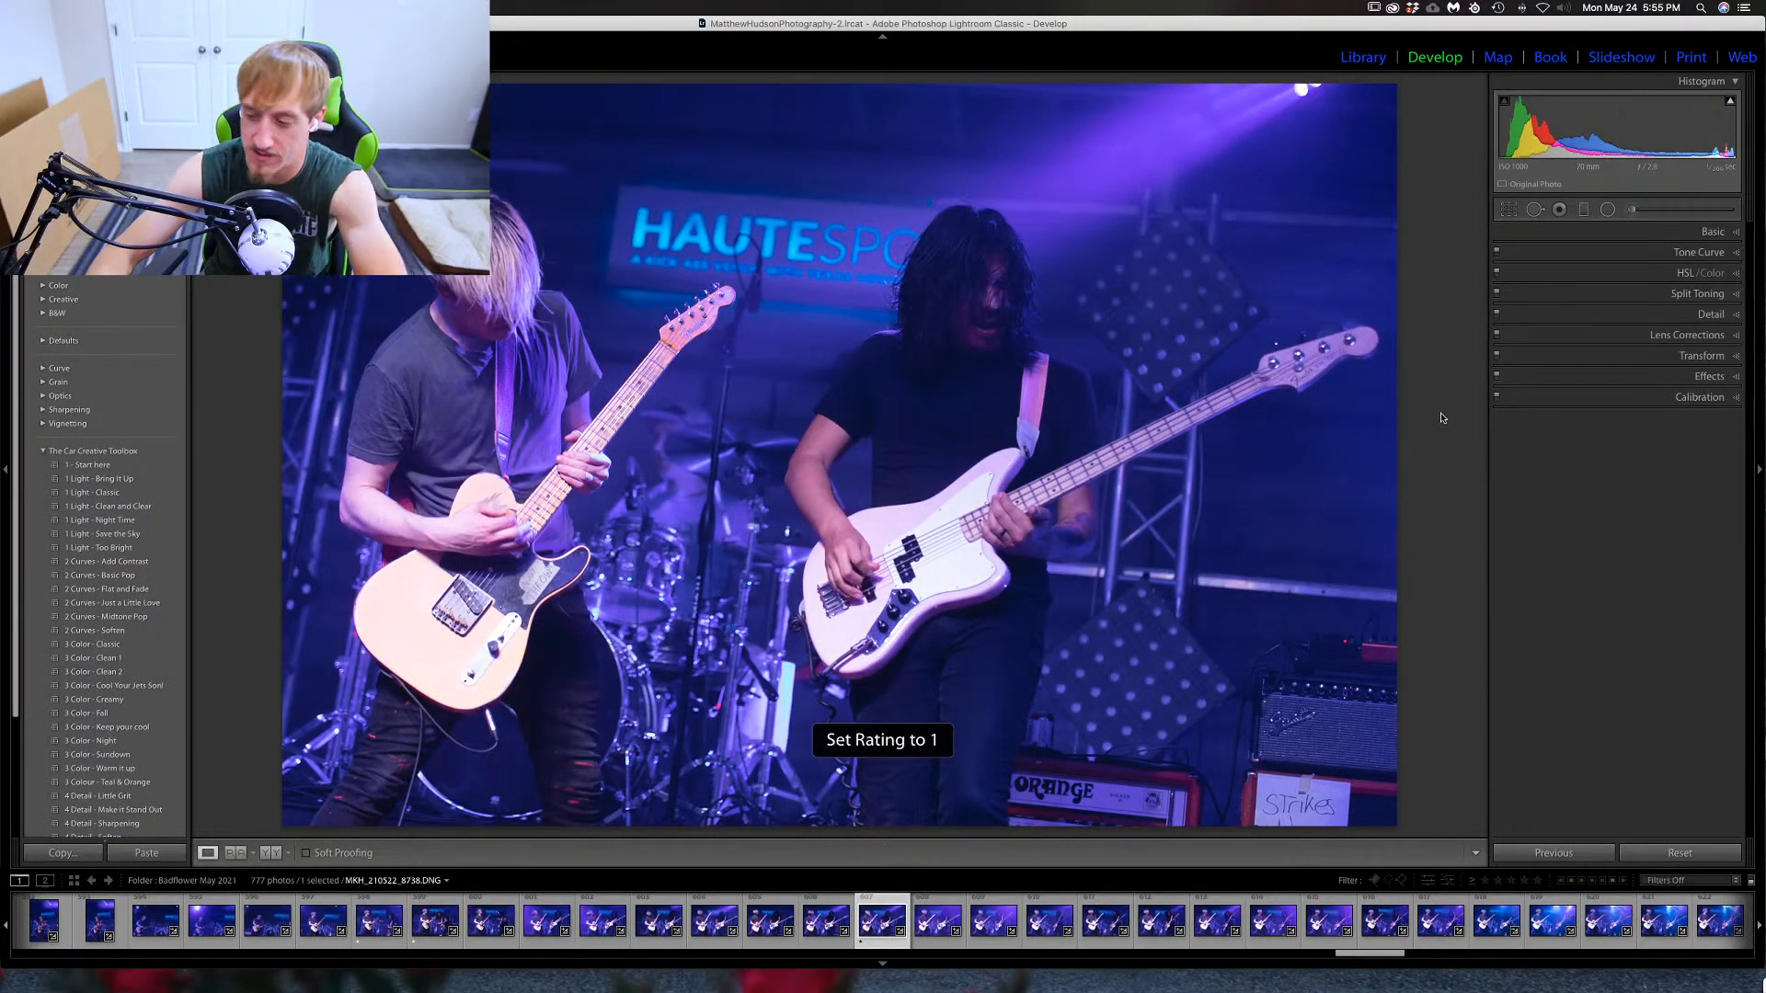
Check the focus on the guitarist's face in MKH_210522_8739.DNG, then rate the following frame, MKH_210522_8740.DNG, one star.
key("Right")
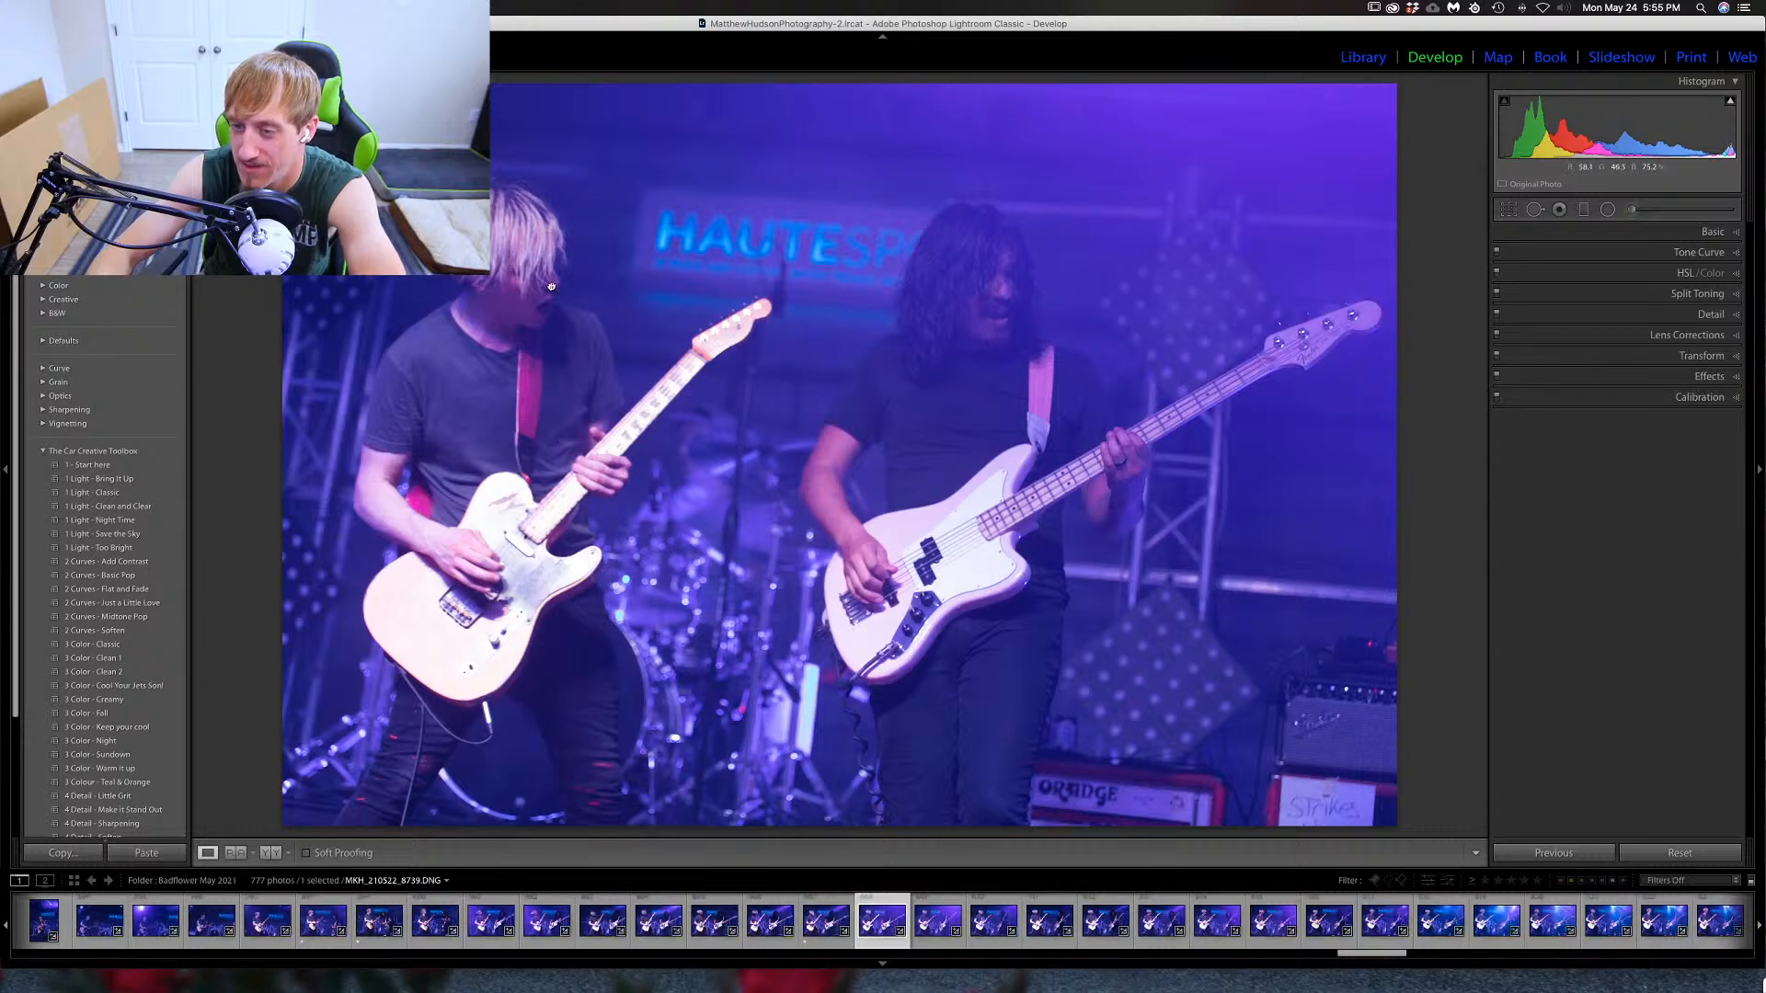
left_click(552, 287)
key("super+equal")
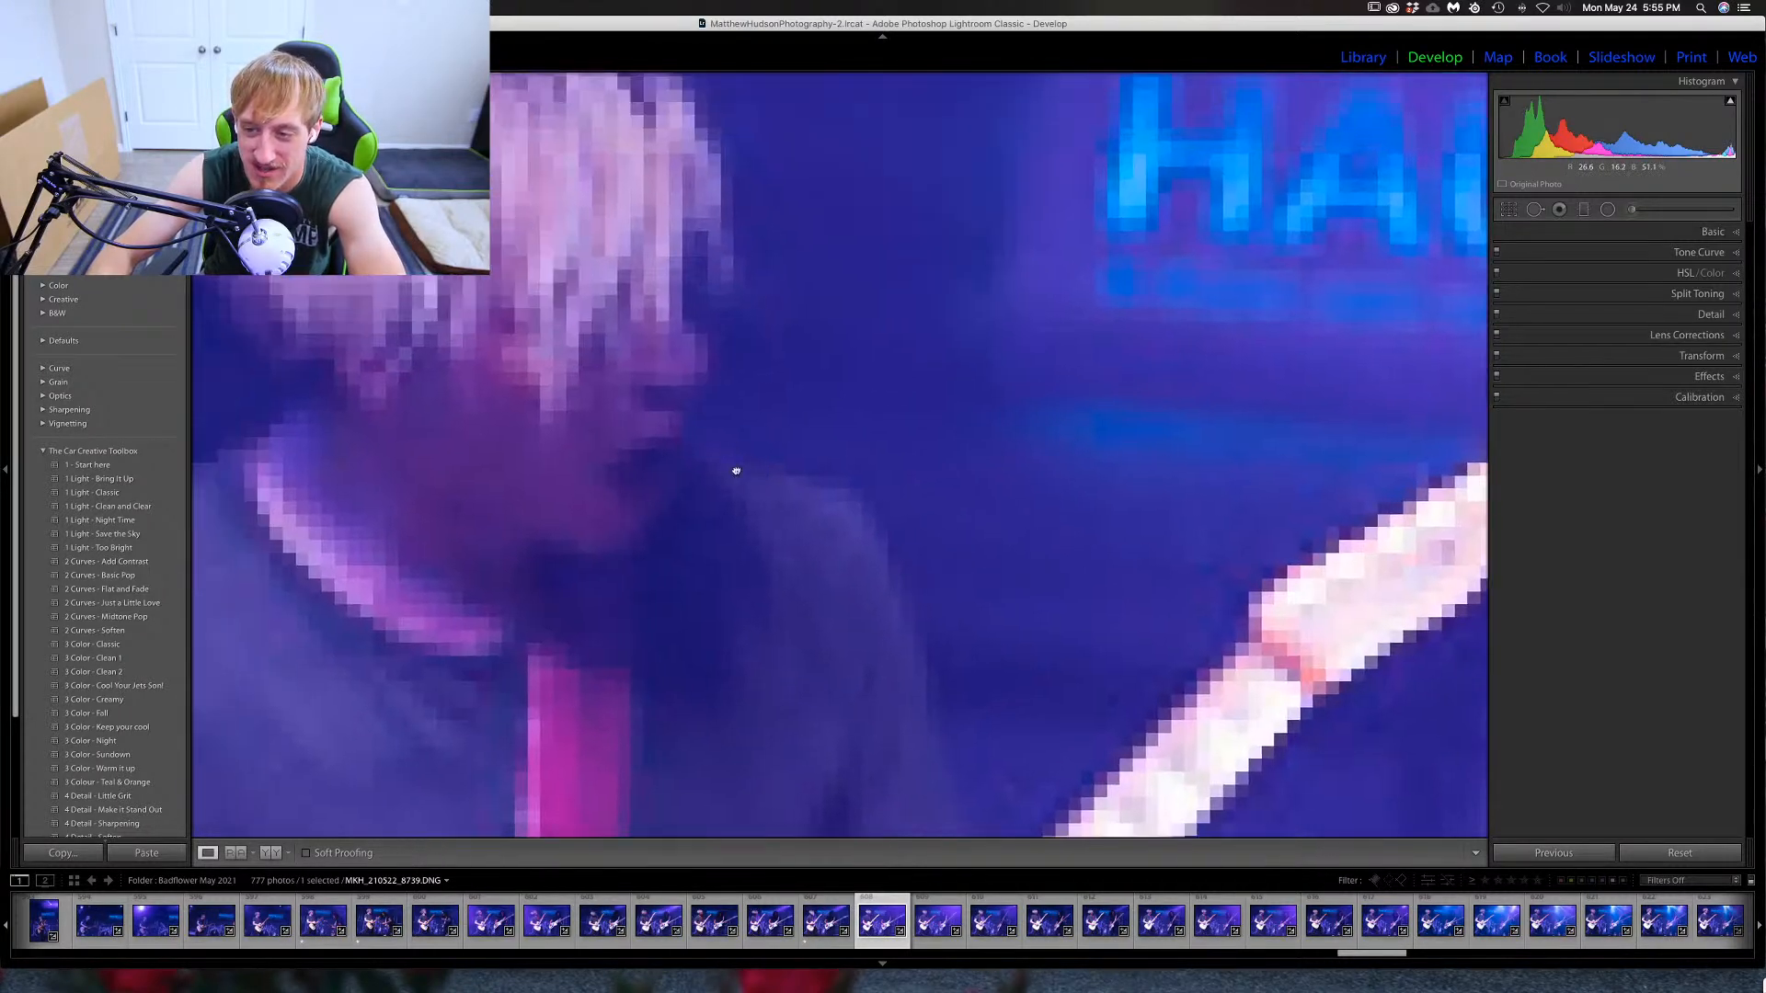
left_click(1181, 572)
key("Right")
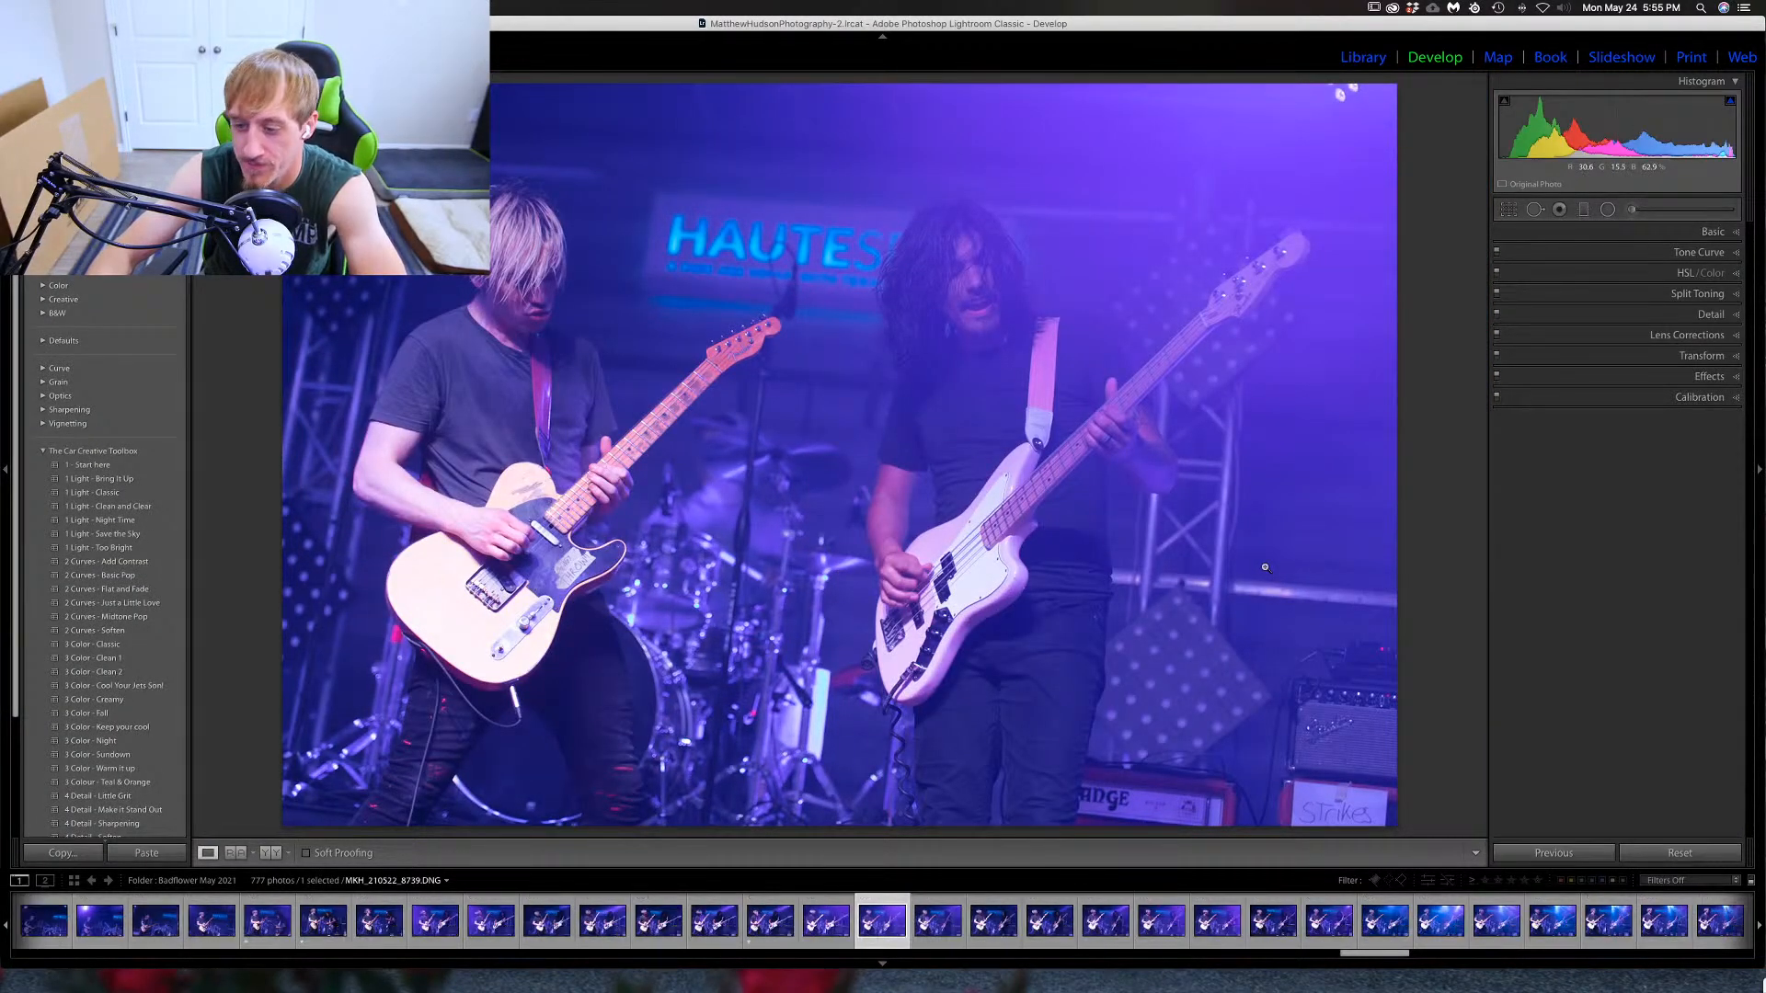
key("1")
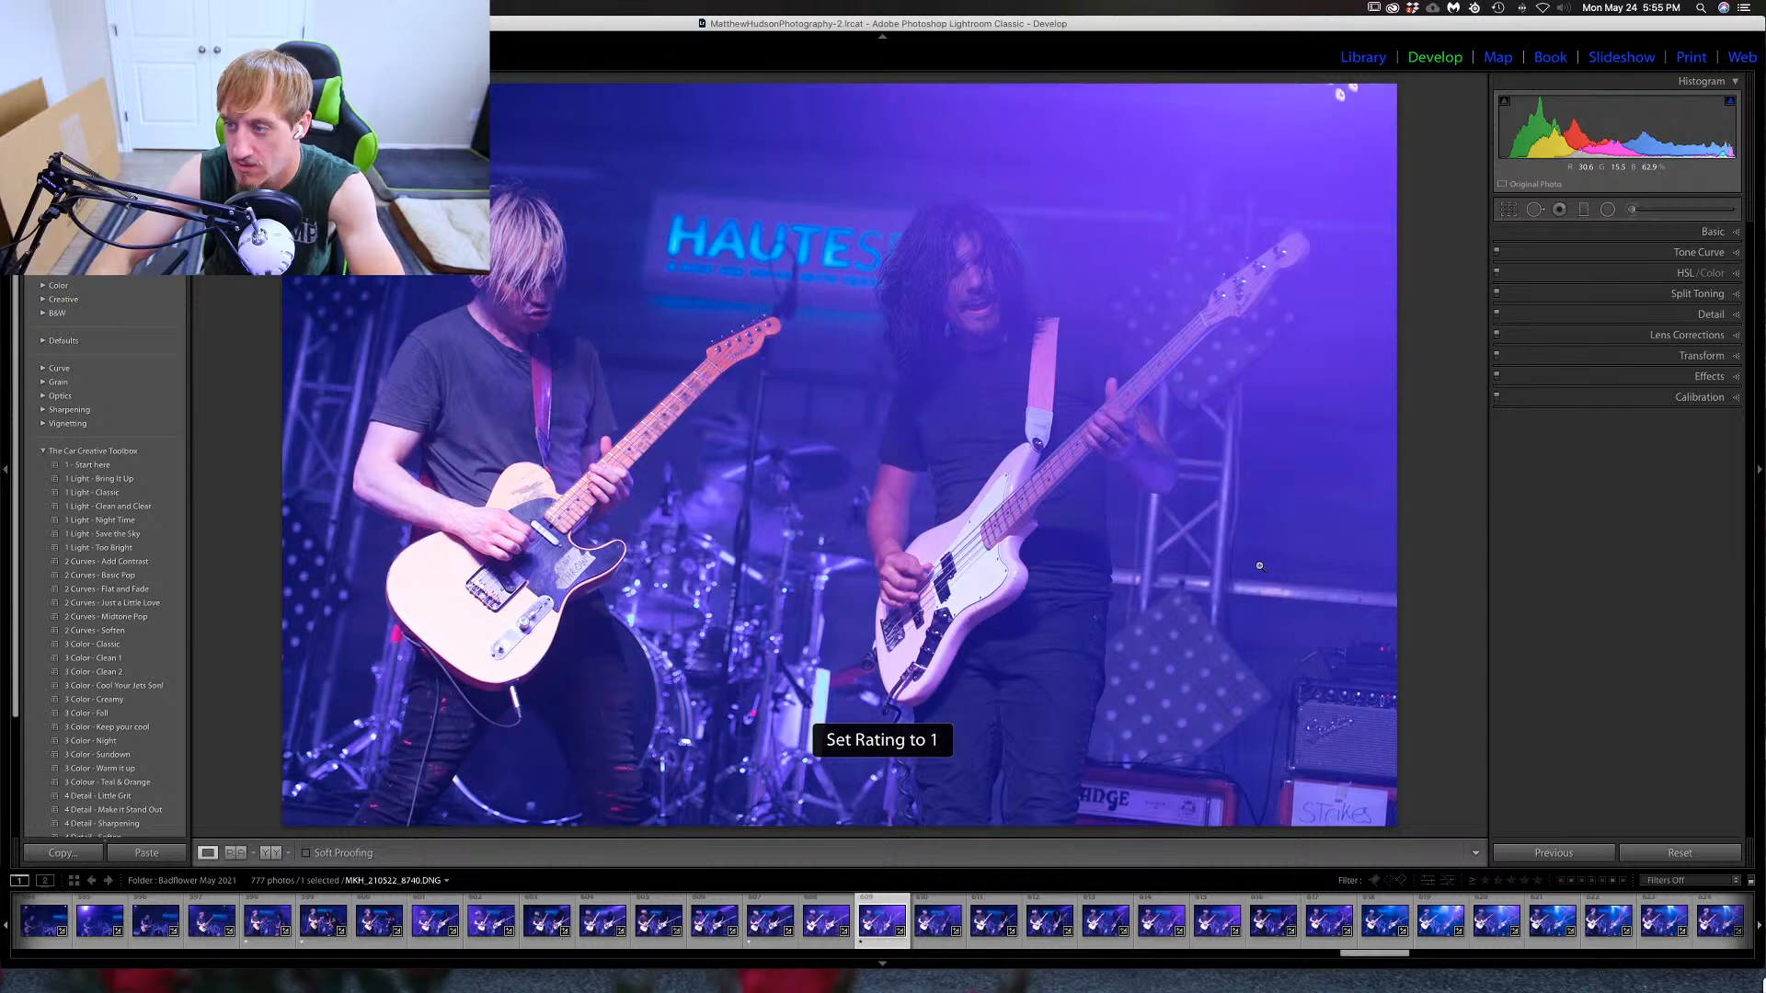
Review the frames after MKH_210522_8740.DNG and rate MKH_210522_8743.DNG, with both musicians open-mouthed, one star.
key("Right")
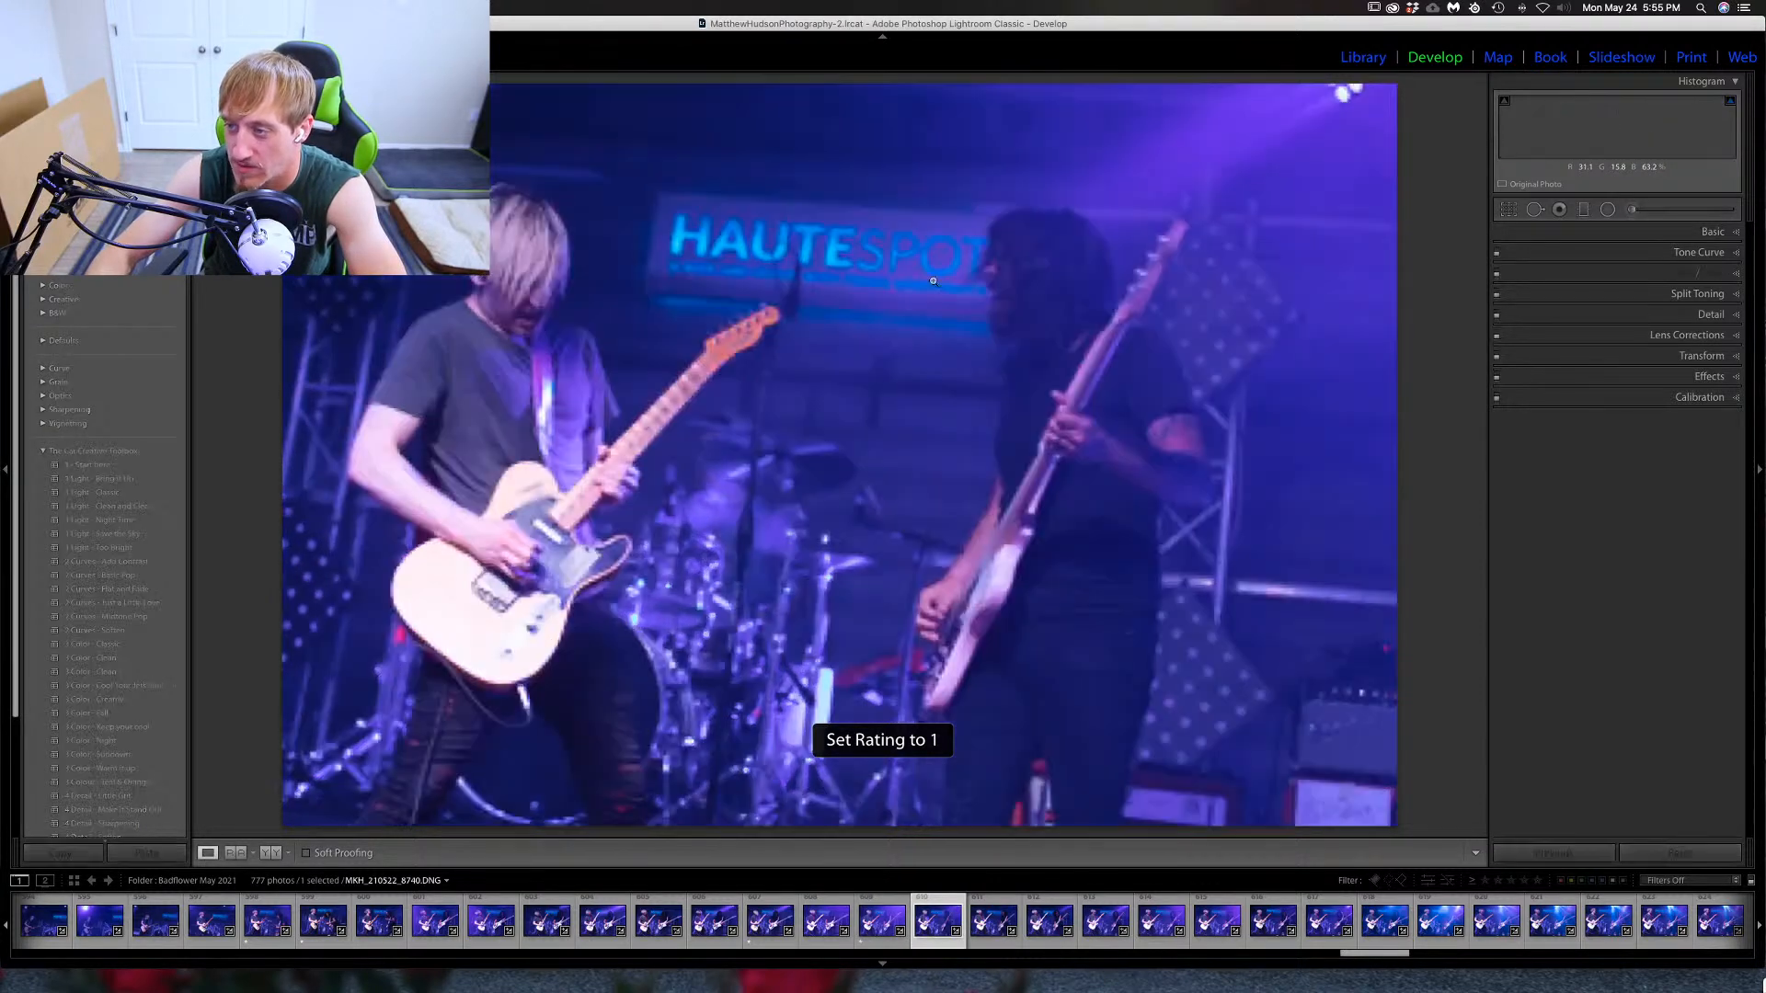
key("Right")
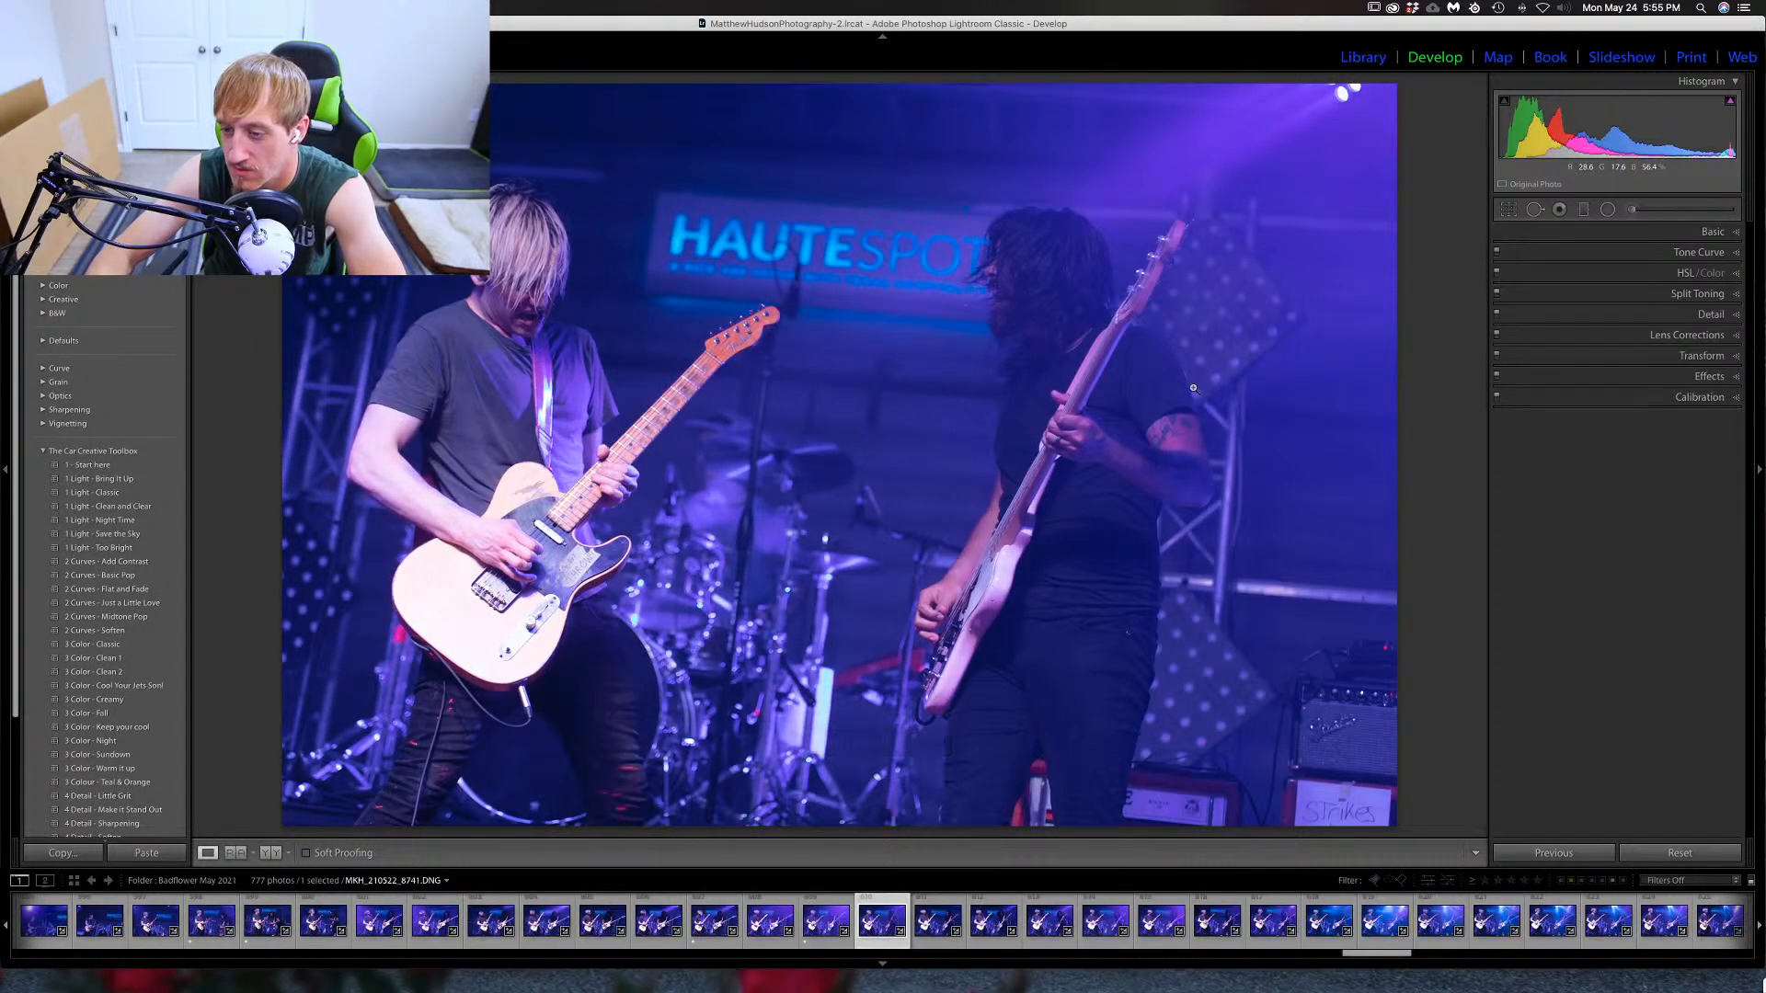
key("Right")
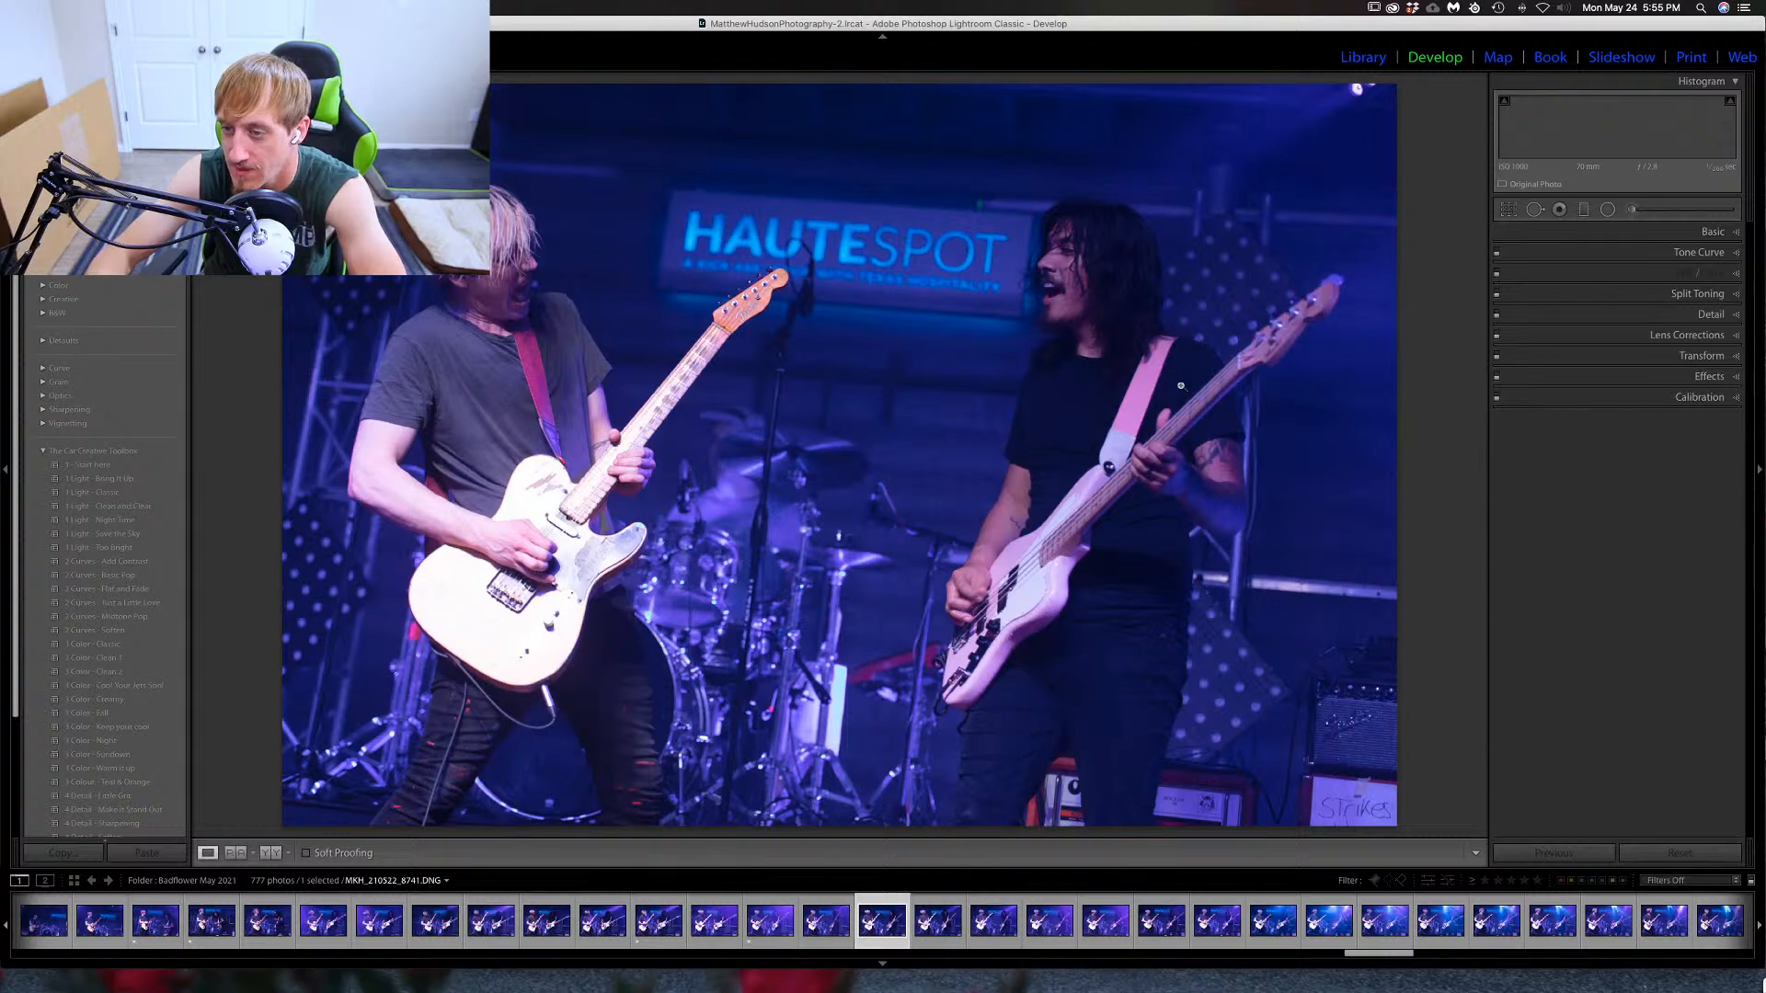
key("Right")
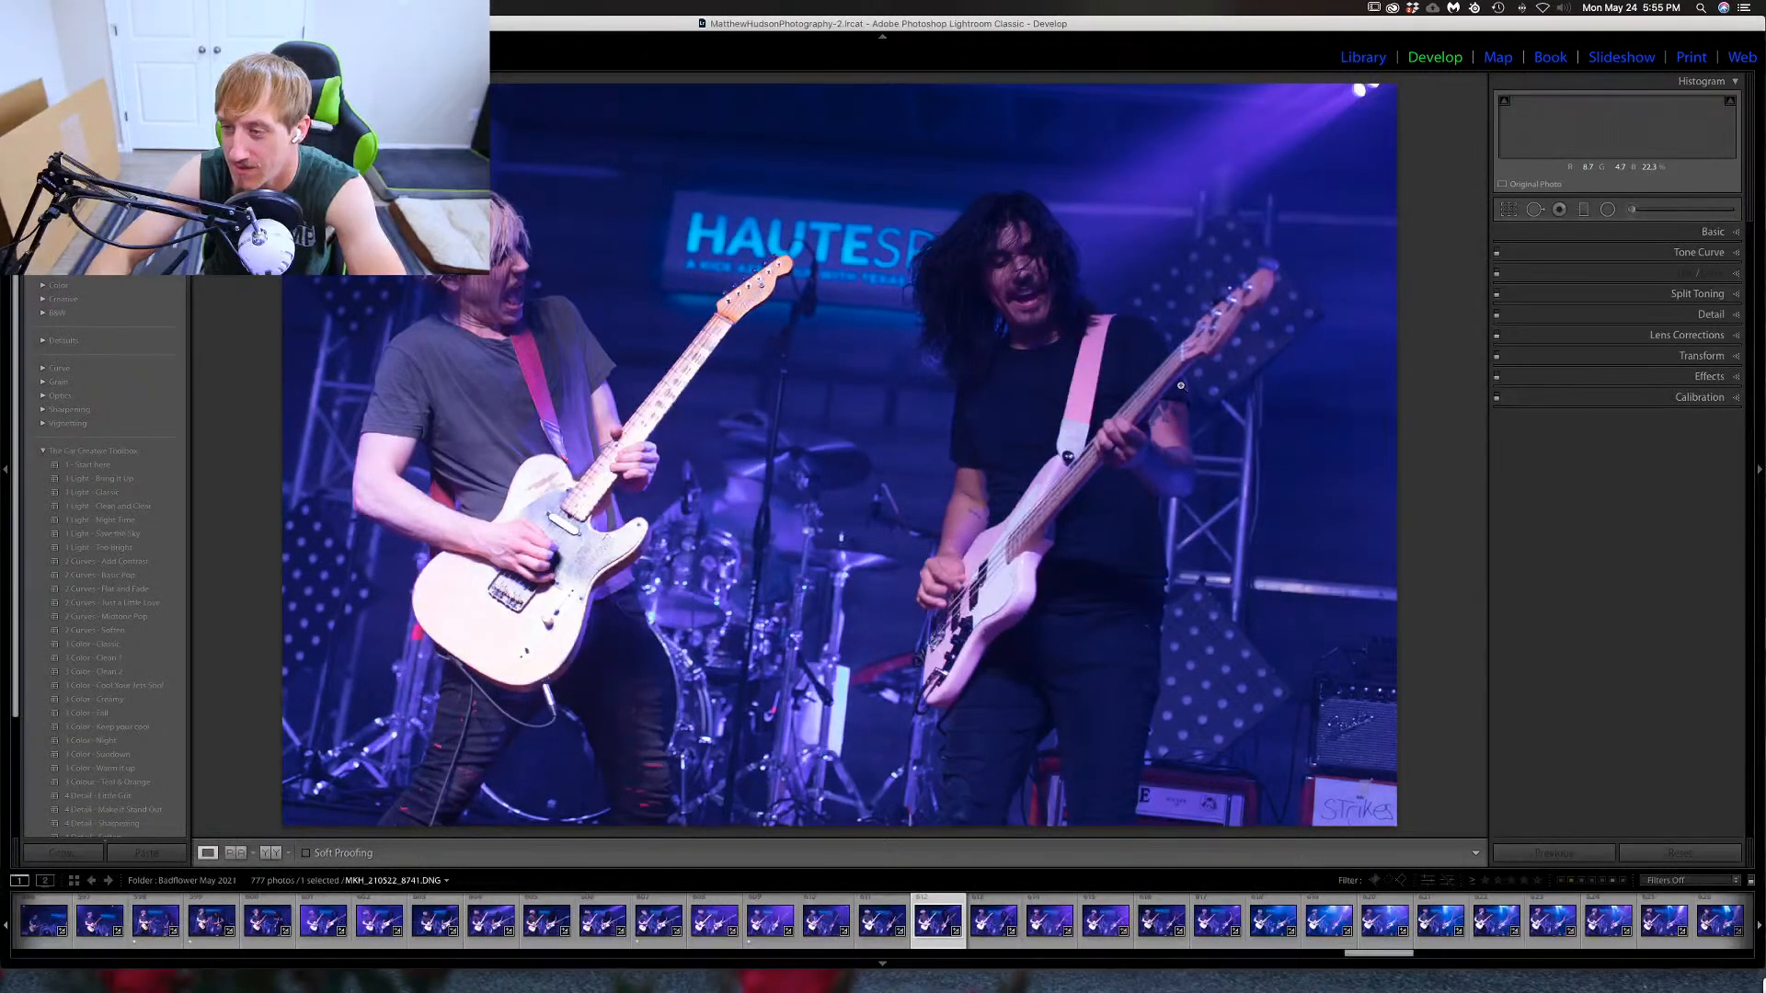
key("Right")
key("1")
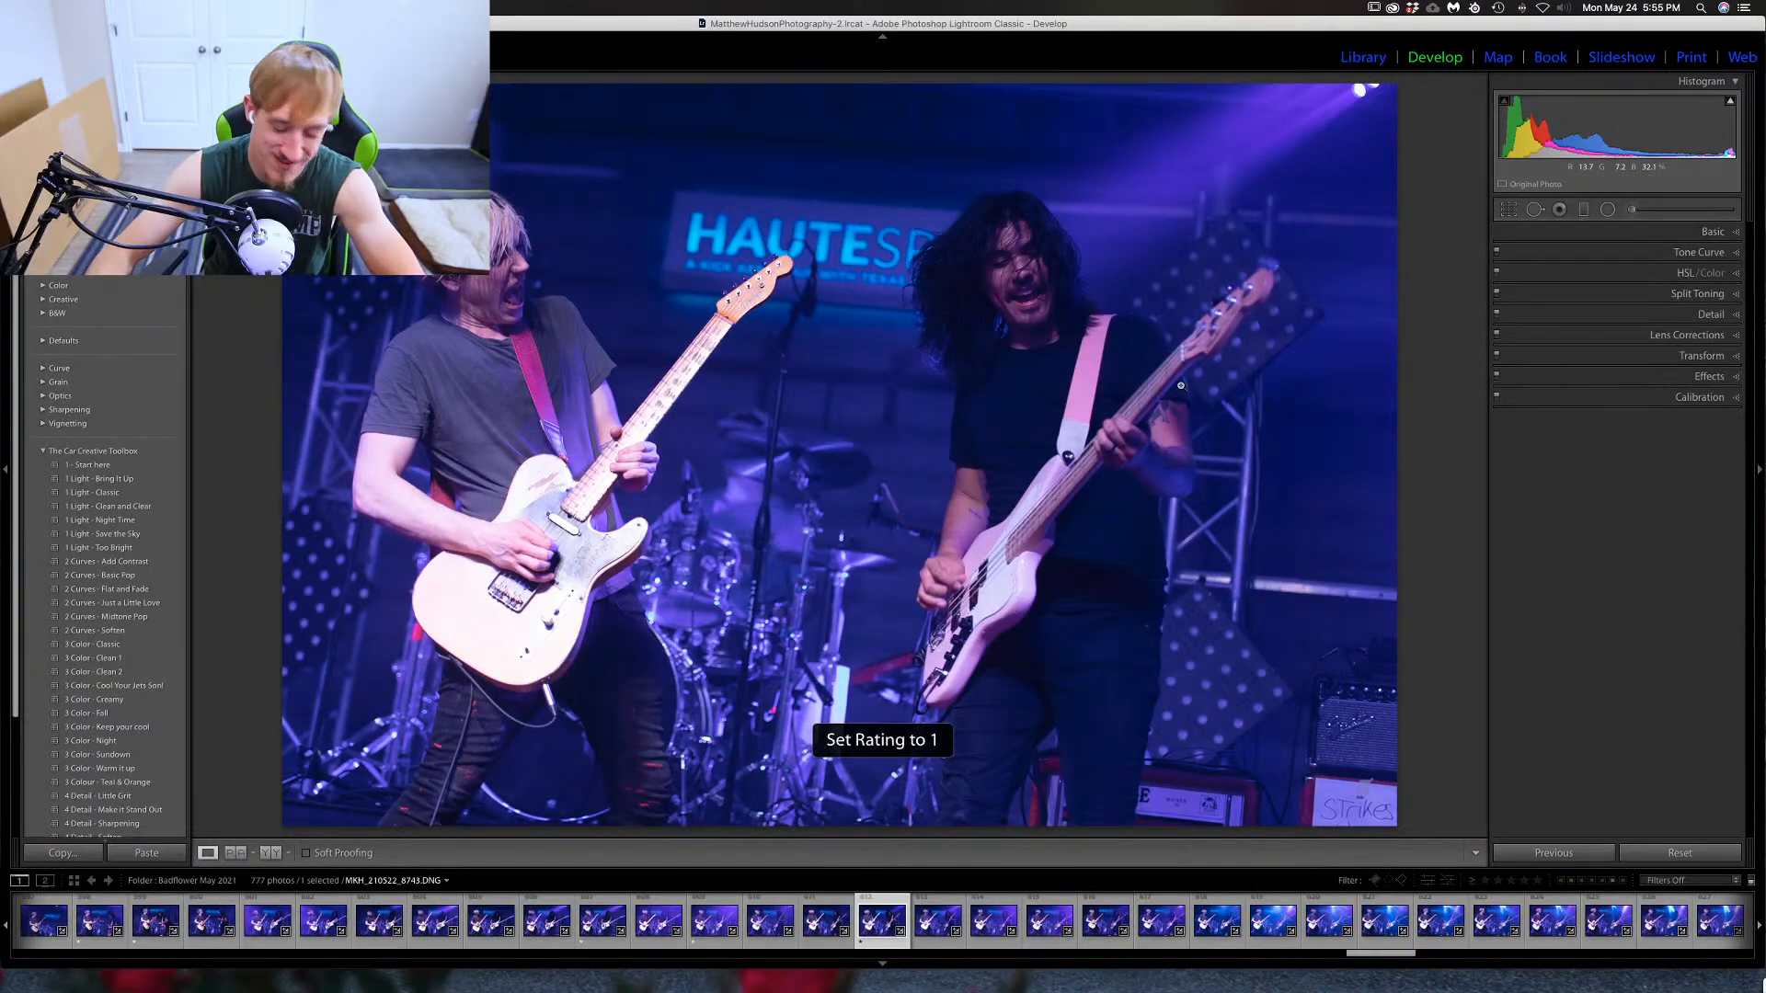
Rate the next two guitarist and bassist frames, MKH_210522_8744.DNG and MKH_210522_8745.DNG, one star each.
key("Right")
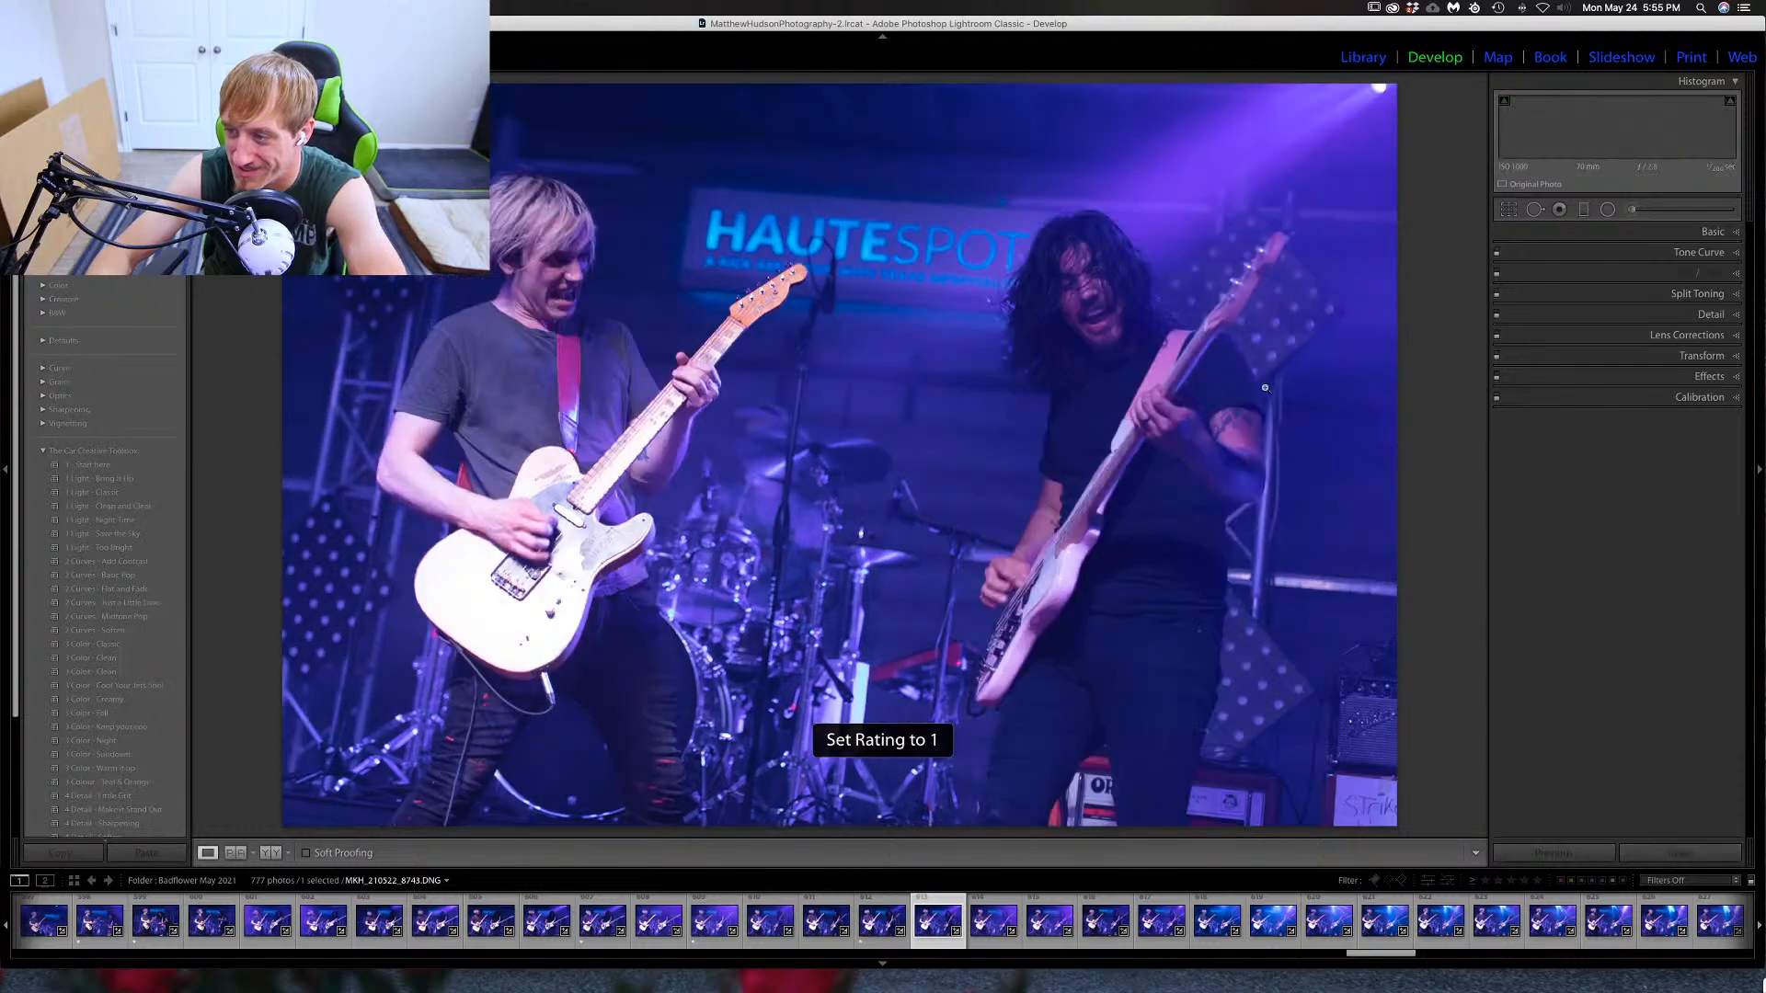
key("1")
key("1")
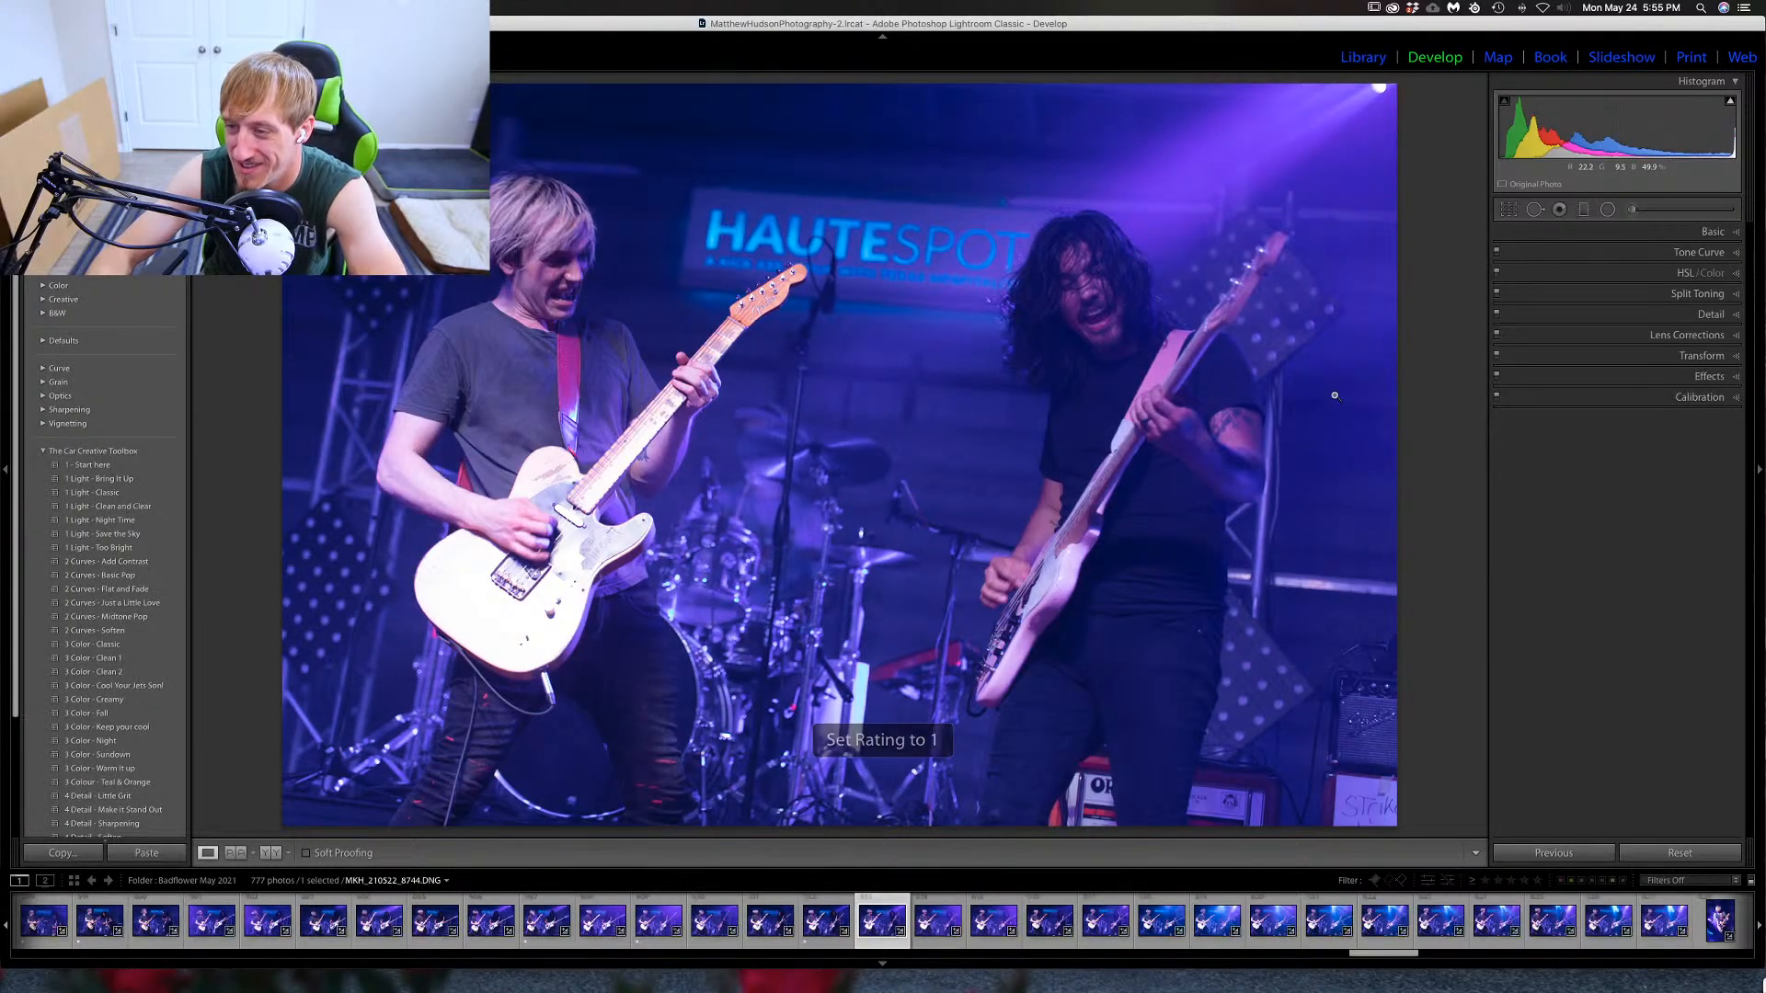
key("Right")
key("Right")
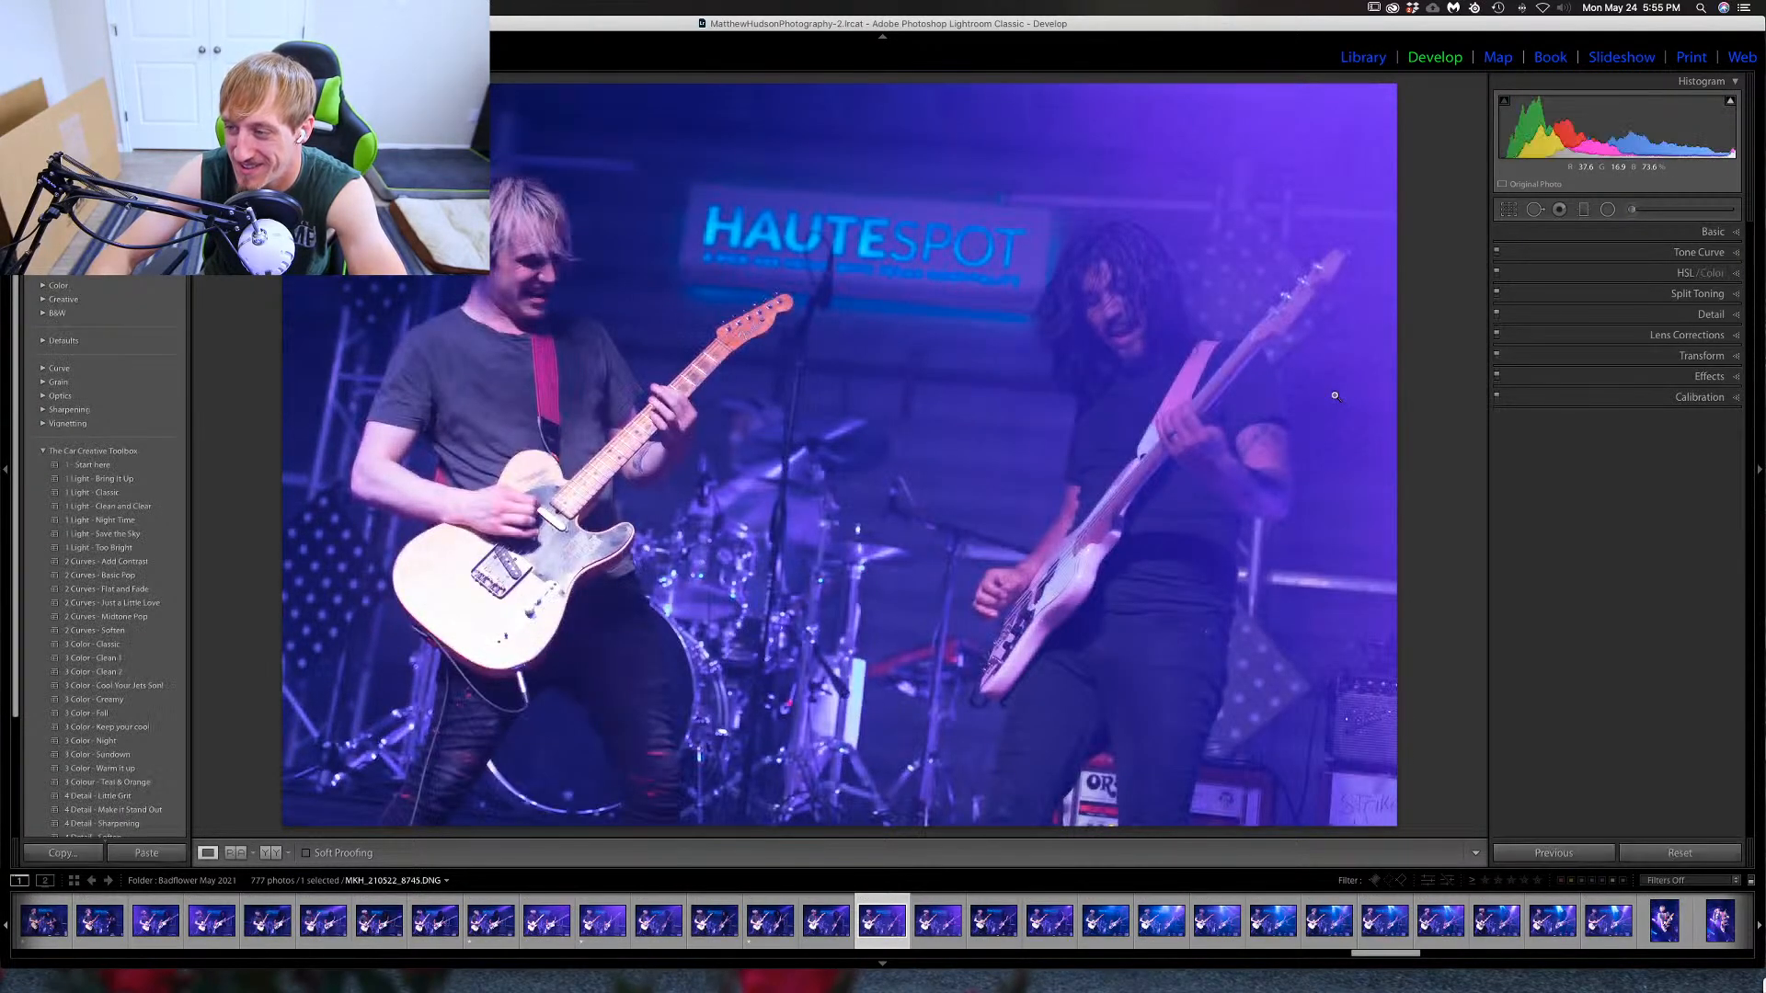
key("1")
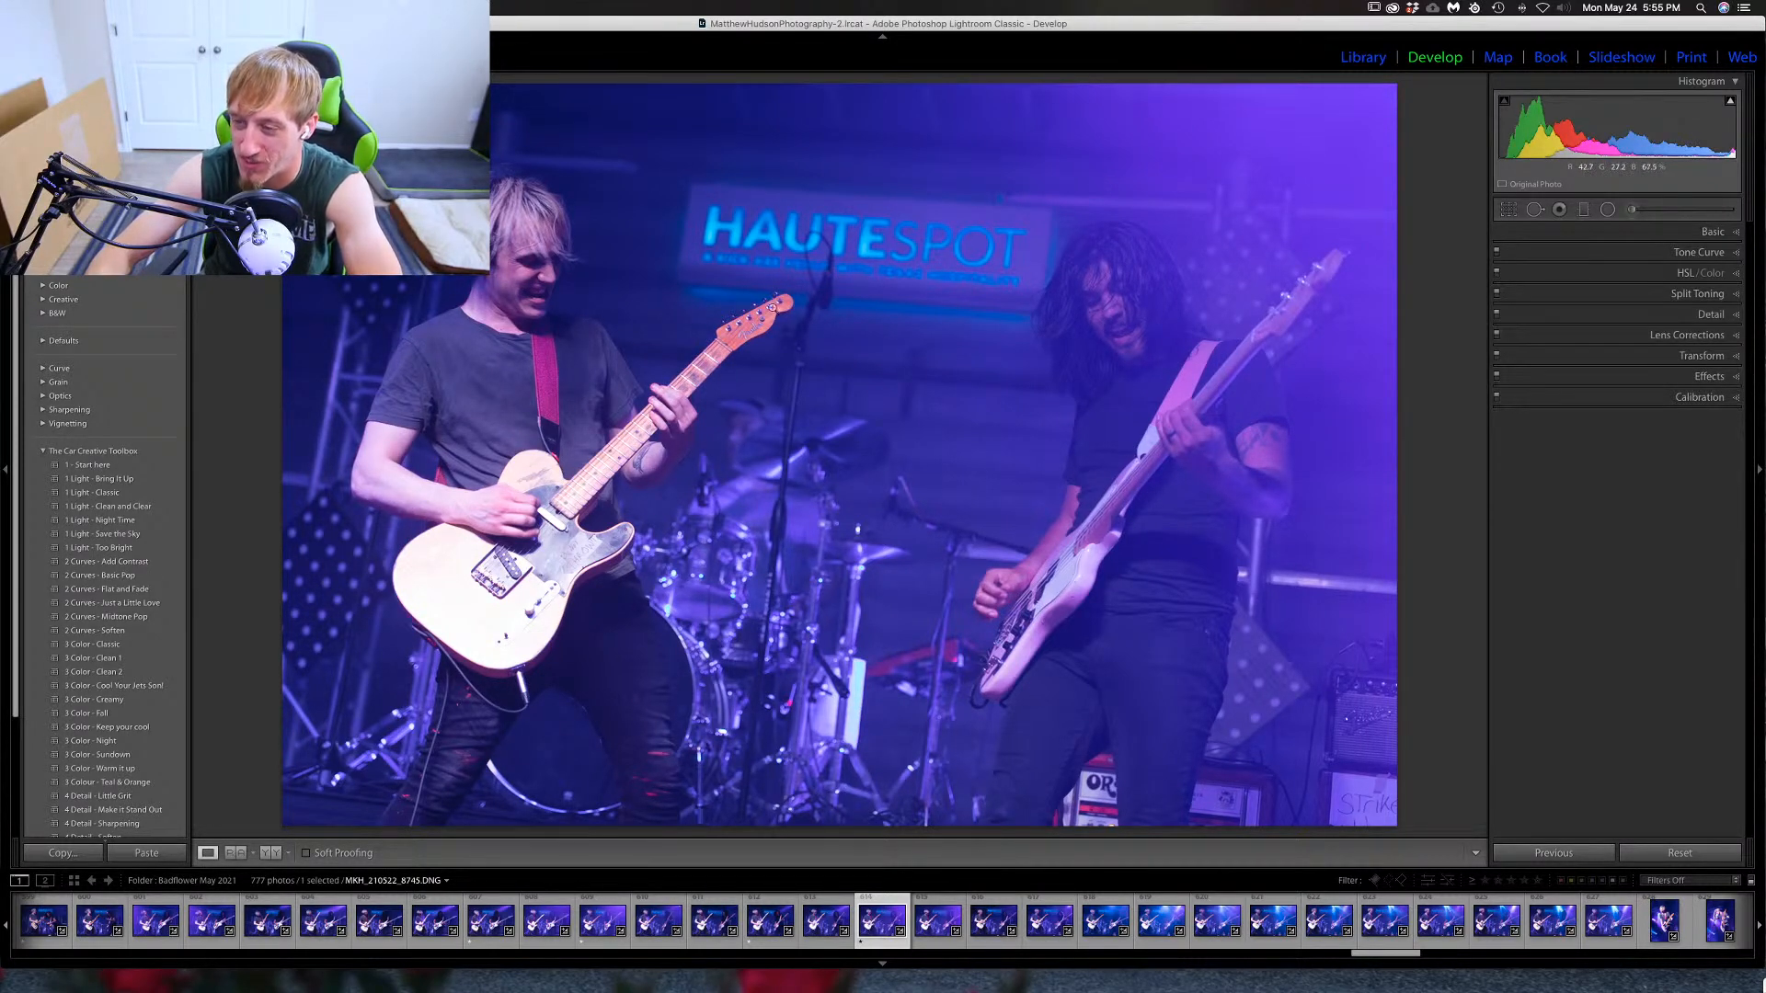
Compare MKH_210522_8746.DNG with the frame before it, then rate MKH_210522_8747.DNG one star.
key("Right")
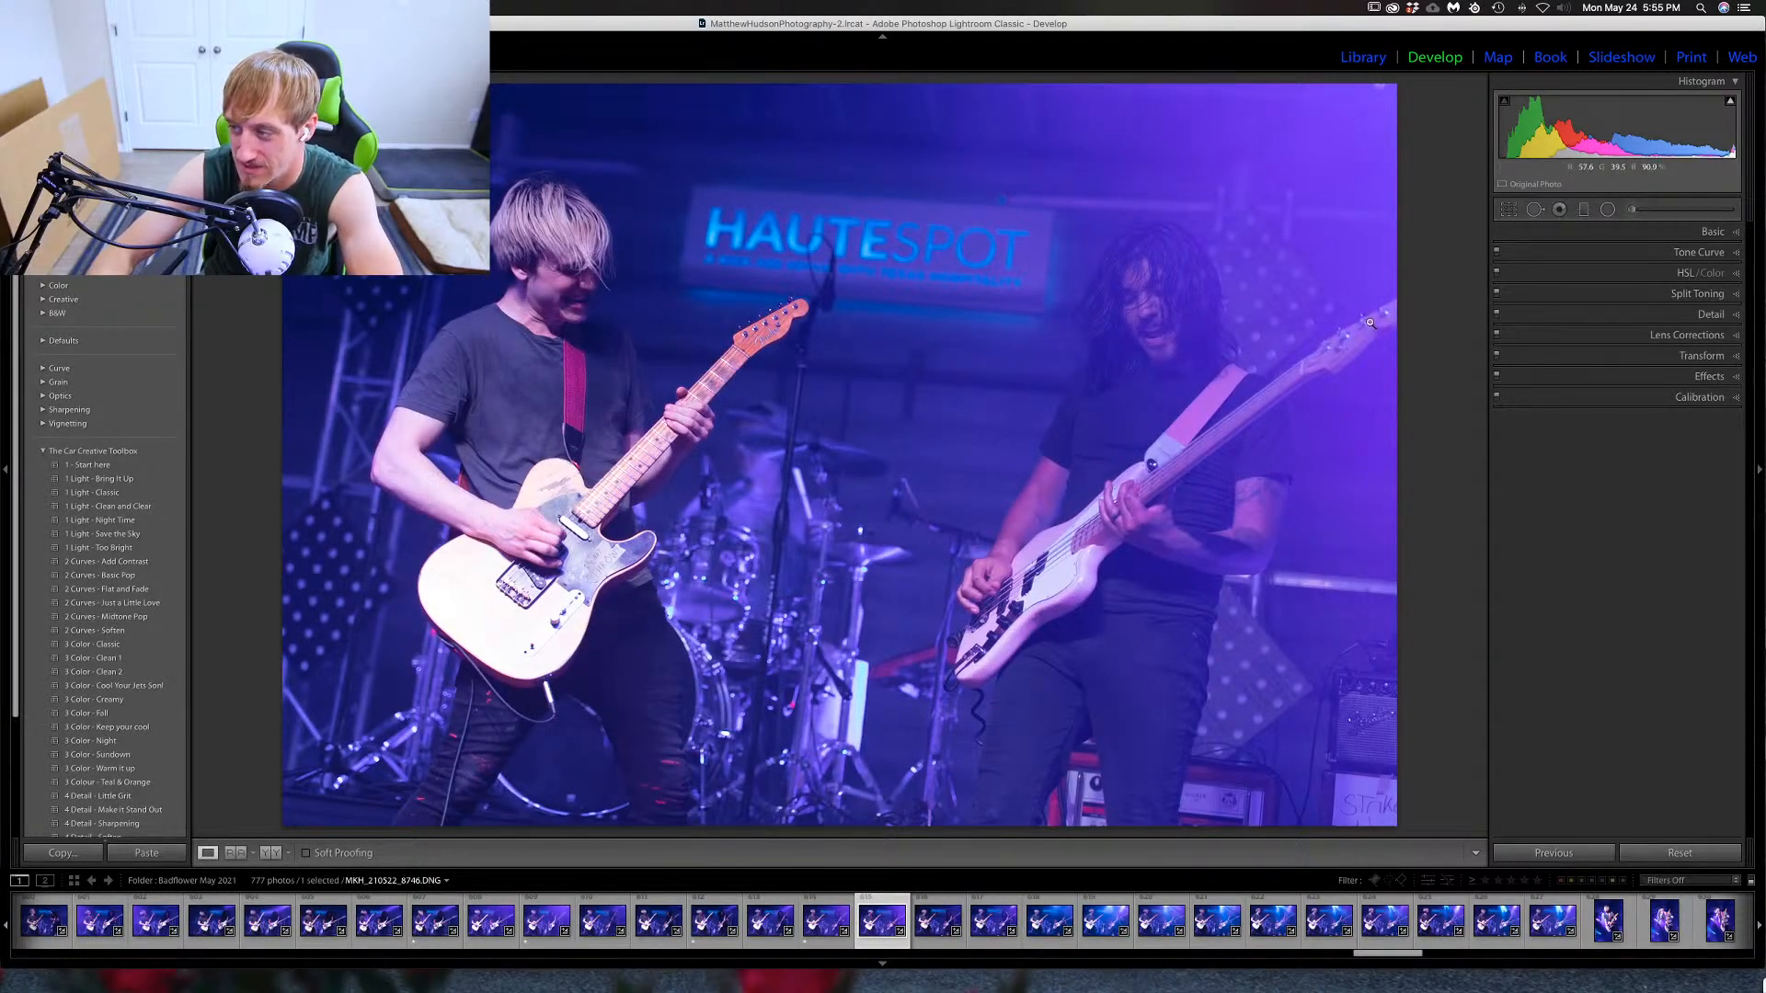
key("Right")
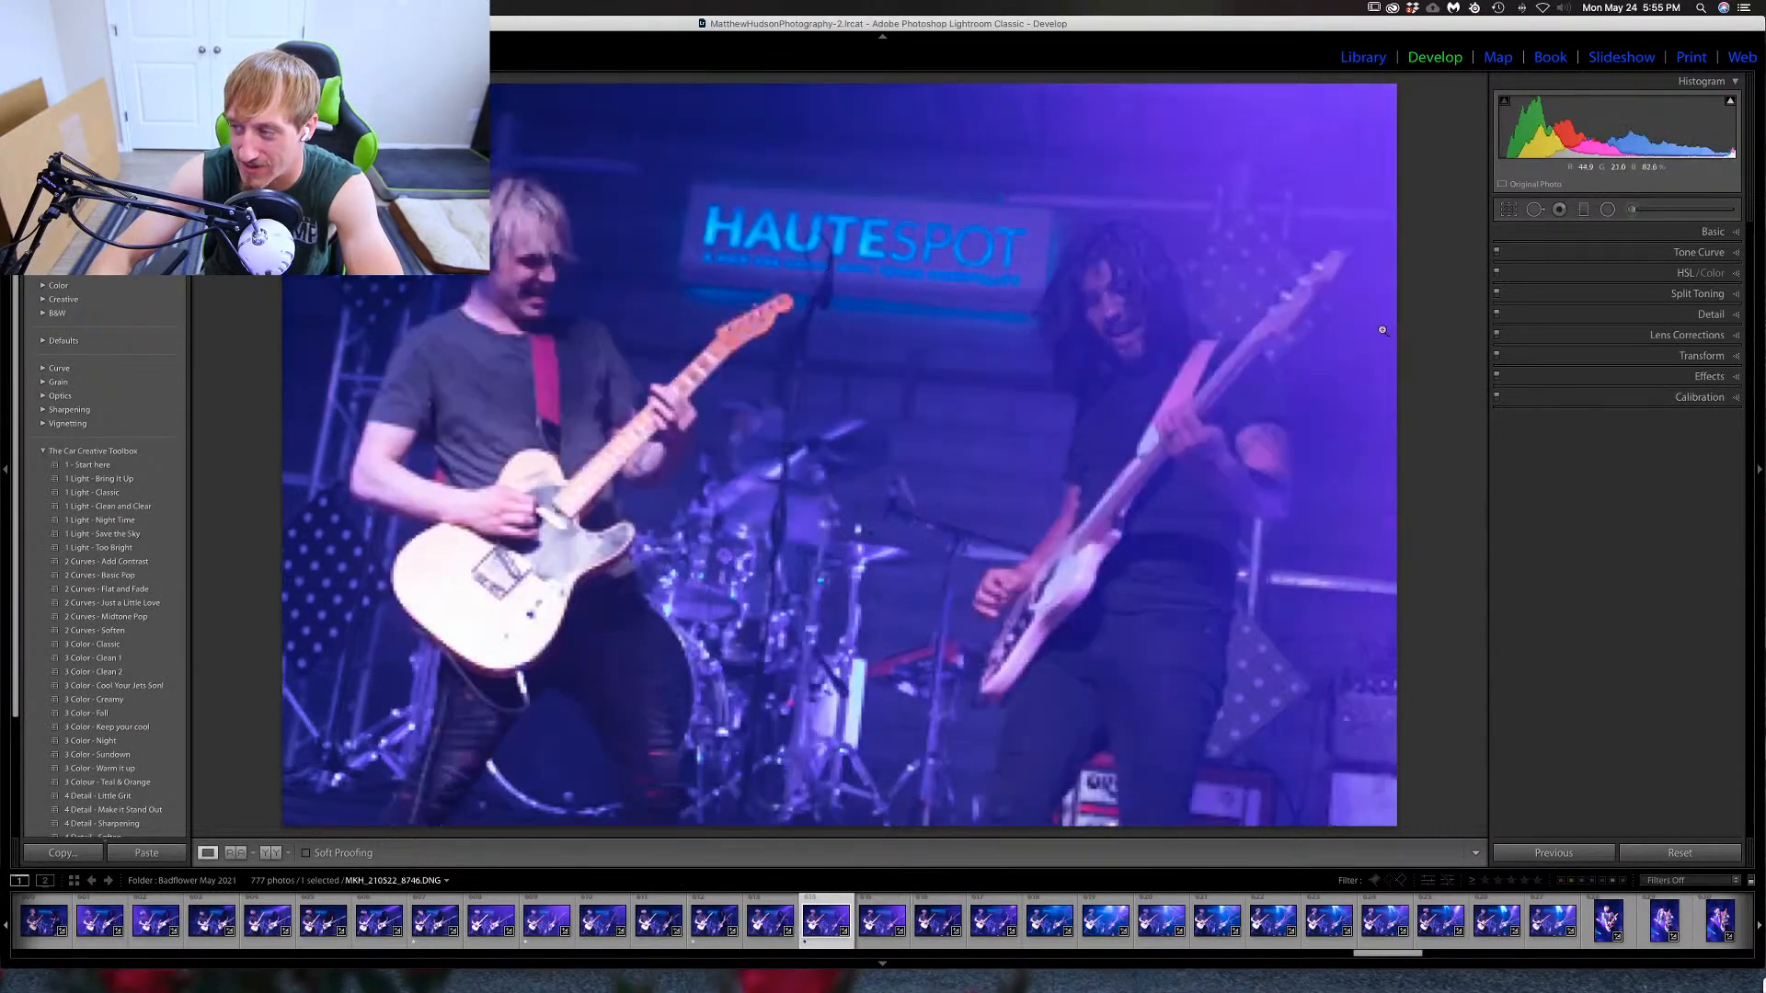
key("Left")
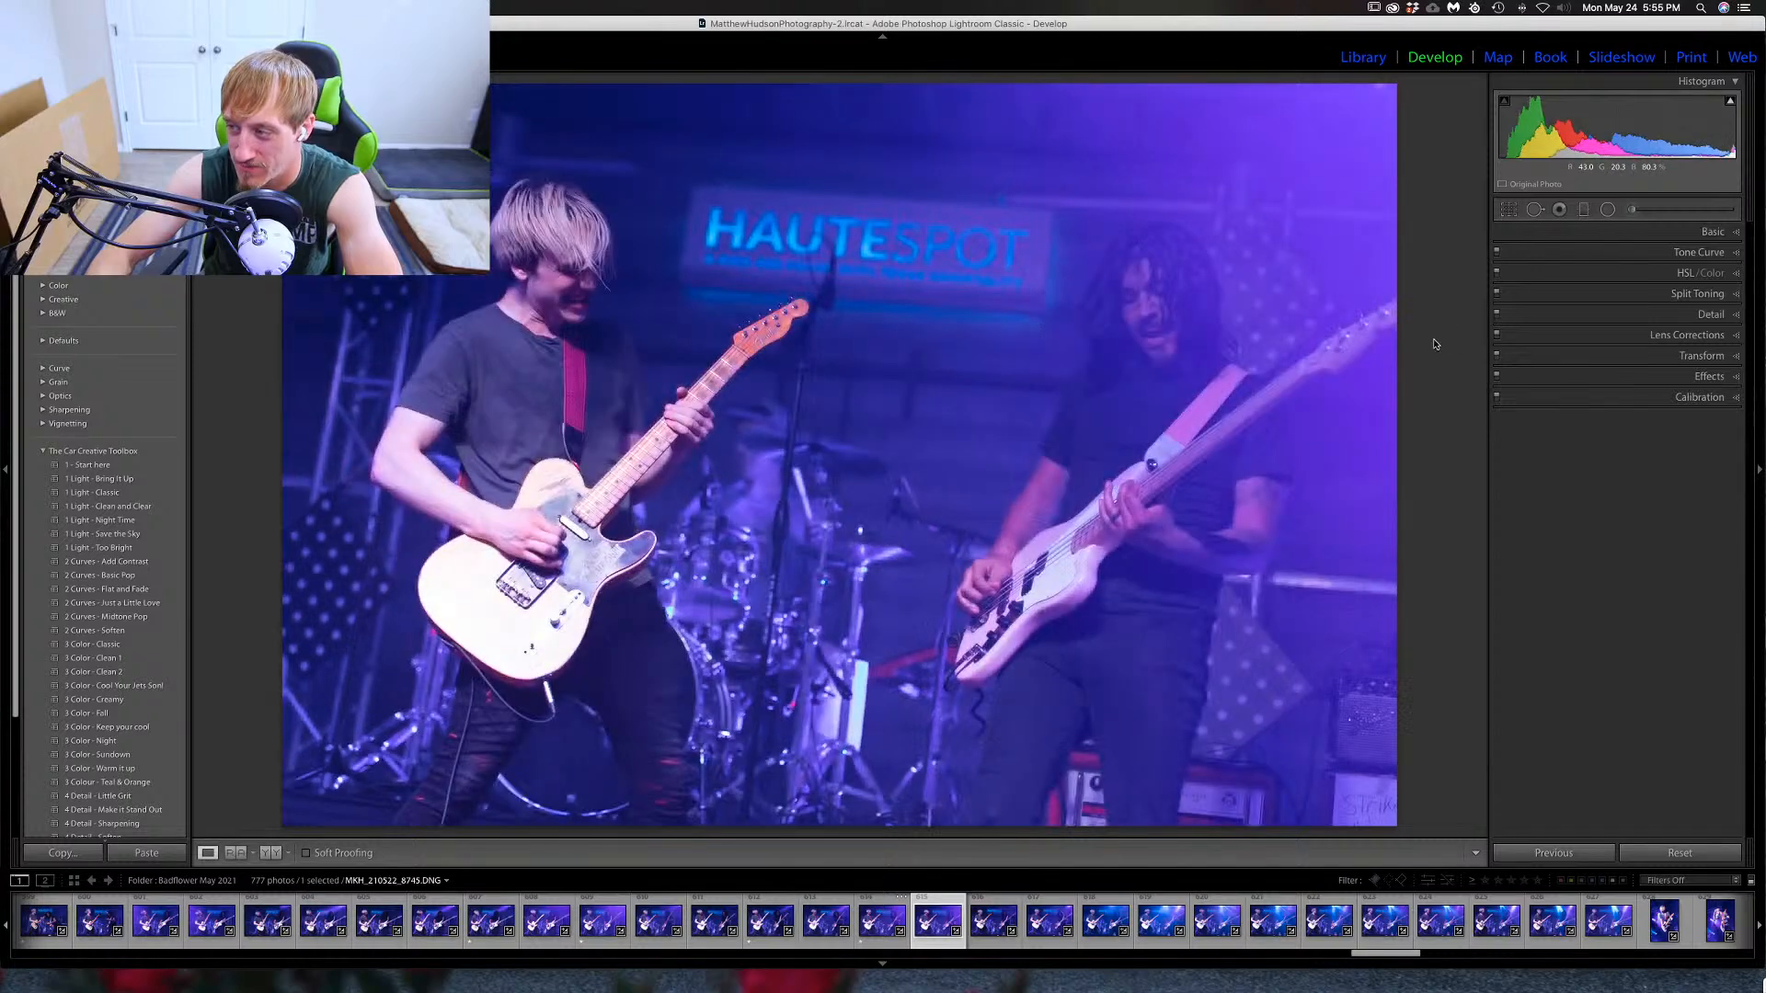
key("Right")
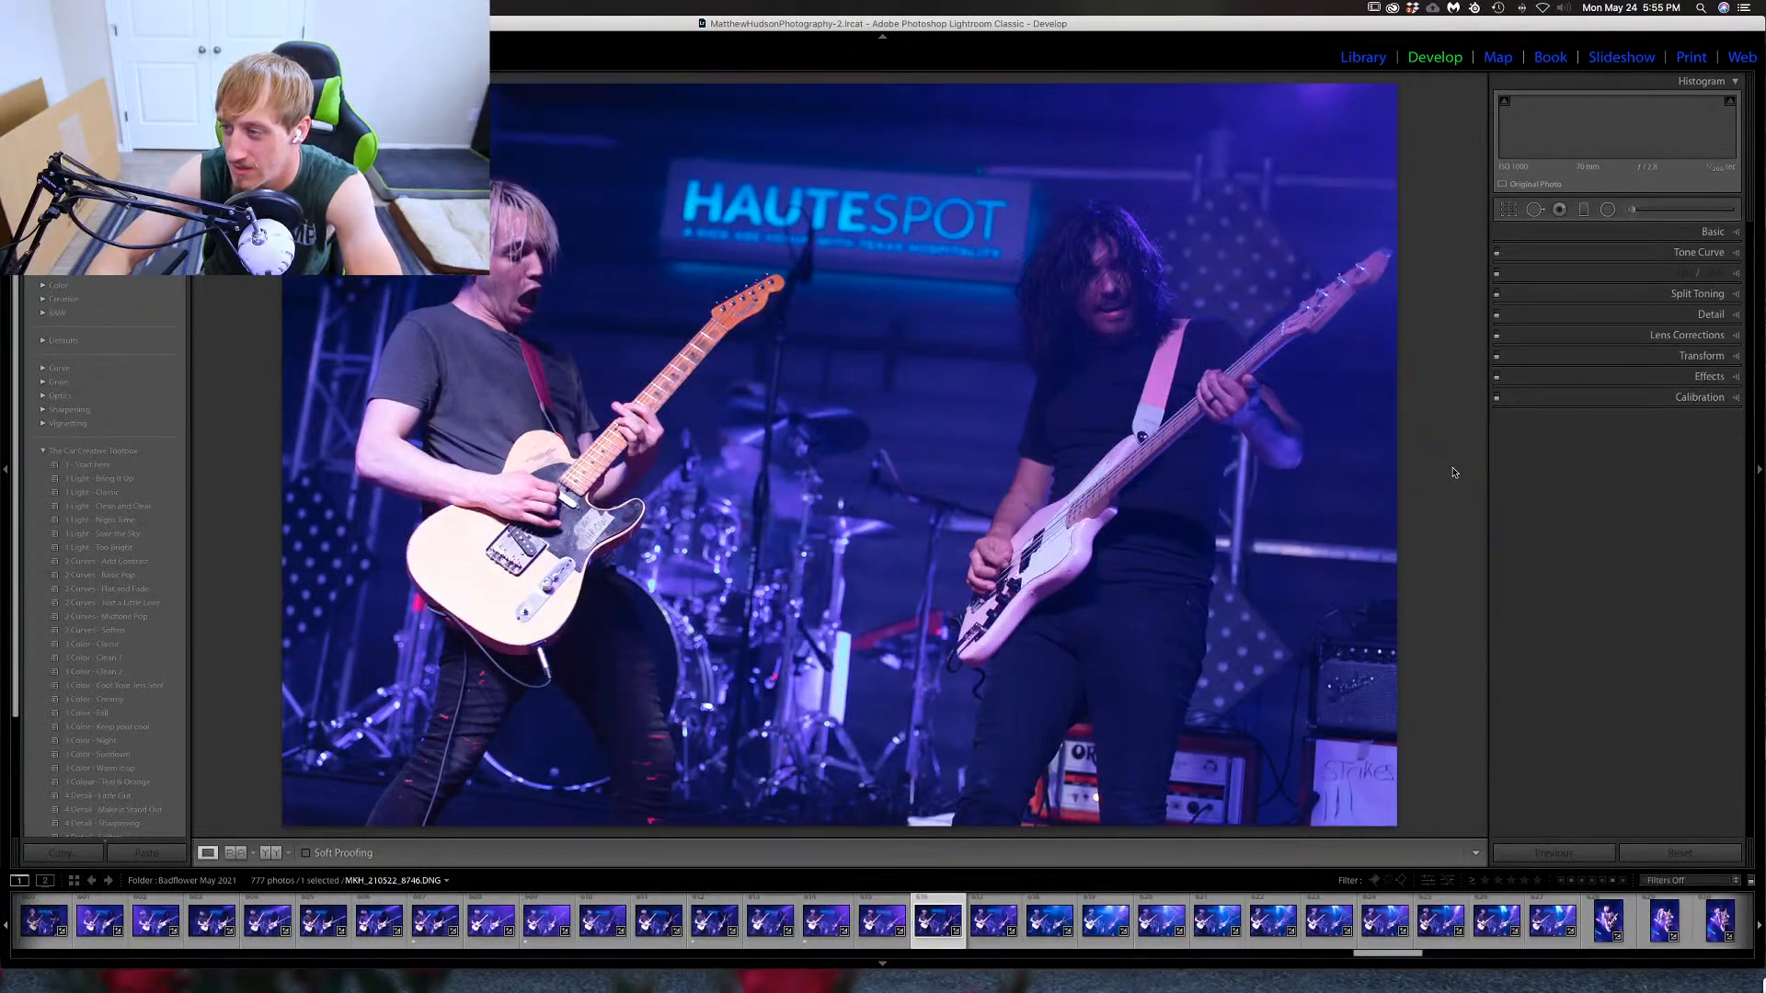
key("Right")
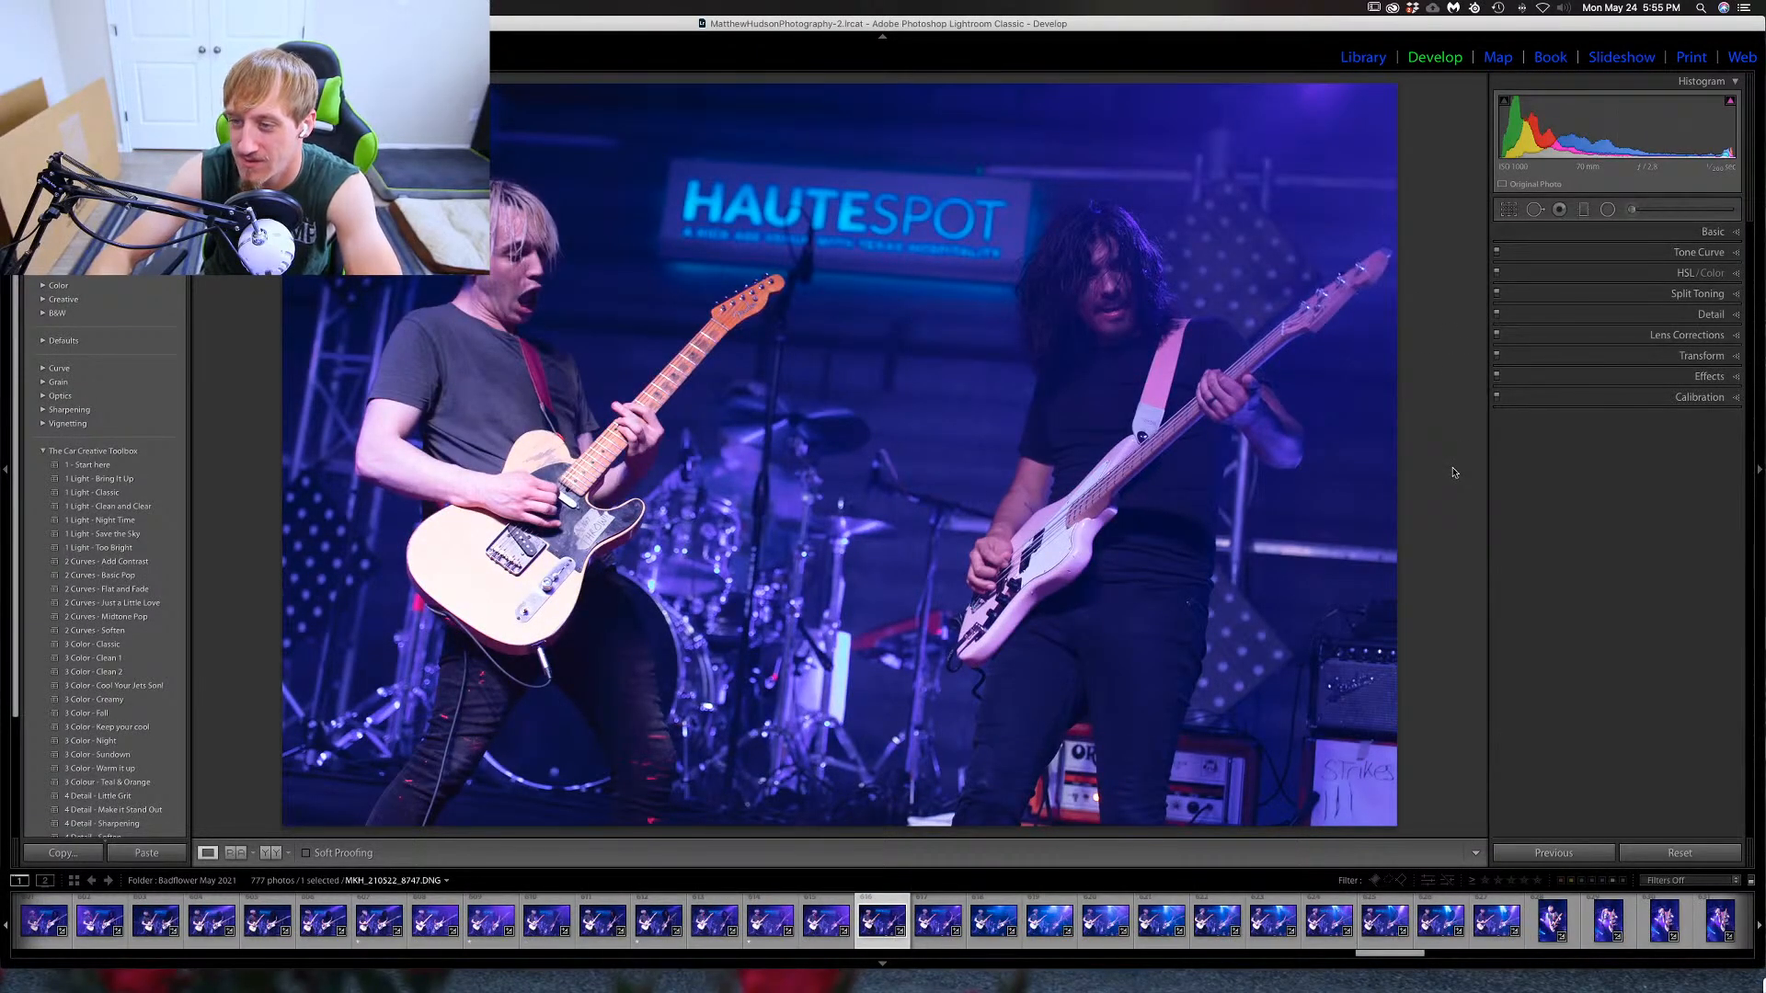
key("1")
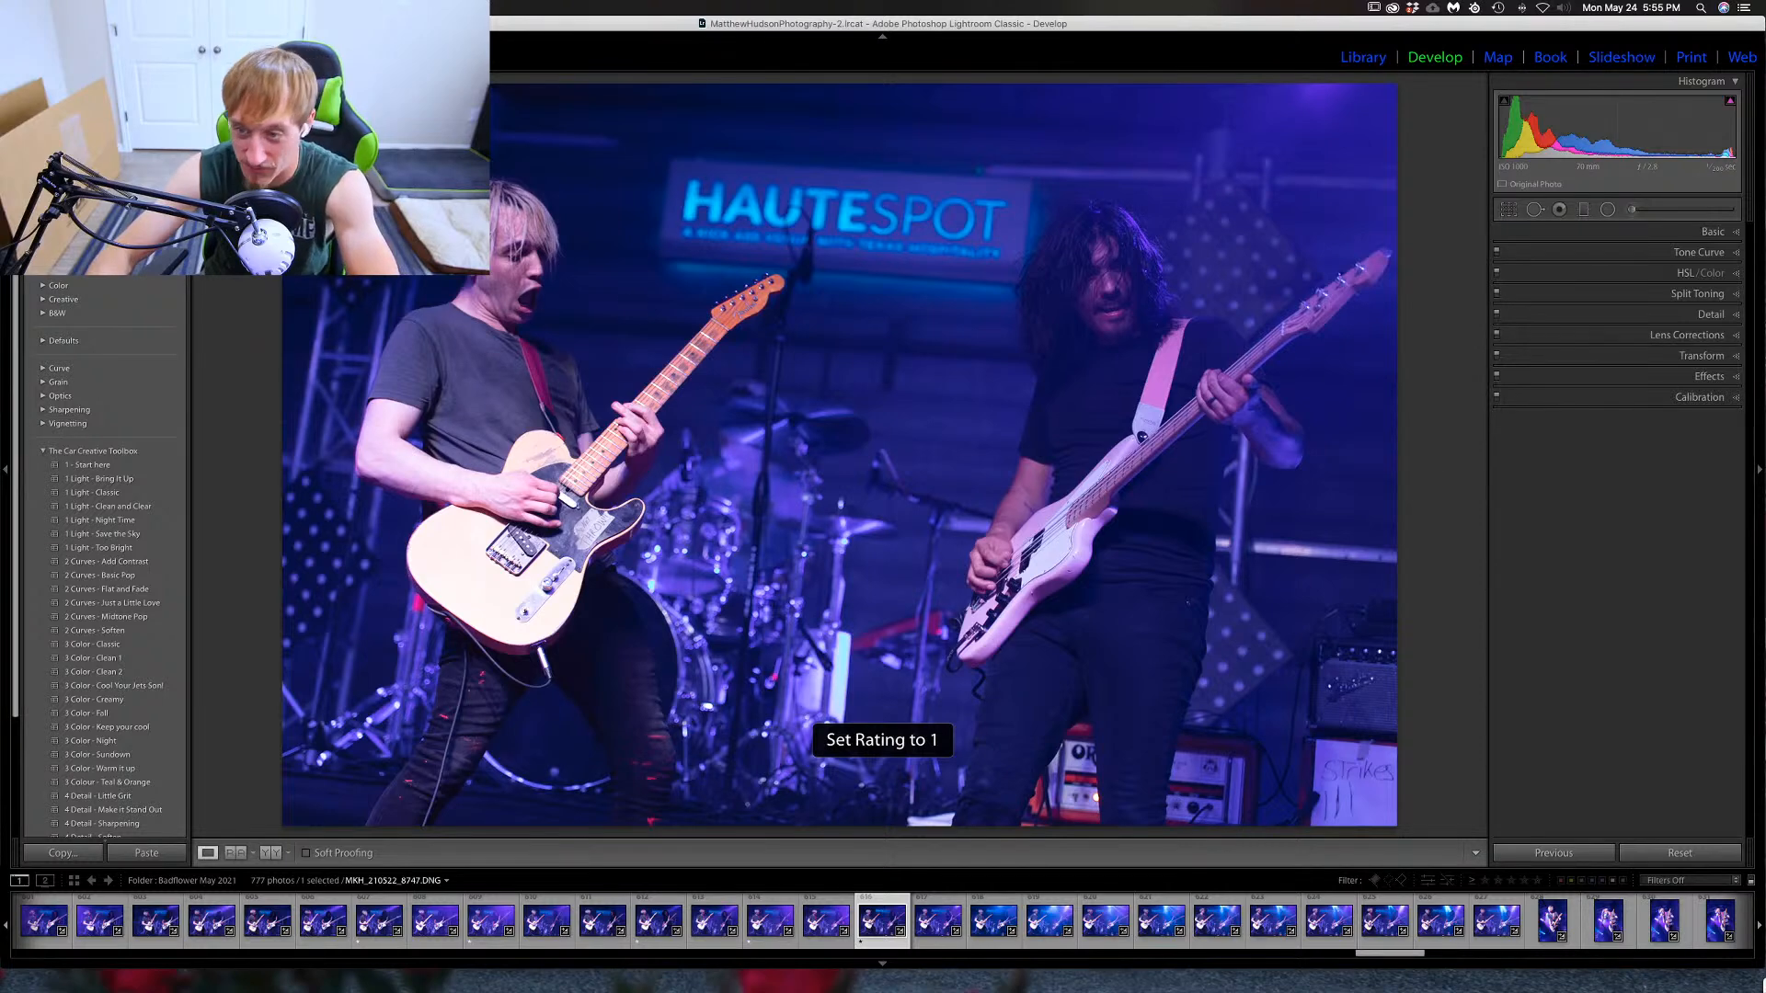
View the two frames after MKH_210522_8747.DNG and switch from the Develop module to the Library module.
key("Right")
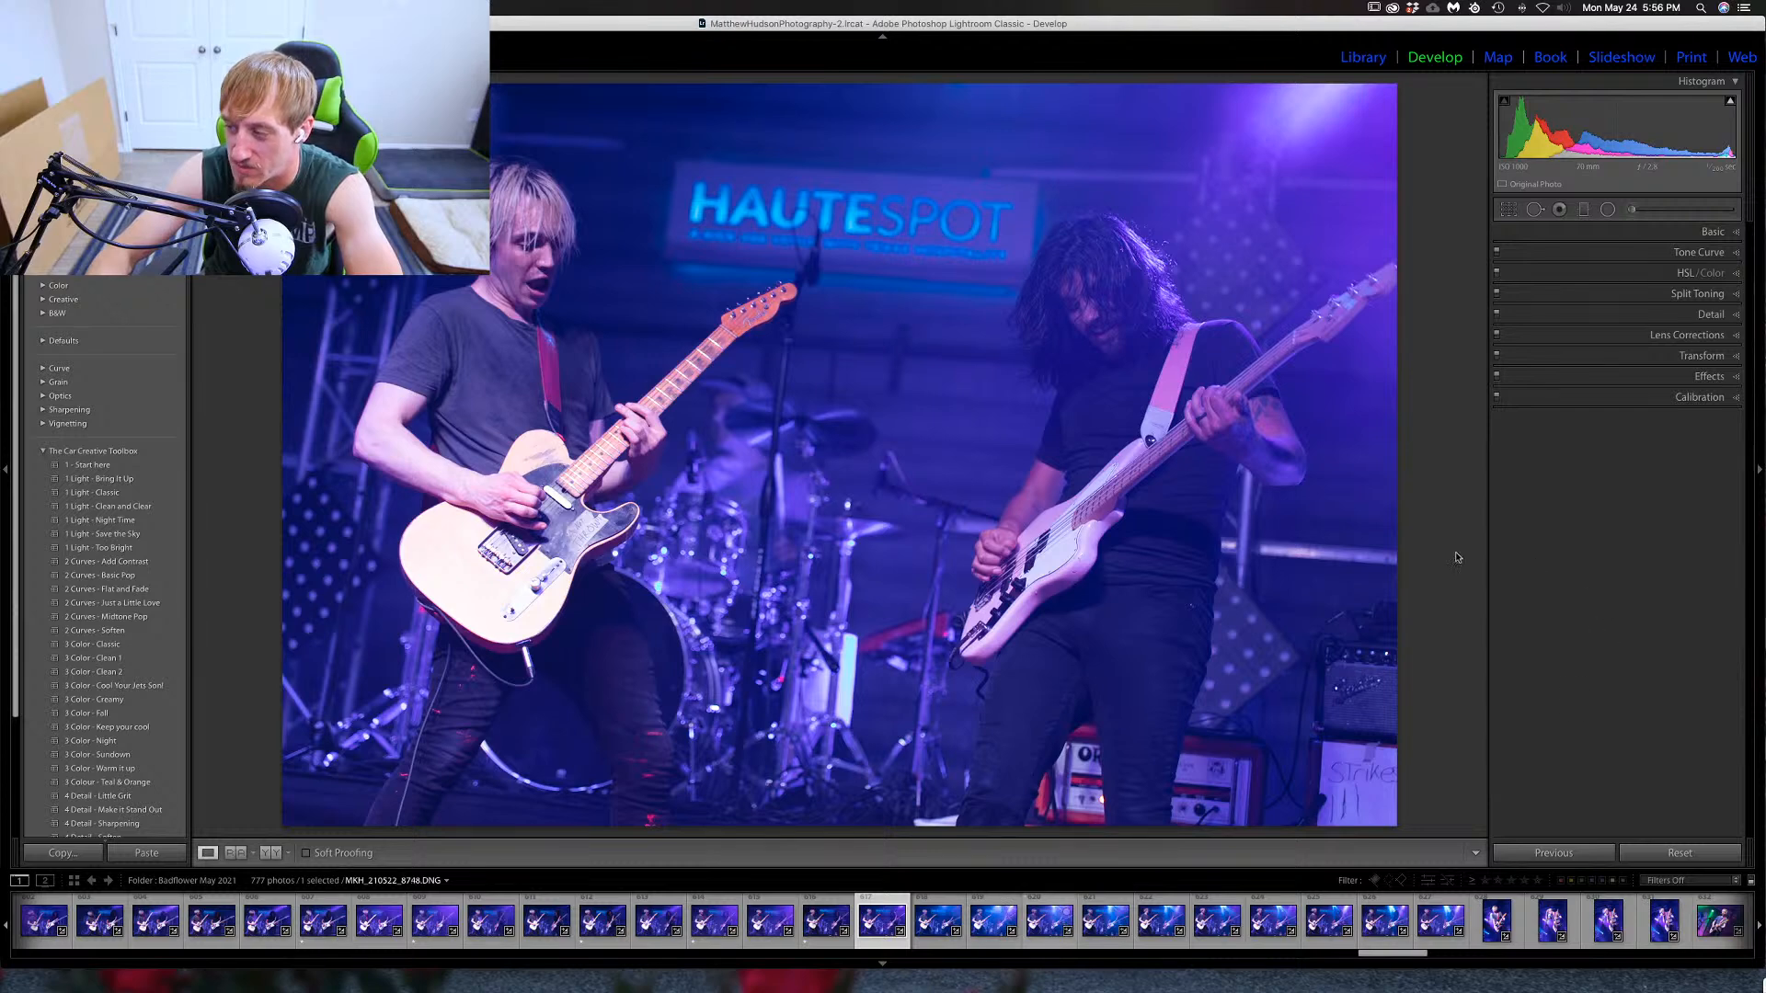
key("Right")
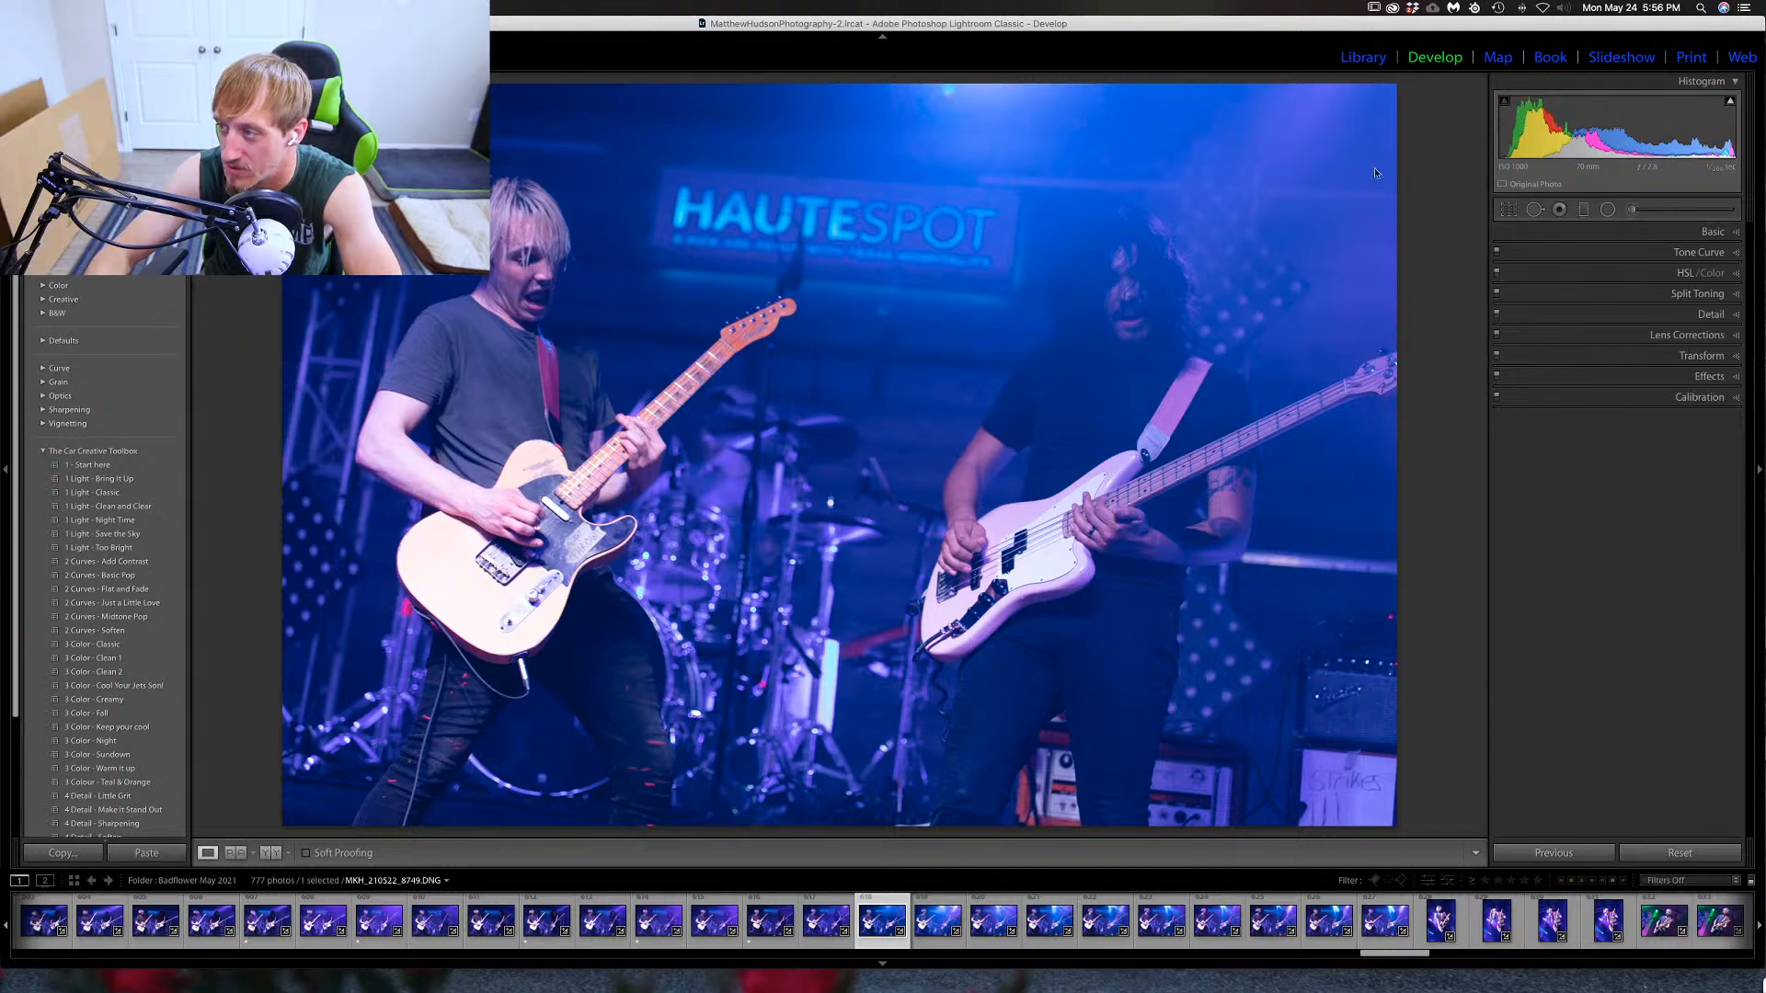
left_click(1364, 57)
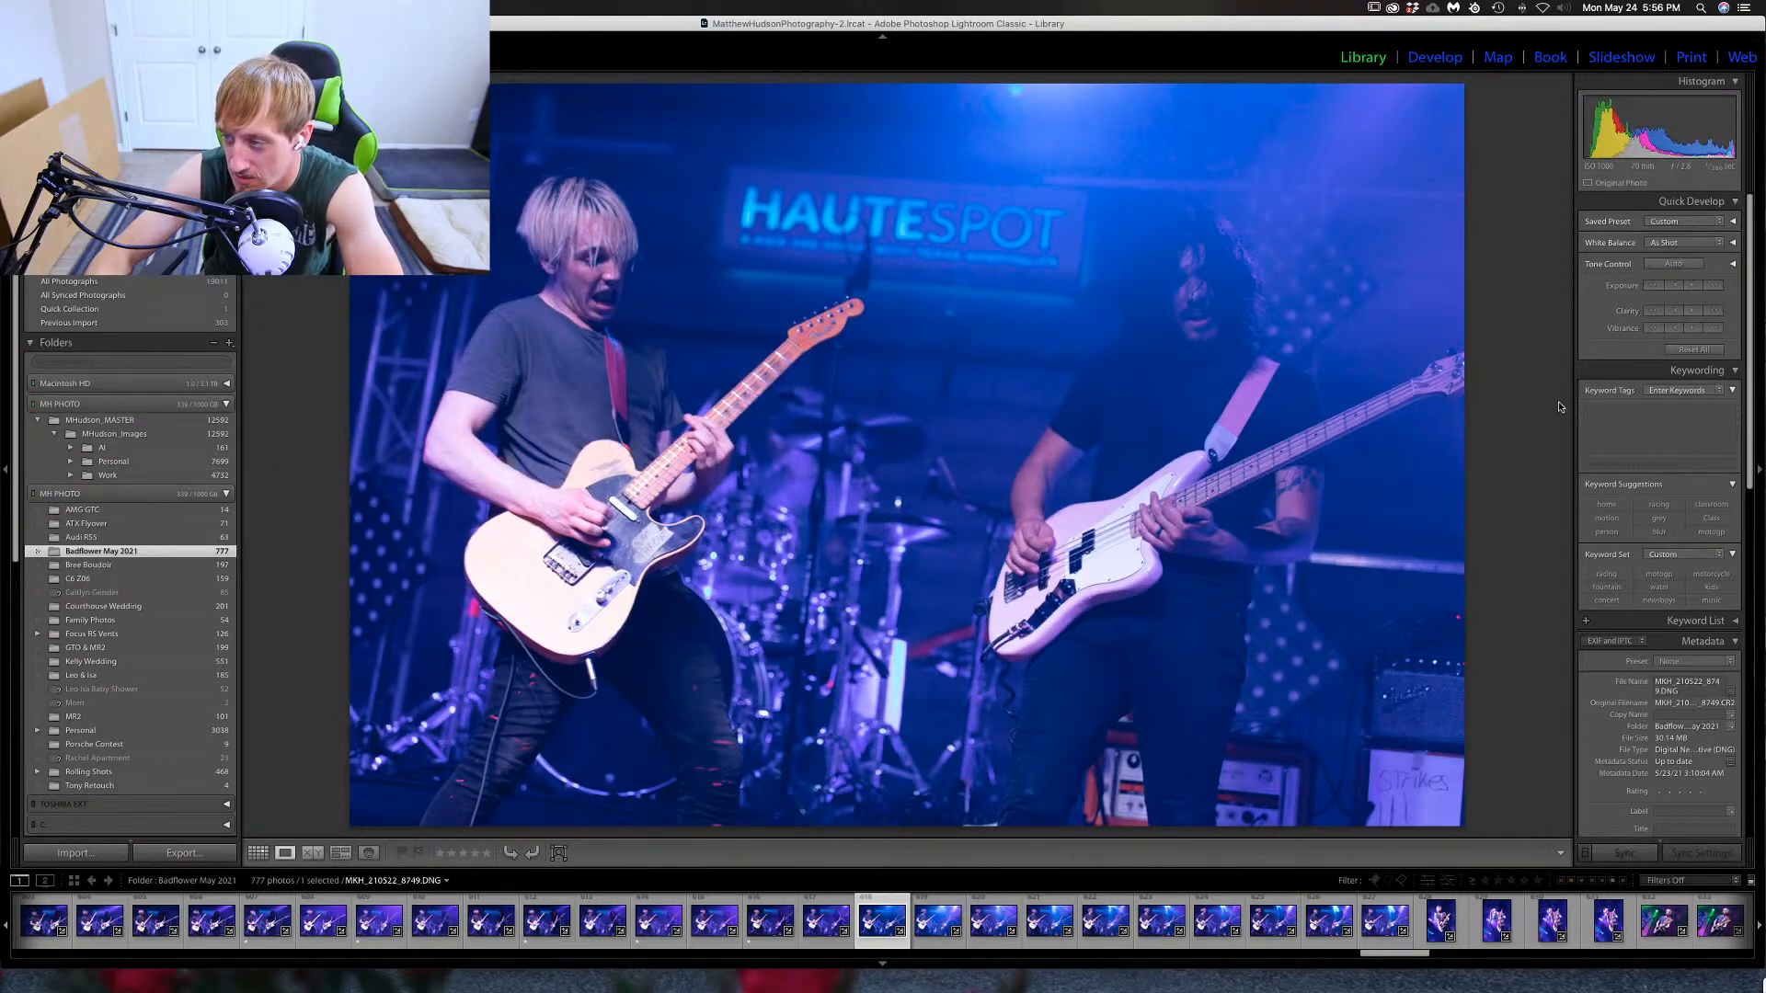
Review the remaining guitarist and bassist frames after MKH_210522_8749.DNG, examining their faces and the stage light.
key("Right")
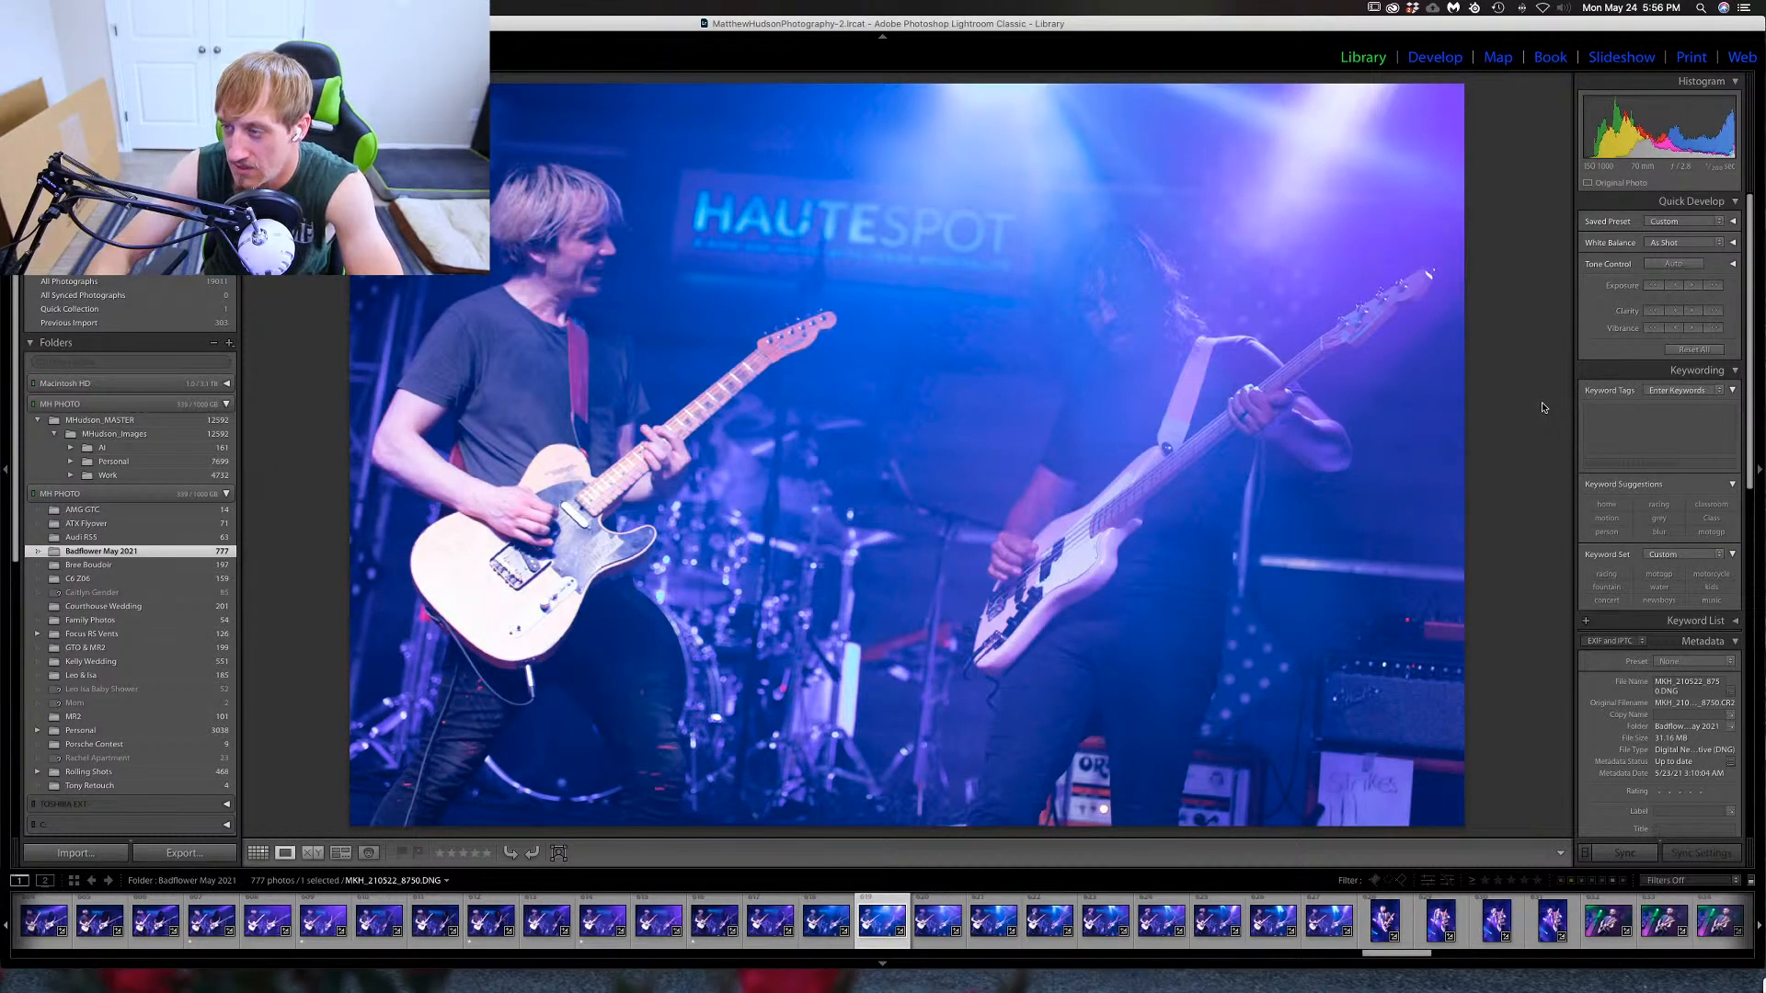
key("Right")
key("Right")
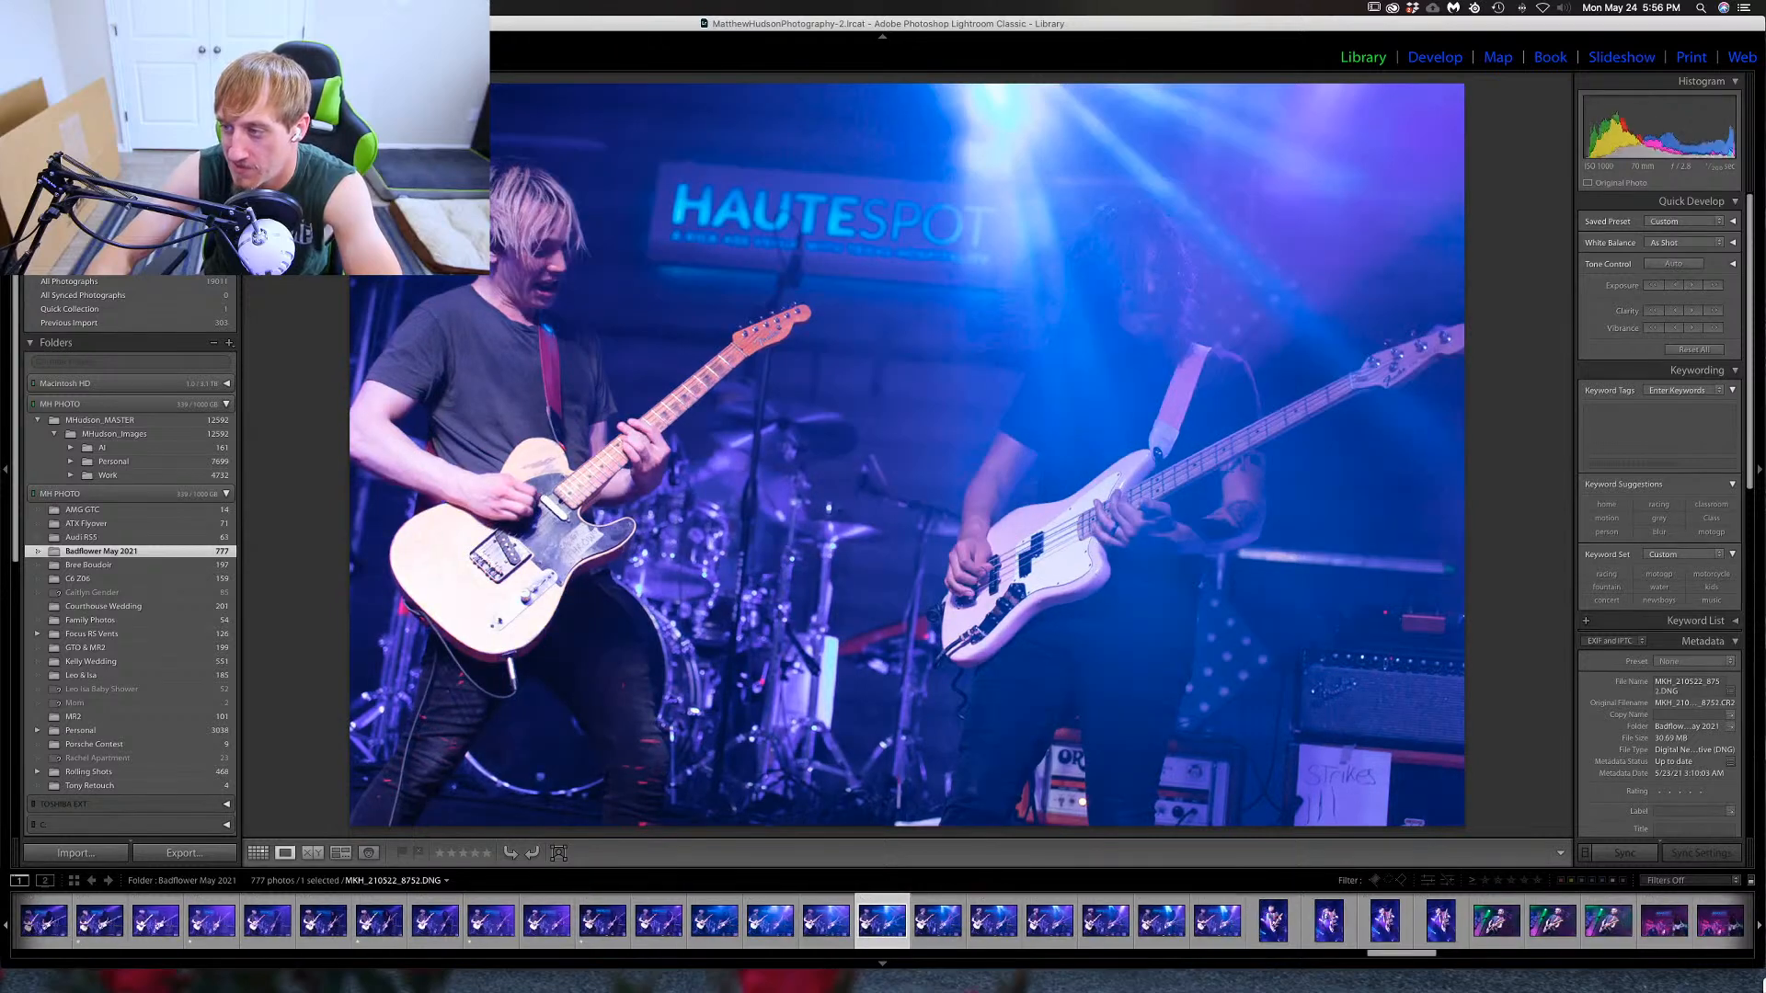
key("Right")
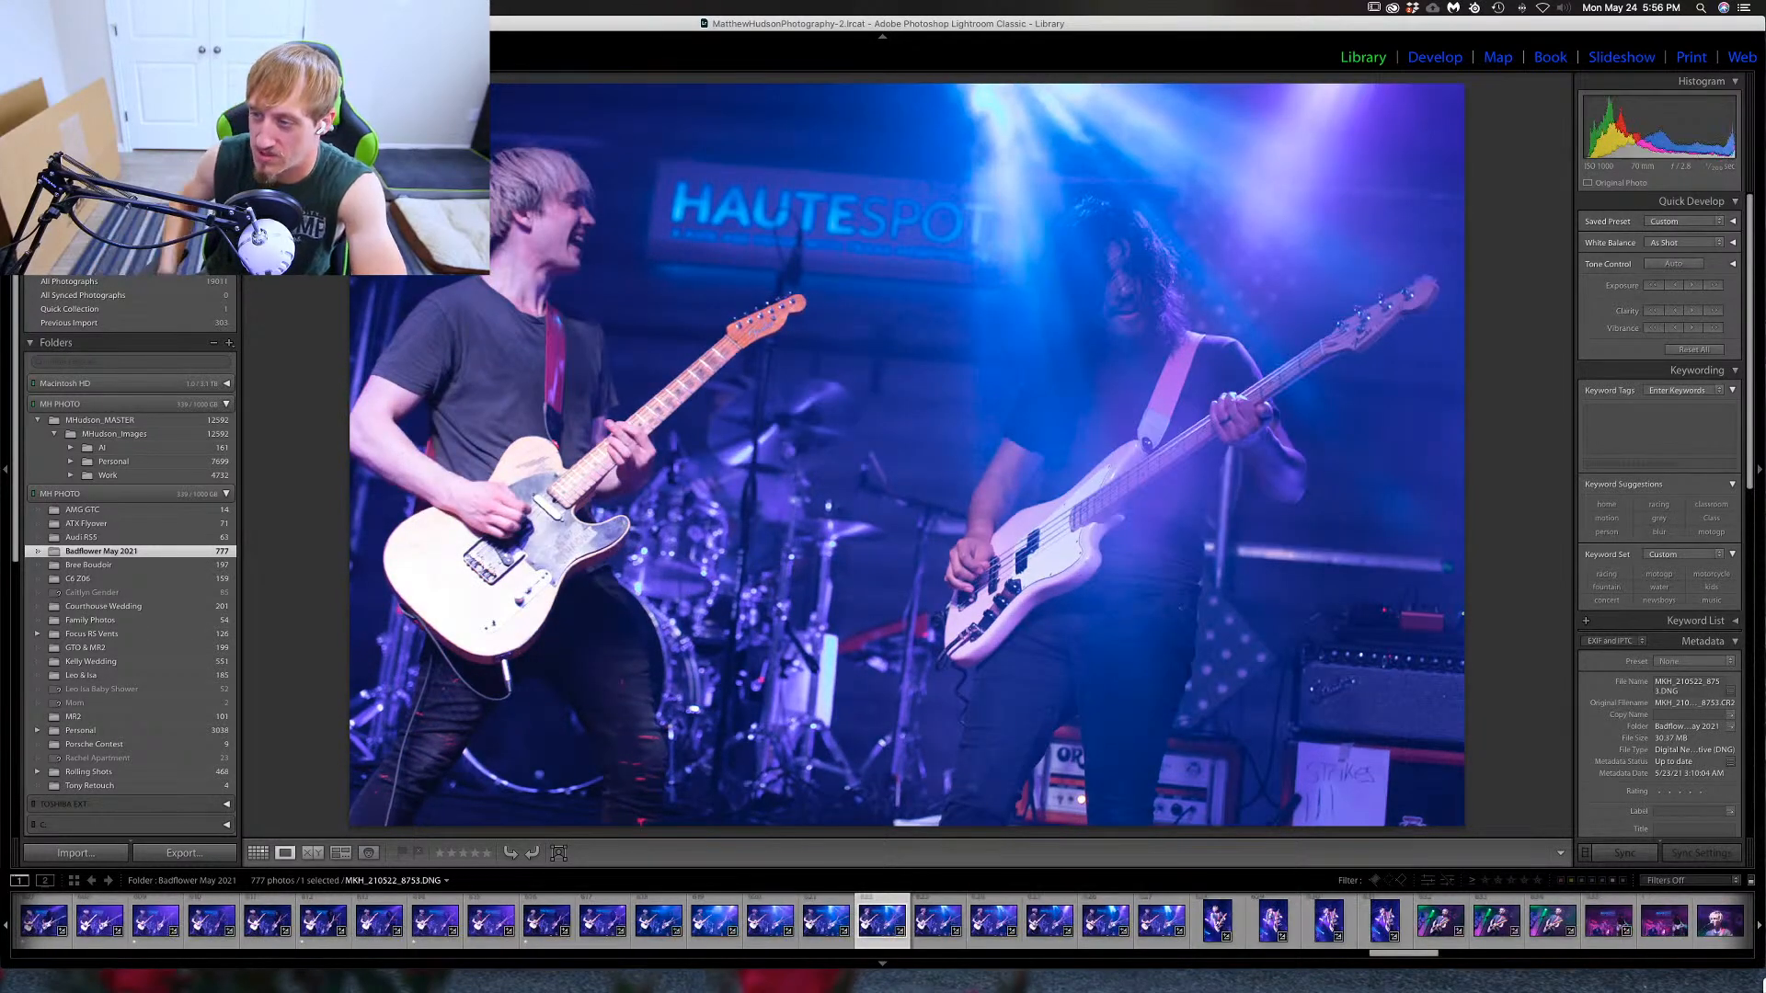
key("Right")
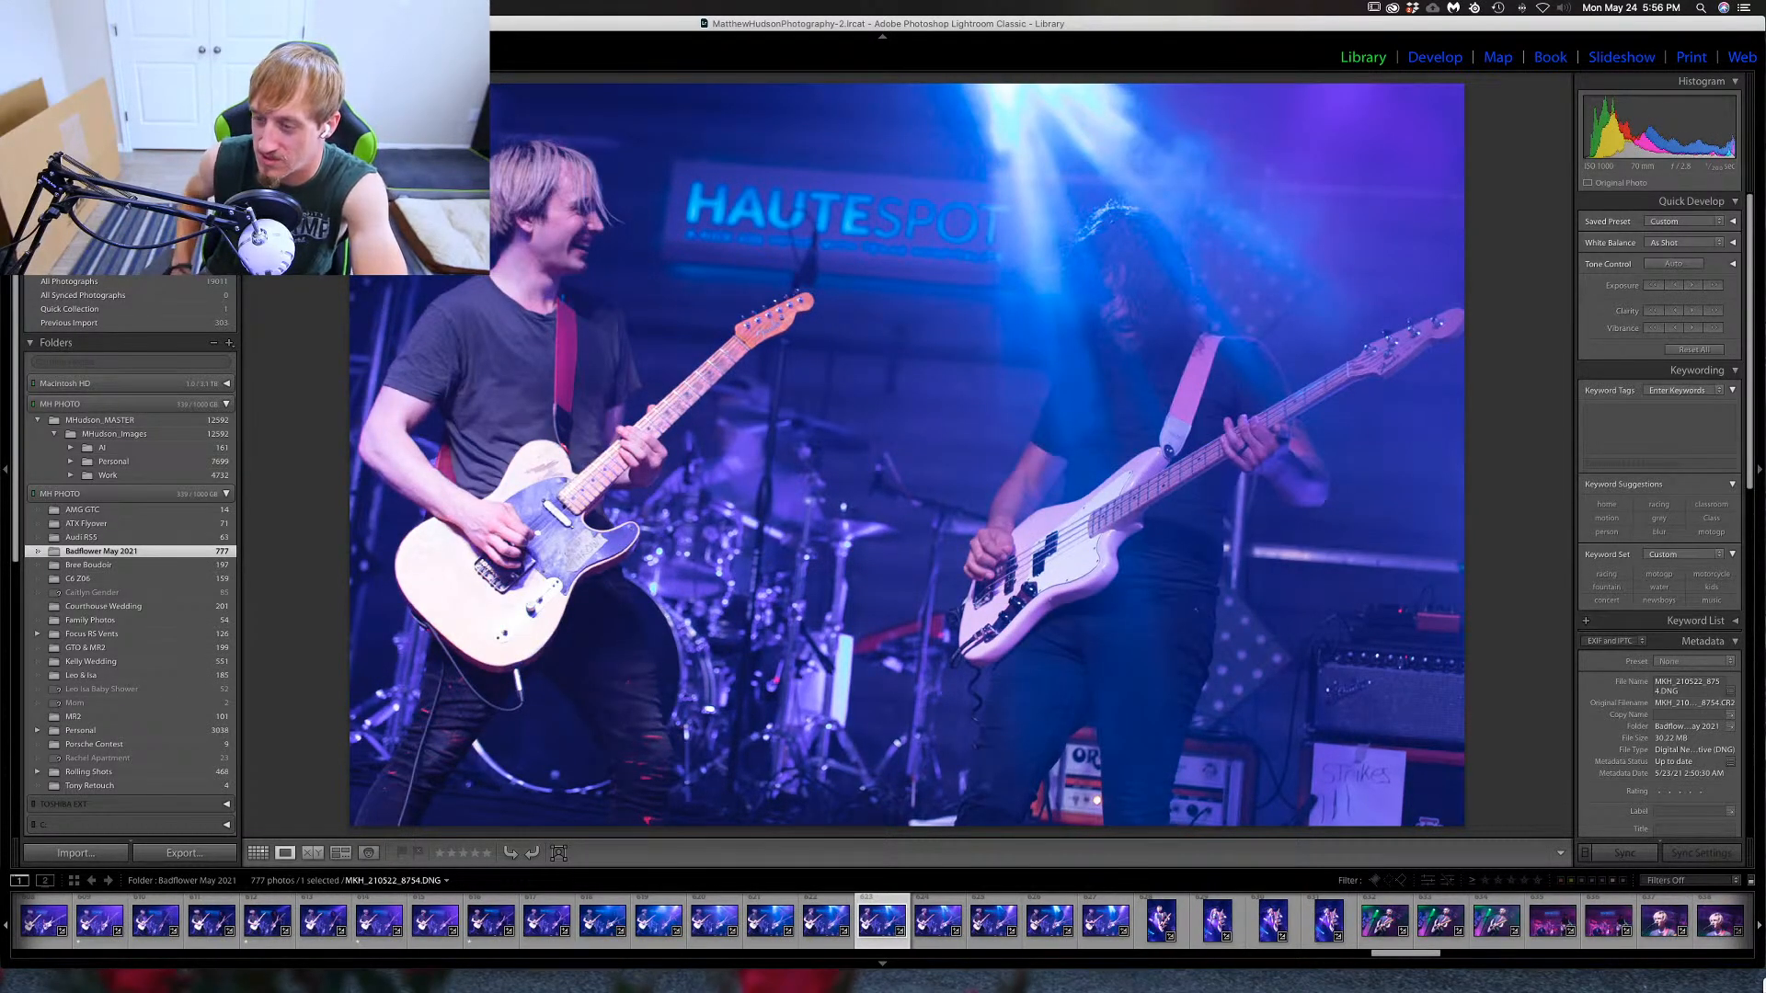
key("Right")
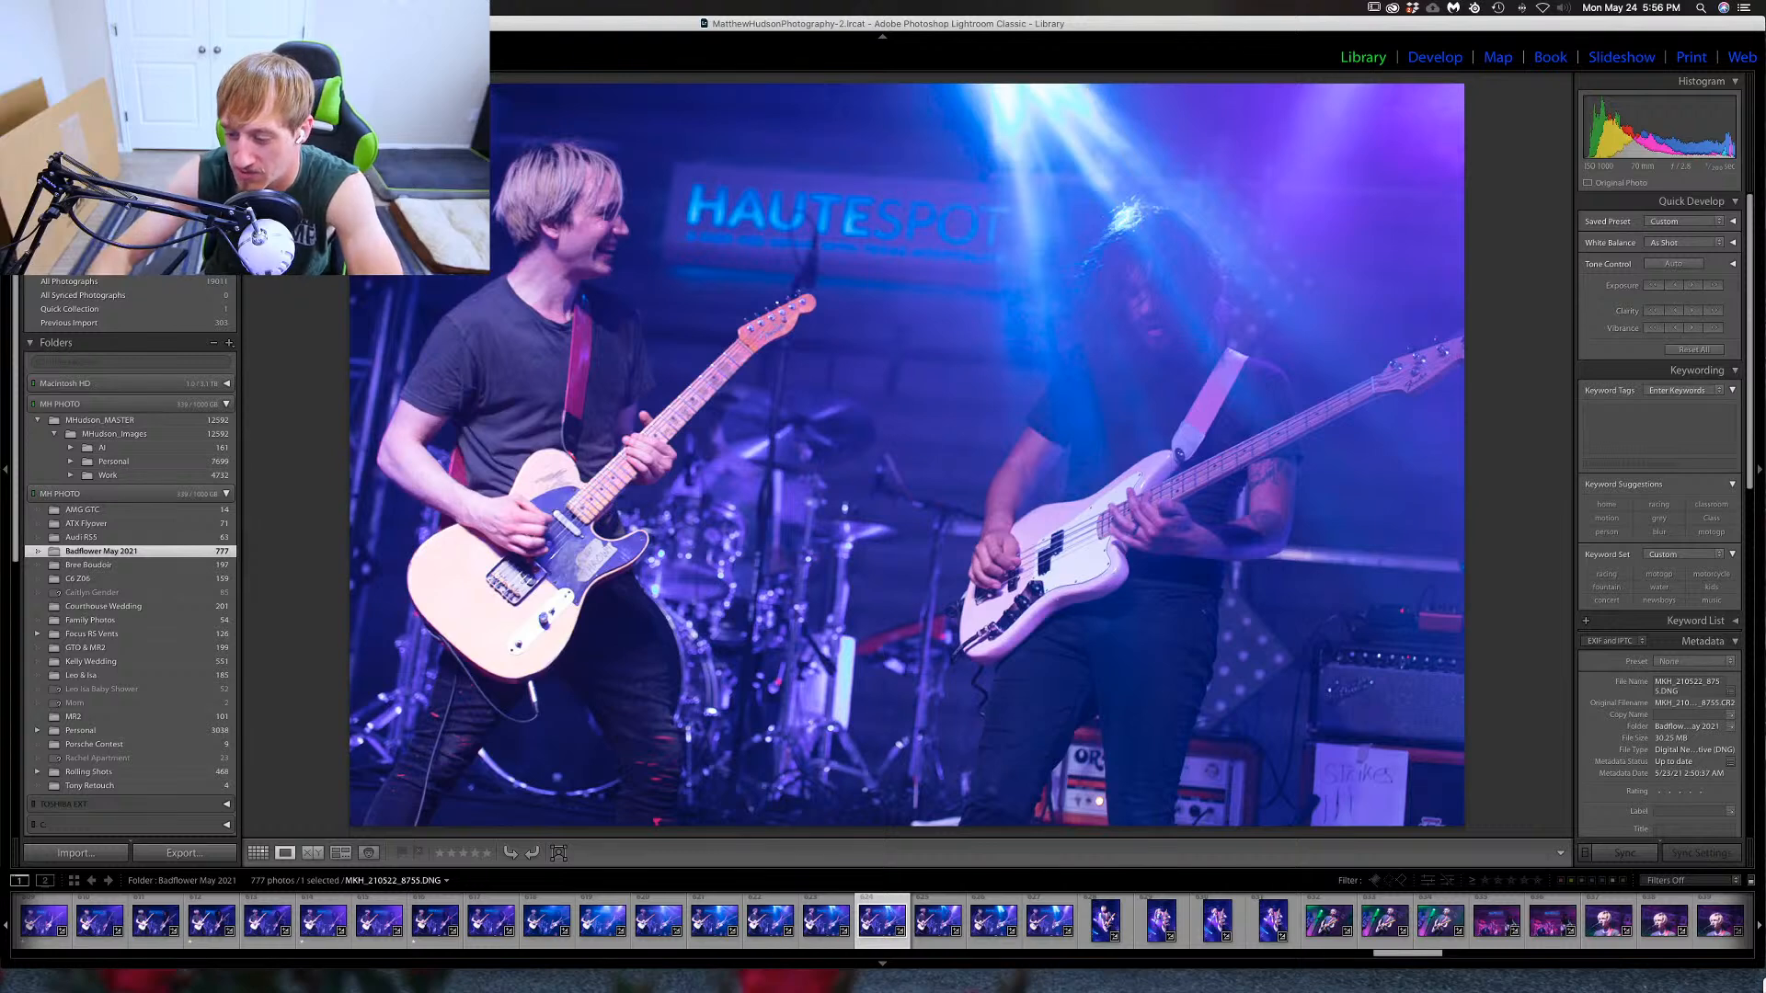
key("Right")
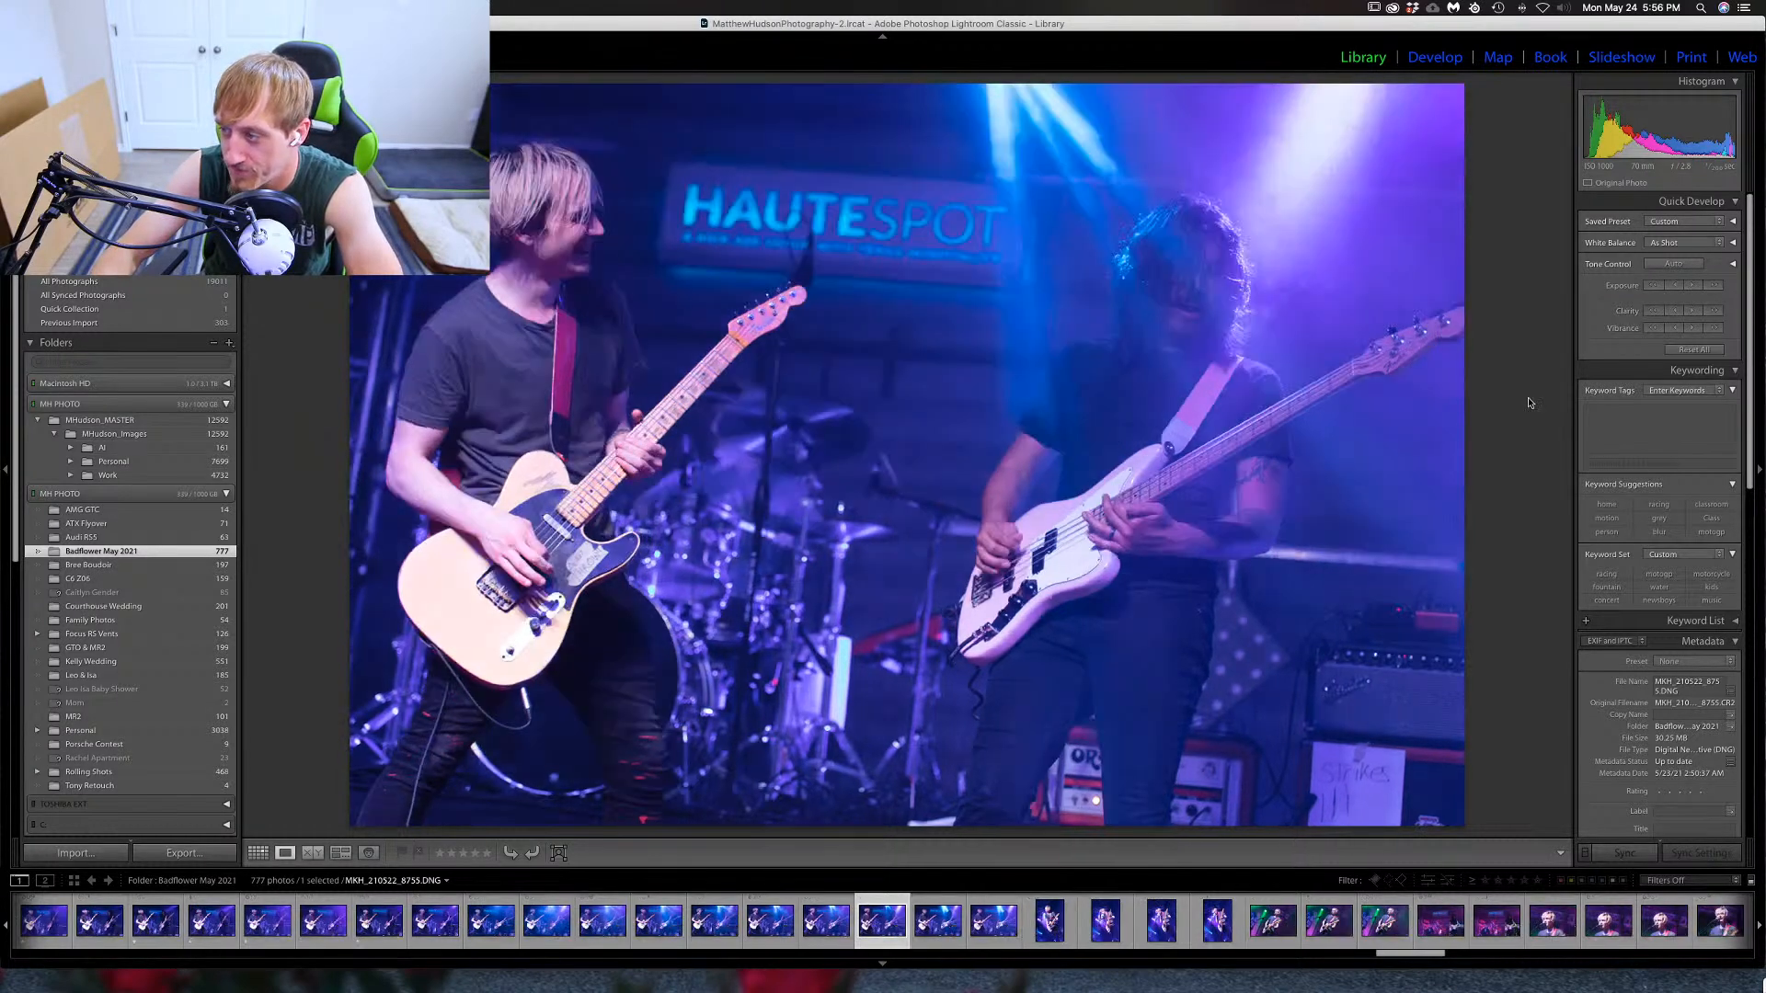
key("Right")
key("Right")
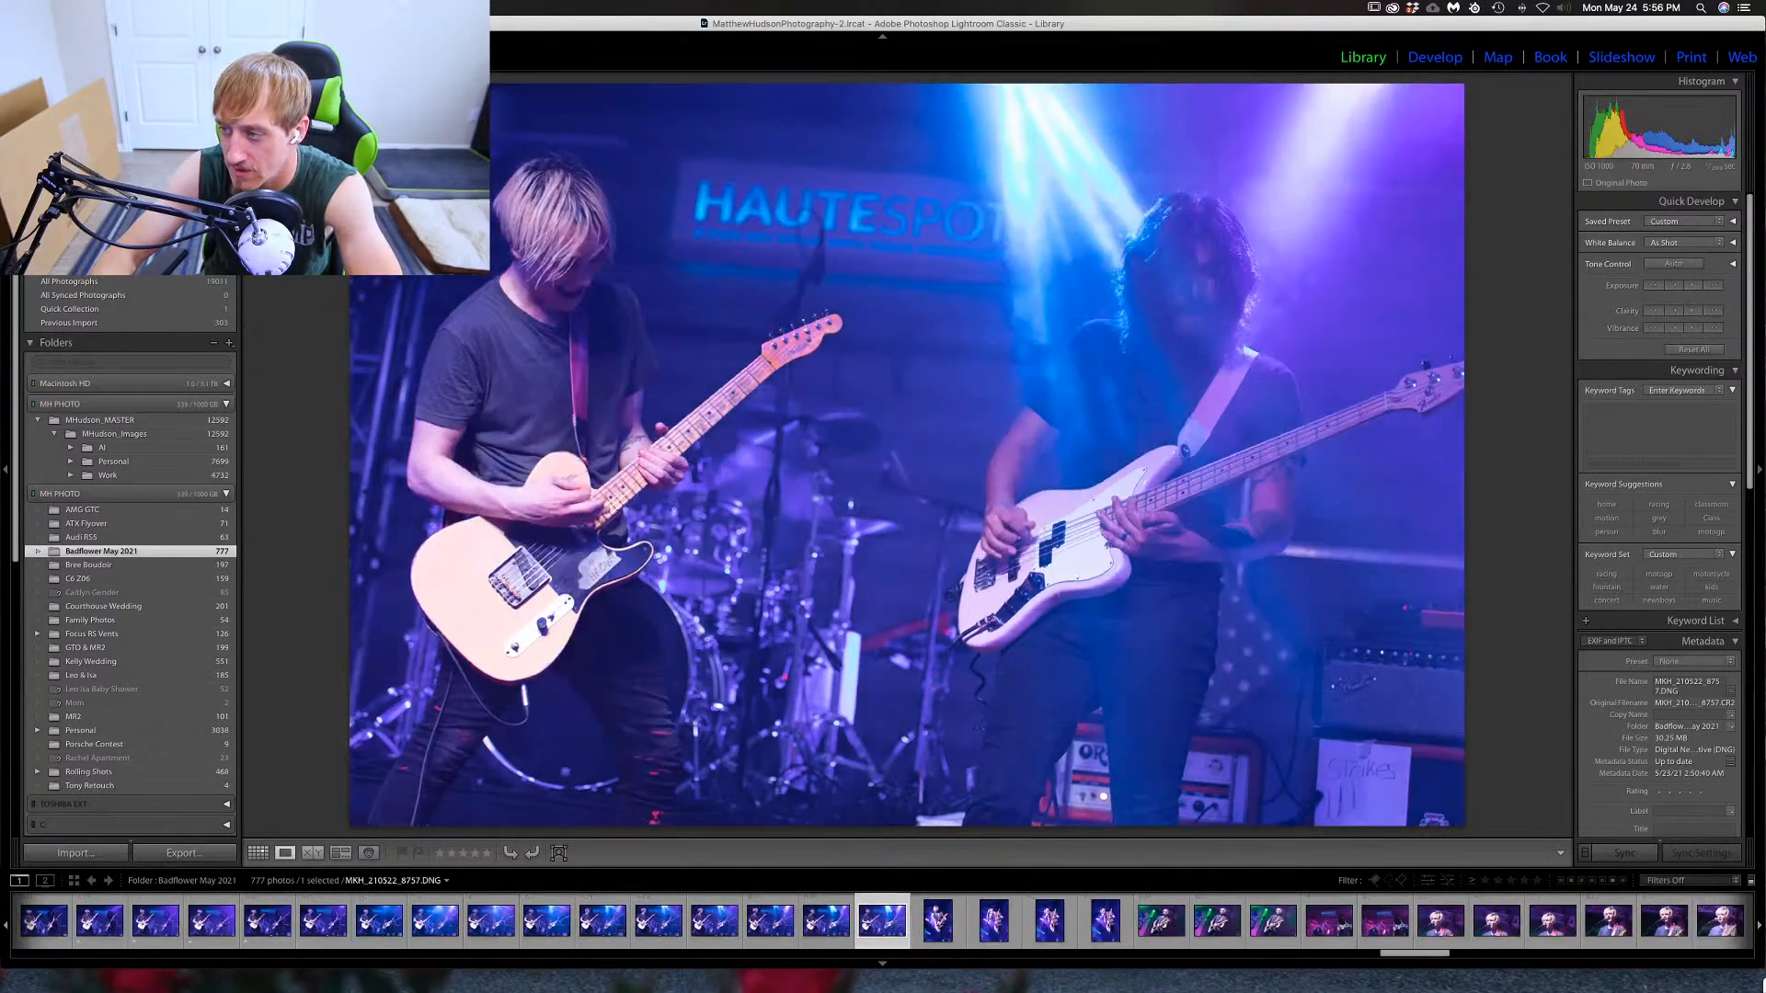
Advance to the vertical shots of the singer holding his head and rate MKH_210522_8760.DNG one star.
key("Right")
key("Right")
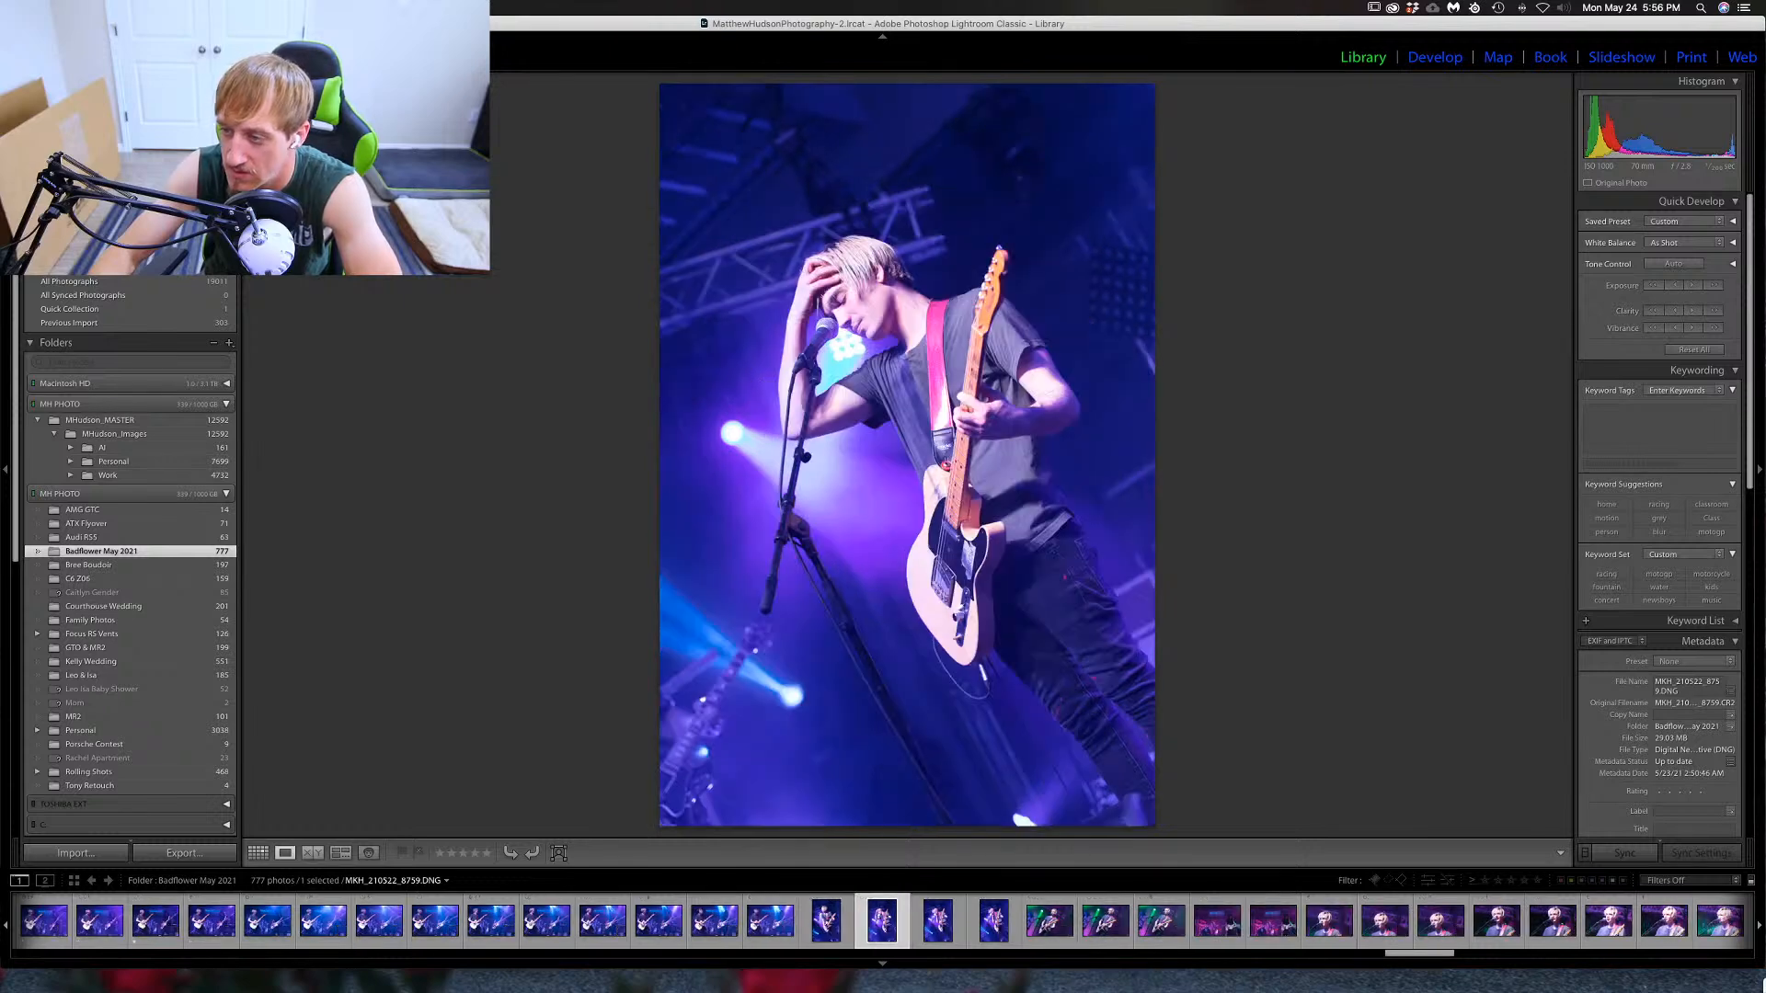
key("Right")
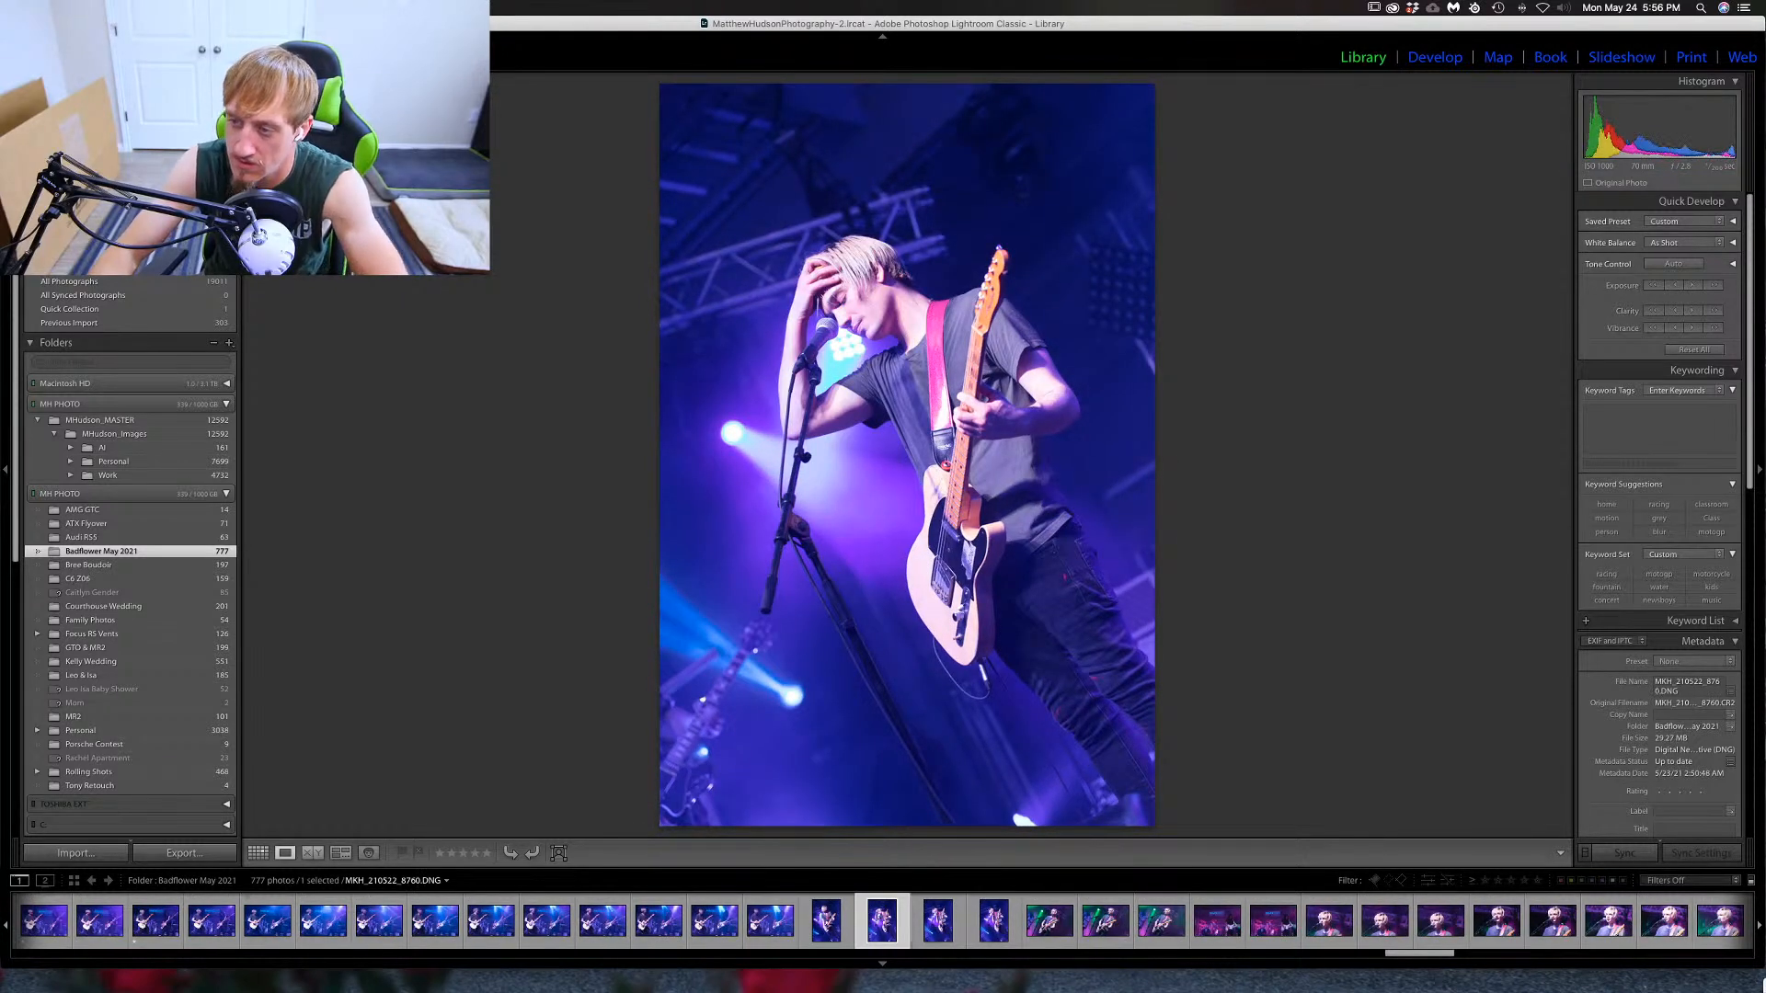
key("1")
Compare the two near-identical vertical singer shots, MKH_210522_8761.DNG and MKH_210522_8762.DNG, and rate MKH_210522_8762.DNG one star.
key("Right")
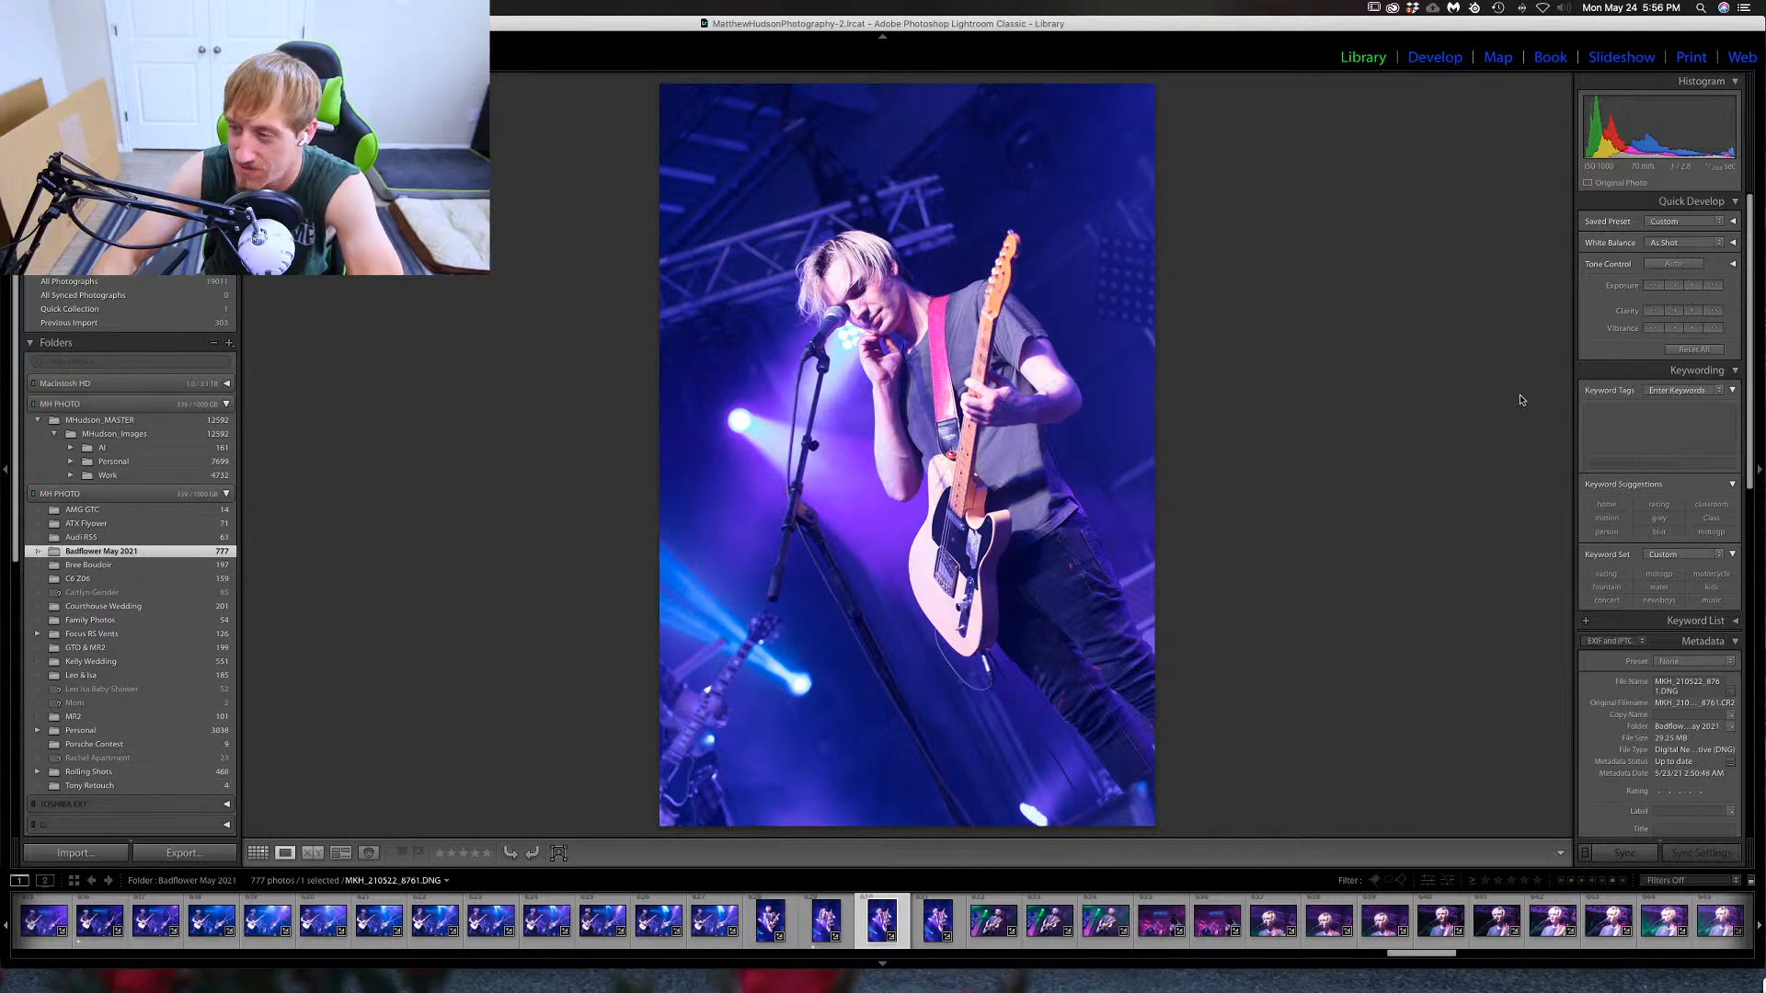
key("Right")
key("Right")
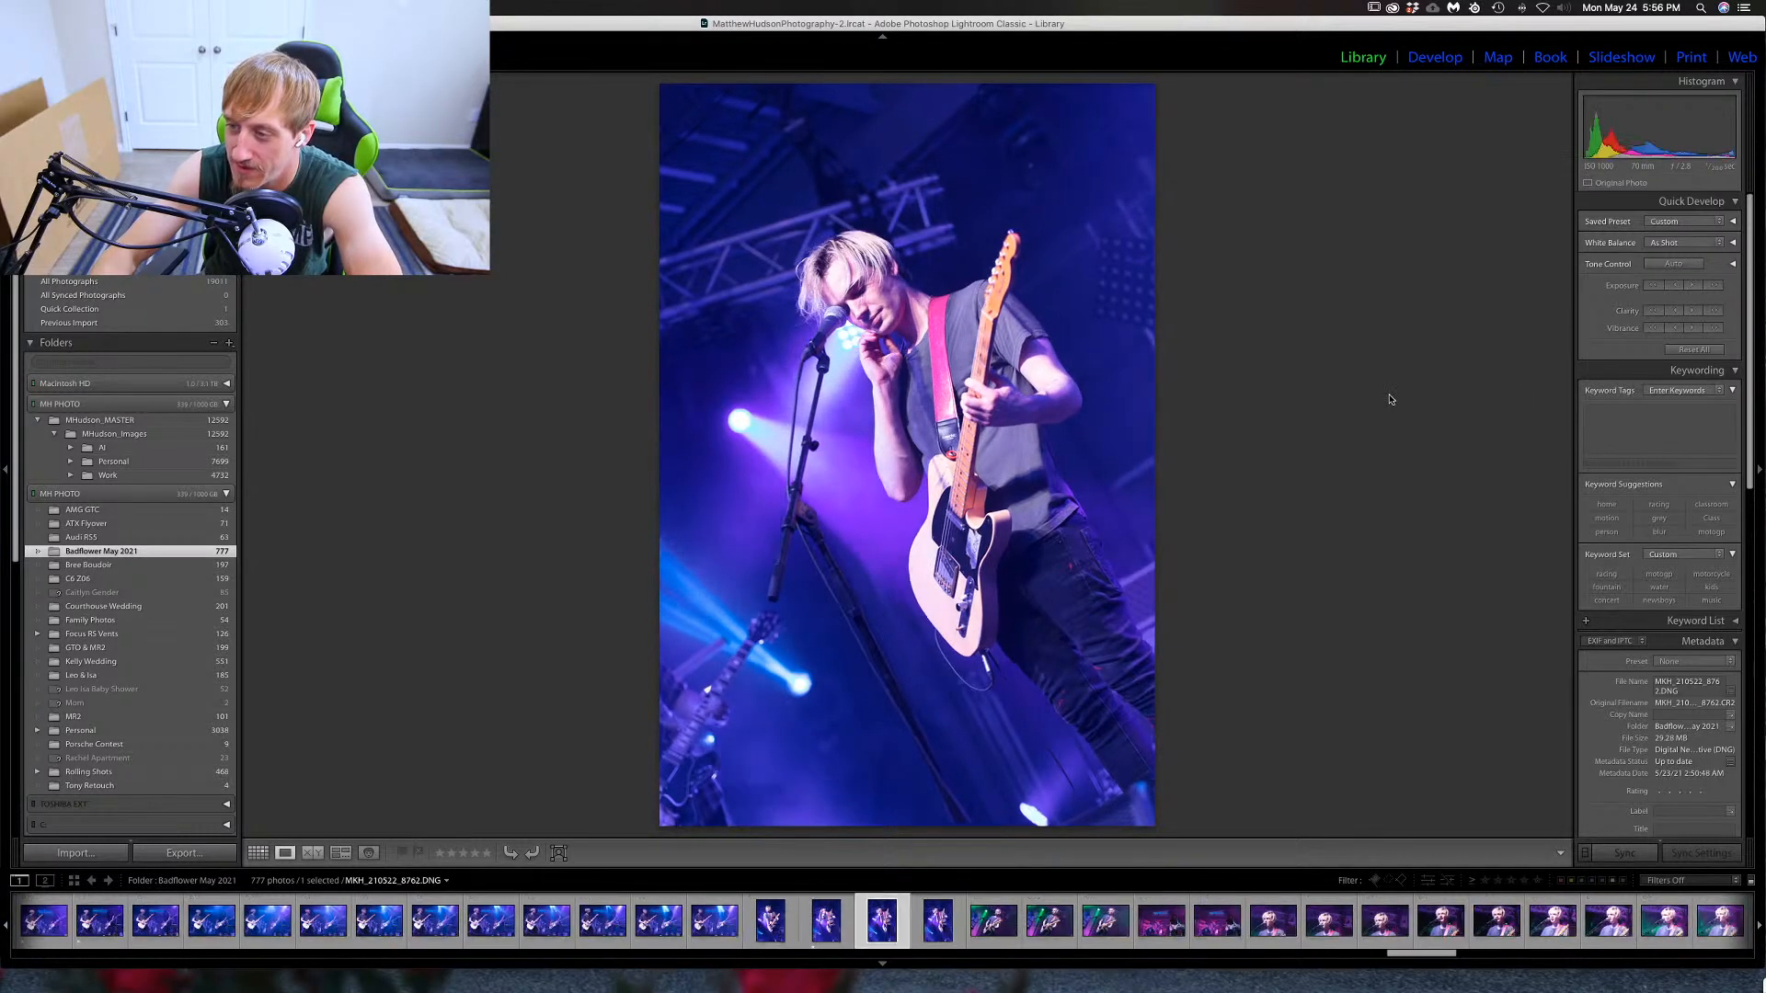
key("Left")
key("Left")
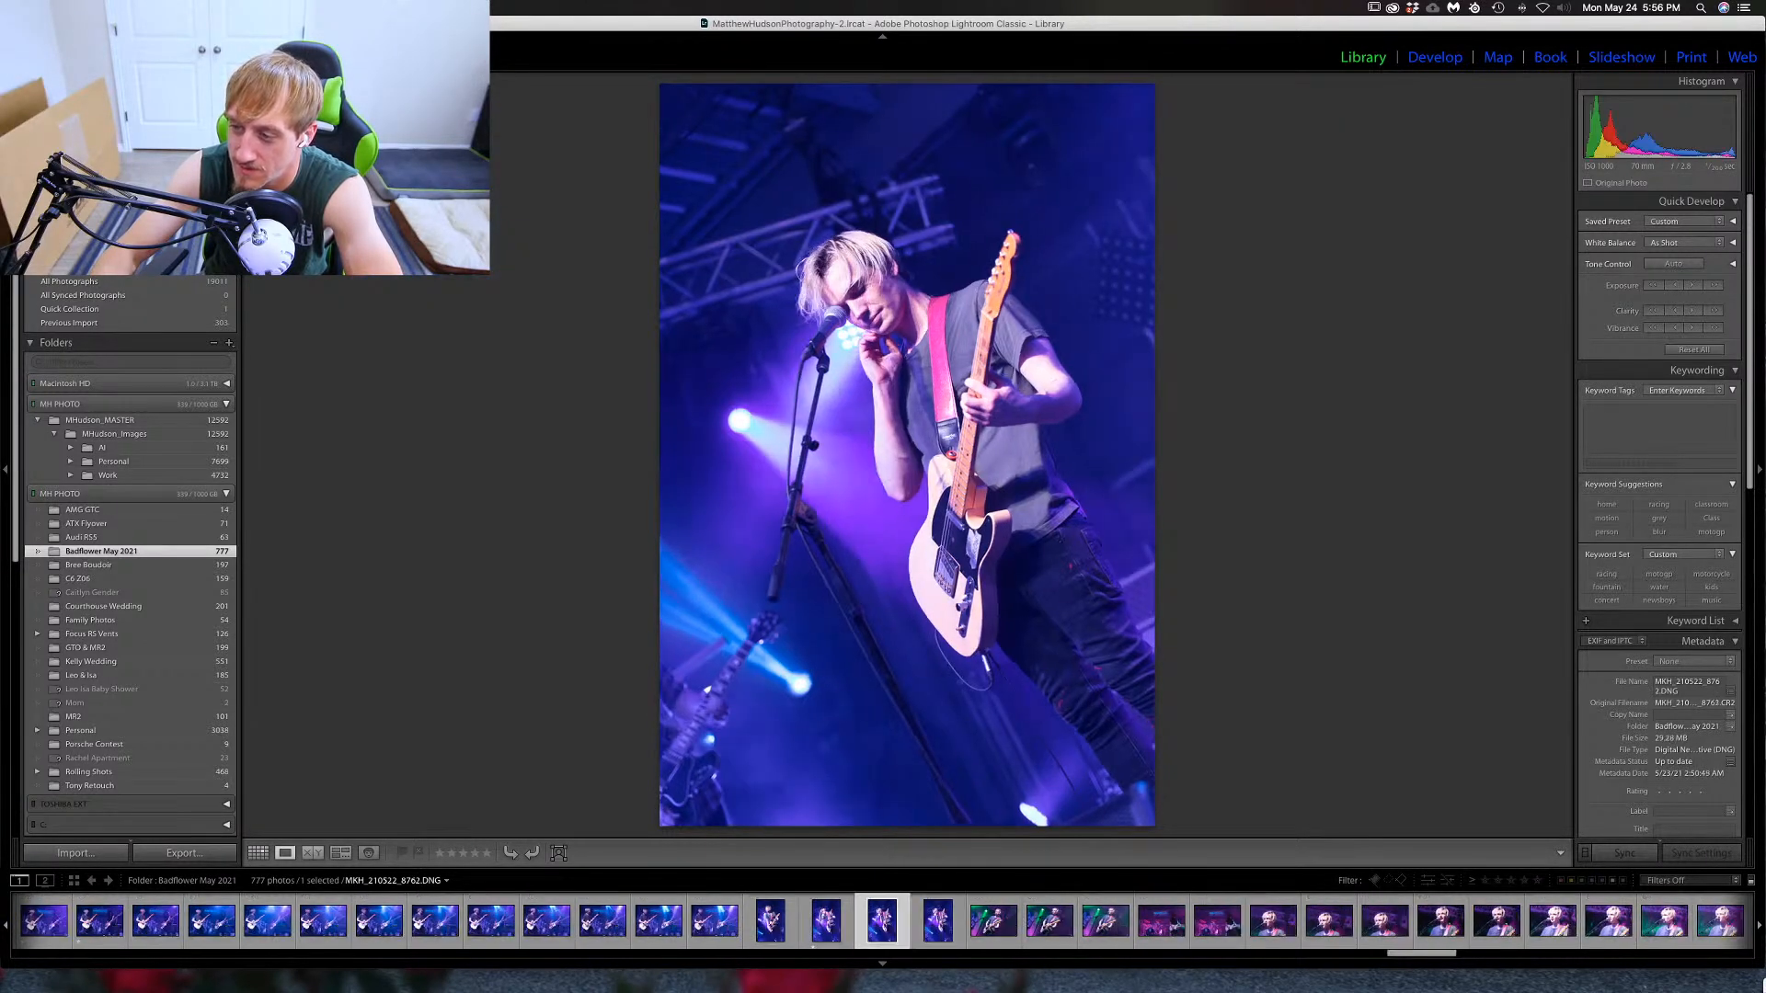
key("Right")
key("Left")
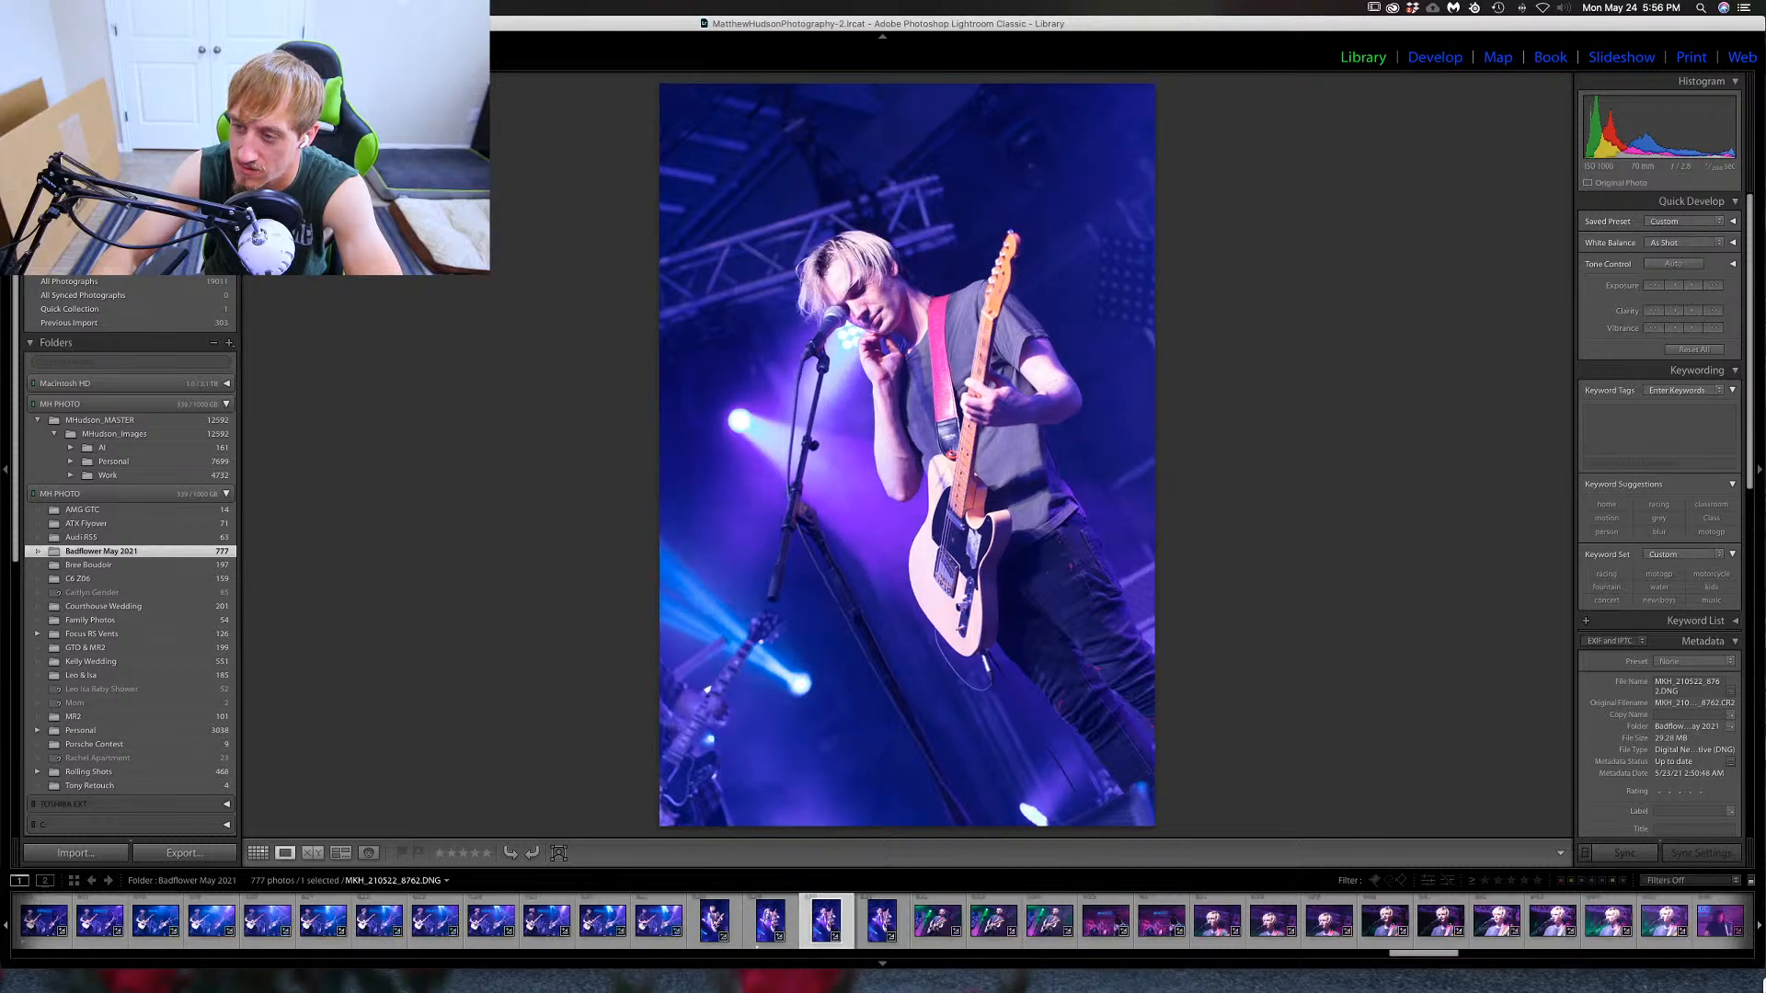
key("Right")
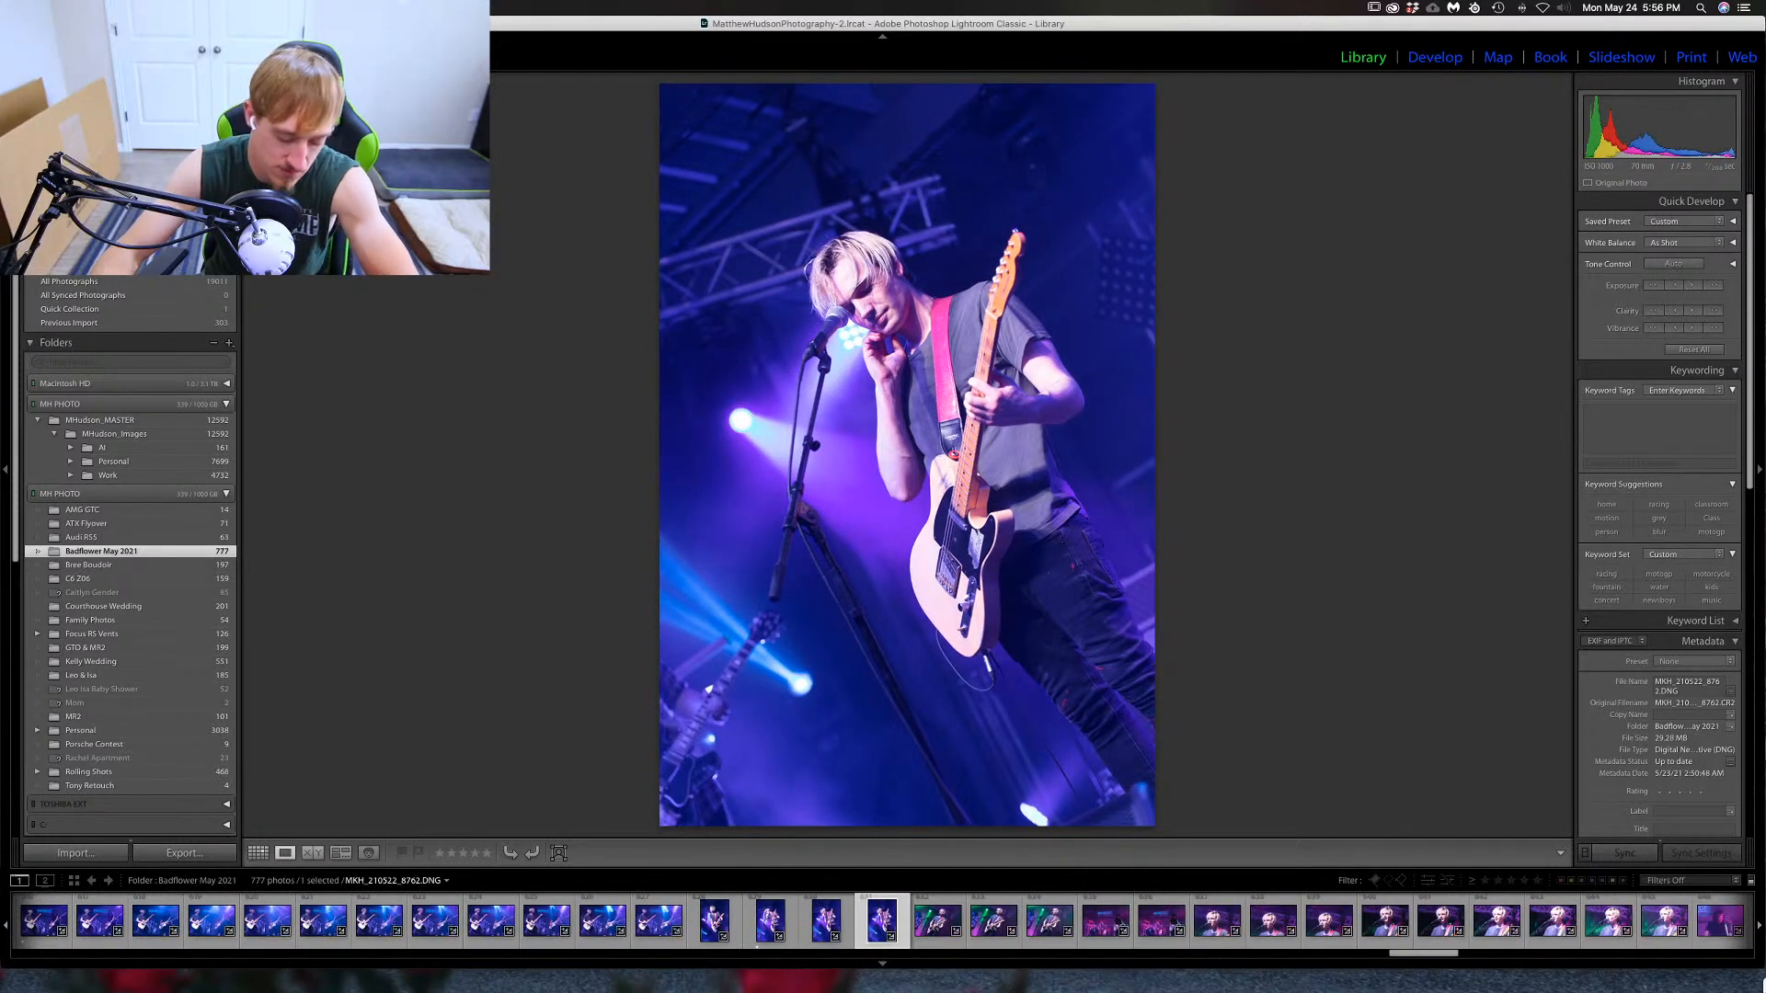
key("1")
Compare the similar frames of the singer under the green stage light, starting at MKH_210522_8763.DNG.
key("Right")
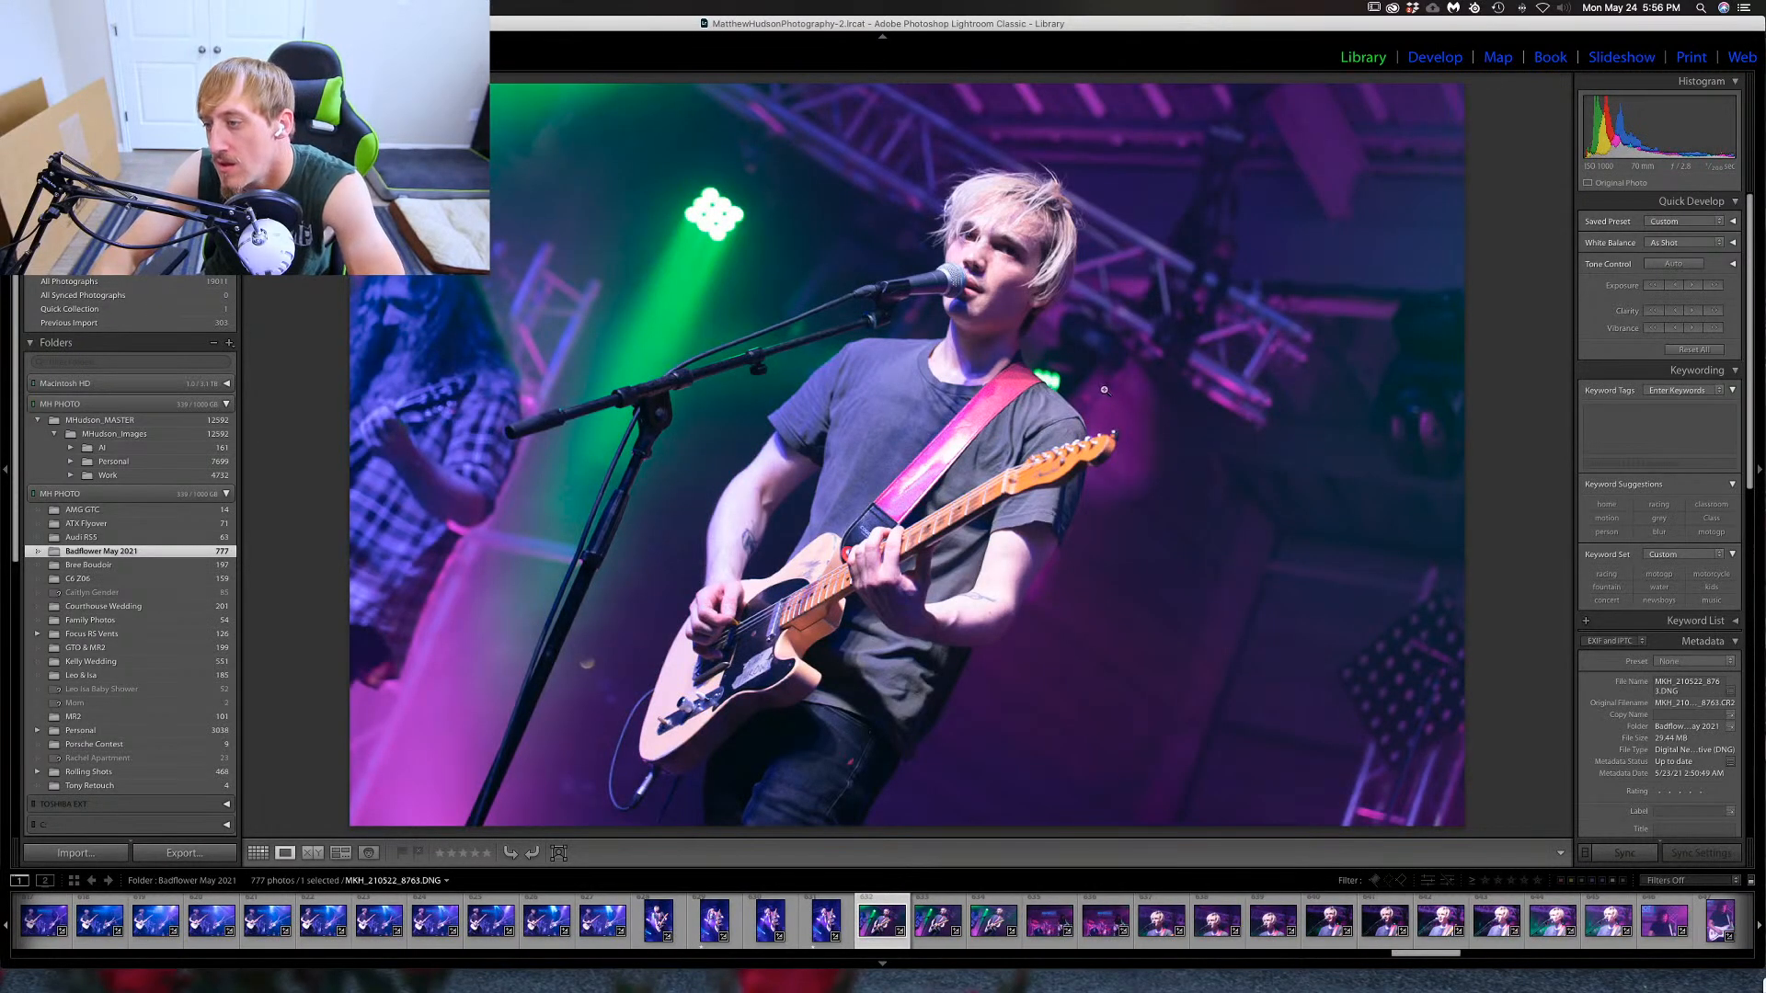
left_click_drag(992, 258, 1103, 432)
key("Right")
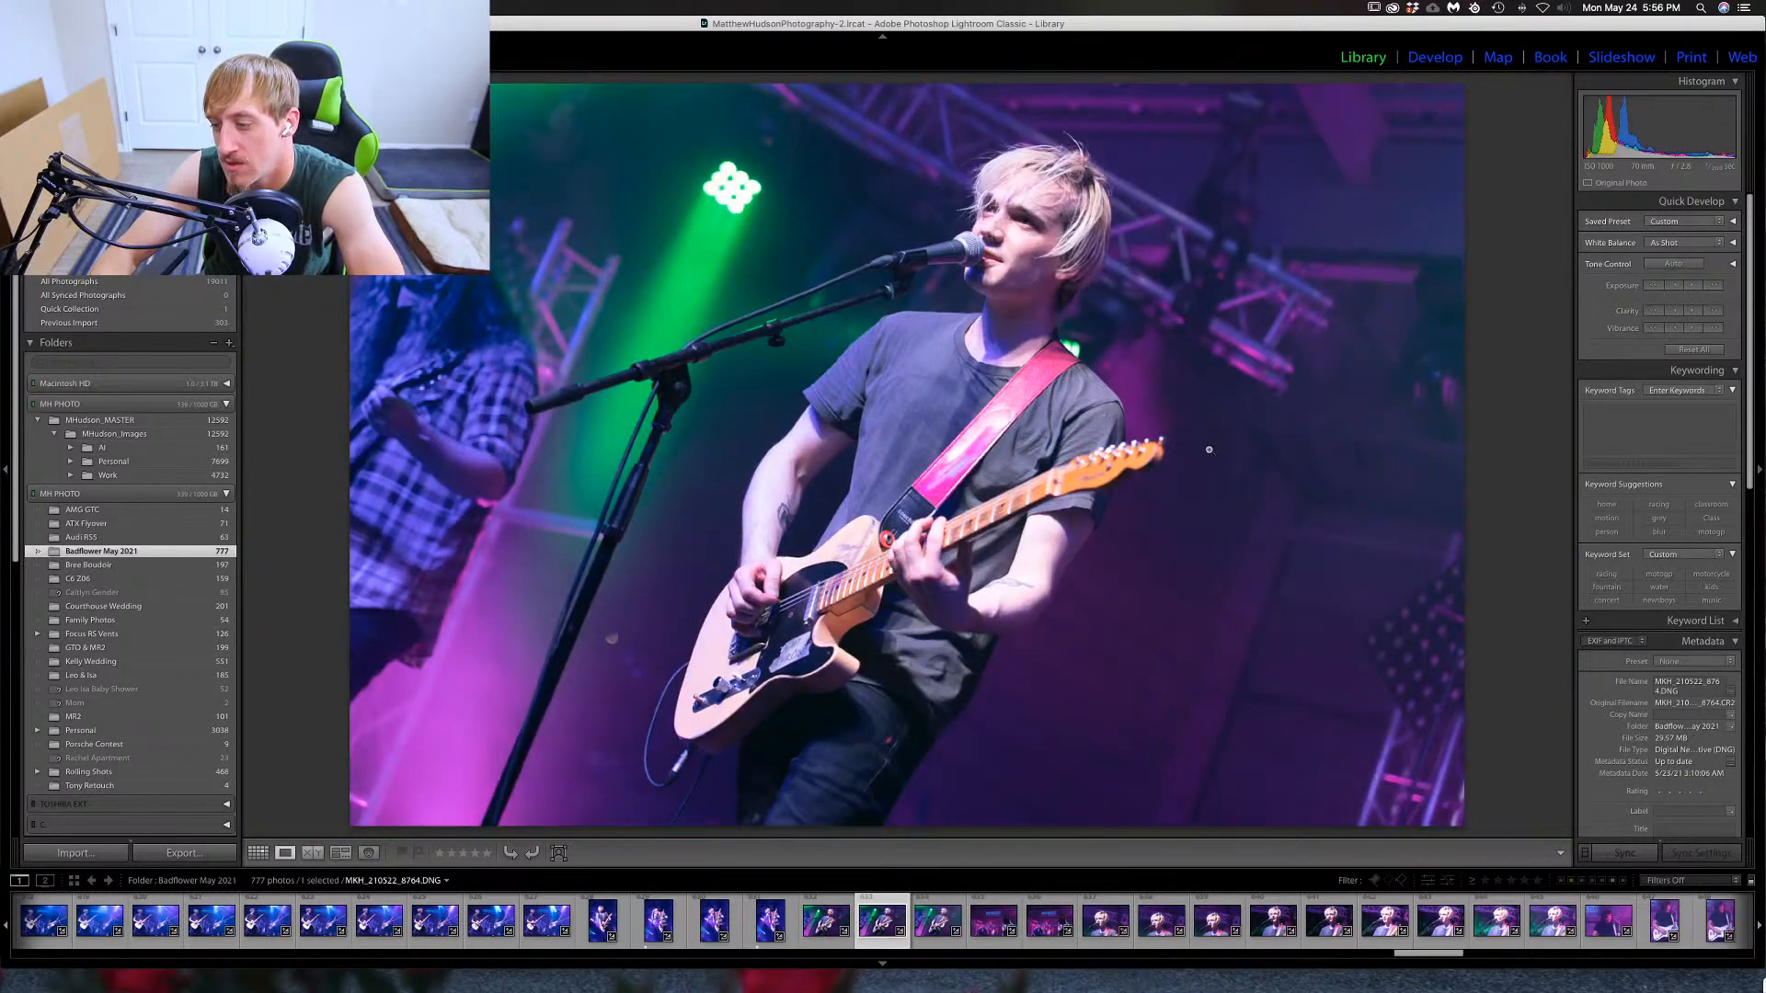
key("Right")
key("Right")
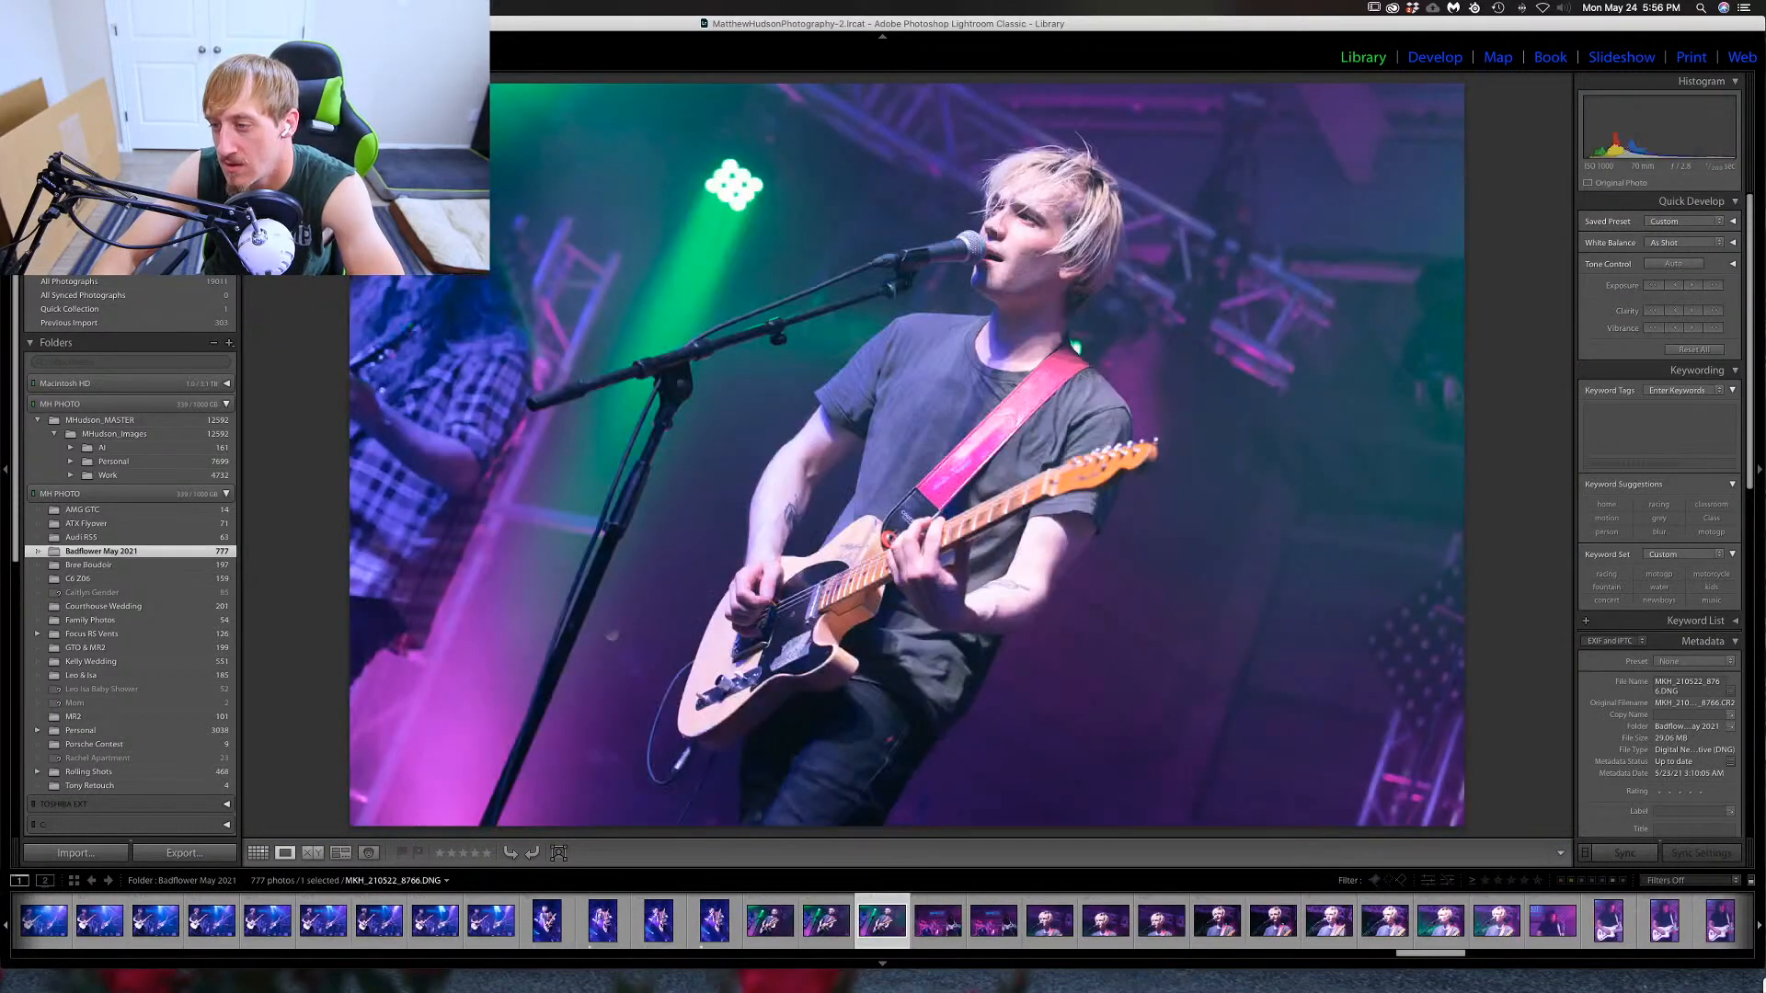
key("Left")
key("Left")
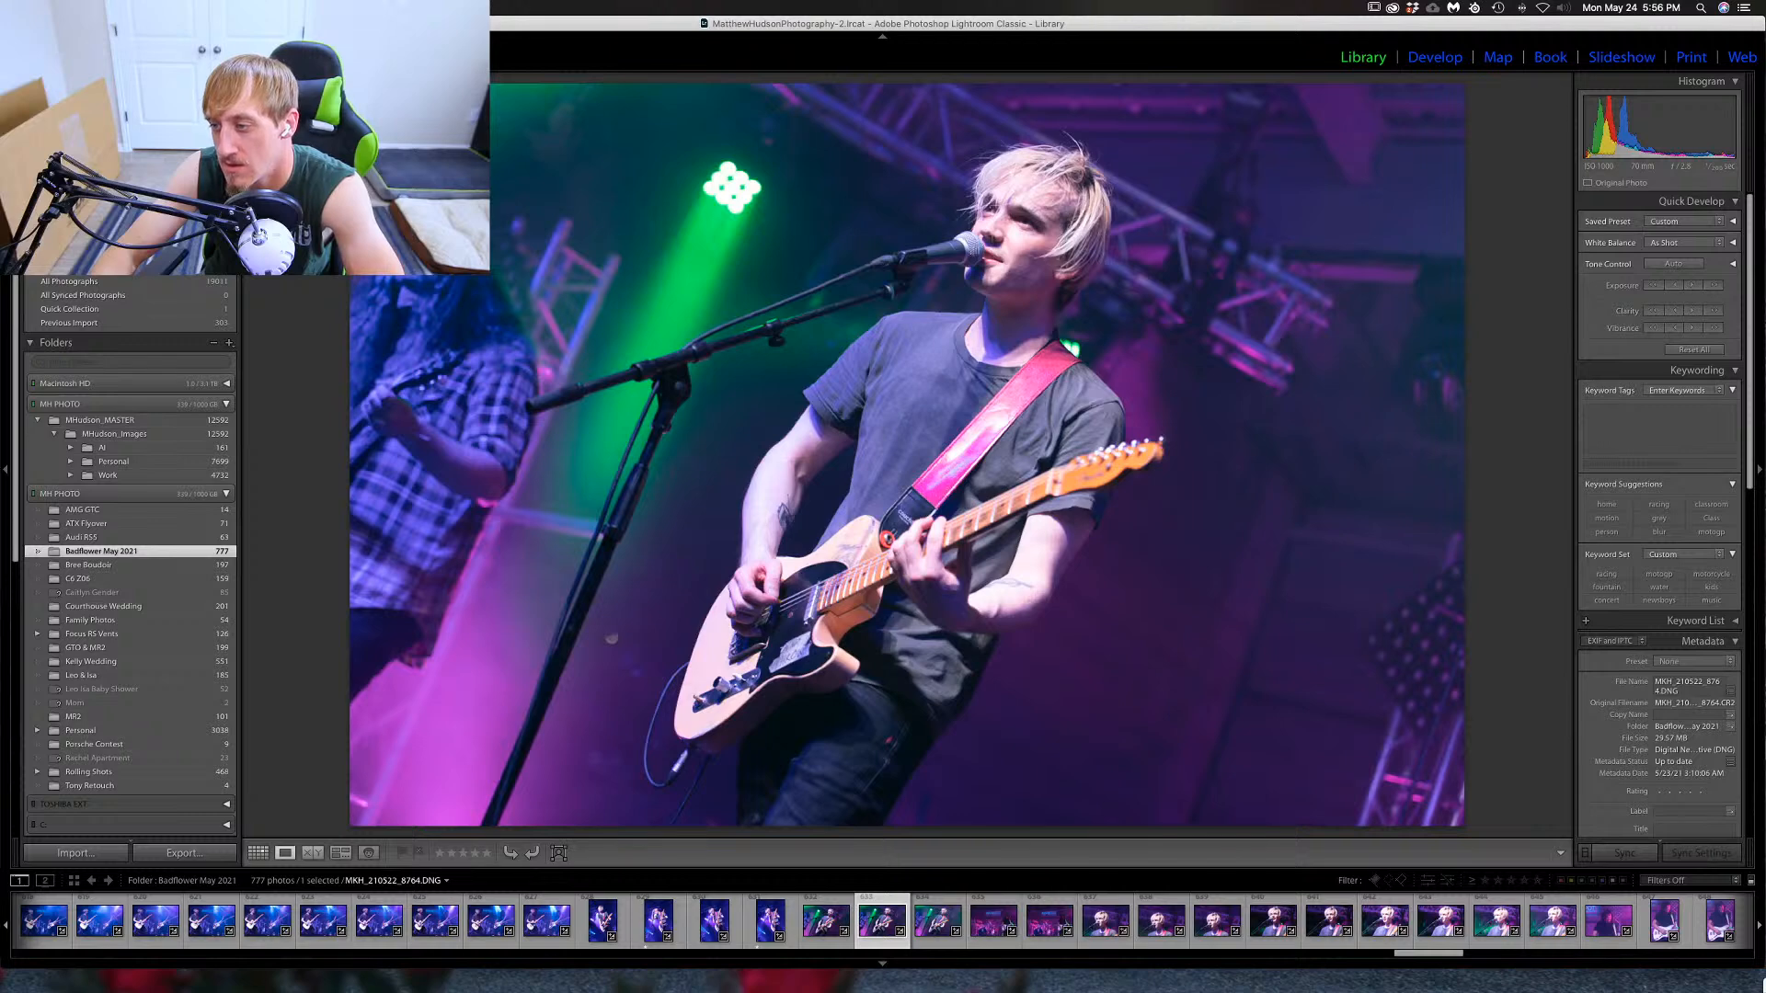
key("Left")
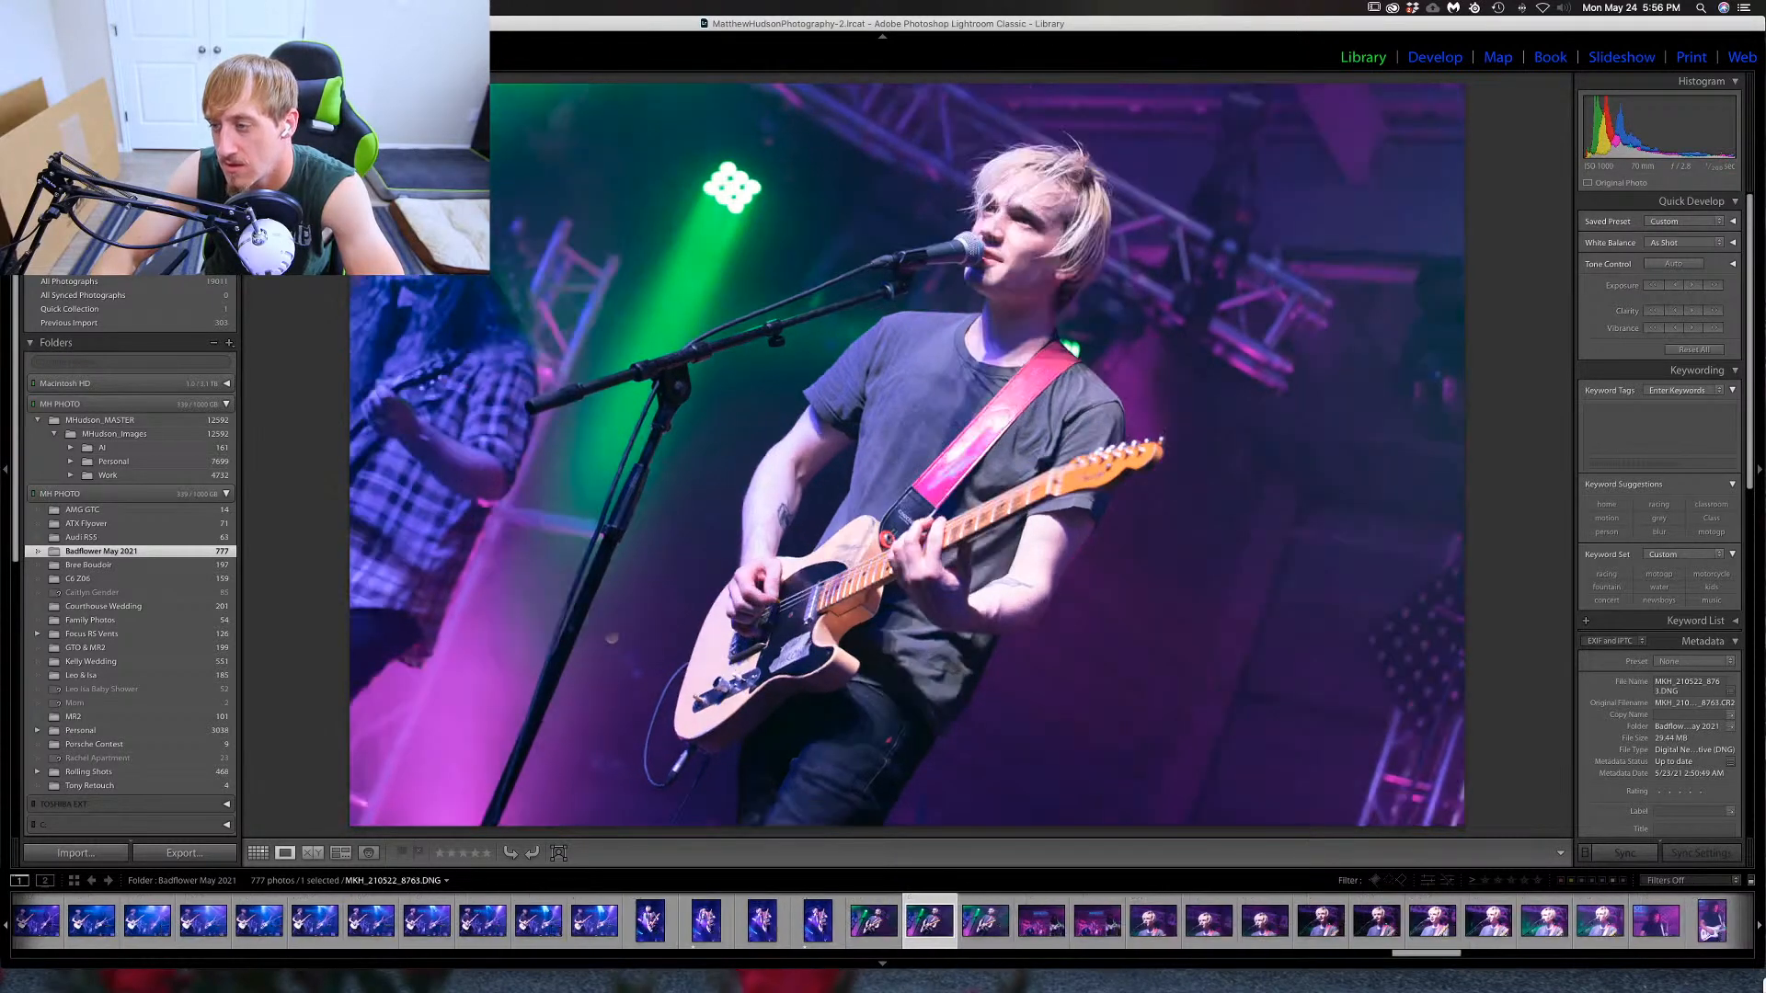
key("Right")
key("Right")
Examine the drum kit and bassist frames and the singer close-ups at the microphone, up to MKH_210522_8775.DNG.
key("Right")
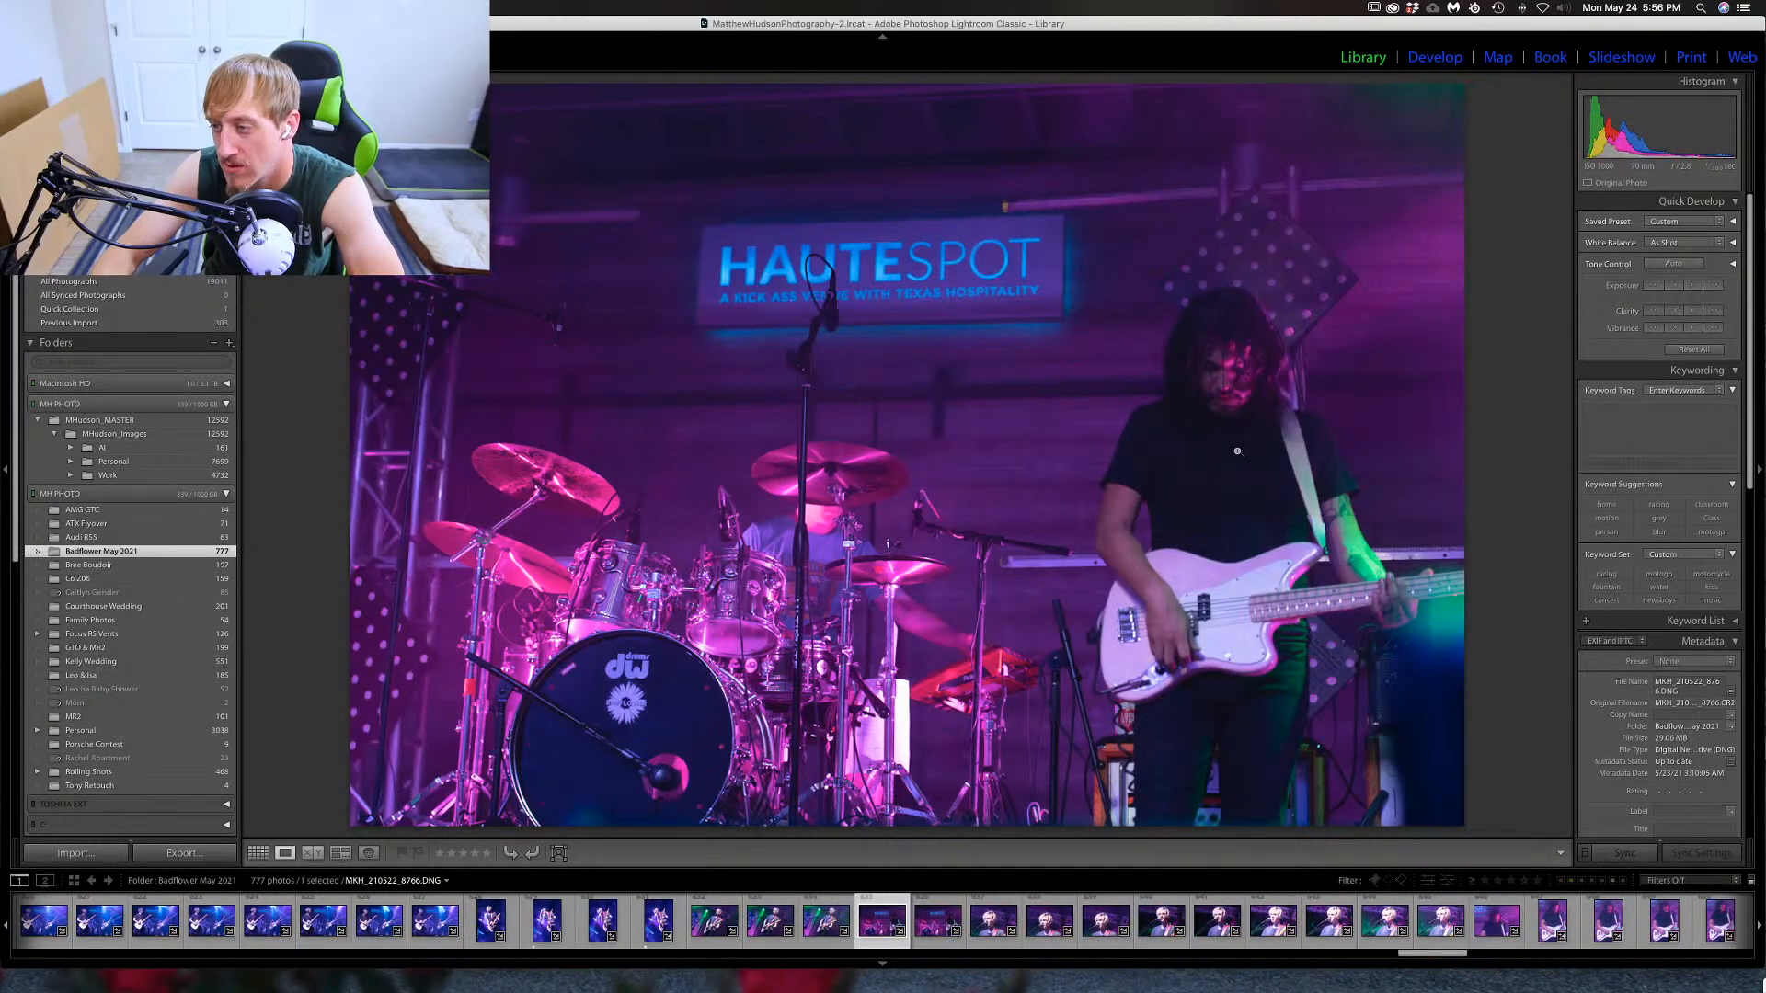
key("Right")
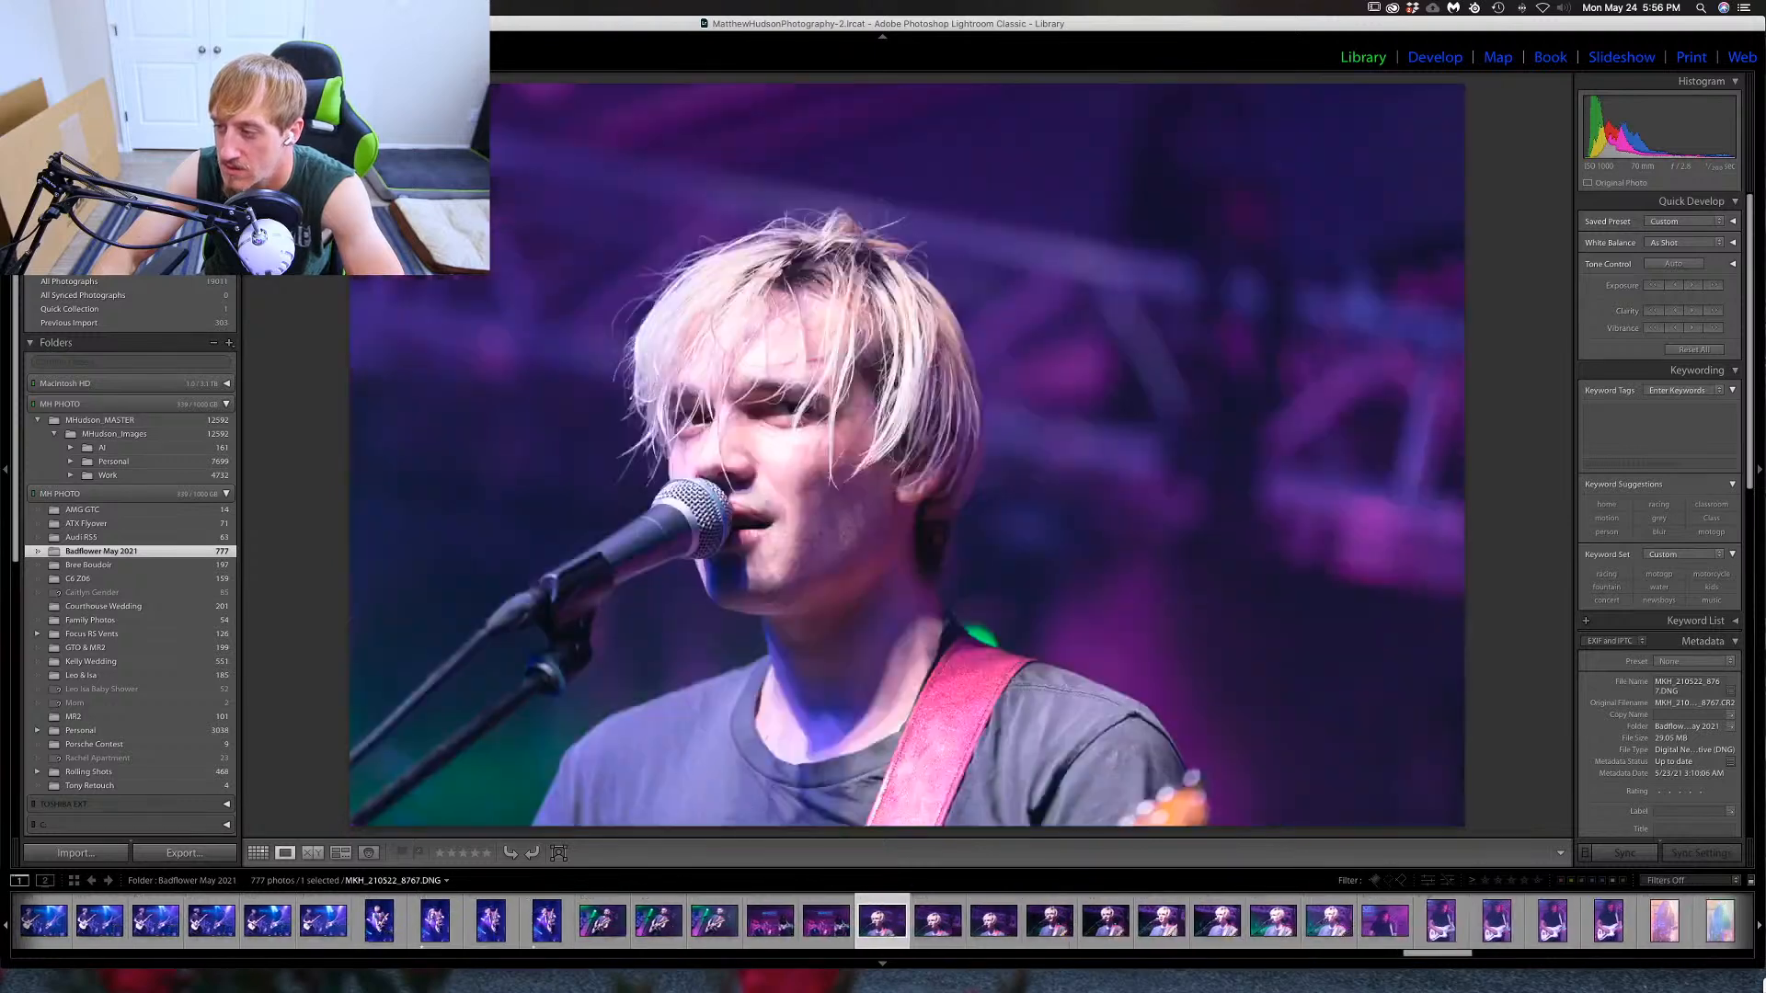
key("Right")
key("Right")
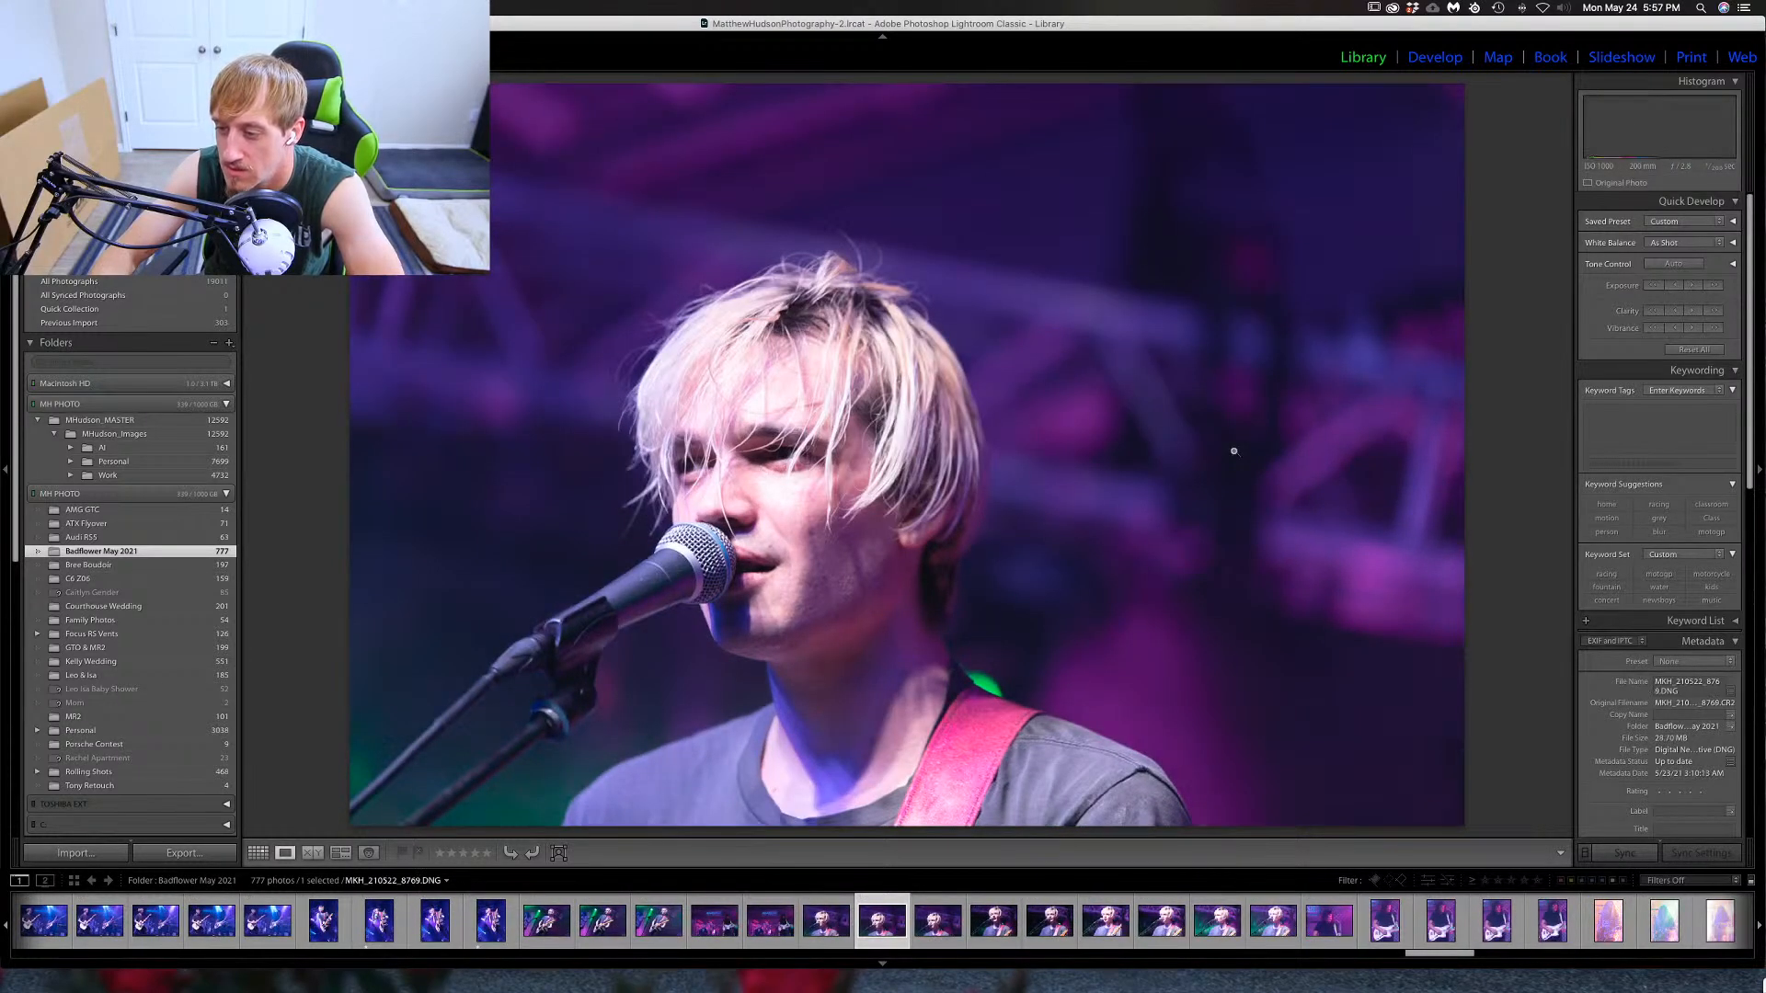
key("Right")
key("Right")
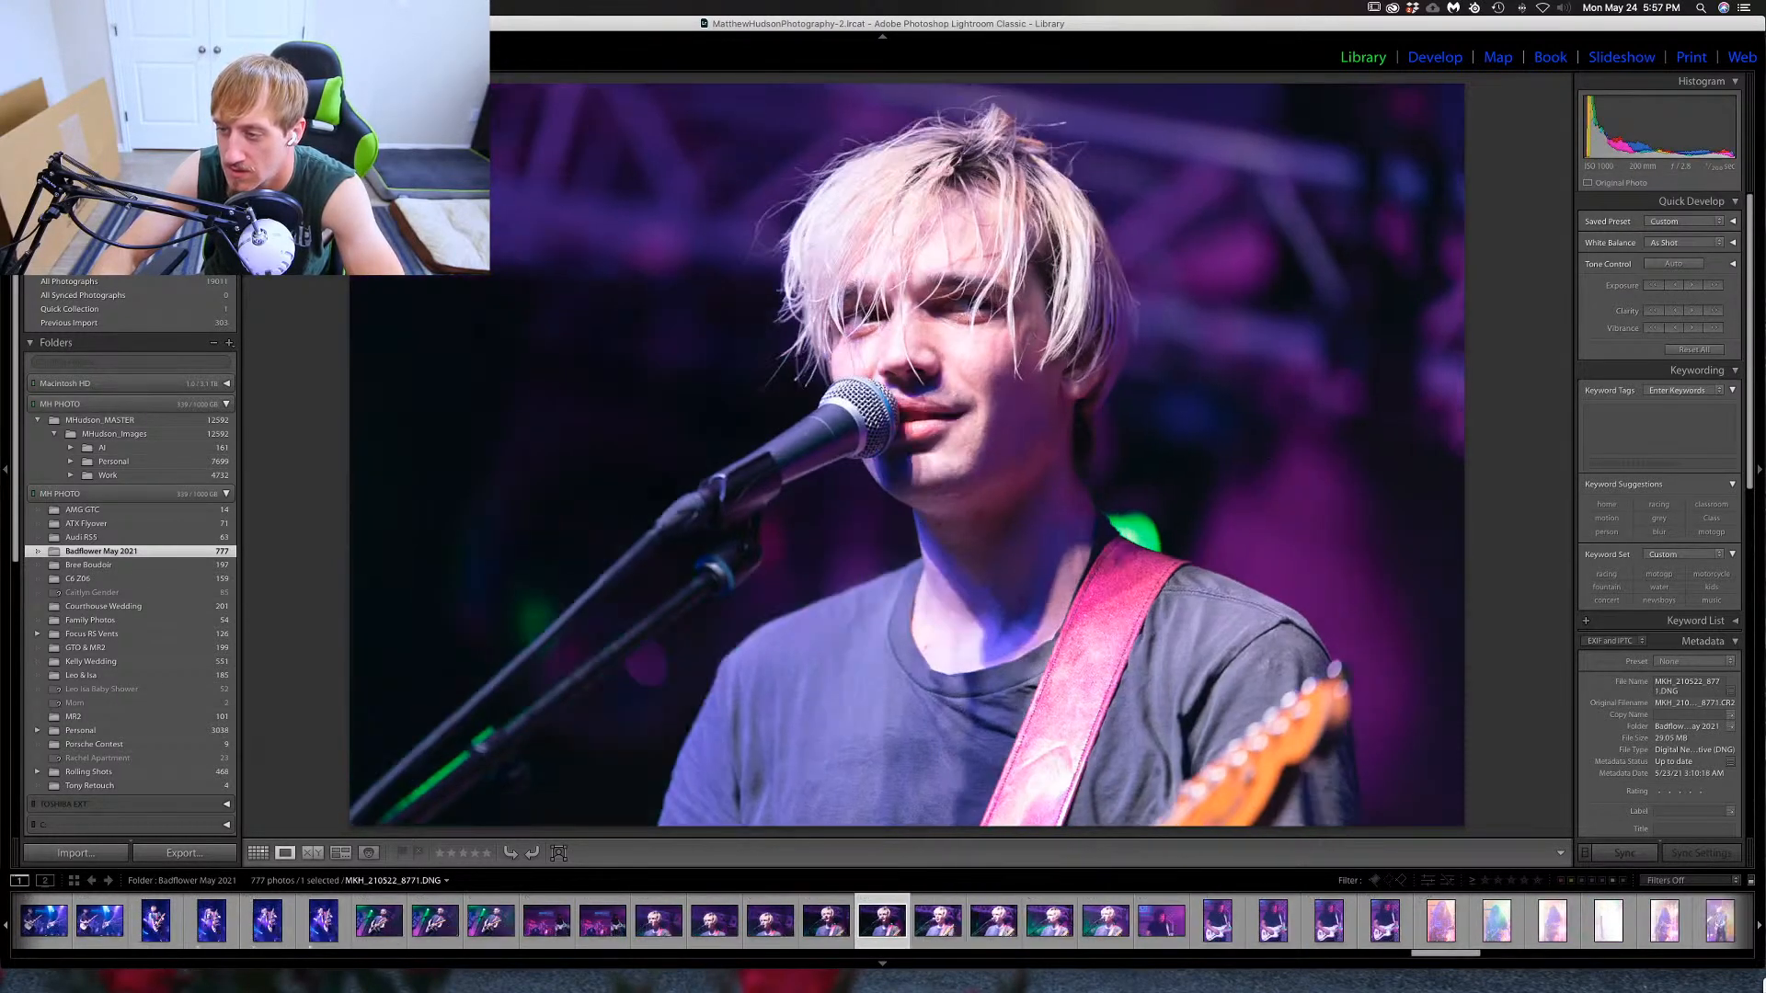
key("Right")
key("Right")
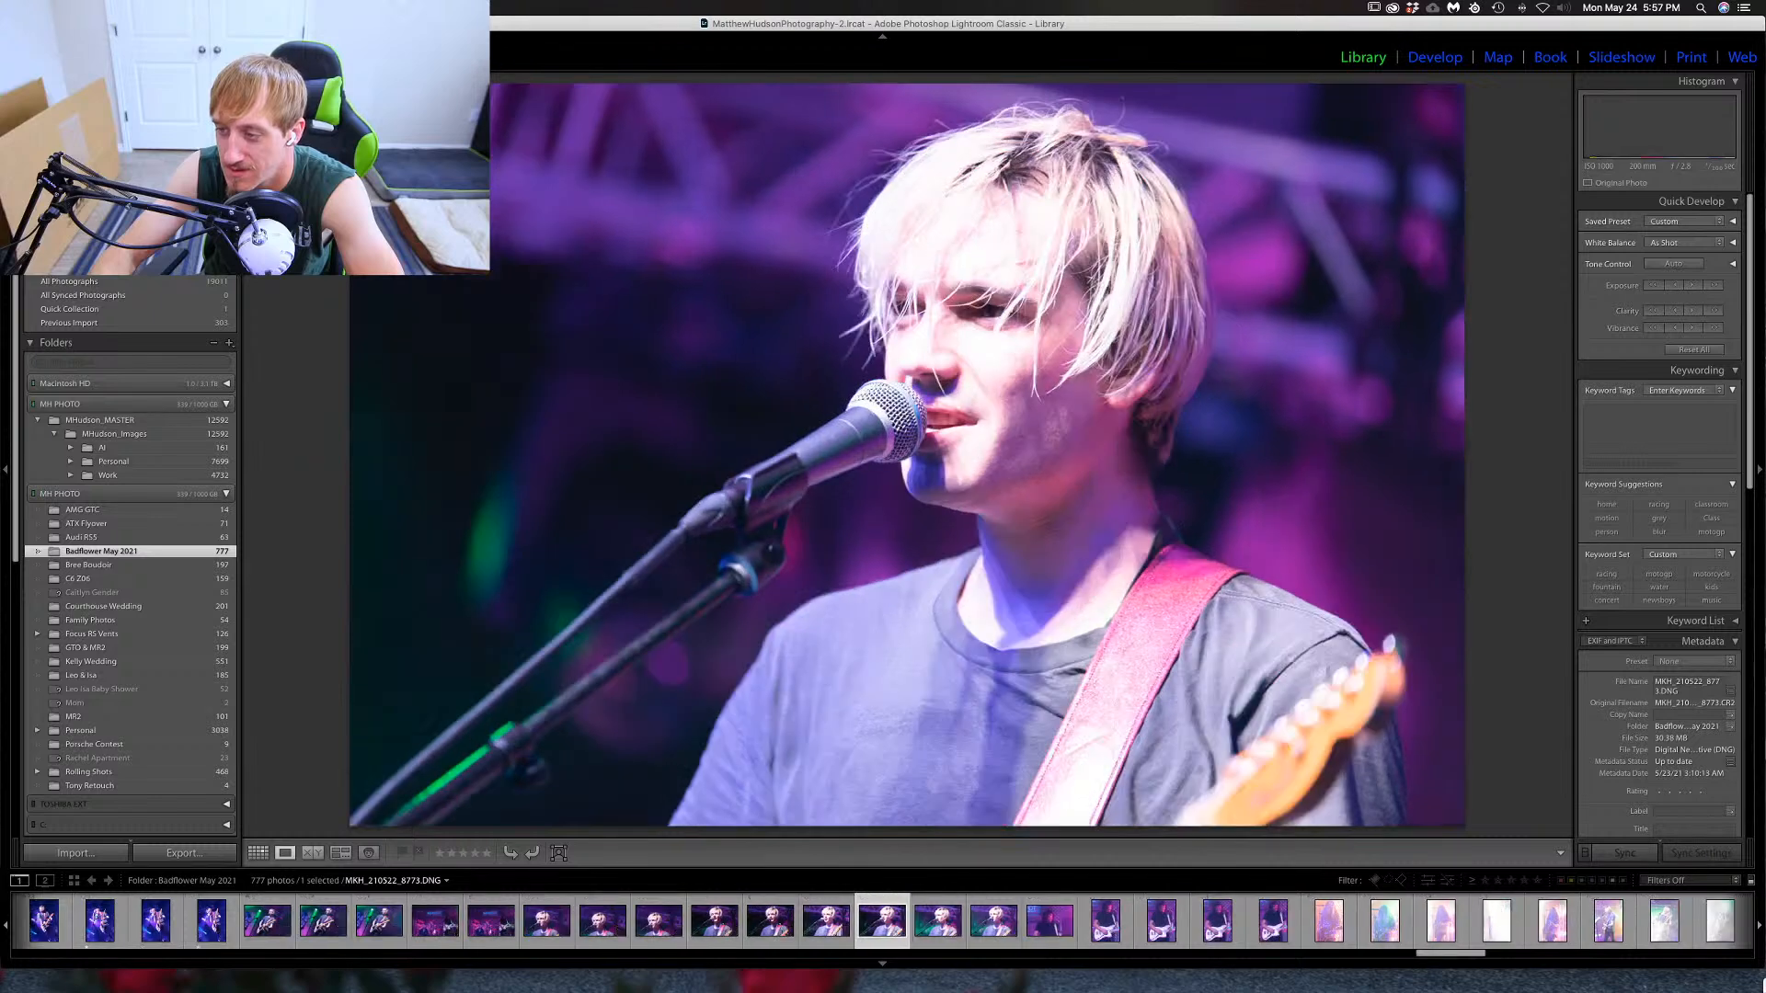
key("Right")
key("Right")
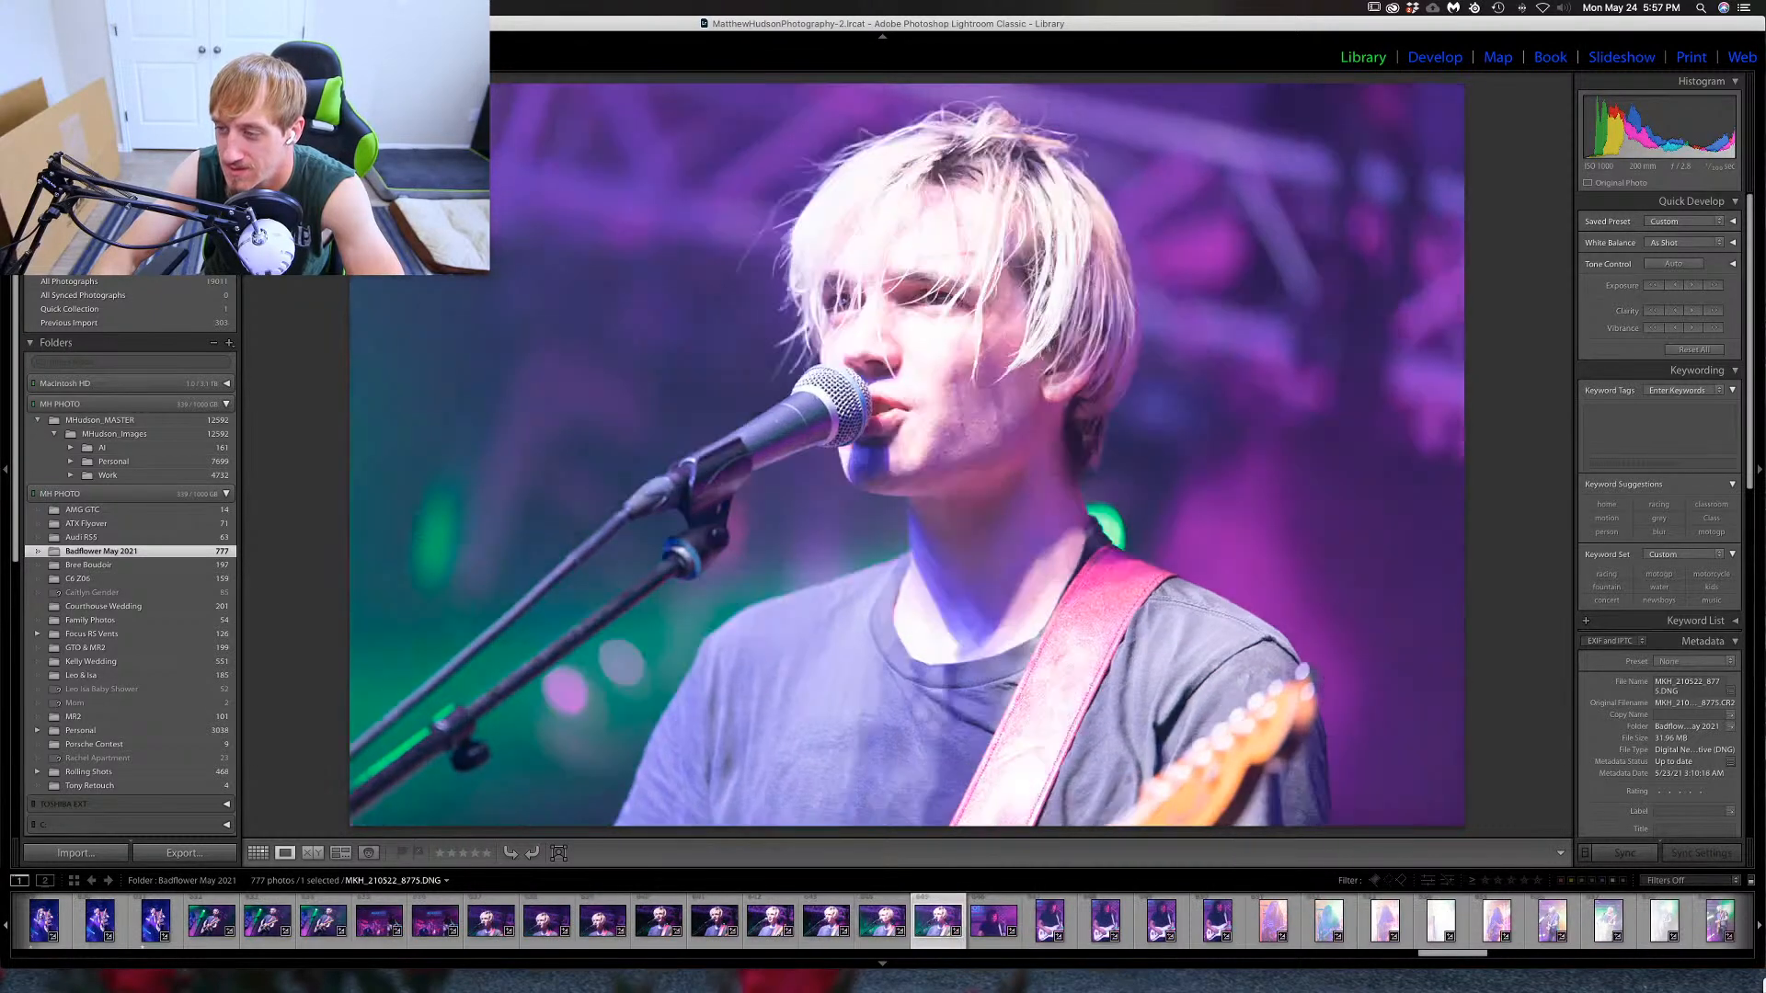
Examine the purple-lit bassist portraits and the bright, hazy vertical frames from MKH_210522_8777.DNG to MKH_210522_8787.DNG.
key("Right")
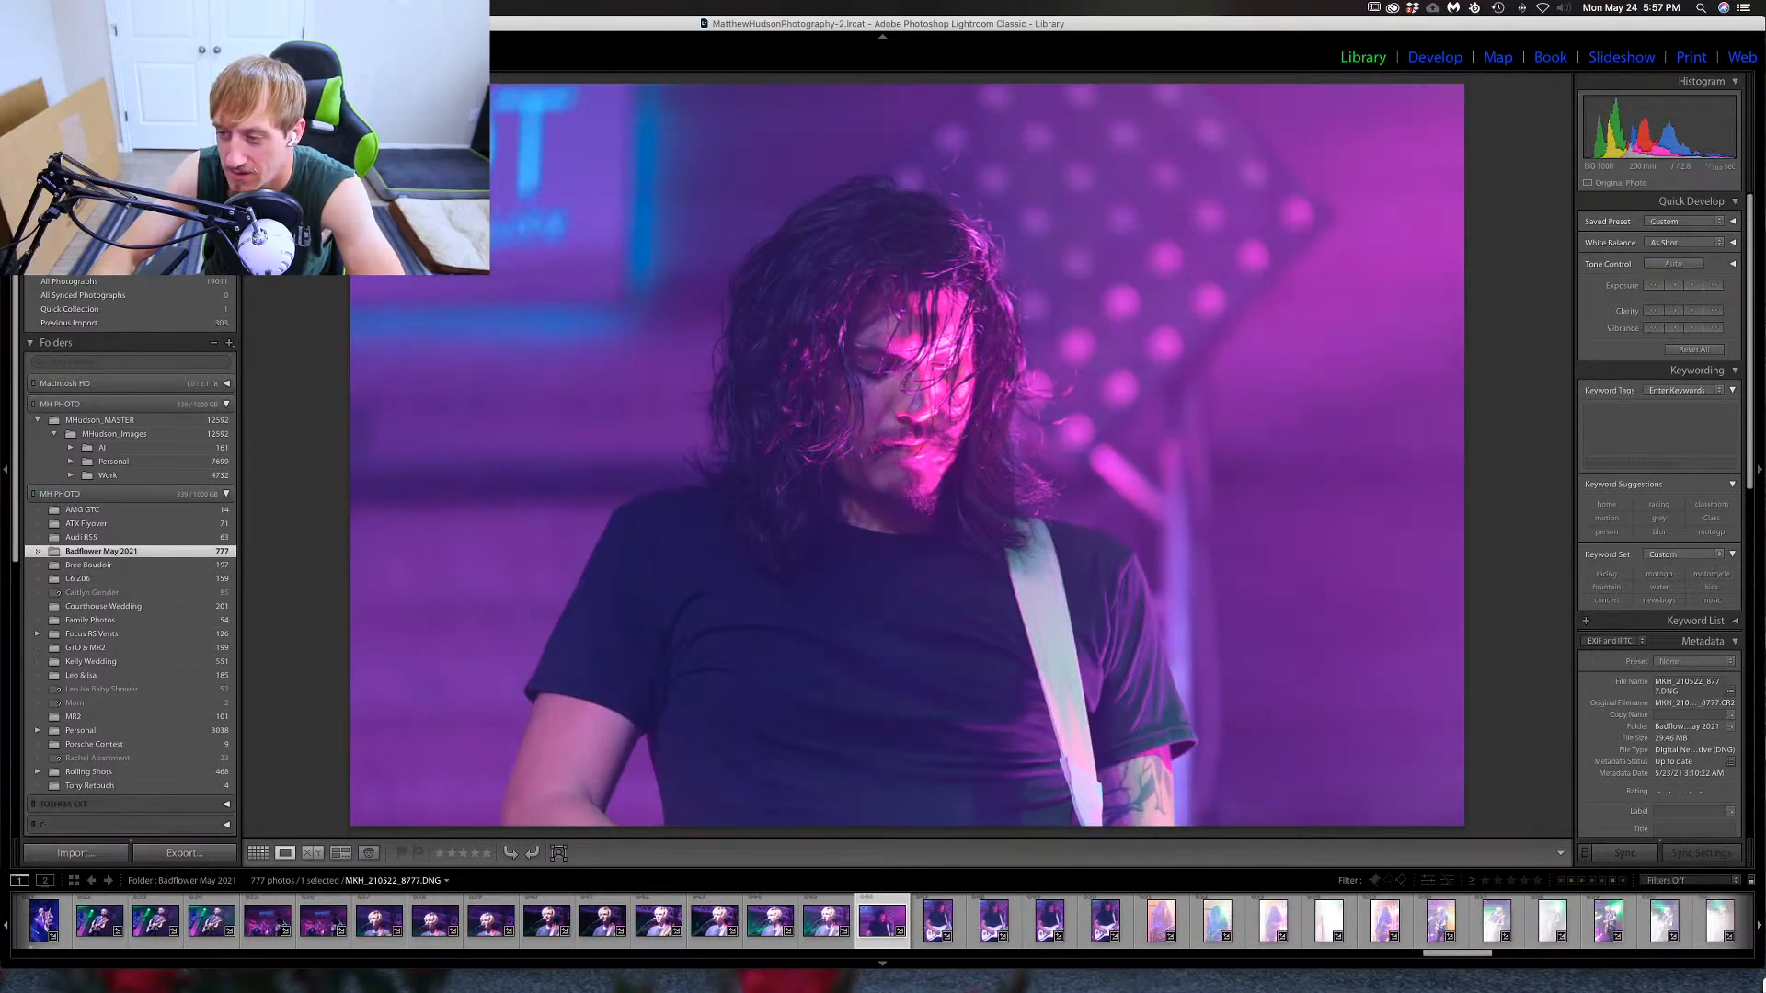
key("Right")
key("Right")
key("Right")
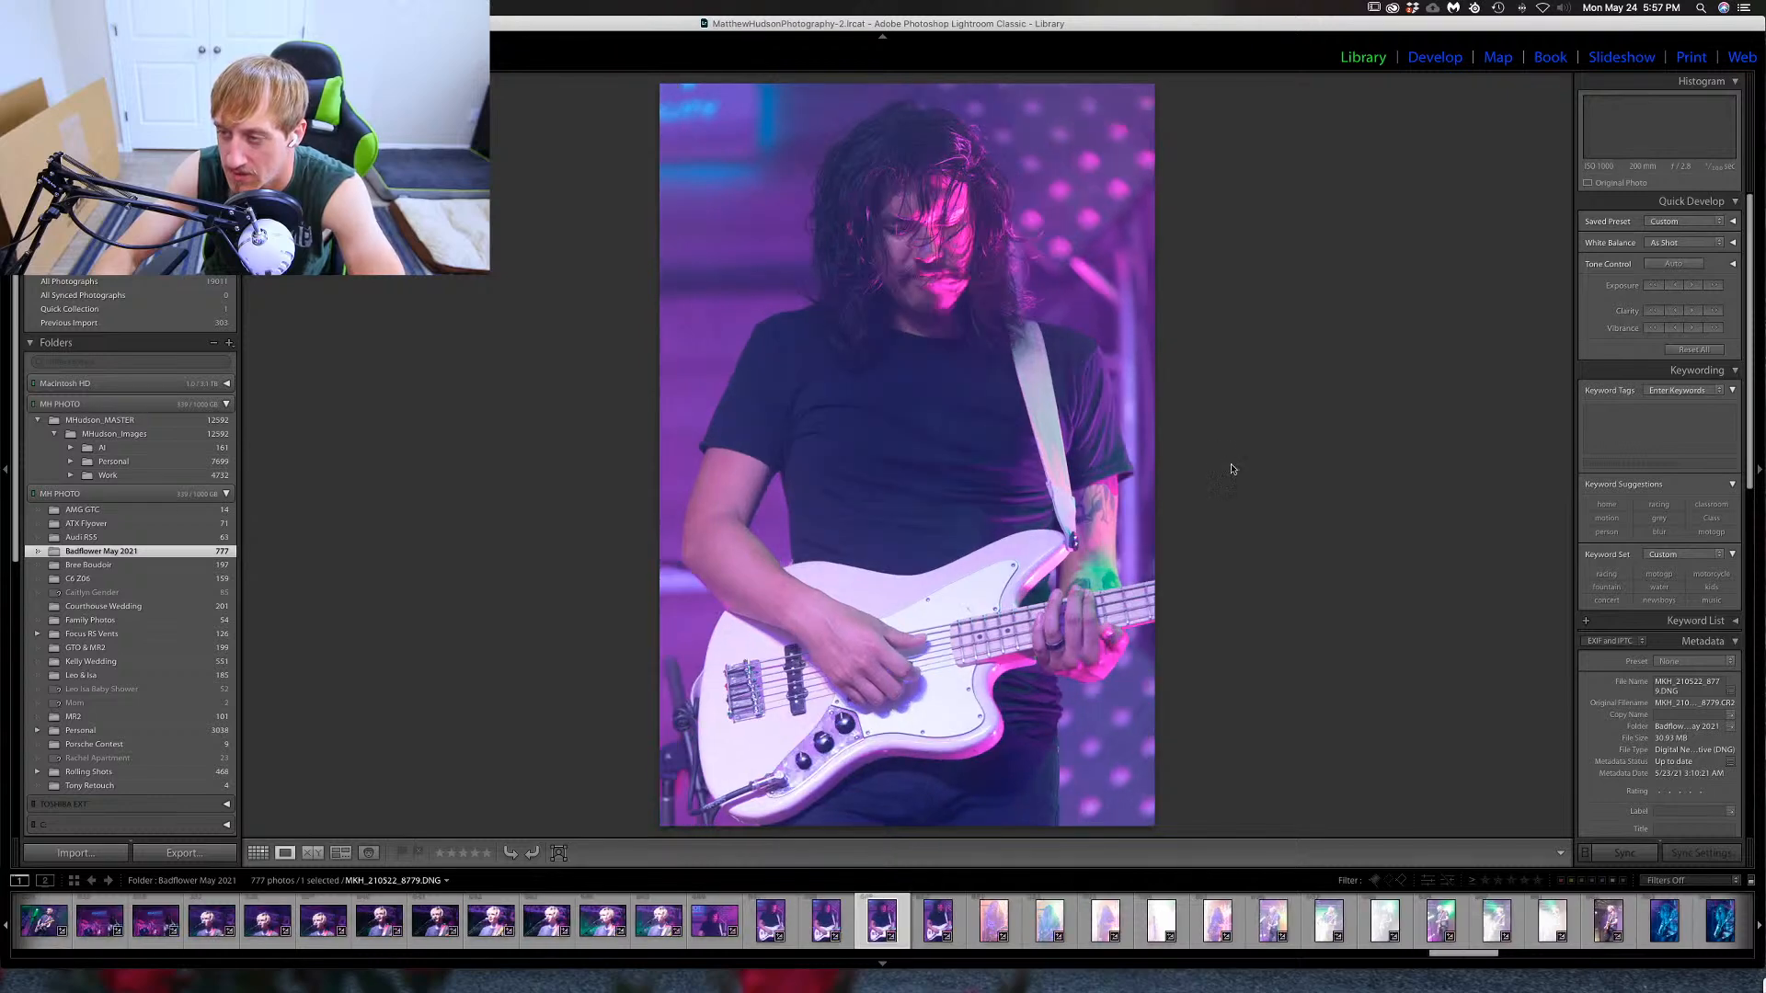
key("Right")
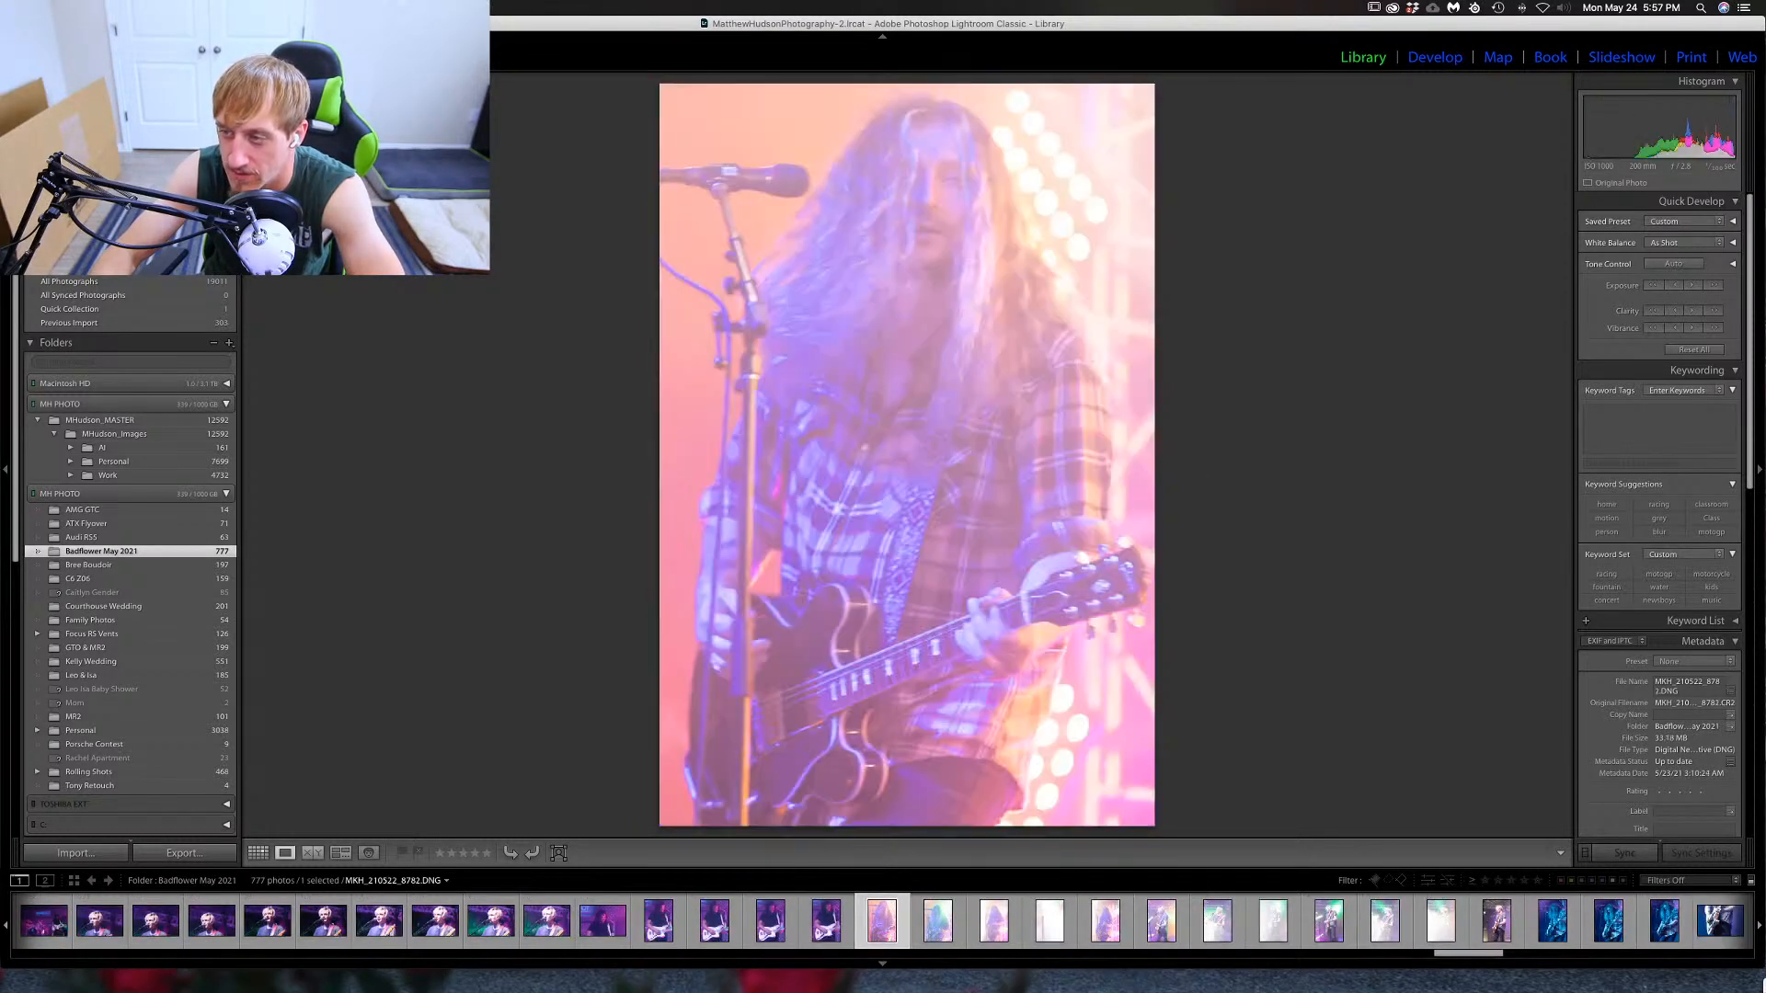
key("Right")
key("Right")
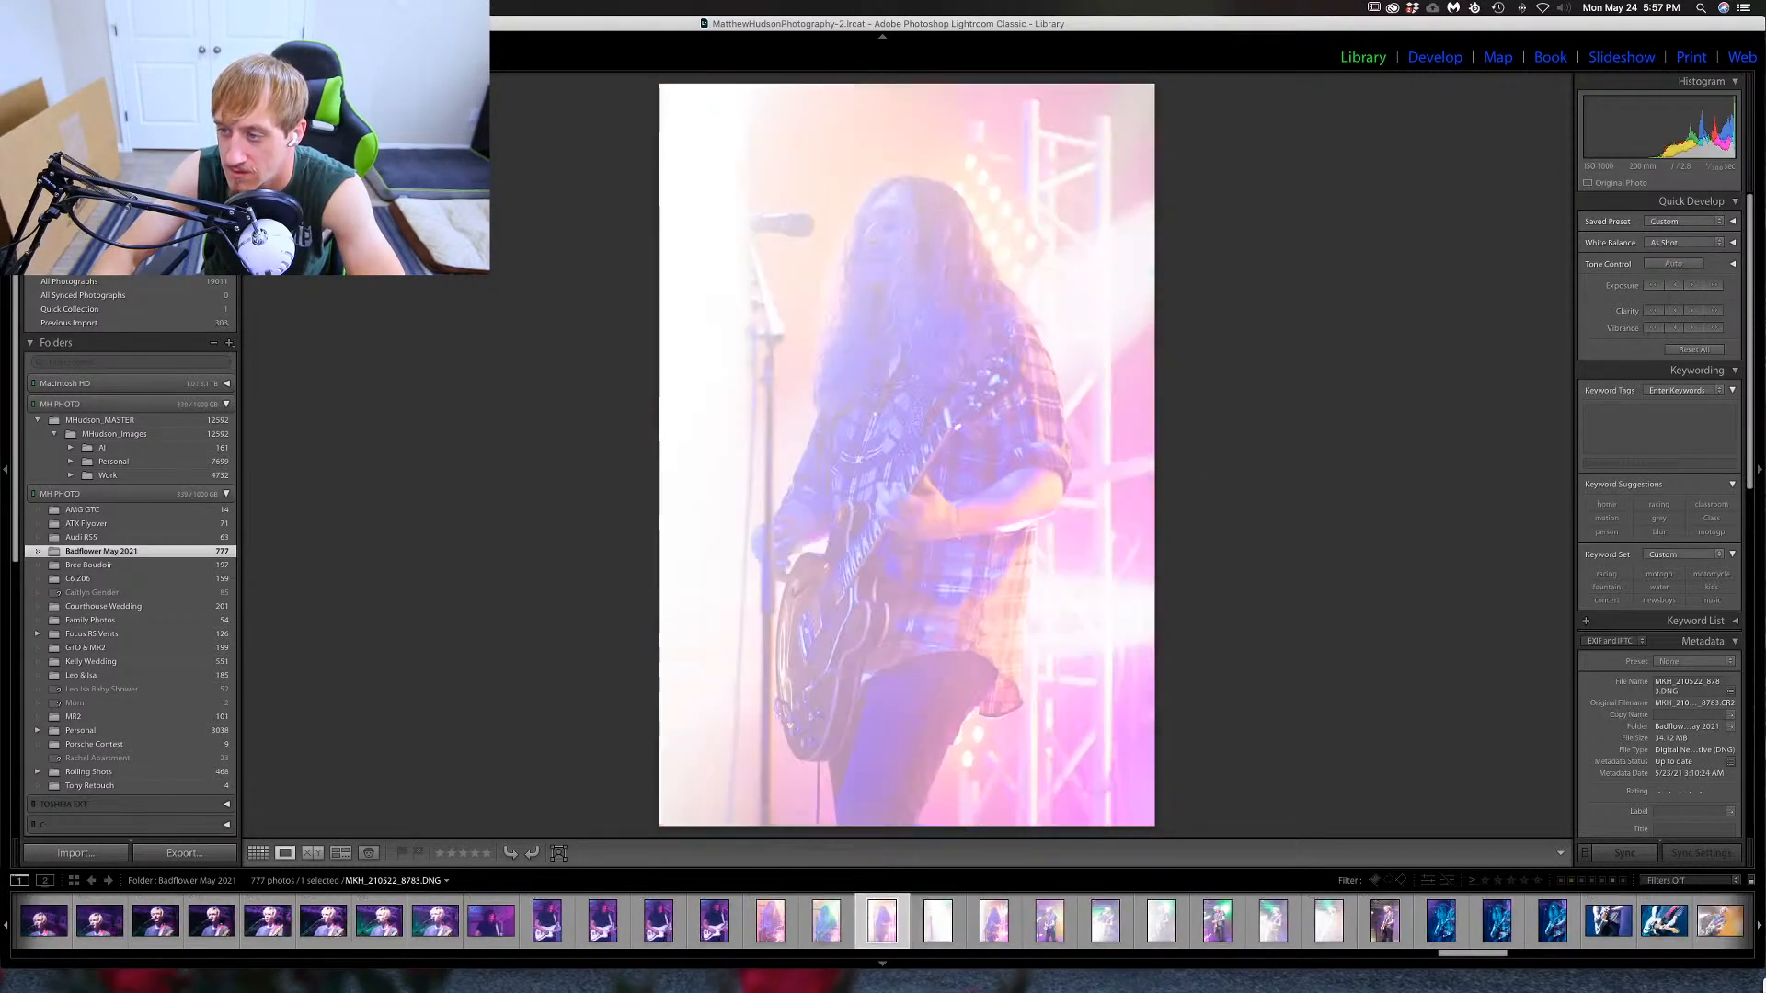
key("Right")
key("Right")
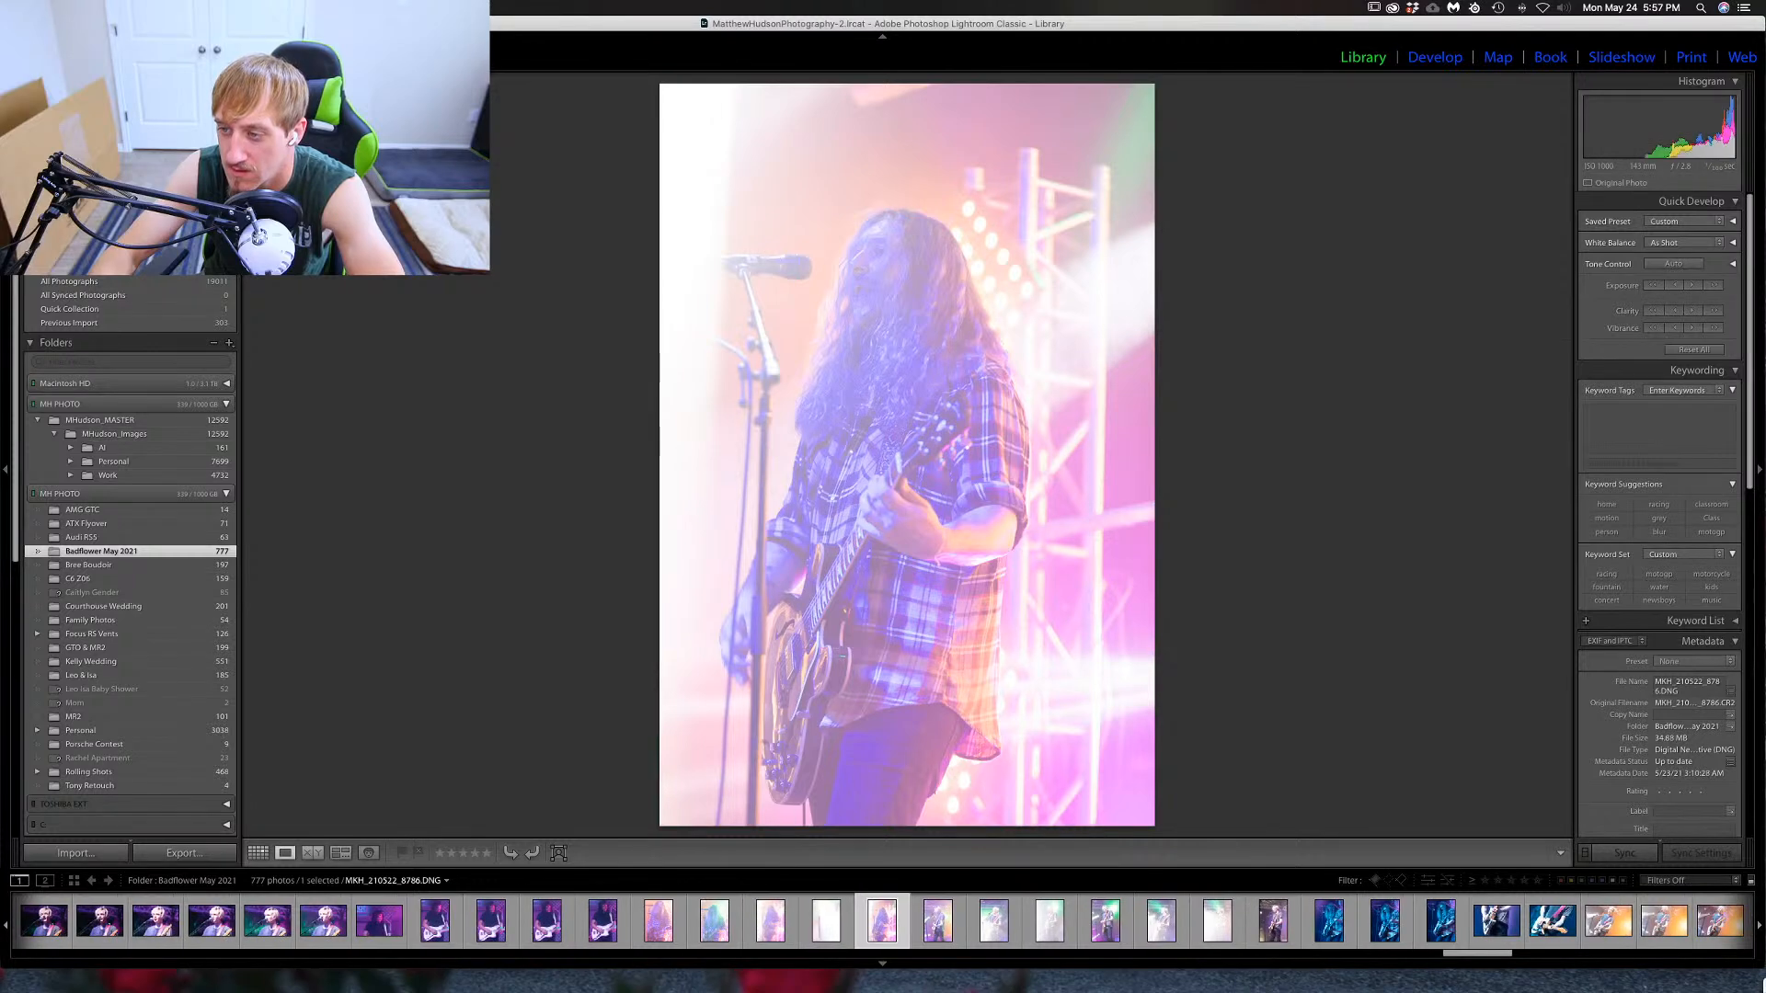
key("Left")
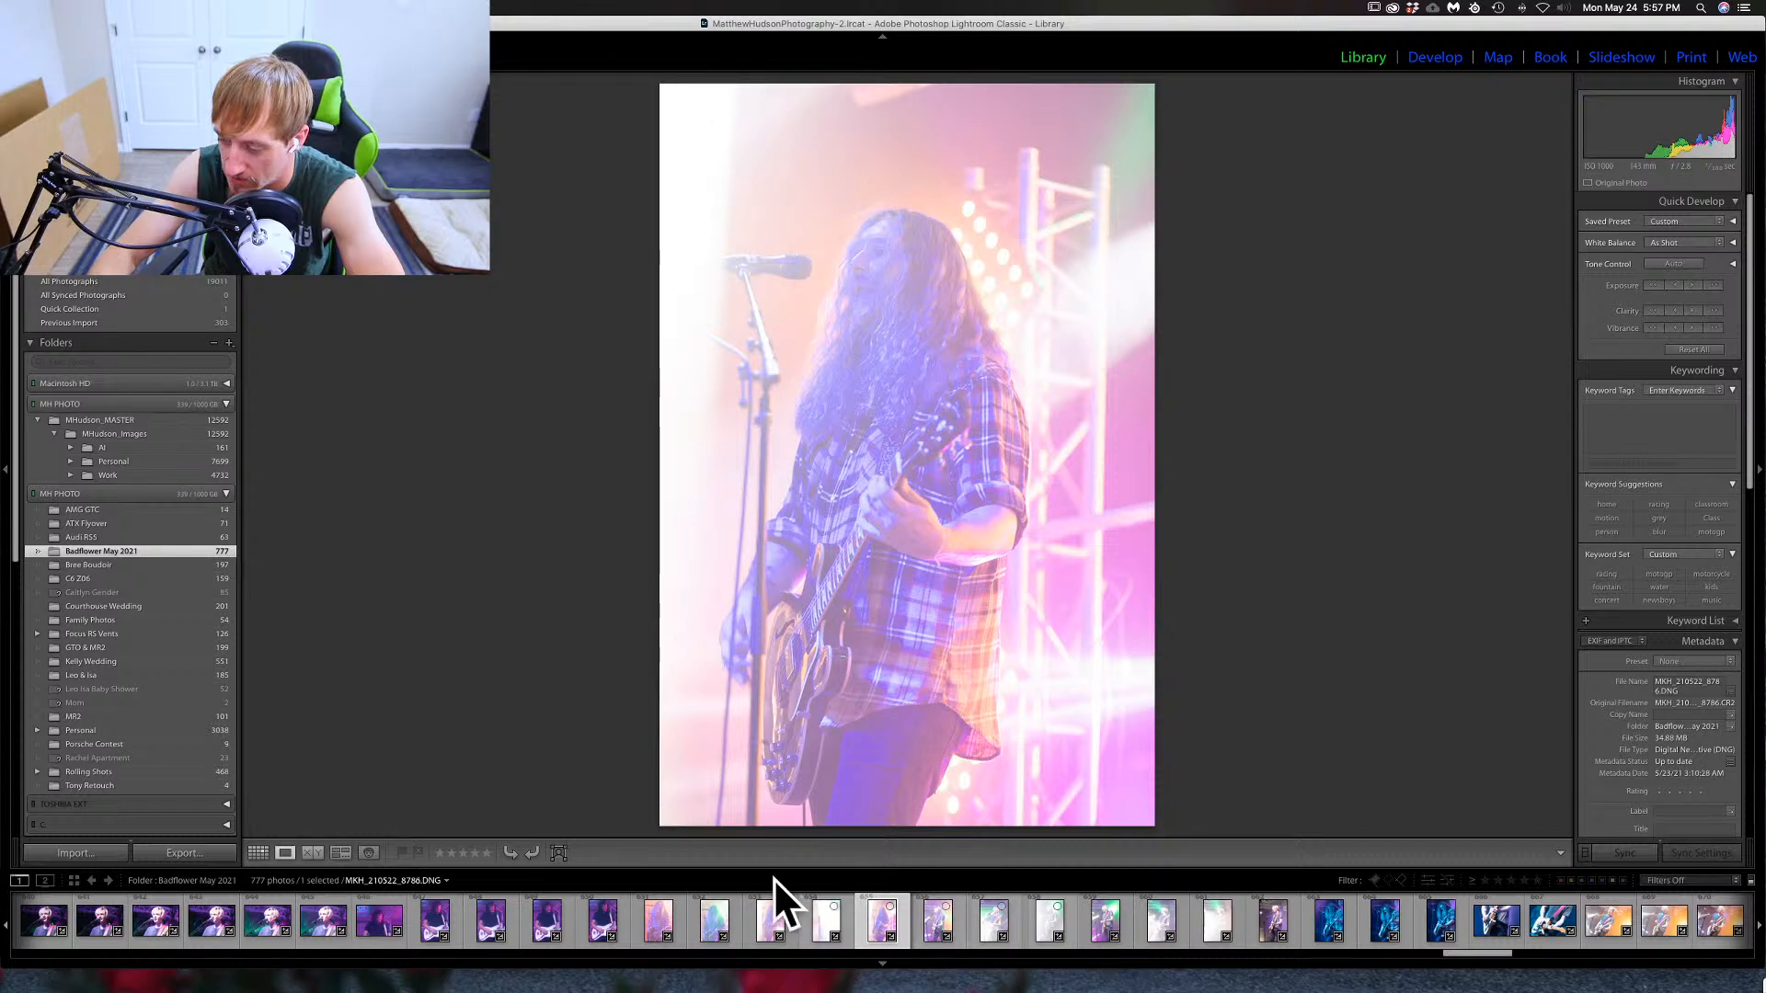
key("Right")
key("Right")
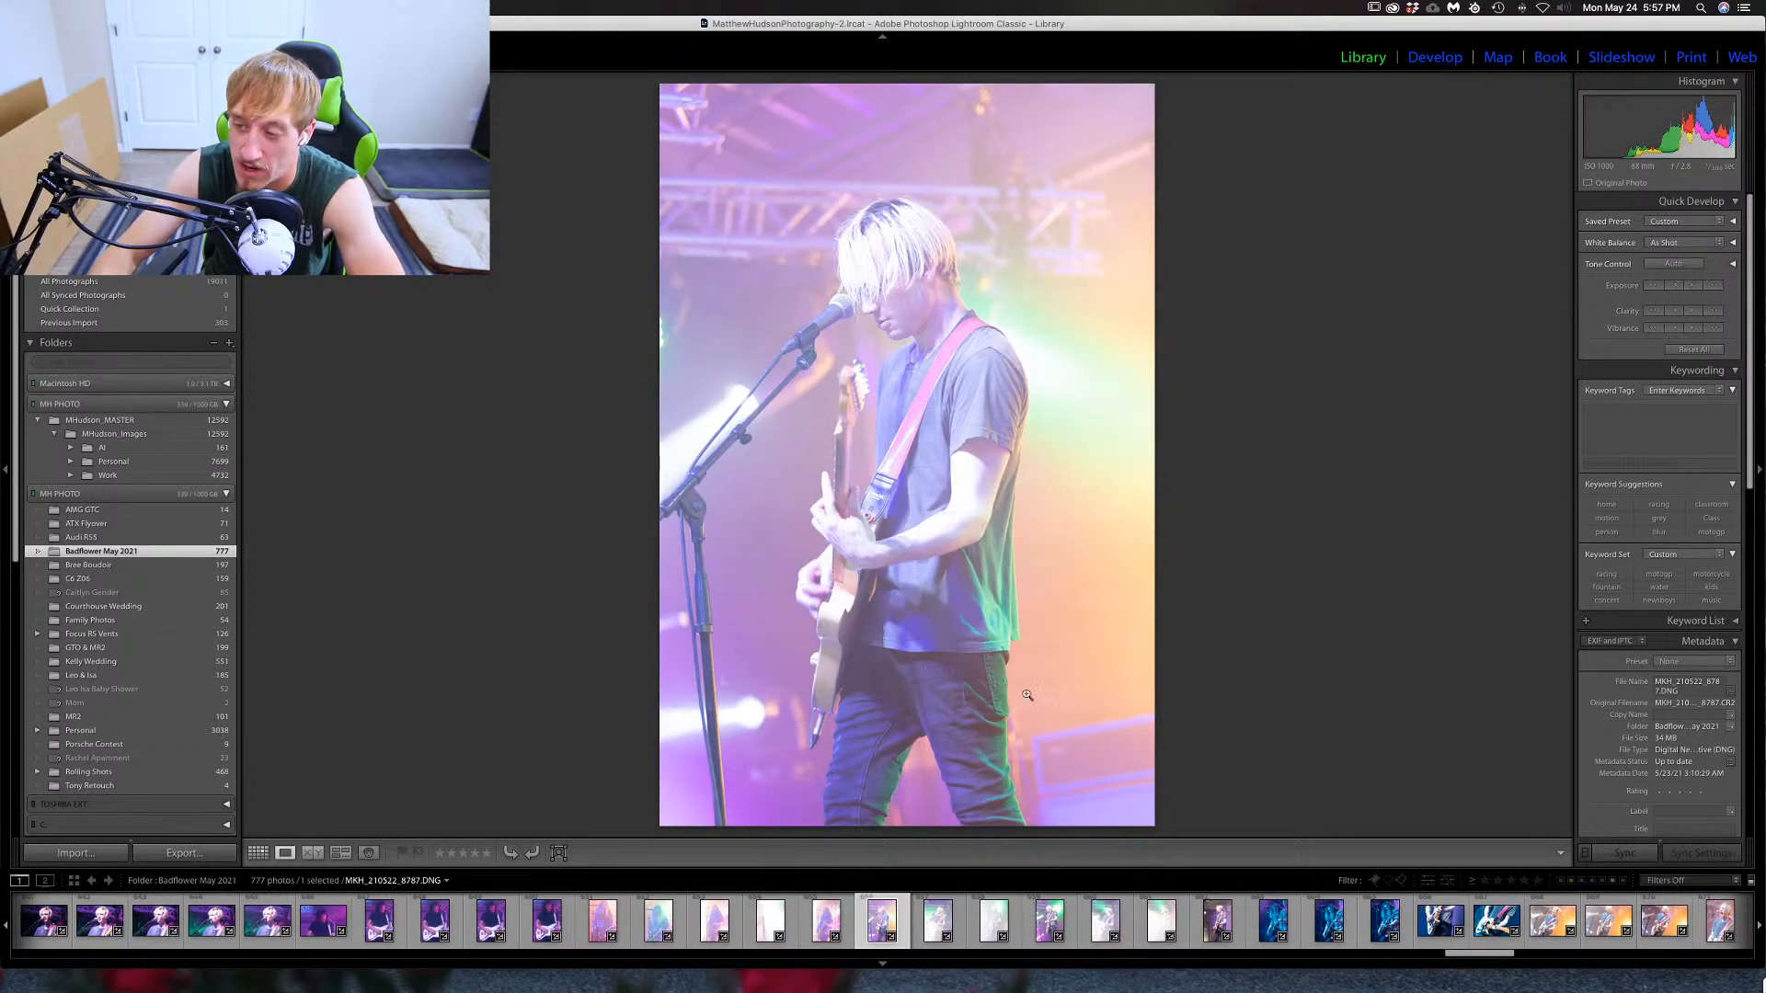
Lower the exposure of the overexposed singer shot MKH_210522_8792.DNG to -1.20 in Develop and rate it five stars.
key("Right")
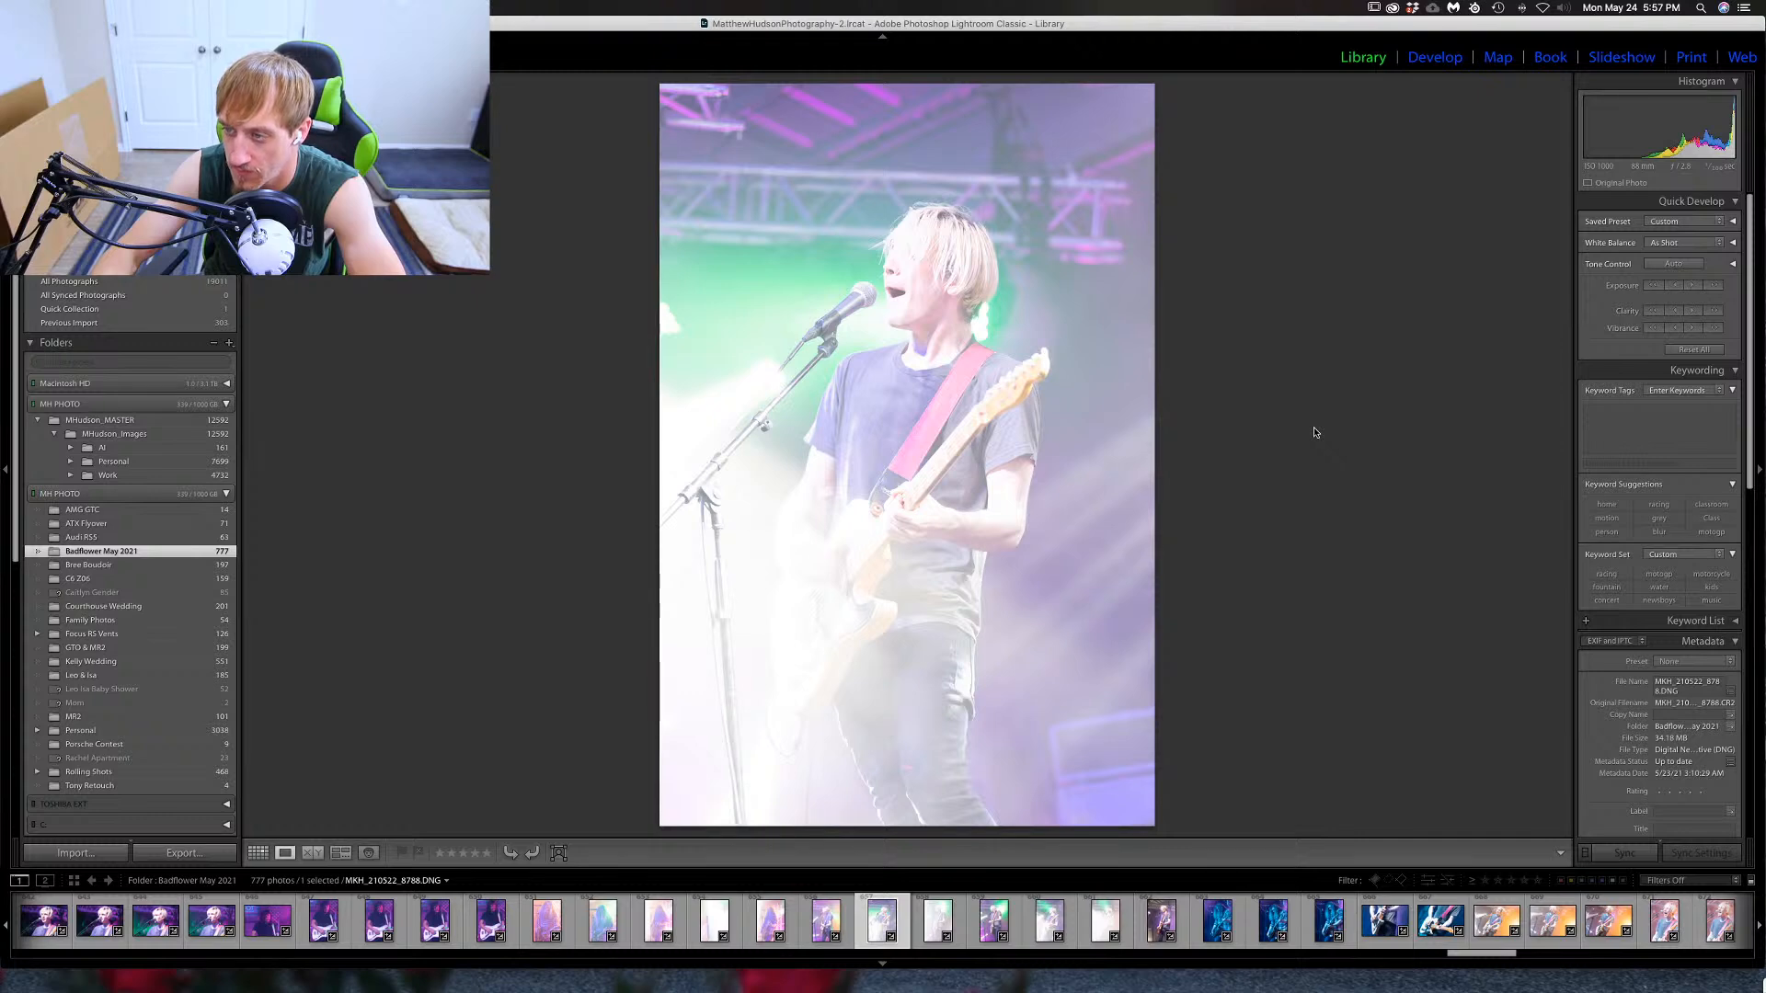
key("Right")
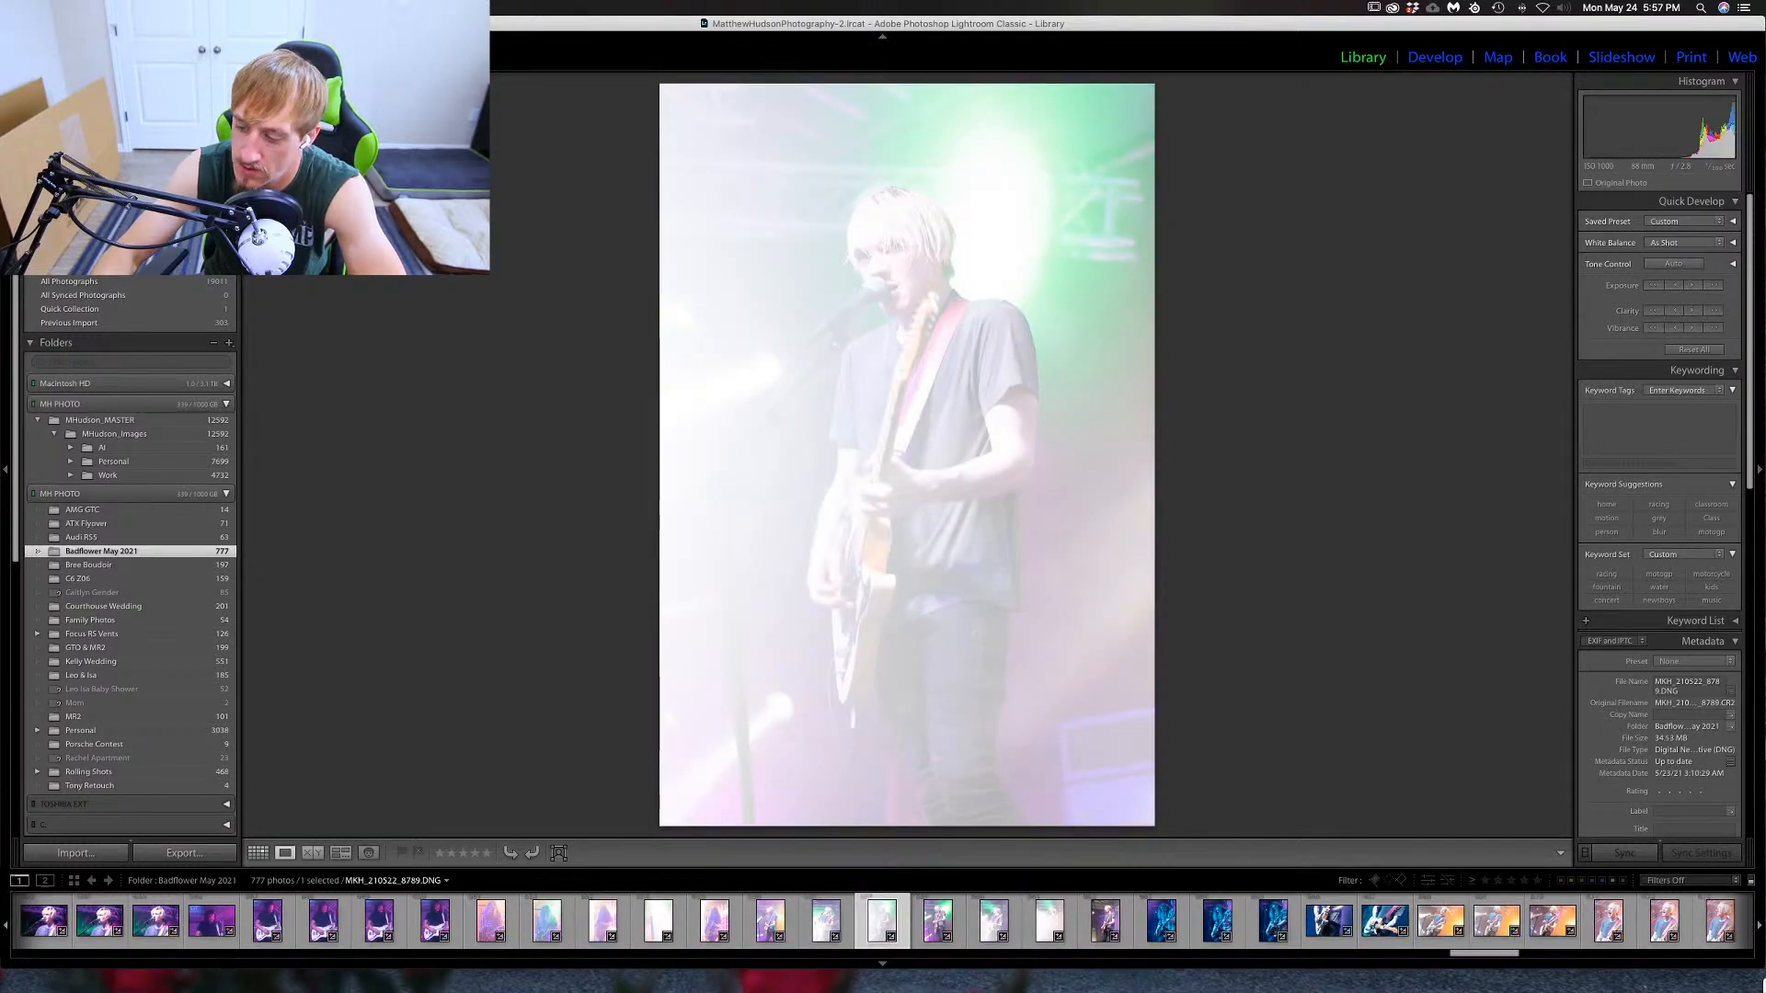
key("Right")
key("Right")
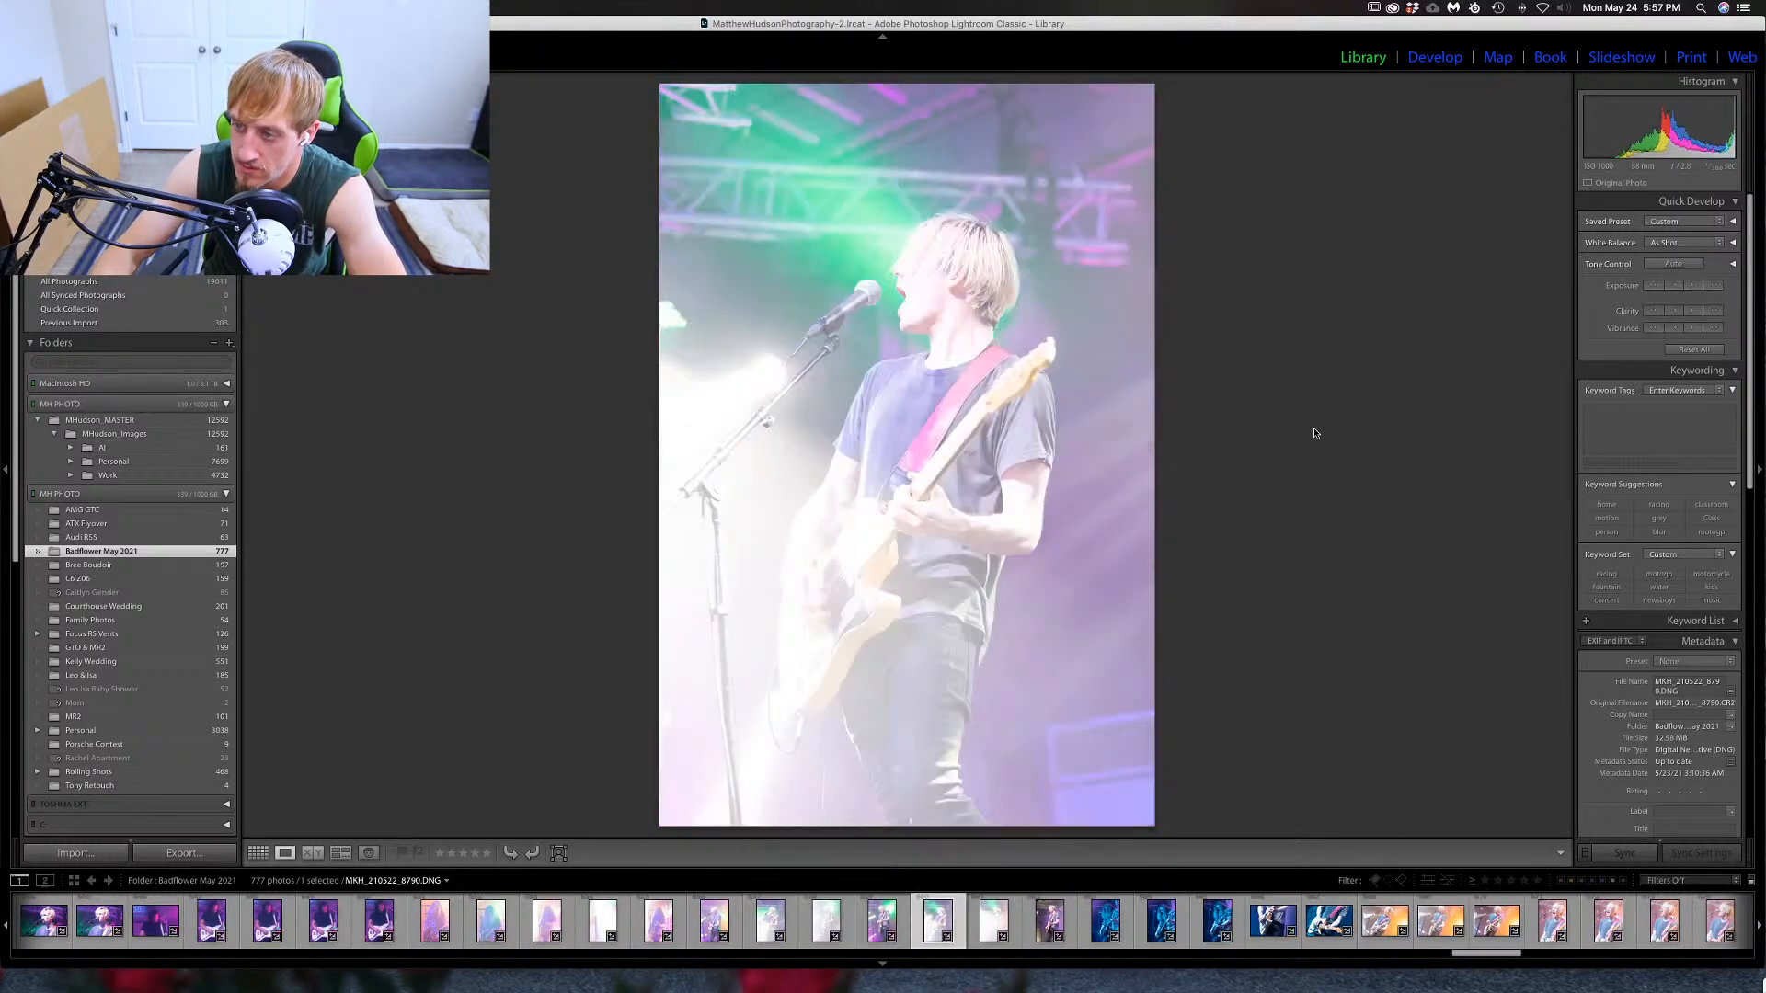
key("Right")
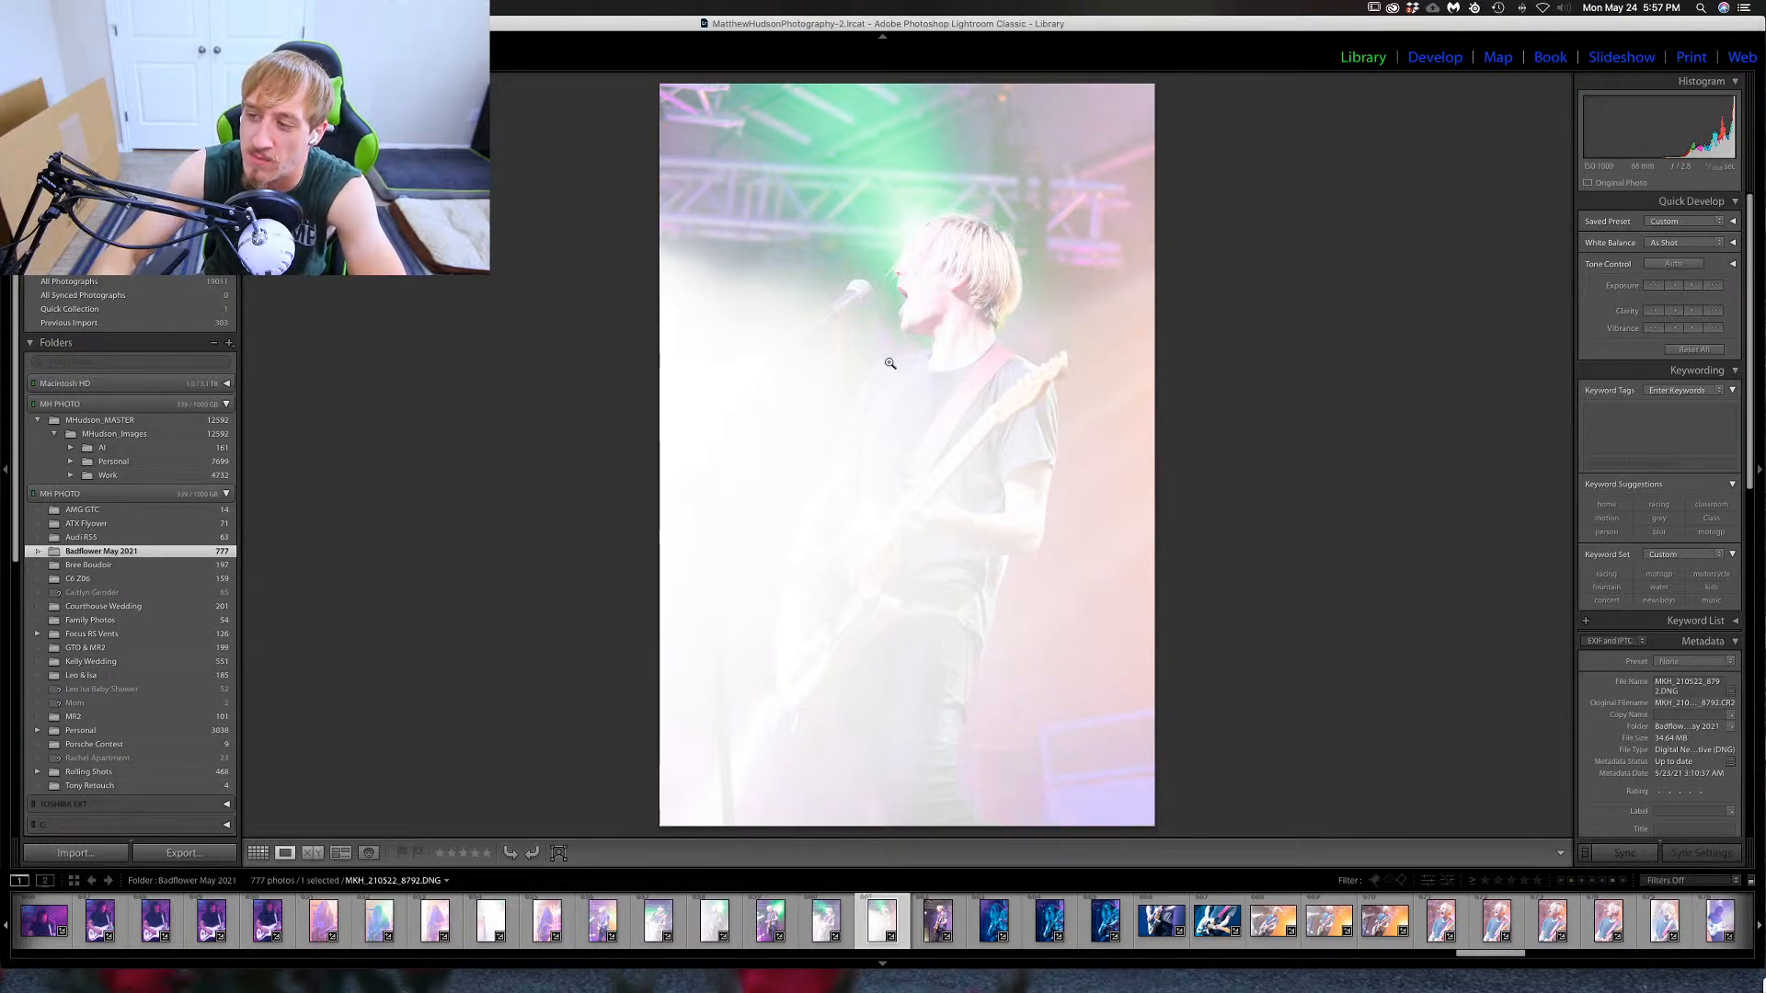
left_click(1435, 57)
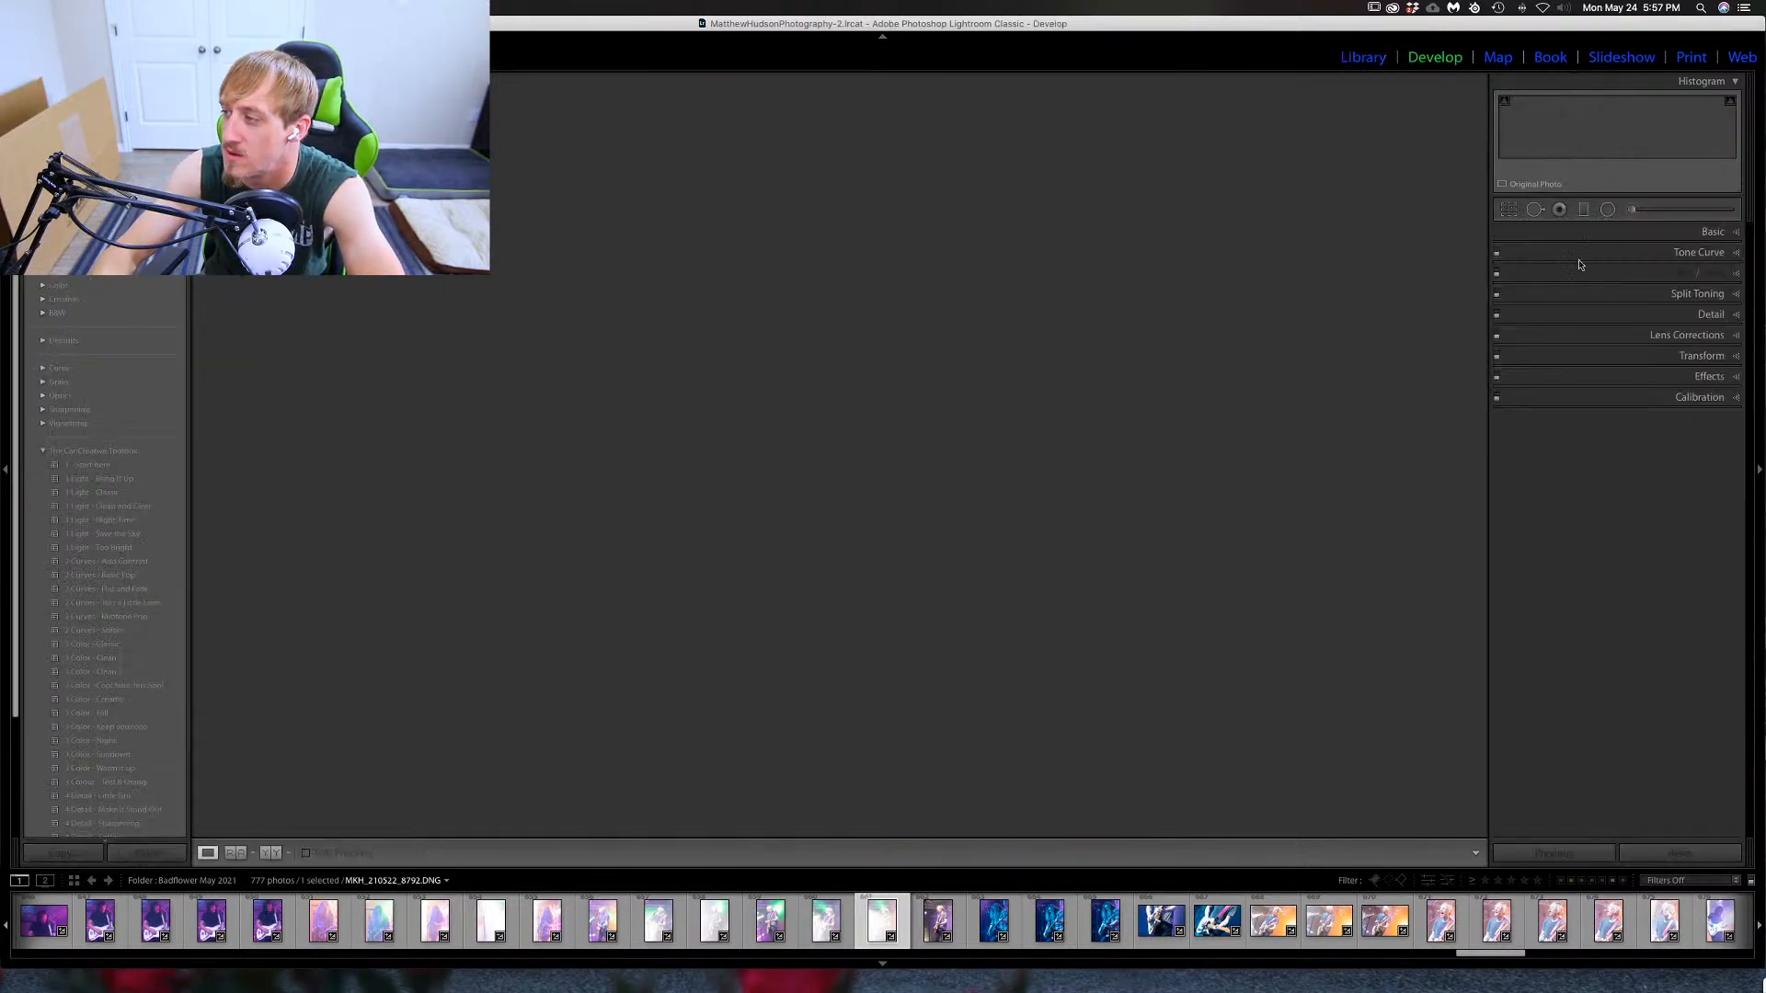
left_click(1738, 232)
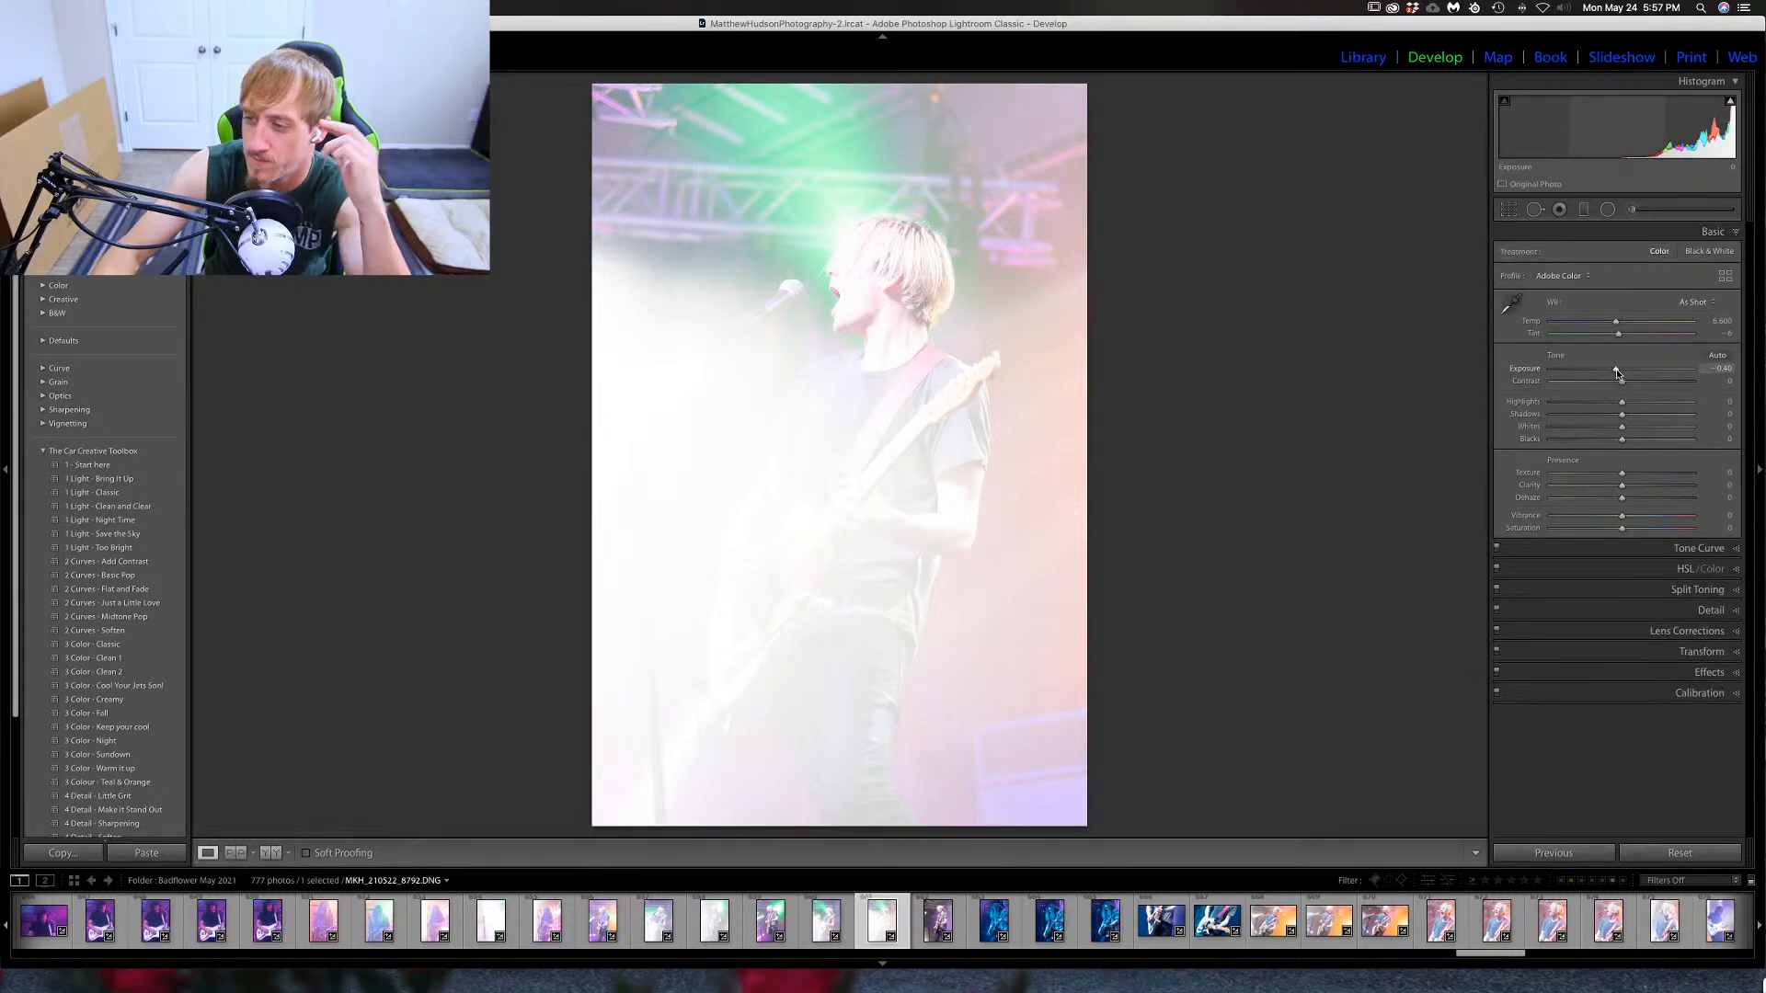
left_click_drag(1622, 369, 1606, 375)
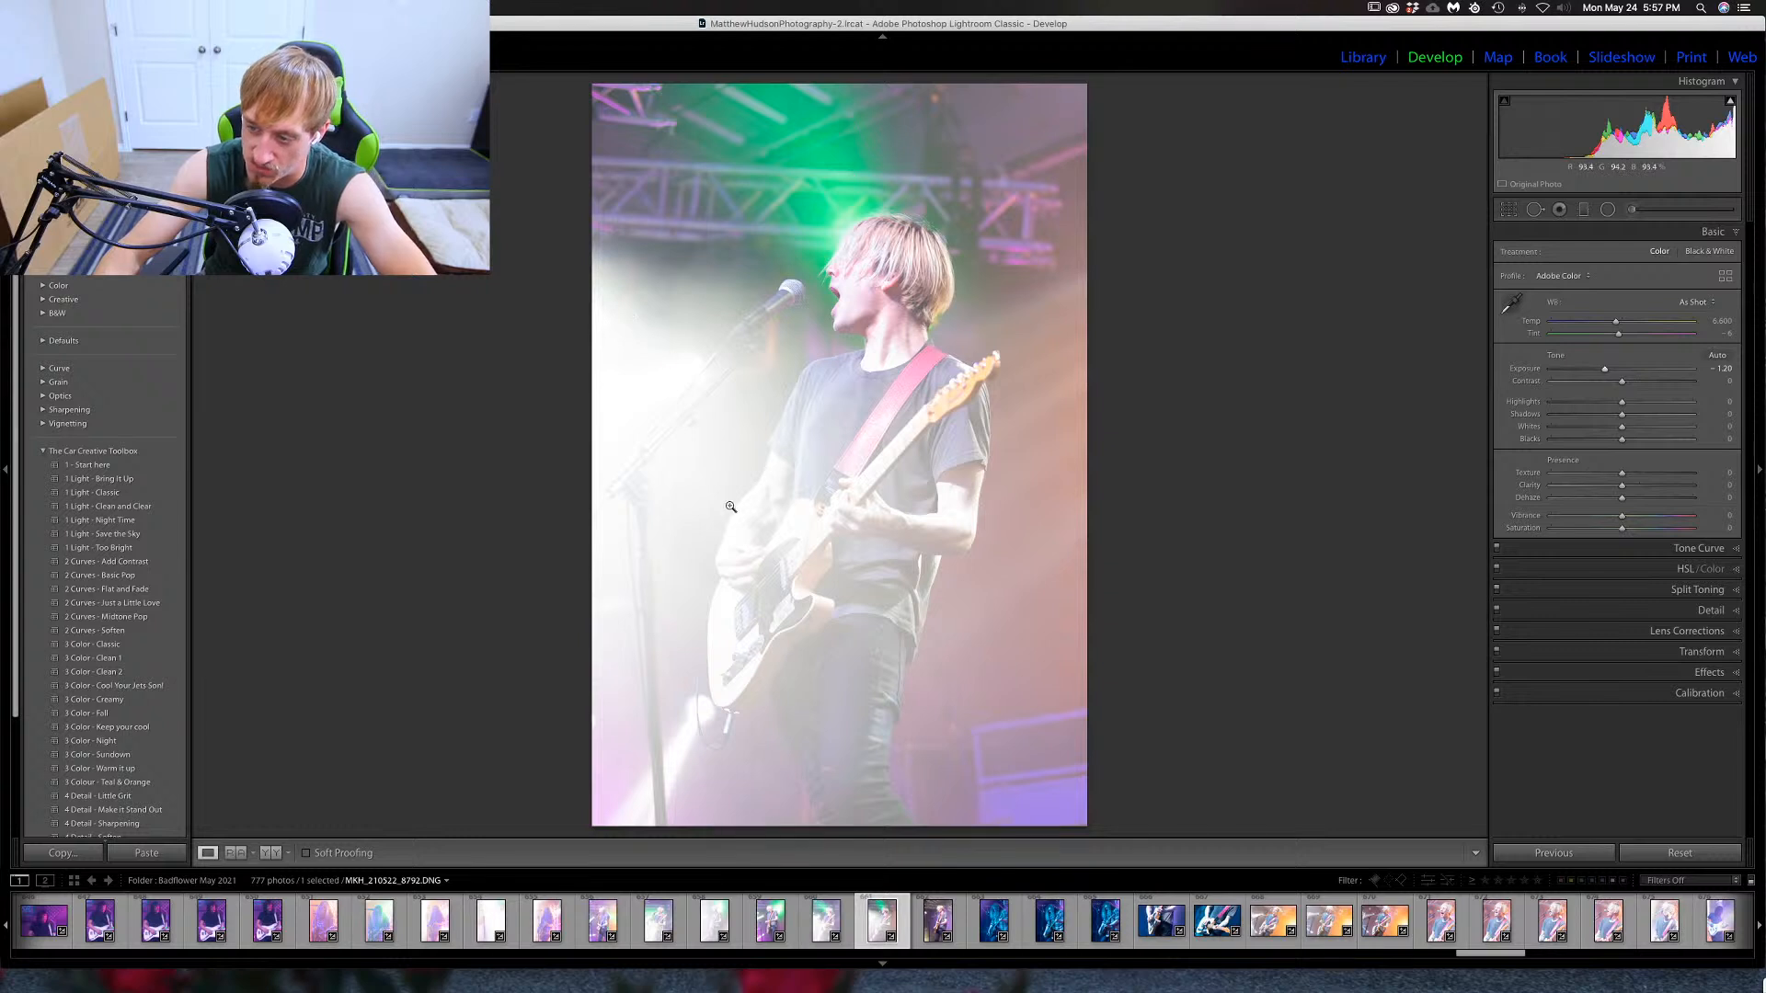
key("5")
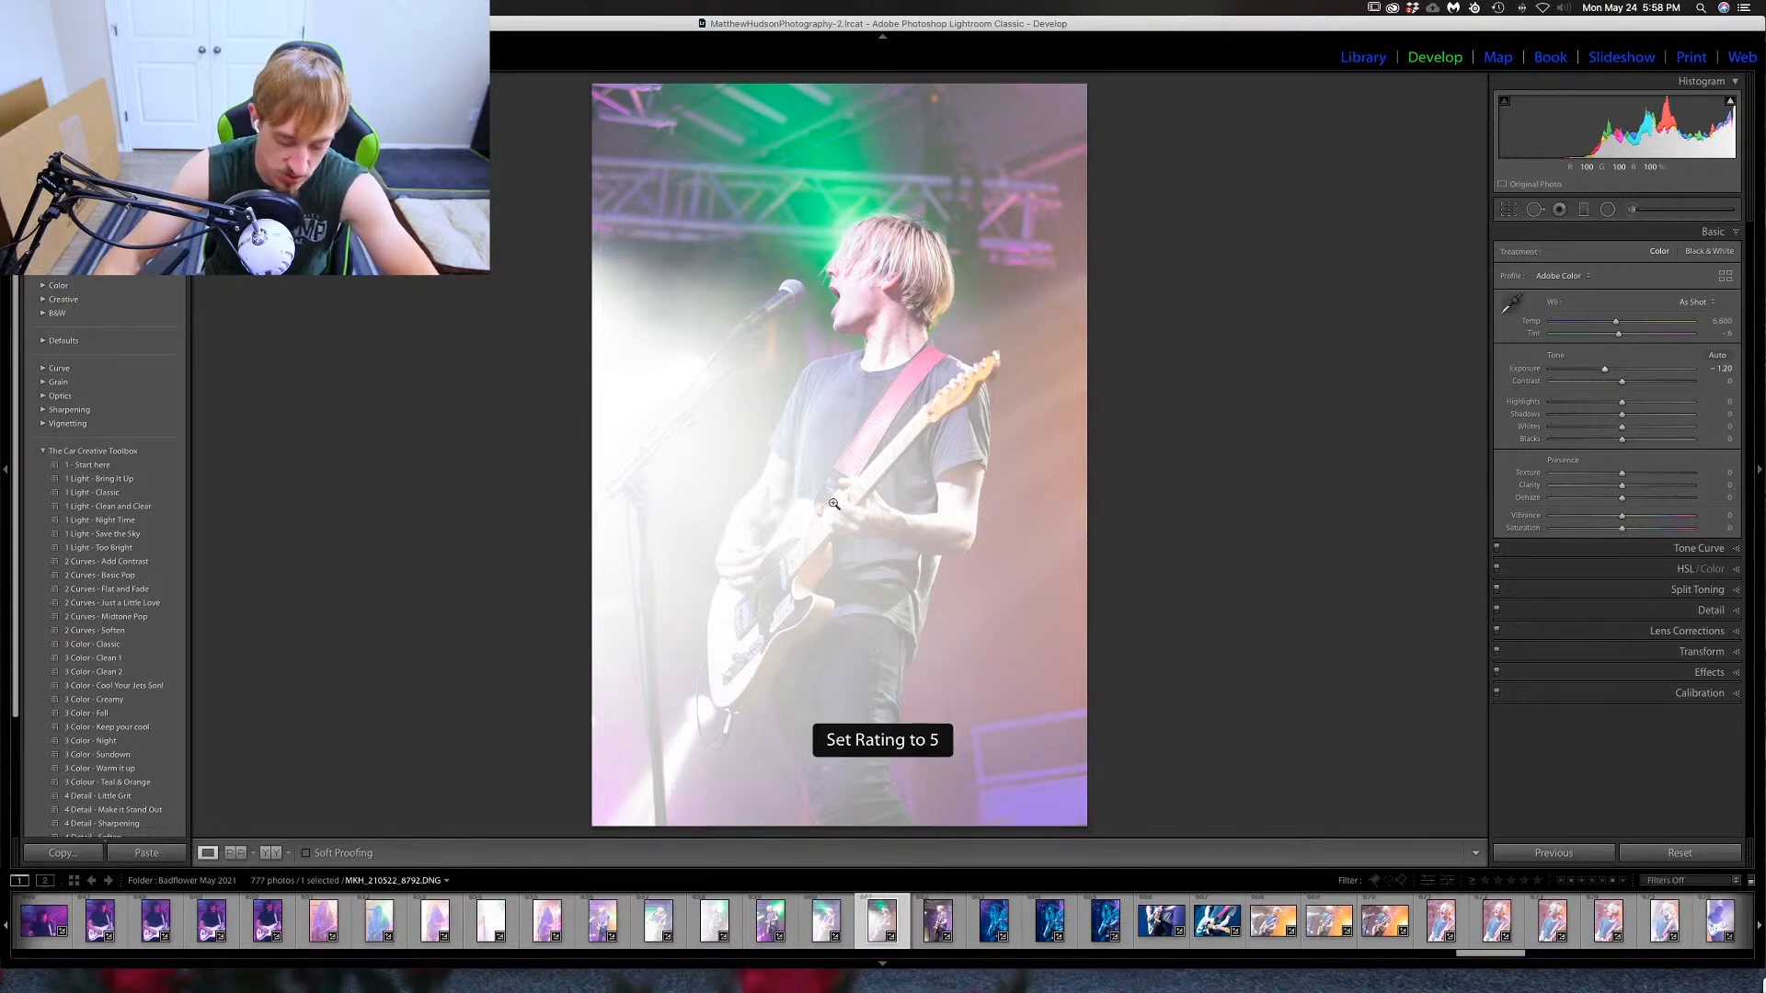
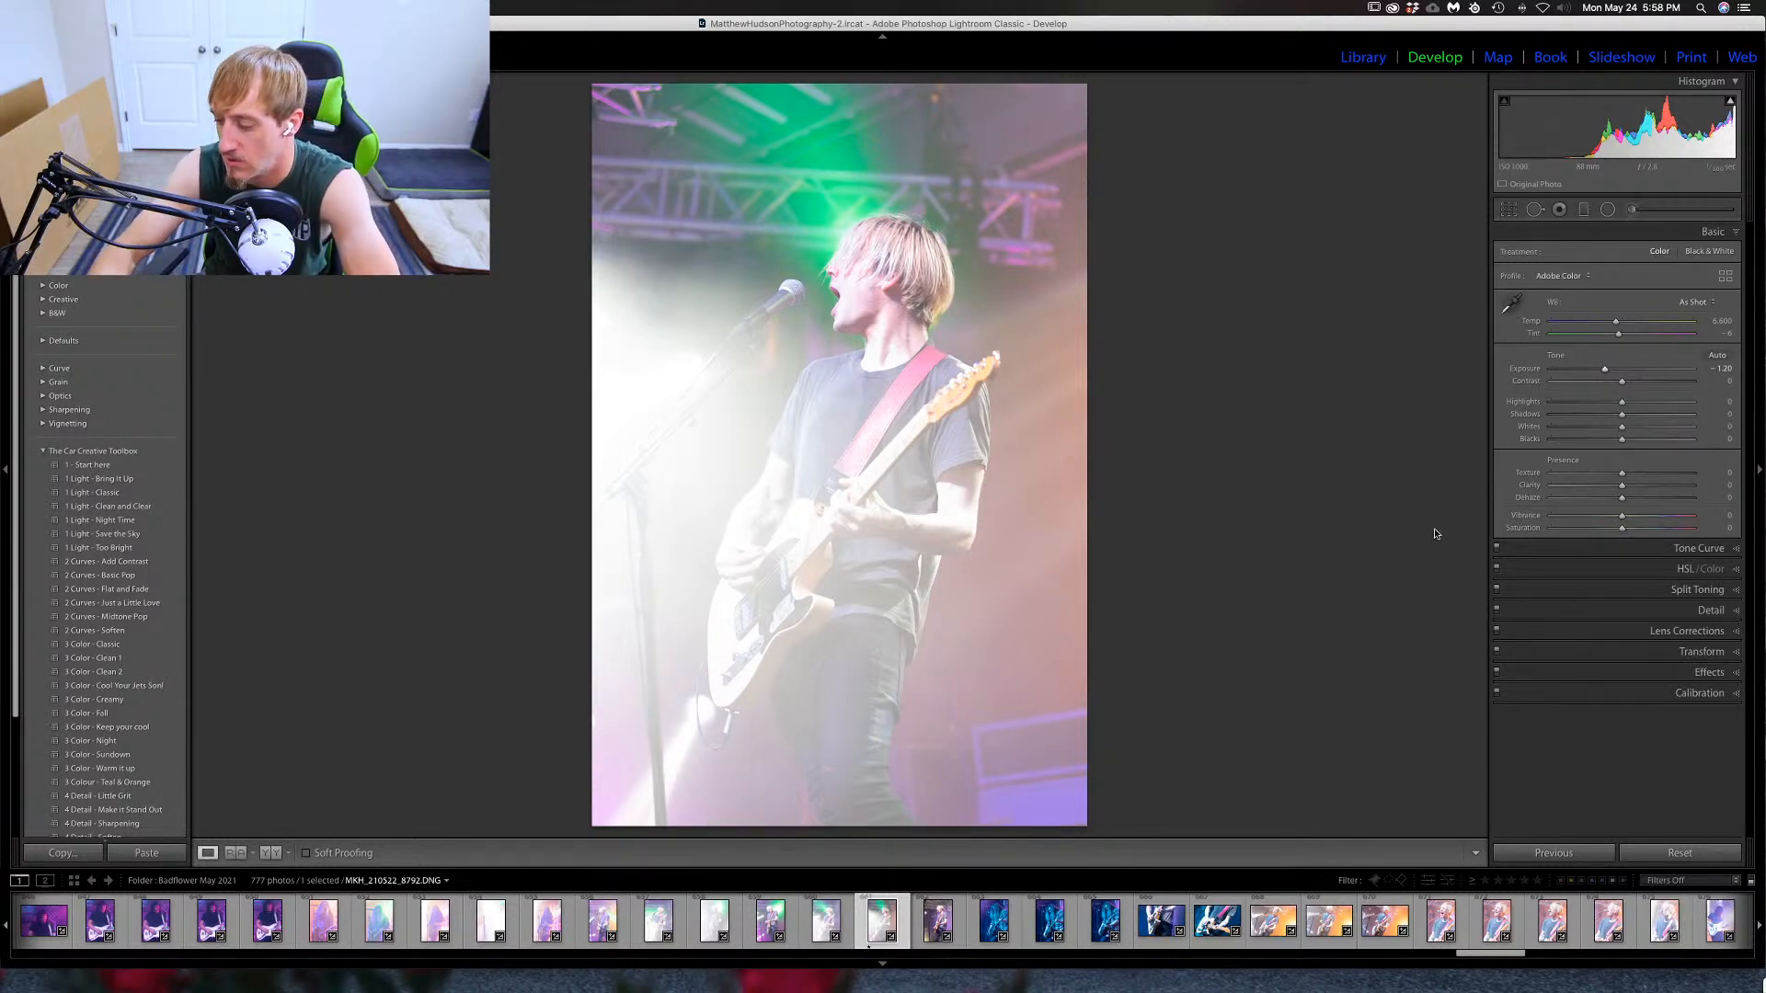
Compare the blue-lit vertical frames of the long-haired guitarist in the plaid shirt, MKH_210522_8794.DNG to MKH_210522_8796.DNG.
key("Right")
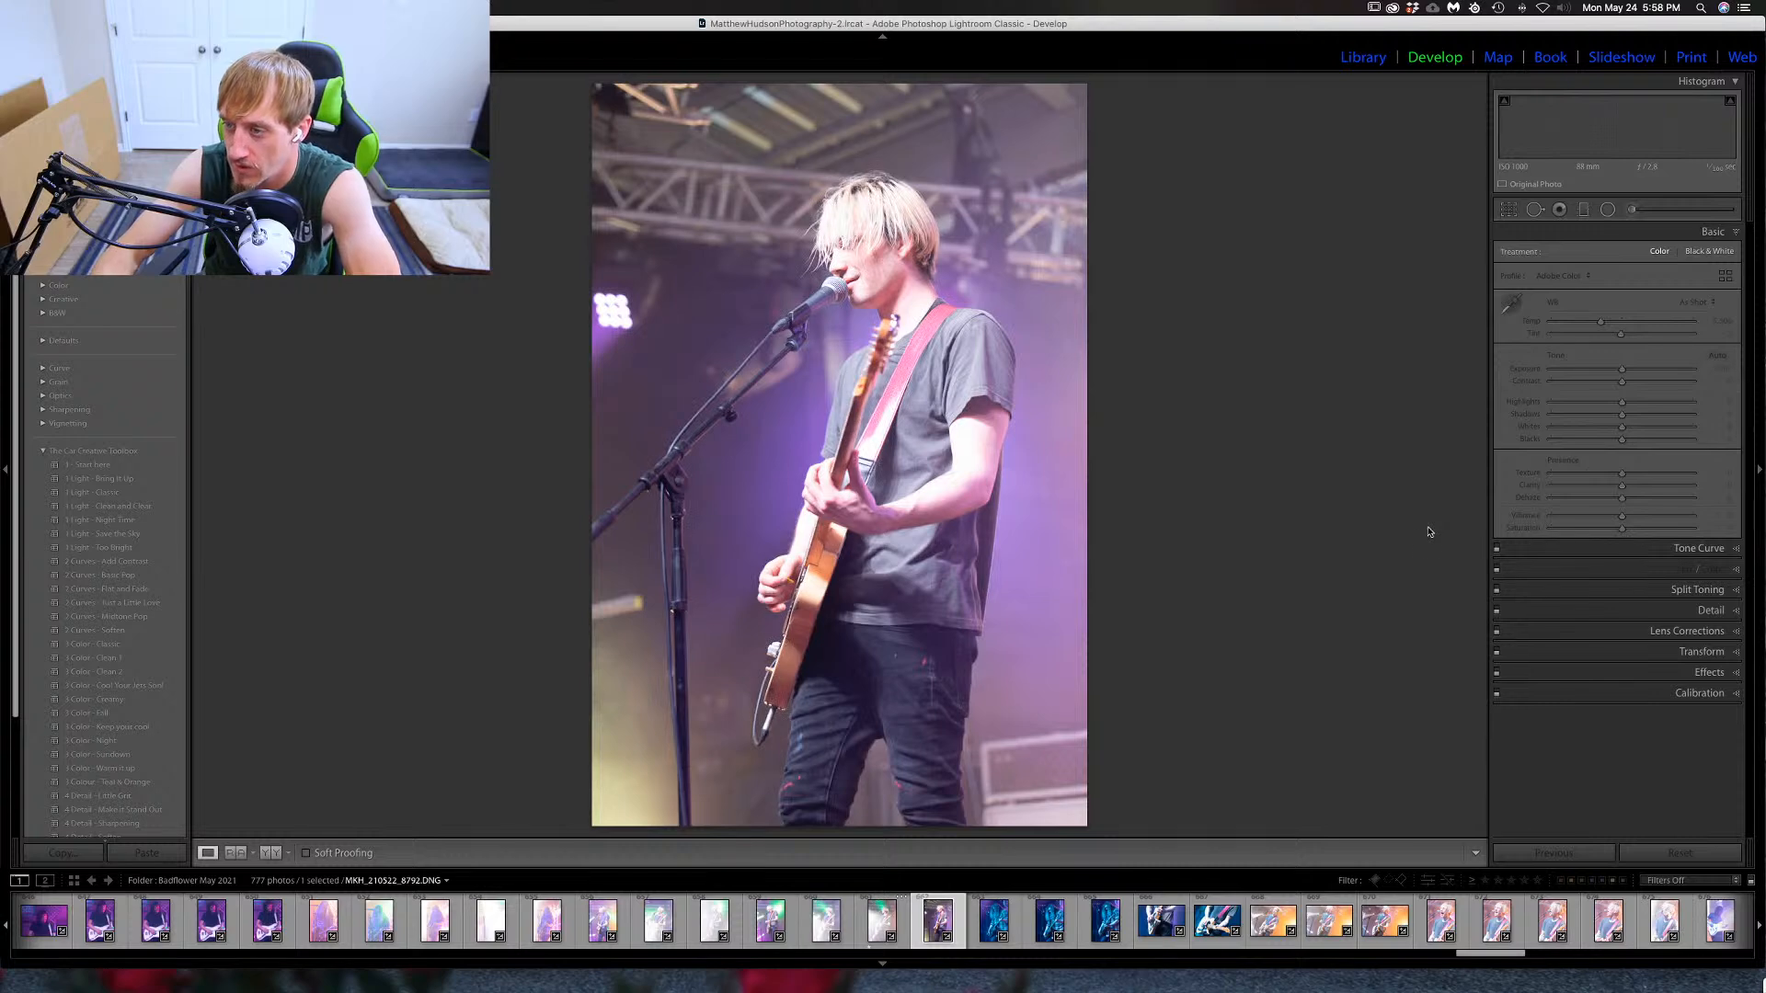
key("Right")
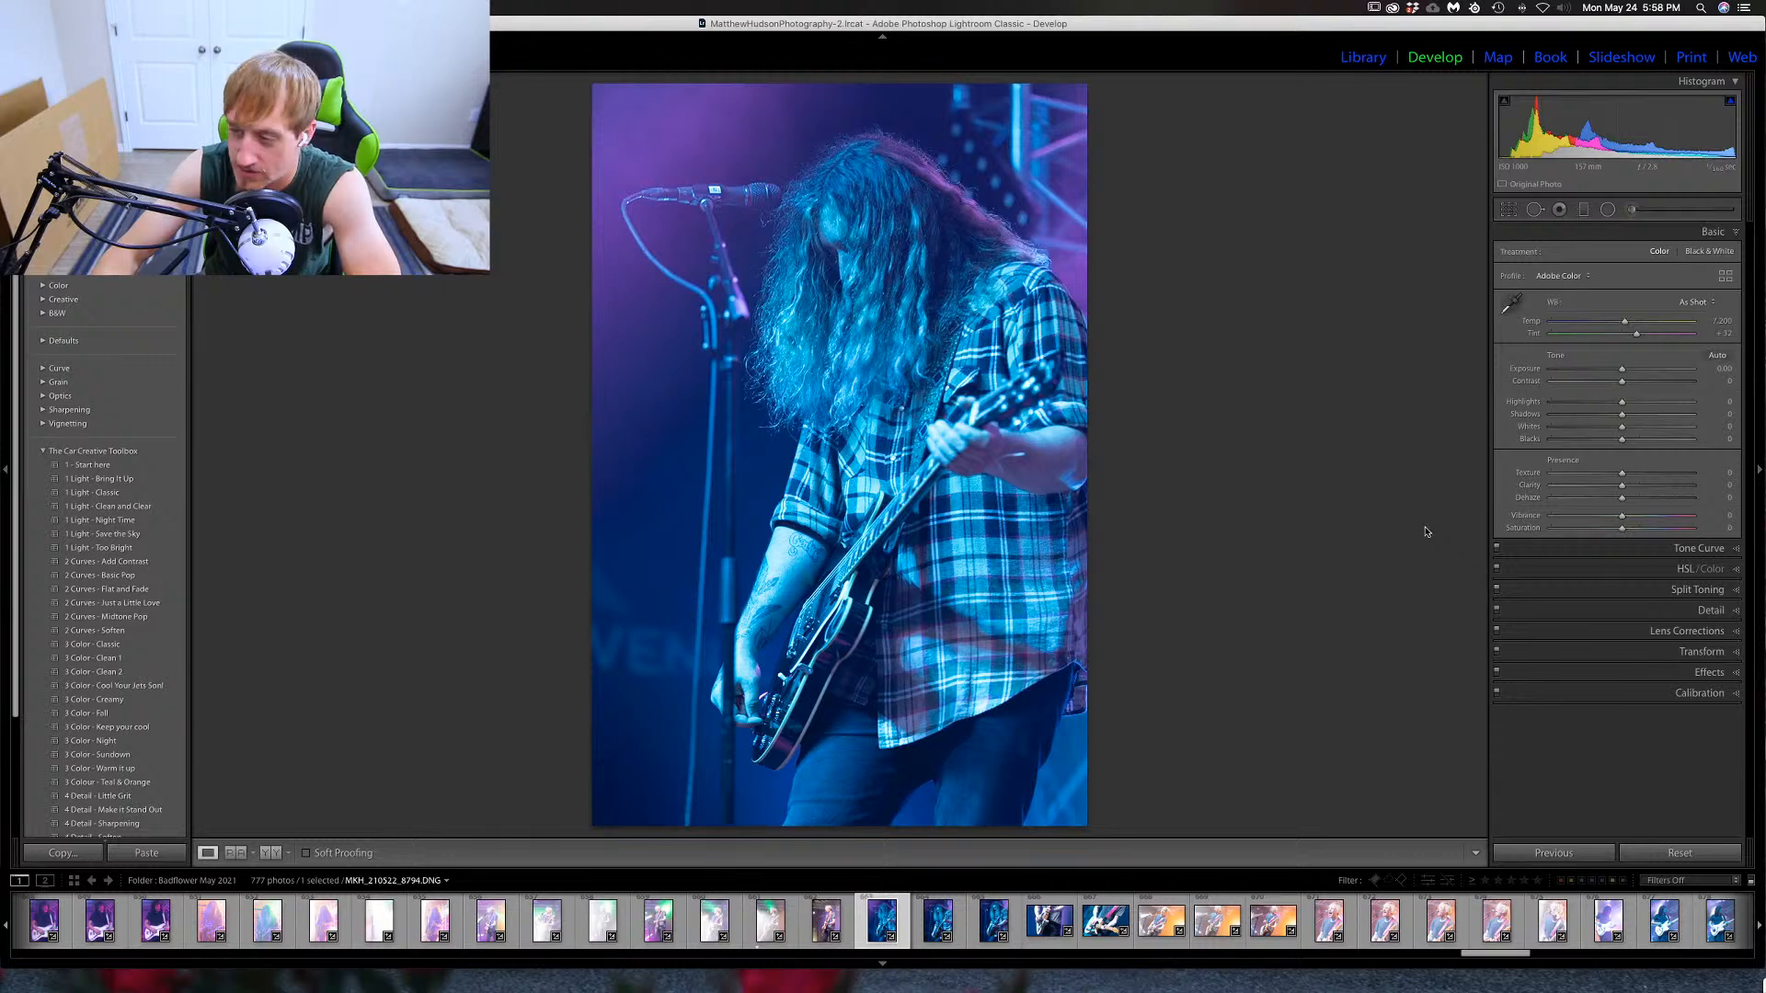
key("Right")
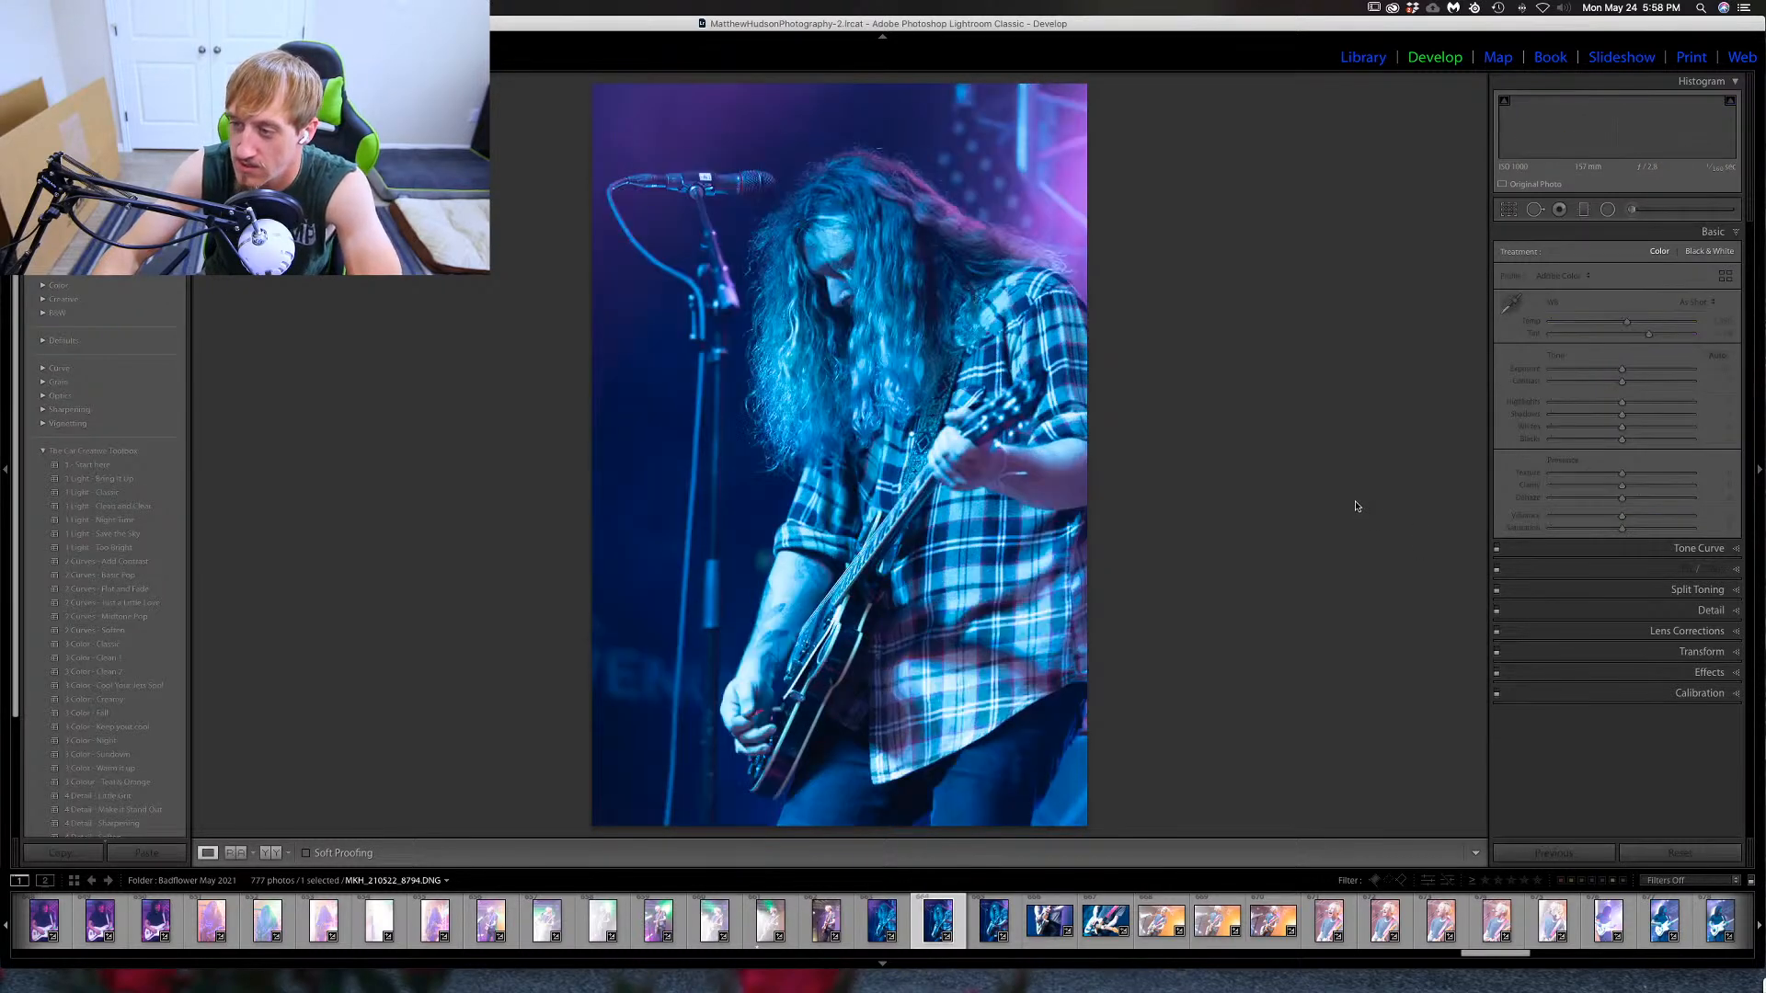
key("Right")
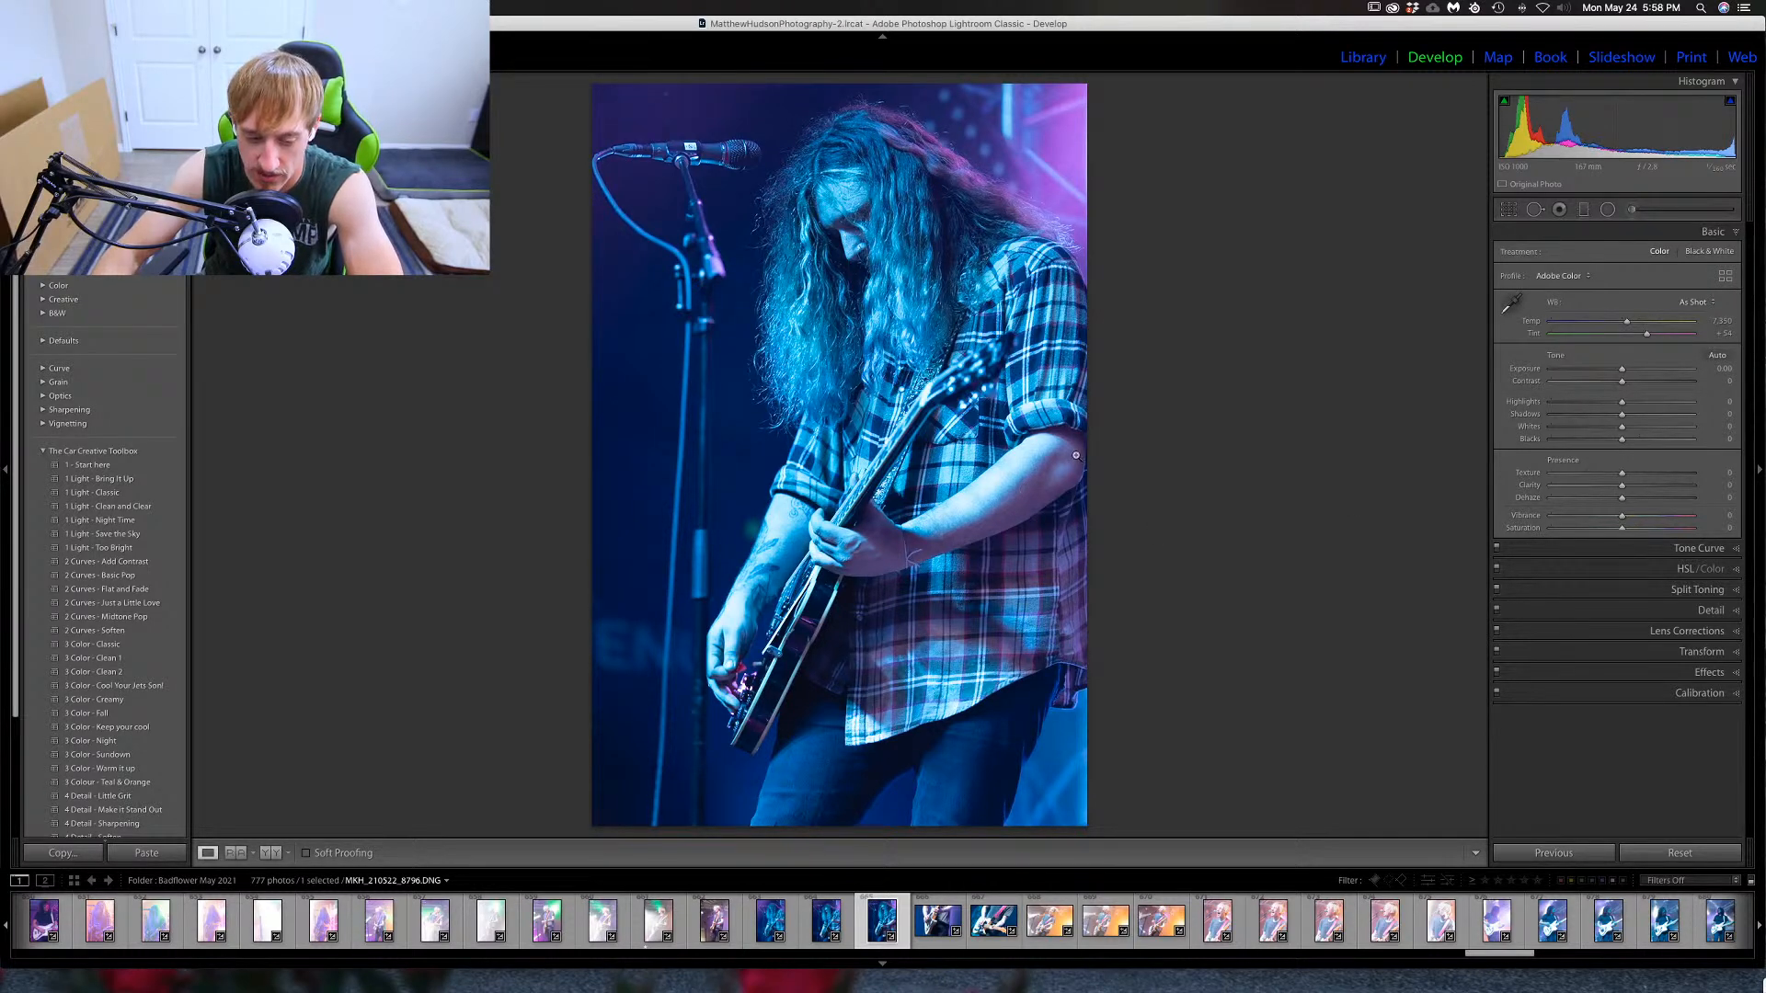
key("Right")
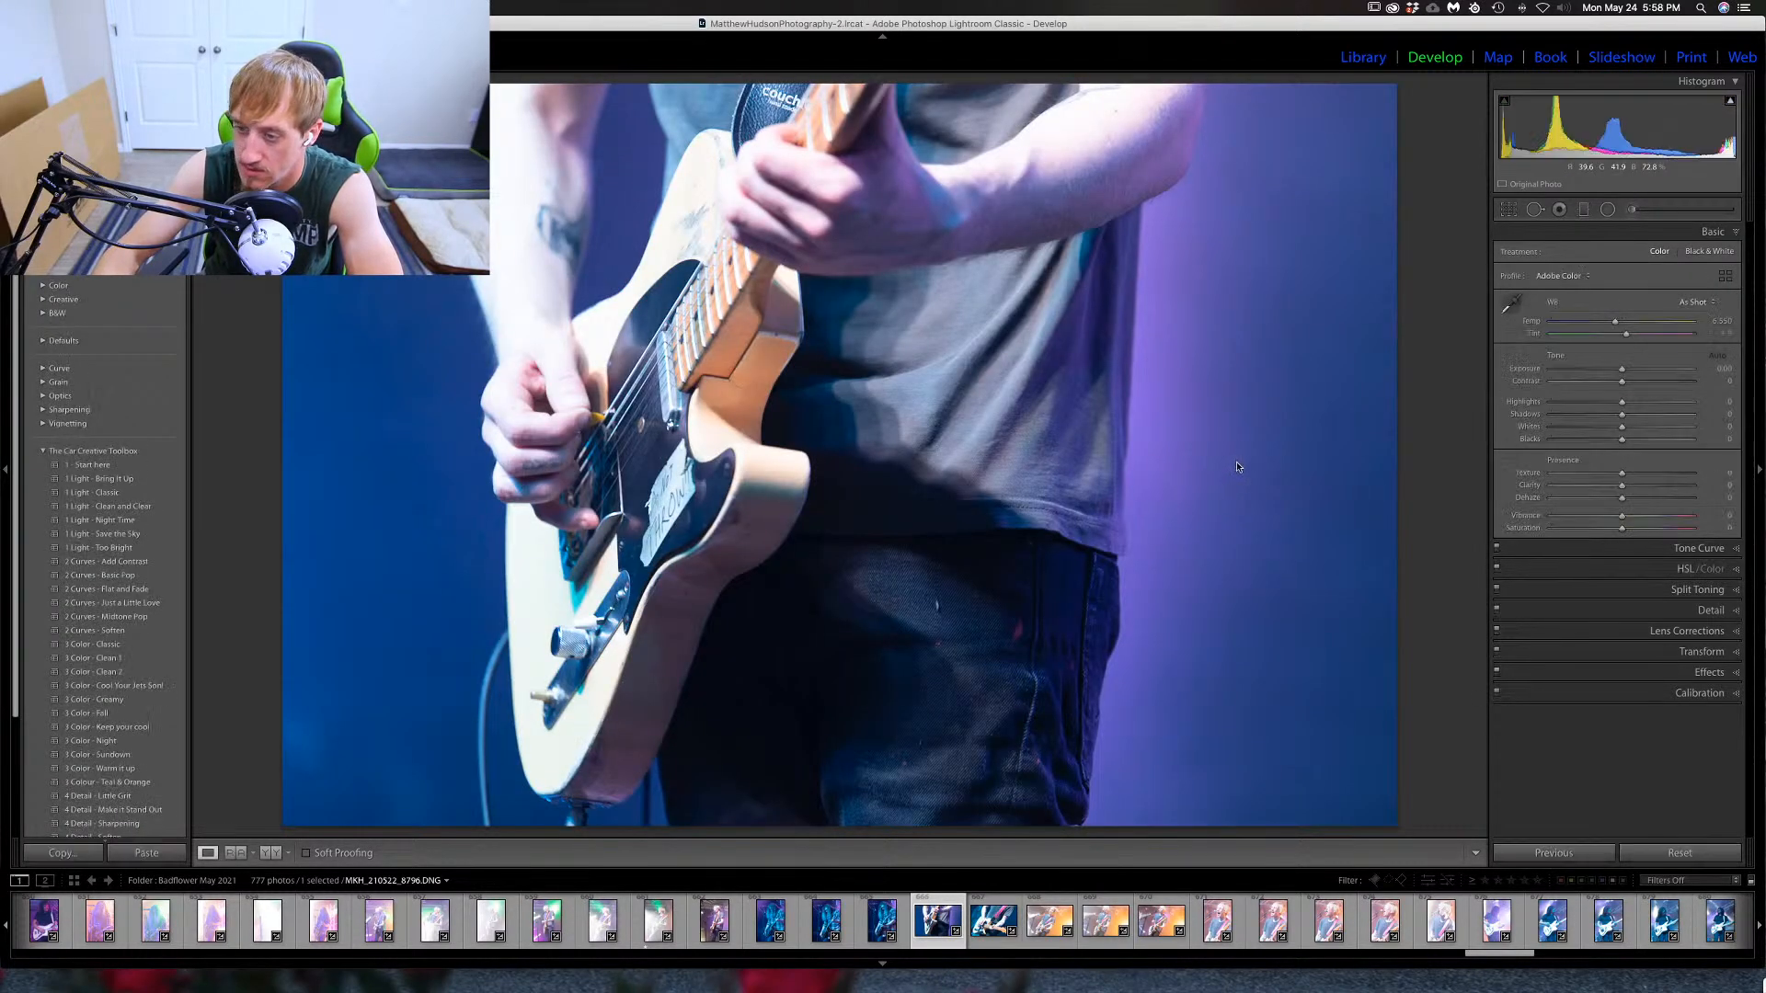
key("Left")
key("Left")
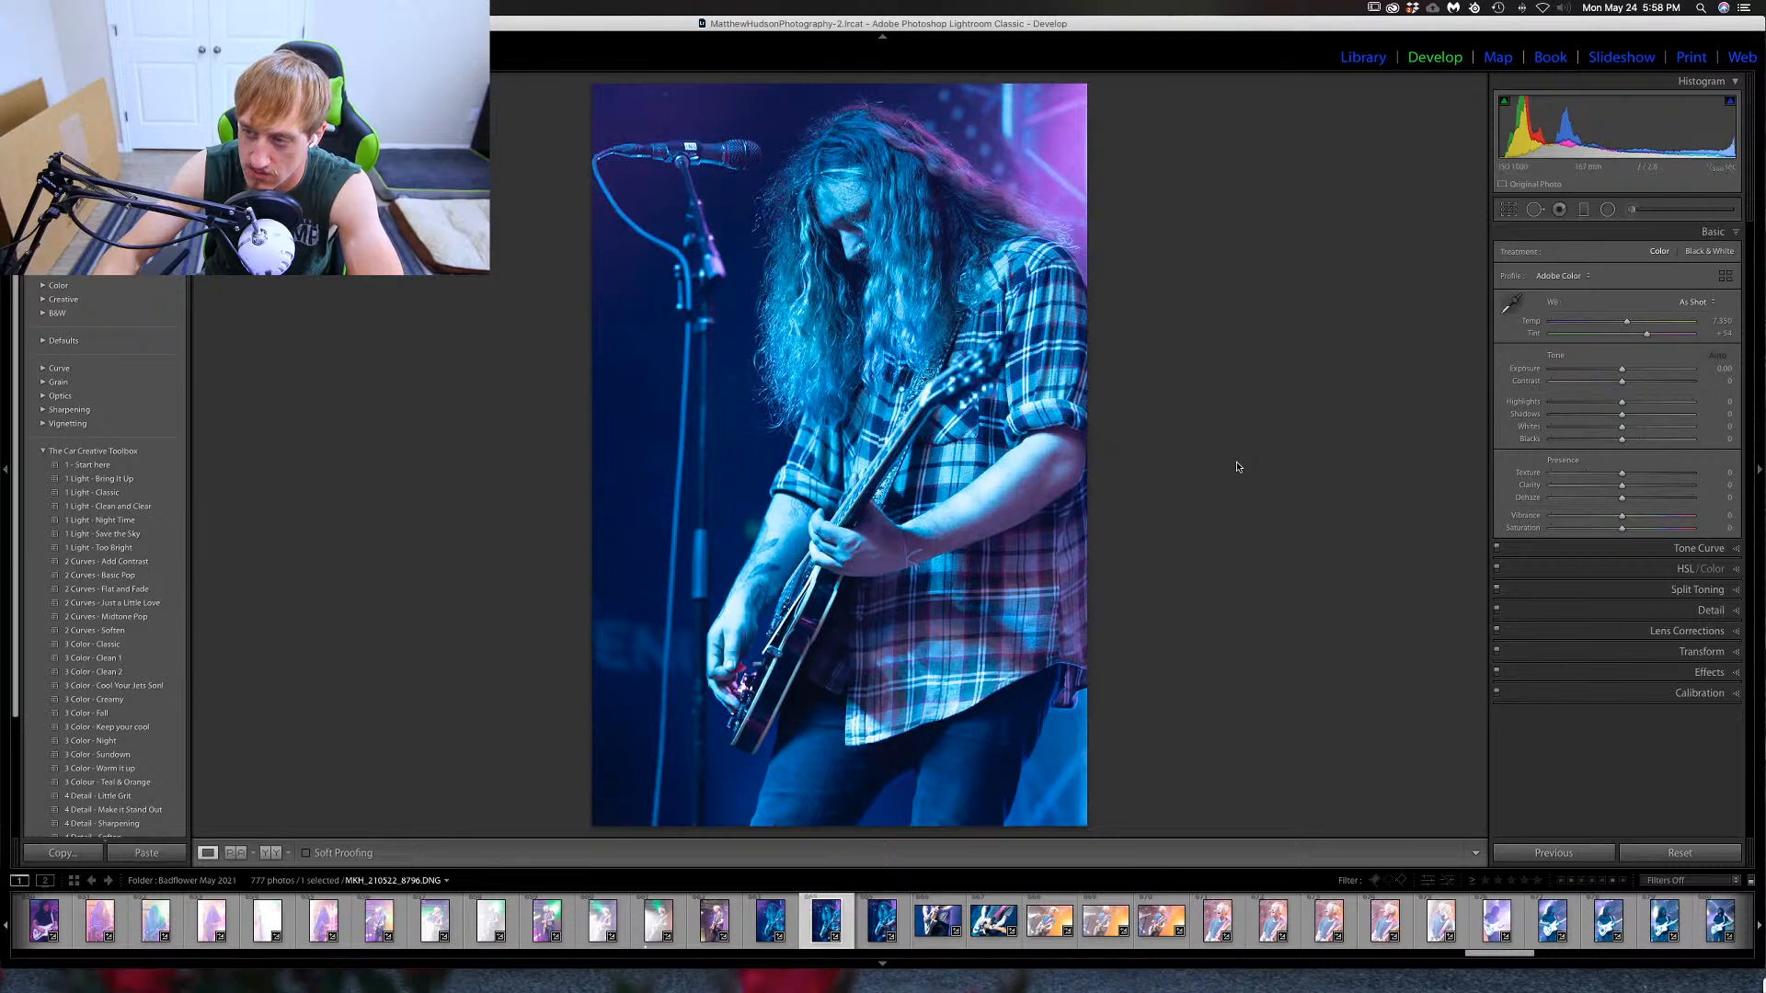
key("Left")
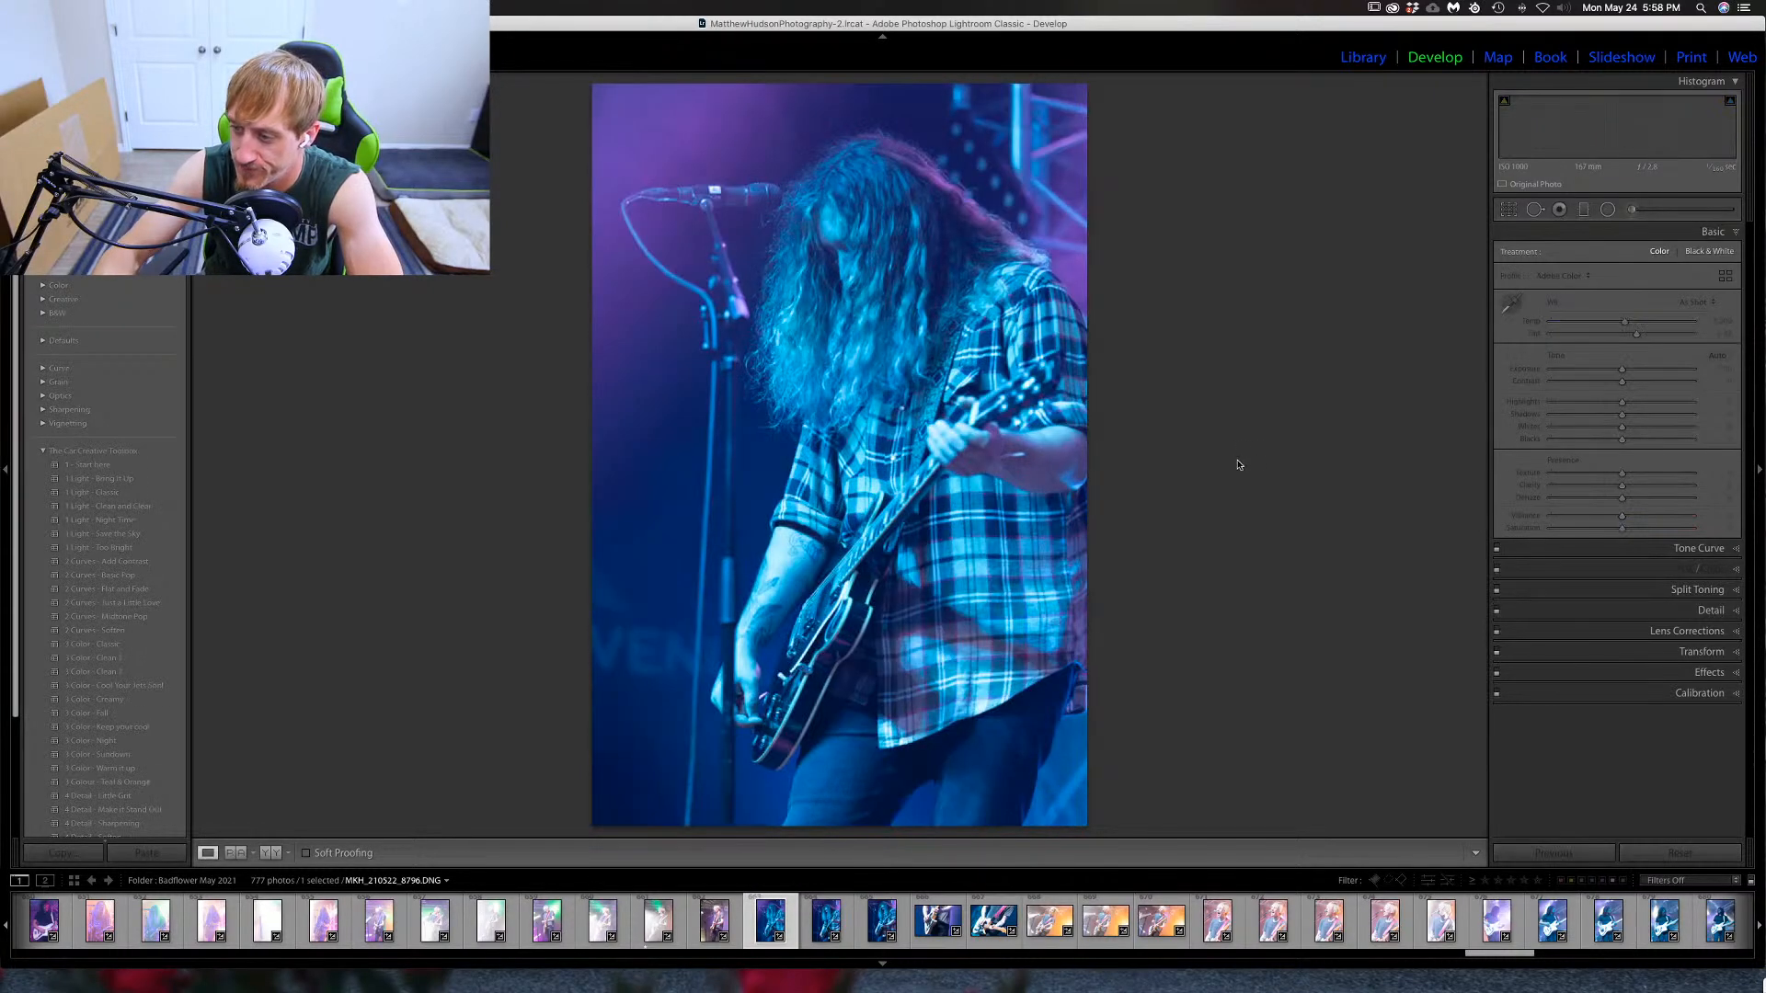
key("Left")
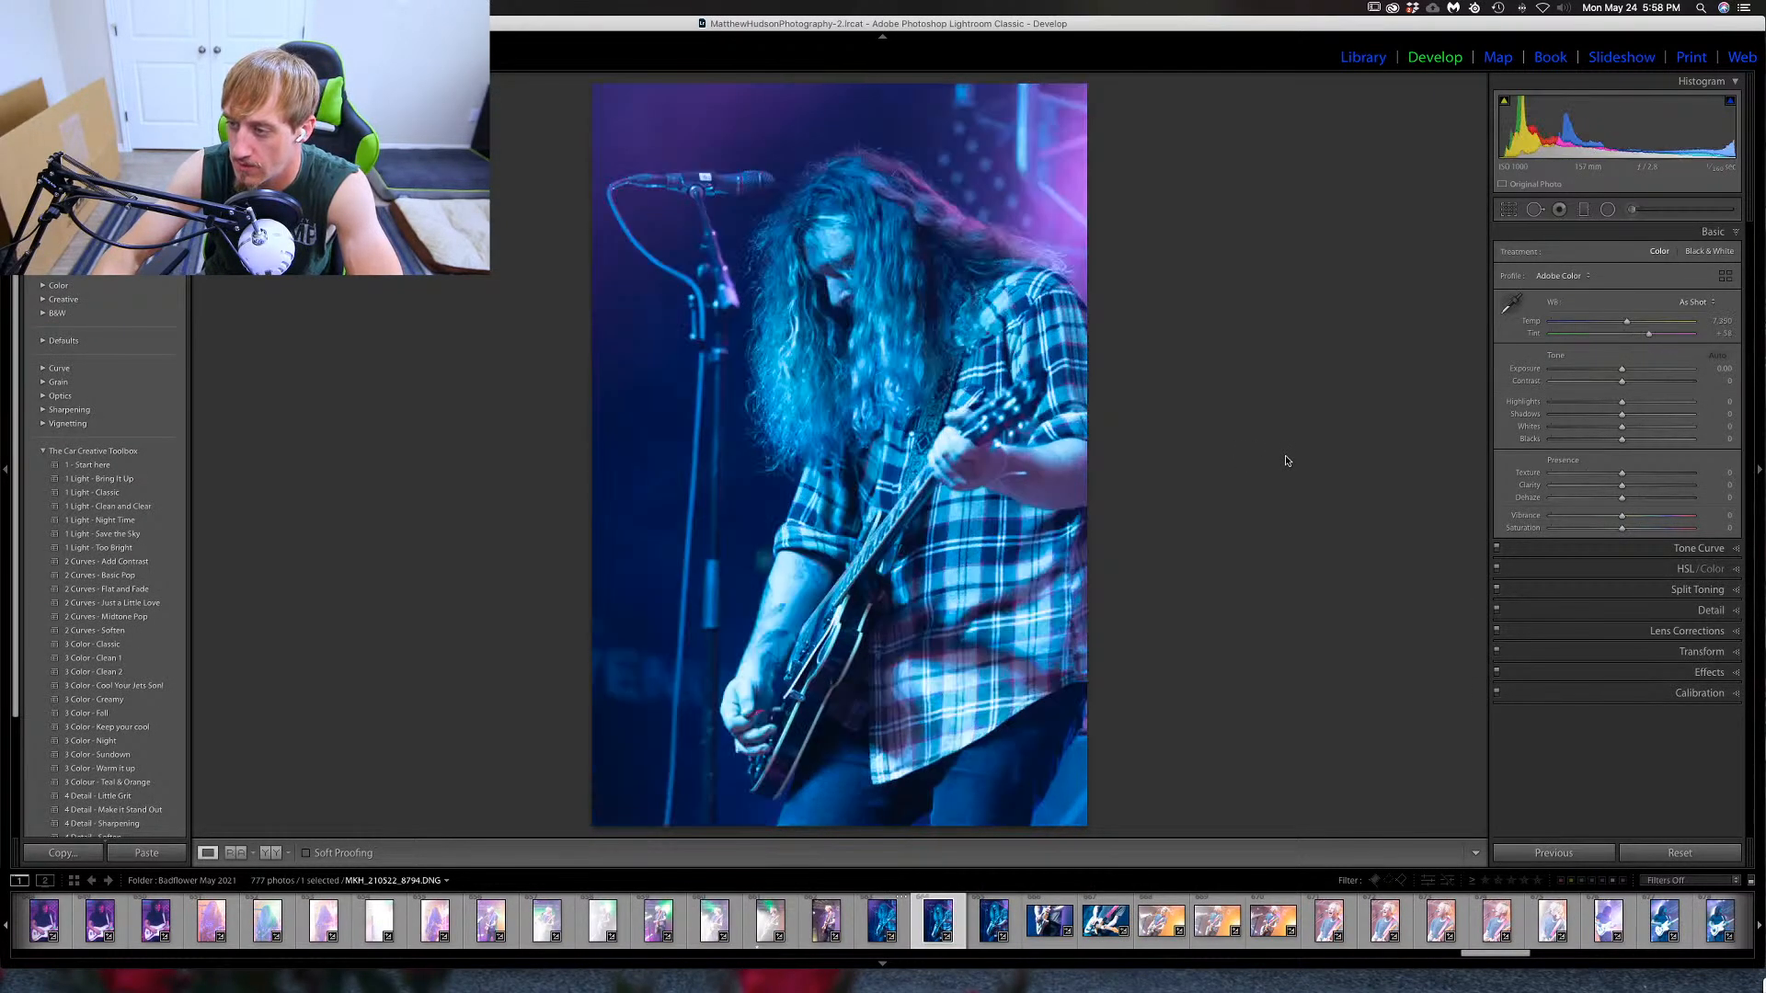
key("Right")
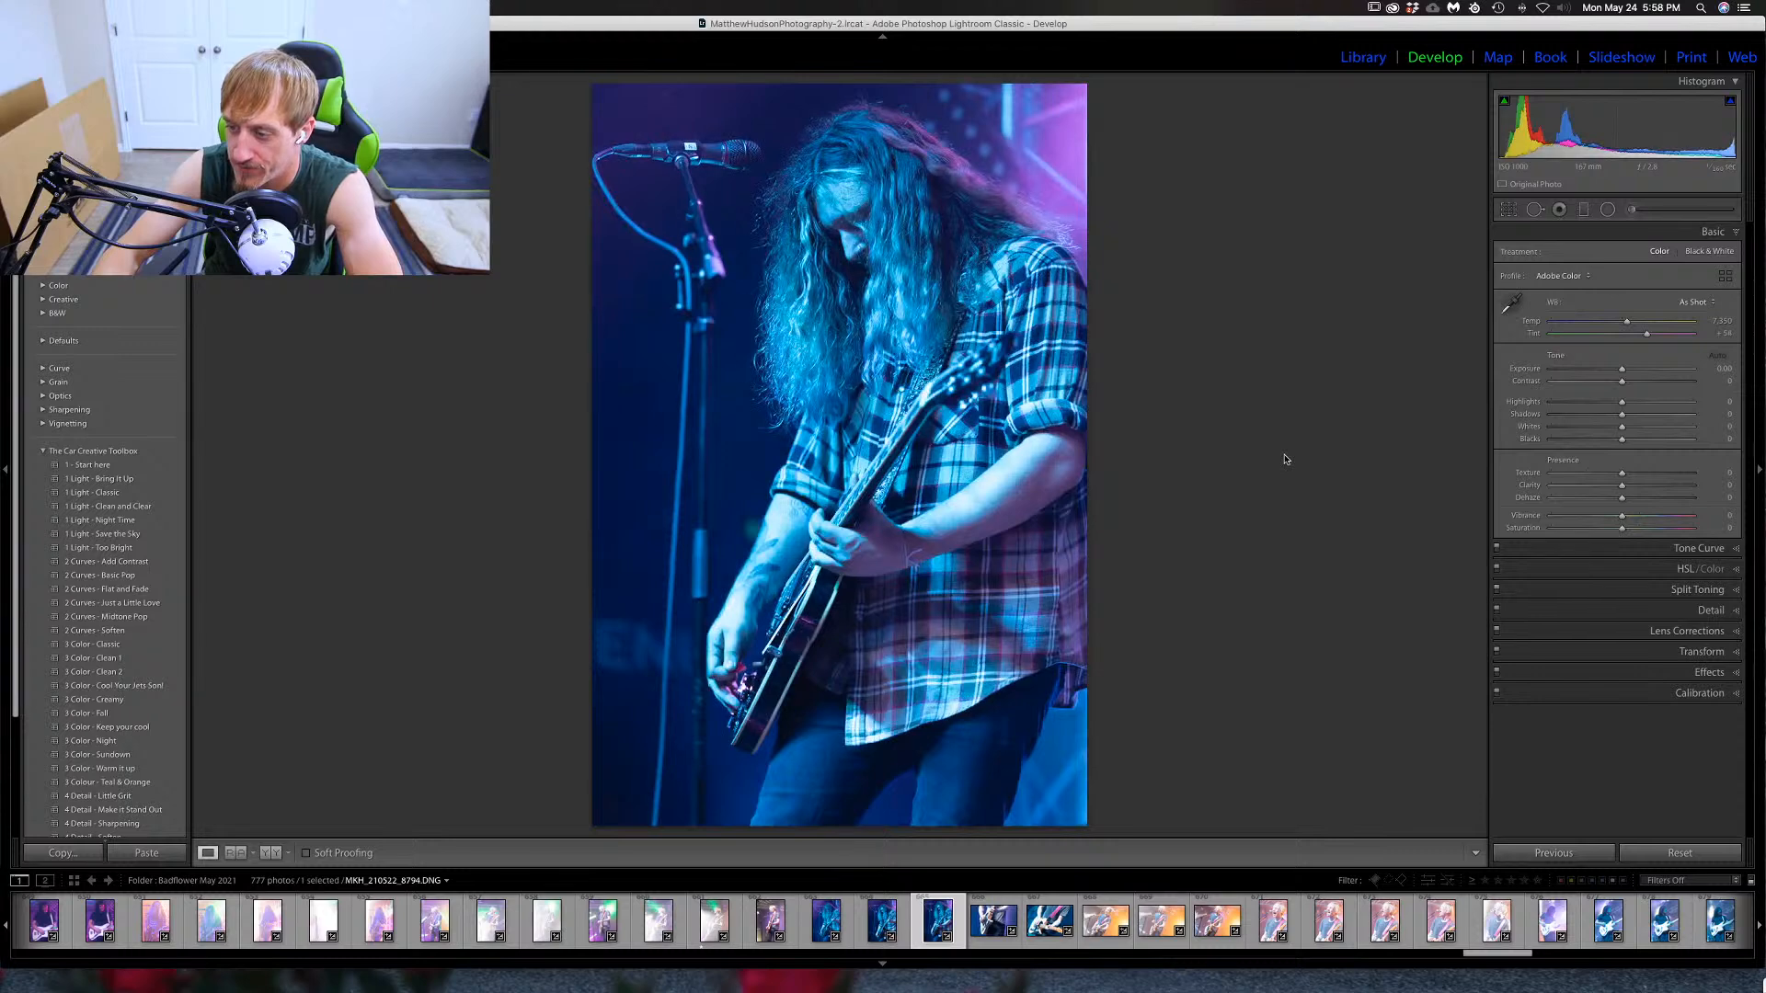
Inspect the guitar body and its taped note up close in MKH_210522_8797.DNG and rate the photo one star.
key("Right")
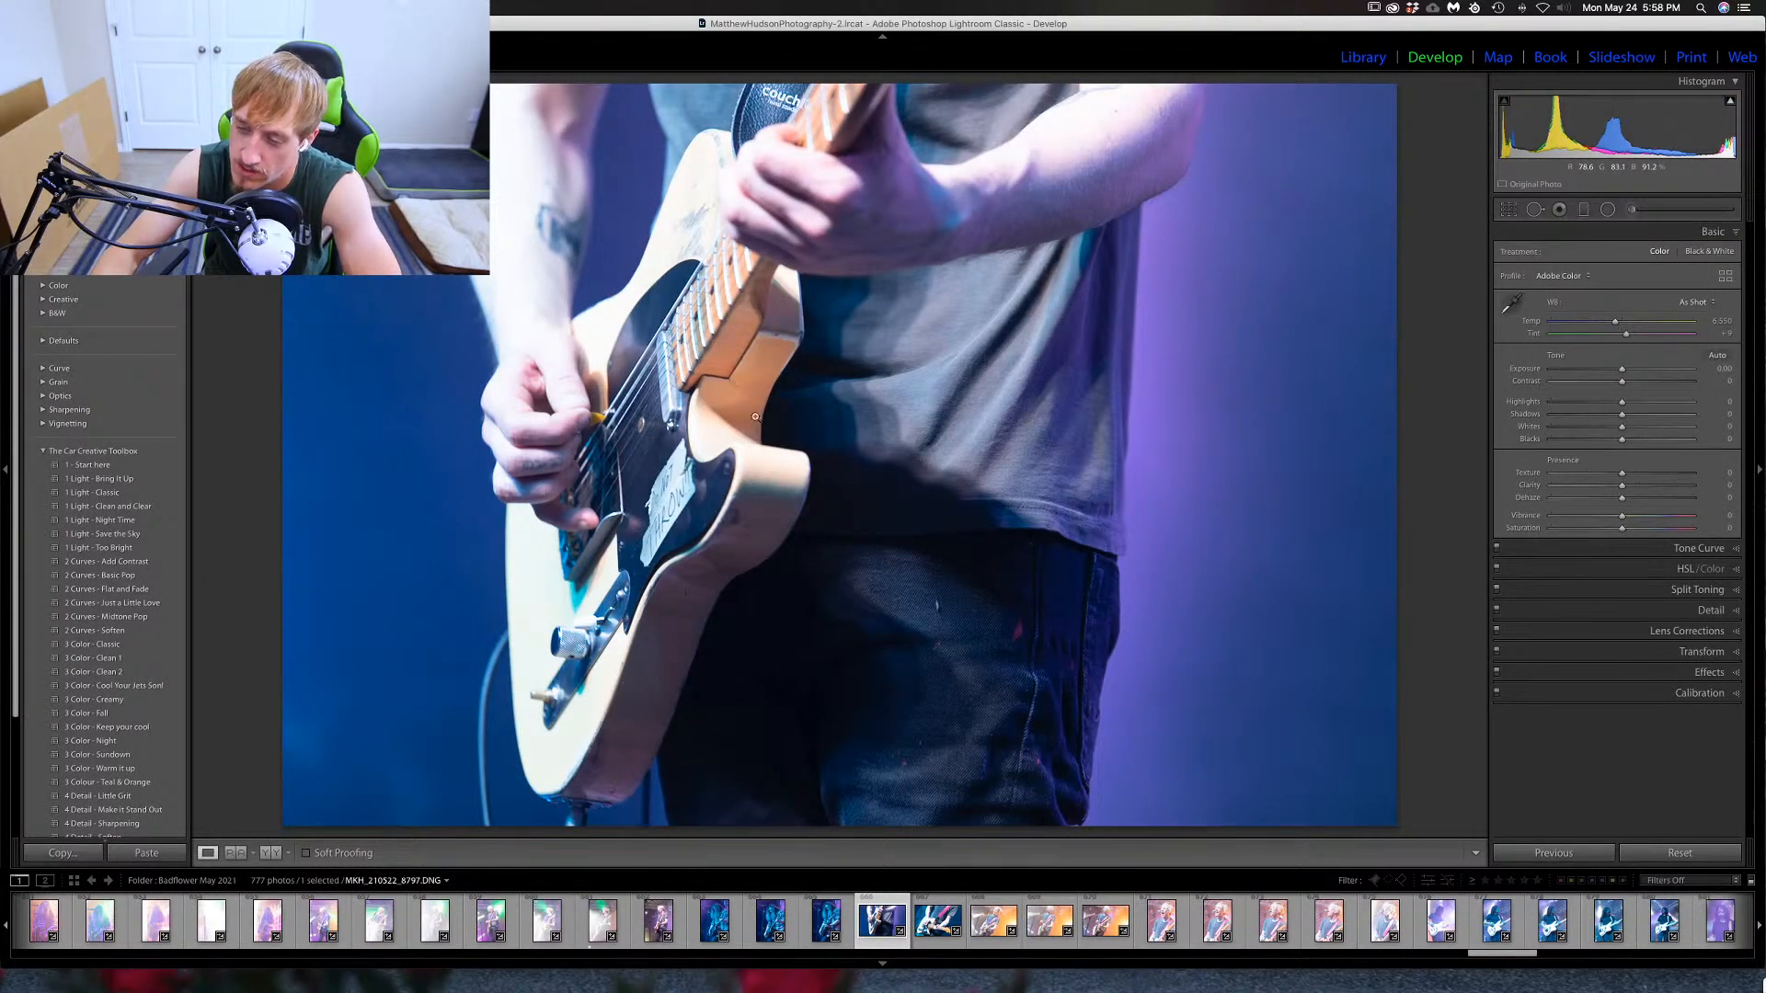
left_click(719, 393)
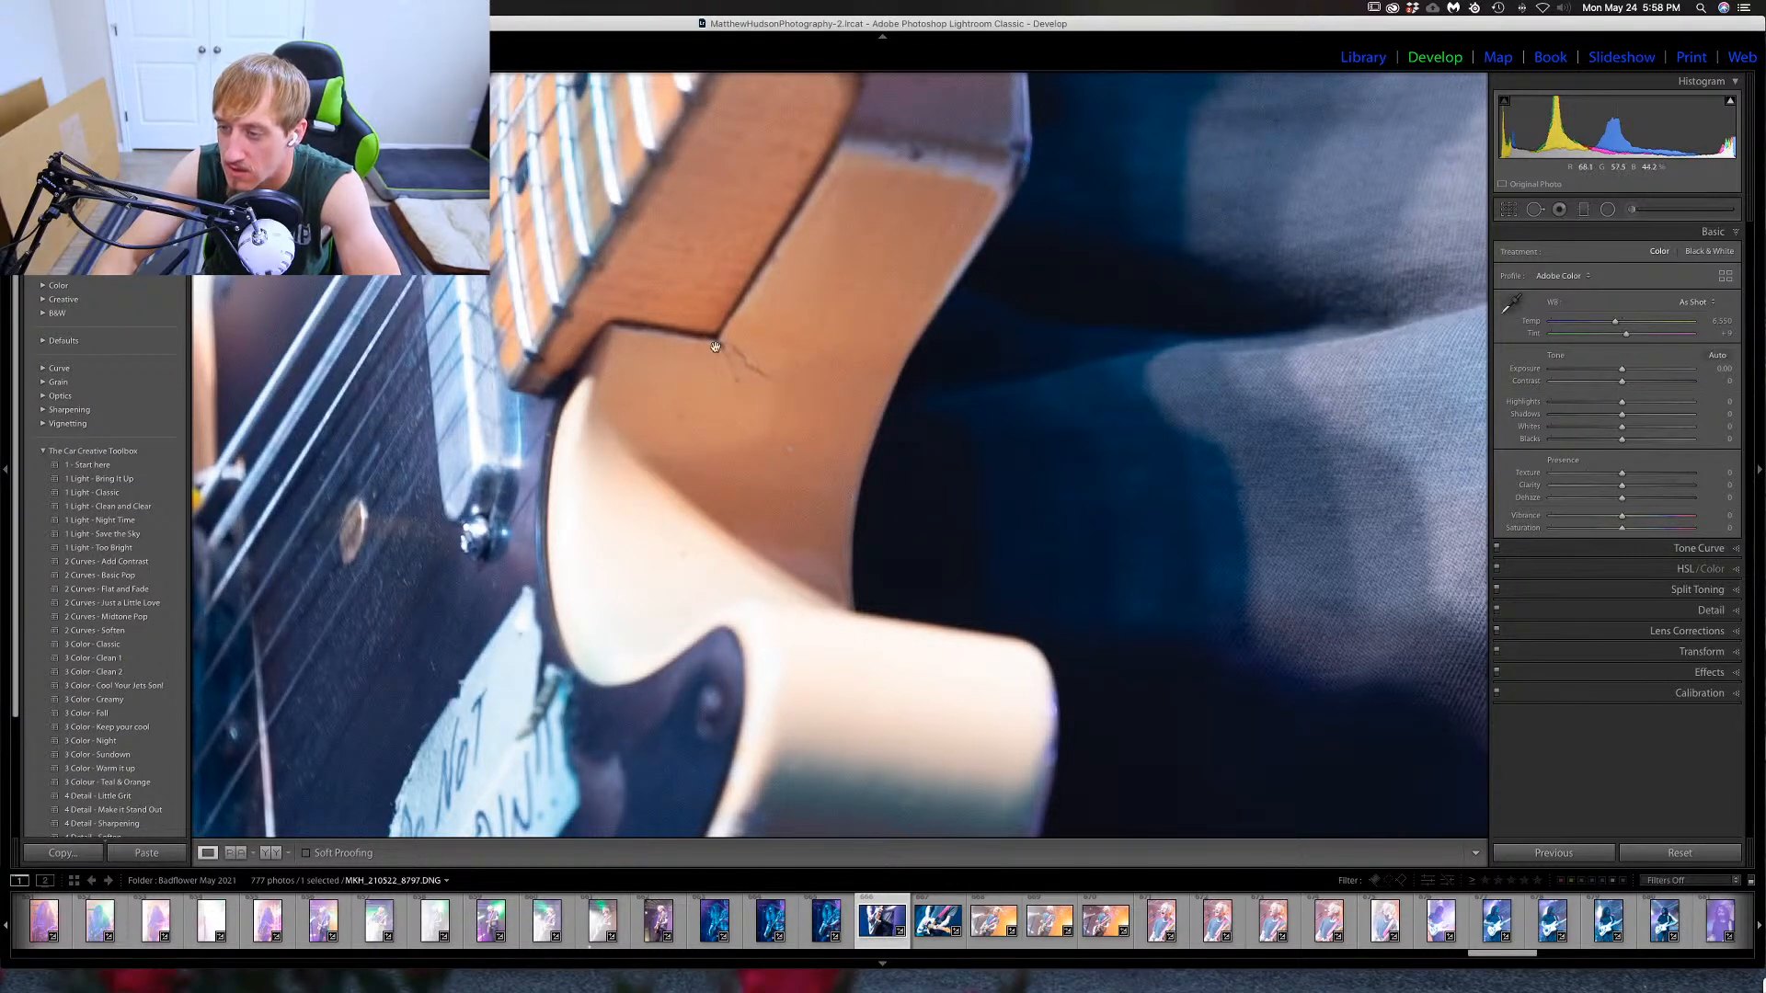
left_click(742, 358)
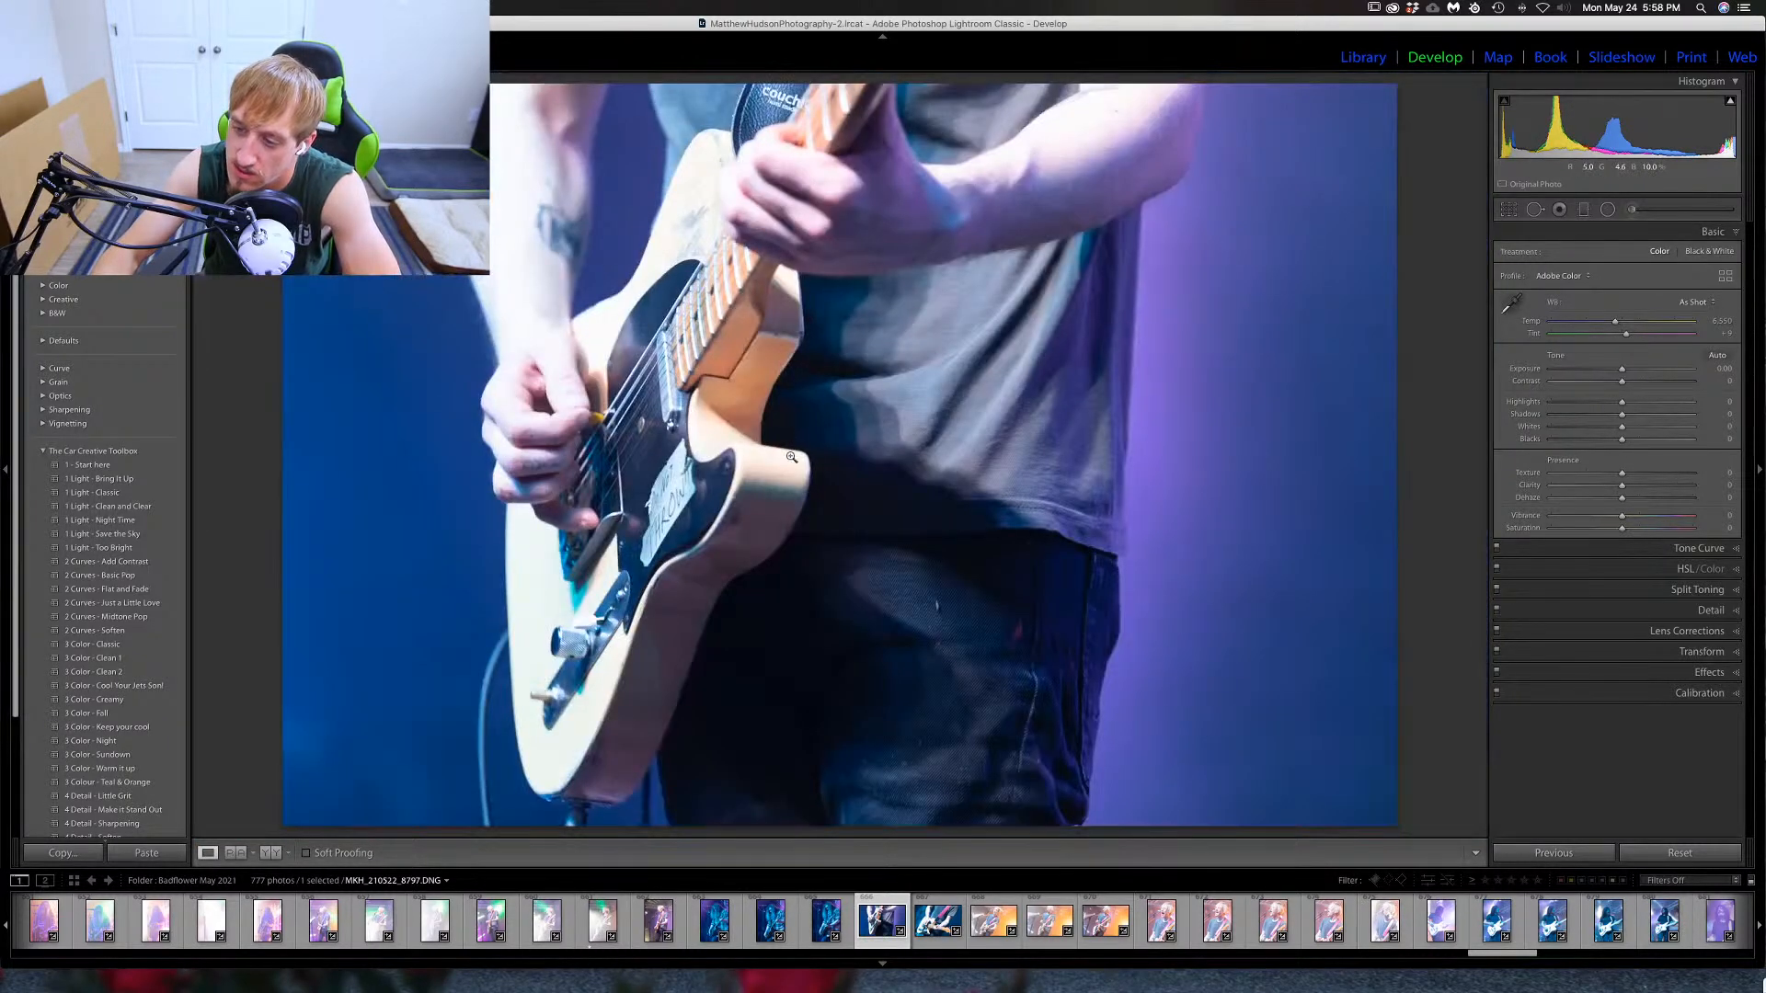
left_click(672, 534)
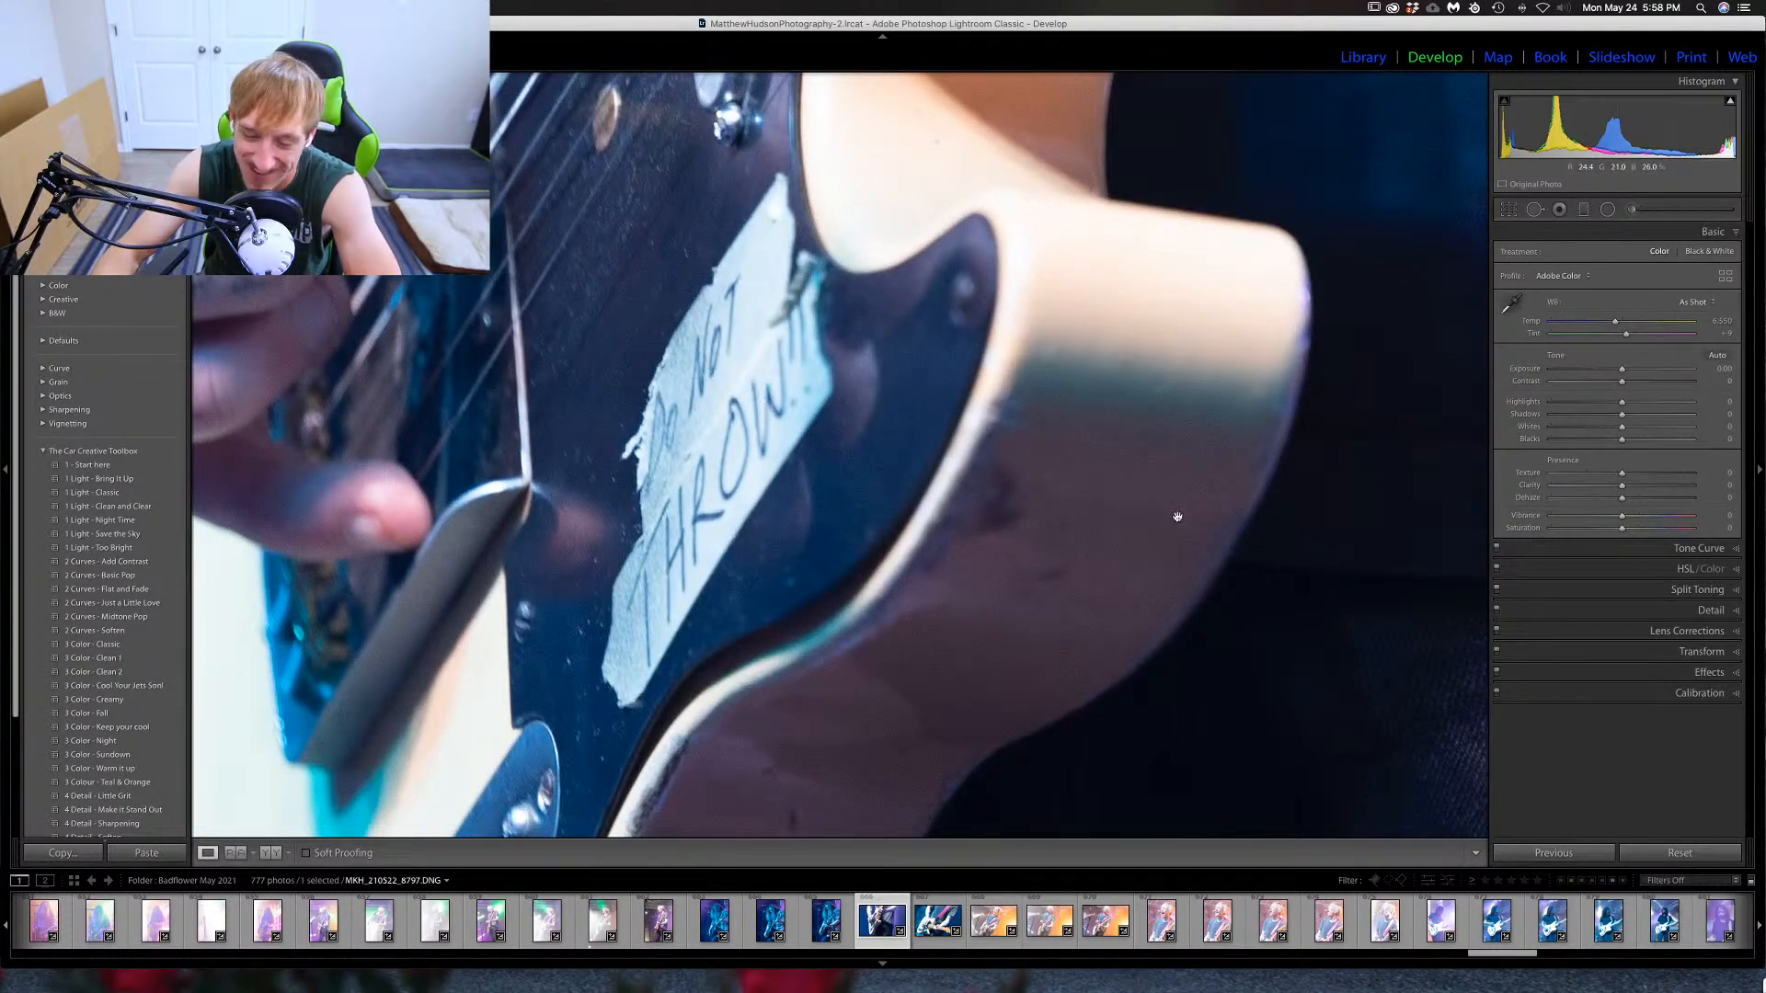
left_click(1019, 487)
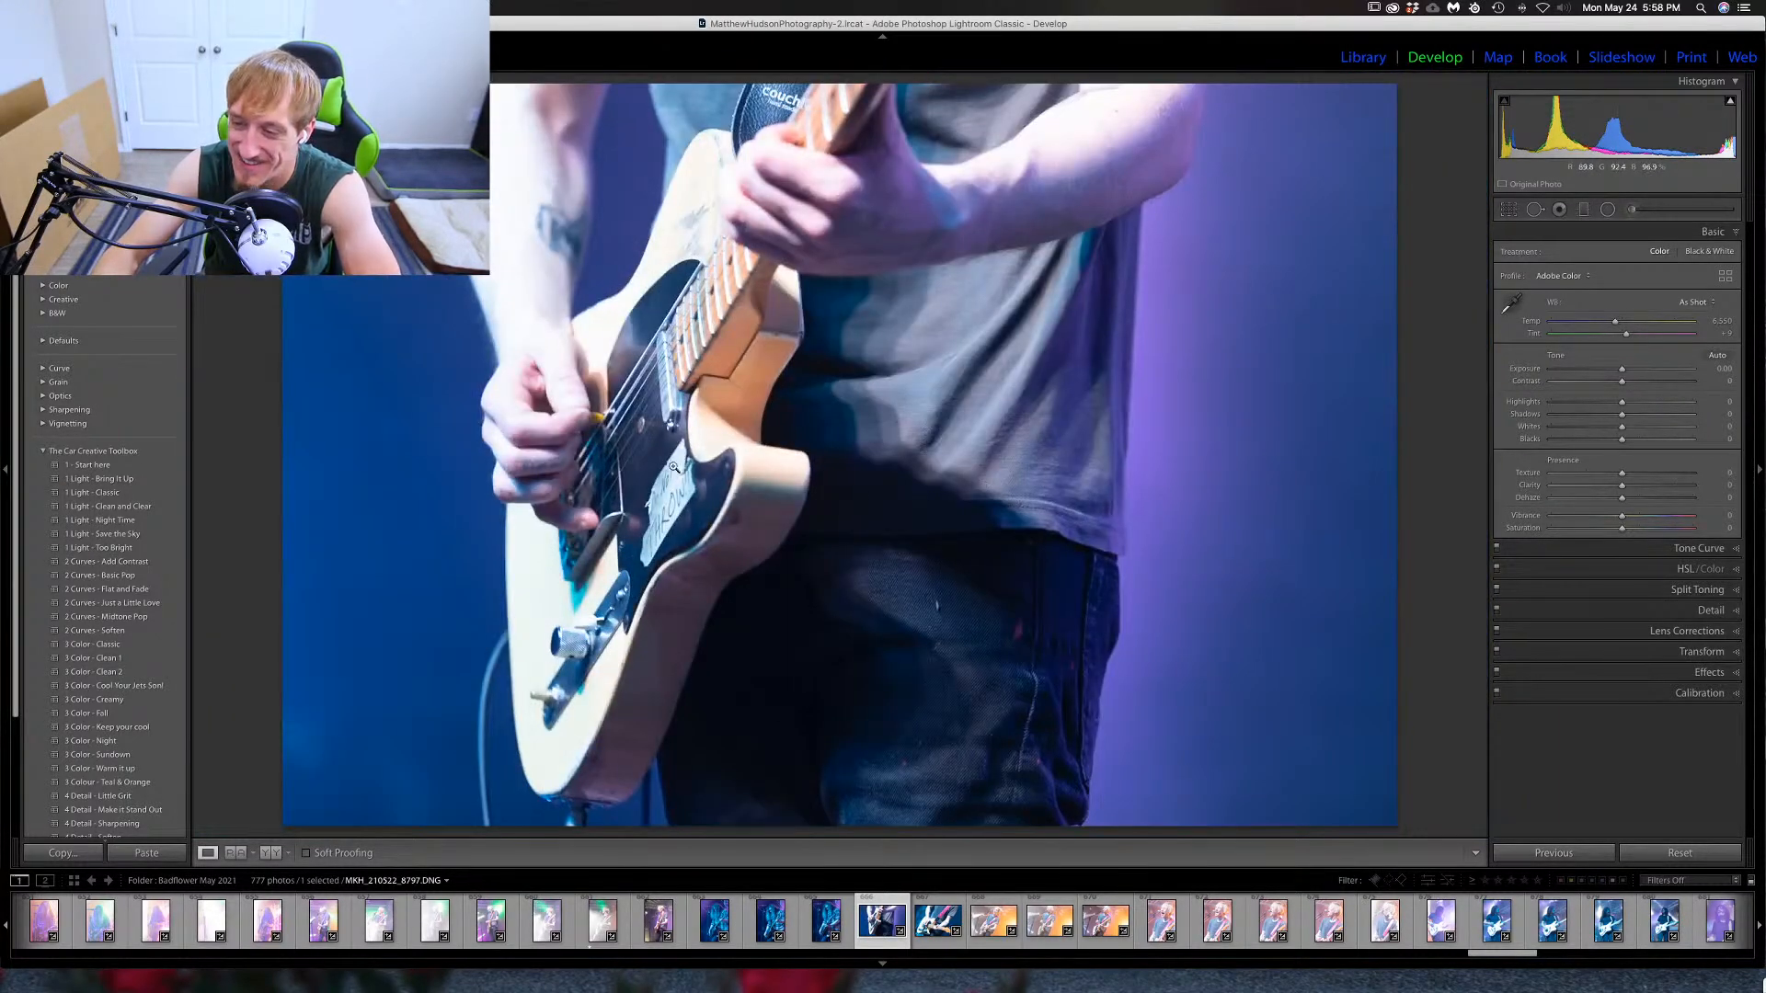
left_click_drag(674, 467, 938, 360)
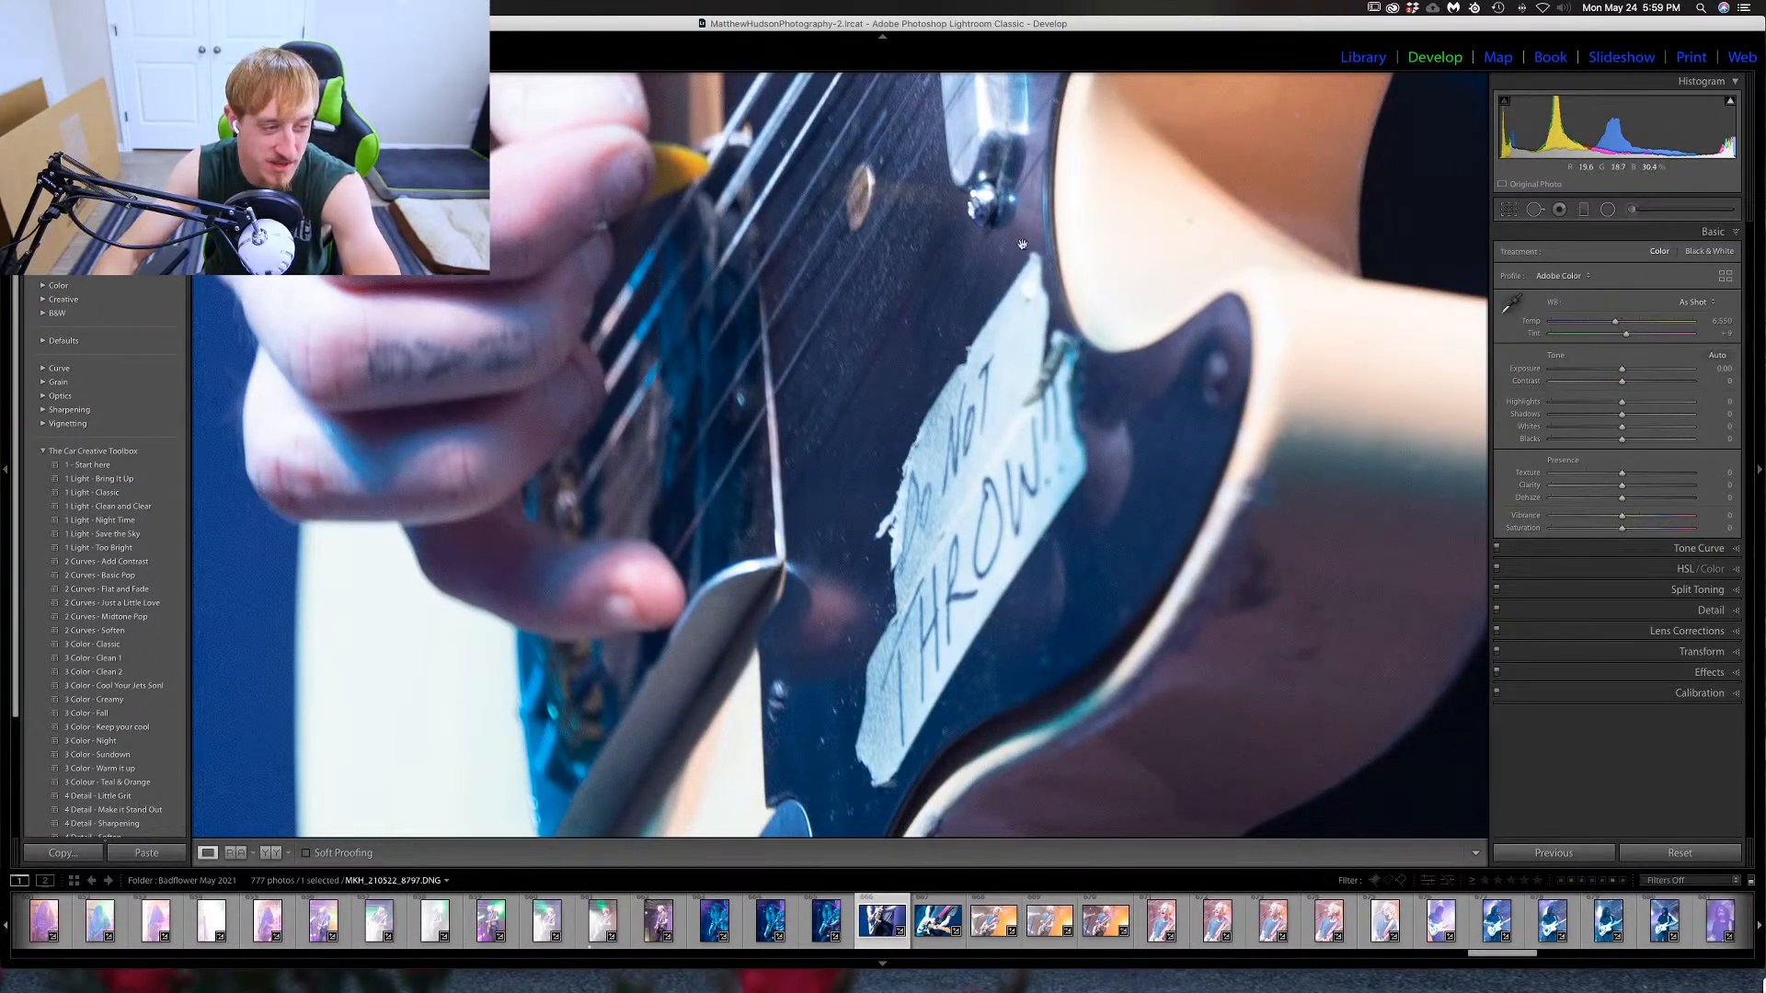
left_click(856, 383)
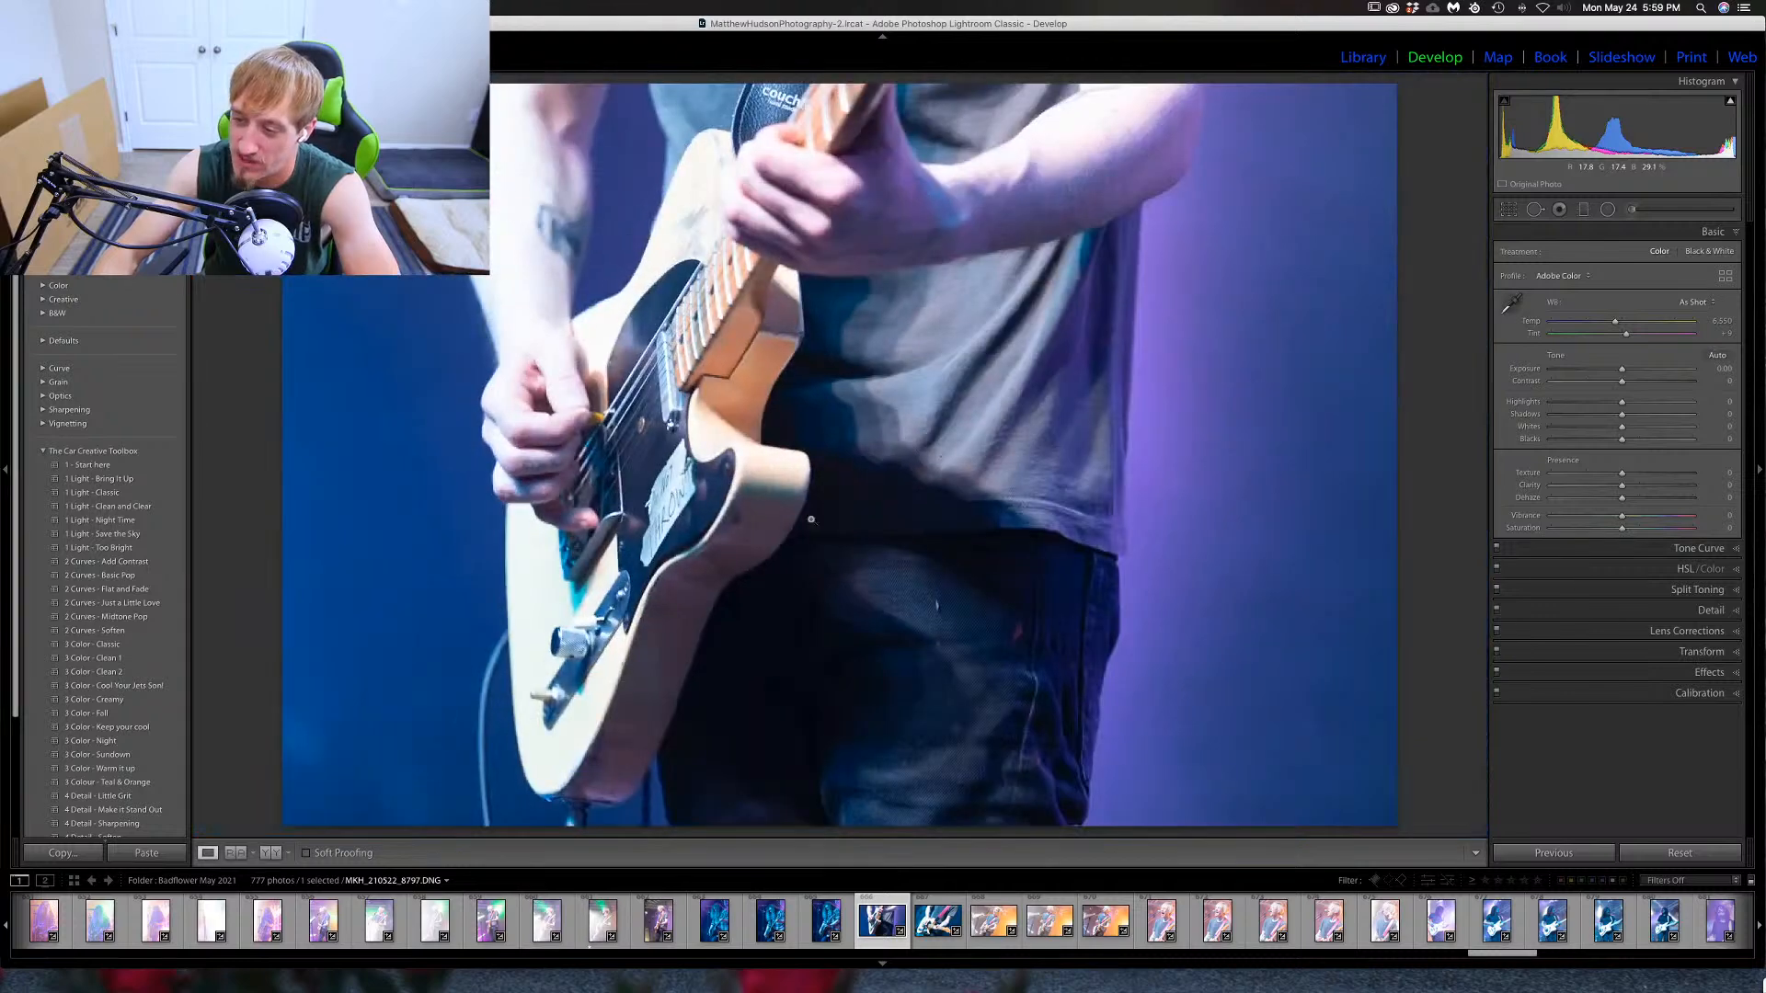
key("1")
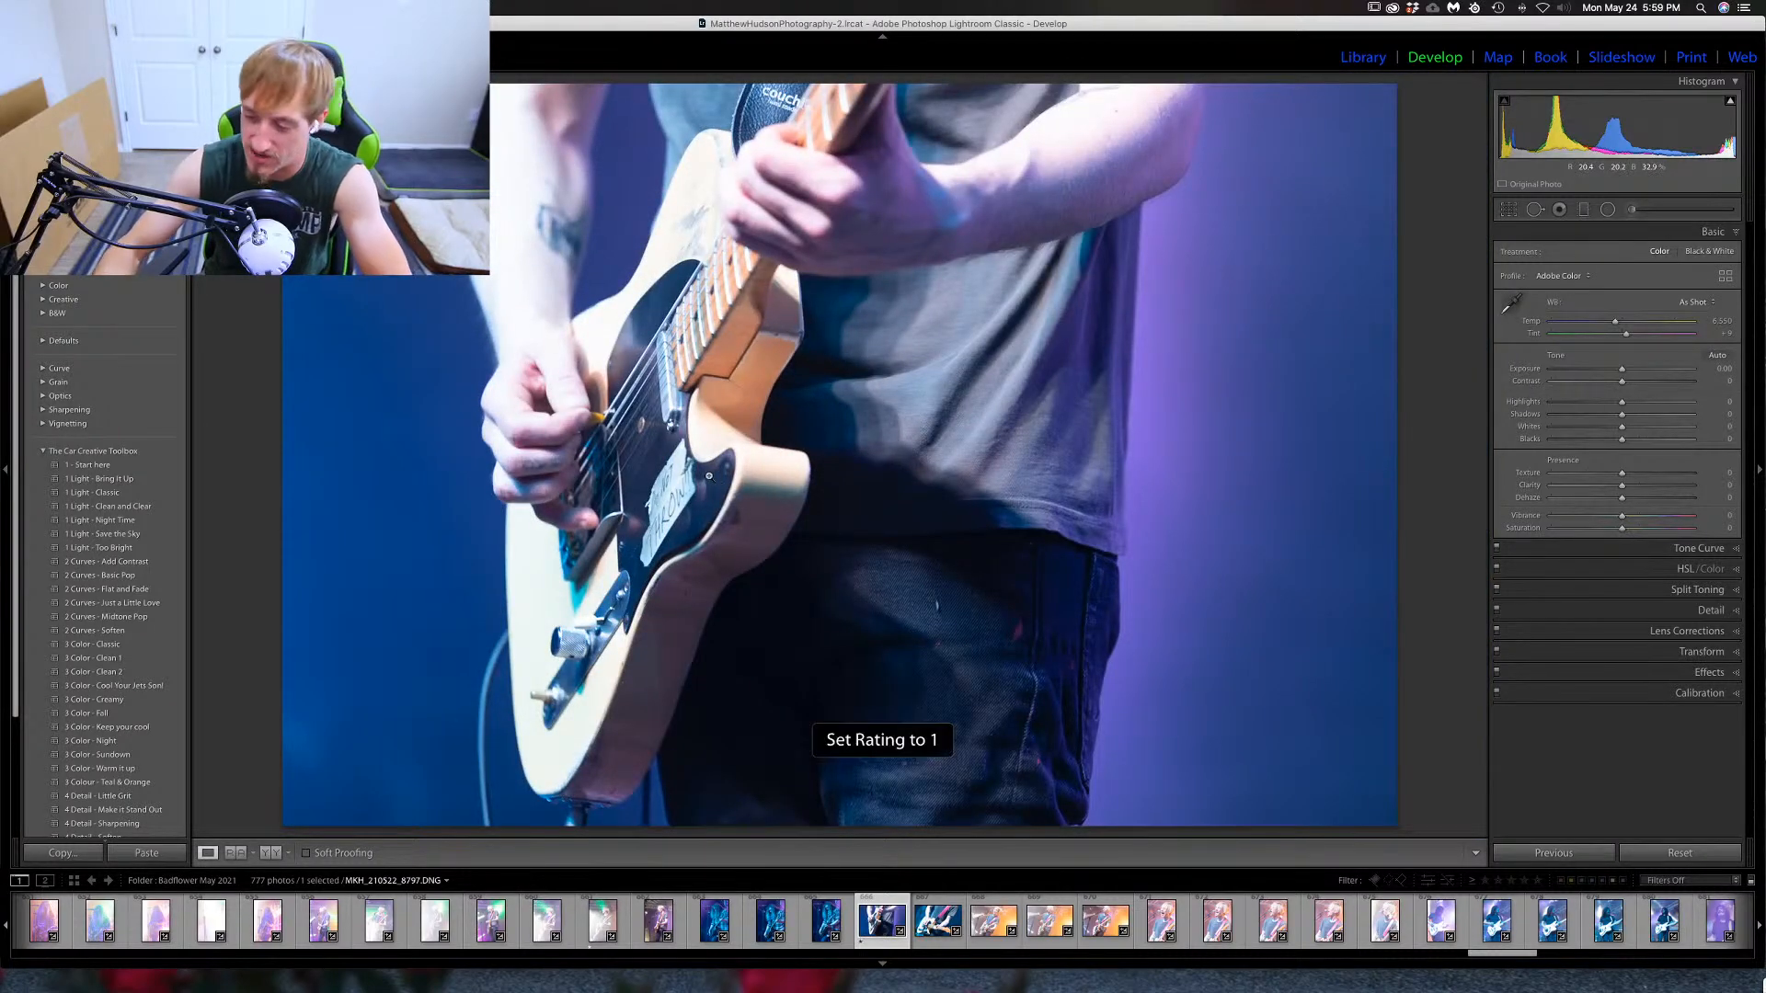
Examine the orange-lit frames of the singer with his guitar, up to the vertical shot MKH_210522_8802.DNG.
key("Right")
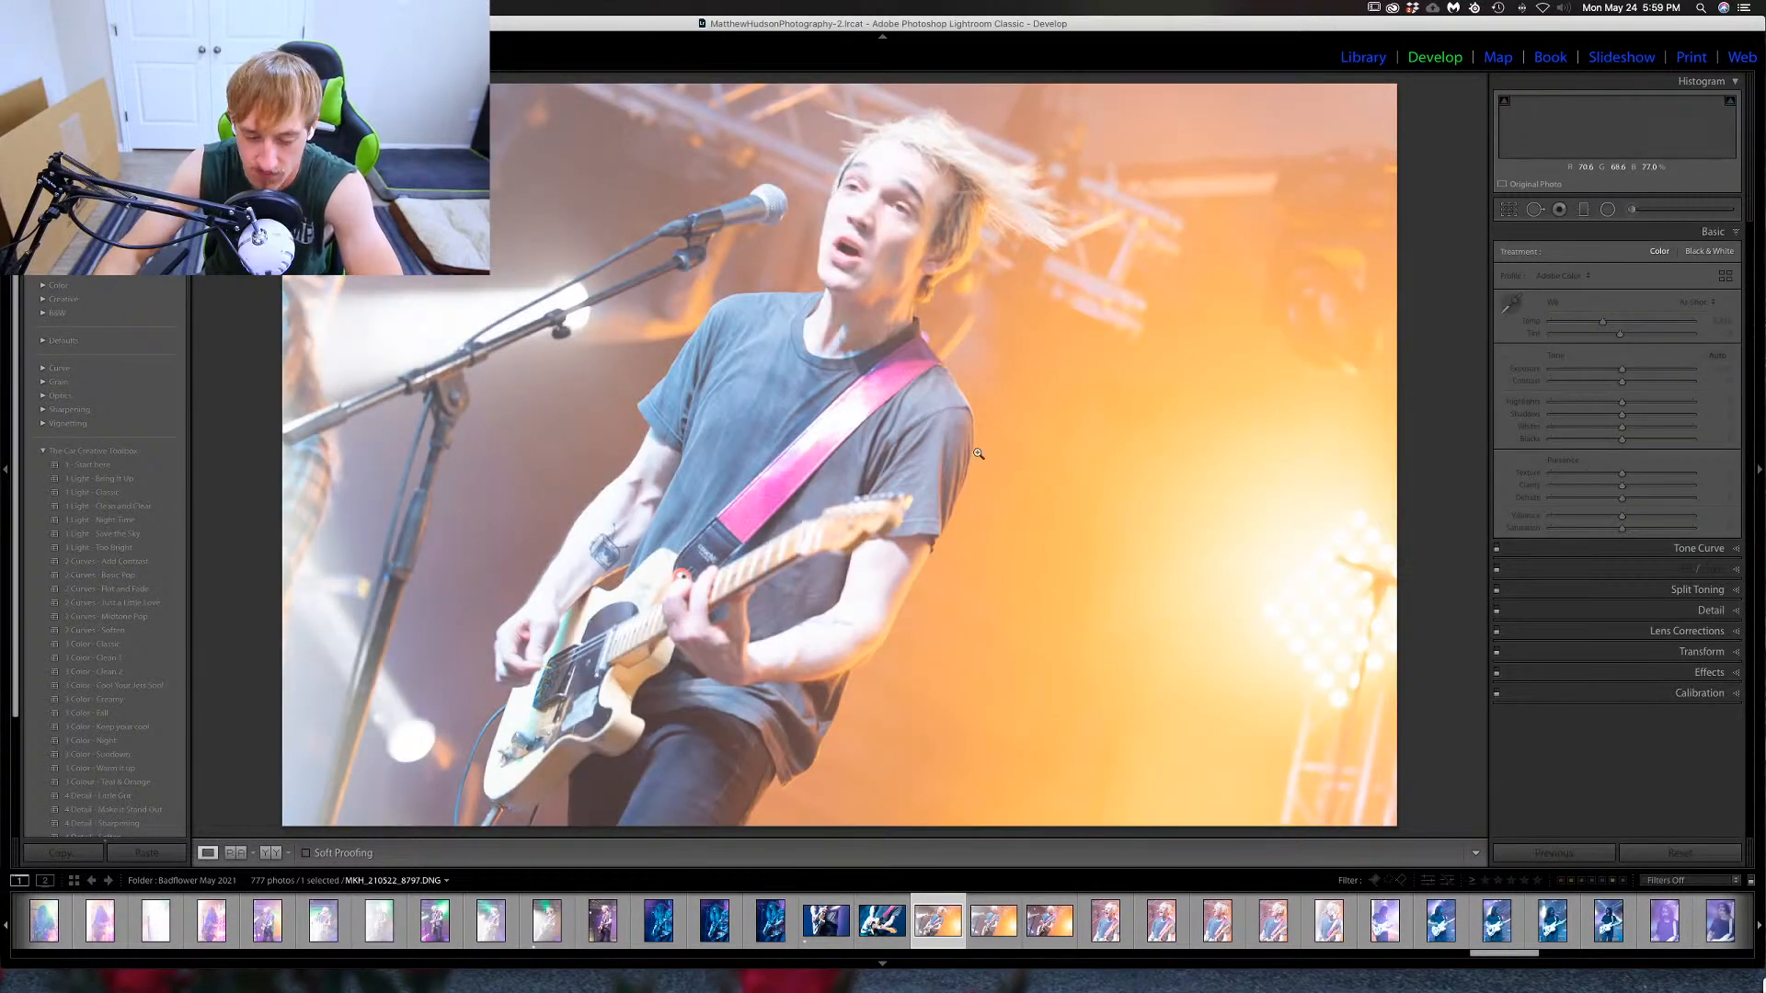
key("Right")
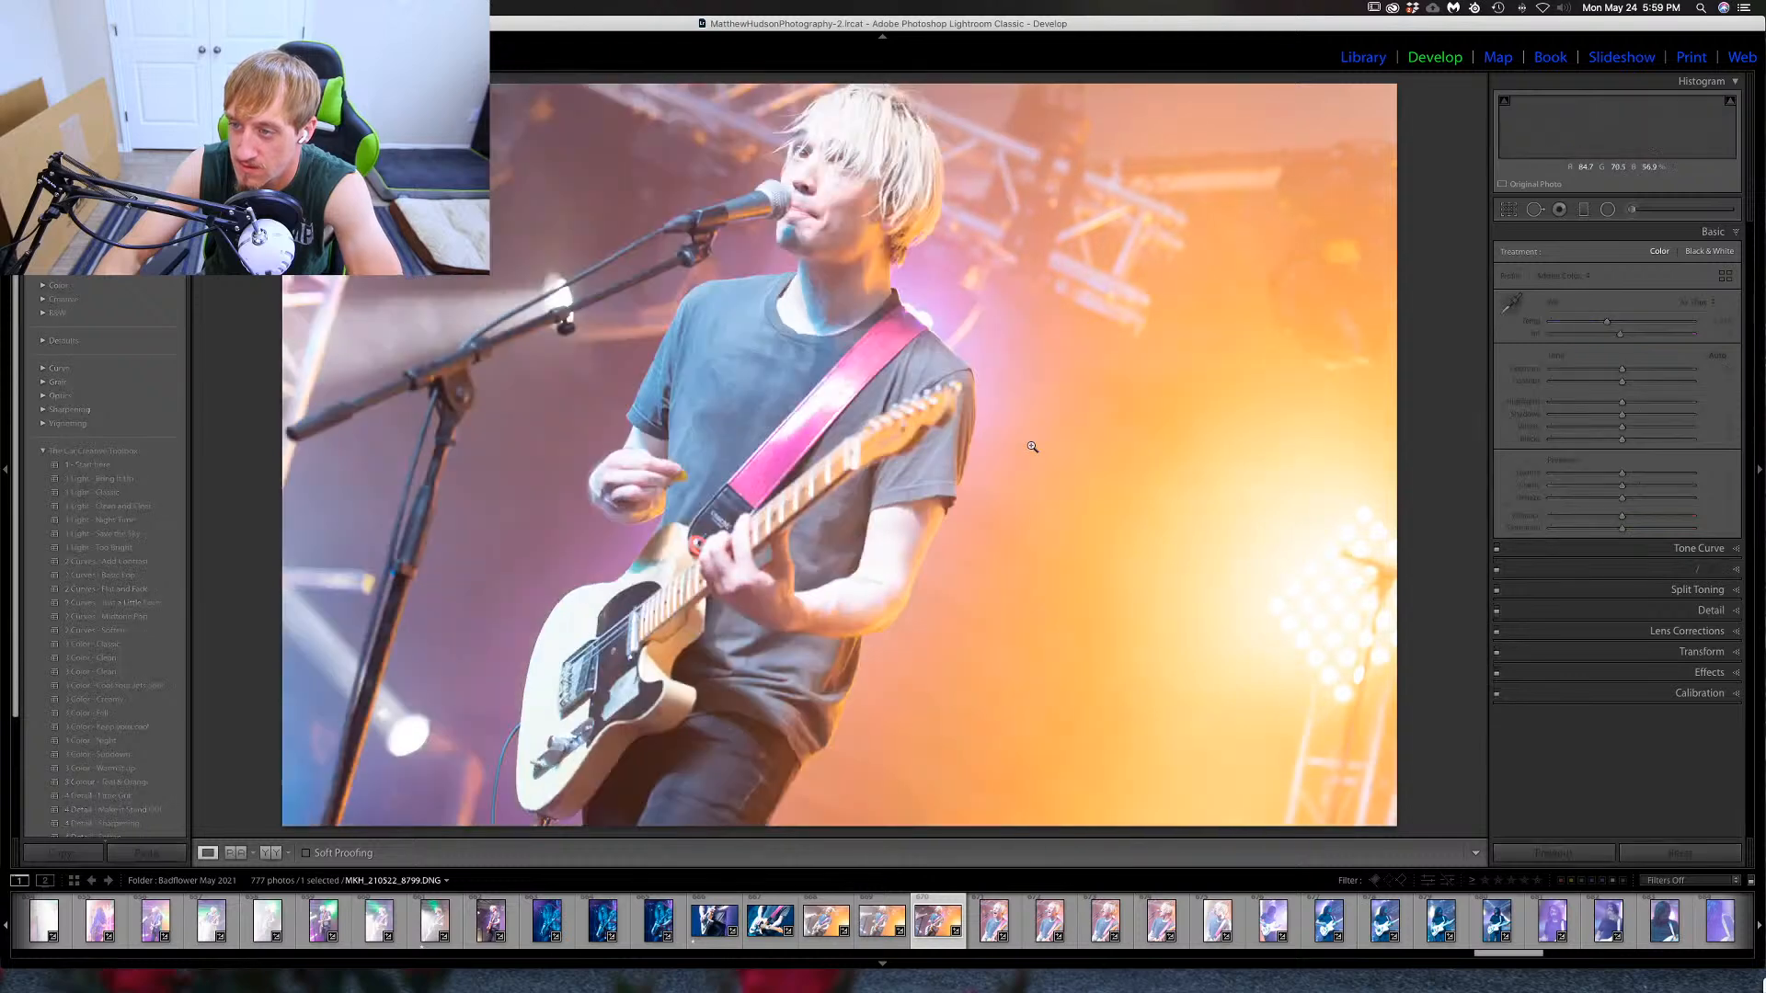
key("Right")
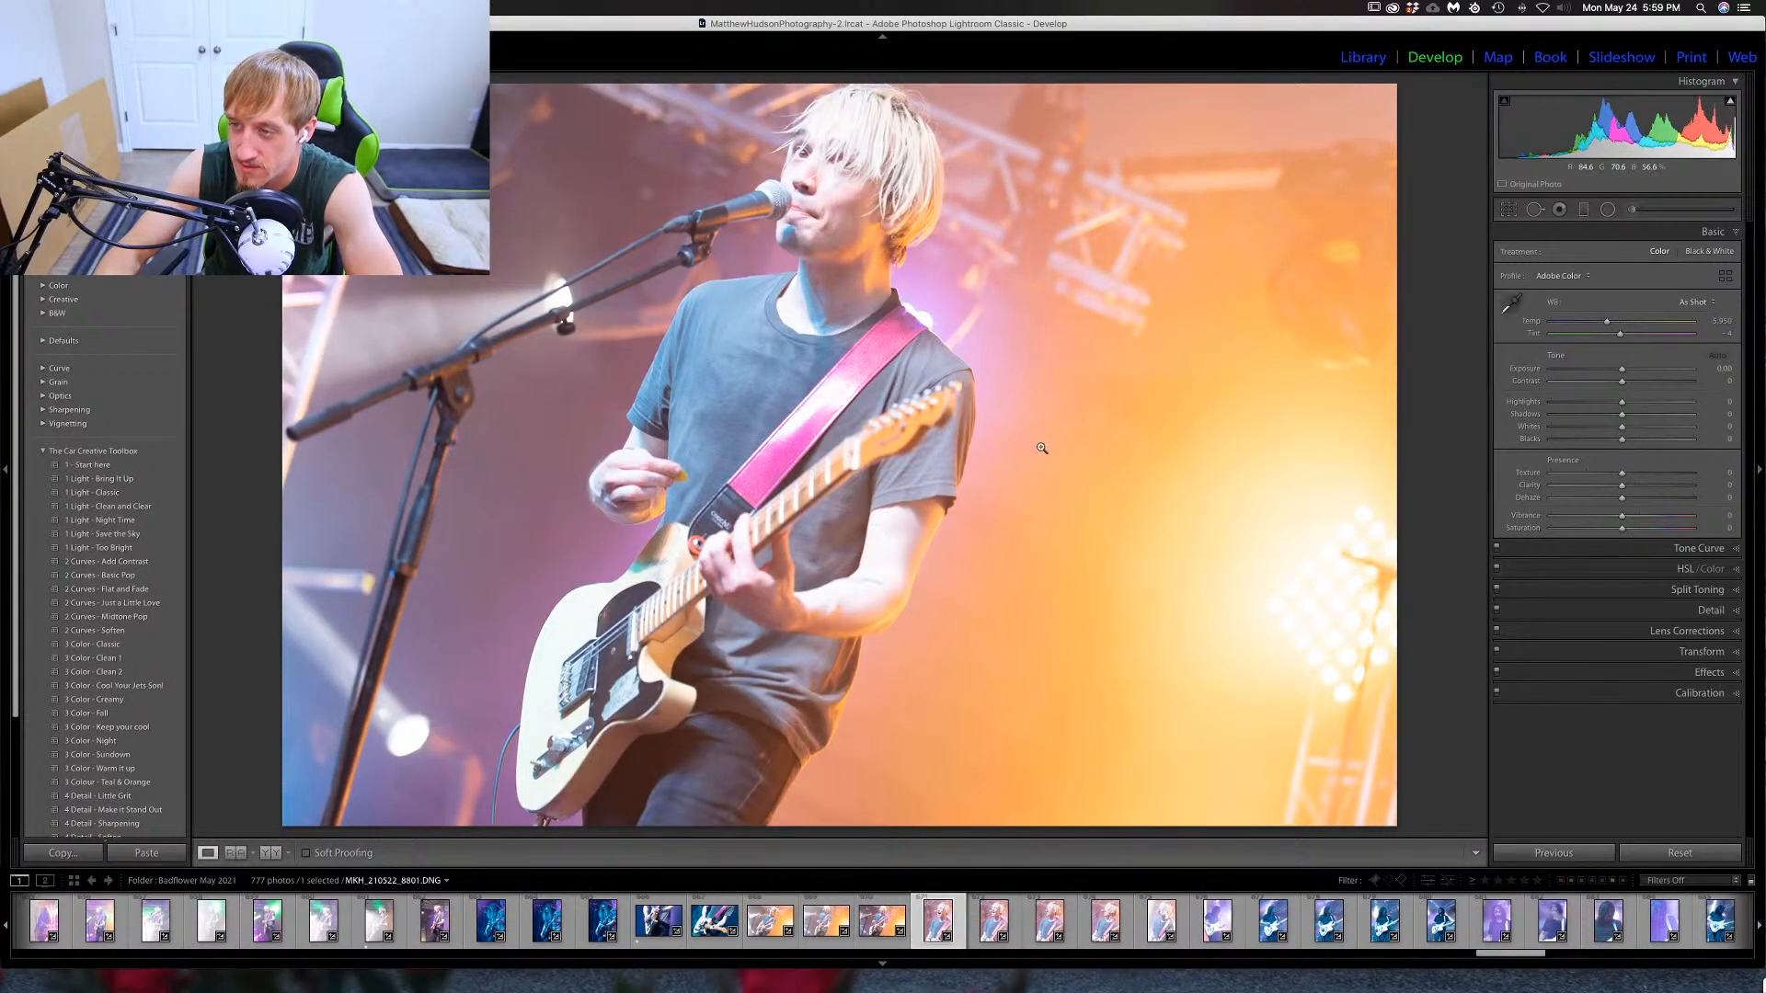
key("Right")
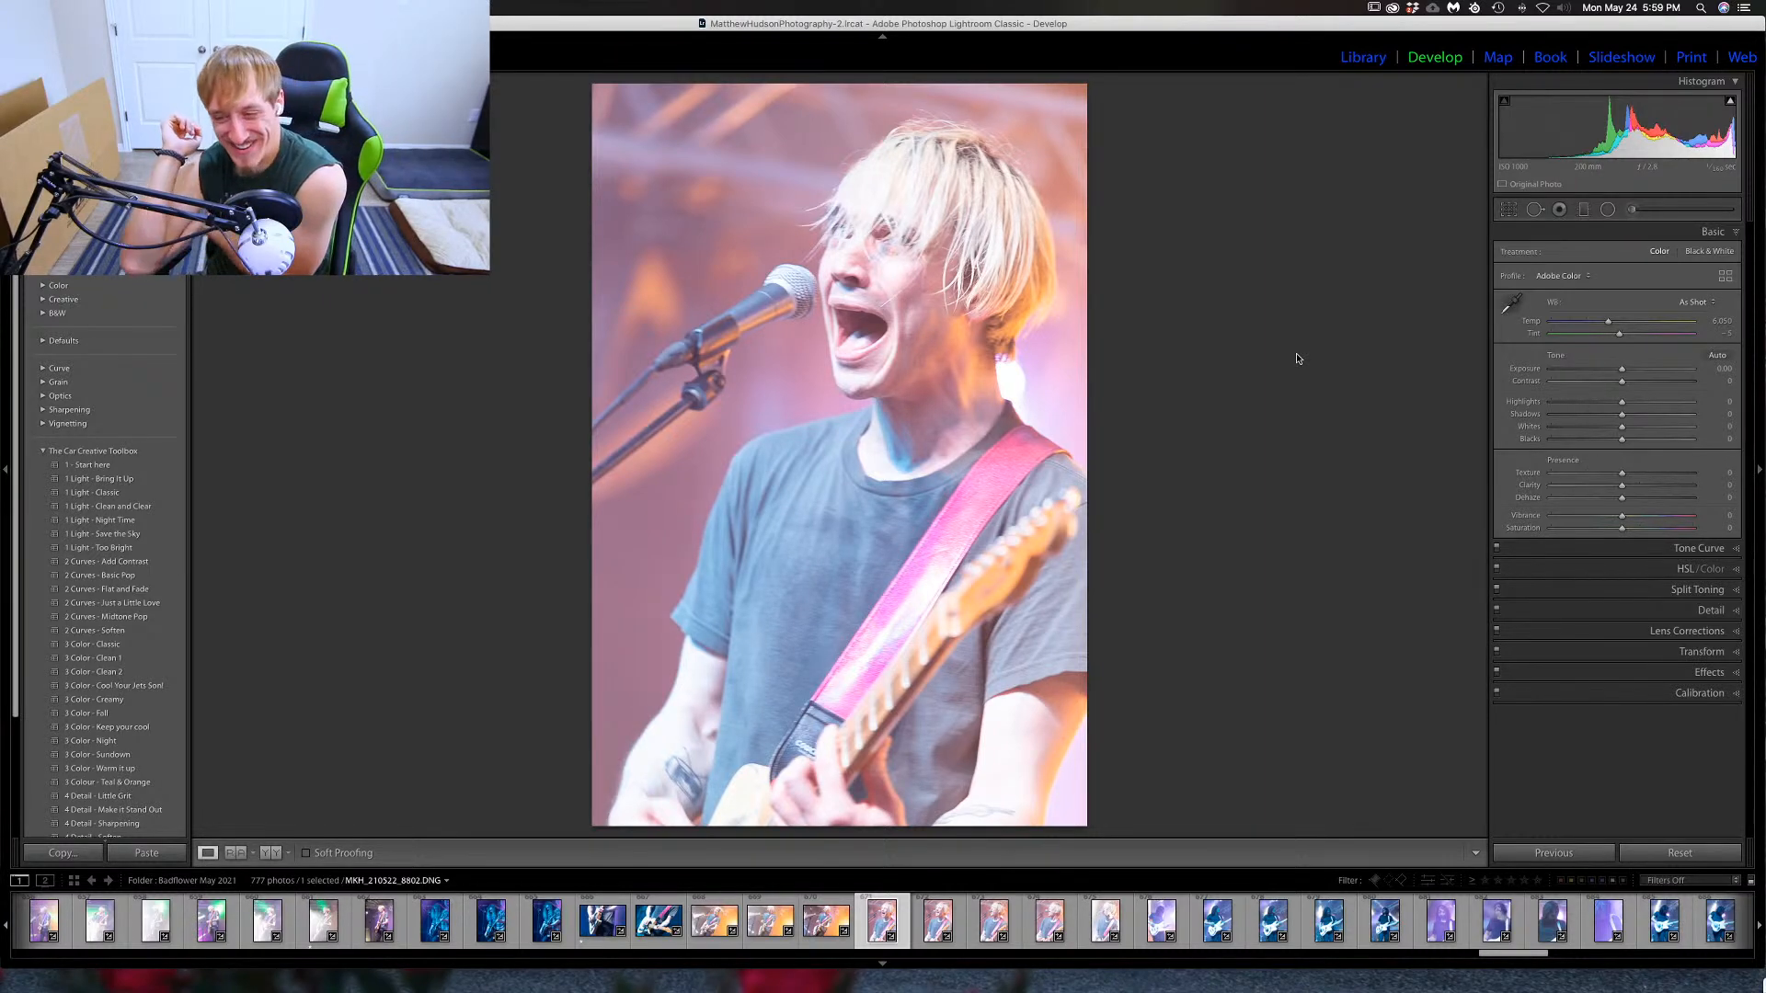
Inspect the singer's face up close in MKH_210522_8802.DNG and compare it with the similar vertical frames that follow.
left_click(936, 287)
left_click_drag(937, 287, 1065, 365)
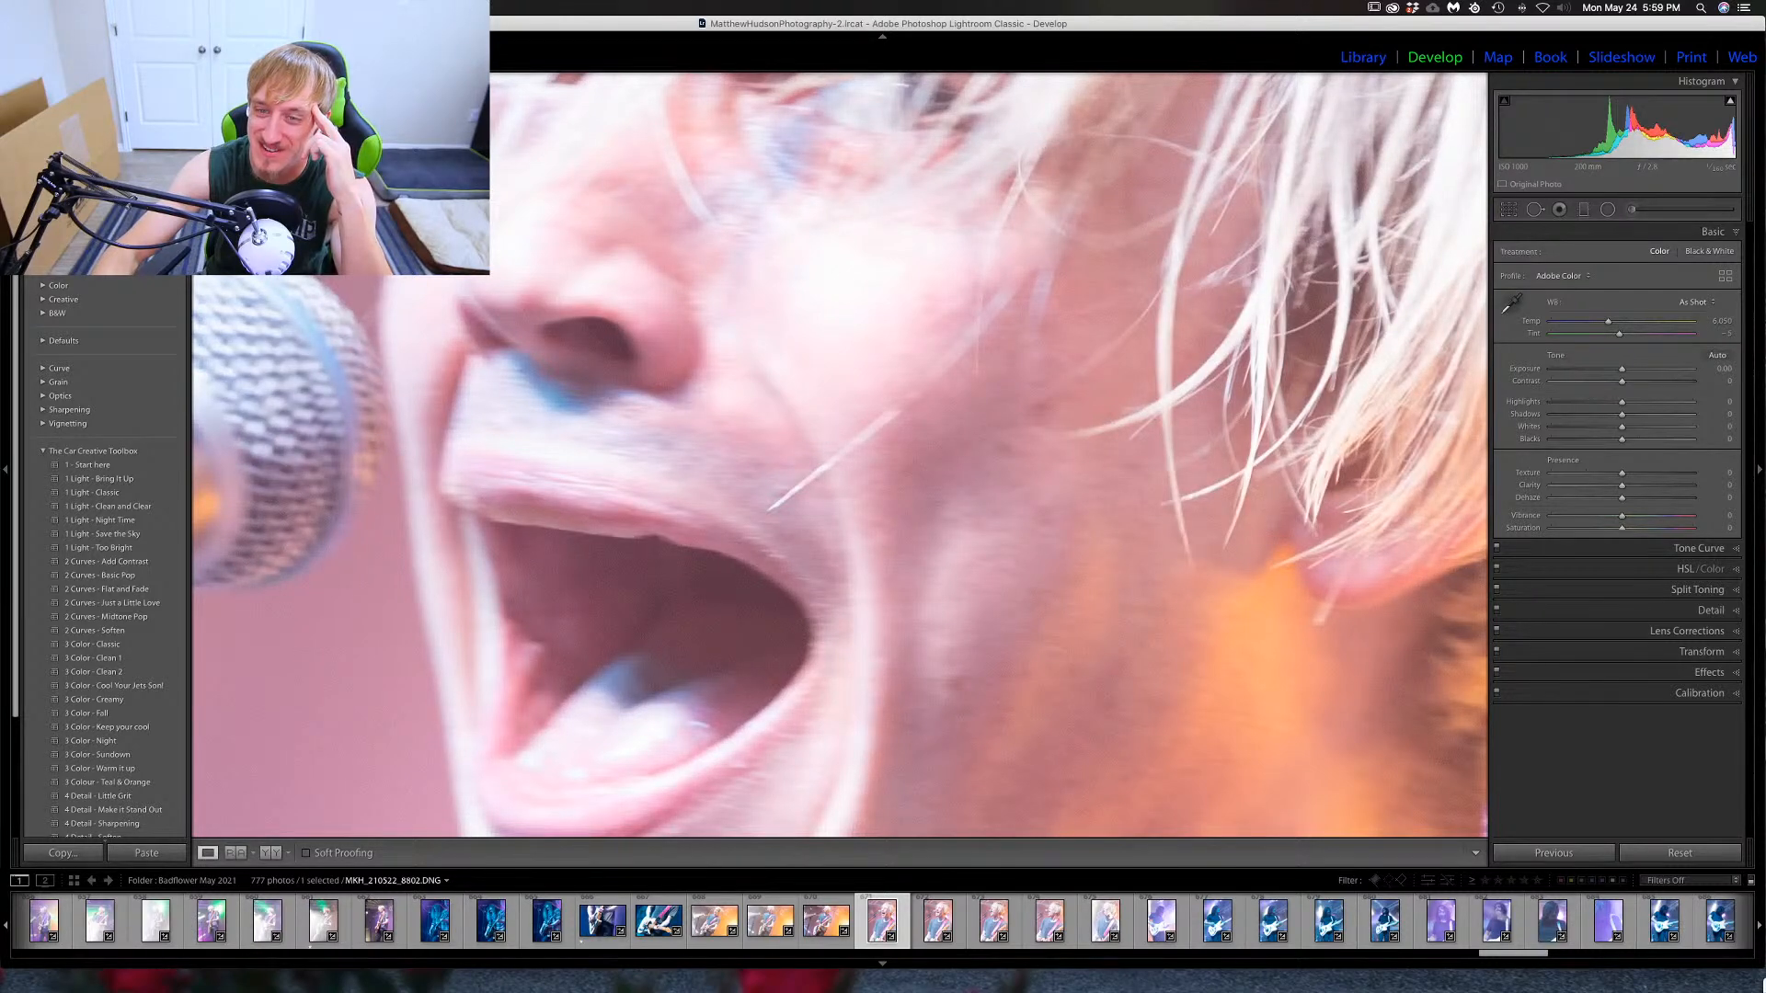
left_click(540, 319)
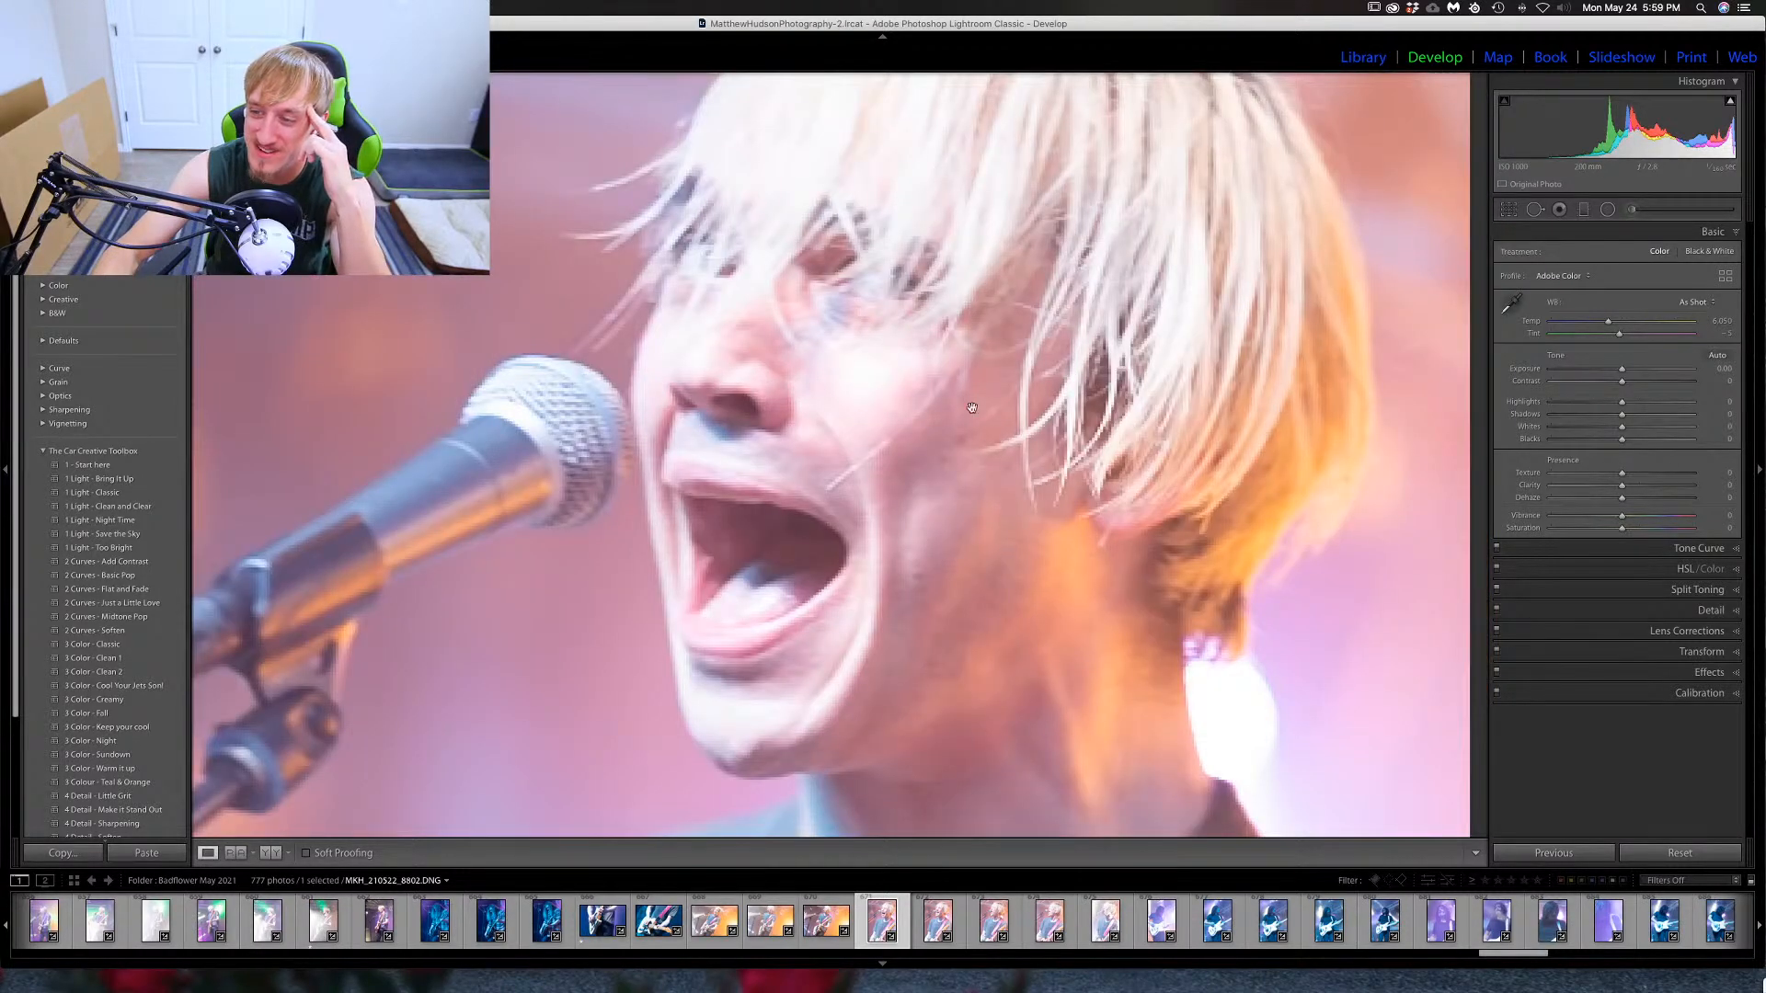
left_click_drag(975, 391, 980, 438)
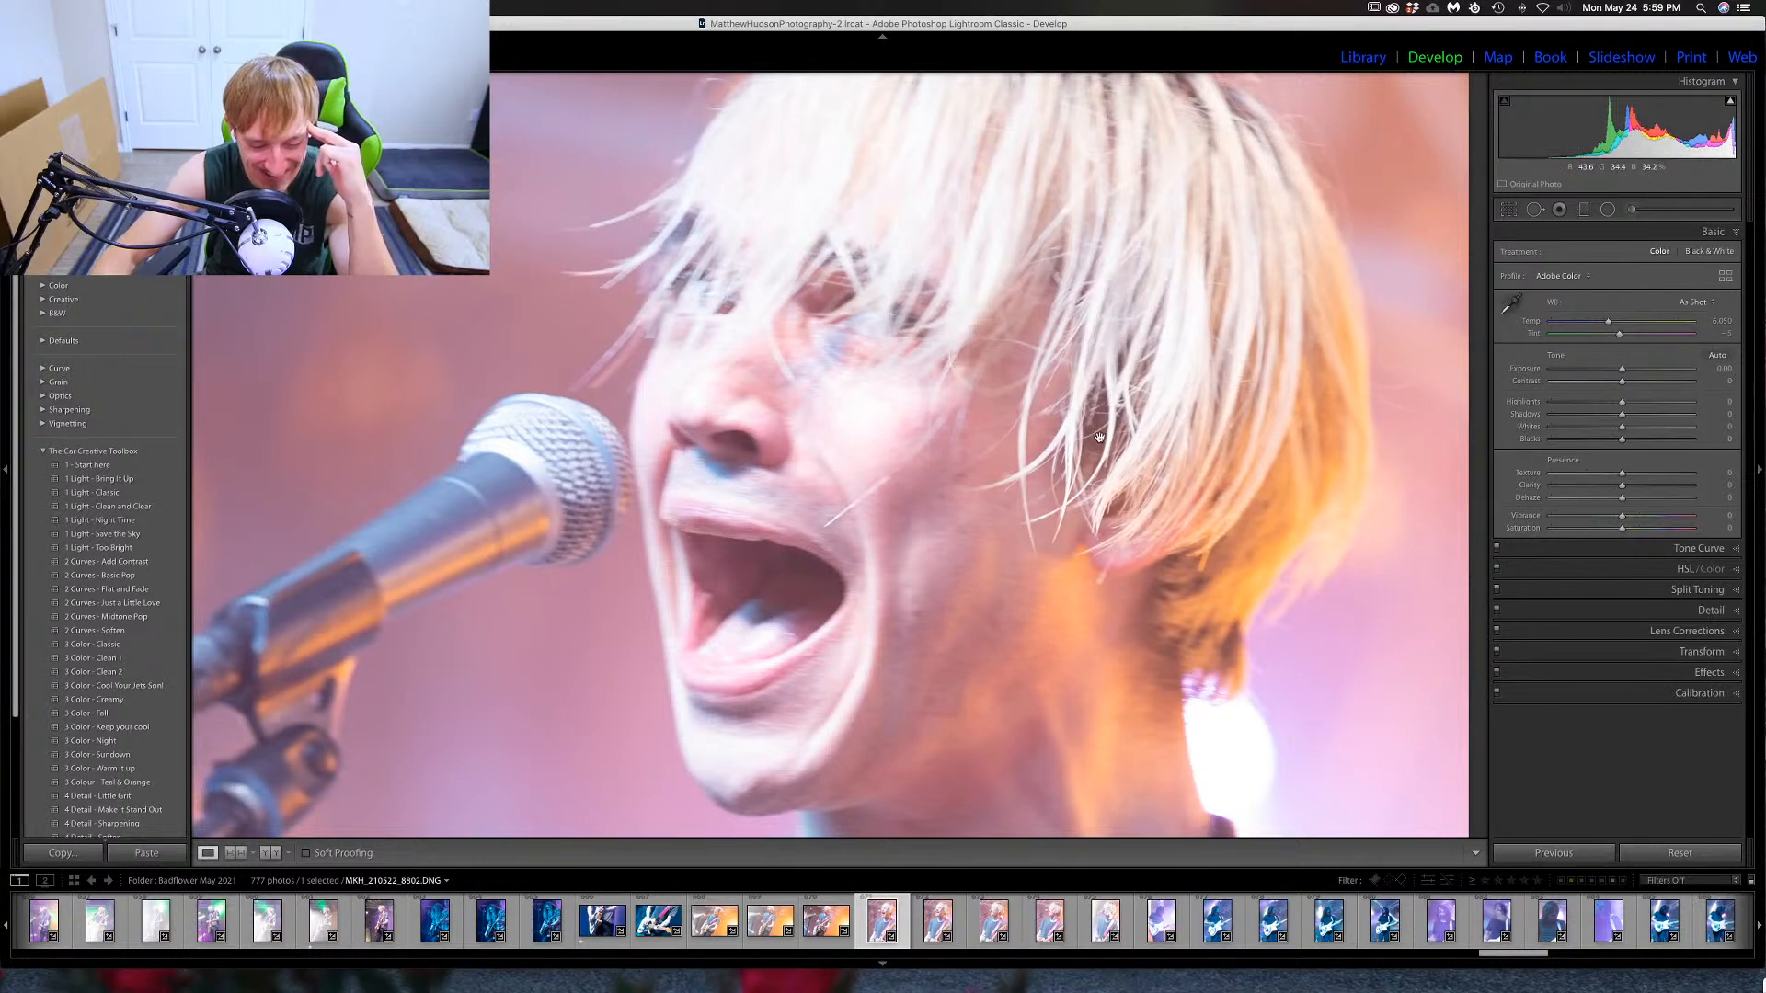
left_click(912, 405)
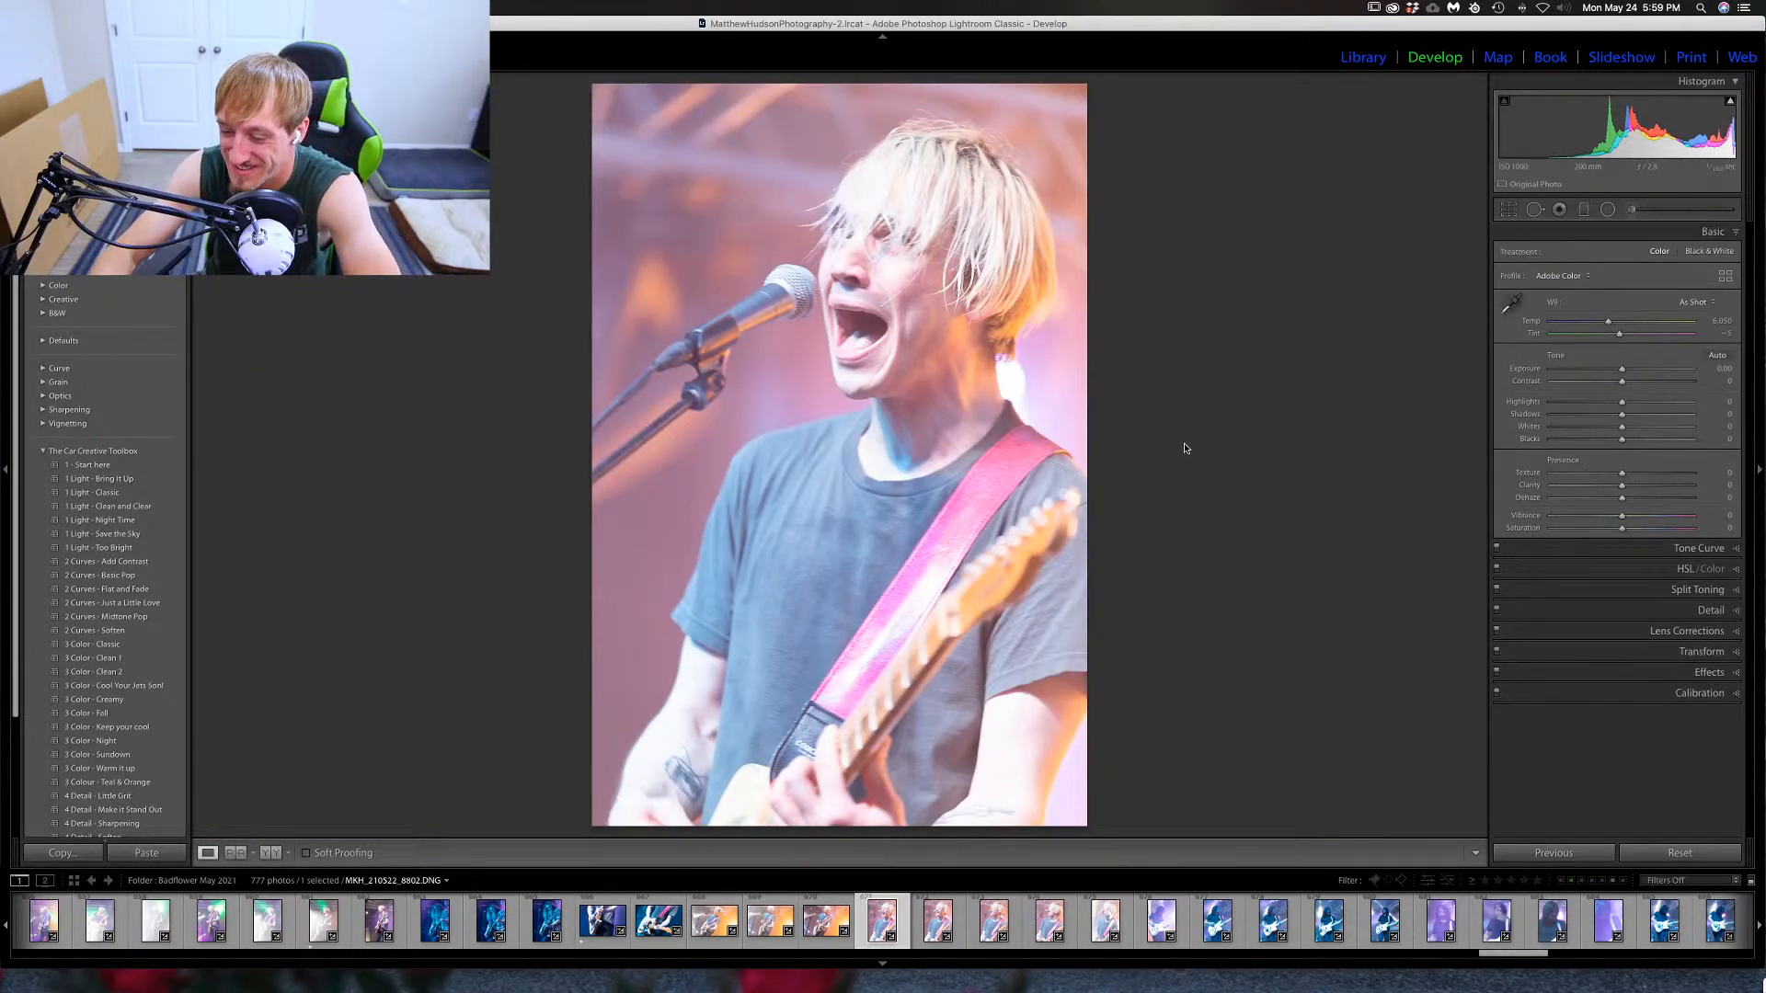
key("Right")
key("Right")
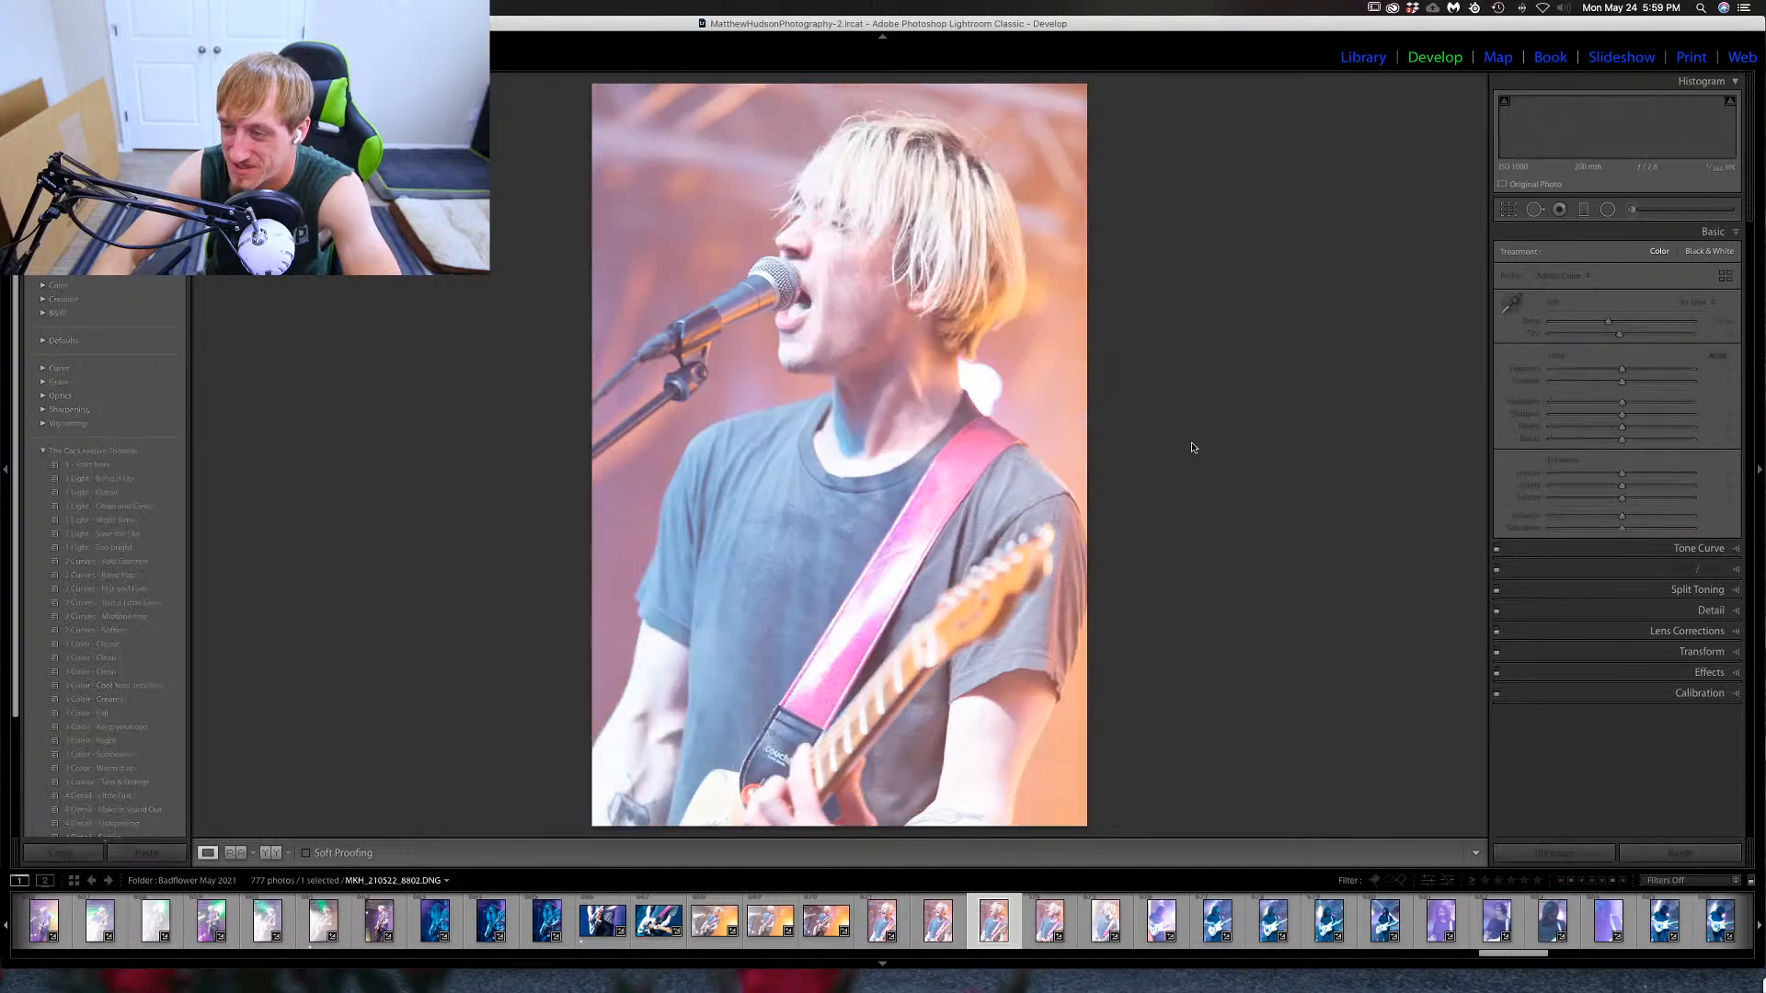
Inspect the singer's face up close in MKH_210522_8803.DNG and rate the photo one star.
key("Left")
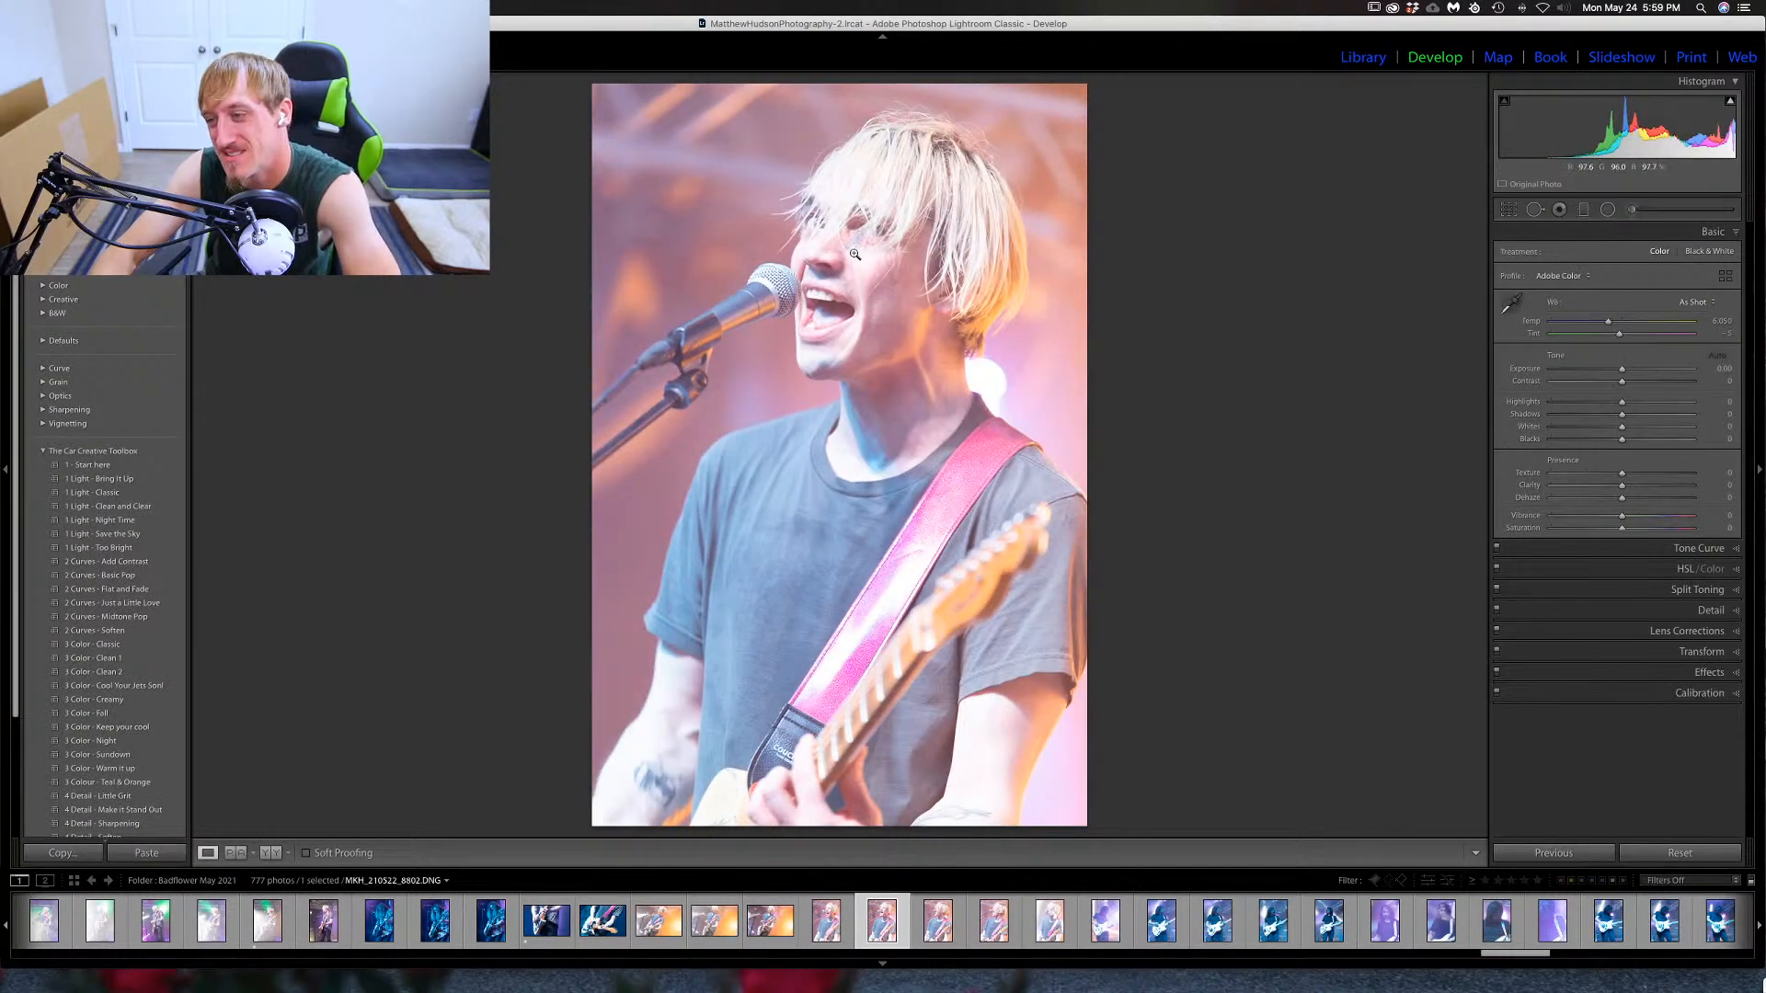
left_click(855, 254)
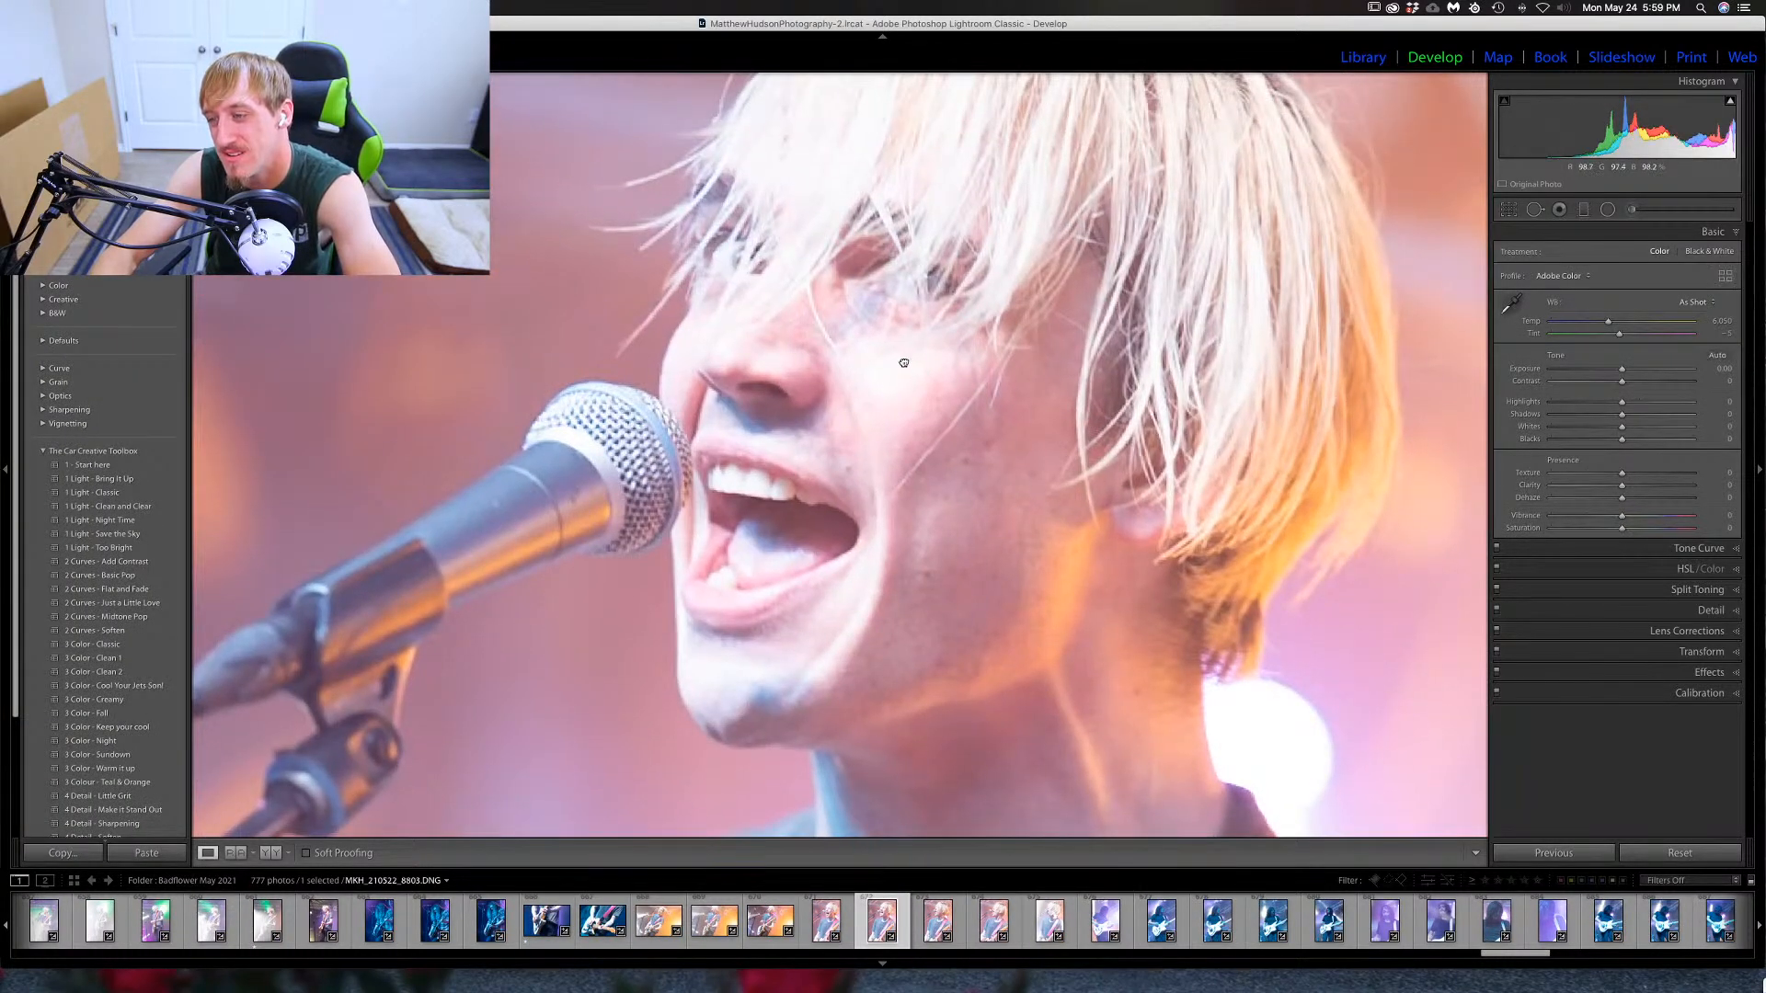
left_click(905, 362)
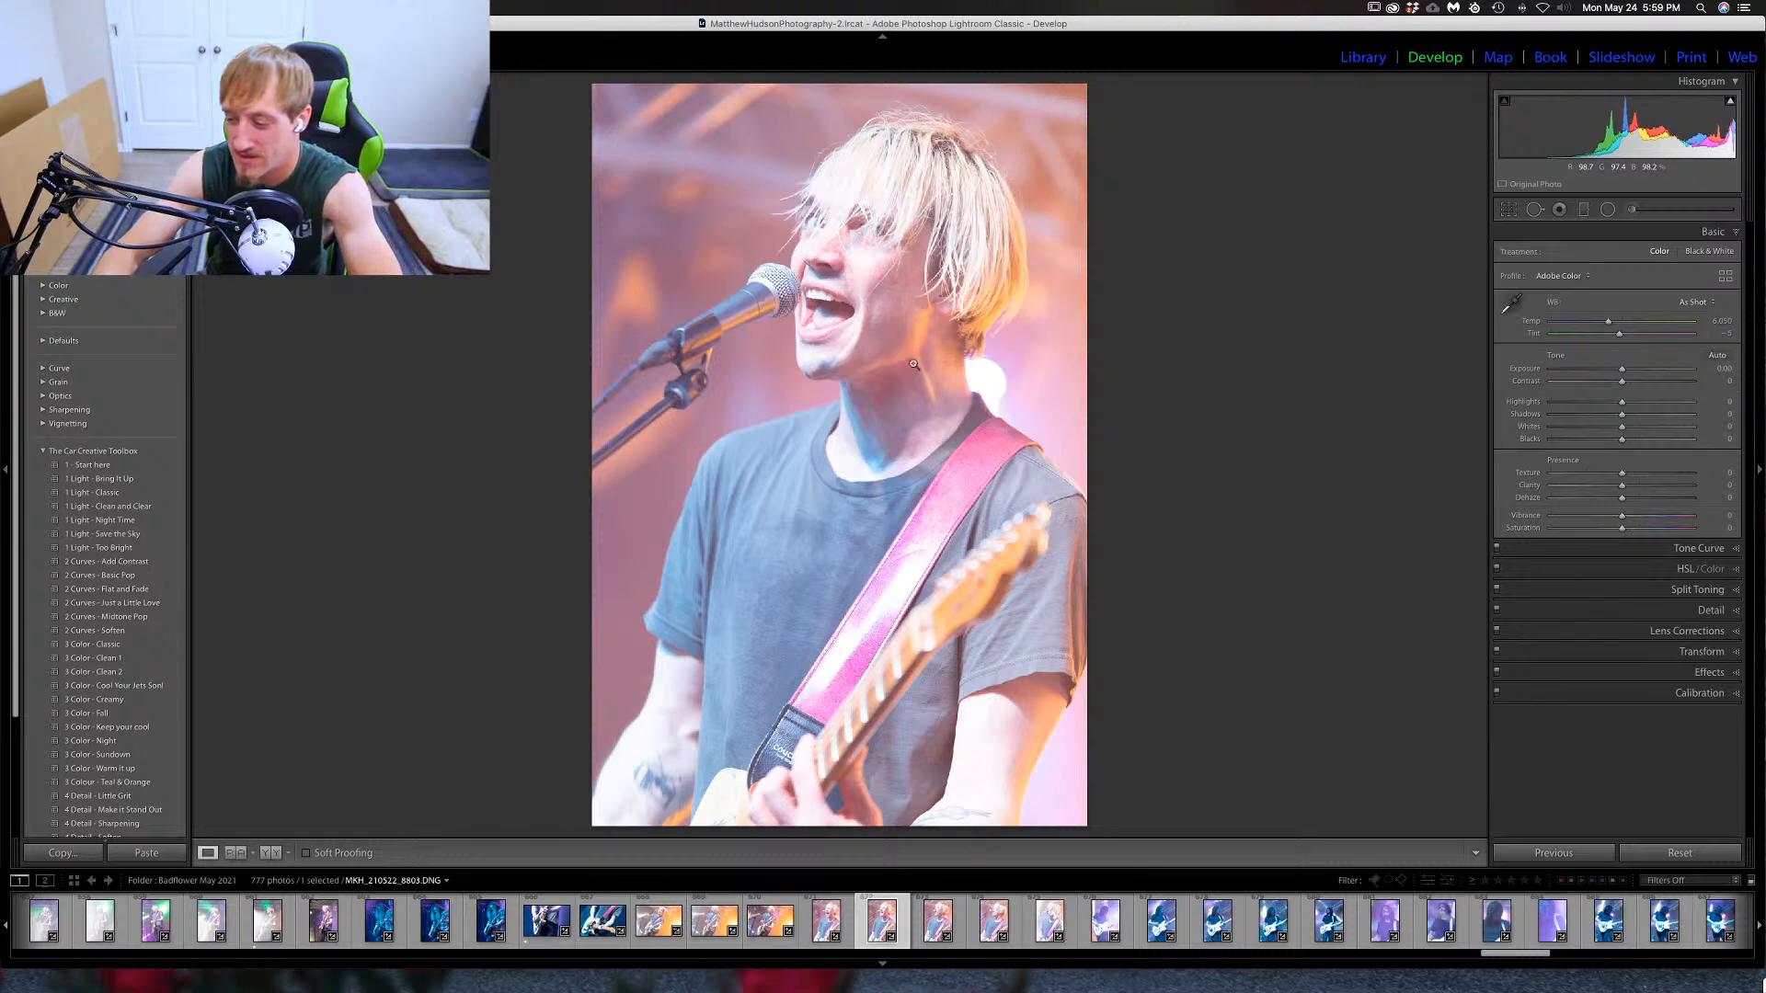
key("1")
Compare the next vertical frames of the singer at the microphone and rate MKH_210522_8805.DNG one star.
key("Right")
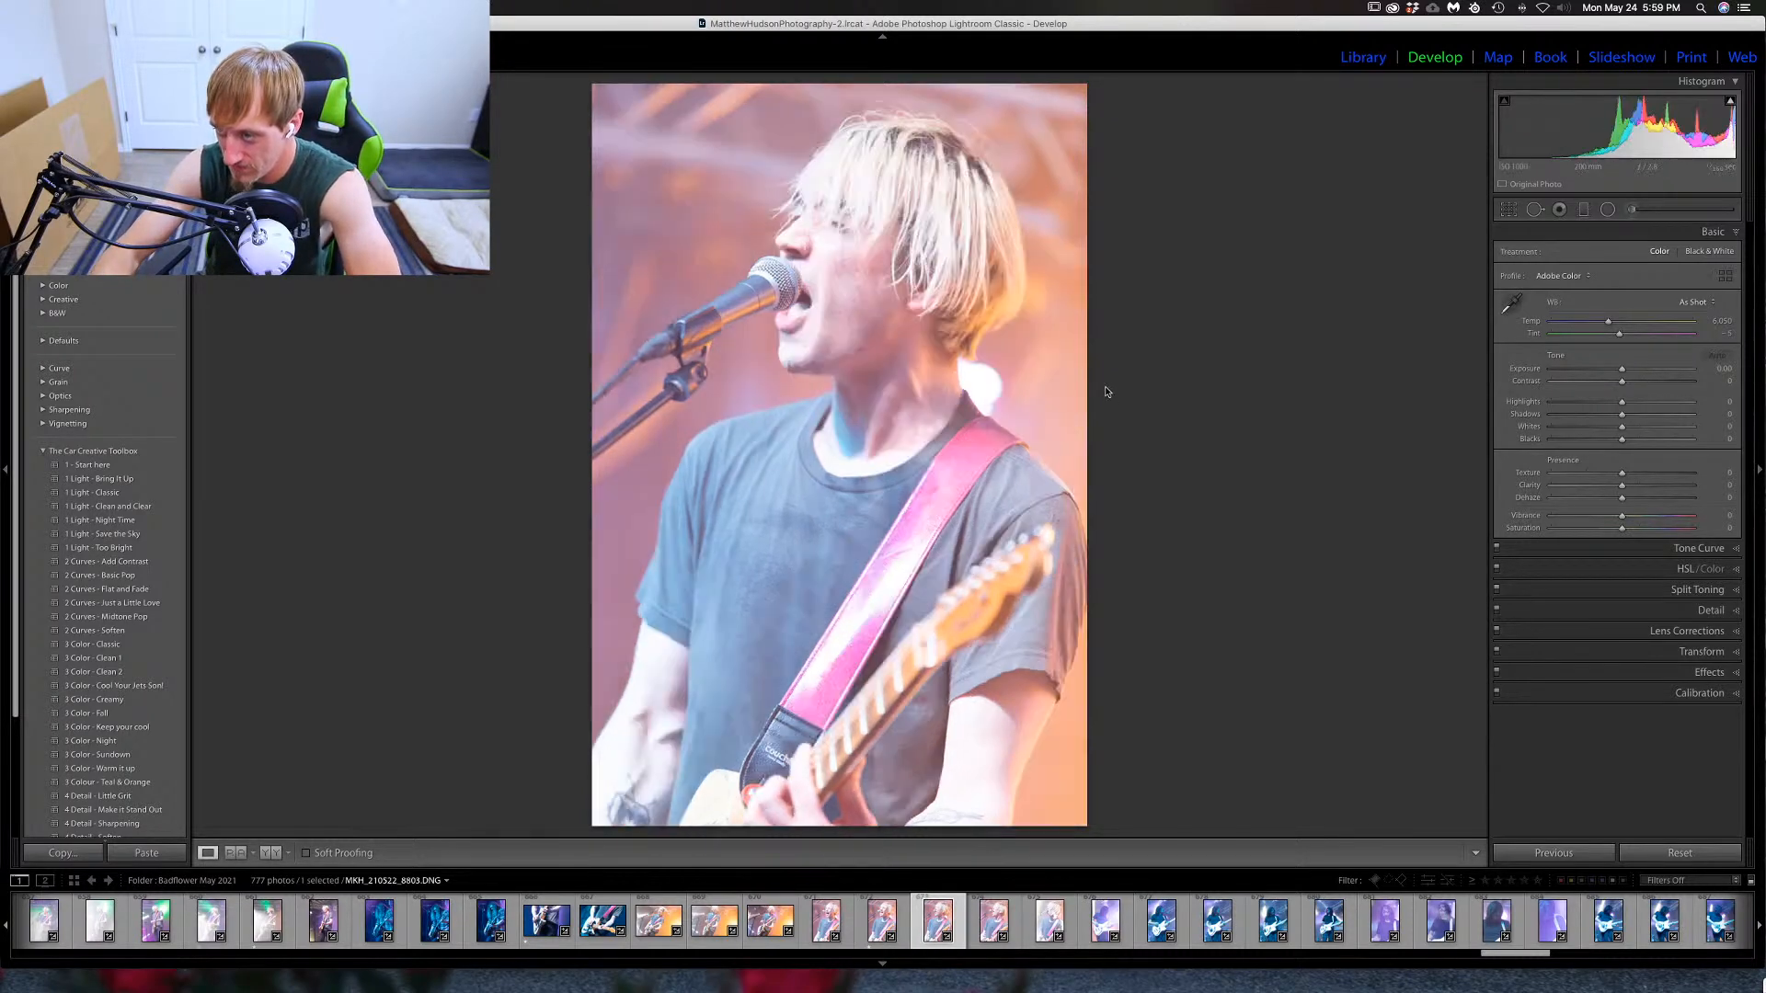
key("Right")
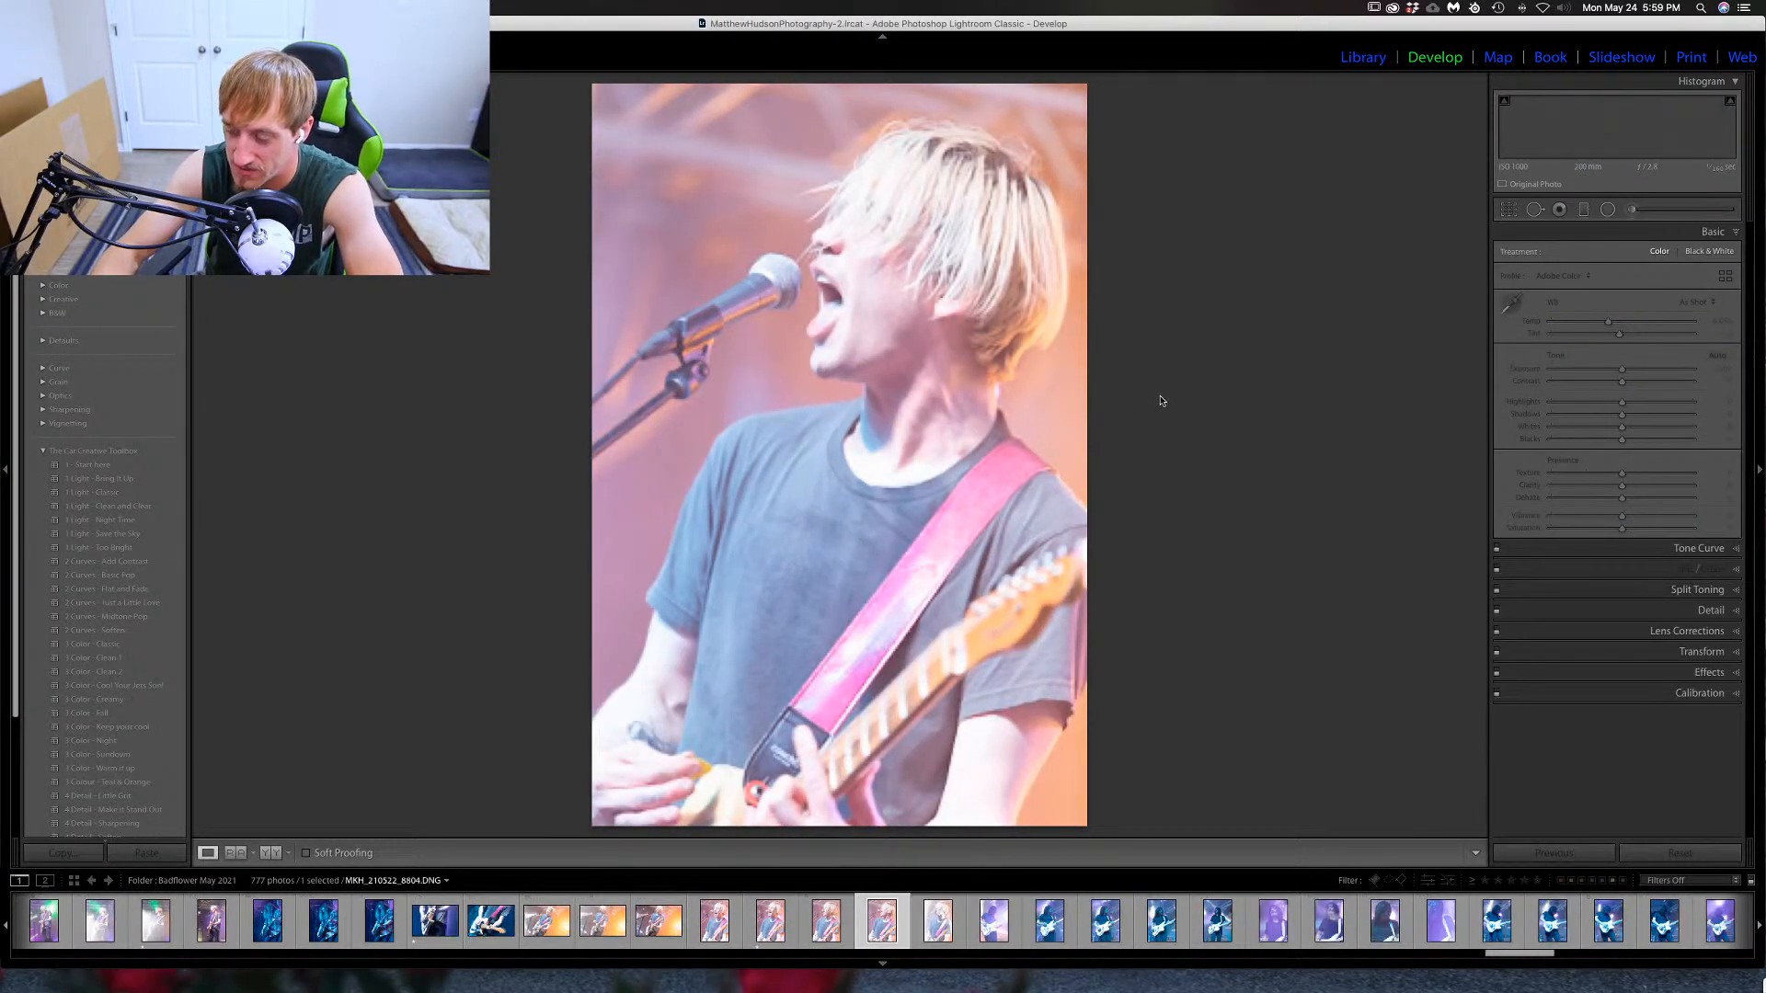
key("Right")
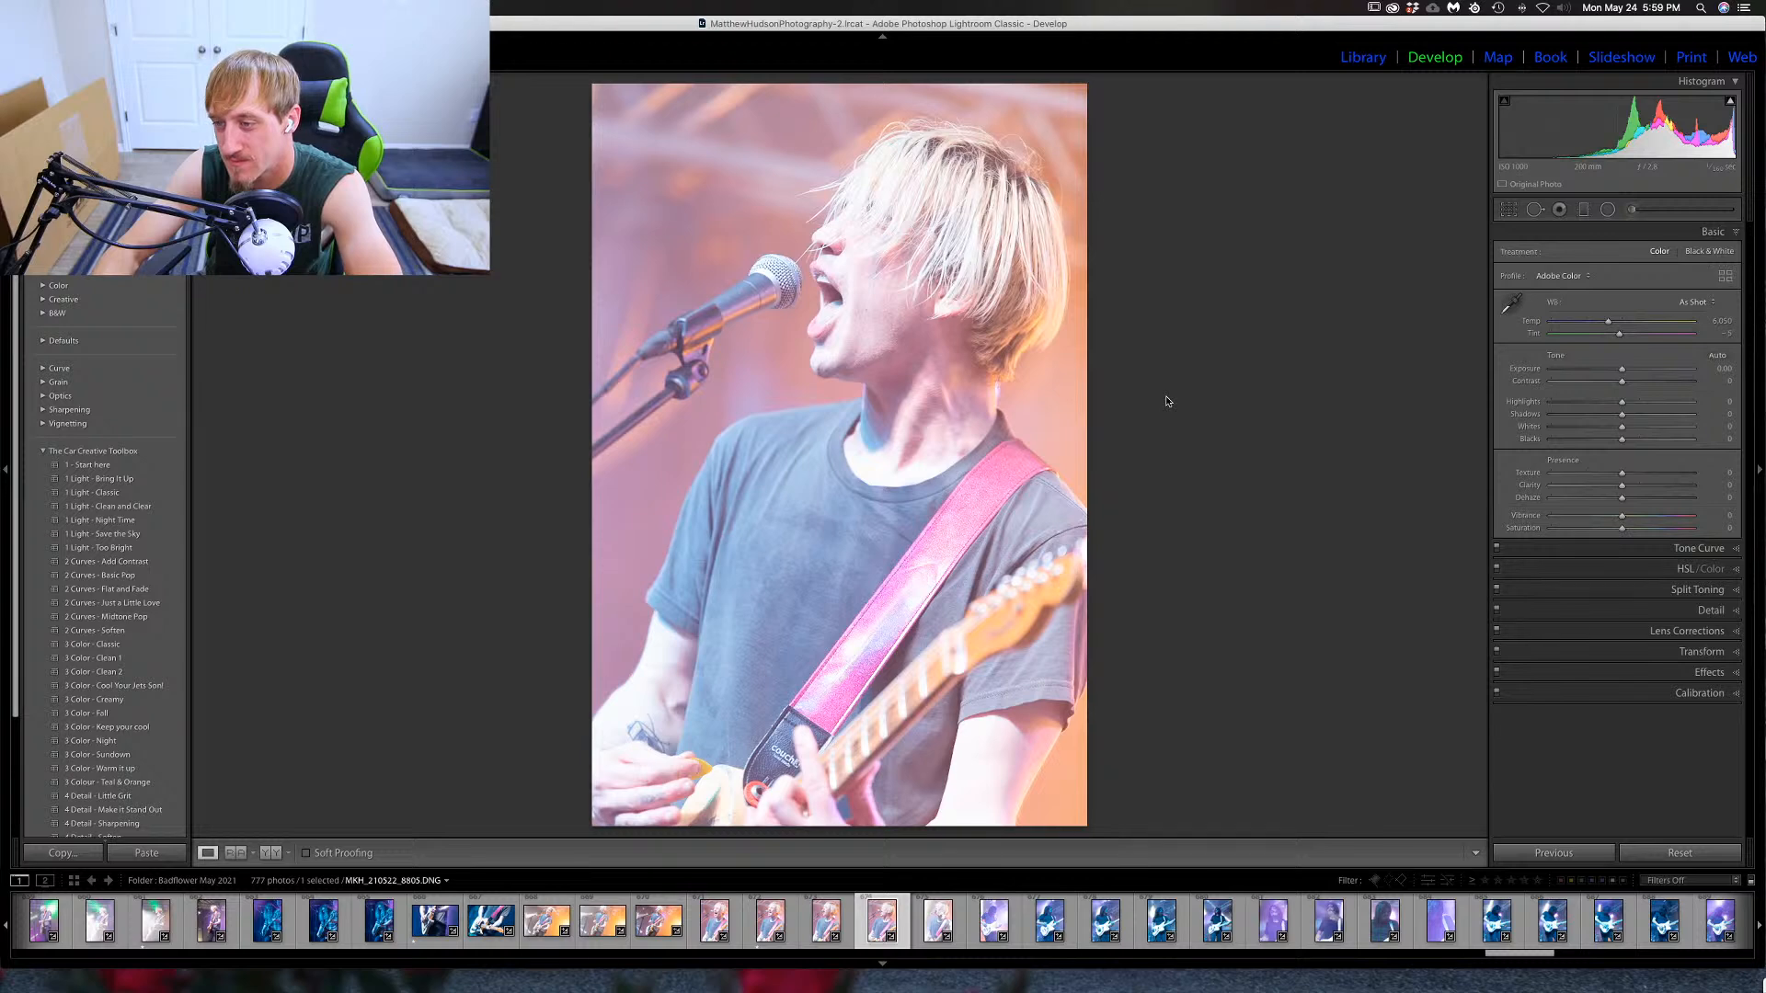
key("Right")
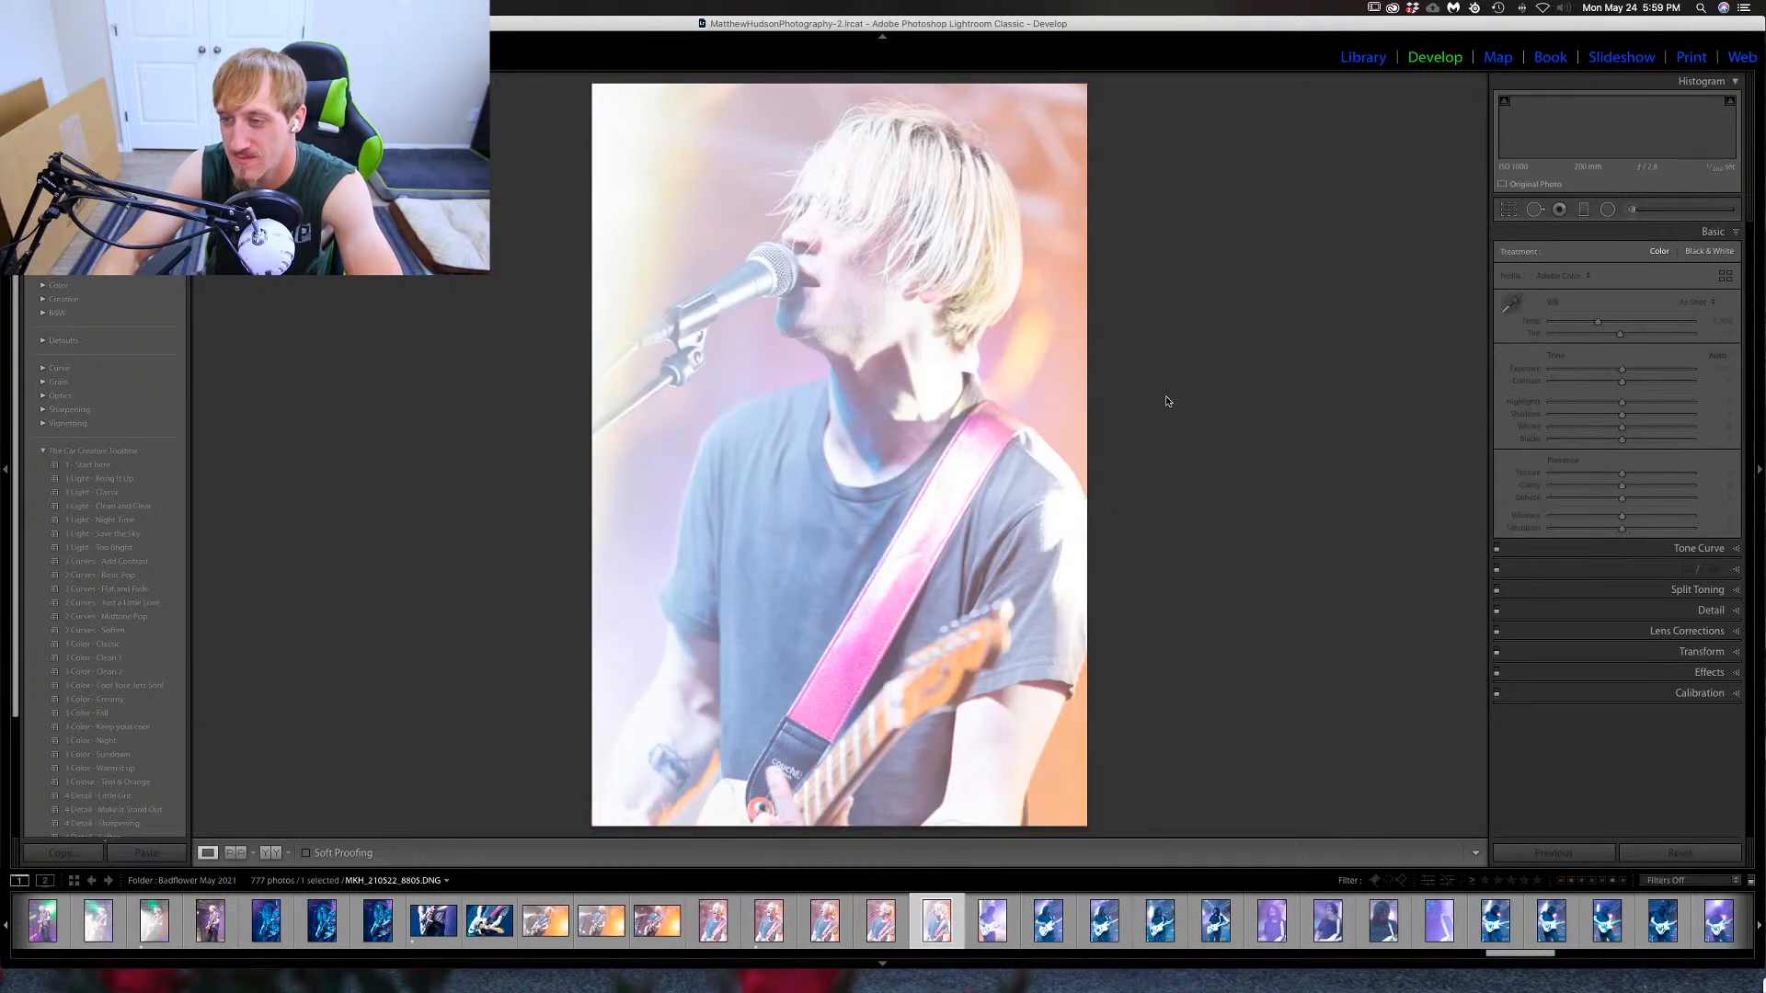
key("Left")
key("1")
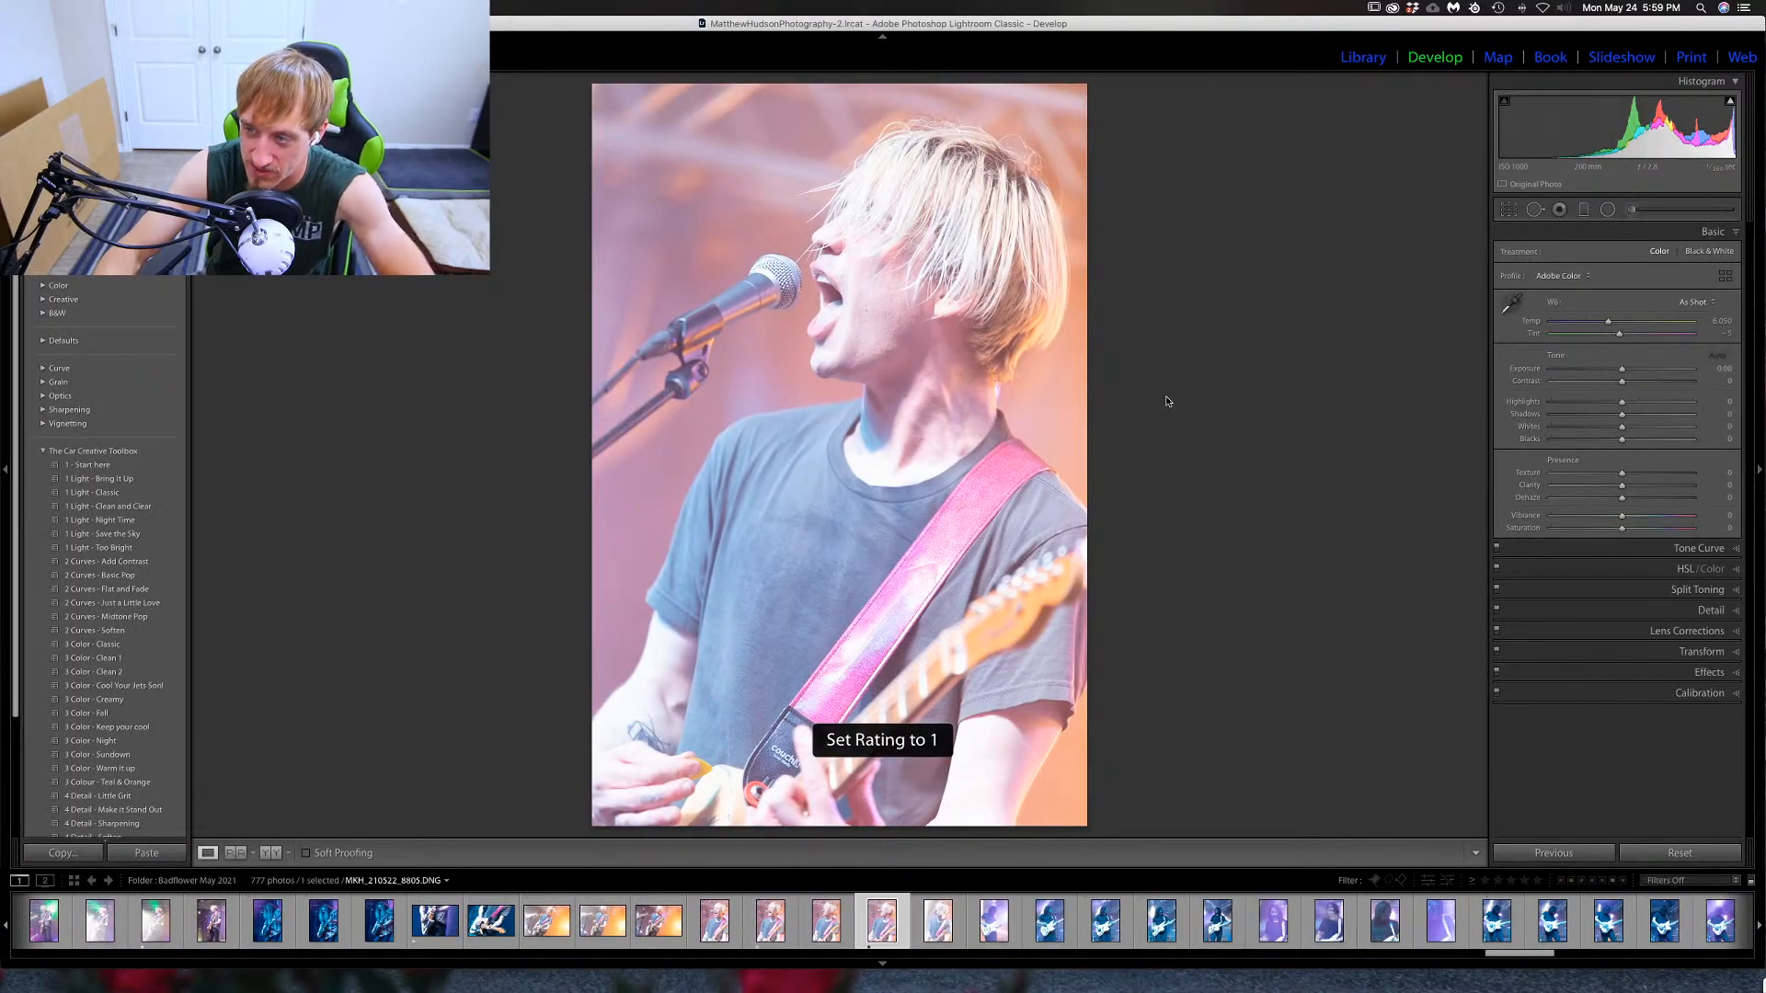
Convert MKH_210522_8807.DNG to black and white with exposure -0.80, contrast +59, highlights -14, shadows -29, whites -47, blacks -21, clarity +23 and dehaze +17.
key("Right")
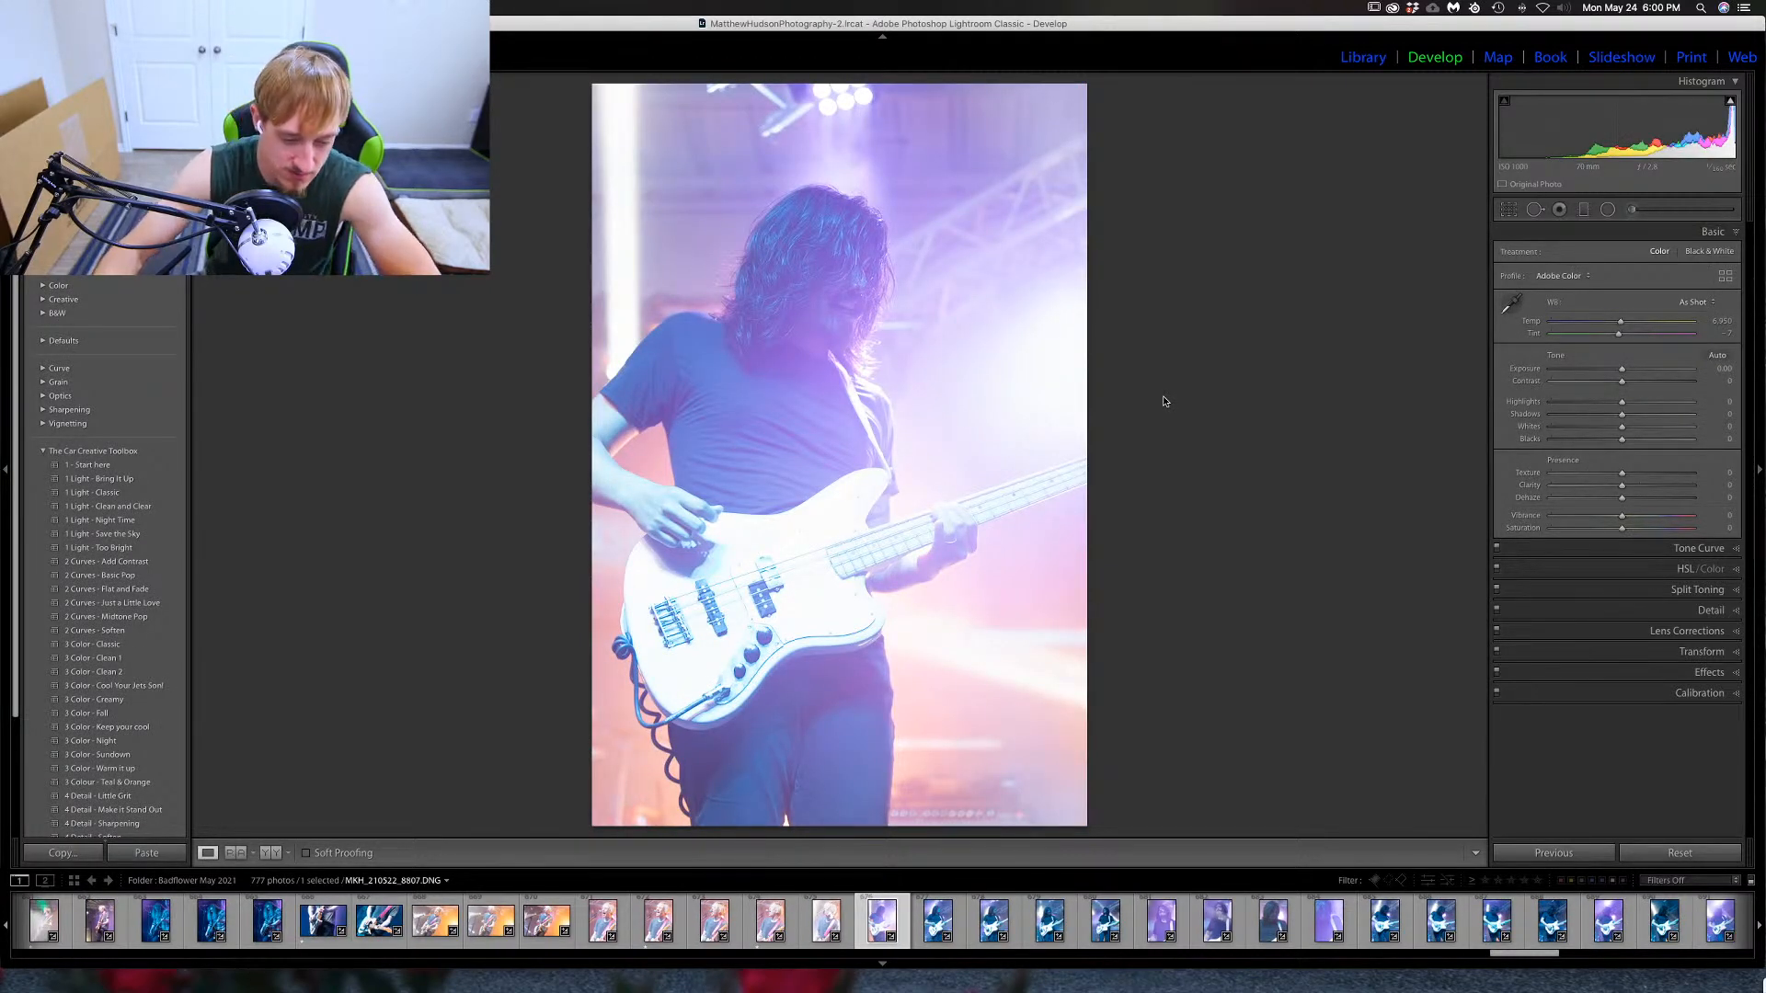
key("v")
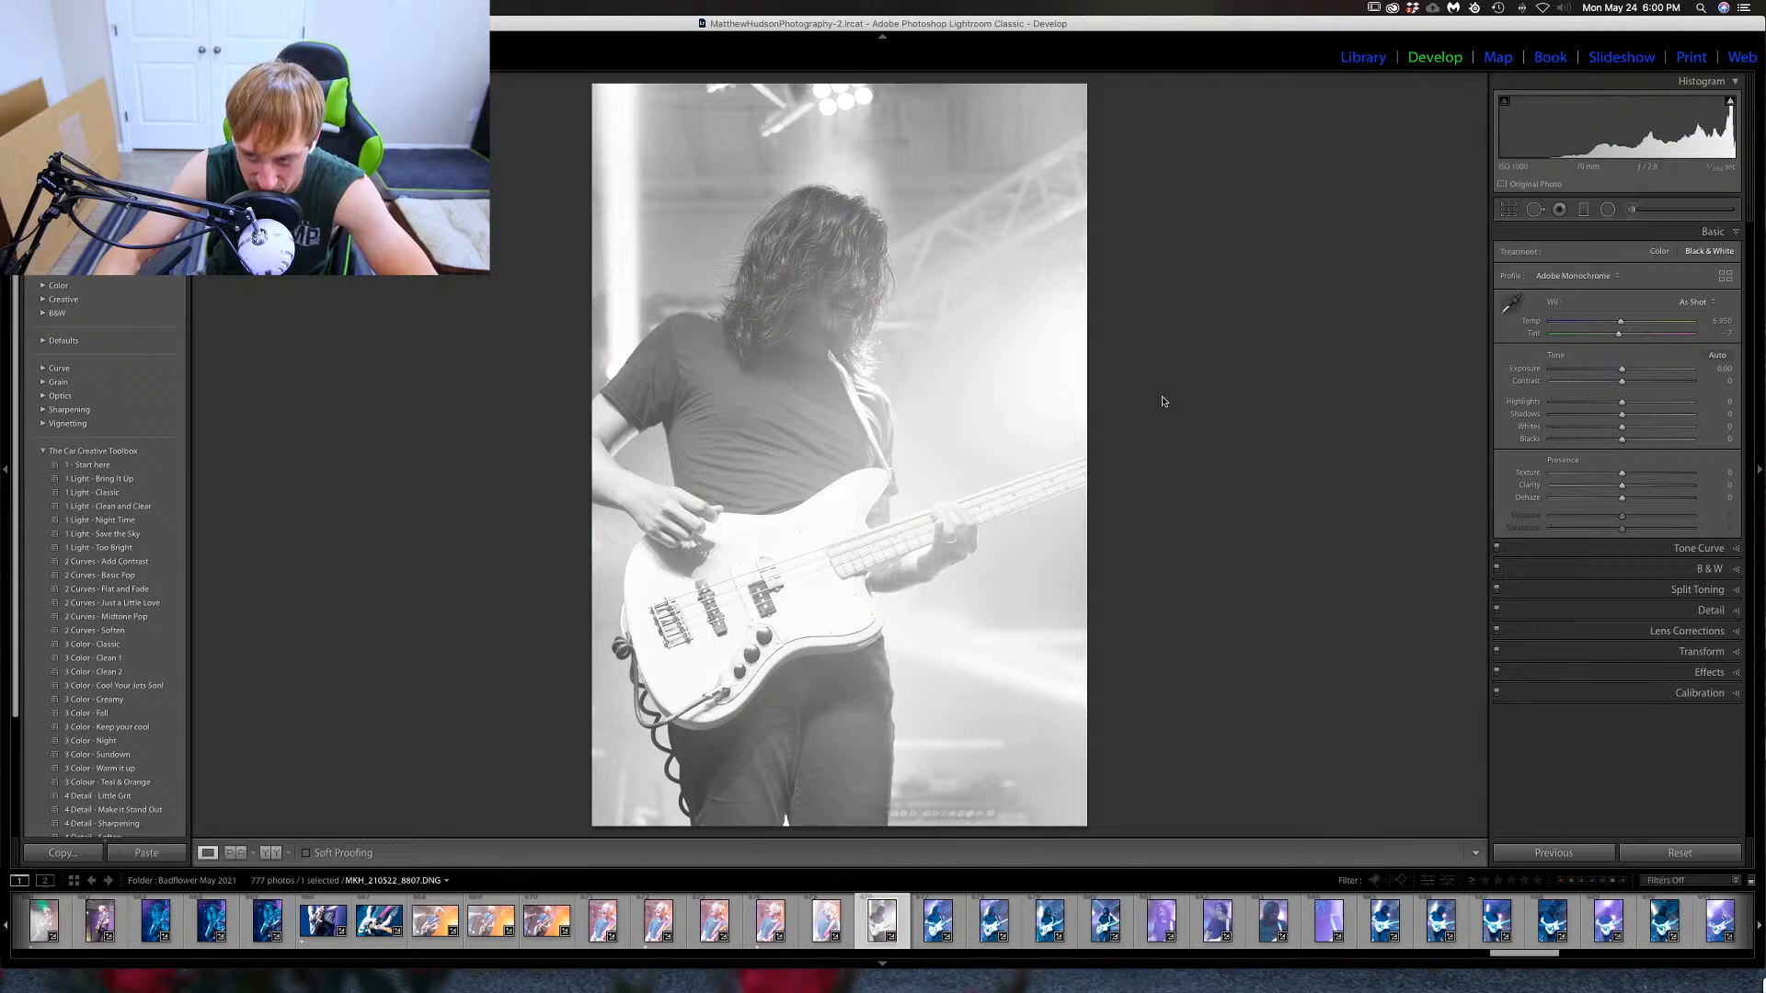
key("v")
key("v")
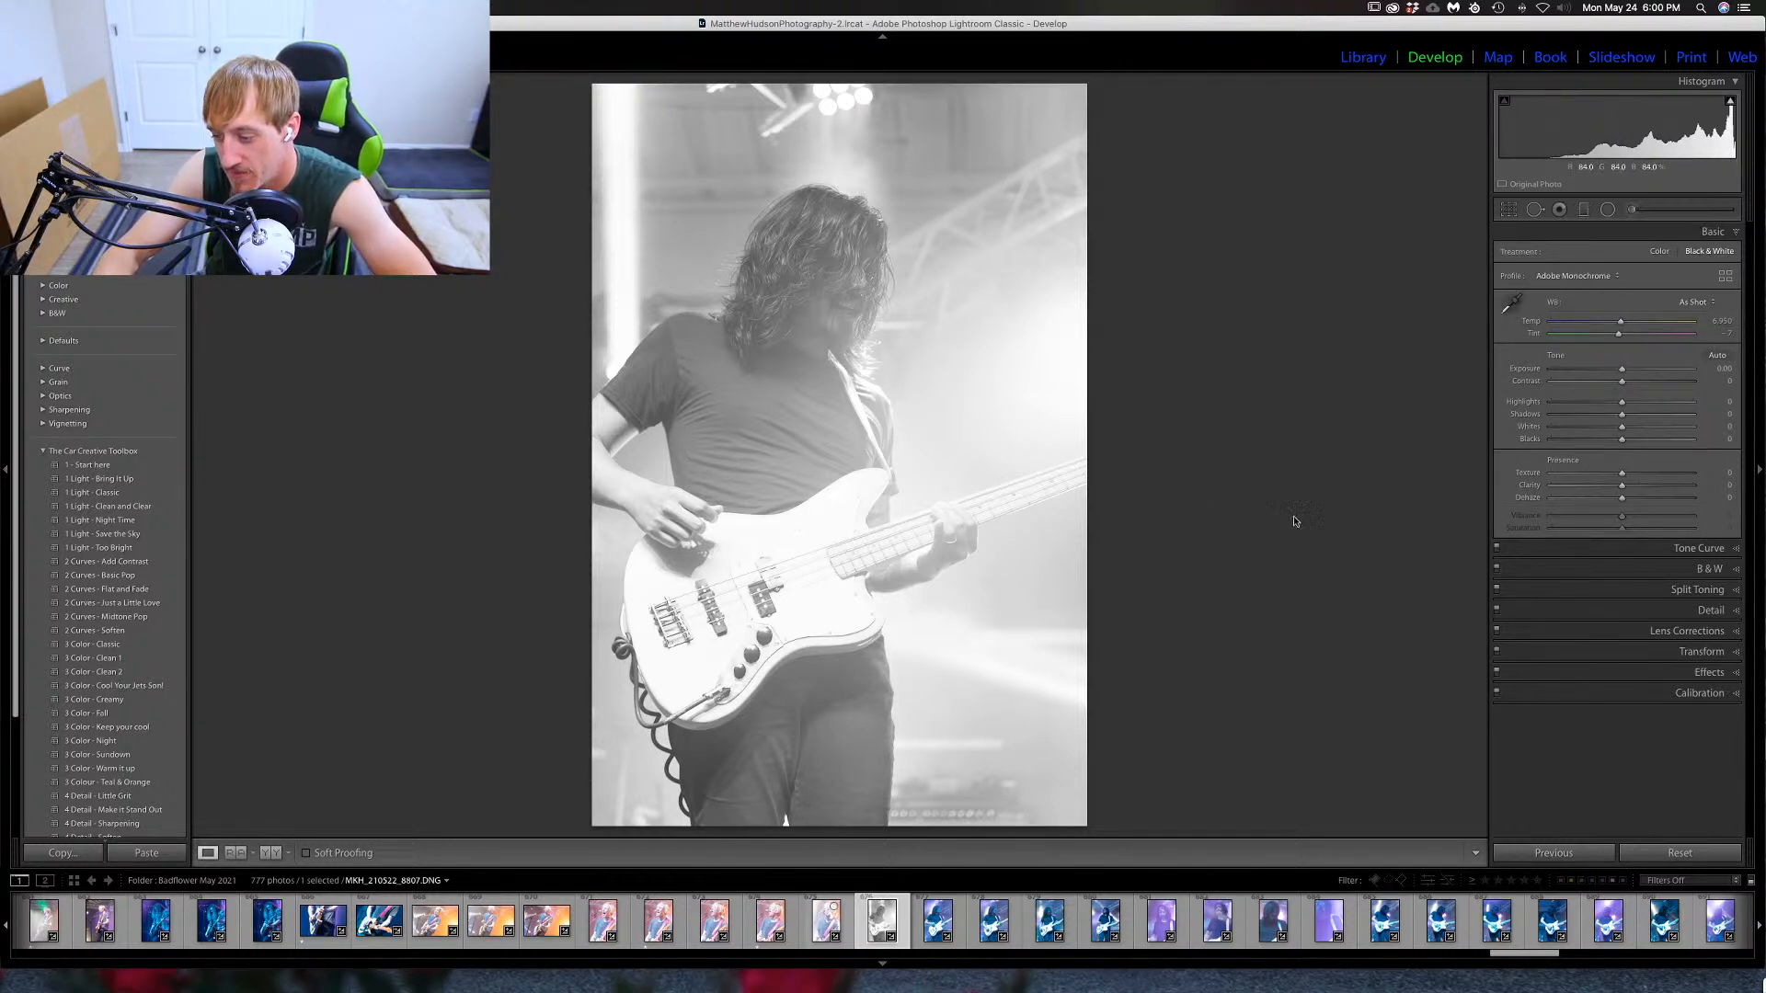
left_click_drag(1622, 381, 1635, 504)
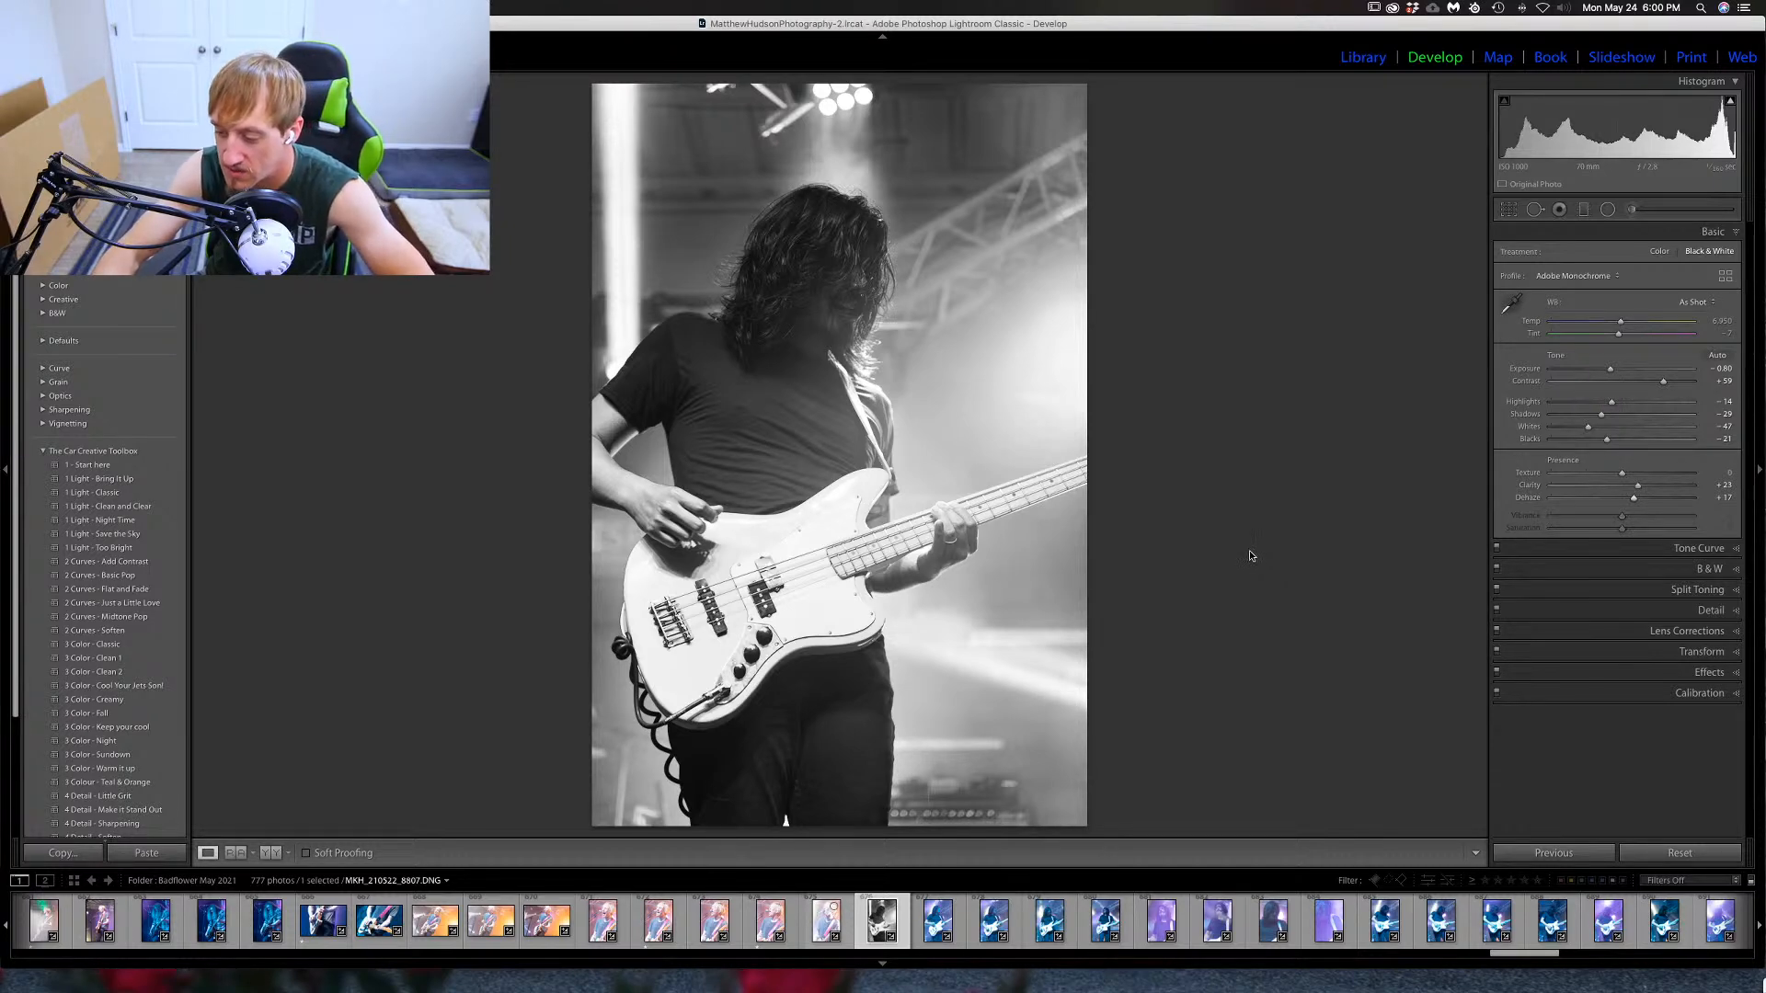
Compare the color frames of the long-haired bassist following MKH_210522_8807.DNG, from the wider shots through the close-ups up to MKH_210522_8815.DNG.
key("Right")
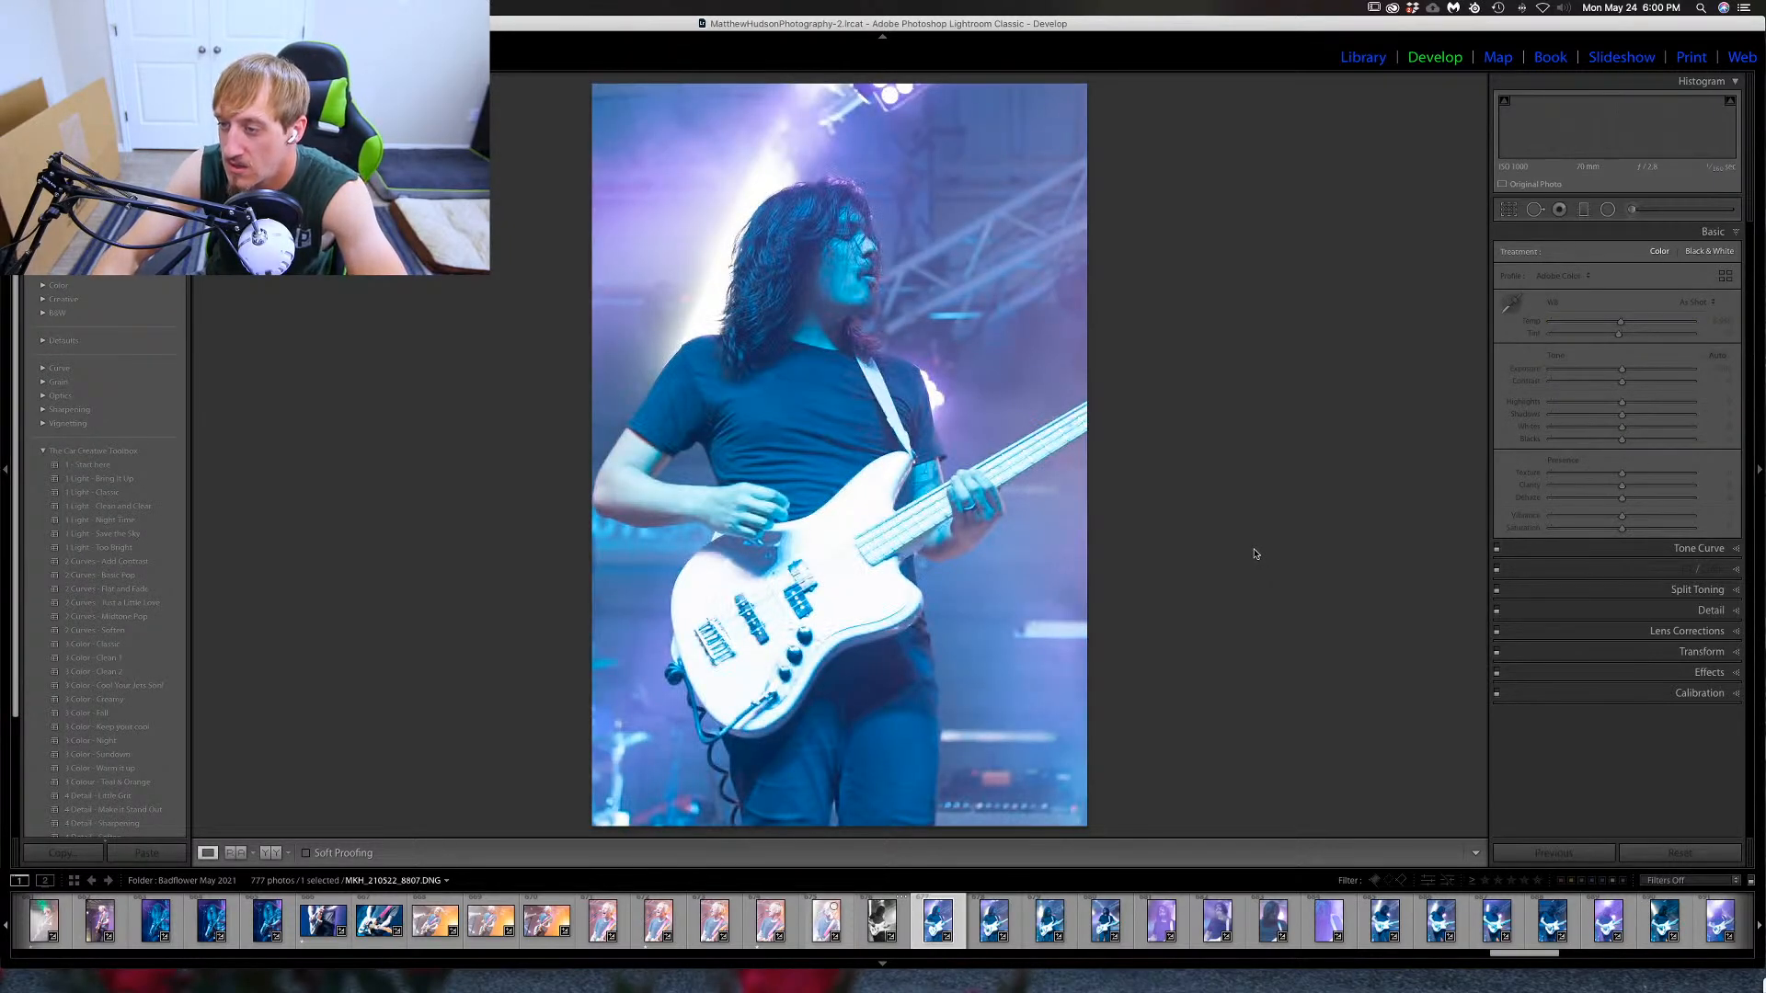
key("Right")
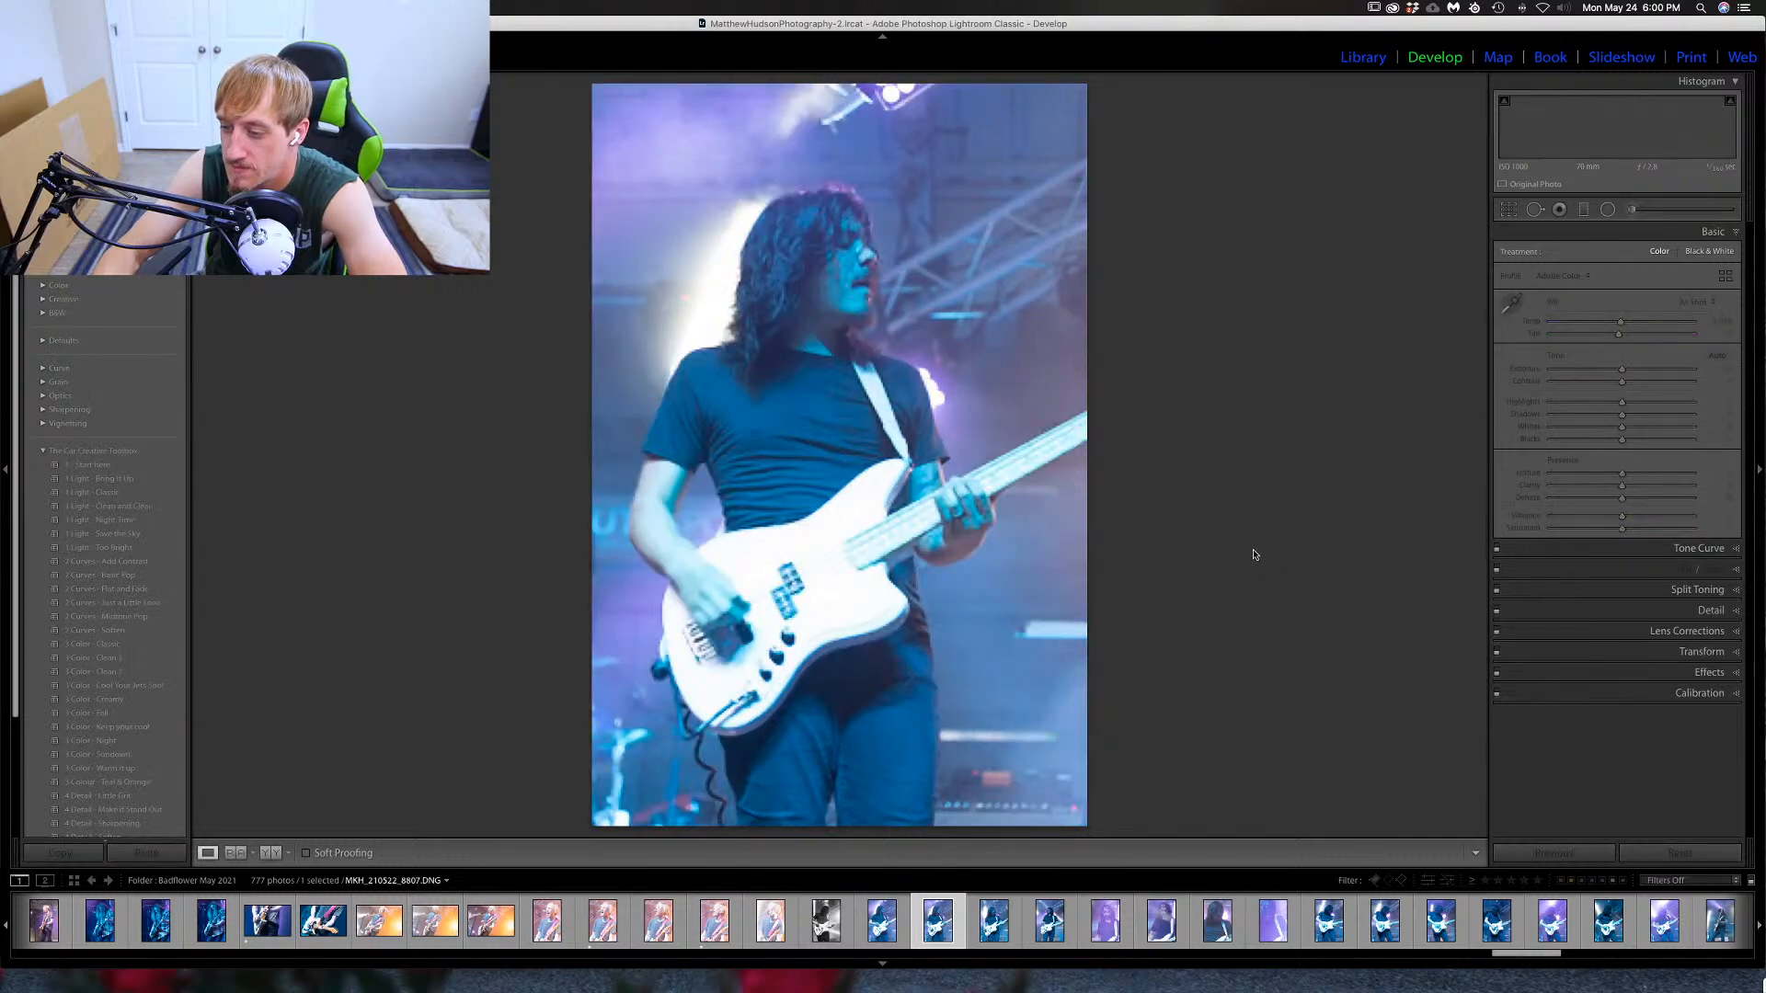
key("Right")
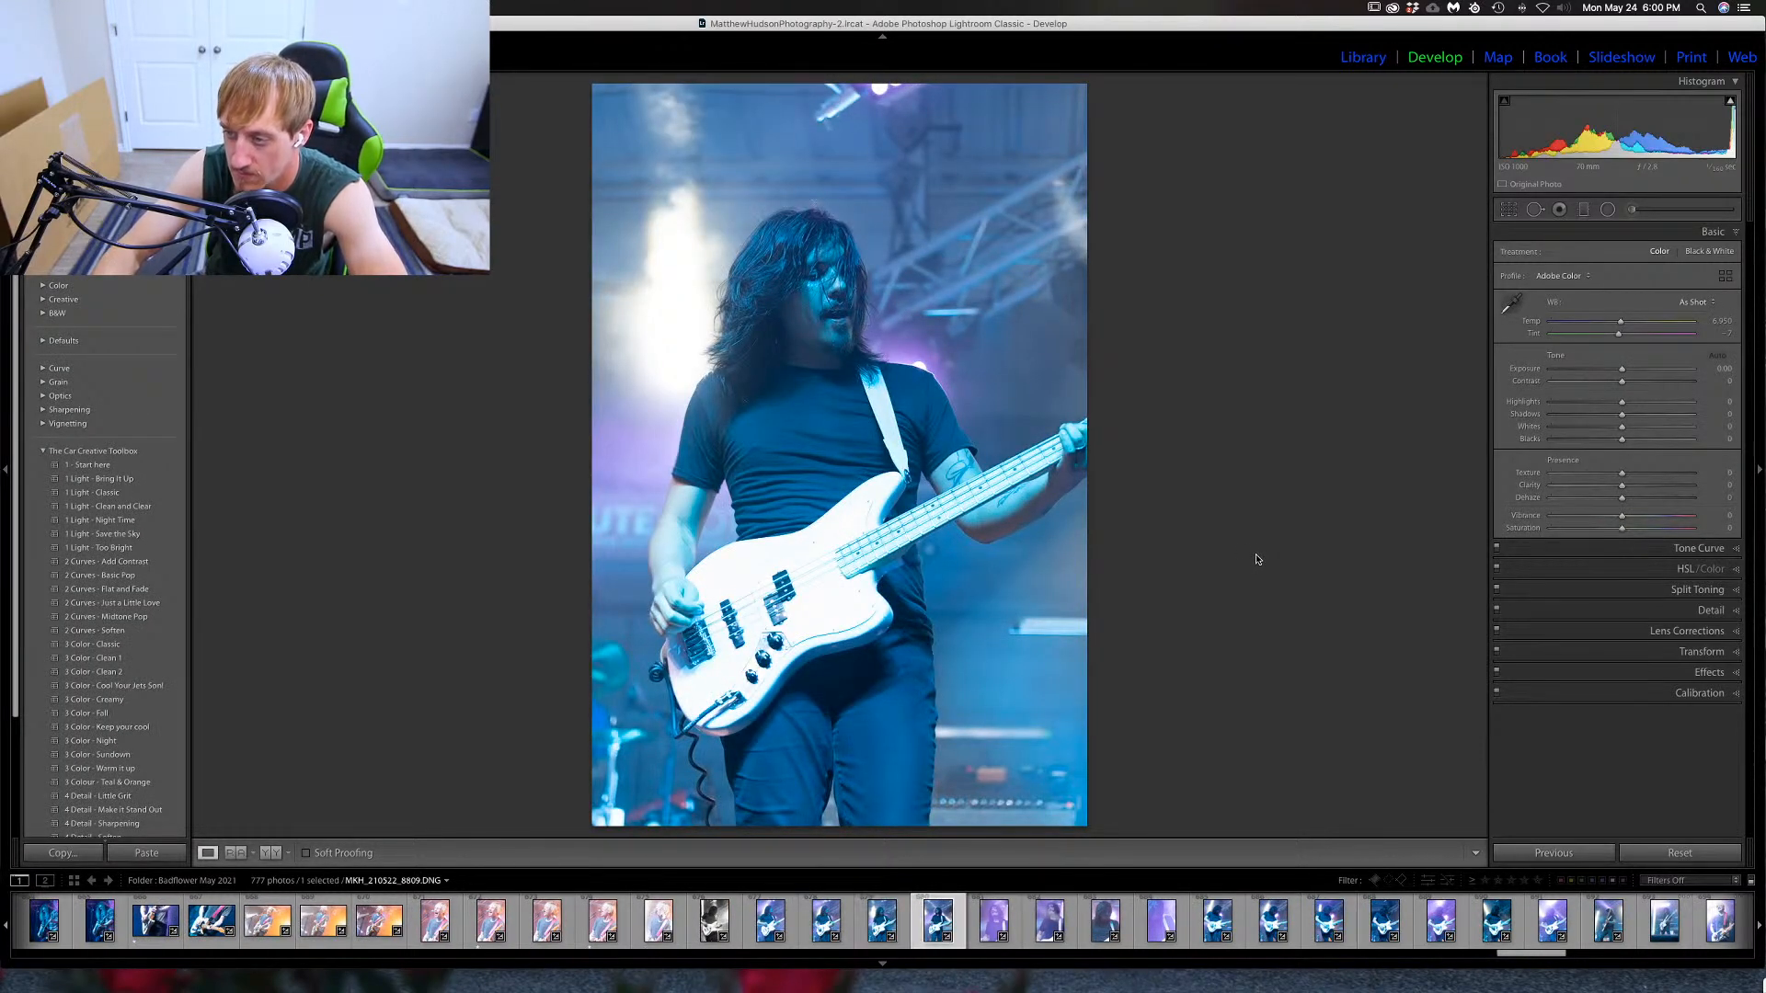
key("Right")
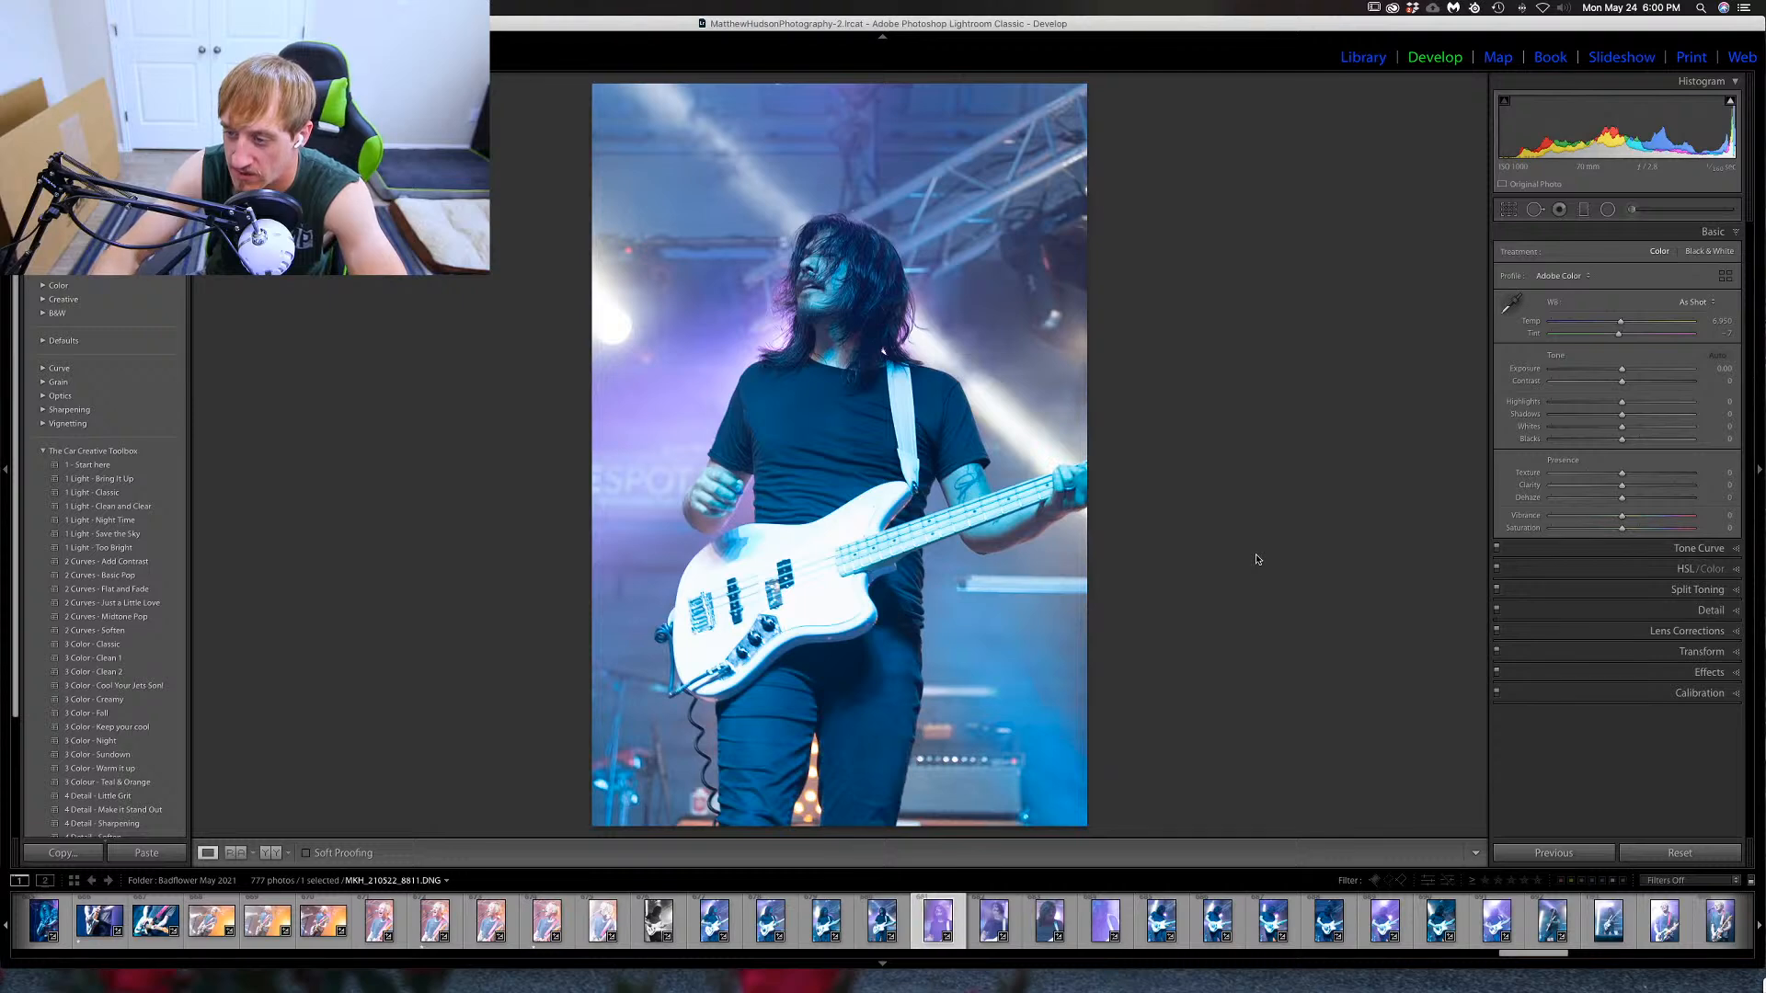
key("Right")
key("Right")
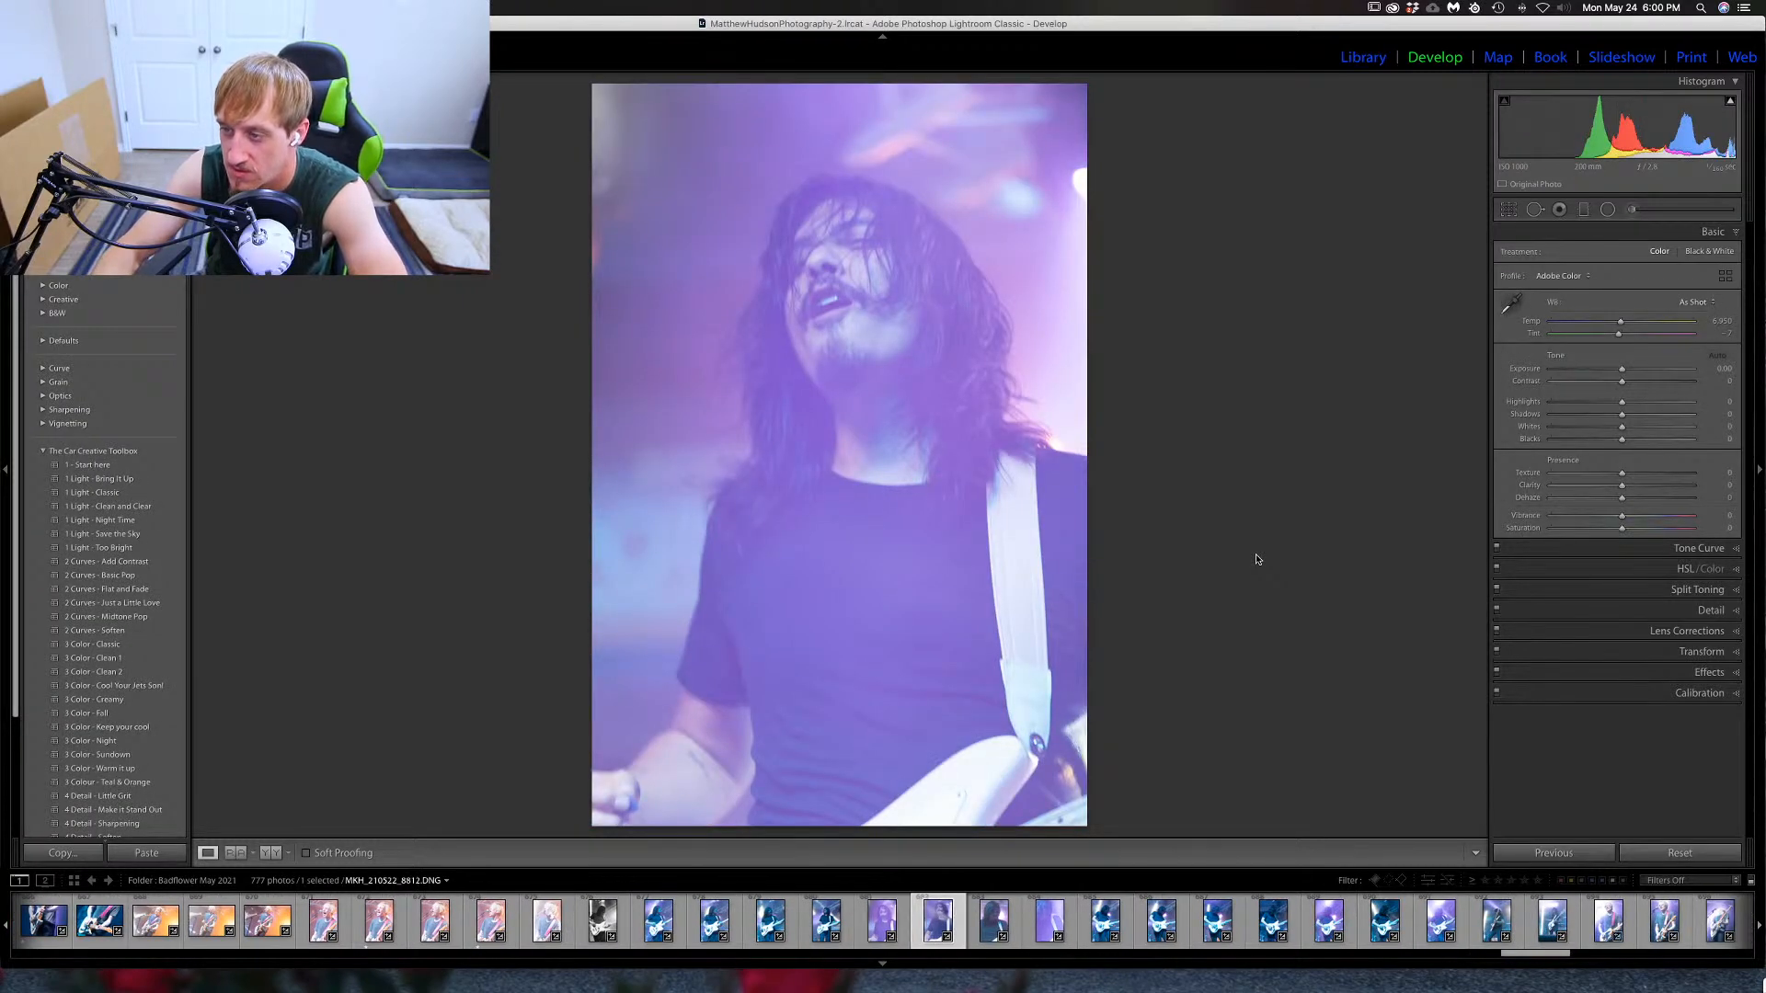
key("Right")
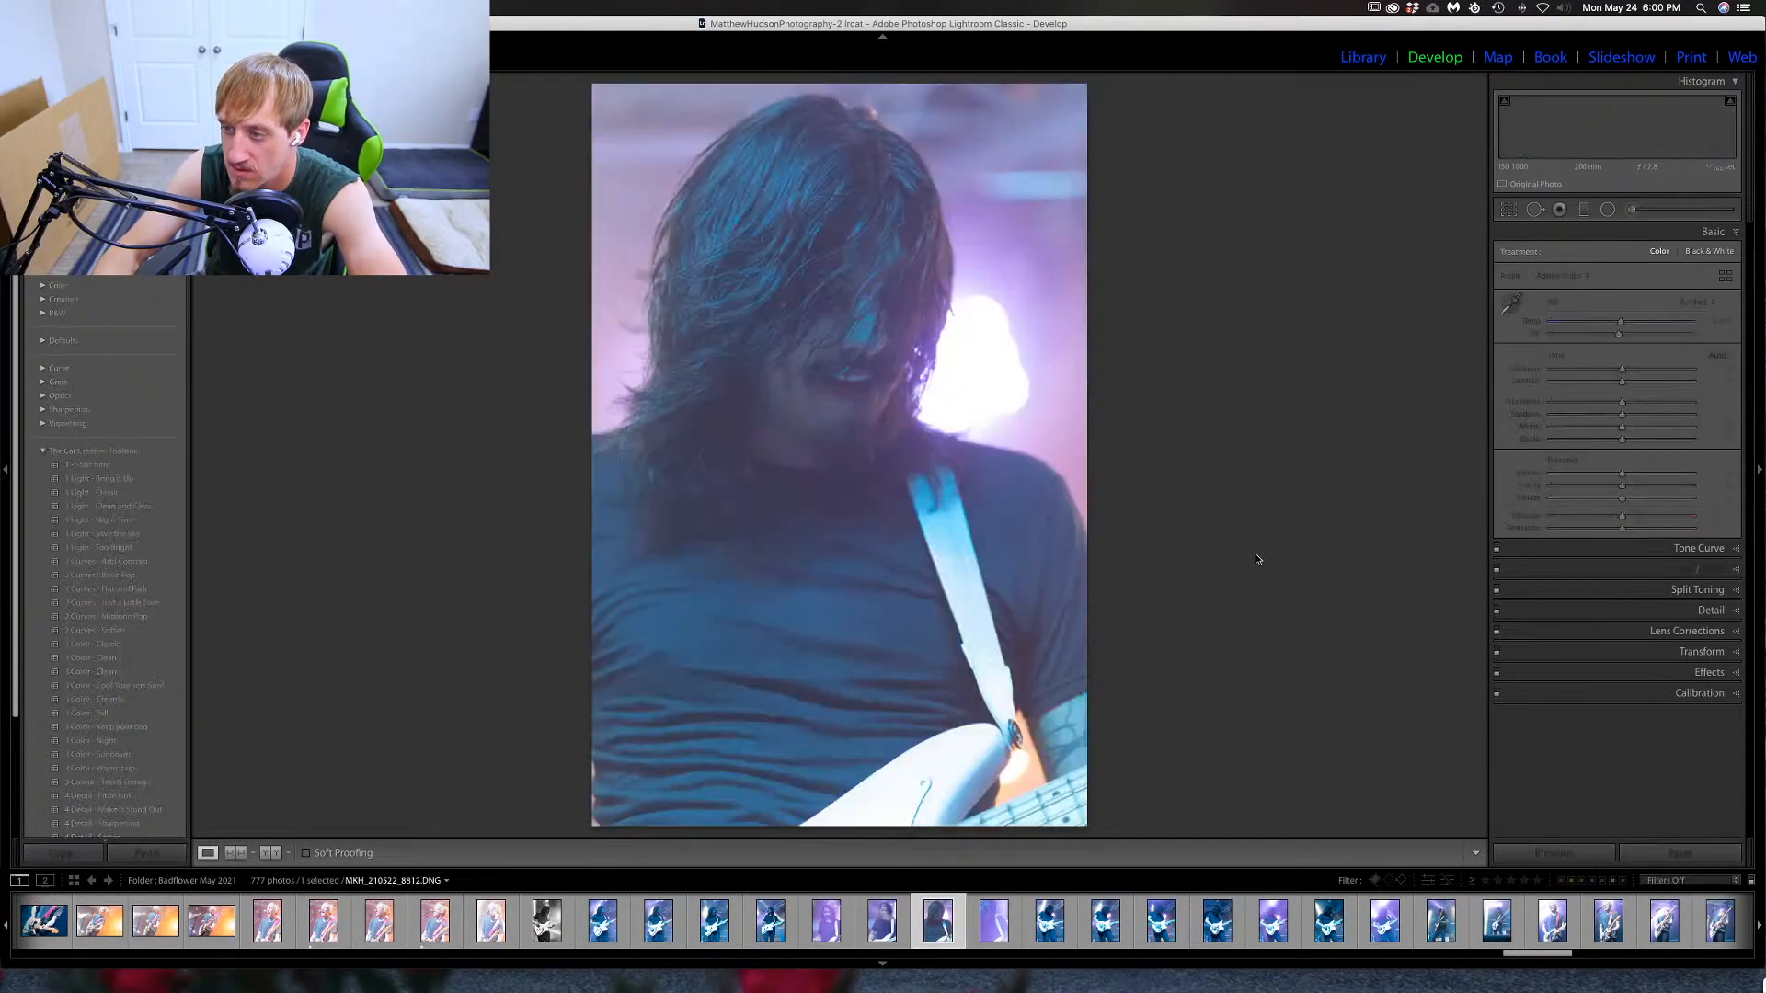
key("Right")
key("Right")
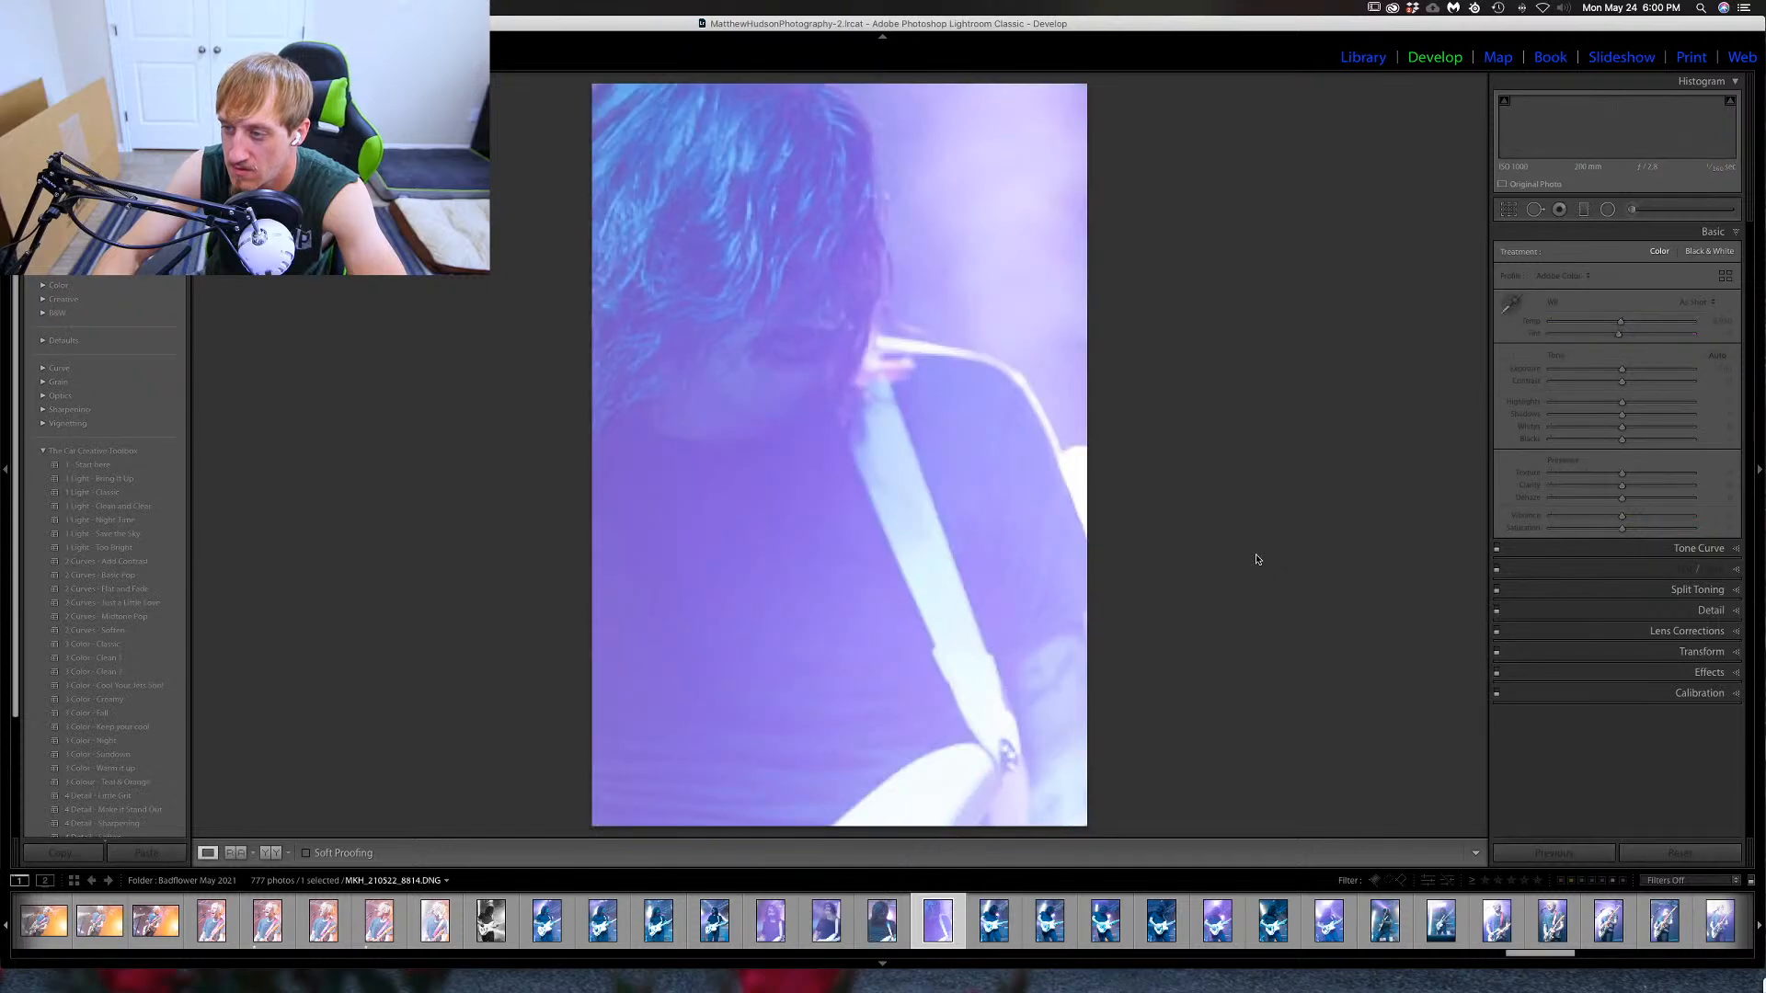
key("Right")
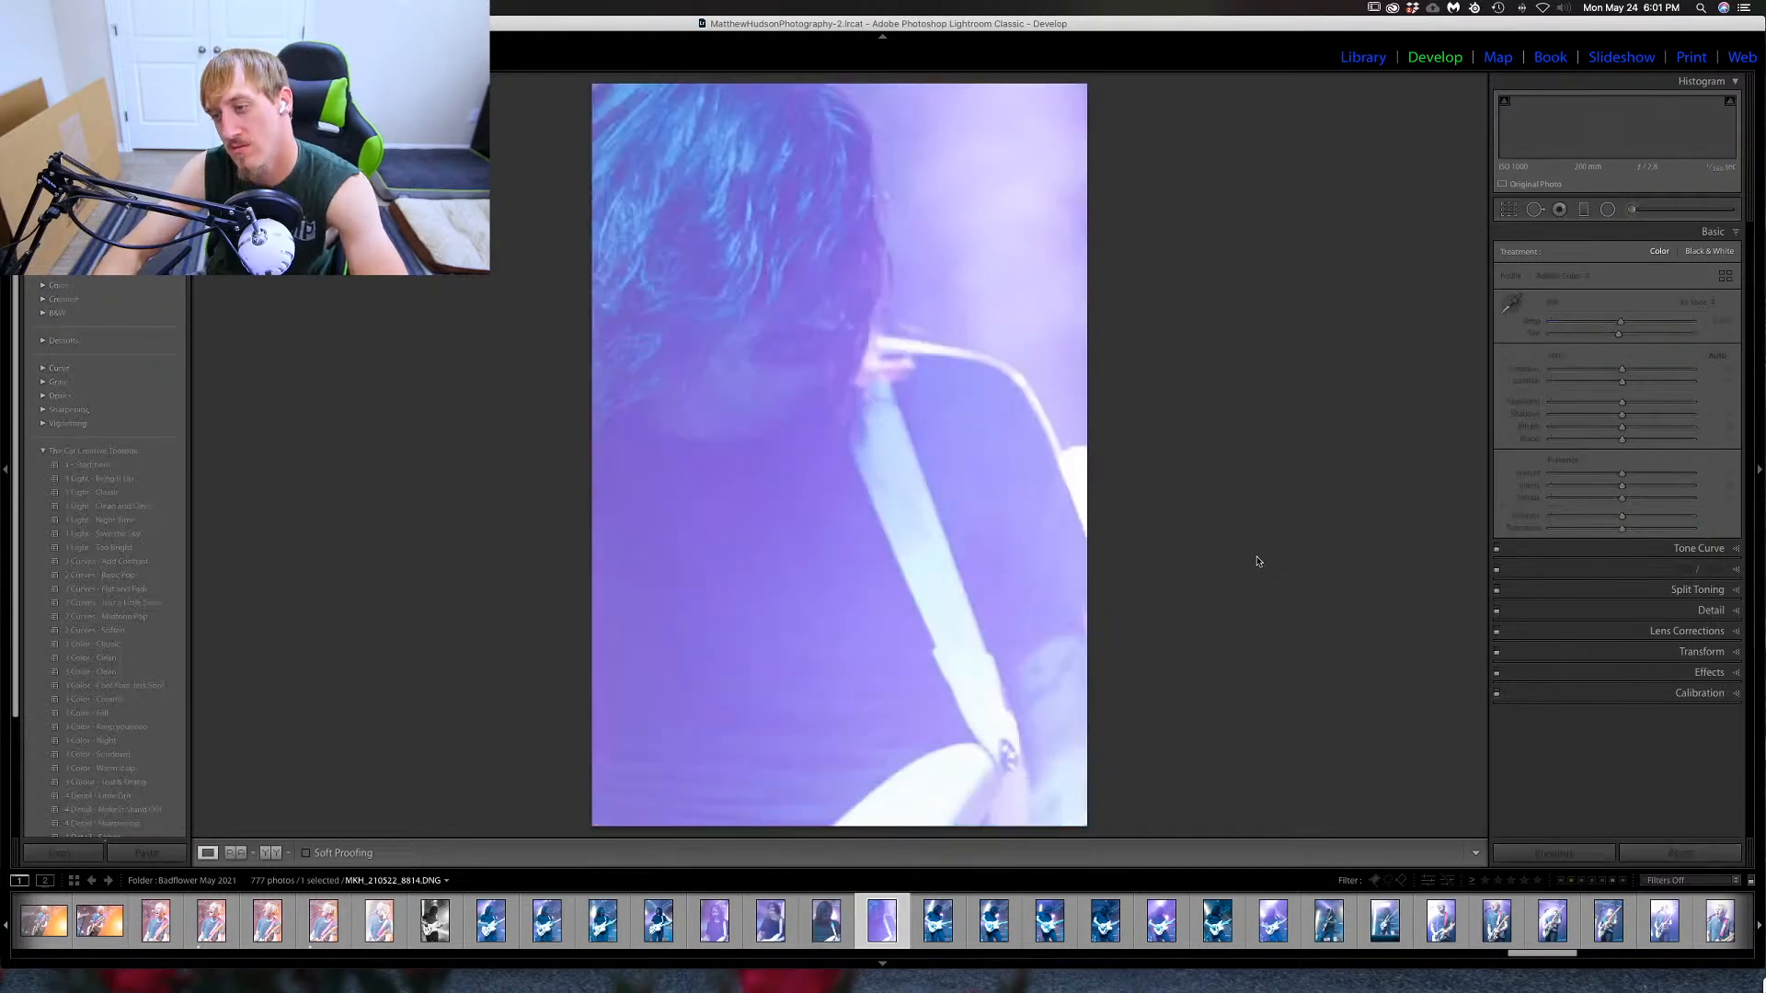
key("Right")
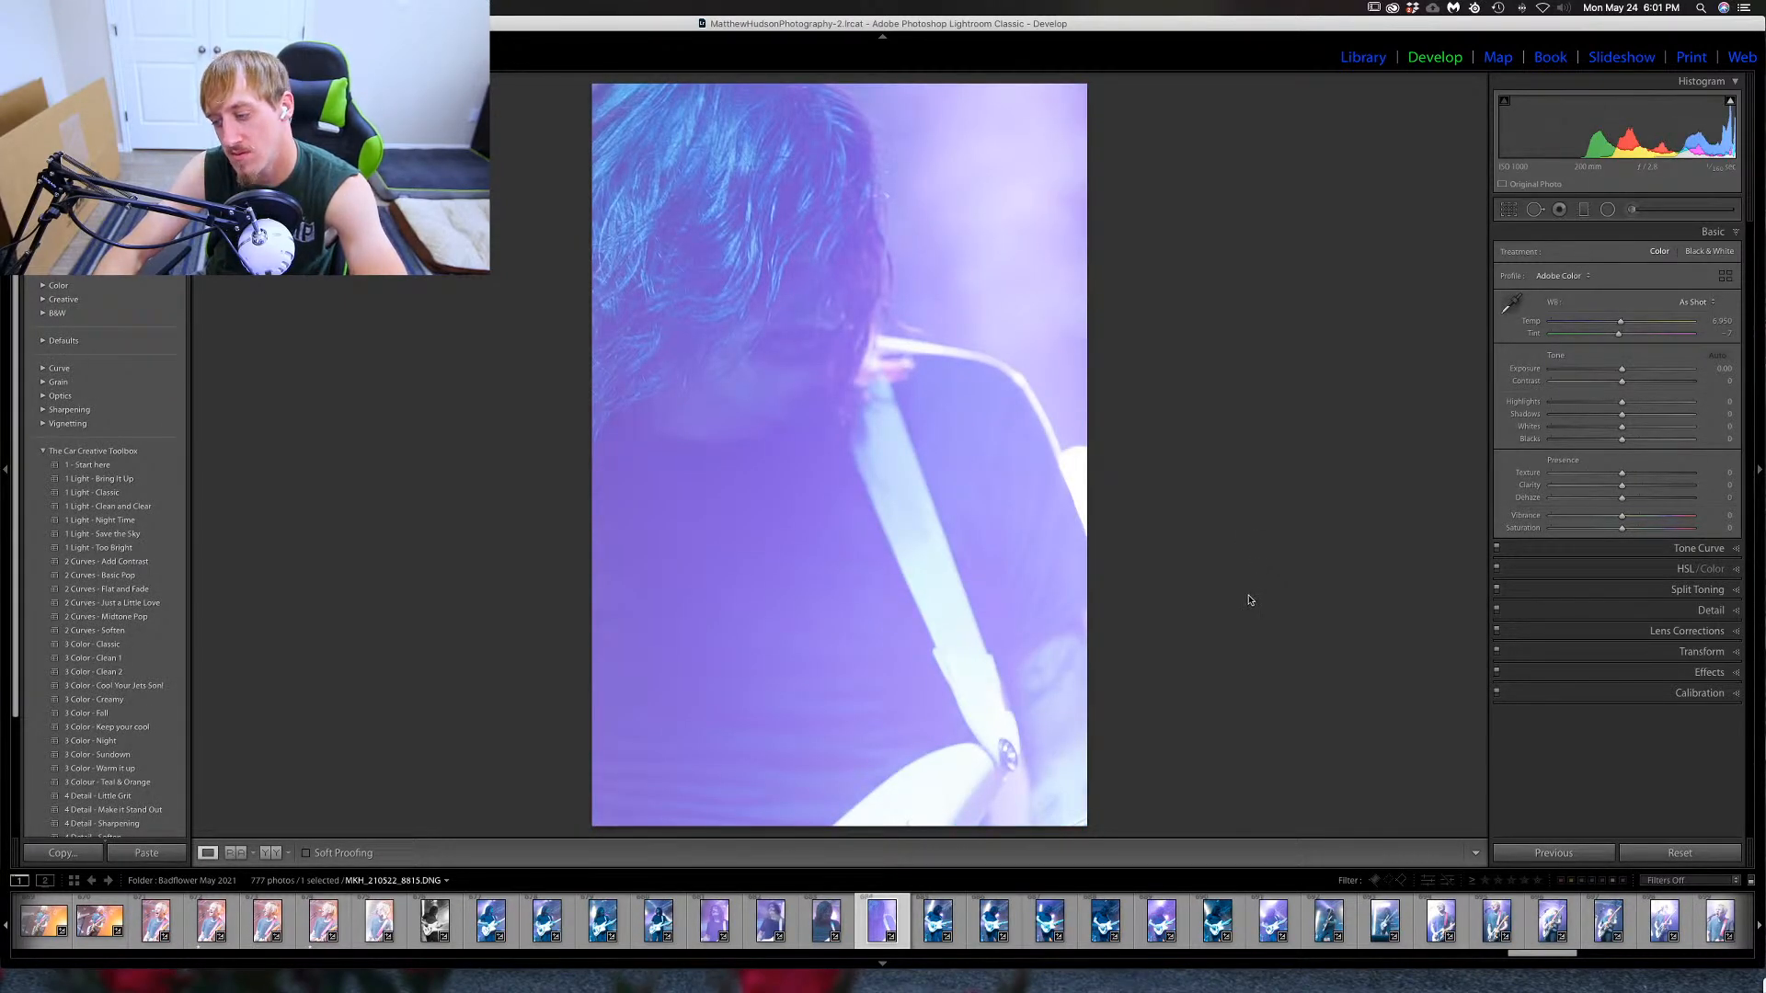
Rate the bassist close-up MKH_210522_8814.DNG one star and try it in black and white before restoring its color.
key("Left")
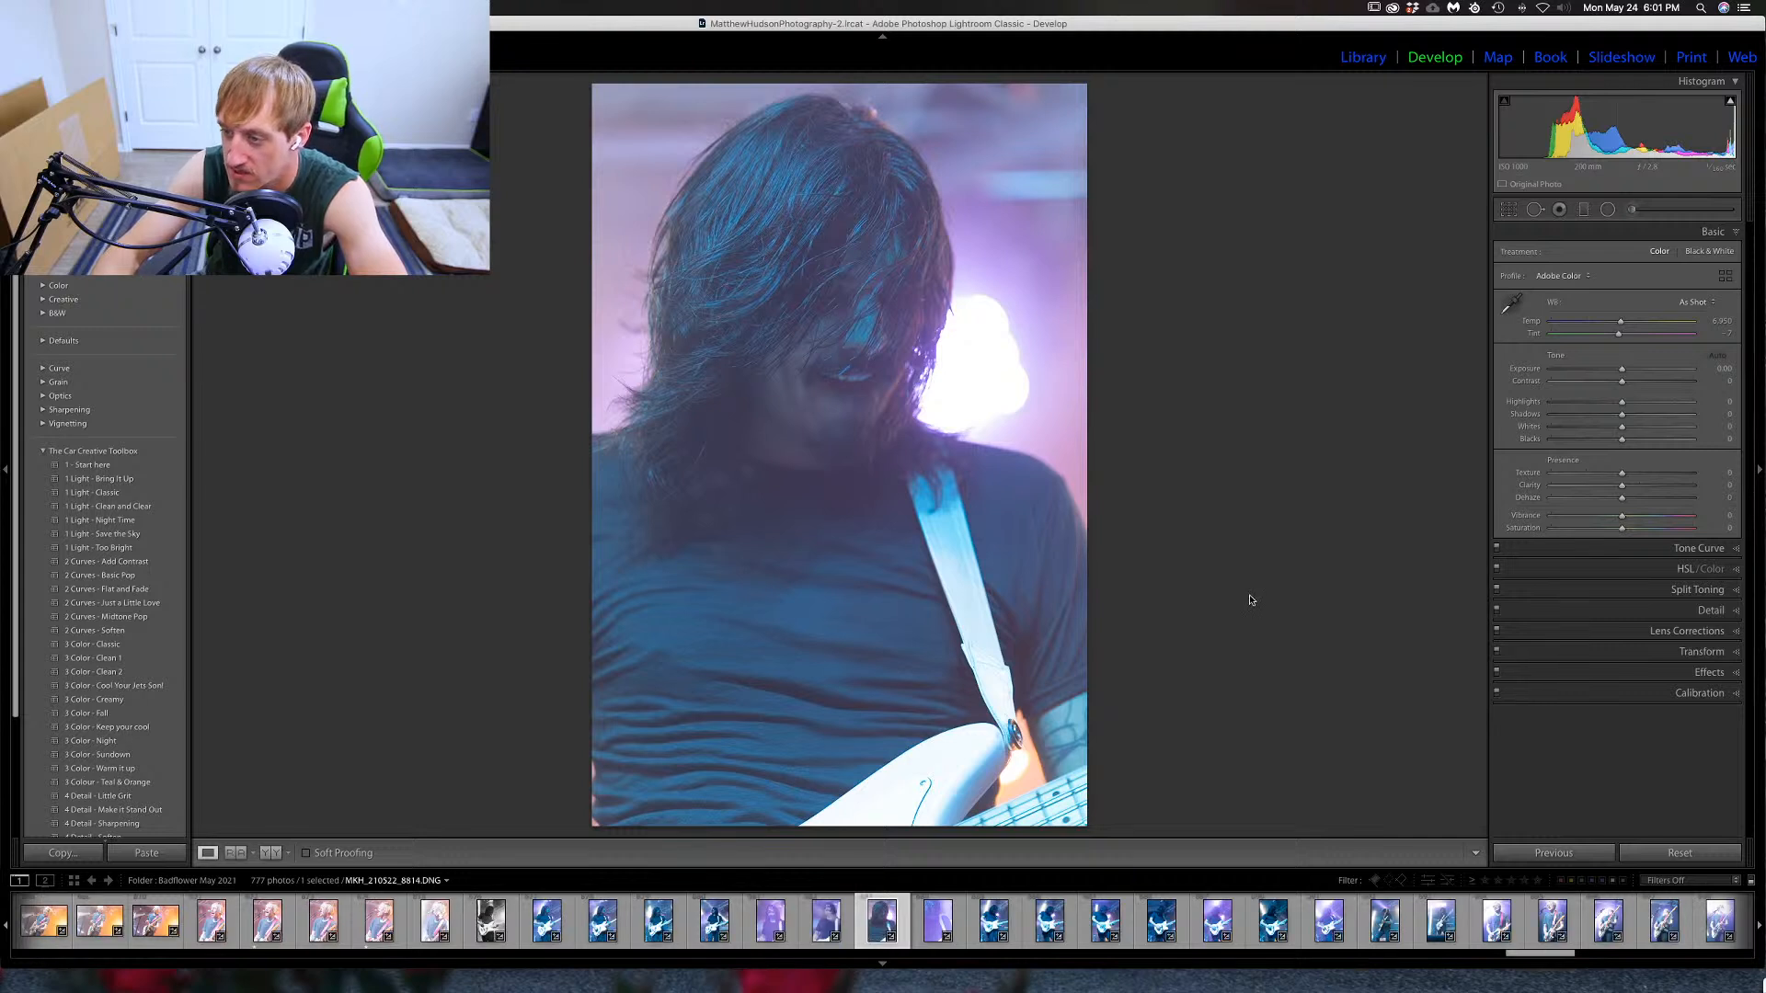
key("1")
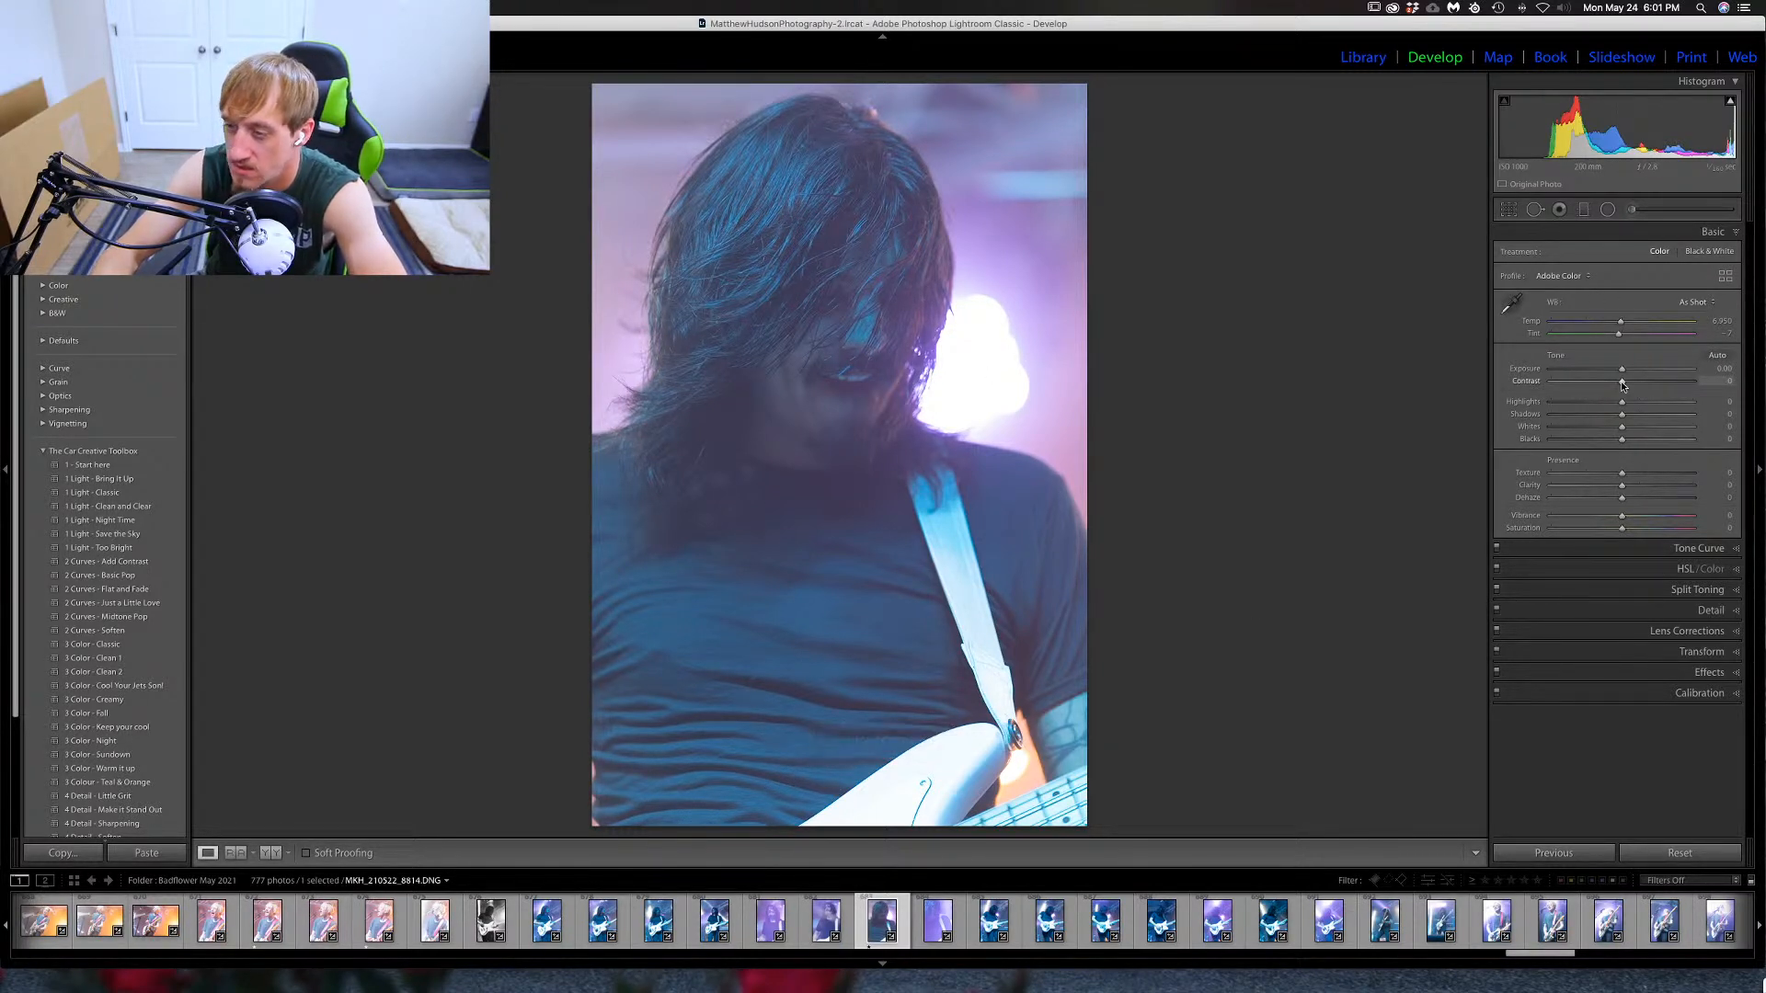
key("v")
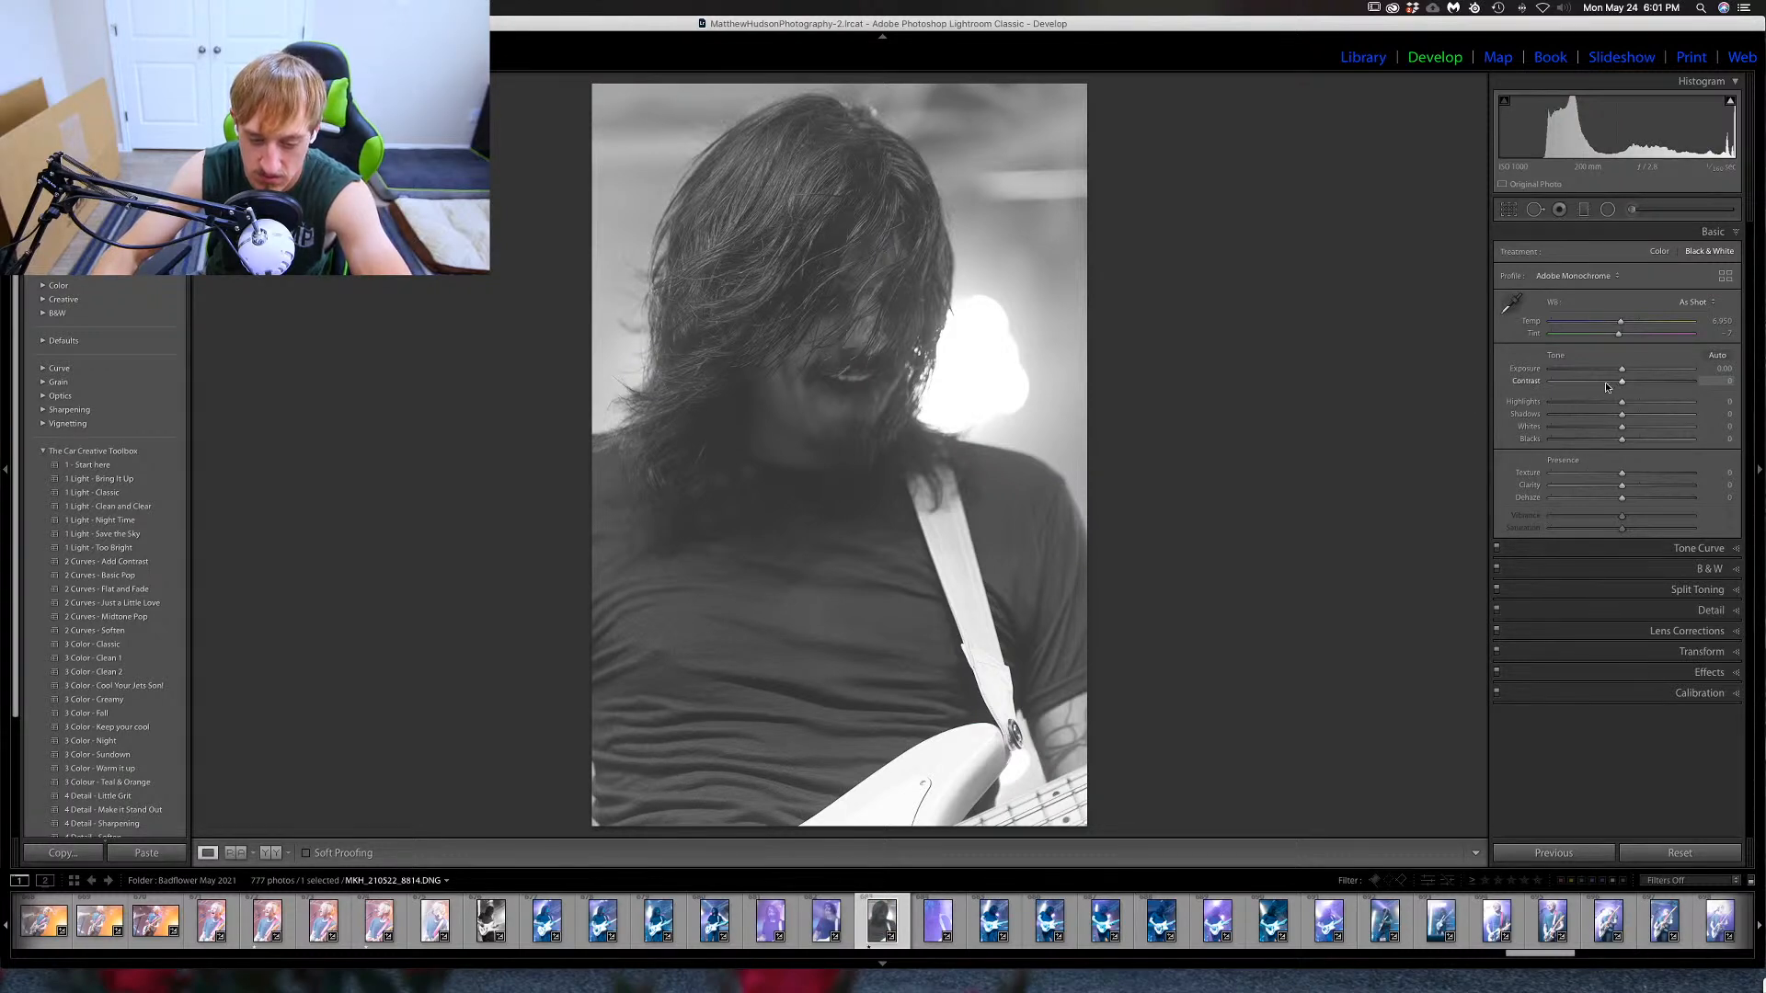
key("v")
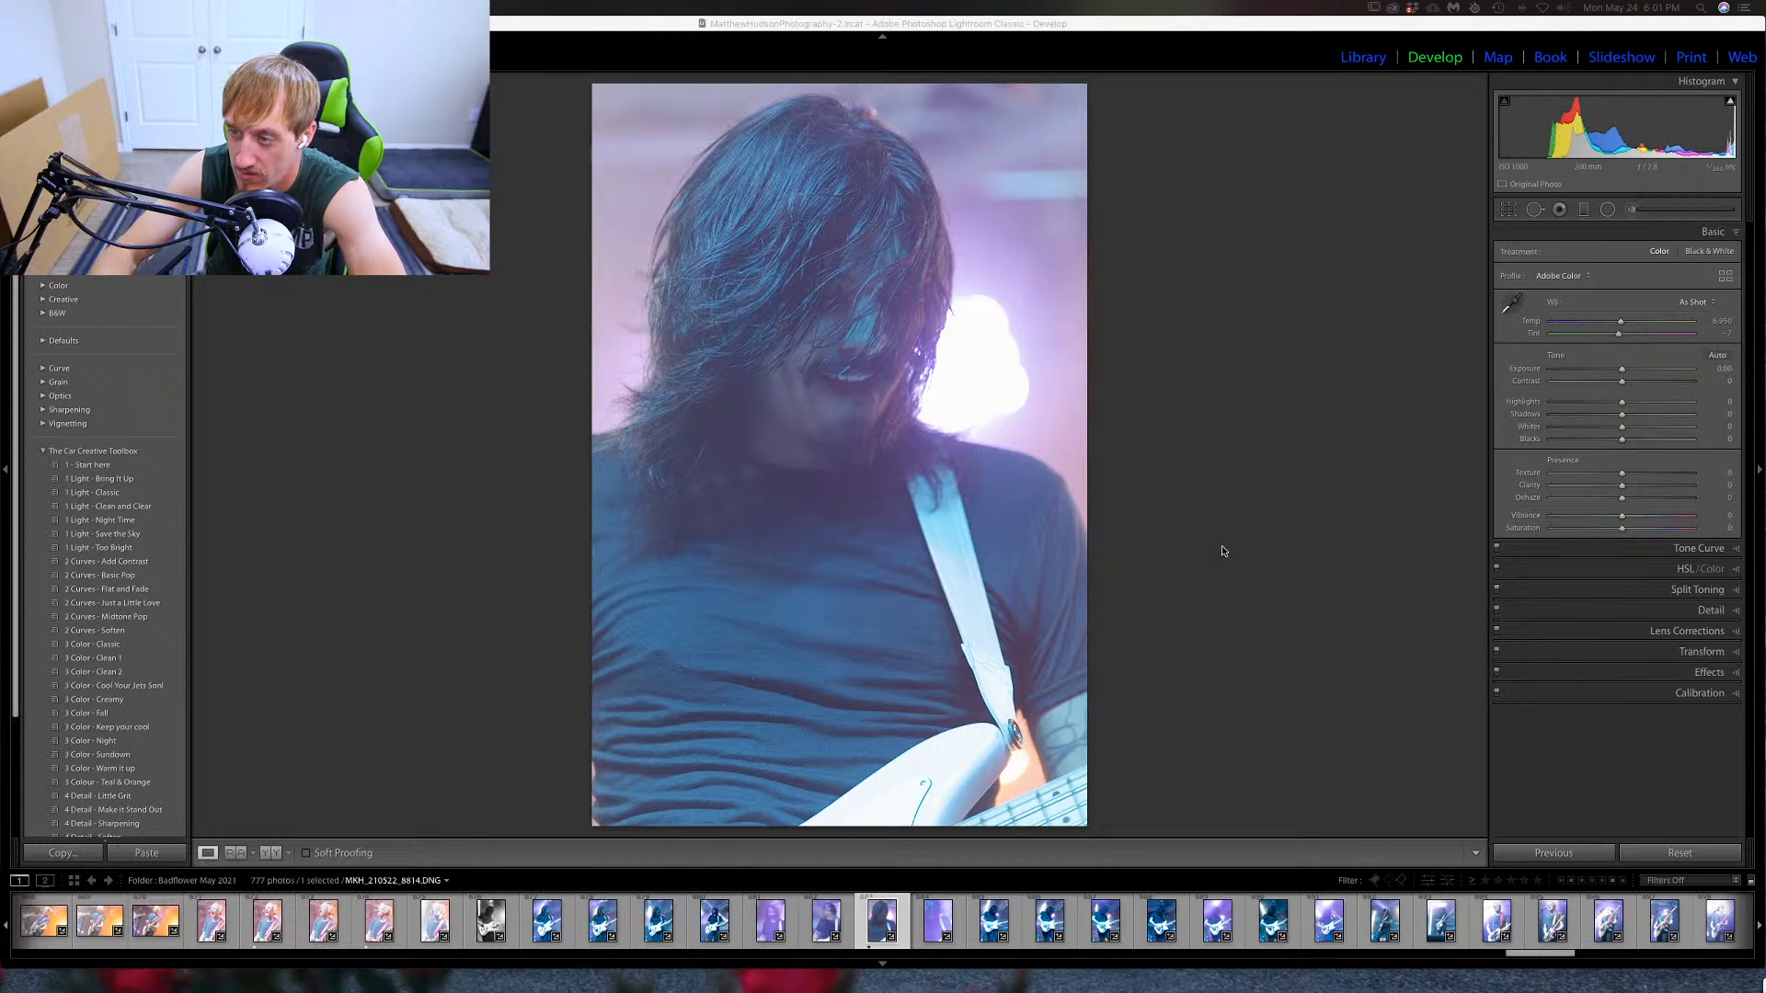
Examine the blue- and purple-lit frames of the bassist with the white bass, from MKH_210522_8815.DNG past MKH_210522_8822.DNG.
key("Right")
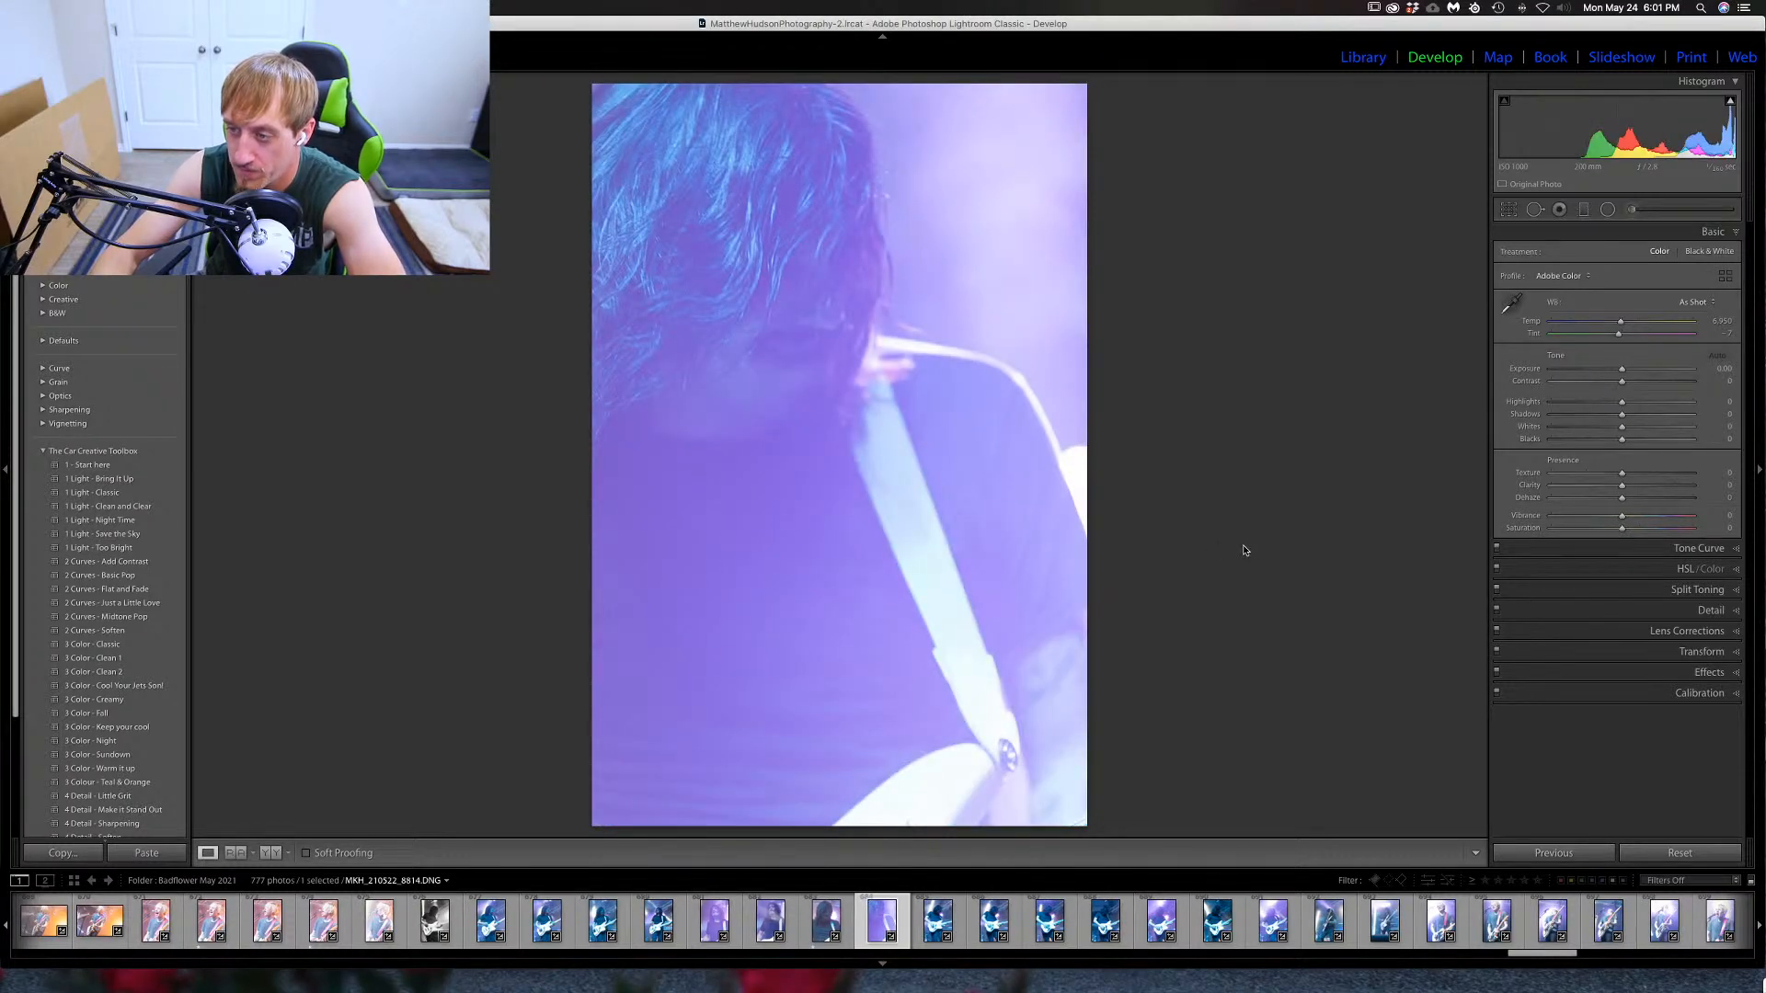
key("Right")
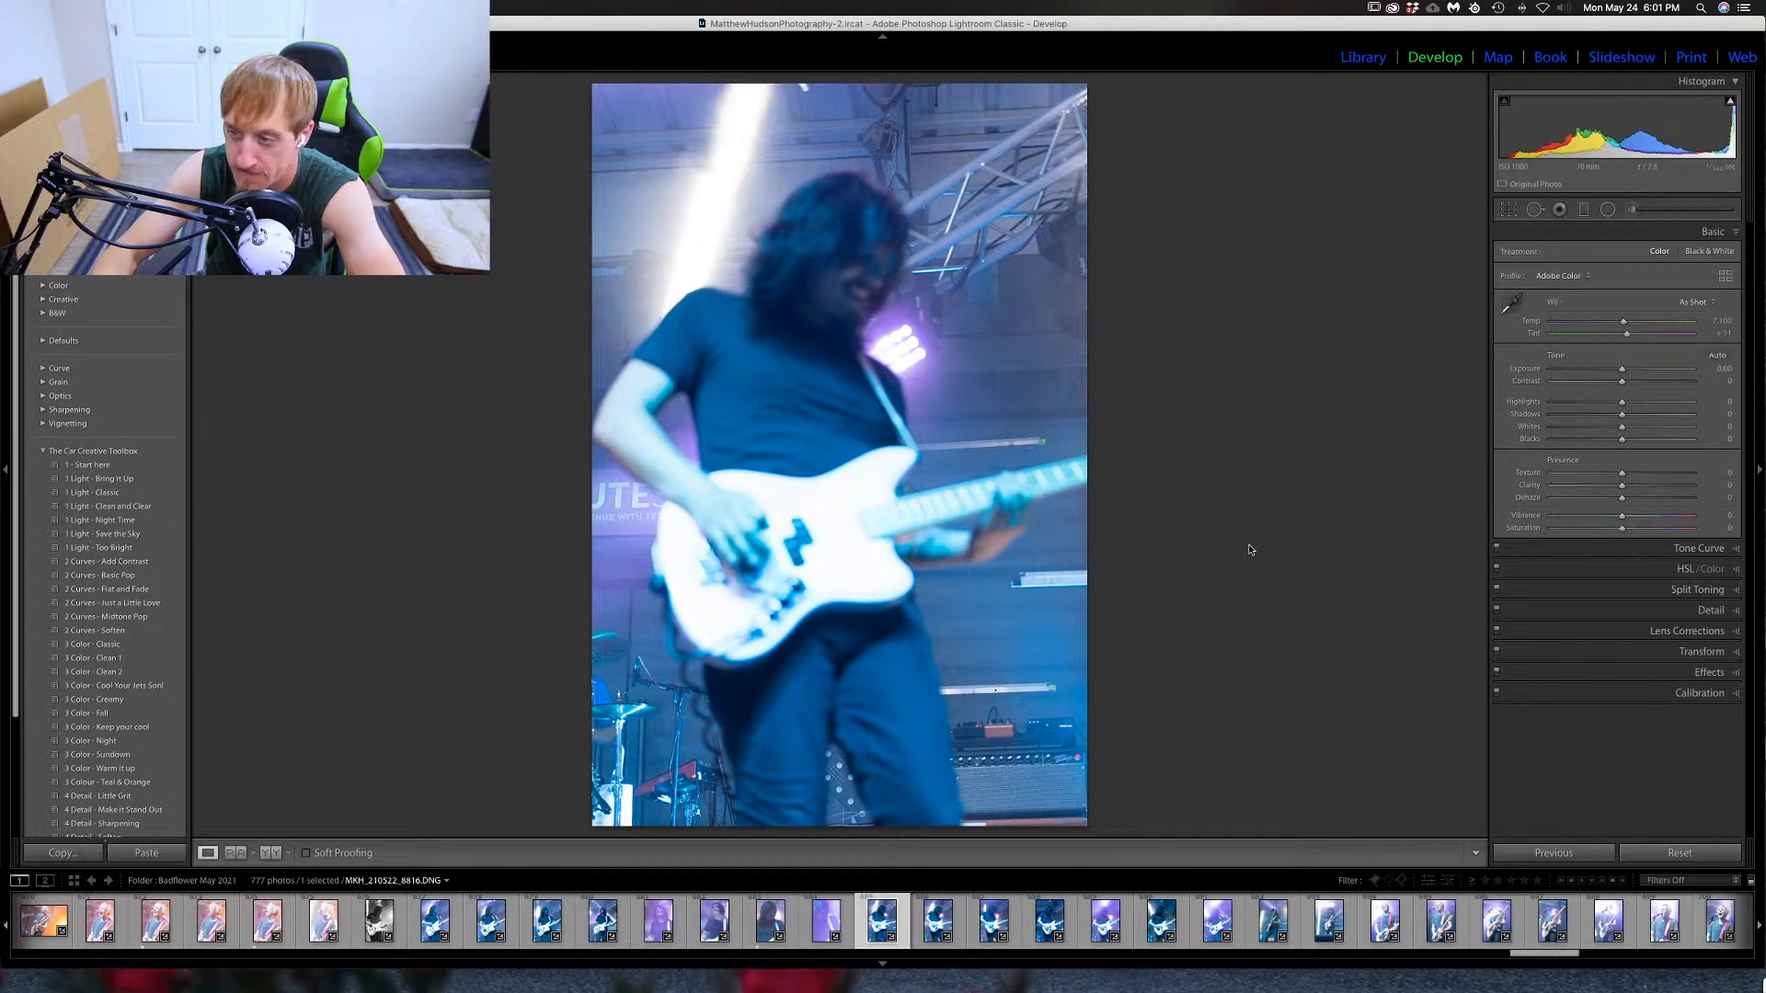
key("Right")
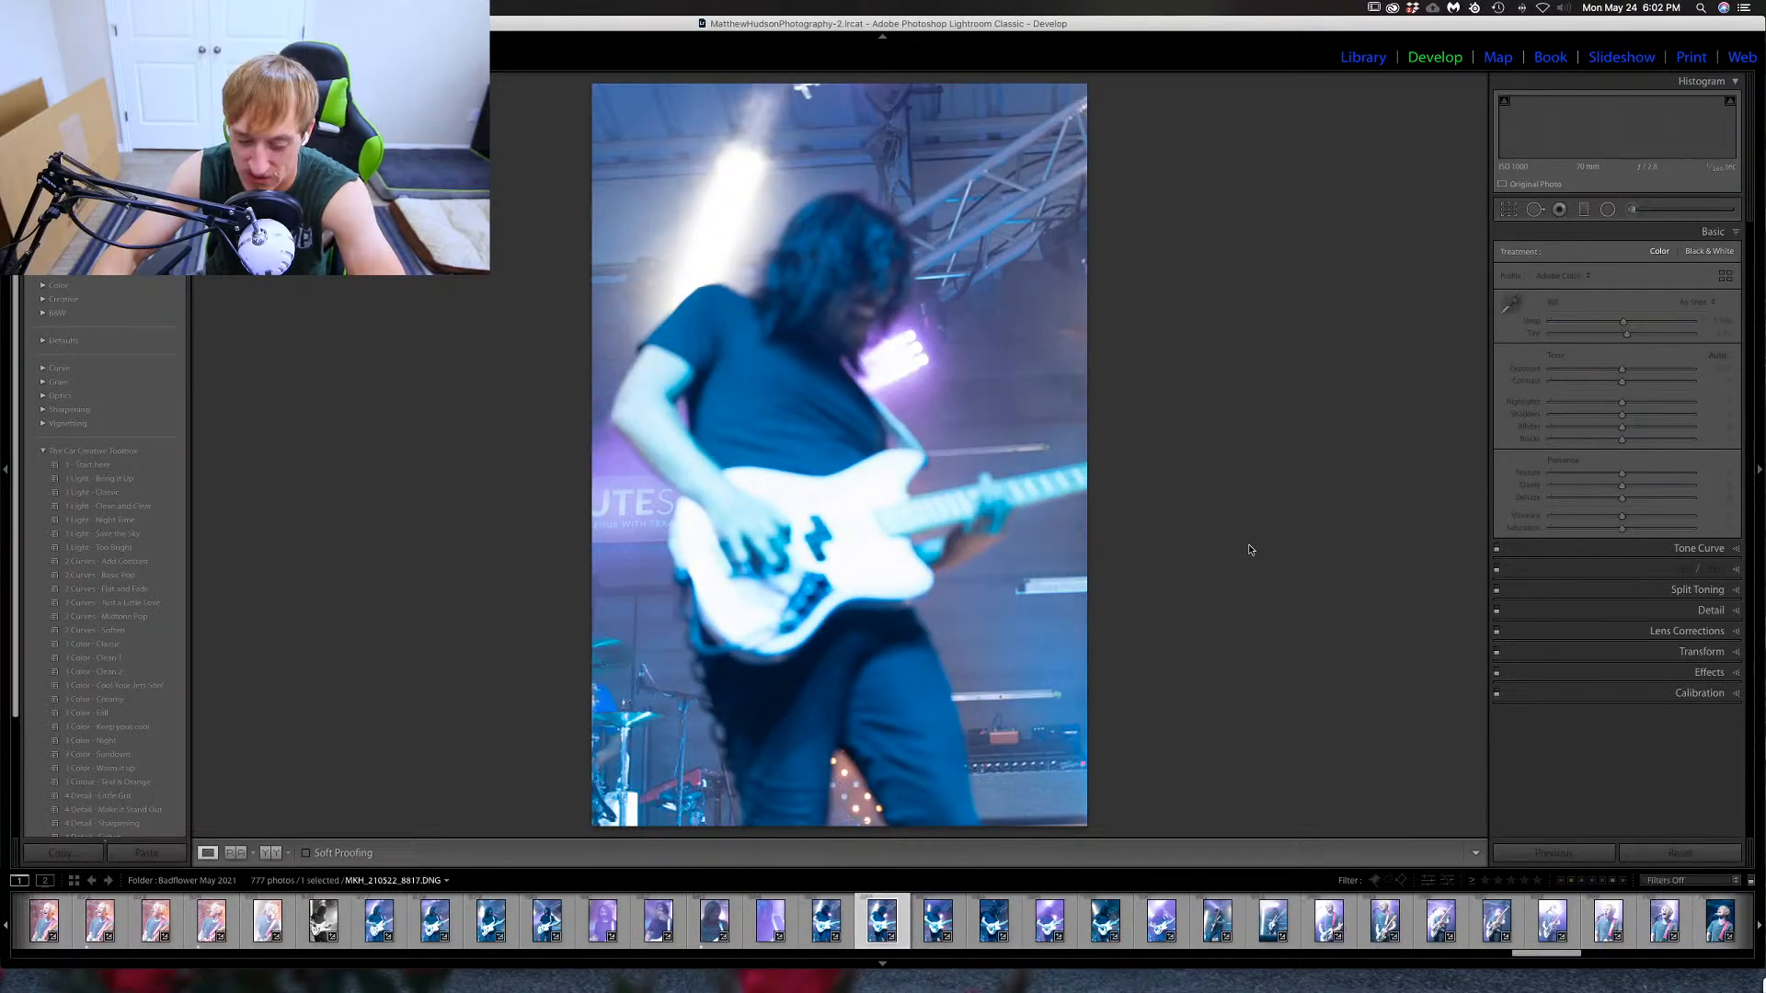
key("Right")
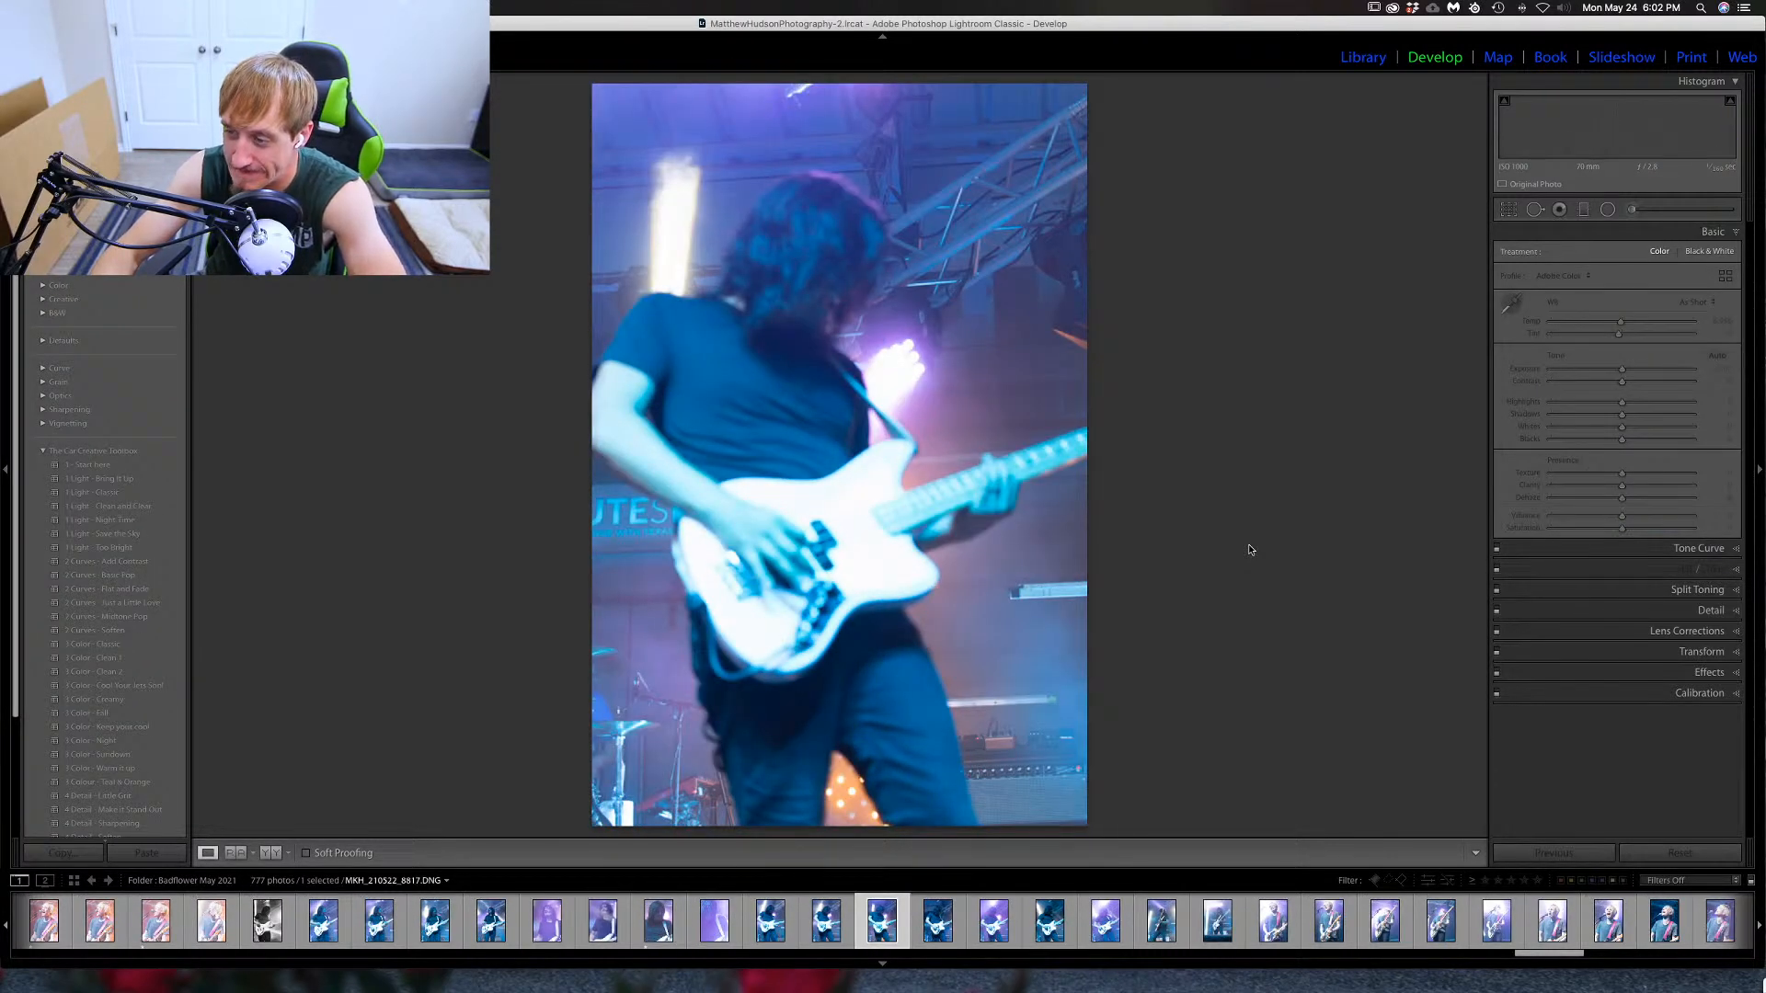
key("Right")
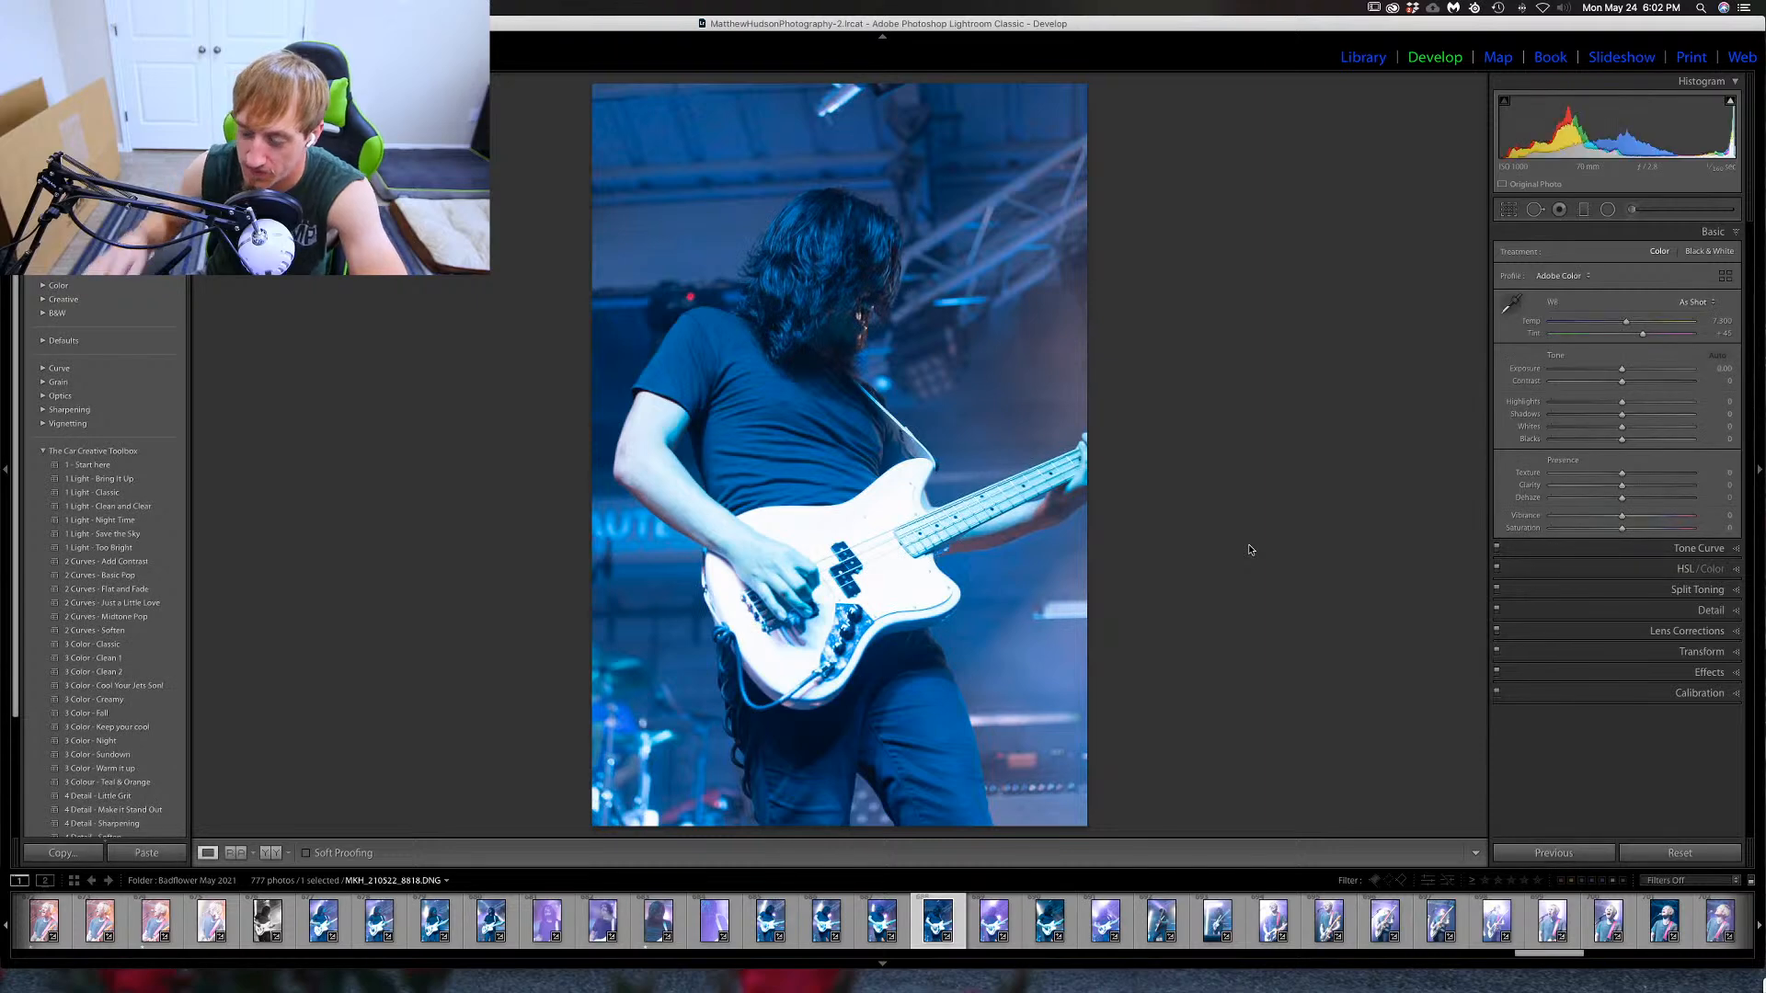
key("Right")
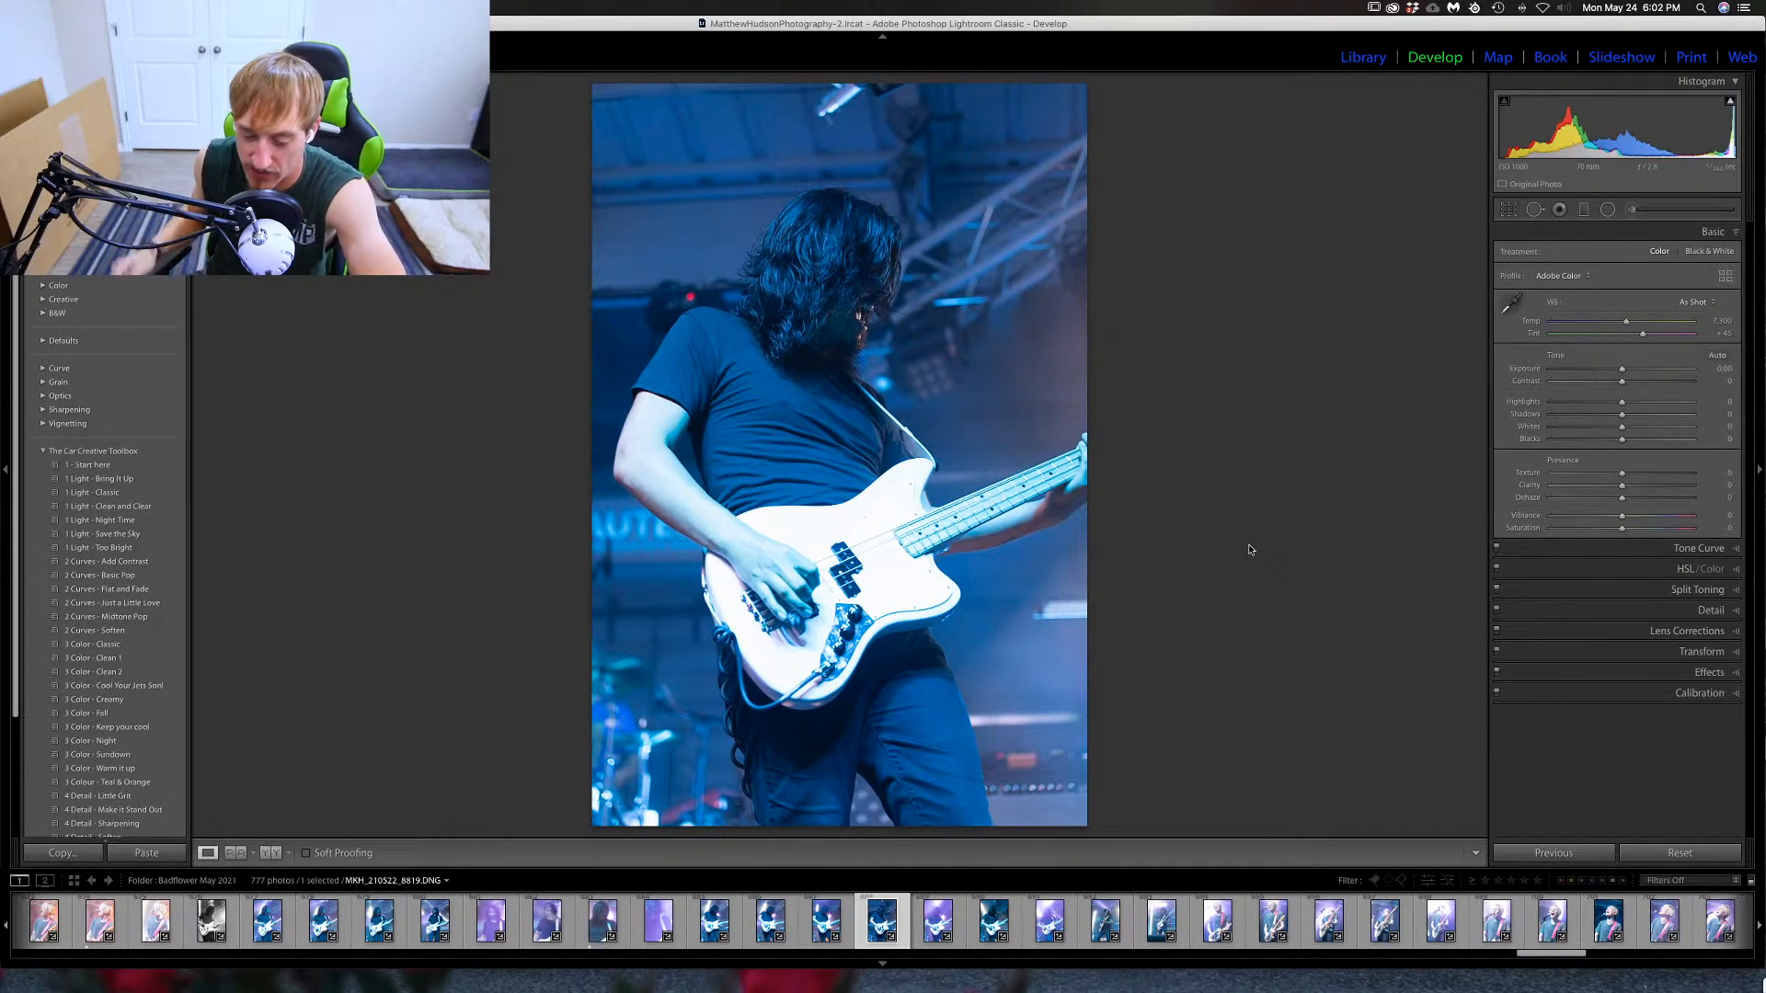
key("Right")
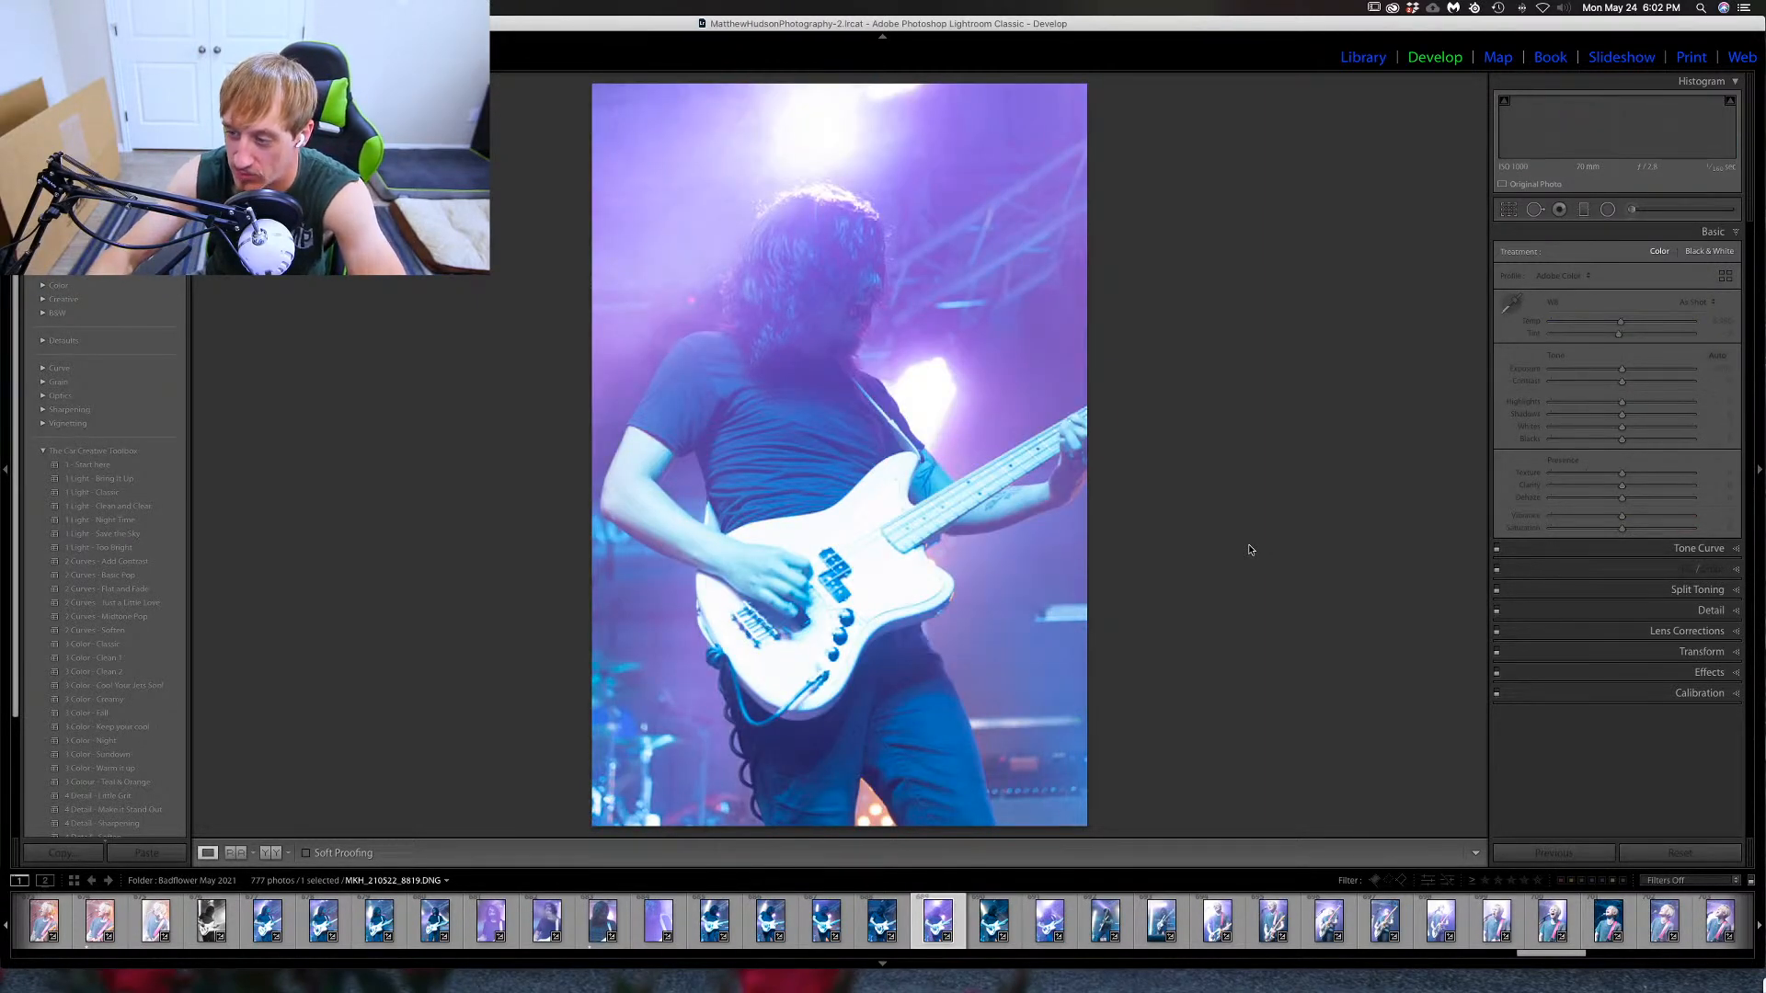
key("Right")
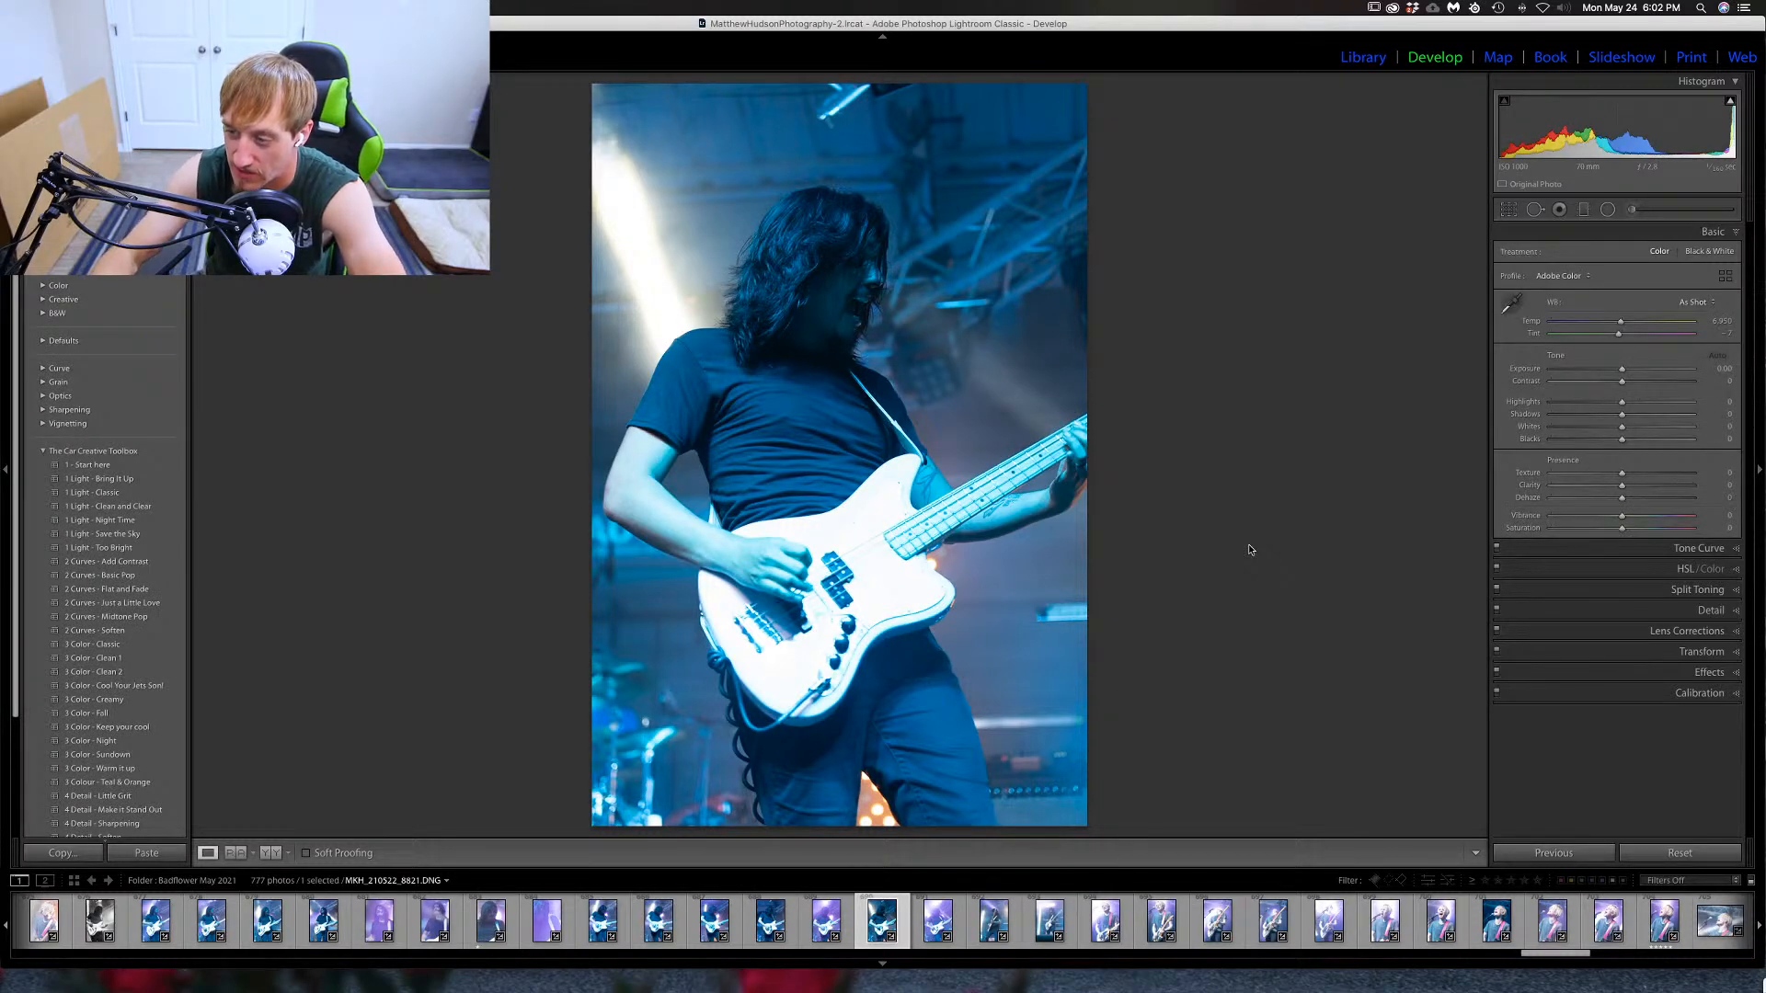
key("Right")
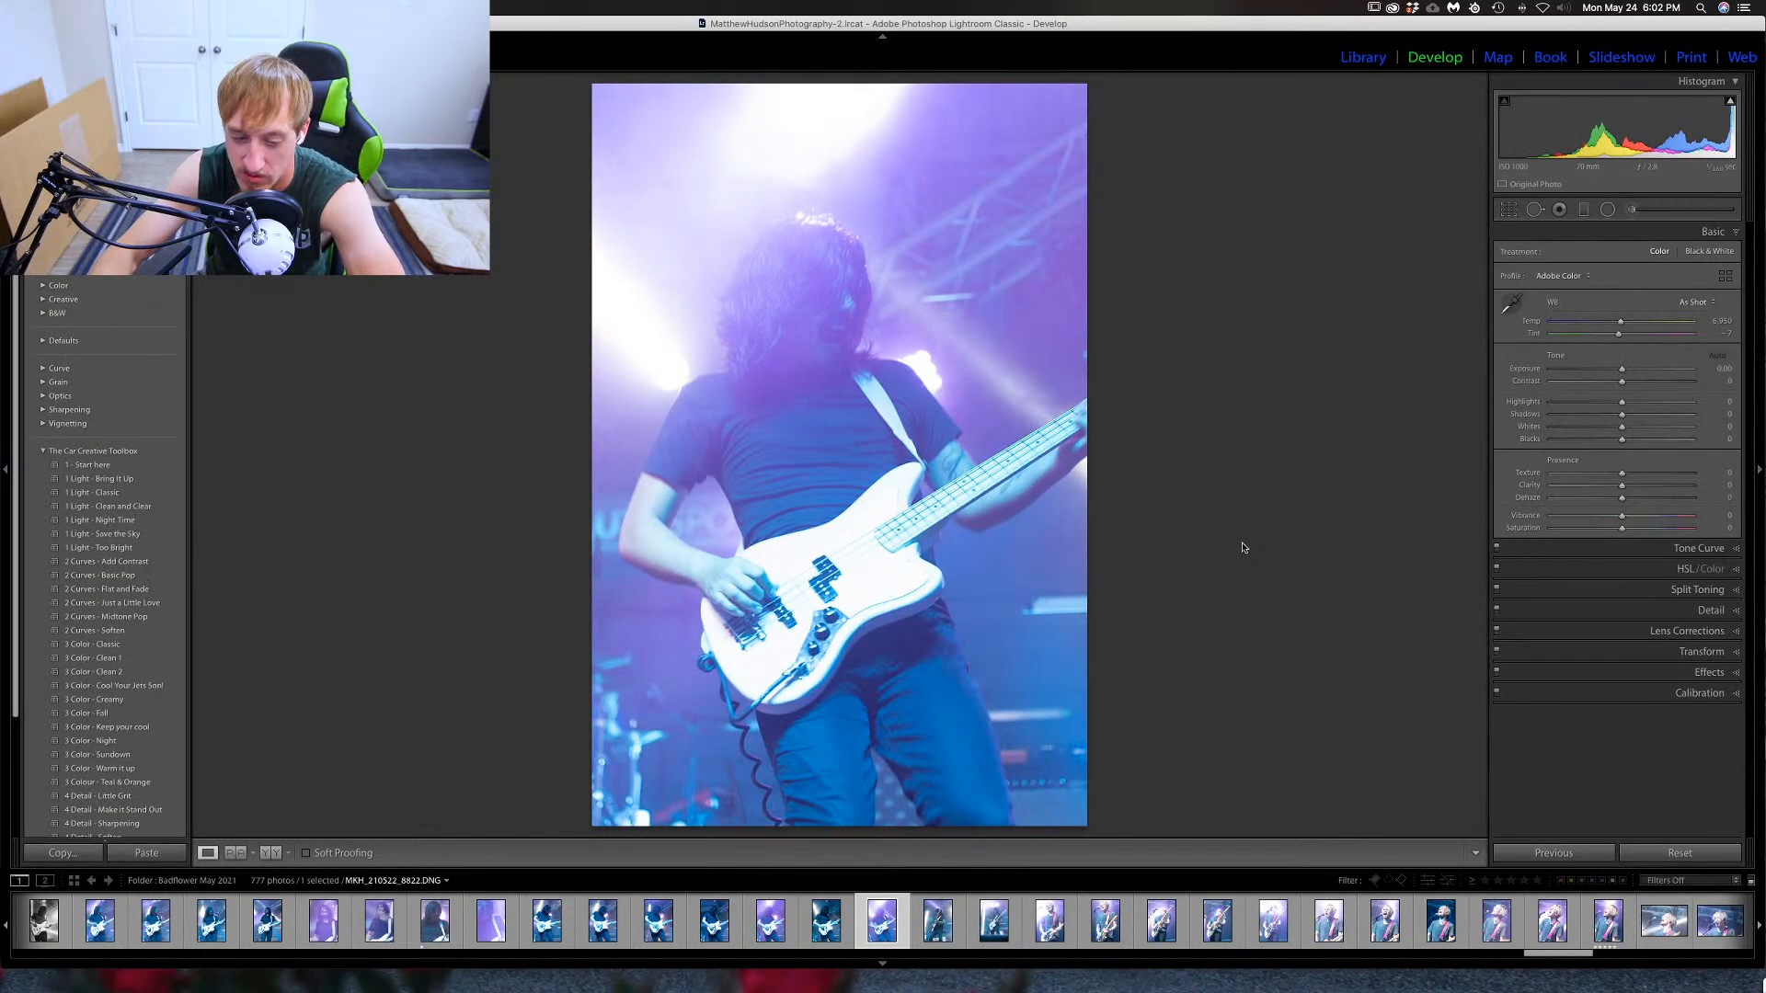
key("Right")
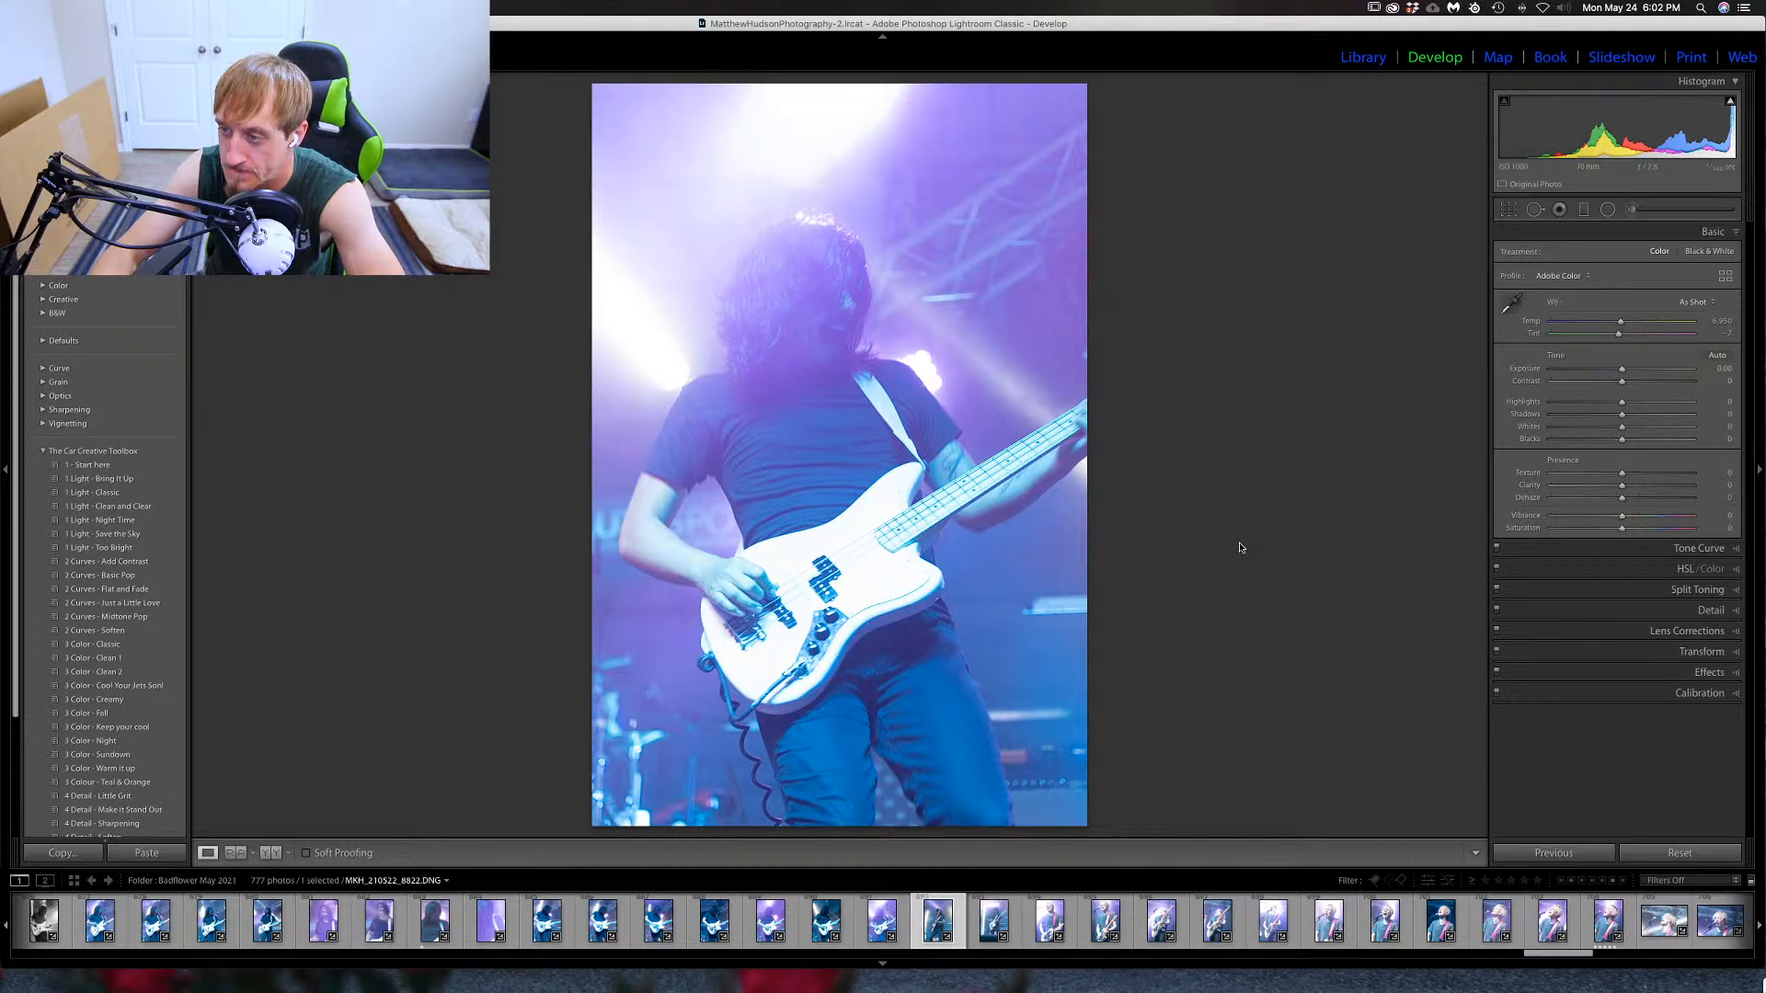
Rate MKH_210522_8824.DNG, the wider shot of the laughing bassist with the white bass, one star.
key("Right")
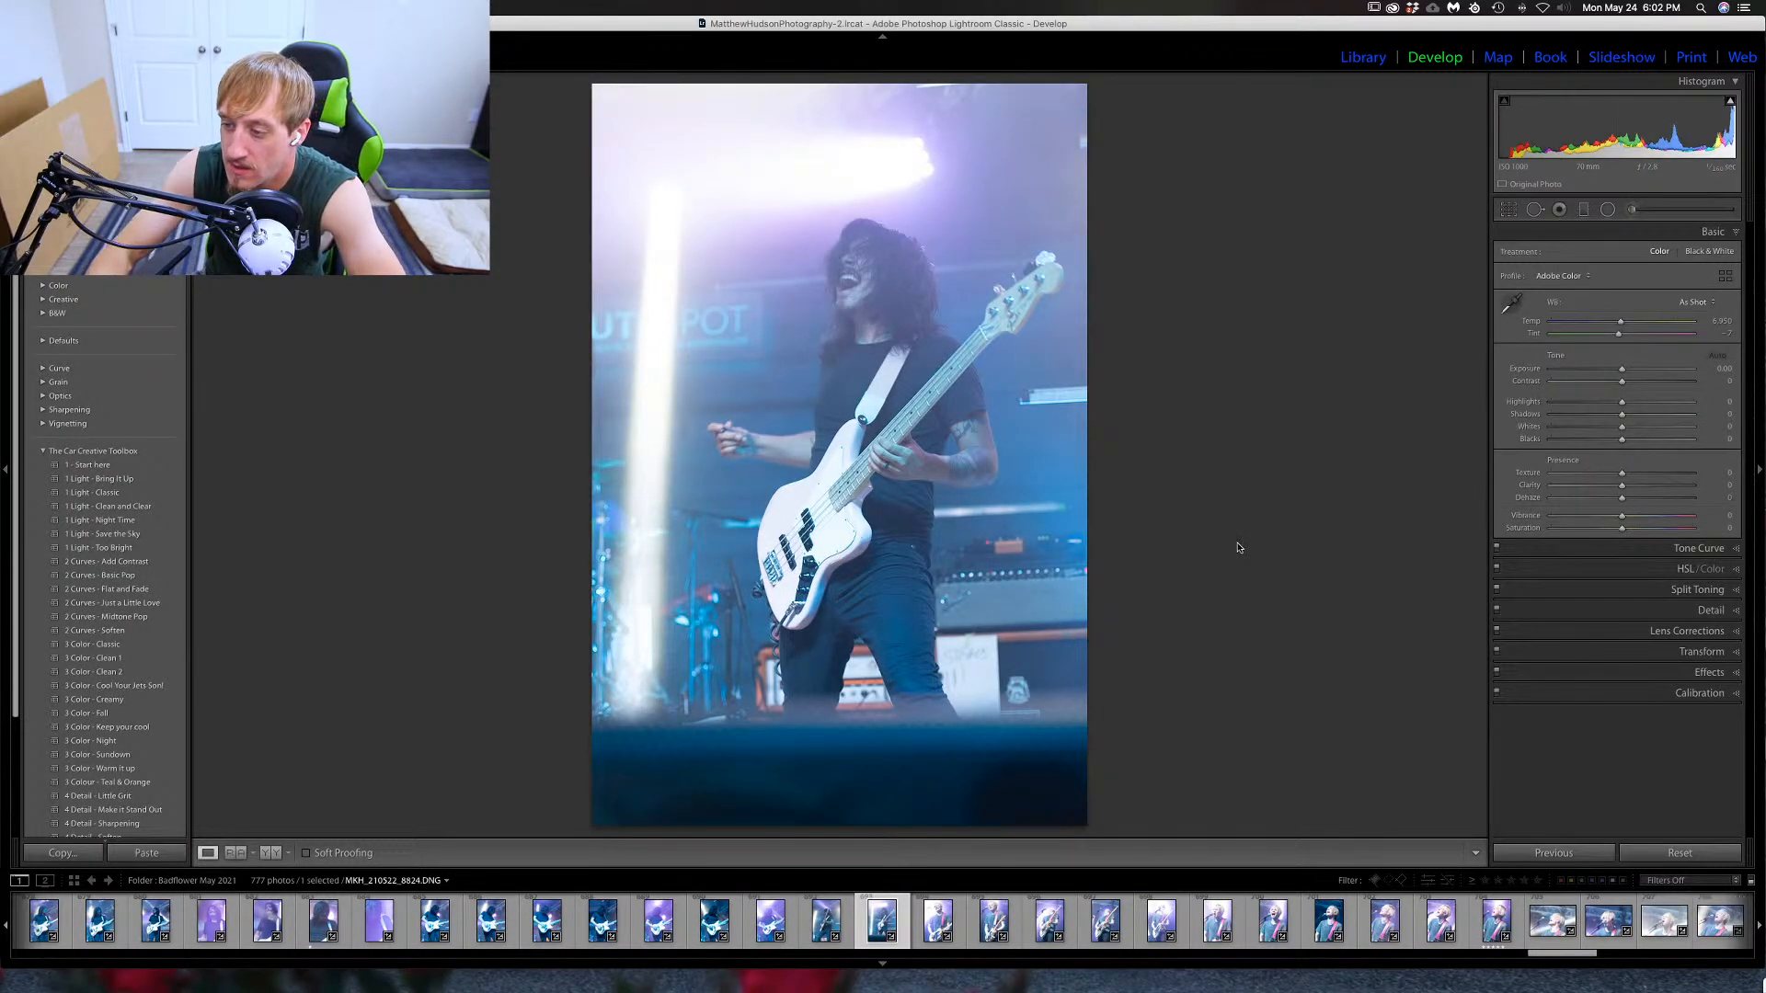
key("1")
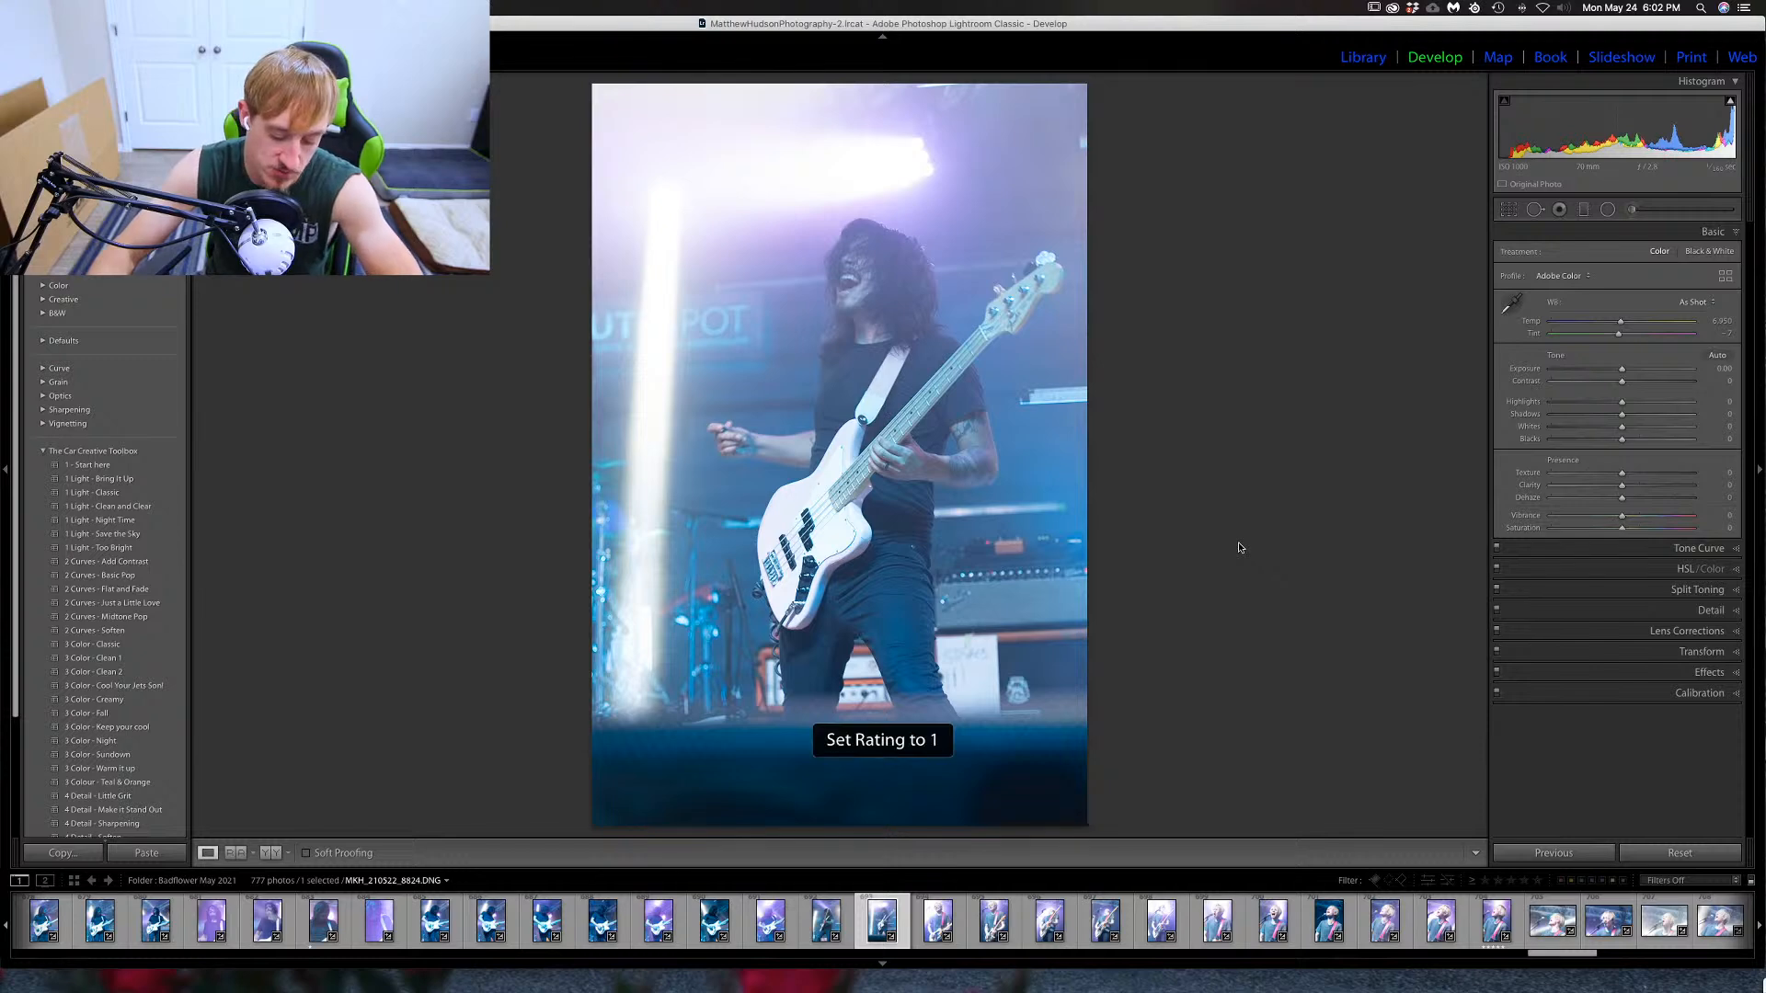
Check the grimacing guitarist's face in MKH_210522_8825.DNG up close and compare the frames through MKH_210522_8828.DNG.
key("Right")
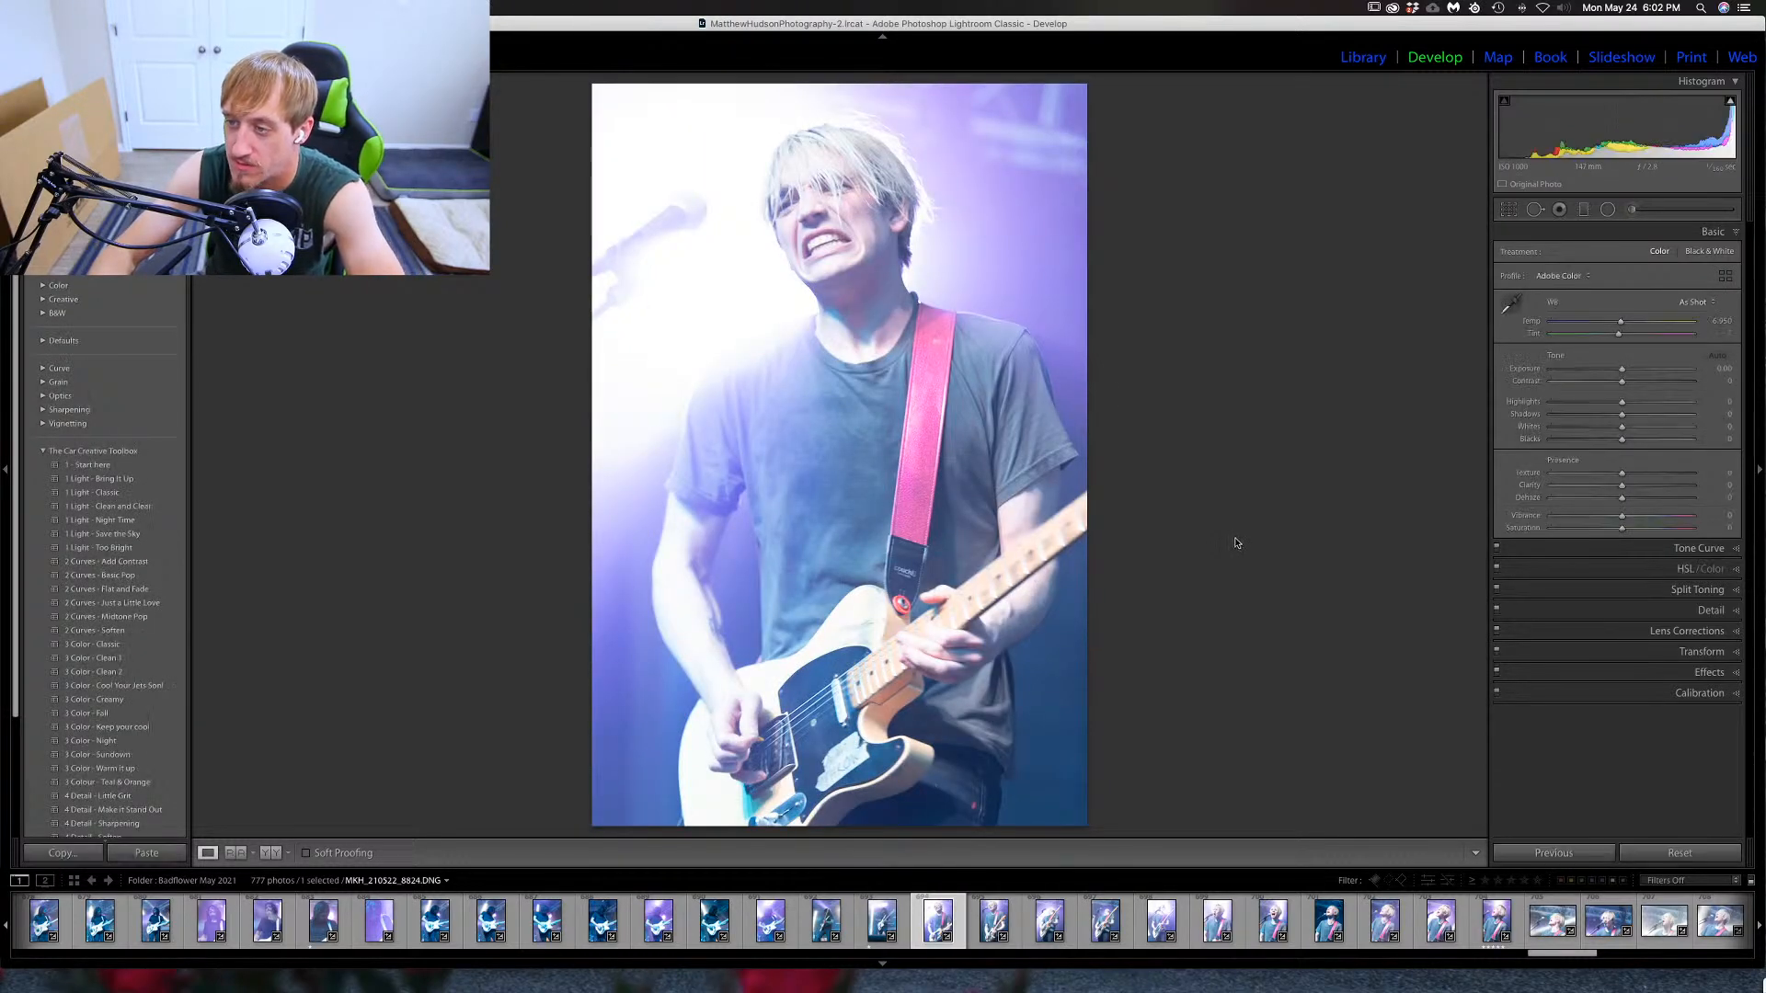
key("Right")
left_click(940, 267)
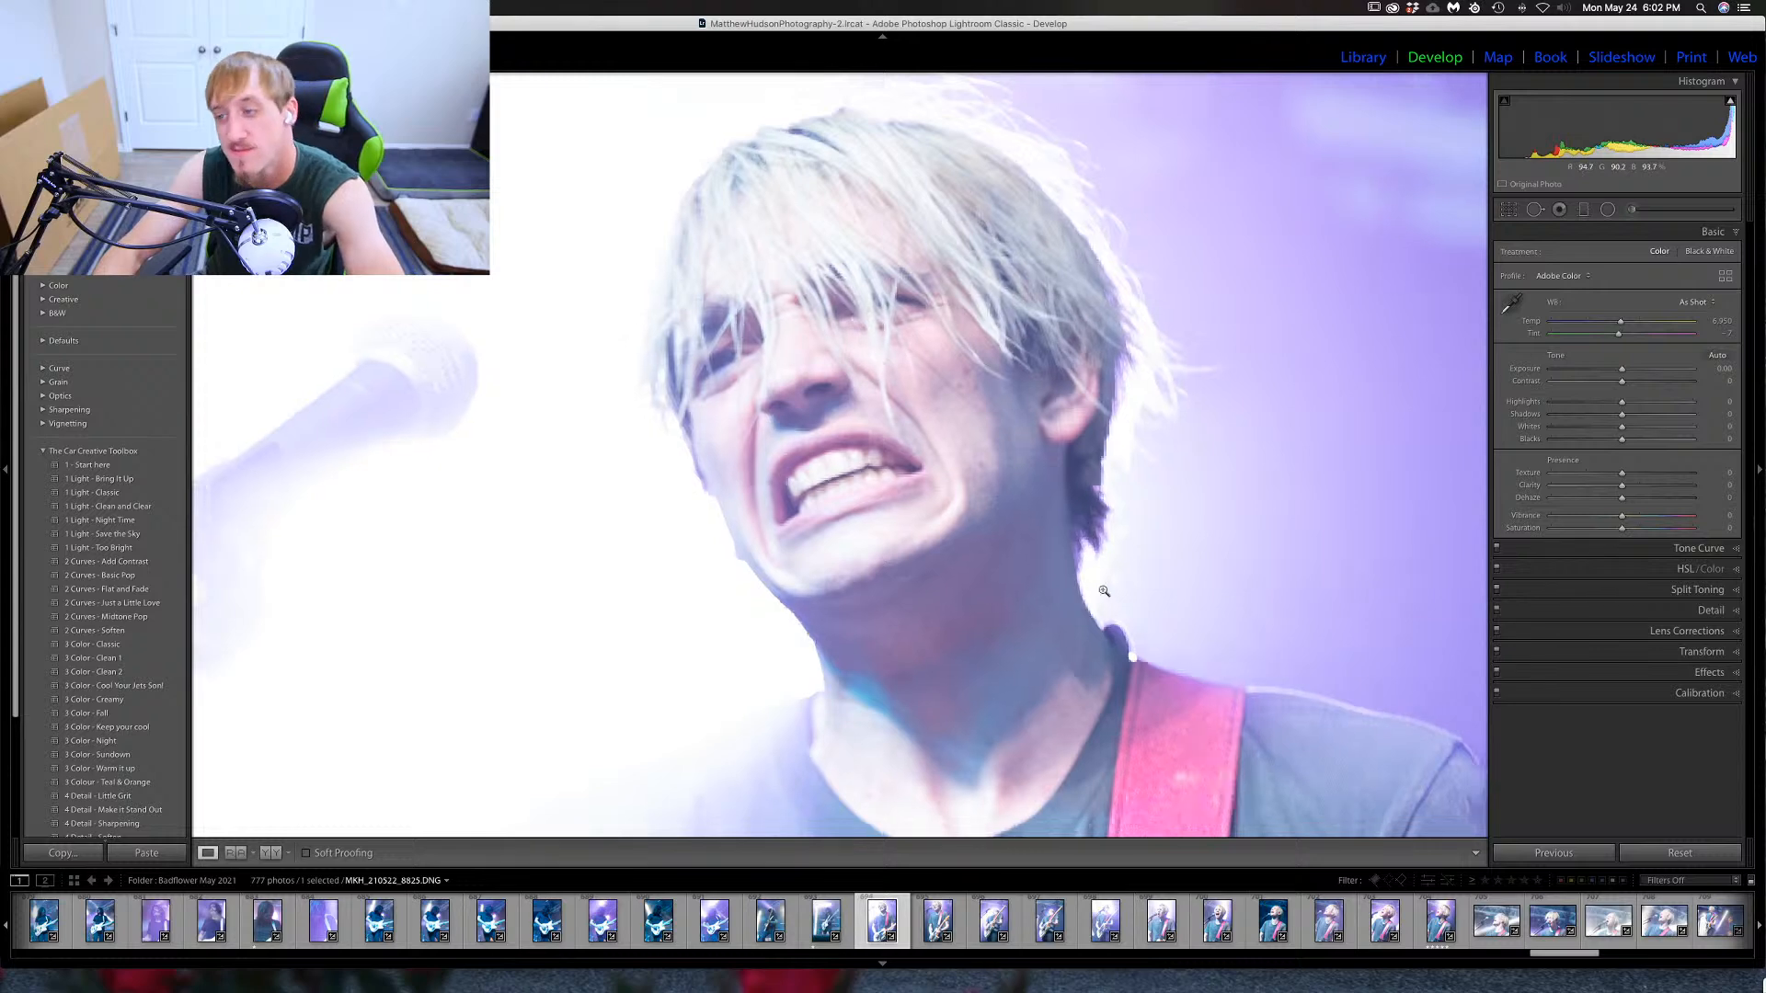
left_click(1208, 660)
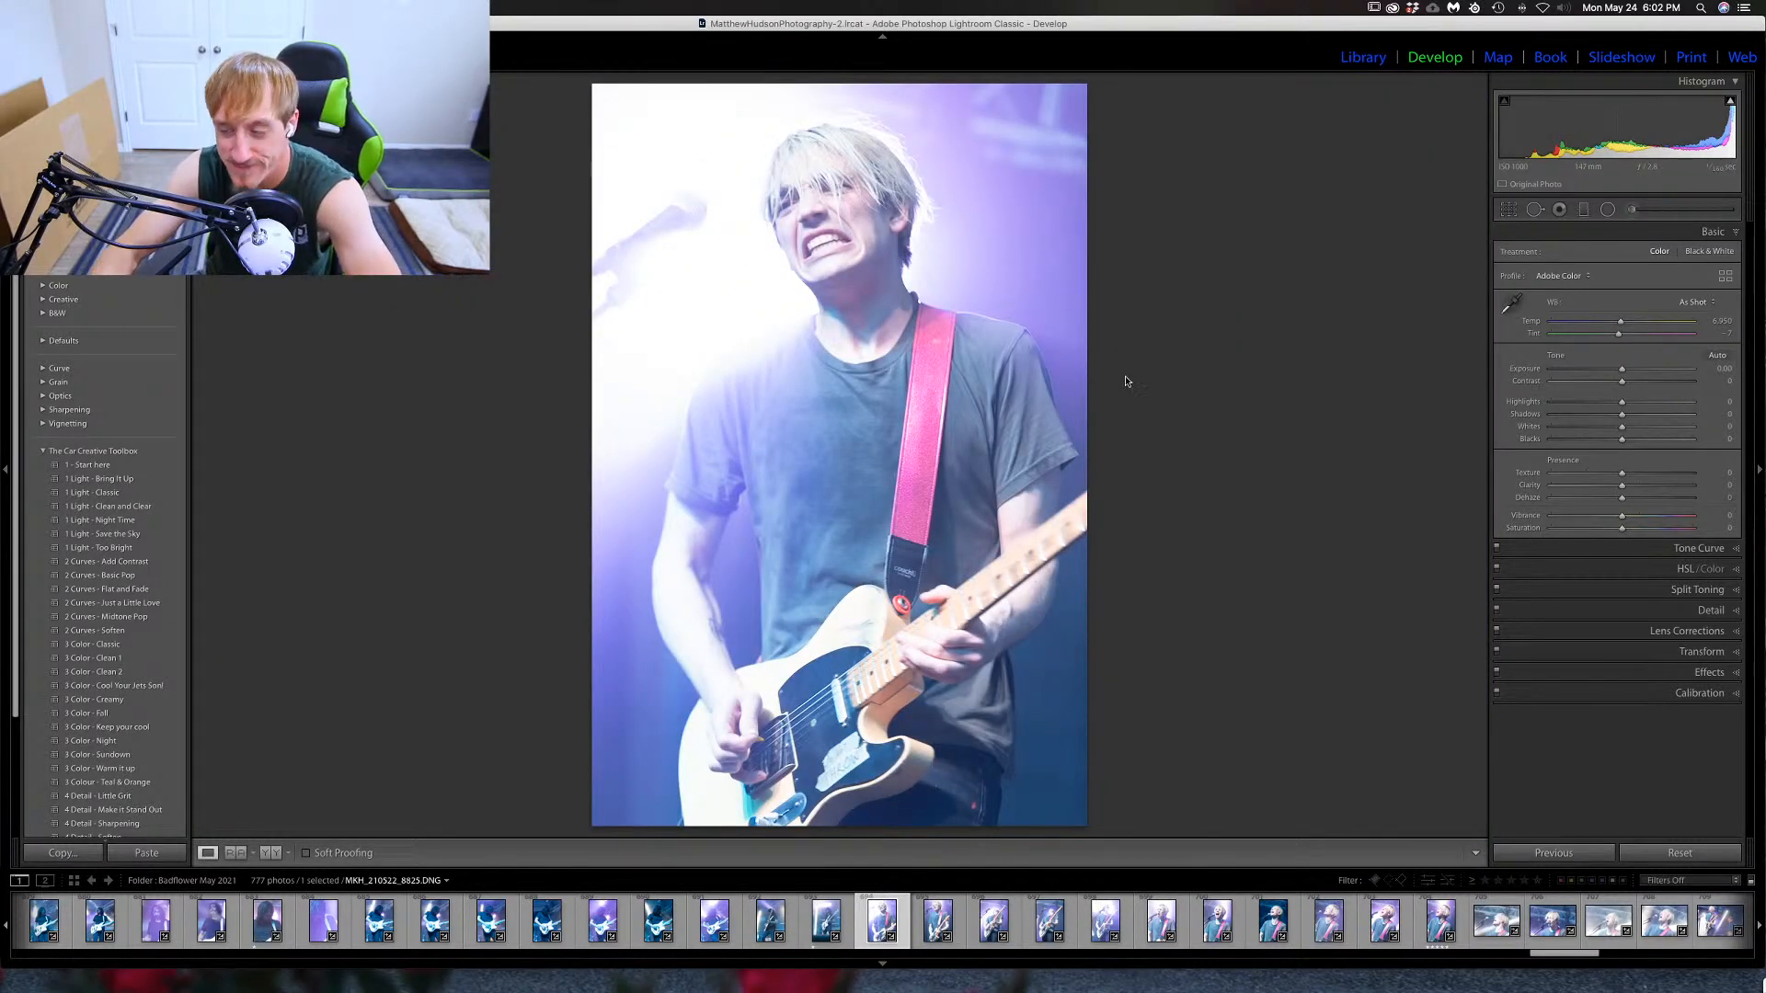
key("Right")
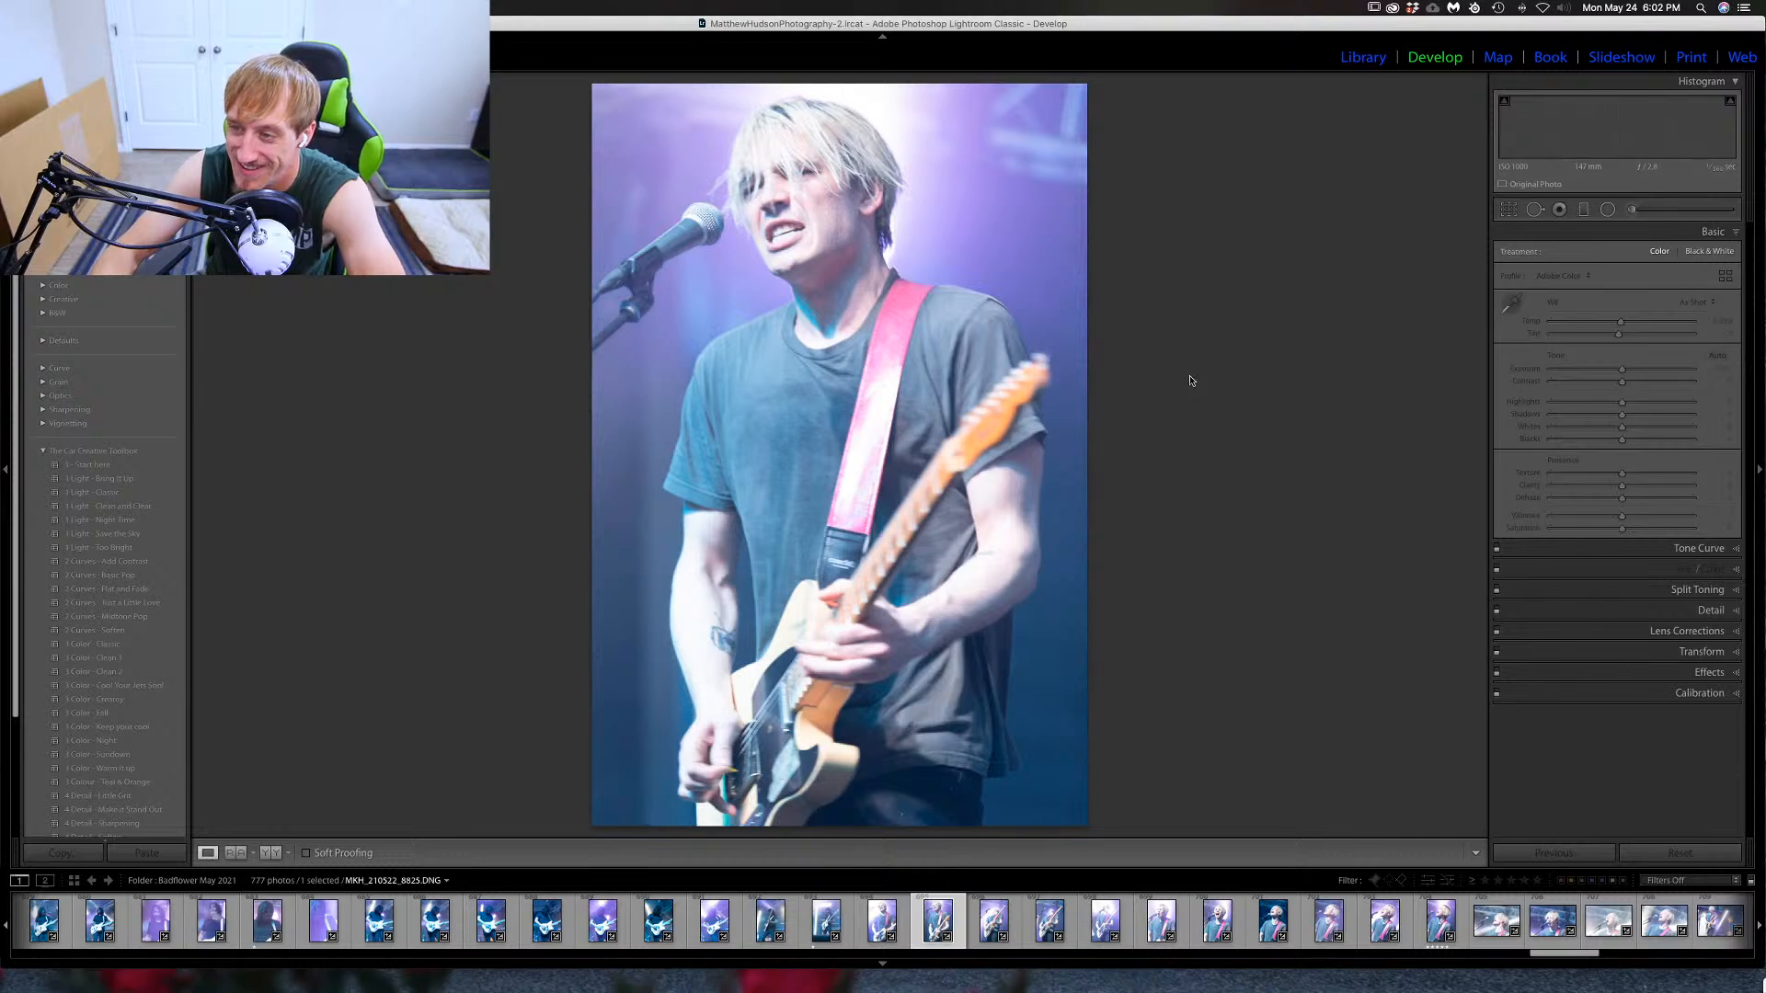
key("Right")
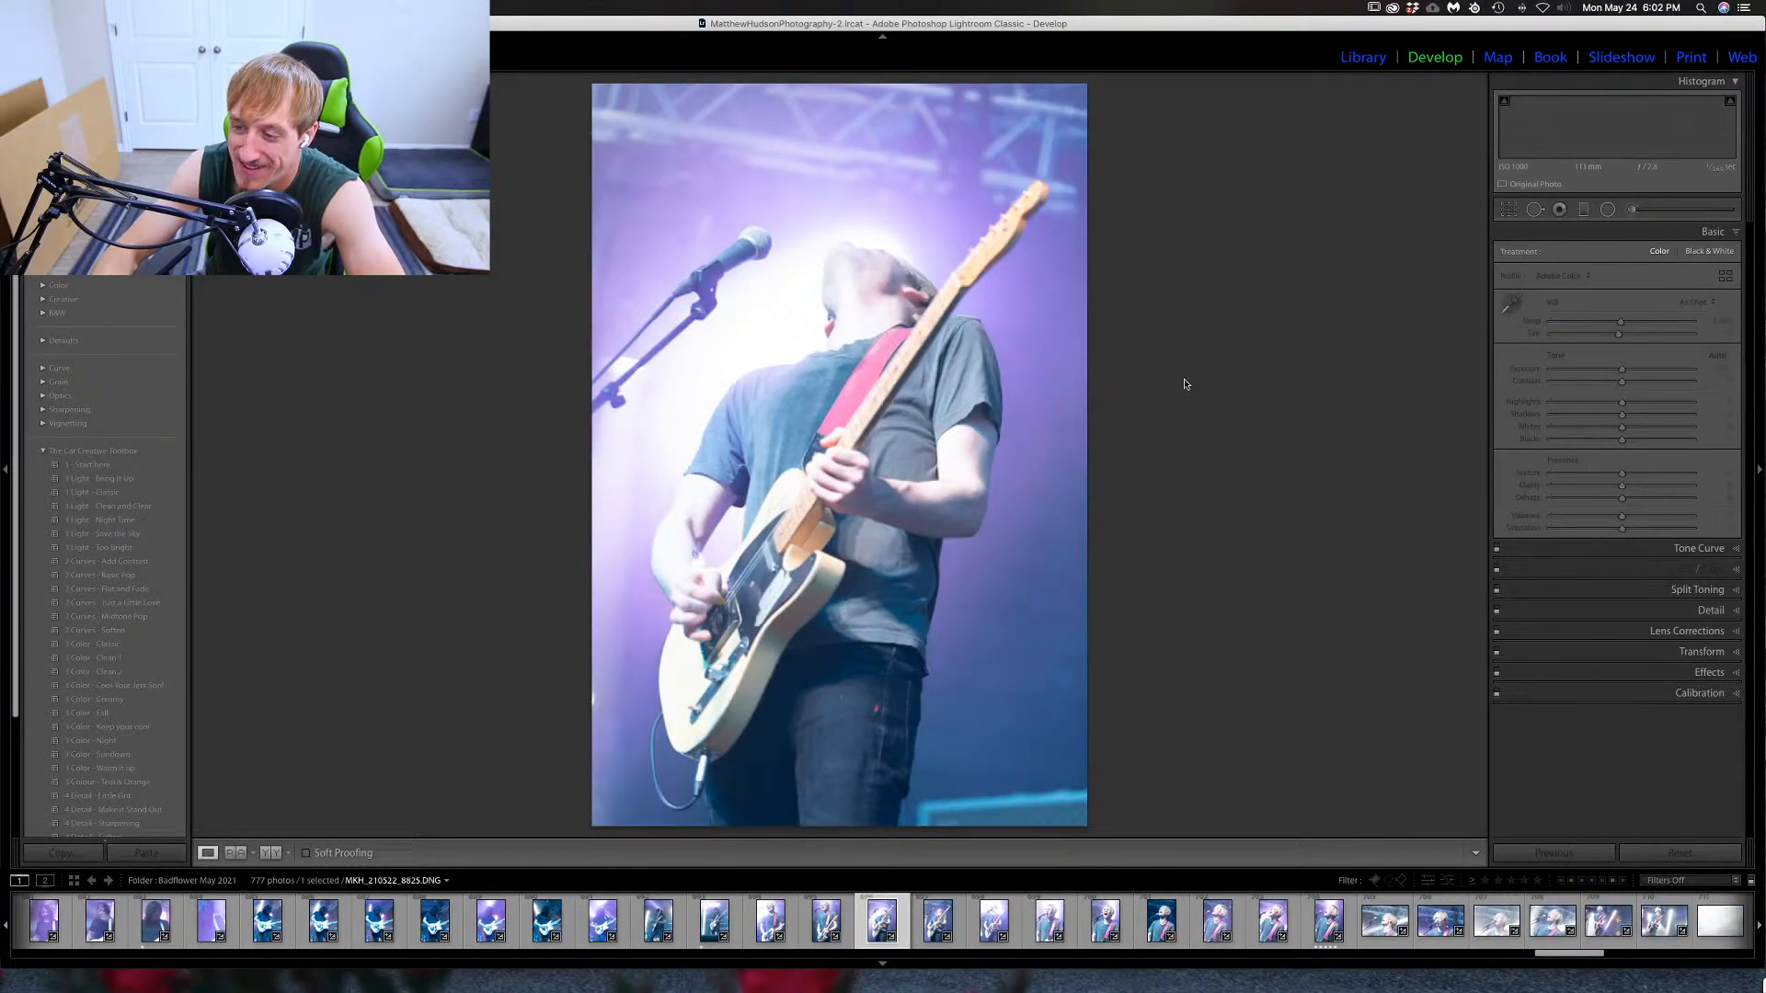
key("Right")
key("Right")
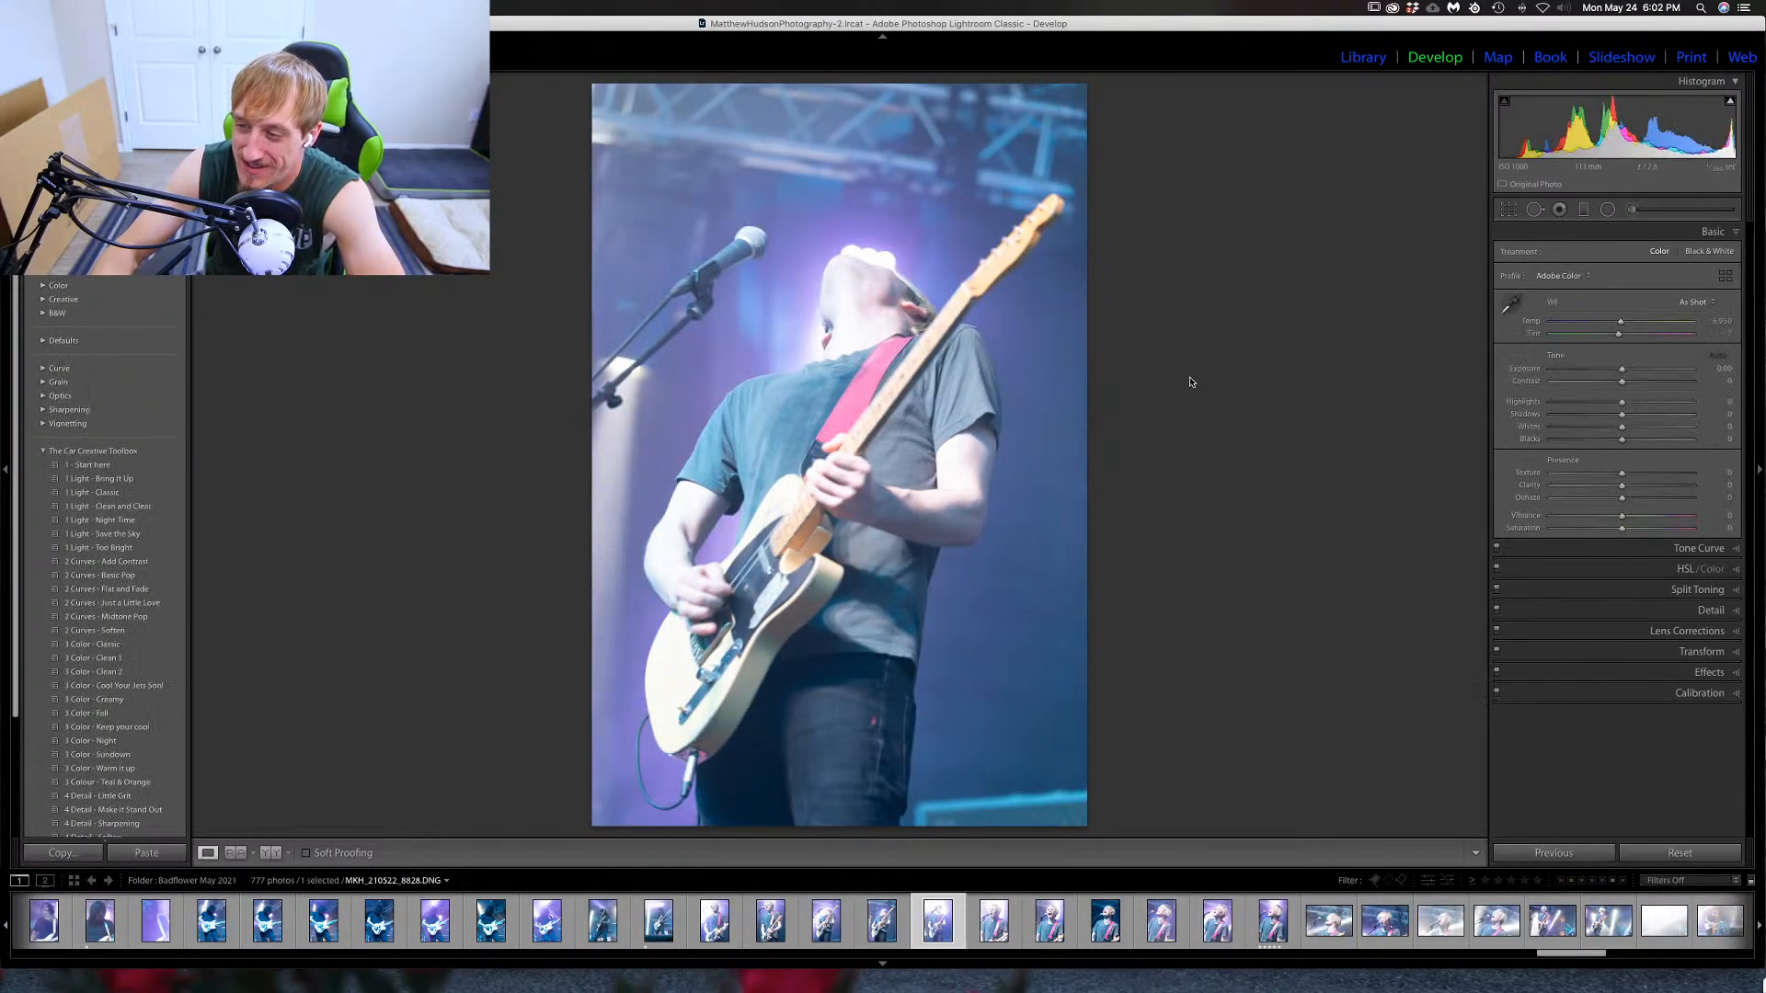
Compare the blond singer's vertical microphone shots after MKH_210522_8828.DNG and inspect his face up close in MKH_210522_8832.DNG.
key("Right")
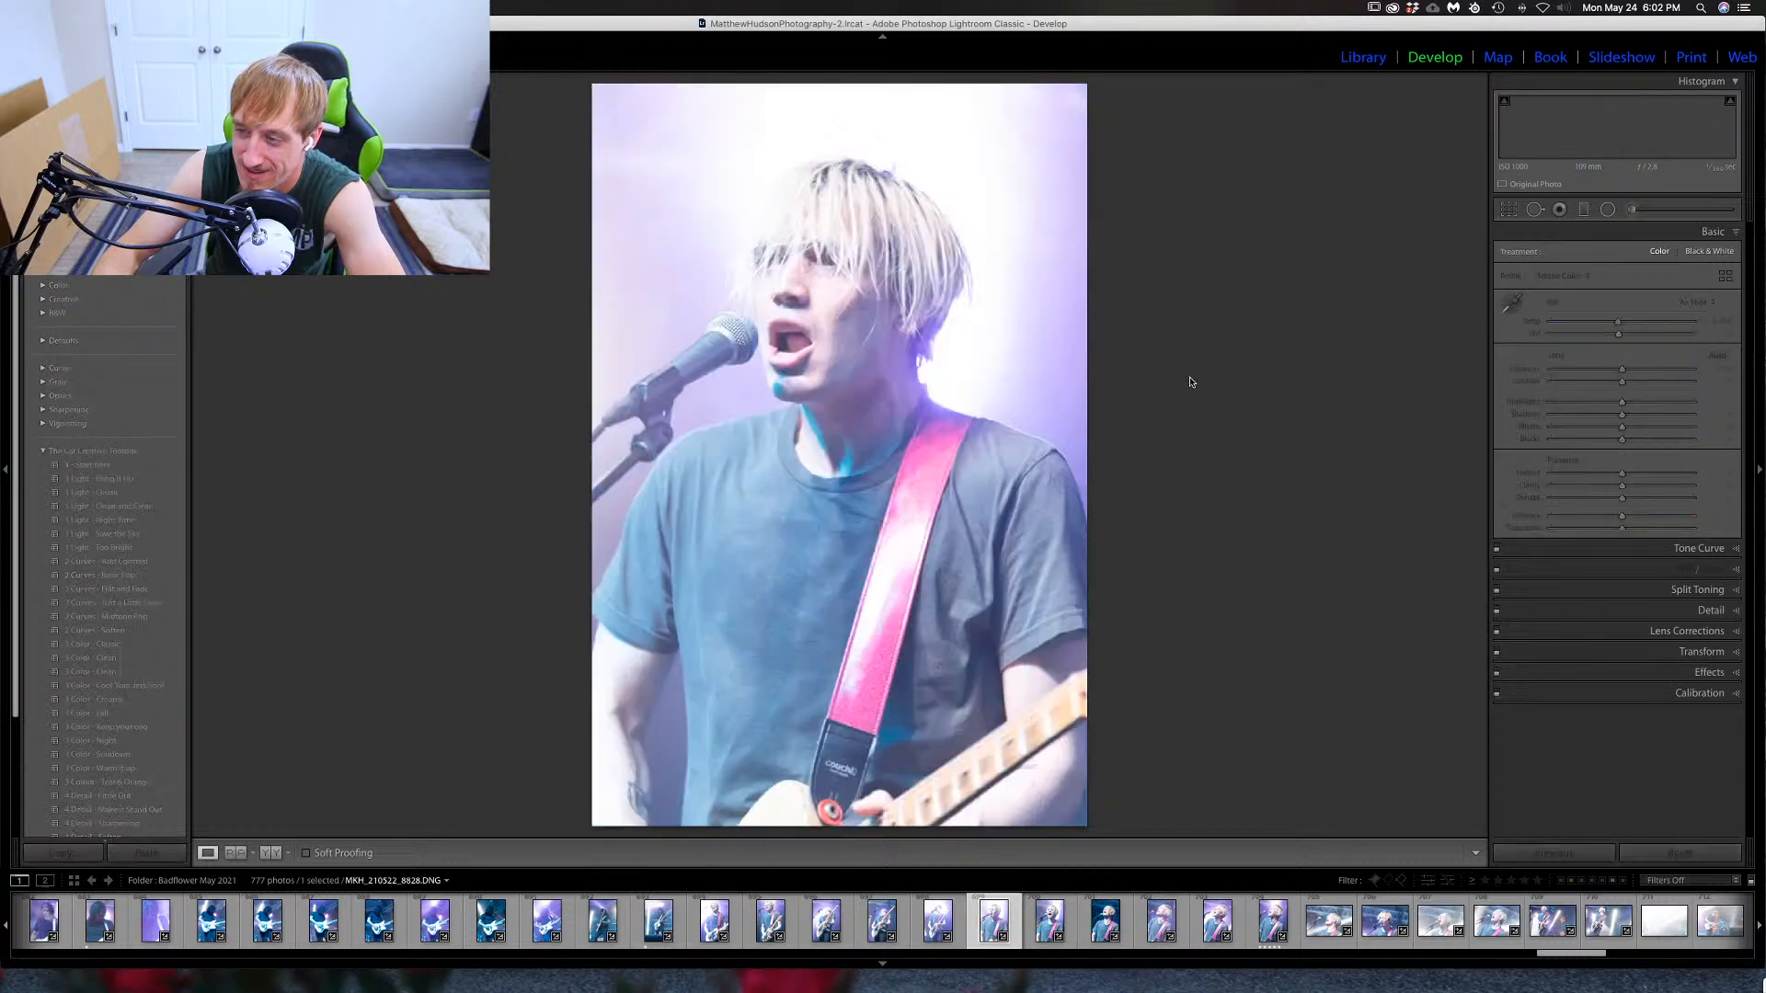
key("Right")
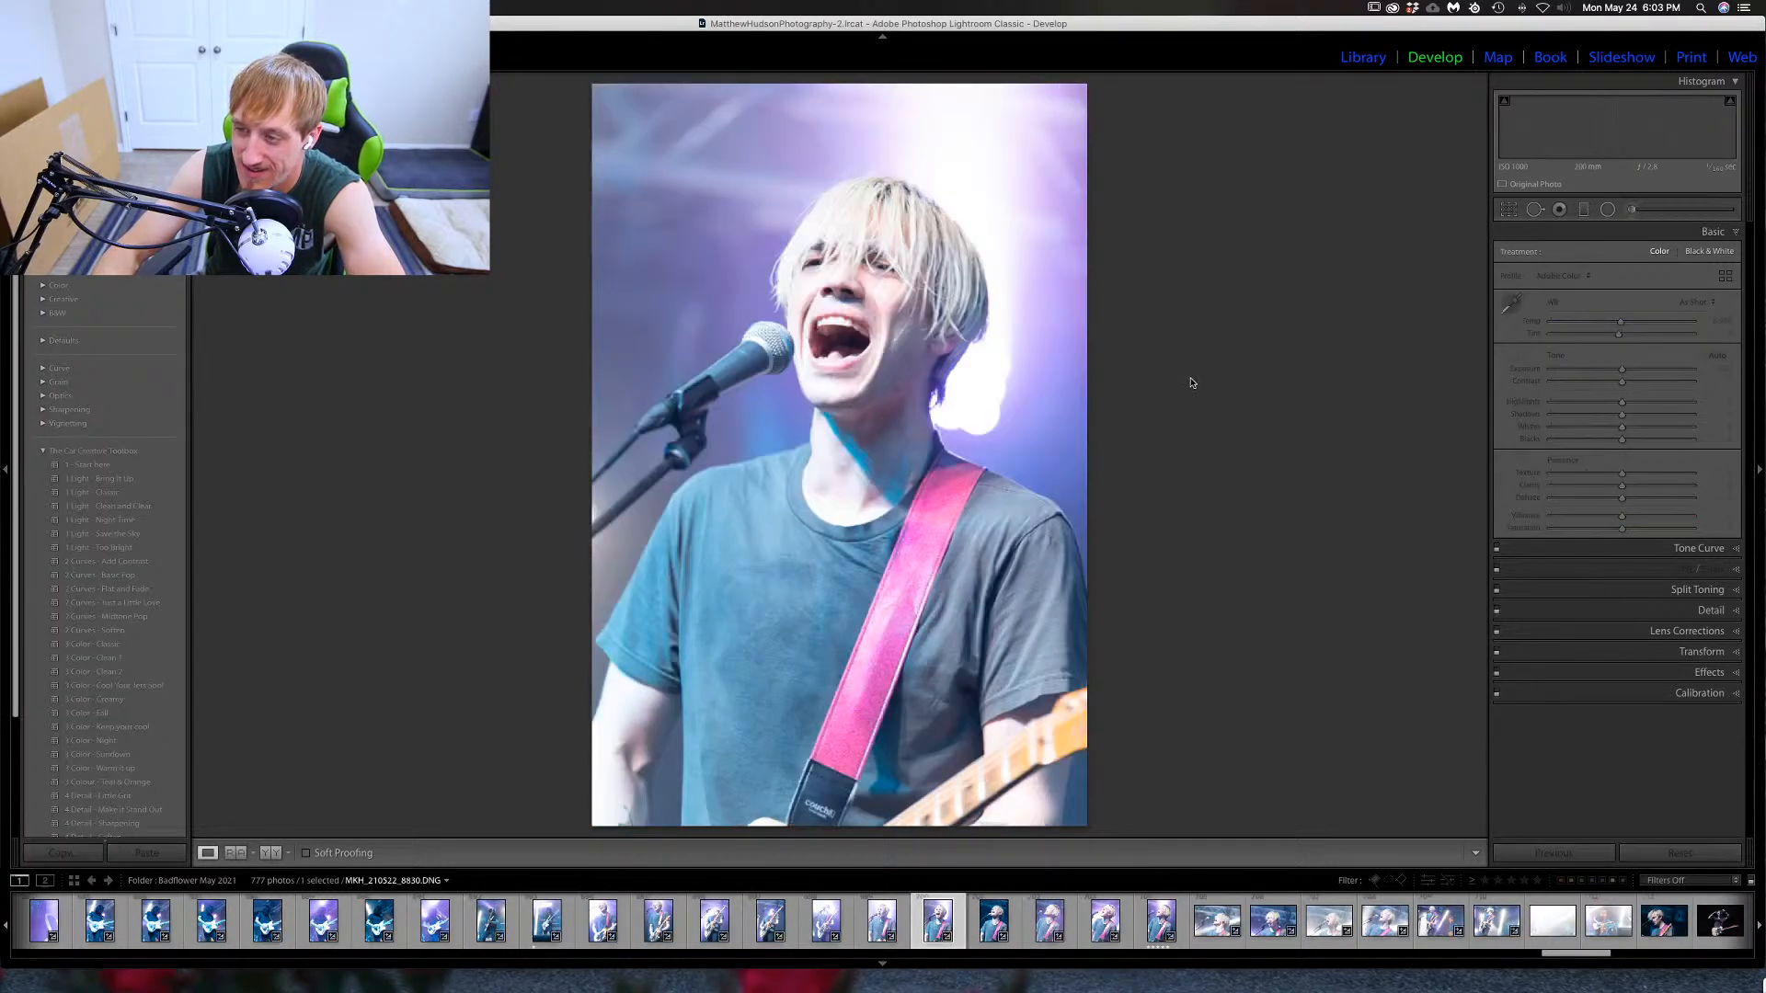
key("Right")
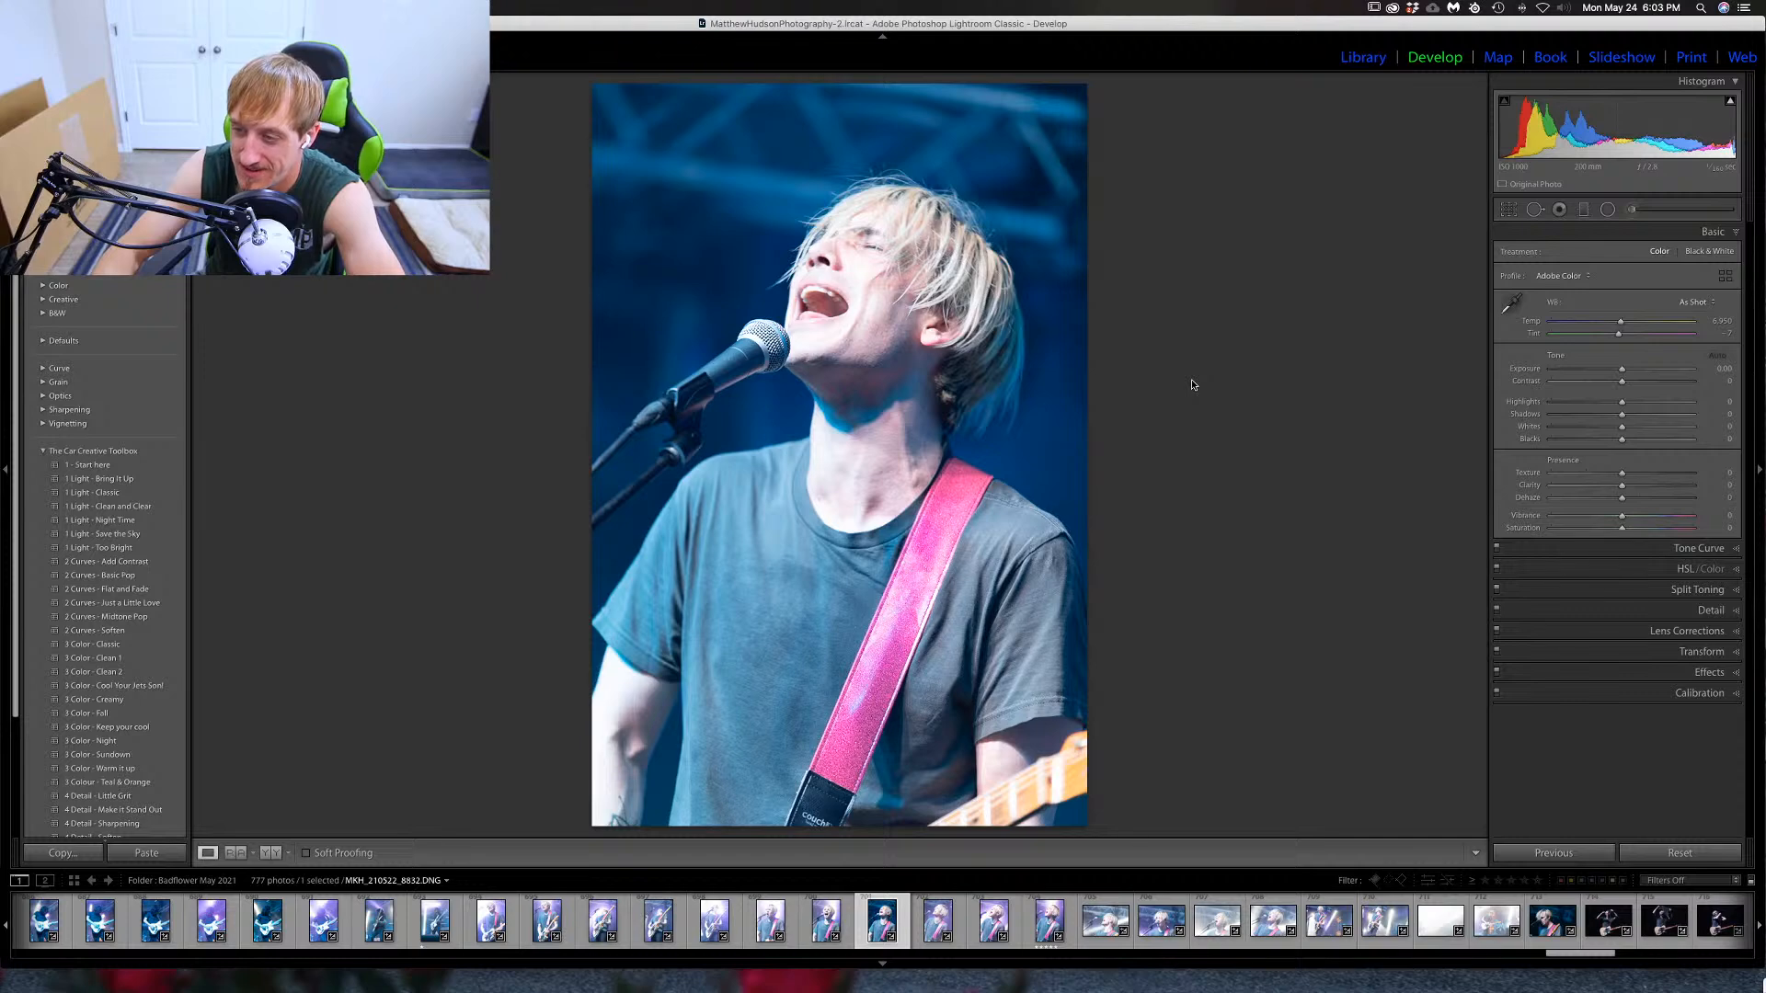
key("Right")
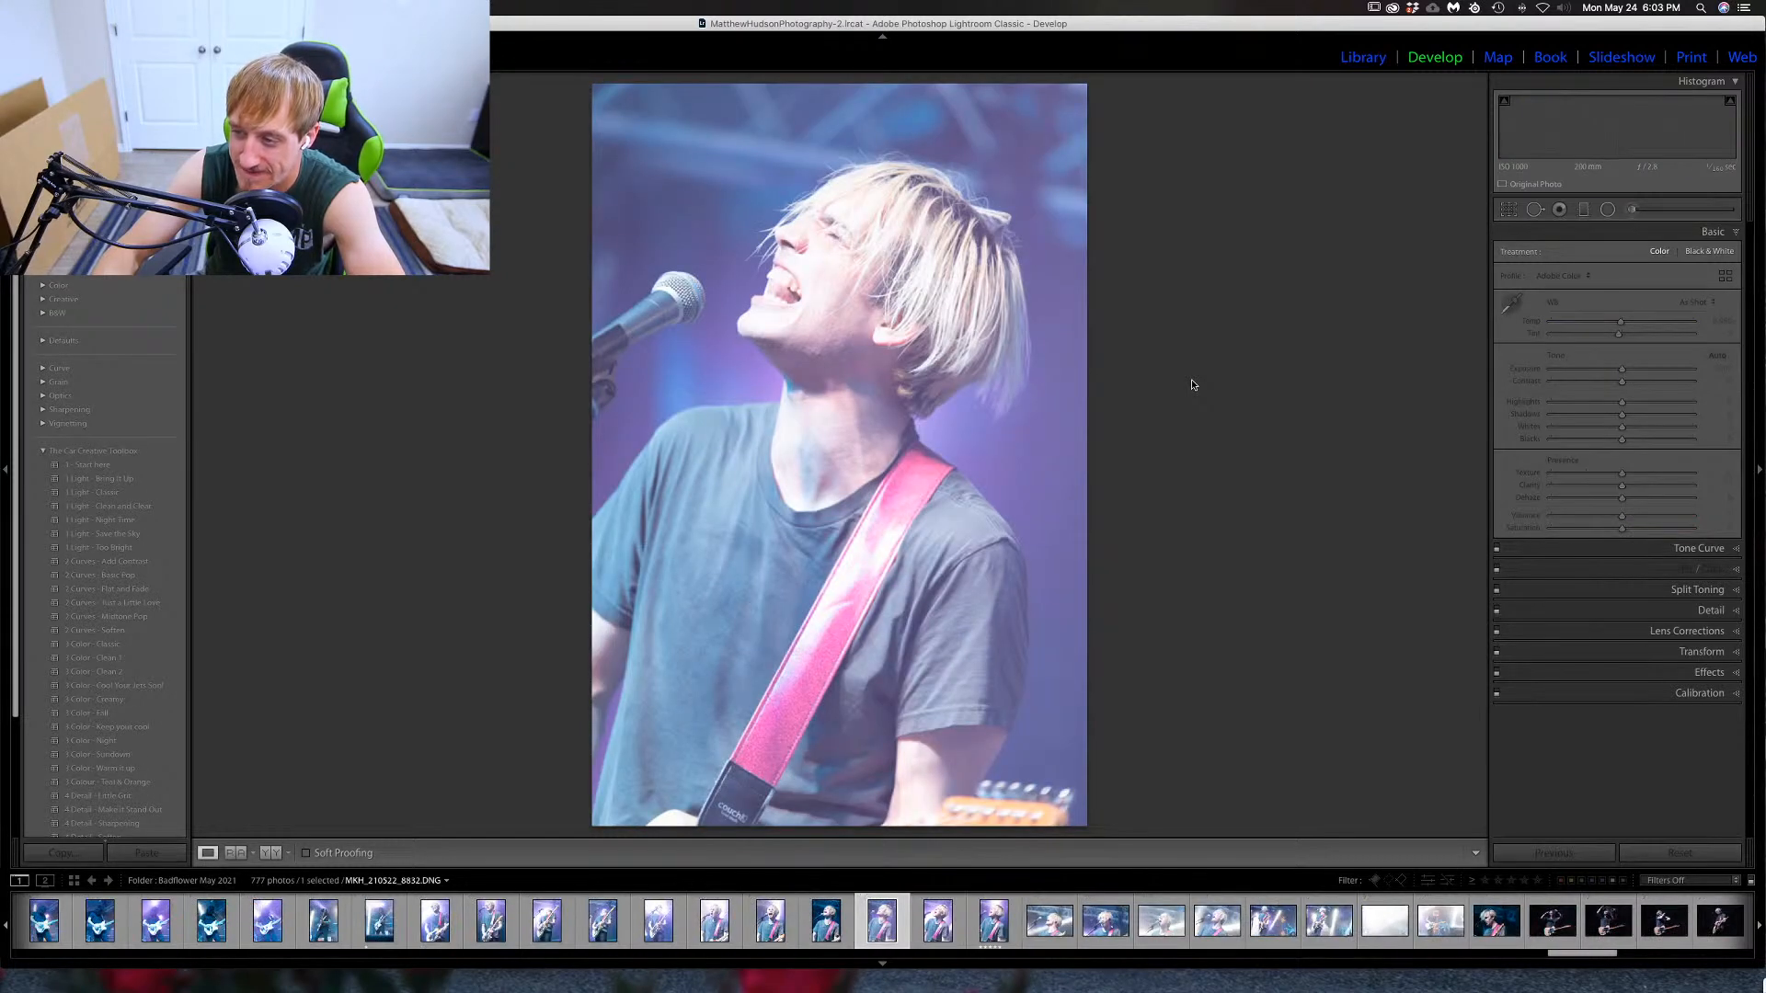
key("Right")
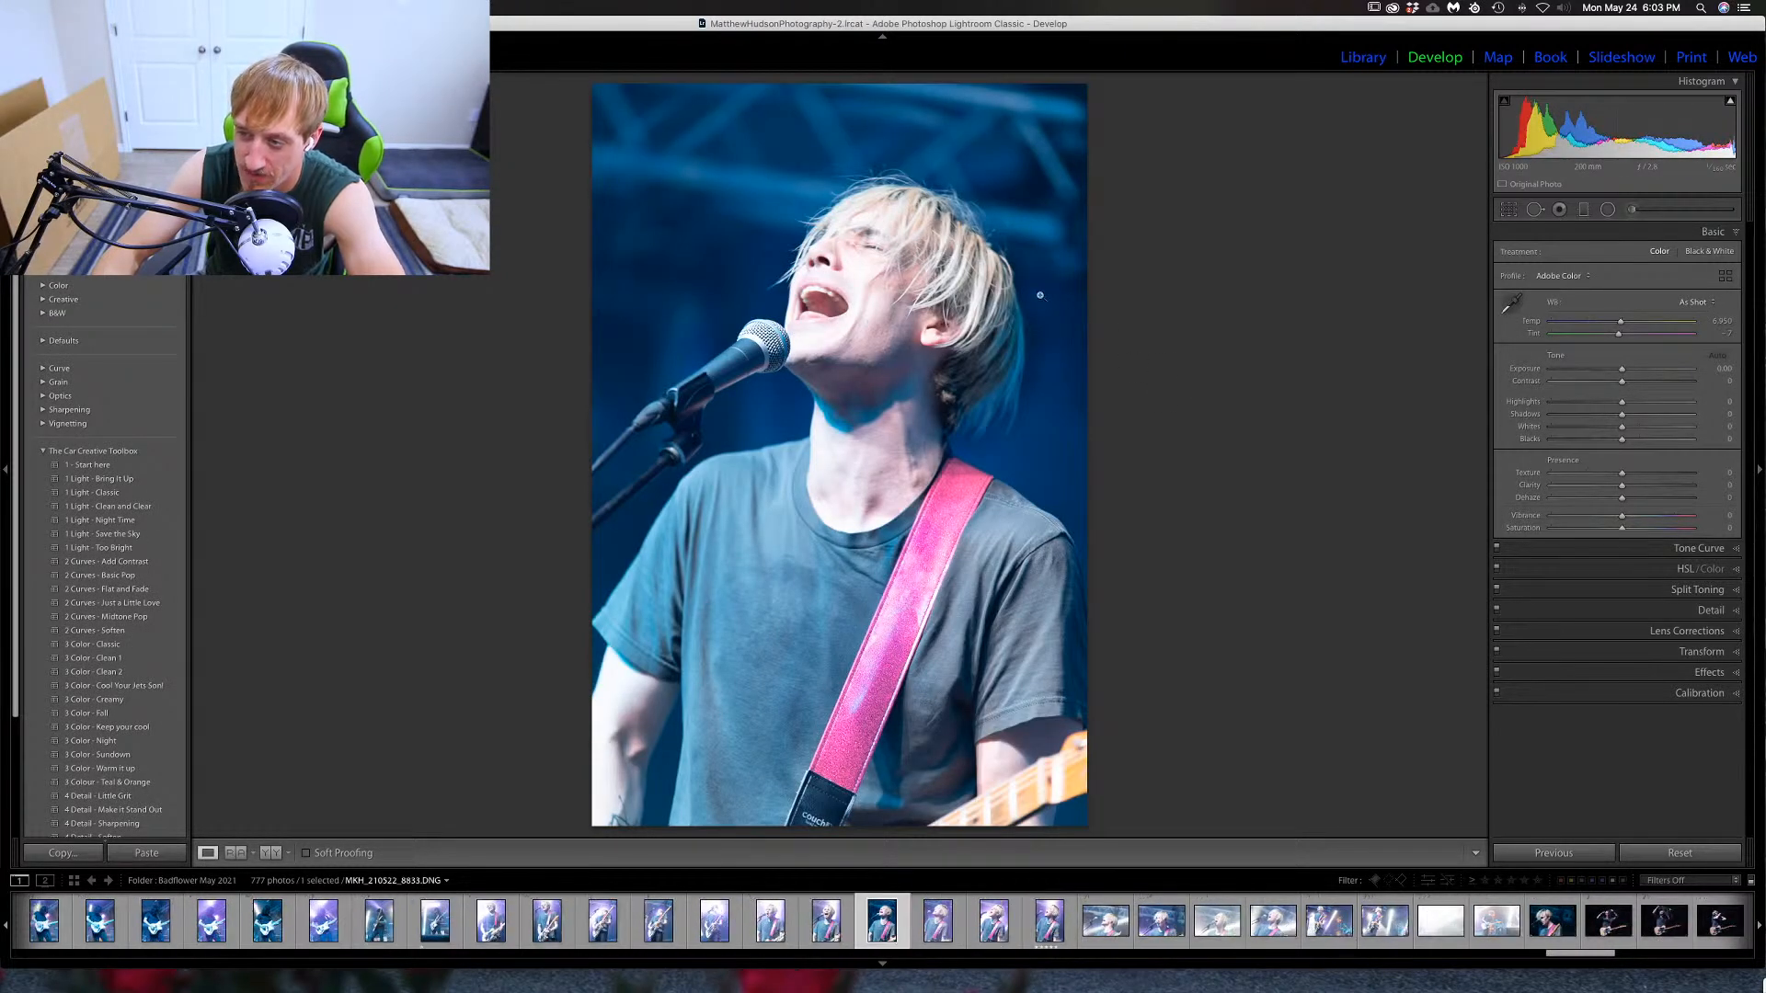
left_click(841, 340)
left_click_drag(928, 316, 922, 566)
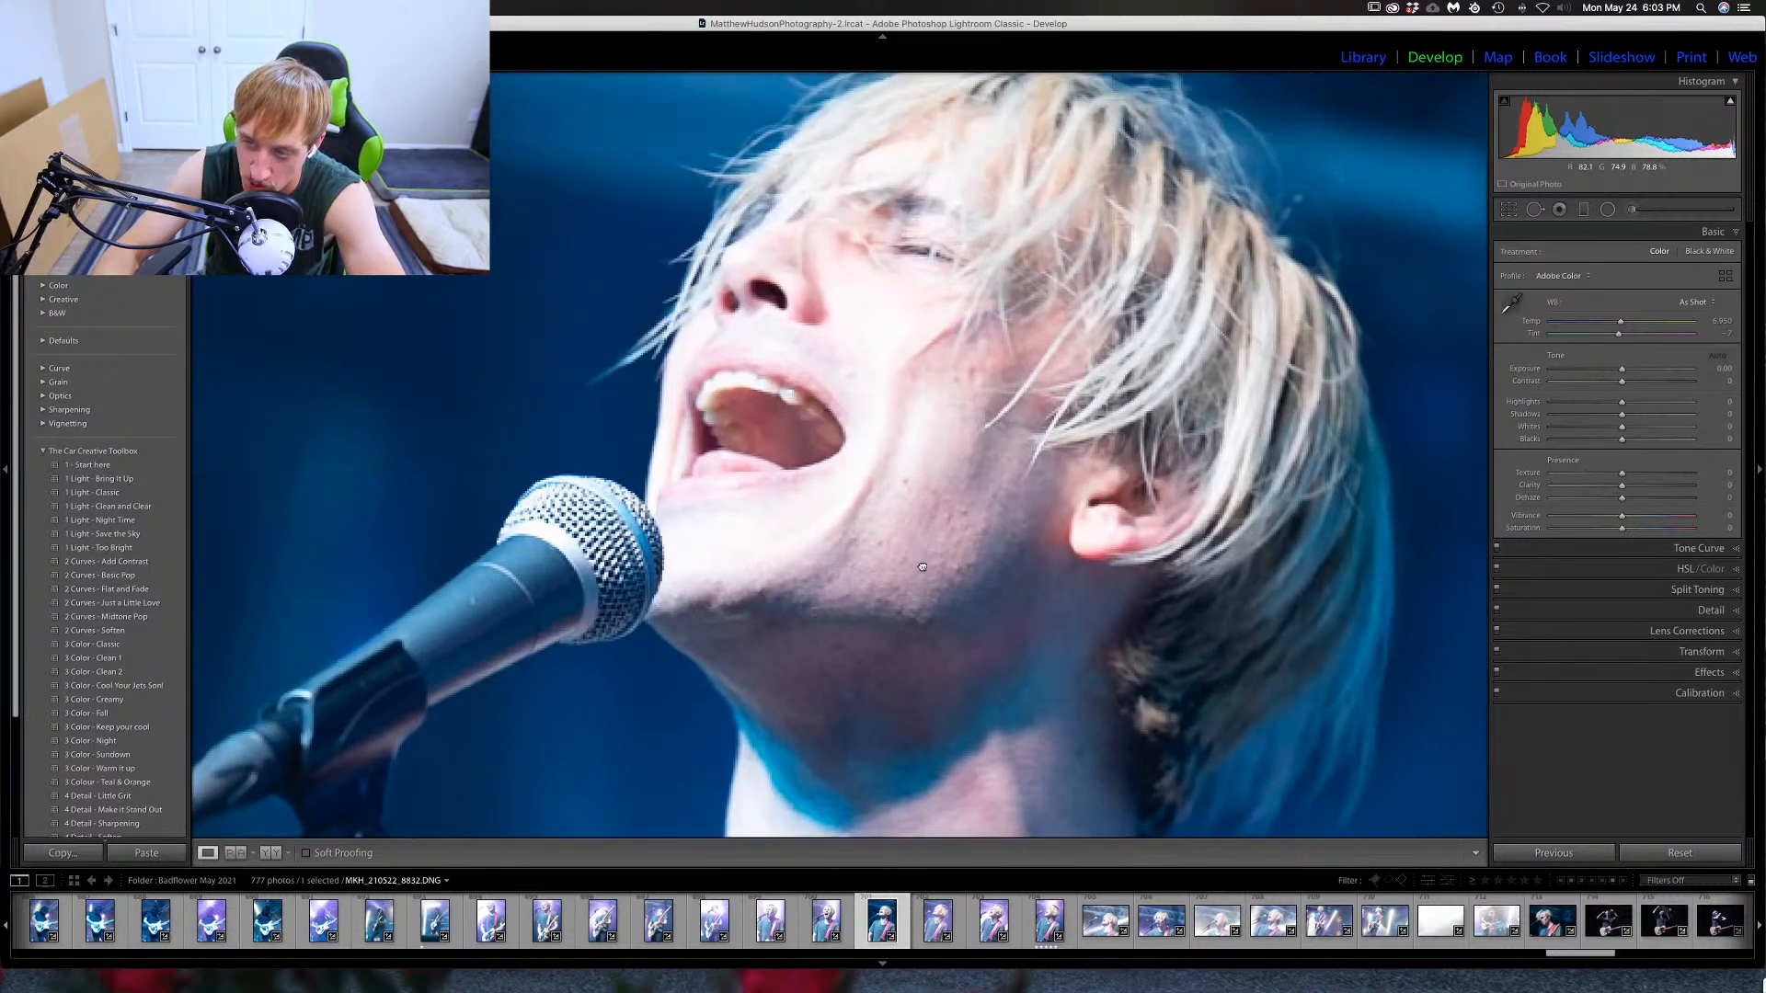
left_click(1144, 538)
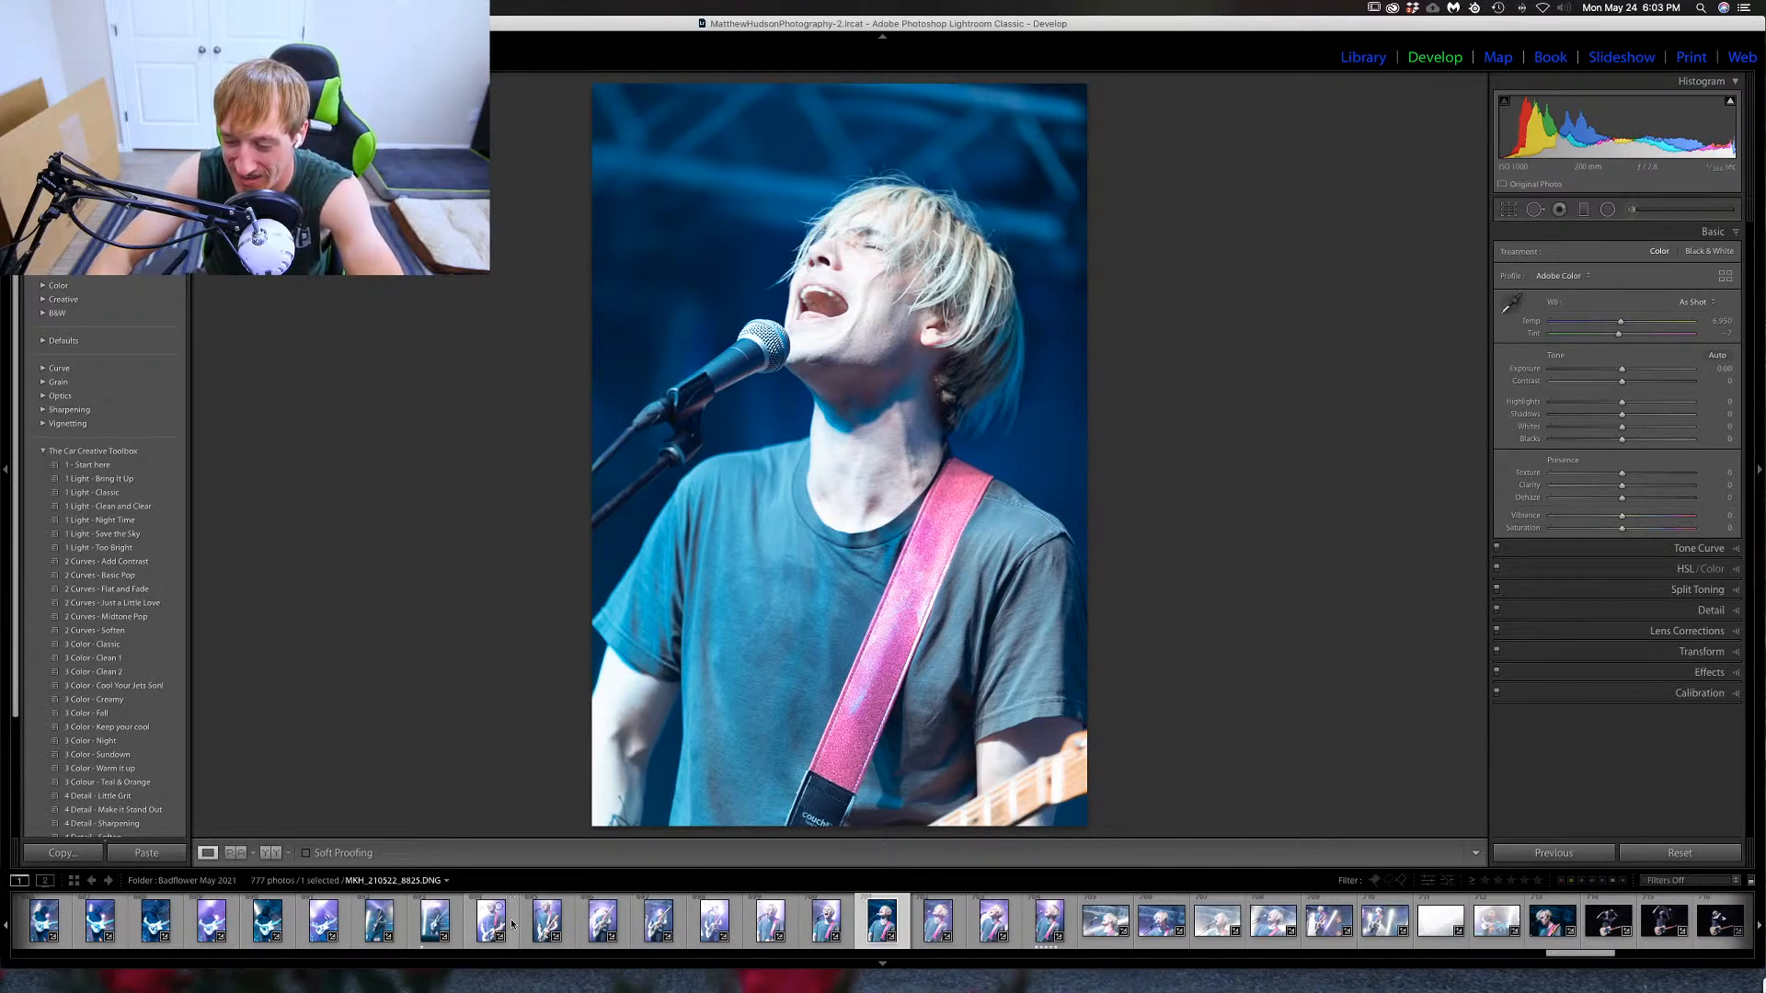
Compare the screaming singer's frames around MKH_210522_8834.DNG, inspect MKH_210522_8835.DNG up close, and rate MKH_210522_8835.DNG one star.
key("Right")
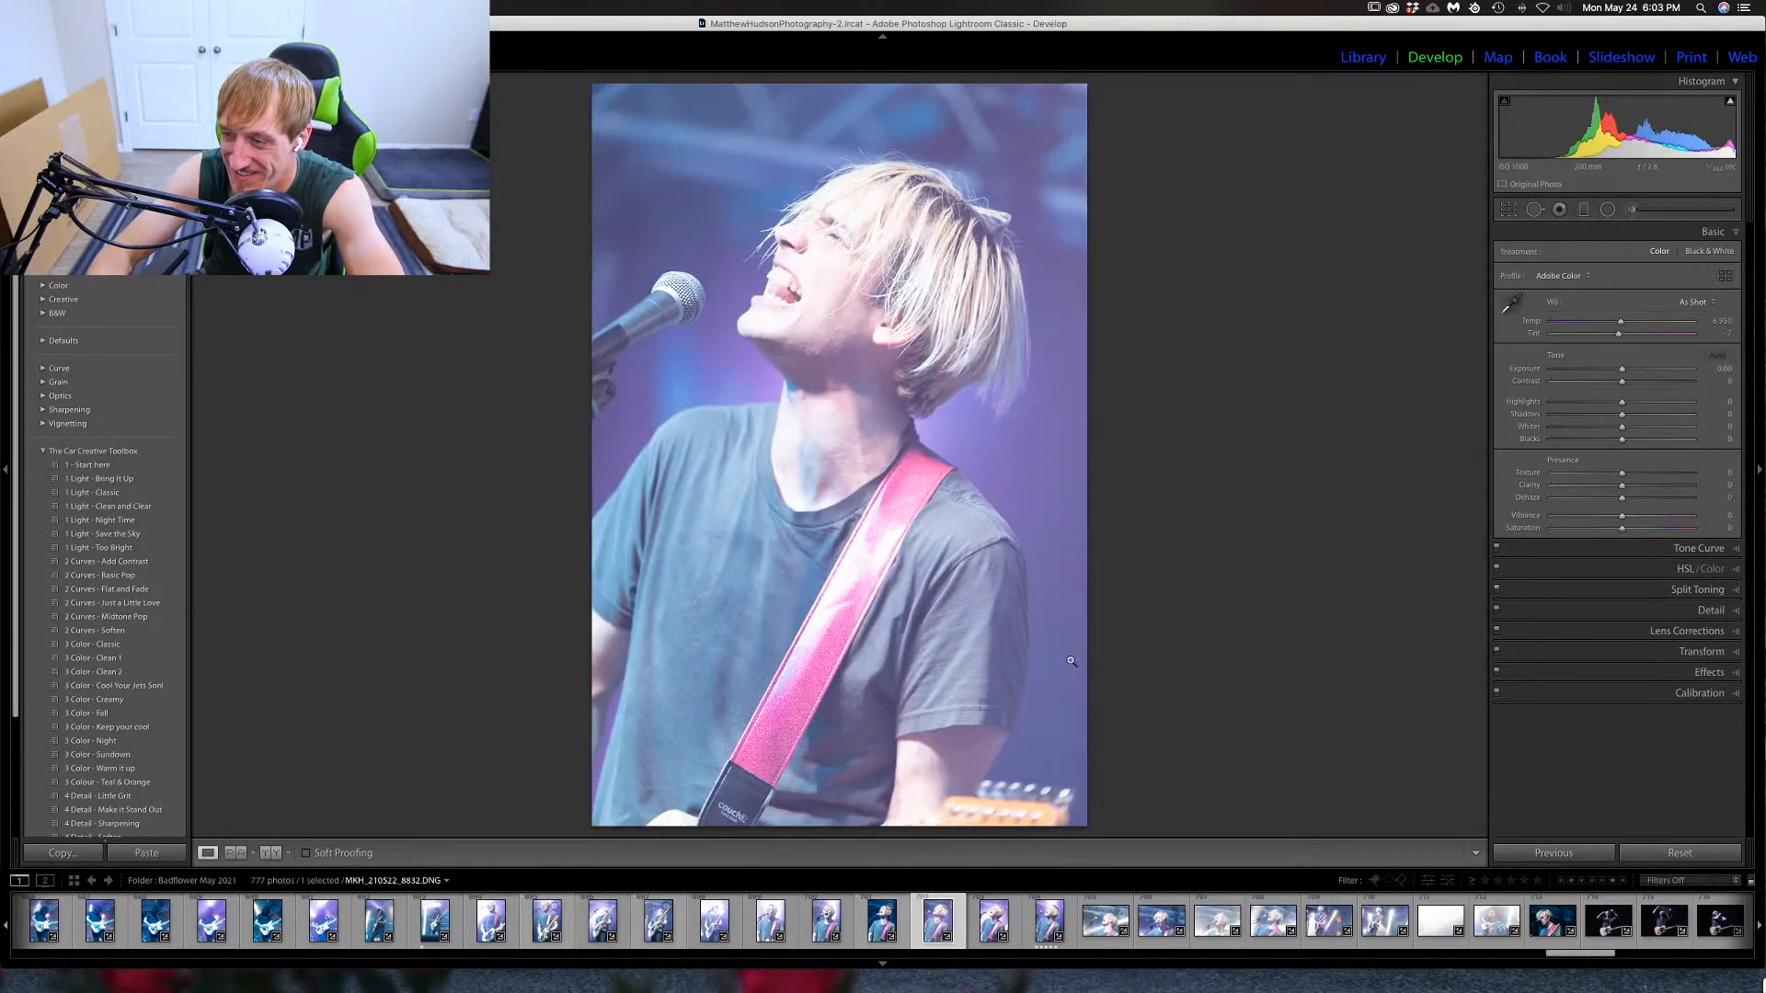
key("Right")
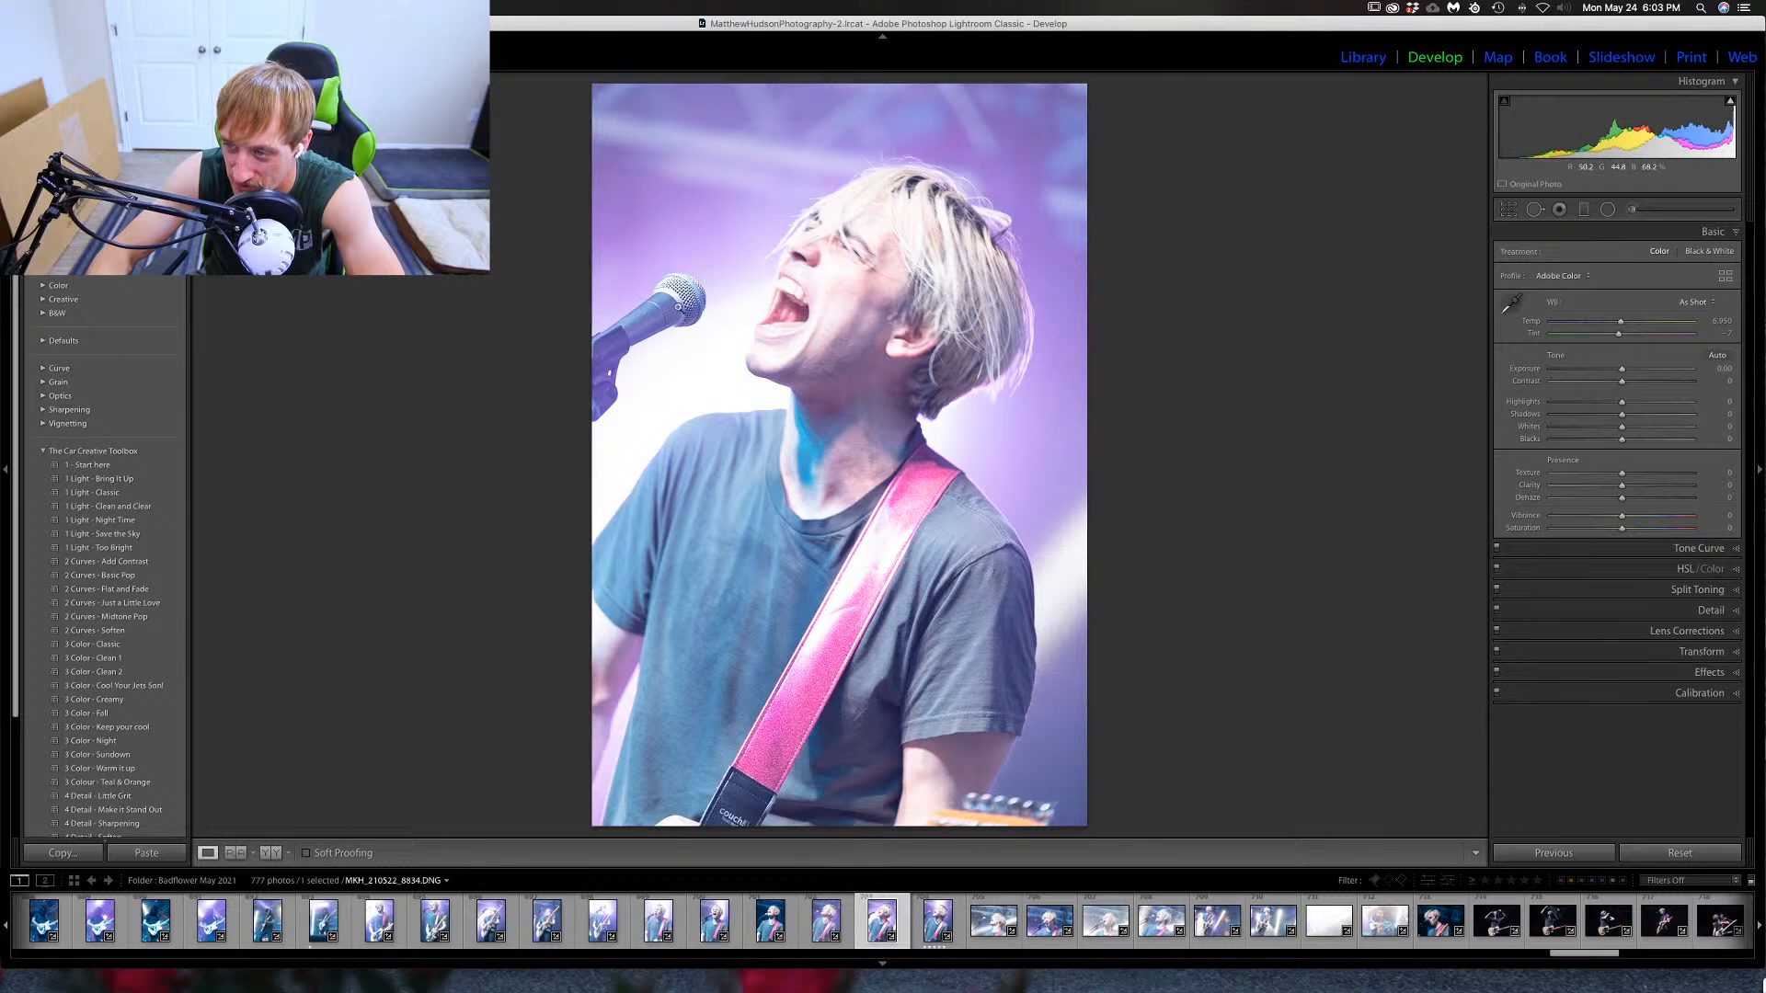
key("Right")
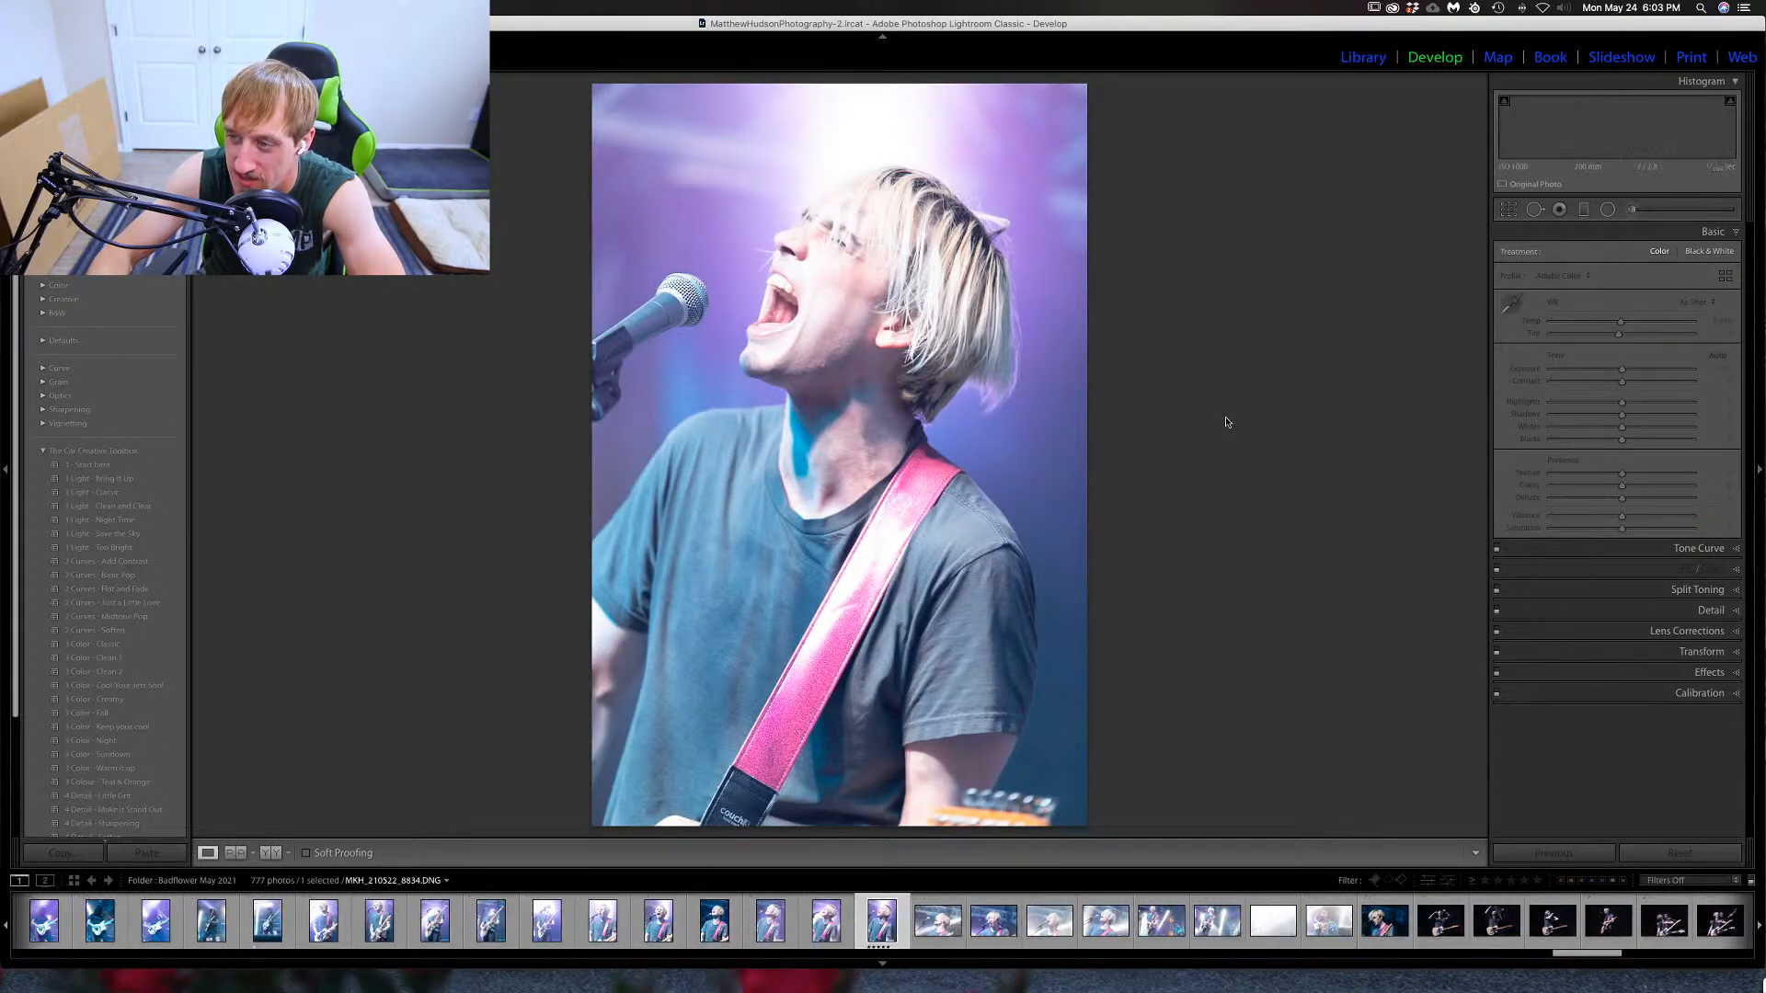
left_click(814, 302)
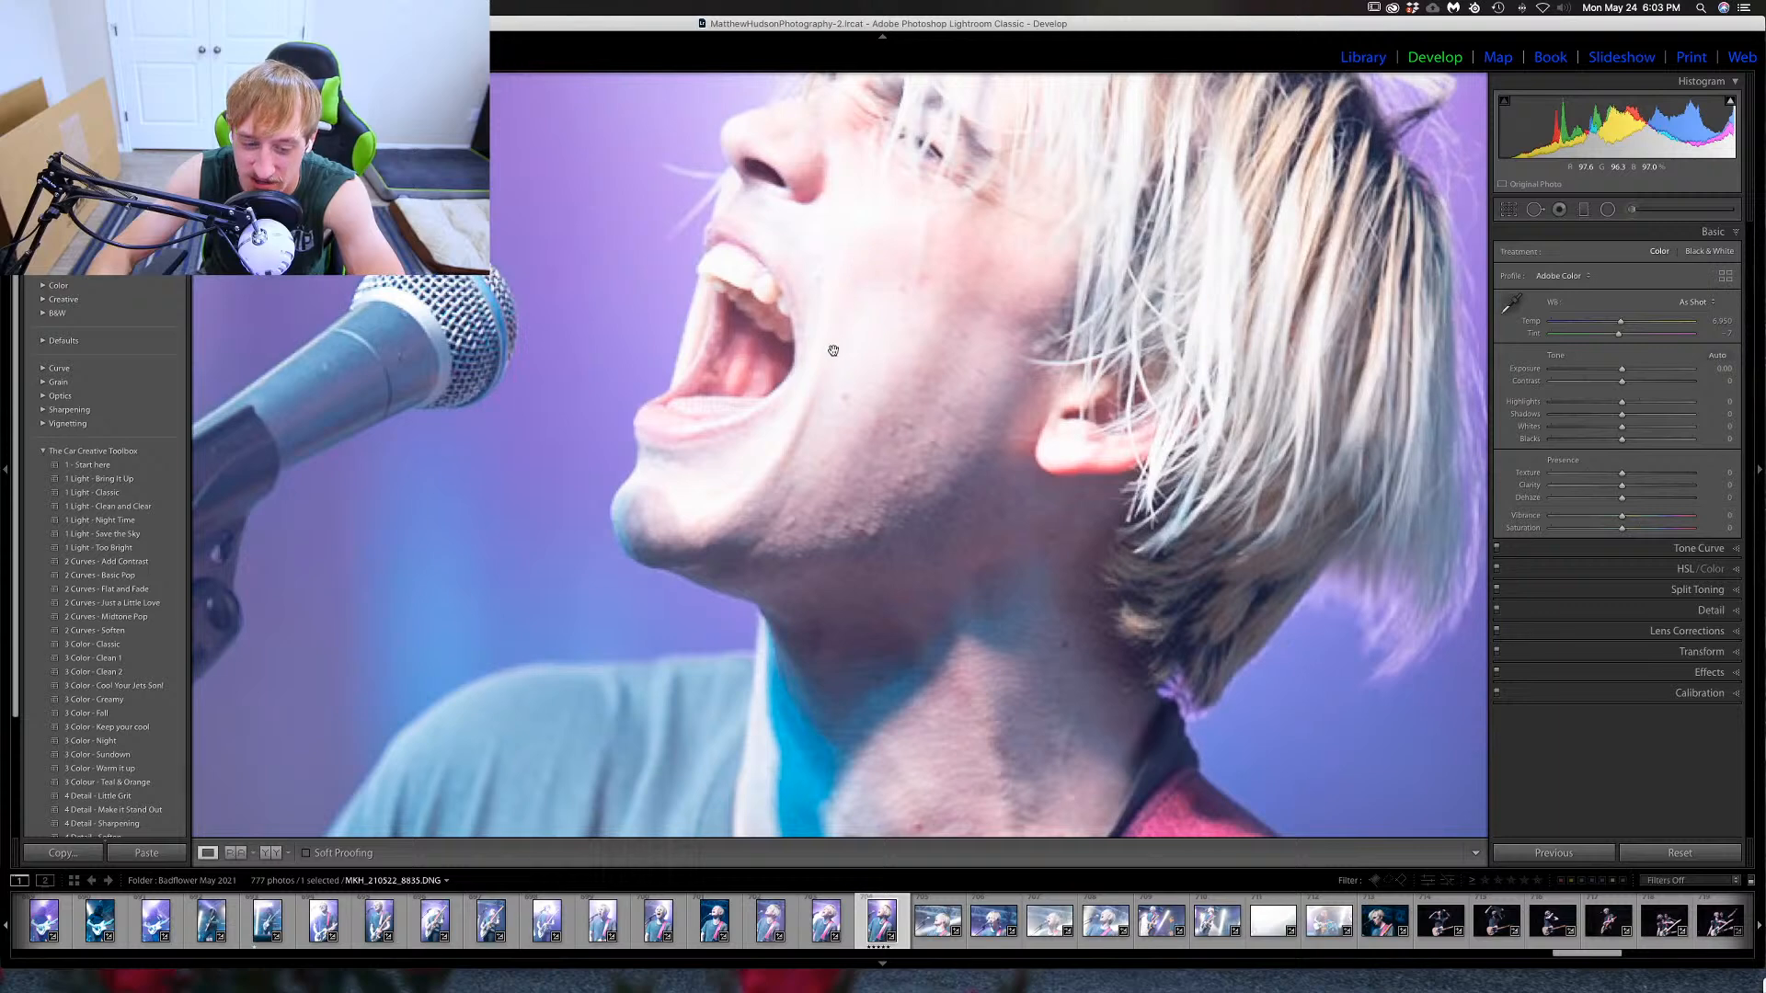
left_click_drag(859, 312, 827, 402)
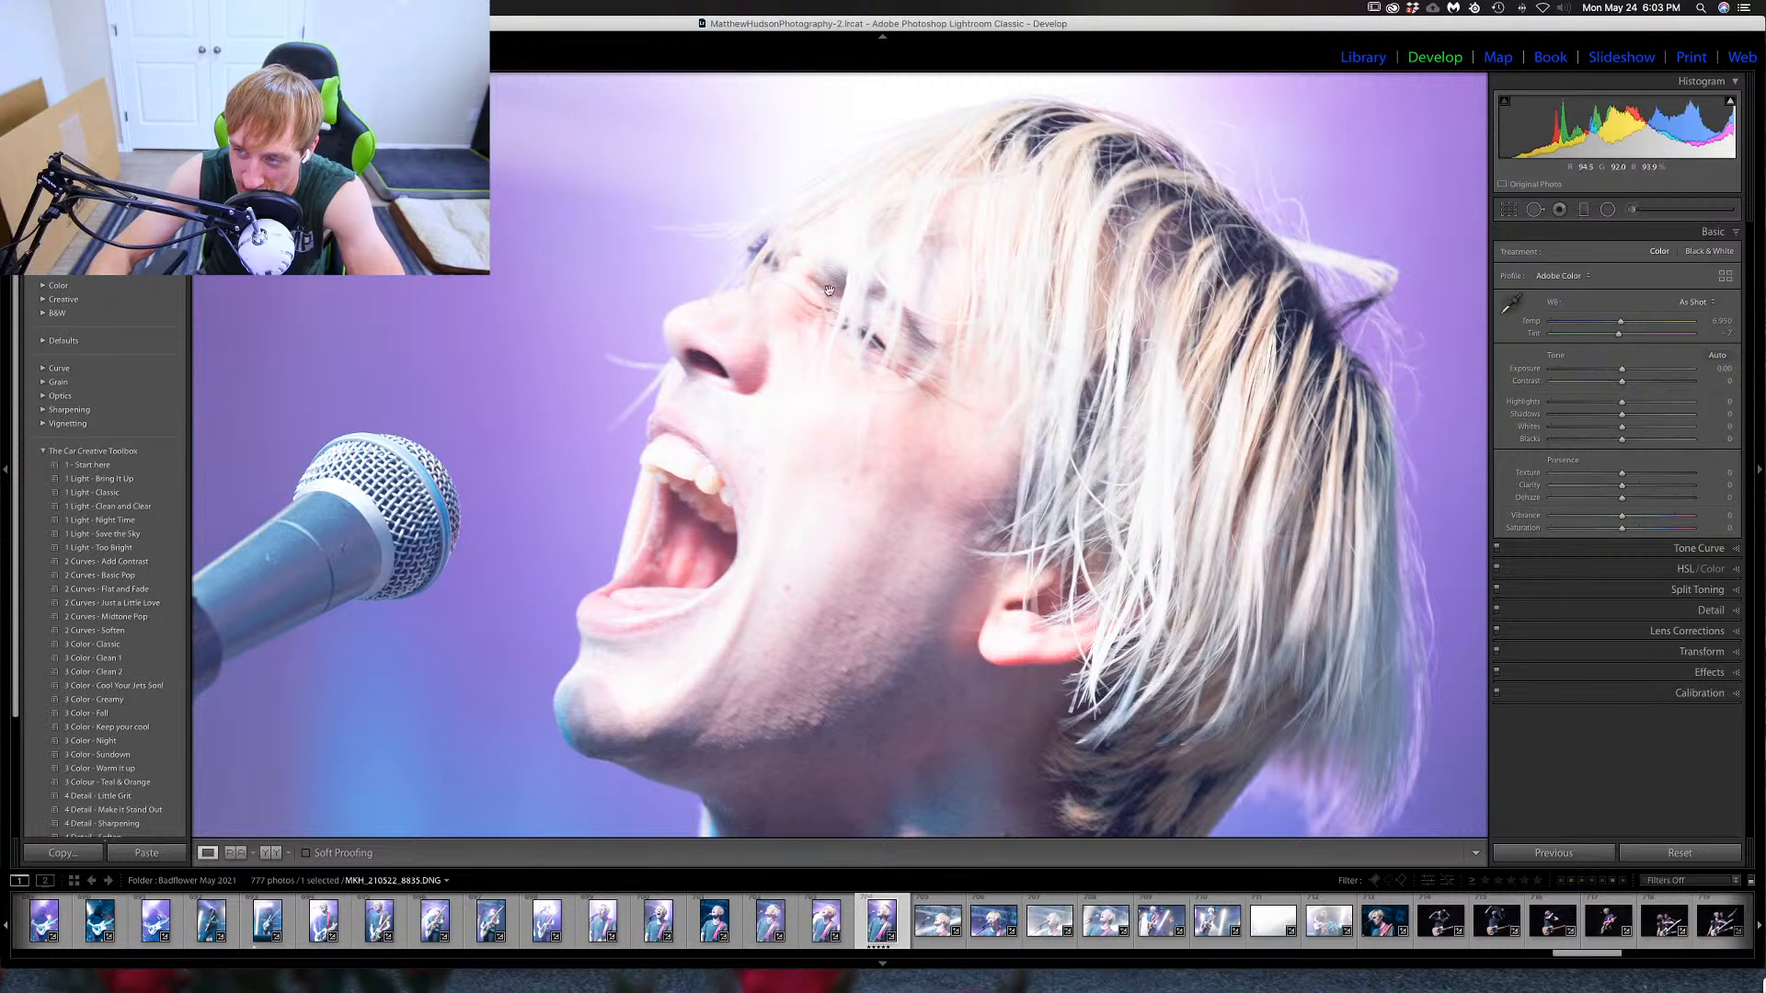
left_click(763, 537)
key("Right")
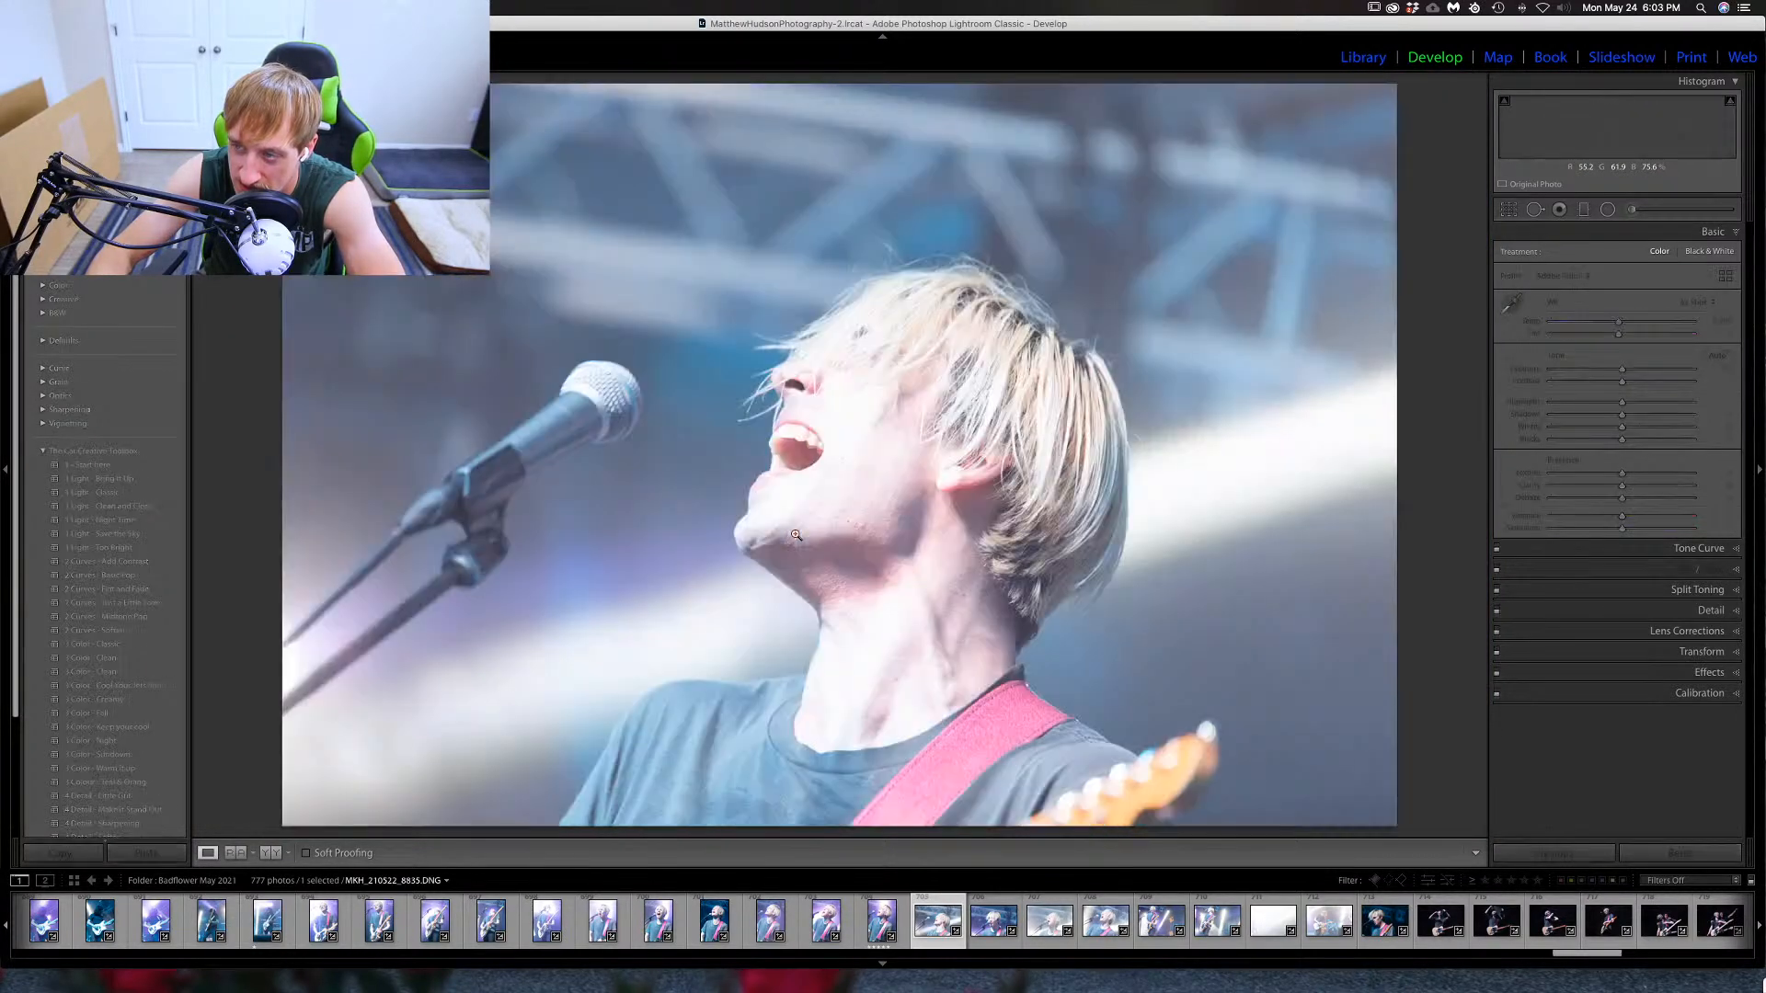
key("Left")
key("Left")
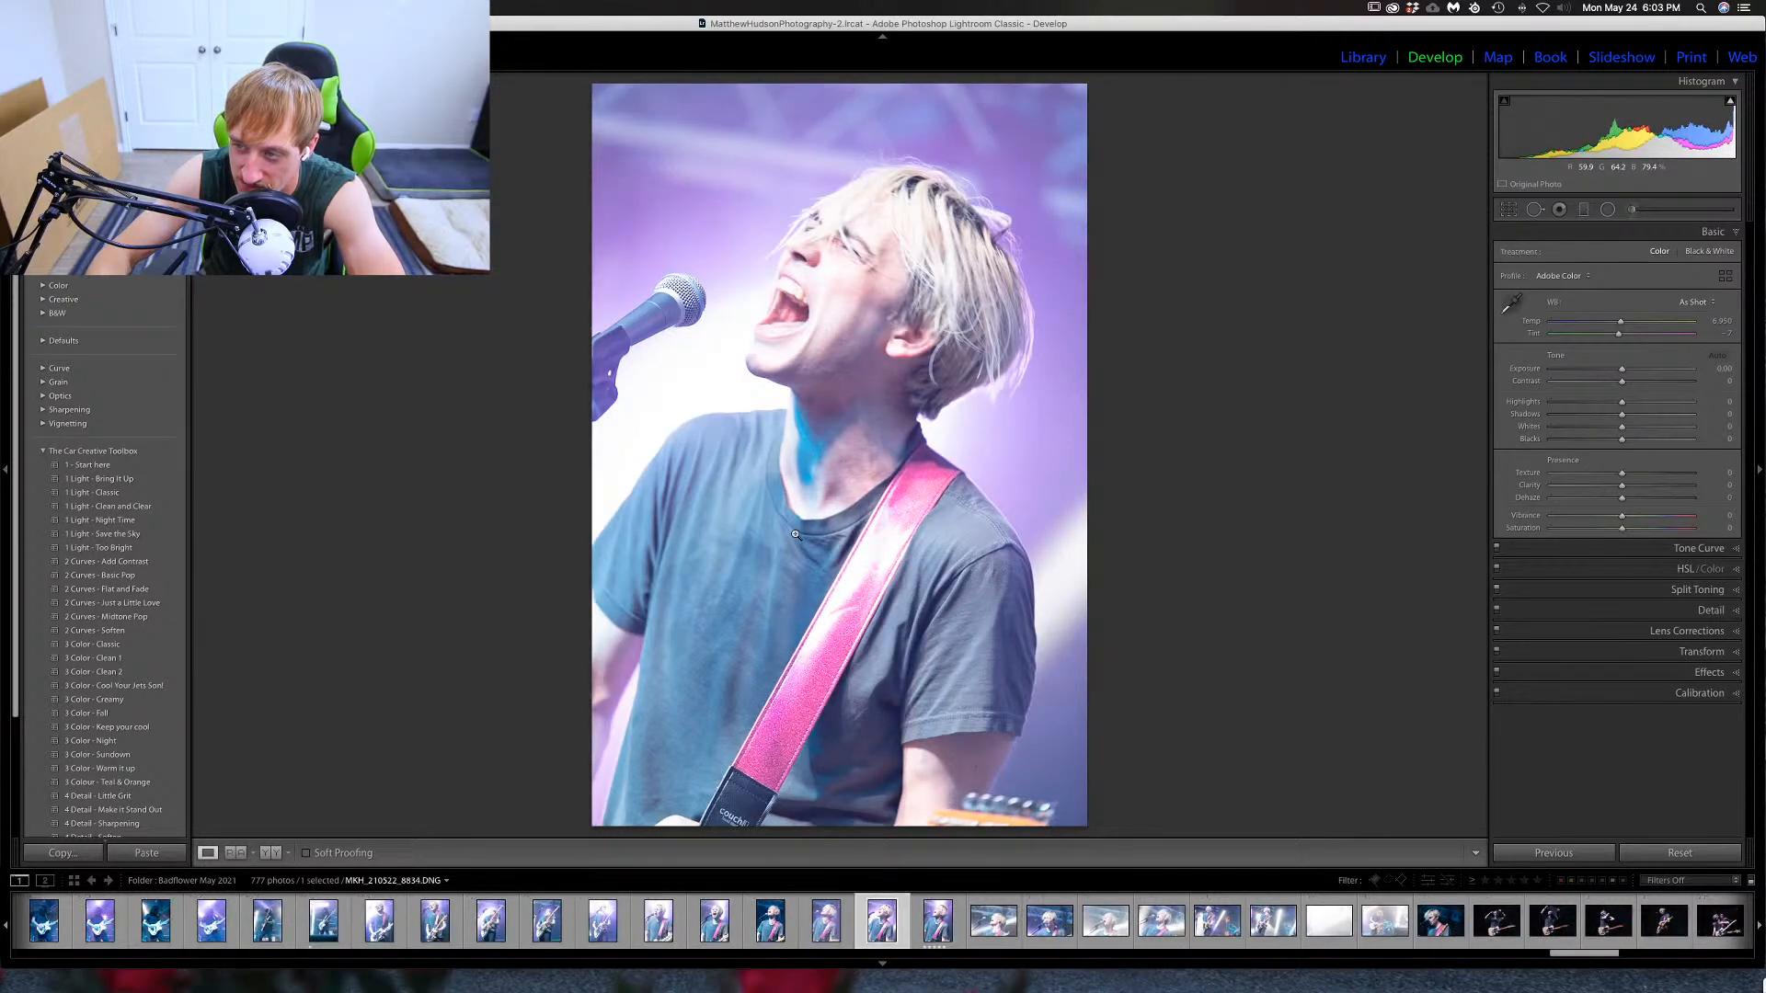
key("Right")
key("1")
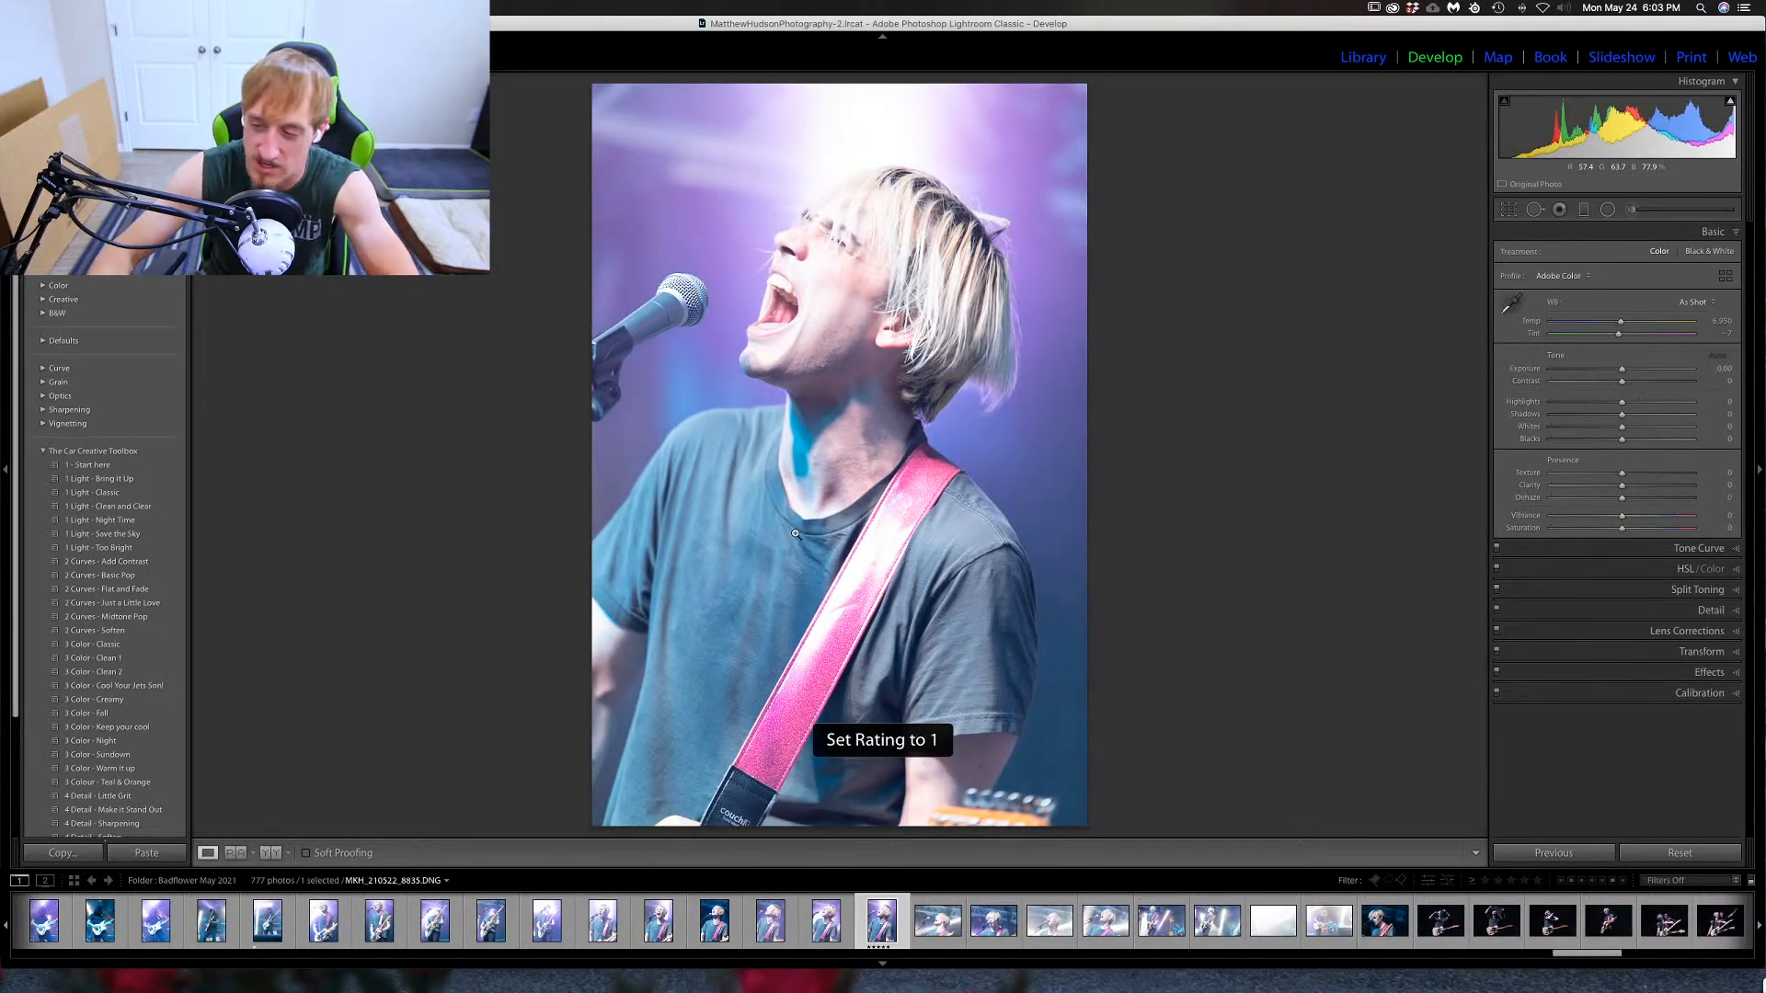
Revisit the blue-background singer shot MKH_210522_8832.DNG, then examine the horizontal singer frames from MKH_210522_8837.DNG past MKH_210522_8841.DNG.
key("Left")
key("Left")
key("Left")
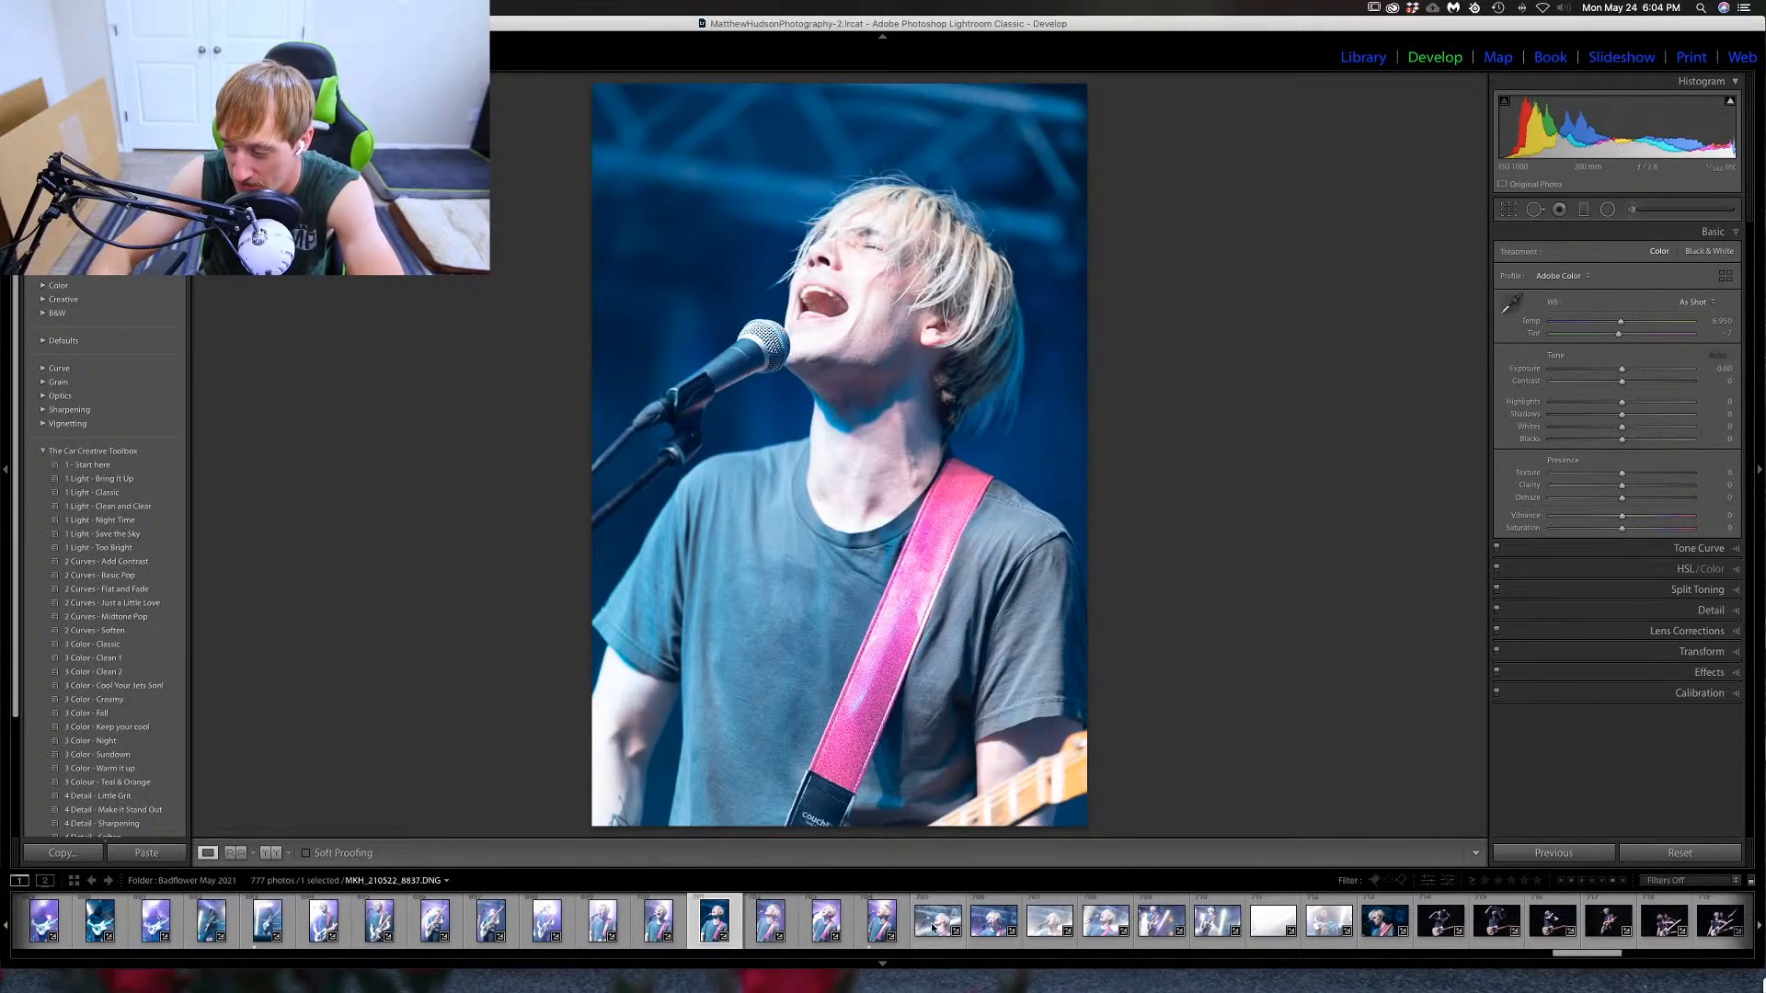
left_click(994, 920)
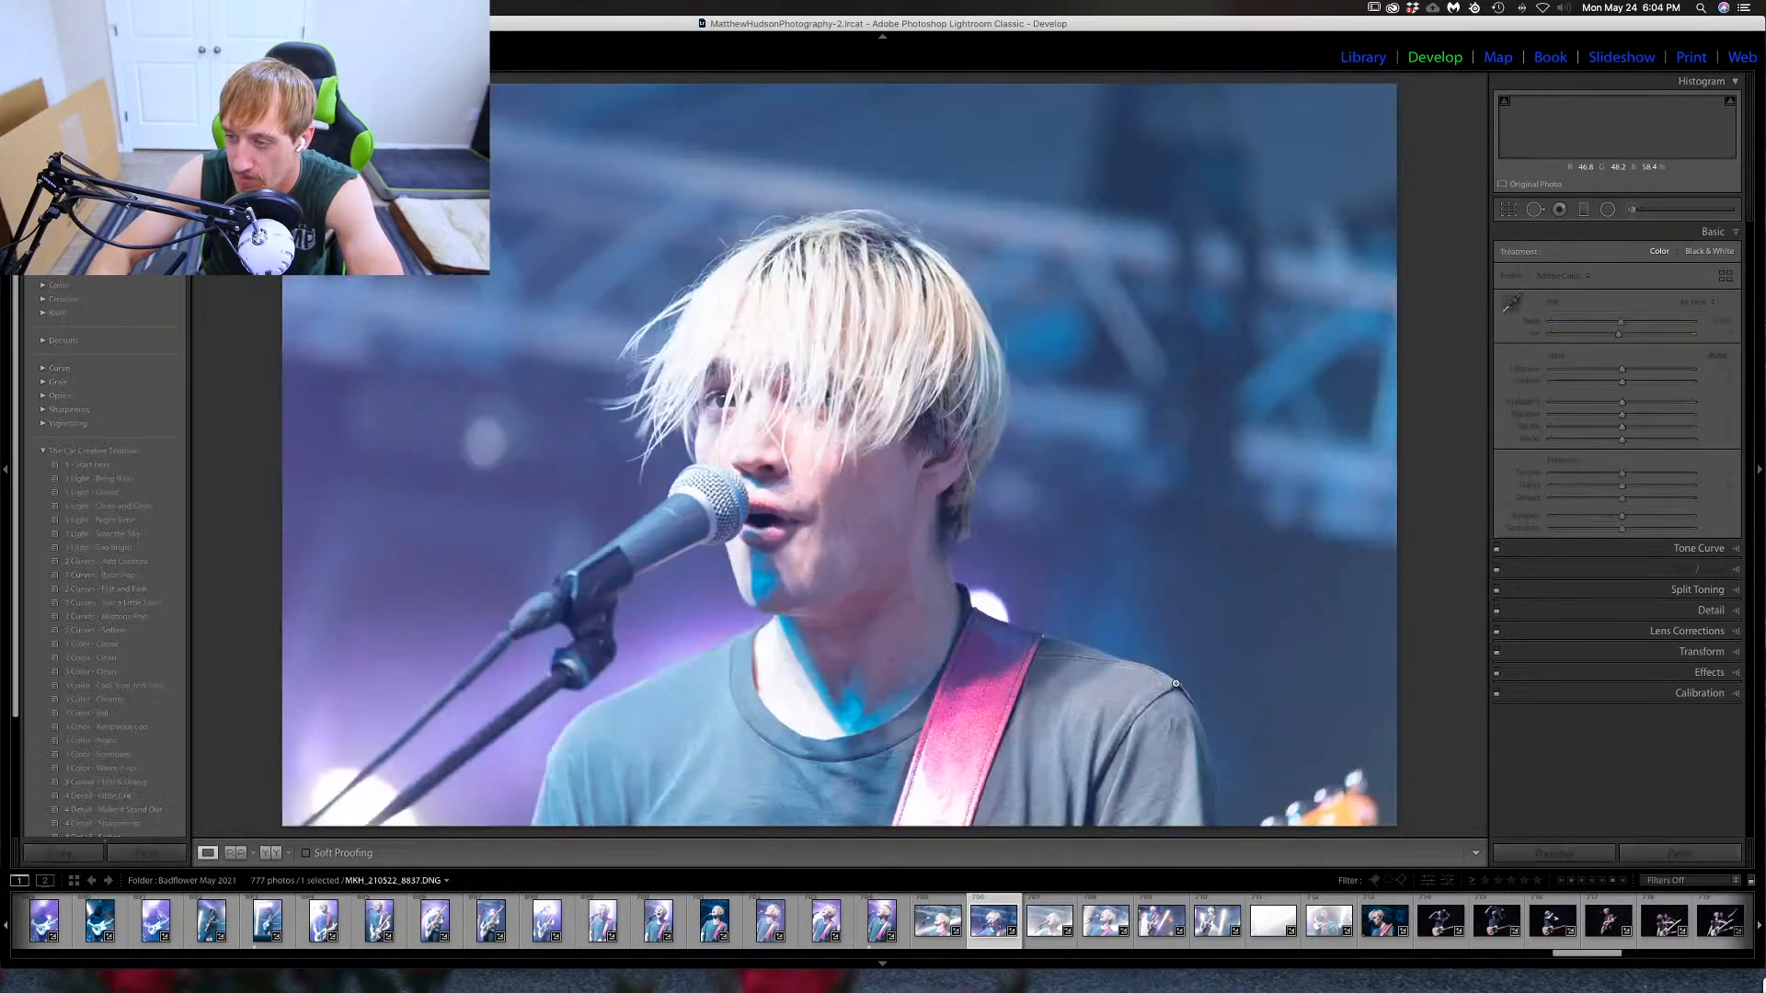
key("Right")
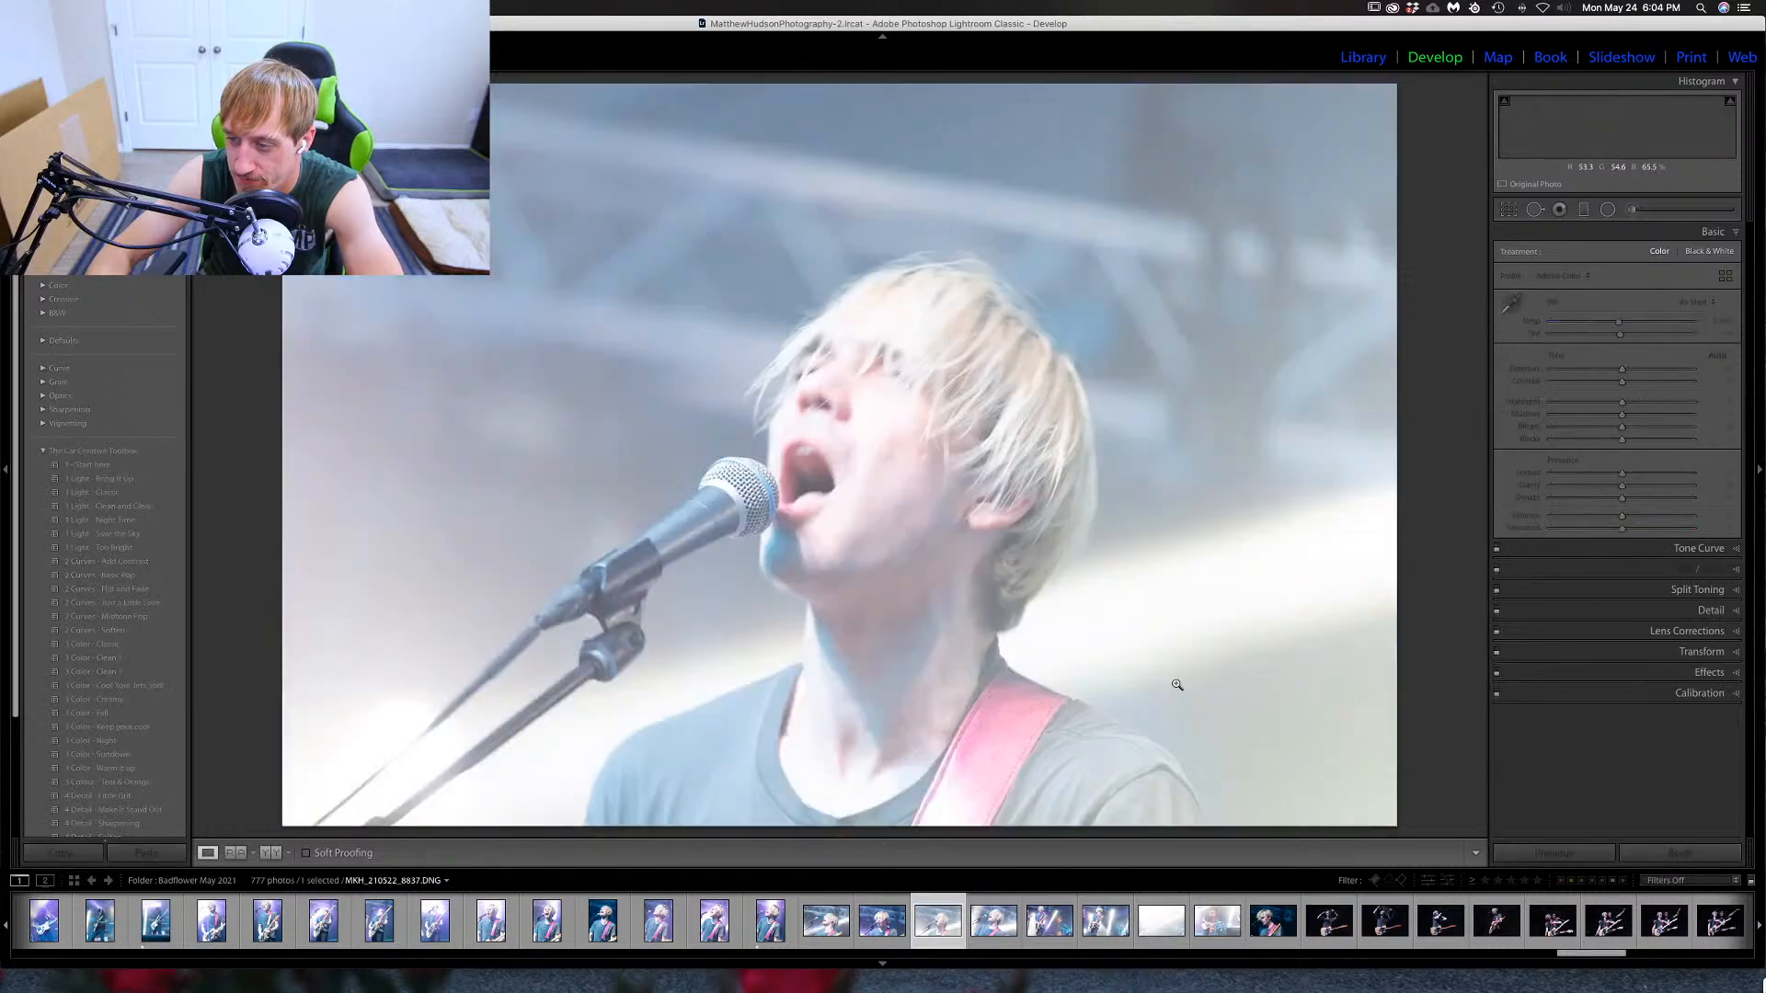
key("Right")
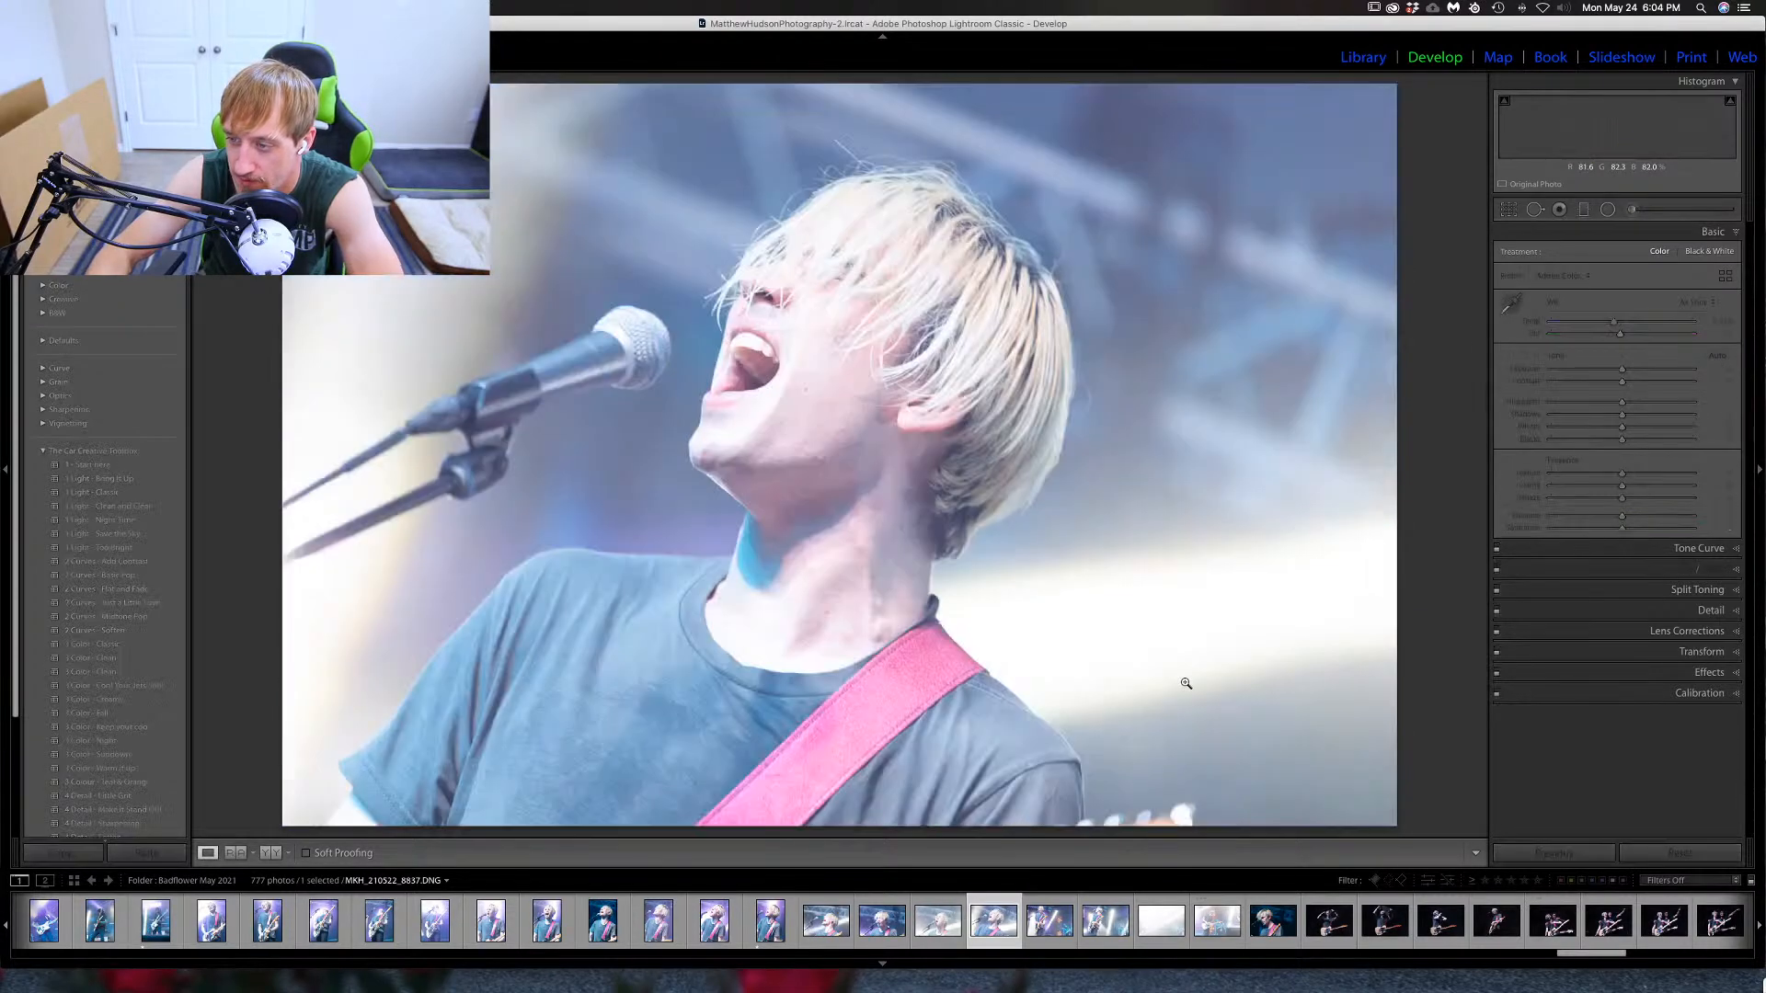
key("Right")
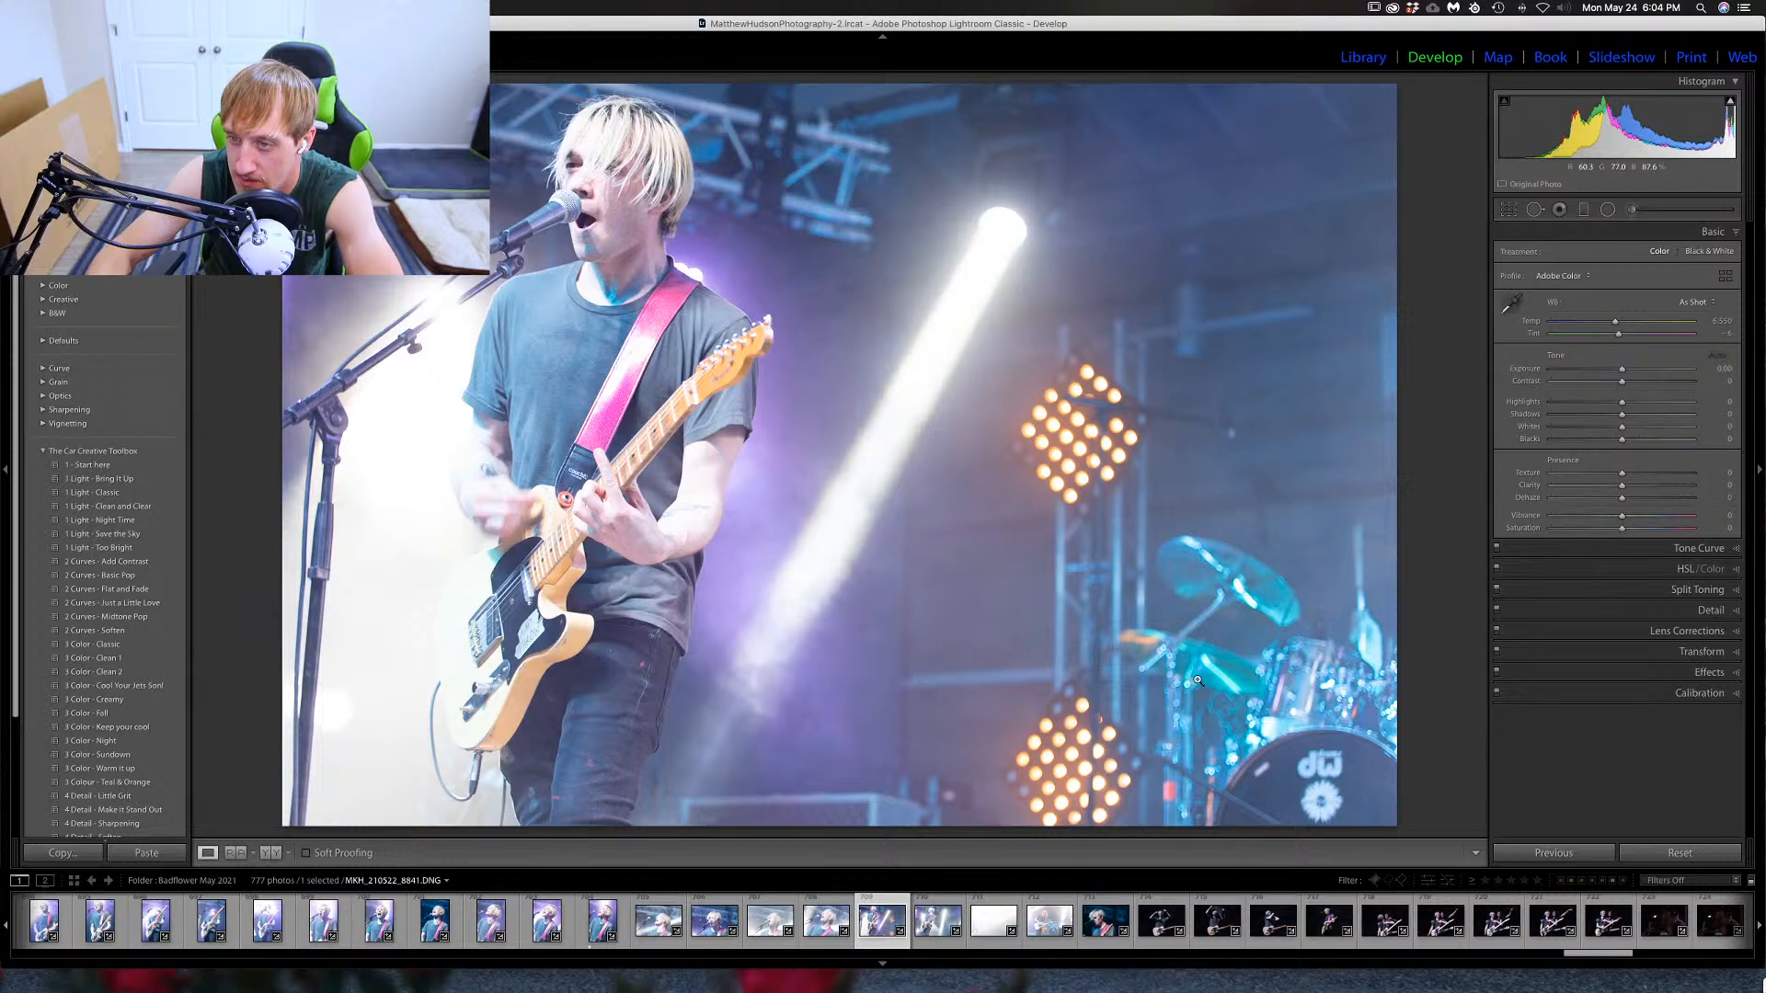
key("Right")
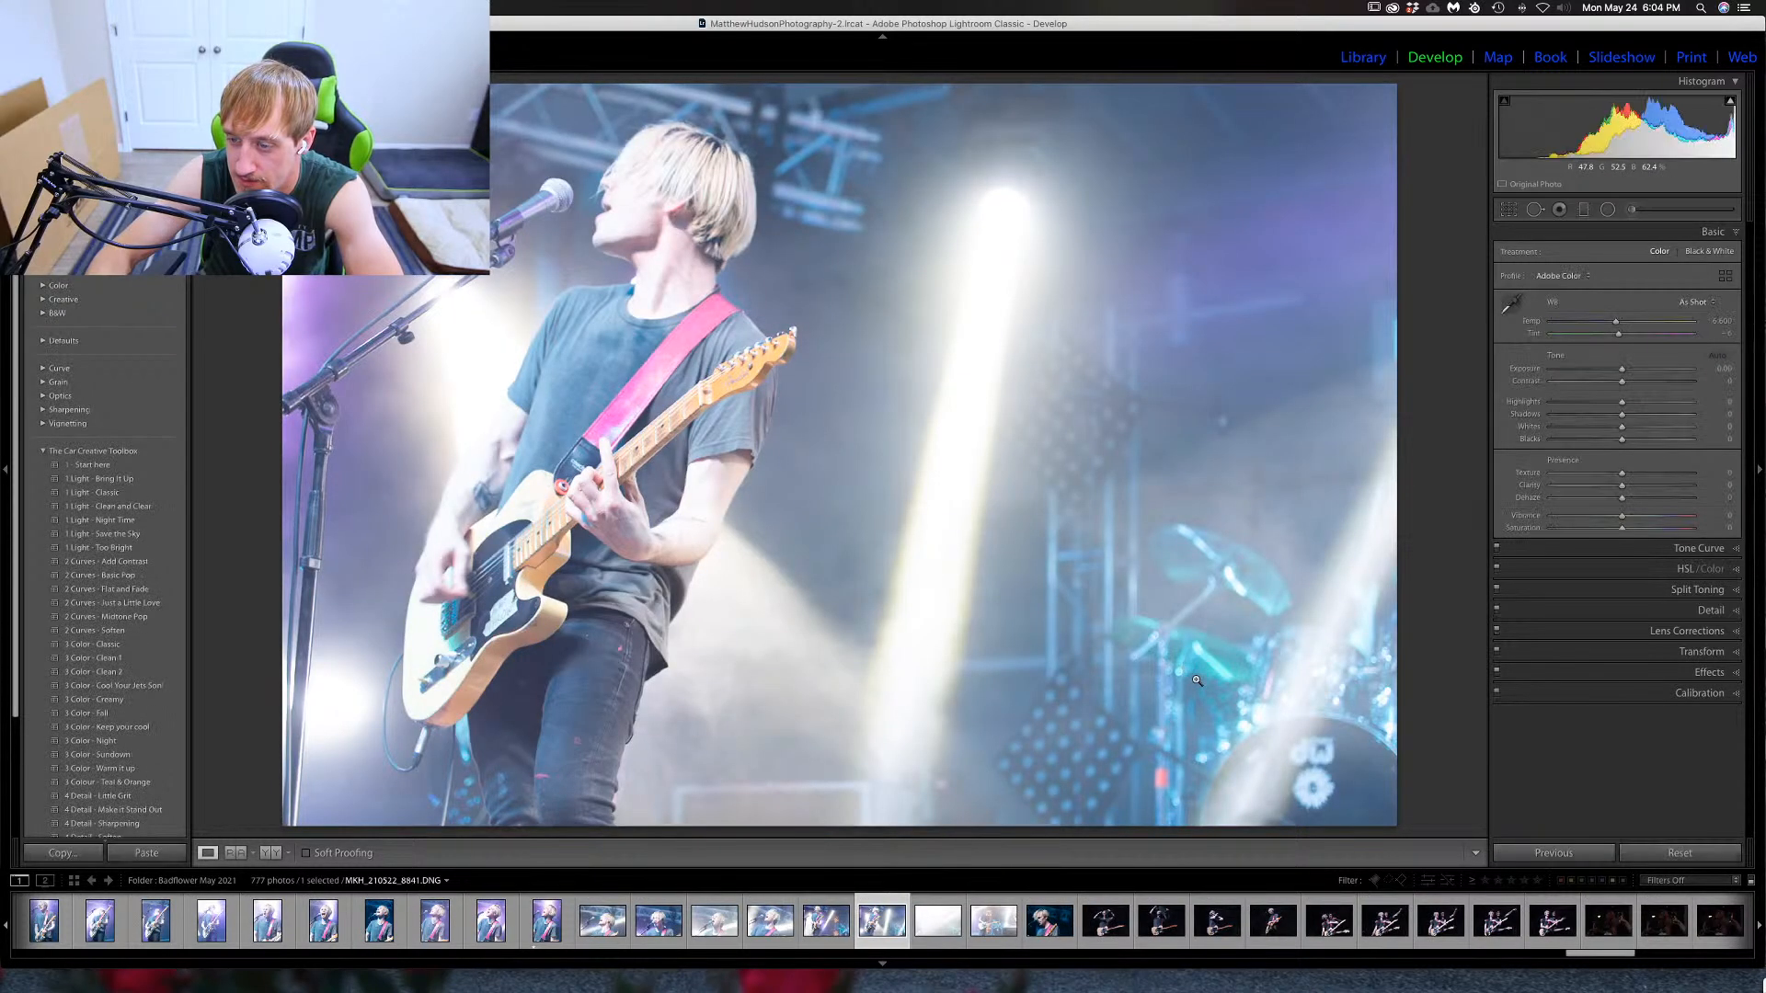
Examine the frames from the washed-out MKH_210522_8843.DNG through the dark-stage guitarist shots up to MKH_210522_8850.DNG.
key("Right")
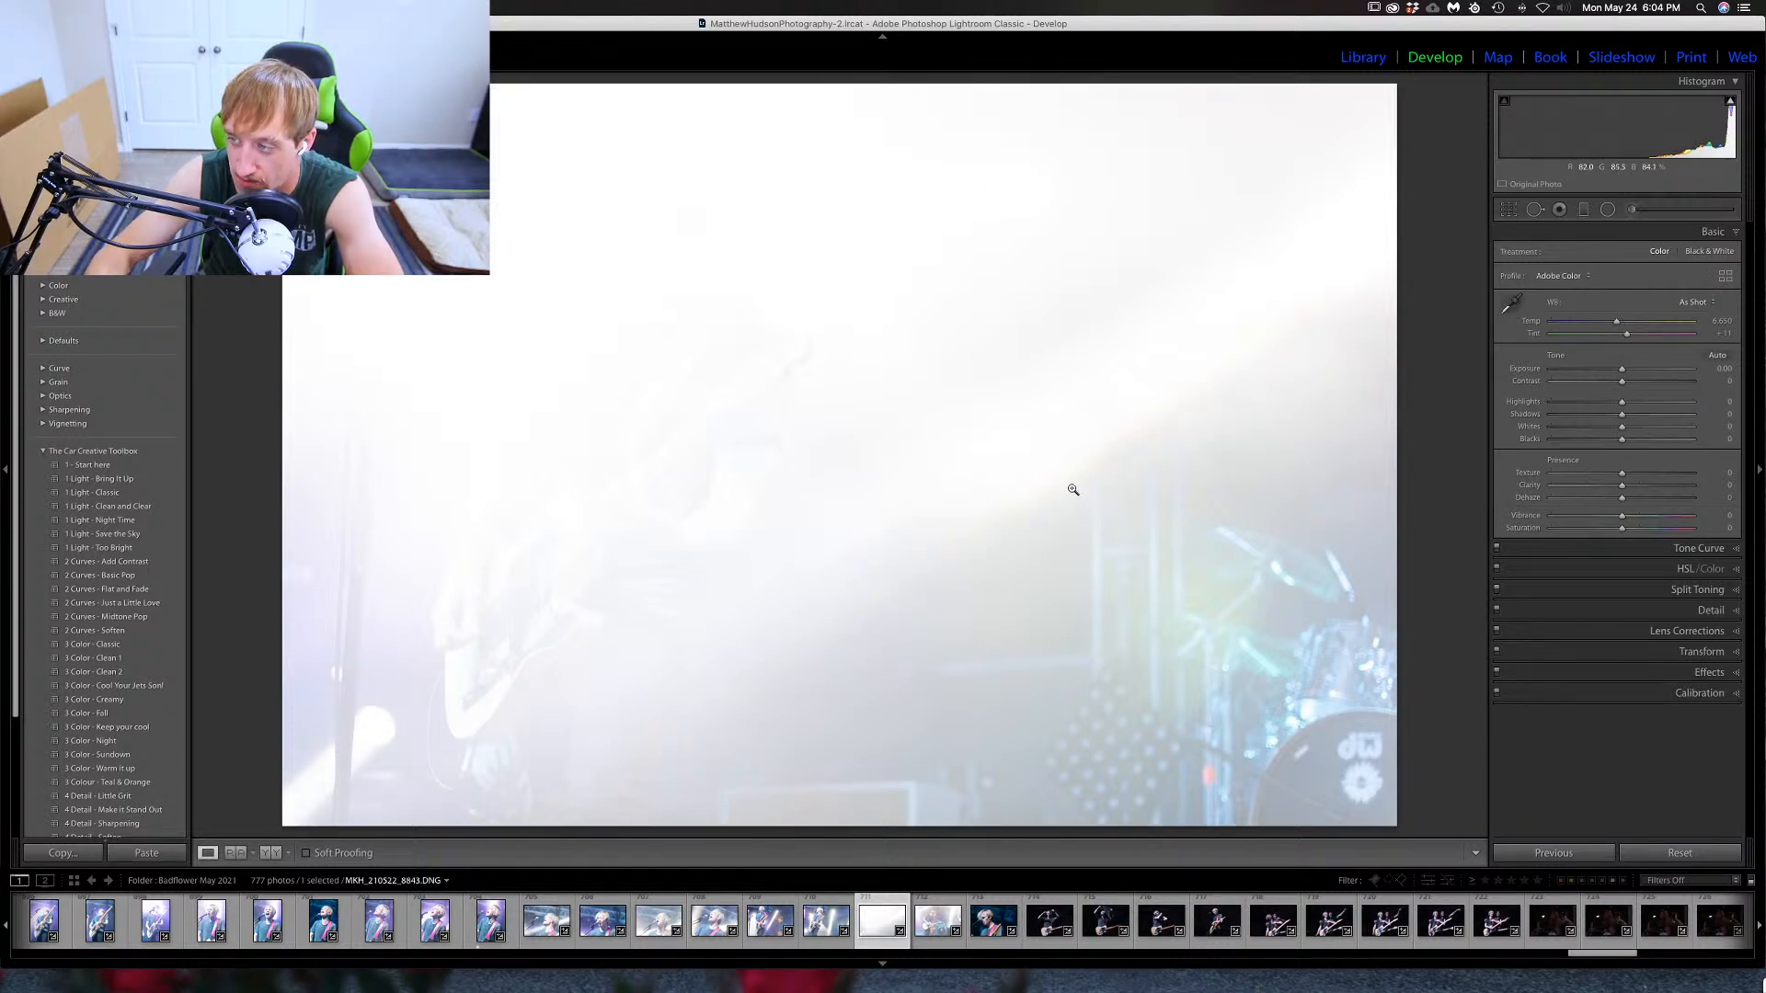
key("Right")
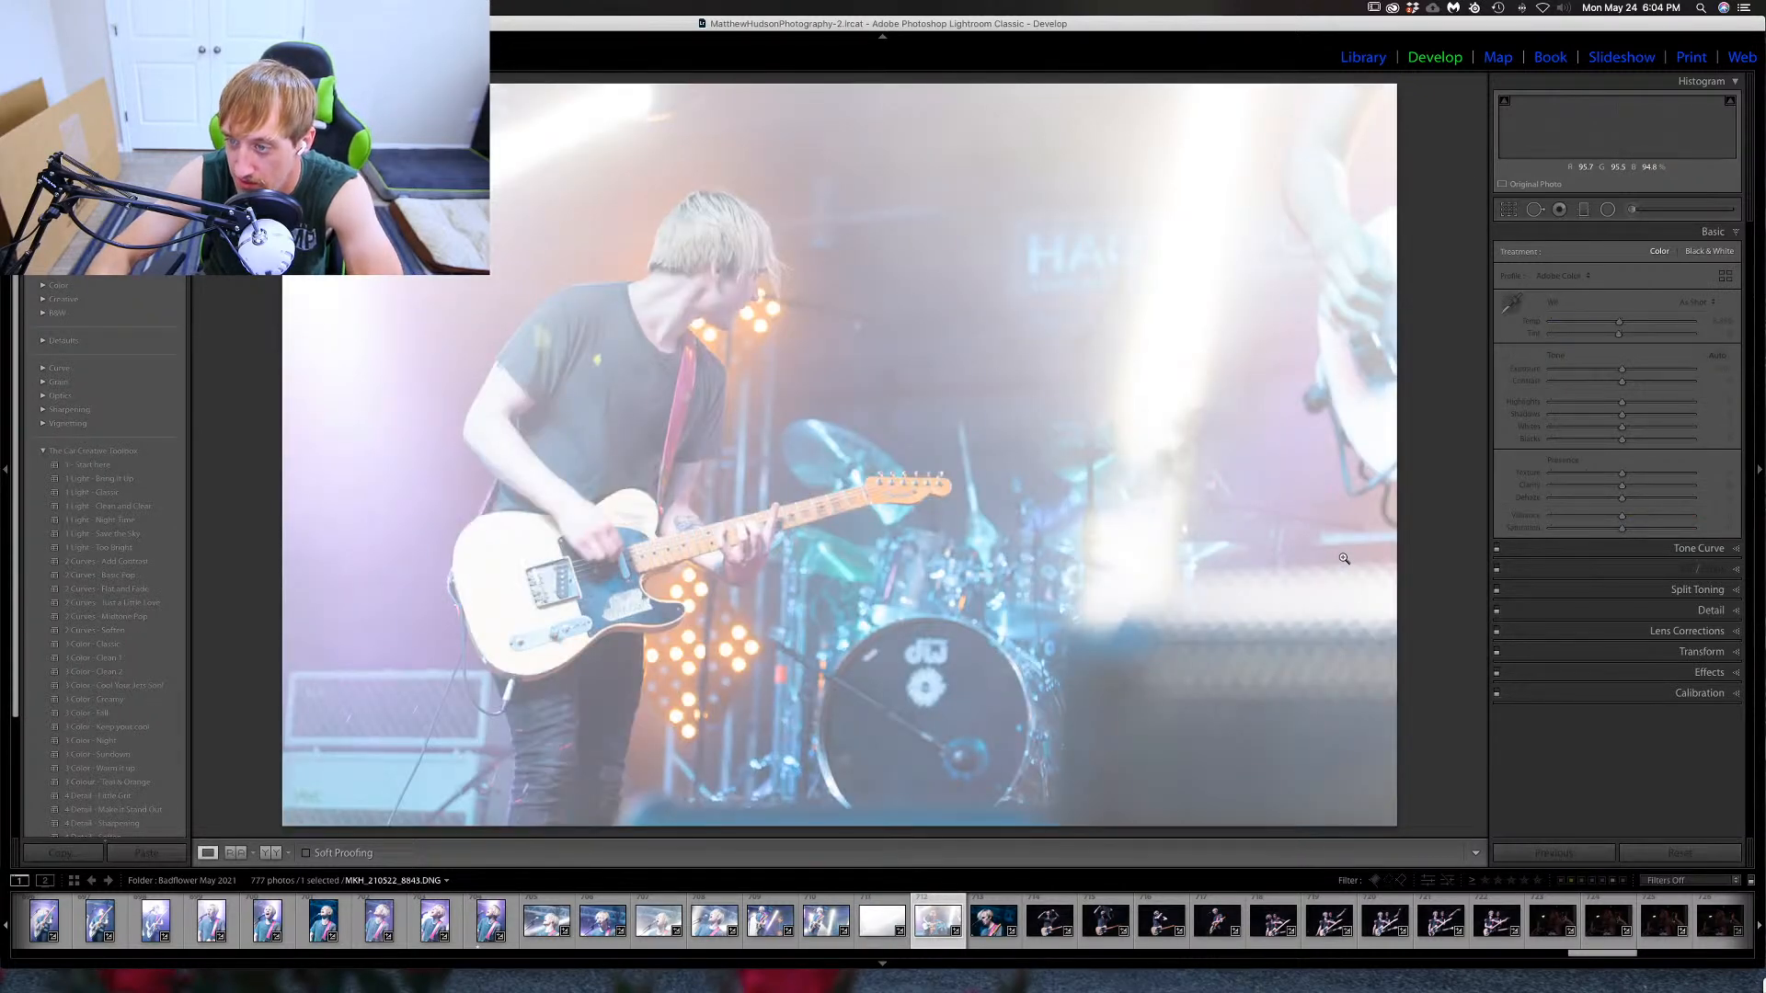
key("Right")
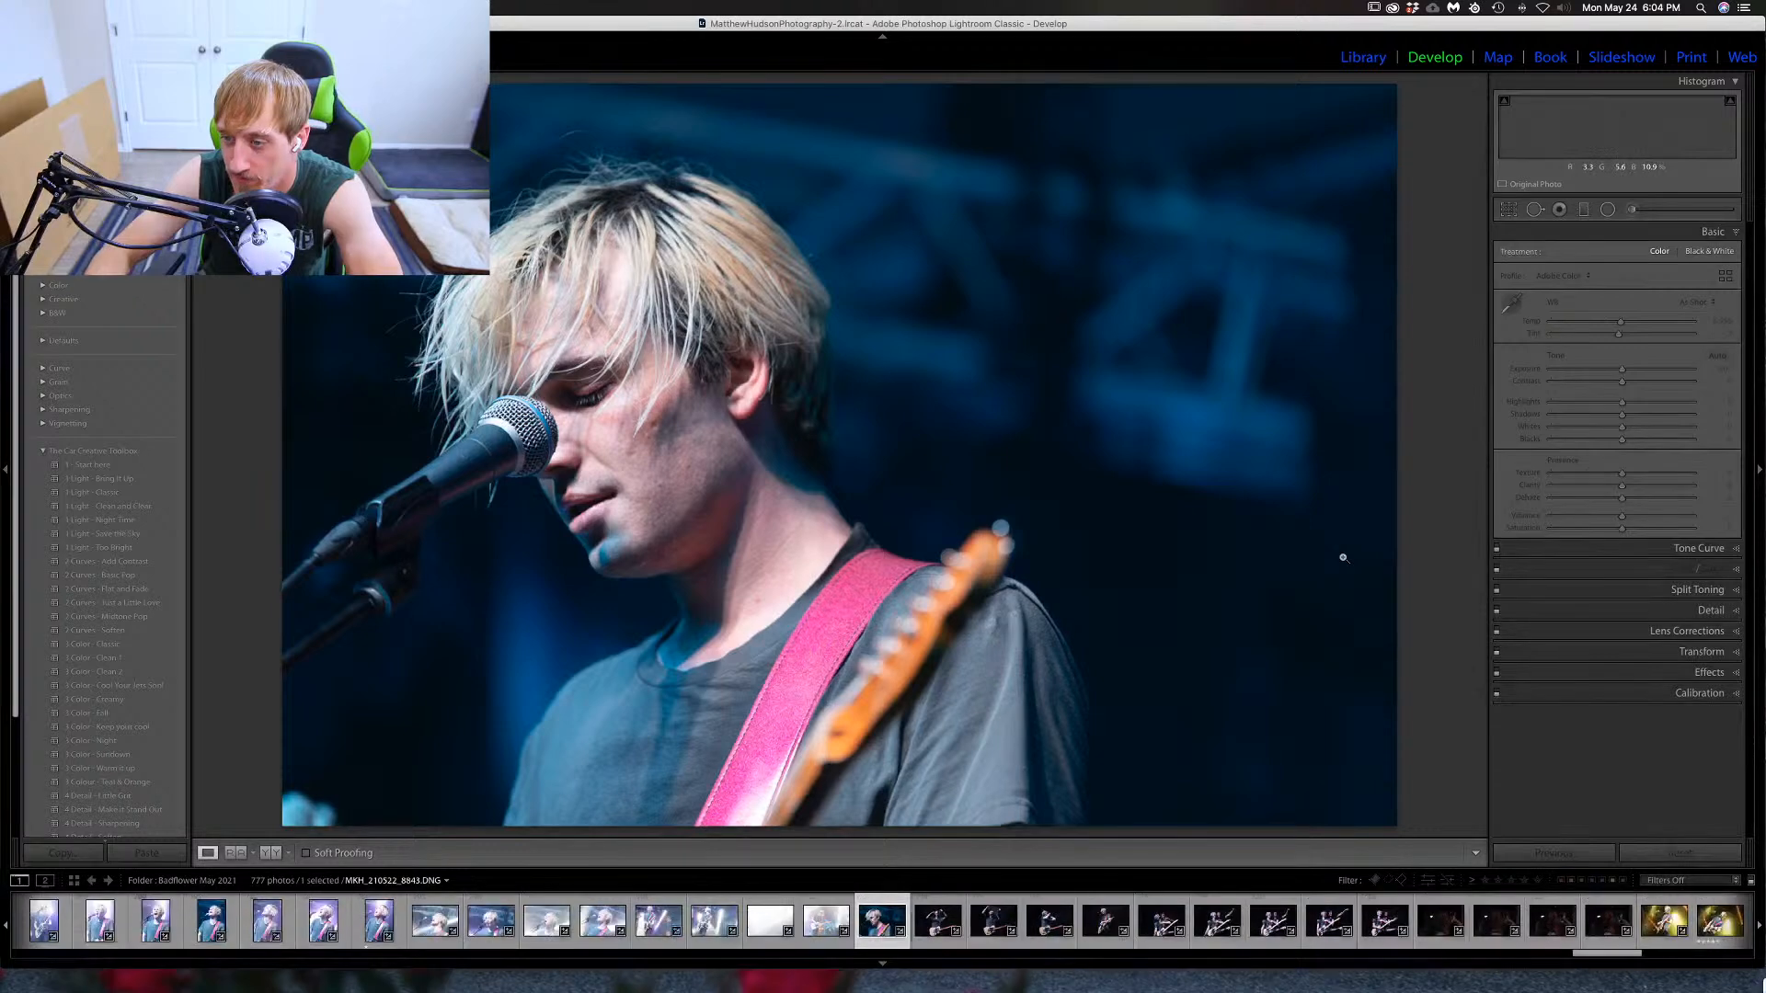
key("Right")
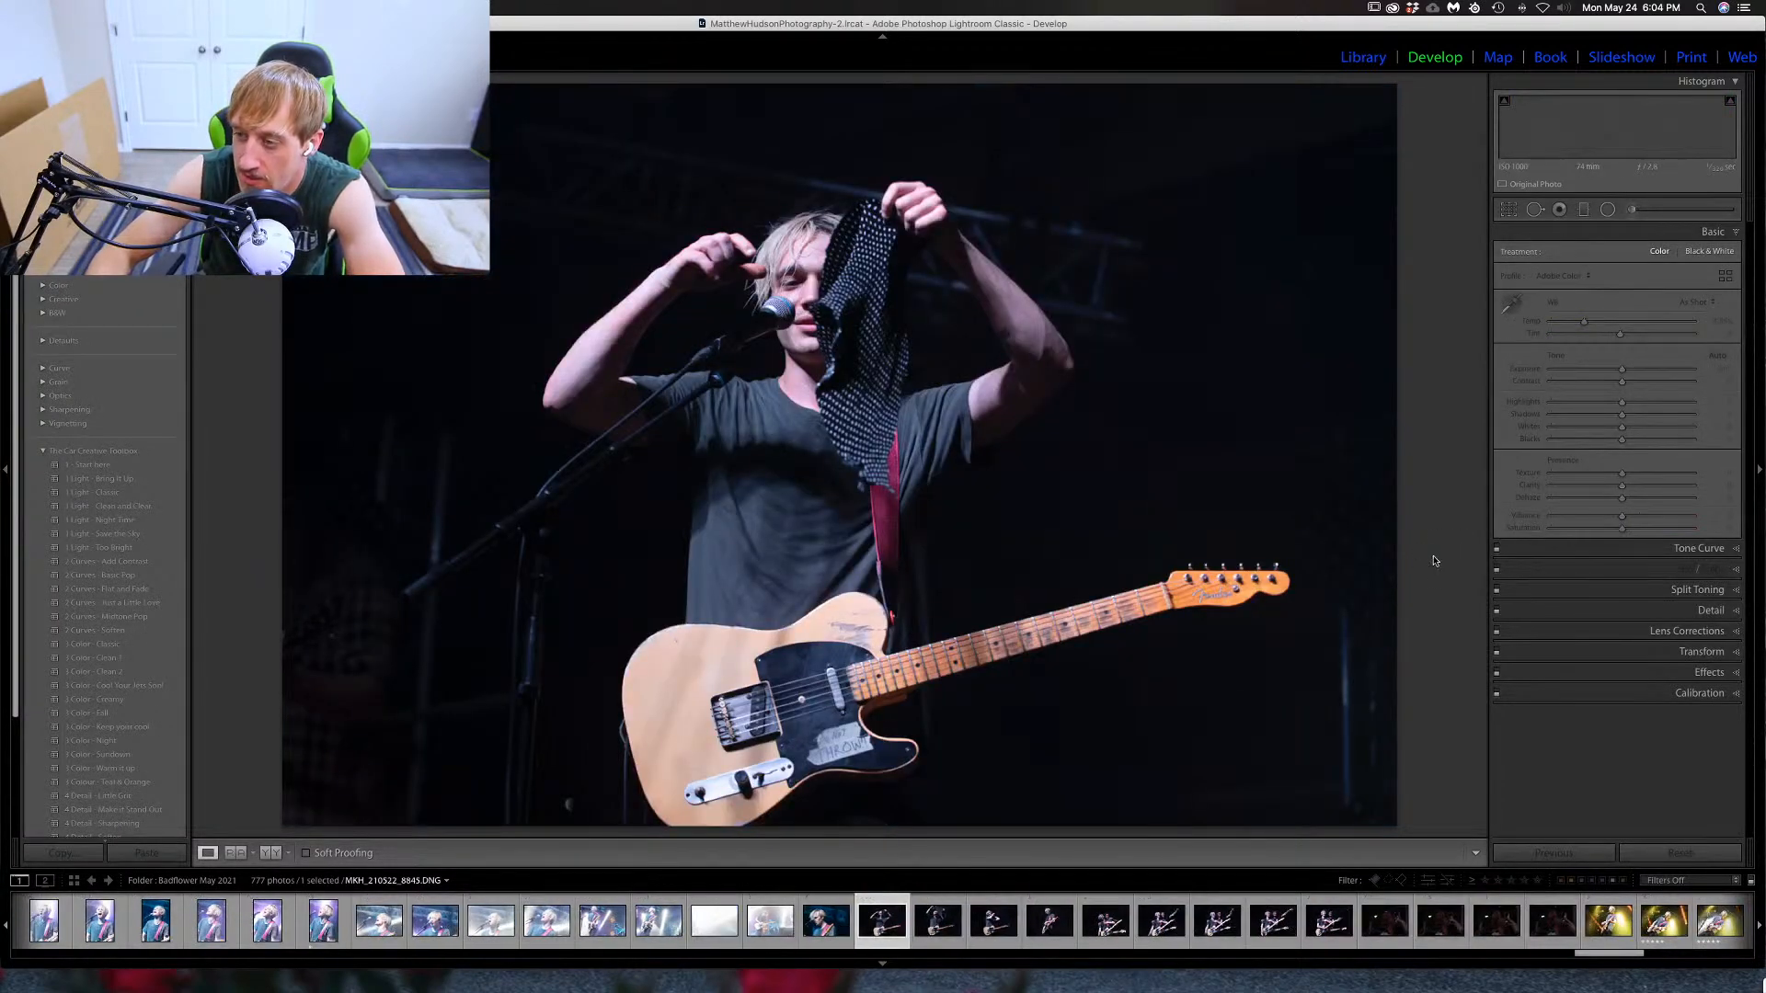
key("Right")
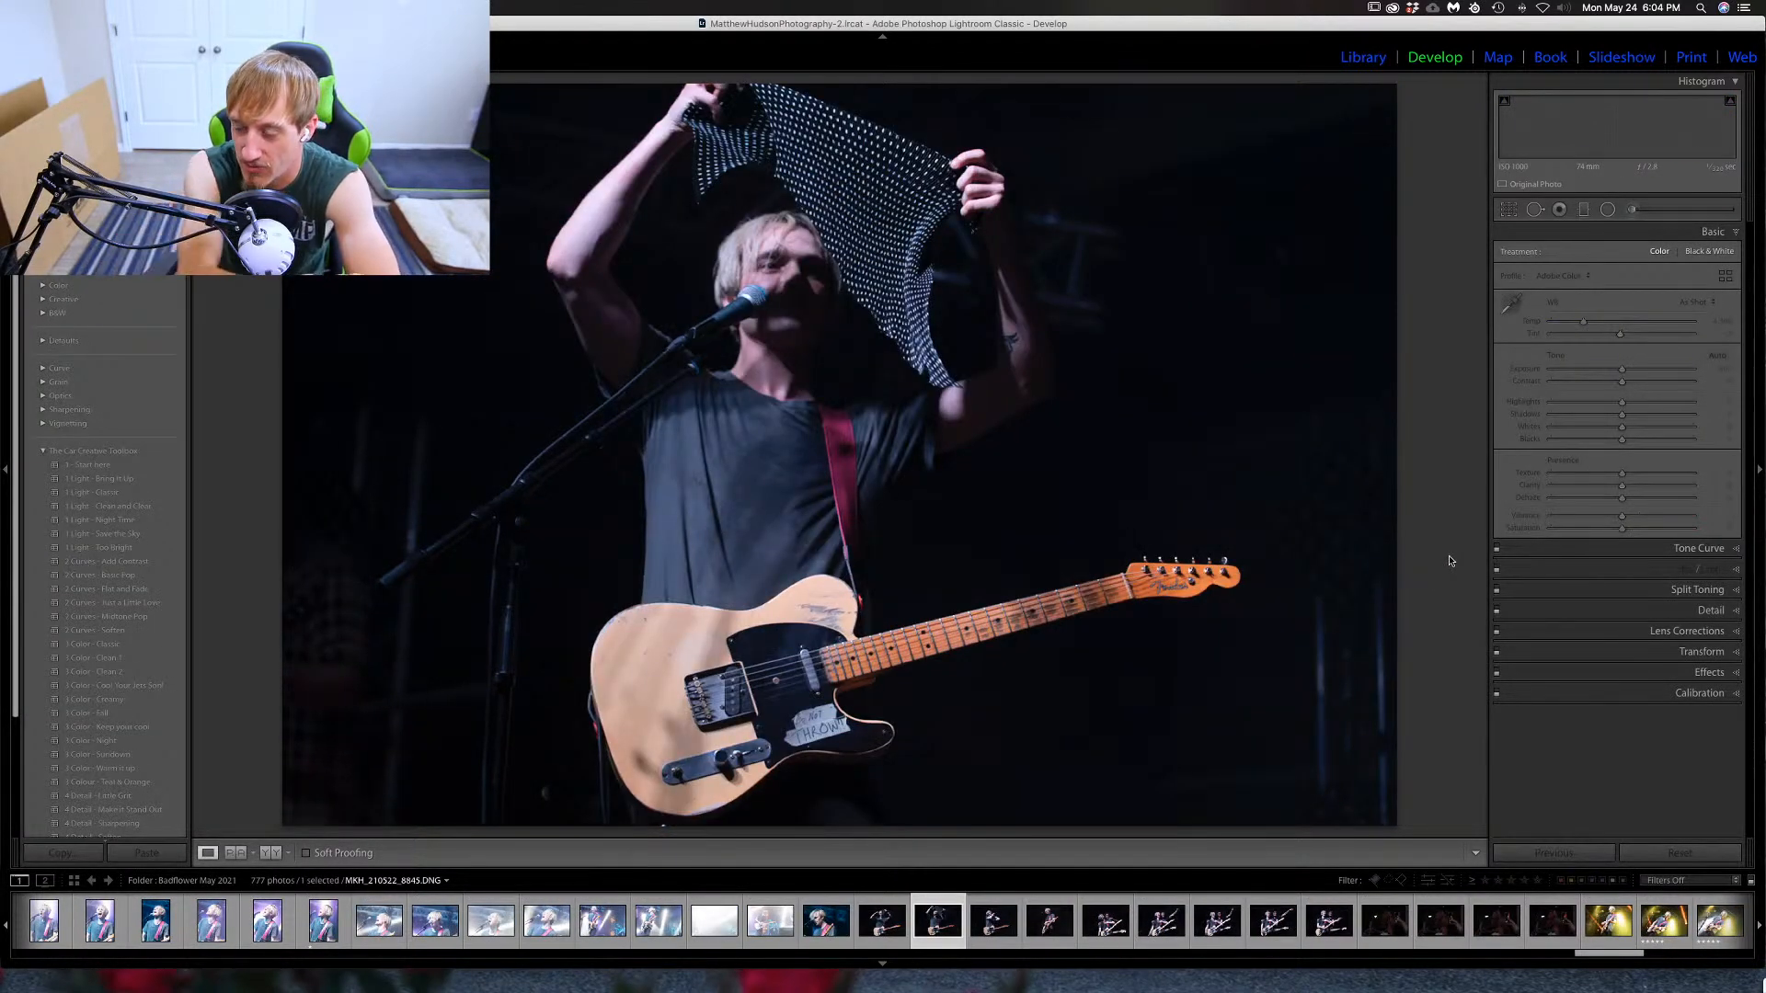
key("Right")
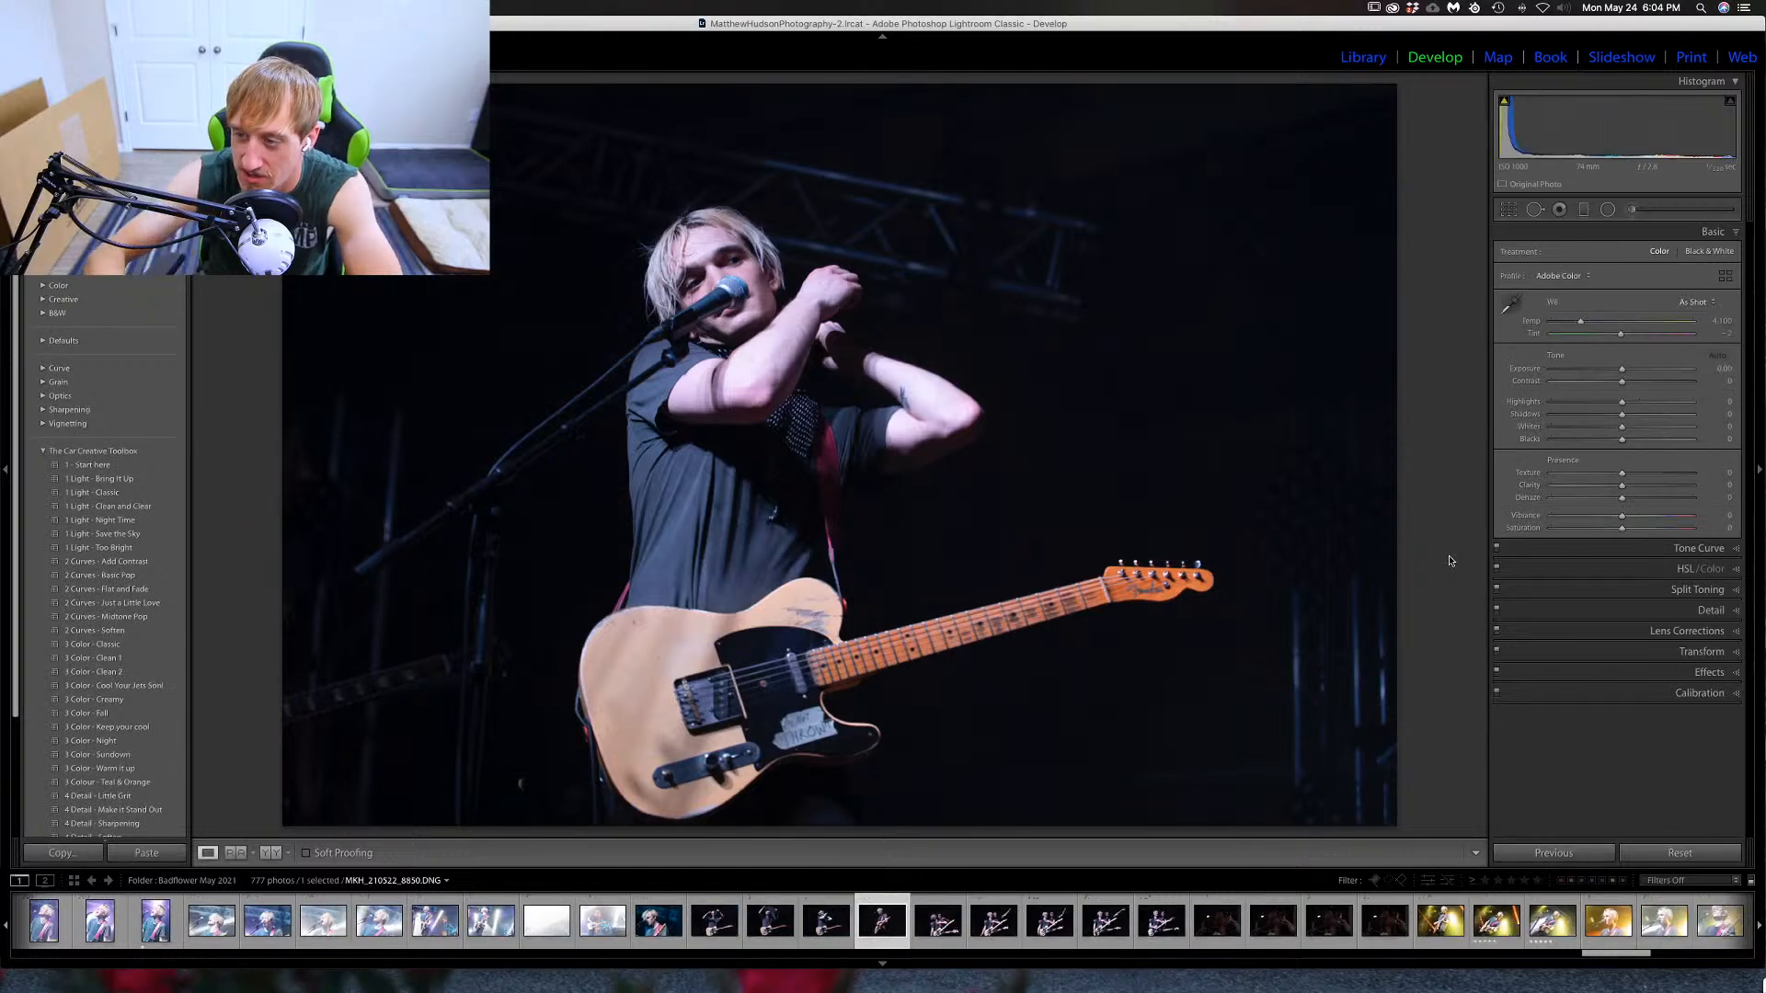
Look through the dark-stage shots from MKH_210522_8851.DNG onward, comparing the frames of the guitarist and bassist together.
key("Right")
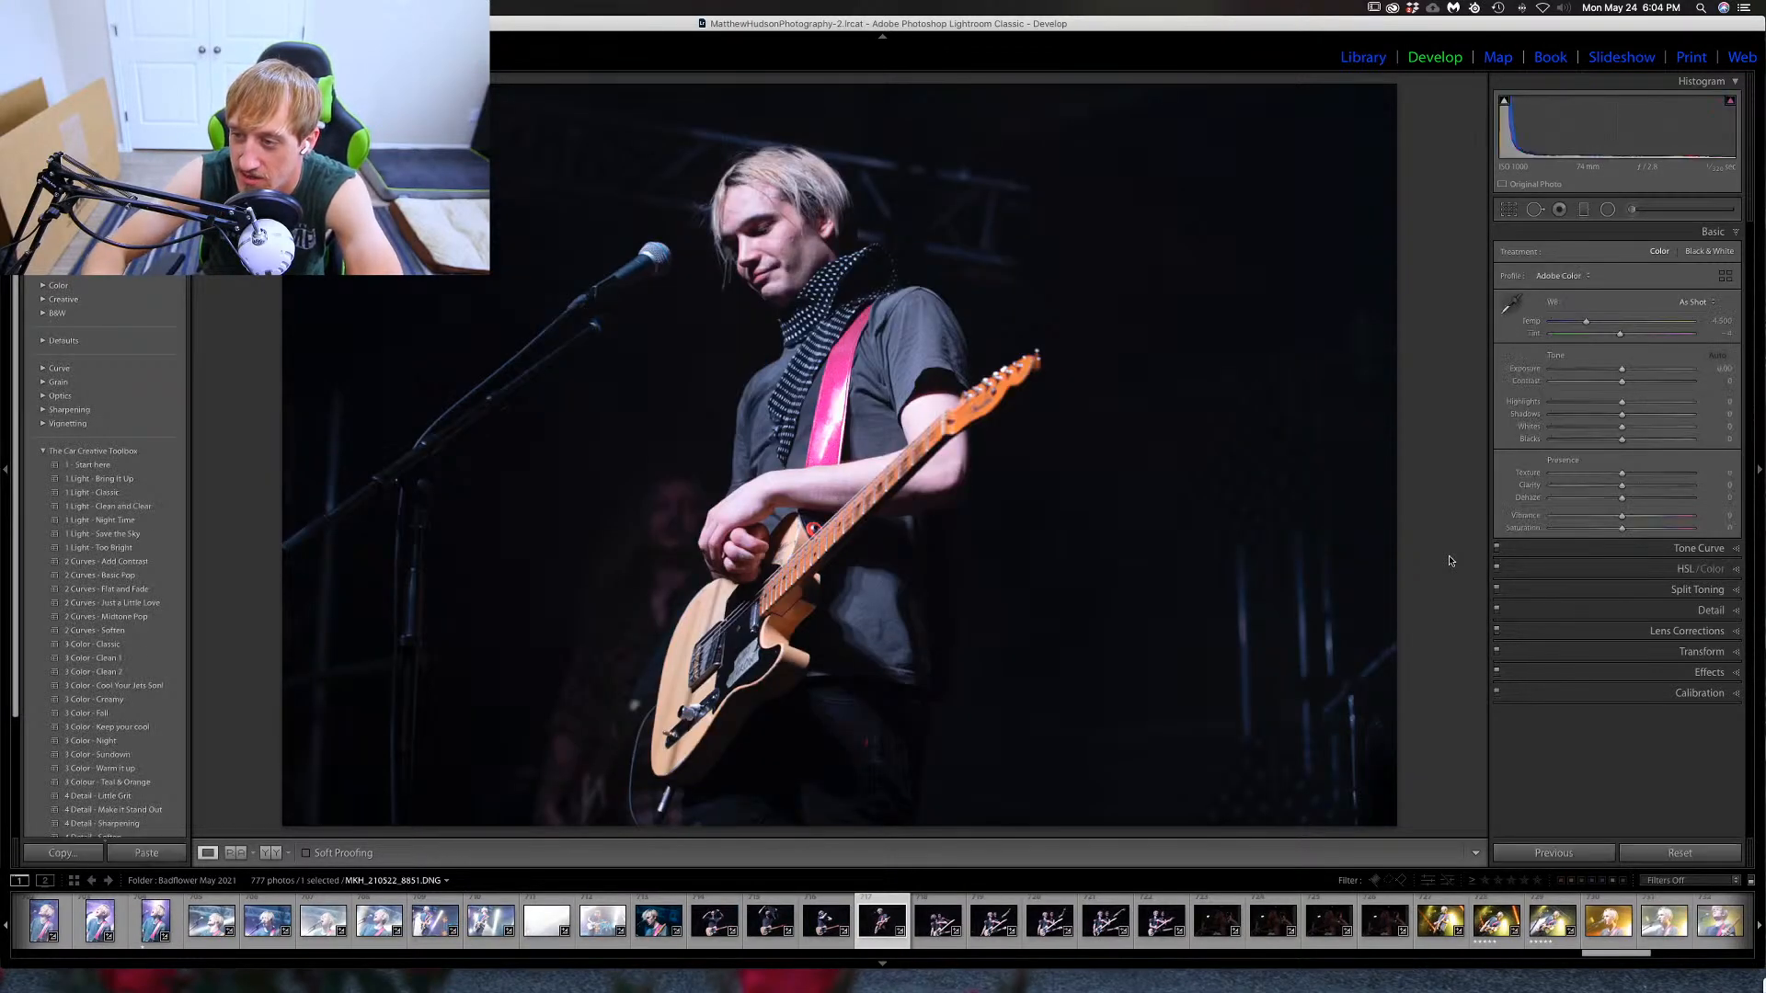
key("Right")
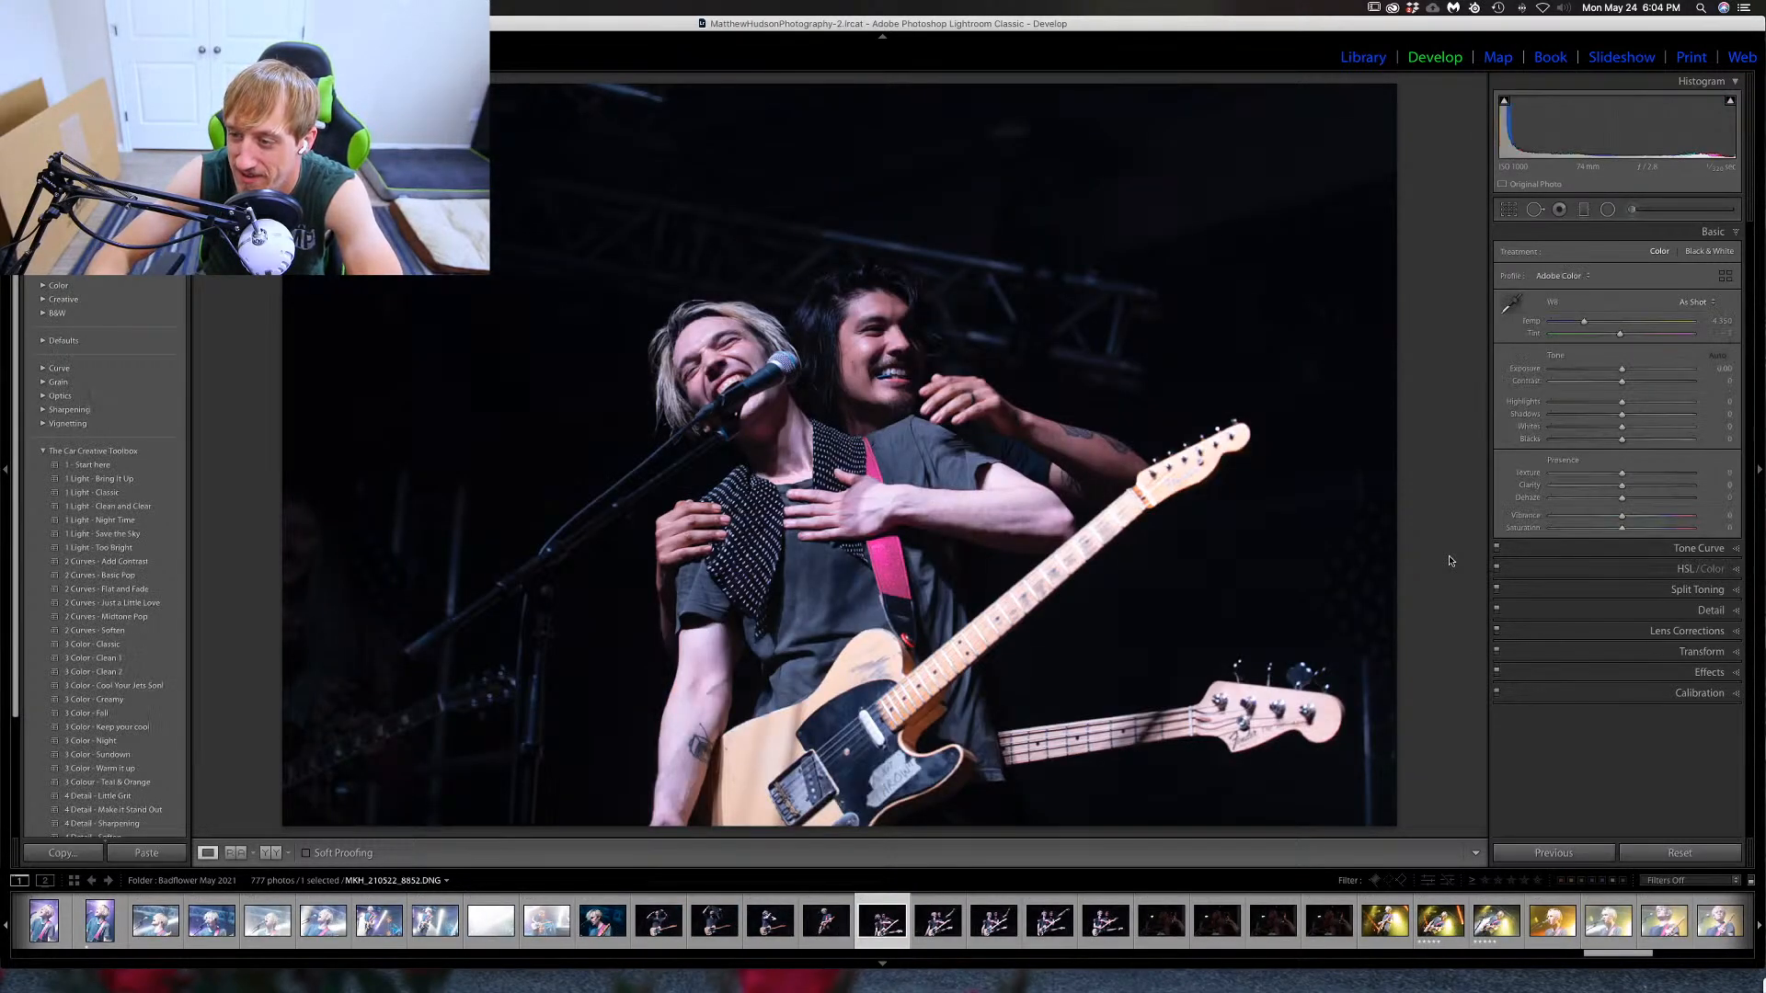
key("Right")
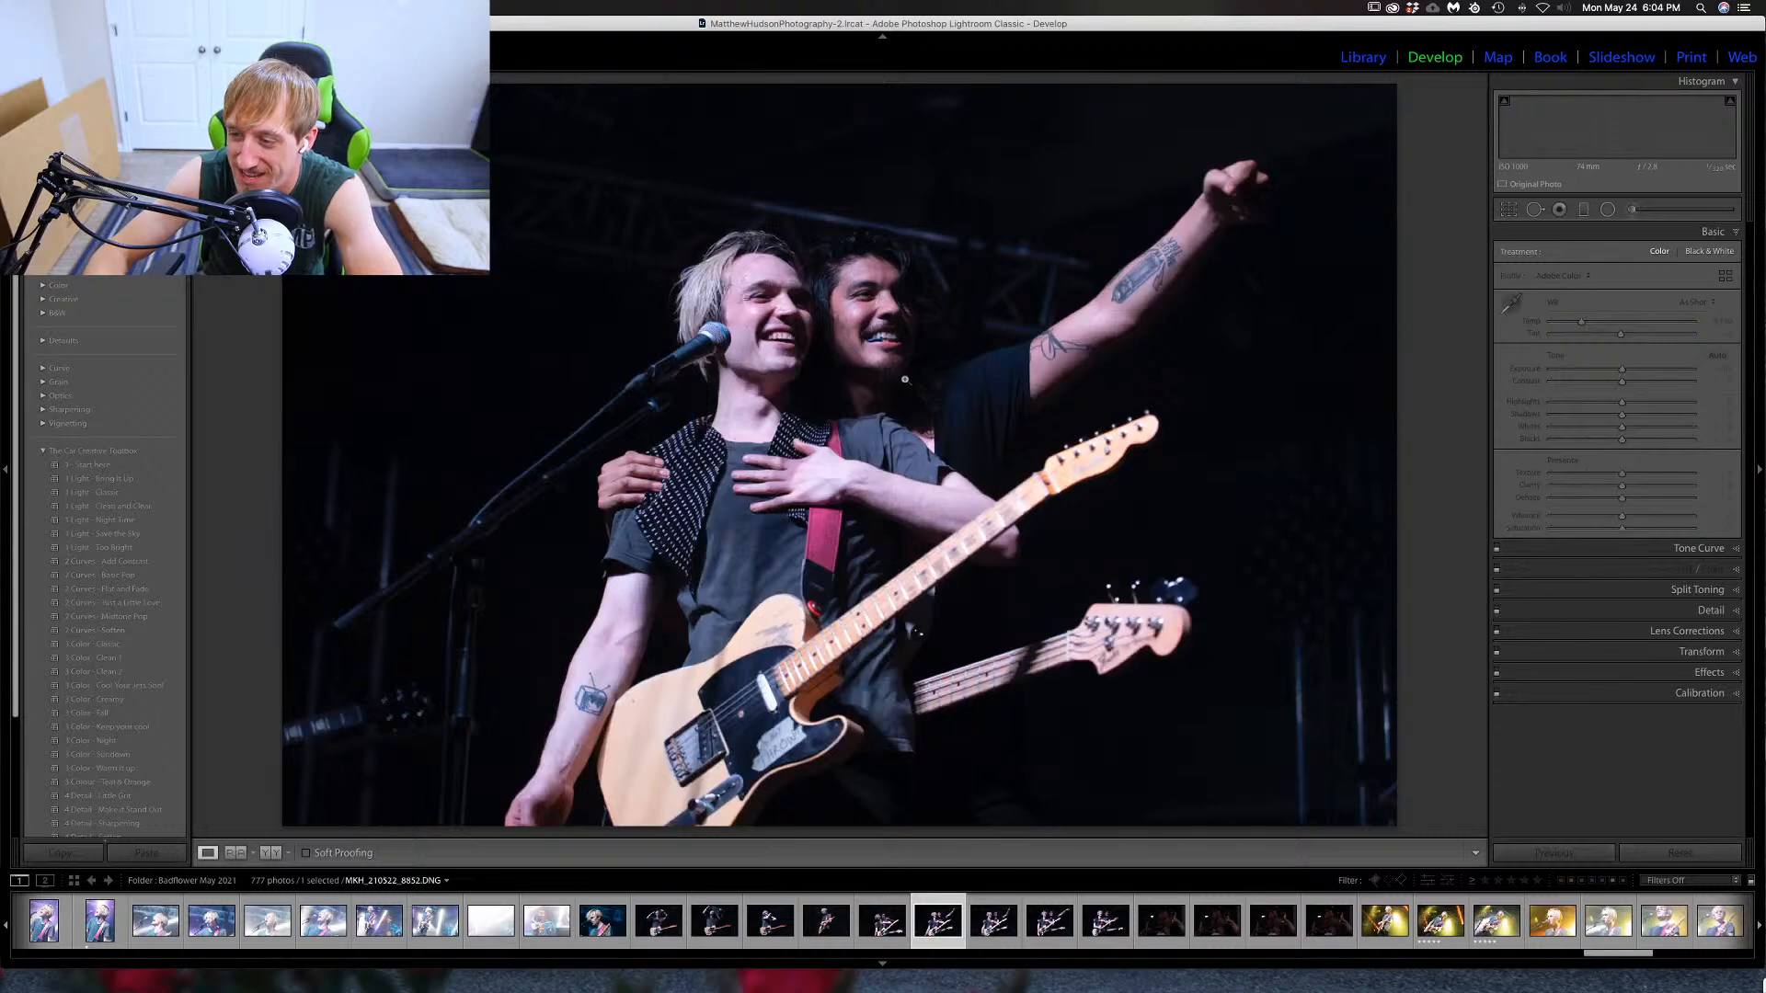
key("Right")
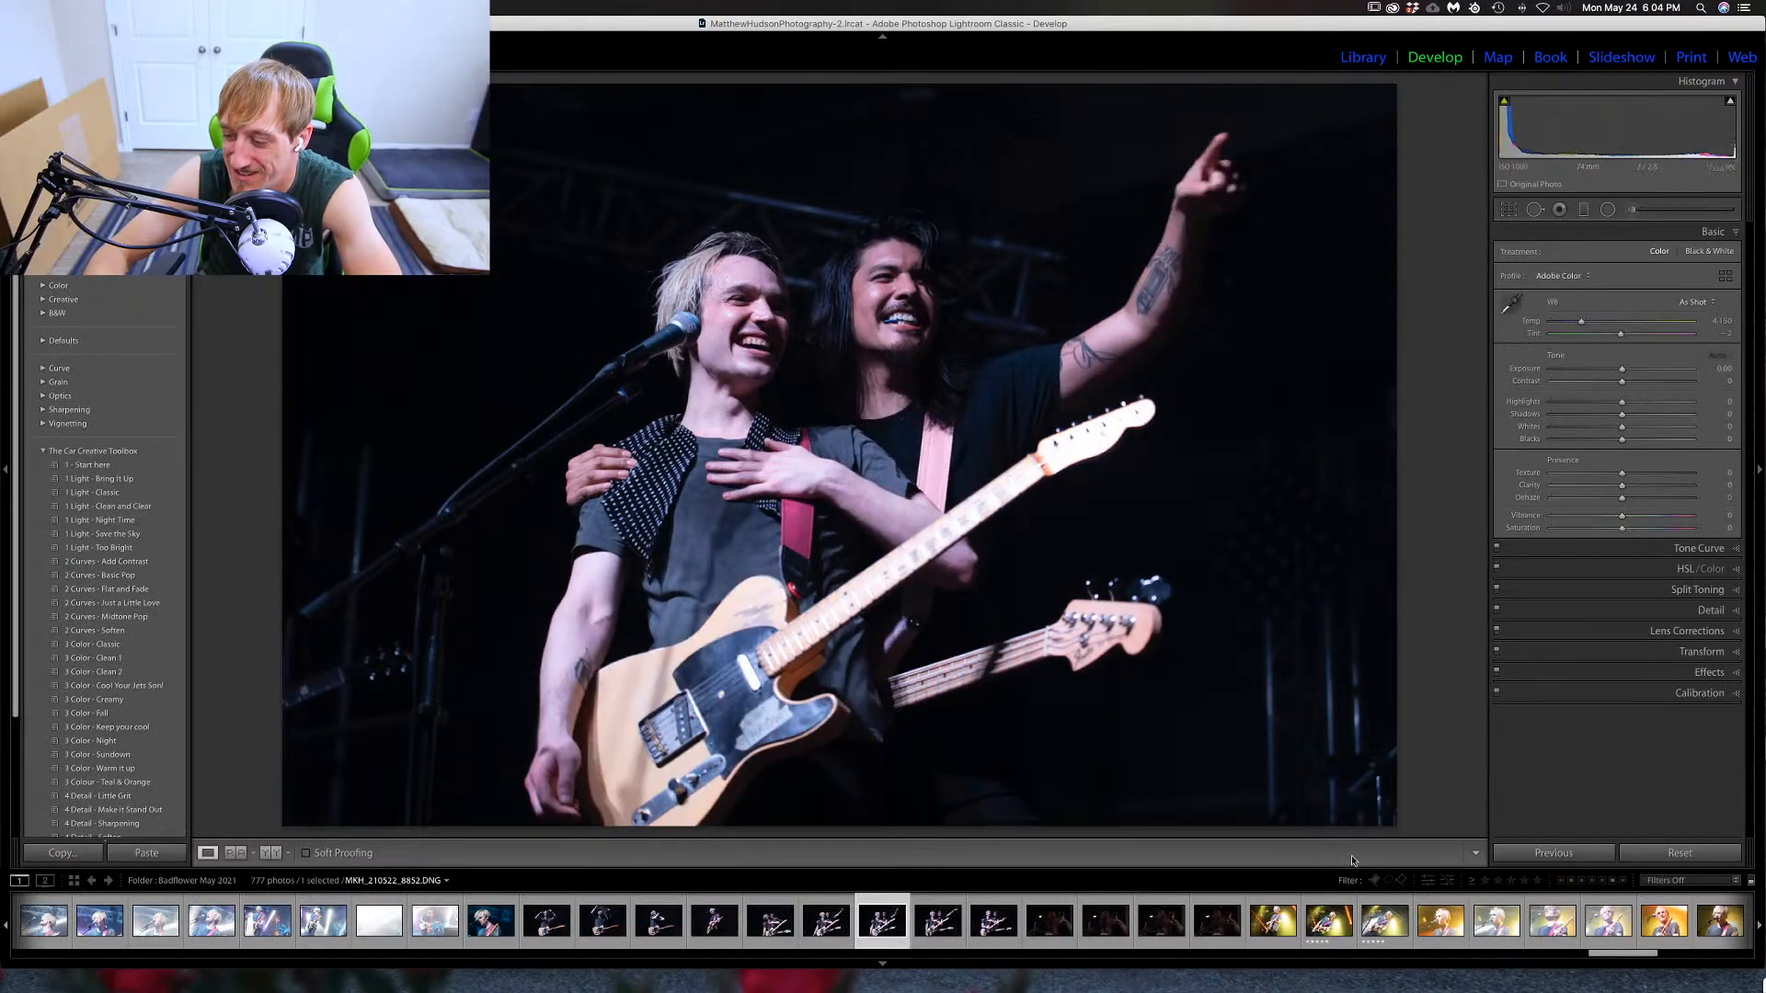
Try brightening the dark pink-hat photo MKH_210522_8857.DNG with an exposure of +2.95.
left_click(1039, 924)
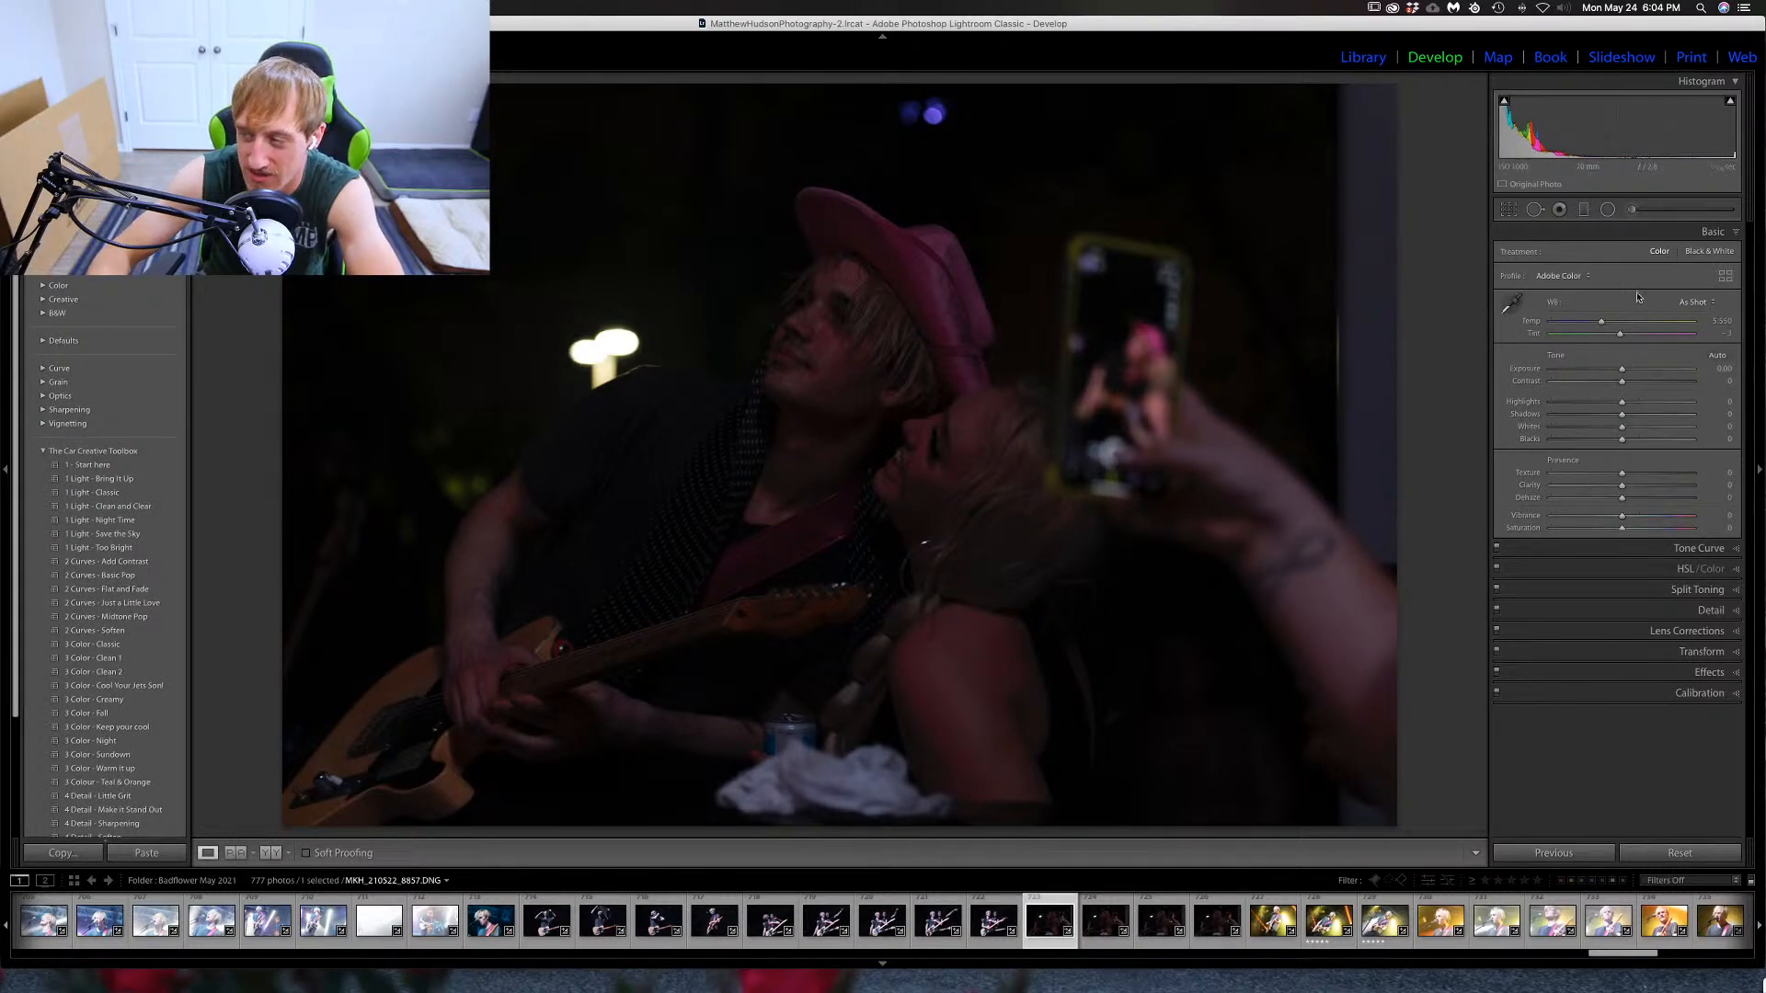
left_click_drag(1621, 370, 1665, 372)
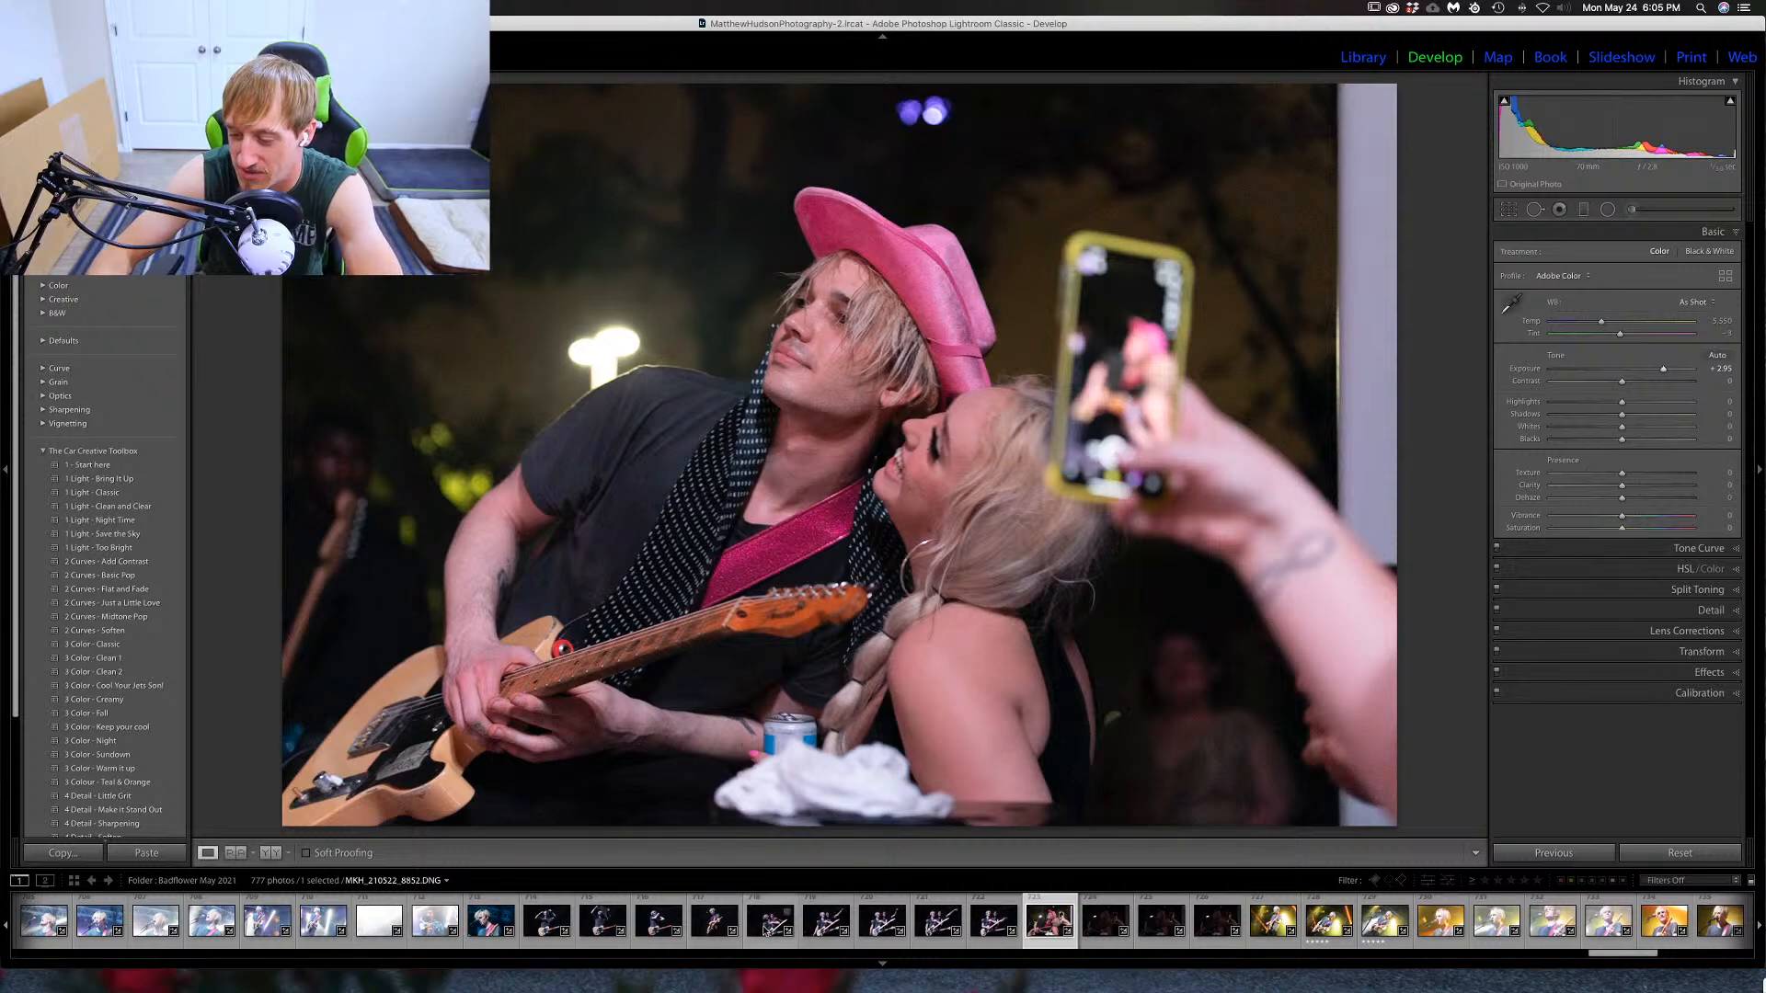
Compare the guitarist and bassist frames from MKH_210522_8851.DNG onward and rate the pointing shot MKH_210522_8855.DNG one star.
left_click(705, 929)
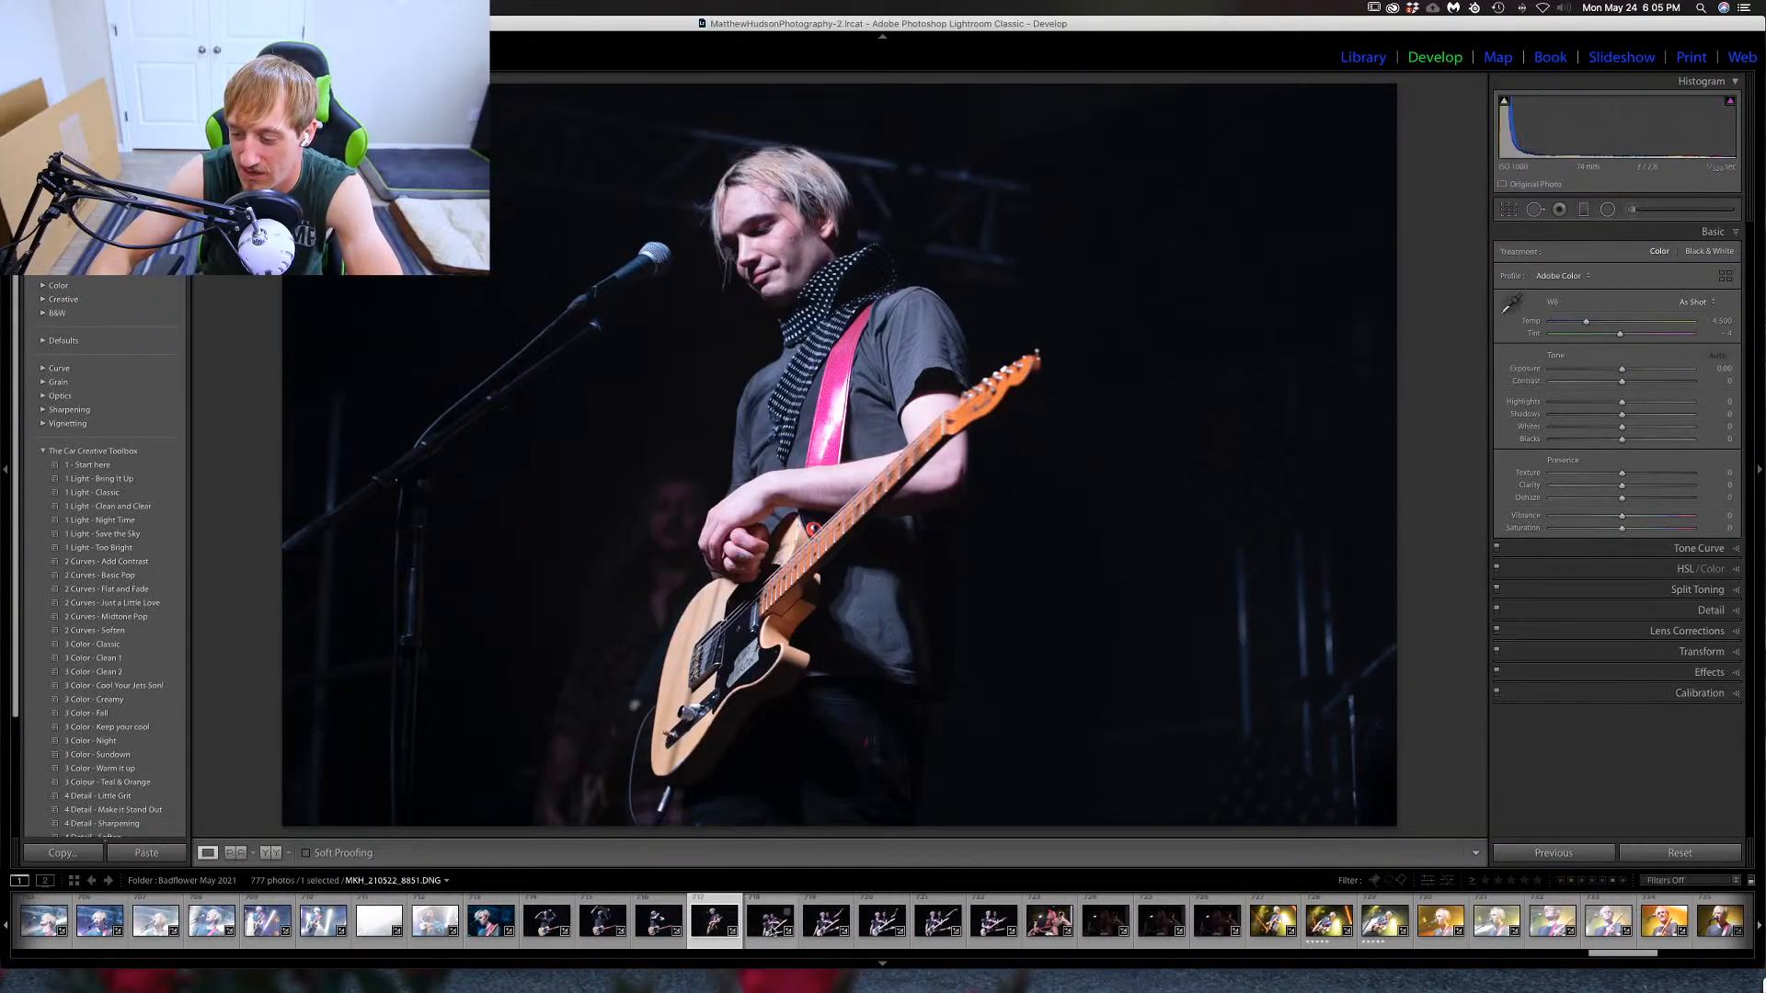
left_click(773, 929)
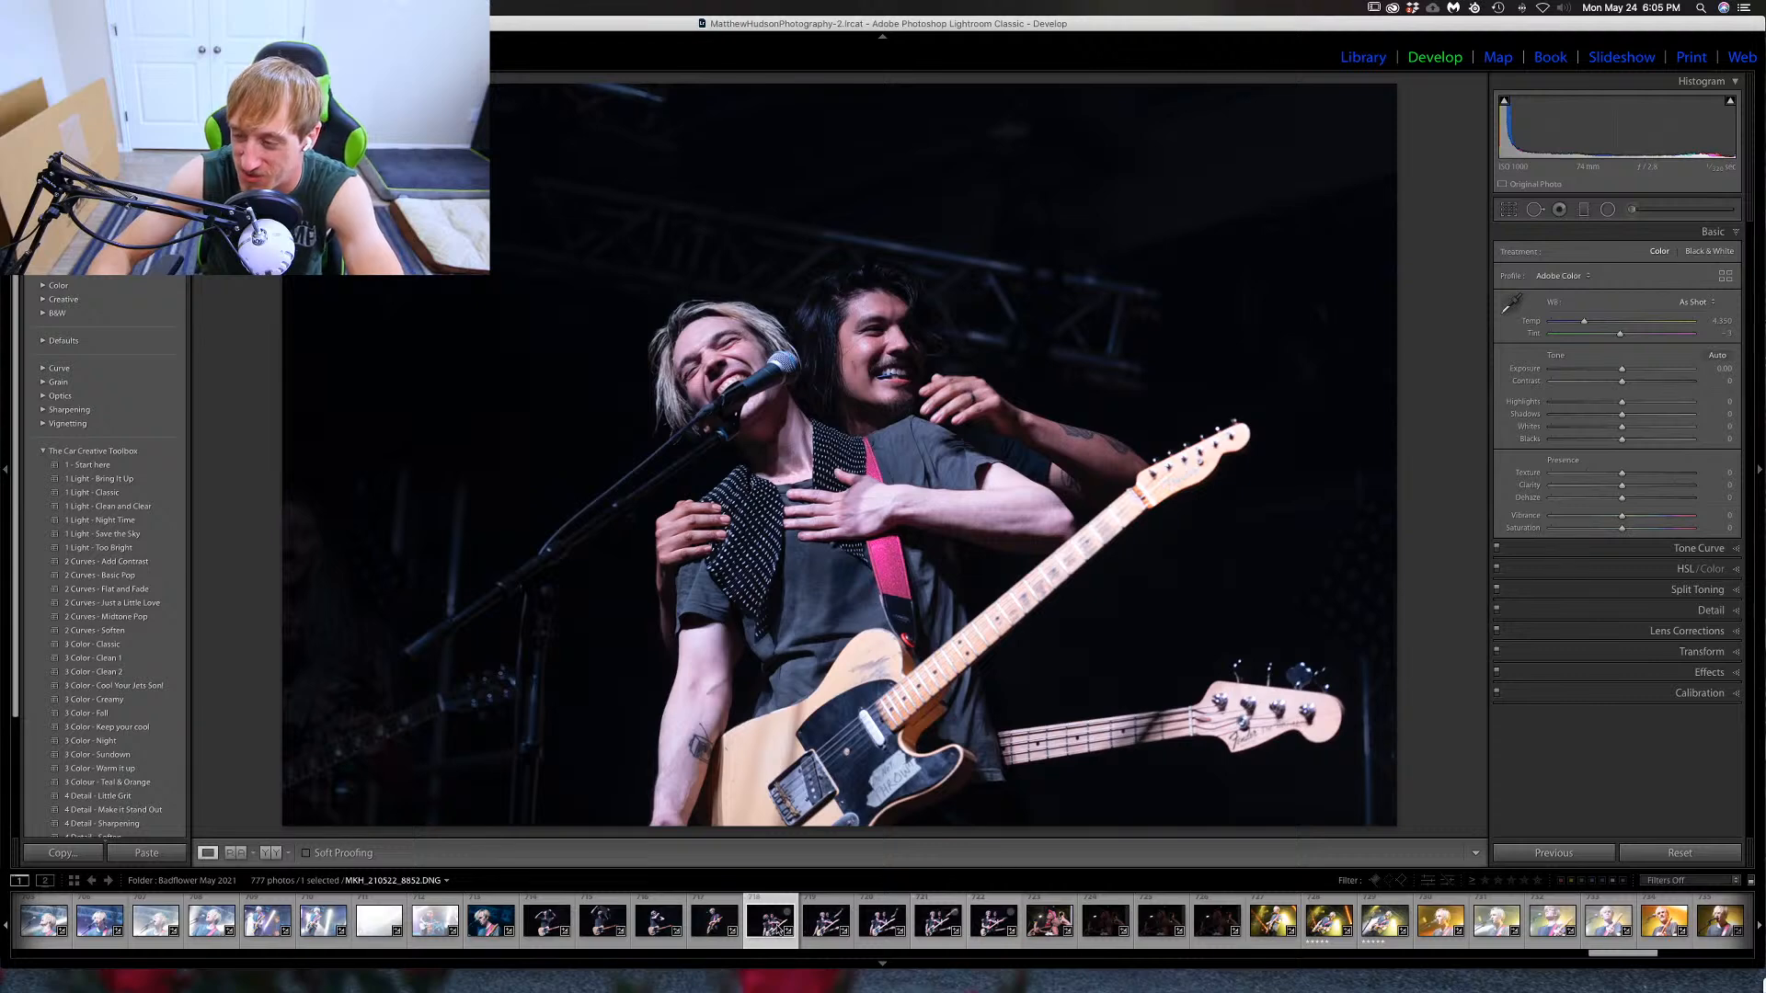
left_click(827, 920)
key("Right")
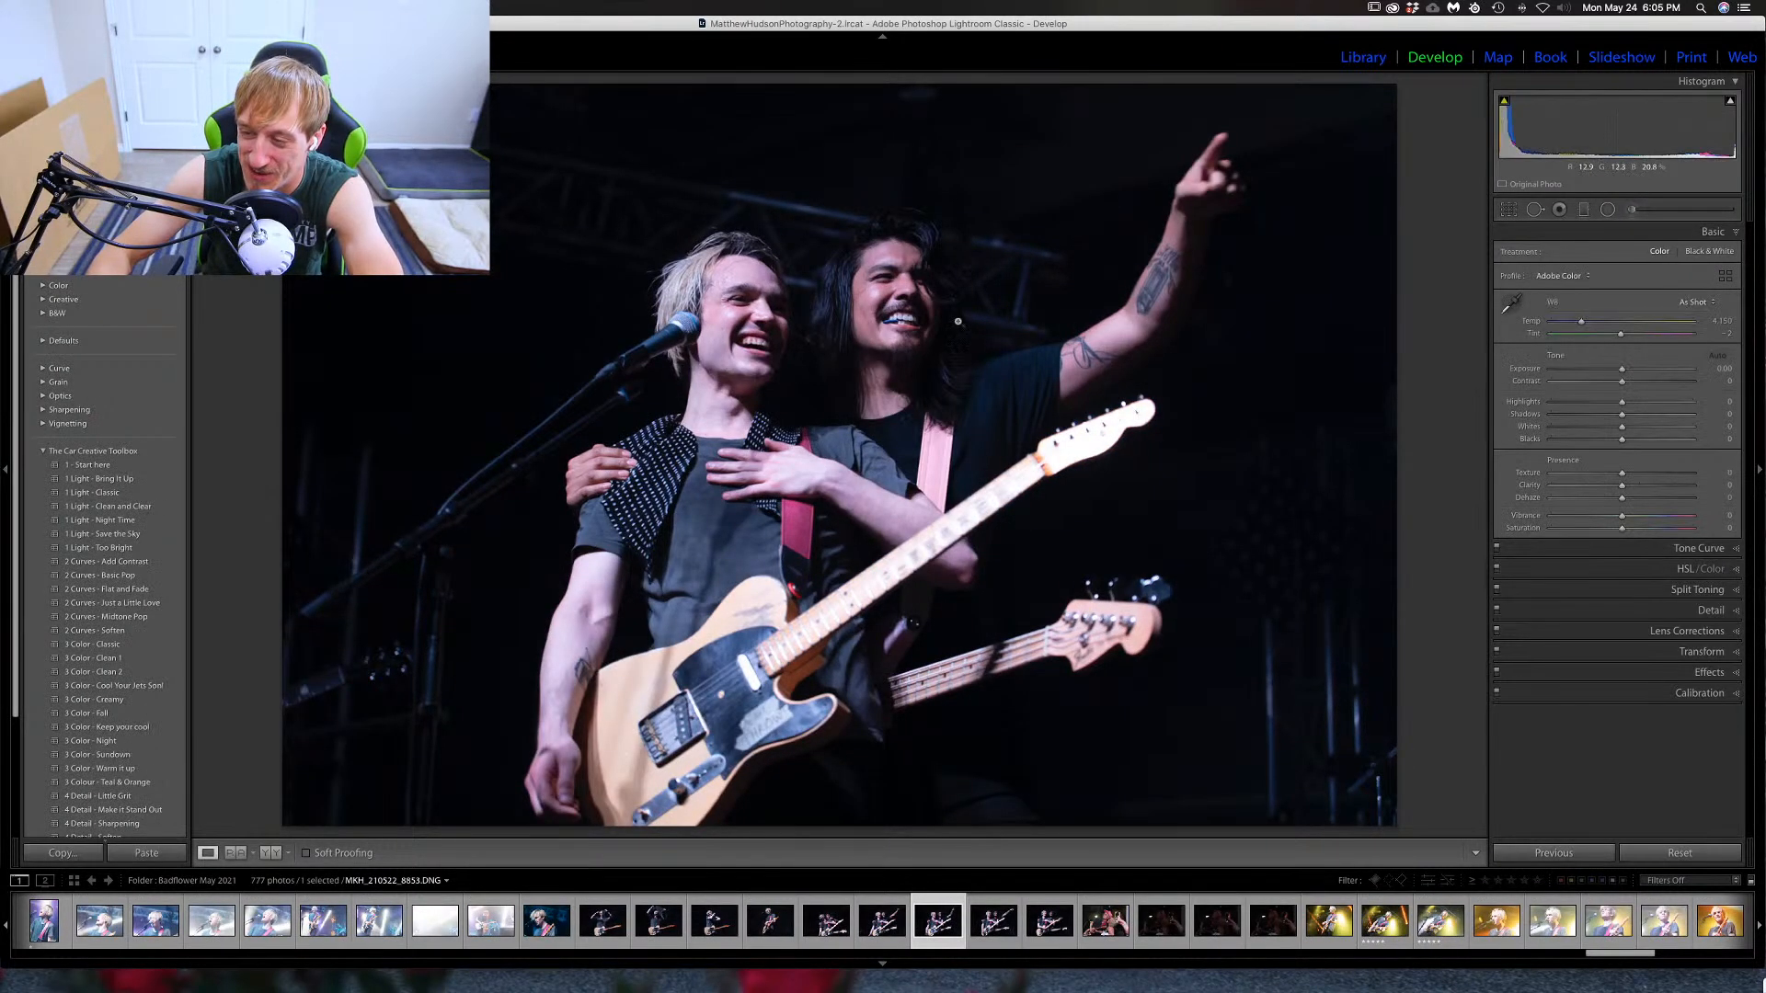
key("Right")
key("Right")
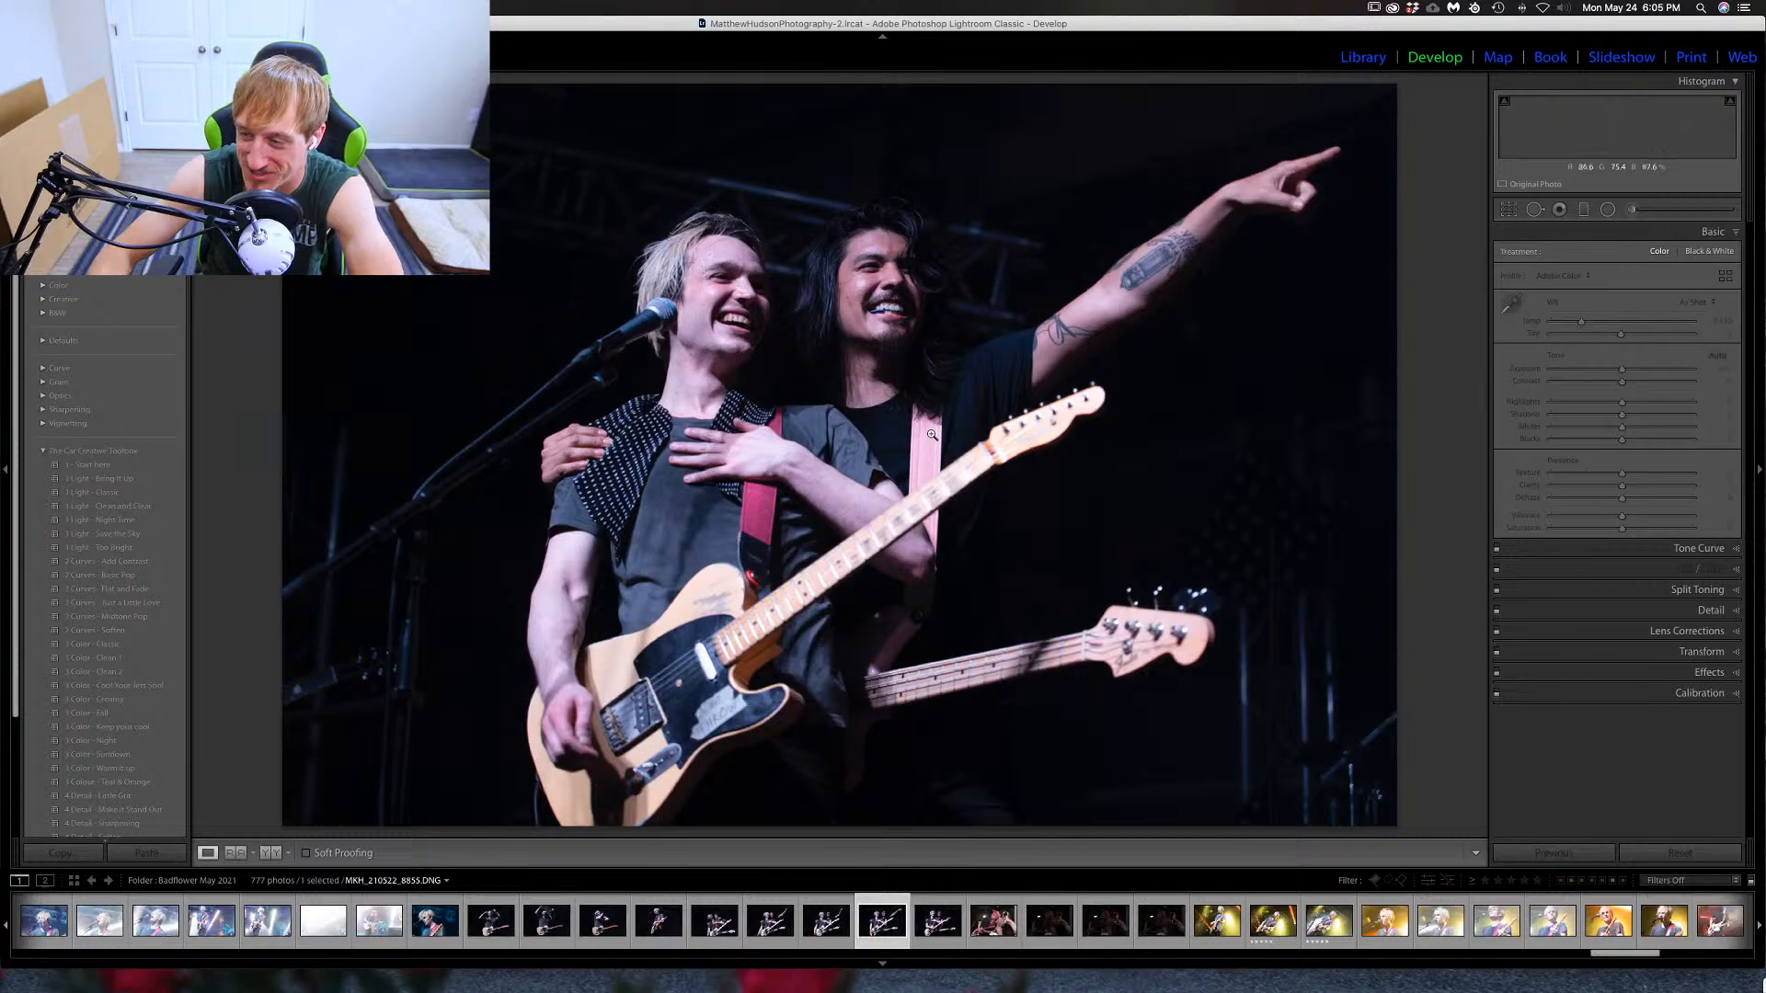
key("Left")
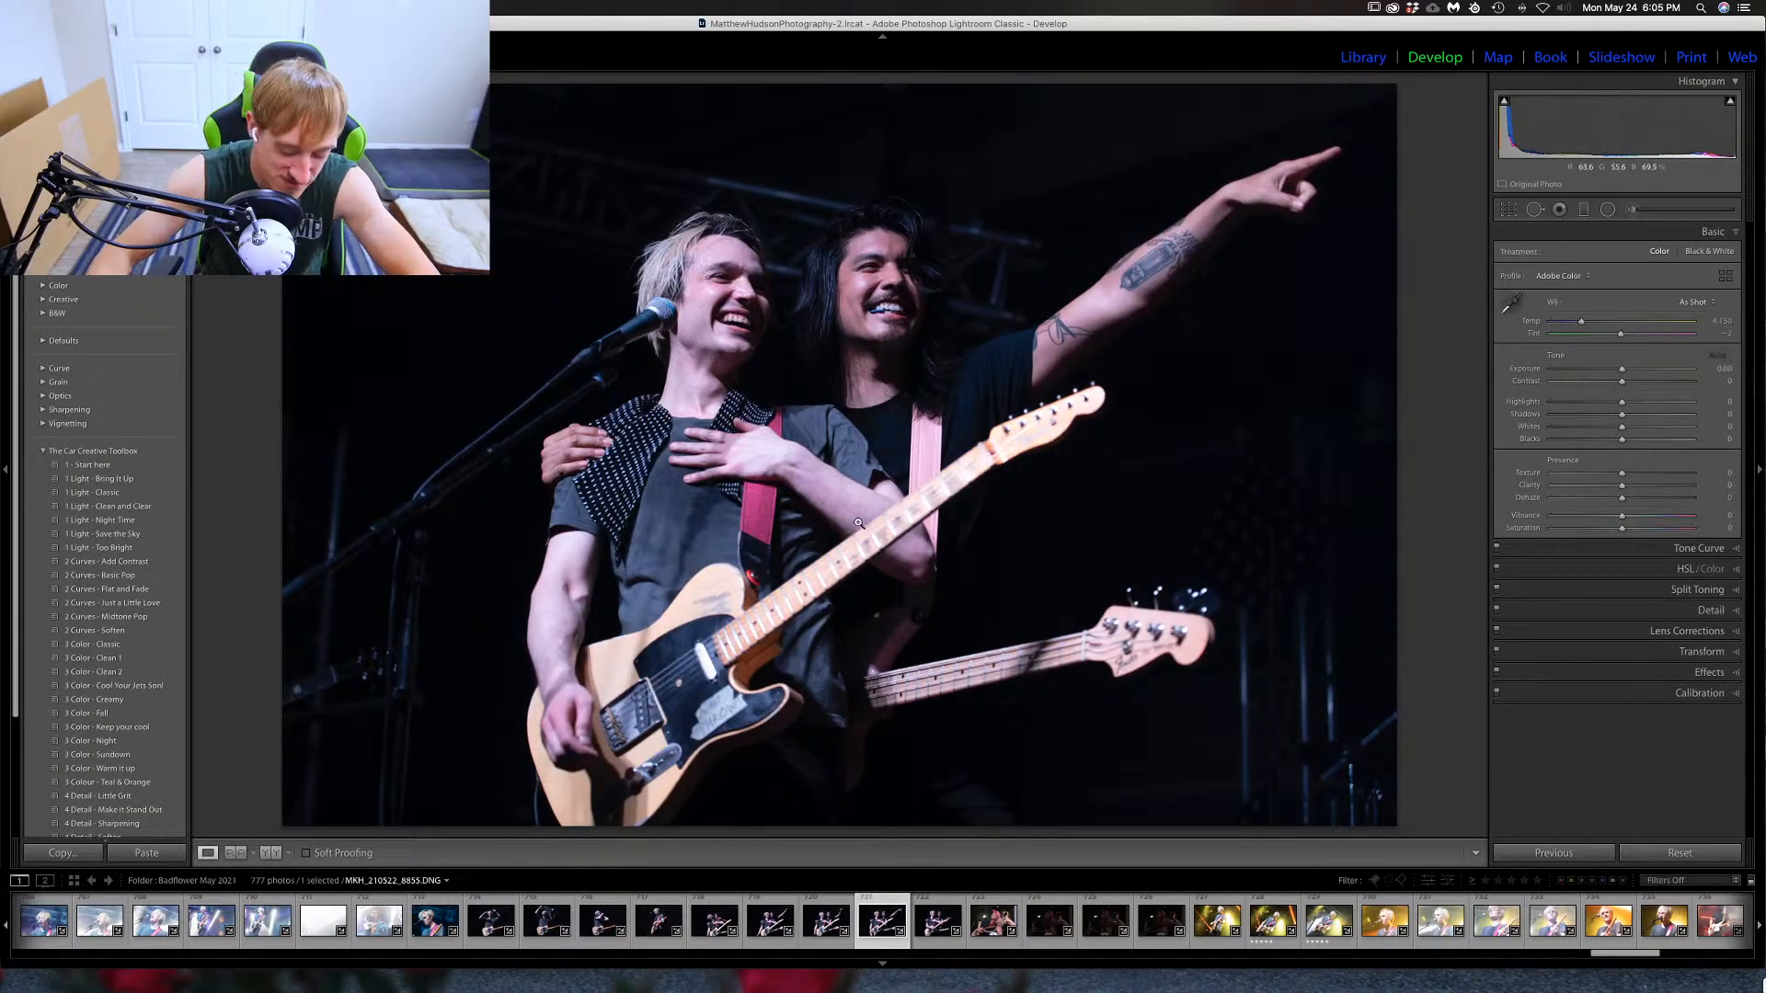
key("1")
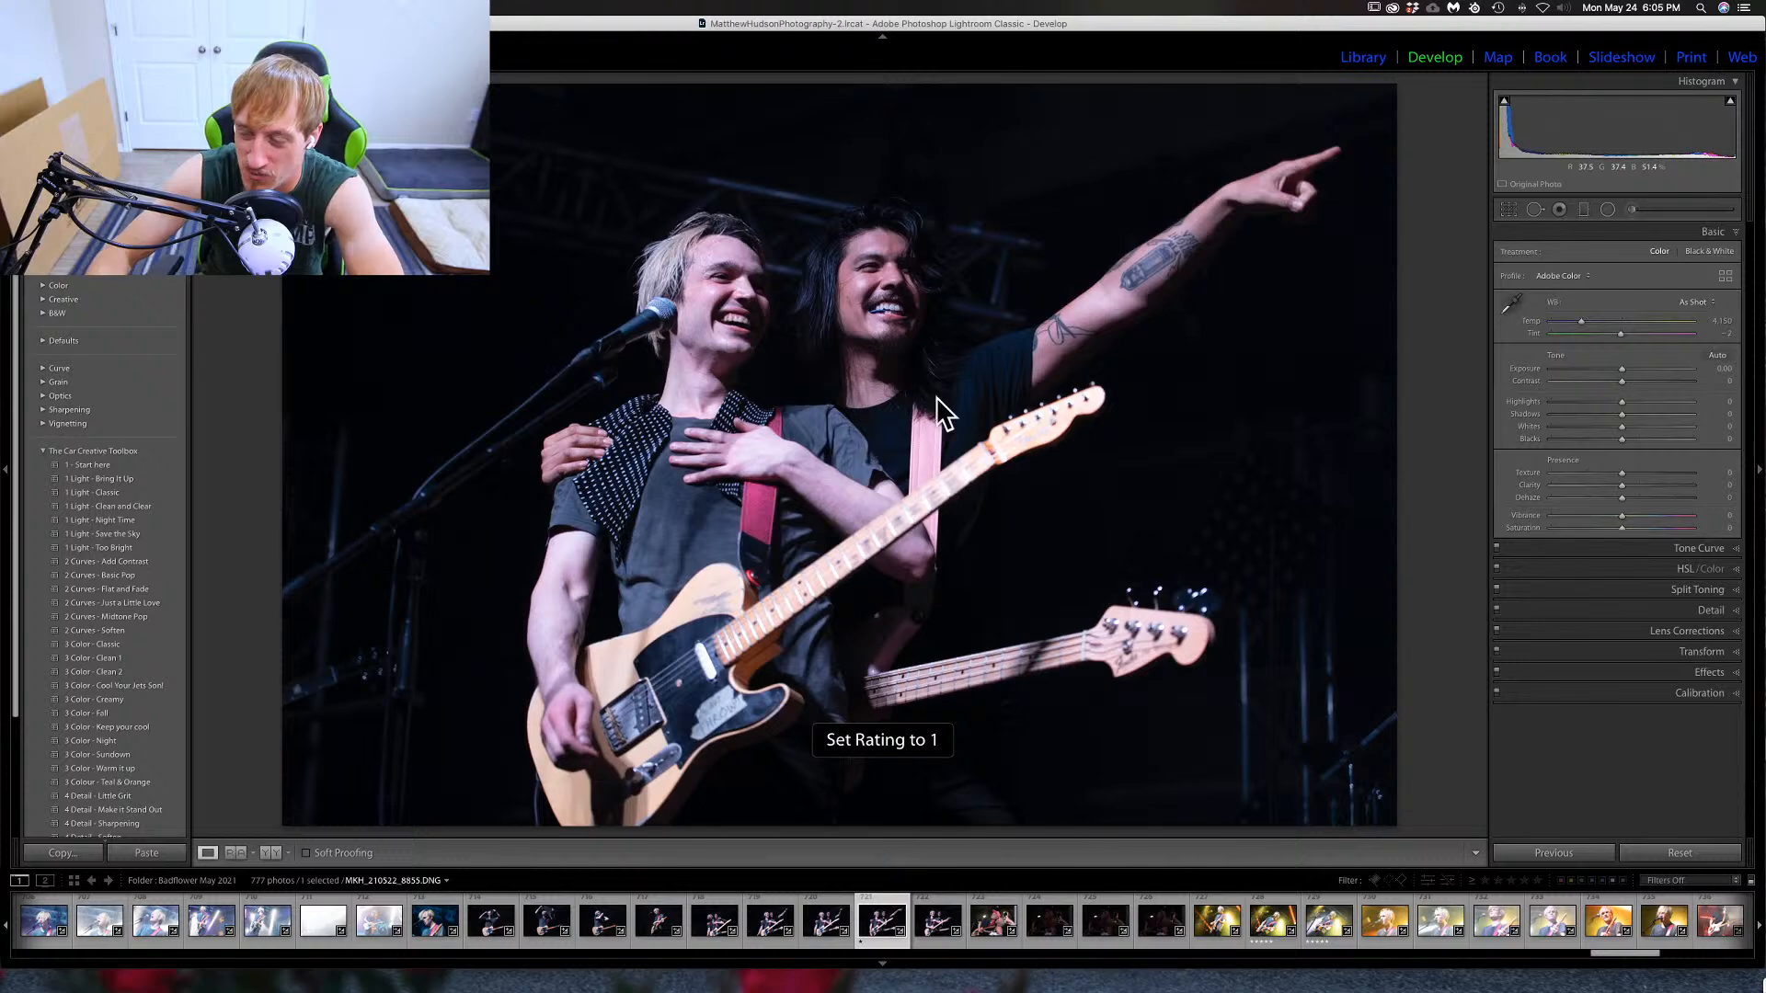
Reset the exposure of the pink-hat photo MKH_210522_8857.DNG and set it to +2.15.
key("Right")
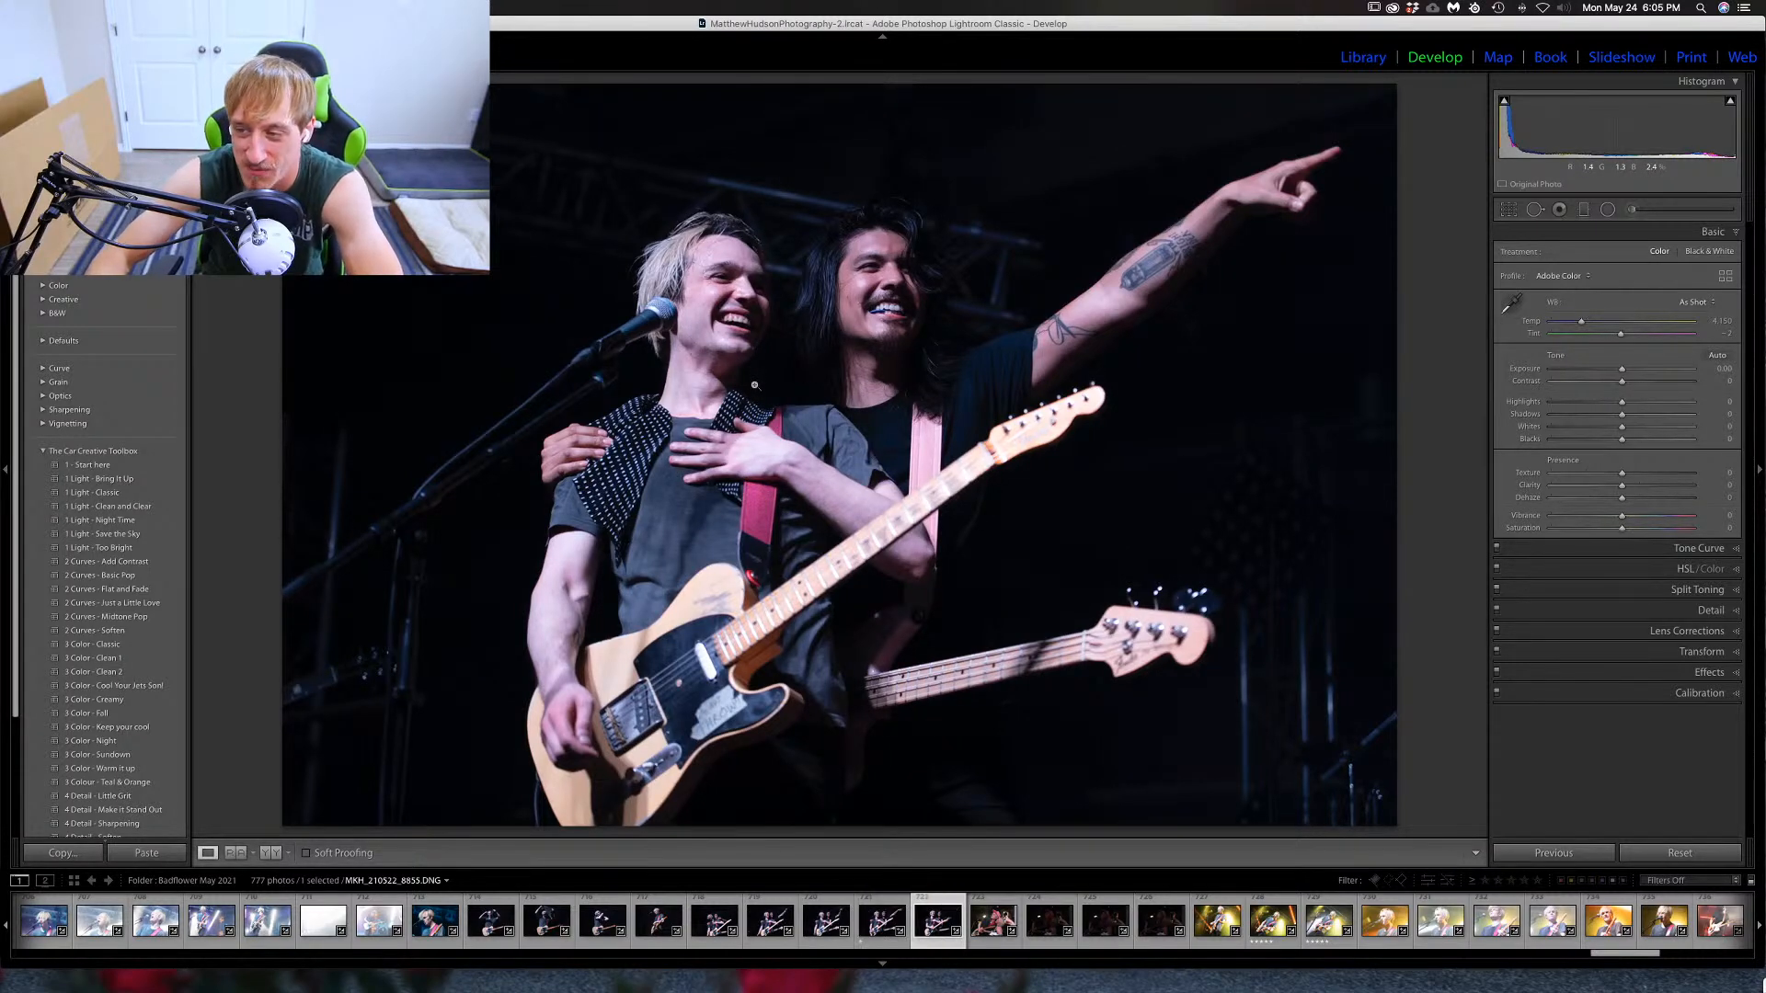
key("Right")
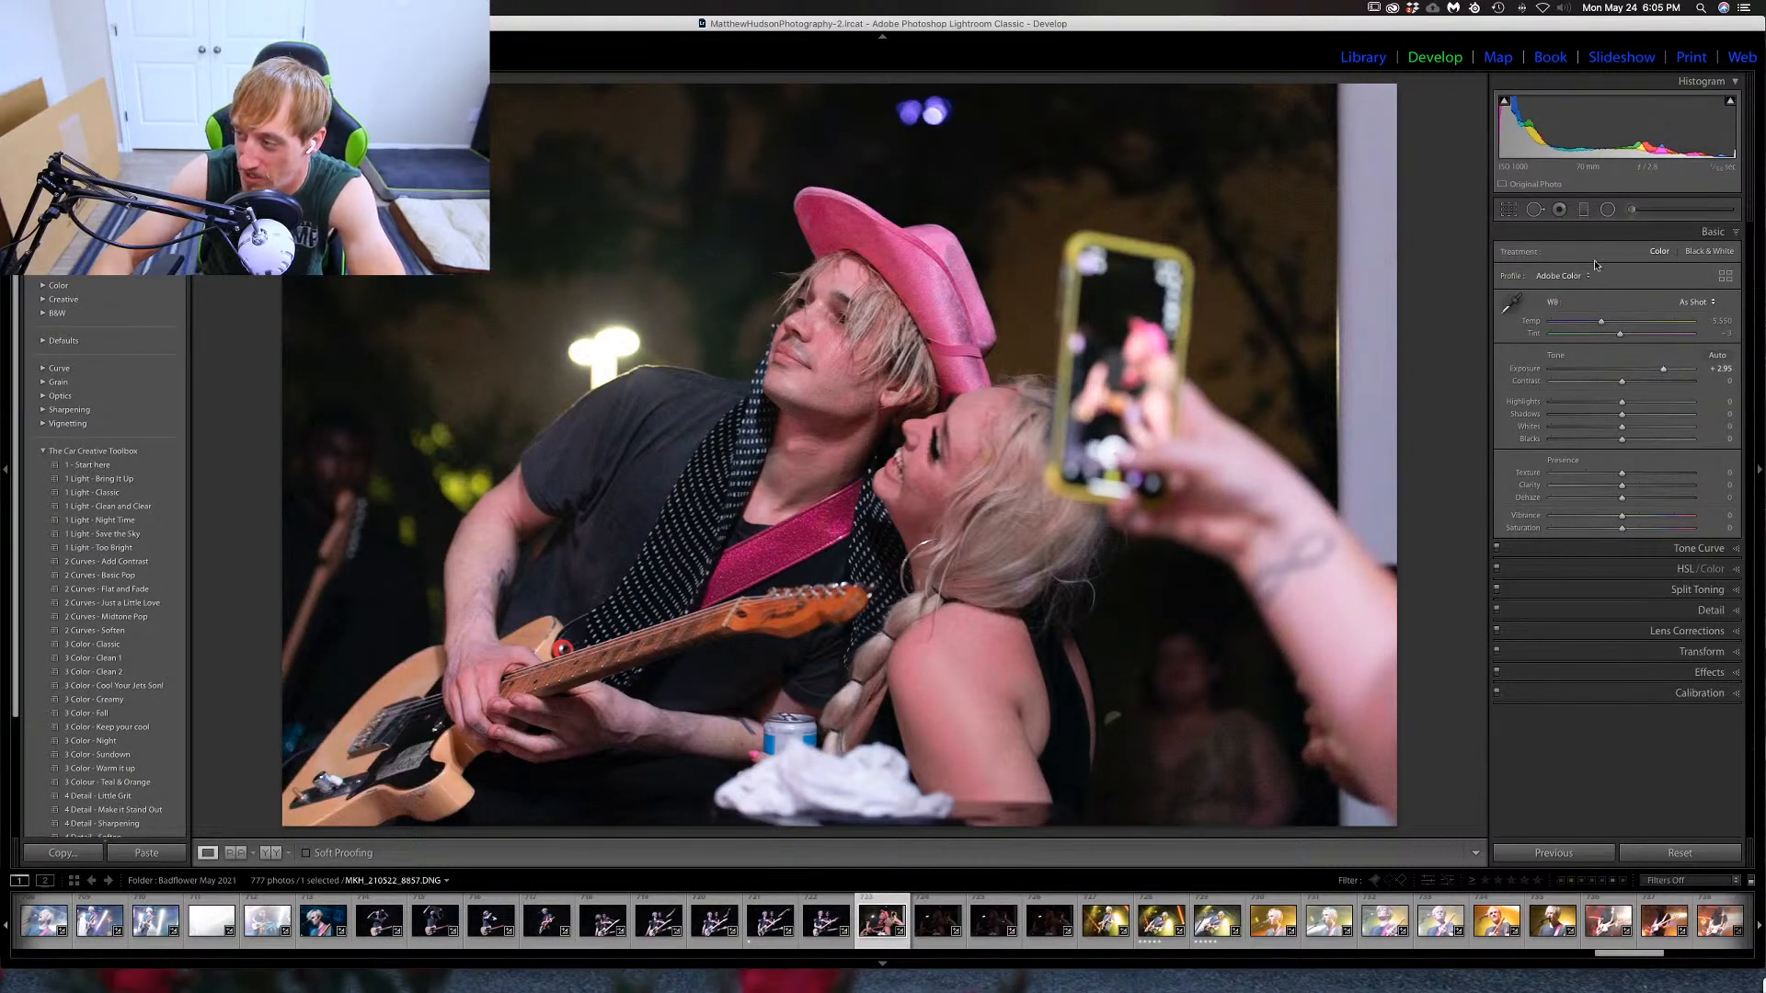
double_click(1523, 369)
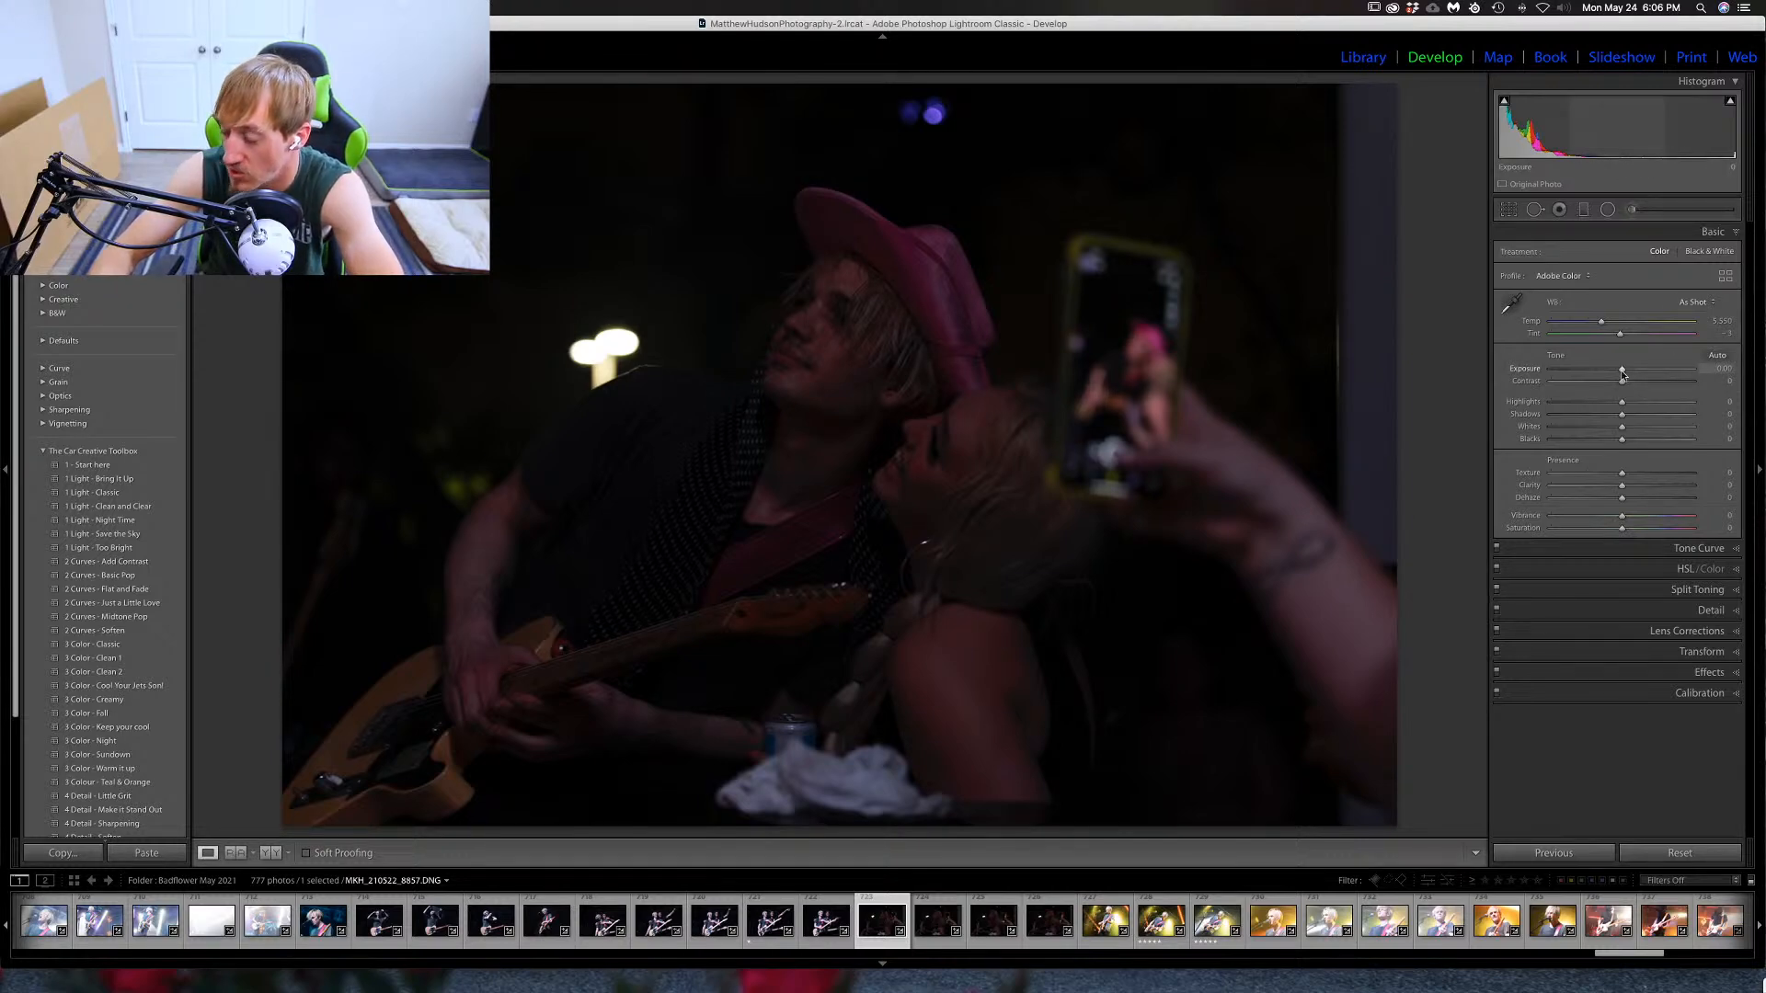
left_click_drag(1622, 374, 1653, 373)
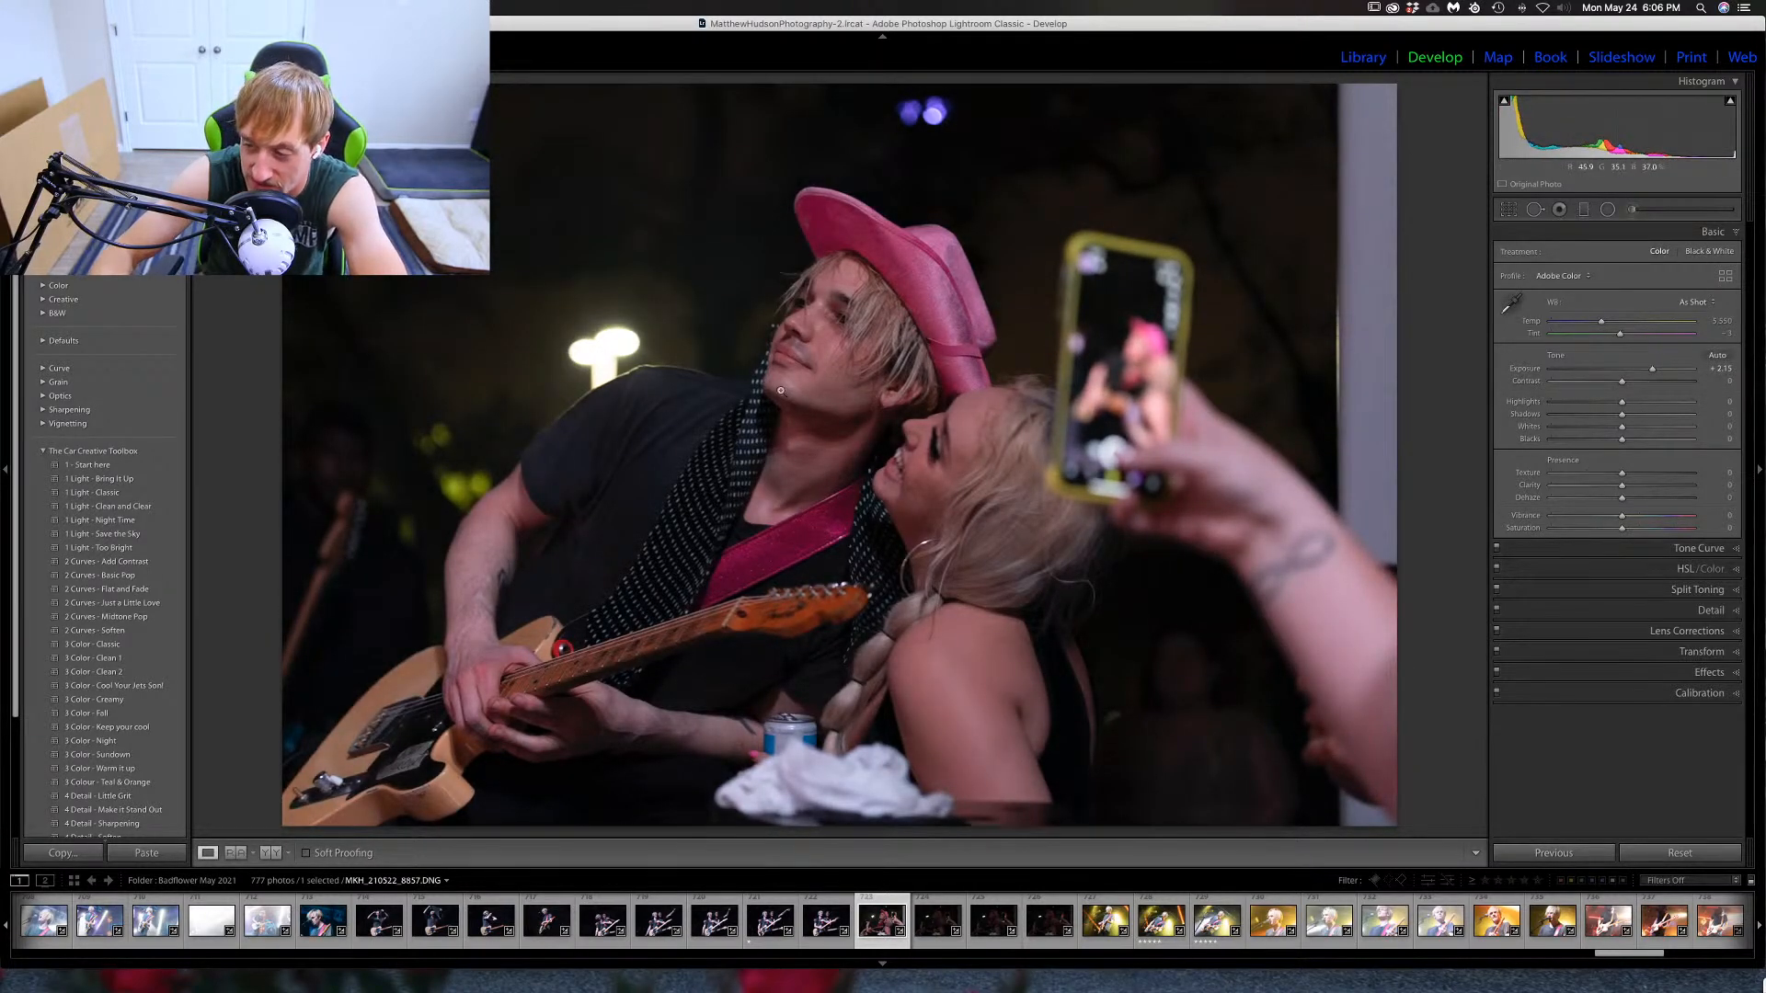
Raise the exposure of the remaining pink-hat photos: MKH_210522_8858.DNG to +1.80, MKH_210522_8859.DNG to +1.70 and MKH_210522_8860.DNG to +2.10.
key("Right")
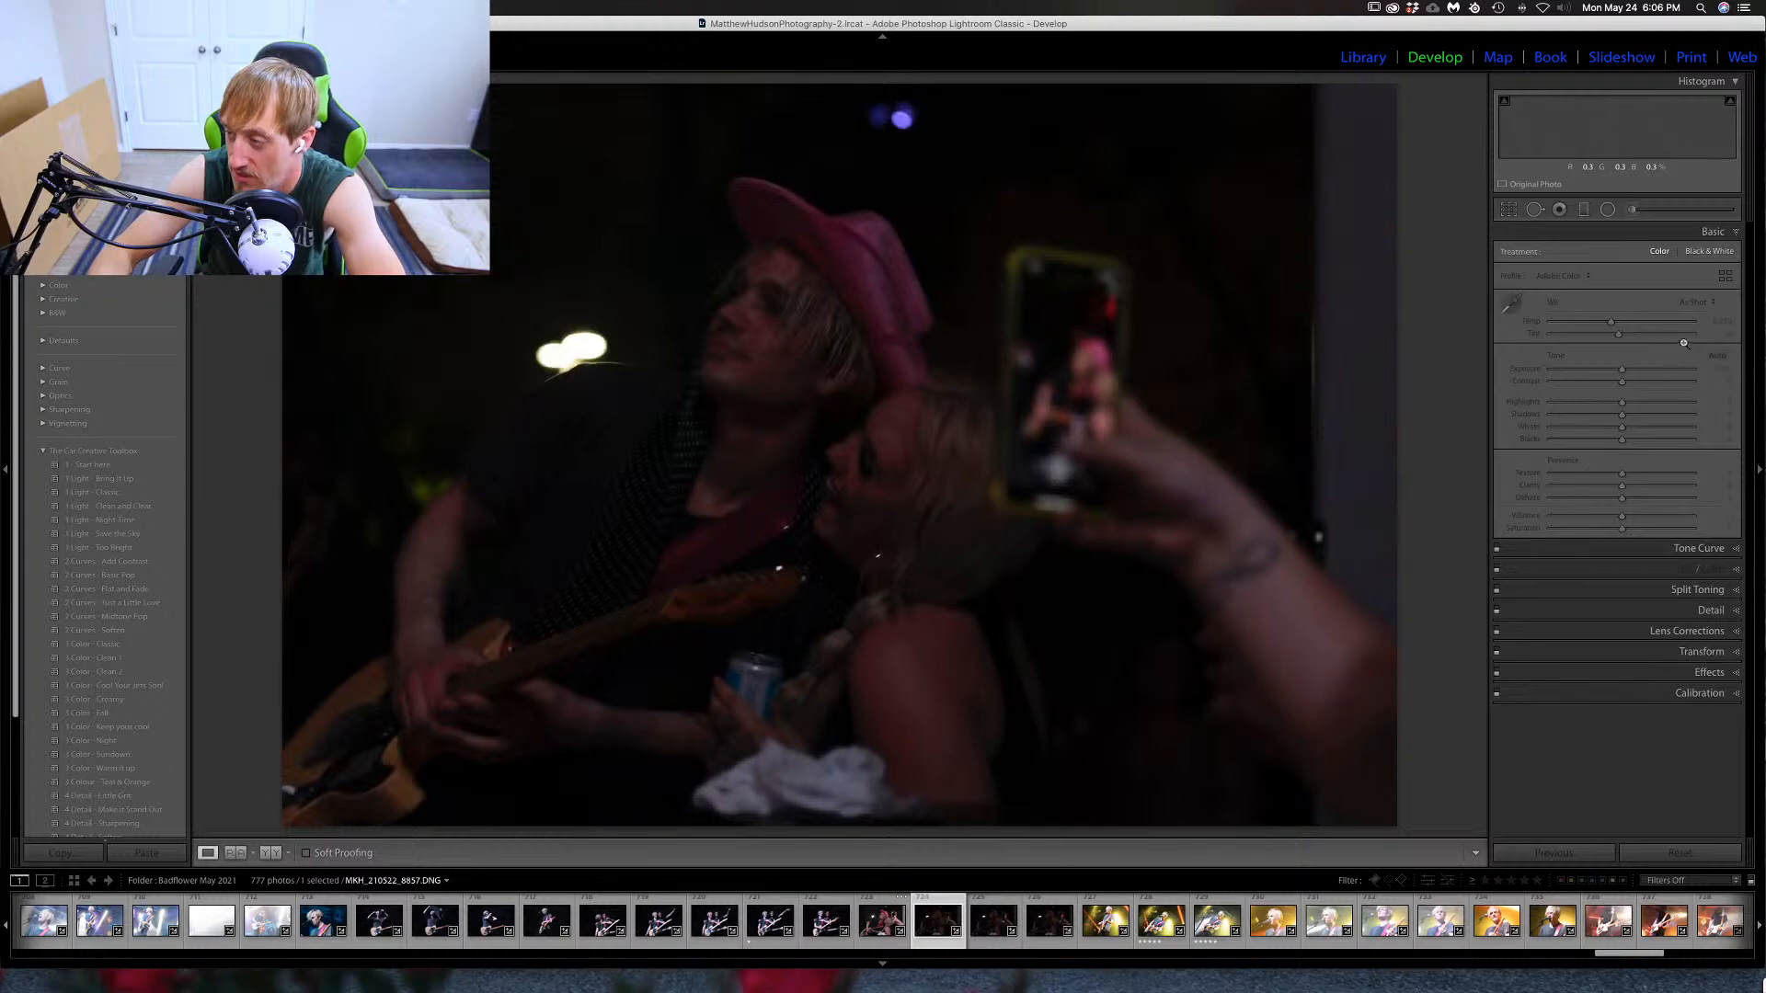
key("Right")
left_click_drag(1627, 374, 1651, 373)
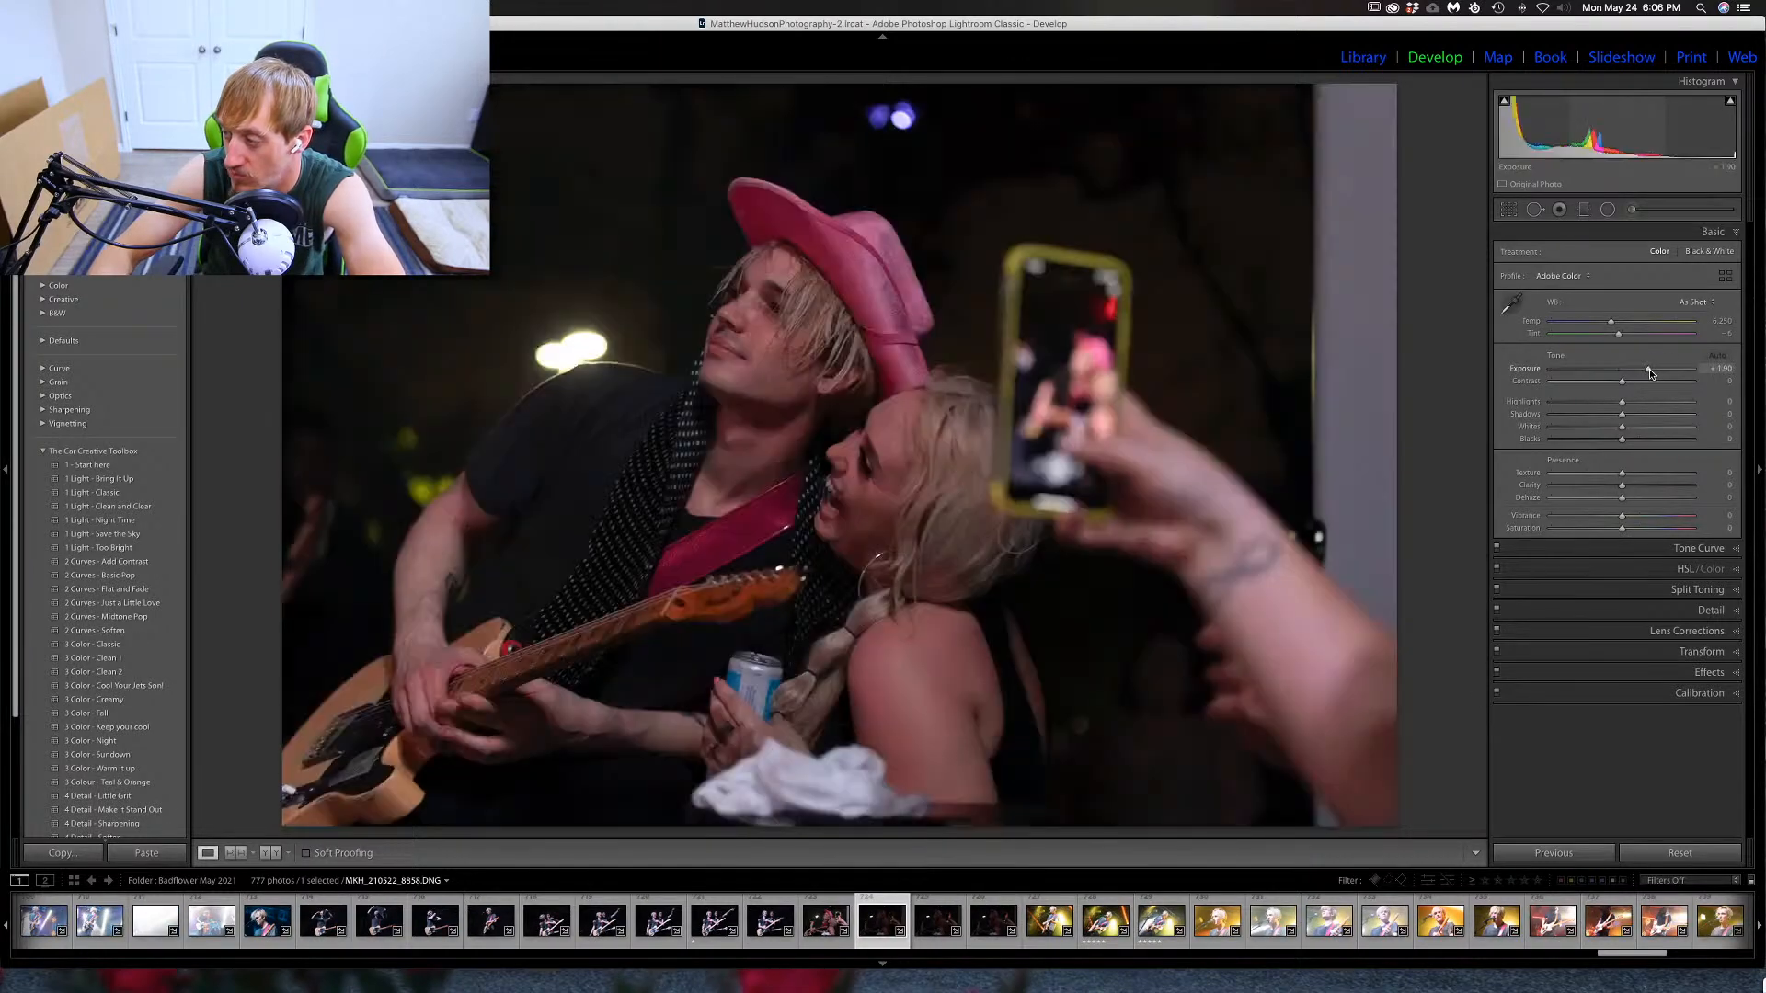
key("Right")
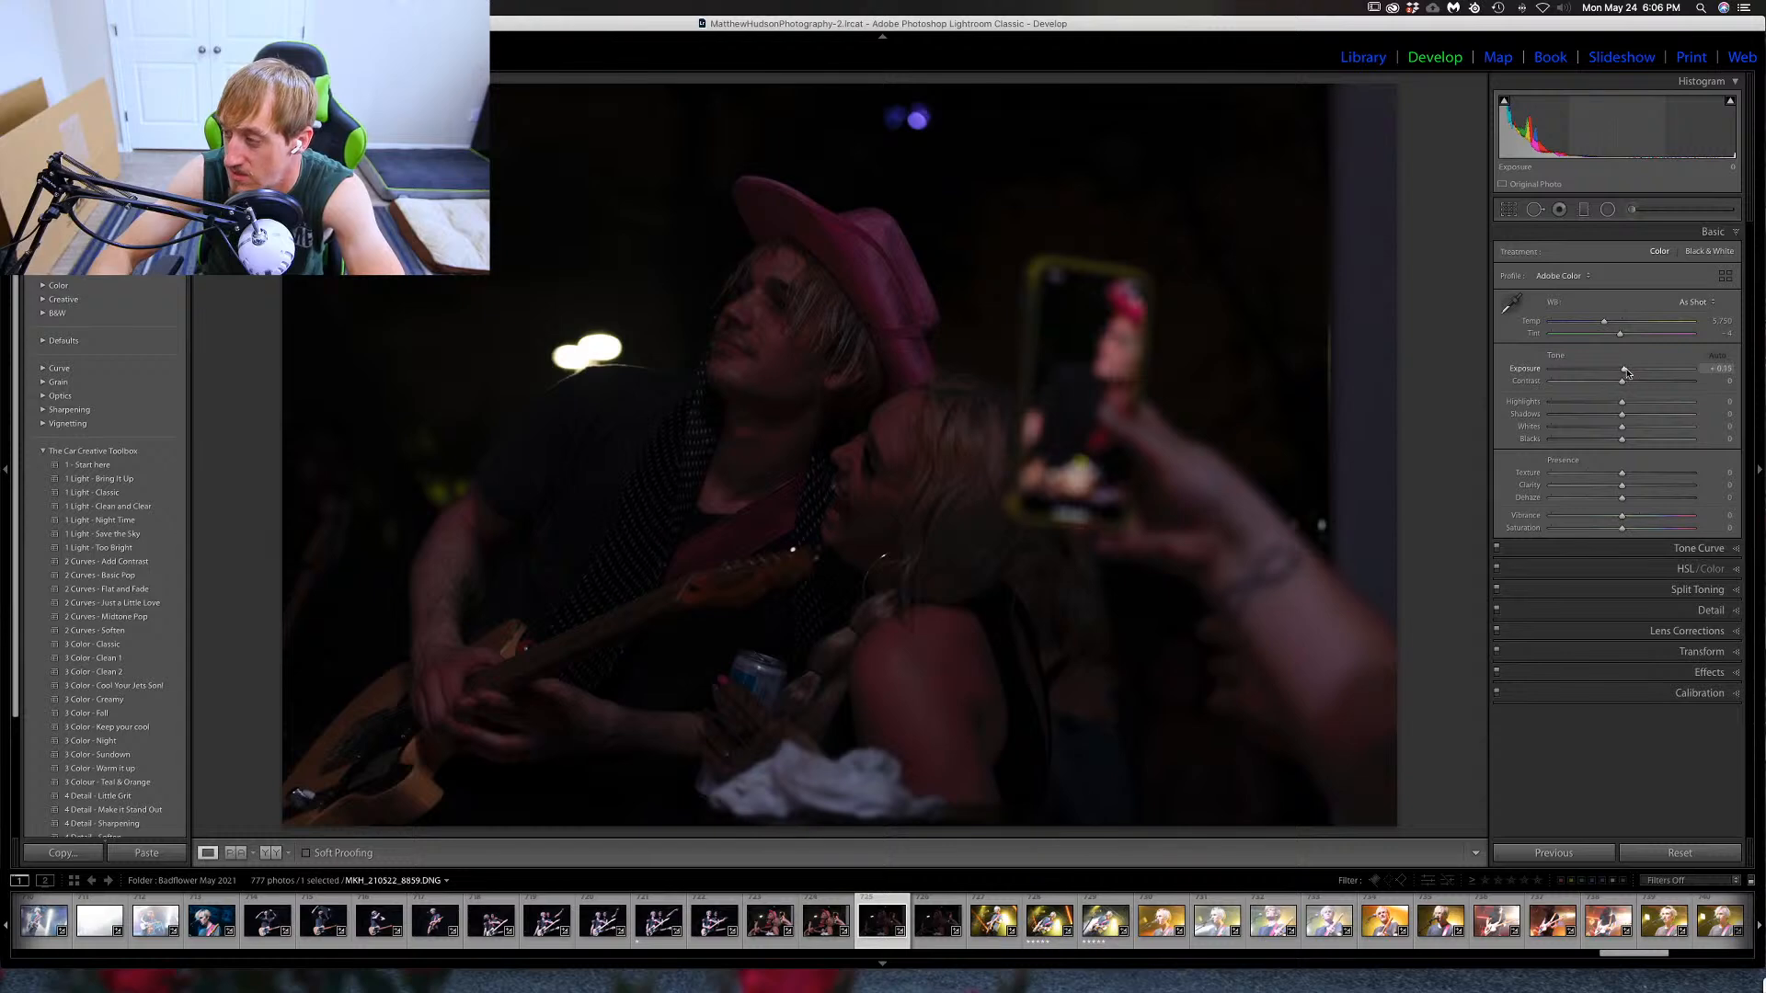
left_click_drag(1628, 373, 1646, 368)
key("Right")
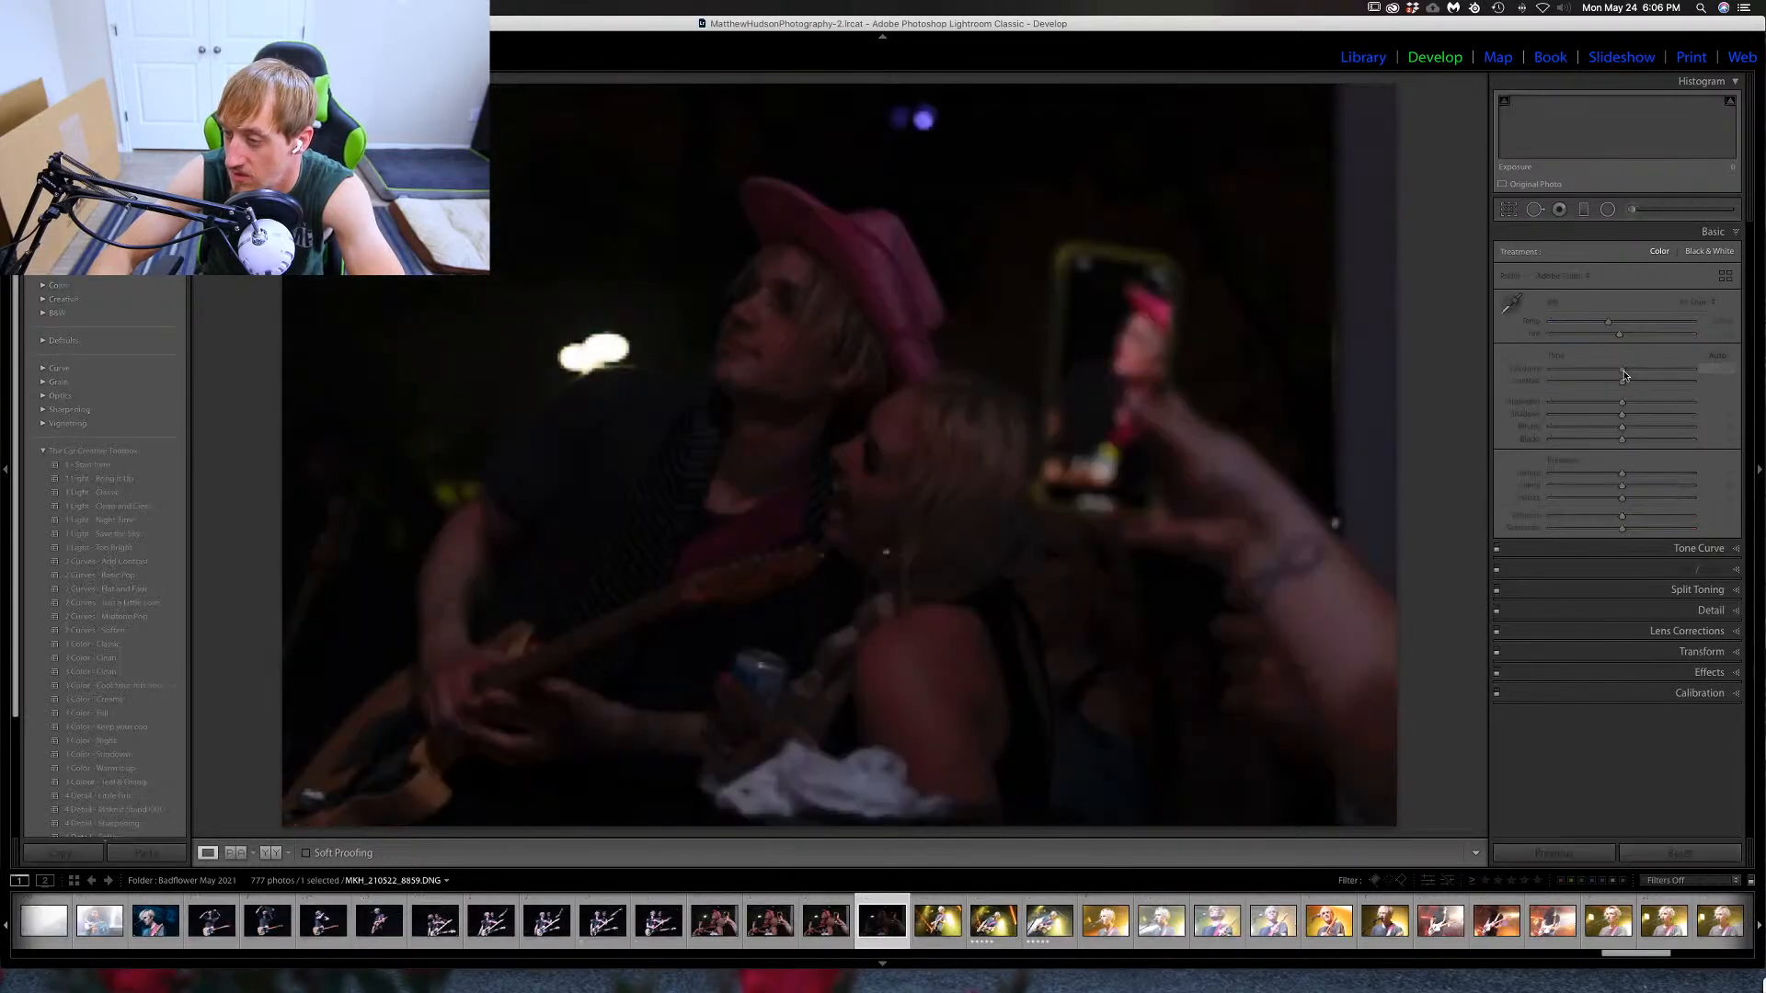
left_click_drag(1623, 373, 1652, 370)
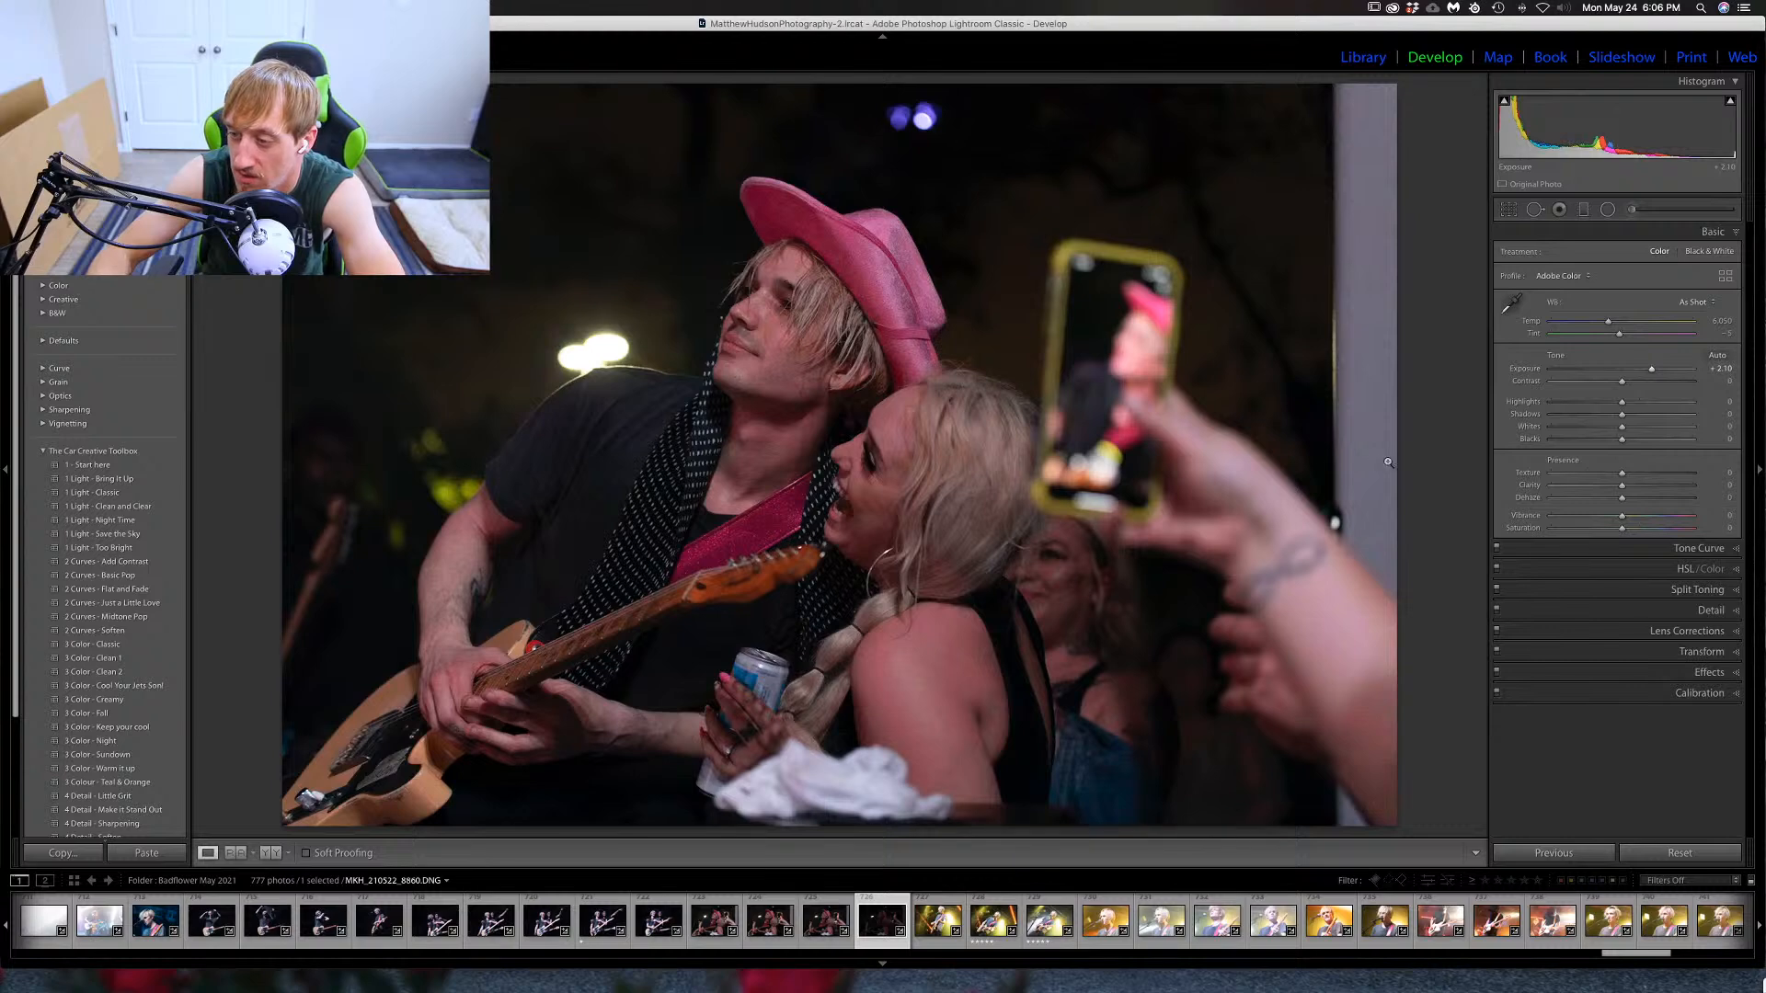
Compare the brightened pink-hat frames backward from MKH_210522_8860.DNG and rate MKH_210522_8857.DNG one star.
key("Left")
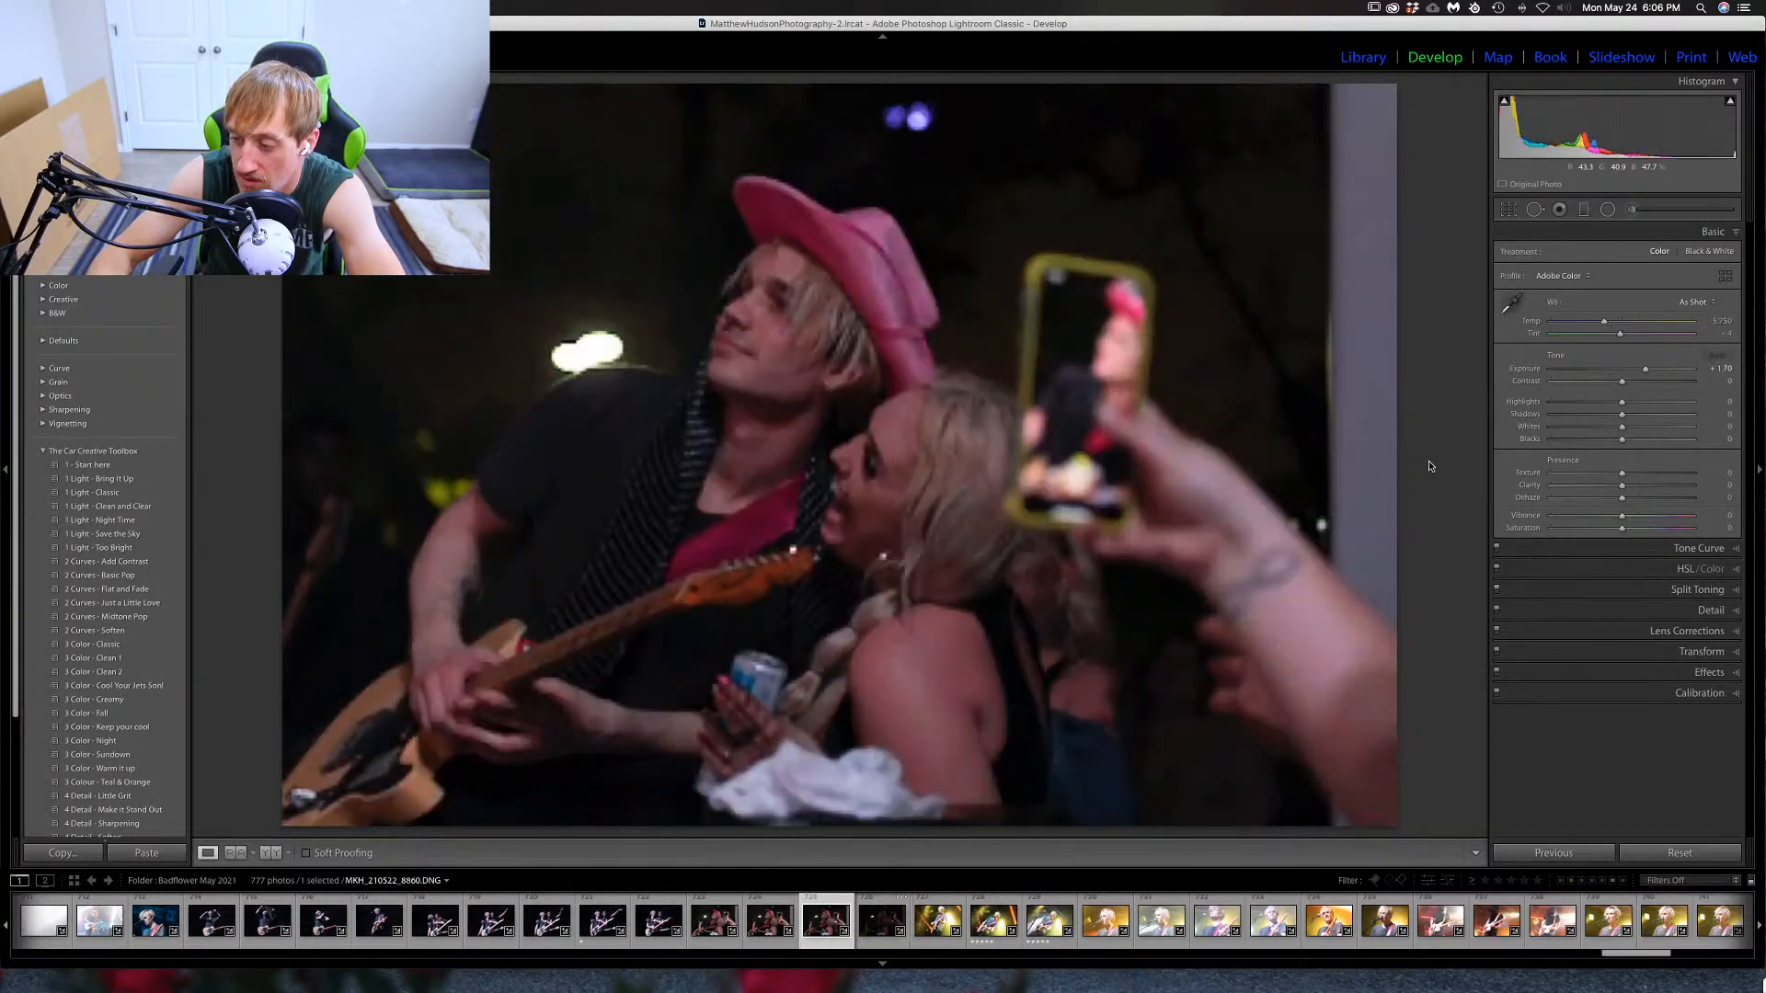
key("Left")
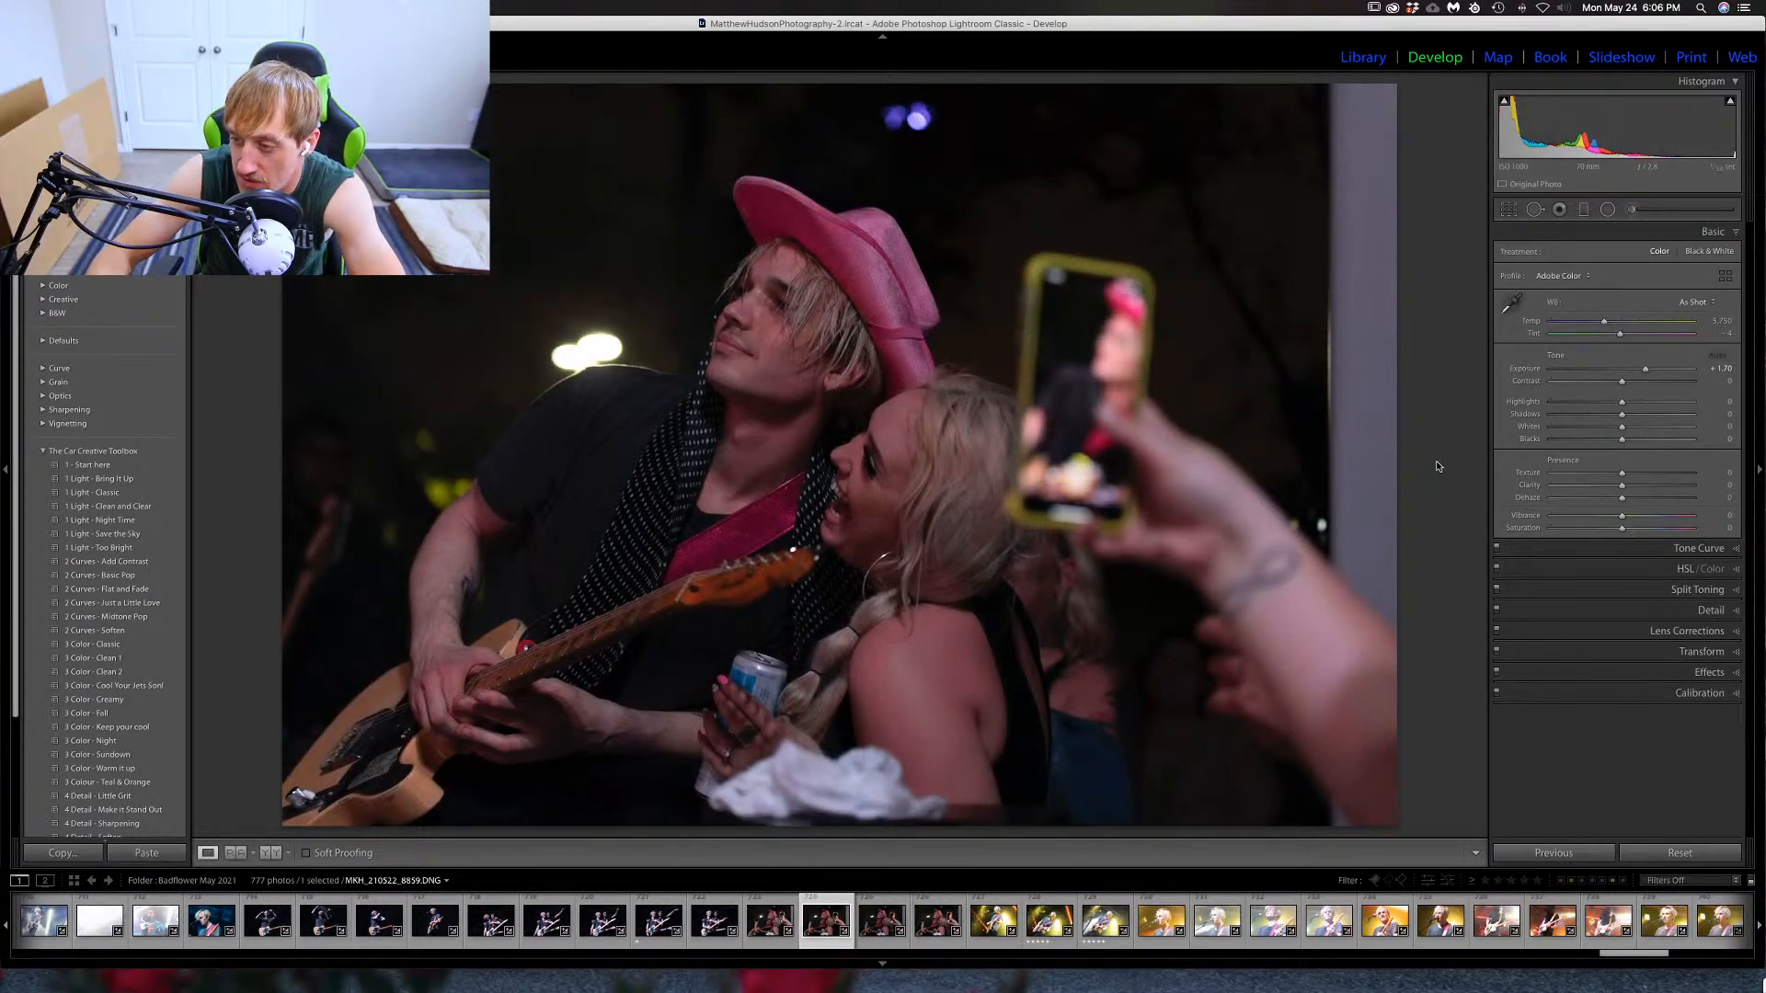
key("Left")
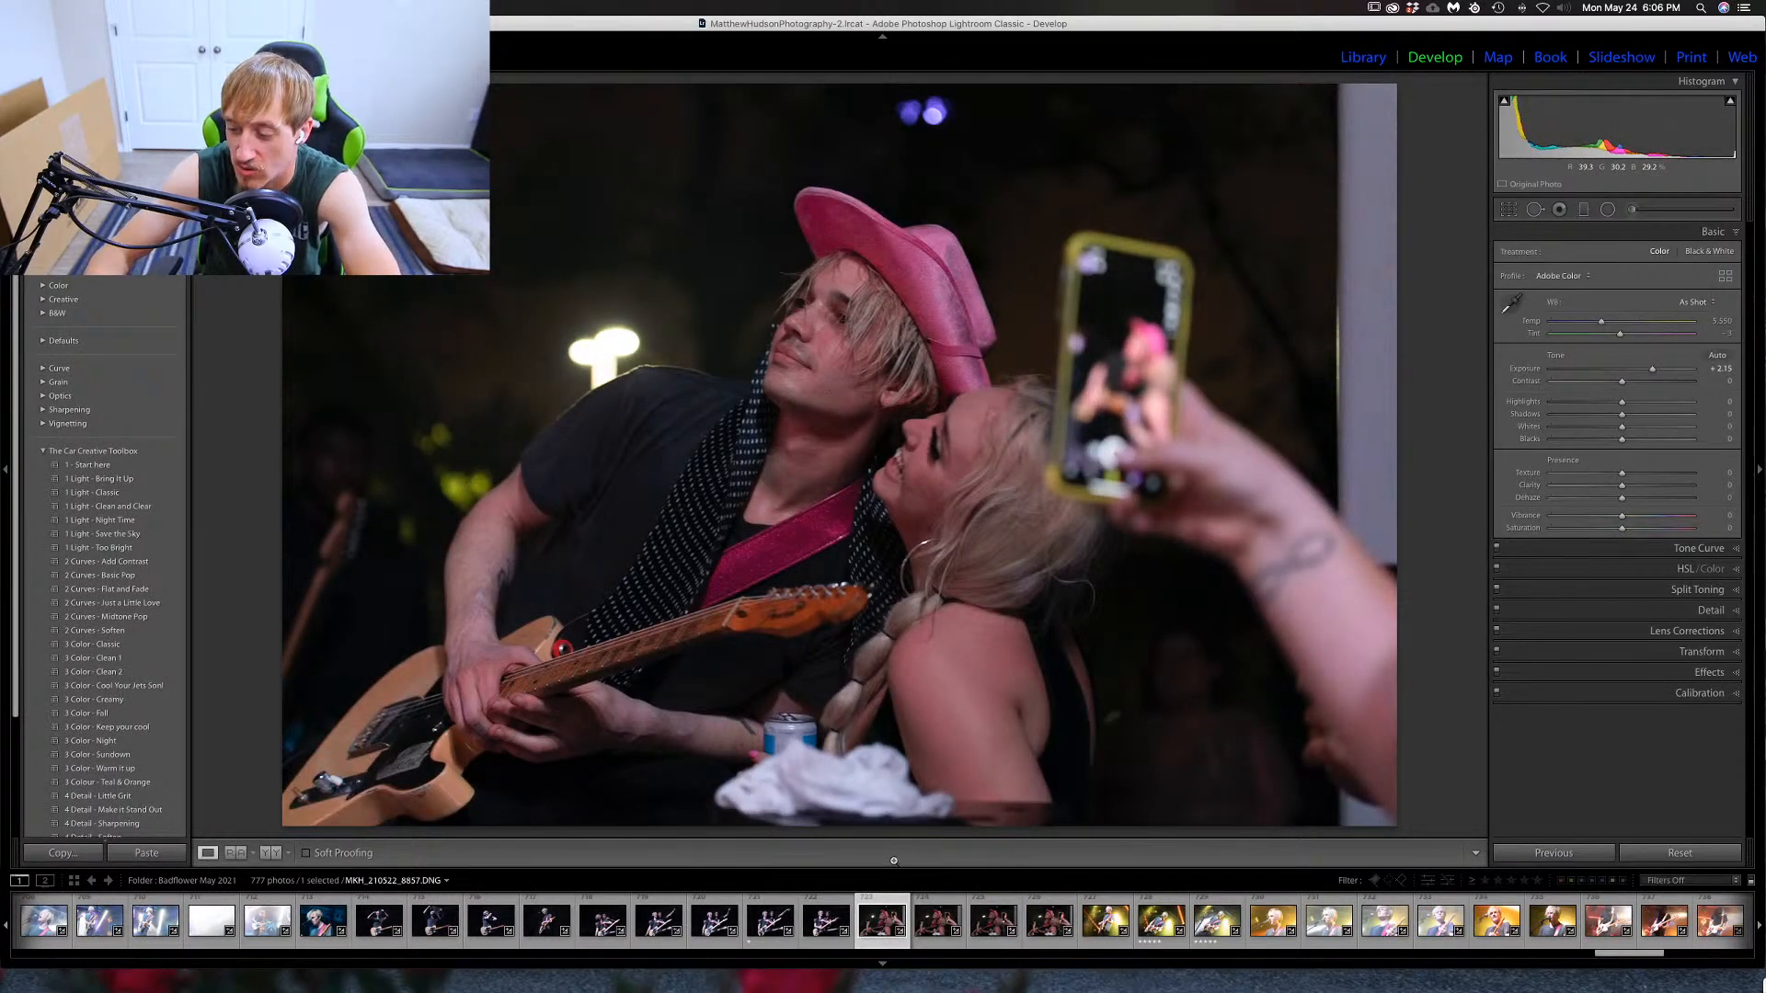
key("1")
Review the pink-hat frames after MKH_210522_8857.DNG again and view MKH_210522_8859.DNG in the Library module.
key("Right")
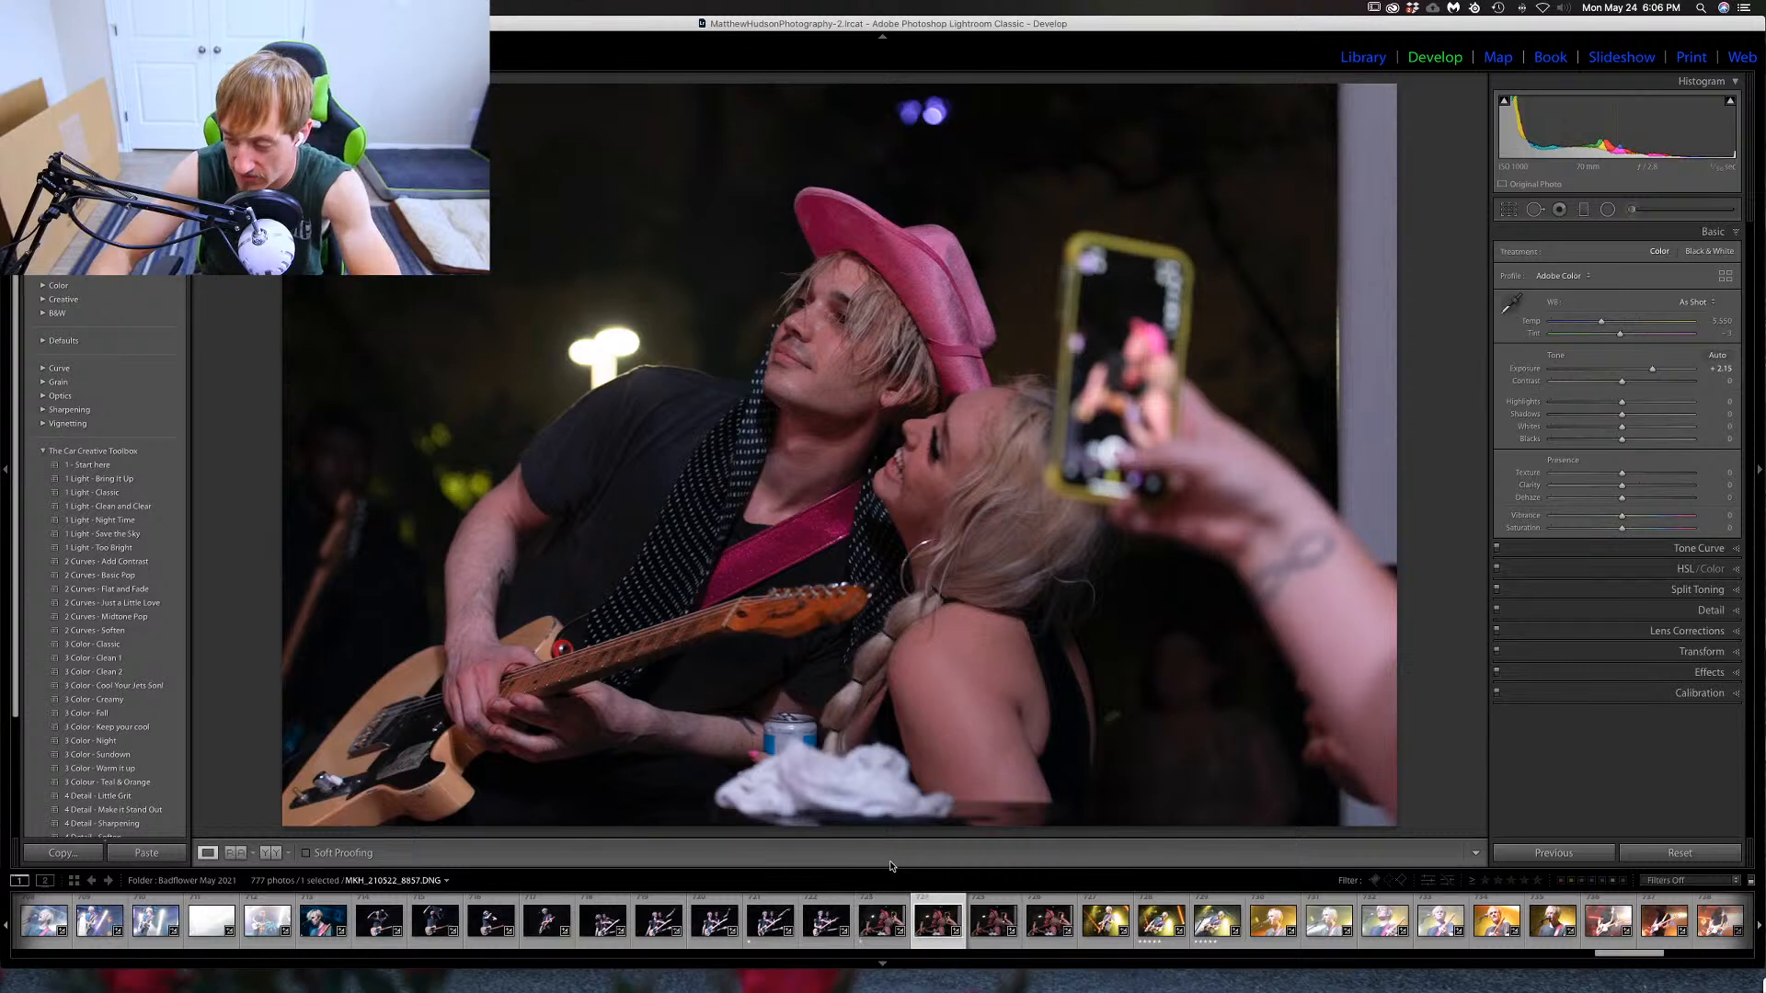
key("Right")
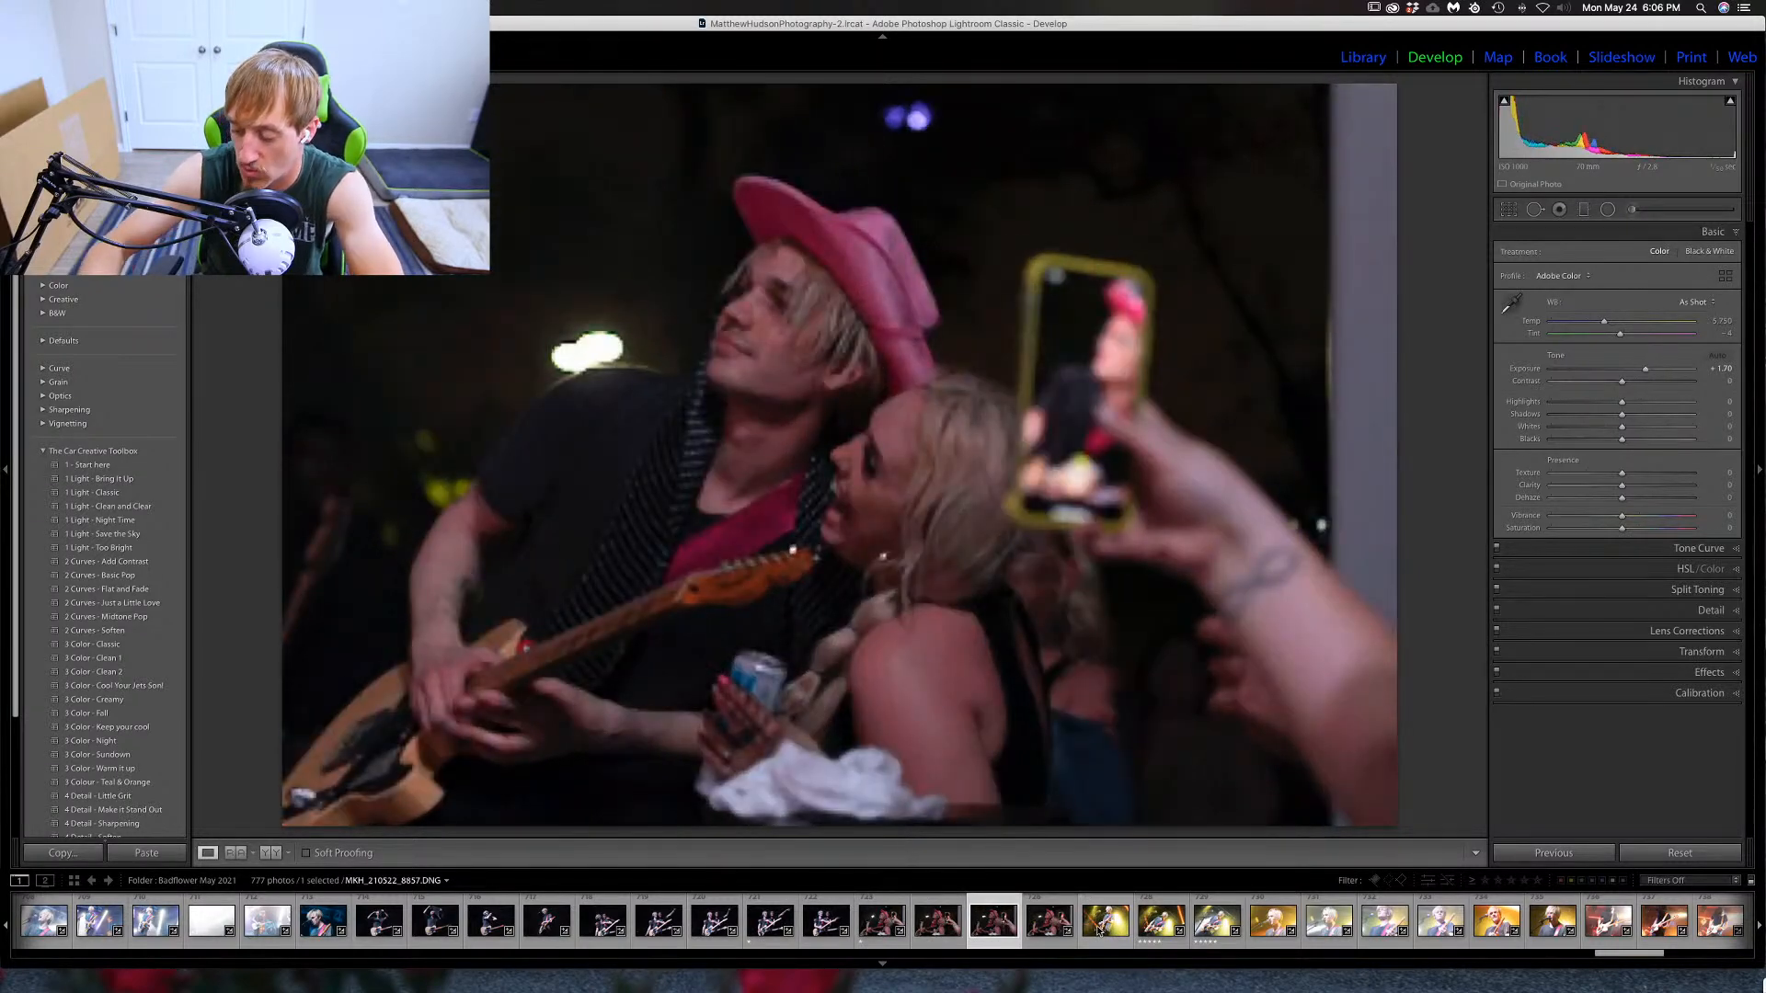
key("Right")
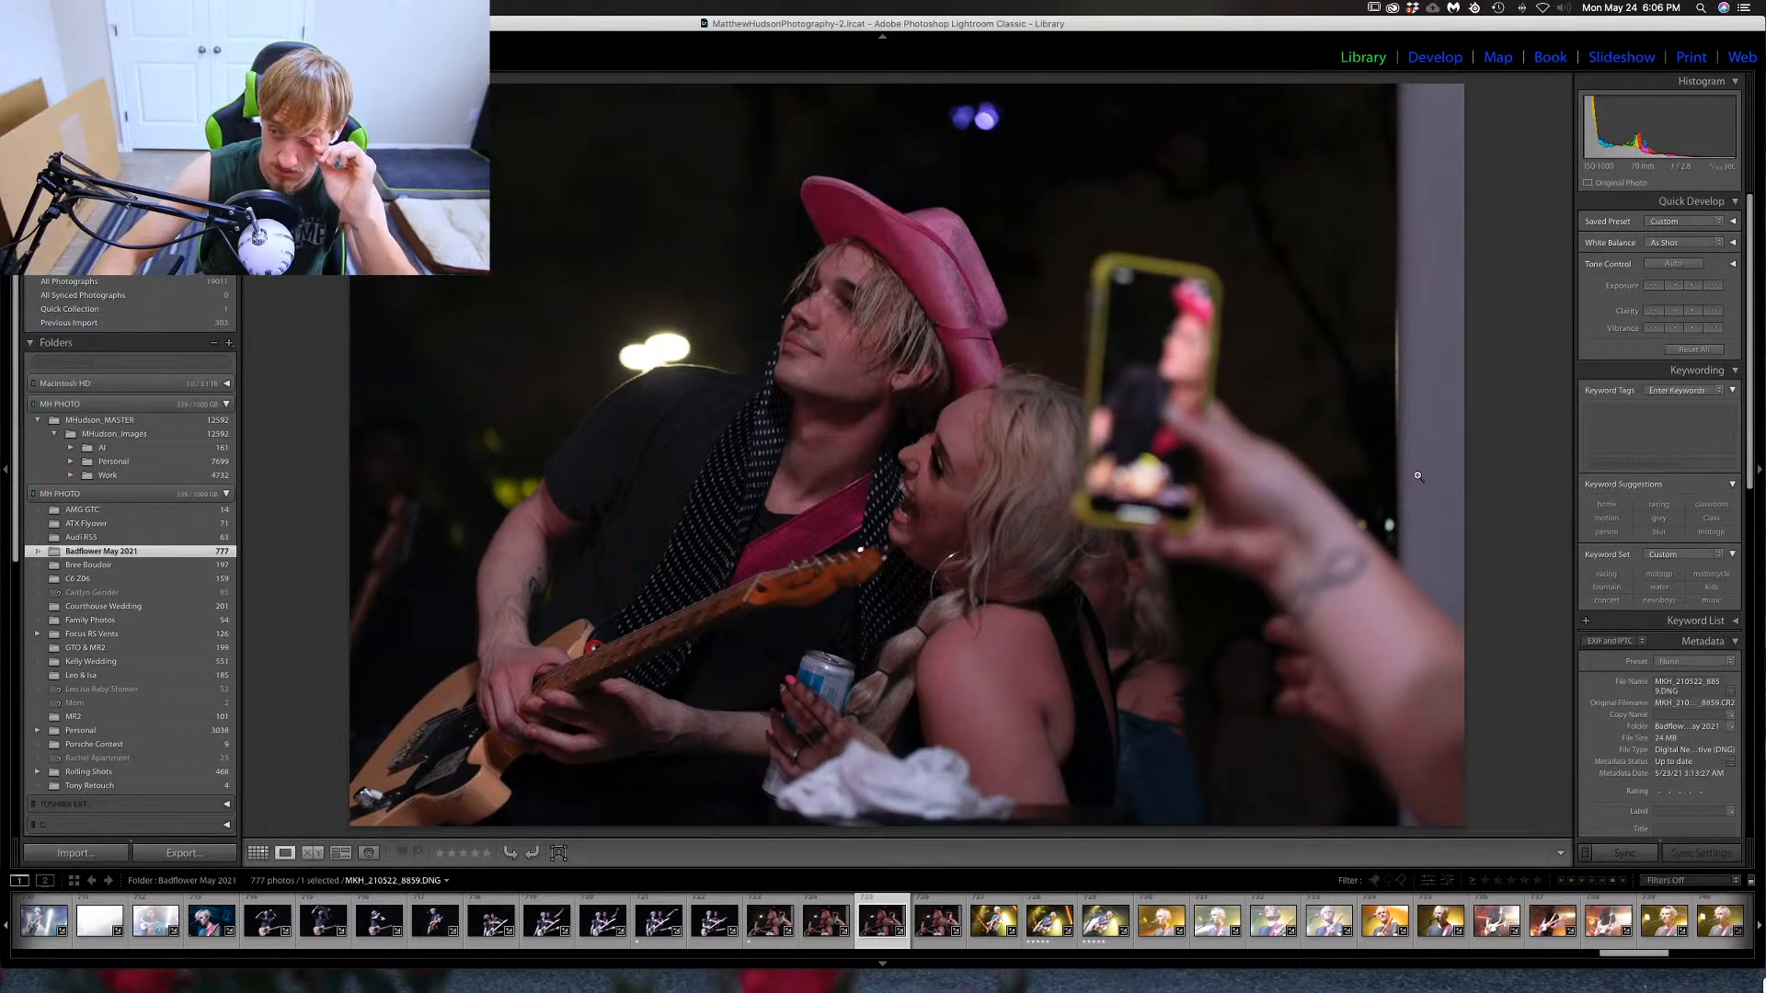
Check the yellow-lit singer shots from MKH_210522_8863.DNG and set both MKH_210522_8864.DNG and MKH_210522_8865.DNG to one star.
left_click(998, 931)
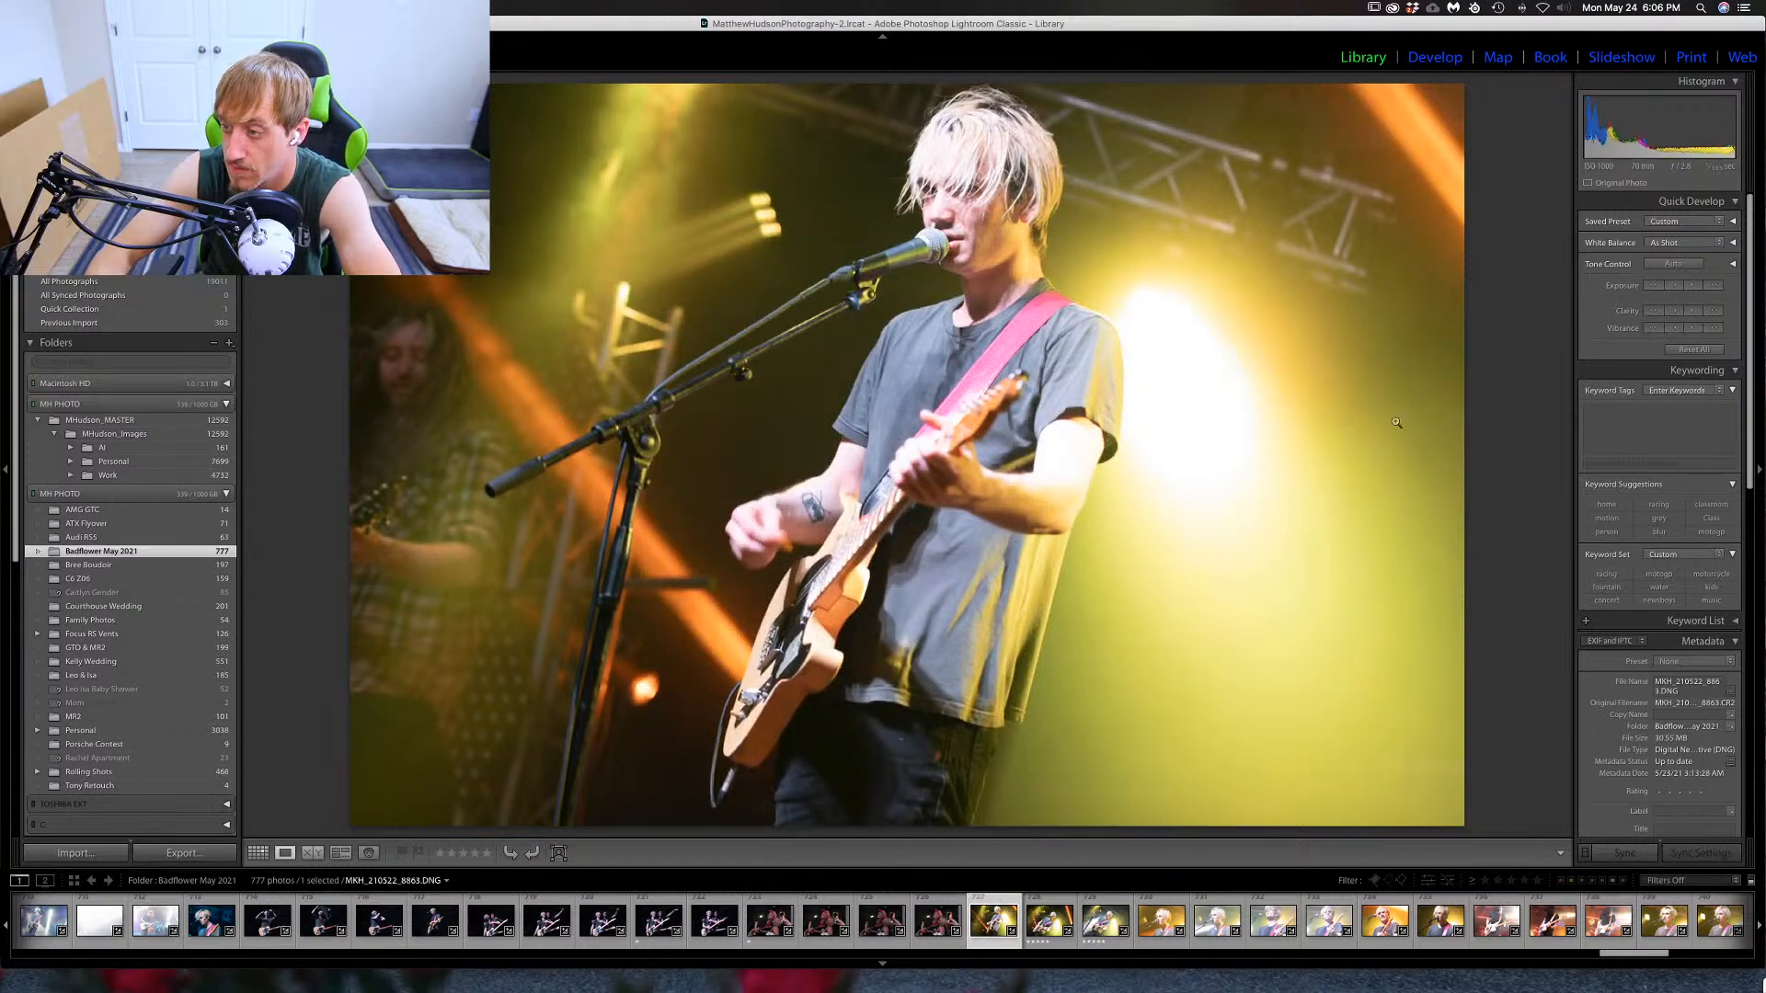
key("Right")
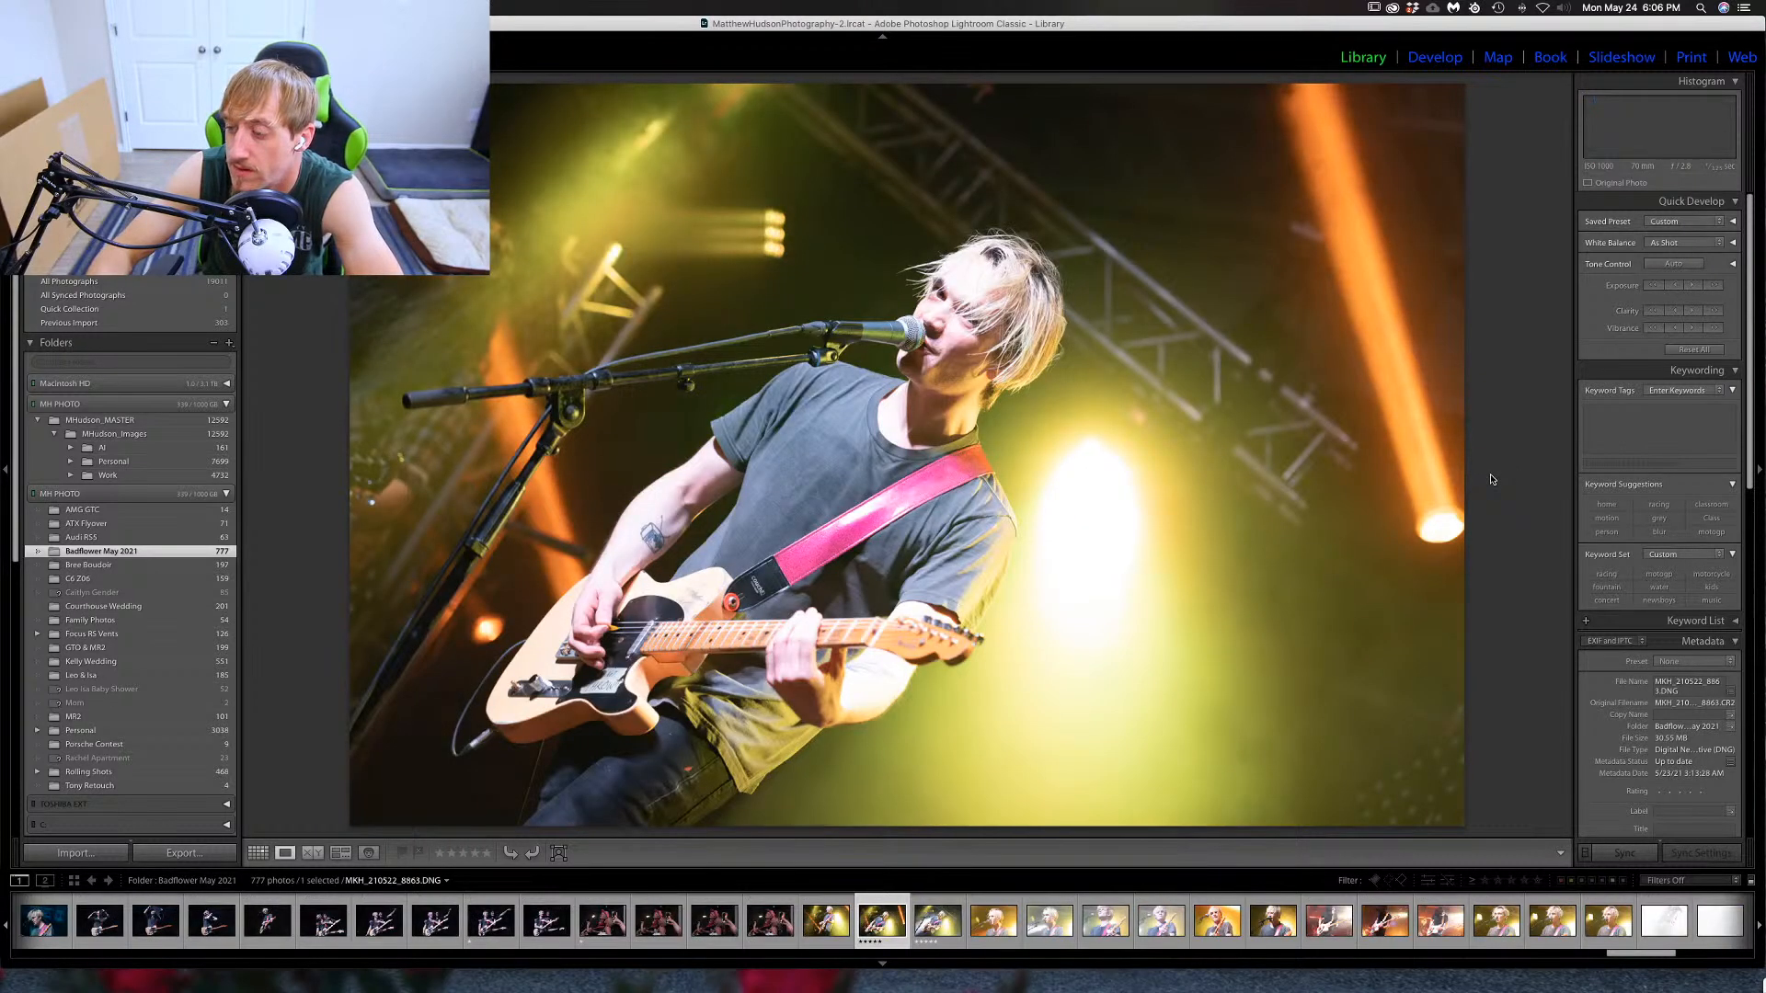
key("Right")
key("1")
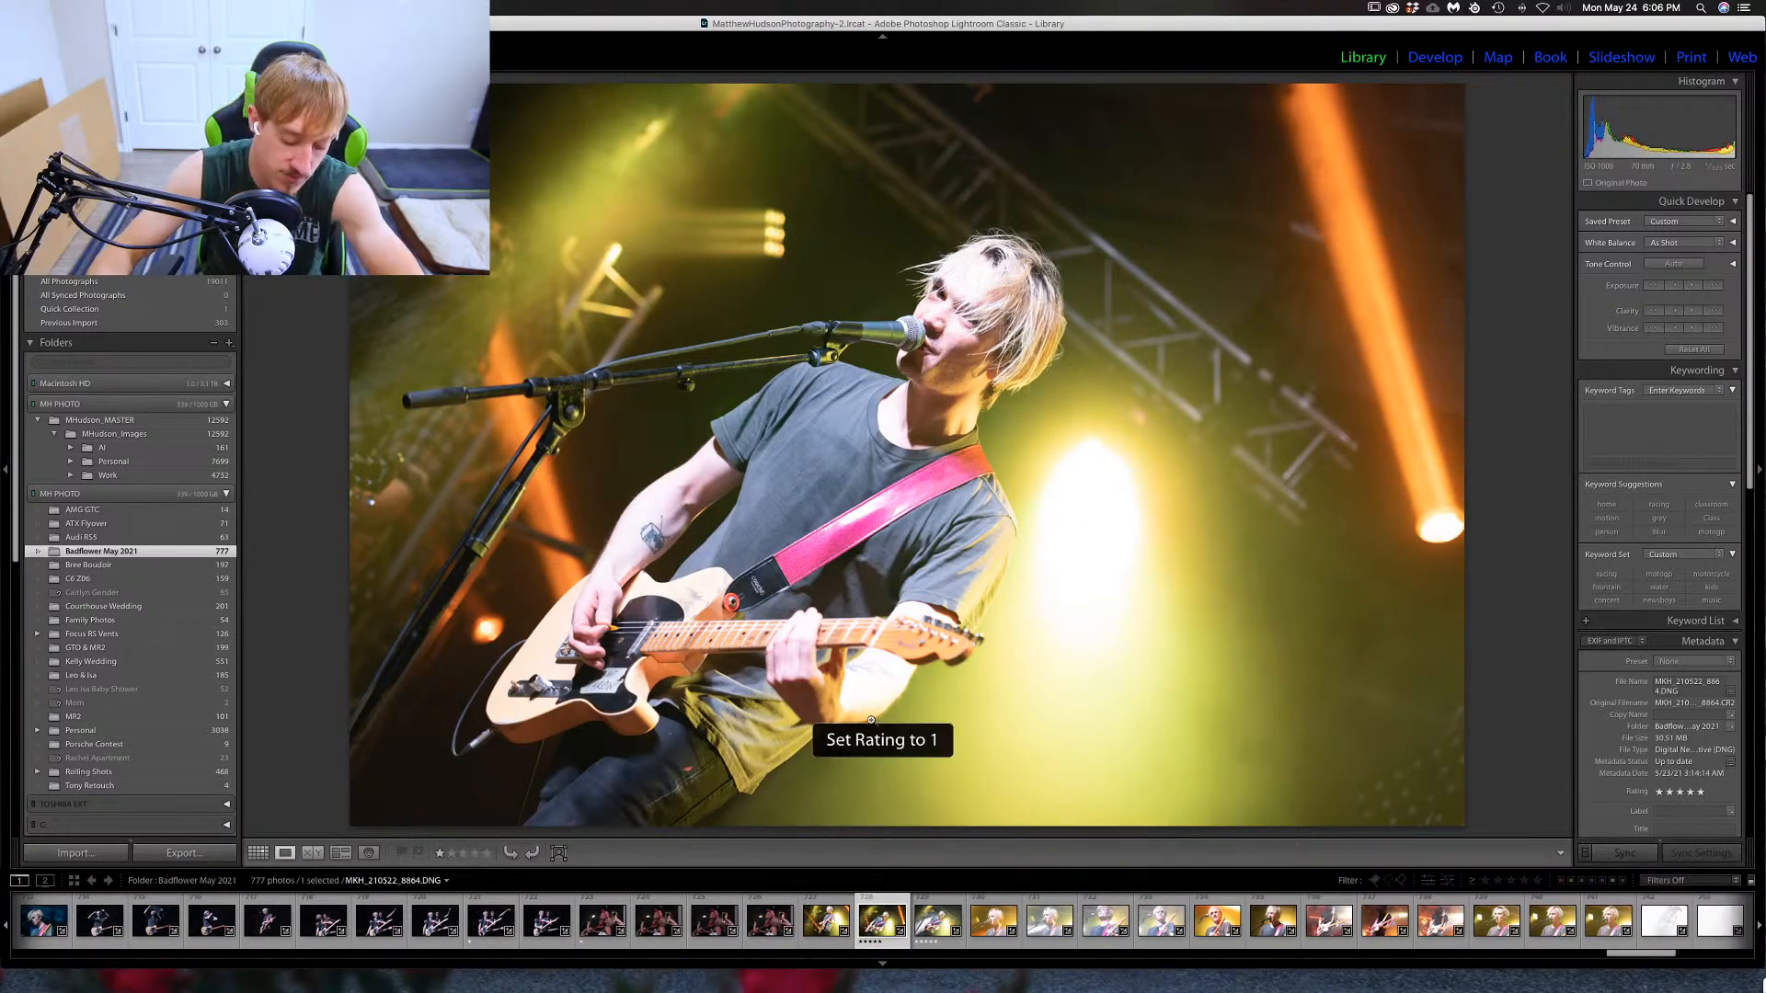
key("Right")
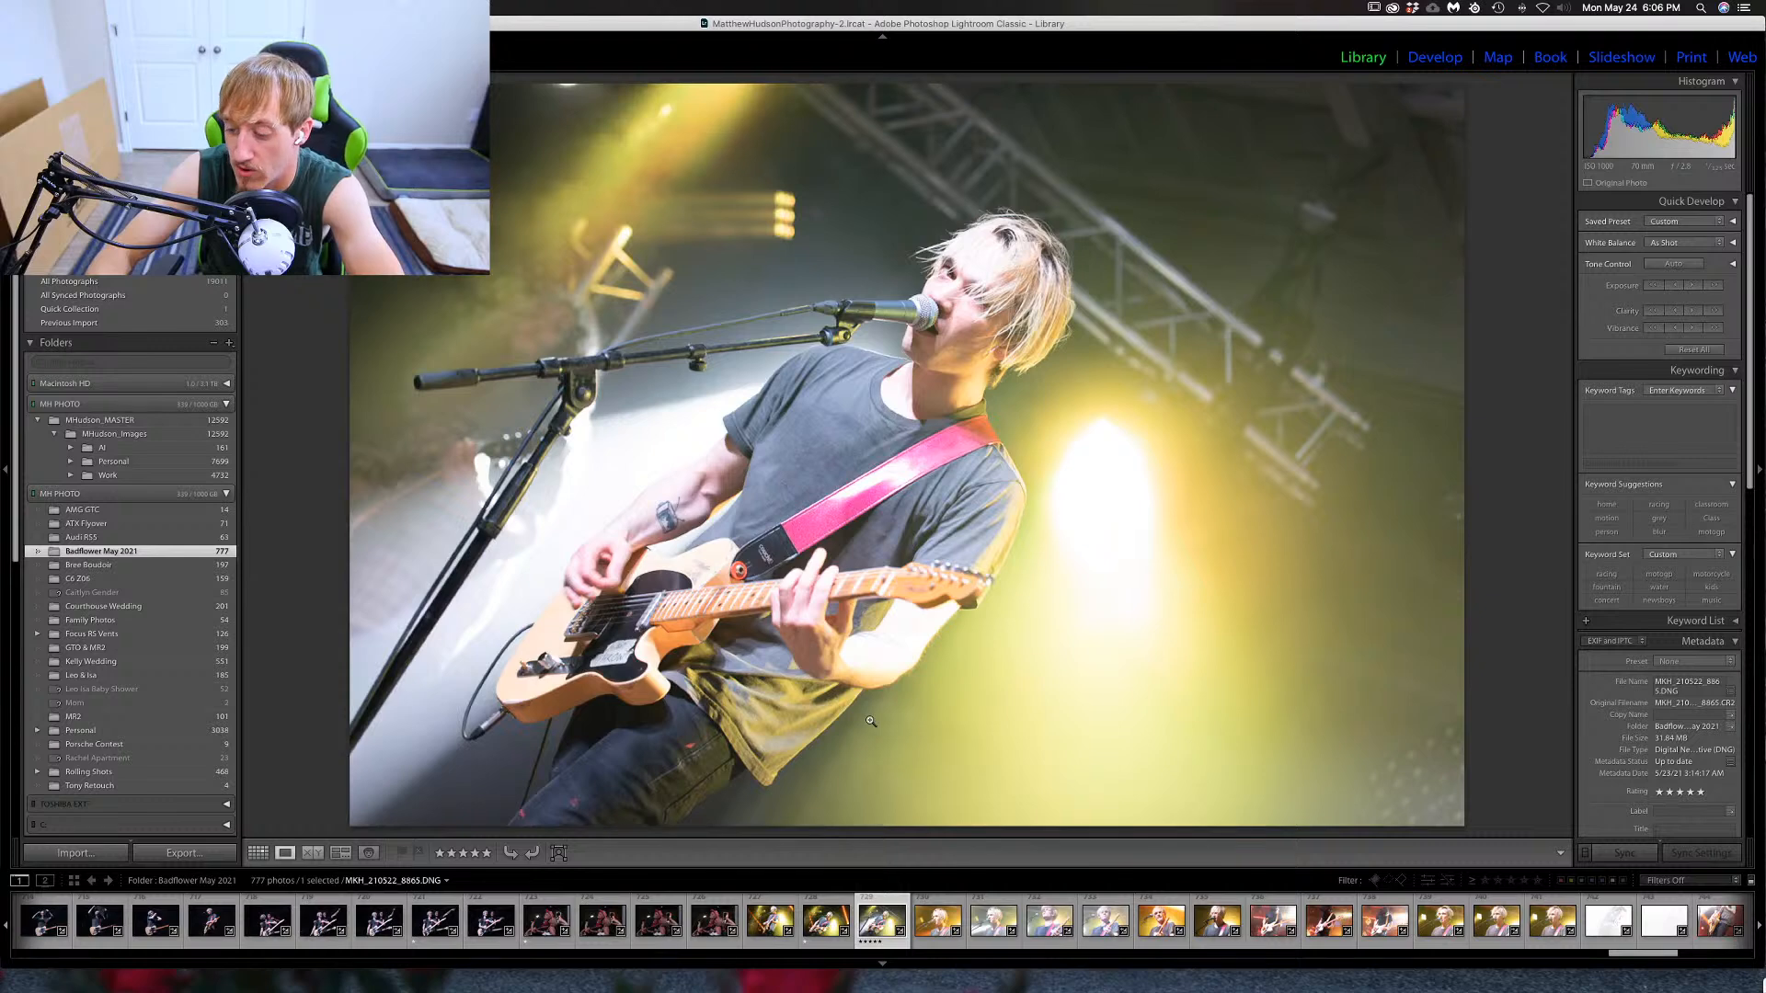
key("1")
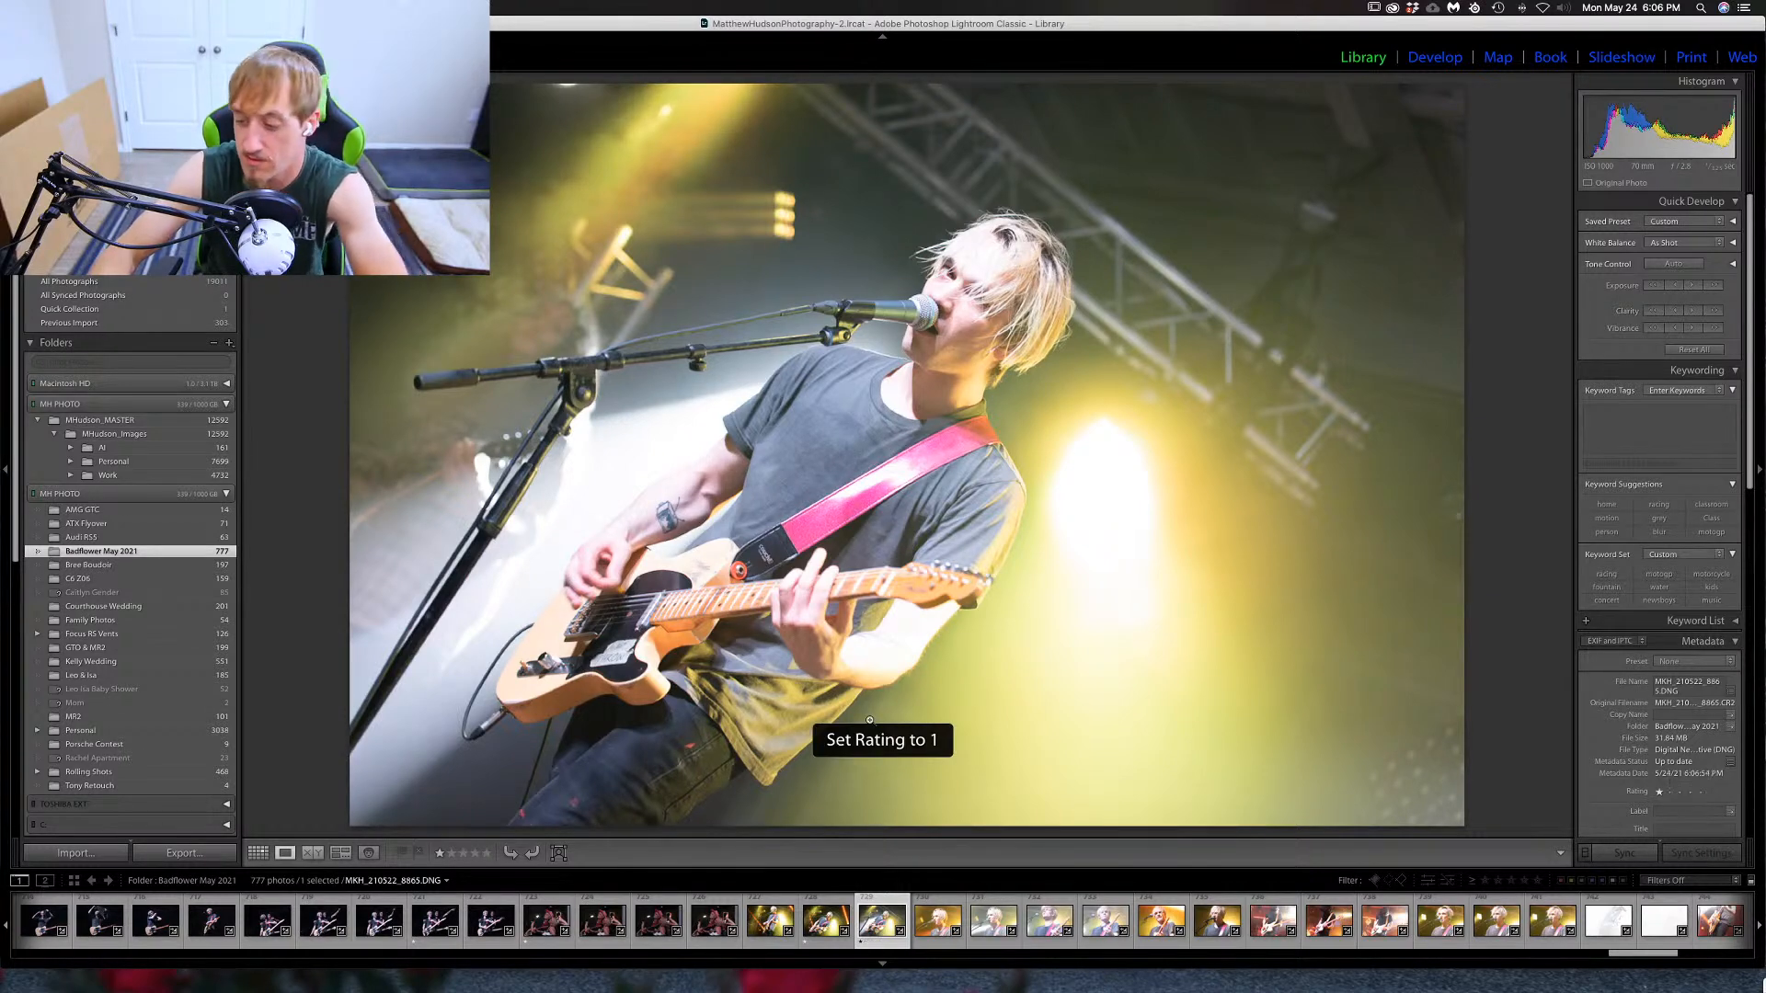
Examine the blond singer's close-ups from MKH_210522_8866.DNG through MKH_210522_8869.DNG.
key("Right")
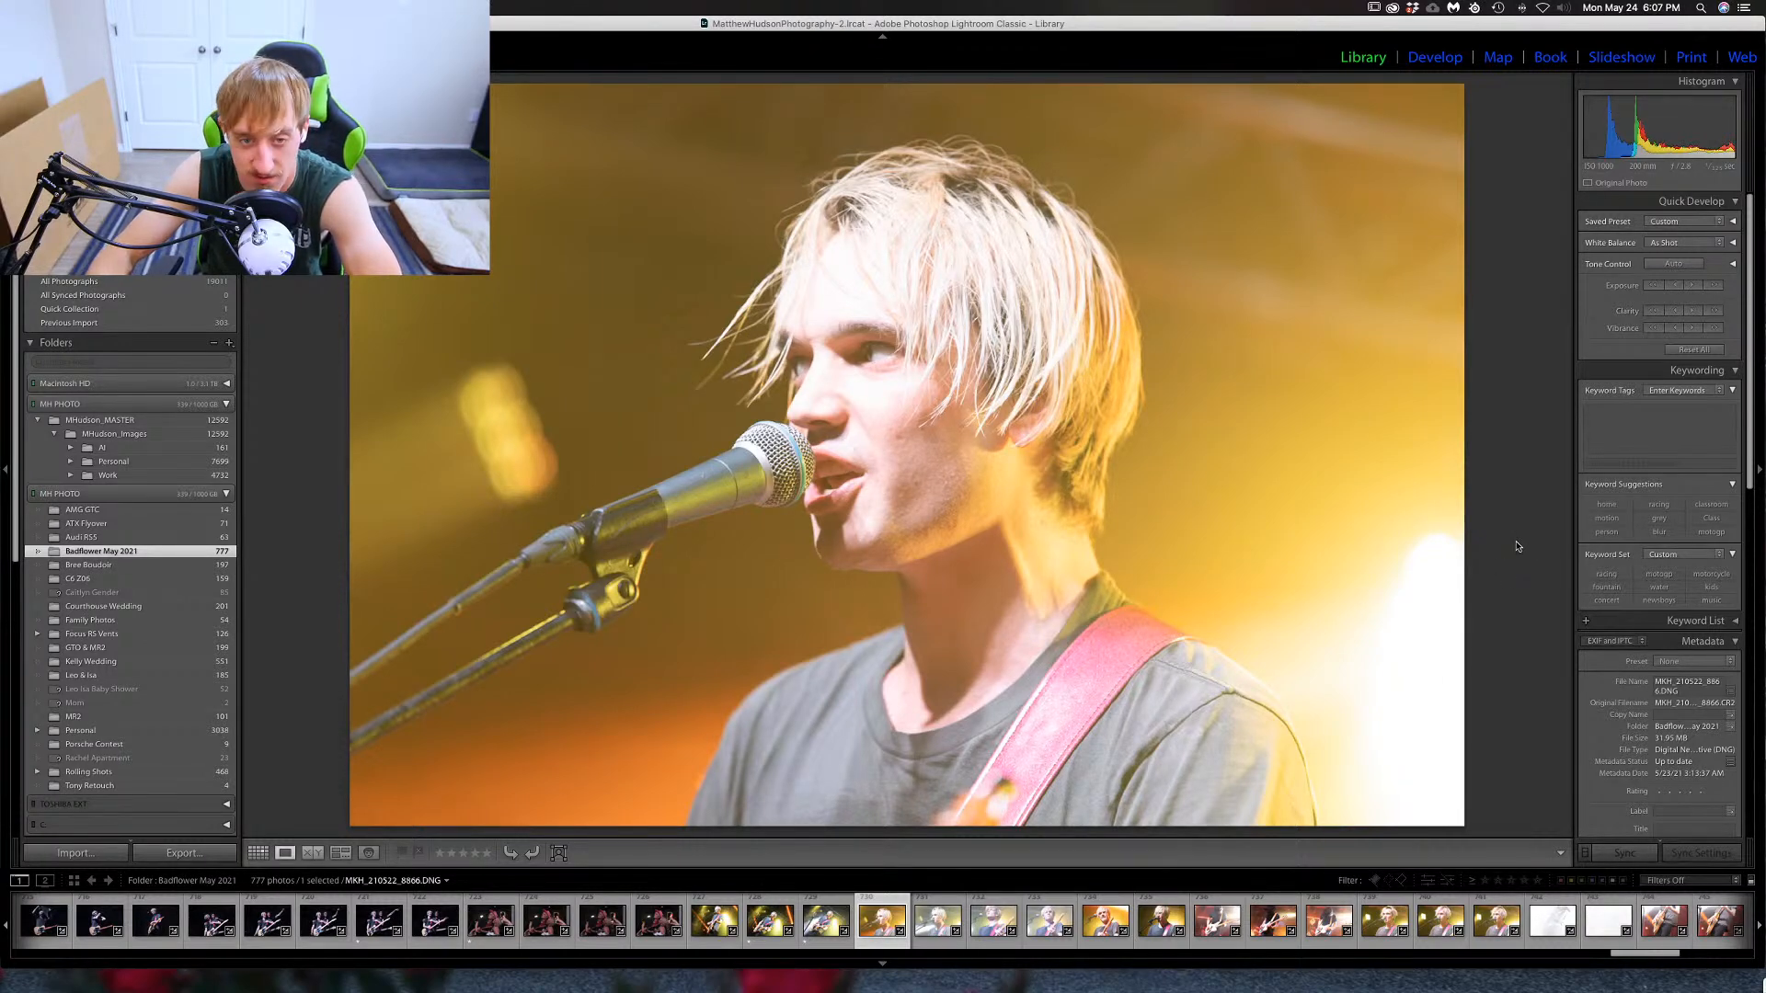
key("Right")
key("Right")
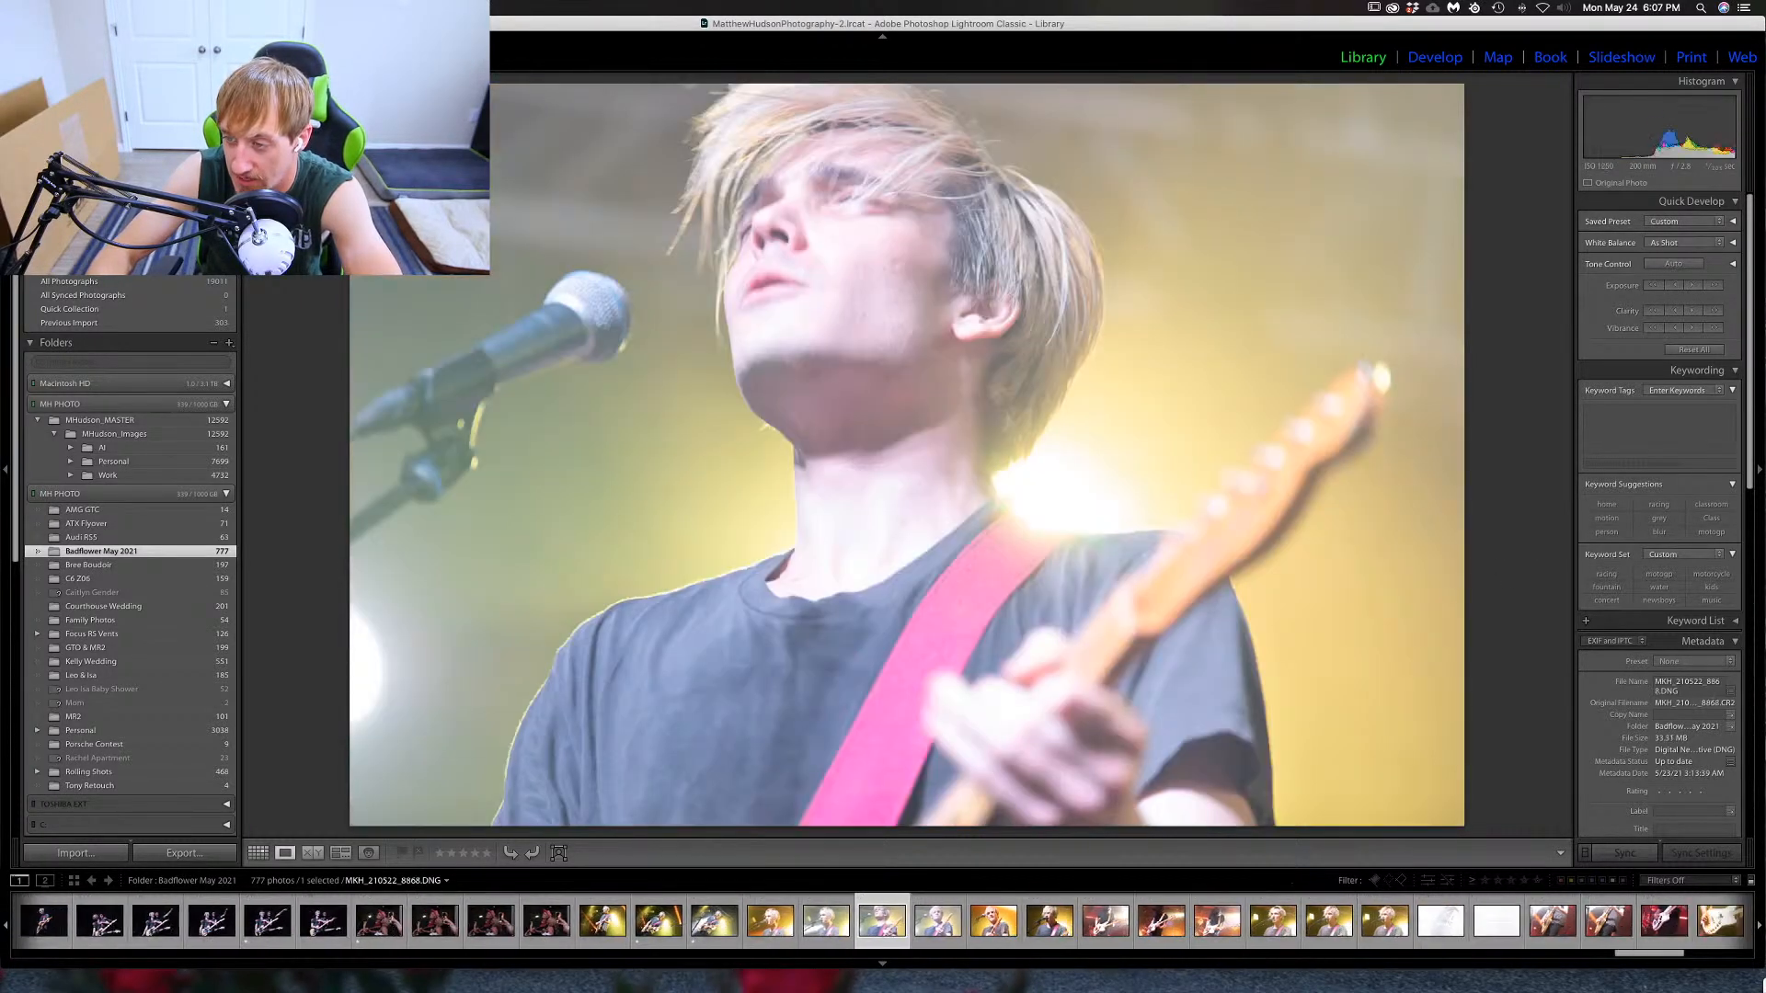
key("Right")
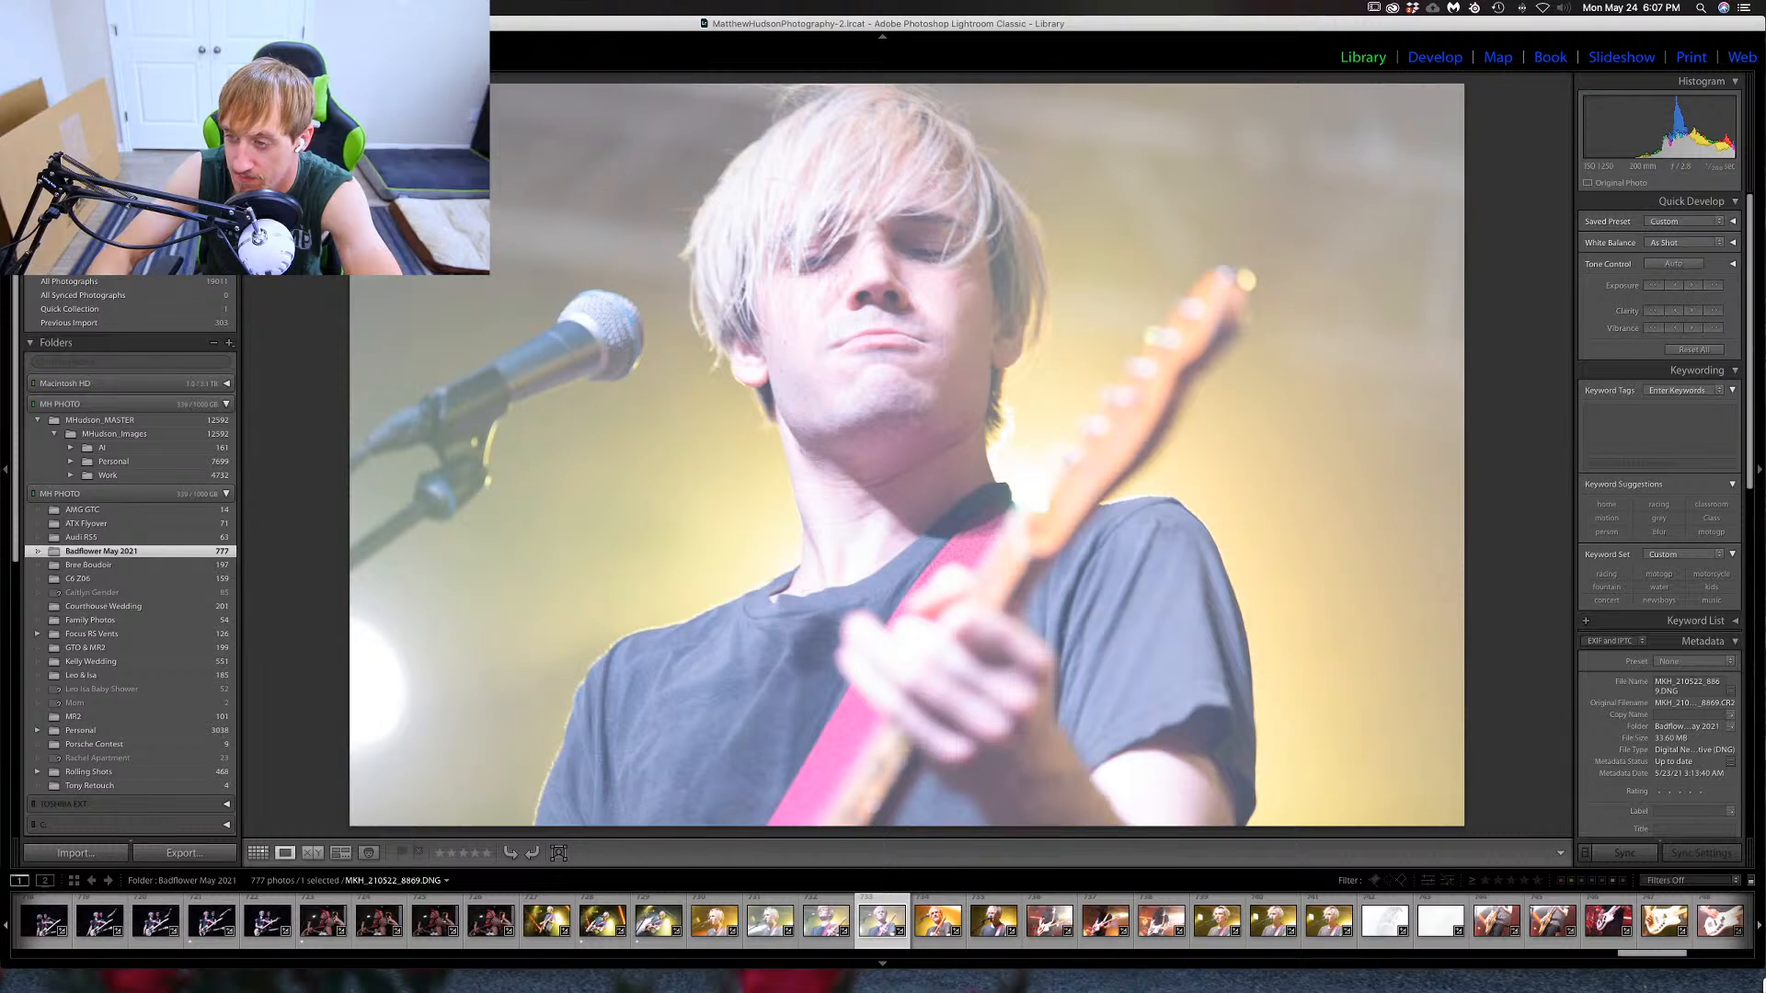
Set the blond singer's MKH_210522_8870.DNG and the bassist's MKH_210522_8873.DNG to one star, inspecting the bassist's face in close-up.
key("Right")
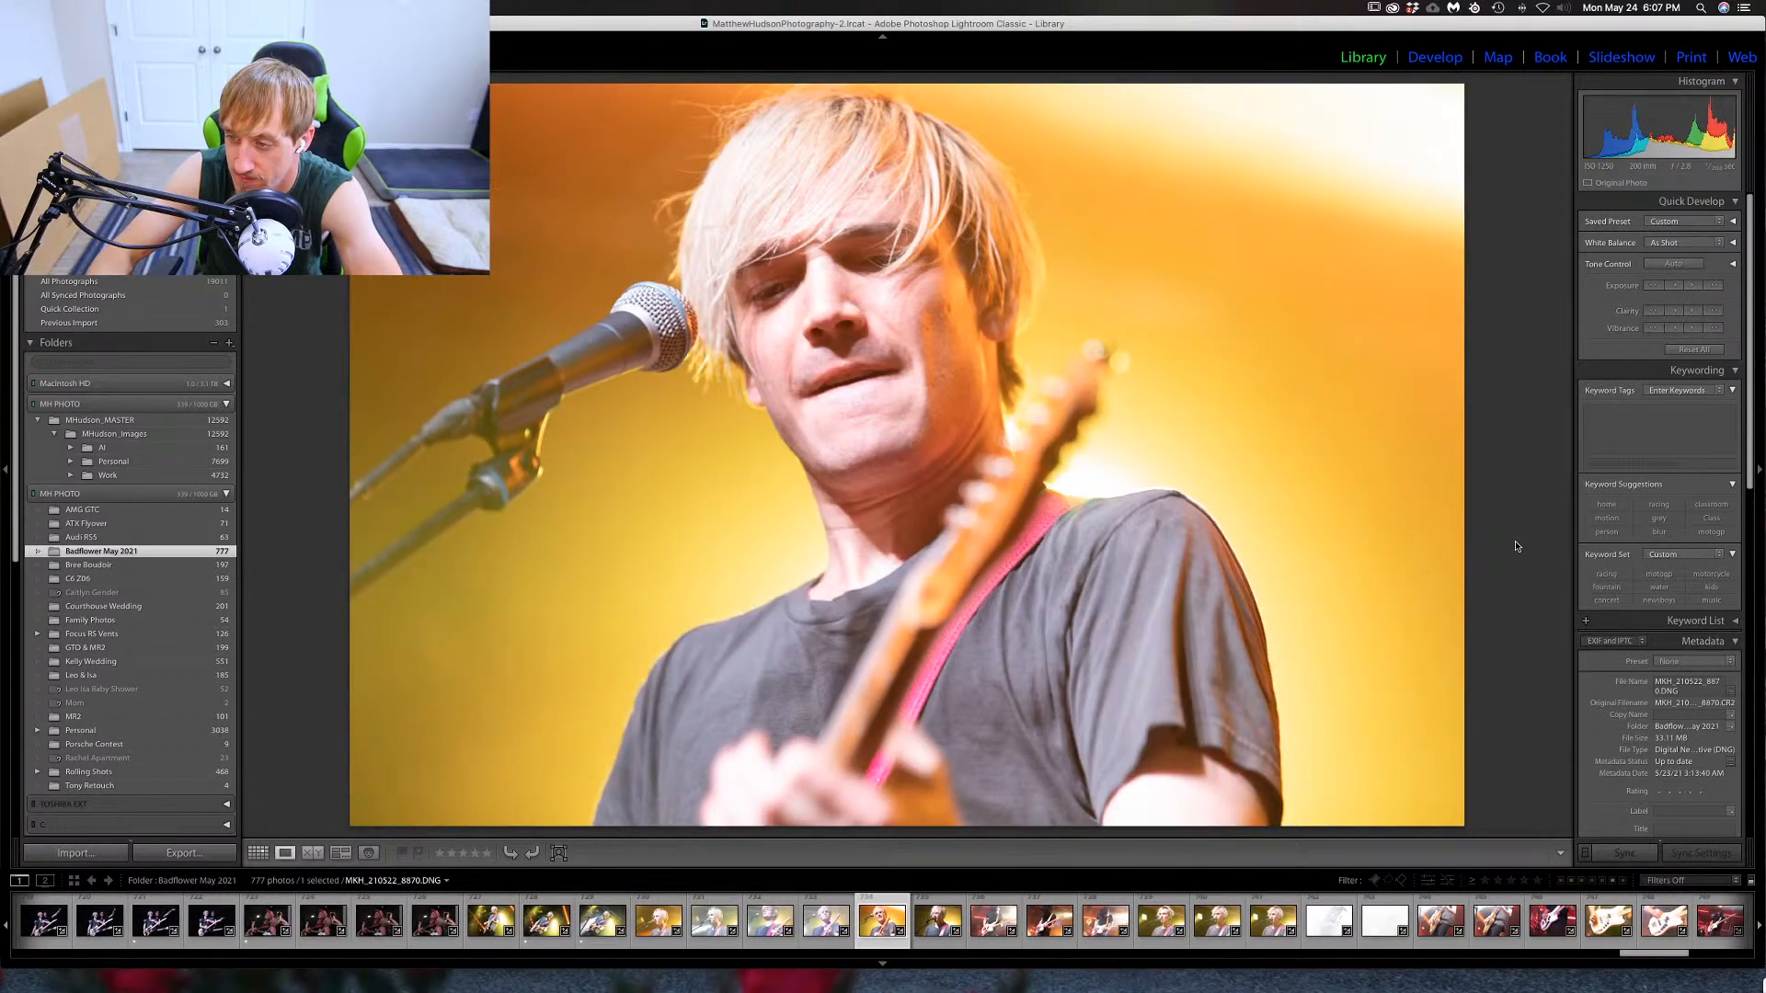
key("1")
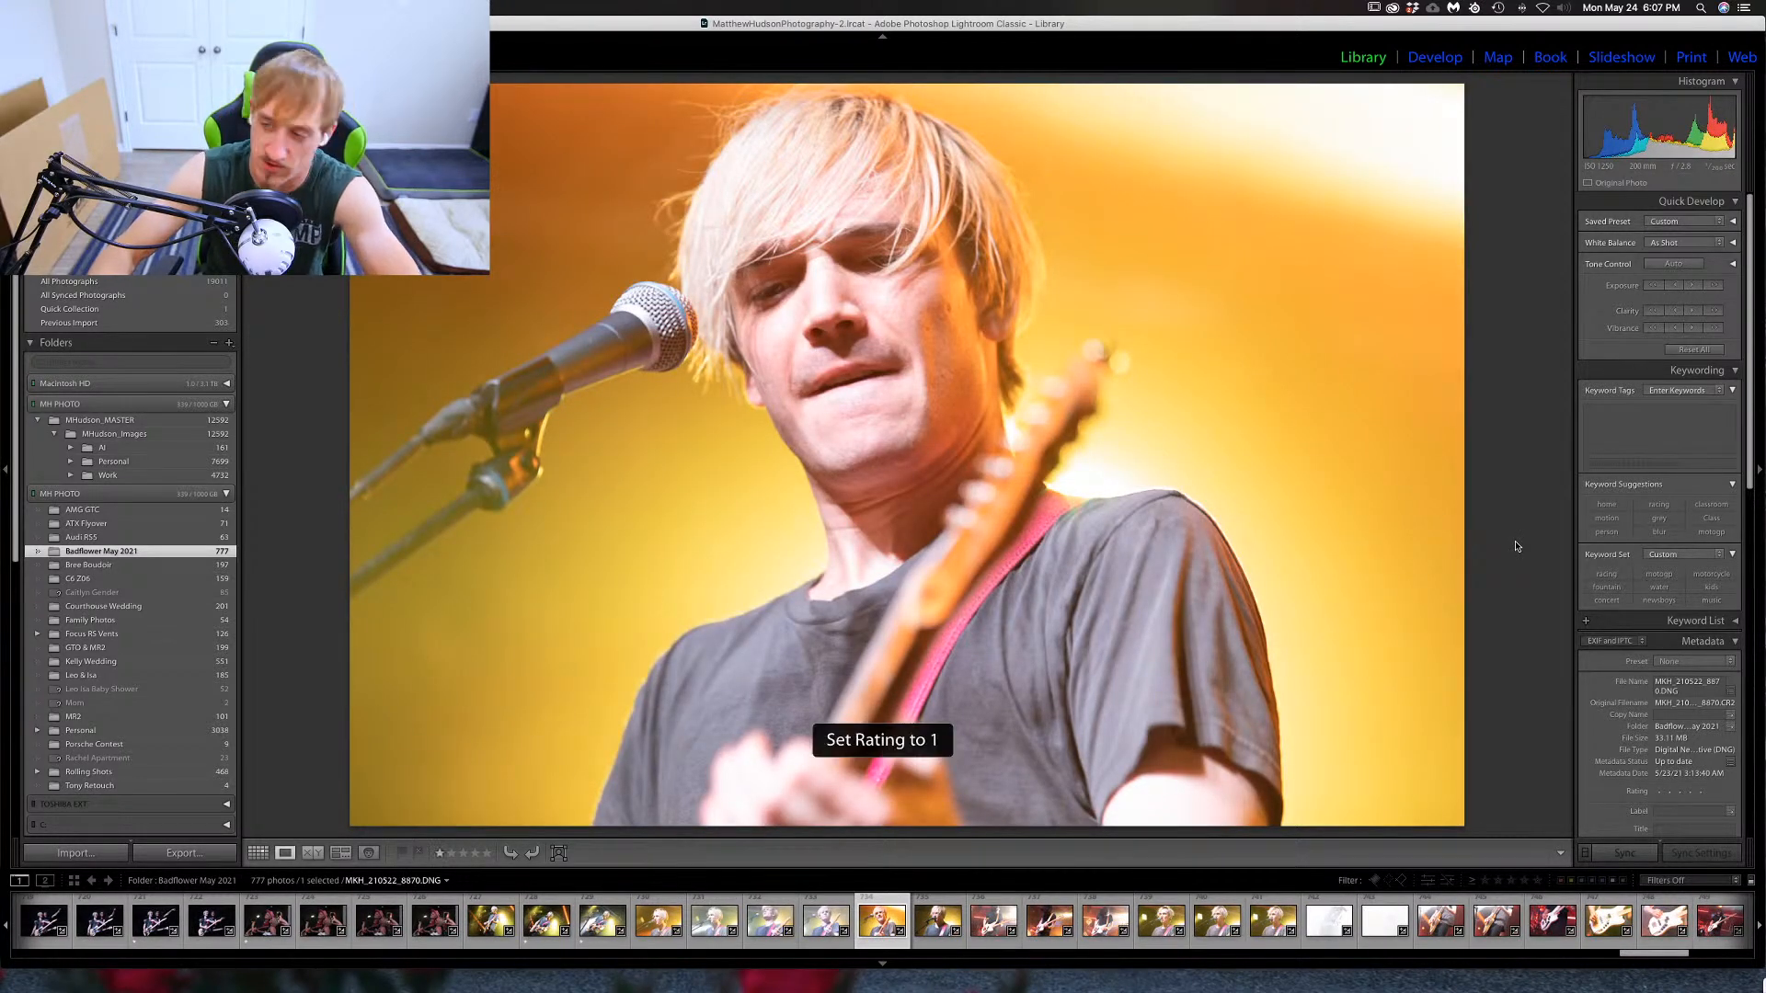
key("Right")
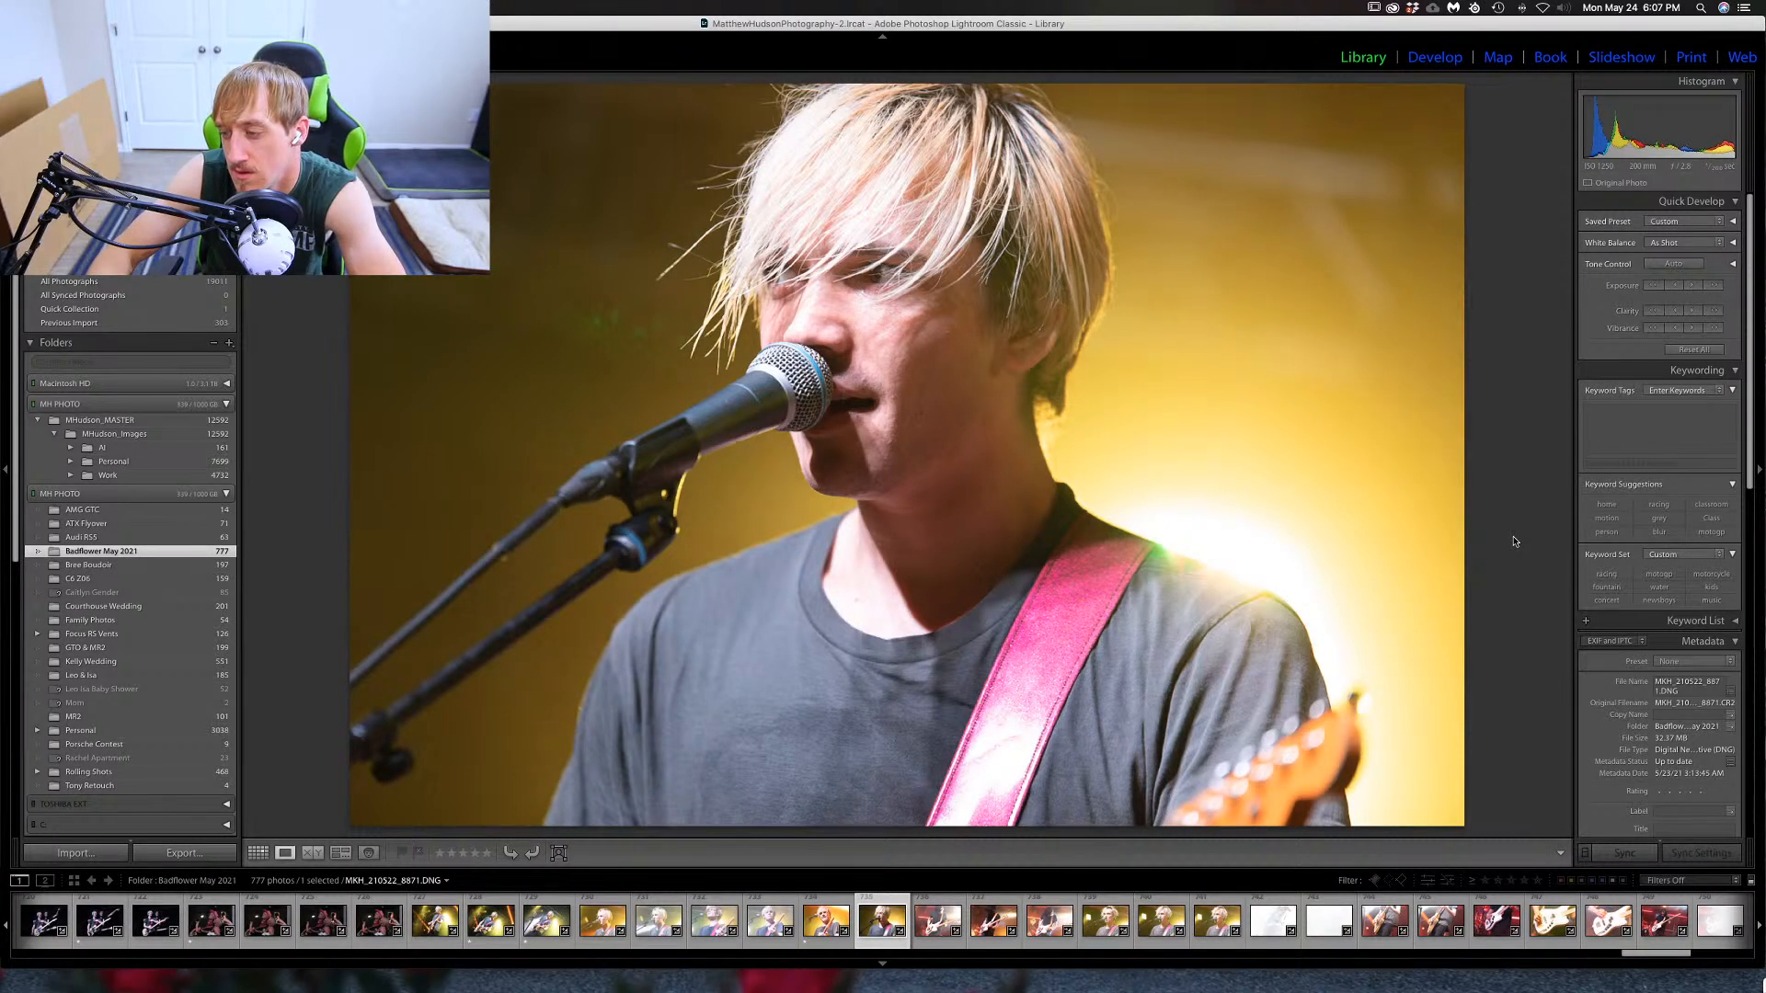
key("Right")
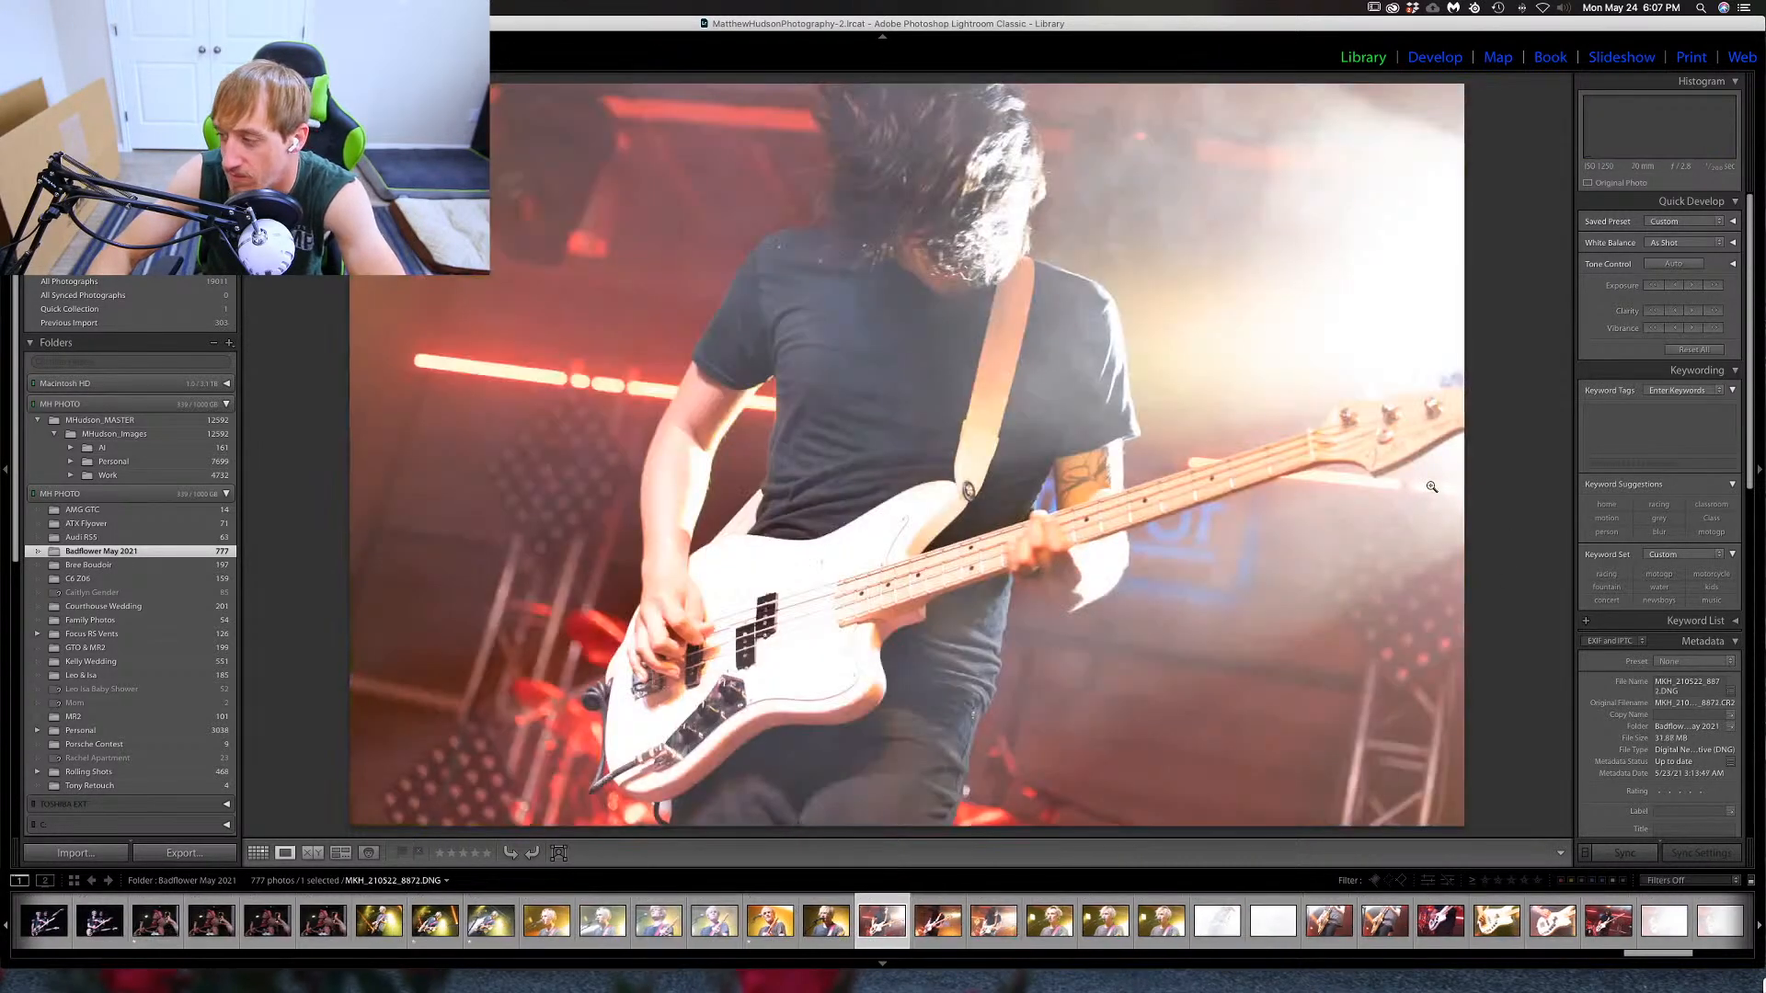
key("Right")
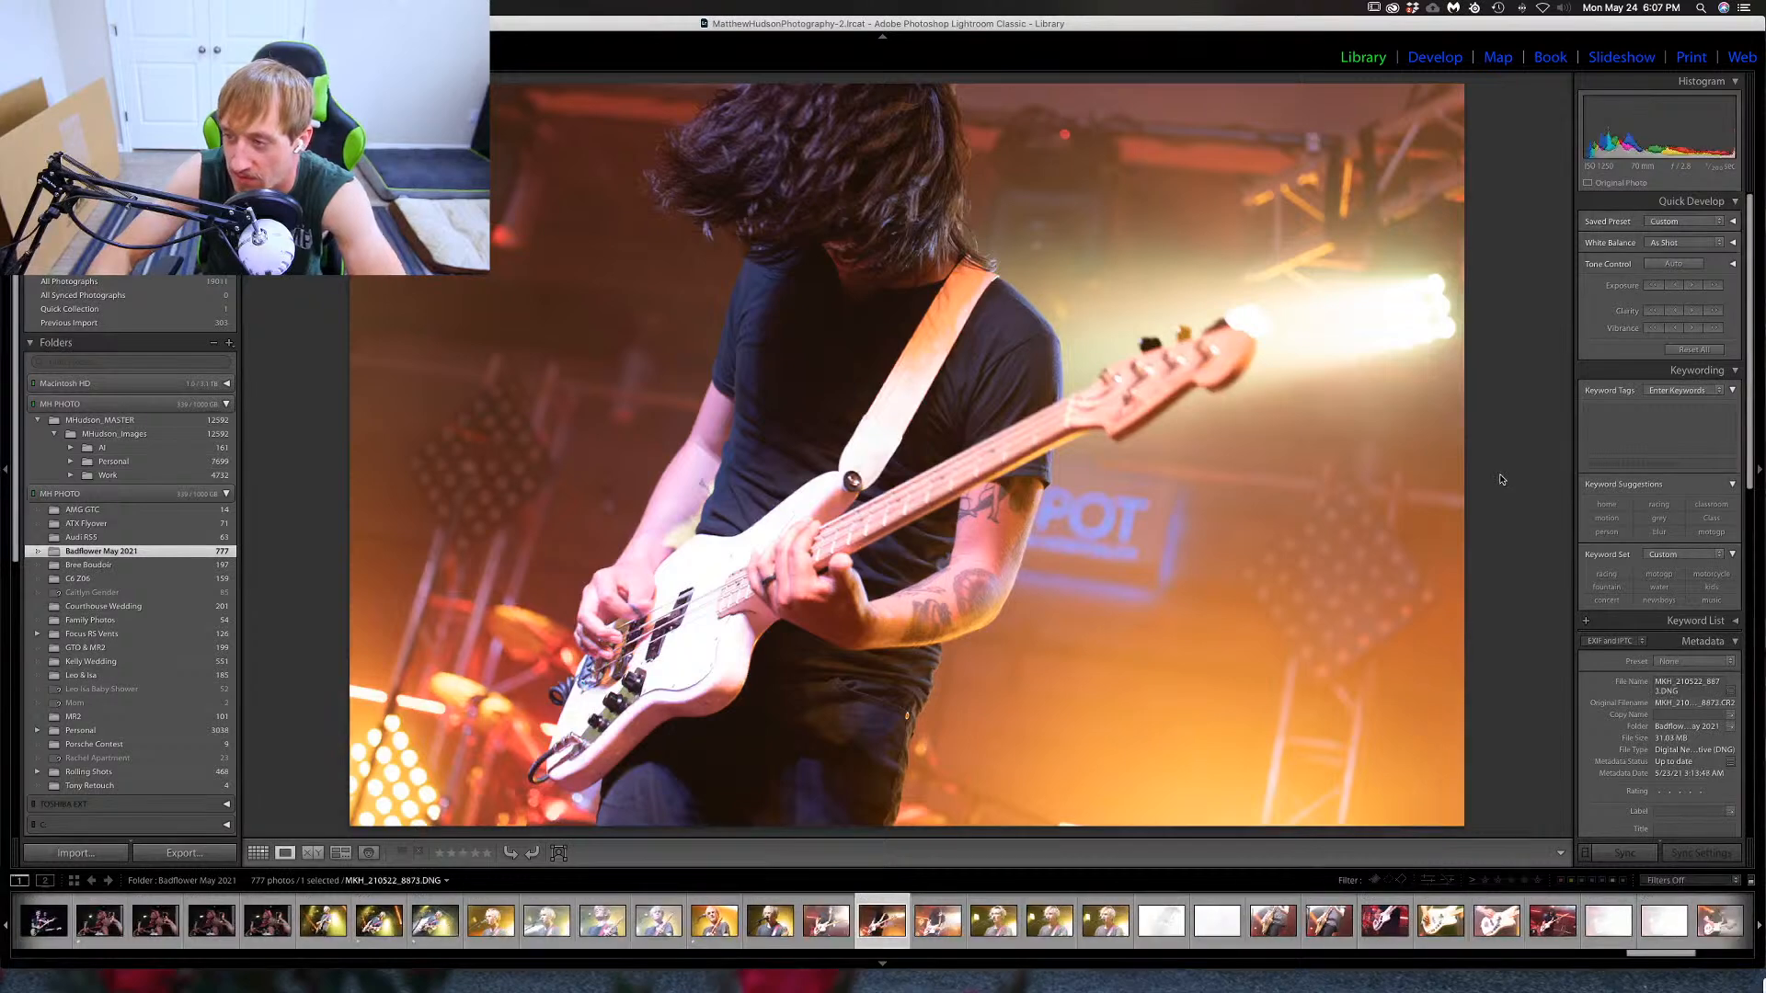
key("1")
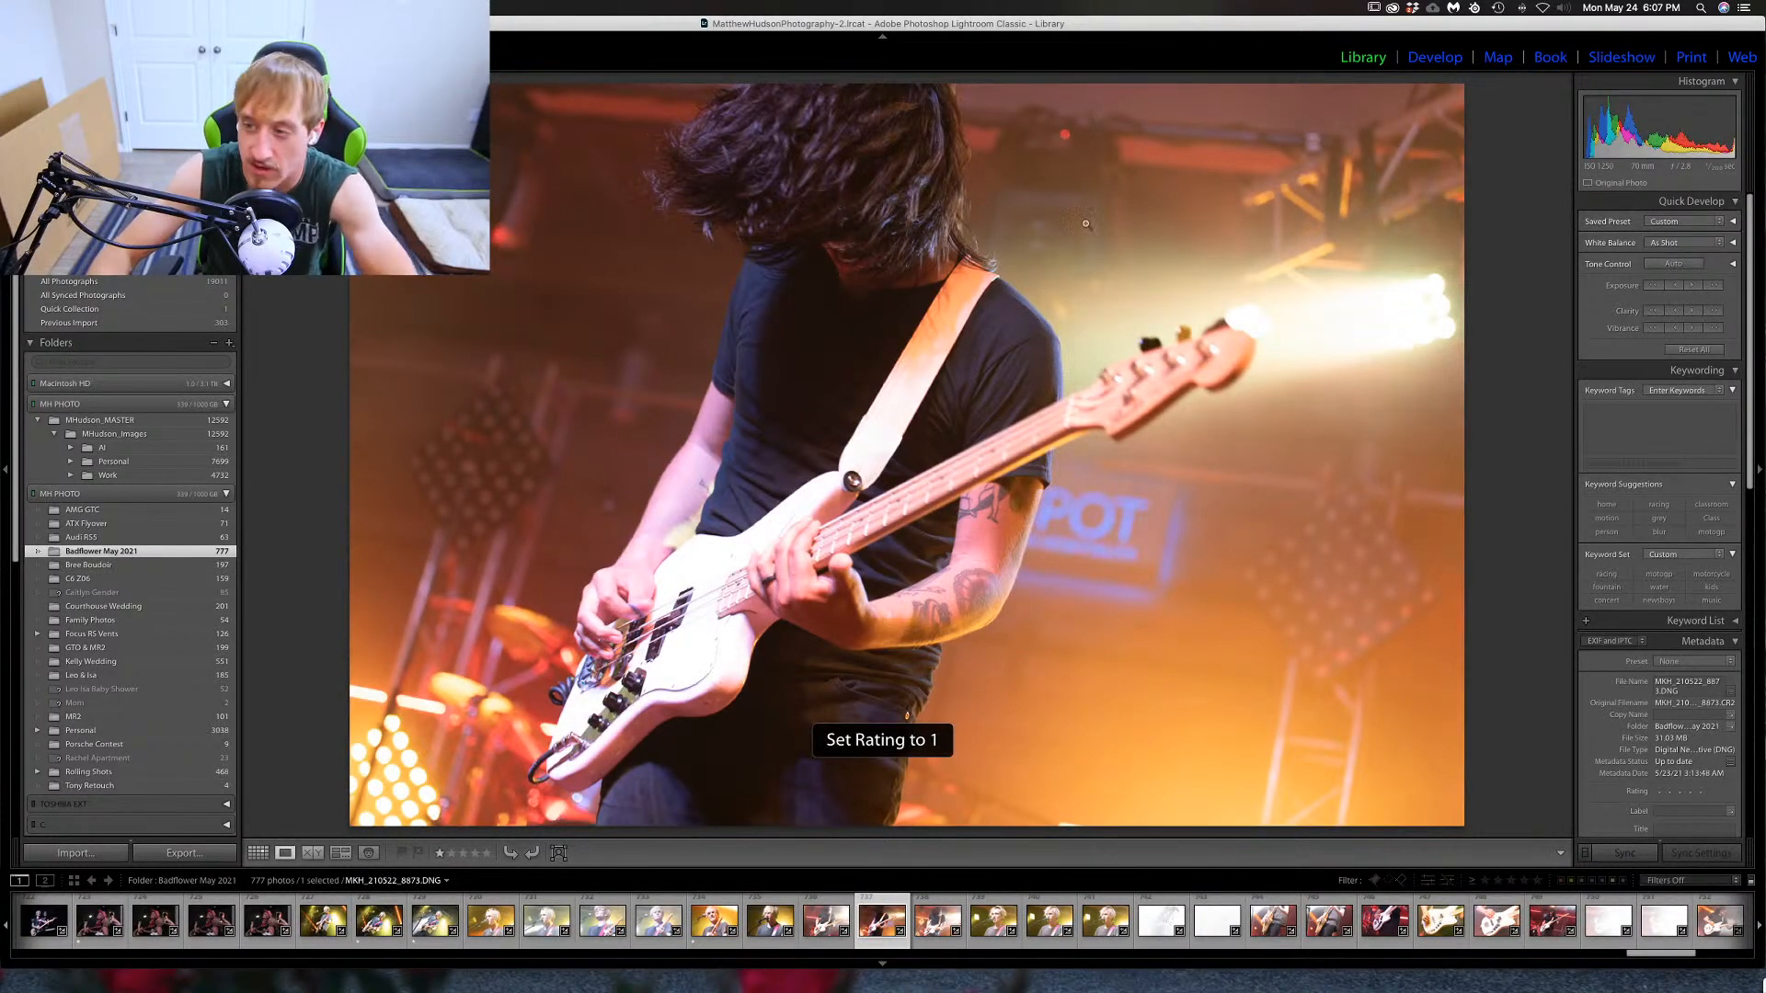
left_click(839, 294)
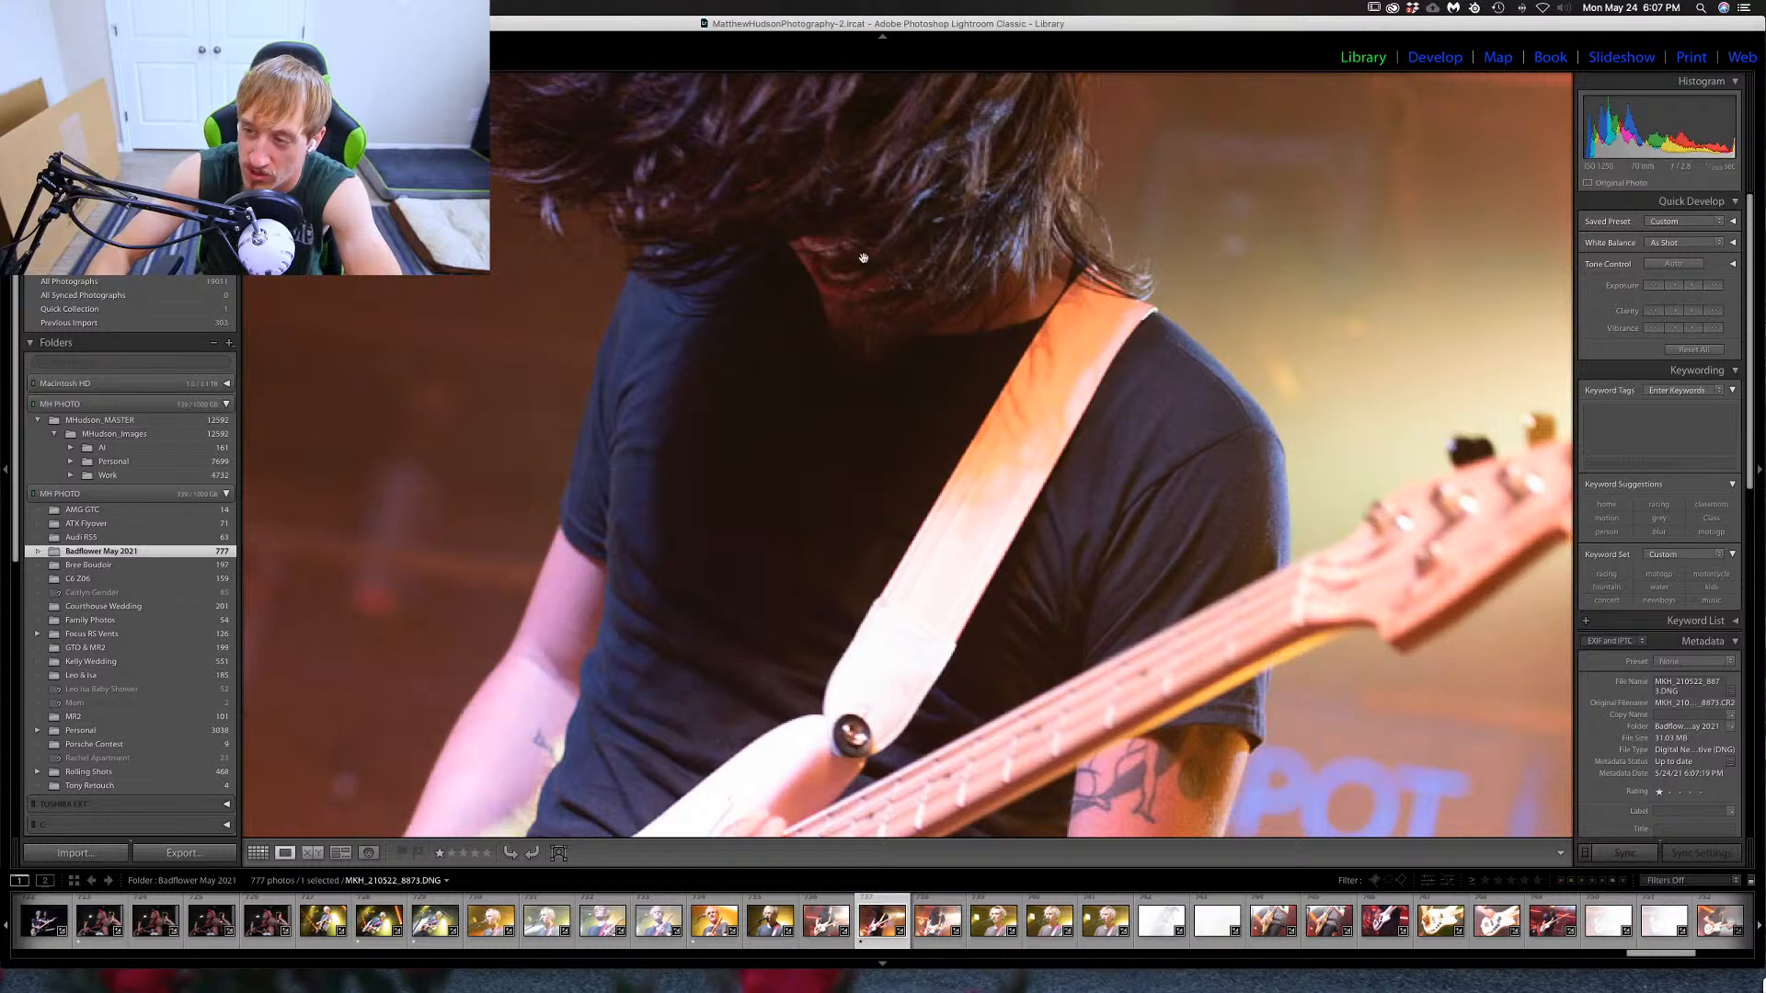
left_click(857, 277)
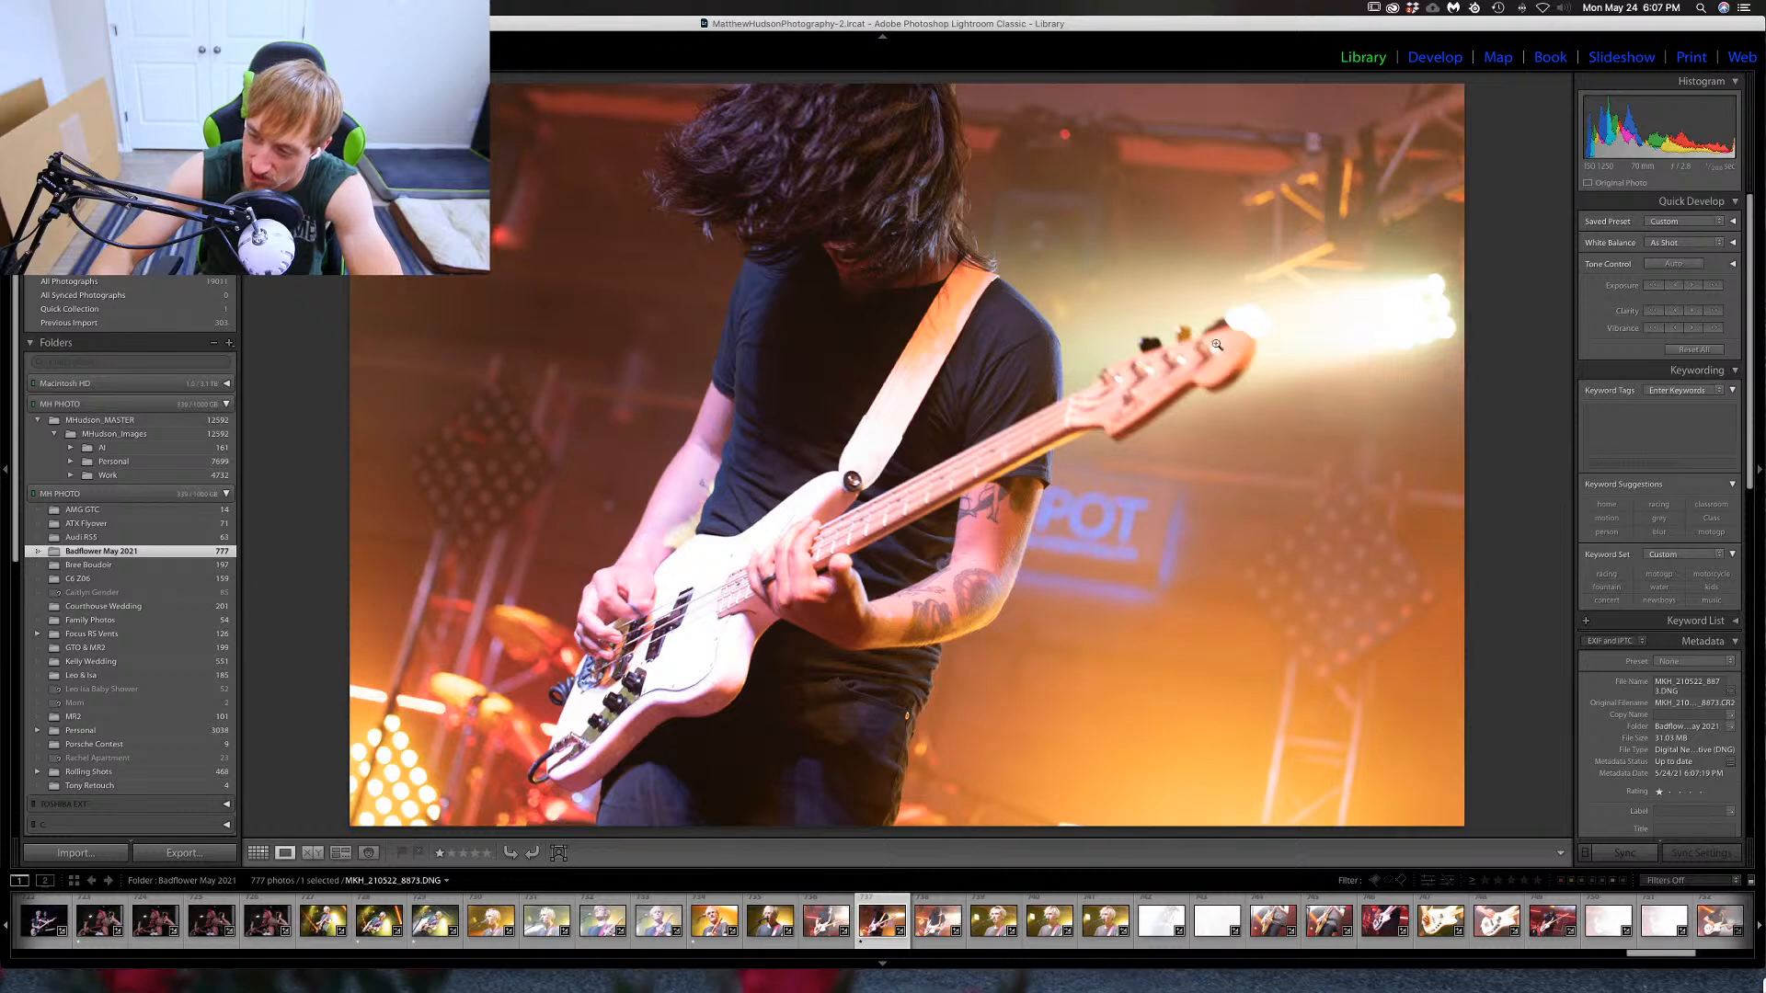
Review the bassist, blond singer and guitar detail shots from MKH_210522_8874.DNG through MKH_210522_8883.DNG.
key("Right")
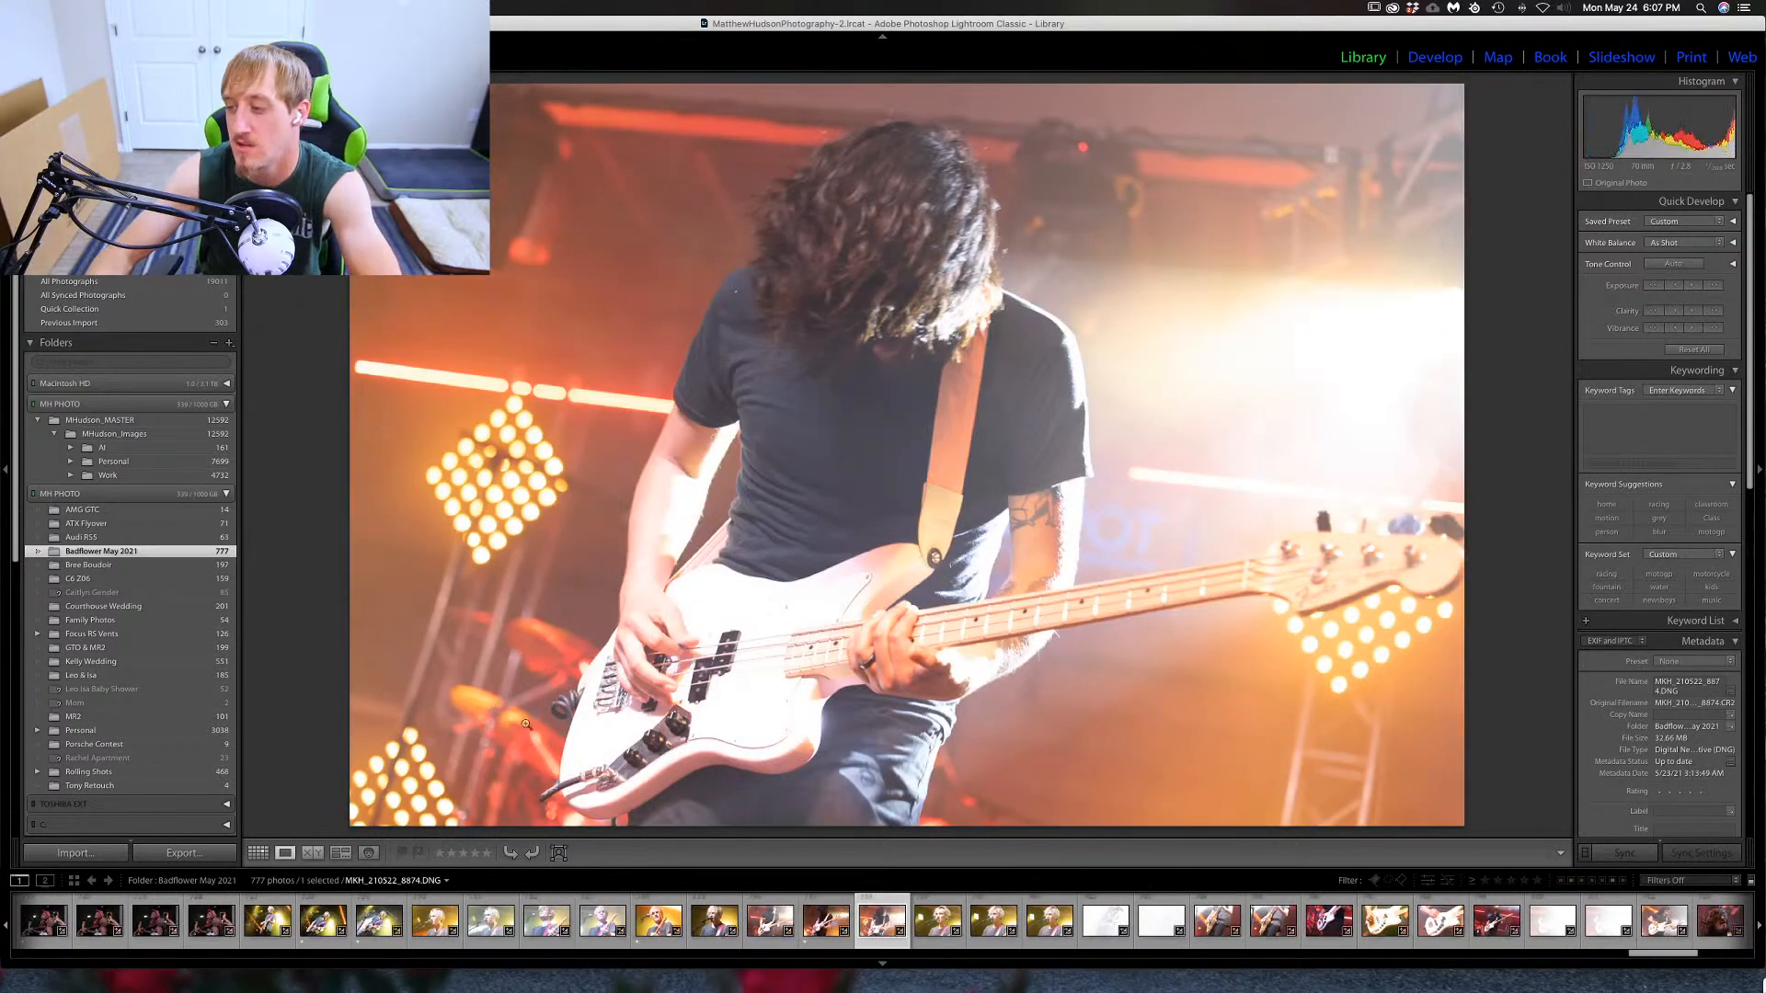
key("Right")
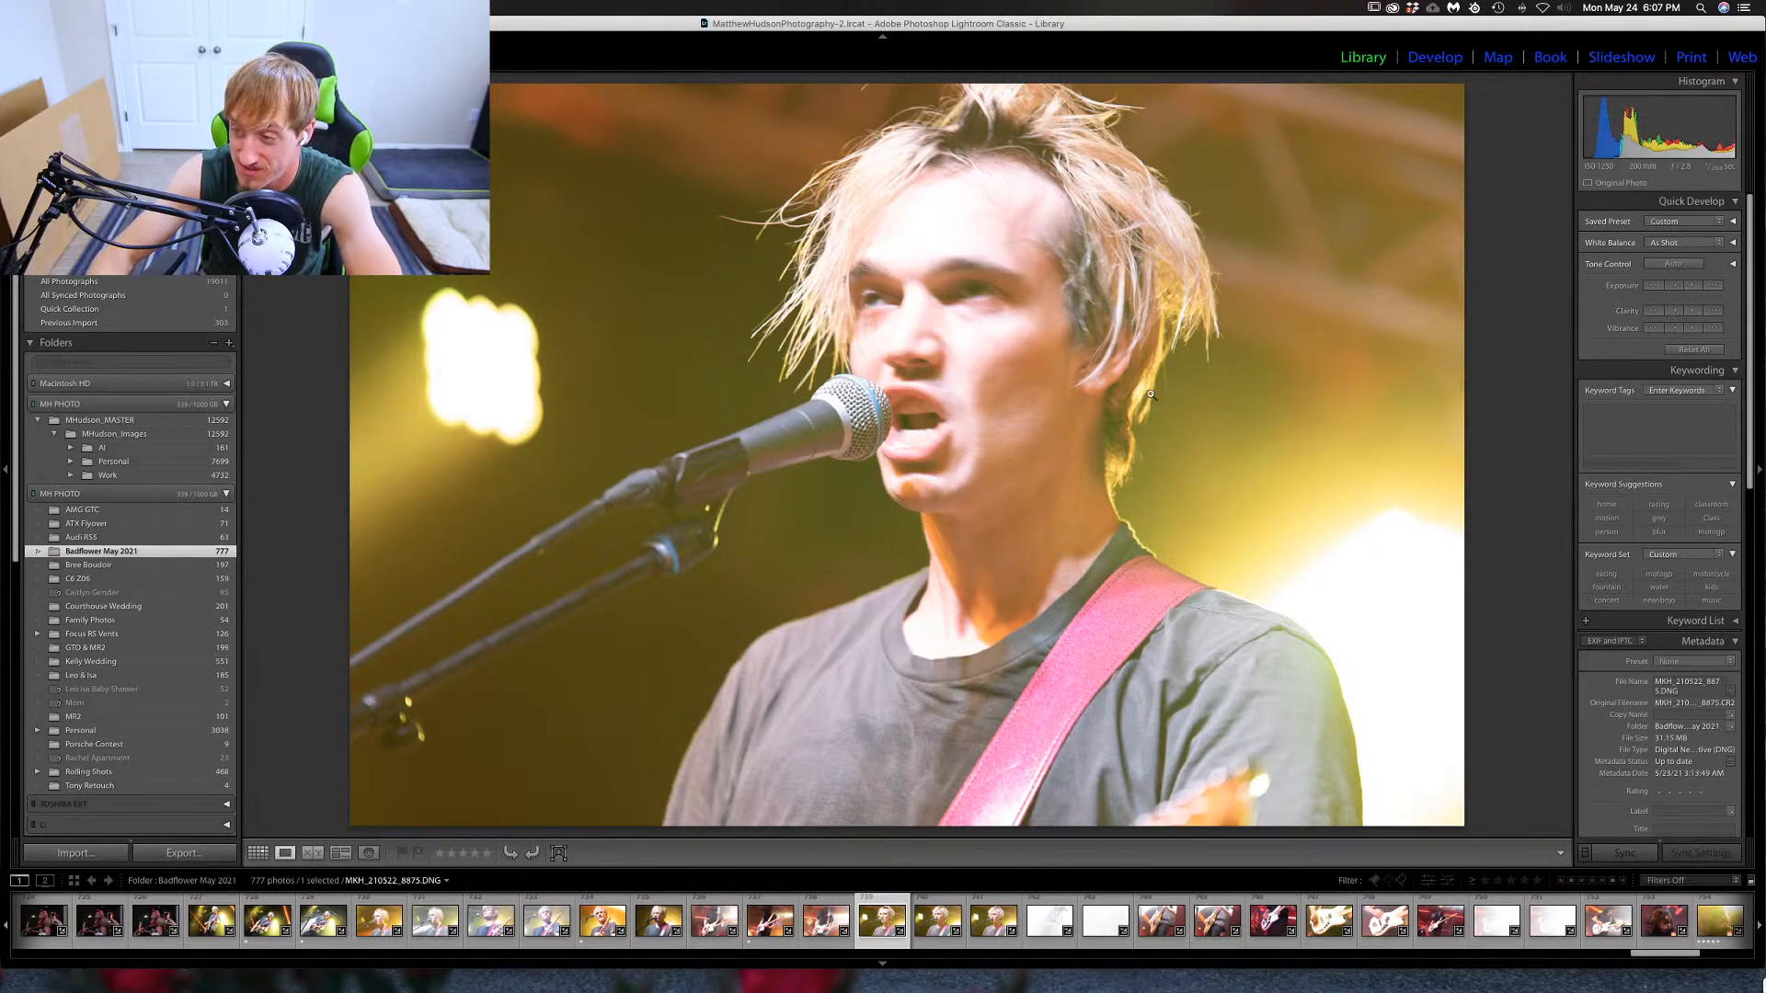
key("Right")
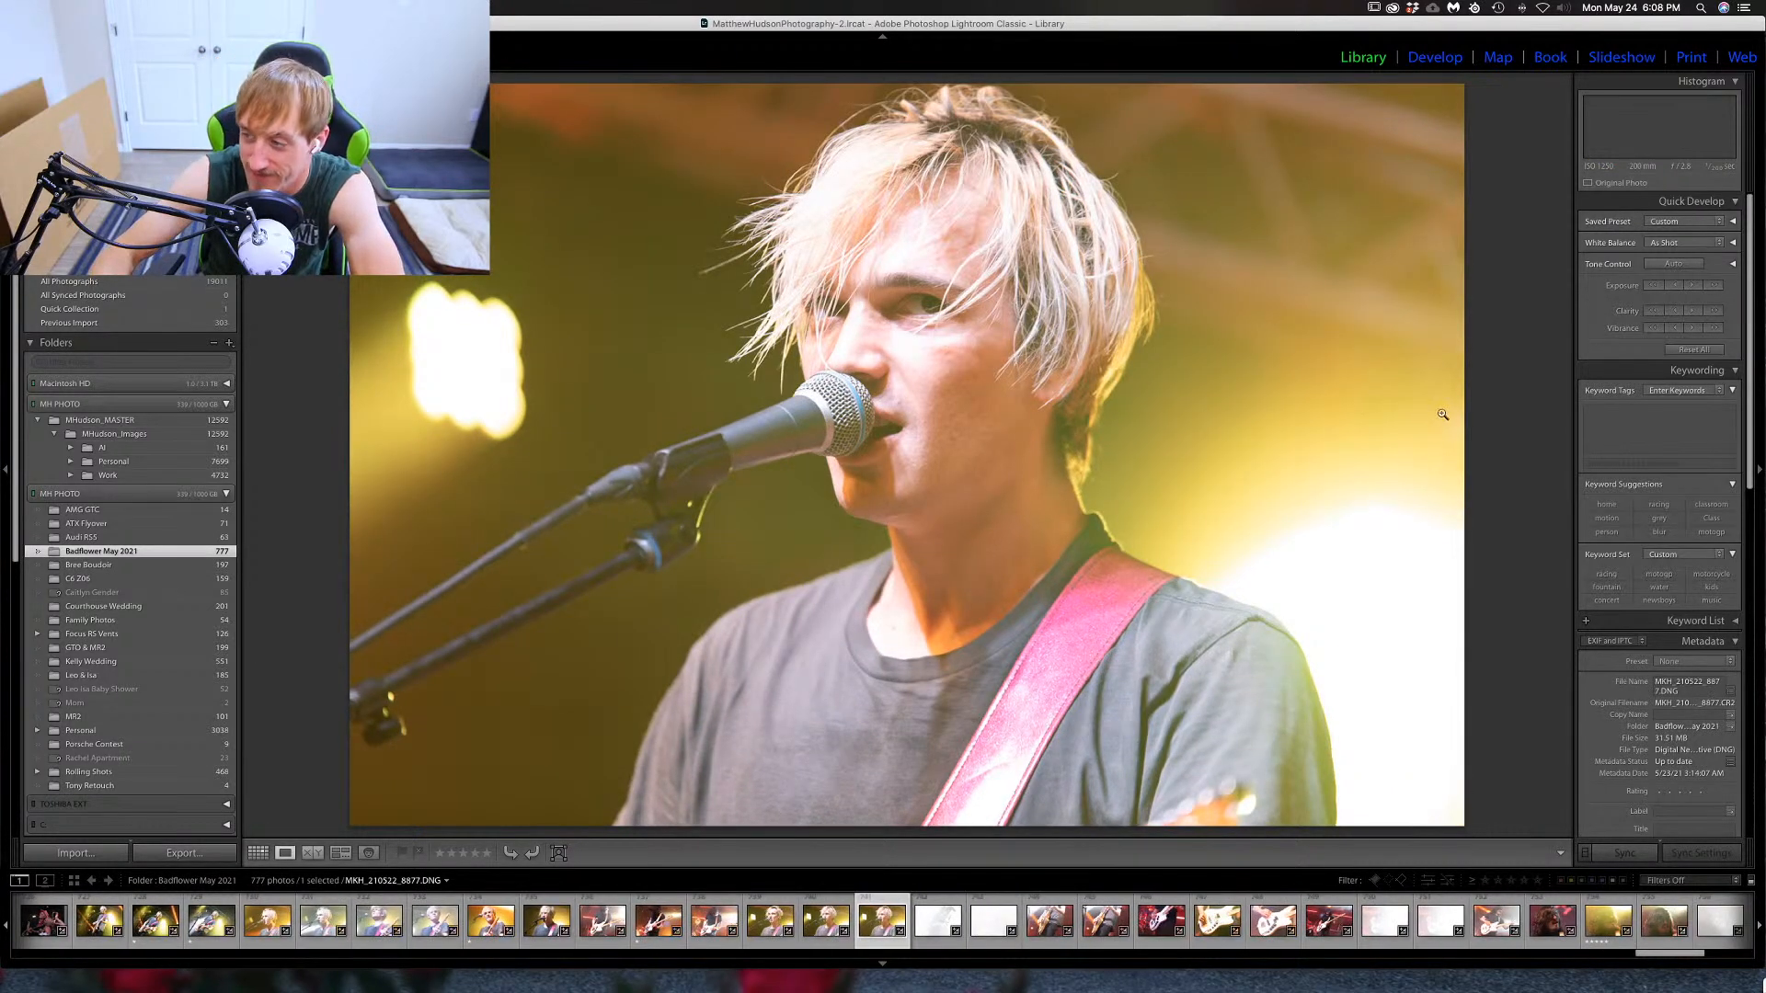
key("Right")
key("Right")
key("Right")
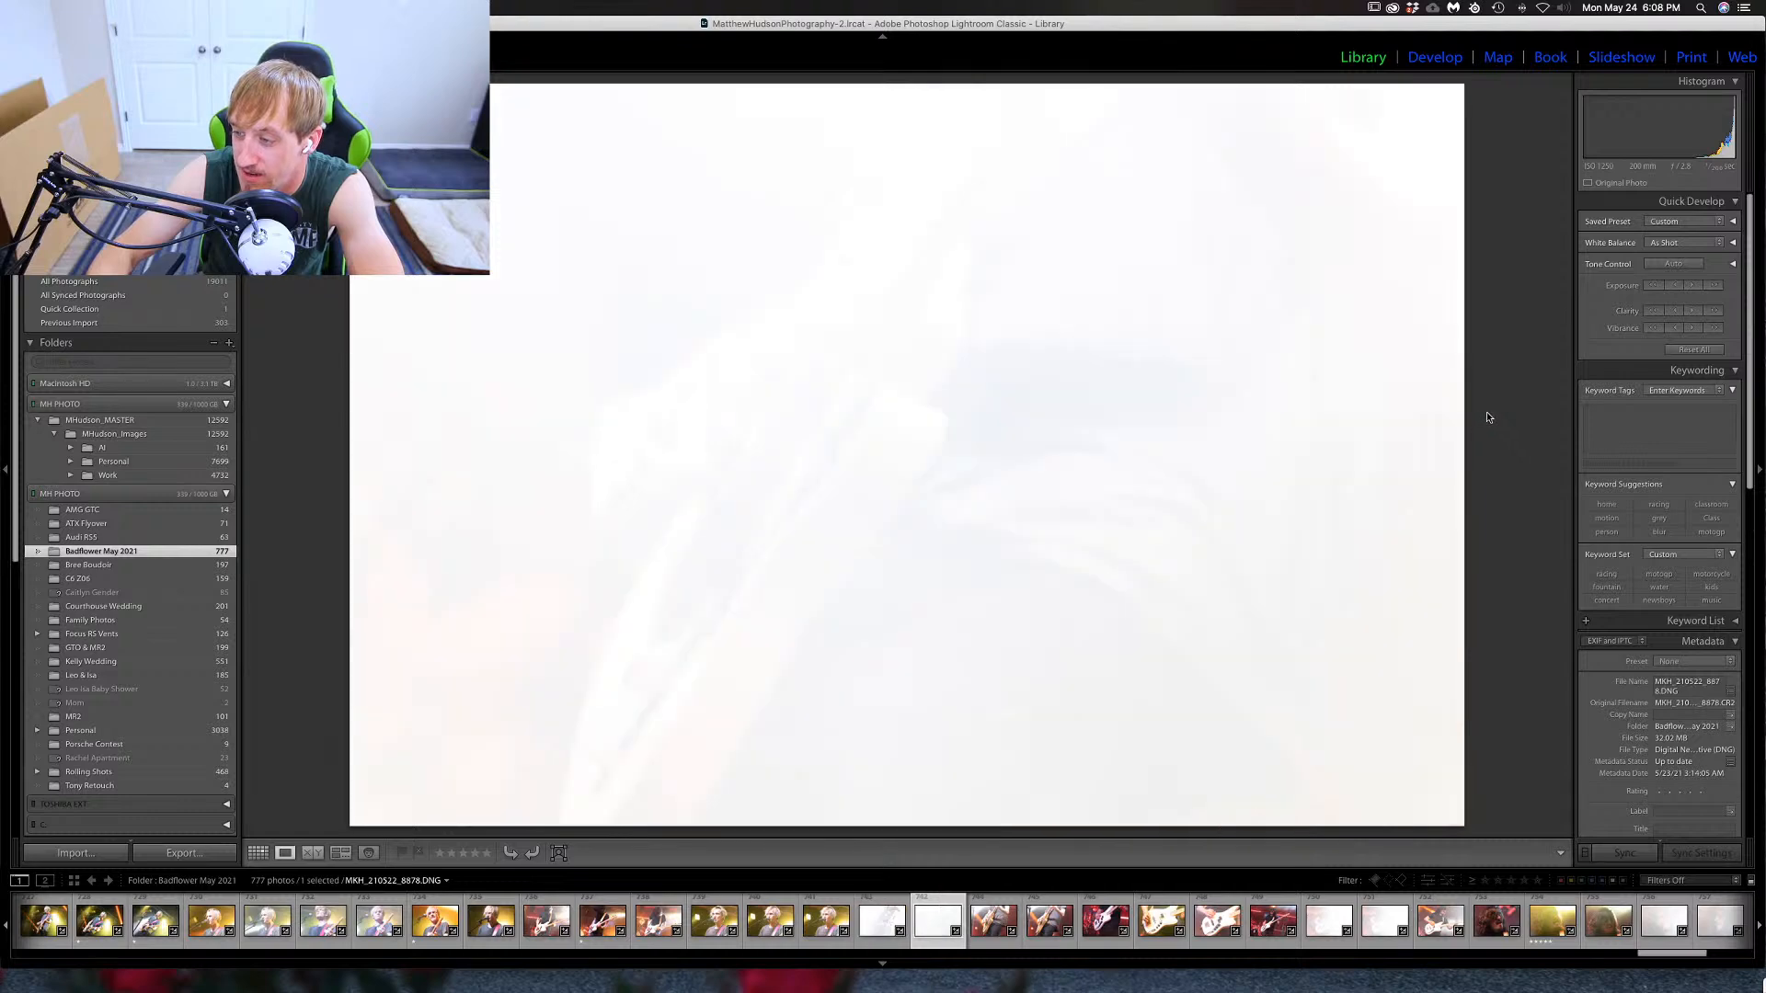
key("Right")
key("Right")
key("Right")
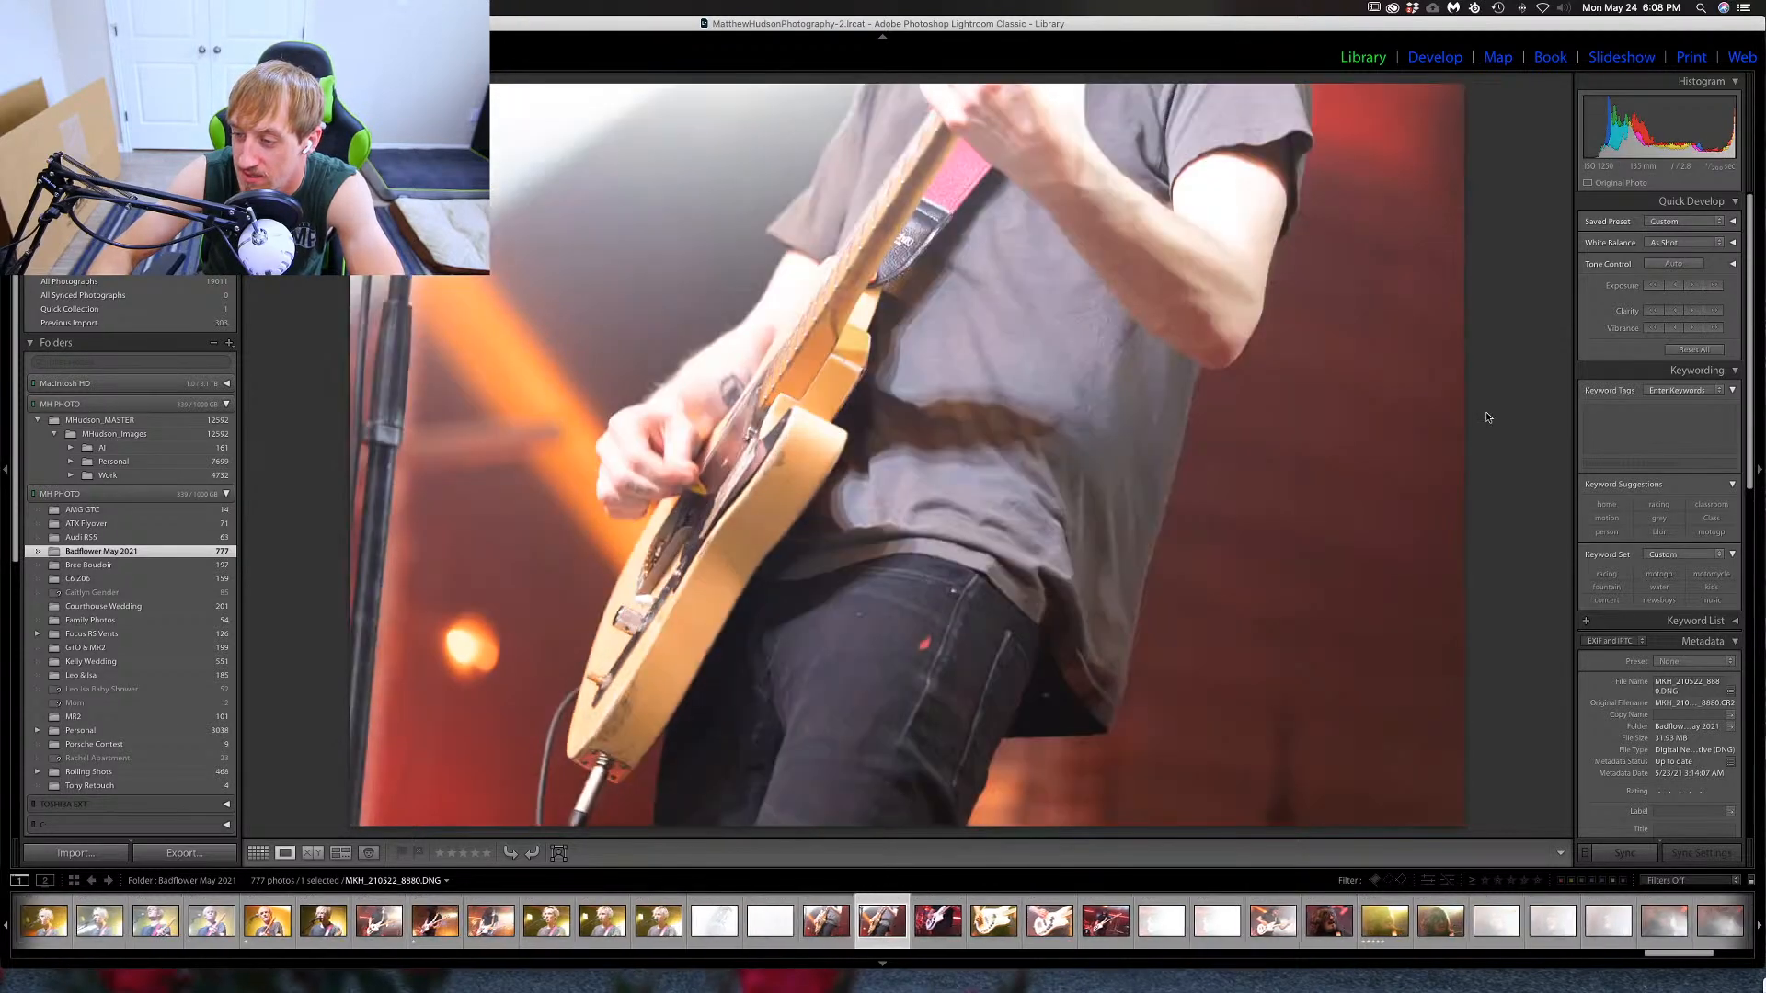
key("Right")
key("Right")
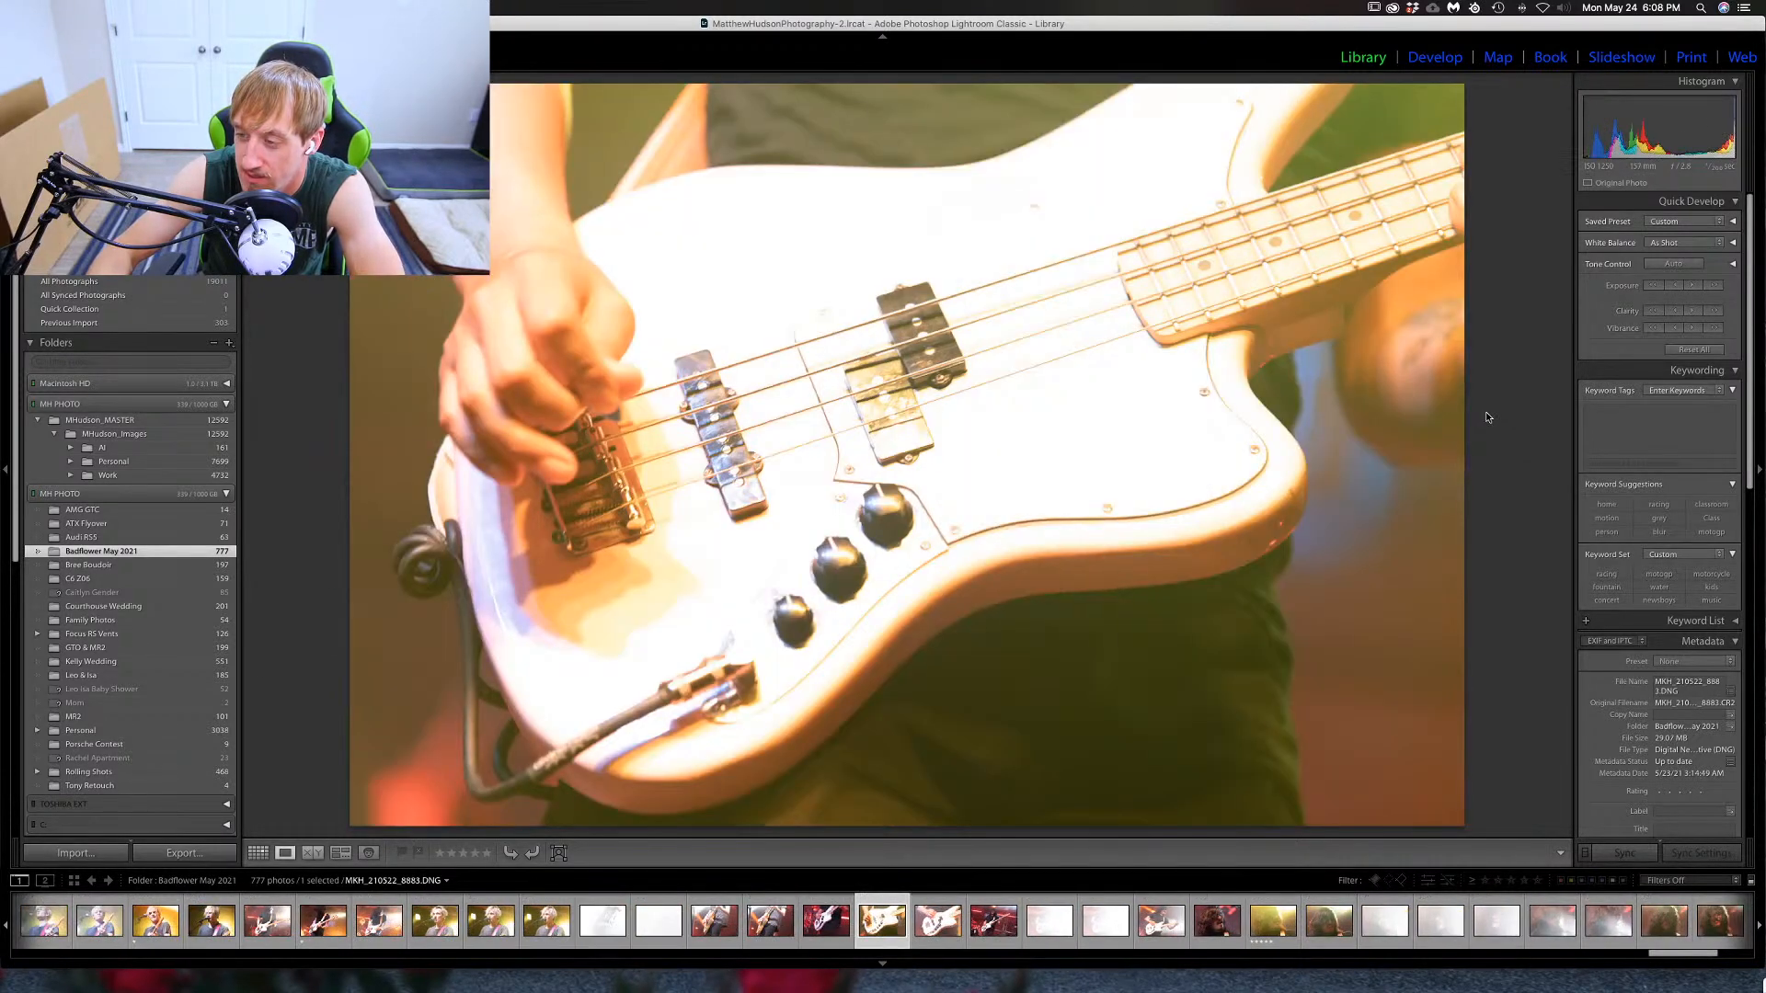
Compare the red-lit bassist shot with its overexposed neighbour and rate MKH_210522_8885.DNG one star.
key("Right")
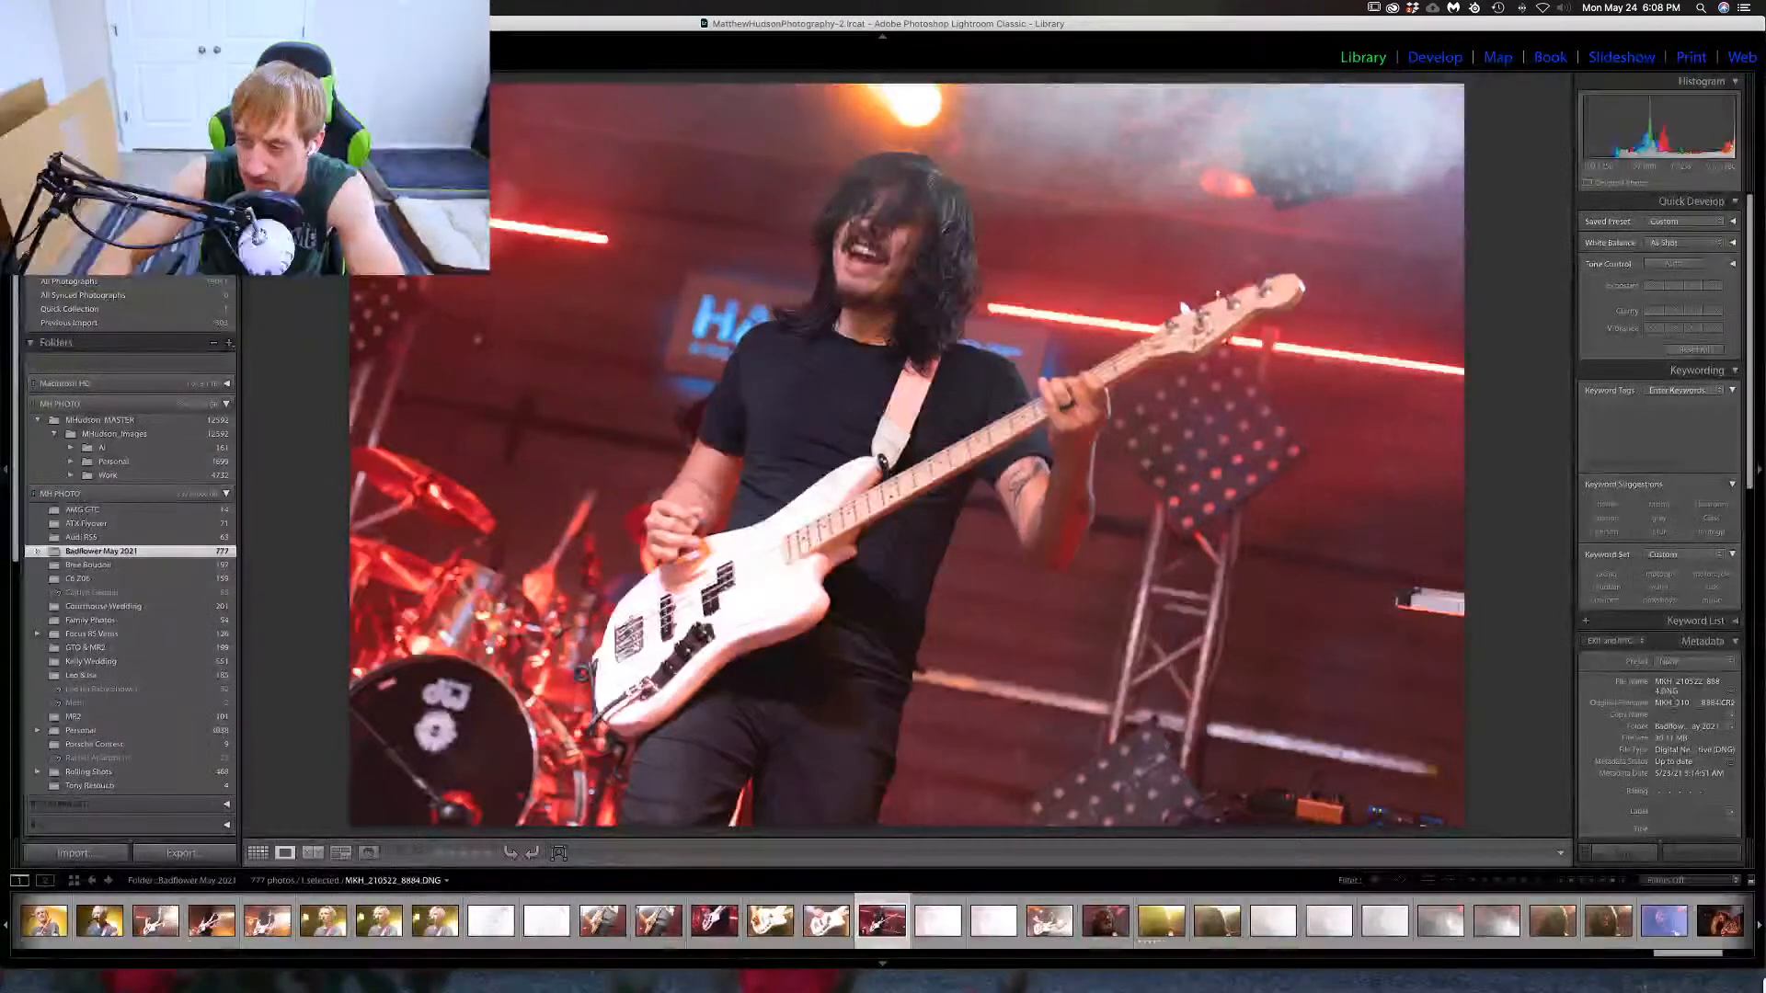
key("Right")
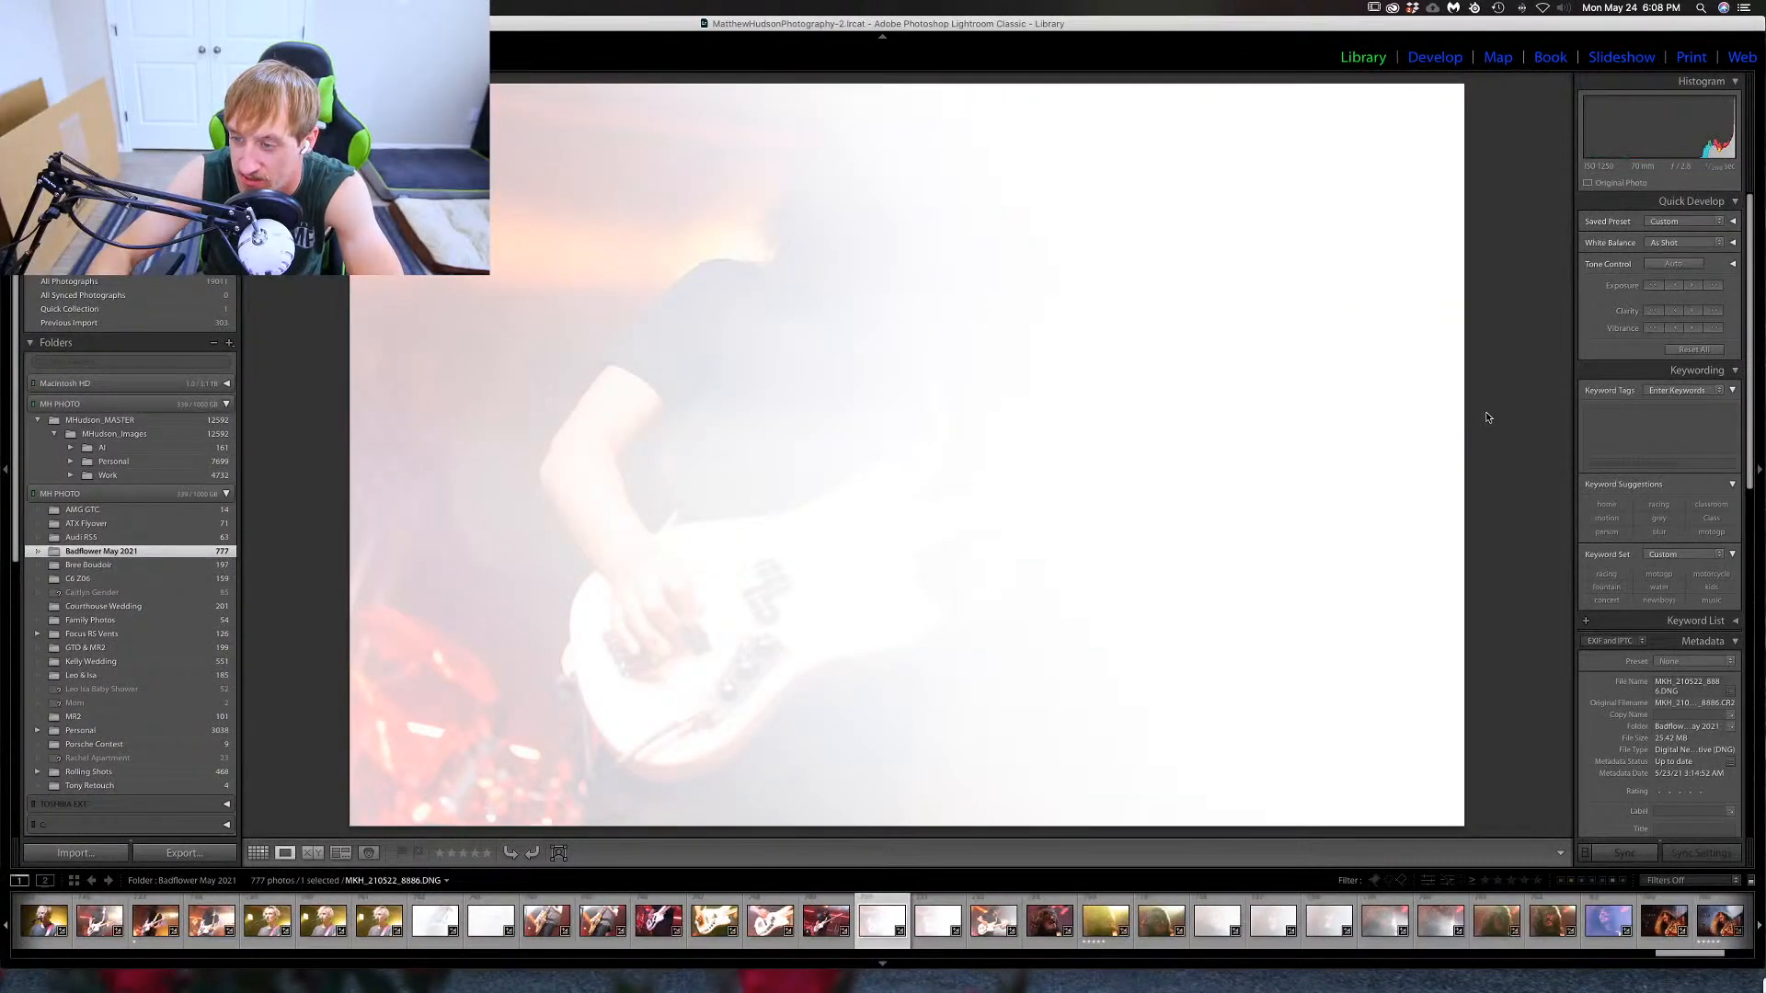
key("Left")
key("1")
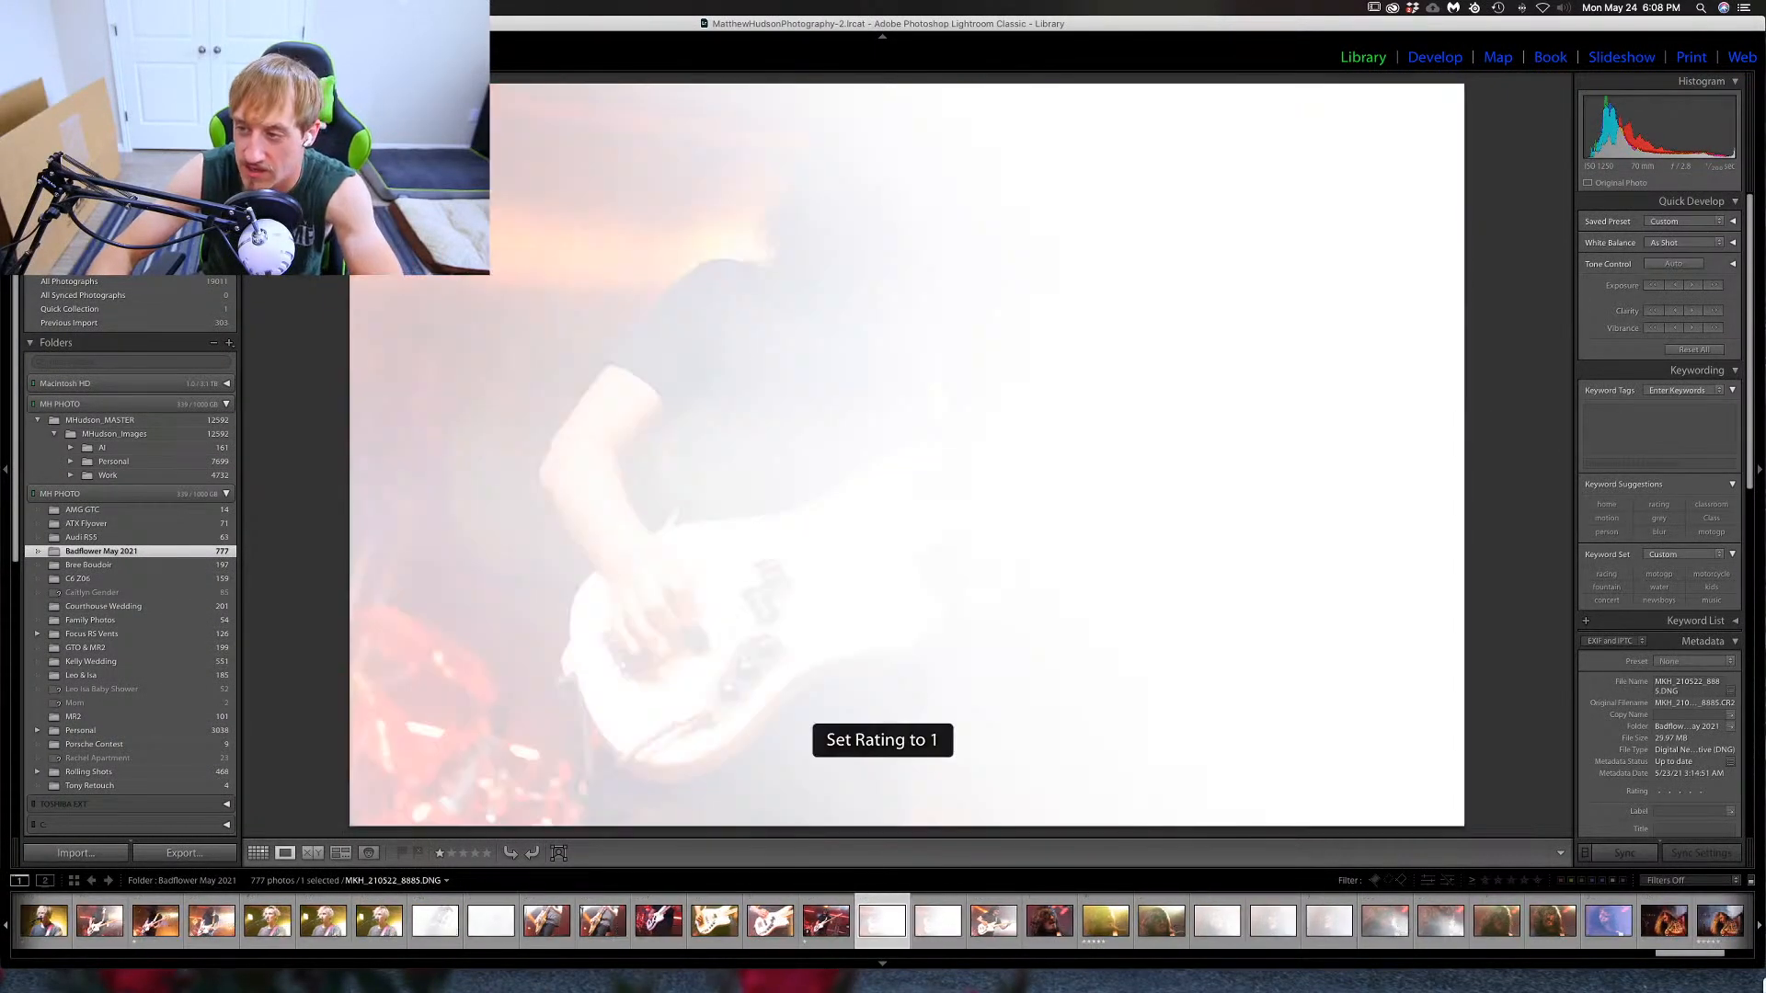
Go past the overexposed bassist frames and set the yellow-flared close-up MKH_210522_8890.DNG to one star.
key("Right")
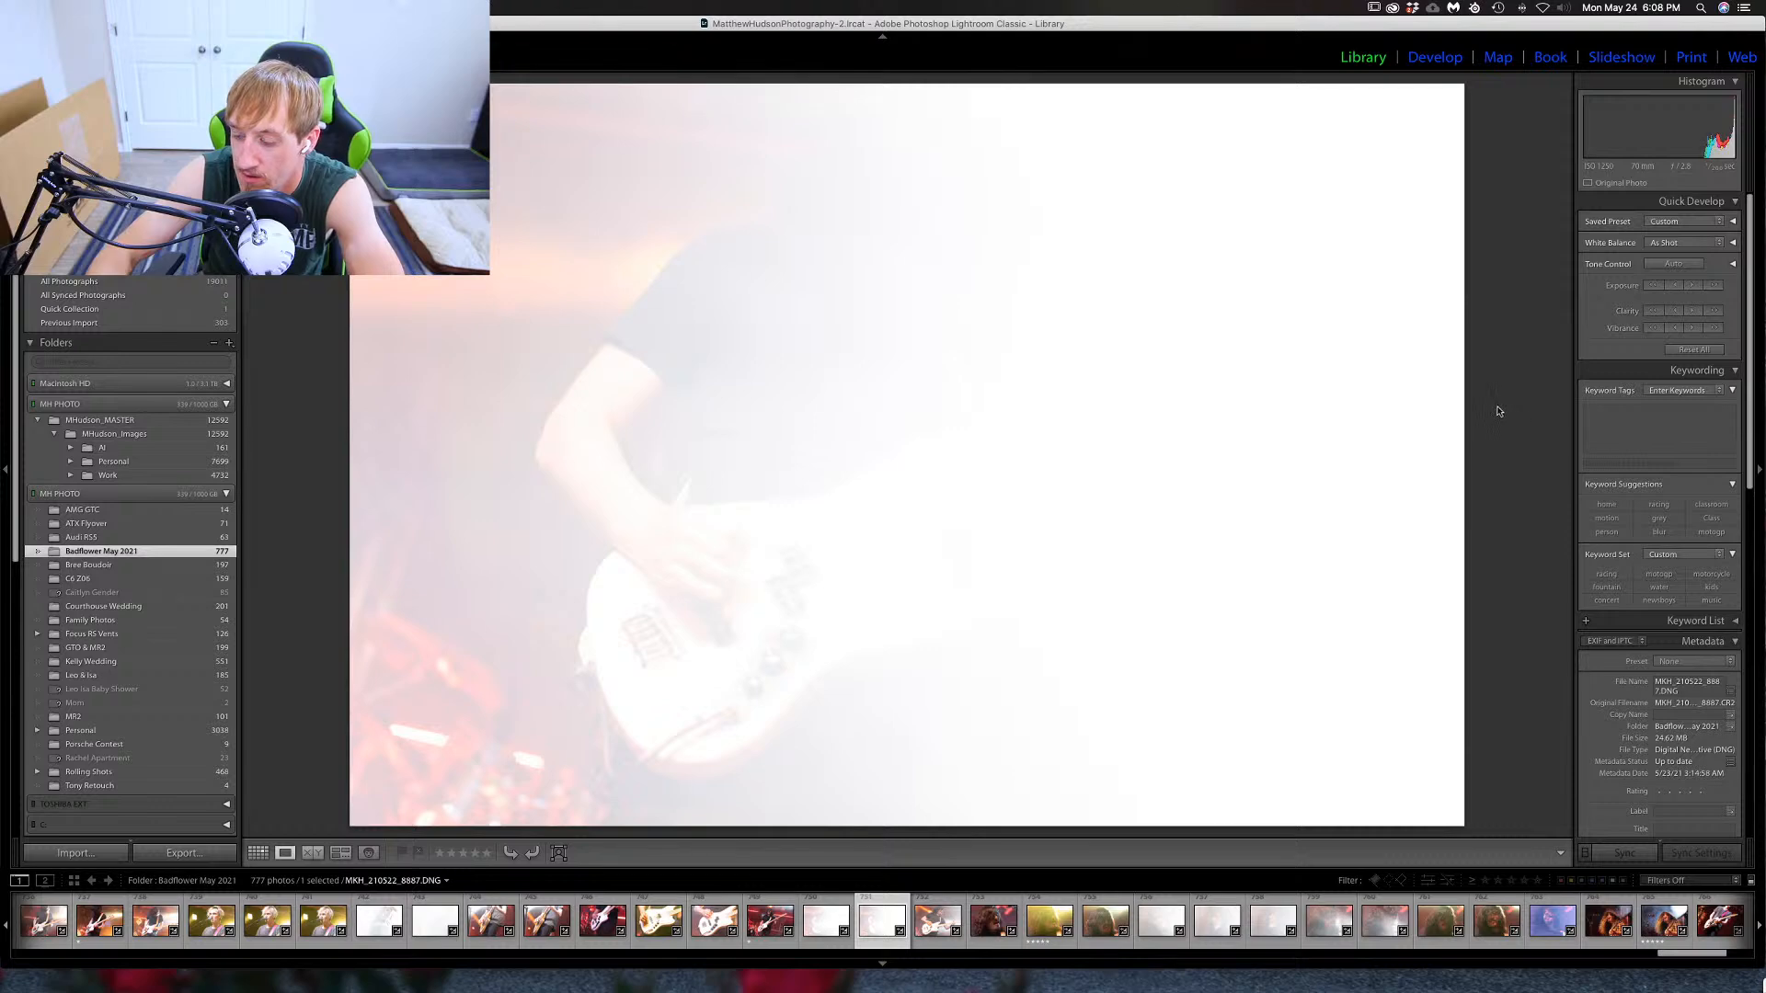
key("Right")
key("Right")
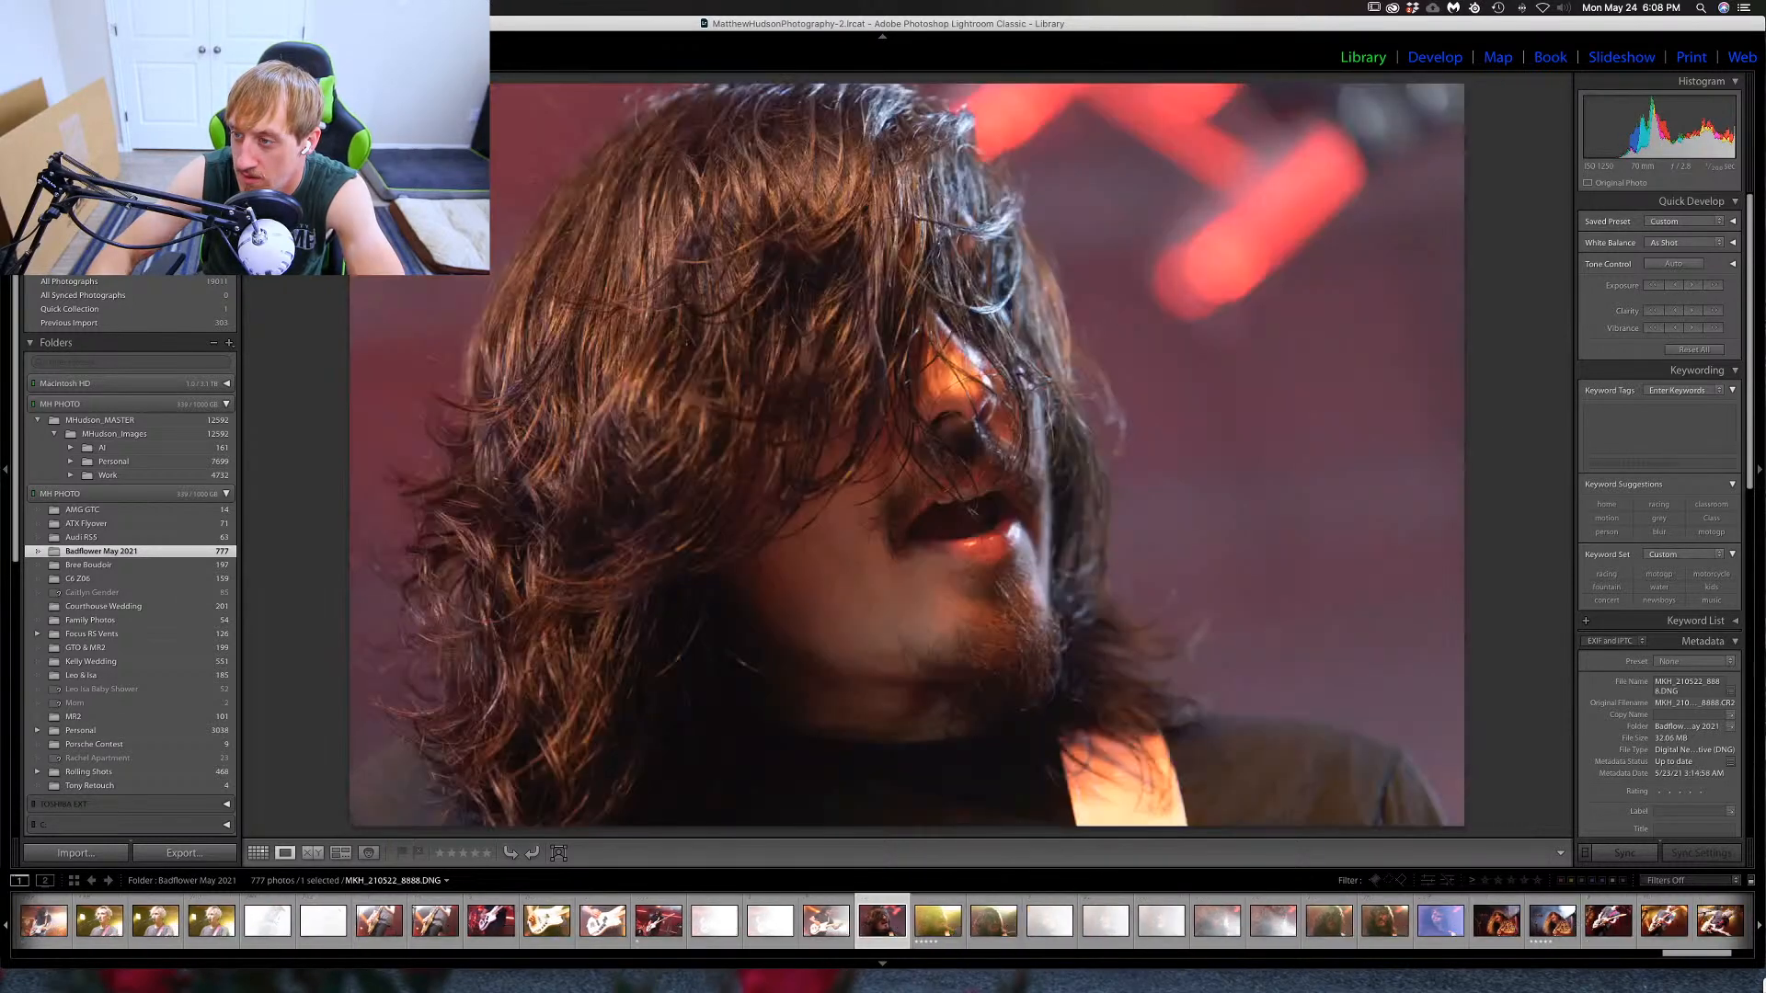
key("Right")
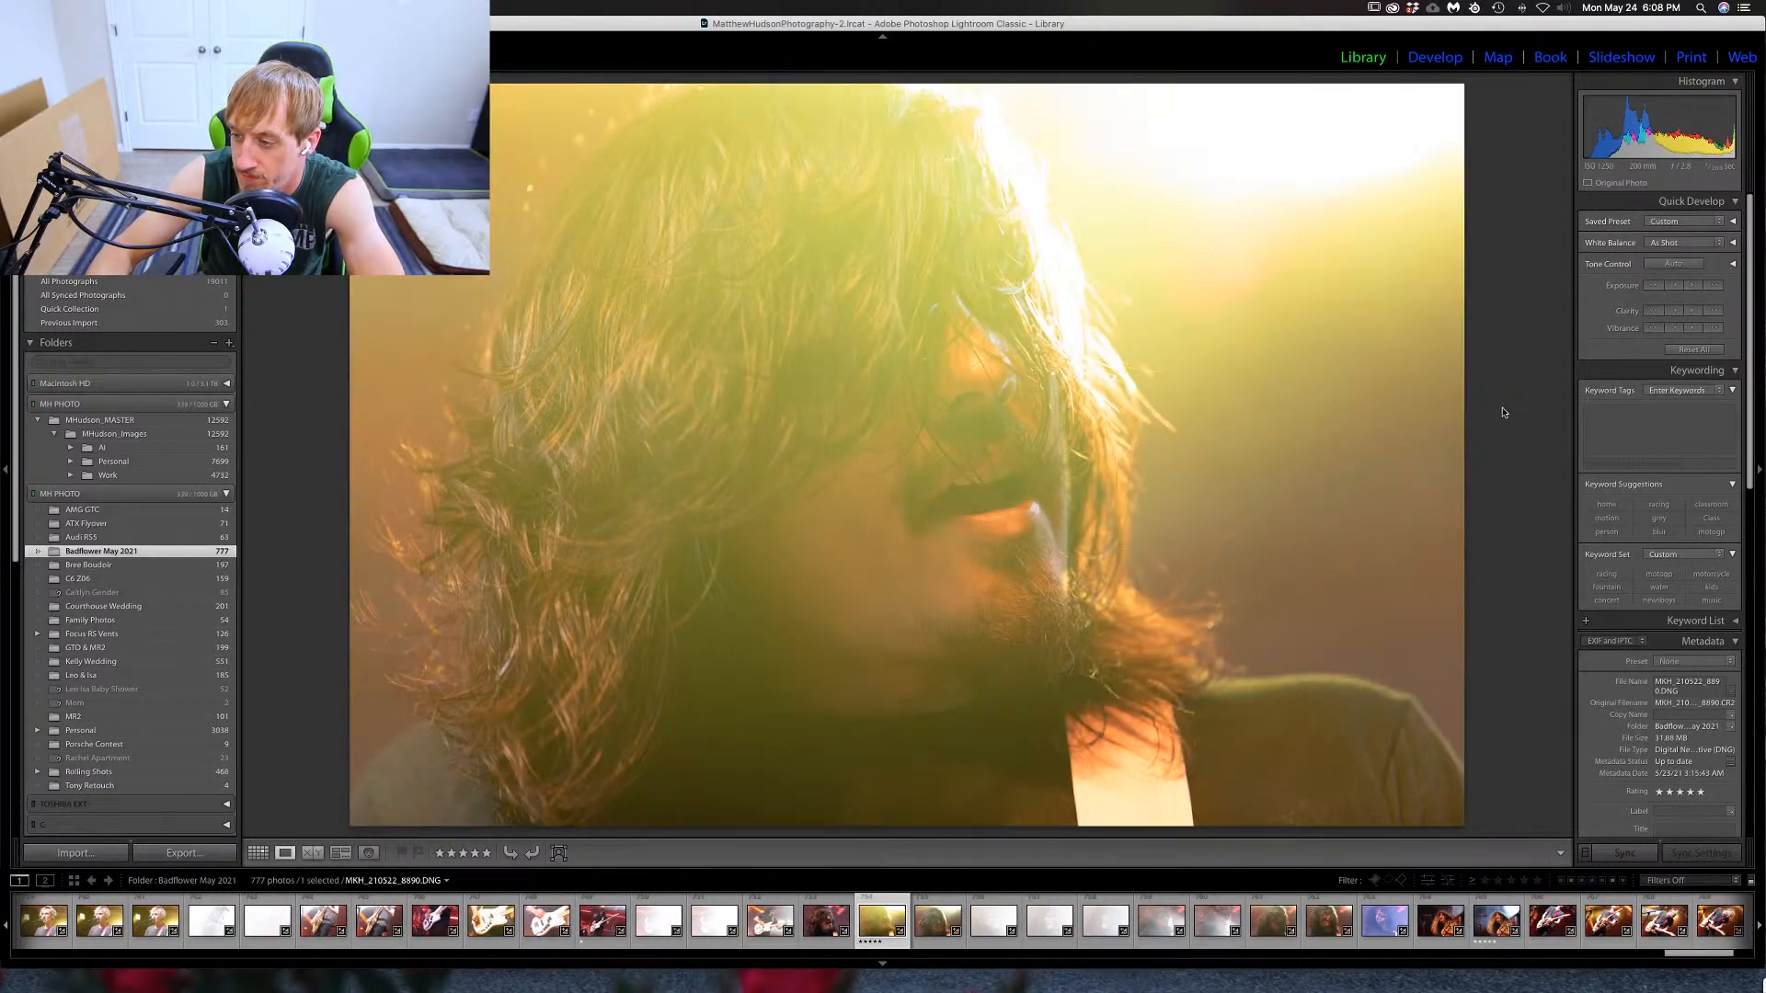
key("1")
Examine the hazy close-ups of the long-haired musician from MKH_210522_8891.DNG through MKH_210522_8896.DNG.
key("Right")
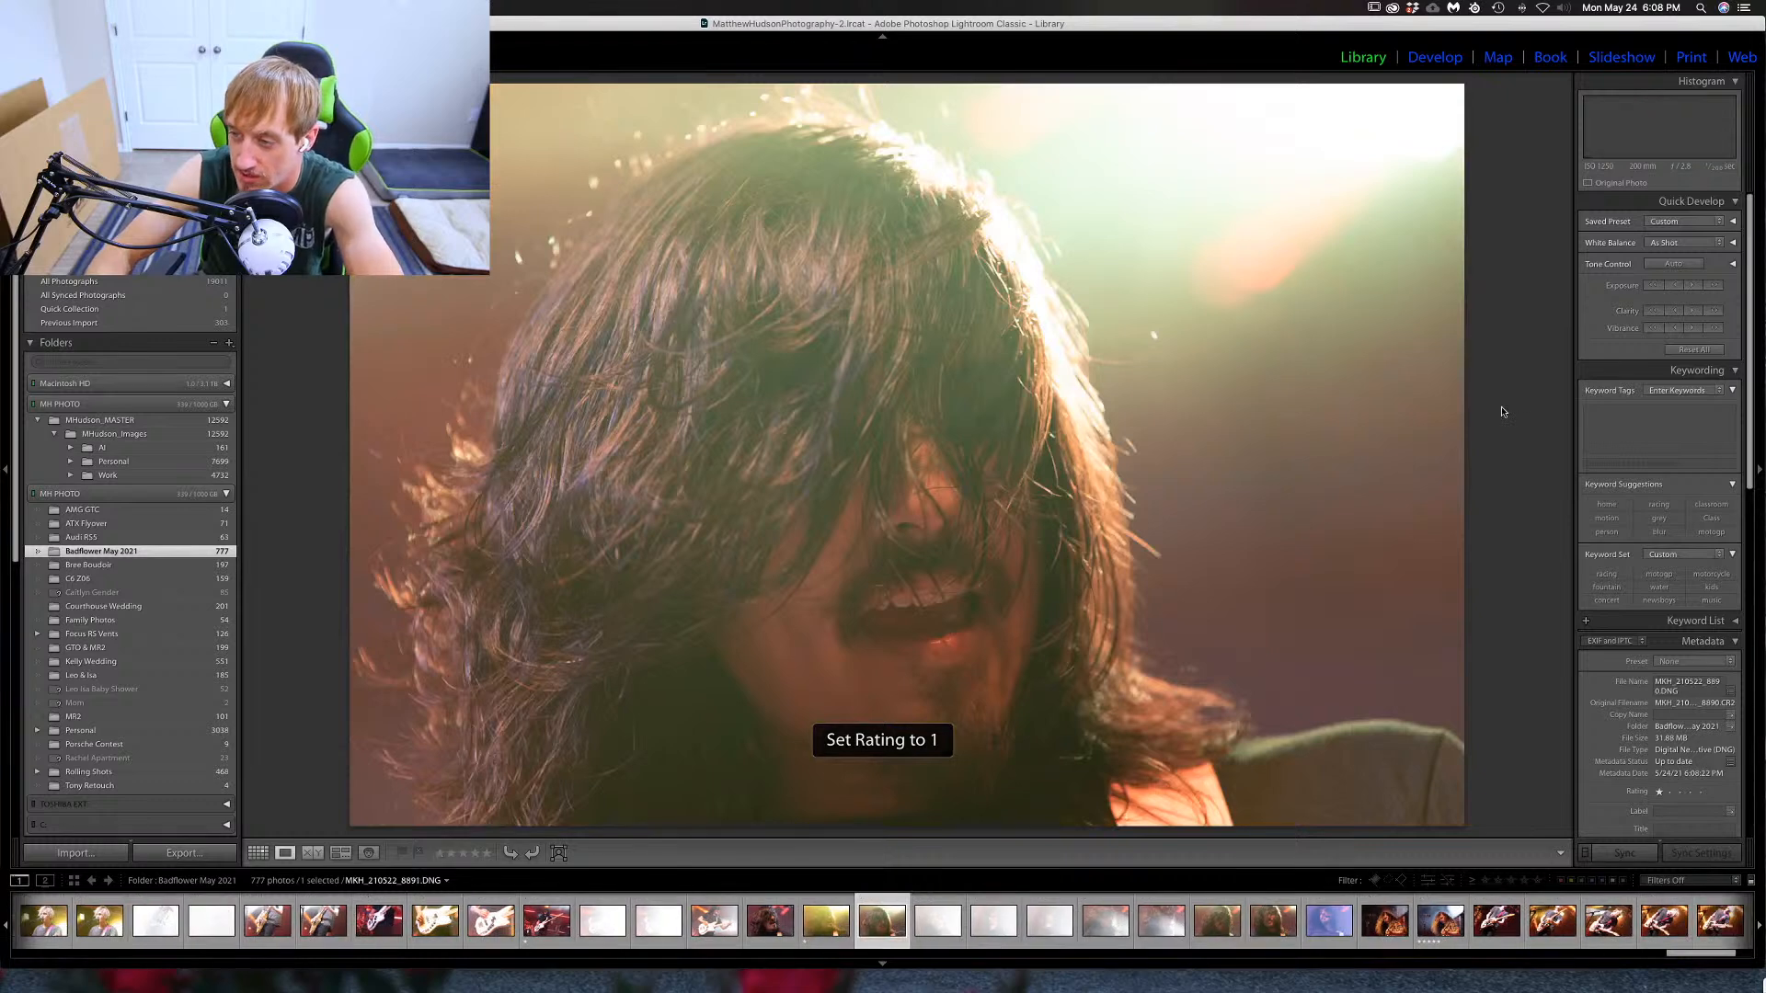
key("Right")
key("Right")
key("Right")
key("Right")
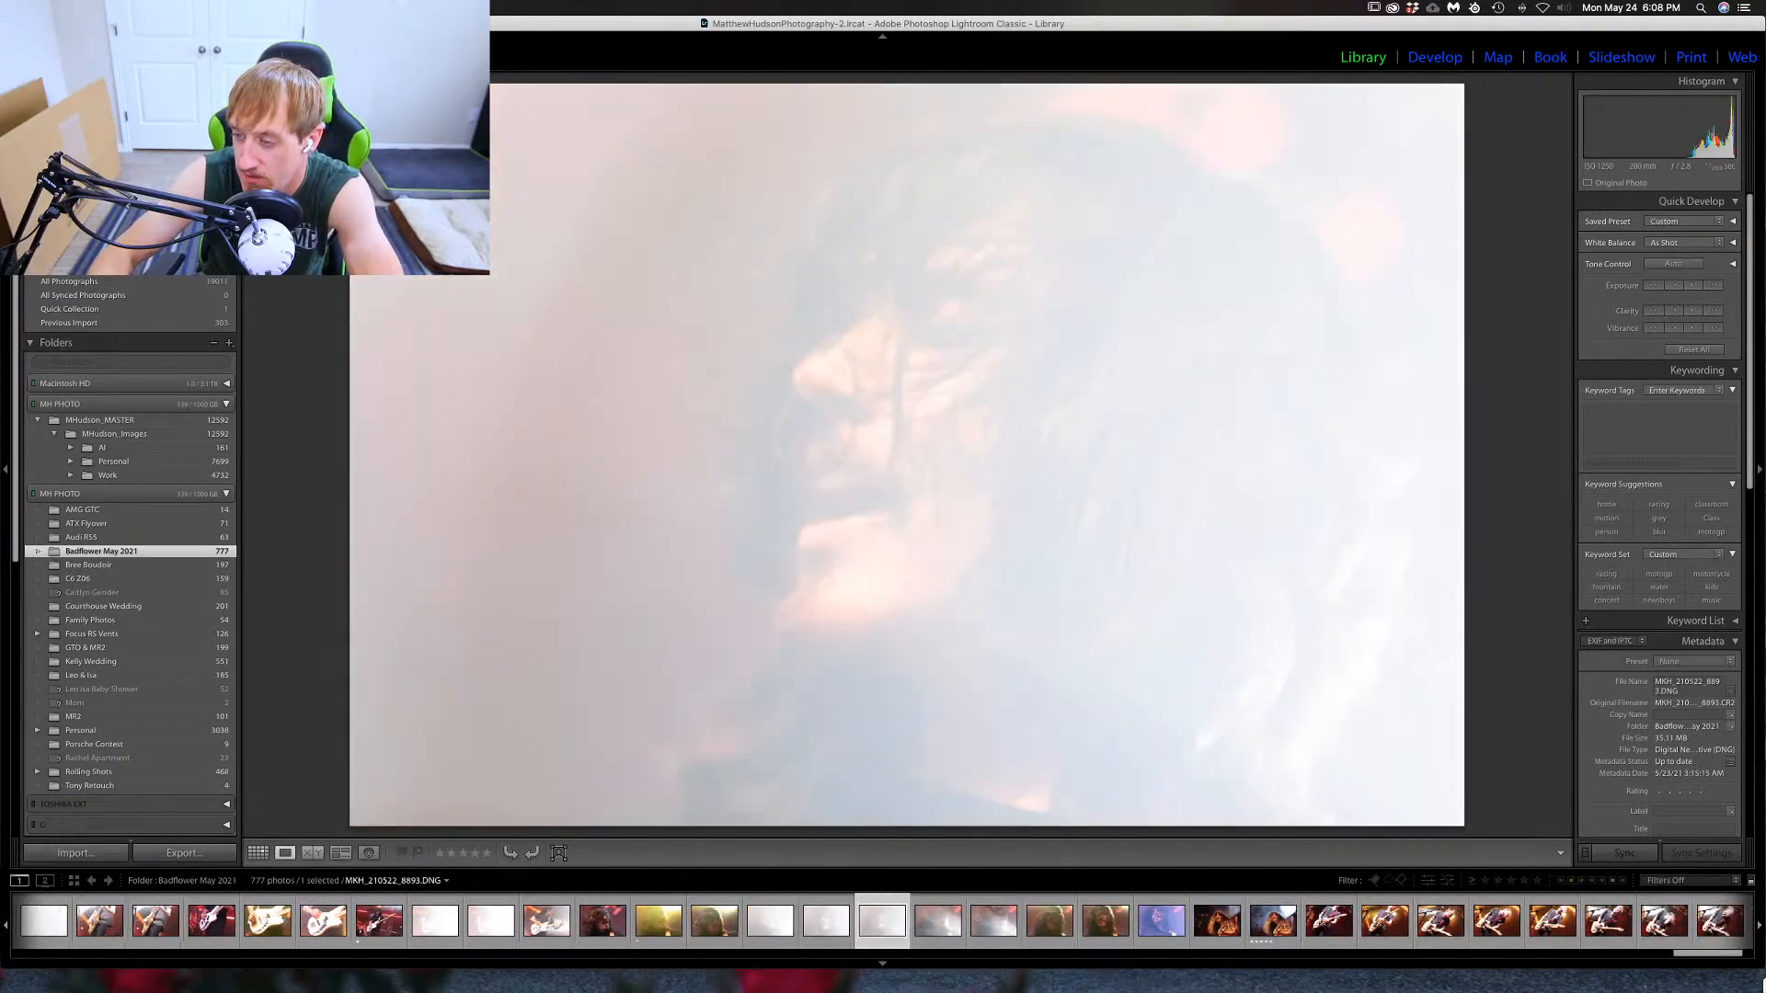
key("Right")
key("Right")
key("Right")
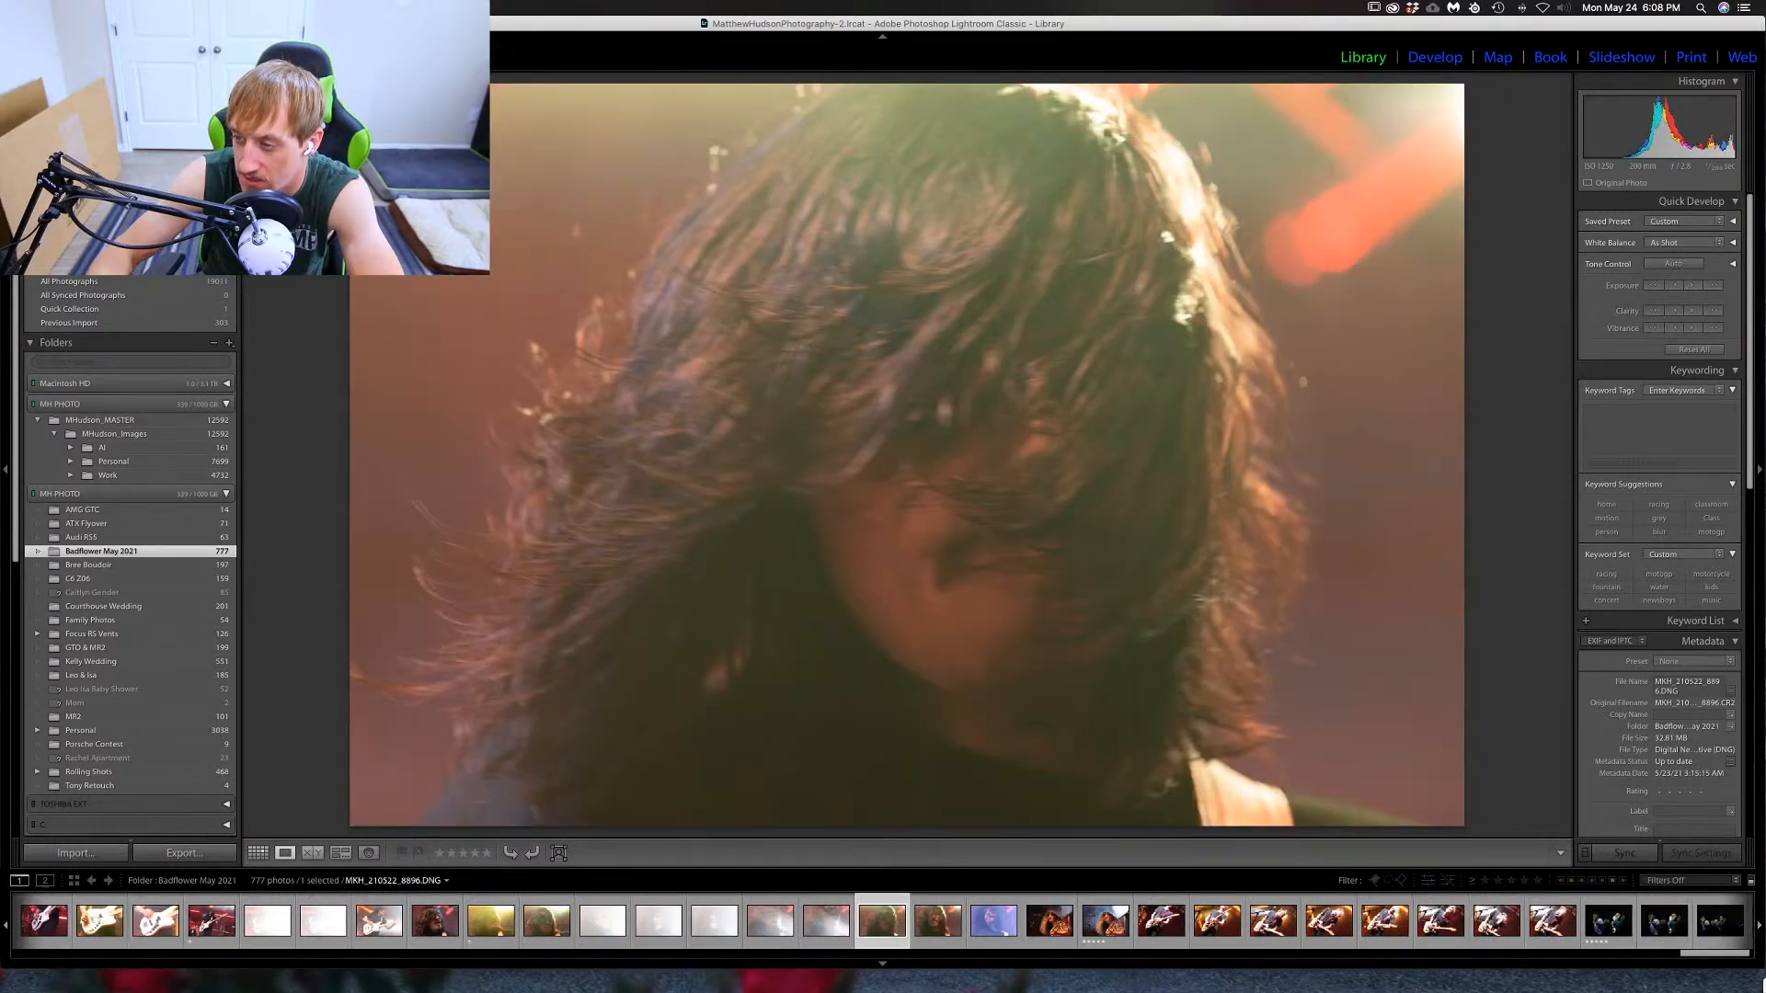
Compare the plaid-shirt guitarist's frames and set MKH_210522_8901.DNG to one star.
key("Right")
key("Right")
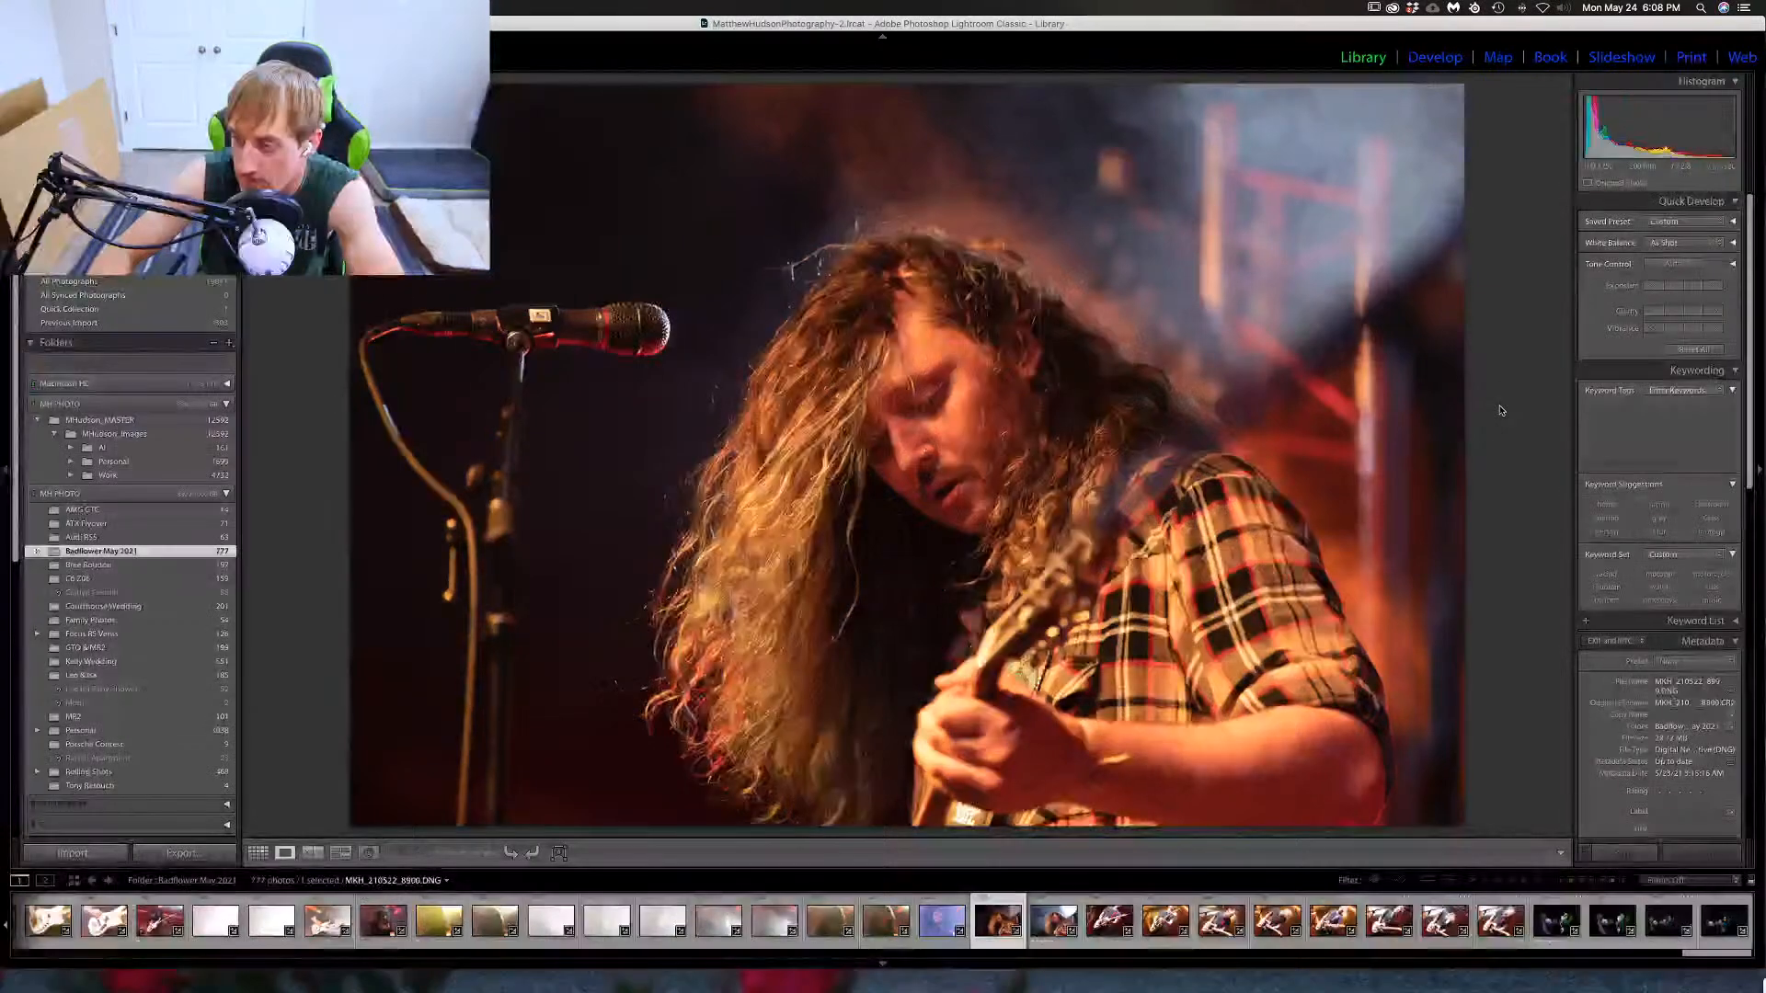
key("Right")
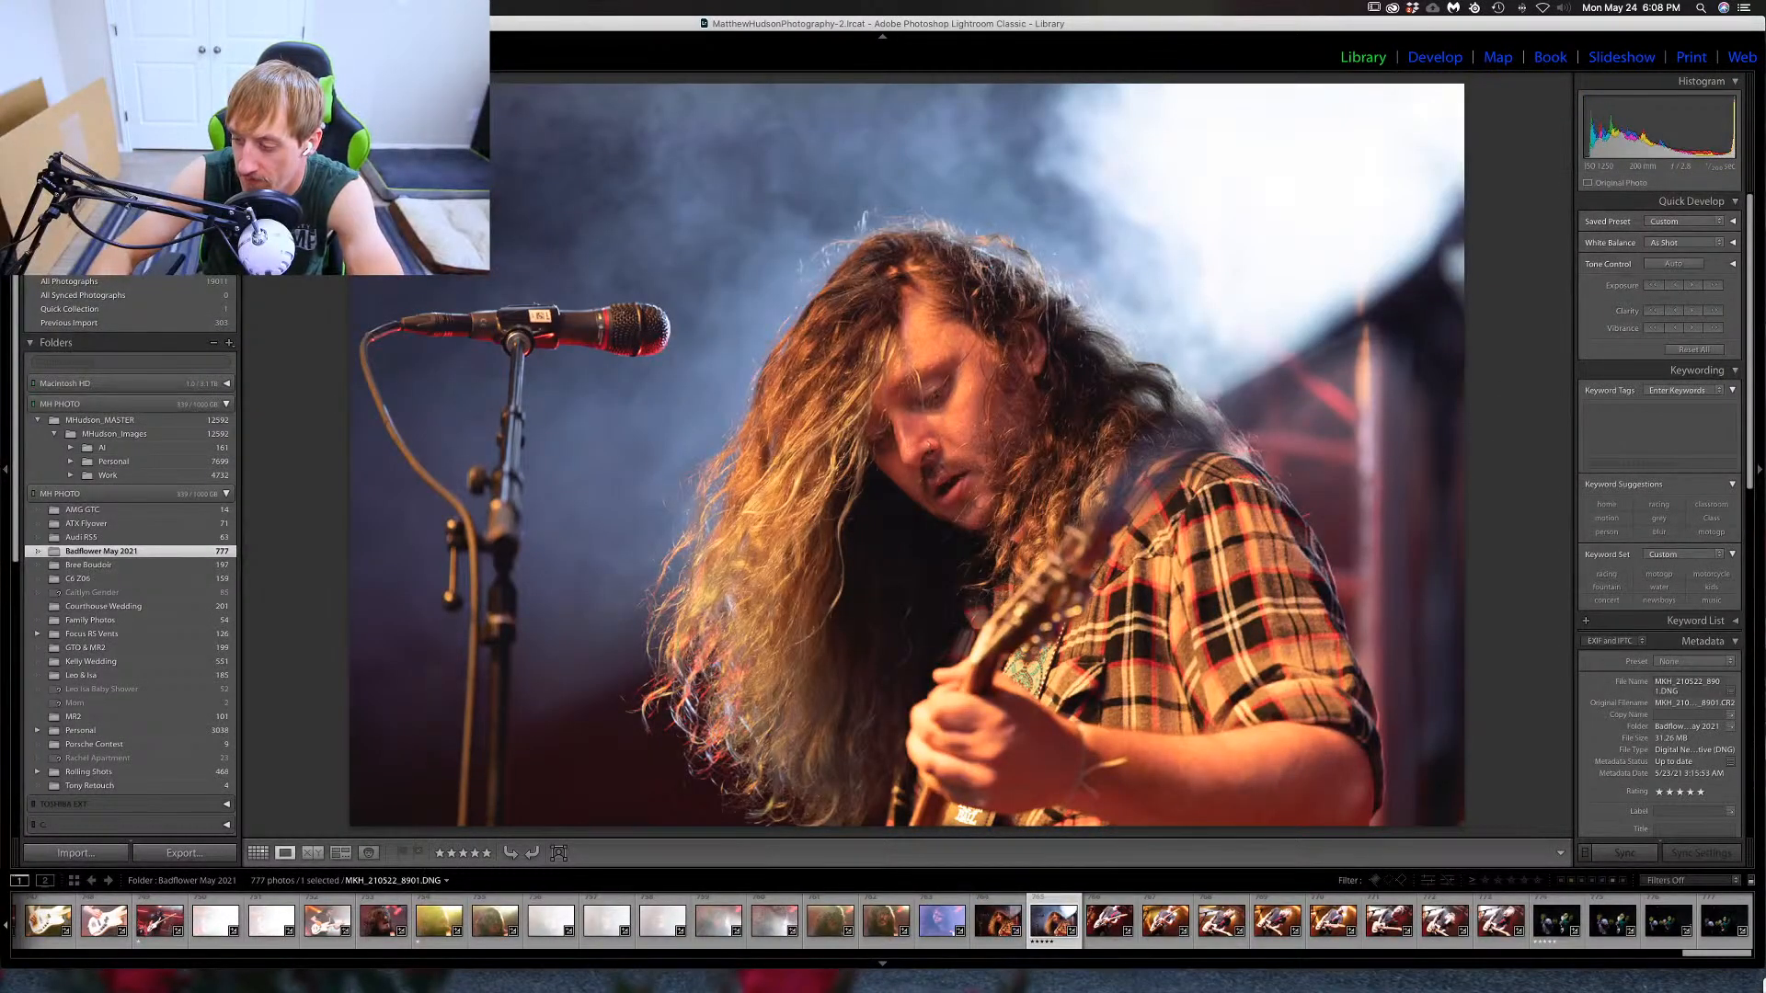
key("1")
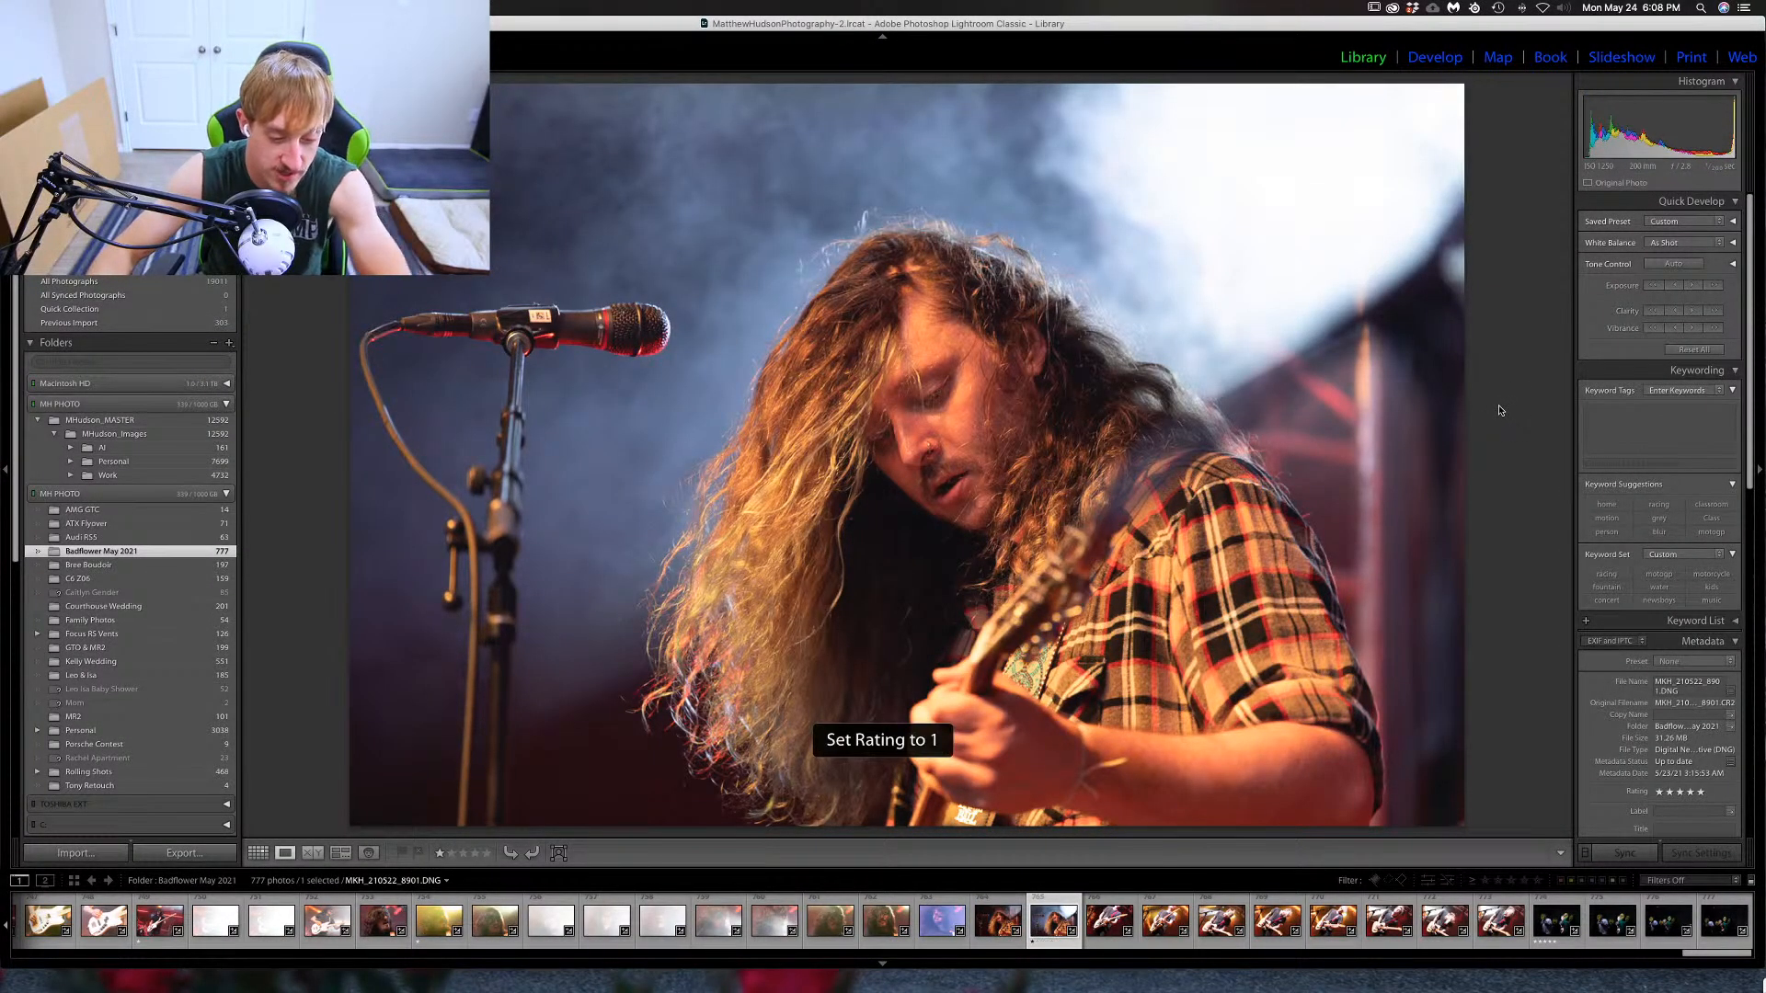
Compare the blond guitarist's frames from MKH_210522_8902.DNG onward and inspect his face up close in MKH_210522_8906.DNG.
key("Right")
key("Right")
key("Right")
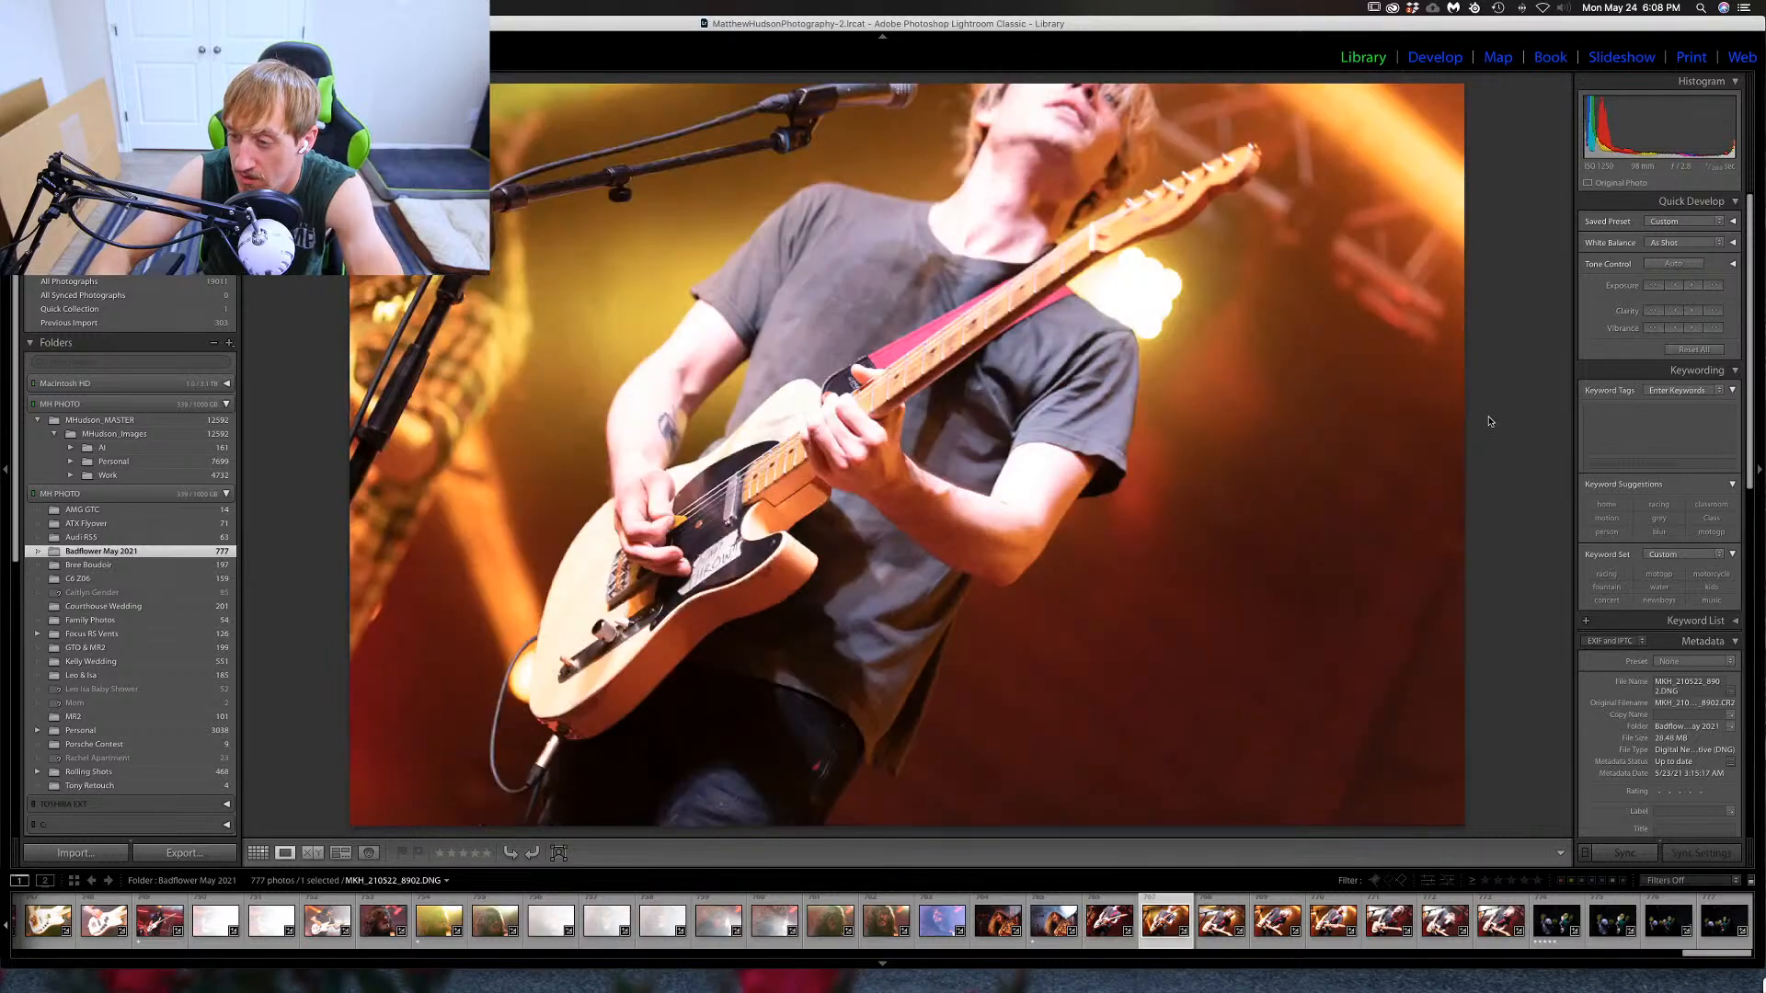
key("Left")
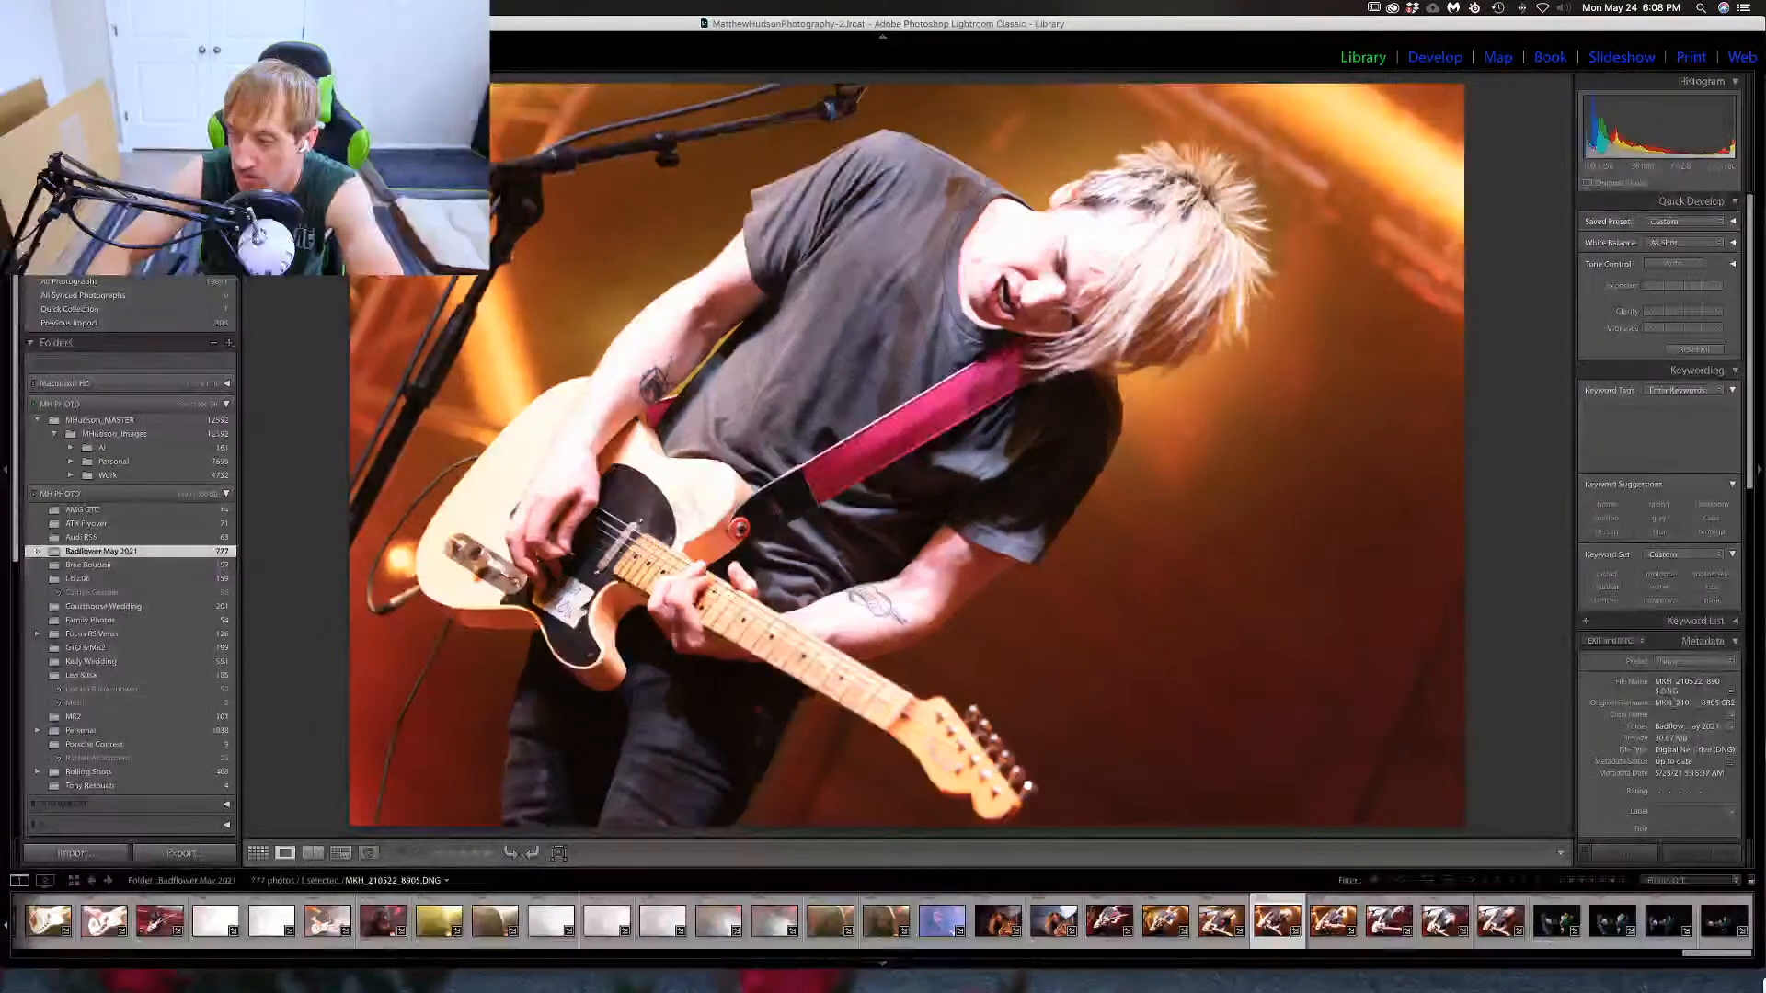
key("Right")
key("Right")
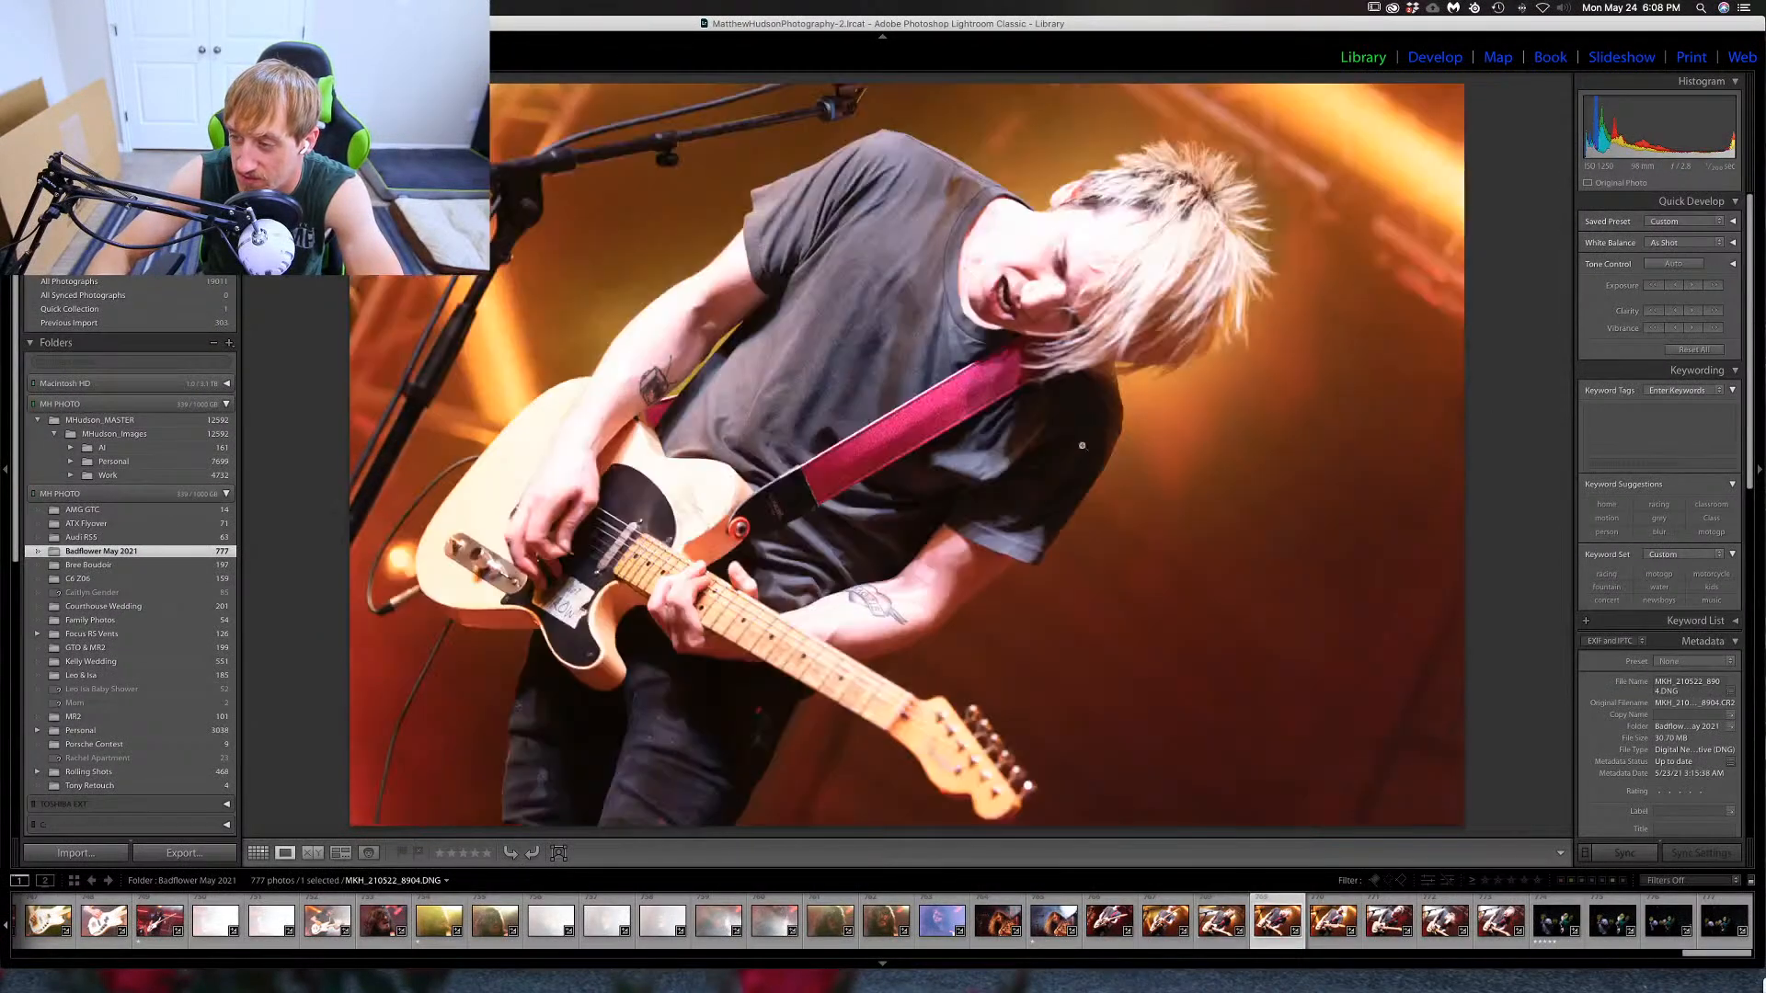
key("Right")
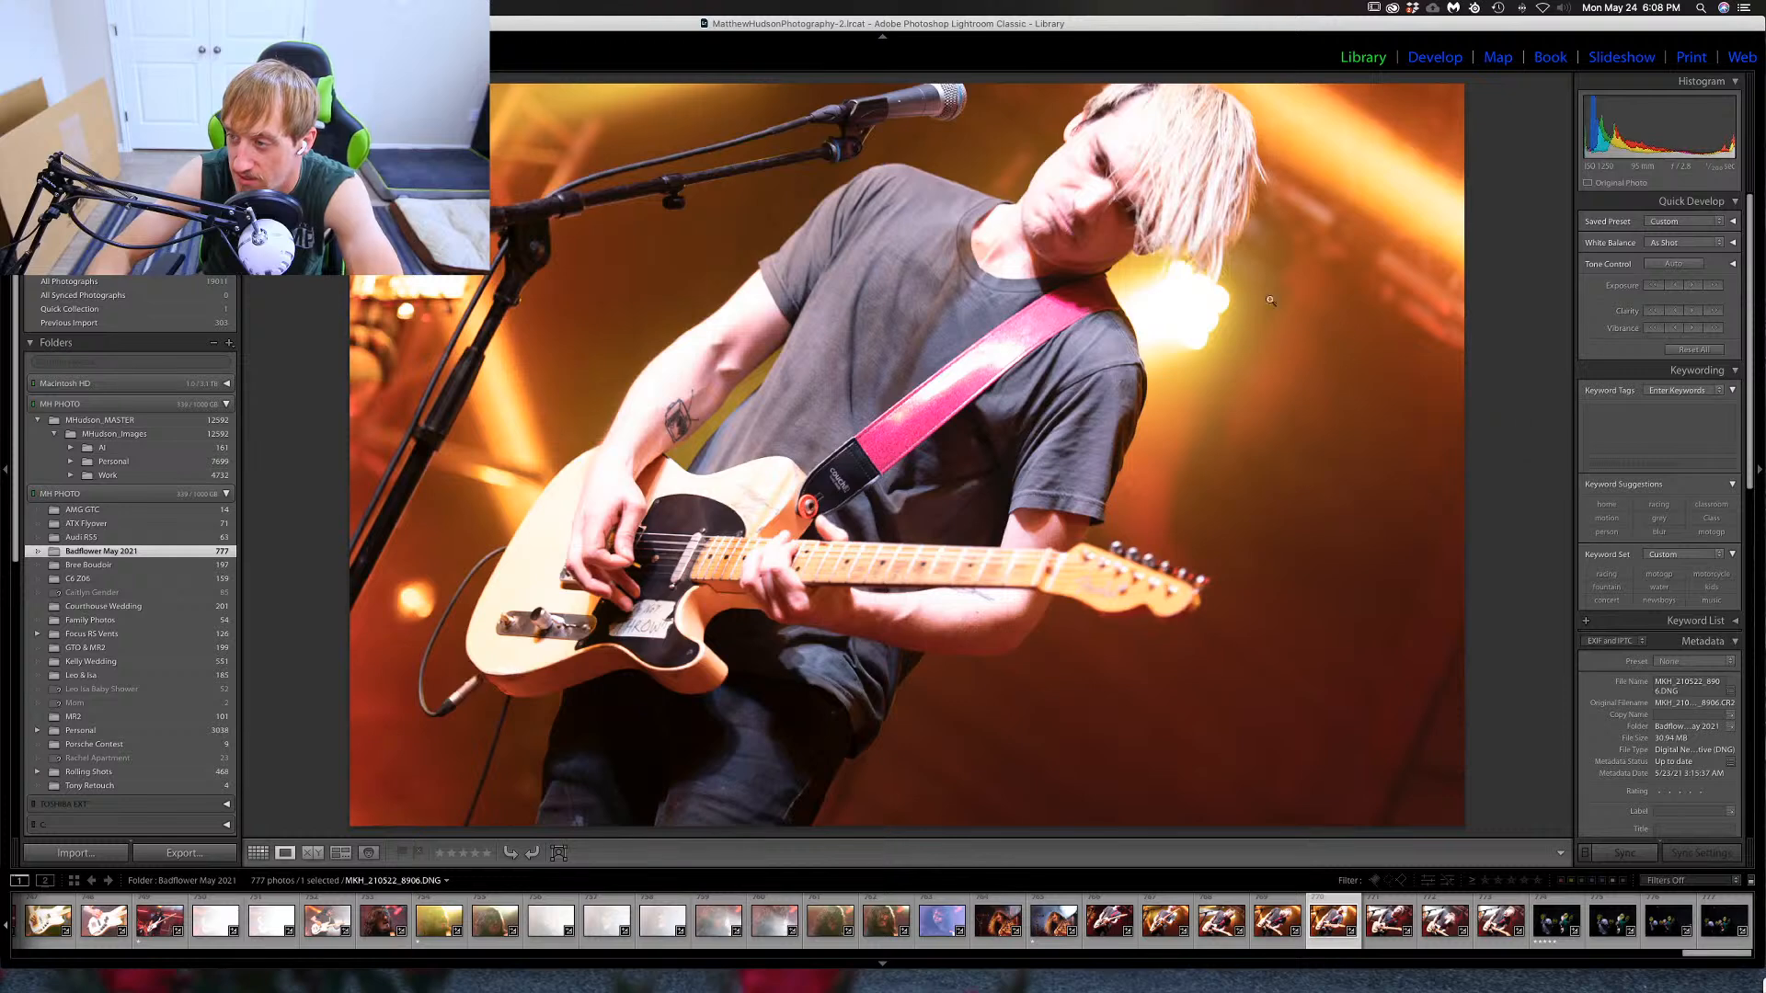
left_click_drag(1085, 174, 1111, 303)
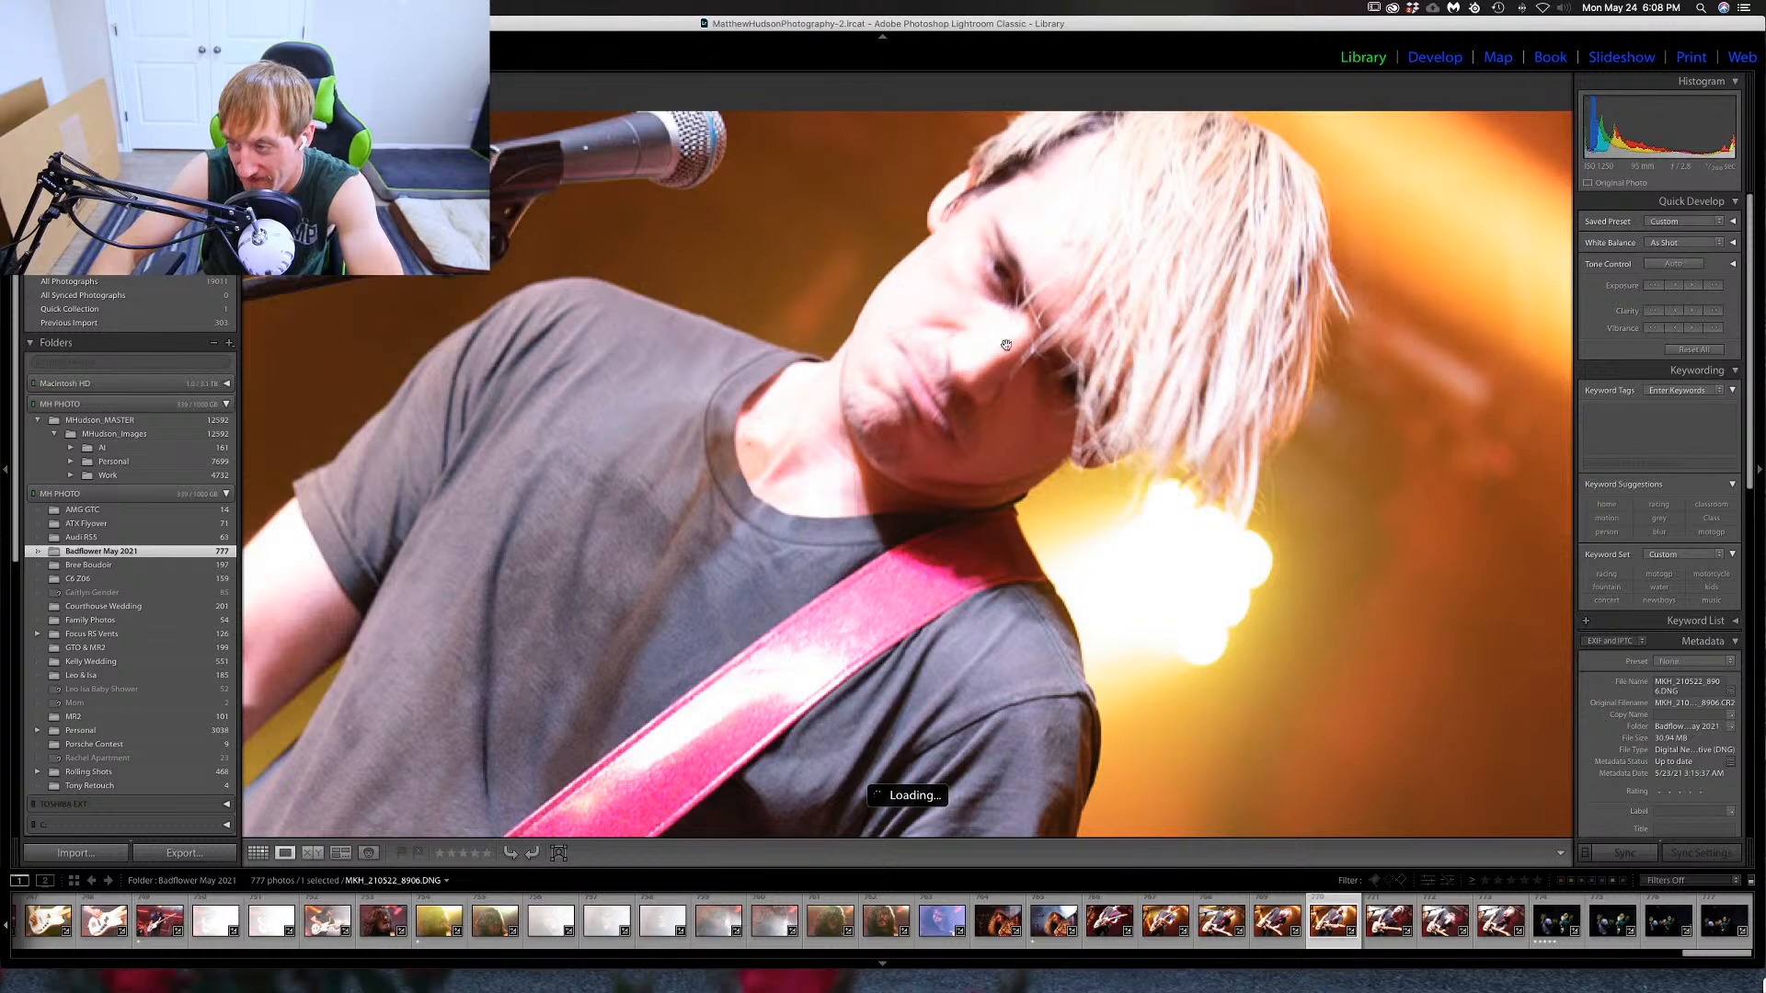
left_click(790, 370)
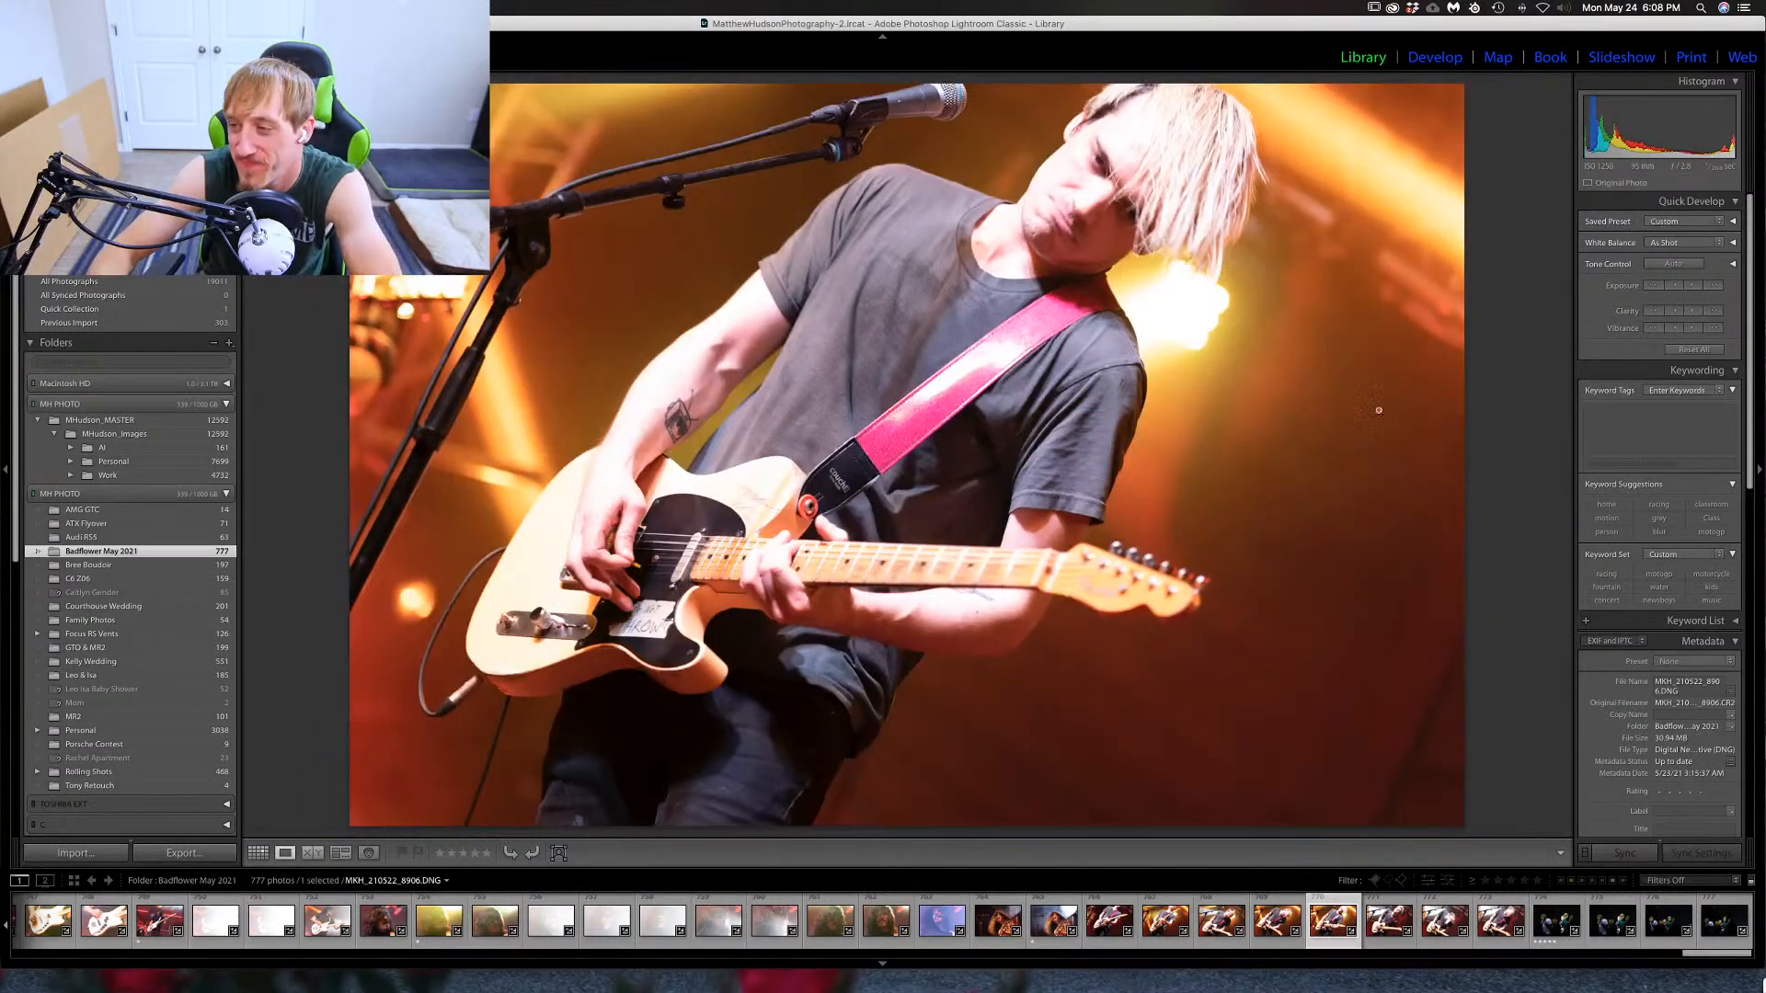
Inspect the guitarist's face up close in MKH_210522_8907.DNG and view the frames that follow it.
key("Right")
left_click(1148, 197)
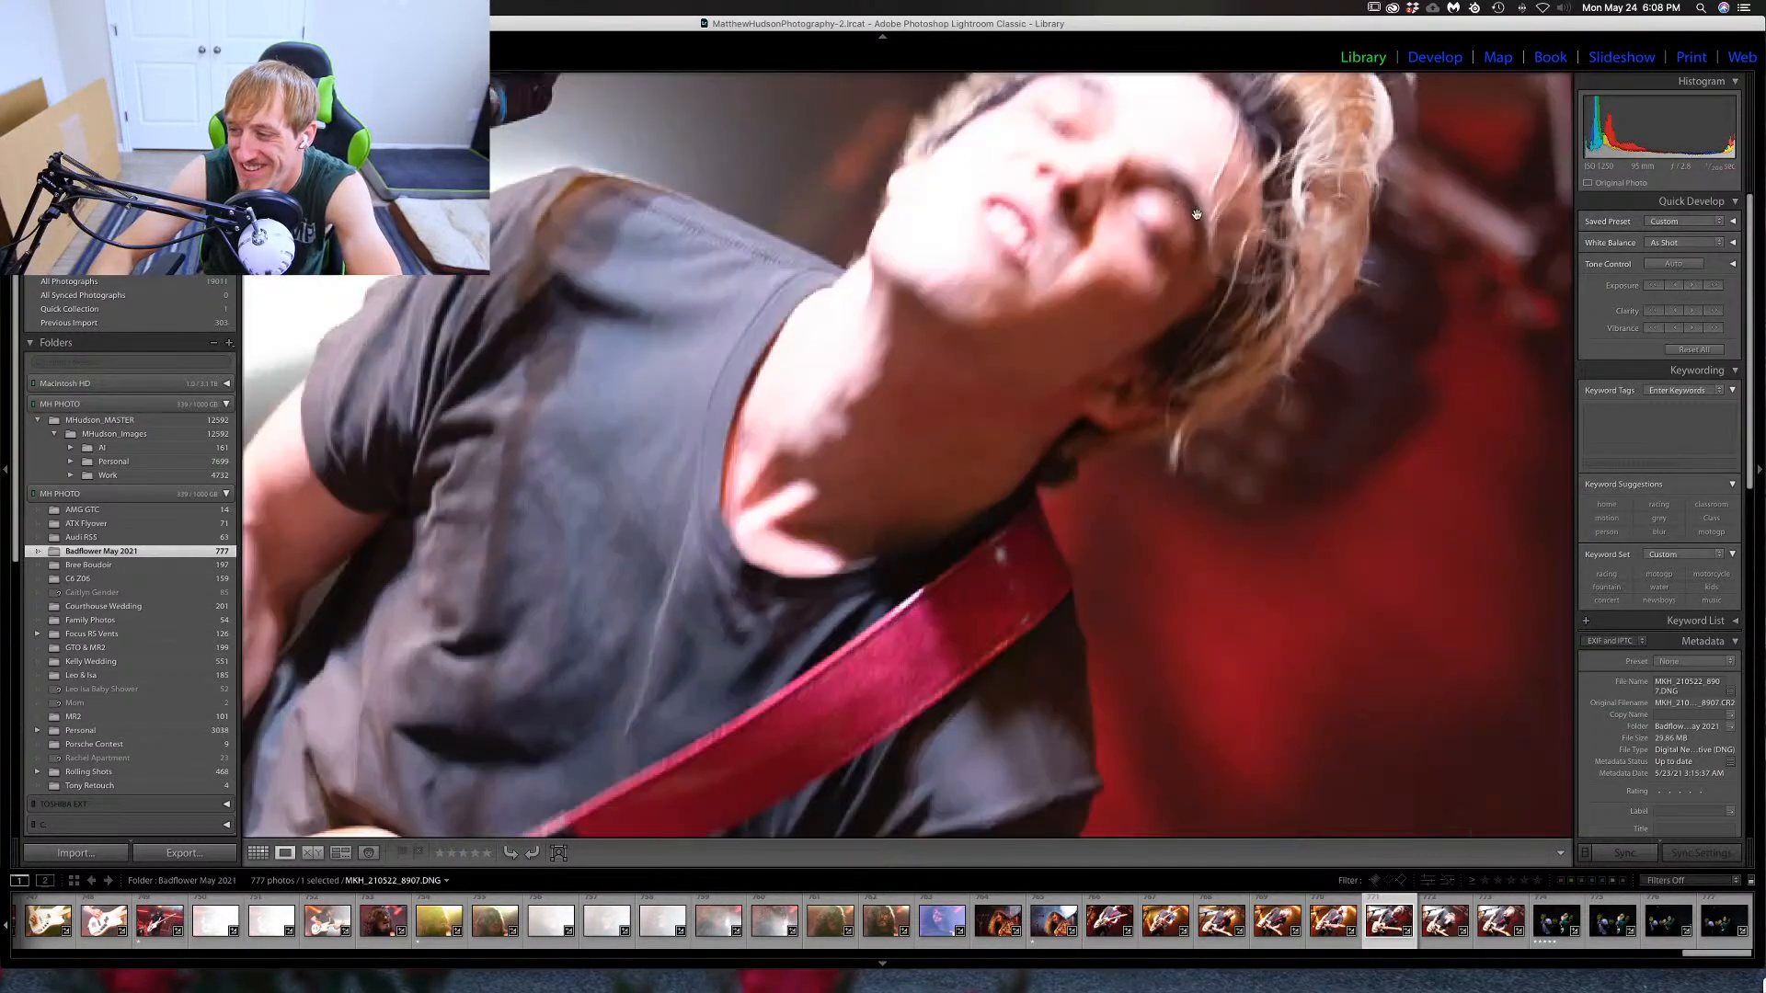
left_click_drag(1150, 203, 1219, 355)
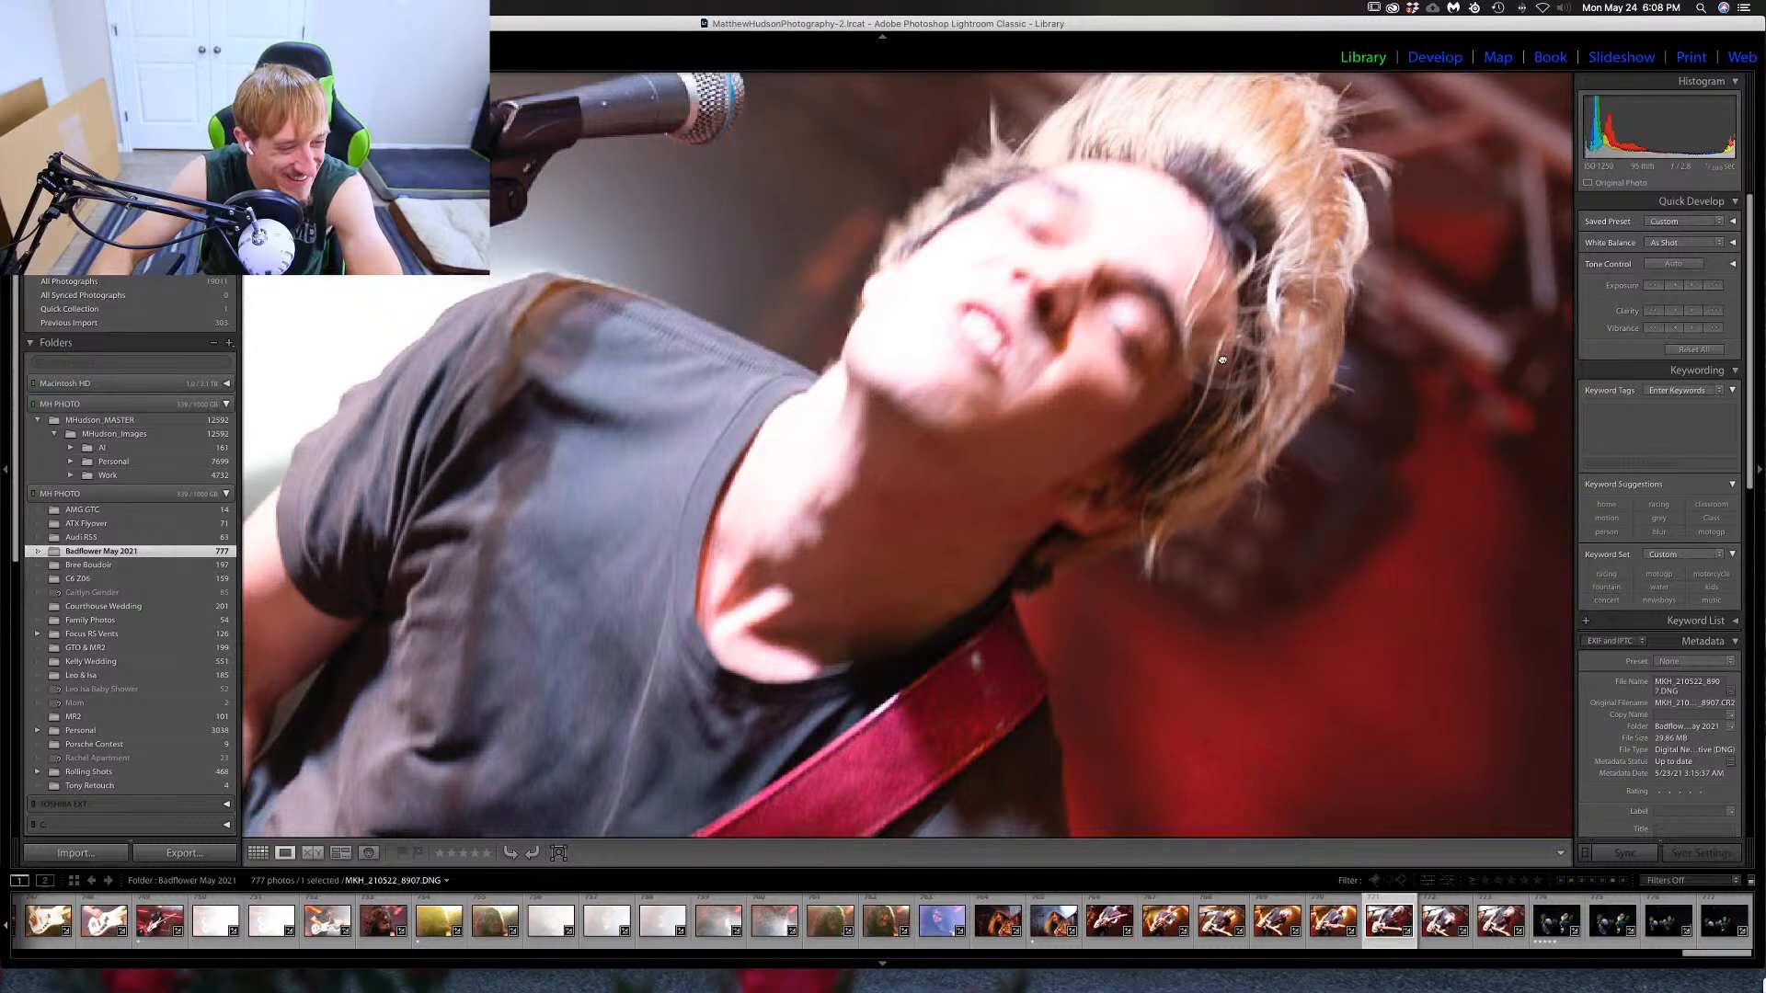
left_click(1451, 369)
key("Right")
key("Right")
key("Right")
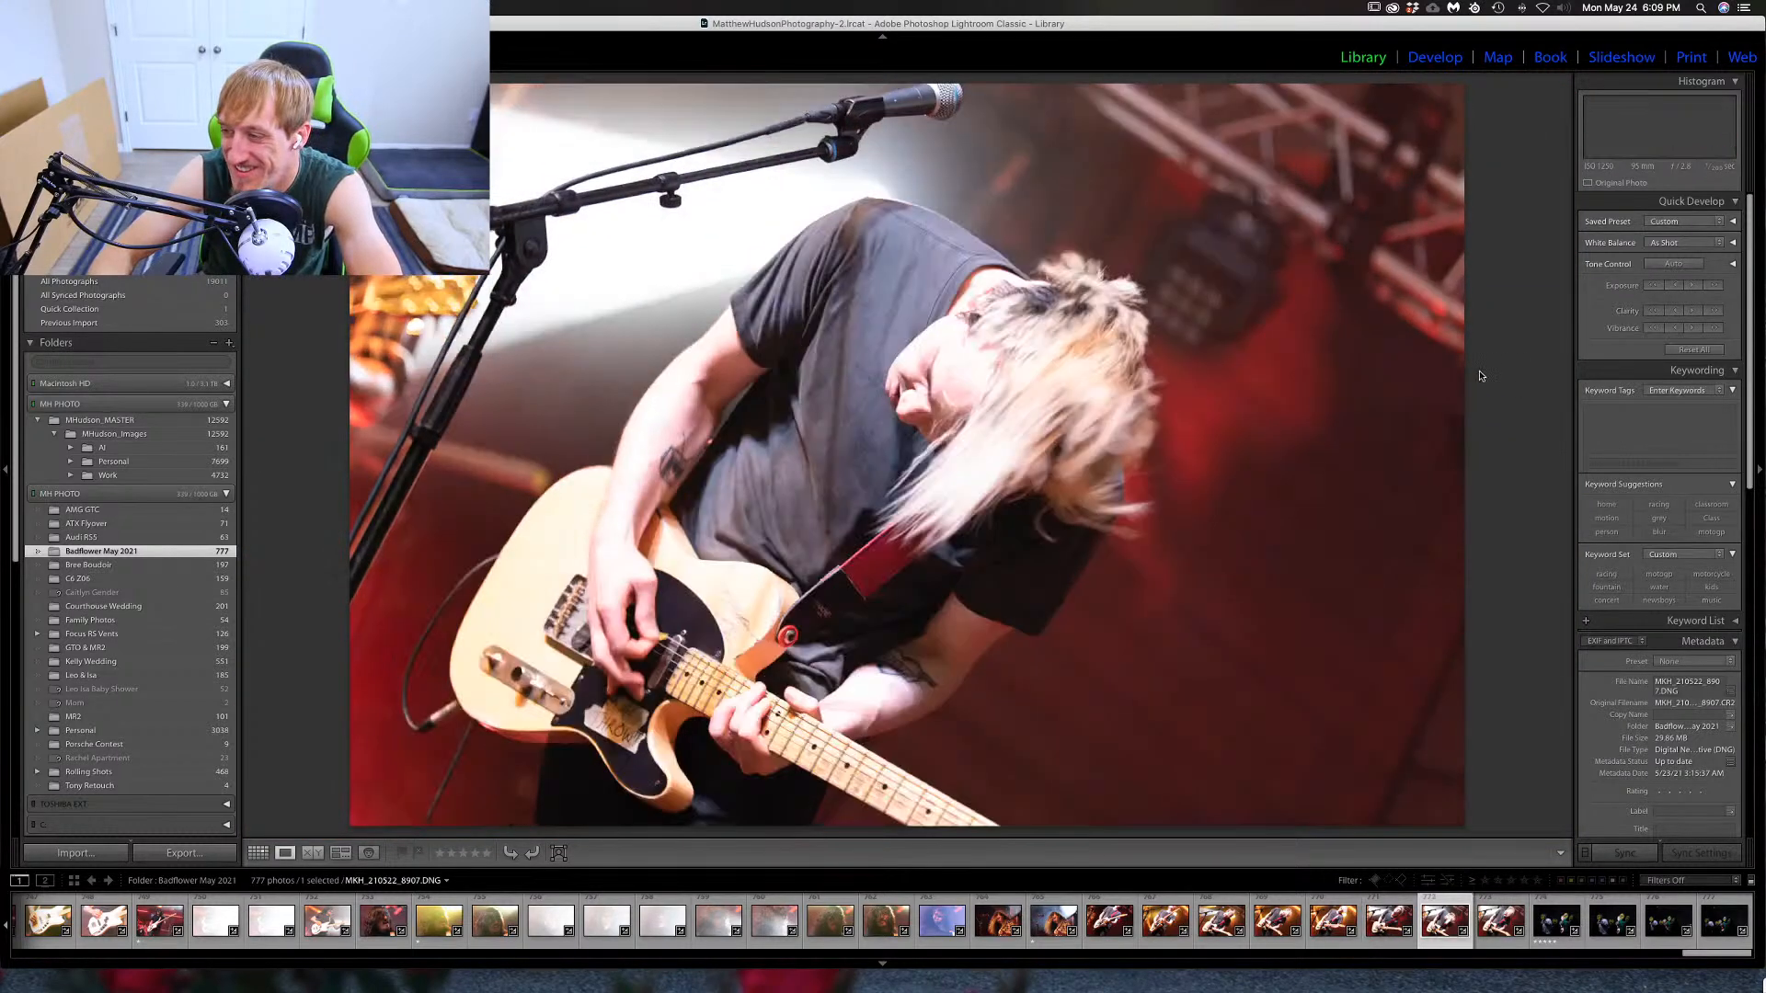
Compare the blond guitarist's frames MKH_210522_8907.DNG through MKH_210522_8909.DNG and move on to the masked crowd shot MKH_210522_8910.DNG.
key("Left")
key("Left")
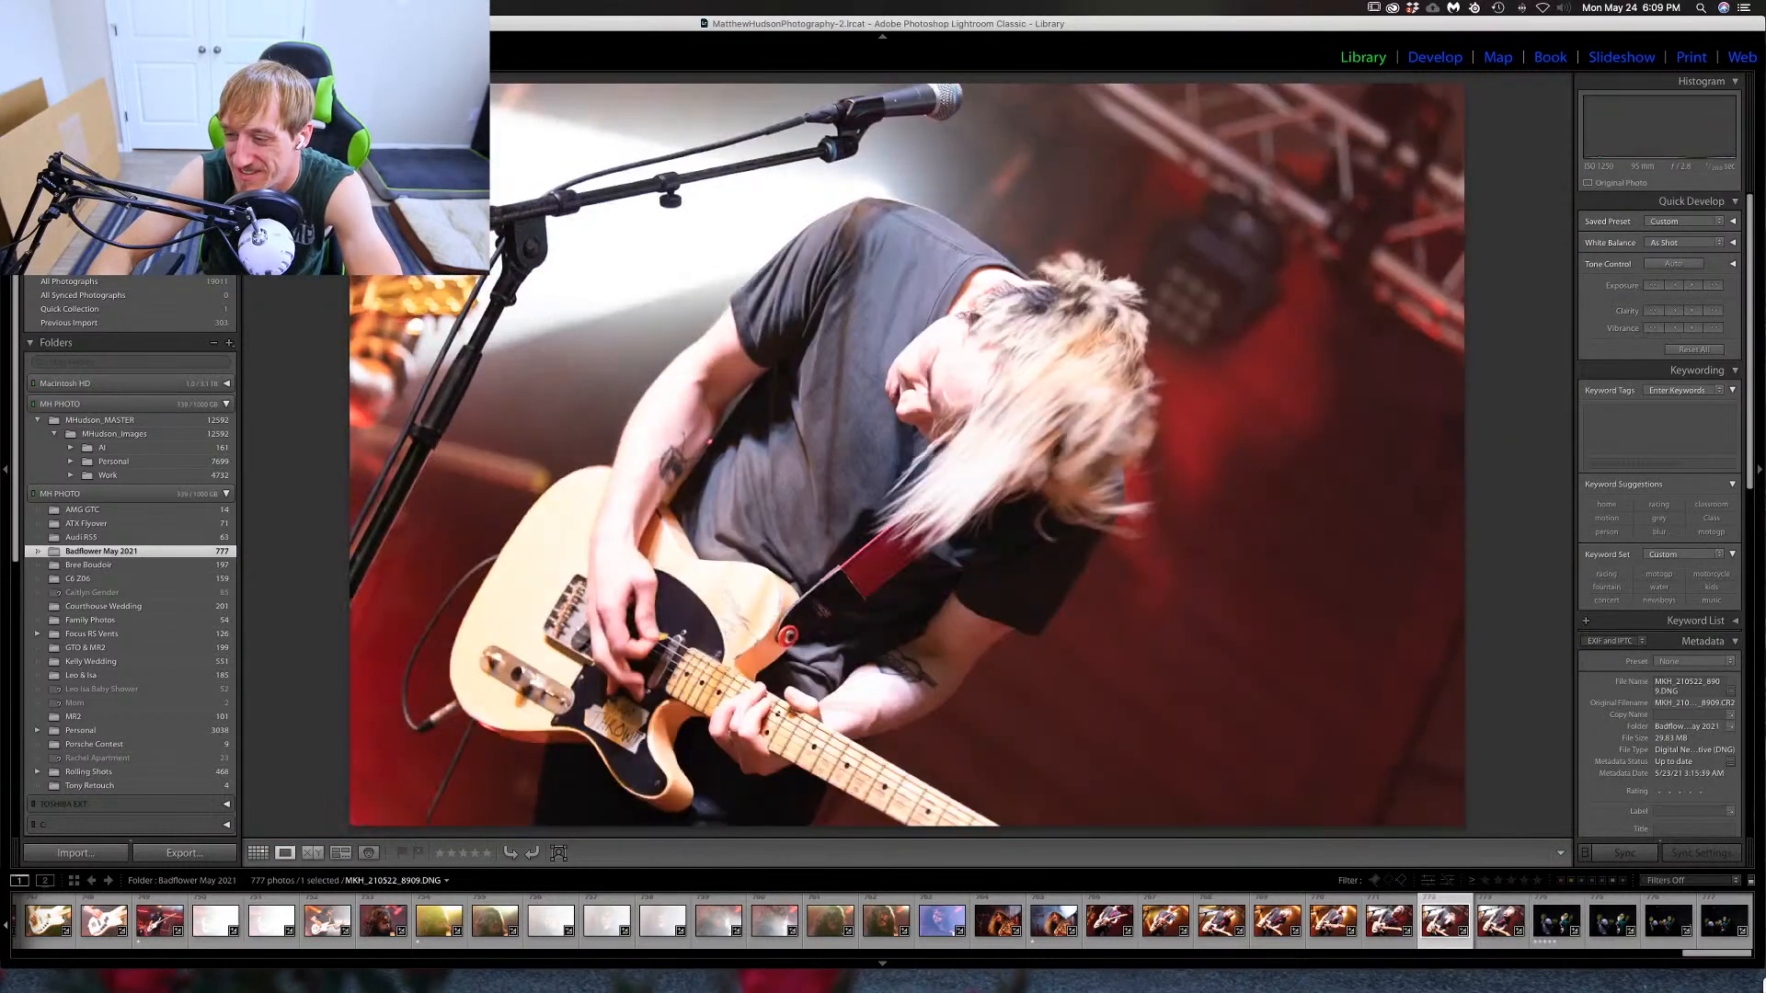
key("Right")
key("Right")
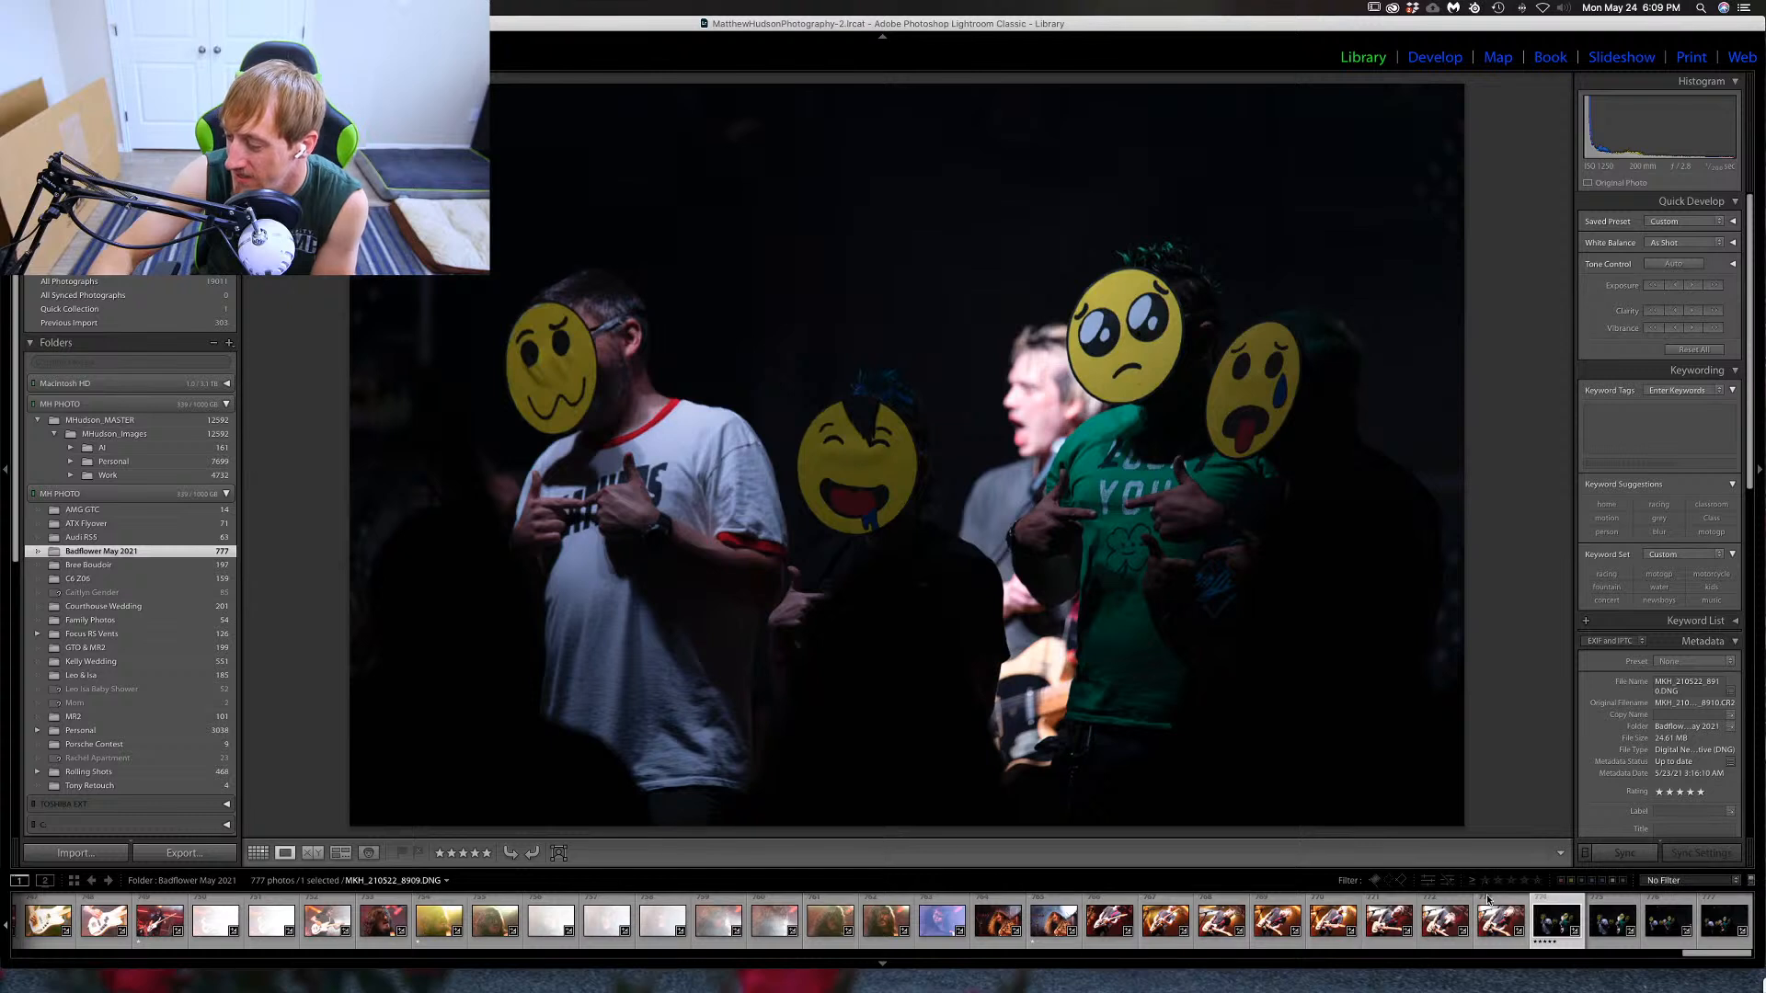
Filter the Badflower May 2021 photos to rated ones only and return to the start of the filtered set.
left_click(1676, 880)
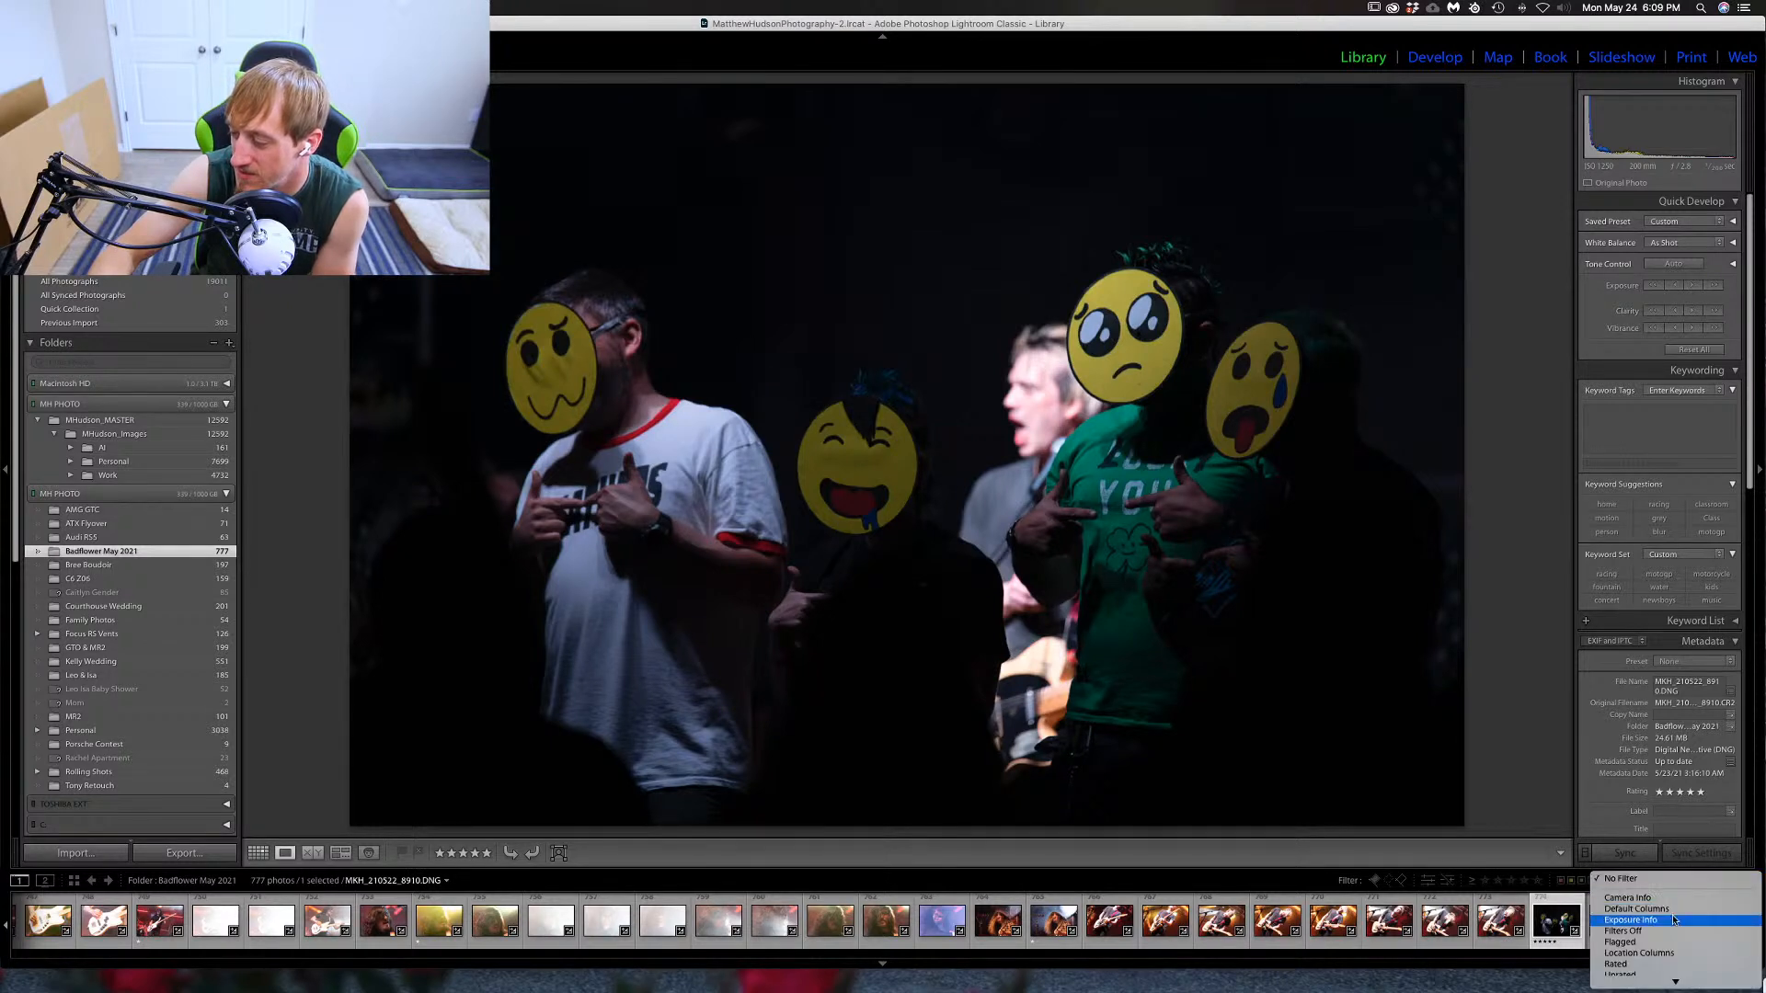
left_click(1646, 964)
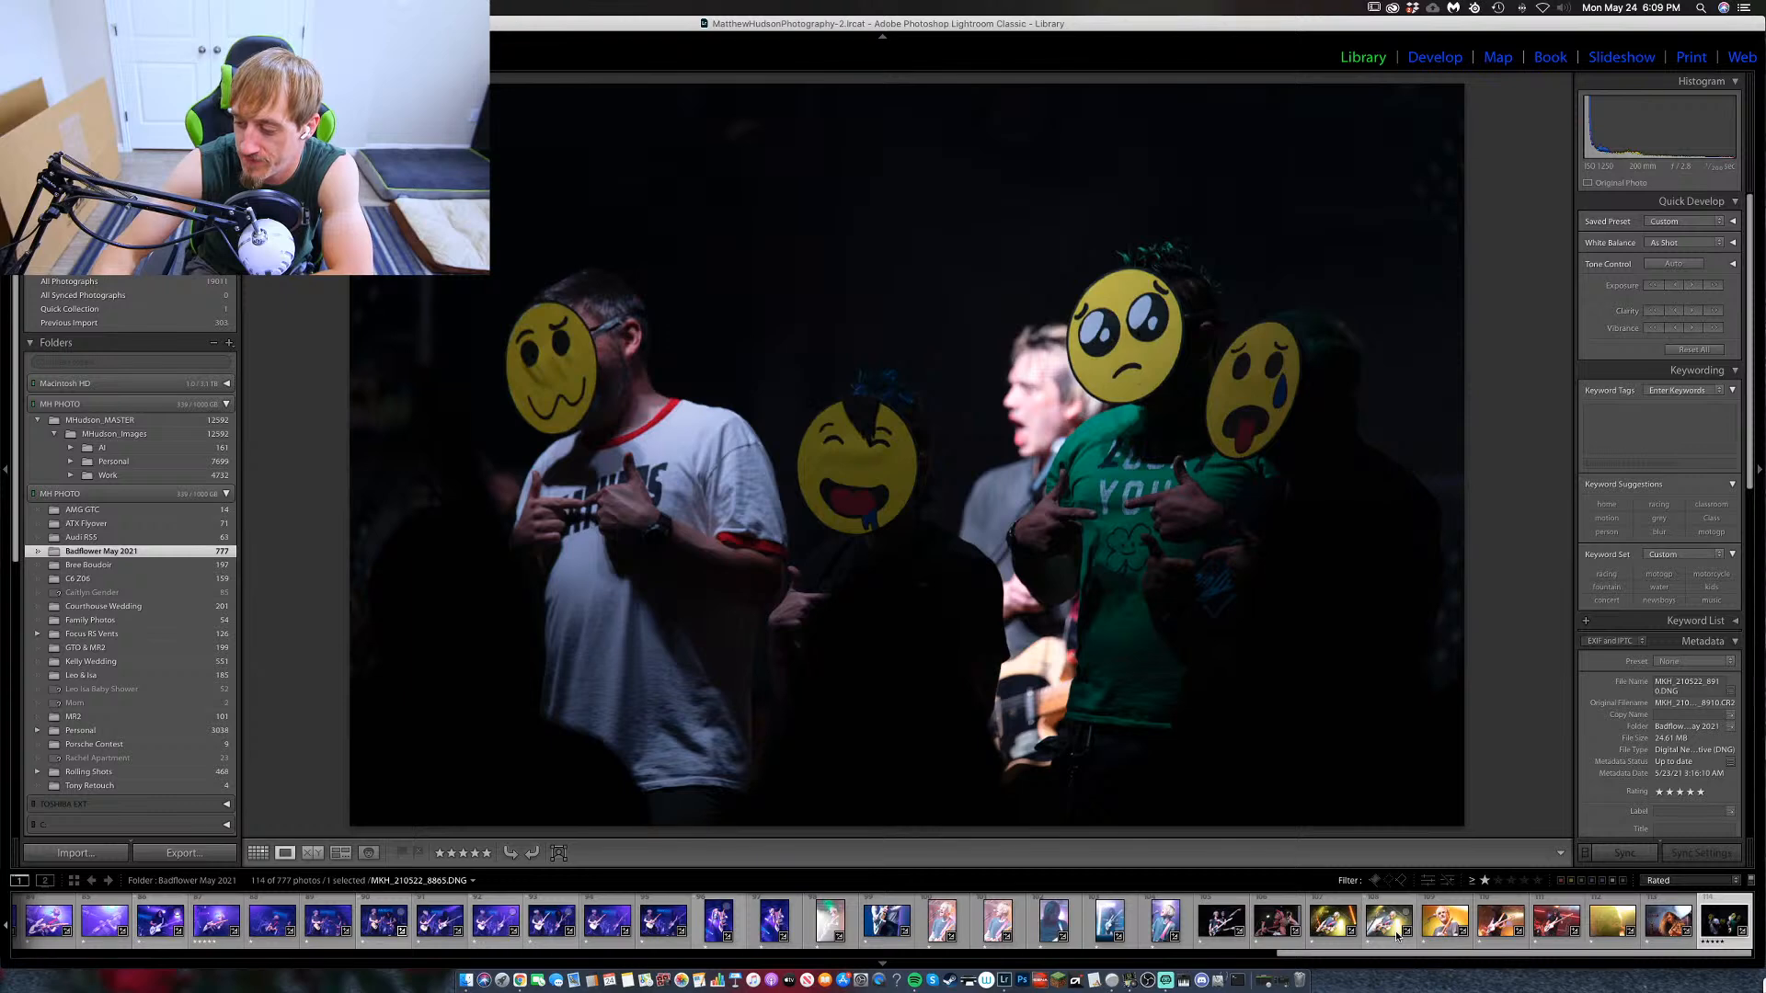
left_click_drag(1338, 956, 541, 975)
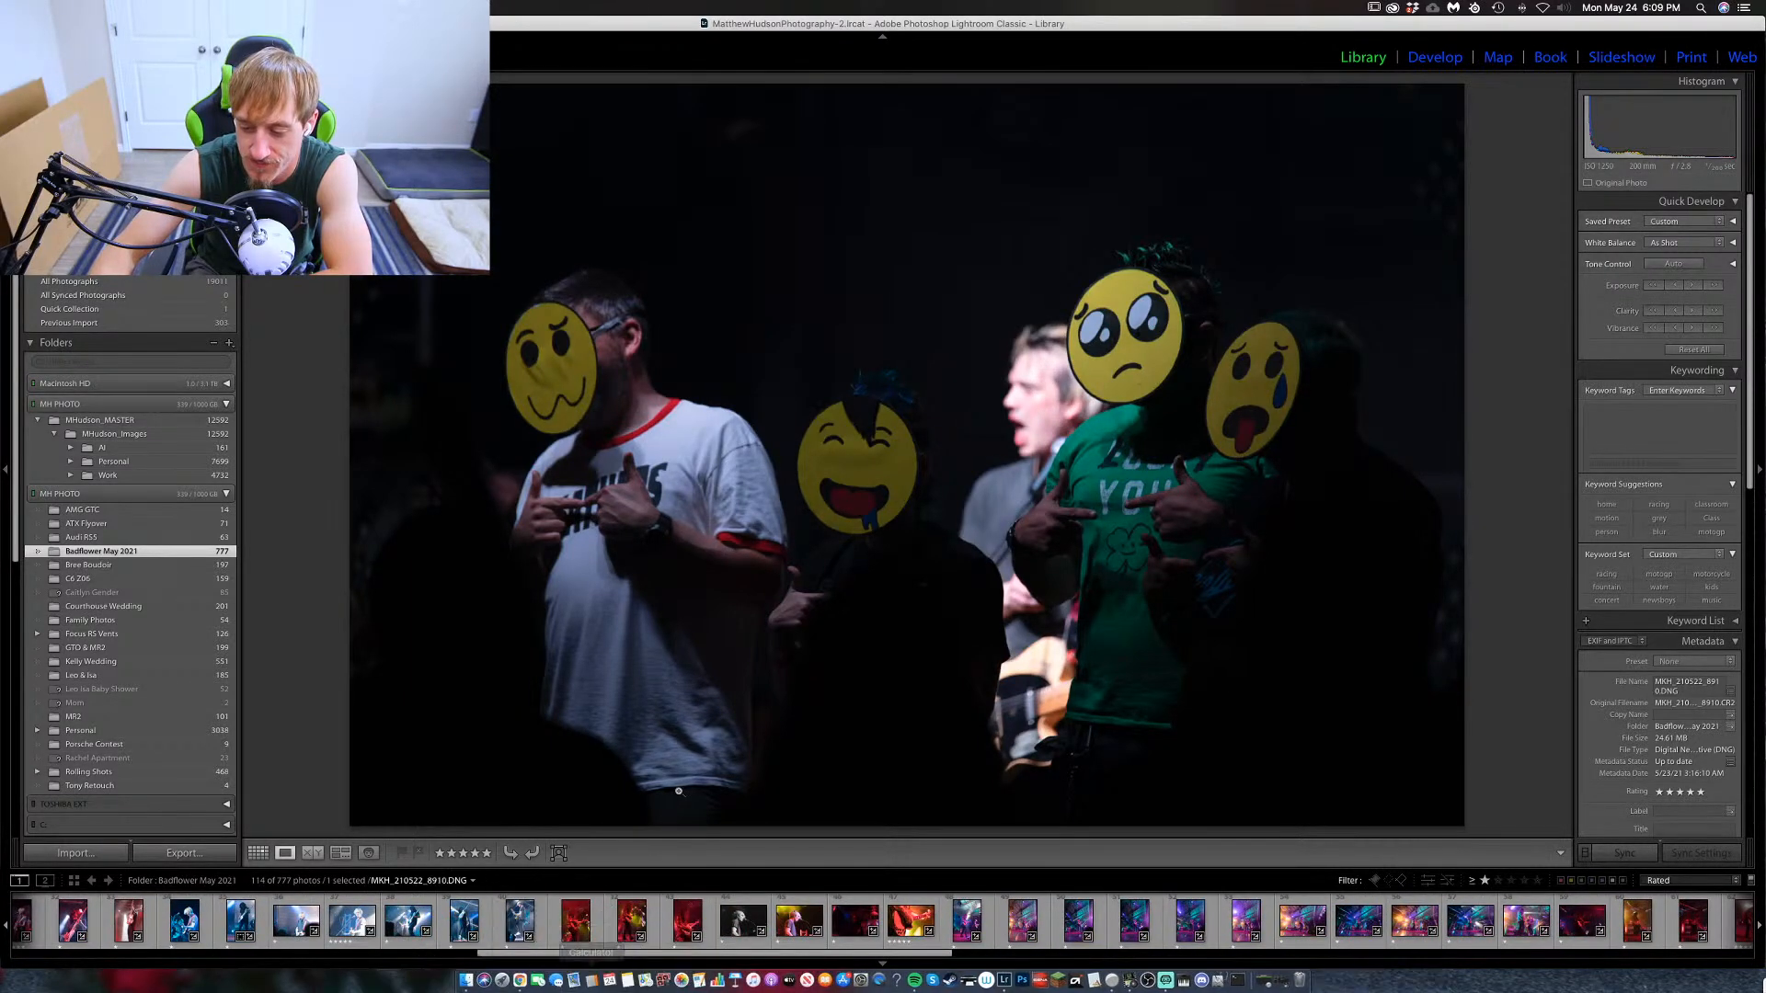
left_click_drag(651, 960, 101, 957)
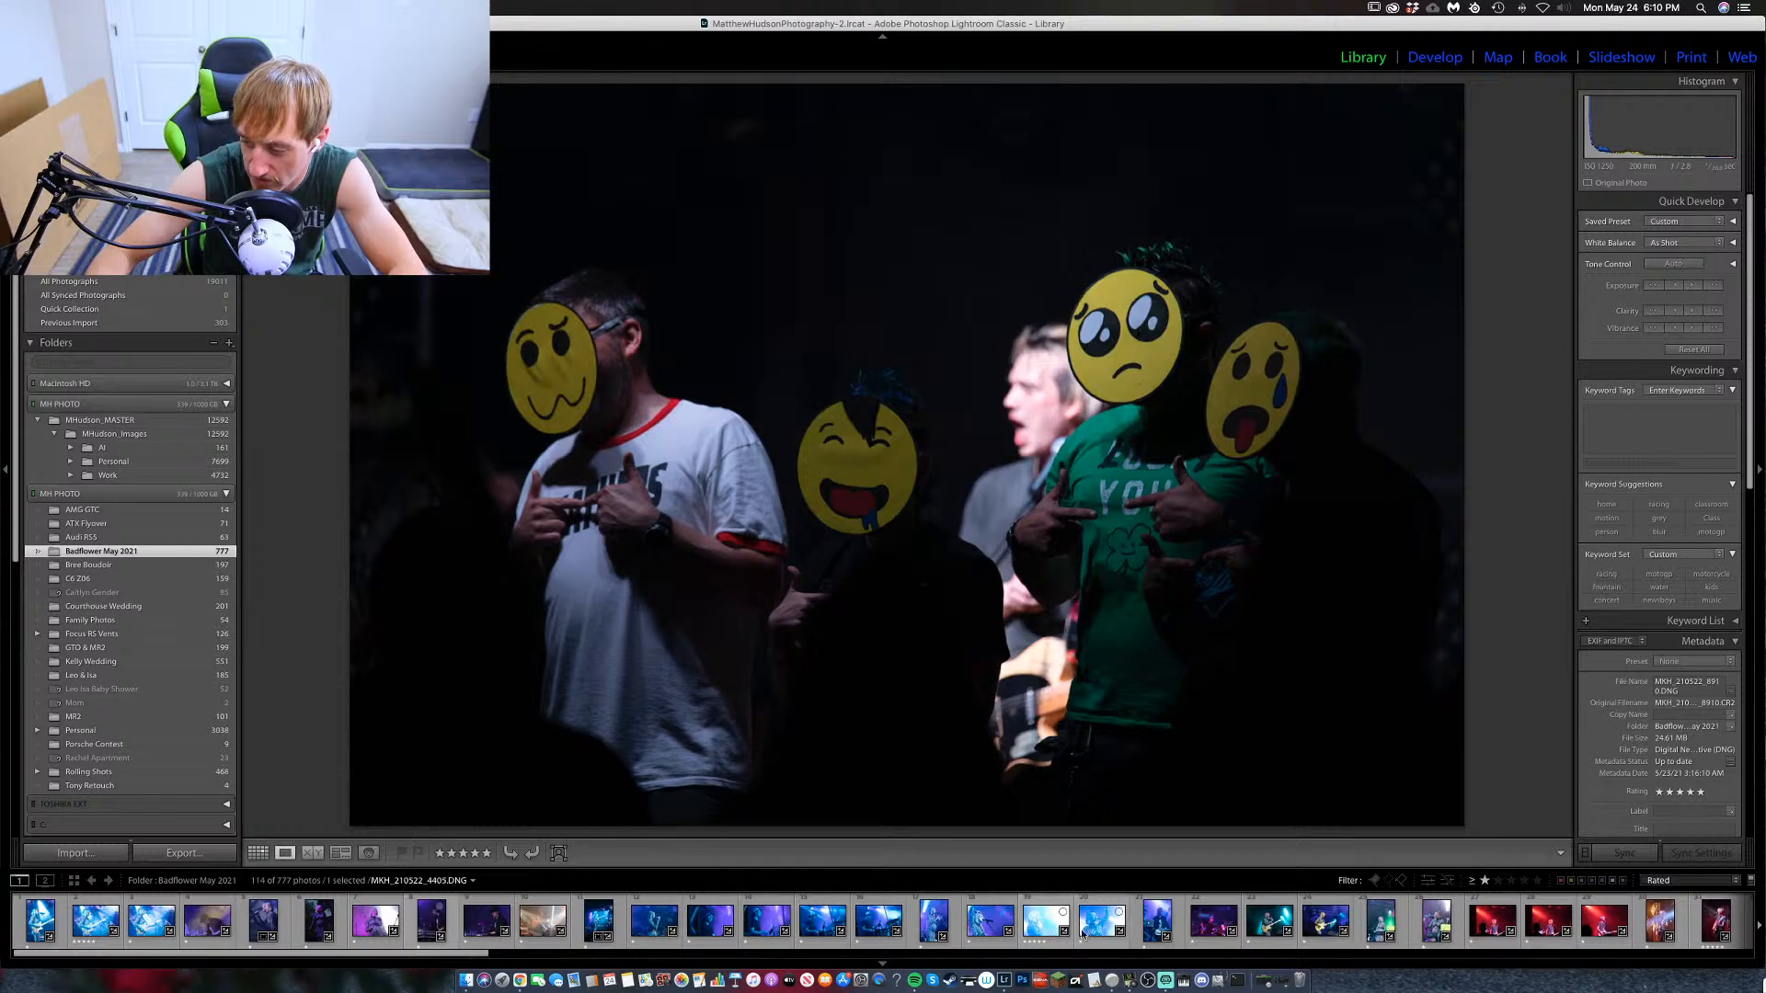
Review the five-star photos of the singer in pale blue light, the blond guitarist at the microphone and the red guitar close-up.
left_click(1046, 920)
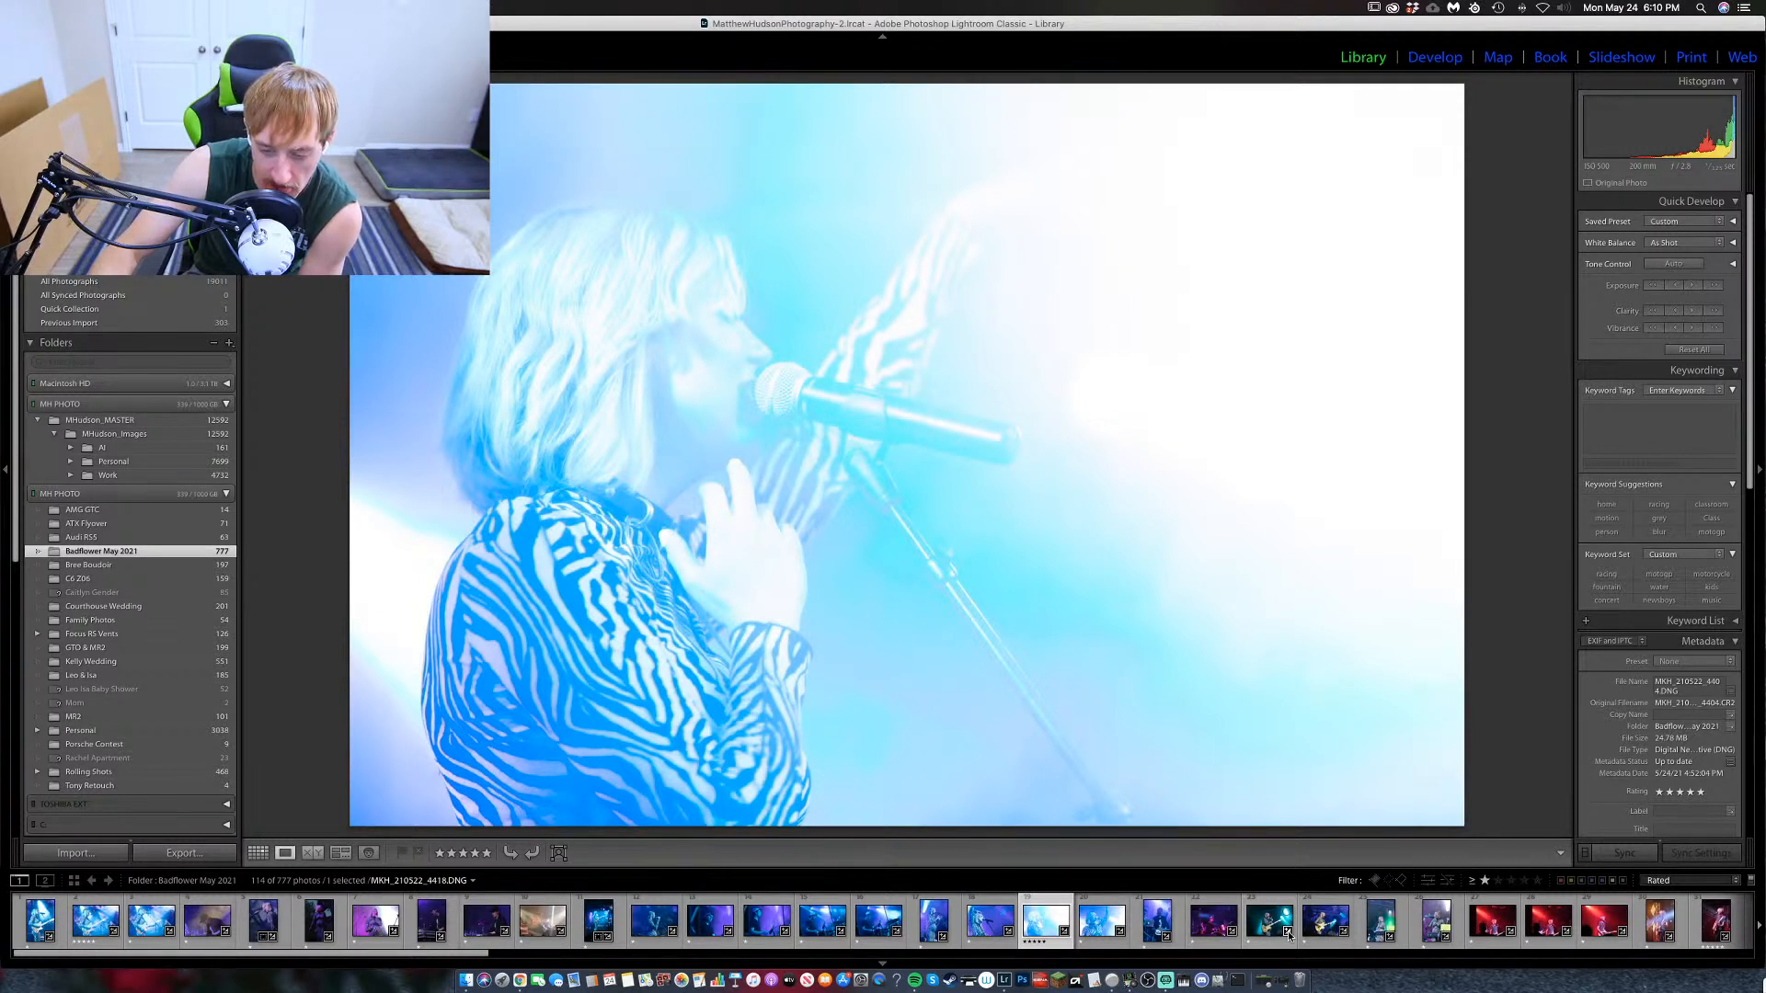
scroll(1289, 936, "down", 8)
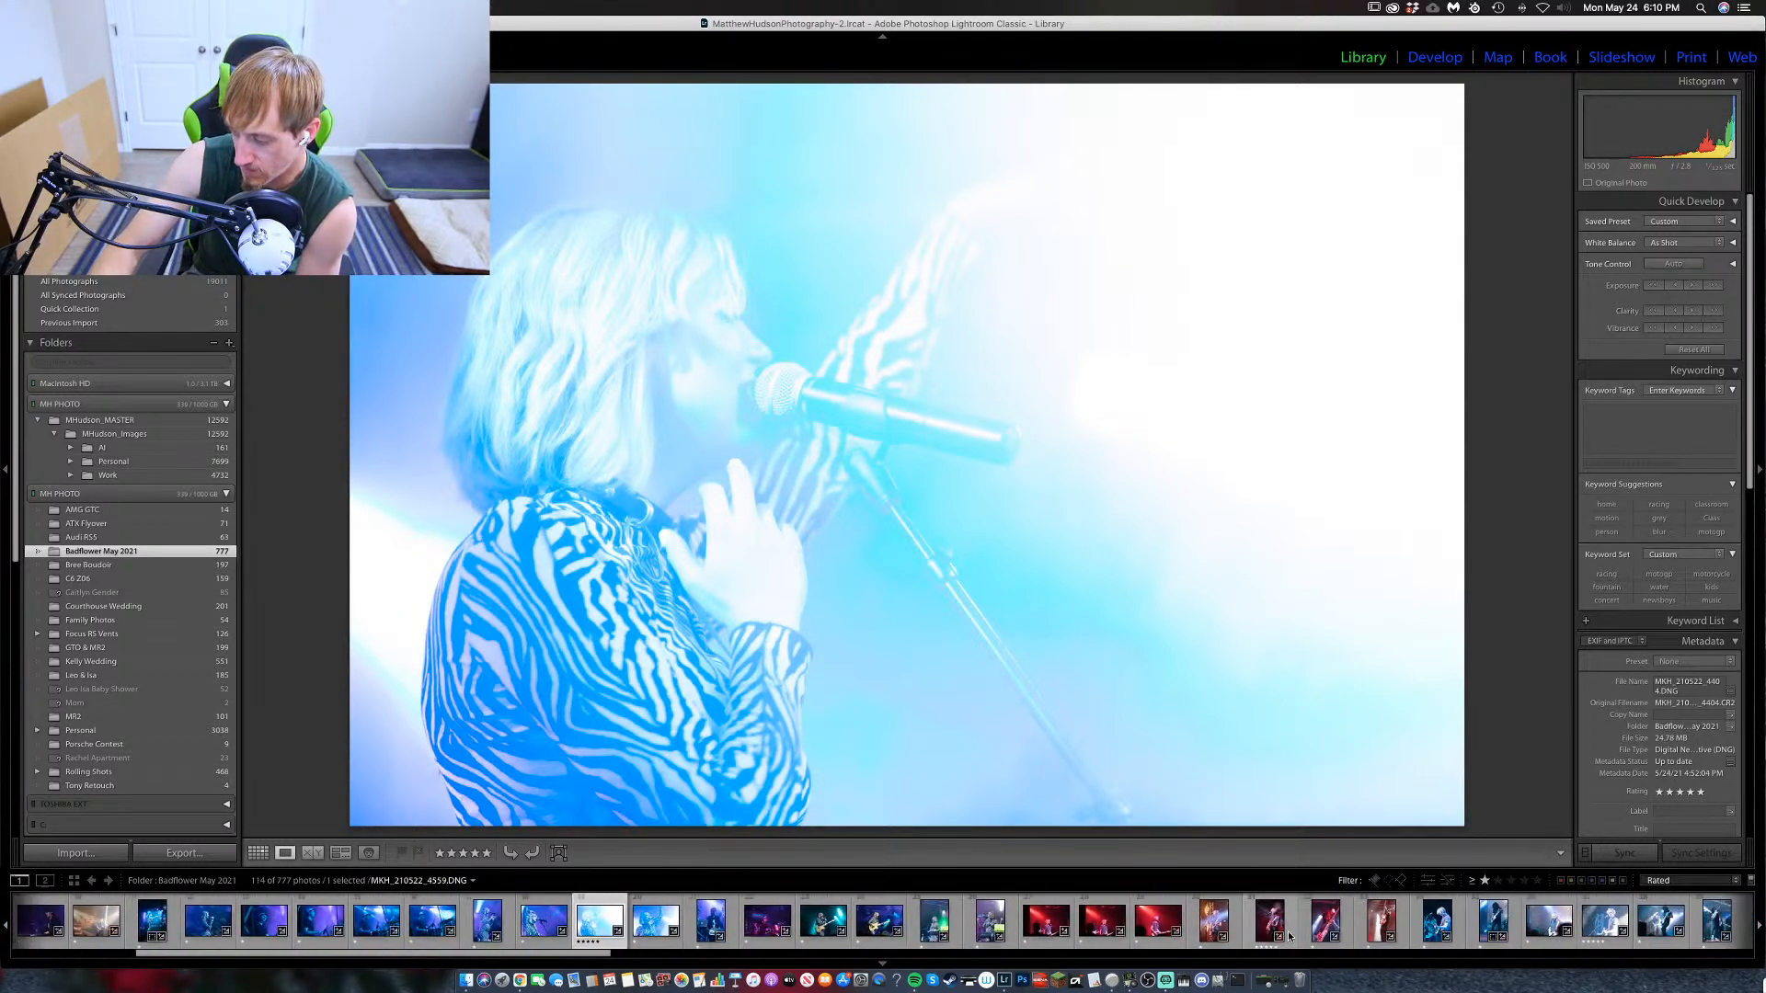
scroll(1289, 936, "down", 5)
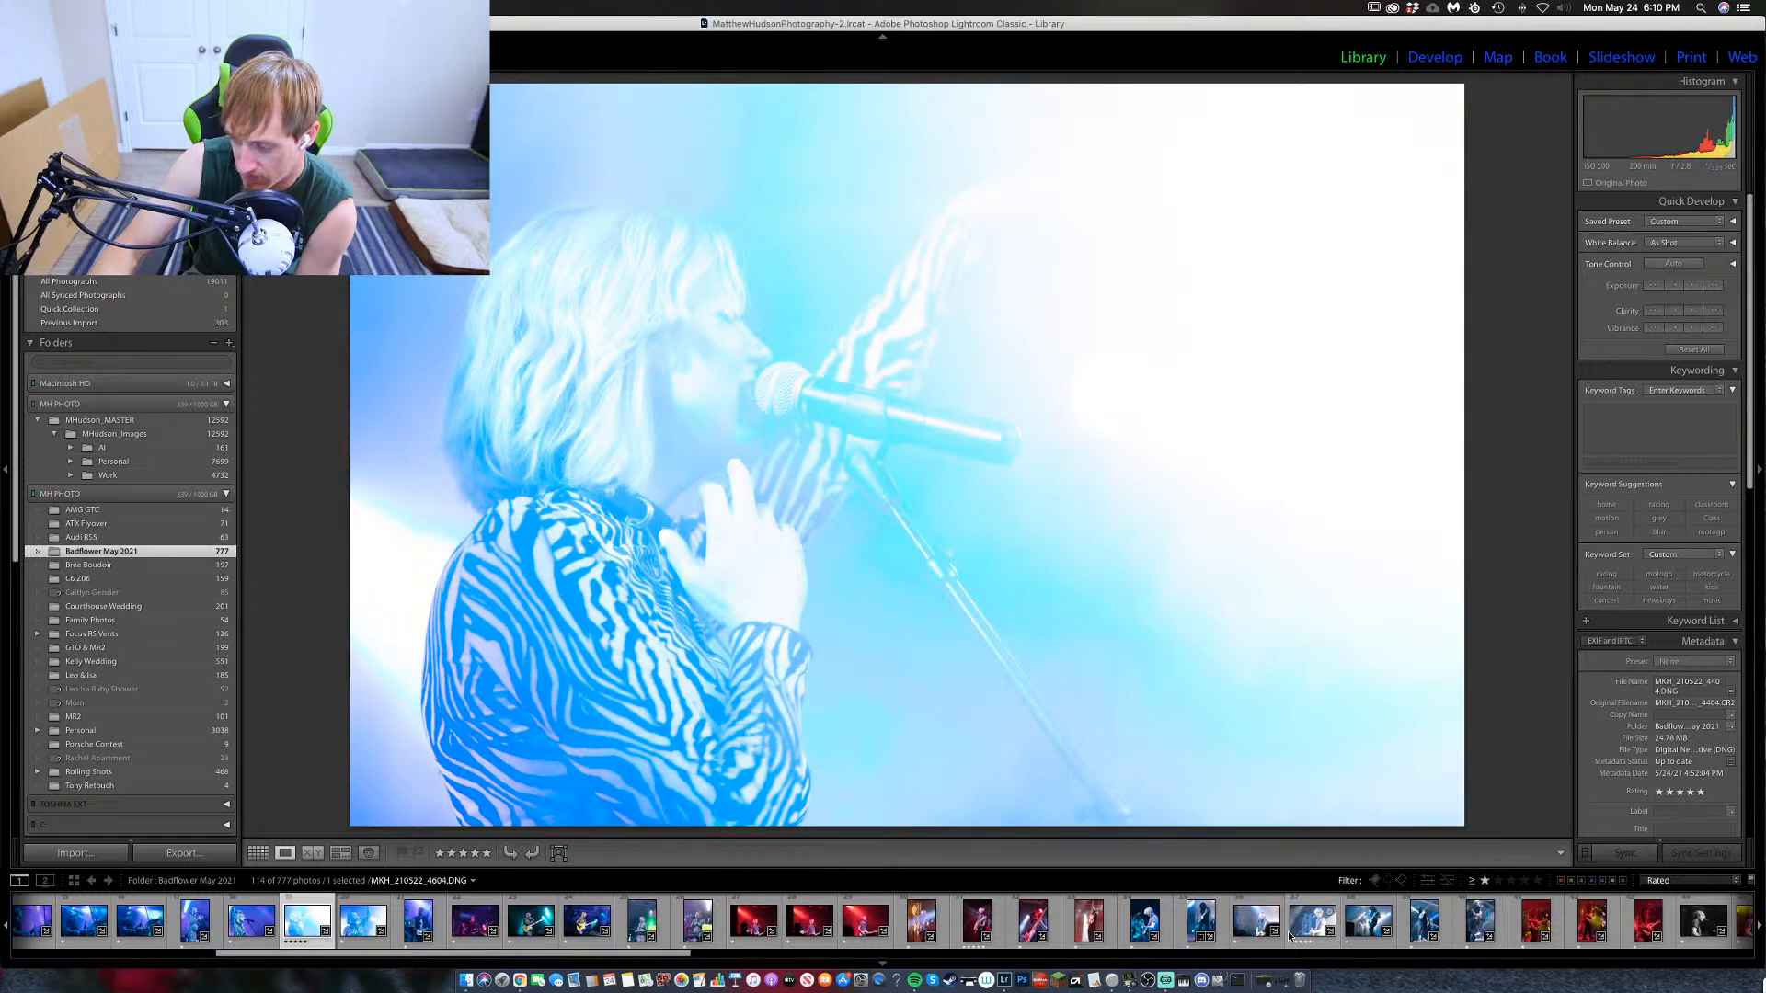
left_click(1315, 935)
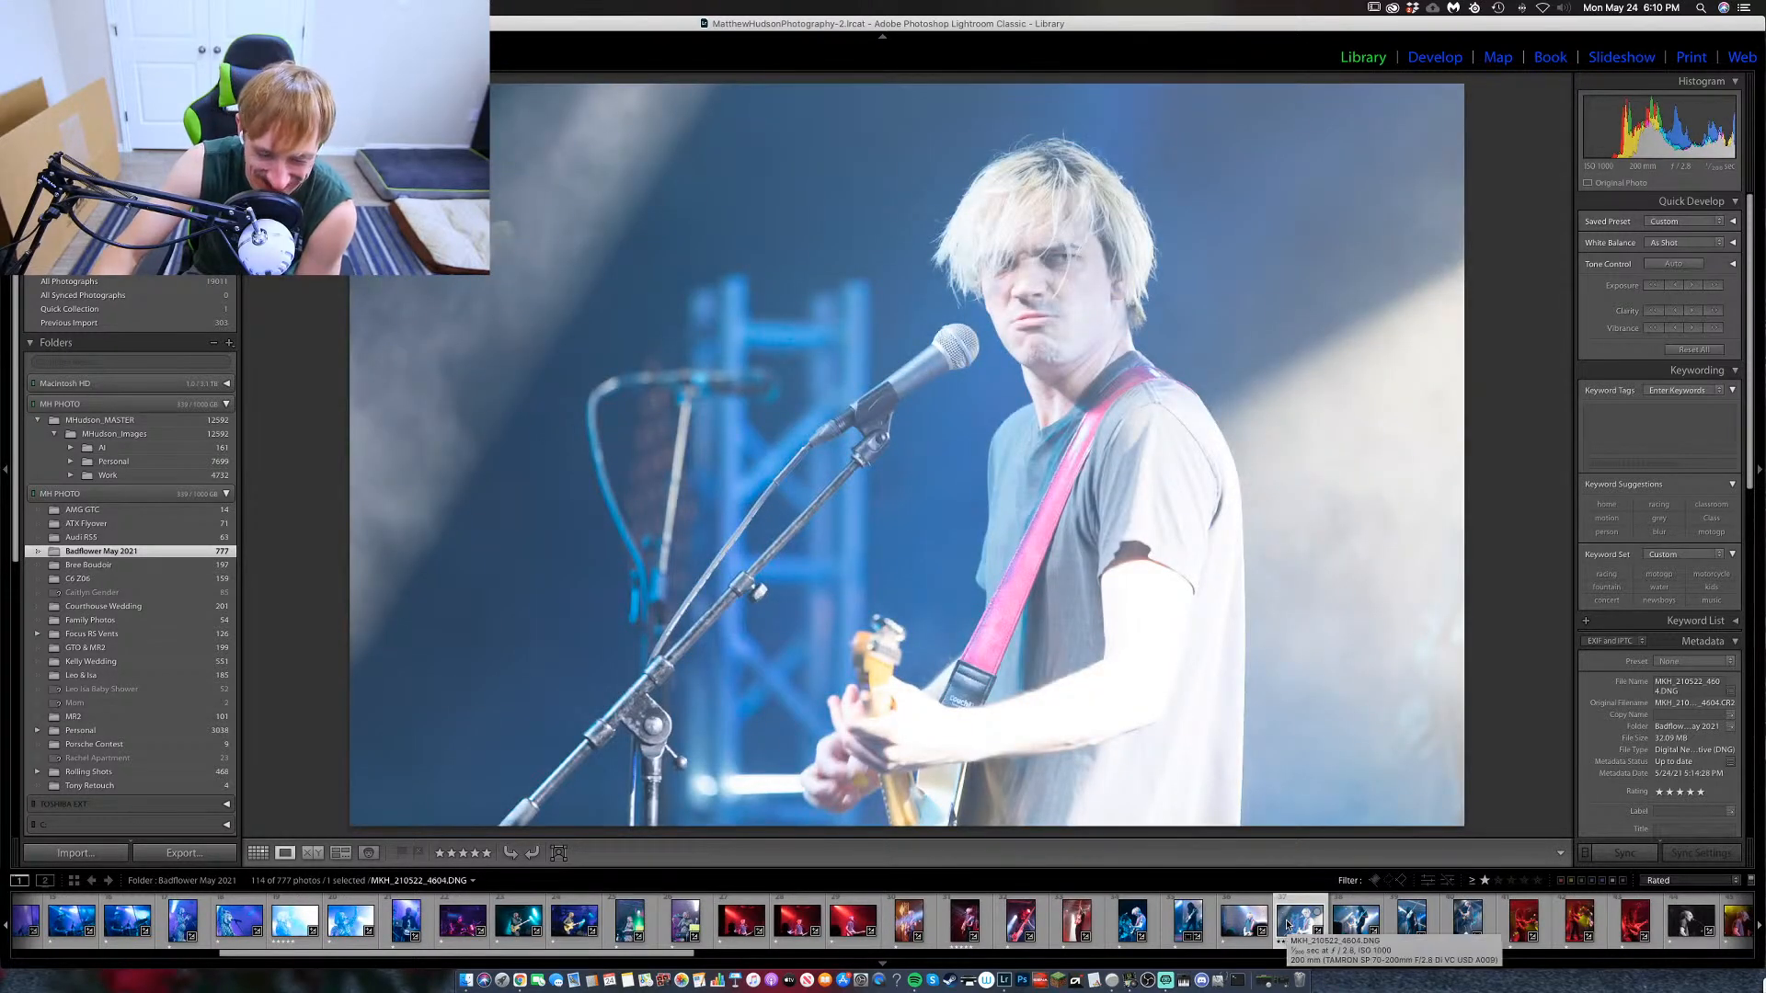
scroll(1287, 924, "down", 6)
scroll(1288, 924, "down", 7)
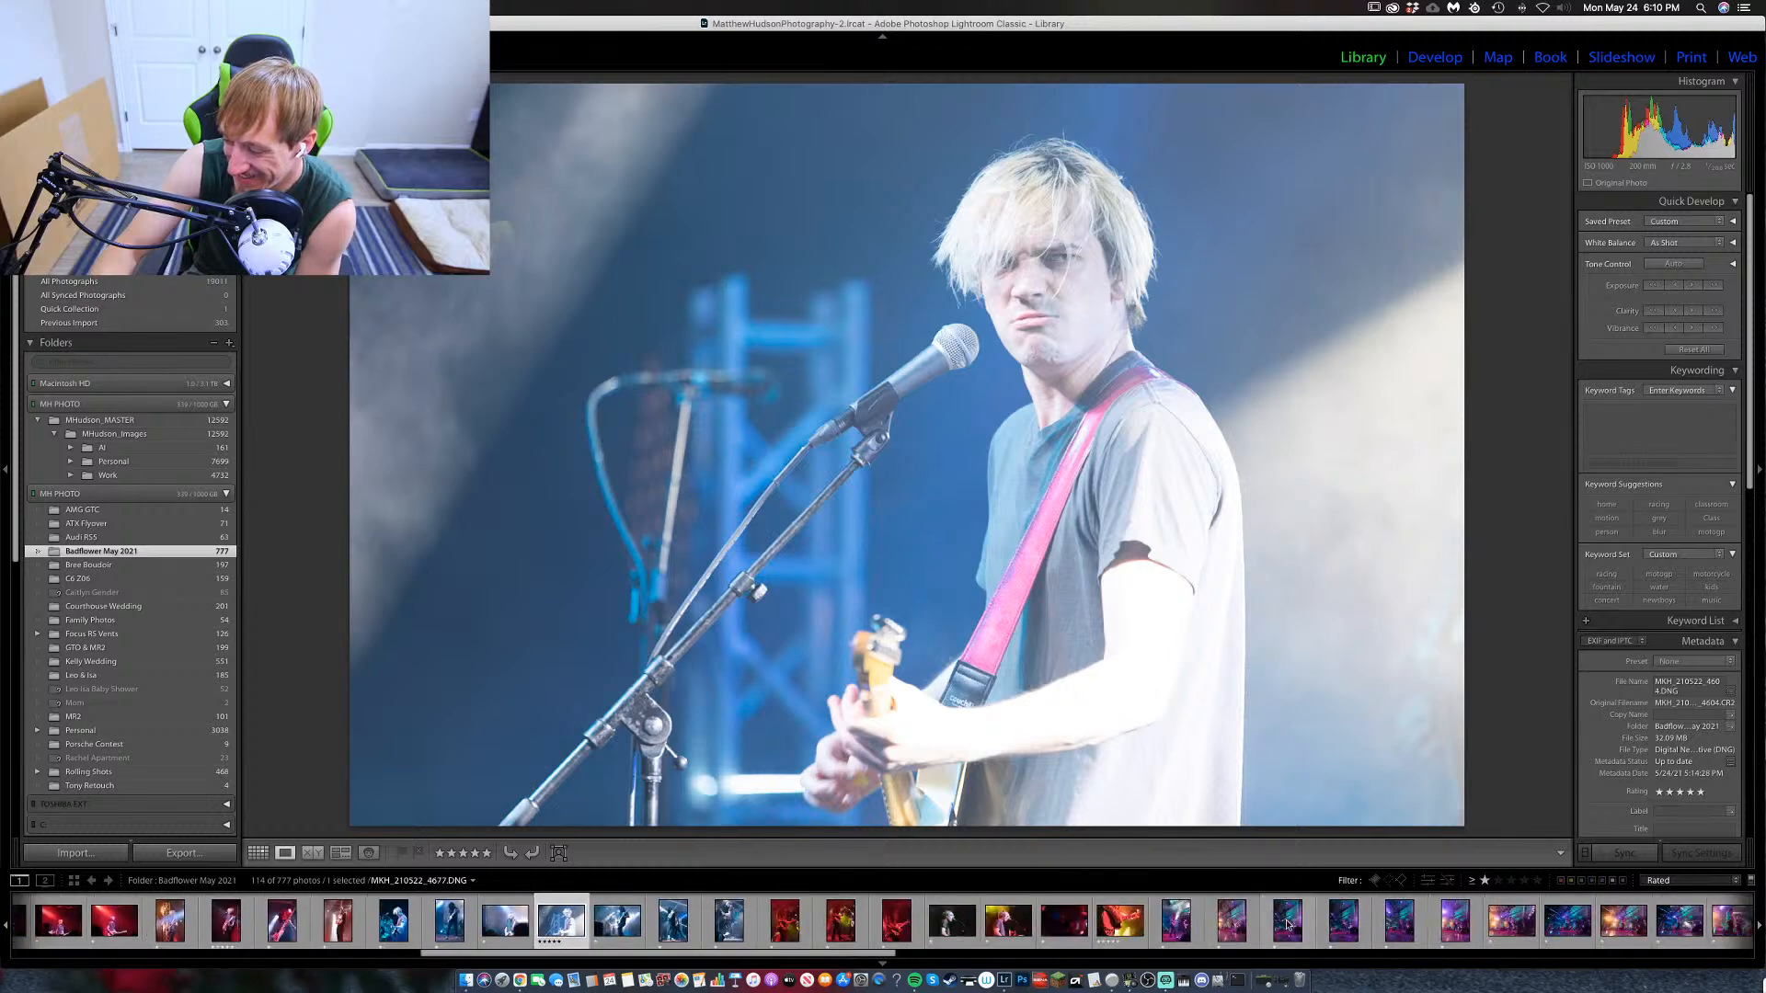
left_click(1119, 920)
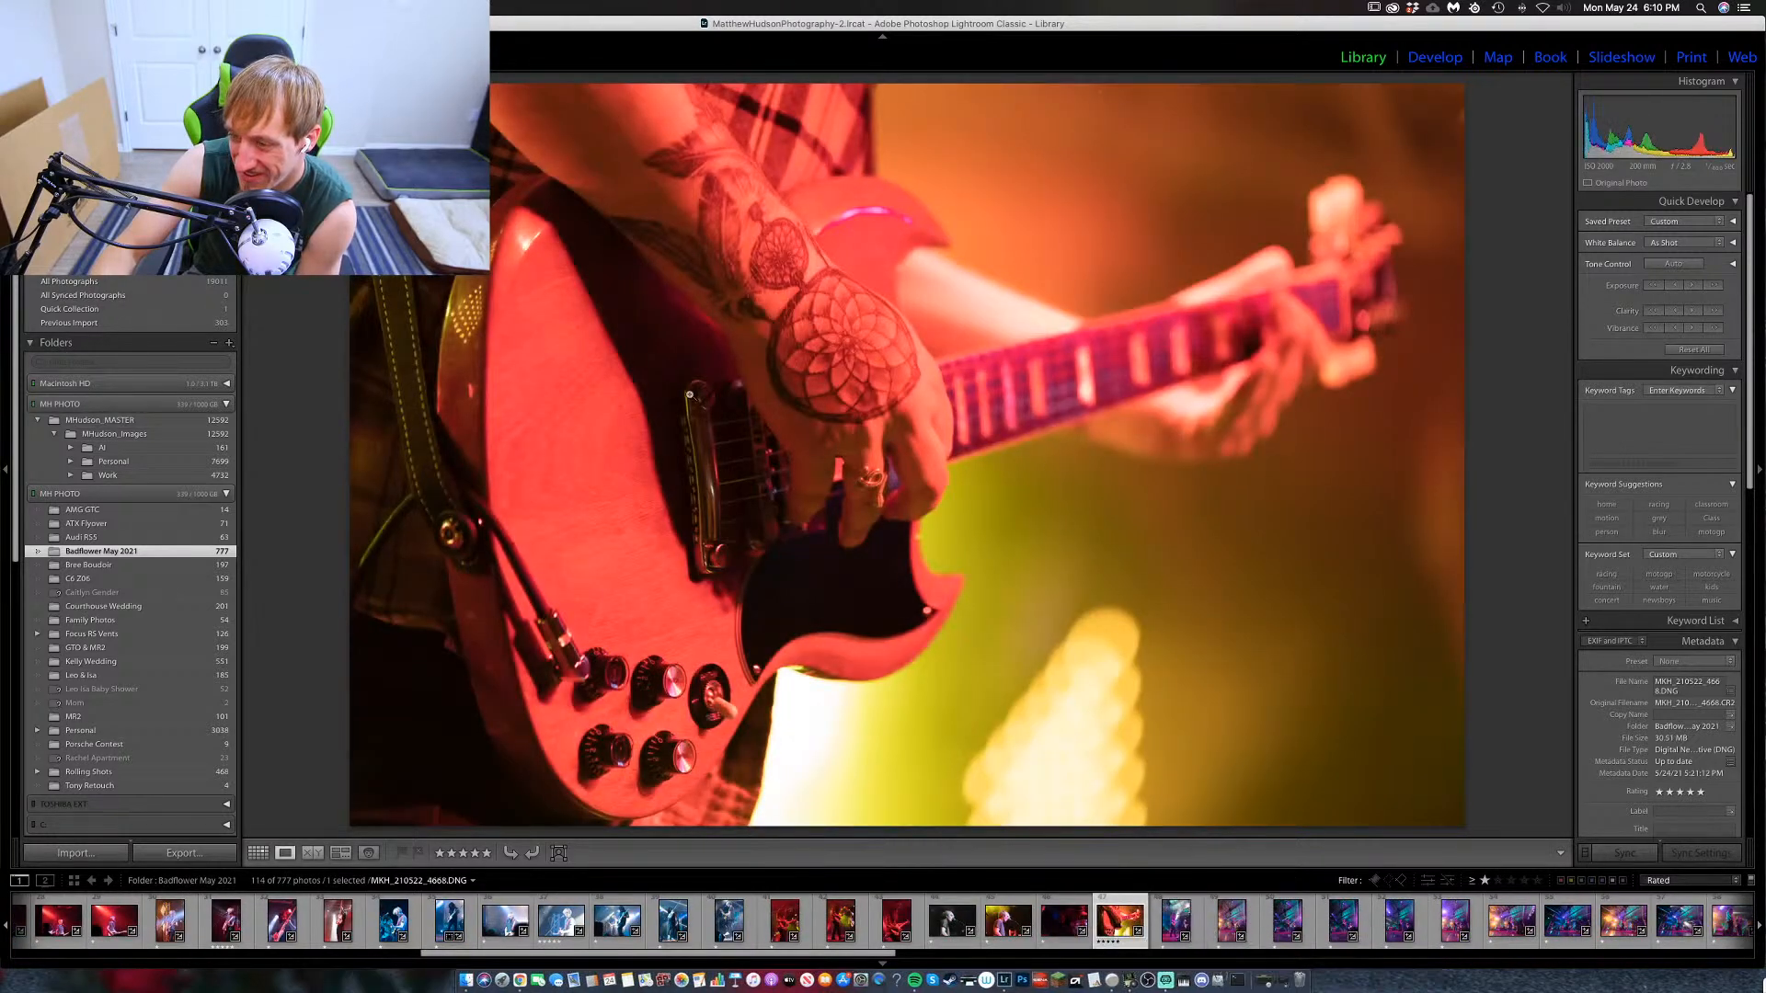
scroll(1373, 934, "down", 9)
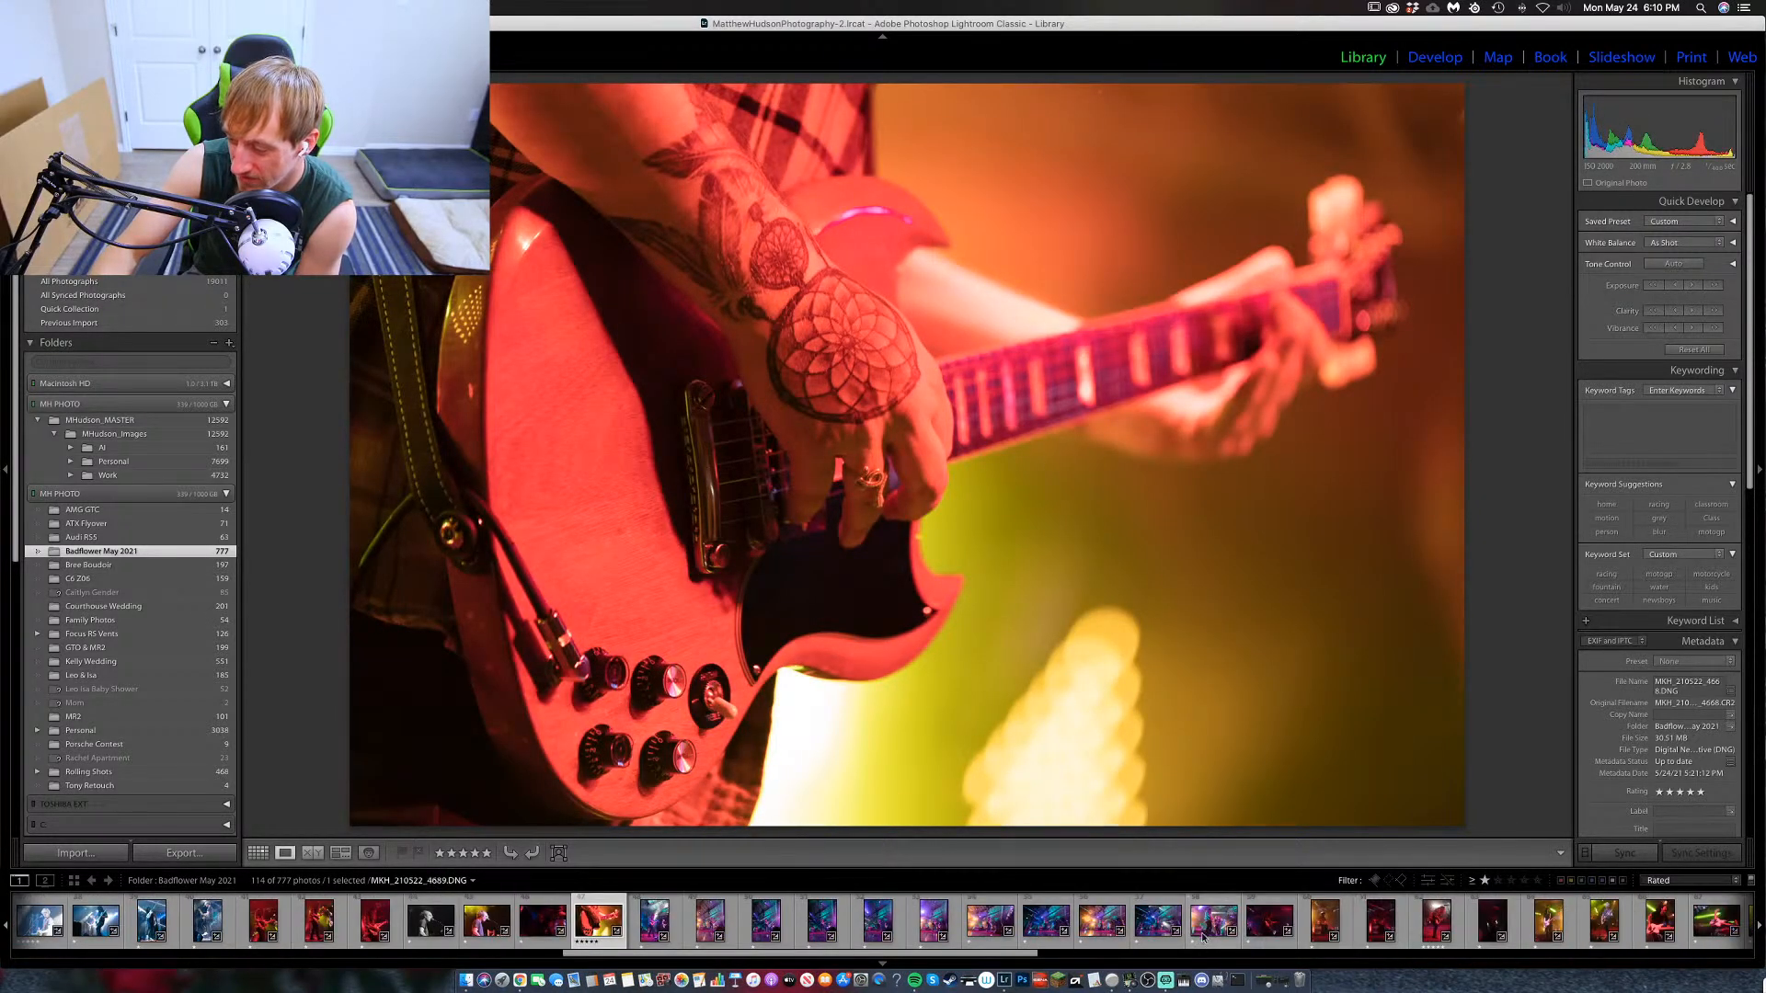
Review the vertical stage shot MKH_210522_4677.DNG and the purple-lit five-star frames MKH_210522_8687.DNG and MKH_210522_8713.DNG.
left_click(721, 928)
left_click(766, 925)
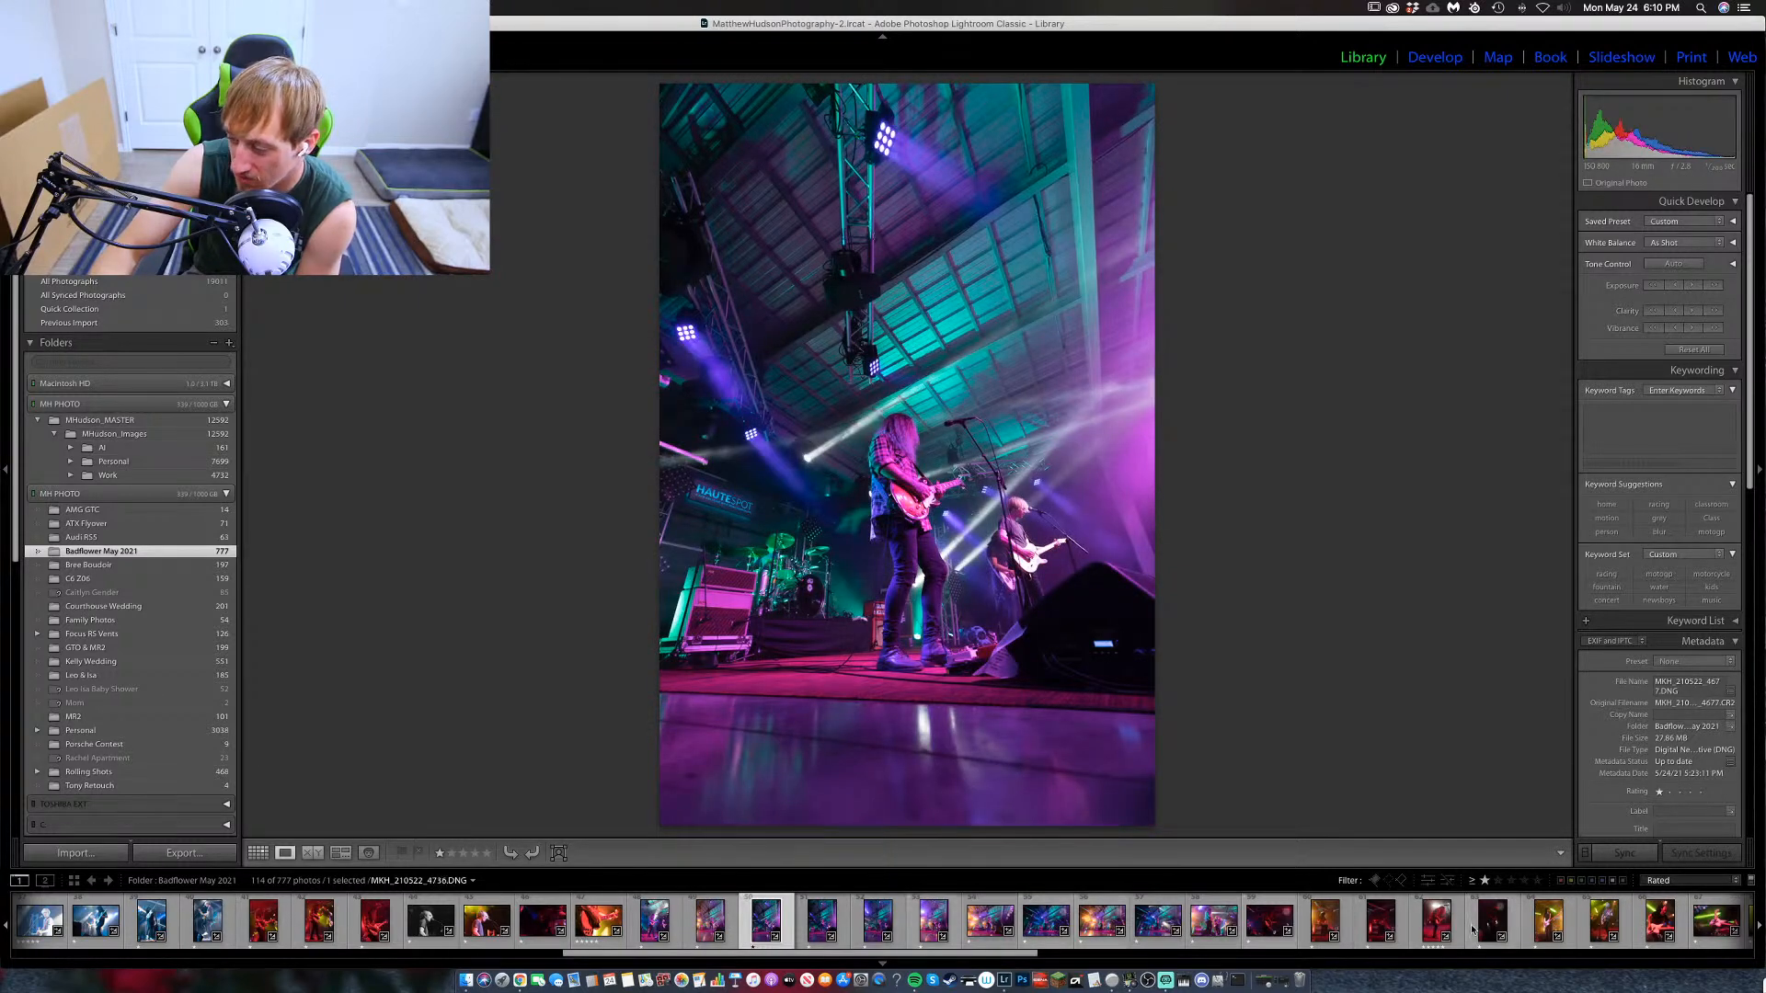
scroll(1442, 929, "down", 11)
scroll(1442, 929, "down", 7)
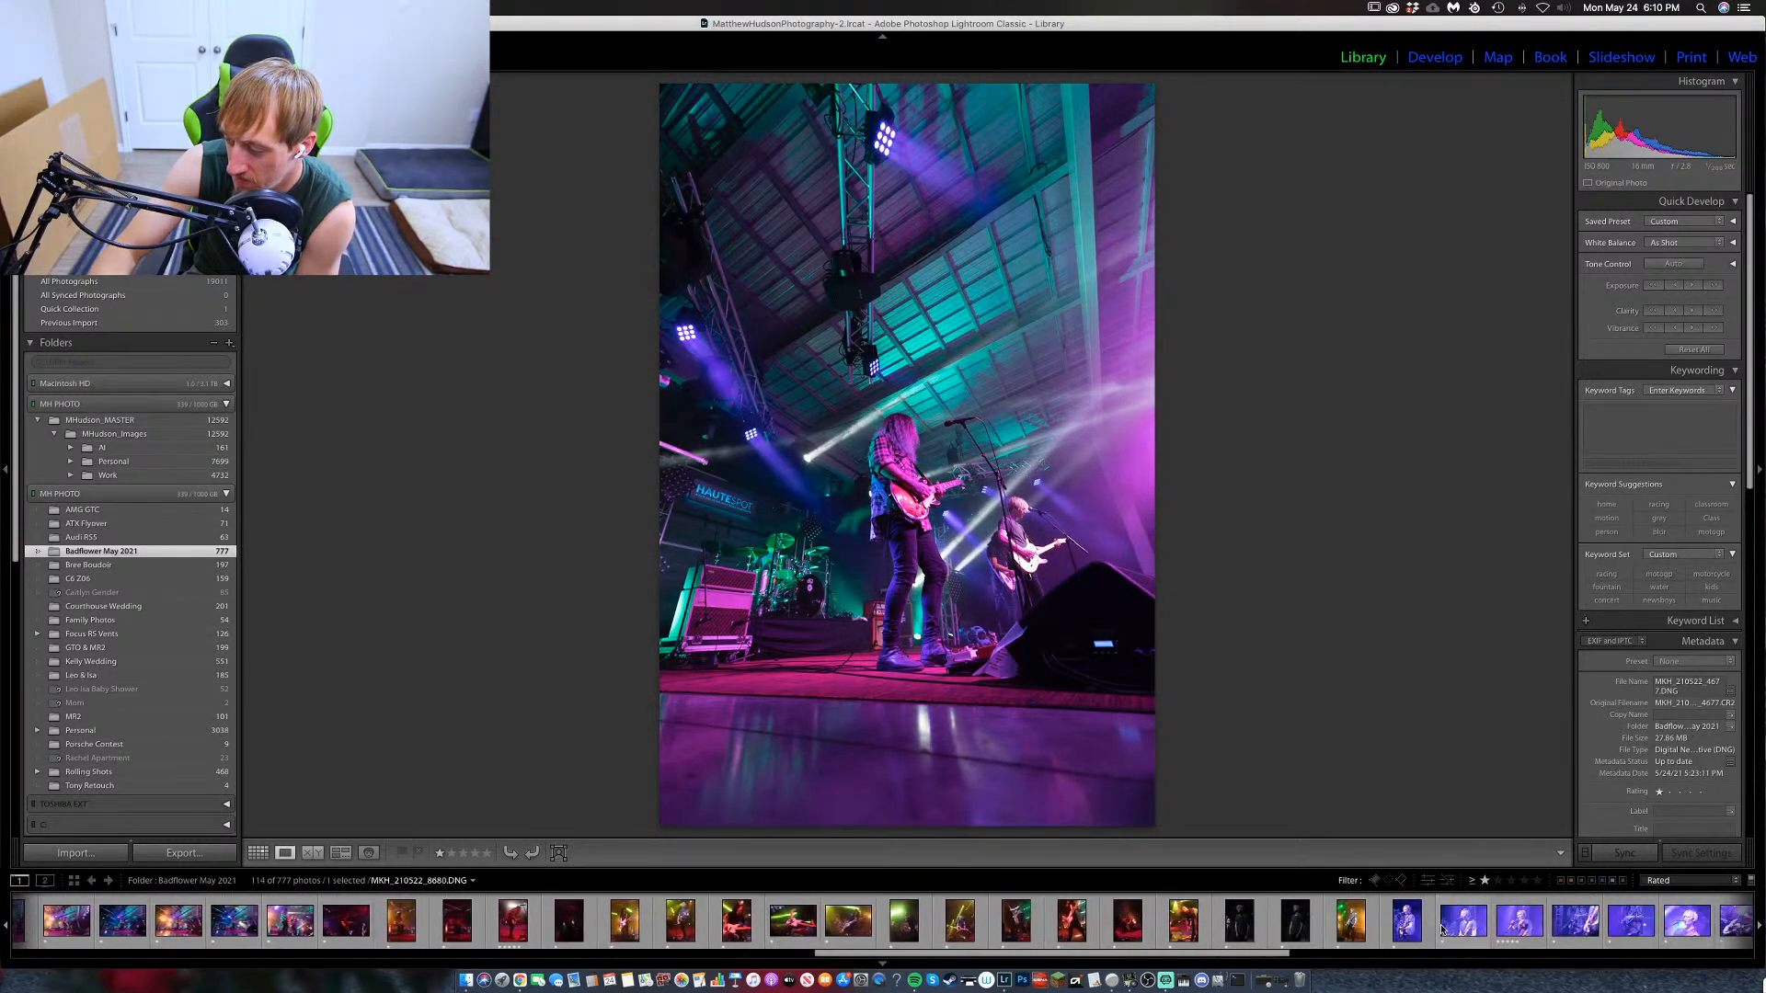
left_click(1435, 924)
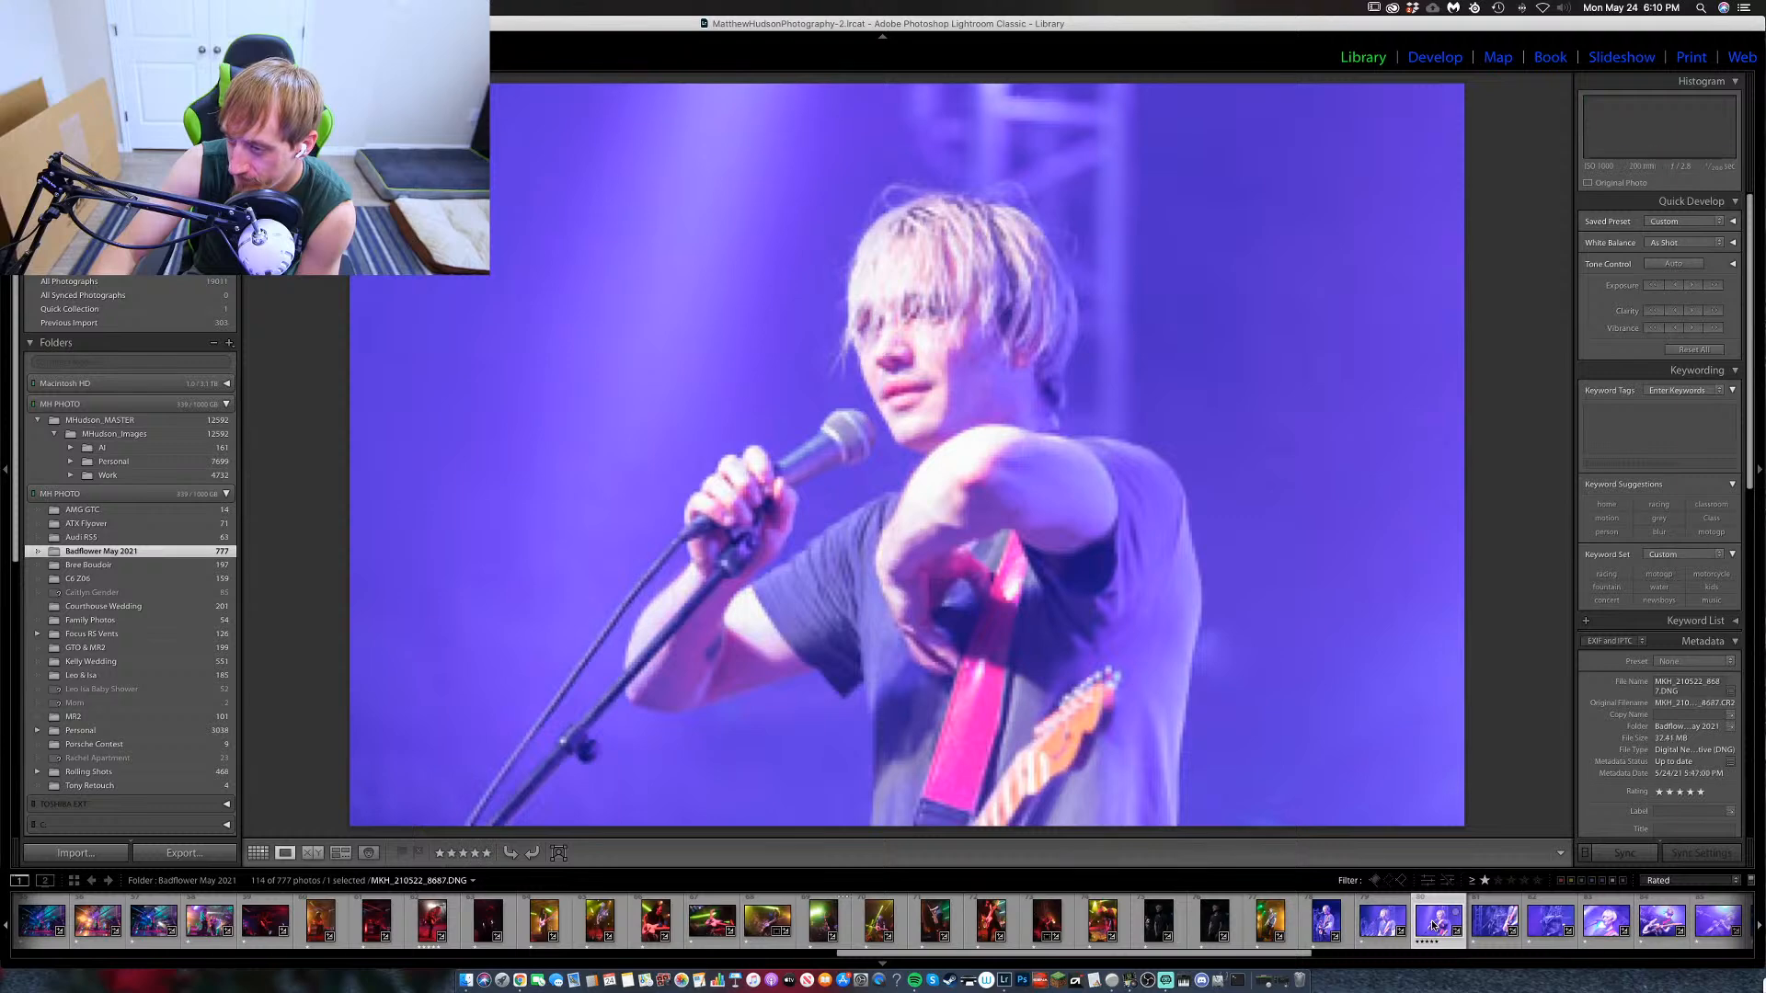
scroll(1487, 924, "down", 6)
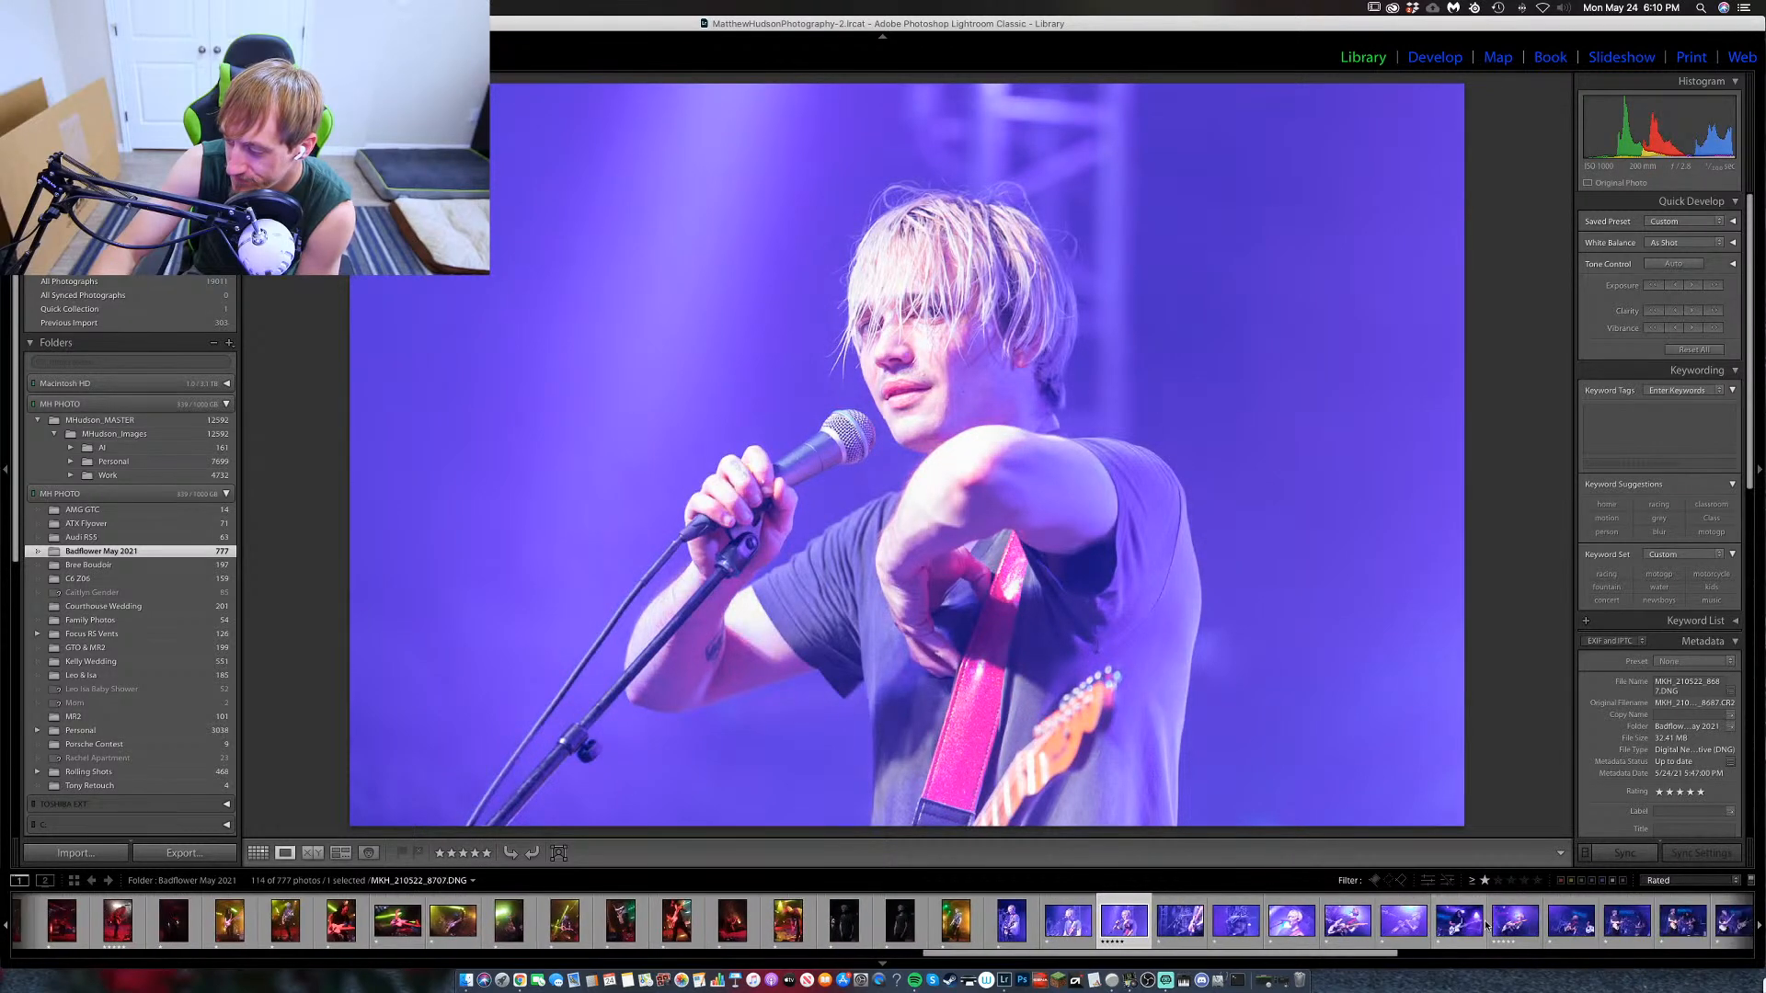
scroll(1488, 924, "down", 1)
left_click(1465, 919)
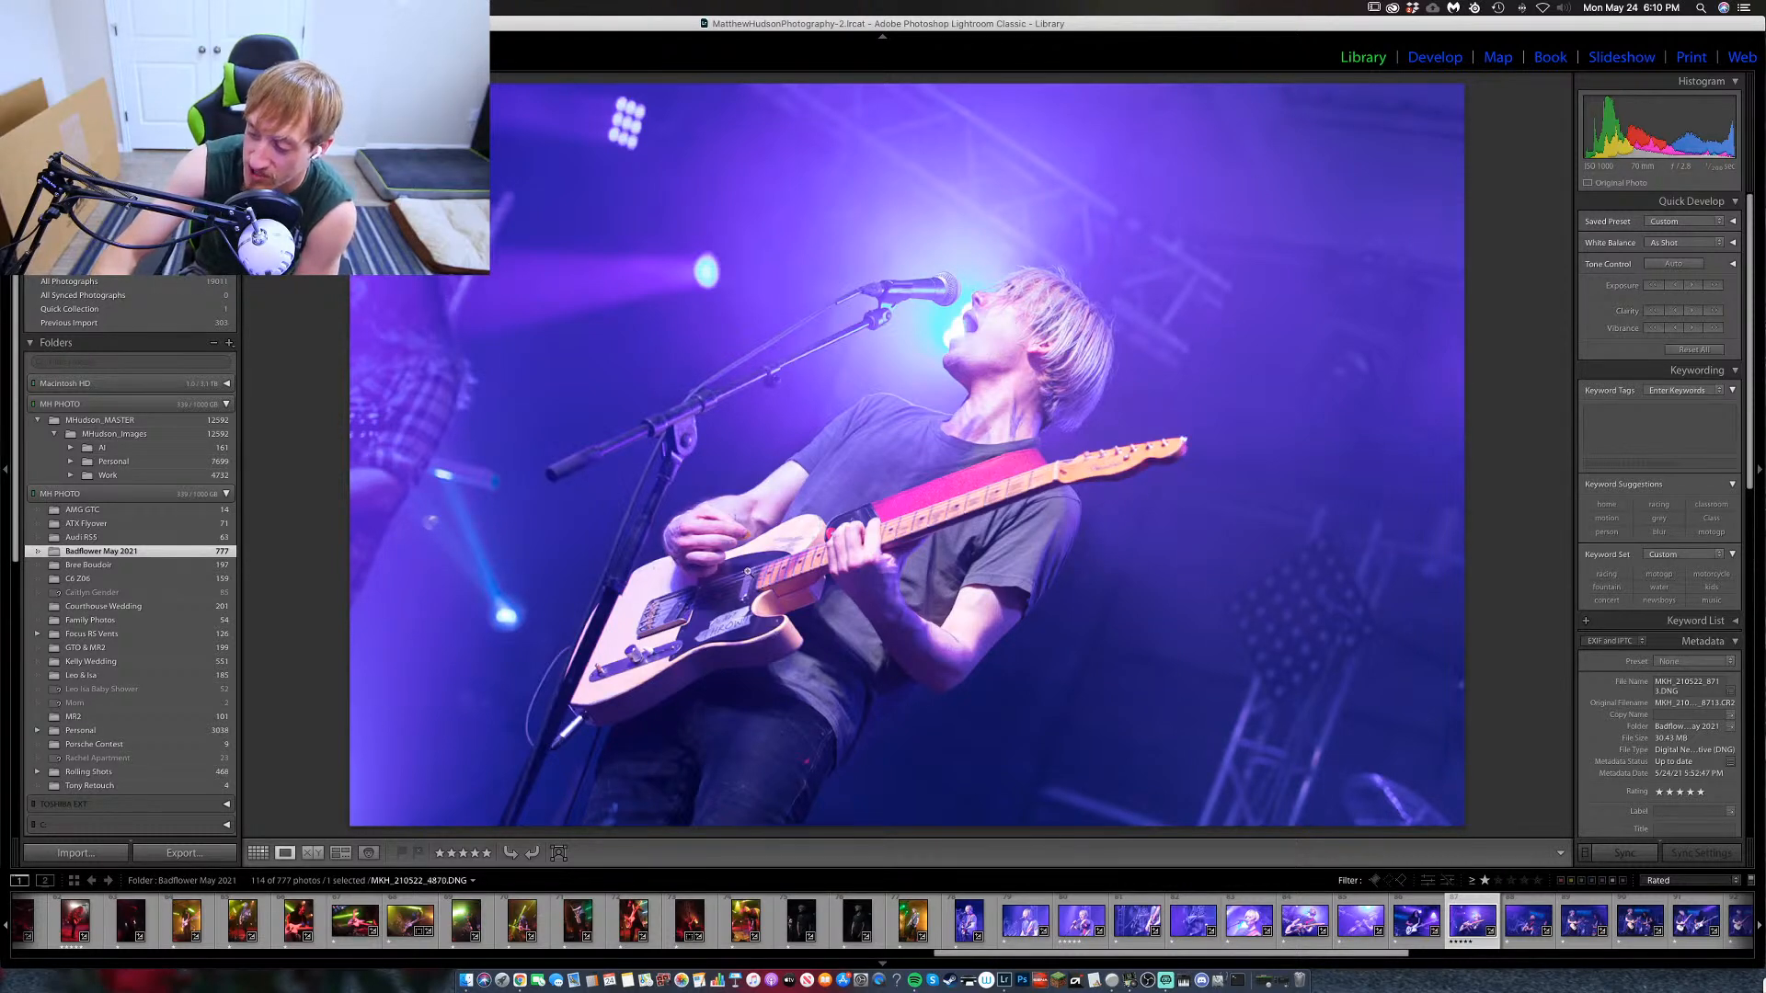
scroll(1317, 905, "down", 10)
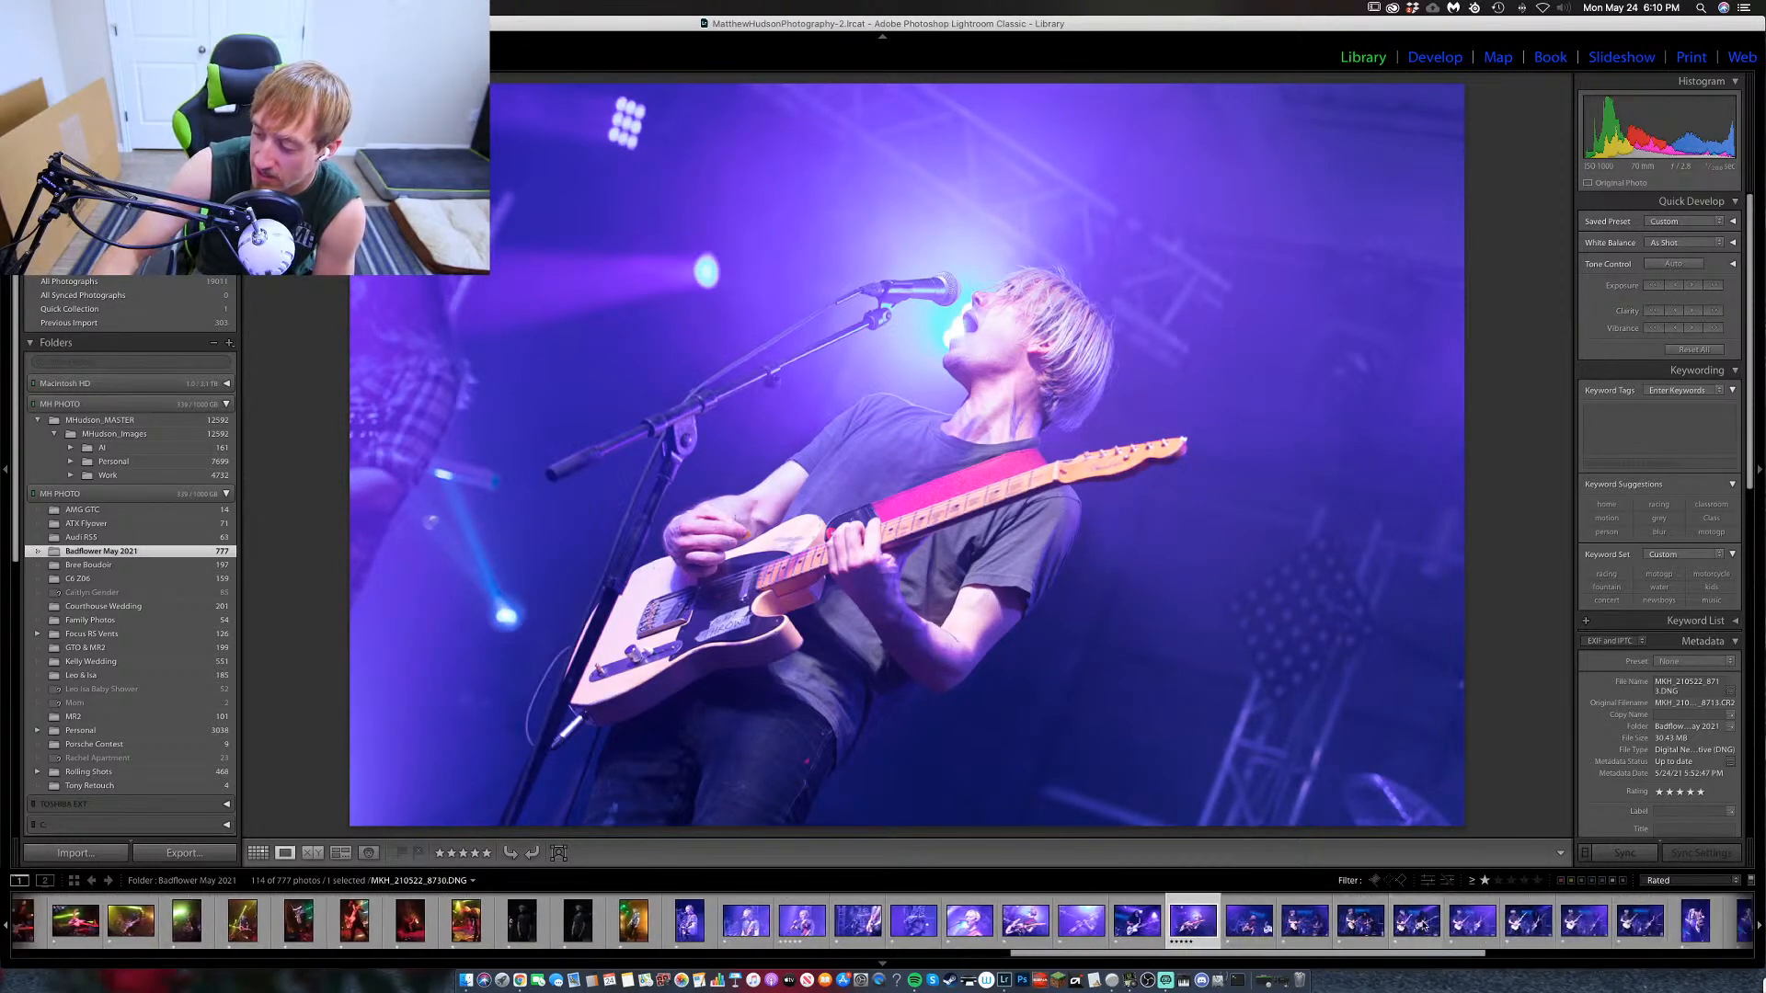
scroll(1423, 920, "down", 3)
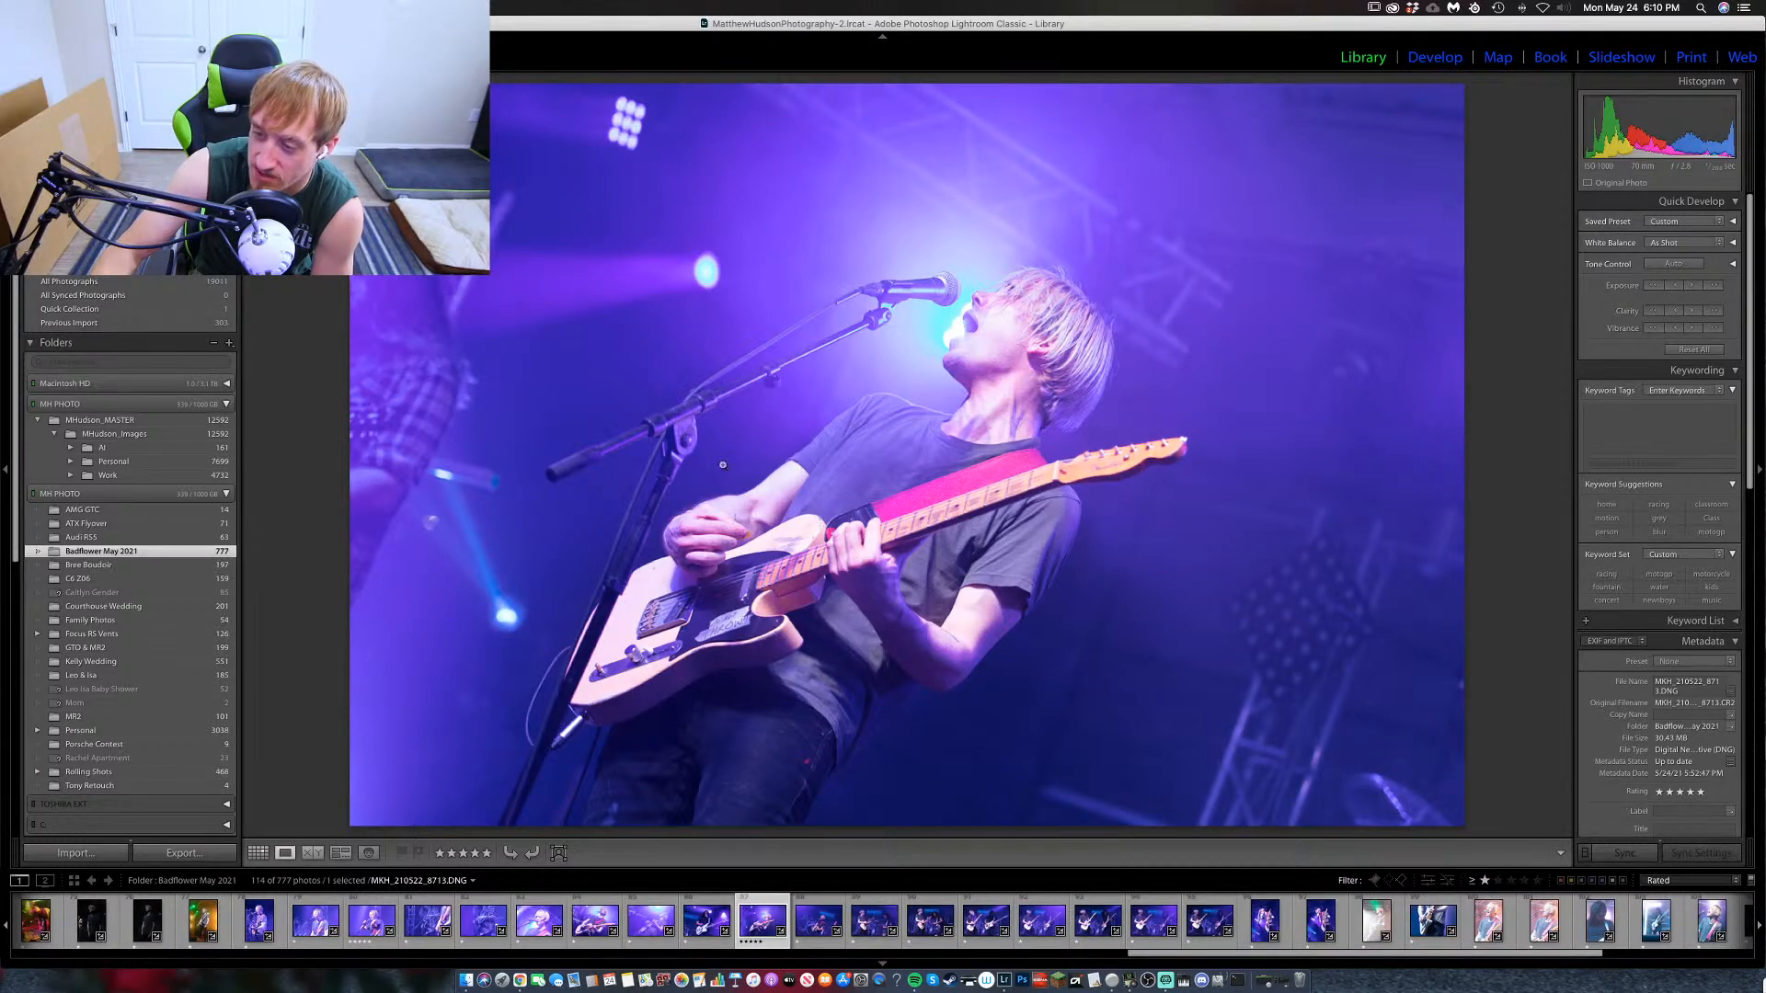
Compare the first two rated photos of the singer with the glitter guitar and remove the rating from MKH_210522_8592.DNG.
scroll(581, 924, "up", 20)
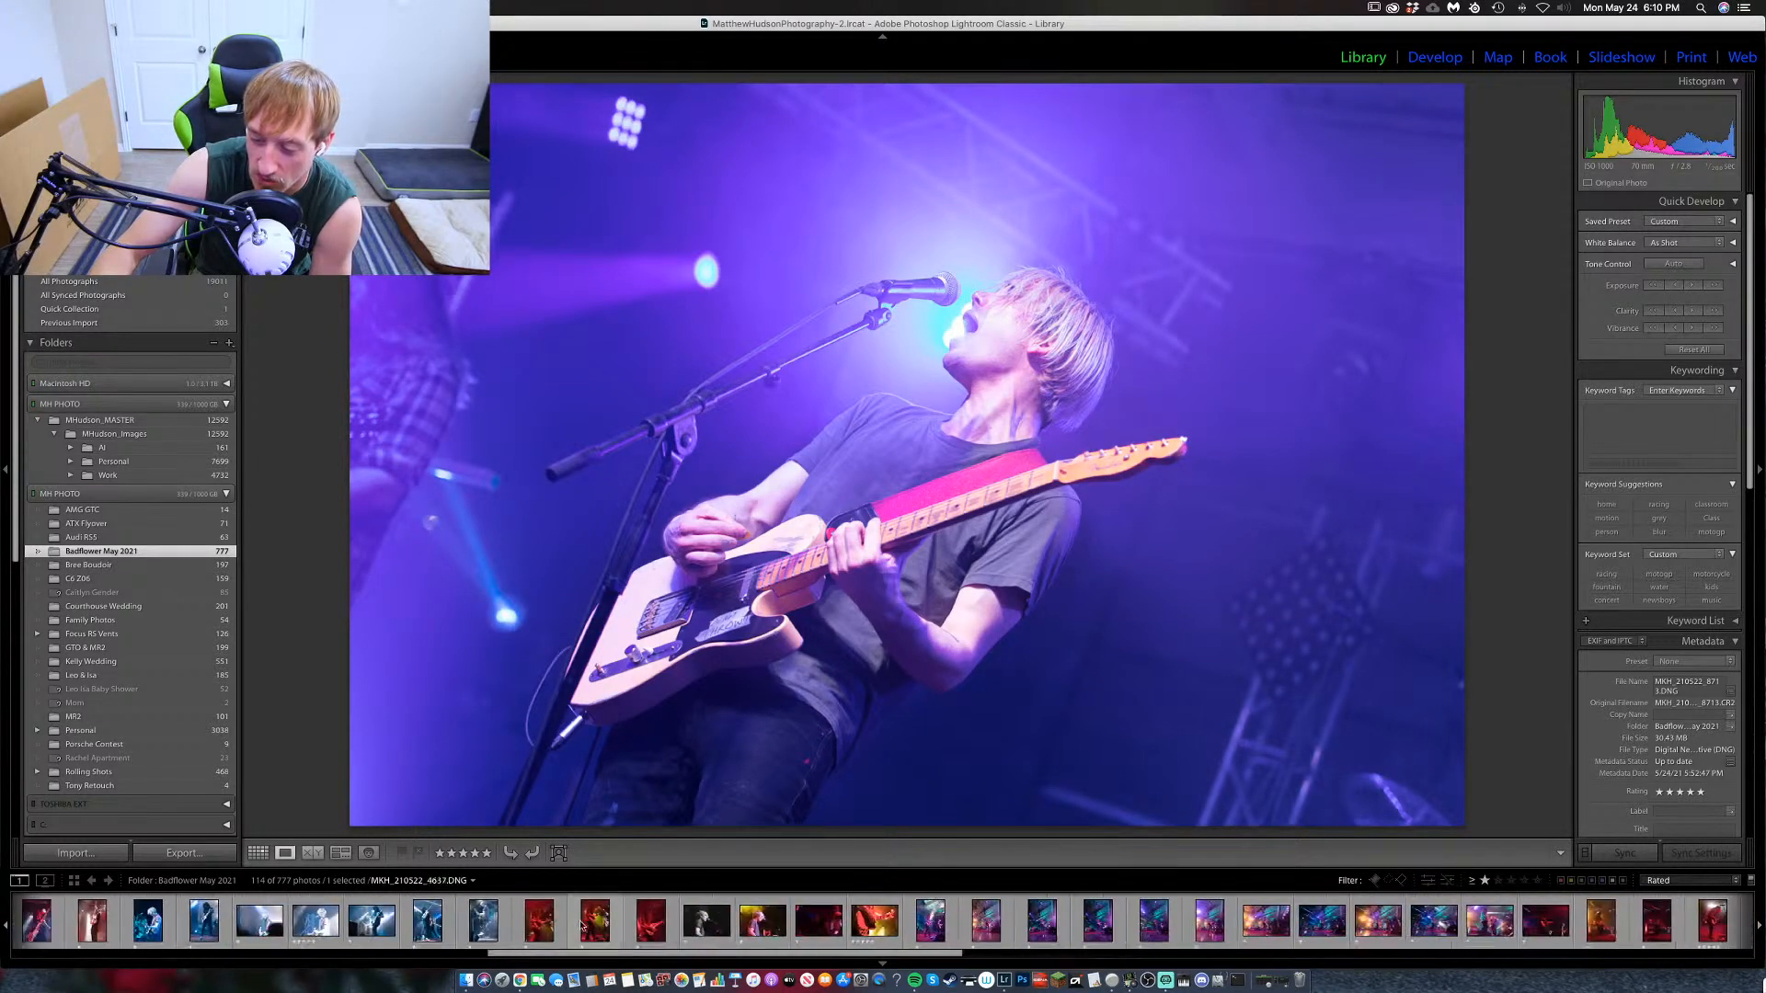
scroll(581, 924, "up", 8)
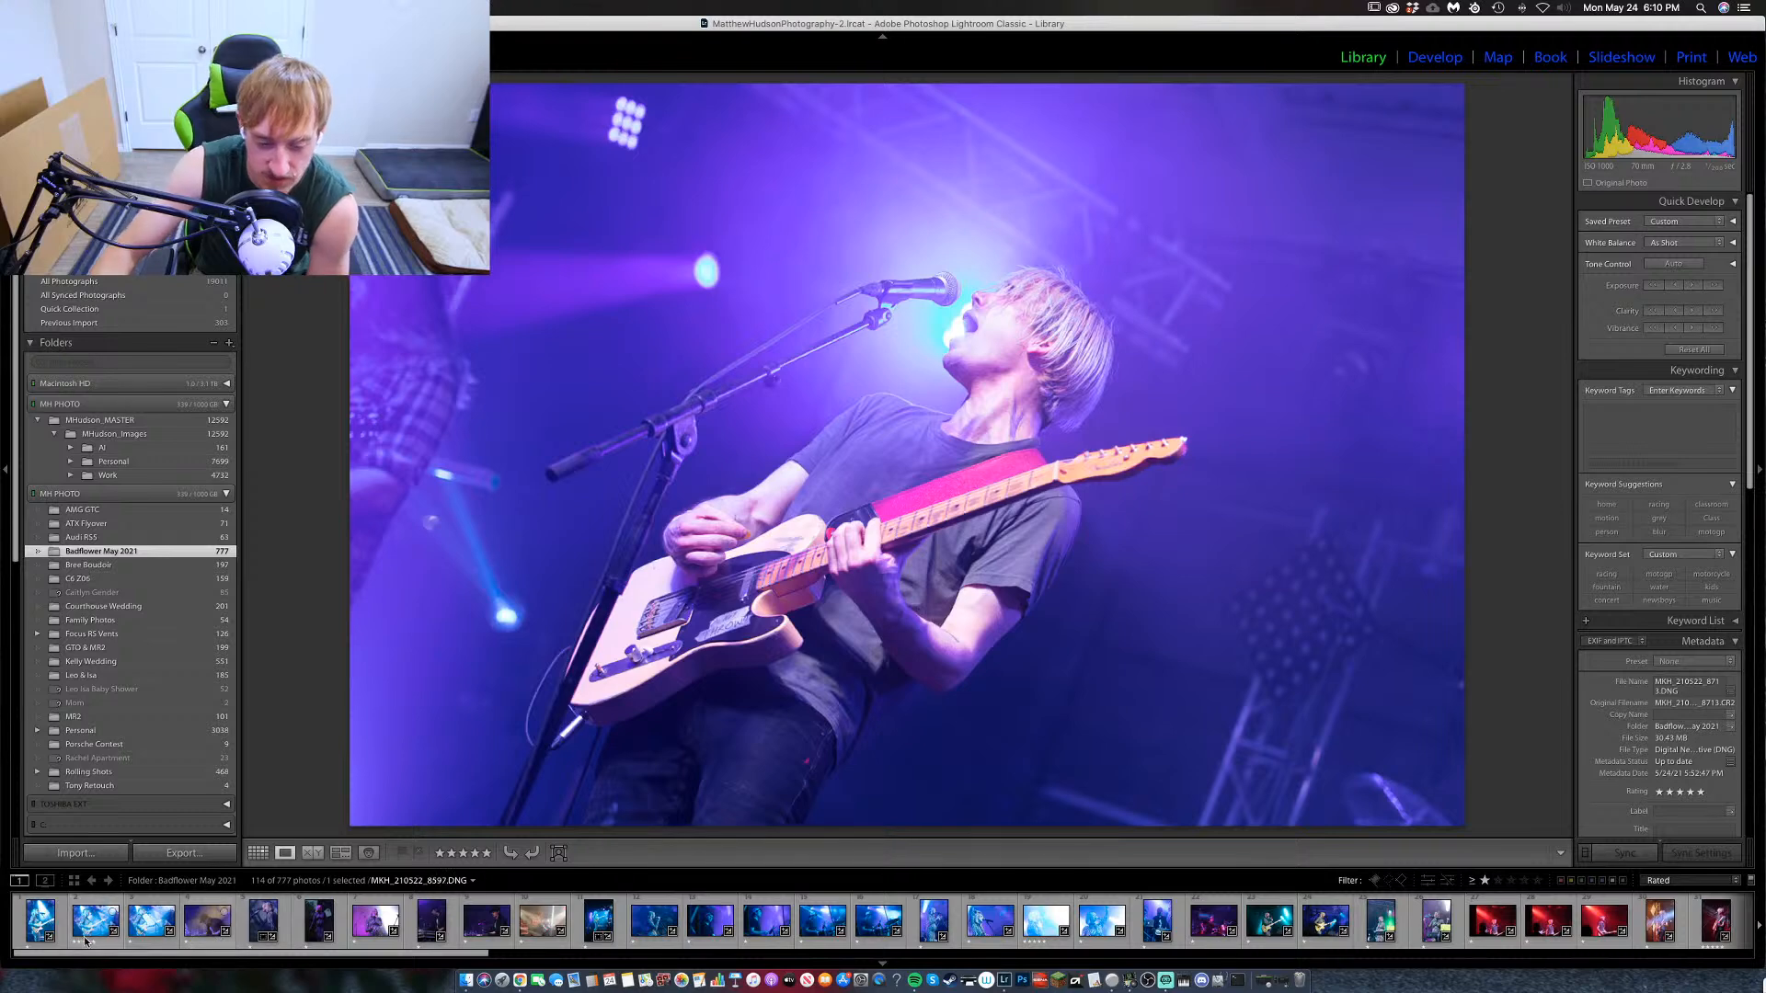
left_click(46, 924)
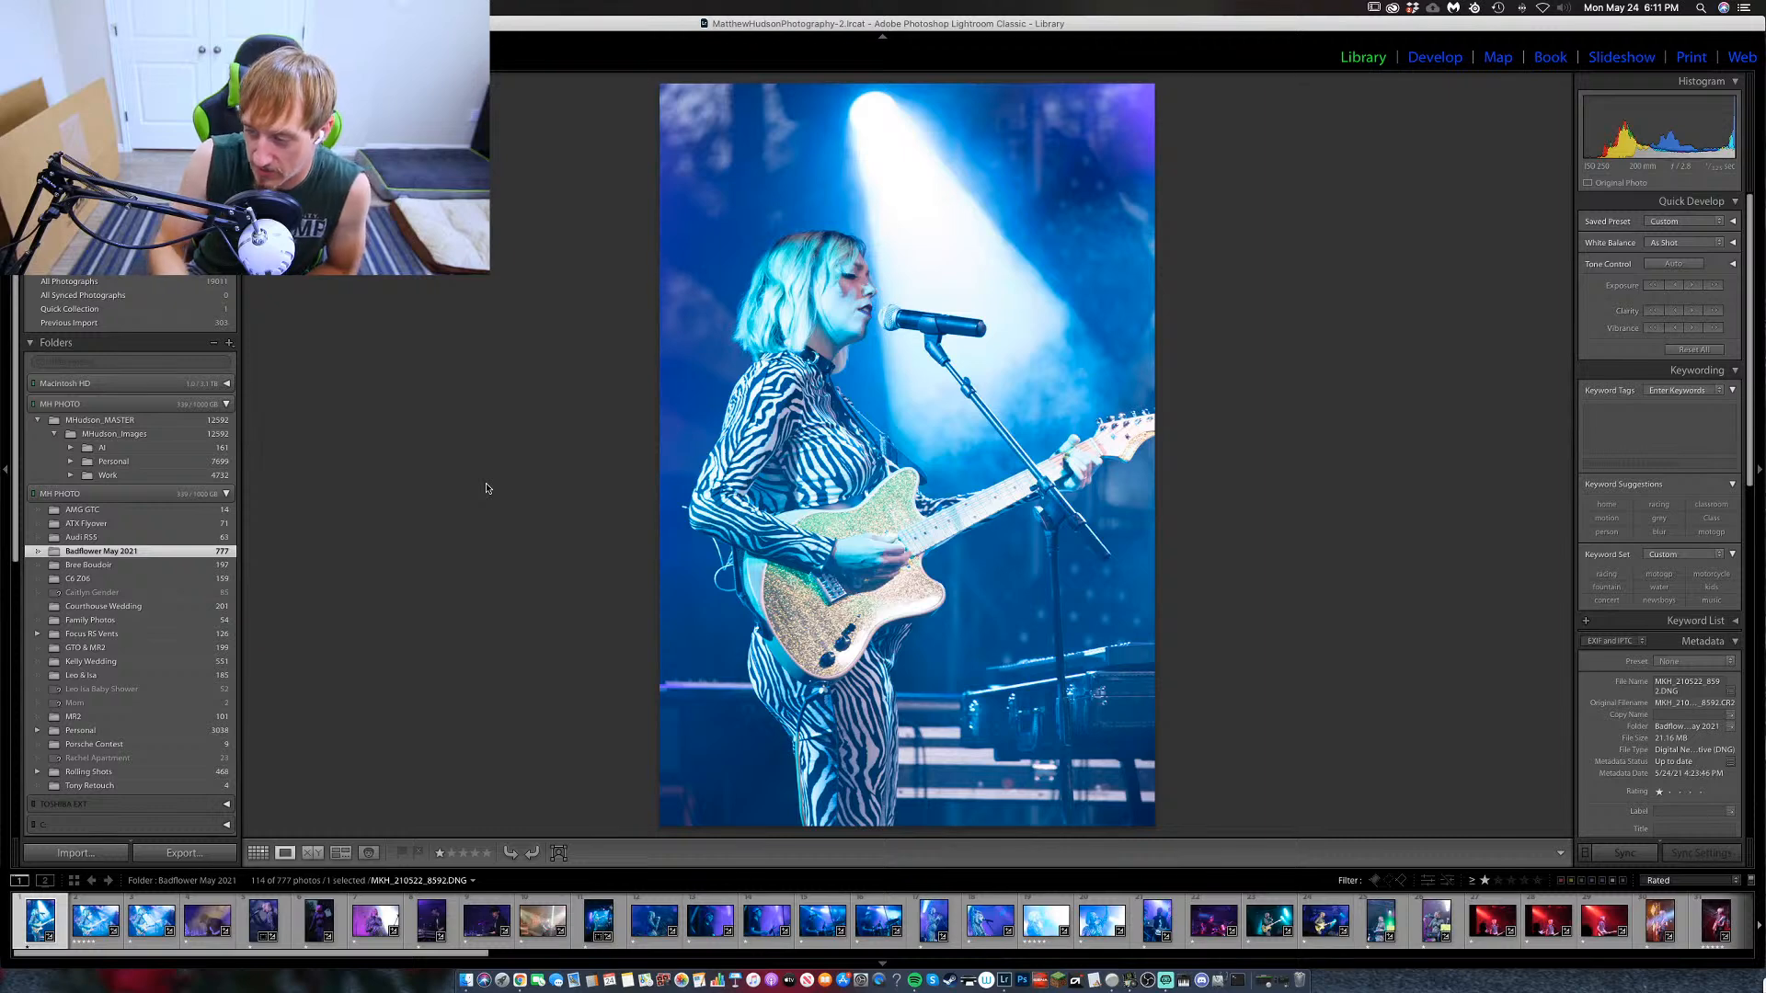
key("Right")
key("Left")
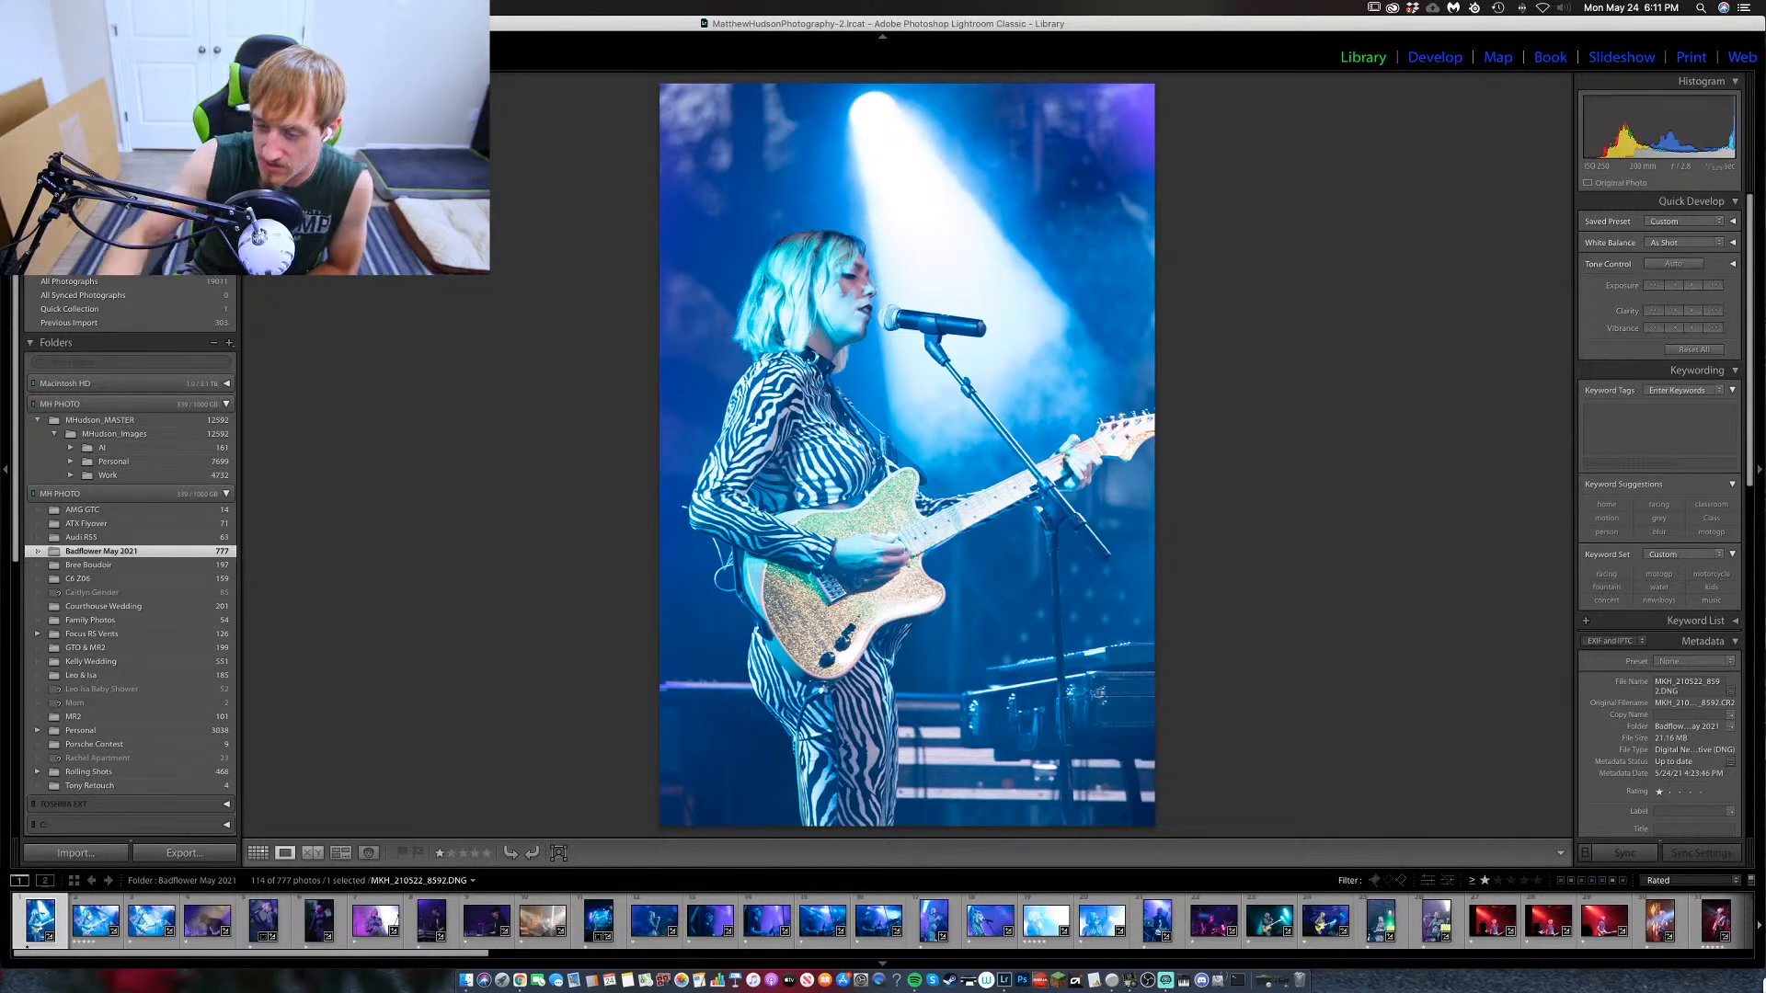
key("5")
key("Right")
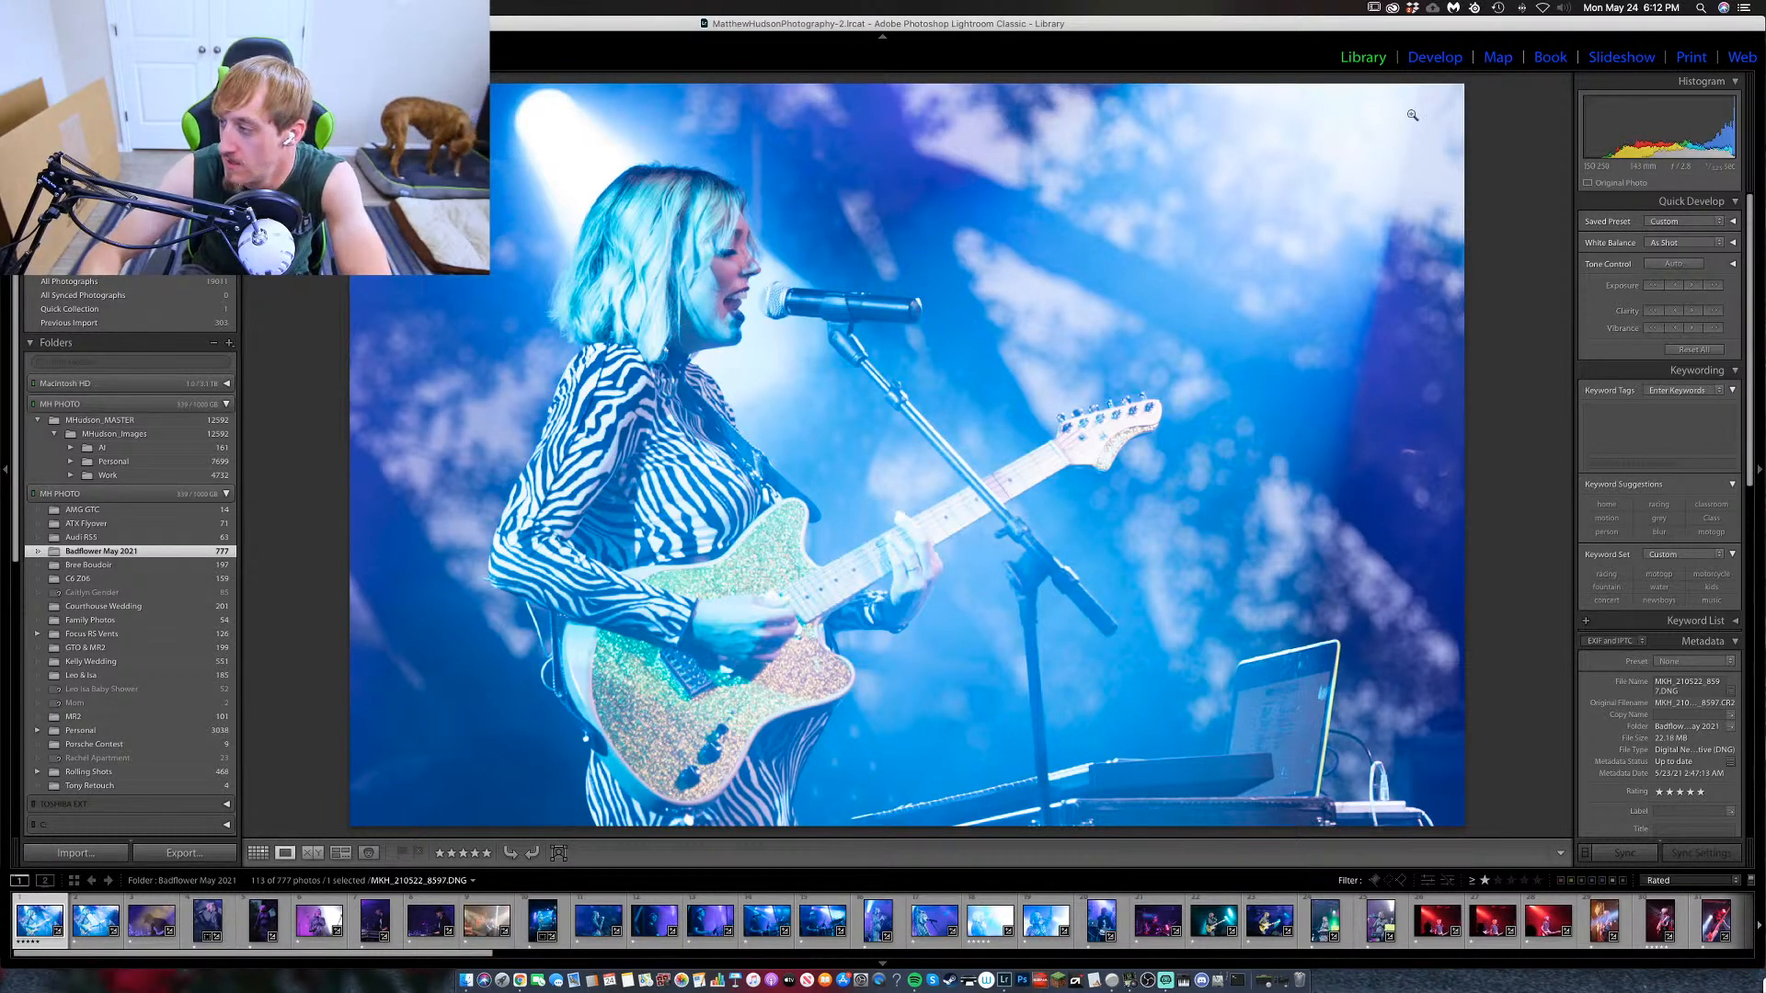
Develop MKH_210522_8597.DNG with Contrast +42, Highlights -28, Shadows -25, Whites +33, Blacks -23, Texture -24 and Clarity +34.
key("d")
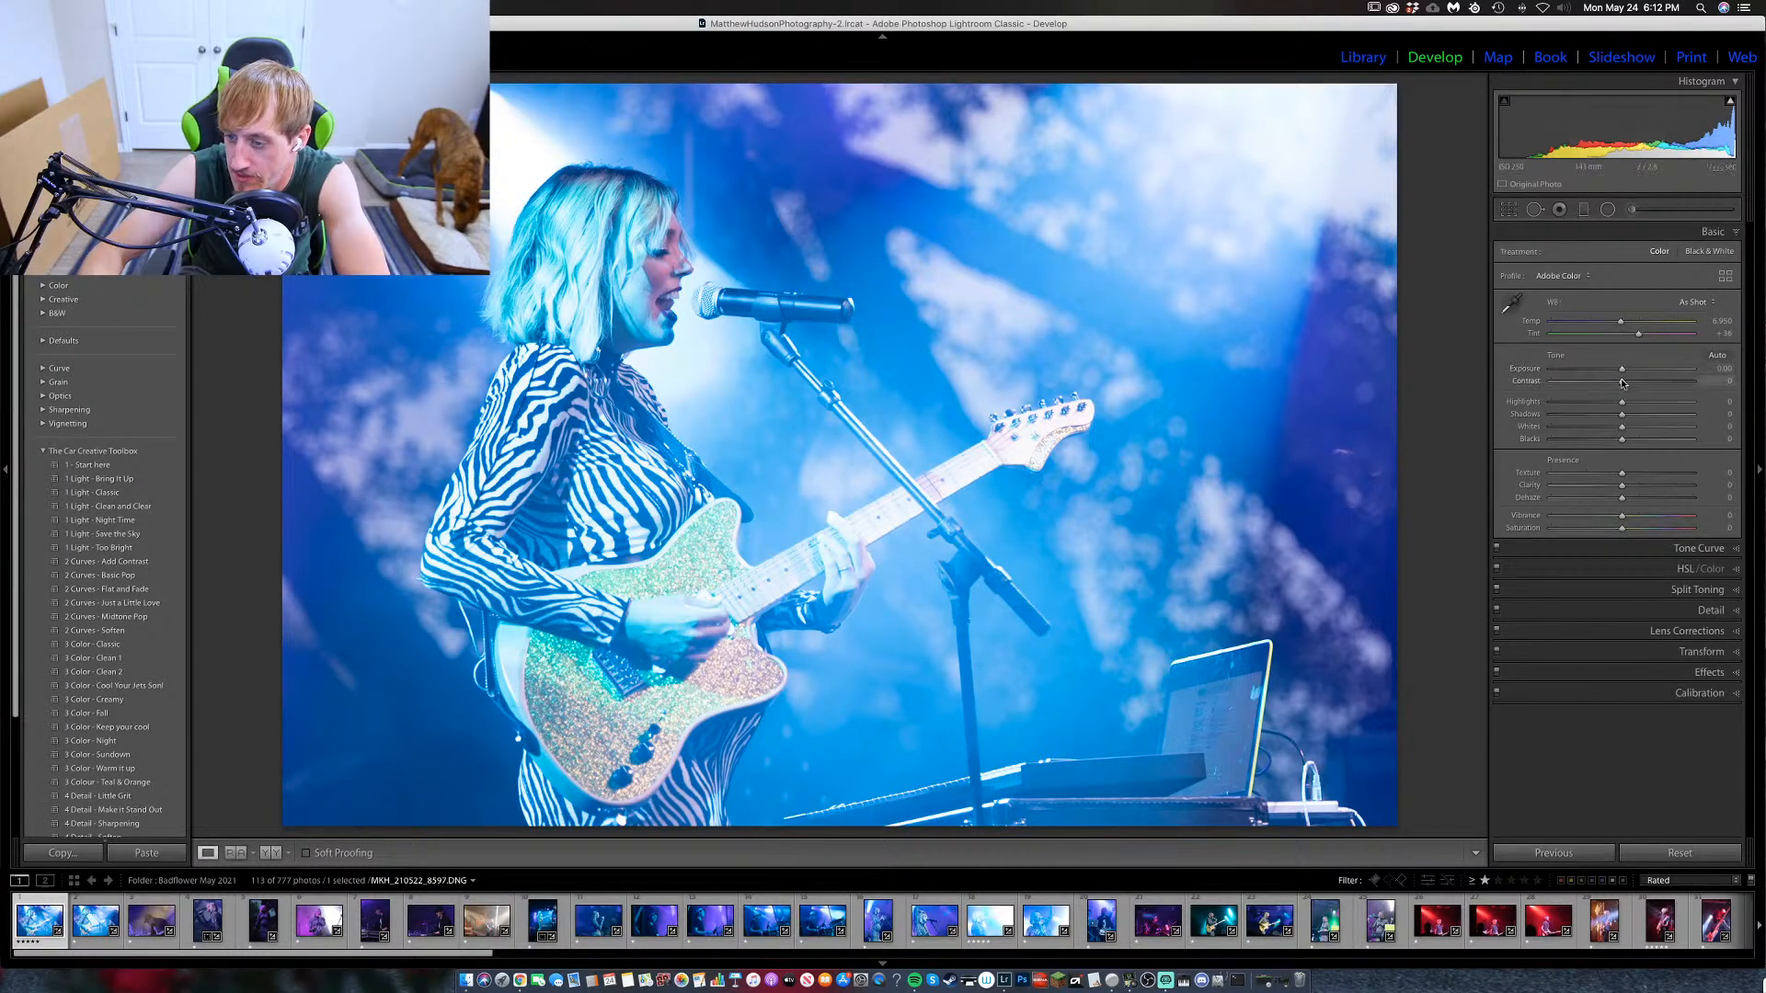
left_click_drag(1643, 384, 1653, 384)
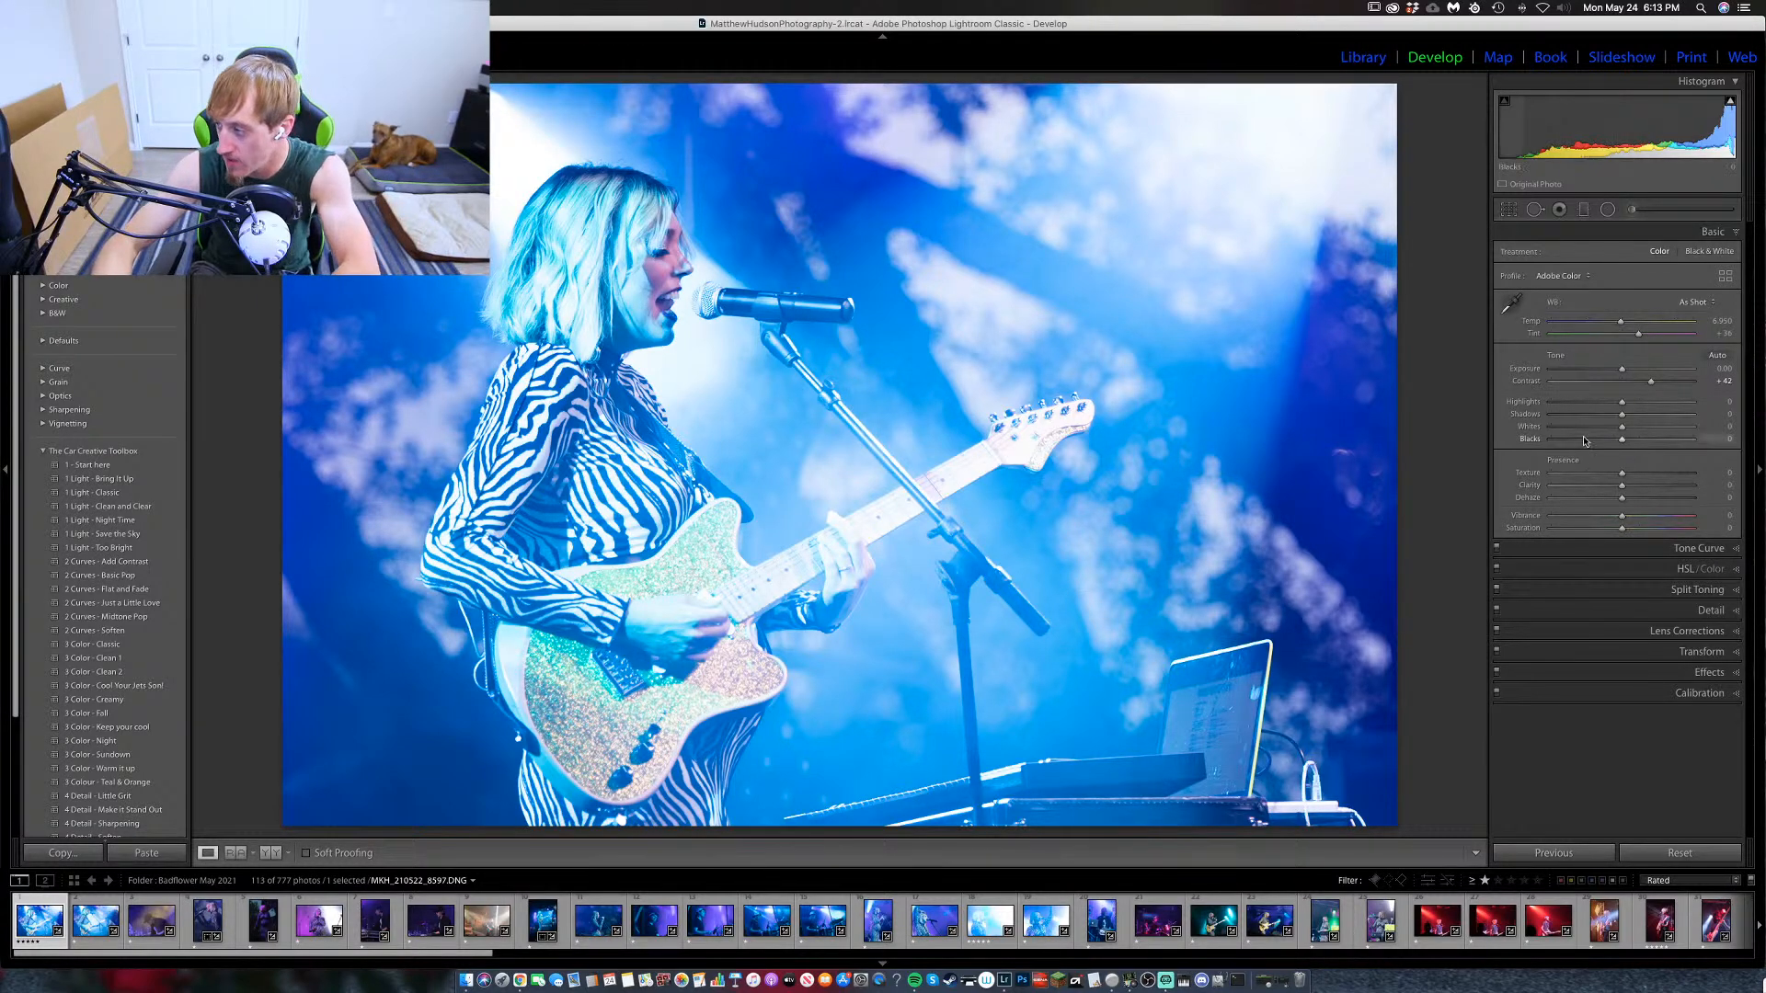
left_click_drag(1627, 404, 1646, 490)
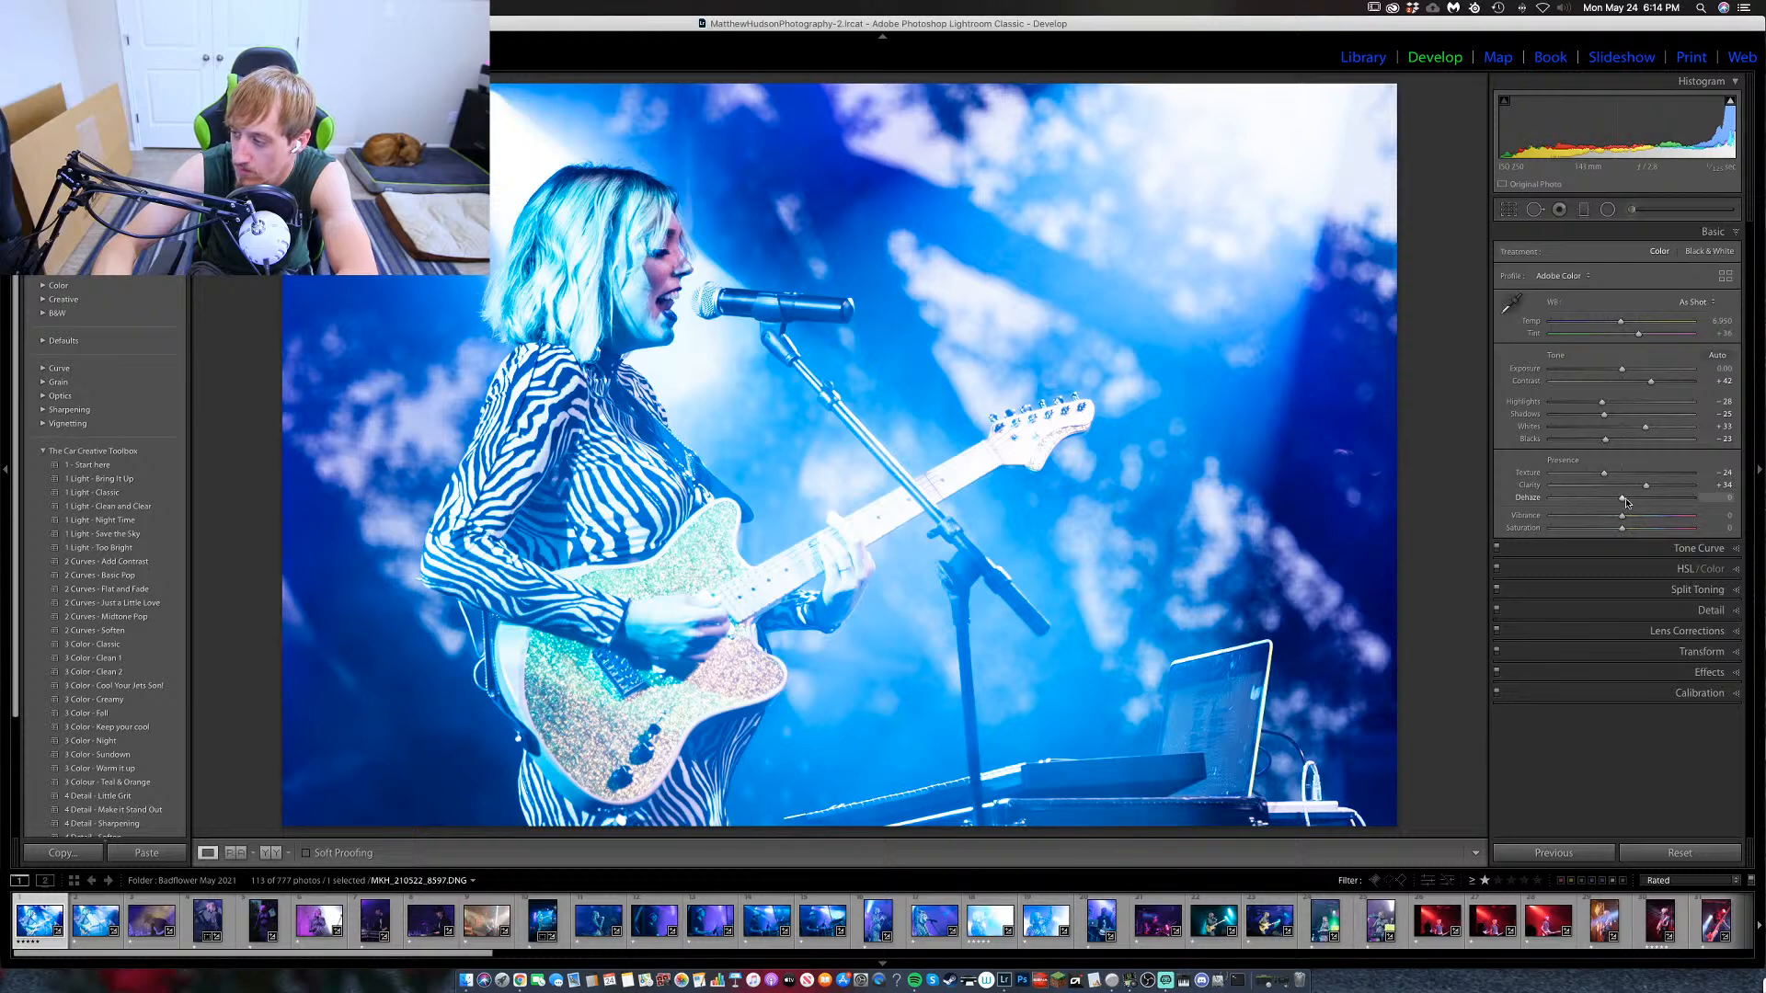
Set the singer photo's Dehaze to +5, Vibrance to +31 and Saturation to -8.
left_click_drag(1626, 498, 1626, 500)
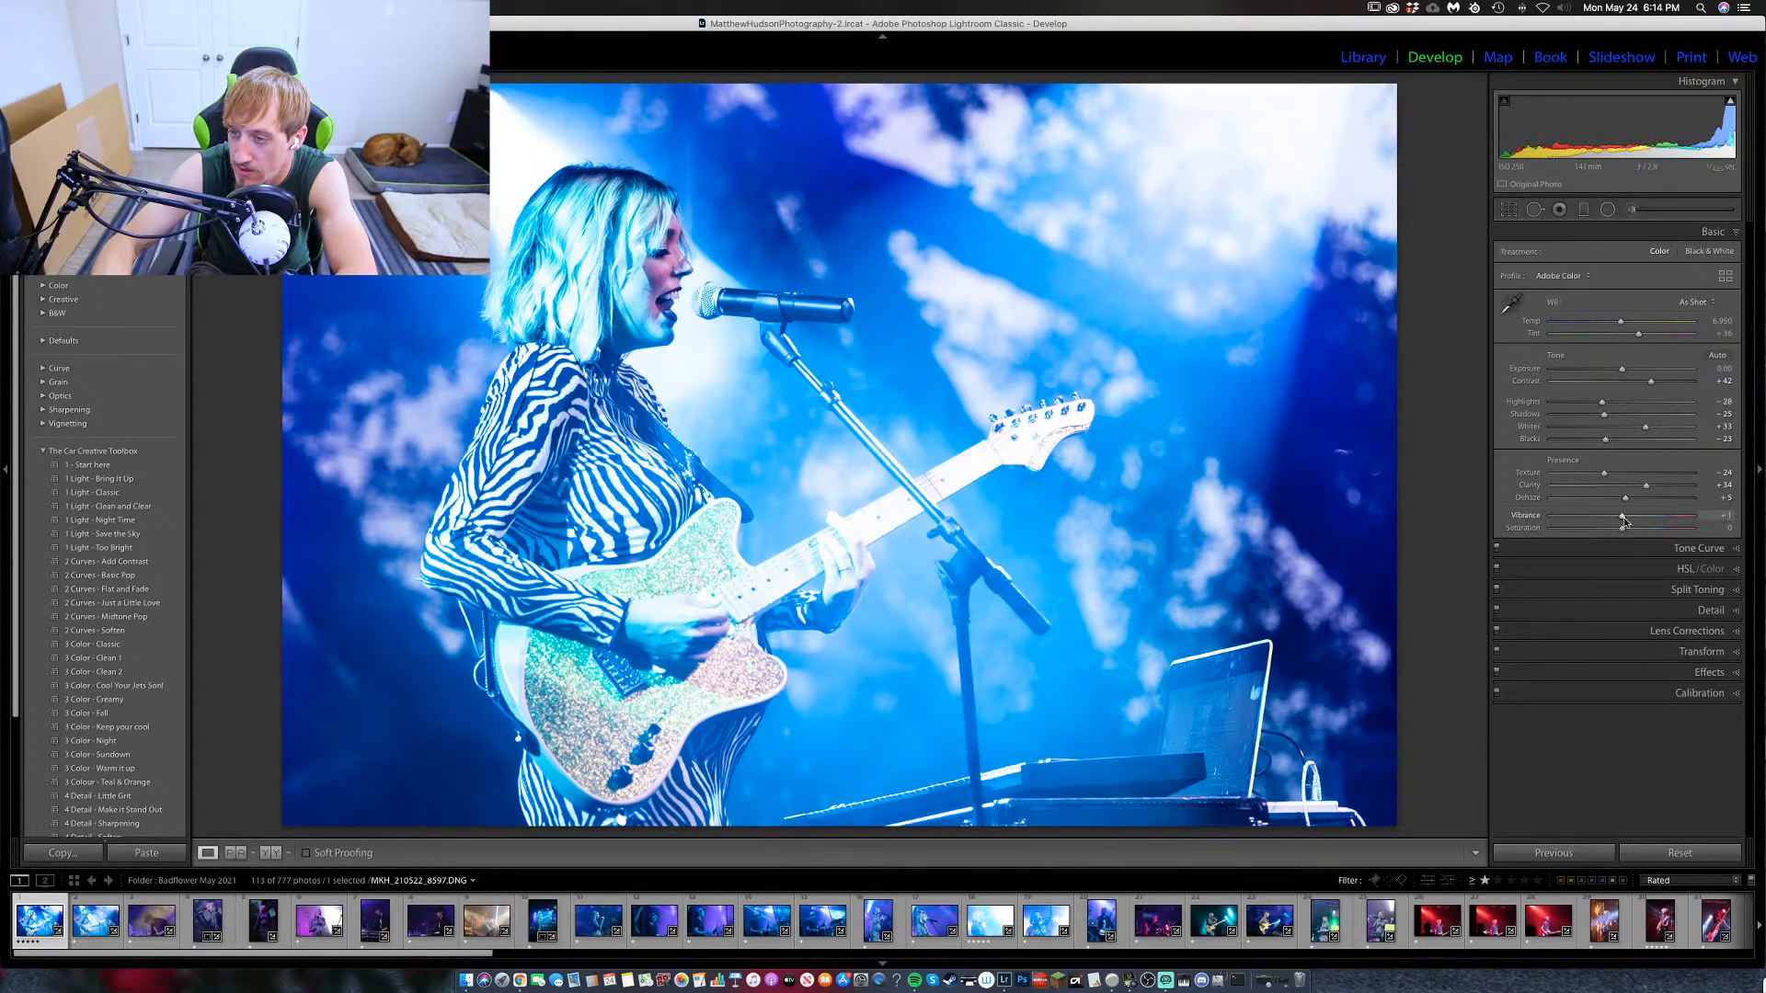
mouse_move(1623, 518)
left_mouse_down()
mouse_move(1607, 522)
mouse_move(1644, 520)
left_mouse_up()
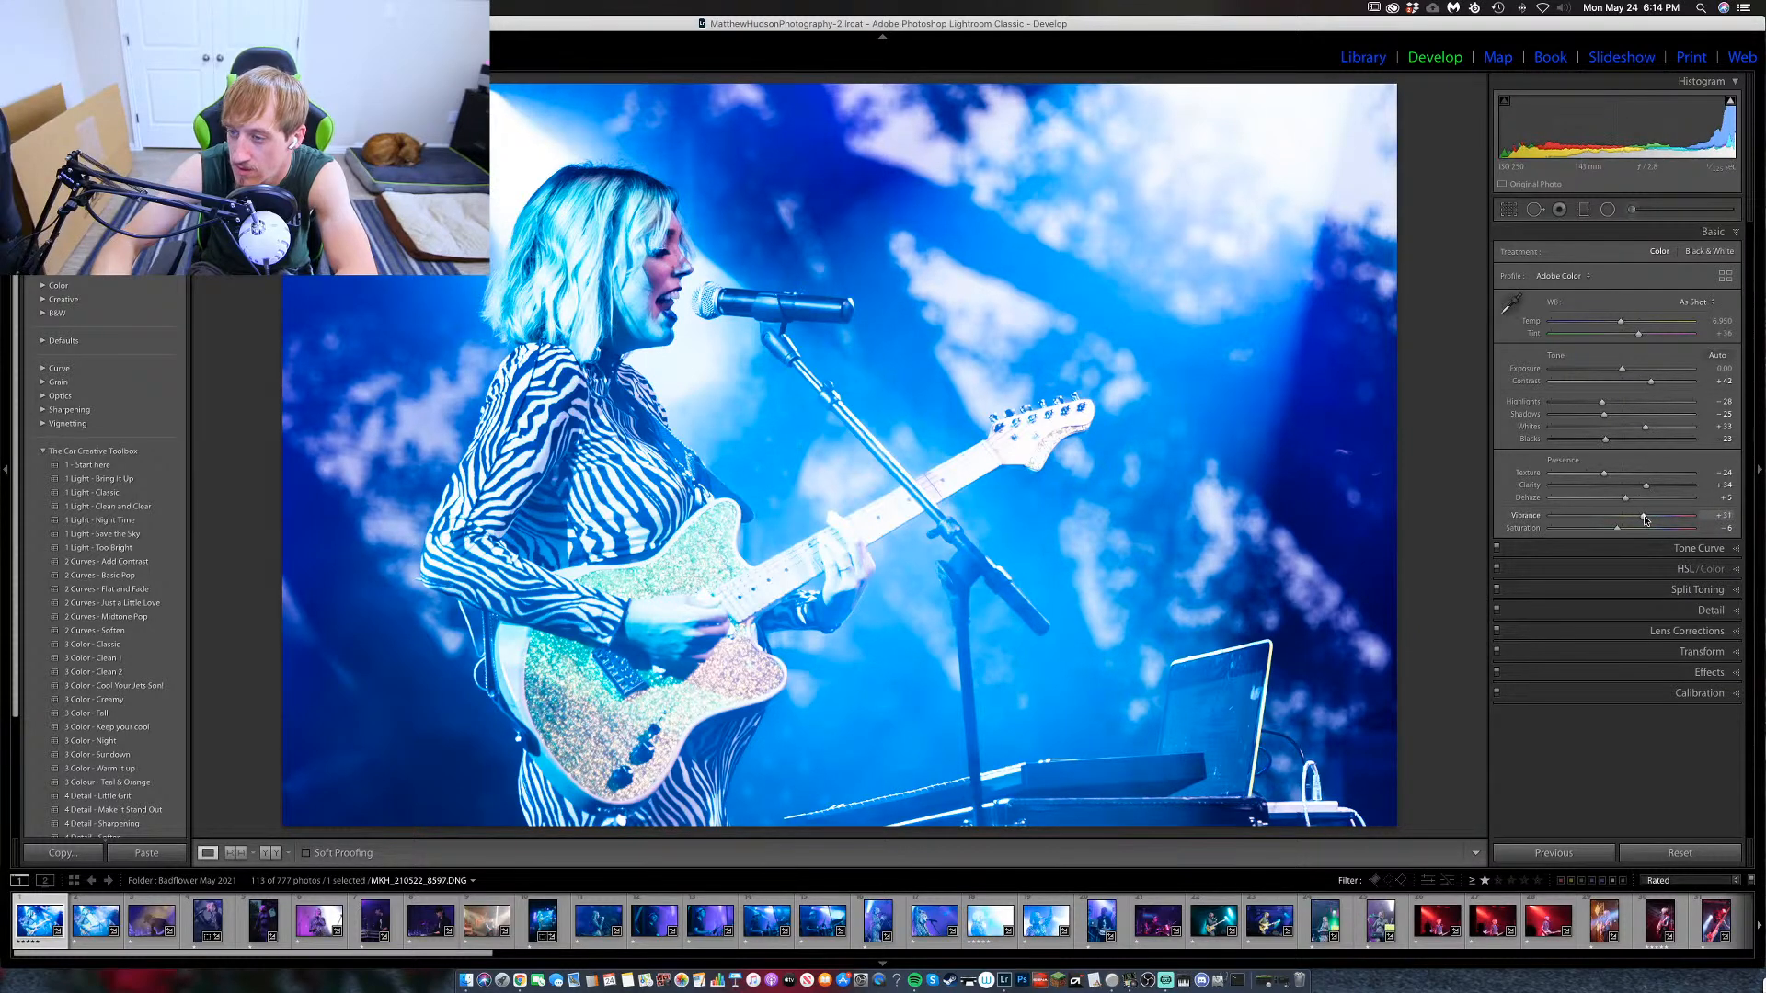
Adjust the singer photo's HSL saturation to Magenta -100, Purple -19 and Yellow +22, targeting her face for the magenta change.
left_click(1736, 569)
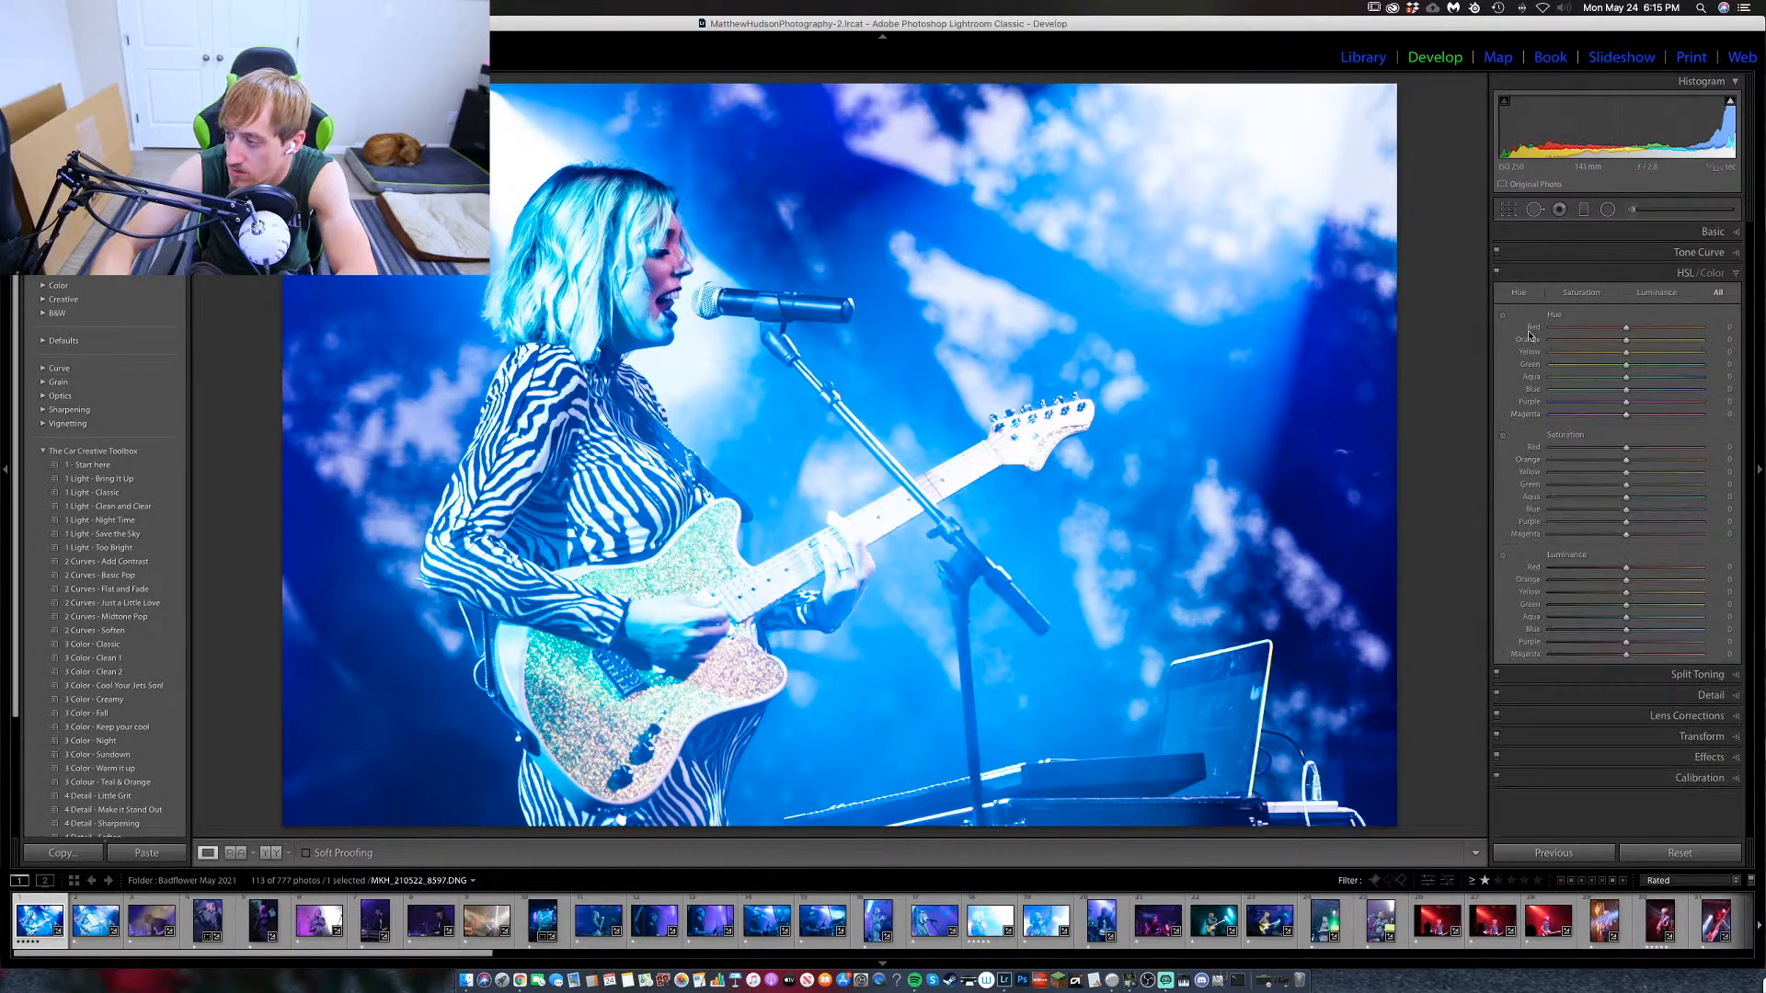
left_click(1504, 436)
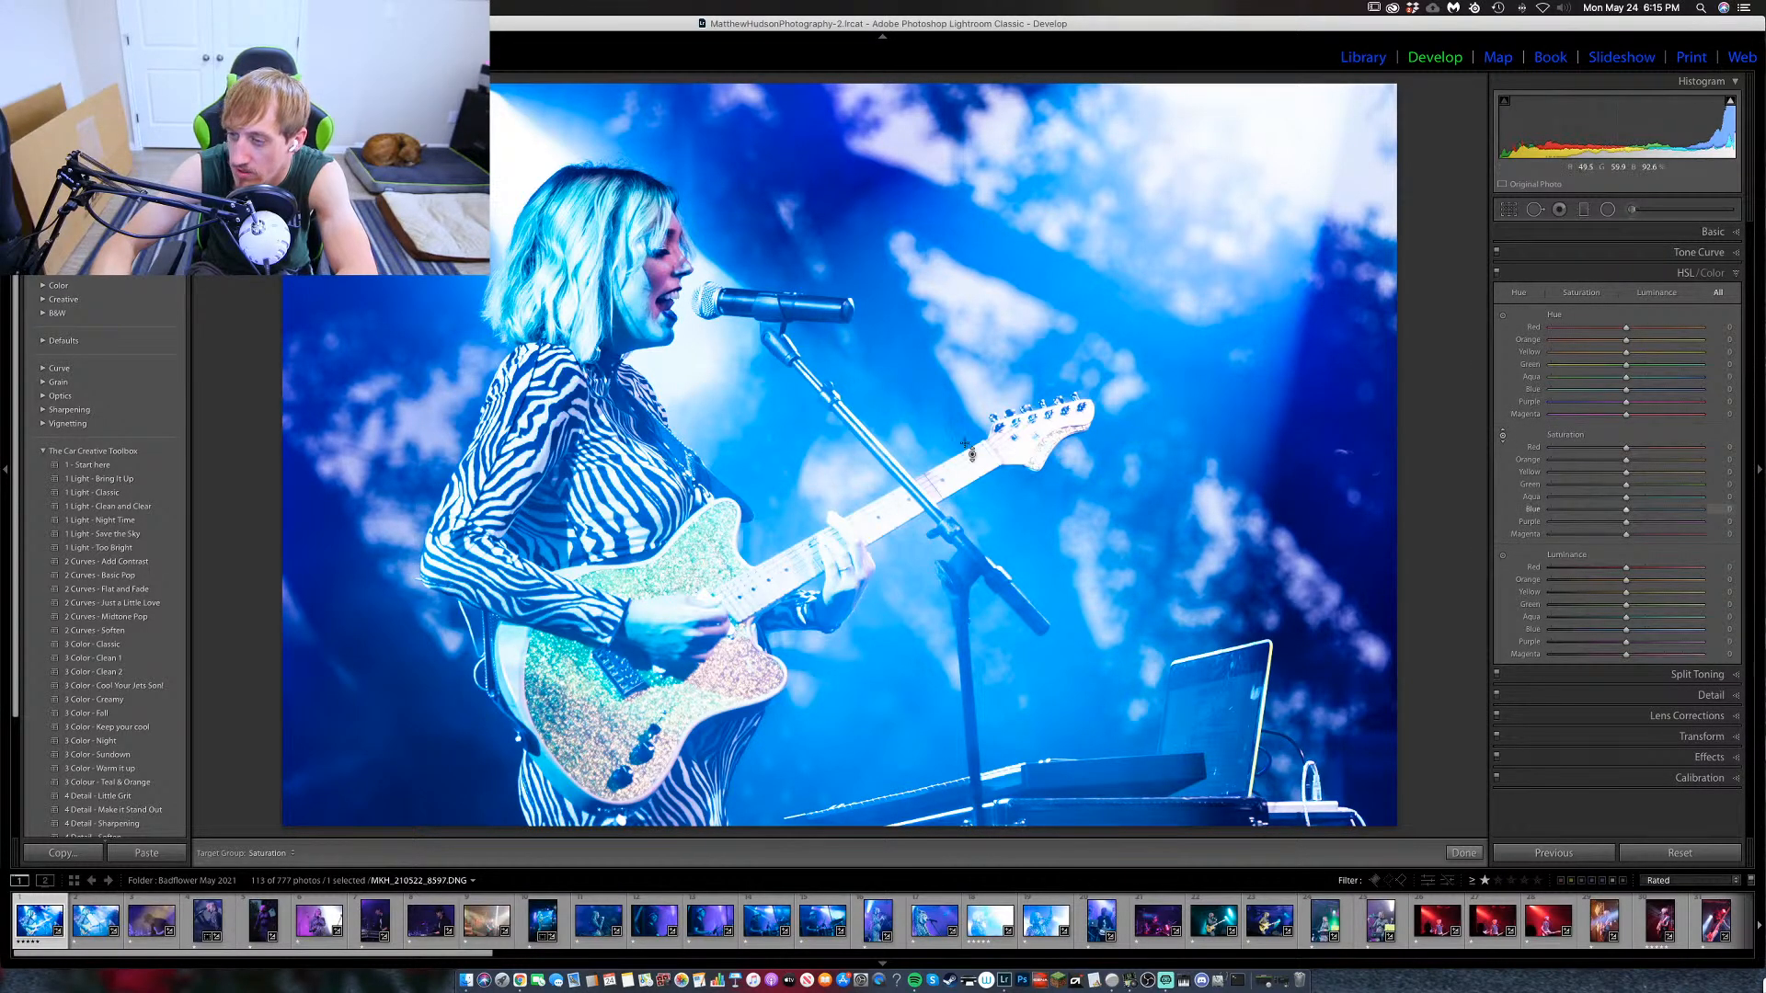
left_click_drag(660, 273, 660, 281)
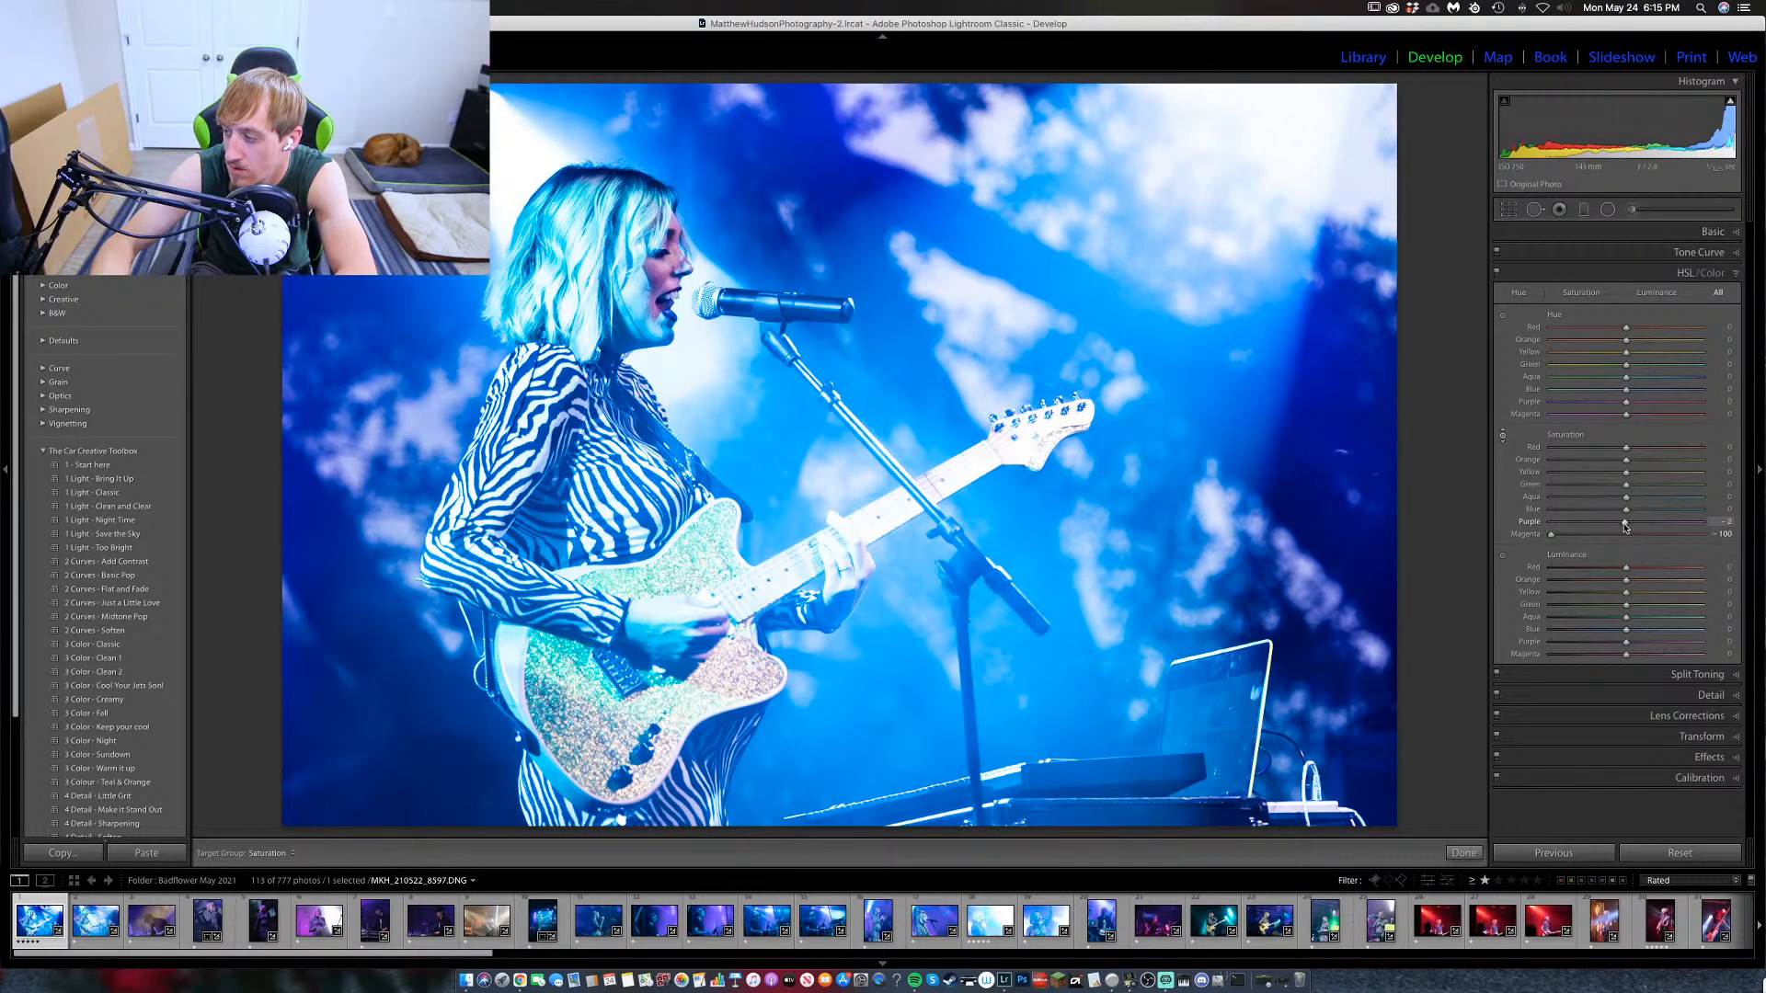
left_click_drag(1628, 528, 1615, 530)
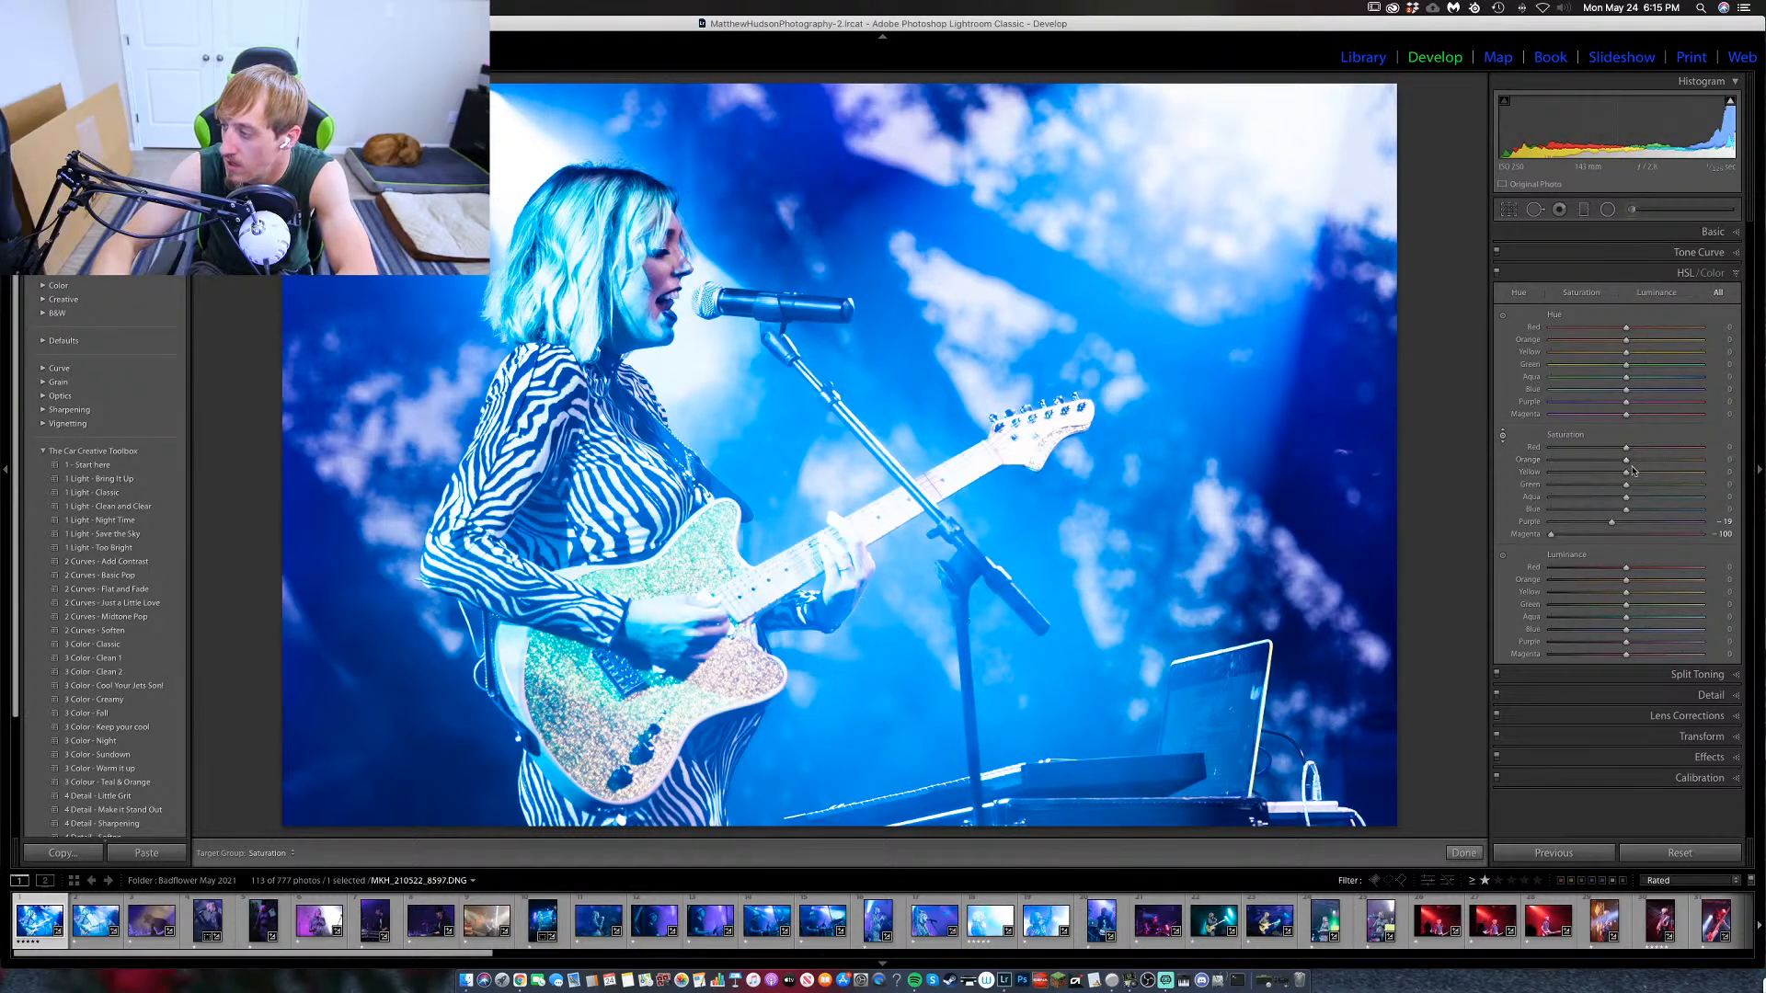
left_click_drag(1626, 476, 1644, 476)
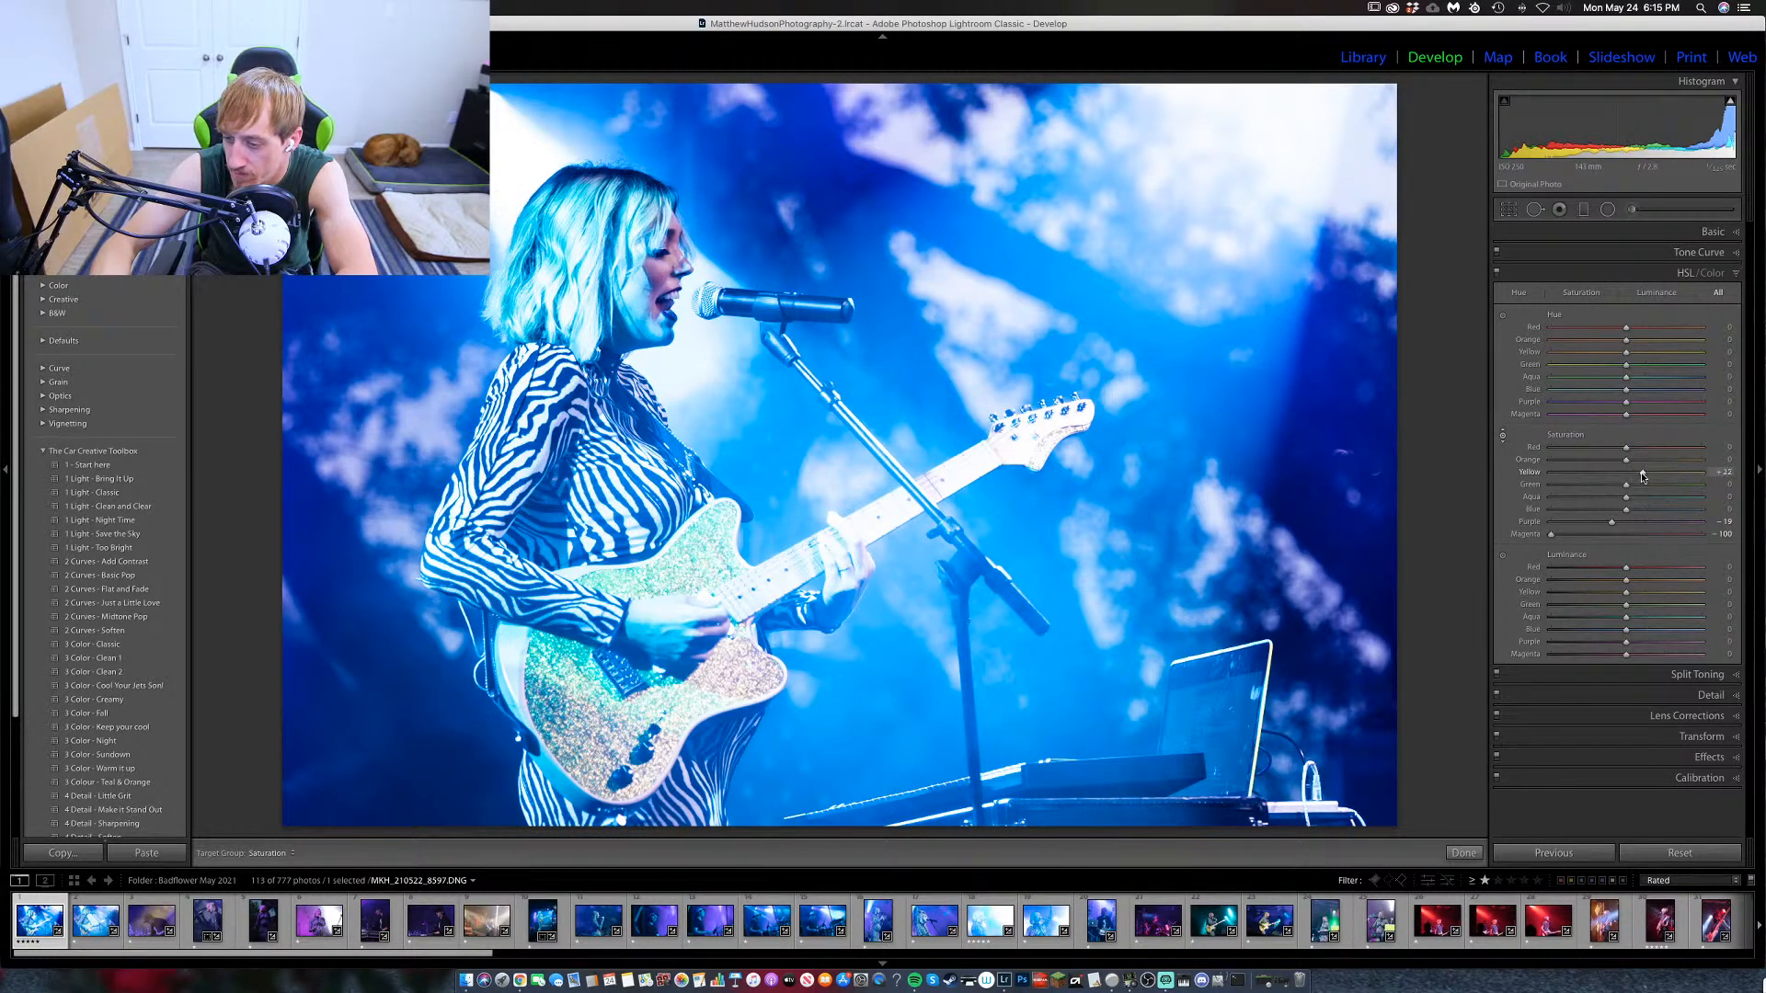
Set the singer photo's HSL saturation to Green +21 and Aqua +67, targeting the green area of the glitter guitar.
left_click_drag(660, 596, 679, 590)
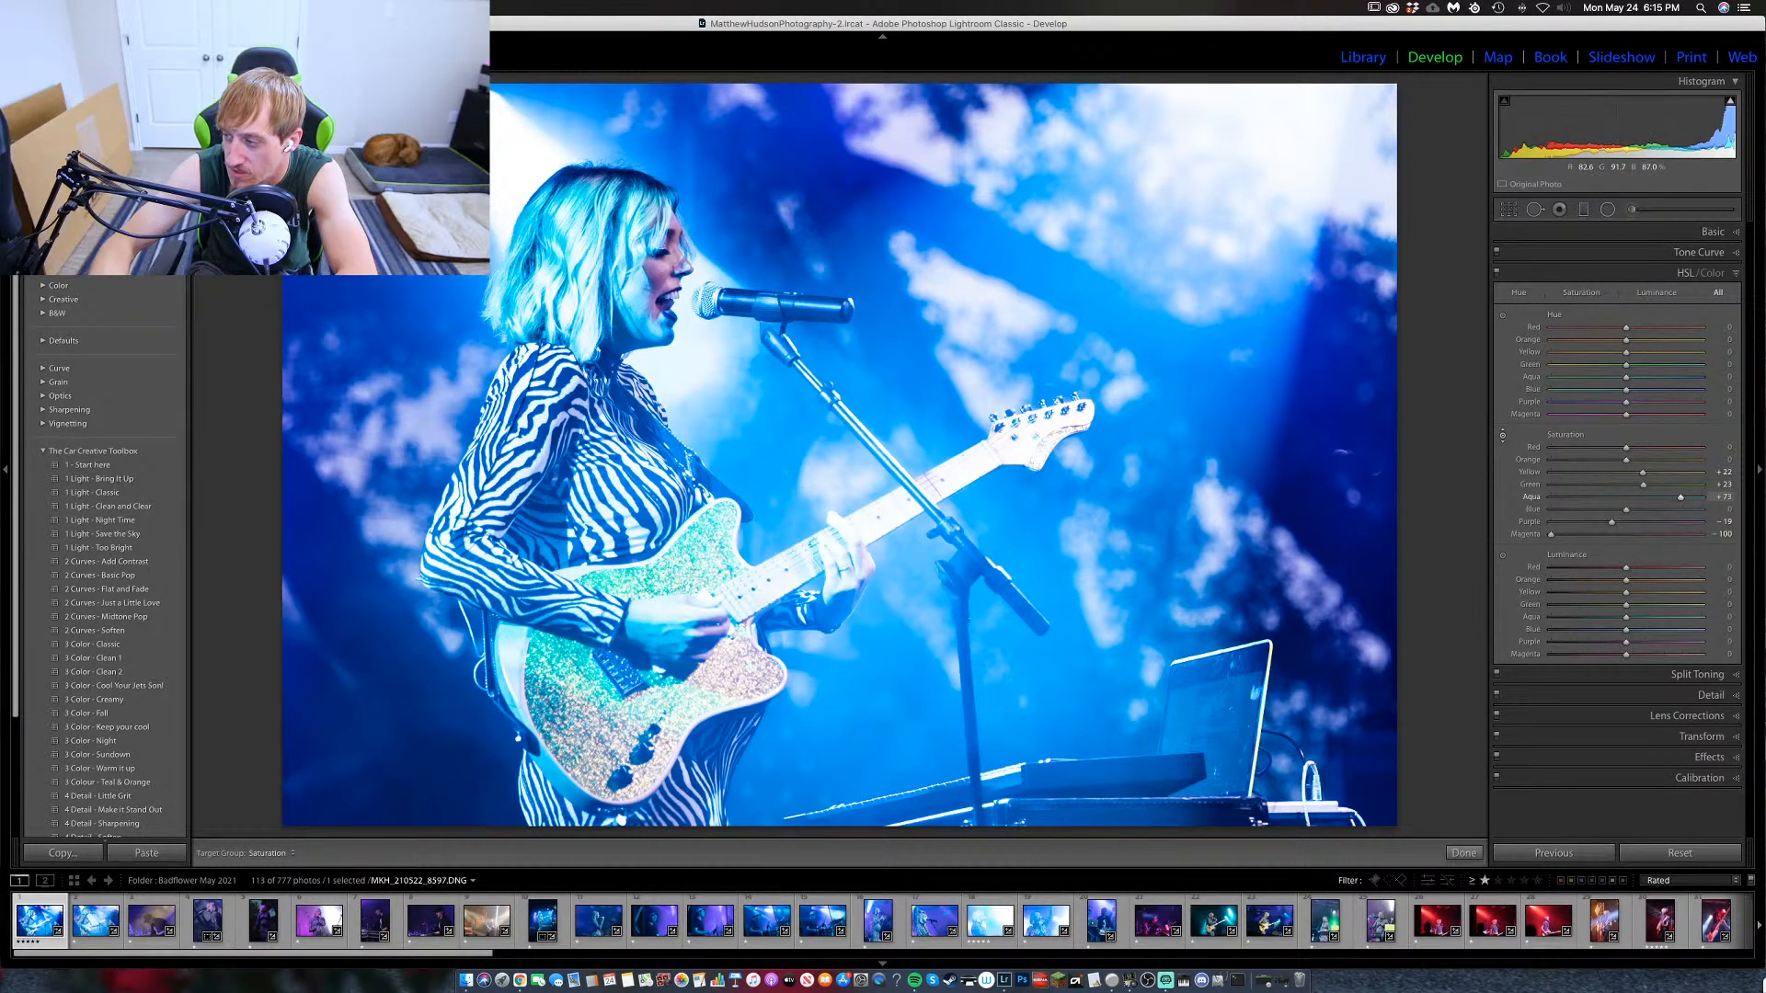
left_click_drag(678, 577, 678, 590)
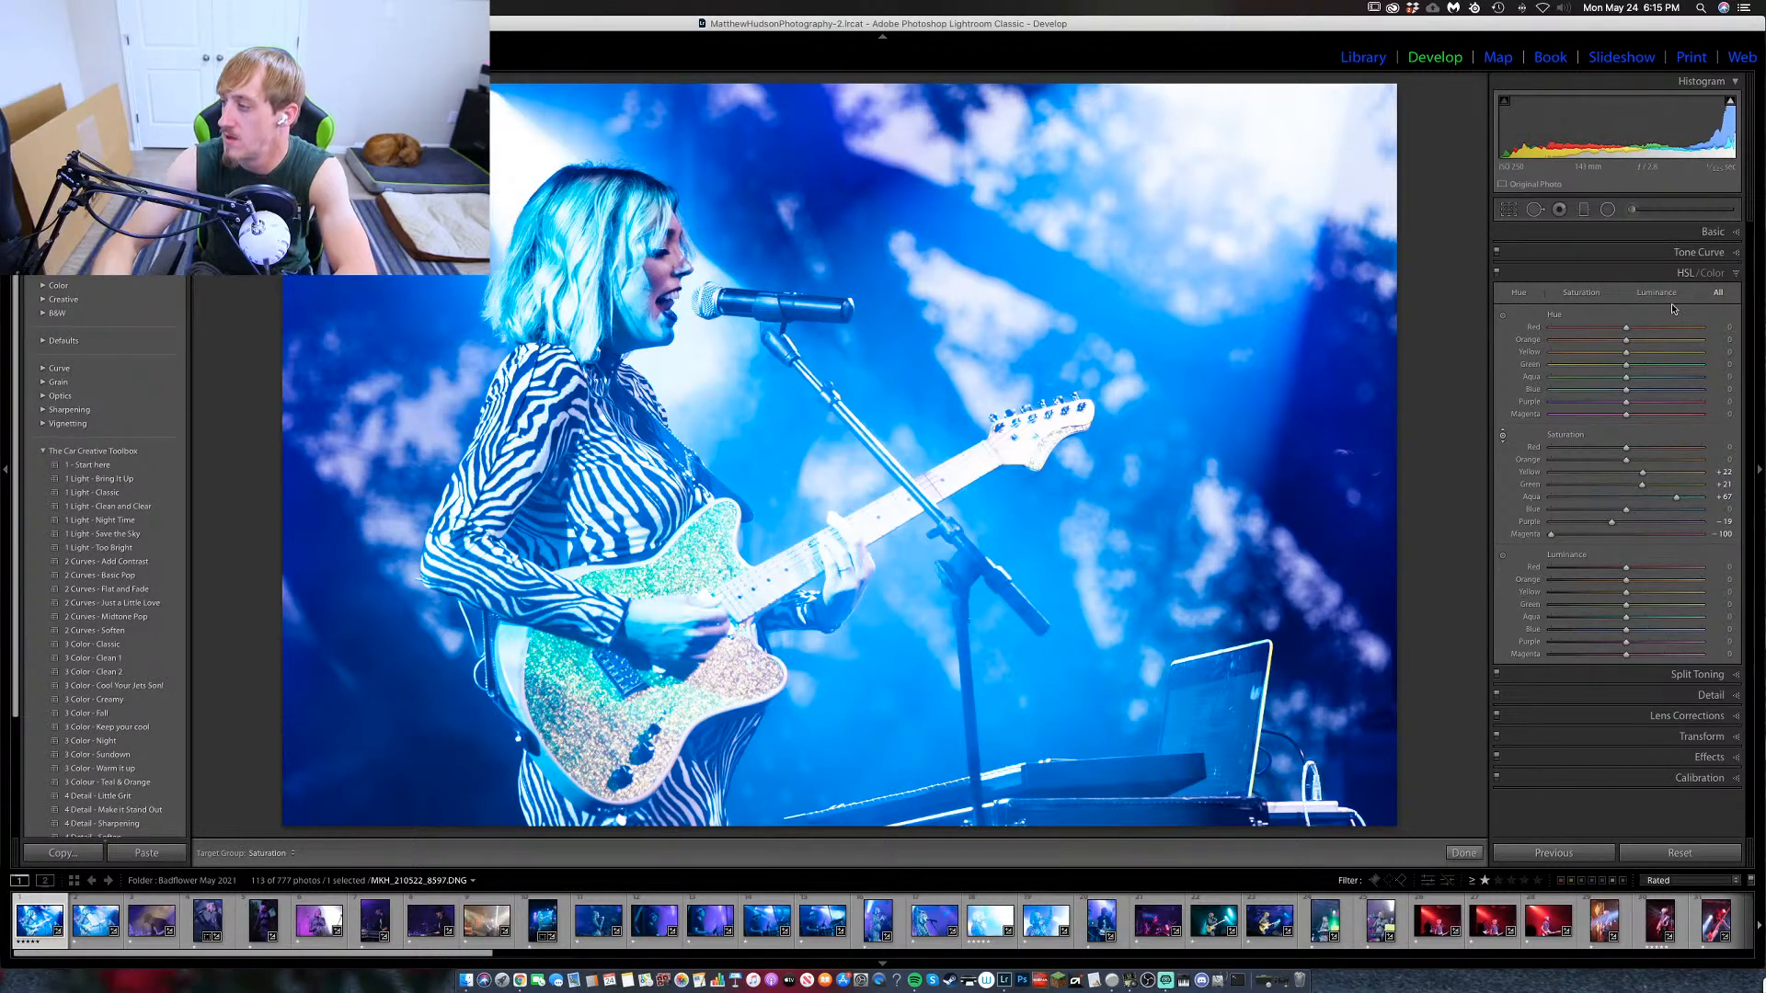
left_click(1737, 274)
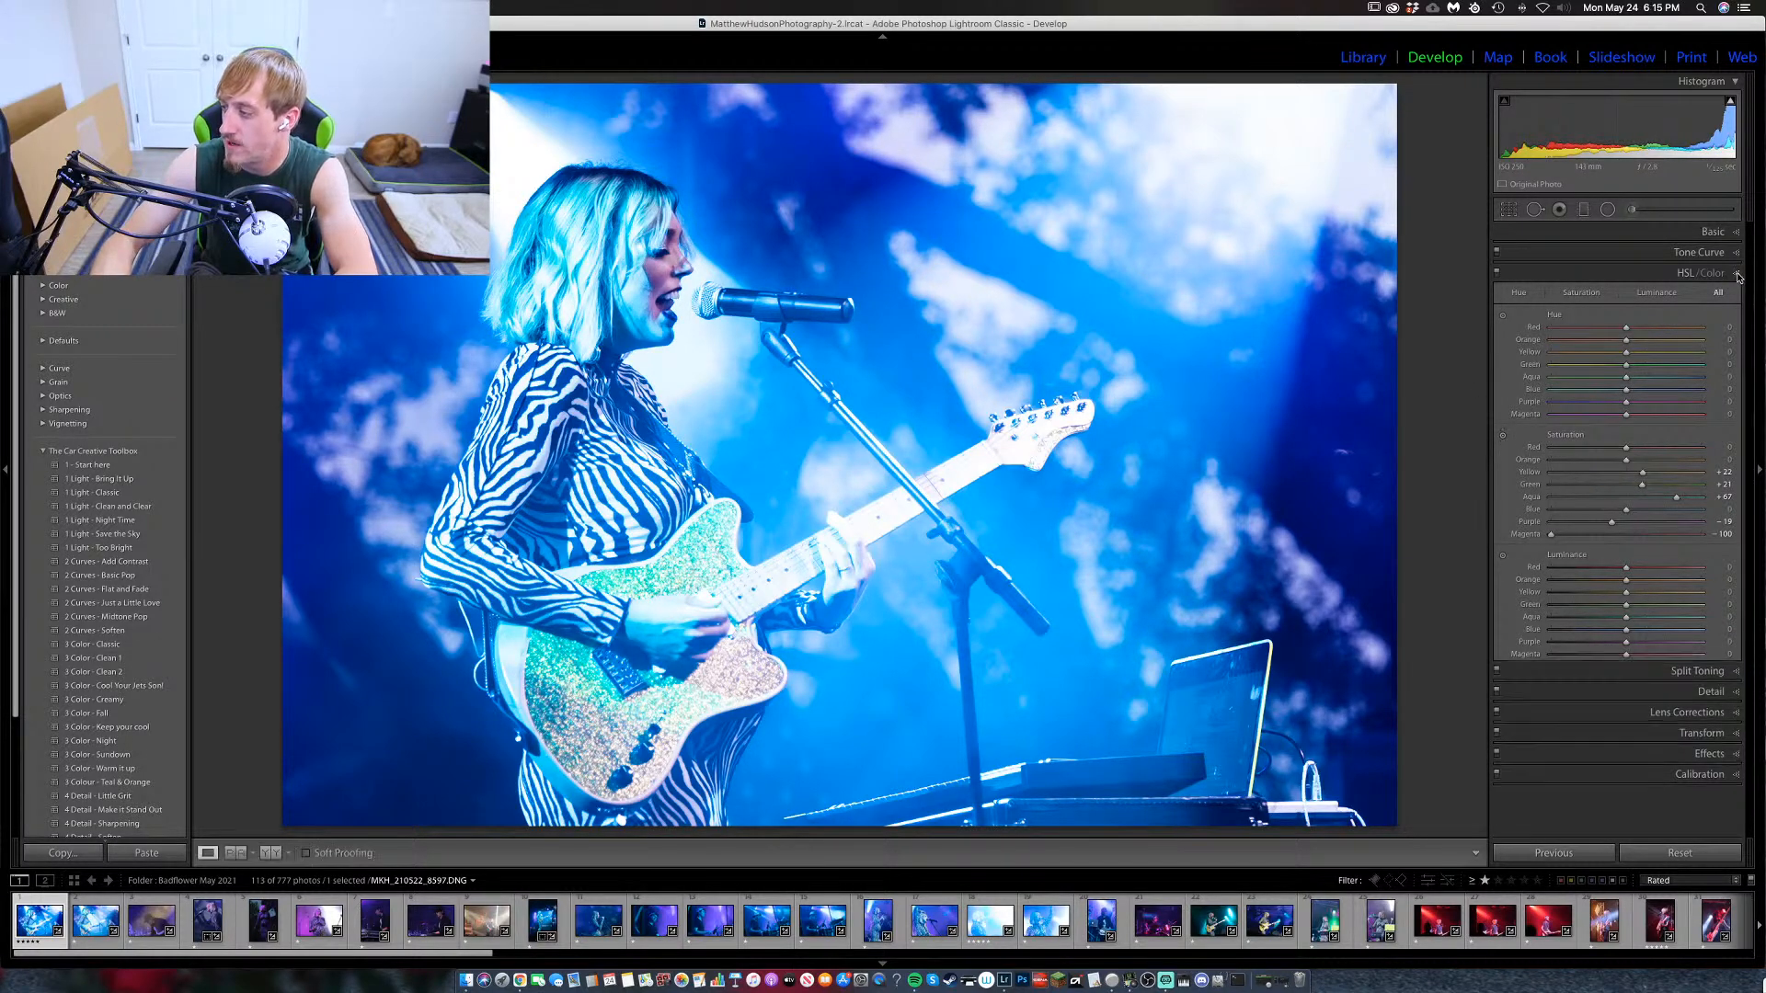
Paint a new Adjustment Brush mask with Exposure -0.54 and brush size 5.0 over the guitar's neck and glitter body.
left_click(1632, 210)
left_click_drag(1625, 302, 1614, 307)
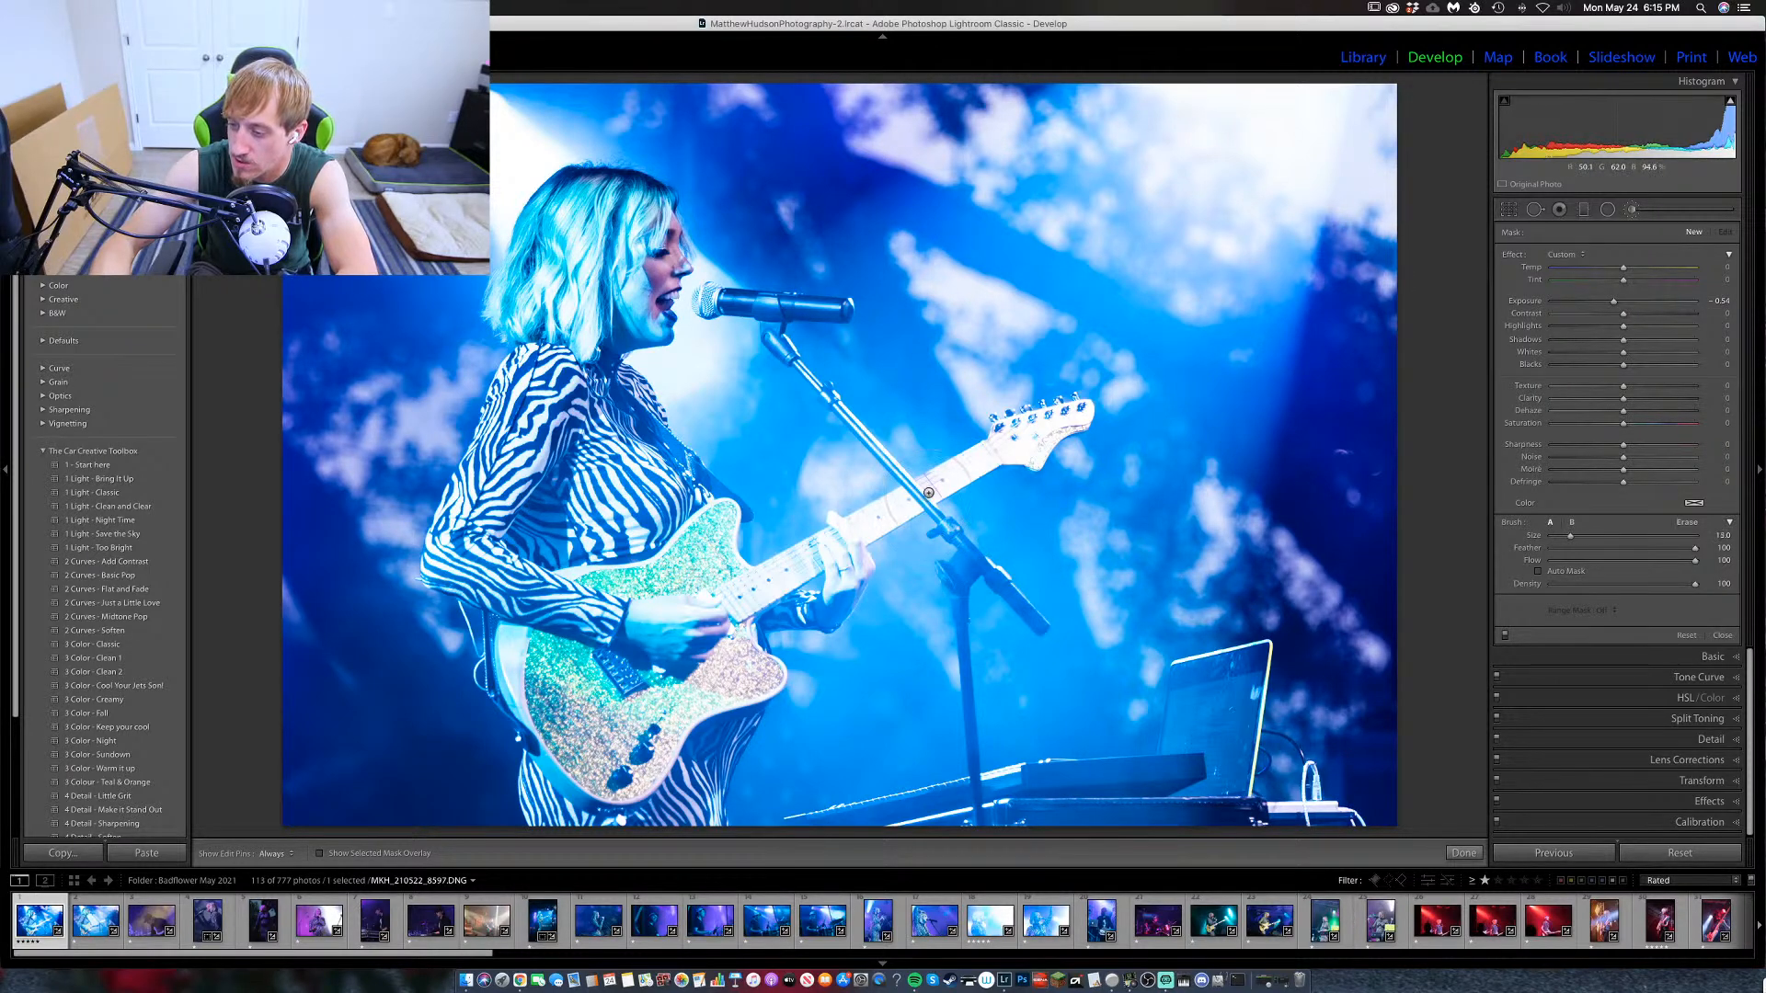
scroll(947, 479, "down", 5)
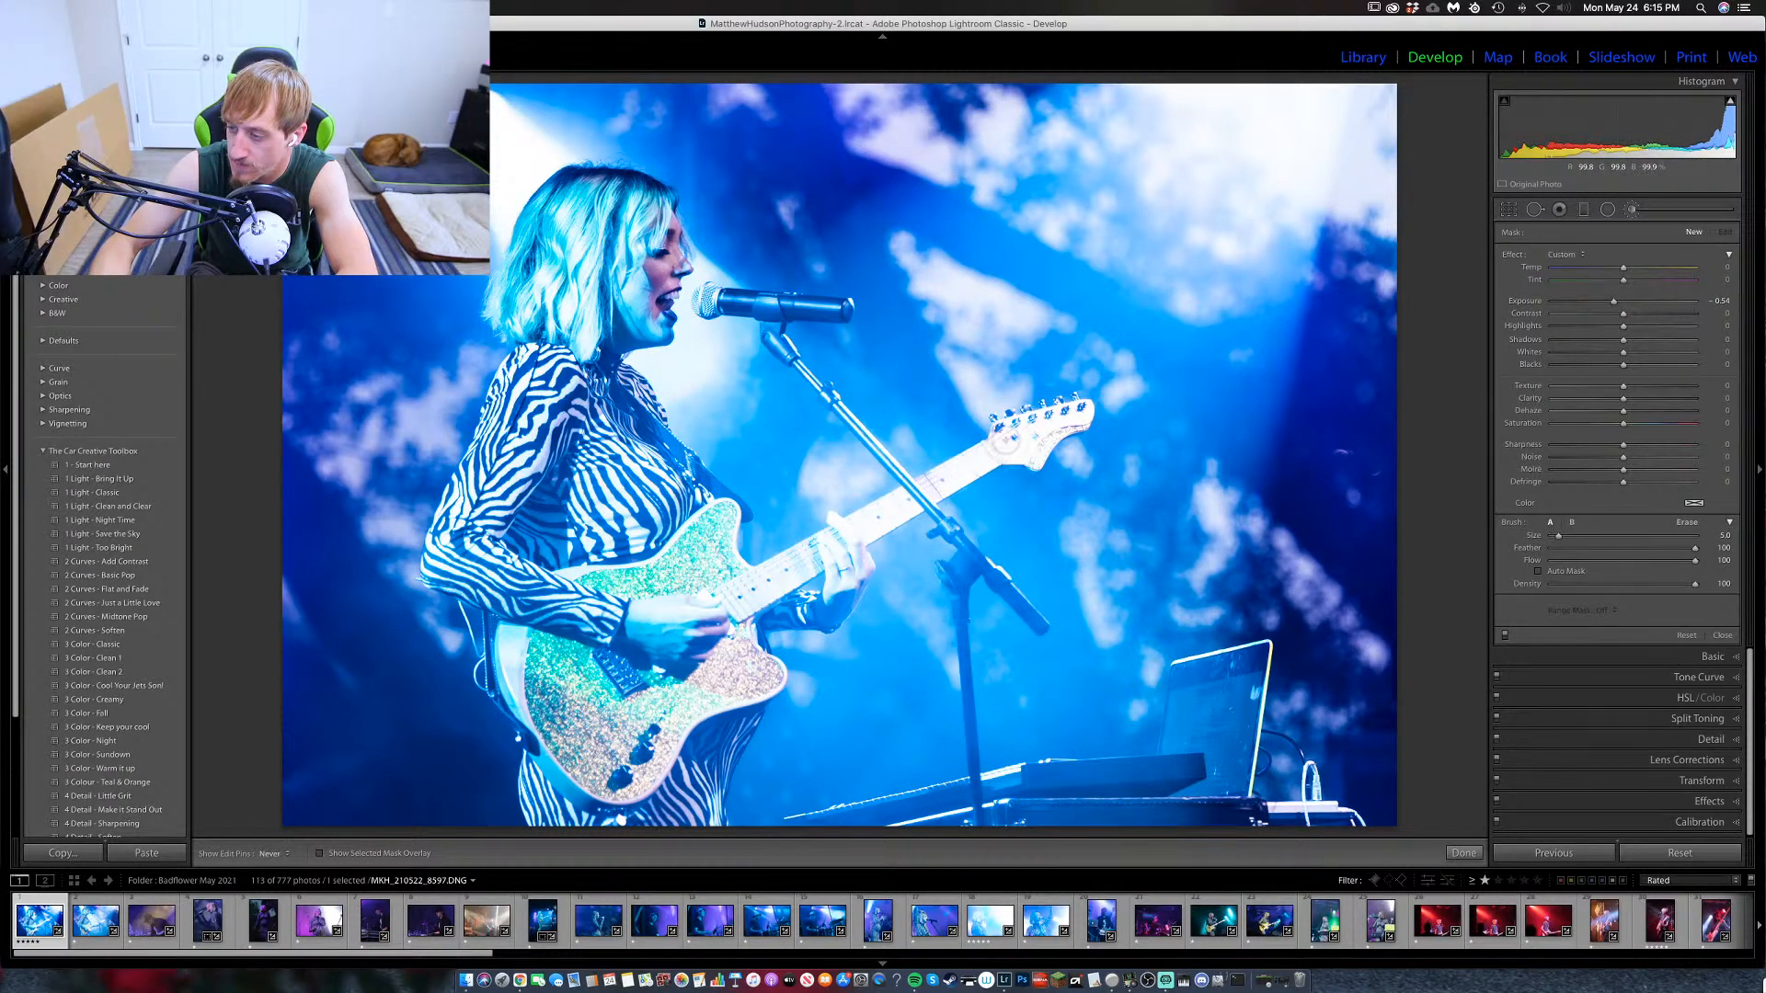
key("h")
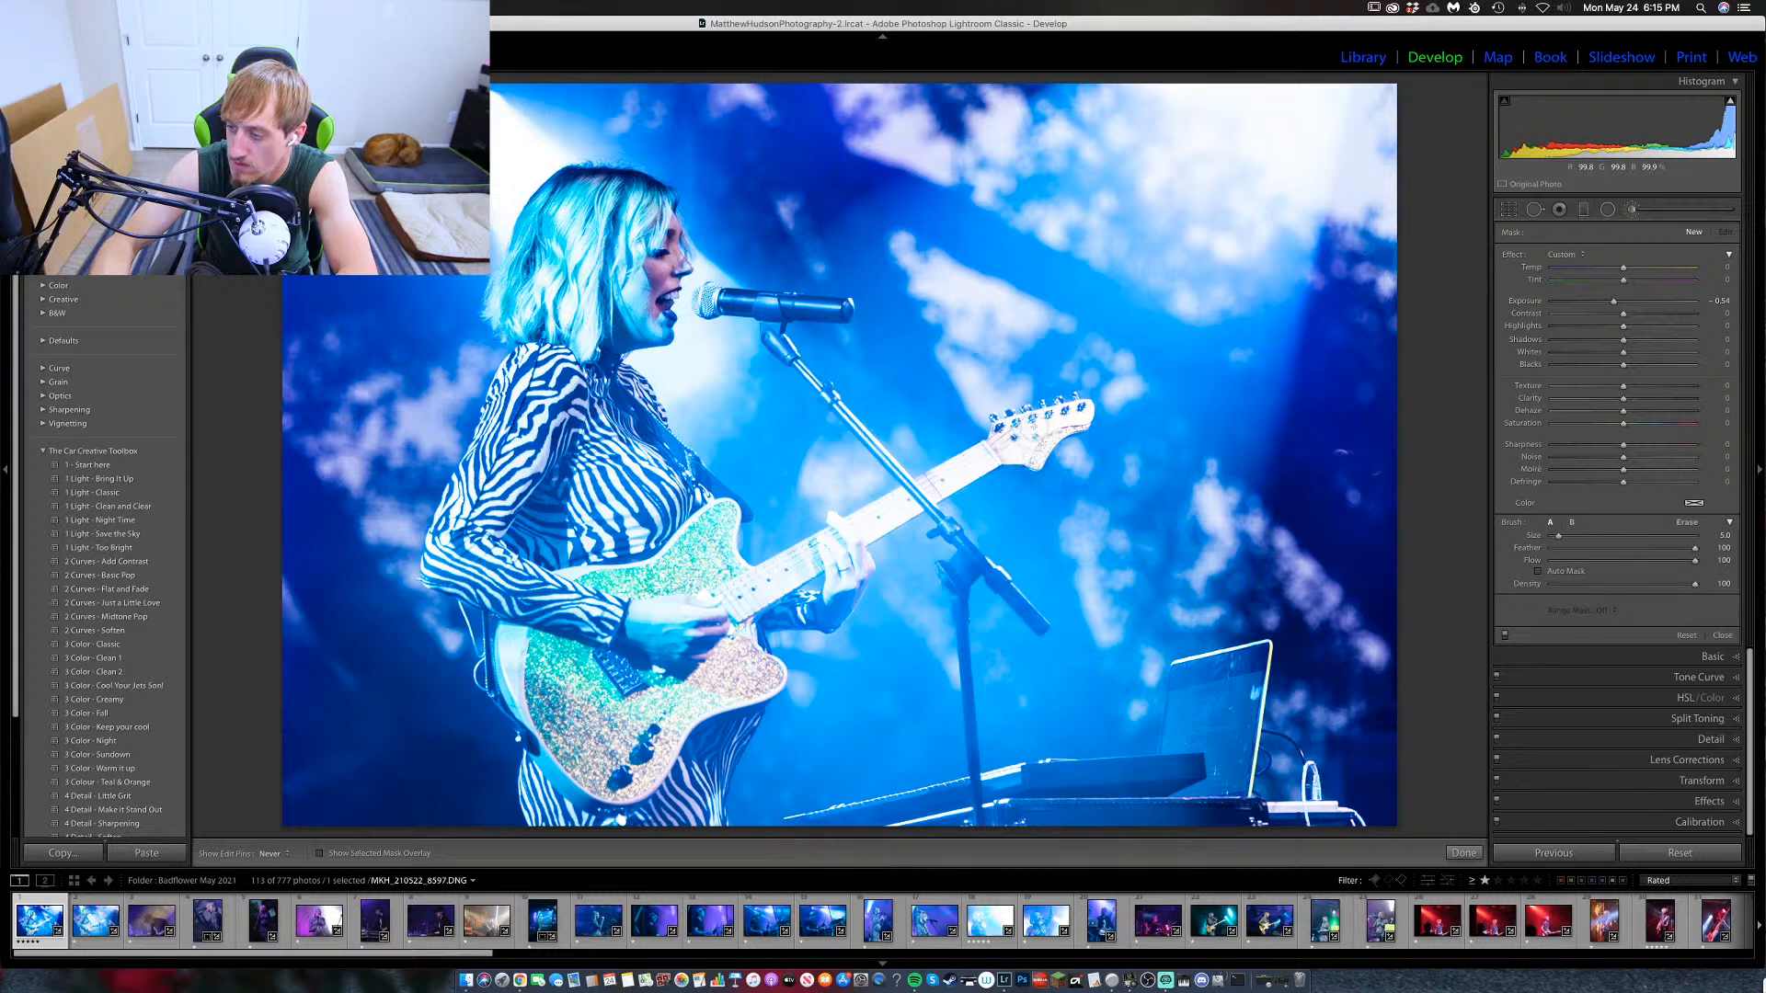
left_click_drag(1014, 430, 933, 485)
key("h")
key("h")
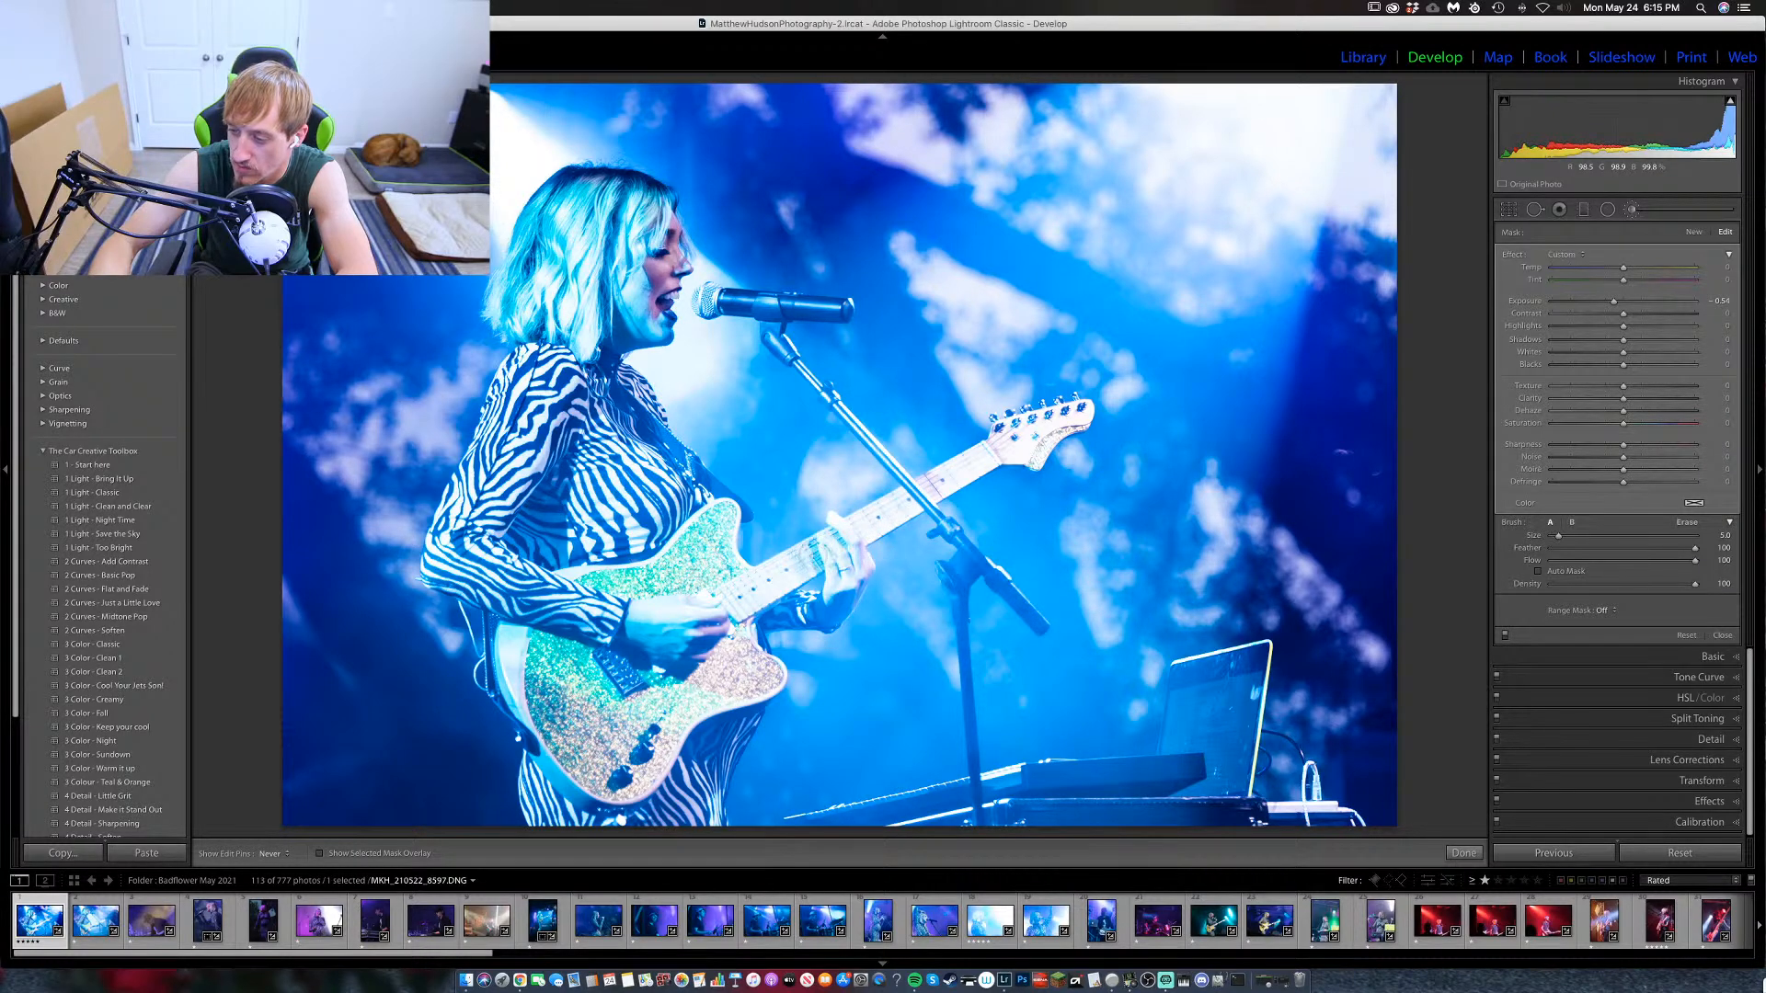
mouse_move(782, 571)
left_mouse_down()
mouse_move(714, 598)
mouse_move(732, 575)
mouse_move(706, 520)
mouse_move(665, 565)
mouse_move(717, 587)
mouse_move(579, 577)
left_mouse_up()
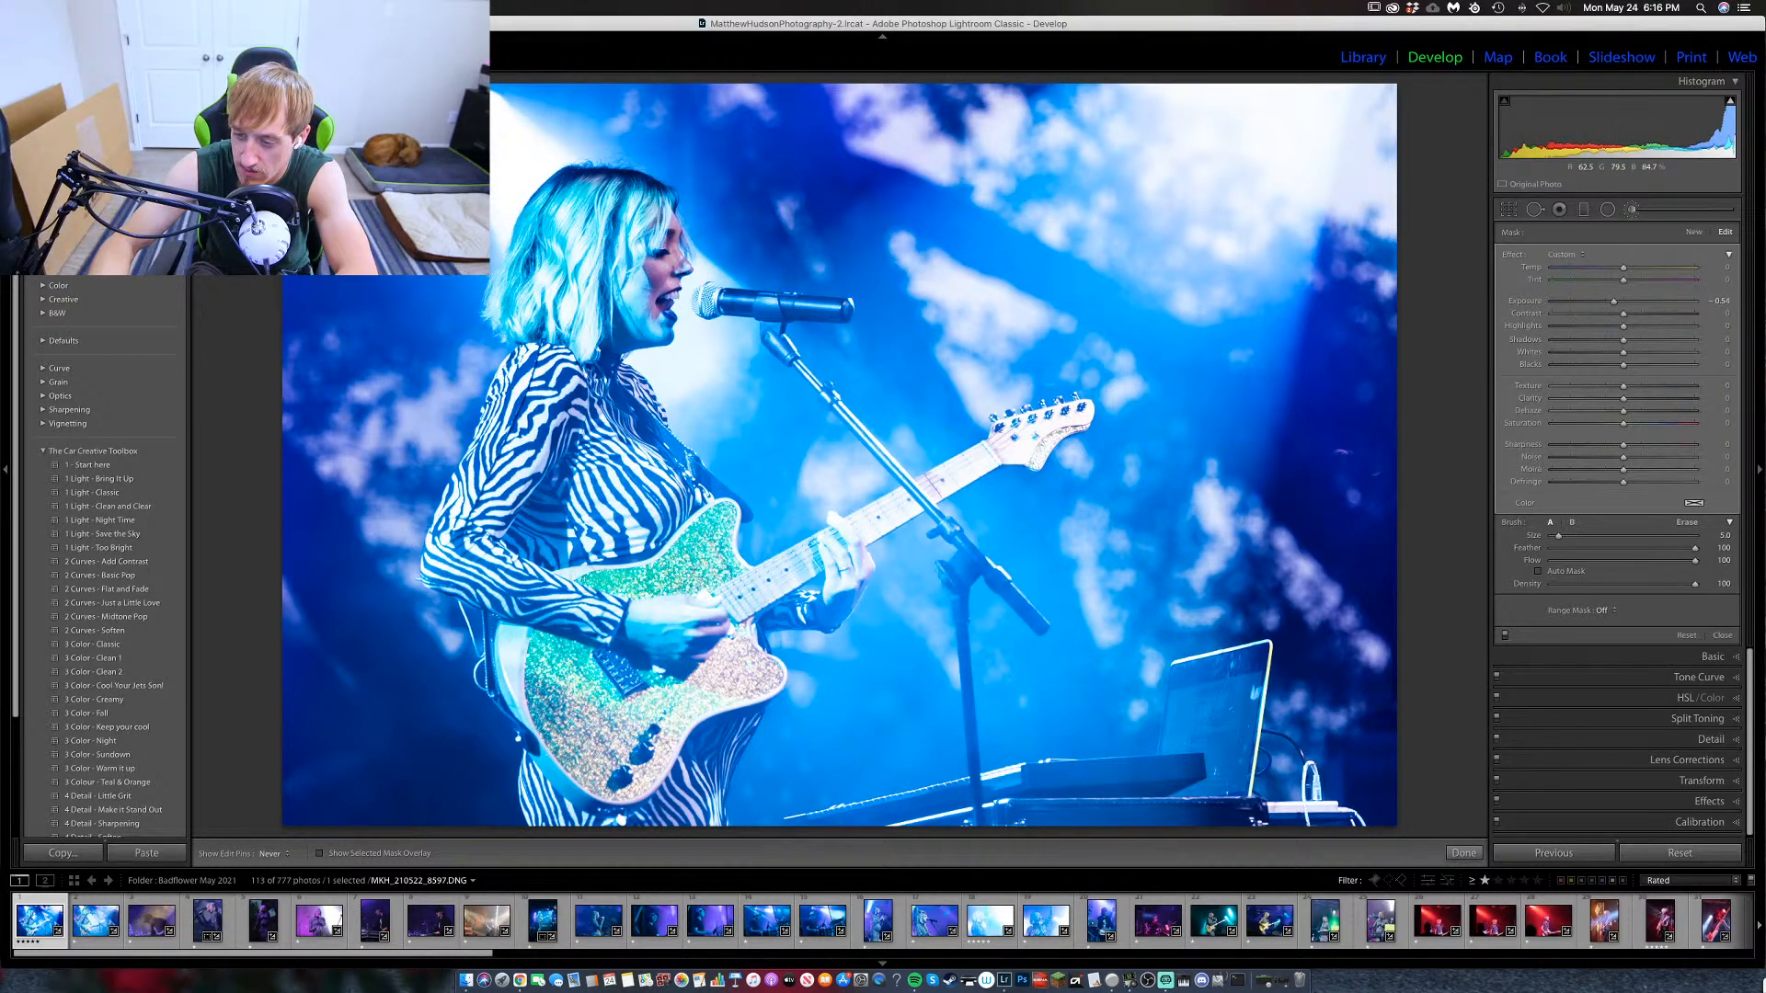
mouse_move(513, 646)
left_mouse_down()
mouse_move(552, 718)
mouse_move(546, 749)
mouse_move(635, 763)
mouse_move(611, 727)
mouse_move(676, 699)
mouse_move(644, 749)
mouse_move(750, 658)
mouse_move(741, 644)
mouse_move(781, 667)
mouse_move(763, 625)
mouse_move(851, 538)
left_mouse_up()
Extend the guitar mask along the upper neck with brush size 8.0 and set its Exposure to -0.87.
key("h")
key("bracketright")
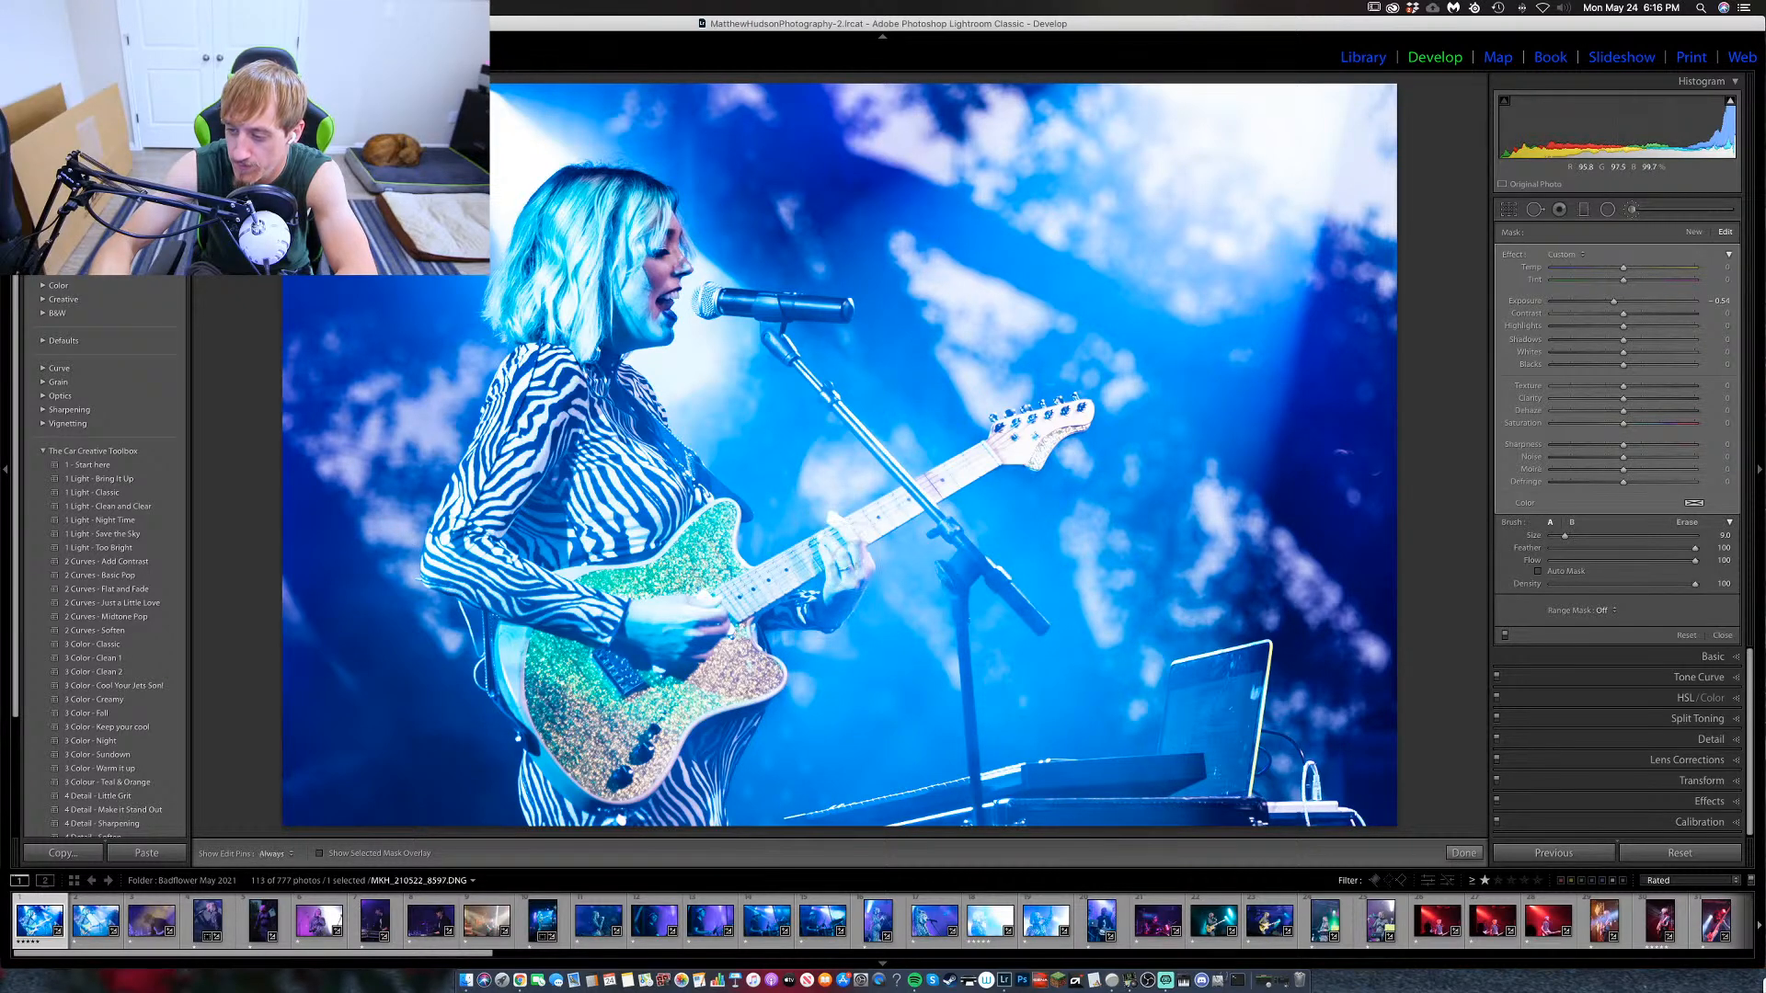
left_click_drag(975, 464, 989, 455)
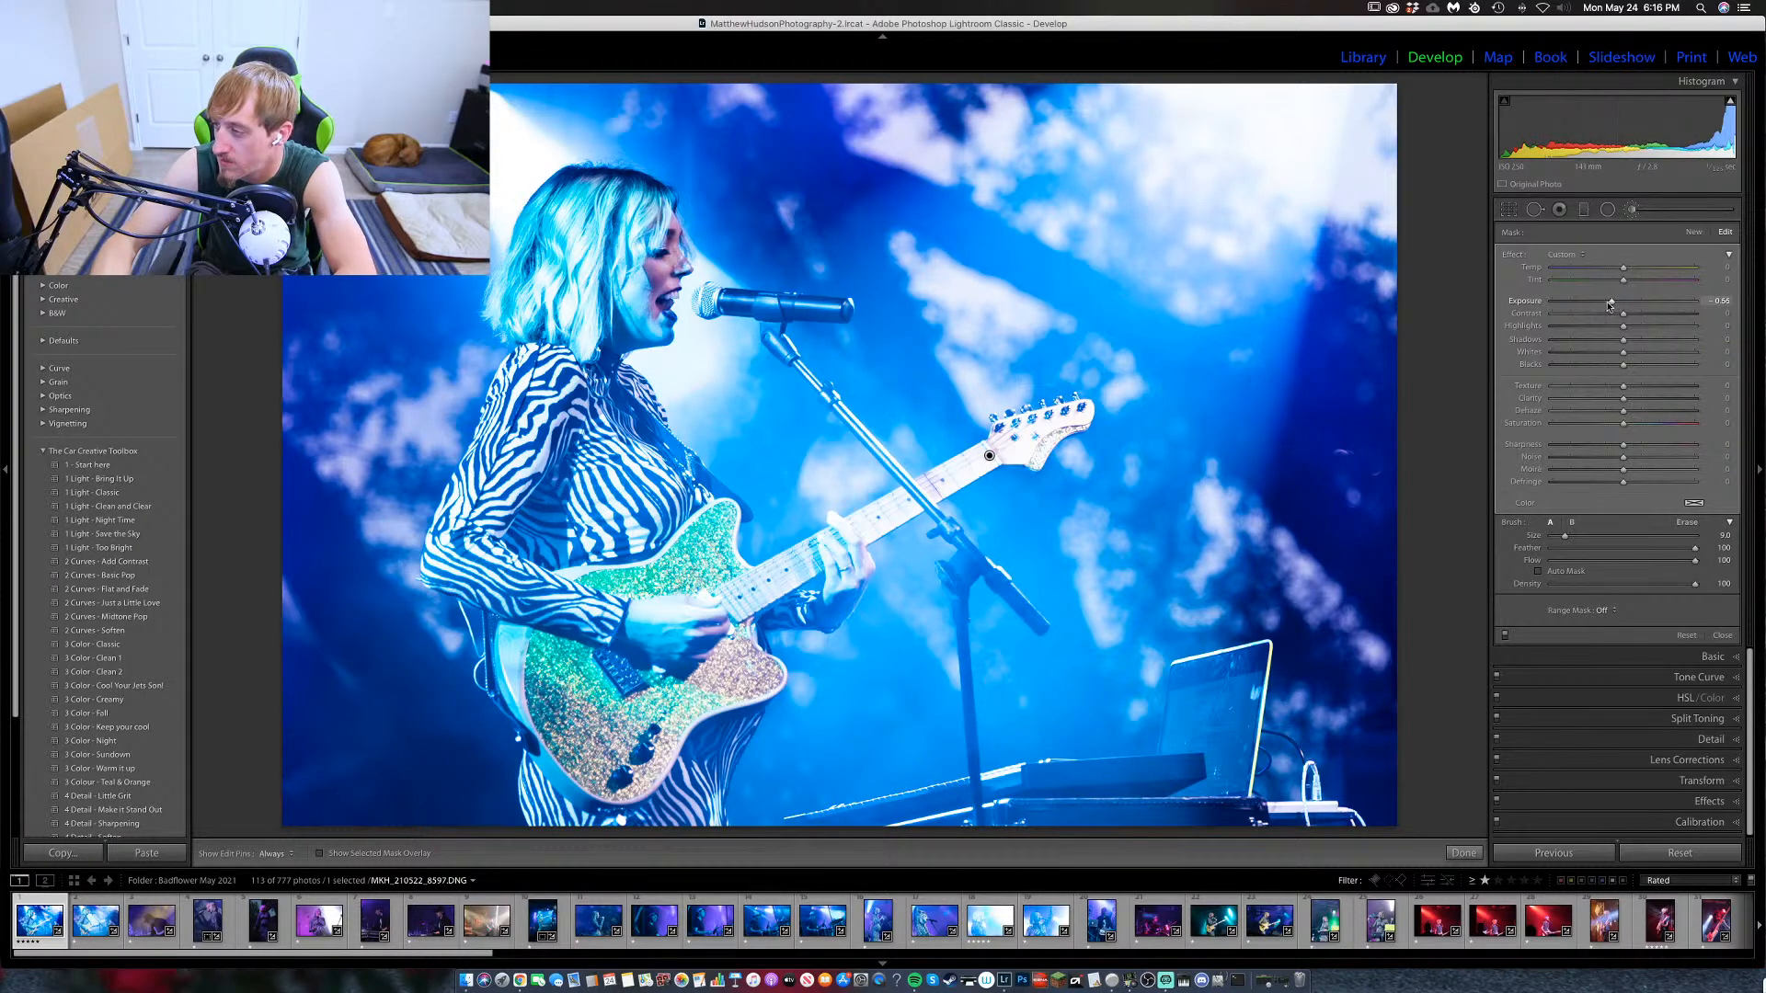
left_click_drag(1609, 303, 1601, 303)
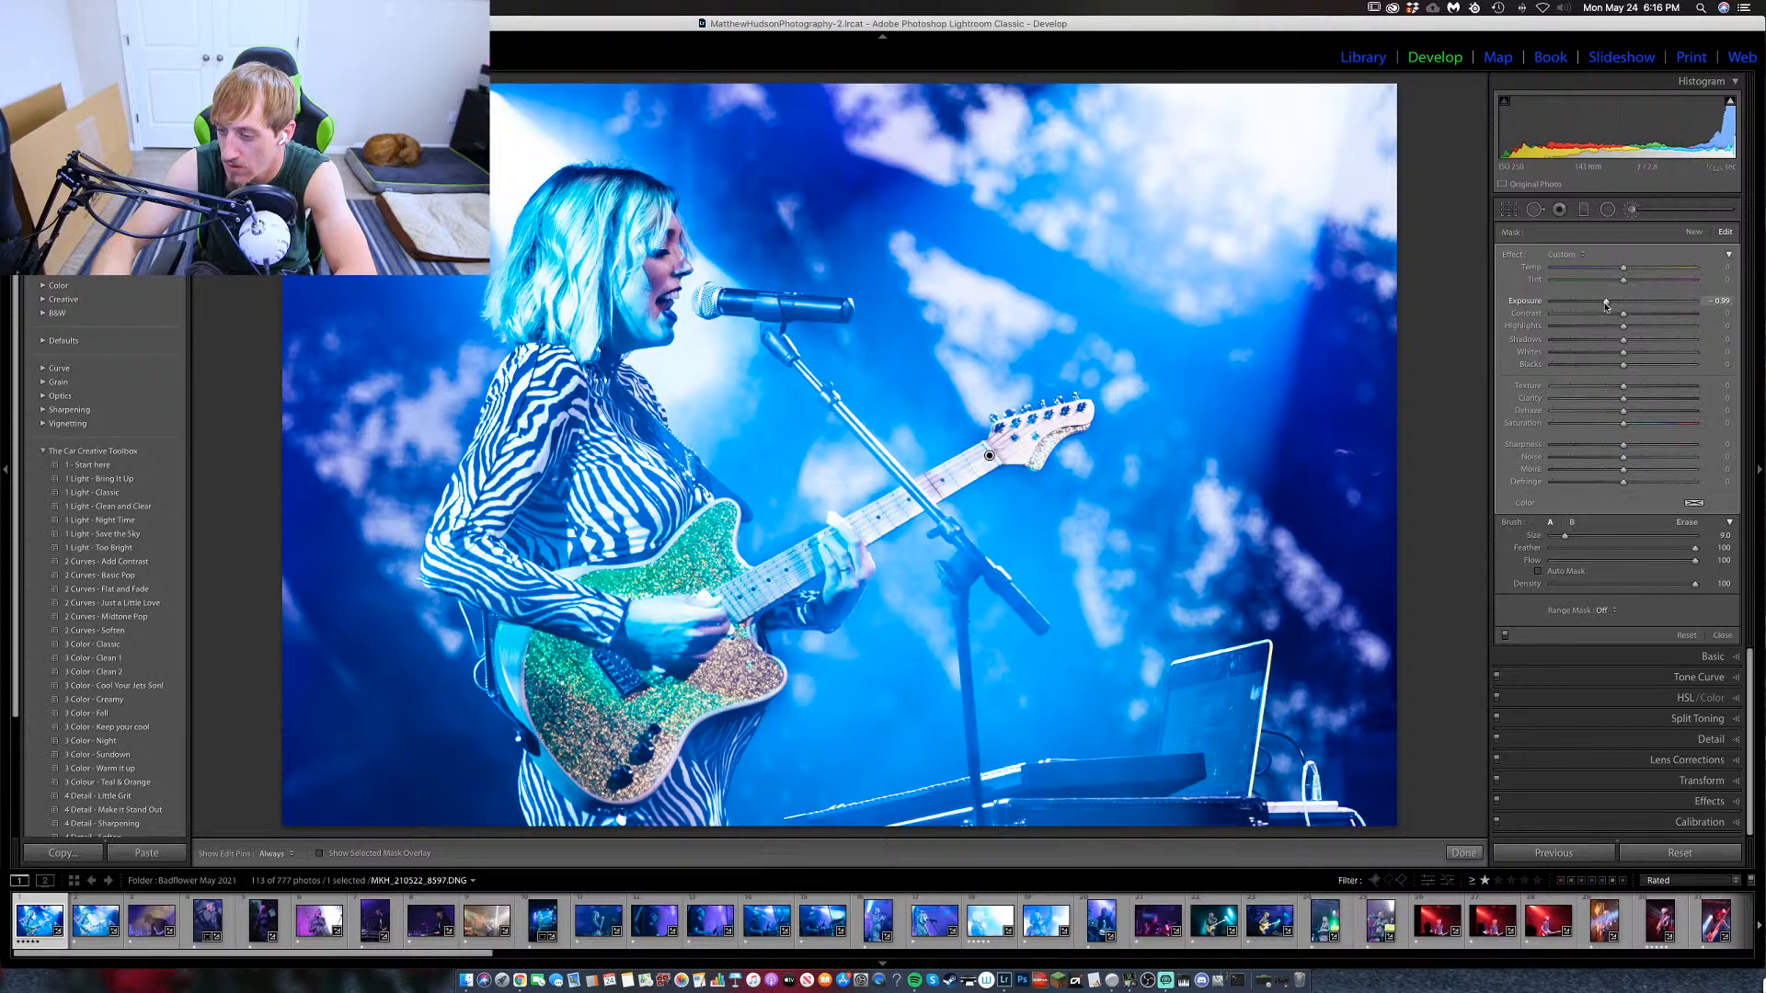
left_click_drag(1607, 306, 1609, 308)
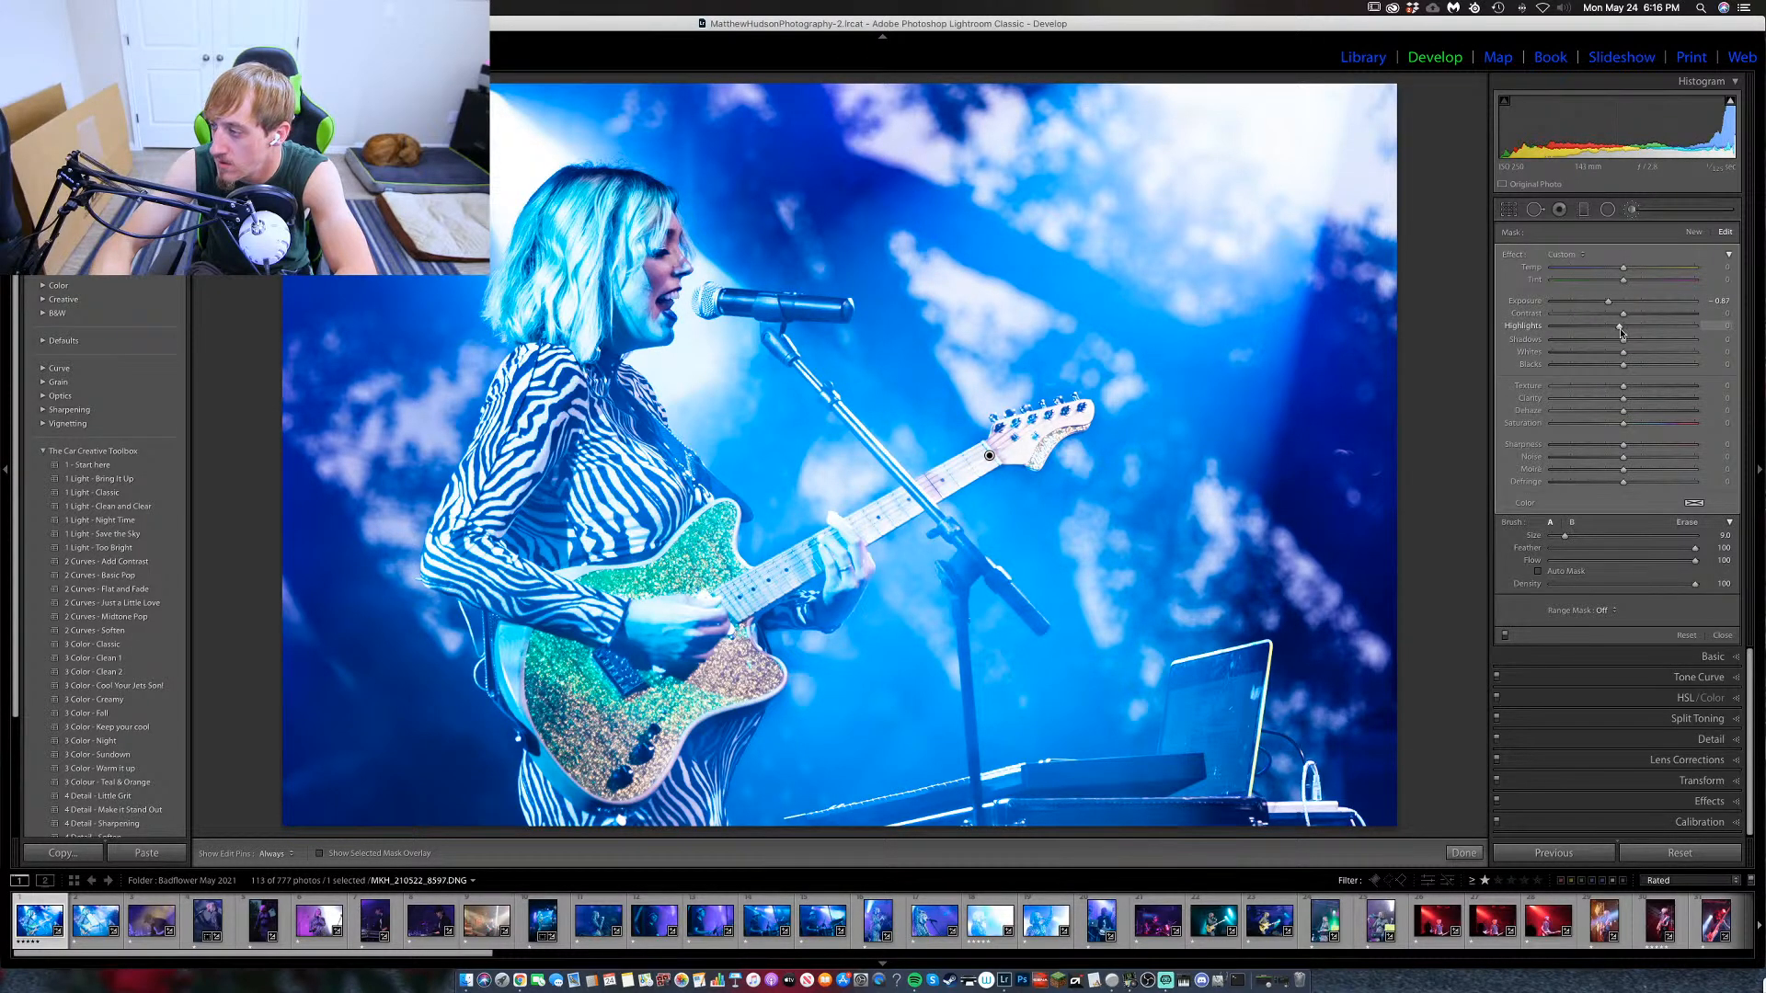
Lower the guitar-neck brush mask's exposure, highlights and whites, set texture and saturation to 11 and dehaze to −12, and finish the mask.
left_click_drag(1622, 333, 1606, 335)
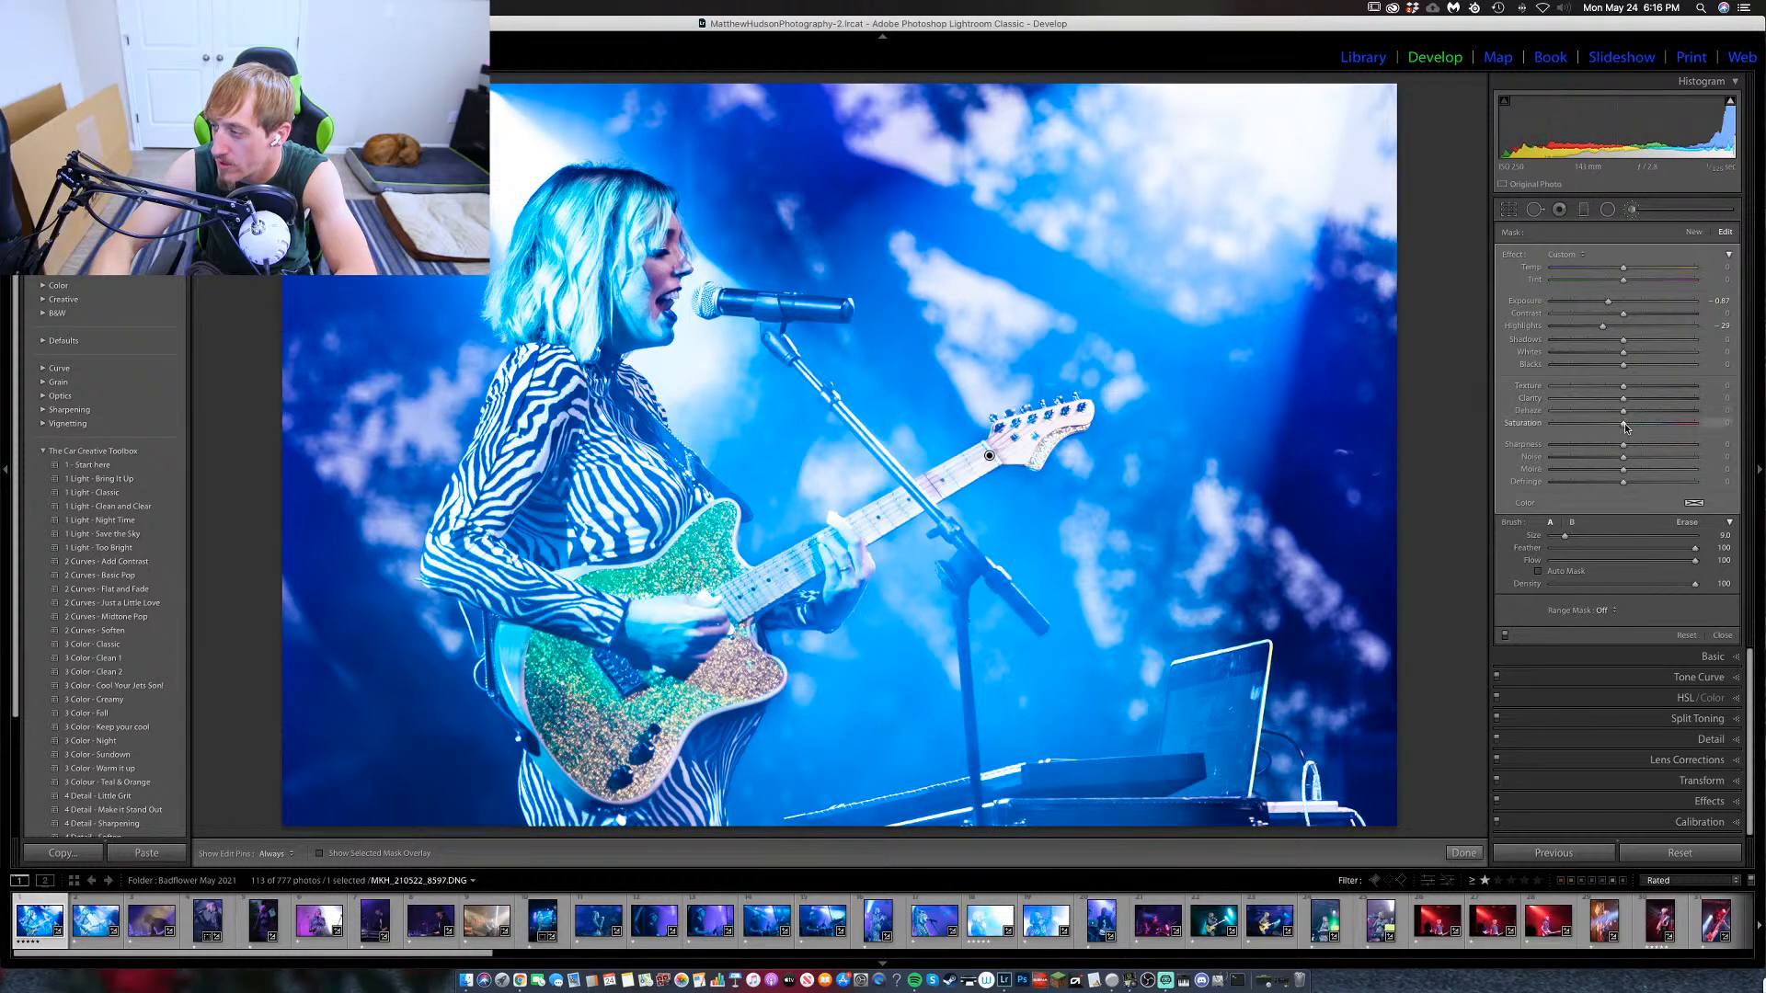
mouse_move(1625, 426)
left_mouse_down()
mouse_move(1628, 389)
mouse_move(1616, 416)
left_mouse_up()
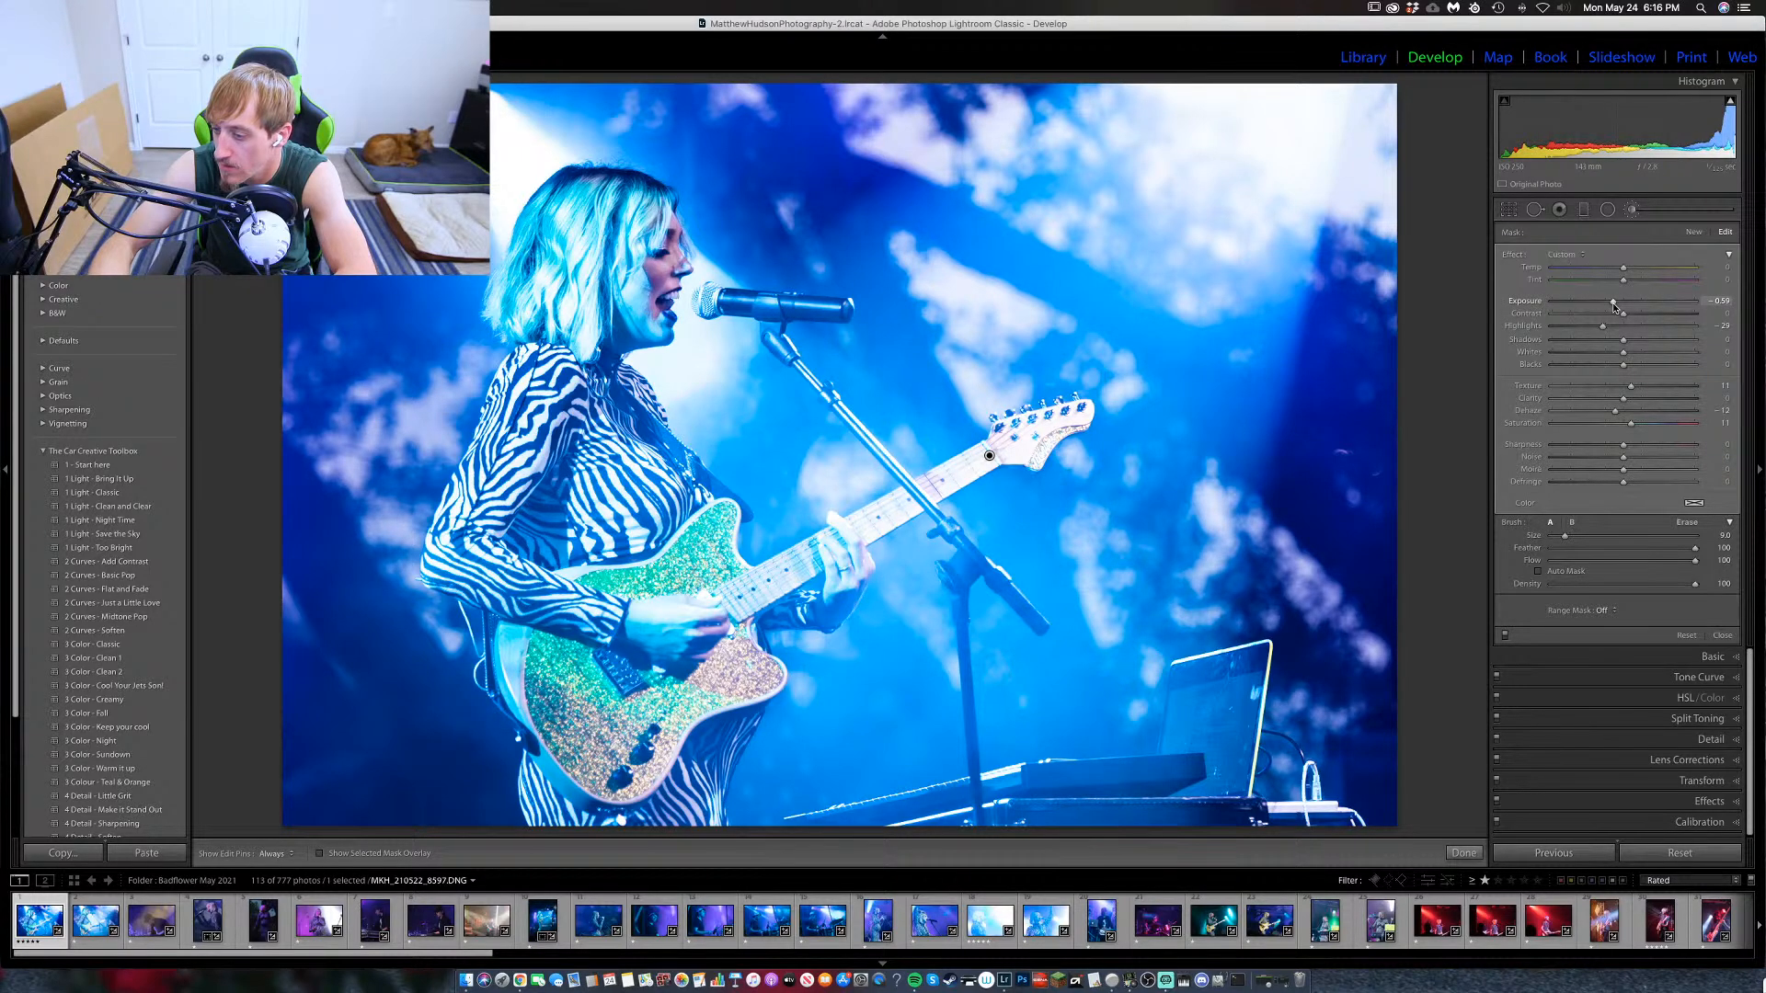
left_click_drag(1624, 353, 1617, 355)
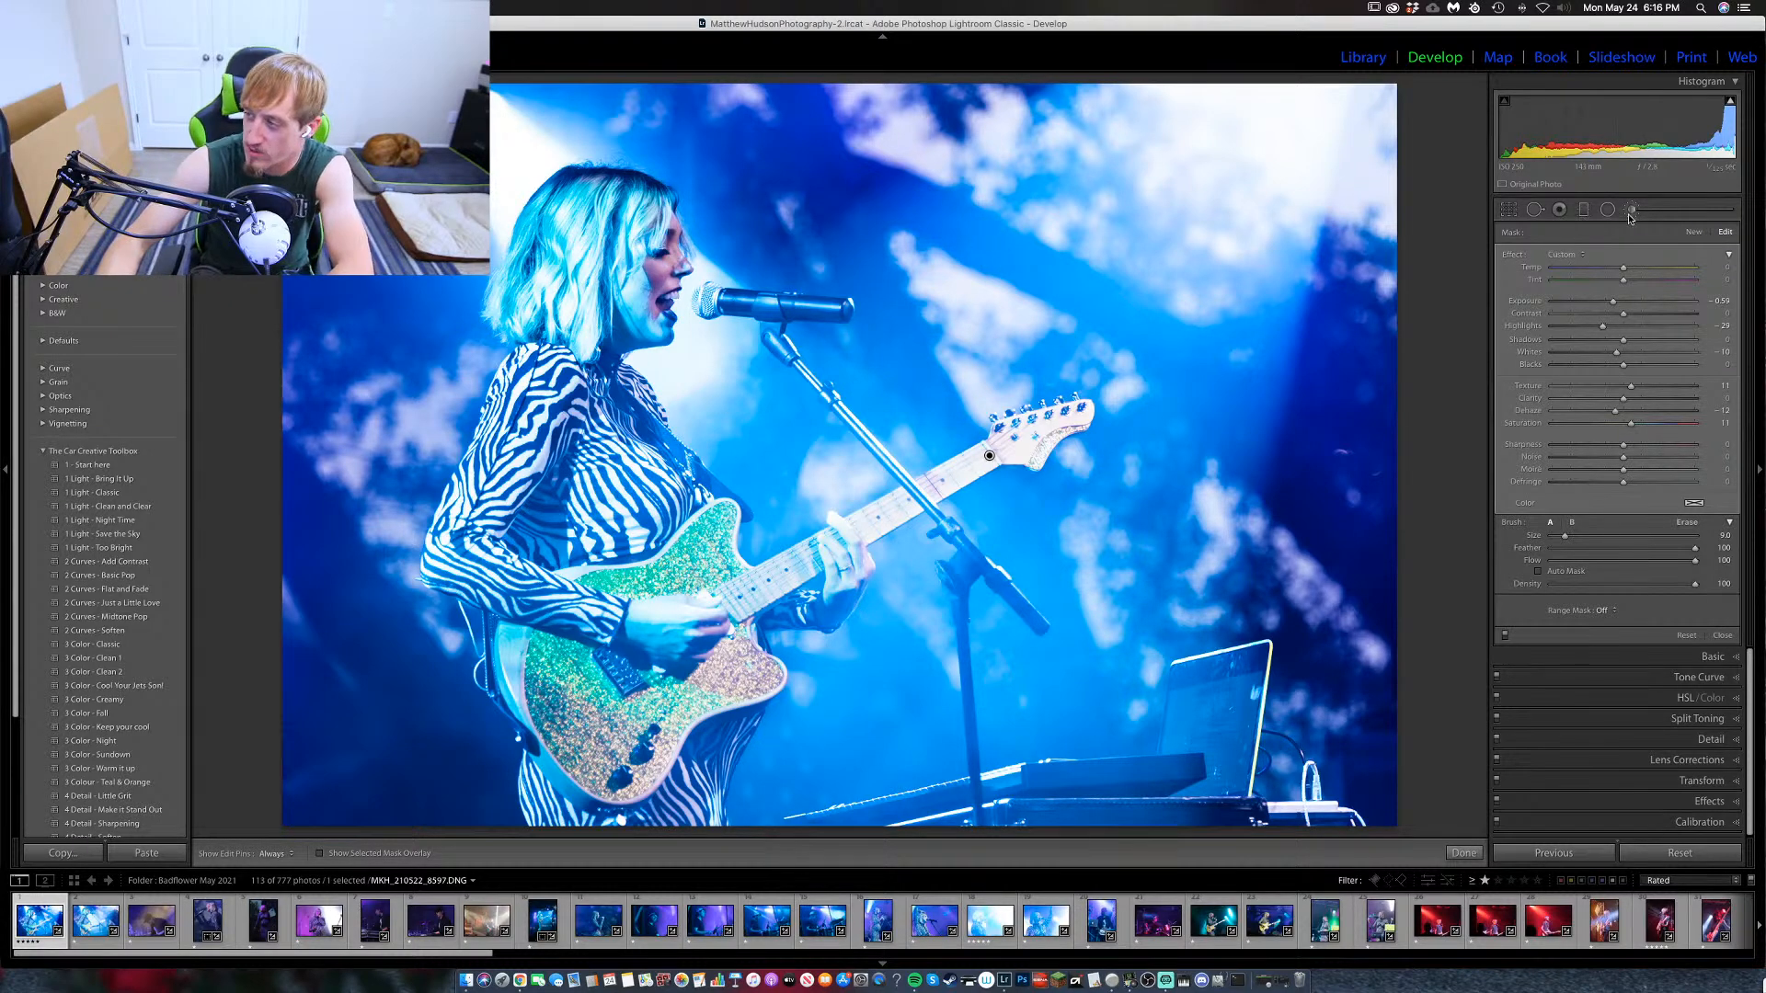
key("k")
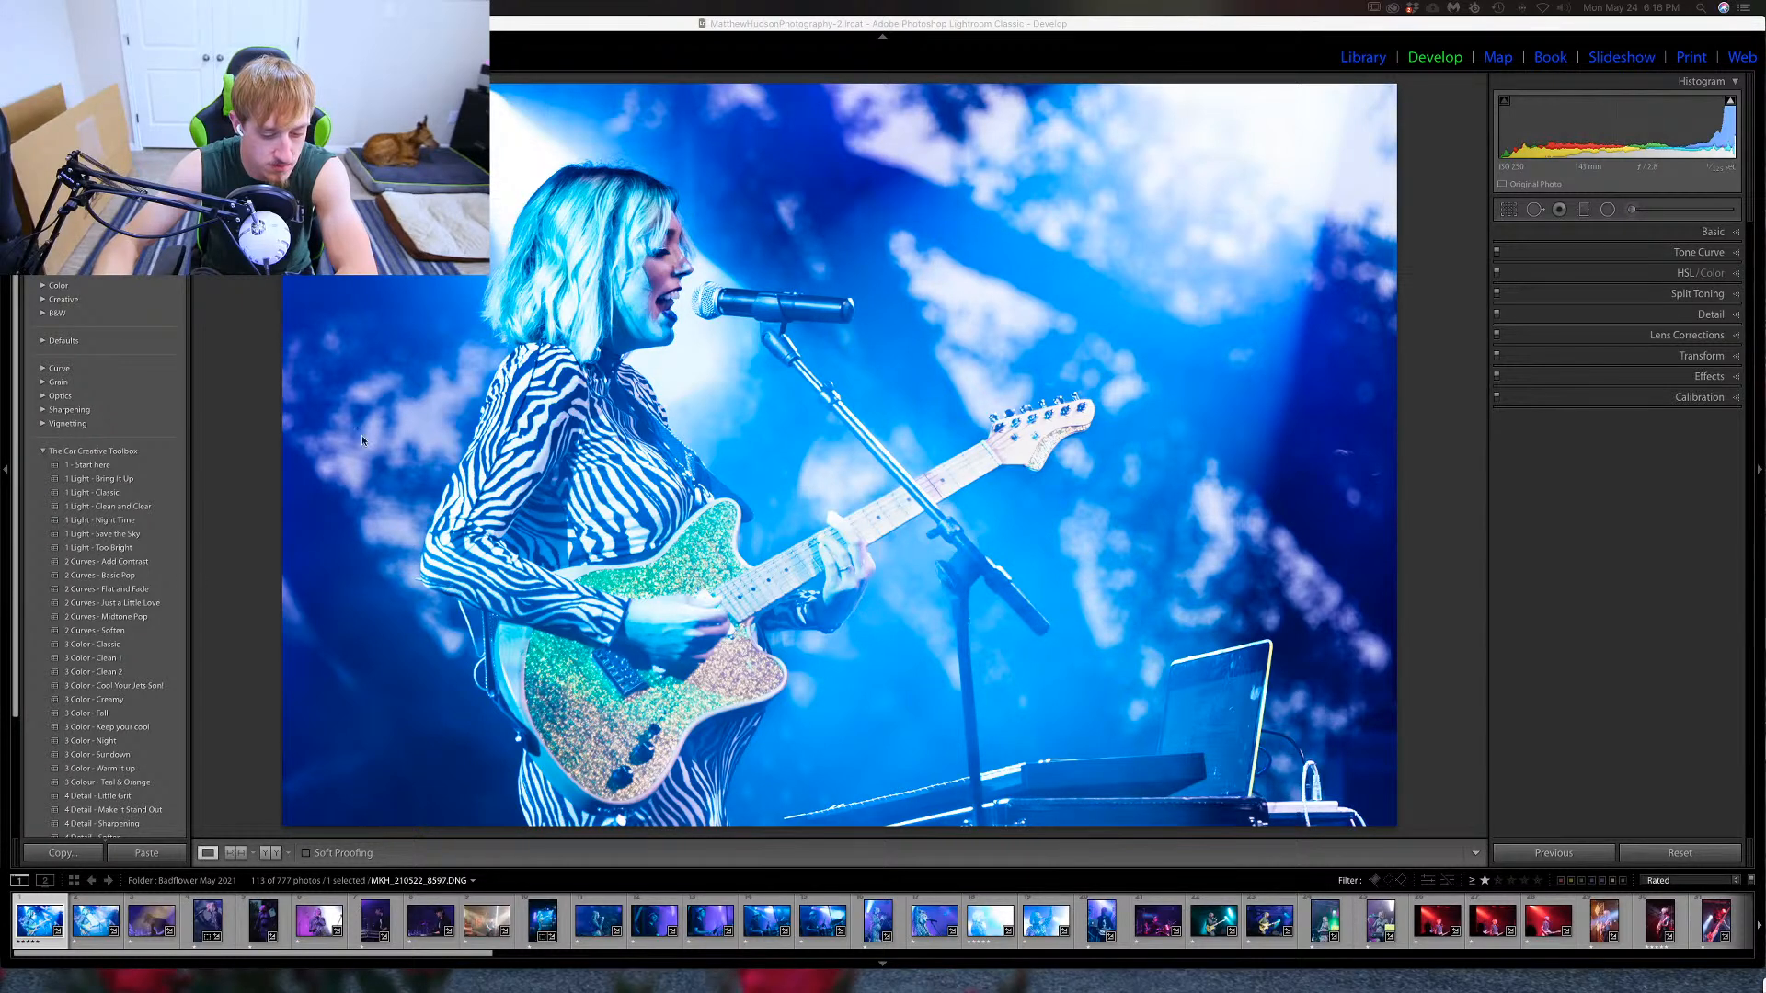
left_click(662, 364)
left_click(667, 363)
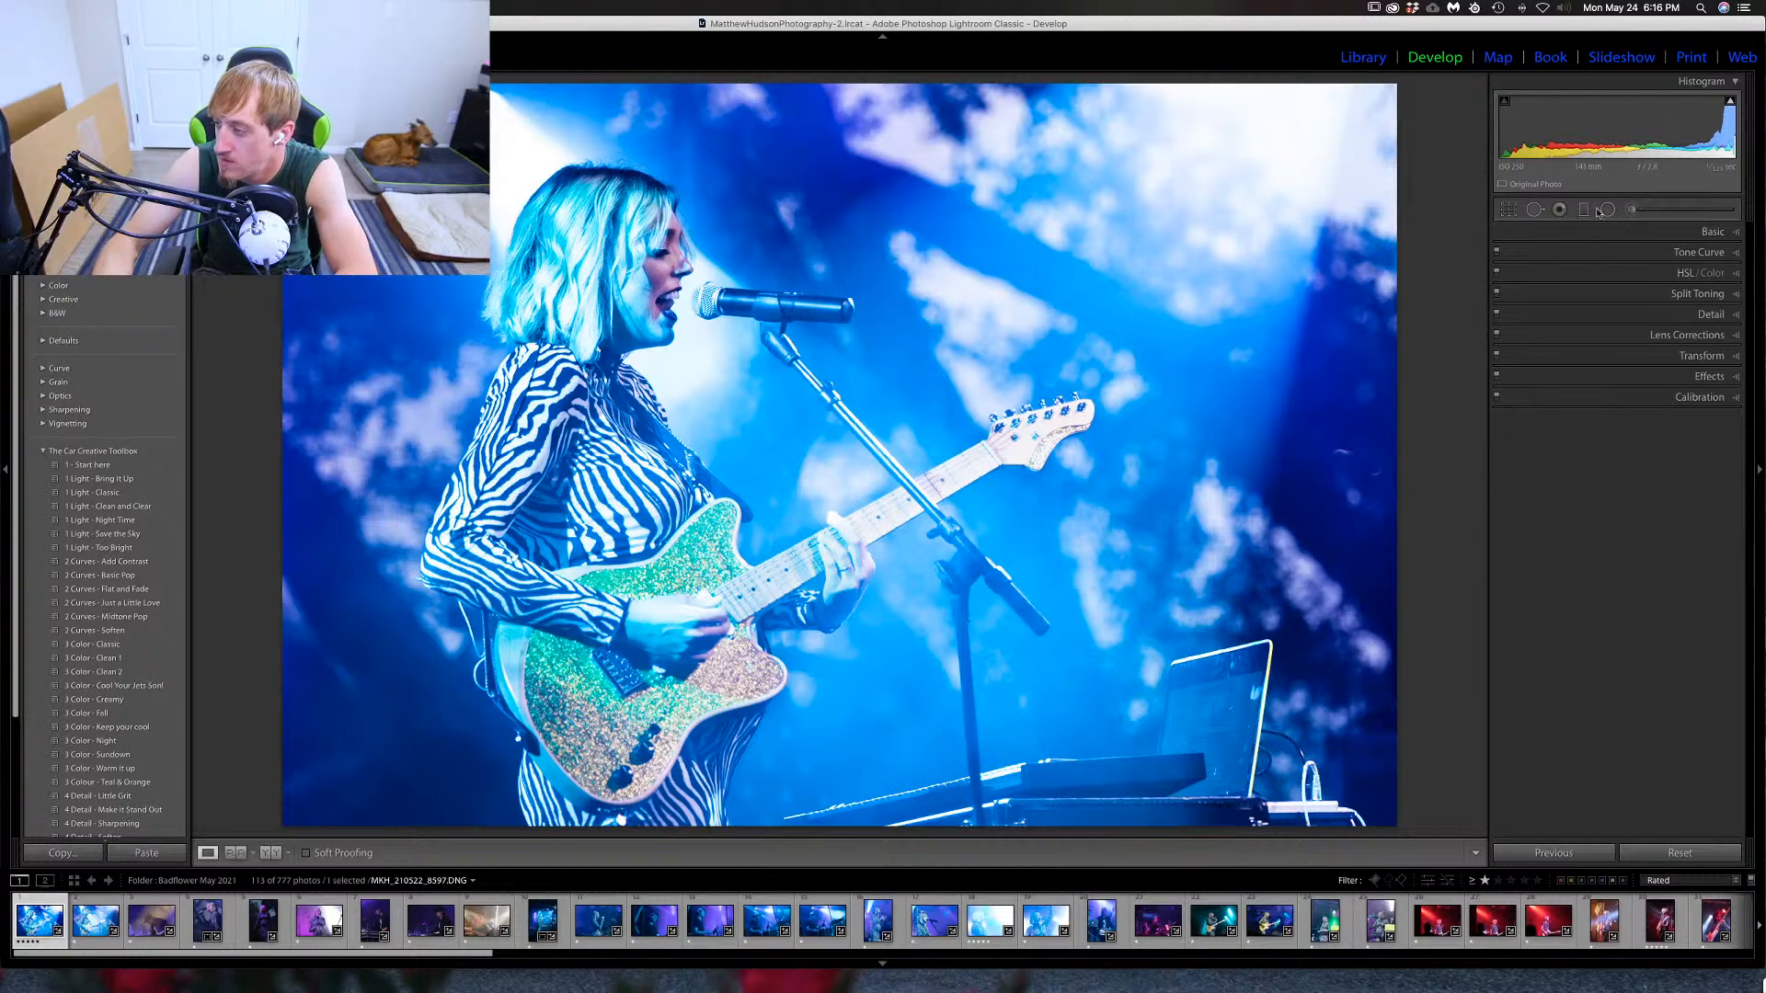
Heal the small light specks in the dark background above the laptop, near the photo's edge, using spot removal in Heal mode.
left_click(1537, 211)
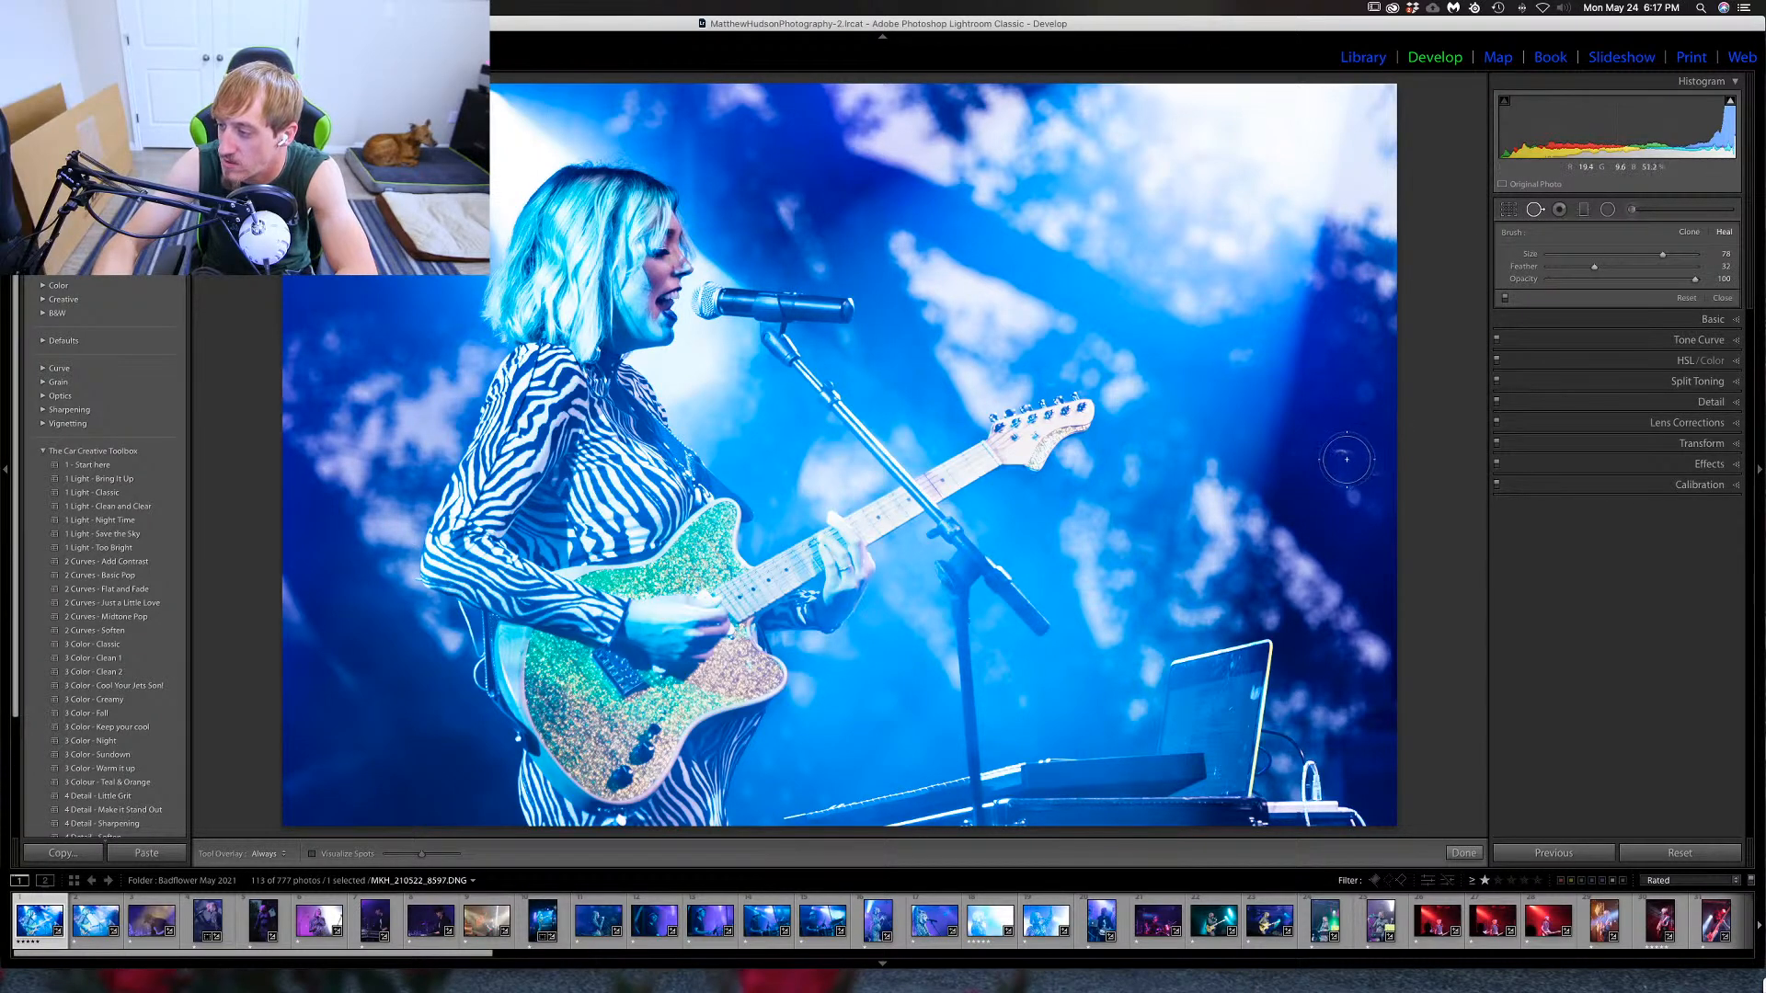
scroll(1347, 463, "down", 2)
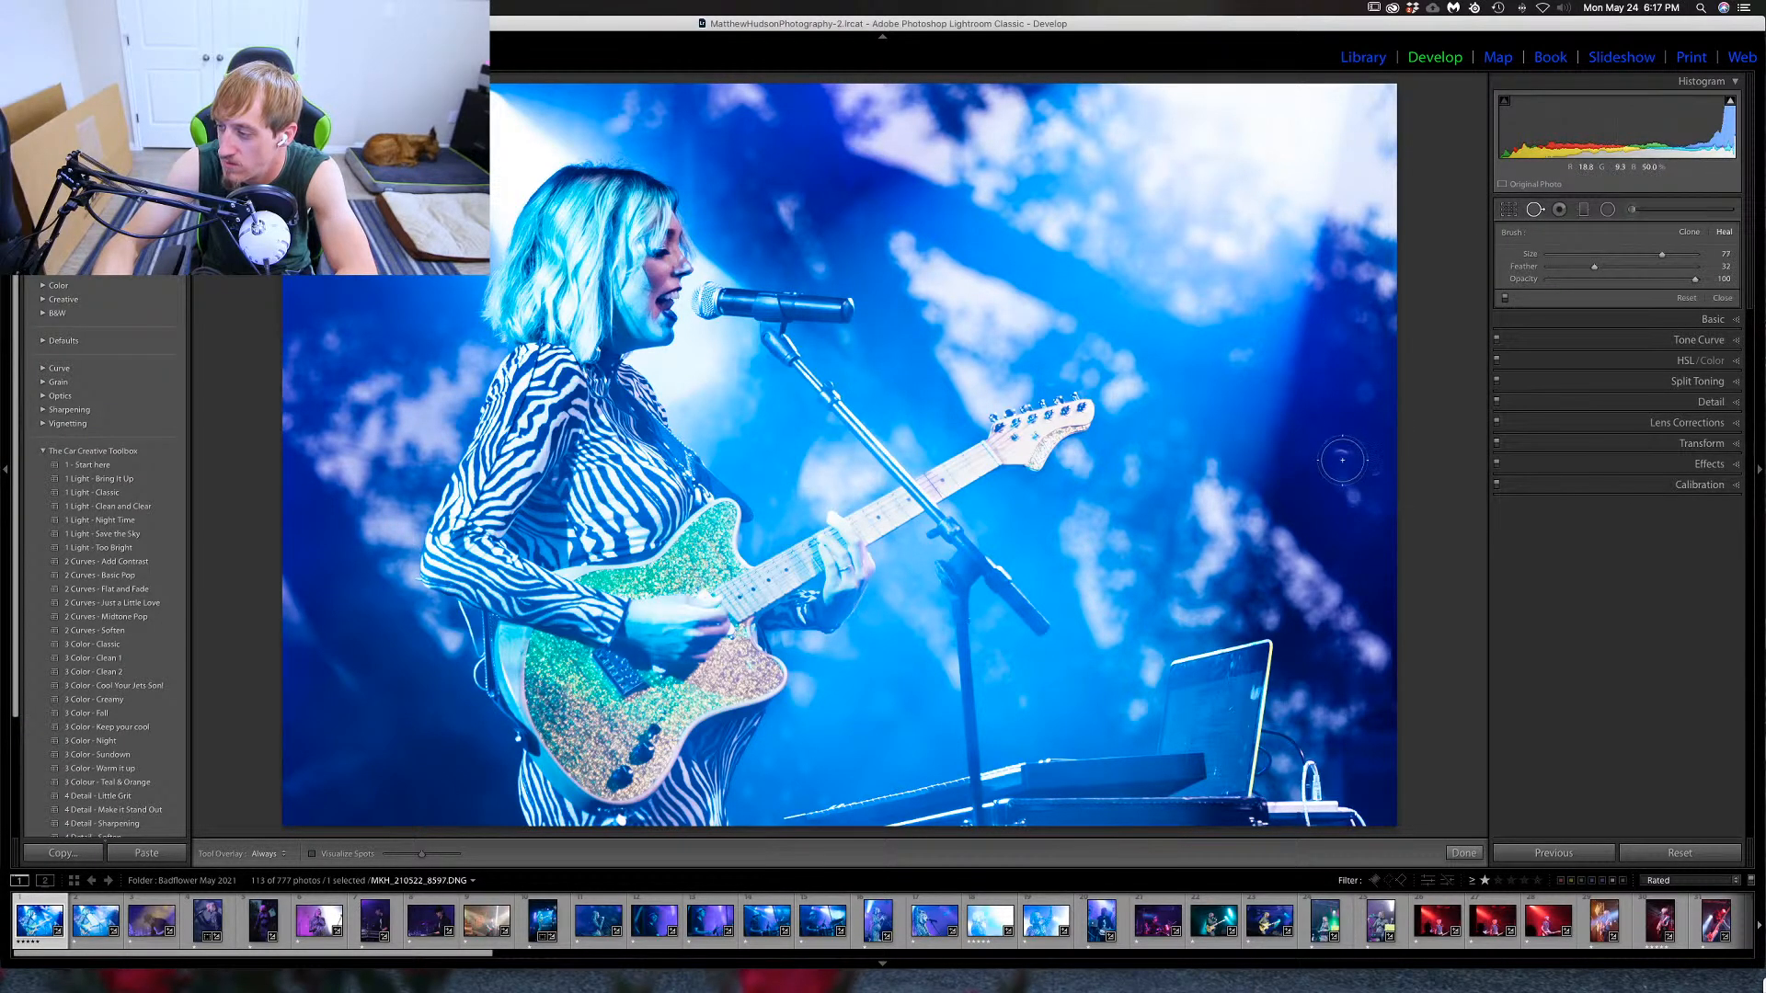
scroll(1343, 458, "up", 2)
left_click(1342, 454)
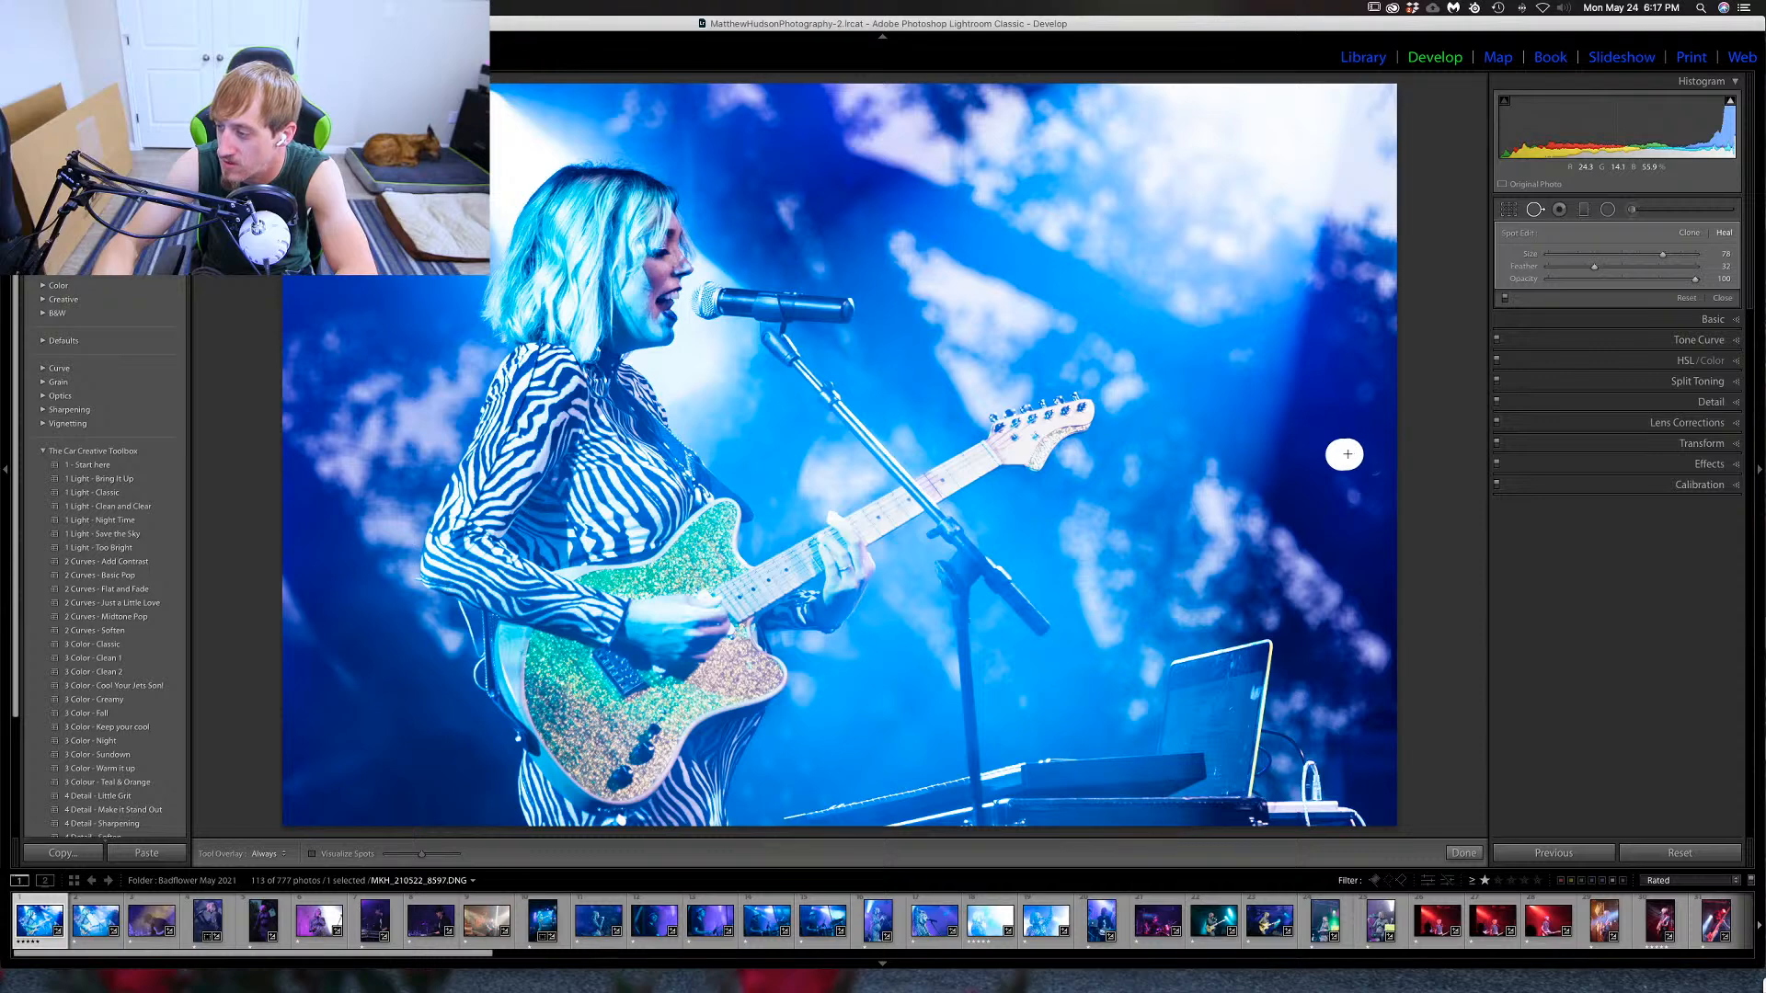
scroll(1367, 462, "down", 2)
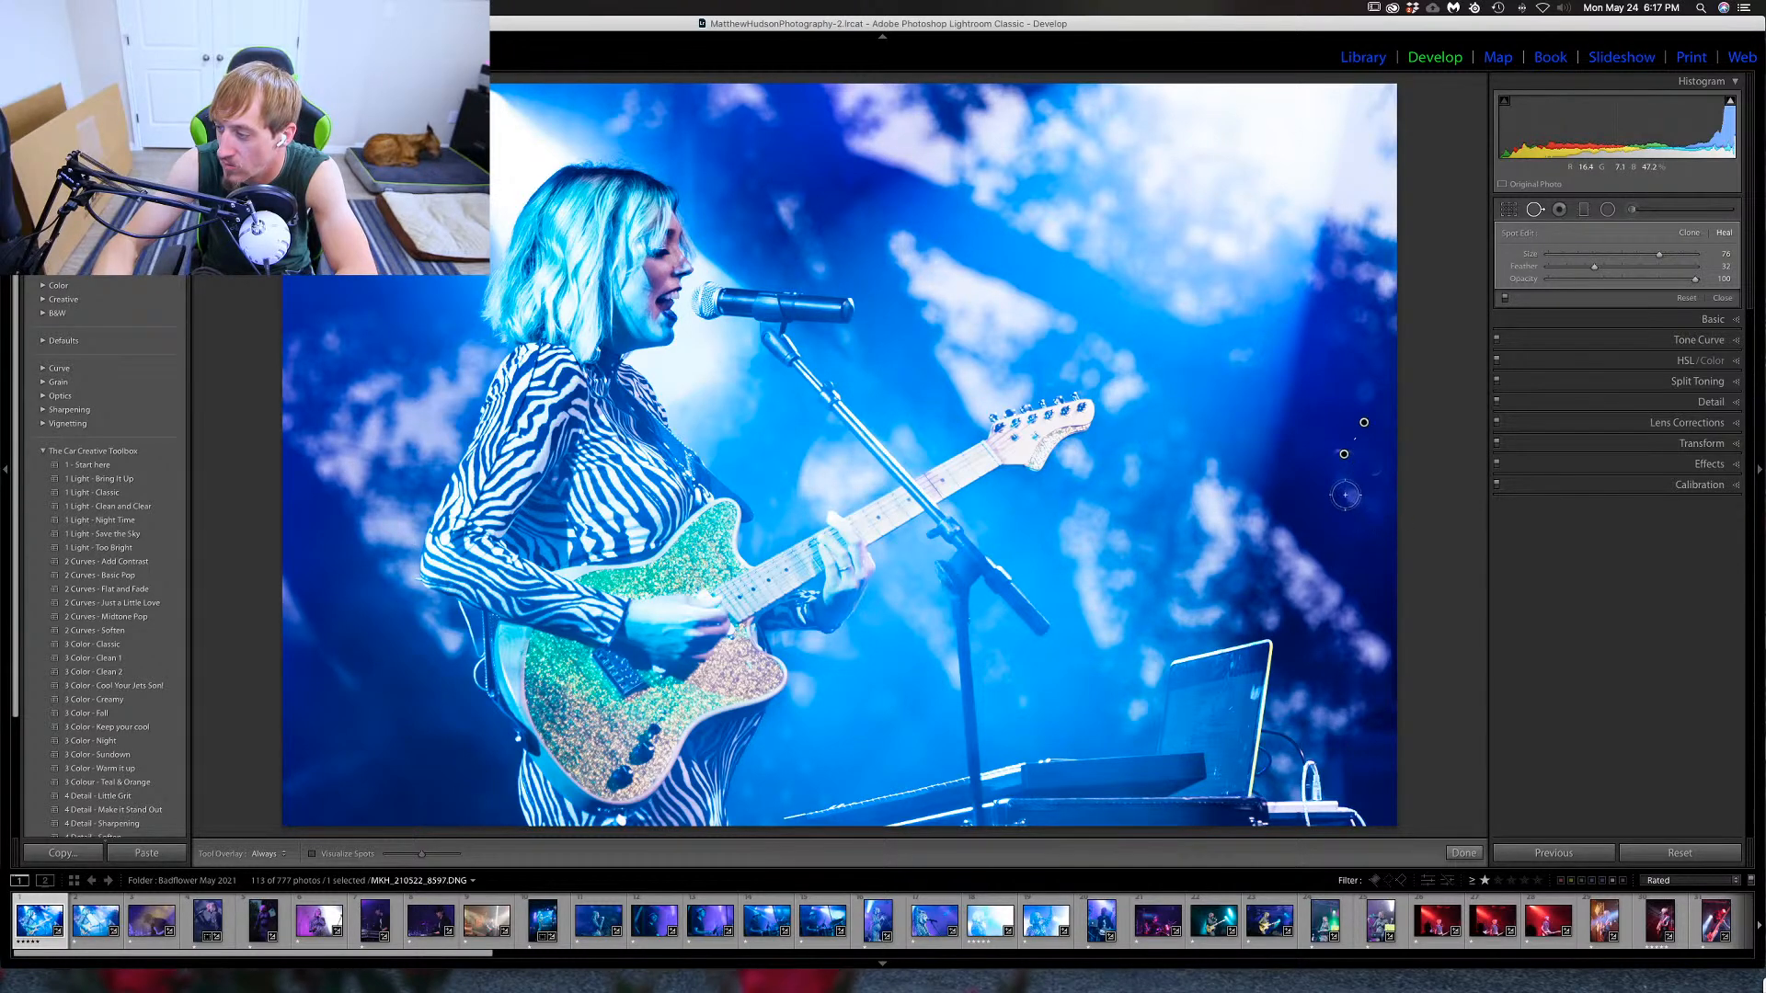
left_click_drag(1338, 485, 1358, 497)
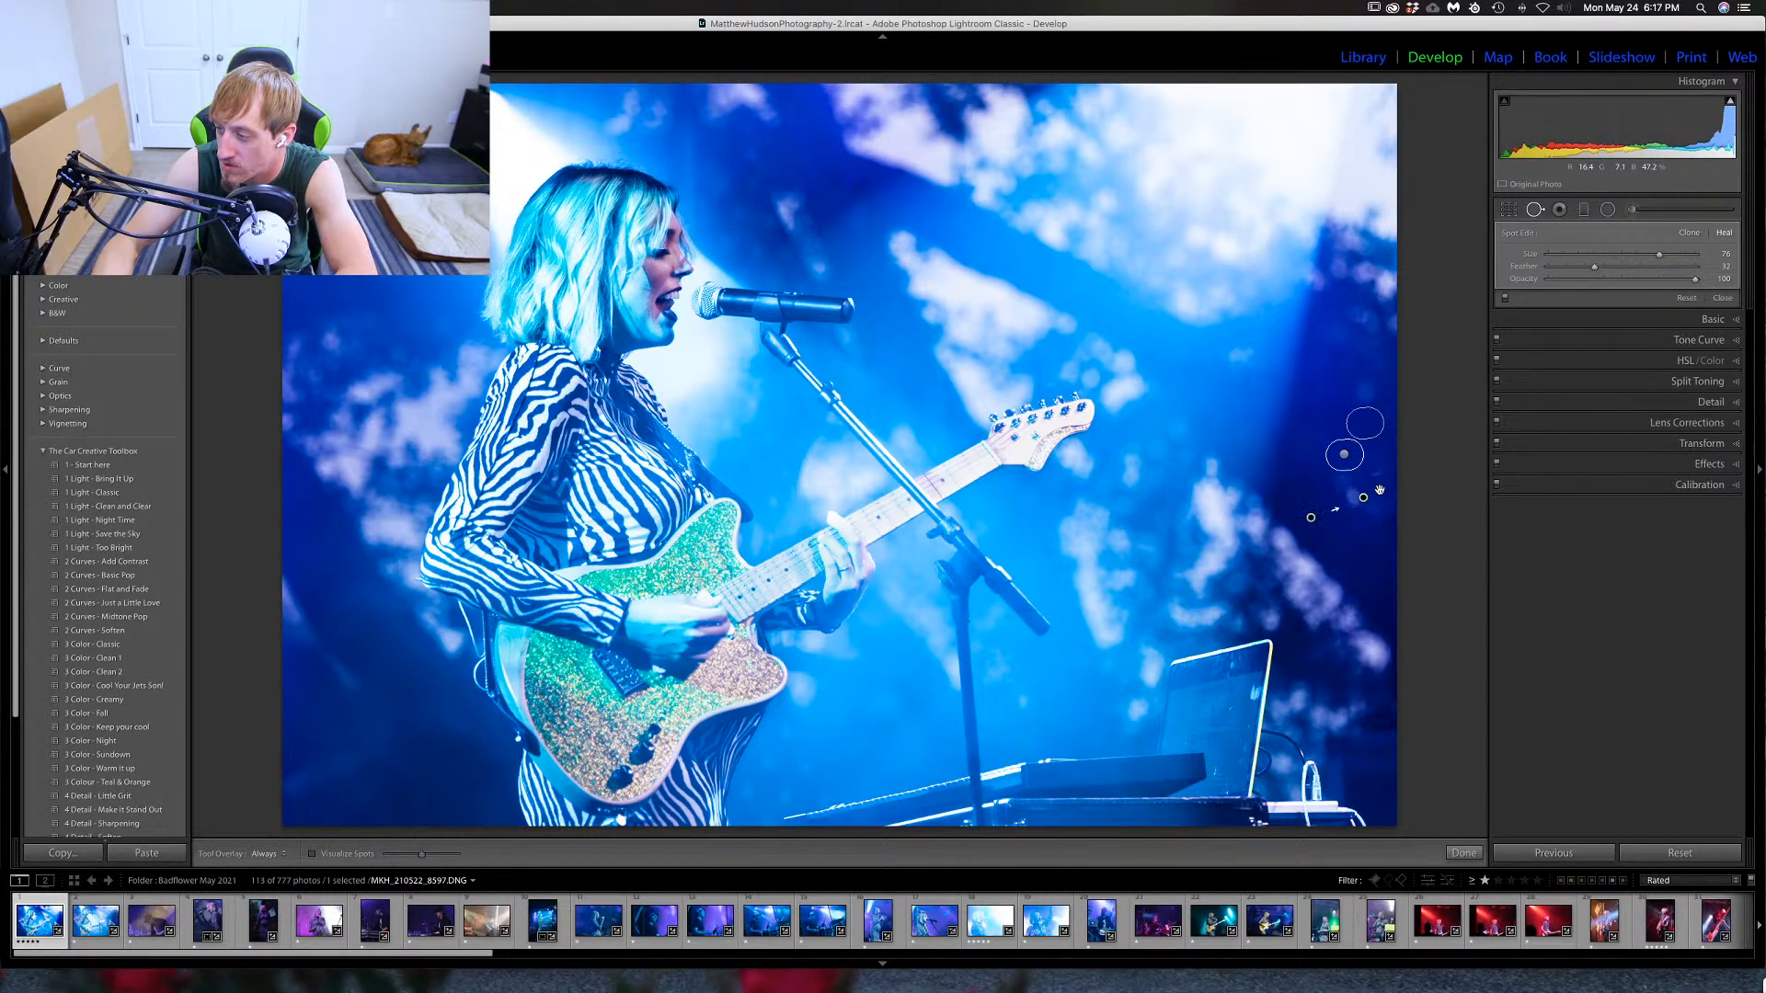
left_click(1535, 210)
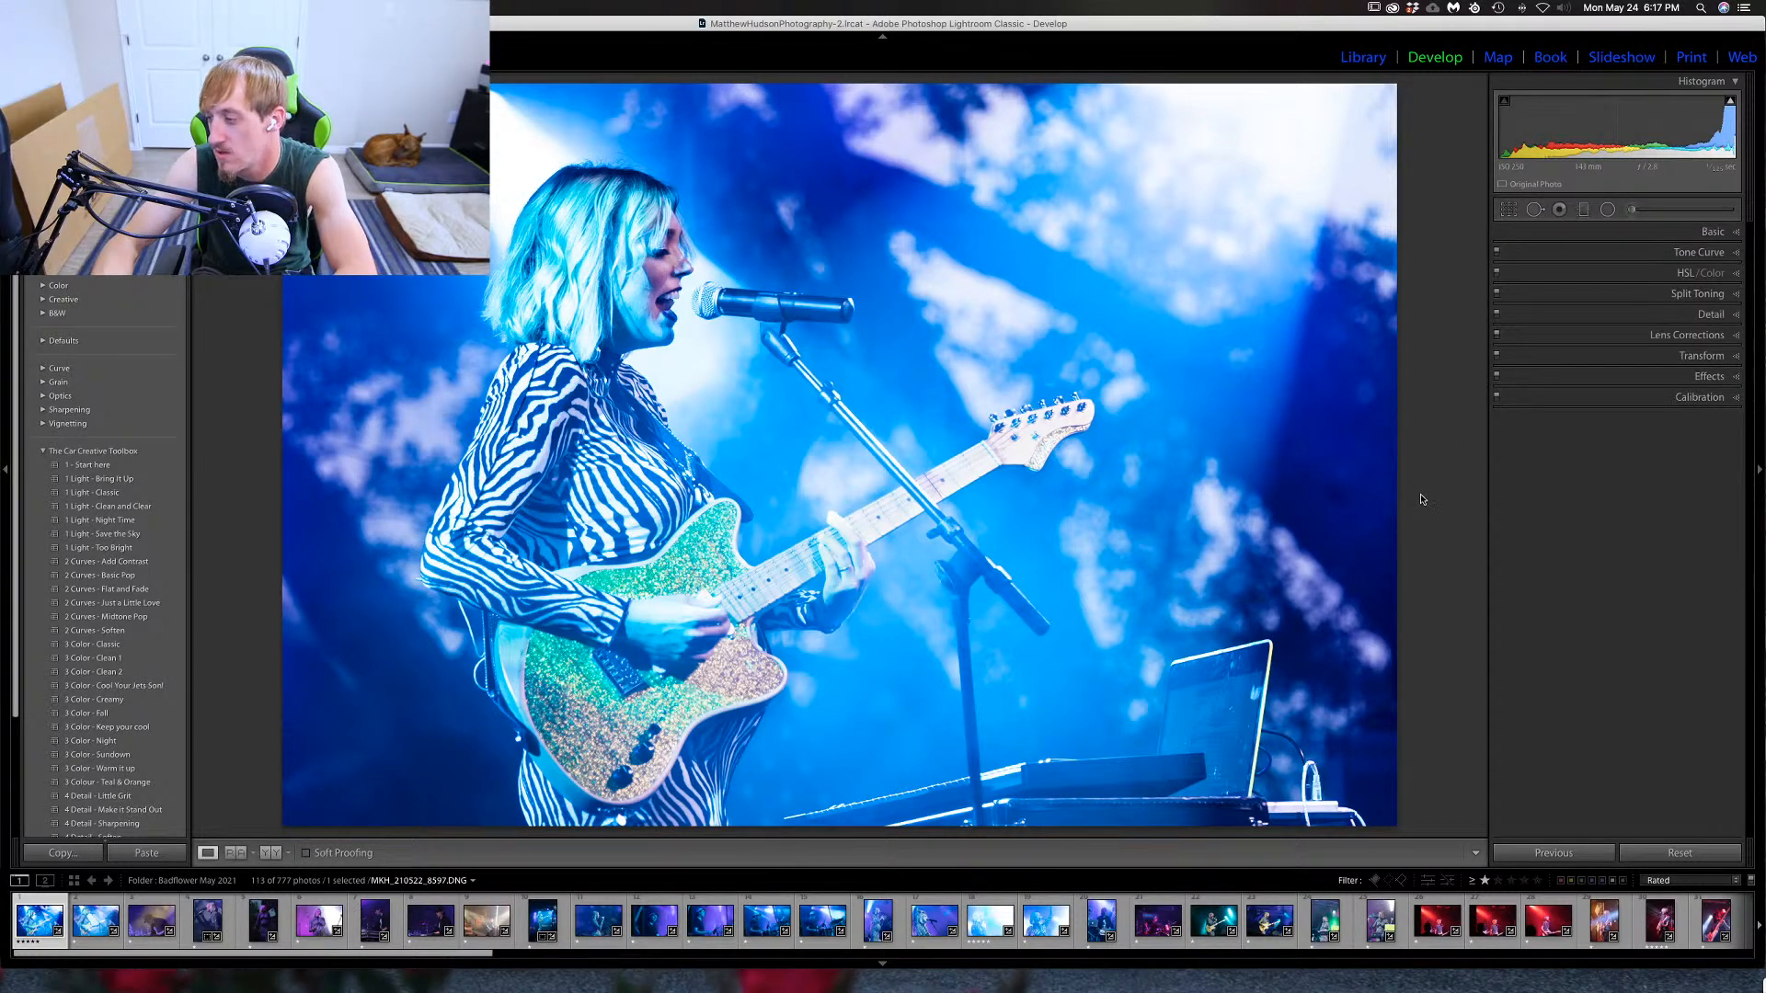
left_click(1535, 210)
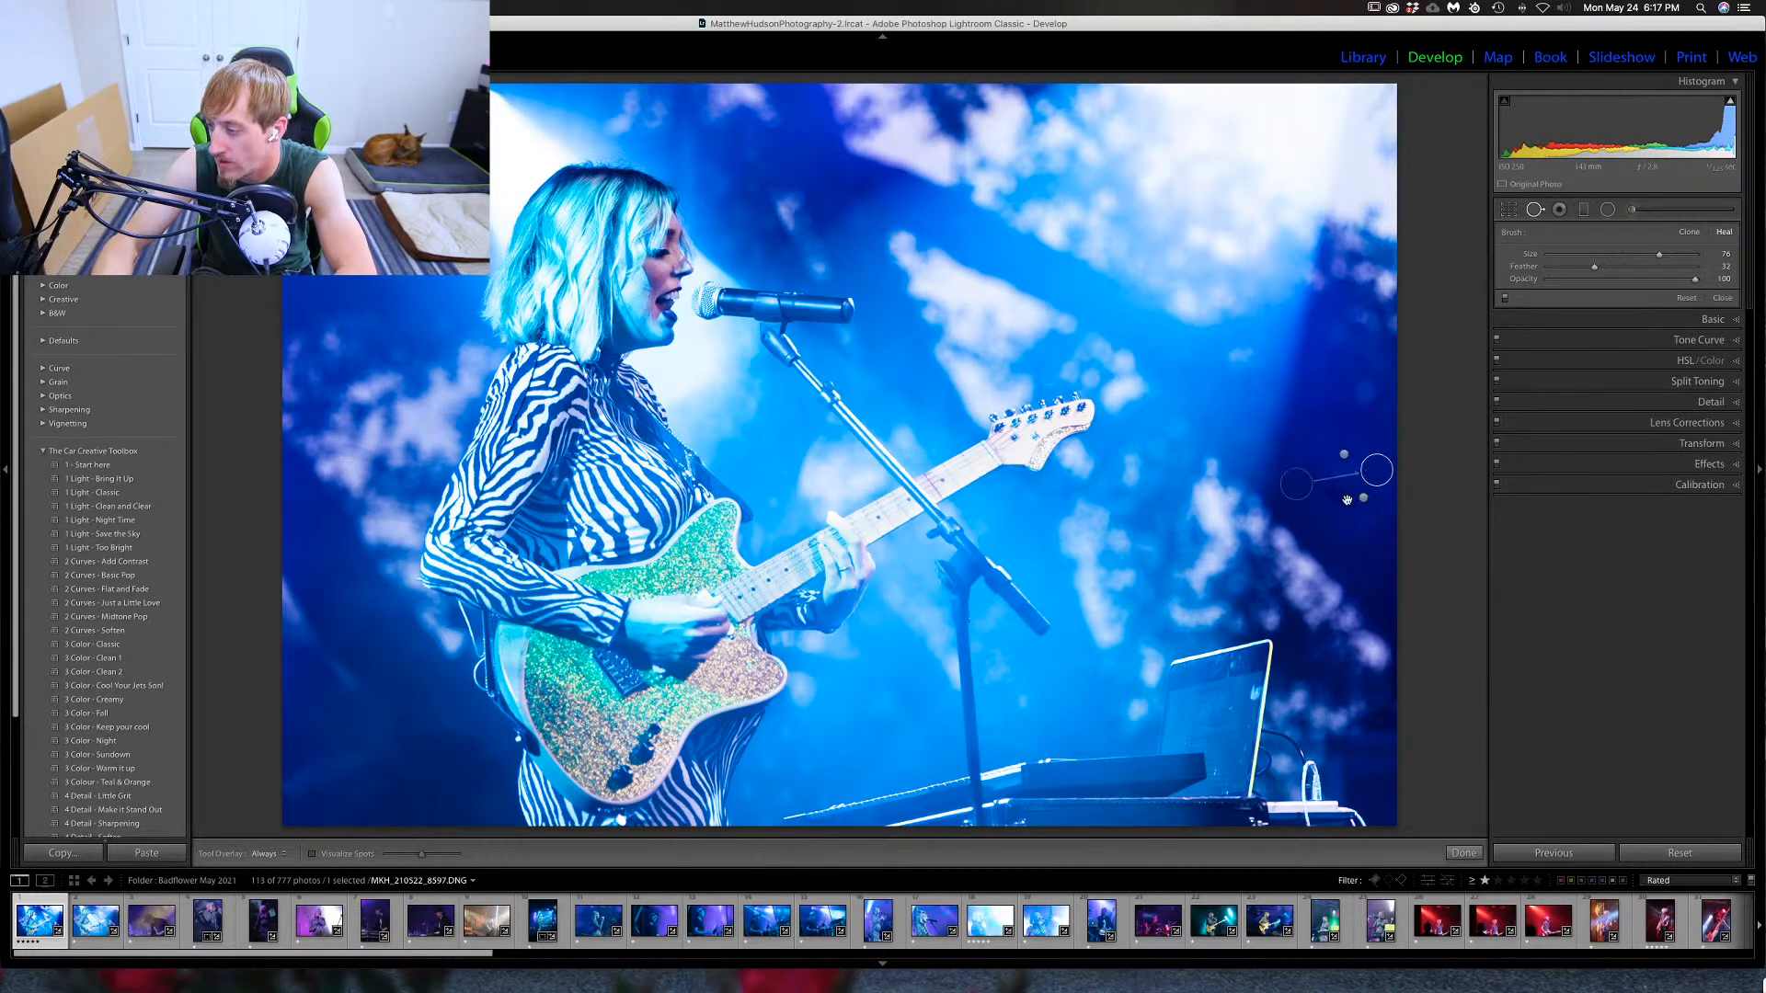
mouse_move(1347, 499)
left_mouse_down()
mouse_move(1296, 520)
mouse_move(1336, 504)
left_mouse_up()
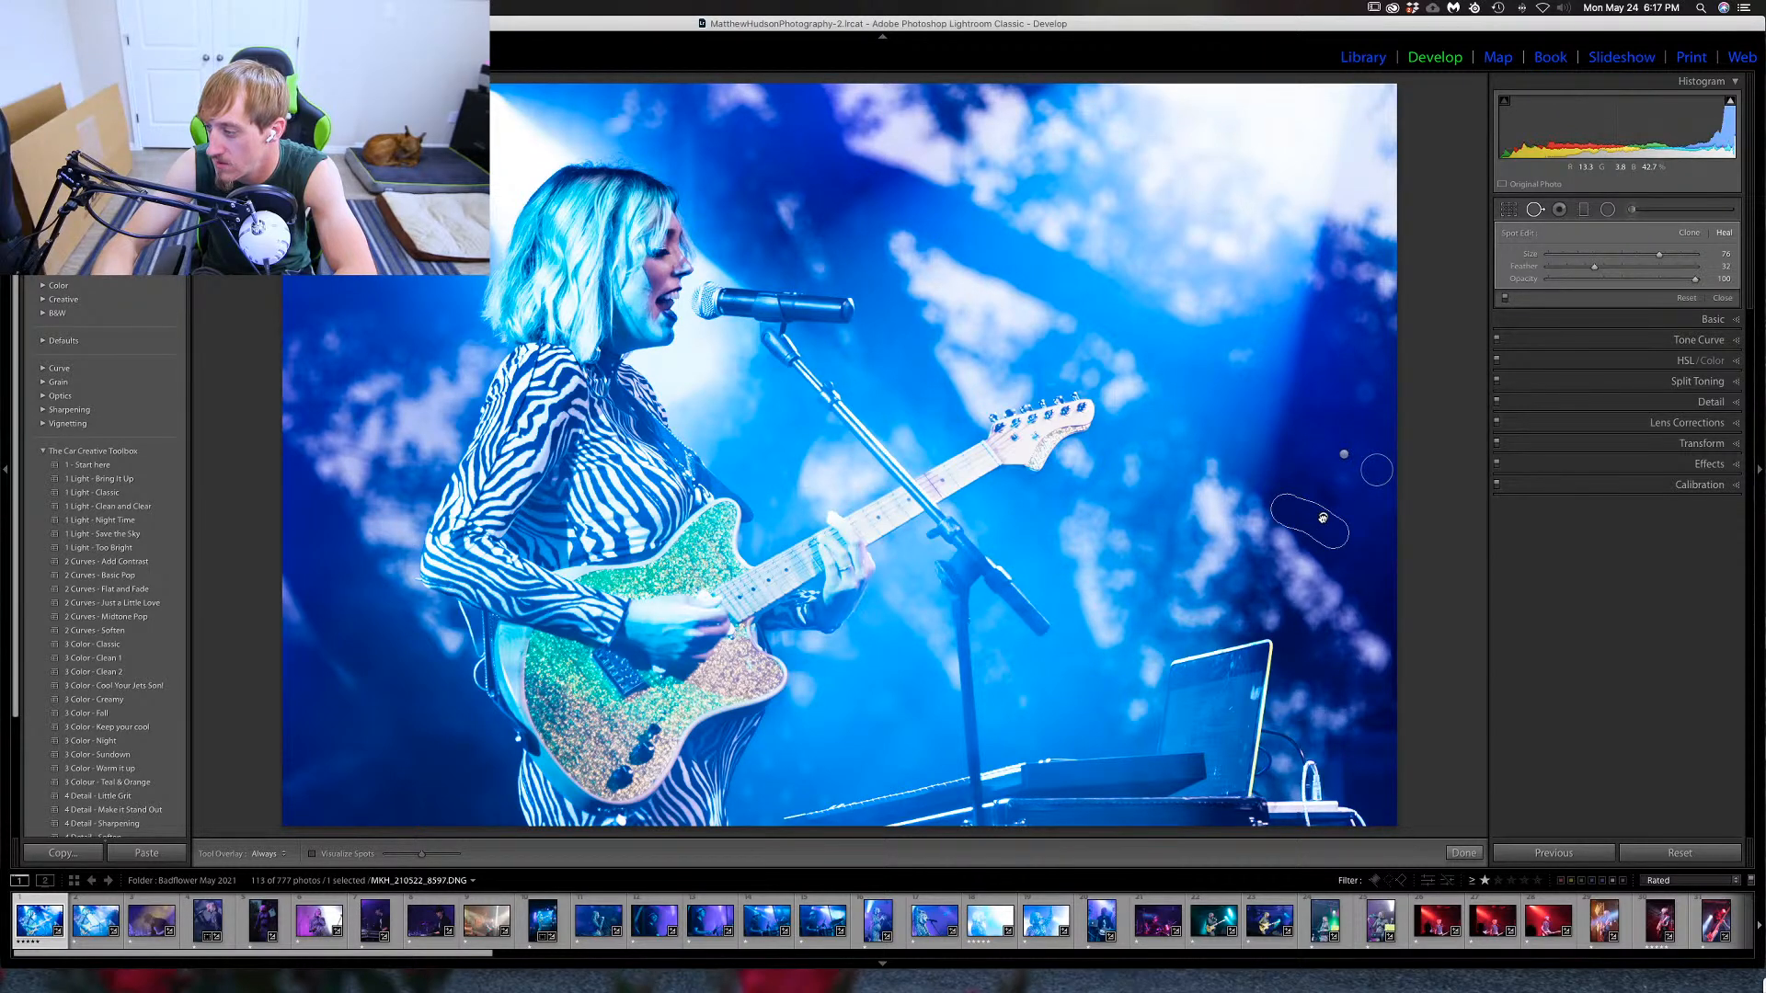
left_click(1535, 211)
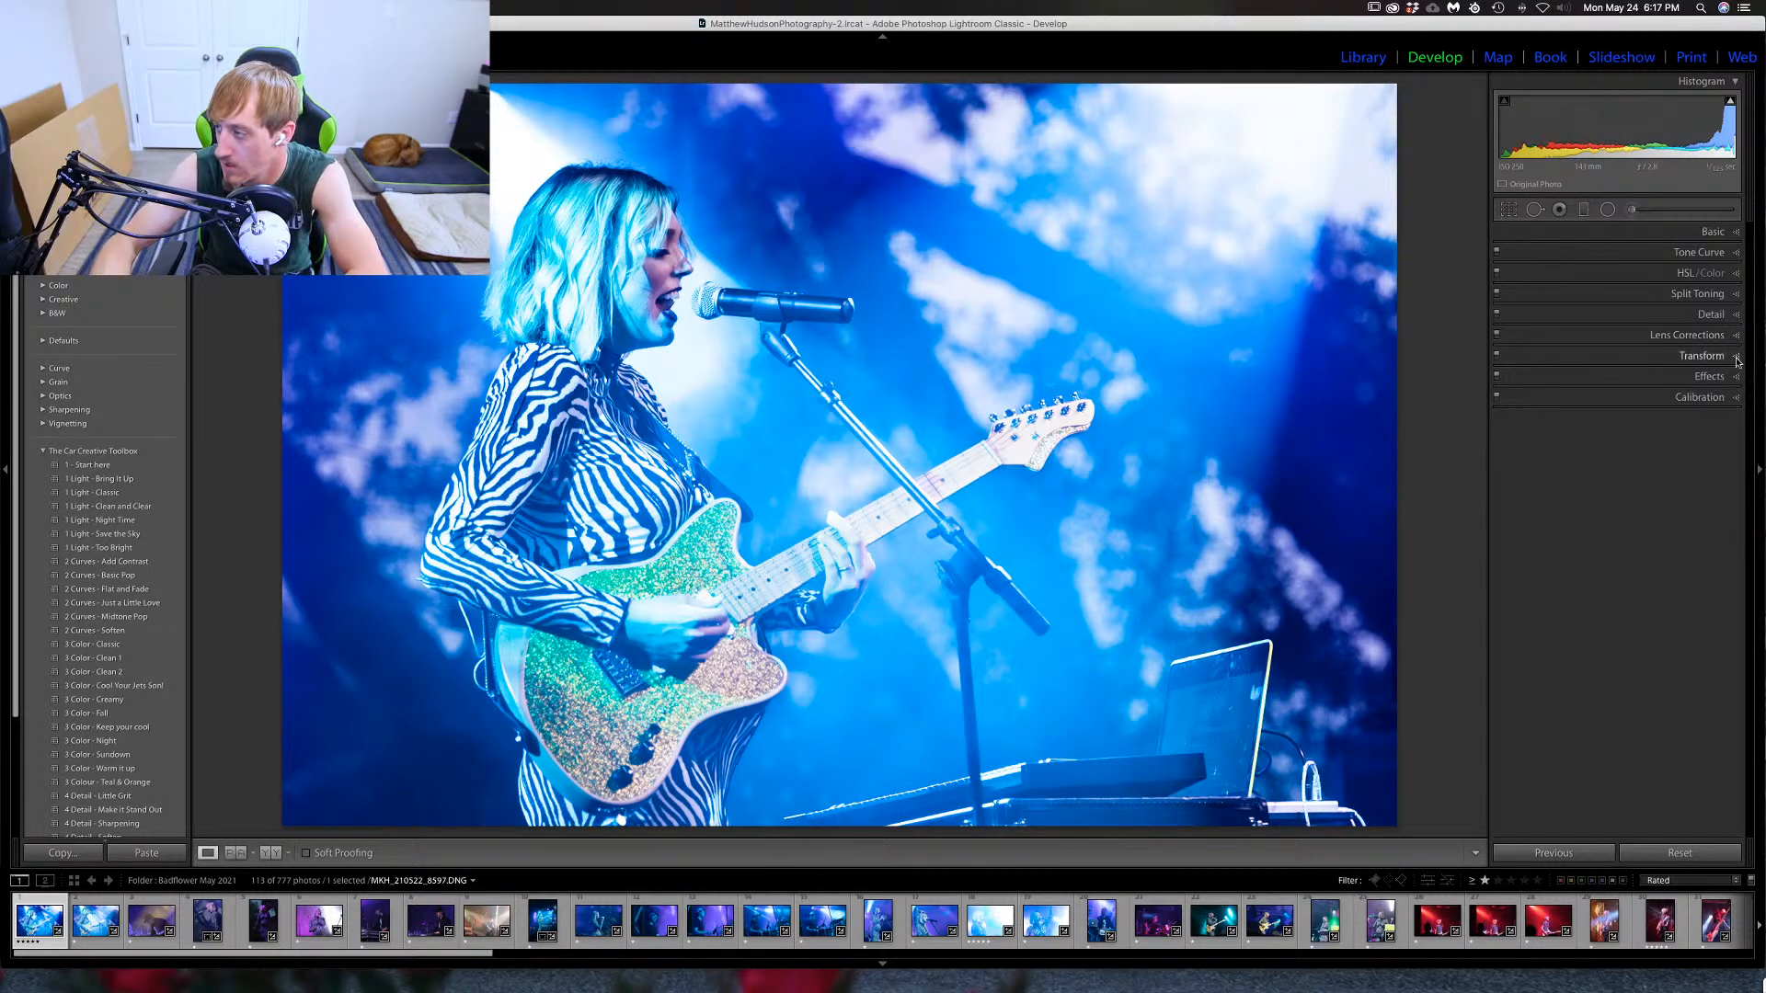
Sharpen the photo with an amount of 59 and masking of 81, and set luminance noise reduction to 10.
left_click(1735, 316)
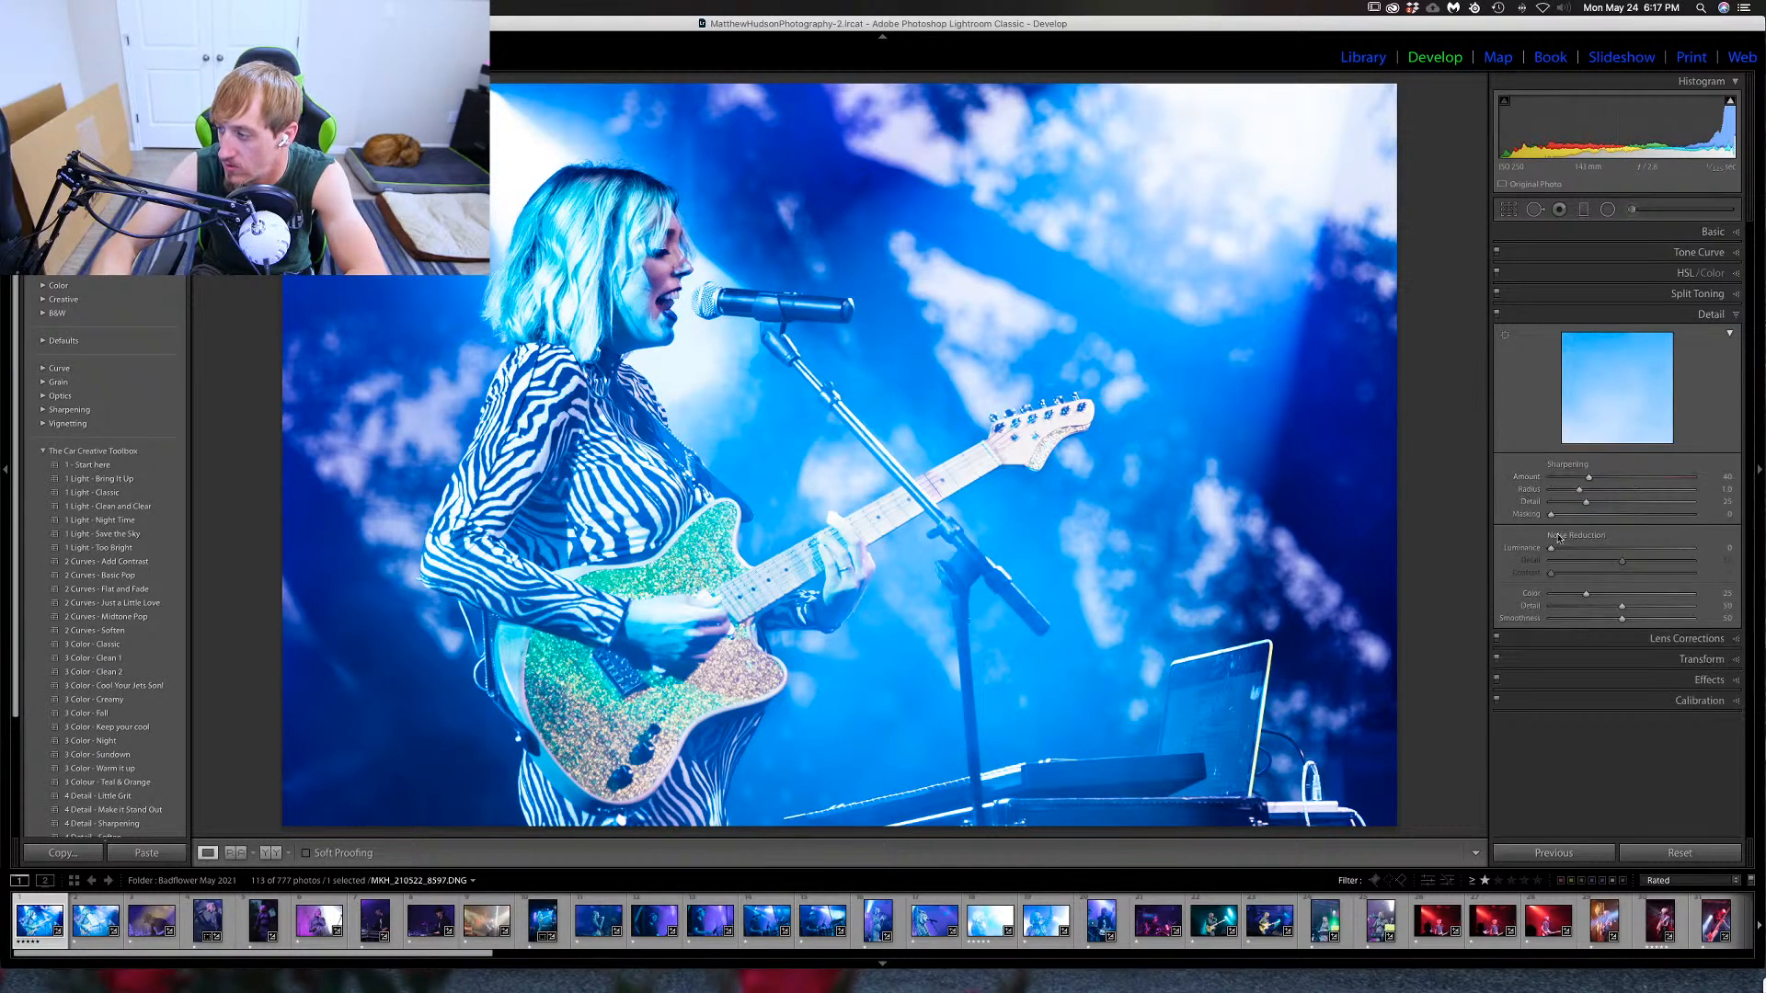
left_click_drag(1561, 518, 1610, 477)
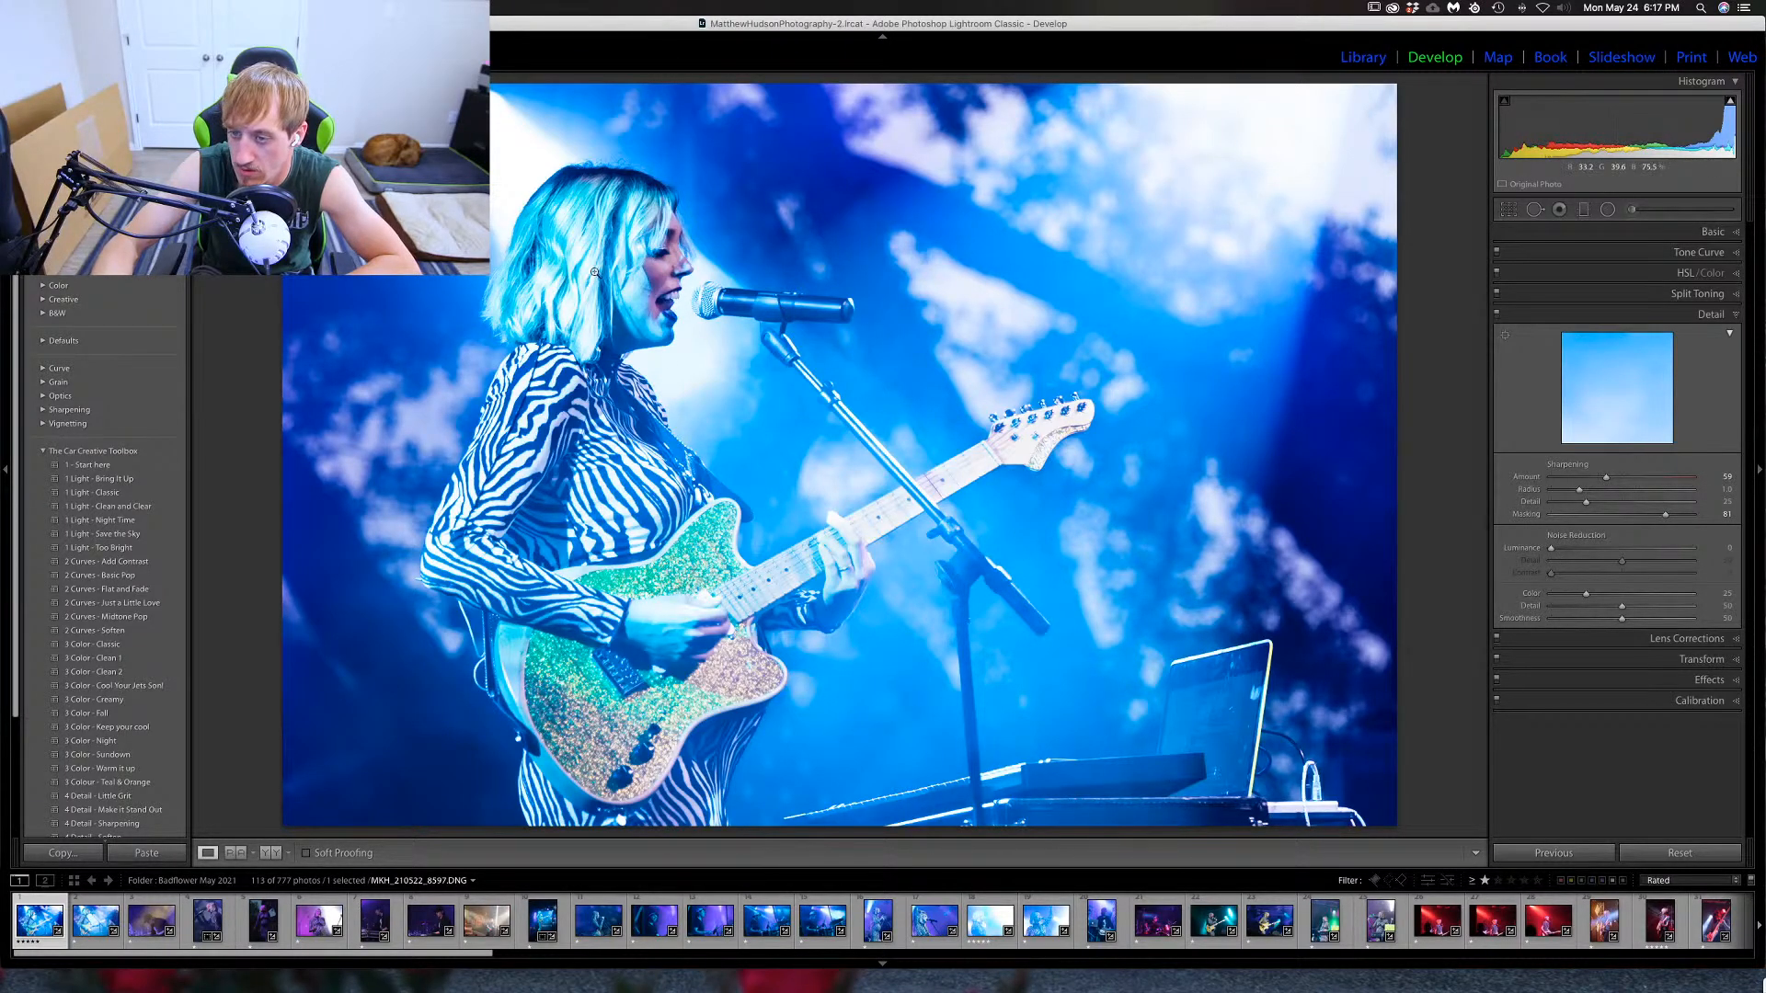
key("z")
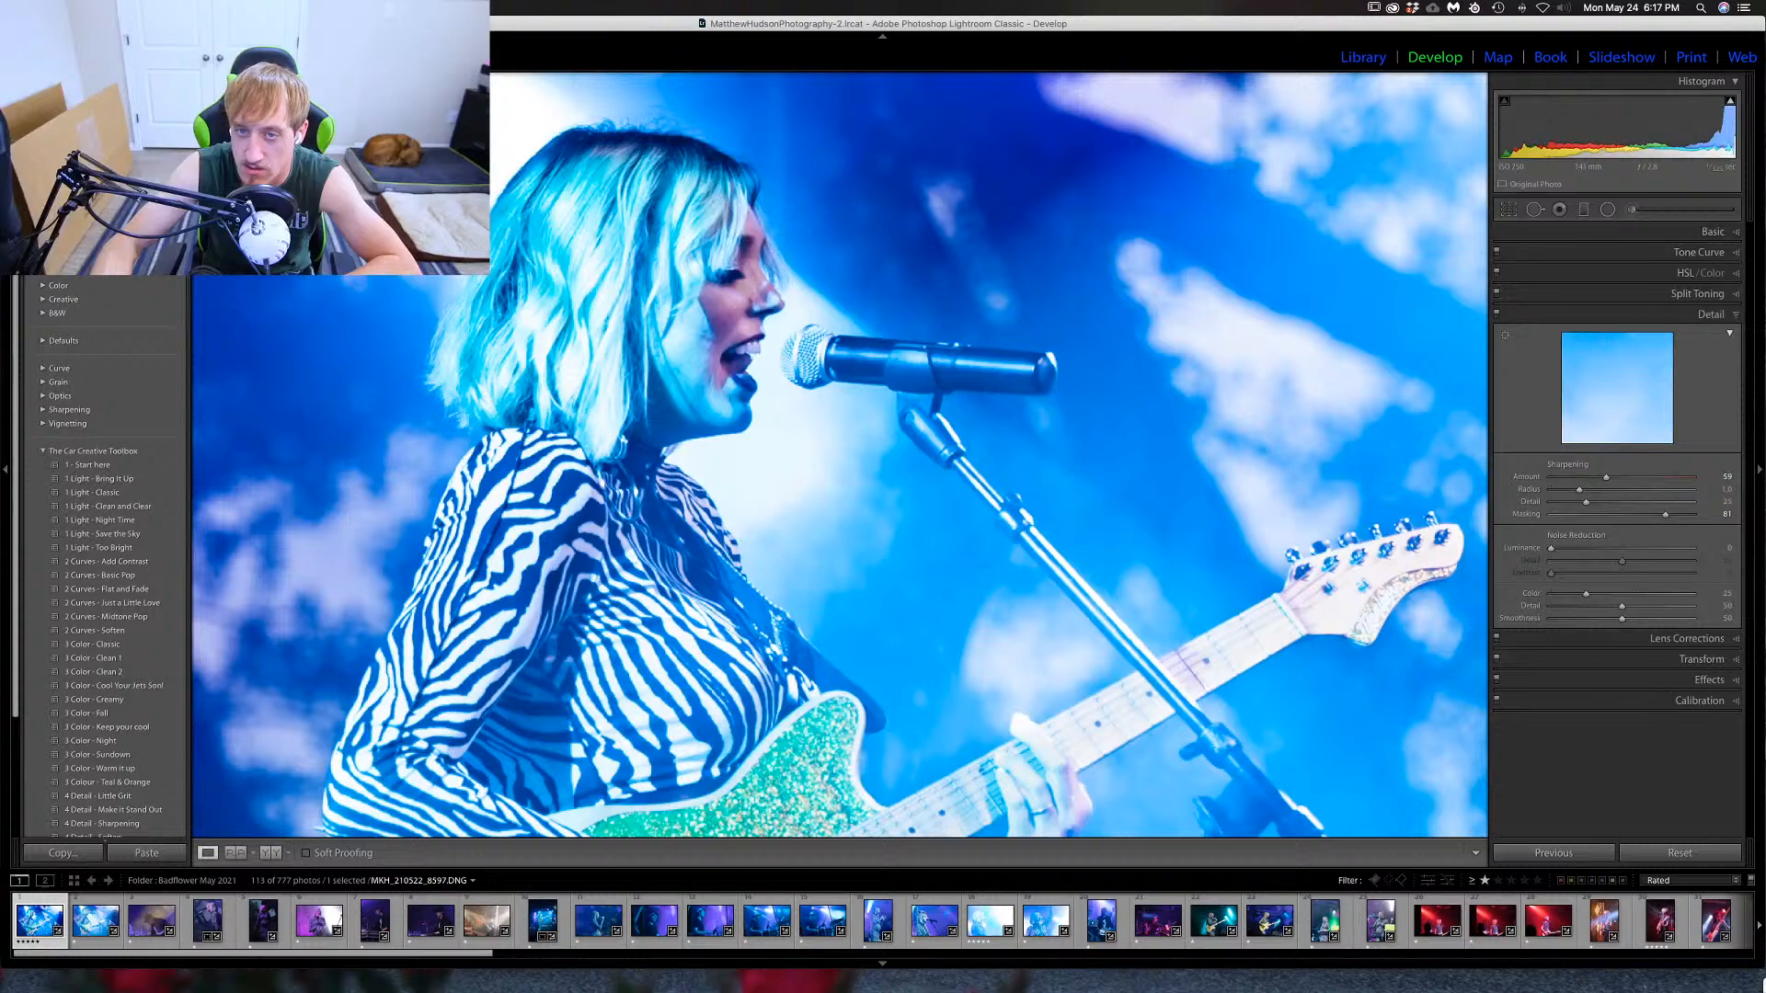
left_click(560, 316)
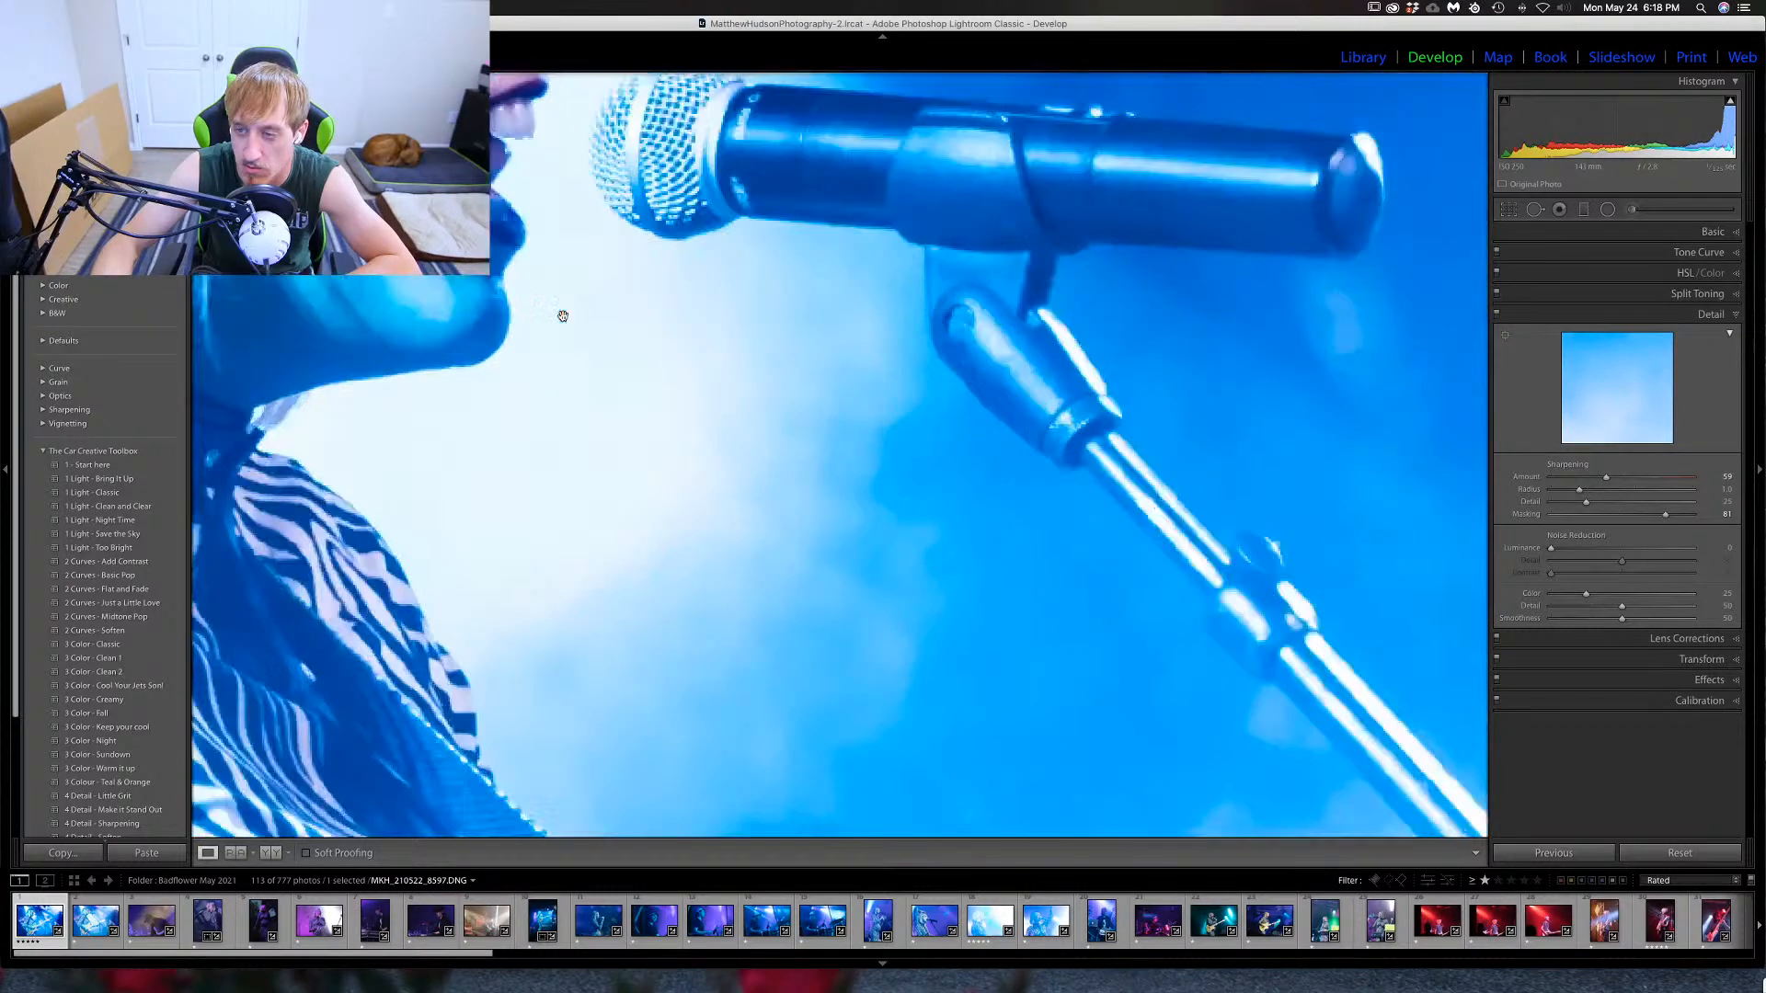
left_click_drag(631, 217, 1009, 552)
left_click_drag(849, 349, 800, 500)
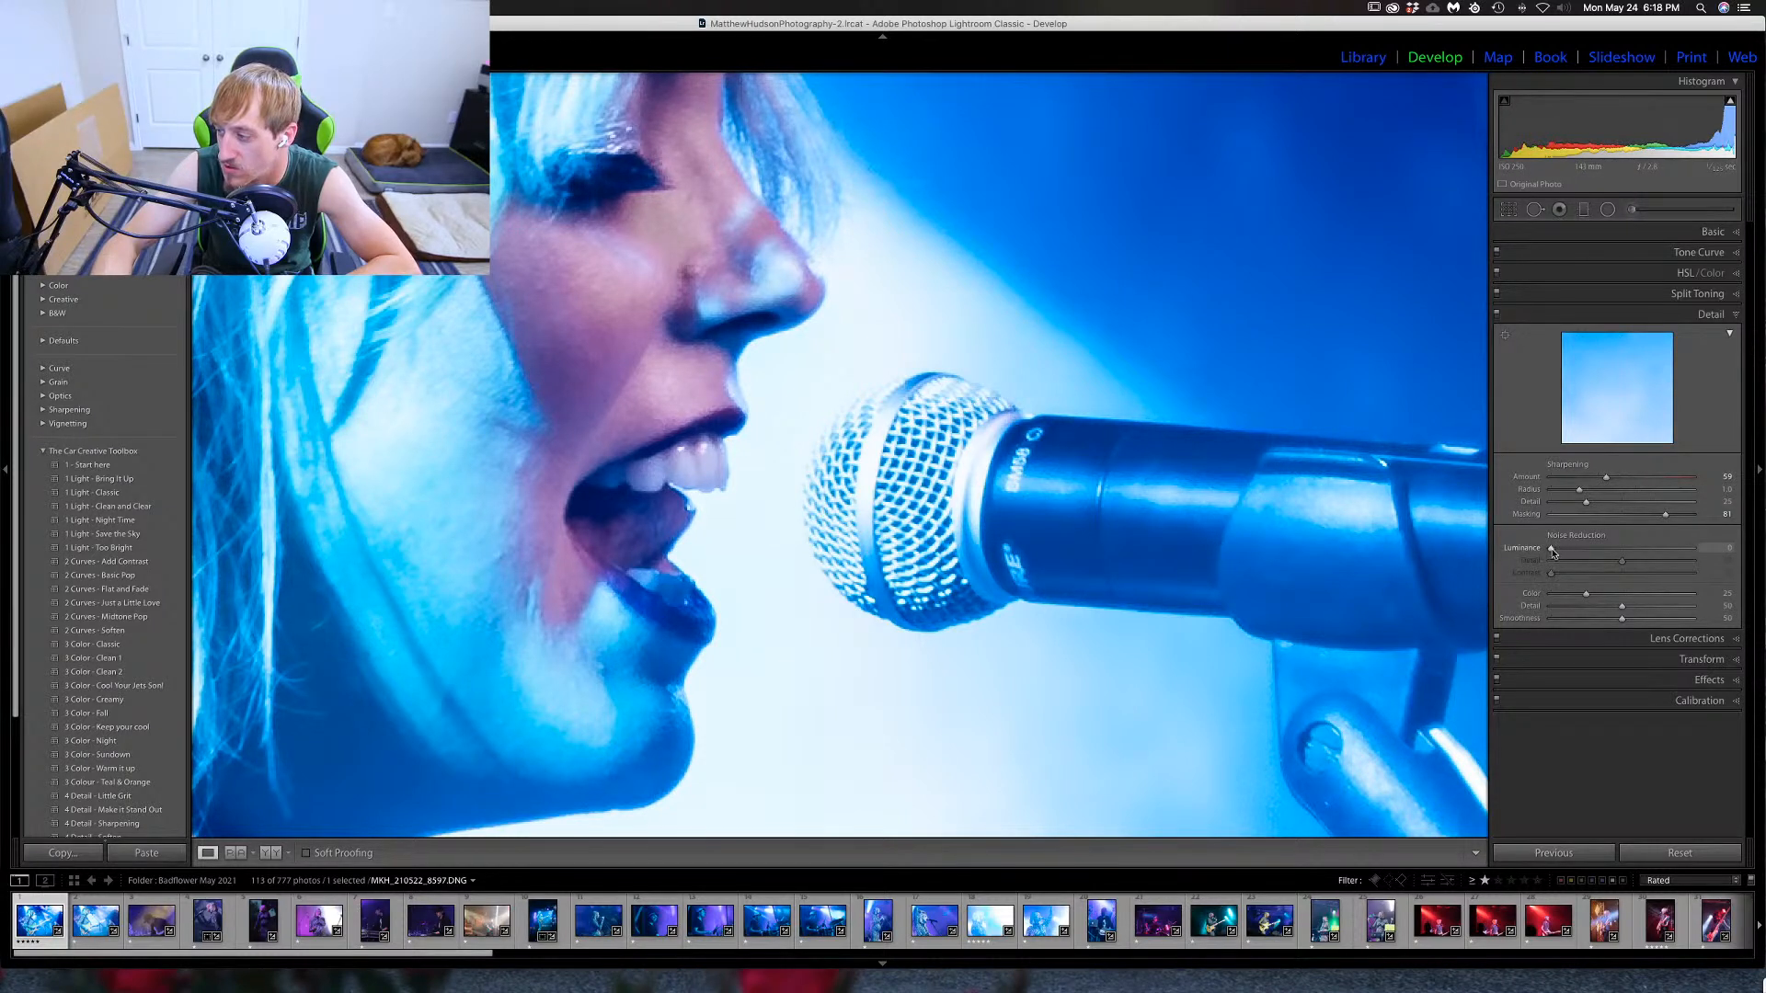
left_click_drag(1552, 549, 1556, 552)
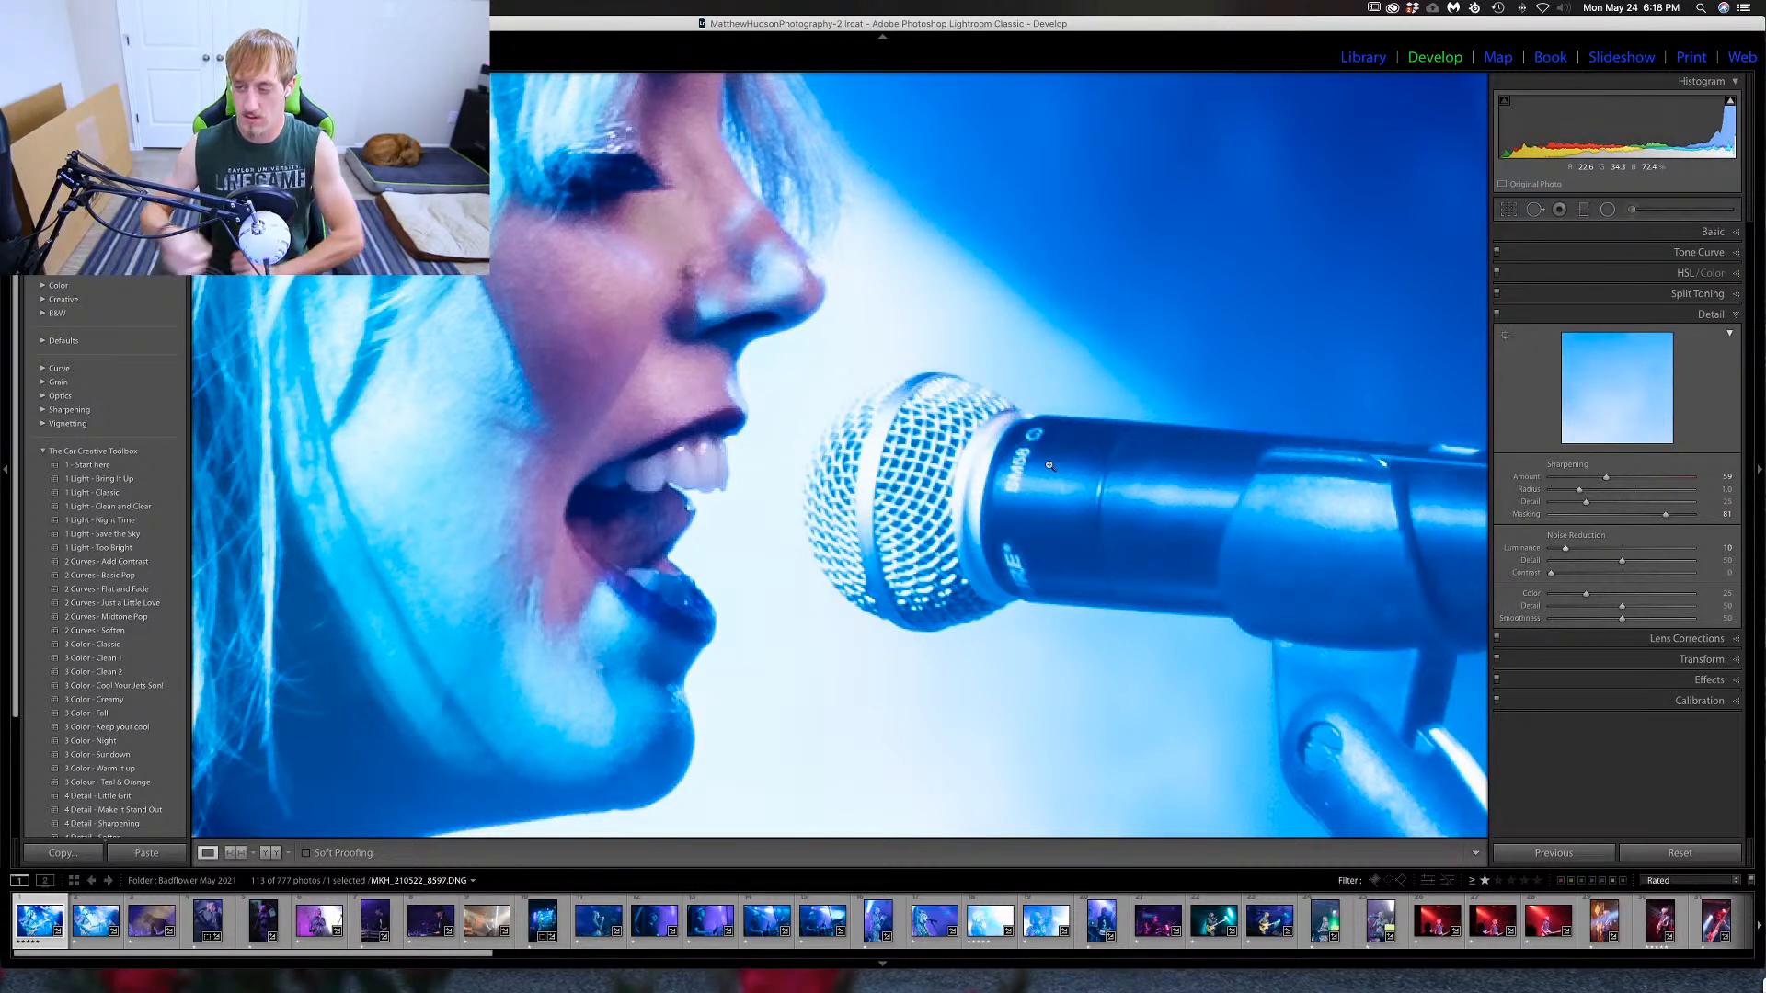
left_click(862, 501)
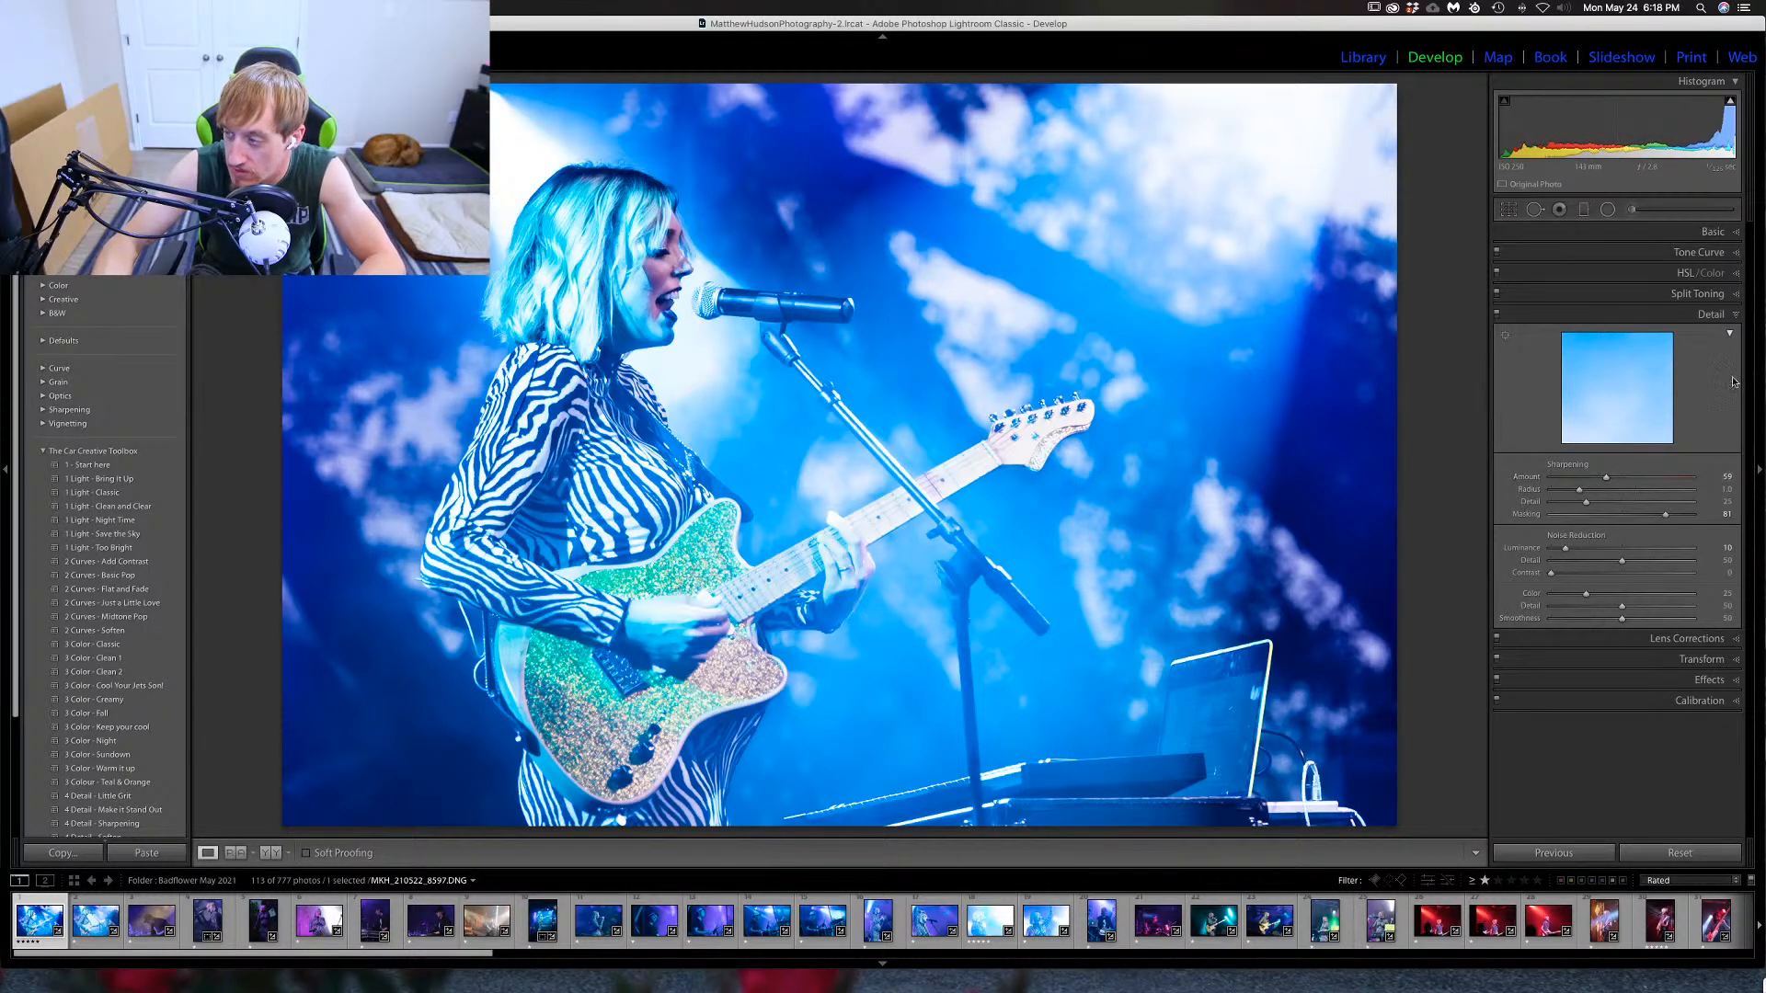
left_click(1735, 316)
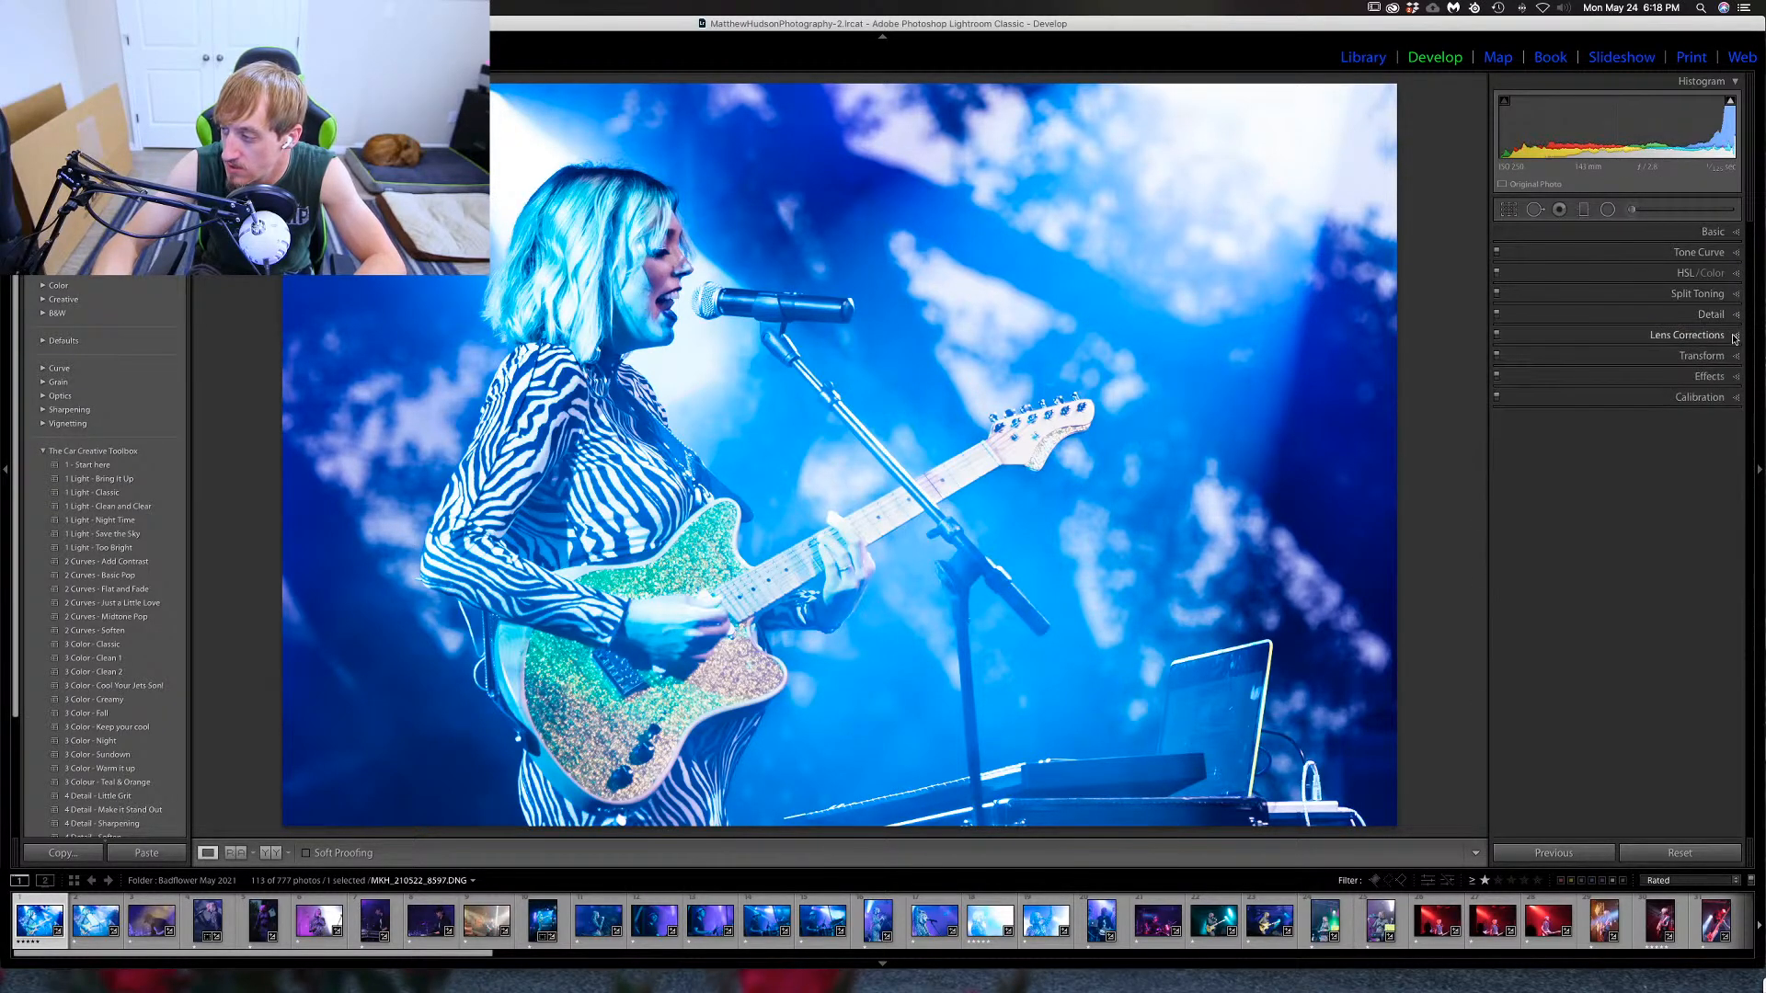
Darken the photo's edges with a Highlight Priority post-crop vignette, setting its amount to −10.
left_click(1734, 376)
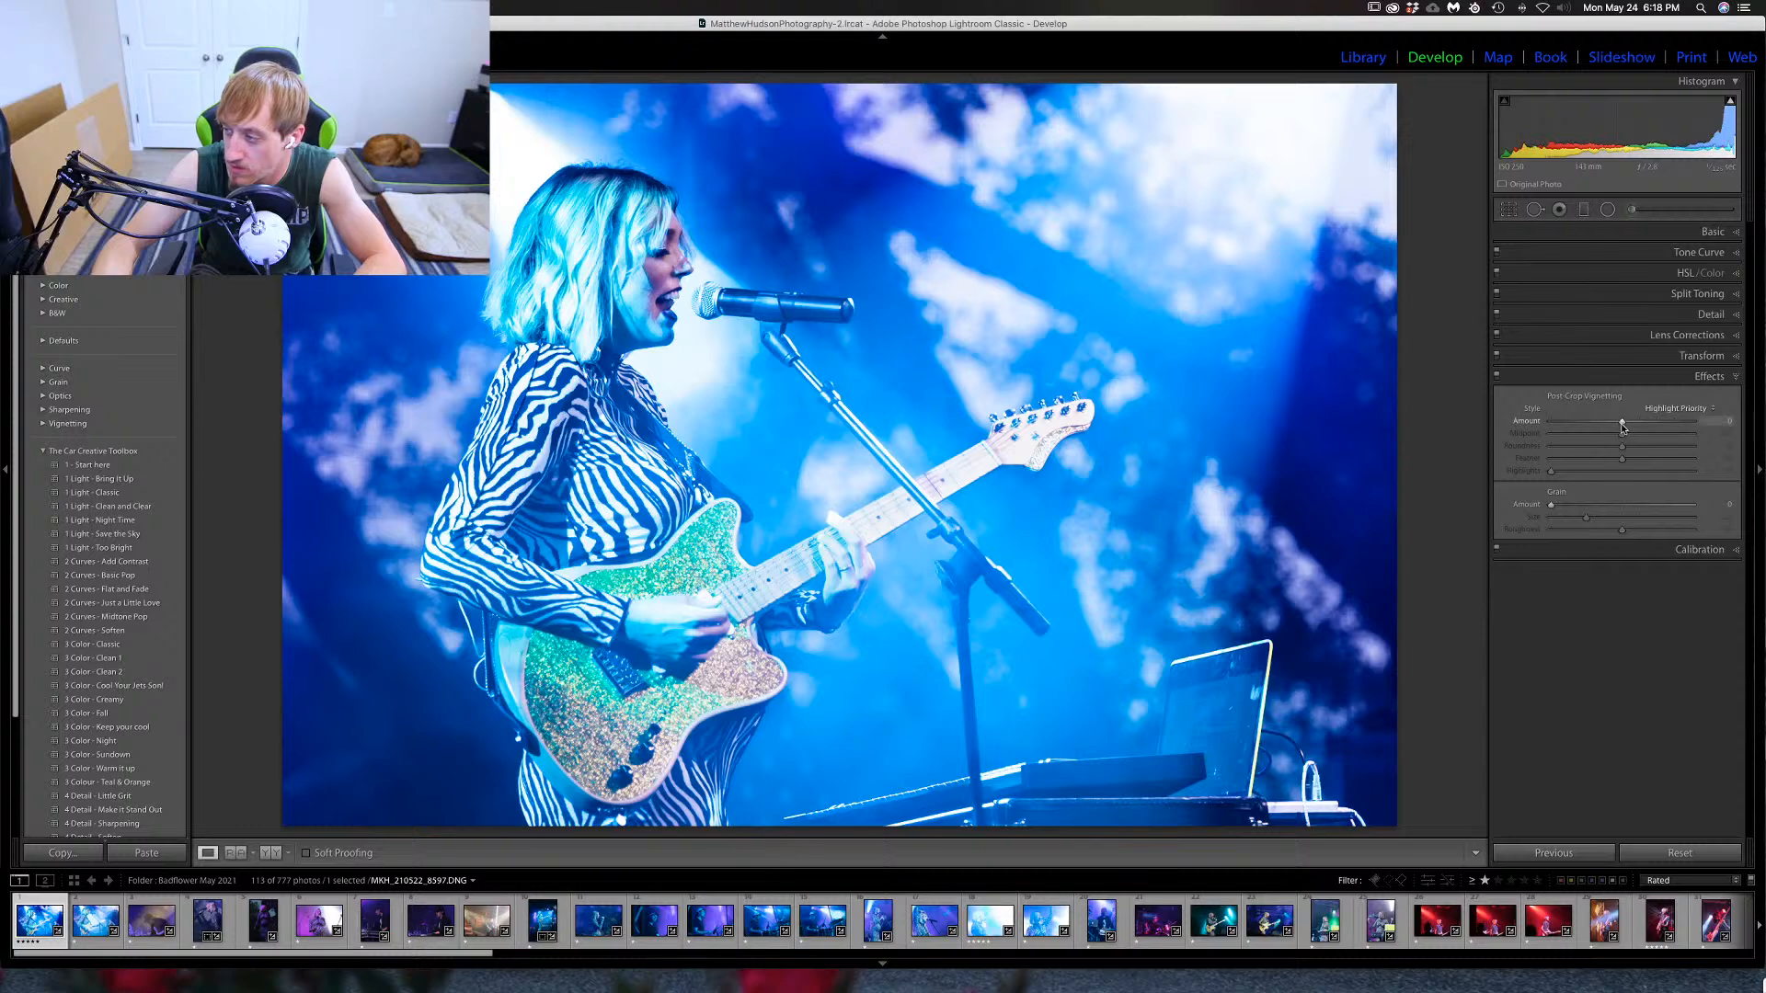
left_click_drag(1622, 422, 1616, 429)
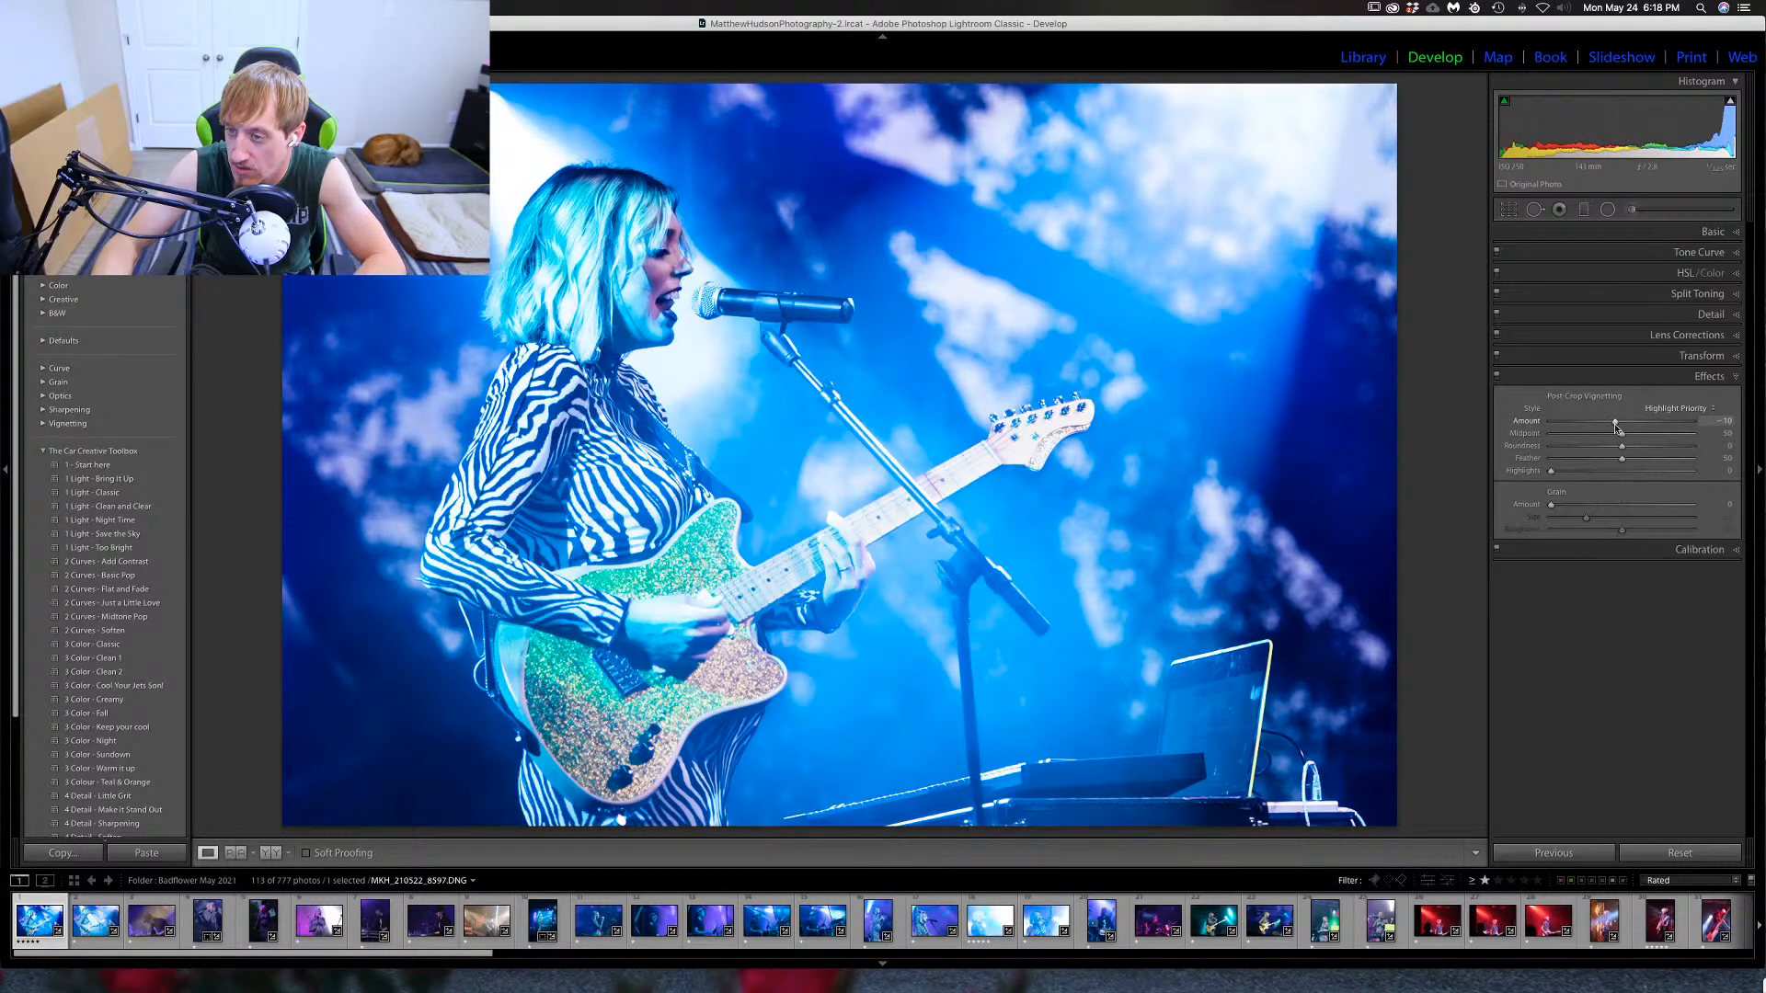
left_click(1711, 378)
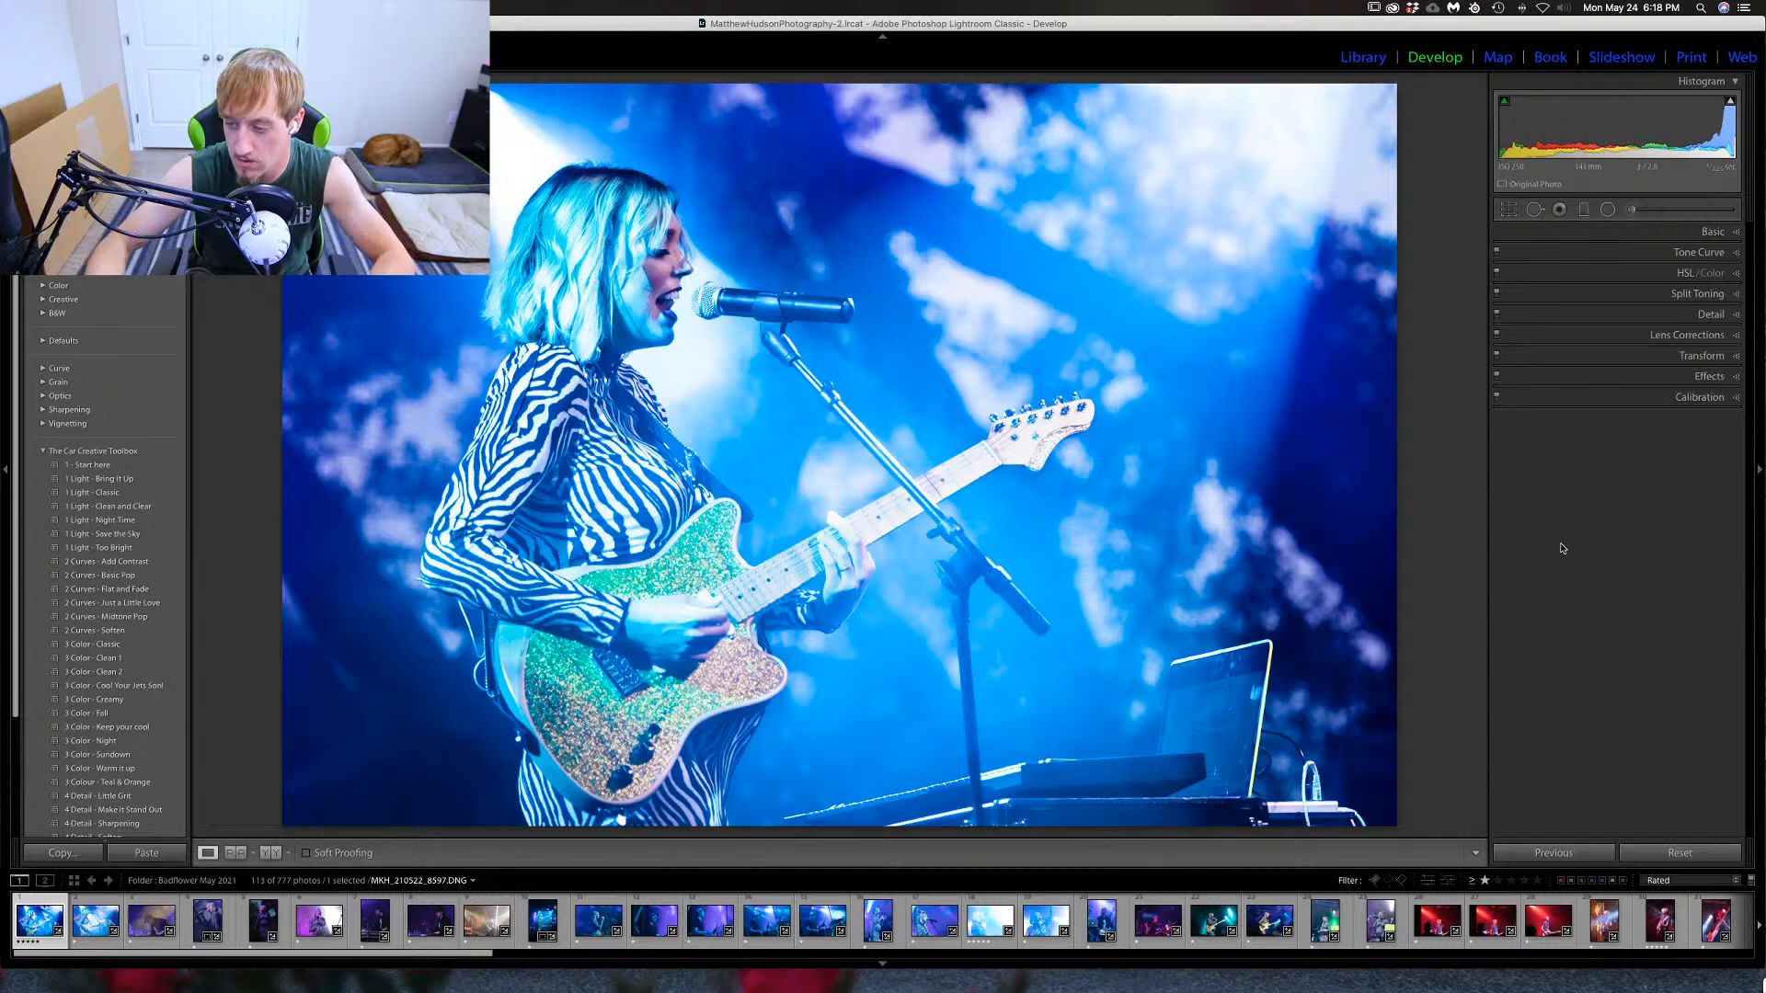
left_click(856, 556)
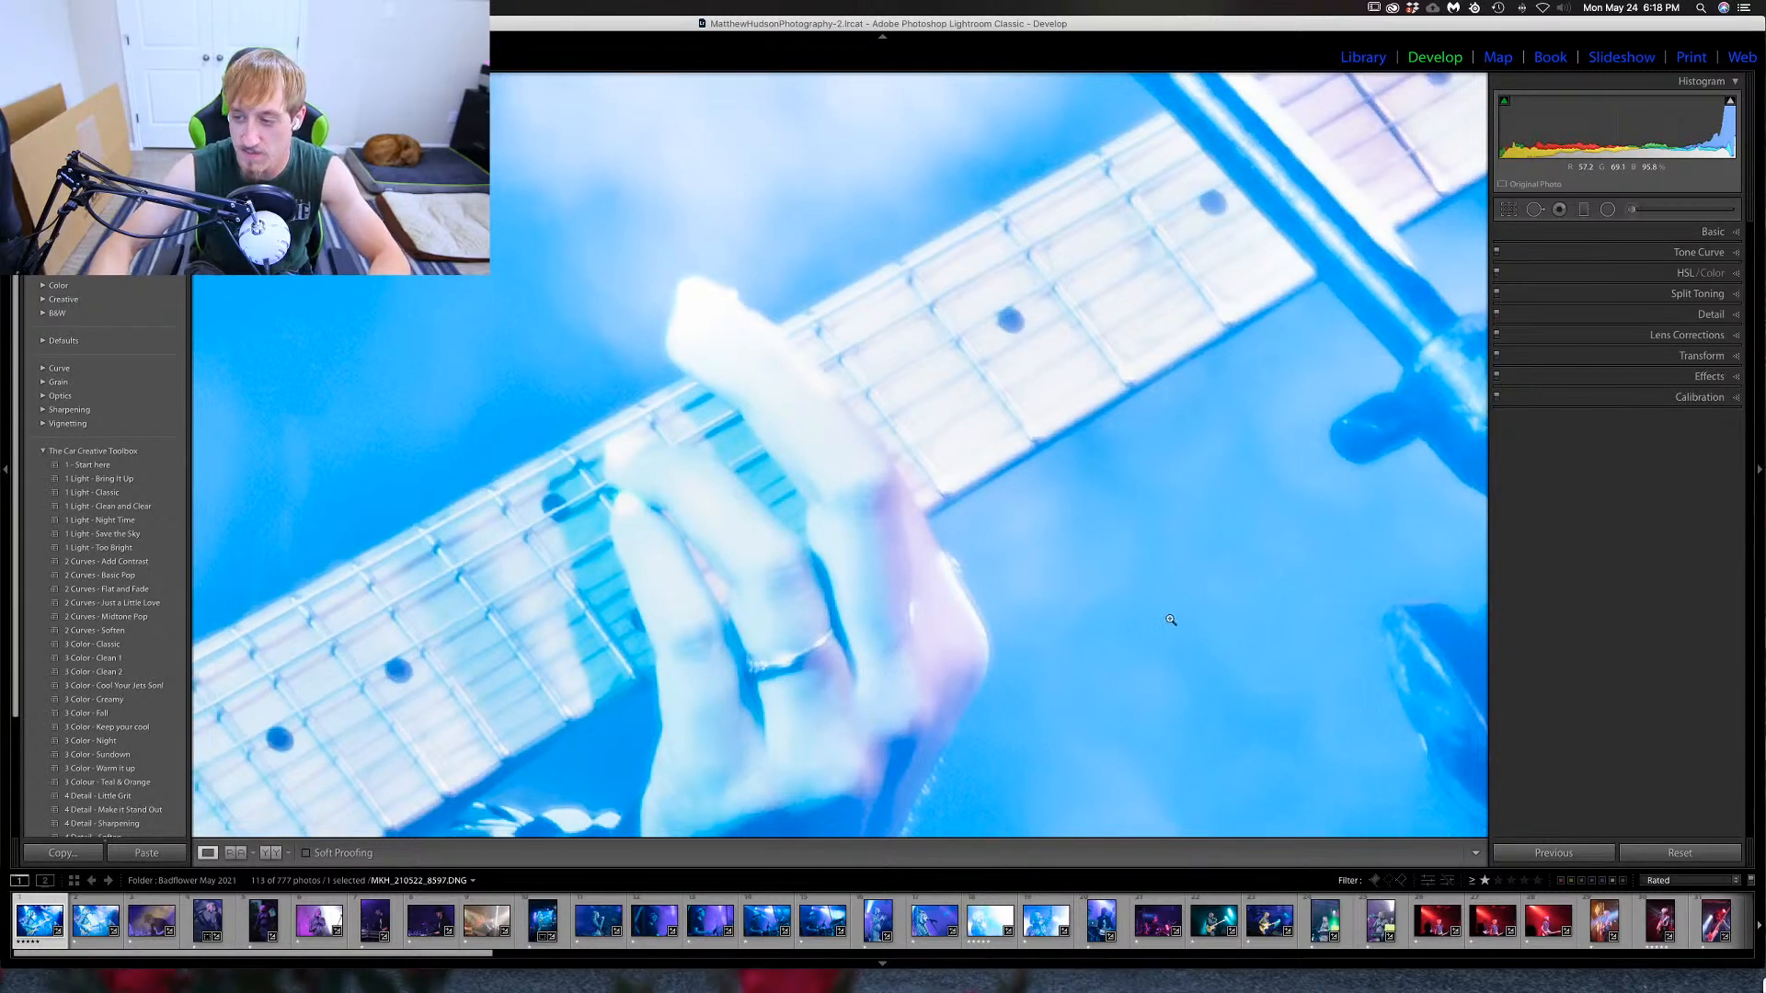
left_click(1320, 623)
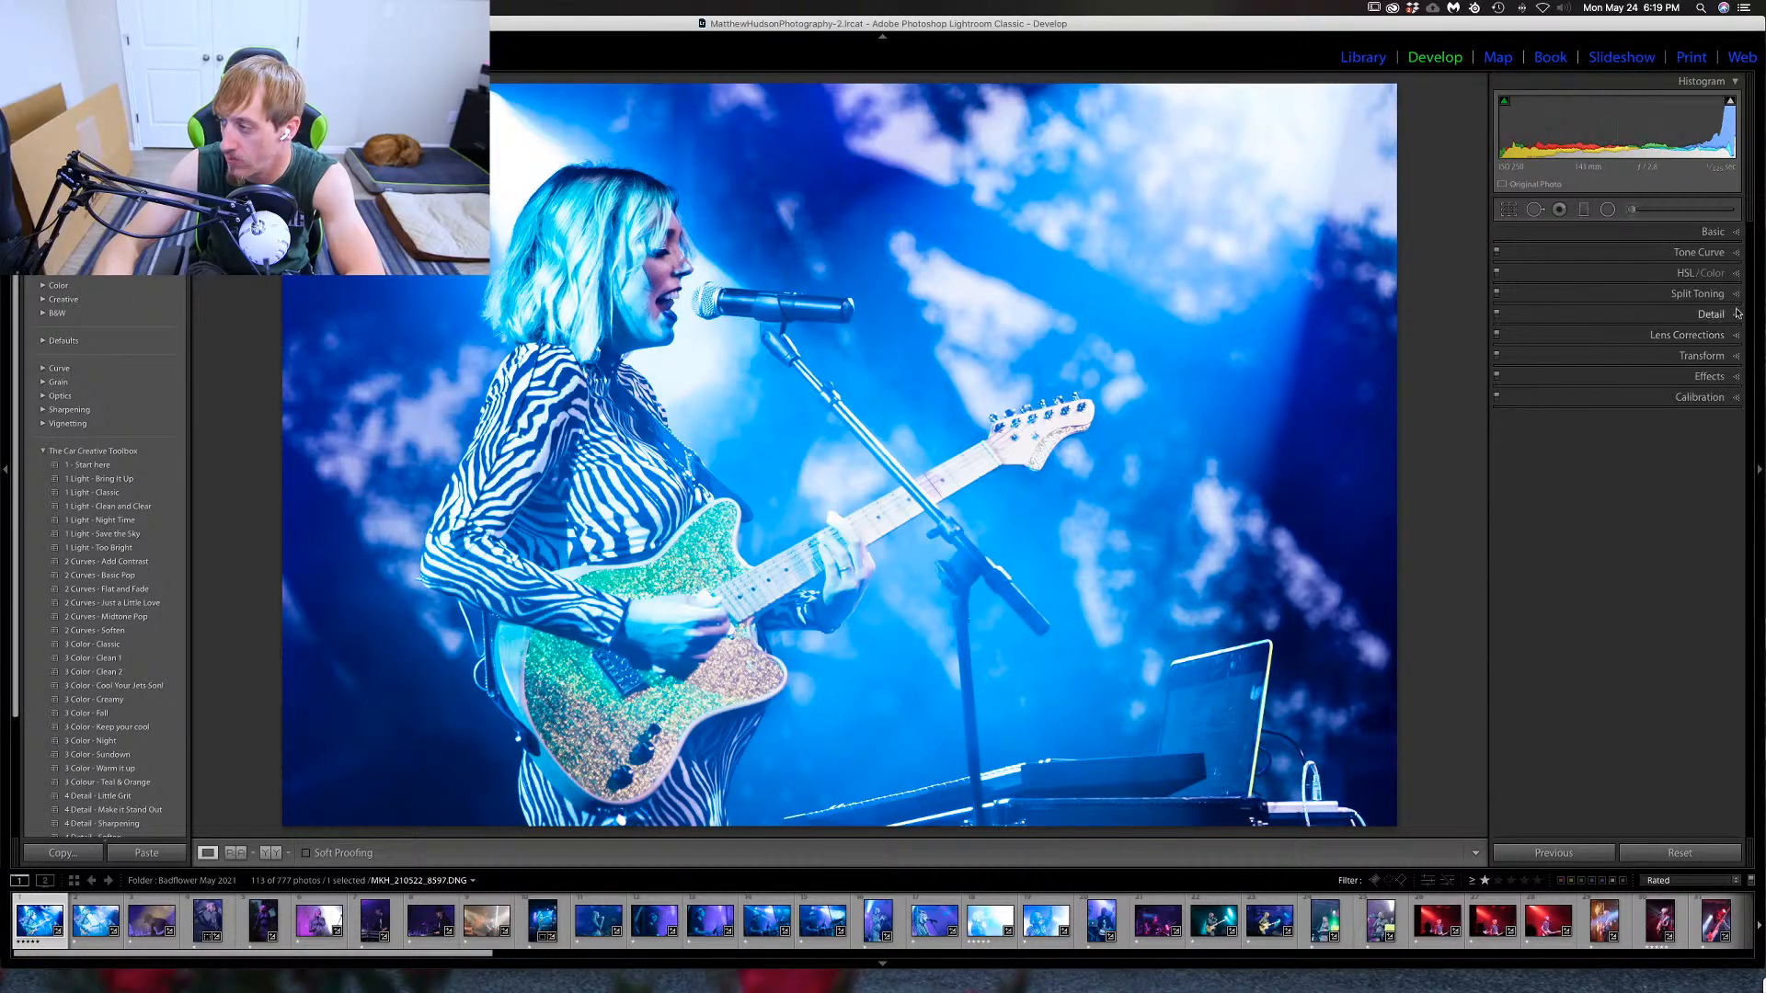
Shift the photo's hues by setting orange to +15, yellow to −14 and aqua to −14, and lowering blue slightly.
left_click(1737, 274)
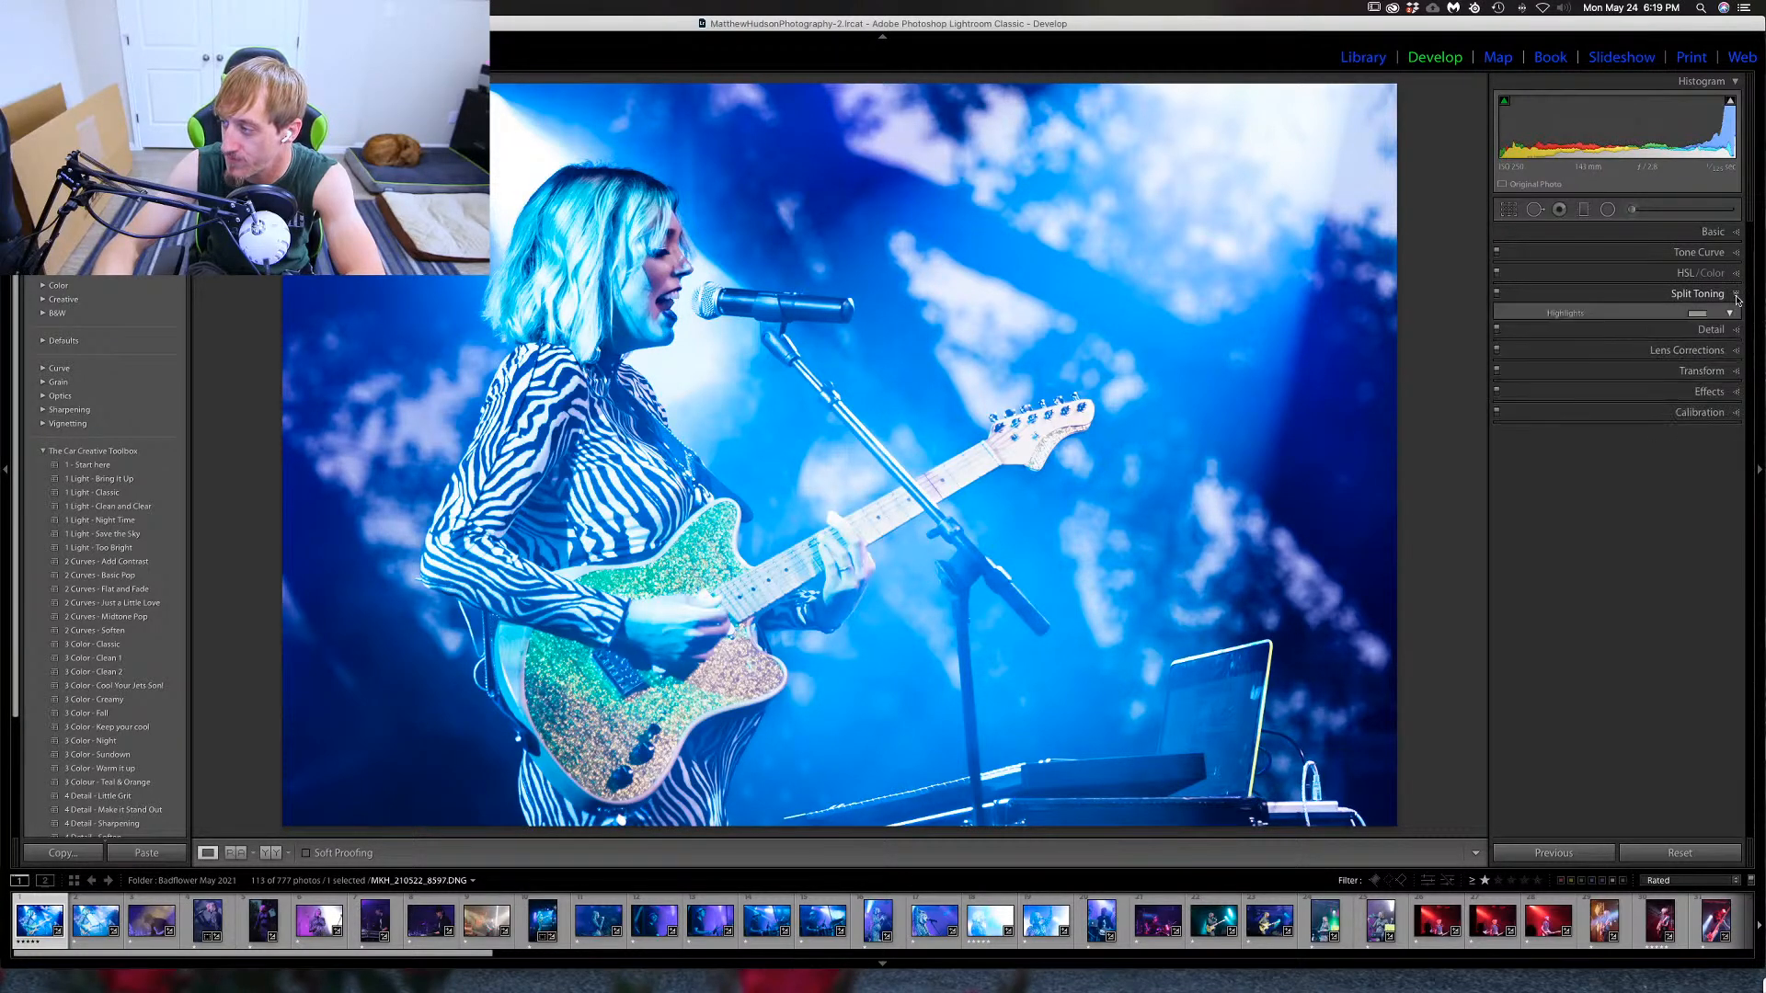
left_click(1737, 273)
left_click(1736, 273)
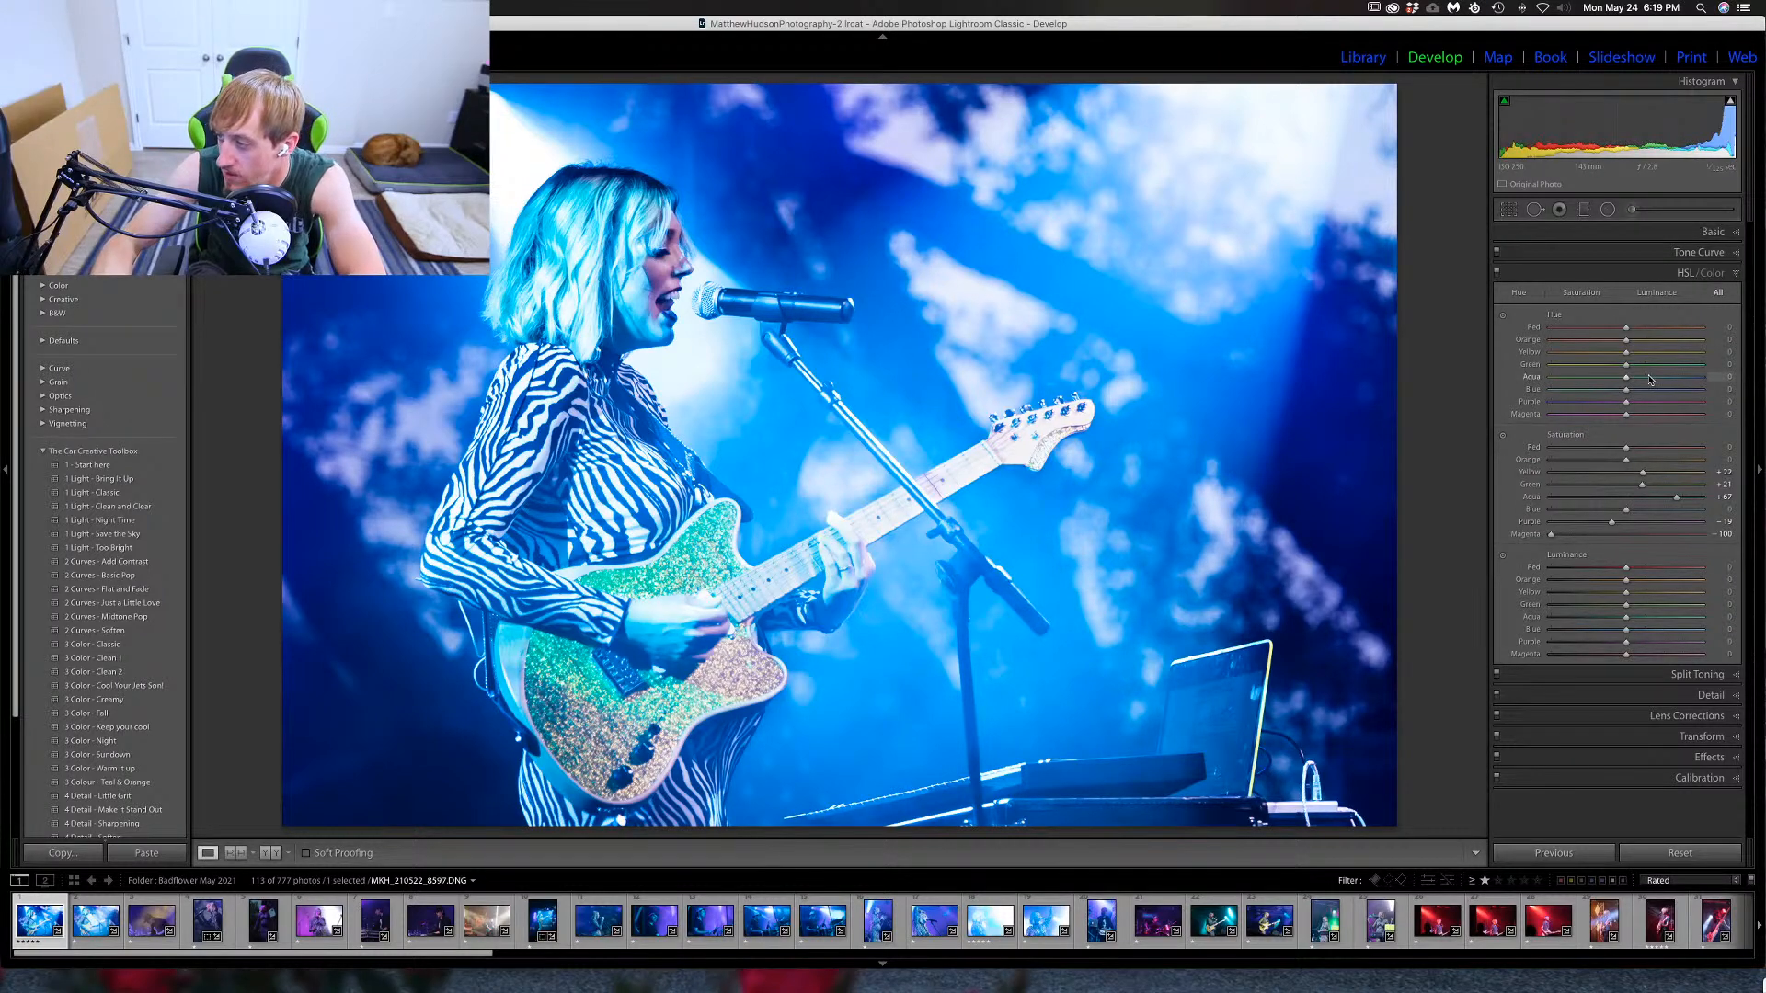
mouse_move(1627, 384)
left_mouse_down()
mouse_move(1586, 394)
mouse_move(1645, 398)
left_mouse_up()
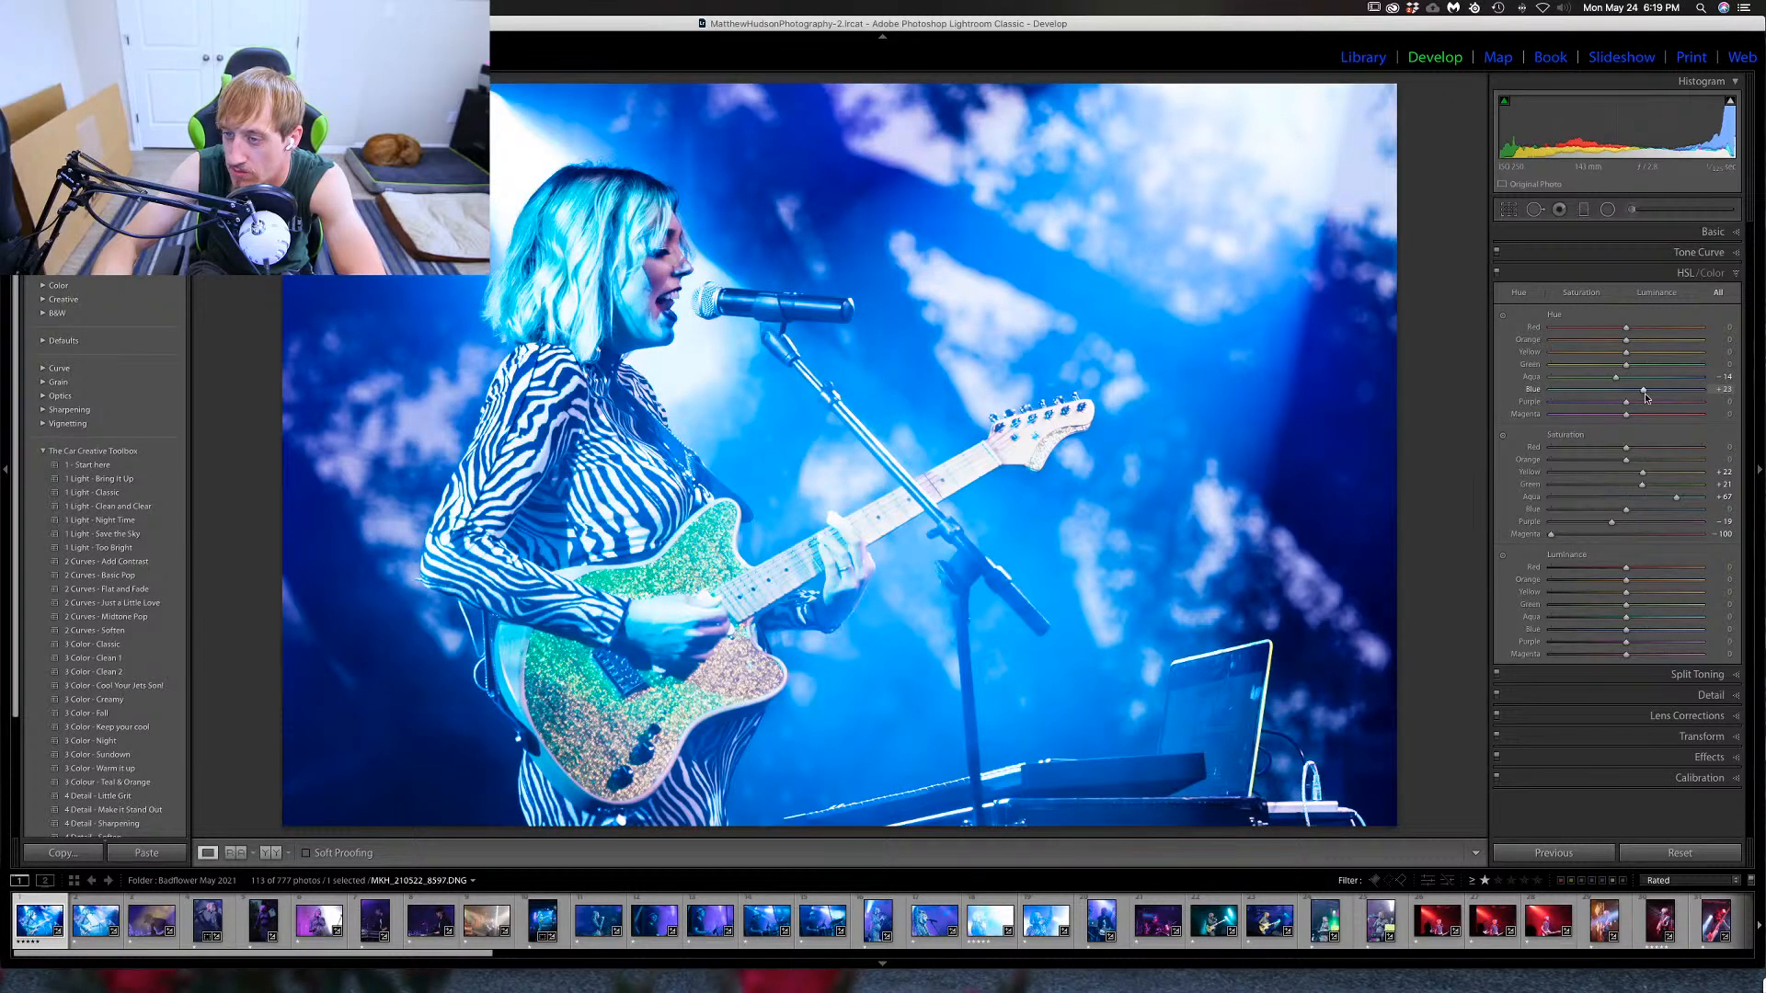
left_click_drag(1645, 394, 1623, 398)
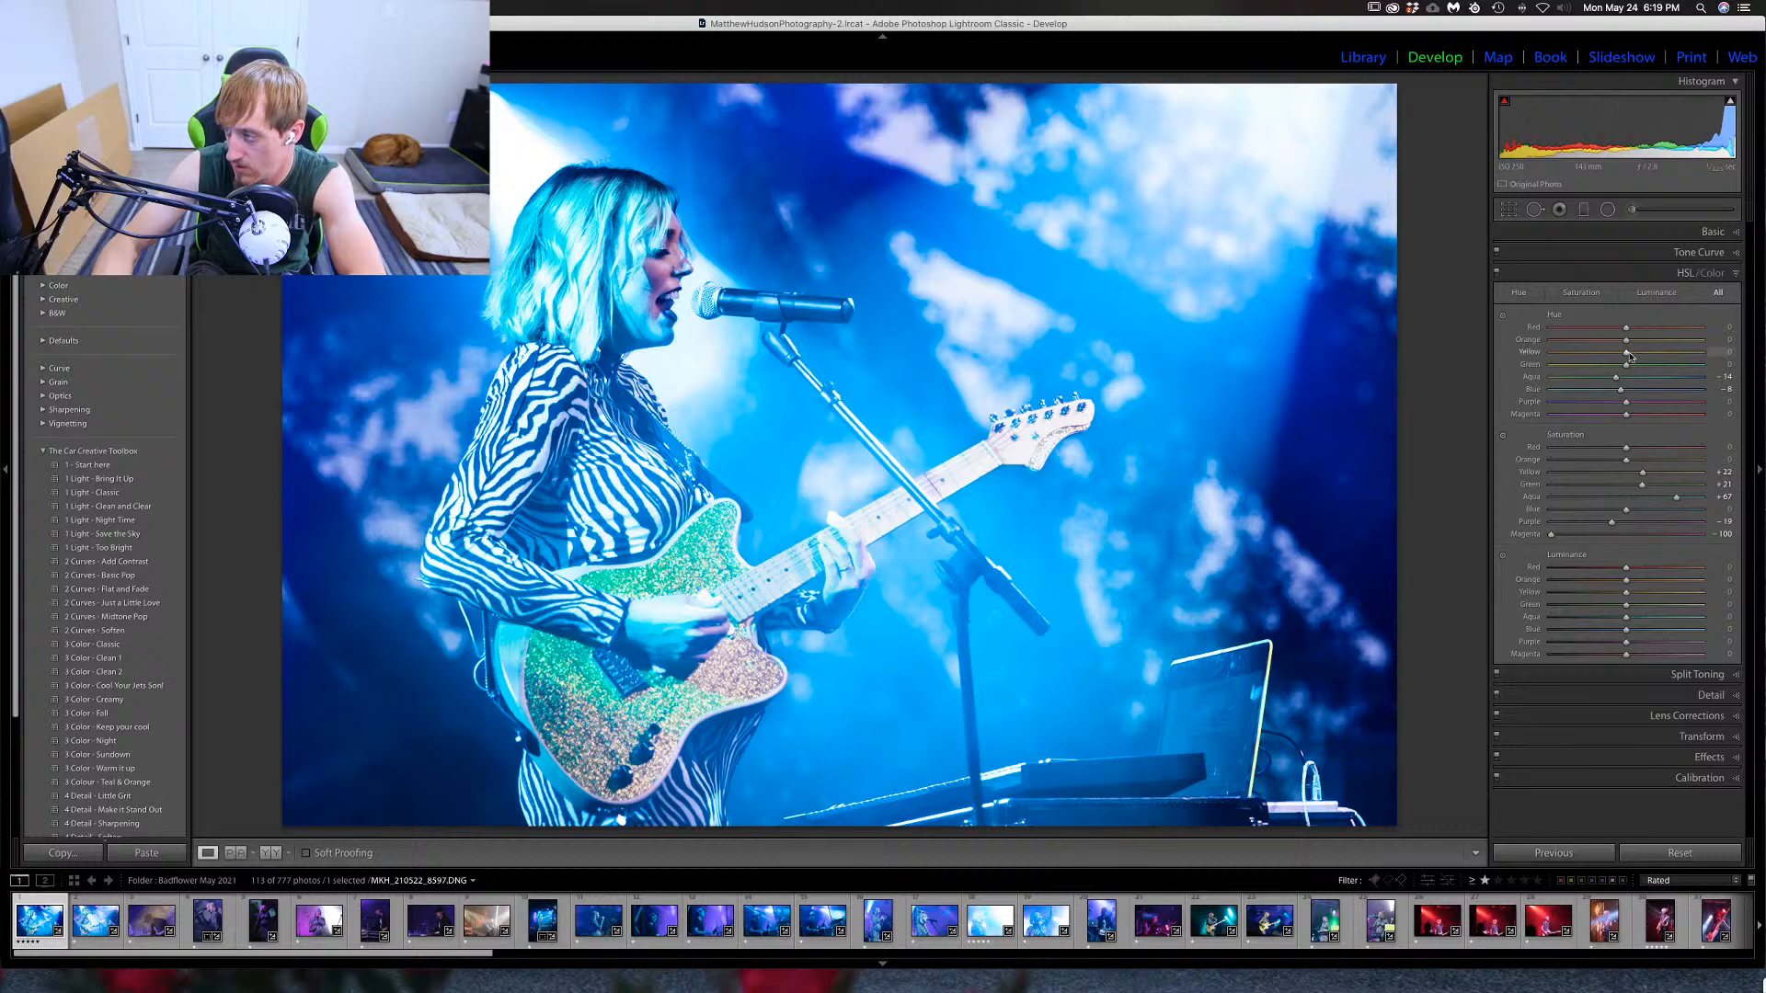
left_click_drag(1628, 357, 1637, 357)
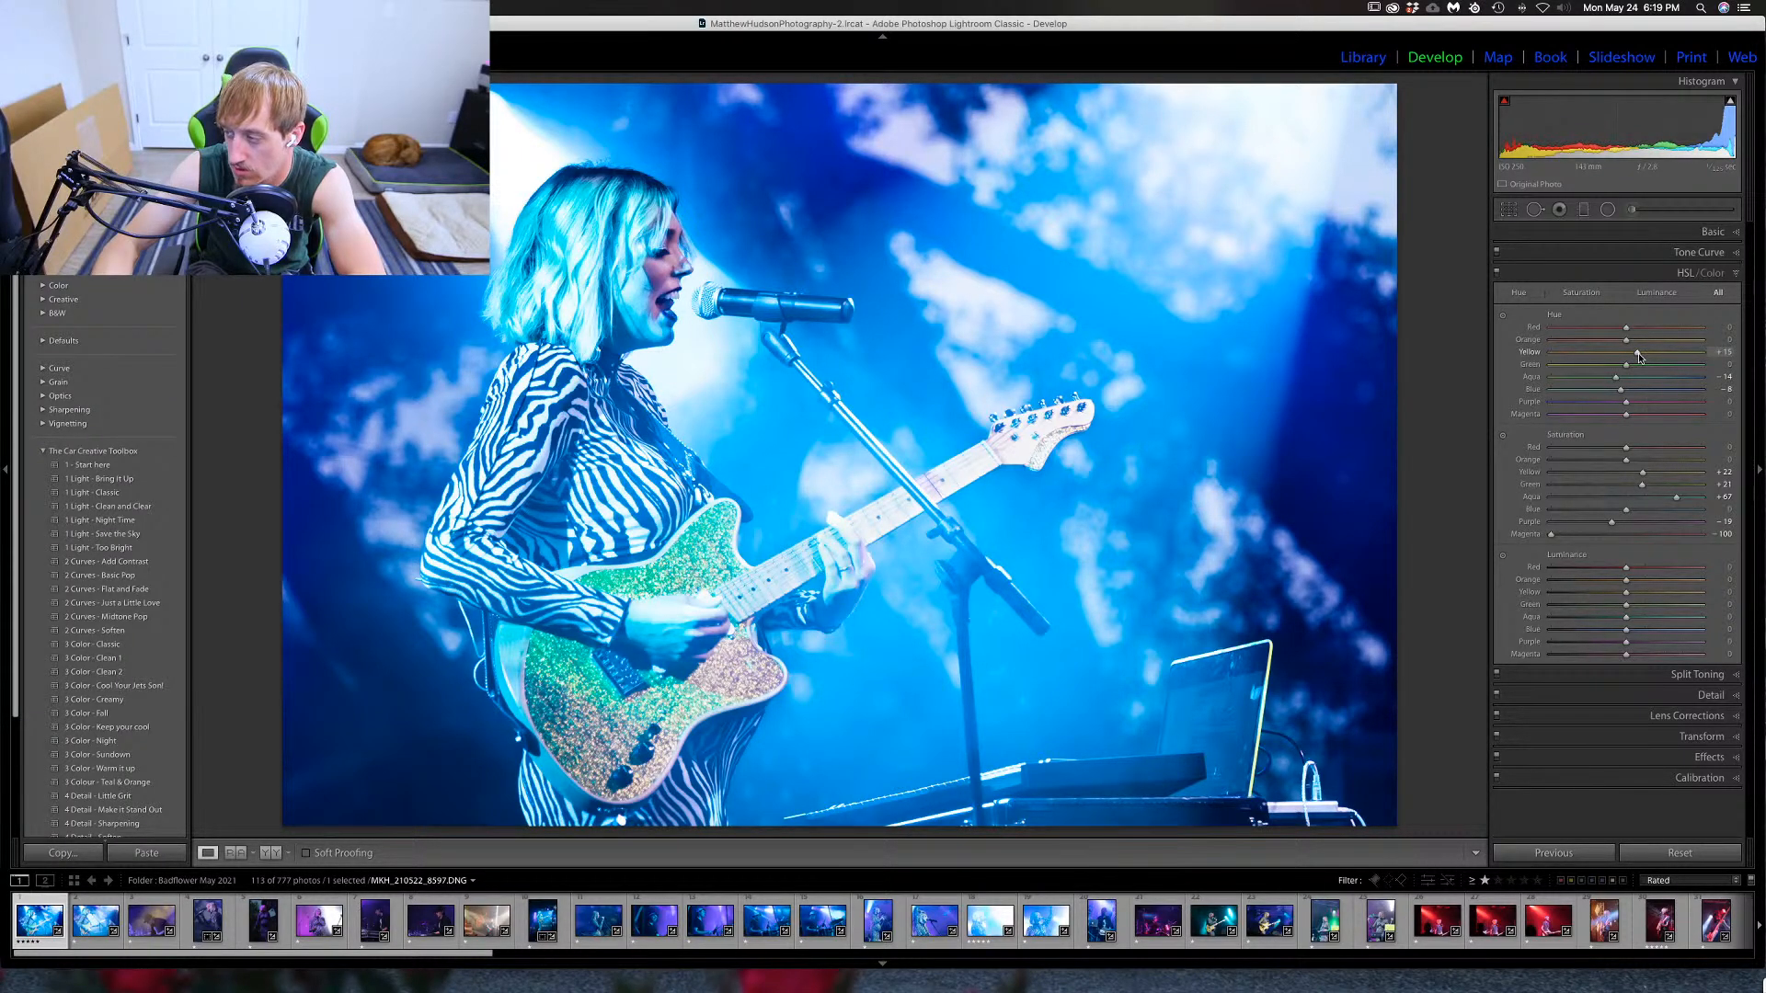
left_click_drag(1639, 357, 1612, 357)
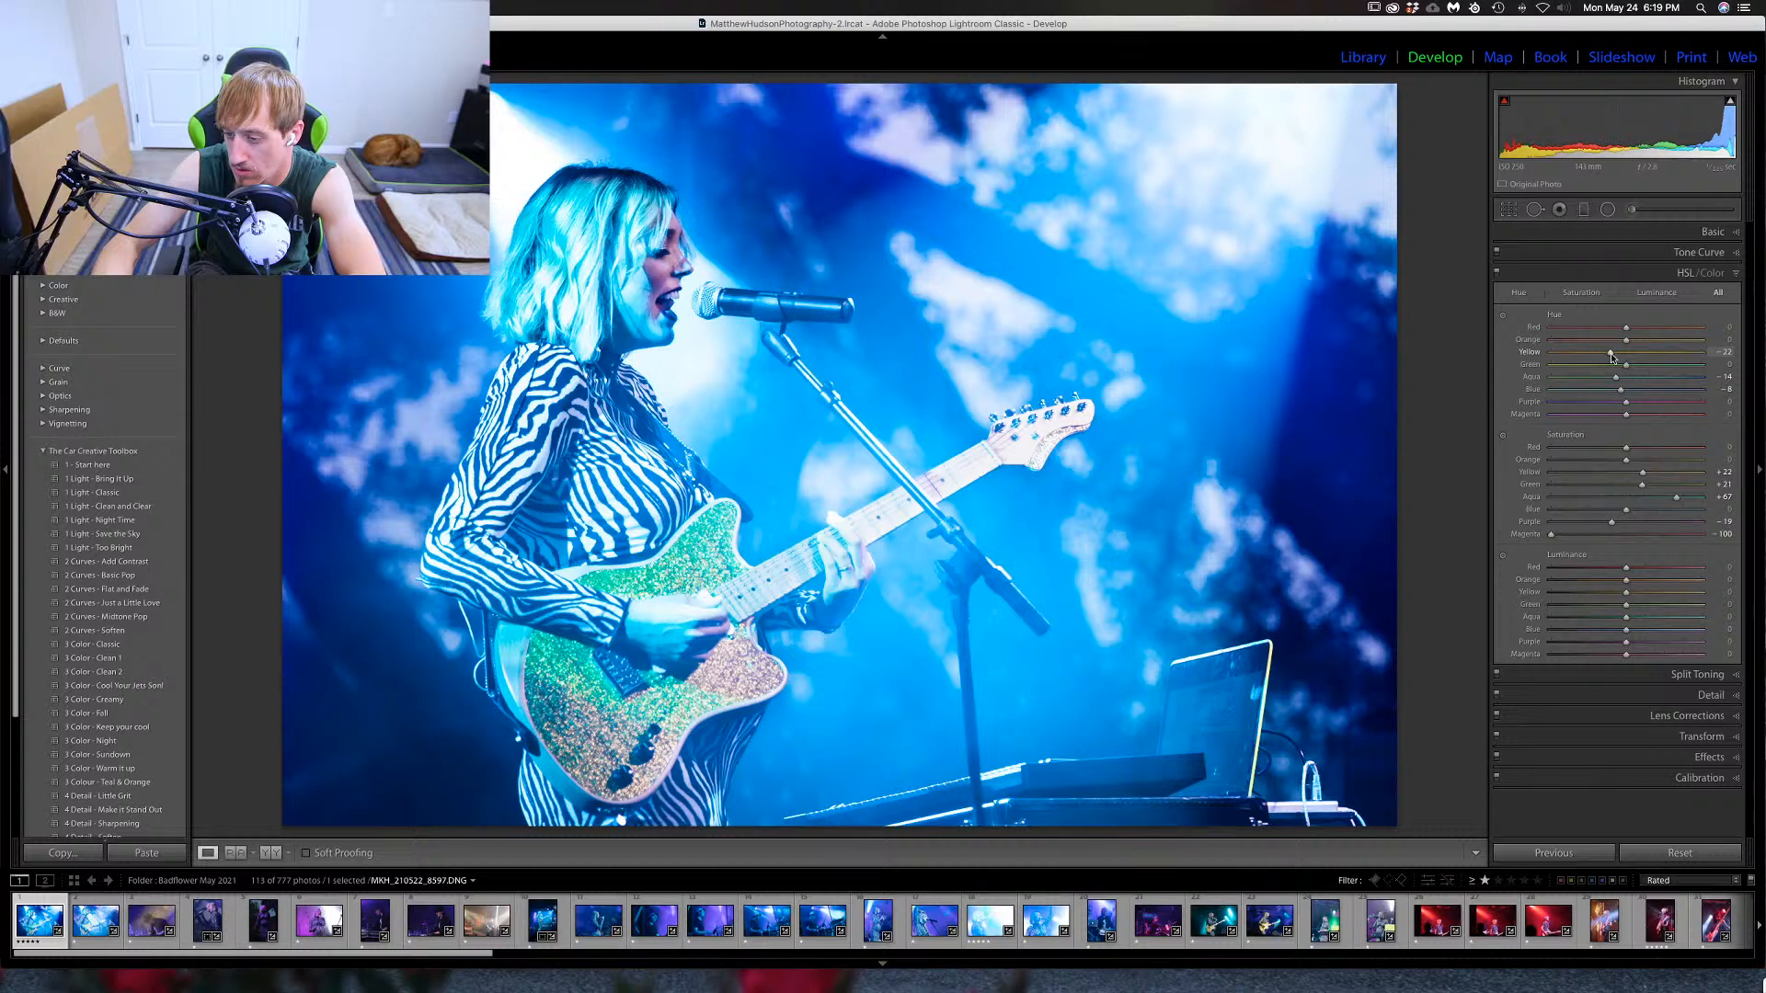
left_click_drag(1626, 340, 1638, 342)
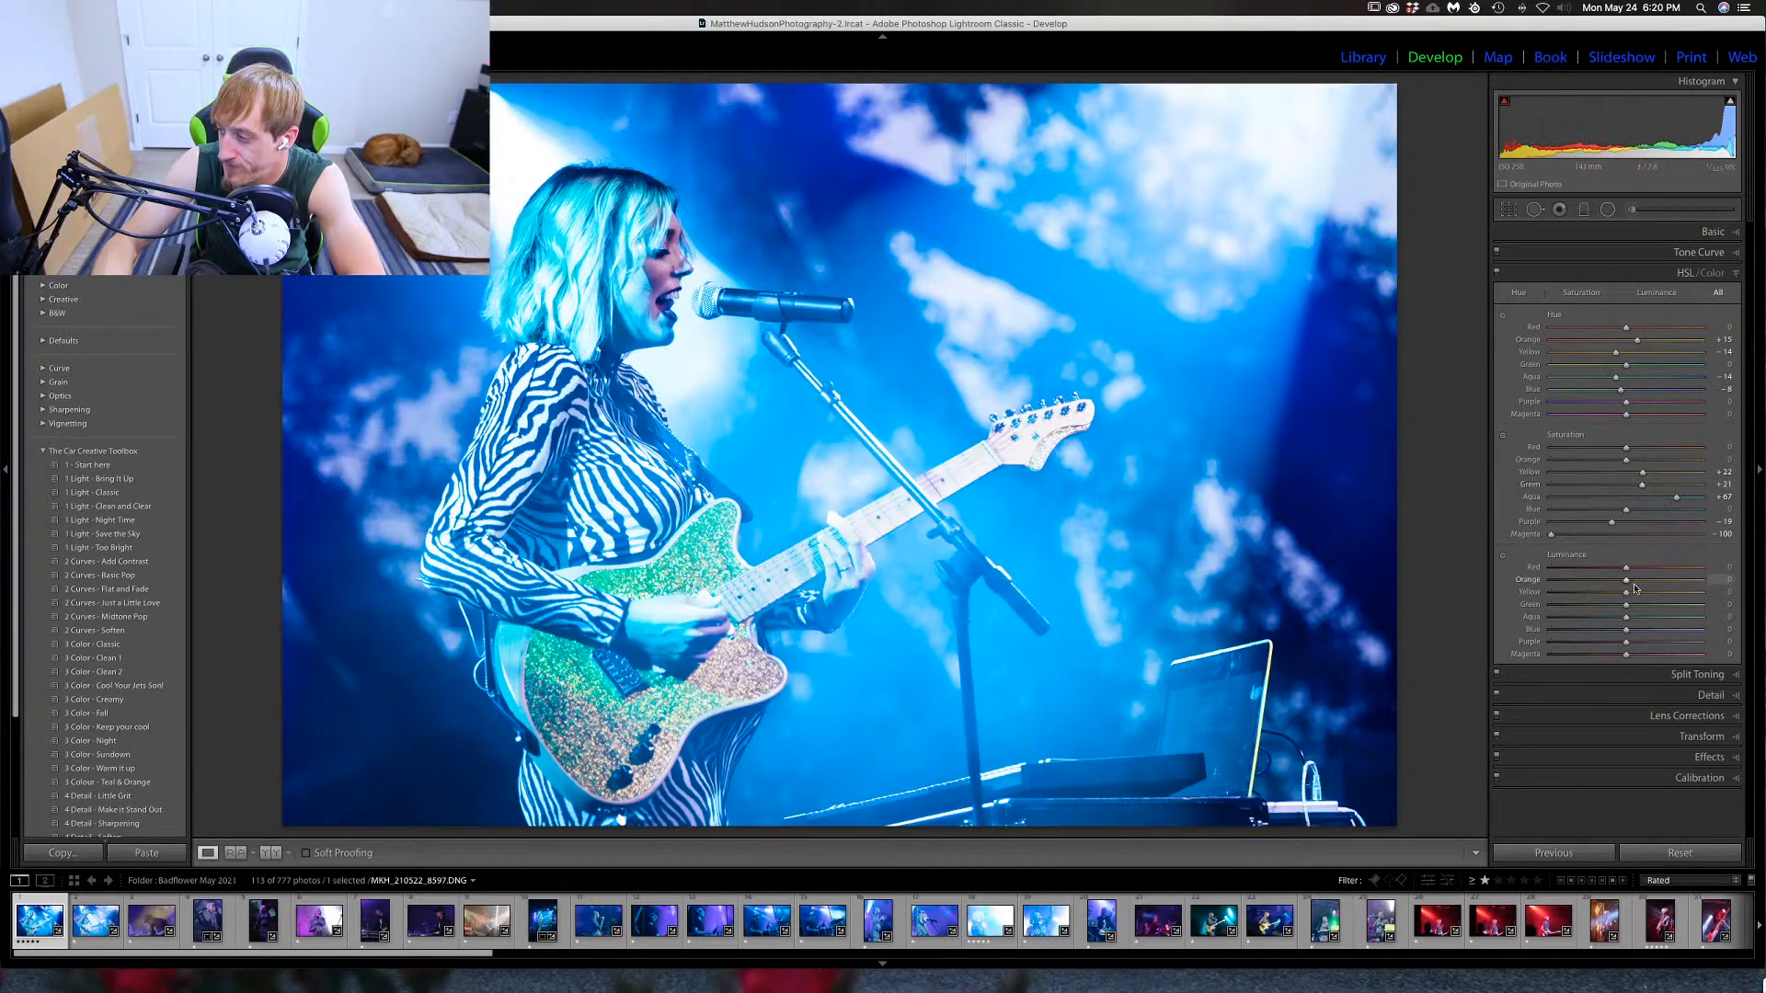
Lower the luminance of yellow to −60 and blue to −11, and compare the guitarist photo with its unedited version.
left_click_drag(1626, 593, 1614, 633)
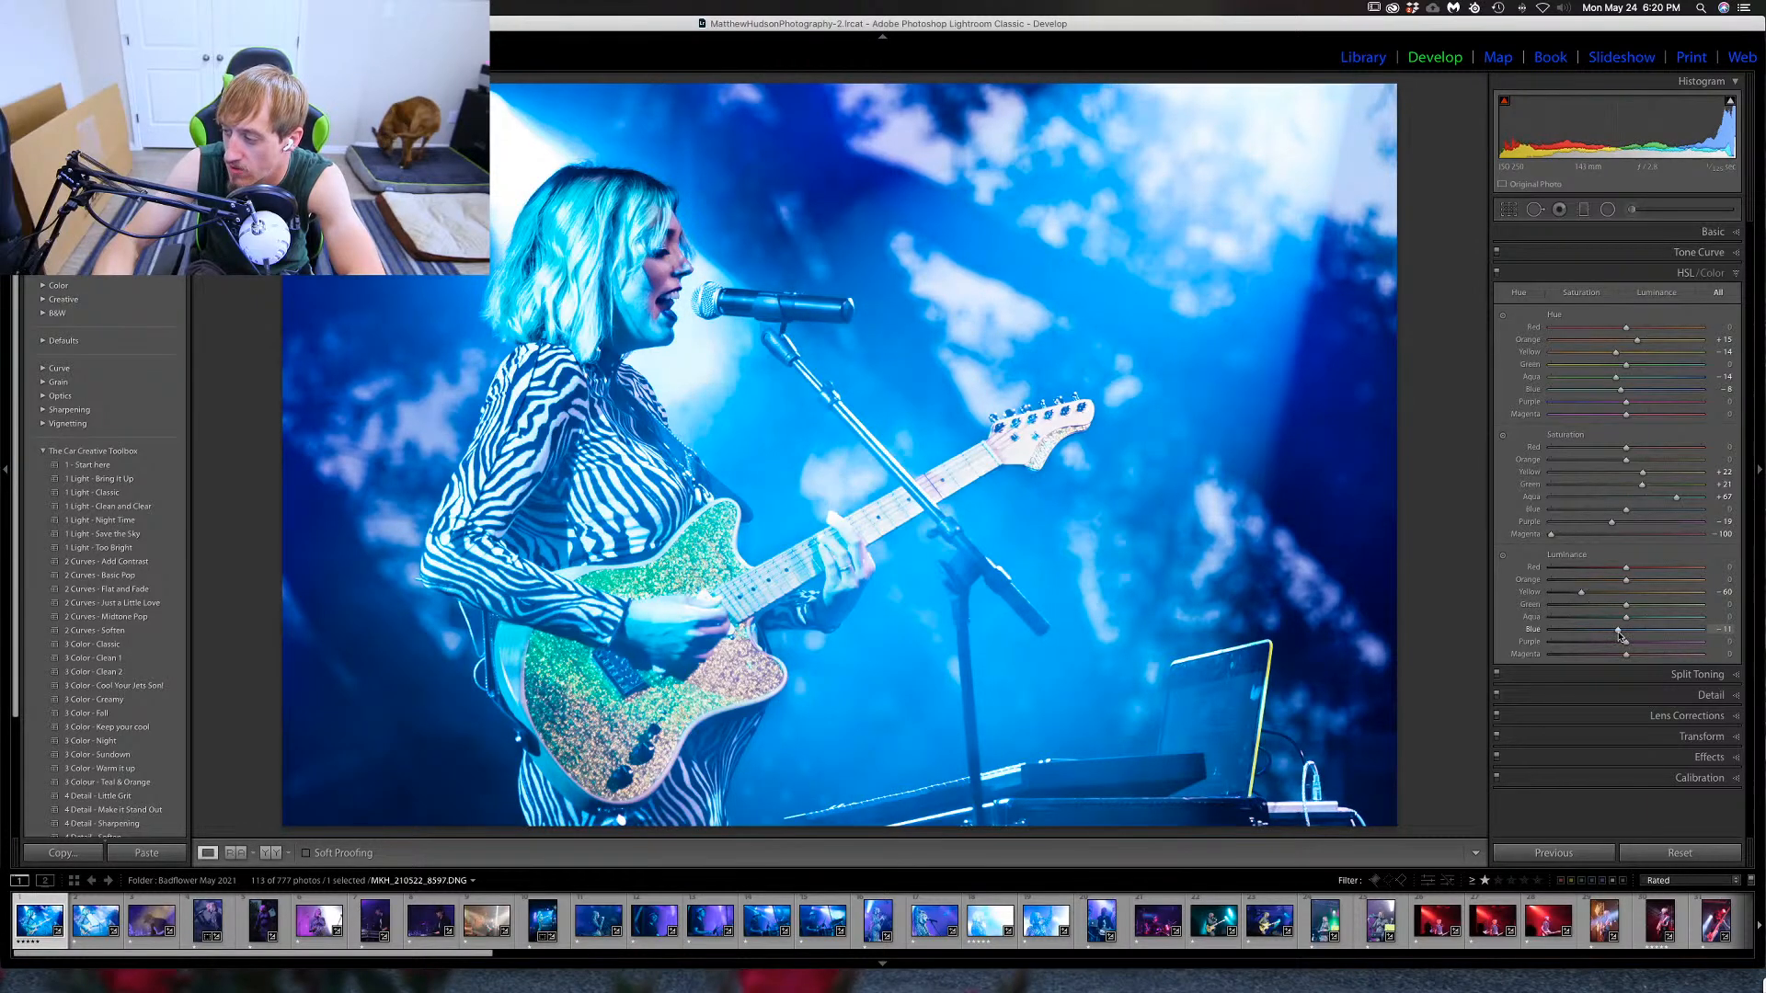
left_click_drag(1620, 635, 1623, 635)
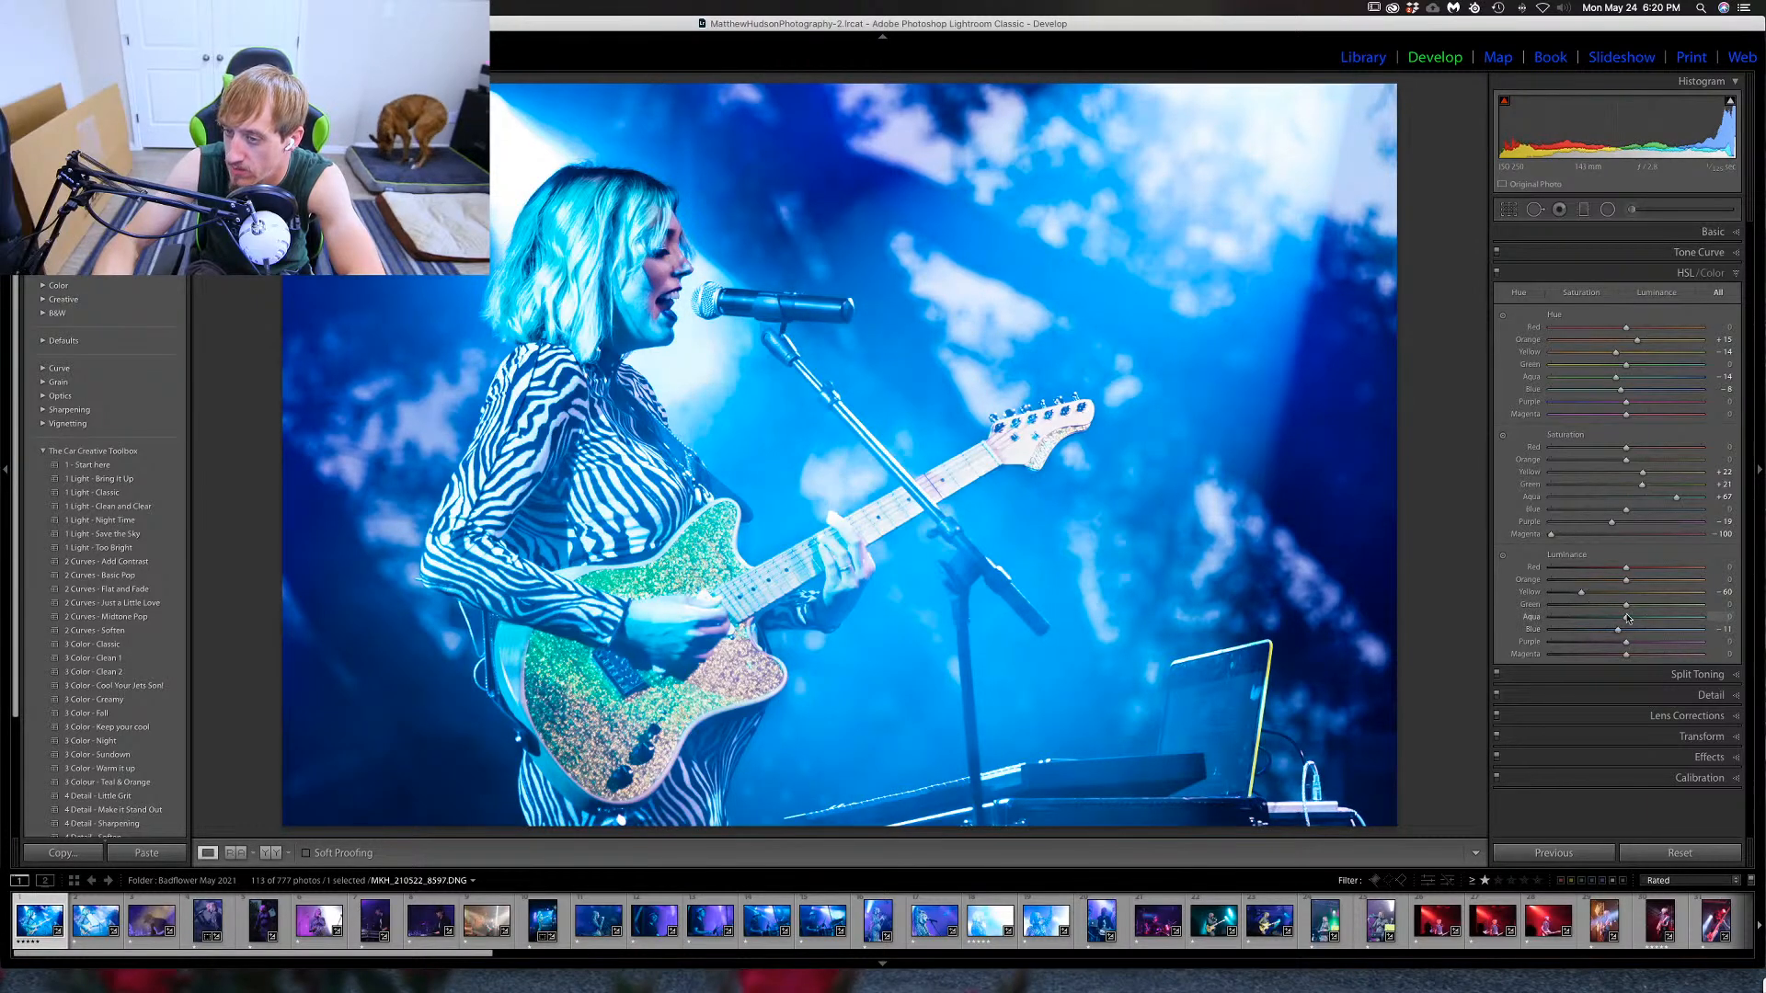
left_click(1632, 210)
left_click(1632, 210)
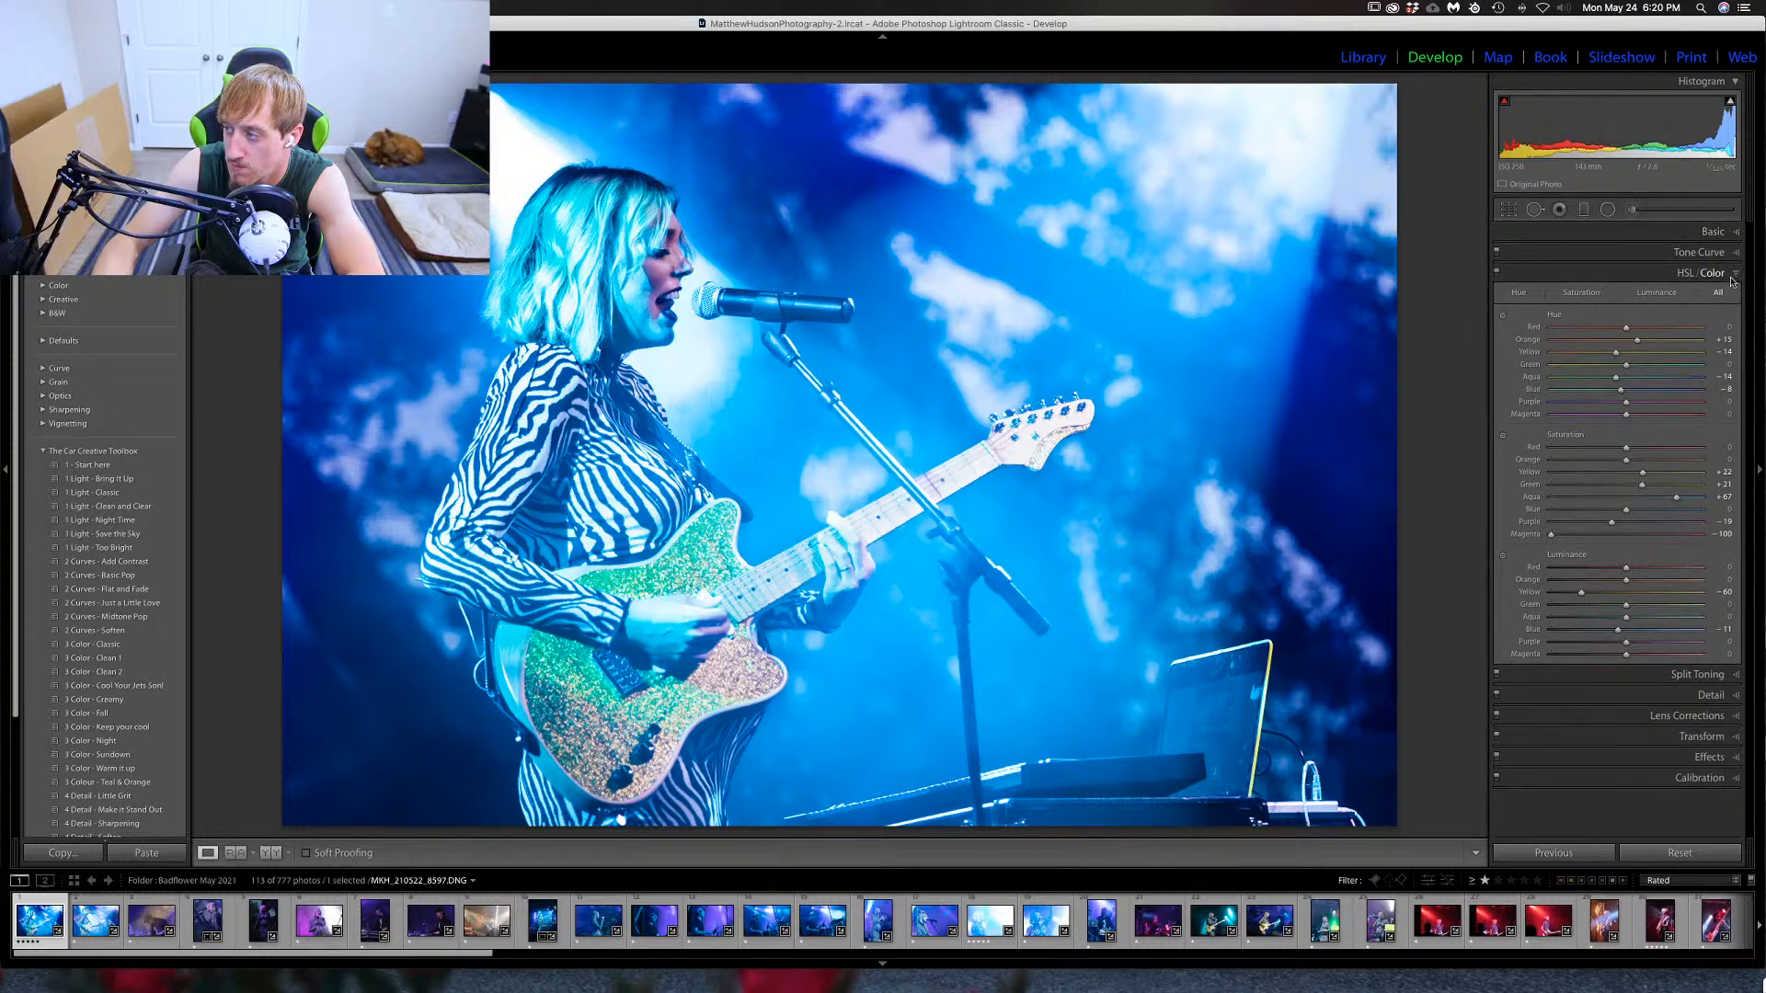
key("super+3")
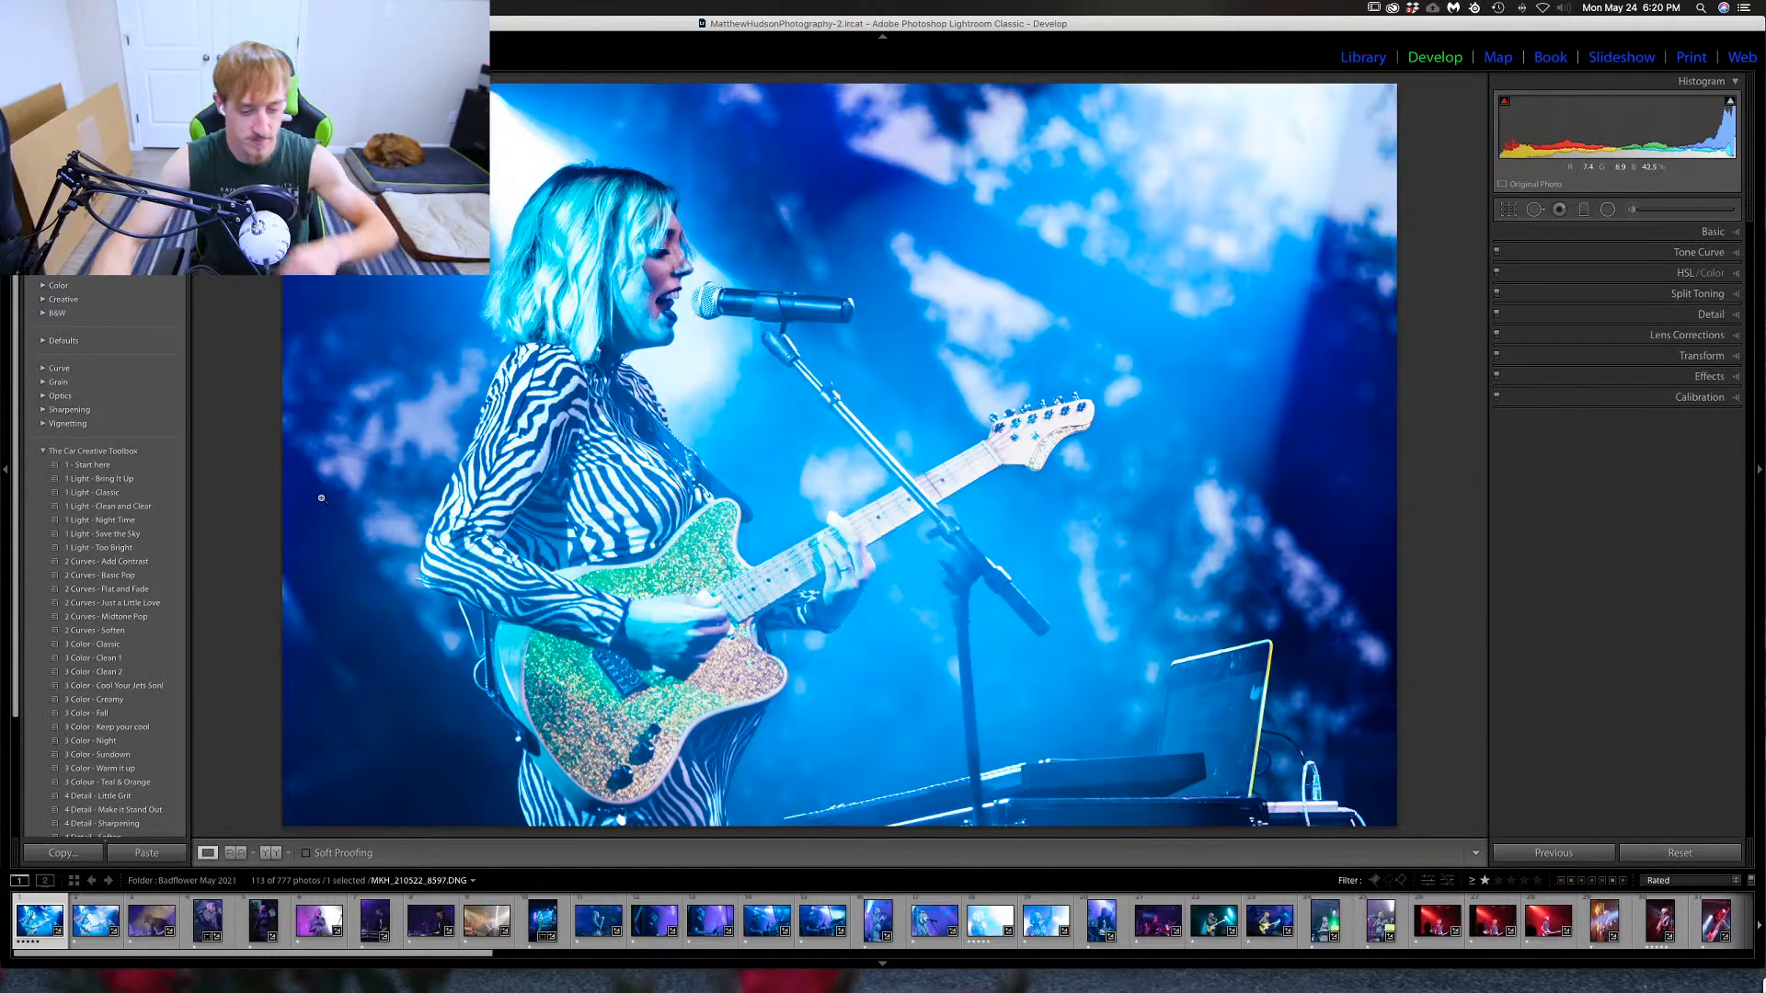
key("backslash")
key("backslash")
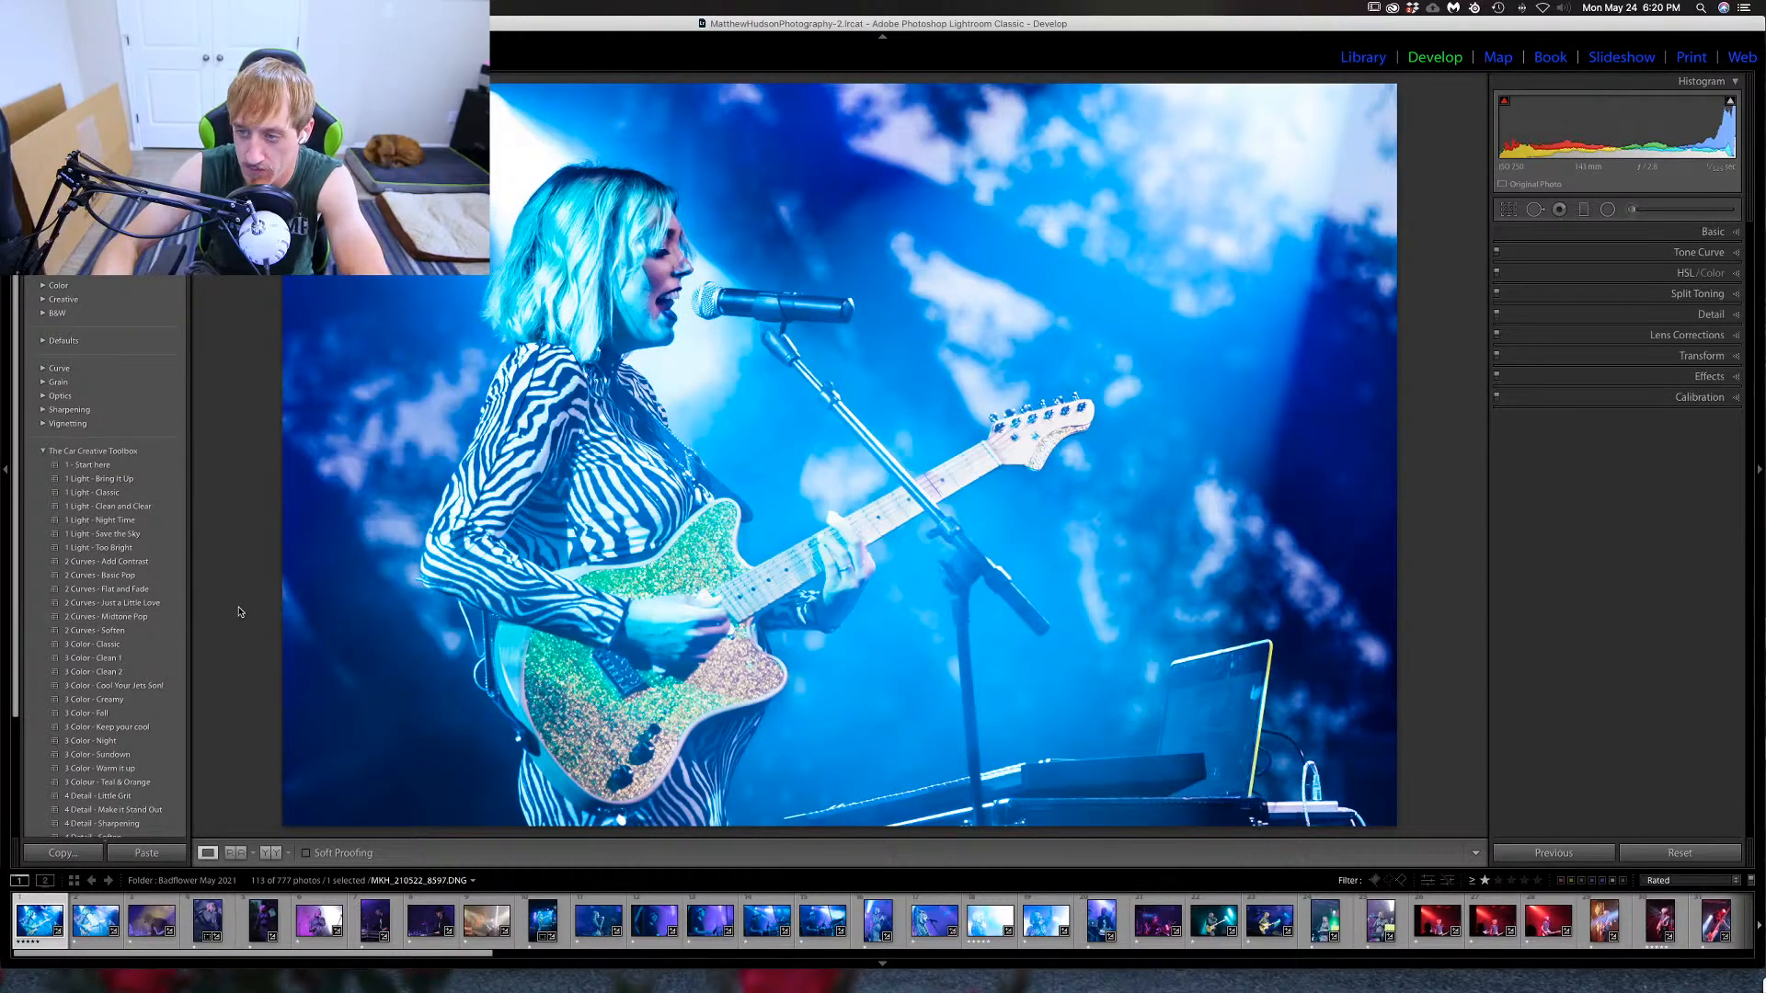
Compare the edited photo with the similar next shot, MKH_210522_8600.DNG, and clear that shot's star rating.
key("Right")
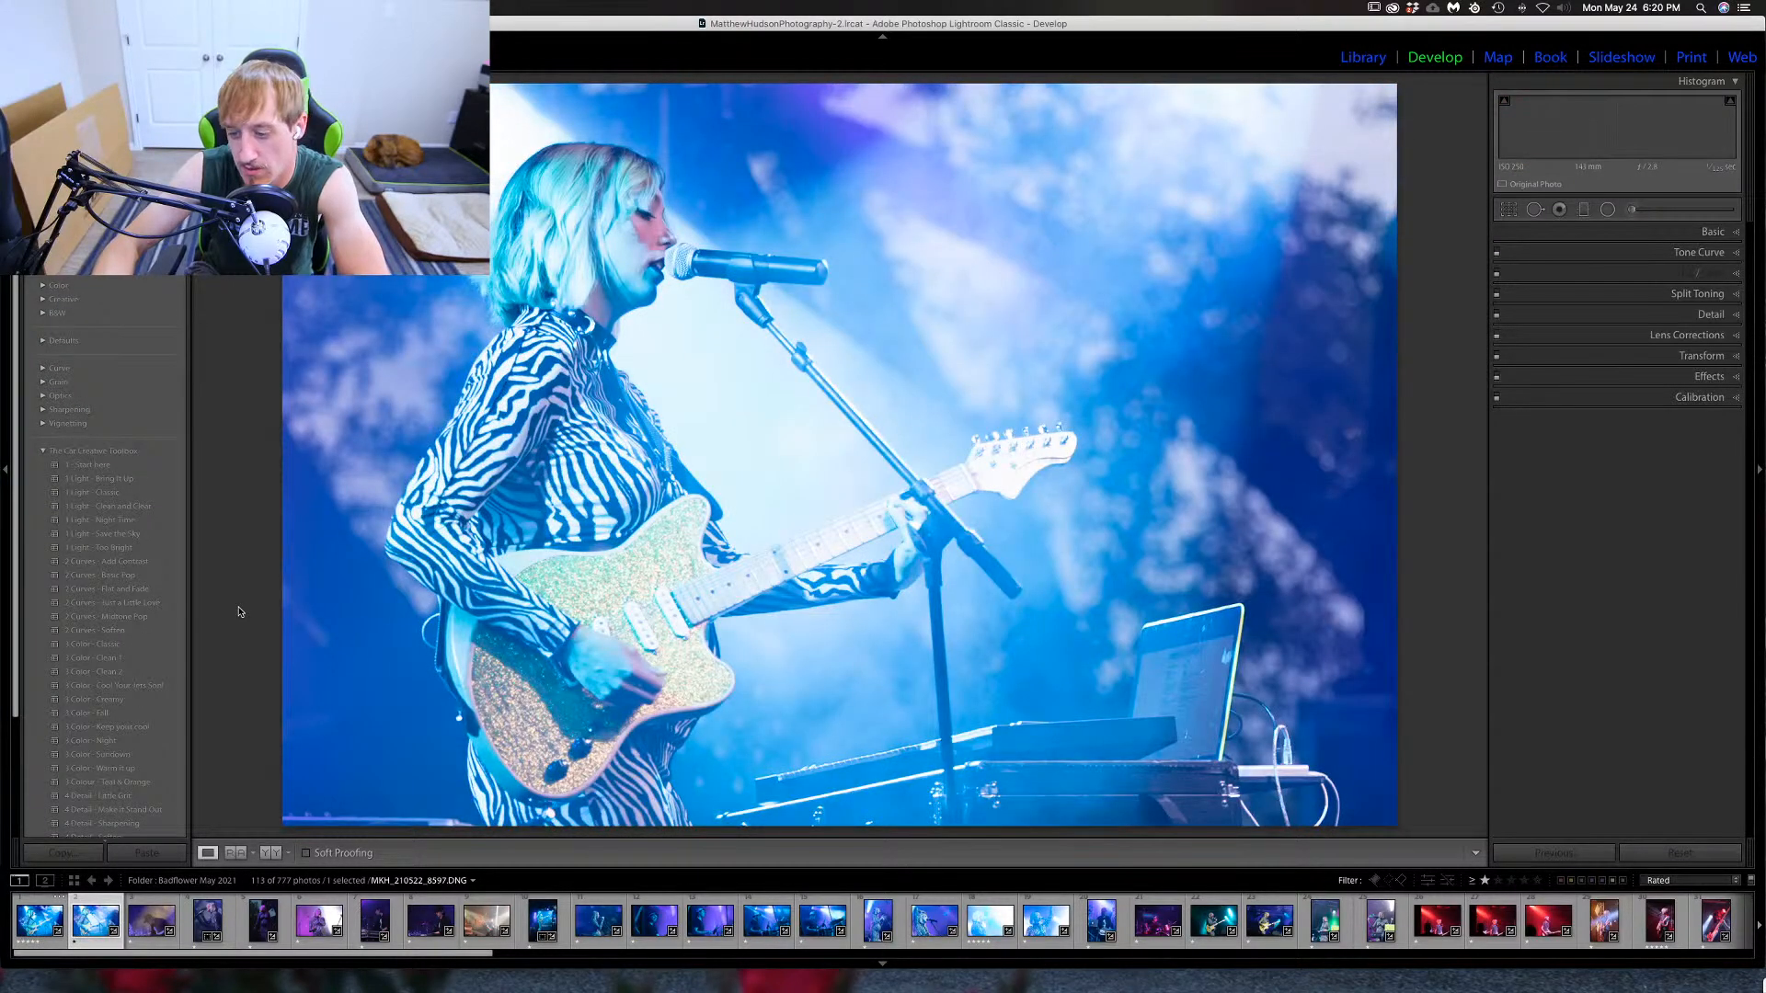
key("Left")
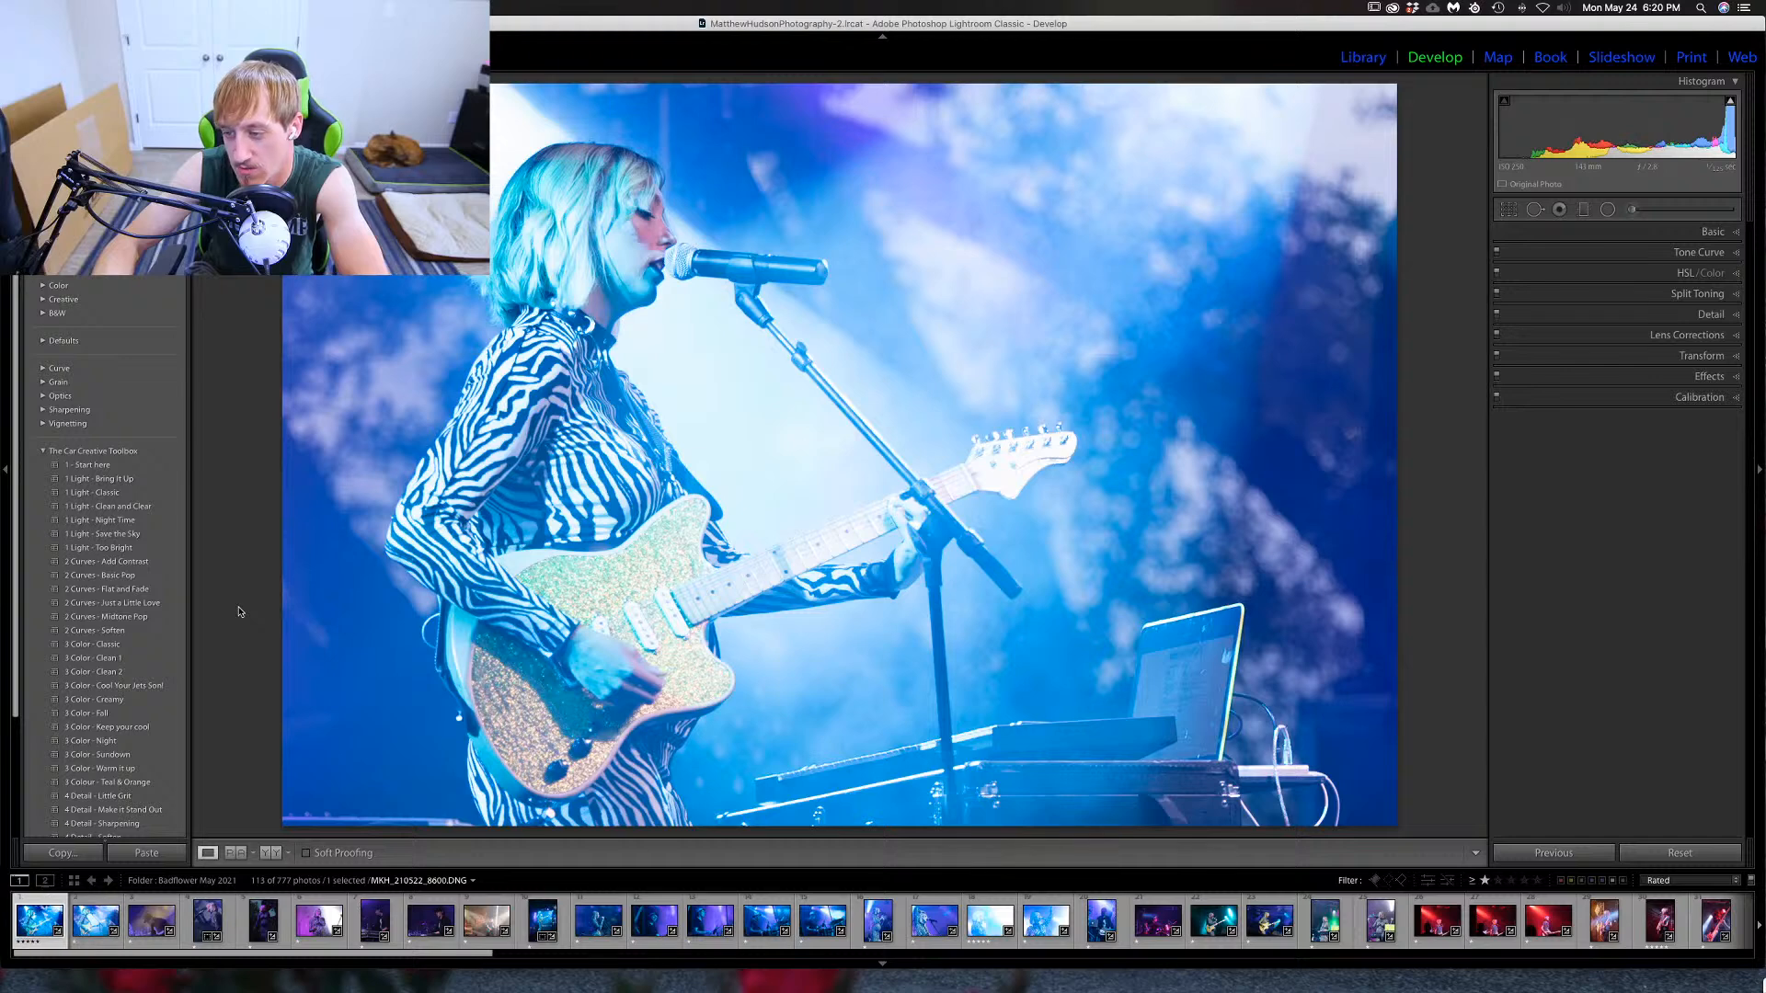
key("Right")
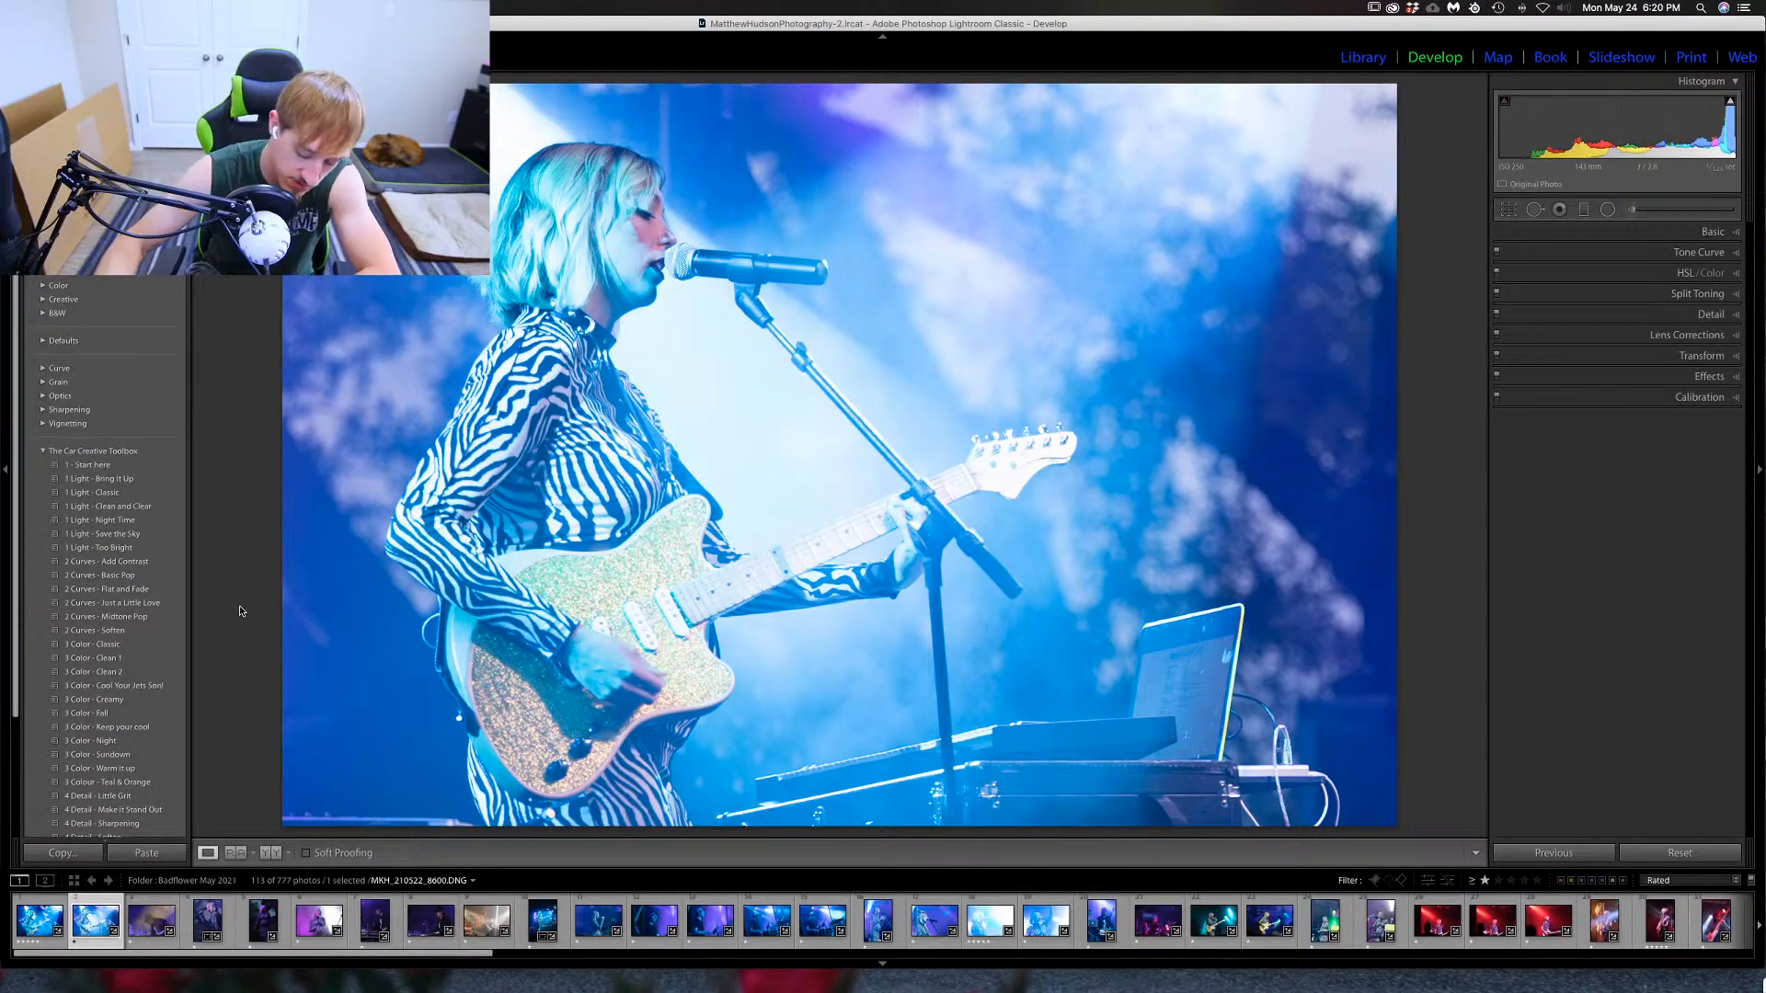
key("0")
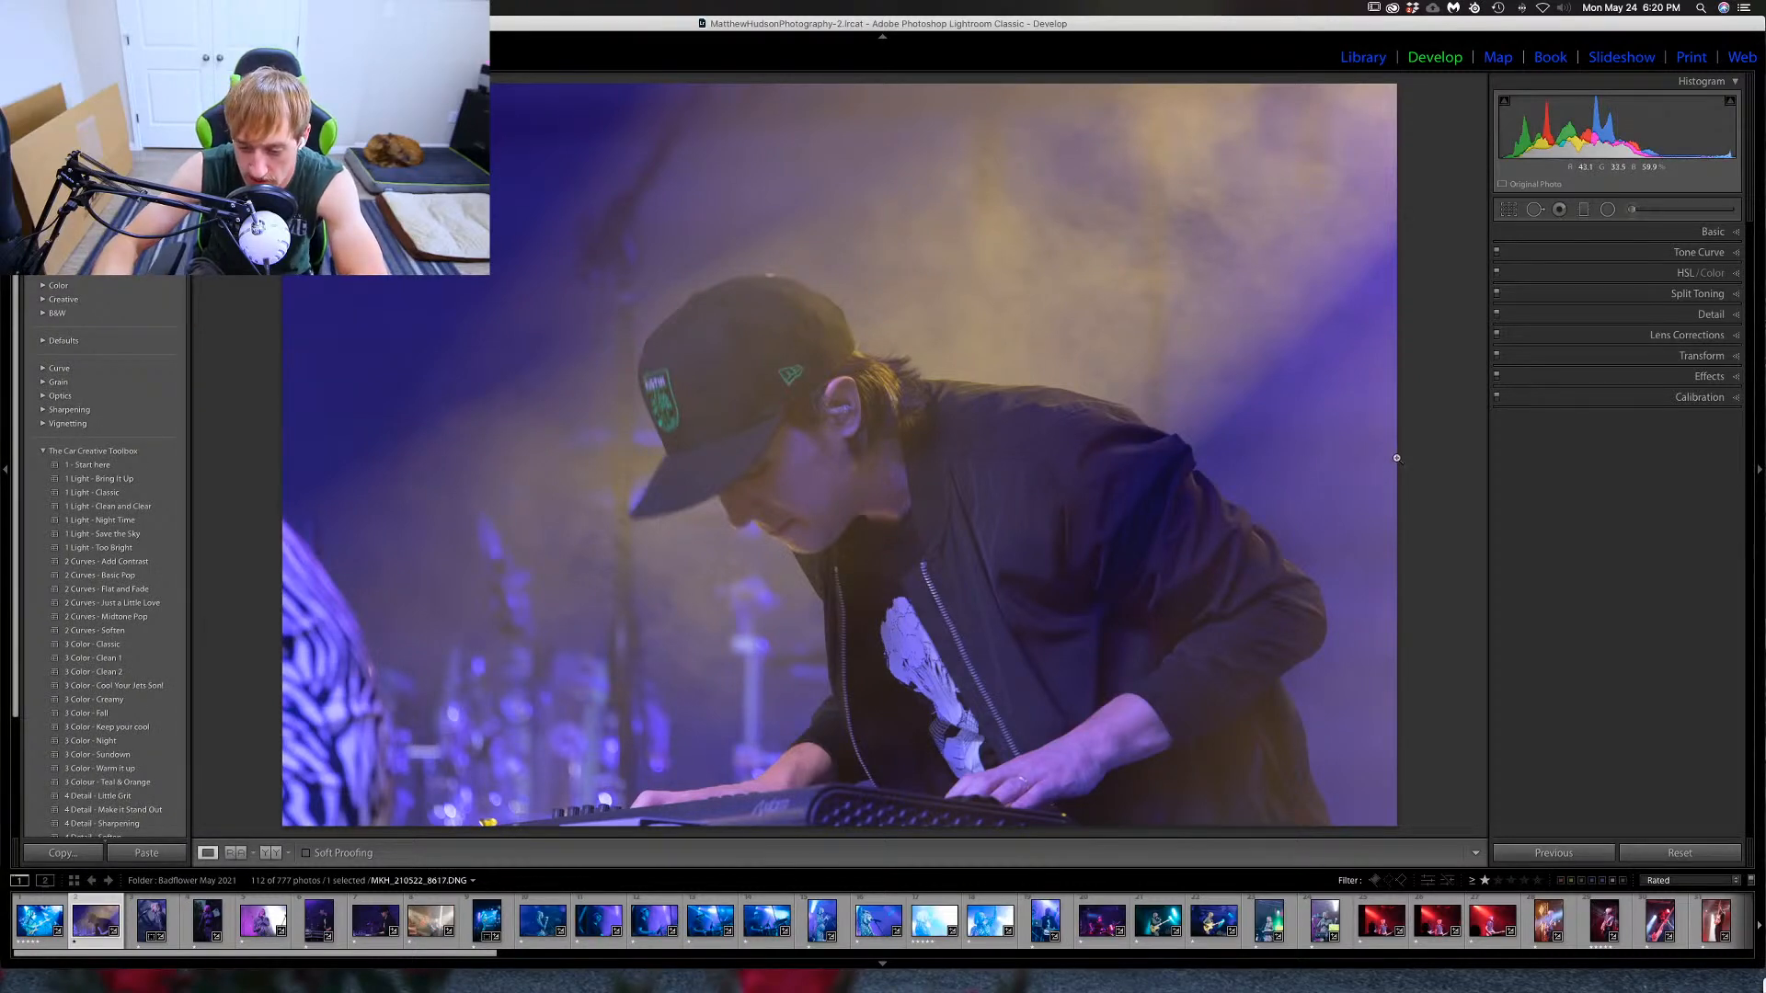
Grade the keyboard player photo with contrast +43, highlights +4, shadows +46, whites +17, blacks −25, texture +39, clarity +15, dehaze +18, vibrance +3, saturation +12.
left_click(1712, 232)
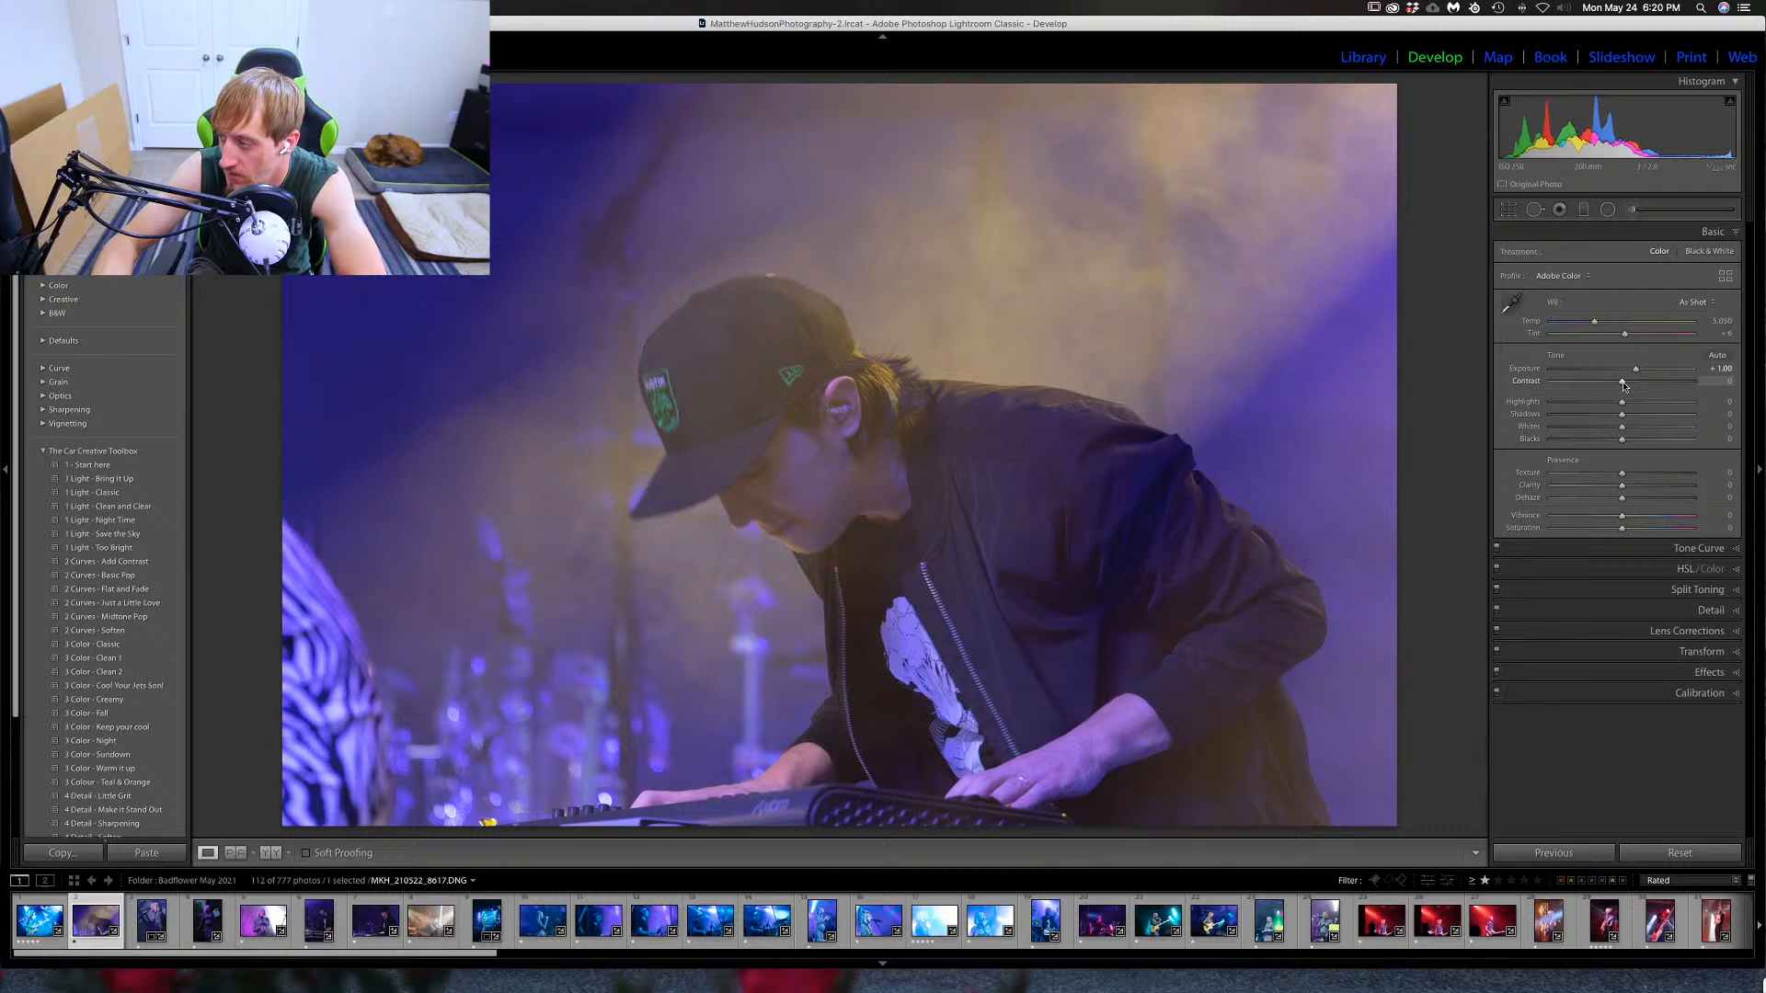
left_click_drag(1623, 386, 1653, 387)
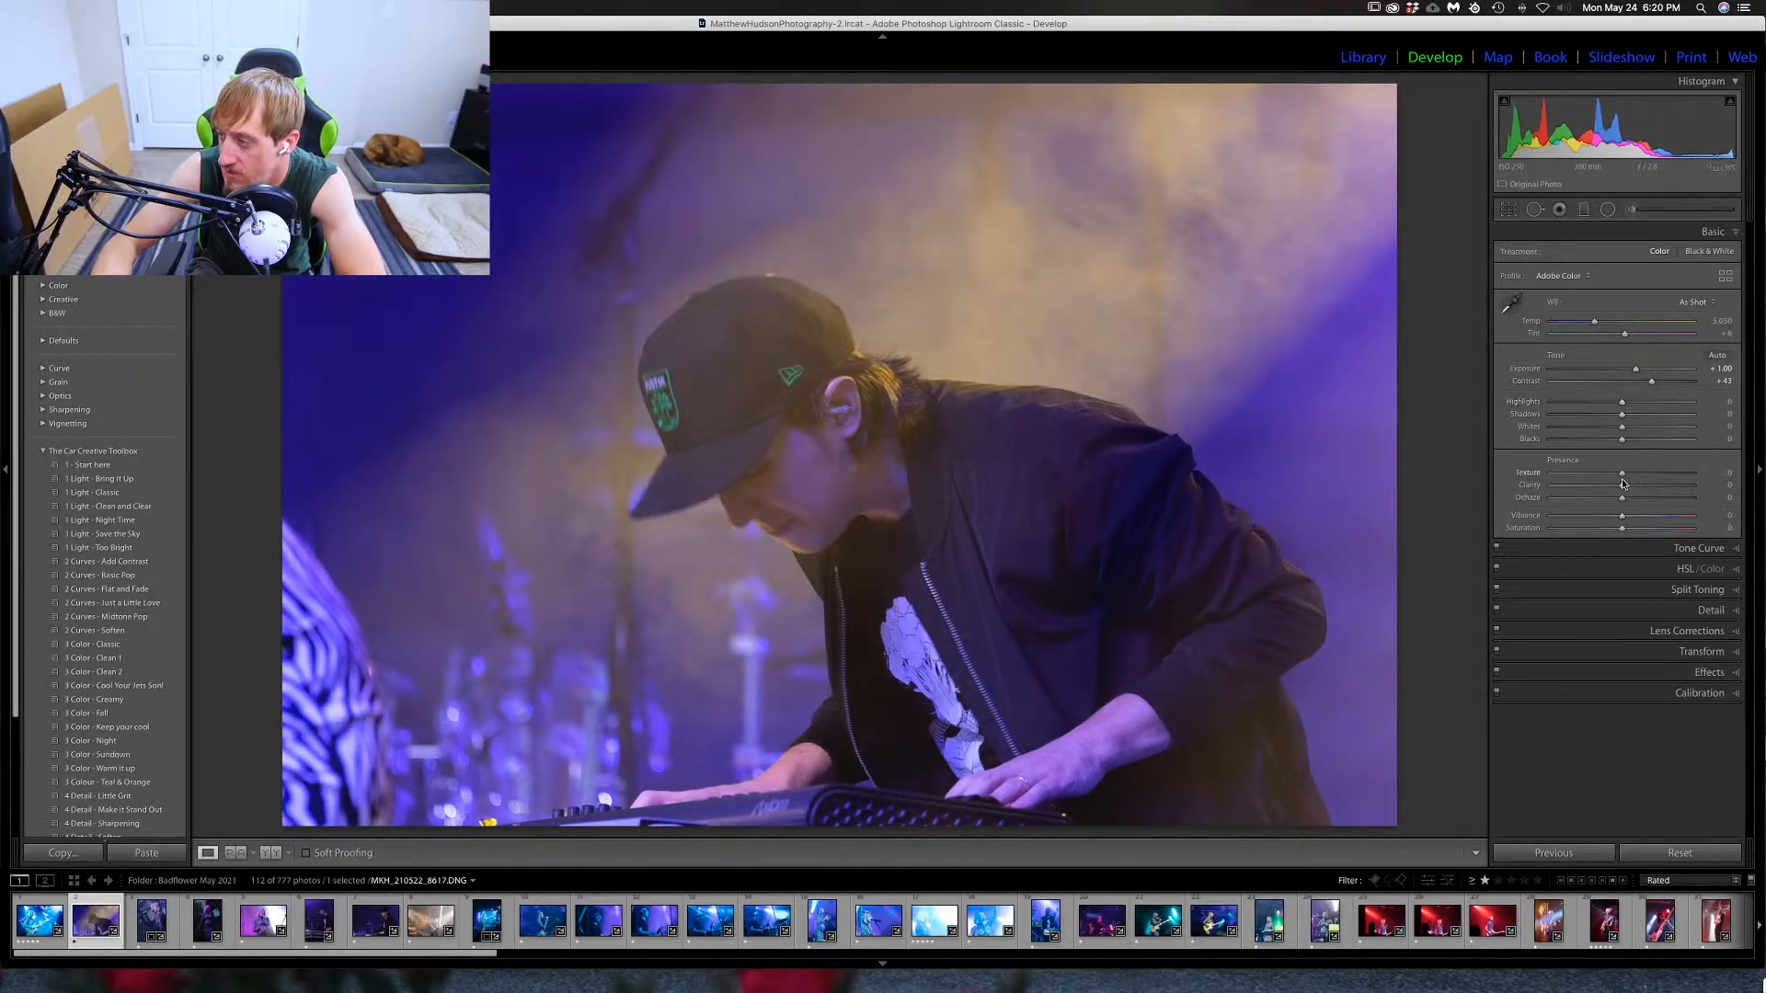
mouse_move(1622, 497)
left_mouse_down()
mouse_move(1639, 481)
mouse_move(1595, 476)
mouse_move(1657, 479)
mouse_move(1635, 488)
left_mouse_up()
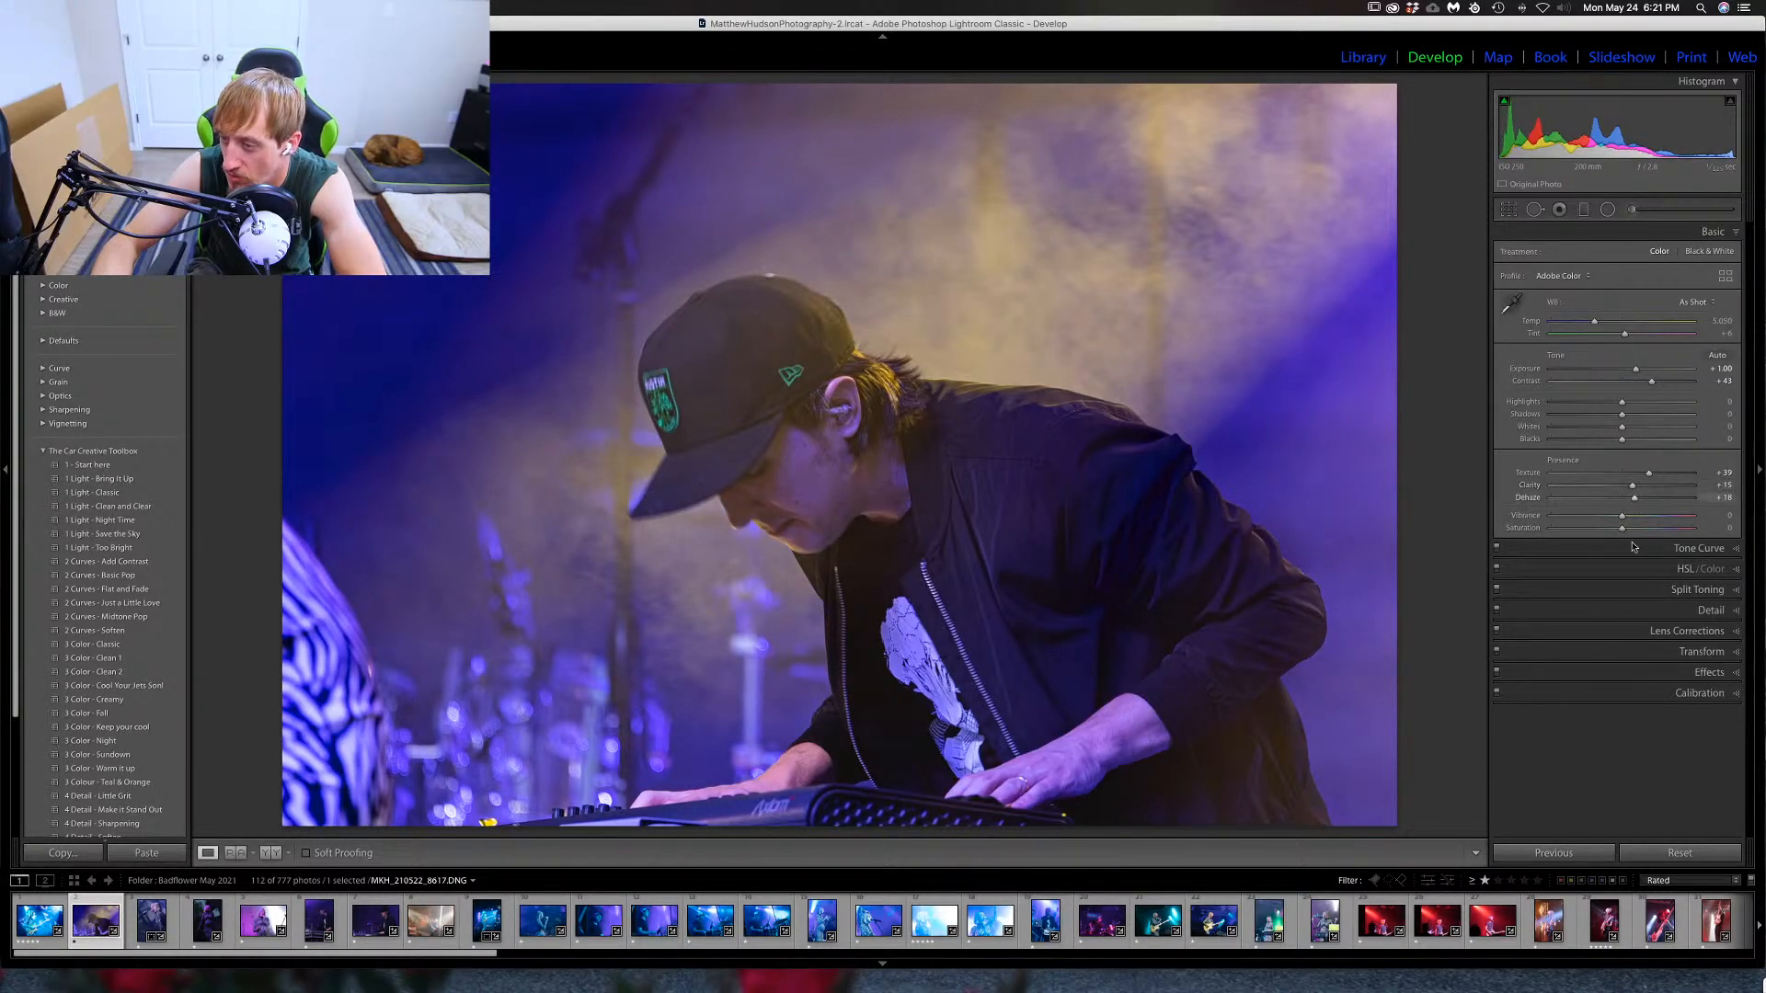
left_click_drag(1622, 531, 1623, 522)
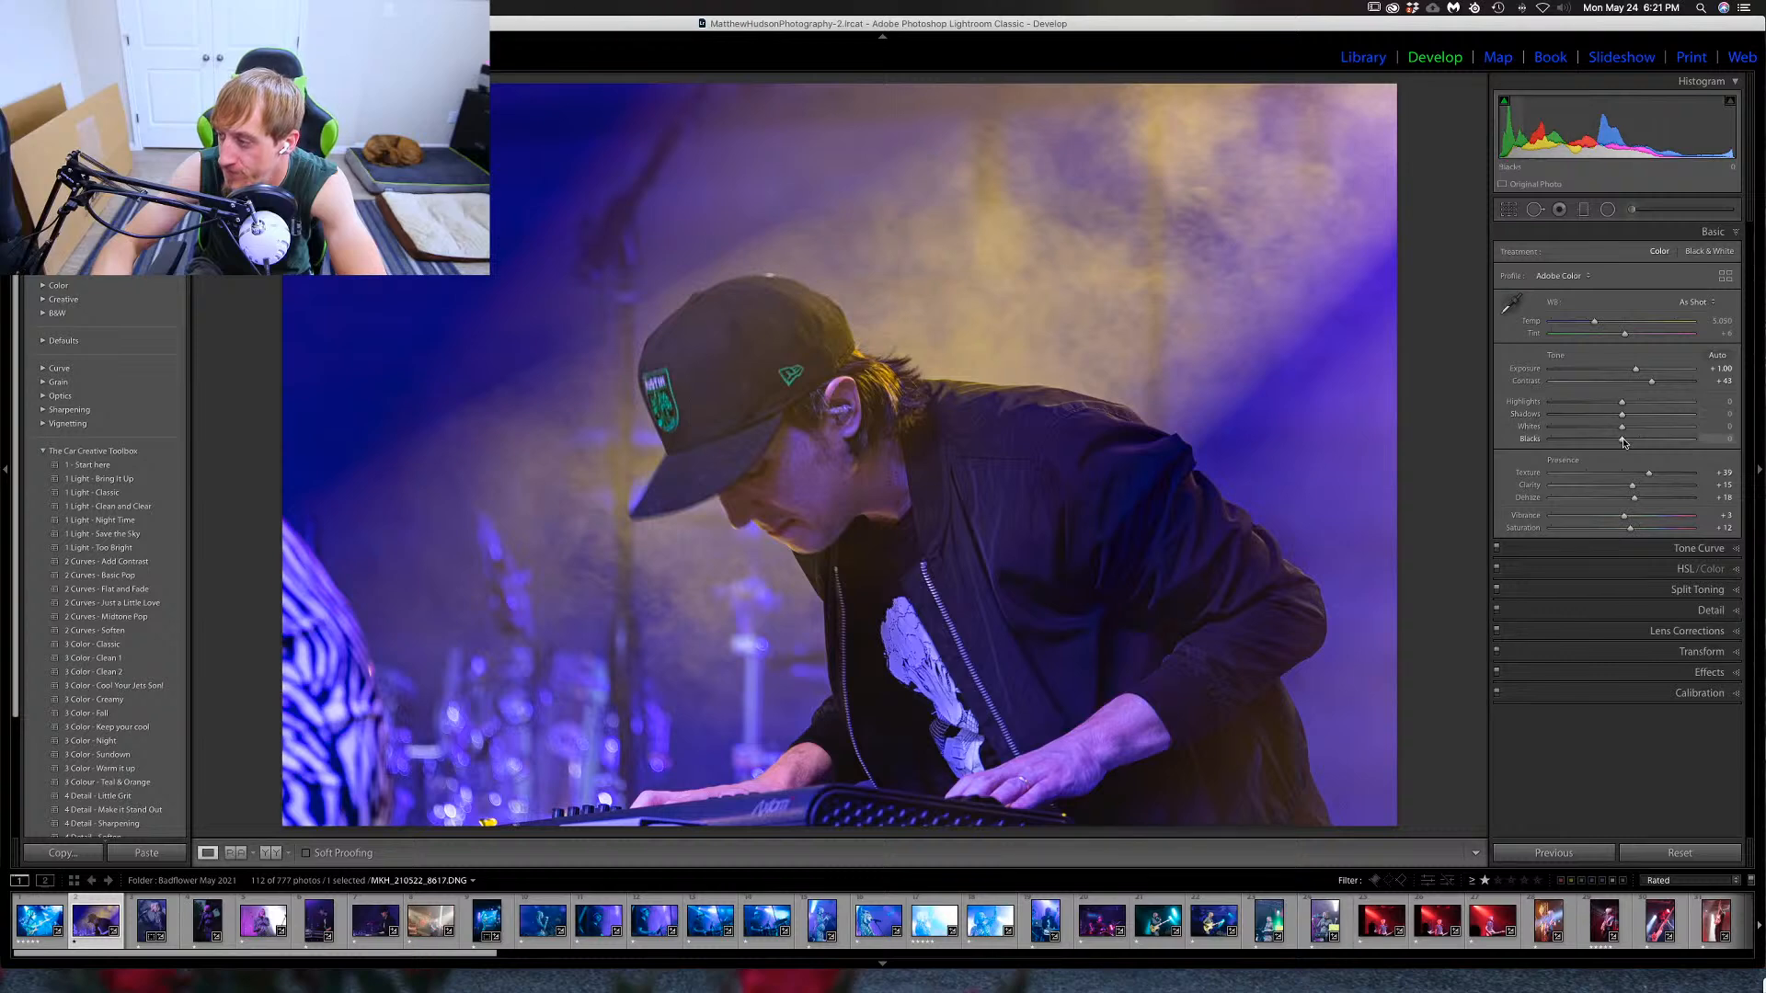
left_click_drag(1624, 442, 1624, 402)
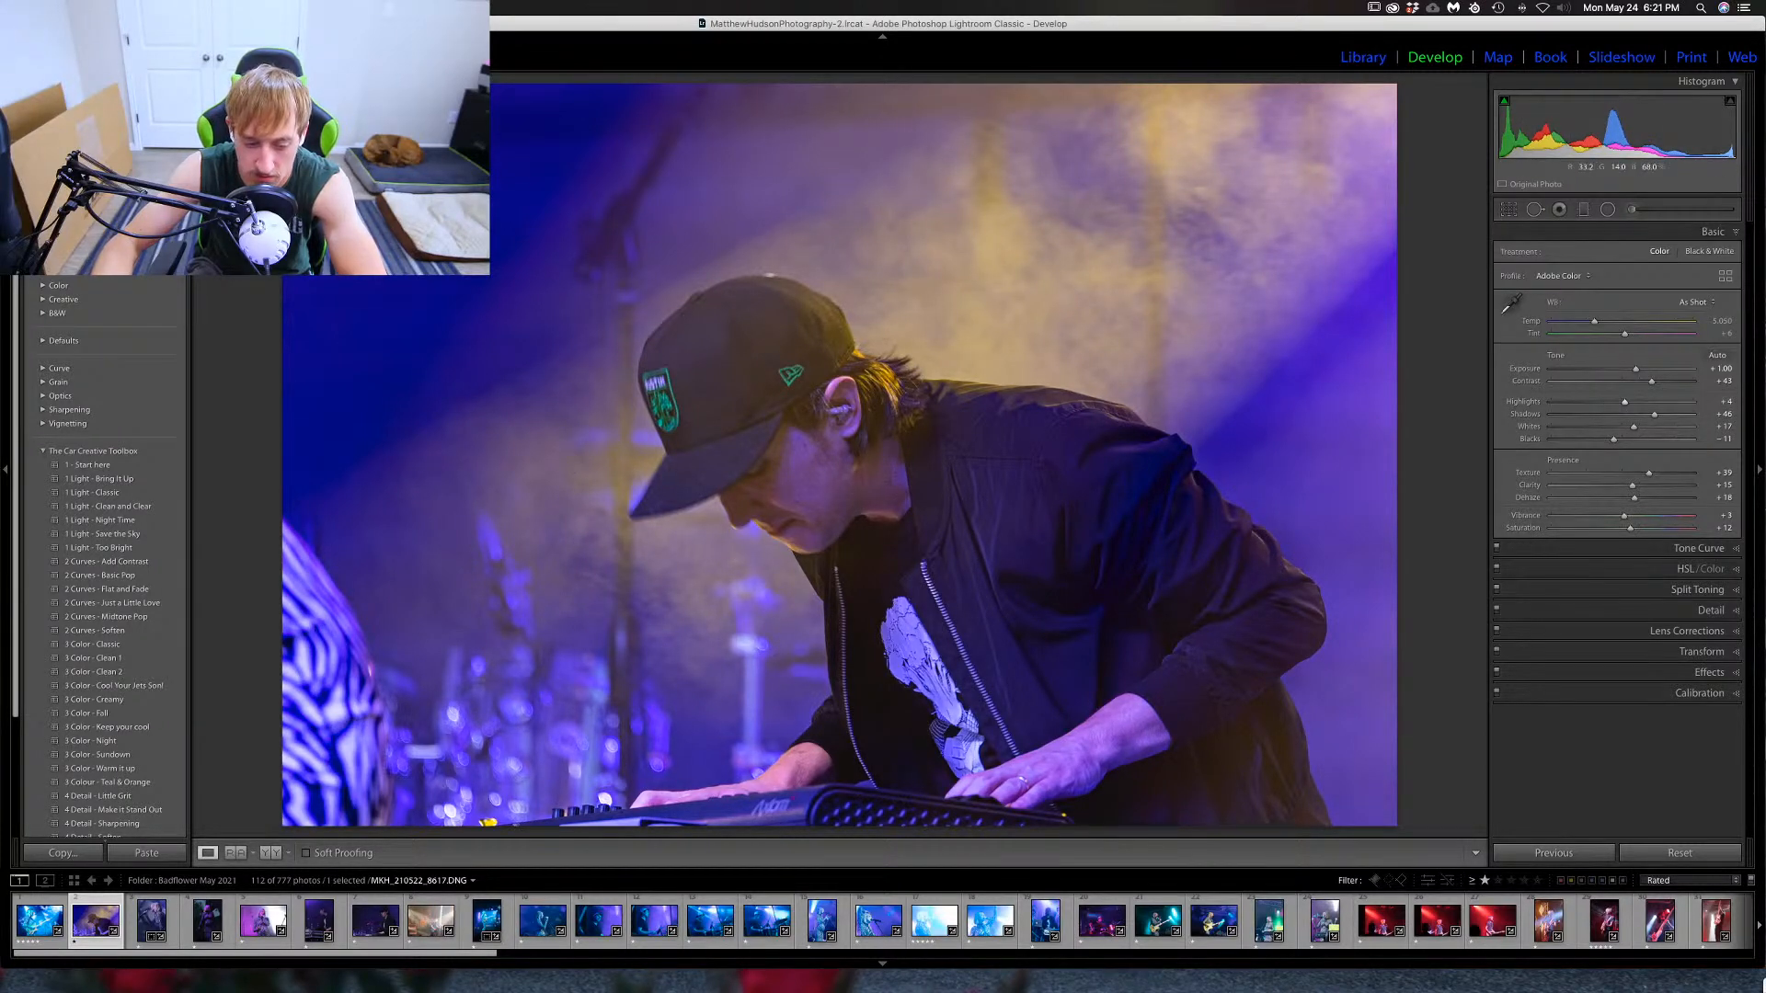
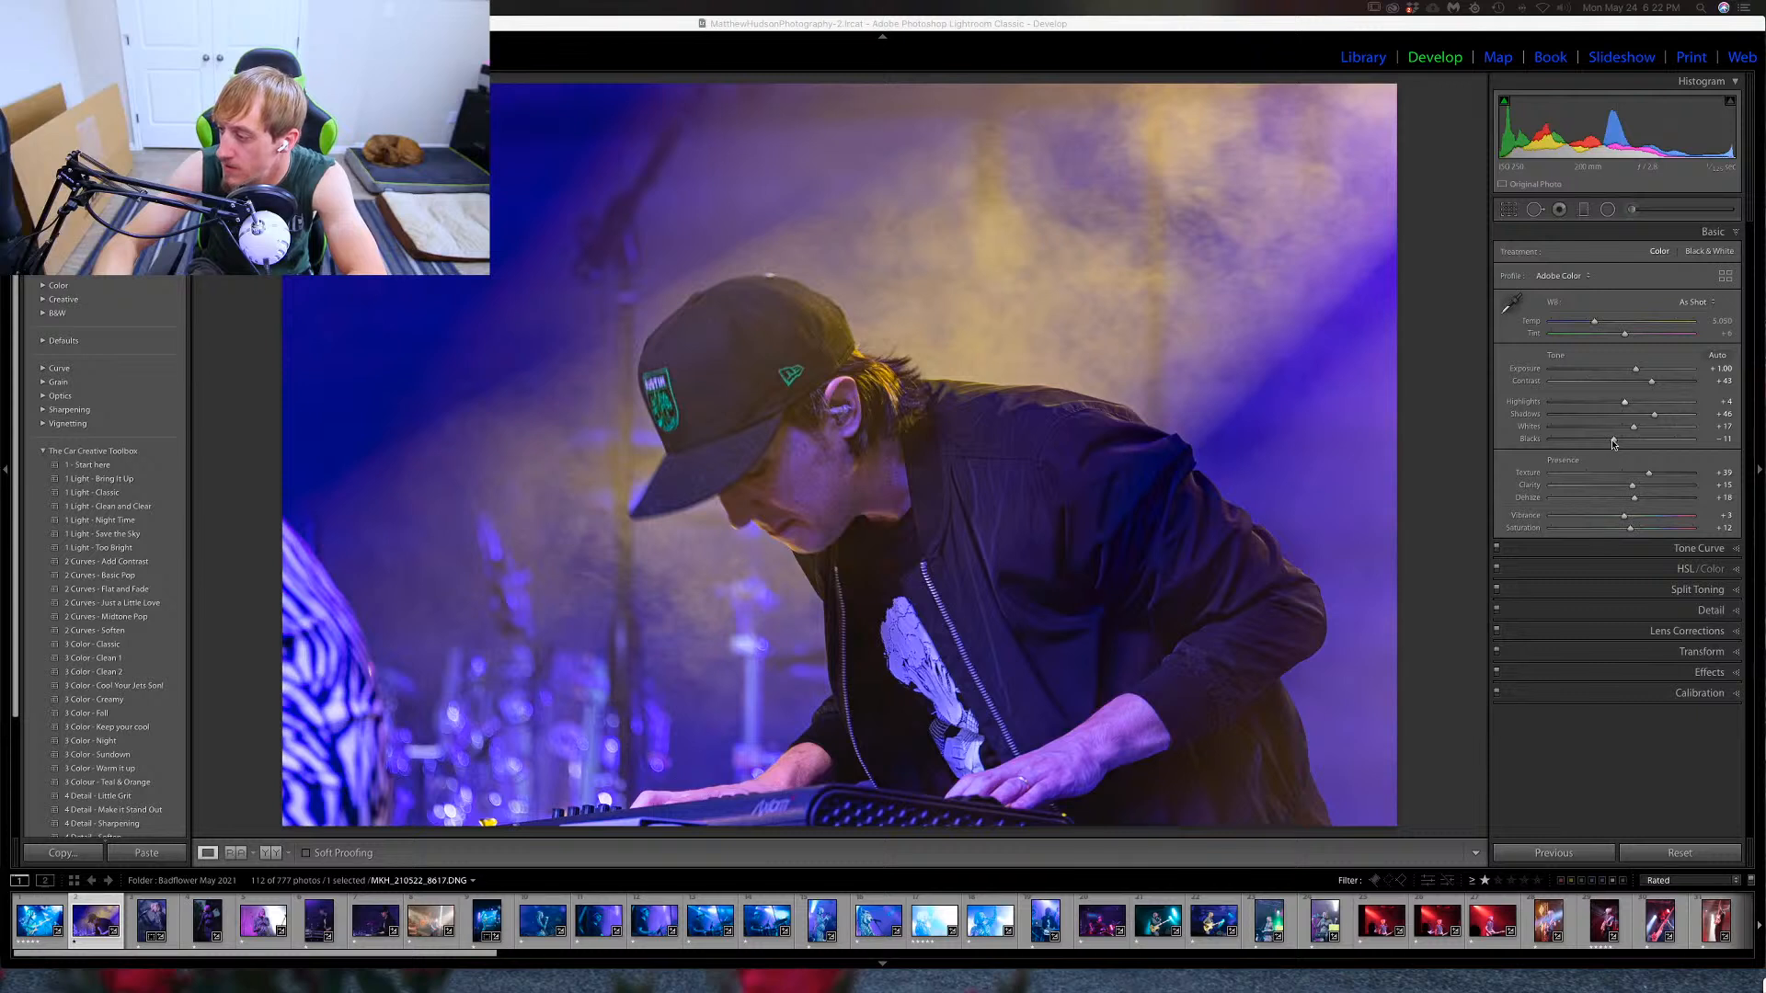
left_click_drag(1612, 443, 1611, 449)
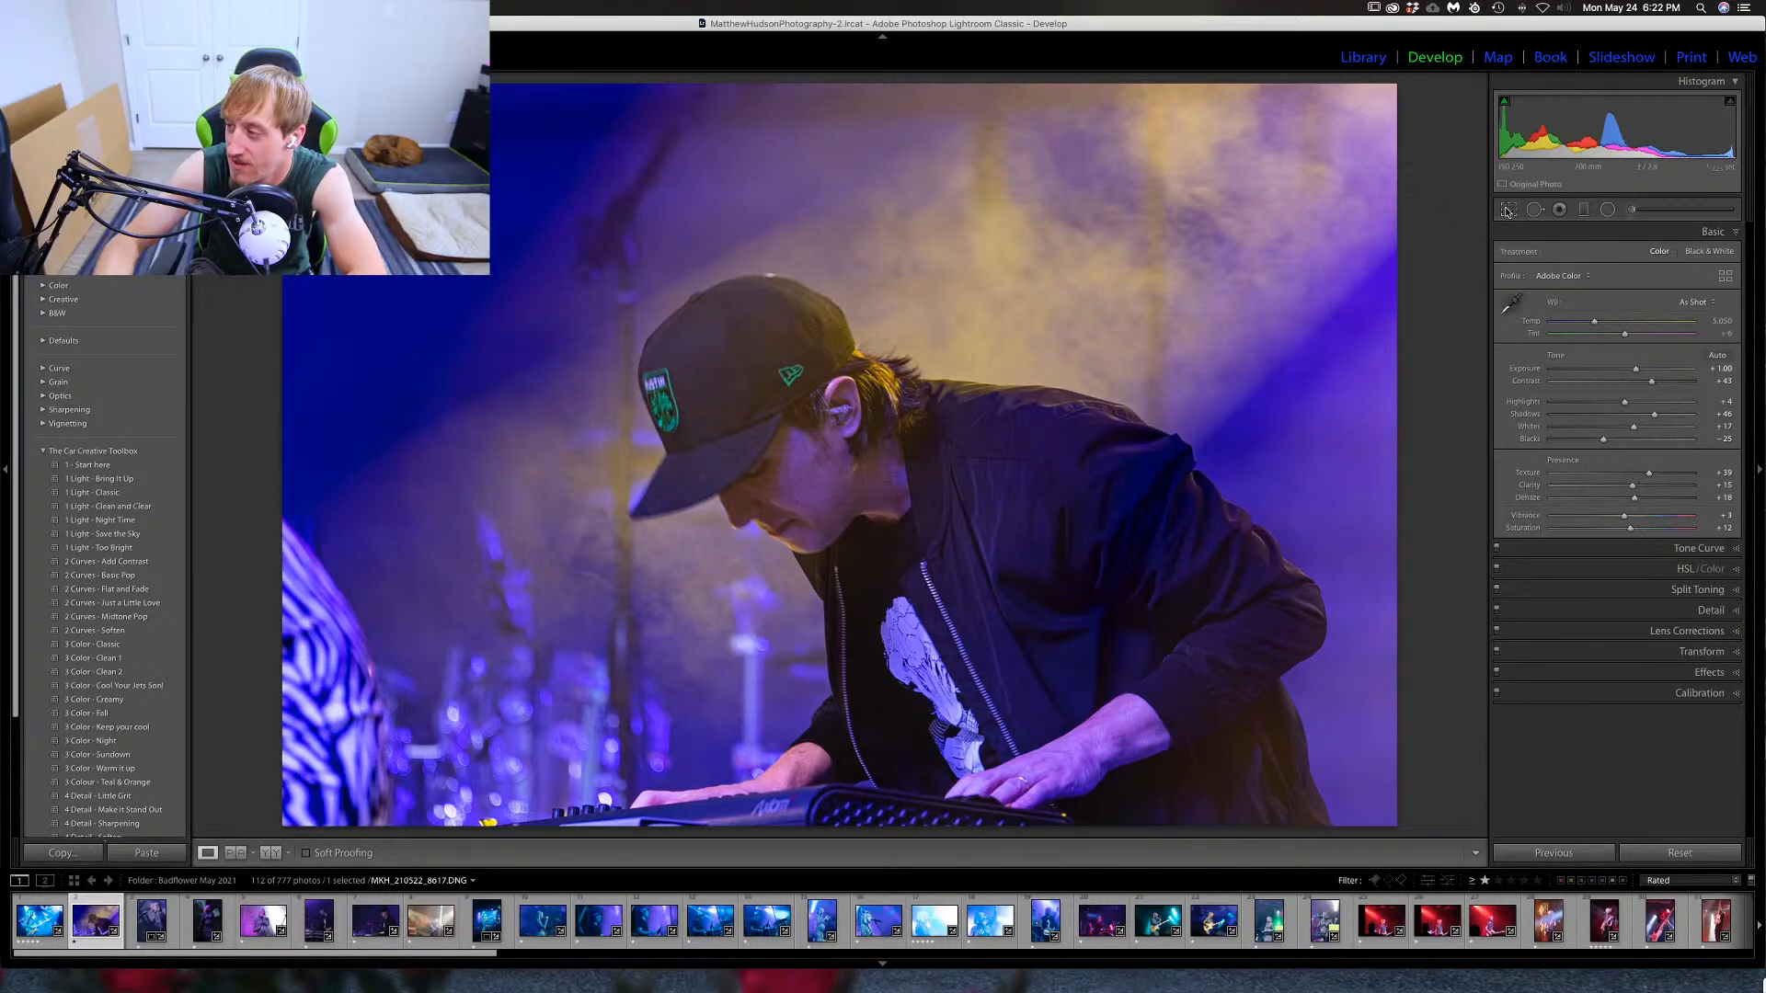
Crop the keyboard player photo tighter at its original aspect ratio to cut out the zebra-striped sleeve at the edge.
key("r")
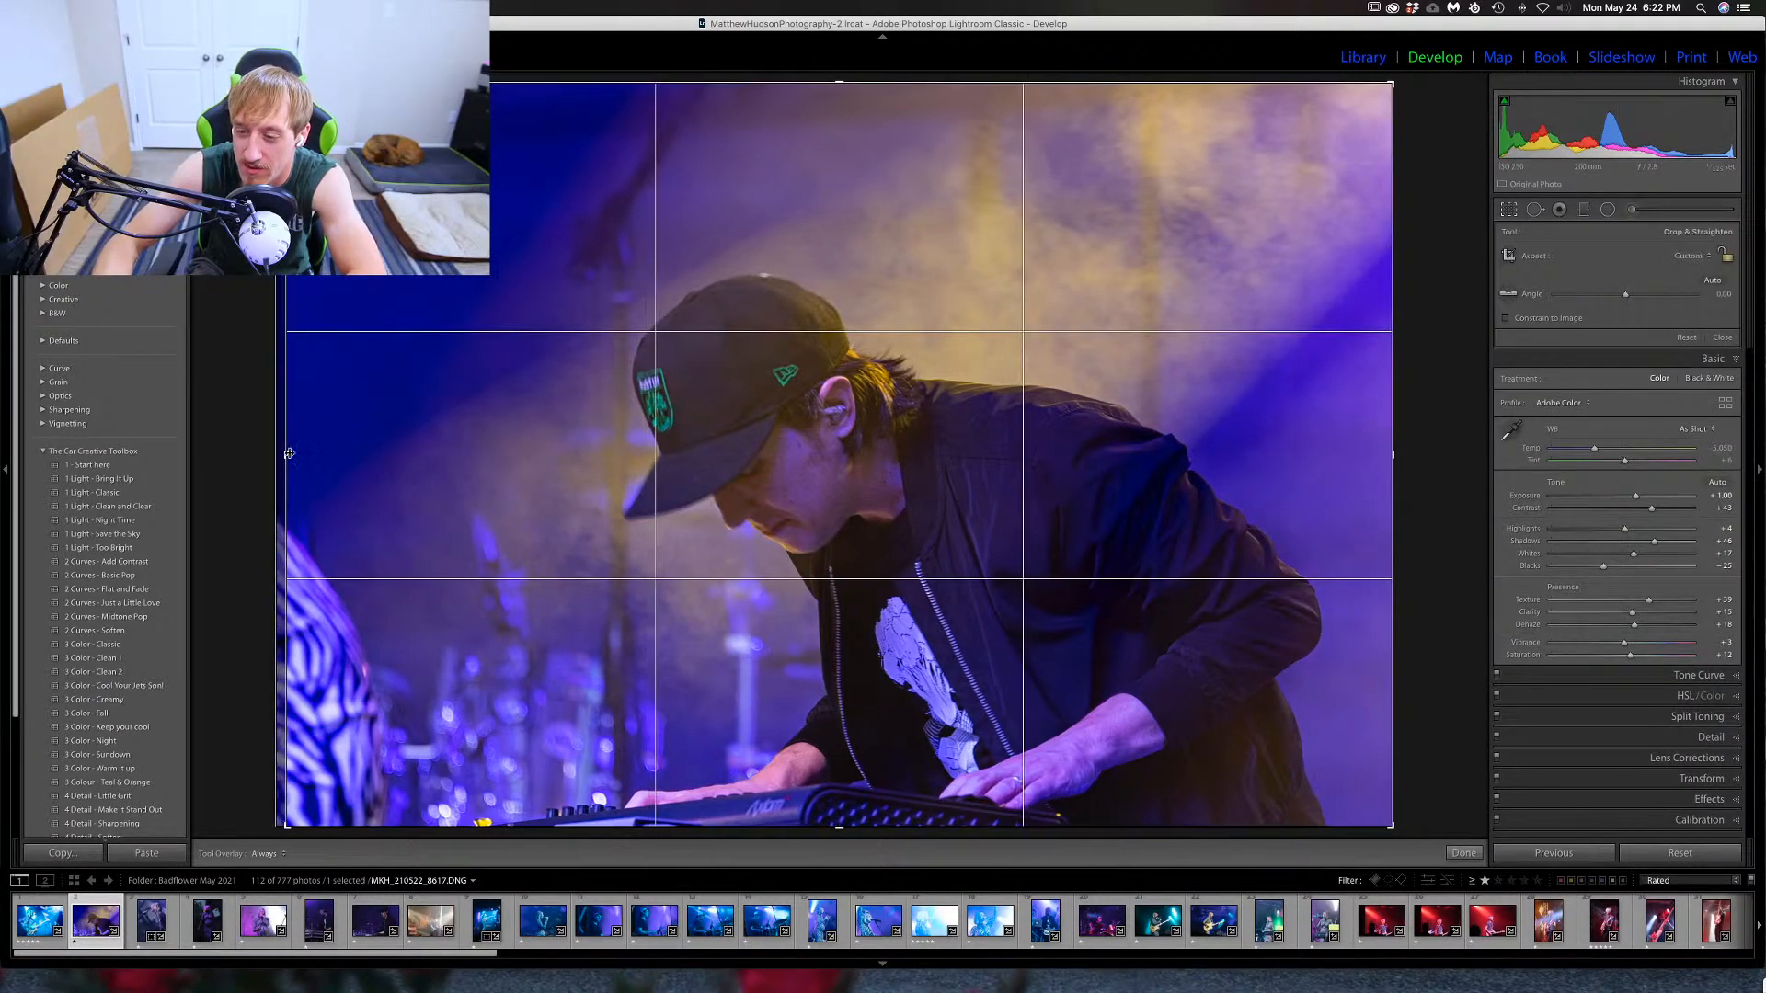
left_click_drag(284, 453, 247, 454)
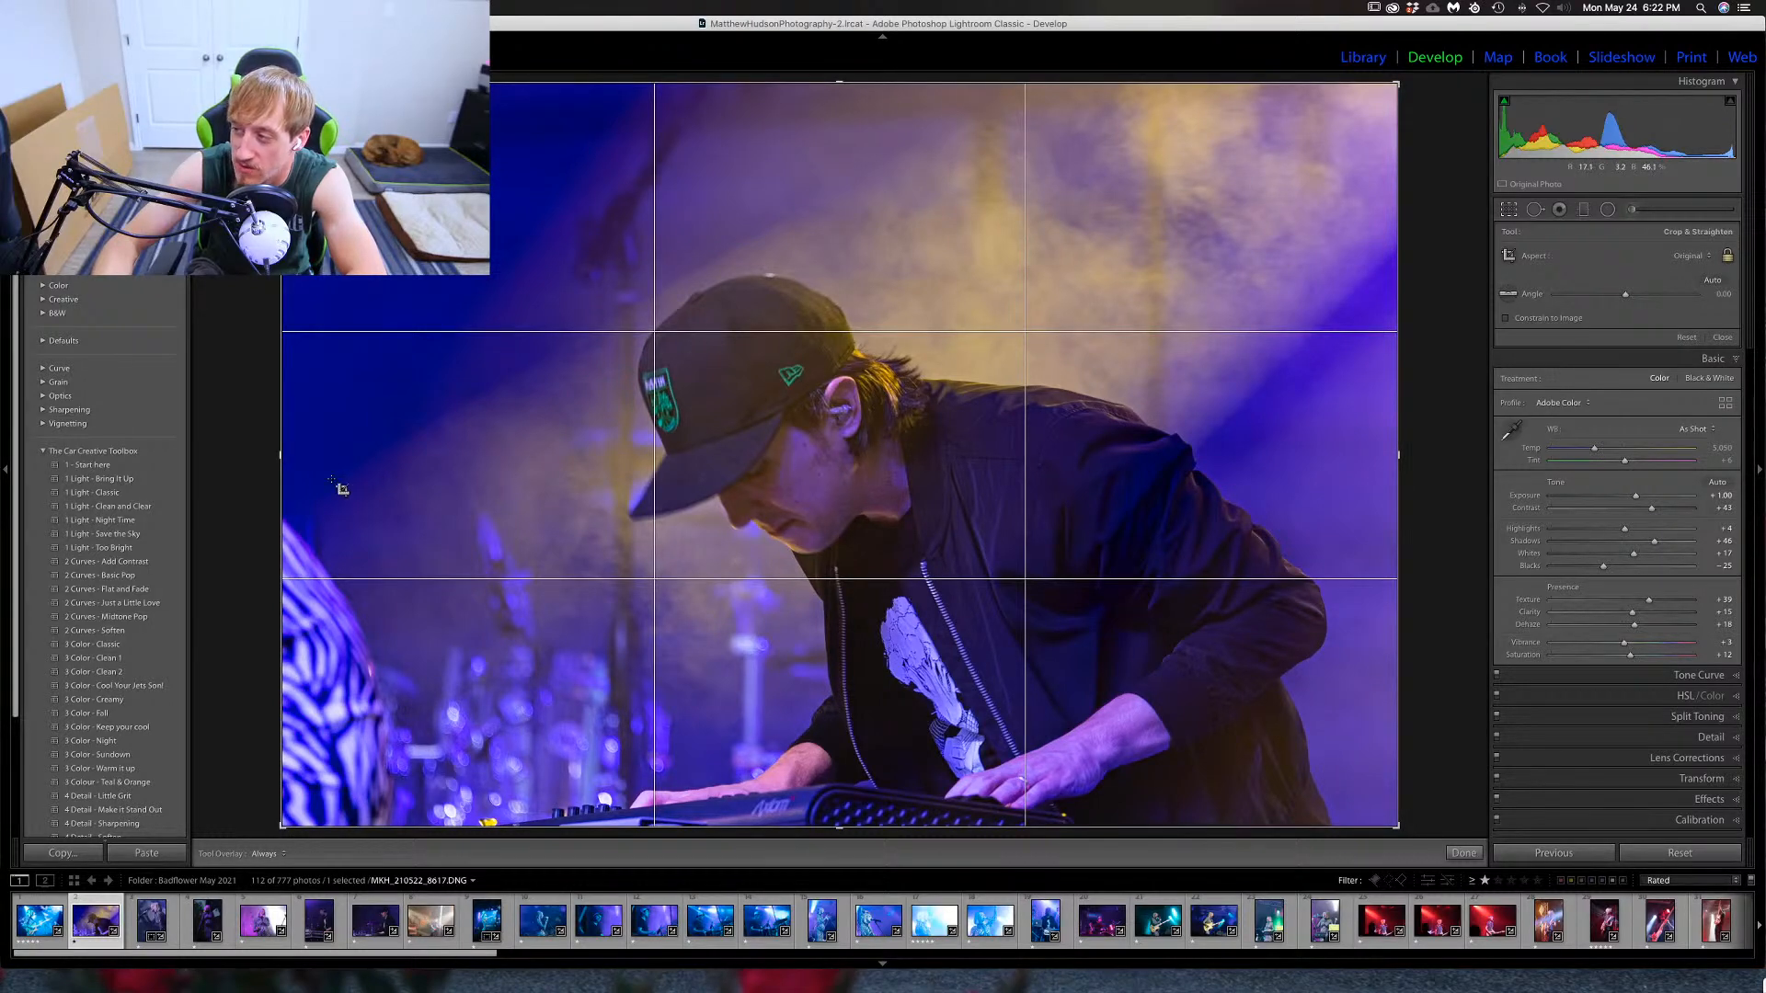
left_click_drag(282, 454, 339, 456)
left_click_drag(548, 470, 548, 438)
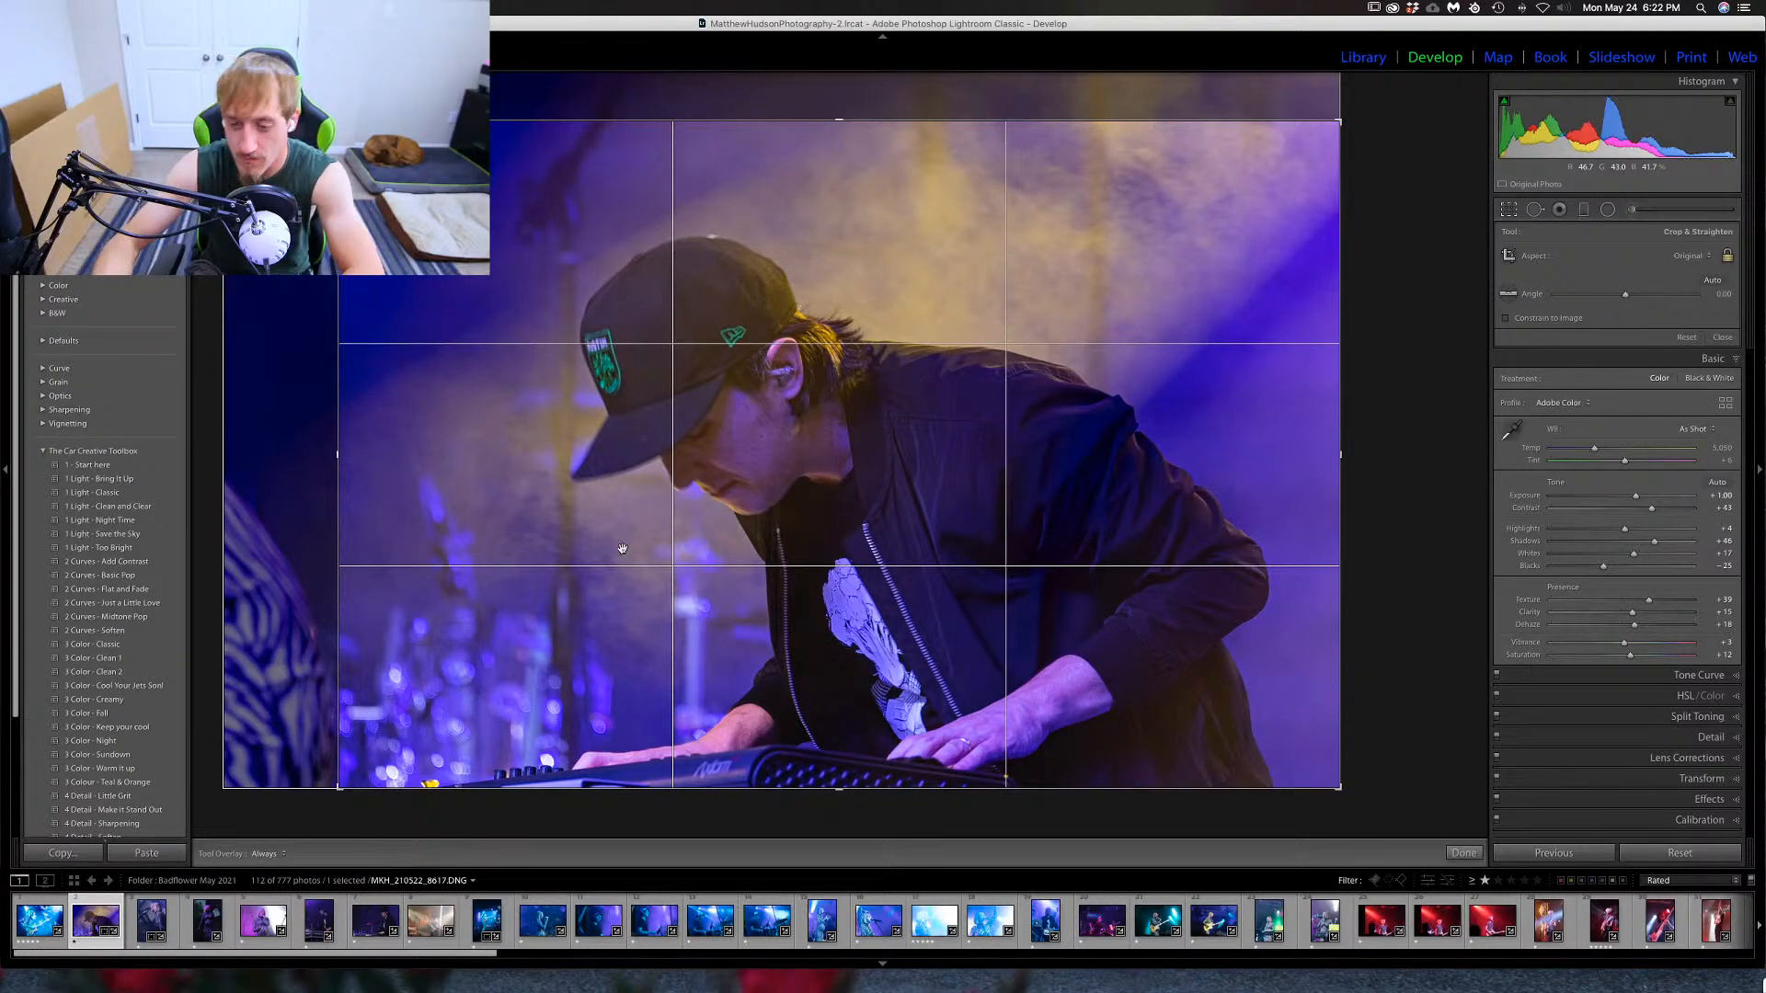
key("Return")
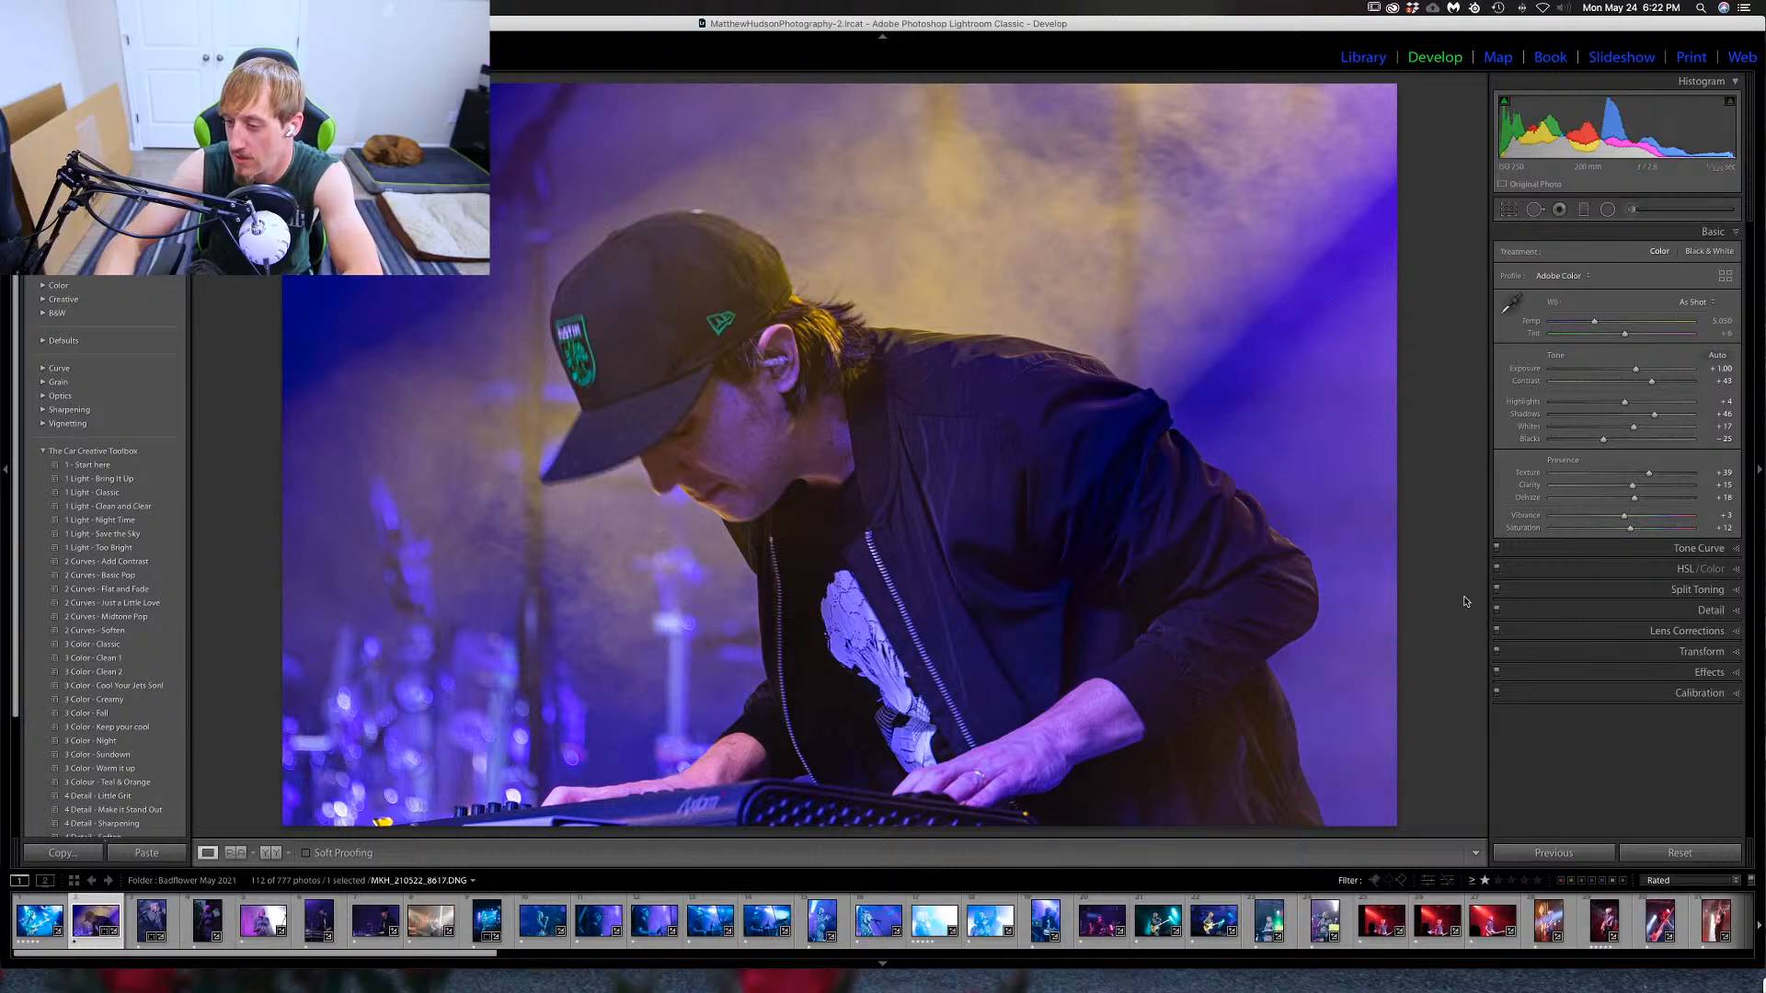
Sharpen the keyboard player photo with an amount of 56 and masking of 73, and set luminance noise reduction to 10.
left_click(1716, 611)
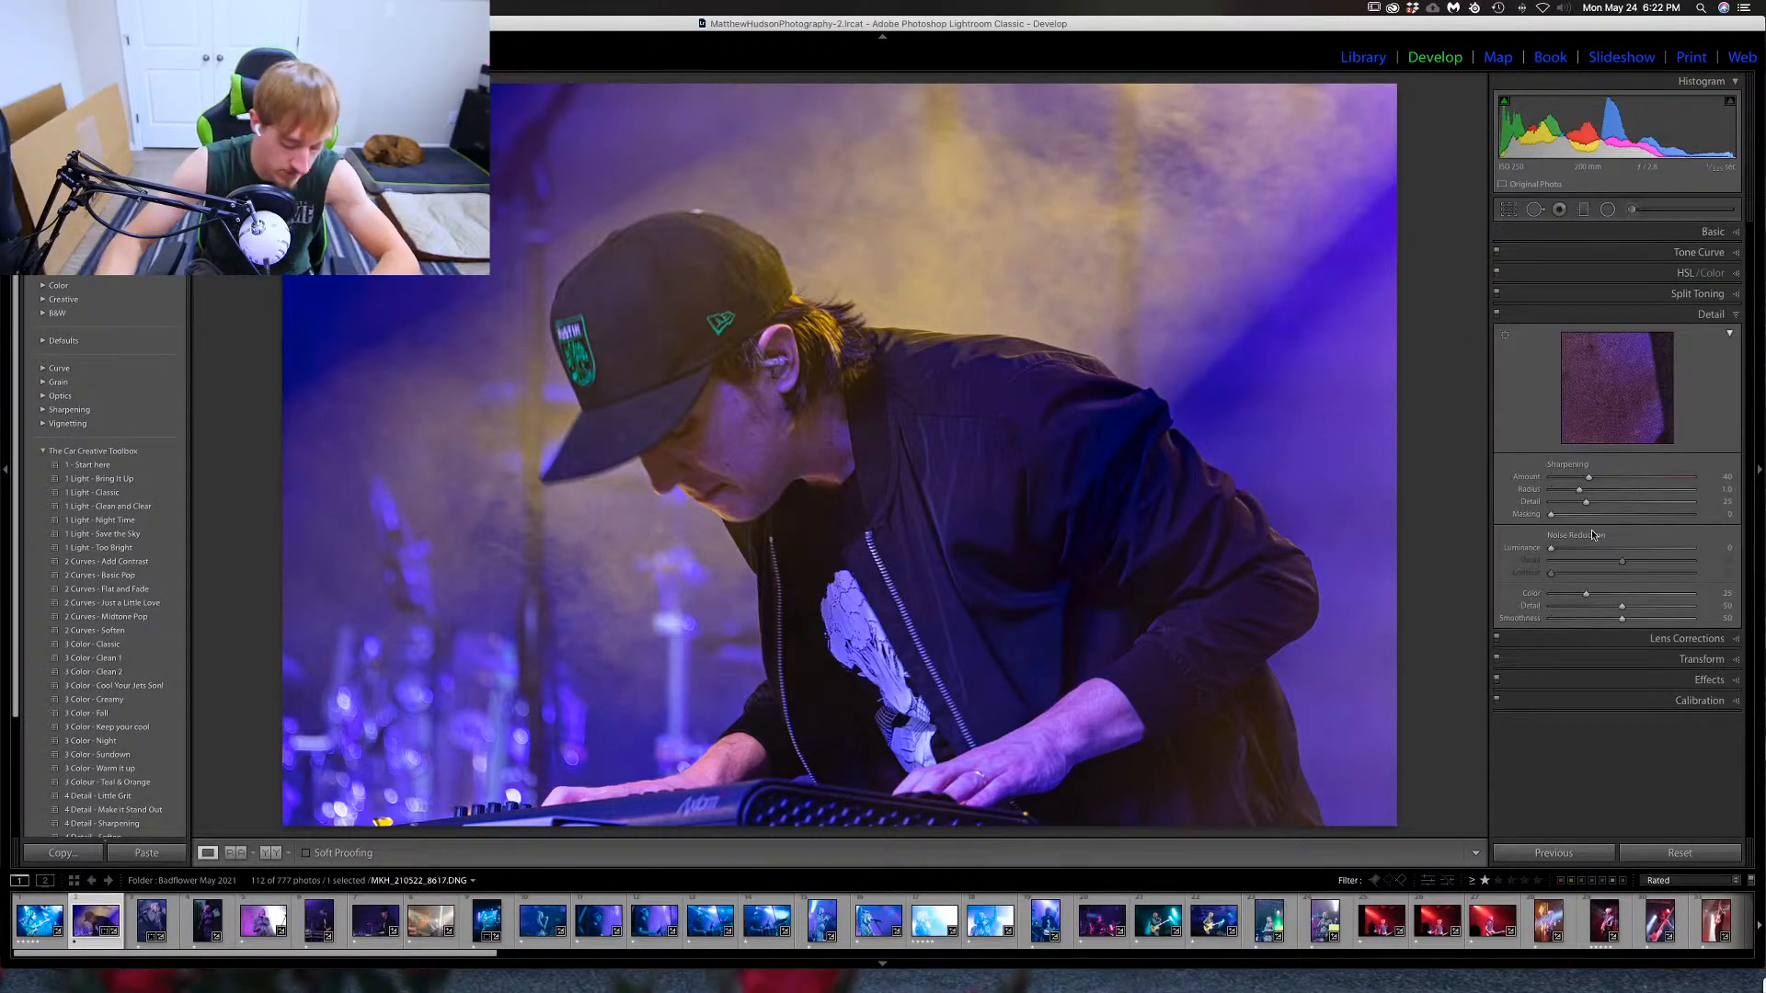
left_click_drag(1552, 516, 1605, 477)
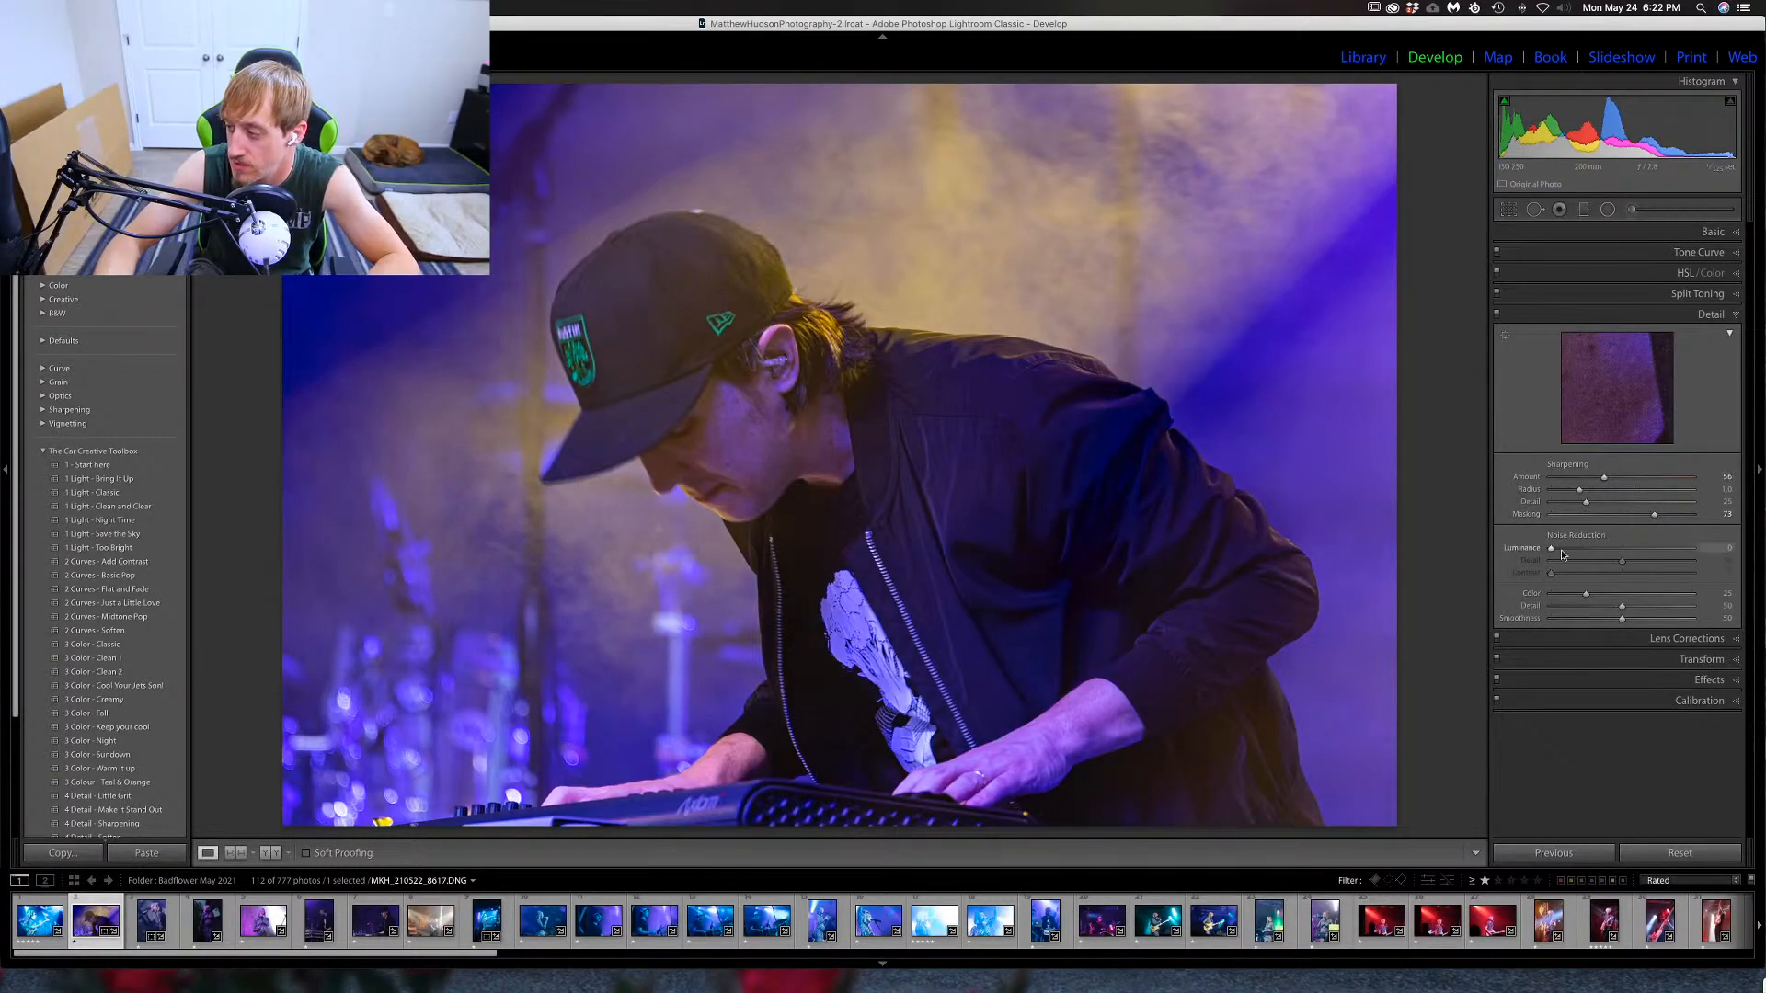
left_click_drag(1551, 548, 1574, 550)
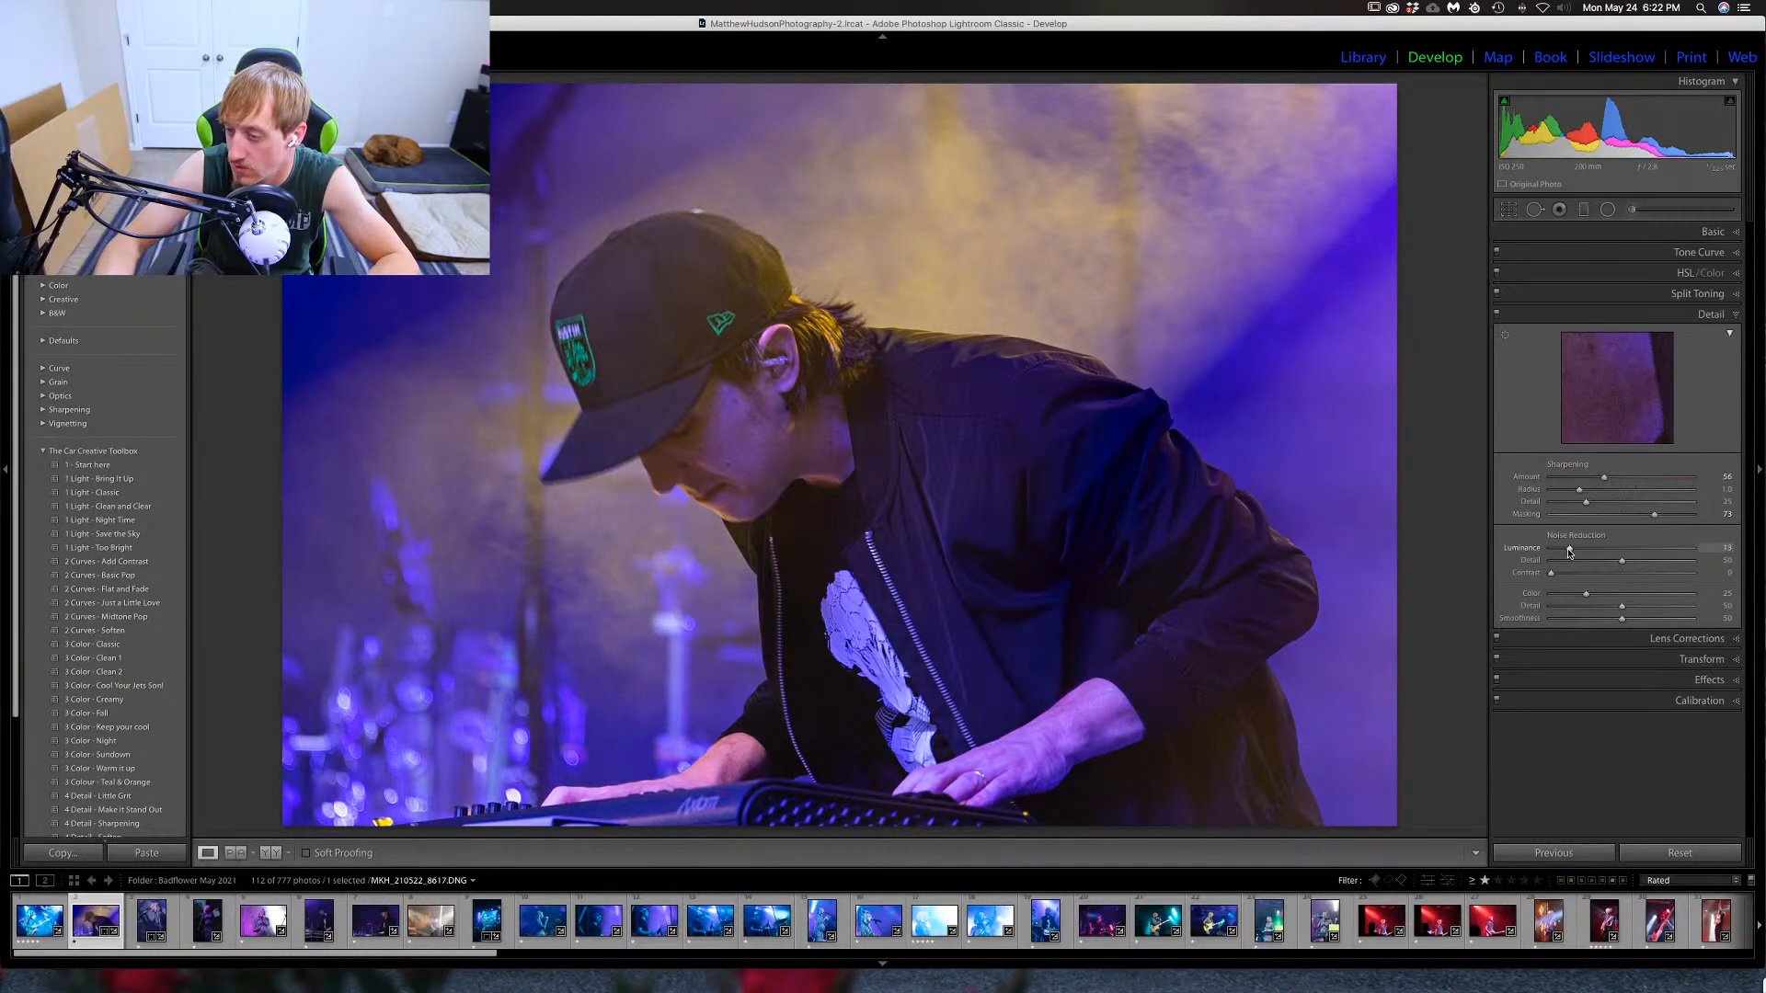
left_click_drag(1569, 552, 1560, 553)
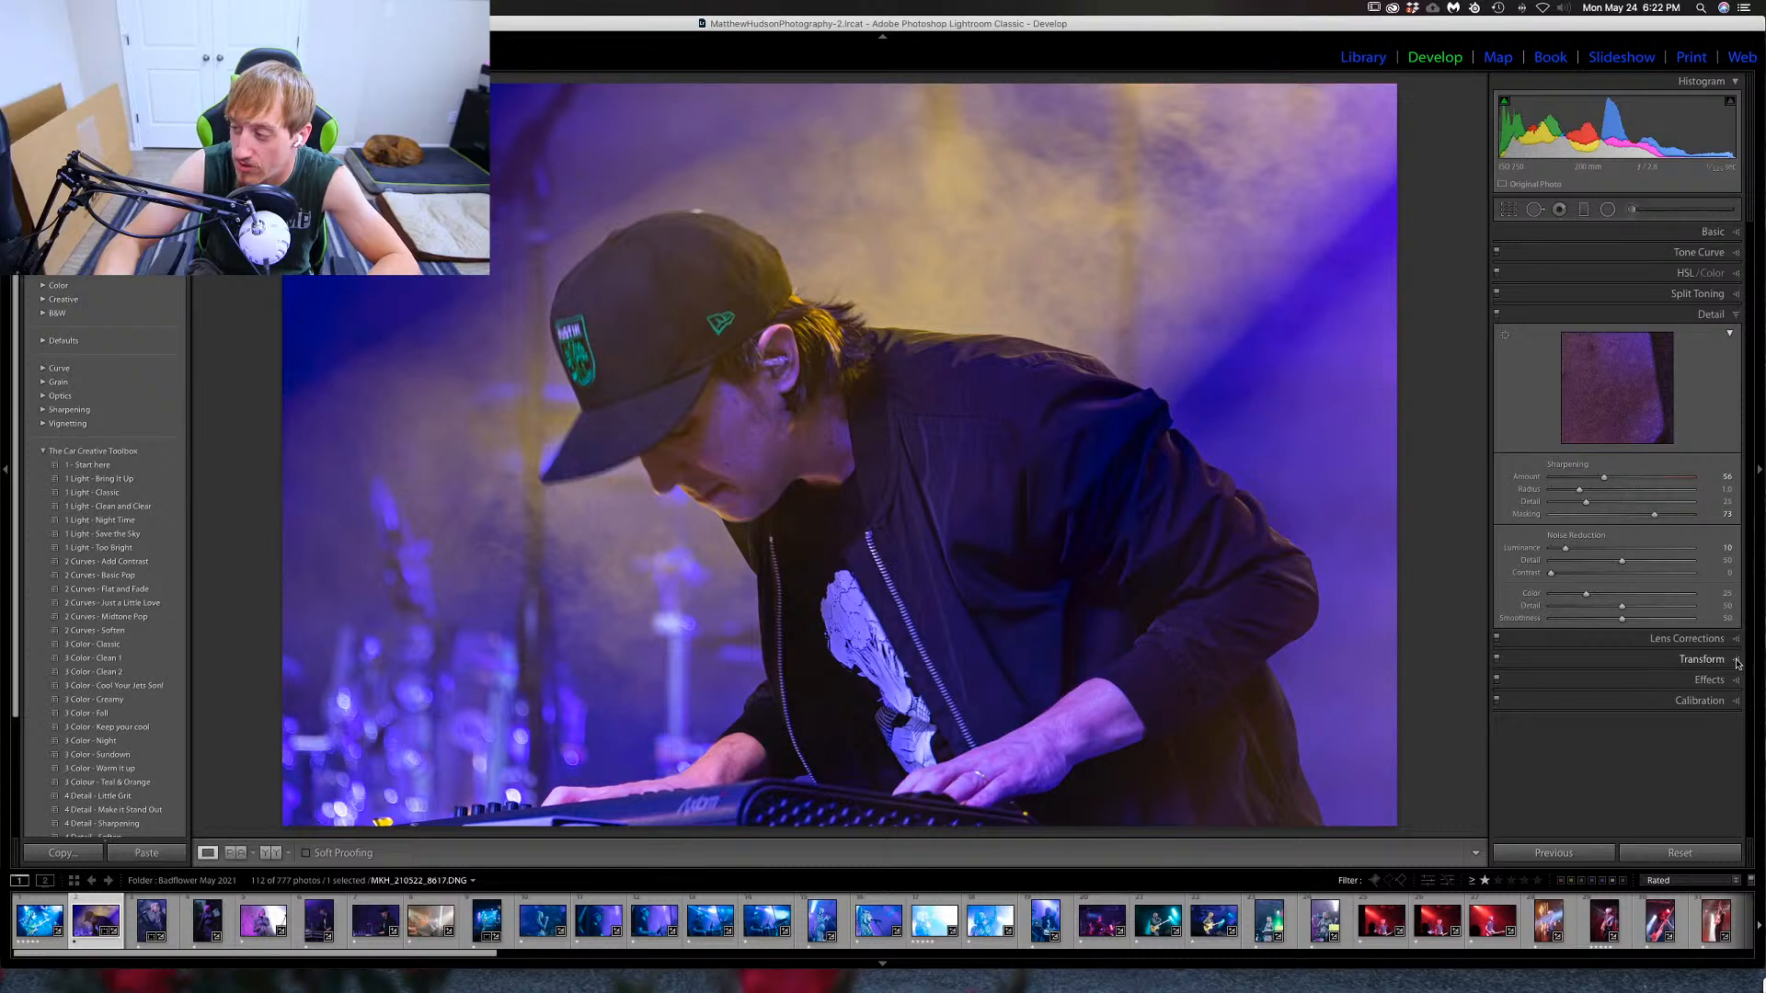
Darken the keyboard player photo's edges subtly with a Highlight Priority post-crop vignette, setting its amount to about −8.
left_click(1736, 681)
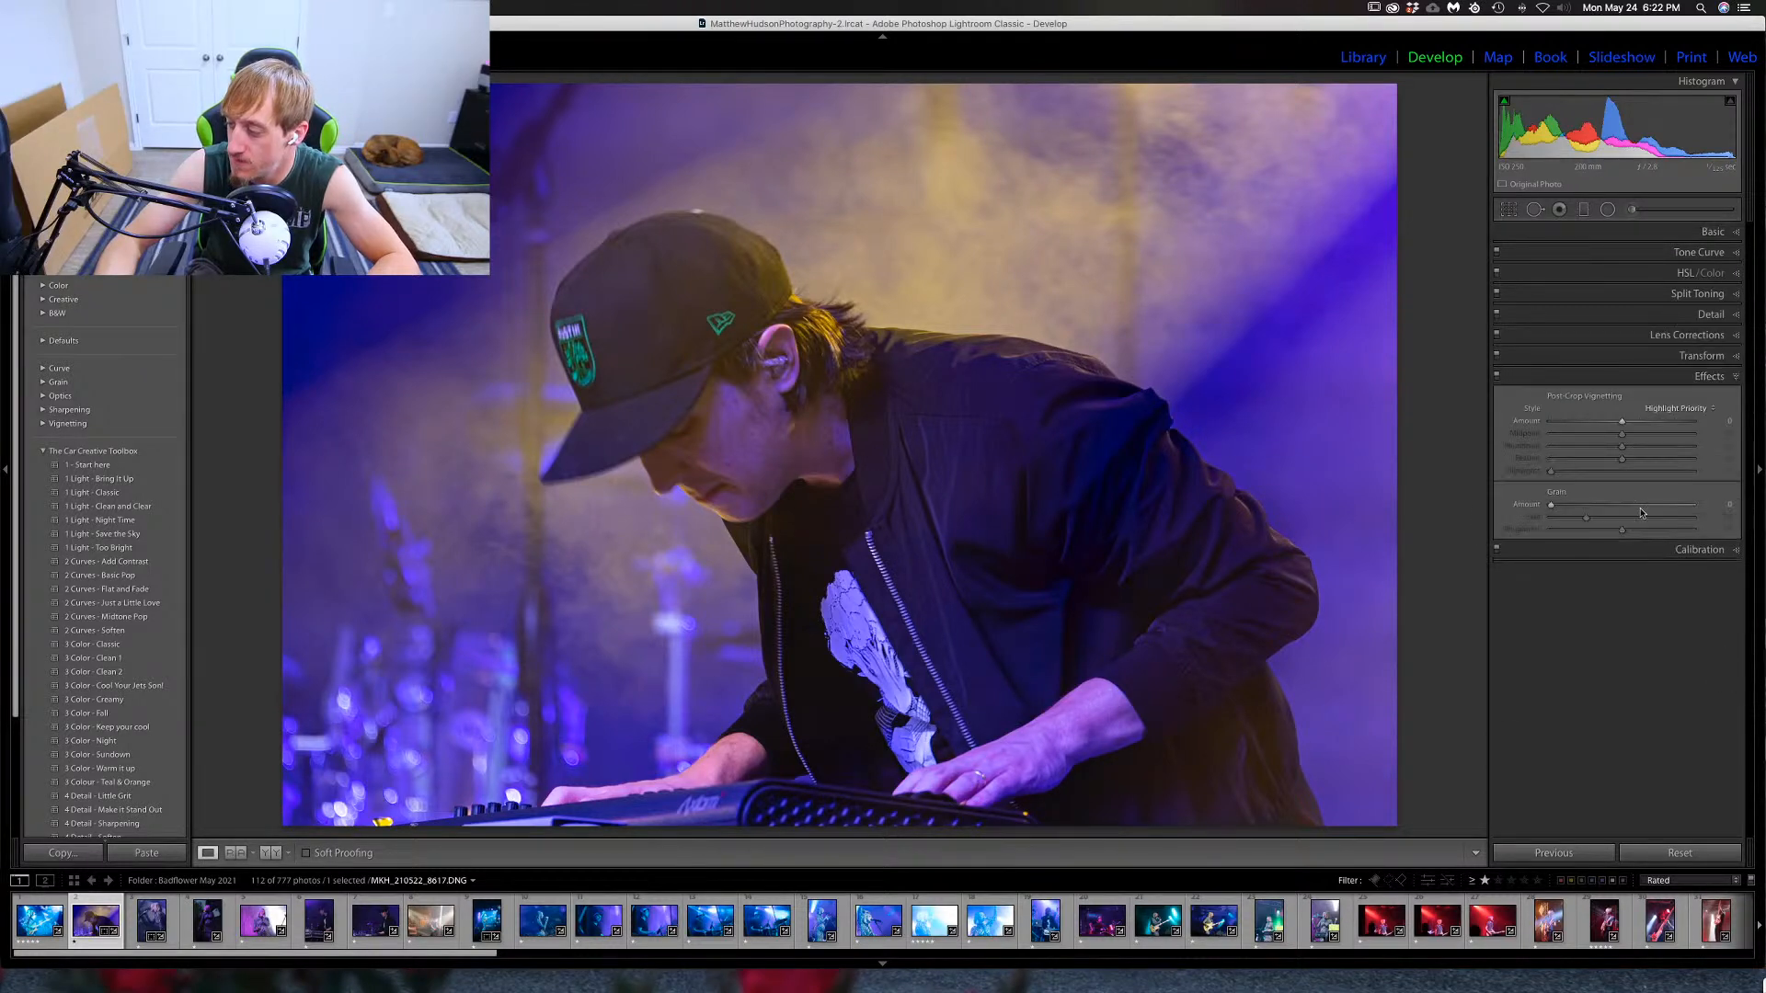
left_click_drag(1621, 423, 1618, 426)
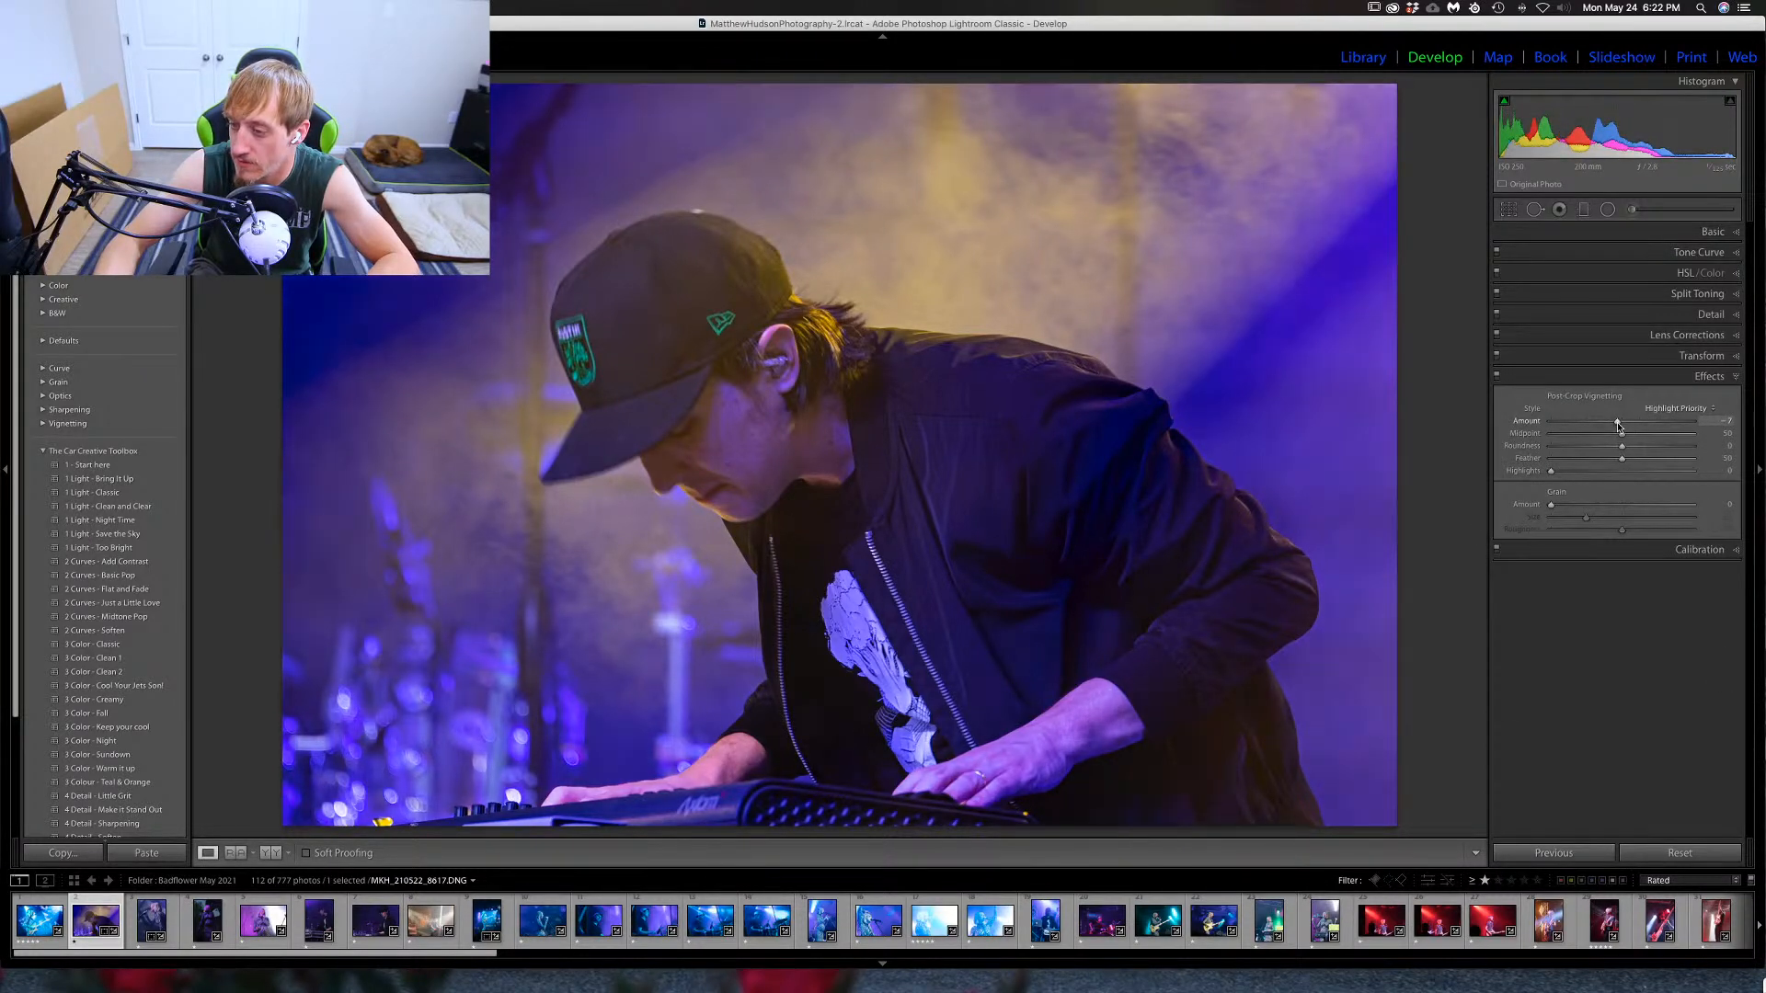
double_click(1618, 426)
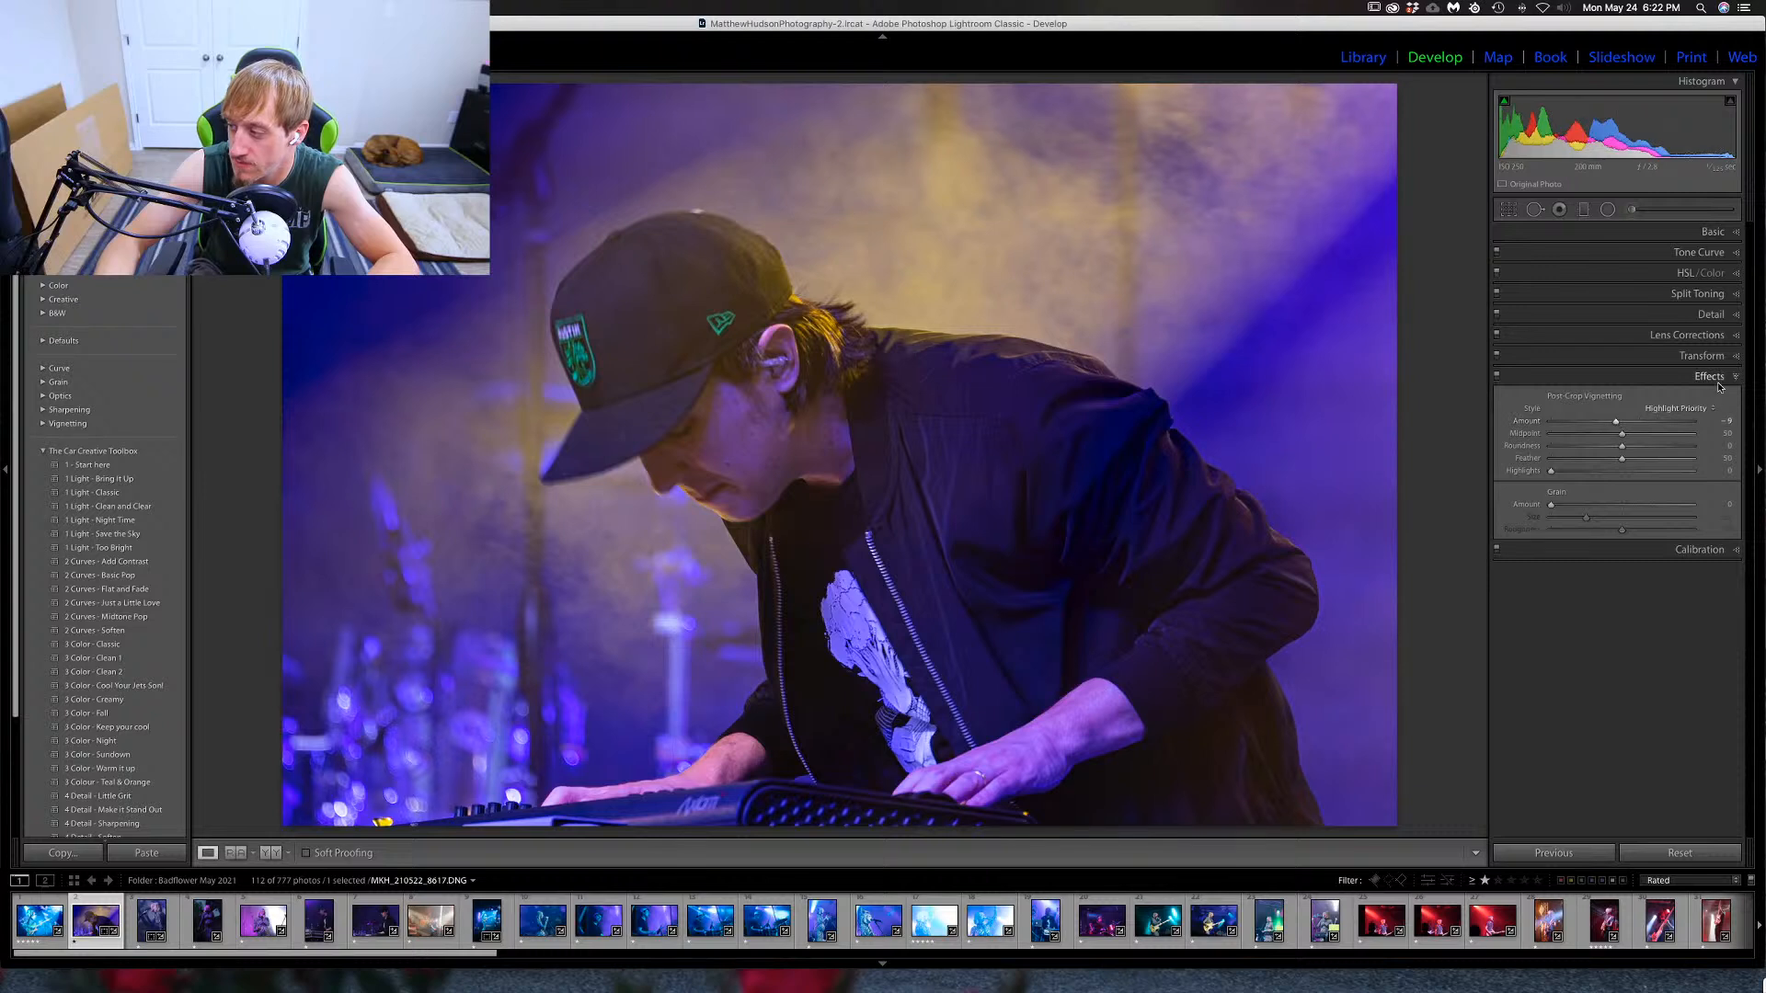
left_click(1709, 376)
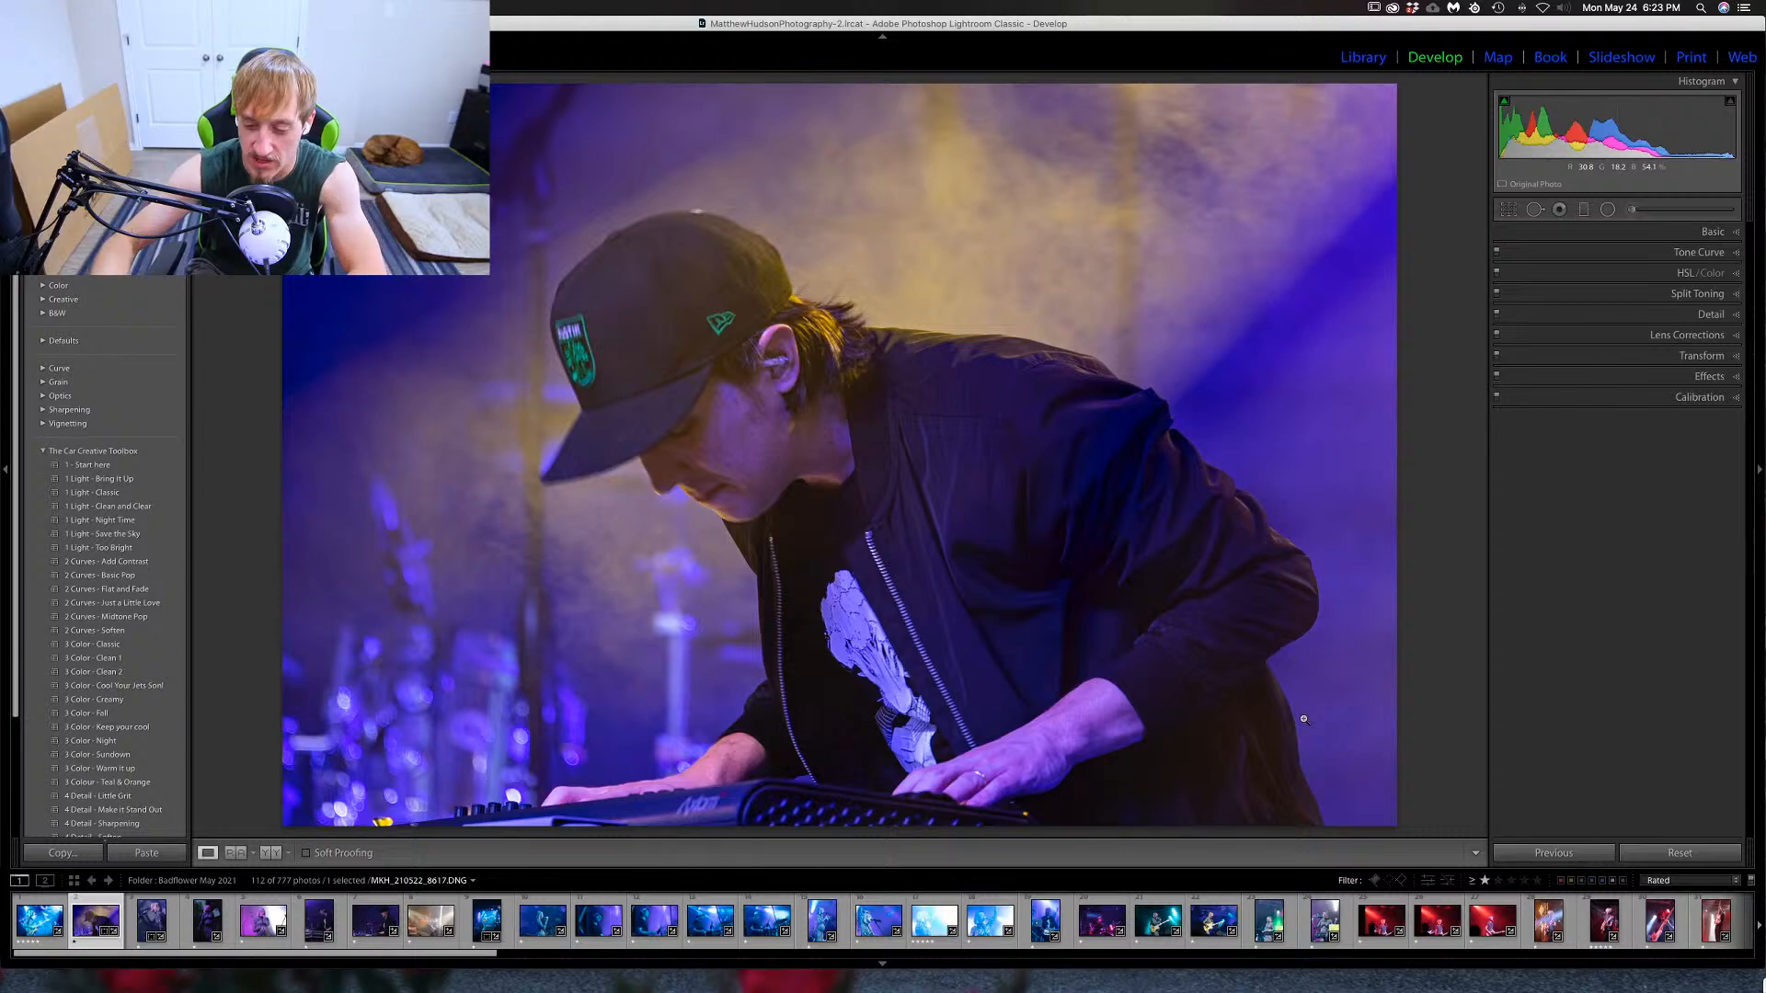
Preview the neighbouring singer photo, return to the keyboard player photo and rate it three stars.
key("Right")
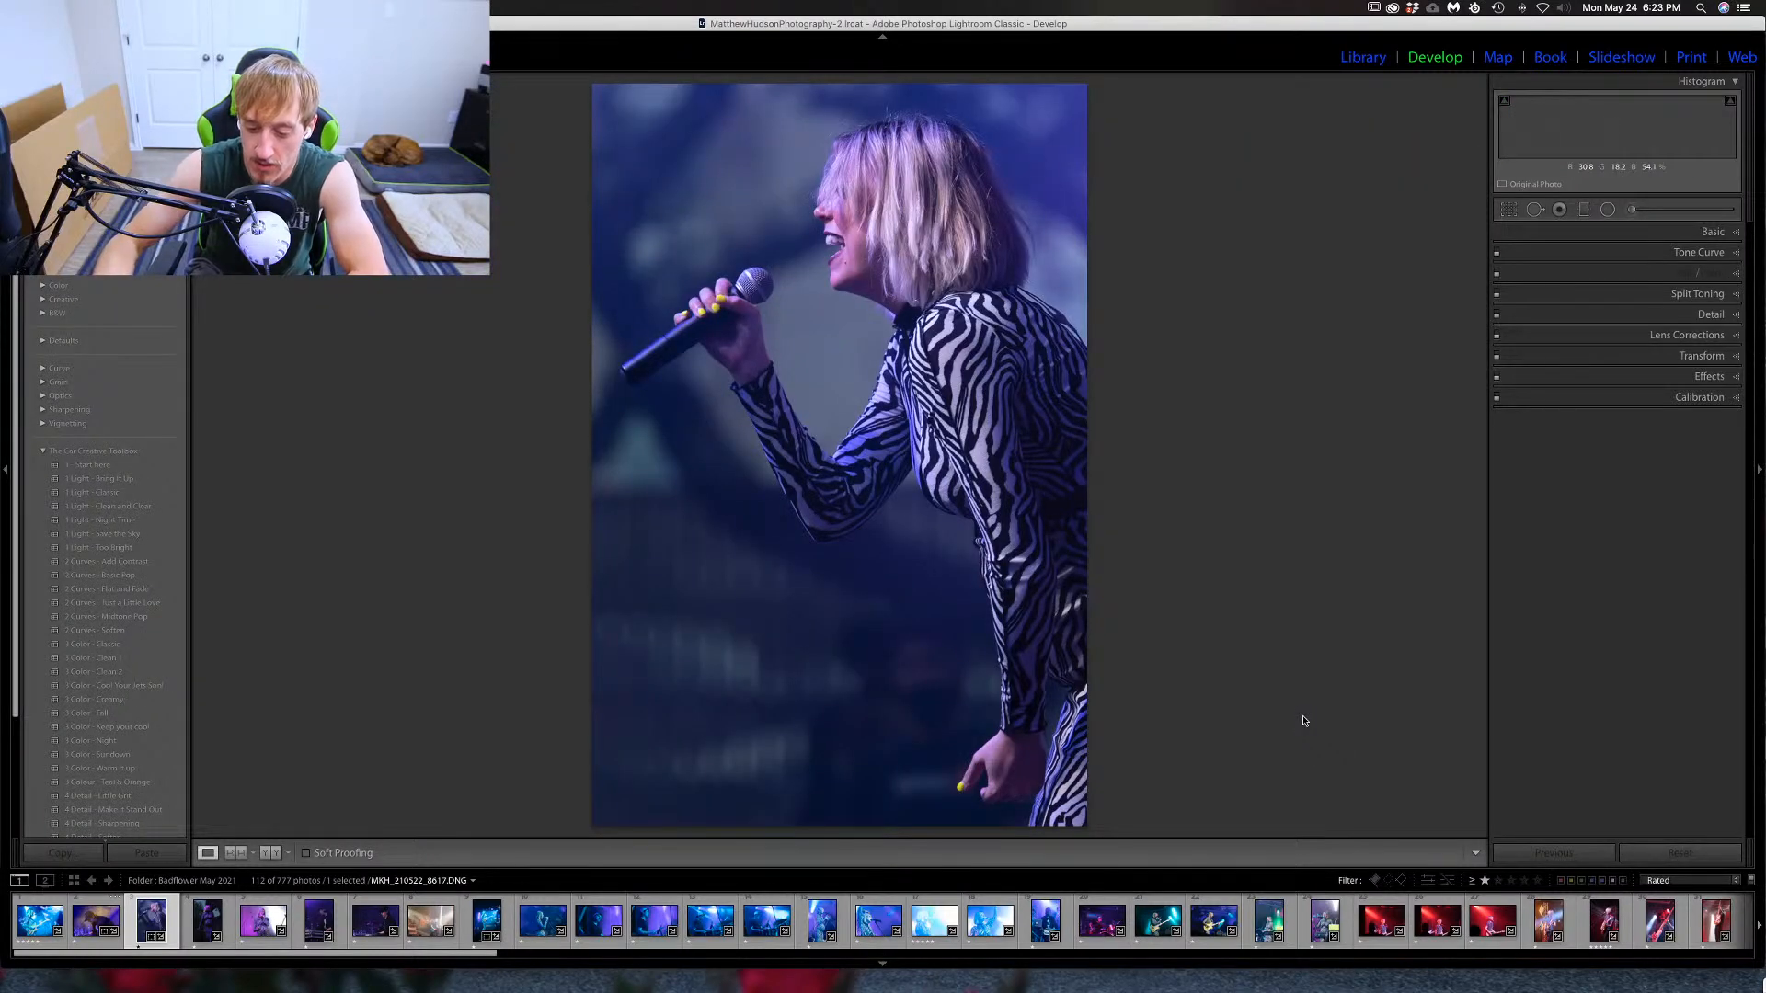
key("Right")
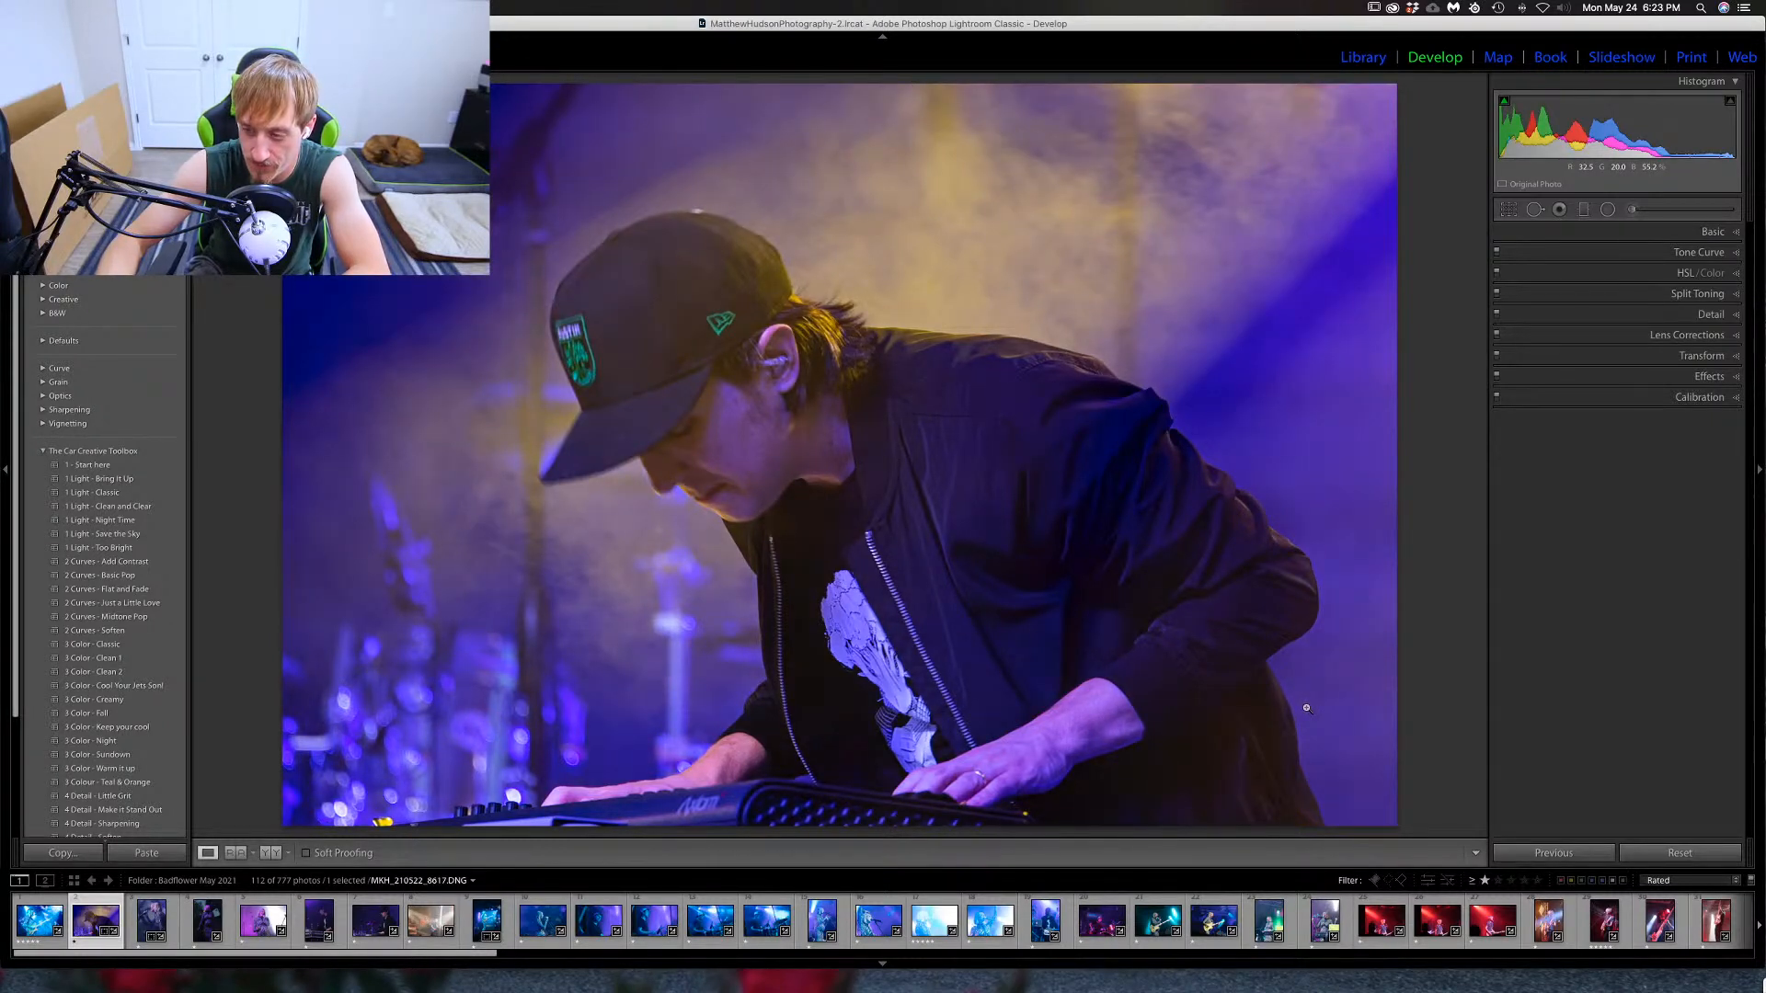
key("3")
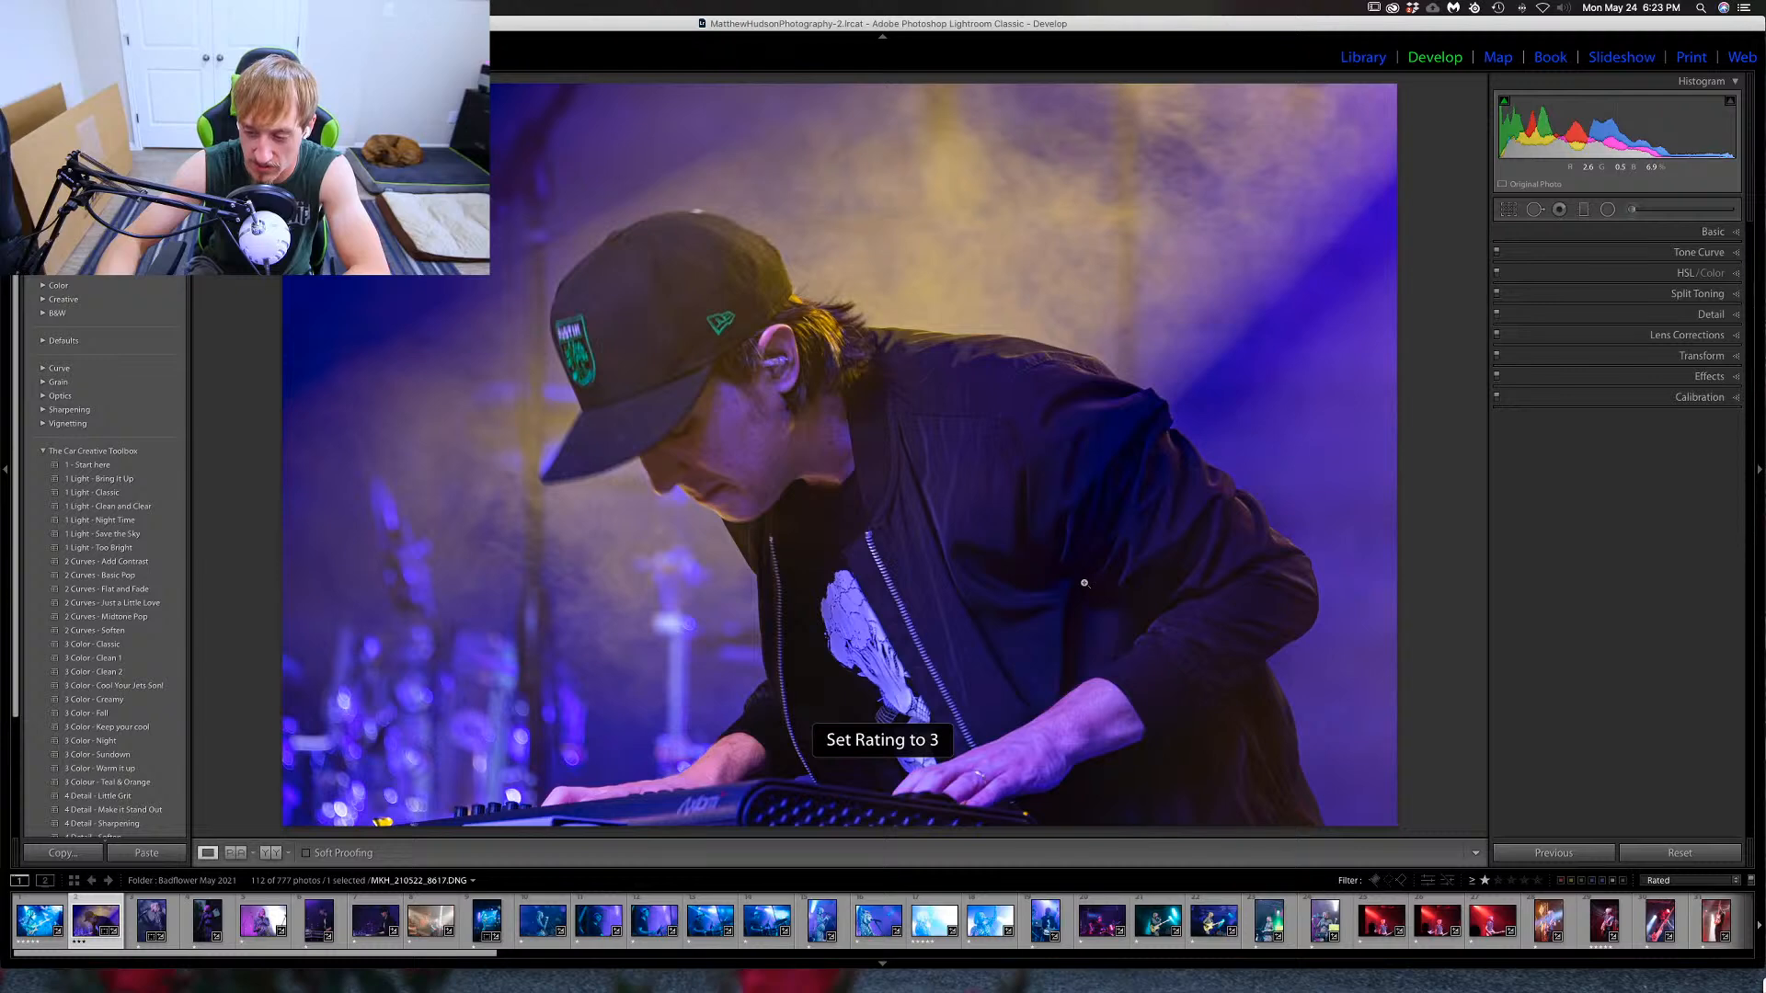
Adjust the tones of the vertical singer photo, MKH_210522_8622.DNG, with contrast +32, highlights +37, shadows −24, whites +21 and blacks −18.
key("Right")
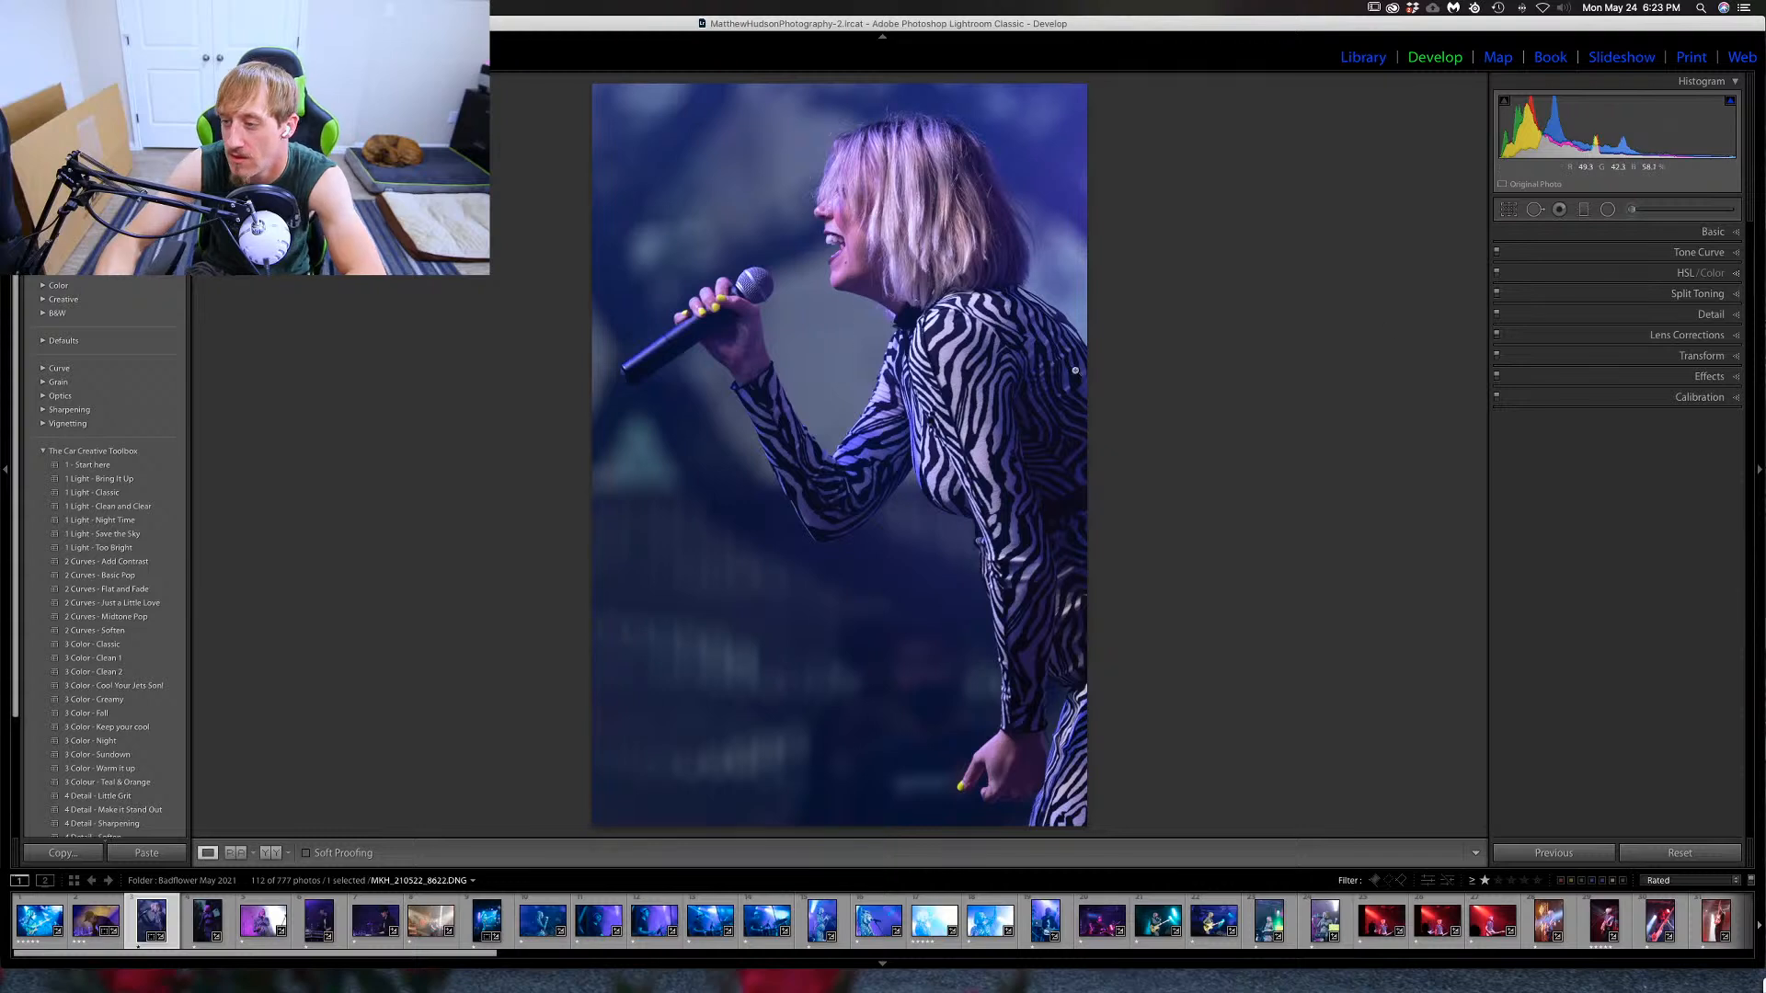
left_click(1738, 234)
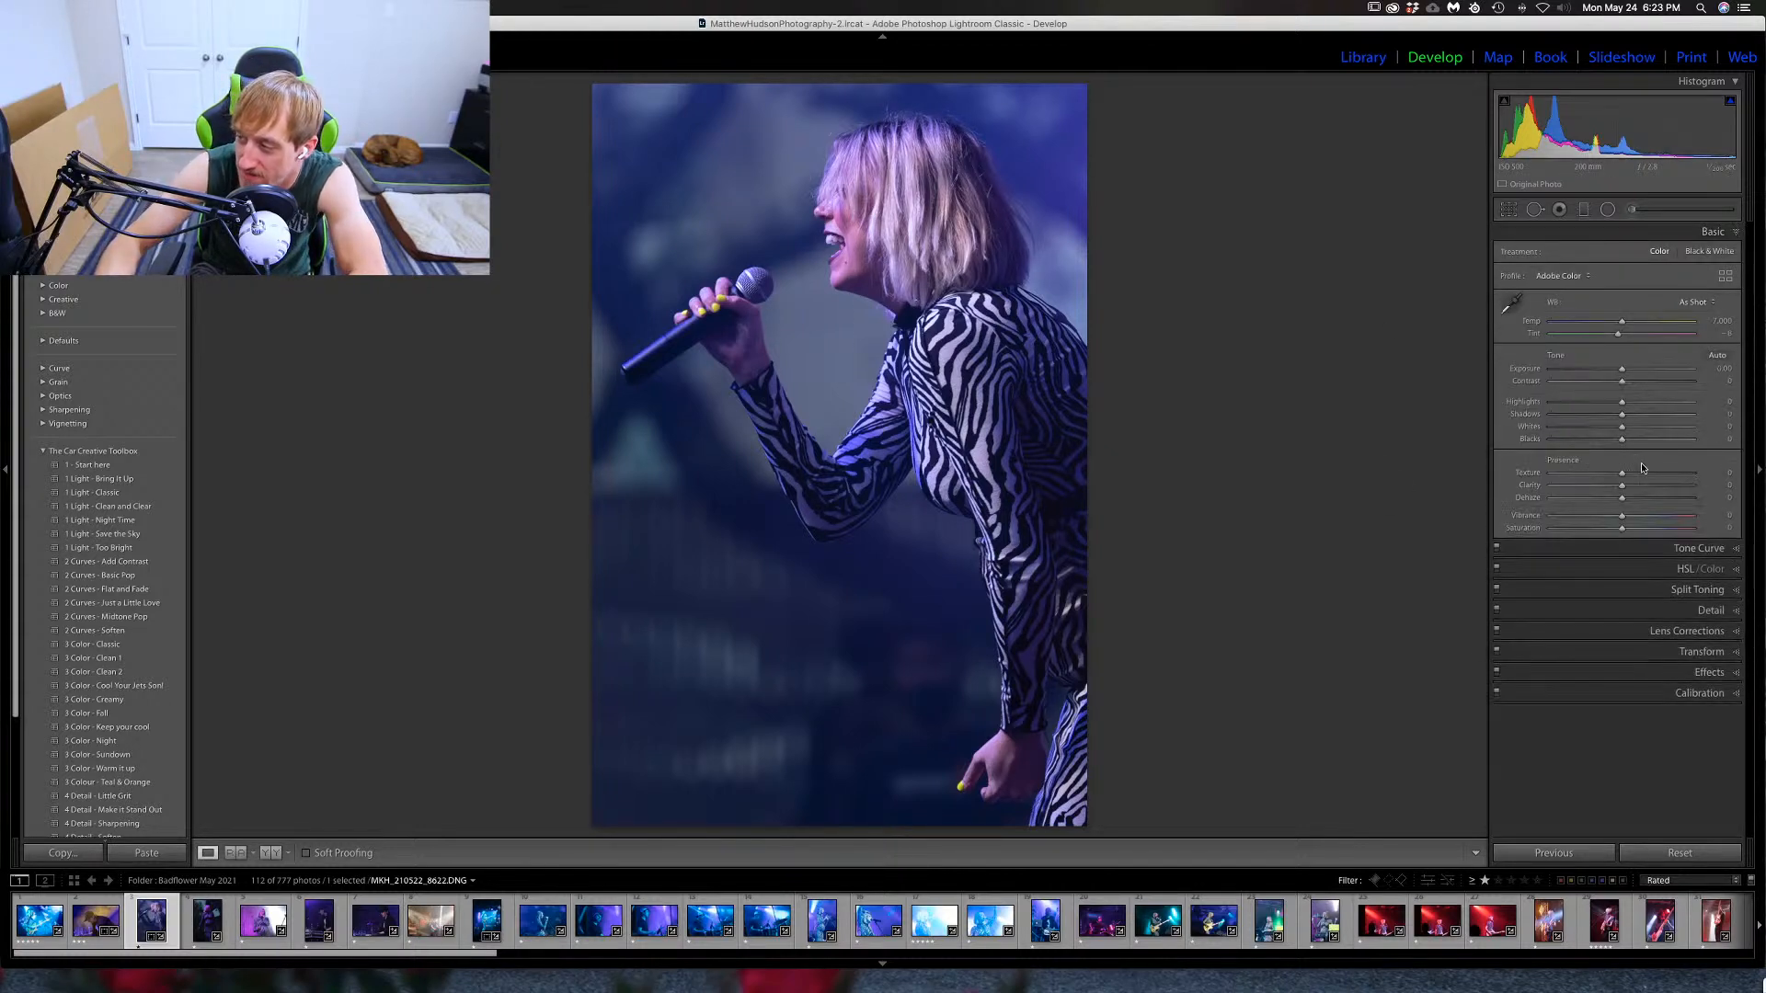
left_click_drag(1628, 384, 1648, 386)
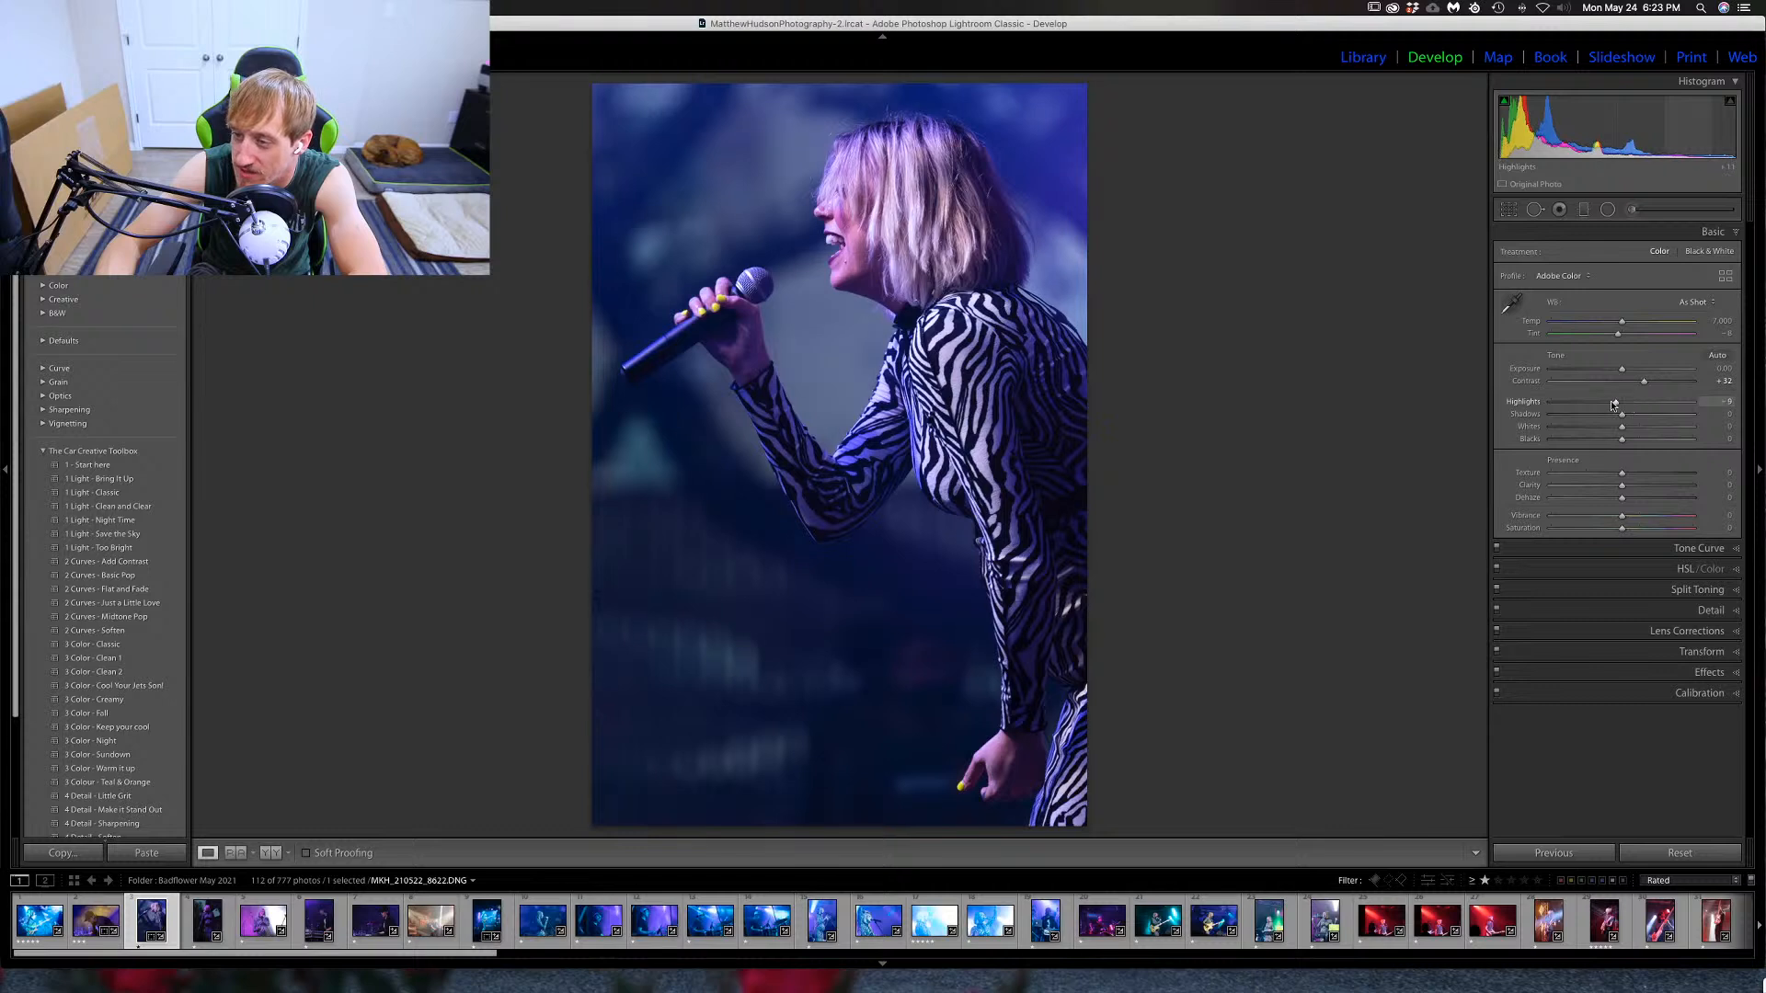
left_click_drag(1623, 406, 1609, 445)
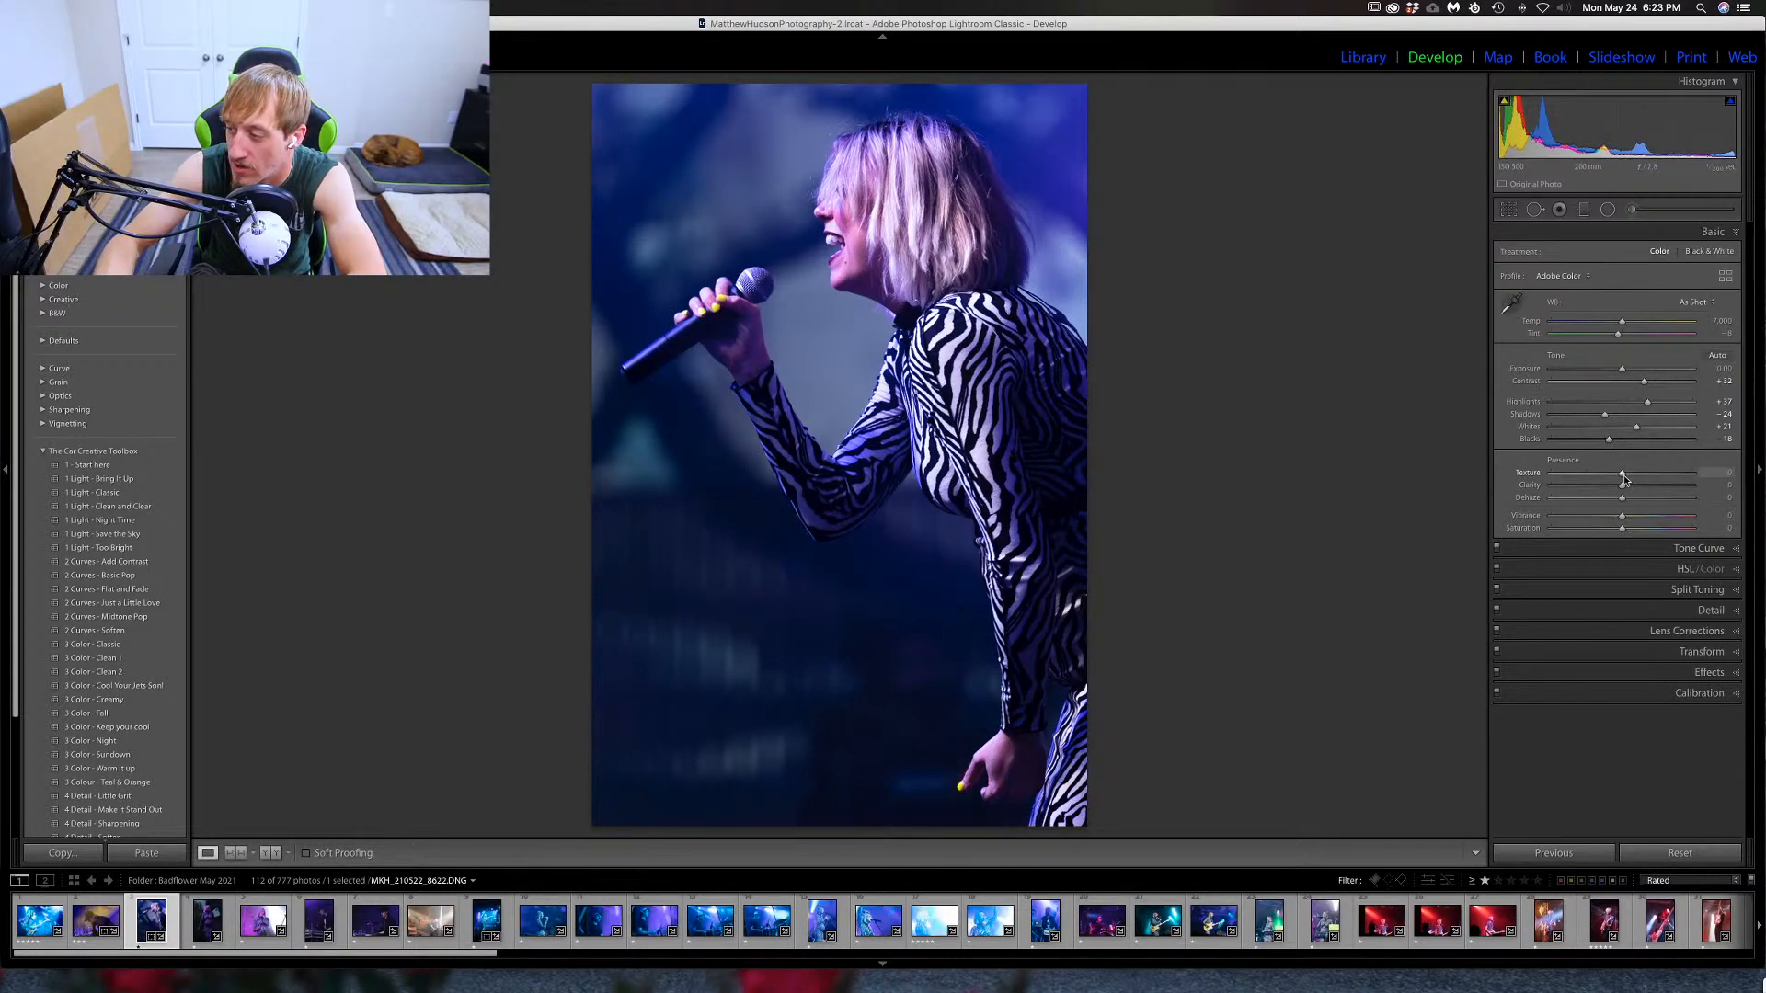
Set the singer photo's texture to +13, clarity to −19 and dehaze to +10, and preview it in black and white before restoring color.
mouse_move(1624, 478)
left_mouse_down()
mouse_move(1640, 481)
mouse_move(1589, 482)
mouse_move(1638, 482)
mouse_move(1609, 490)
mouse_move(1634, 501)
left_mouse_up()
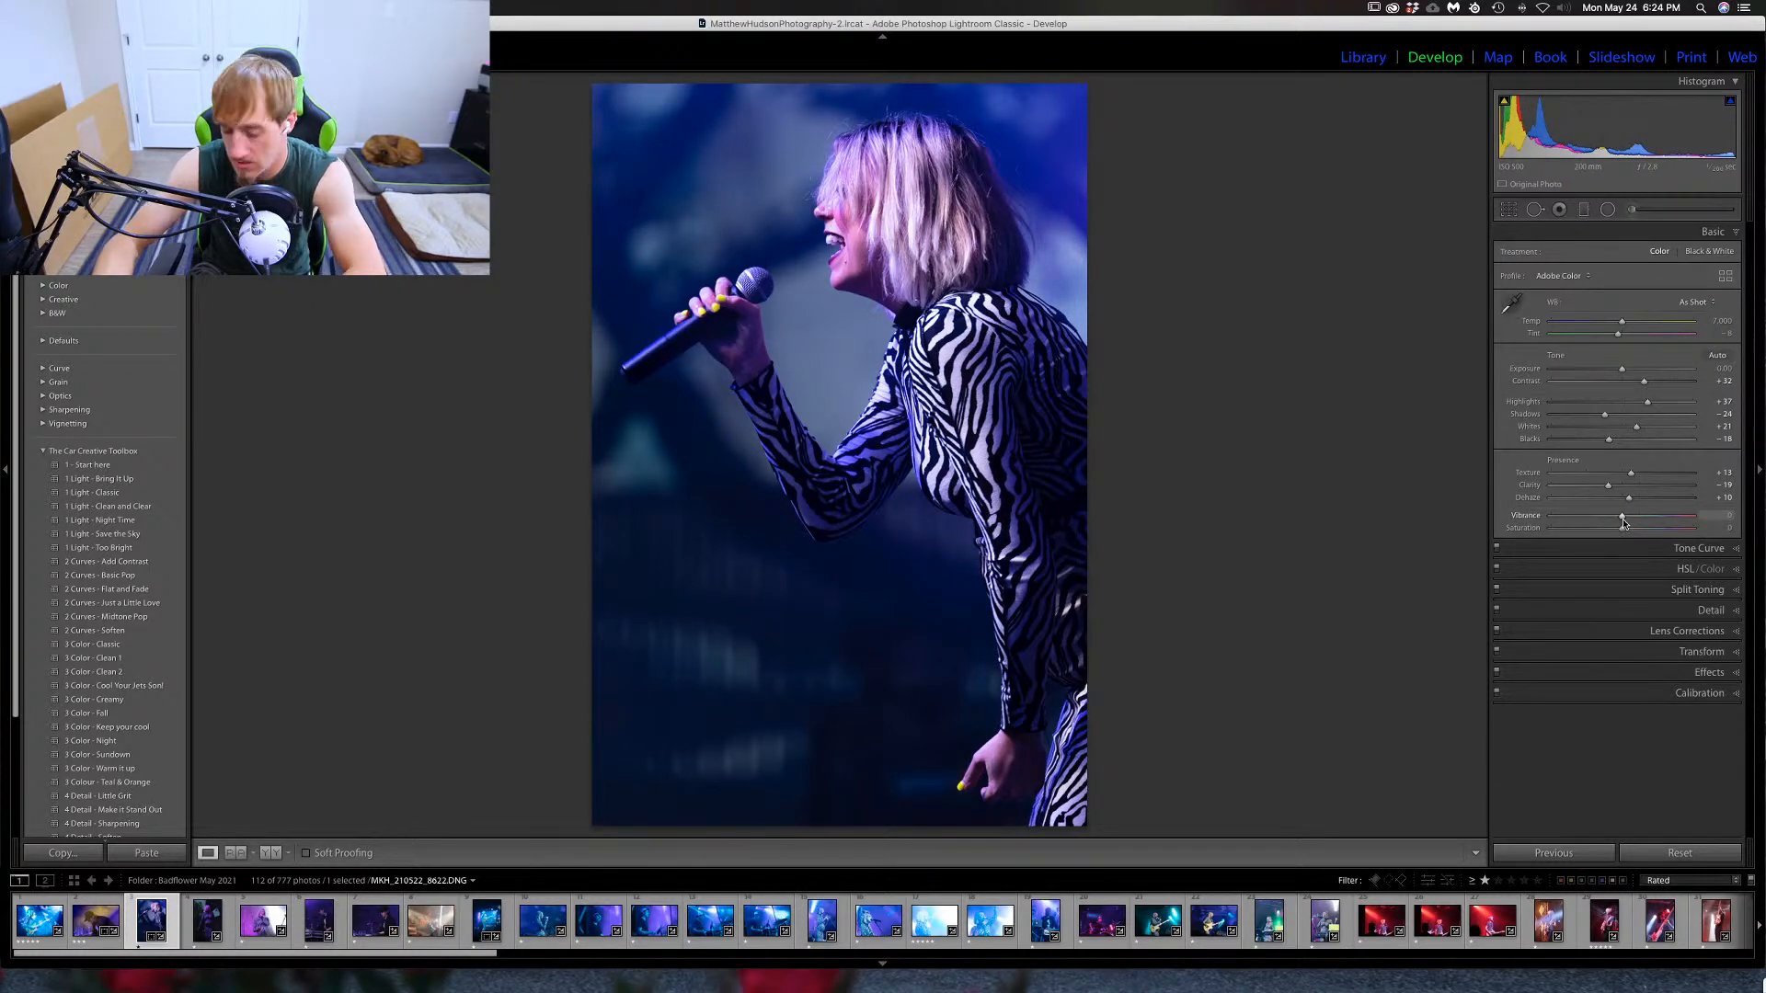
key("v")
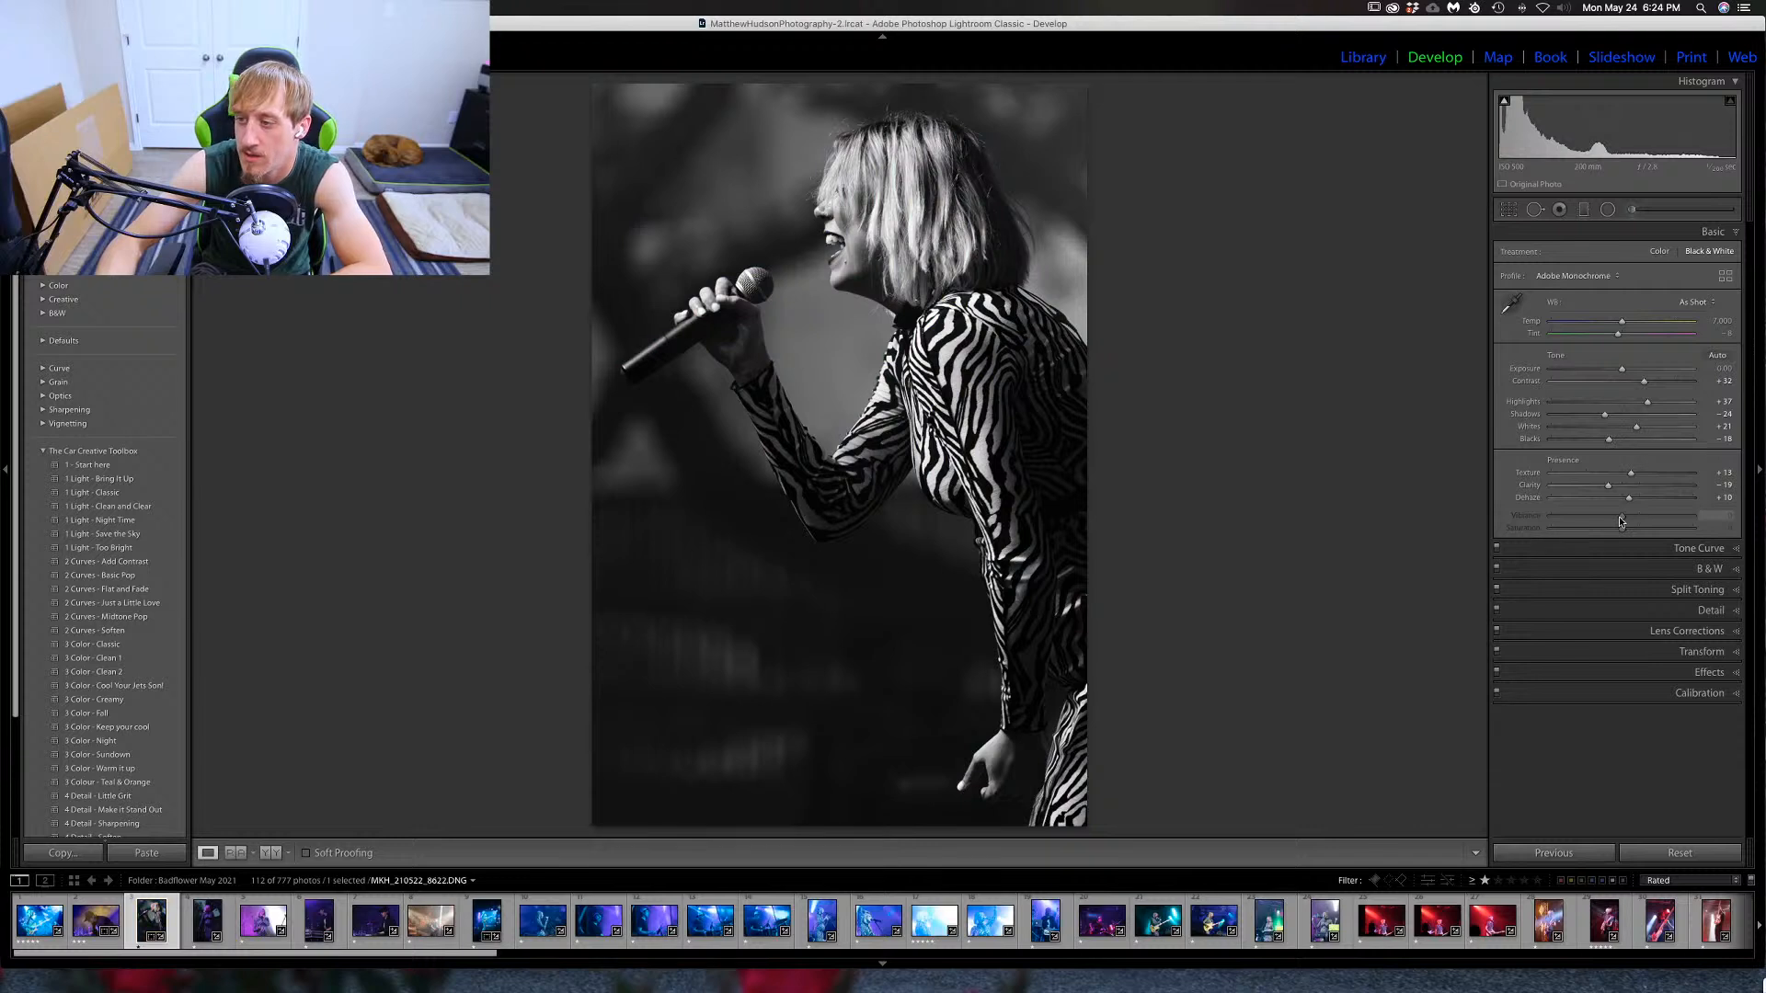
key("v")
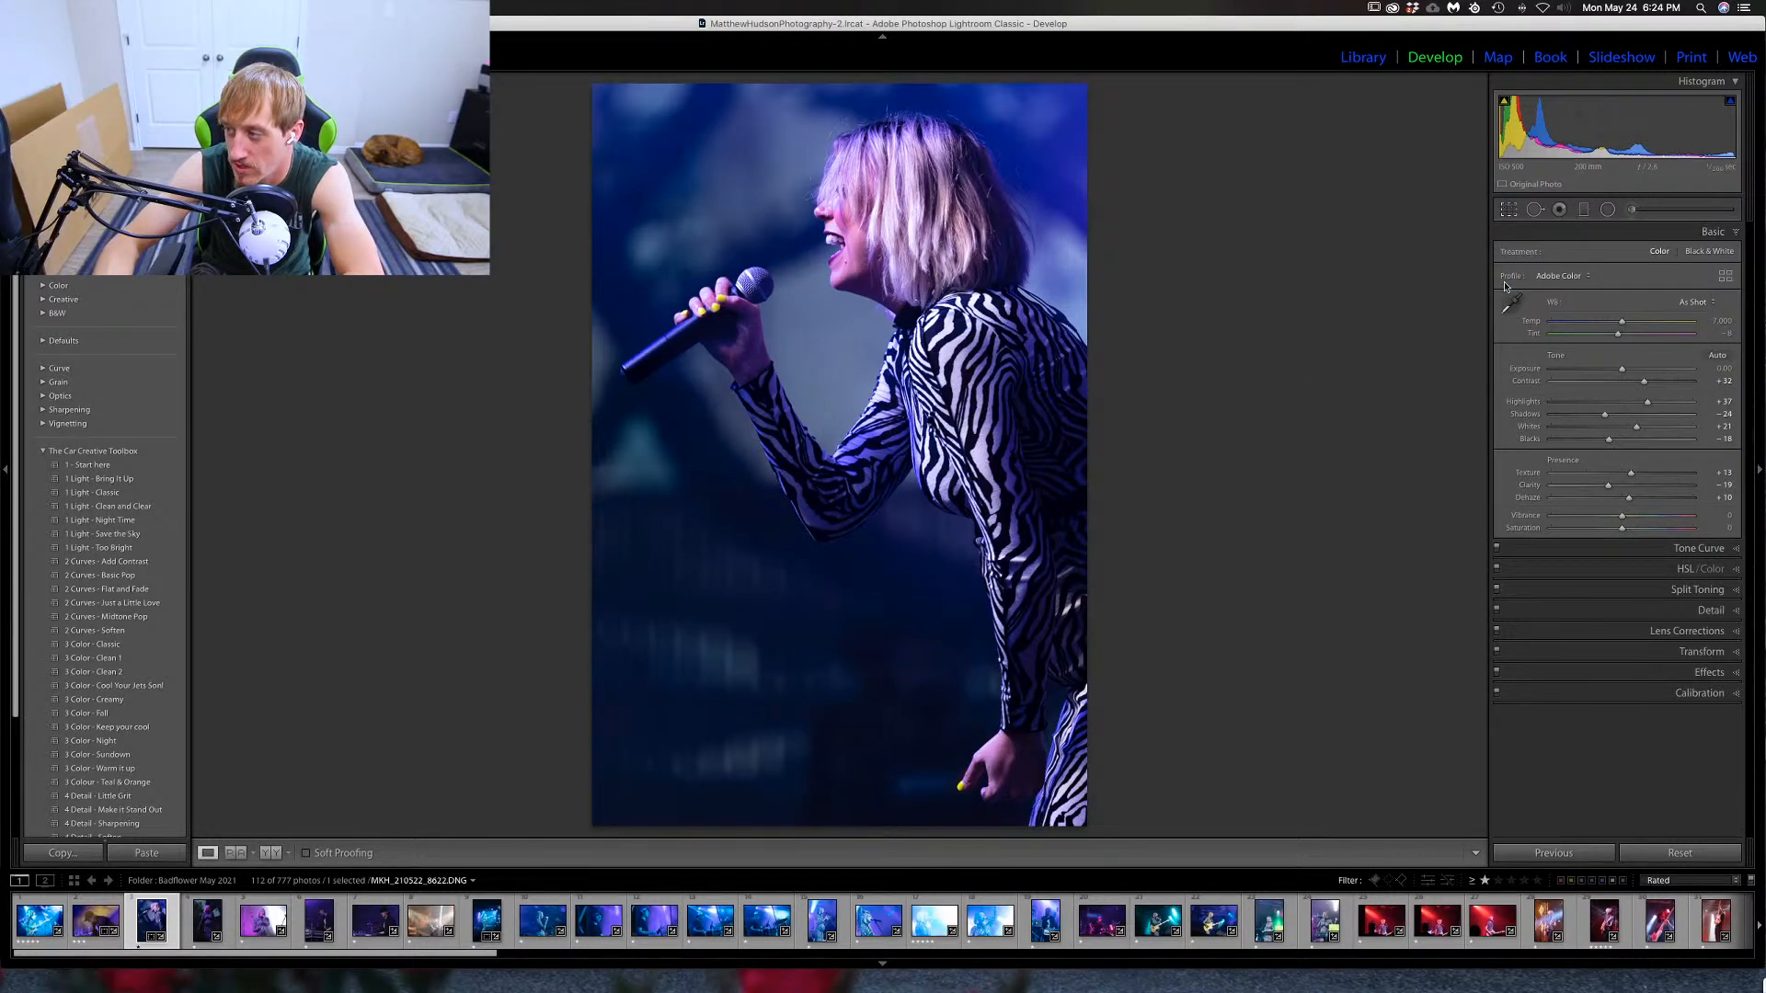
Crop the vertical singer photo with an unlocked aspect ratio to its full width, framing her from head to waist with the microphone.
key("r")
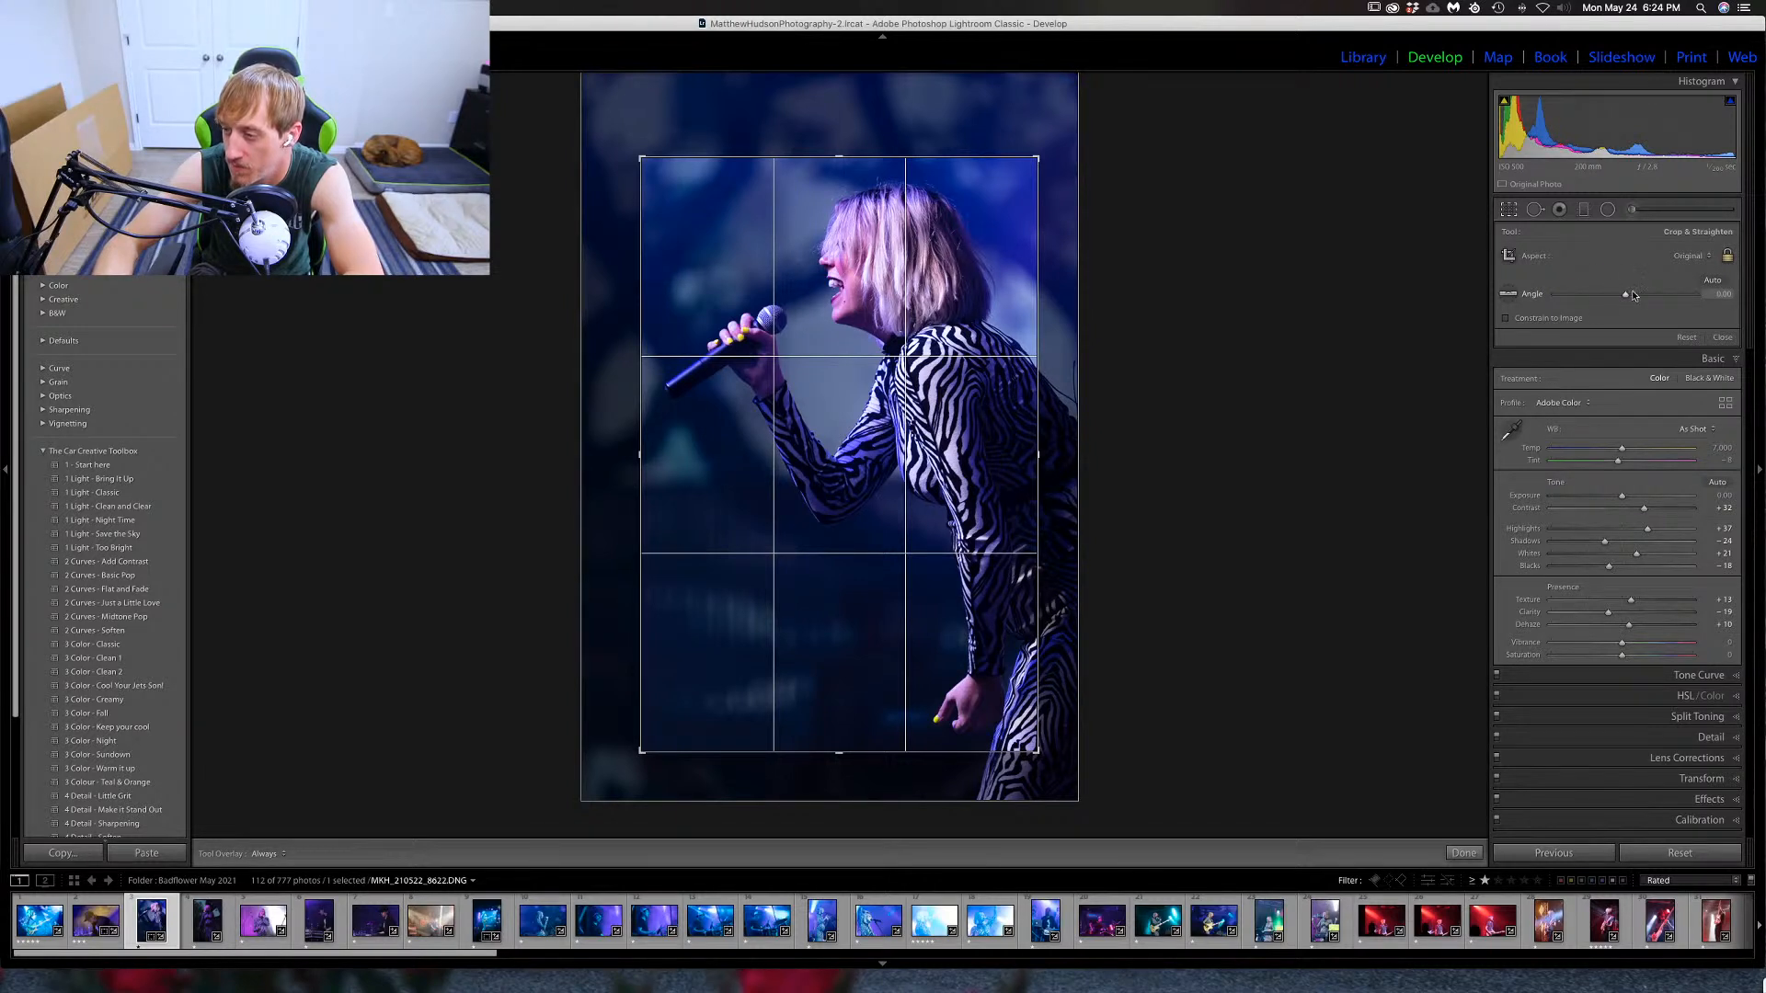
left_click(1727, 257)
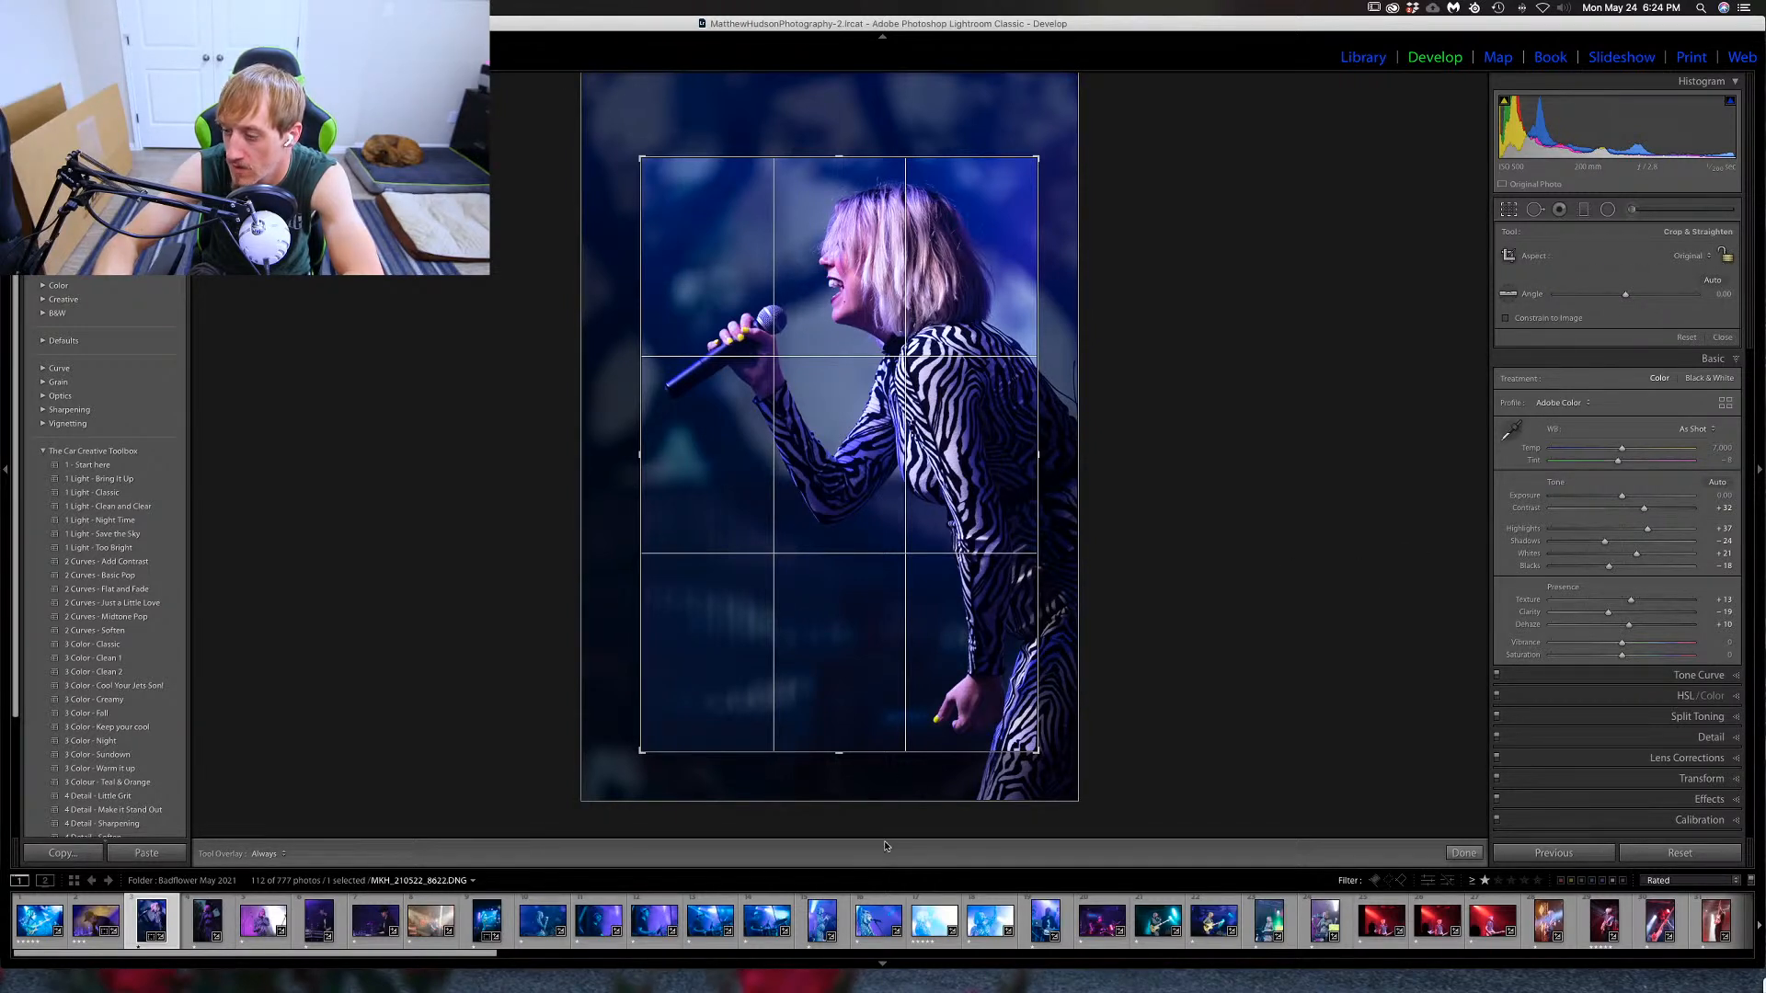
left_click_drag(839, 753, 833, 451)
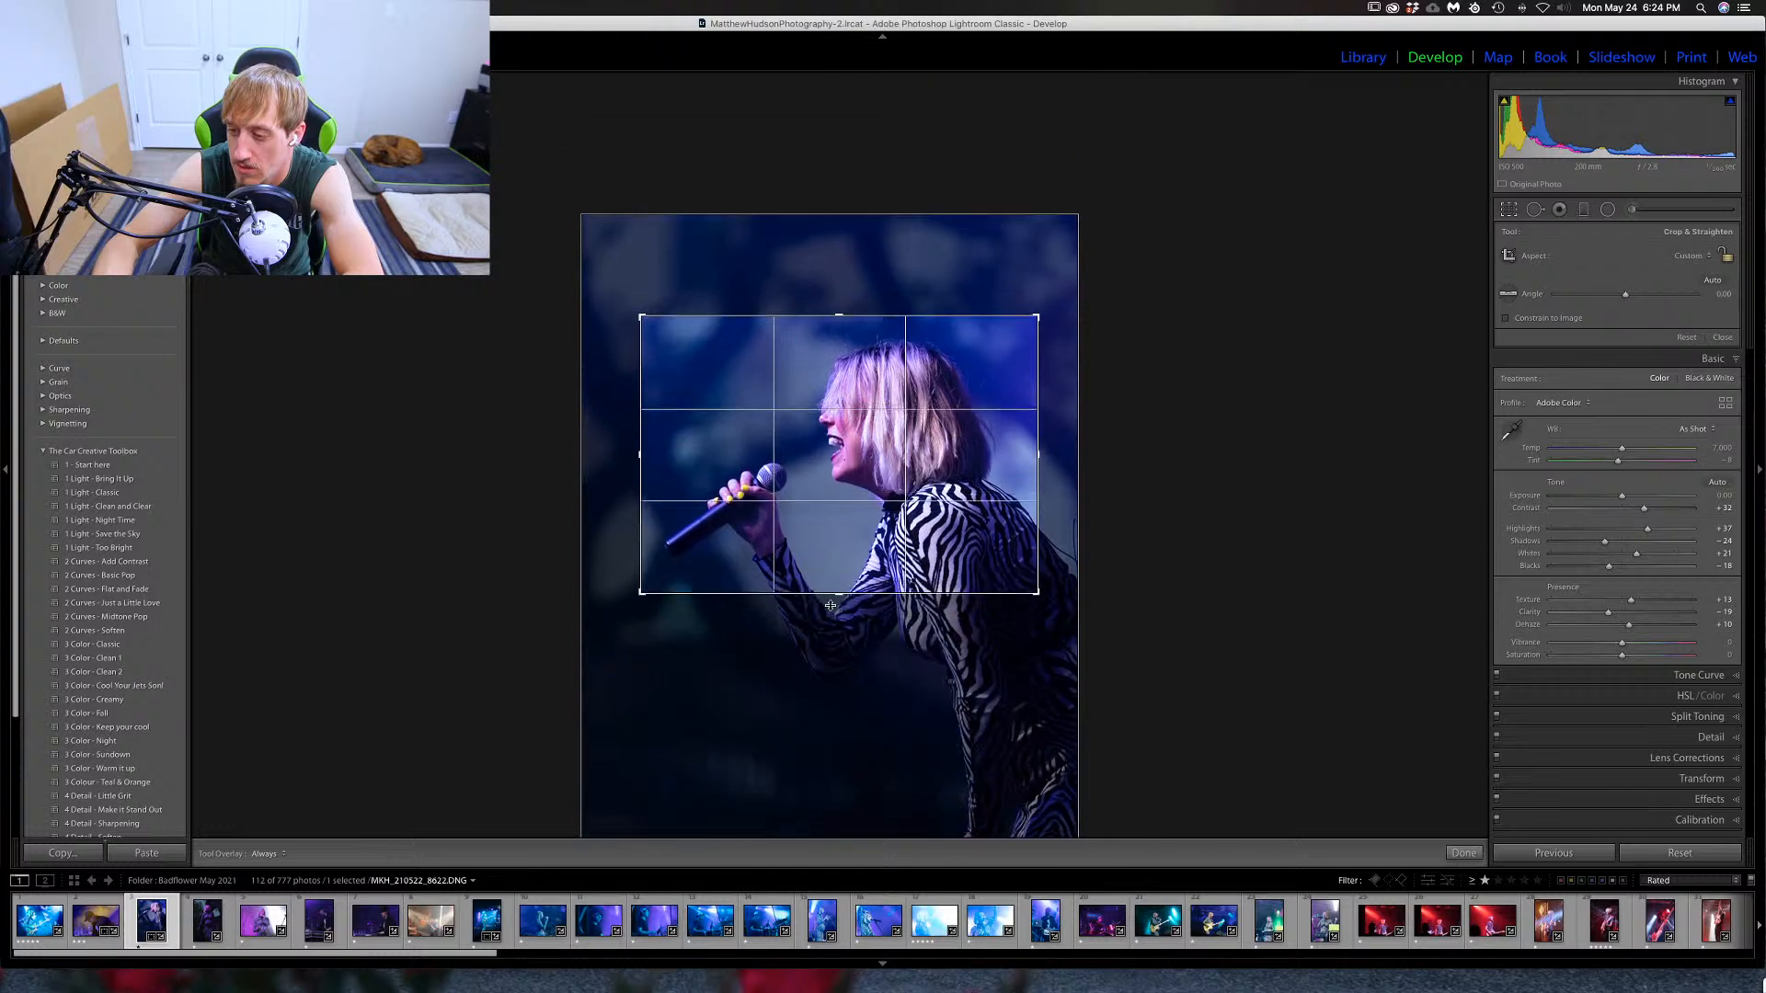
left_click_drag(830, 605, 854, 656)
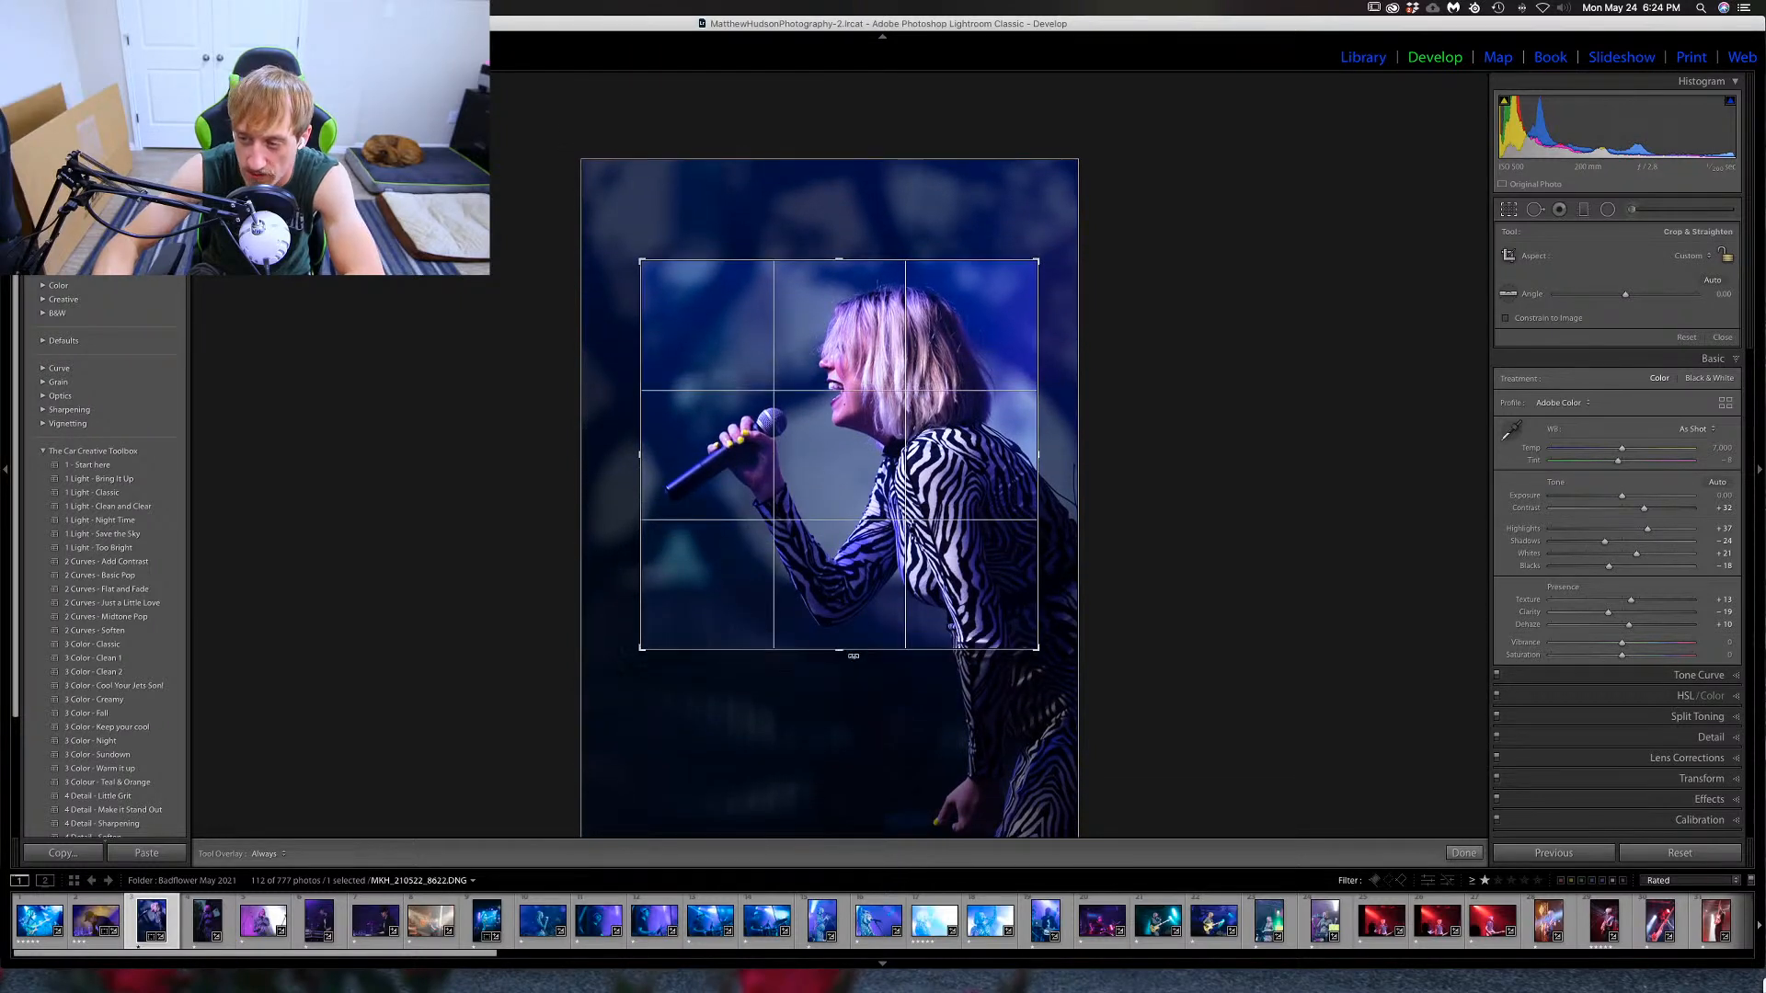
left_click_drag(1037, 454, 1078, 456)
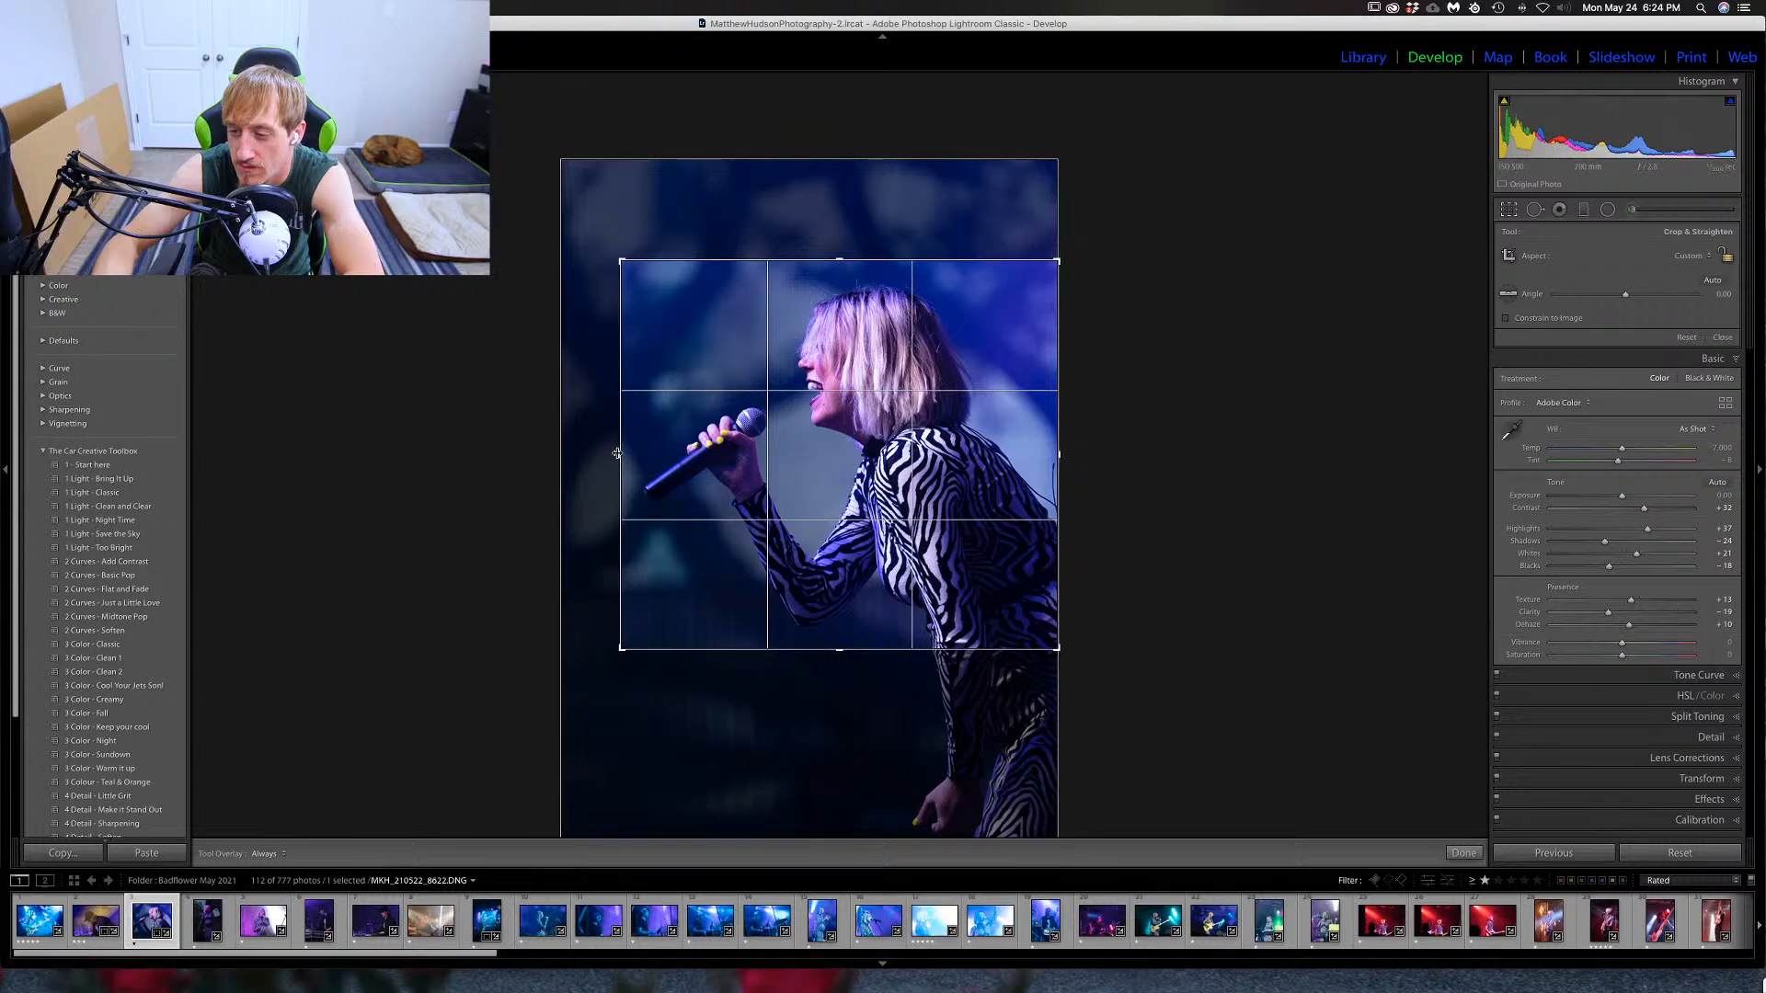
left_click_drag(622, 455, 488, 454)
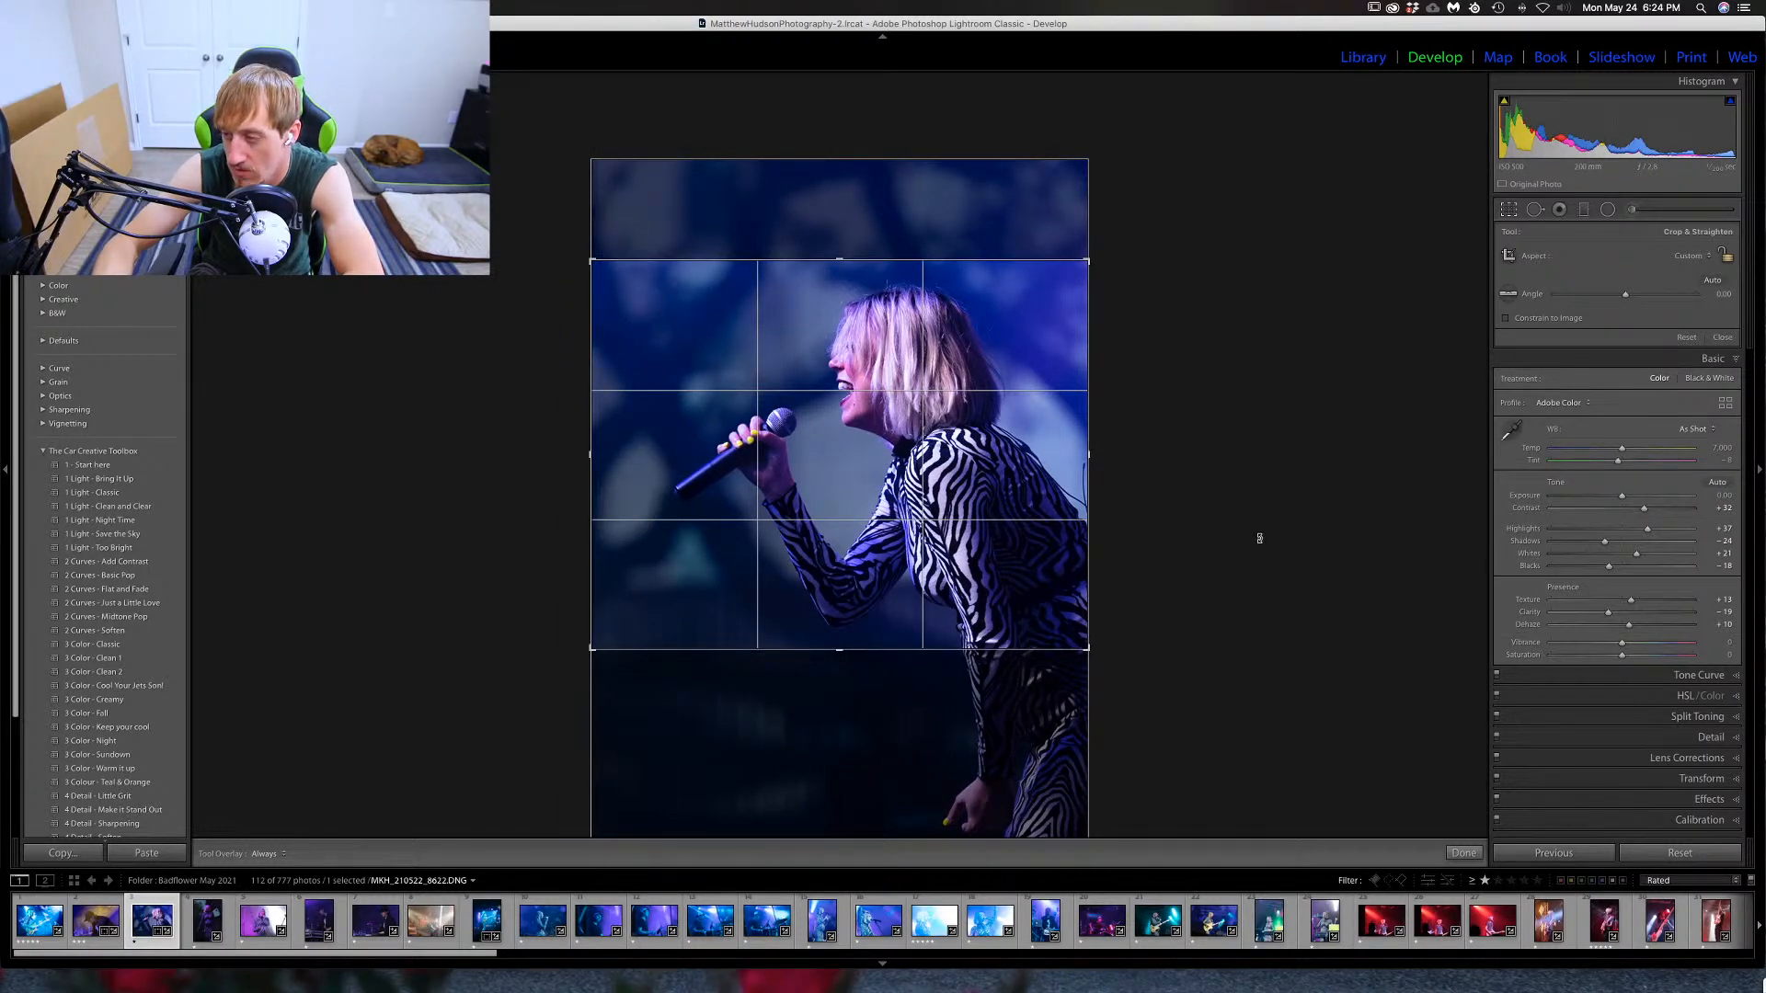
key("Return")
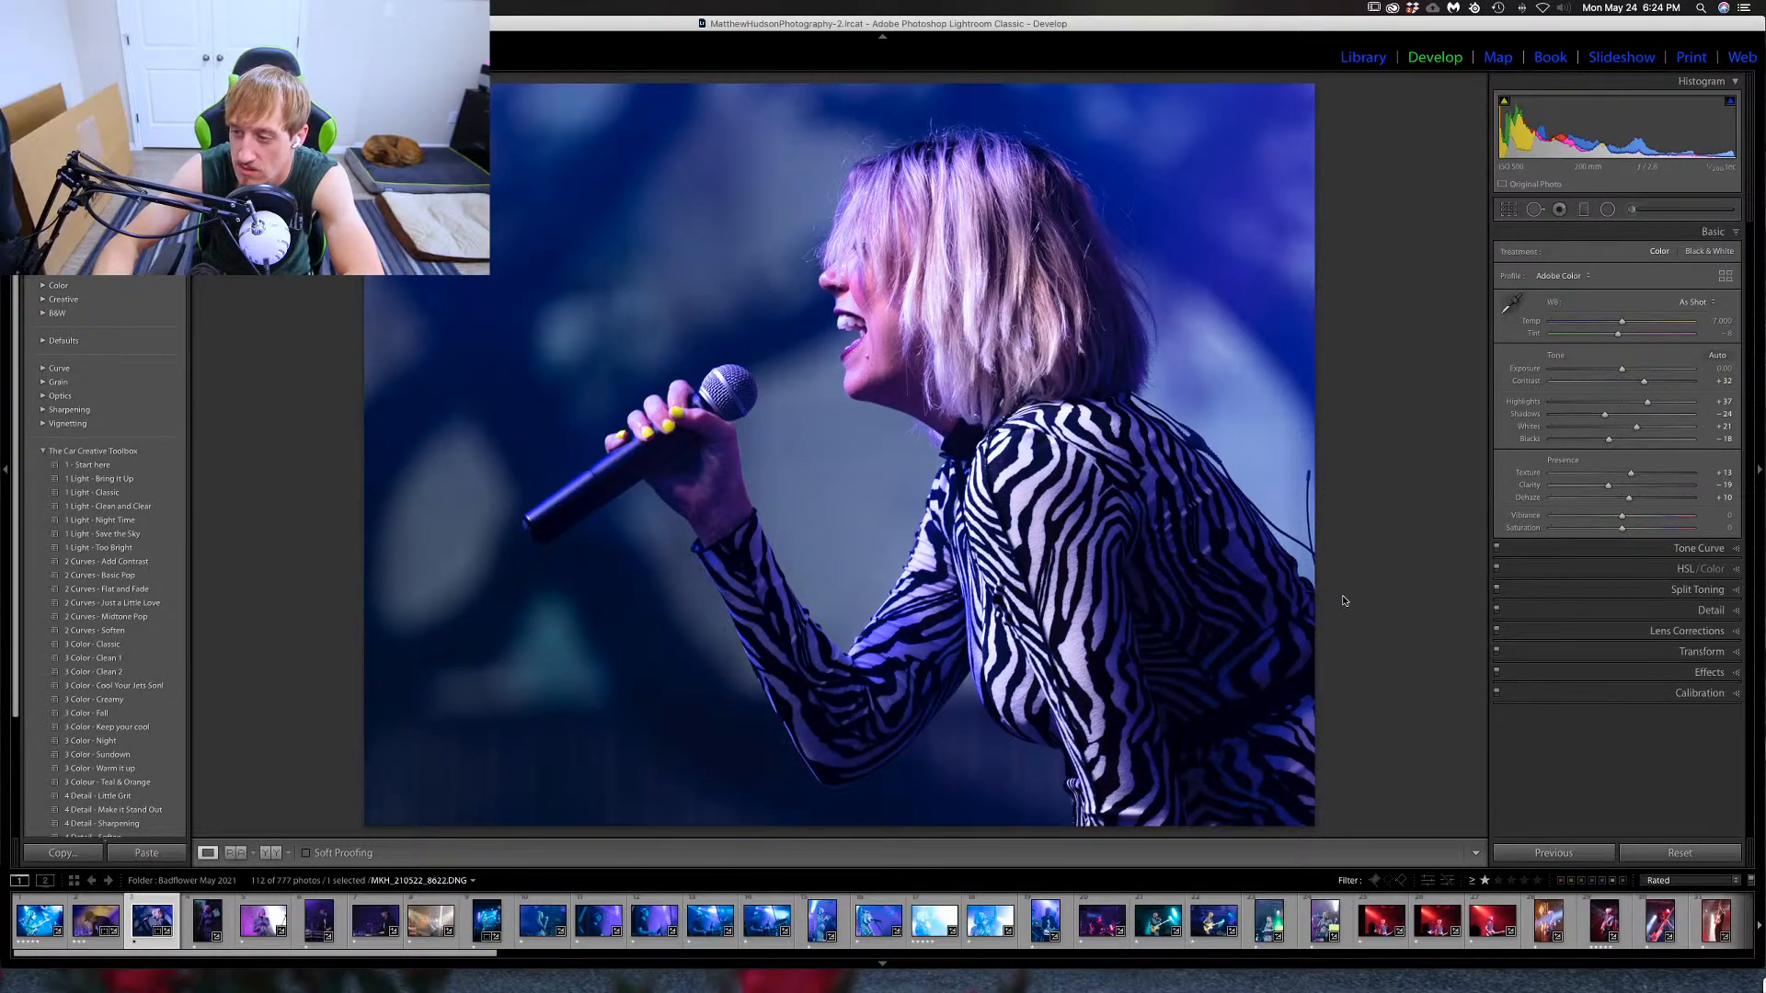
Reopen the singer photo's crop and shift the frame slightly lower on the photo to tighten the space above her head.
left_click(1513, 211)
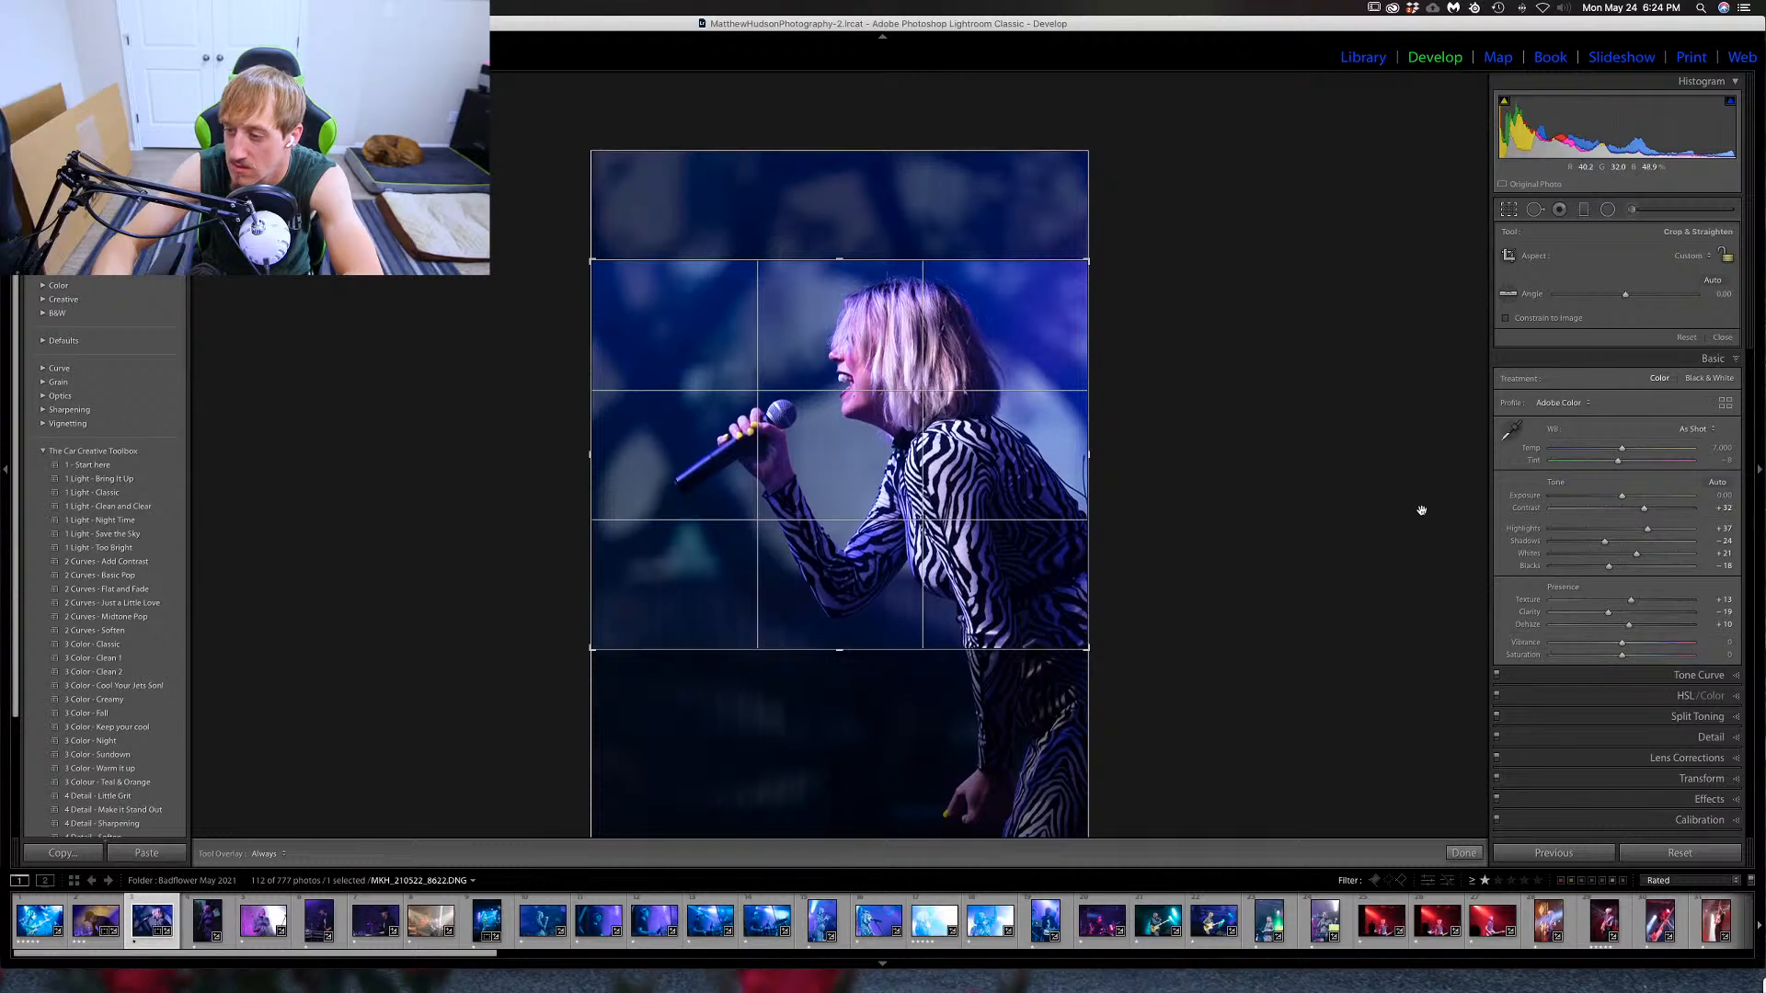
key("Return")
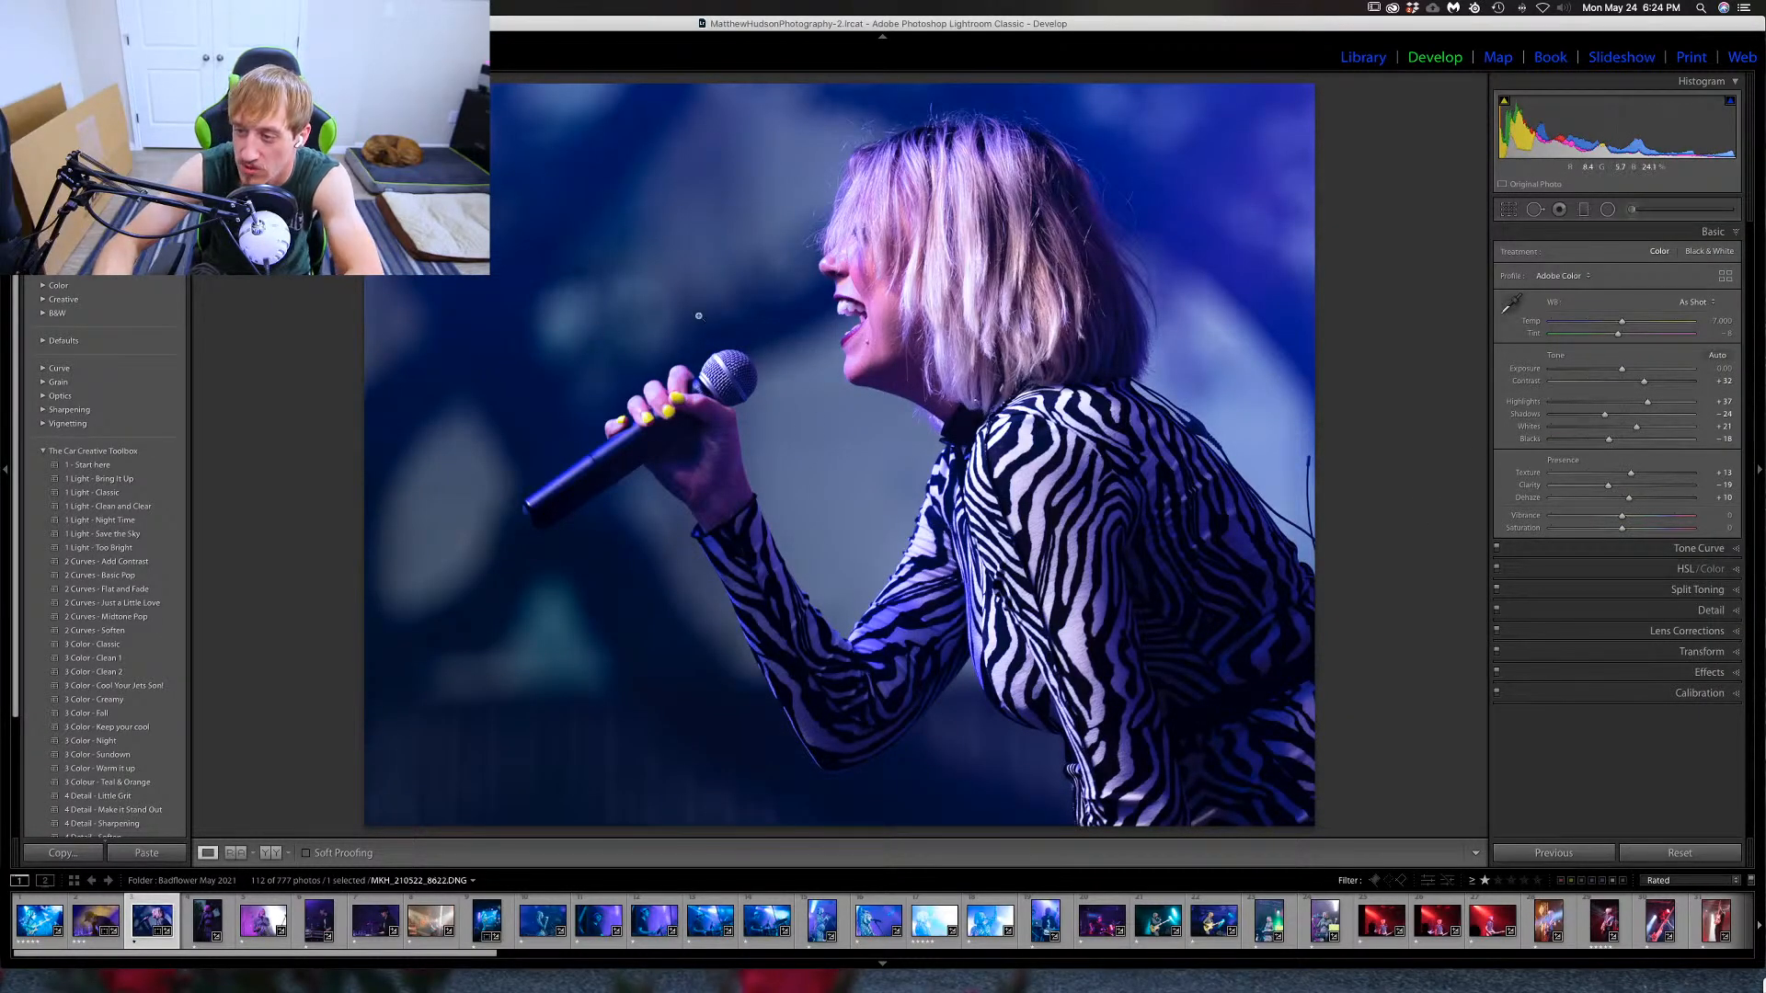
left_click(1515, 211)
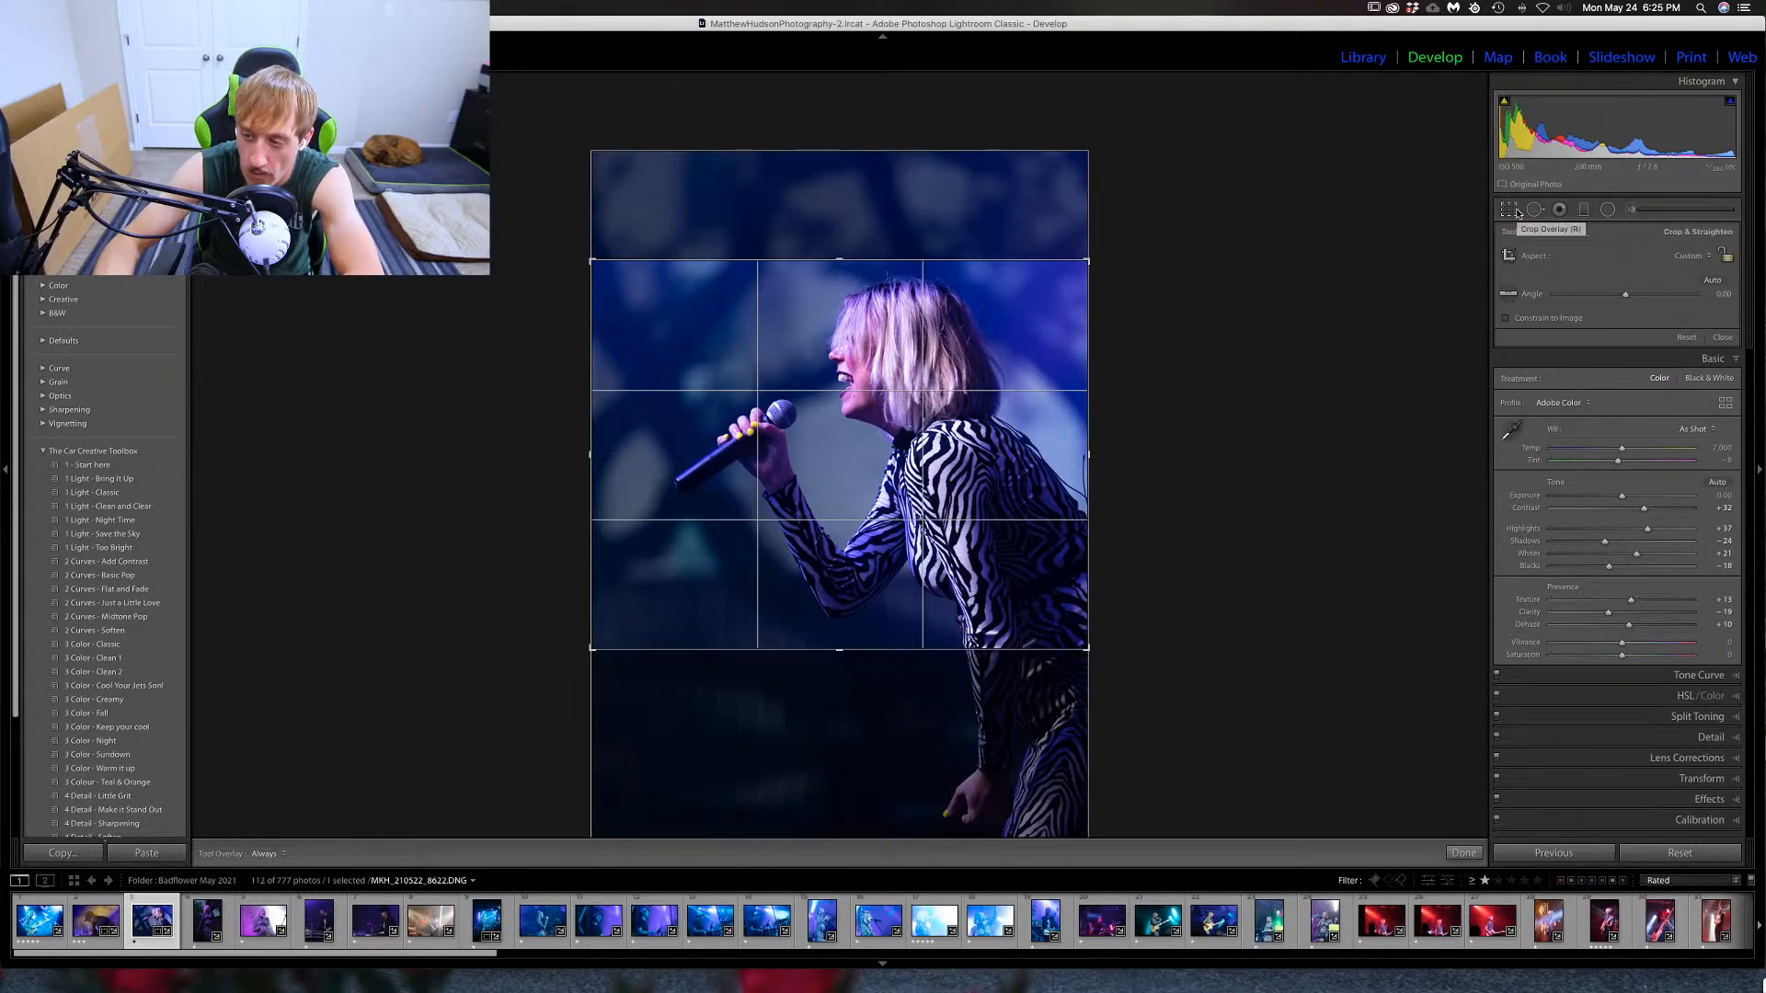
left_click(1517, 212)
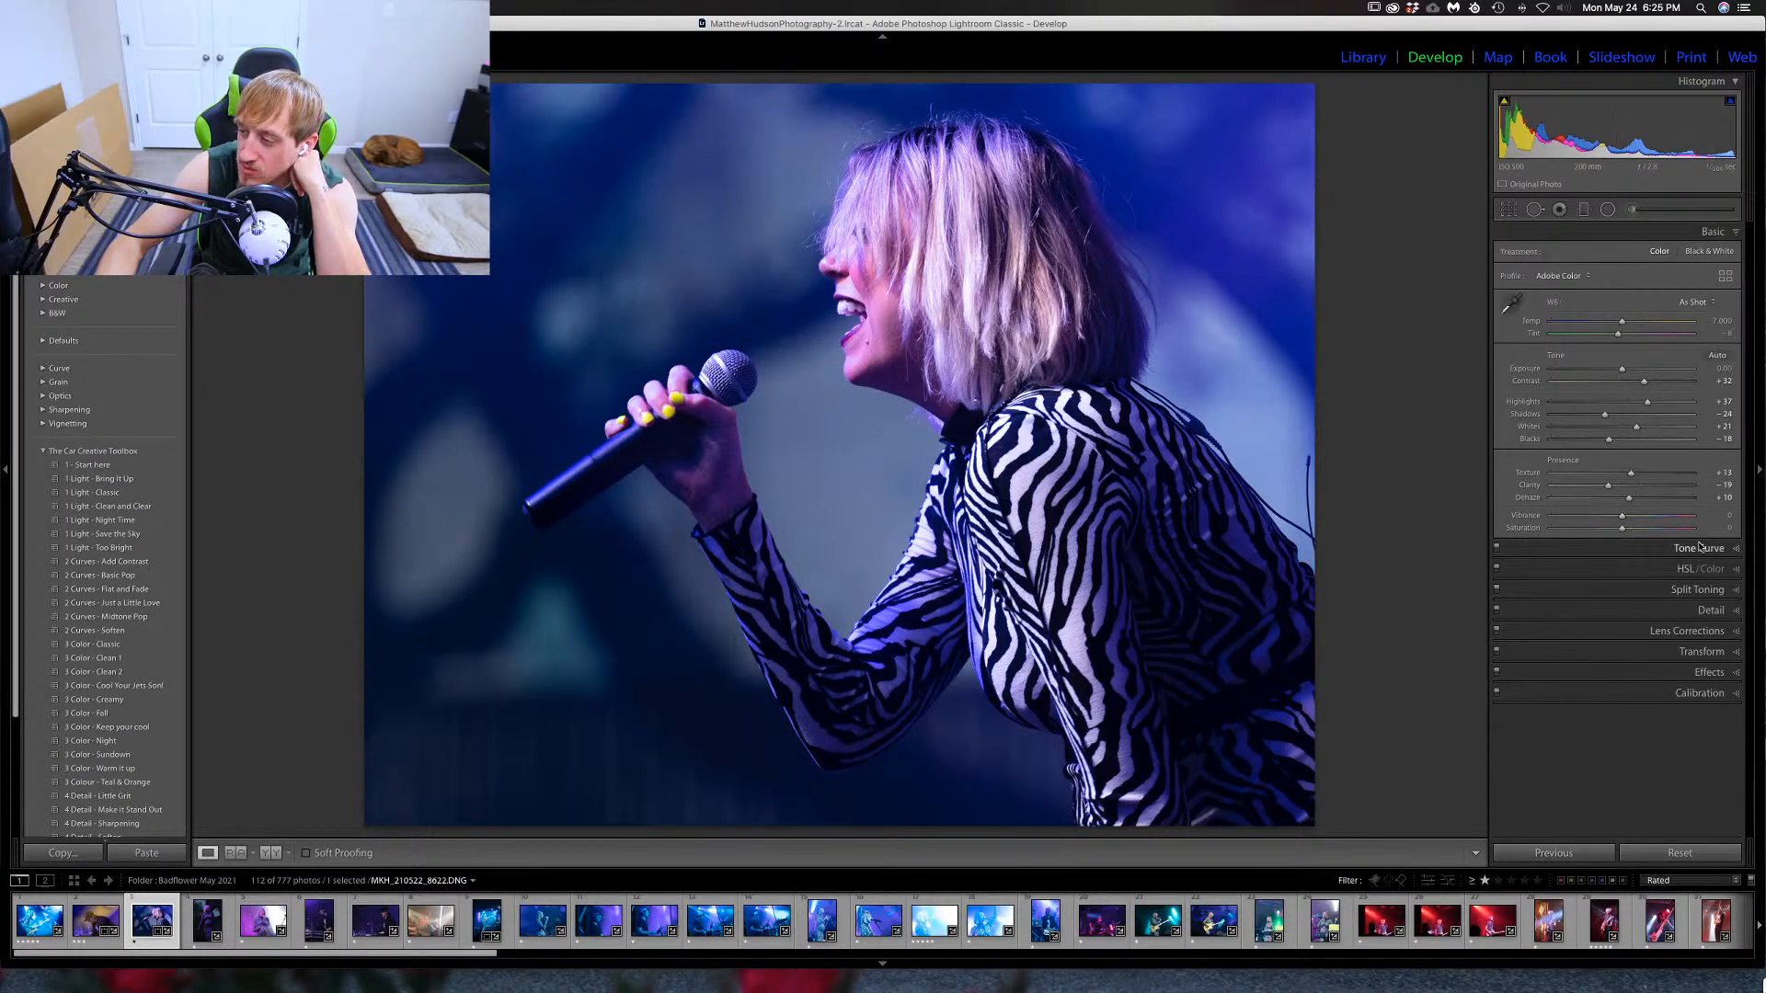
Set the singer photo's sharpening masking to about 70 and its luminance noise reduction to about 9.
left_click(1698, 611)
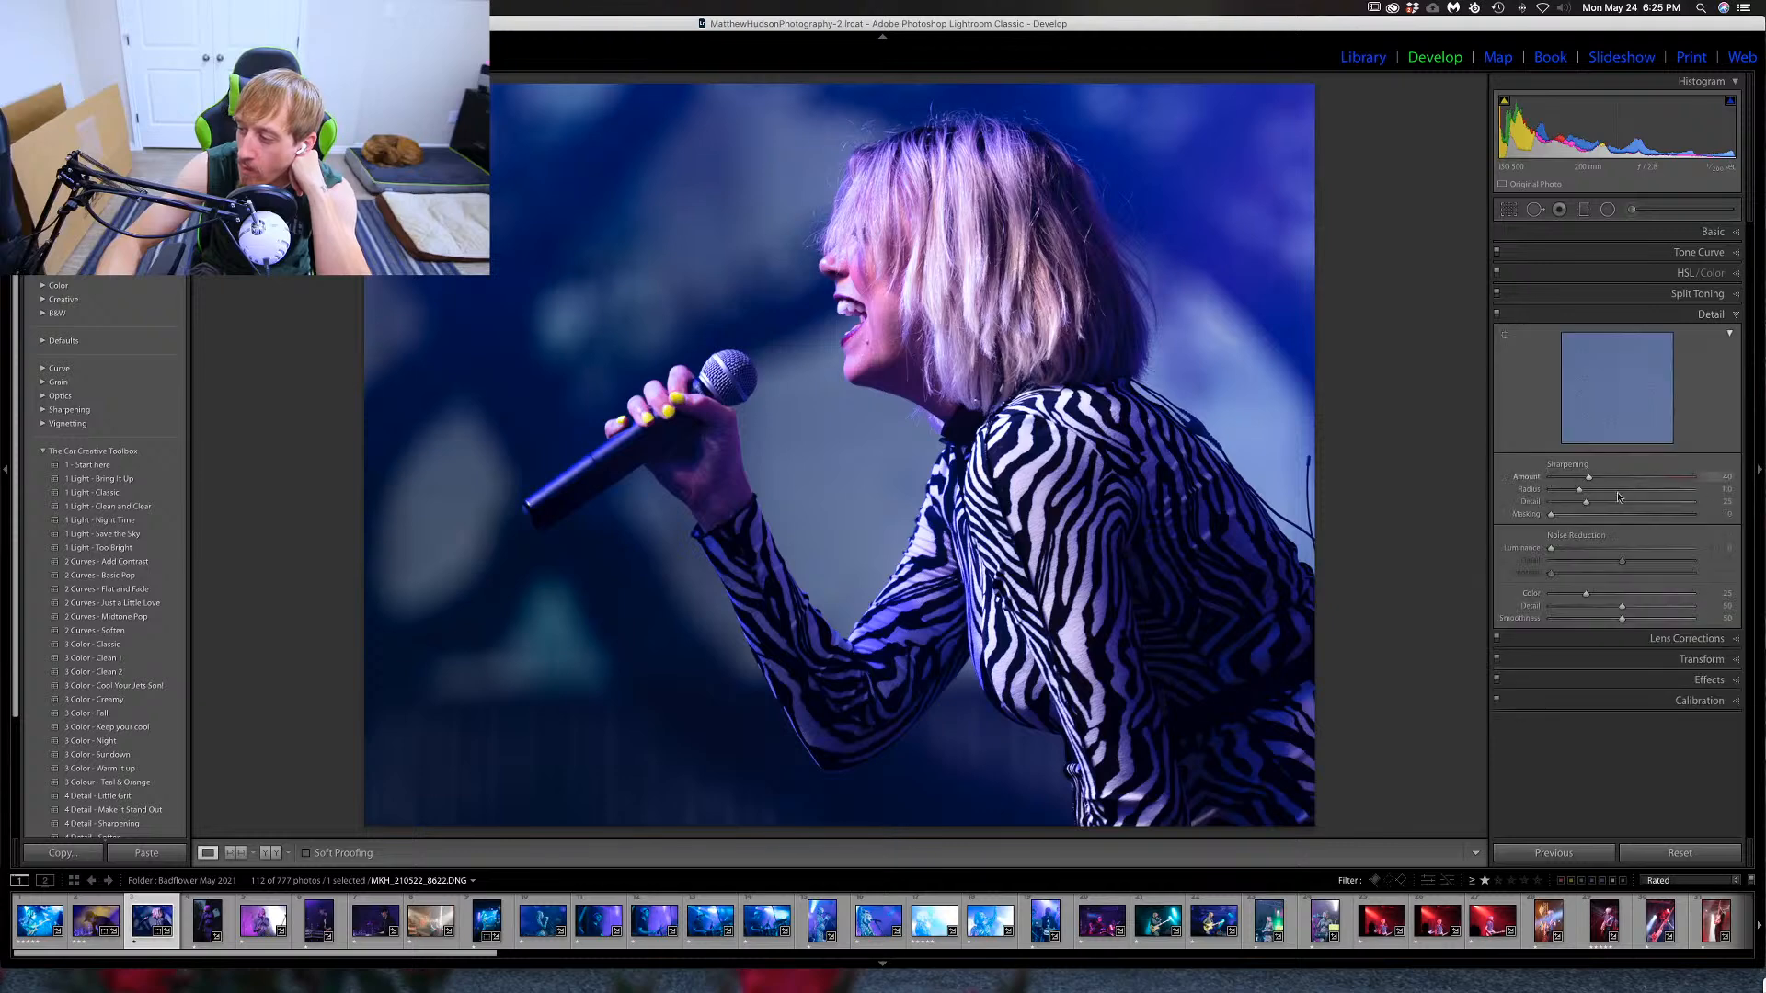
left_click_drag(1583, 517, 1650, 518)
left_click_drag(1551, 548, 1565, 548)
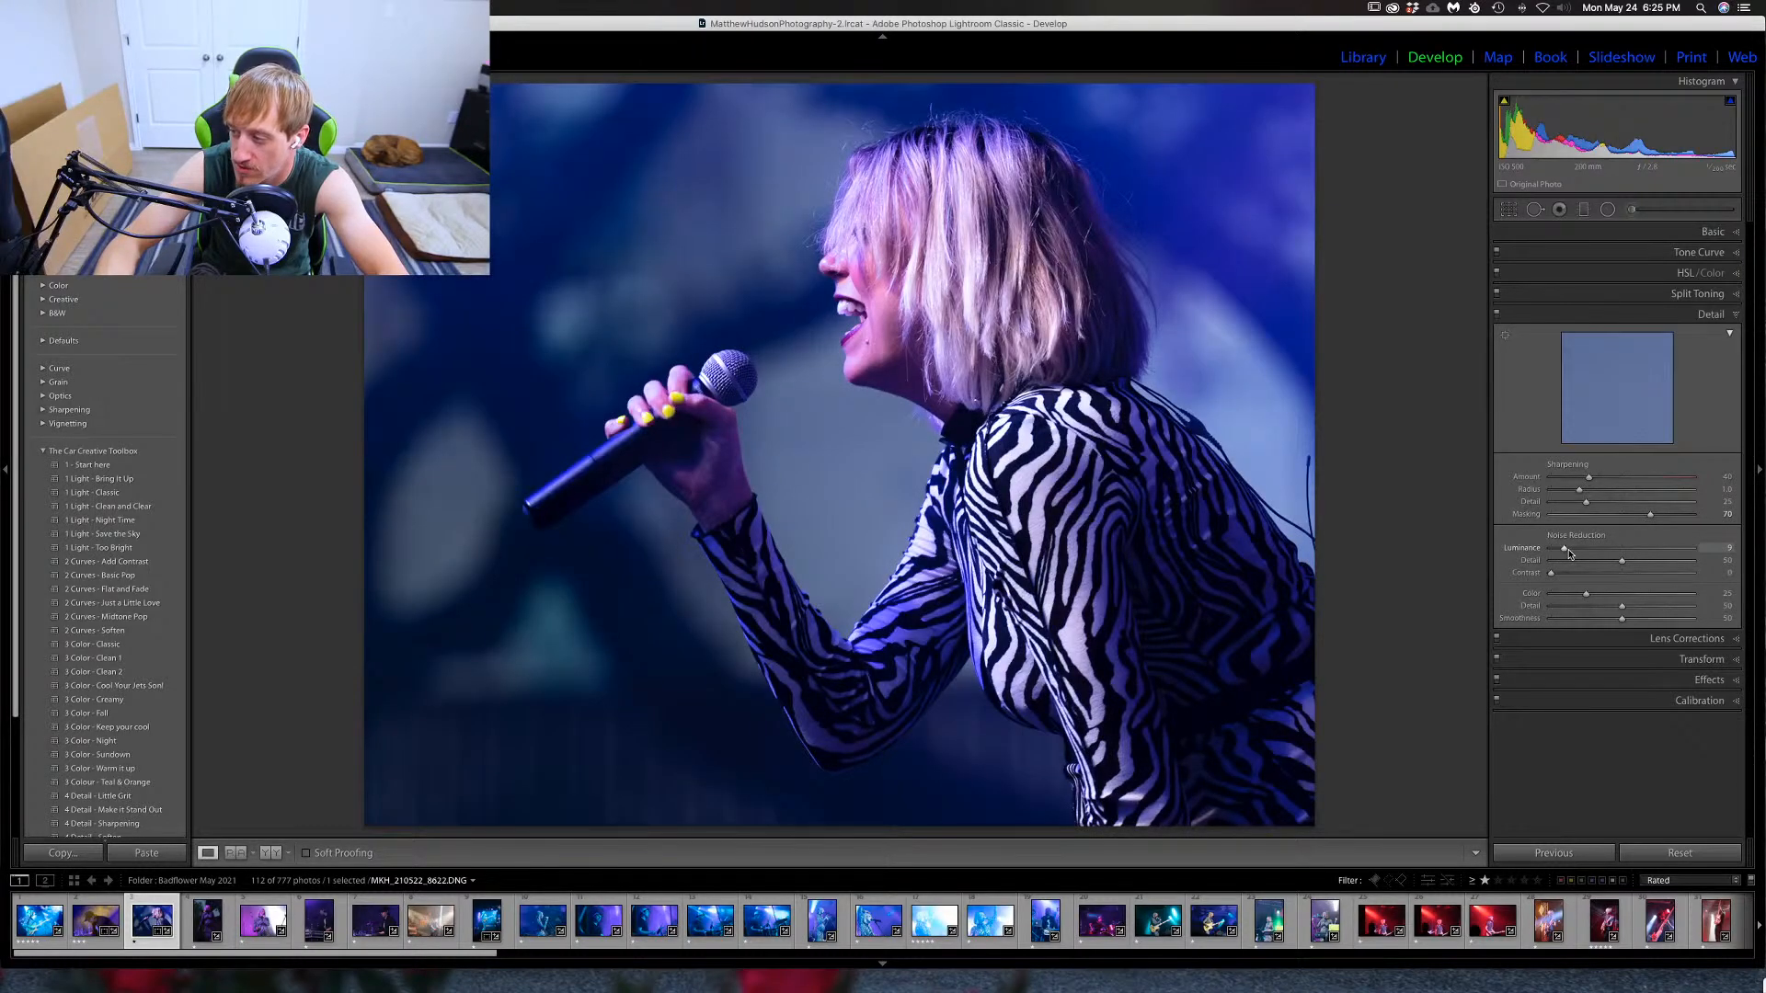
Darken the singer photo's edges with a Highlight Priority post-crop vignette, setting its amount to about −12.
left_click(1729, 314)
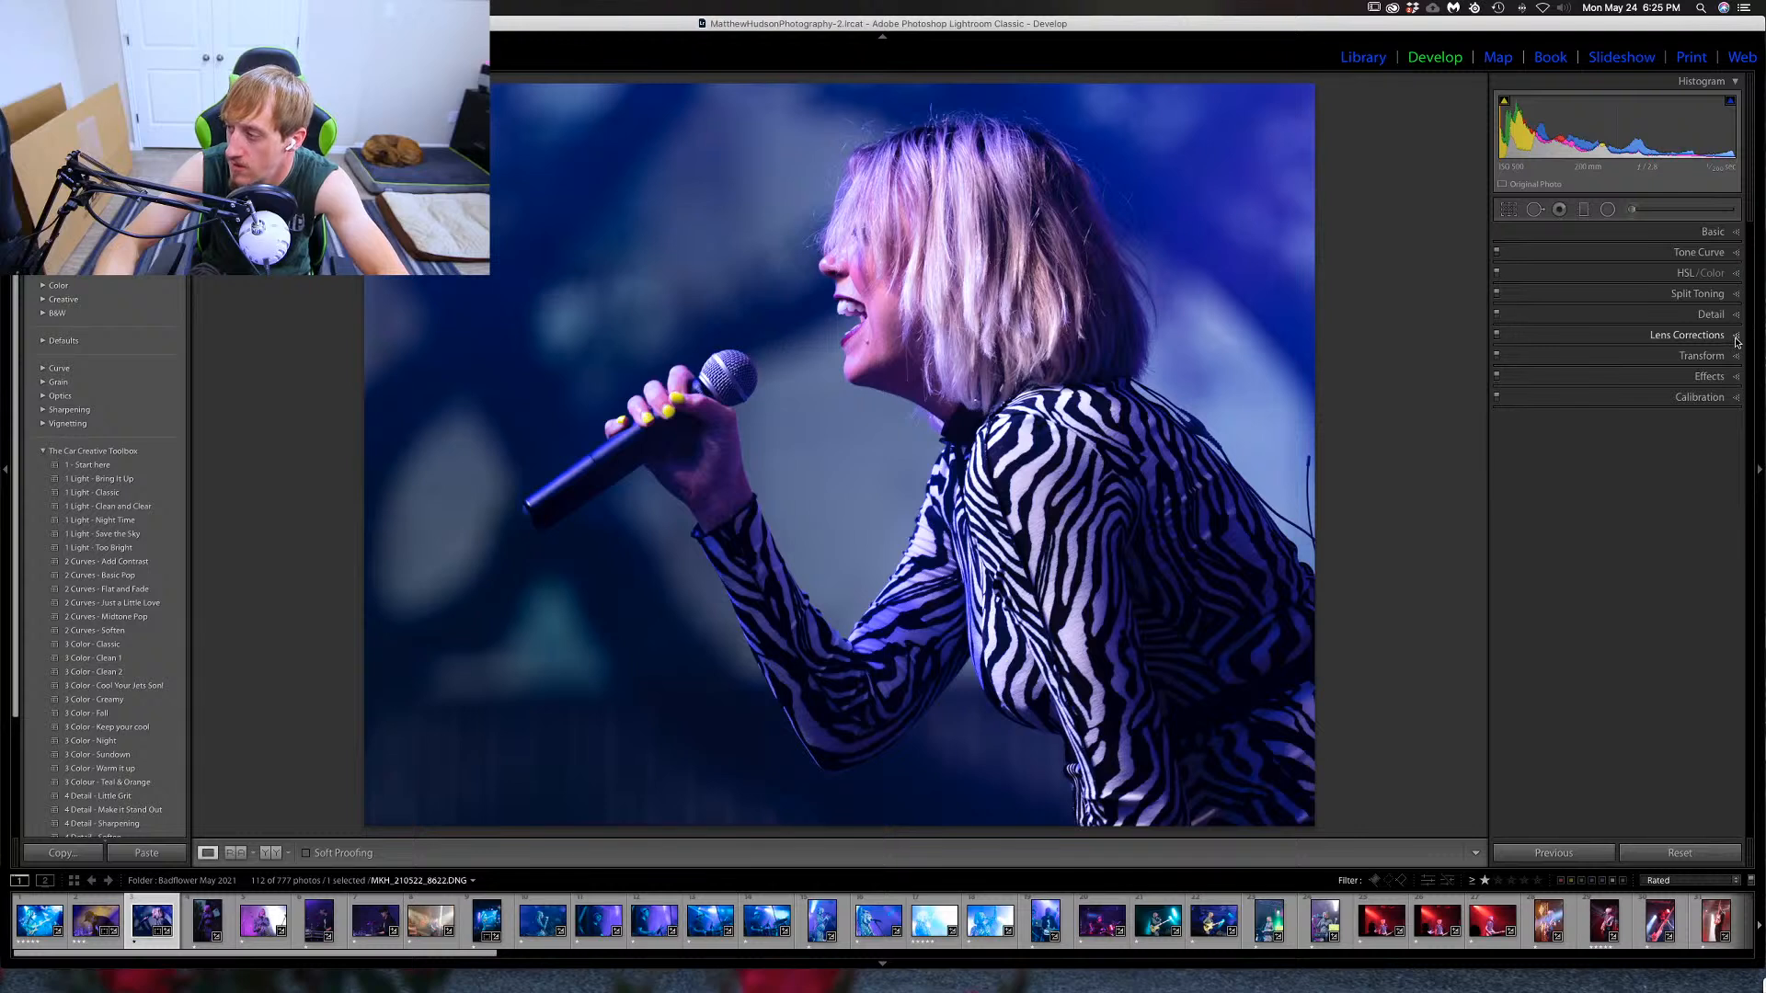
left_click(1737, 377)
left_click_drag(1621, 422, 1615, 424)
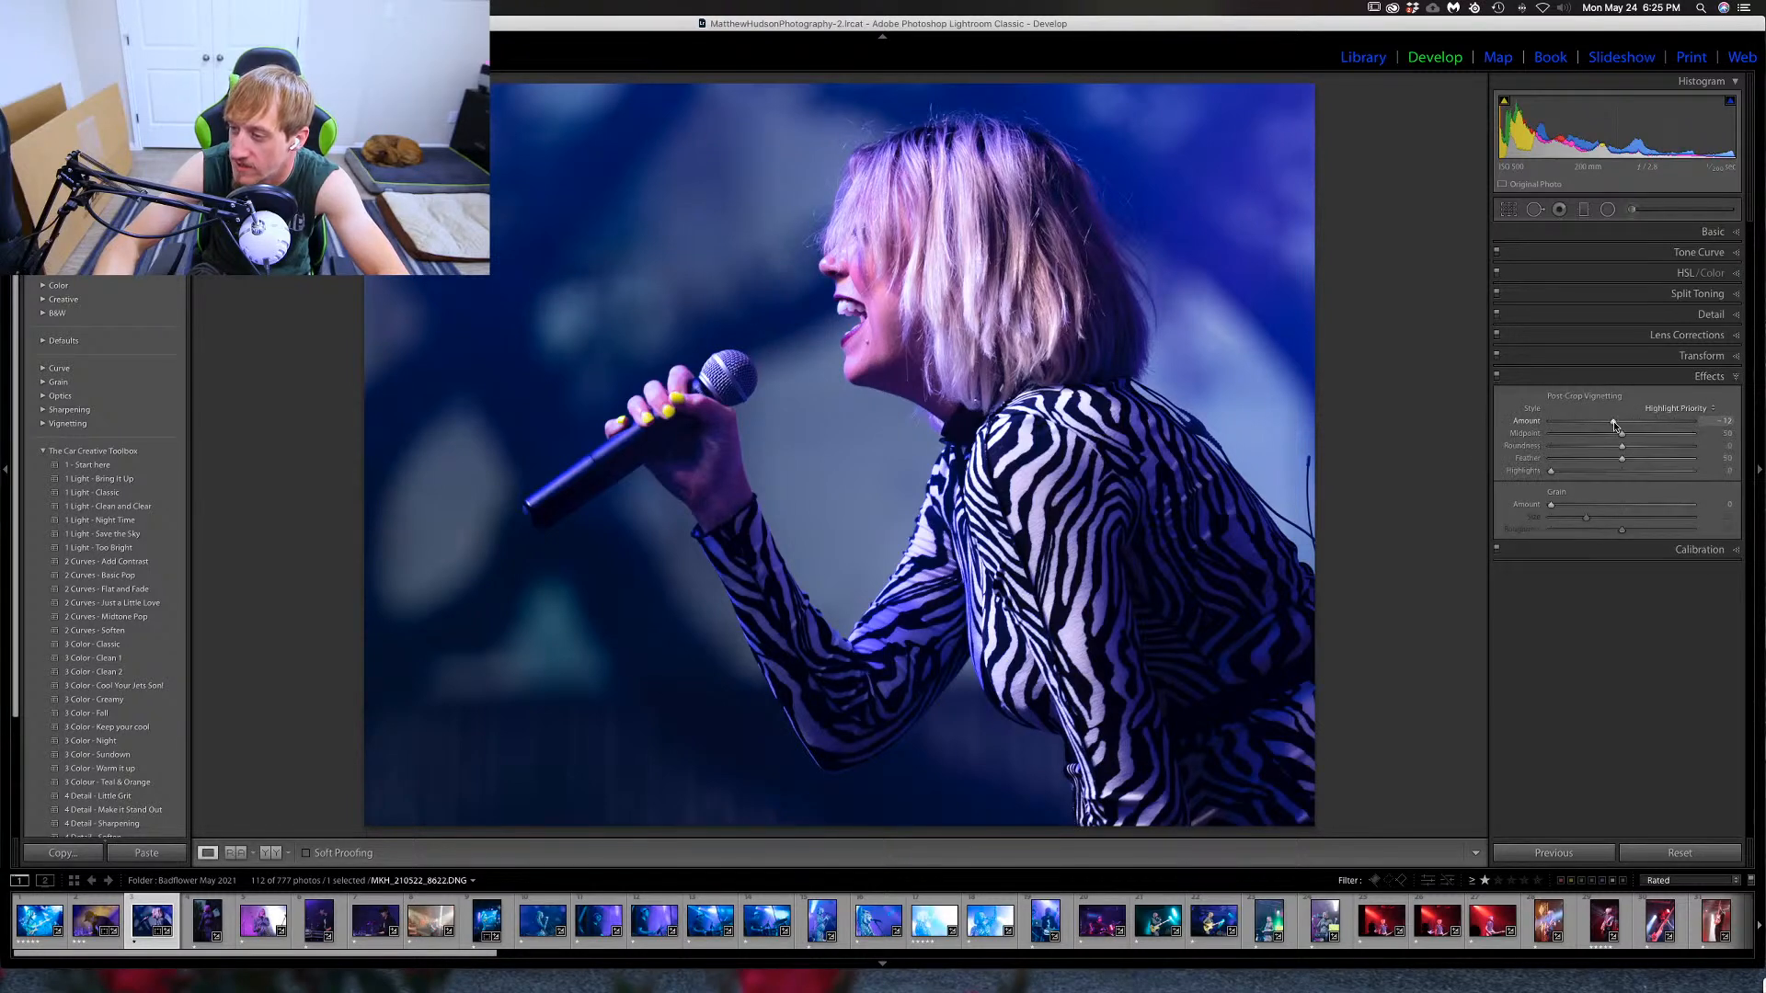
left_click(1734, 378)
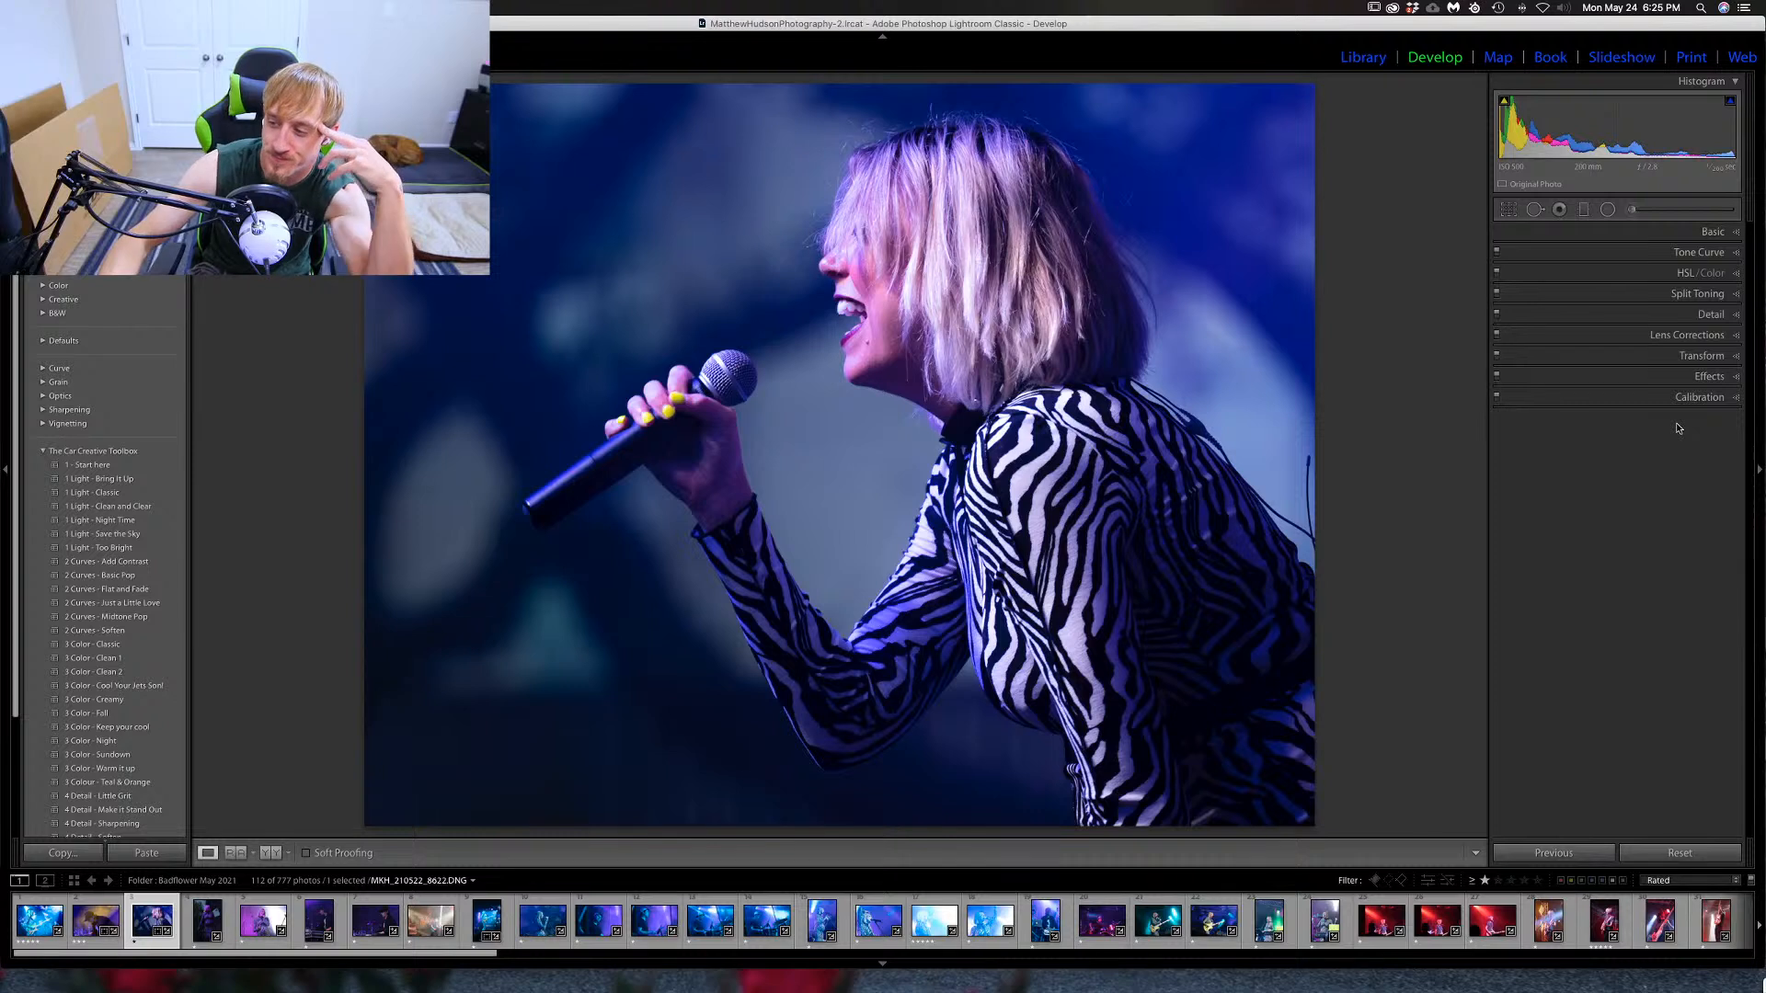
Rate the cropped singer photo three stars.
left_click(1534, 211)
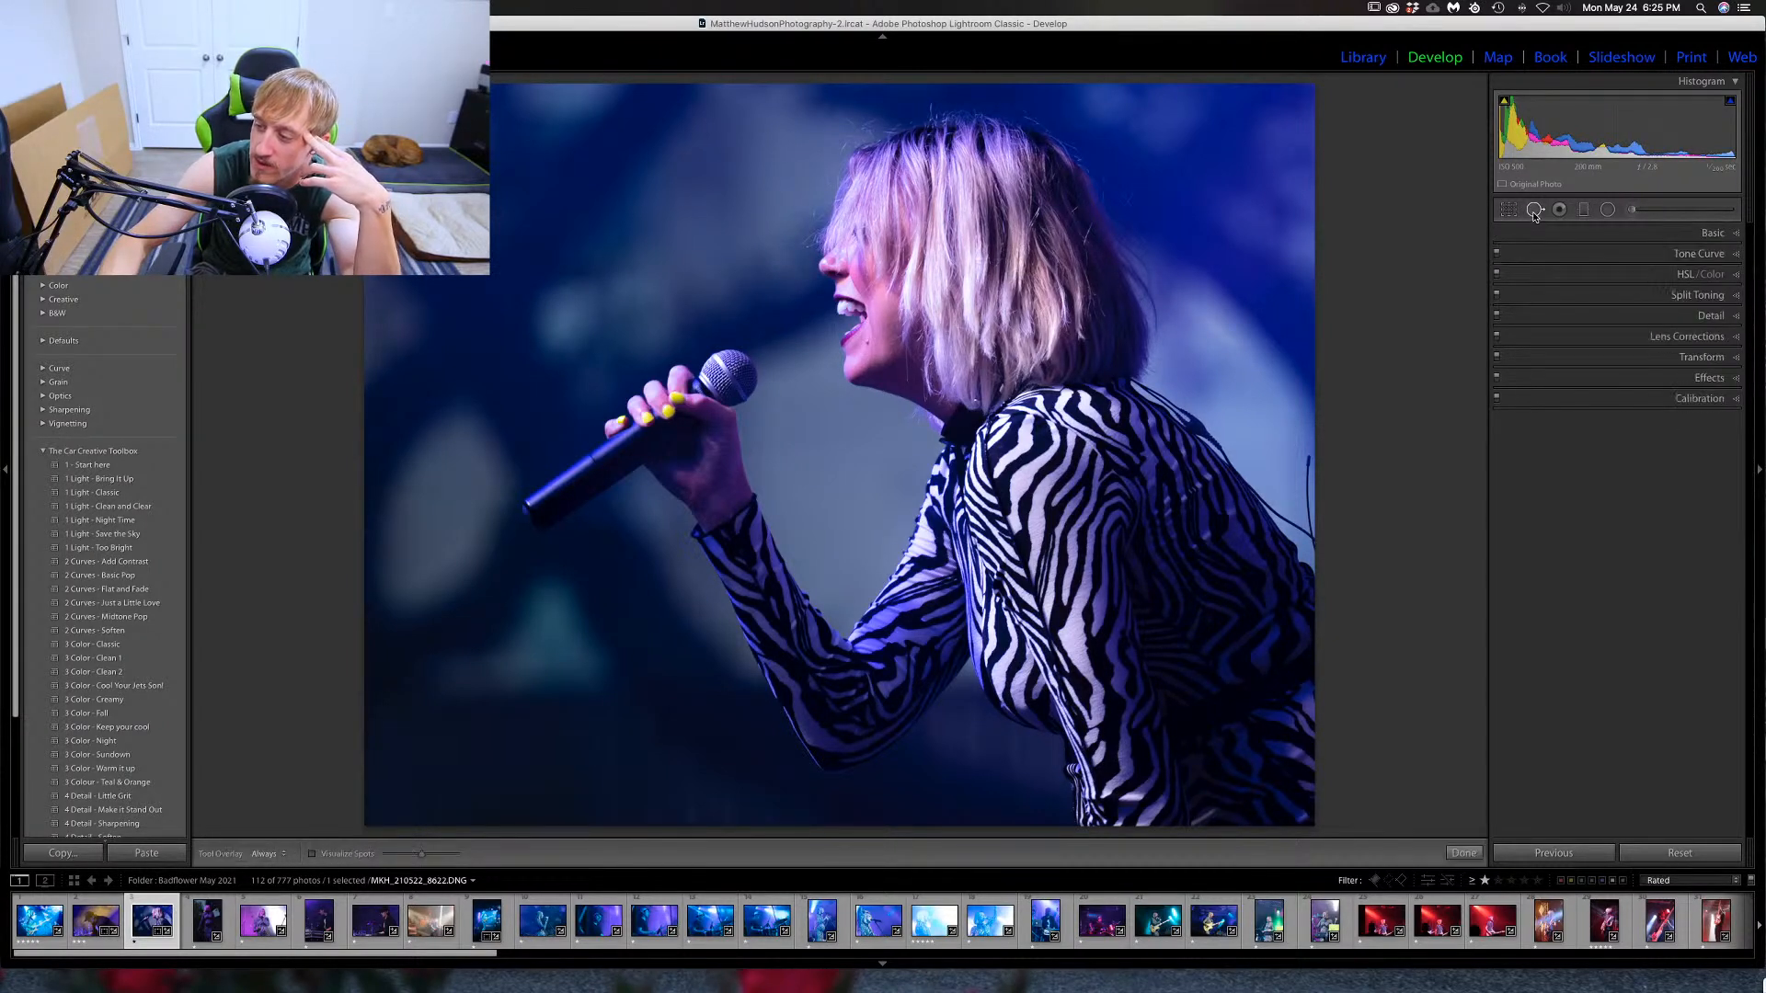
left_click(1534, 211)
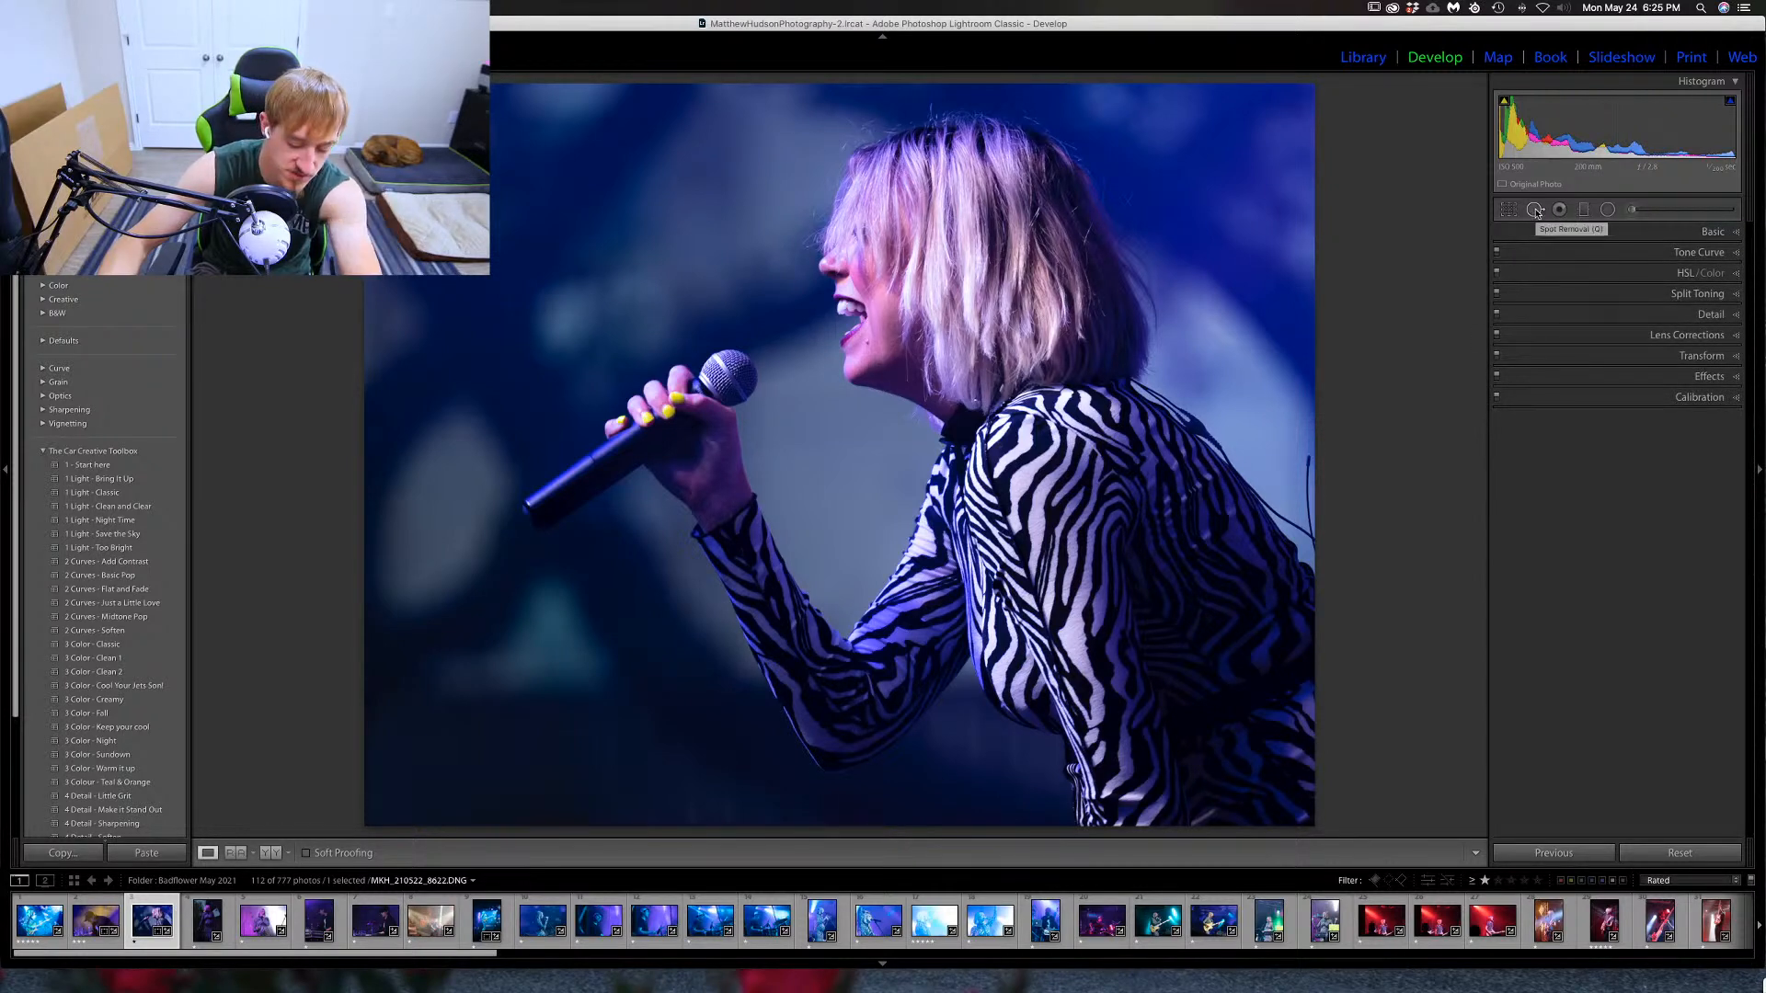
key("3")
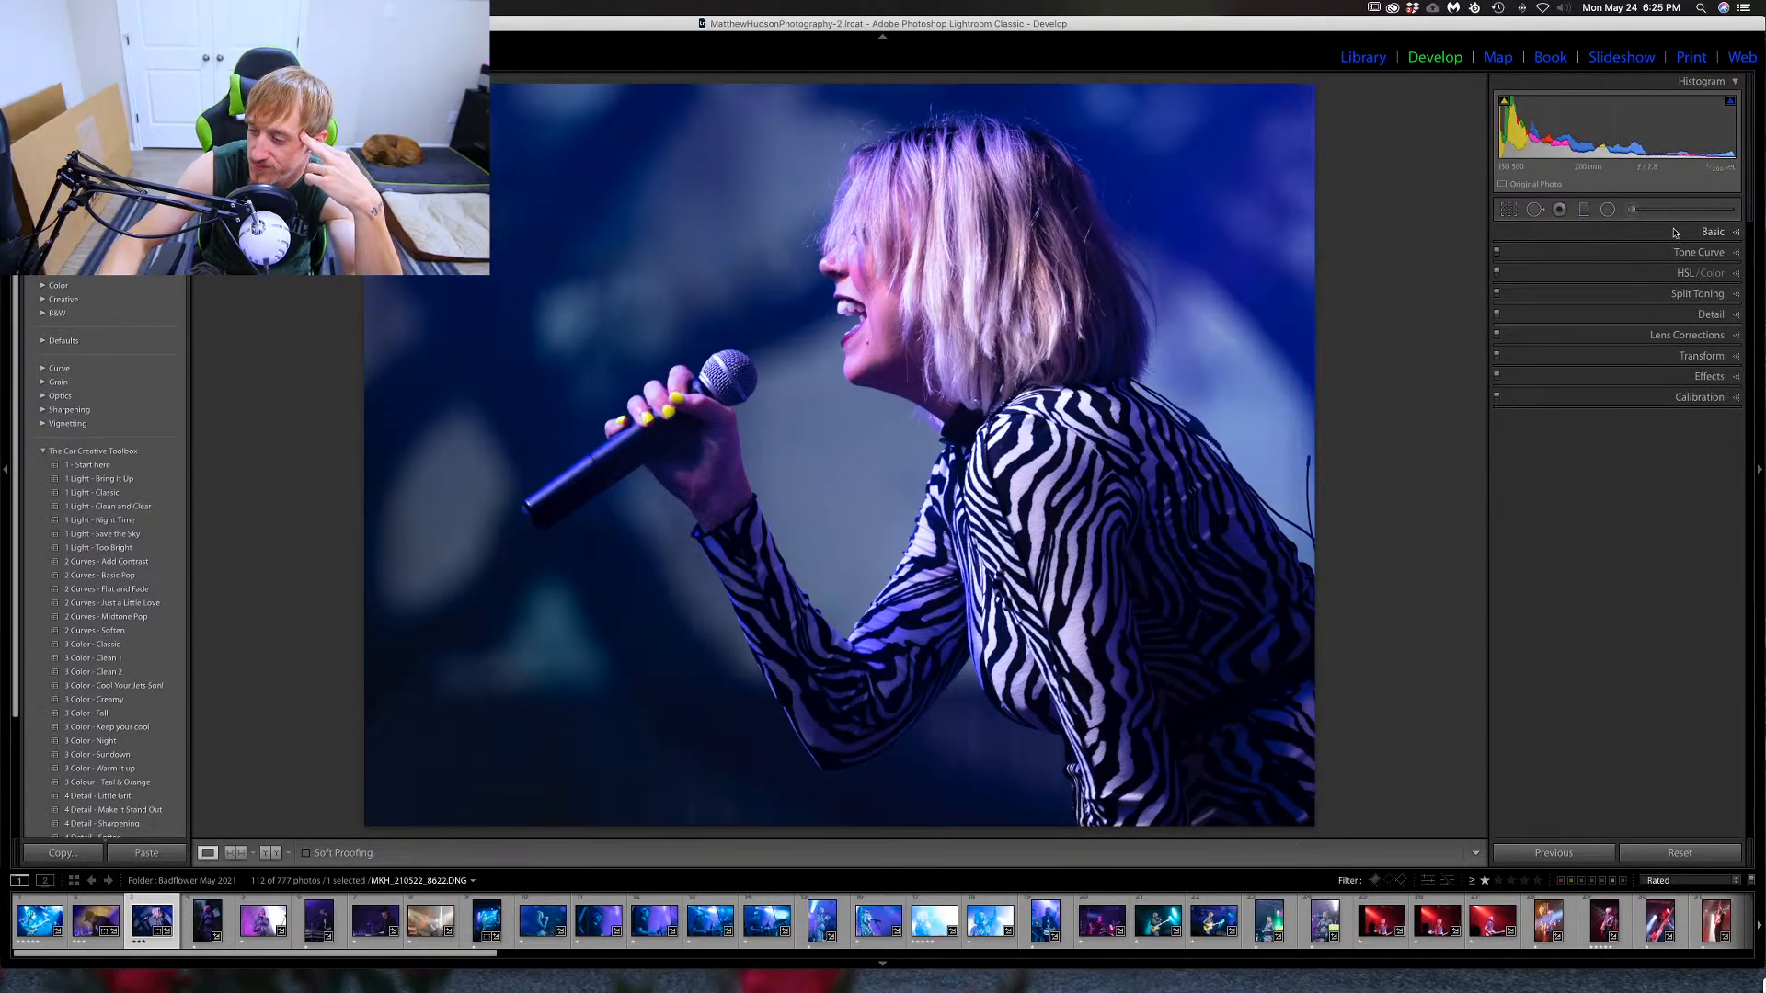
Reduce the magenta saturation to about −75 by sampling the singer's face with the targeted HSL saturation adjustment.
left_click(1717, 231)
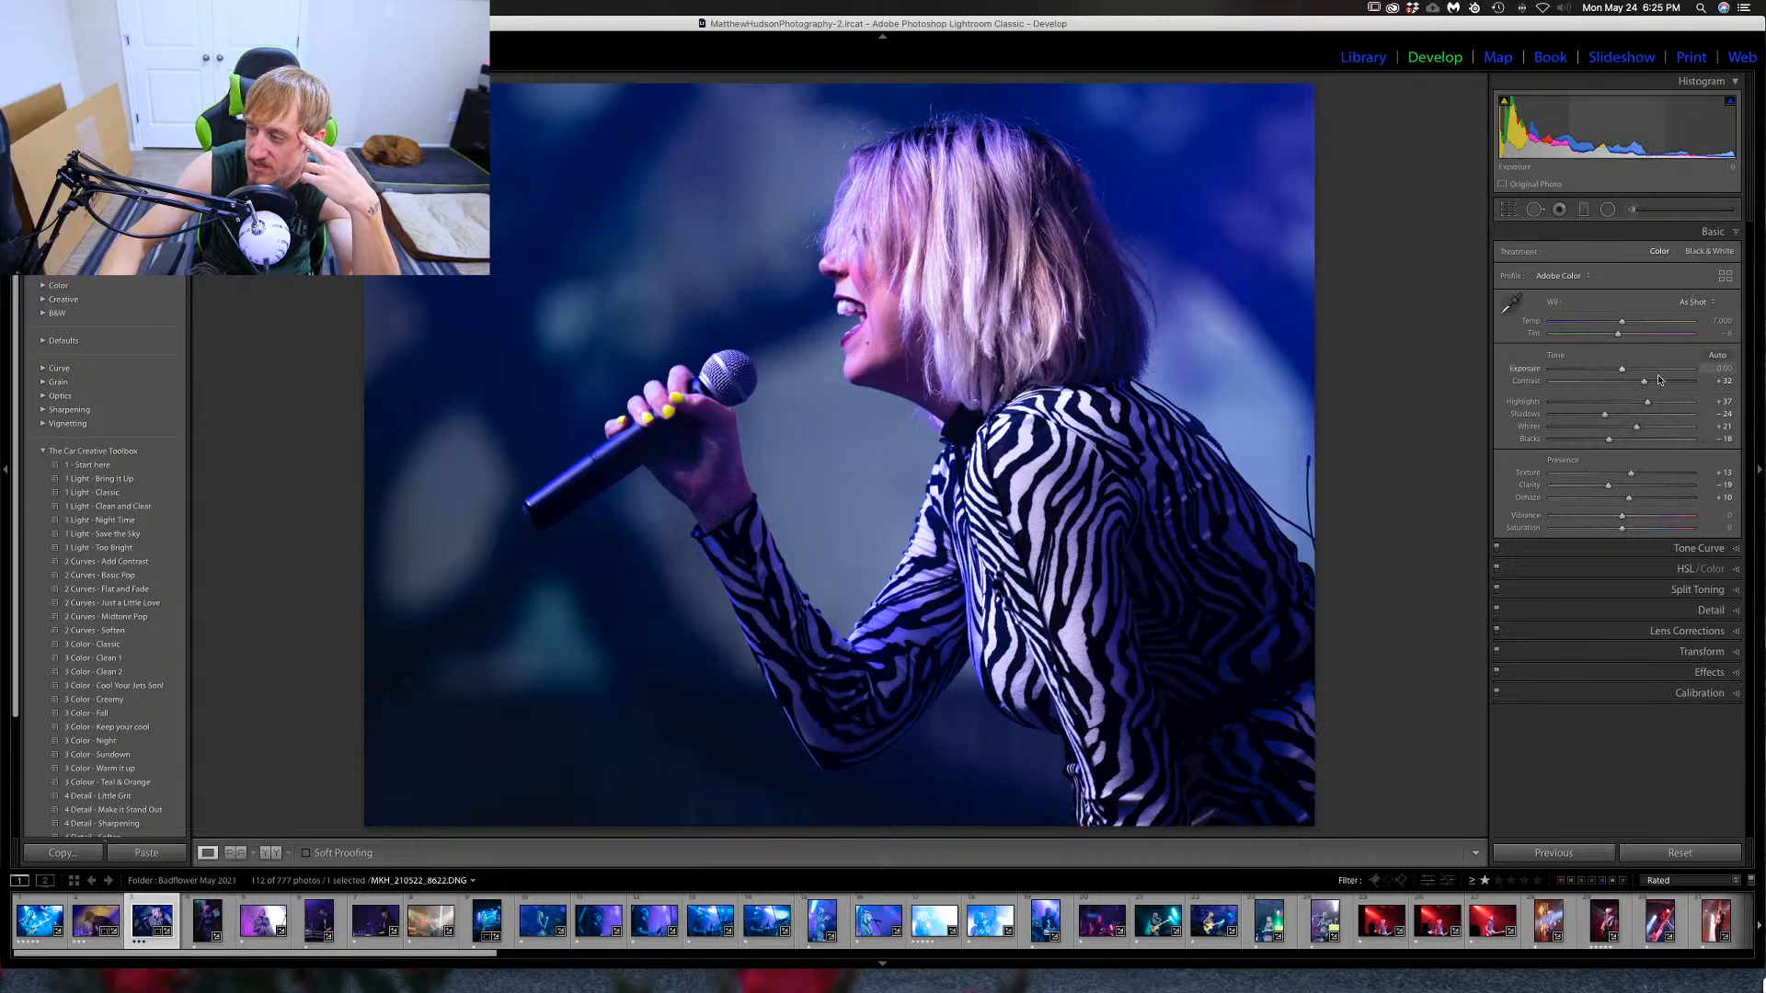
left_click(1735, 570)
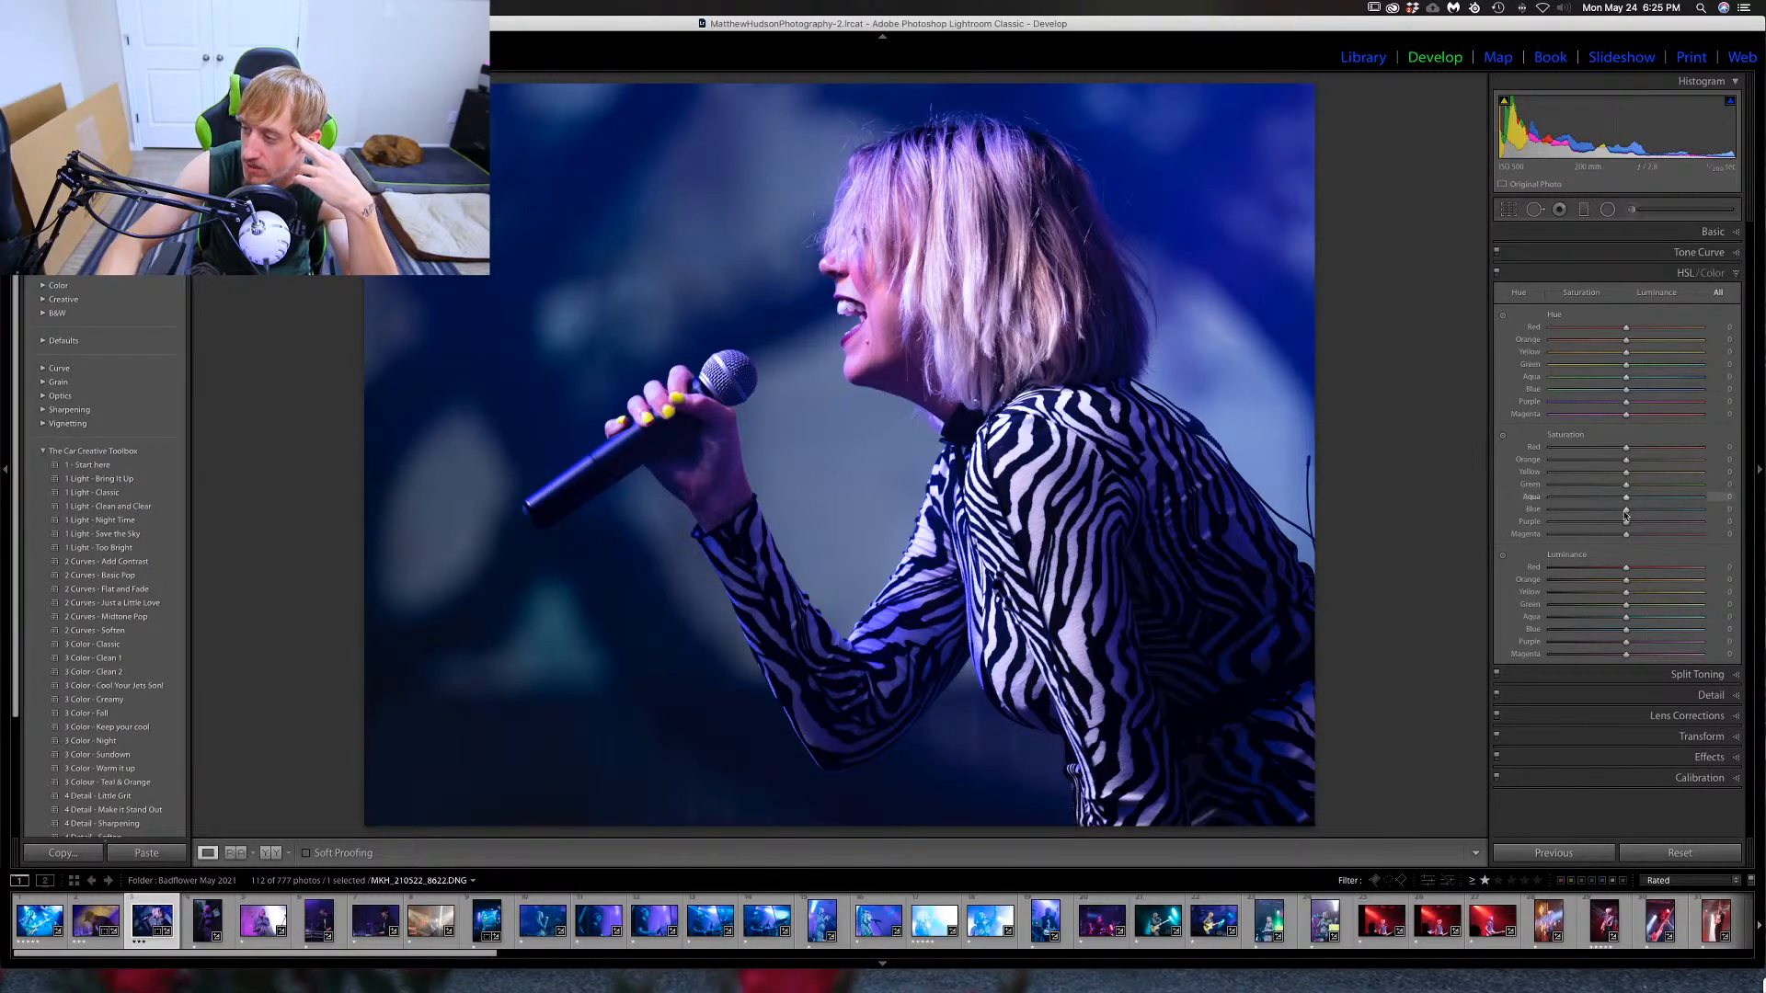
left_click(1504, 438)
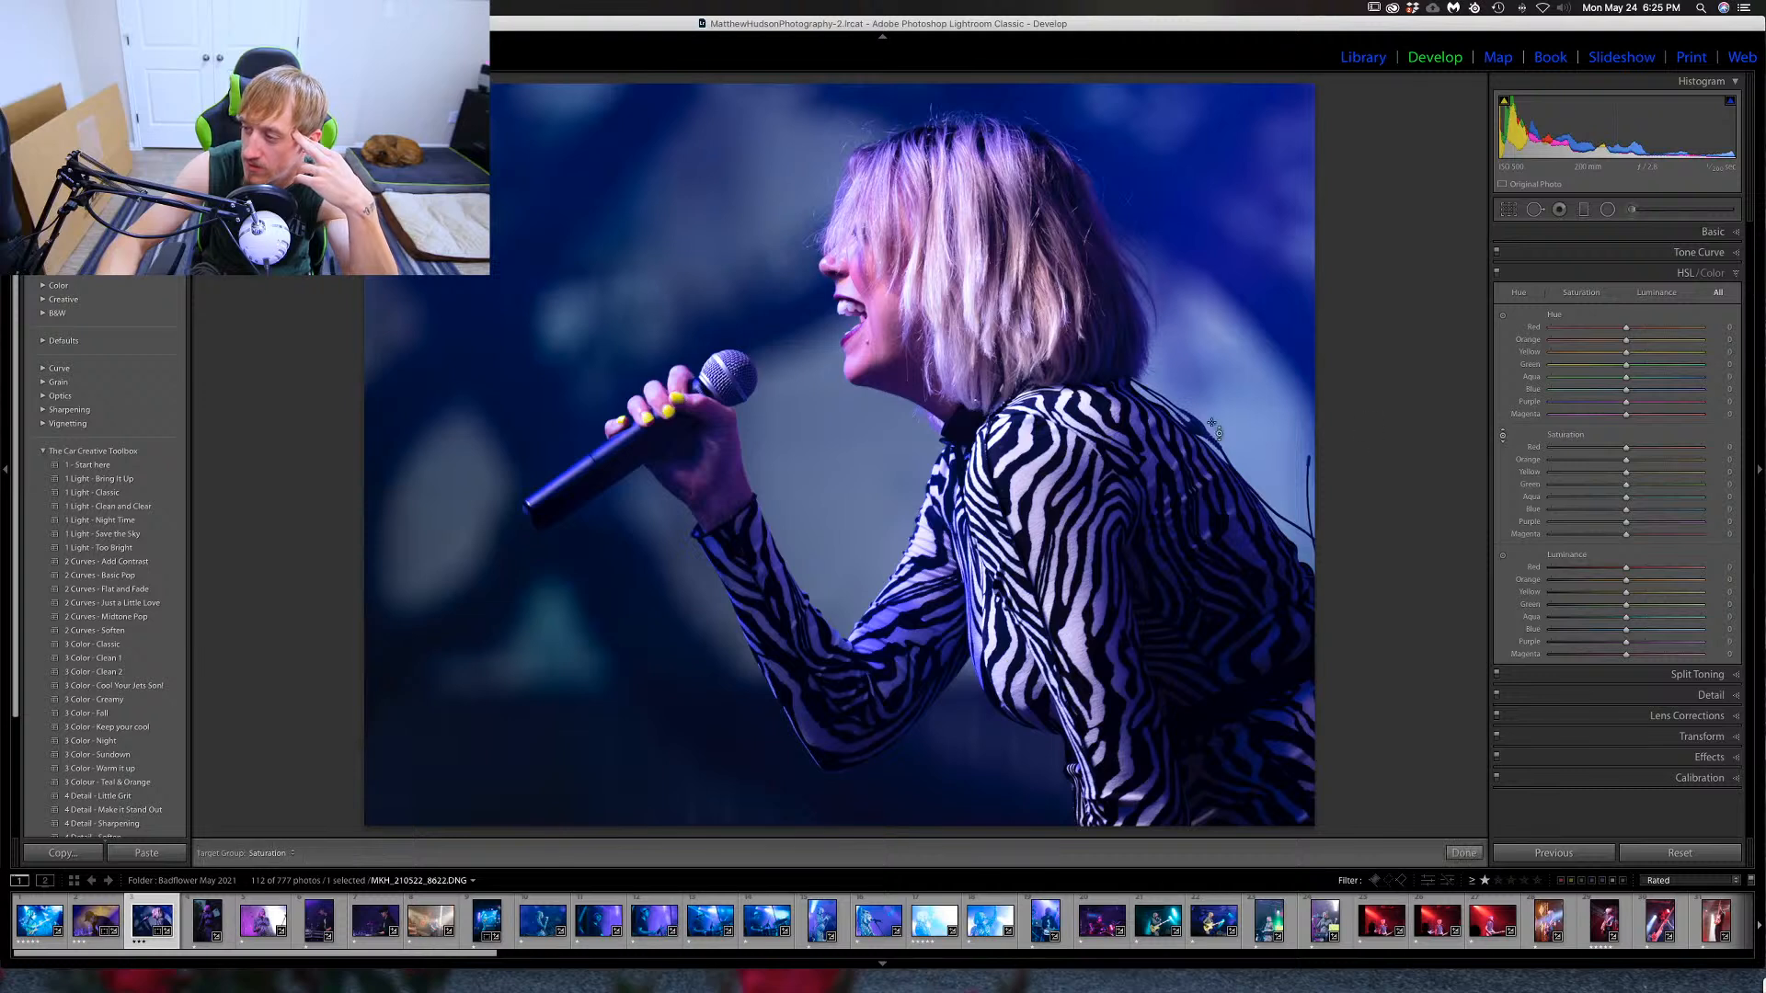
left_click_drag(867, 301, 867, 311)
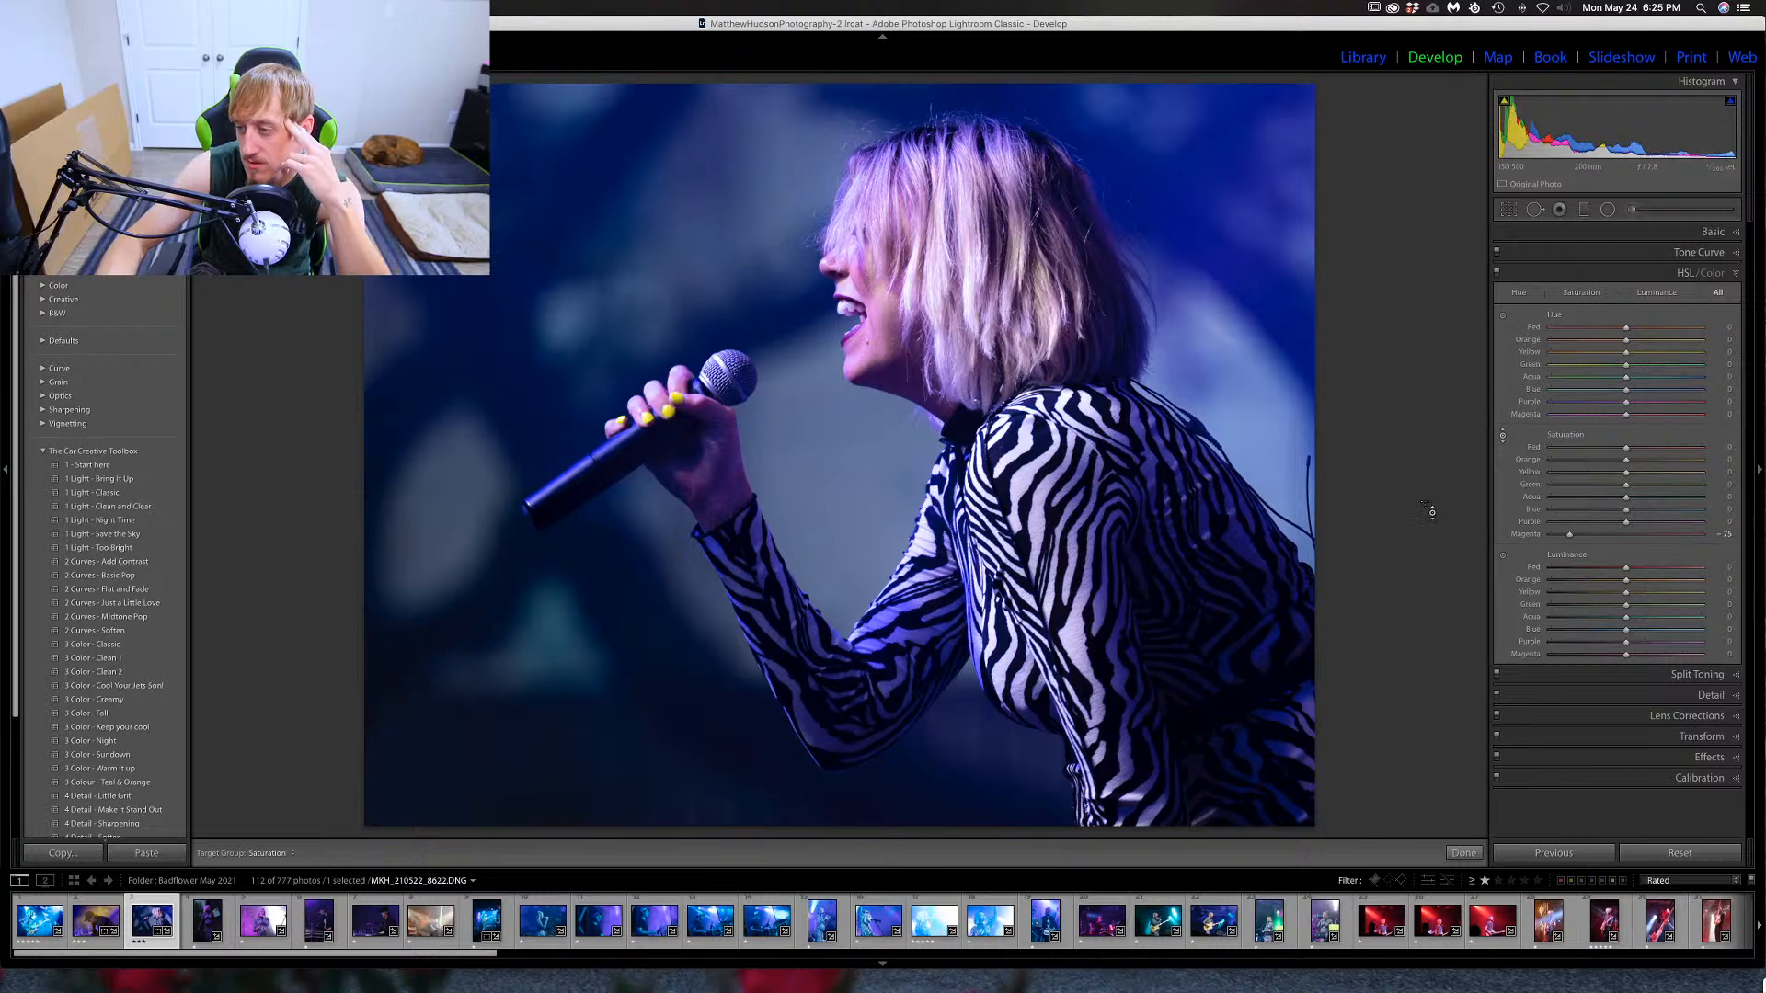
left_click(1727, 276)
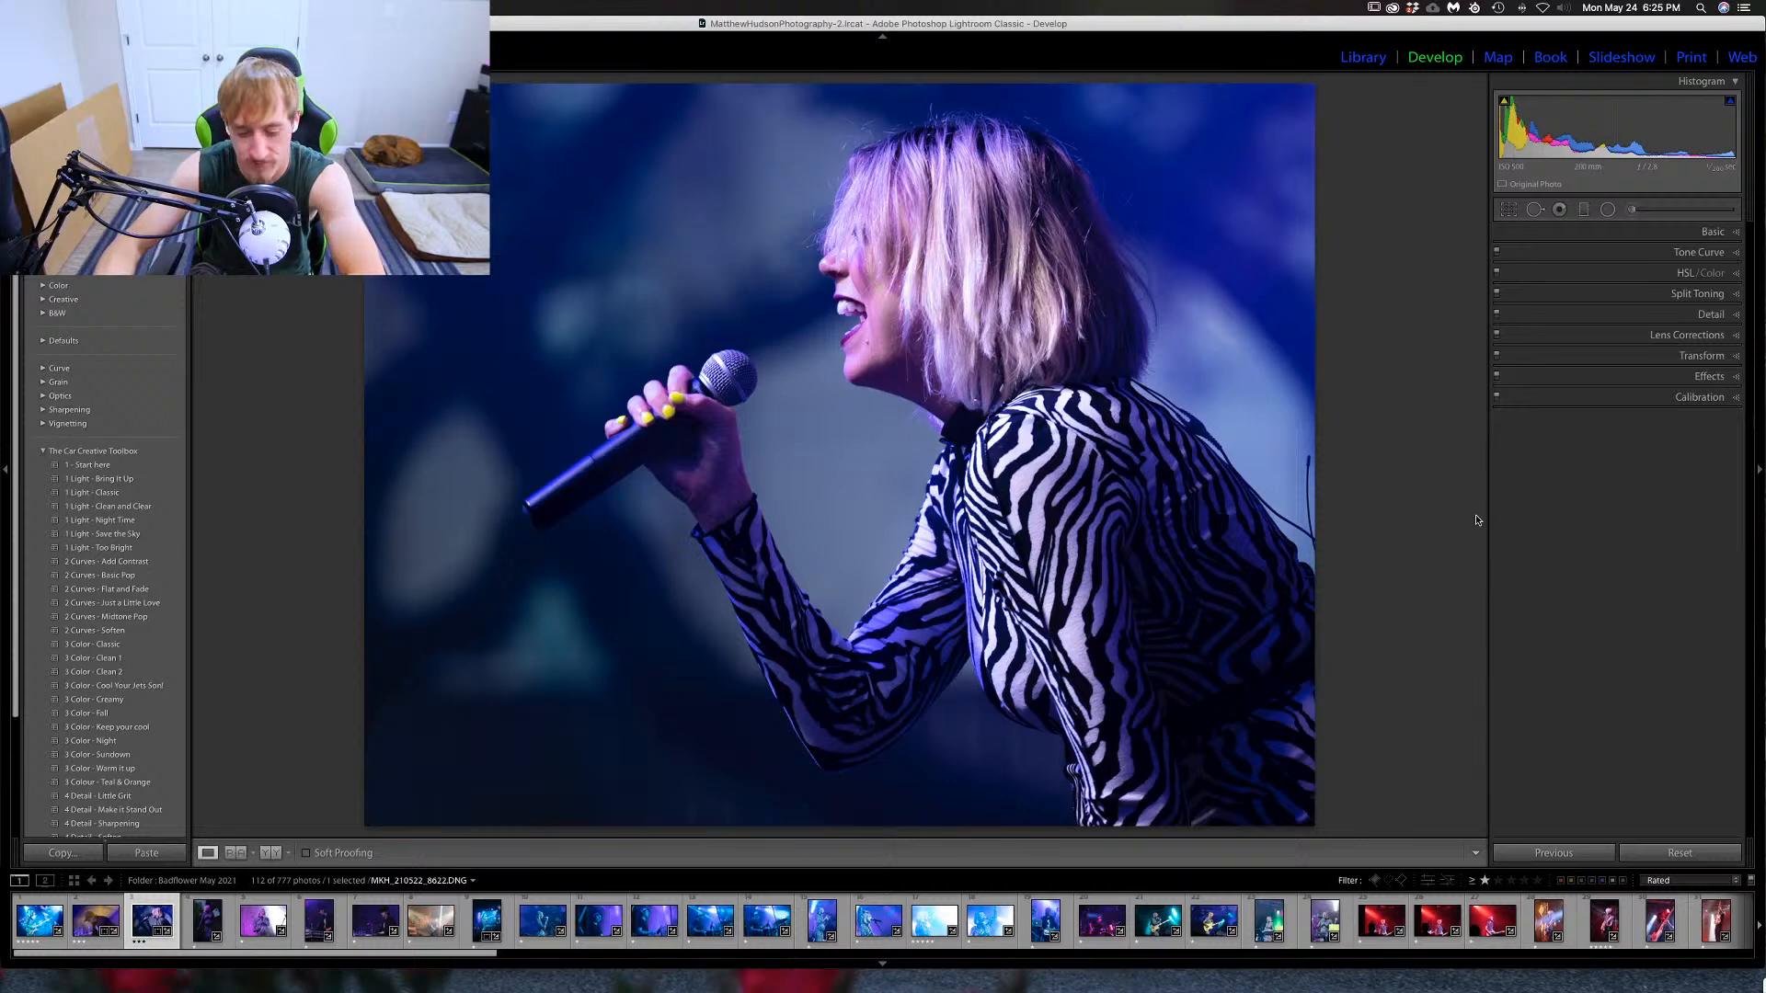
Open the next singer photo, MKH_210522_8630.DNG, preview it in black and white, restore color and set contrast to +30.
key("Right")
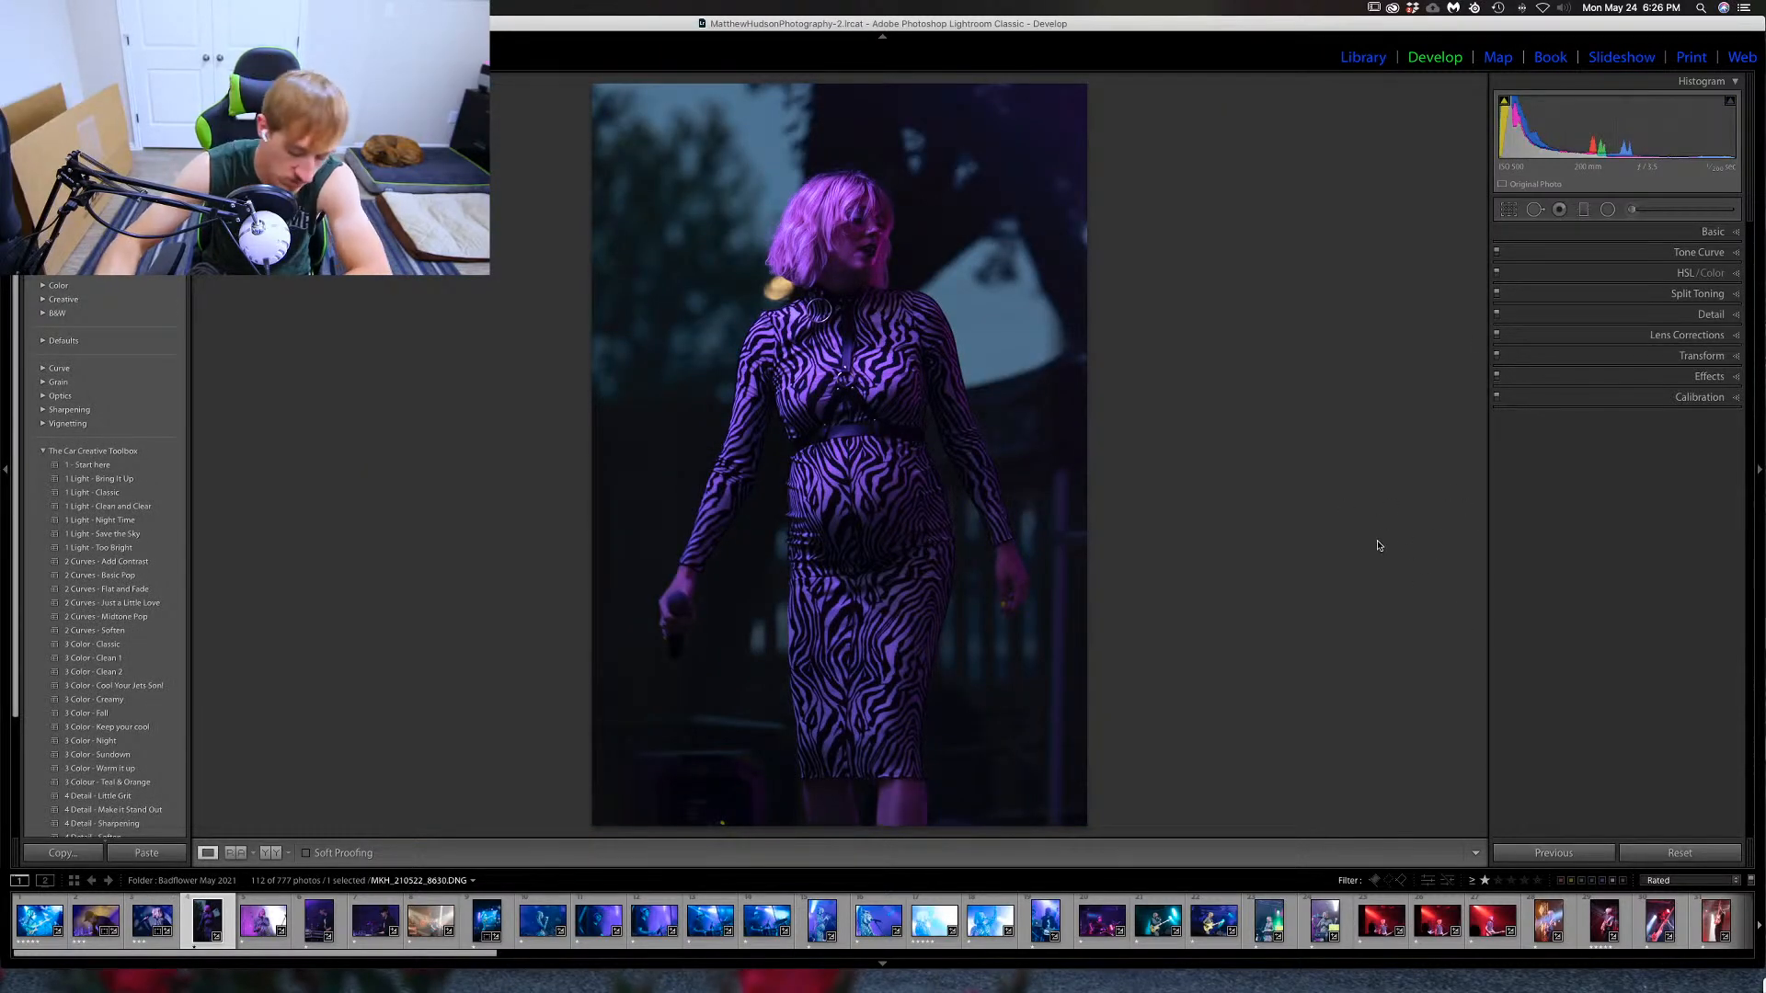
key("v")
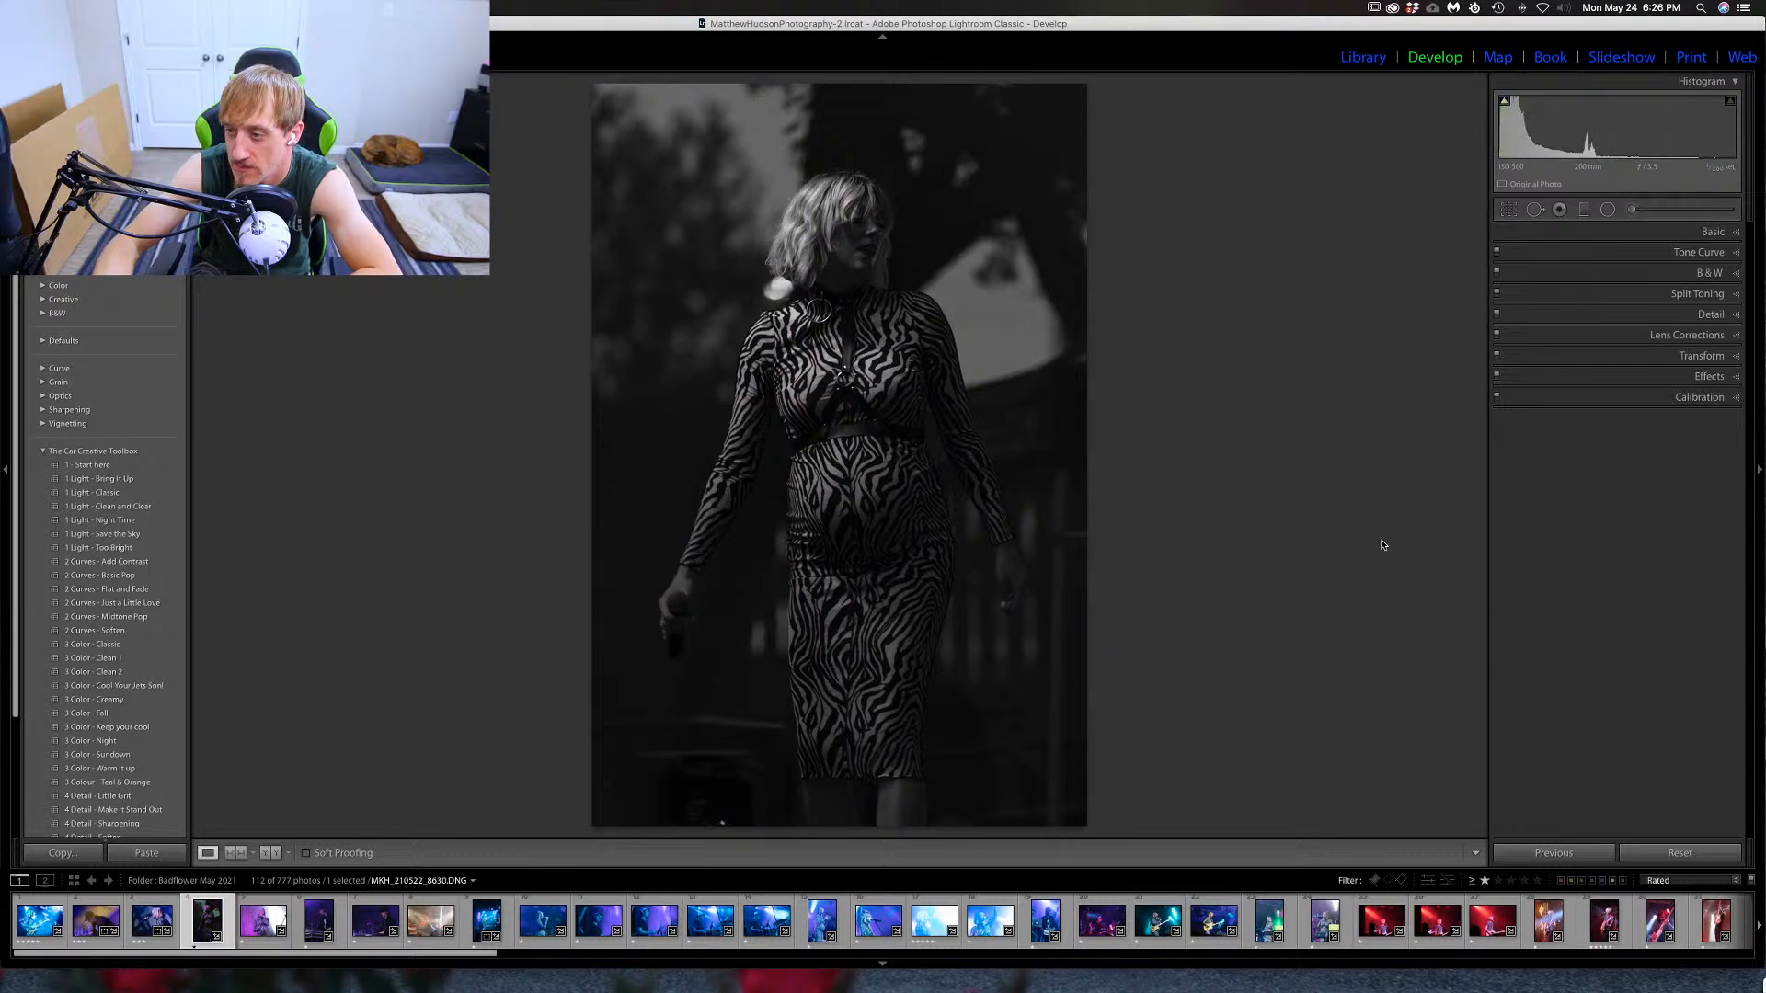
key("v")
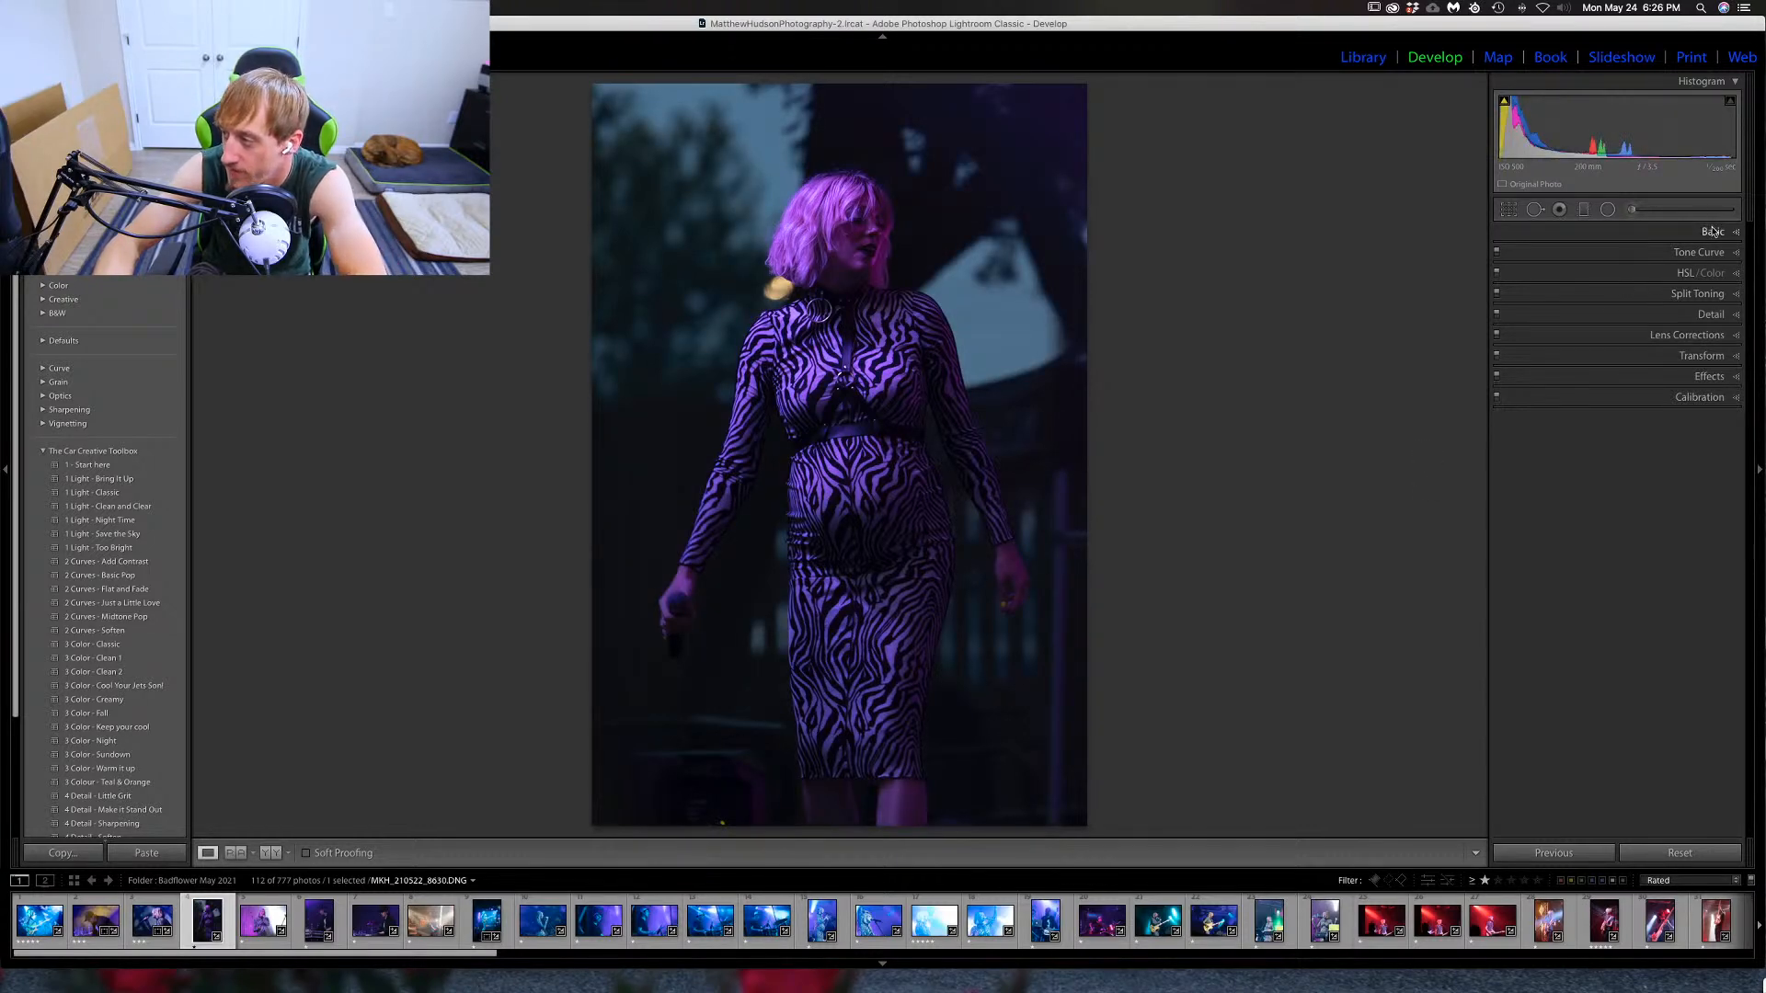
left_click(1712, 231)
left_click_drag(1624, 385, 1639, 386)
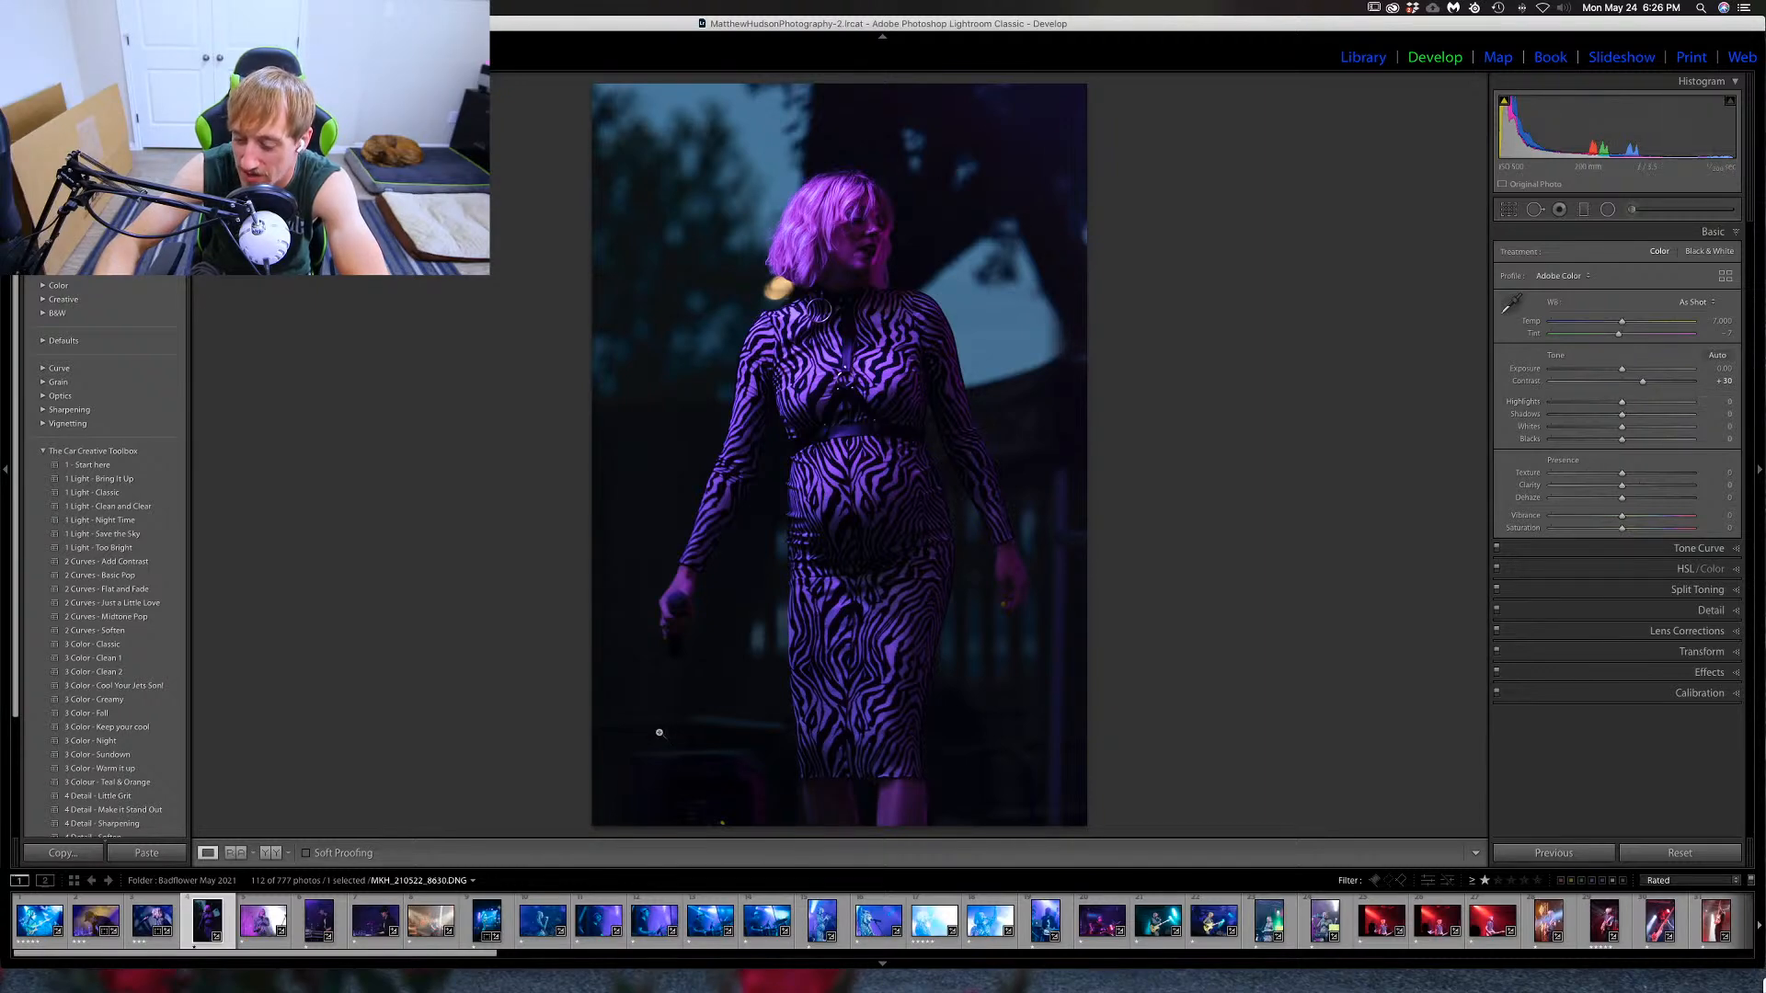
Compare against the previous singer photo, return to MKH_210522_8630.DNG and set highlights to +26, clarity to −52 and dehaze to −34.
left_click(152, 920)
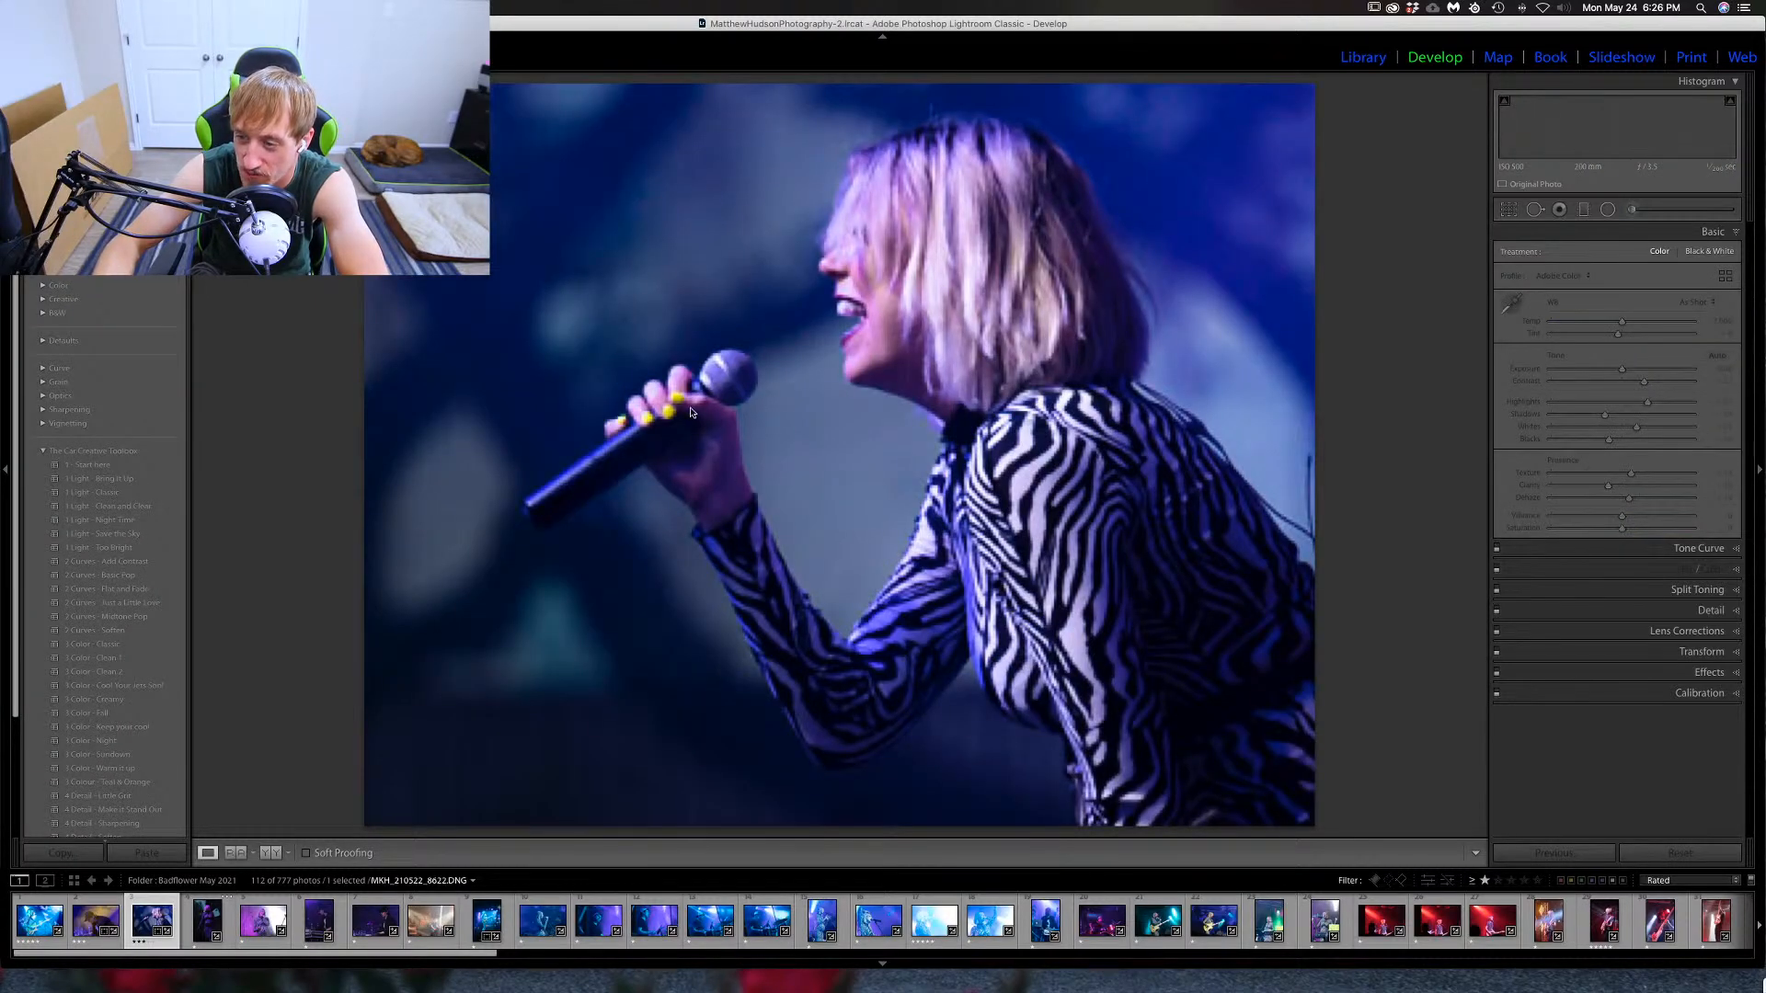
left_click(204, 924)
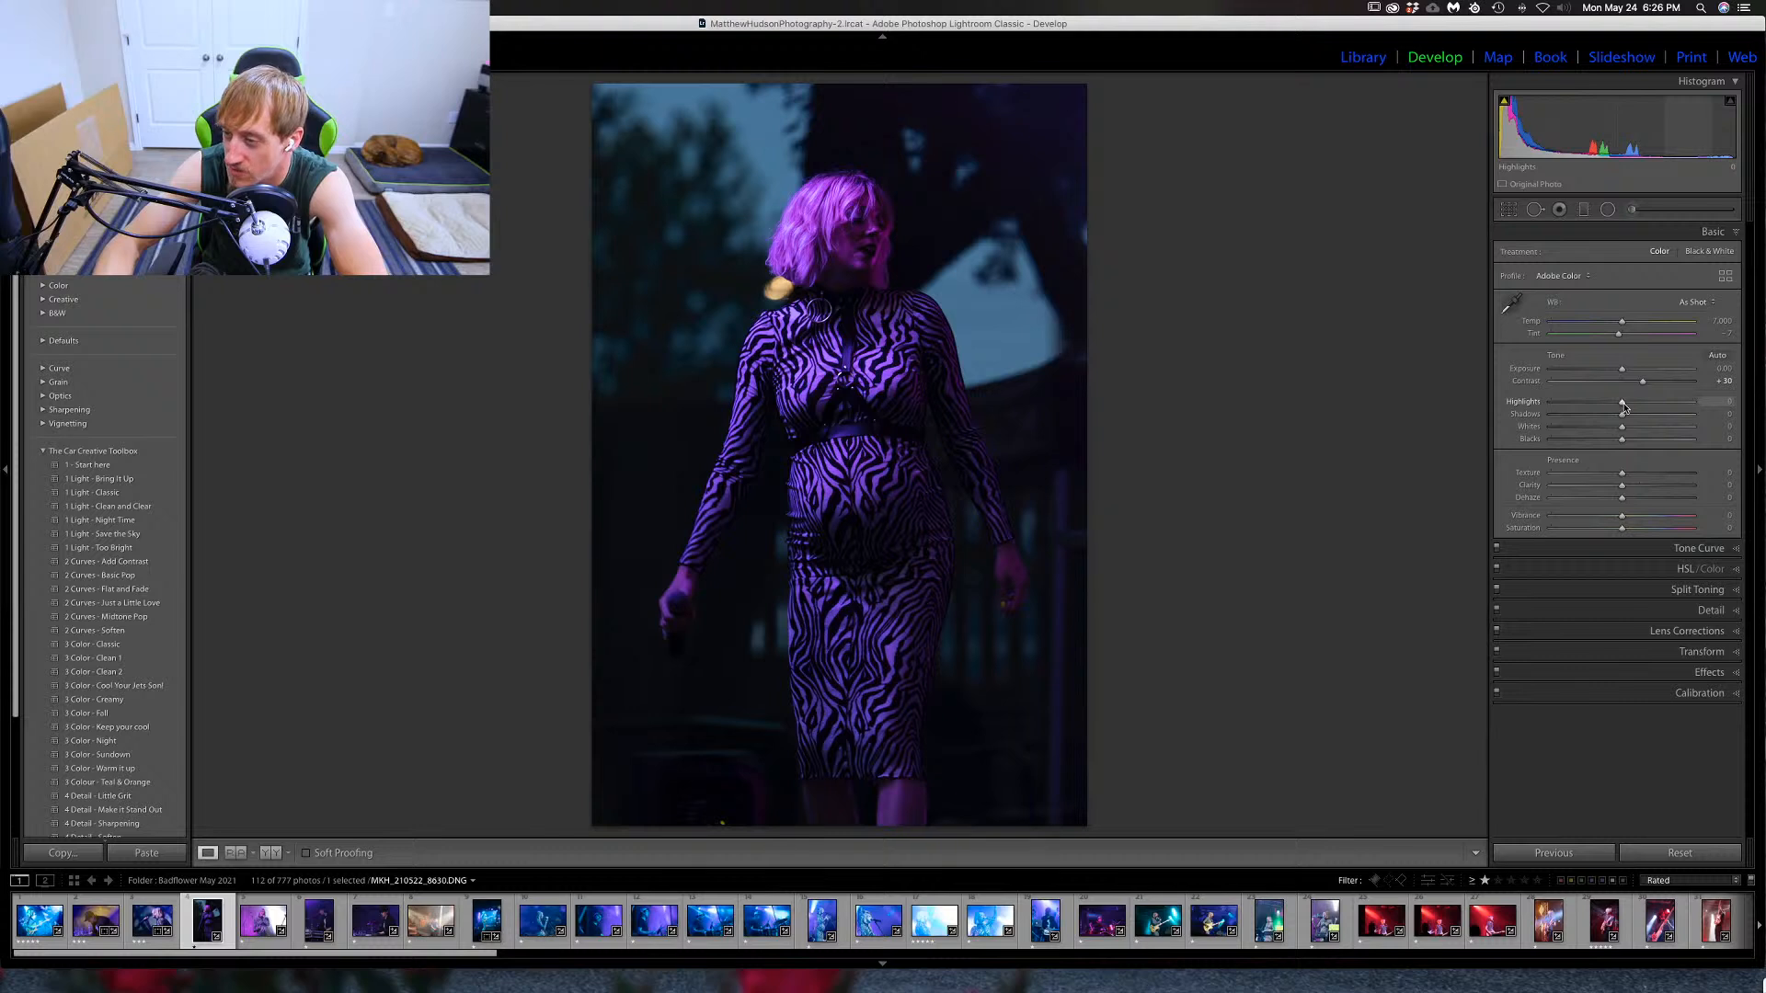
left_click_drag(1623, 404, 1643, 406)
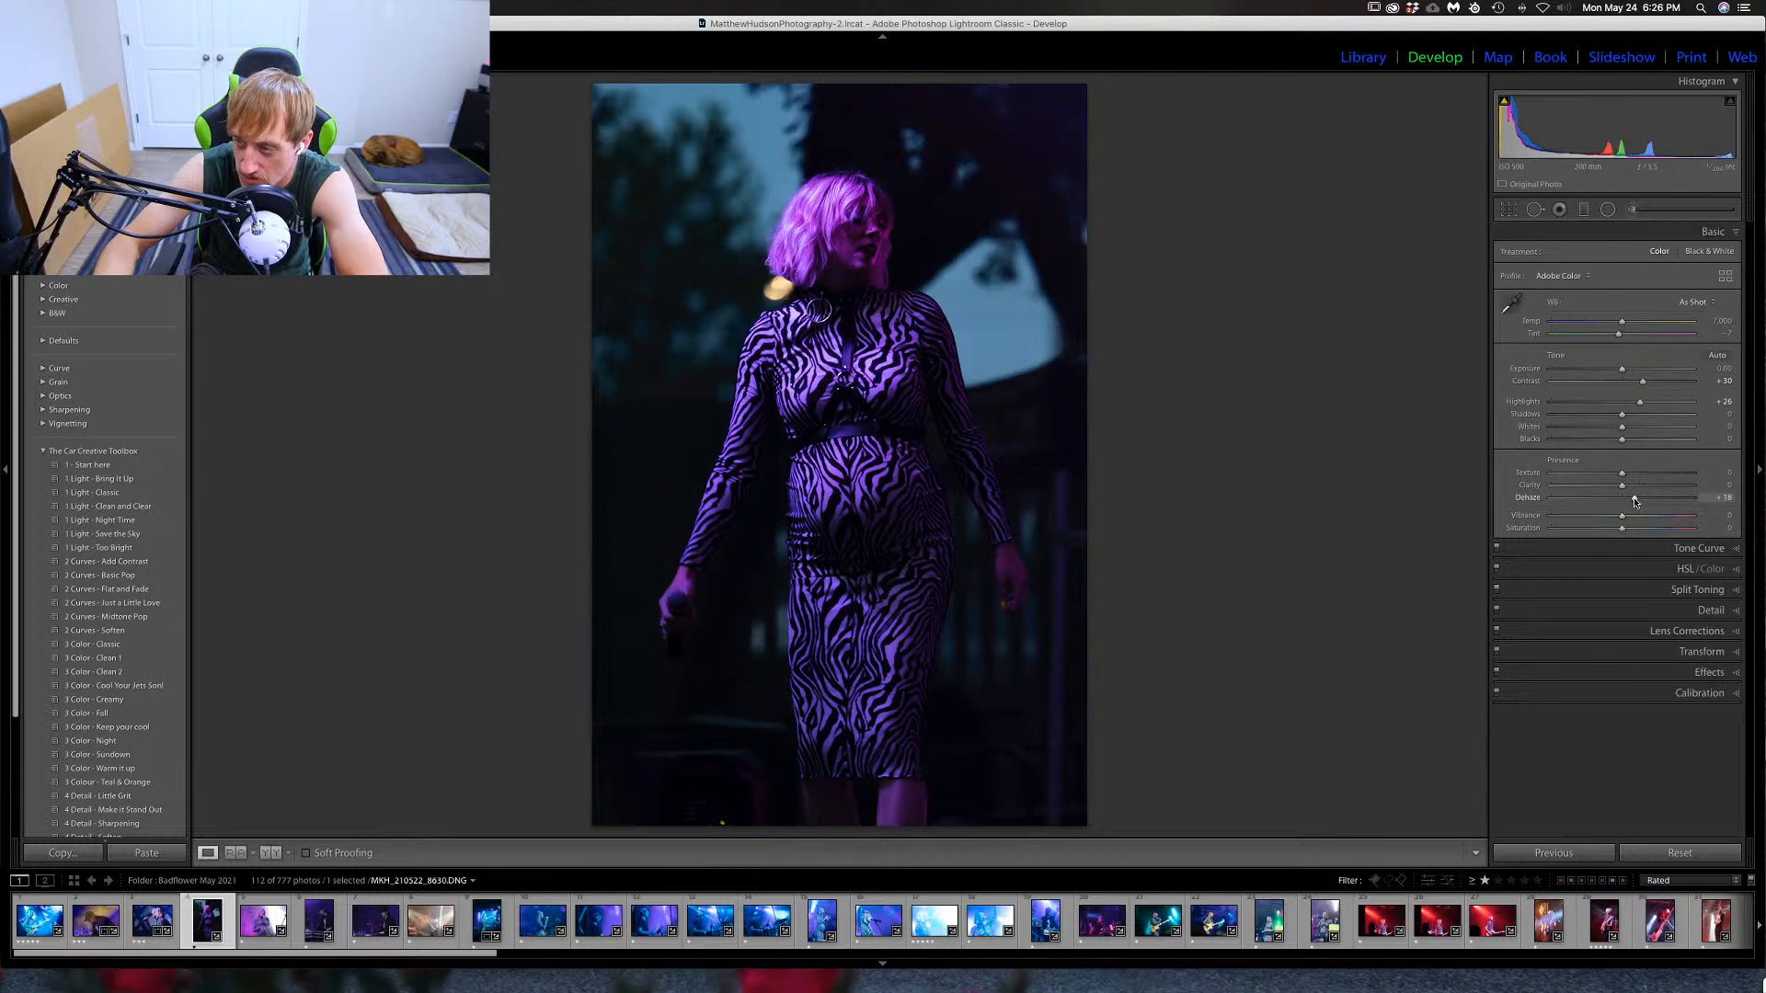
left_click_drag(1636, 501, 1586, 491)
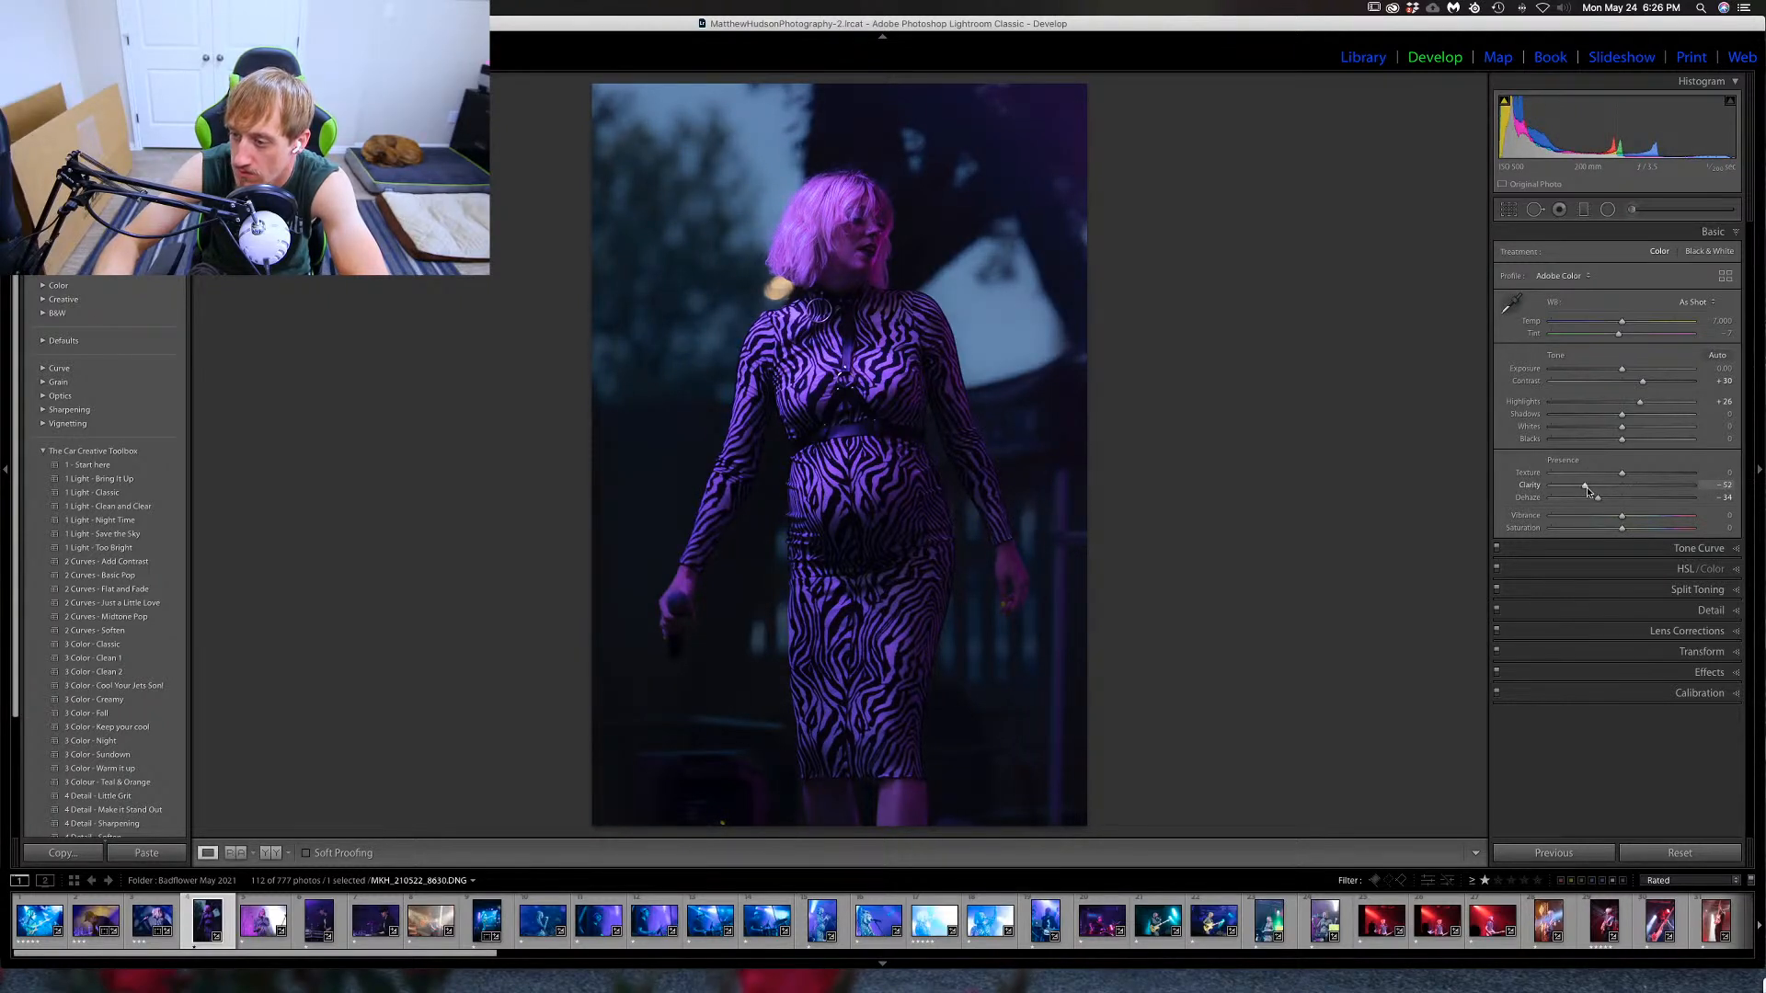
Set texture to +2, shadows to −47, whites to +29, blacks to −20, vibrance to −21 and saturation to about +20 on MKH_210522_8630.DNG.
mouse_move(1622, 477)
left_mouse_down()
mouse_move(1585, 477)
mouse_move(1624, 477)
left_mouse_up()
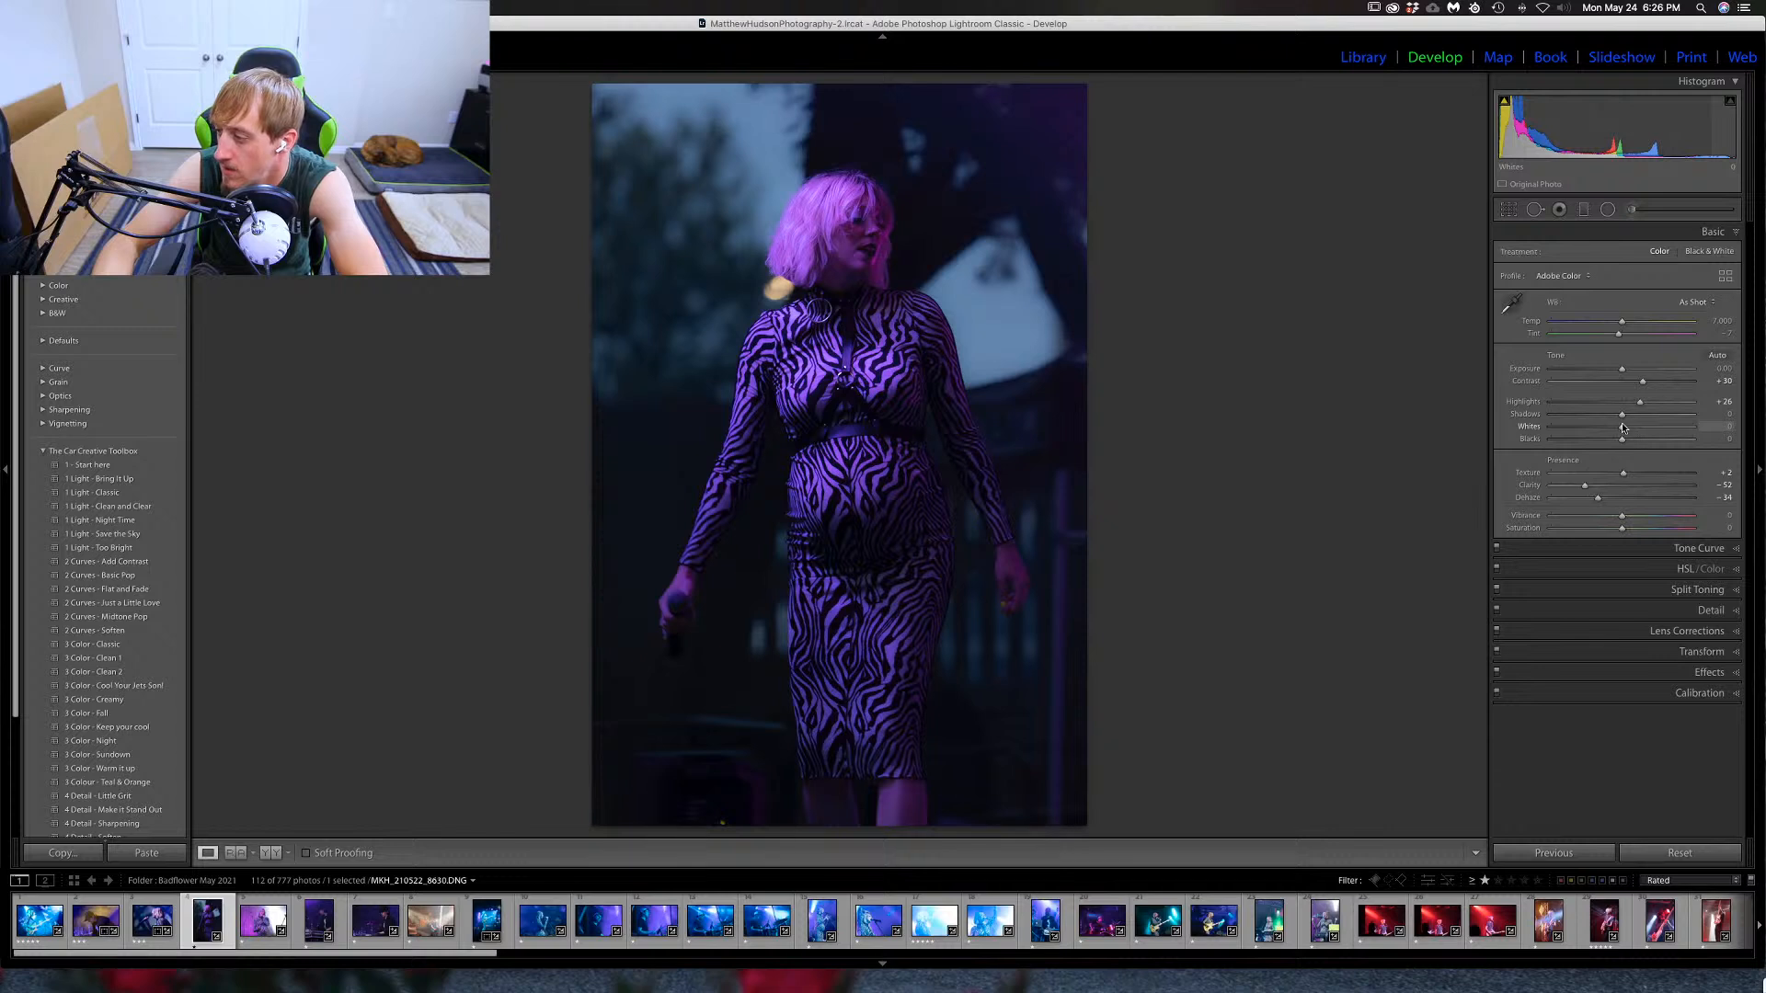
mouse_move(1621, 415)
left_mouse_down()
mouse_move(1586, 421)
mouse_move(1652, 434)
mouse_move(1608, 444)
left_mouse_up()
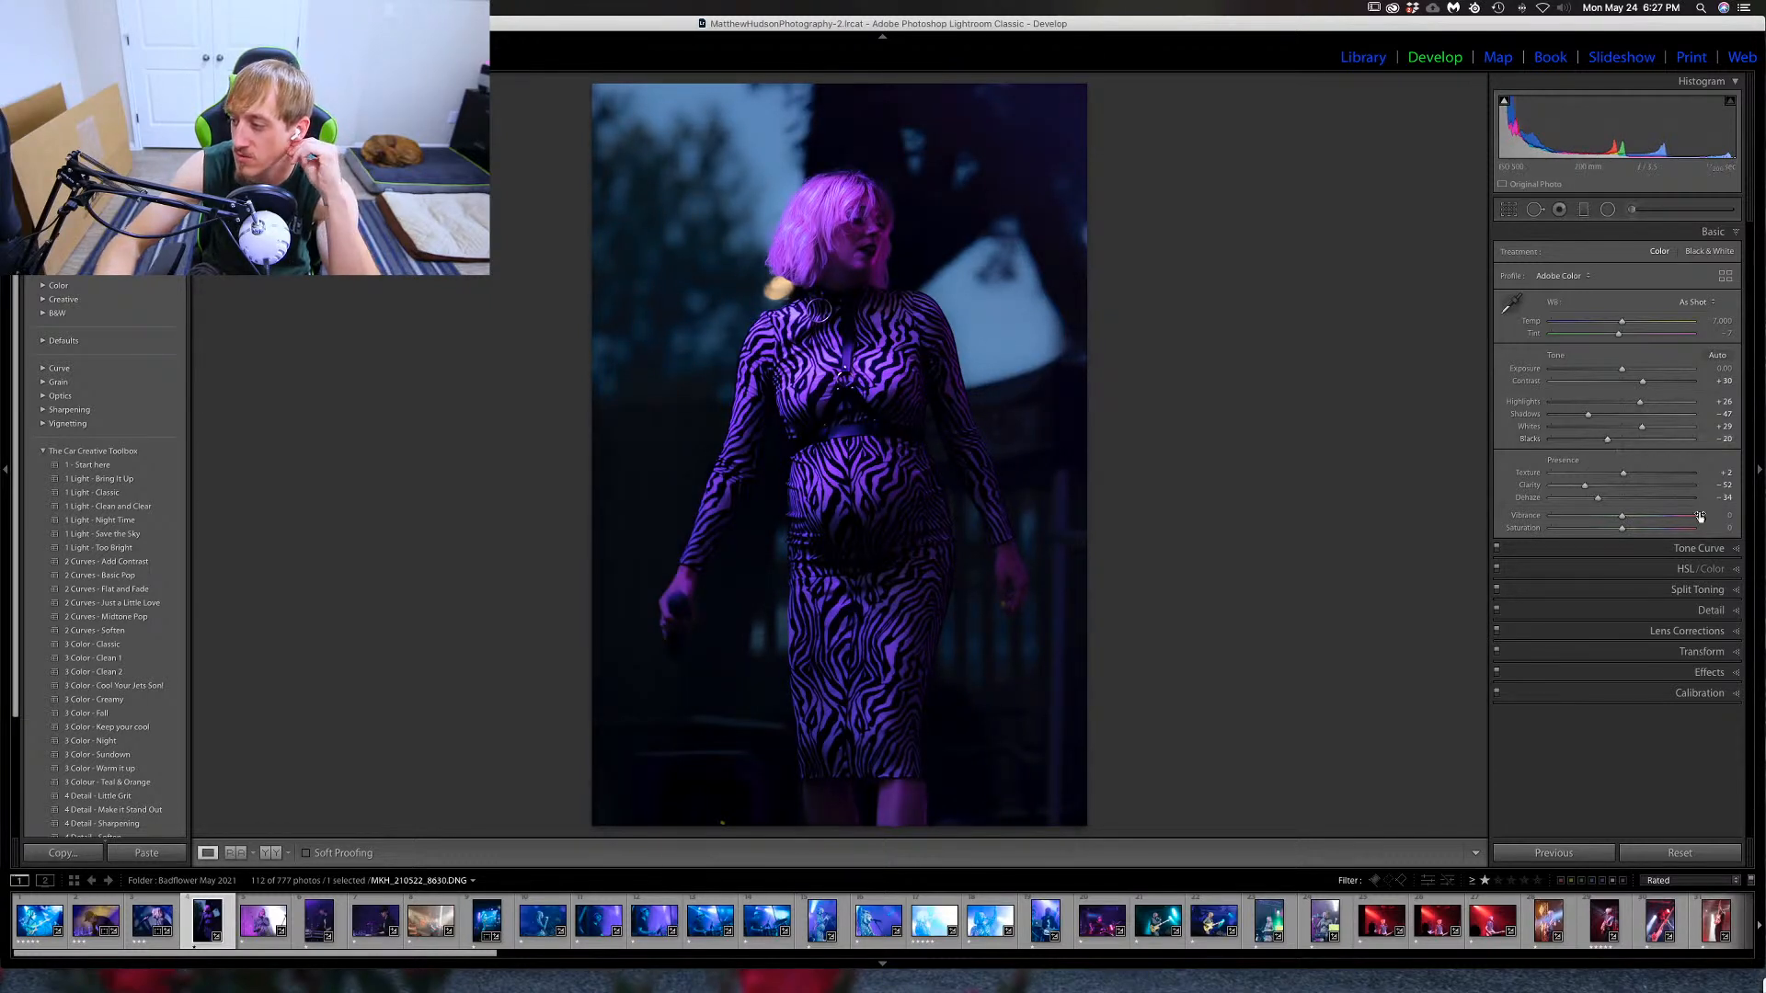
mouse_move(1623, 518)
left_mouse_down()
mouse_move(1644, 517)
mouse_move(1607, 520)
mouse_move(1637, 533)
left_mouse_up()
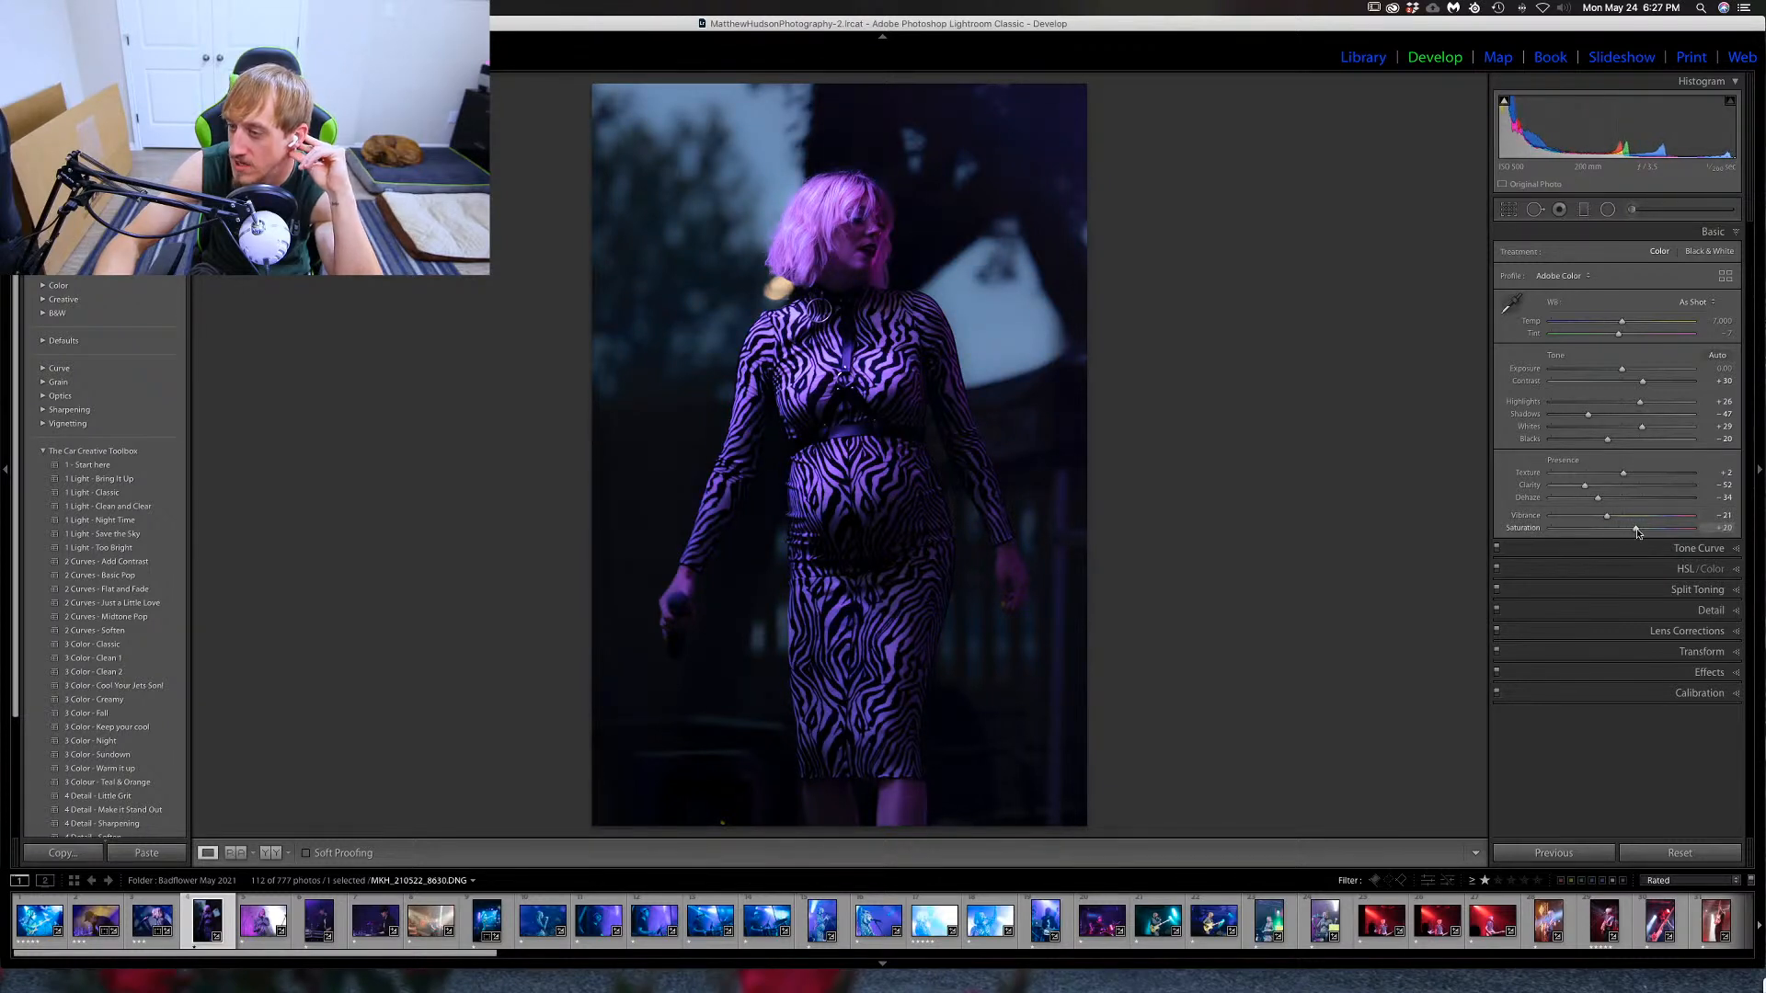
In the HSL adjustments, set purple saturation to +46, purple luminance to +63 and magenta luminance to −15.
left_click(1702, 569)
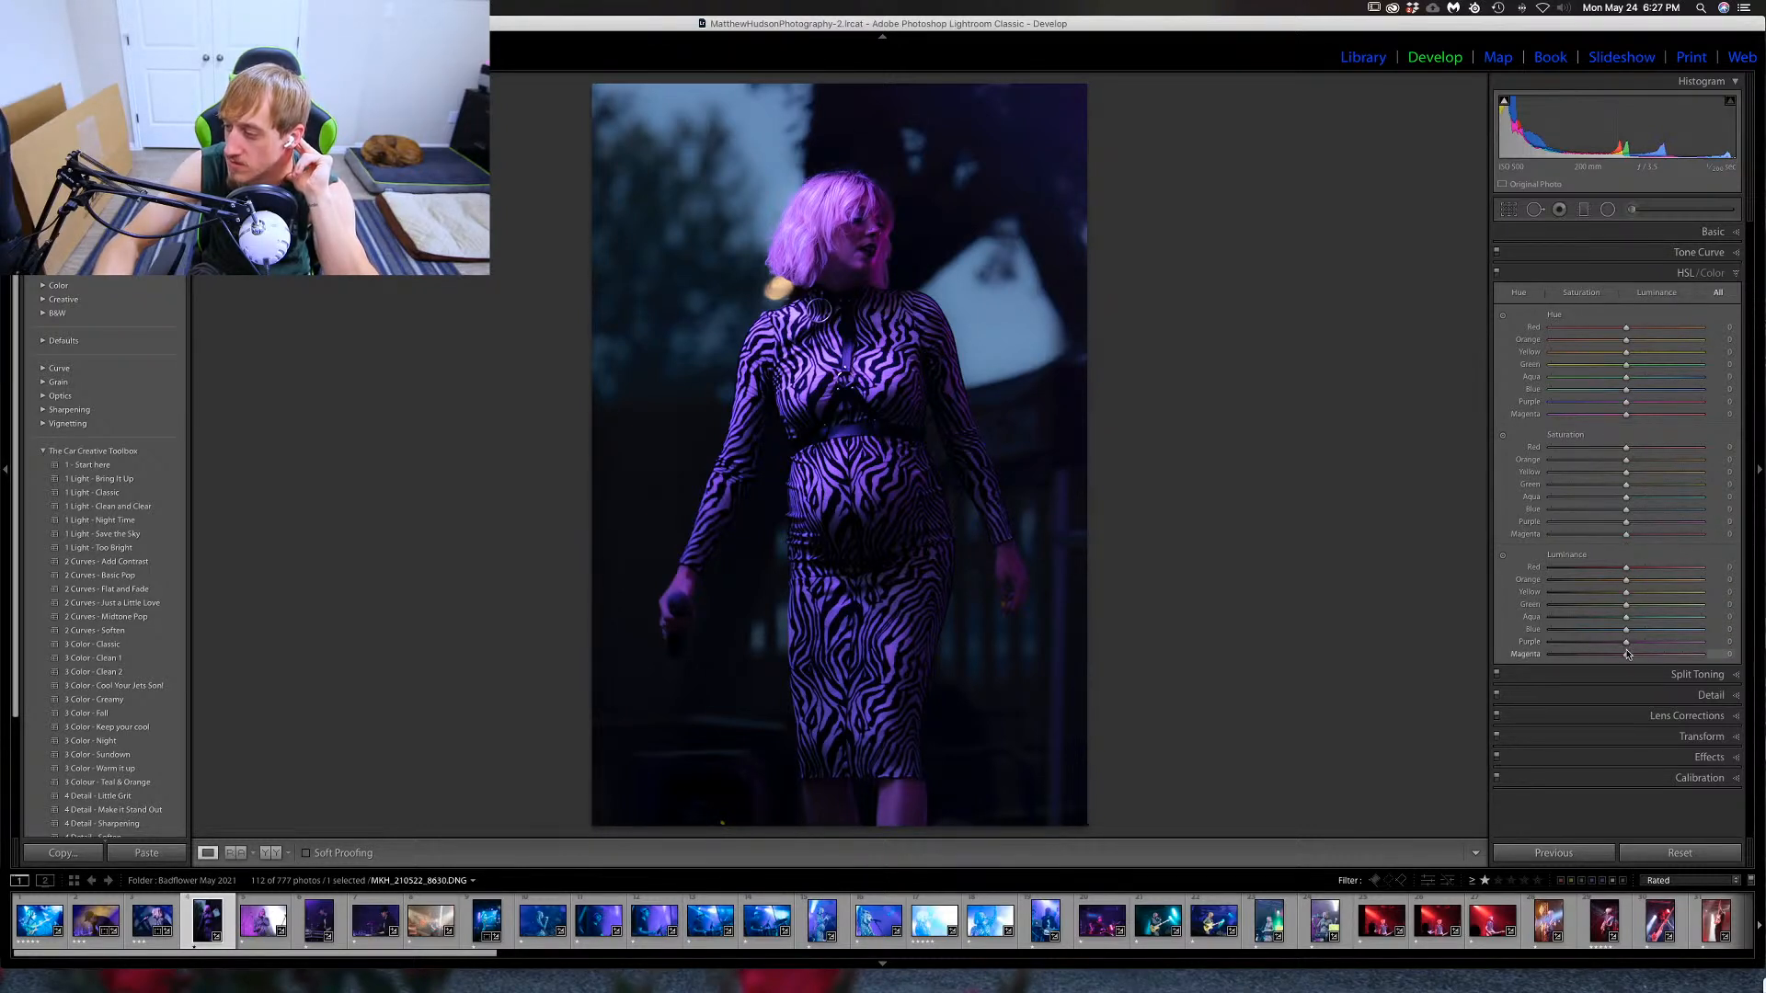
left_click_drag(1631, 646, 1644, 646)
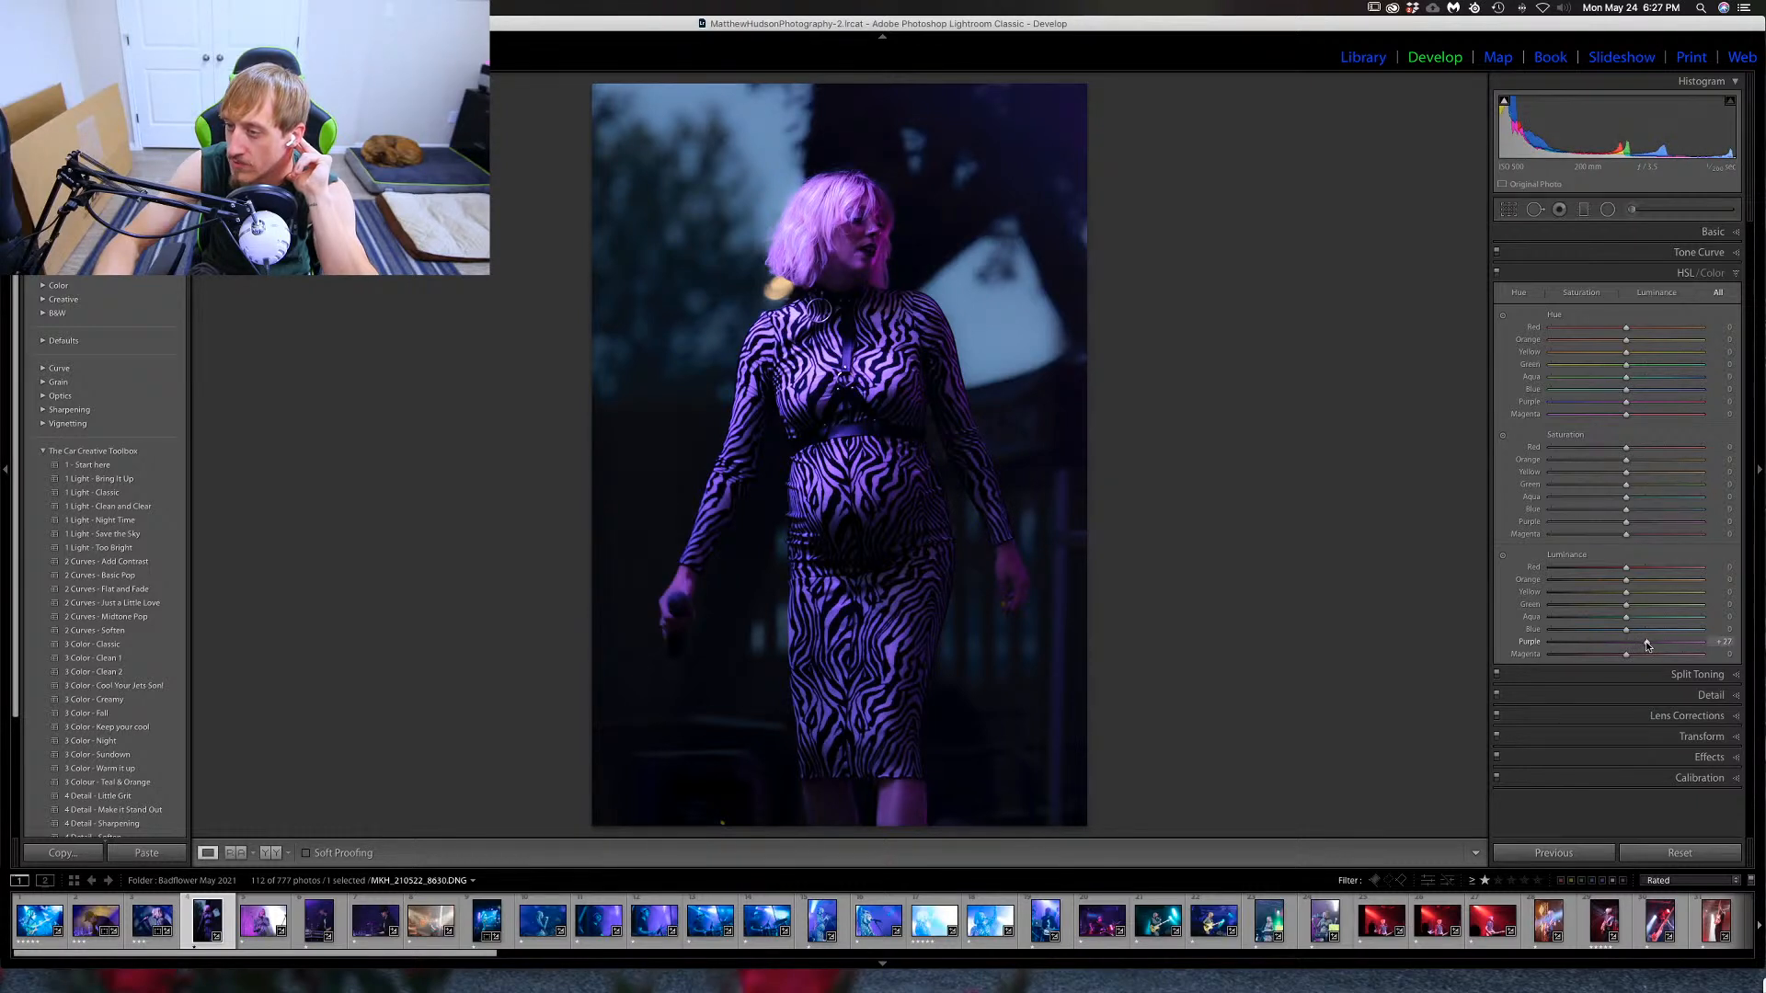
mouse_move(1627, 655)
left_mouse_down()
mouse_move(1669, 661)
mouse_move(1617, 660)
mouse_move(1653, 647)
left_mouse_up()
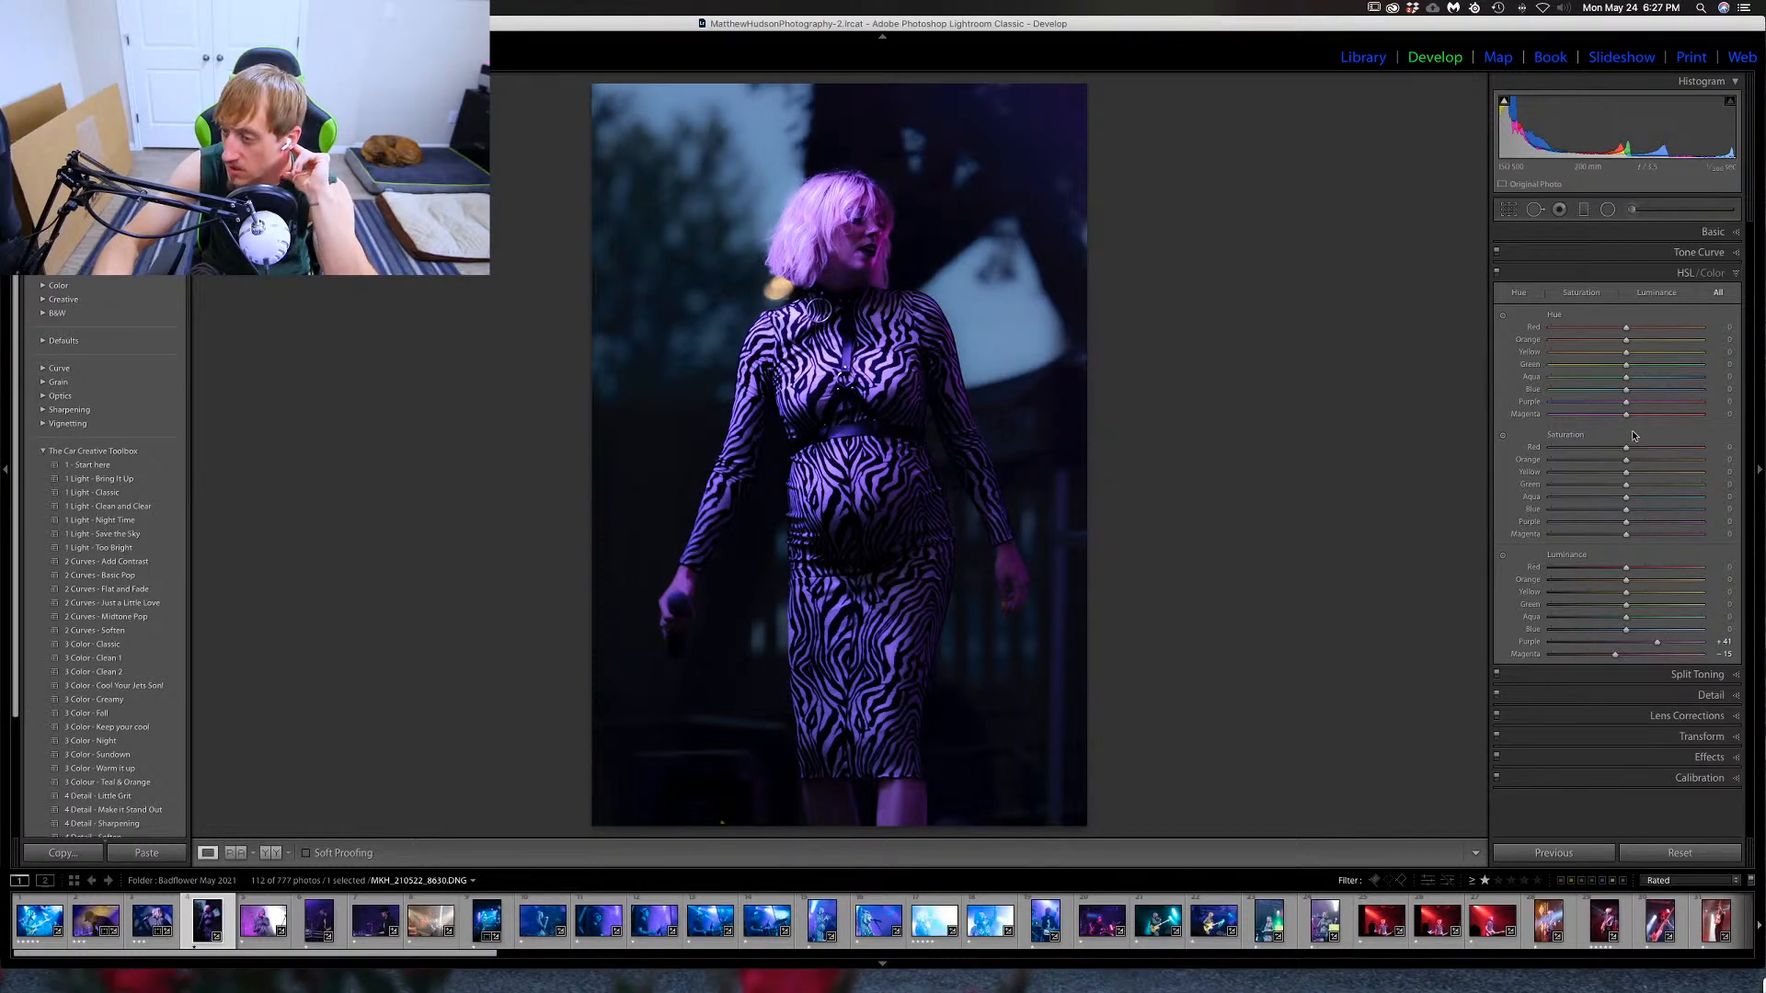
left_click_drag(1628, 525, 1663, 522)
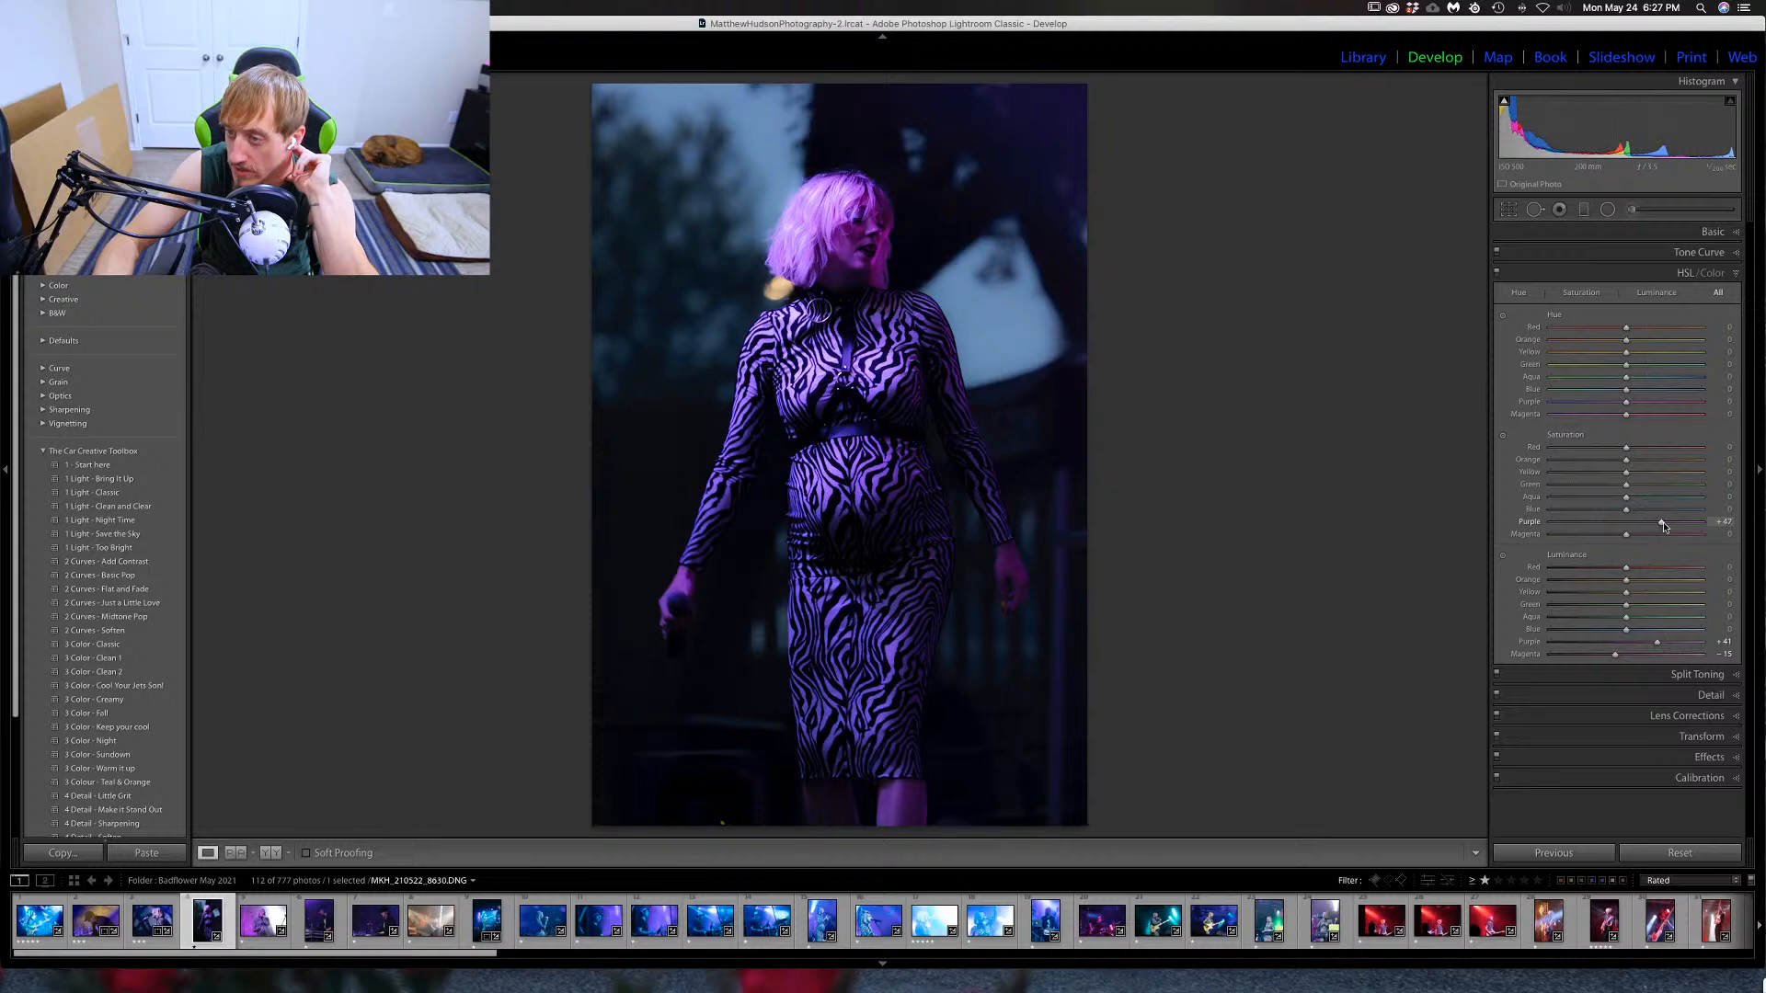
left_click_drag(1662, 645, 1677, 645)
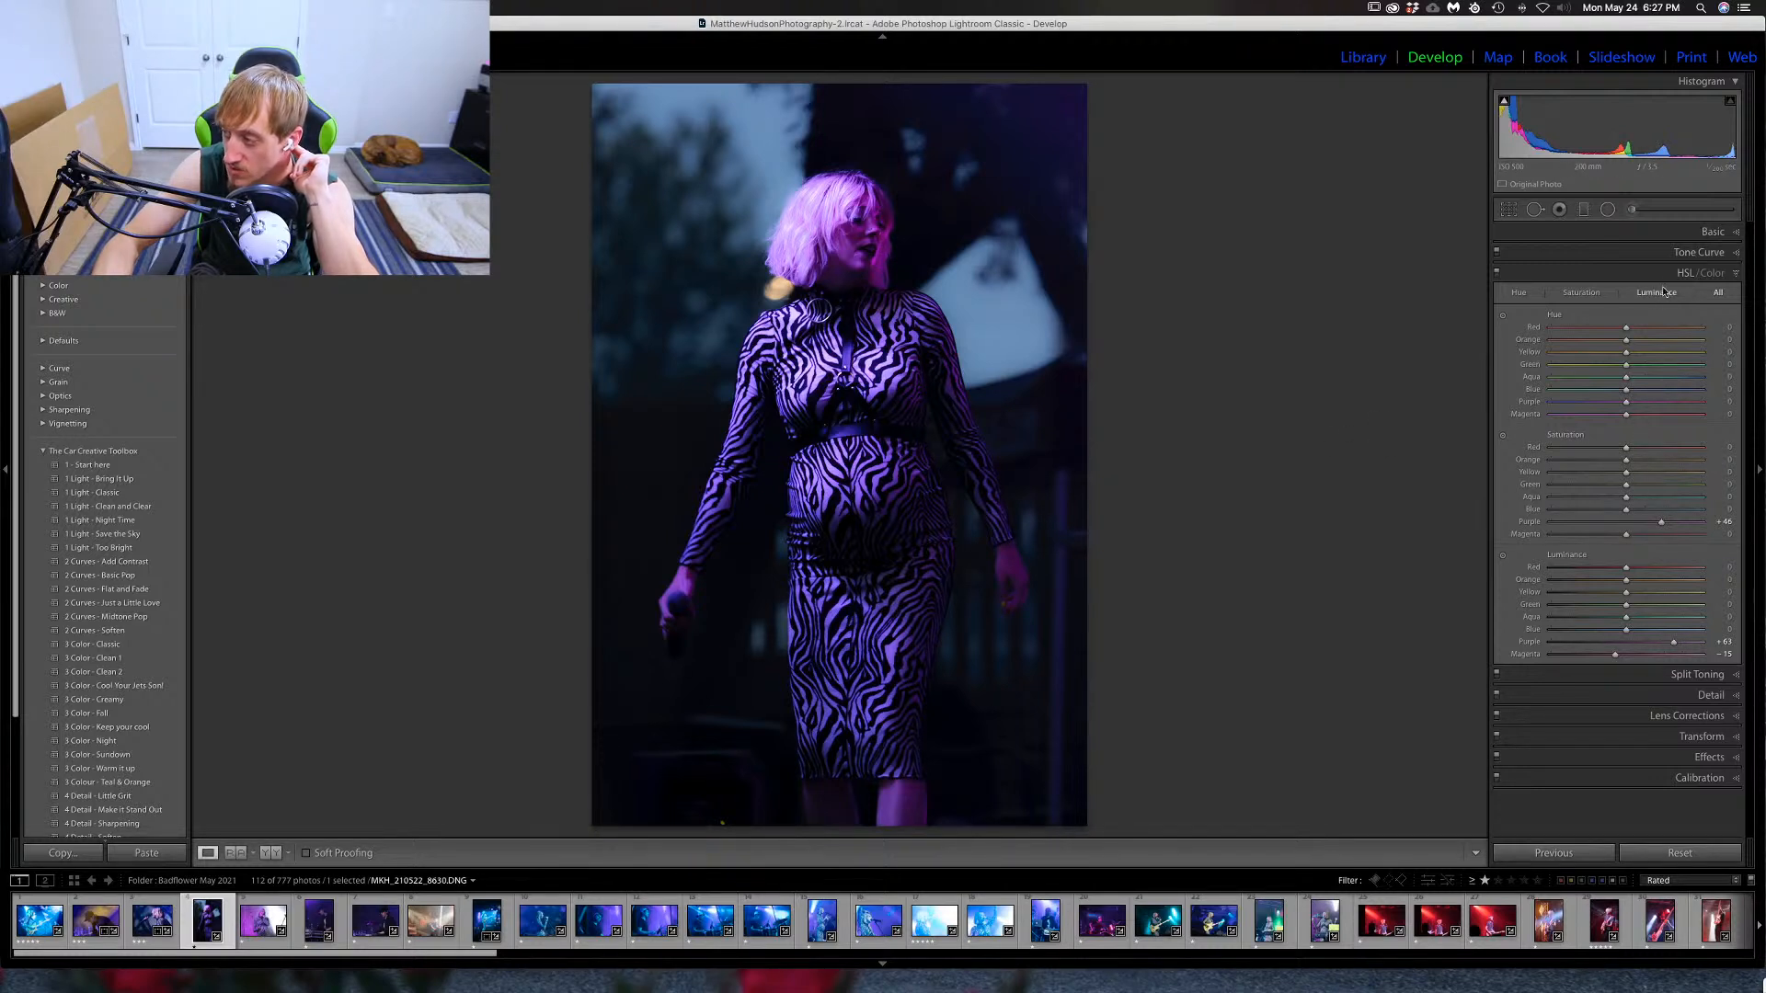
Paint a new adjustment brush mask with exposure −2.00 and brush size 20 over the singer's torso and dress.
left_click(1629, 210)
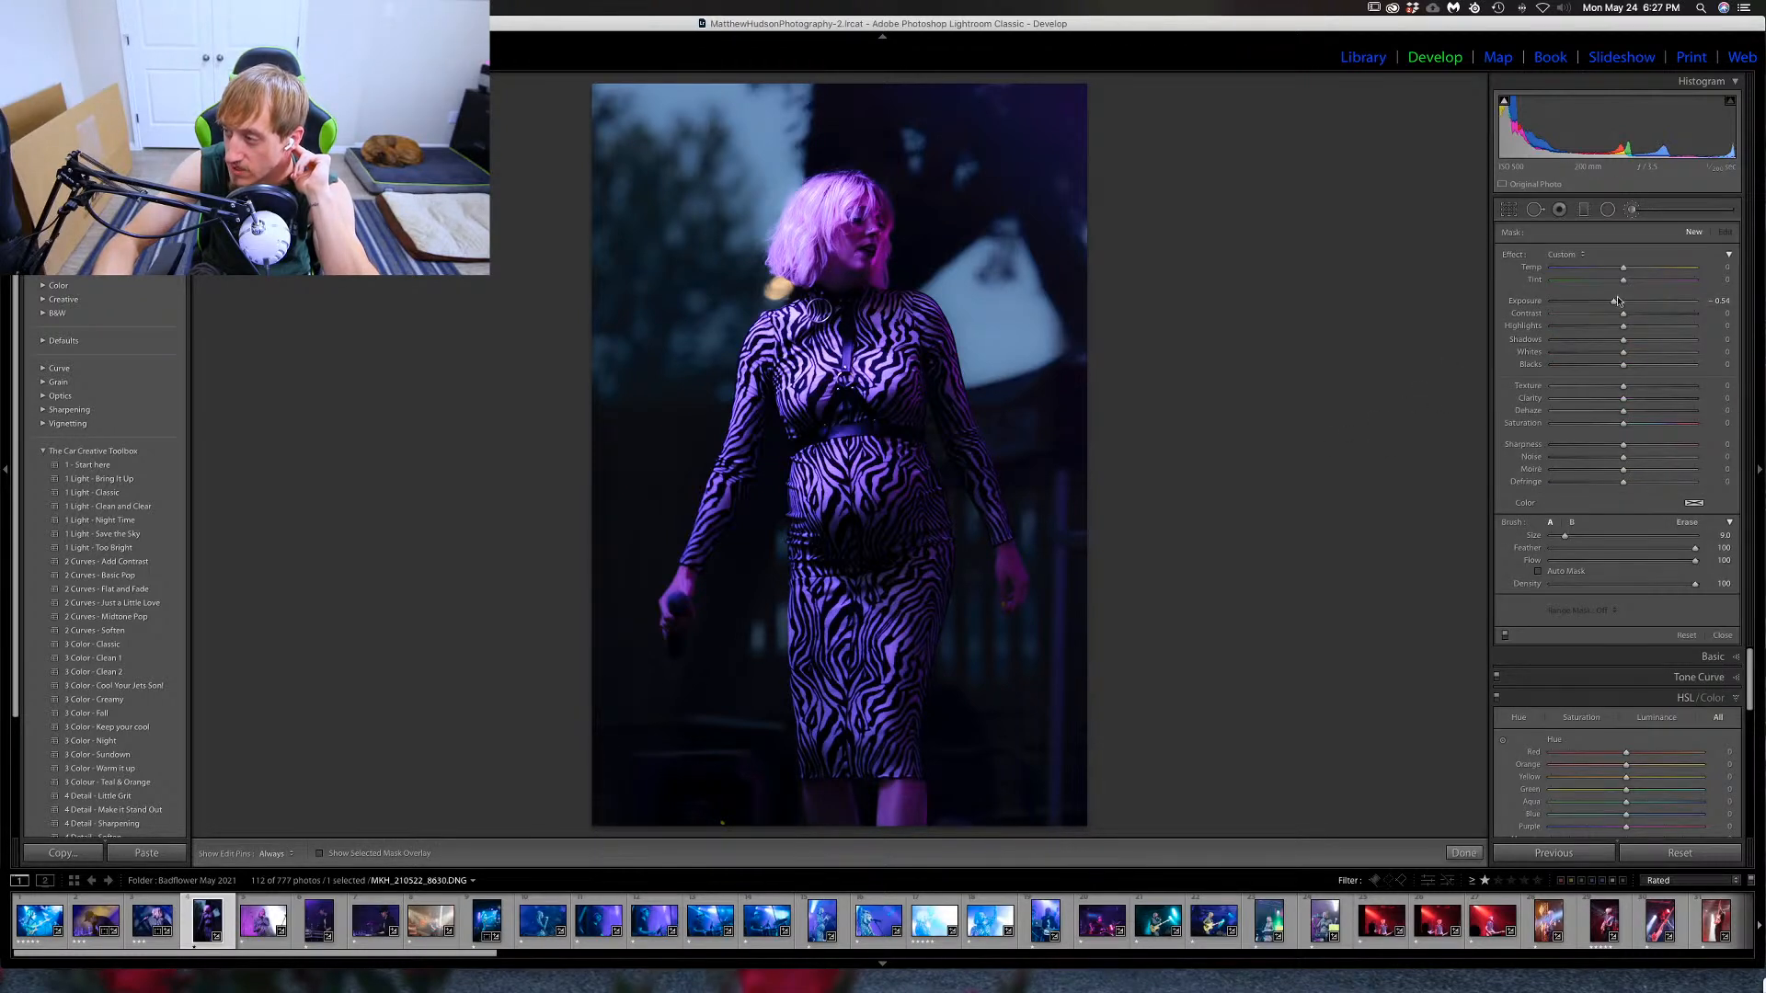
left_click_drag(1617, 301, 1608, 301)
scroll(854, 571, "up", 3)
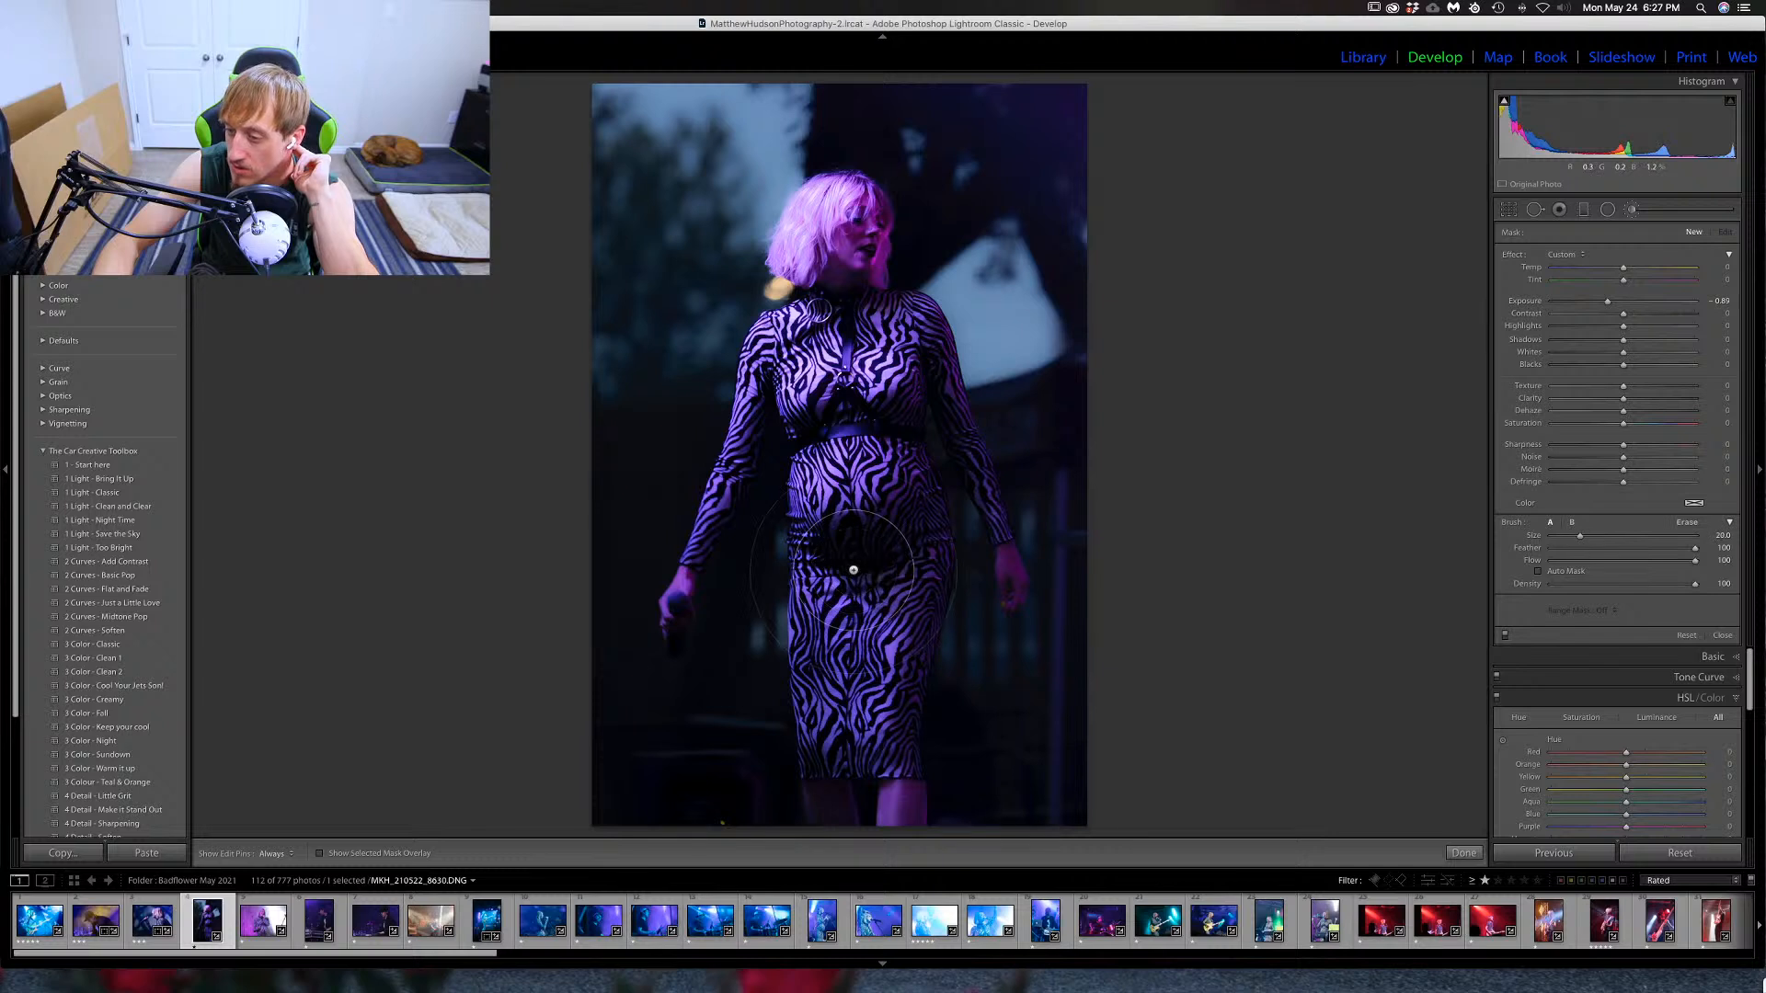
left_click_drag(1606, 301, 1587, 302)
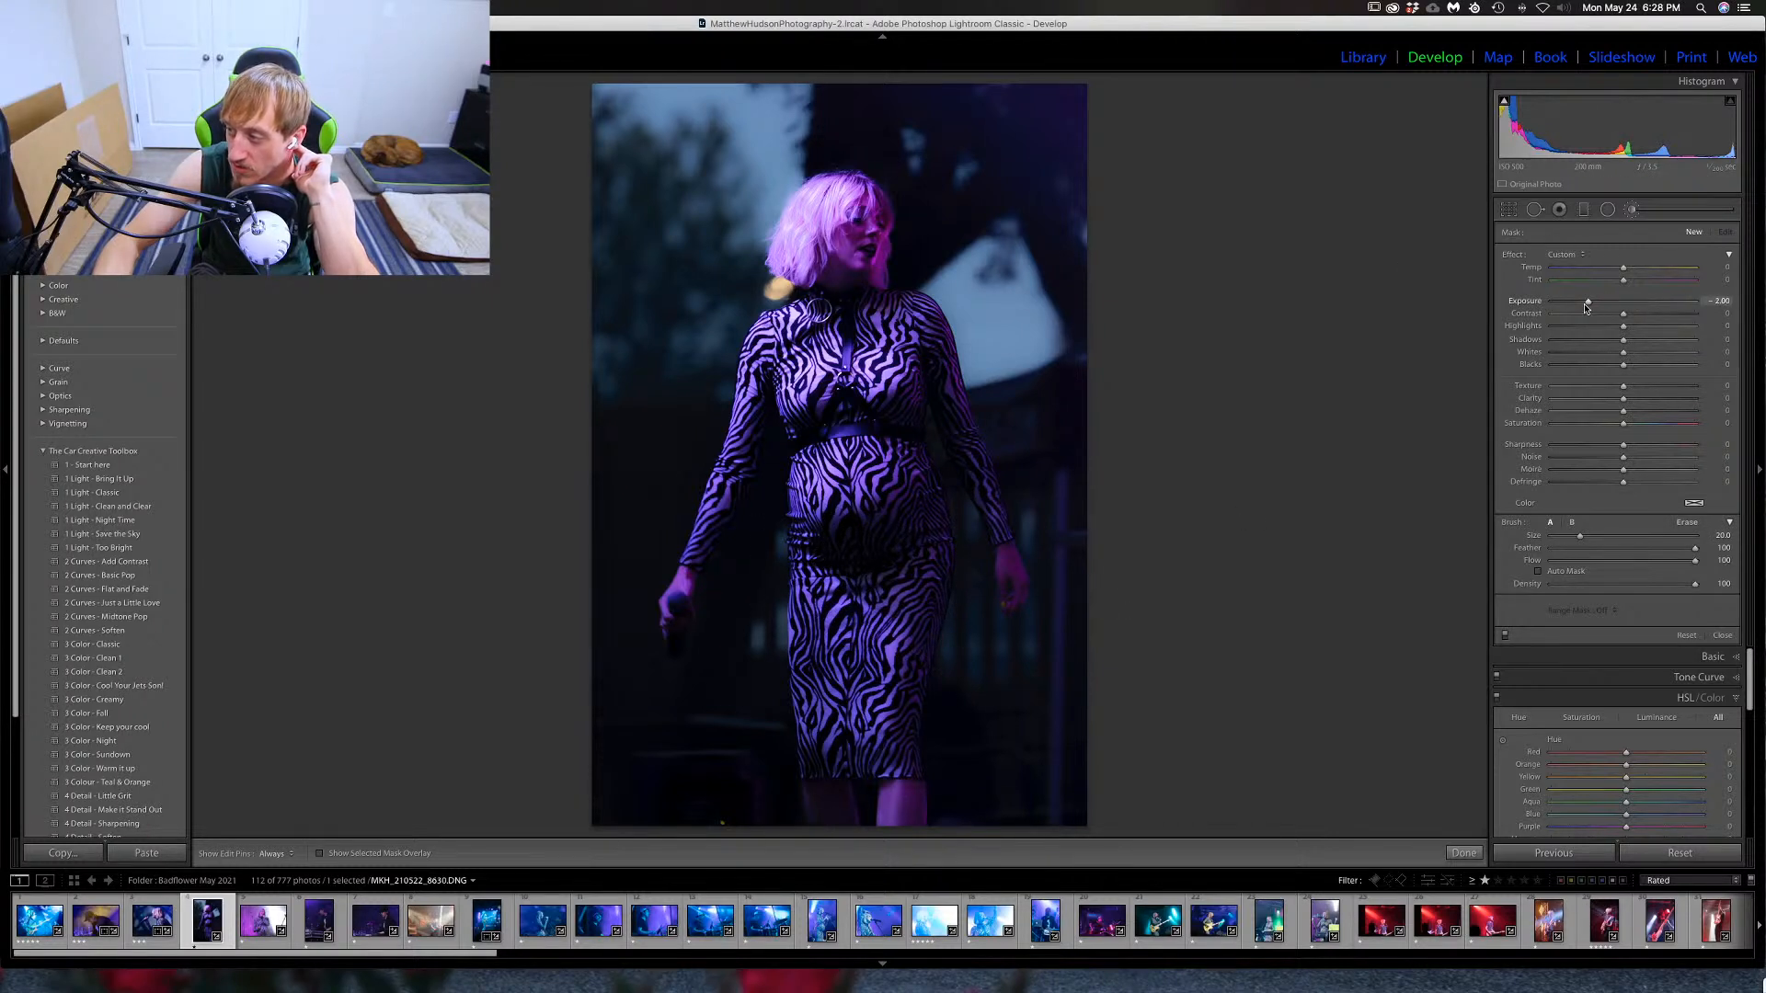
key("h")
mouse_move(863, 386)
left_mouse_down()
mouse_move(910, 355)
mouse_move(874, 442)
left_mouse_up()
mouse_move(754, 515)
left_mouse_down()
mouse_move(717, 590)
mouse_move(748, 525)
mouse_move(878, 443)
mouse_move(862, 810)
mouse_move(828, 602)
left_mouse_up()
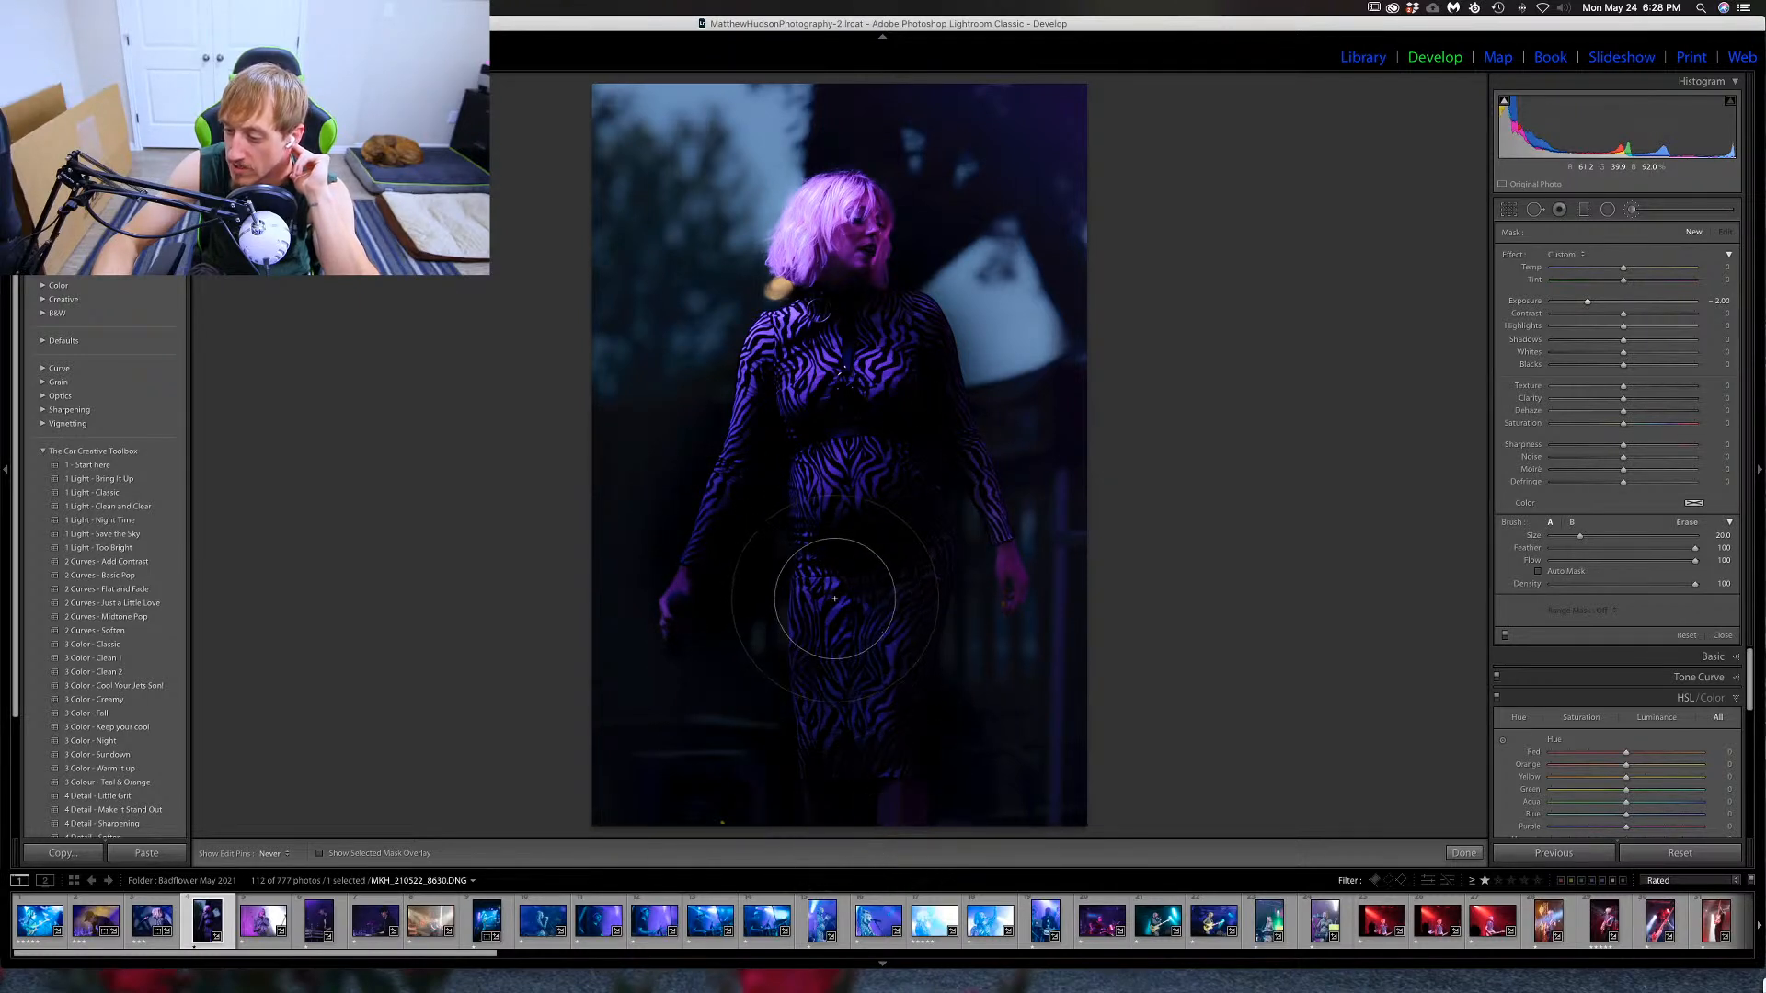
Extend the brush mask over the singer's arms, hands, neck and face using smaller brush sizes.
key("h")
scroll(915, 501, "down", 3)
scroll(960, 453, "down", 2)
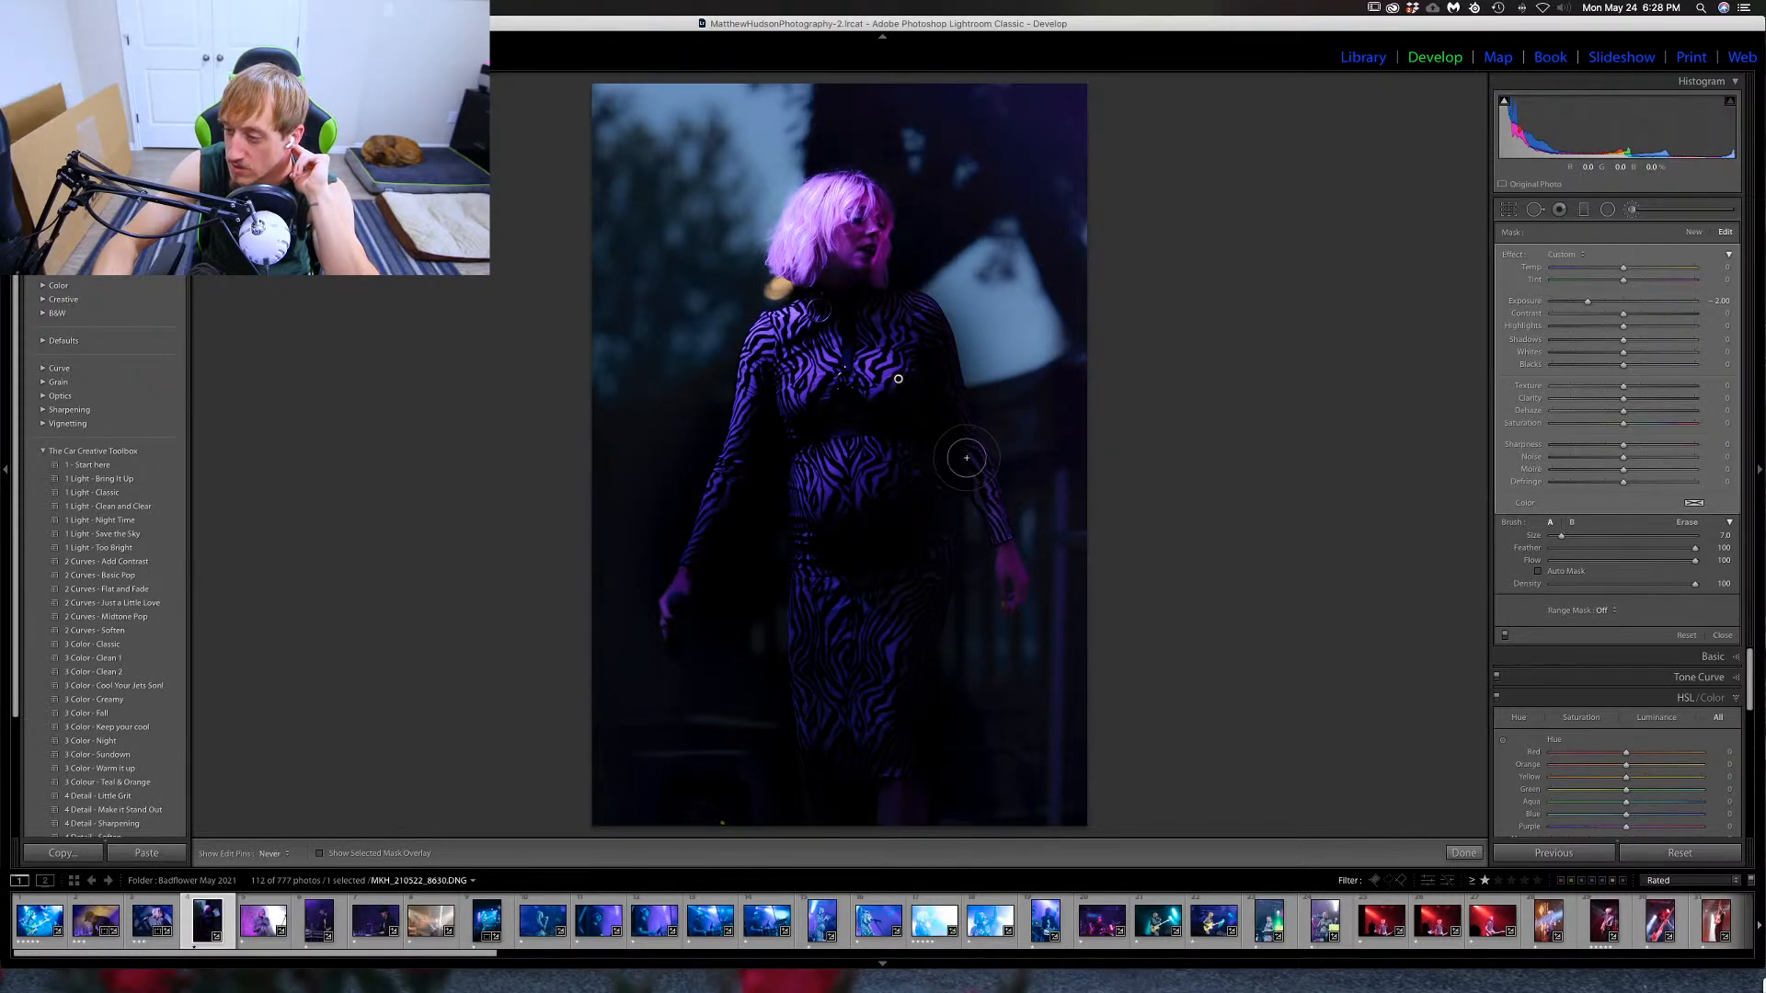
left_click_drag(965, 461, 1012, 635)
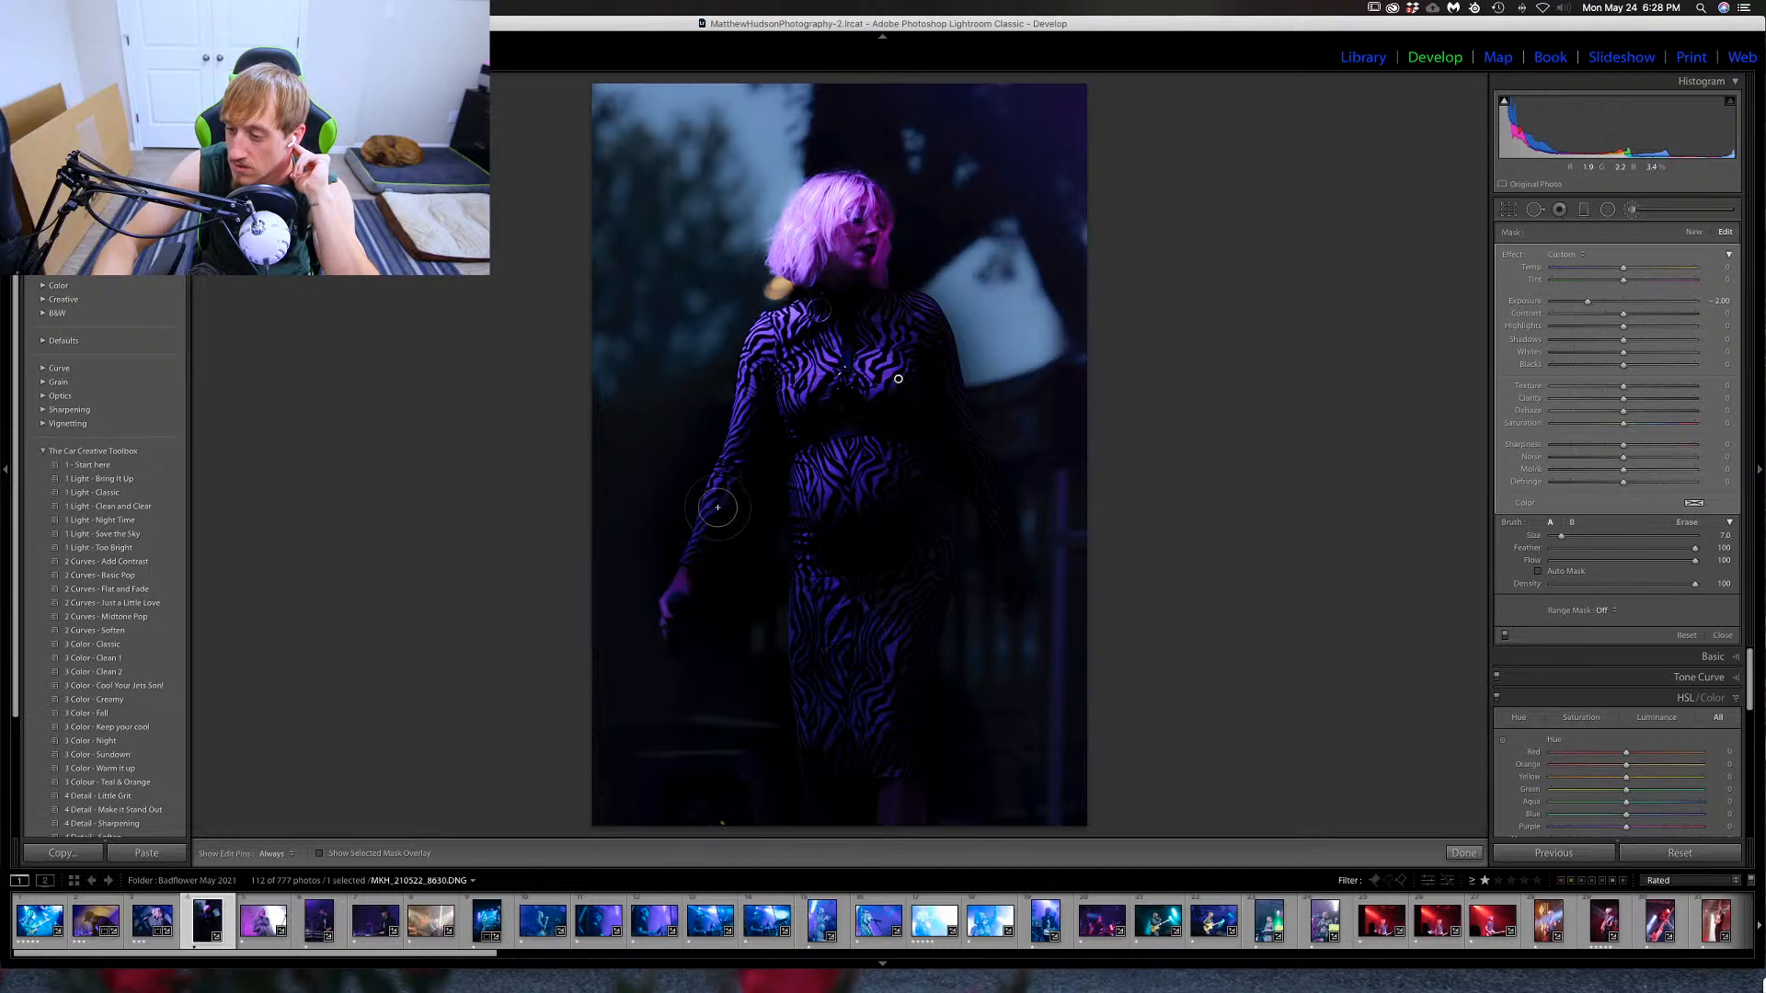
key("h")
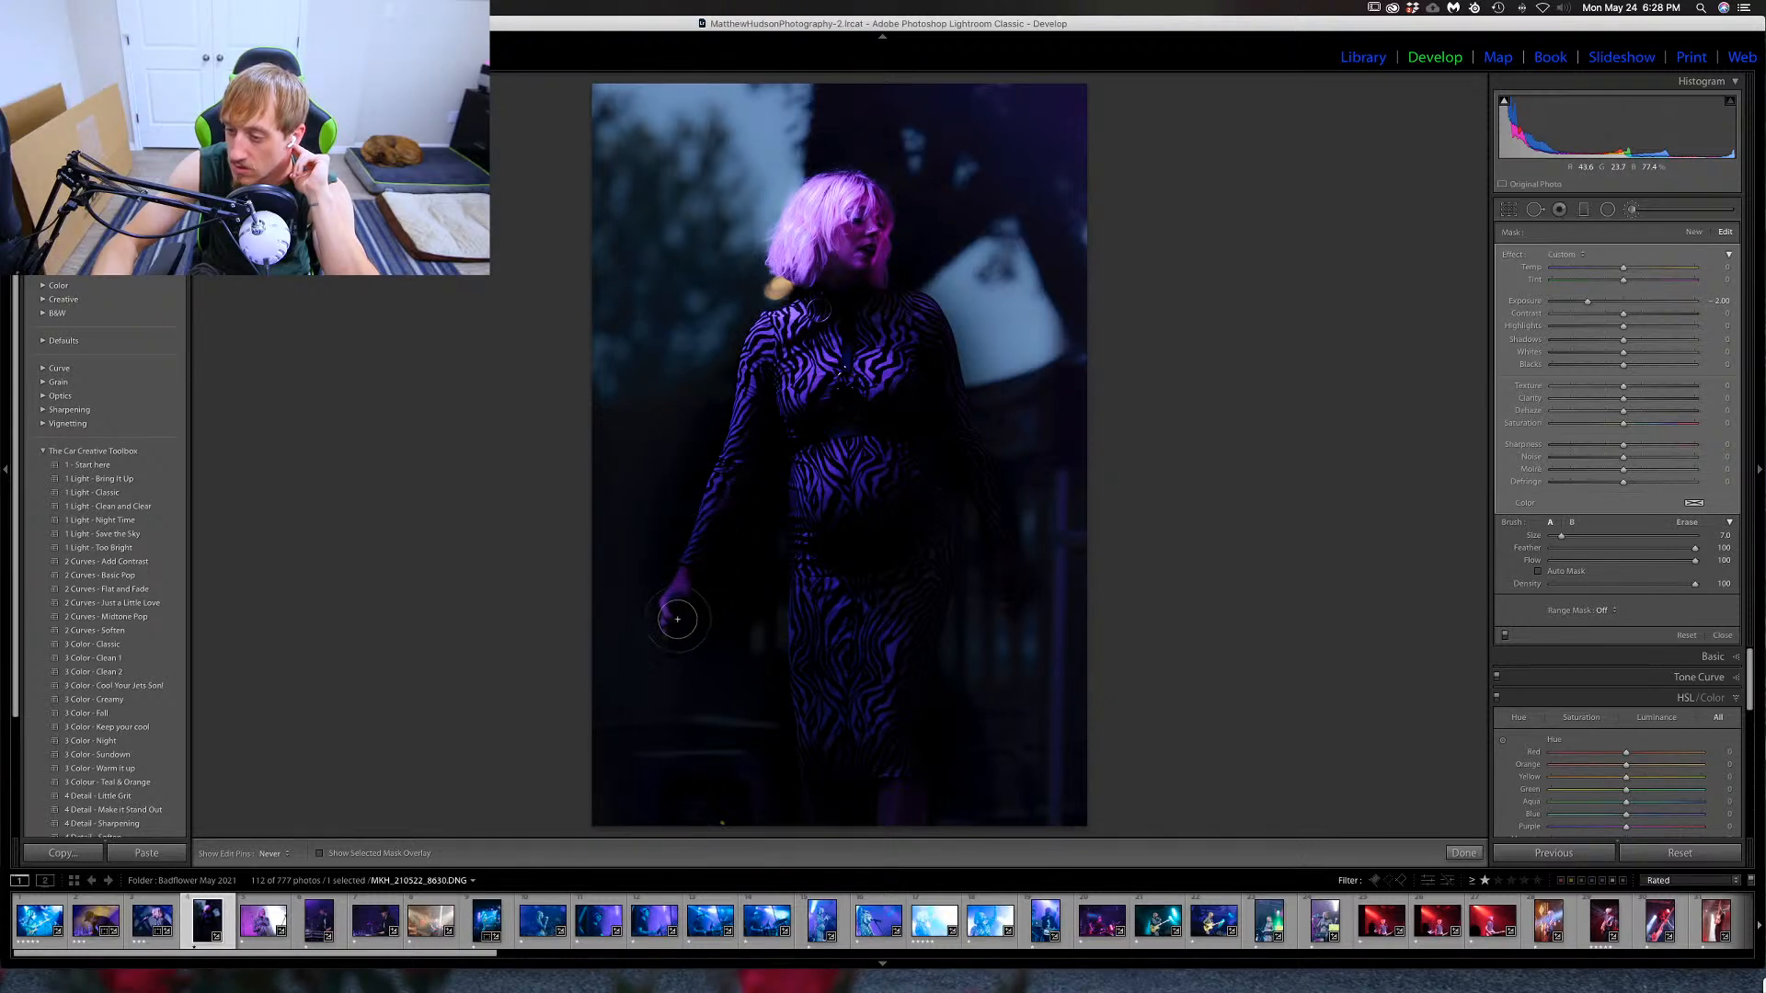
scroll(823, 378, "up", 2)
key("h")
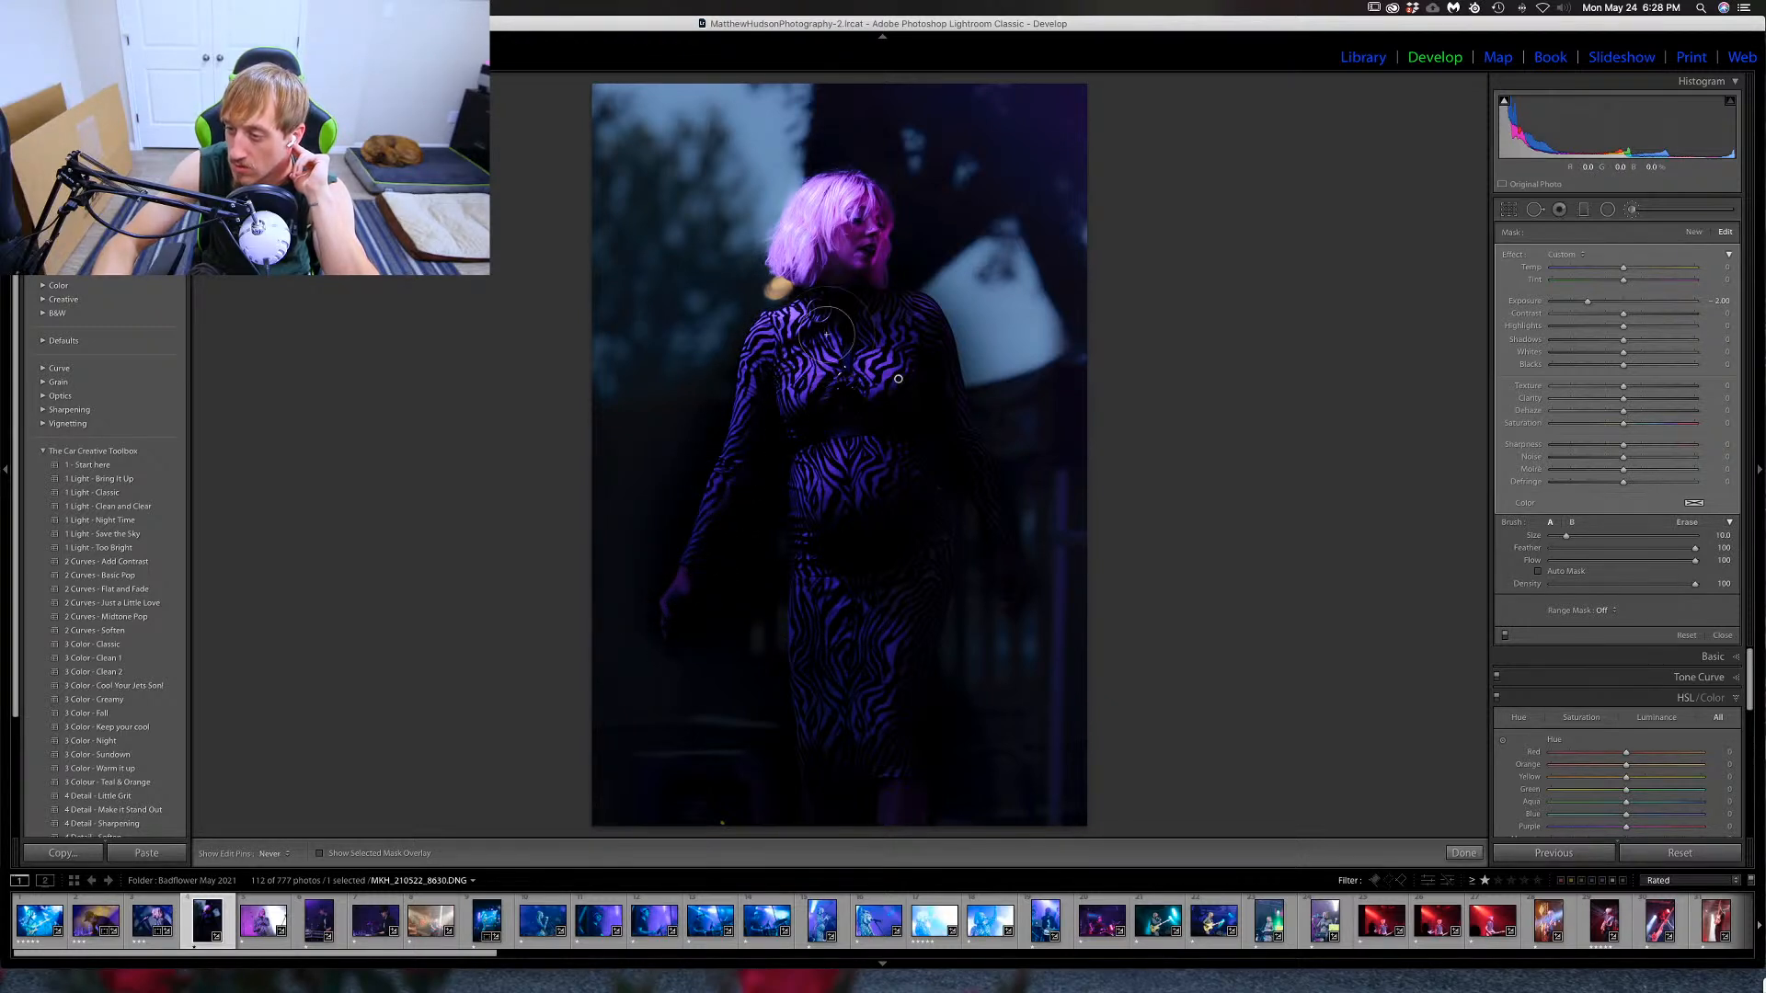
key("h")
scroll(869, 230, "down", 3)
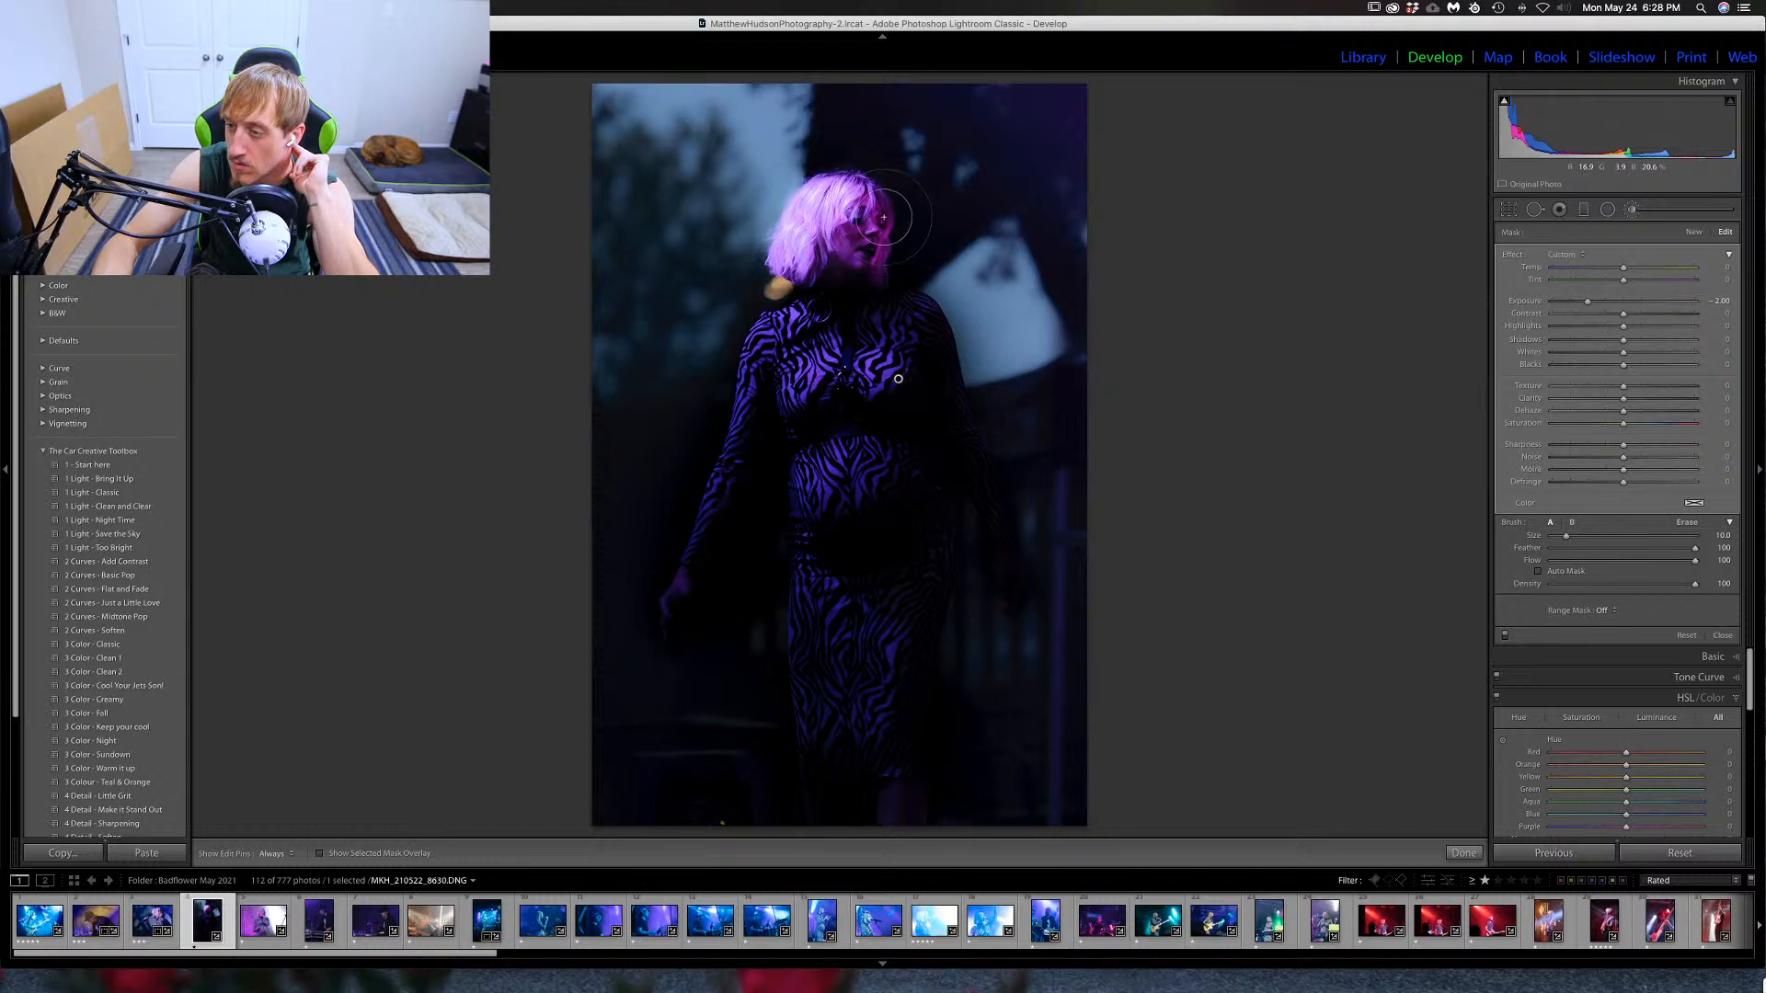
mouse_move(865, 230)
left_mouse_down()
mouse_move(840, 275)
mouse_move(865, 211)
mouse_move(887, 268)
left_mouse_up()
key("h")
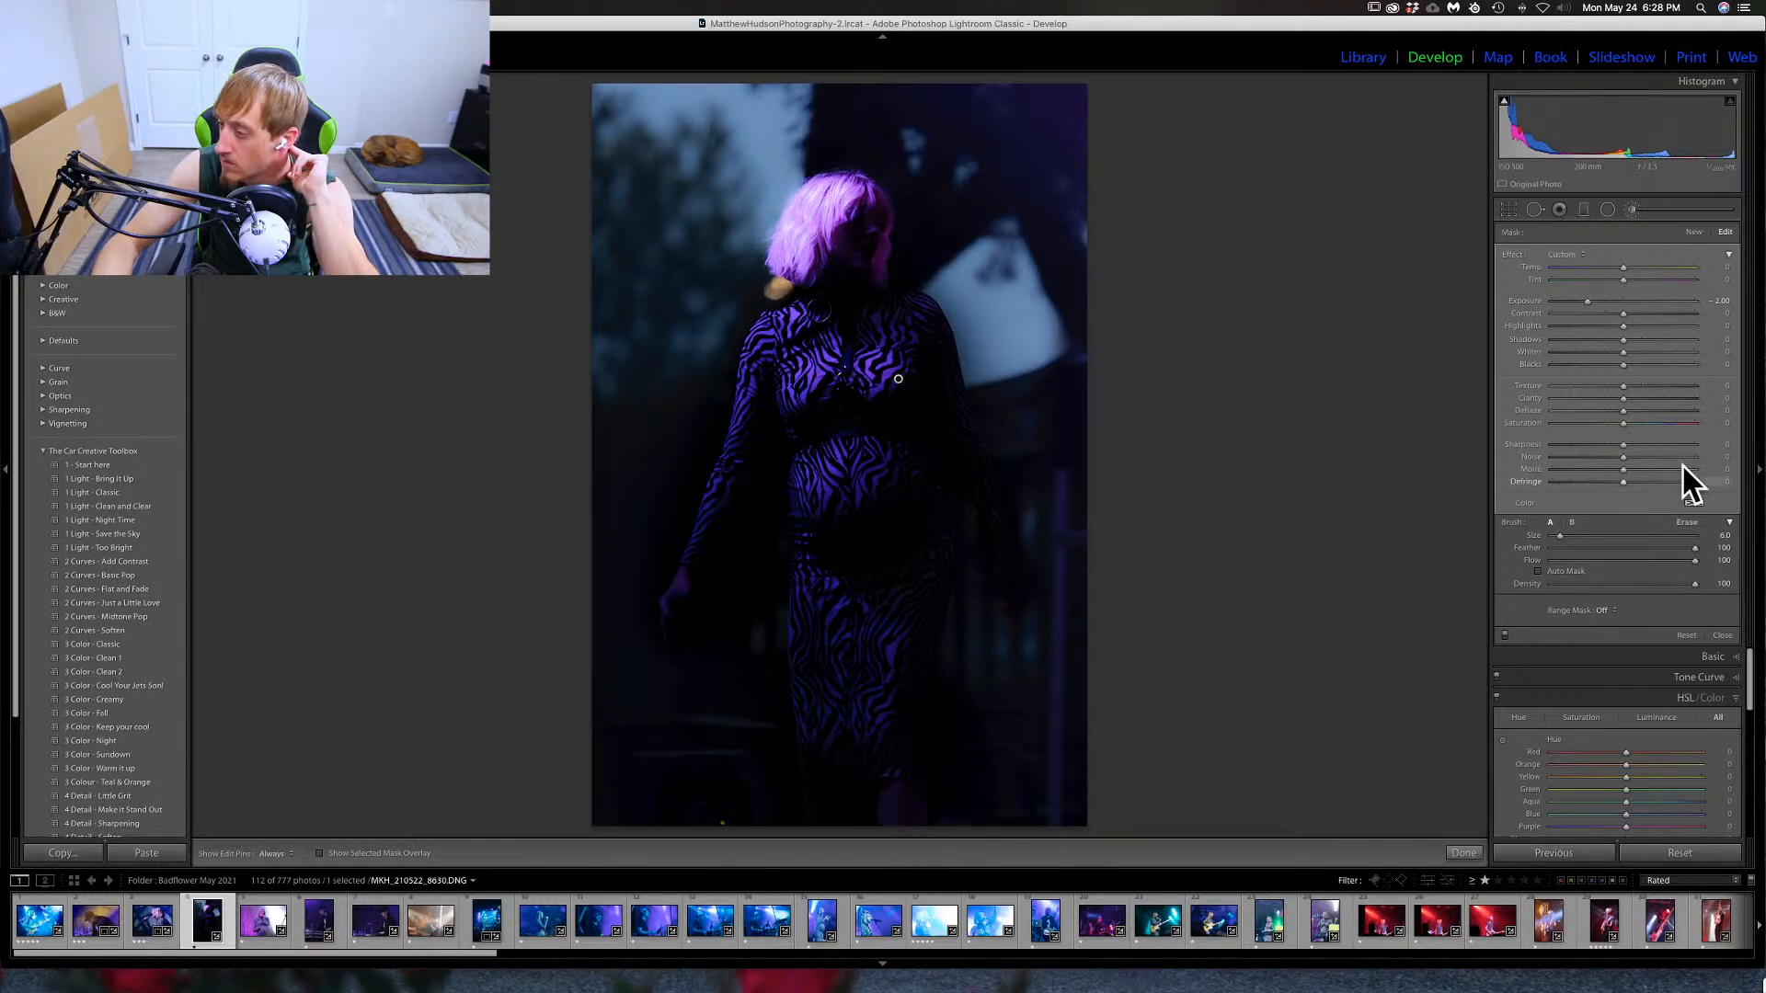
Set the brush mask's exposure to about −0.93, shadows to −31 and blacks to −6.
left_click_drag(1606, 304, 1610, 304)
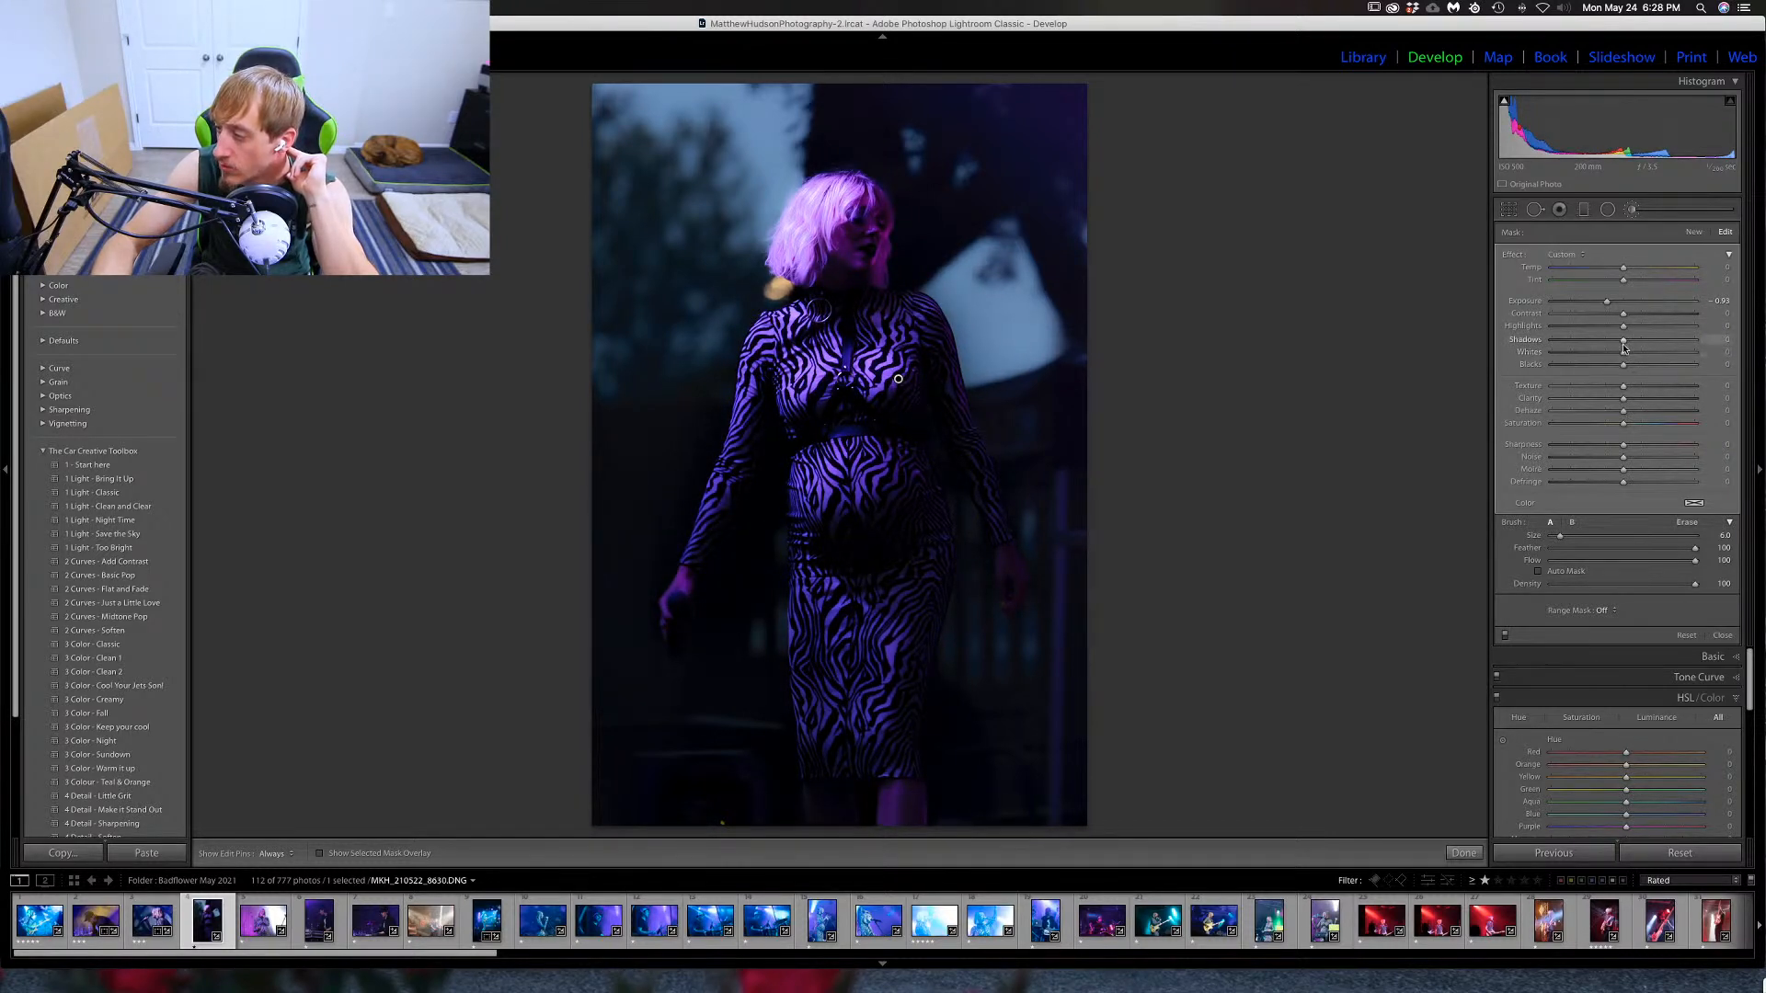
mouse_move(1621, 342)
left_mouse_down()
mouse_move(1602, 342)
mouse_move(1615, 370)
left_mouse_up()
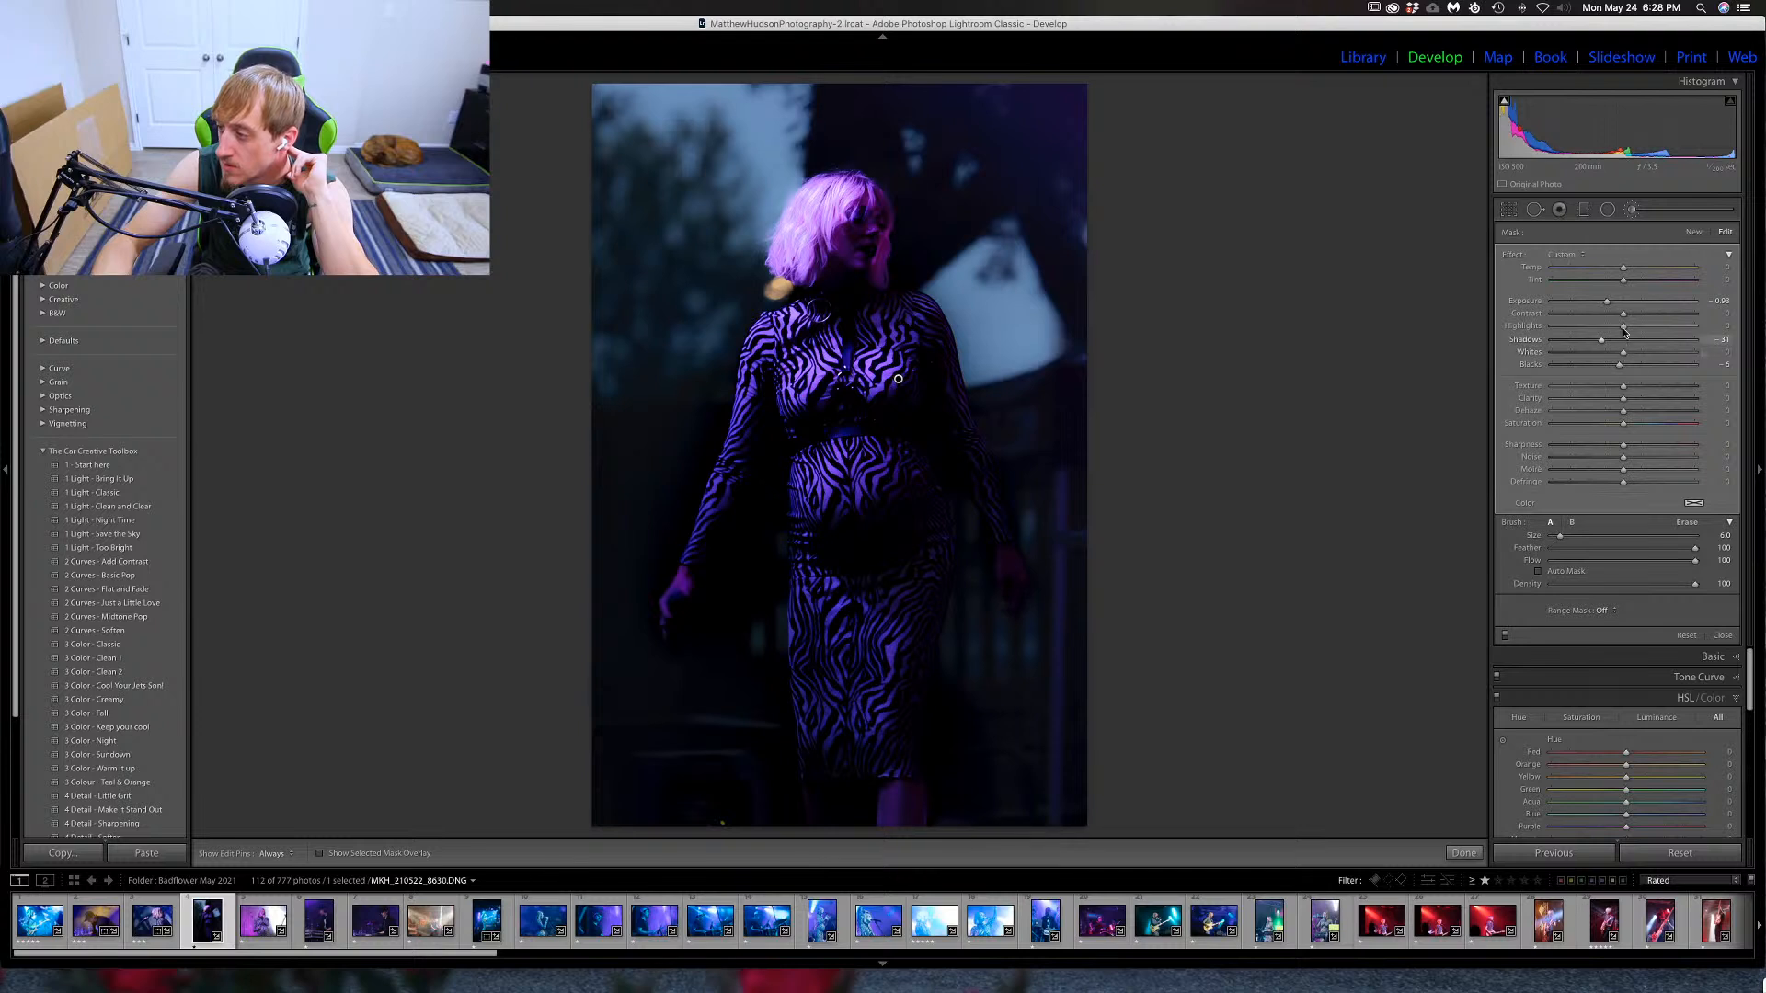
left_click_drag(1649, 333, 1649, 333)
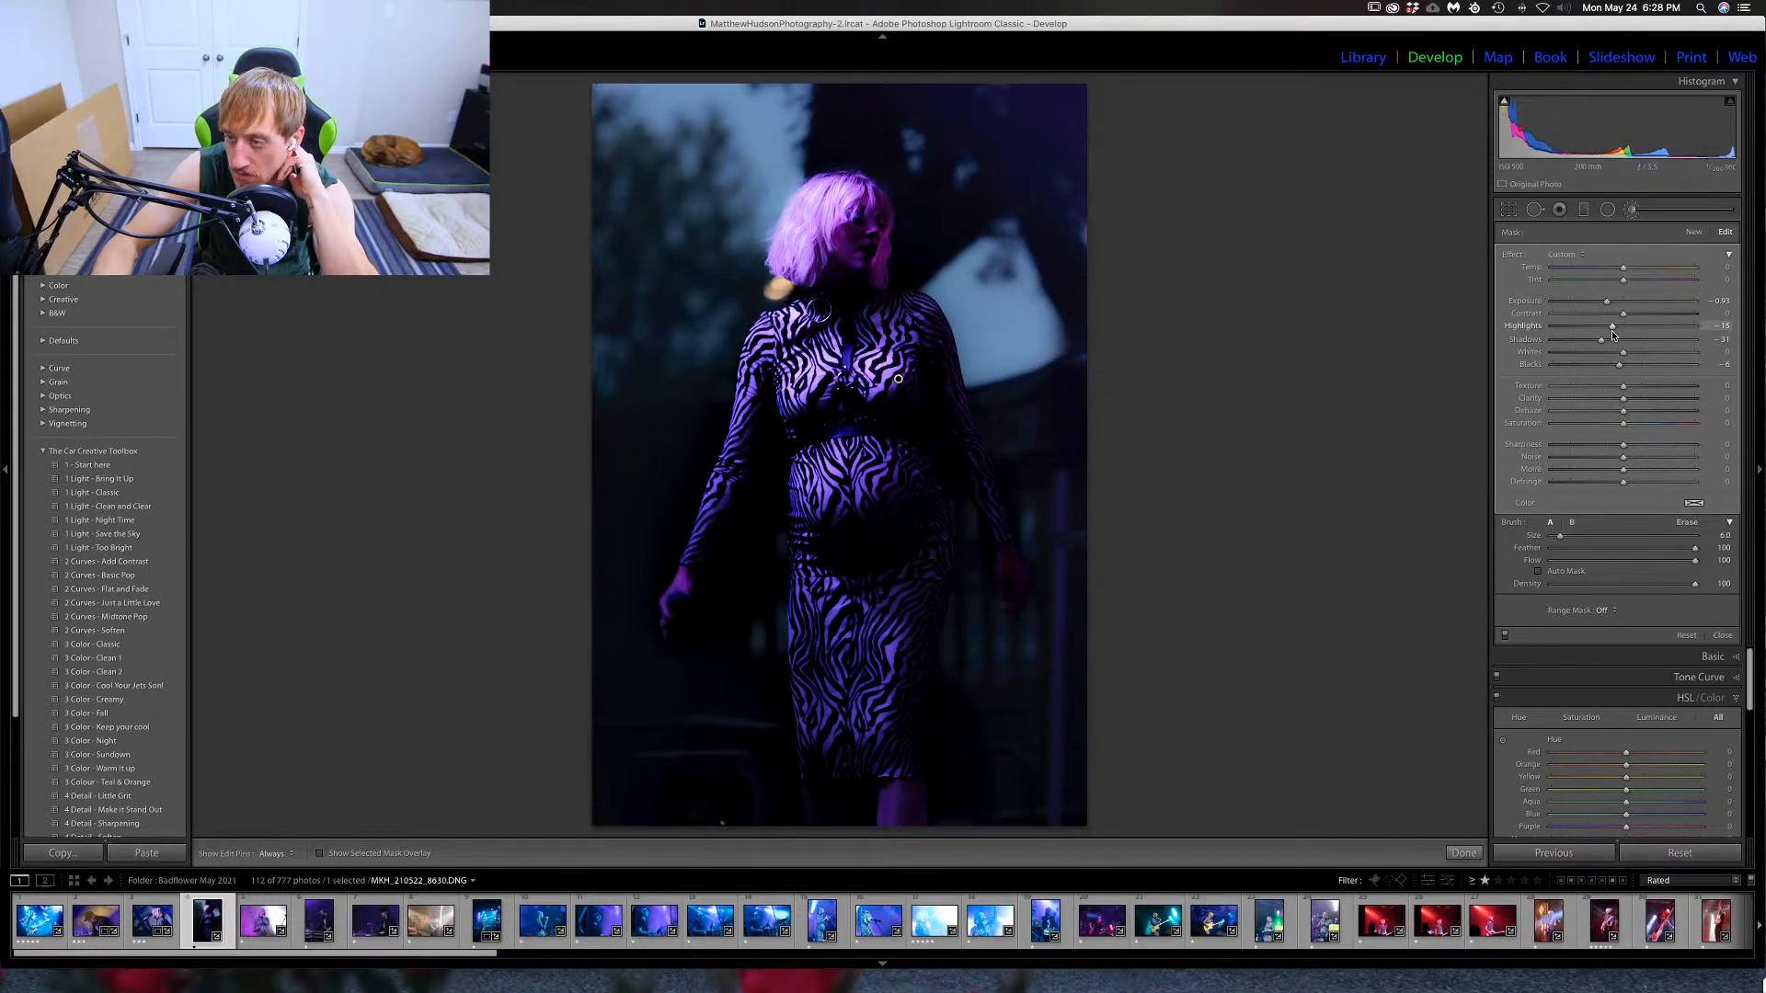
Set the brush mask's highlights to 21, whites to 18, saturation to −44, dehaze to 20, and clarity and texture to 21.
mouse_move(1613, 335)
left_mouse_down()
mouse_move(1642, 333)
mouse_move(1639, 357)
left_mouse_up()
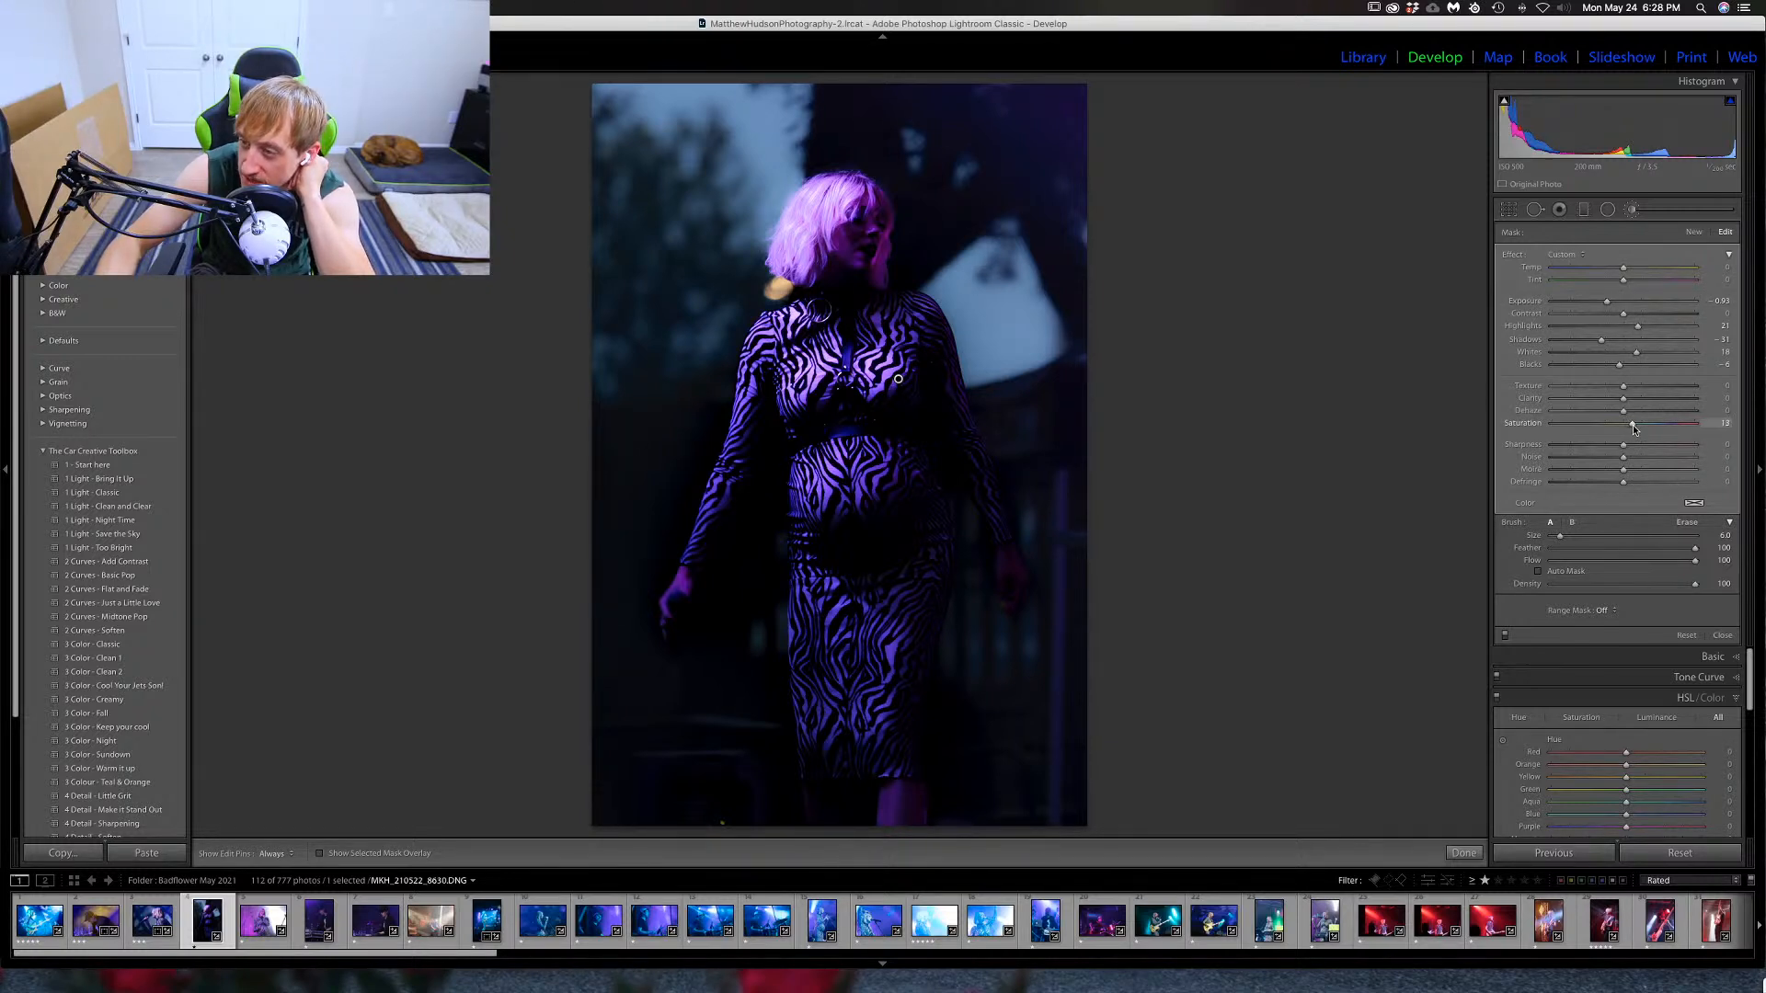
left_click_drag(1633, 424, 1593, 425)
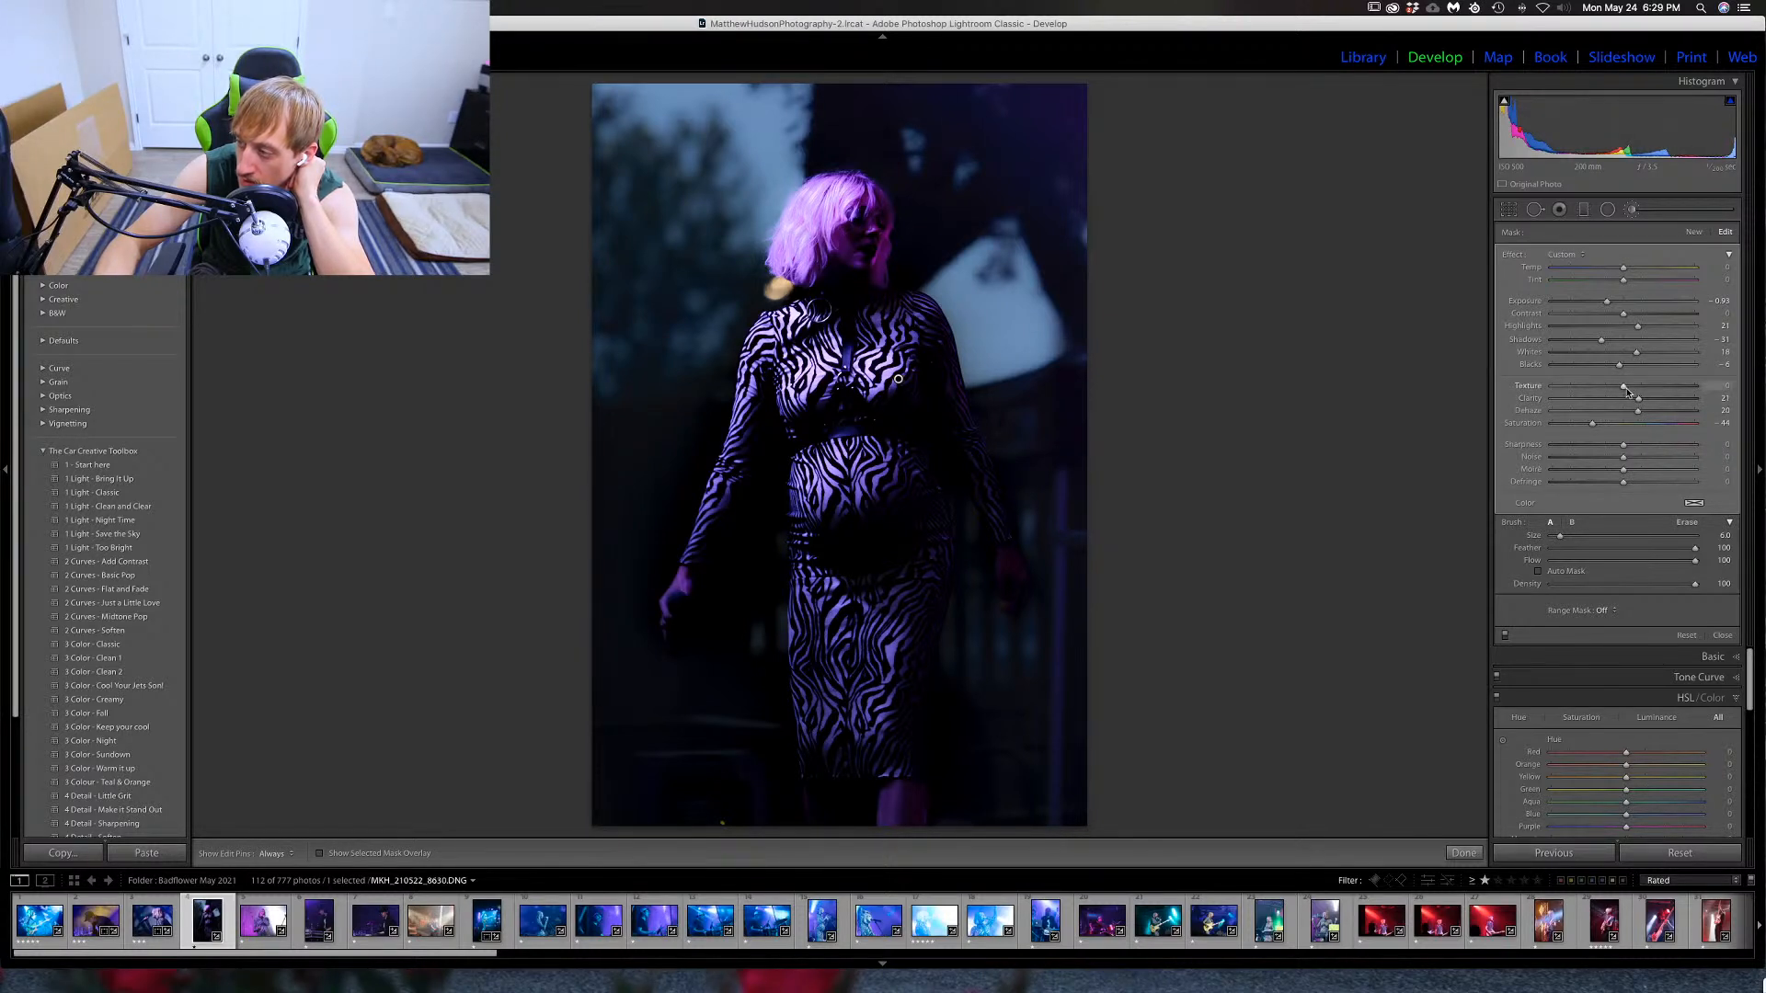
left_click_drag(1624, 386, 1642, 391)
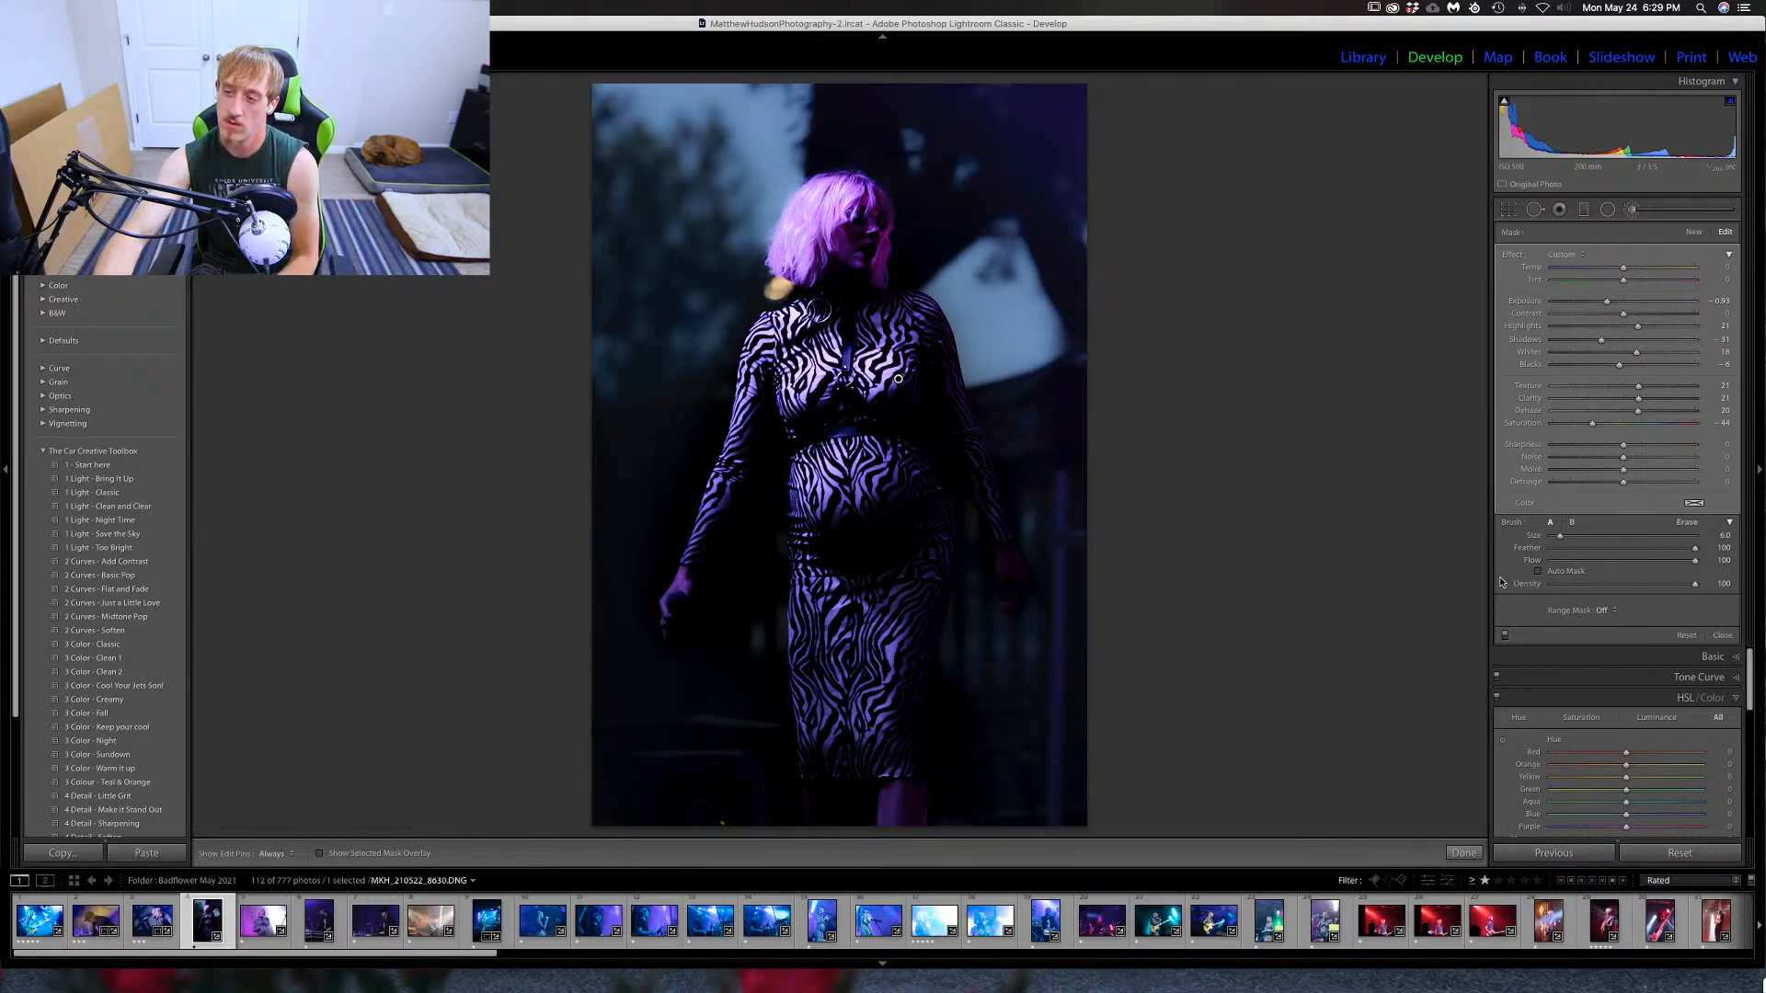
Crop the photo tighter around the singer at the original aspect ratio, trimming above her head and at the hem of her dress.
key("r")
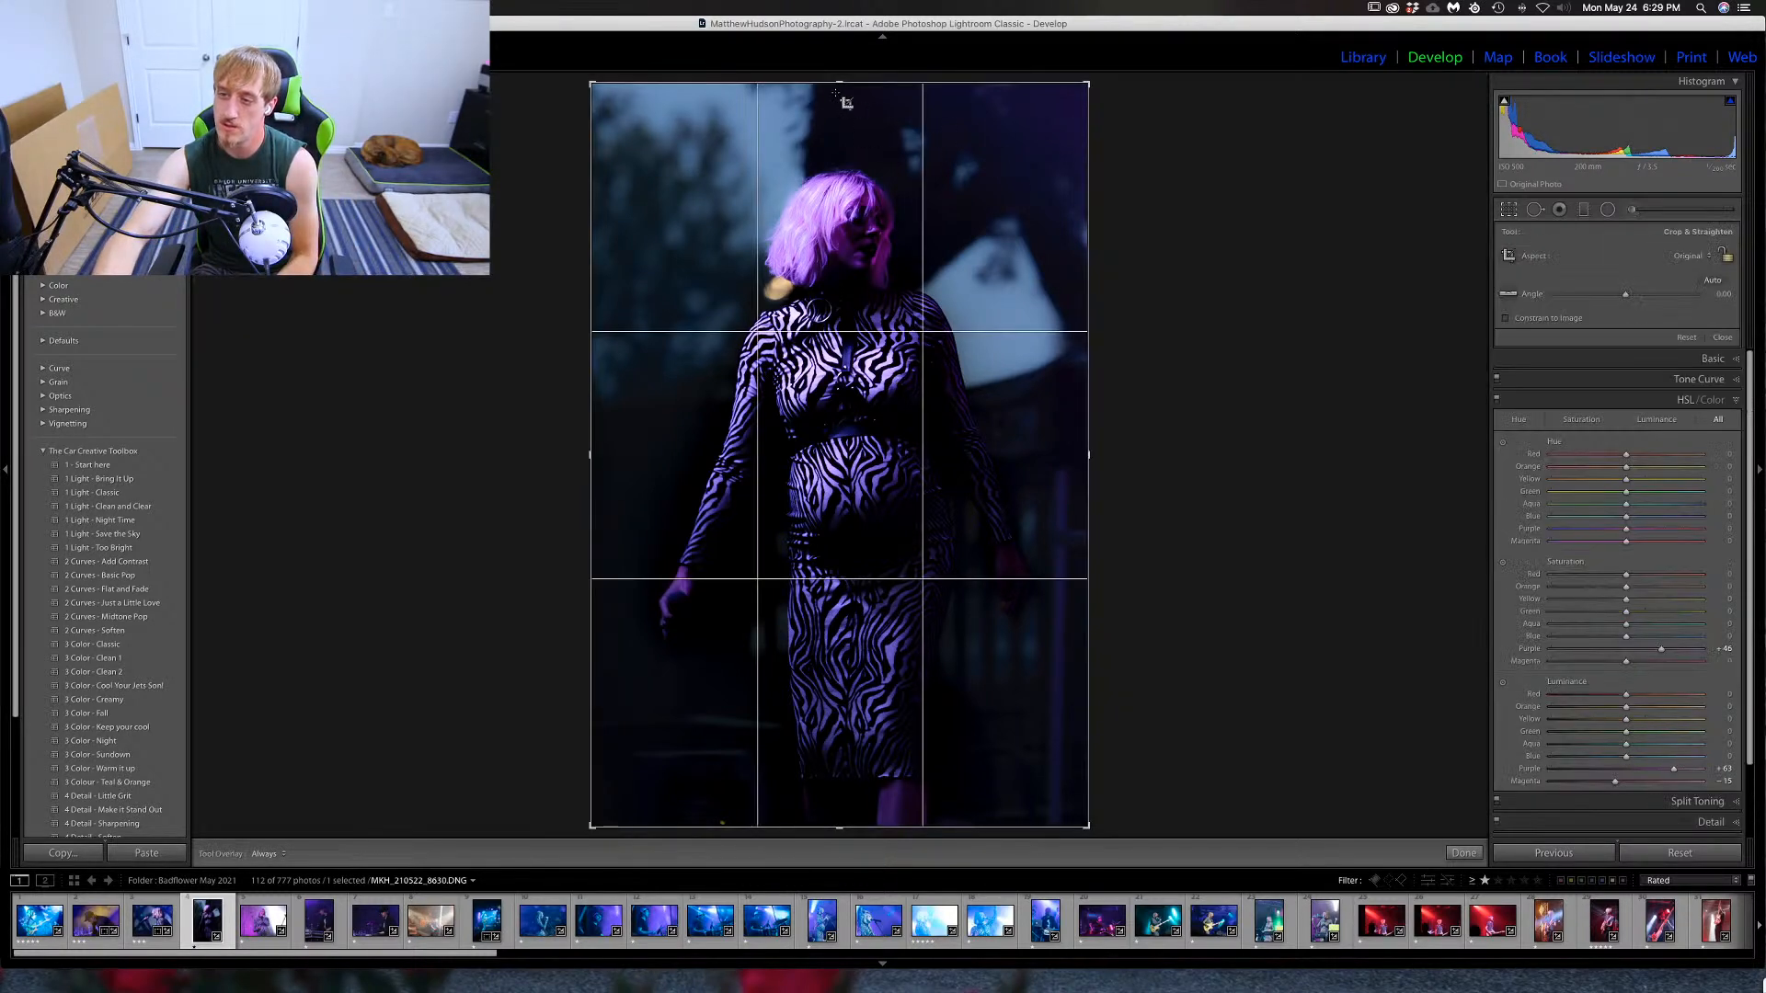
left_click_drag(839, 83, 1008, 78)
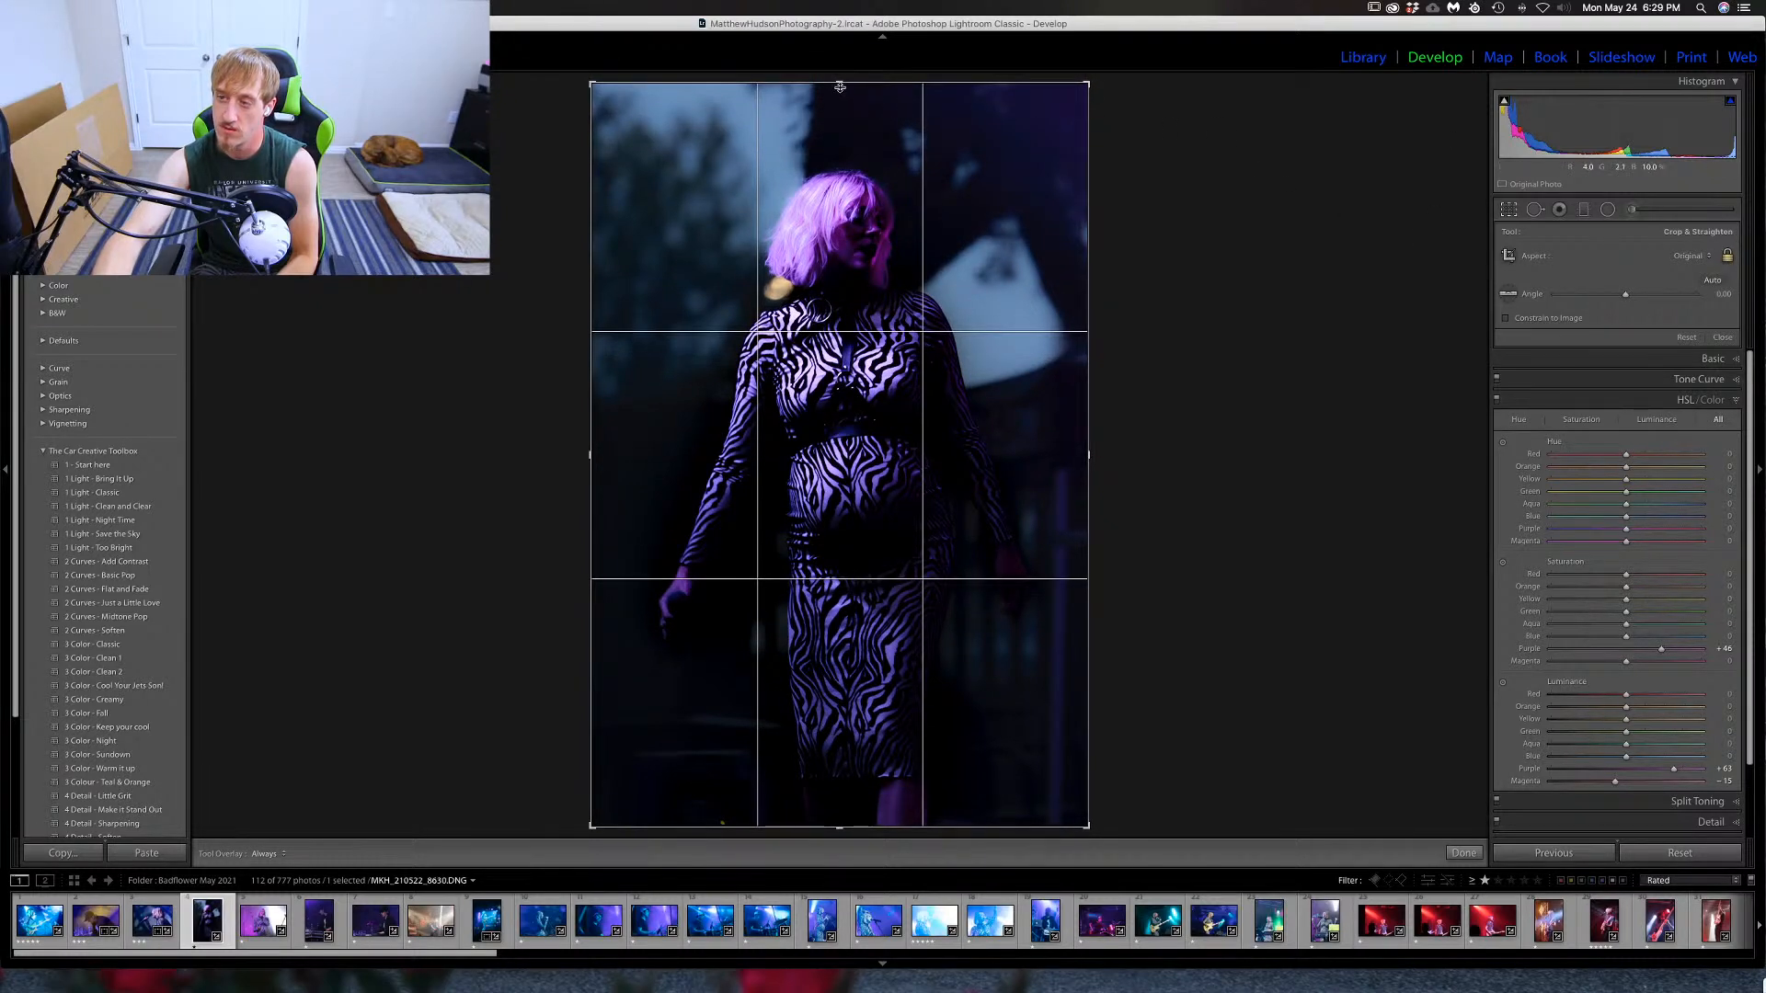
left_click_drag(839, 83, 838, 109)
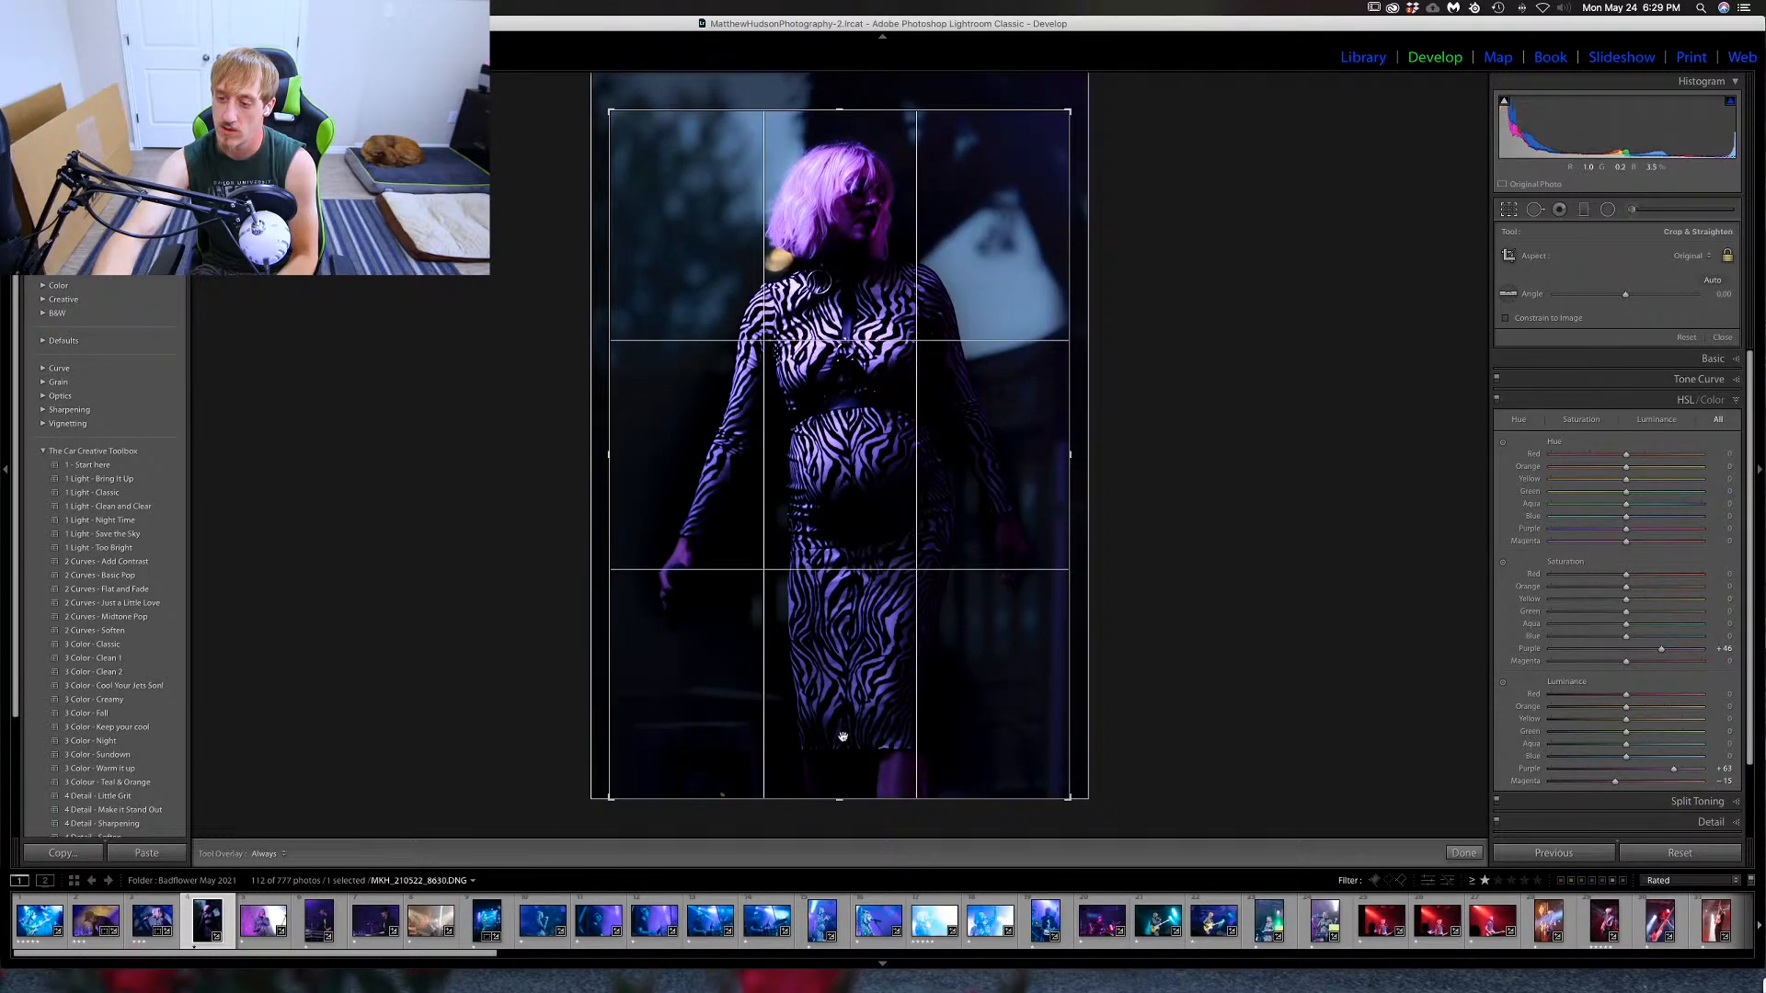
left_click_drag(839, 797, 836, 777)
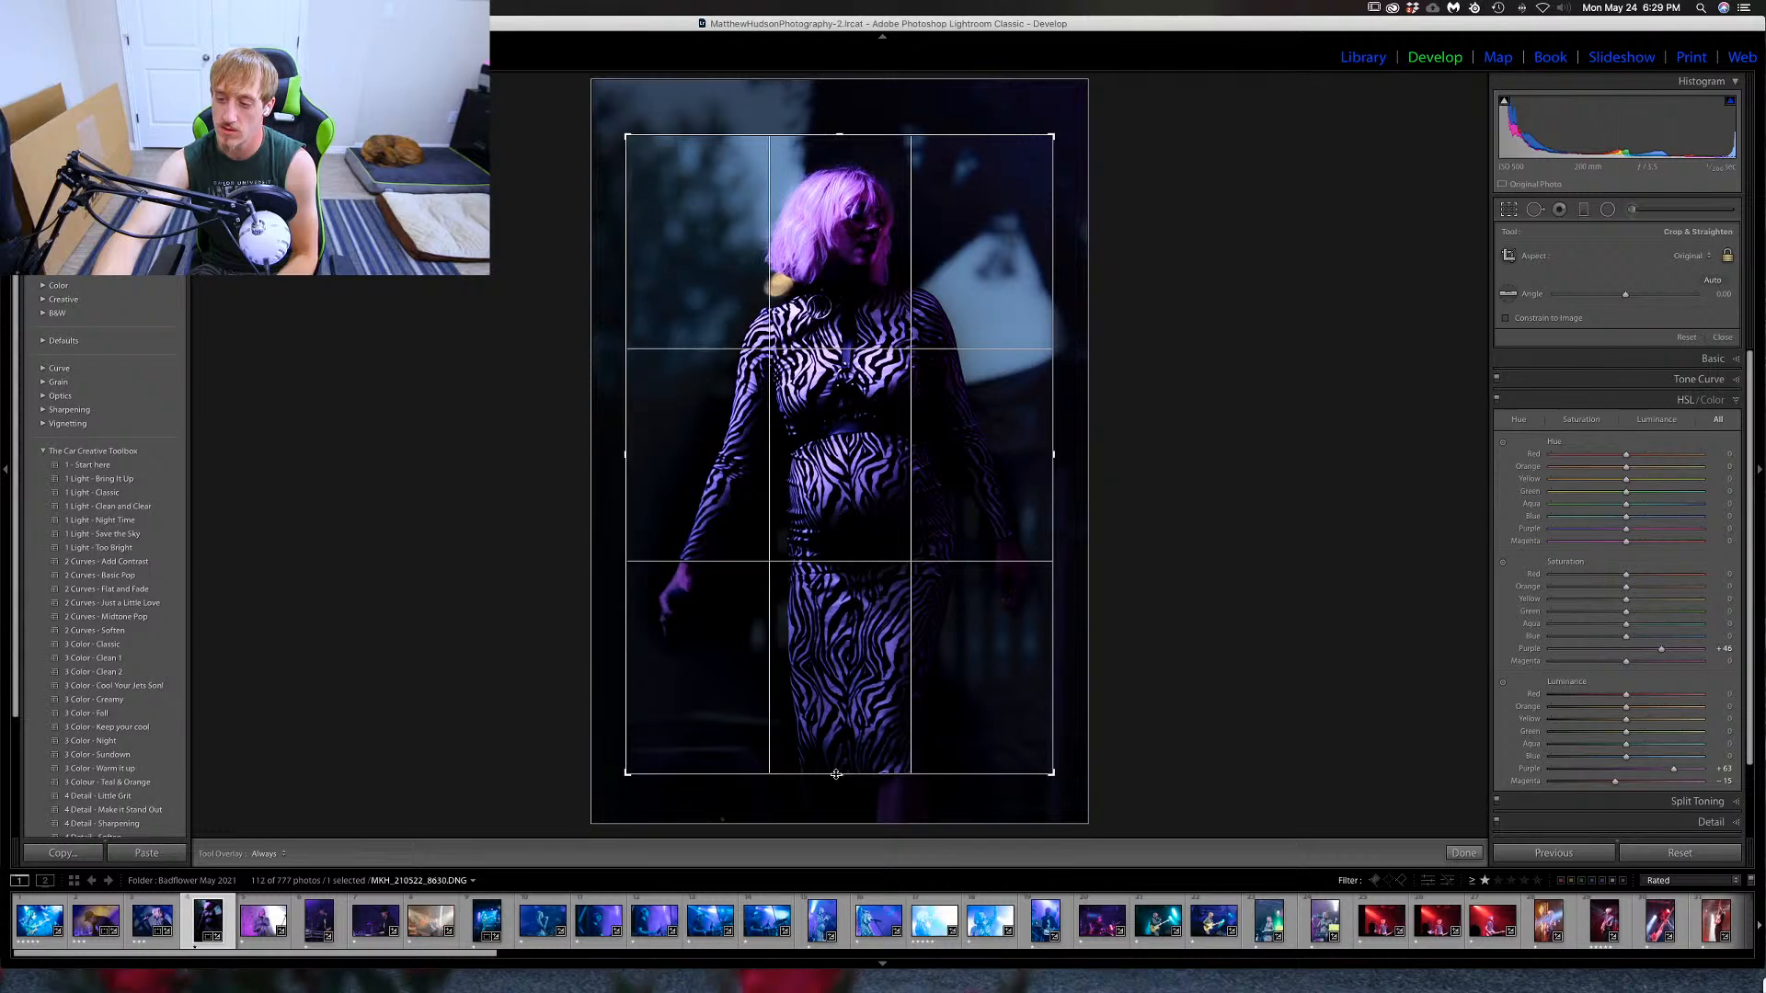
key("Return")
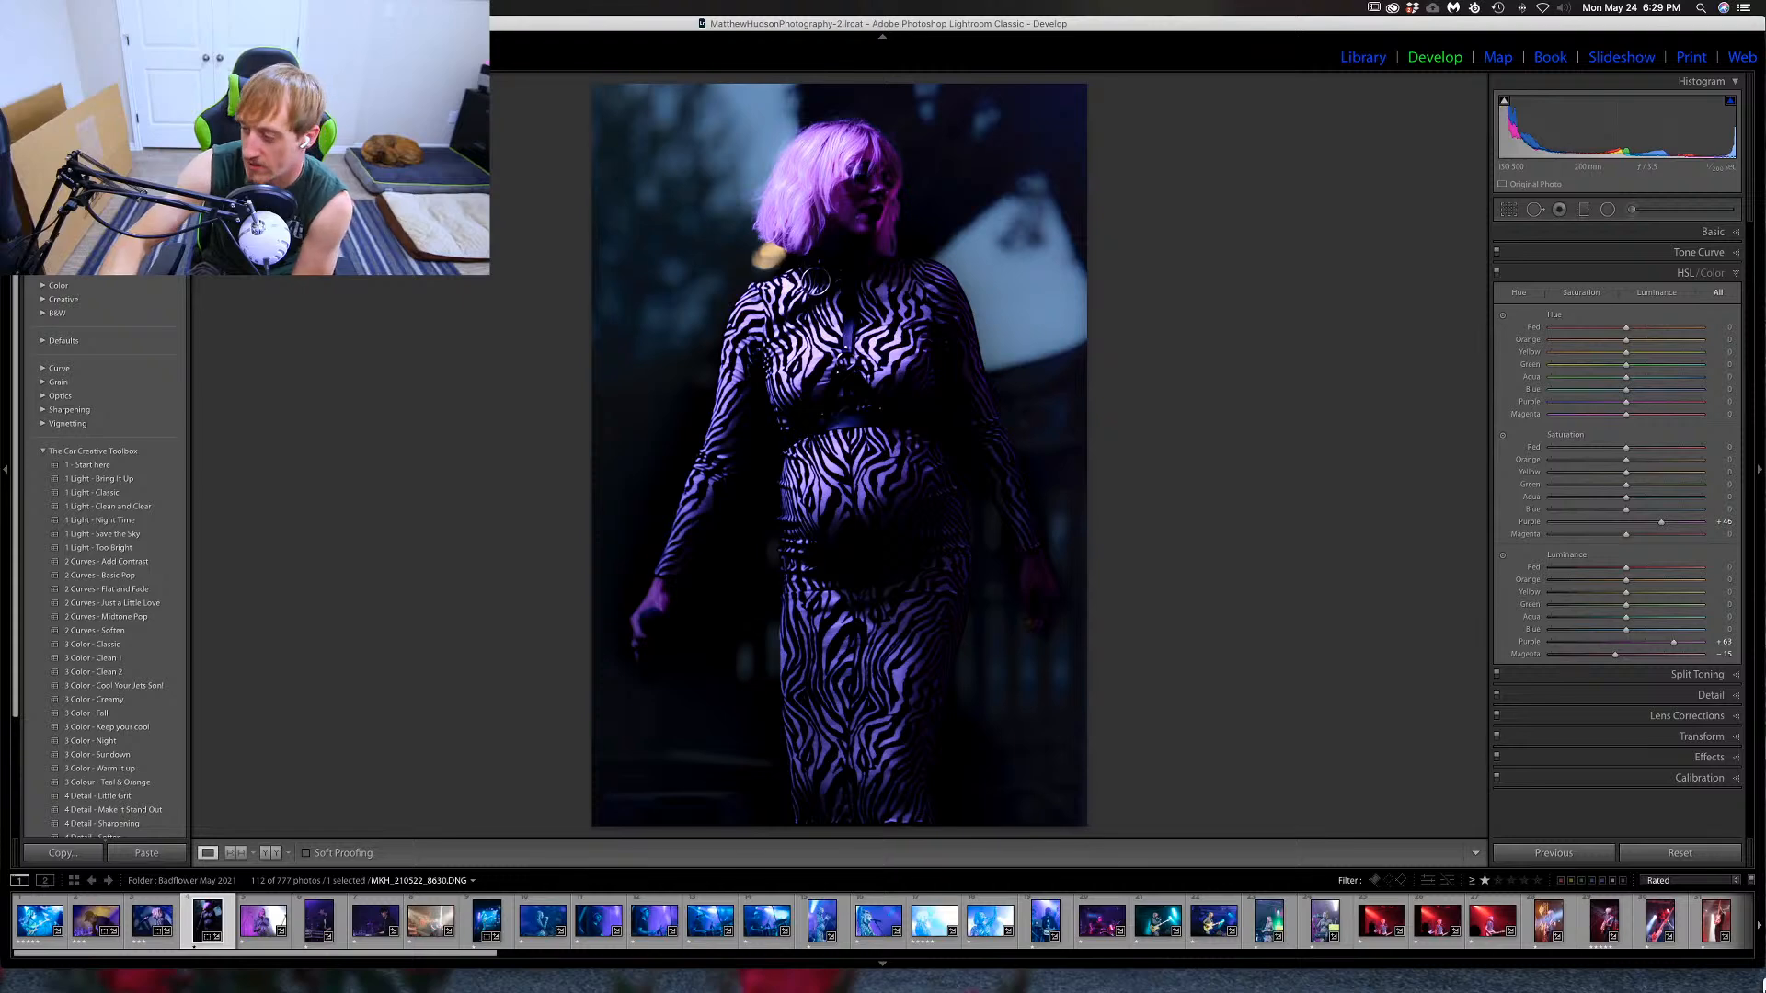
Paint a second adjustment brush mask over the singer's face and set its saturation to about −33.
left_click(1736, 273)
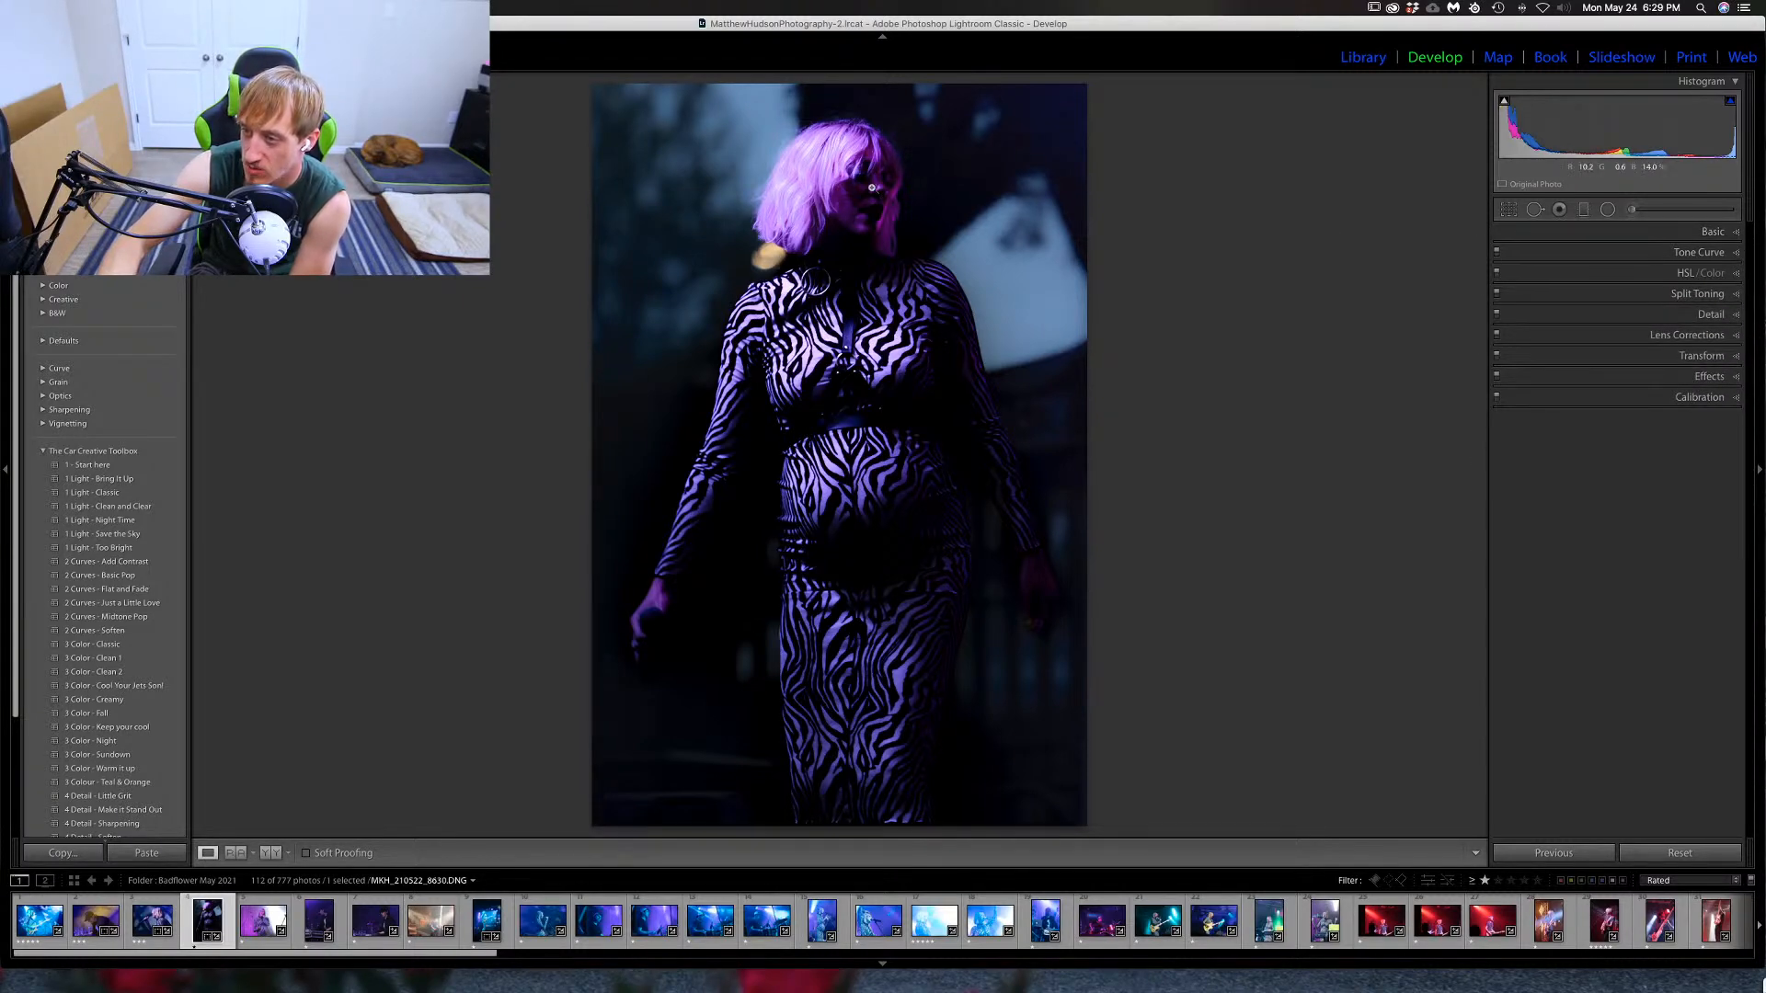
key("z")
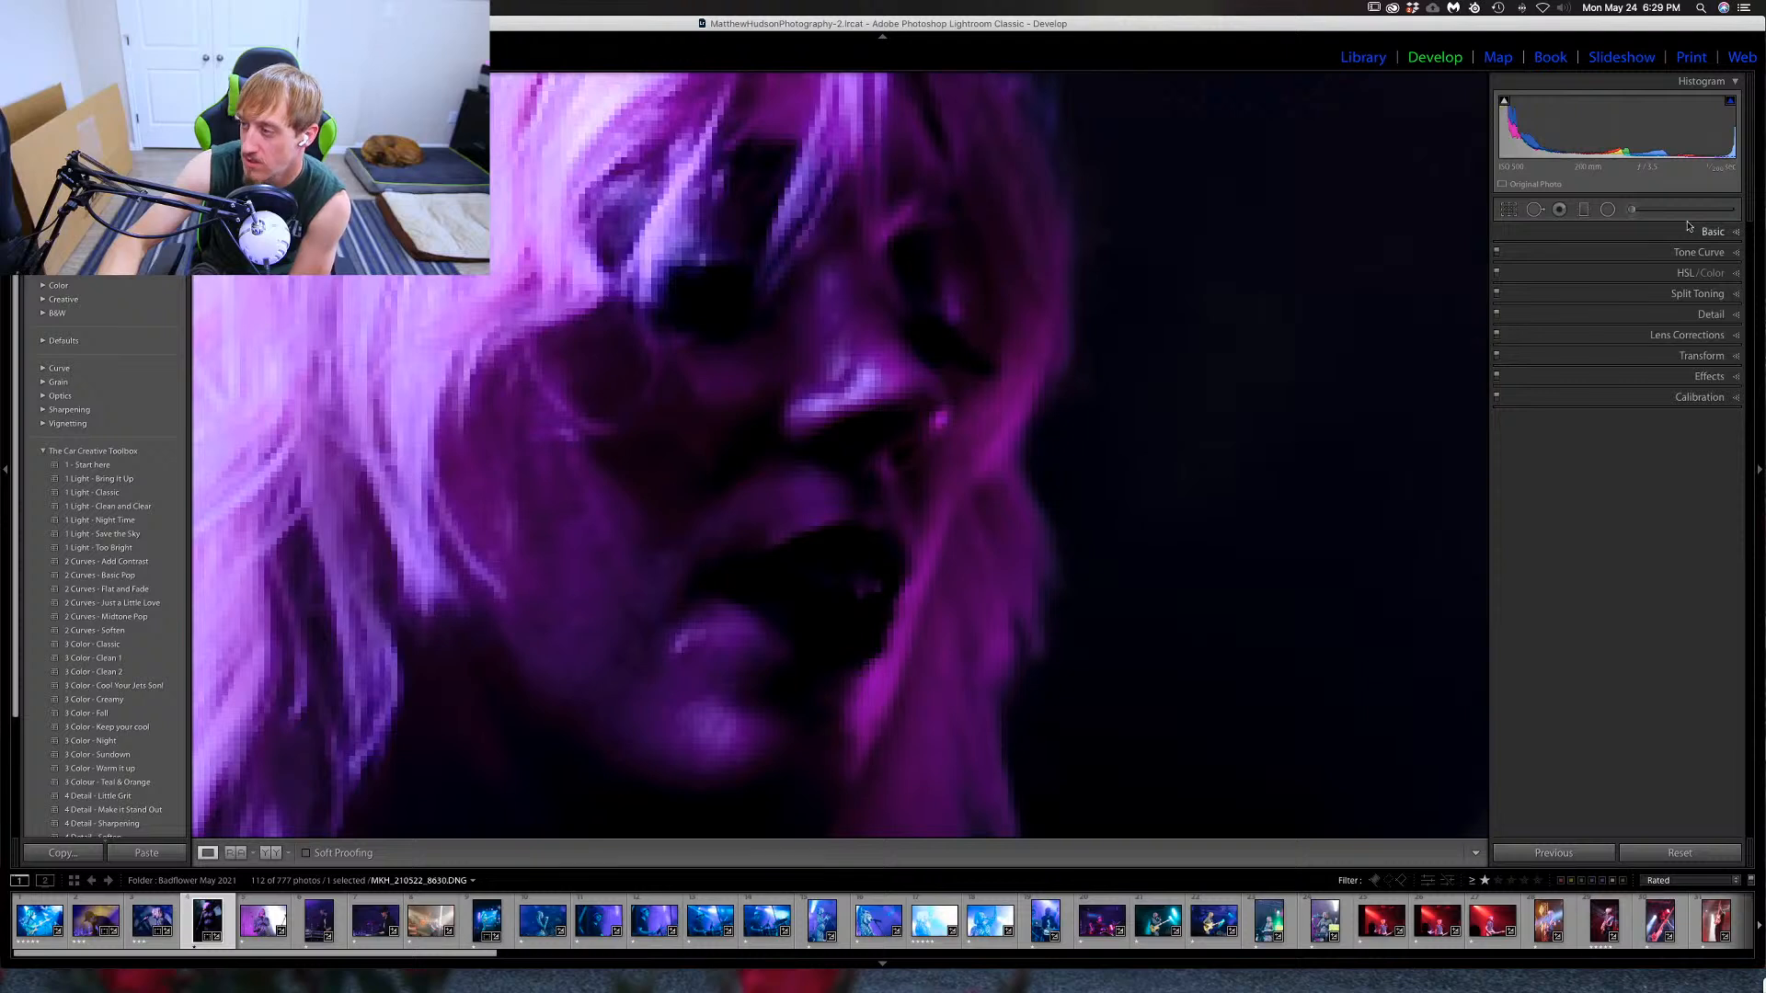
left_click(1632, 209)
scroll(754, 352, "up", 9)
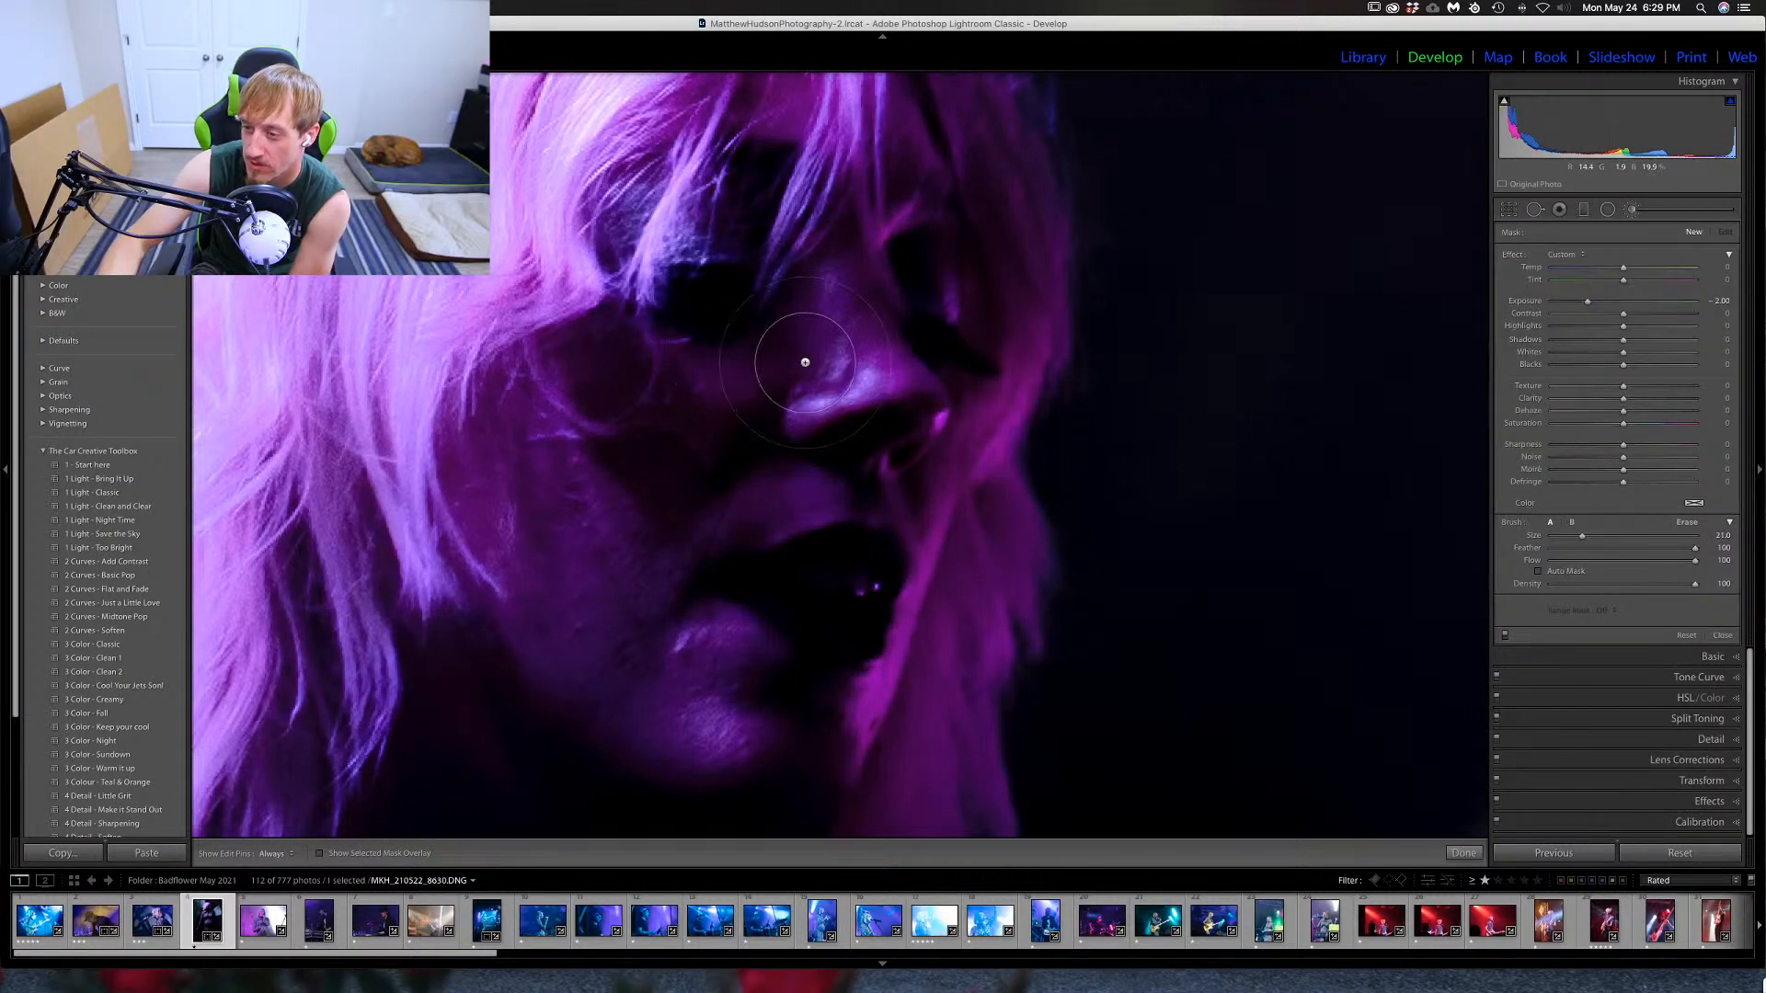
mouse_move(800, 169)
left_mouse_down()
mouse_move(896, 368)
mouse_move(715, 708)
mouse_move(564, 601)
mouse_move(520, 463)
mouse_move(731, 358)
mouse_move(597, 533)
mouse_move(546, 534)
mouse_move(740, 406)
mouse_move(804, 227)
mouse_move(778, 171)
mouse_move(840, 165)
mouse_move(889, 270)
mouse_move(840, 355)
left_mouse_up()
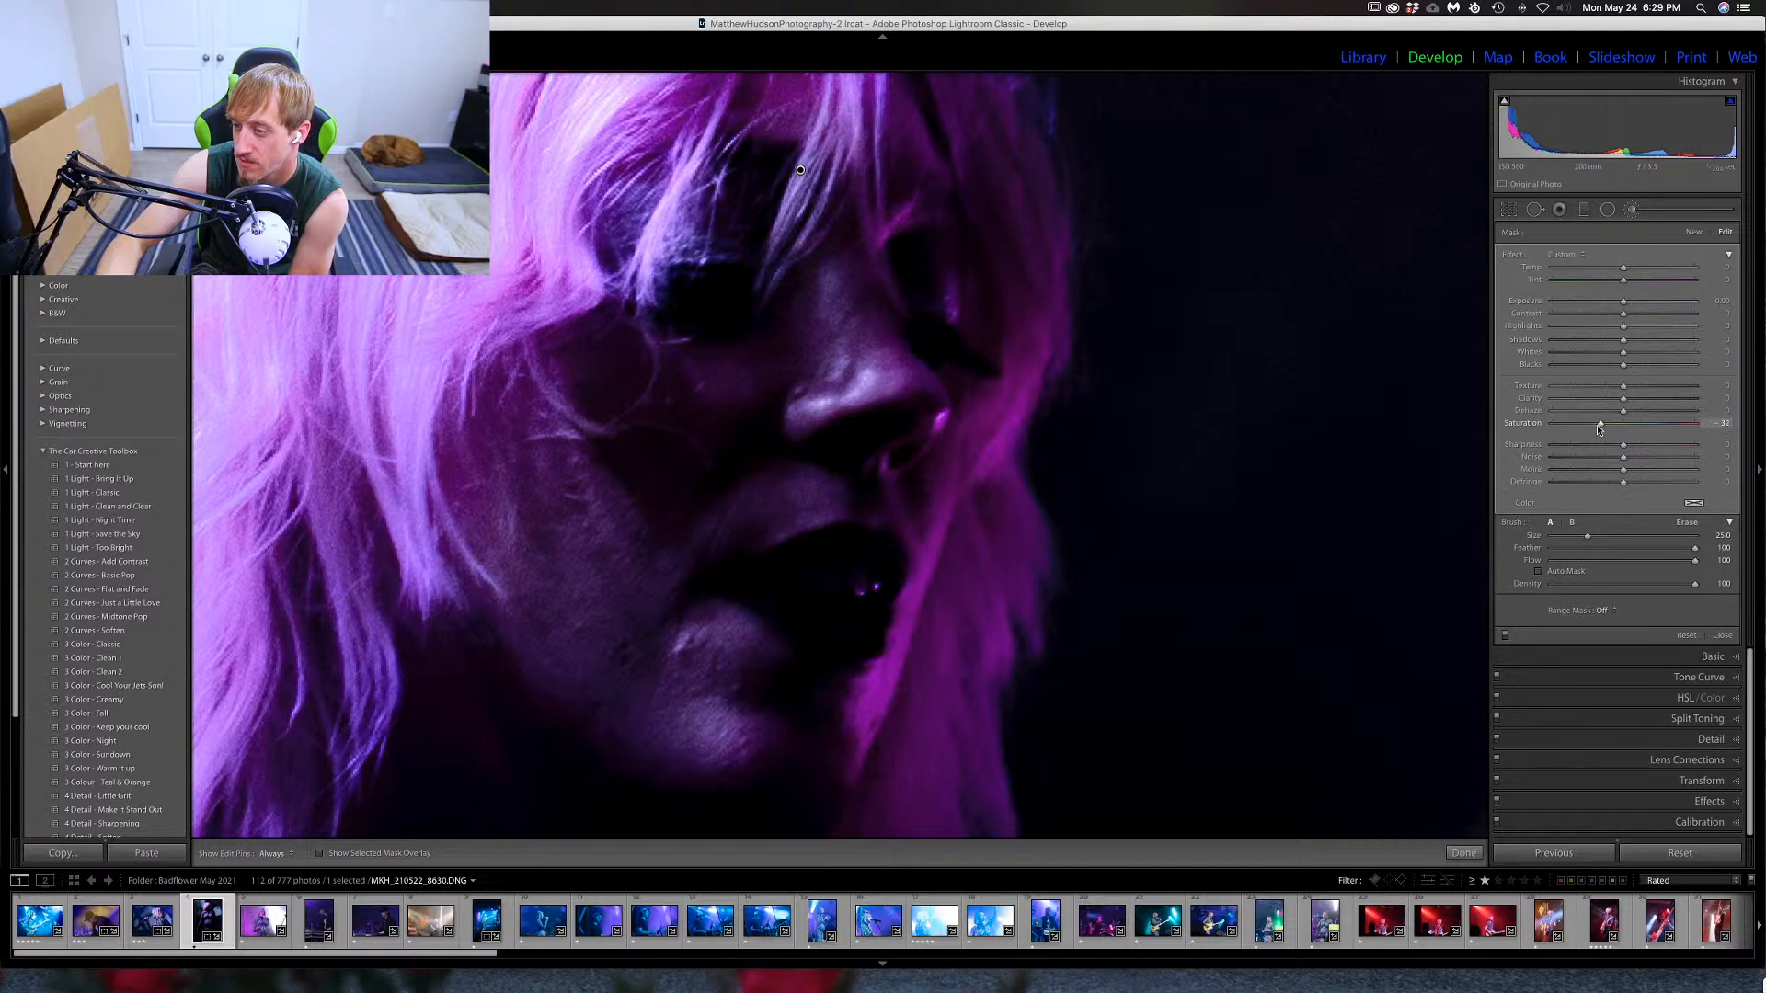
left_click_drag(1603, 423, 1587, 425)
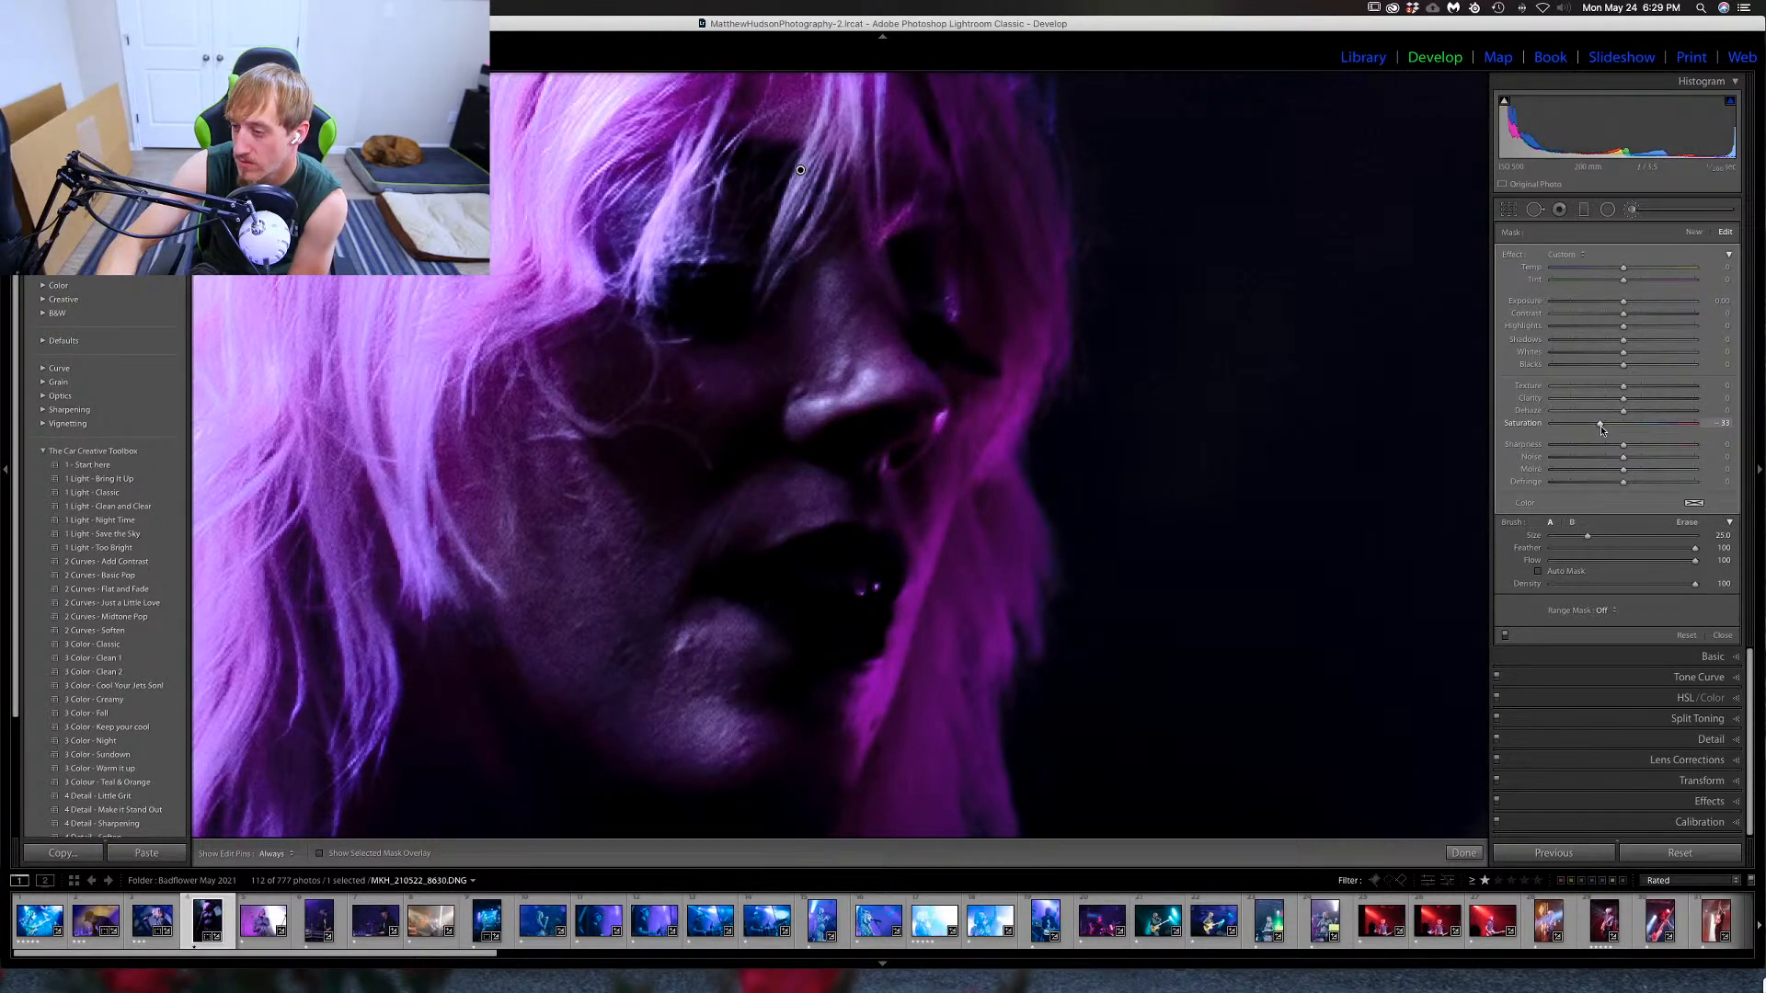
key("k")
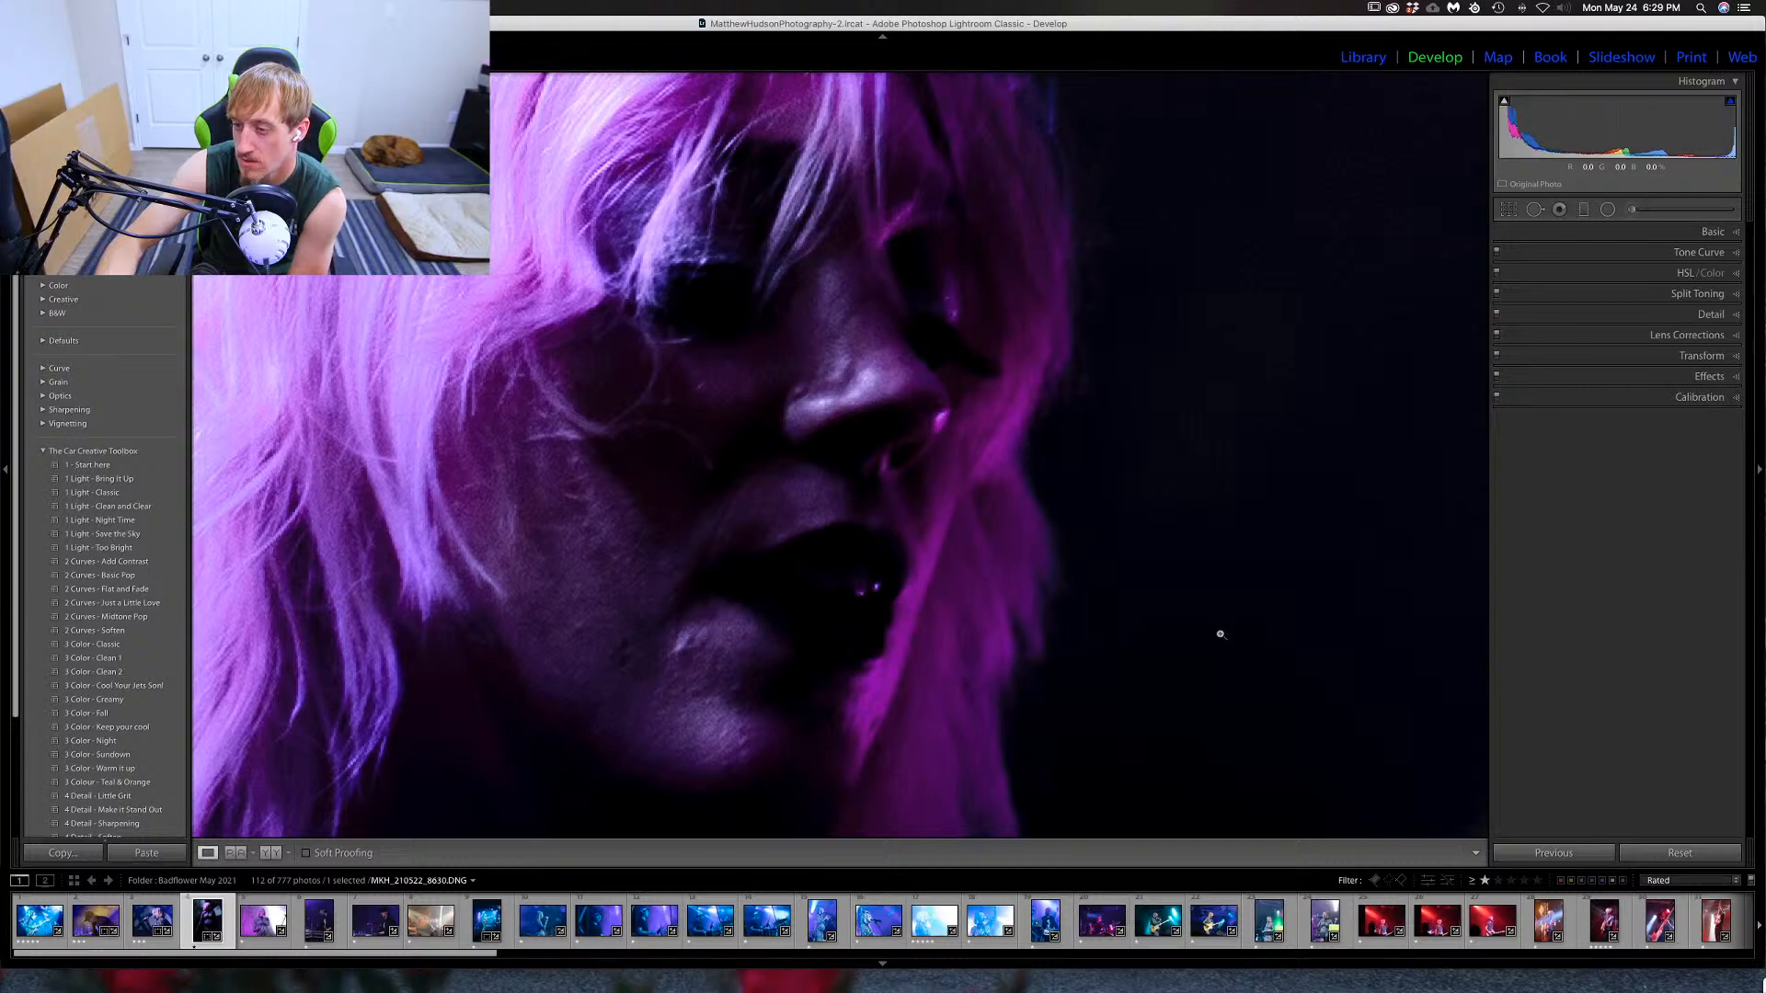
View the whole edited photo of the singer and give it a 3-star rating.
left_click(1292, 630)
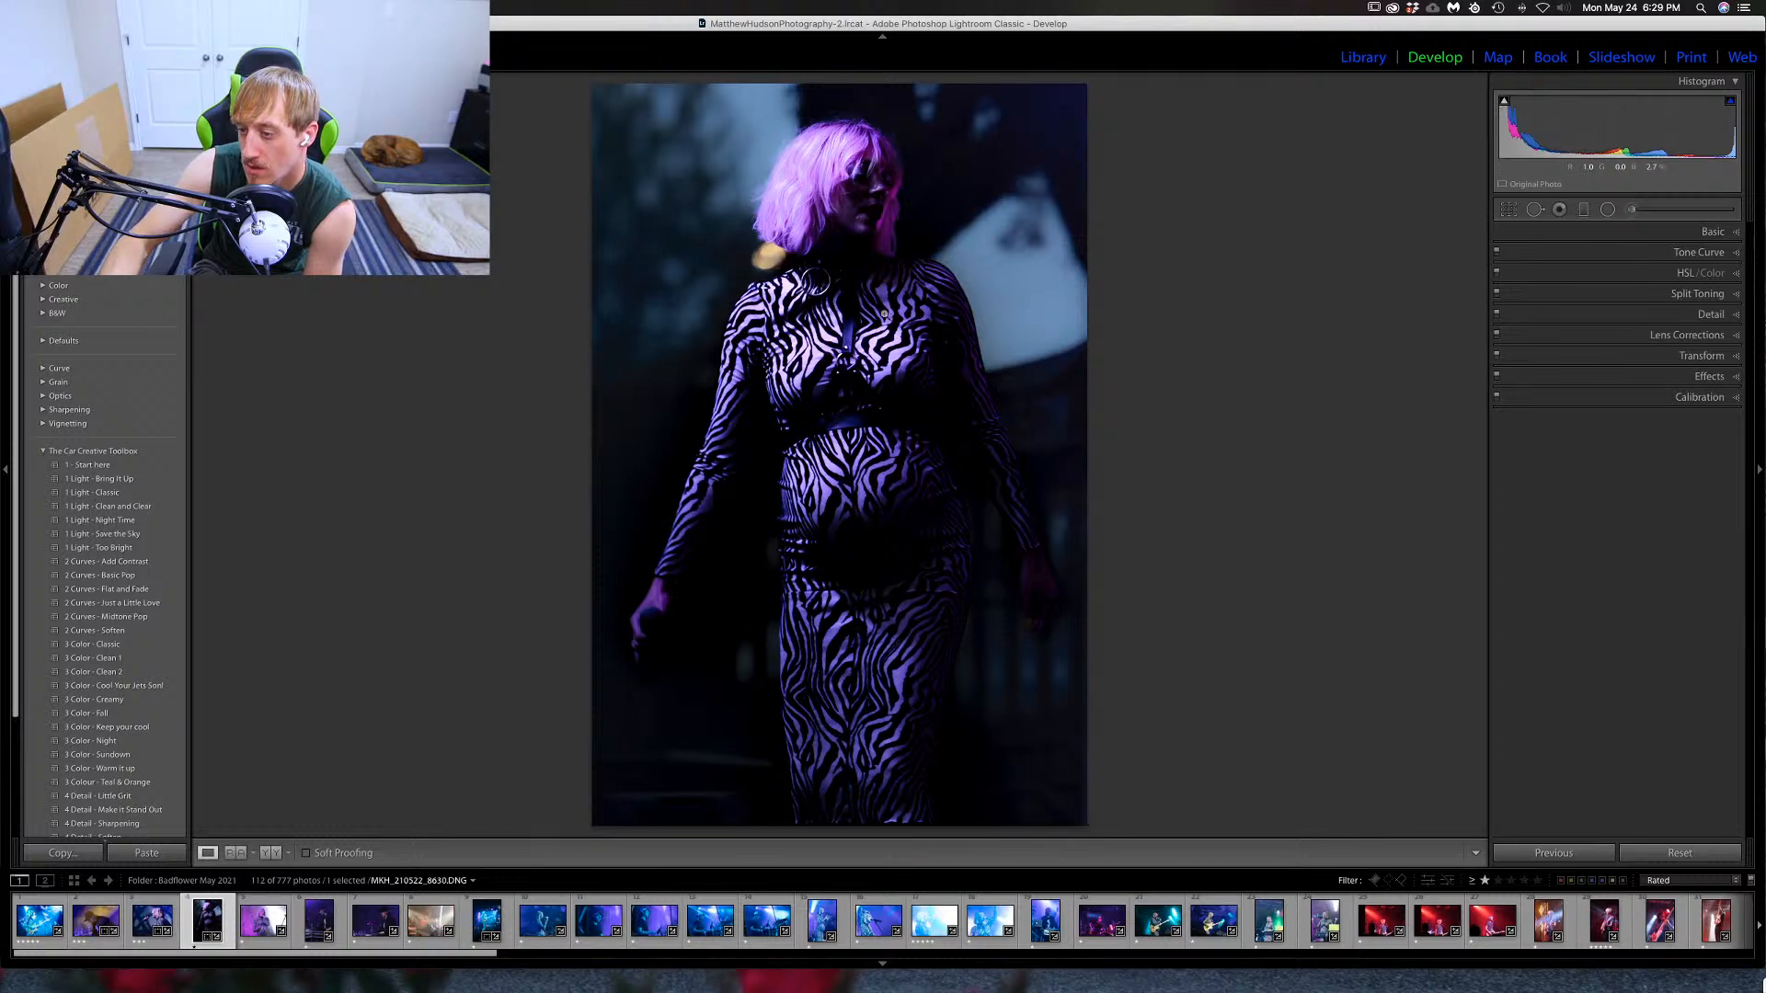
key("1")
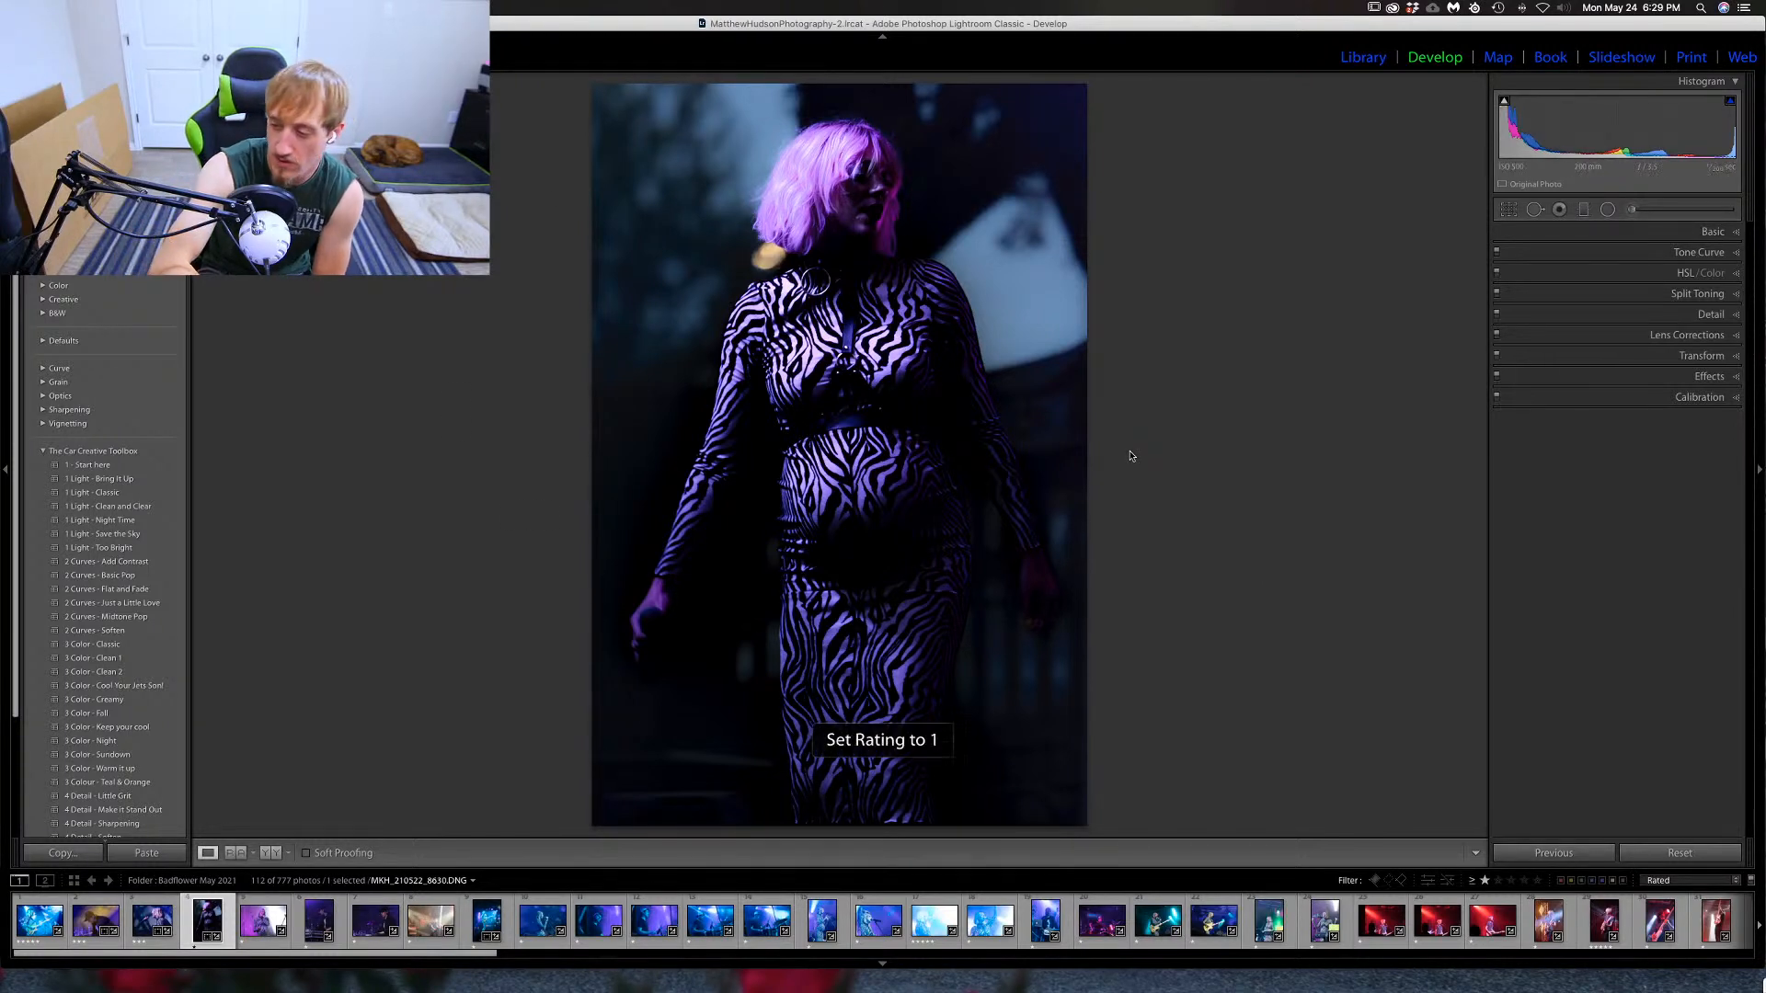
key("3")
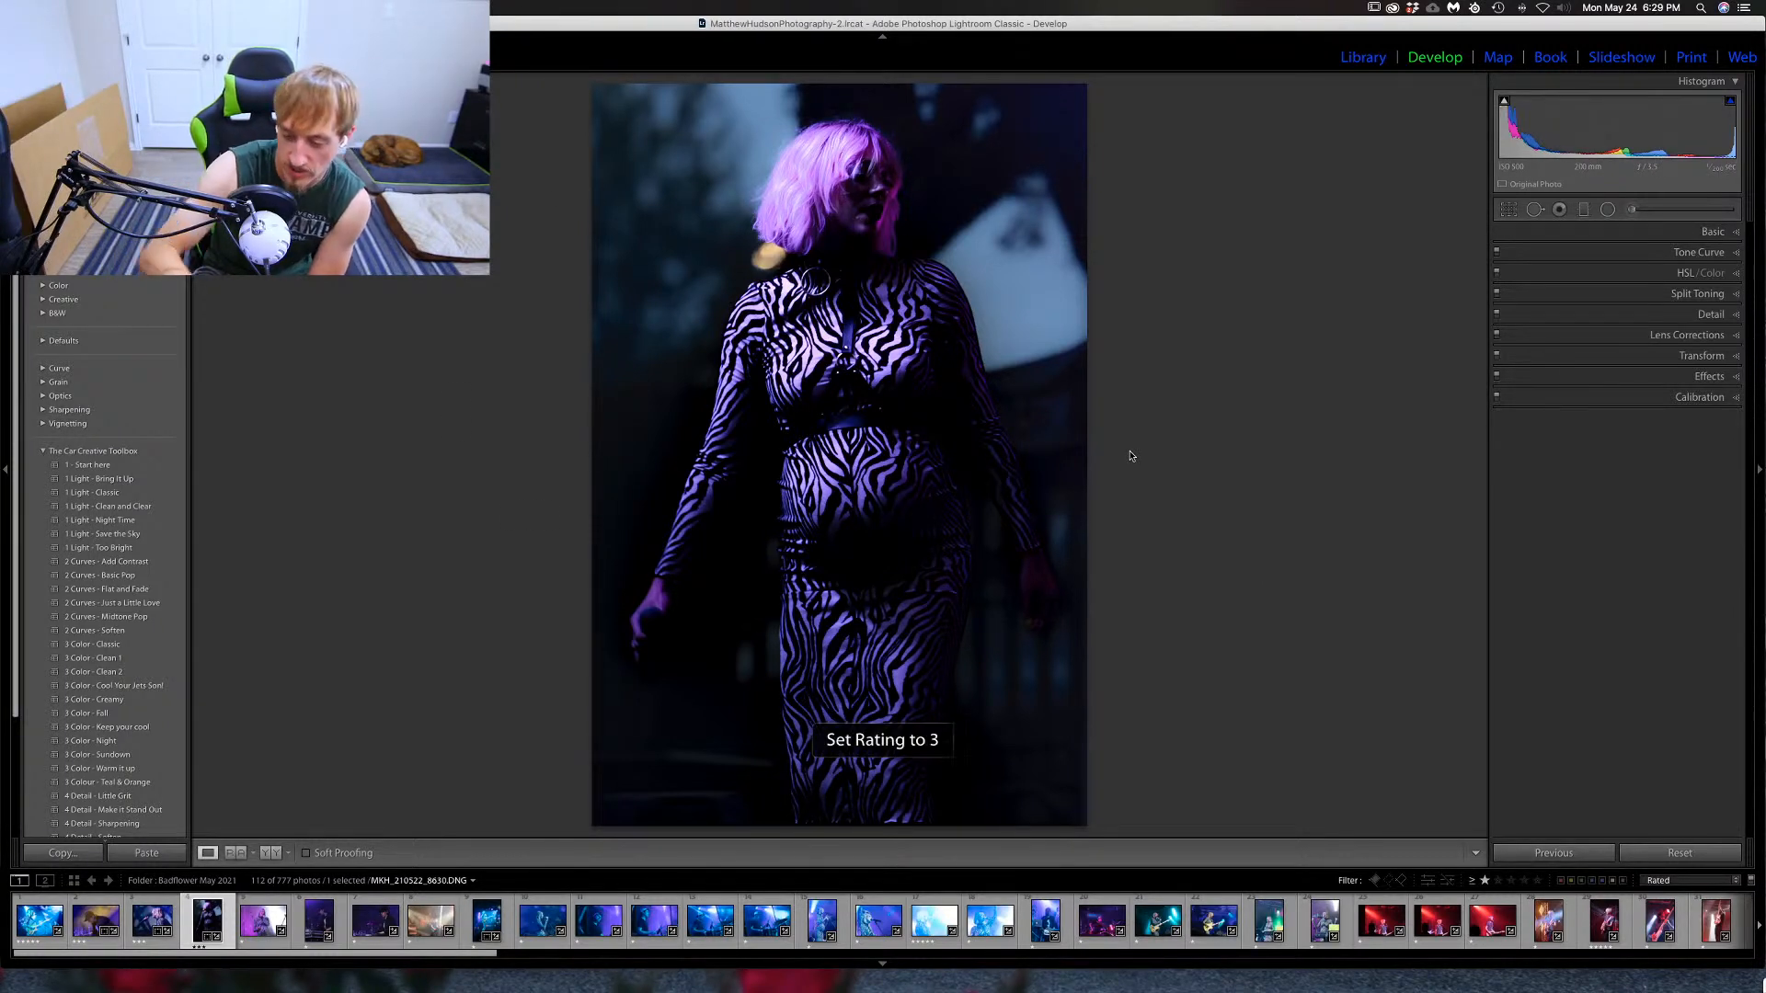
Move on to the next photo, MKH_210522_8633.DNG, and set its contrast to 30.
key("Right")
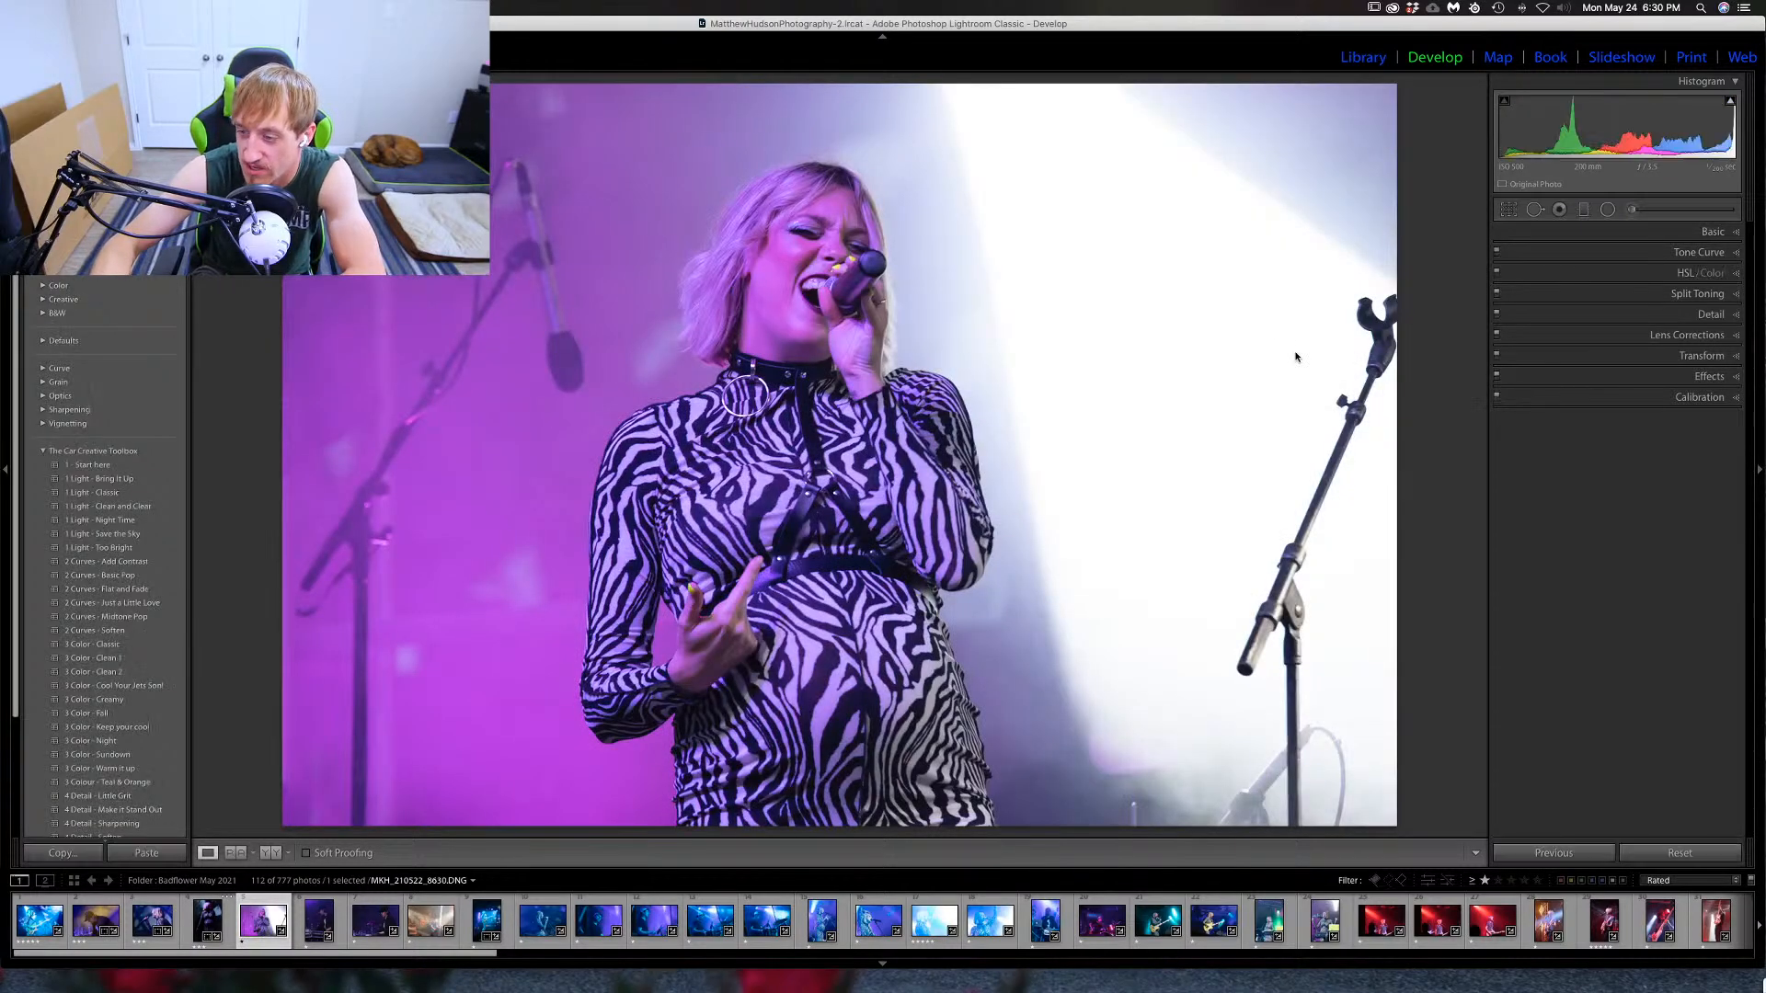
left_click(1711, 232)
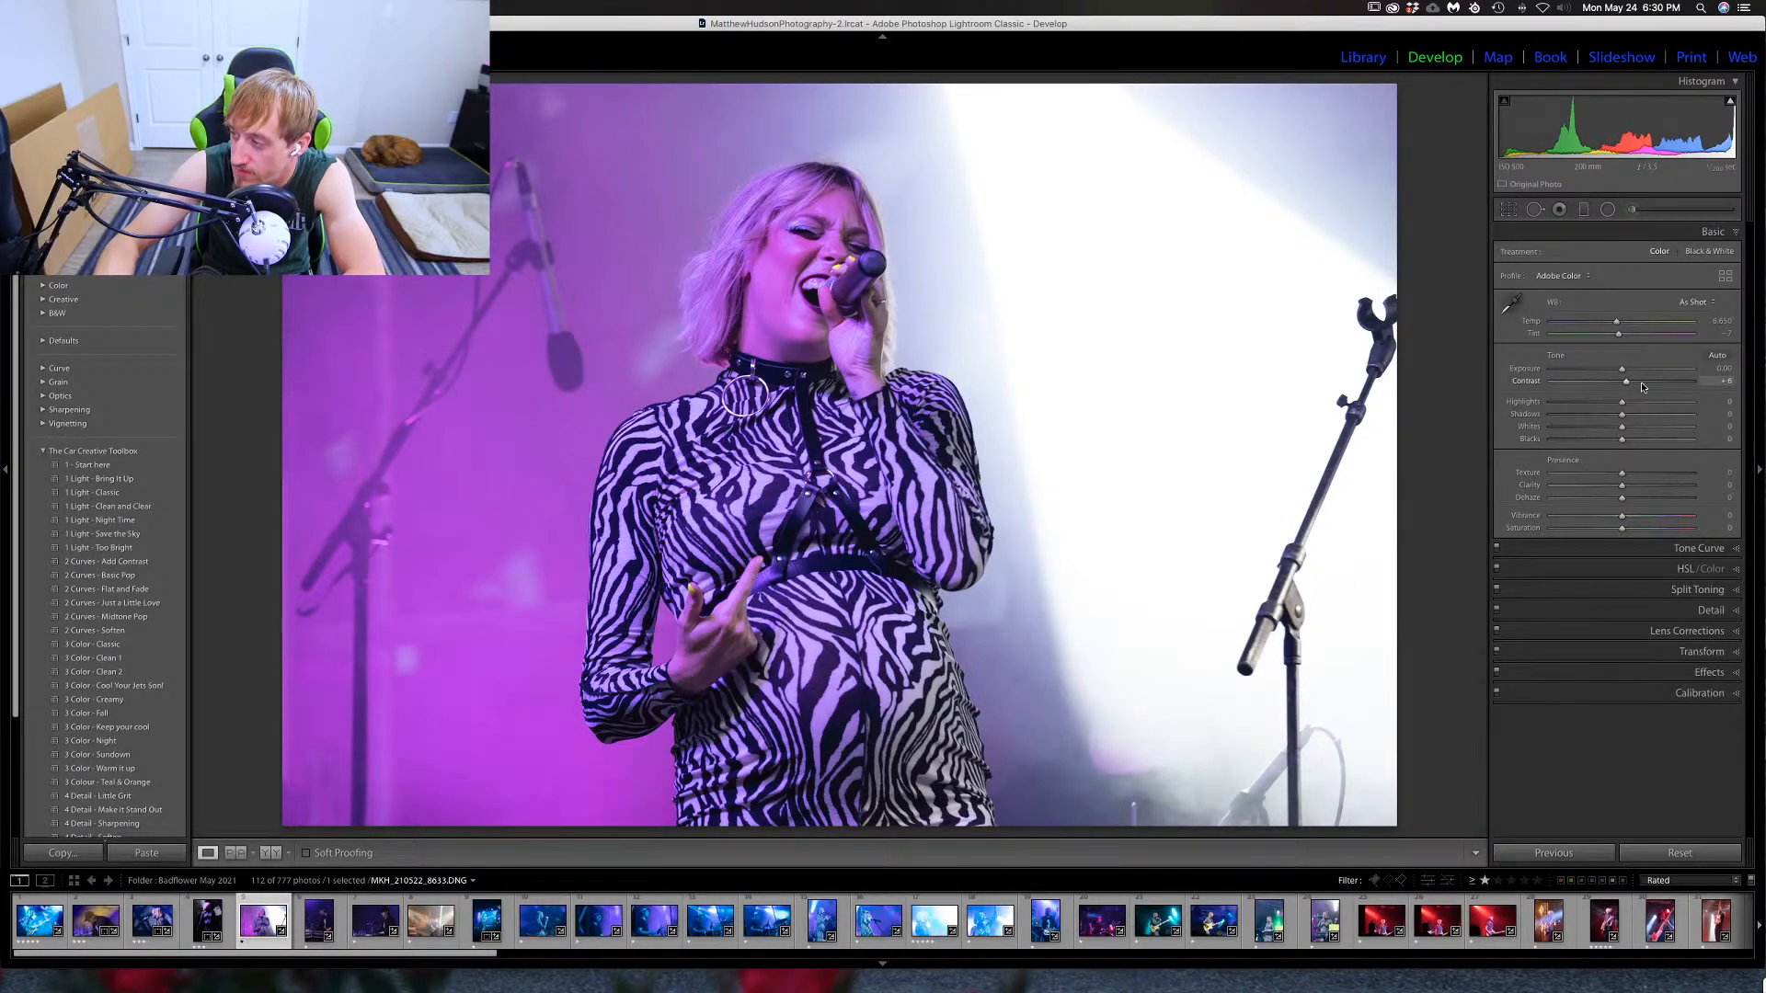
left_click_drag(1641, 383, 1643, 381)
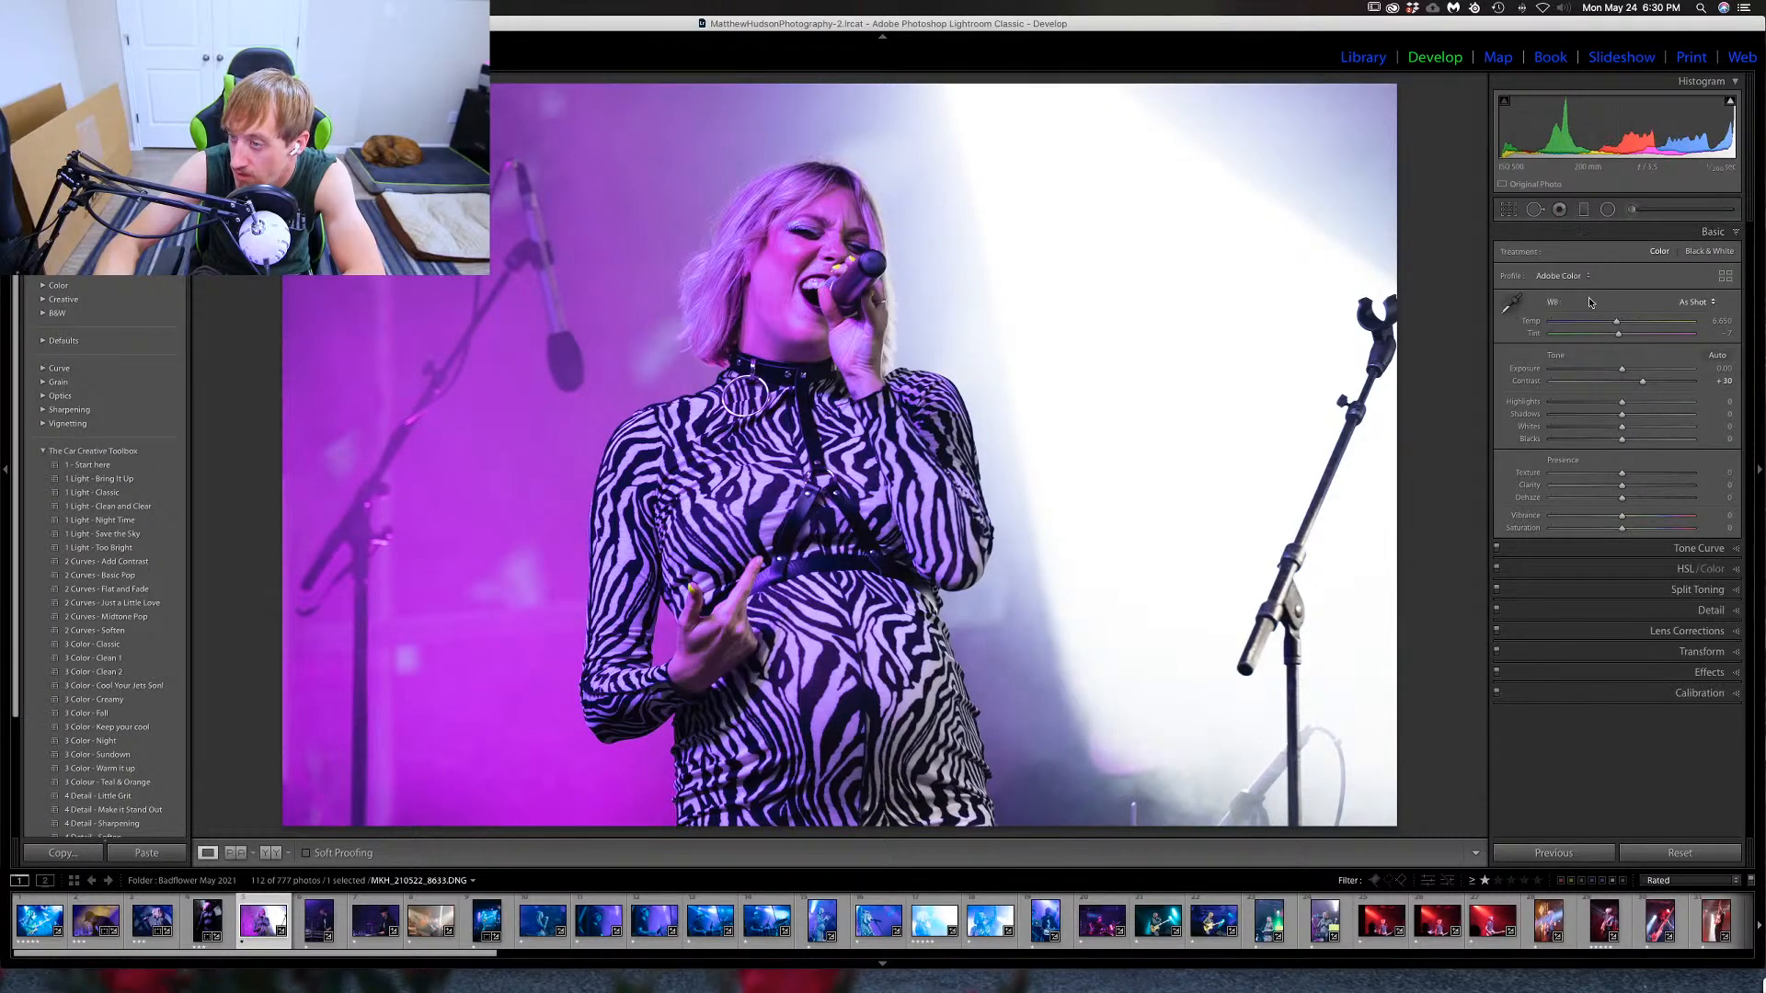
Paint an adjustment brush mask over the singer's face with exposure reset to 0 and saturation at about −16, using a smaller brush.
left_click(1632, 210)
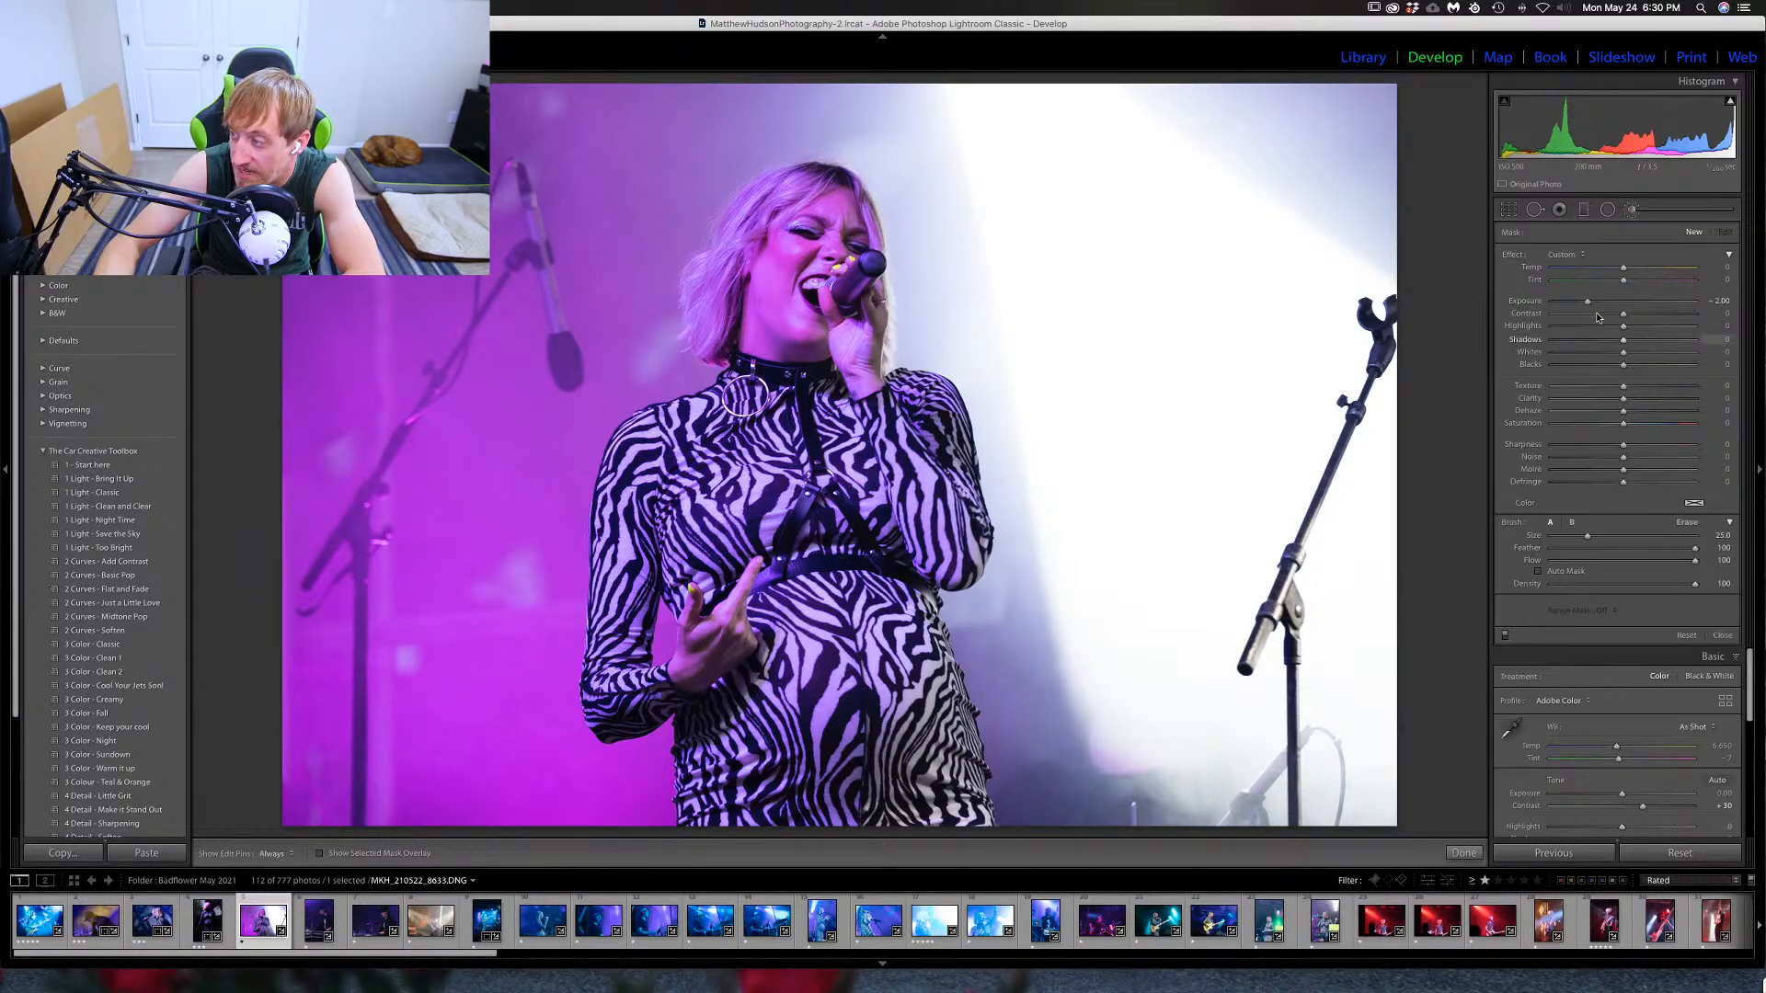
double_click(1540, 306)
left_click_drag(1623, 423, 1617, 428)
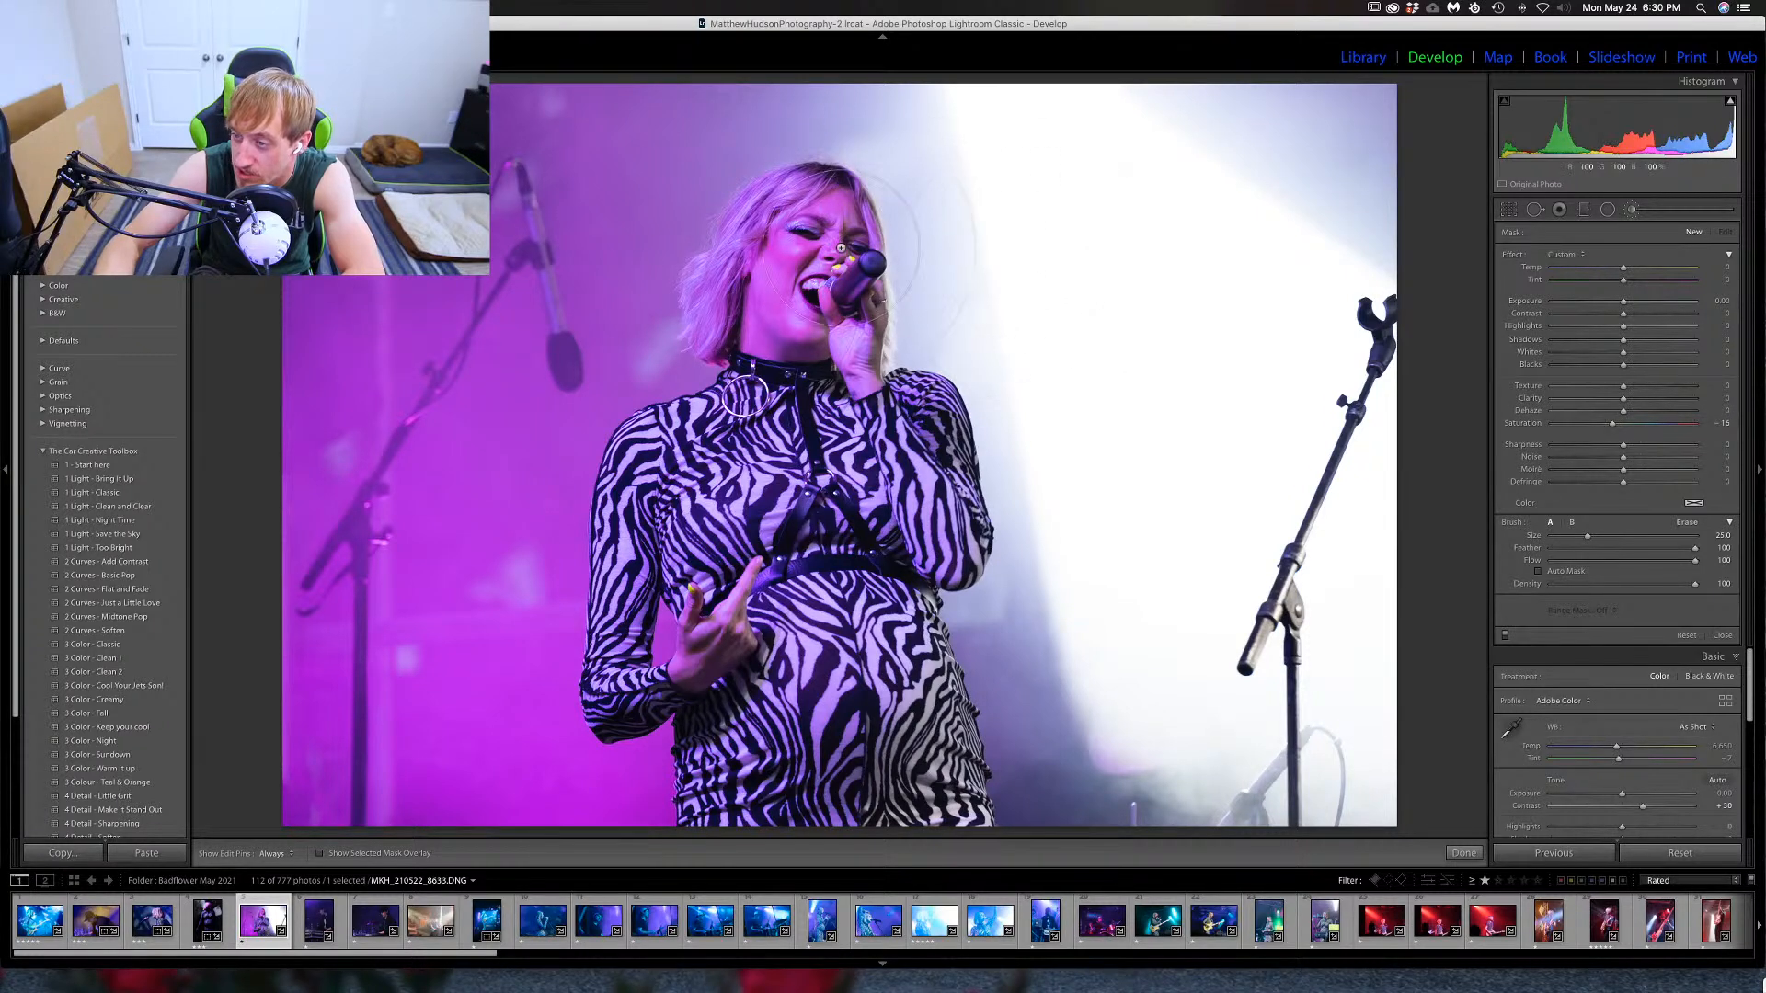
scroll(832, 246, "down", 3)
key("h")
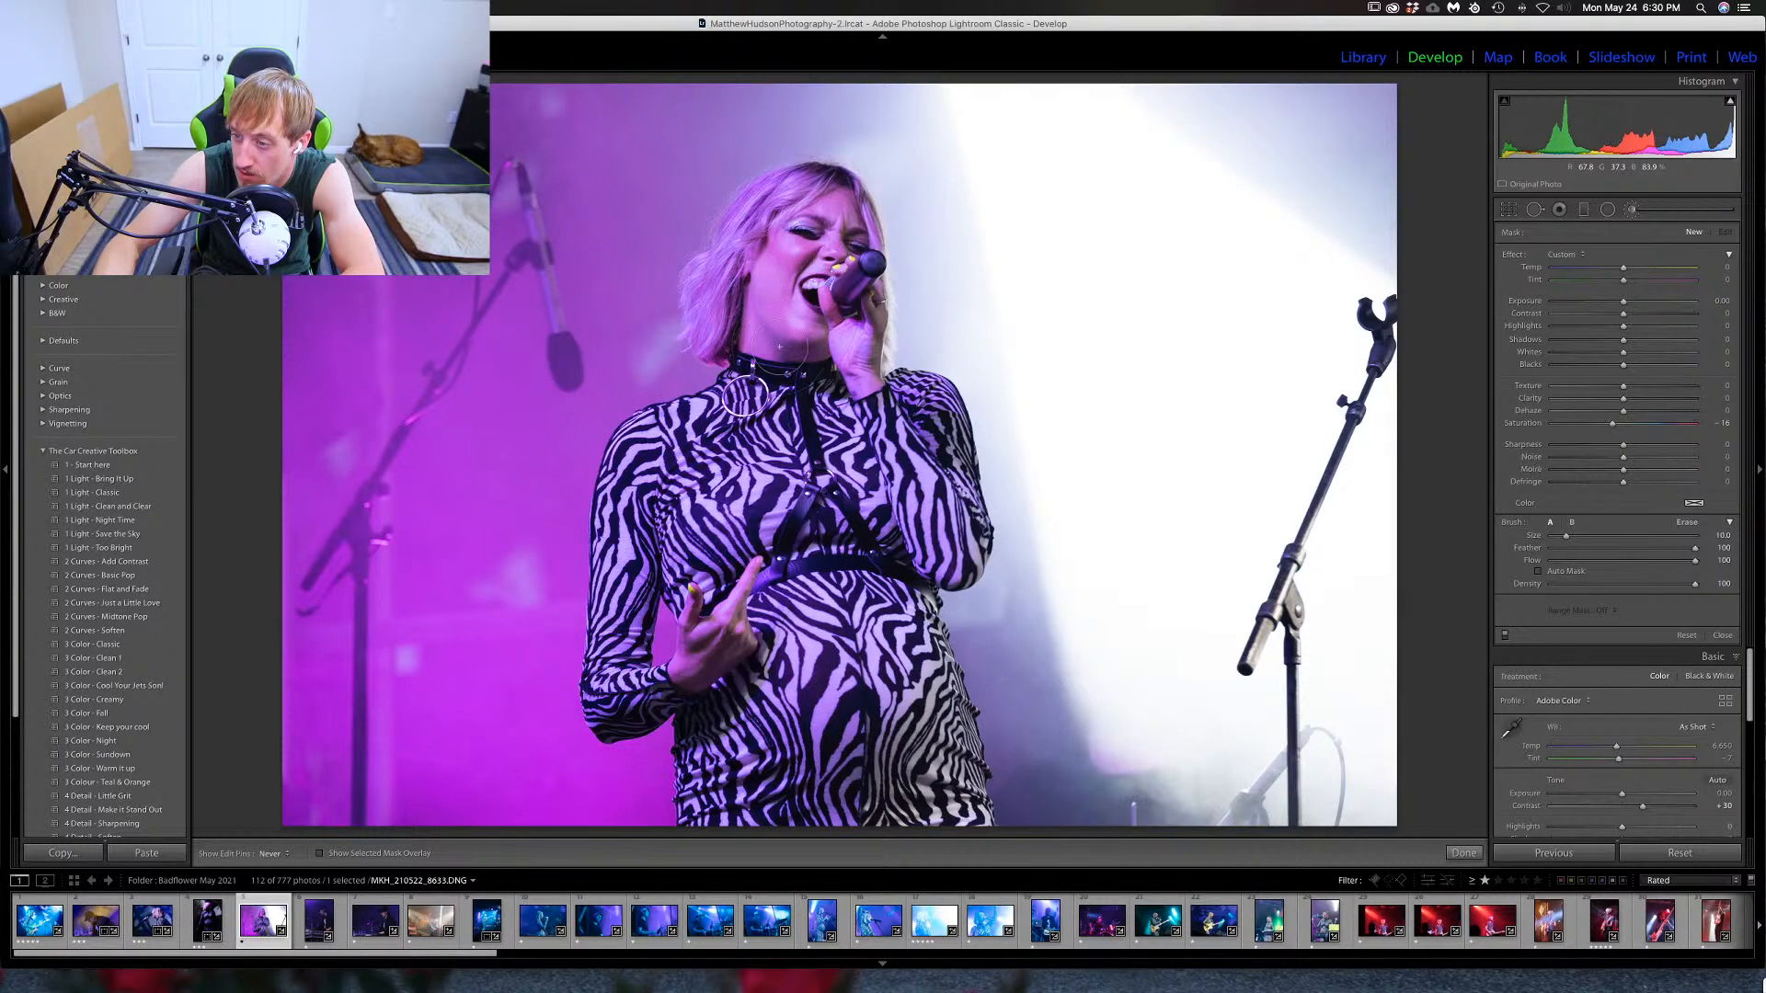
key("h")
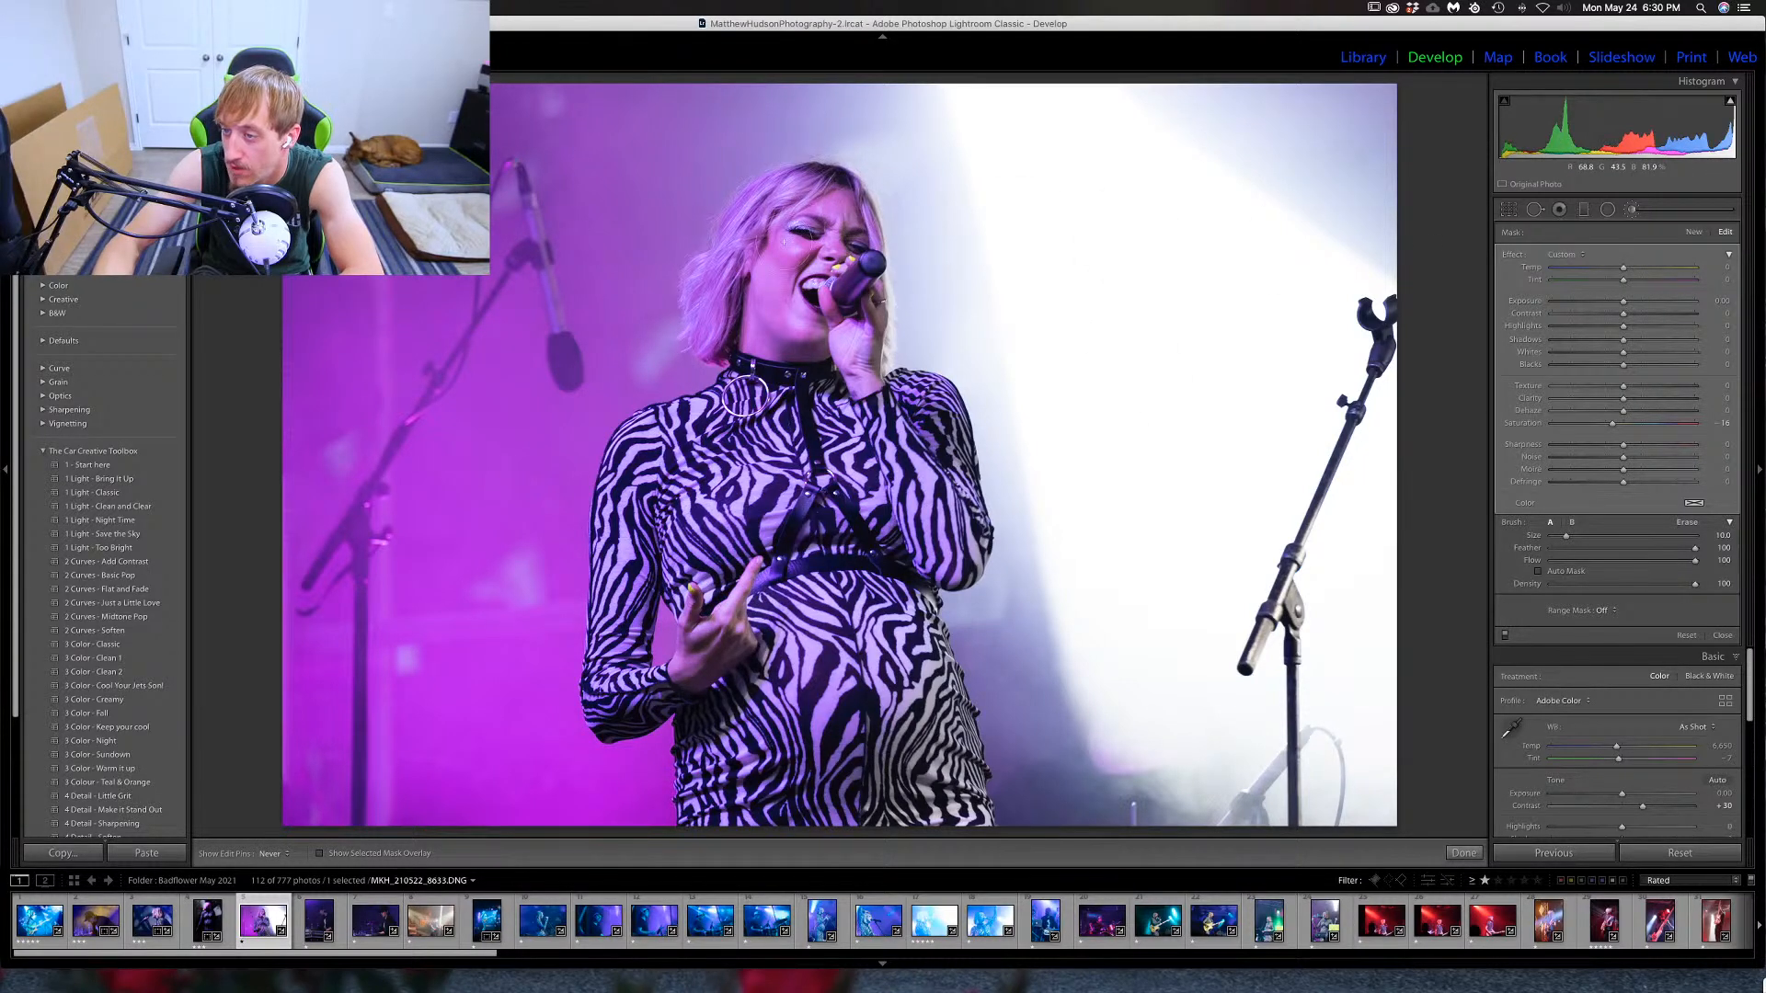
left_click(1633, 211)
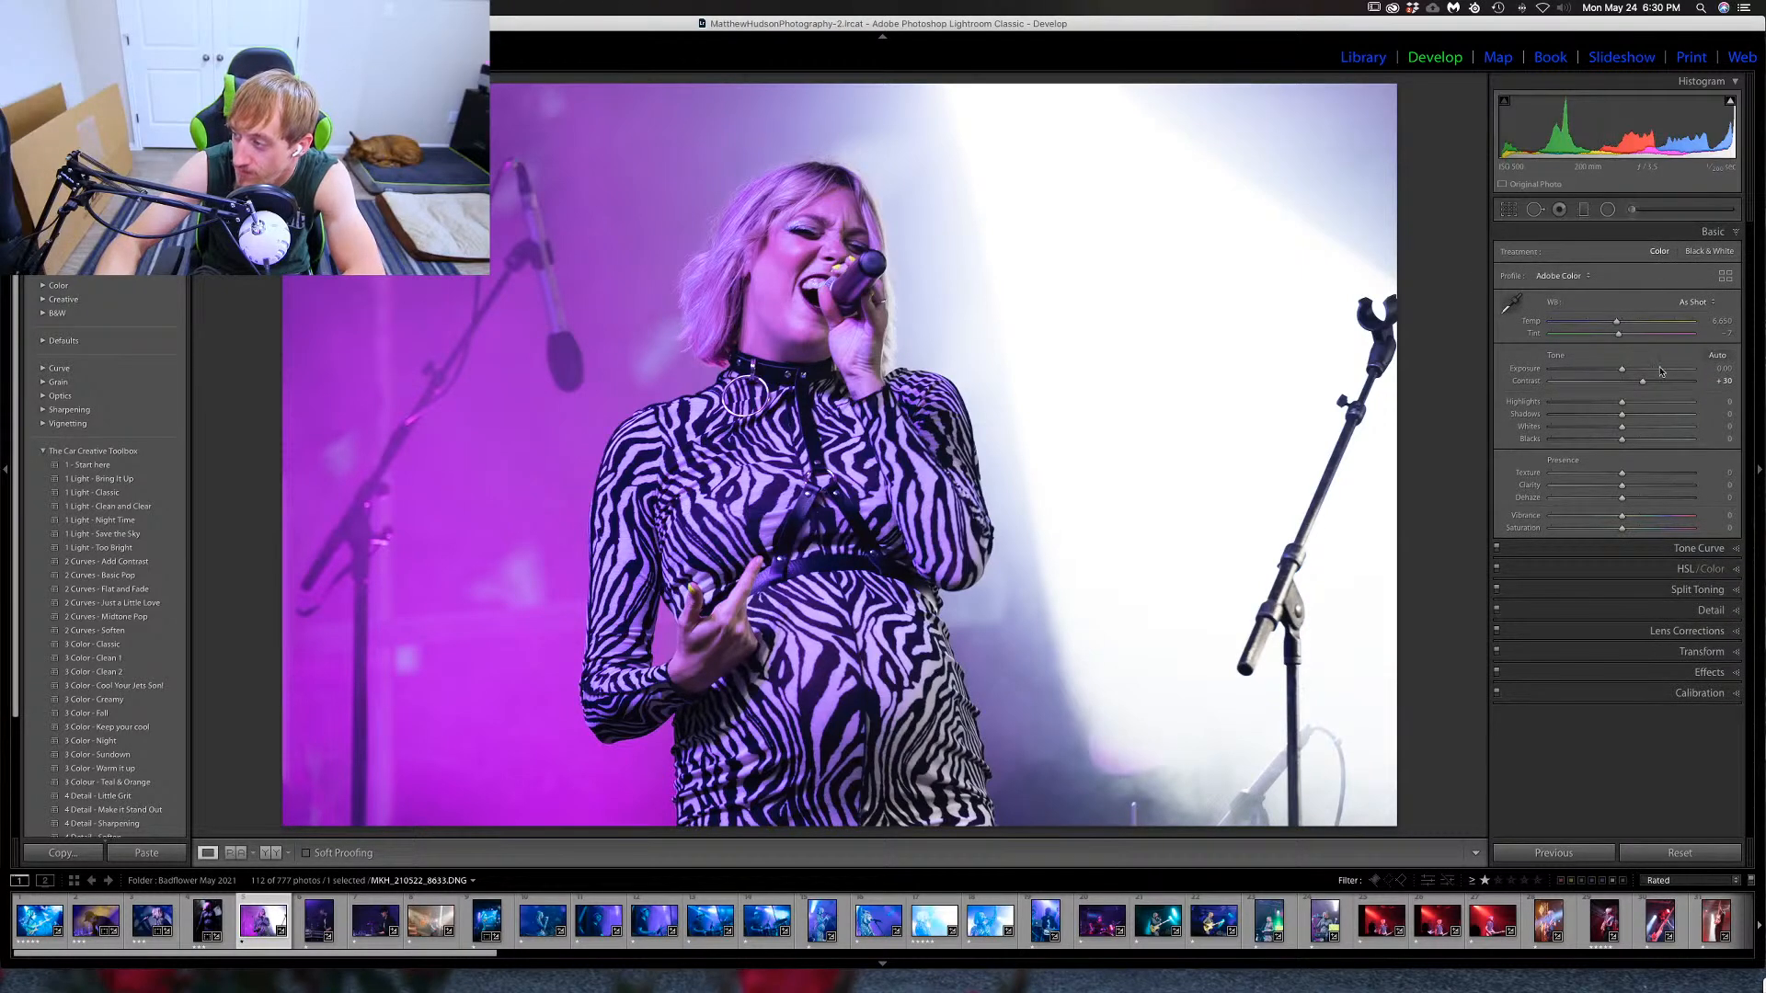
Set the photo's contrast to 38, highlights to 28, shadows to −18, whites to 18 and blacks to 26.
left_click_drag(1643, 382, 1648, 383)
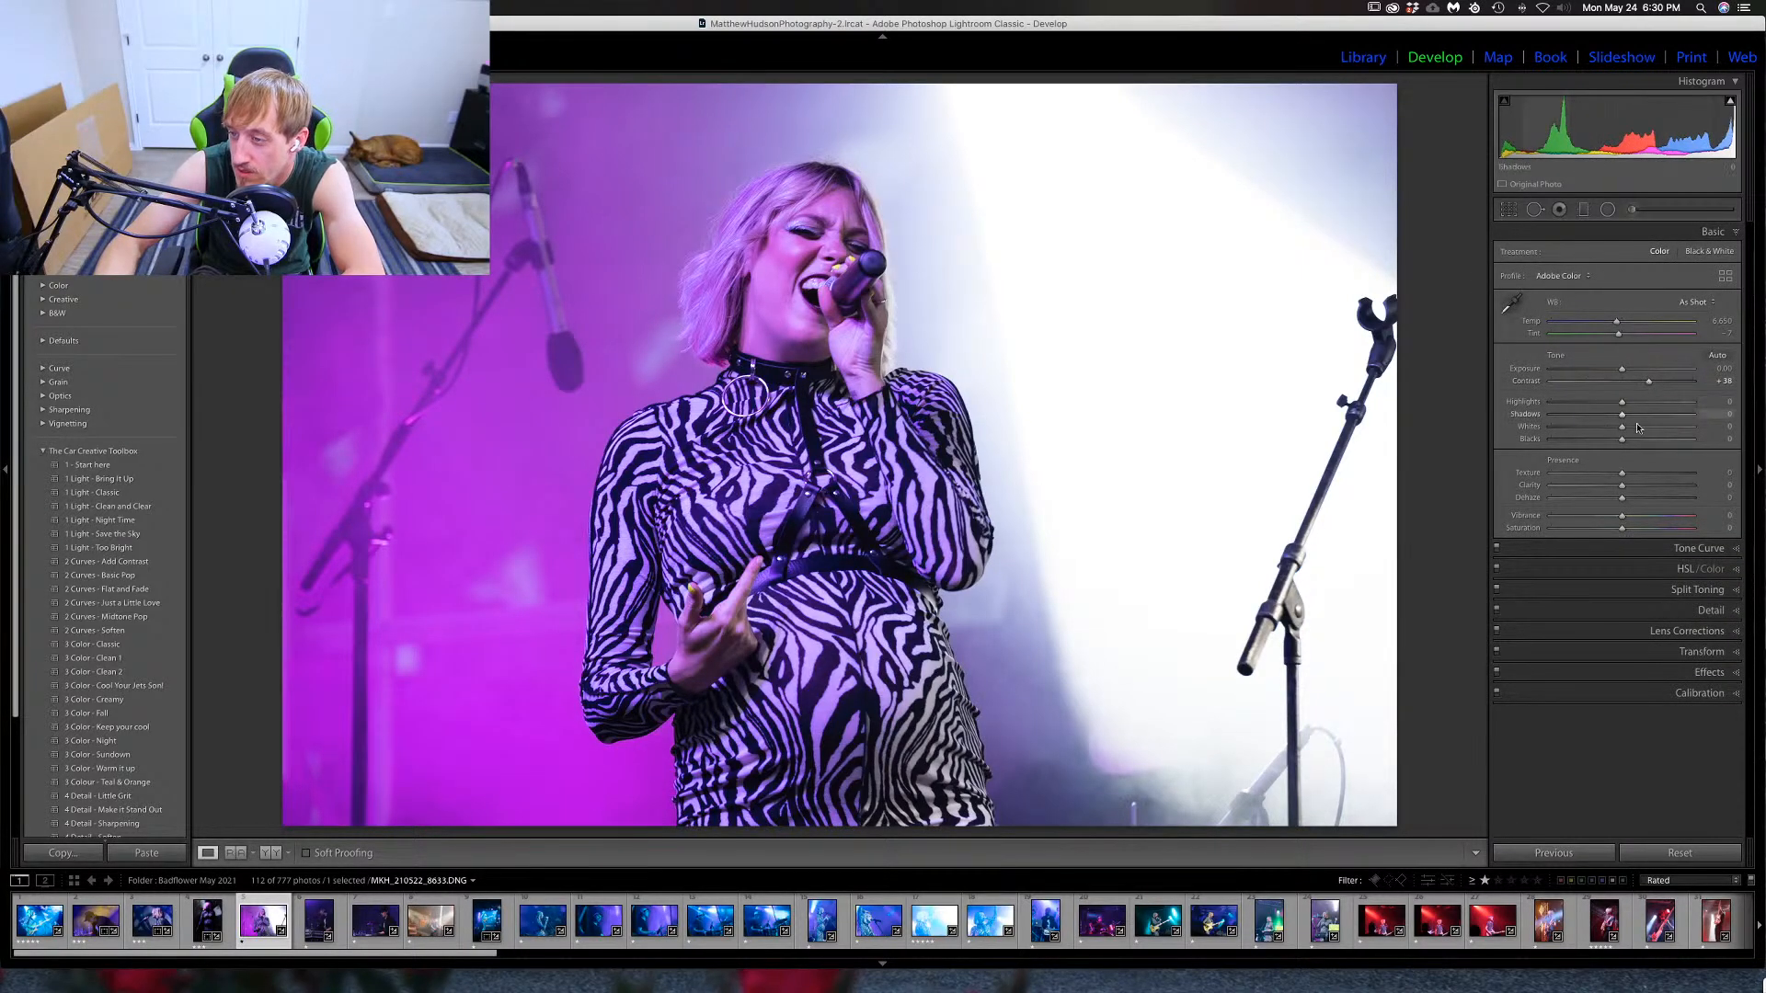
mouse_move(1623, 406)
left_mouse_down()
mouse_move(1641, 402)
mouse_move(1610, 419)
left_mouse_up()
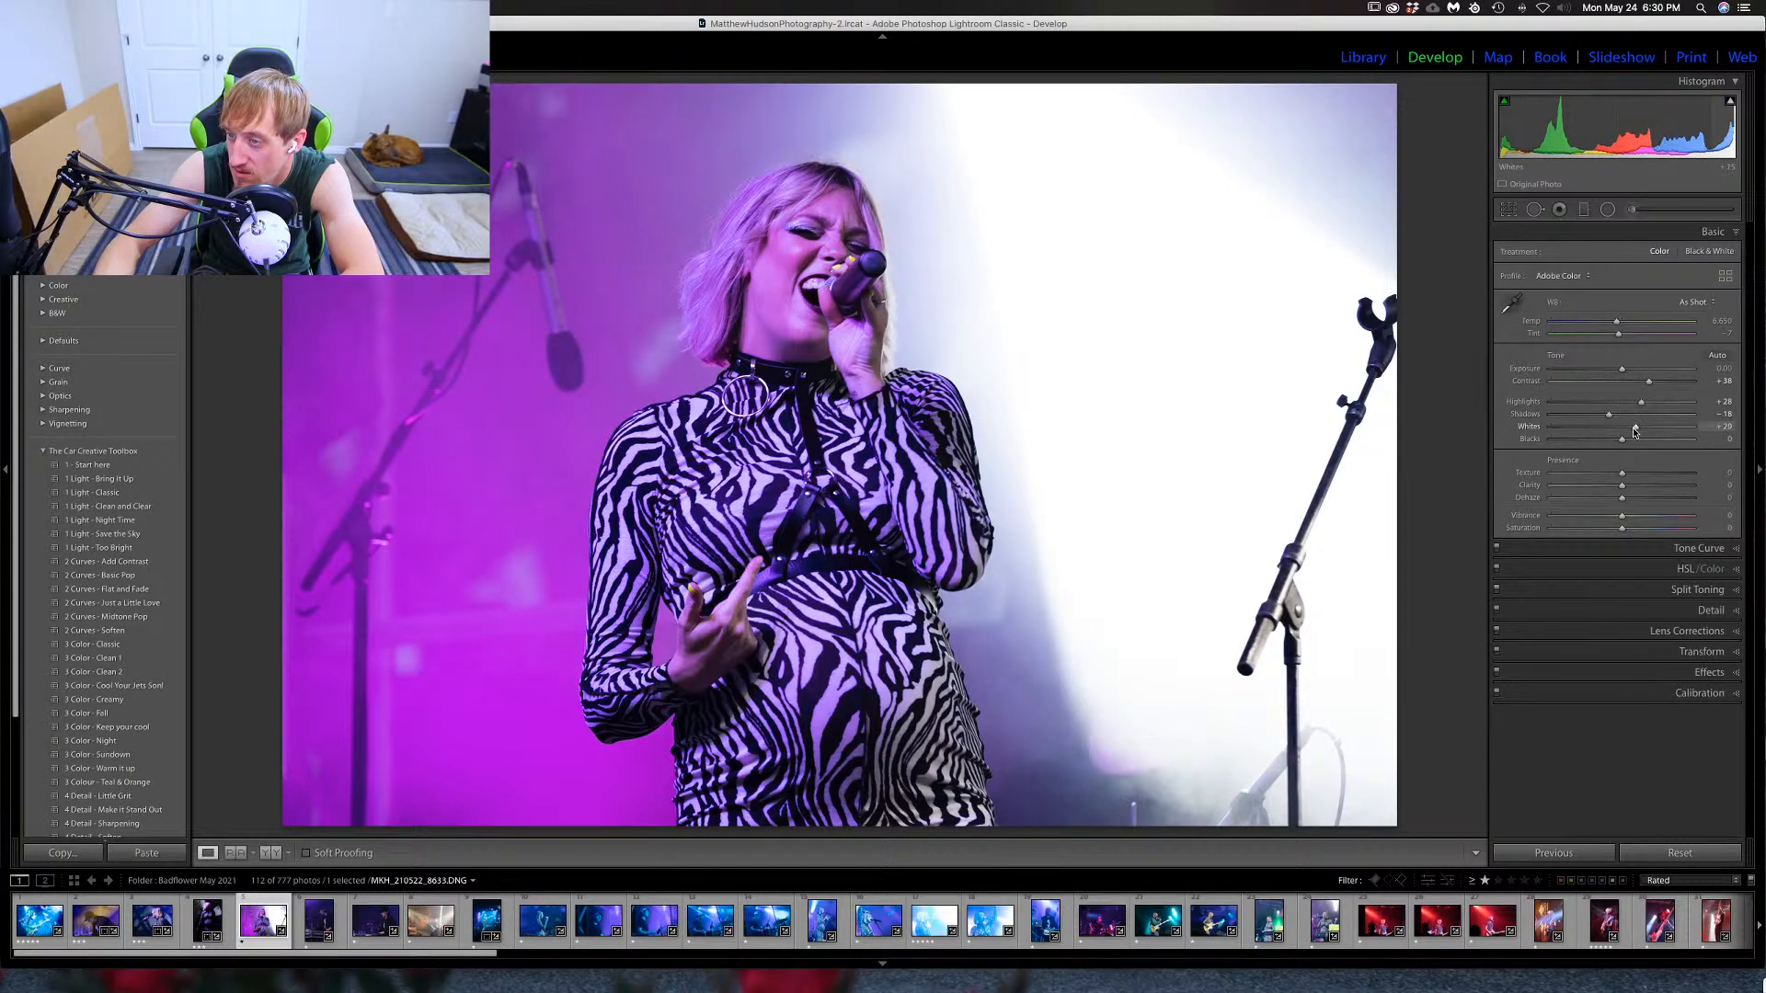
left_click_drag(1634, 431, 1635, 431)
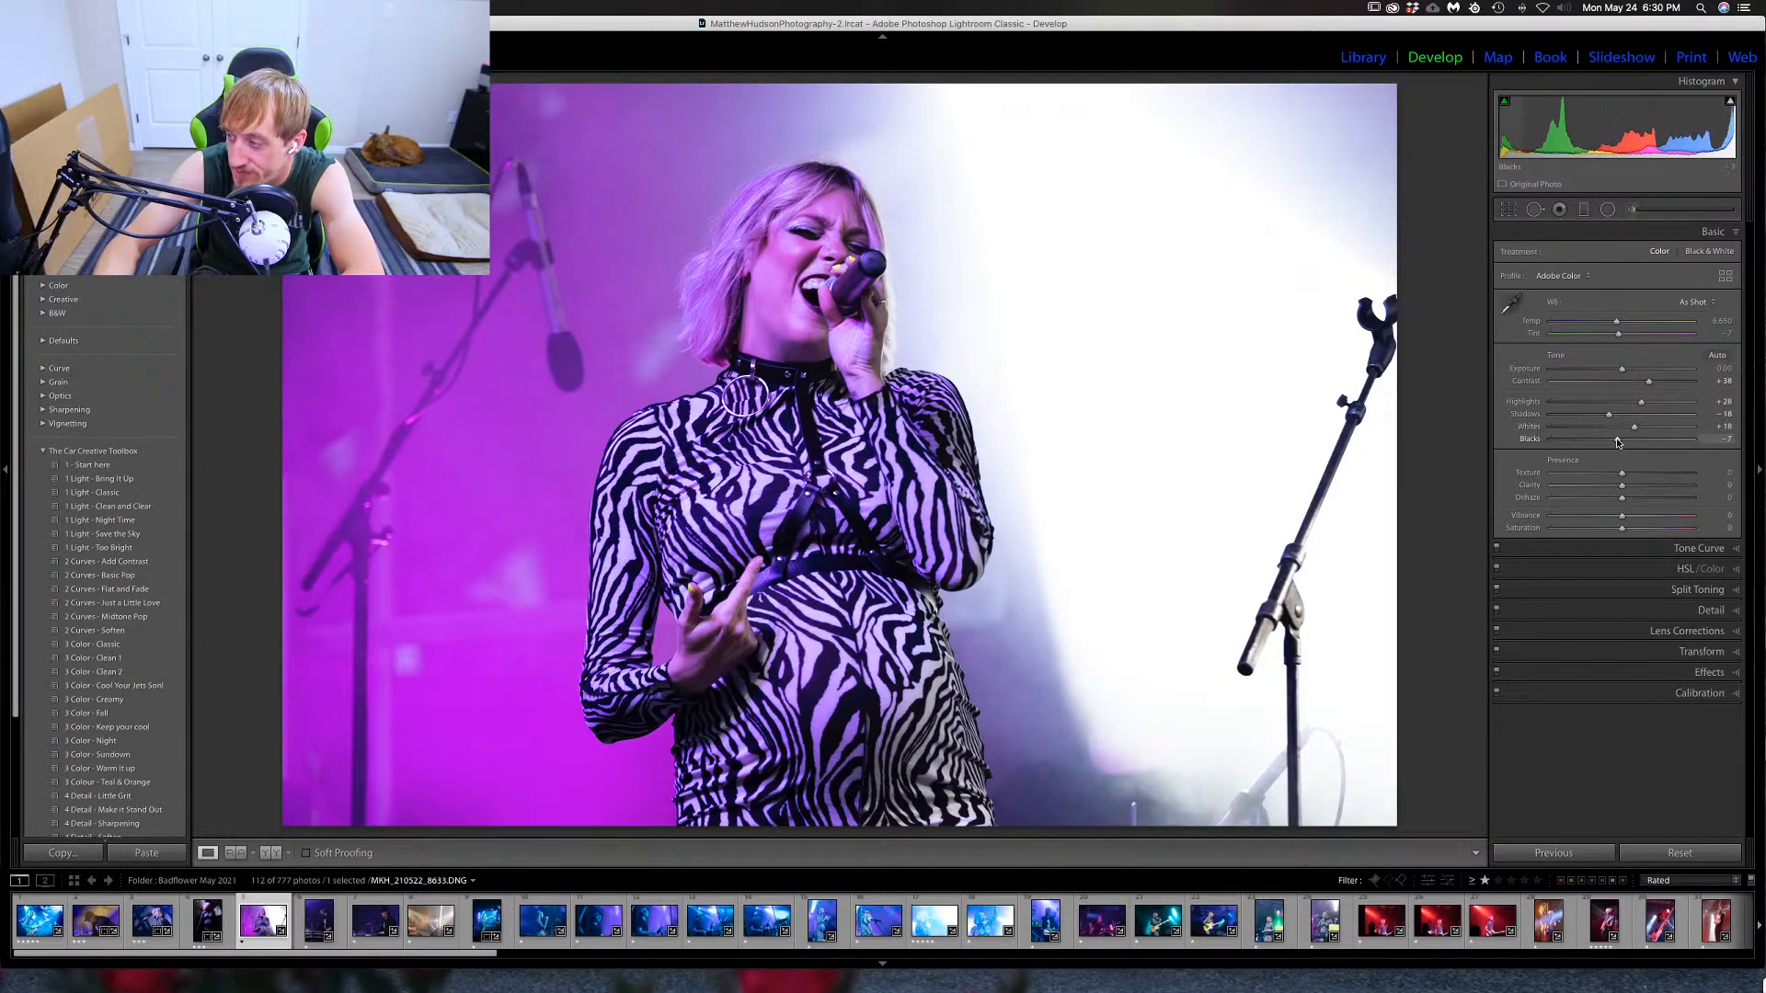
left_click_drag(1643, 442, 1646, 444)
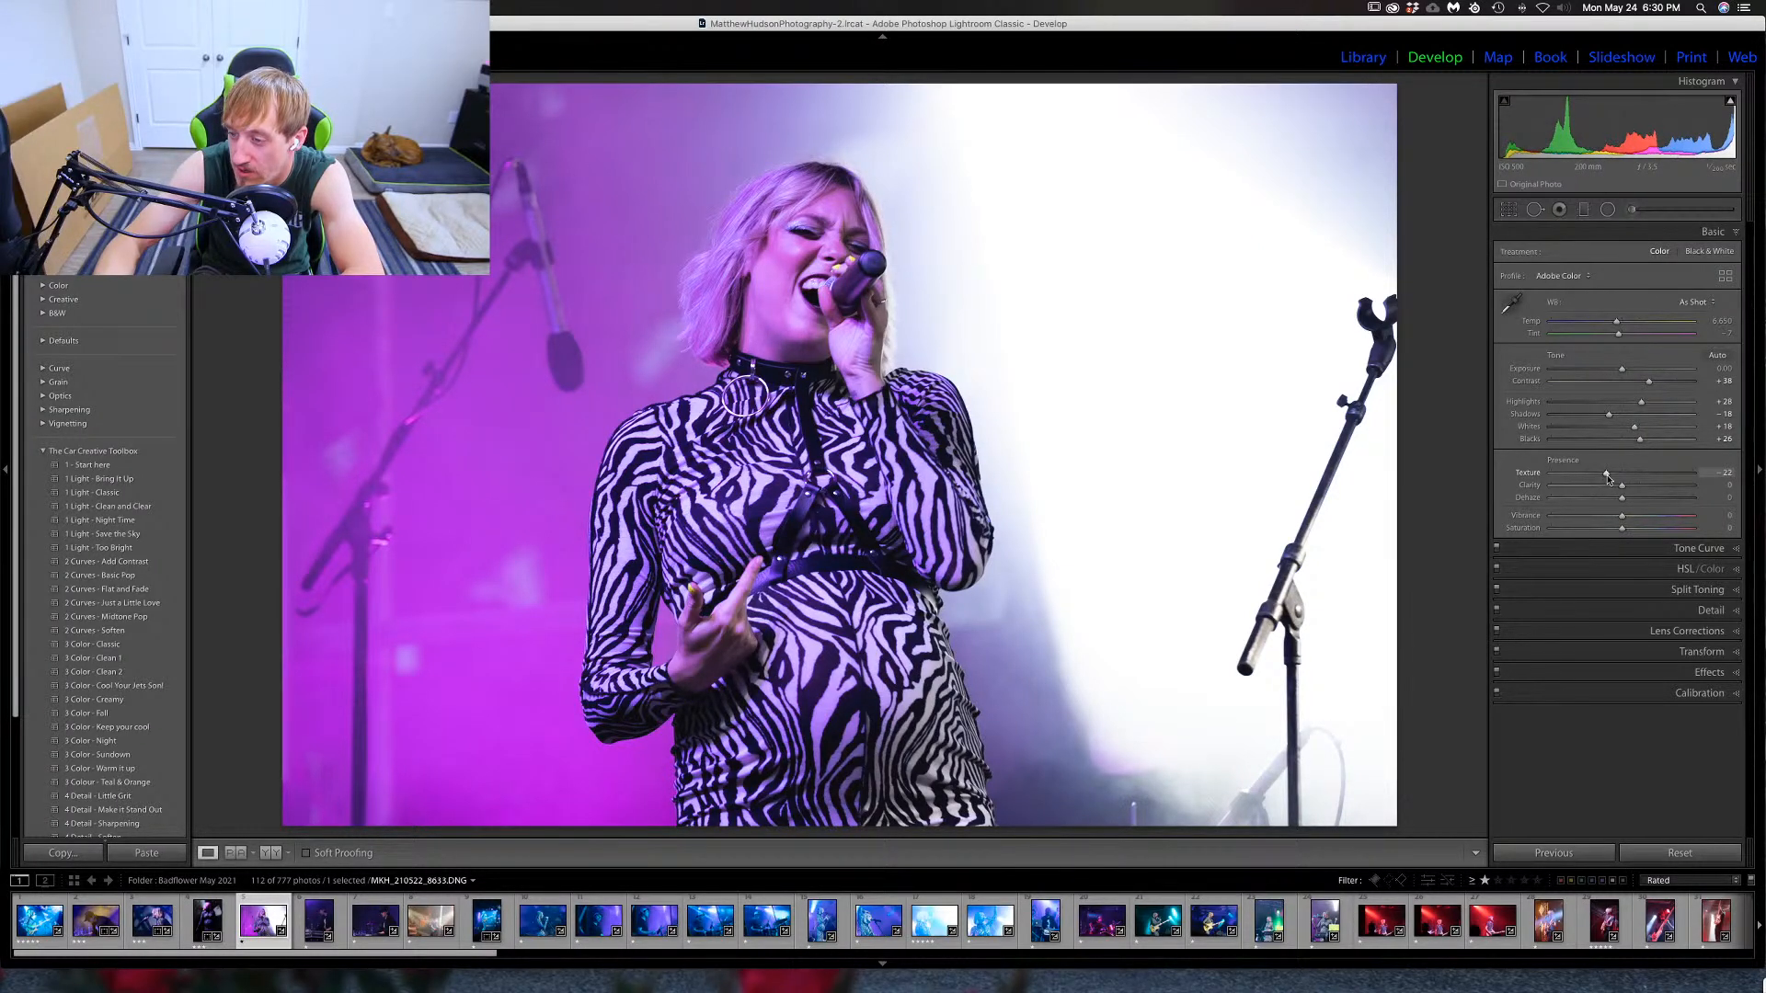
Set the photo's texture to −22, clarity to 15, dehaze to 12, vibrance to −10 and saturation to 13.
left_click_drag(1623, 486, 1630, 503)
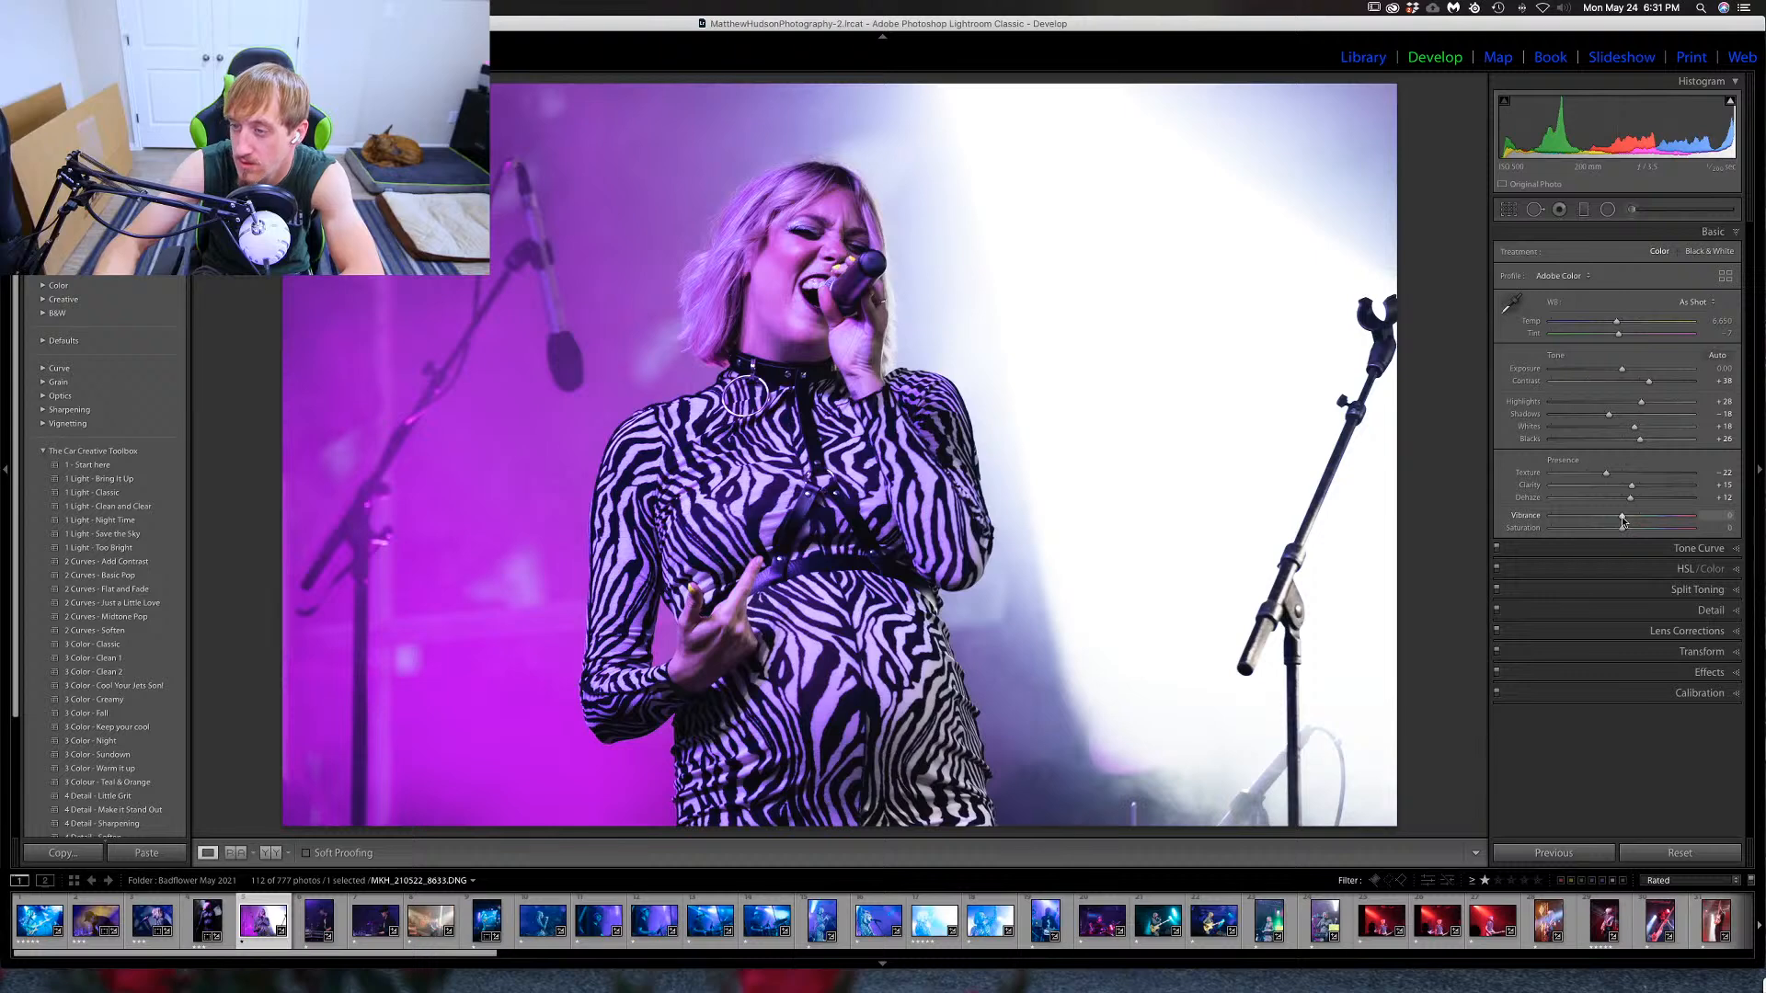
left_click_drag(1622, 520, 1627, 521)
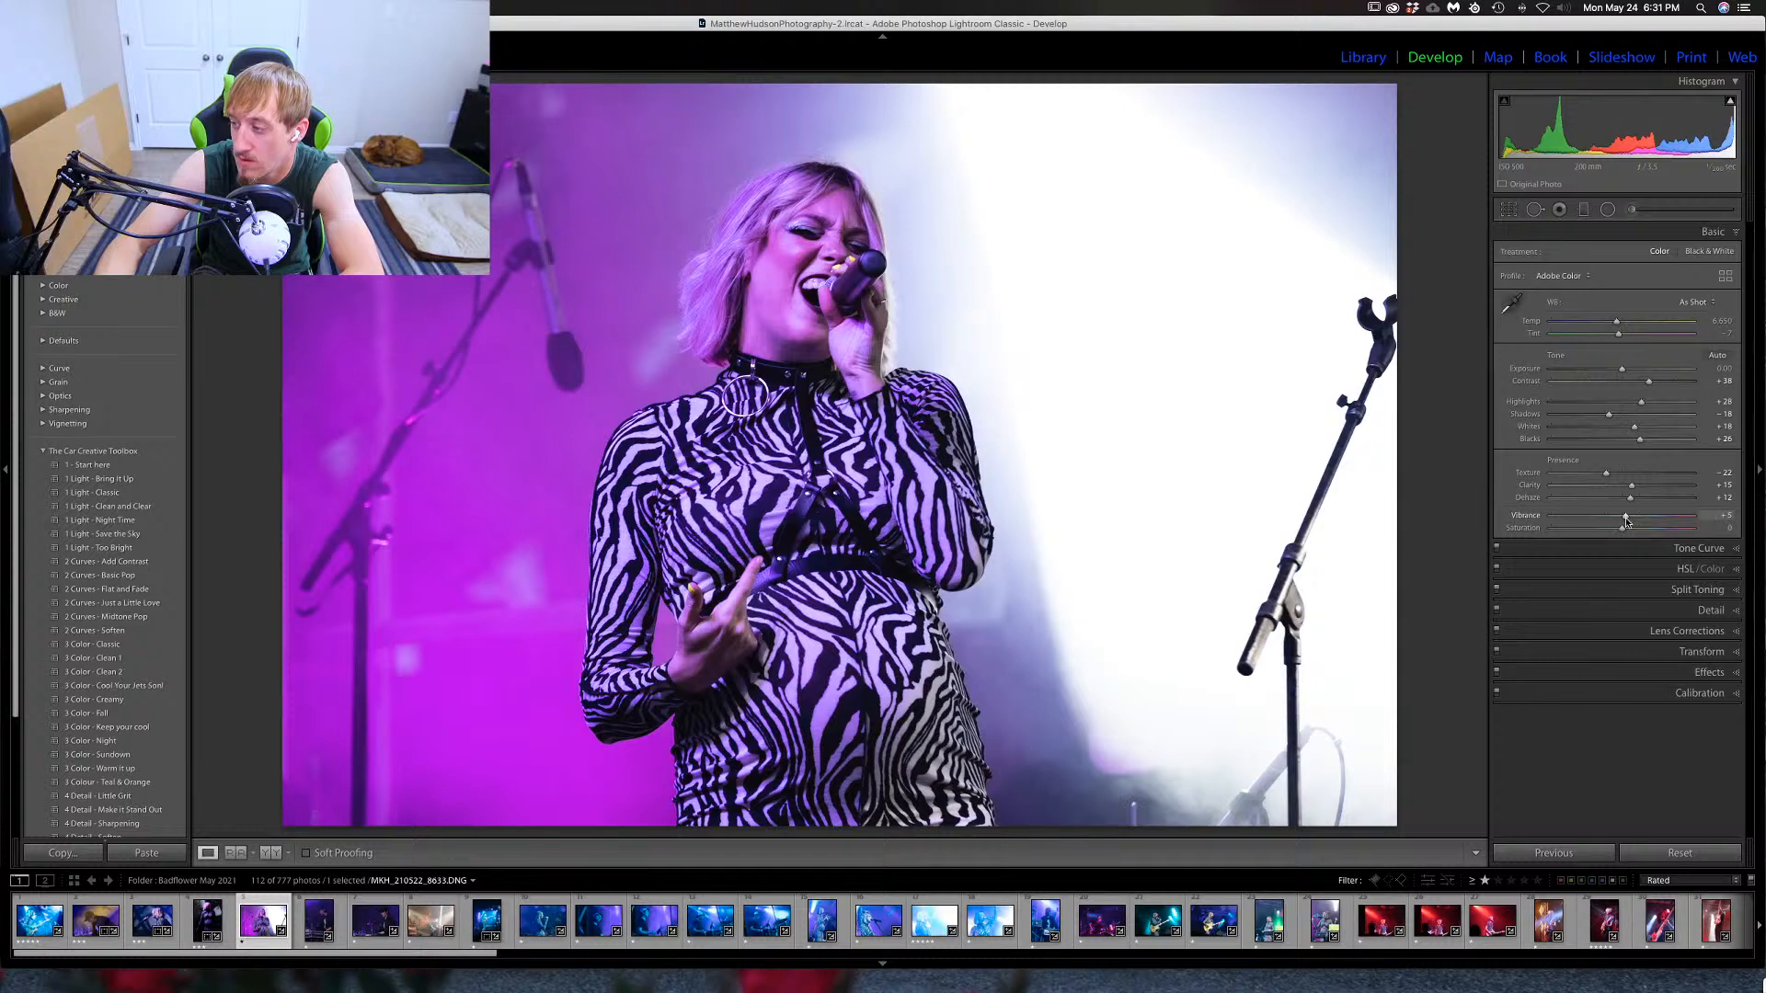
left_click_drag(1619, 520, 1615, 520)
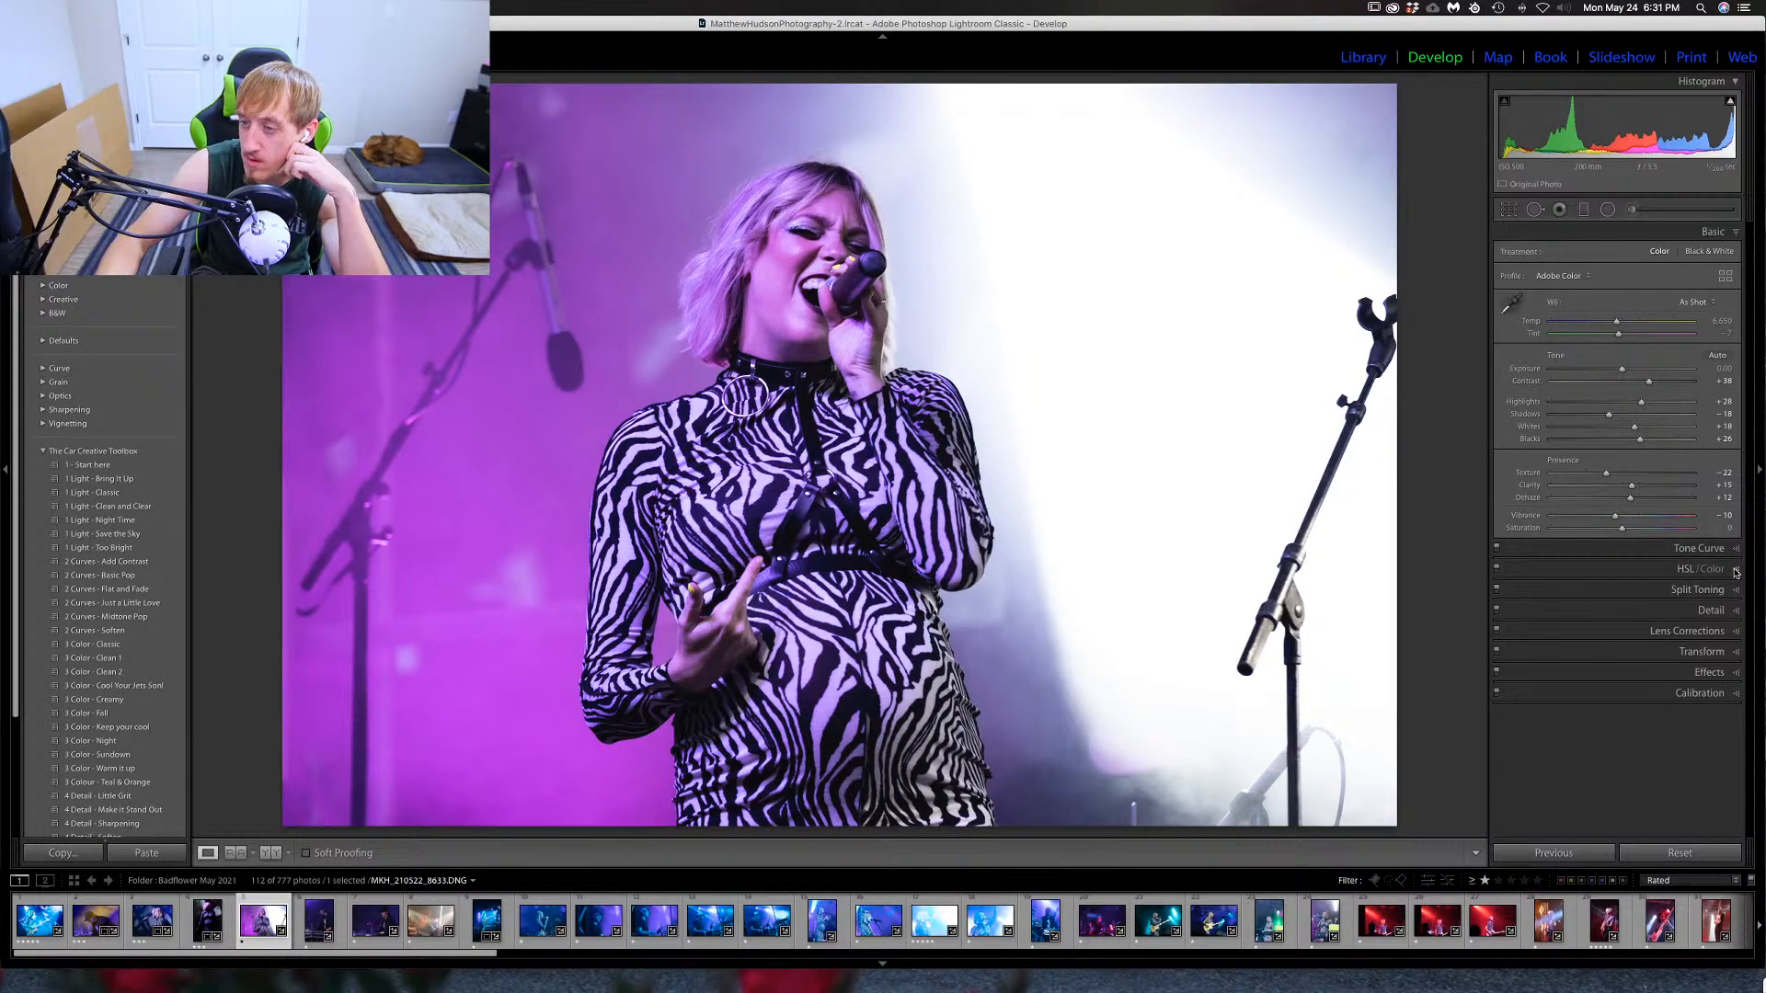
left_click_drag(1626, 528, 1634, 534)
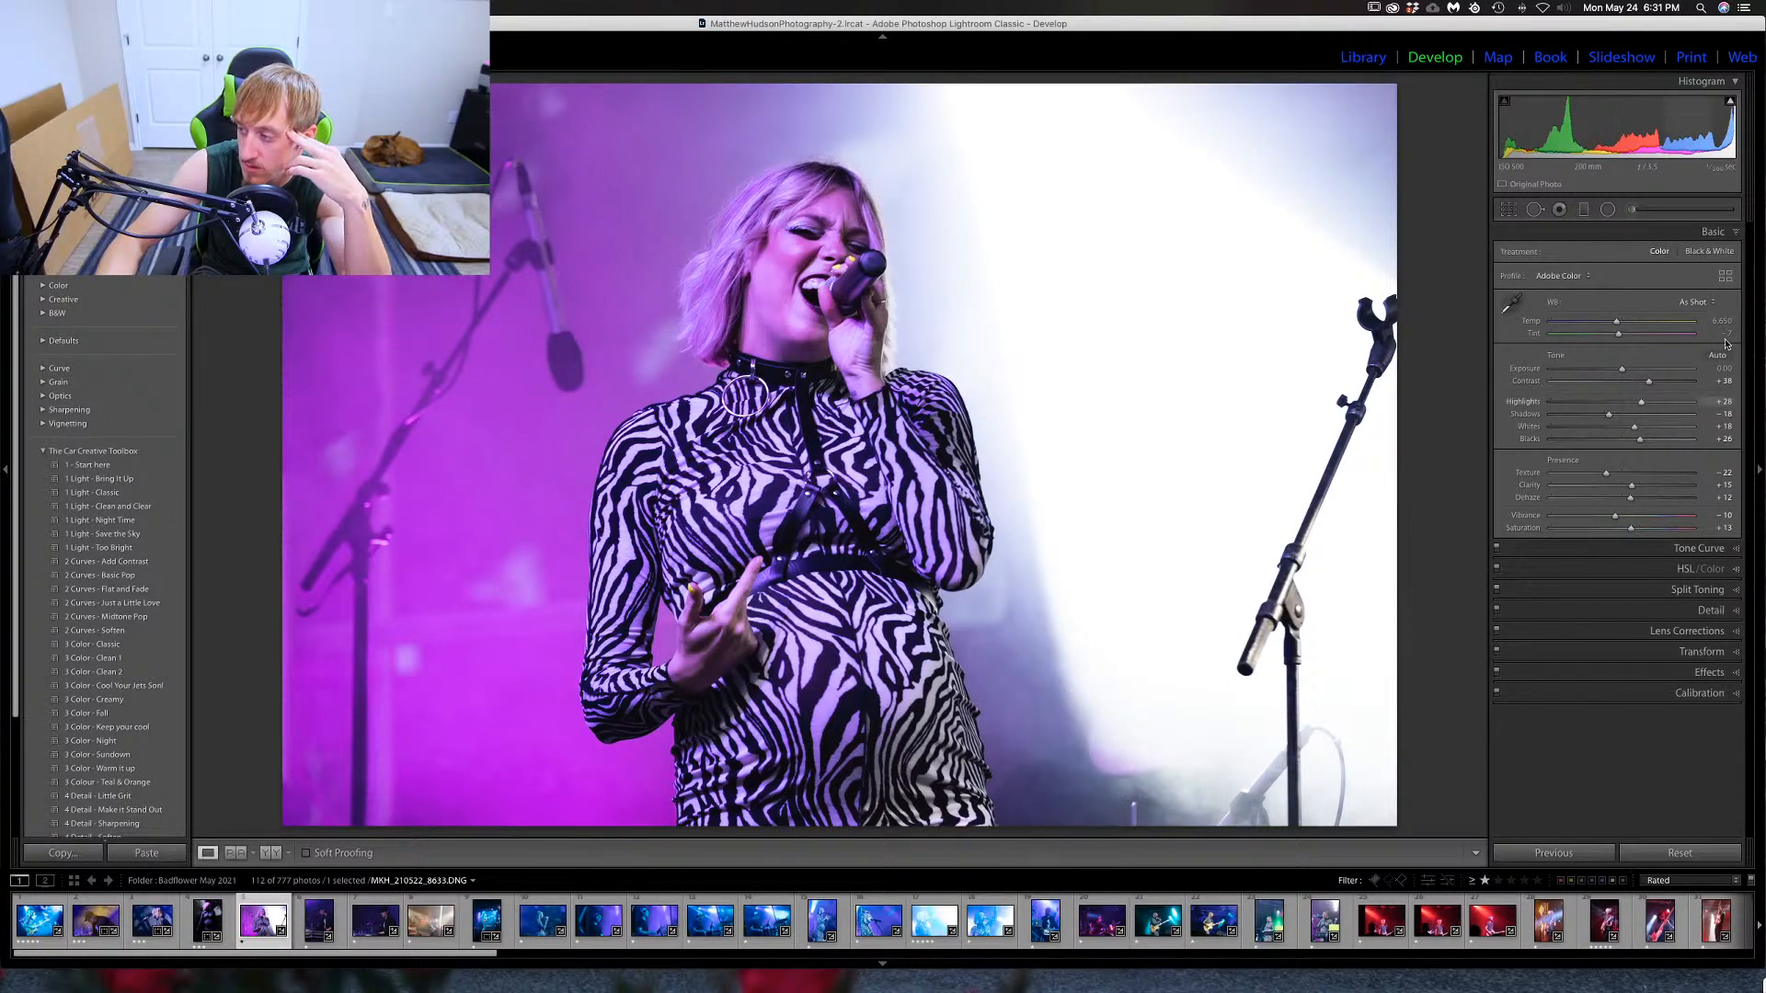
Lower the saturation of the brush mask on the singer's face to about −21.
left_click(1632, 210)
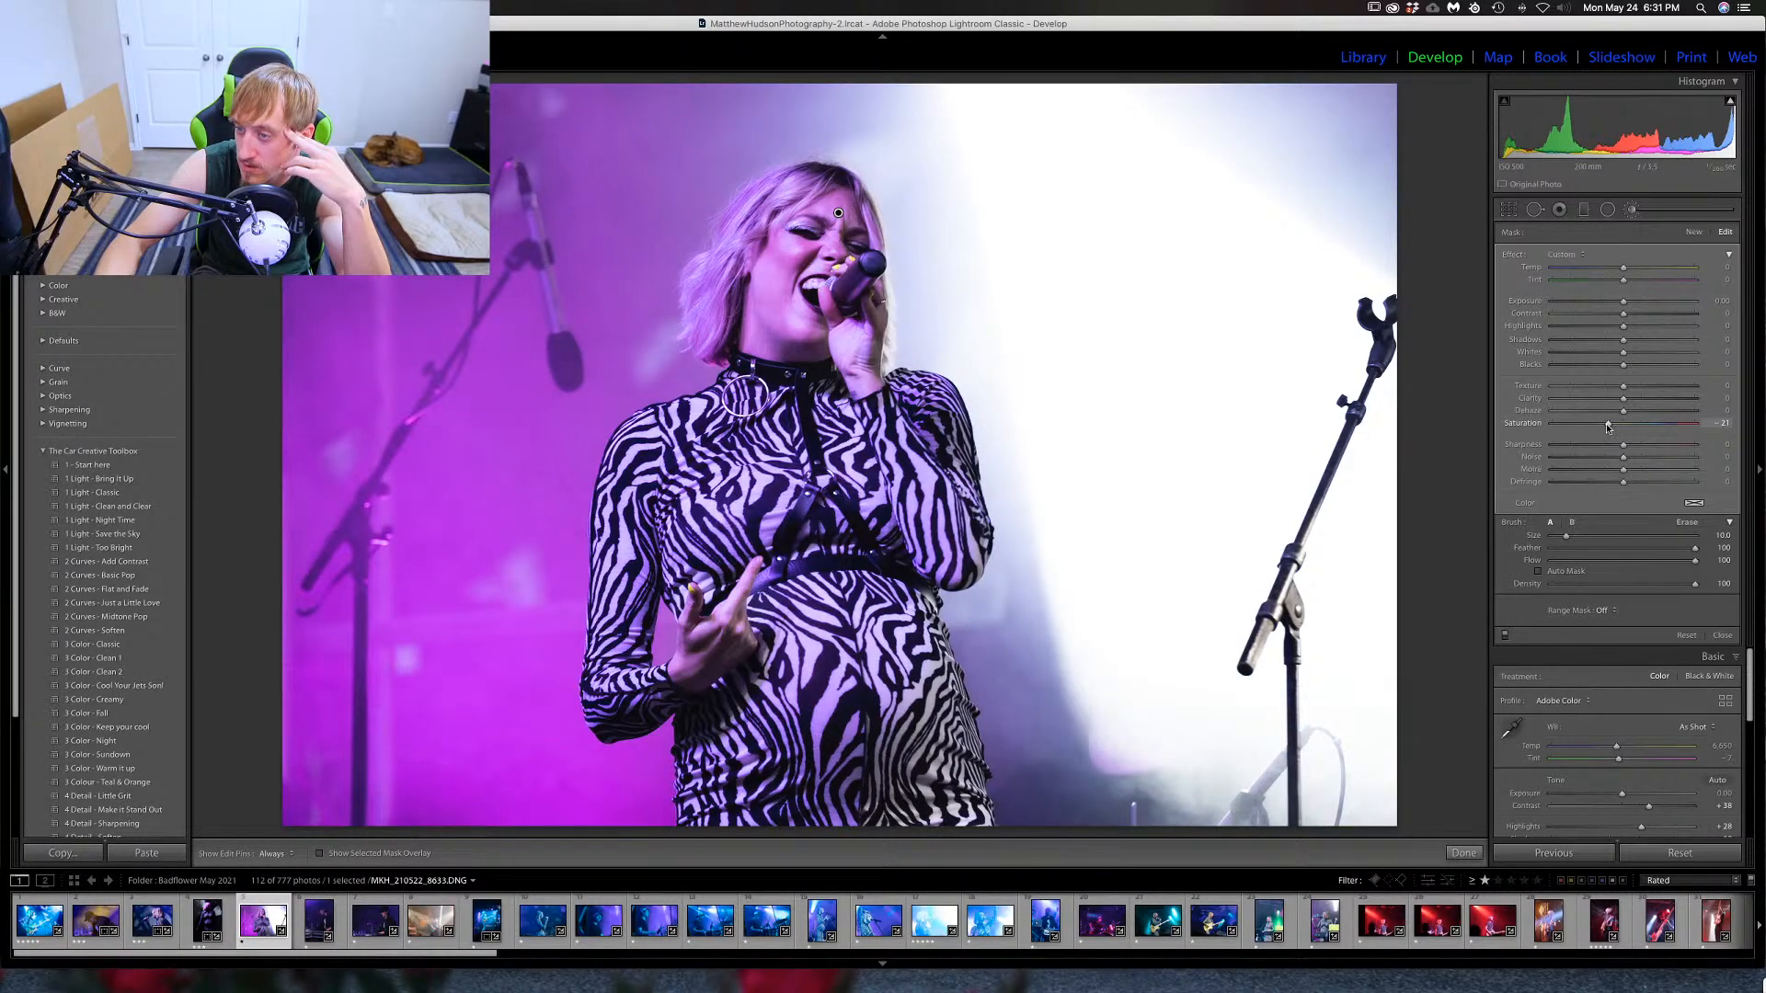
left_click(1633, 212)
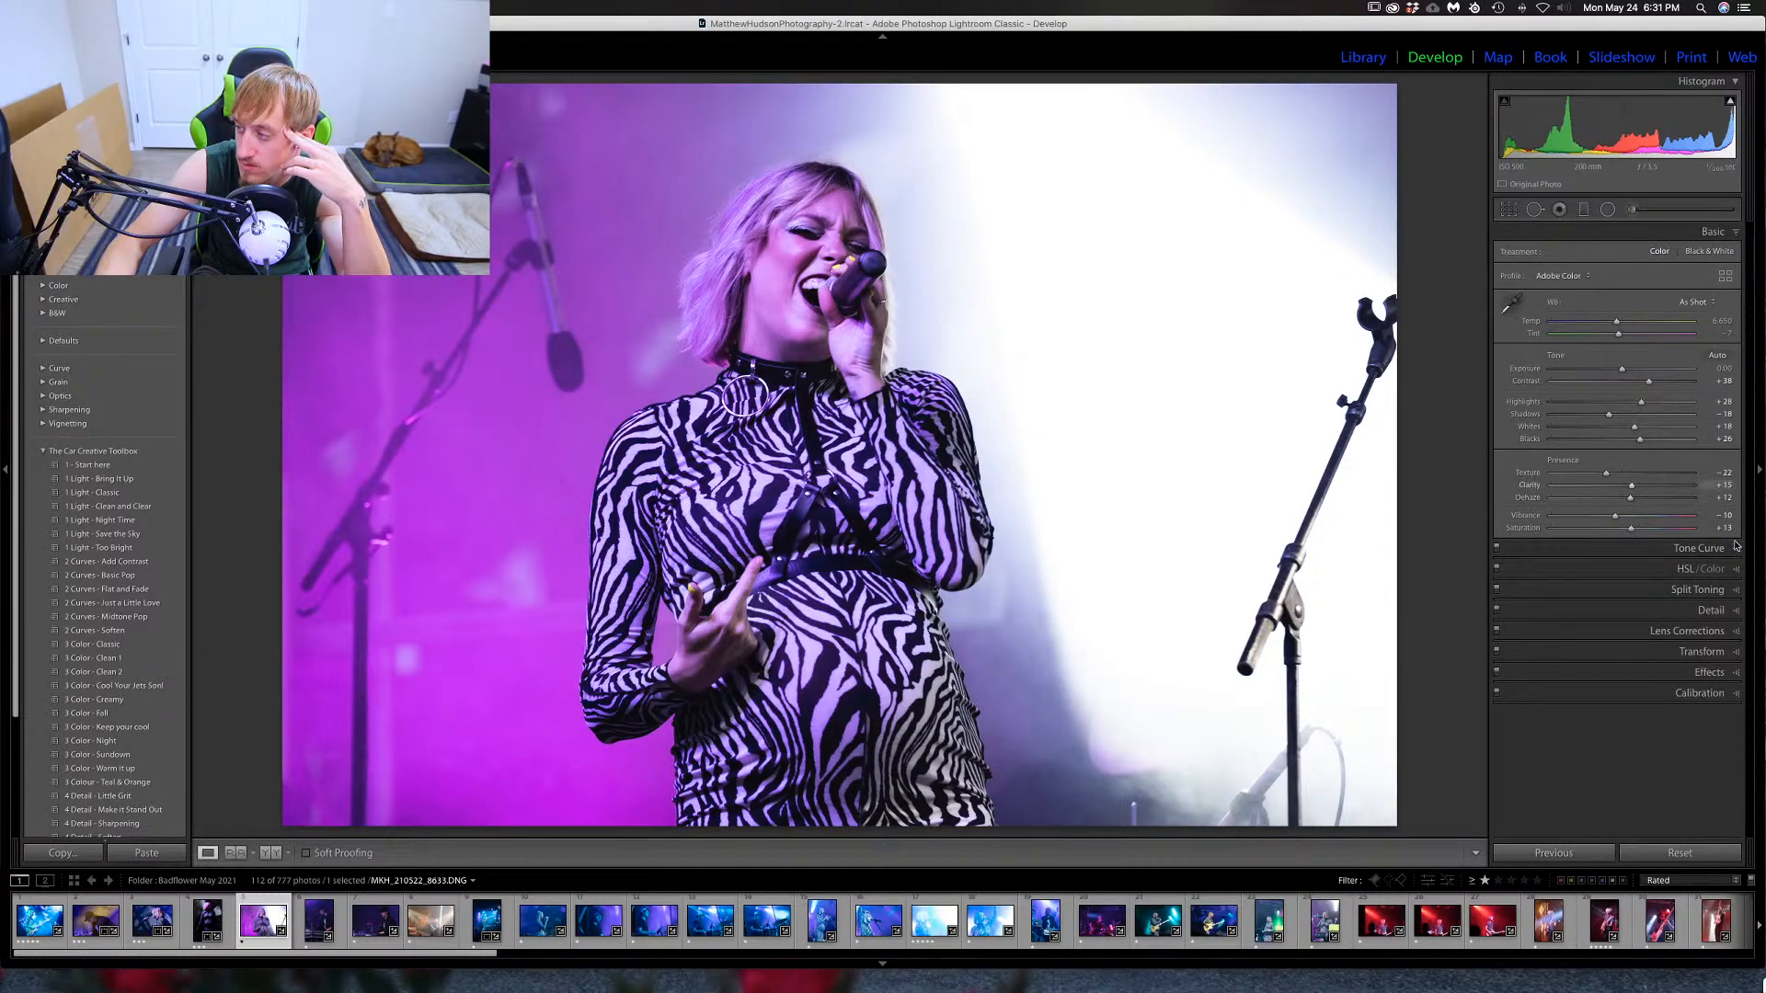
Set the sharpening masking to 80 and the luminance noise reduction to about 19.
left_click(1697, 610)
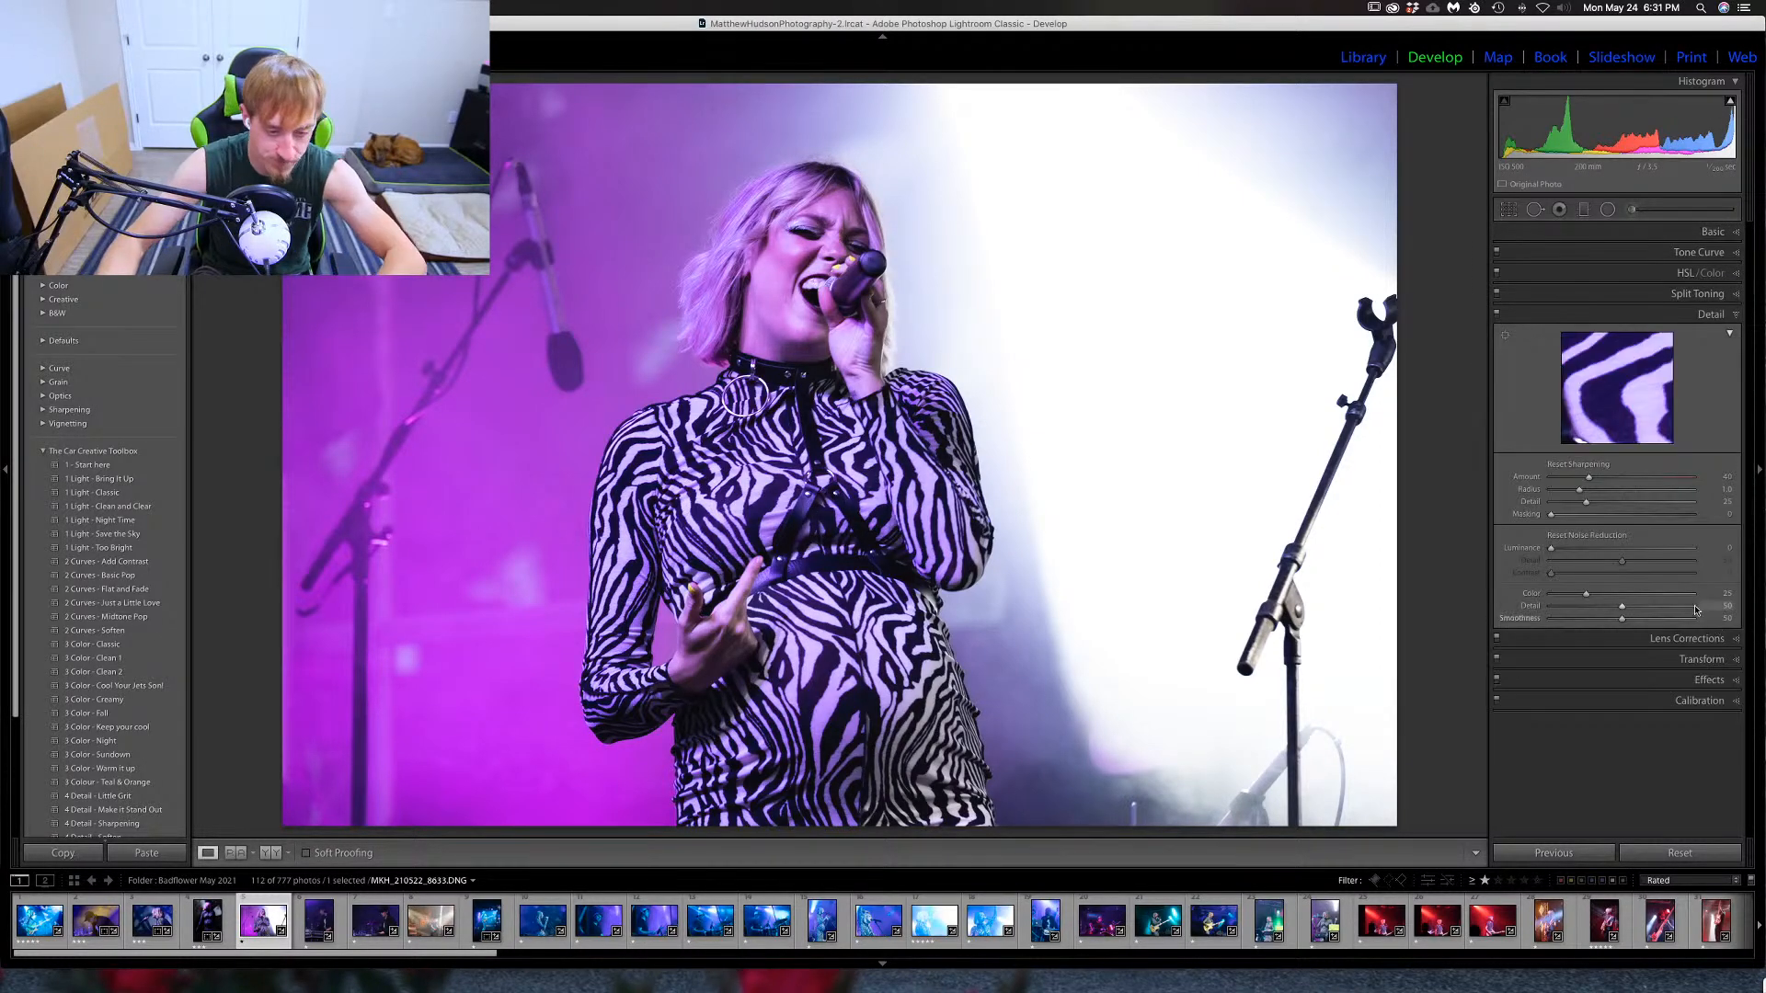
left_click_drag(1551, 514, 1663, 517)
left_click_drag(1550, 548, 1578, 551)
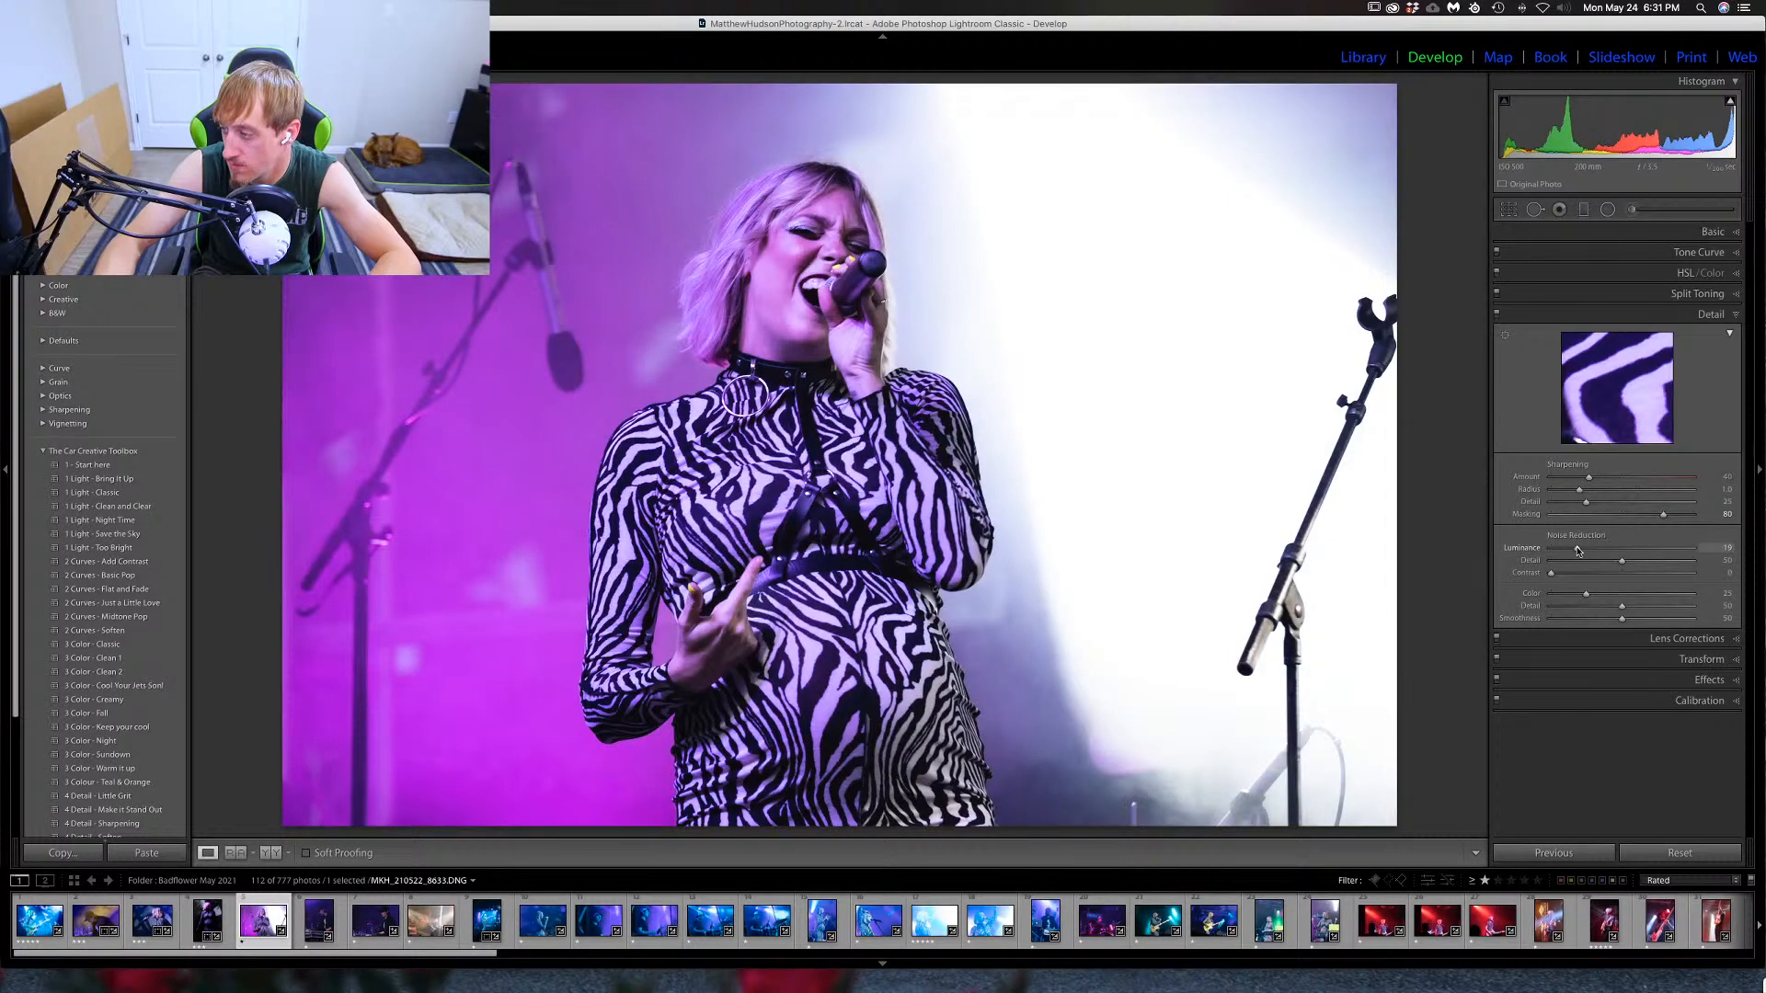
left_click(1731, 335)
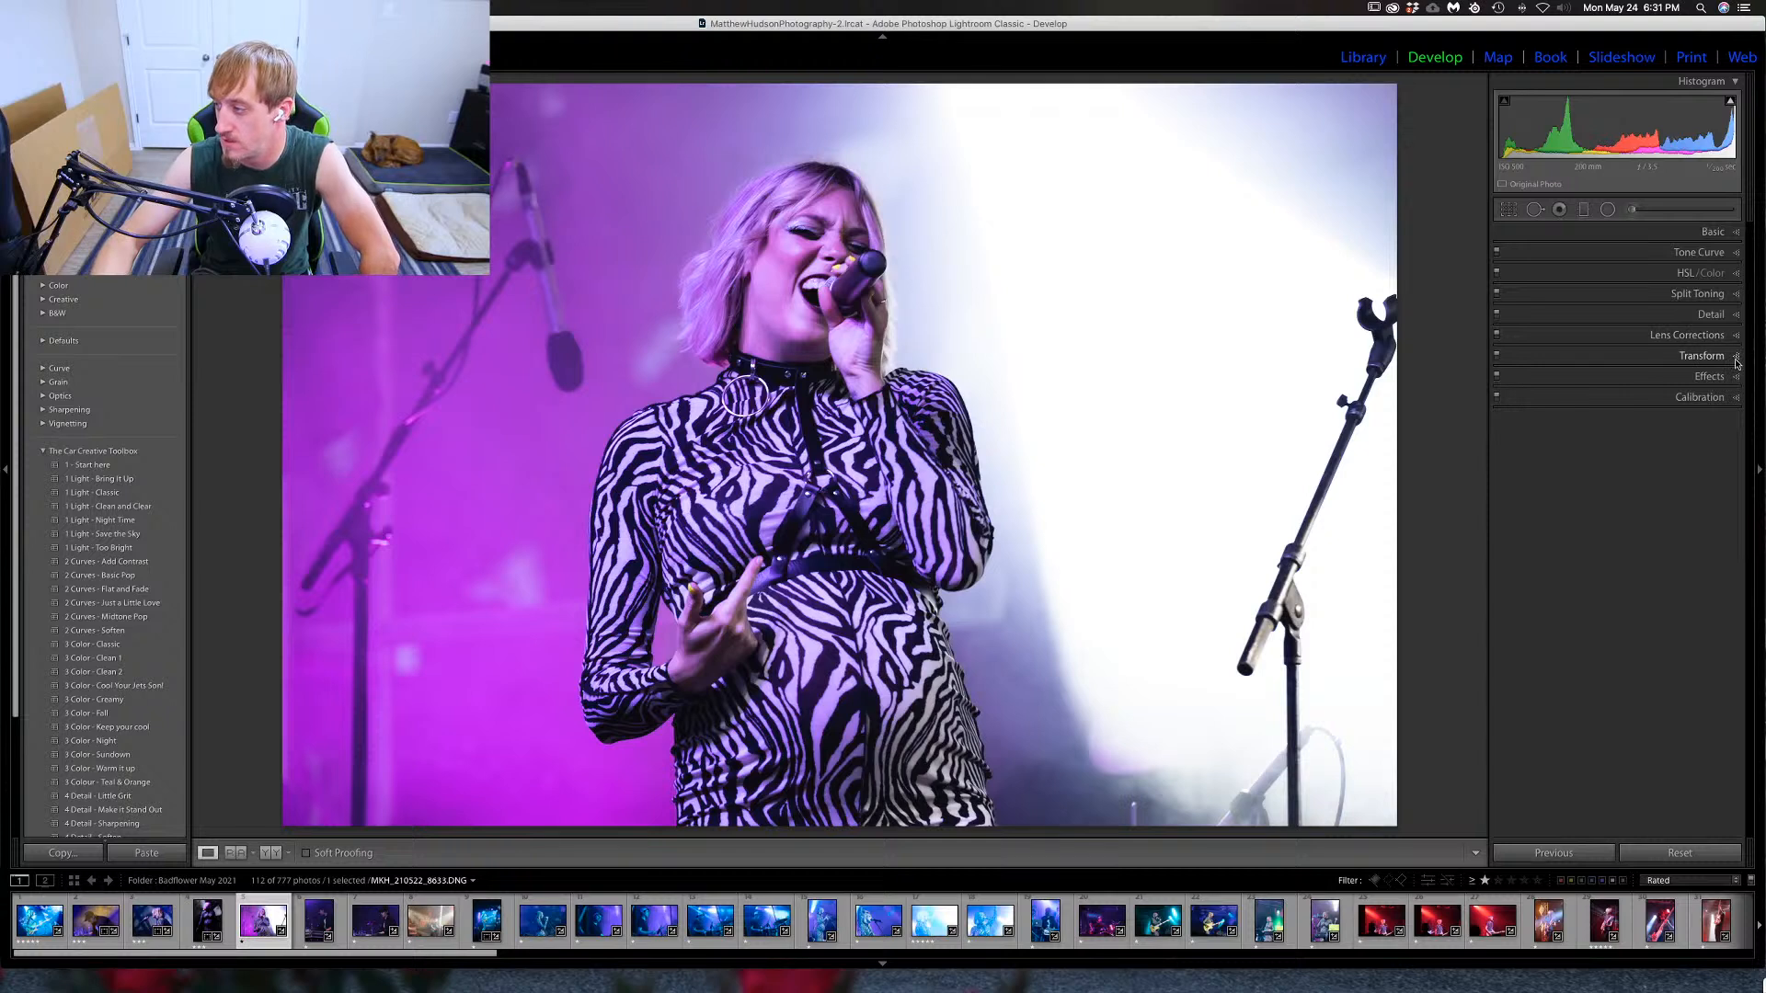
Check the lens correction settings and add a slight dark post-crop vignette to the photo.
left_click(1733, 356)
left_click(1736, 359)
left_click(1736, 338)
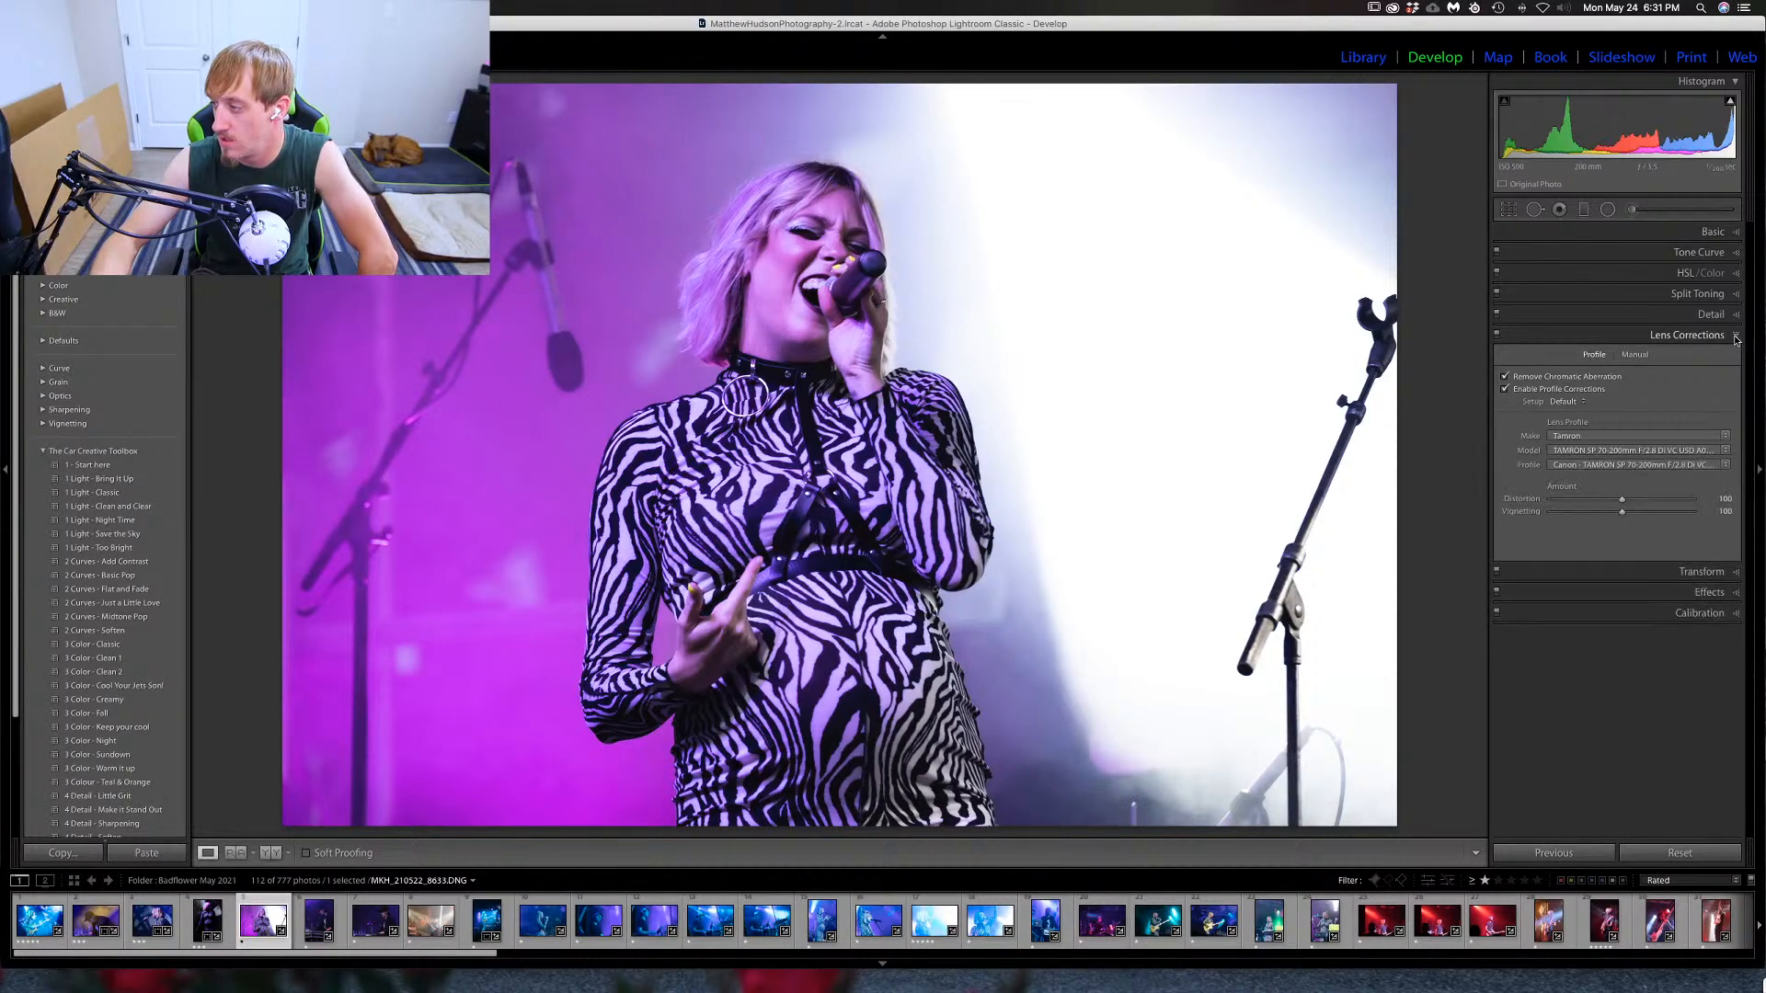
left_click(1736, 337)
left_click(1736, 376)
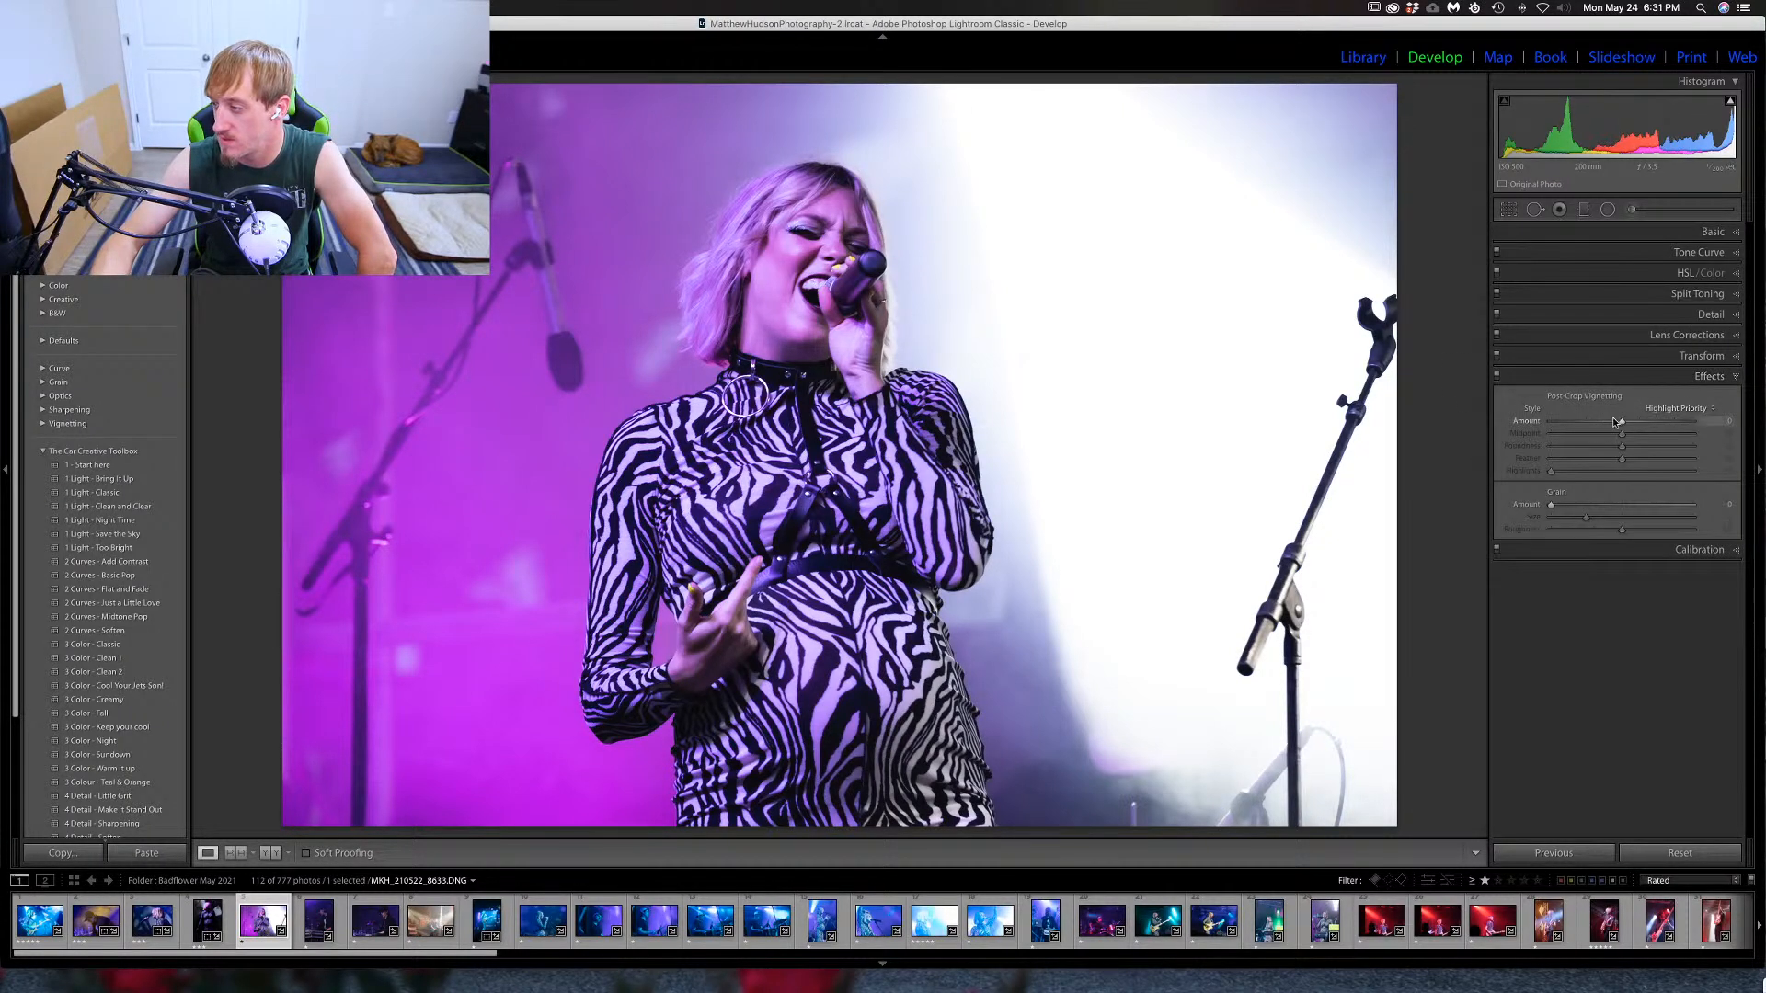
left_click_drag(1619, 426, 1618, 429)
left_click(1707, 378)
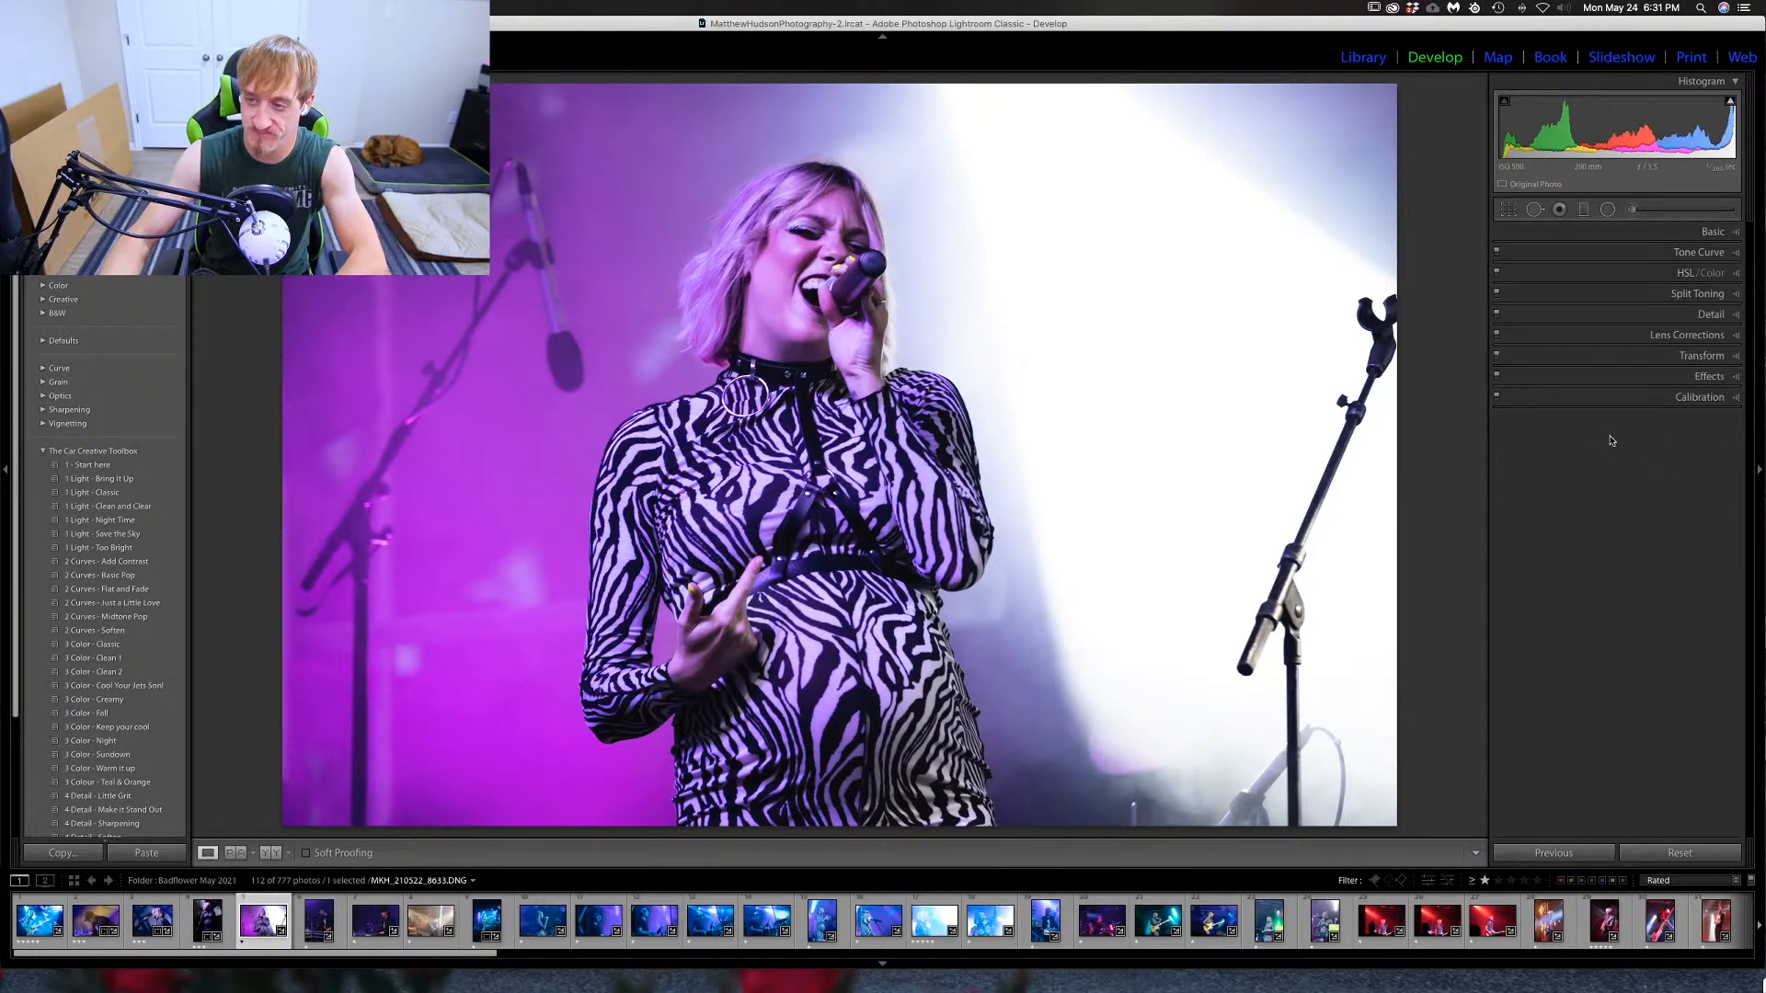
Rate the photo 4 stars and move on to the next one.
key("4")
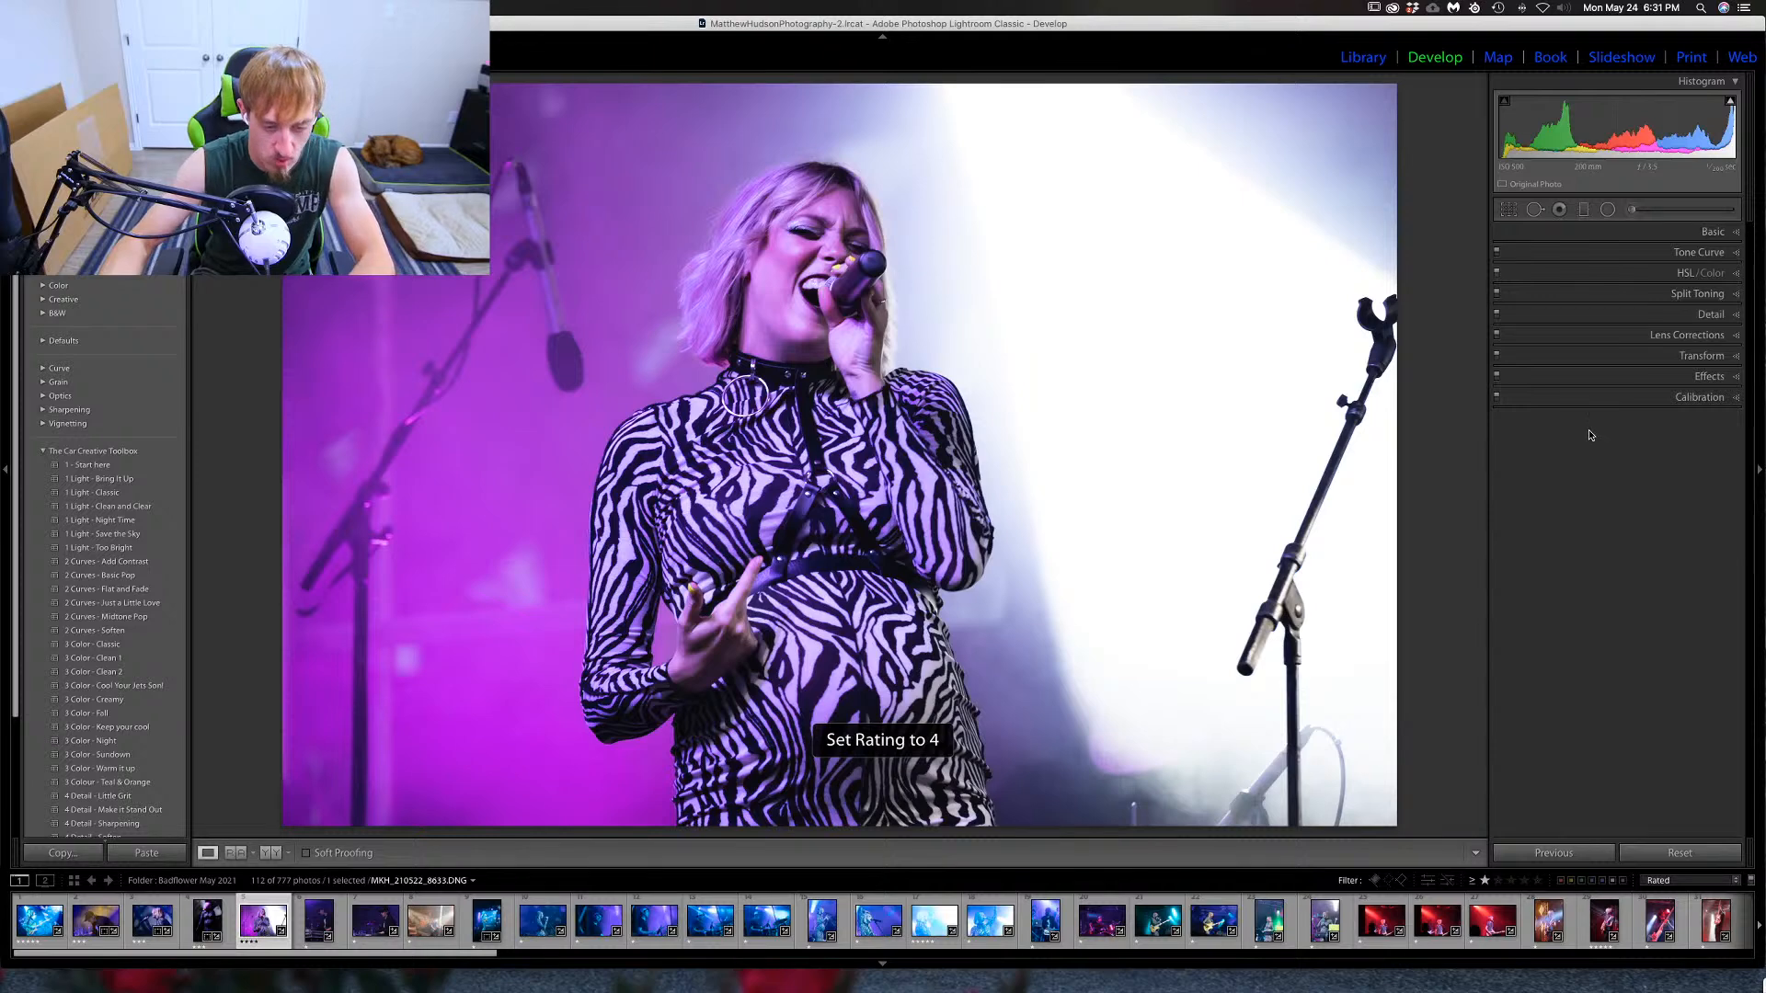
key("Right")
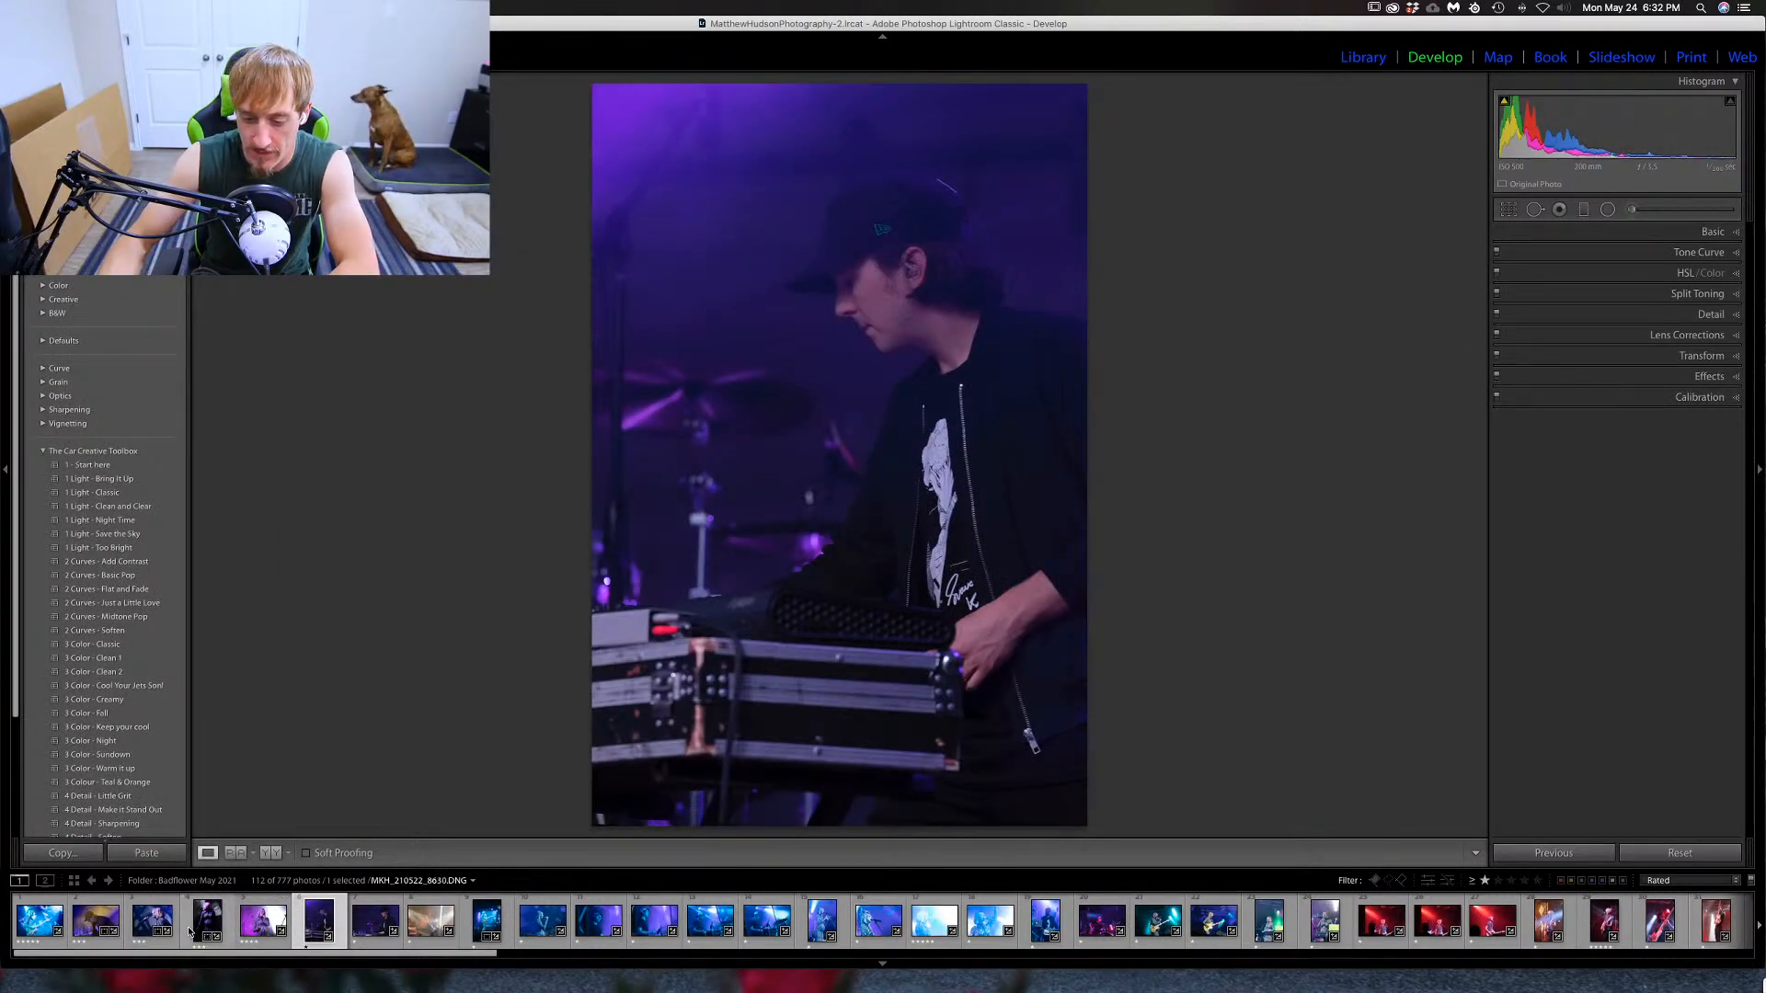
Synchronize the edit settings of MKH_210522_8617.DNG to the keyboardist photos MKH_210522_8644.DNG and MKH_210522_8658.DNG.
left_click(95, 924)
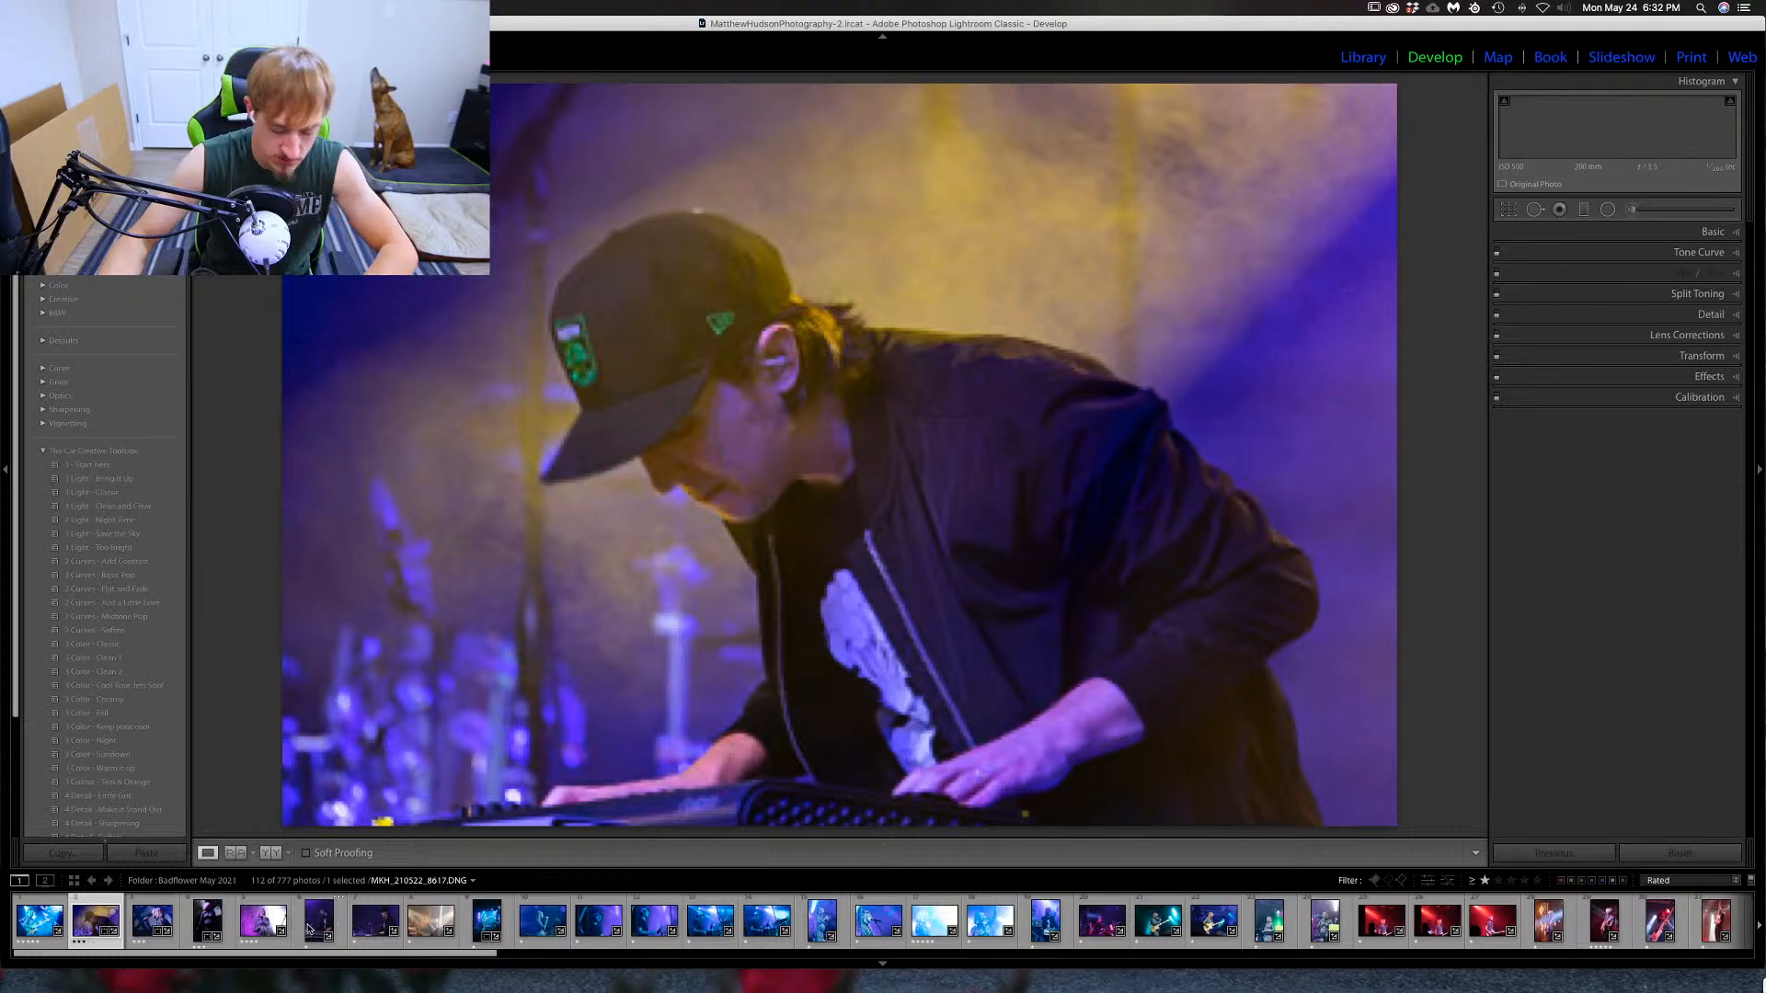
left_click(321, 926, "super")
left_click(375, 920, "super")
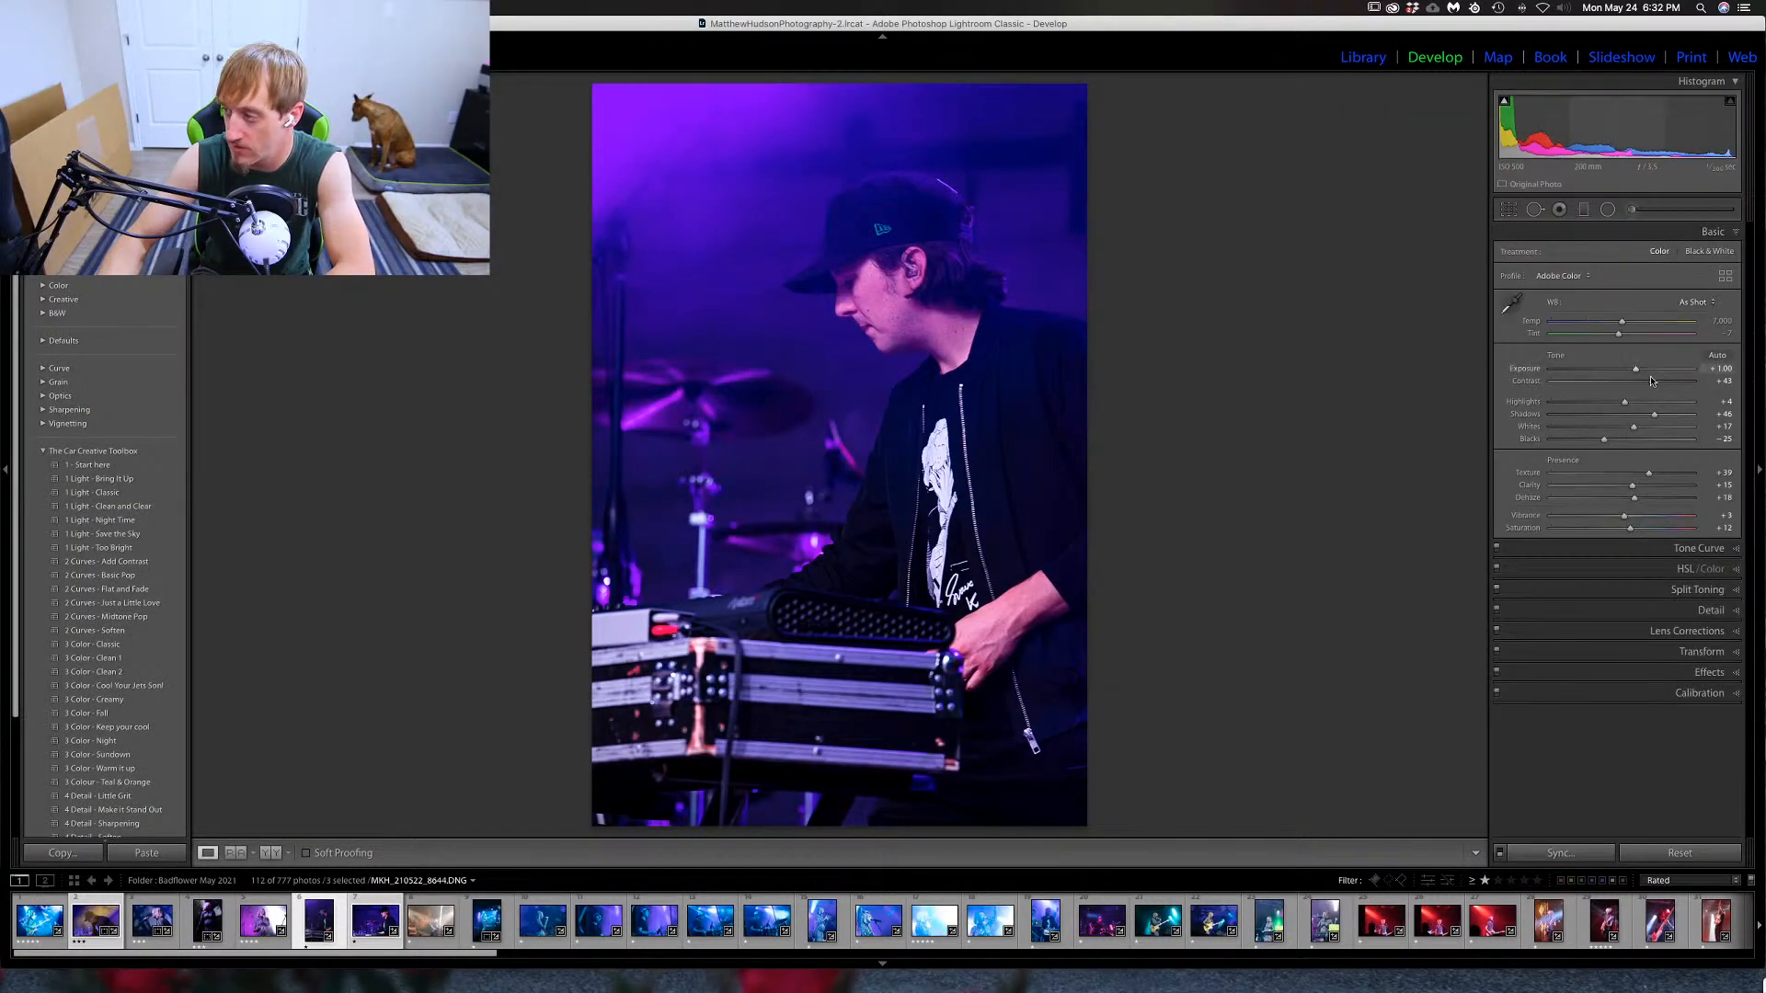
Set the exposure of MKH_210522_8644.DNG to about 0.55 and of MKH_210522_8658.DNG to 0.70, and return to the first of them.
left_click_drag(1636, 368, 1632, 373)
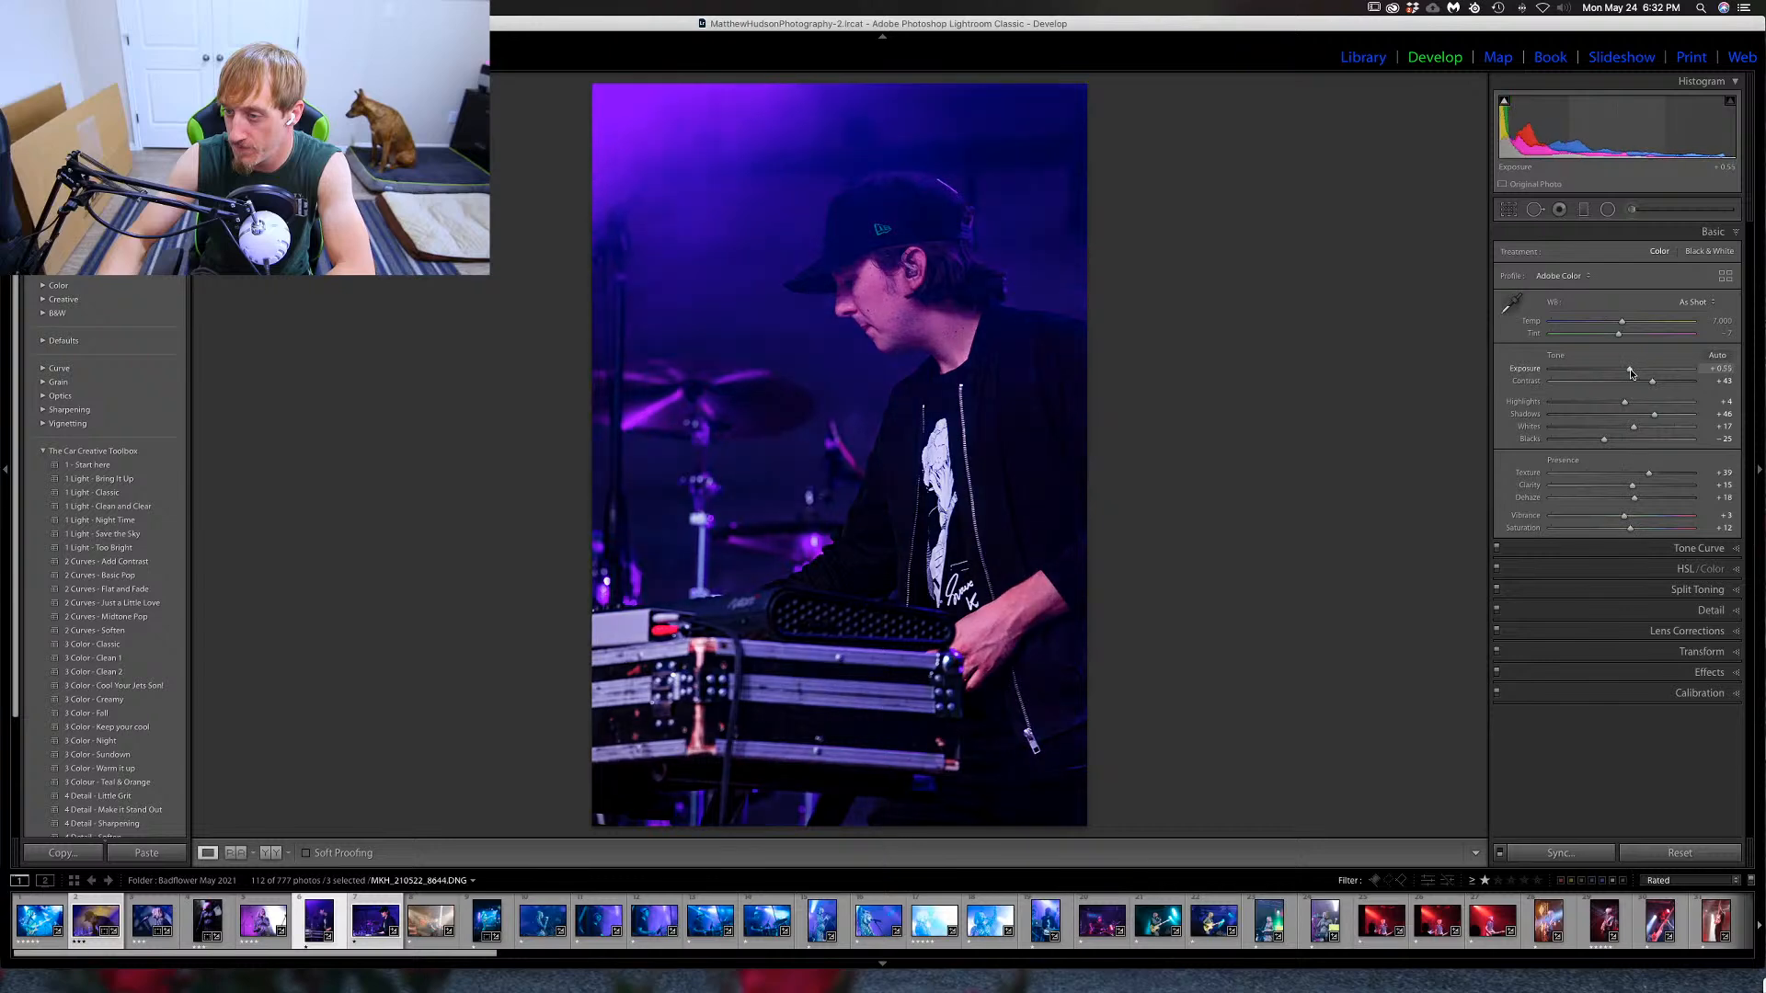
key("Right")
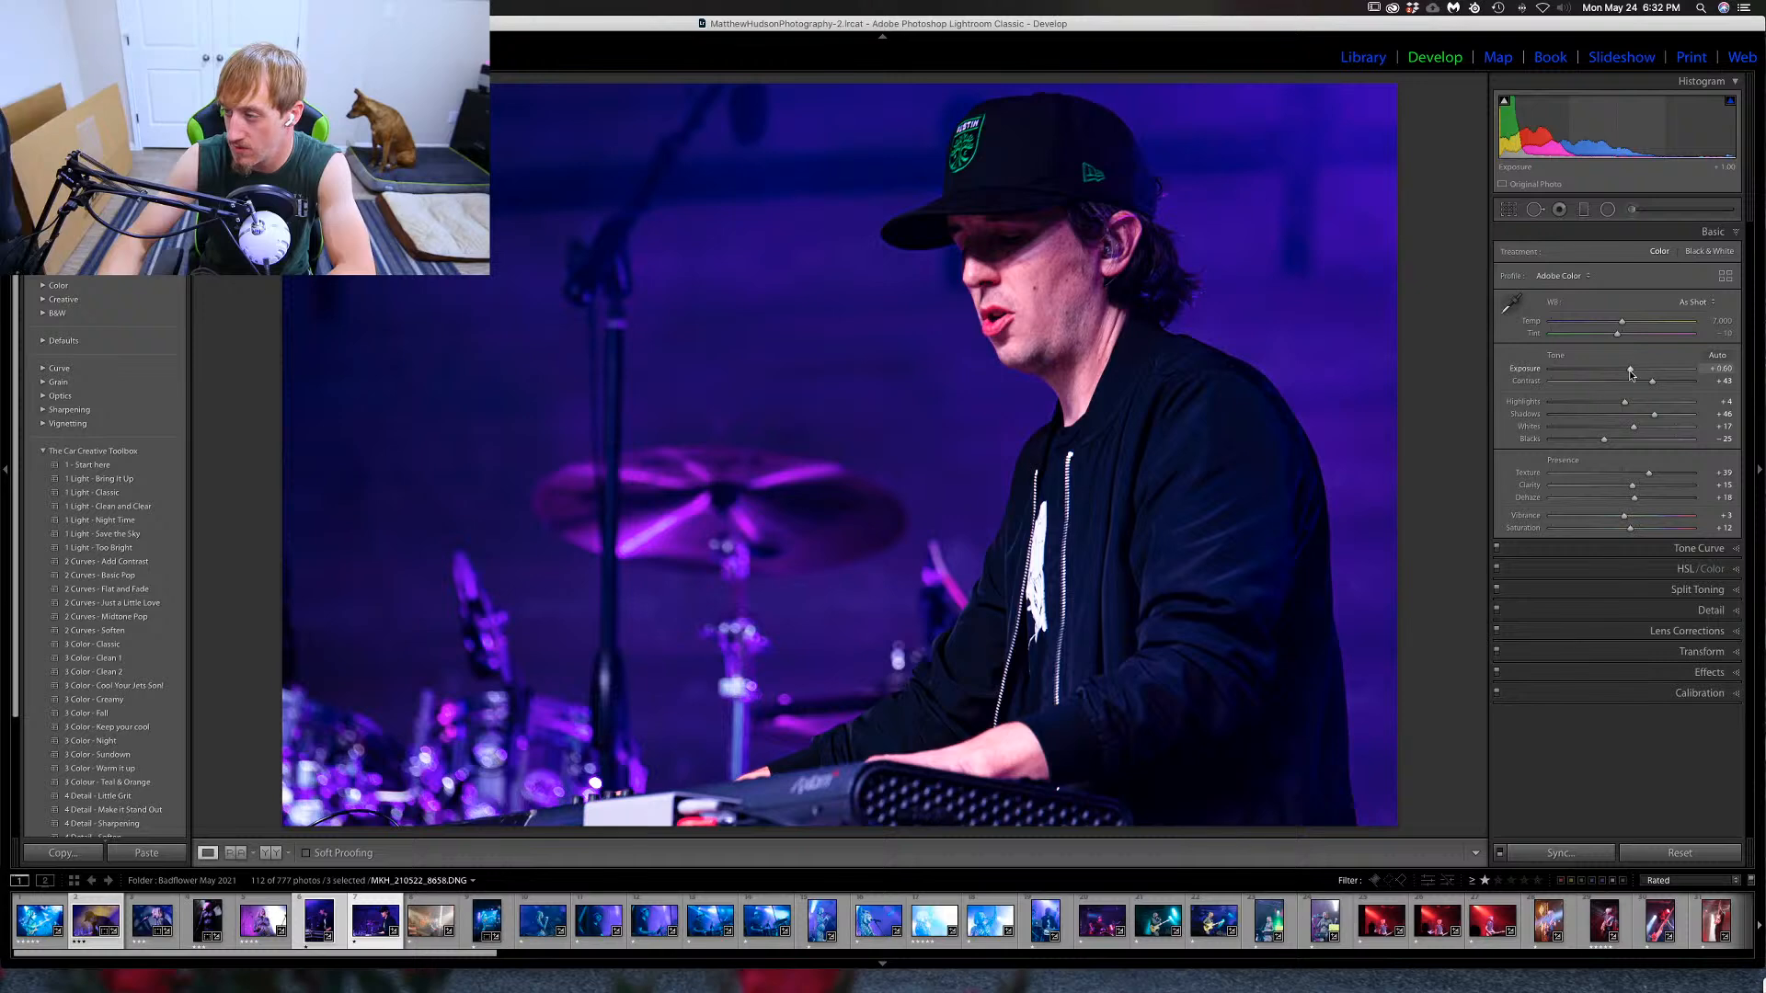
left_click_drag(1630, 374, 1626, 374)
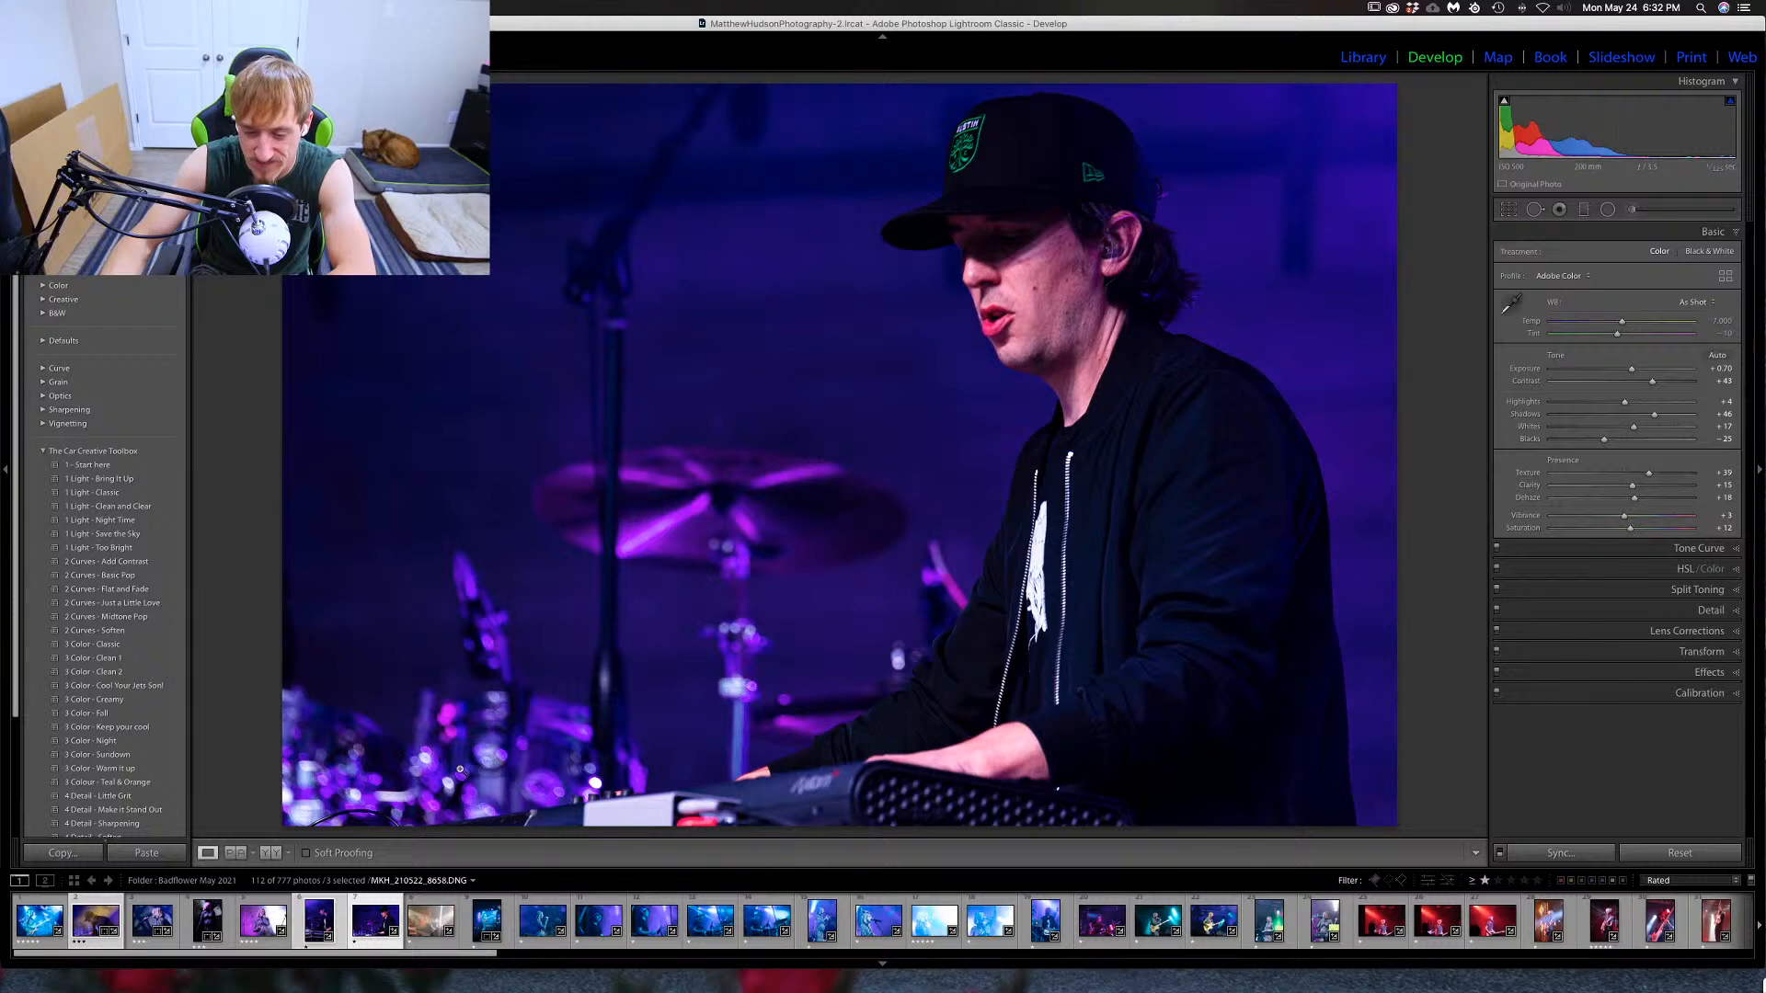
left_click(341, 932)
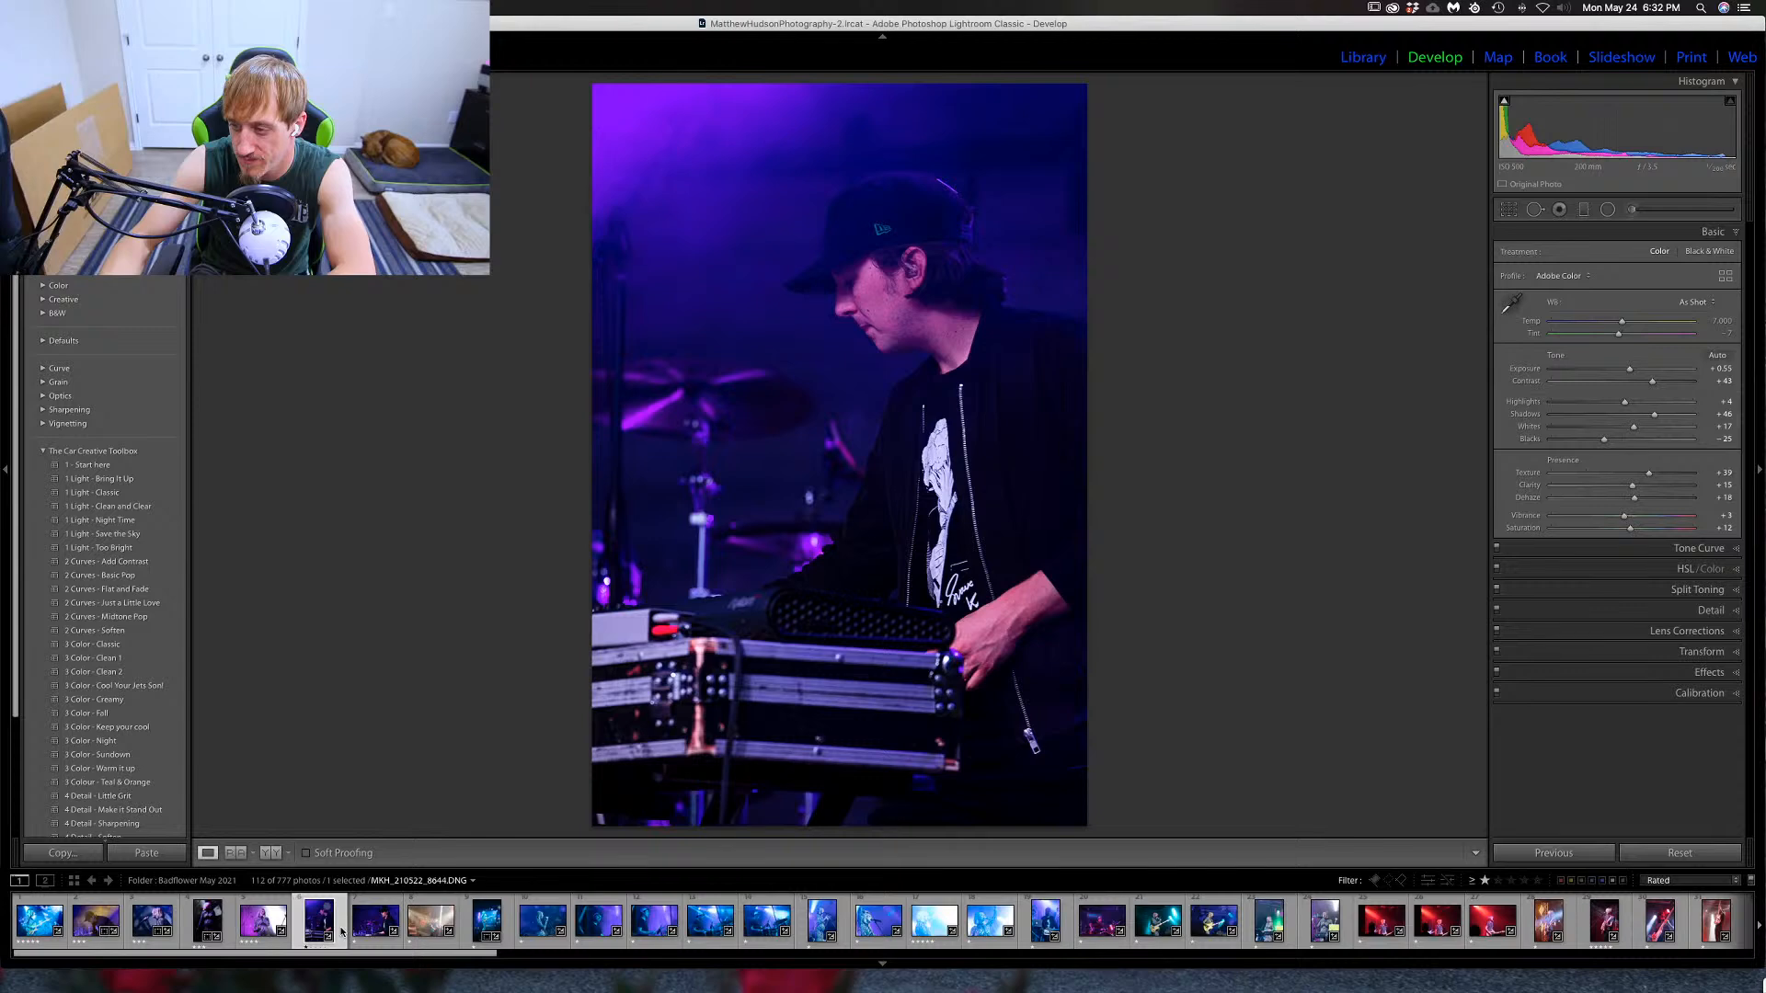
Set the ratings of both keyboardist photos to 0 so they drop out of the rated set.
key("0")
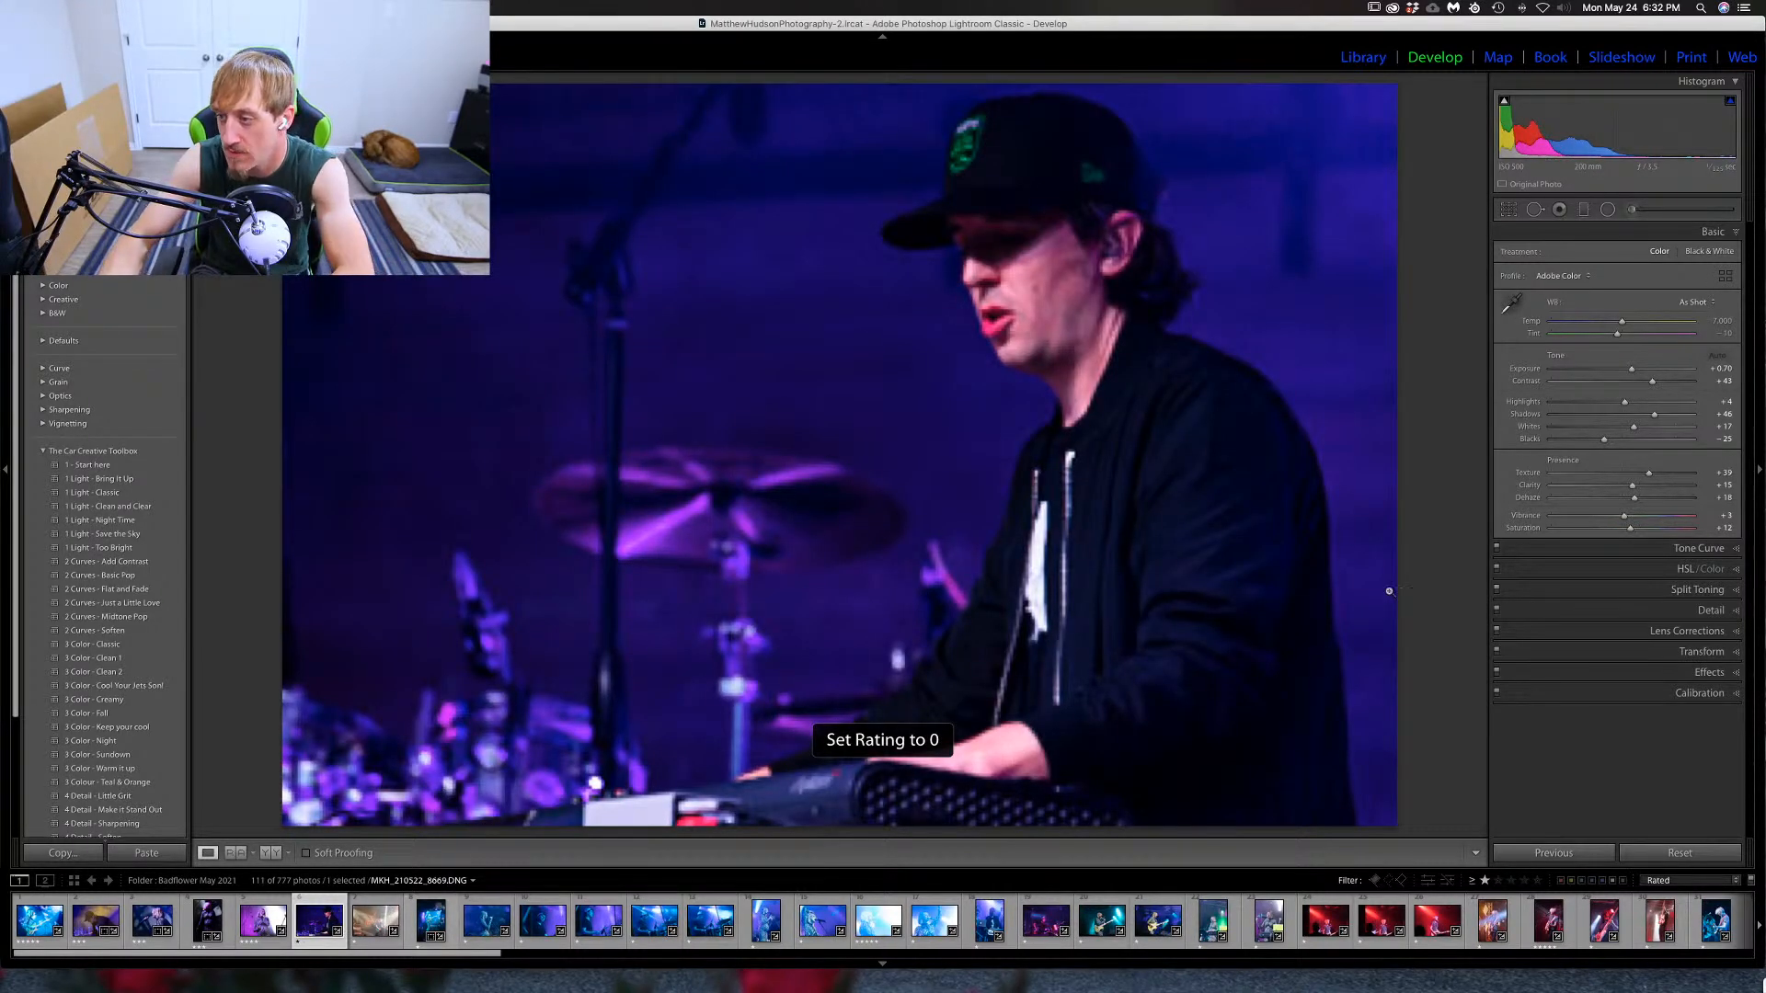
key("0")
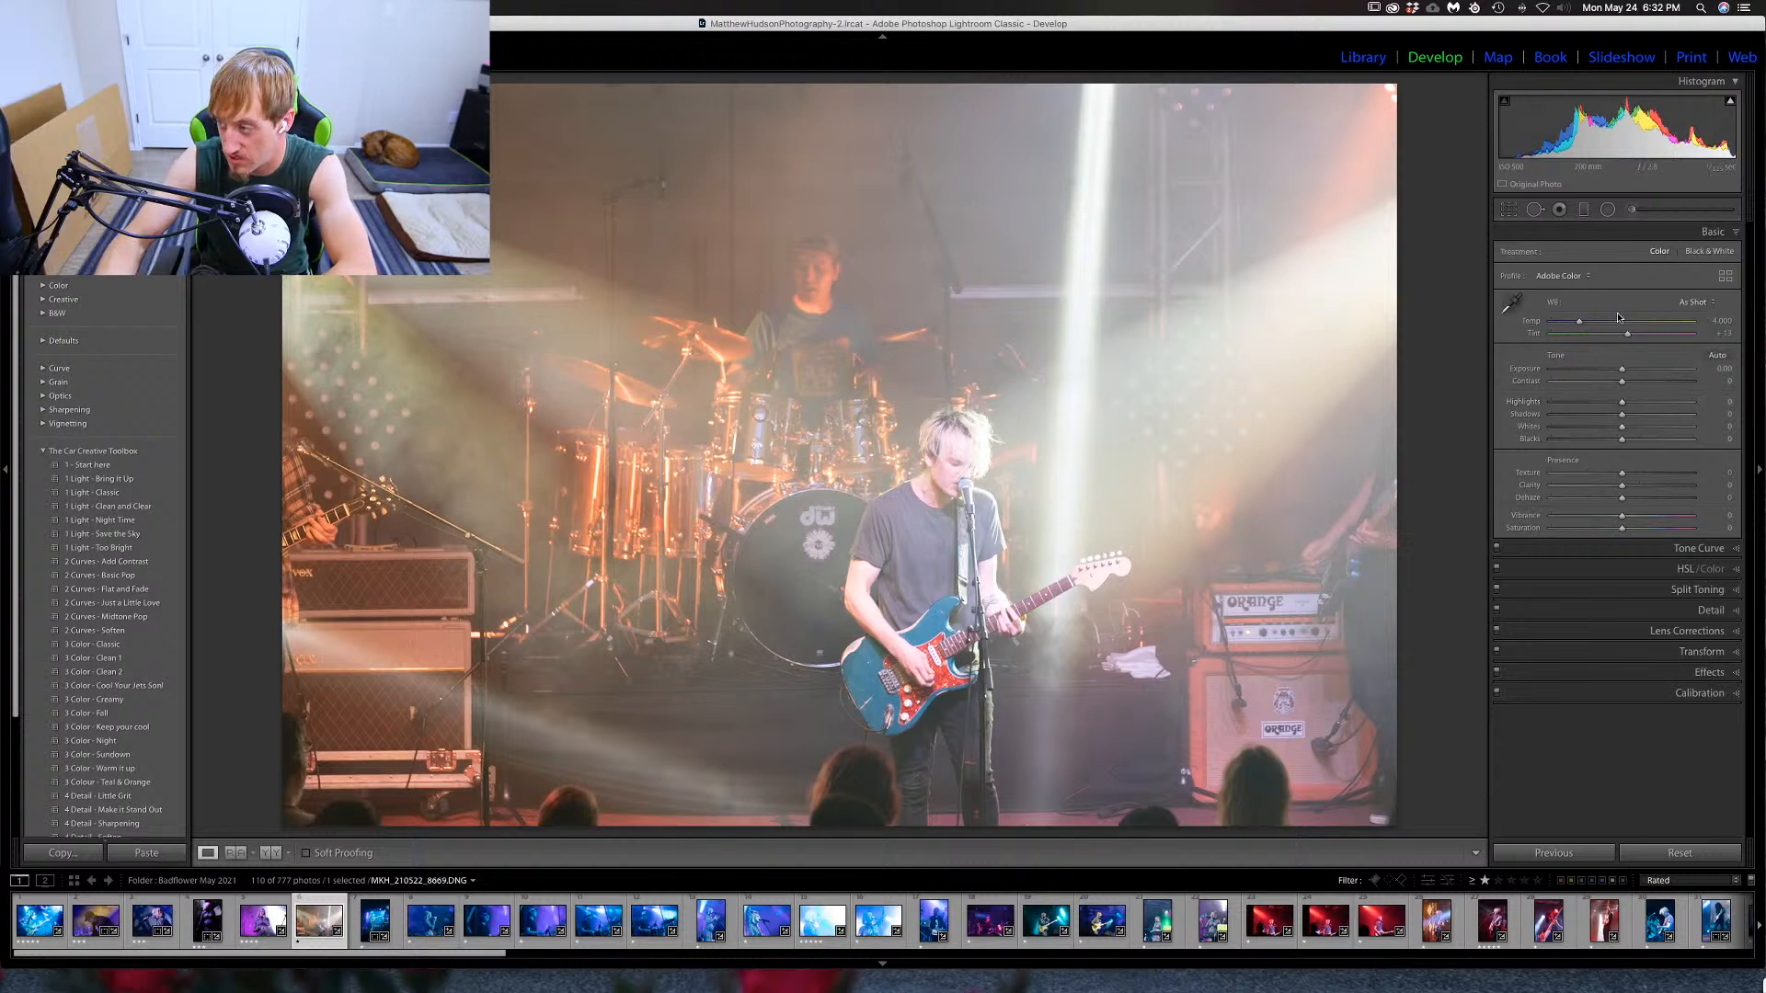
On the guitarist photo MKH_210522_8669.DNG, set contrast to +32, highlights to -35, texture to +18, clarity to +24 and dehaze to +15.
mouse_move(1623, 382)
left_mouse_down()
mouse_move(1645, 381)
mouse_move(1597, 405)
left_mouse_up()
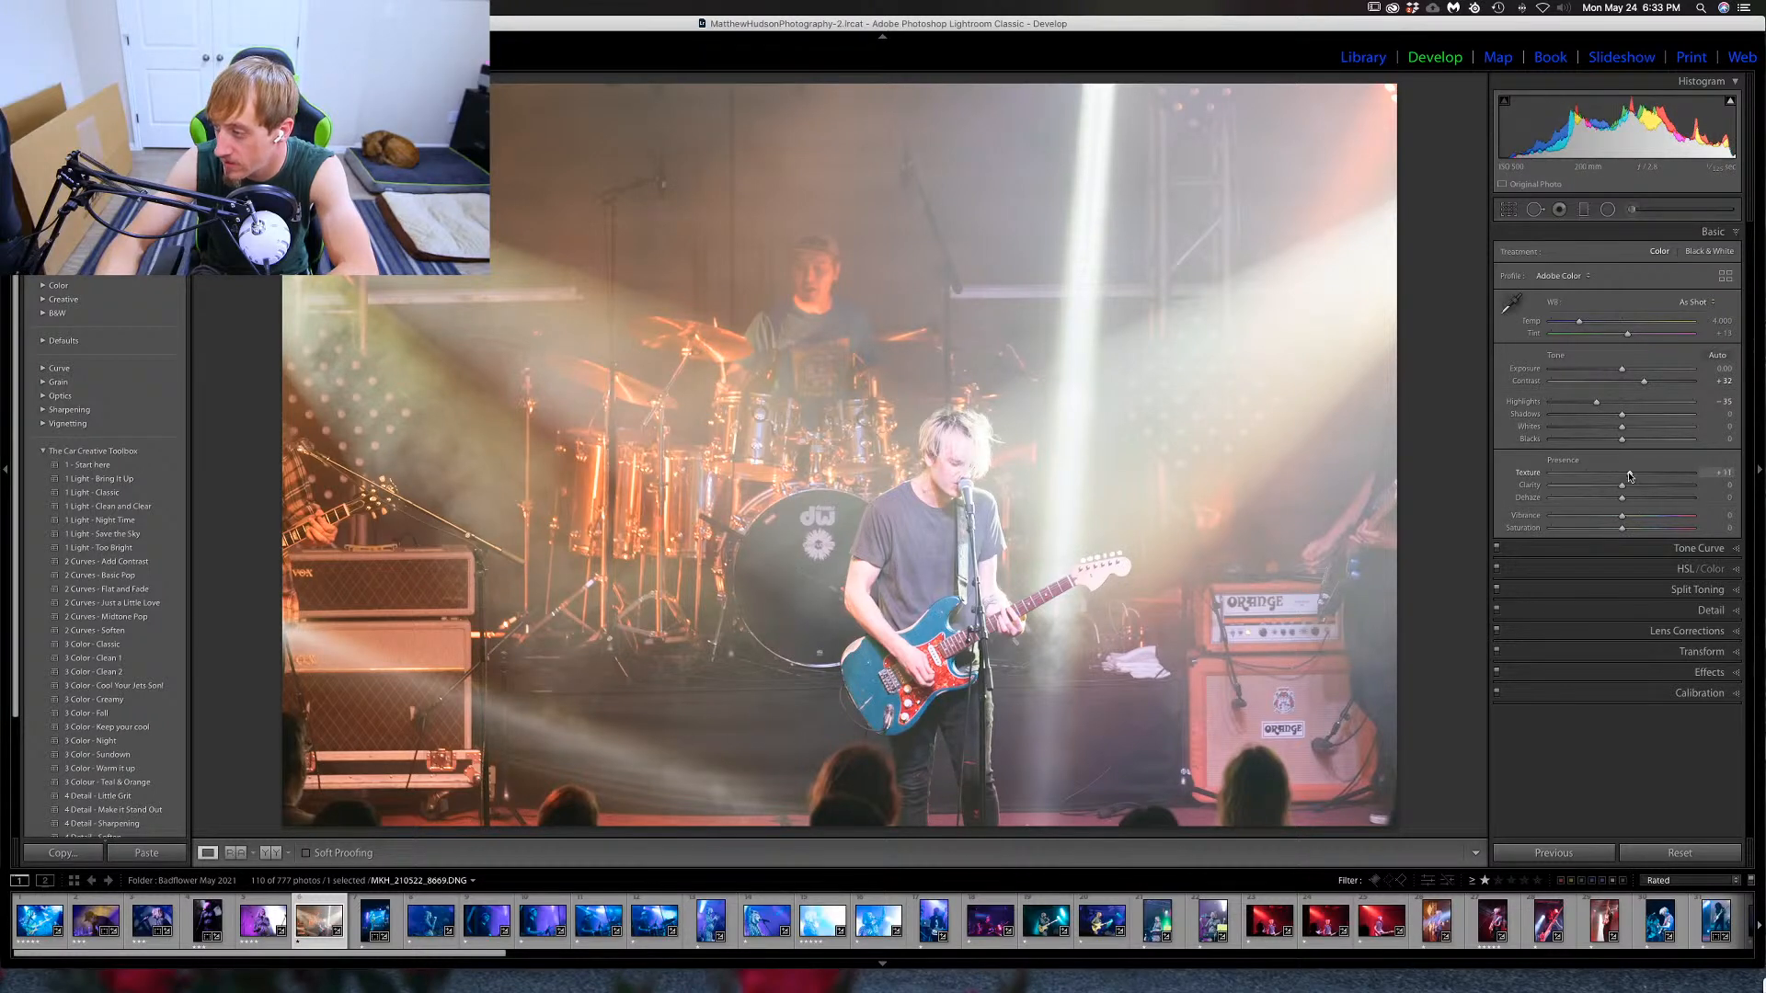
left_click_drag(1623, 473, 1633, 503)
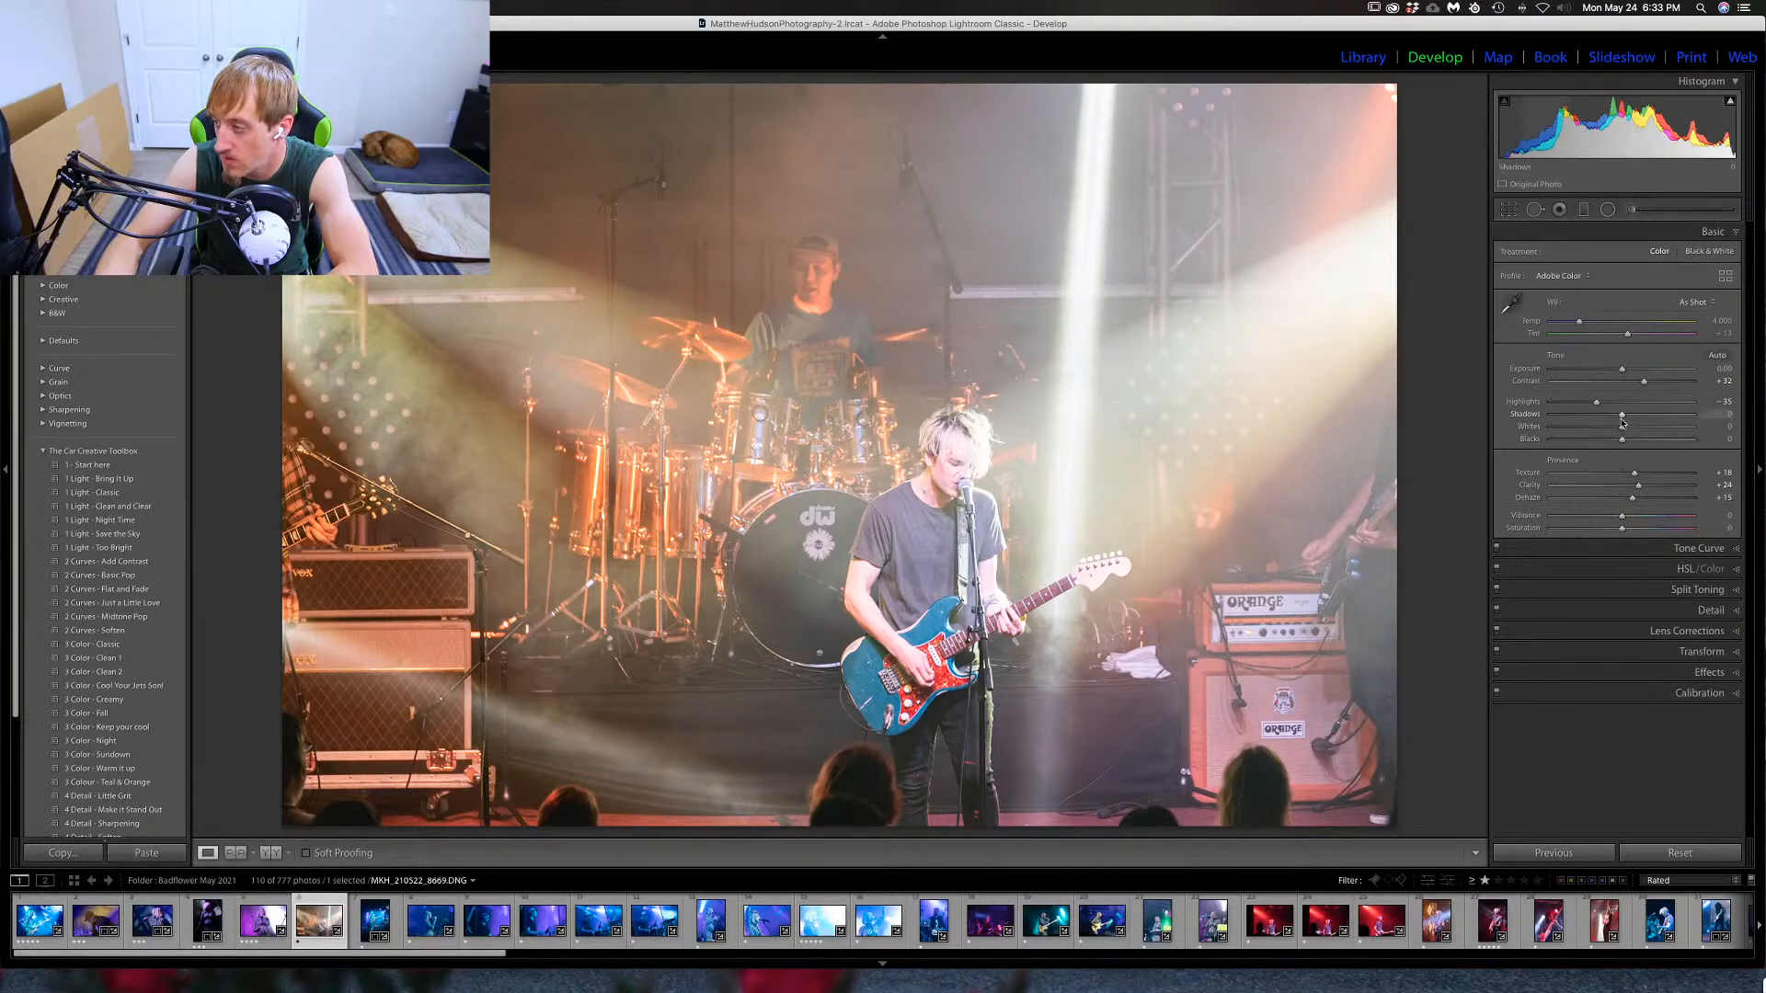
Set the photo's exposure to -0.05, shadows to -32, whites to -33, blacks to about -18, vibrance to about +14 and saturation to +13.
mouse_move(1624, 419)
left_mouse_down()
mouse_move(1599, 416)
mouse_move(1633, 431)
mouse_move(1598, 429)
mouse_move(1610, 446)
left_mouse_up()
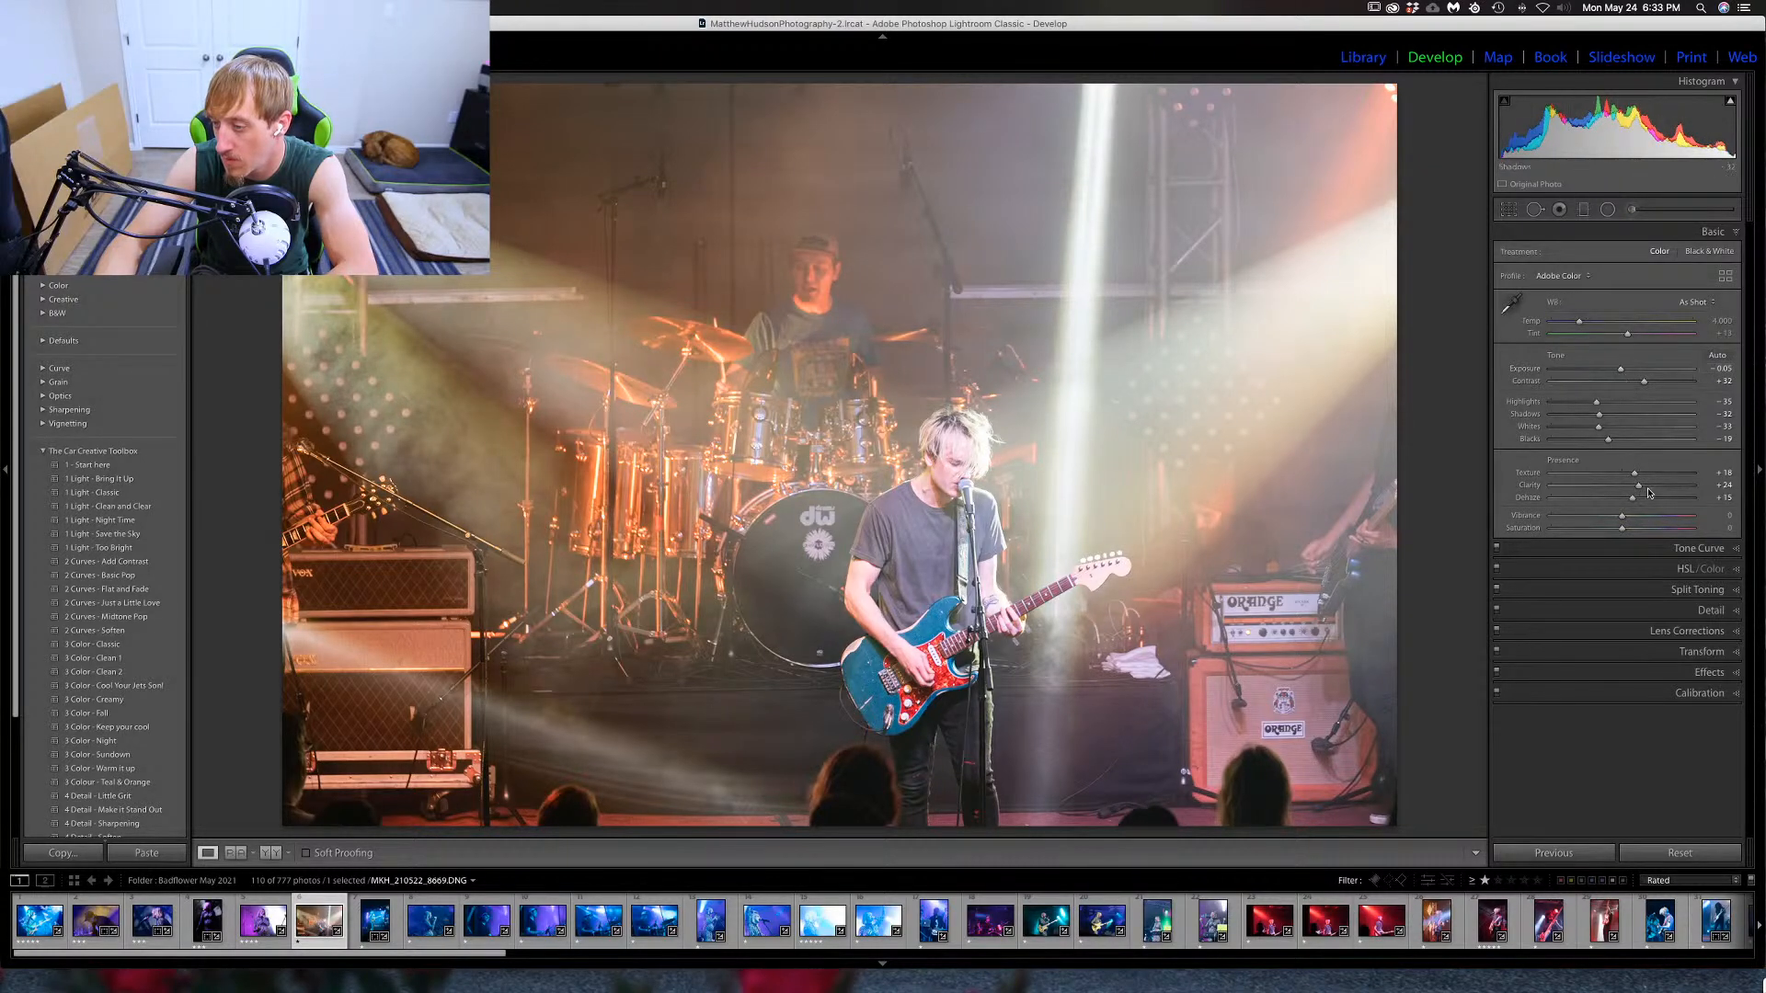
left_click_drag(1623, 526, 1633, 521)
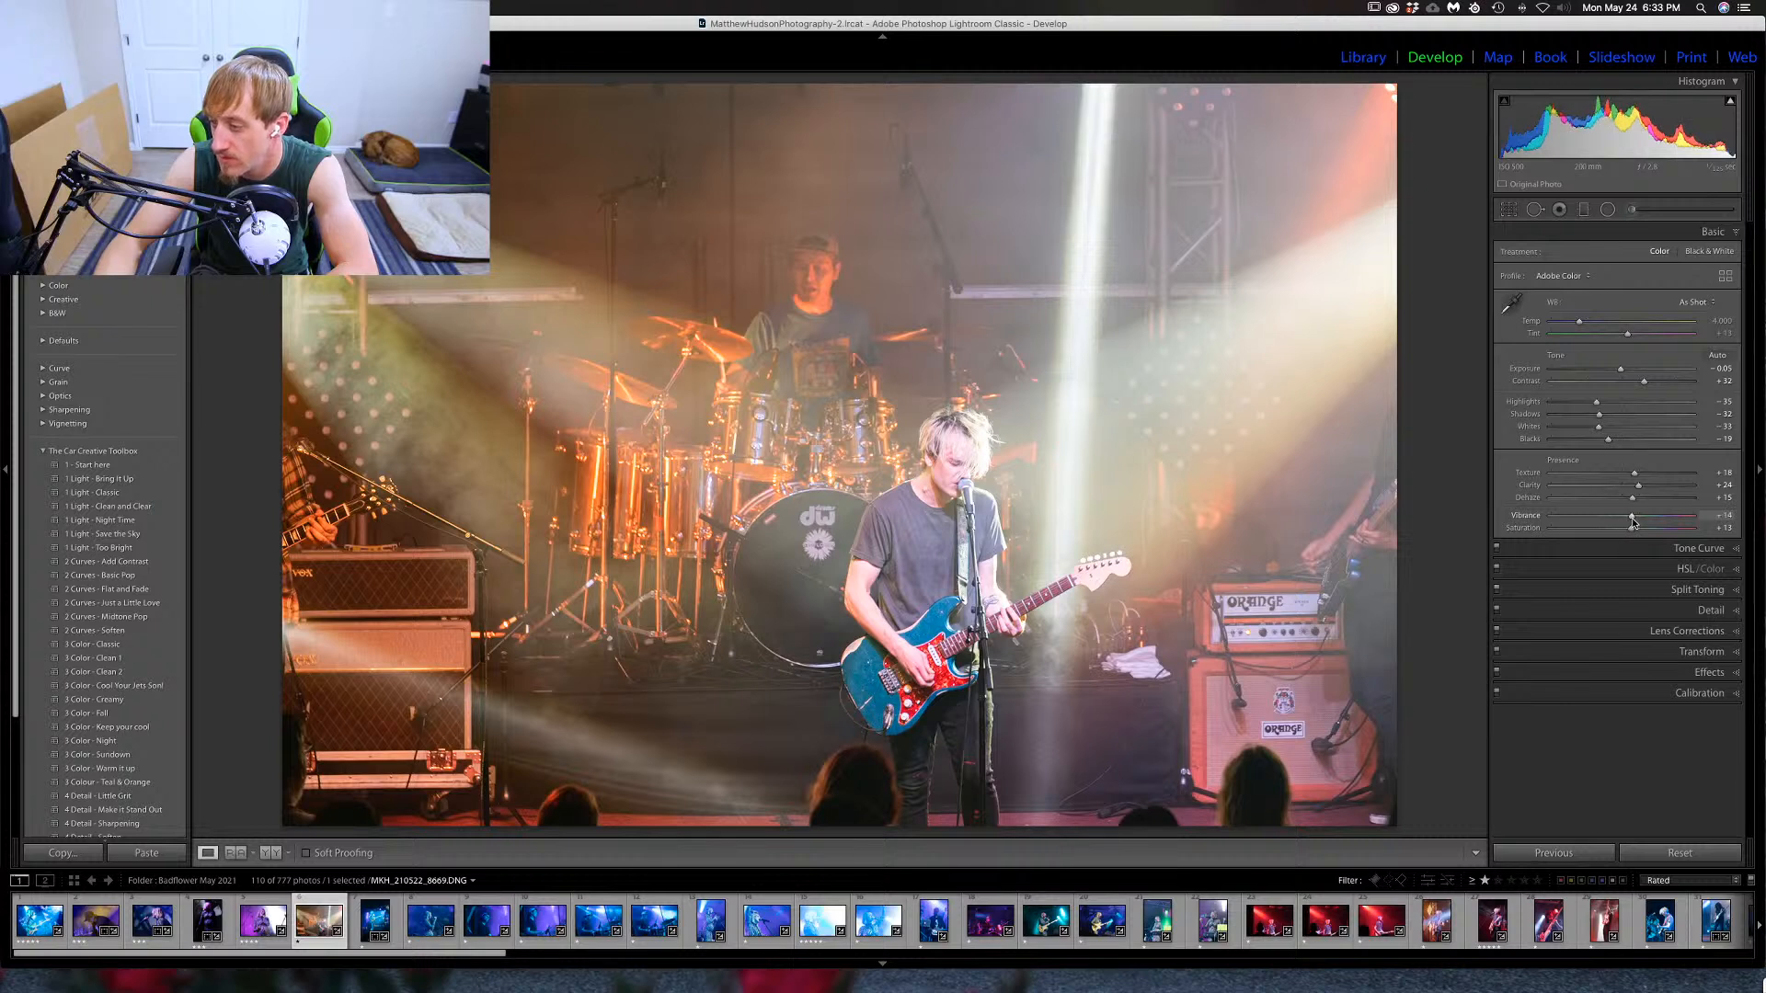
Set the sharpening masking to 73 and the luminance noise reduction to about 16.
left_click(1733, 612)
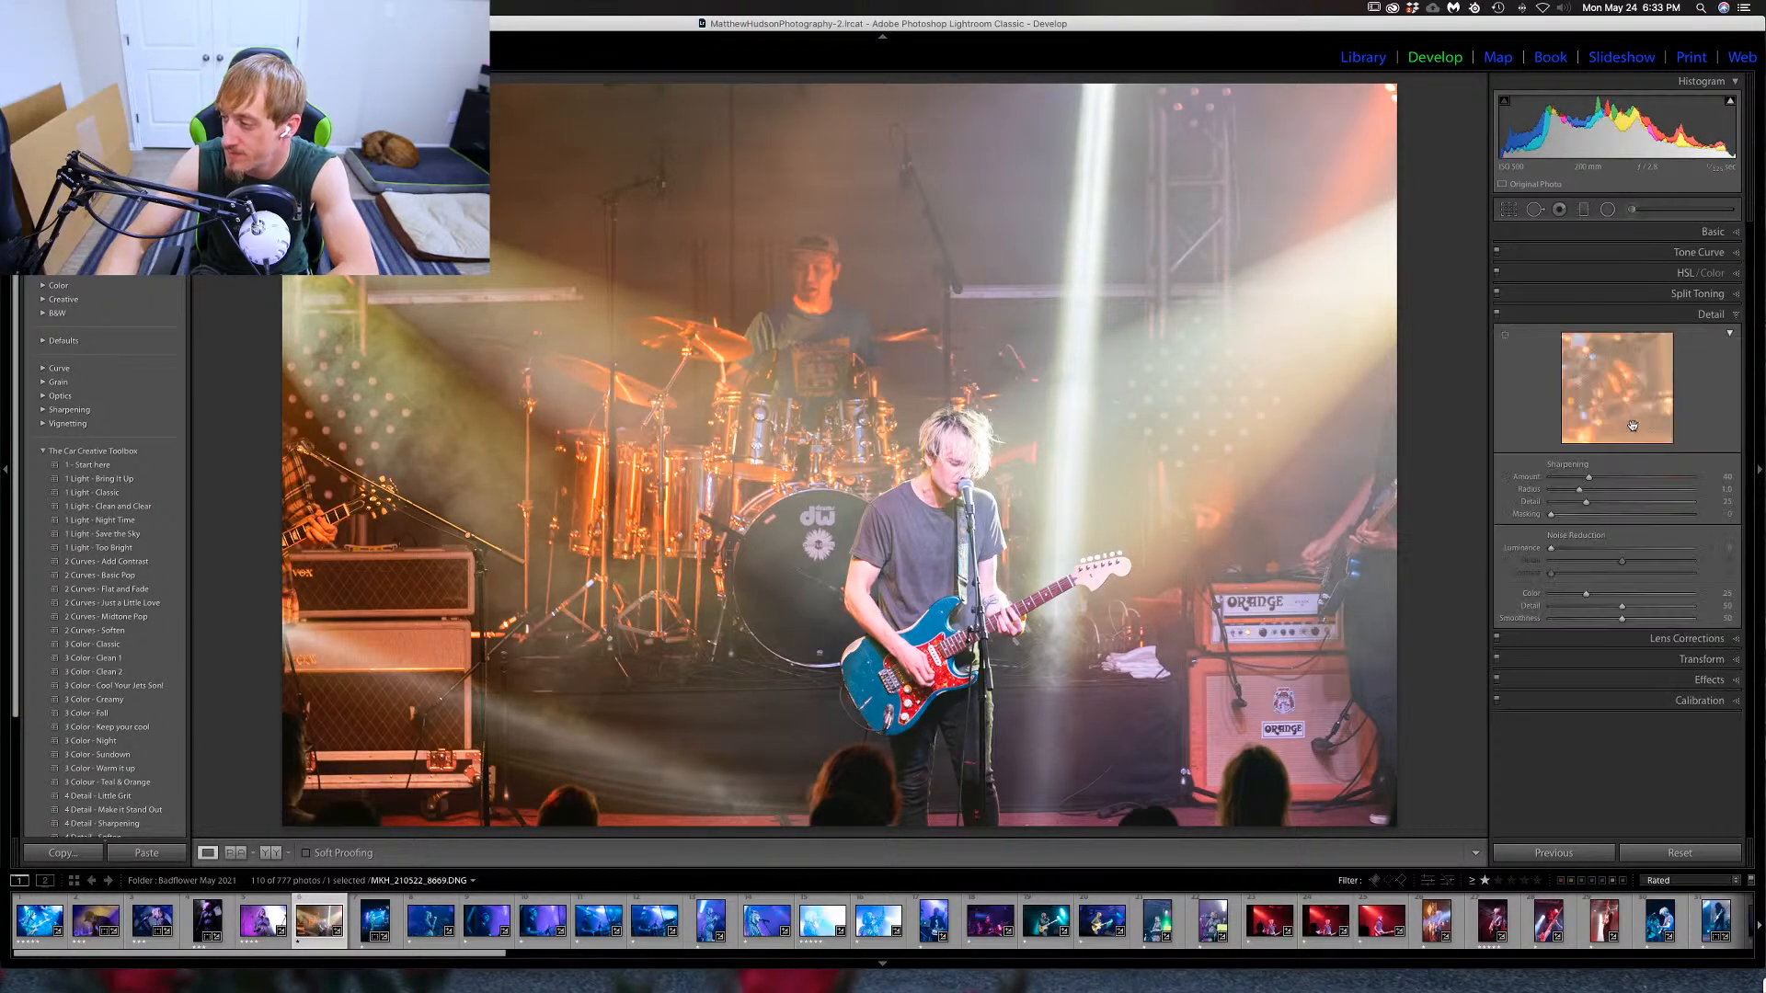
left_click_drag(1574, 516, 1656, 521)
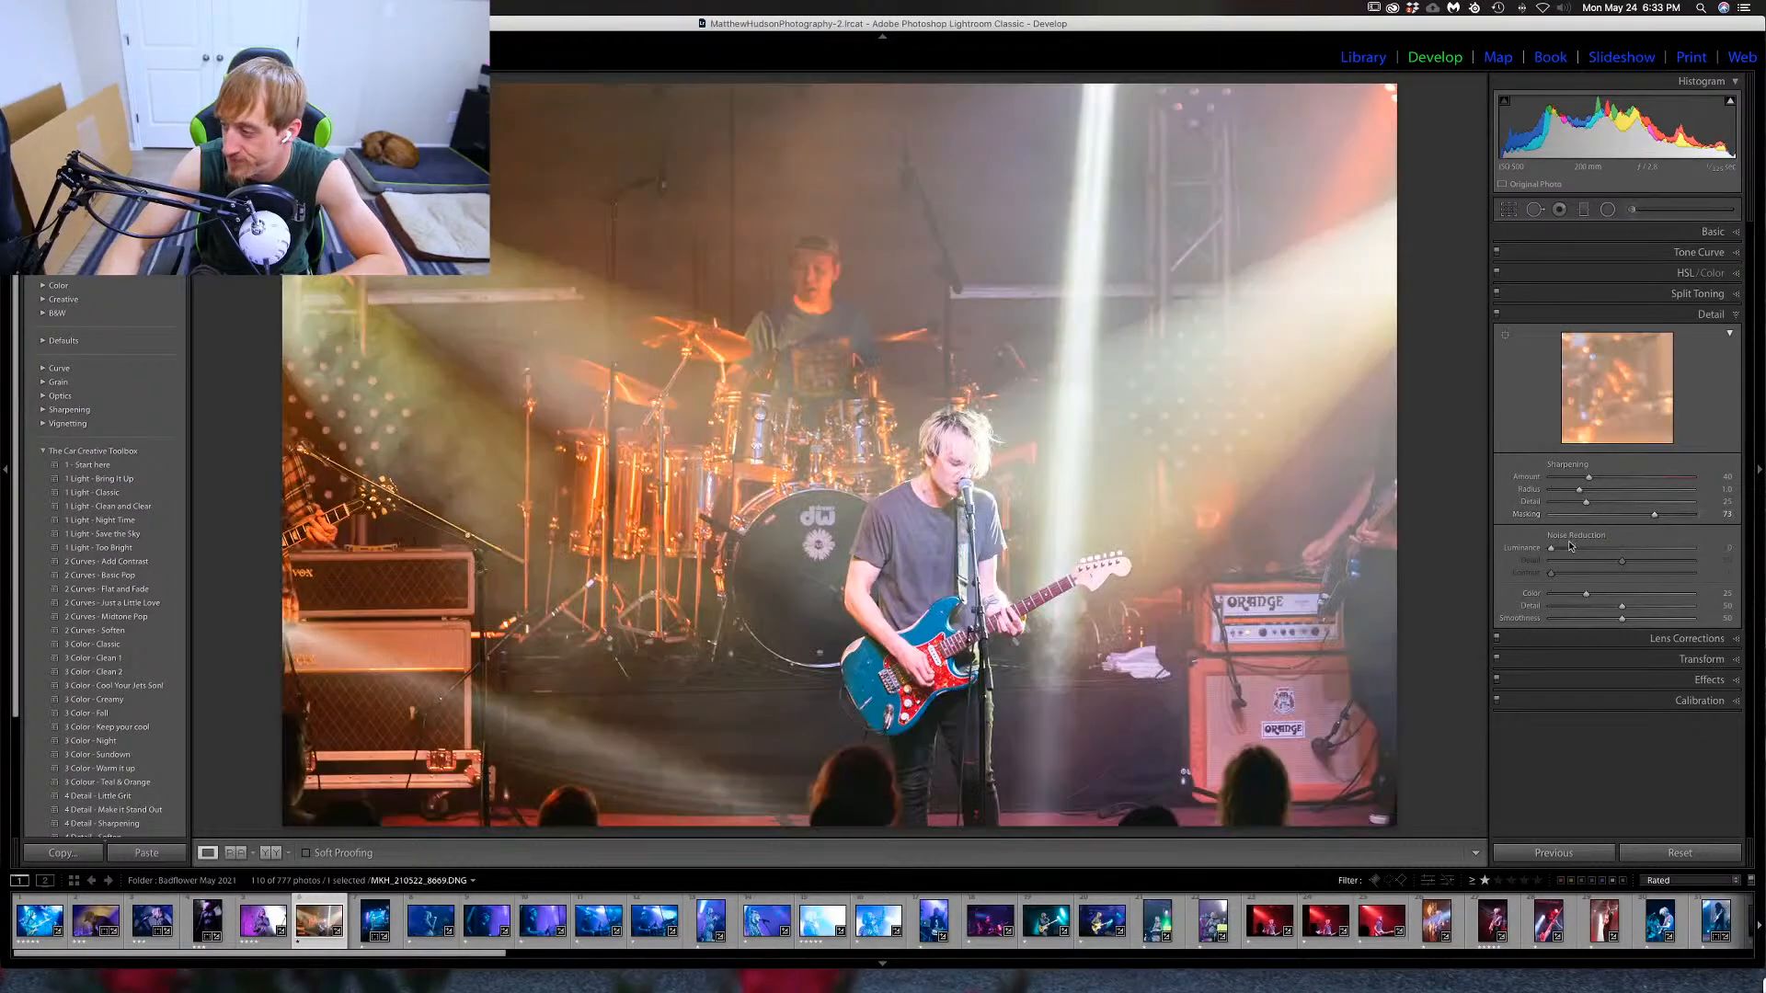
left_click_drag(1551, 548, 1575, 550)
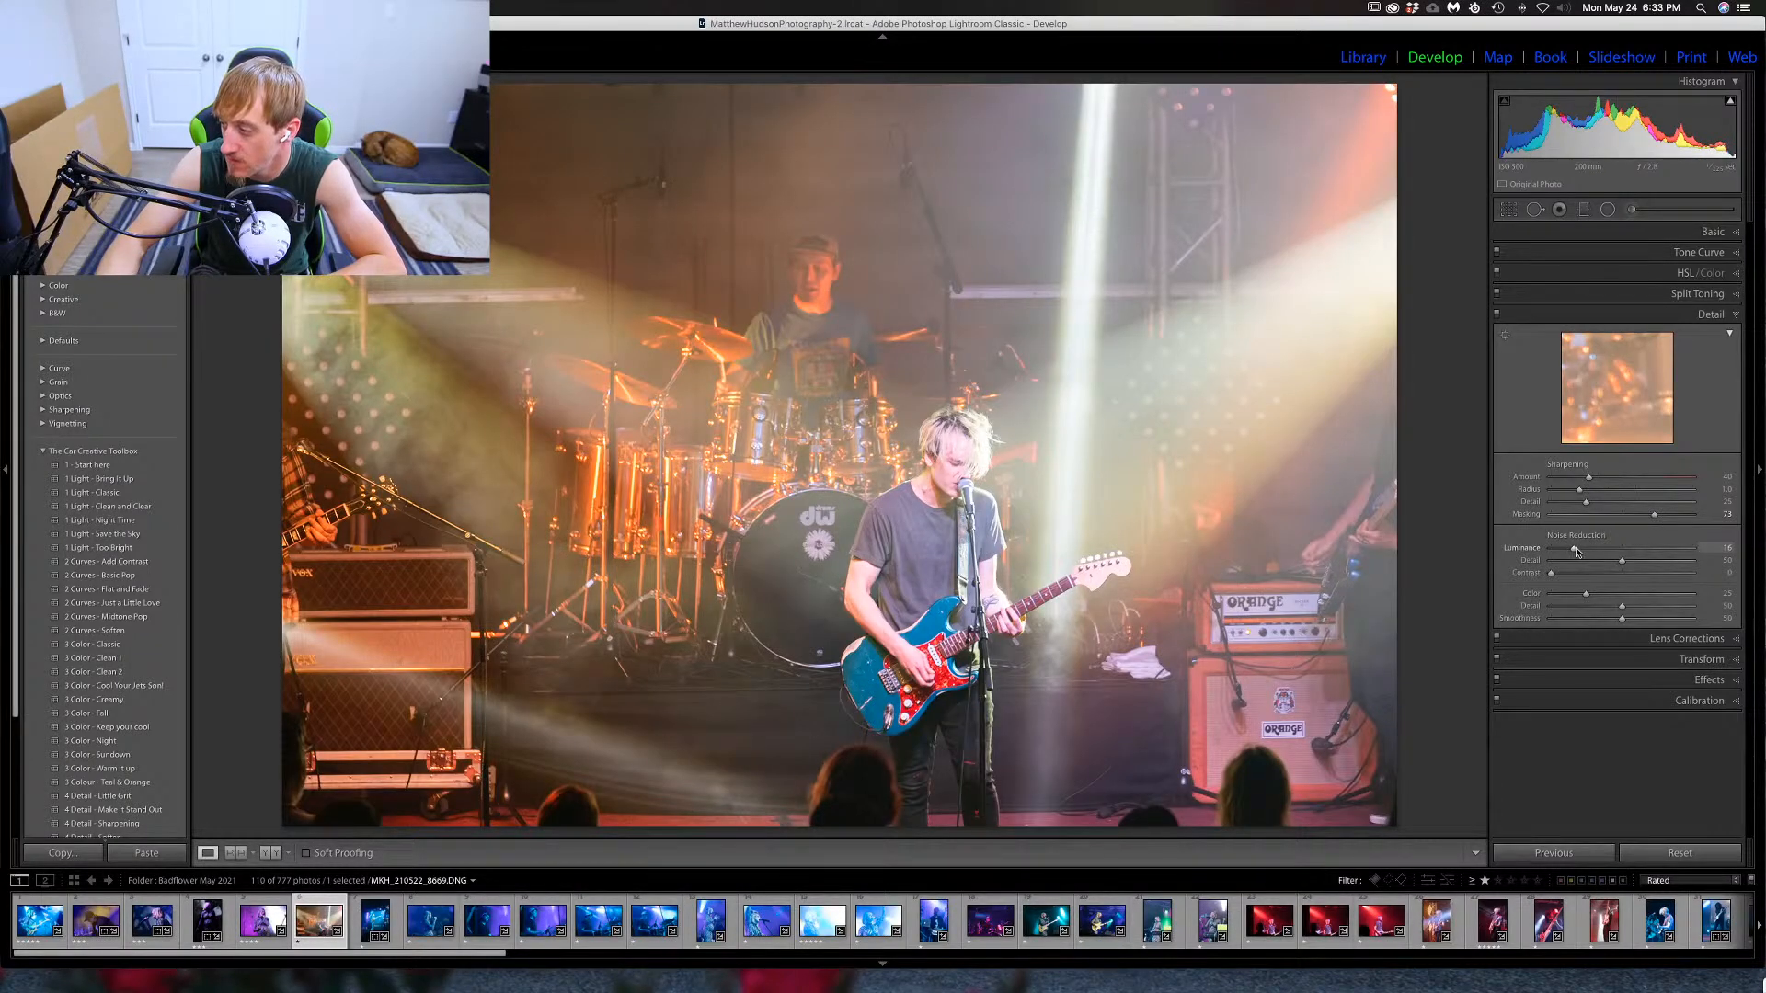
left_click(1735, 314)
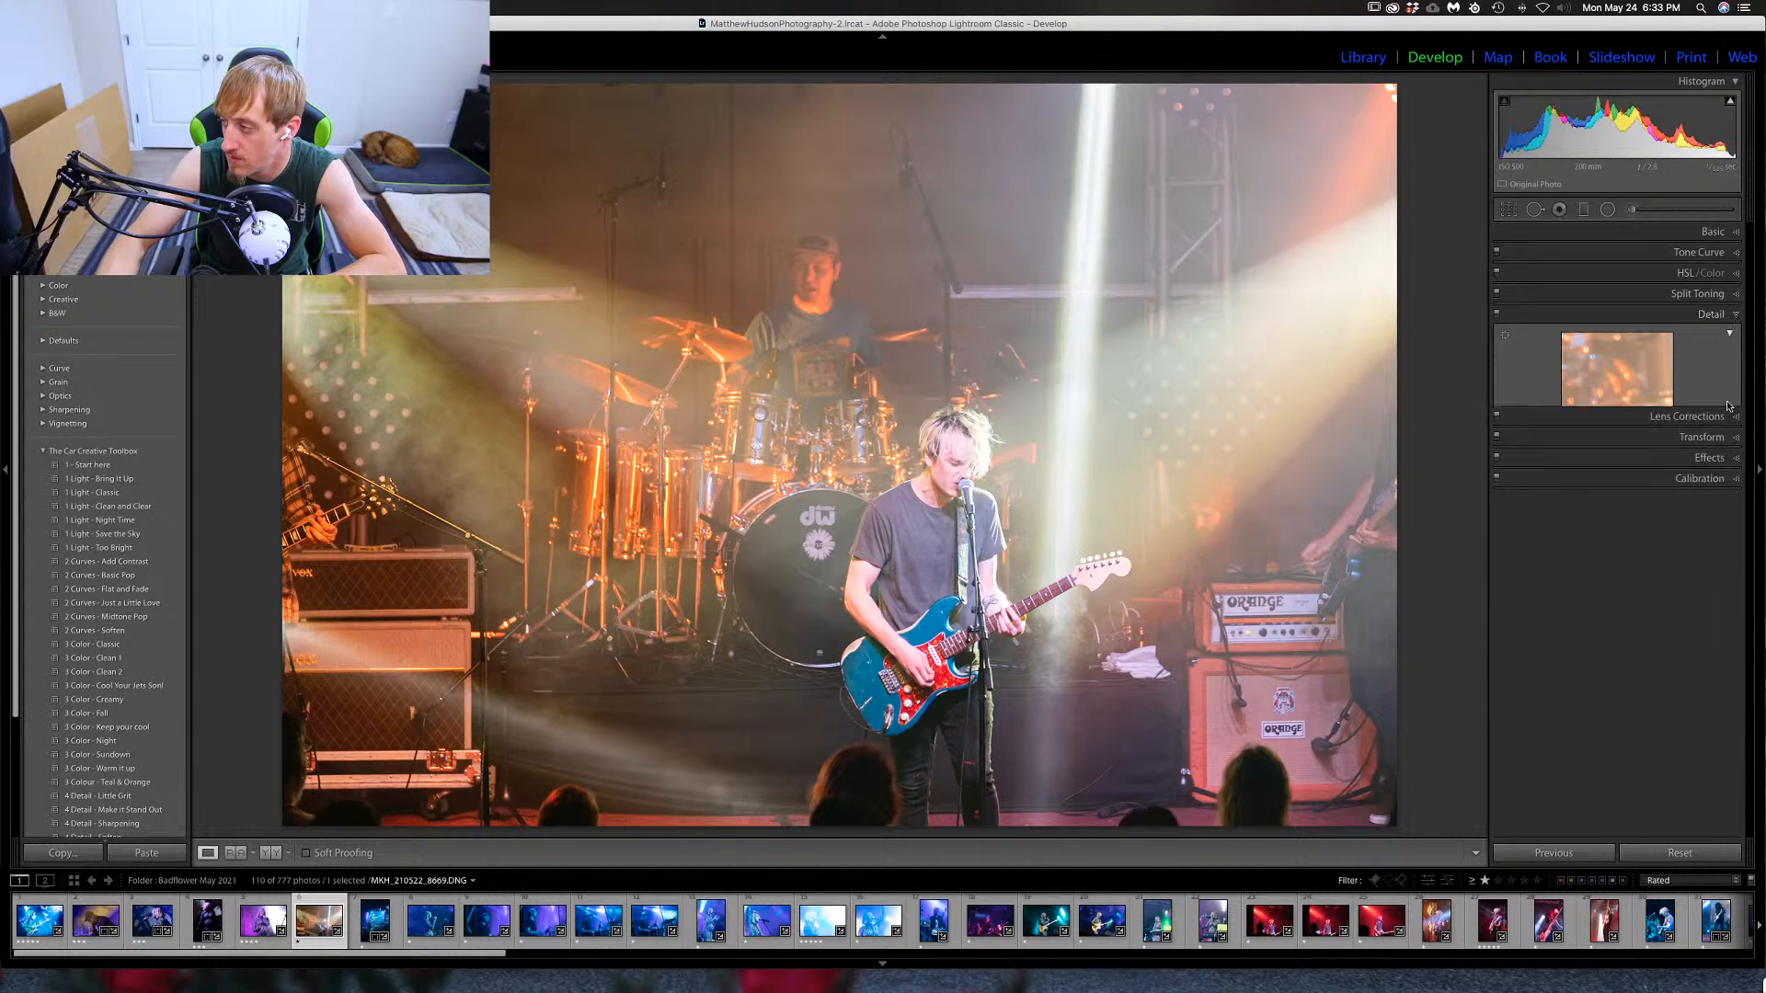
Add a slight dark post-crop vignette with an amount of about -8.
left_click(1735, 377)
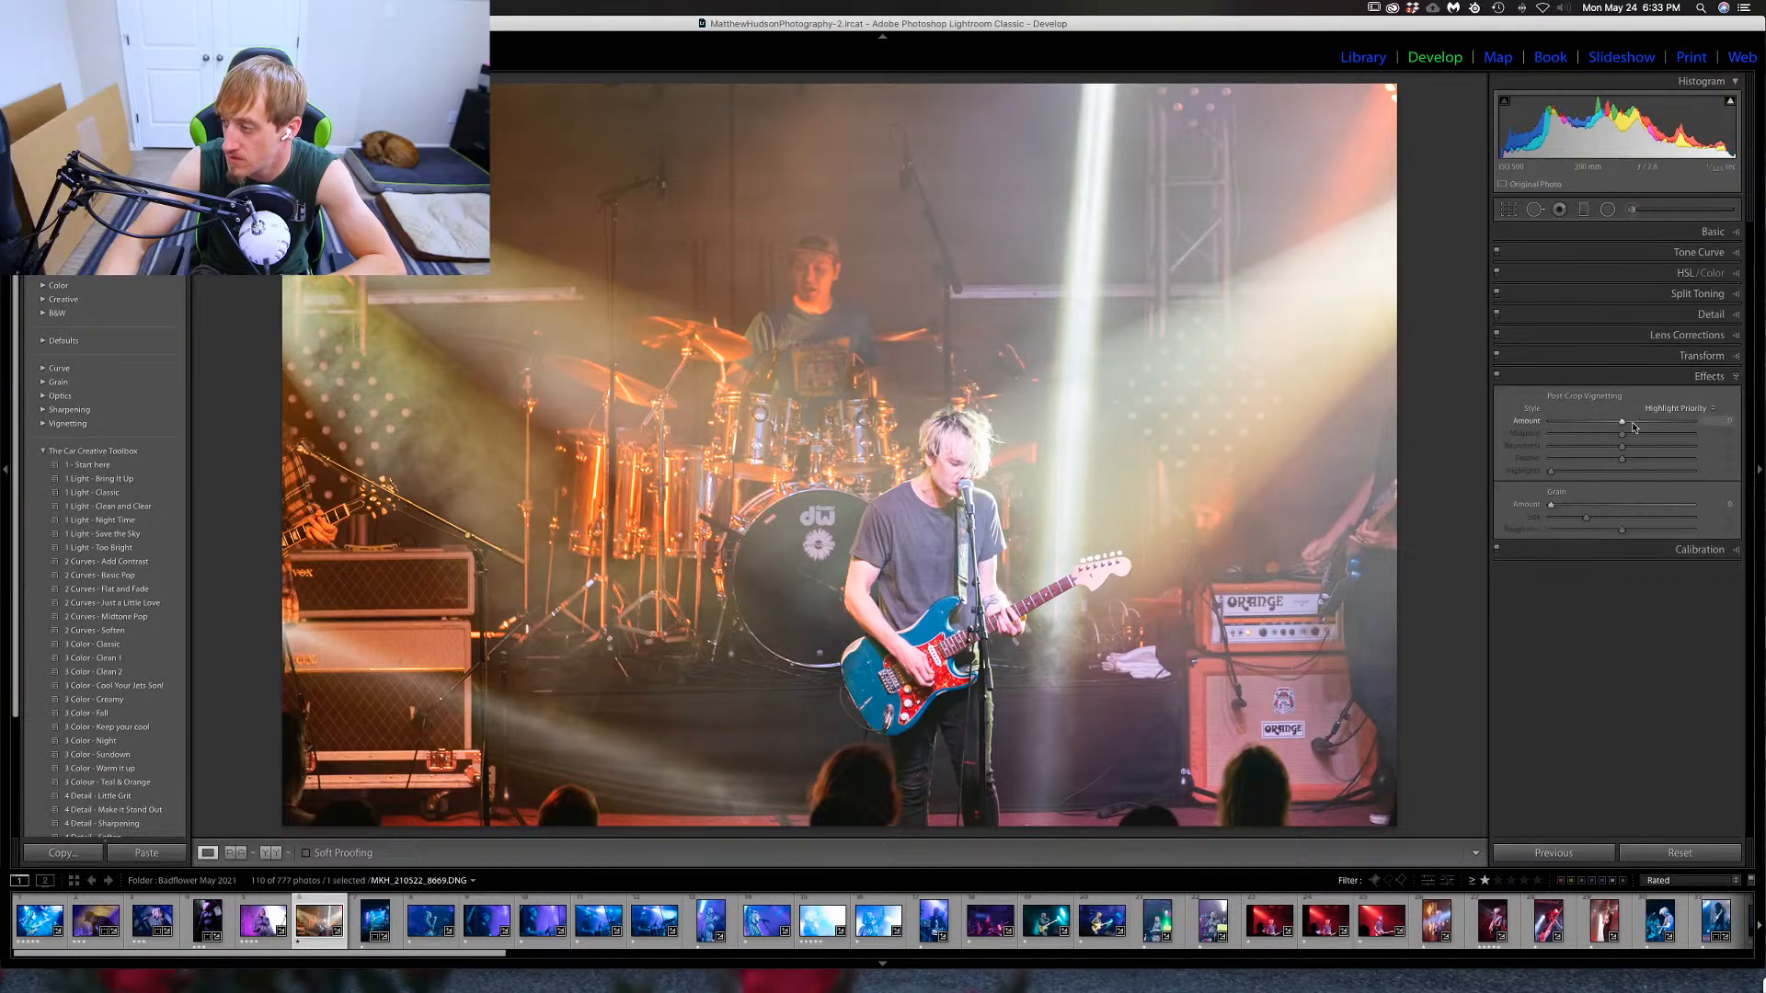
left_click_drag(1624, 425, 1619, 428)
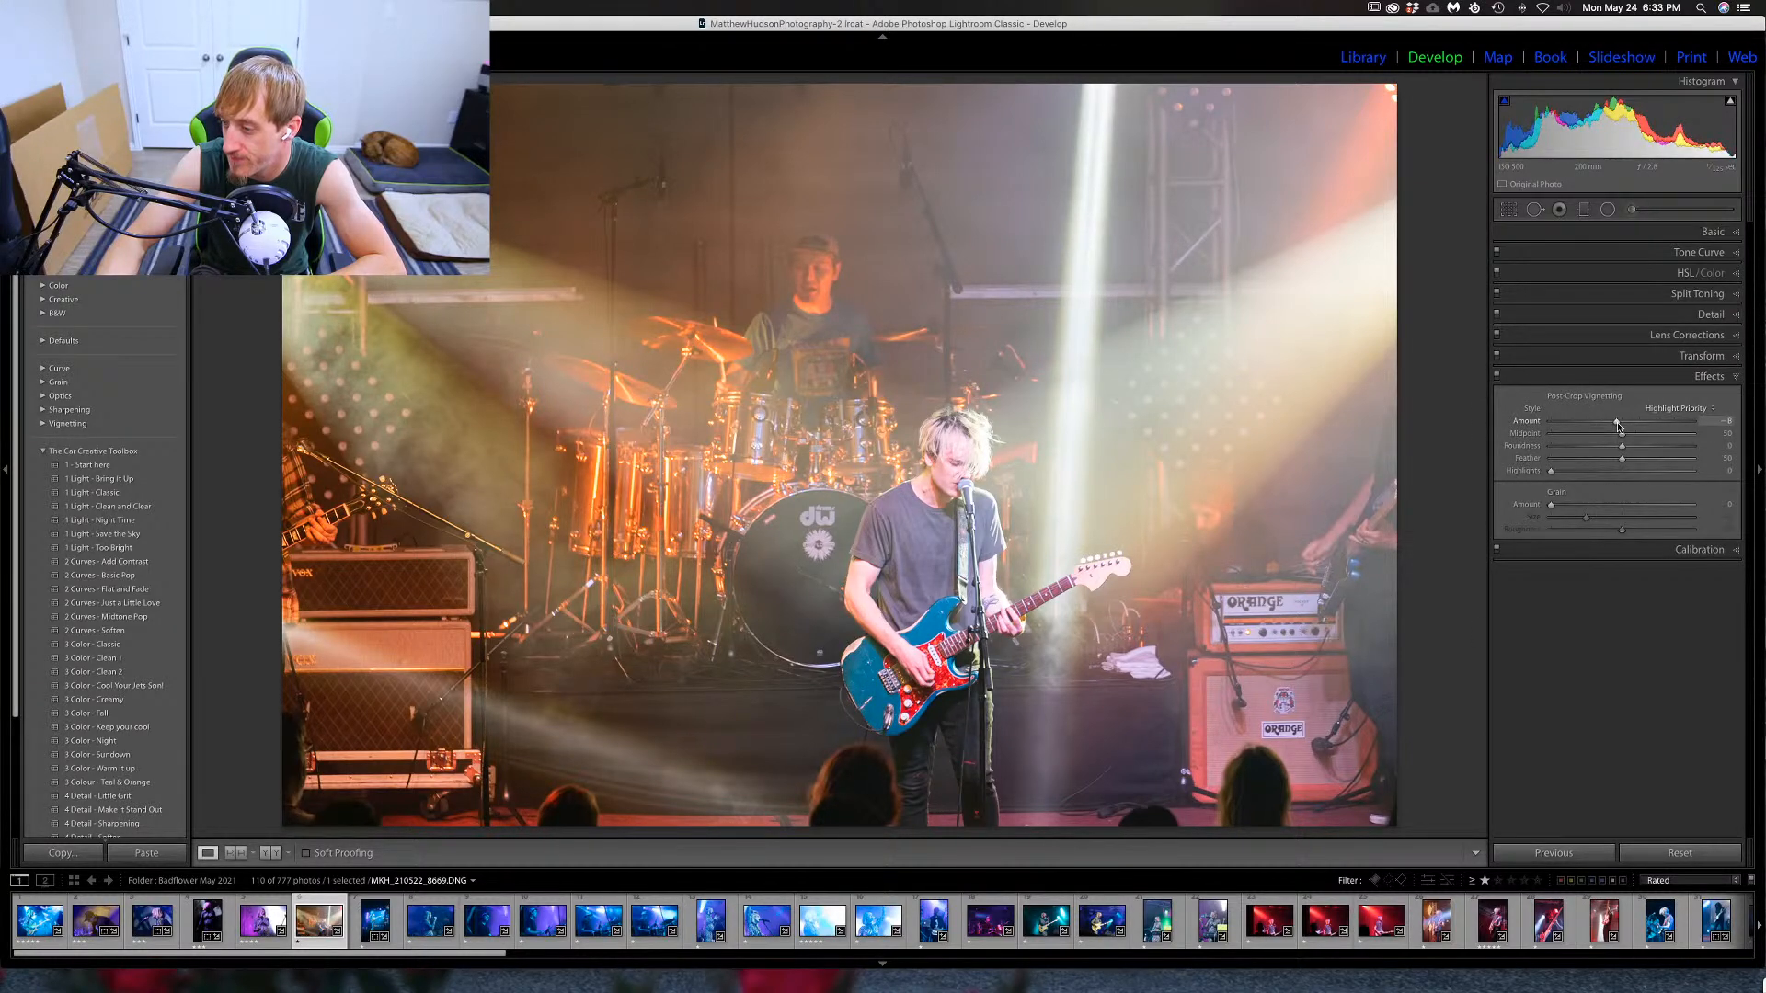
left_click(1709, 377)
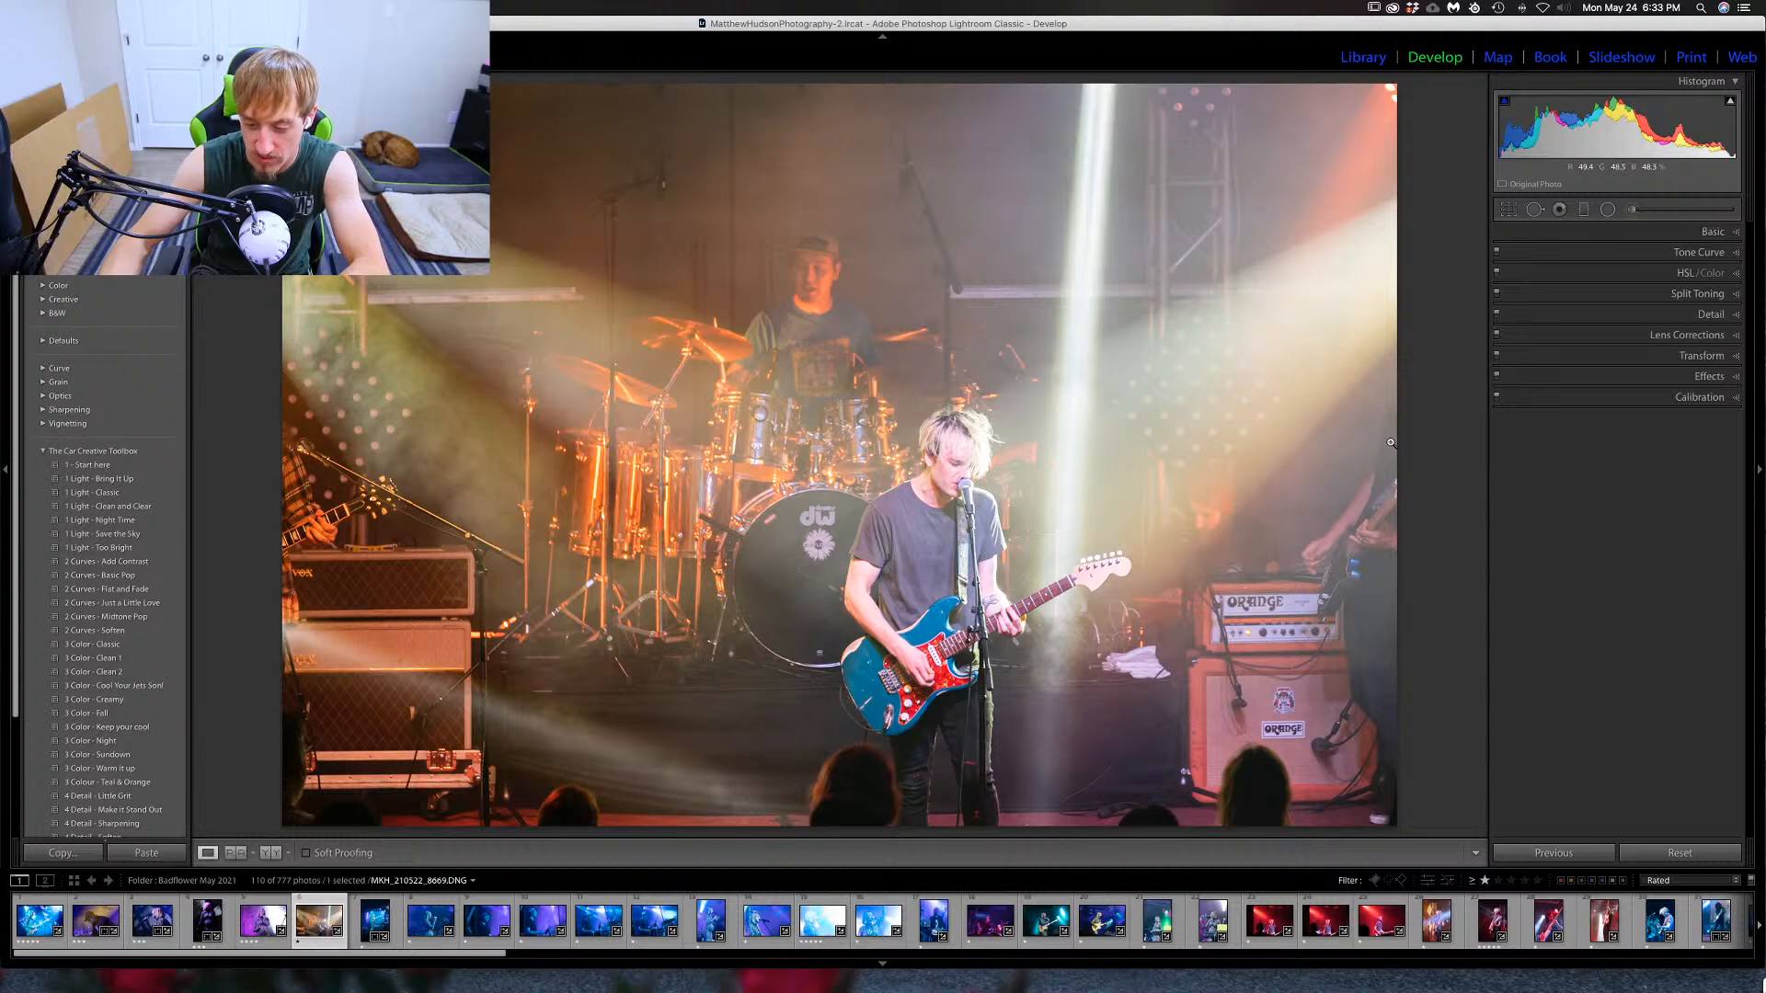
Rate the guitarist photo 2 stars and move on to the next photo.
key("2")
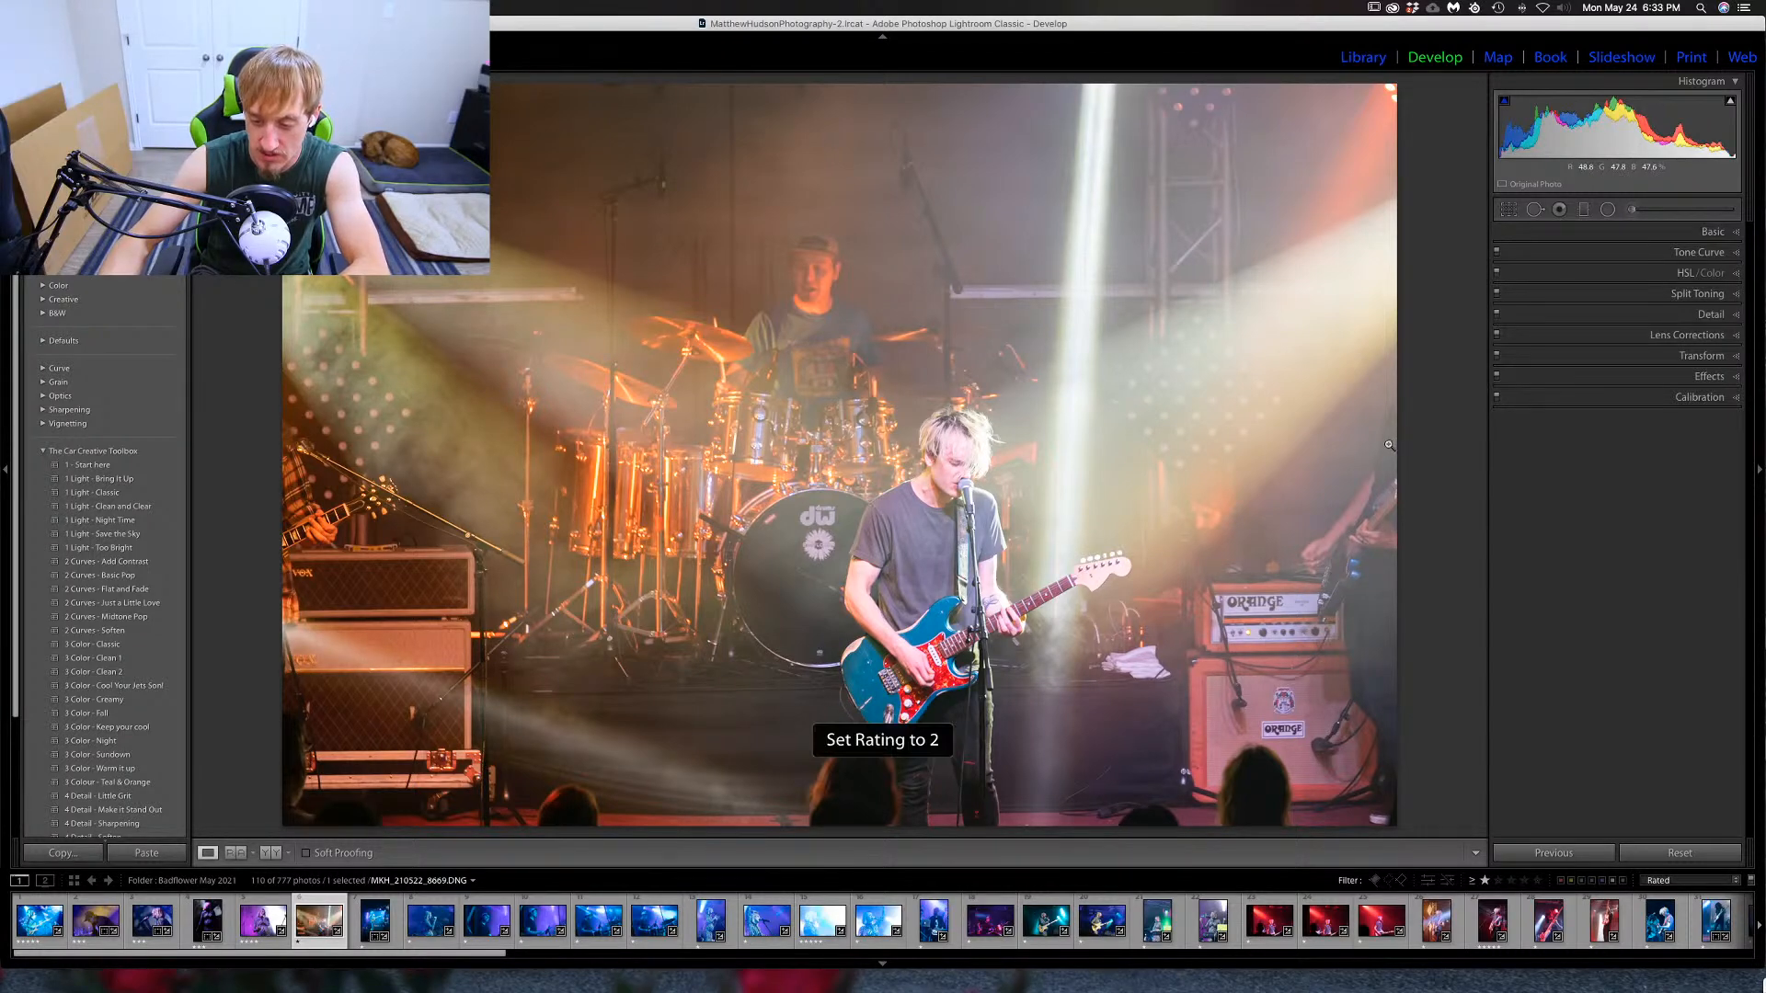
key("Right")
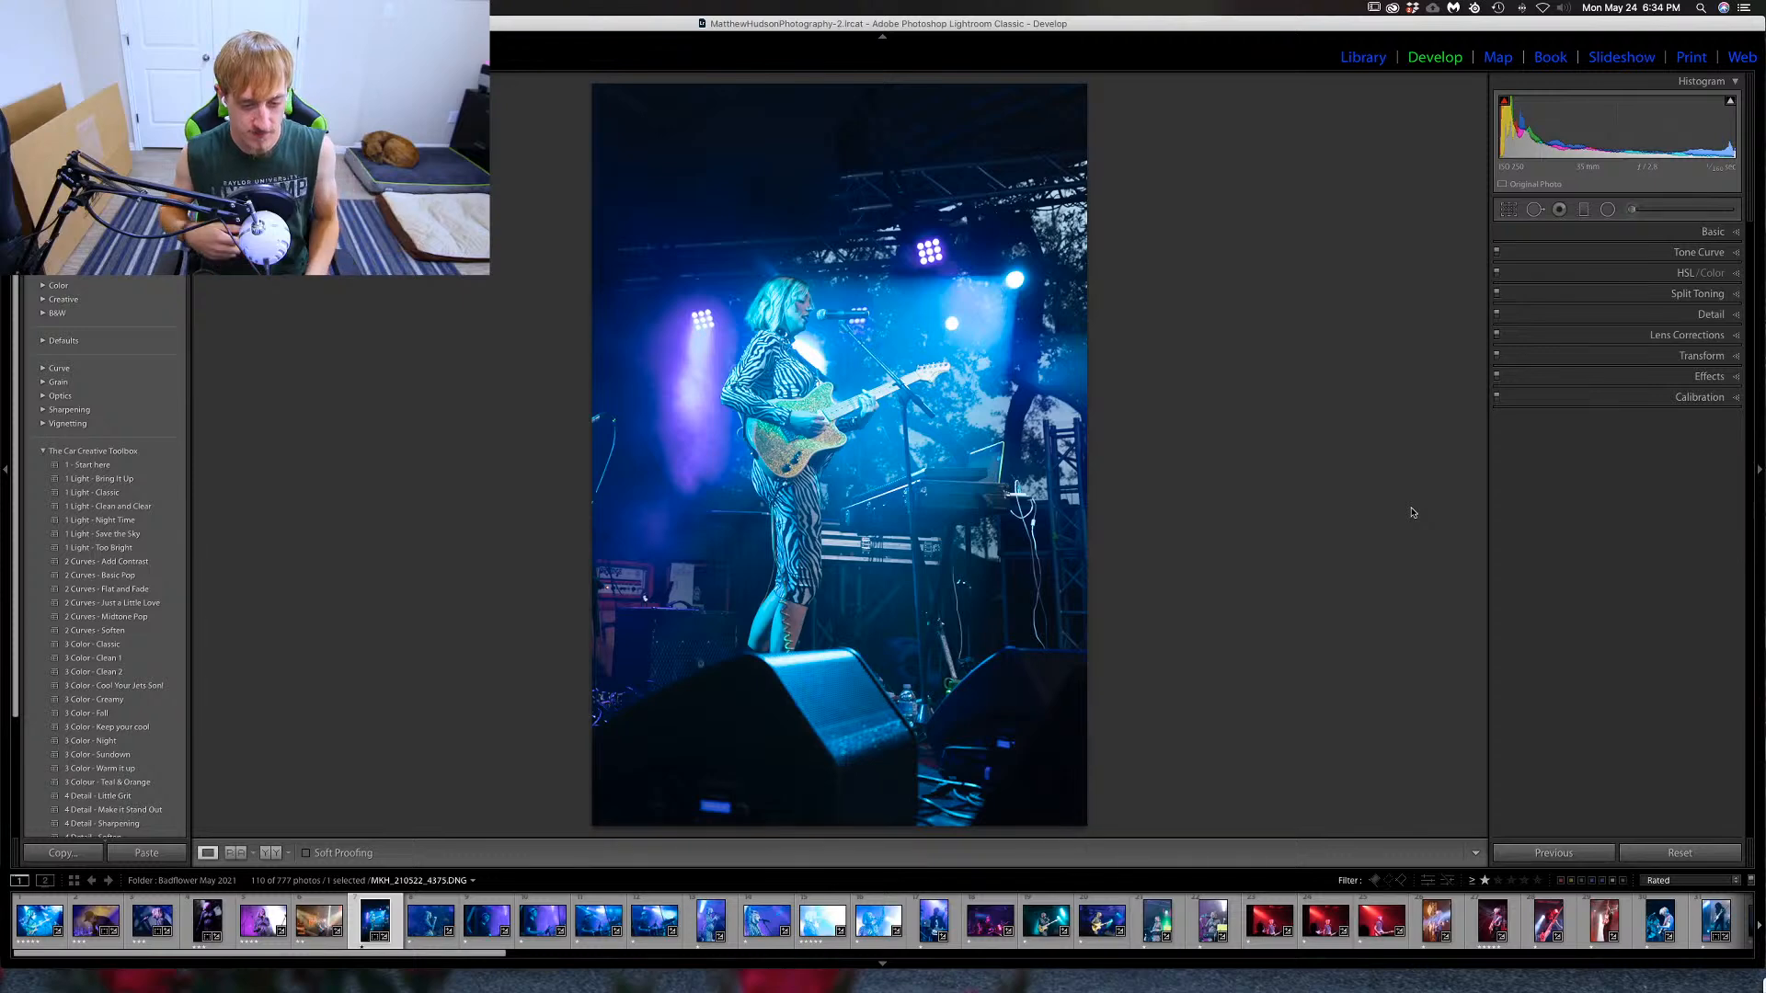
Go back to MKH_210522_8669.DNG and compare its black-and-white treatment with the colour version.
left_click(319, 919)
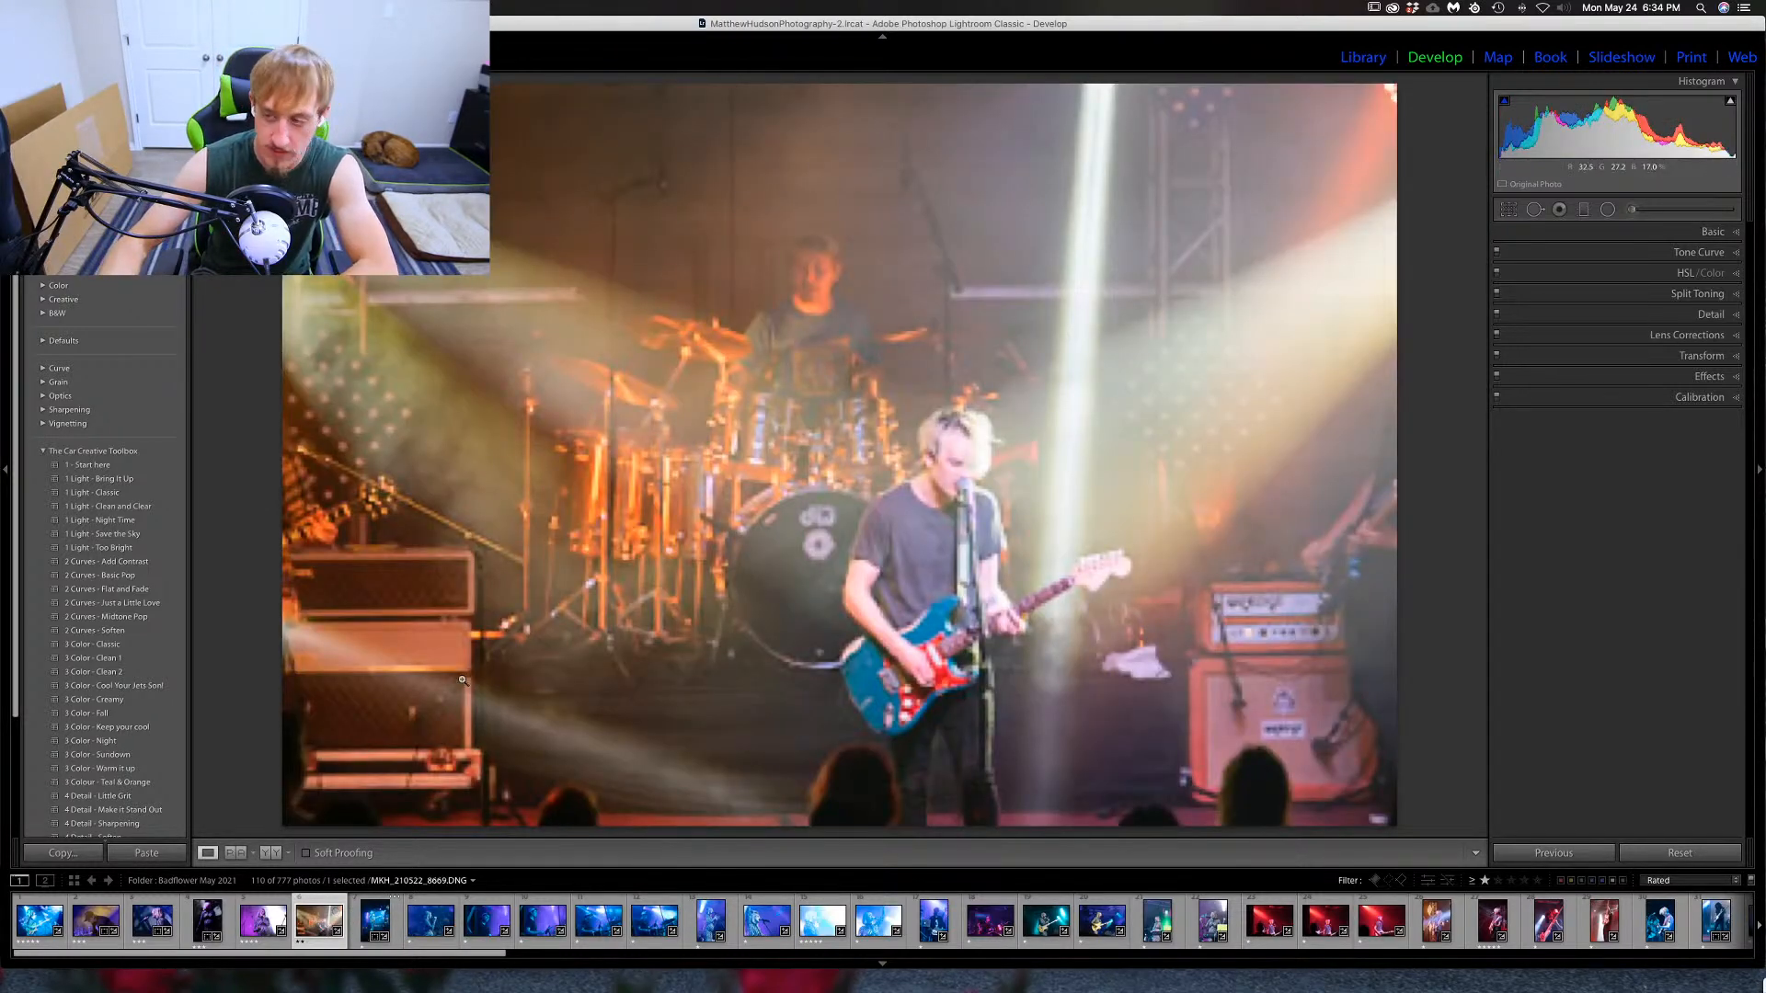
key("v")
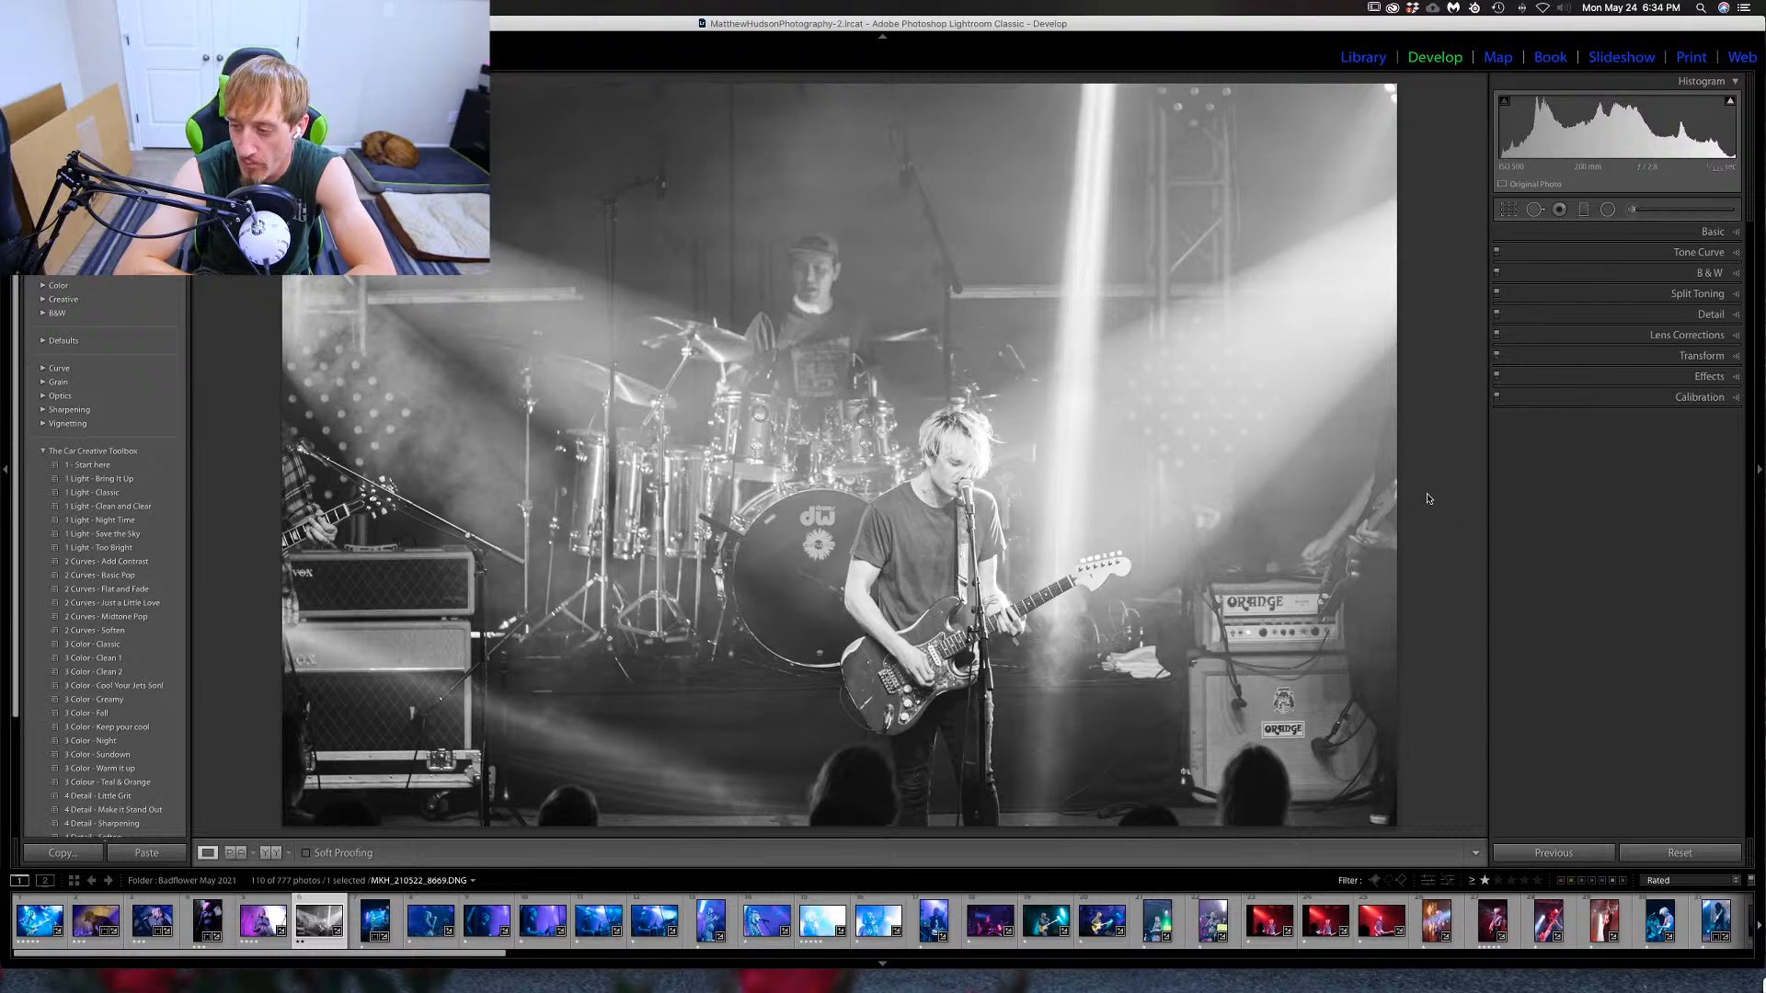
key("v")
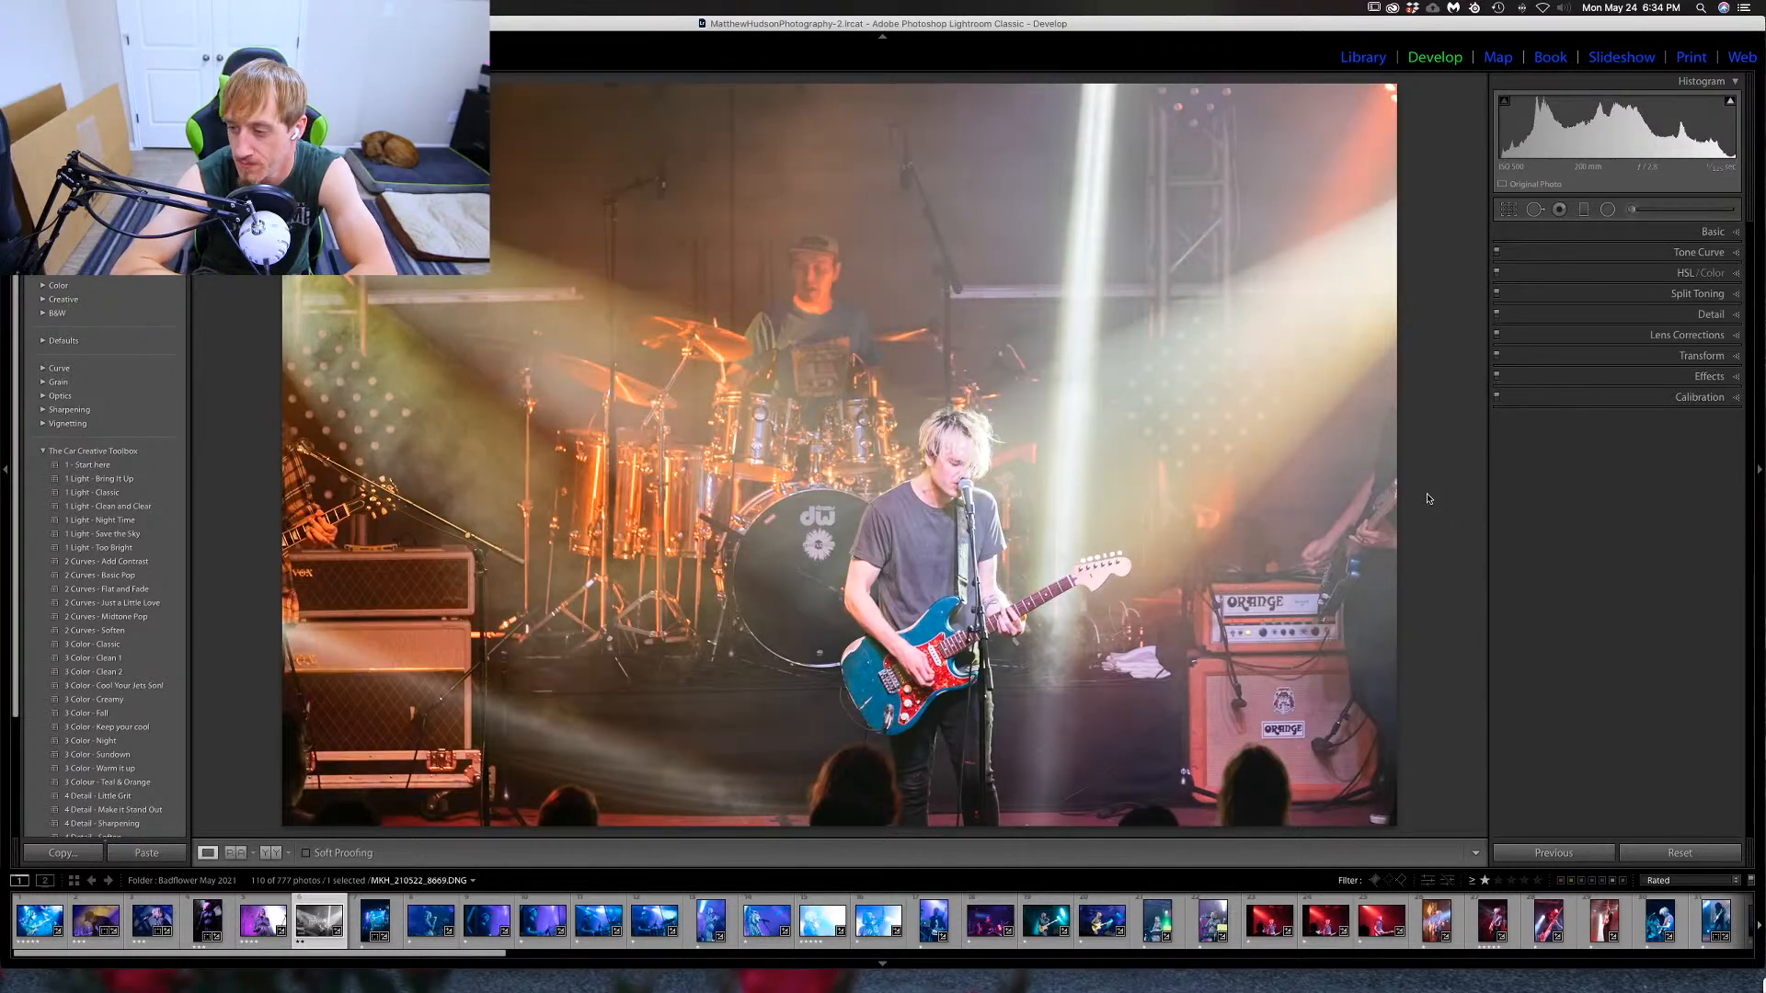
key("v")
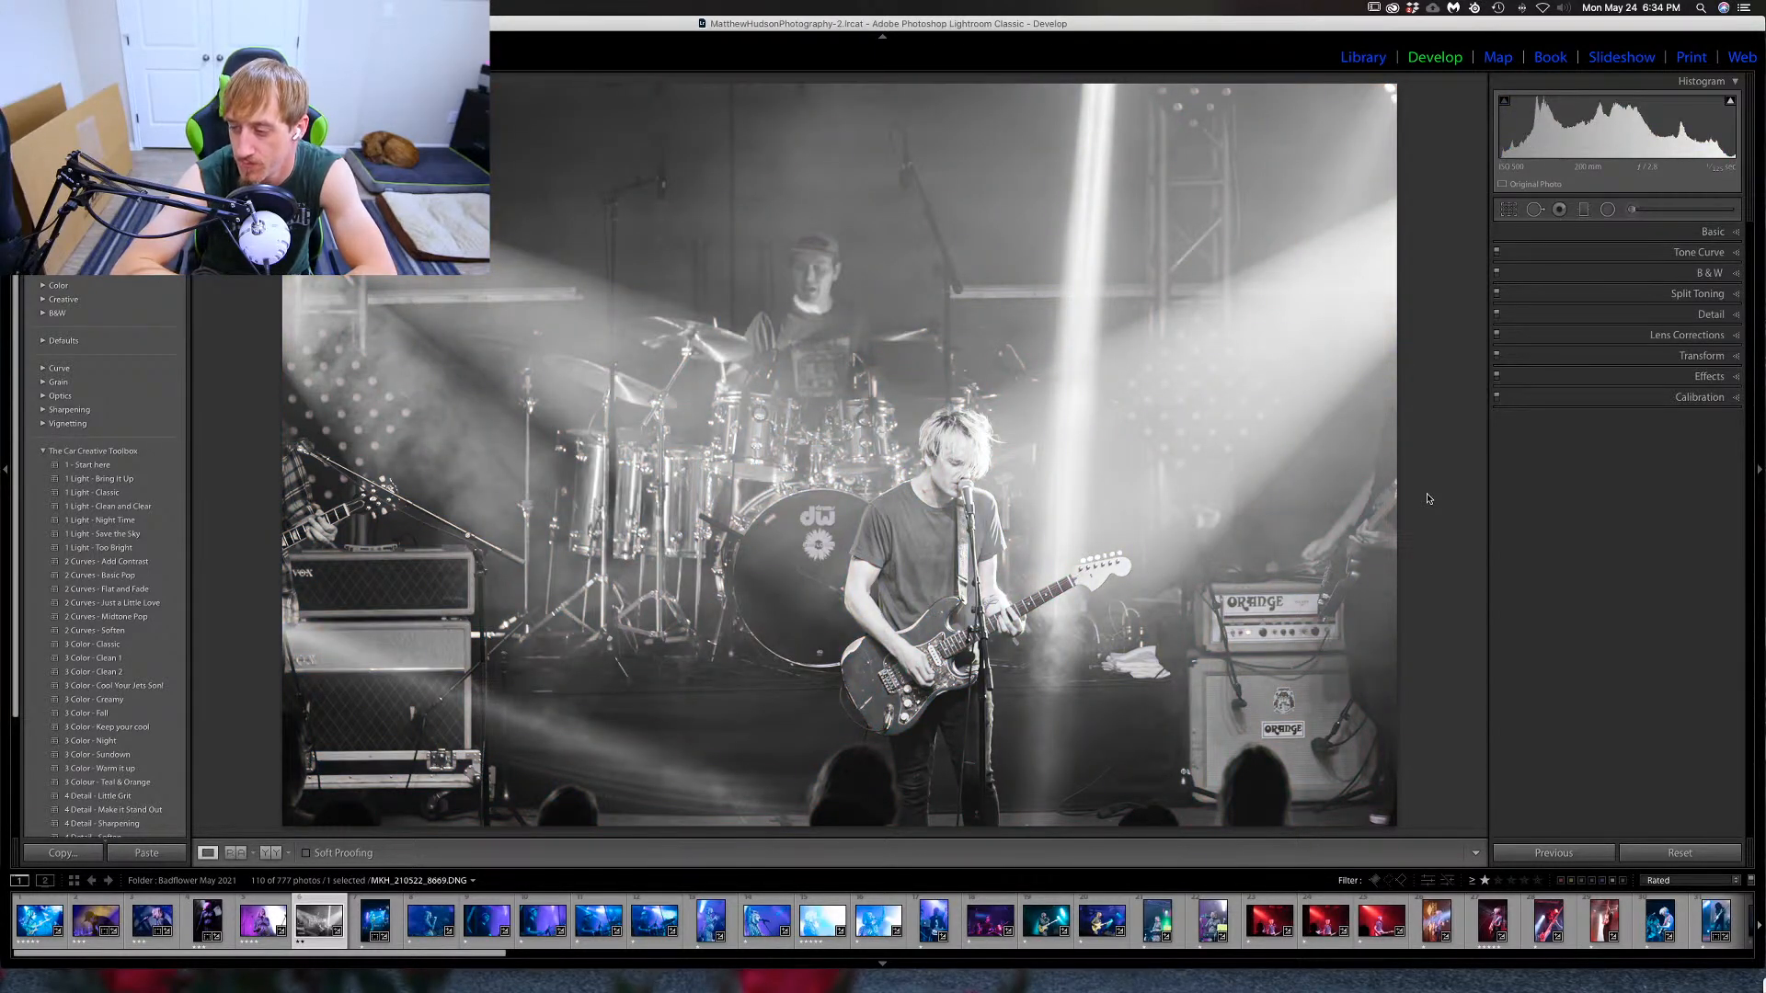
key("v")
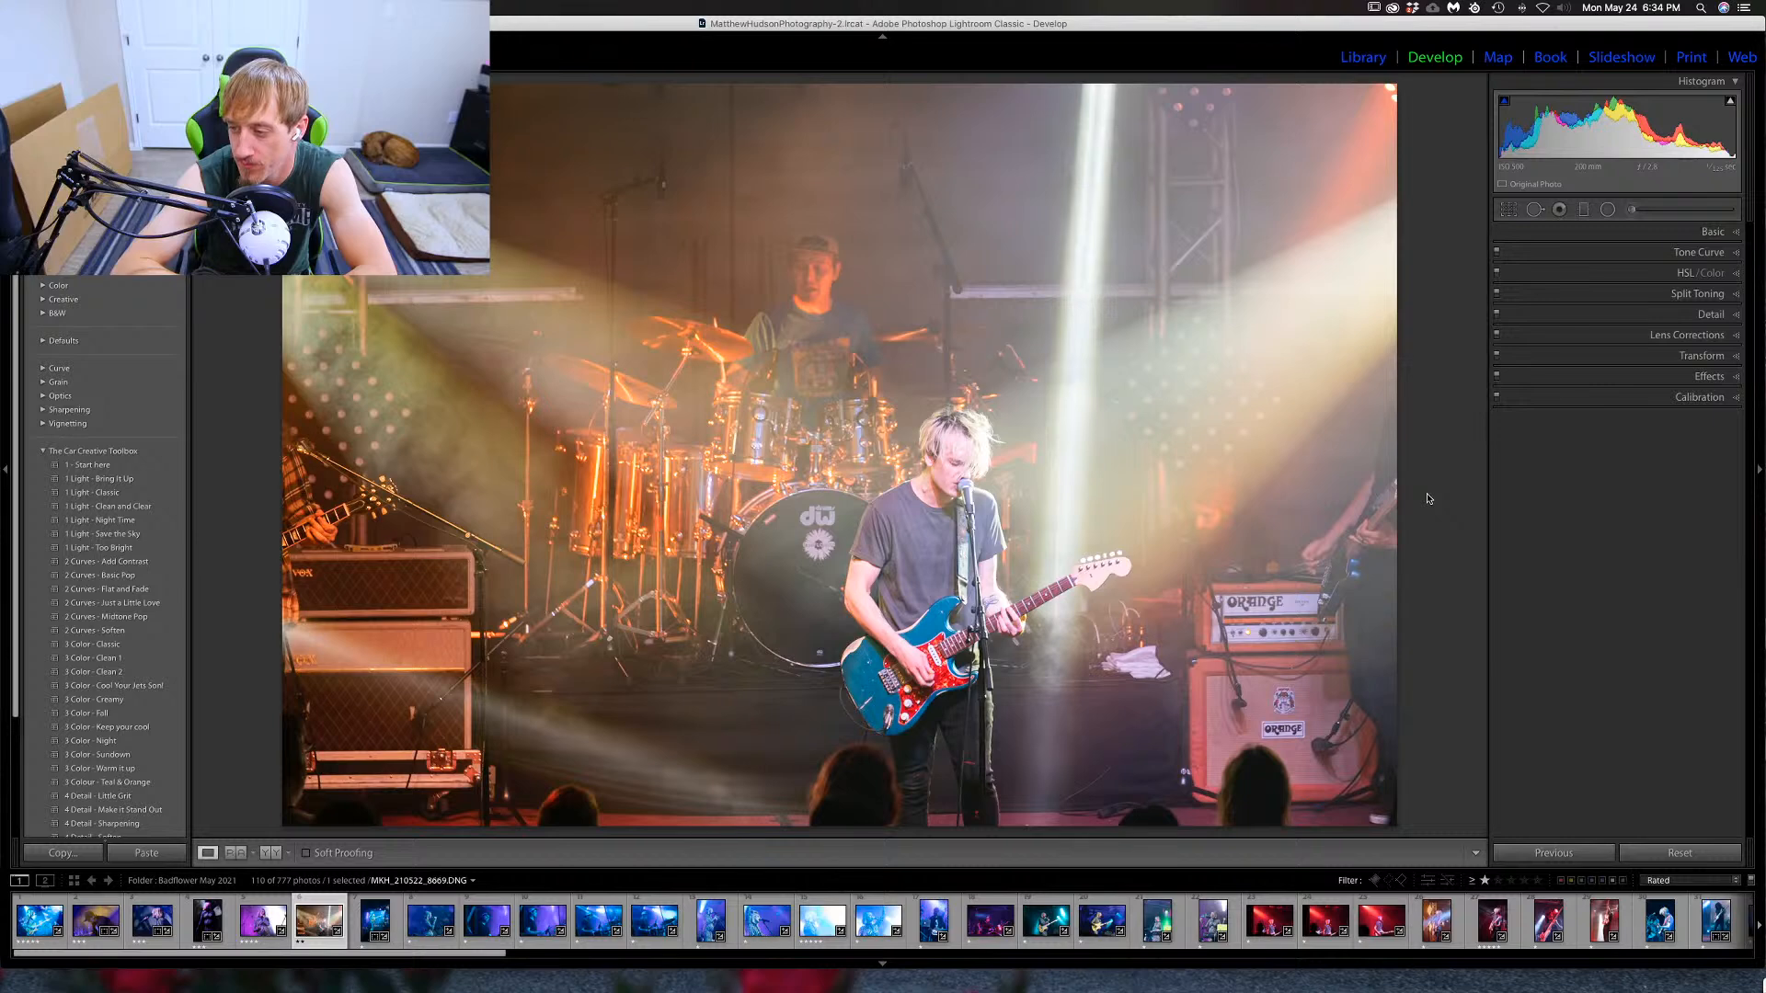
key("v")
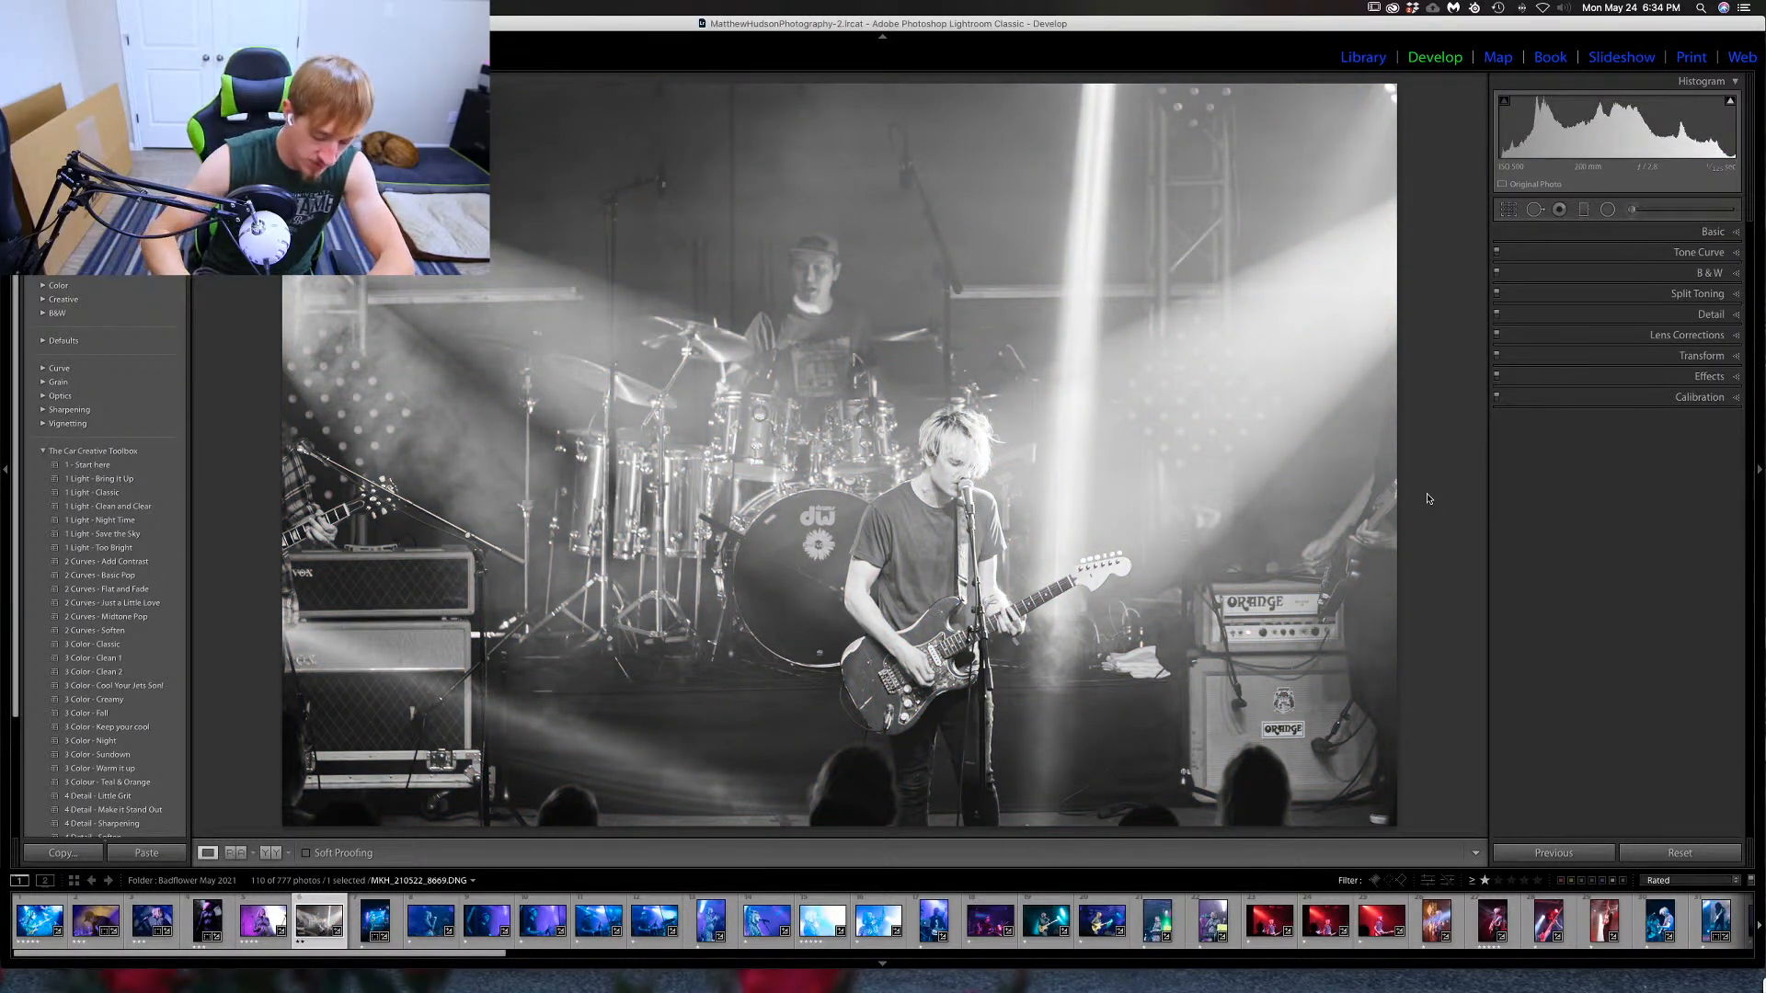
key("v")
Create a black-and-white virtual copy of MKH_210522_8669.DNG with its contrast set to +72.
key("super+apostrophe")
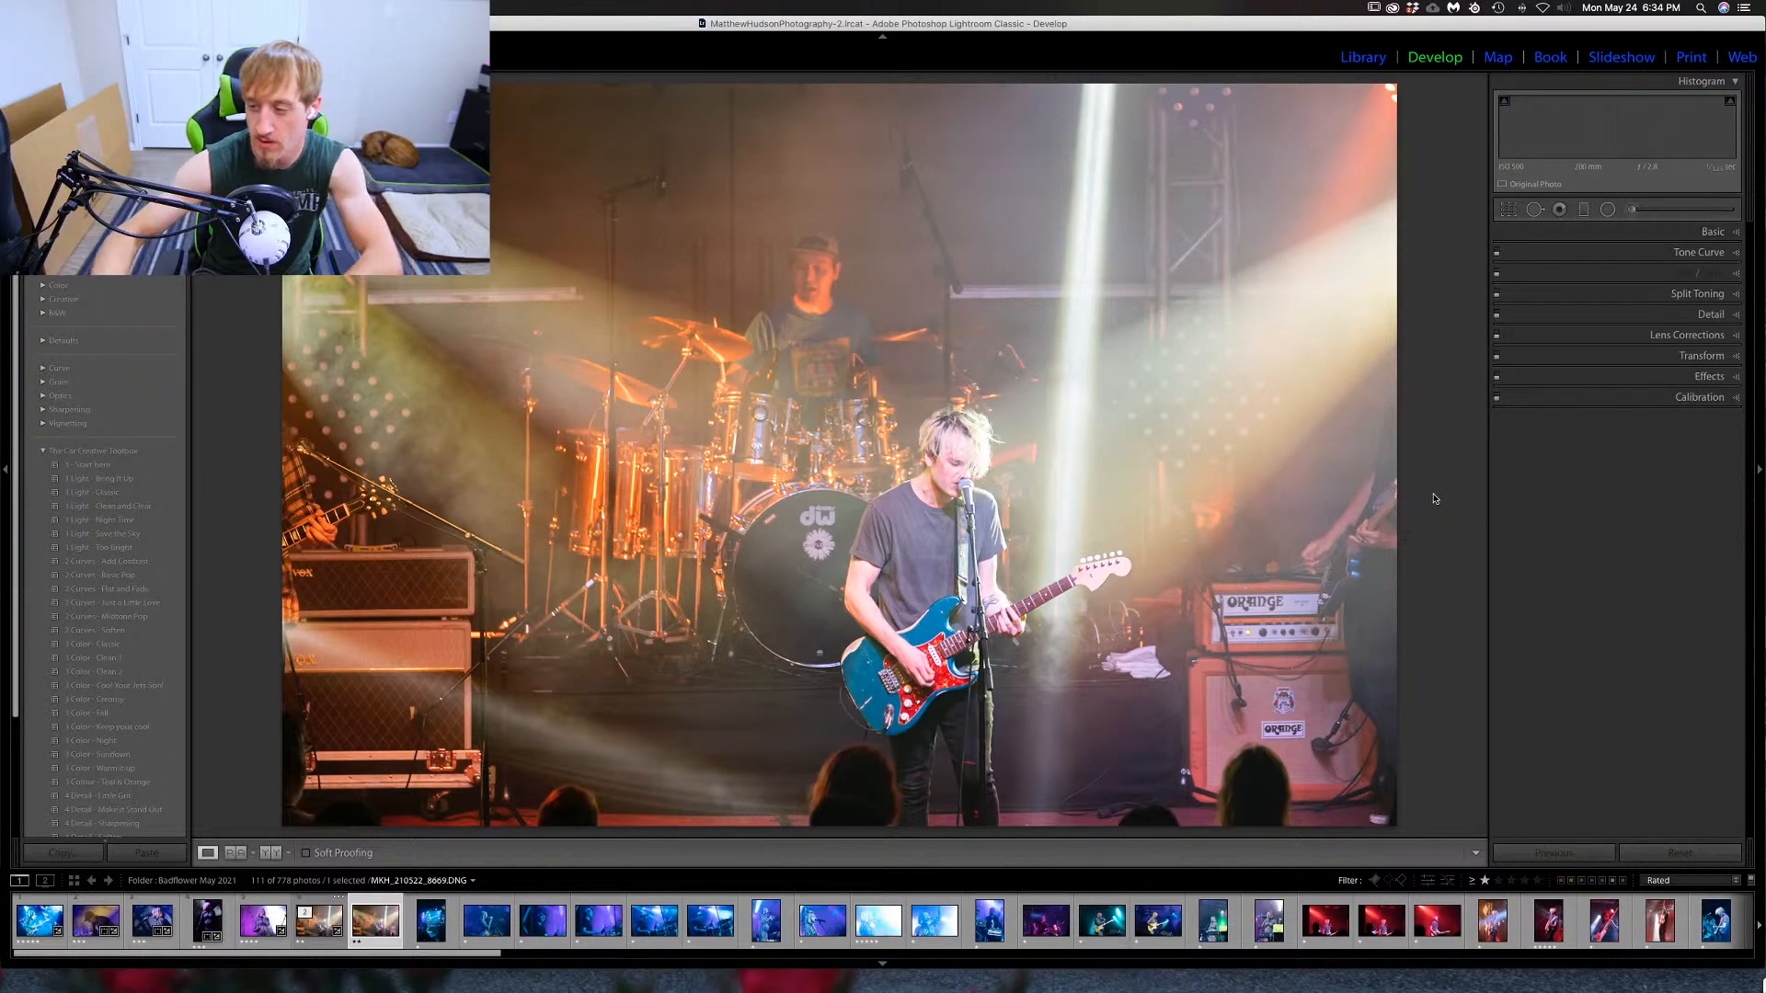
key("v")
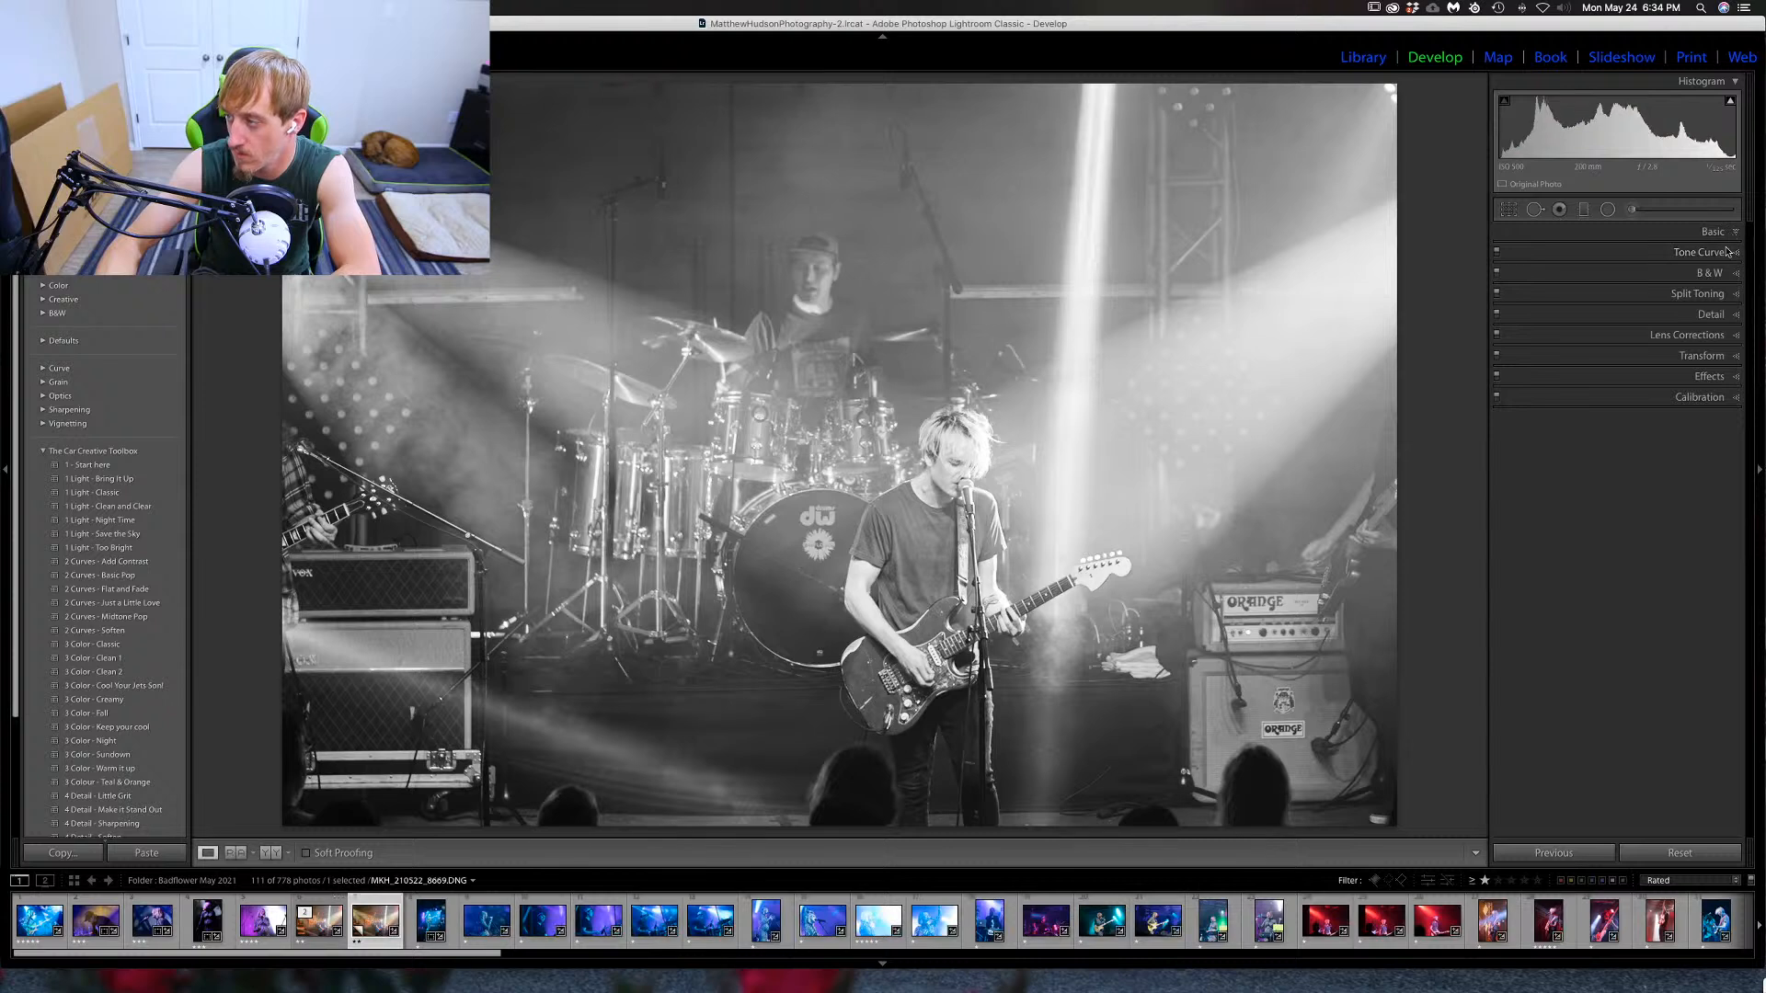
left_click(1734, 235)
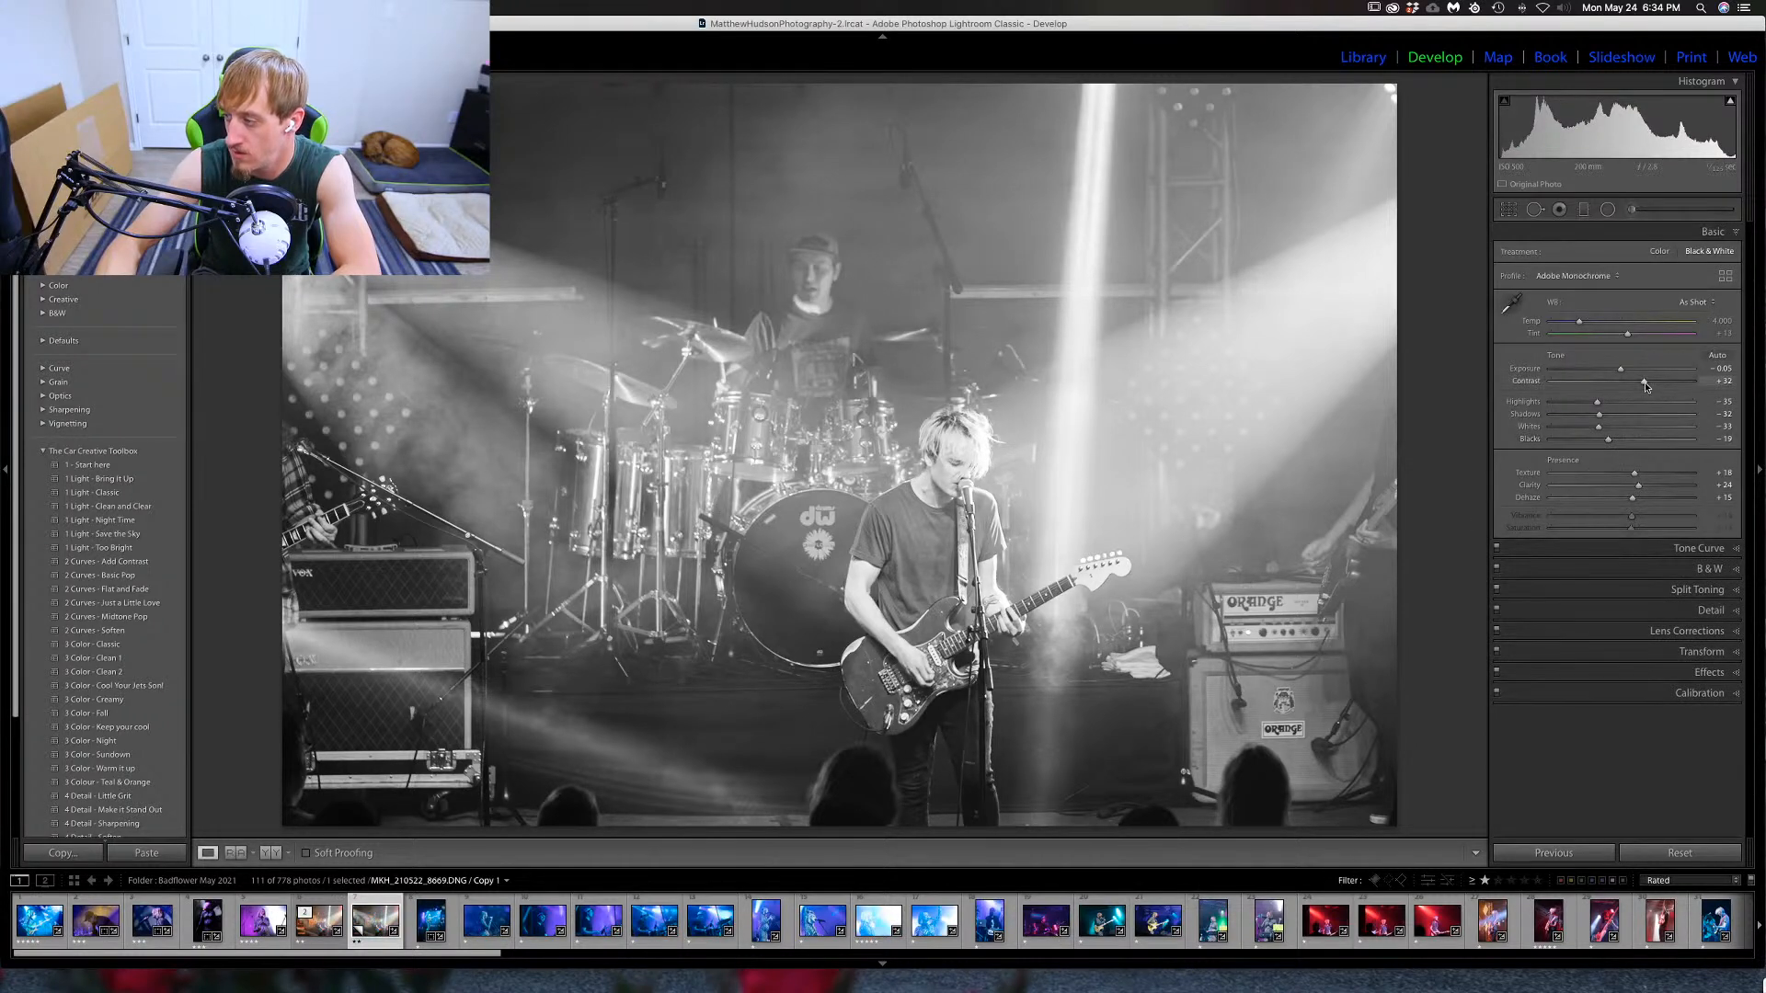
left_click_drag(1644, 381, 1673, 384)
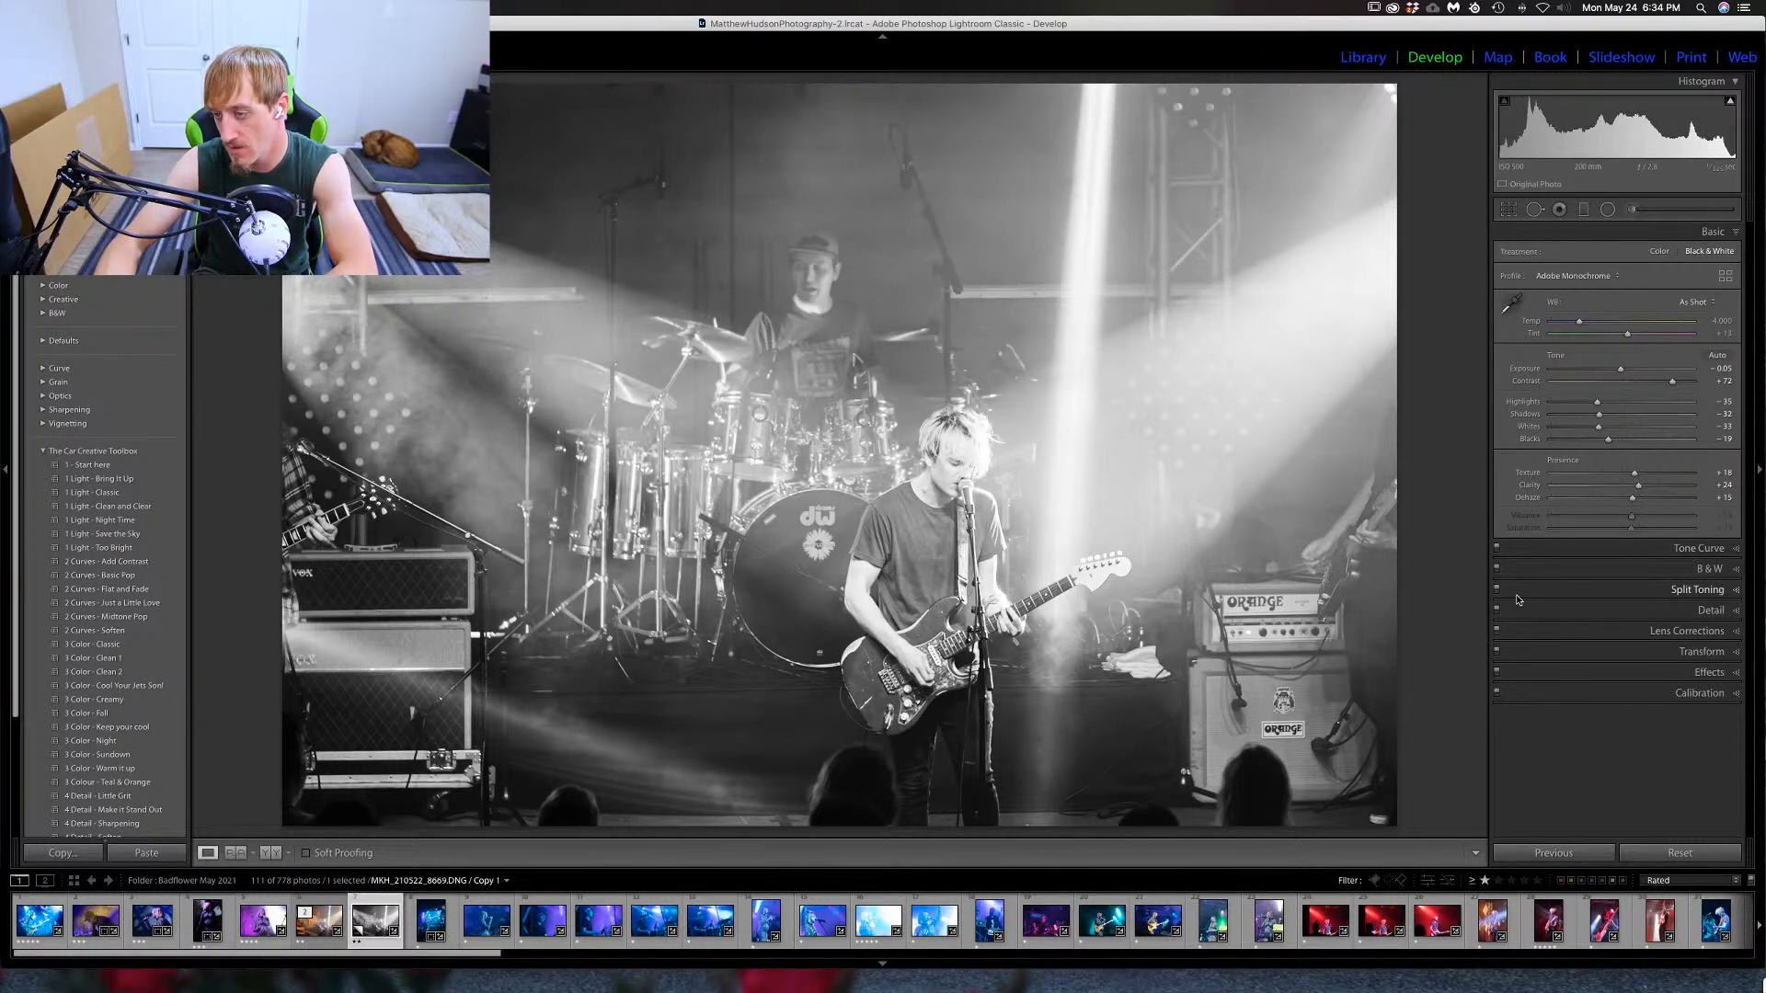
Crop the black-and-white copy tighter at the original aspect ratio, reframing it around the singer and the drummer.
left_click(1509, 214)
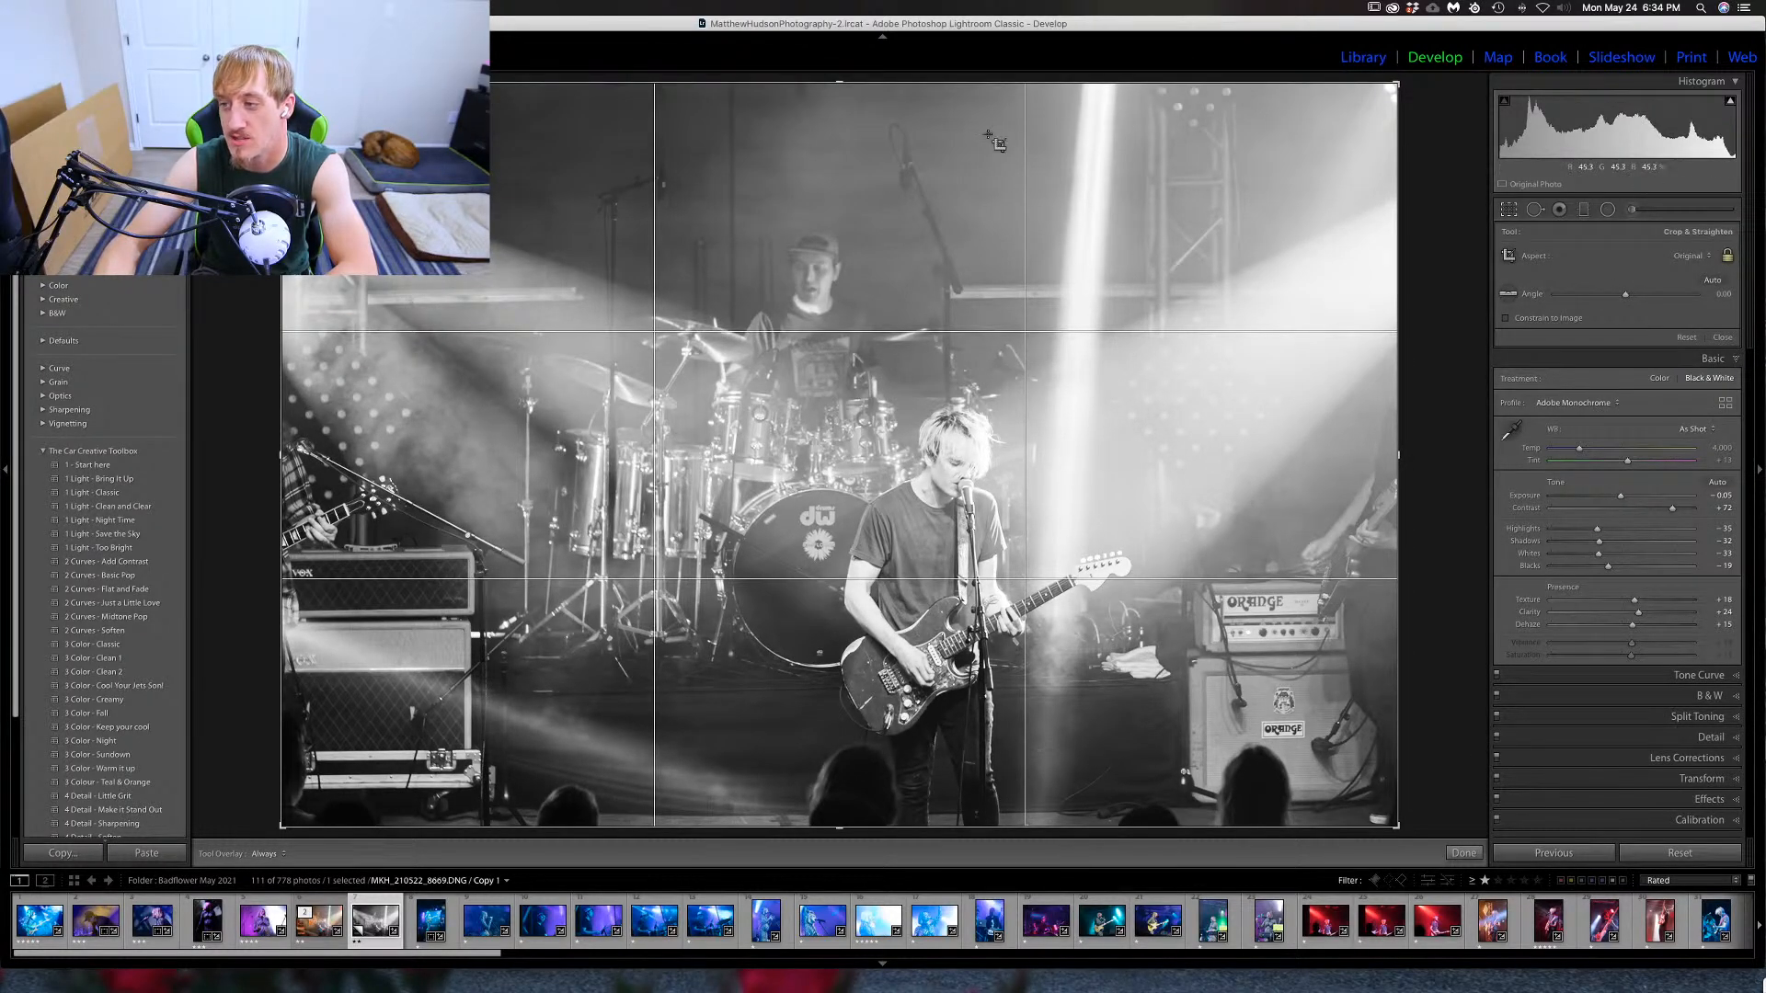
left_click_drag(843, 83, 867, 163)
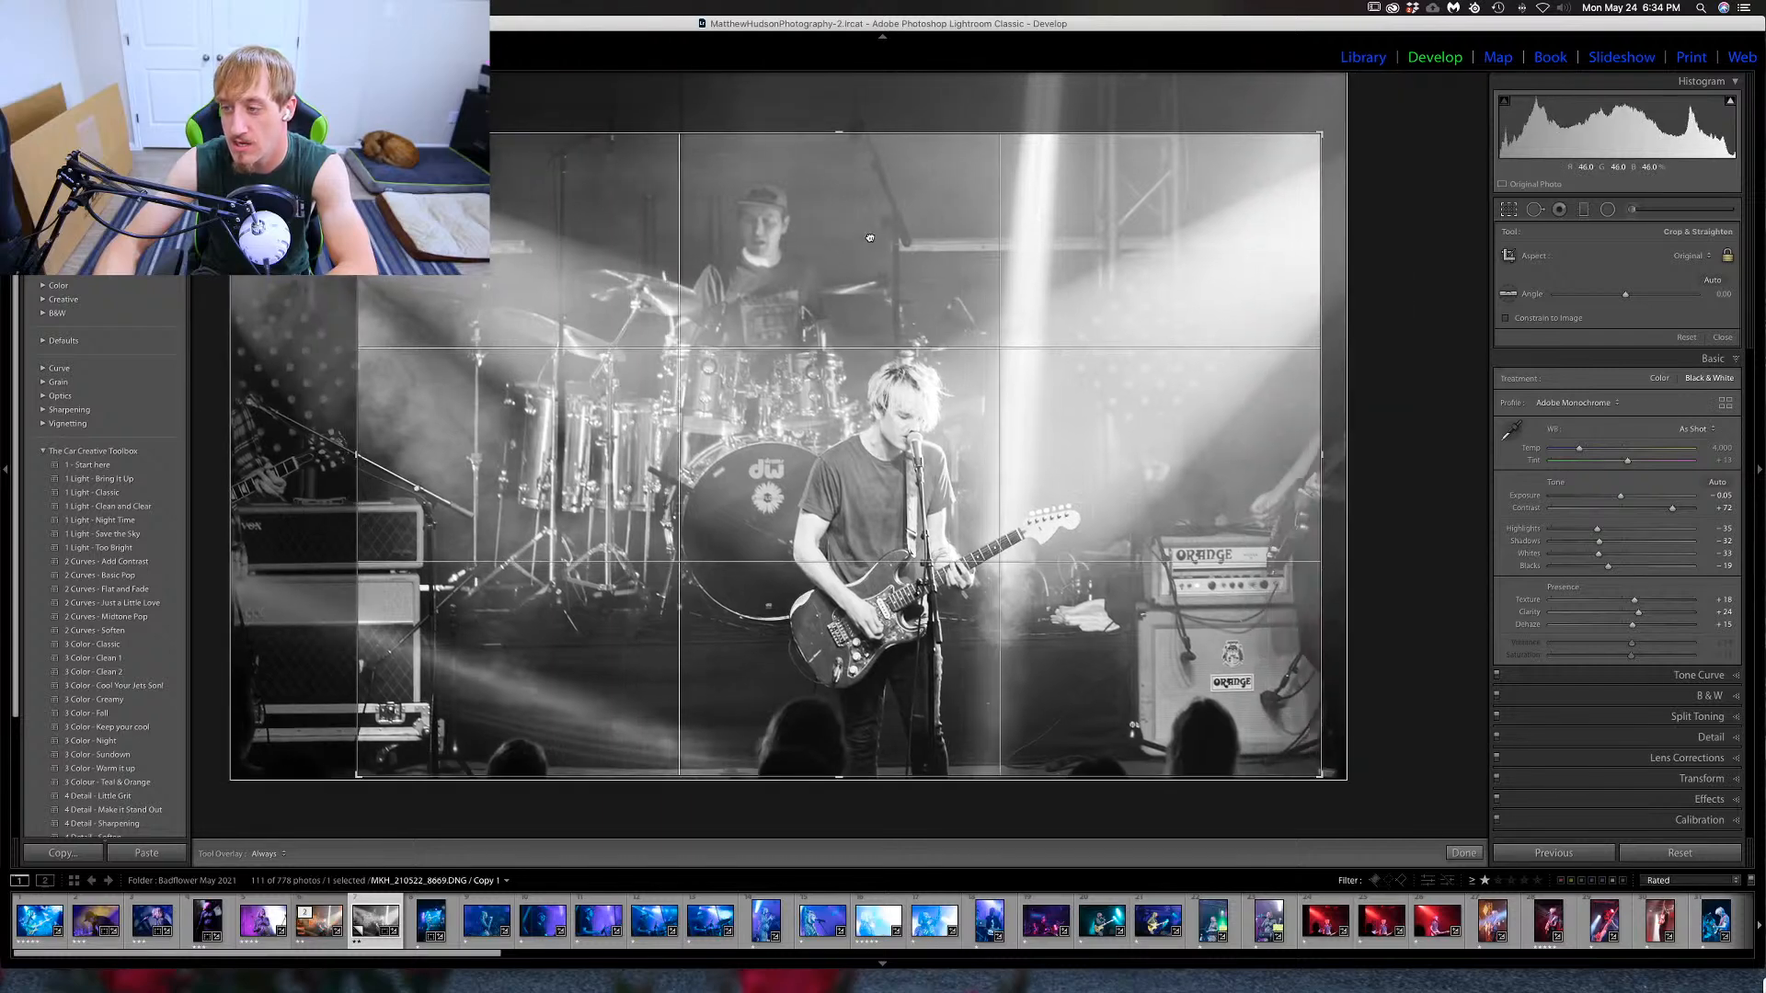
left_click_drag(870, 238, 926, 237)
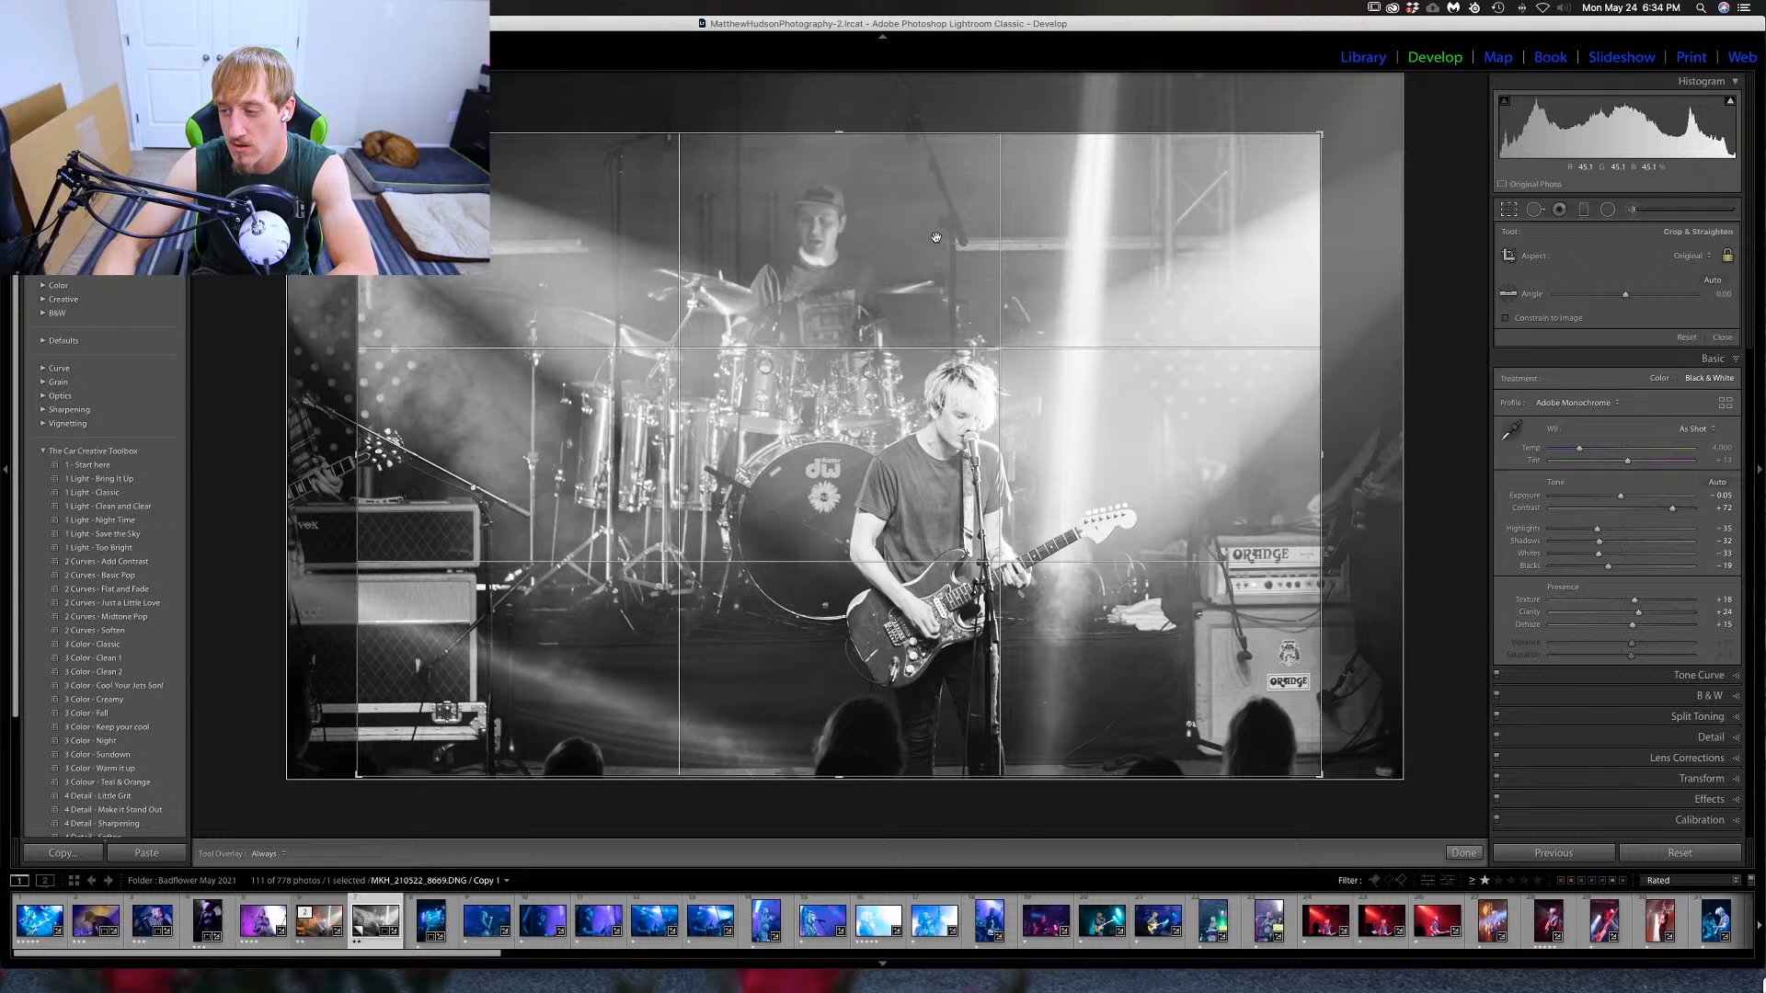
left_click_drag(935, 238, 949, 233)
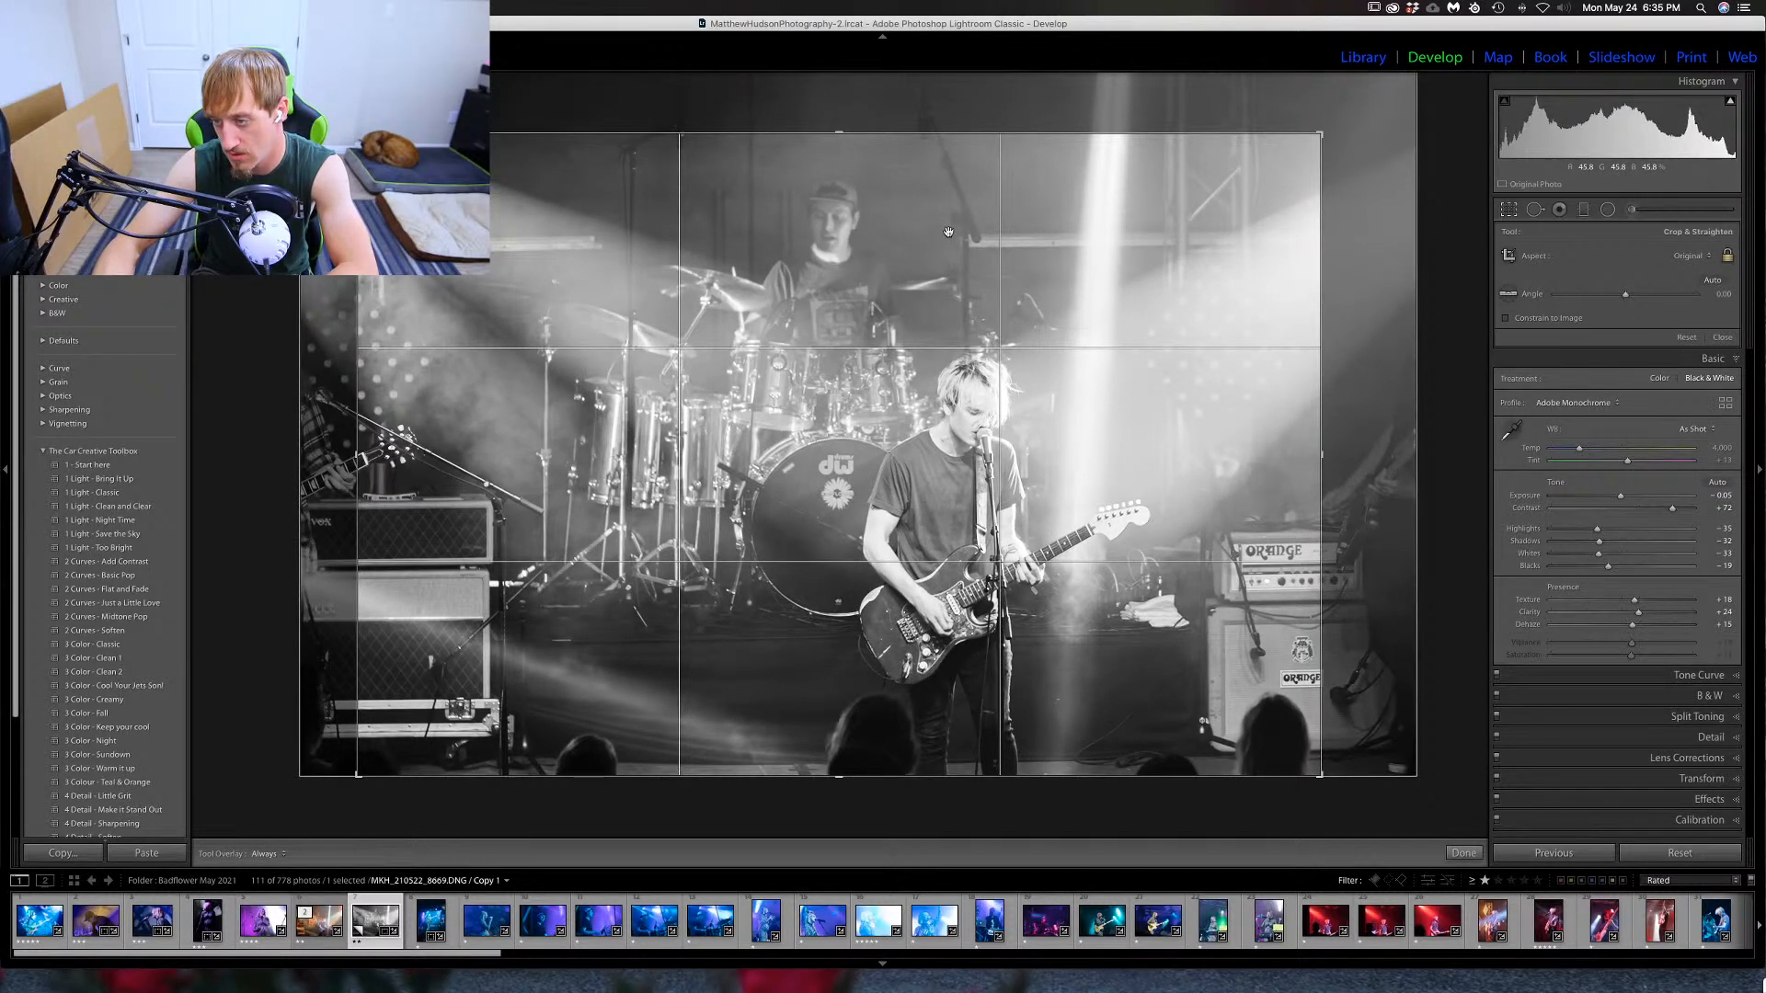
key("Return")
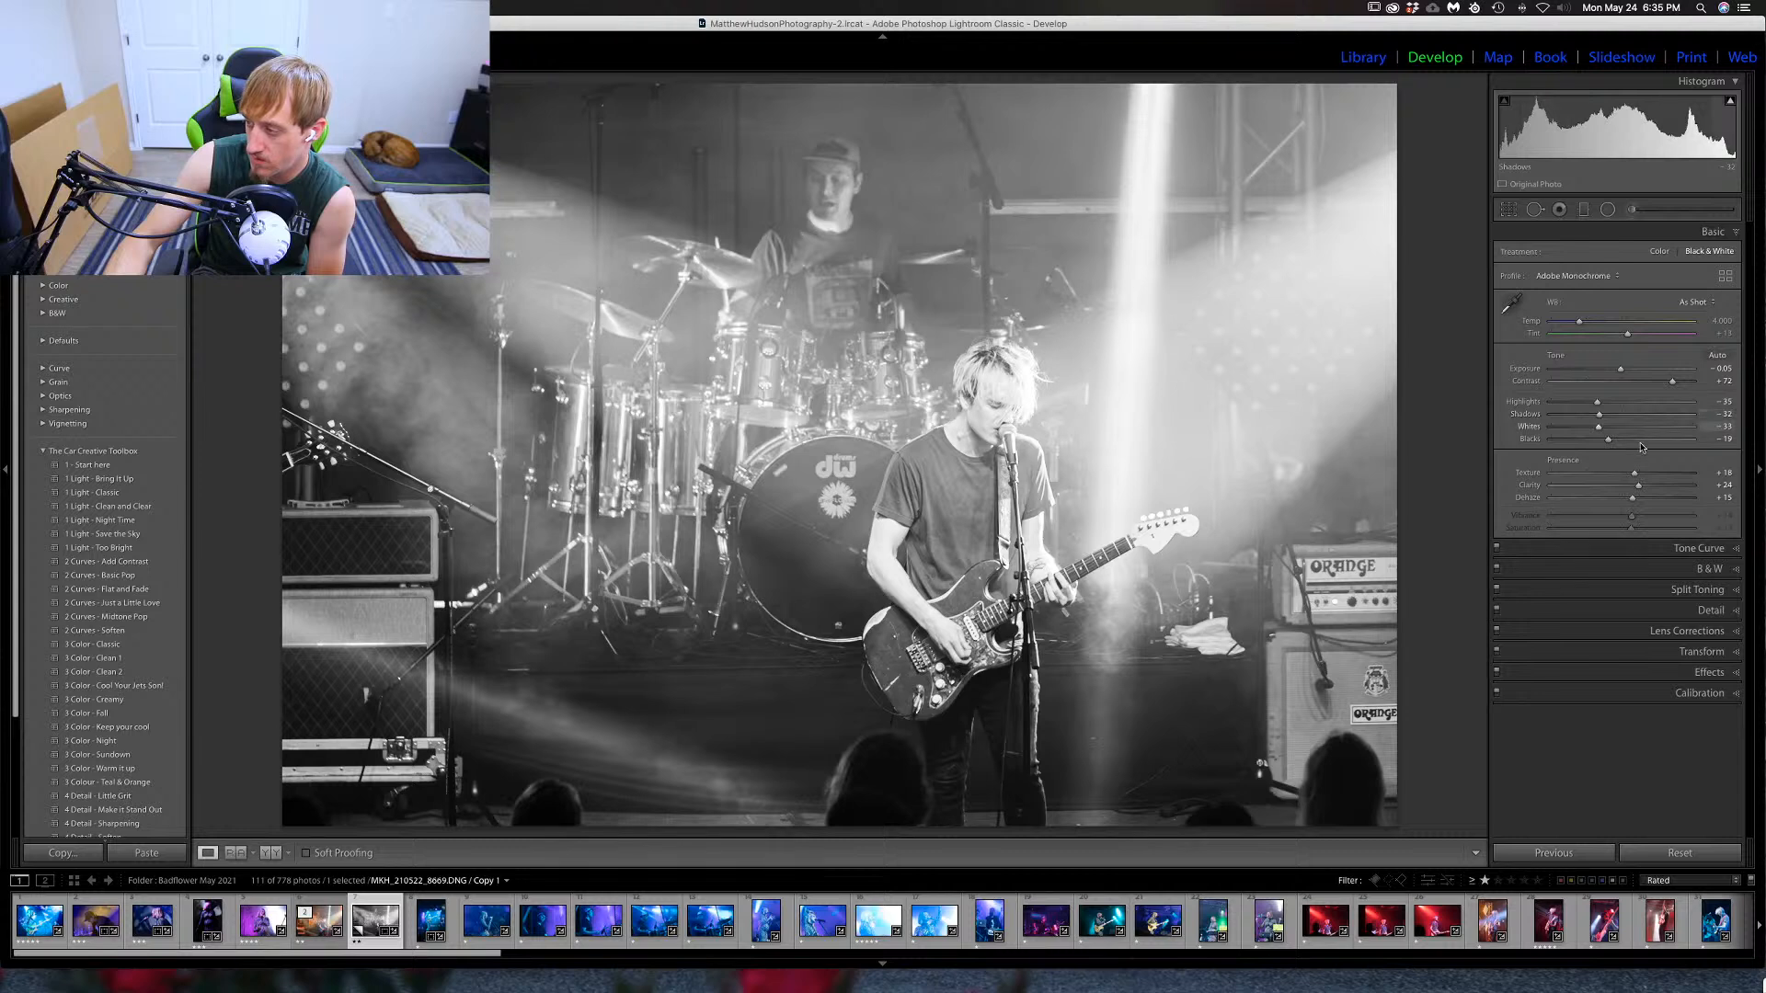
Raise the black-and-white copy's clarity to +60 and its contrast to +100.
left_click_drag(1645, 486, 1658, 485)
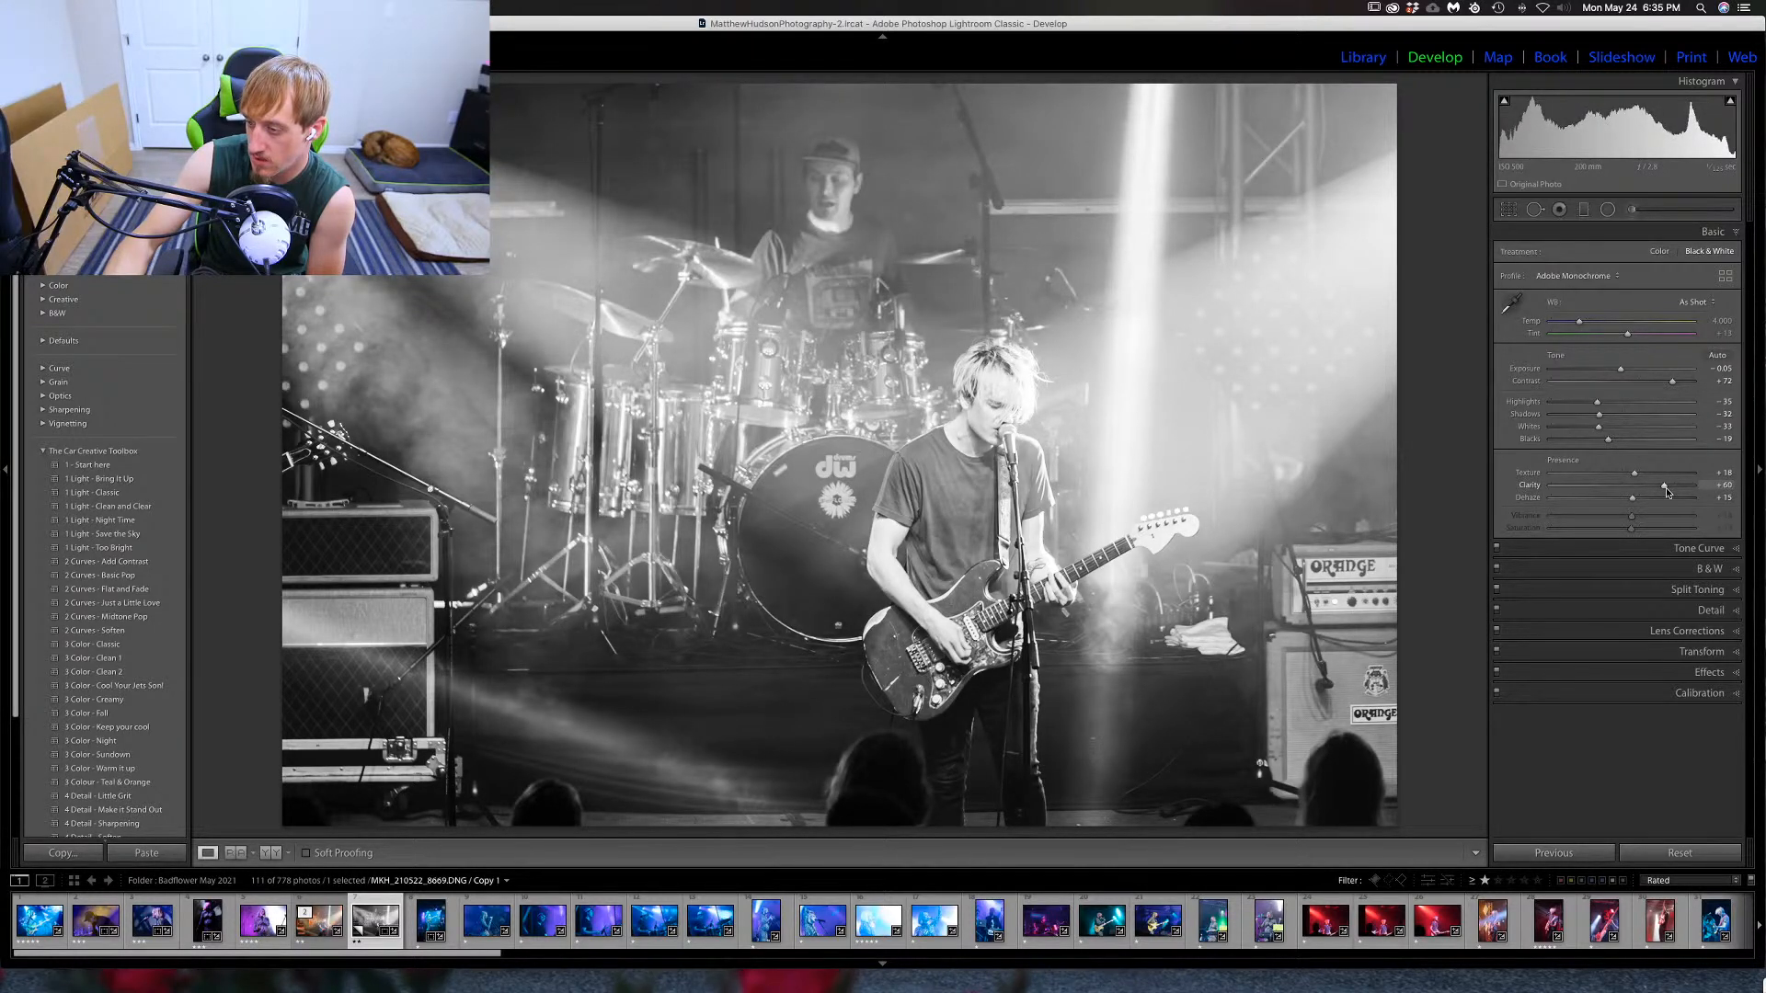
left_click_drag(1672, 380, 1697, 381)
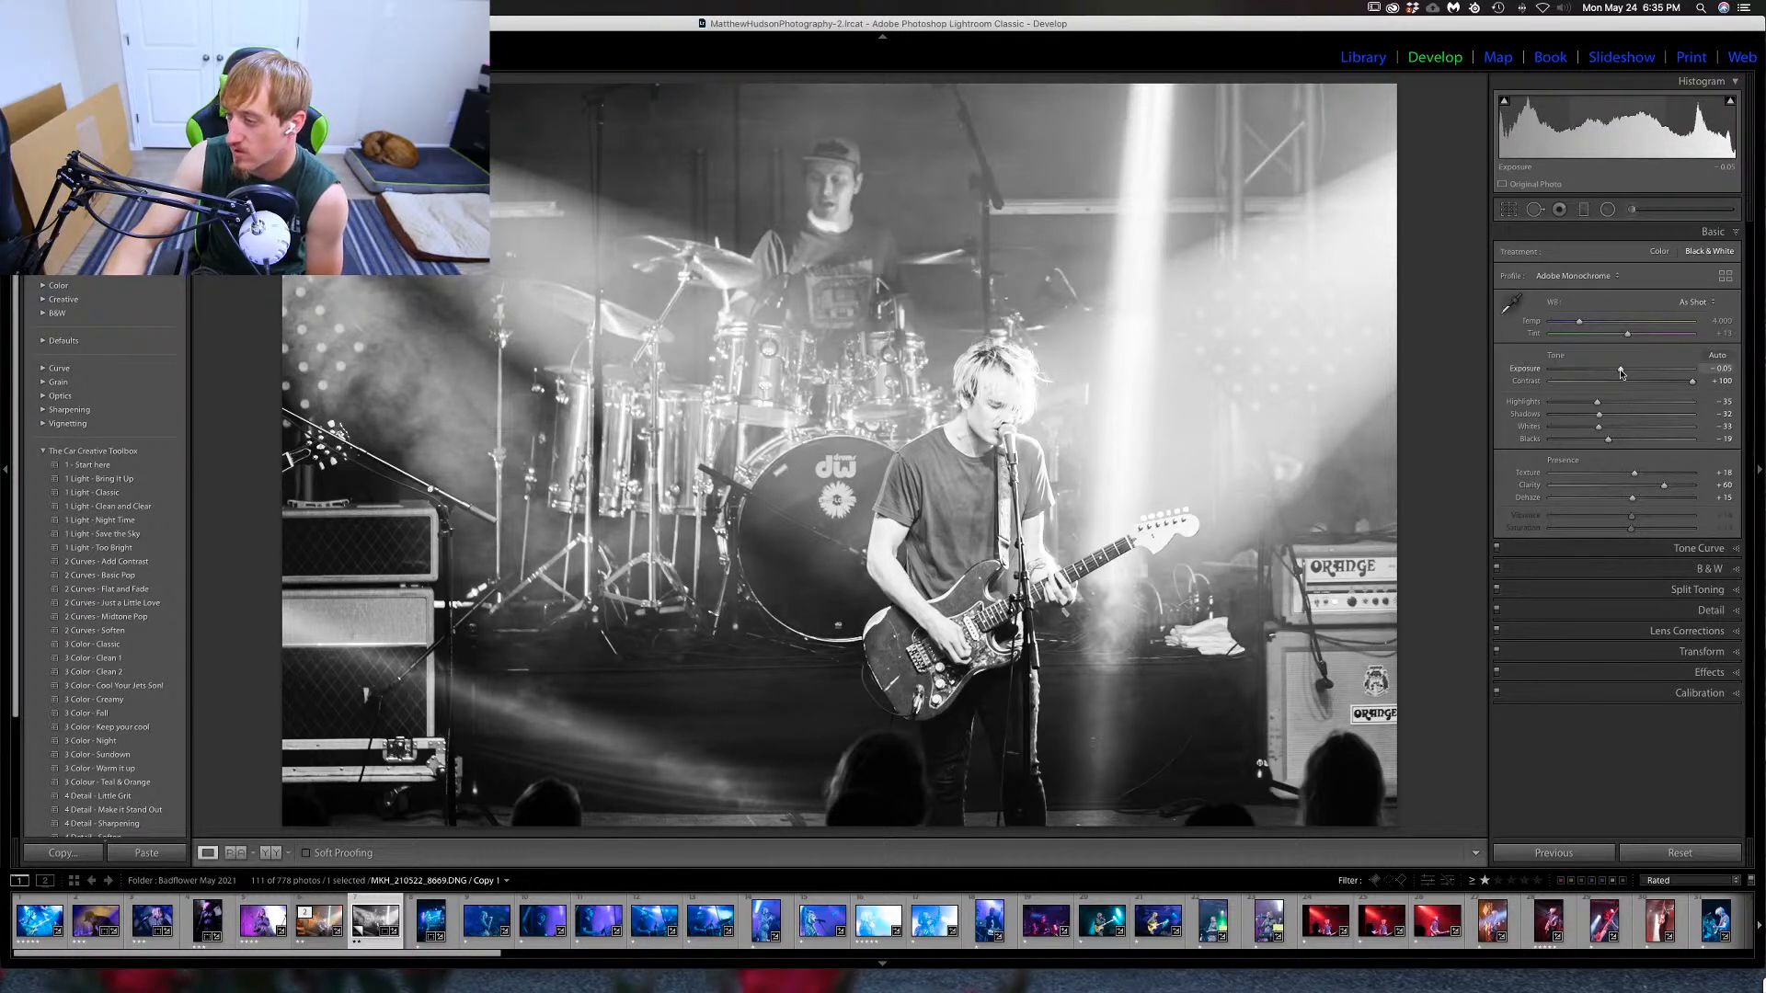
Reset the adjustment brush's saturation, lower its exposure to about -0.61 and paint over the singer's face and hair.
left_click(1633, 211)
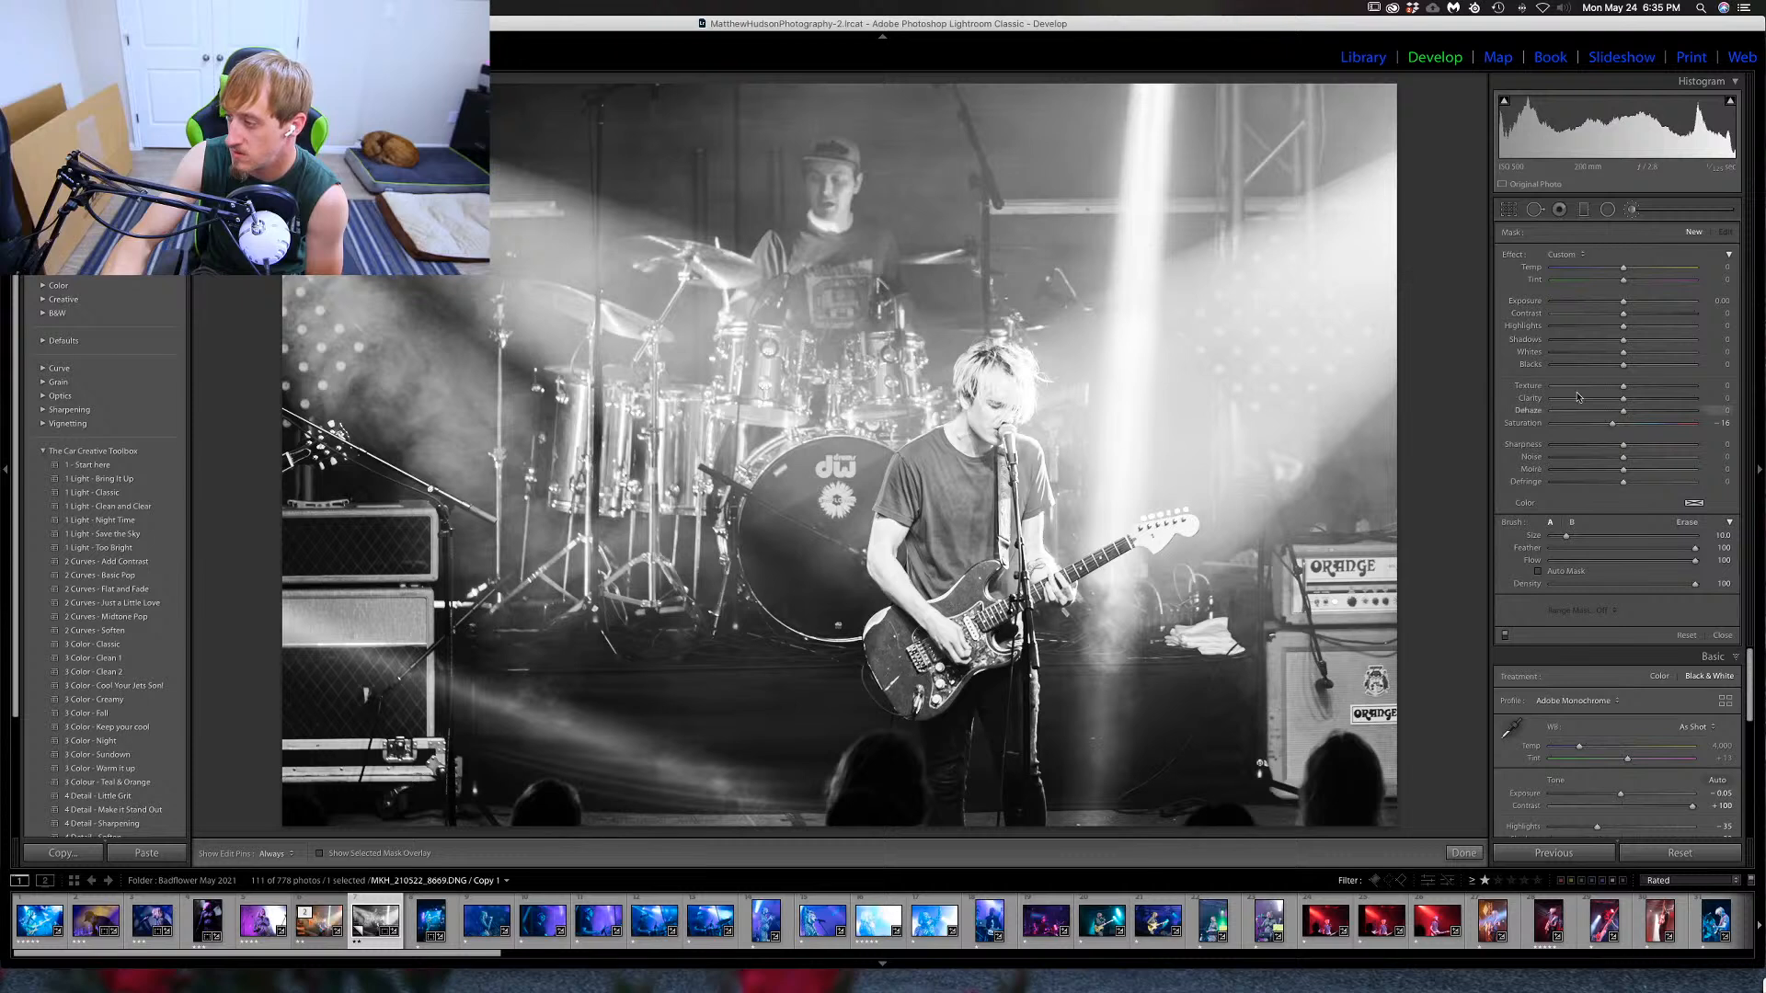
double_click(1529, 429)
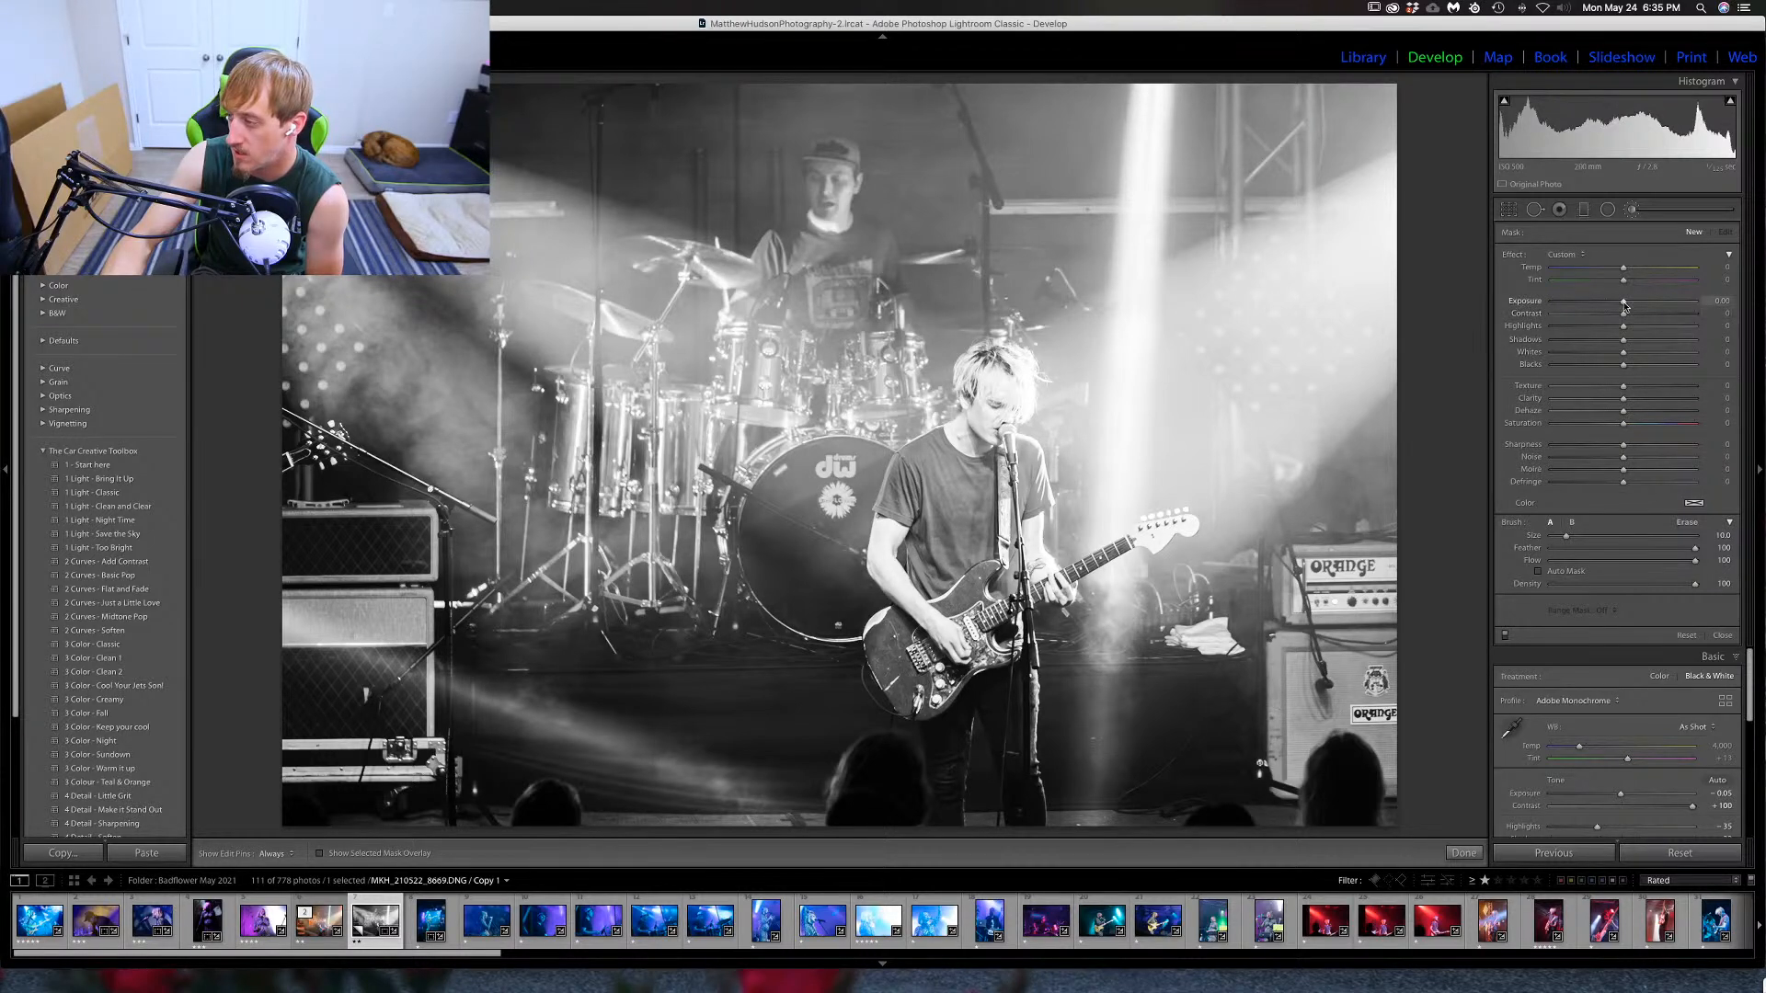
left_click_drag(1624, 301, 1612, 301)
mouse_move(1040, 388)
left_mouse_down()
mouse_move(1002, 382)
mouse_move(1025, 368)
left_mouse_up()
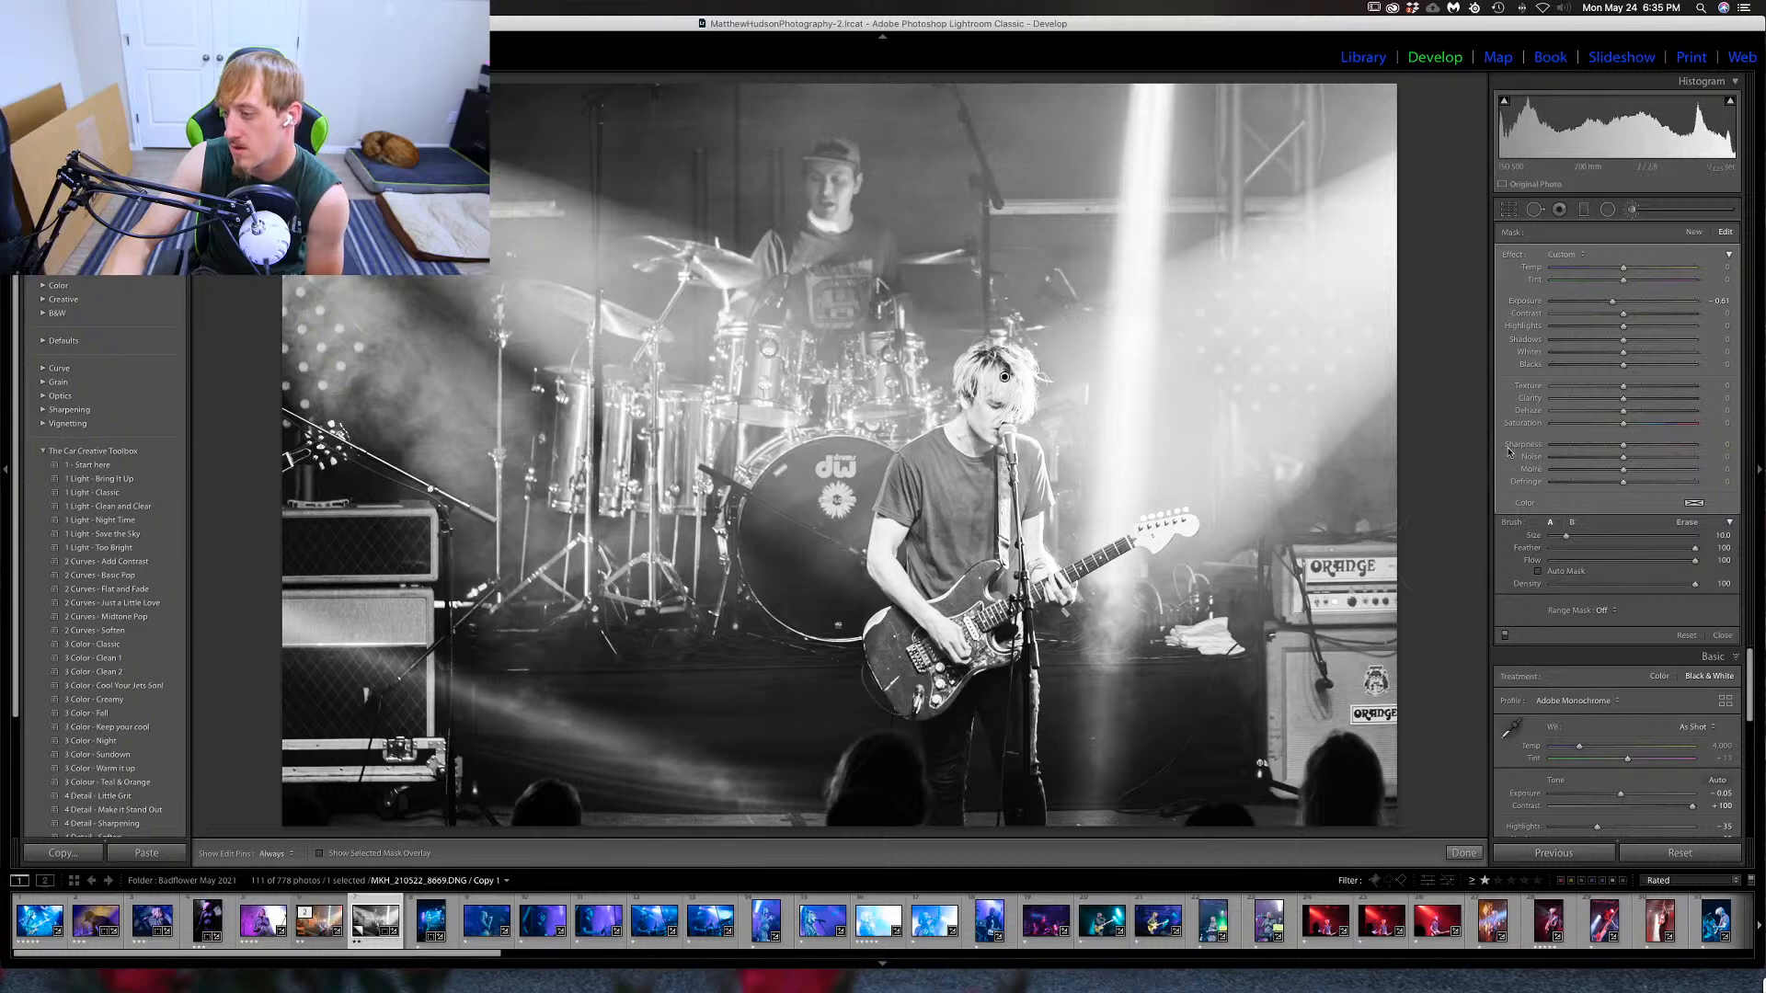
Finish brushing the black-and-white copy, rate it three stars and move on to MKH_210522_4375.DNG.
key("k")
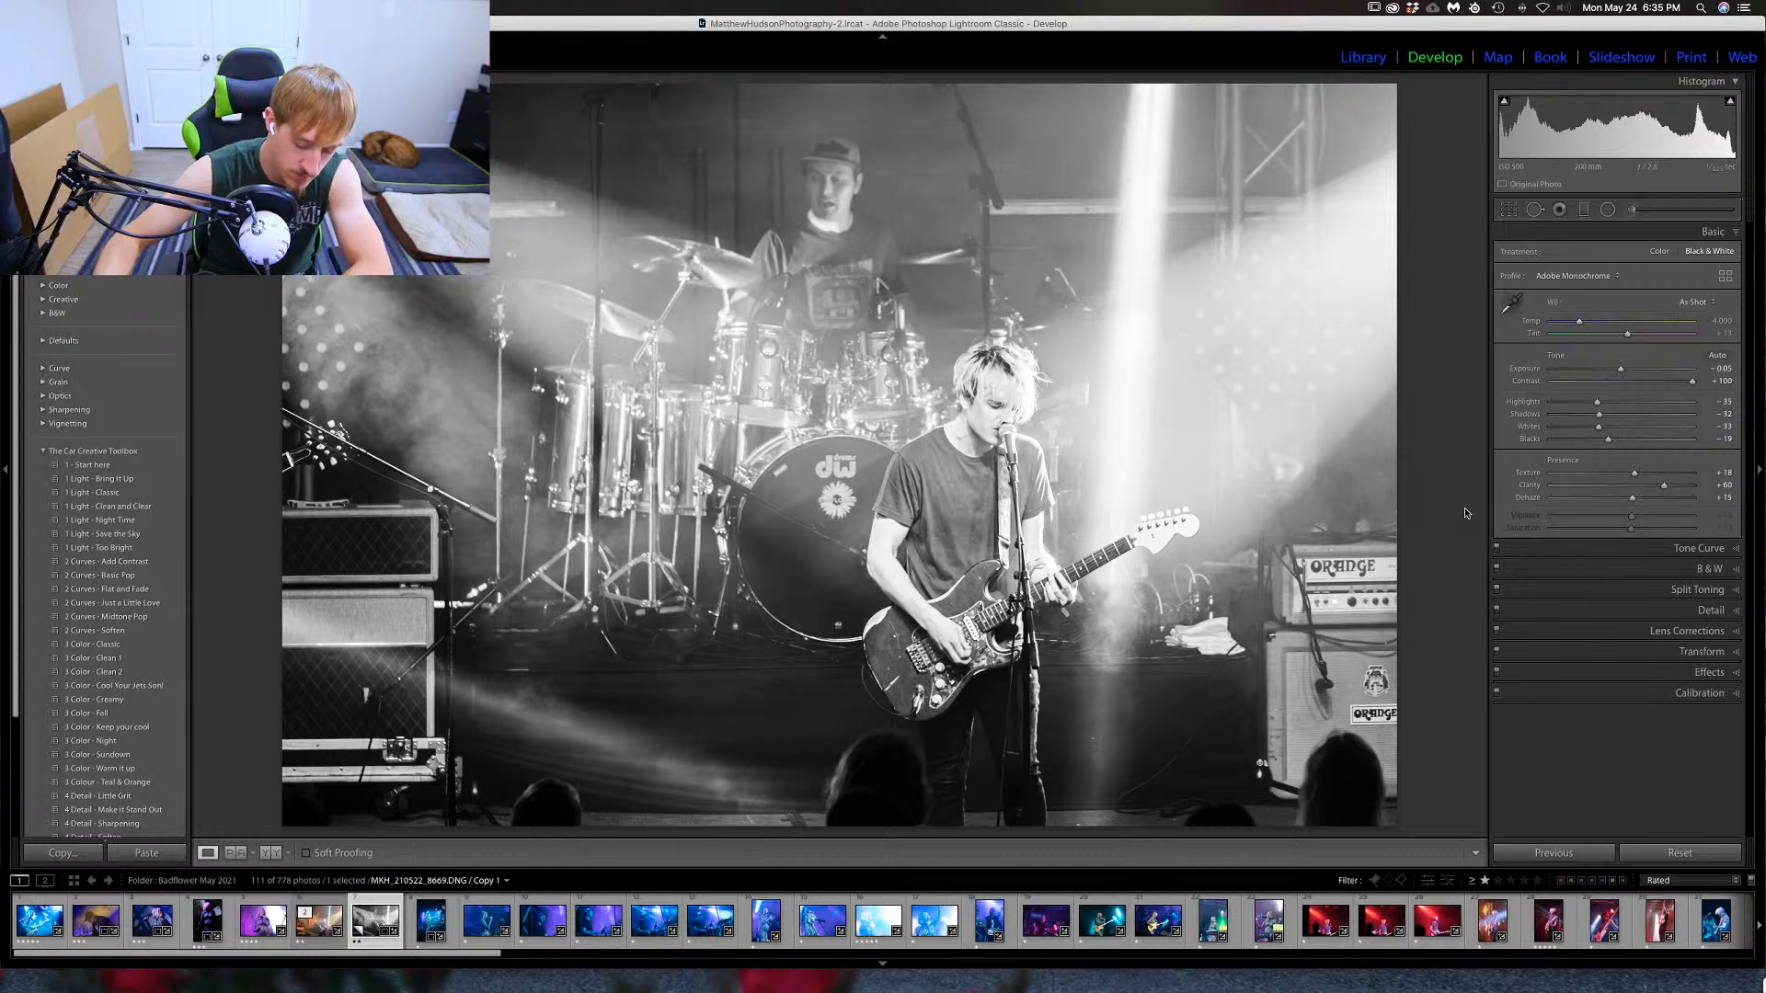
key("3")
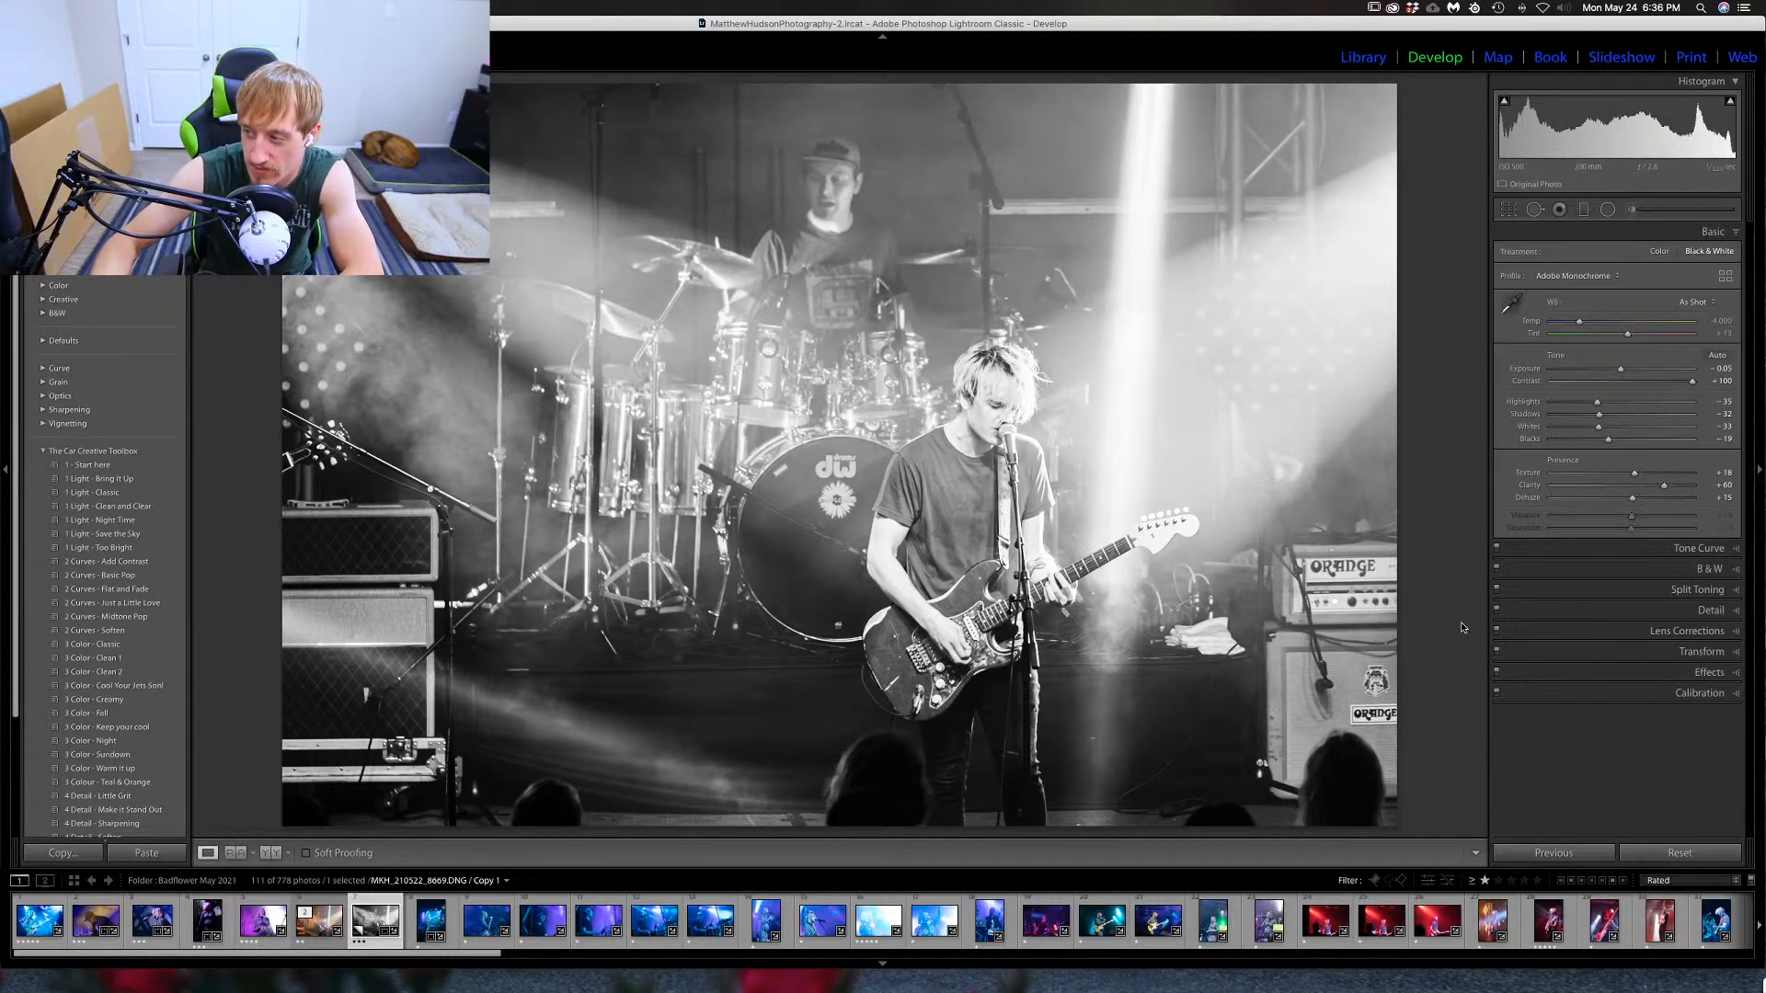
key("Right")
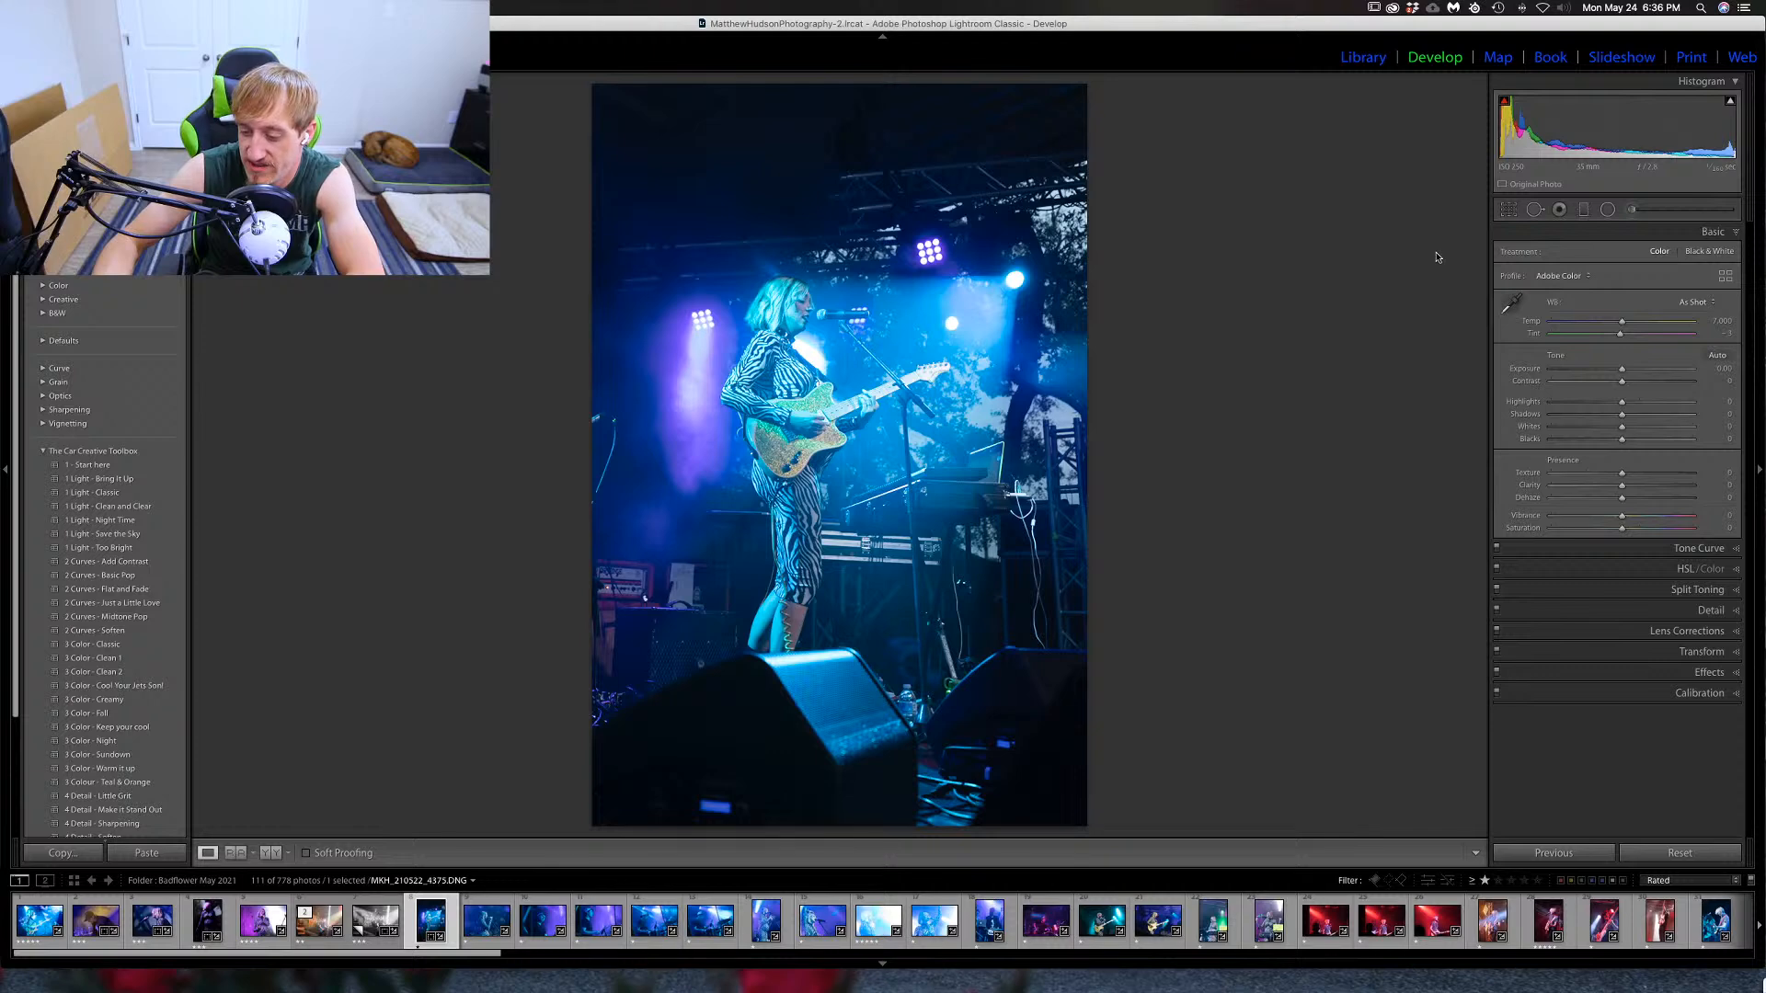
key("Right")
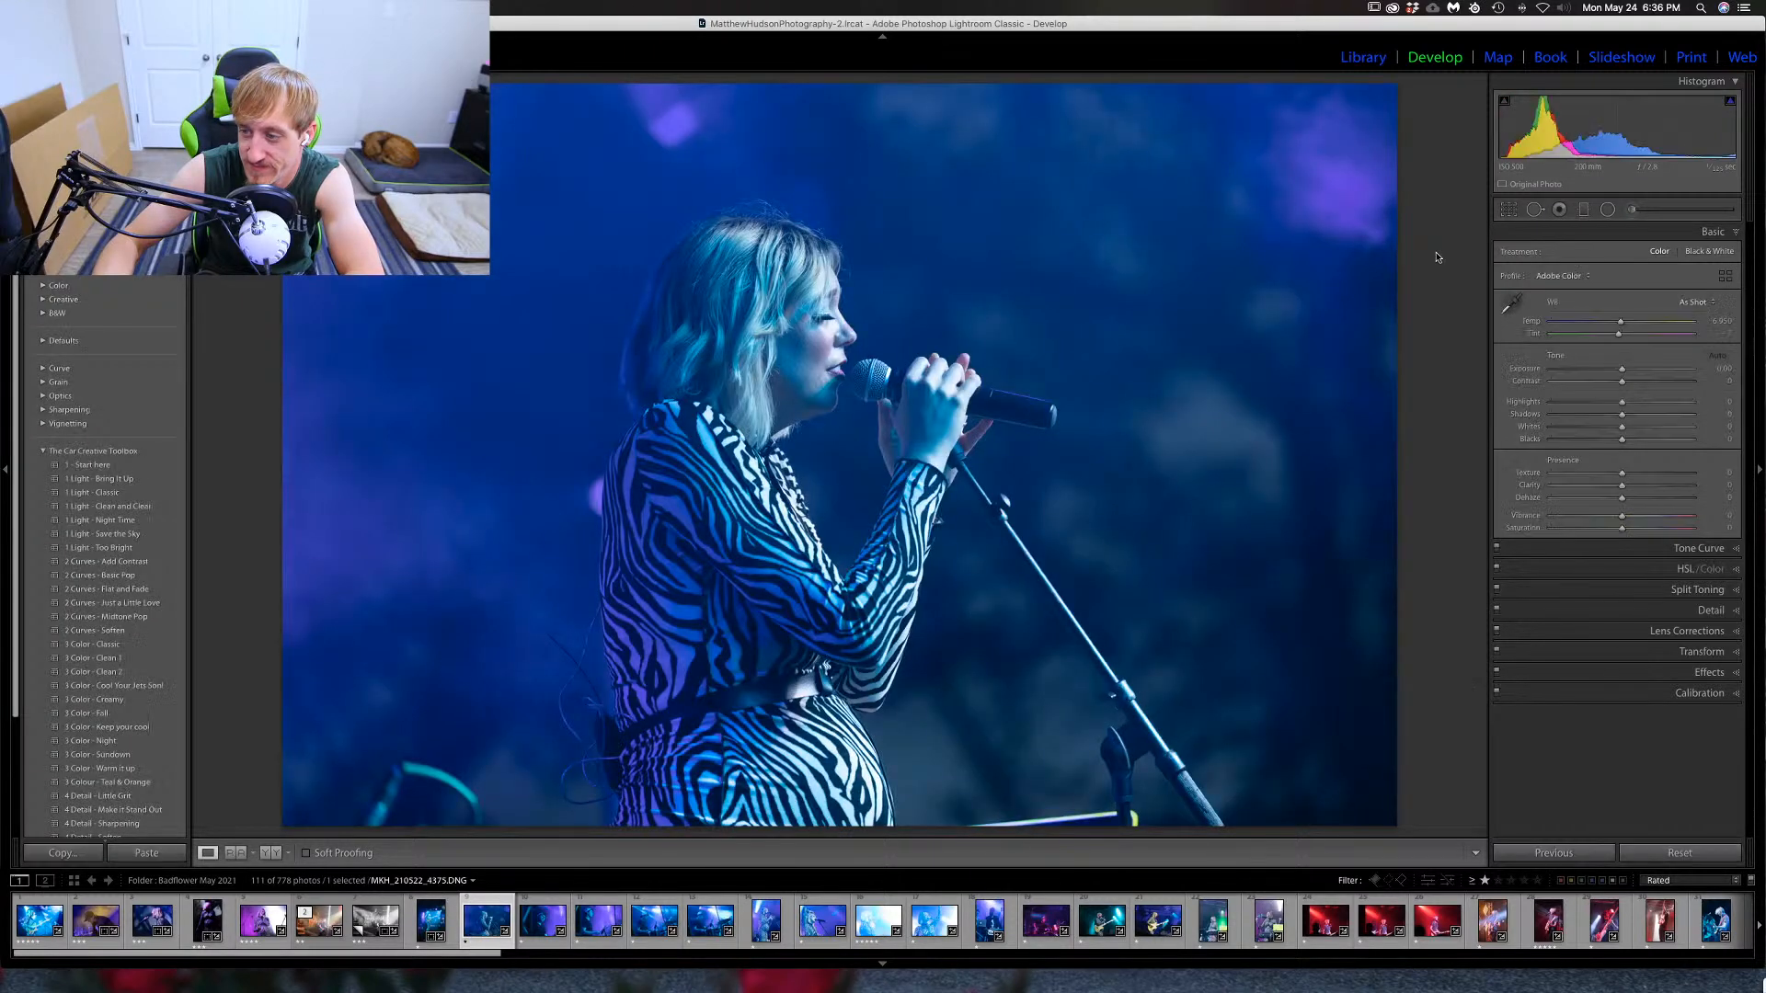
key("Left")
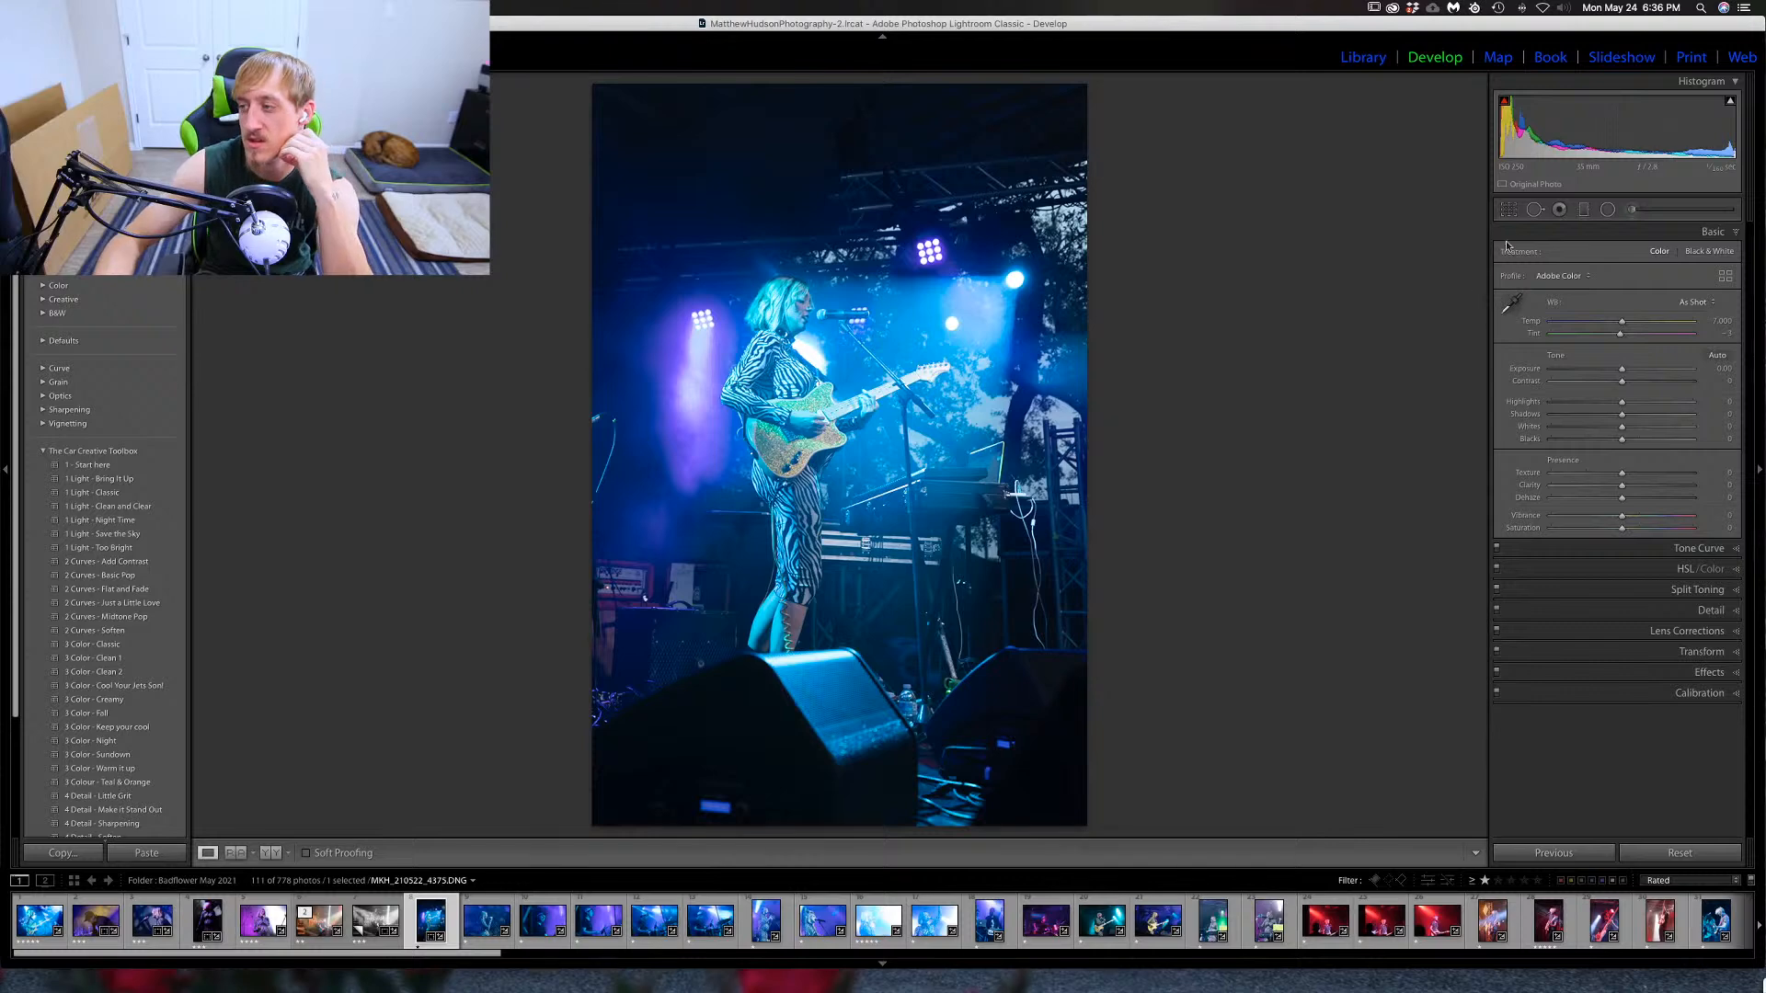
Crop MKH_210522_4375.DNG tighter at the original aspect ratio, reframing it around the guitarist and the stage monitors.
key("r")
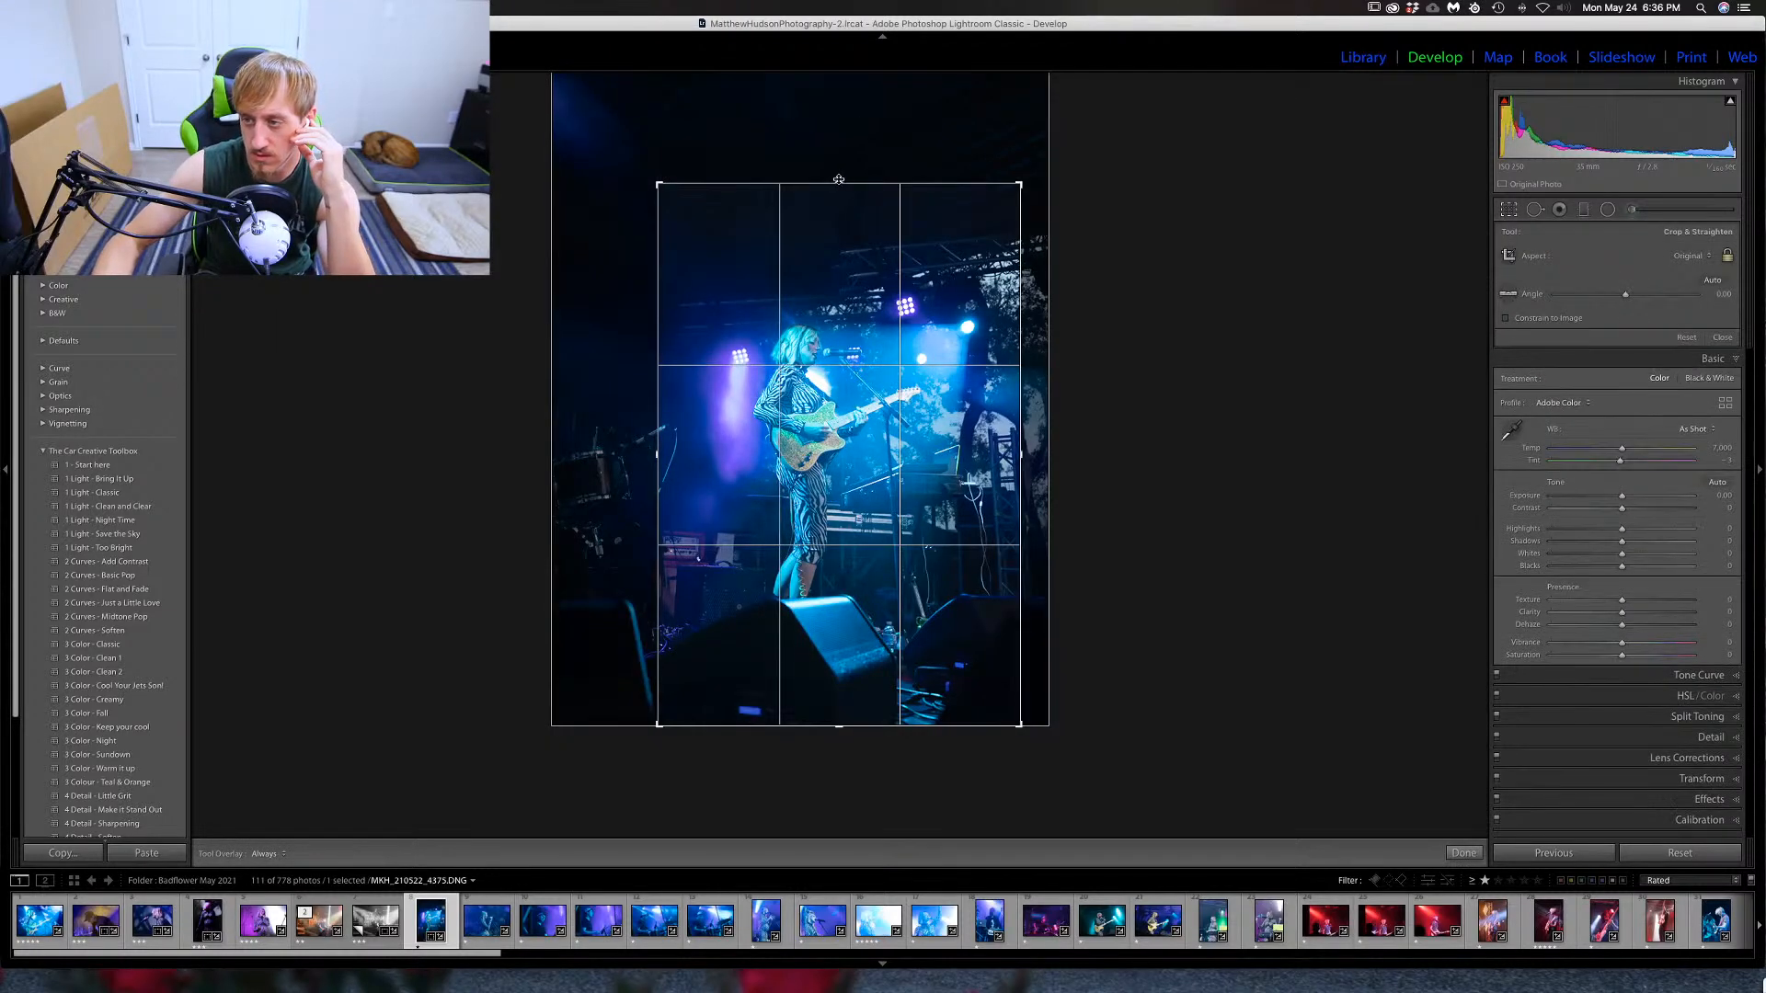
left_click_drag(839, 183, 840, 218)
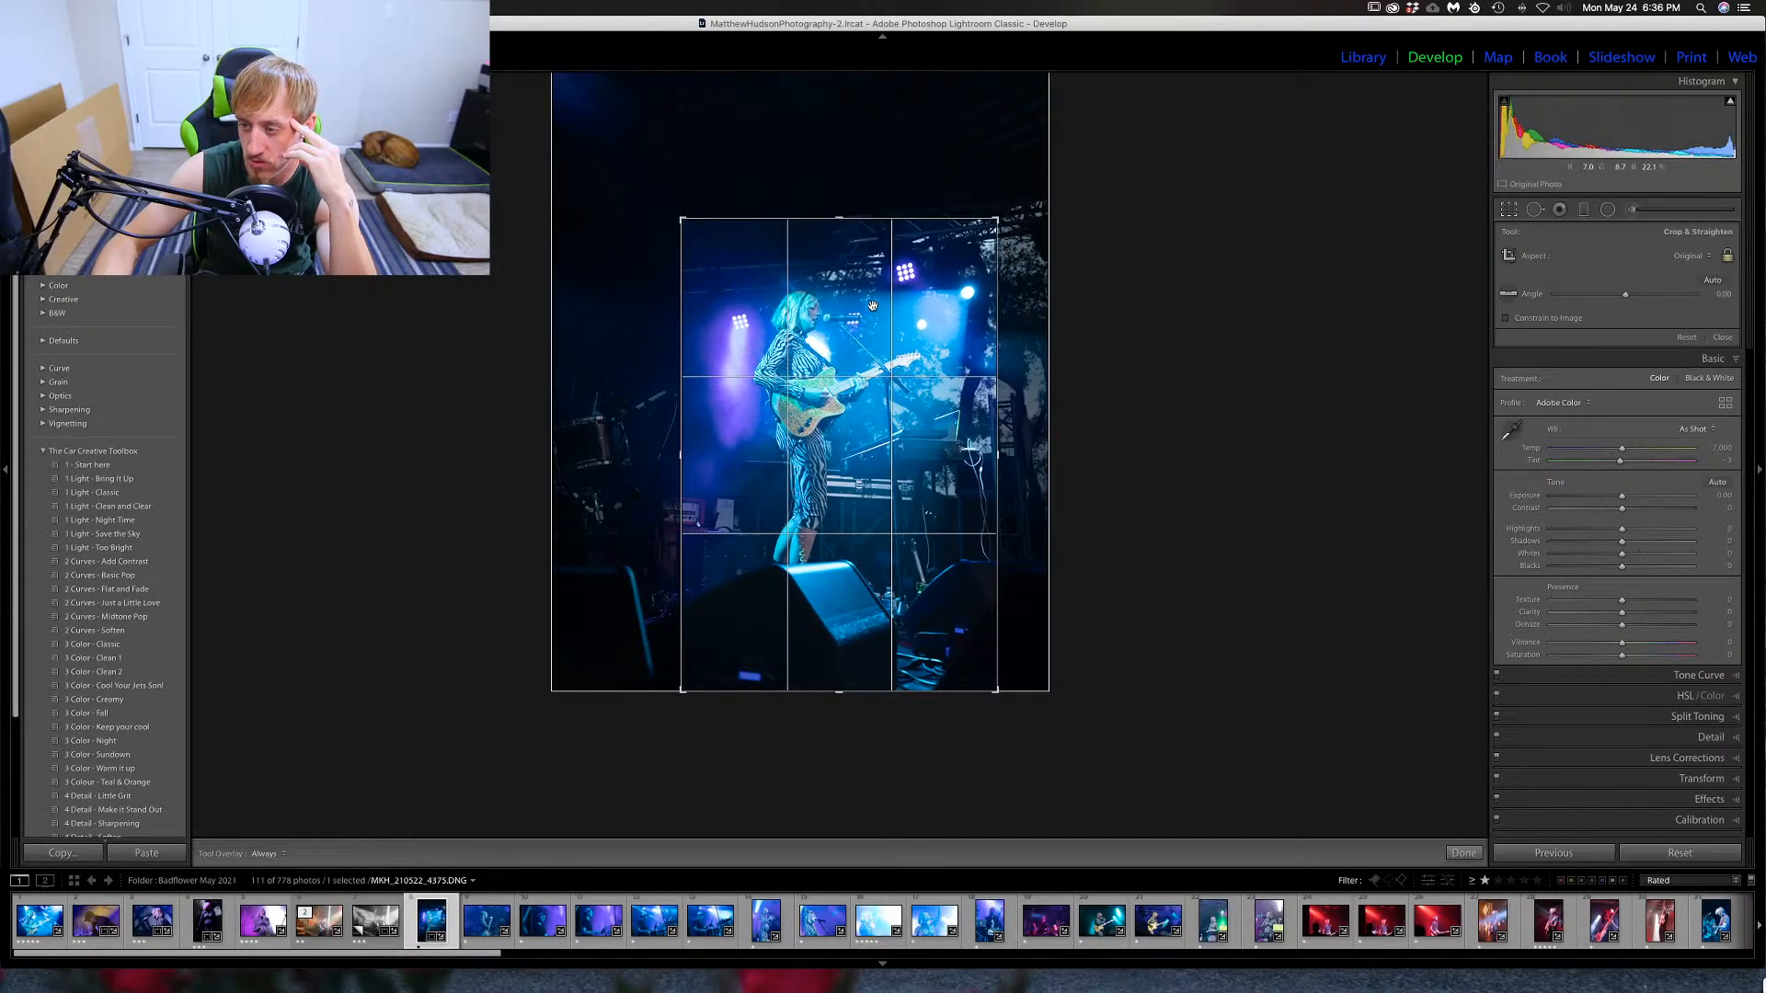
left_click_drag(873, 305, 846, 473)
key("r")
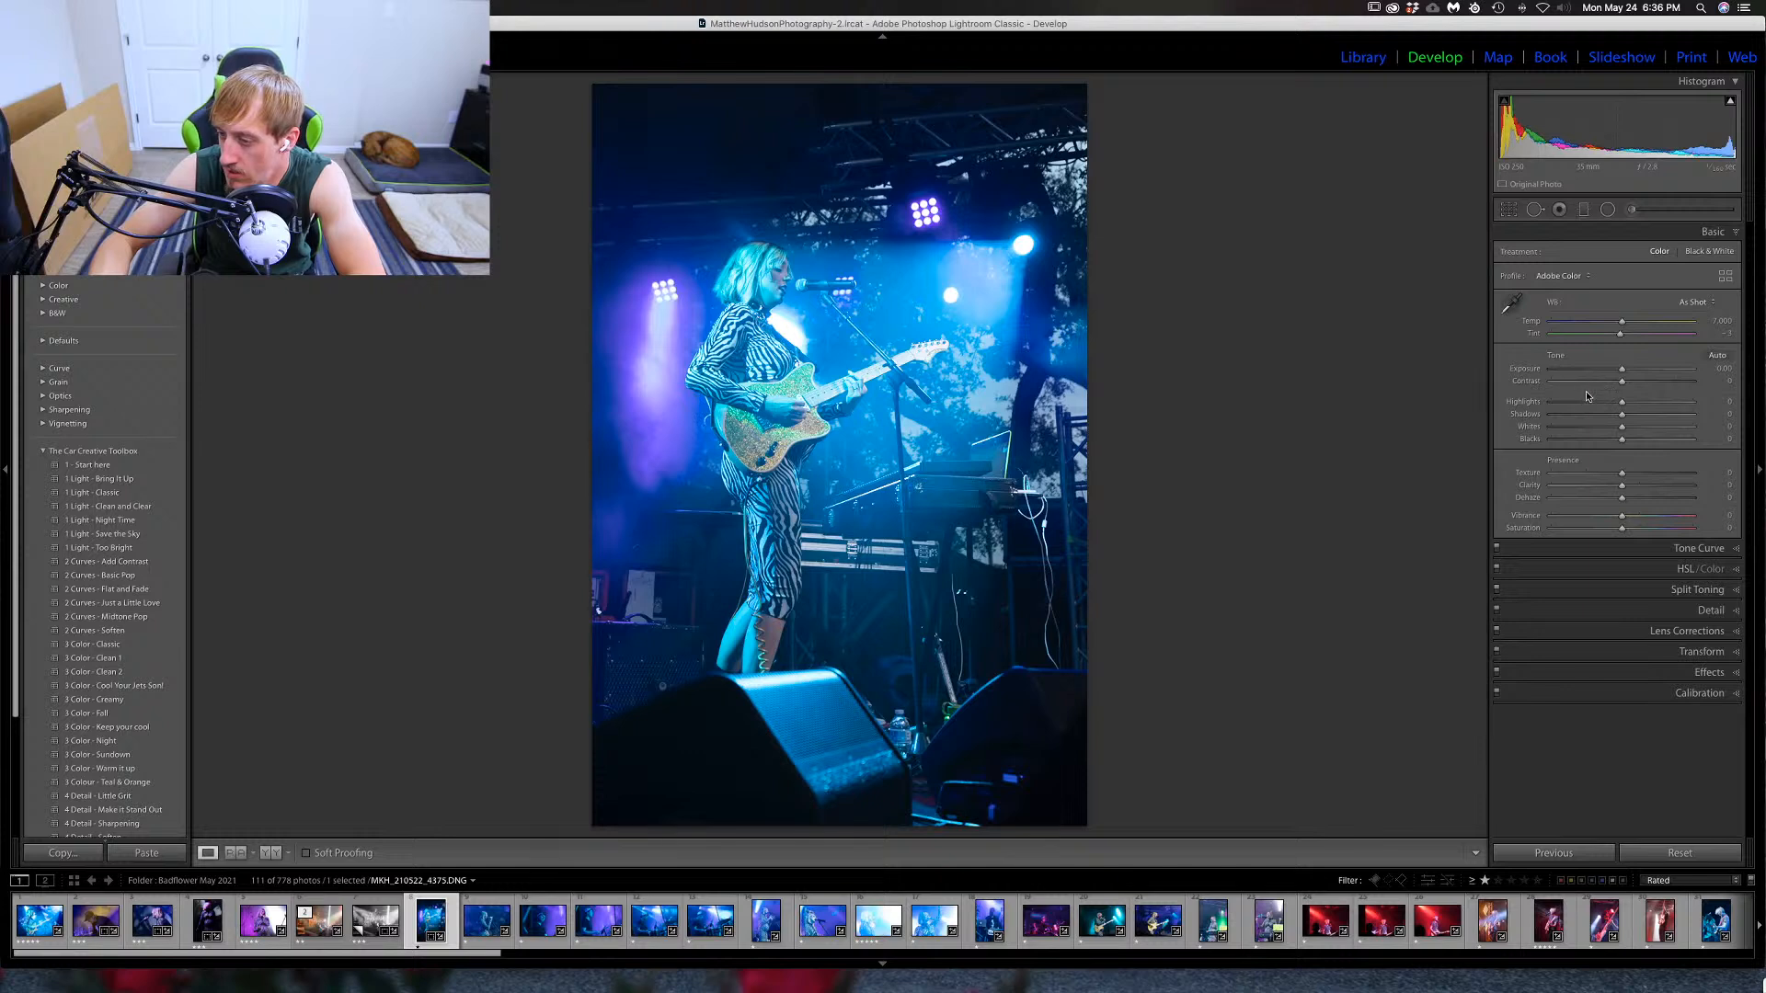
Raise the contrast of MKH_210522_4375.DNG to +38 and create a black-and-white virtual copy of it.
left_click_drag(1622, 382, 1648, 383)
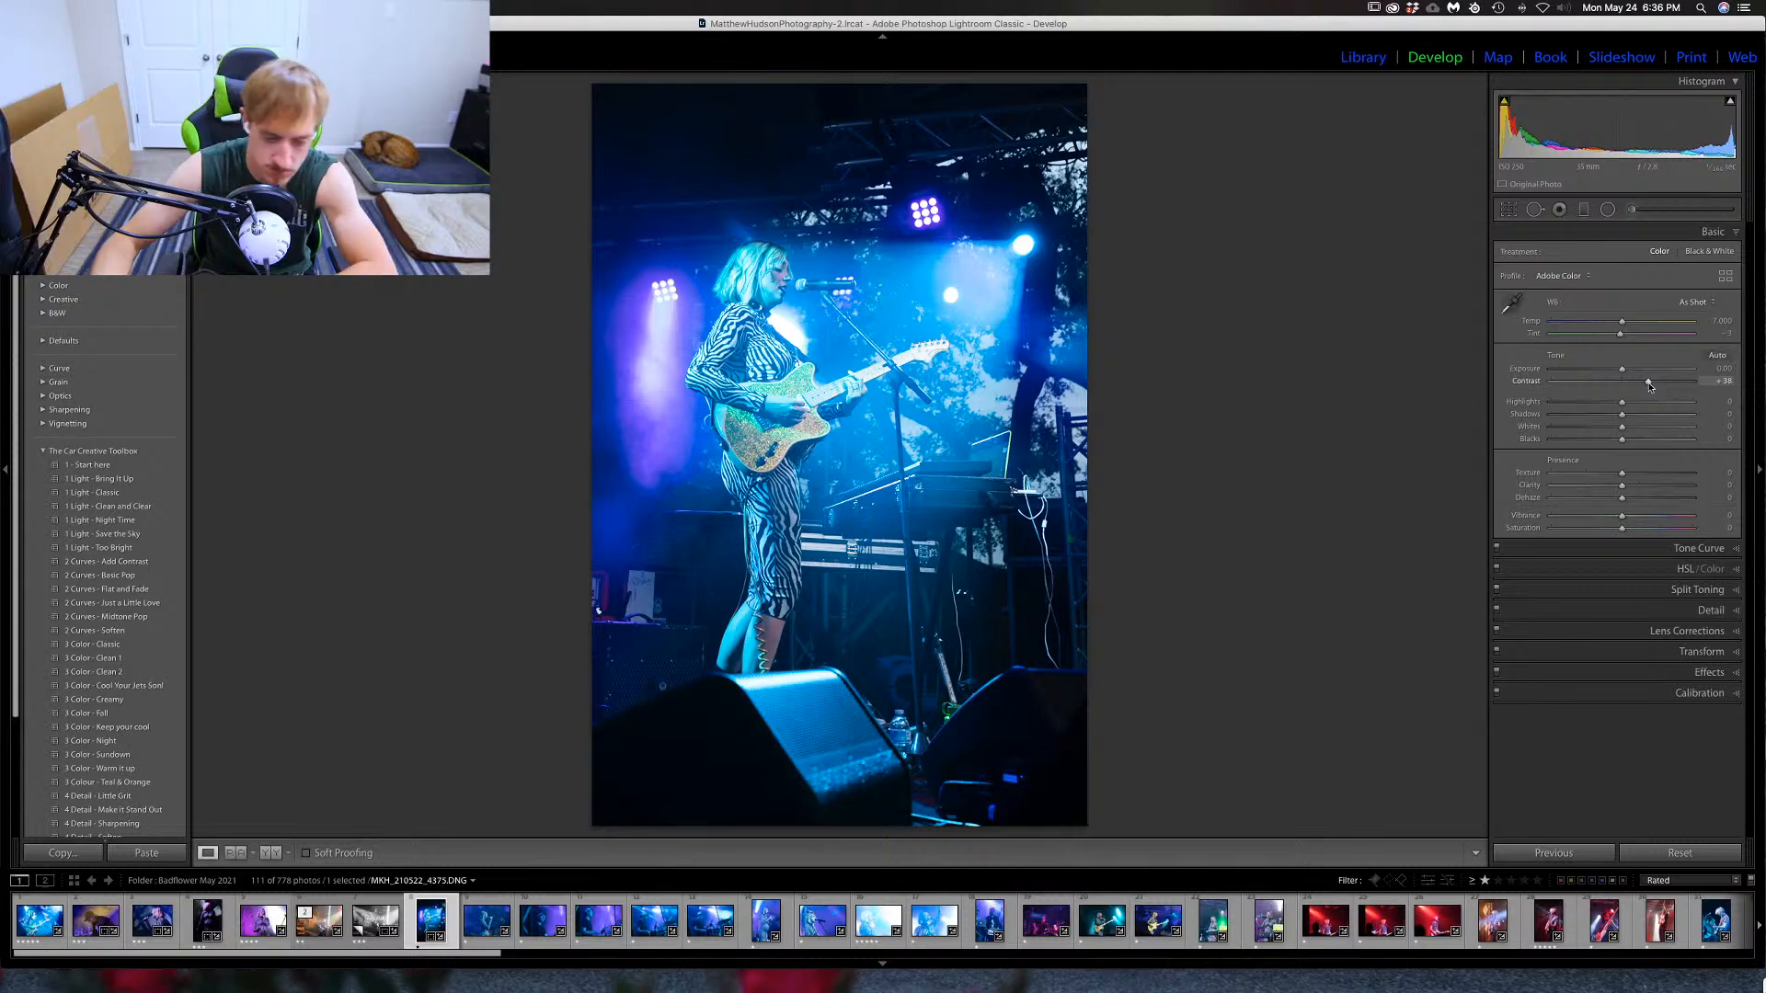
key("v")
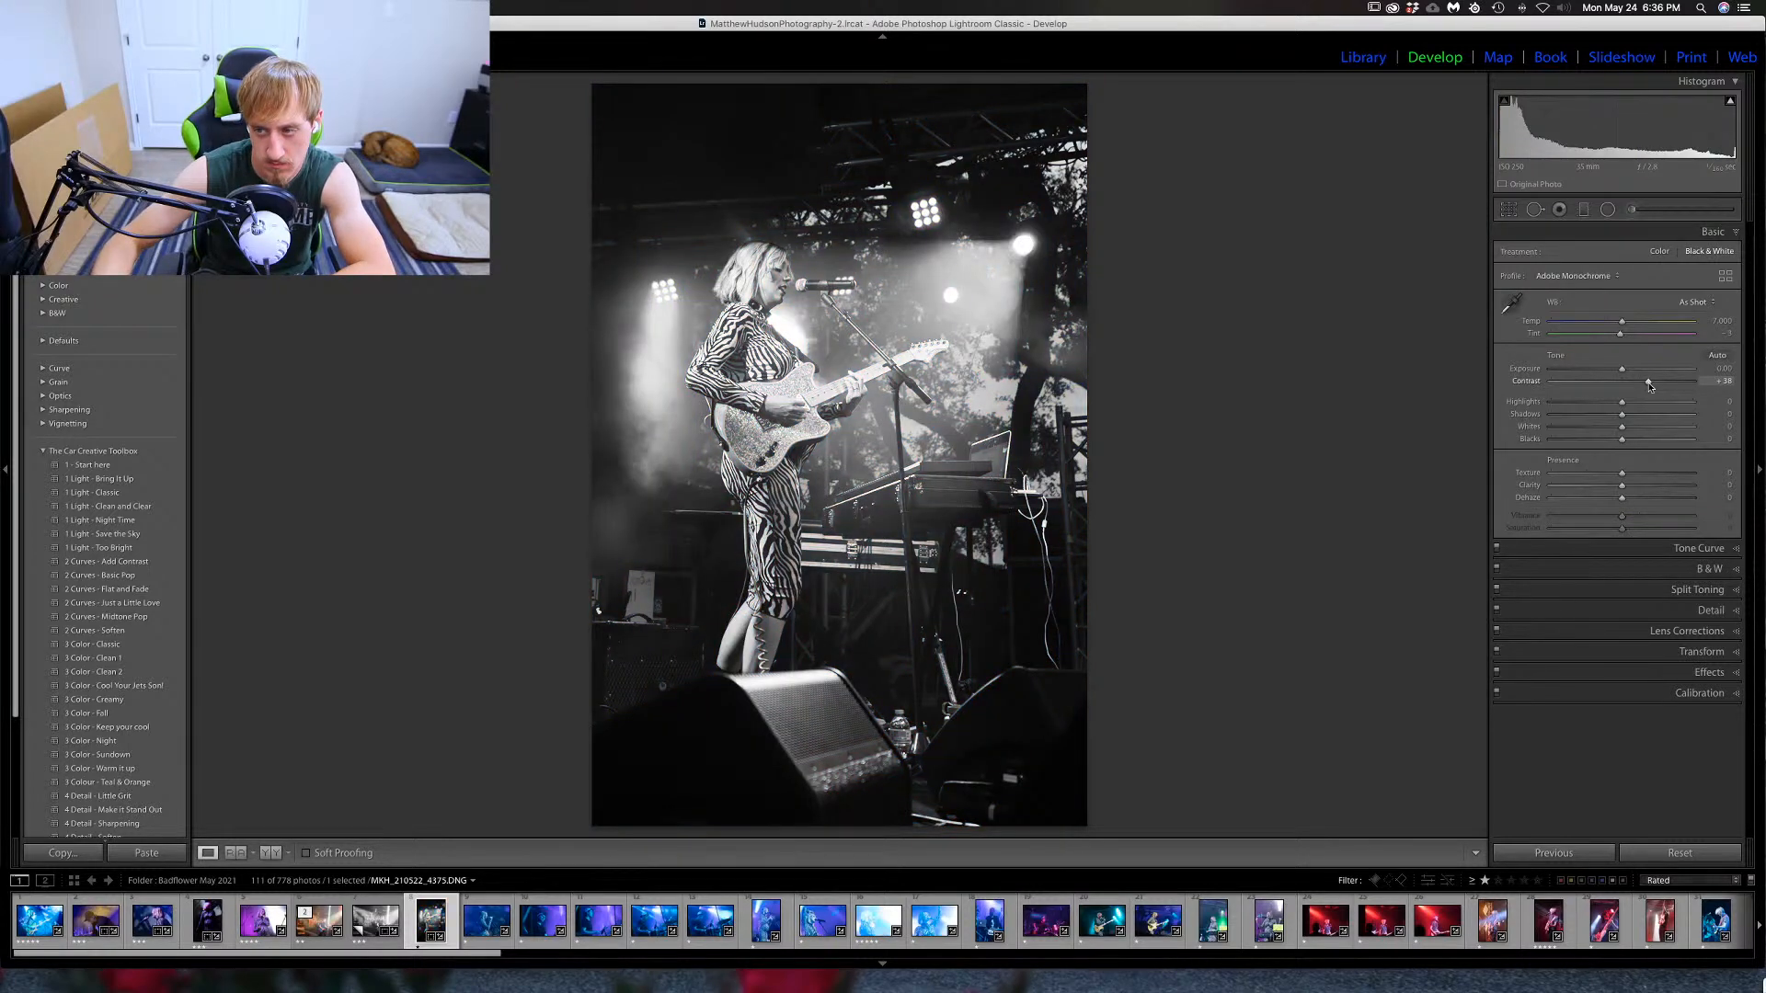
key("v")
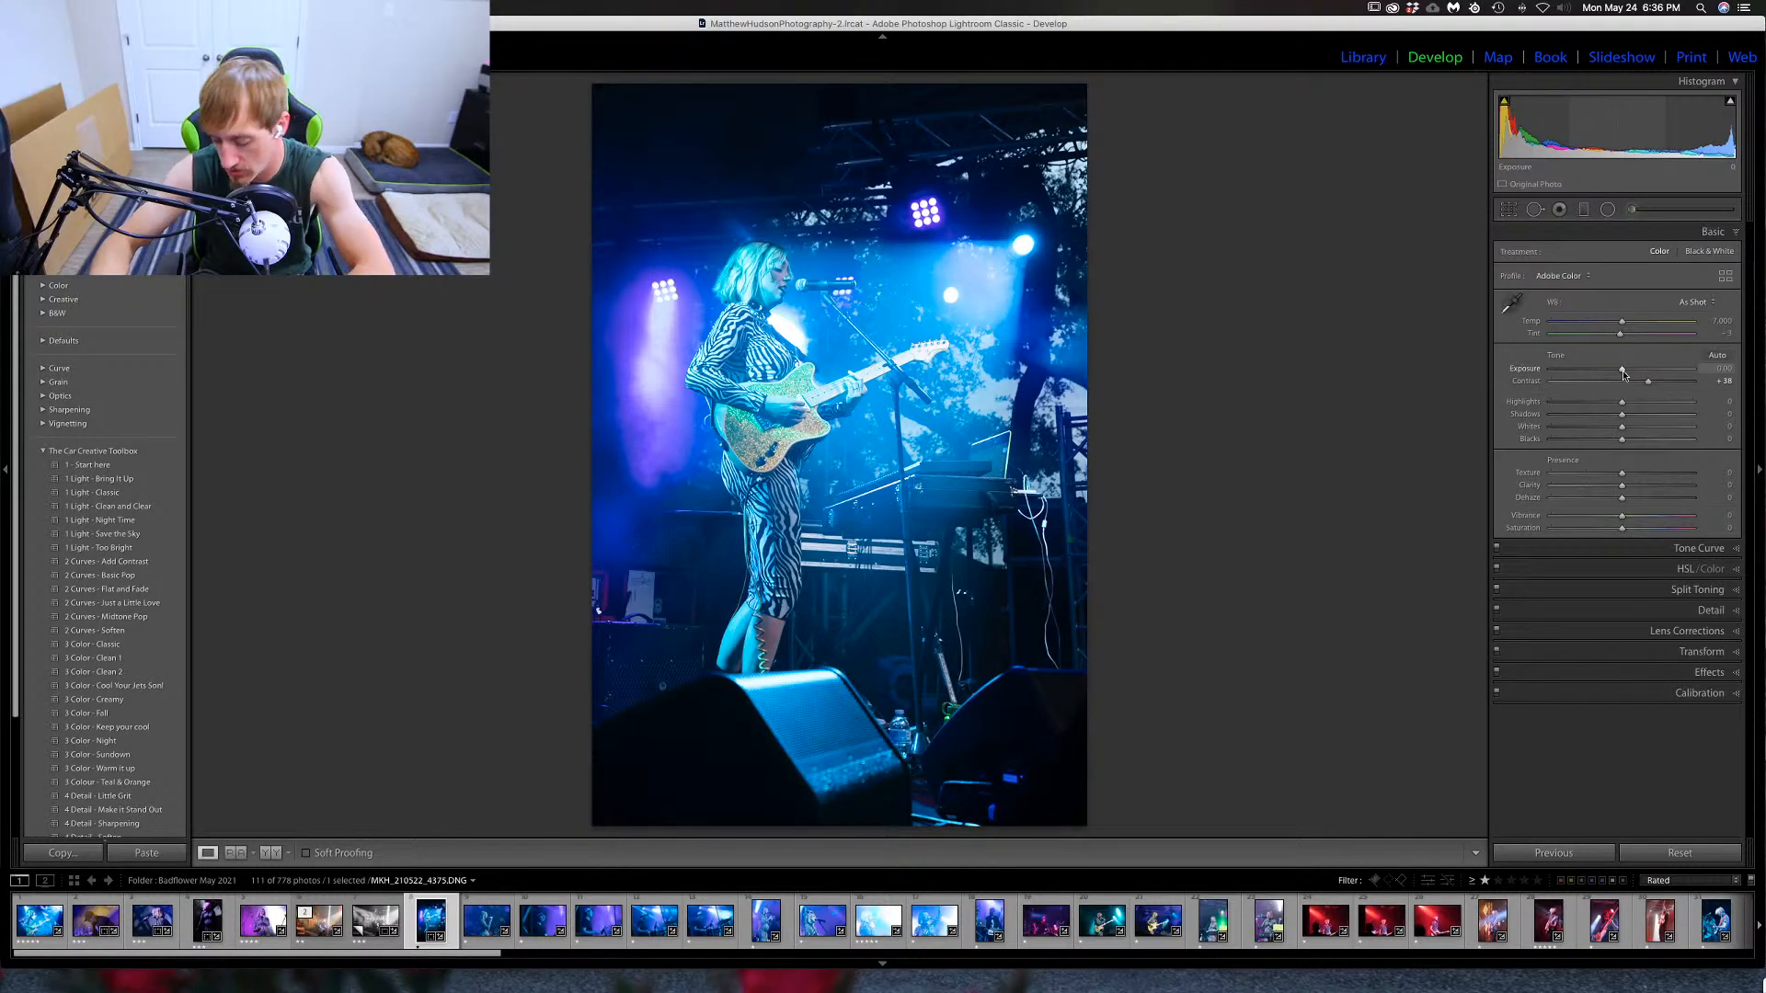
key("super+apostrophe")
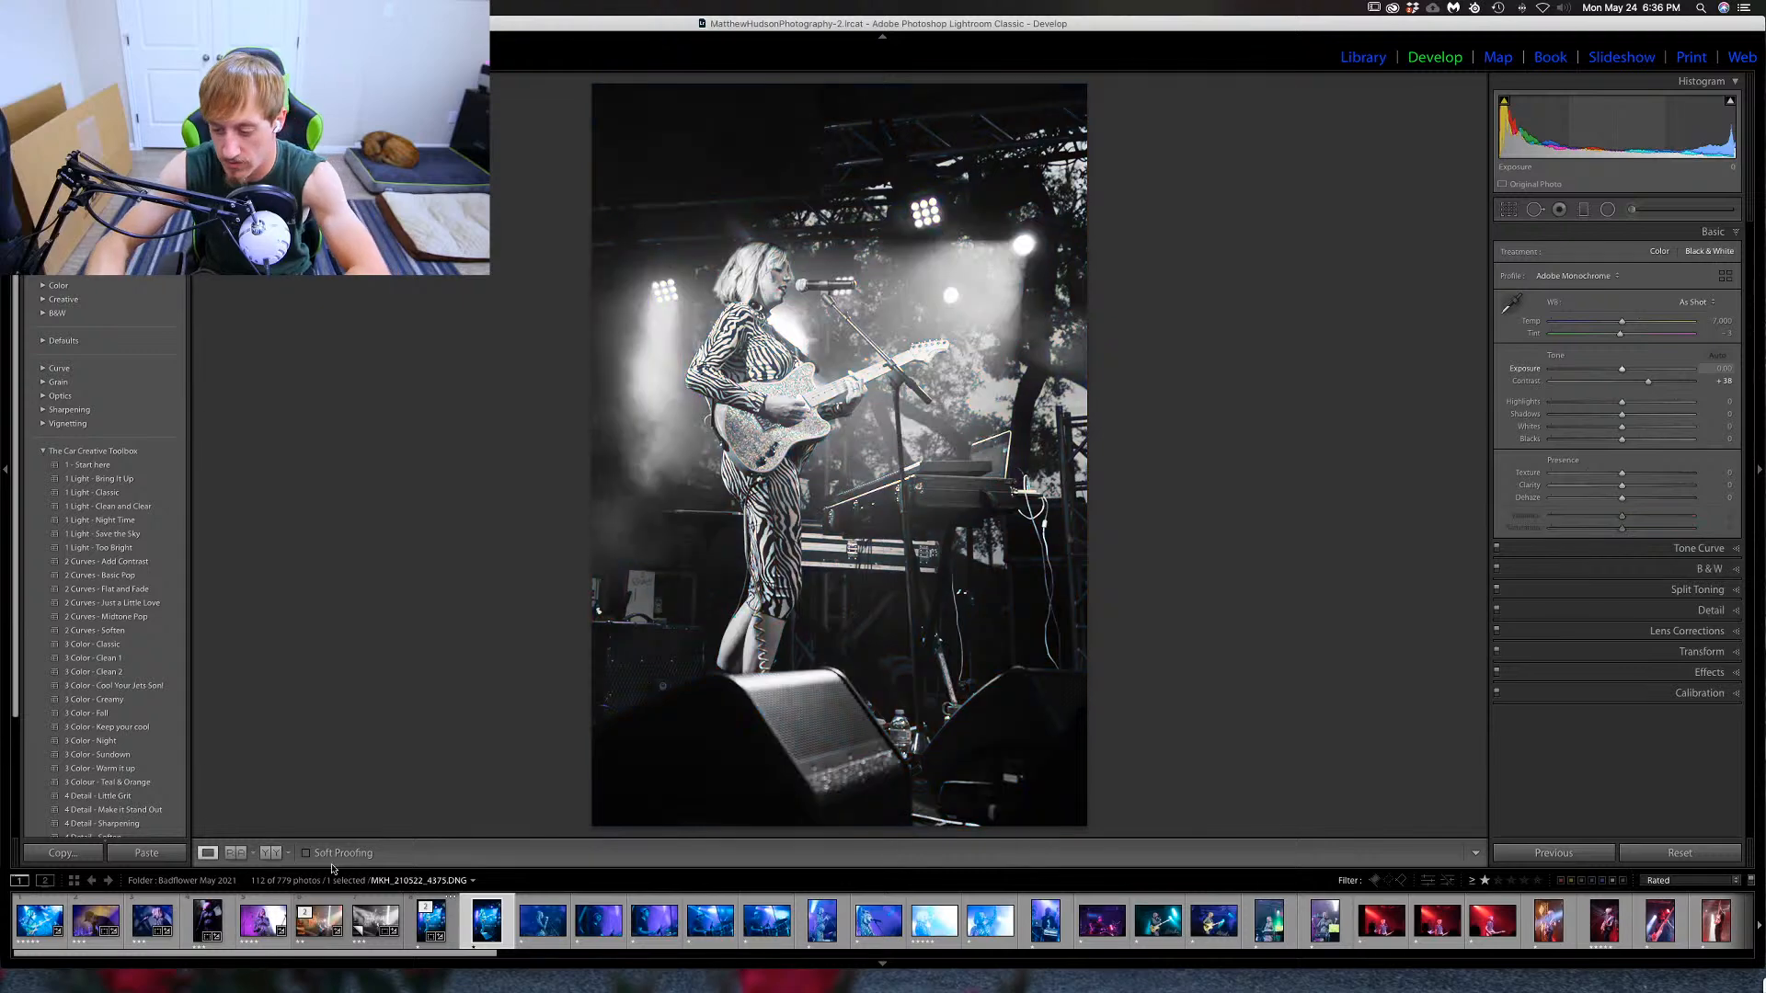
key("v")
On the color original, set highlights +6, shadows -12, whites +16, blacks -11, texture +37, clarity -14, dehaze -21 and saturation +6.
key("Left")
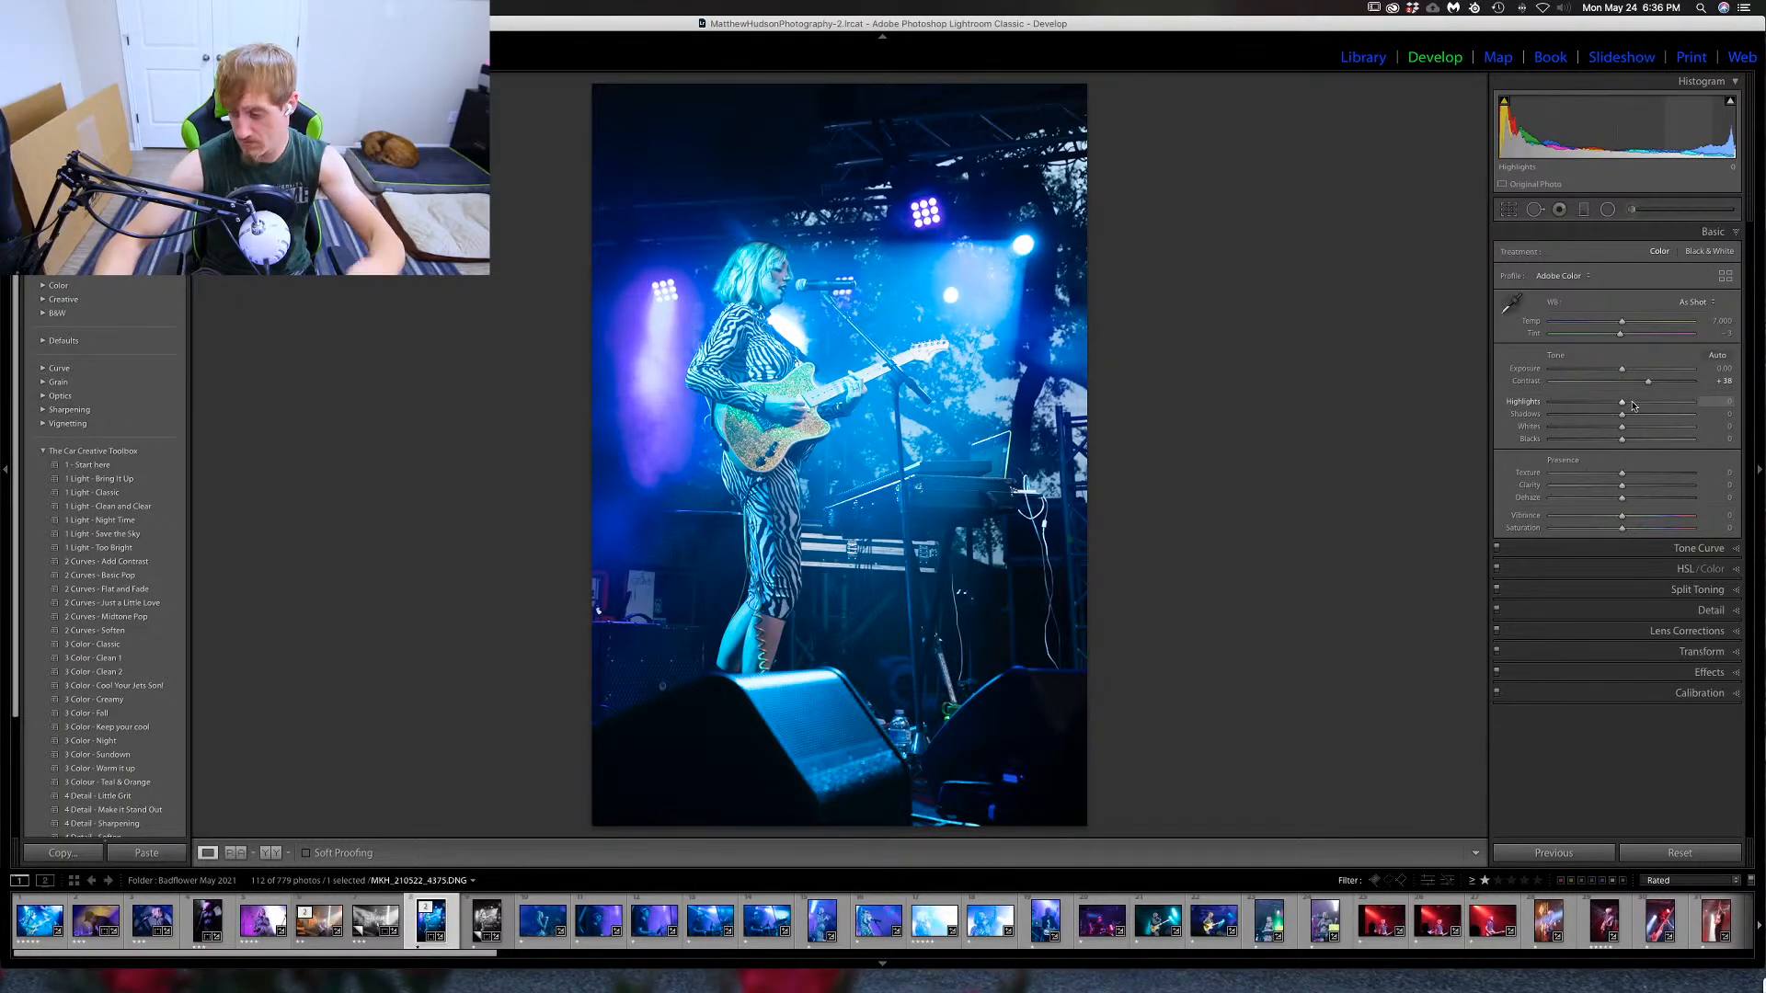
left_click_drag(1623, 407, 1670, 506)
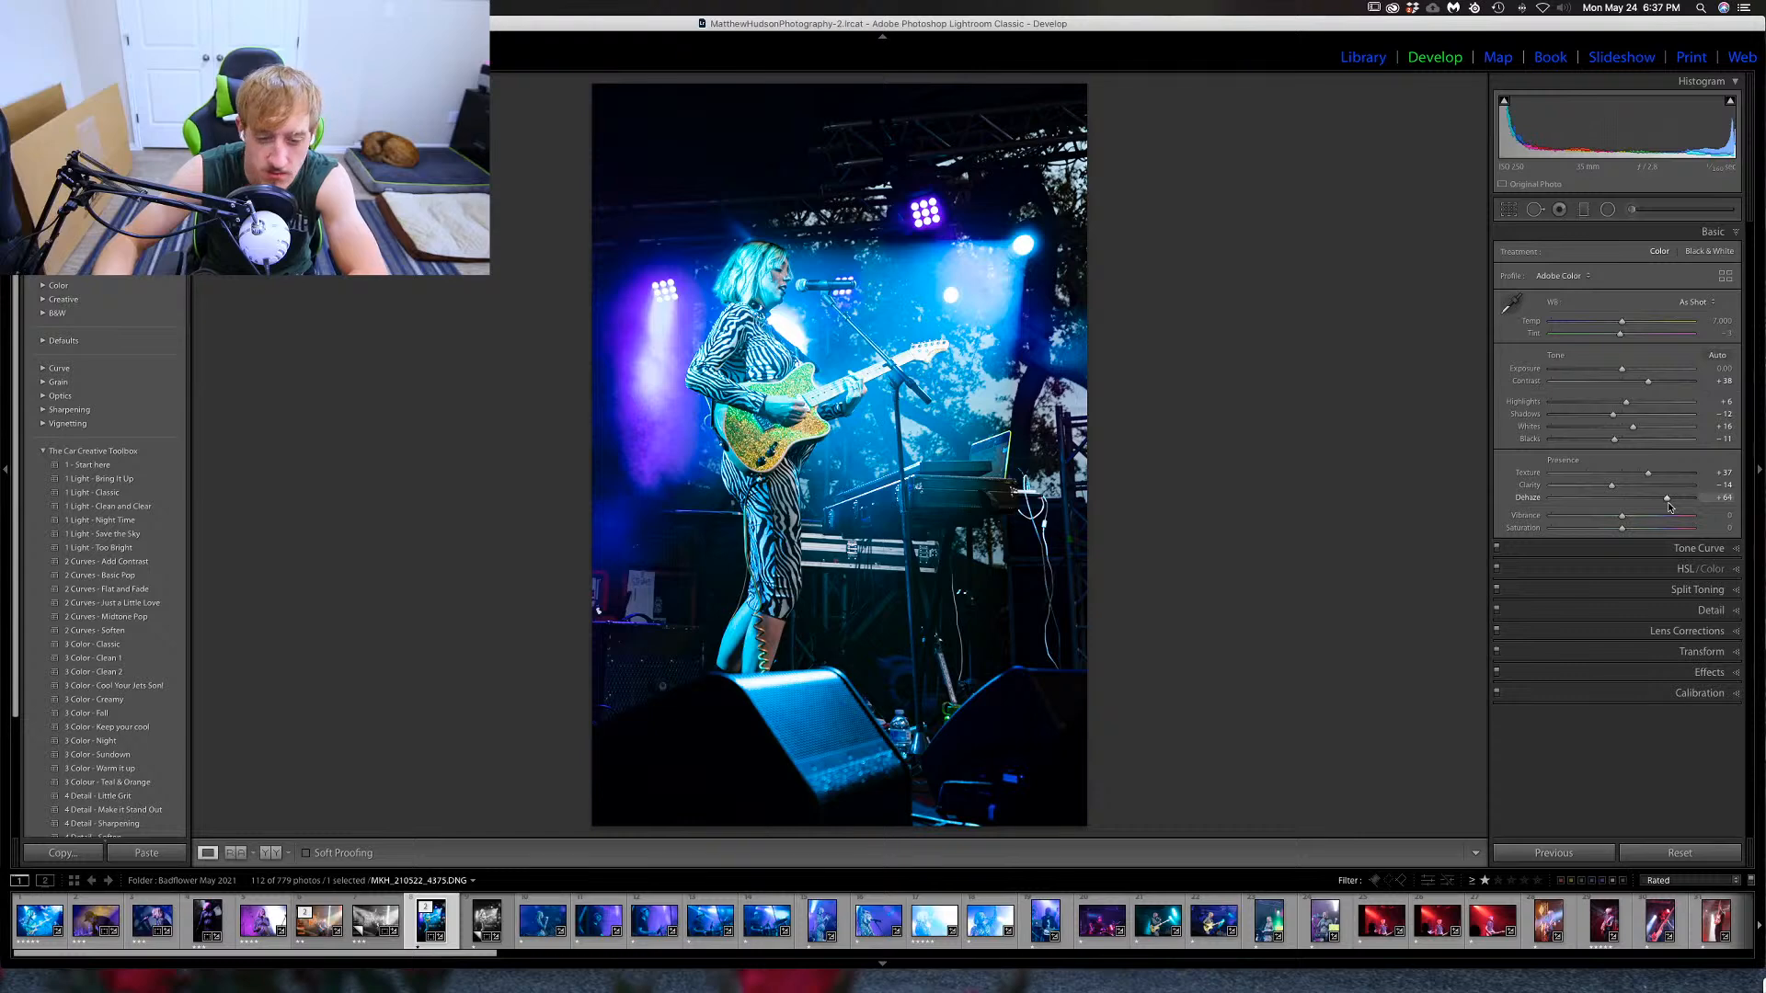
left_click_drag(1671, 507, 1601, 508)
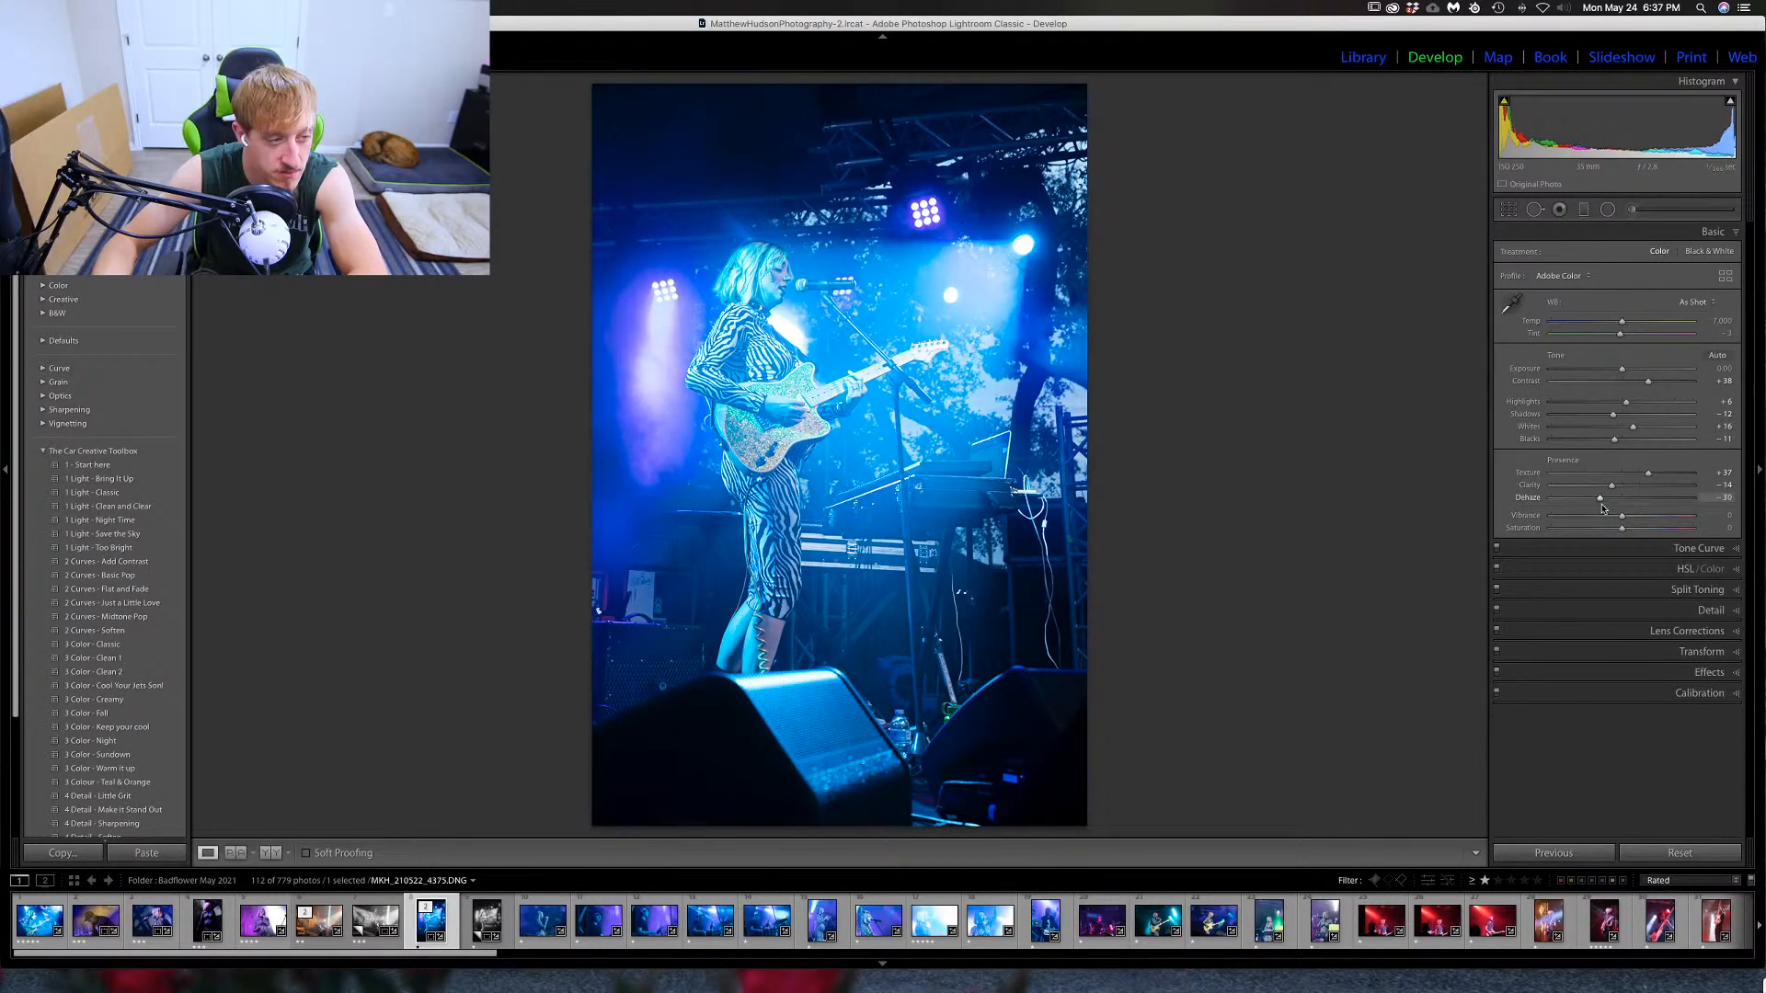
mouse_move(1601, 508)
left_mouse_down()
mouse_move(1561, 508)
mouse_move(1609, 504)
left_mouse_up()
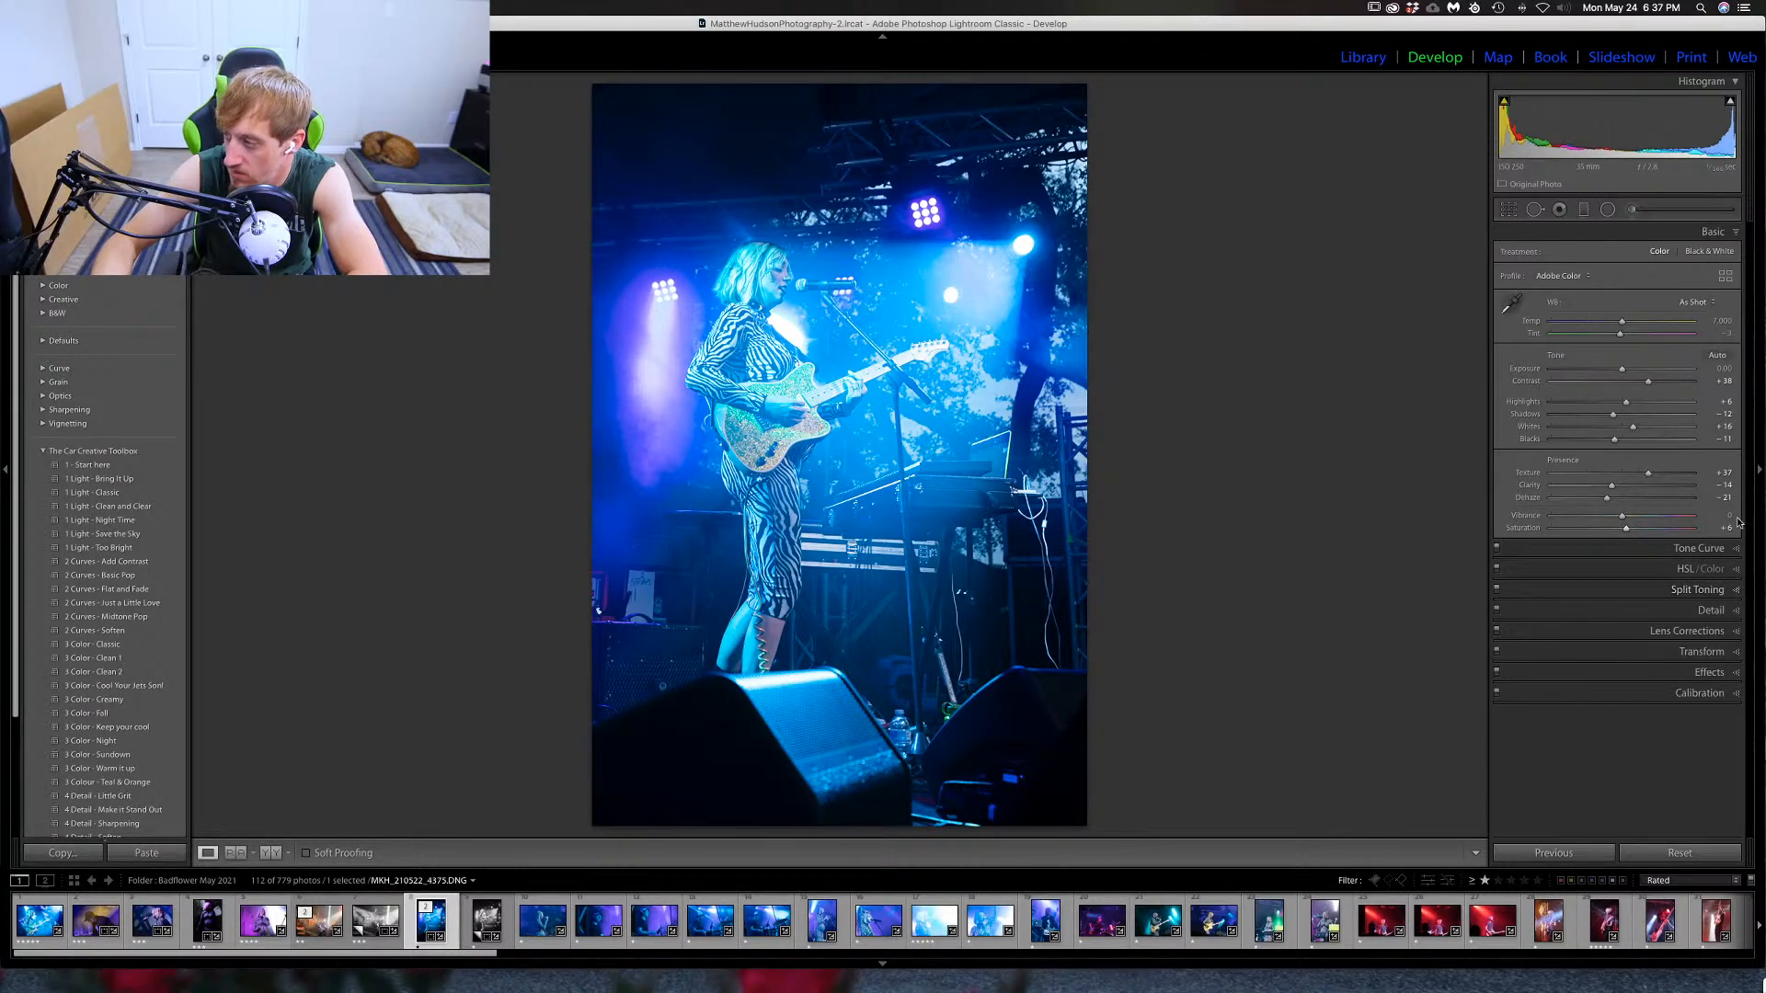
Set the aqua hue to about +36, blue hue to -7 and blue saturation to +2, raising blue luminance and lowering aqua luminance slightly.
left_click(1737, 569)
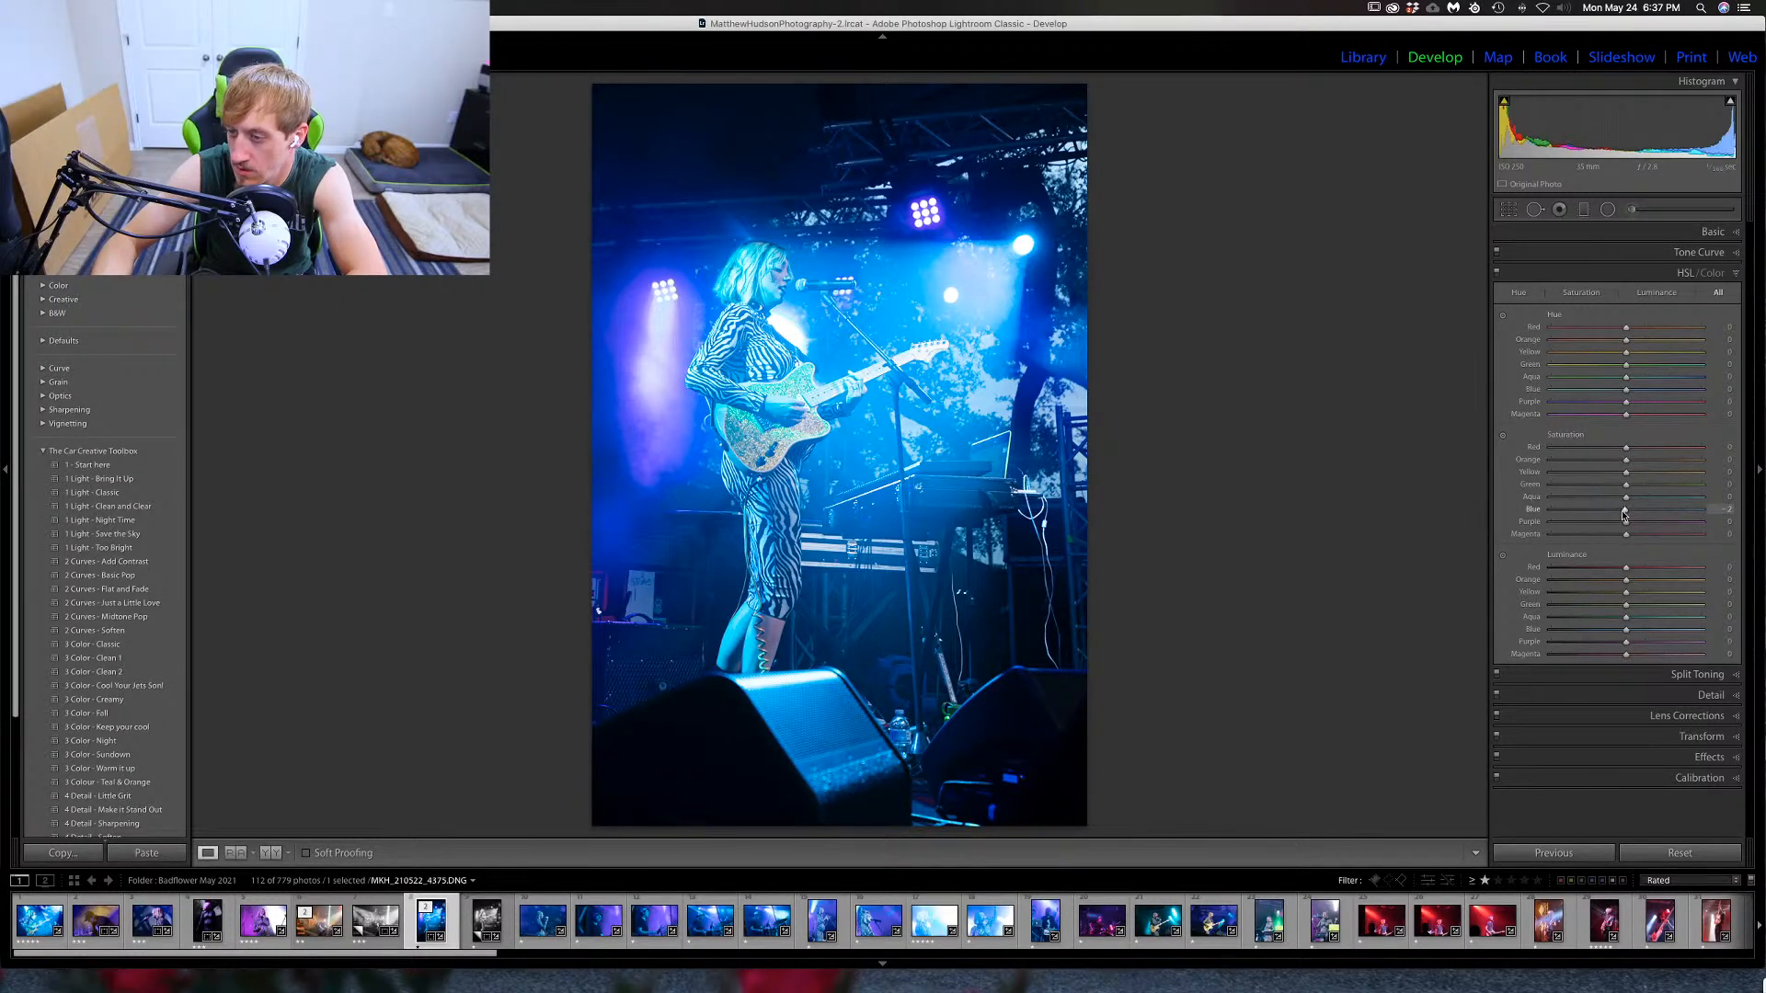
left_click_drag(1624, 515, 1631, 516)
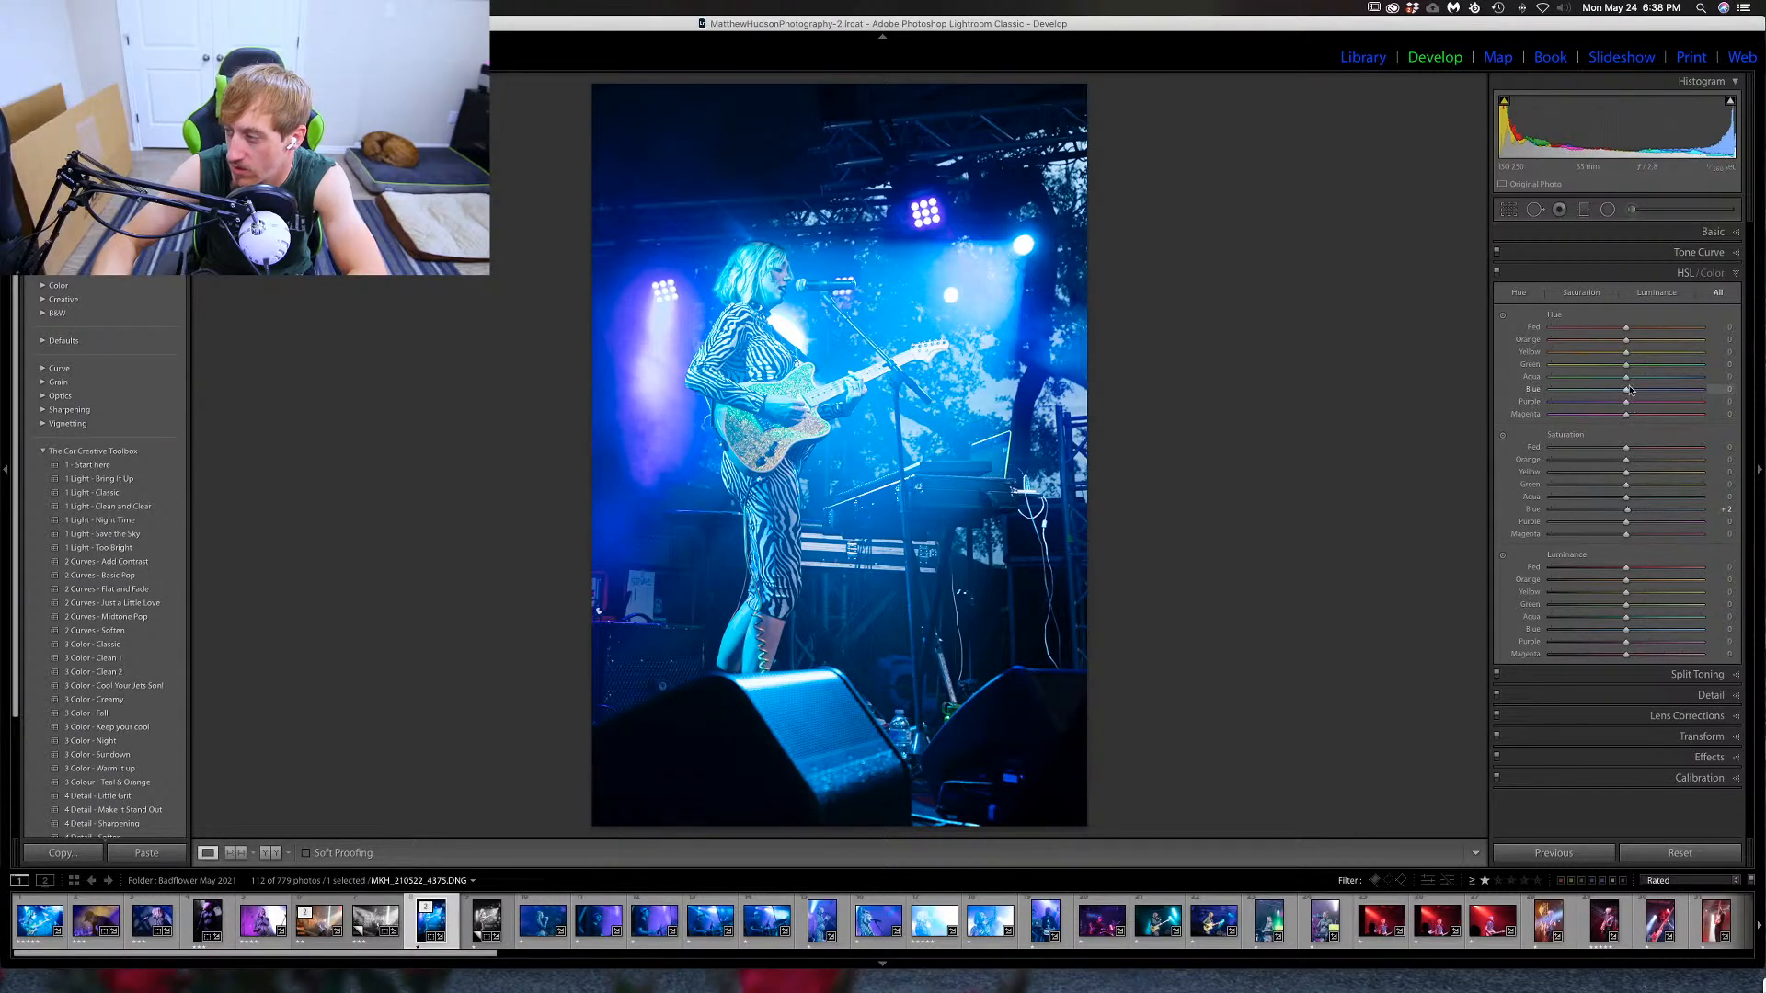
mouse_move(1631, 394)
left_mouse_down()
mouse_move(1608, 383)
mouse_move(1647, 383)
left_mouse_up()
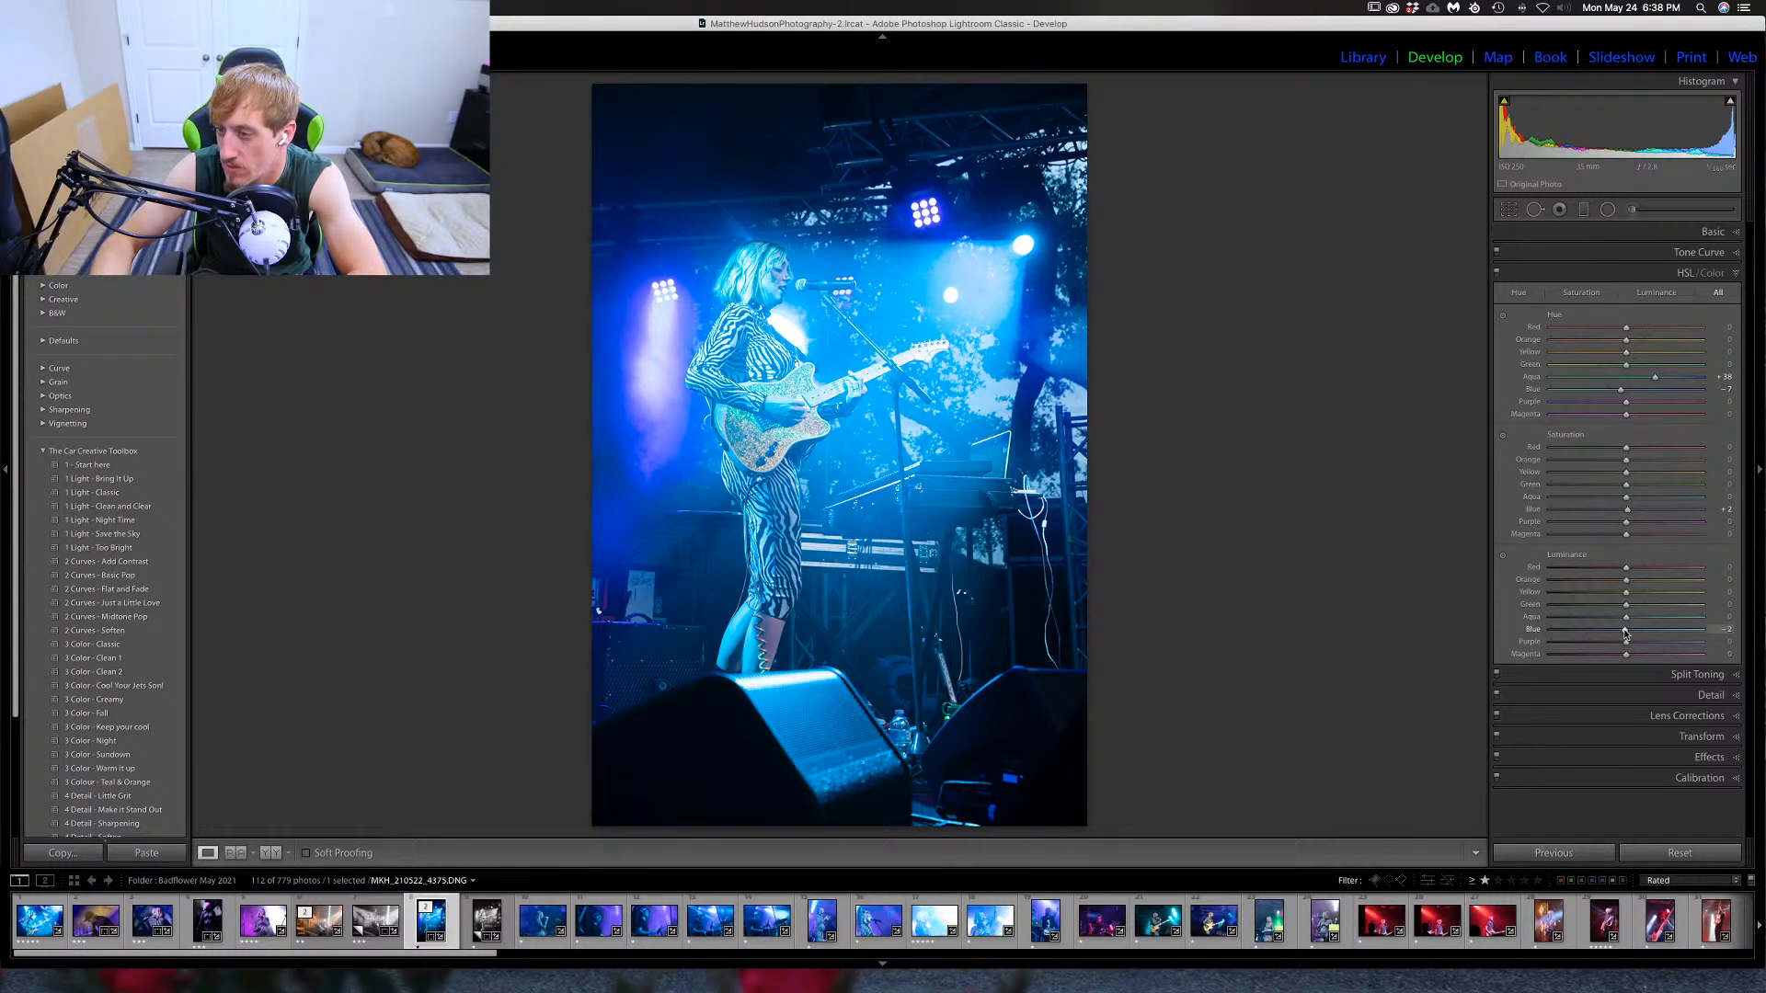
left_click_drag(1625, 632, 1634, 634)
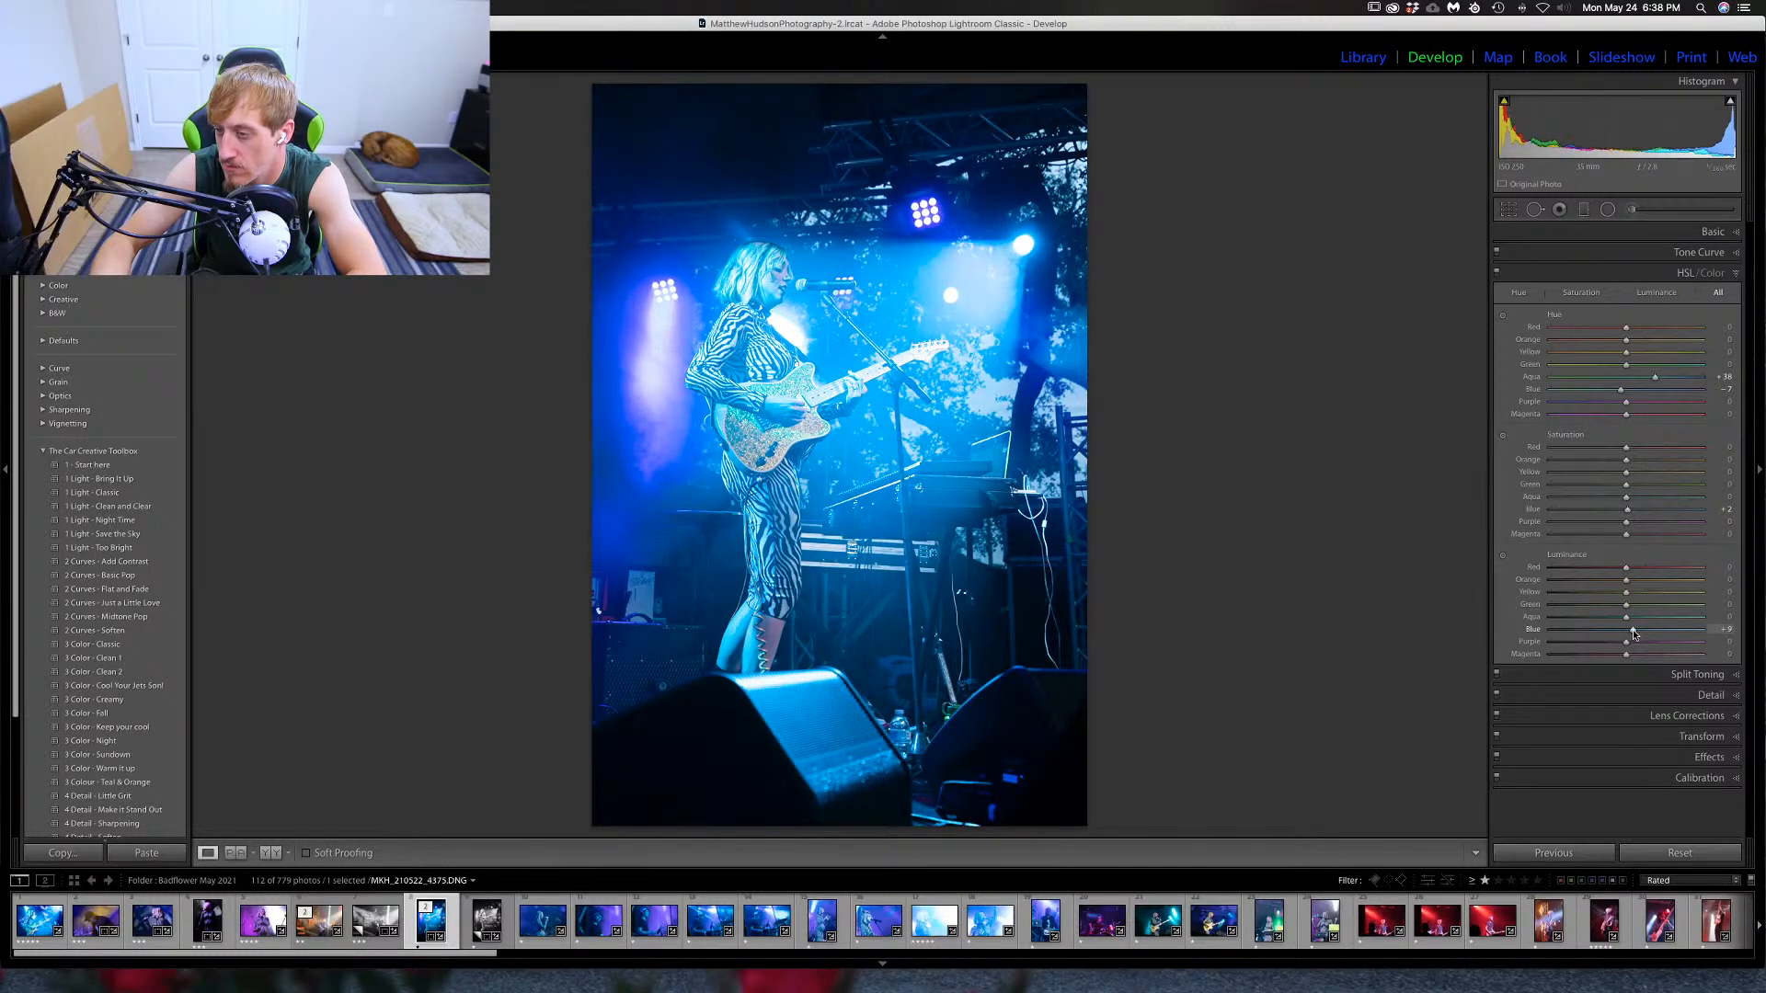
left_click_drag(1626, 622, 1619, 625)
left_click(1728, 274)
Set the color photo's sharpening masking to 77 and its luminance noise reduction to 14.
left_click(1720, 314)
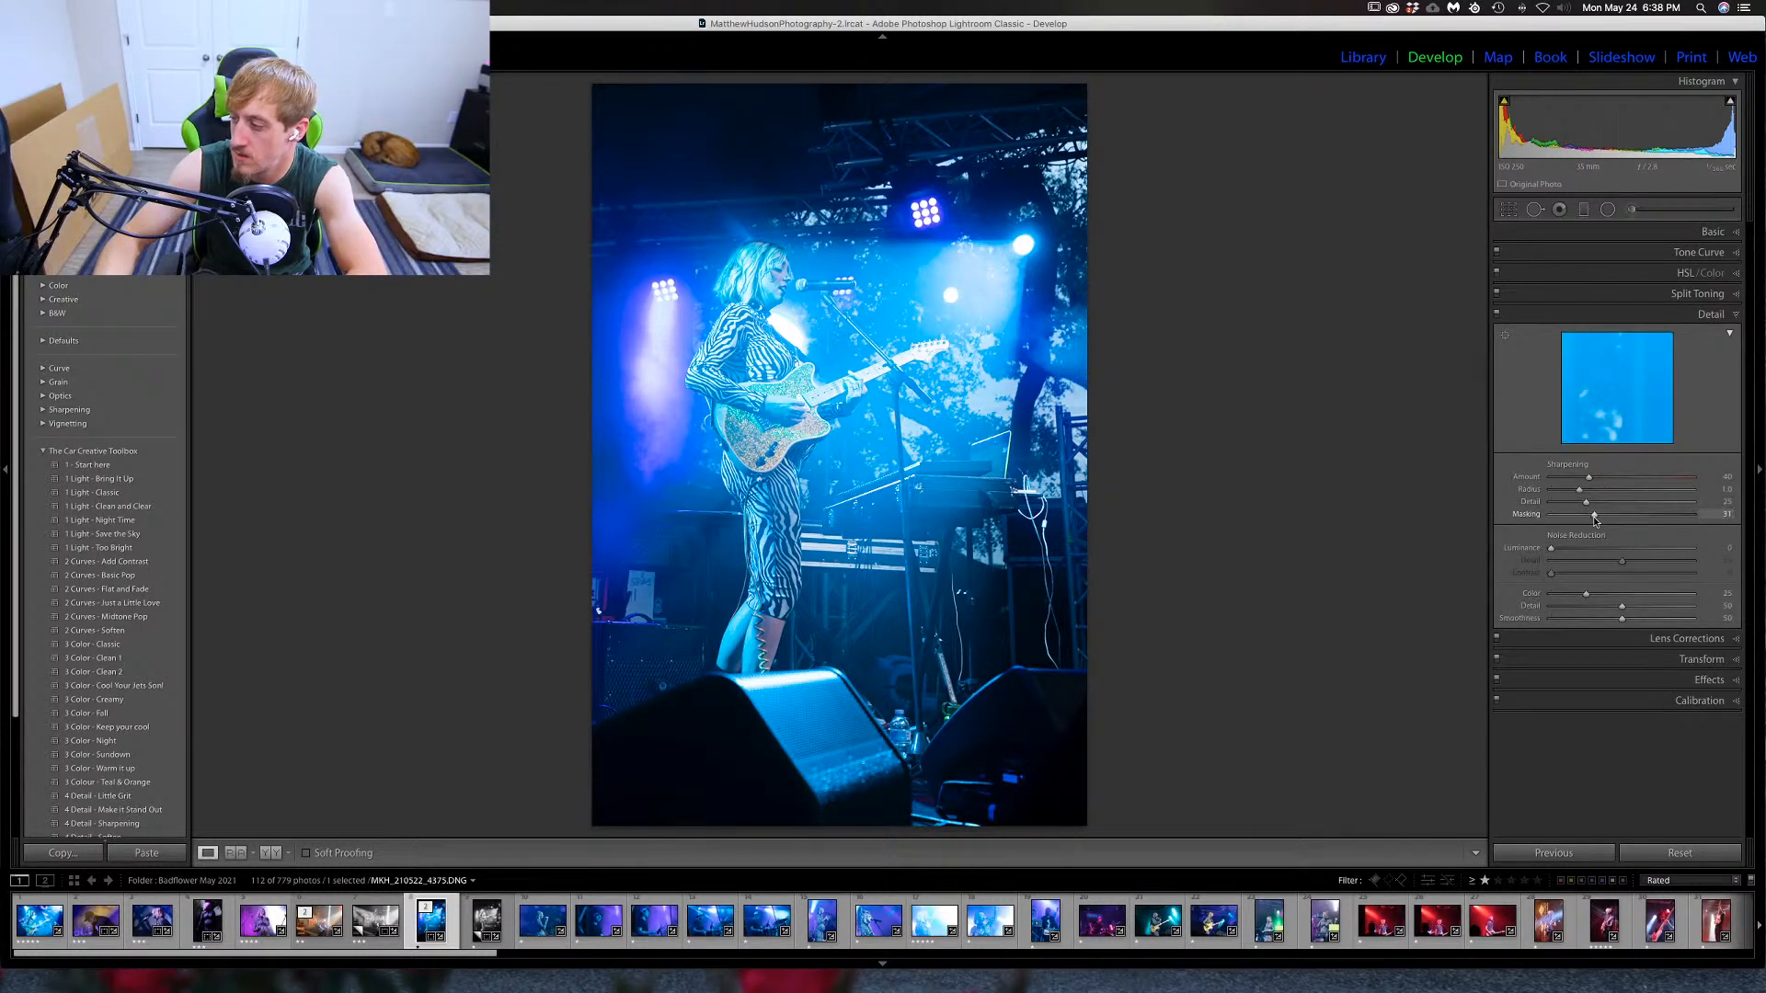
left_click_drag(1595, 518, 1660, 519)
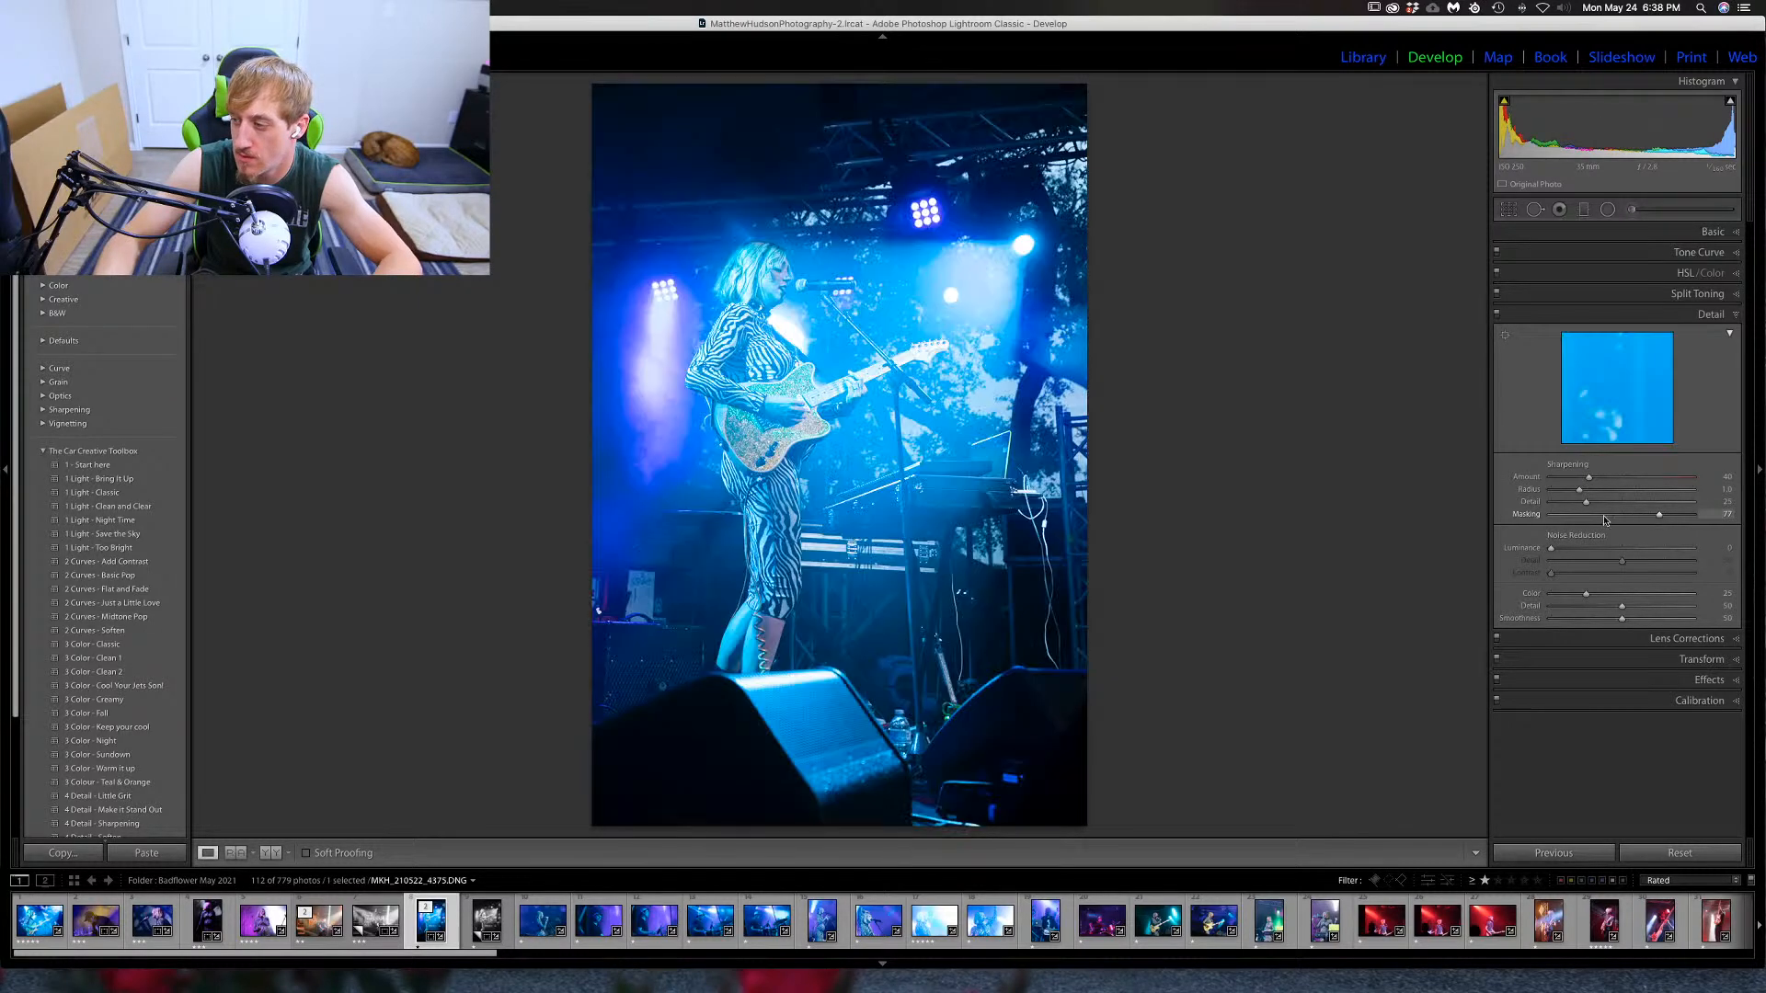
left_click(1571, 549)
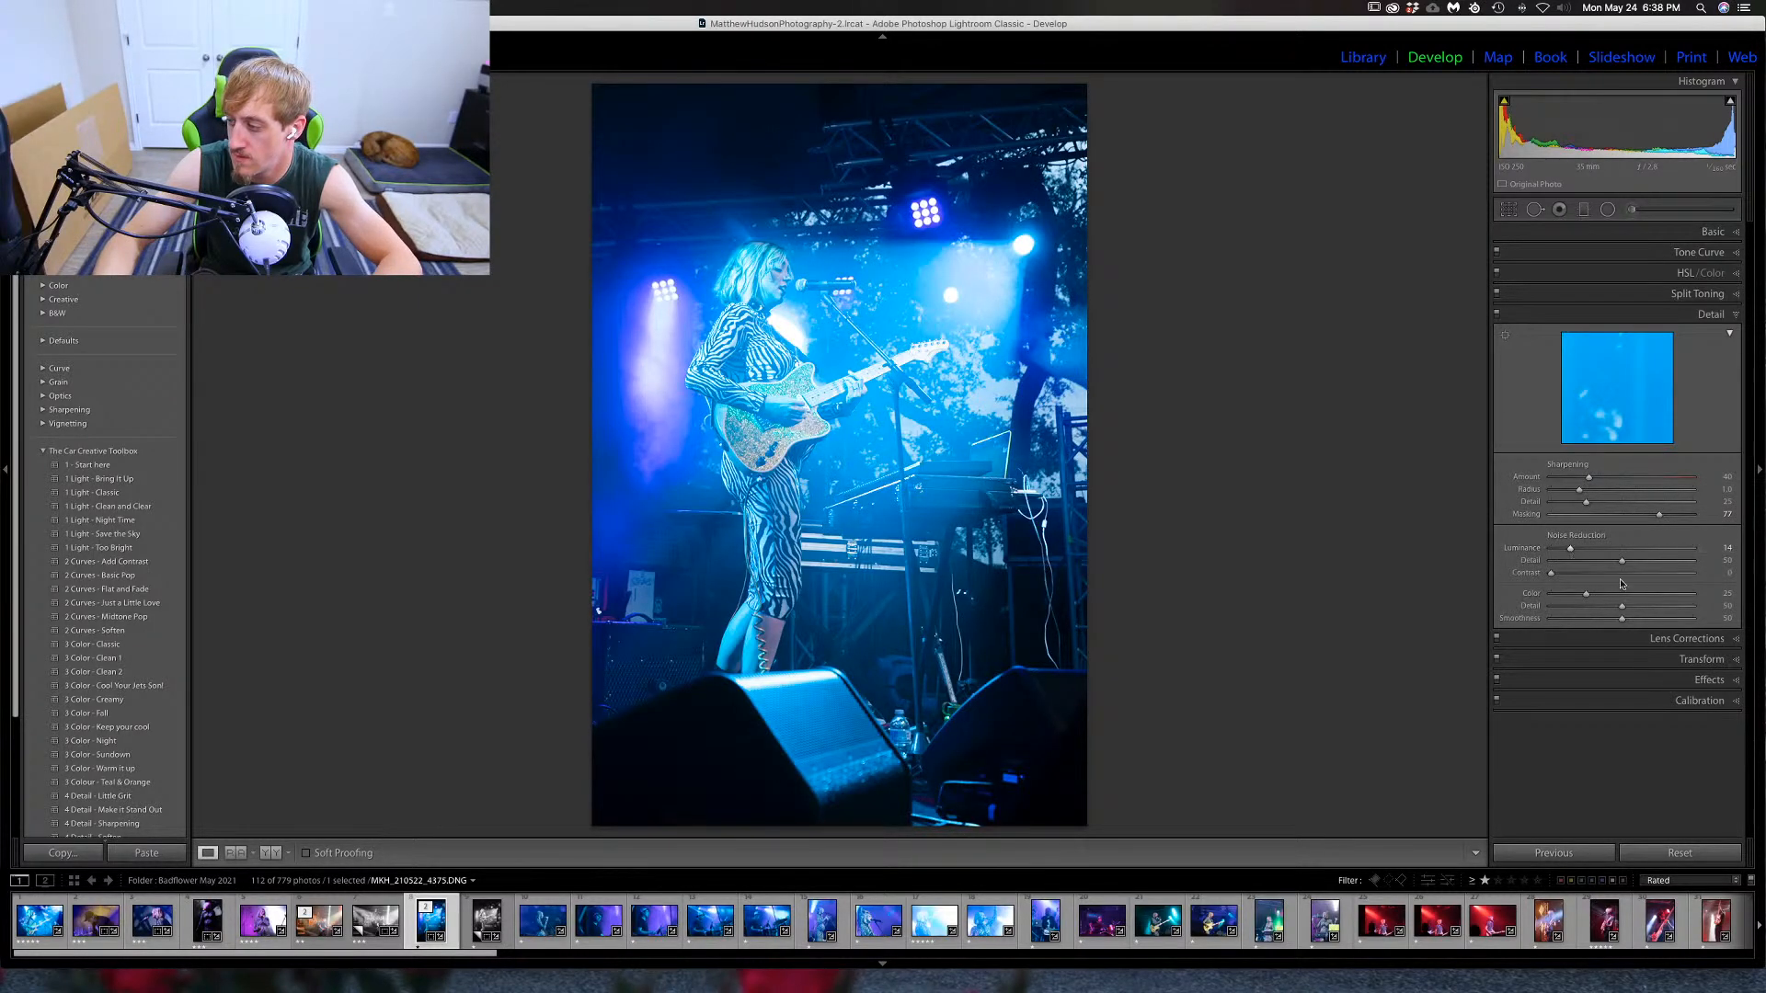
Add a slight dark post-crop vignette to the color photo with an amount of about -8.
left_click(1707, 681)
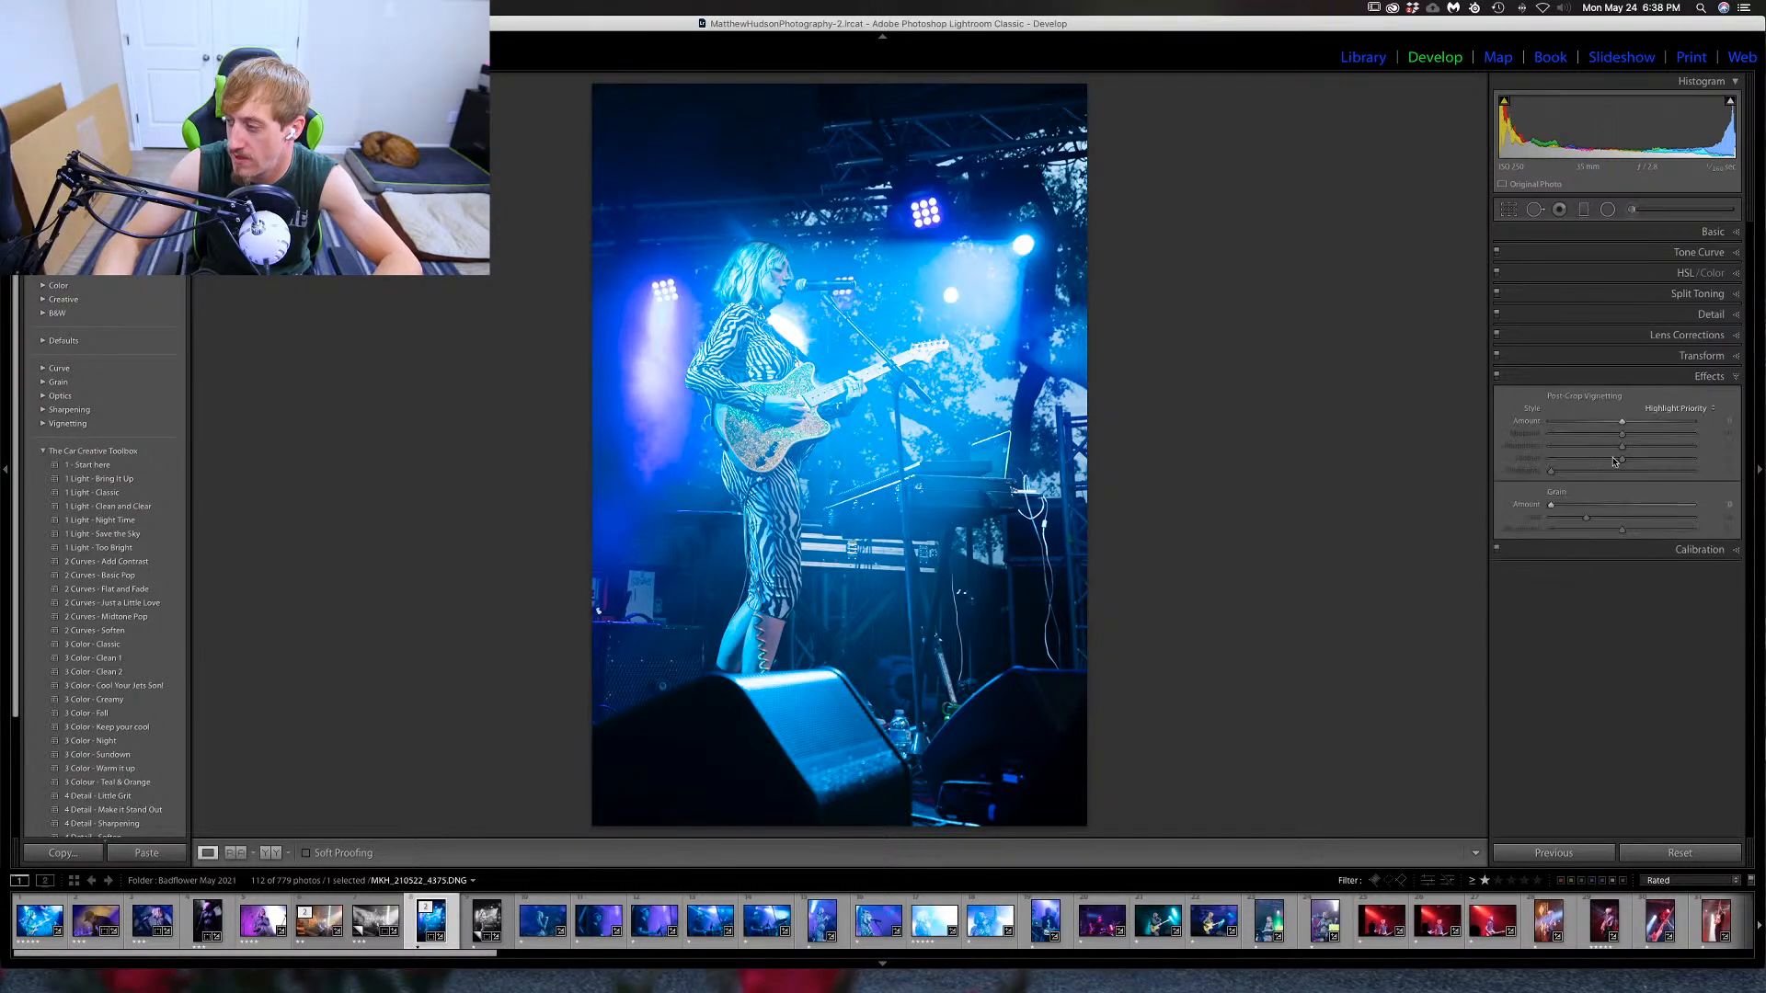
left_click_drag(1625, 424, 1615, 427)
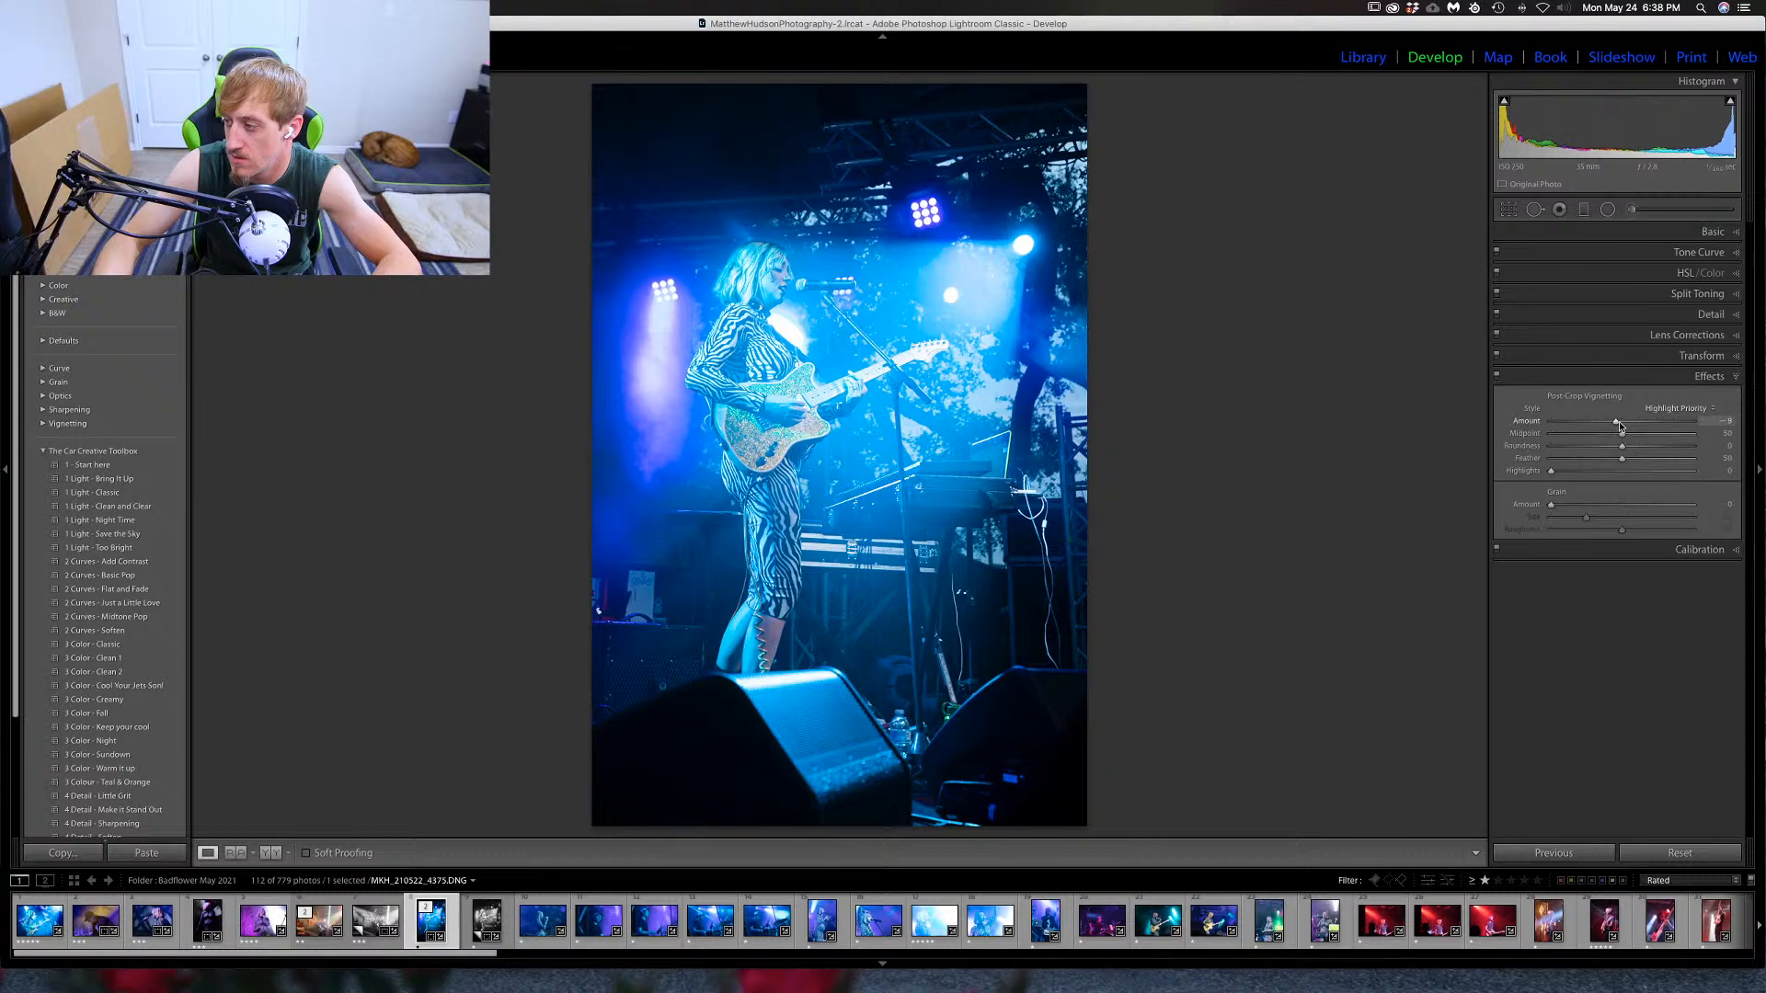
left_click(1709, 376)
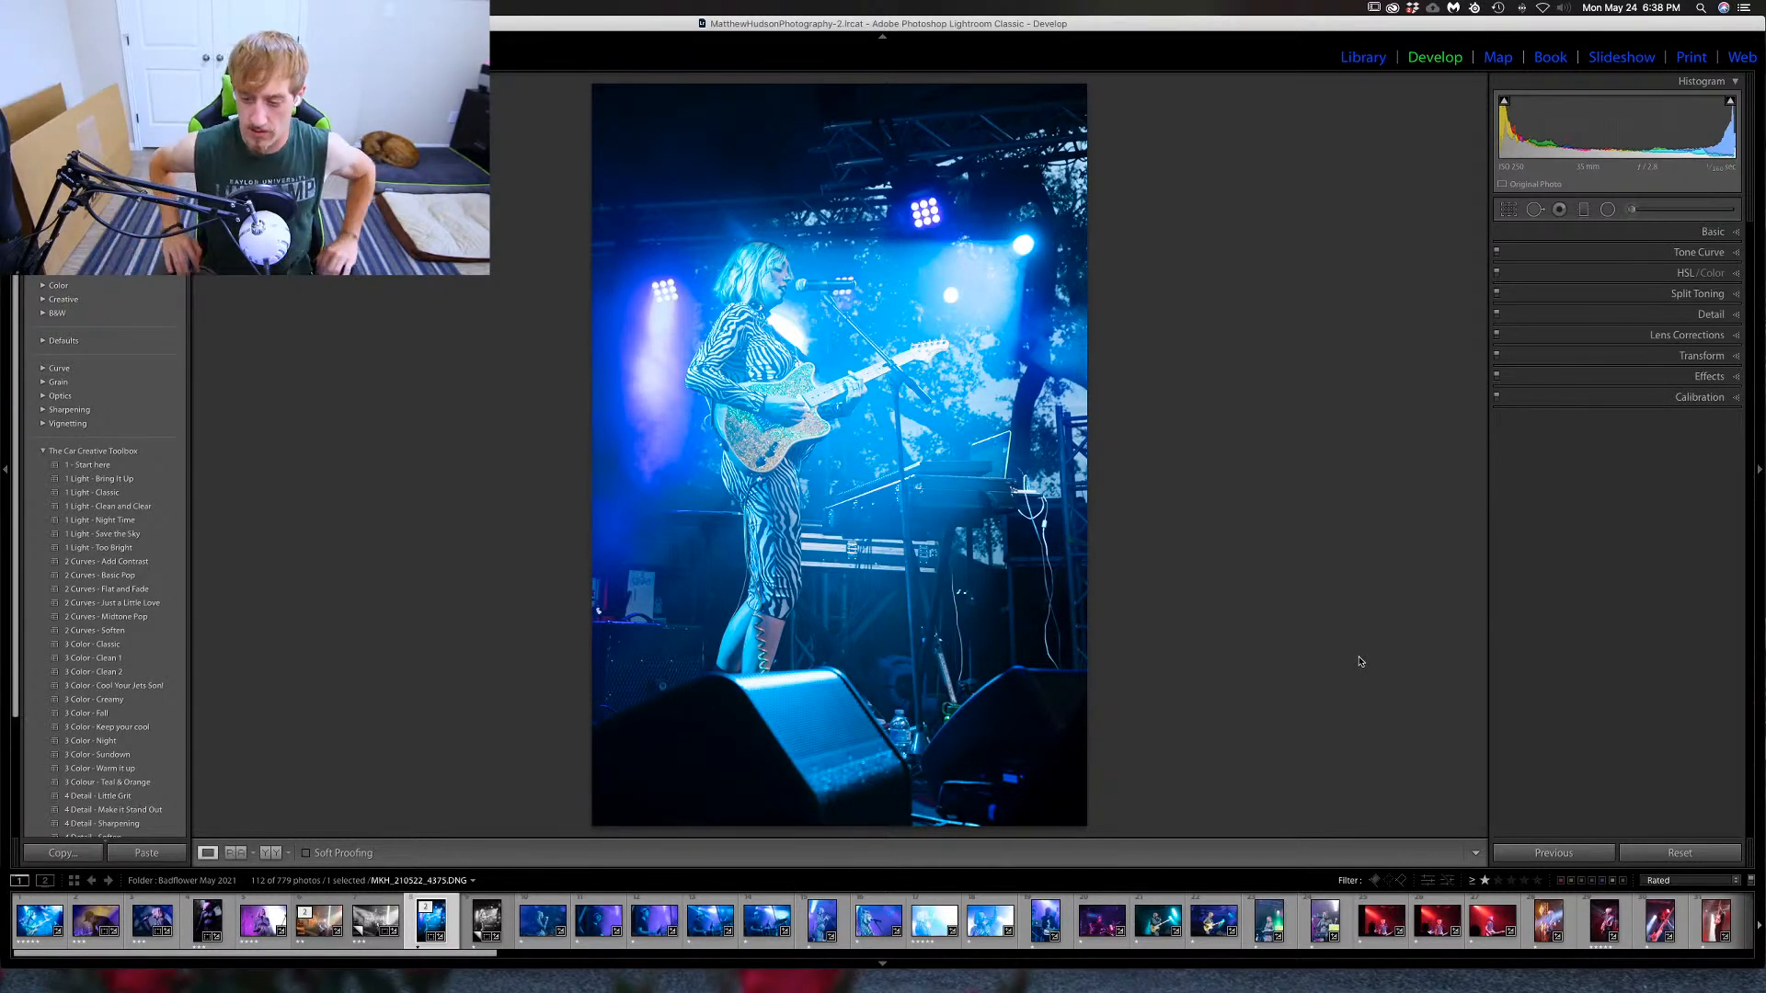
Rate the color version of MKH_210522_4375.DNG four stars.
key("4")
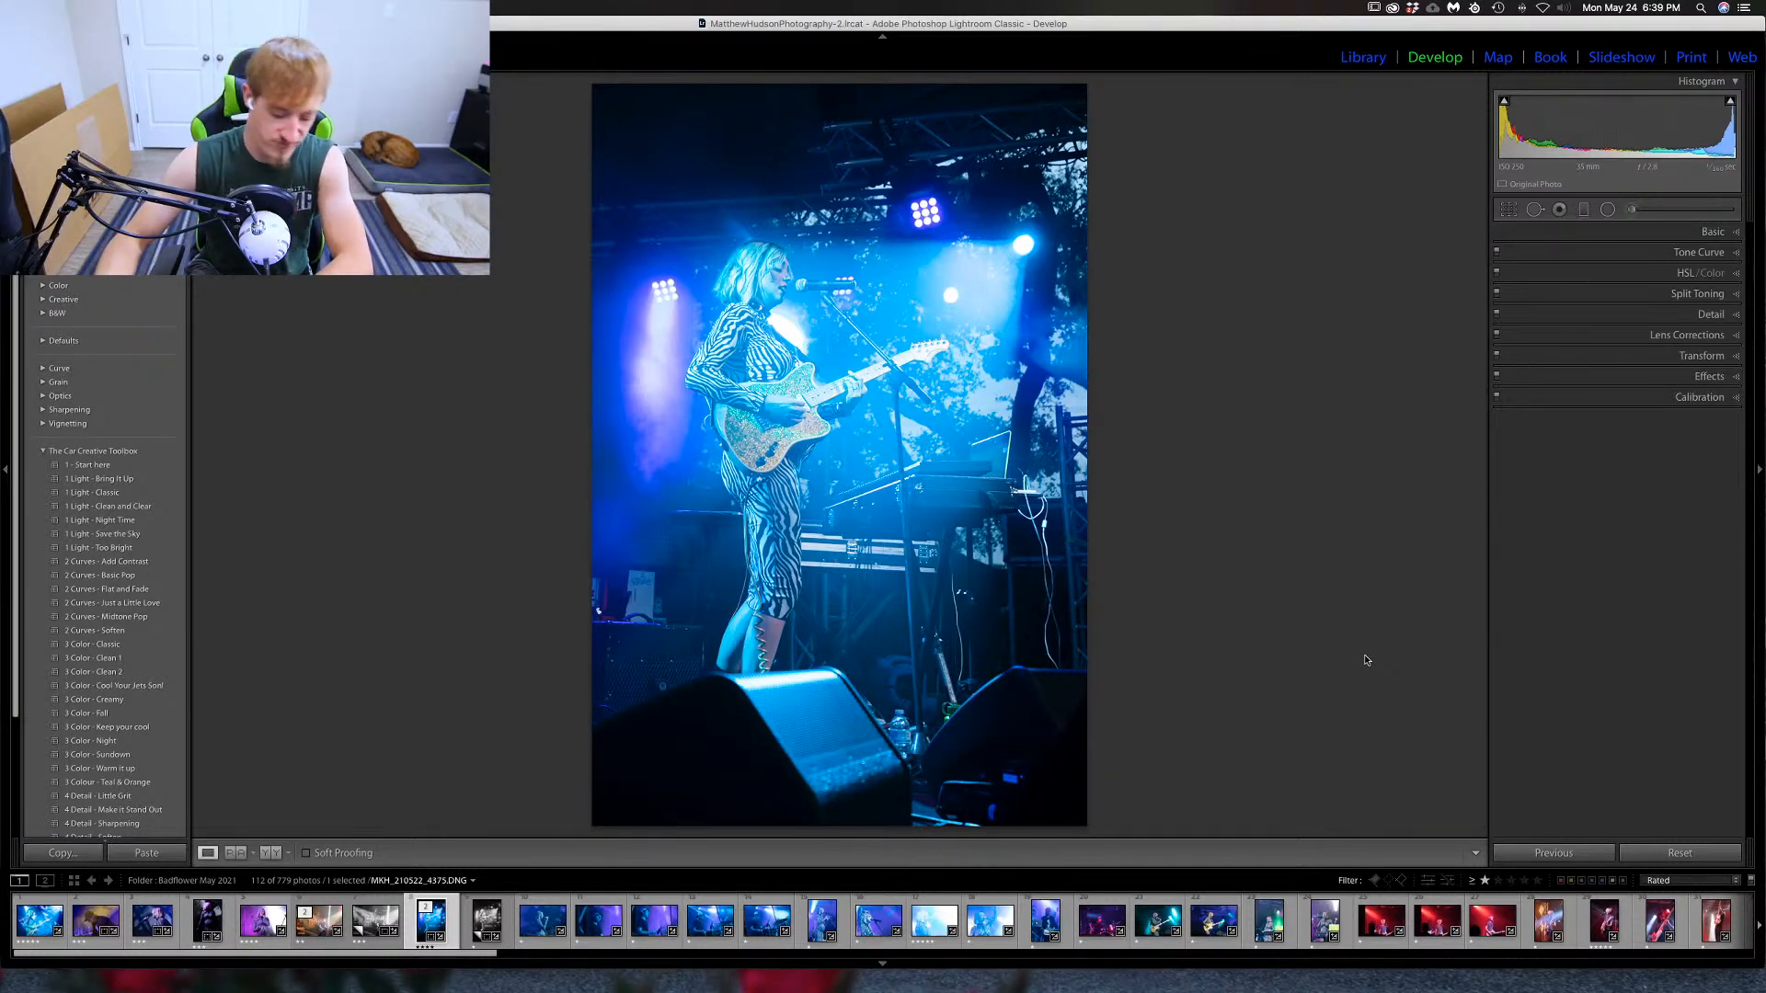
key("5")
key("4")
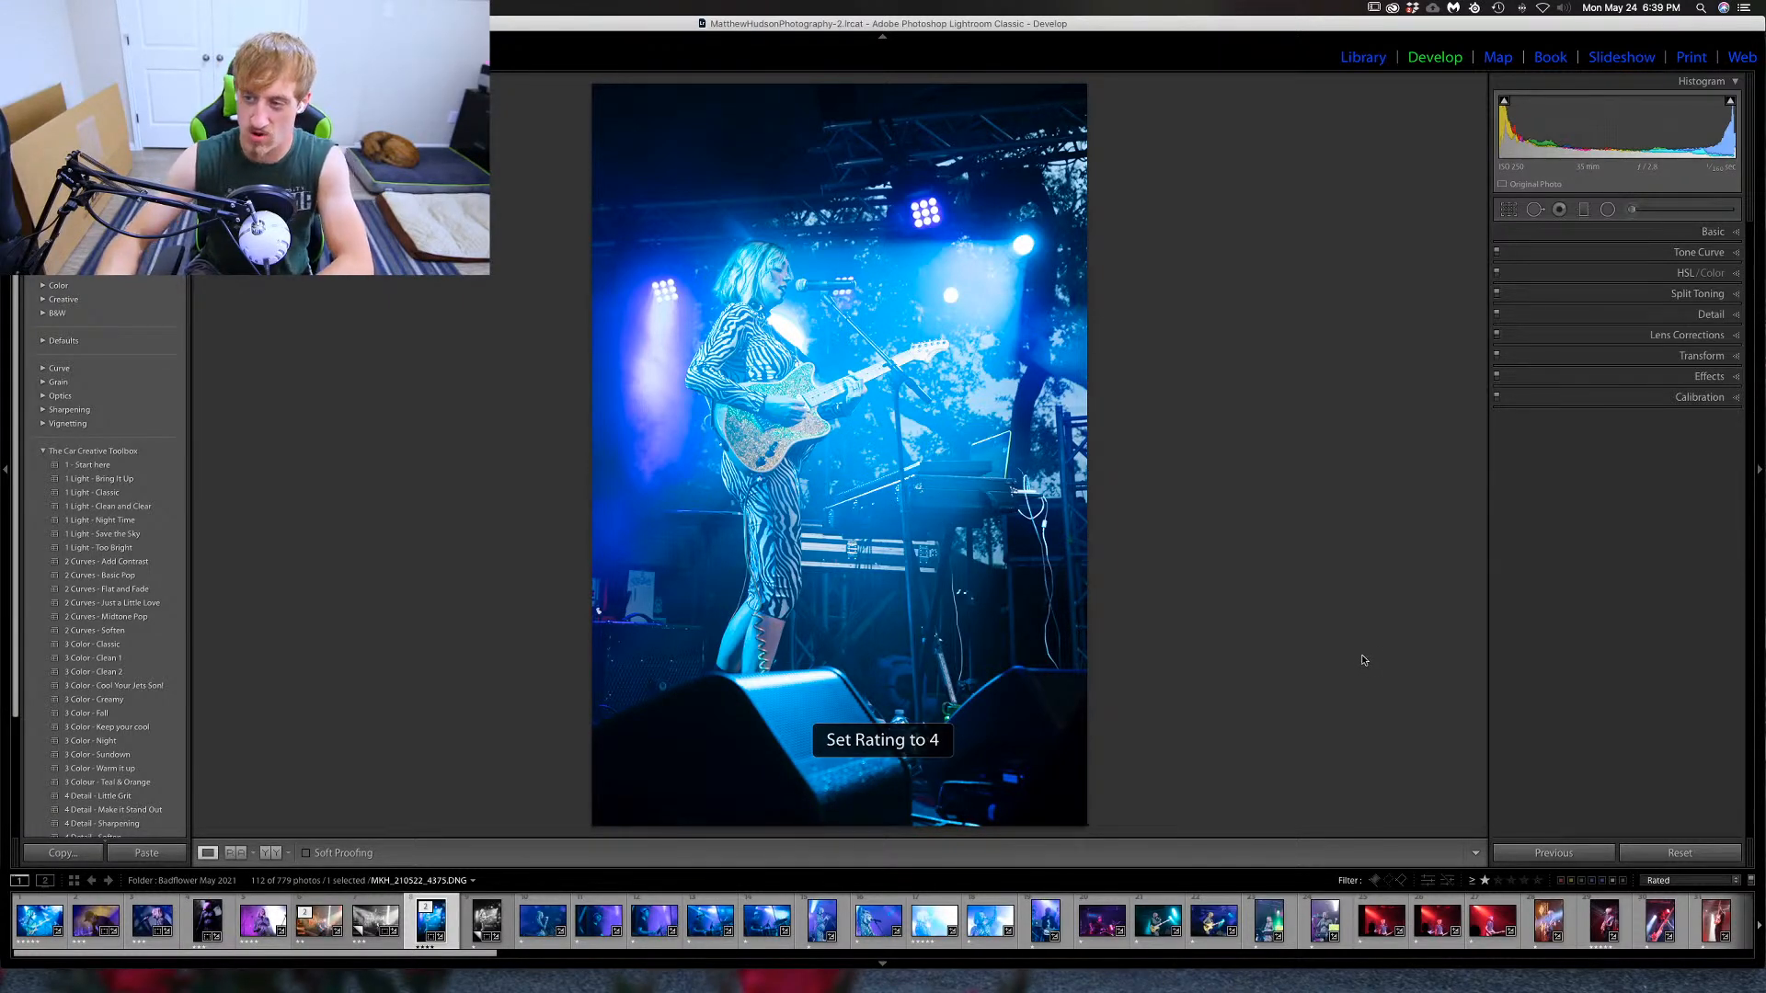
On the black-and-white copy, set contrast +75, highlights +7, shadows -21, whites -10, blacks -18, texture -26, clarity +21 and dehaze -22.
key("Right")
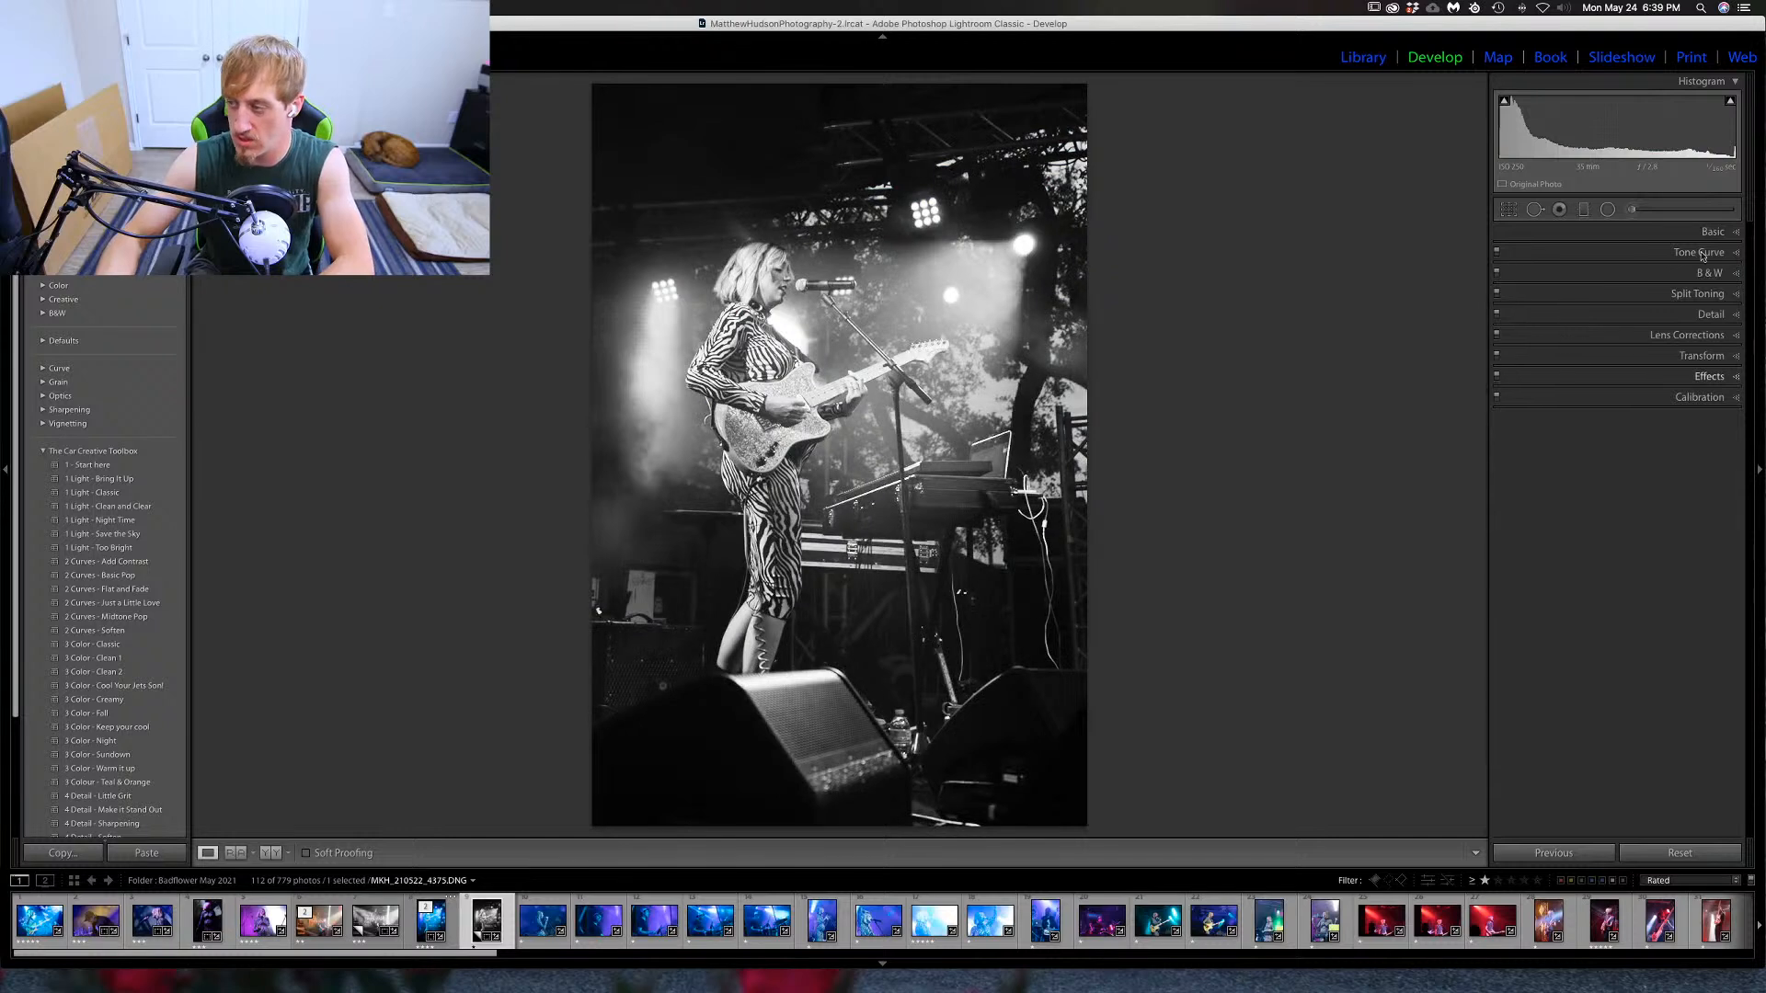
key("super+apostrophe")
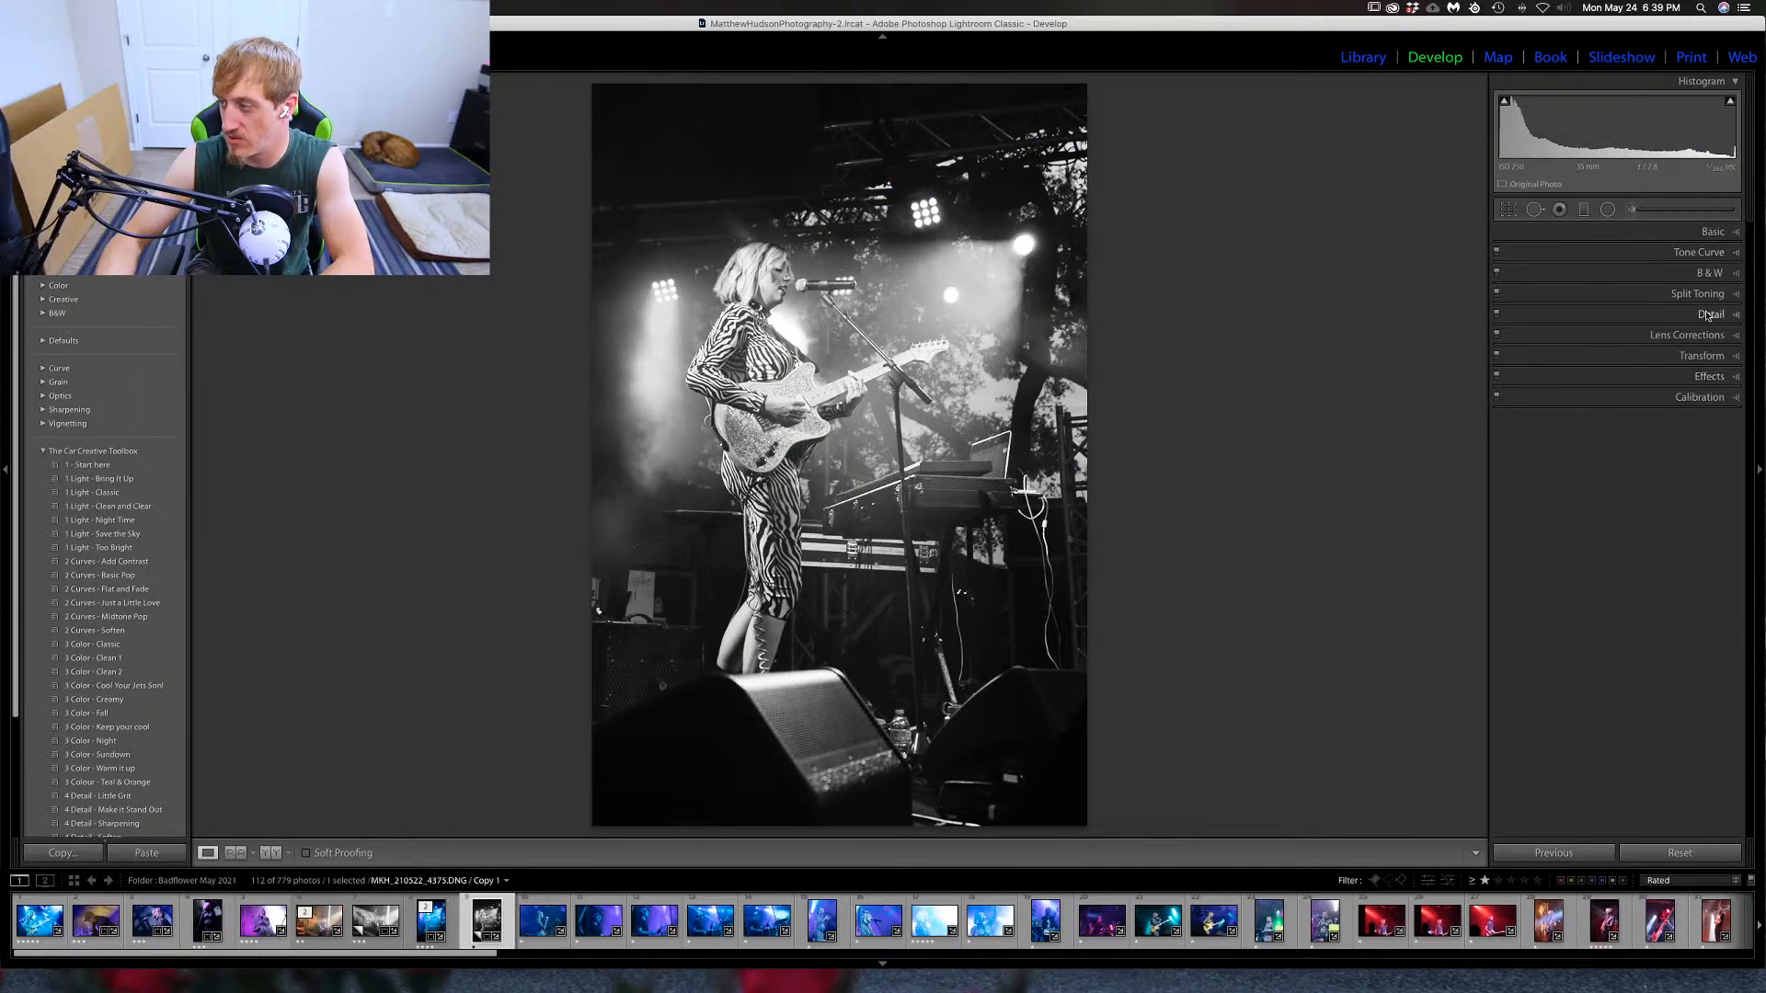
left_click(1727, 234)
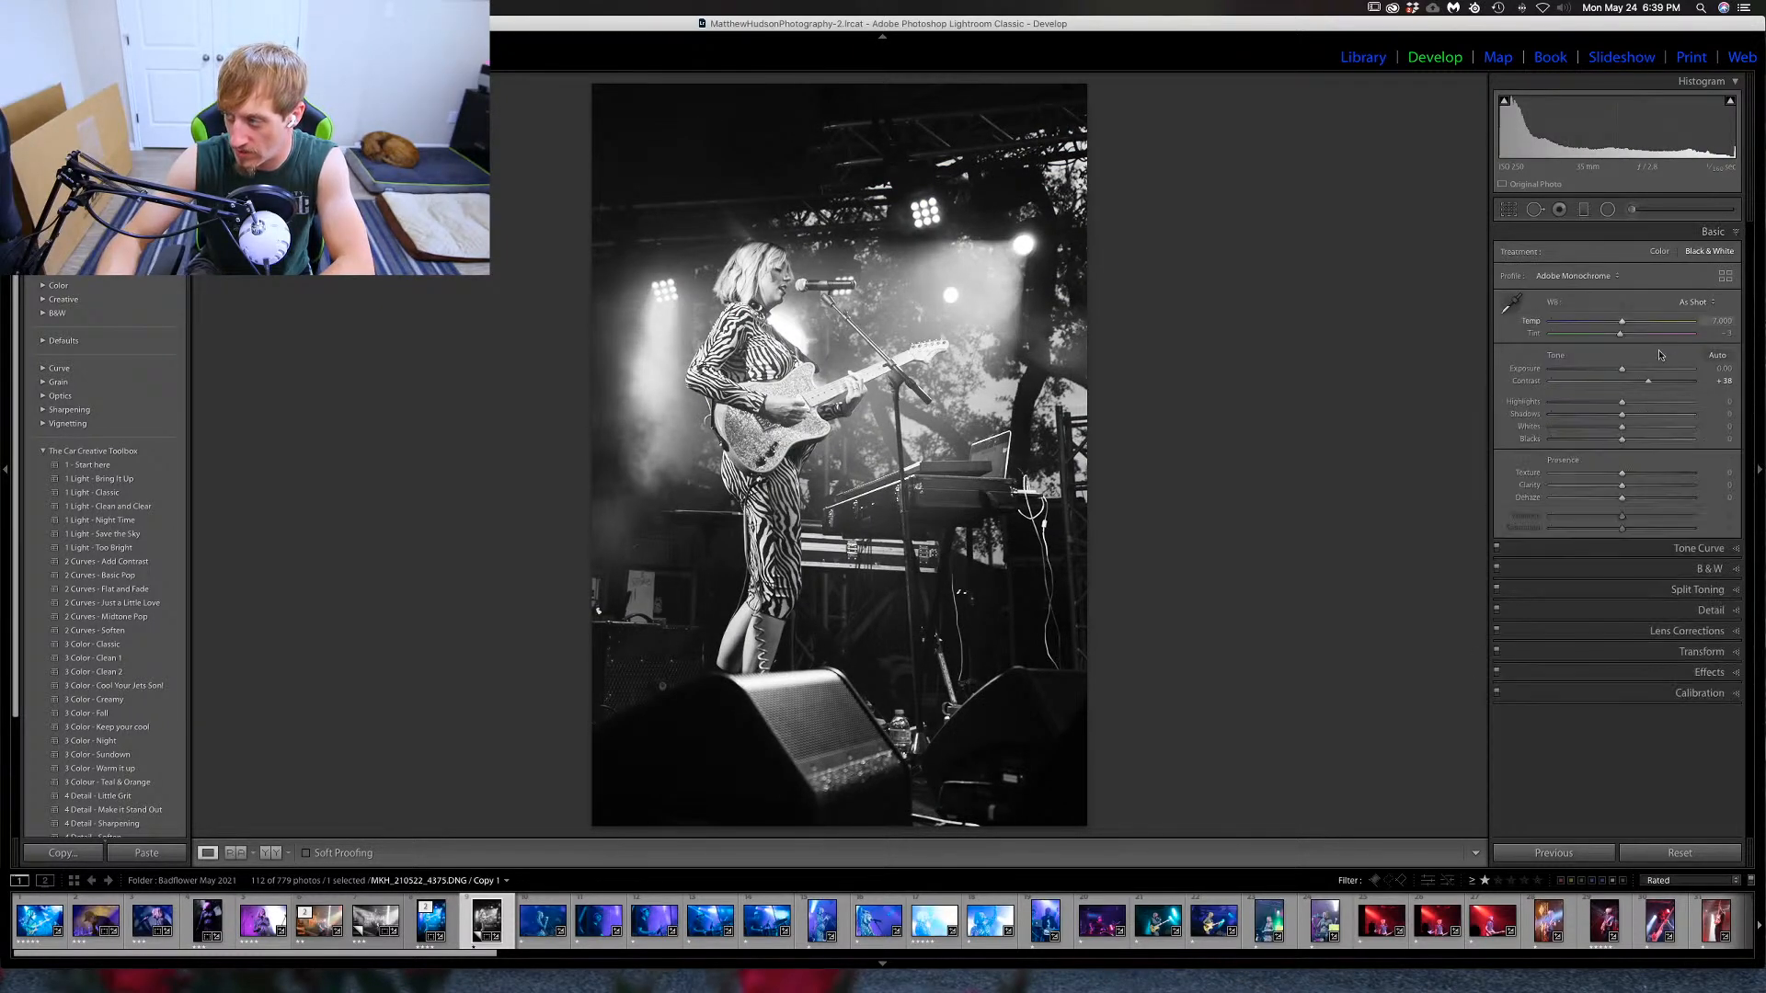
left_click_drag(1648, 381, 1667, 382)
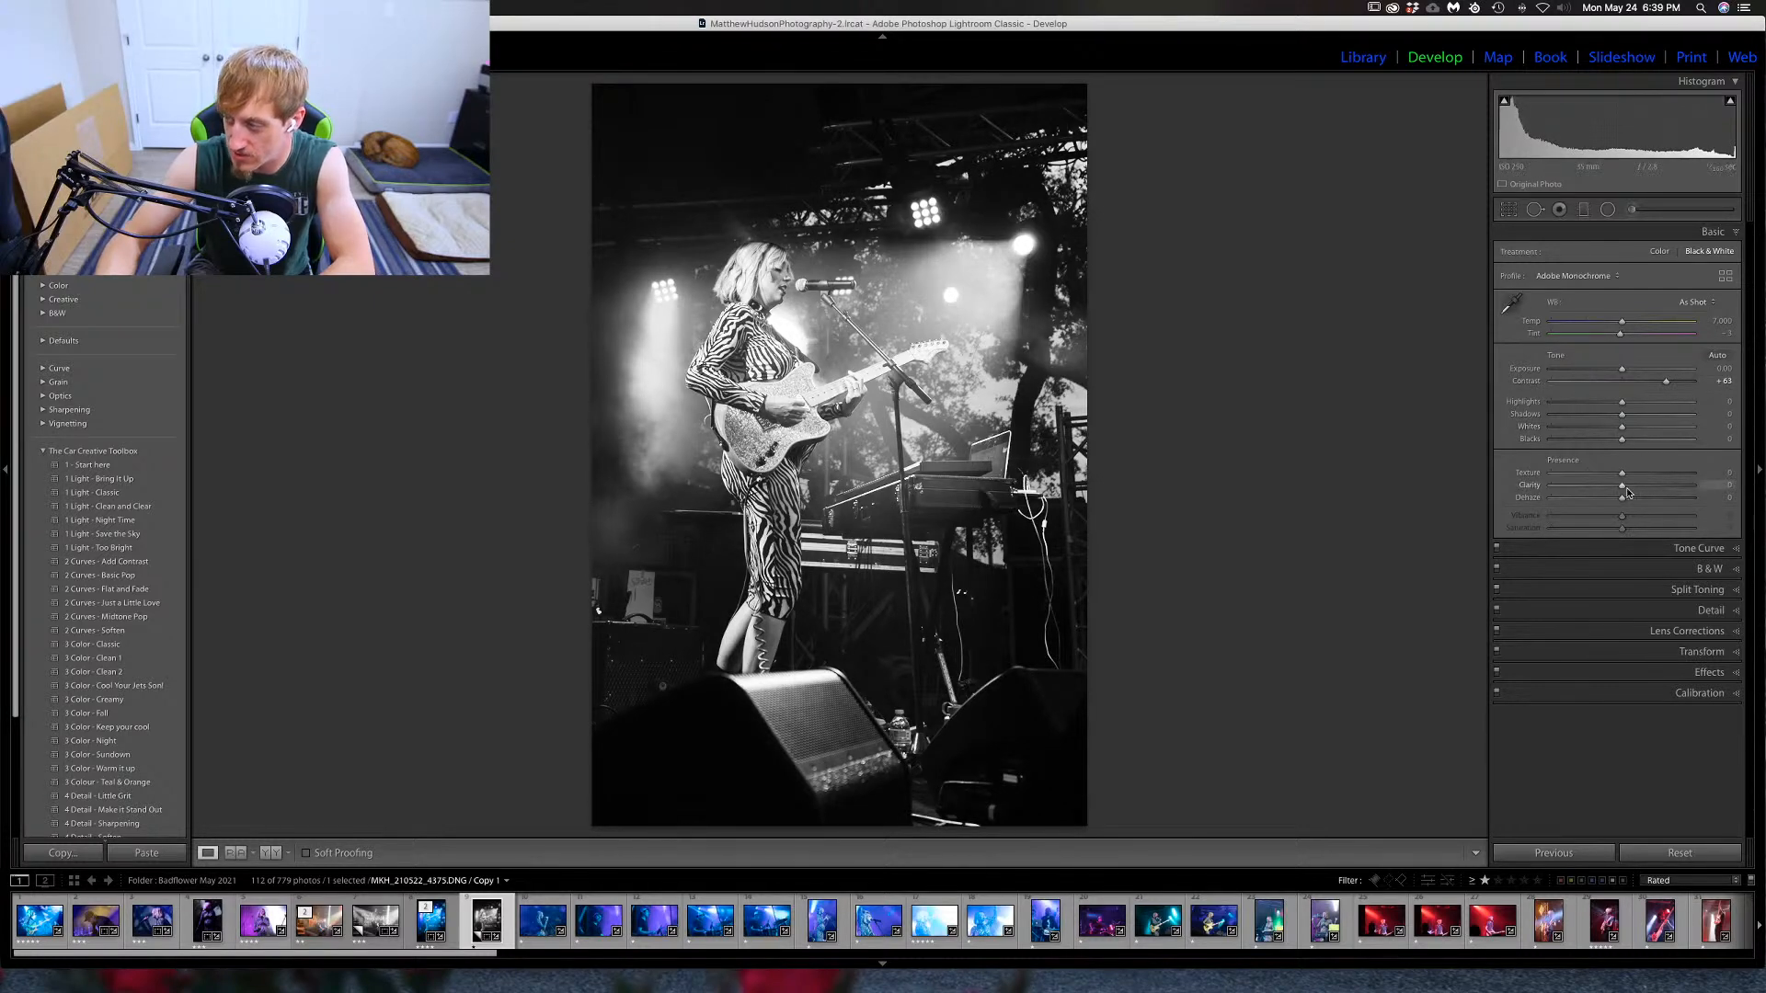
left_click_drag(1622, 490, 1639, 492)
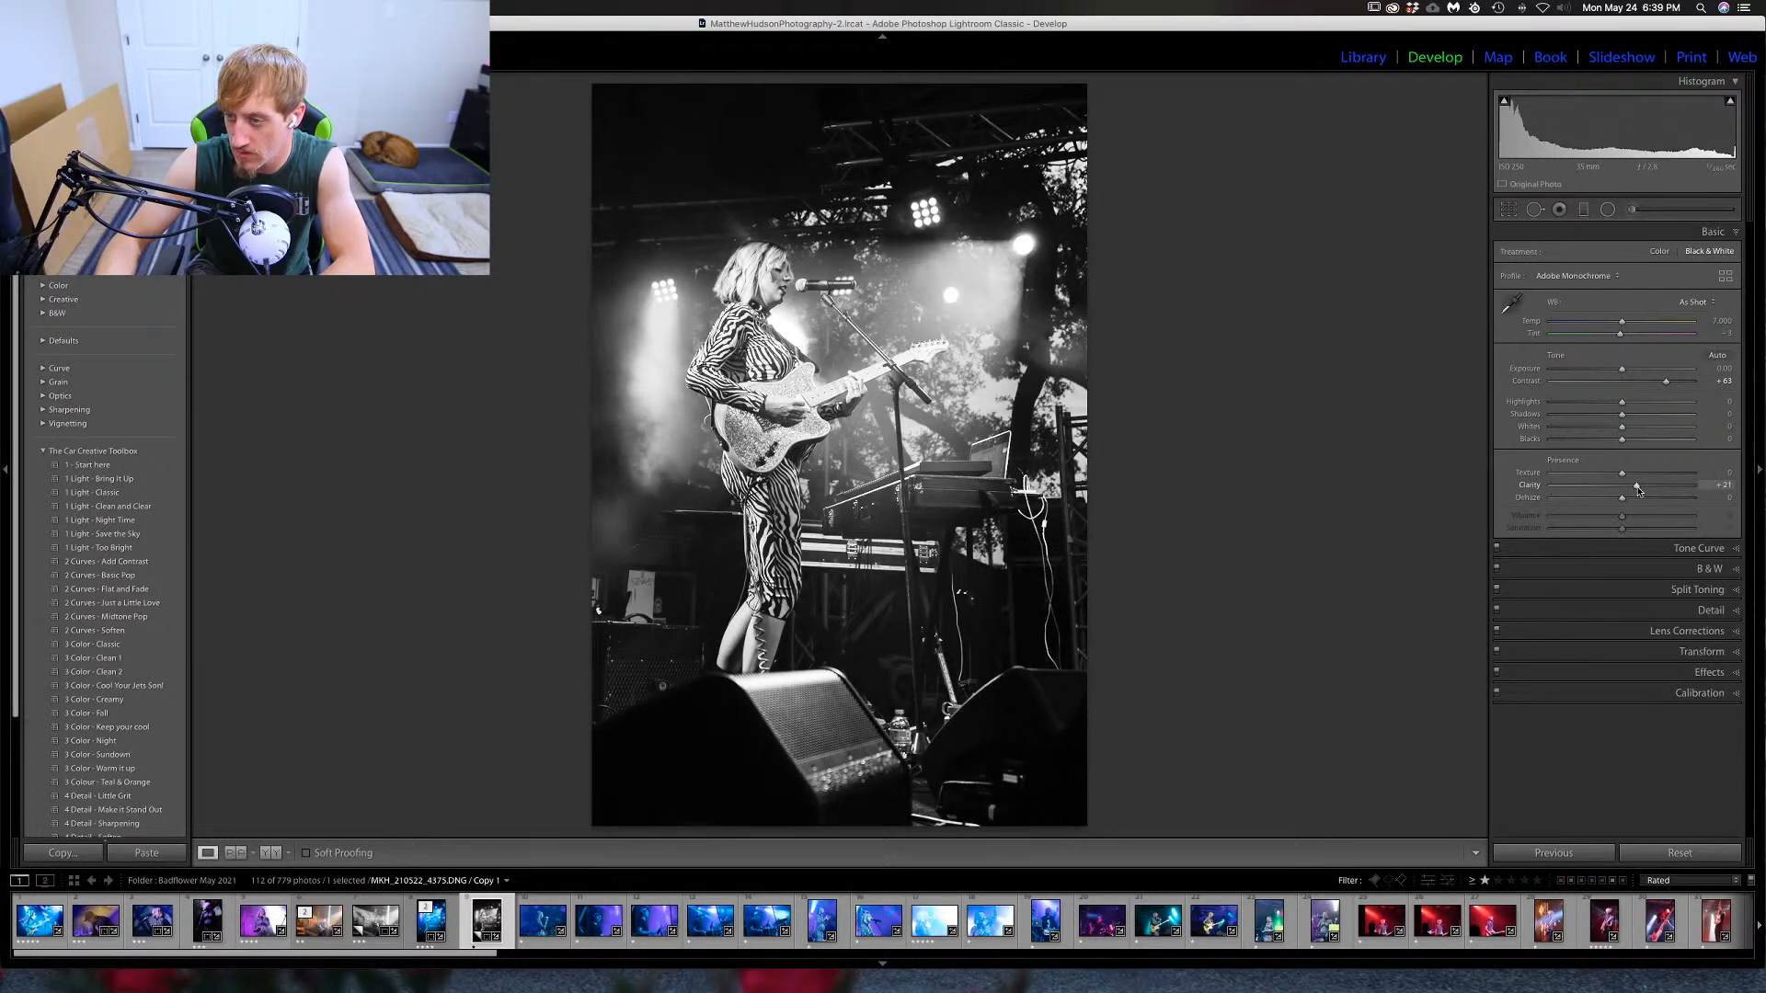
mouse_move(1625, 505)
left_mouse_down()
mouse_move(1634, 476)
mouse_move(1599, 476)
mouse_move(1606, 504)
left_mouse_up()
left_click_drag(1671, 389, 1609, 442)
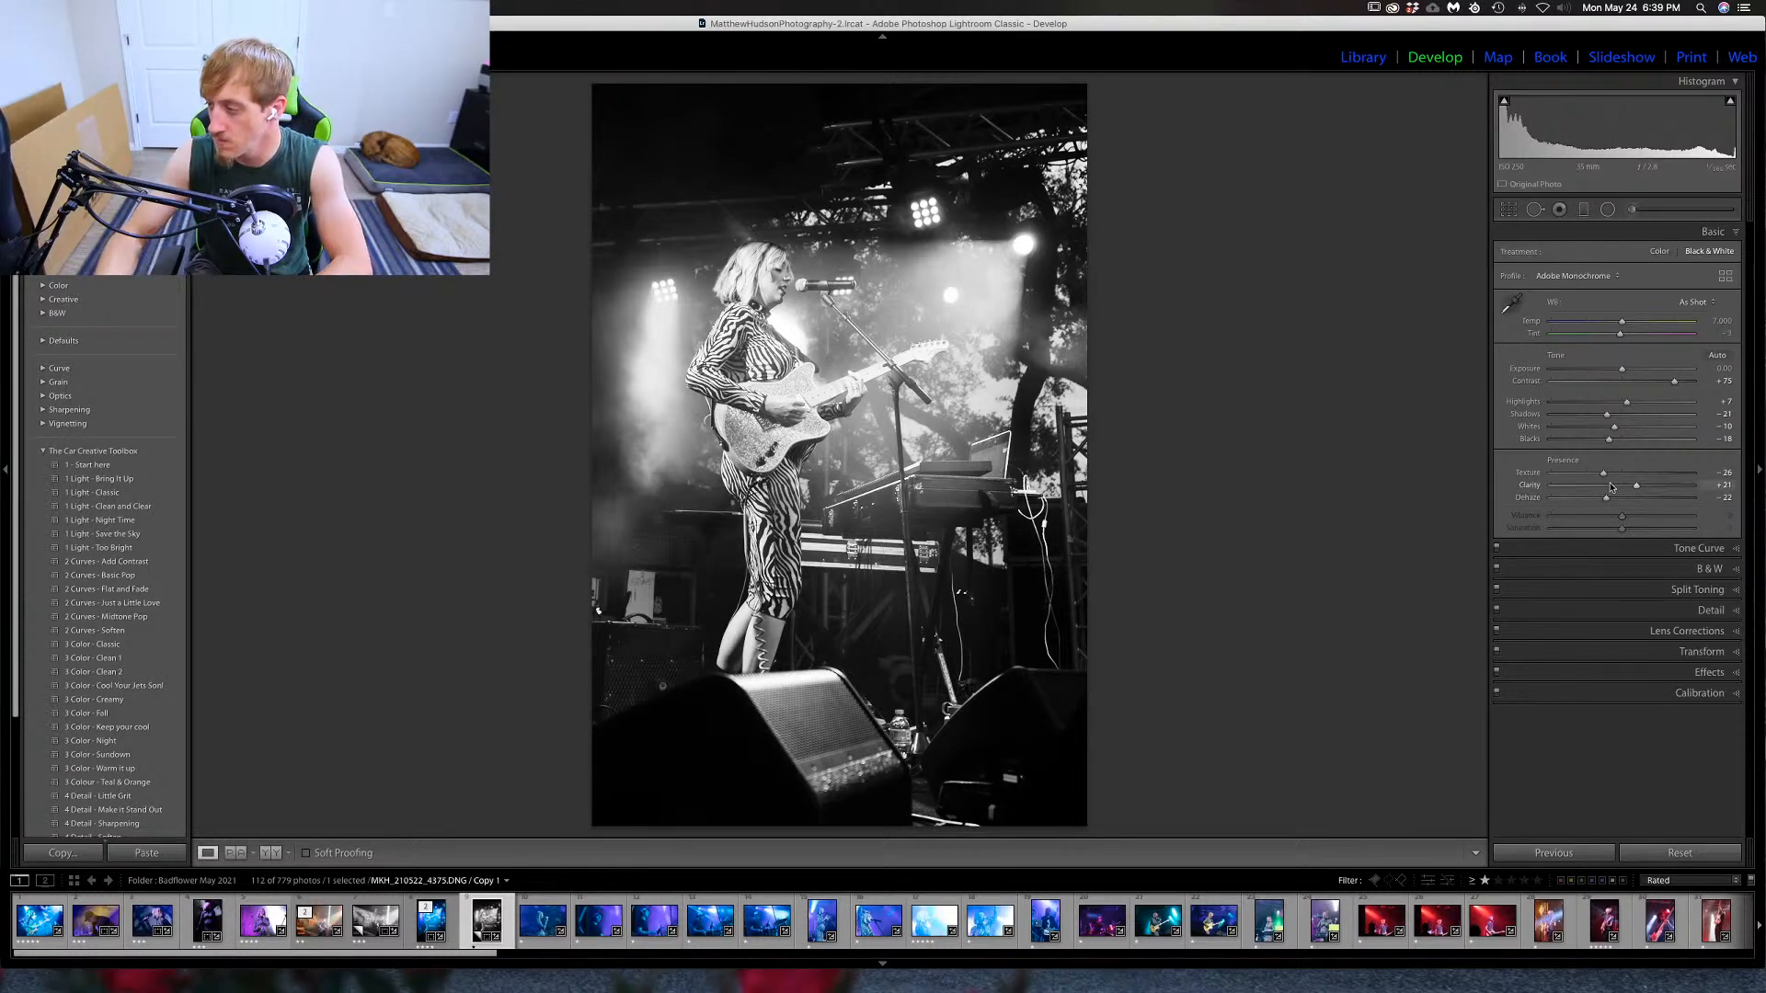
Set the black-and-white copy's luminance noise reduction to 14 and its sharpening masking to 92.
left_click(1735, 614)
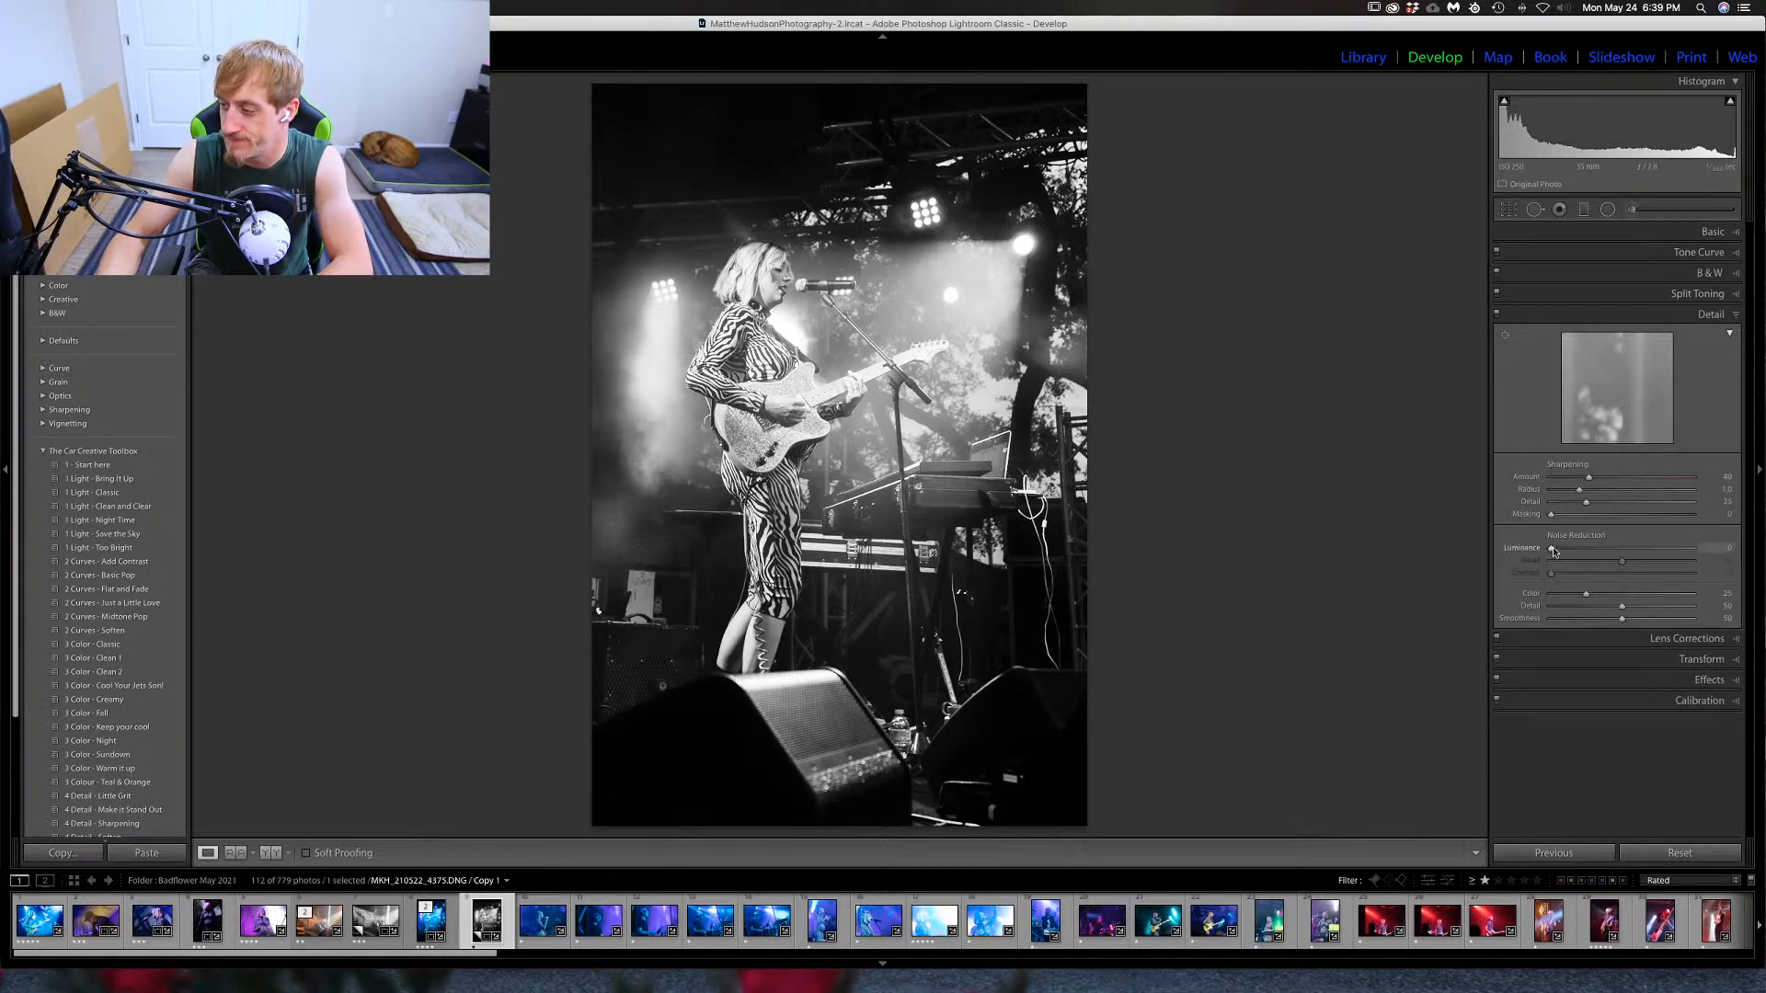
left_click_drag(1552, 550, 1682, 521)
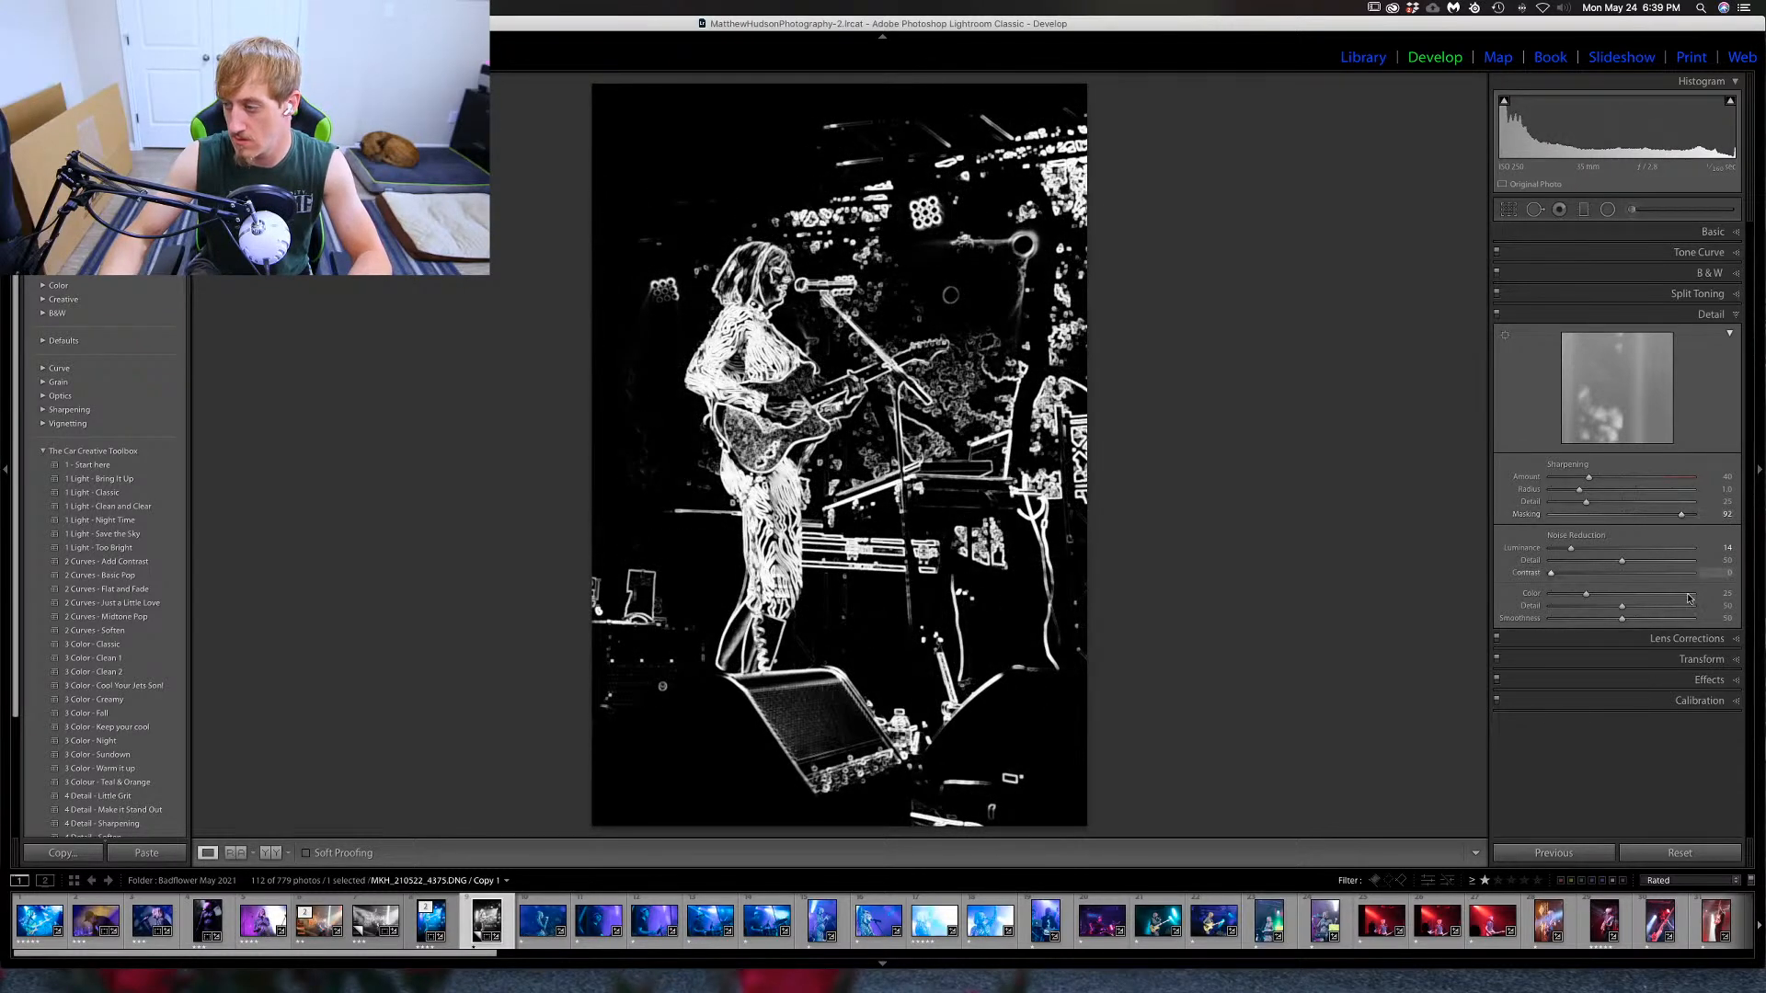
Add a very slight dark post-crop vignette to the black-and-white copy with an amount of about -4.
left_click(1736, 681)
left_click_drag(1623, 424, 1621, 430)
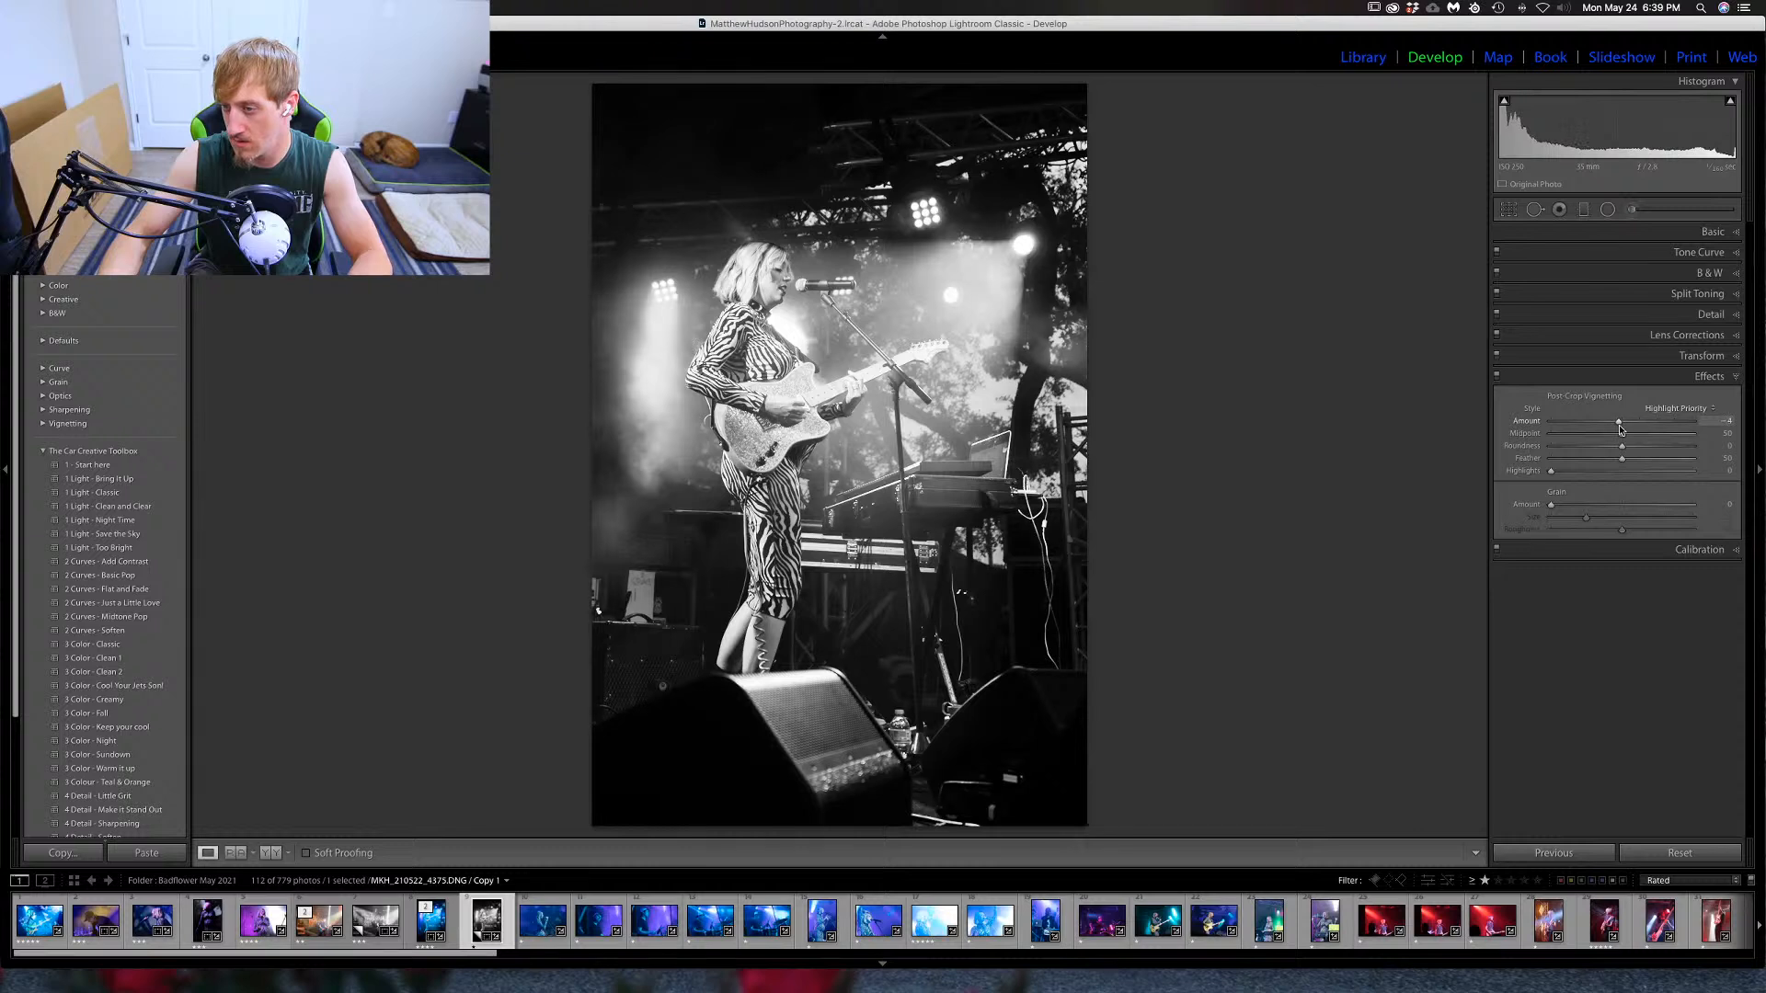
left_click(1718, 378)
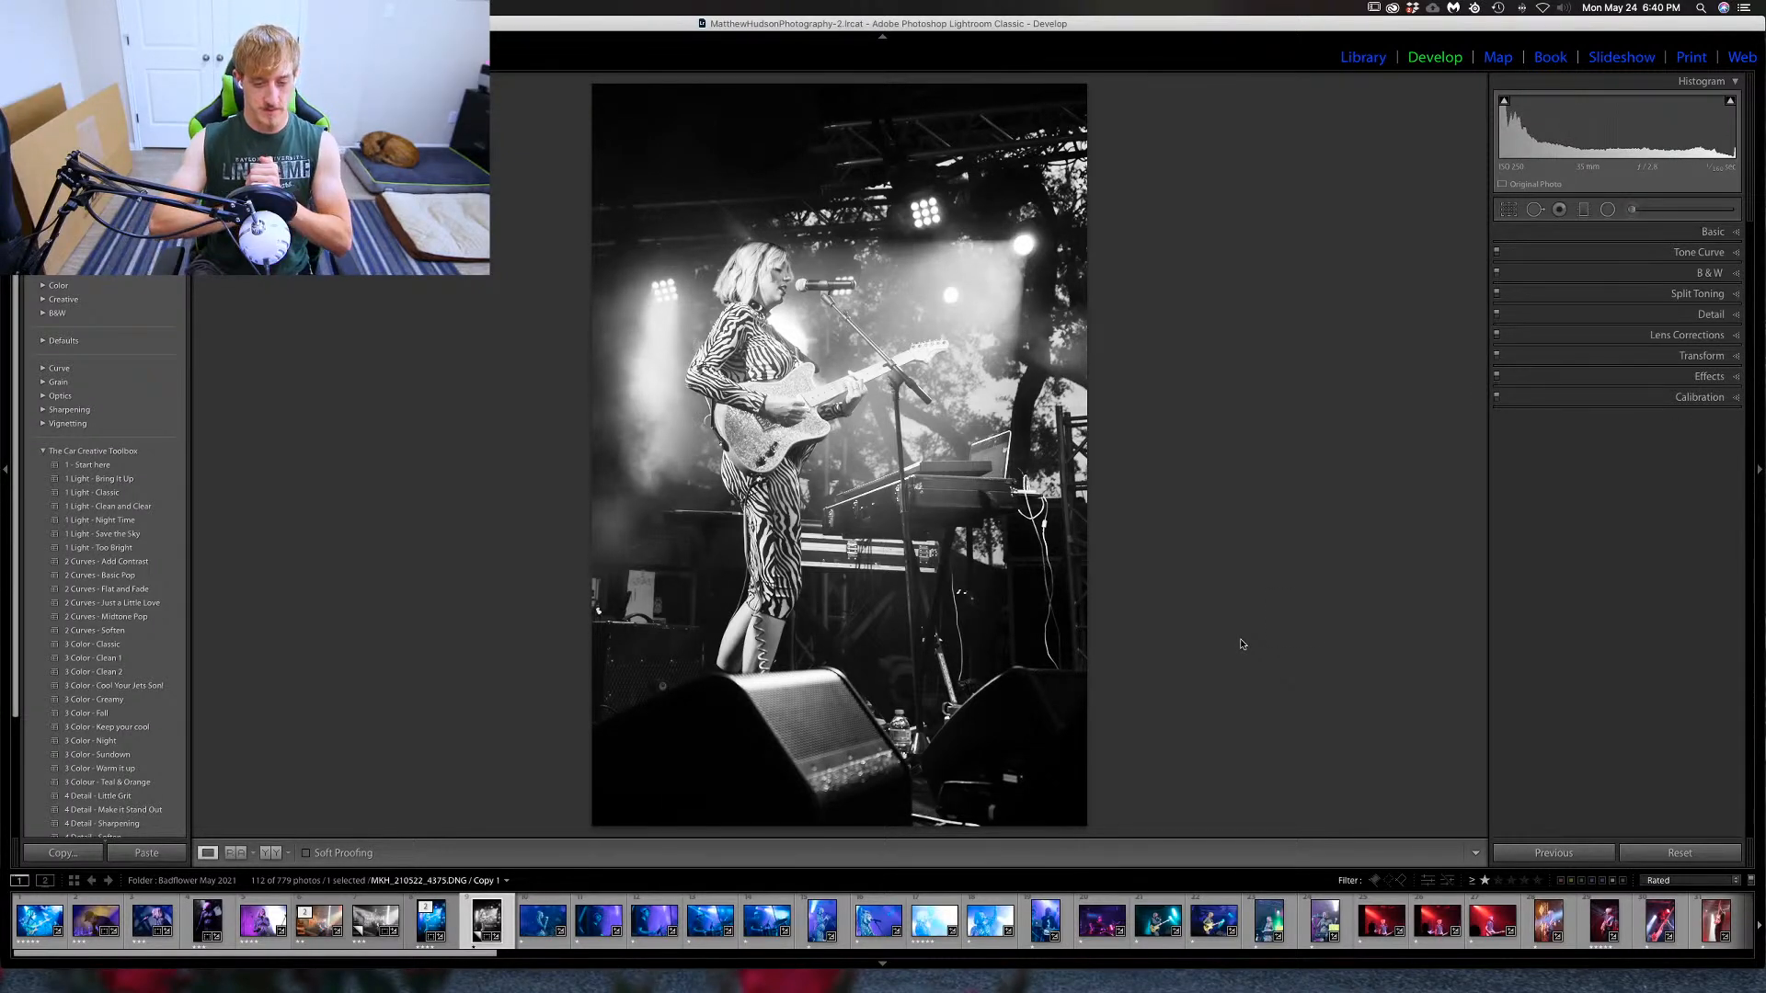
Rate the black-and-white copy of MKH_210522_4375.DNG four stars and compare it with the color version.
key("4")
key("Left")
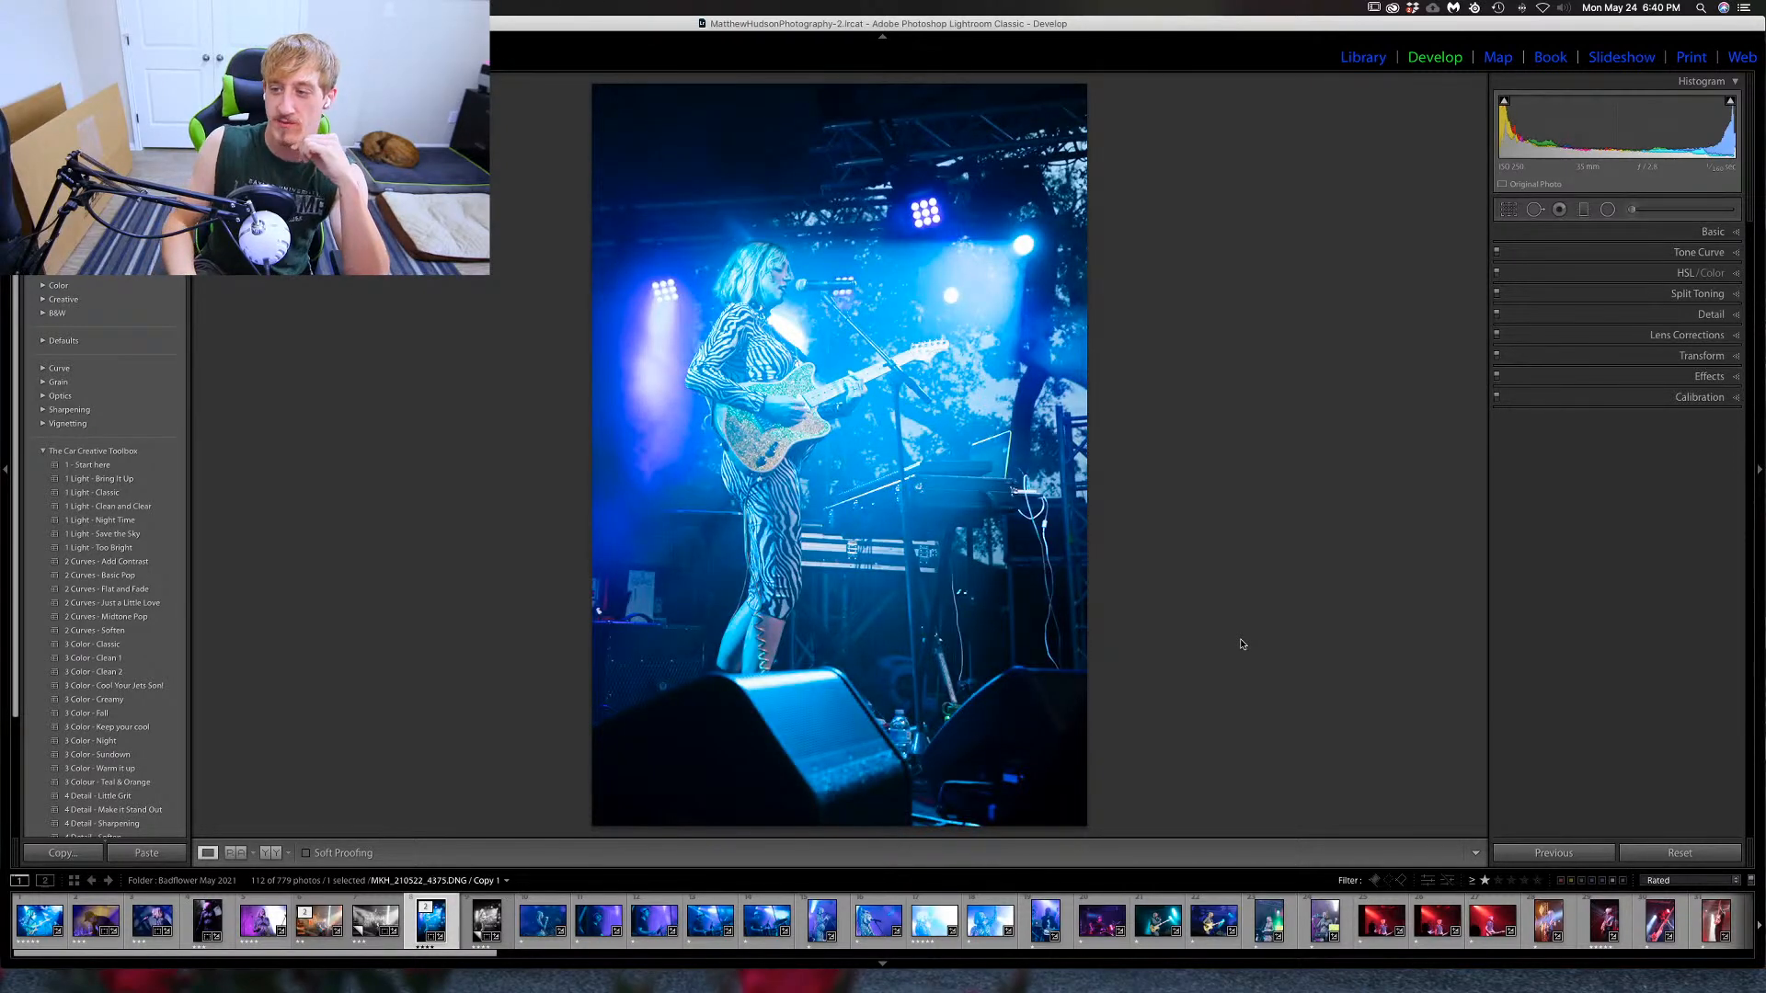
key("Right")
key("v")
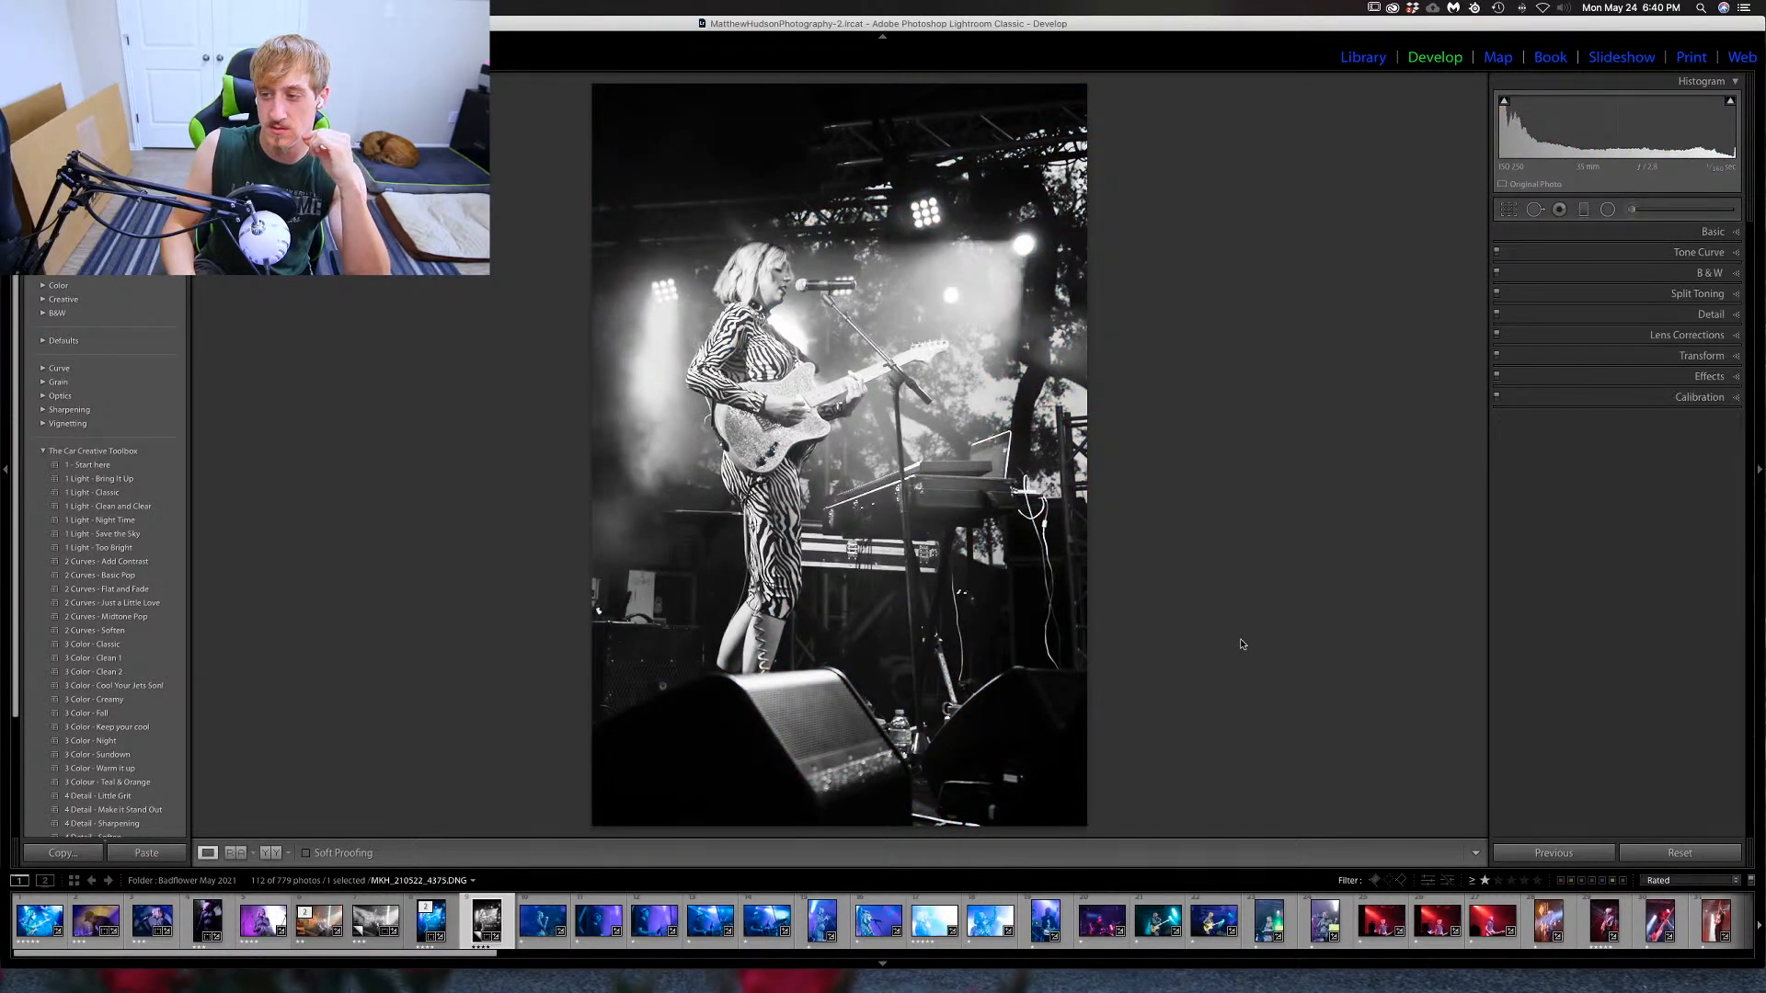
key("Left")
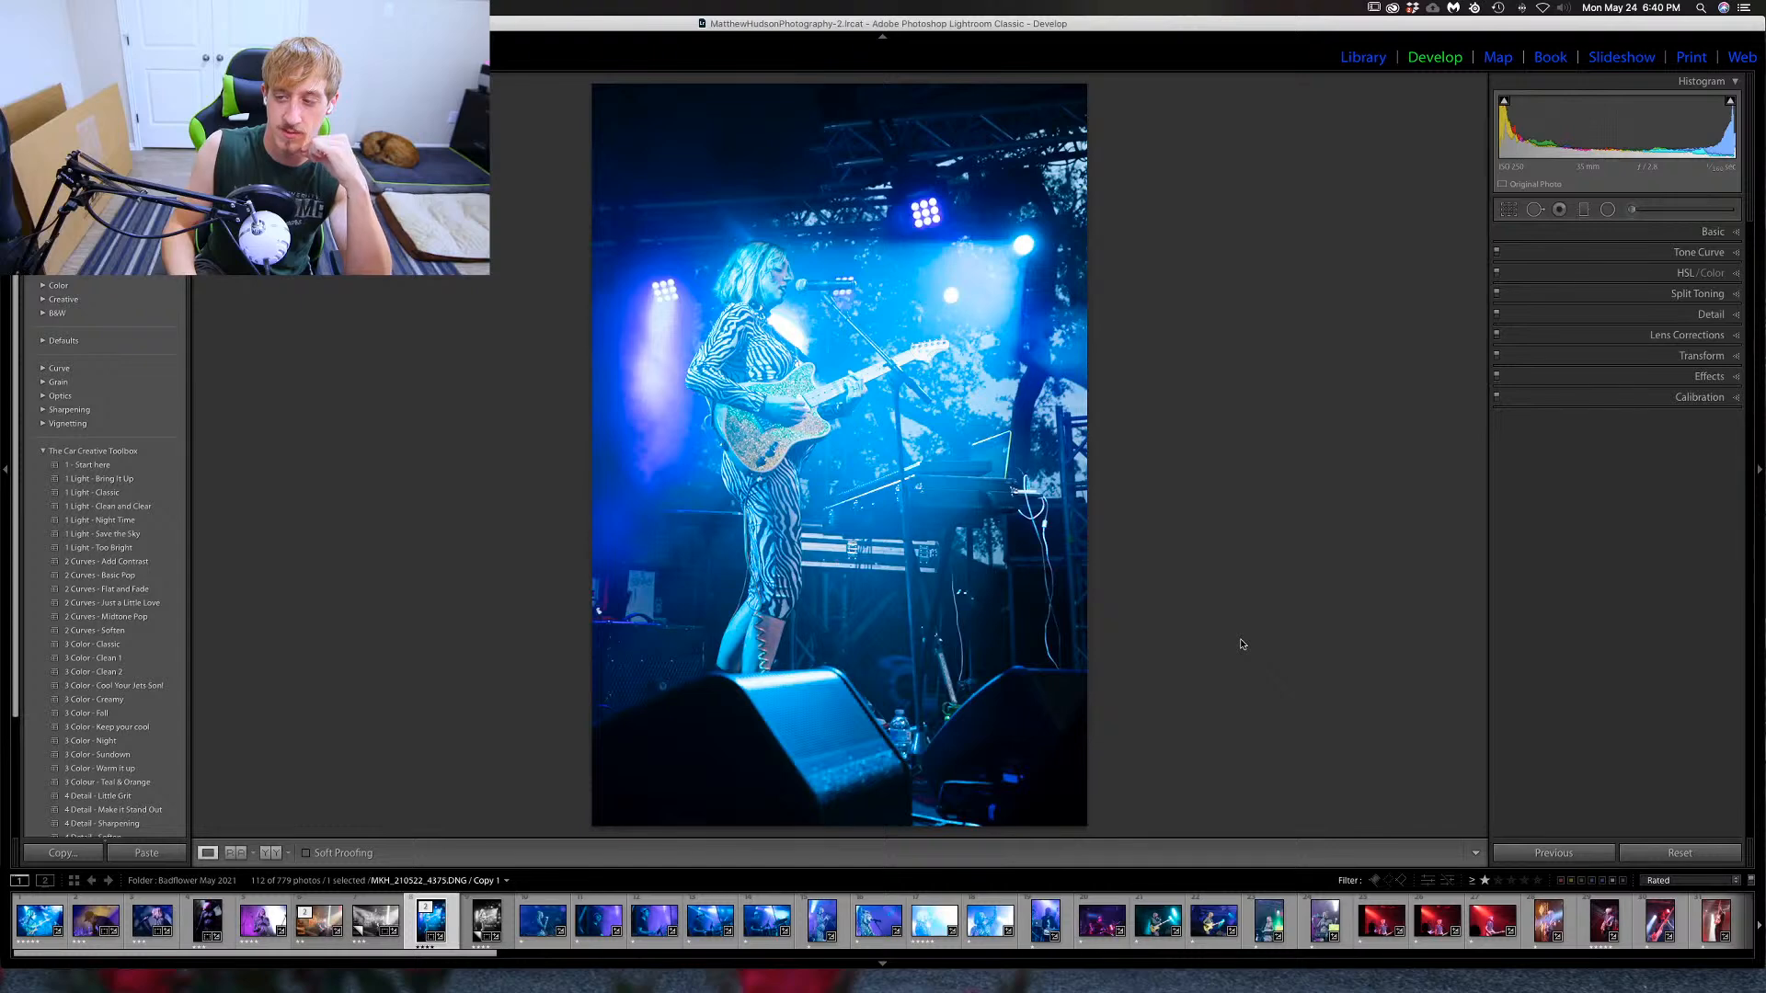
key("Right")
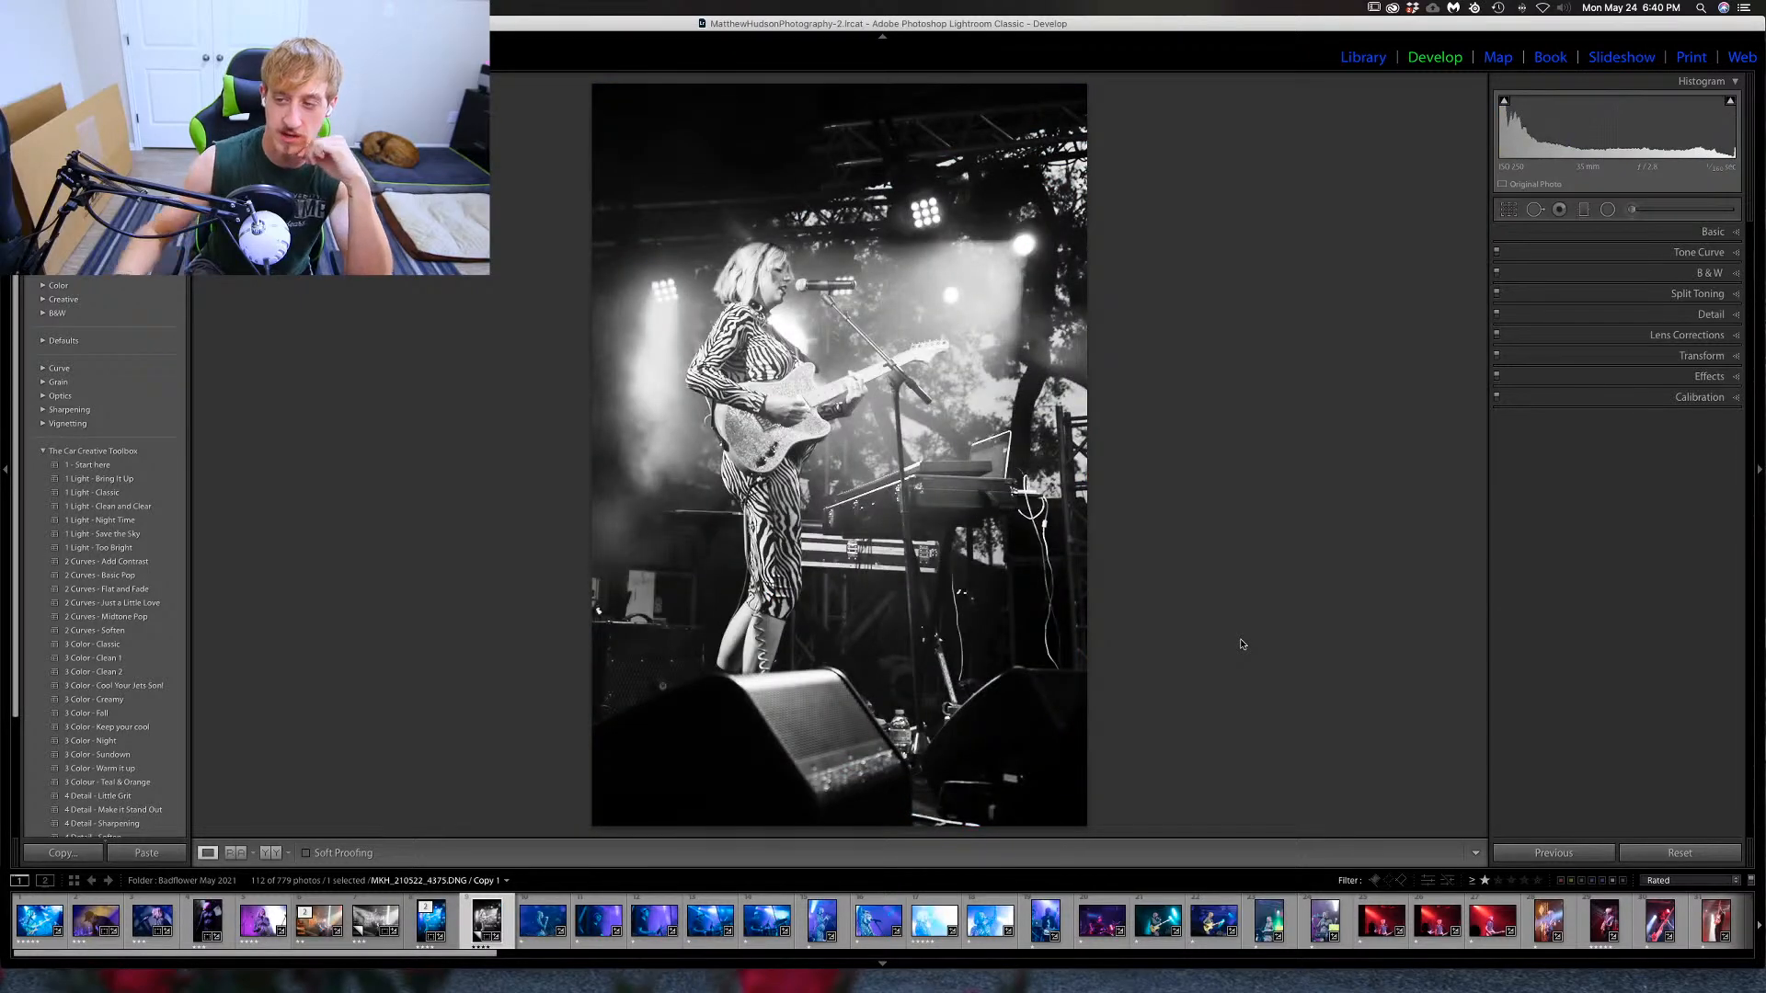
Try MKH_210522_4384.DNG and MKH_210522_8633.DNG in black and white, switching each back to color.
key("Right")
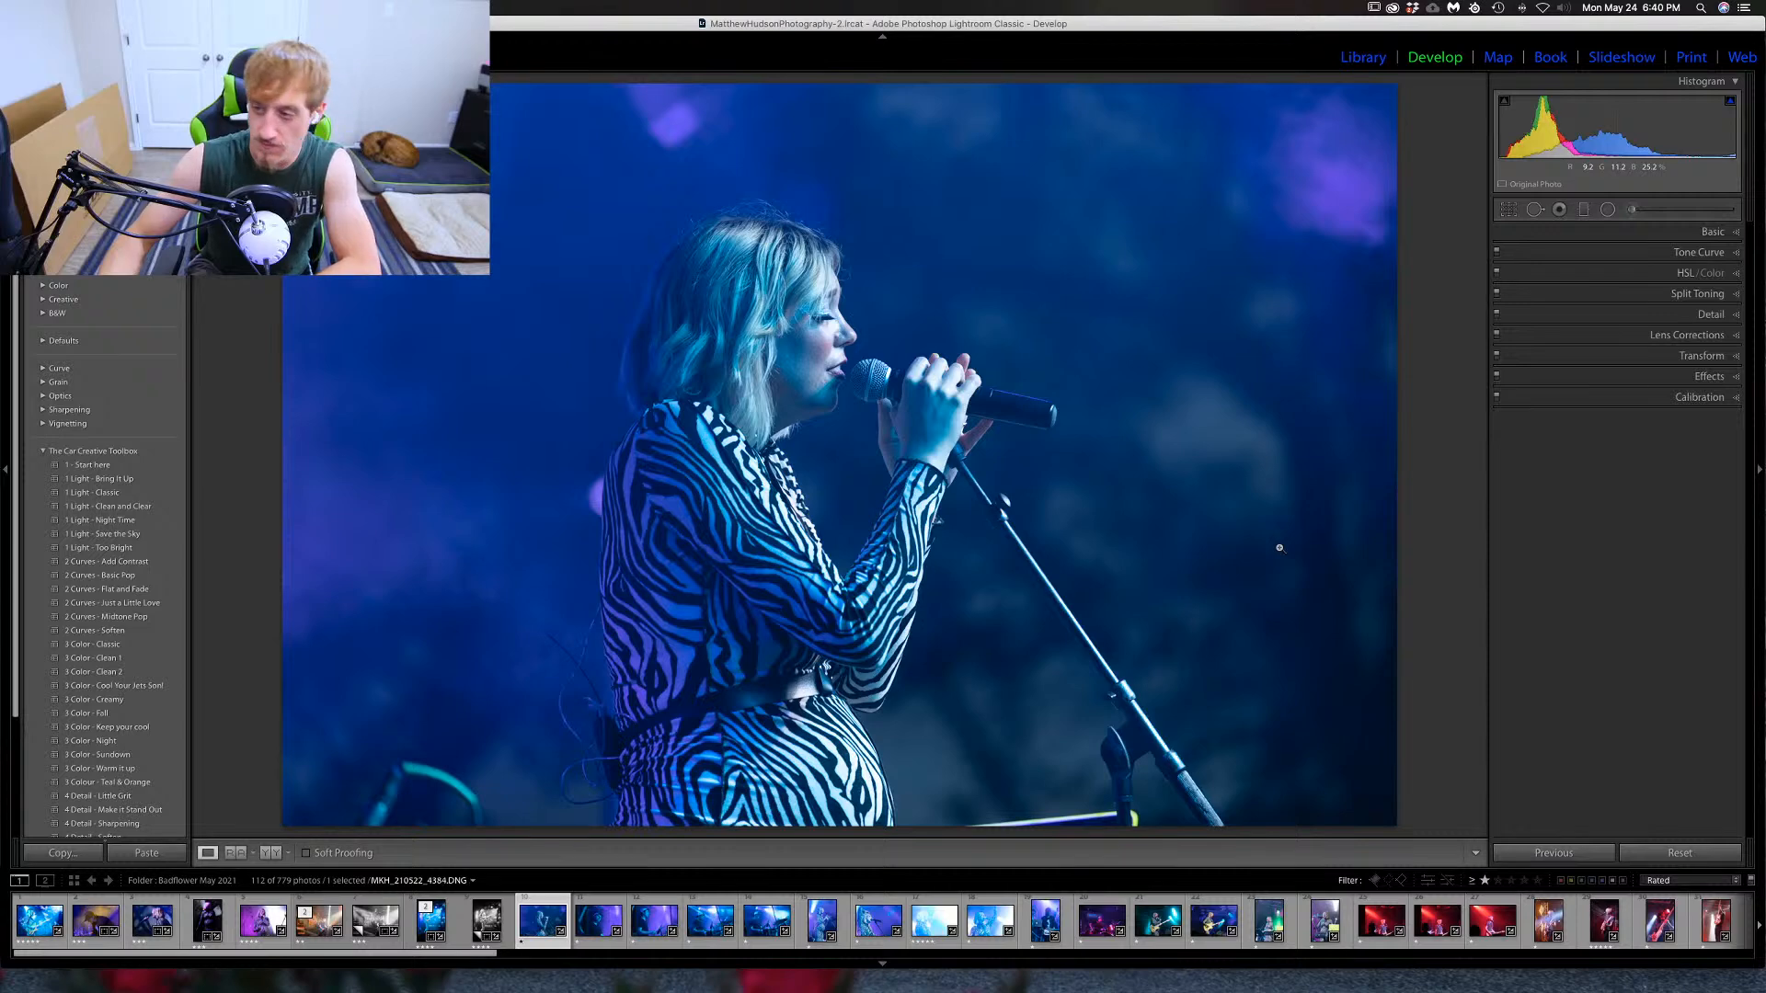
key("v")
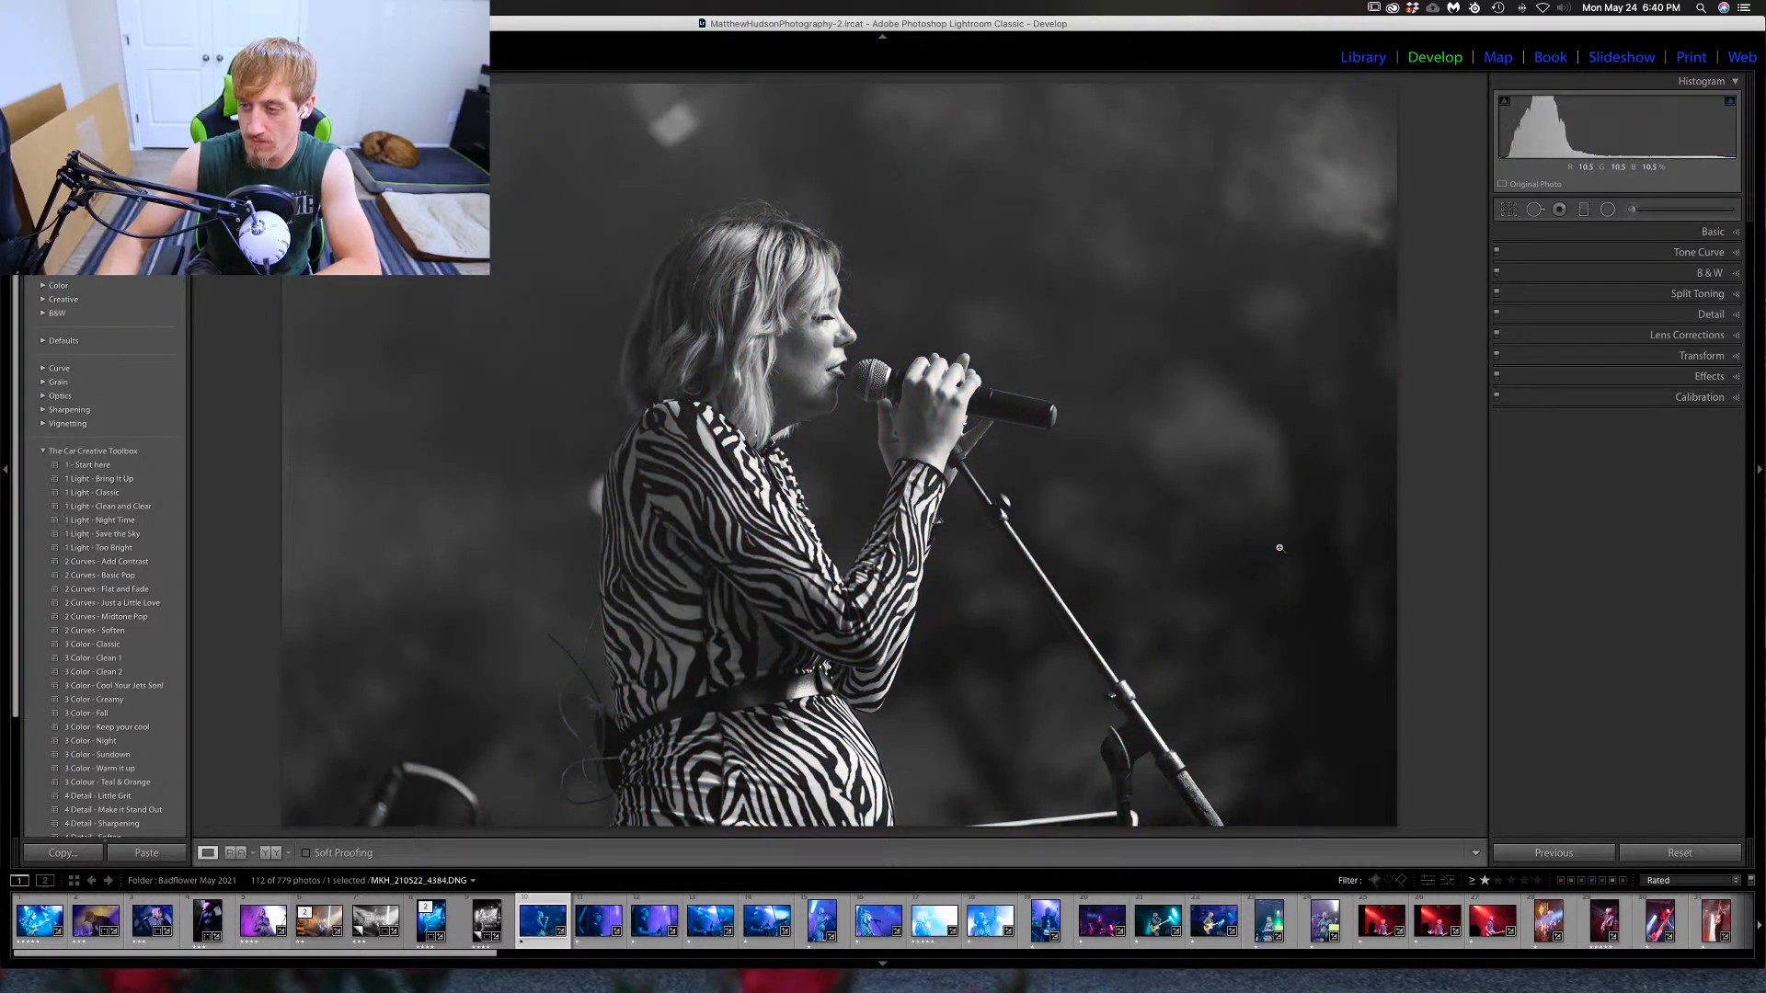
key("v")
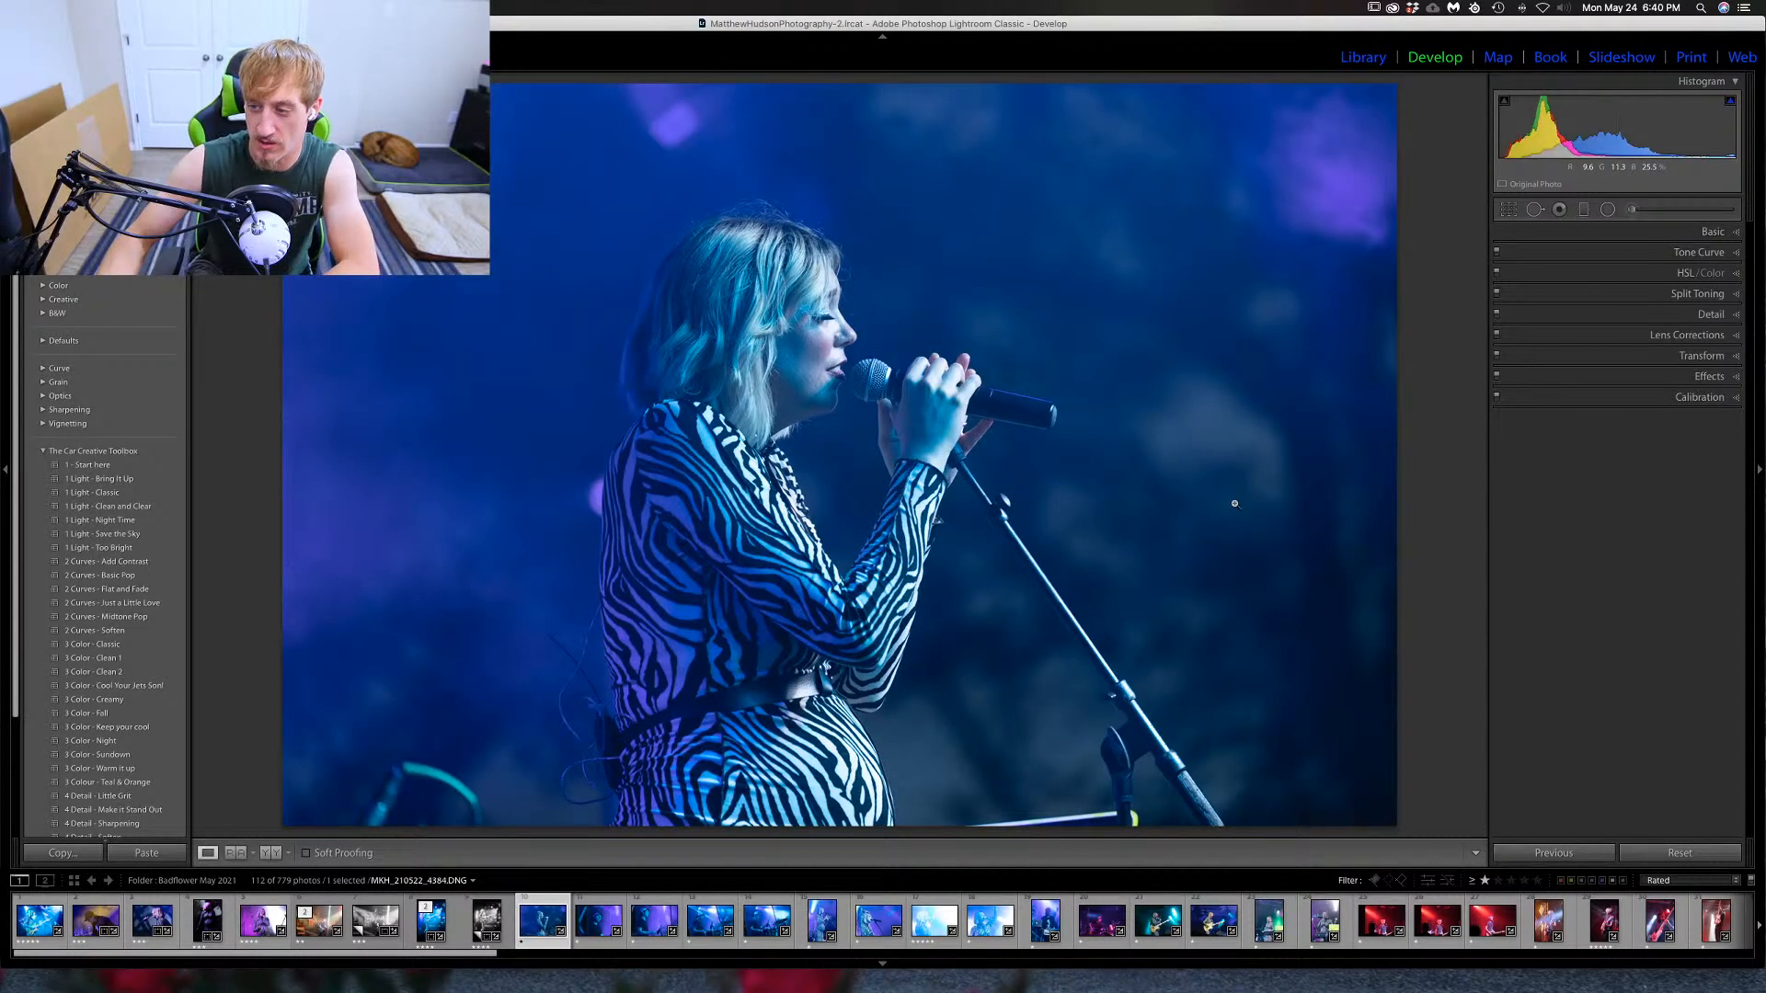
left_click(268, 921)
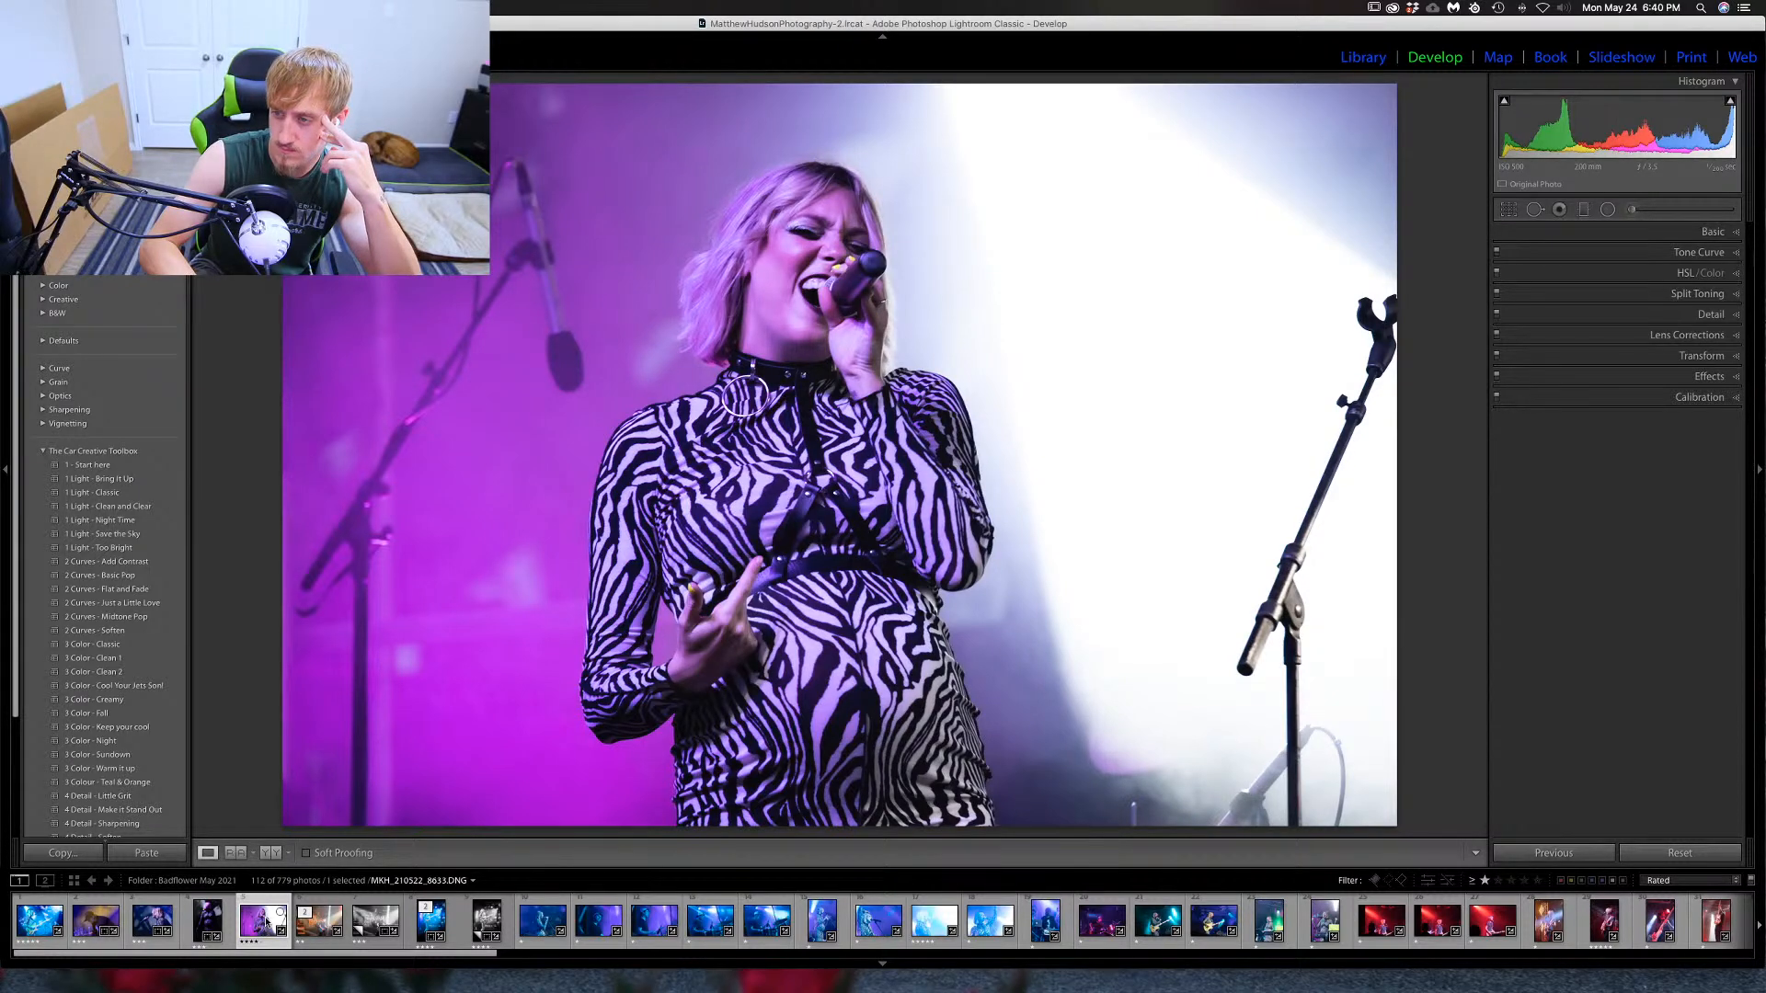
key("v")
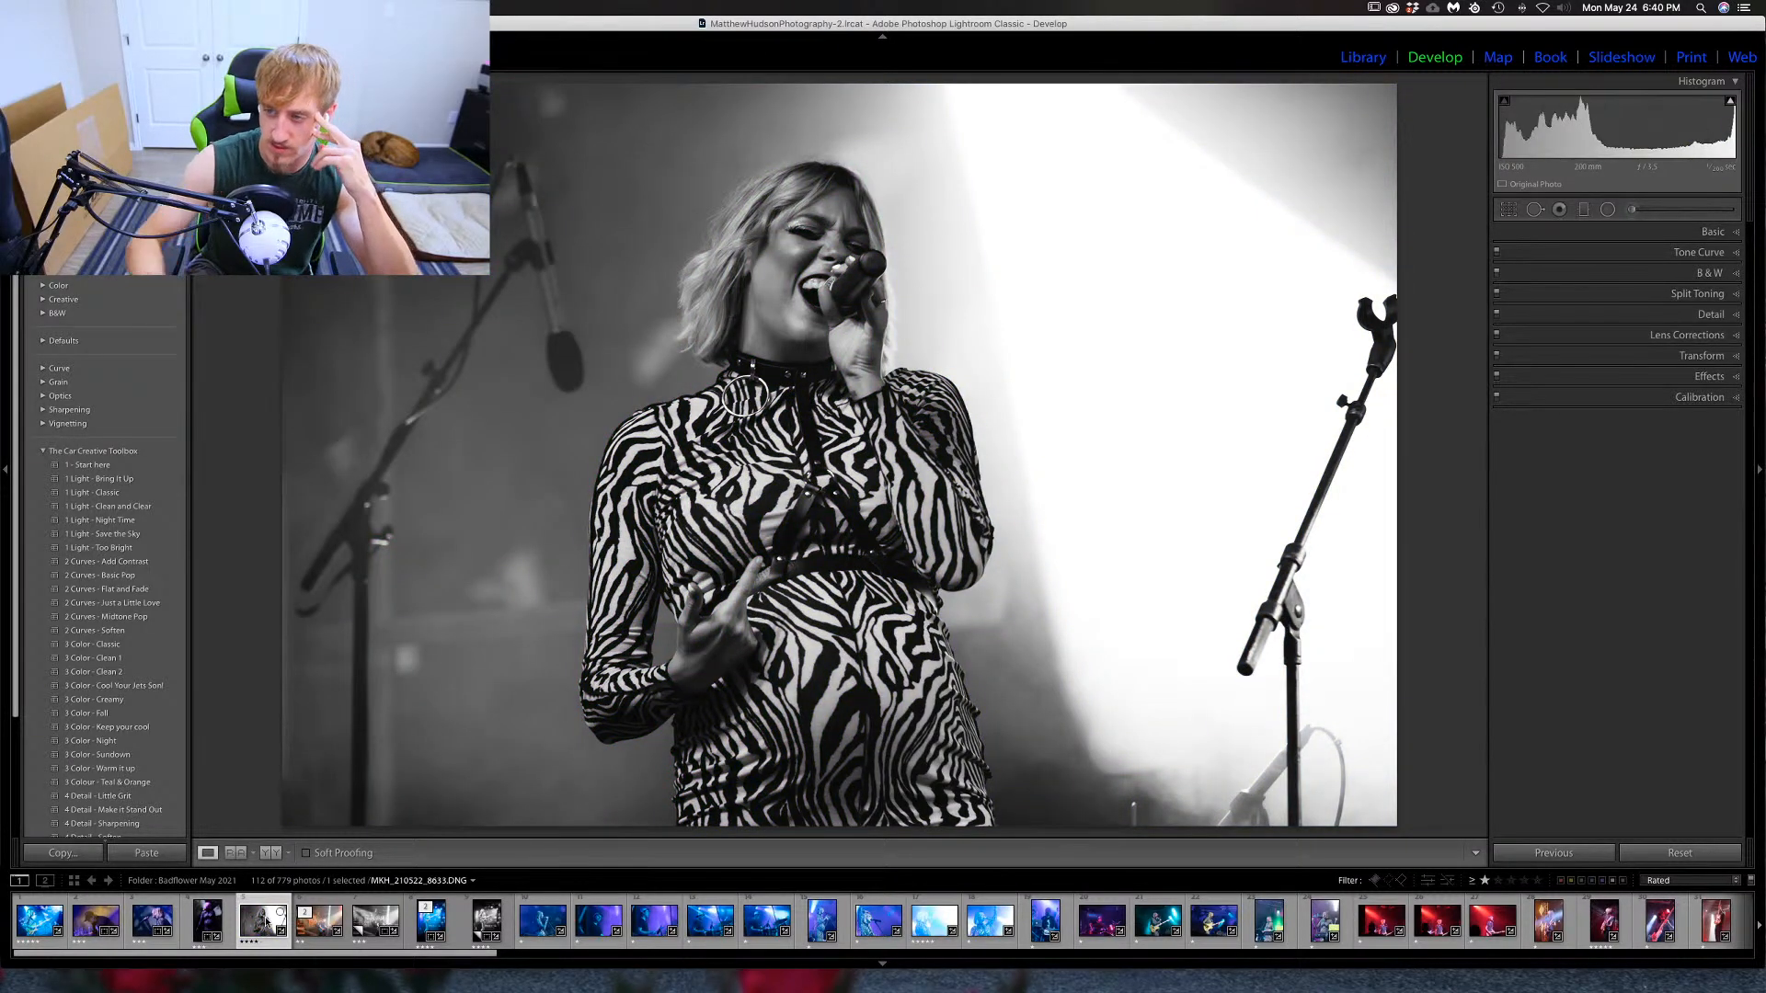
key("v")
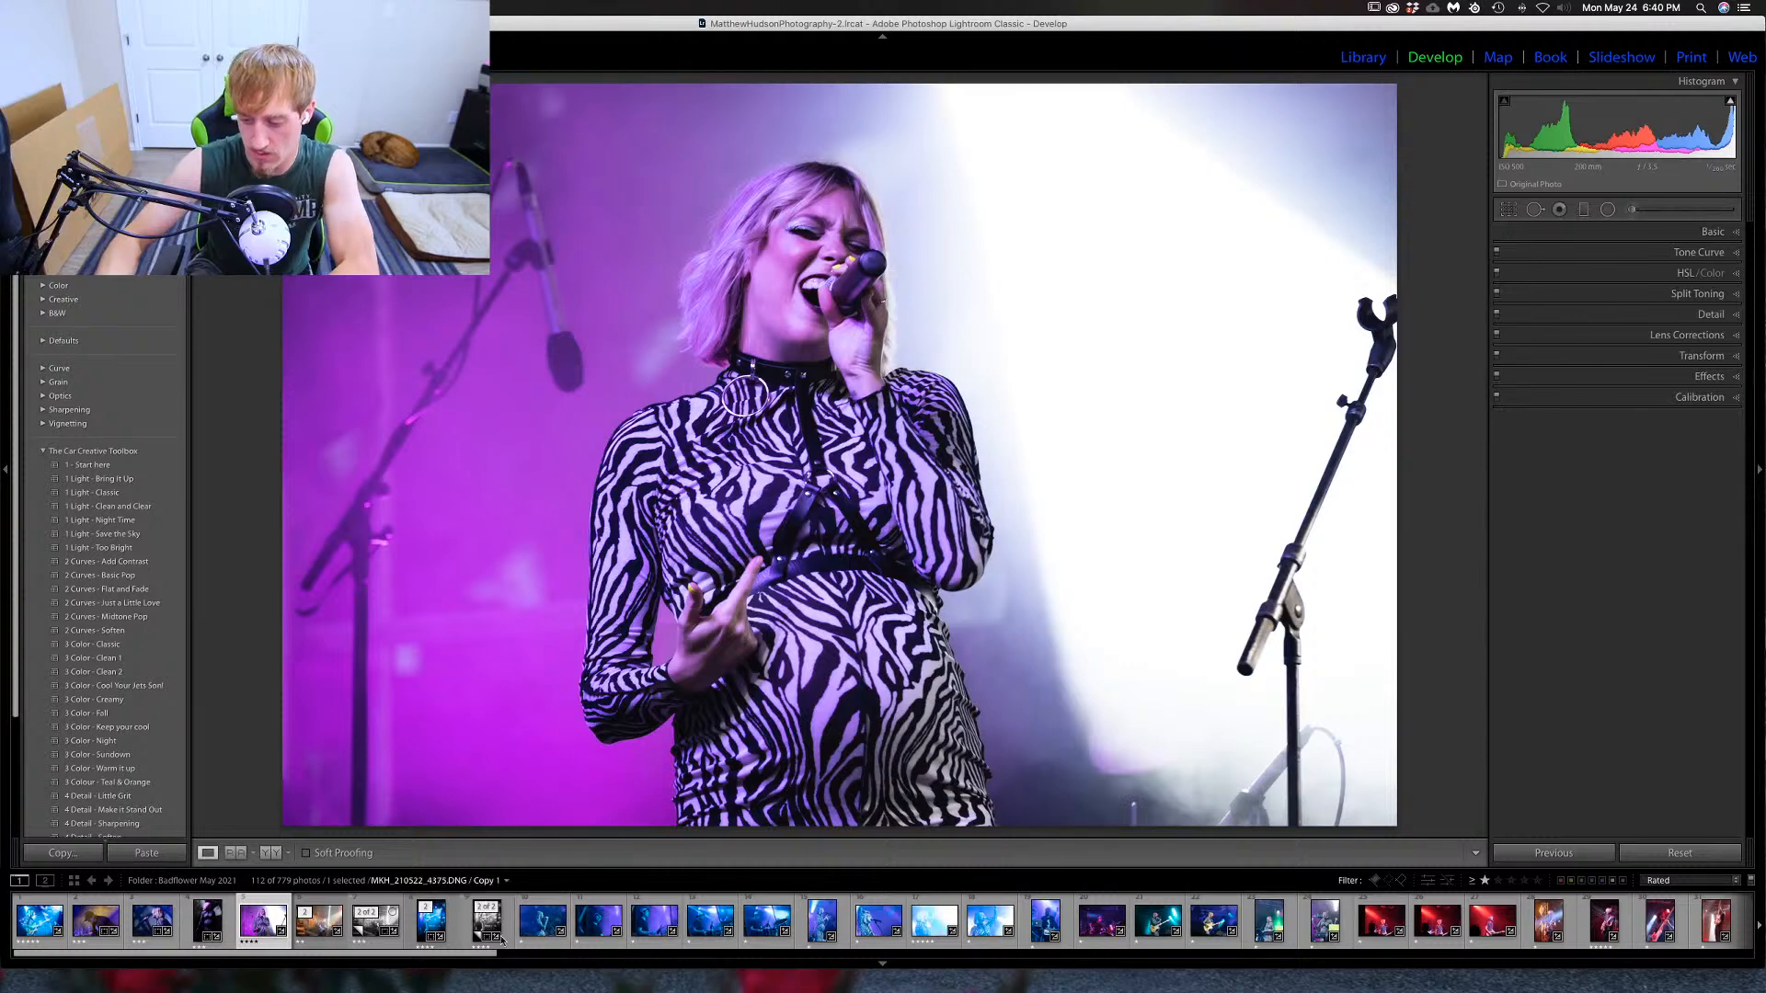
Convert MKH_210522_4384.DNG to black and white, set contrast to +70 and compare the look with the color treatment.
left_click(543, 921)
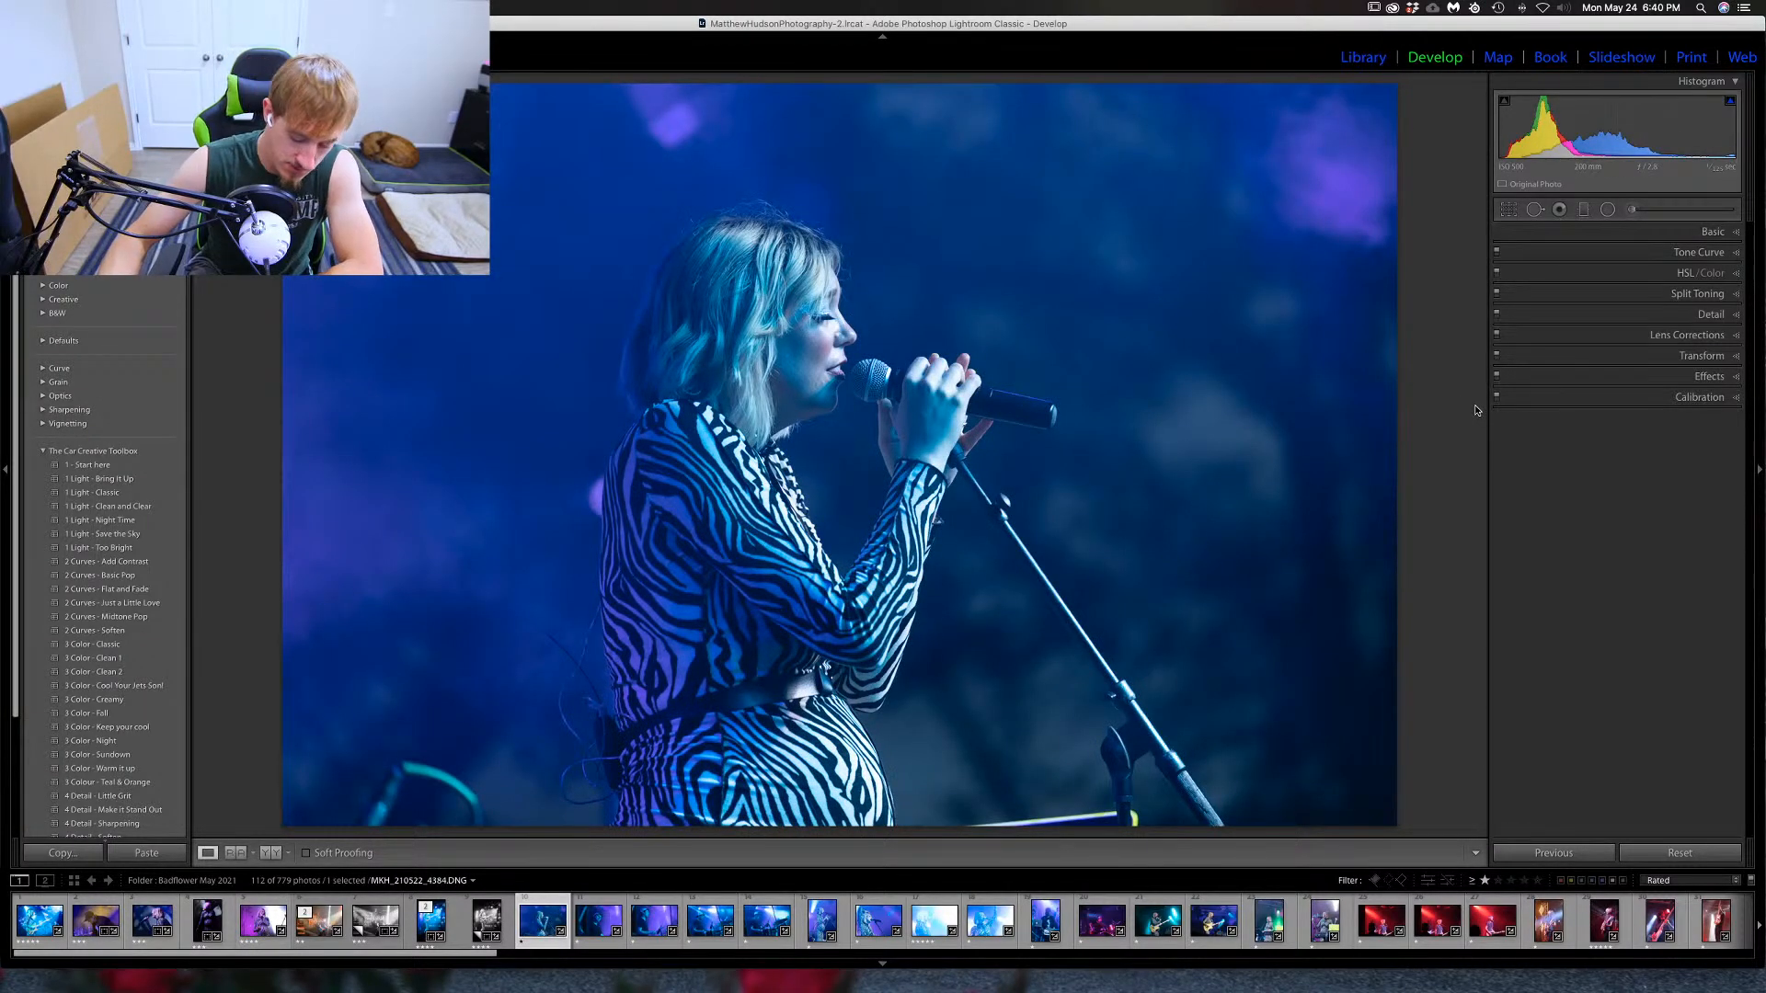
key("v")
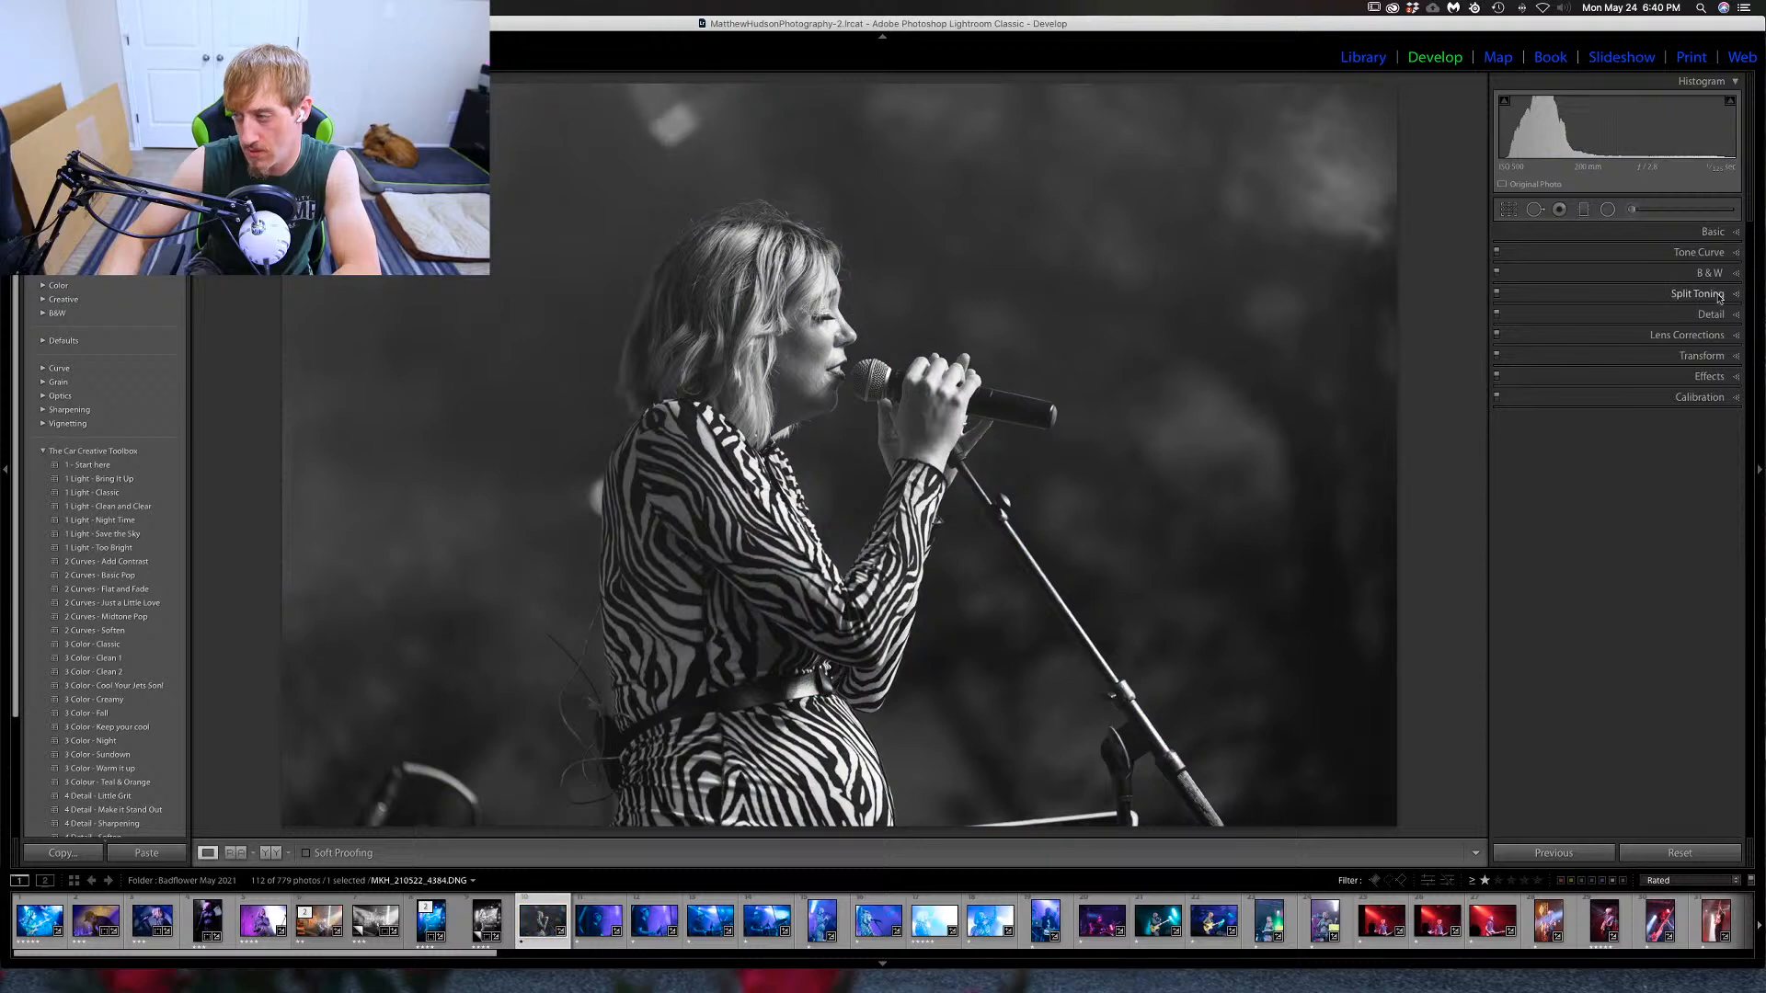
left_click(1735, 233)
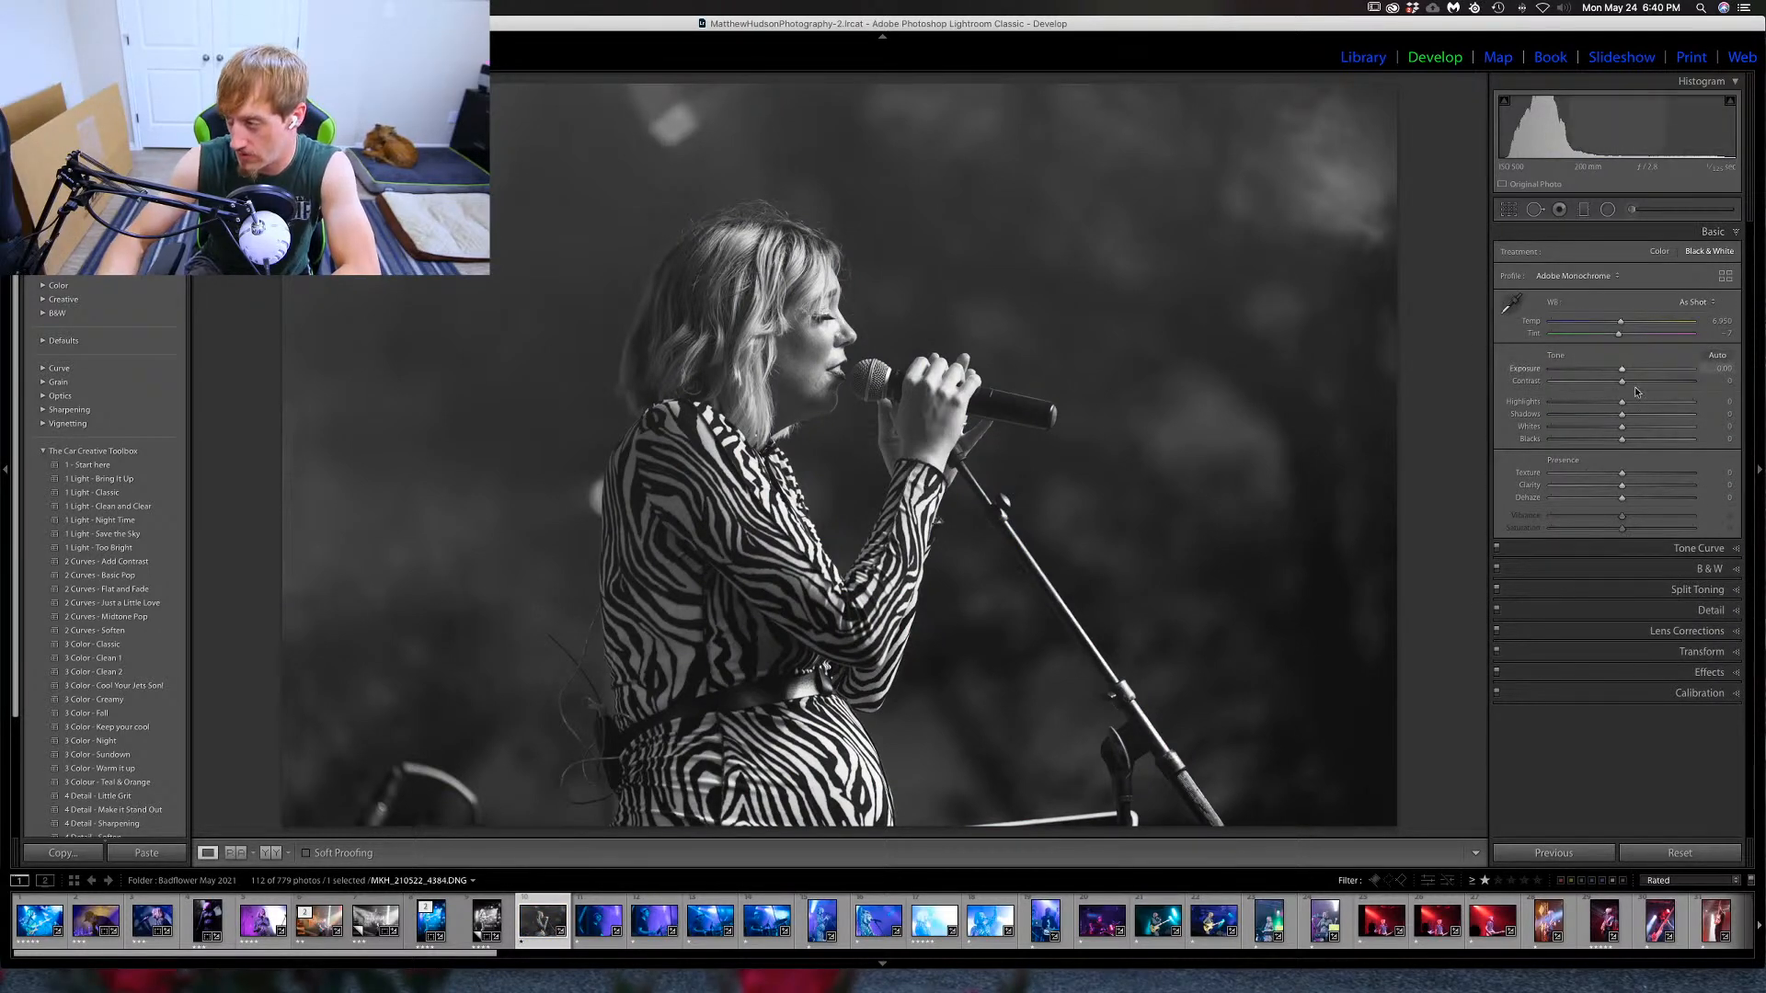
left_click_drag(1637, 384, 1651, 384)
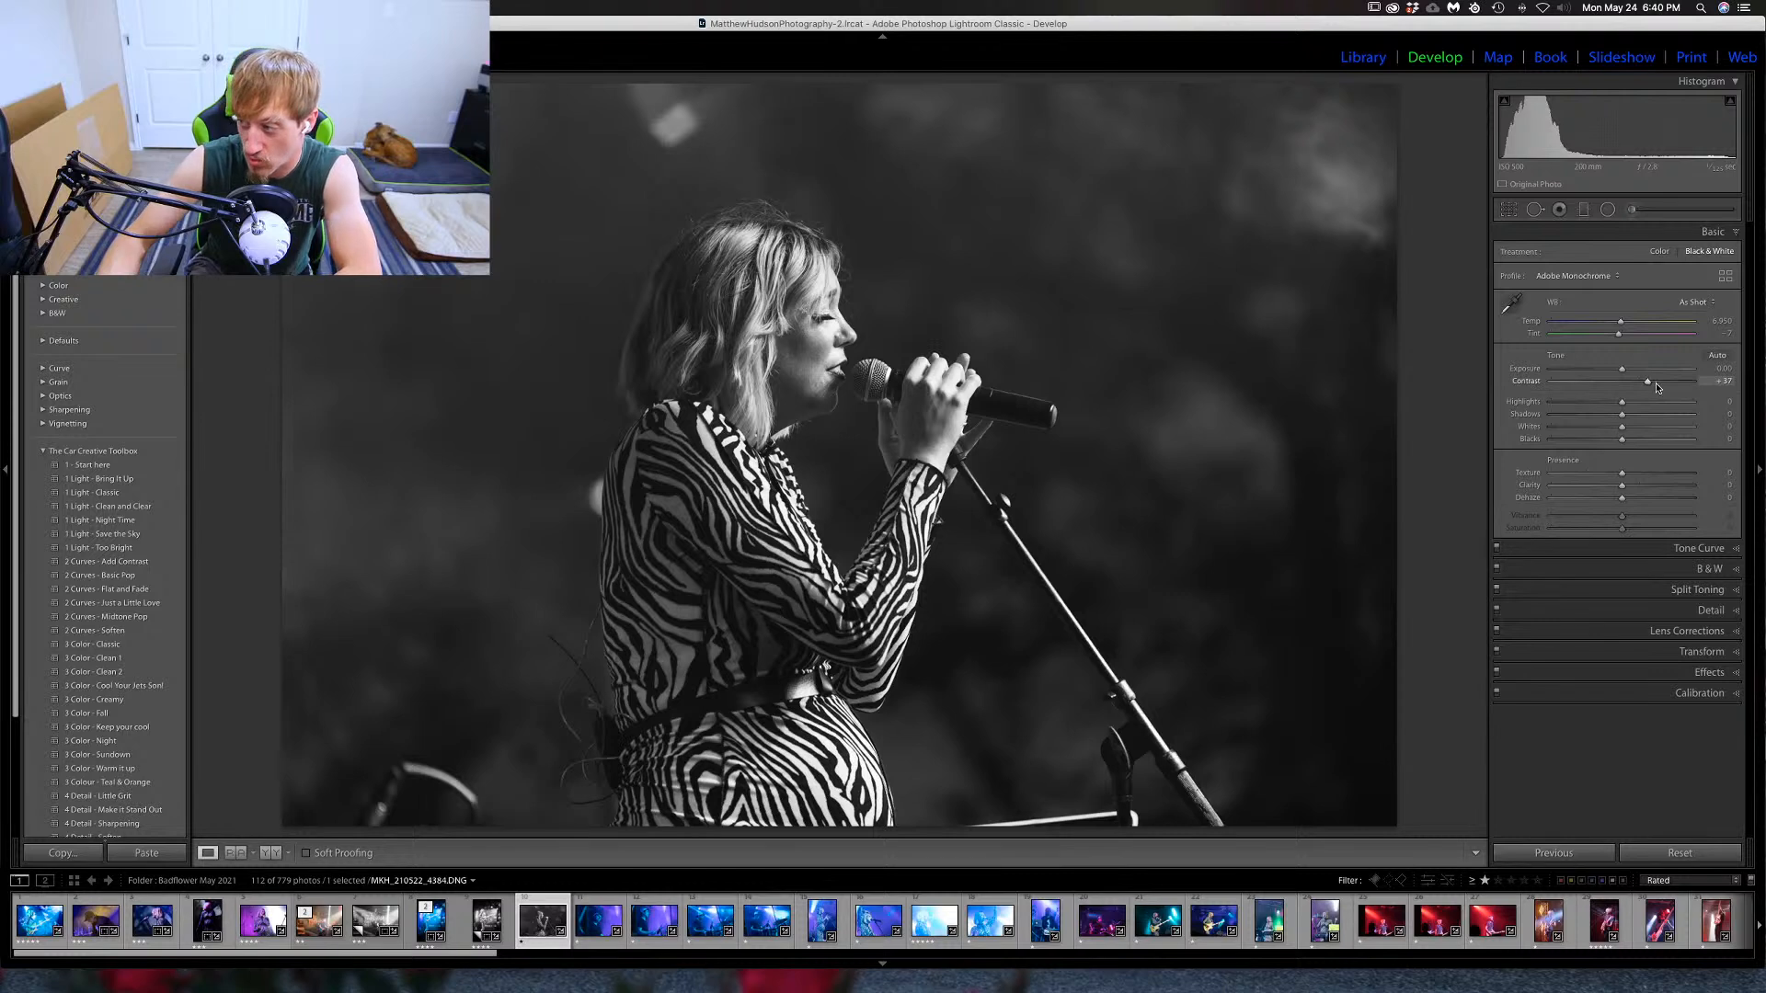
left_click_drag(1647, 385, 1666, 388)
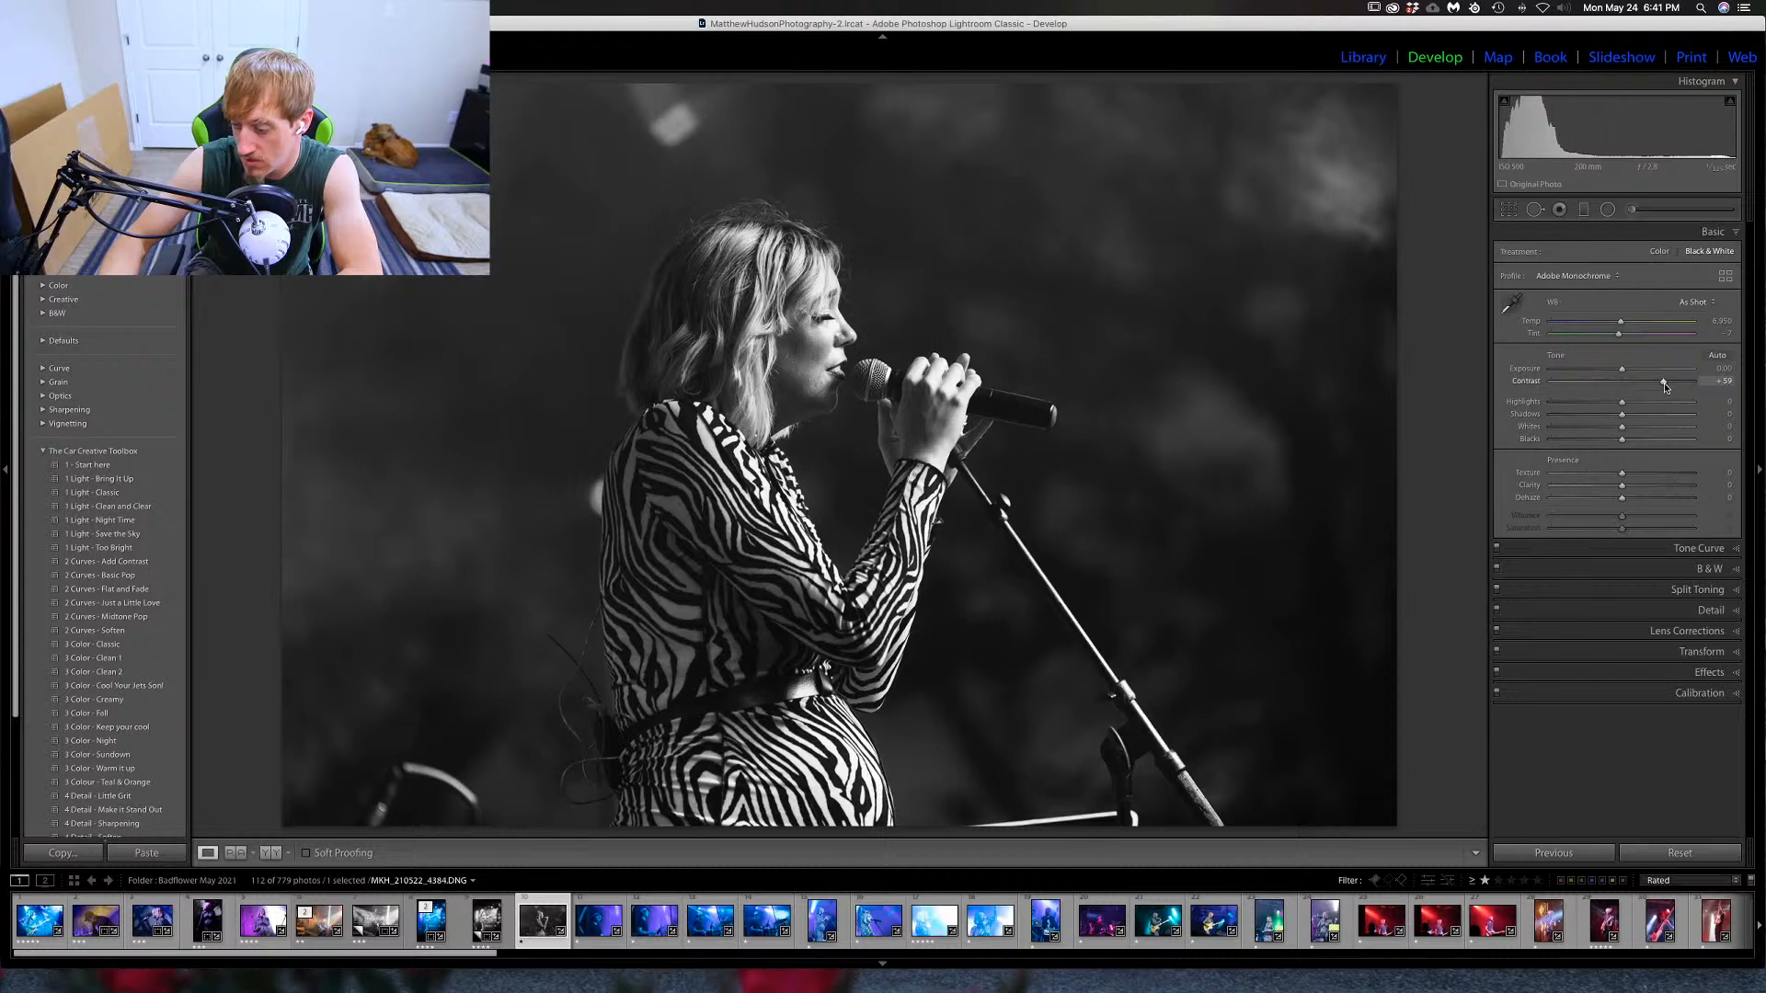
key("v")
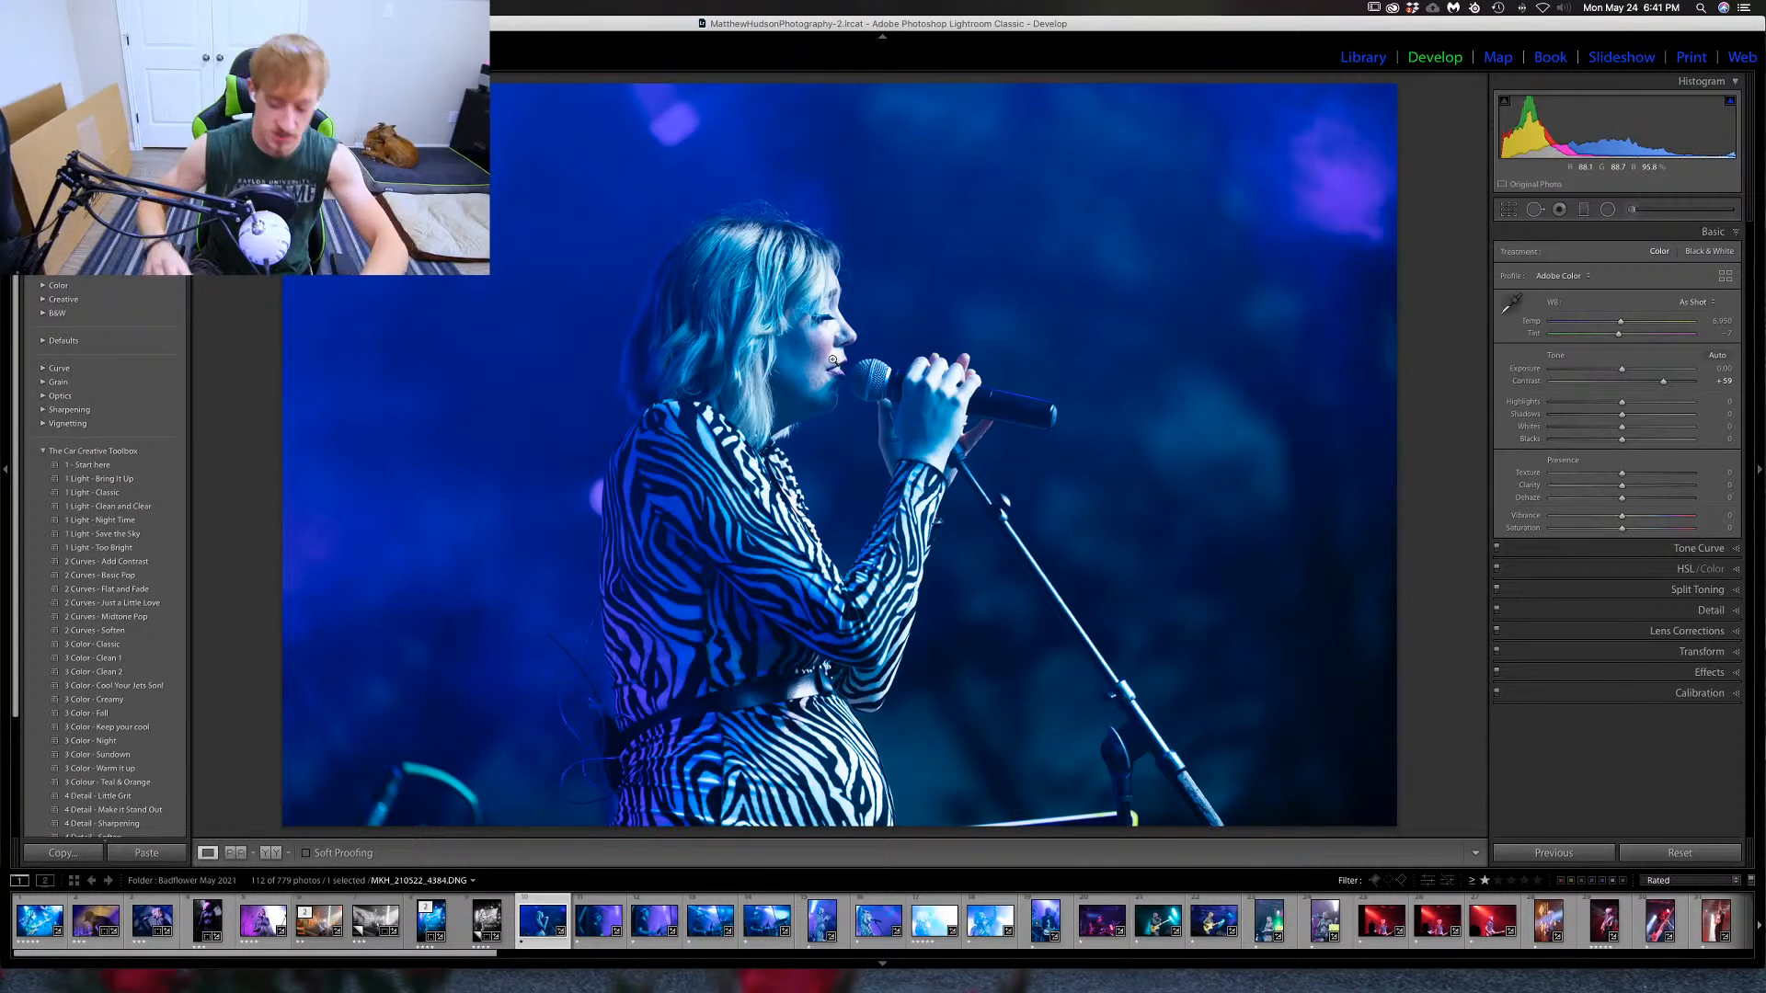
key("v")
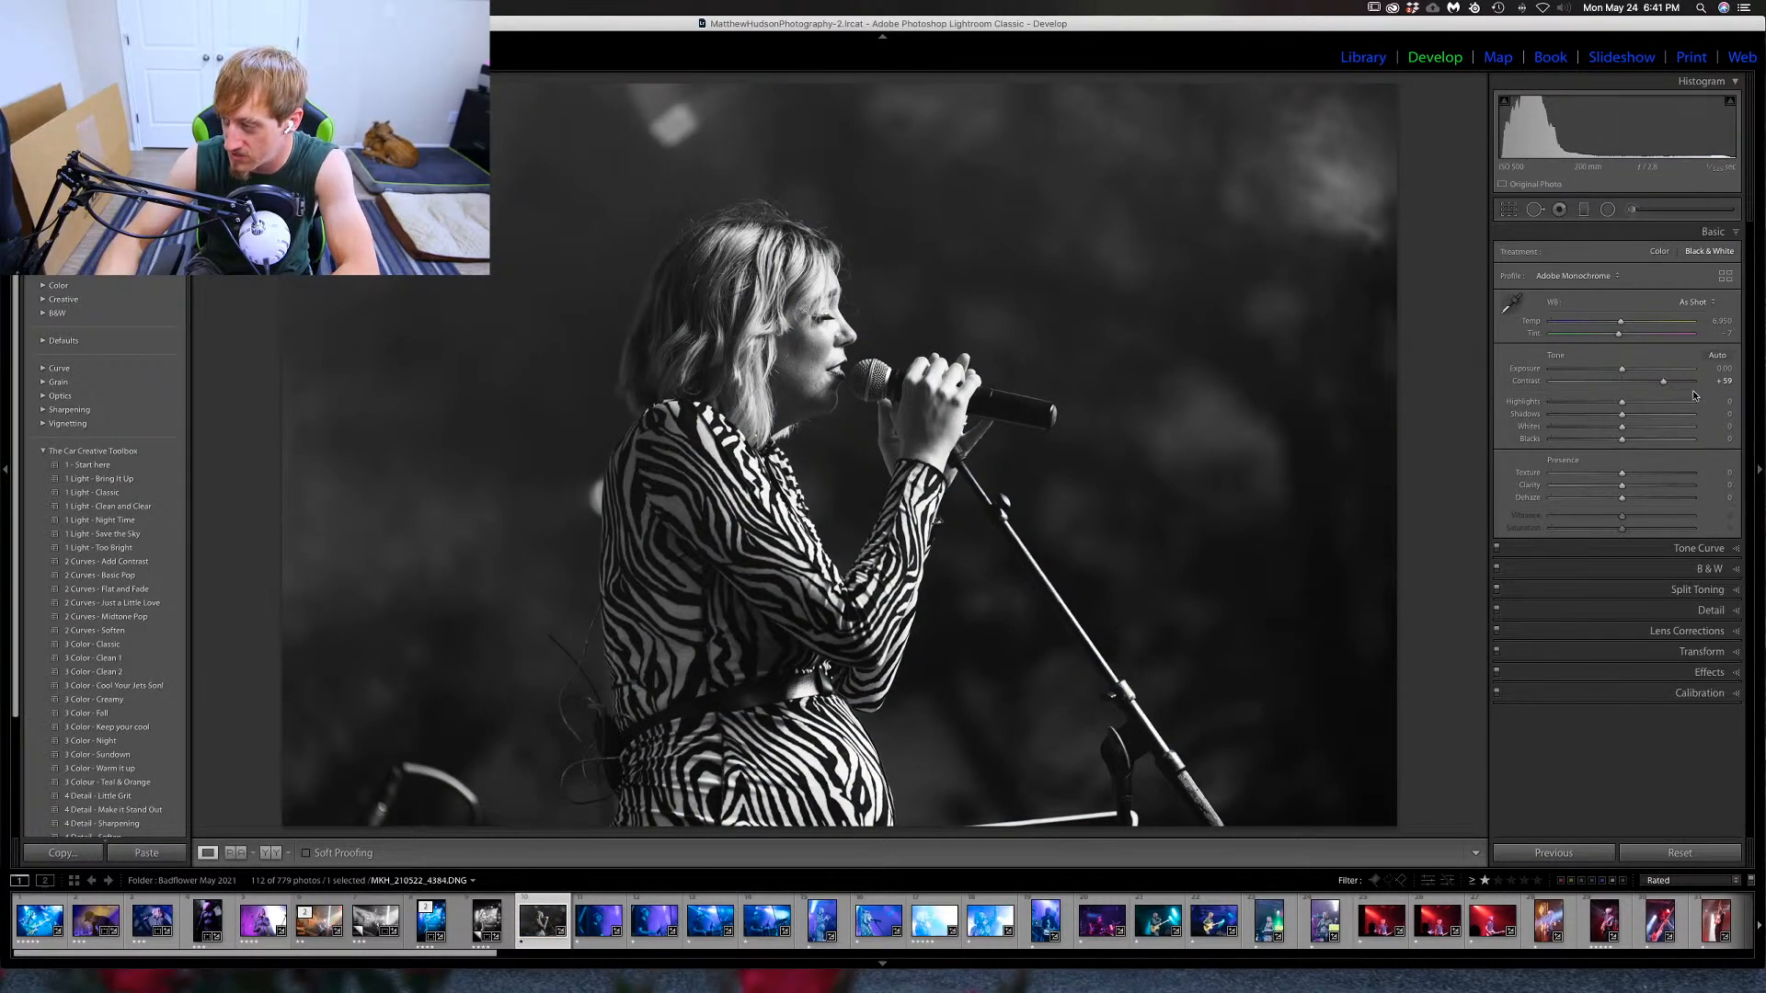
left_click_drag(1663, 382, 1671, 381)
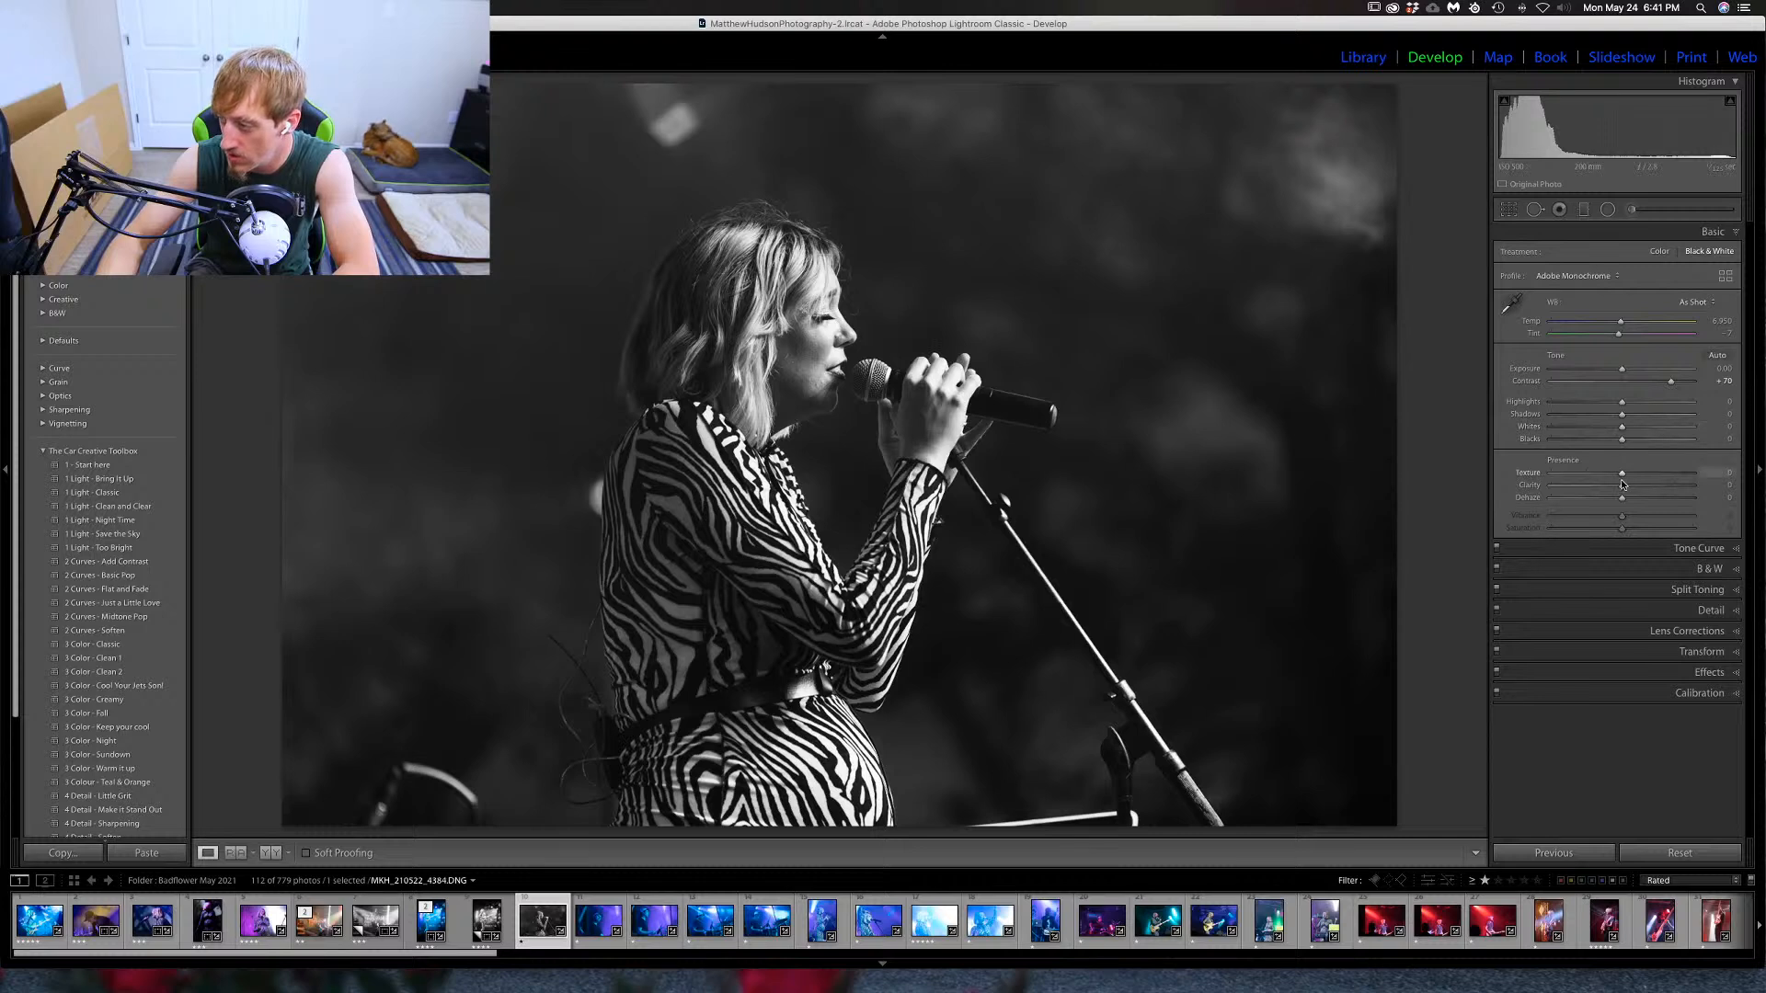
Set texture -25, clarity +18, dehaze +12, exposure +0.15, highlights -5 and shadows +10 on the black-and-white microphone photo.
mouse_move(1621, 477)
left_mouse_down()
mouse_move(1667, 478)
mouse_move(1606, 479)
mouse_move(1647, 492)
mouse_move(1630, 503)
left_mouse_up()
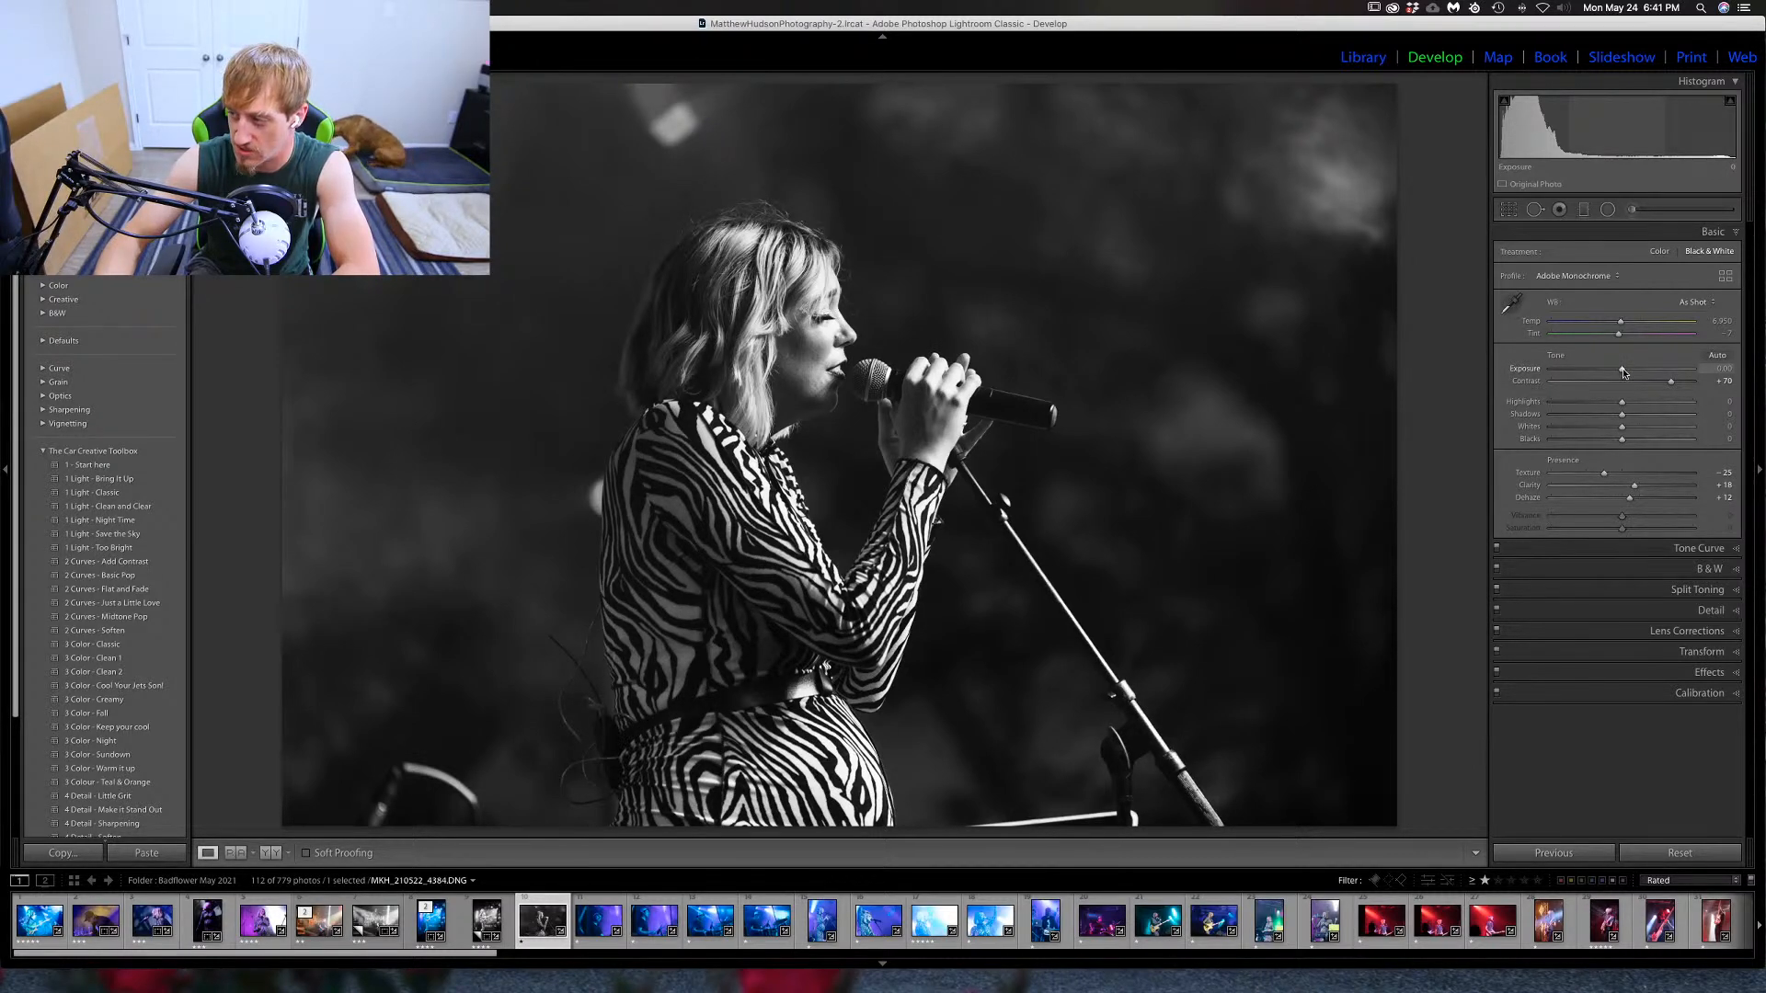
left_click_drag(1624, 371, 1625, 373)
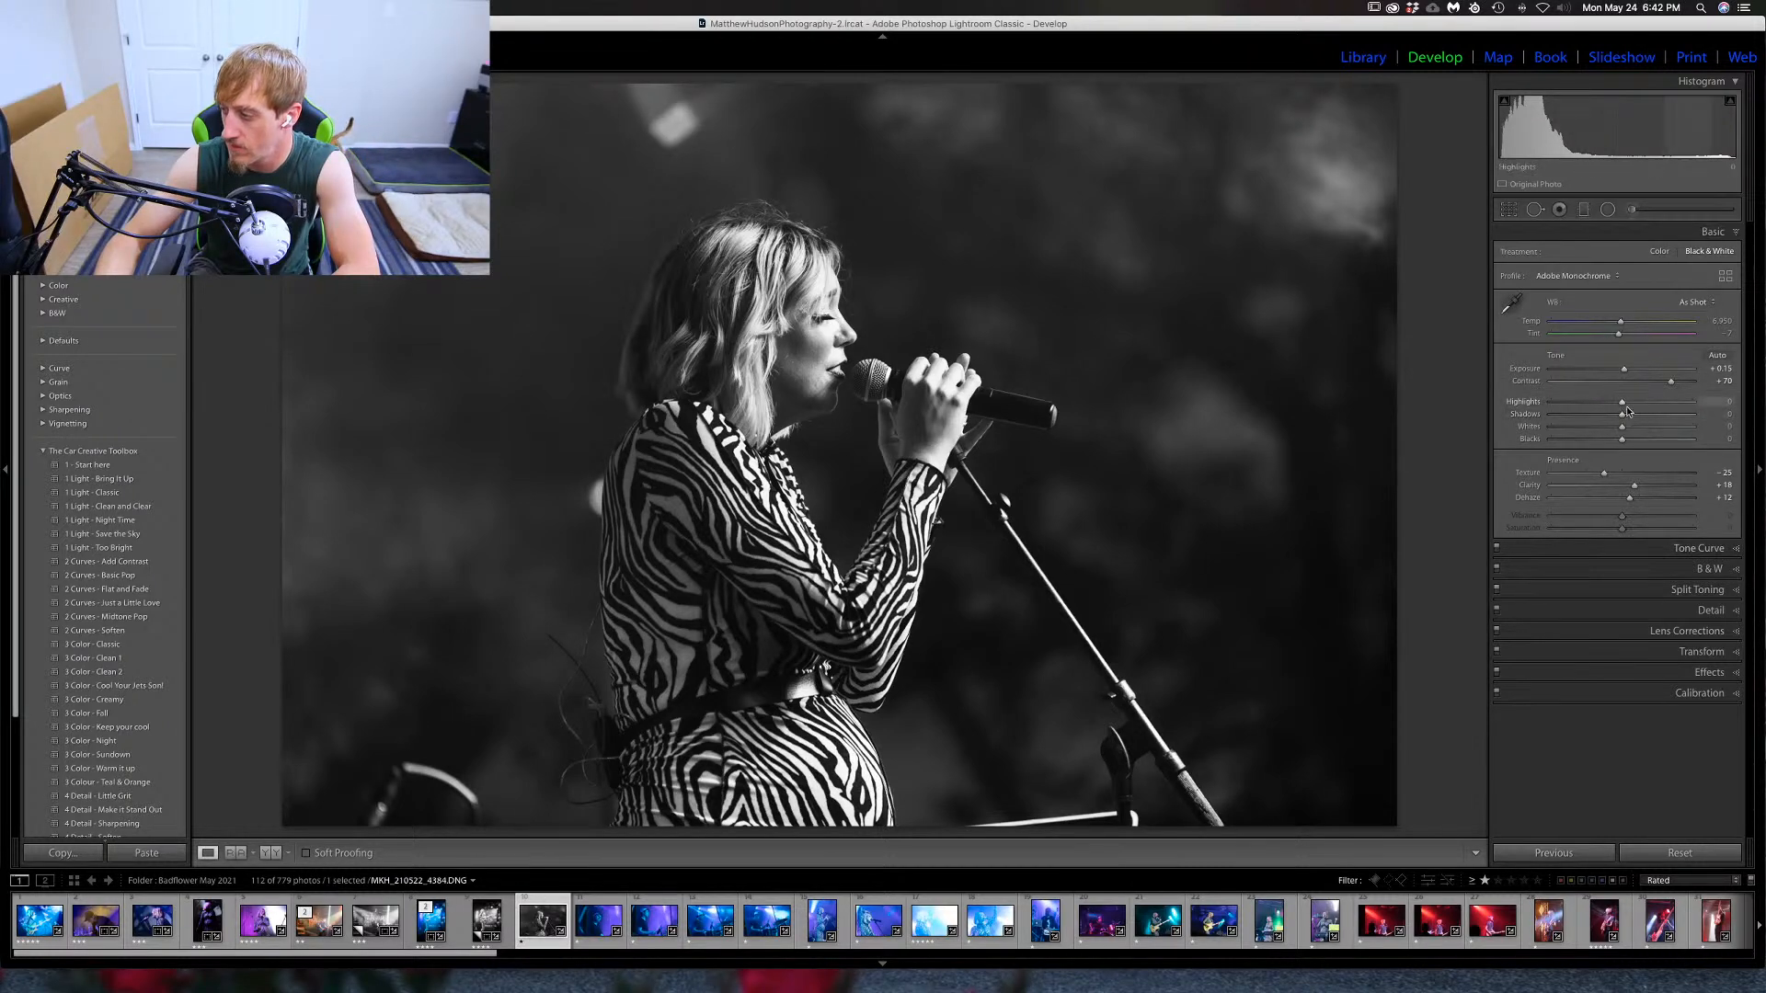
left_click_drag(1623, 403, 1629, 415)
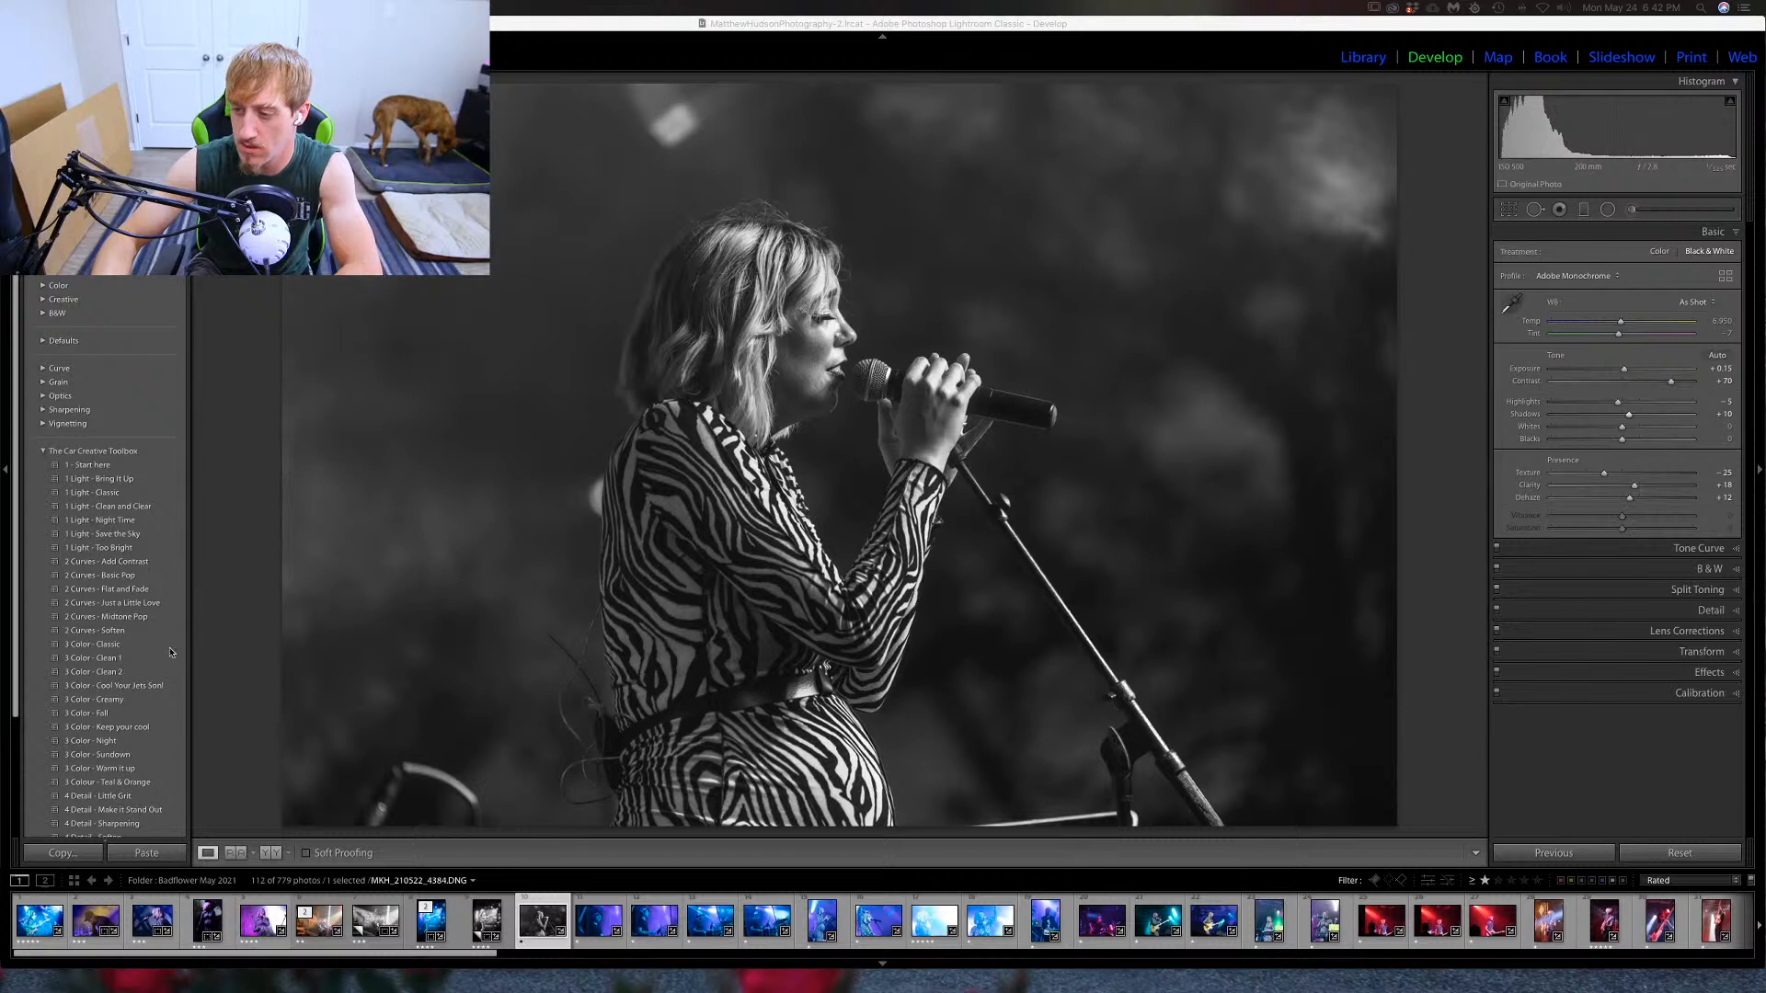
Set whites to +17 and blacks to +36, and raise the exposure to +0.25.
mouse_move(897, 989)
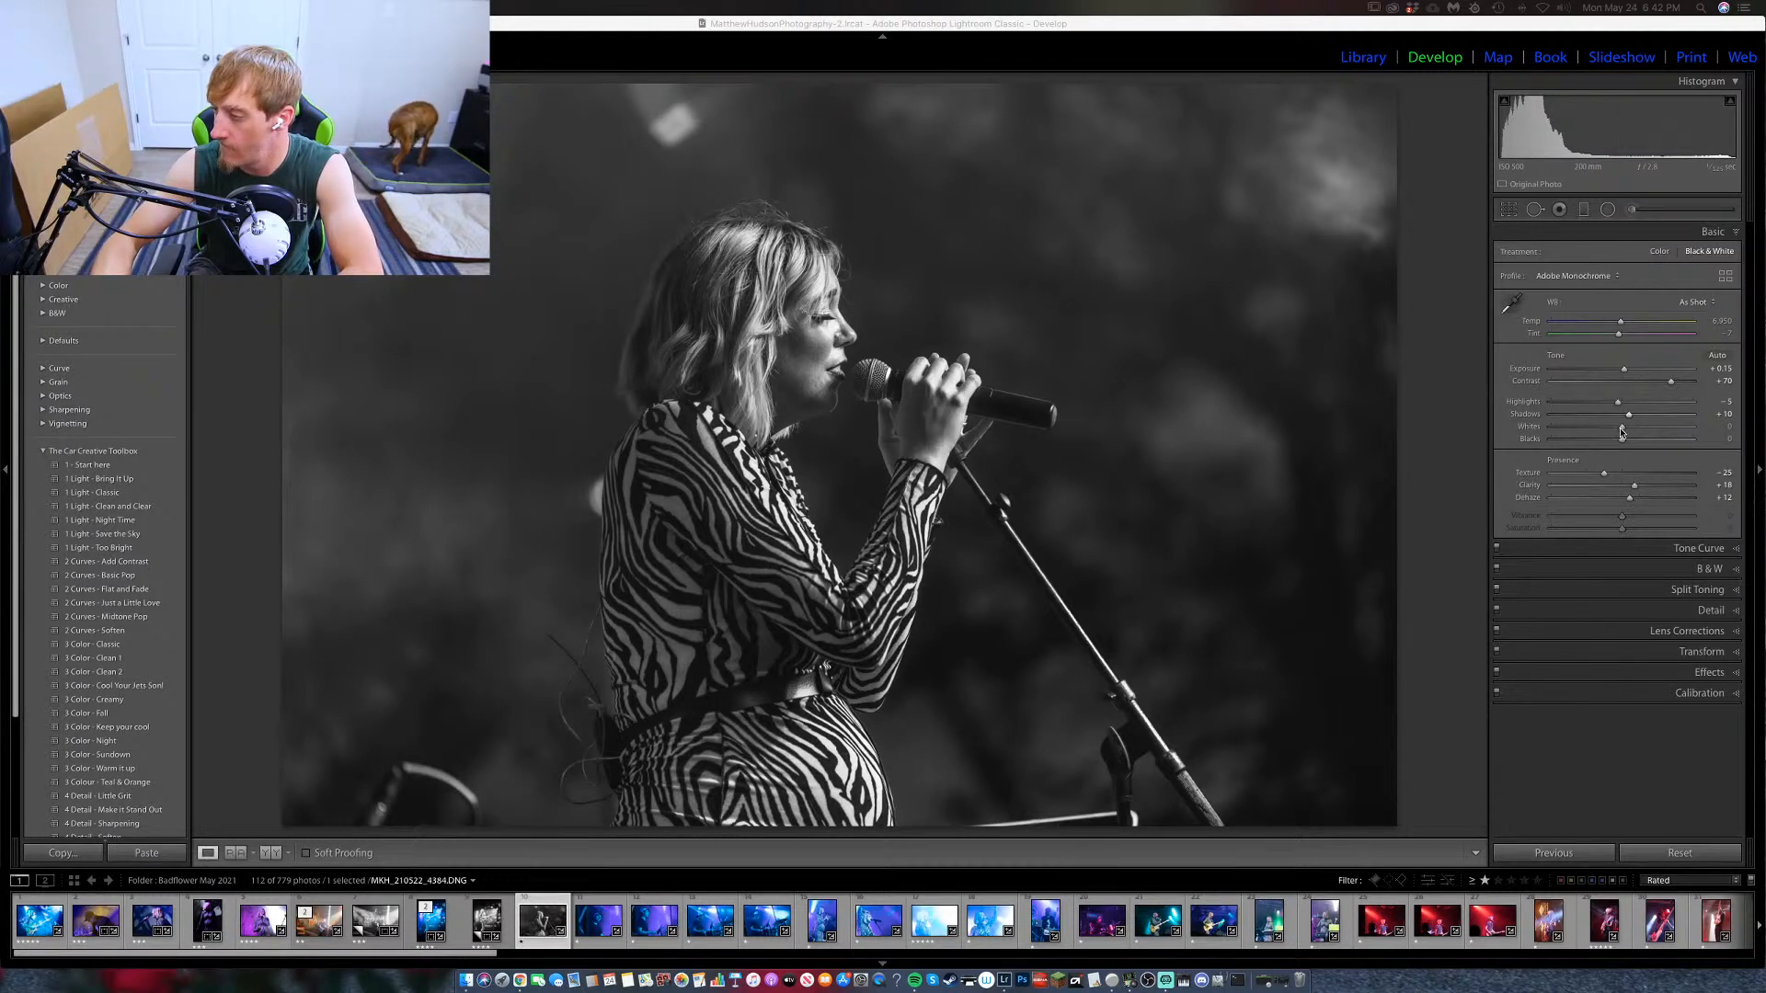
left_click_drag(1623, 430, 1634, 430)
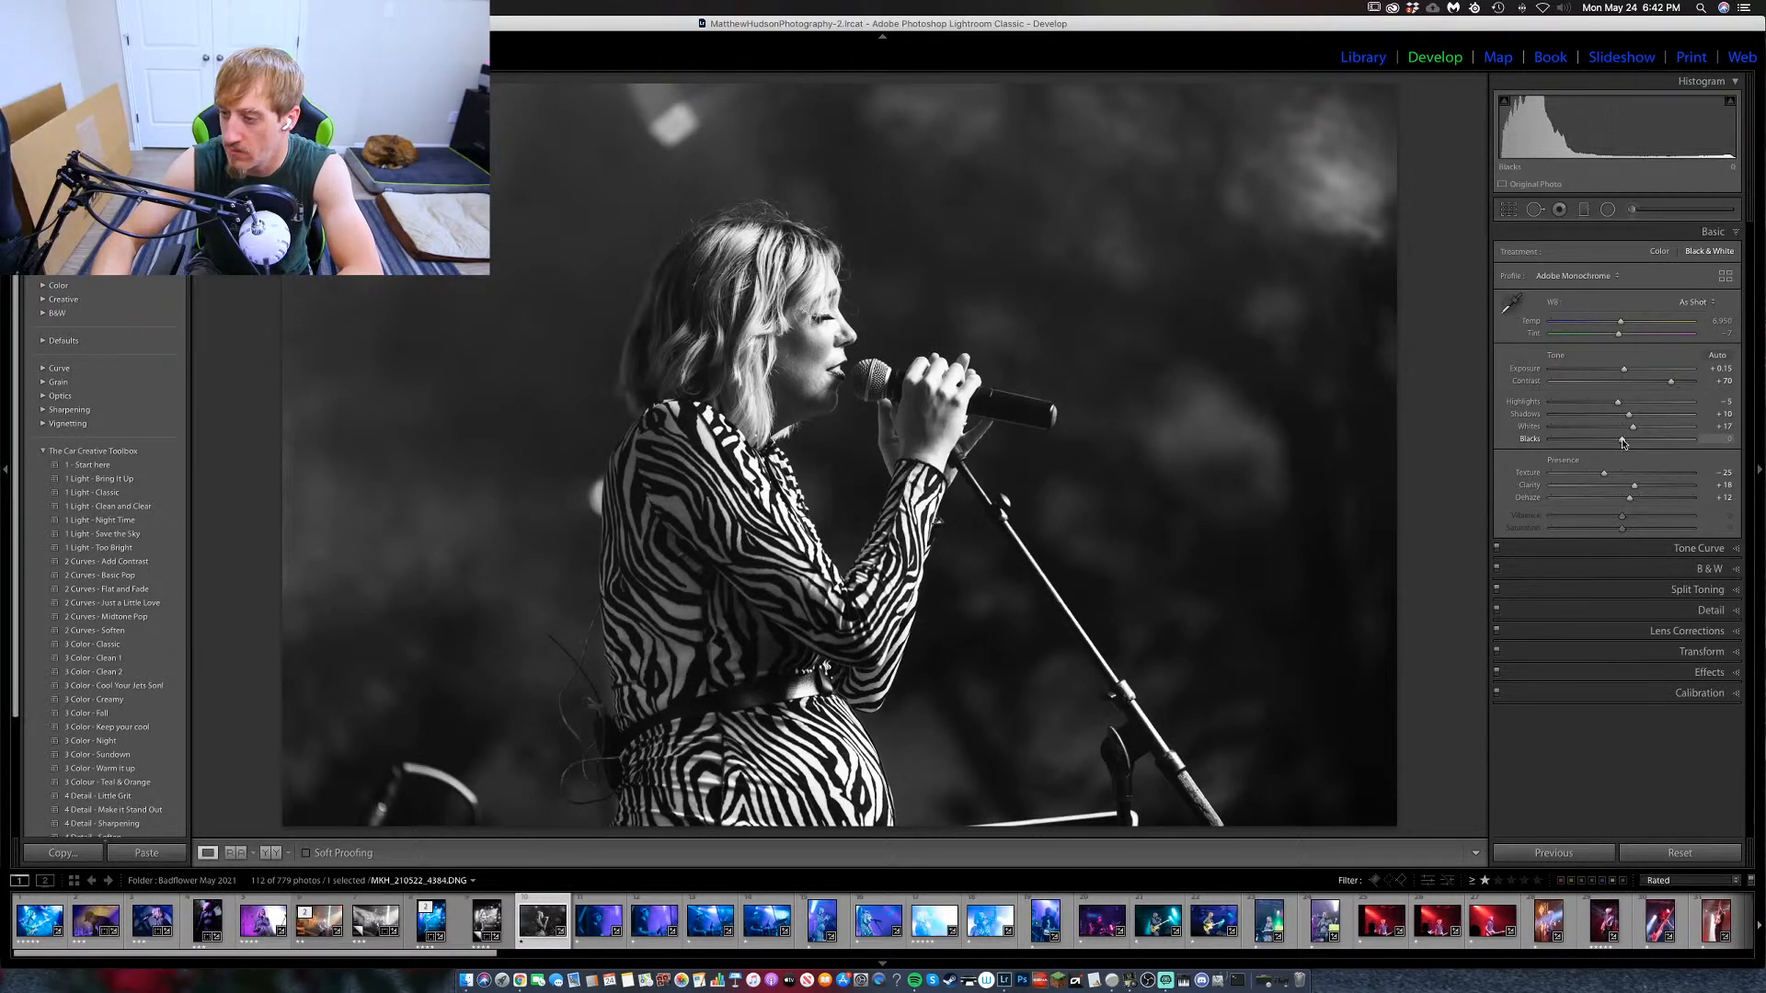
left_click_drag(1648, 438, 1644, 442)
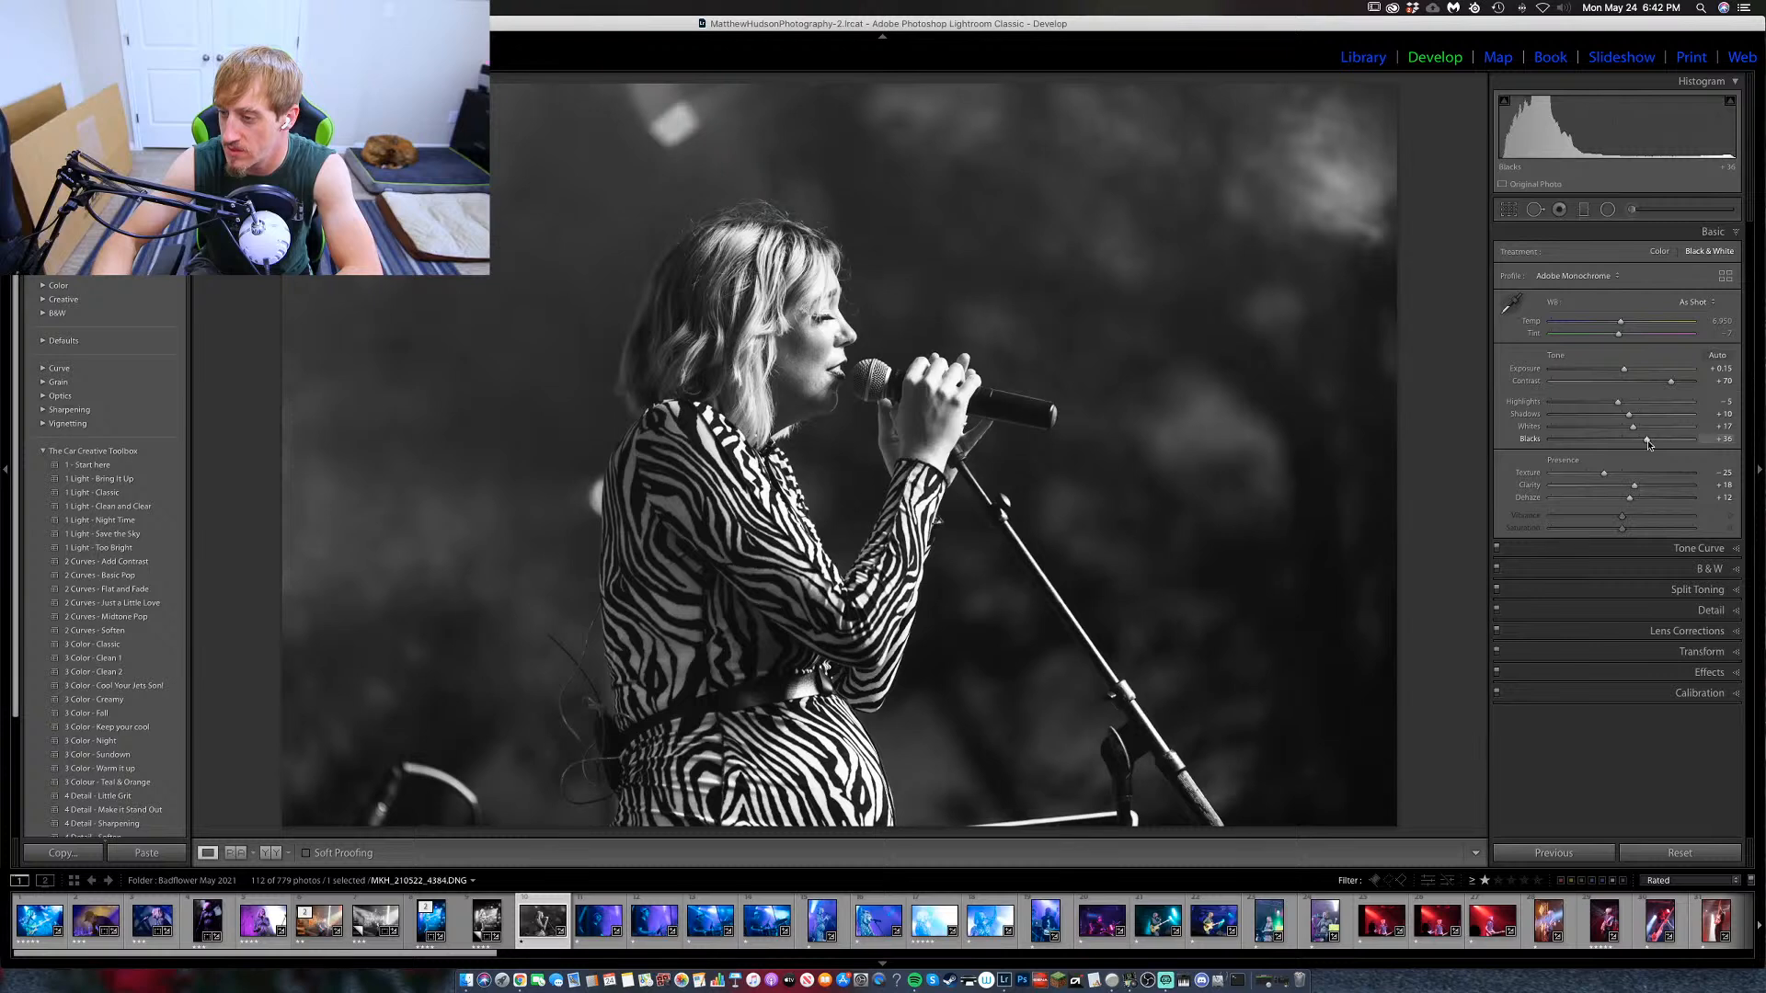
left_click_drag(1624, 370, 1626, 372)
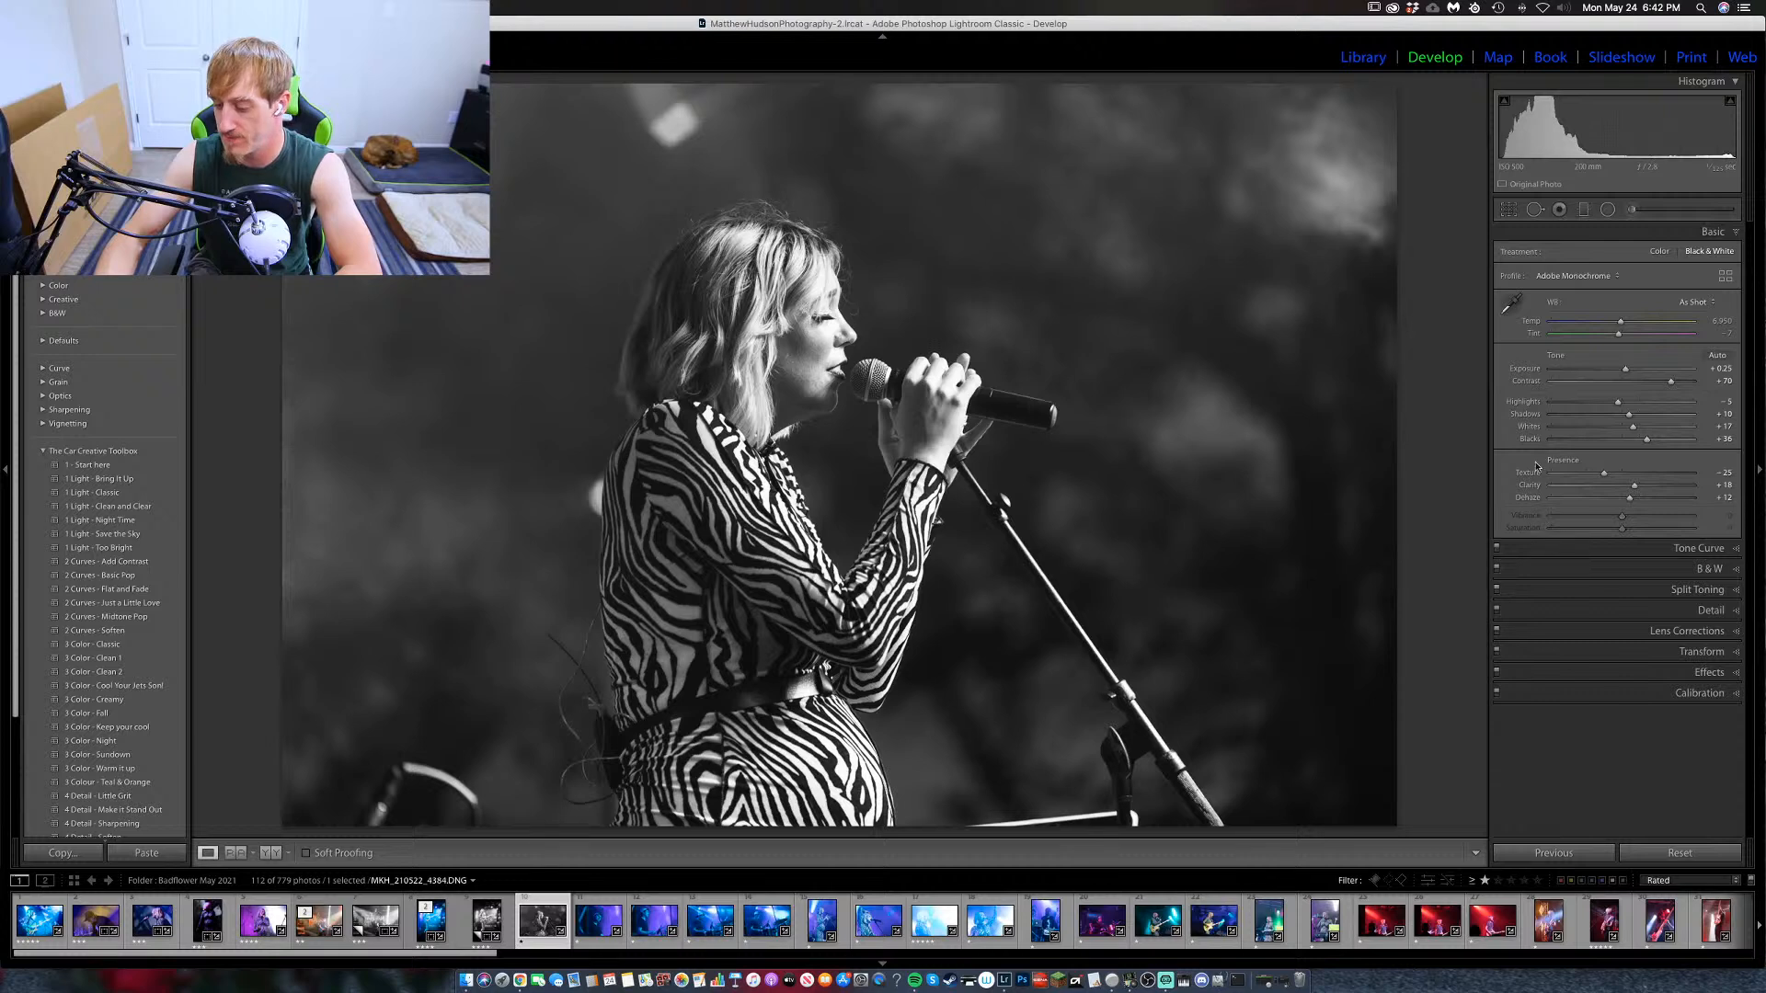
Remove the bright curved object in the photo's lower-left corner with a Heal stroke of the Spot Removal brush.
key("q")
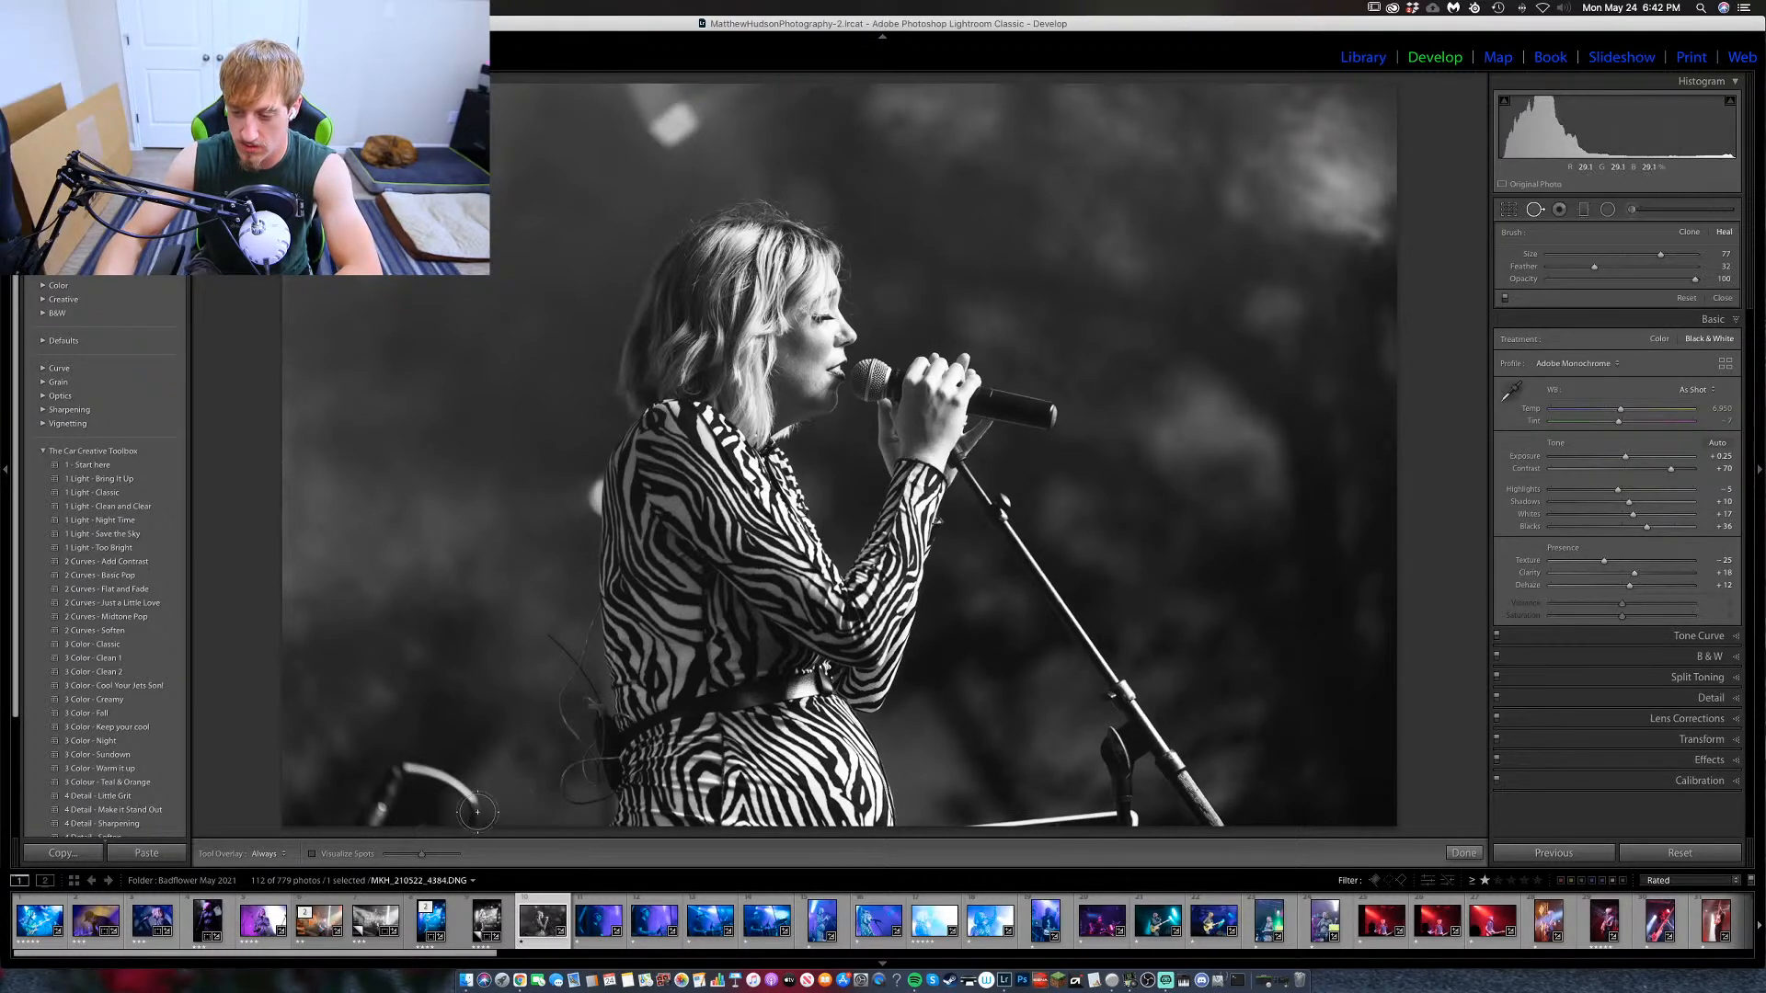
mouse_move(479, 821)
left_mouse_down()
mouse_move(404, 770)
mouse_move(376, 822)
left_mouse_up()
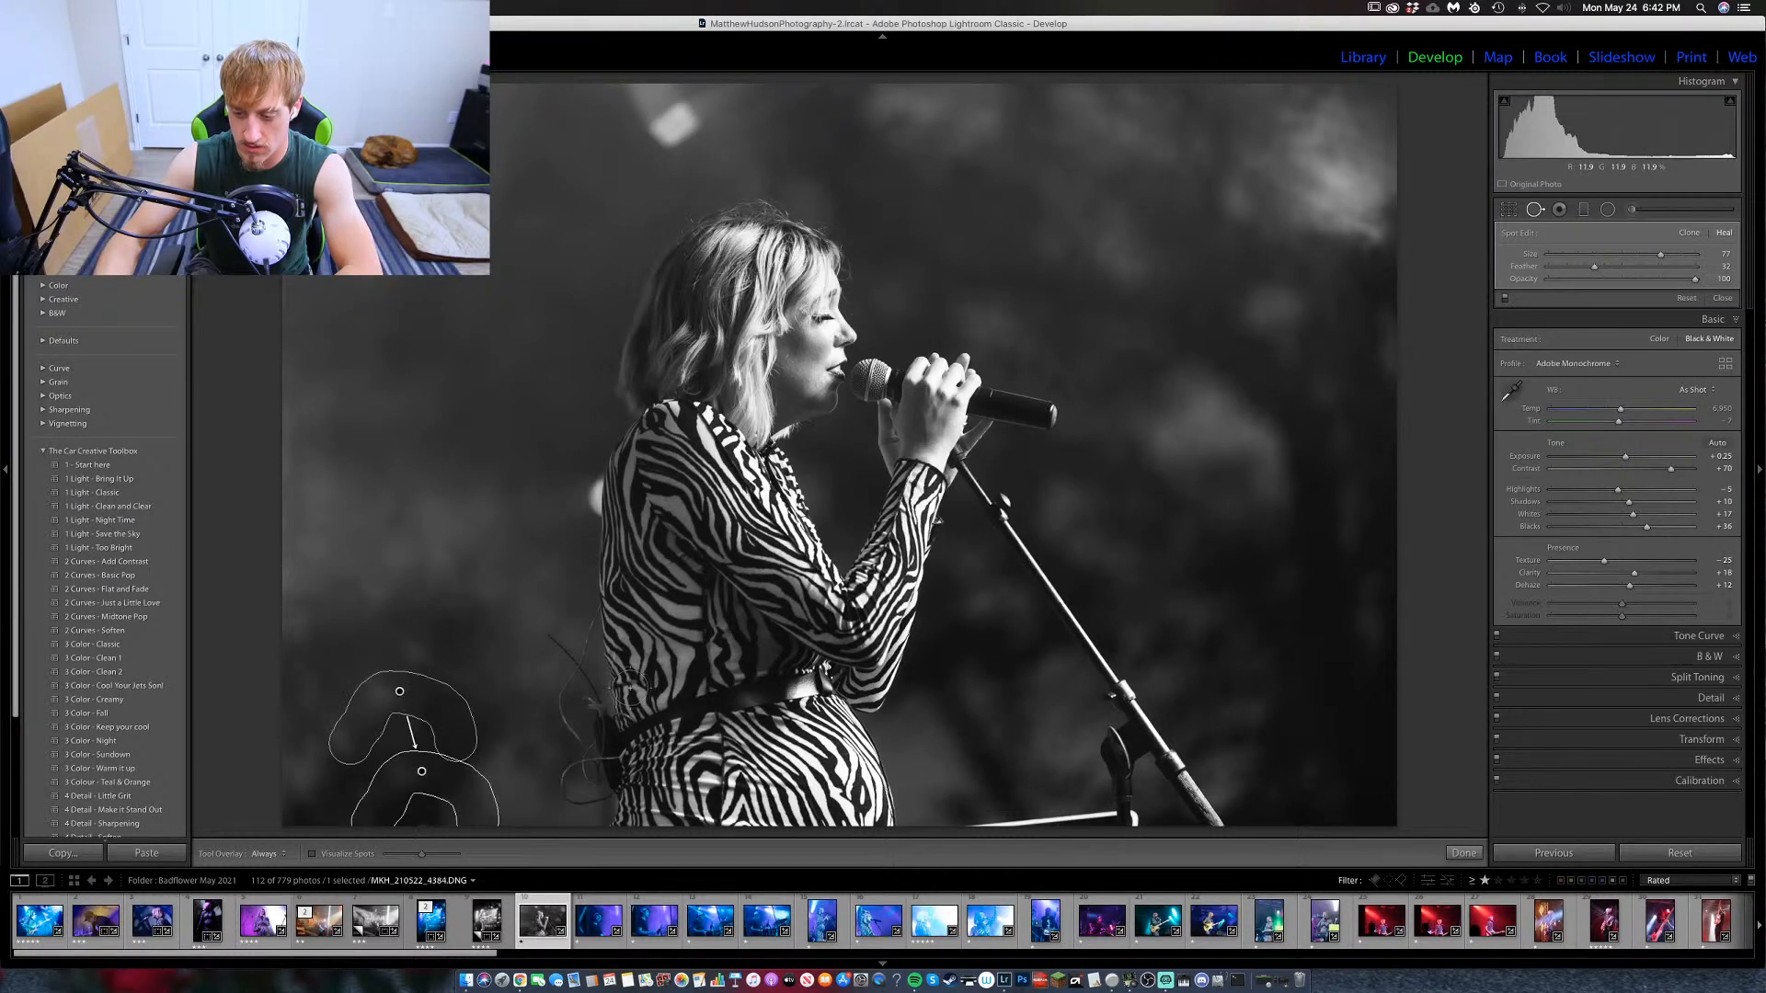
left_click(1535, 210)
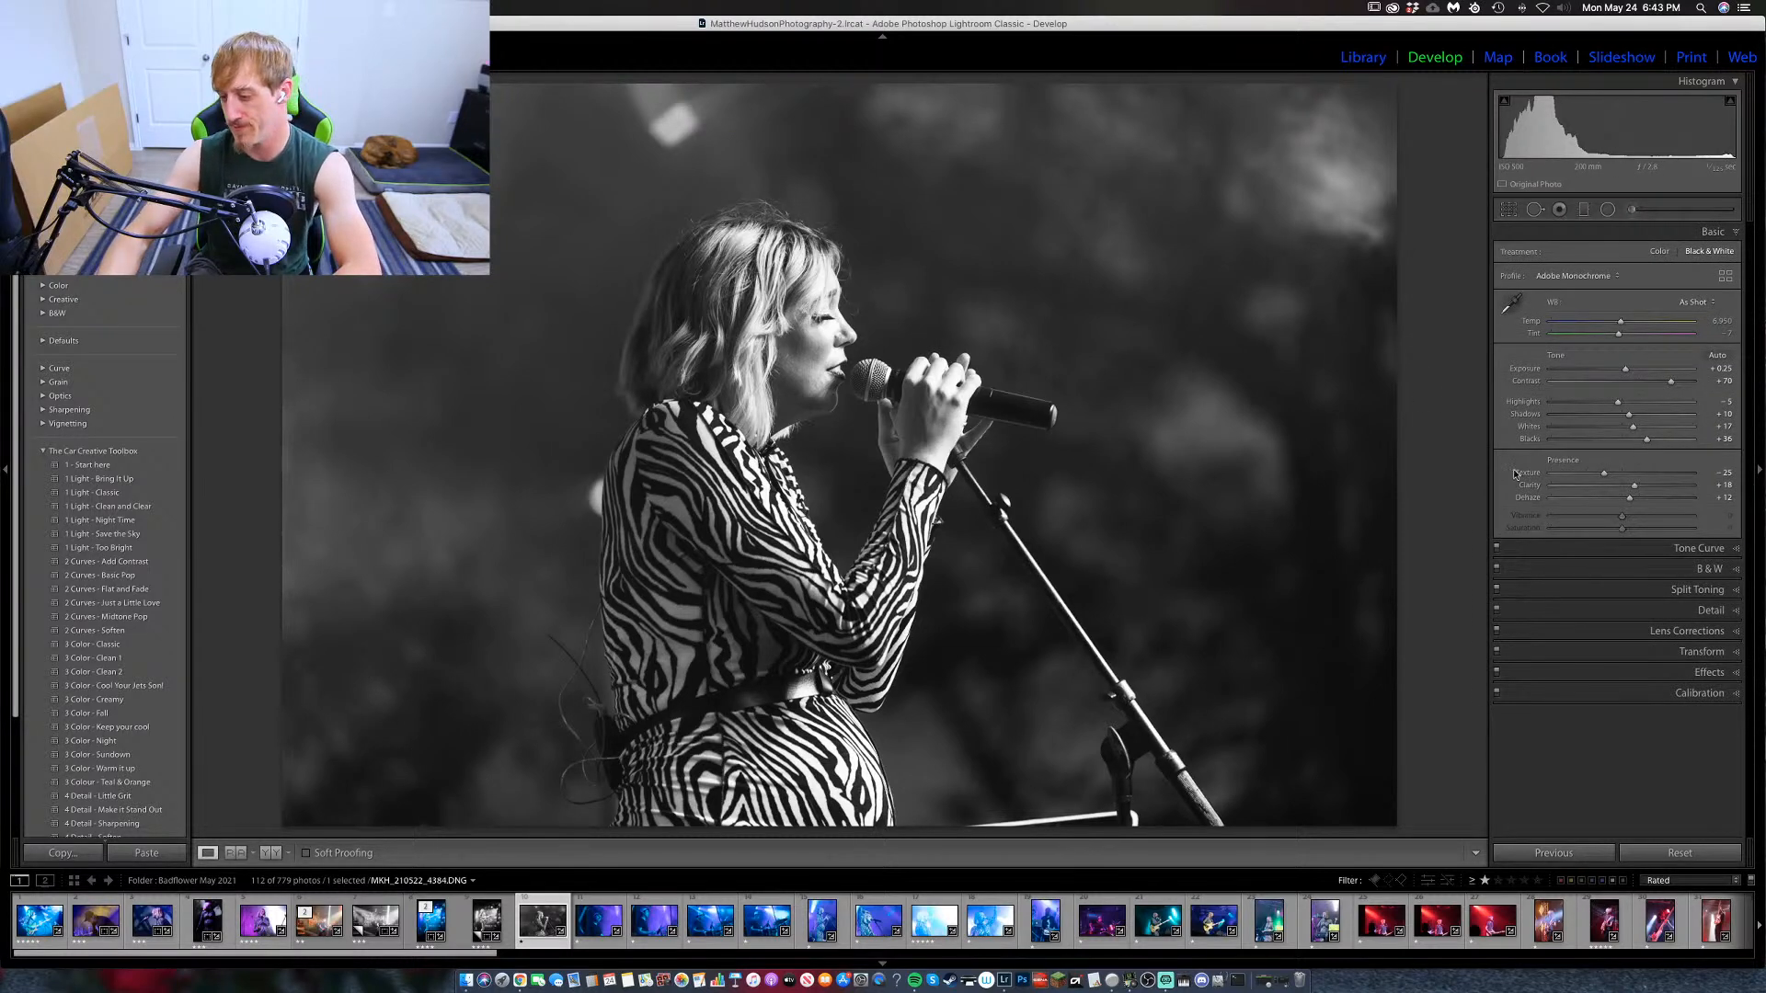
Heal away the bright horizontal bar beside the microphone stand at the photo's lower edge, sampling from the clear background above it.
left_click(1535, 209)
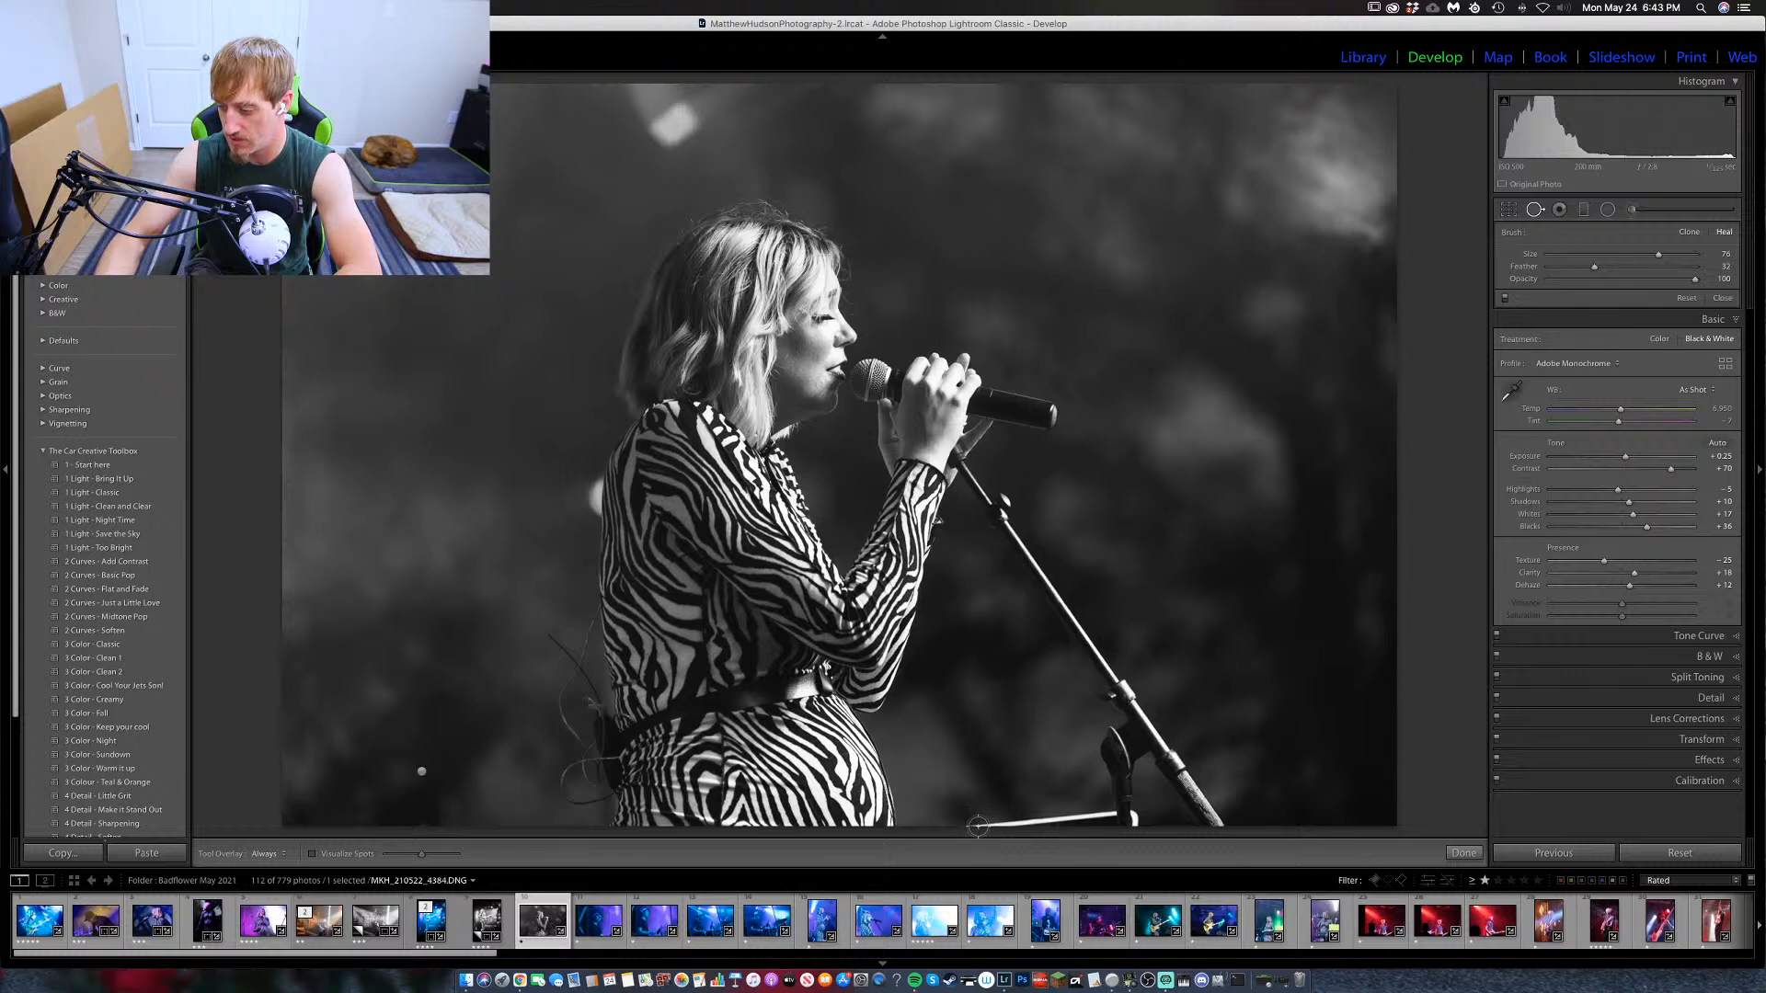
left_click_drag(975, 823, 1106, 815)
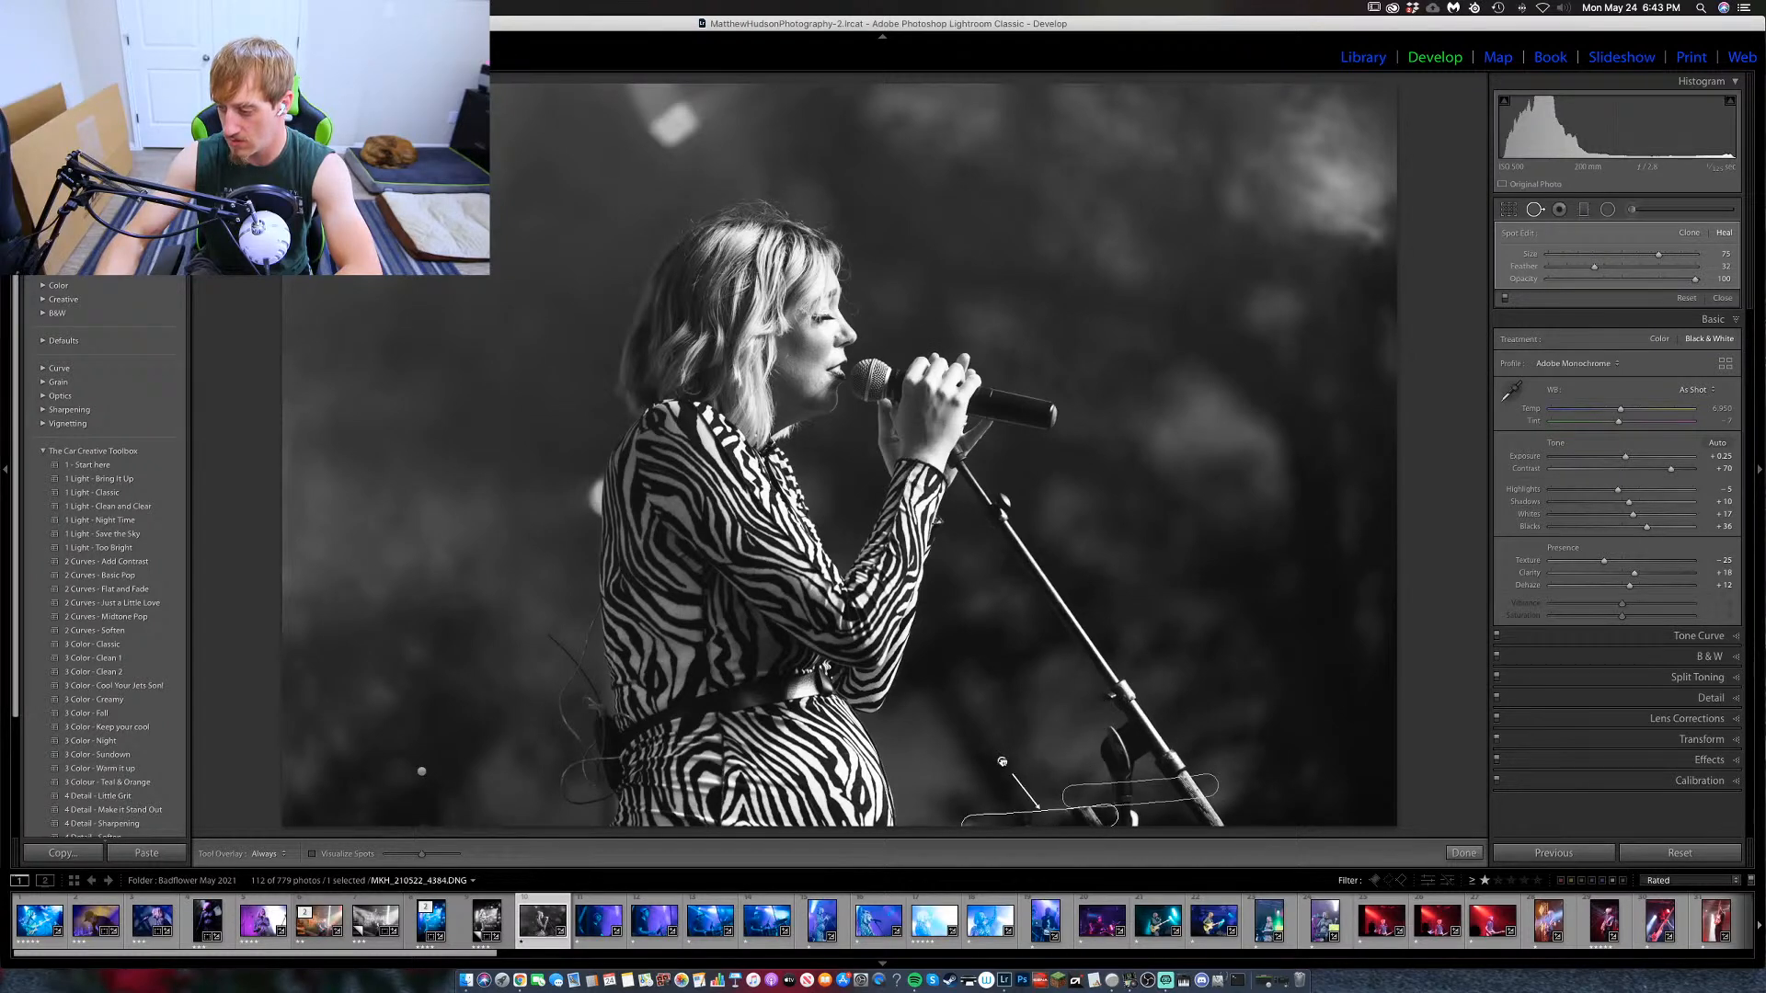
key("slash")
key("slash")
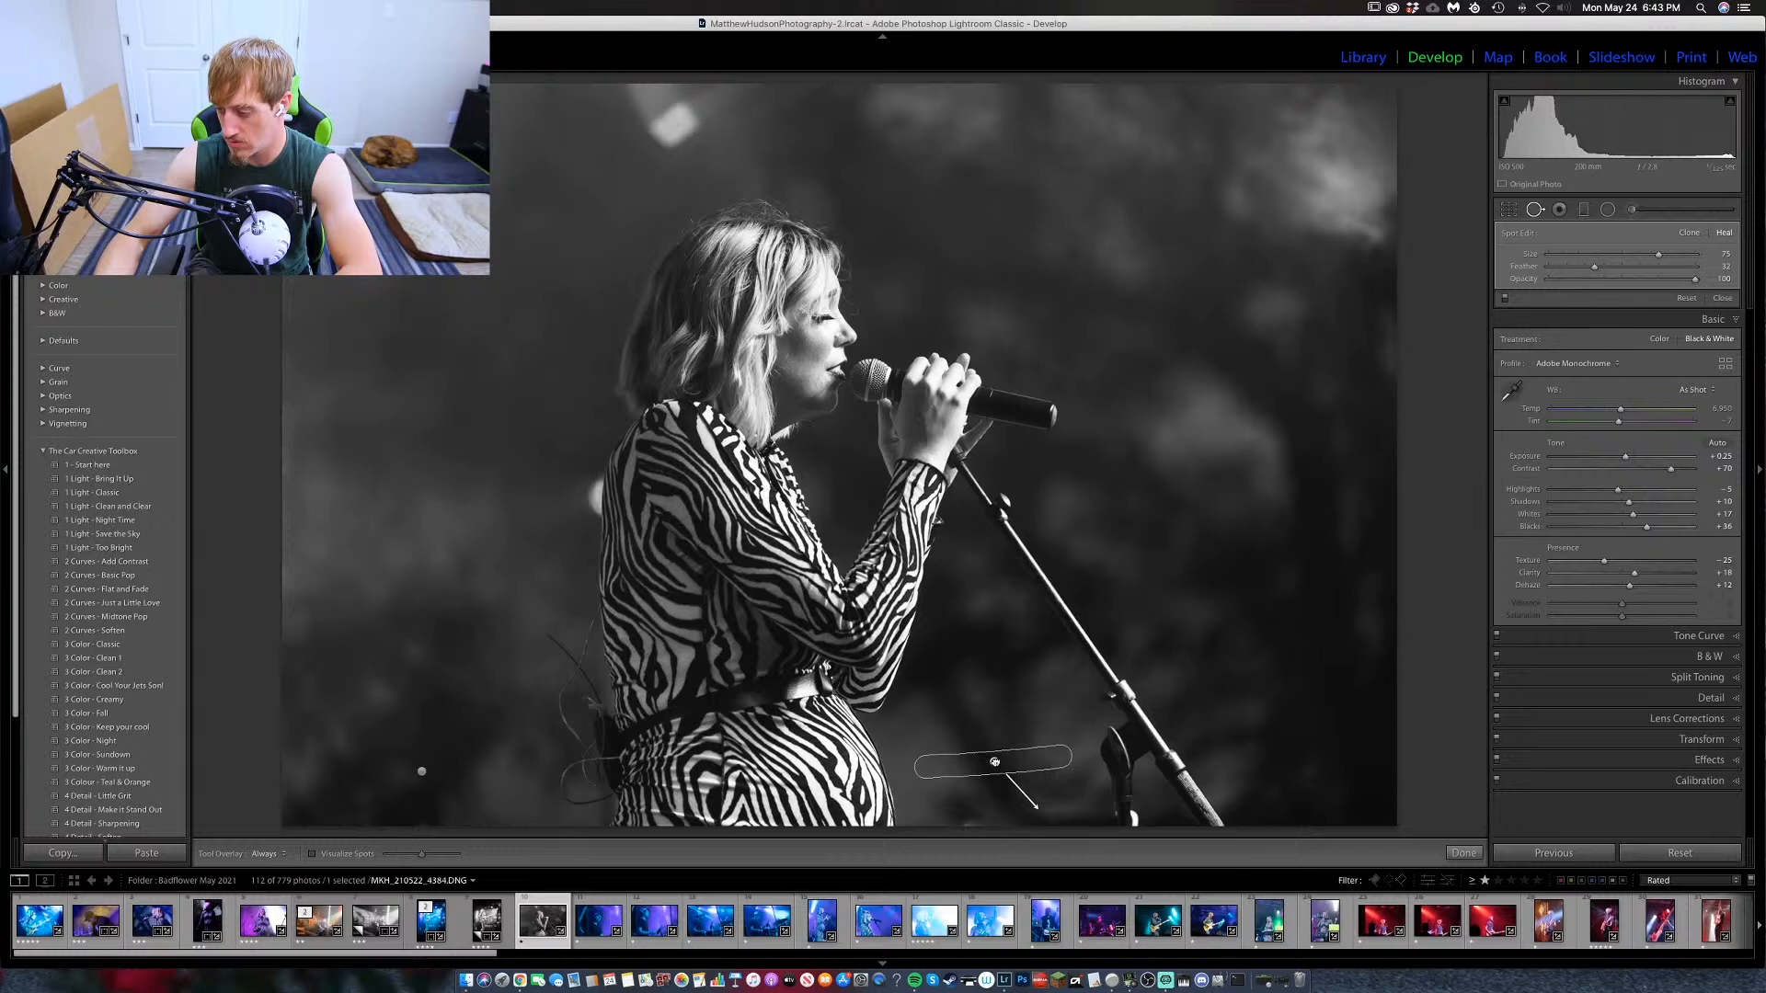
Choose a new source for the bar's heal stroke beside the microphone stand and shift it slightly upward.
key("slash")
left_click_drag(995, 761, 997, 754)
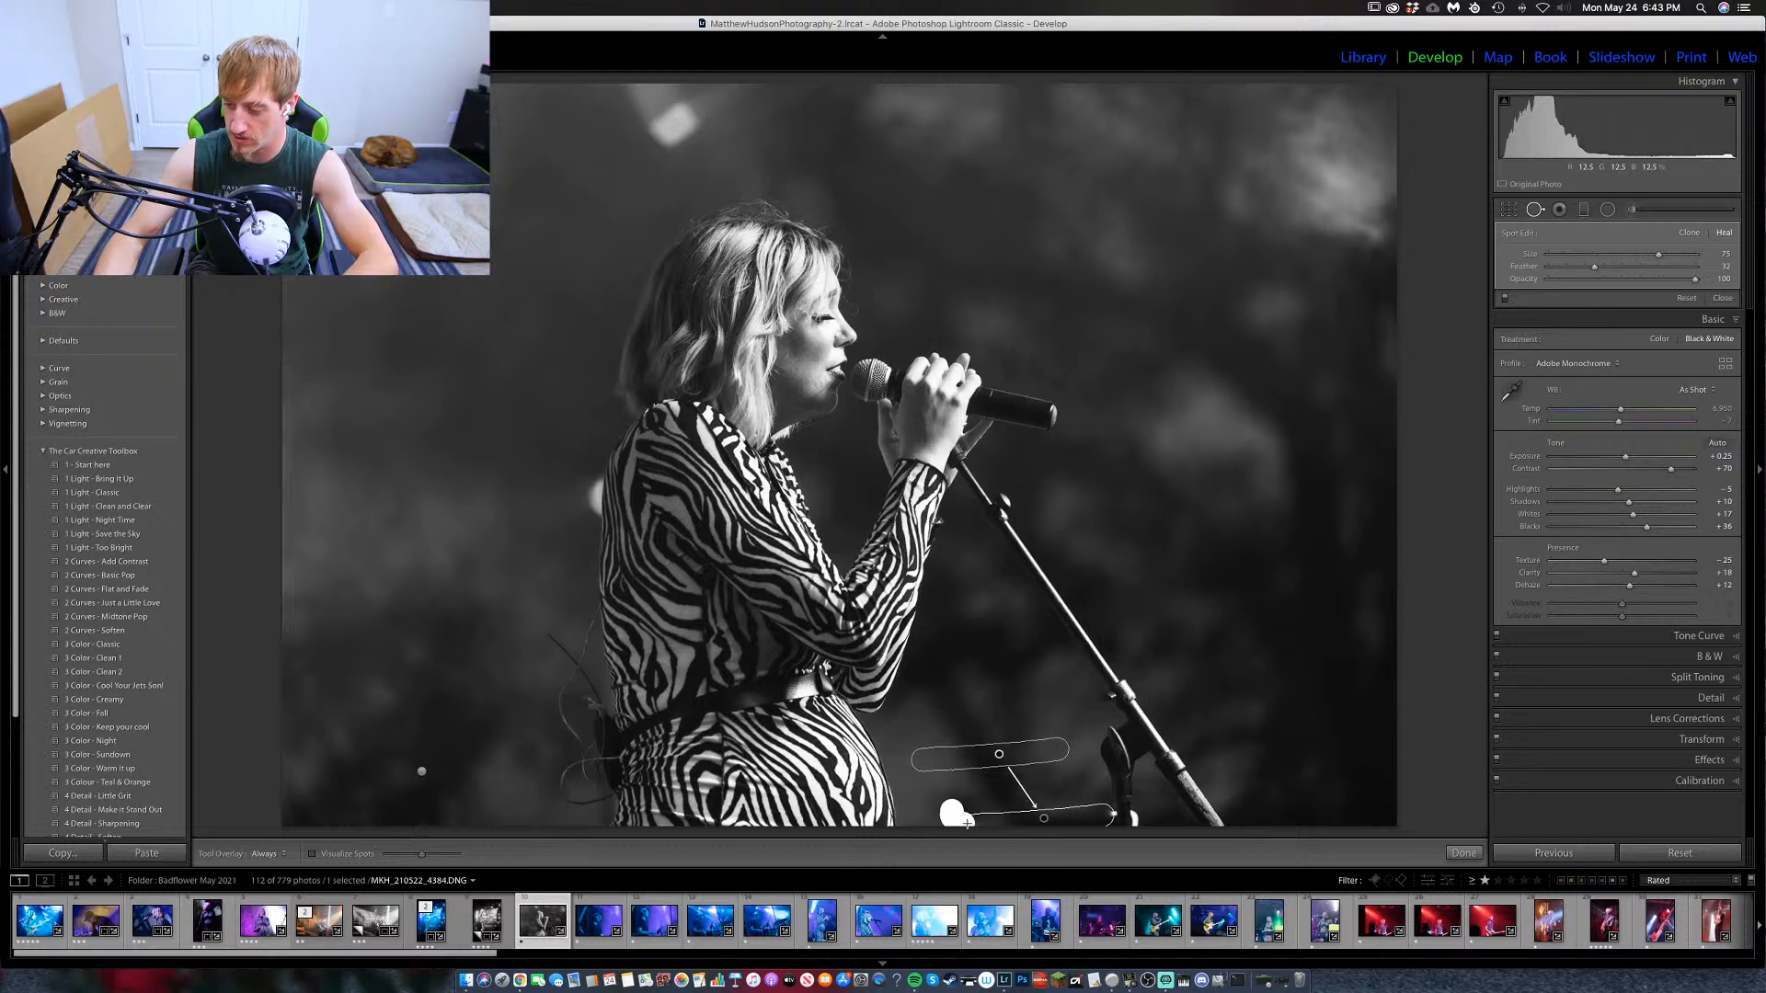
left_click_drag(970, 817, 962, 810)
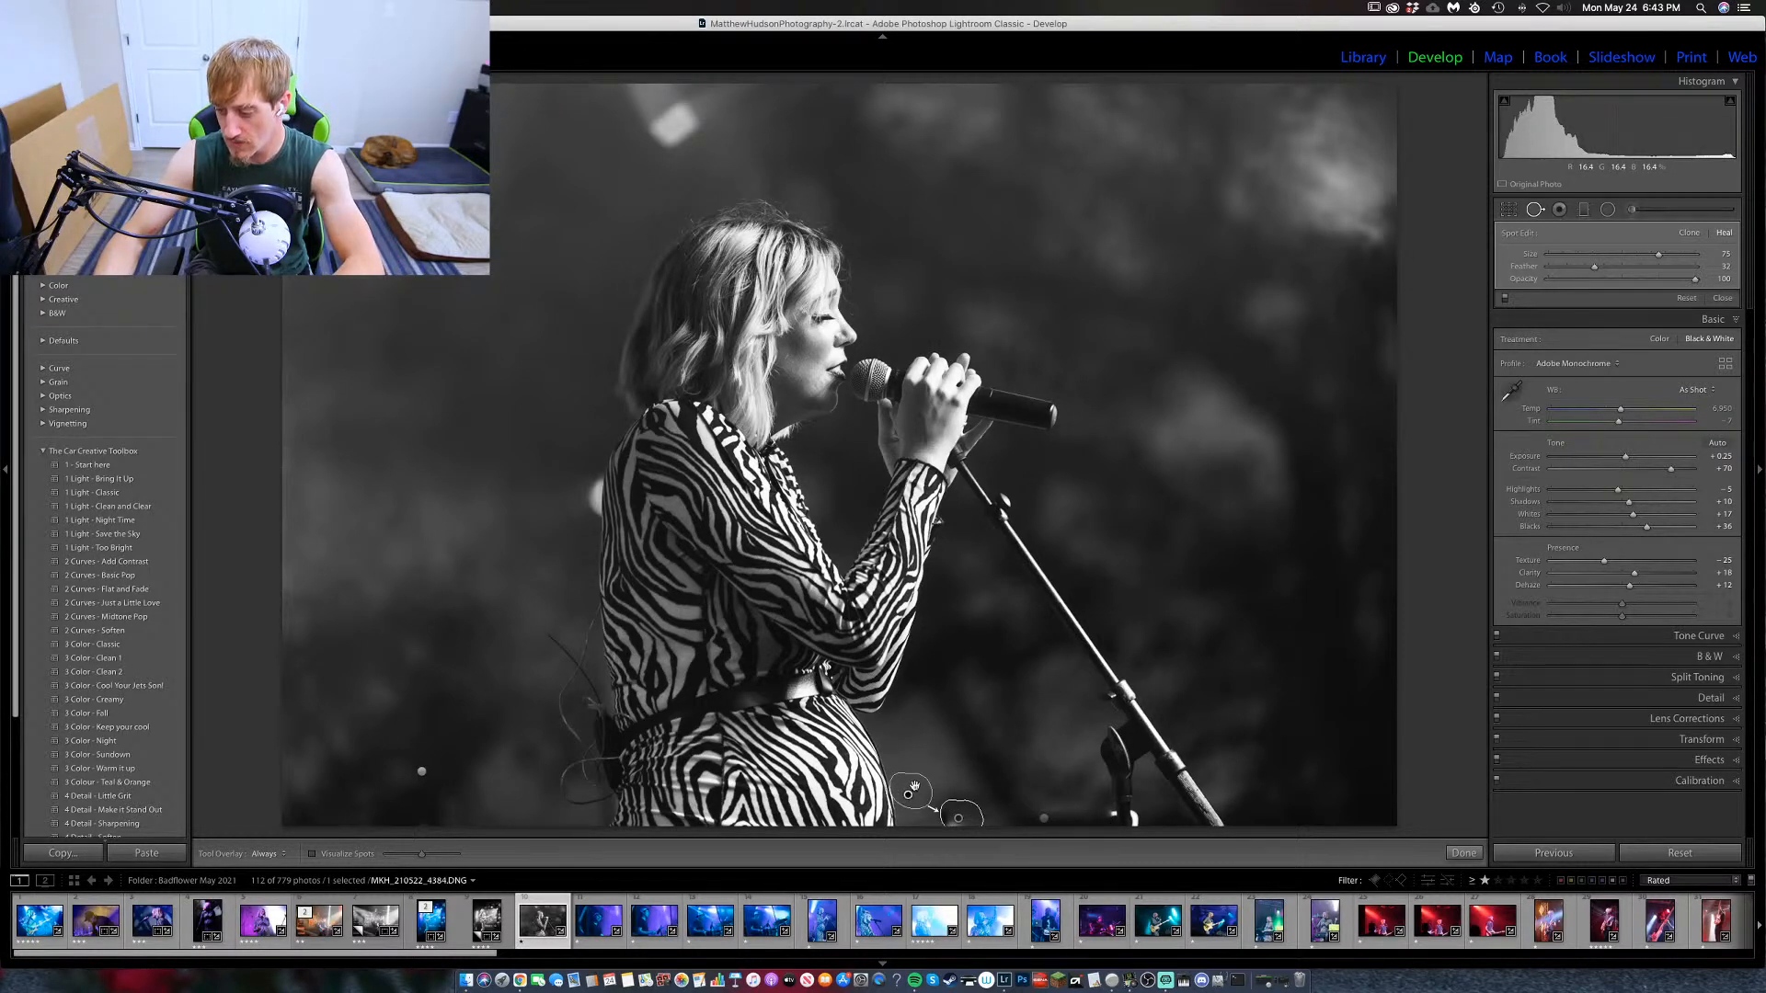
left_click_drag(916, 787, 917, 785)
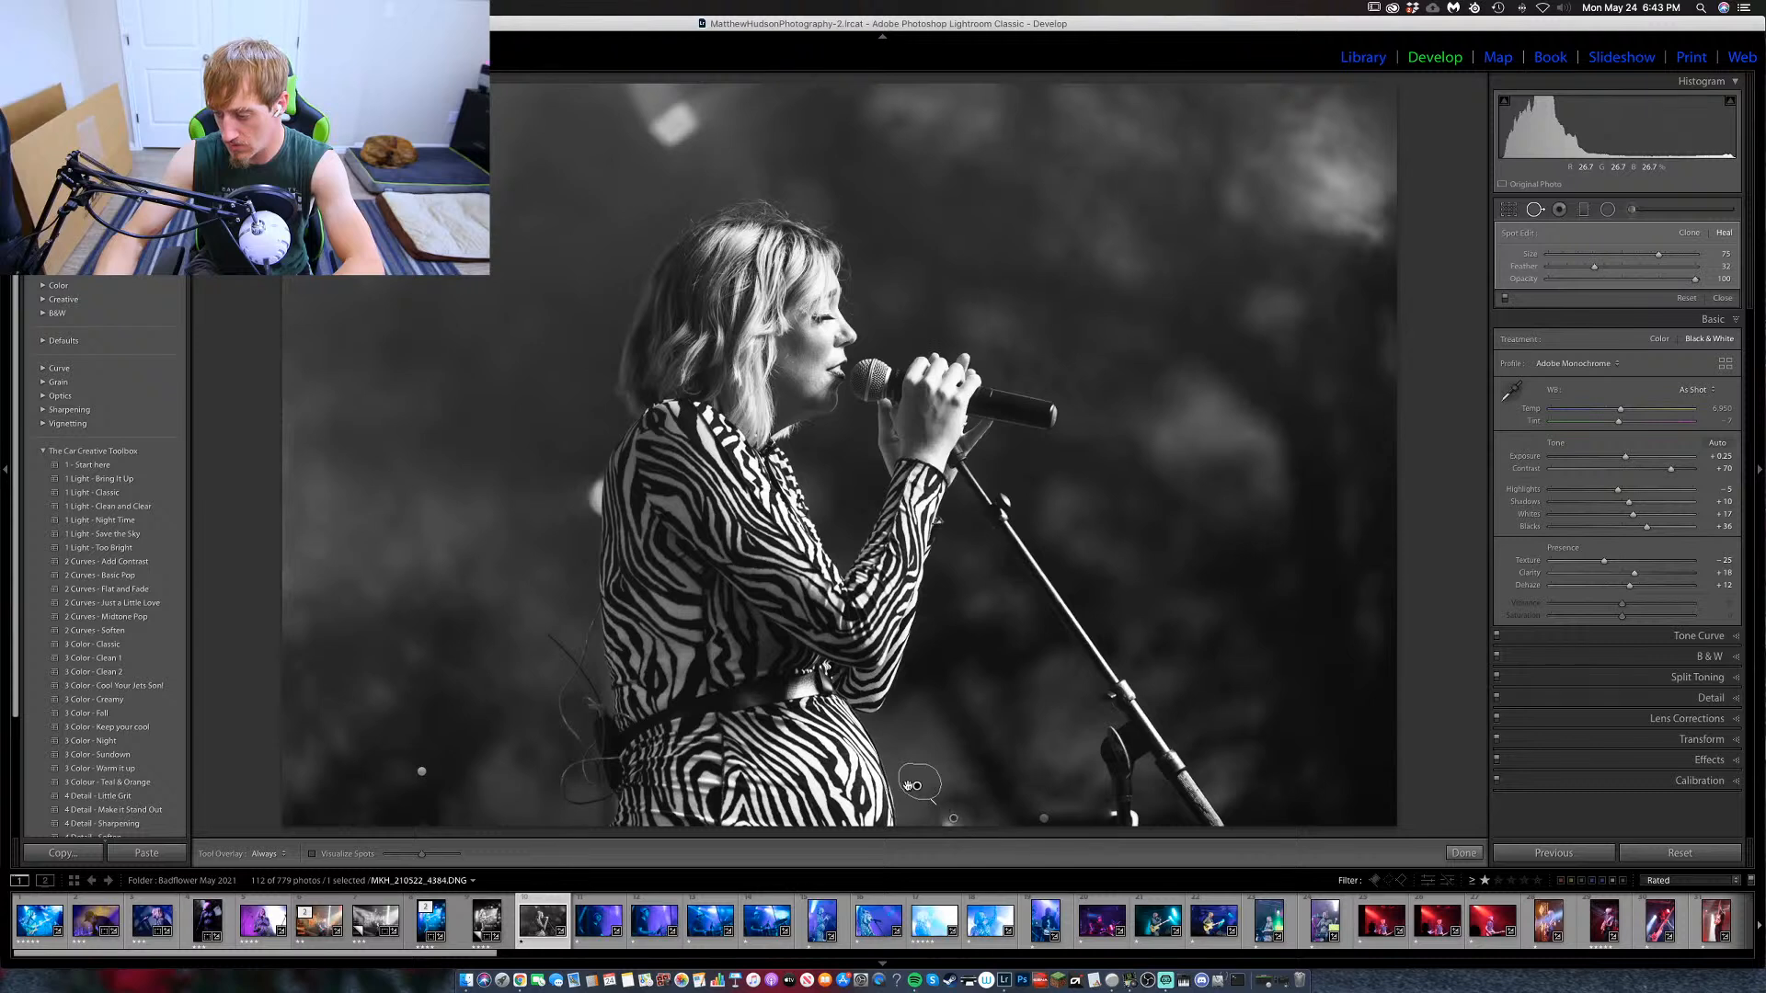
mouse_move(915, 785)
left_mouse_down()
mouse_move(1224, 780)
mouse_move(1302, 755)
mouse_move(1300, 731)
left_mouse_up()
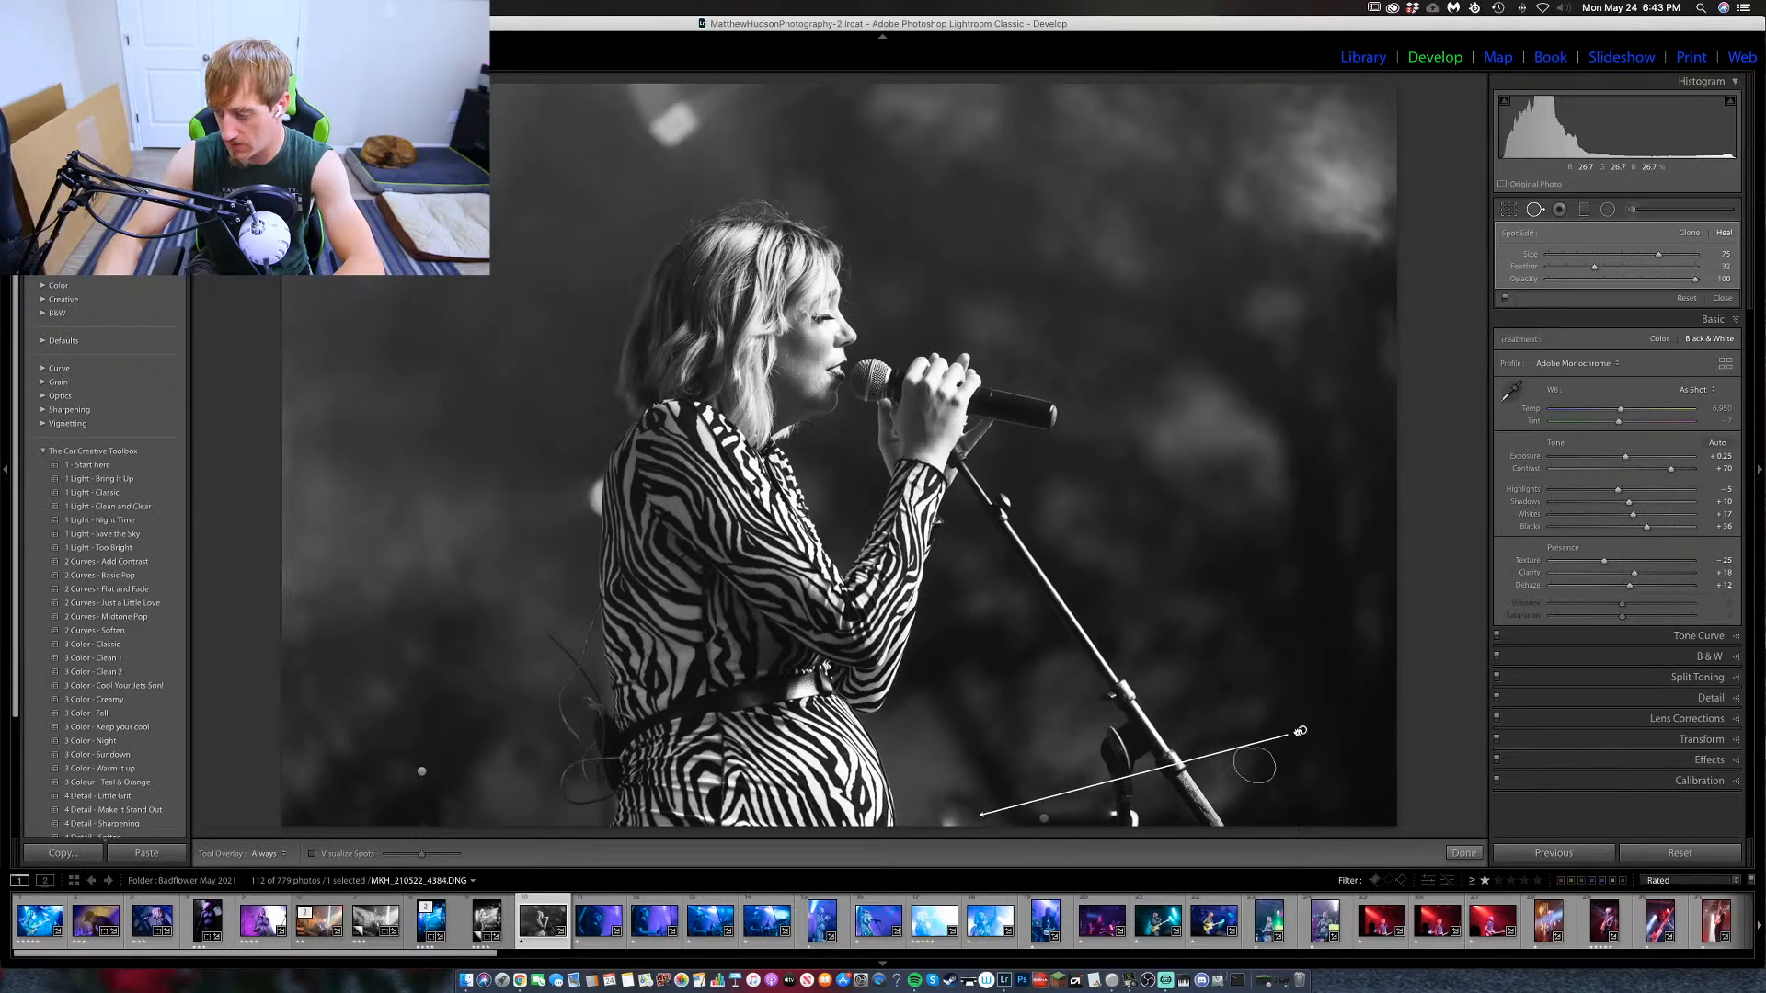
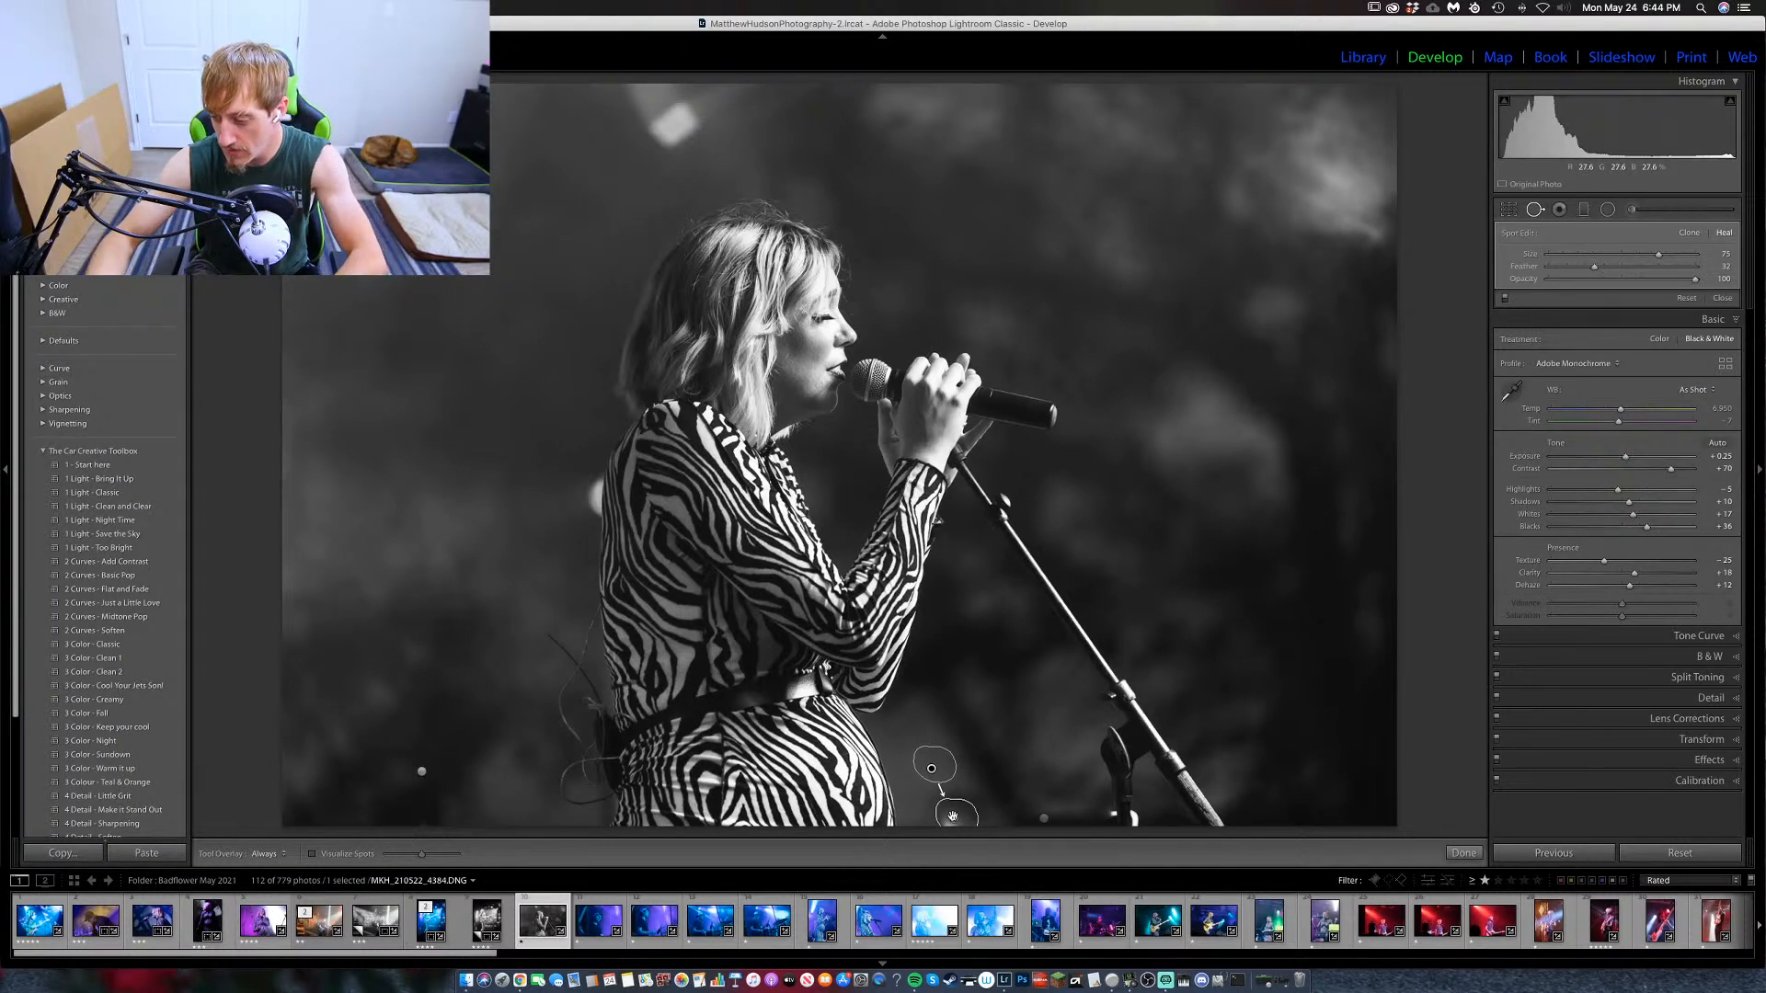
right_click(957, 816)
left_click(1017, 869)
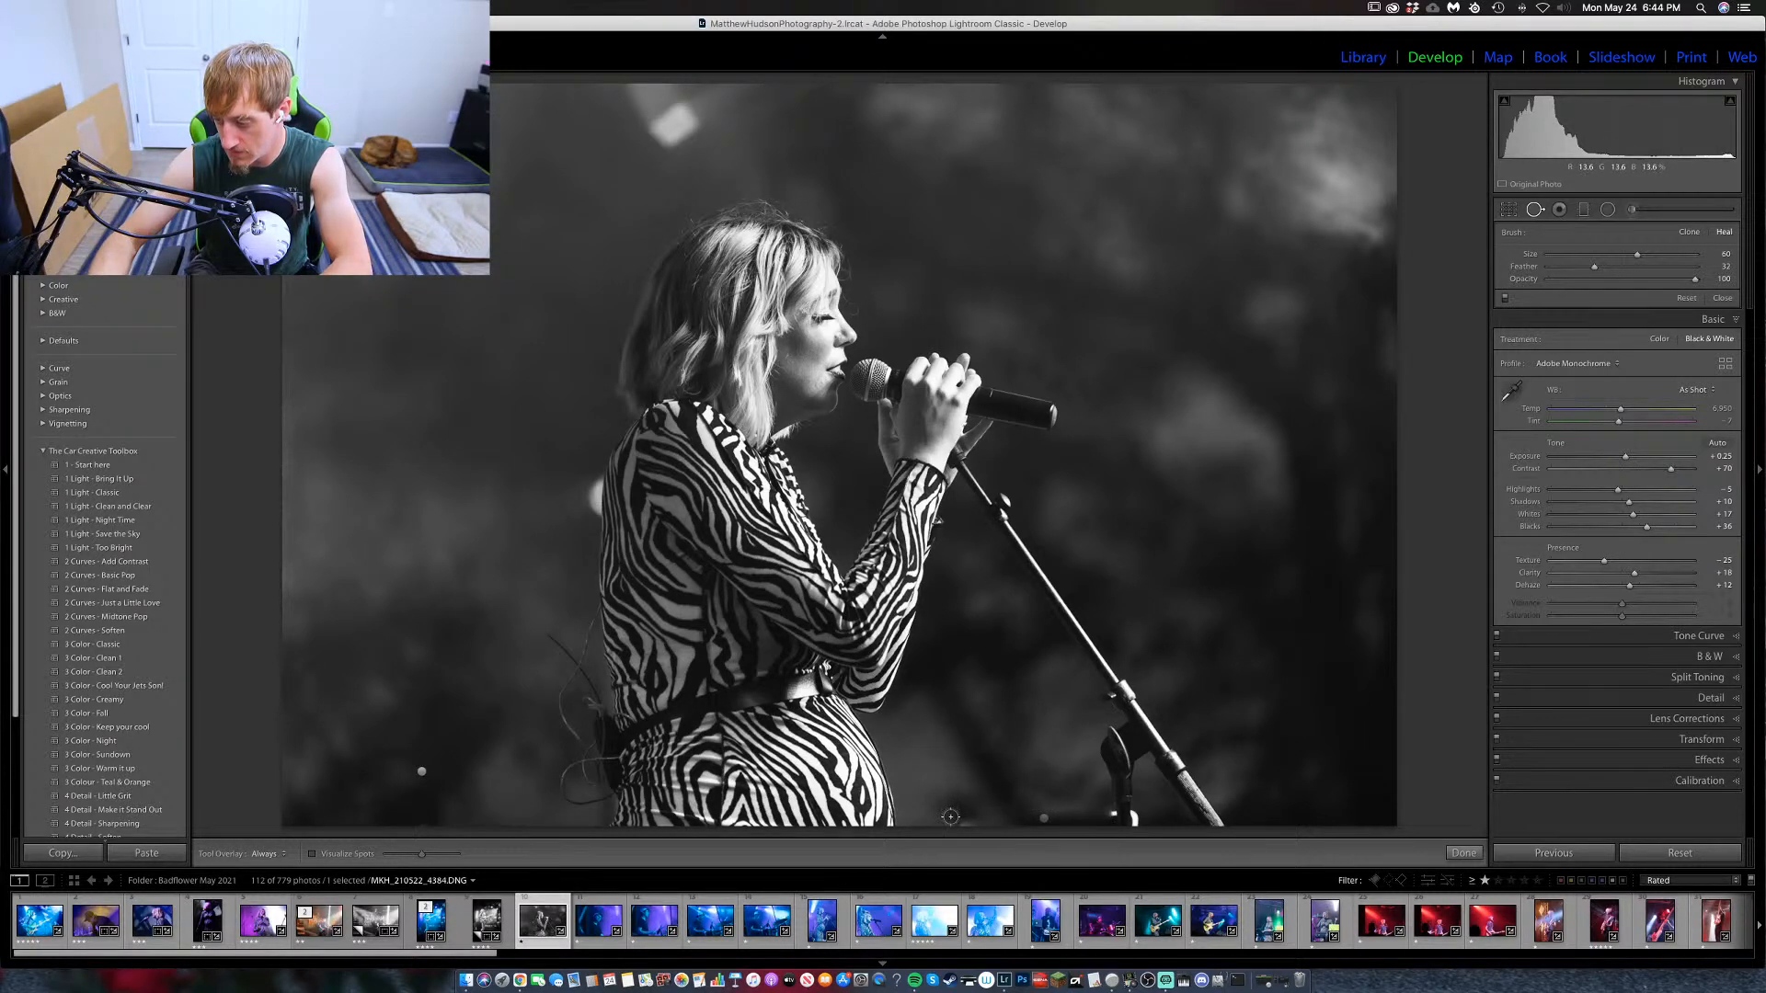
Heal the bright patch at the lower edge between the dress and microphone stand with a size 60 brush, sampling from just above it.
left_click_drag(951, 815, 972, 817)
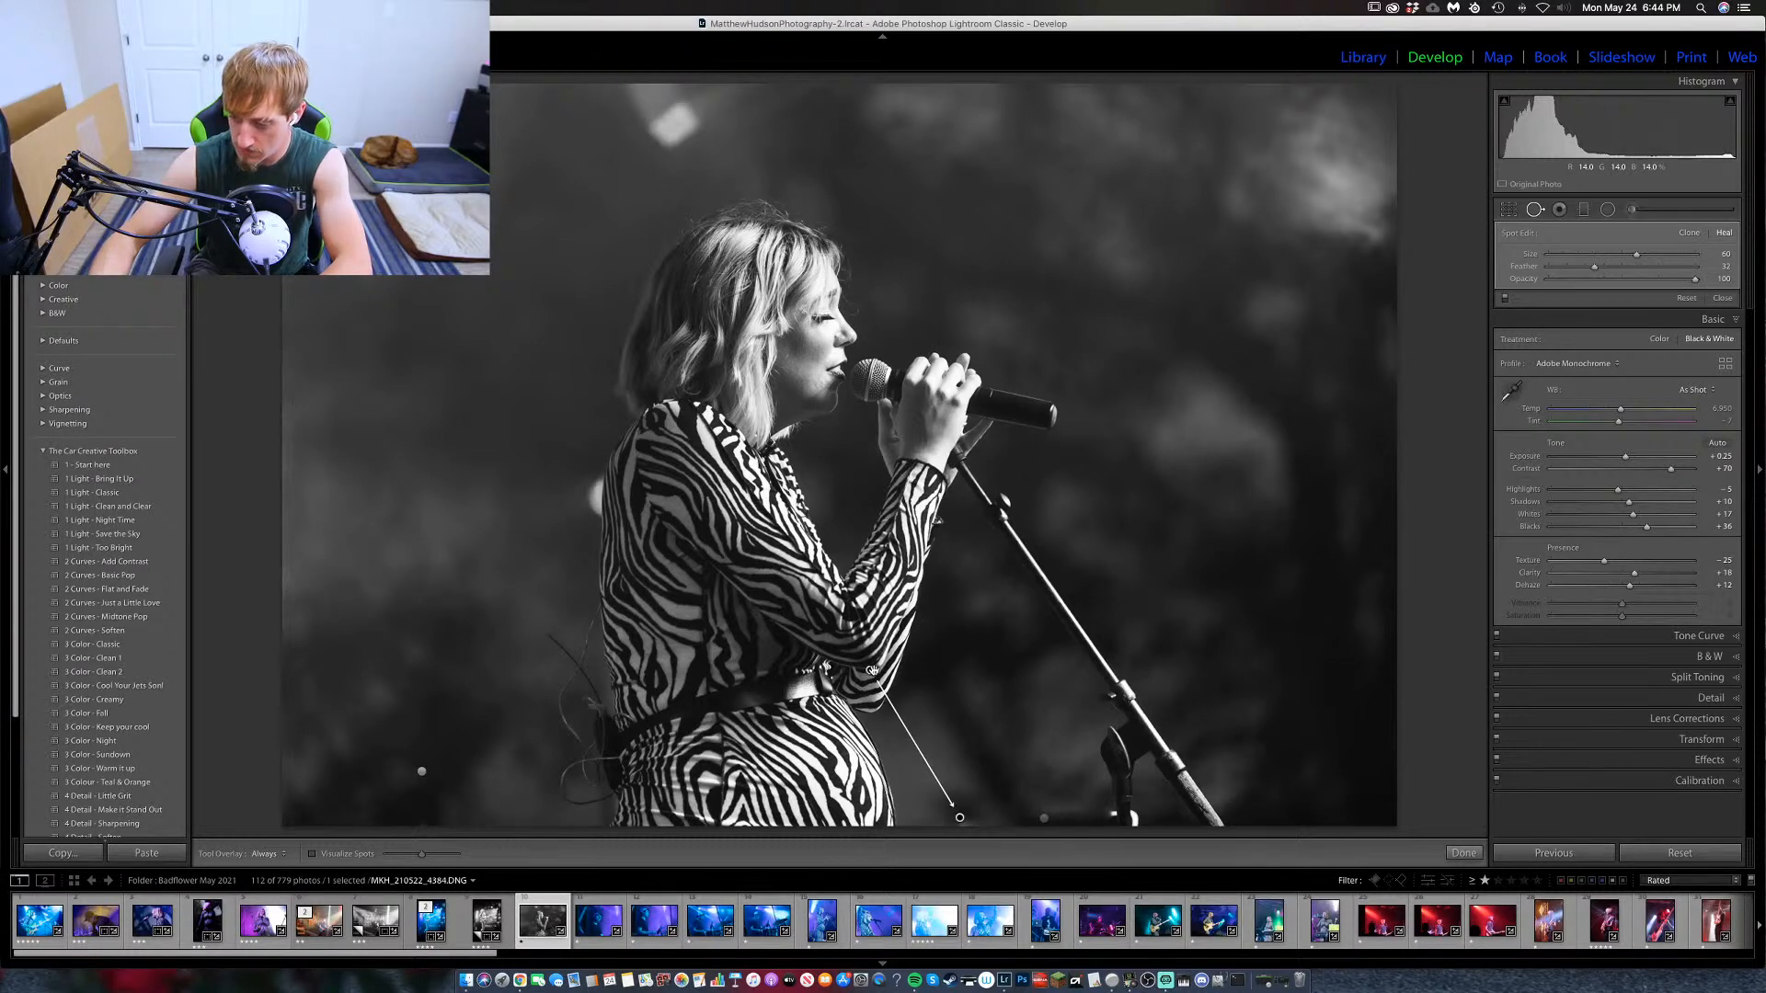
left_click_drag(872, 671, 944, 771)
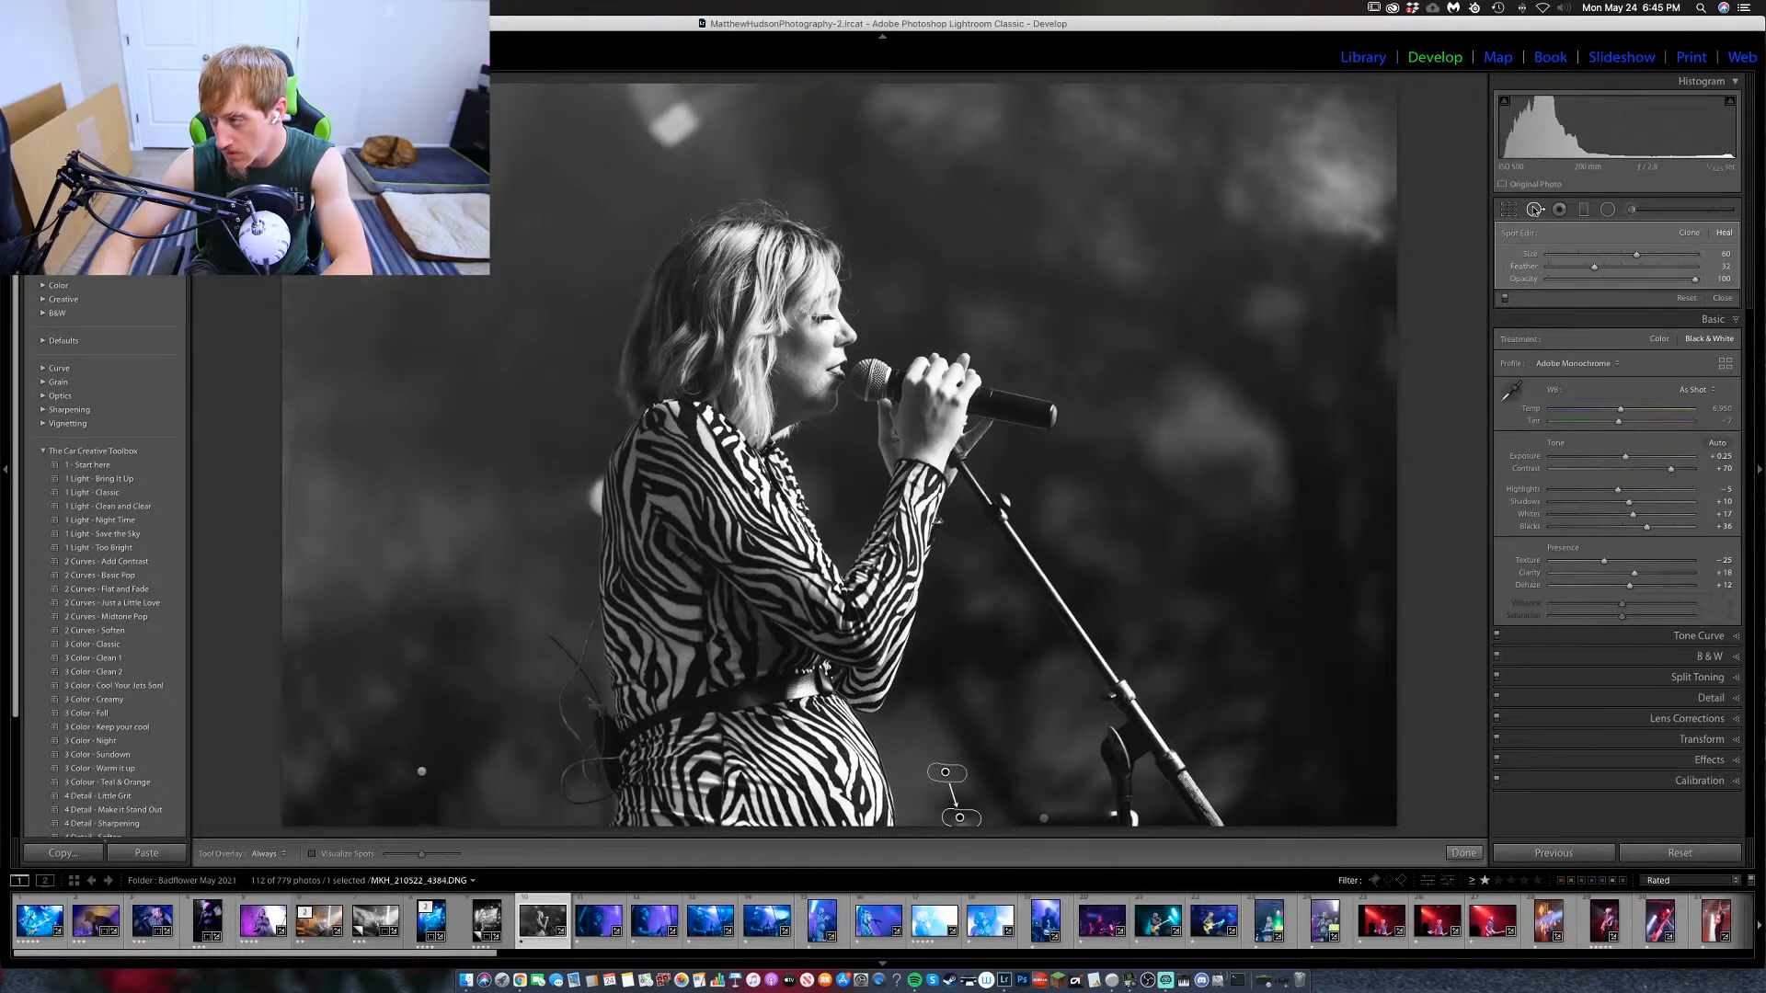
left_click(1534, 210)
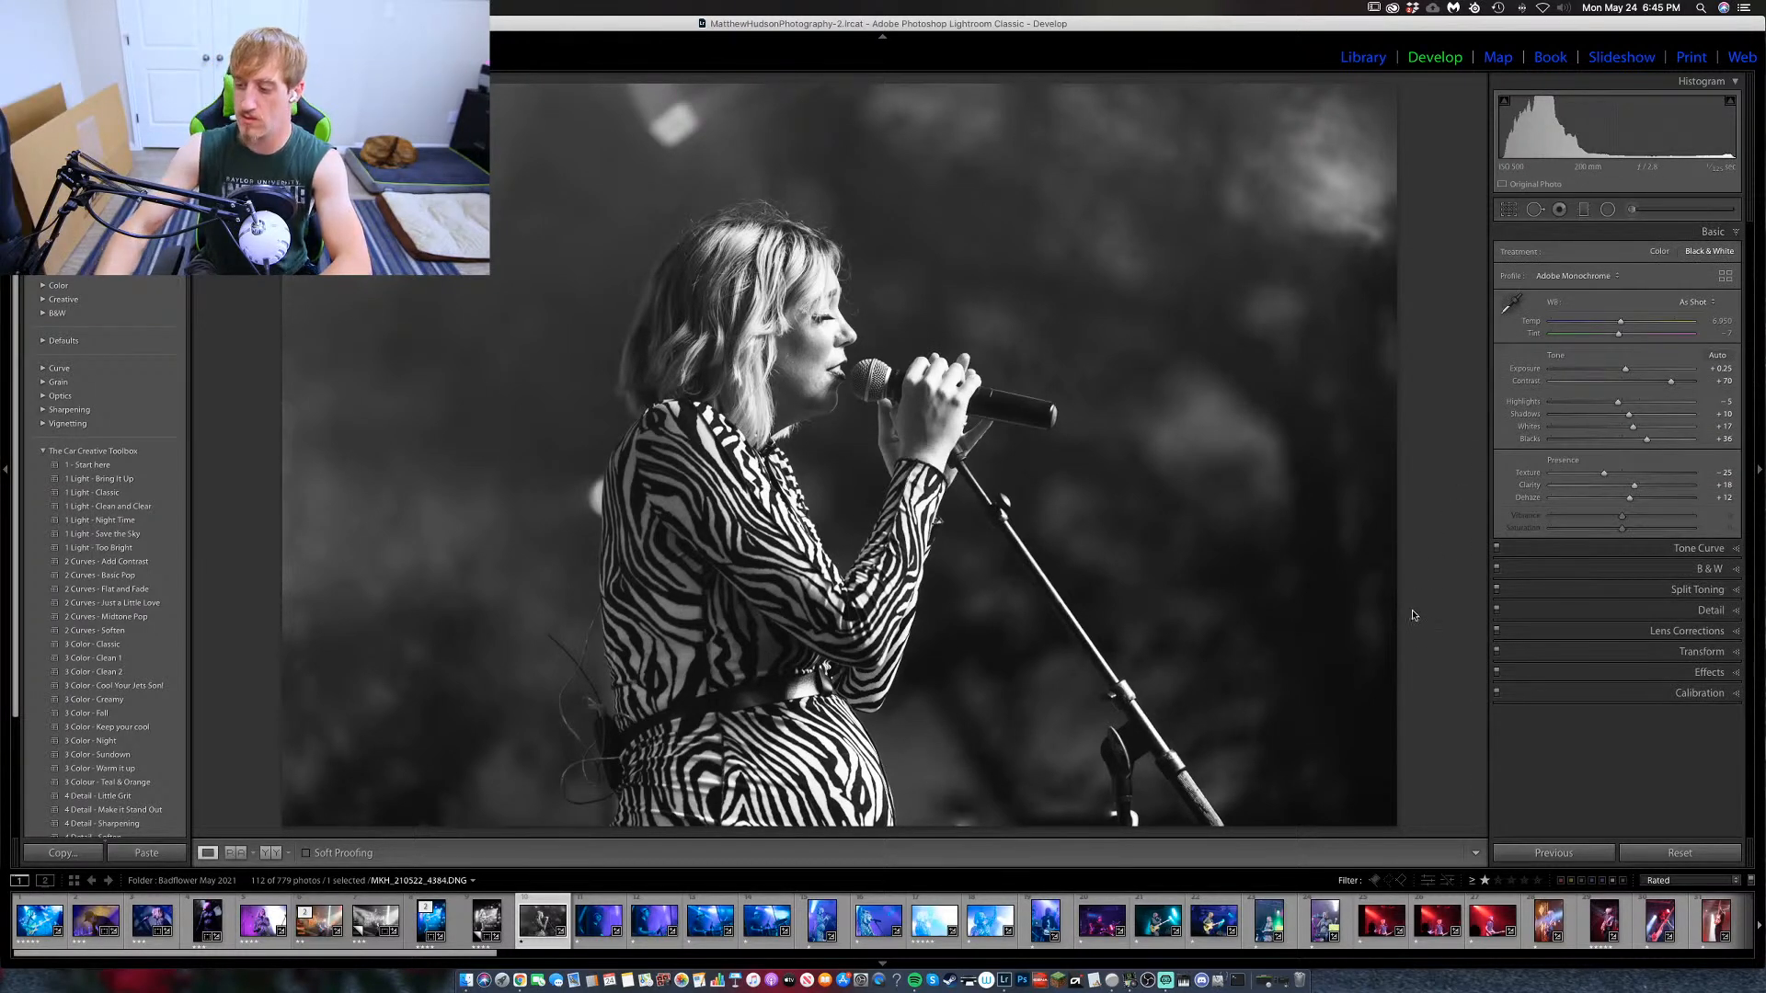
Compare the photo in the Color treatment with its Black & White version.
left_click(1664, 252)
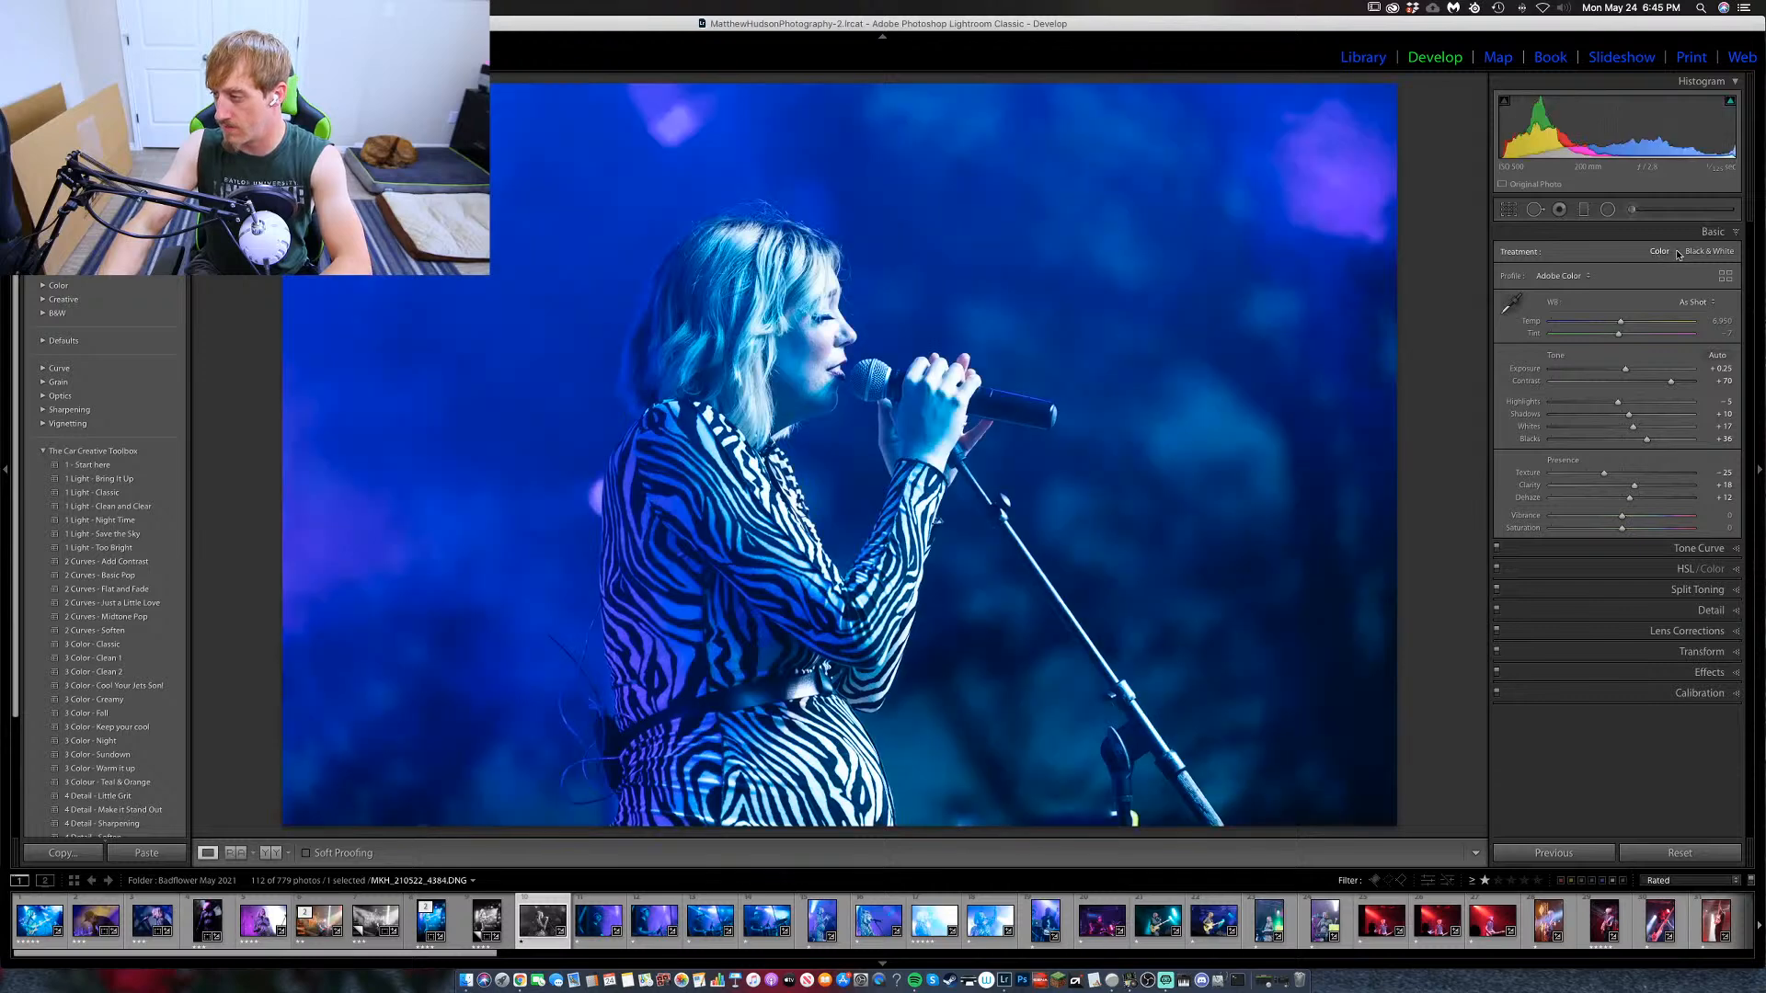
left_click(1695, 252)
Change the small heal spot at the lower edge between the dress and microphone stand to Clone mode.
left_click(1534, 210)
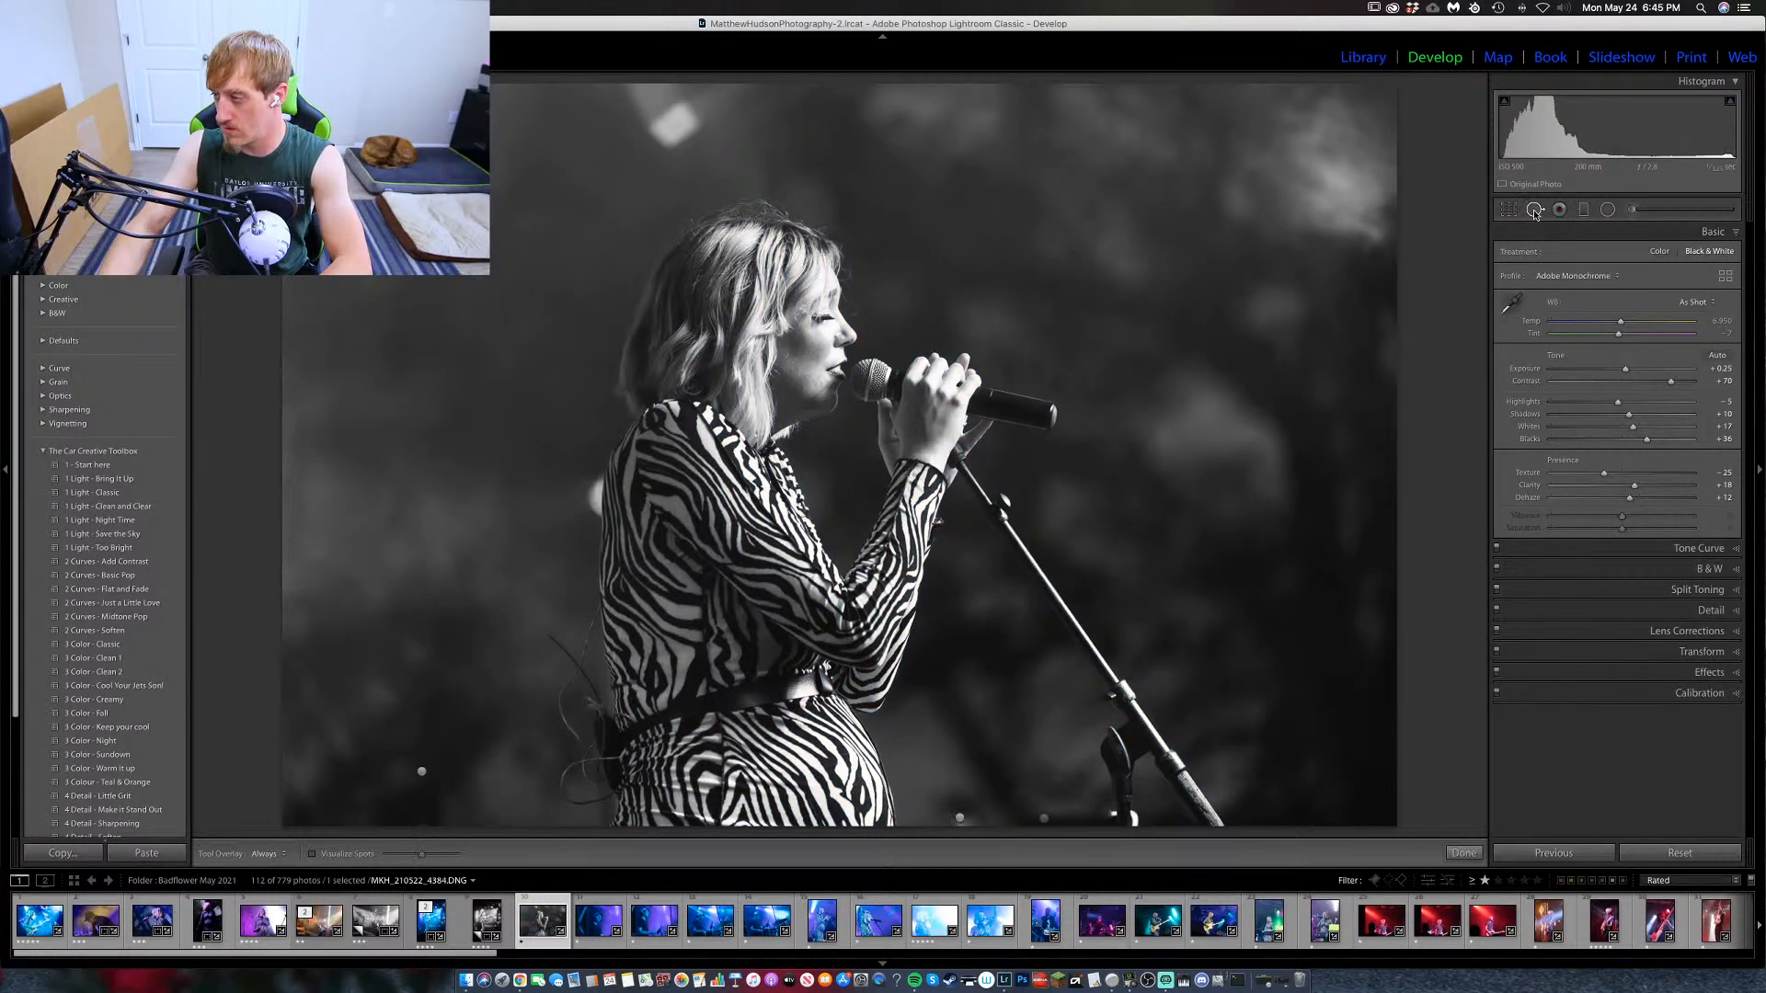
left_click(1688, 234)
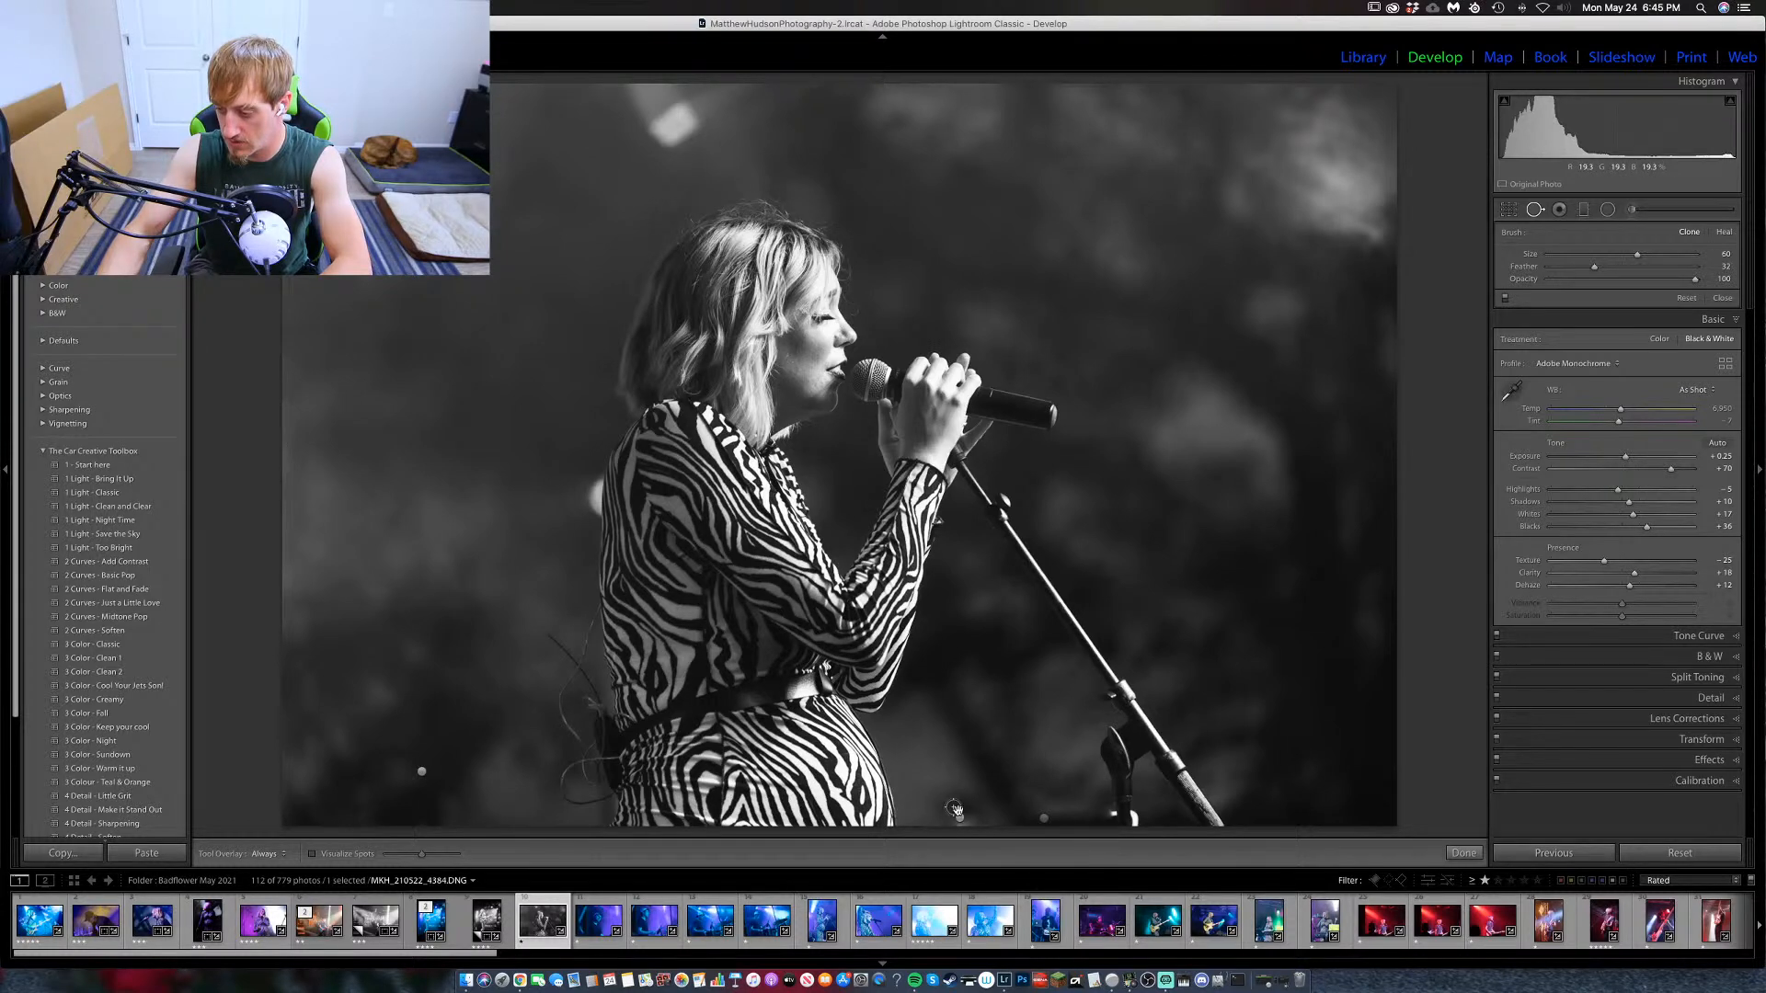
left_click(961, 818)
left_click_drag(963, 819, 951, 816)
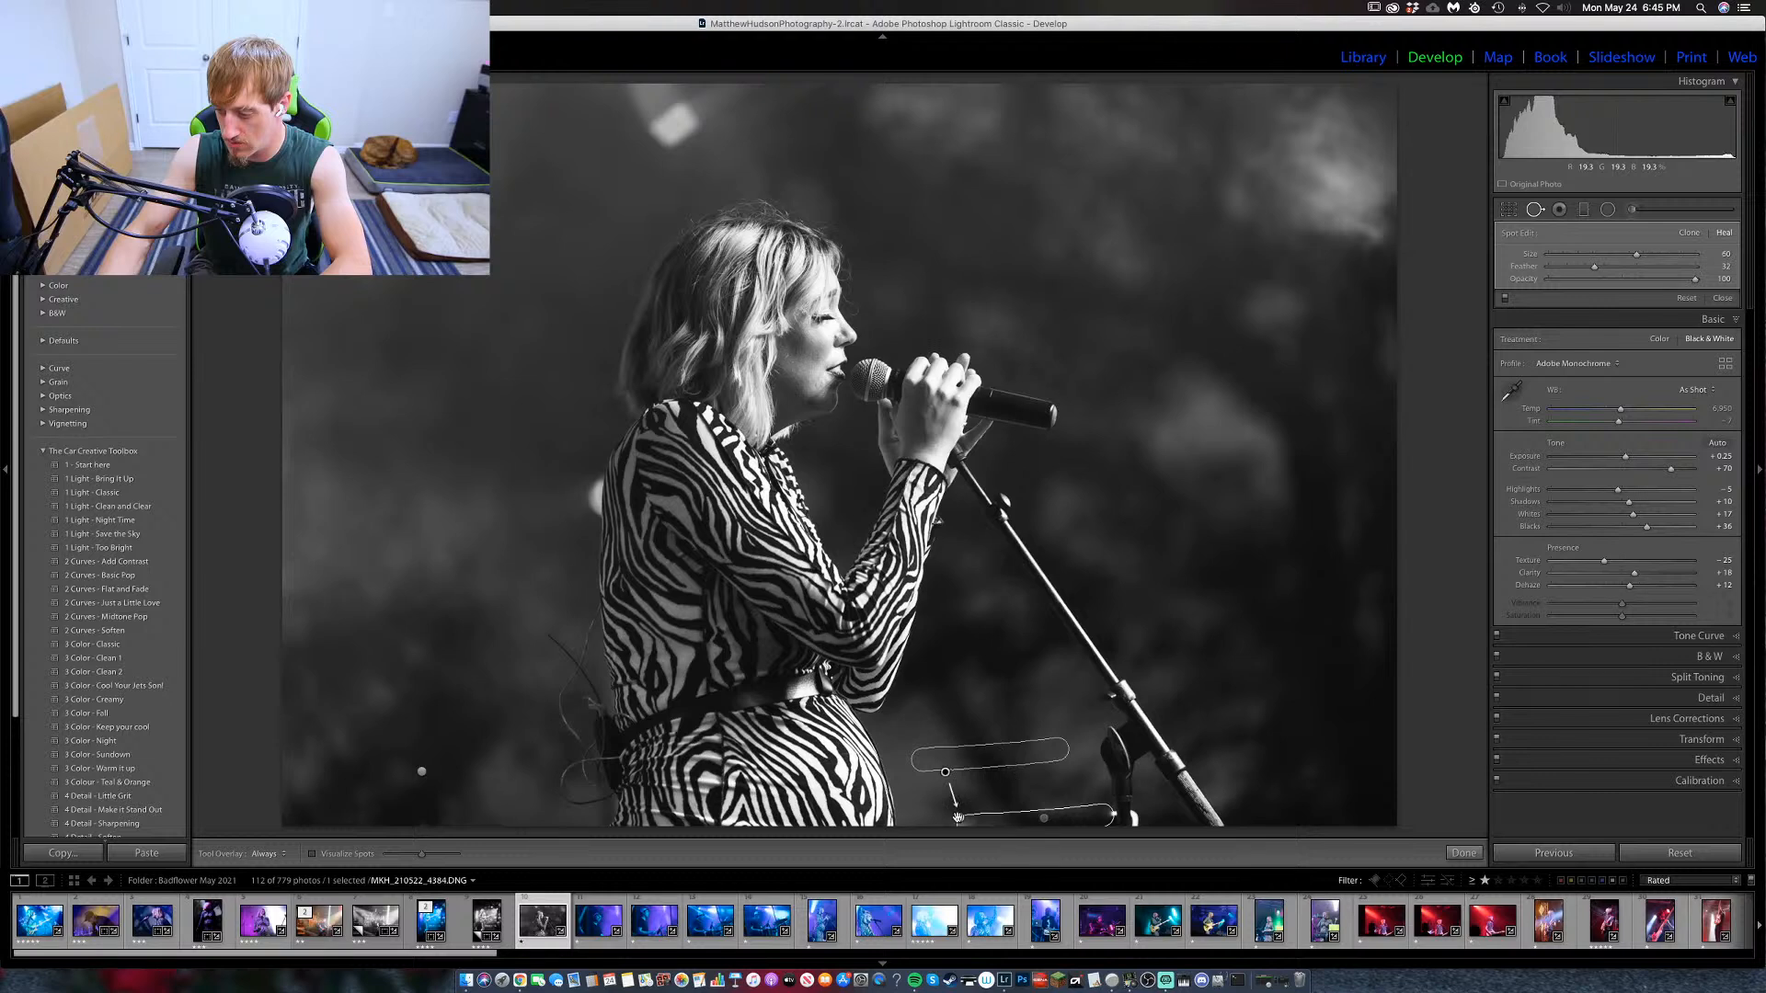
right_click(959, 818)
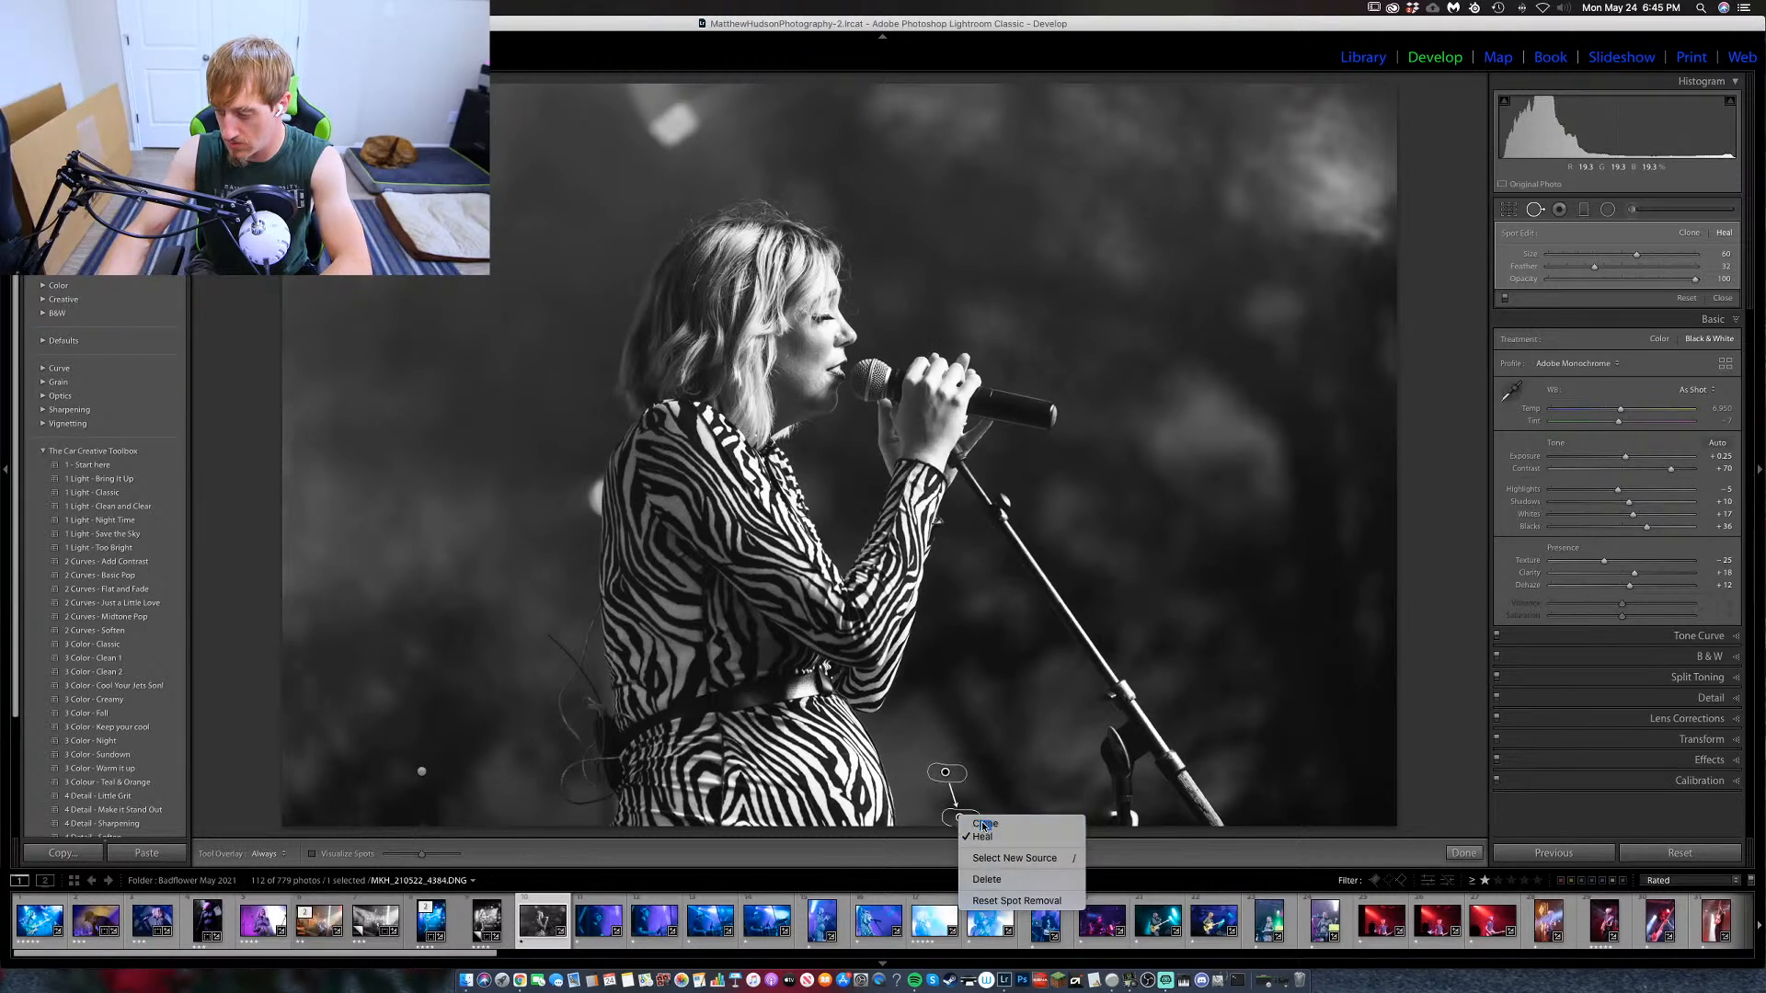
left_click(982, 823)
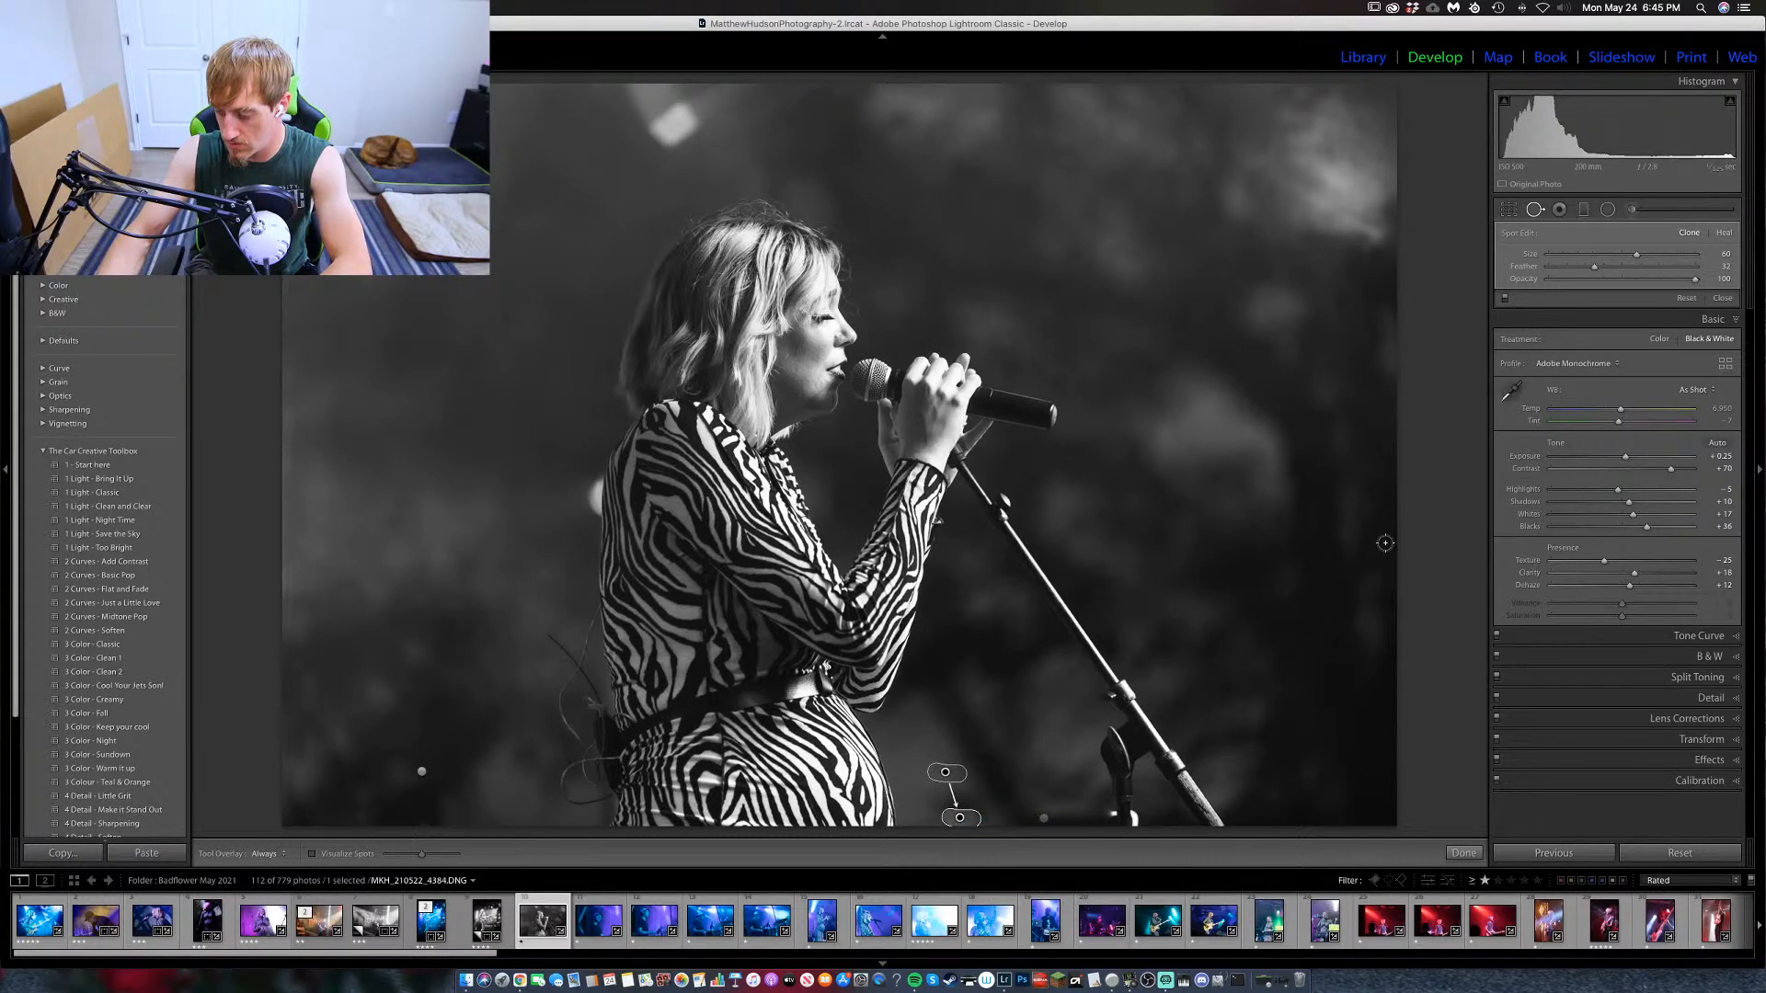
Move the clone spot's source to the dark background just beside the foot of the microphone stand.
left_click(1537, 210)
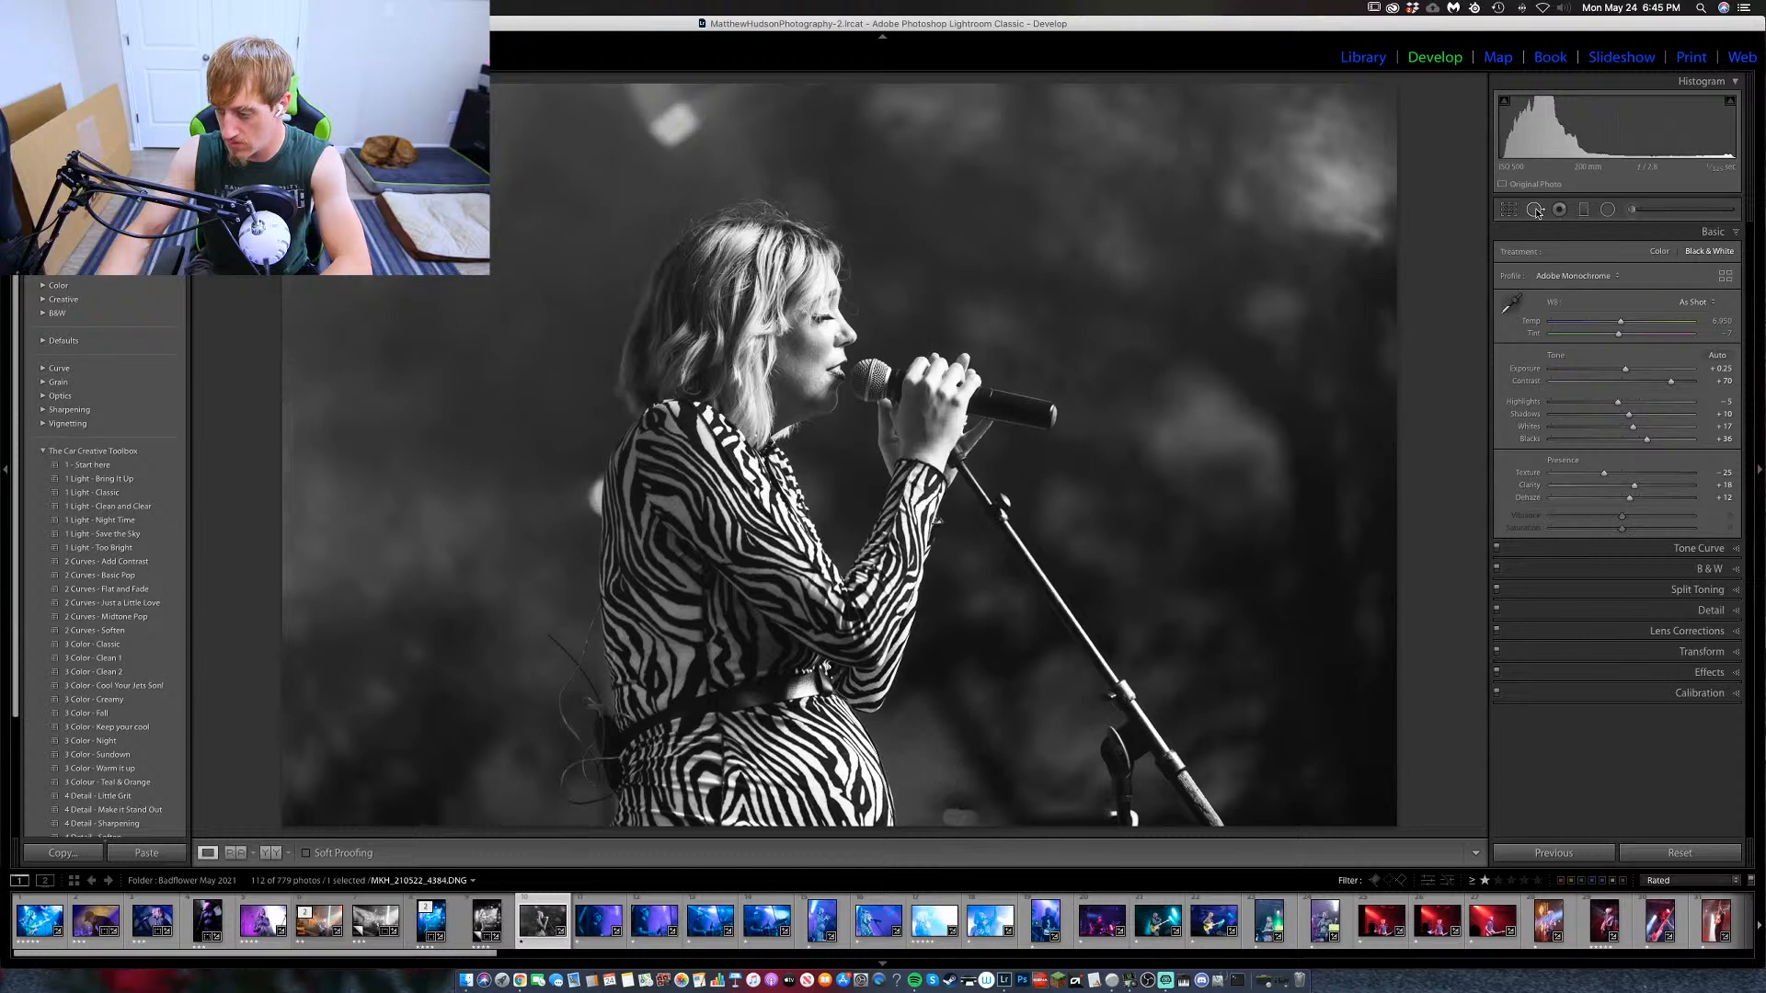
left_click(1536, 210)
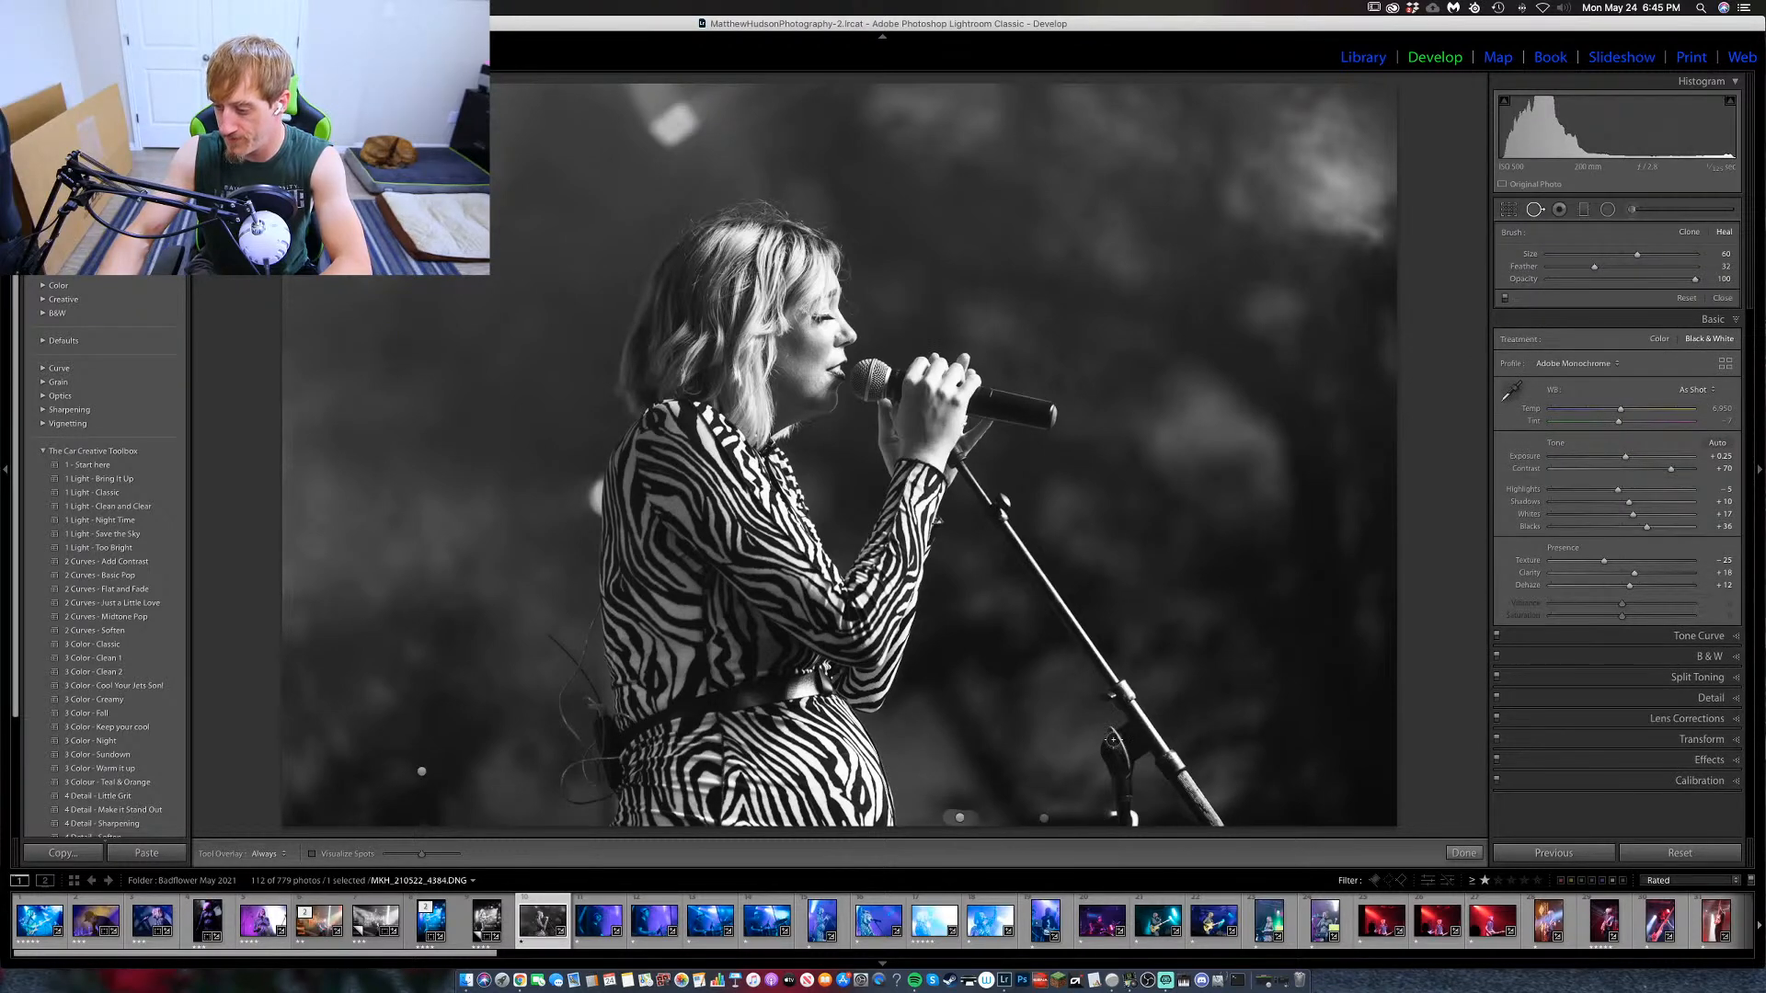
left_click(958, 816)
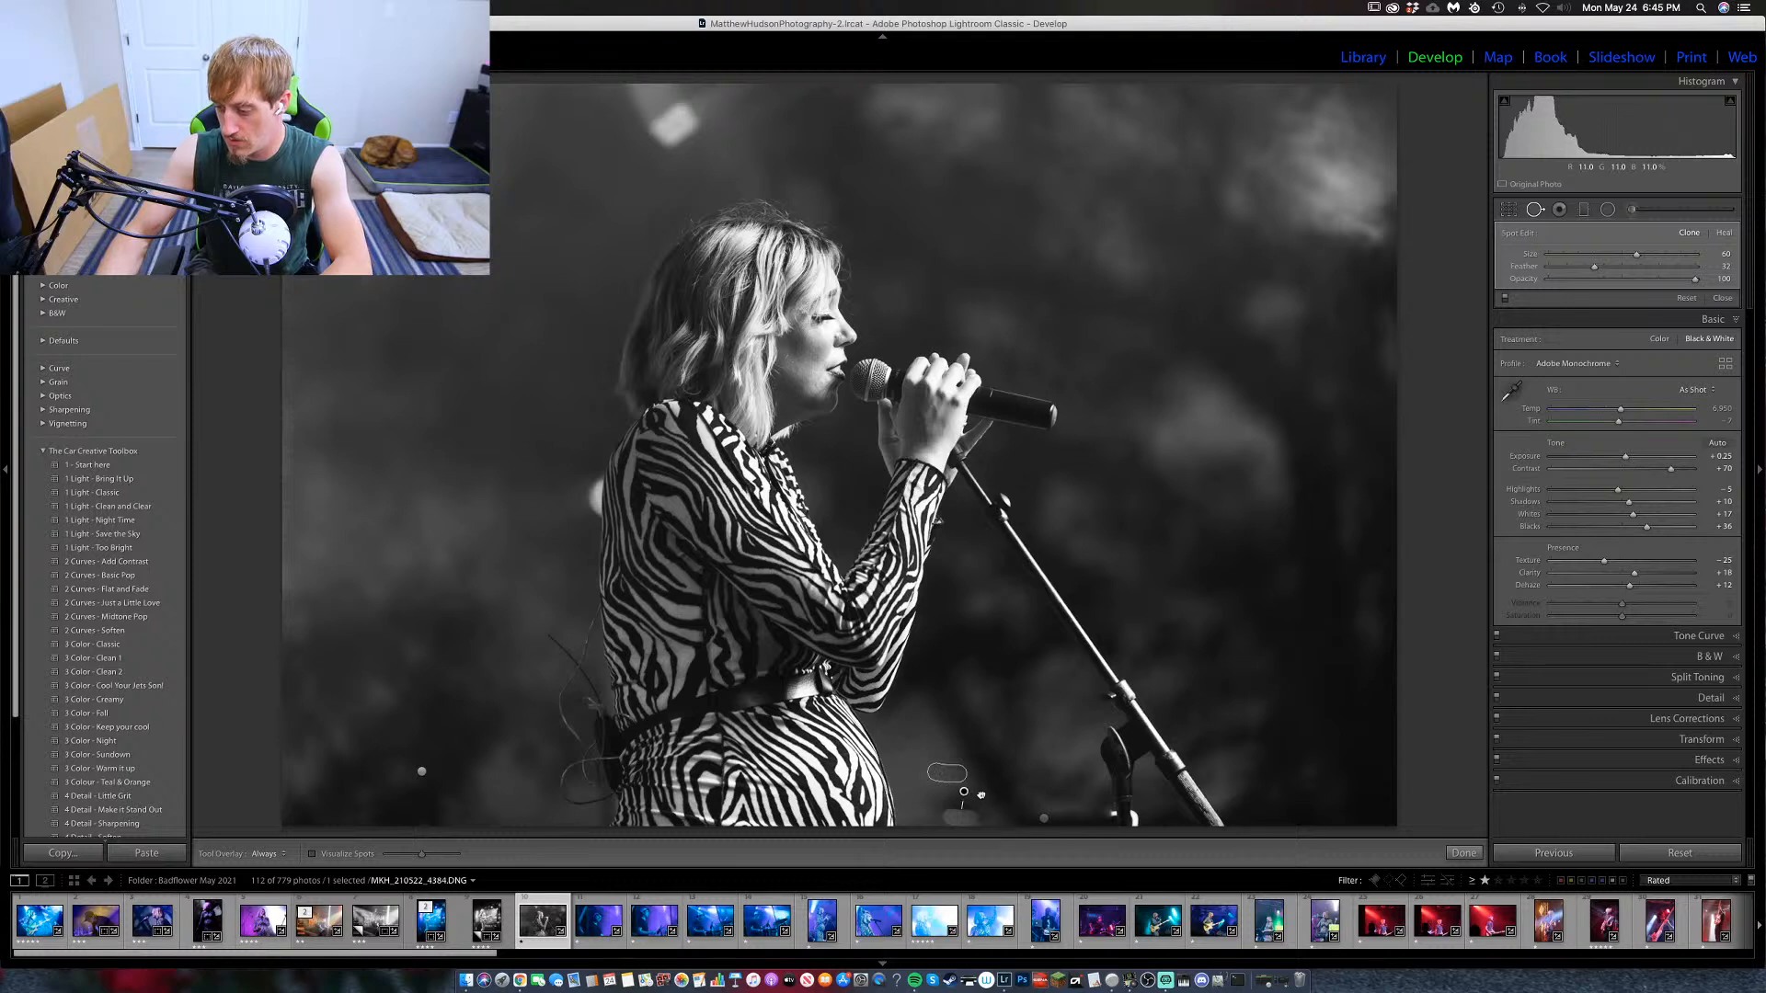
left_click_drag(1027, 803, 1067, 811)
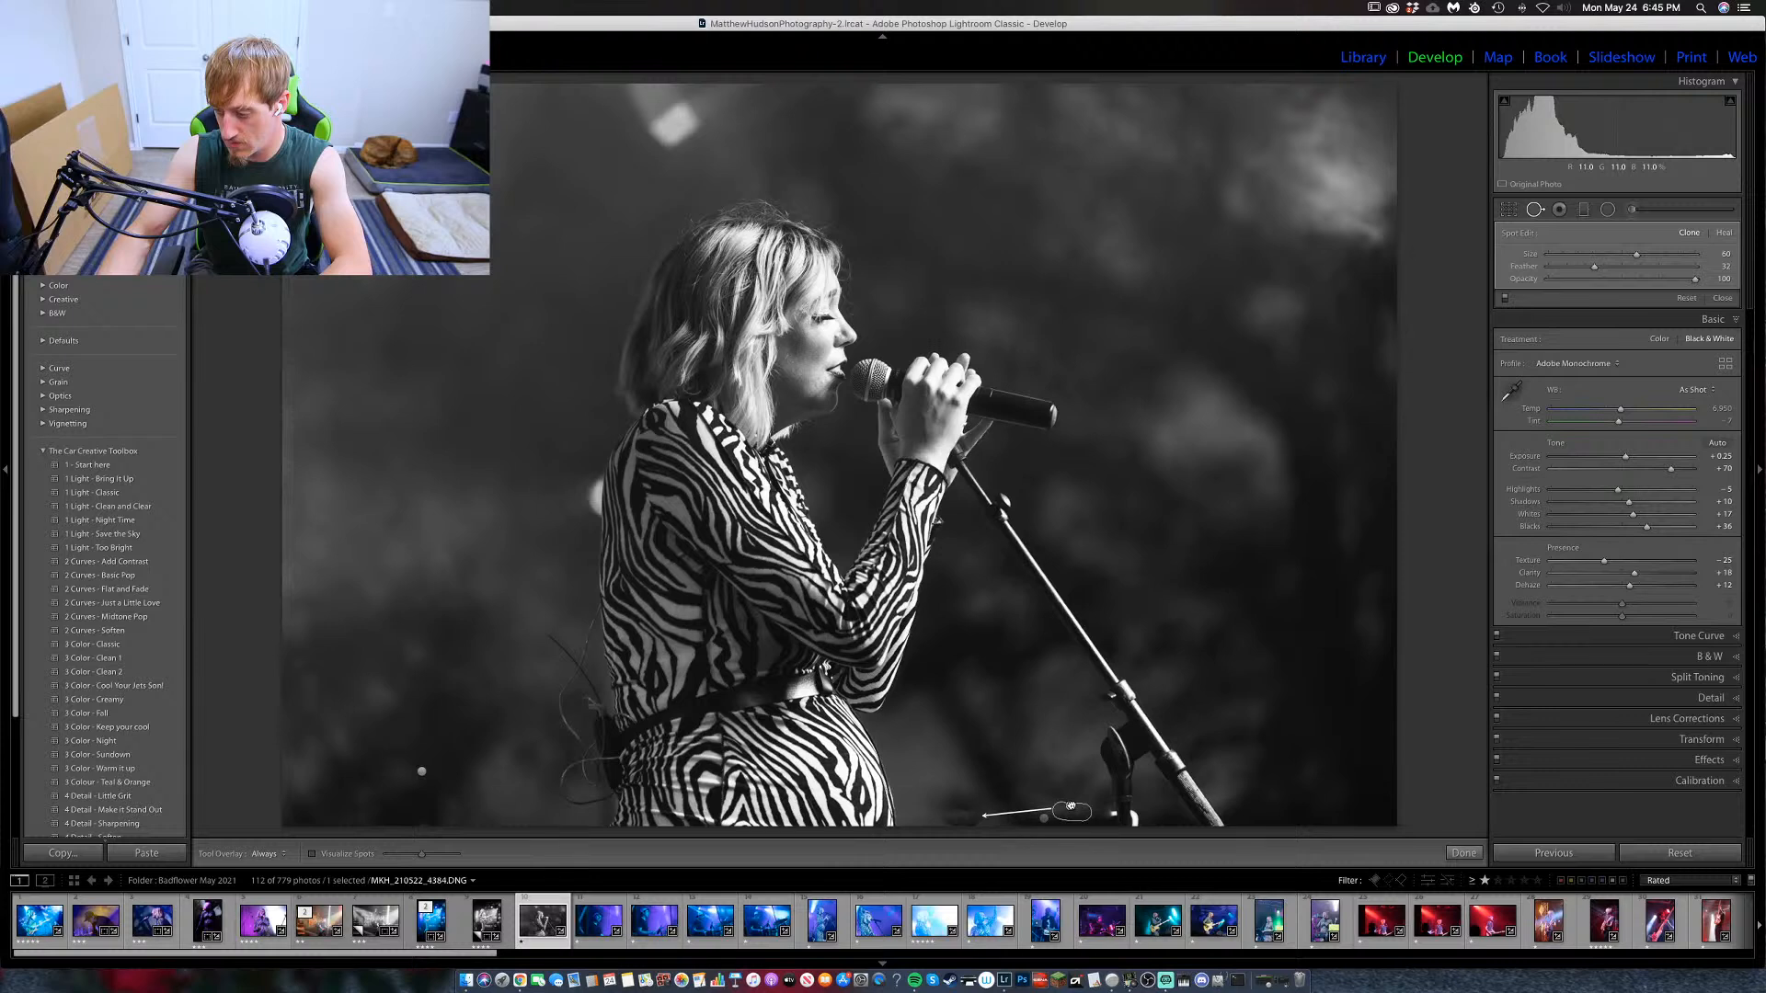
left_click_drag(1071, 808, 1072, 805)
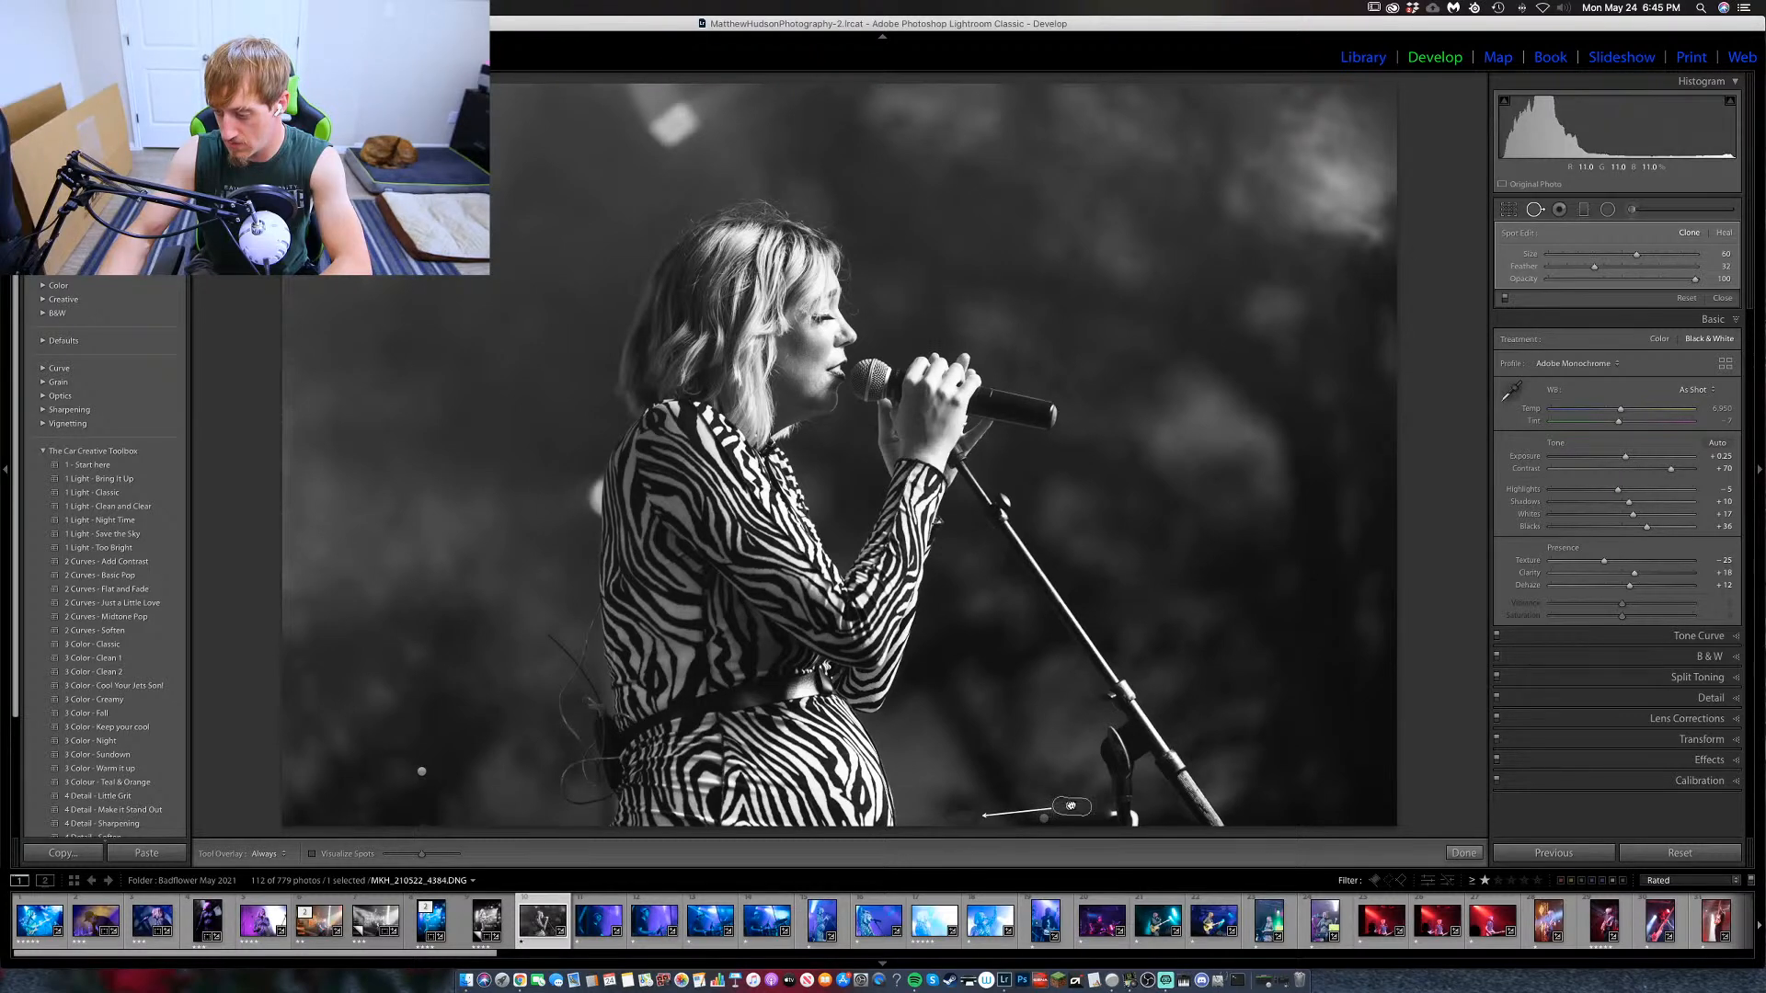
Paint a Heal stroke over the cloned patch at the lower edge, sampling from the background above it.
left_click(1535, 211)
left_click(1535, 211)
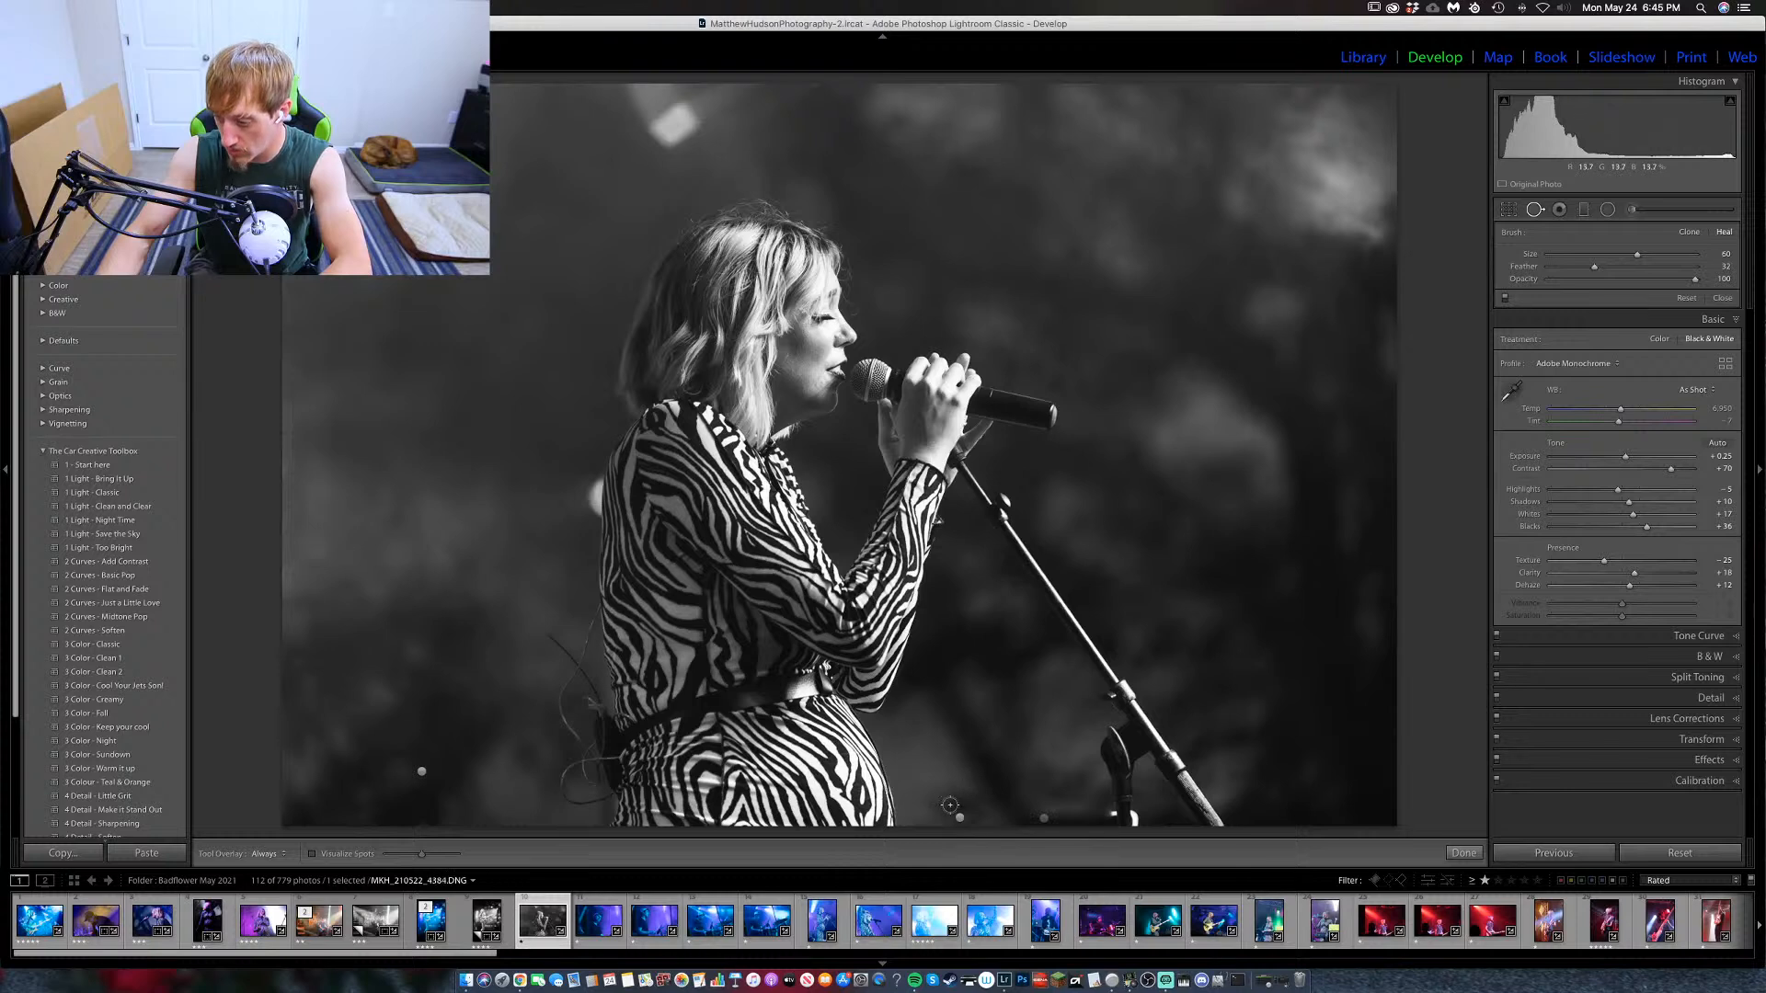
left_click(940, 816)
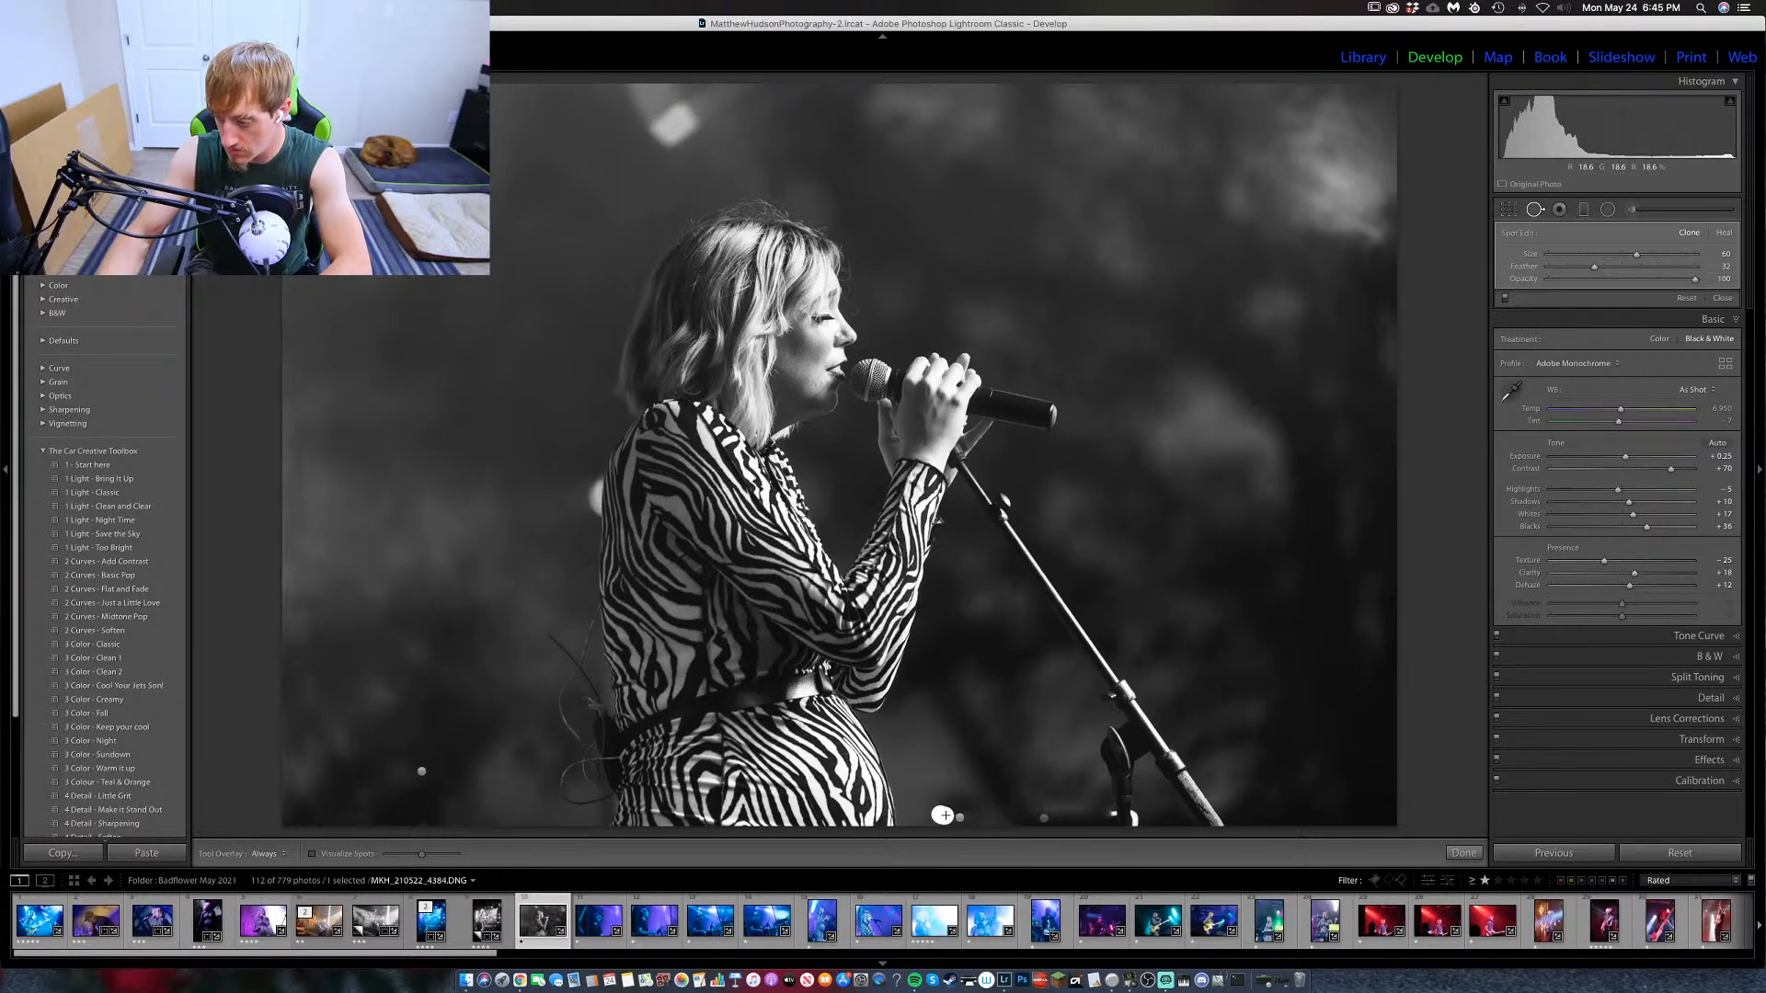
left_click_drag(952, 809, 977, 812)
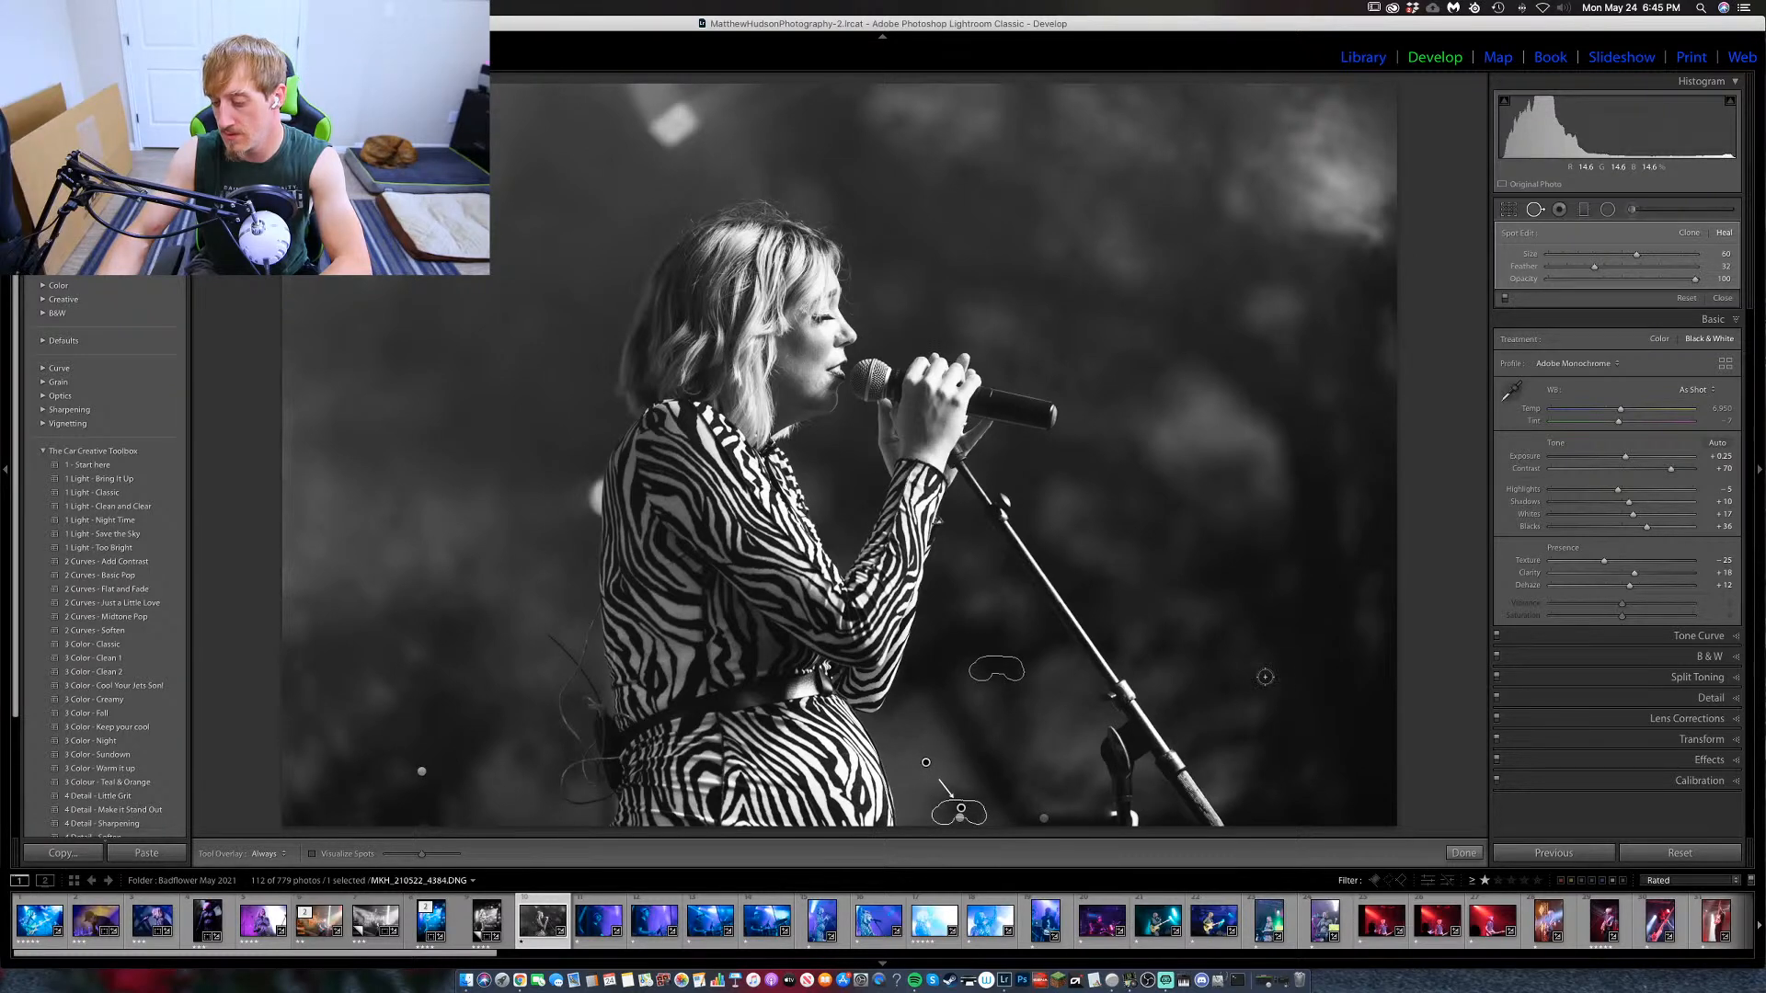
left_click(1535, 210)
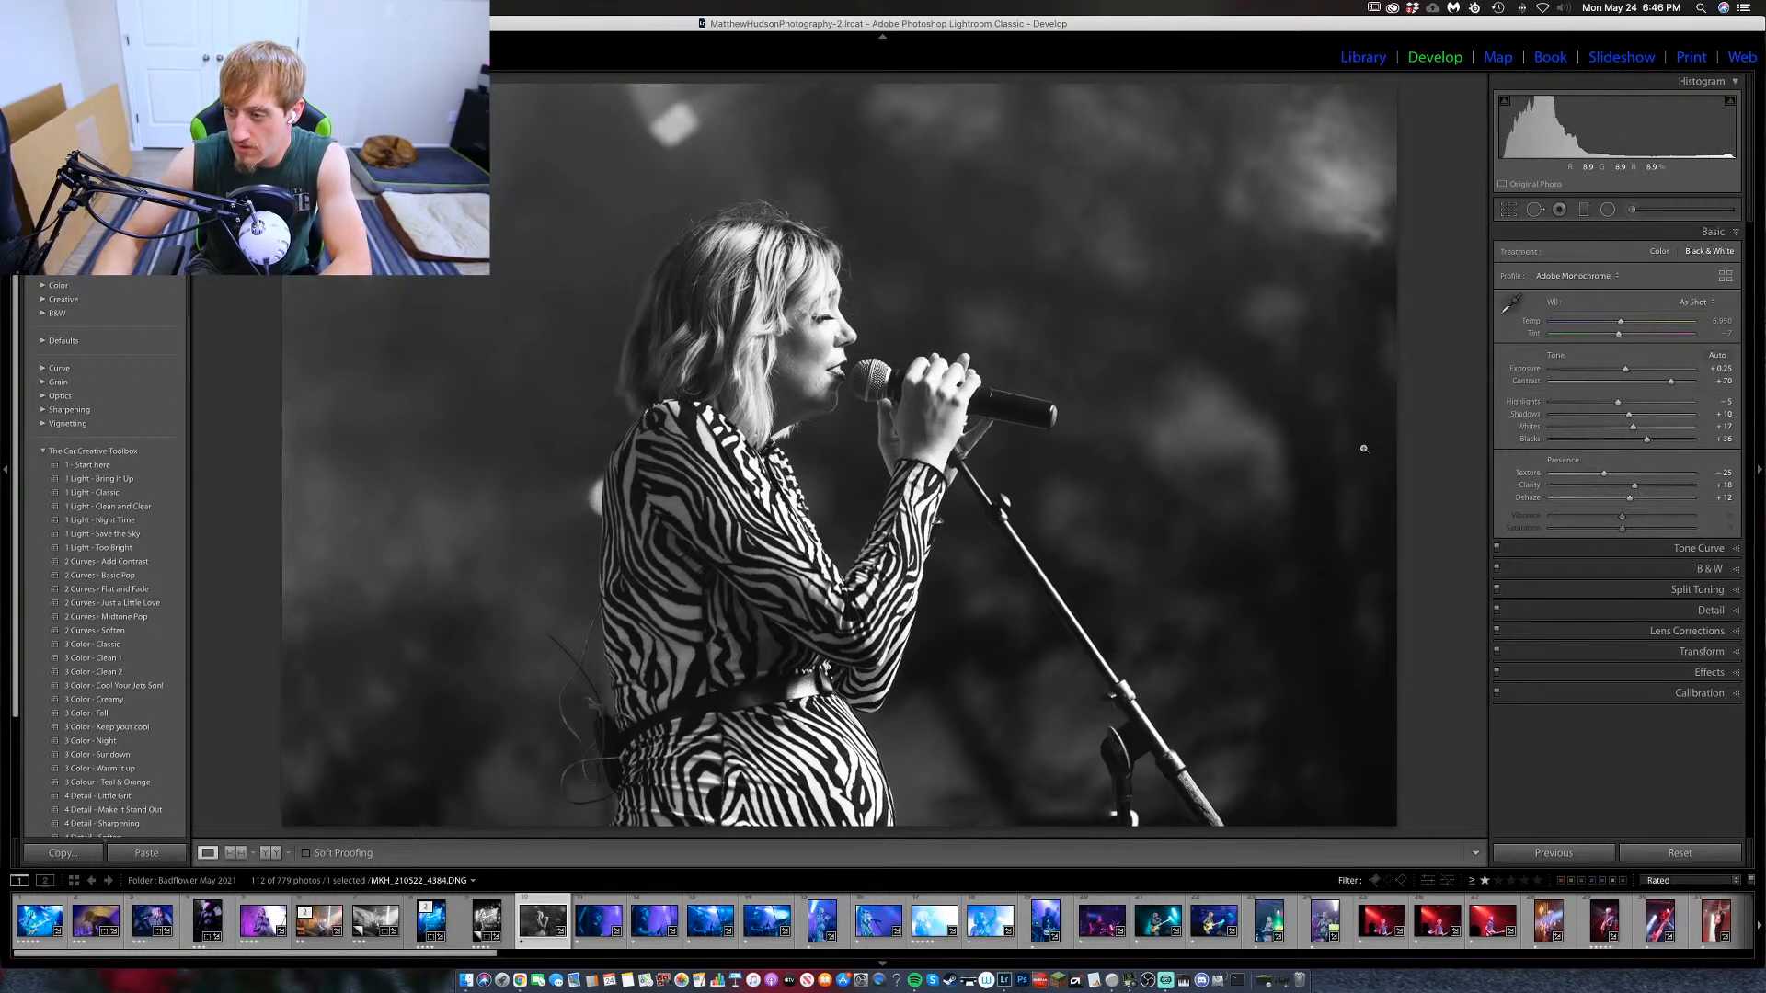
key("Right")
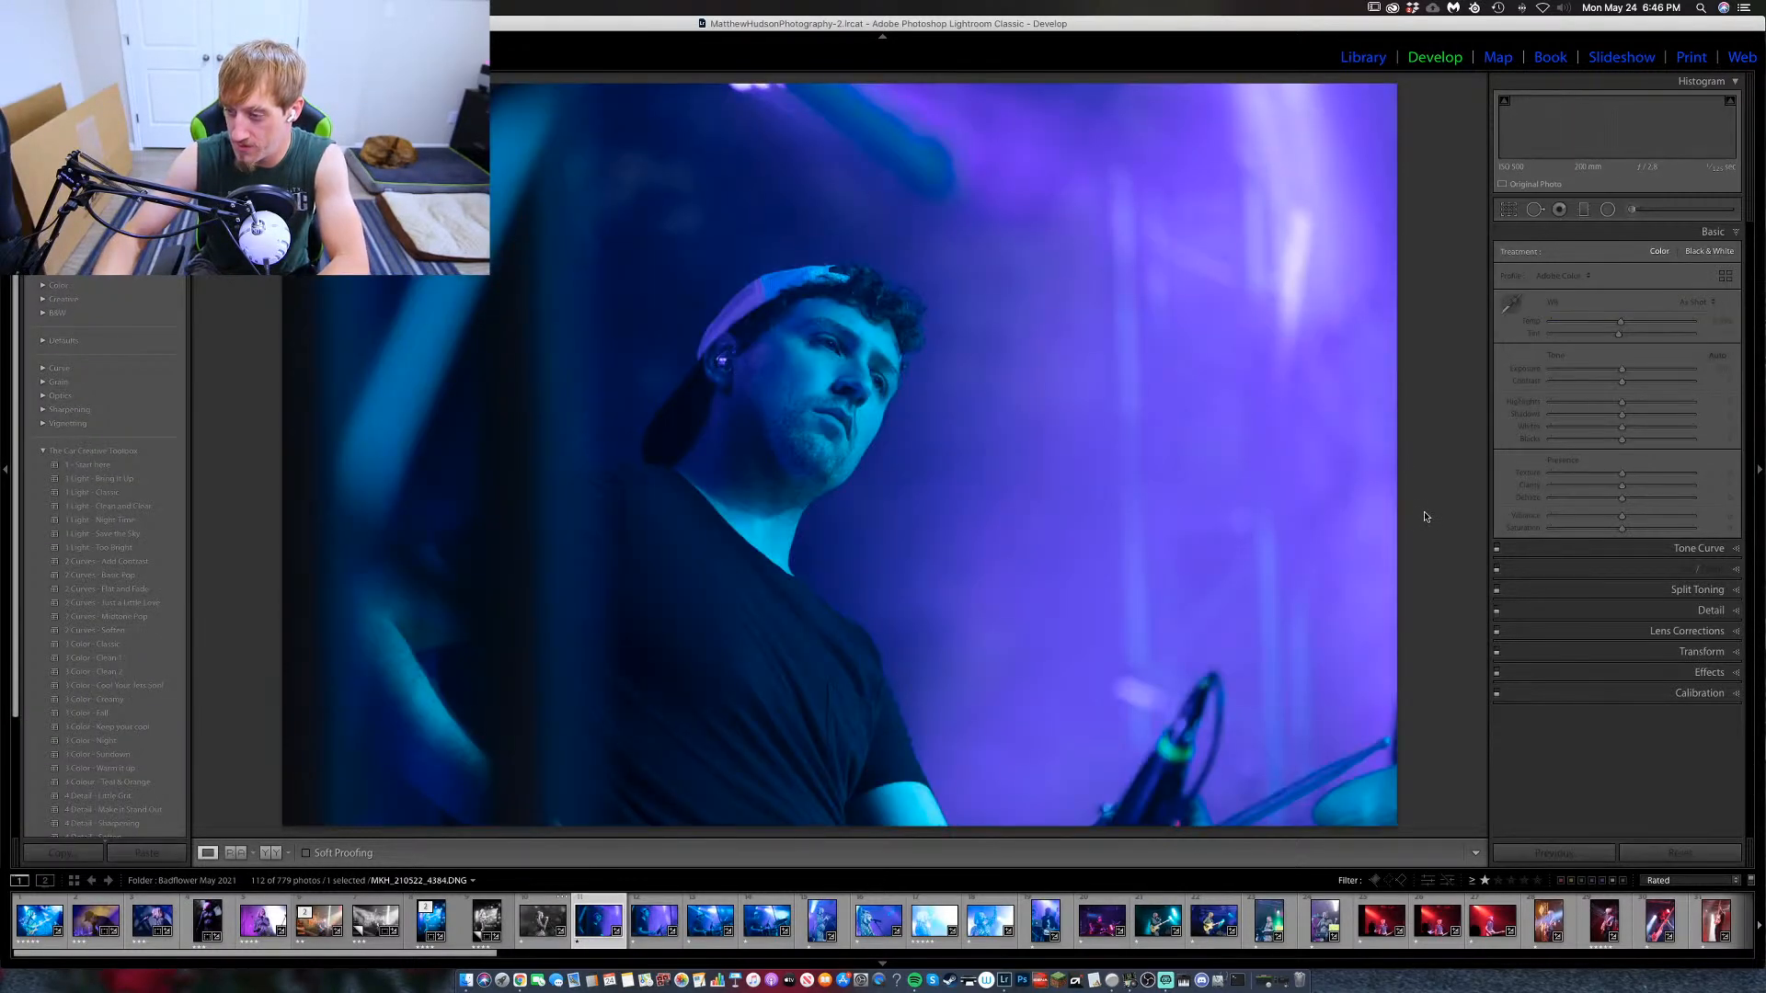
key("Left")
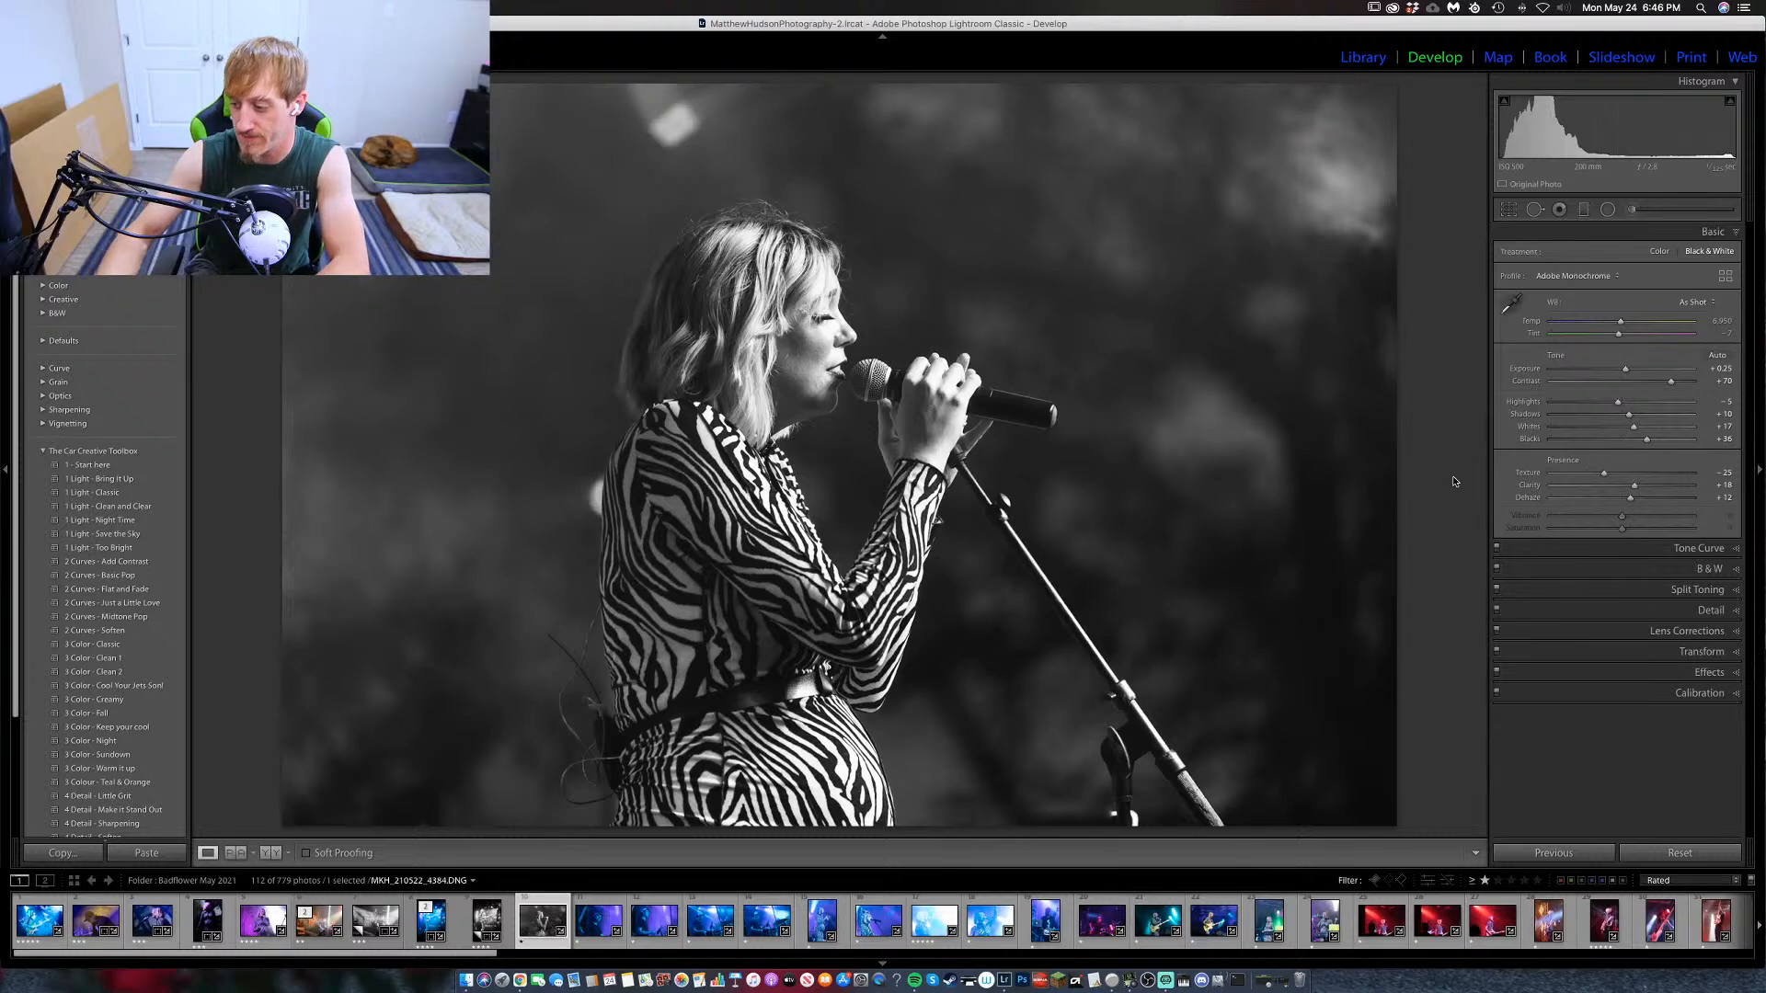
Heal away the bright parts at the foot of the microphone stand, sampling from the dark background nearby.
key("q")
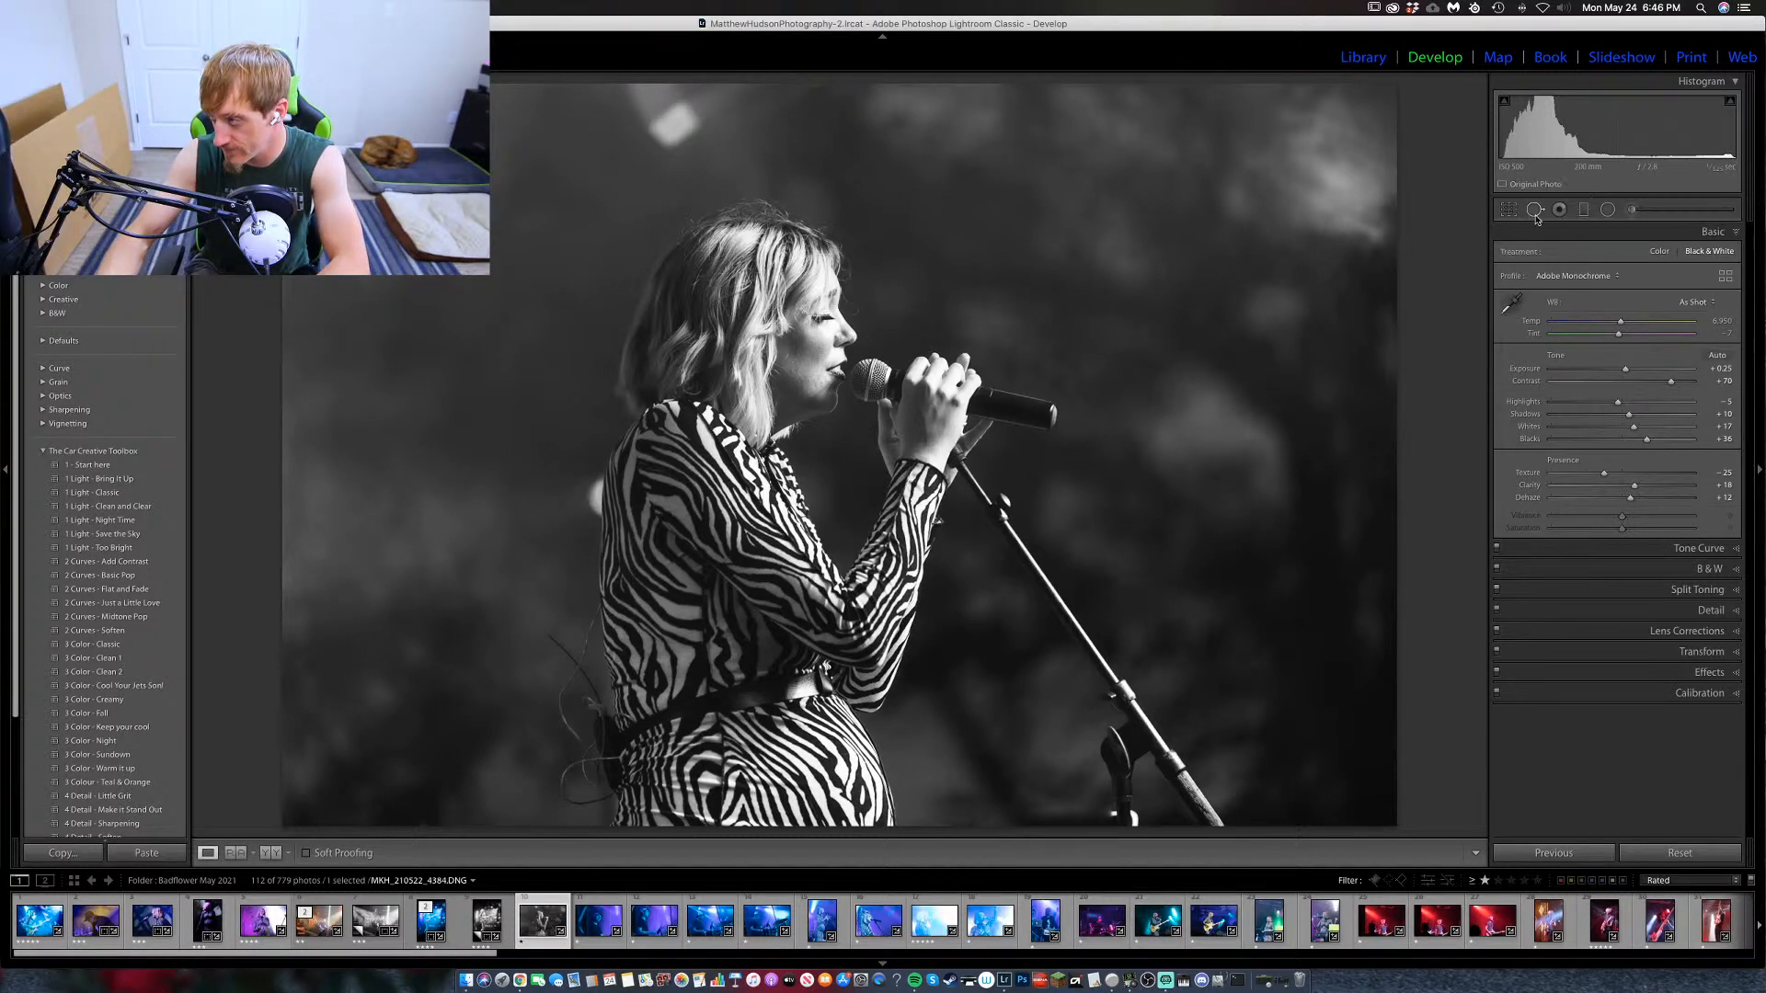
left_click(1135, 814)
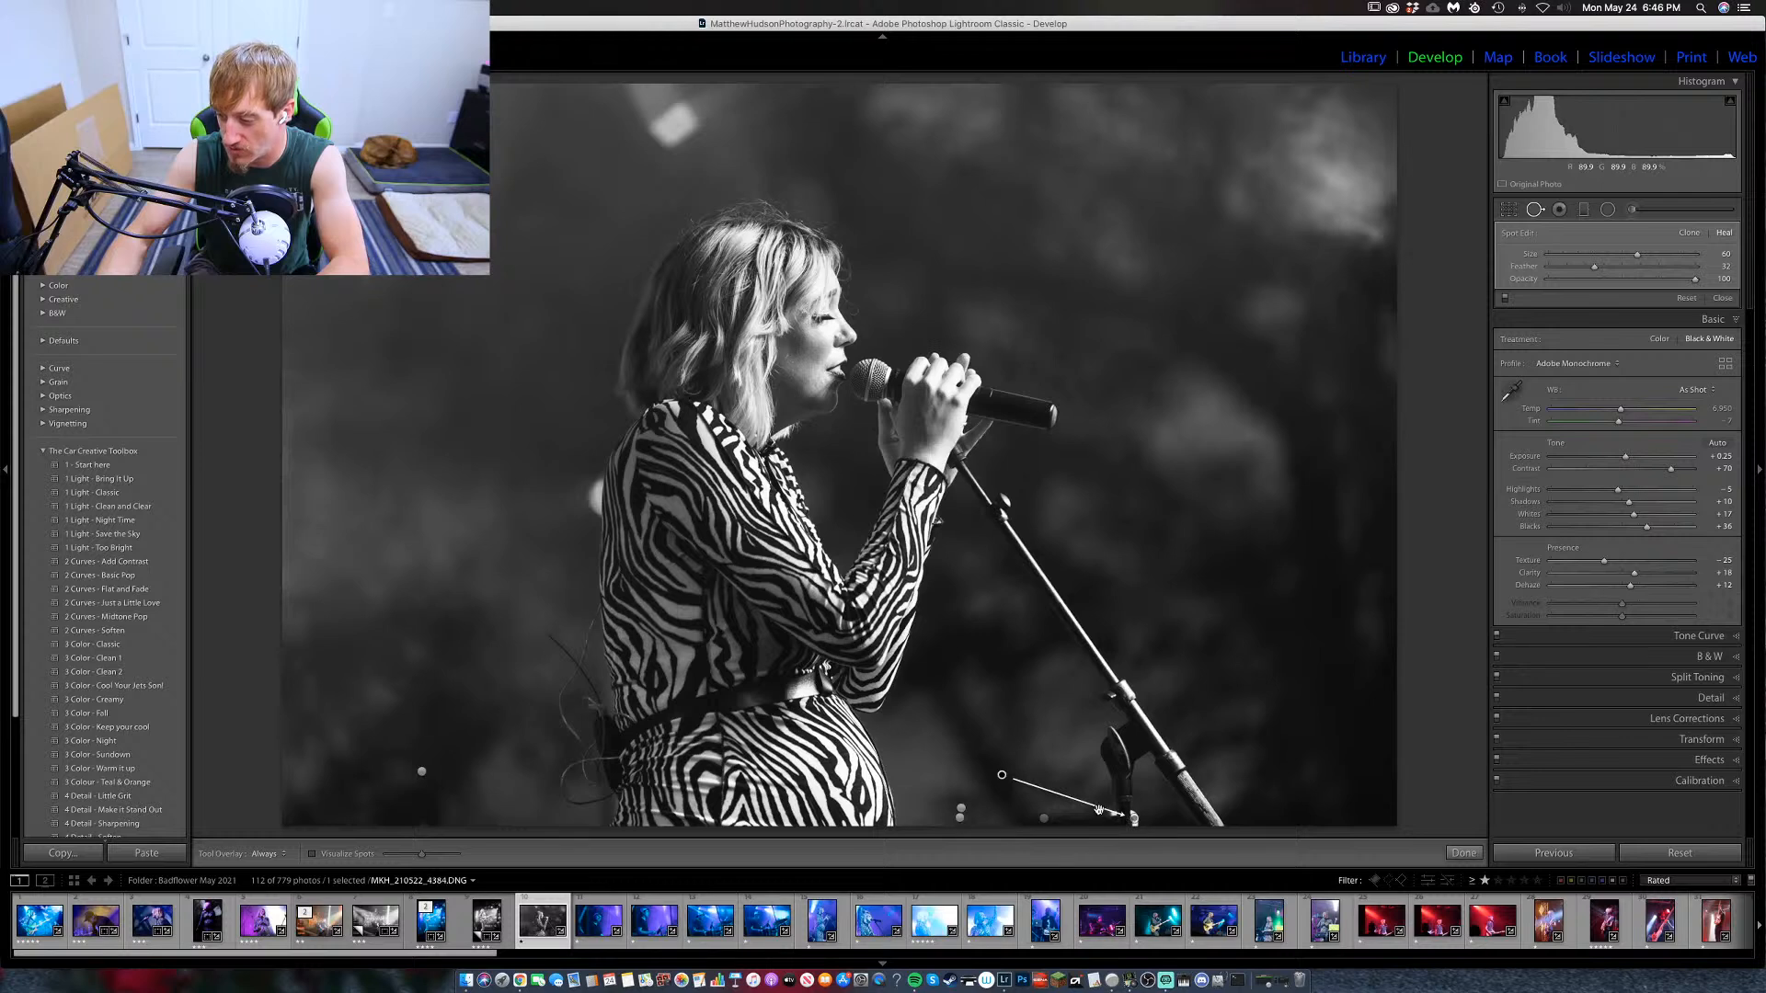
left_click_drag(1002, 774, 1002, 780)
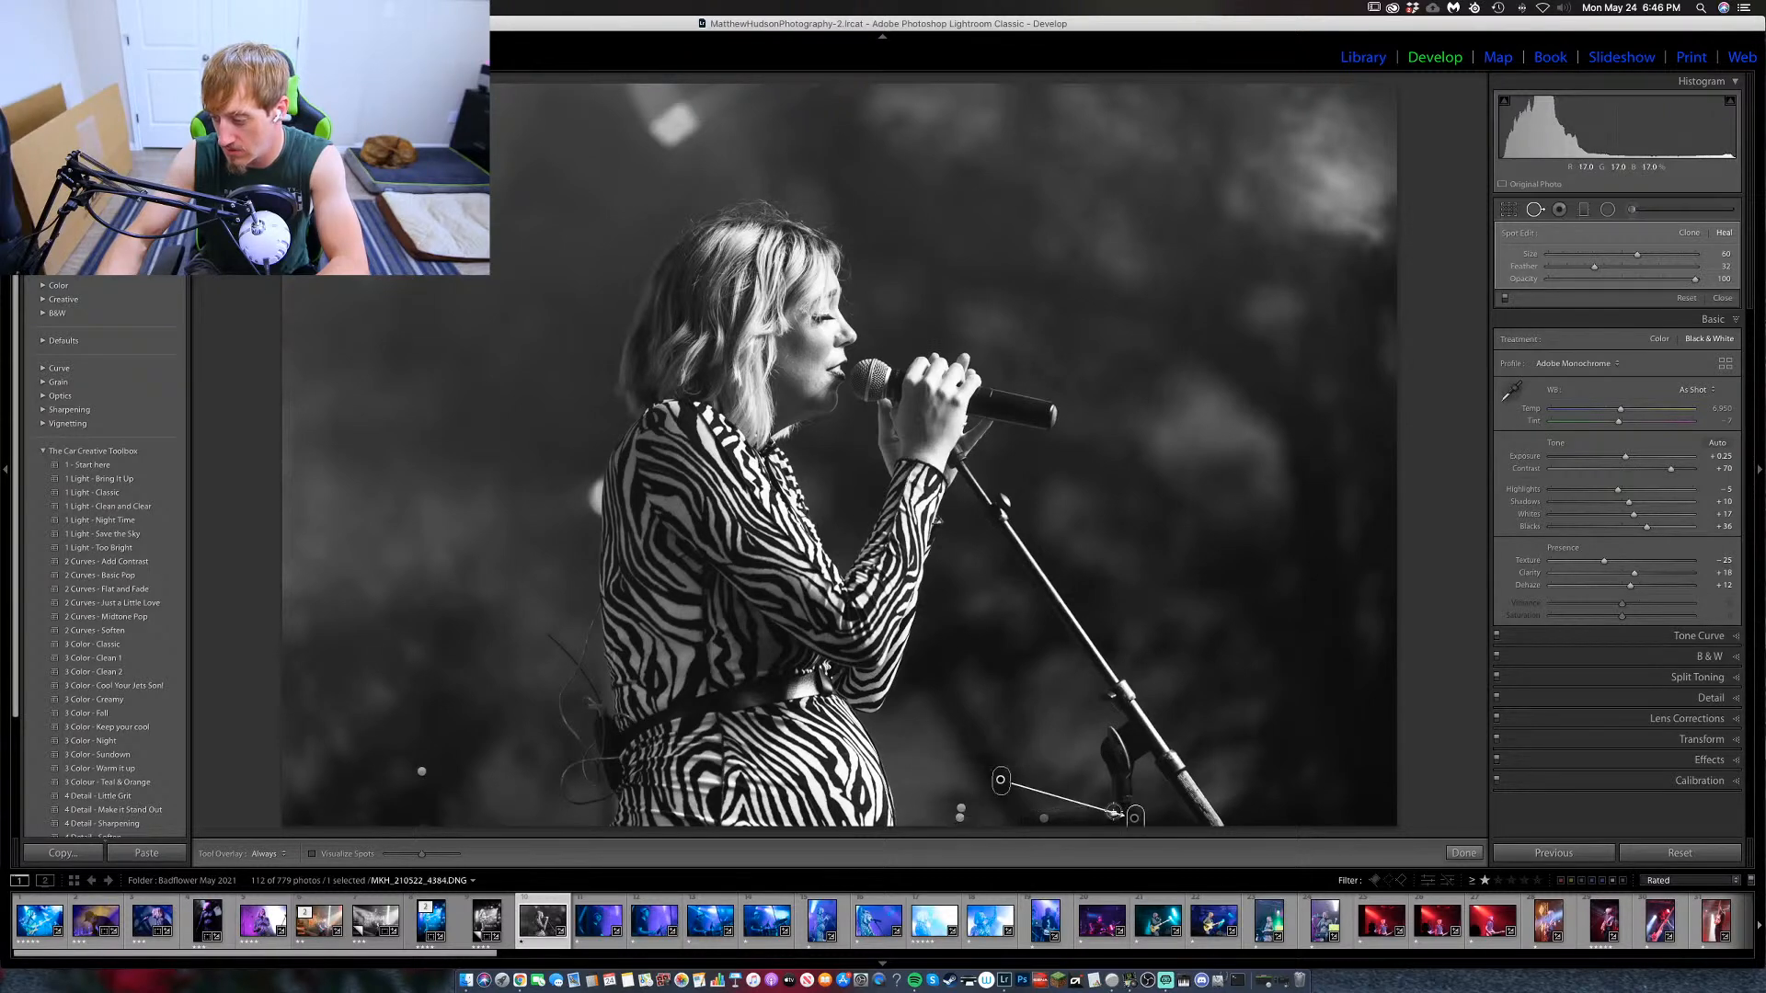
left_click_drag(1114, 812, 1167, 777)
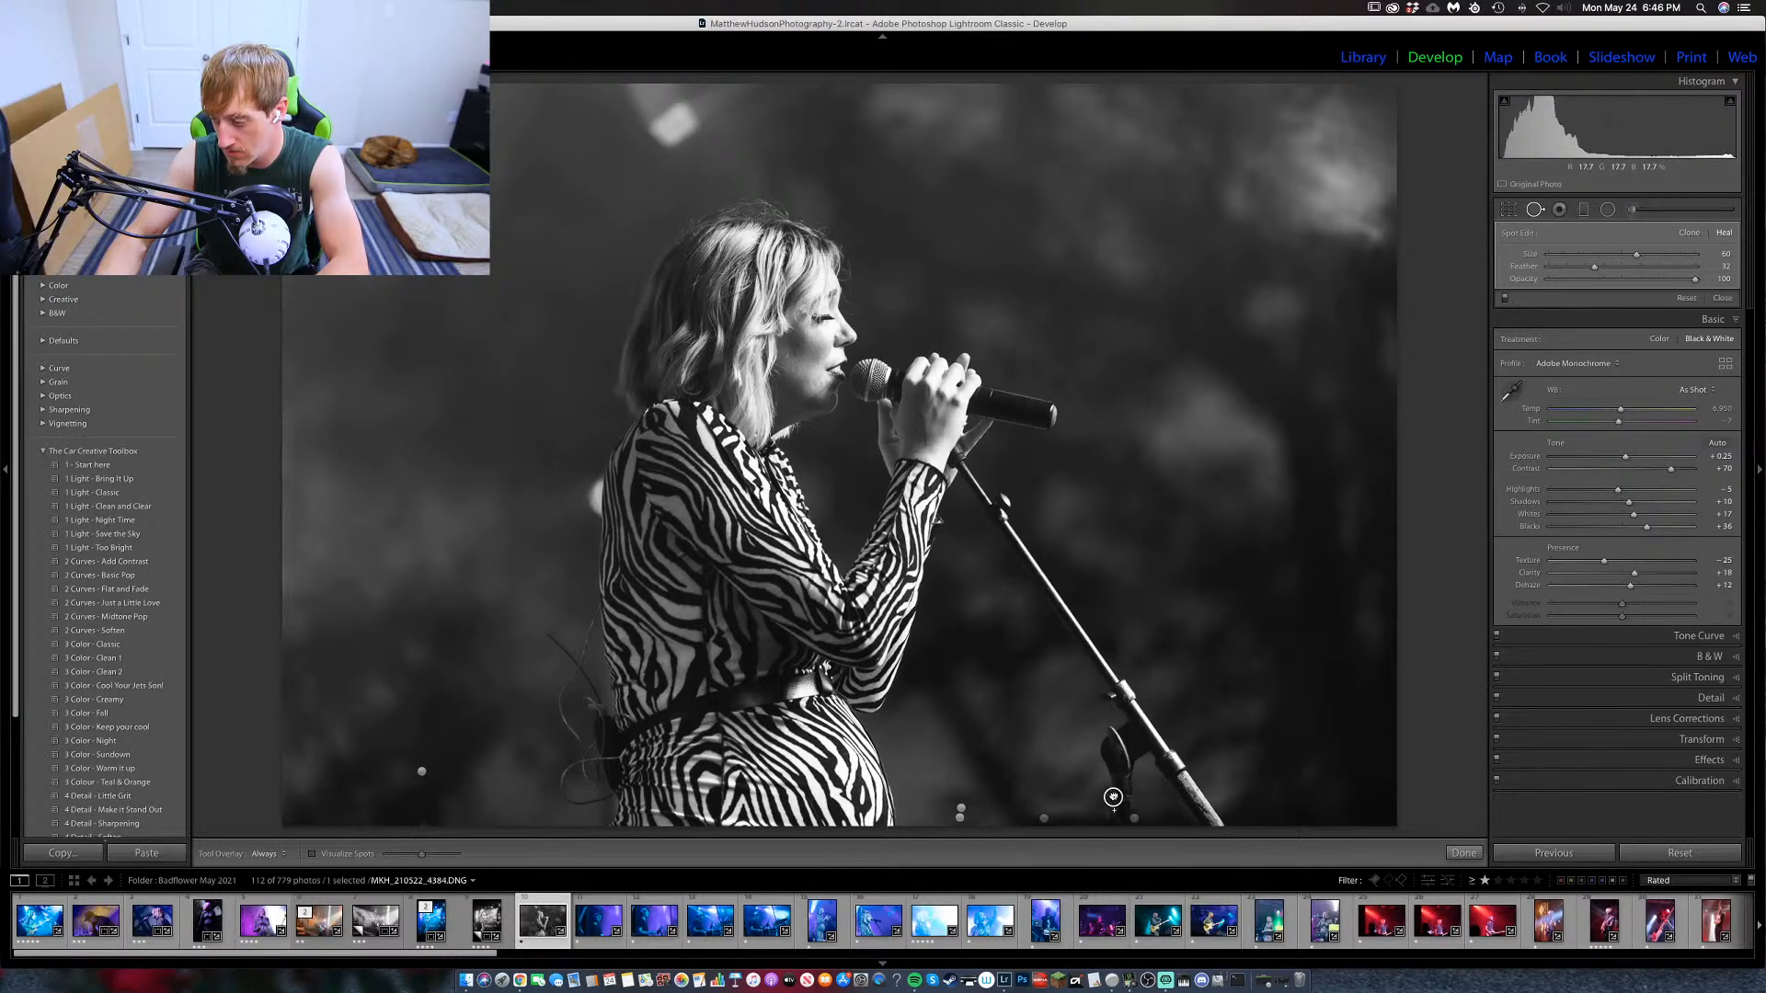
left_click(1535, 210)
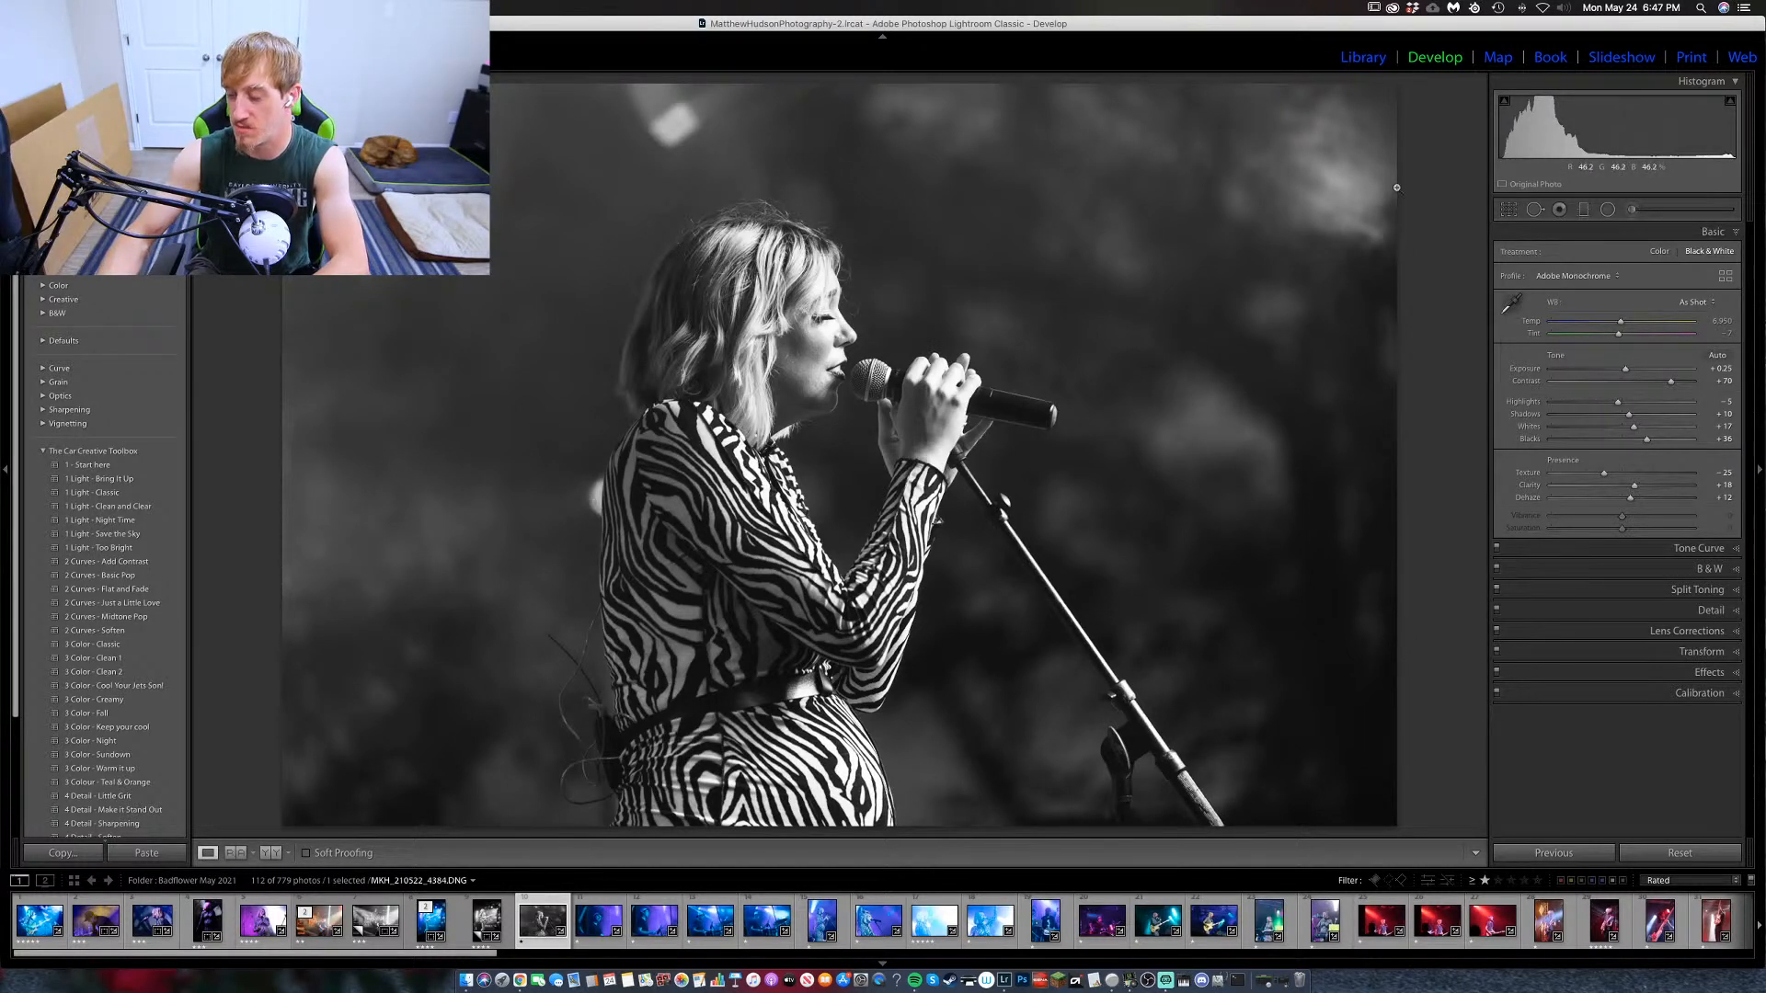
Heal the bright spot behind the singer's back, sampling from the background just below it.
key("q")
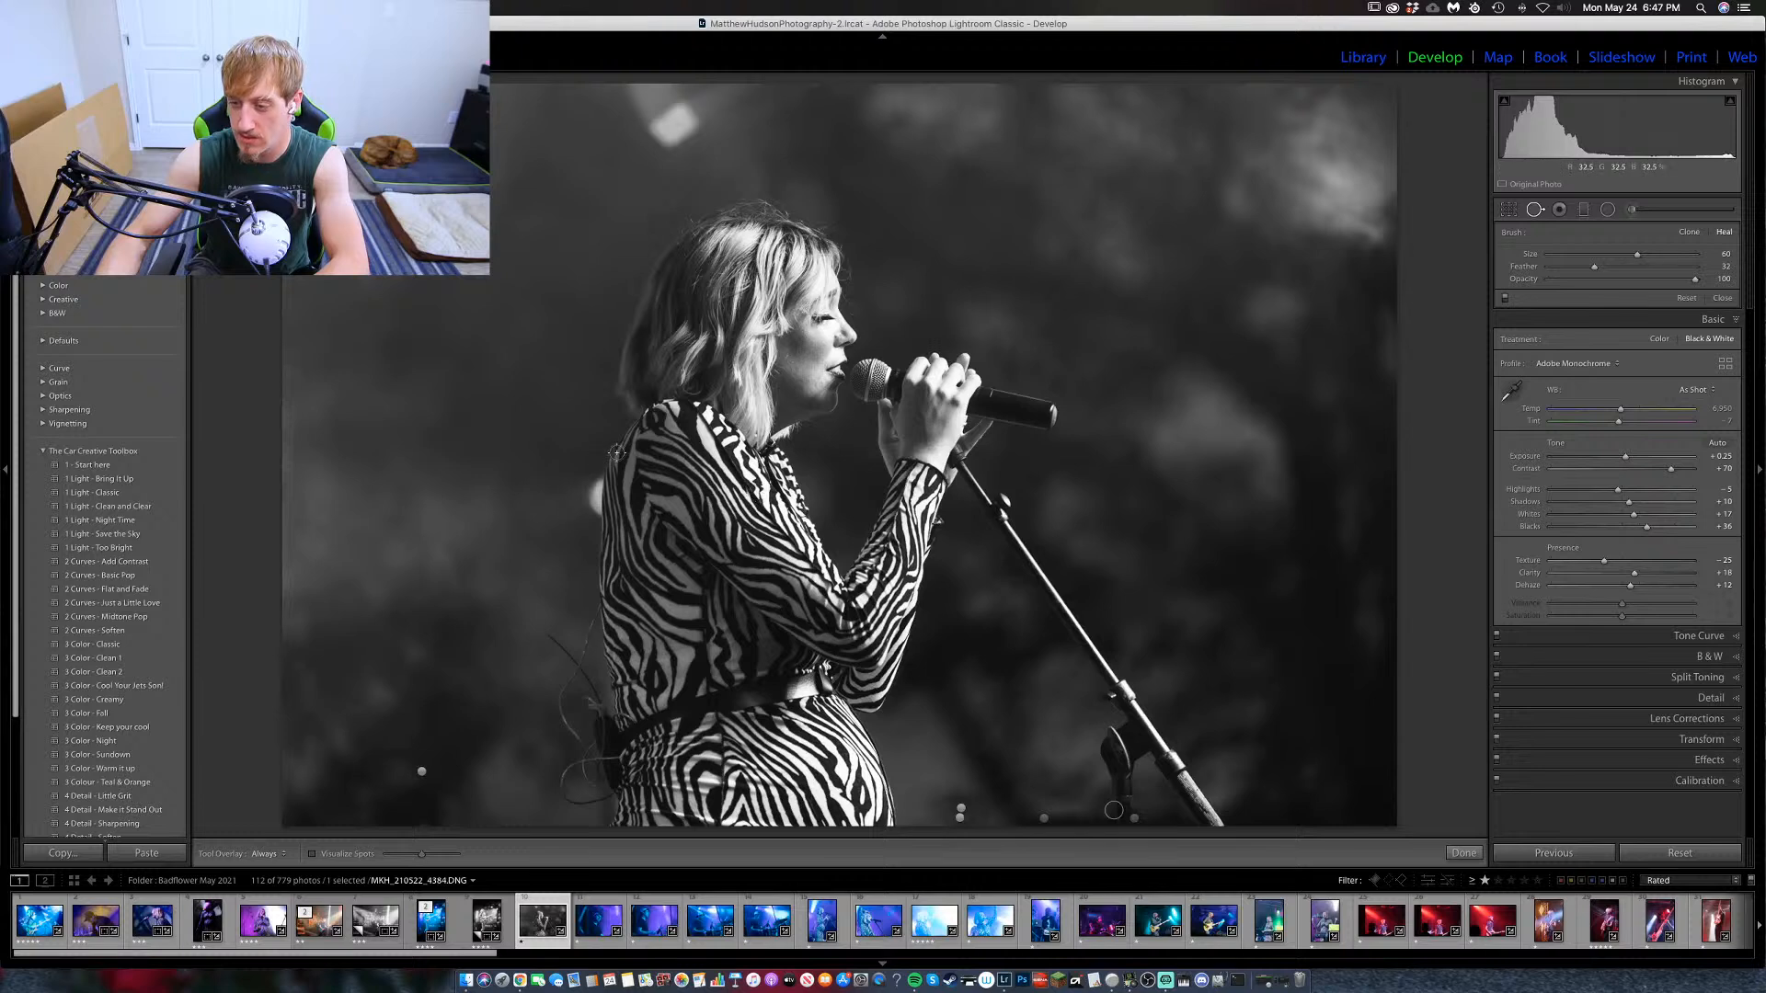
left_click_drag(596, 485, 596, 522)
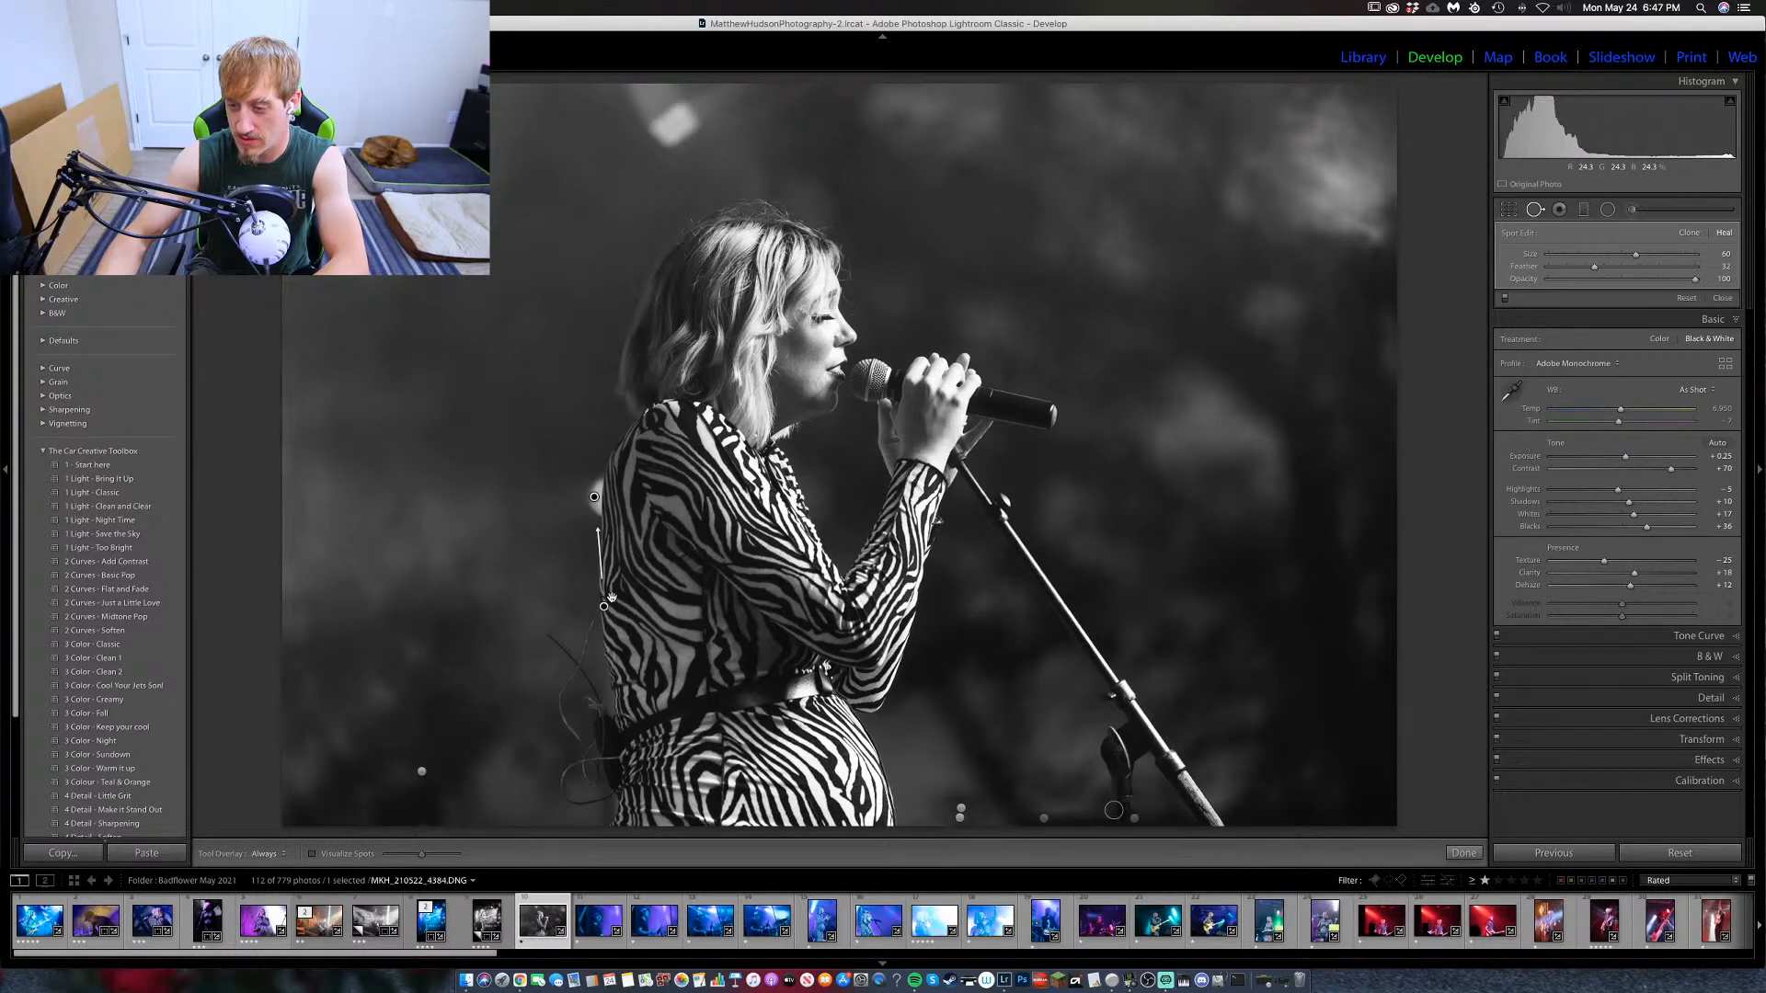
left_click_drag(603, 606, 597, 555)
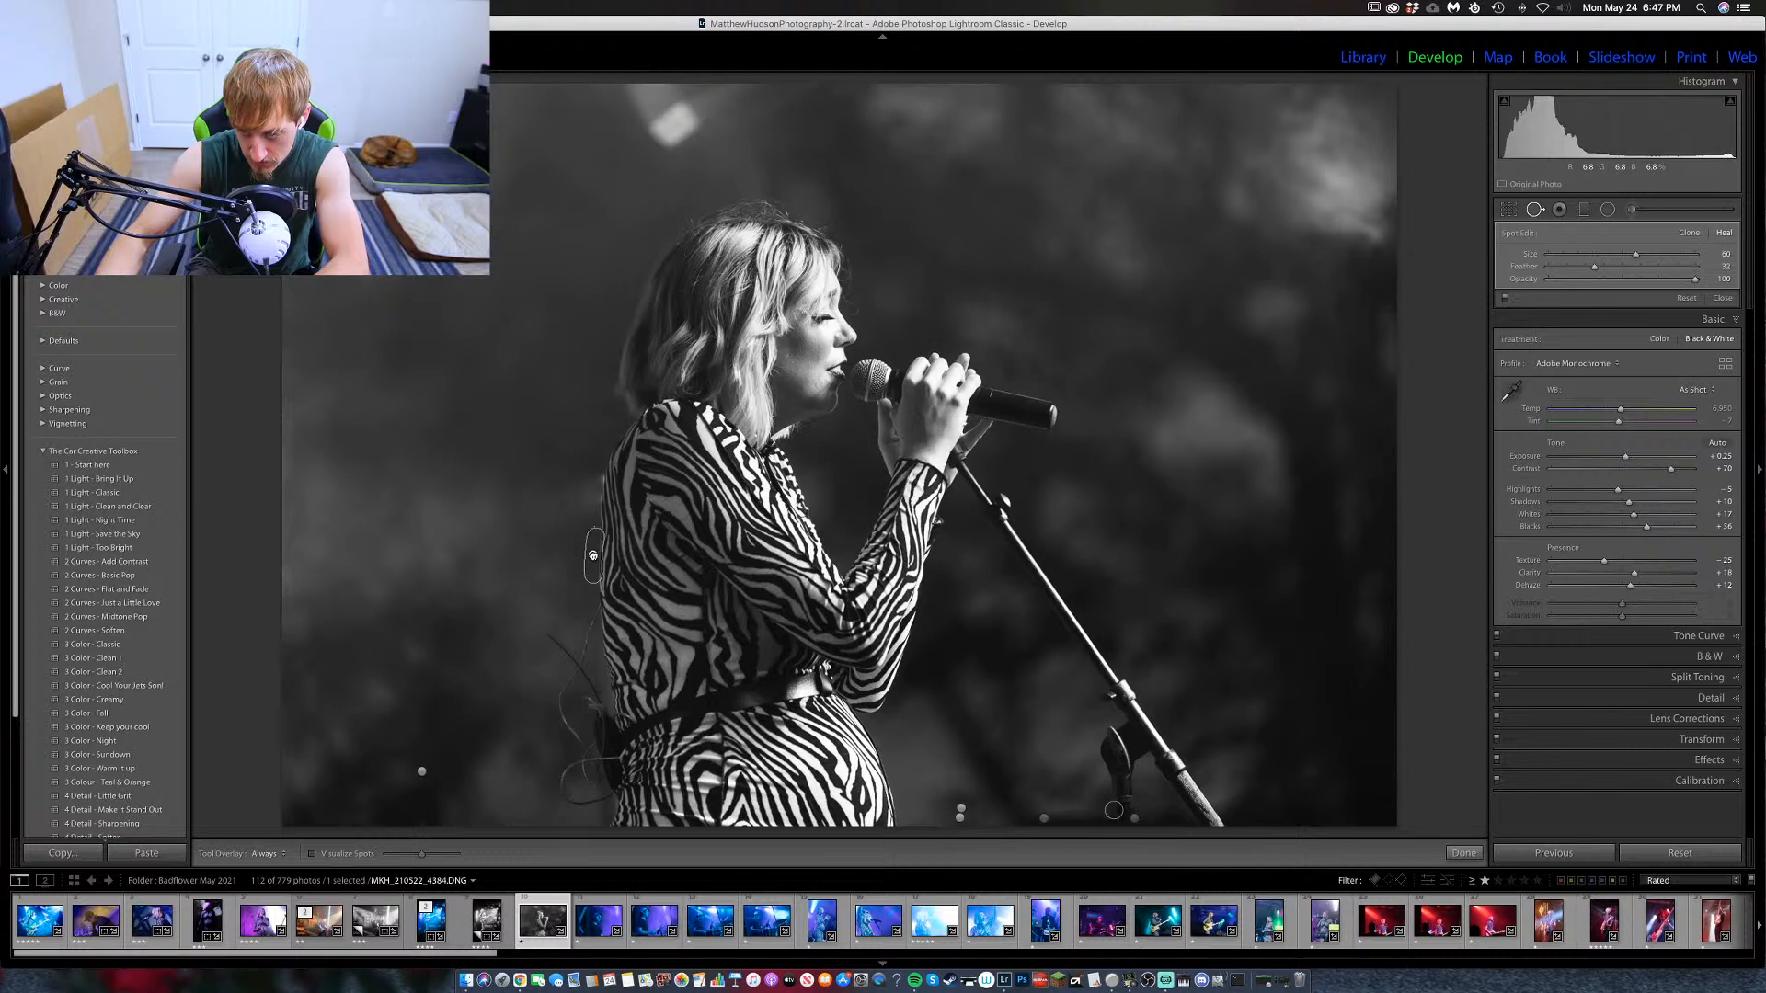
left_click(593, 555)
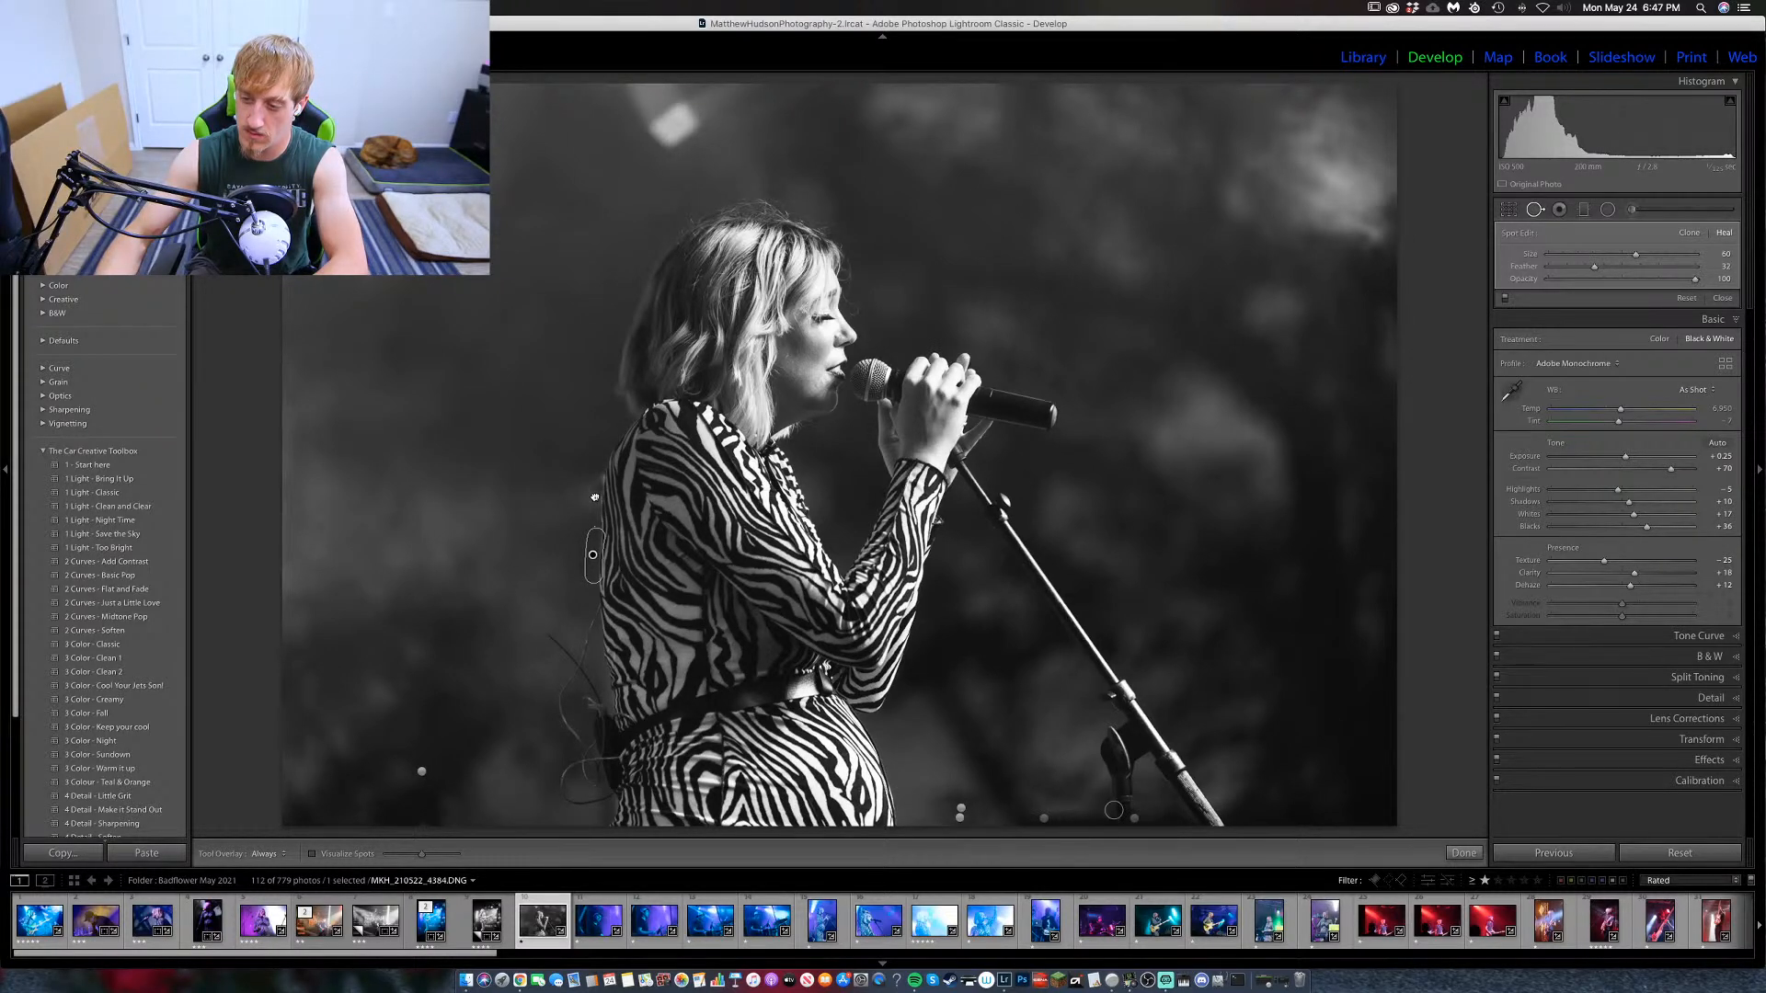
Heal the remaining light smudge behind the singer's back, sampling from the plain background farther away from her.
left_click(1534, 210)
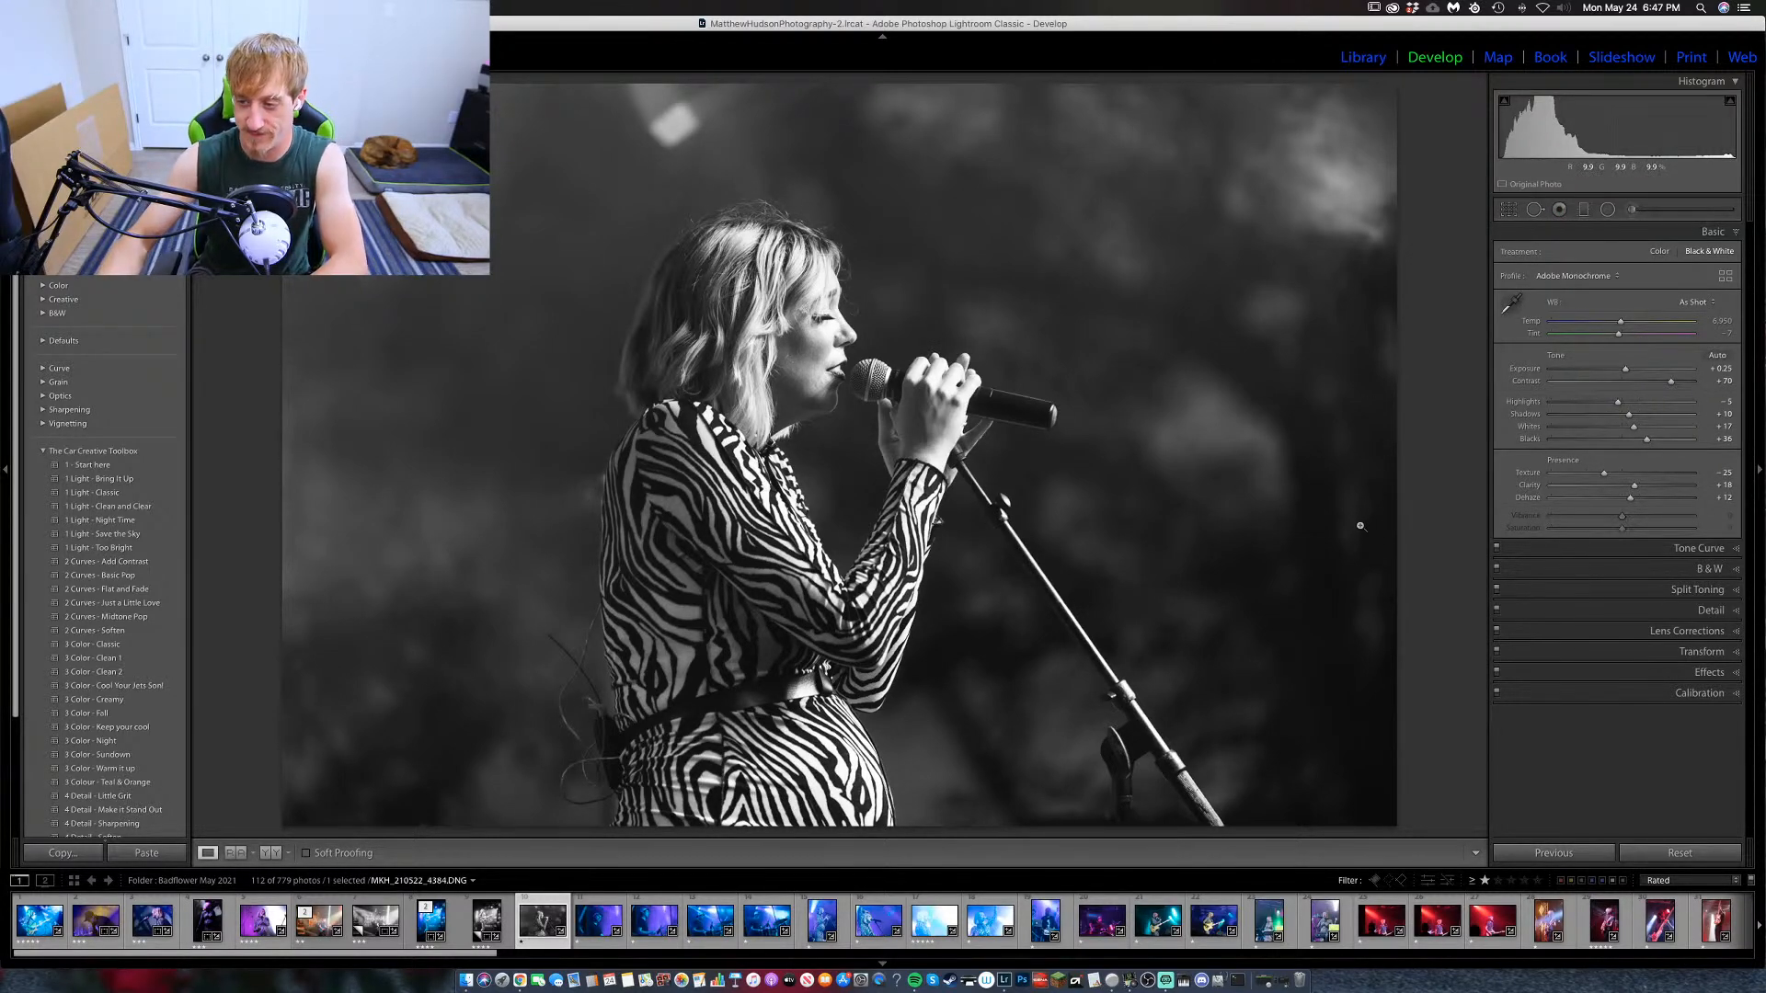
left_click(883, 580)
left_click_drag(883, 579, 923, 513)
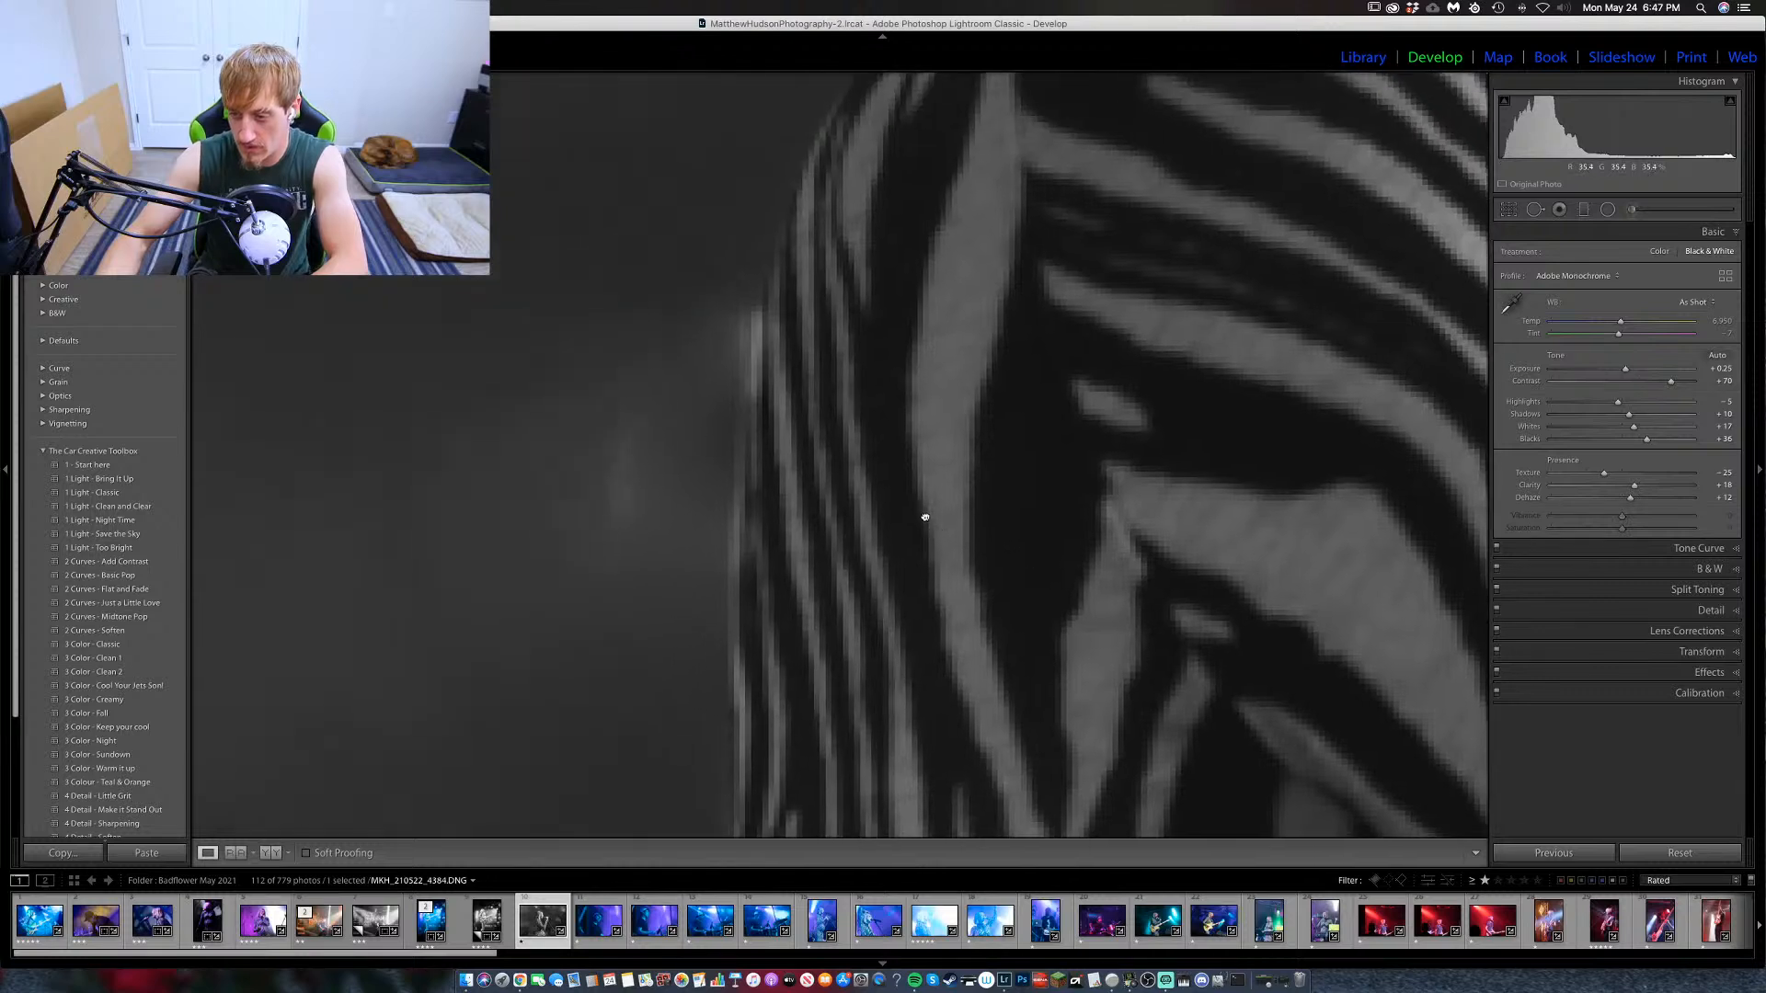
left_click(1535, 210)
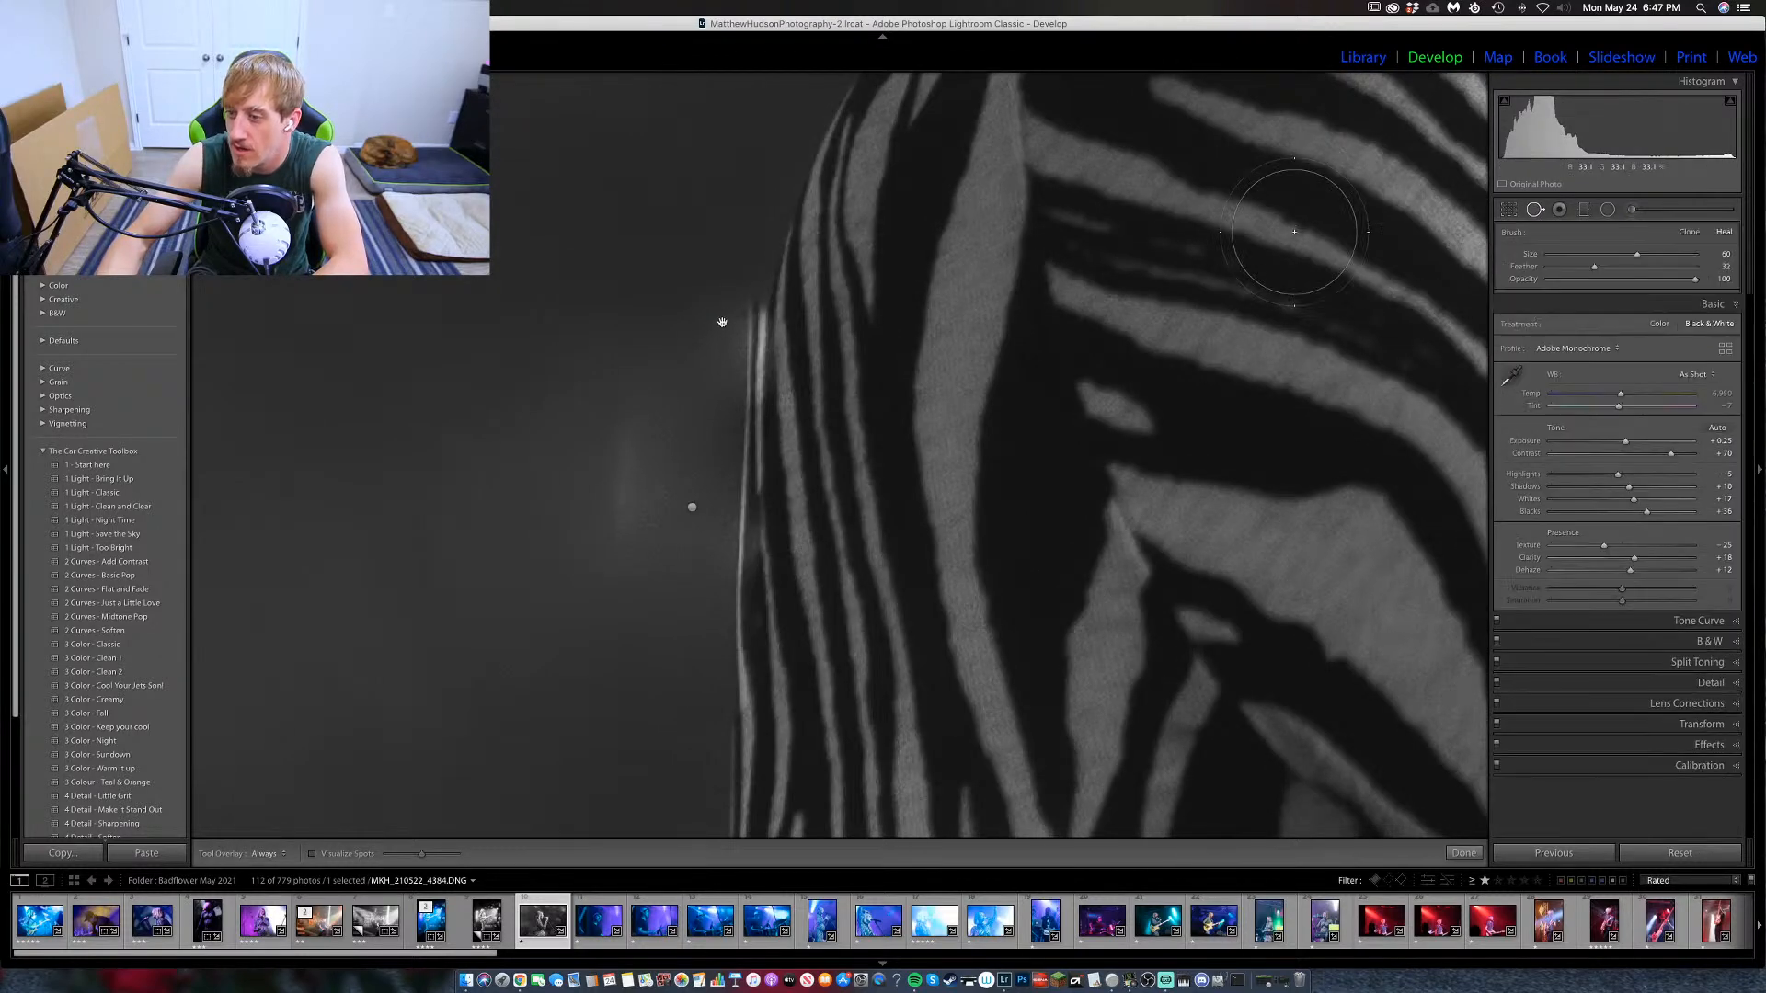
left_click(612, 460)
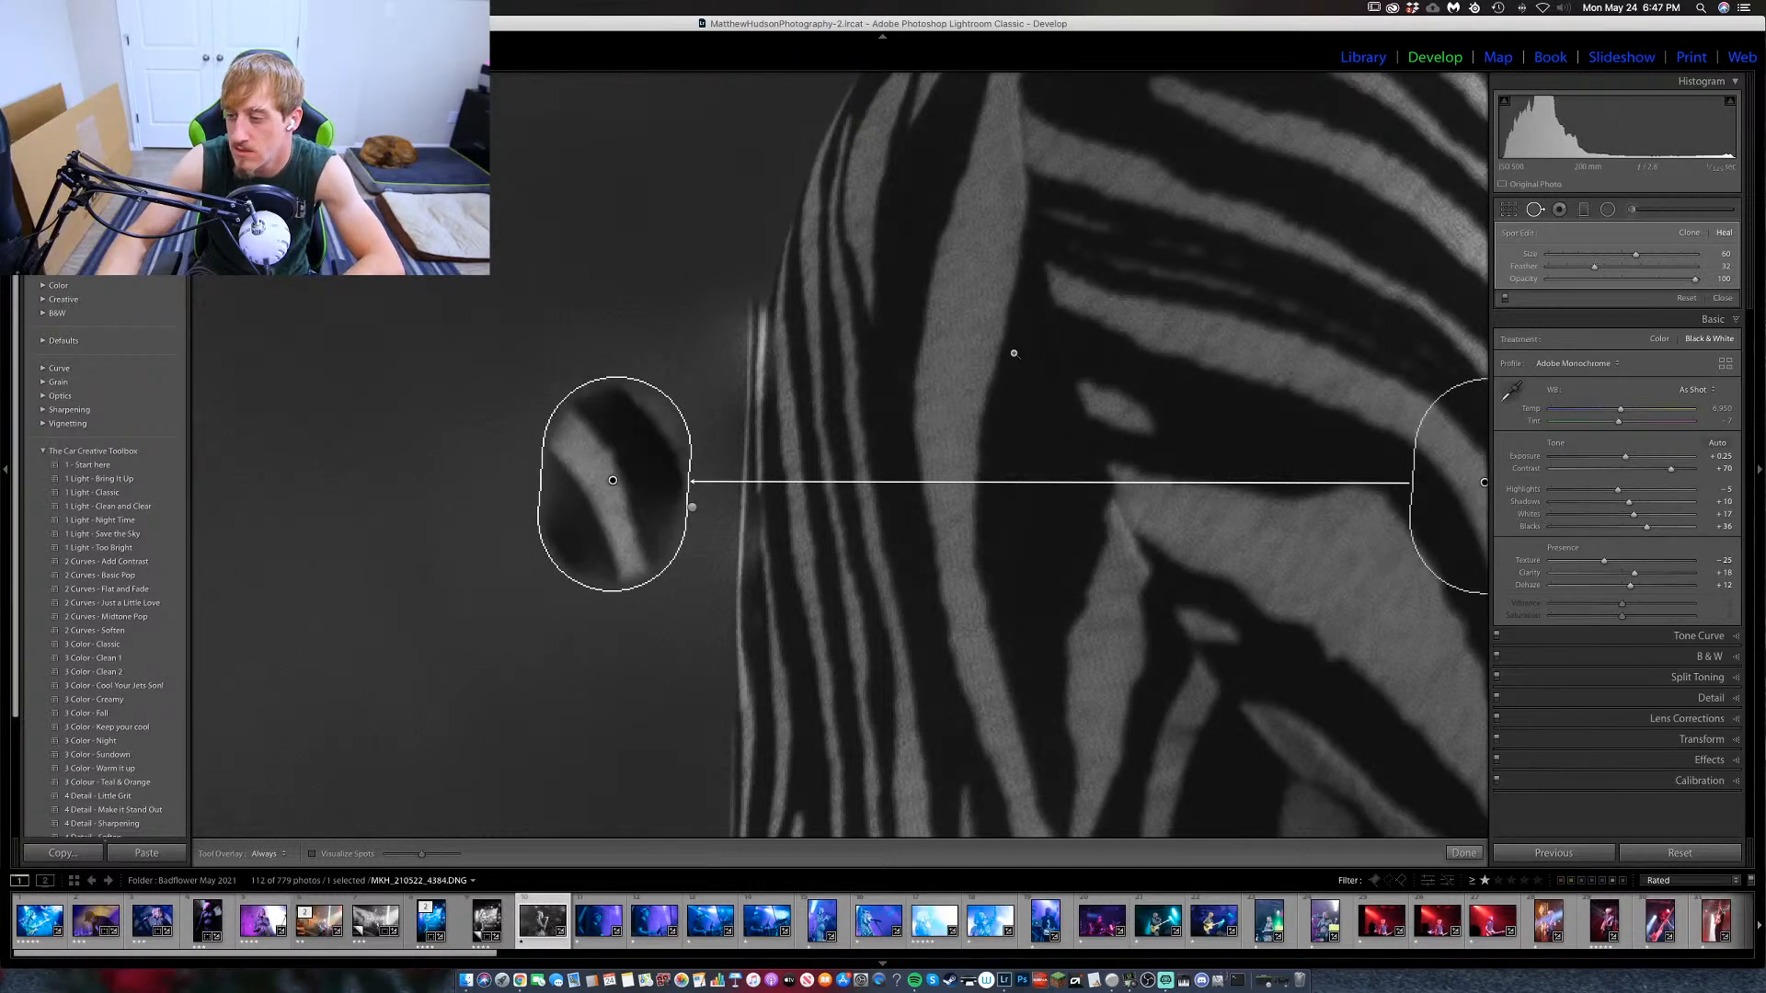
key("z")
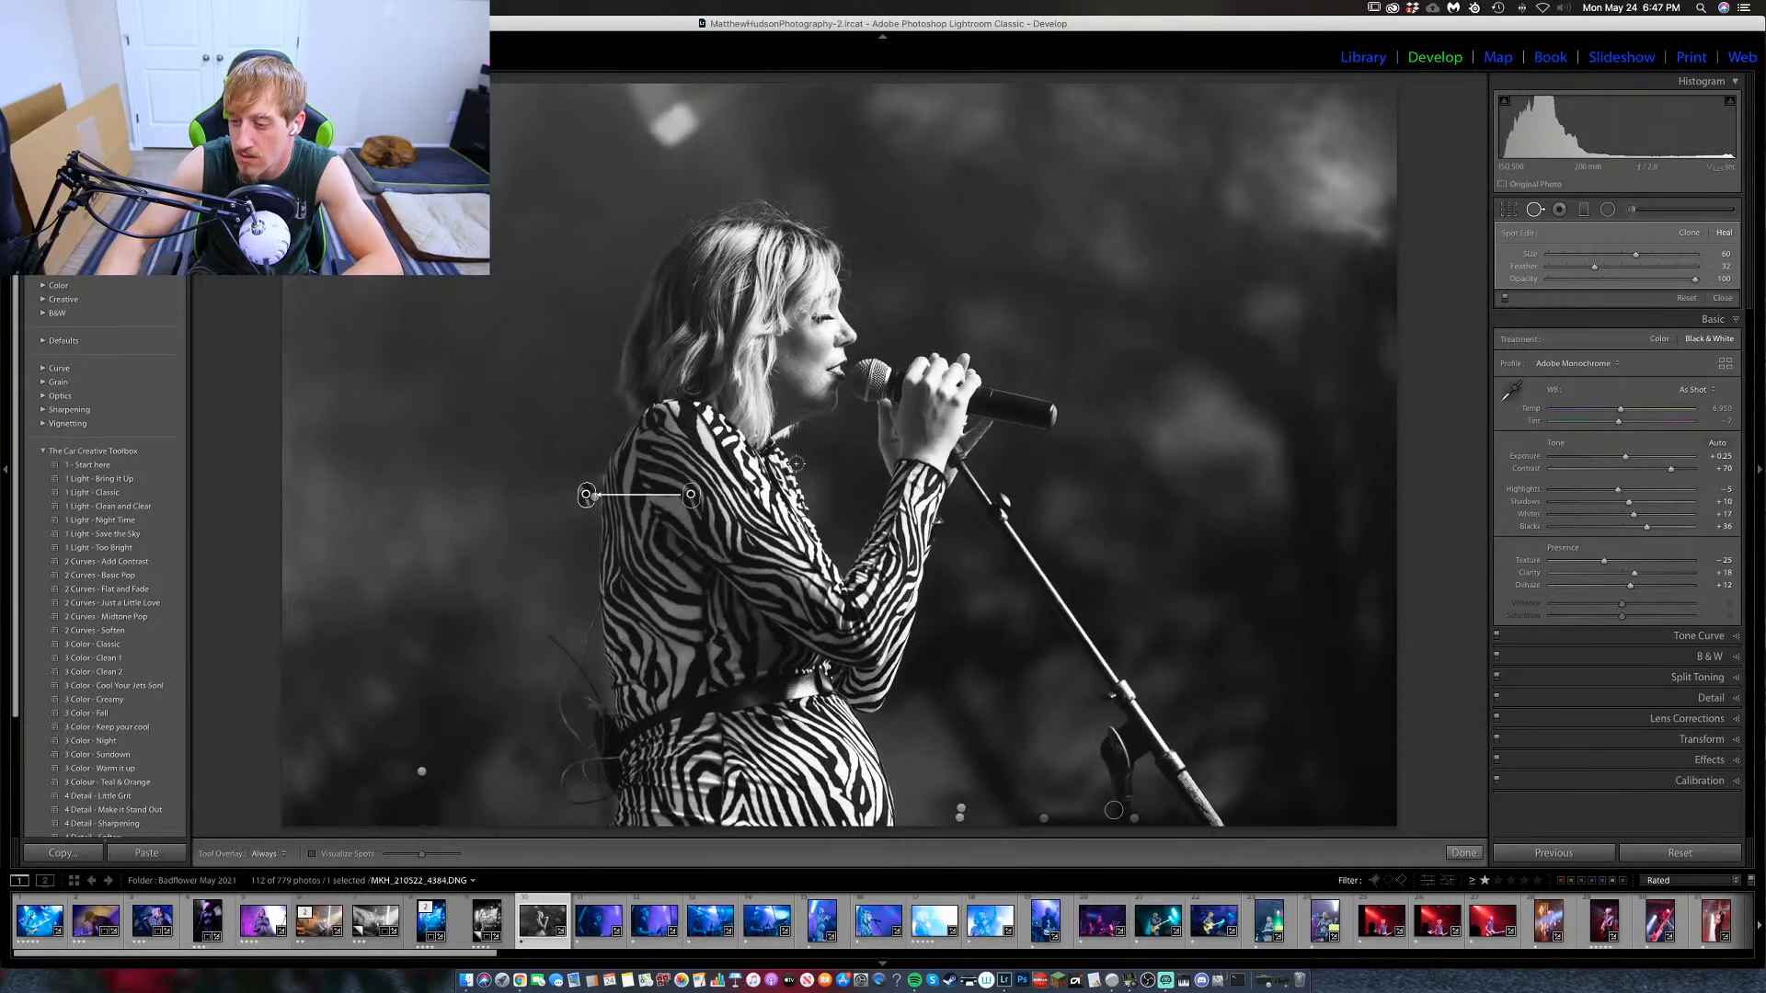
left_click_drag(697, 492, 558, 490)
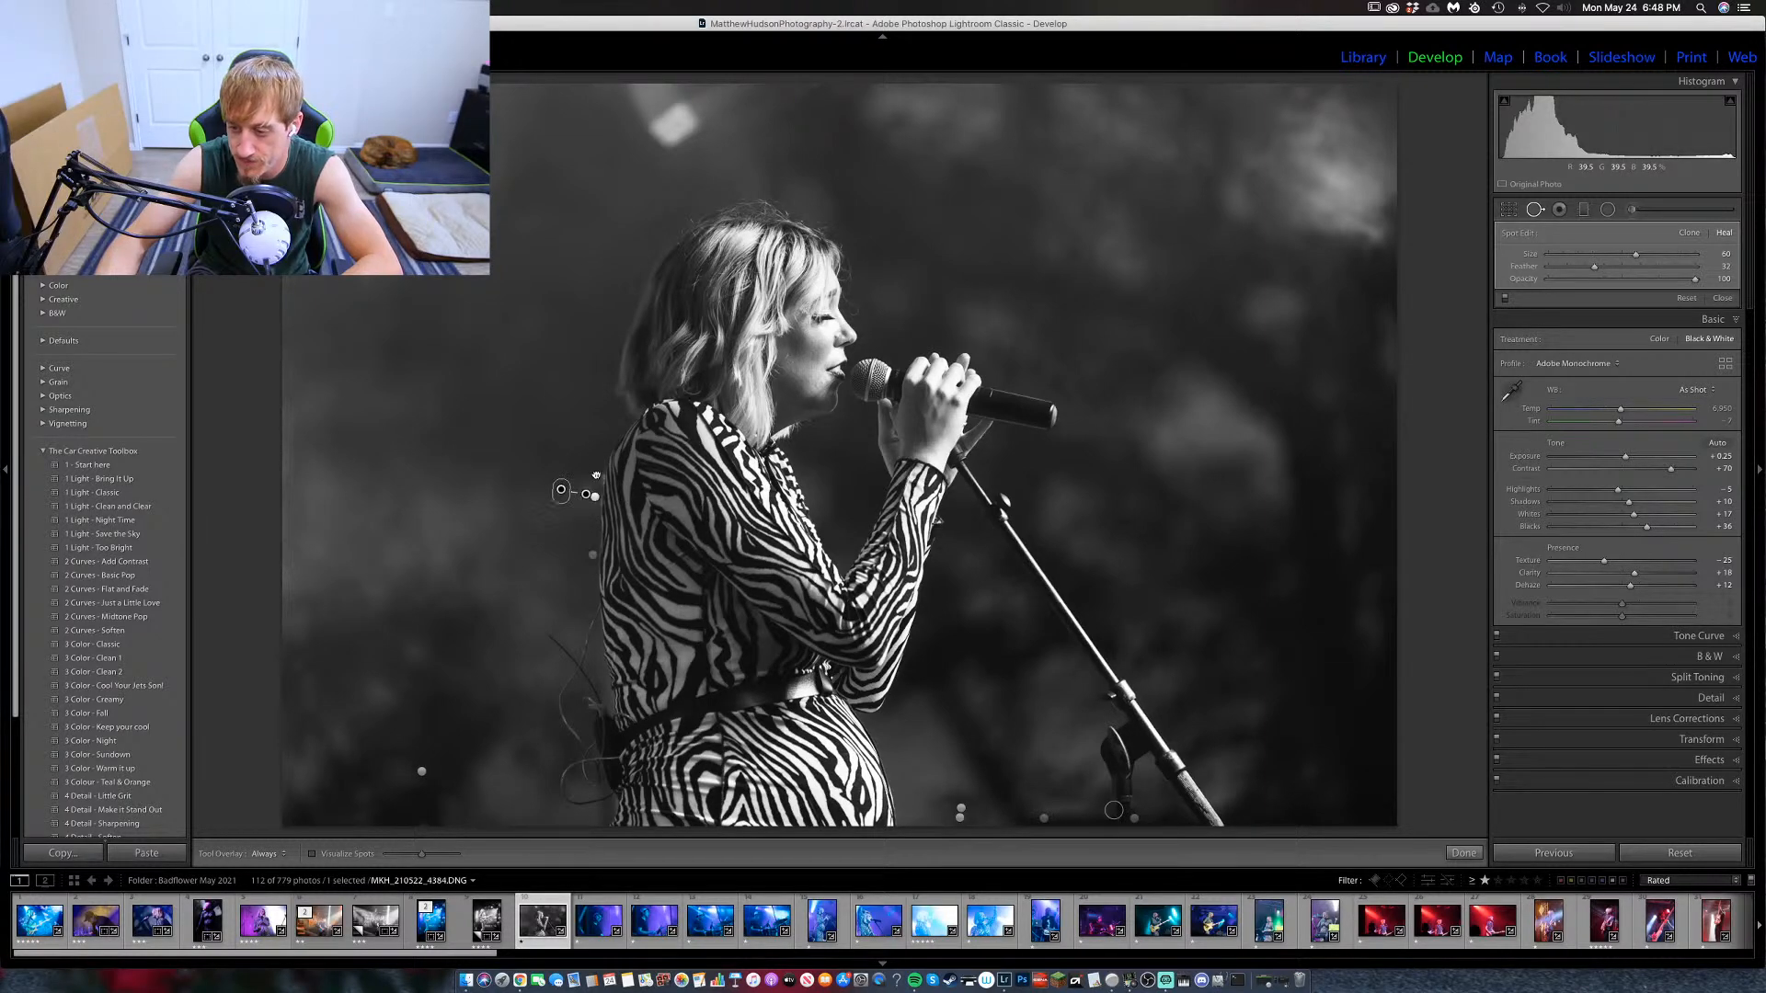
Heal the small bright patch along the edge of the singer's upper back with a smaller brush, and finish spot removal.
key("z")
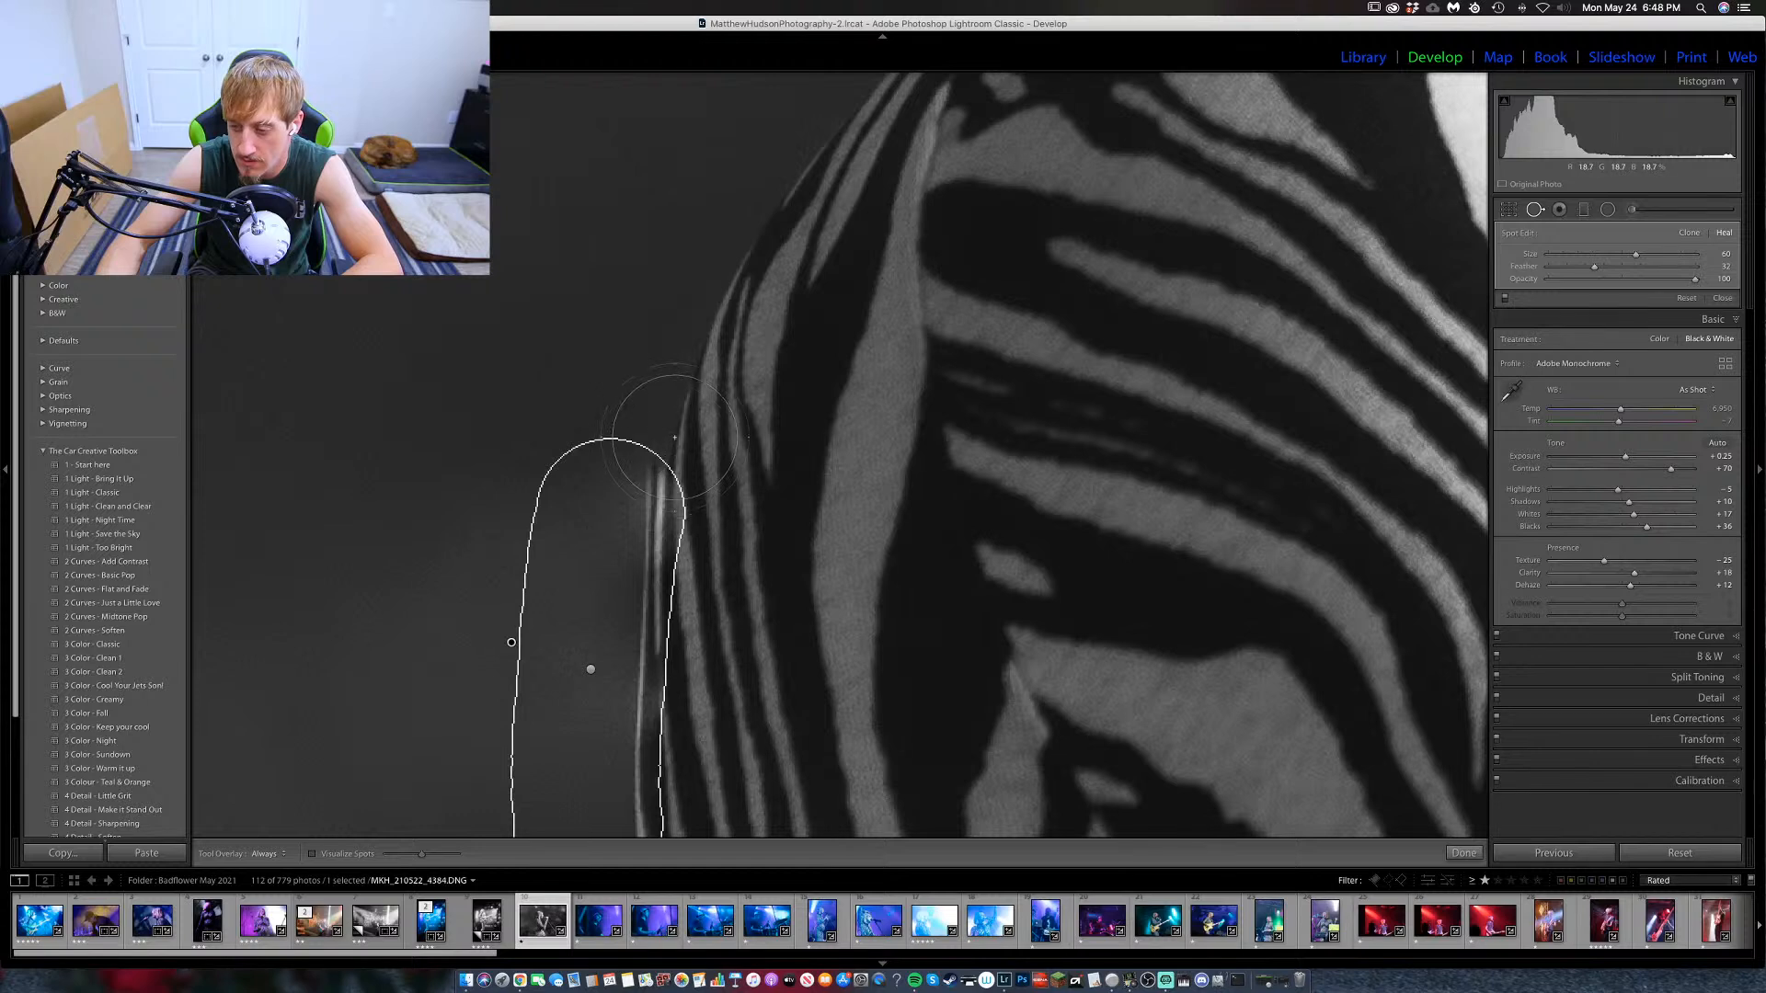
scroll(656, 447, "down", 5)
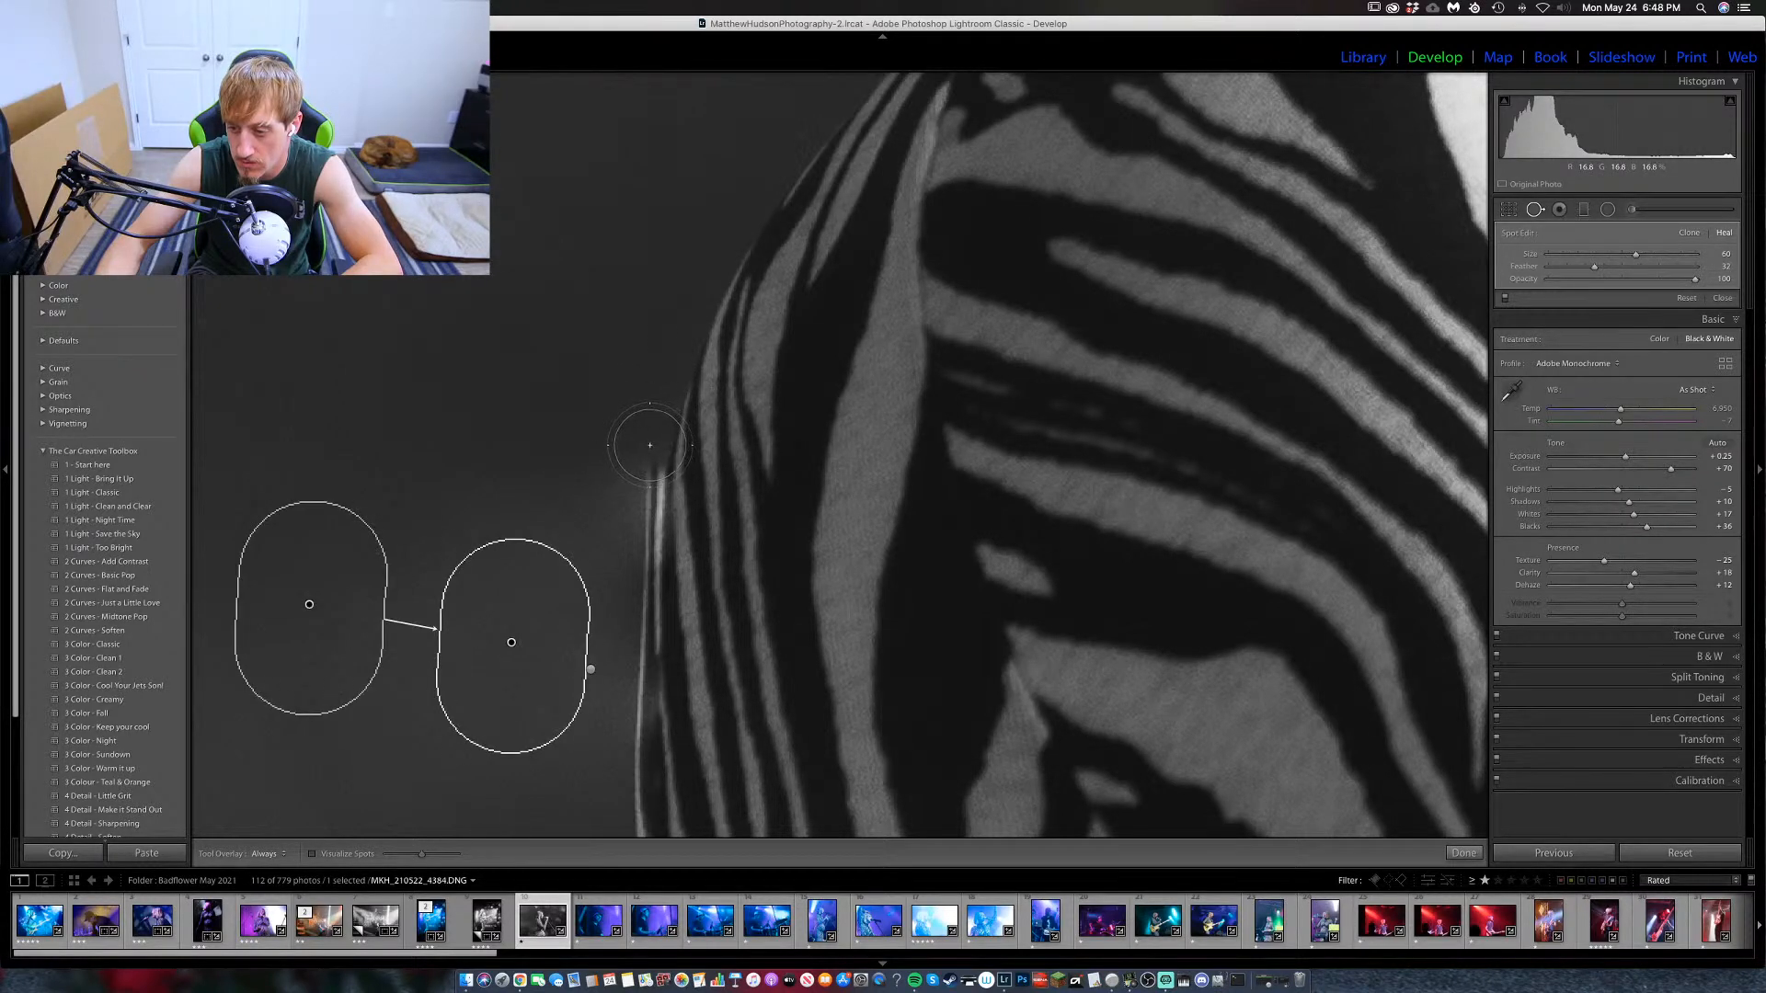
left_click_drag(641, 442, 635, 520)
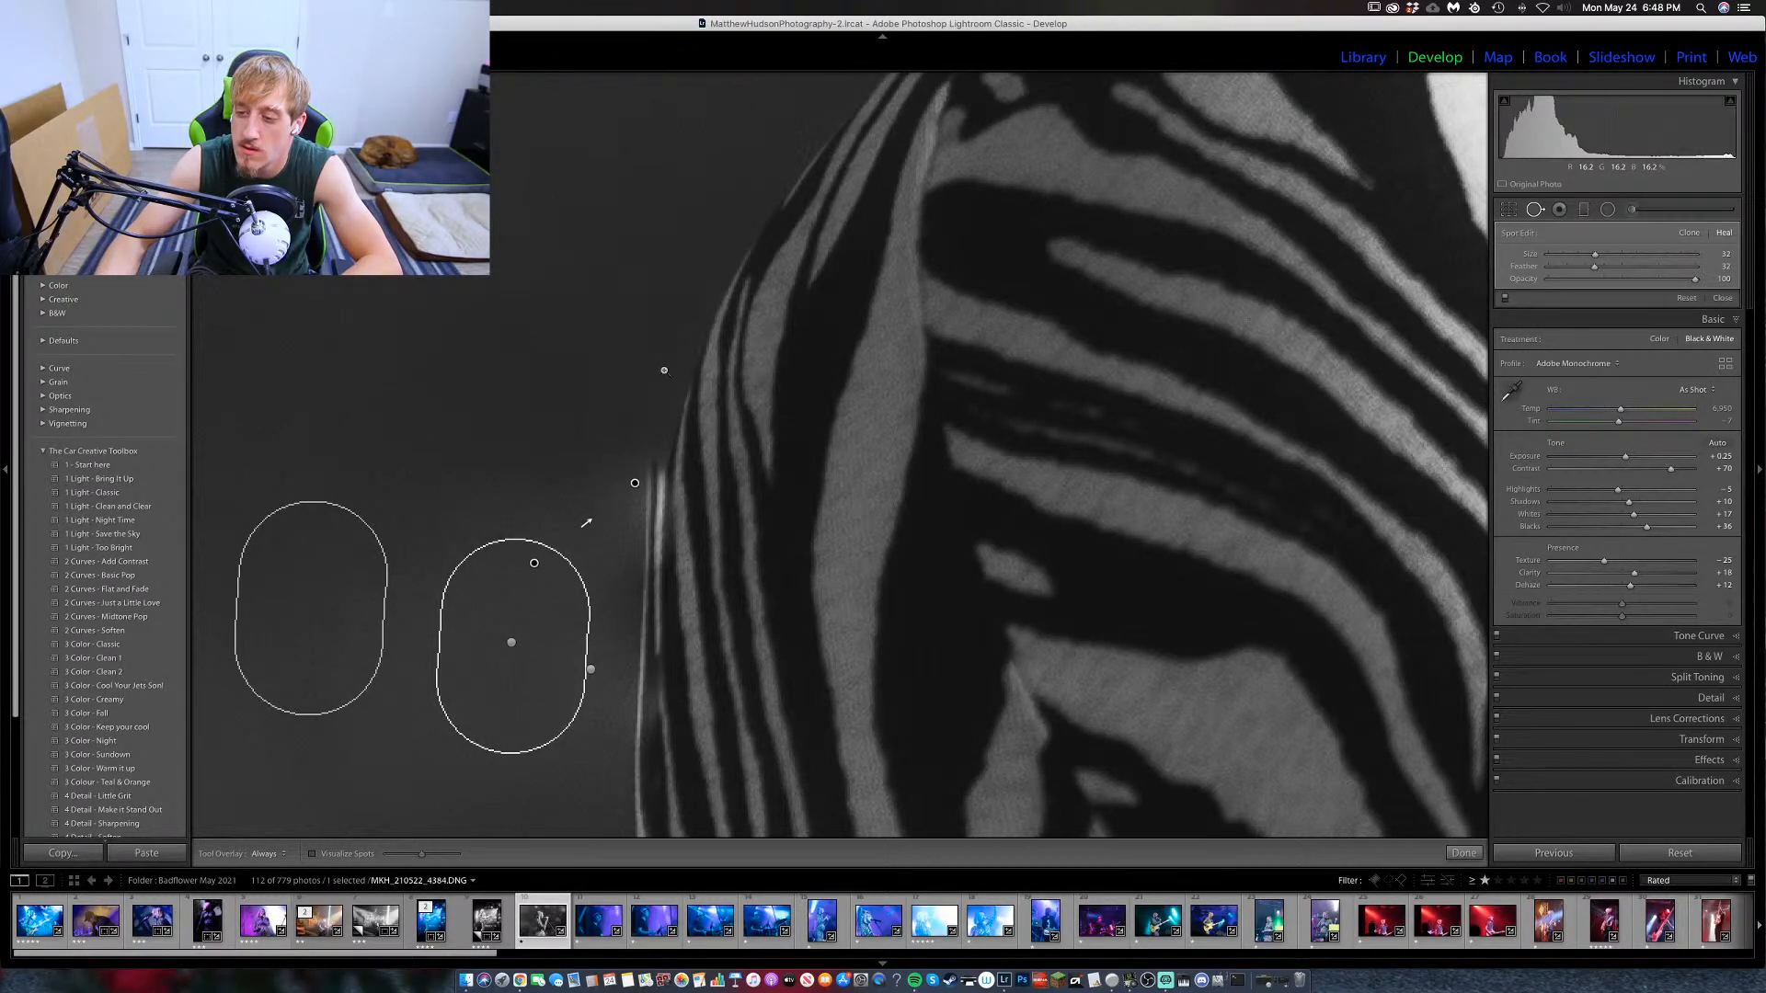
key("z")
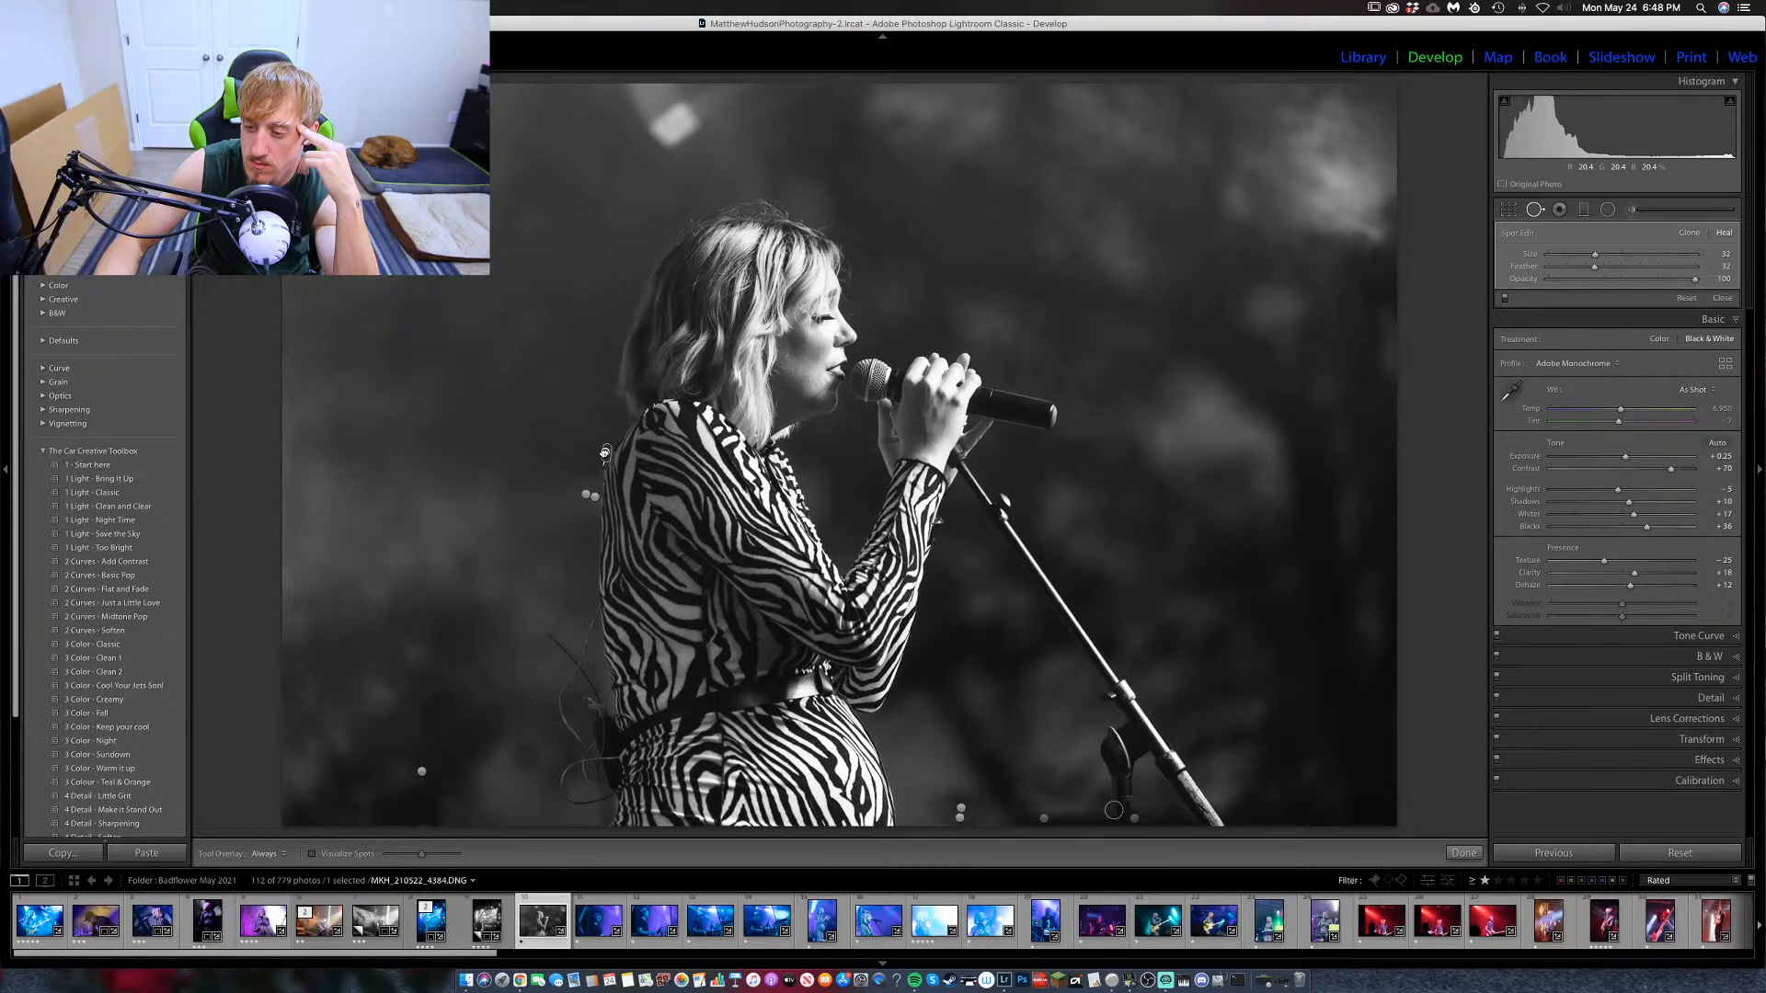
left_click(1536, 209)
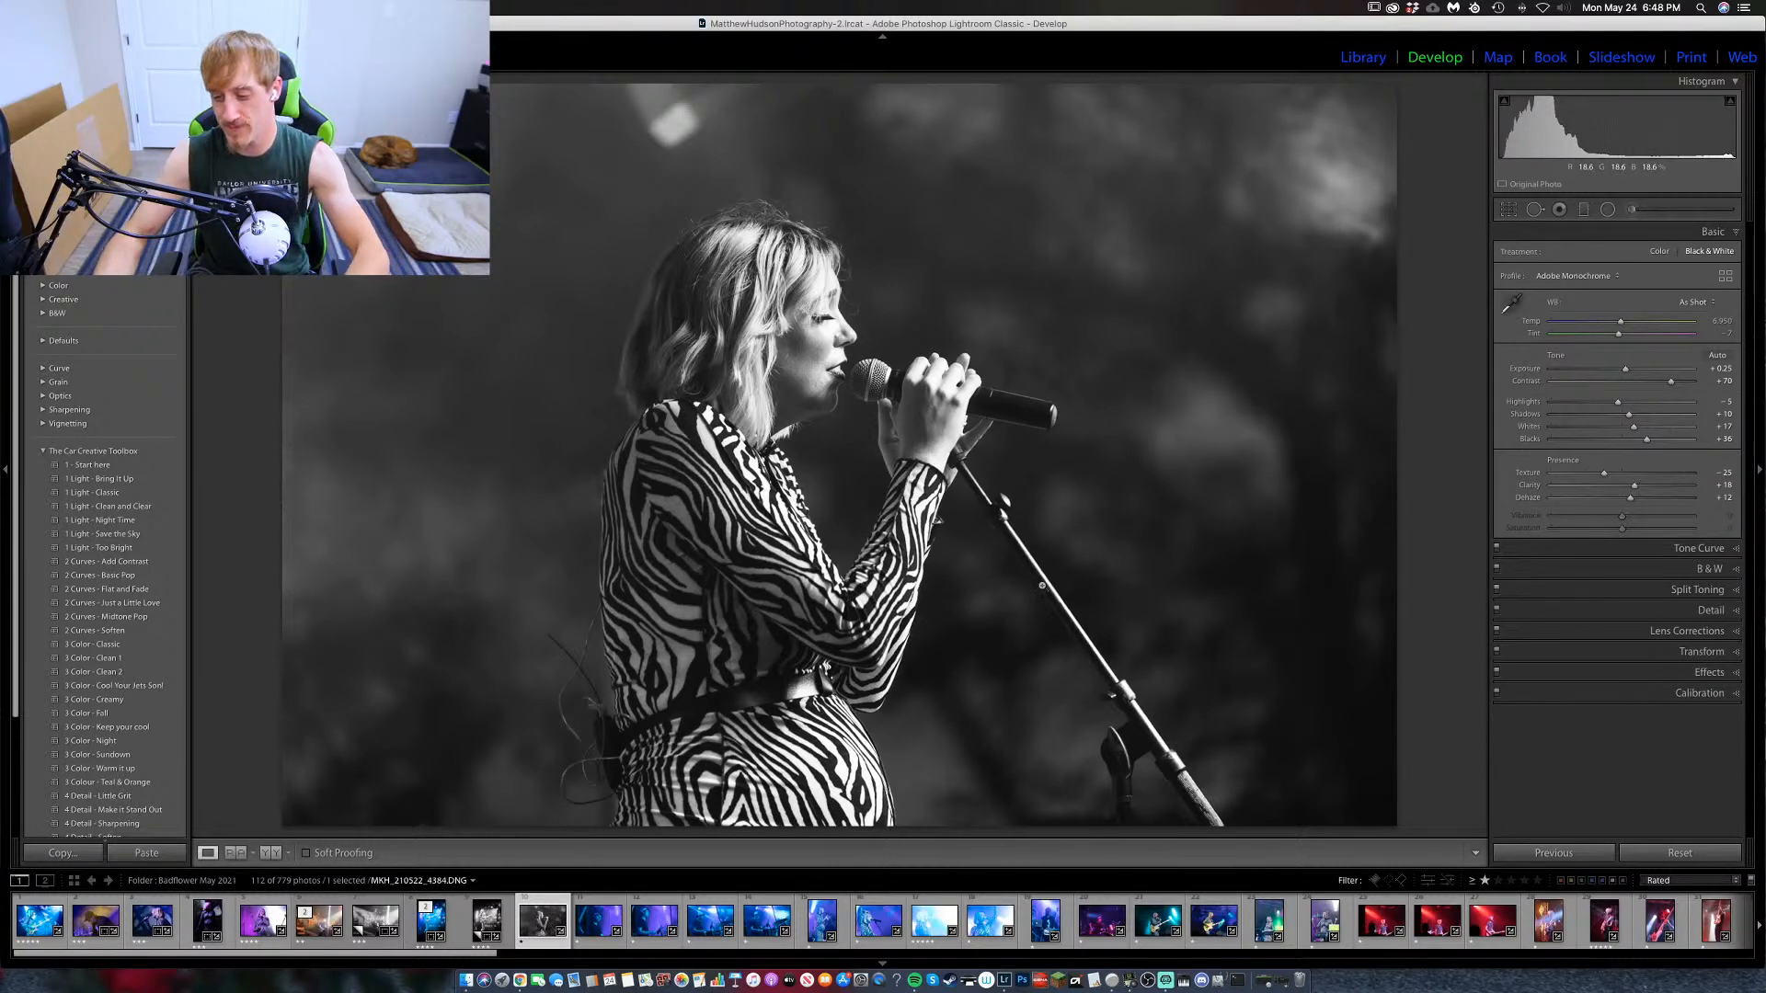
Rate the black-and-white singer photo 4 stars and go on to the drummer photo MKH_210522_4385.DNG.
key("4")
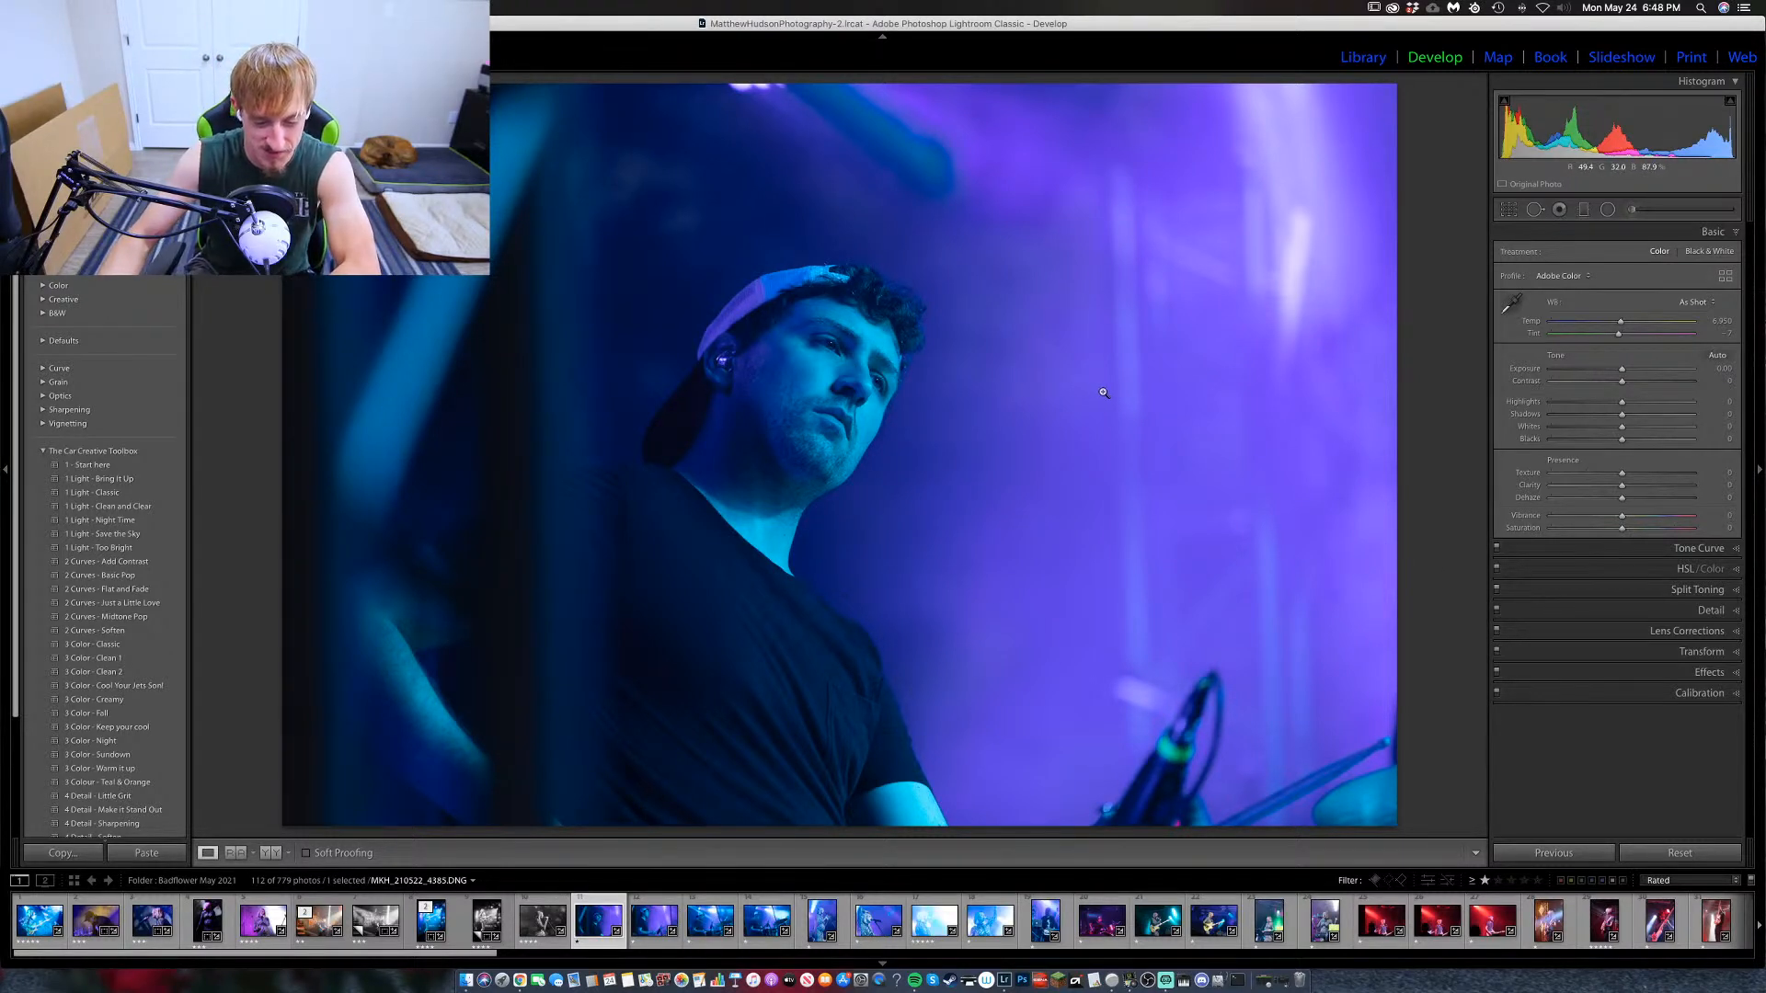
key("Left")
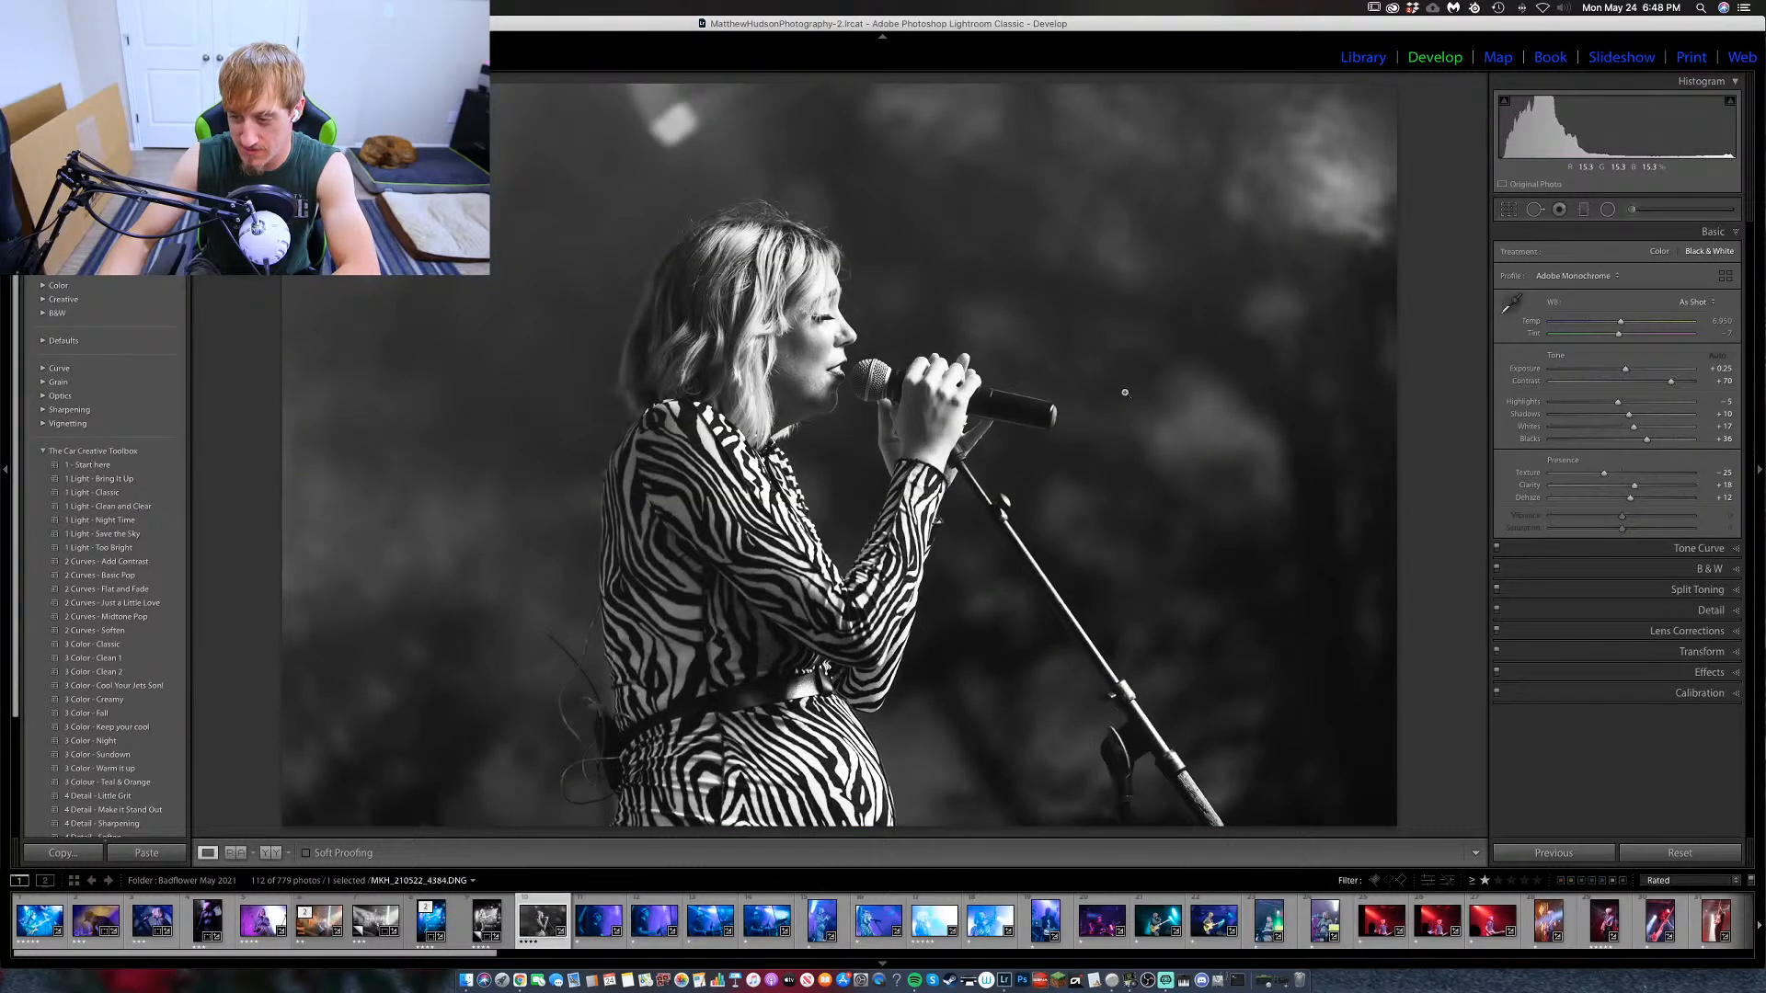
key("Right")
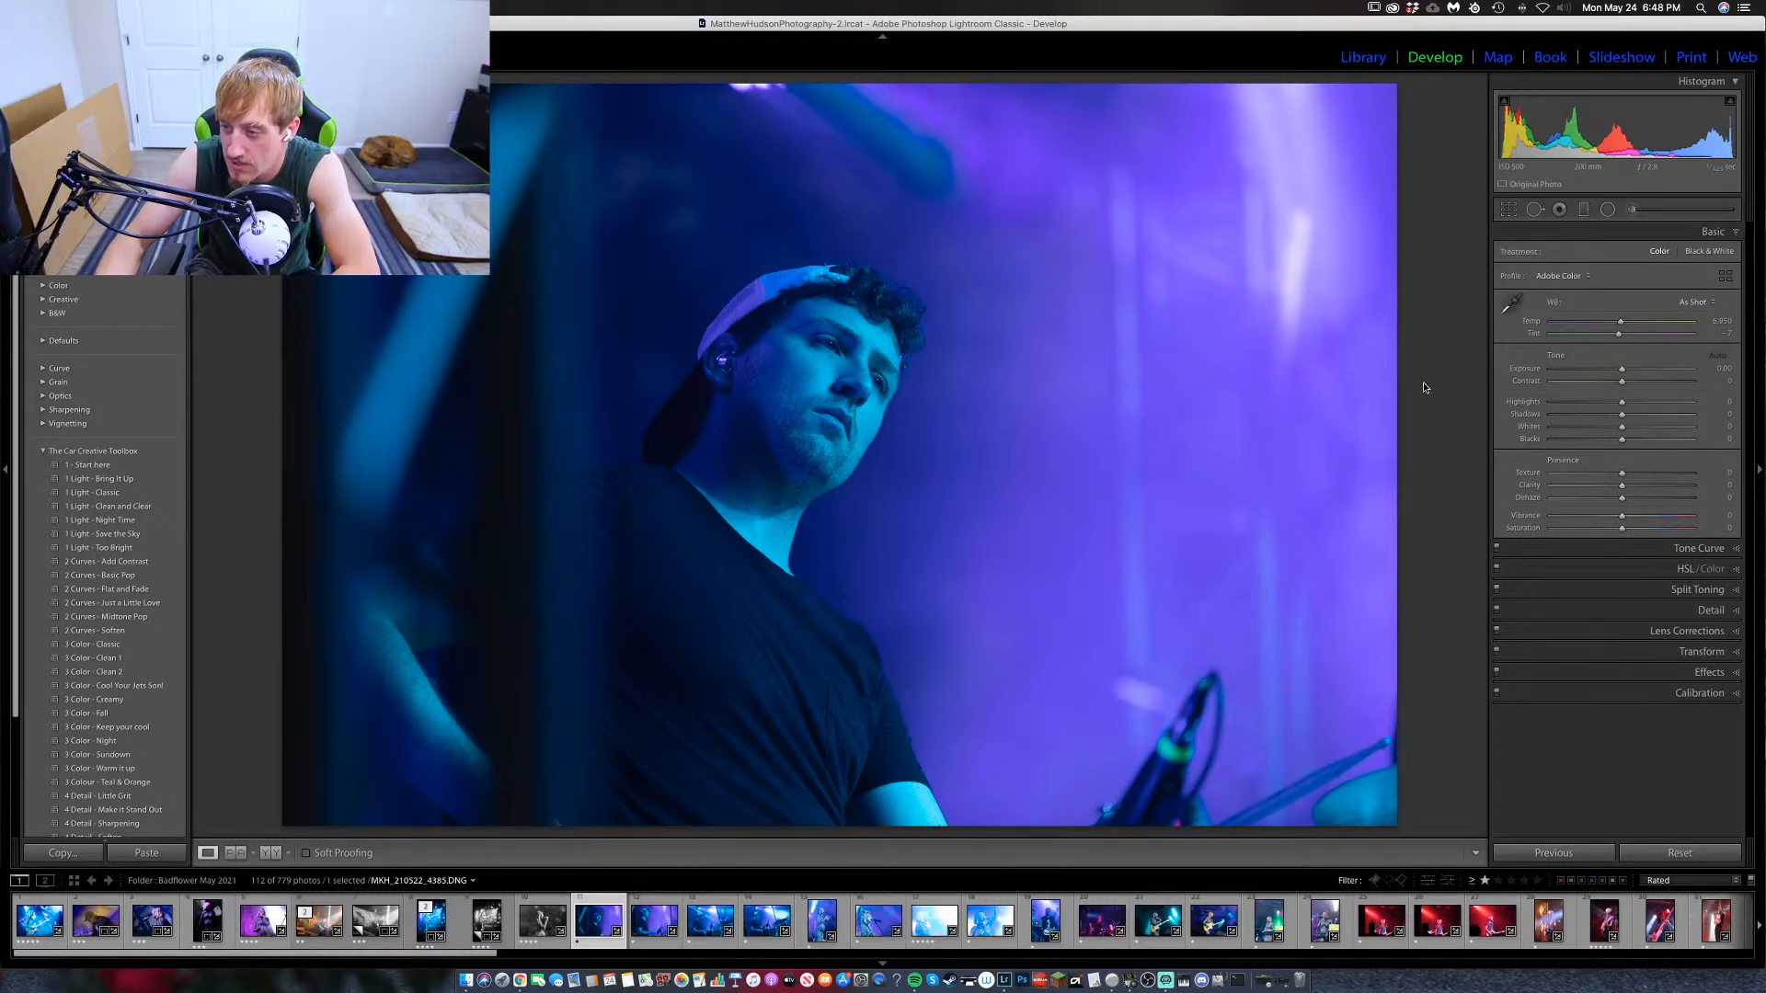
Check the sharpness of the drummer's face and set the photo's Contrast to +32.
left_click_drag(843, 404, 929, 409)
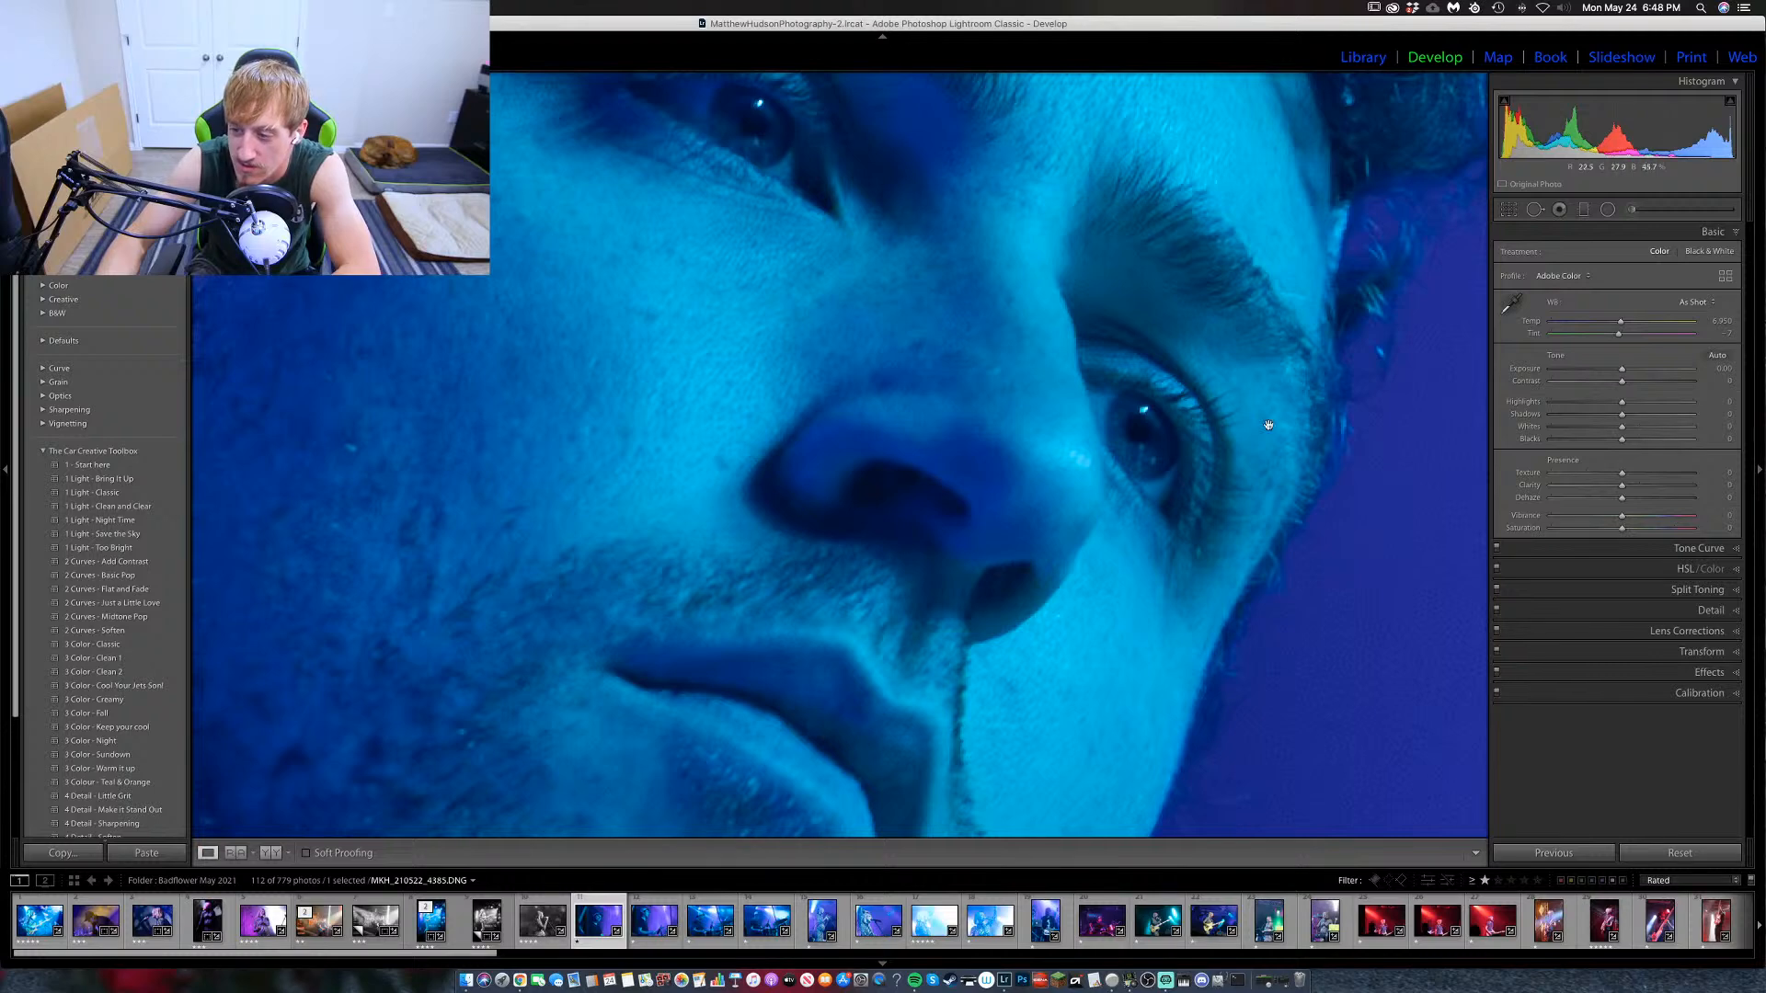
scroll(1283, 445, "up", 1)
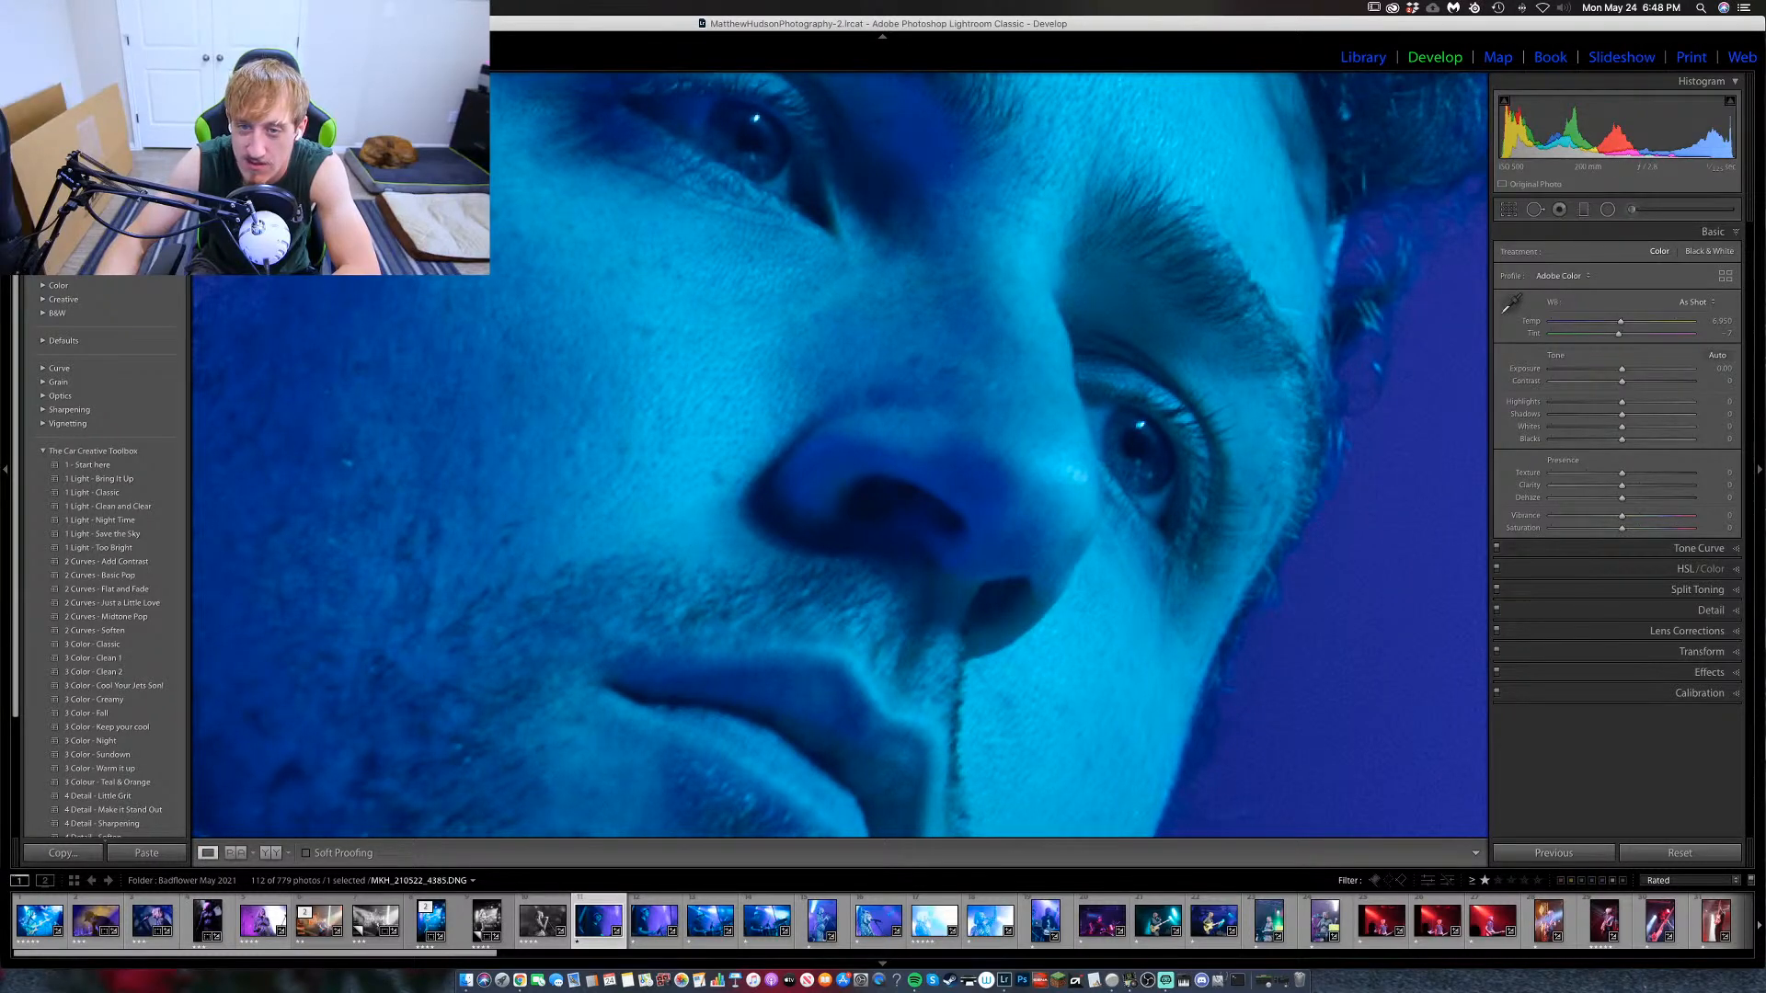
scroll(958, 284, "down", 1)
left_click_drag(1047, 353, 1137, 368)
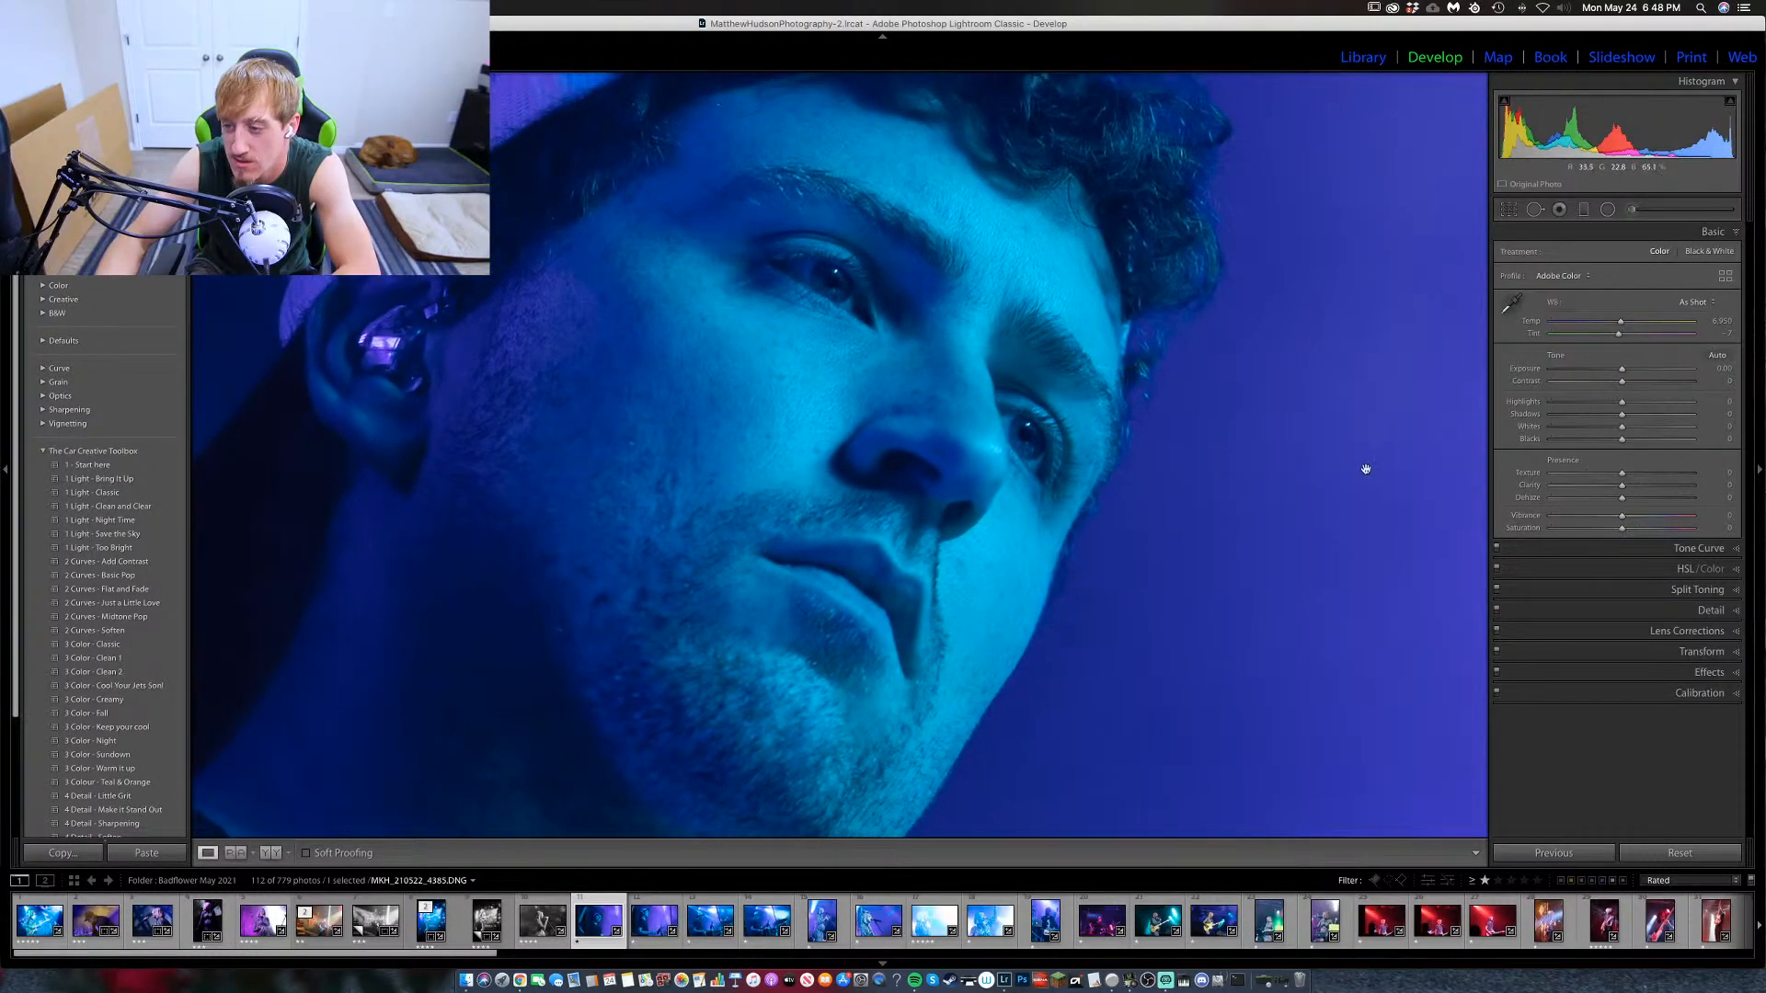
left_click(1081, 368)
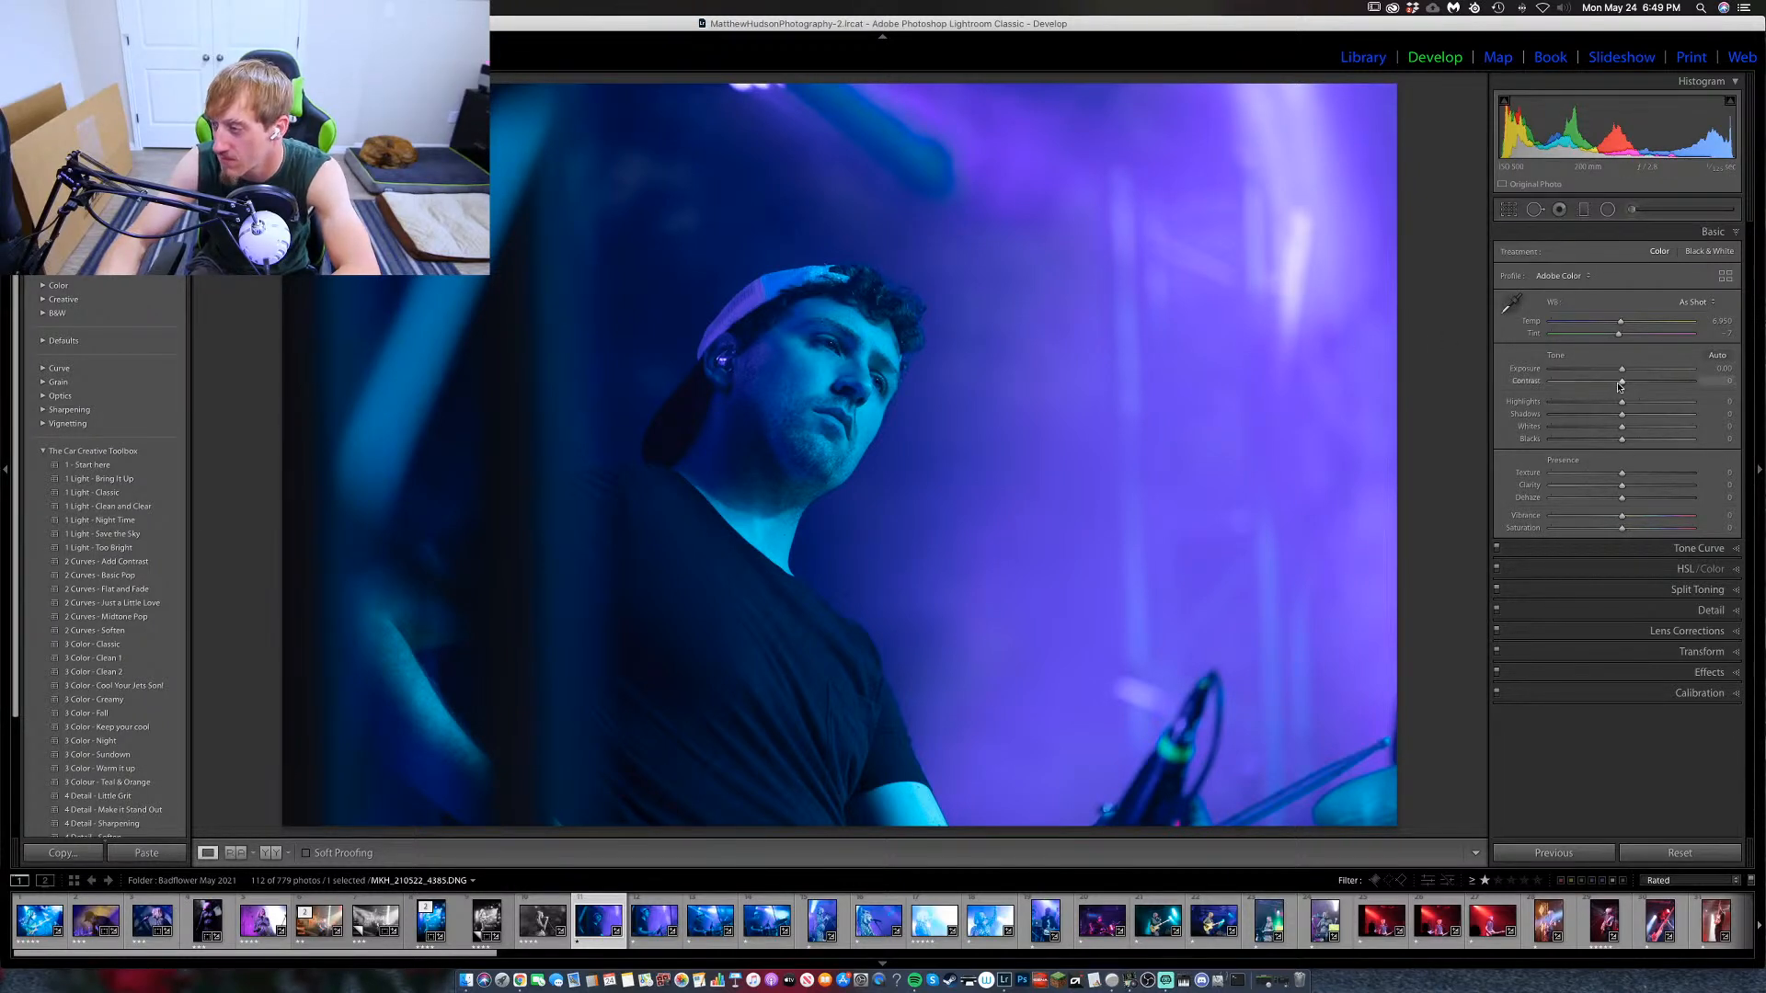
left_click_drag(1623, 385, 1647, 384)
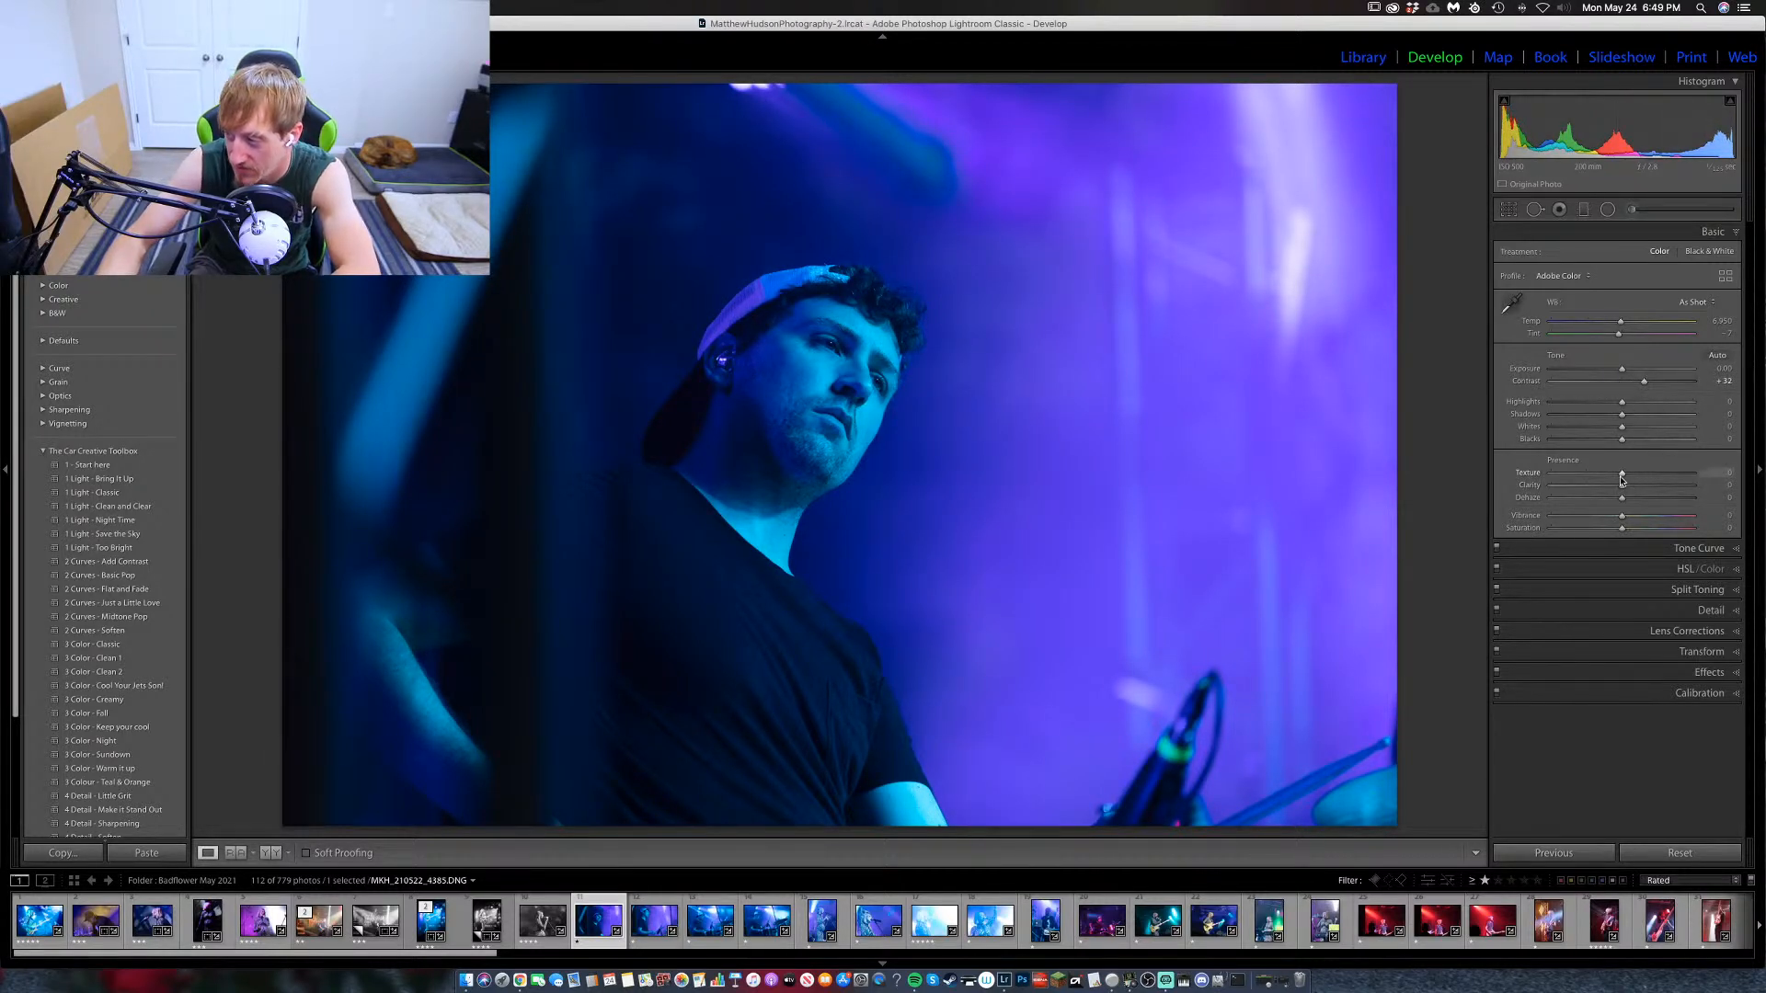
Set Texture to +14, Clarity to +18, Dehaze to +1, Saturation to +10, Highlights to +10, Shadows to -4, and Whites and Blacks to +13.
left_click_drag(1623, 478, 1635, 486)
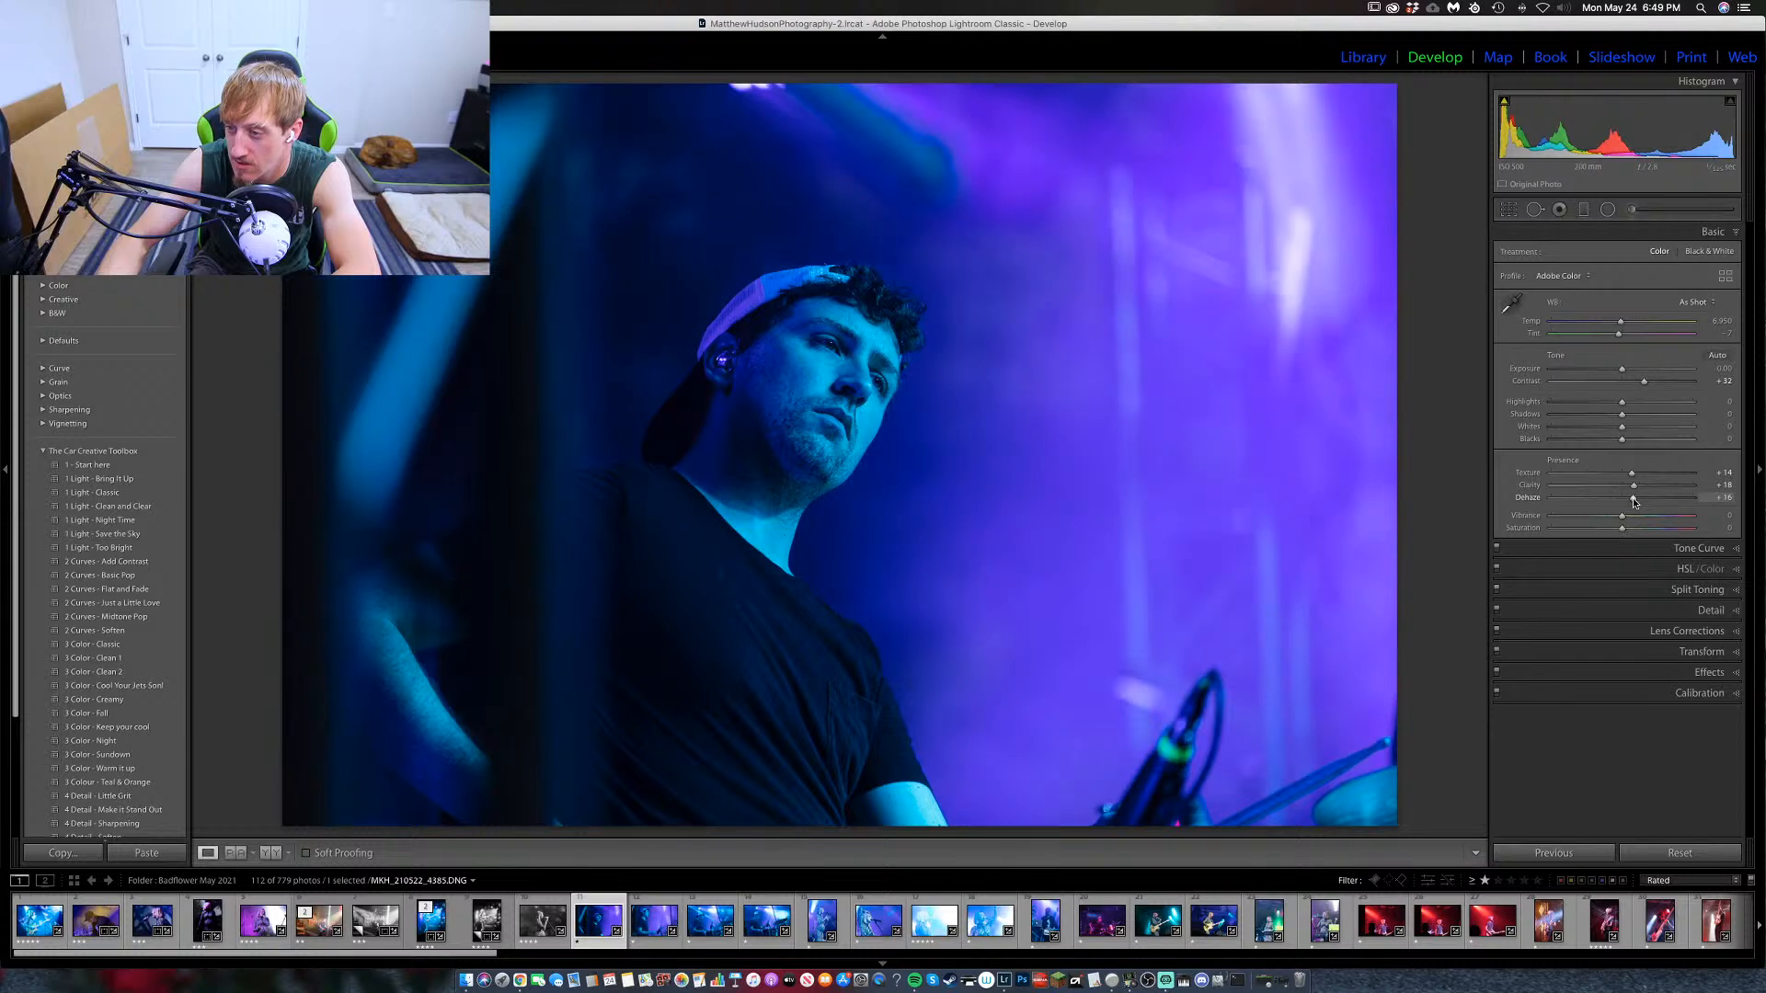
left_click_drag(1633, 498, 1623, 501)
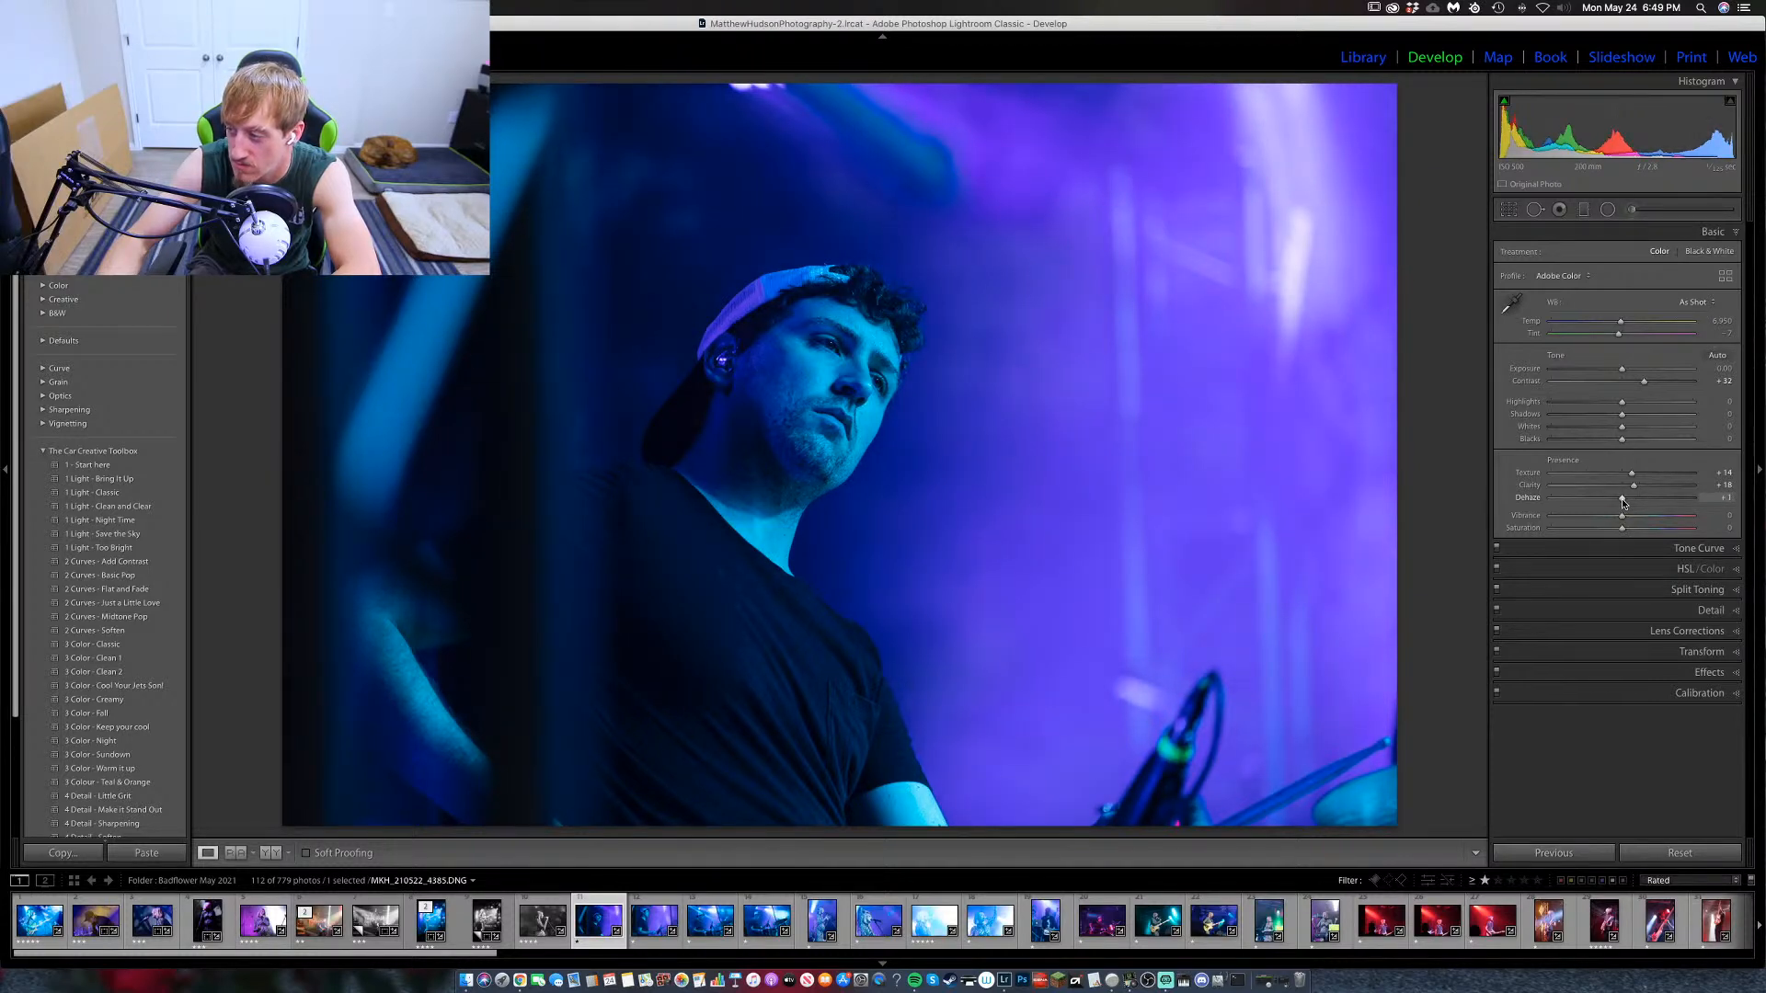
left_click_drag(1621, 529, 1627, 531)
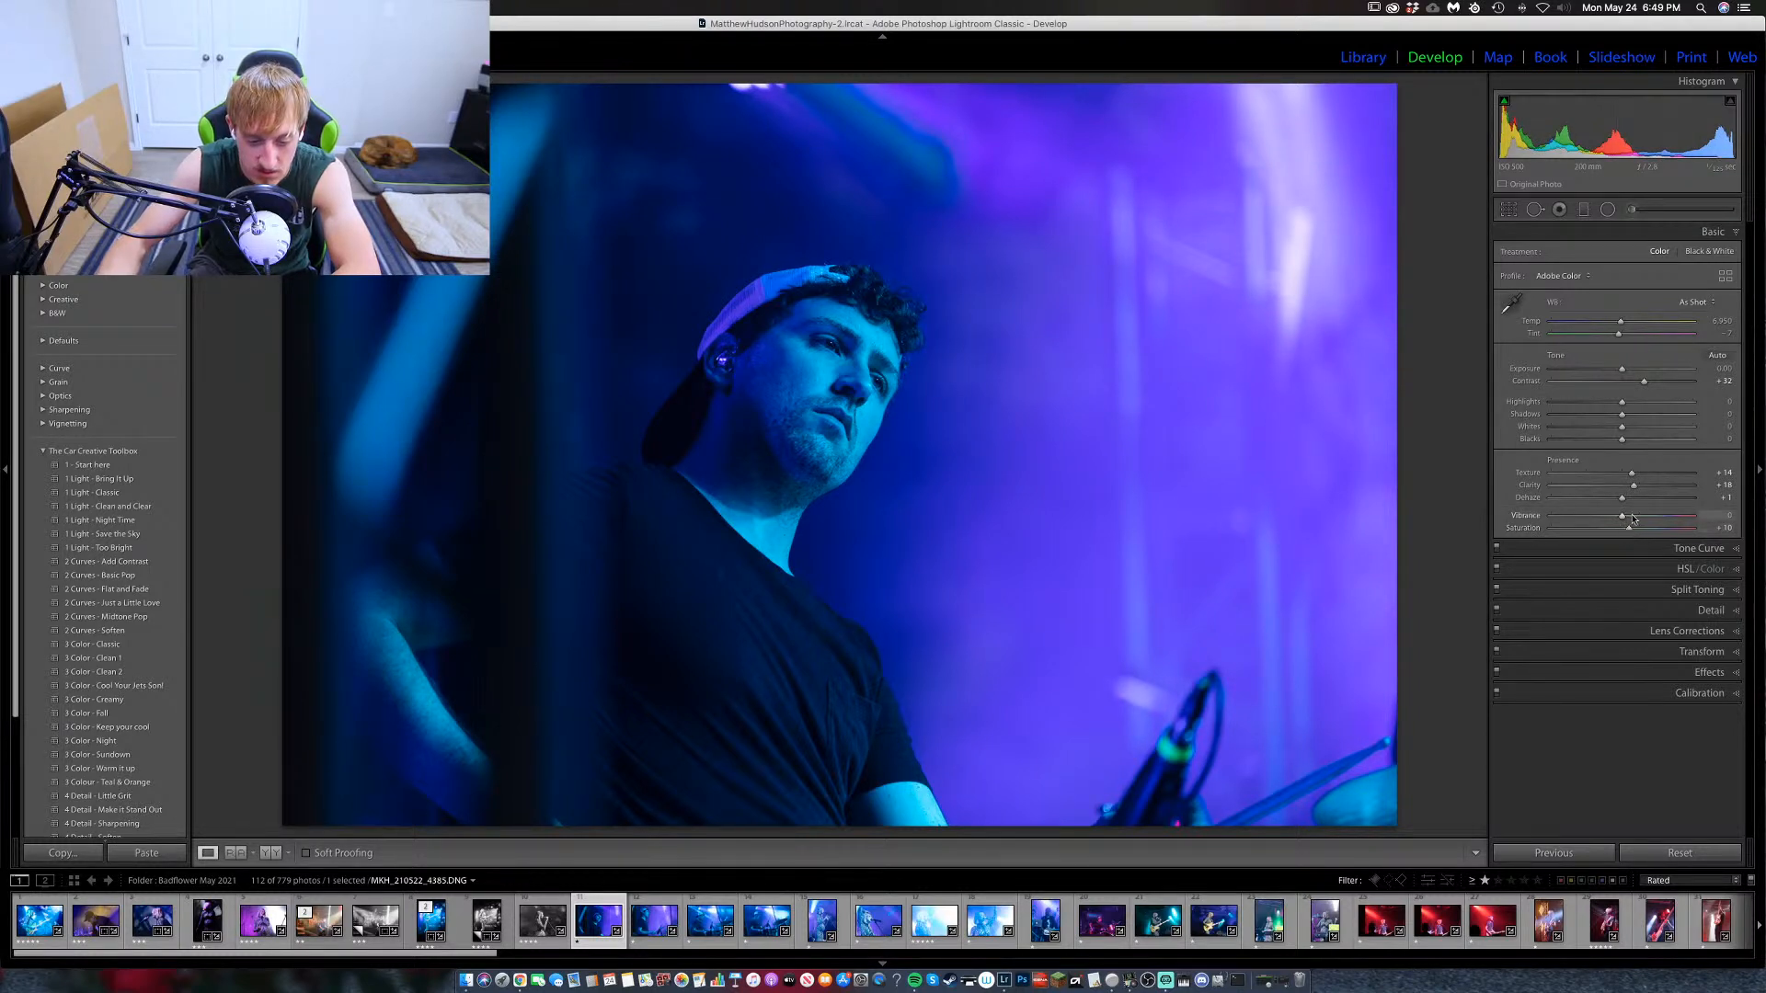
left_click_drag(1623, 443, 1628, 406)
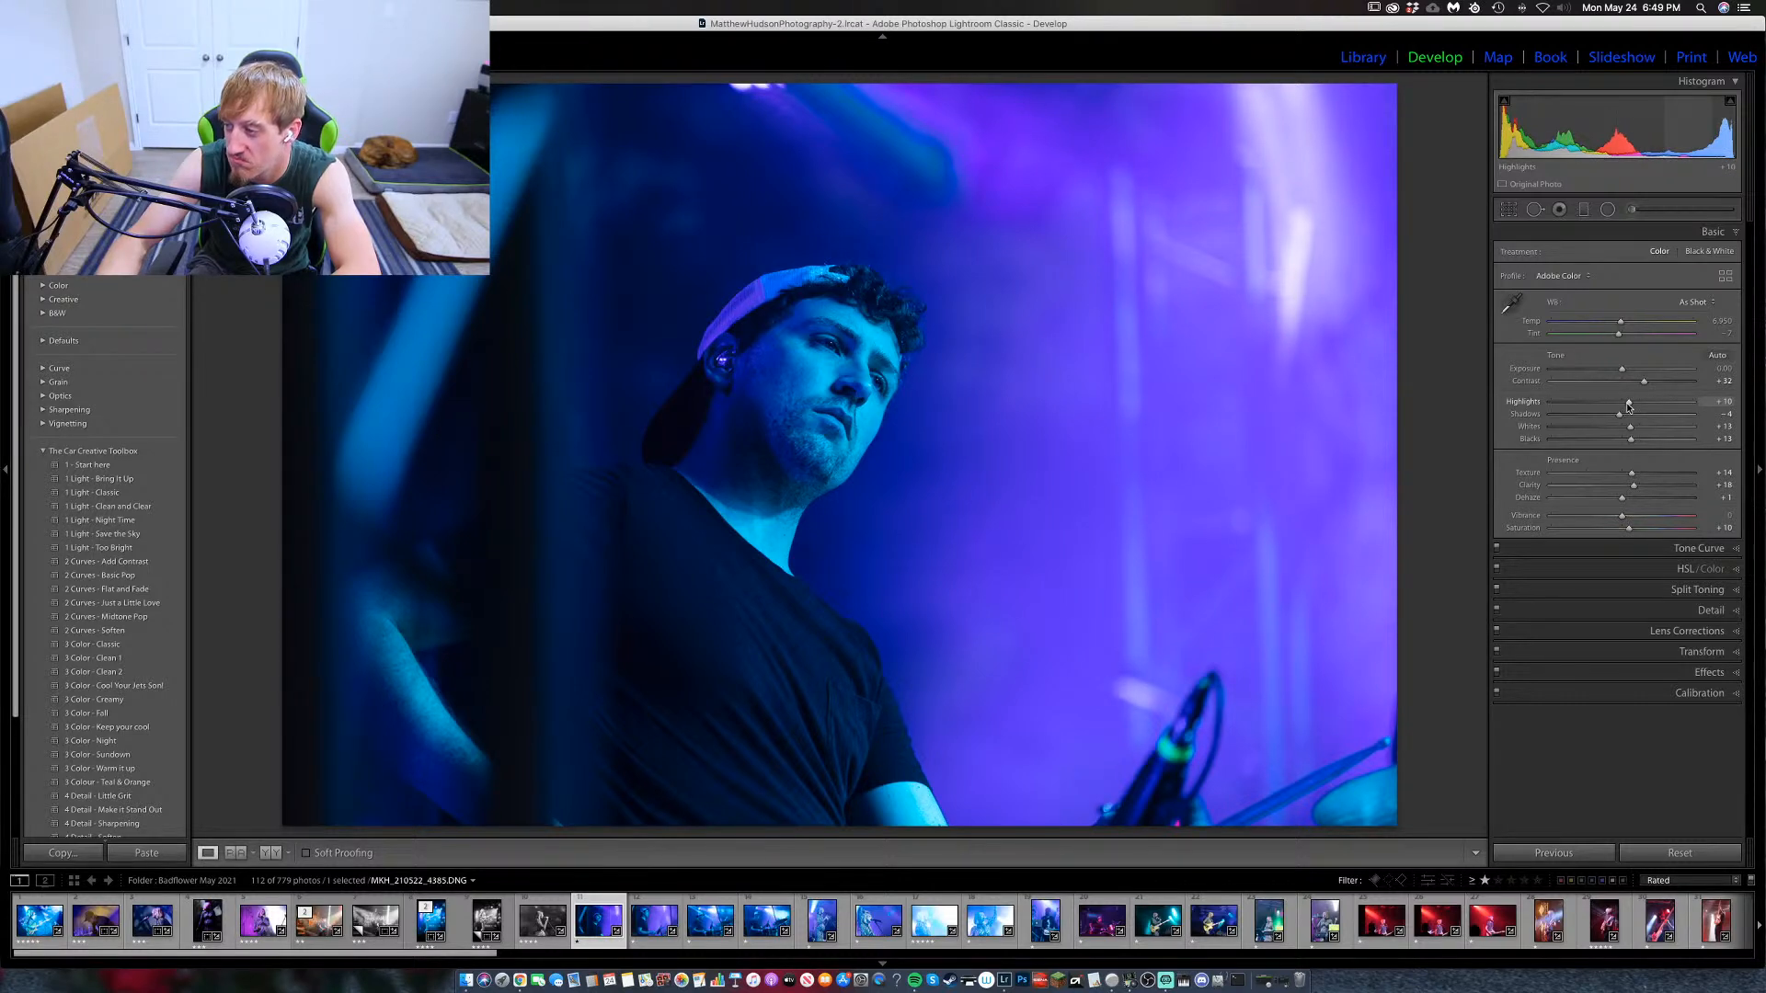
Set the drummer photo's sharpening Masking to 73 and Luminance noise reduction to 13.
left_click(1733, 612)
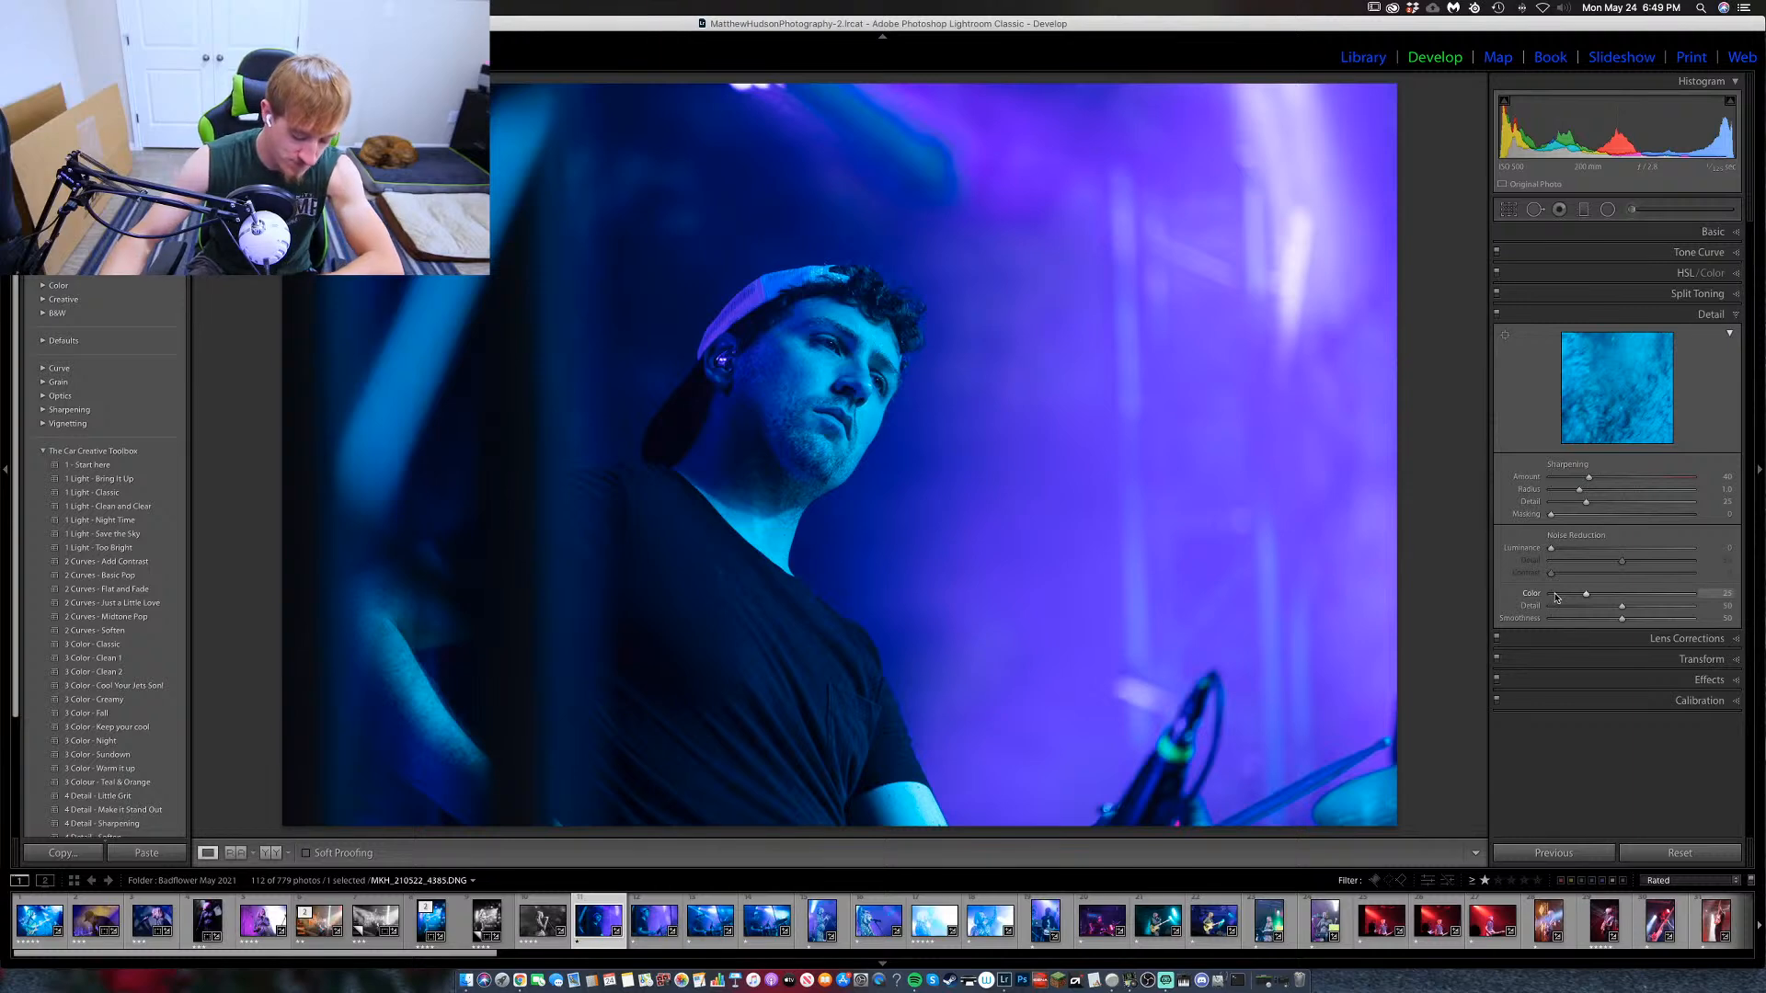
left_click_drag(1561, 517, 1653, 524)
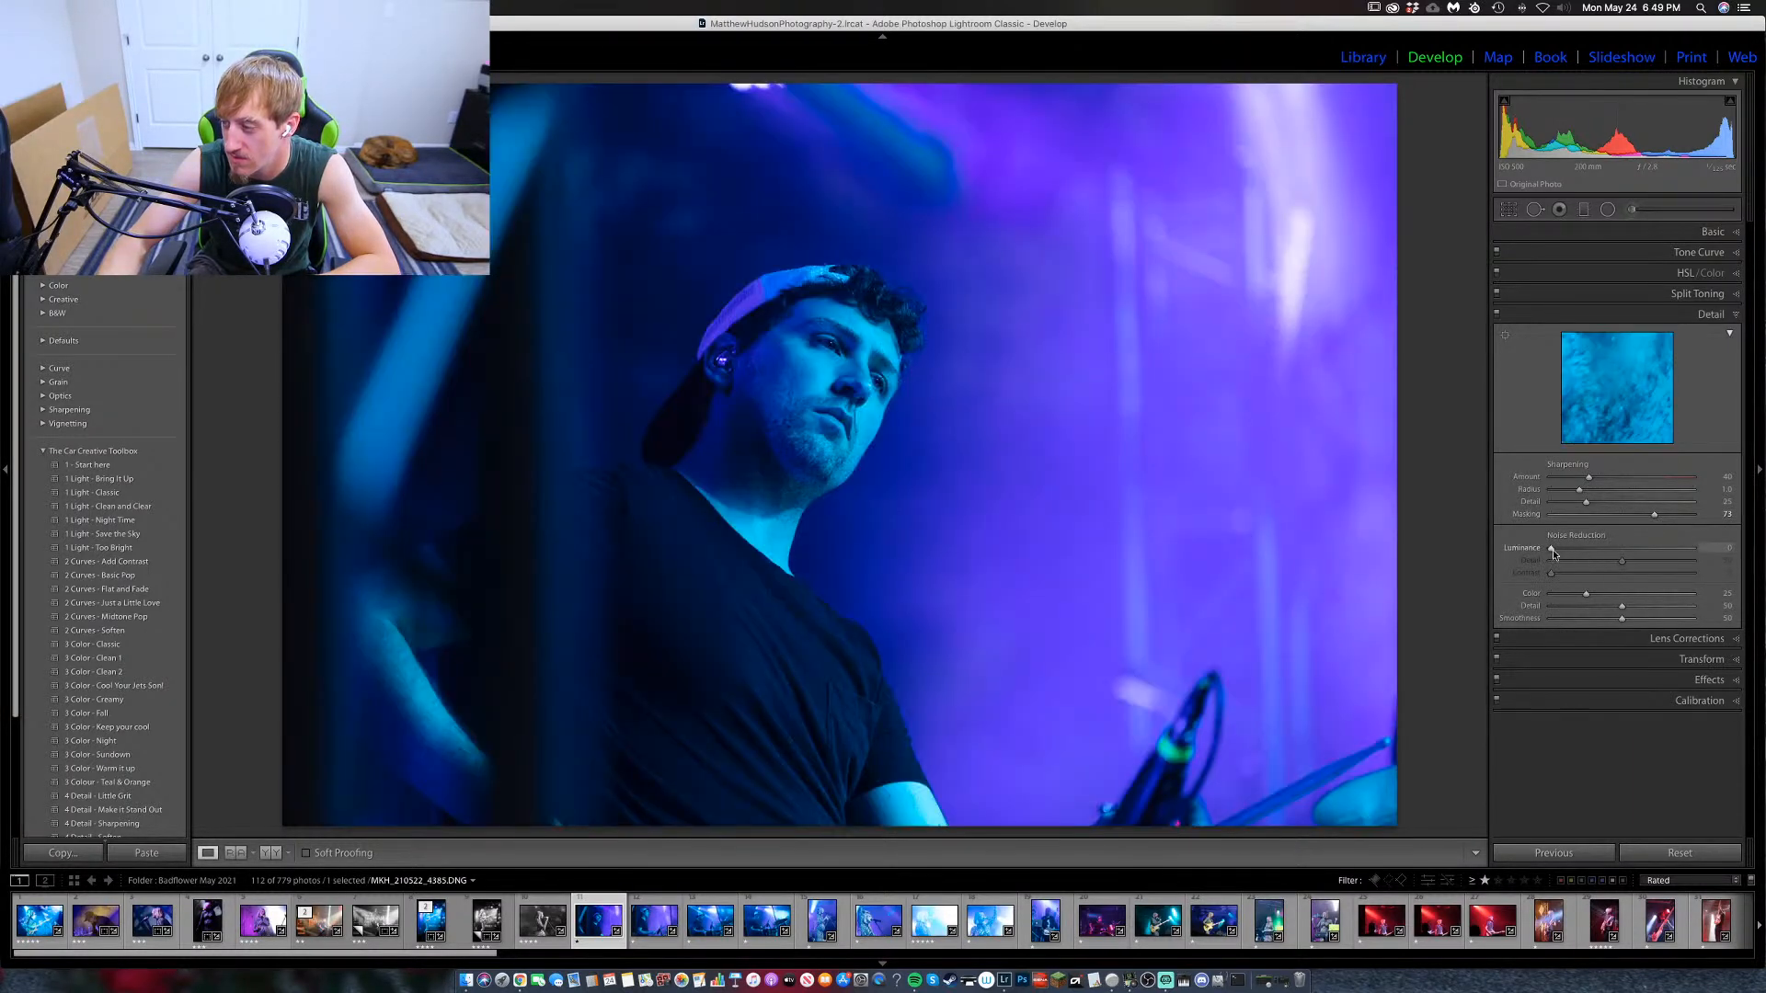
left_click_drag(1553, 549, 1572, 552)
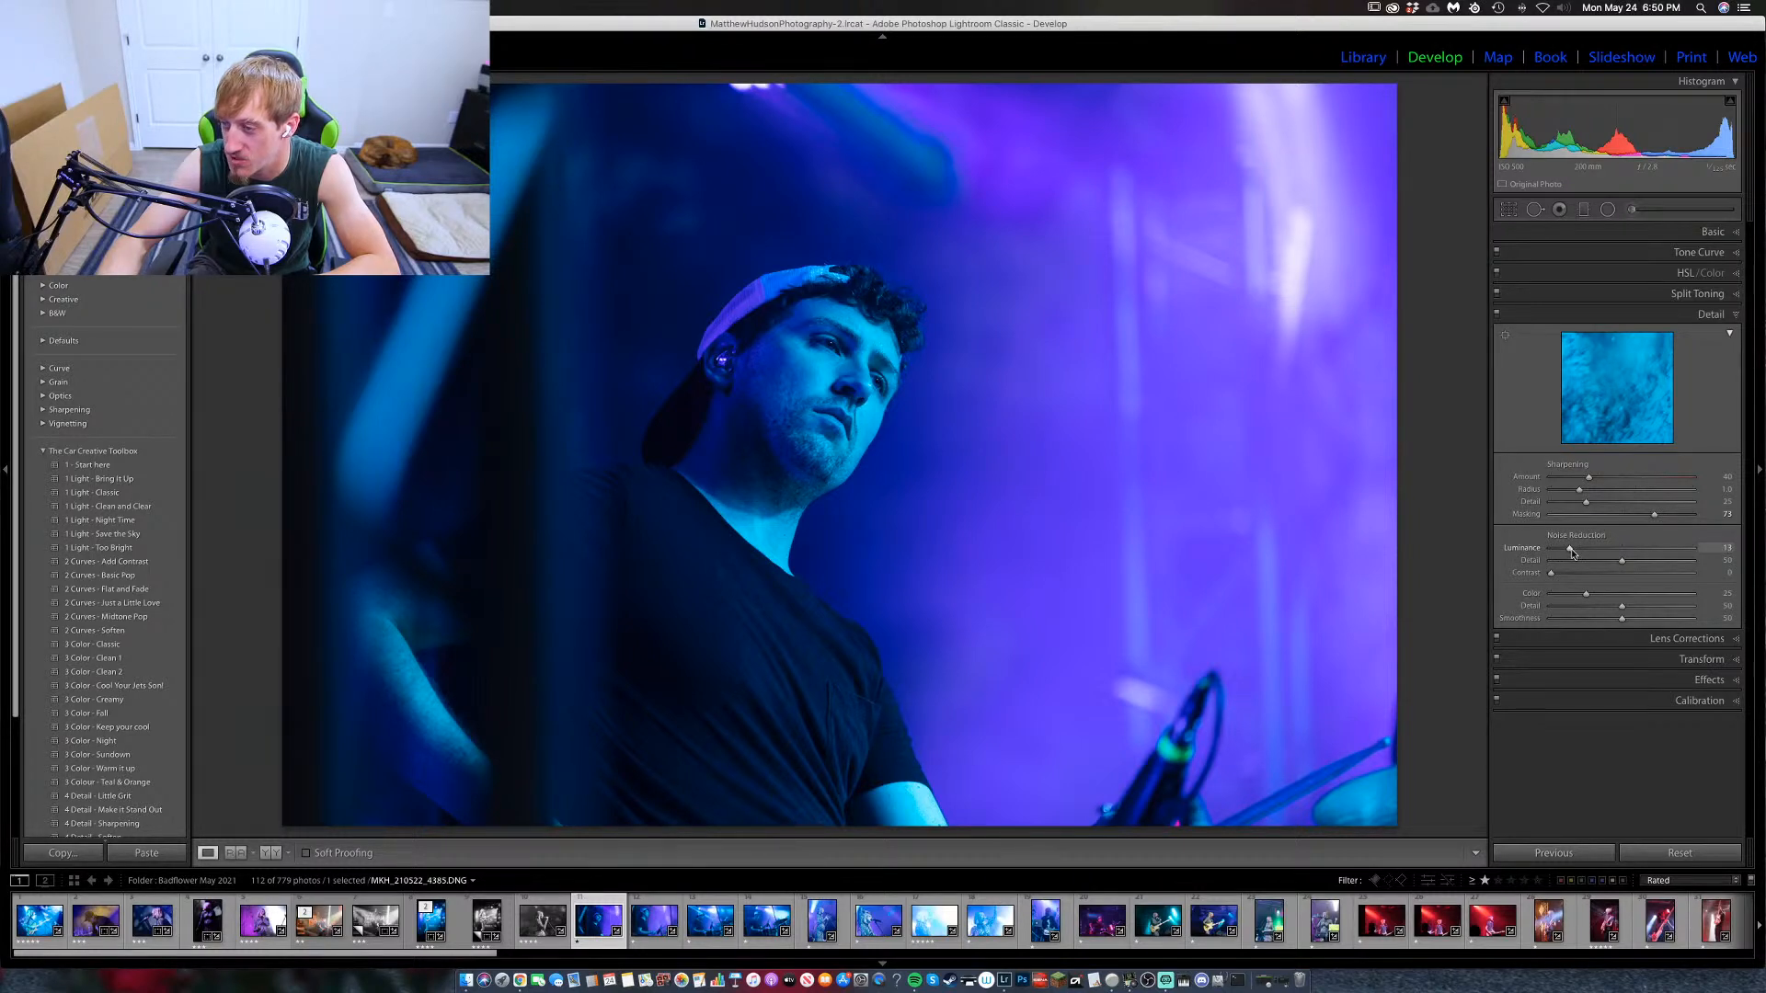
Add a post-crop vignette with an amount of -7 and rate the drummer photo 3 stars.
left_click(1713, 679)
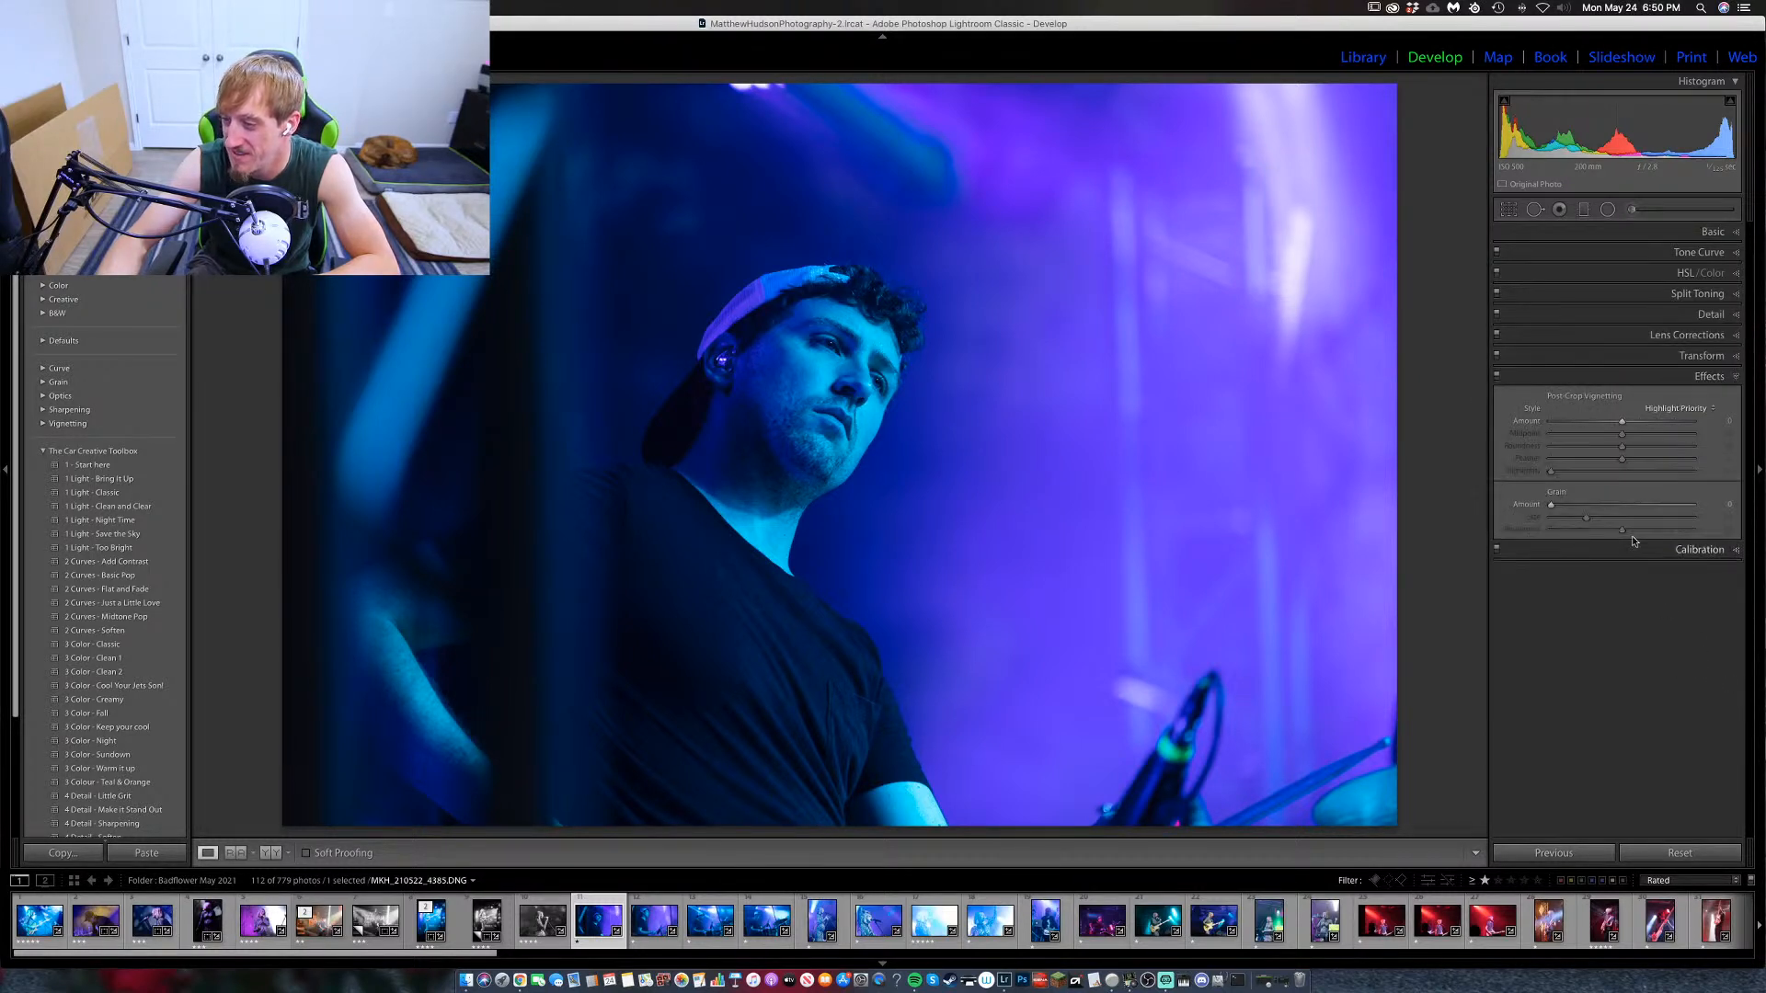
left_click_drag(1621, 423, 1615, 423)
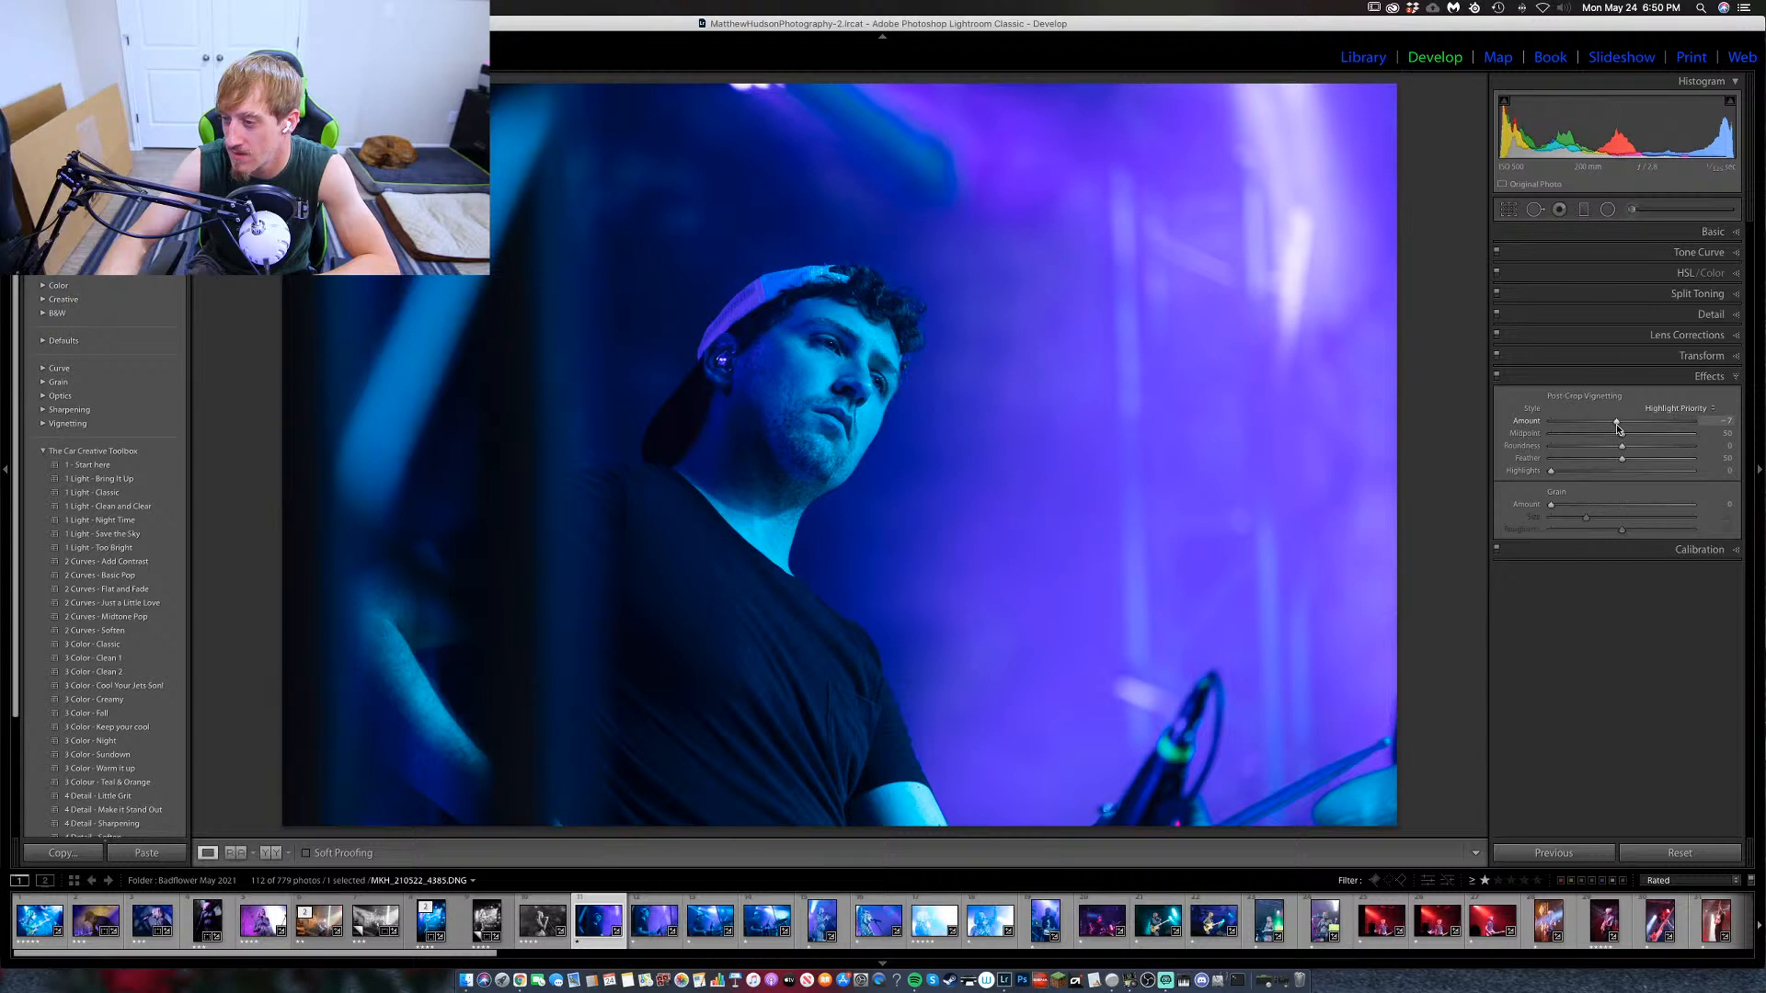
left_click(1731, 378)
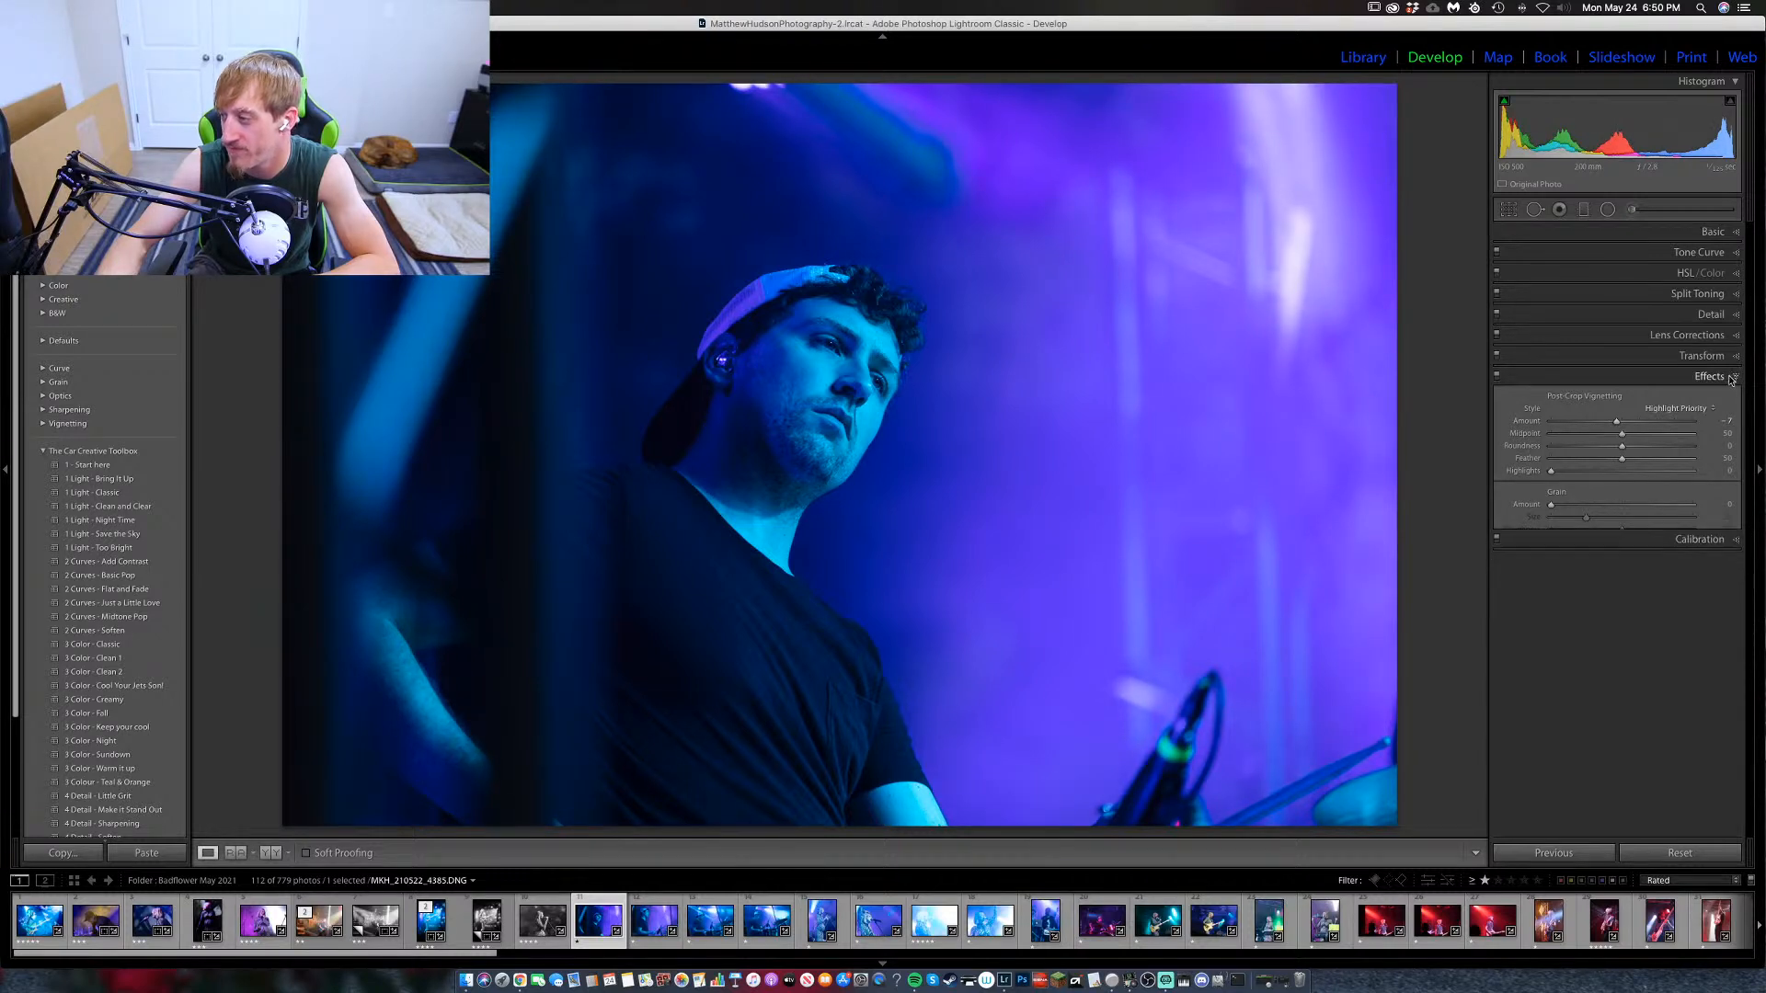
key("3")
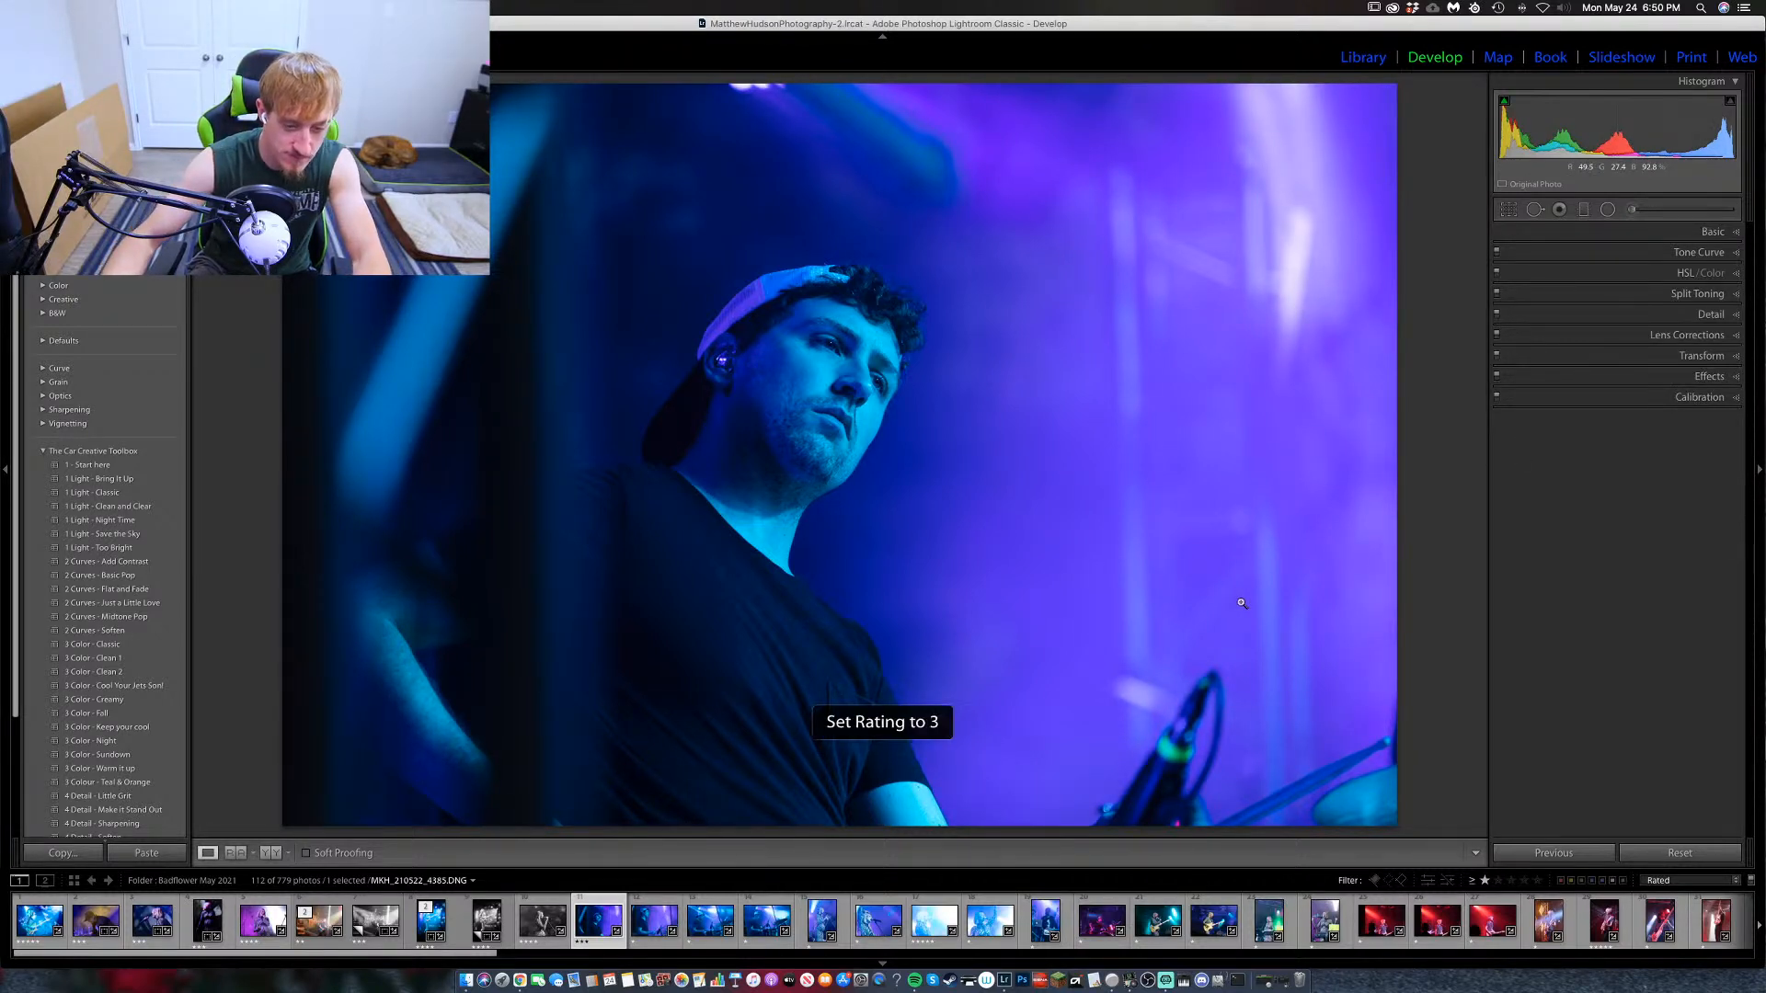
Synchronize the develop settings of MKH_210522_4385.DNG to the three photos following it, and open MKH_210522_4386.DNG.
key("Right")
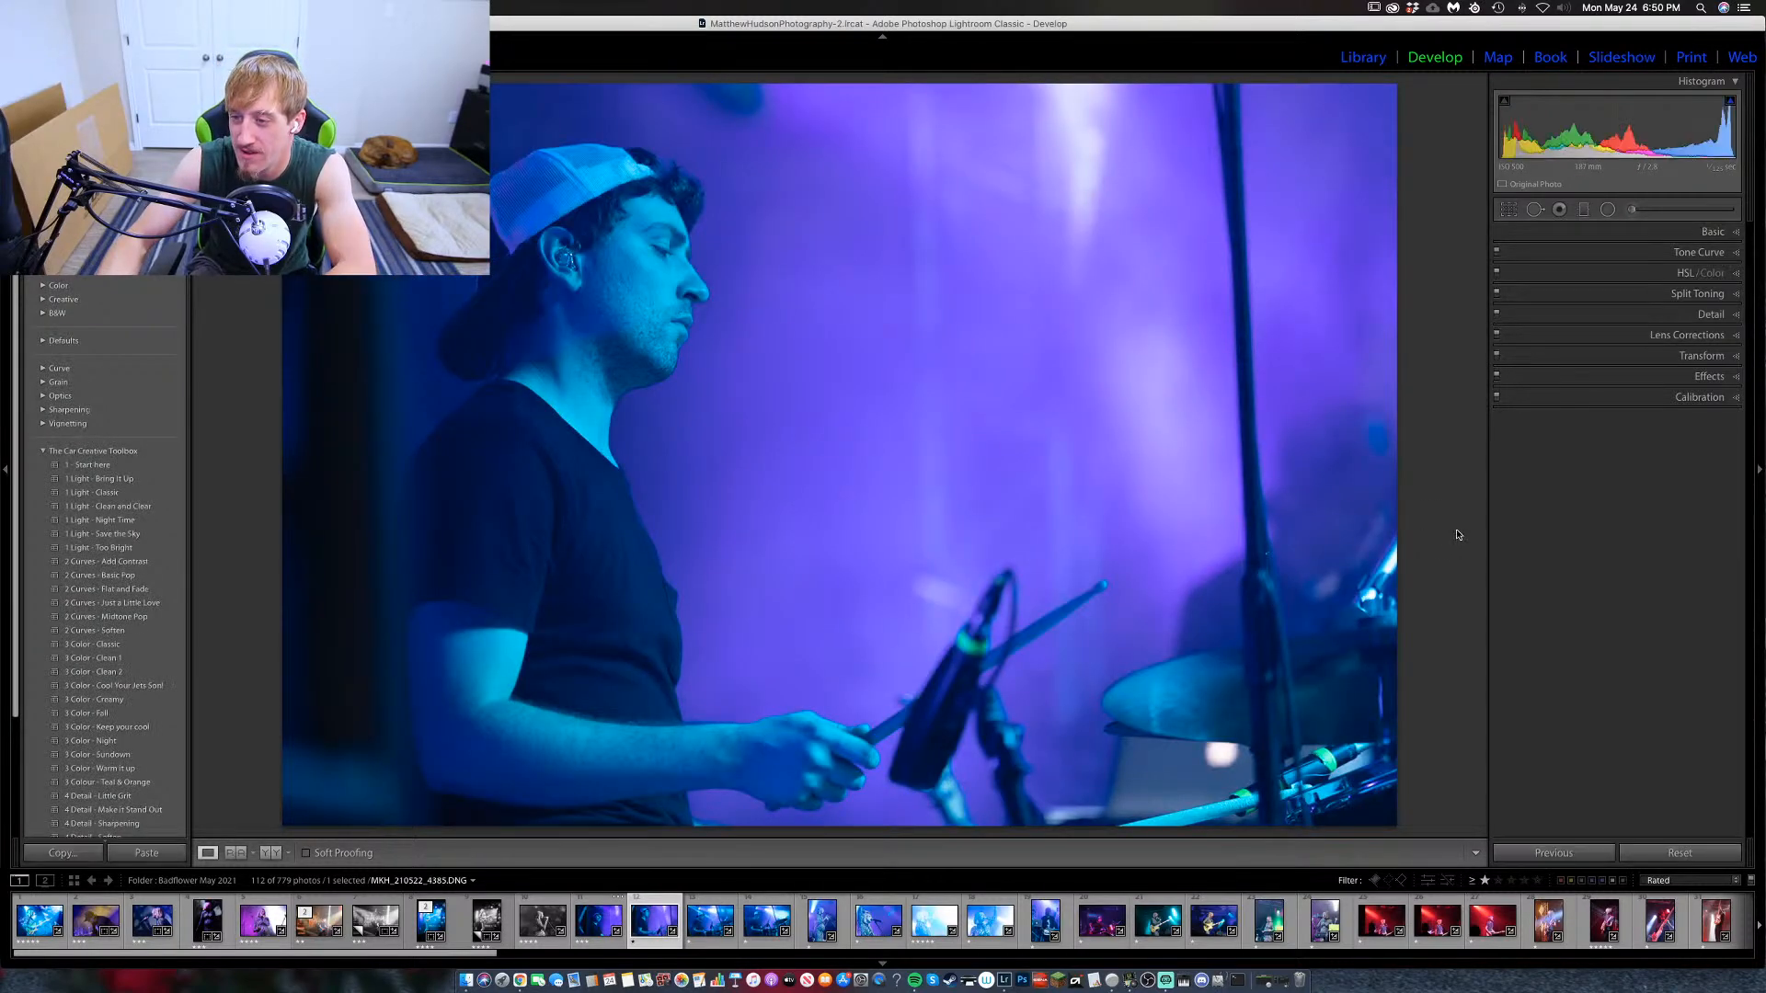
left_click(599, 944)
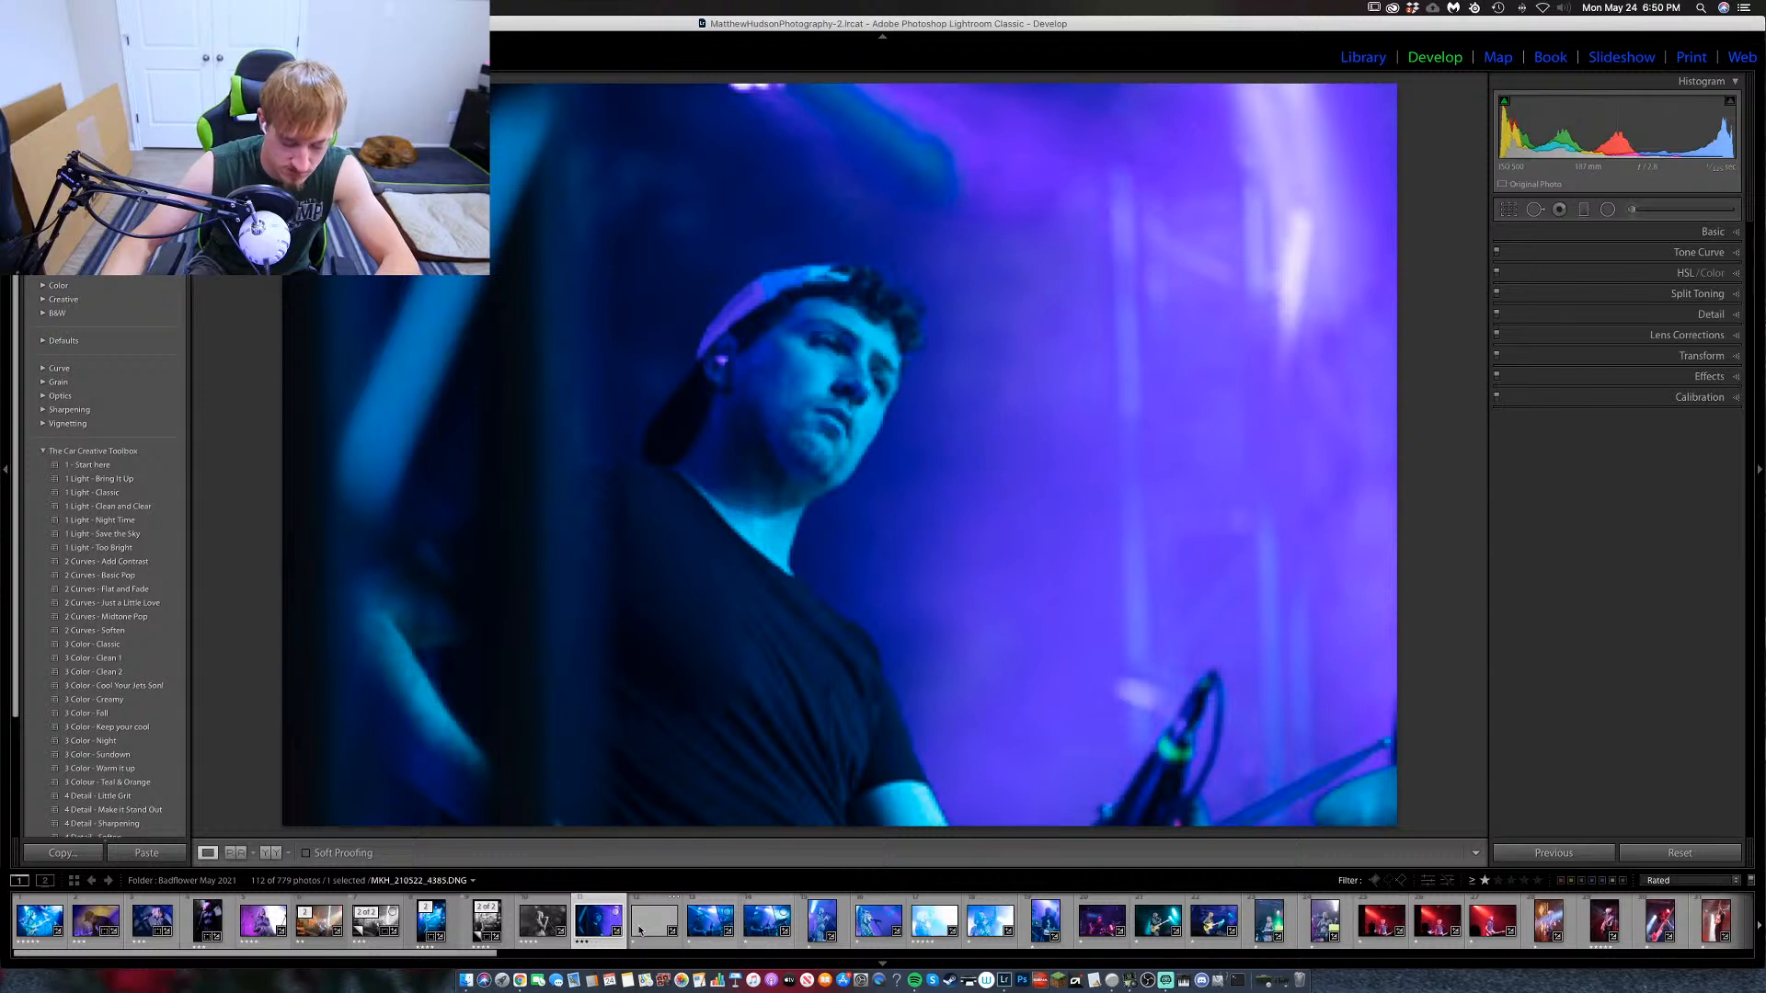
left_click(644, 929, "shift")
left_click(710, 929, "shift")
left_click(775, 931, "shift")
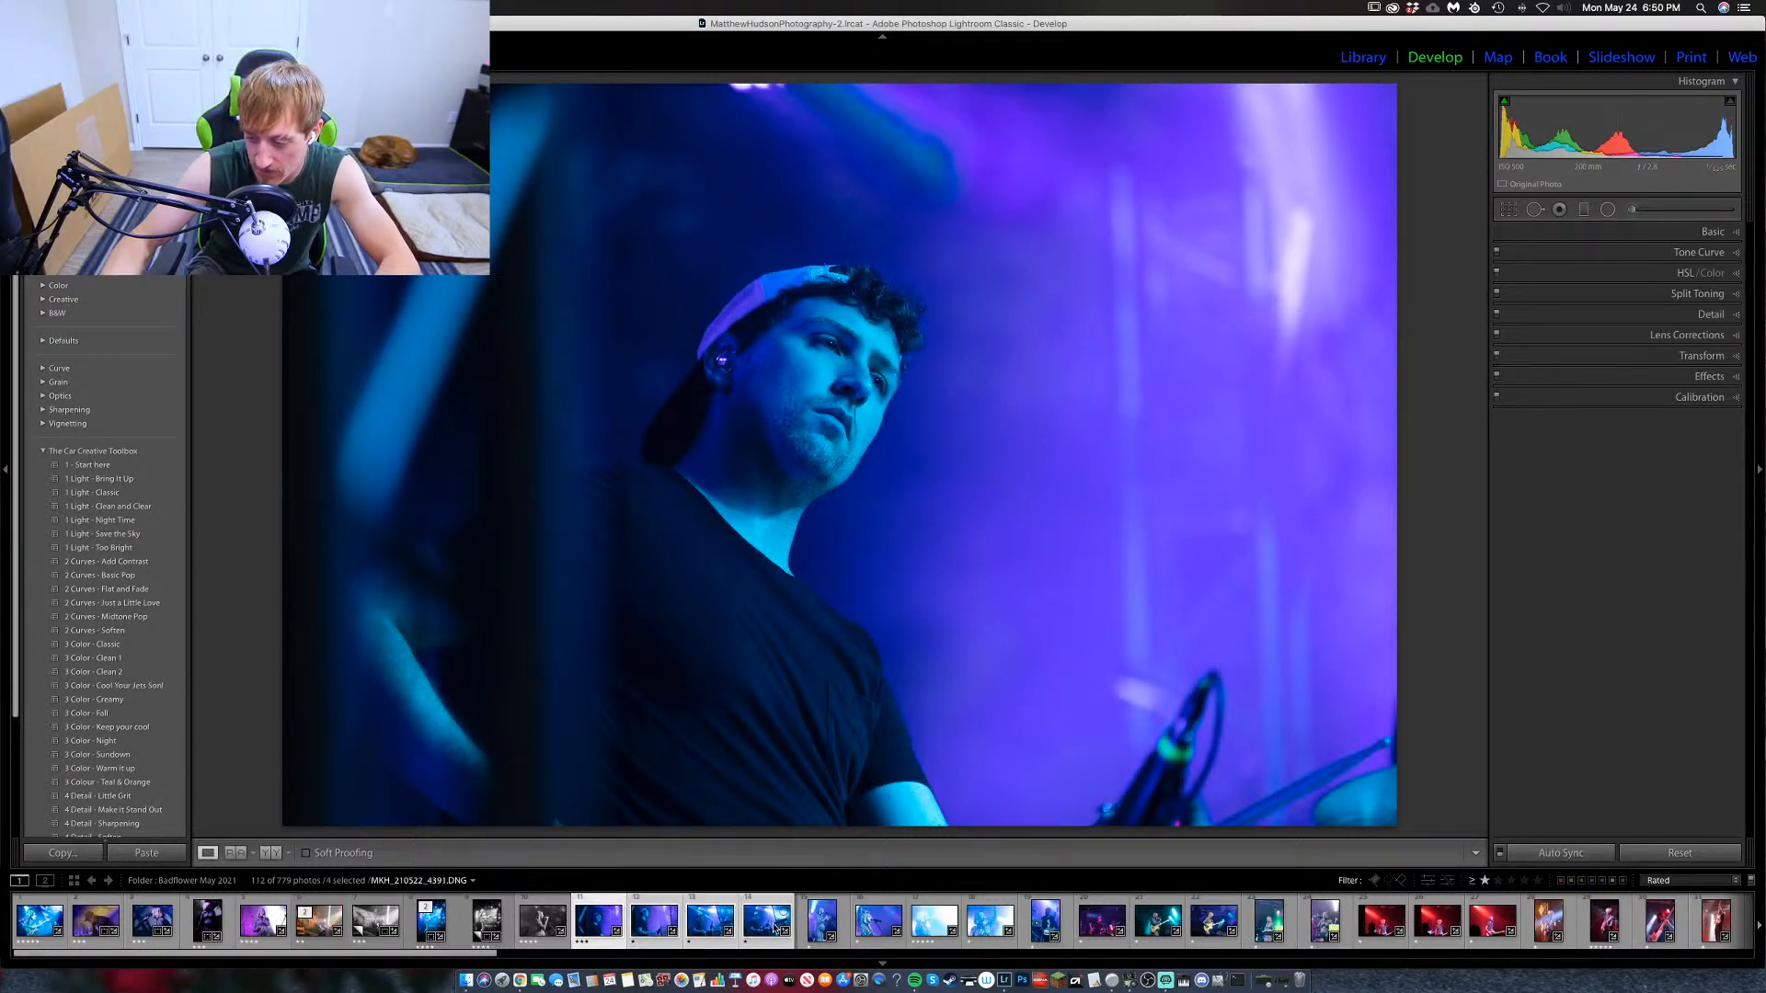
left_click(1549, 855)
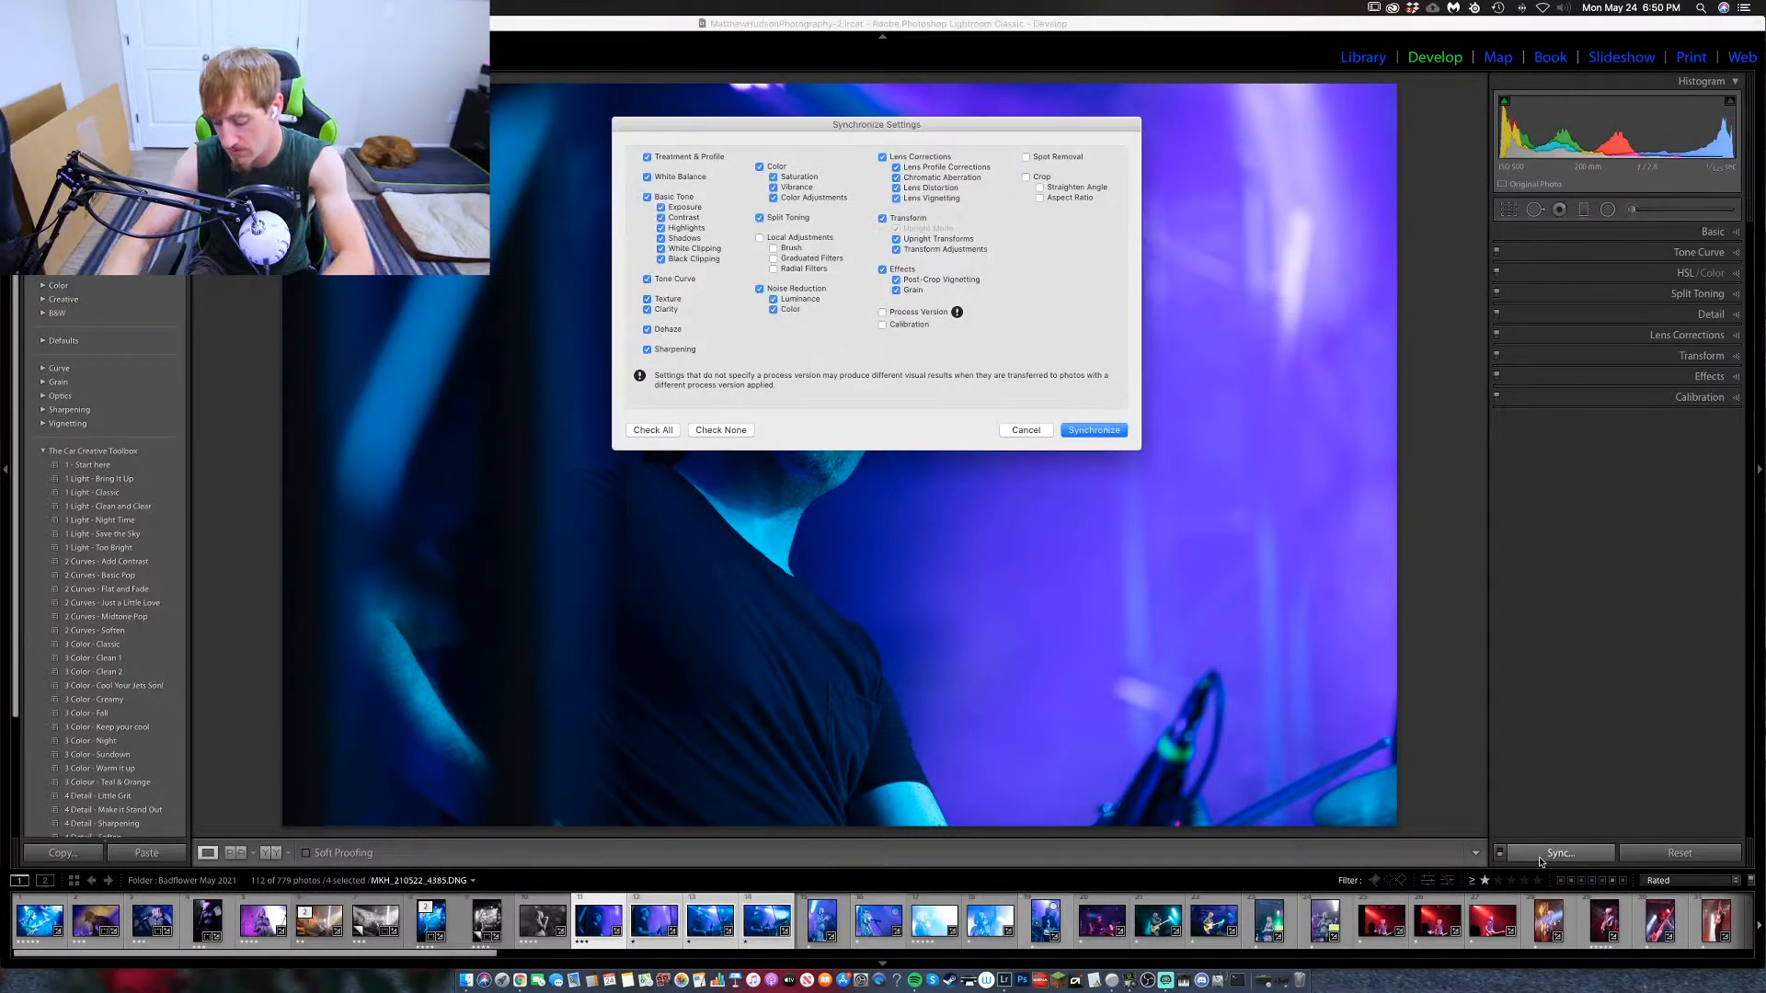
key("Return")
left_click(653, 915)
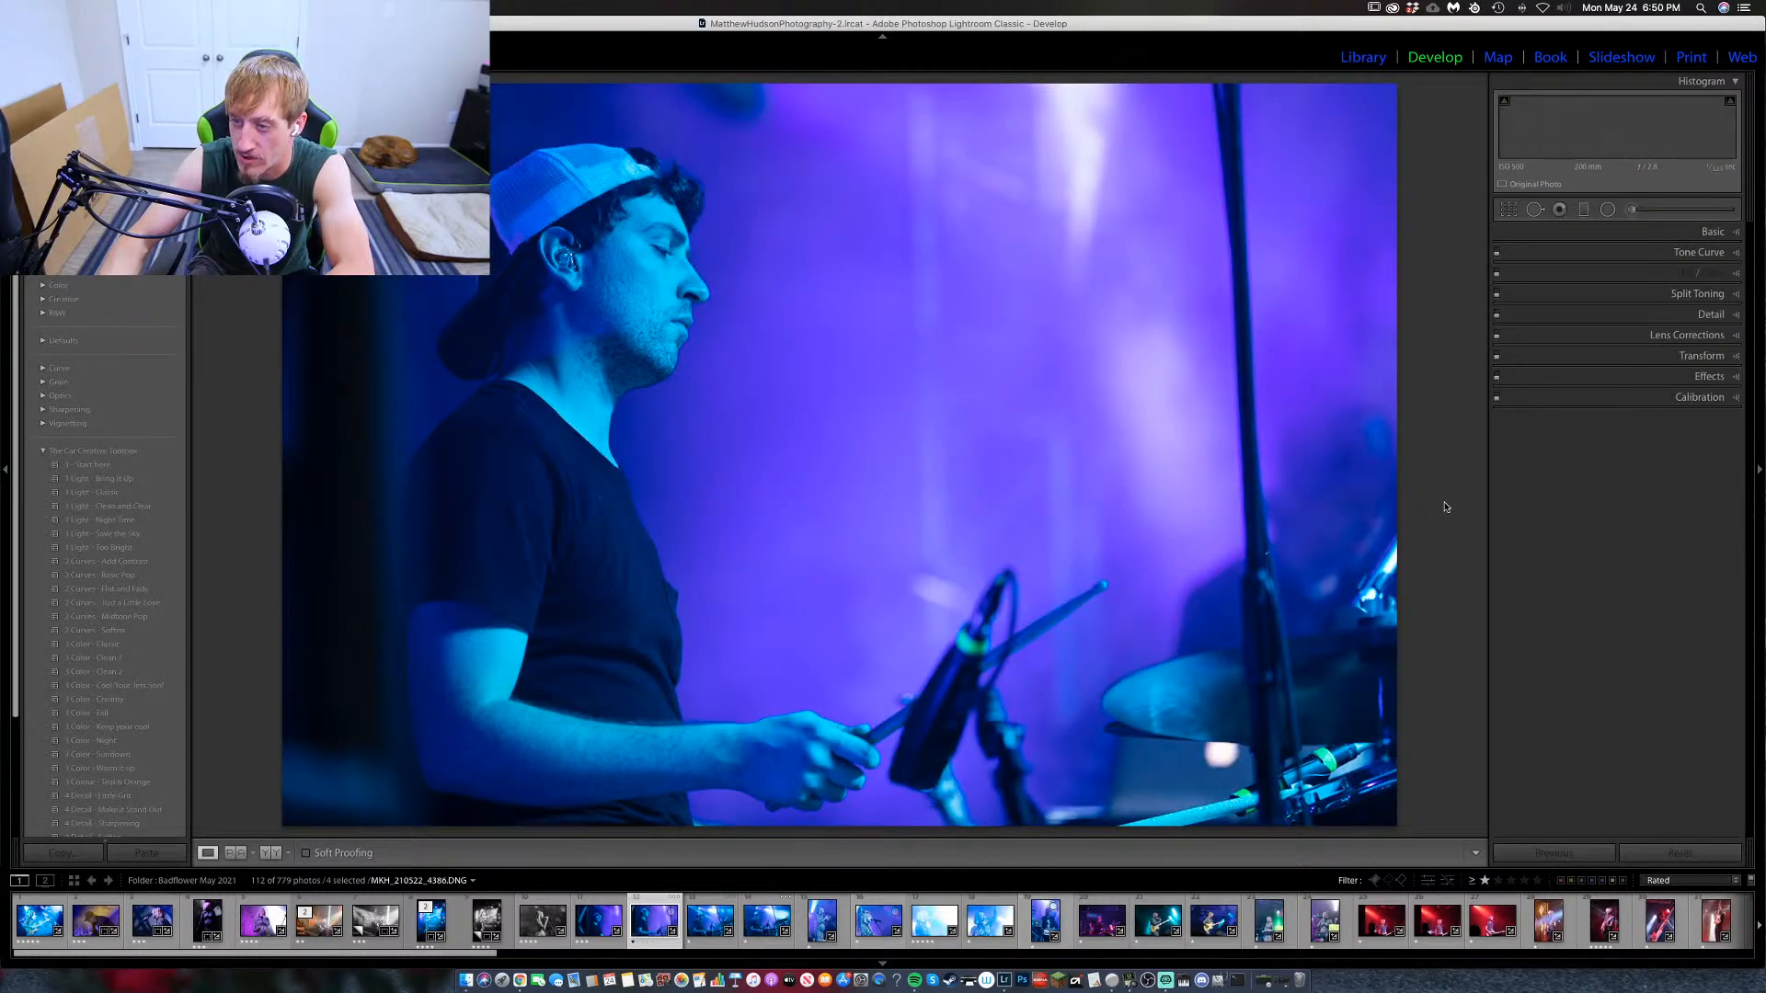
Open the drummer photo MKH_210522_4391.DNG and set its Contrast to +48.
key("Right")
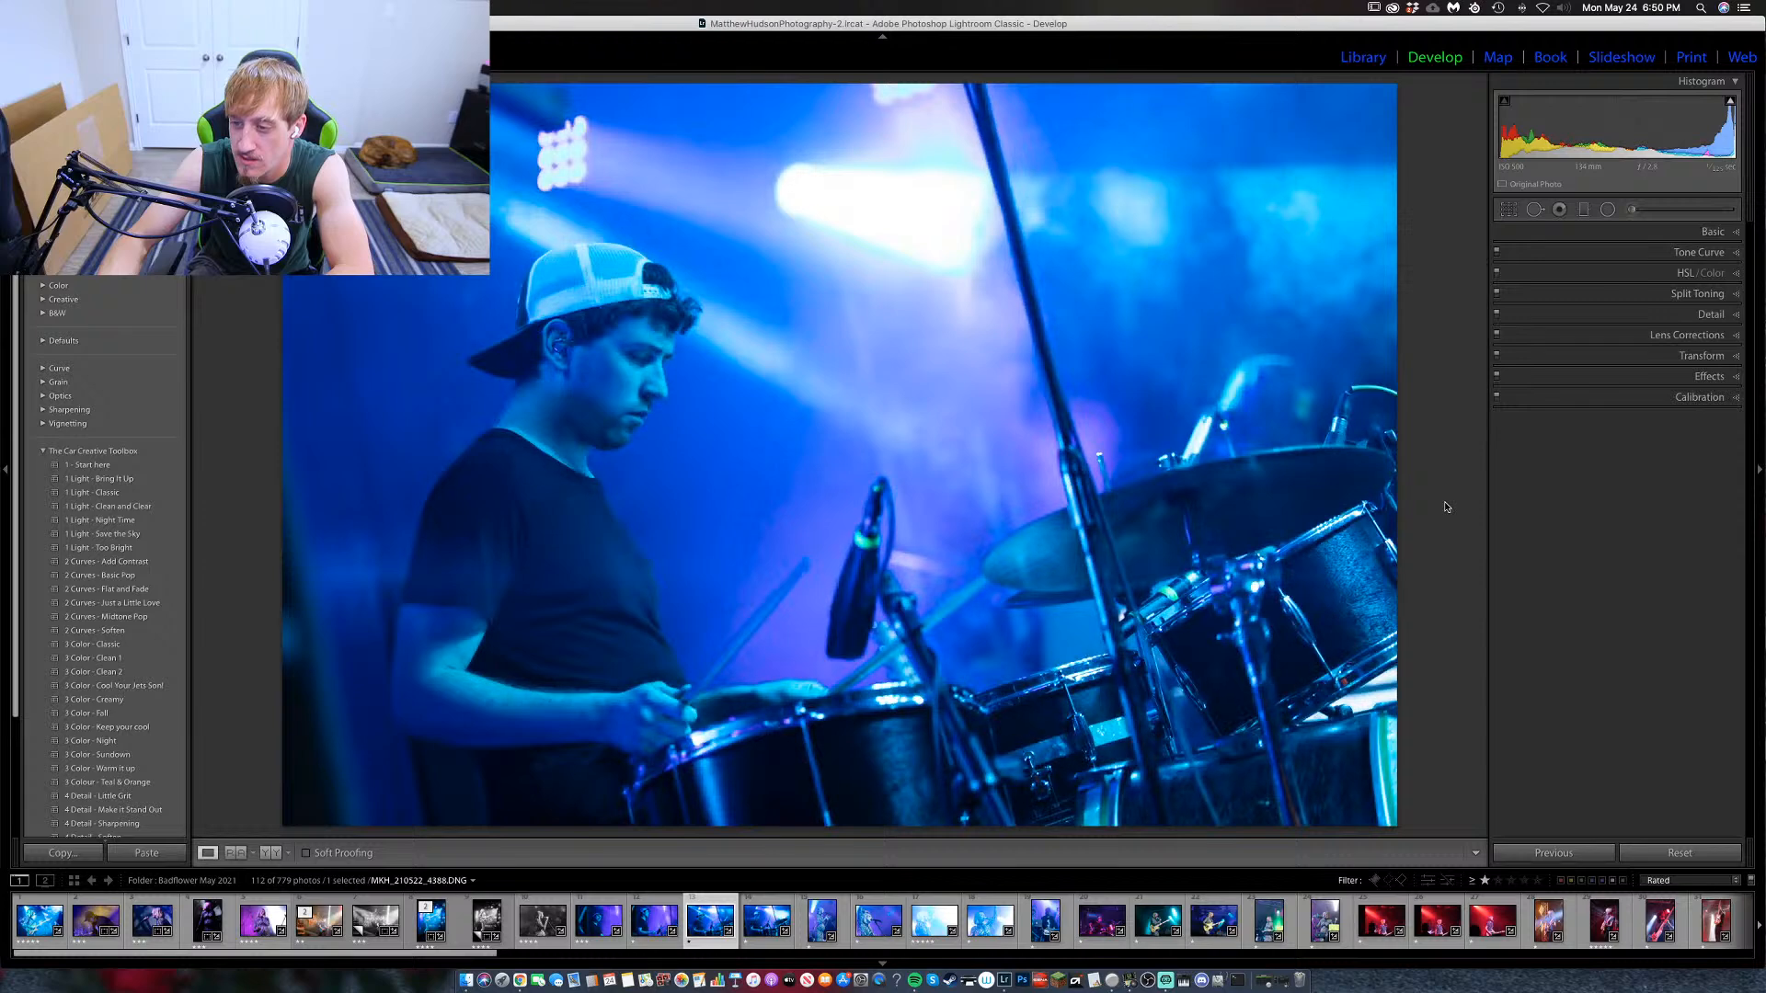
key("Right")
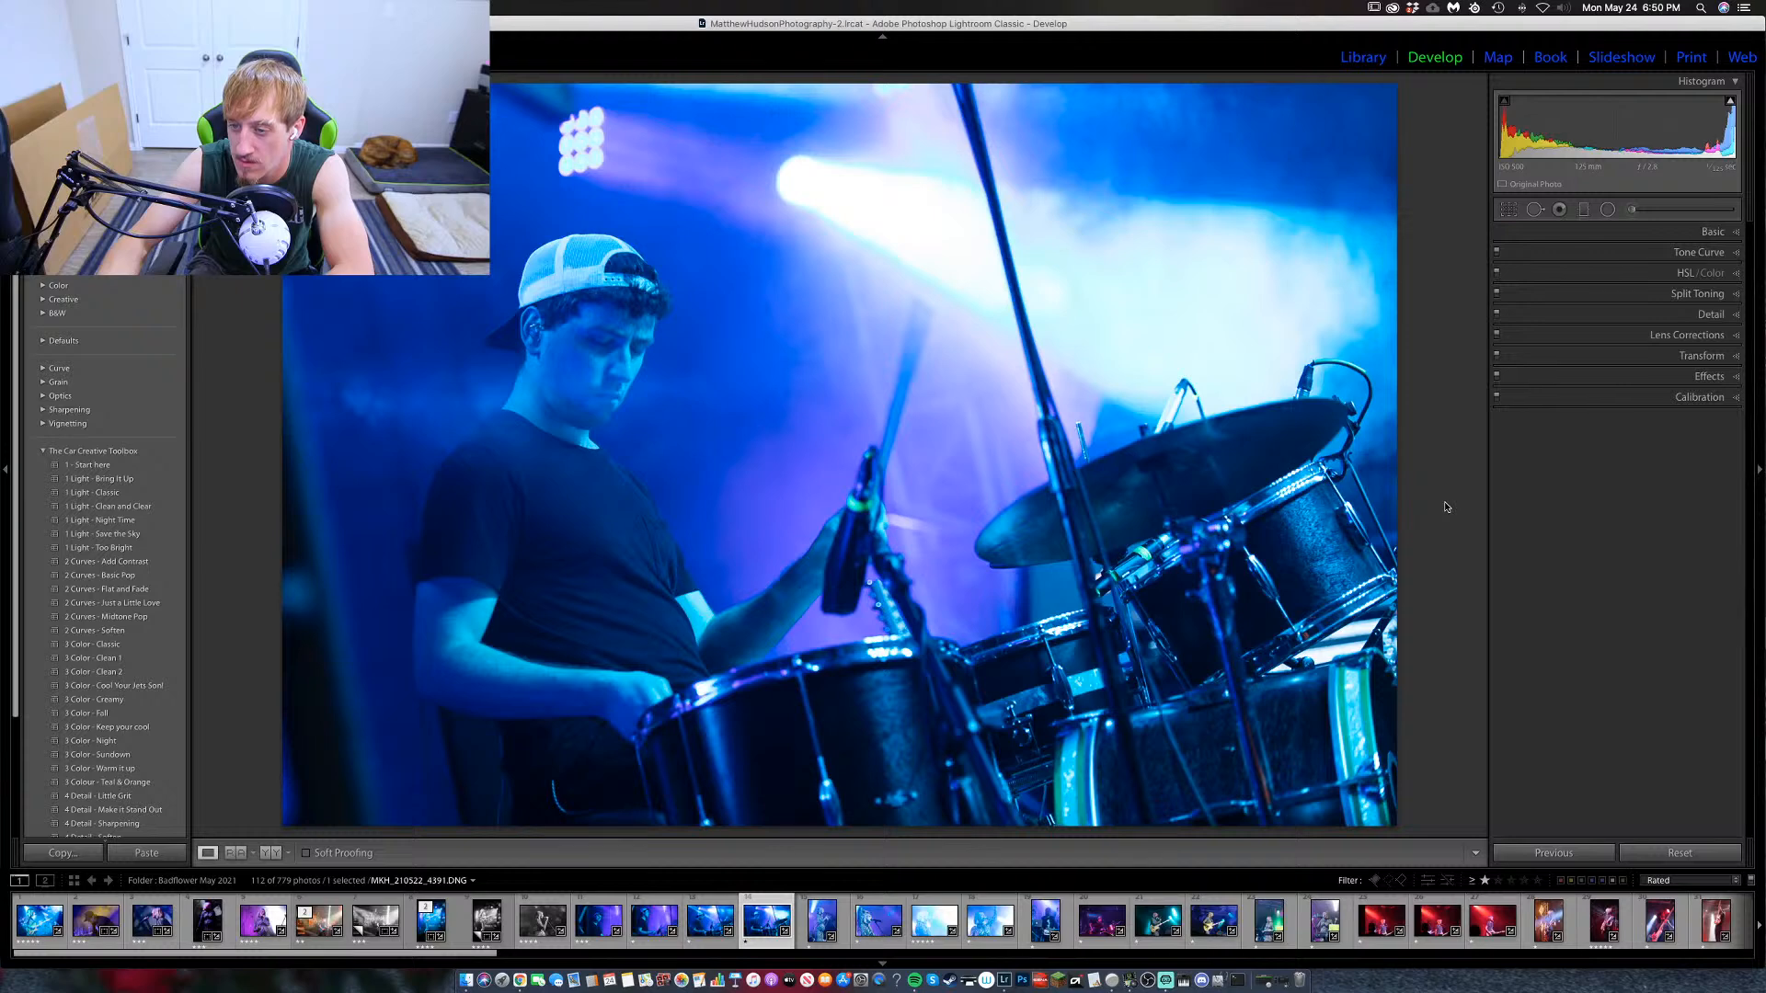
left_click(1713, 231)
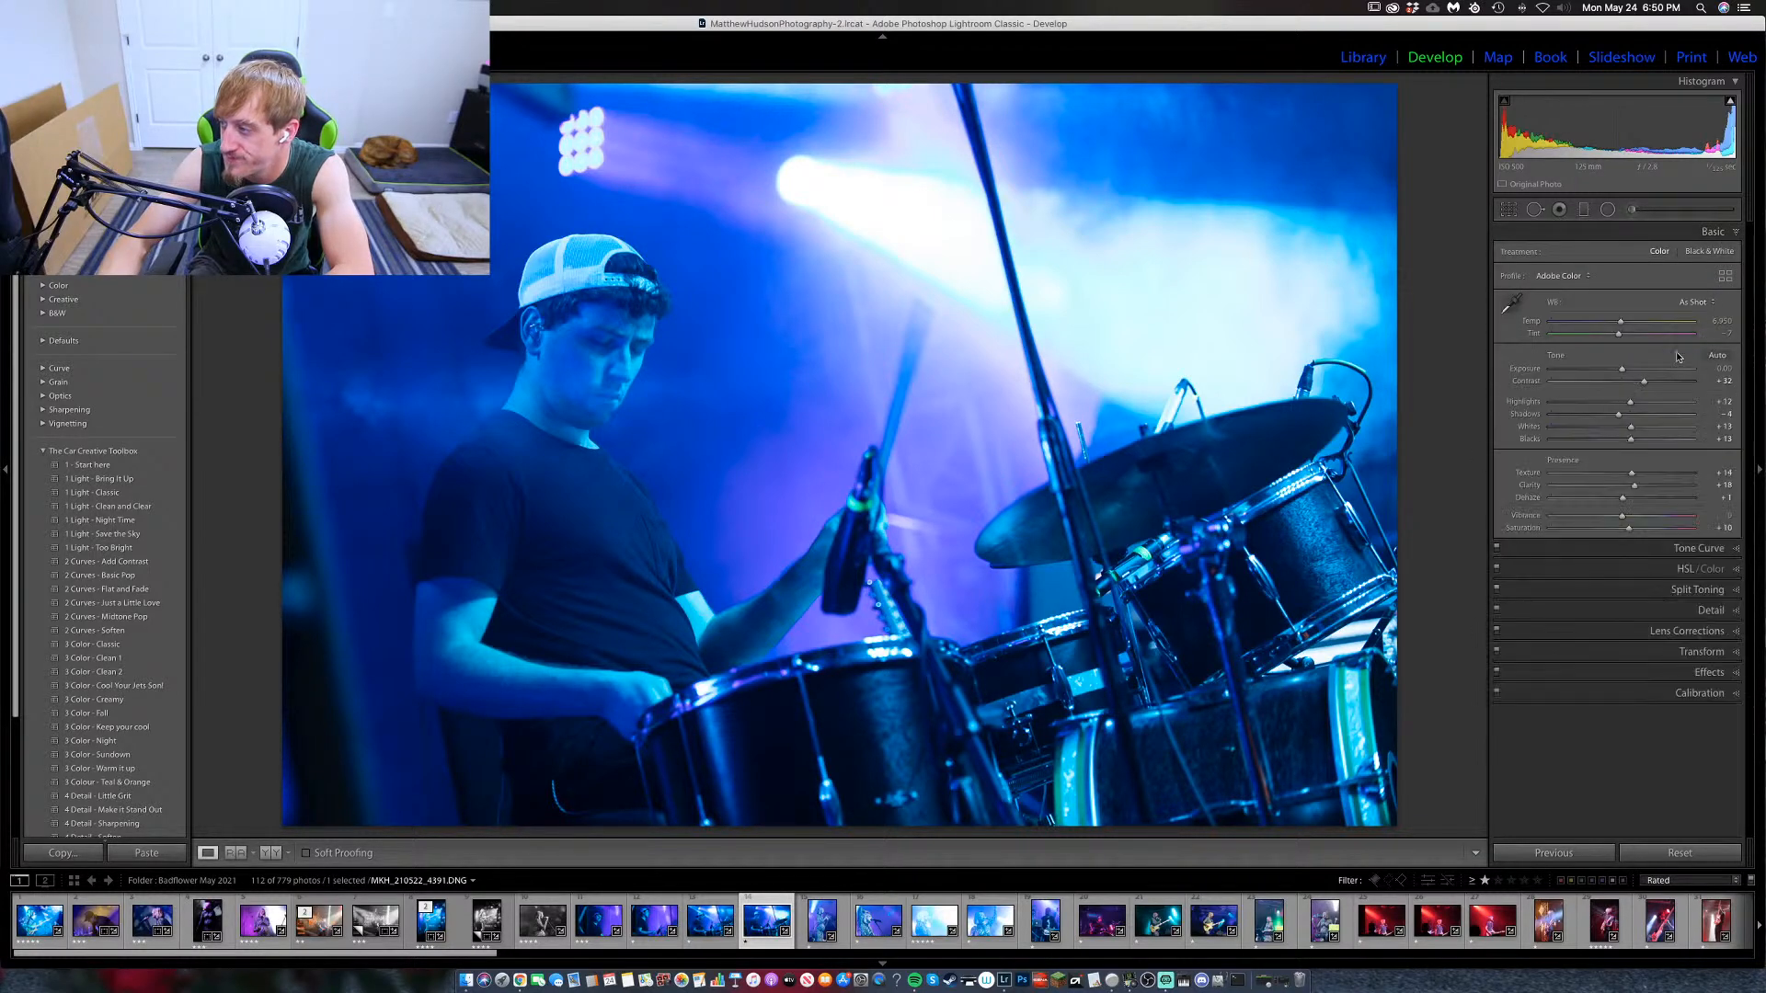
left_click_drag(1644, 380, 1657, 383)
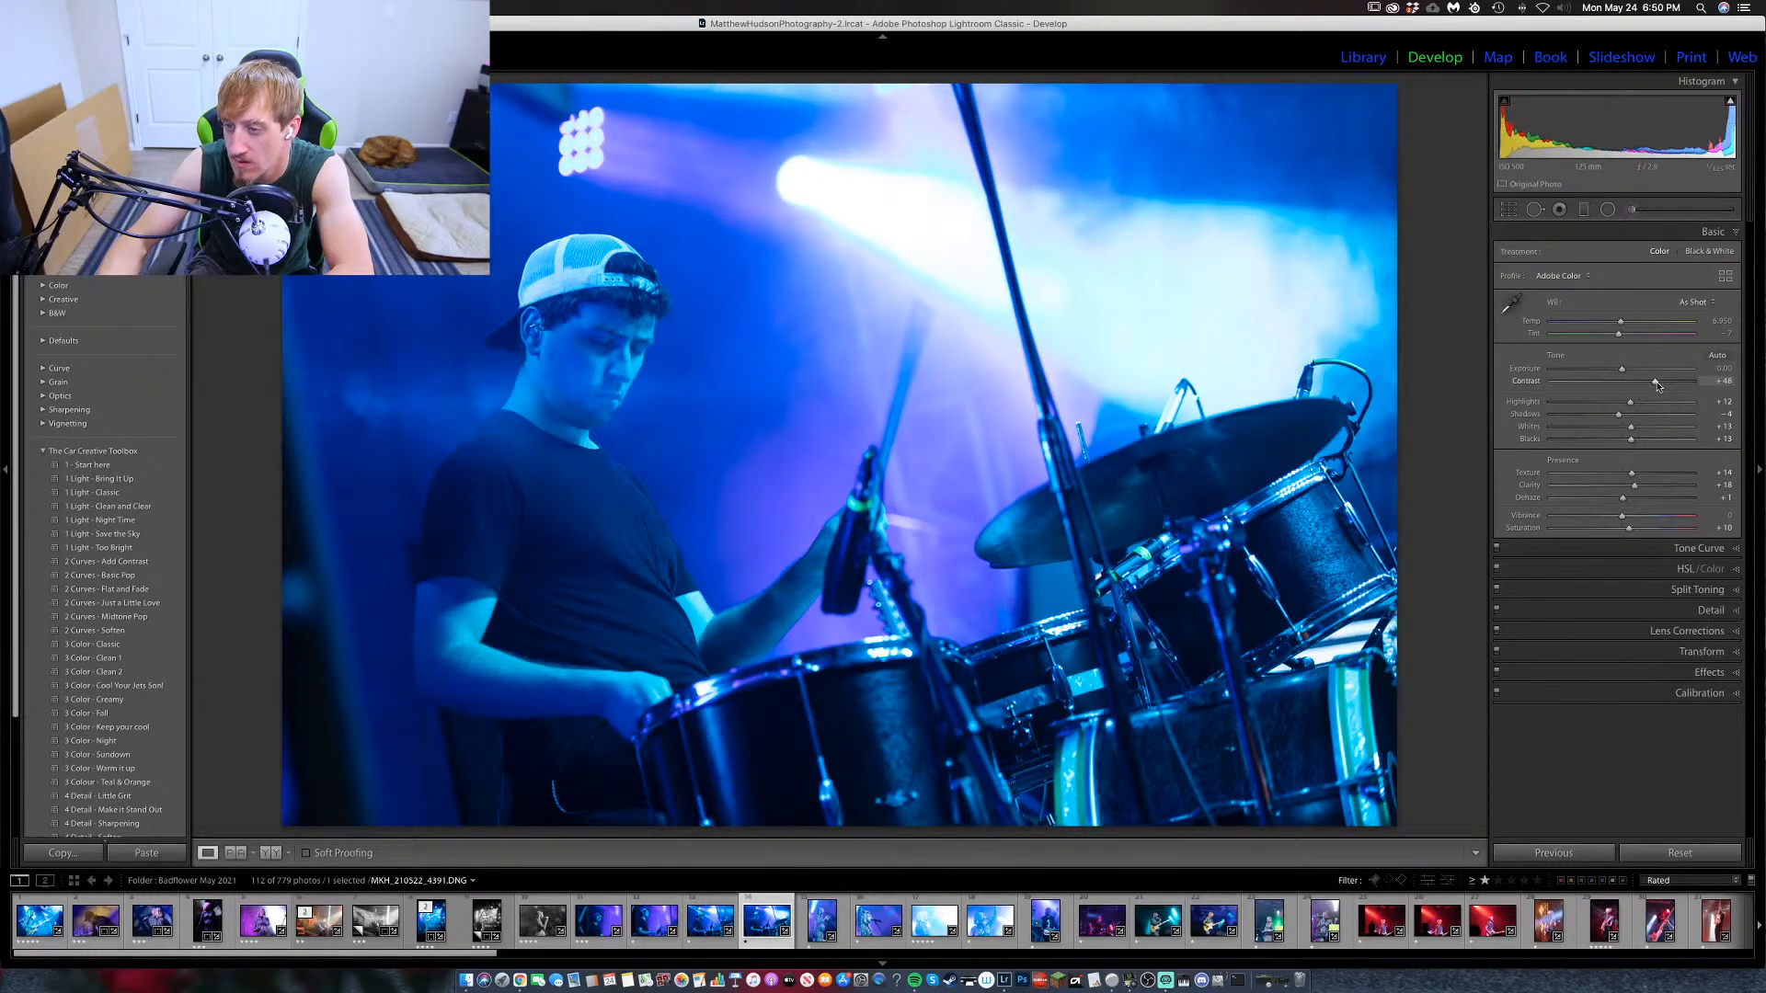
Set Contrast to +59 and Clarity to +43 on MKH_210522_4388.DNG.
key("Left")
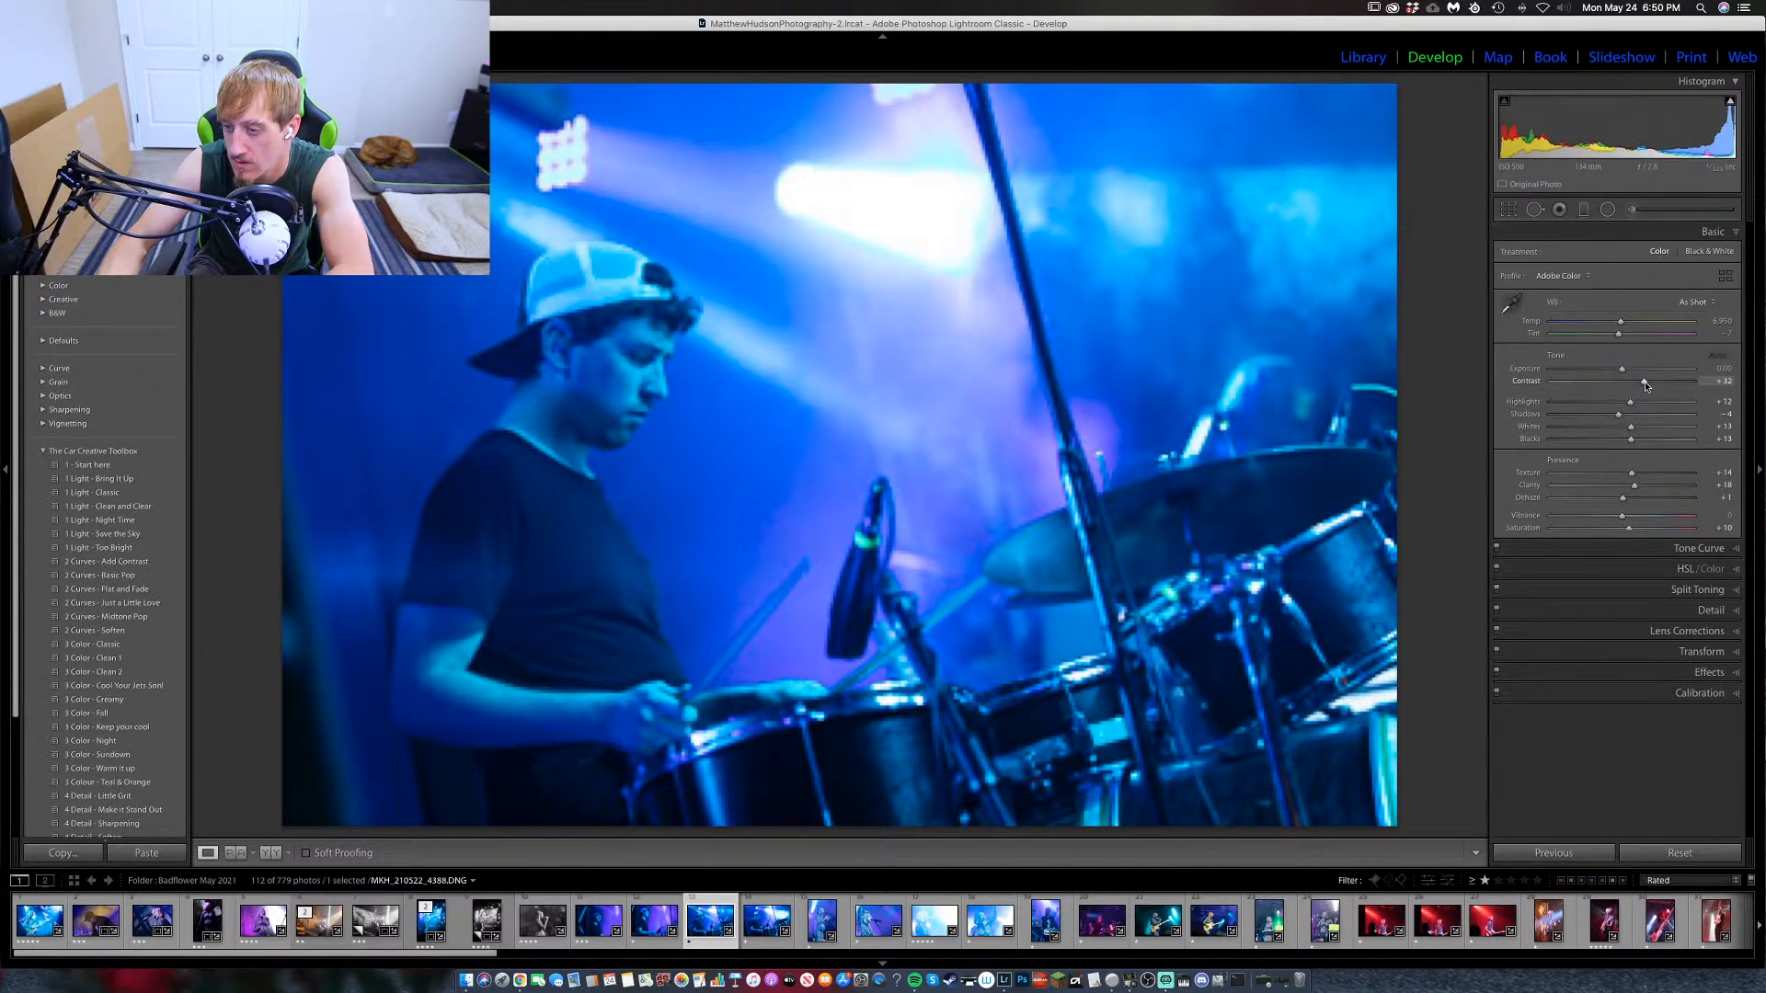
left_click_drag(1649, 380, 1659, 380)
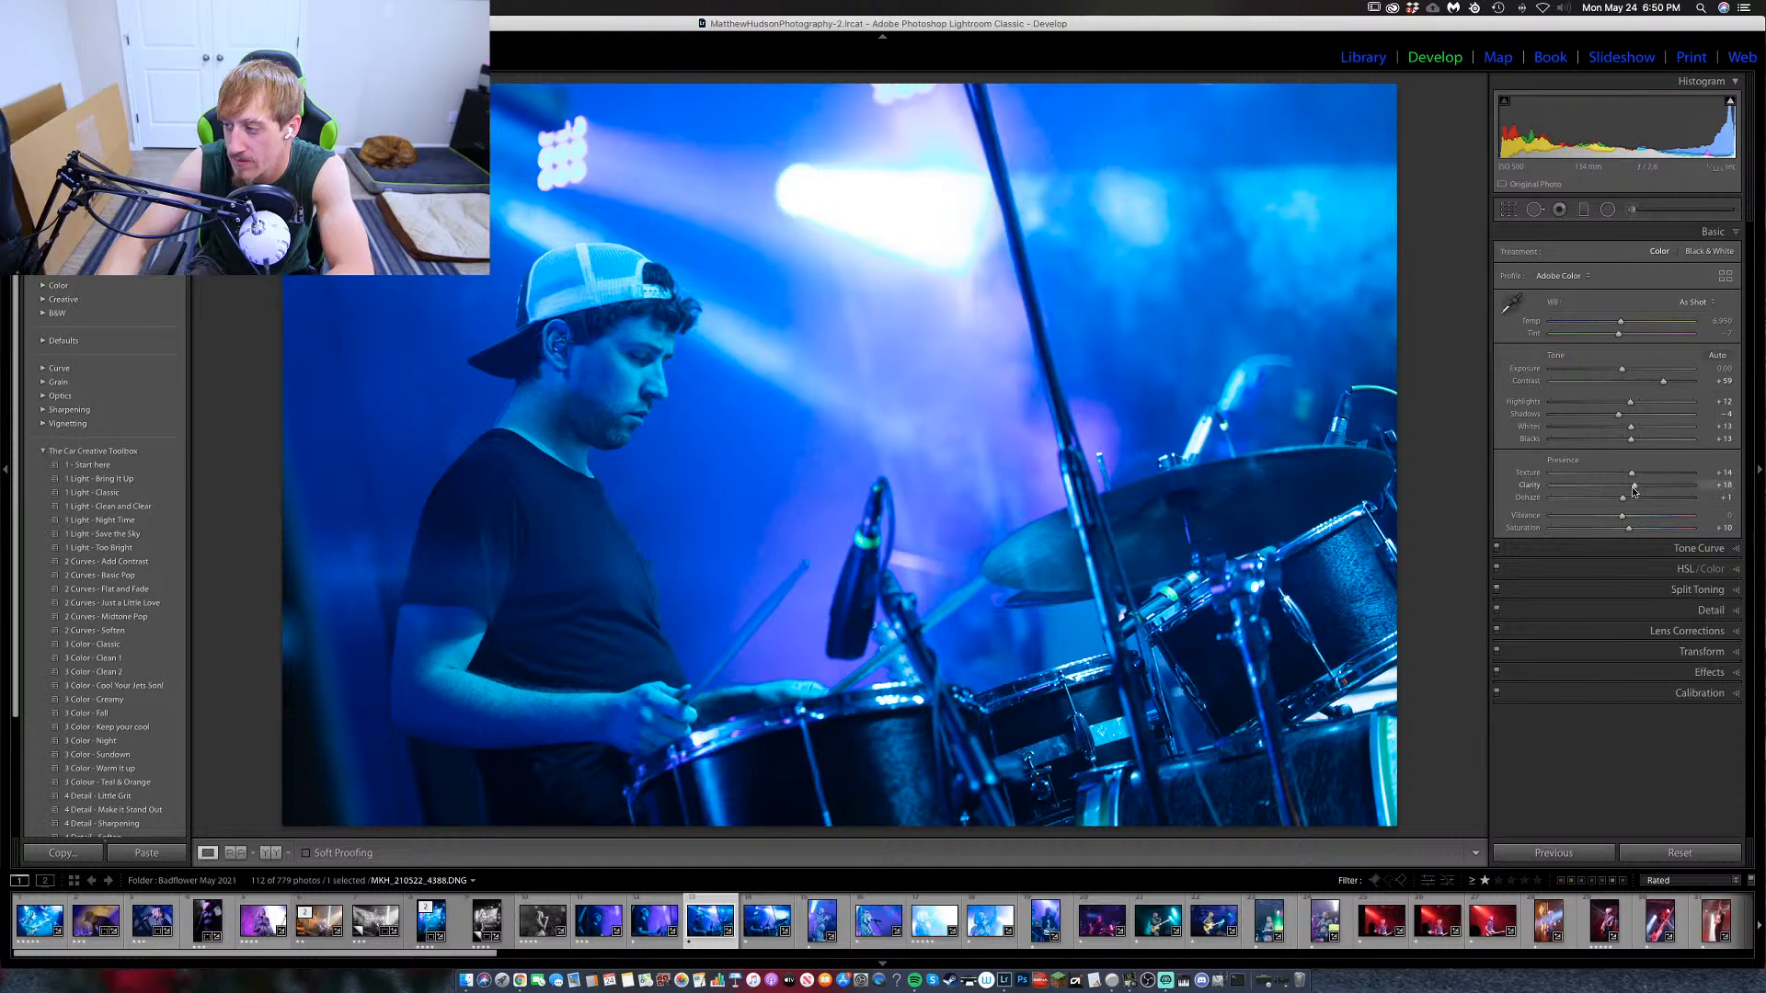
left_click_drag(1634, 485, 1653, 488)
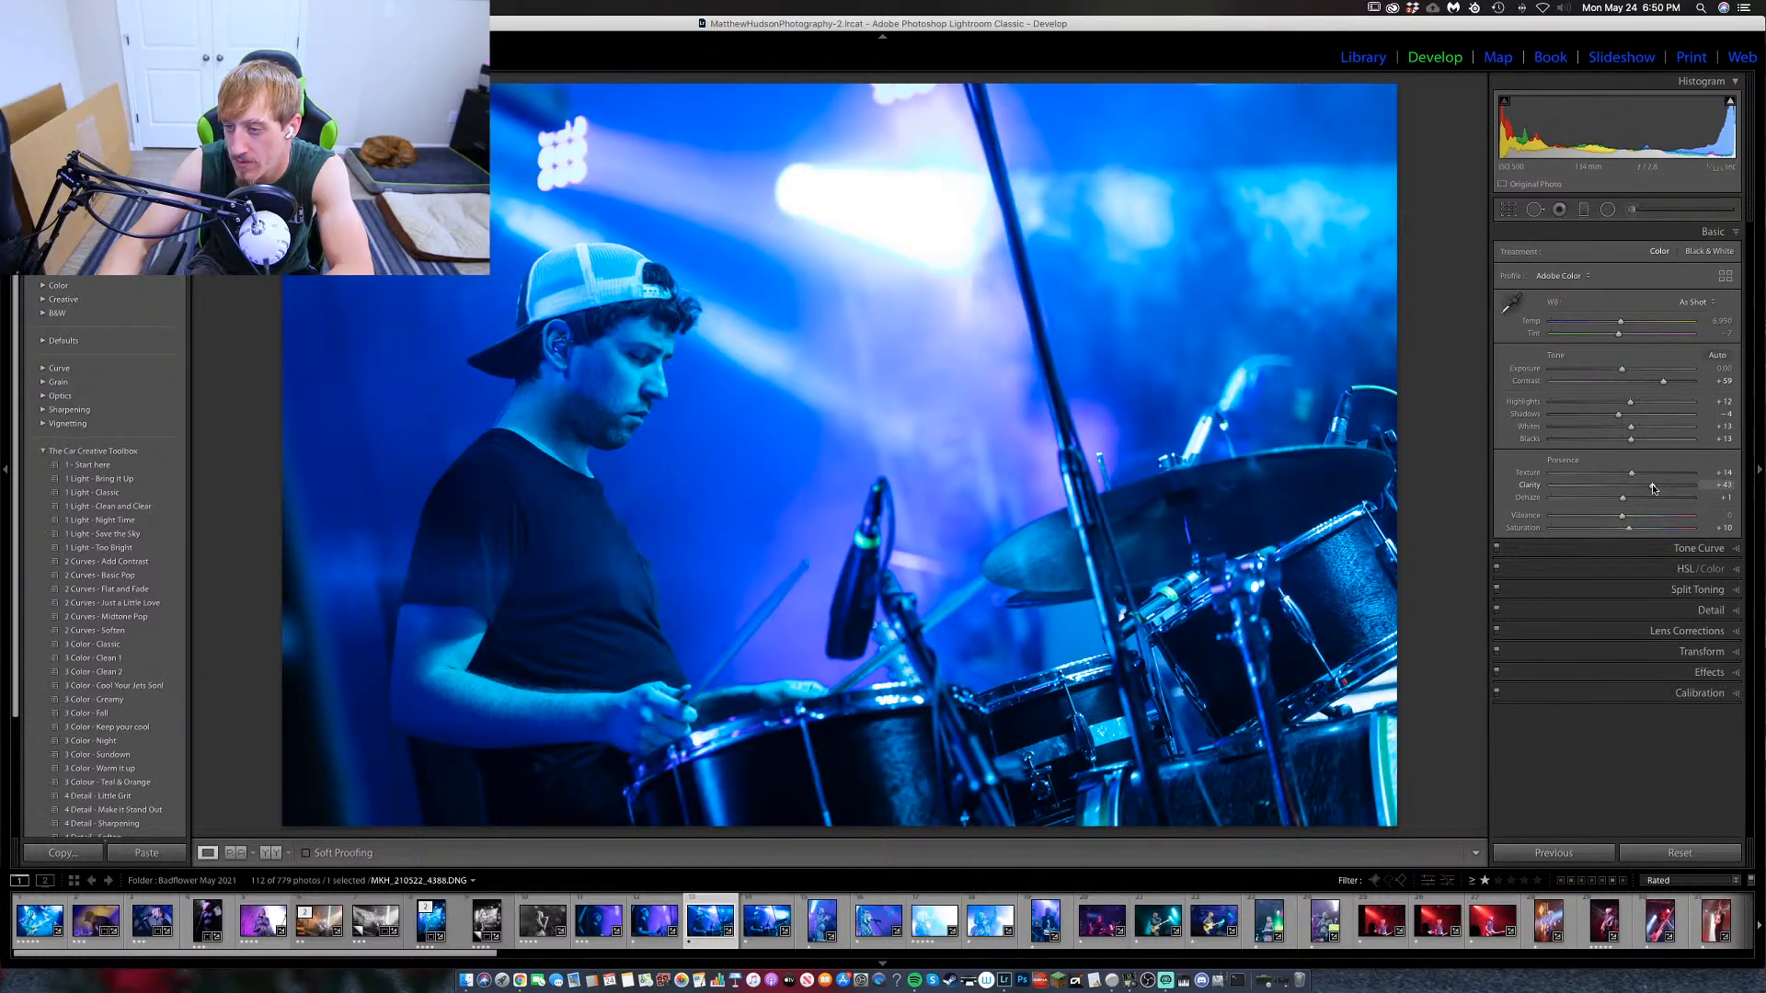
Set Clarity to +50 and Texture to +29 on MKH_210522_4391.DNG, and Texture to +35 on MKH_210522_4388.DNG.
key("Right")
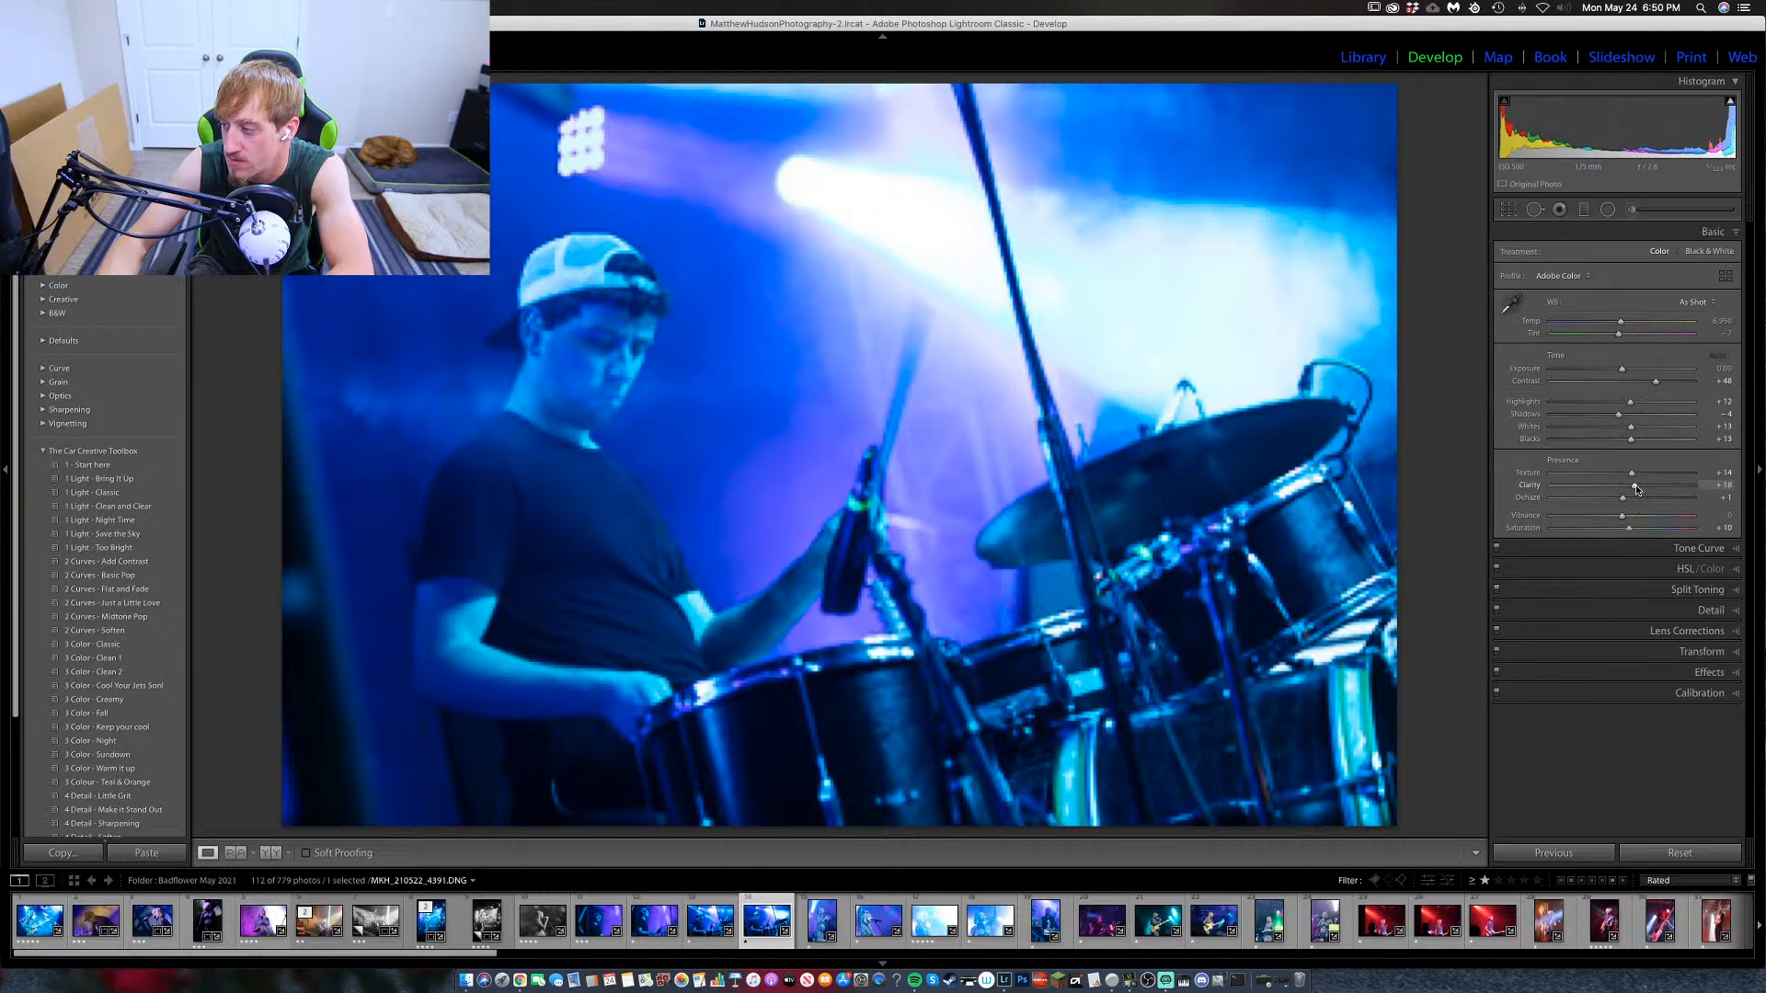
left_click_drag(1636, 489, 1661, 491)
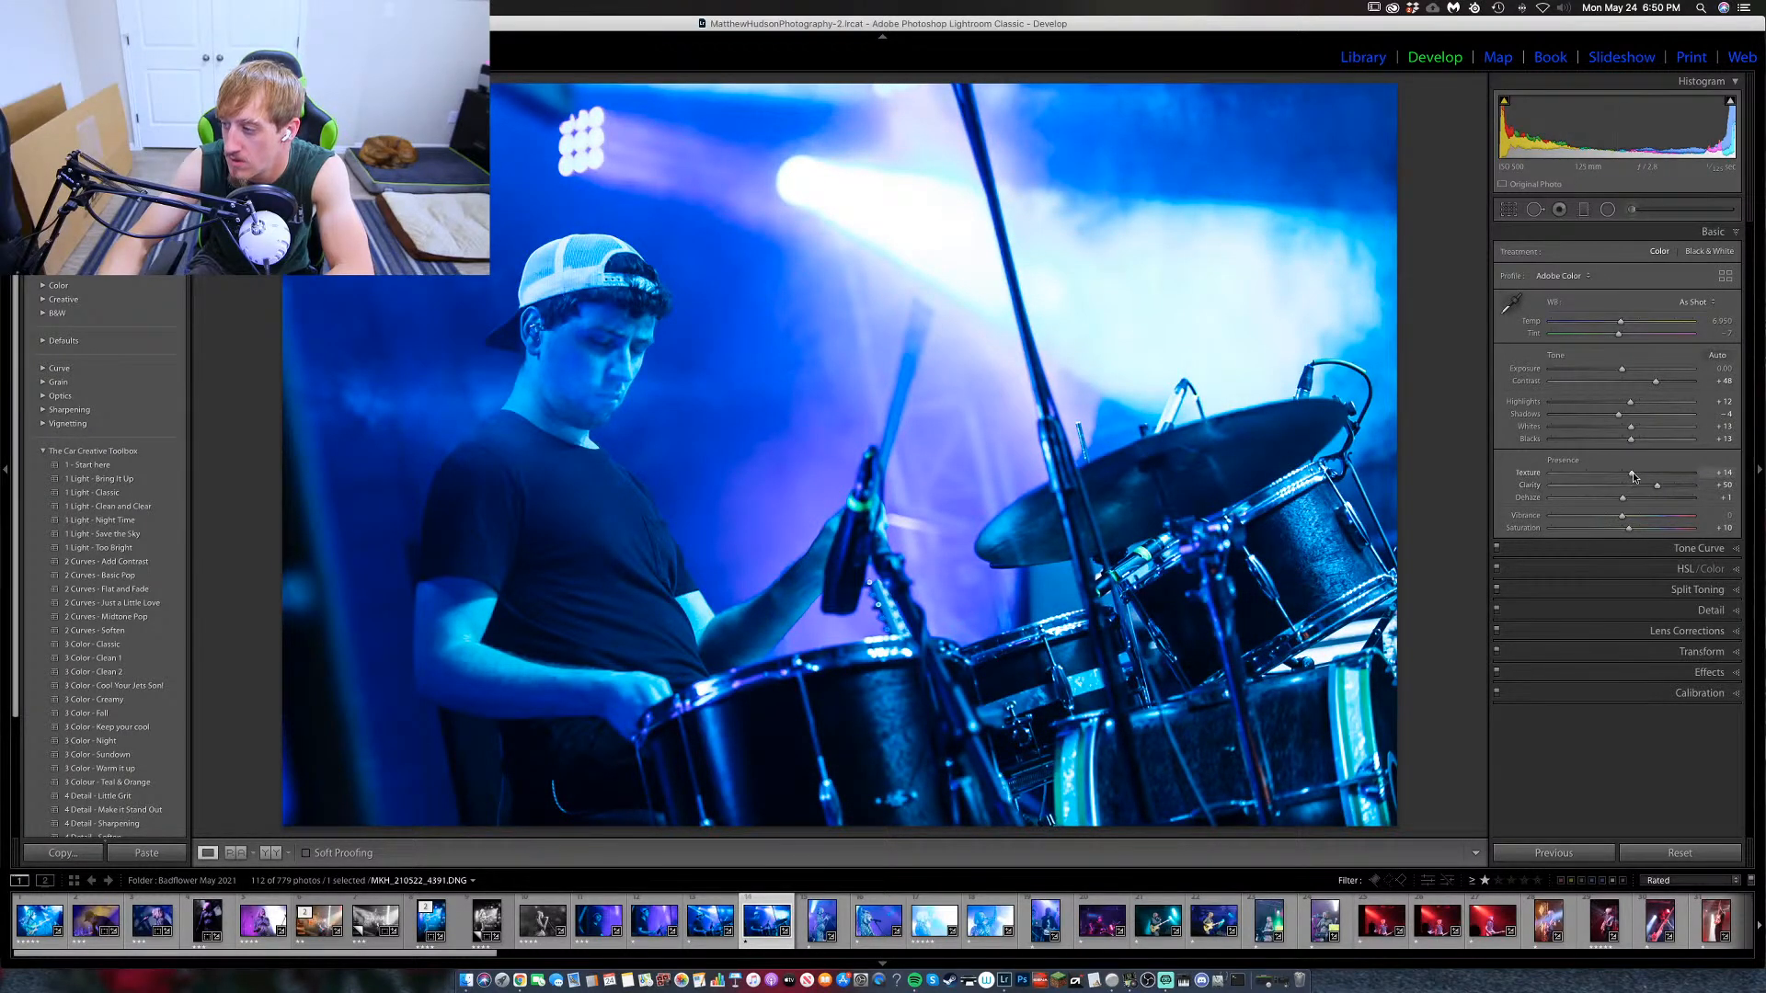
left_click_drag(1632, 473, 1645, 475)
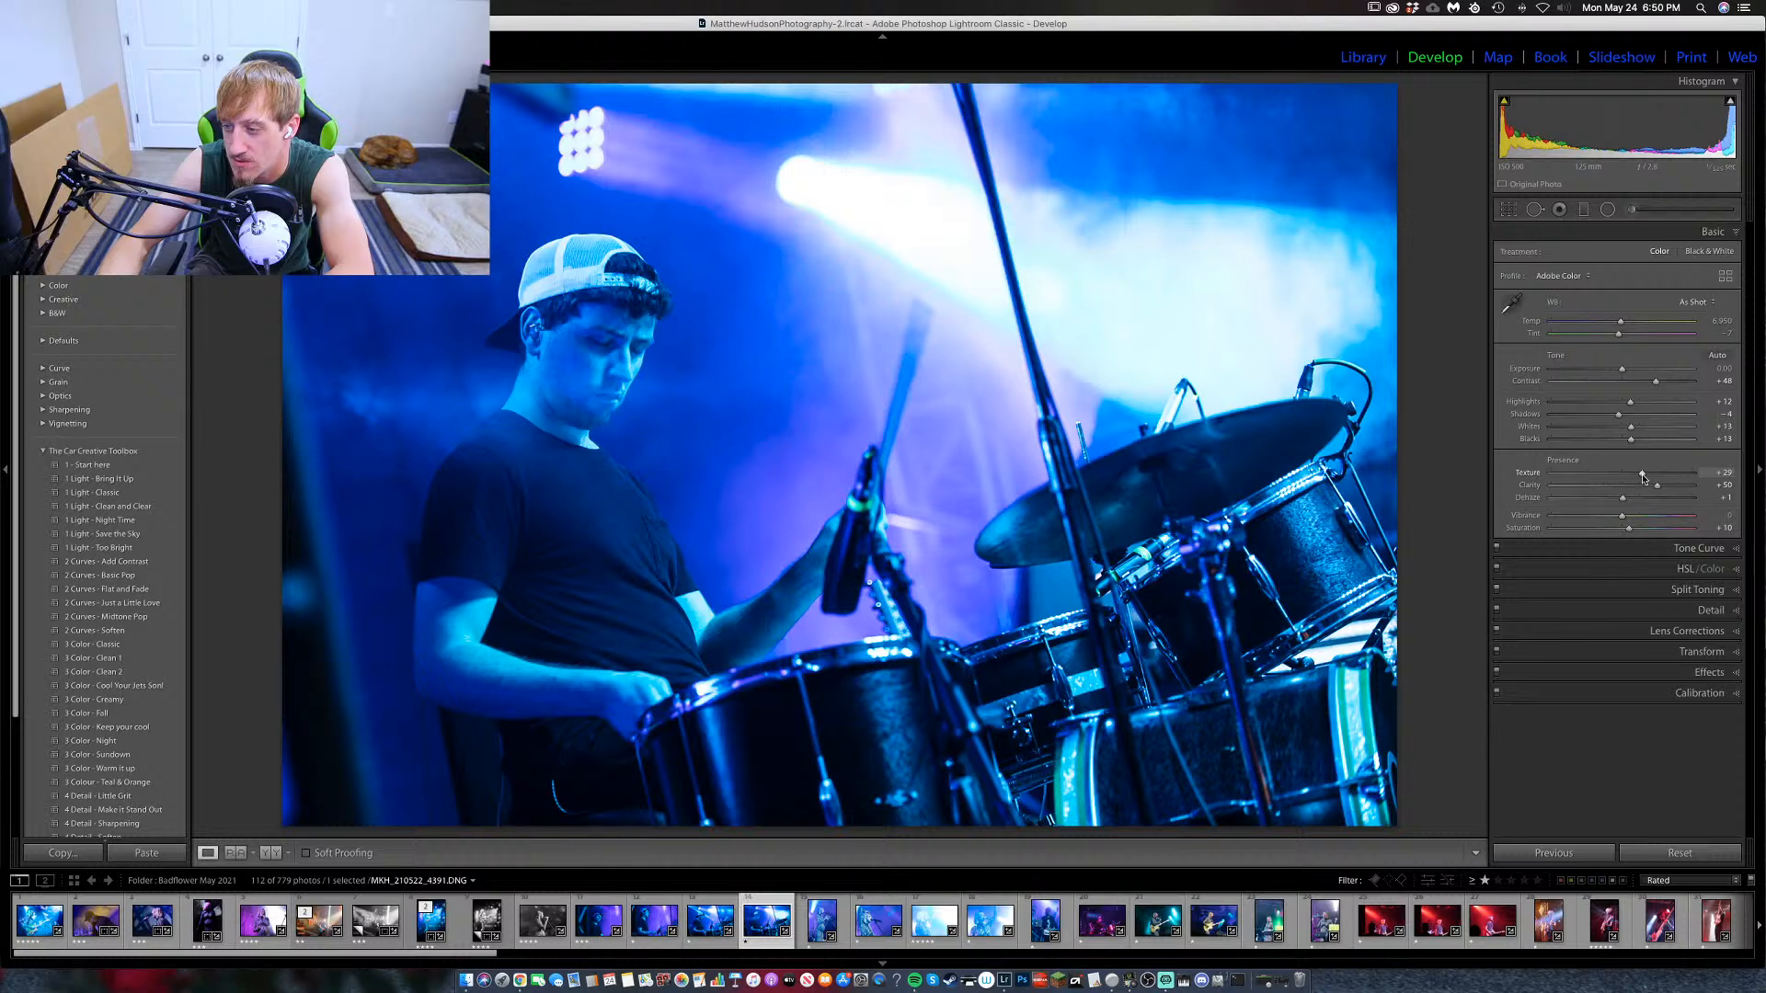
key("Left")
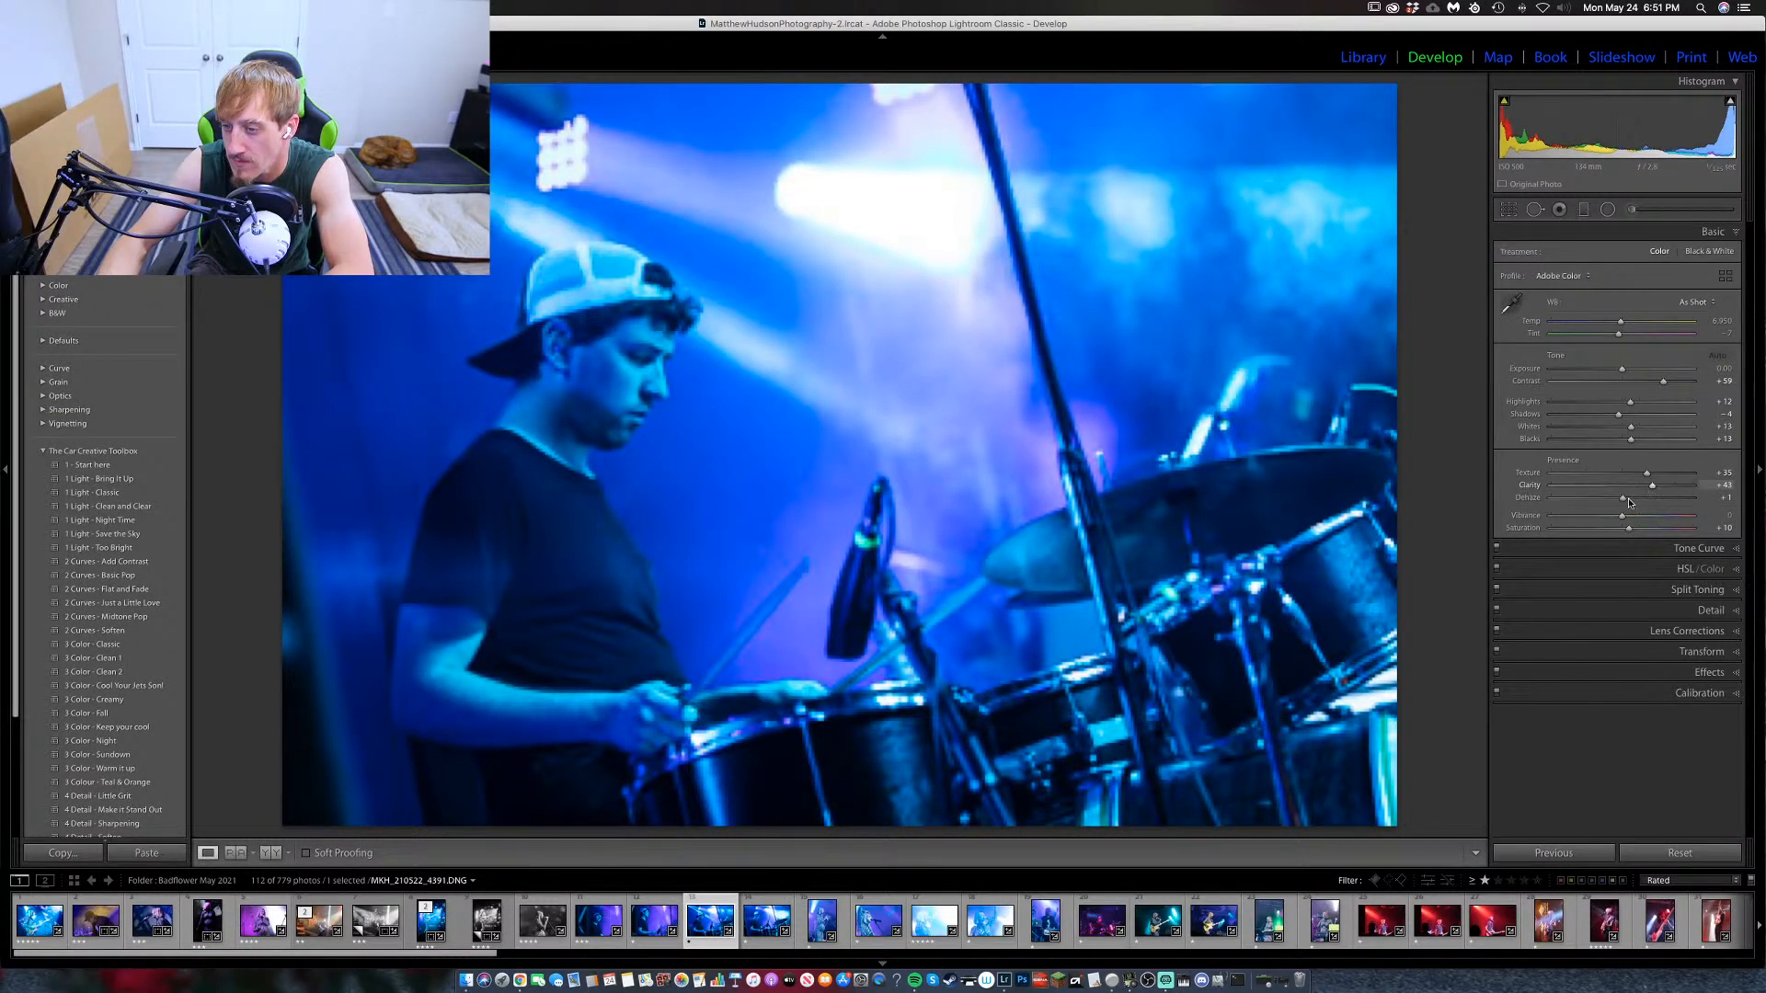
Set Dehaze to +13 and Exposure to -0.15 on MKH_210522_4391.DNG.
key("Right")
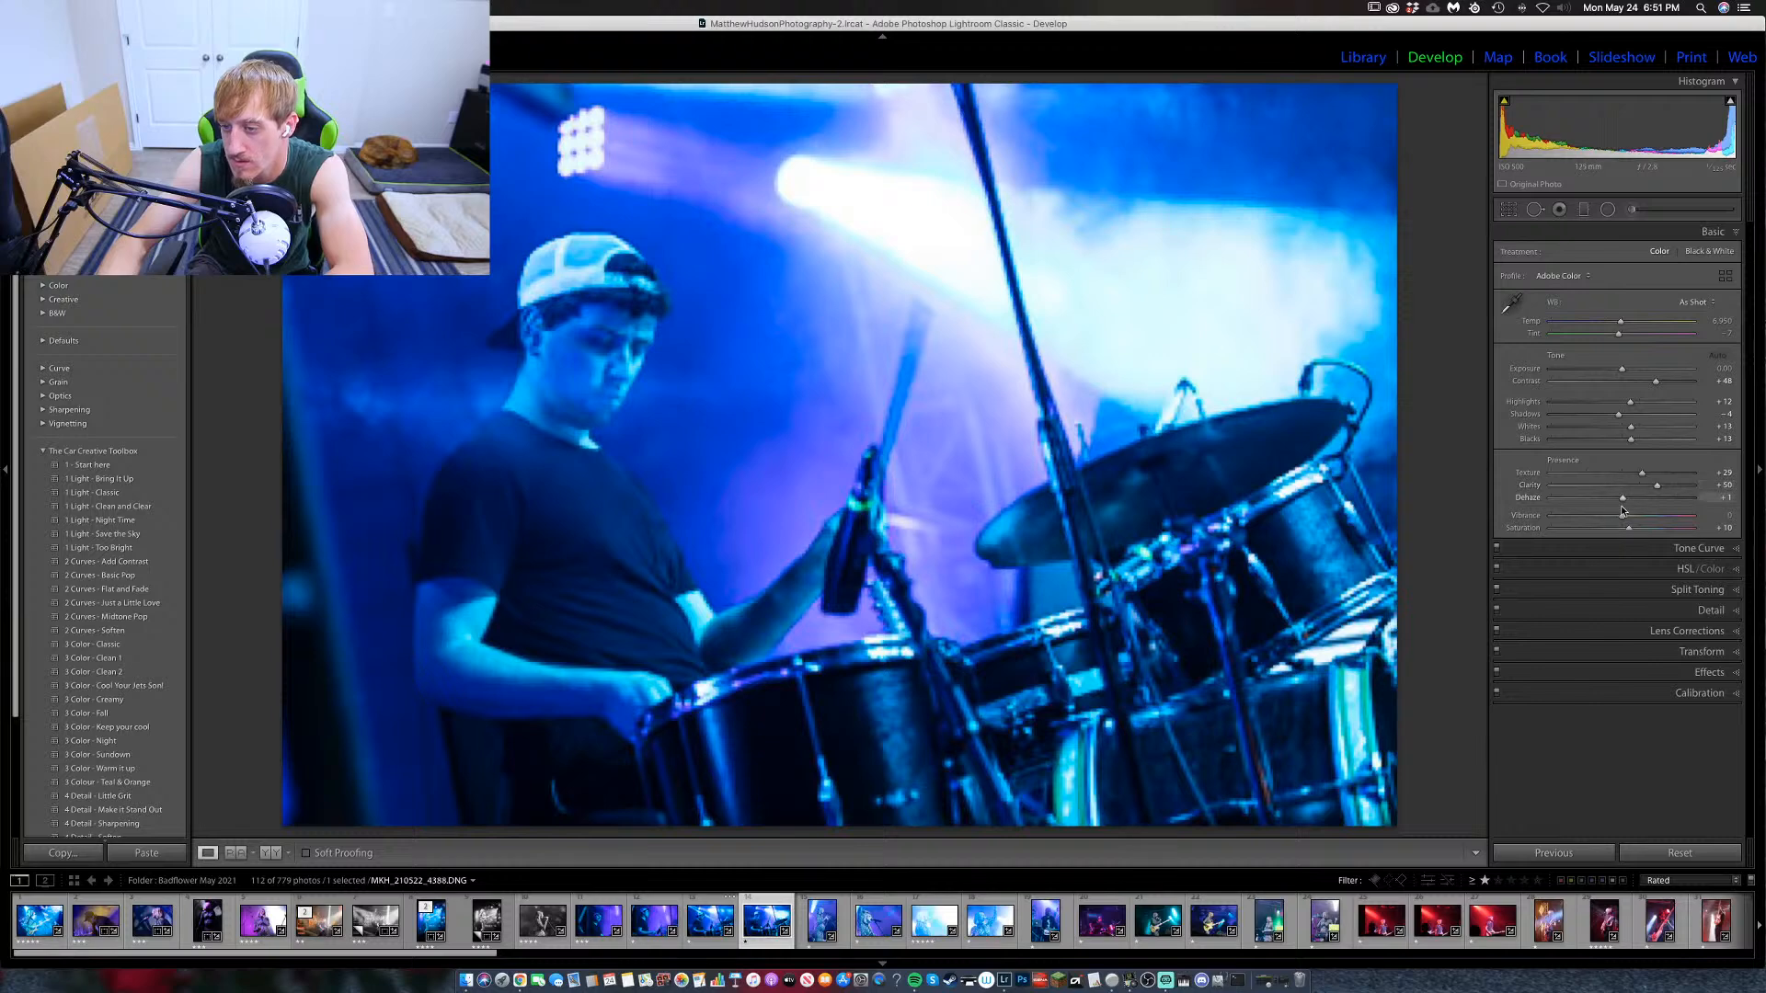
key("Left")
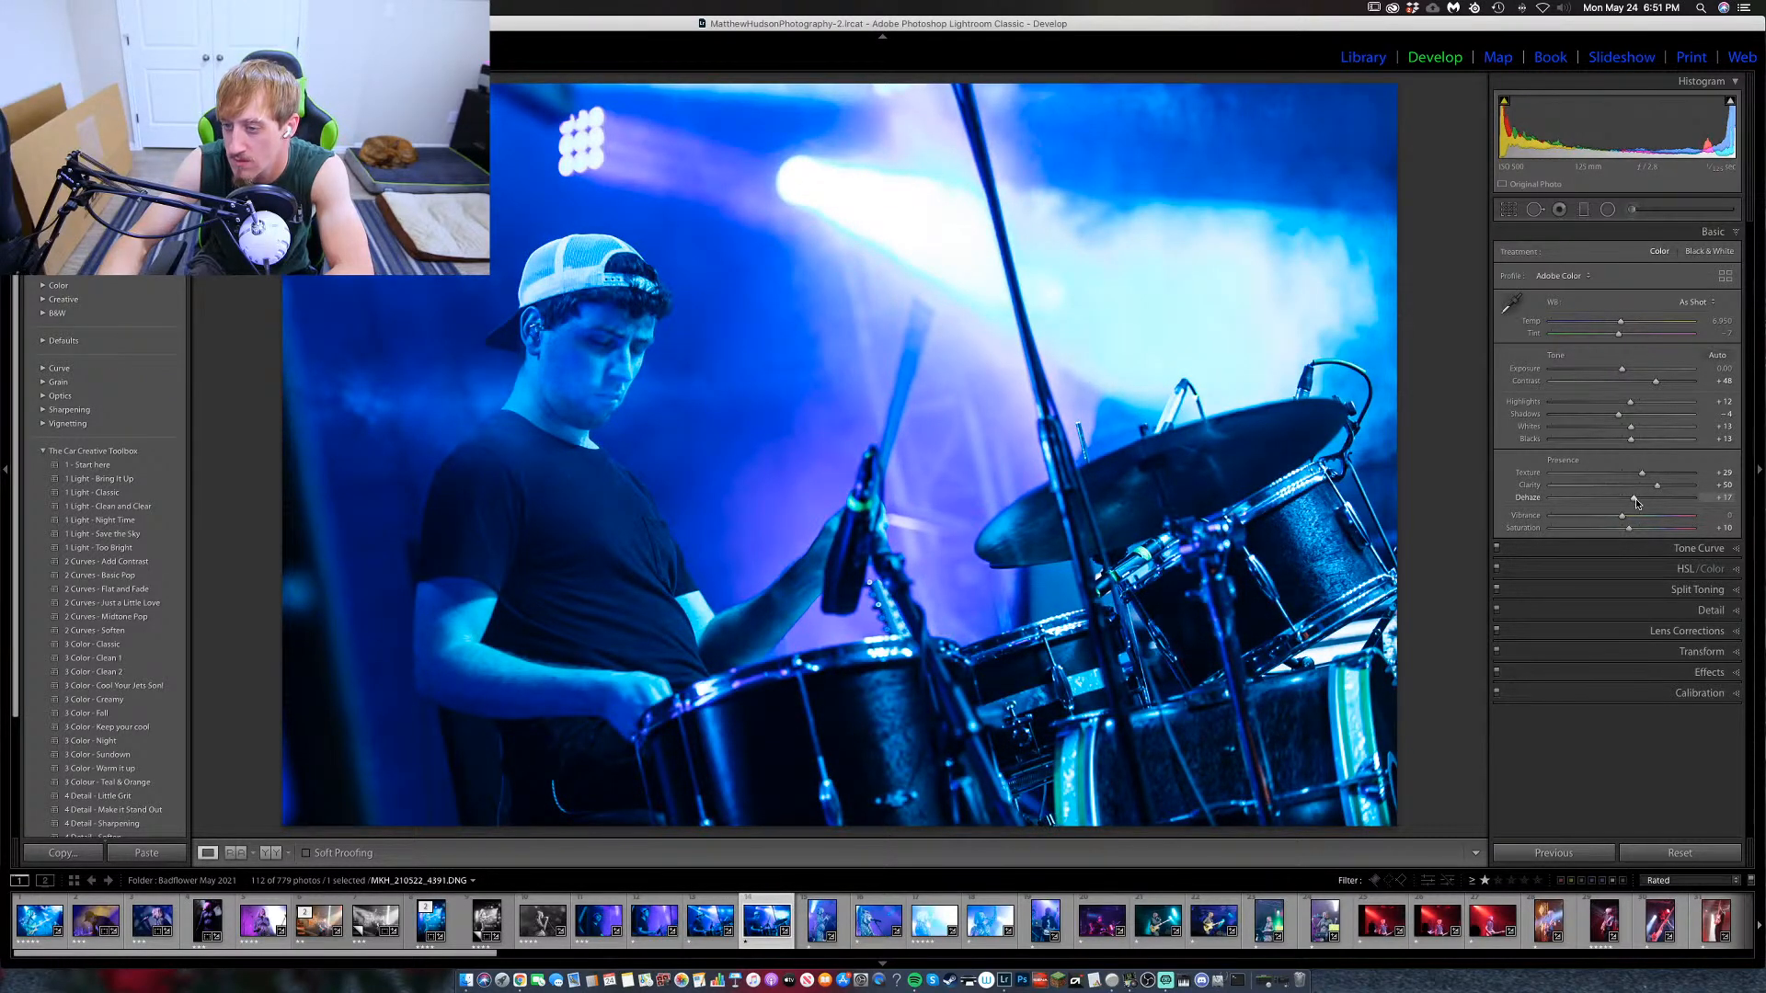
left_click_drag(1636, 503, 1632, 499)
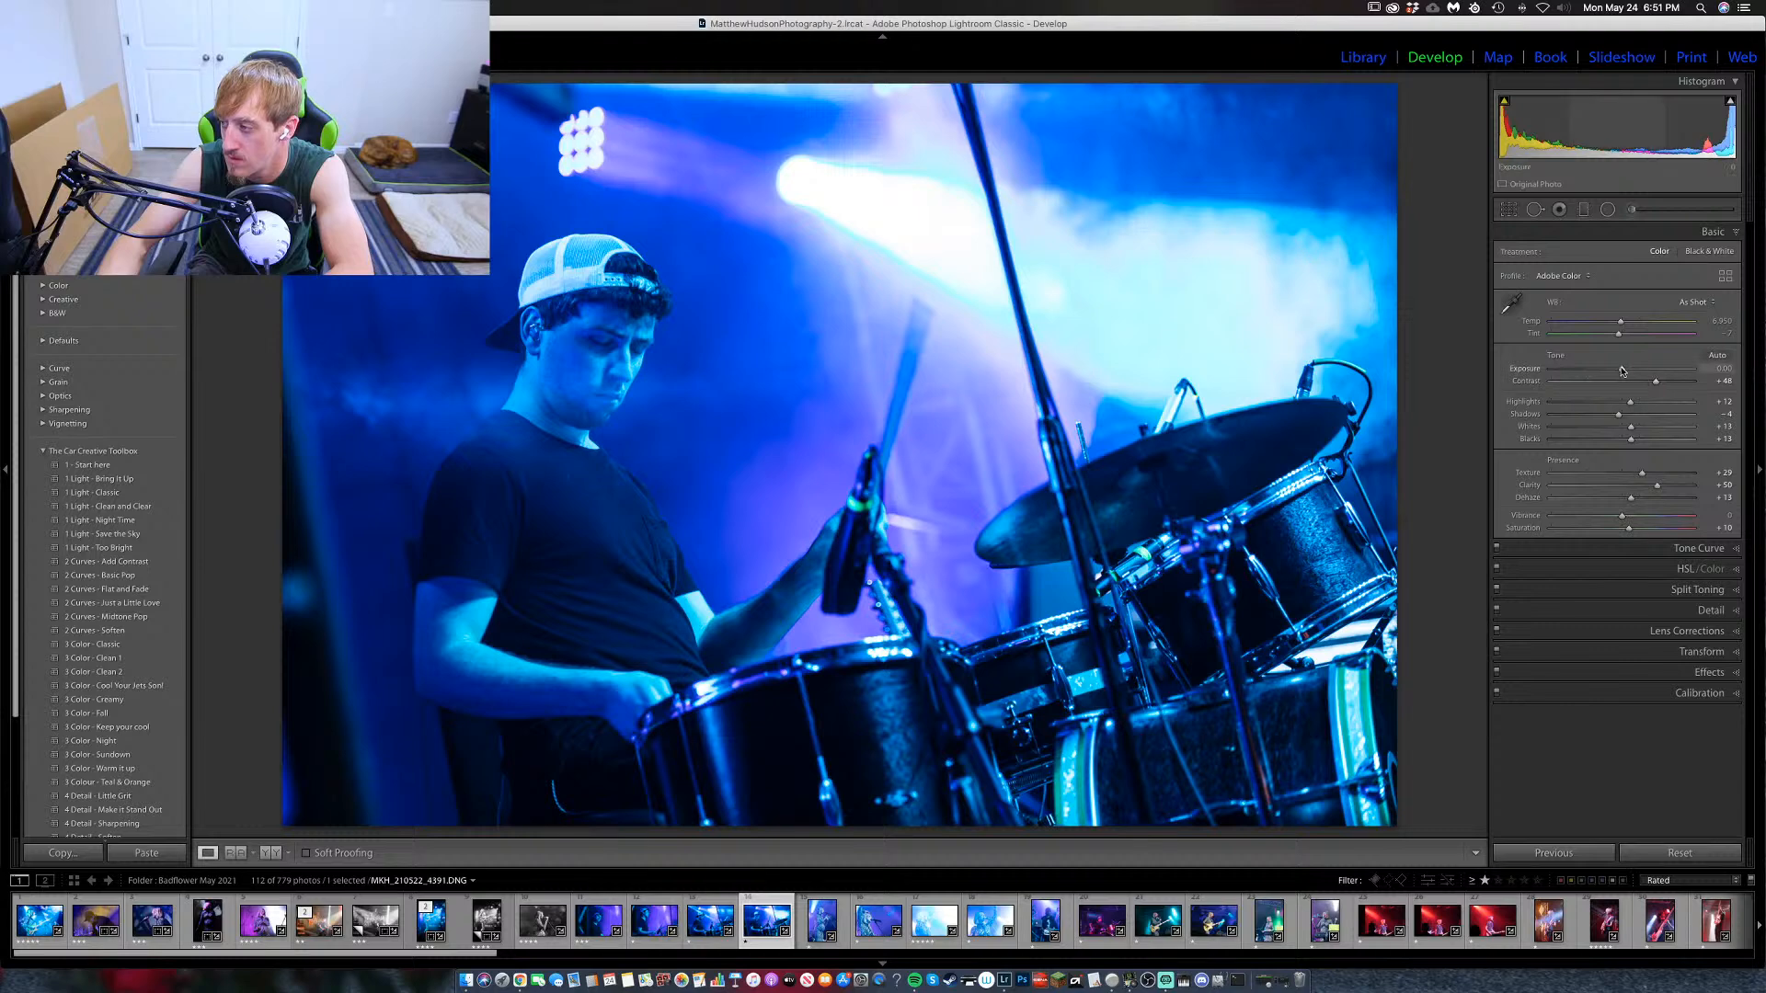
left_click_drag(1622, 371, 1620, 373)
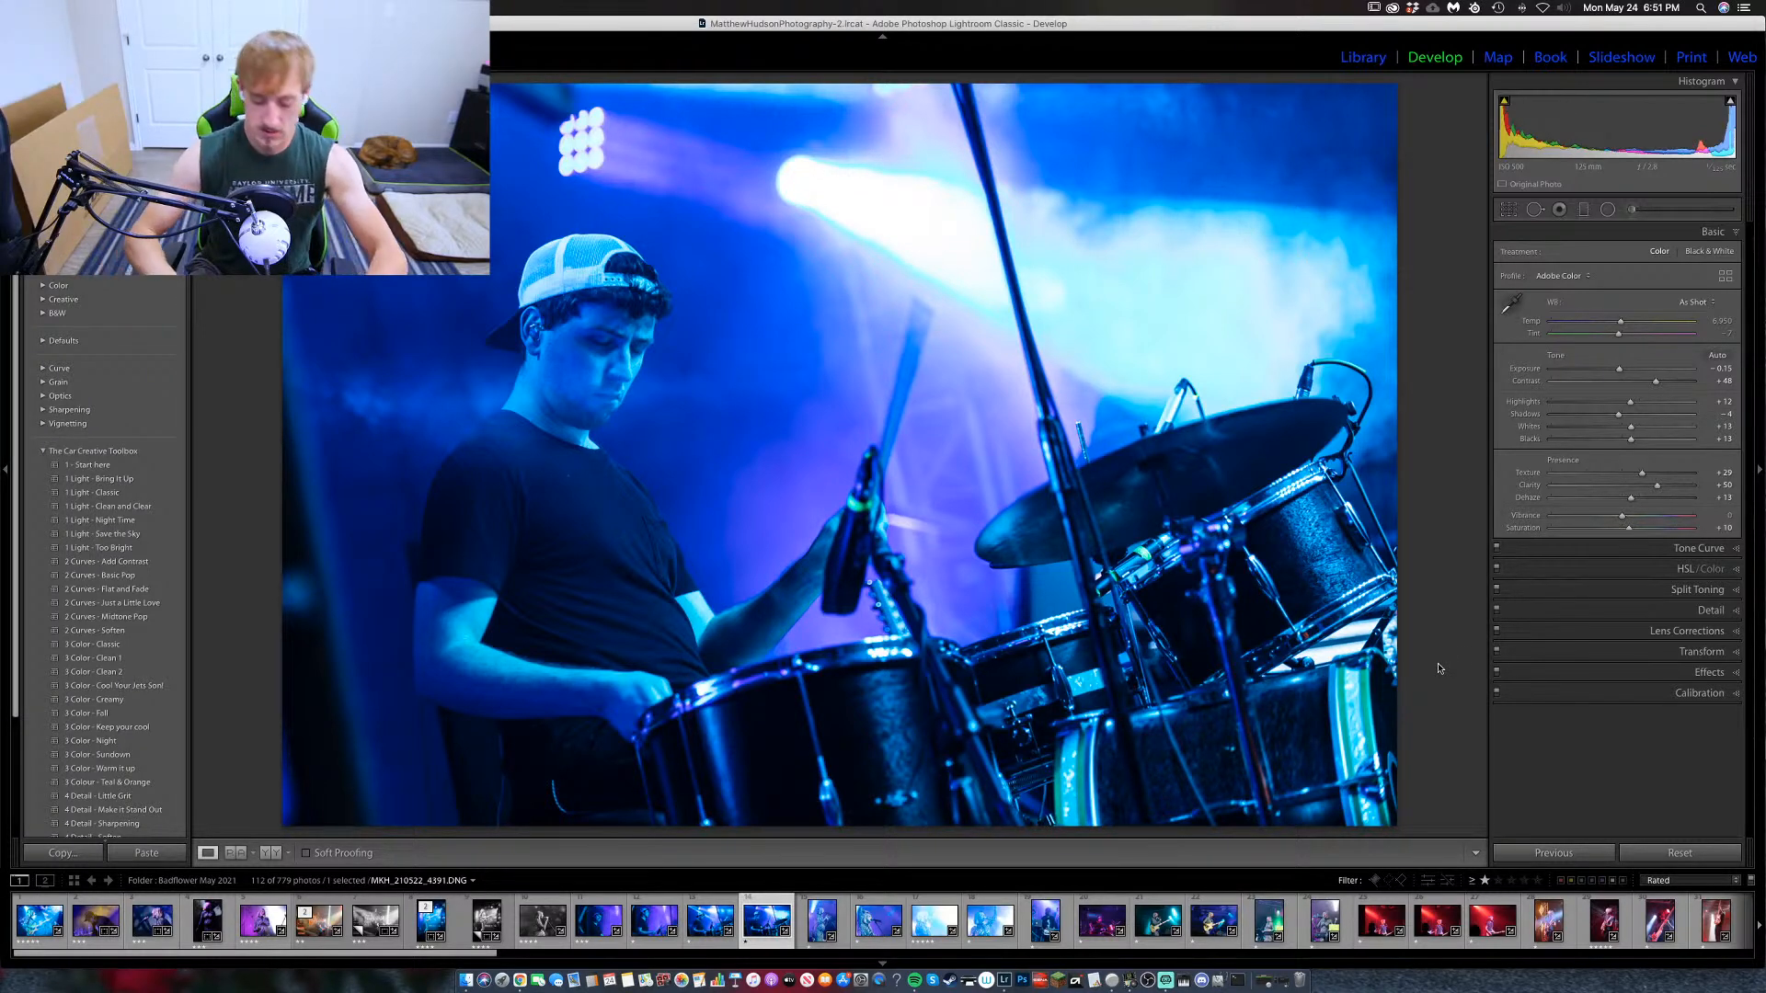
Rate the drummer photos MKH_210522_4391.DNG and MKH_210522_4388.DNG 3 stars each.
key("3")
key("Left")
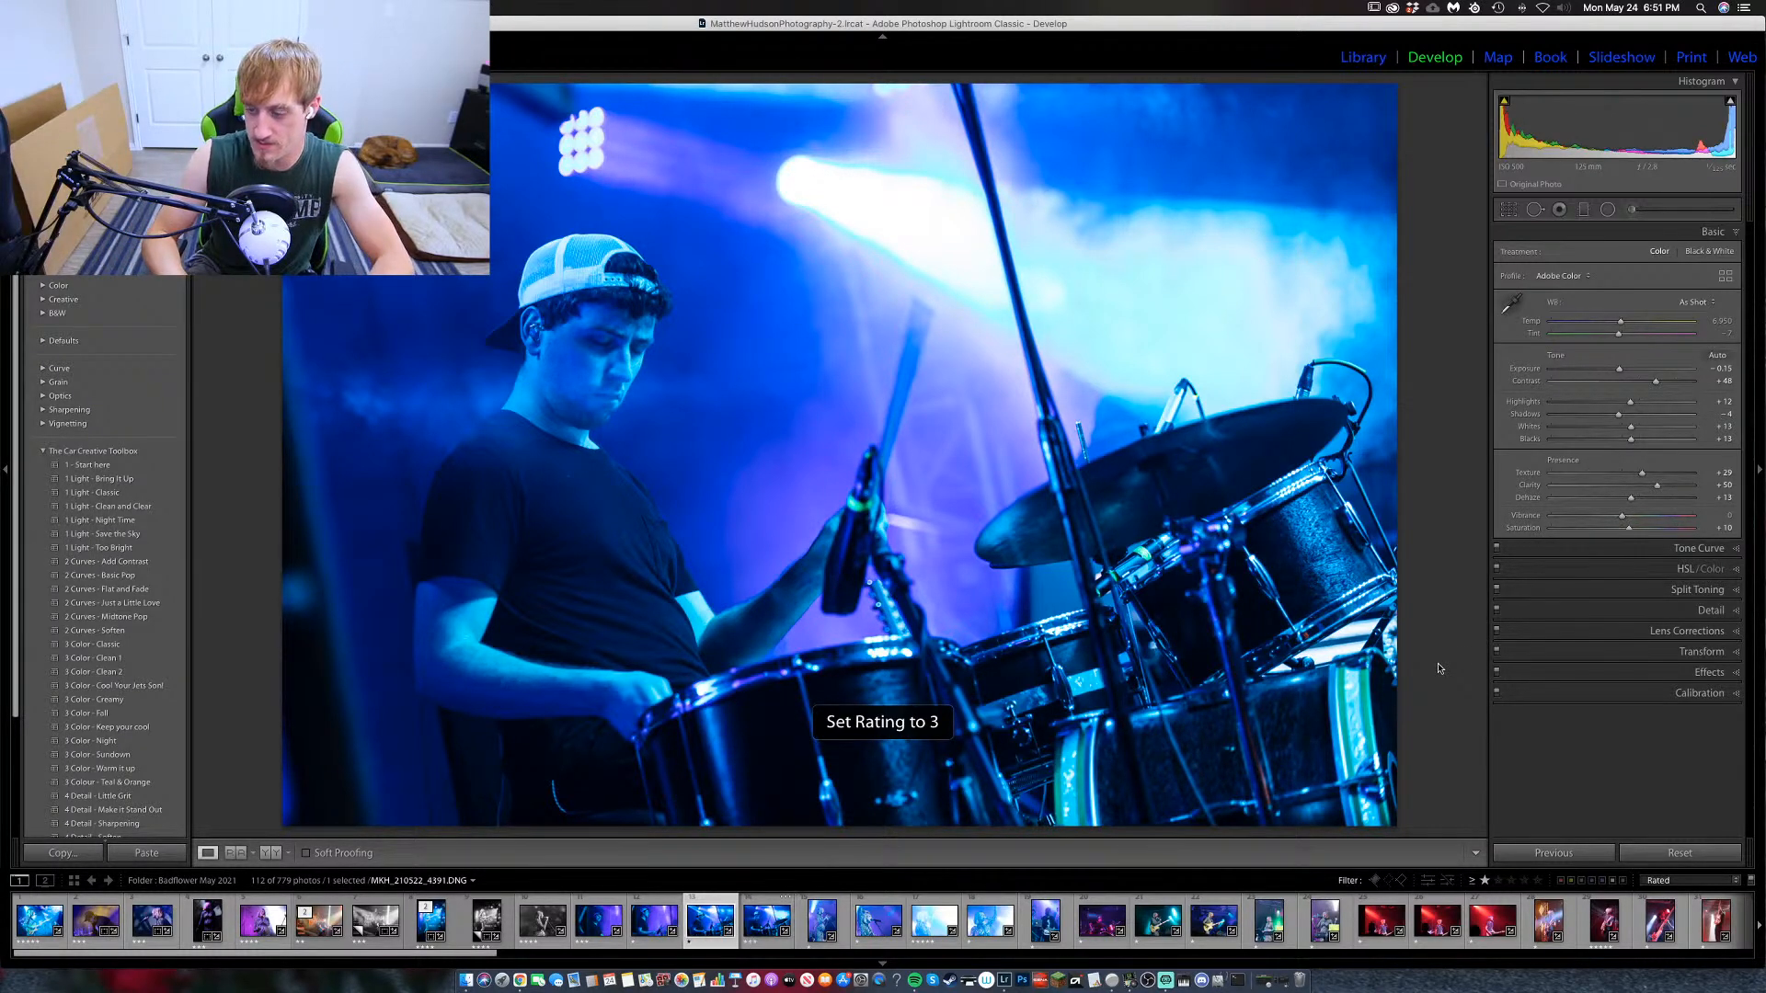
key("3")
key("Left")
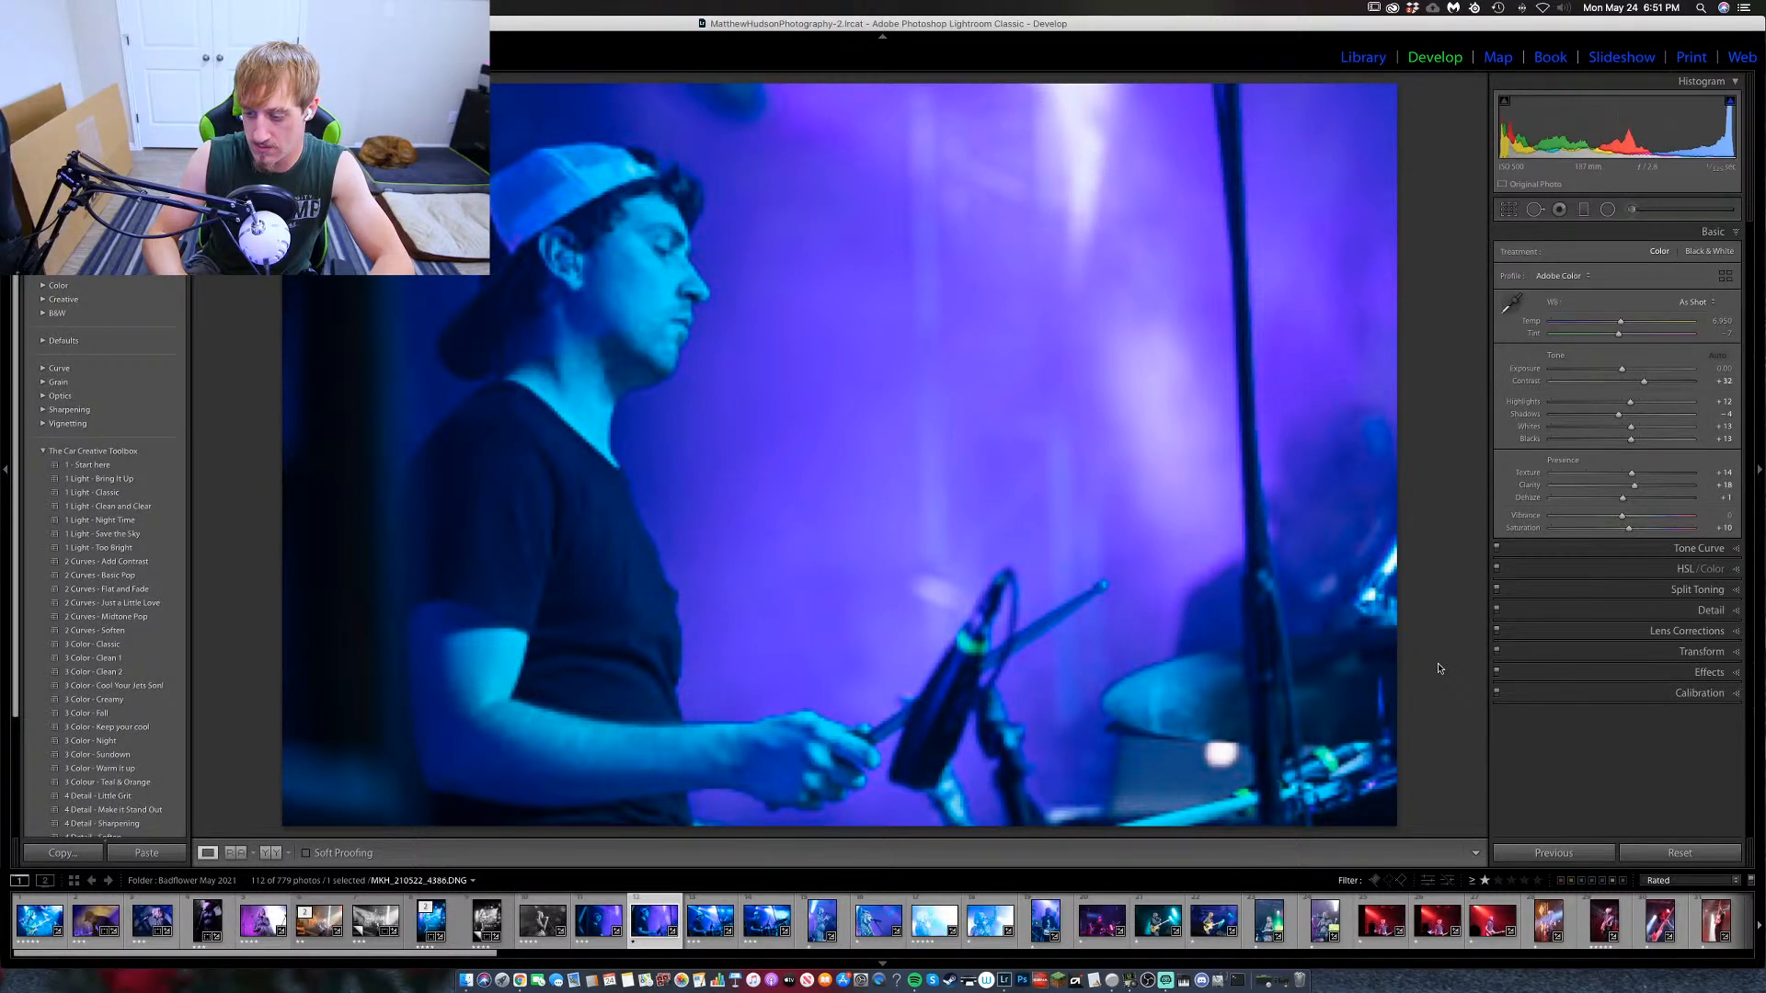
Compare MKH_210522_4386.DNG with its neighbouring drummer shots and rate it 3 stars.
key("Left")
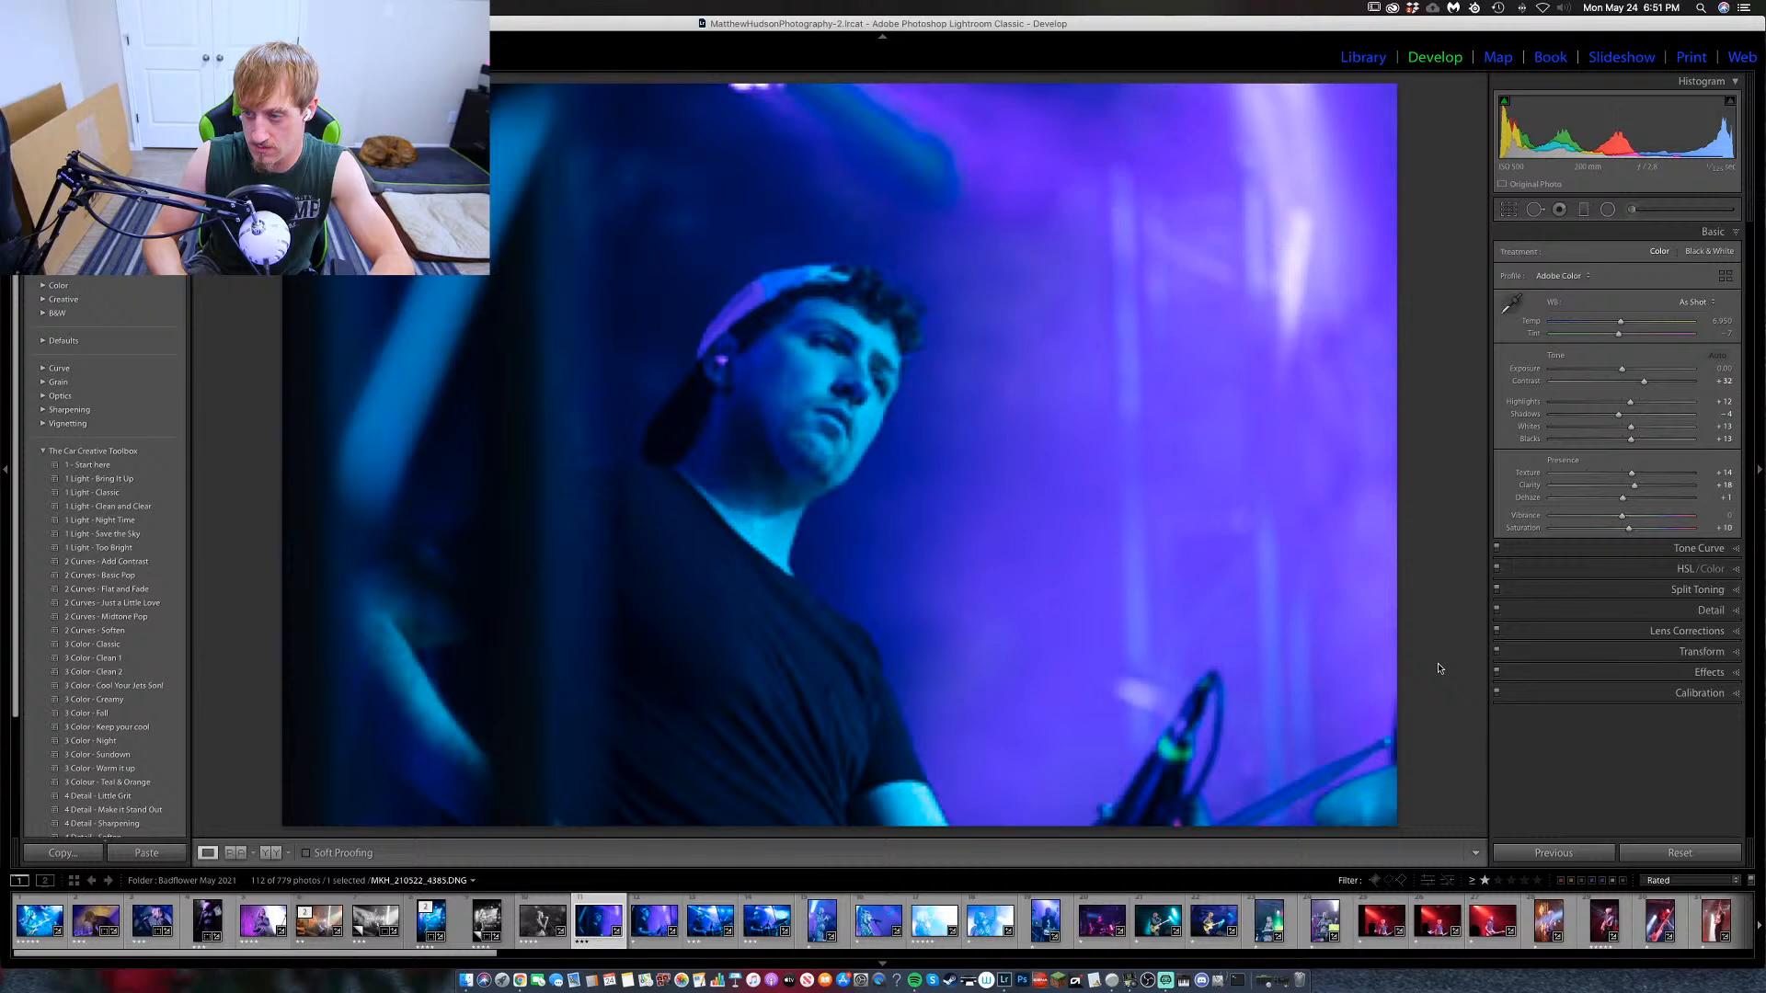
key("Right")
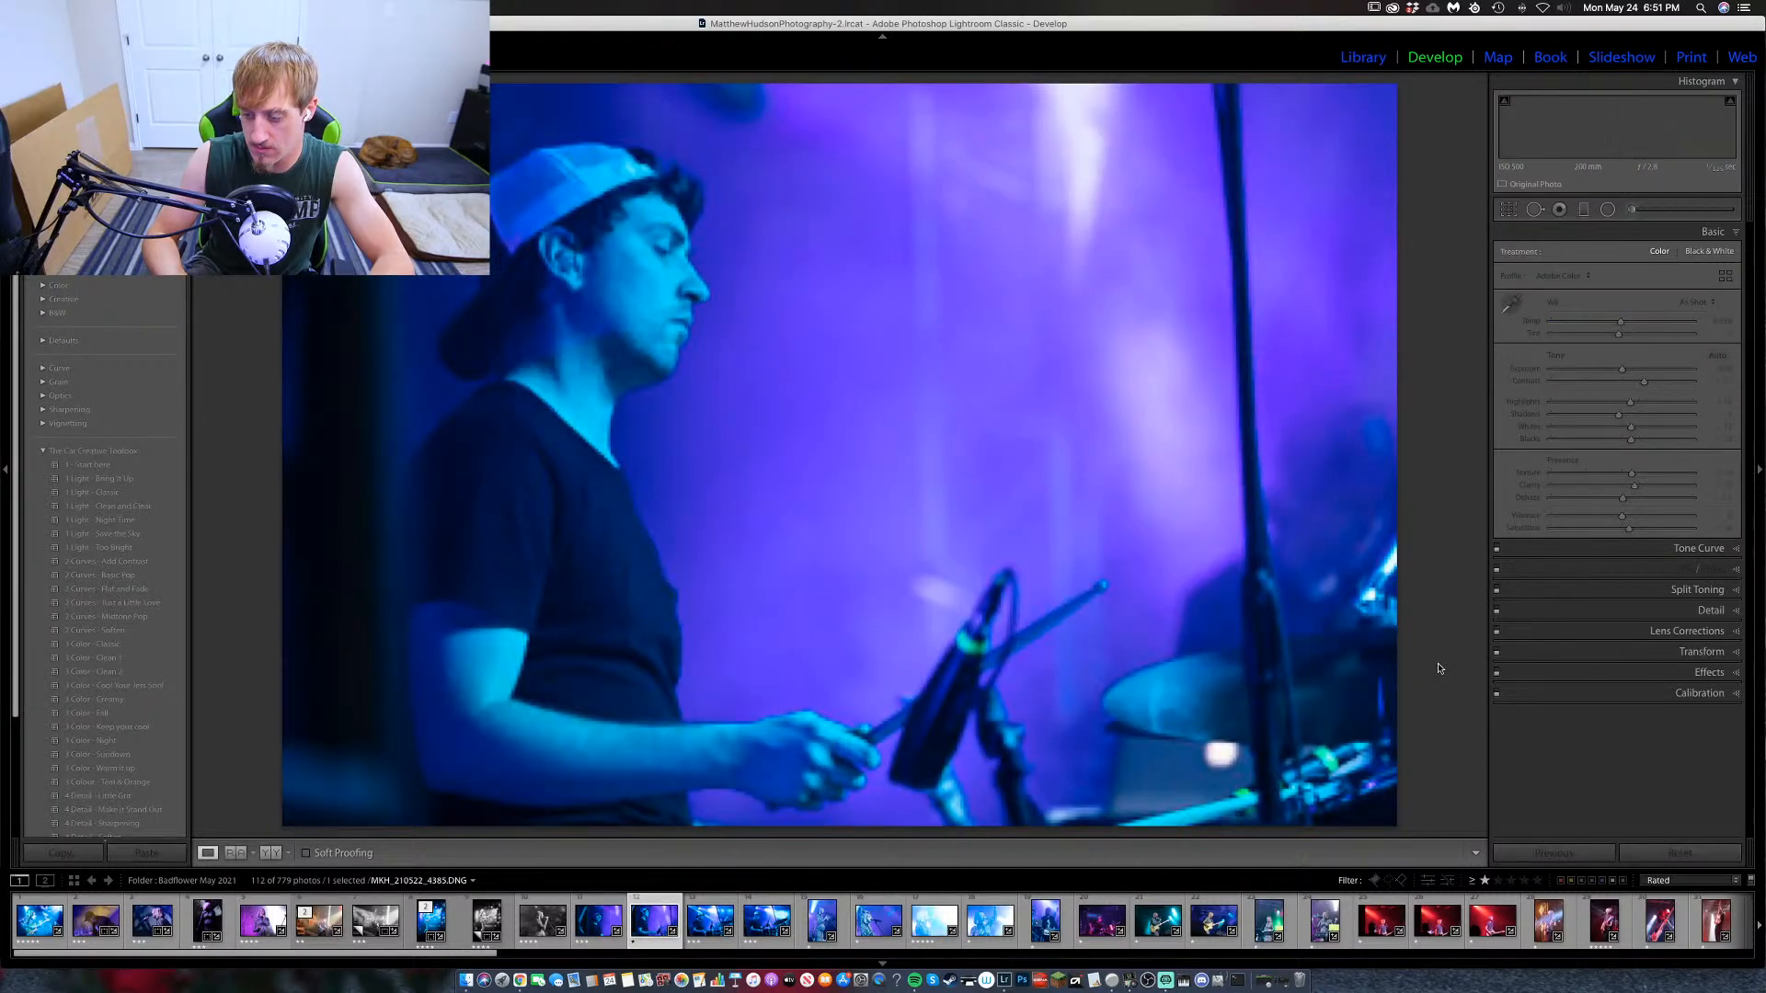
key("Right")
key("Left")
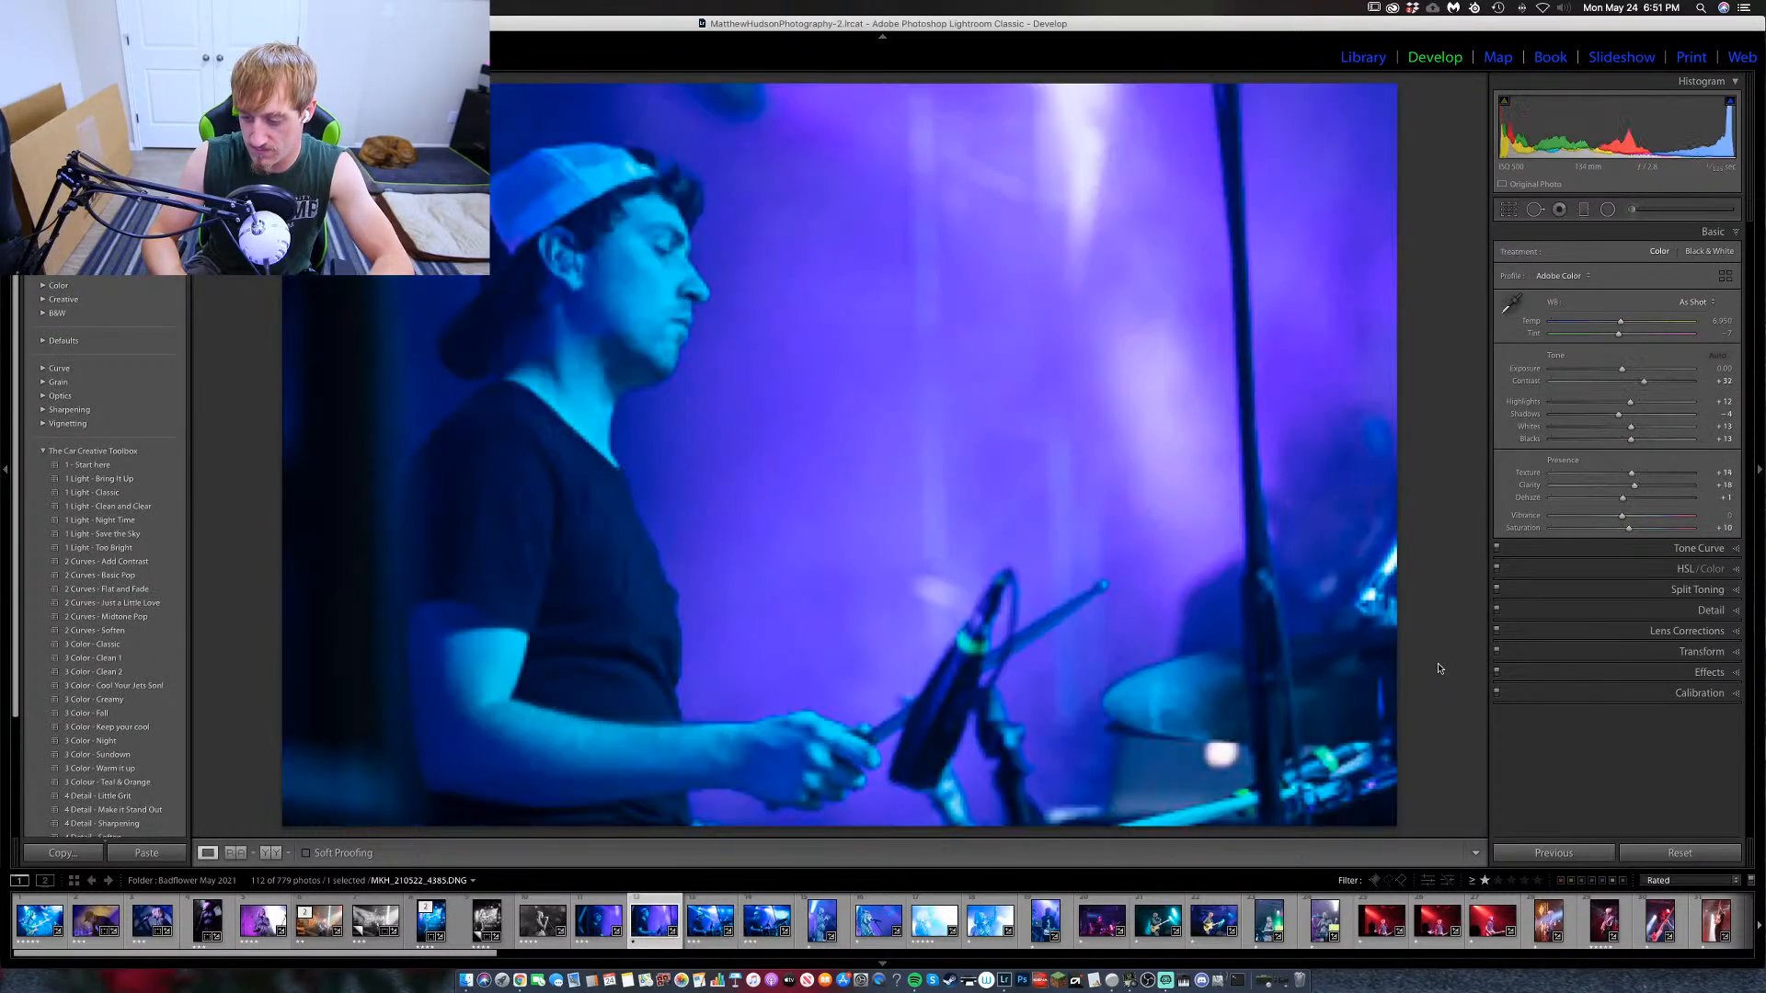
key("3")
Change the rating of MKH_210522_4391.DNG to 4 stars.
key("Right")
key("Right")
key("4")
Compare the singer photo MKH_210522_4400.DNG with the one following it, and set its Contrast to +39.
key("Right")
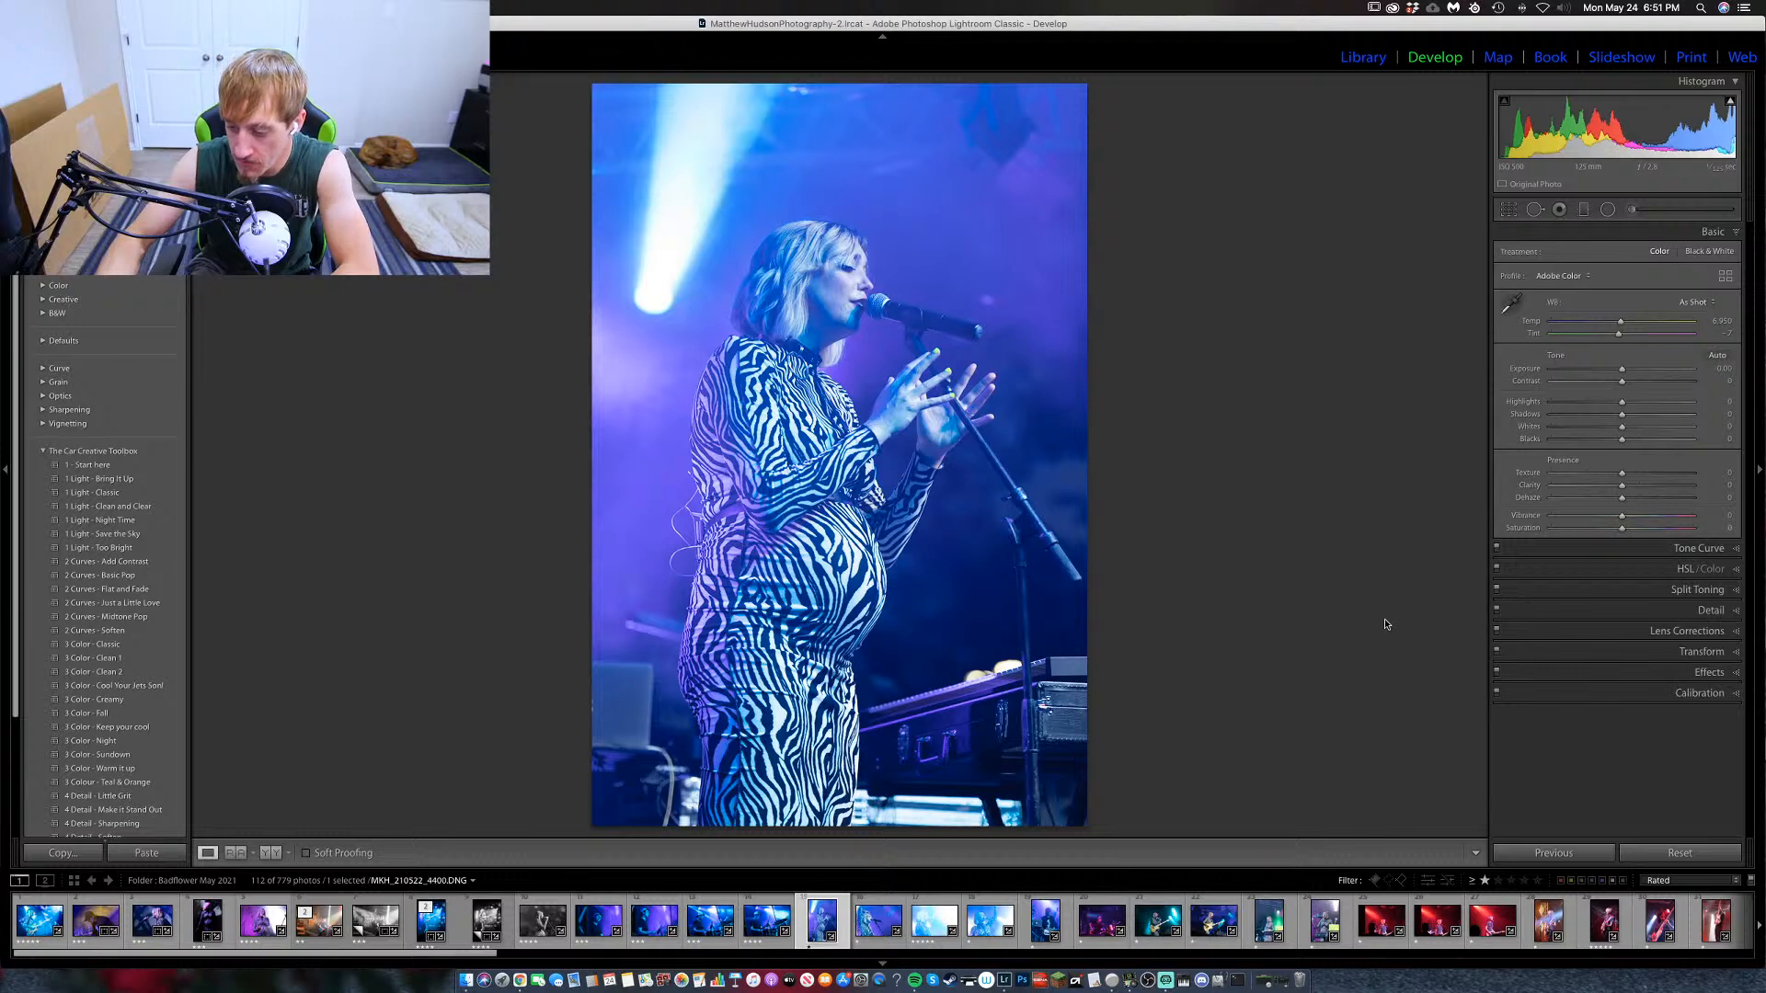
key("Right")
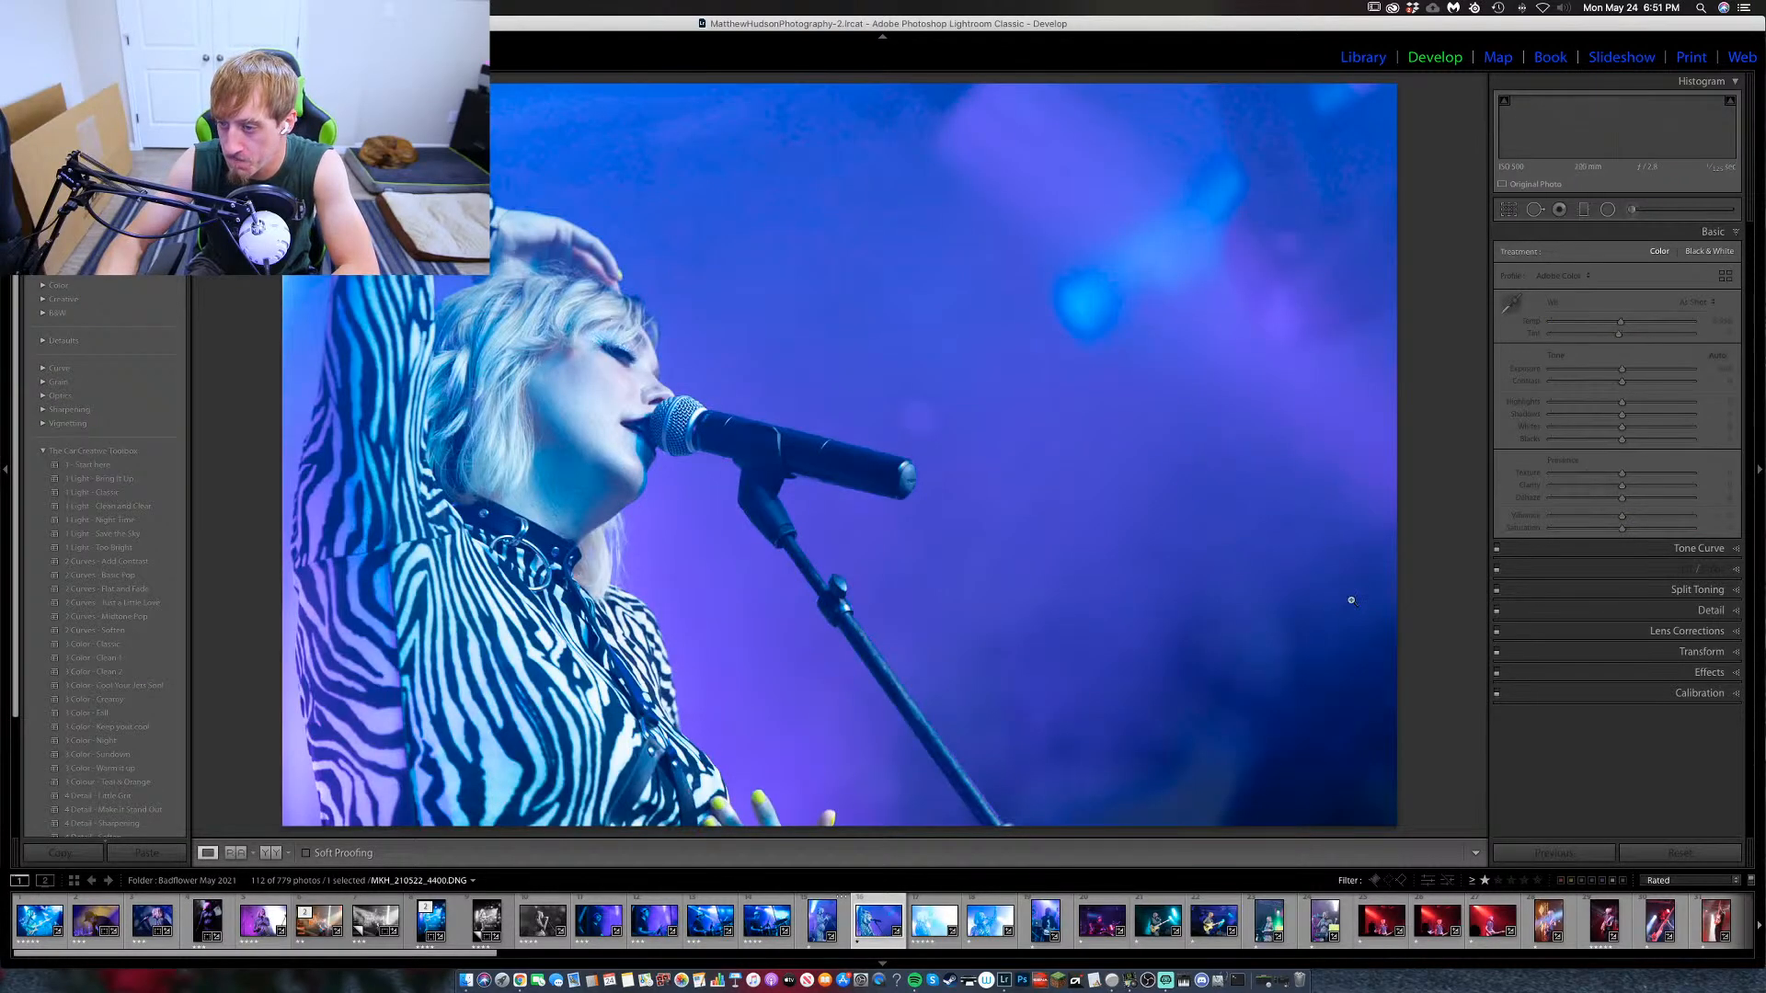
key("Left")
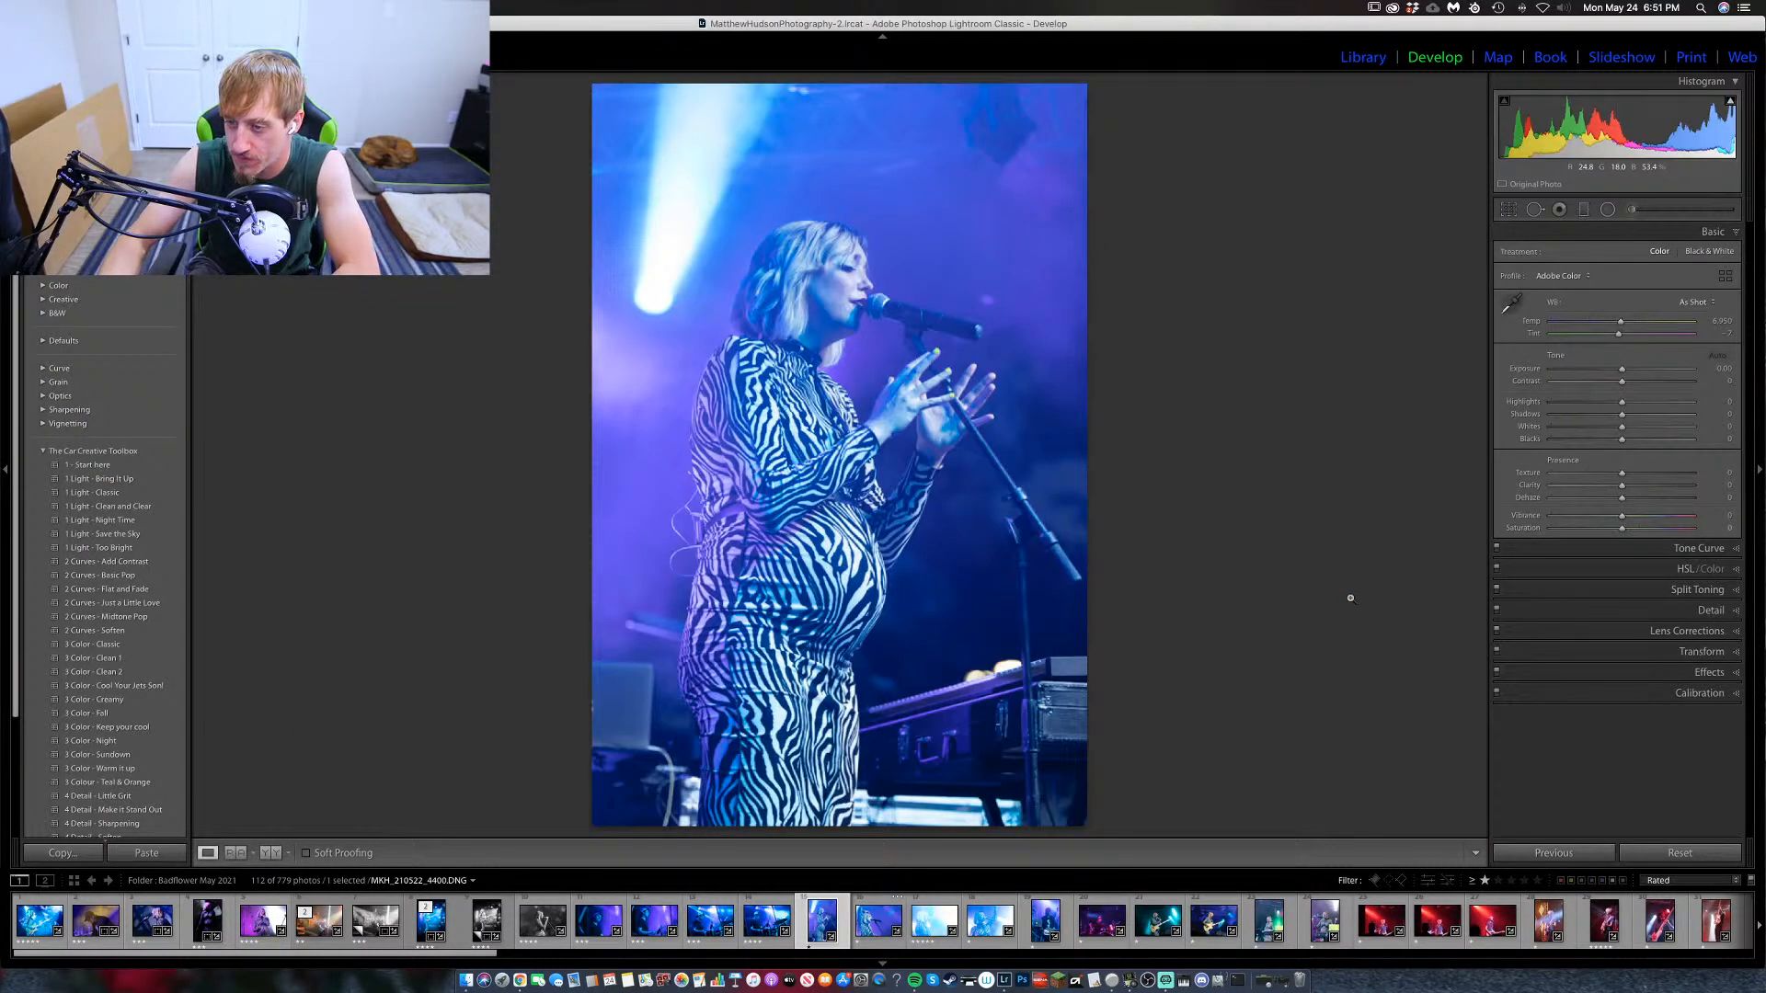
key("Right")
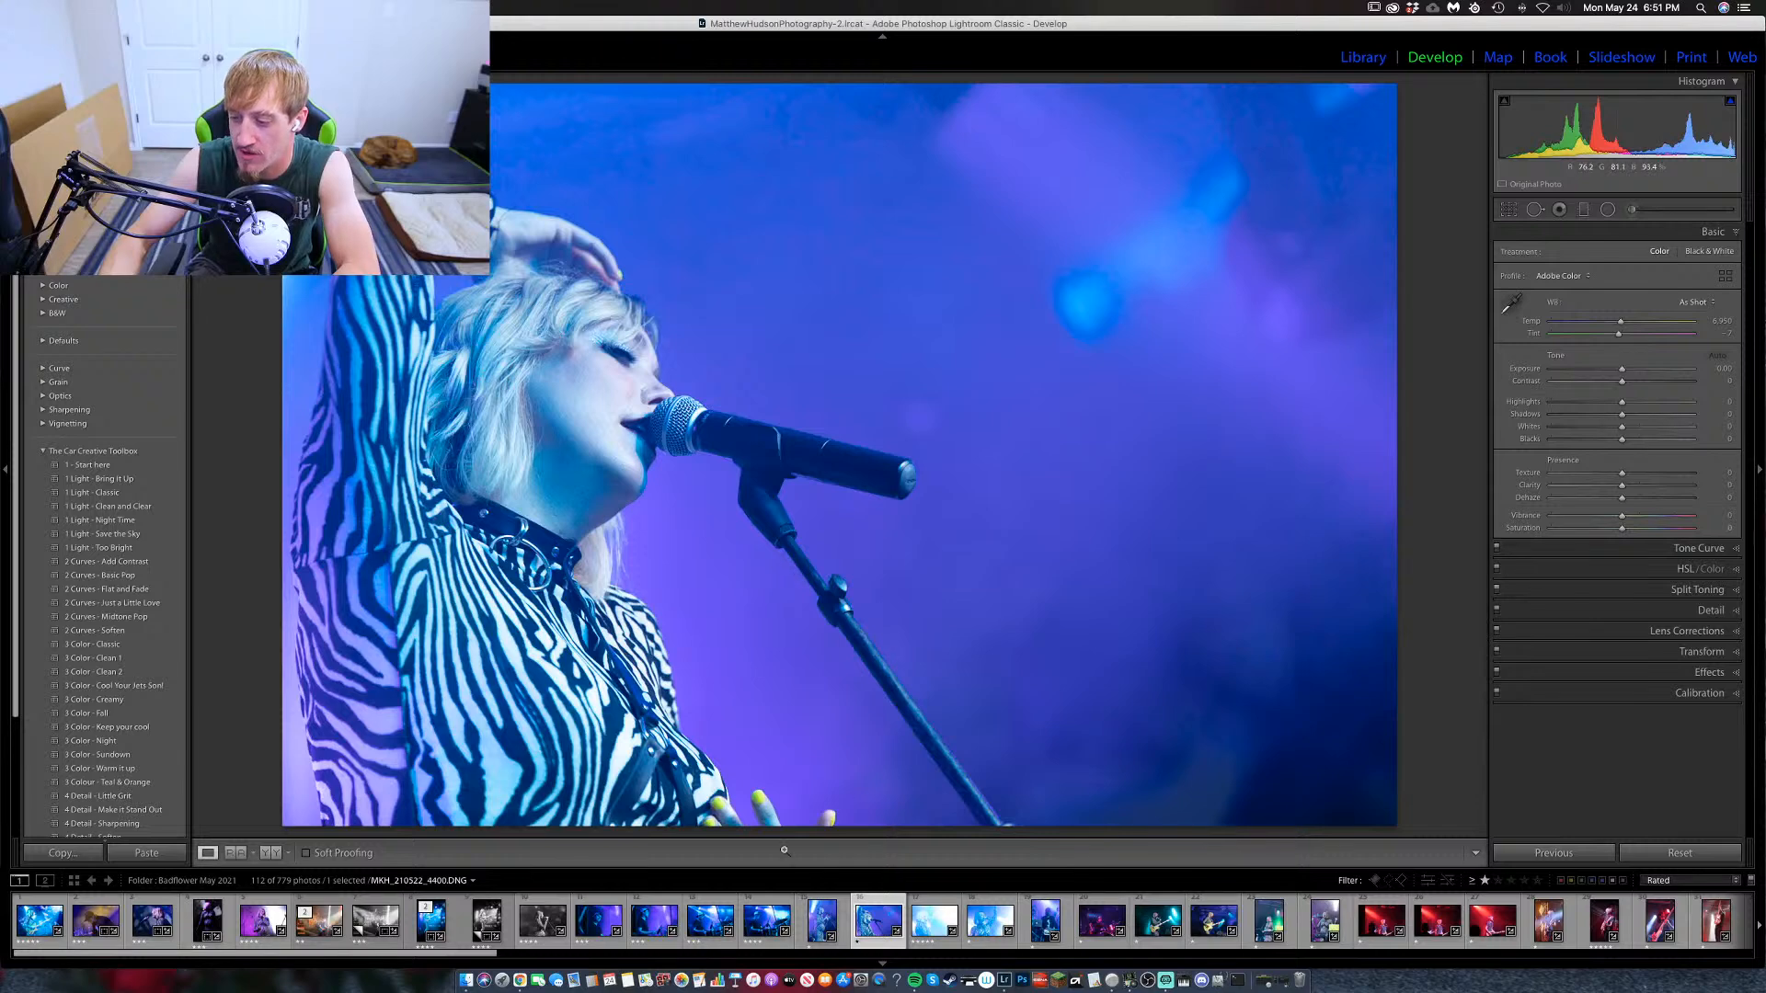
key("Left")
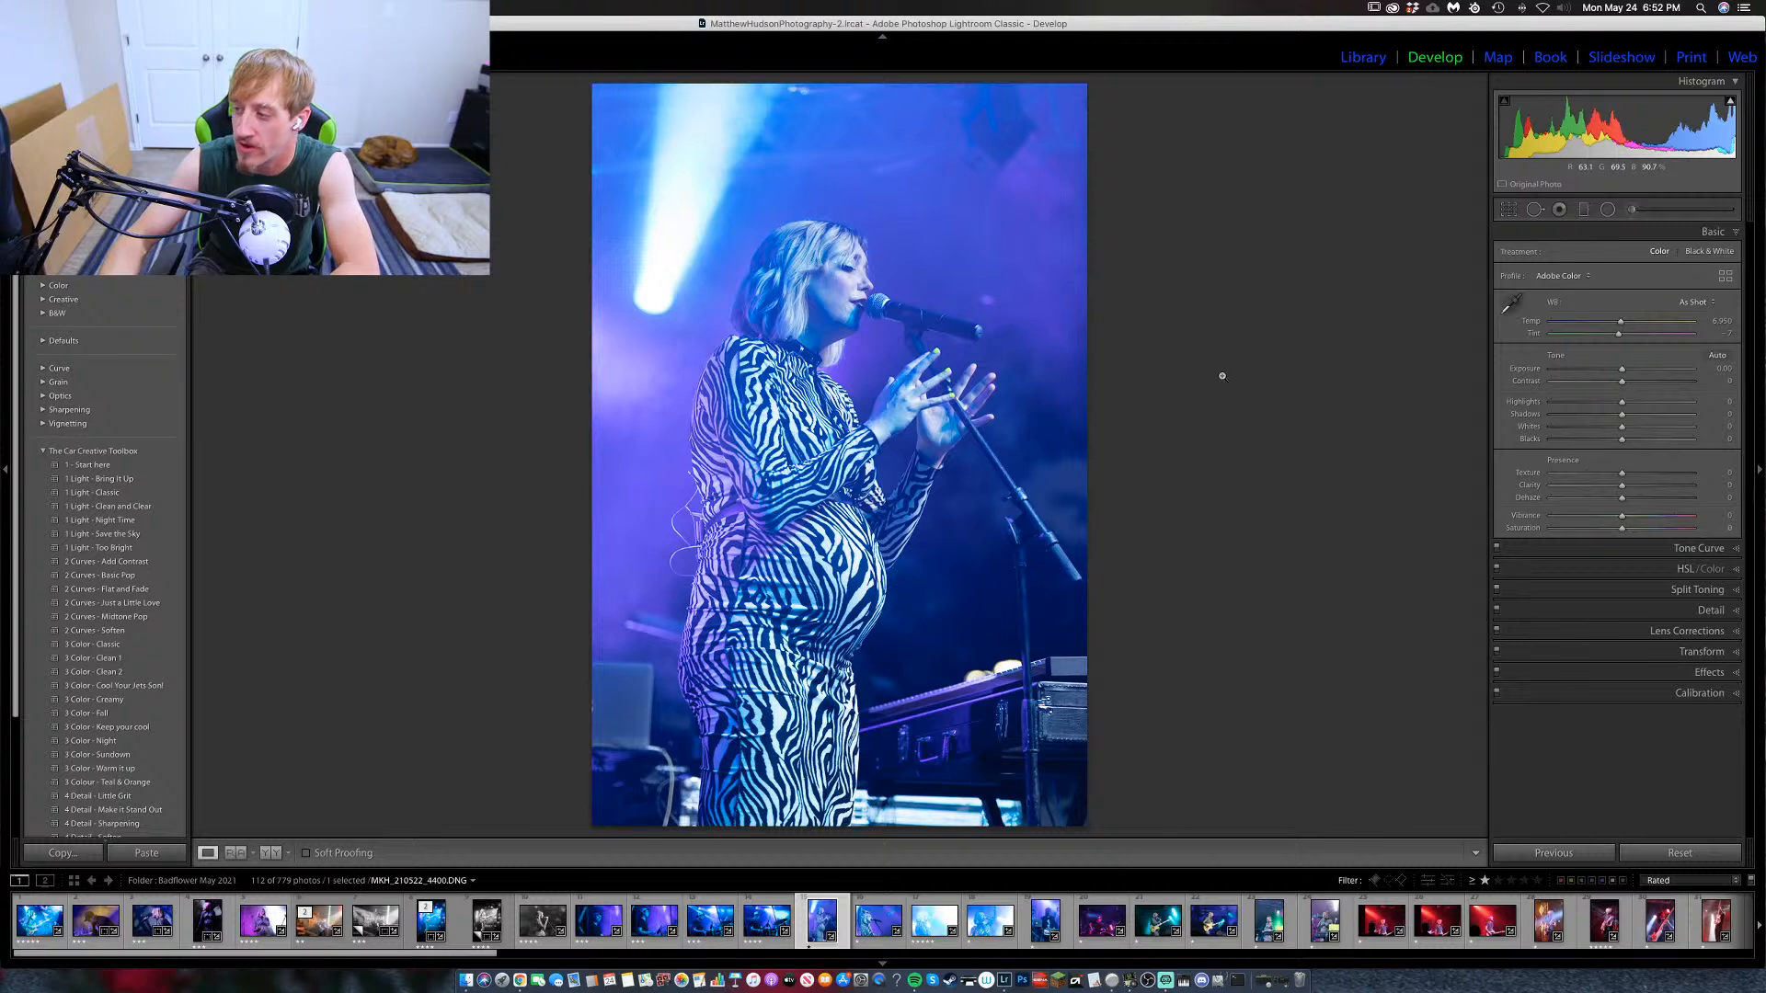
left_click_drag(1622, 380, 1650, 385)
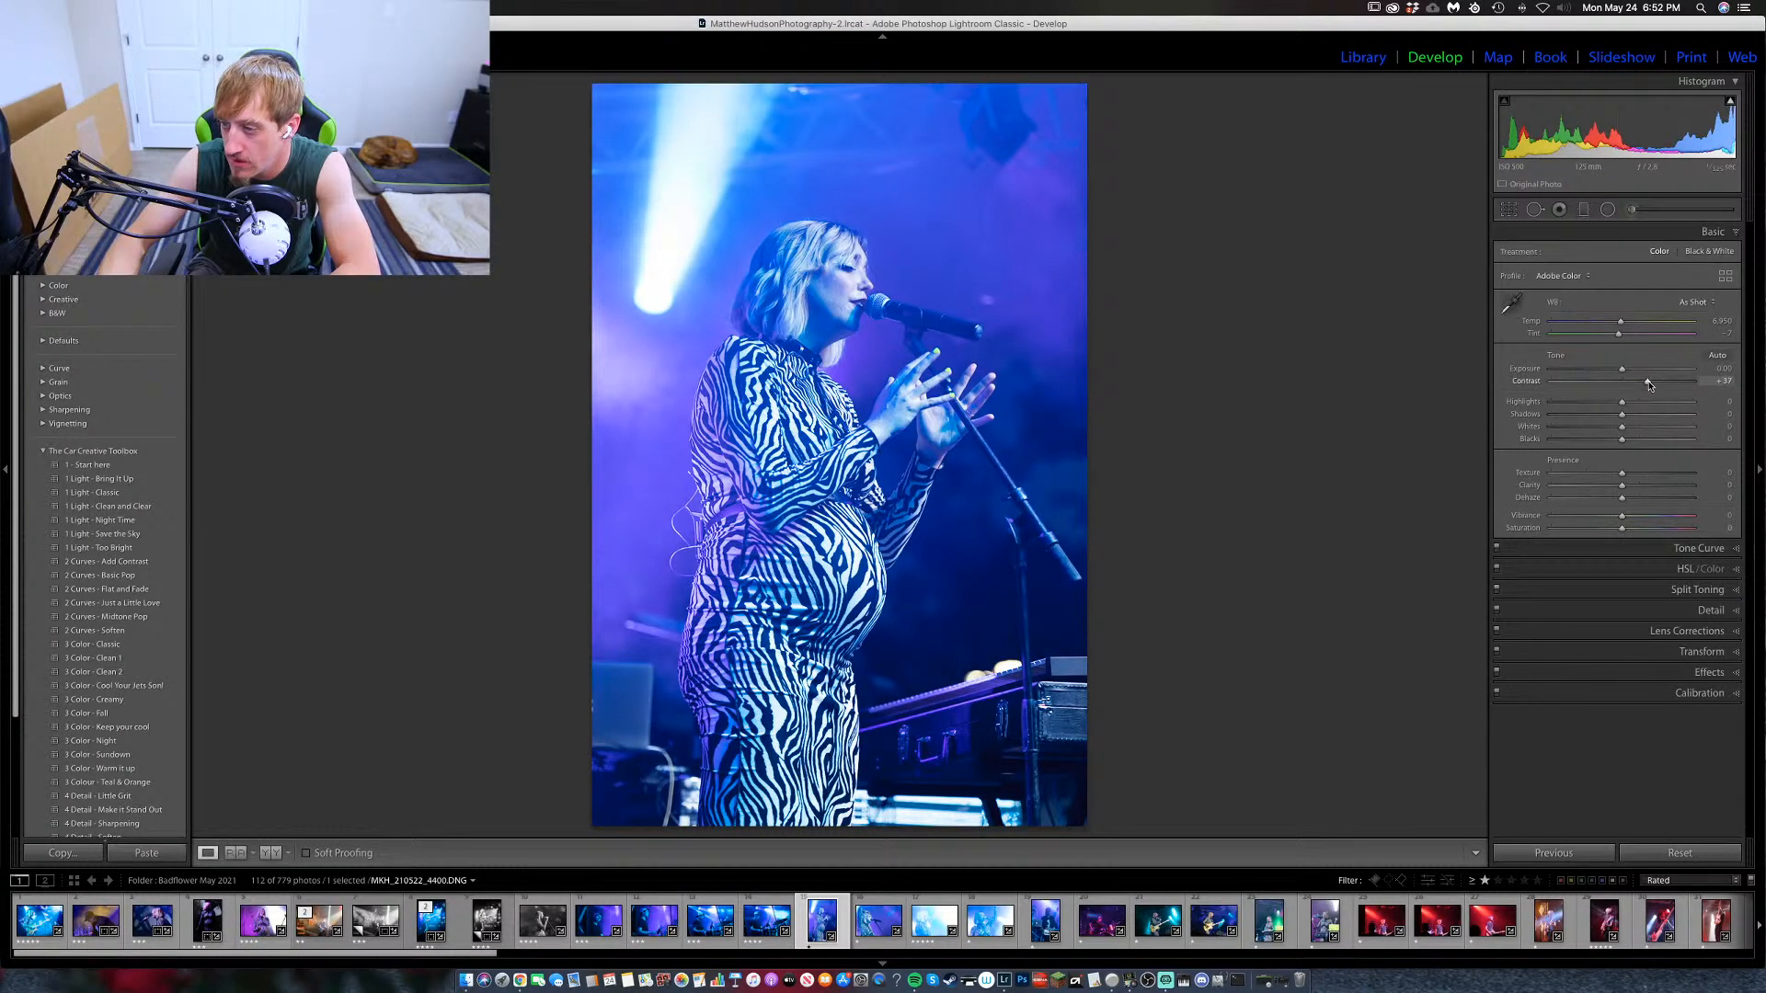
Preview the singer photo in black and white and return it to color.
key("v")
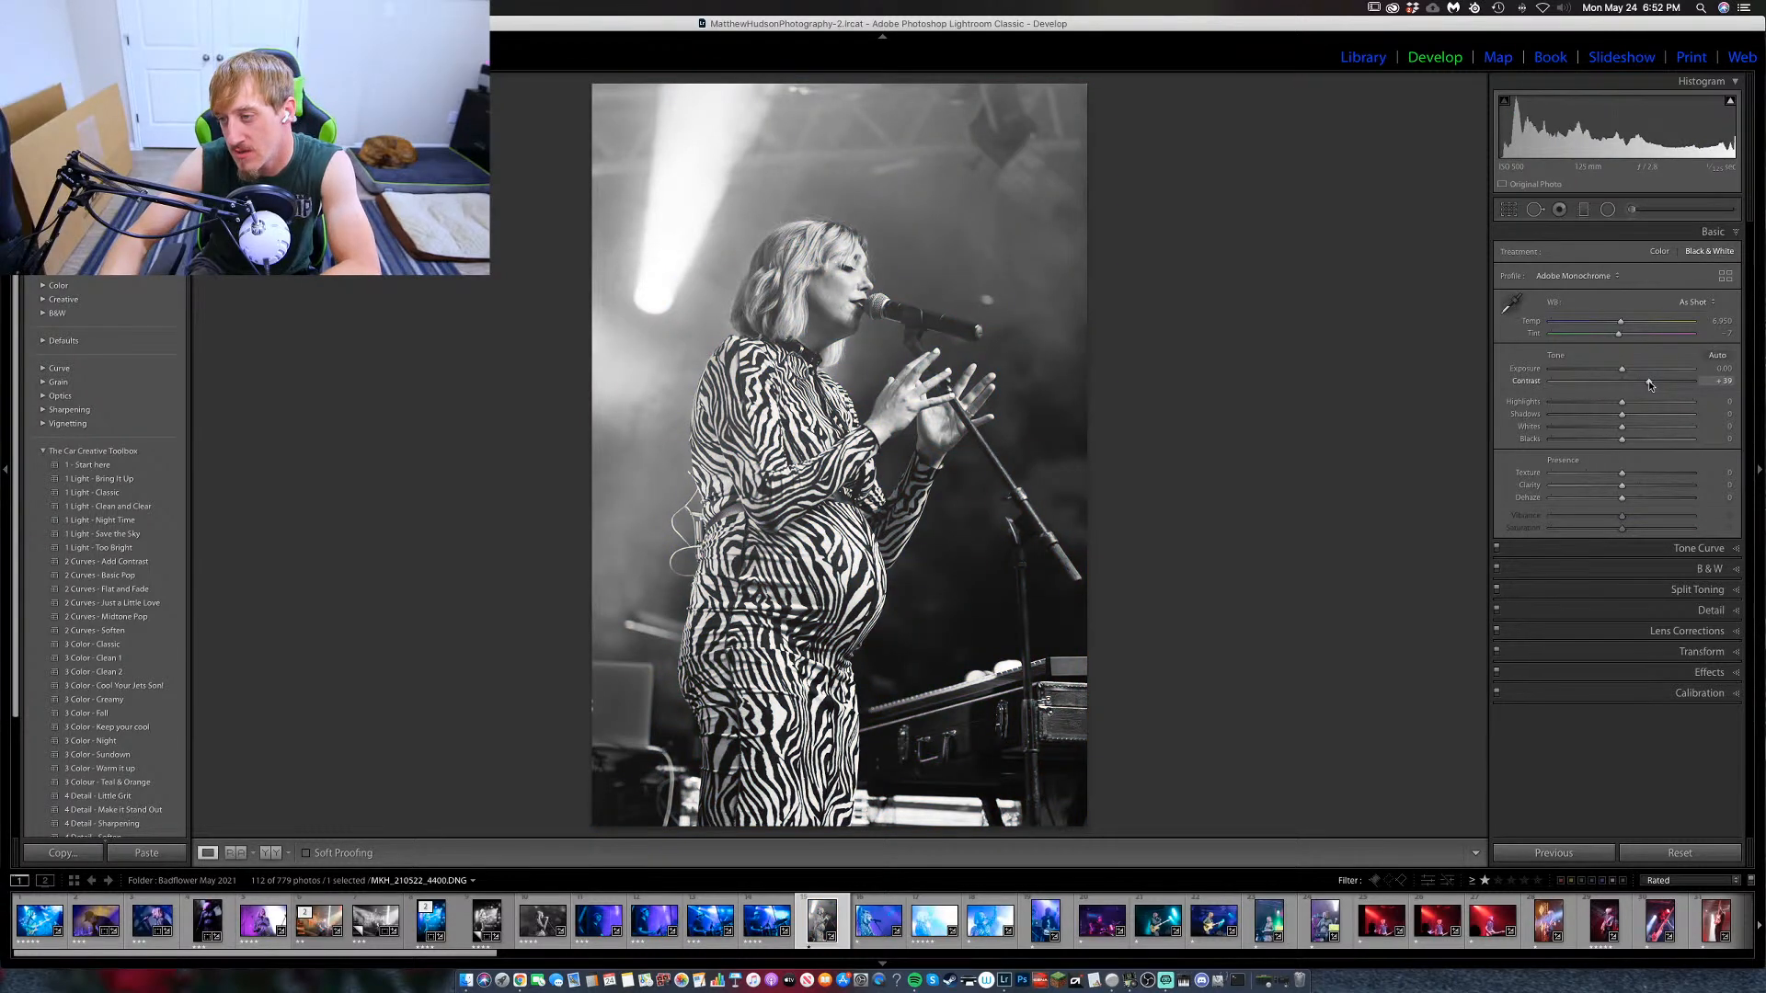
key("v")
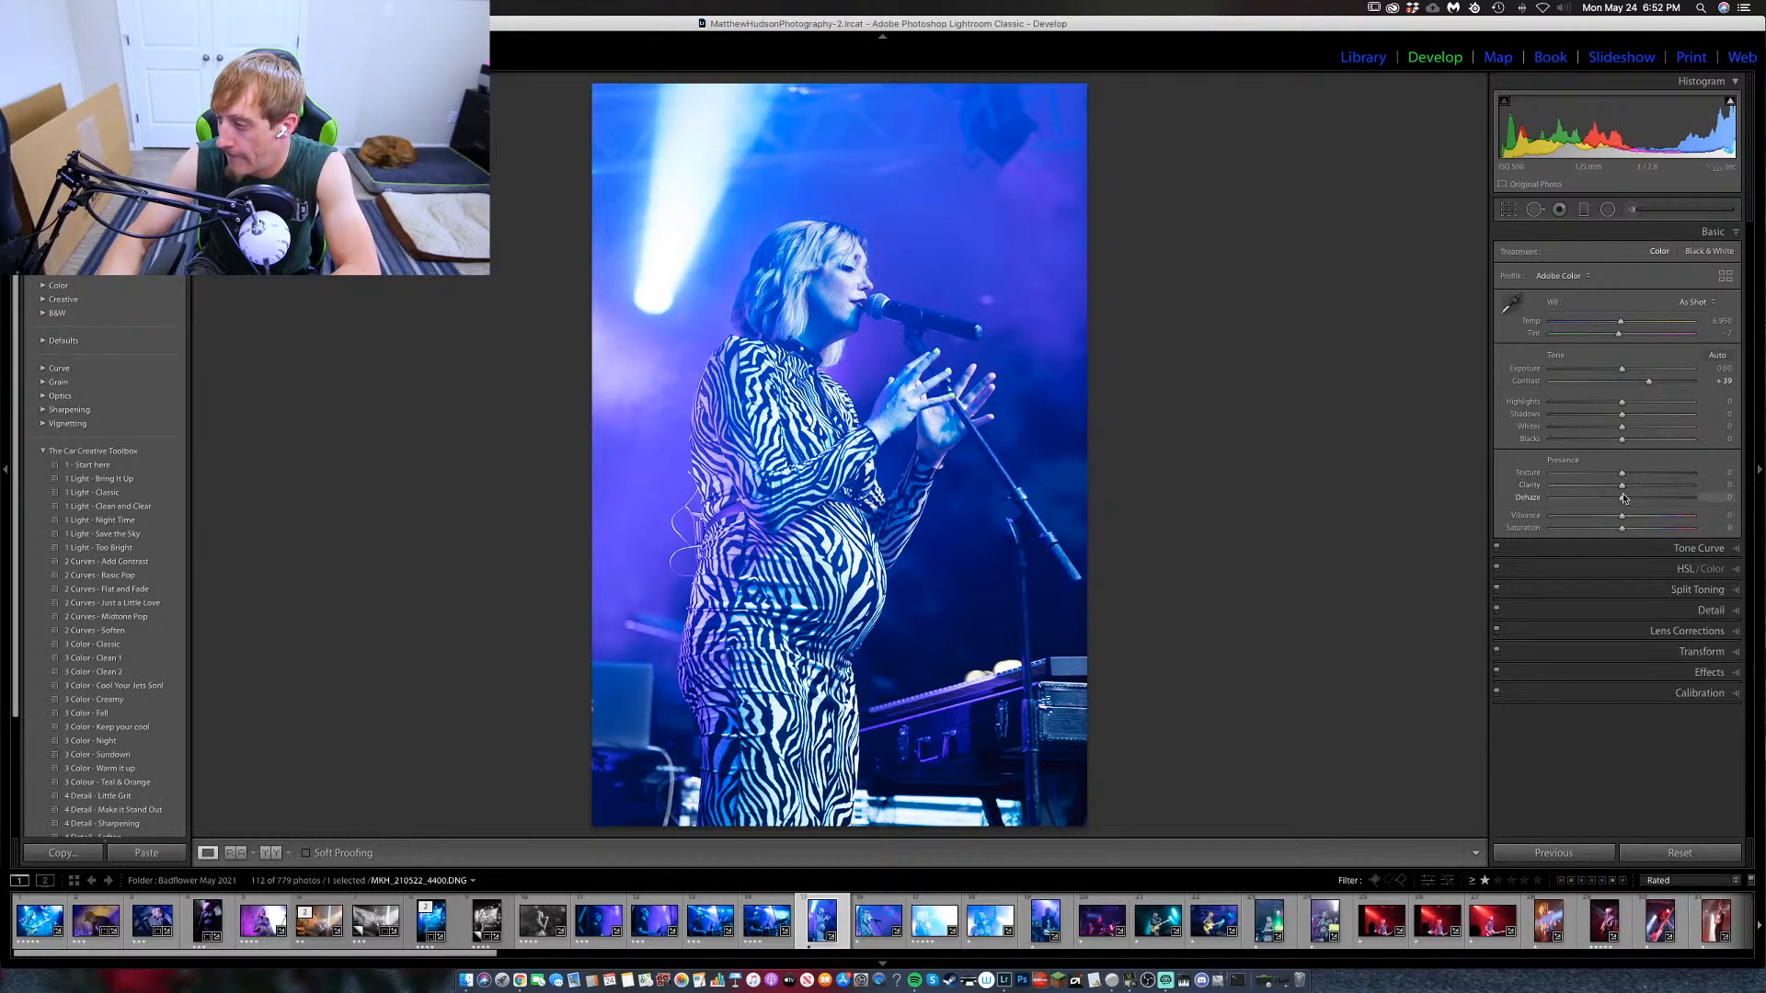
Set Vibrance to +16, Dehaze to +9, Clarity to +25, Texture to -61, Whites to +11, Blacks to -19, Shadows to -12 and Highlights to +12.
left_click_drag(1622, 520, 1598, 479)
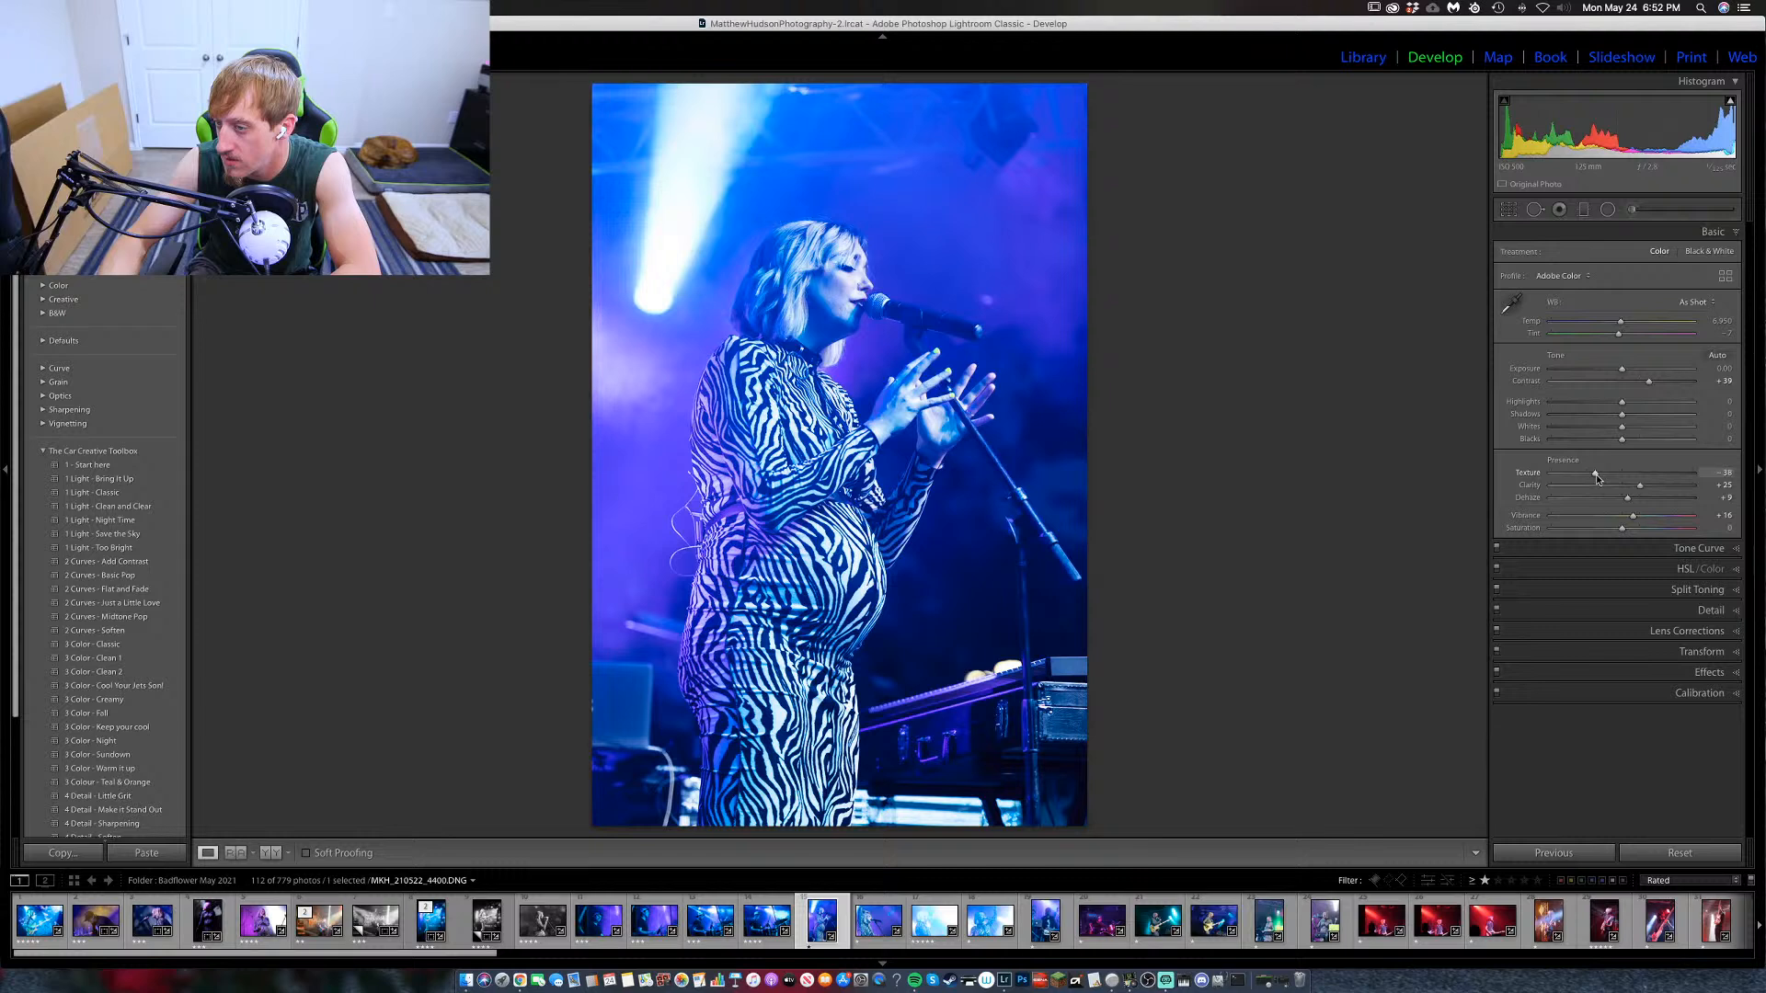
left_click_drag(1598, 478, 1617, 420)
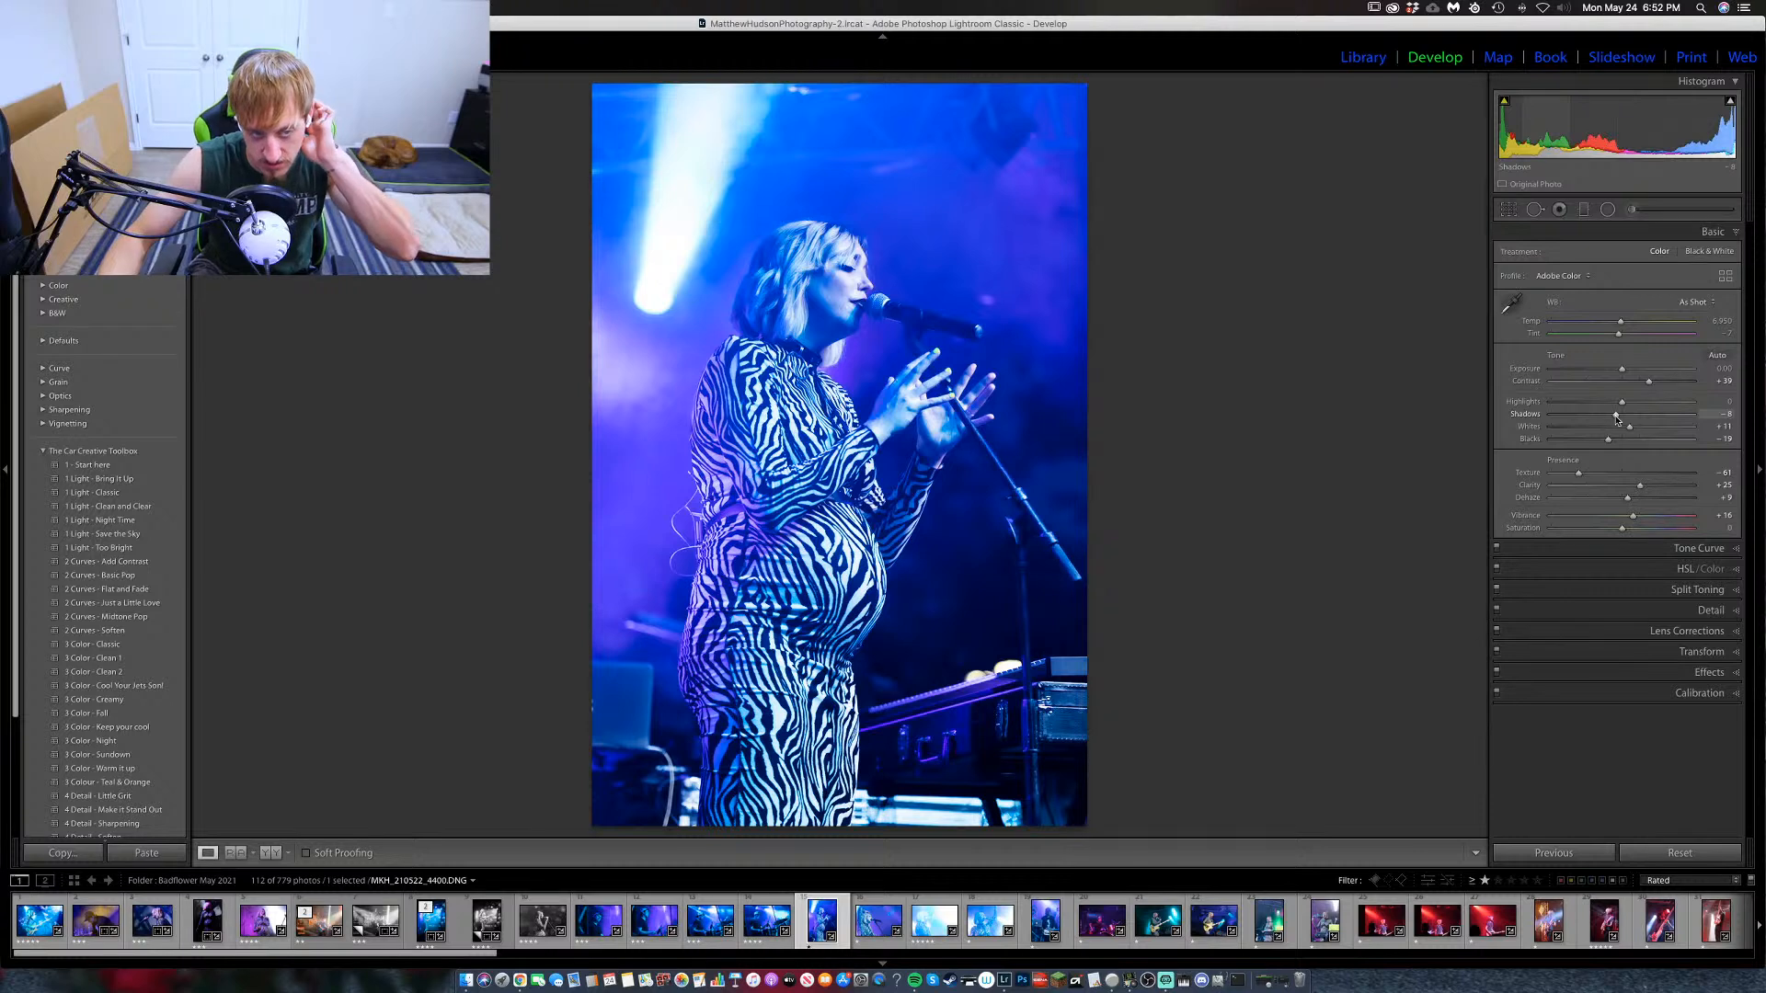
left_click_drag(1617, 420, 1630, 409)
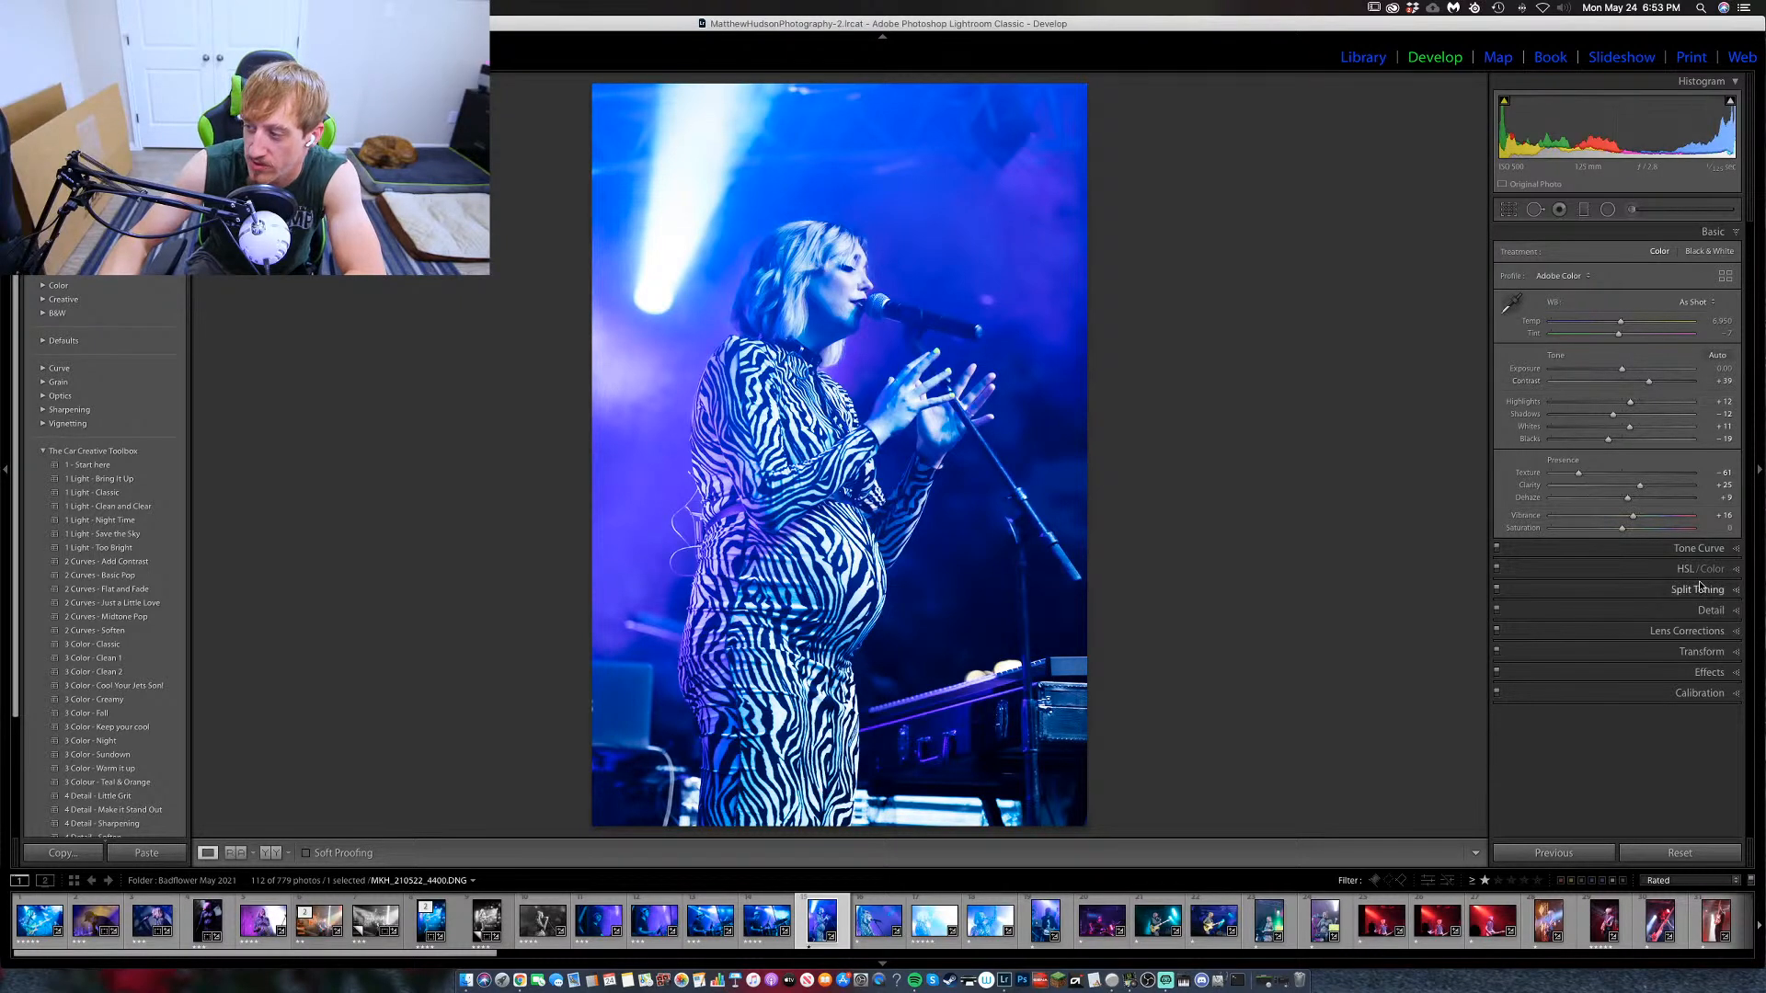
Set the singer photo's sharpening Masking to 76 and Luminance noise reduction to 14.
left_click(1736, 611)
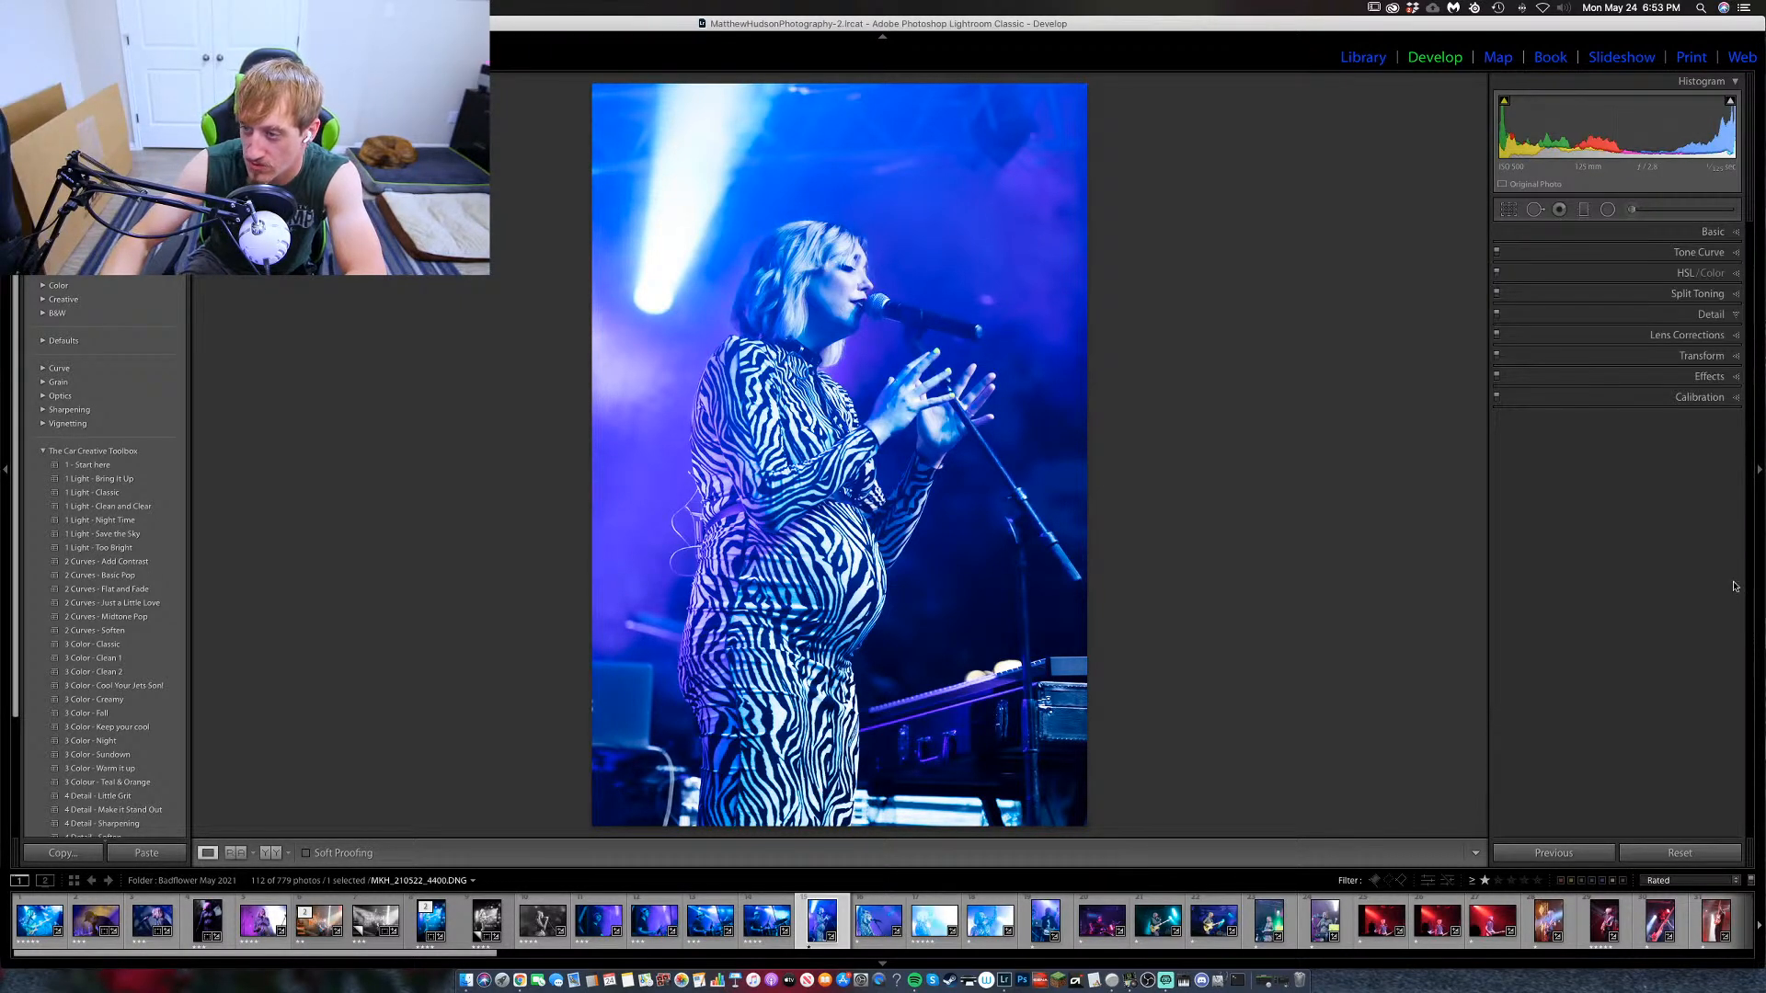
left_click_drag(1606, 521, 1659, 523)
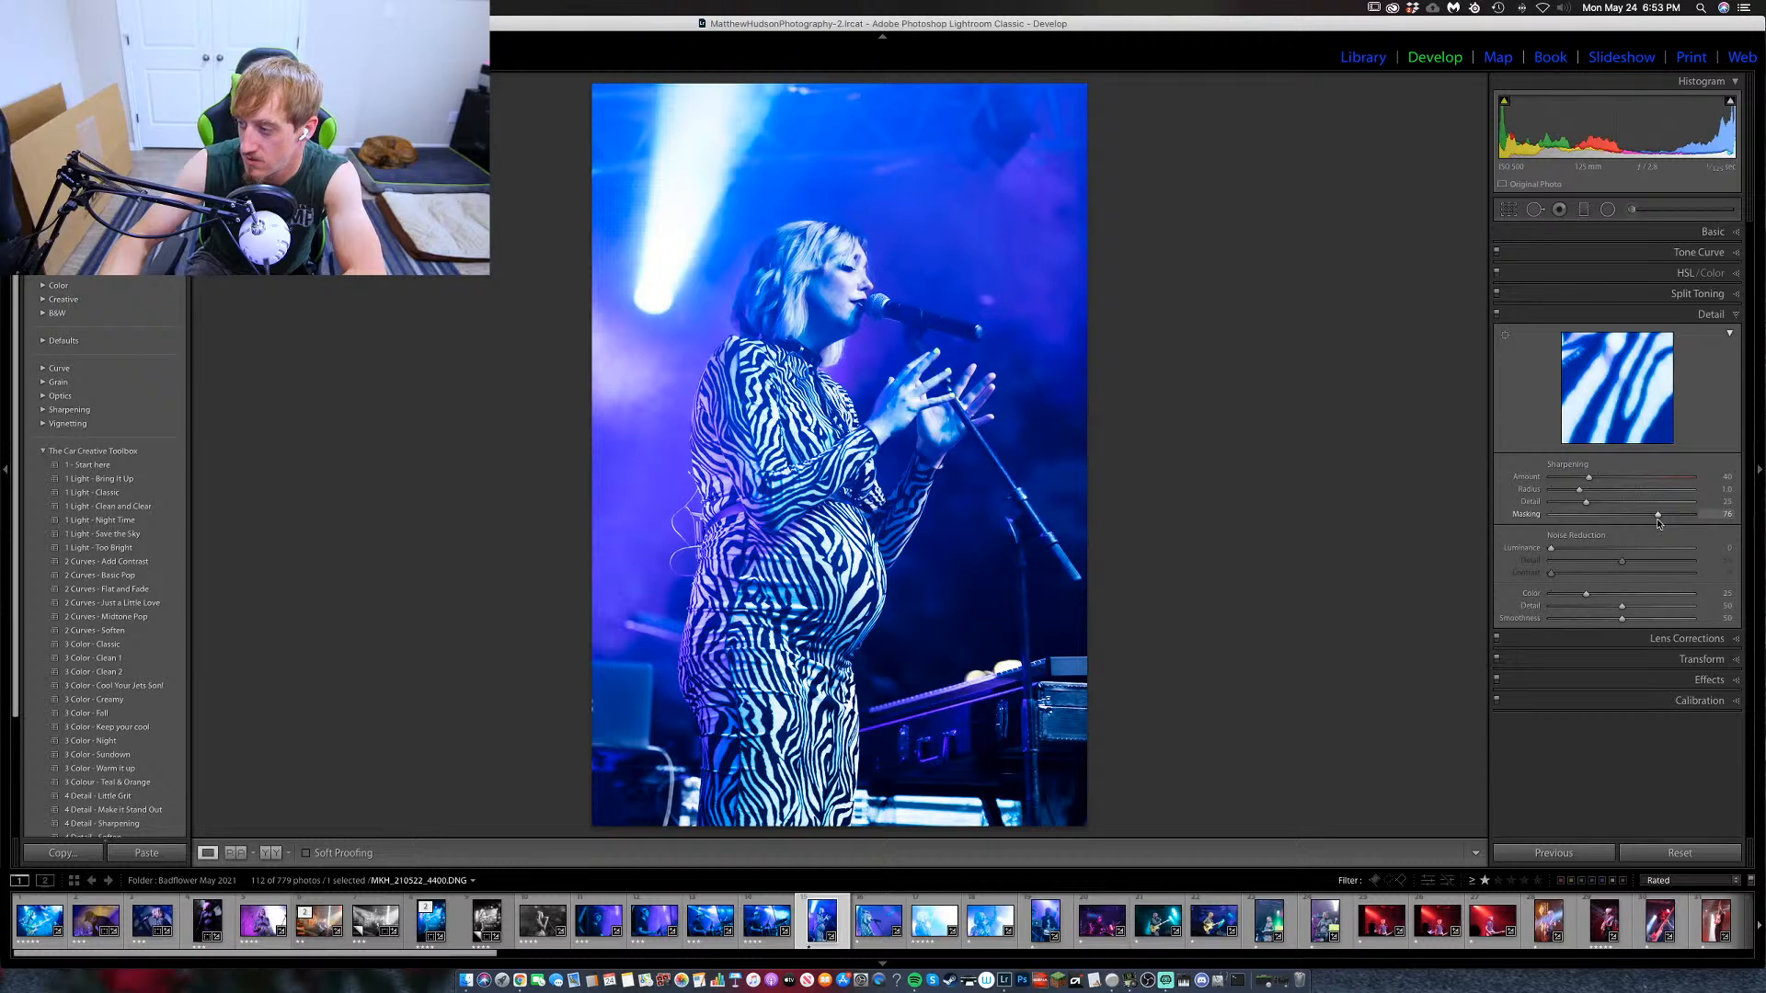
left_click(1658, 521, "alt")
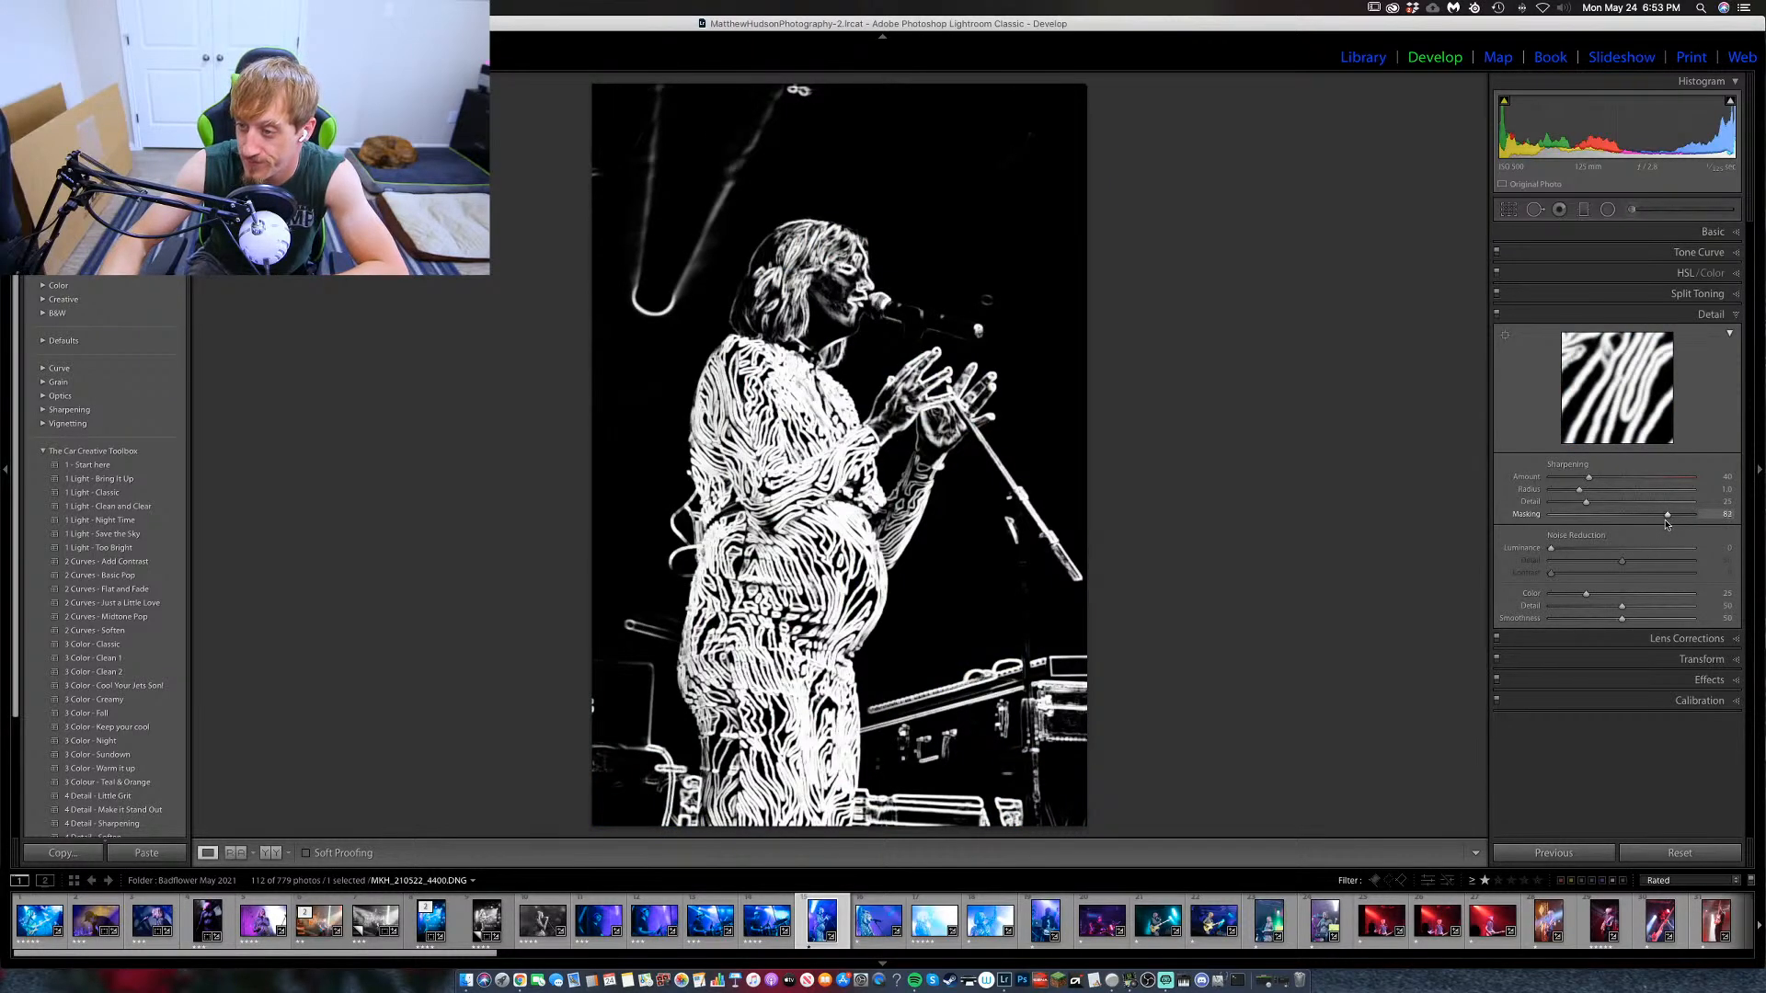
left_click(1571, 550)
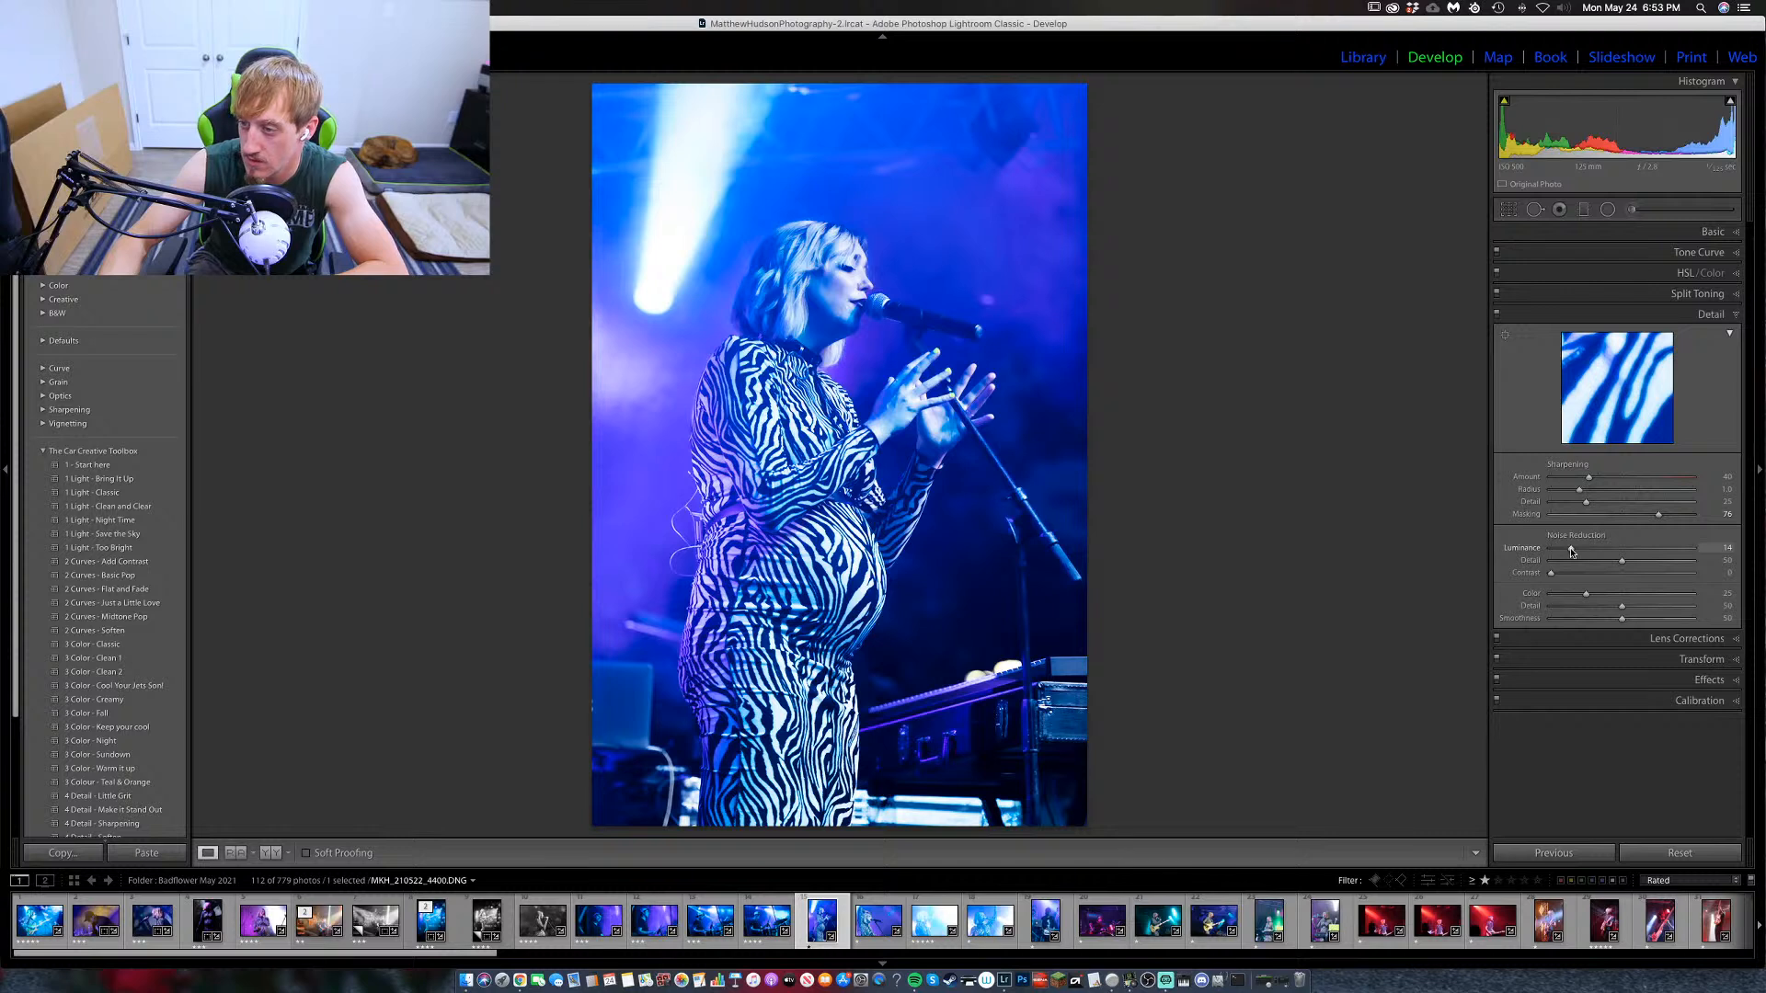
Add a slight post-crop vignette to the singer photo with the Amount at -7.
left_click(1737, 315)
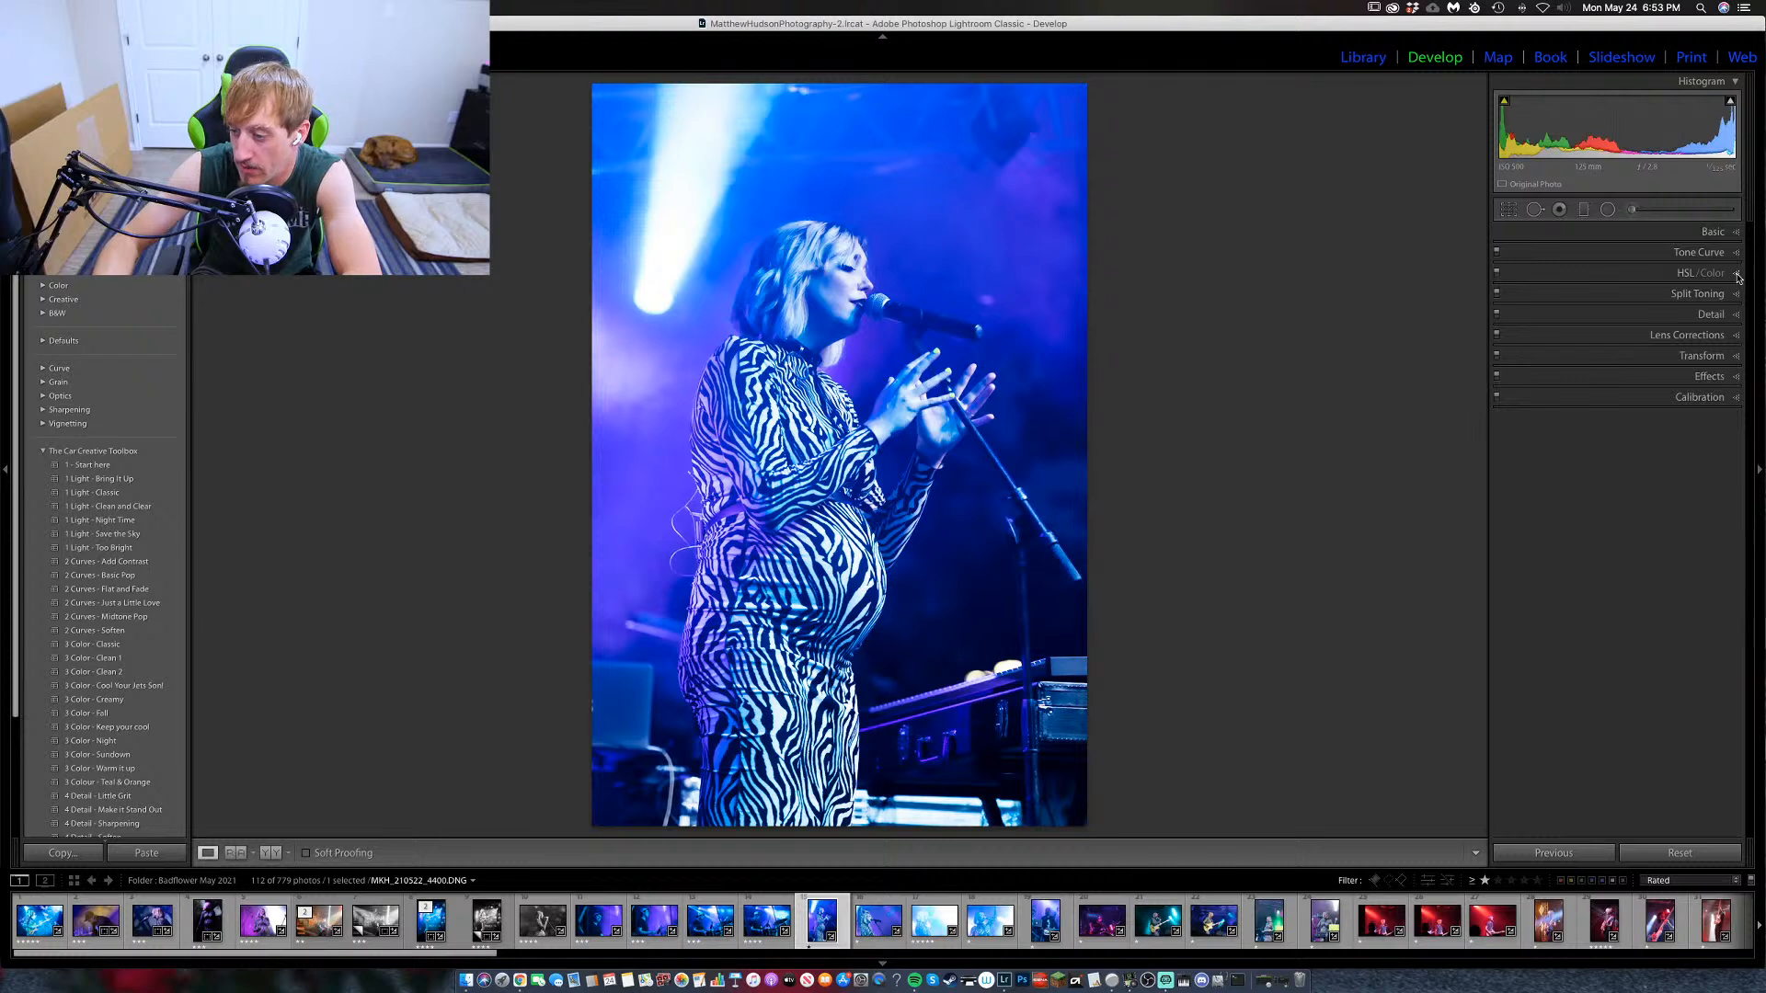
left_click(1737, 359)
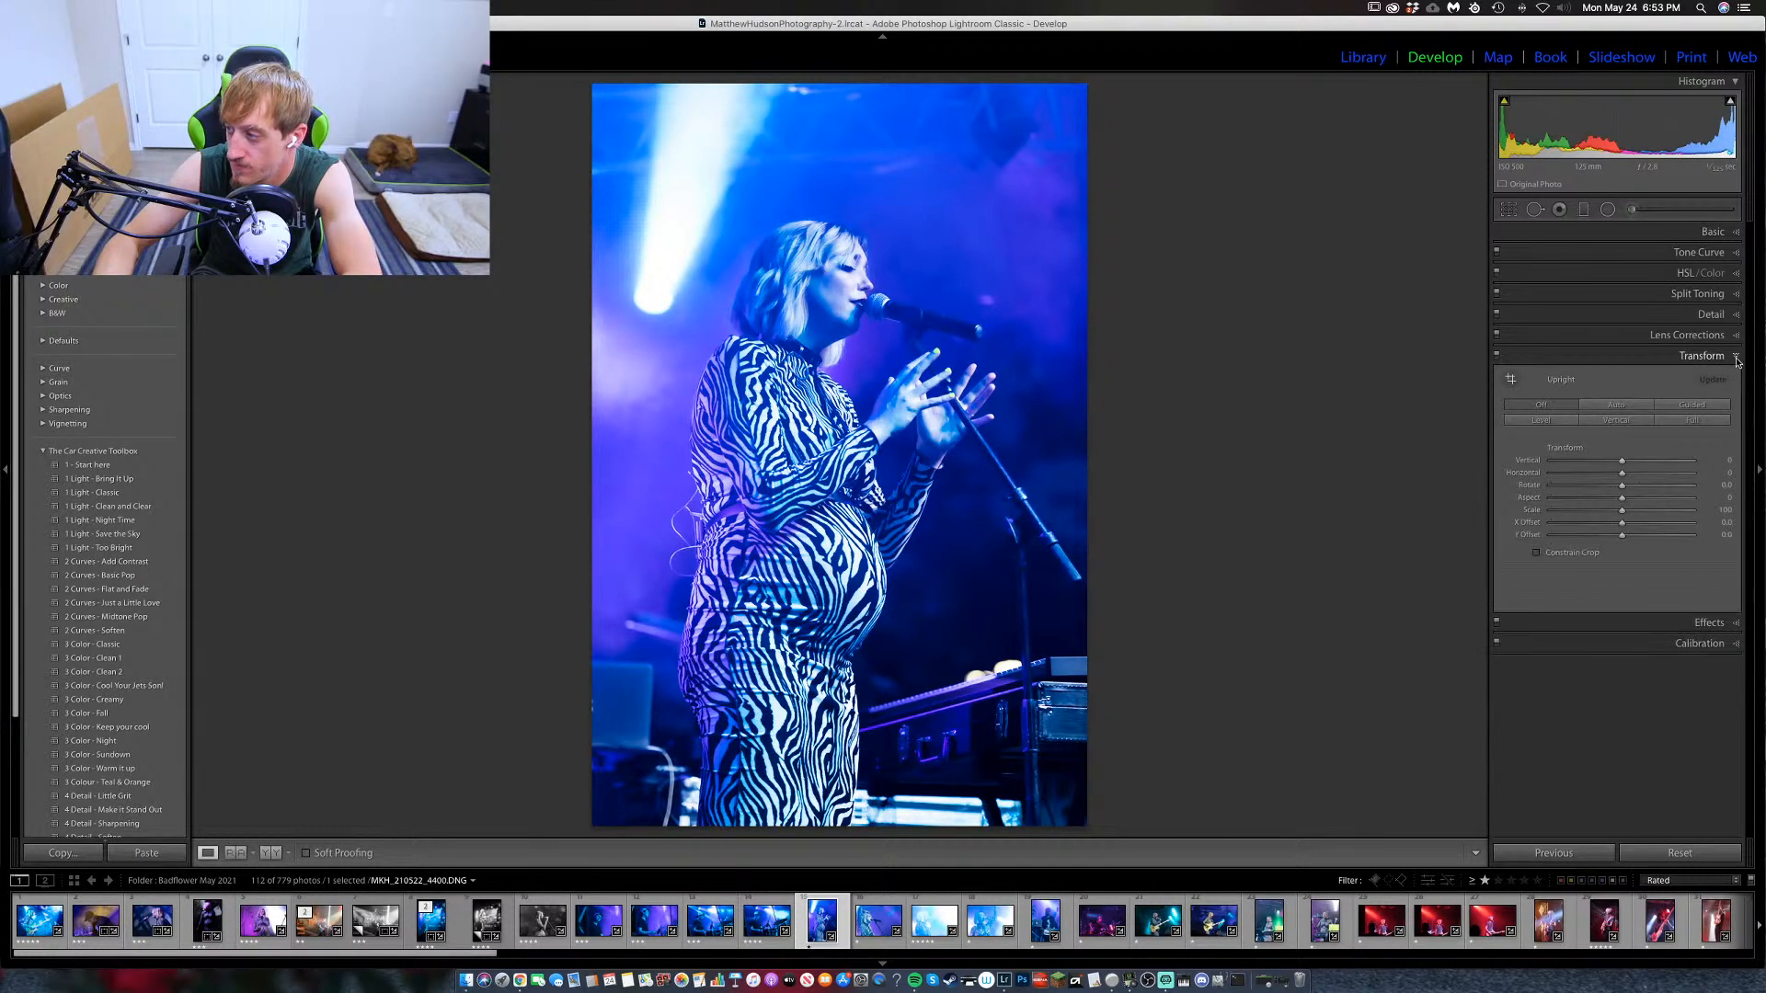
left_click(1737, 361)
left_click(1737, 373)
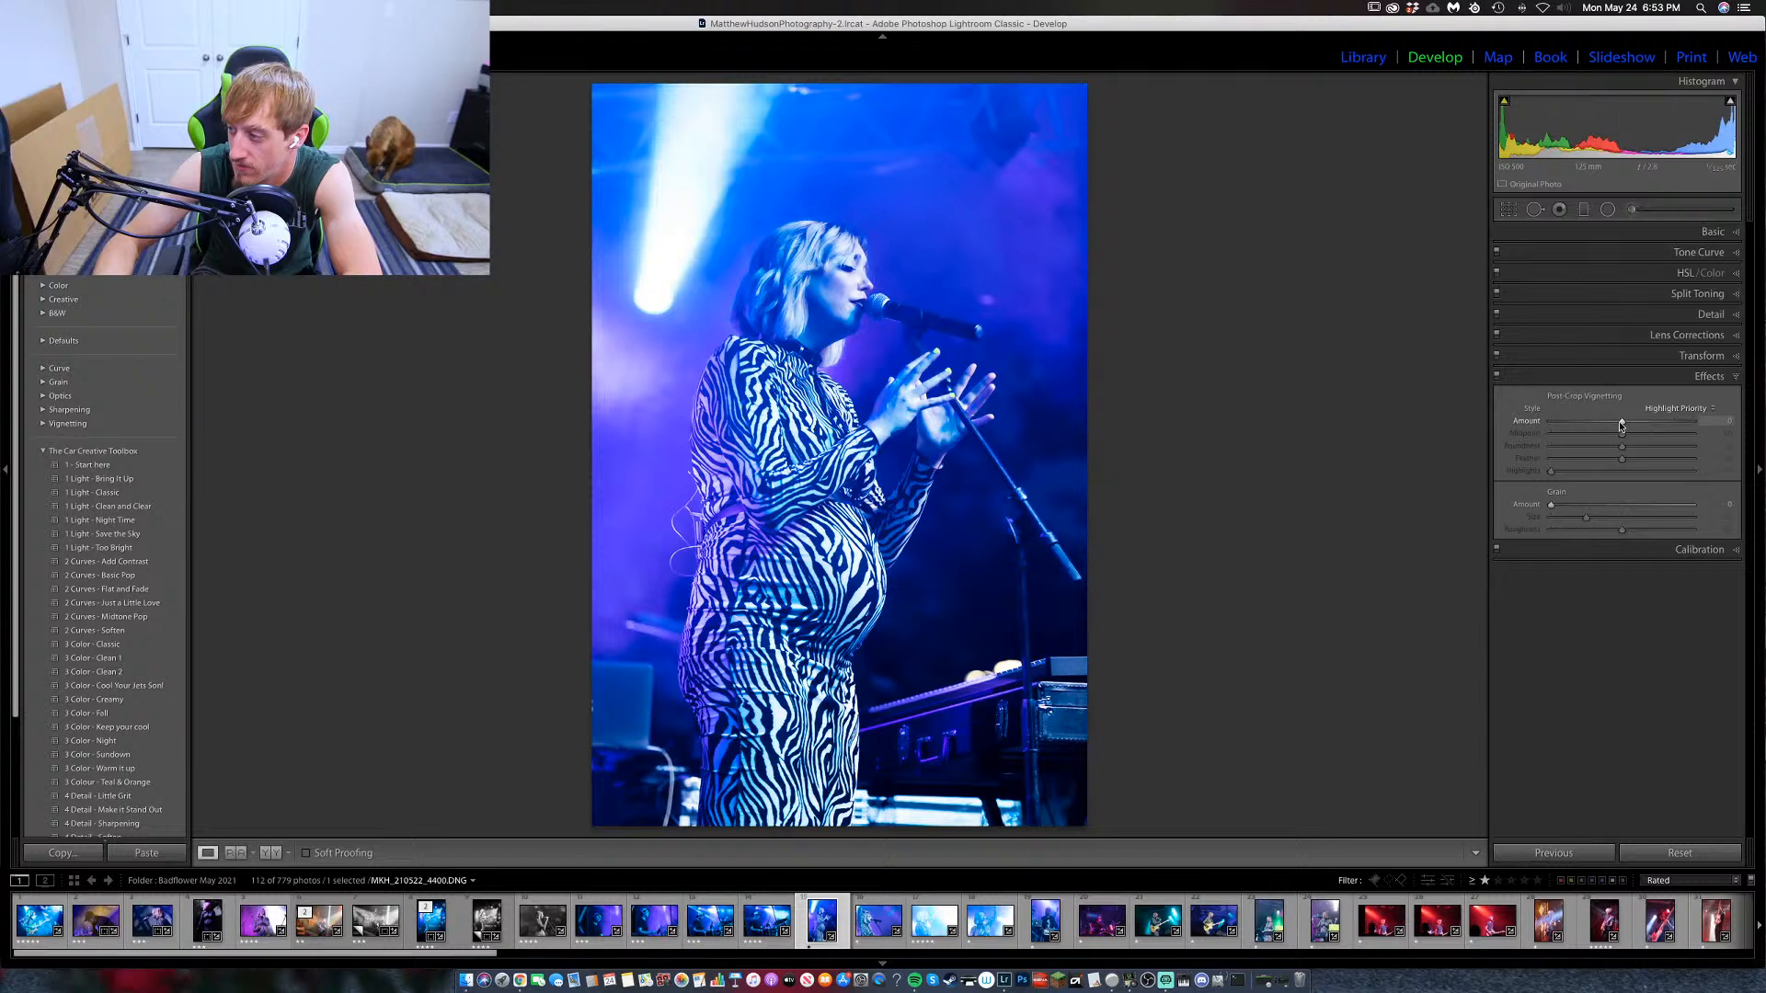
left_click_drag(1623, 423, 1617, 425)
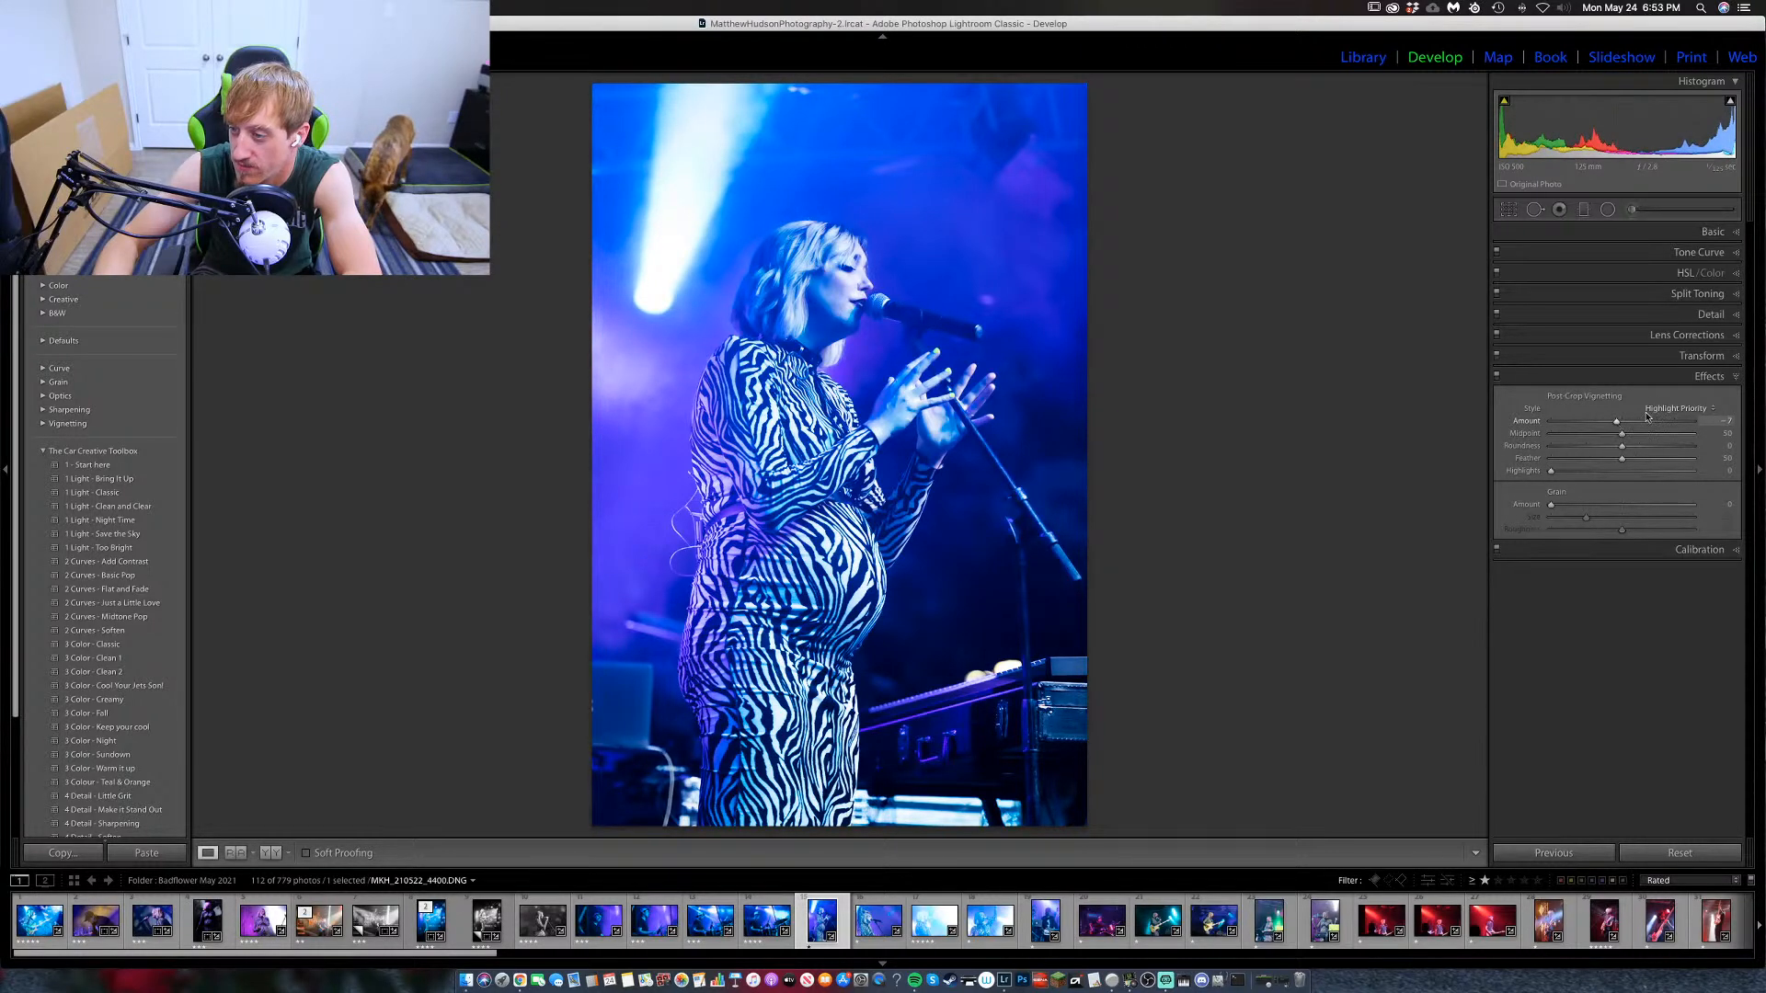
left_click(1713, 376)
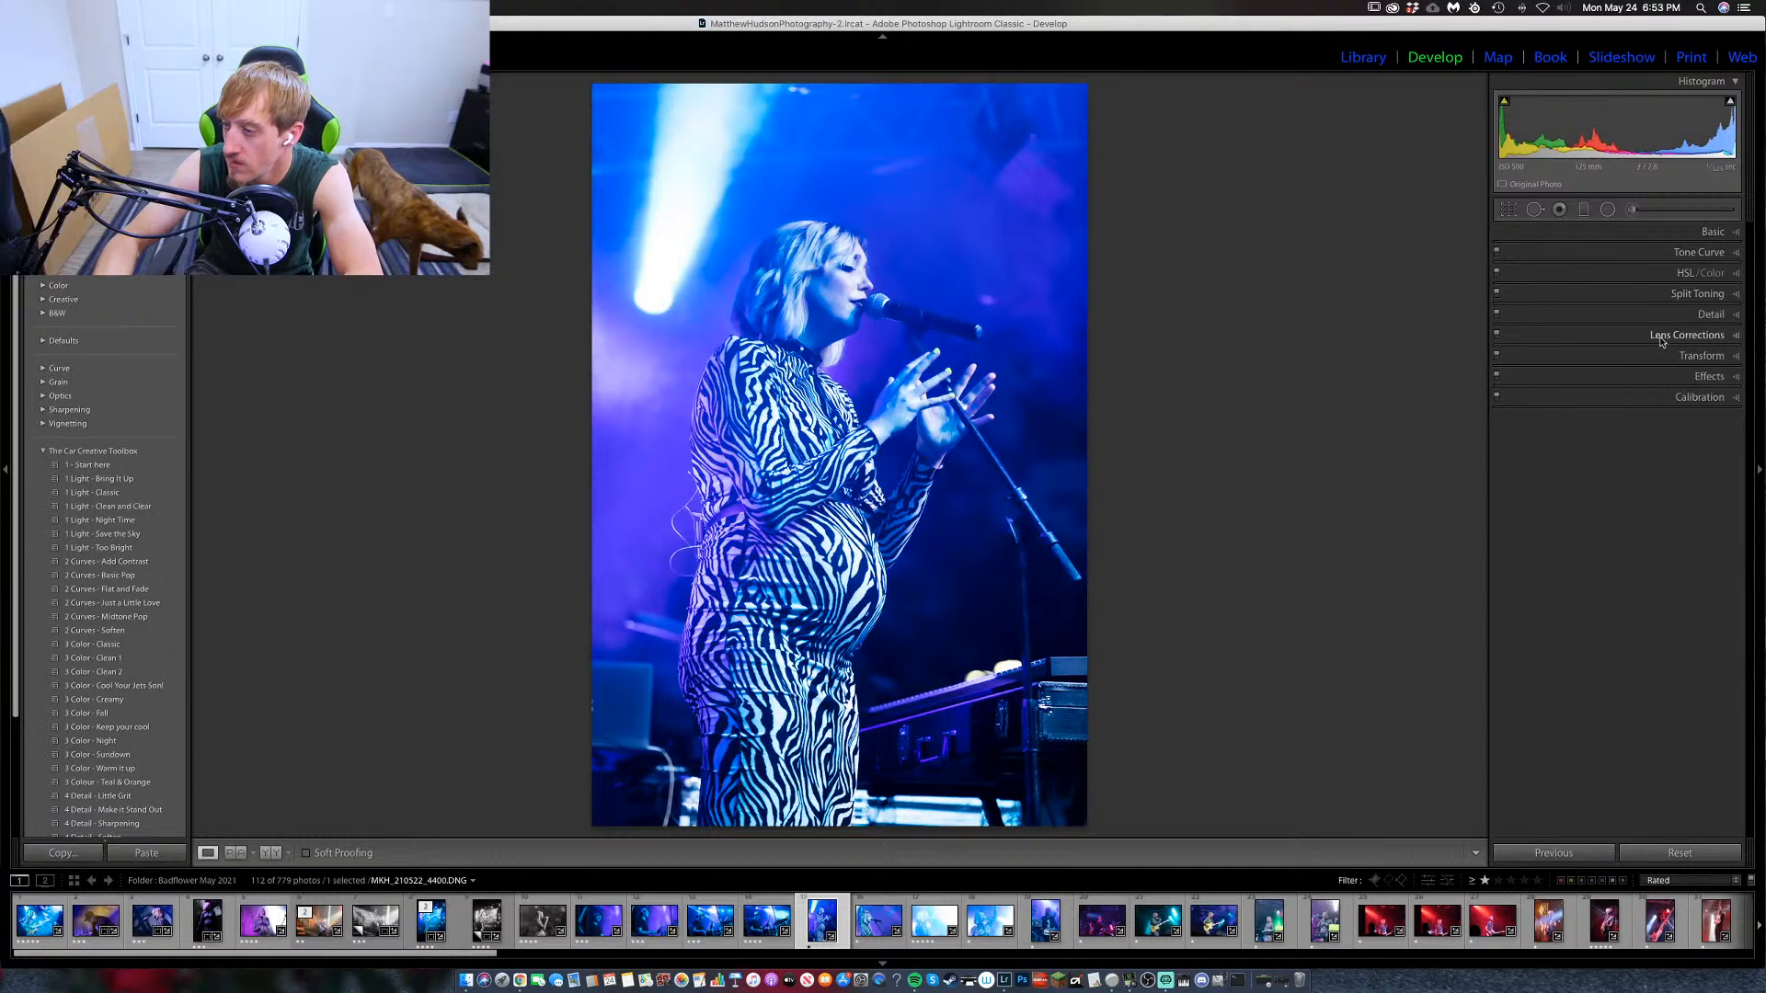
Brighten the singer photo by setting its Exposure to +0.35.
left_click(1693, 232)
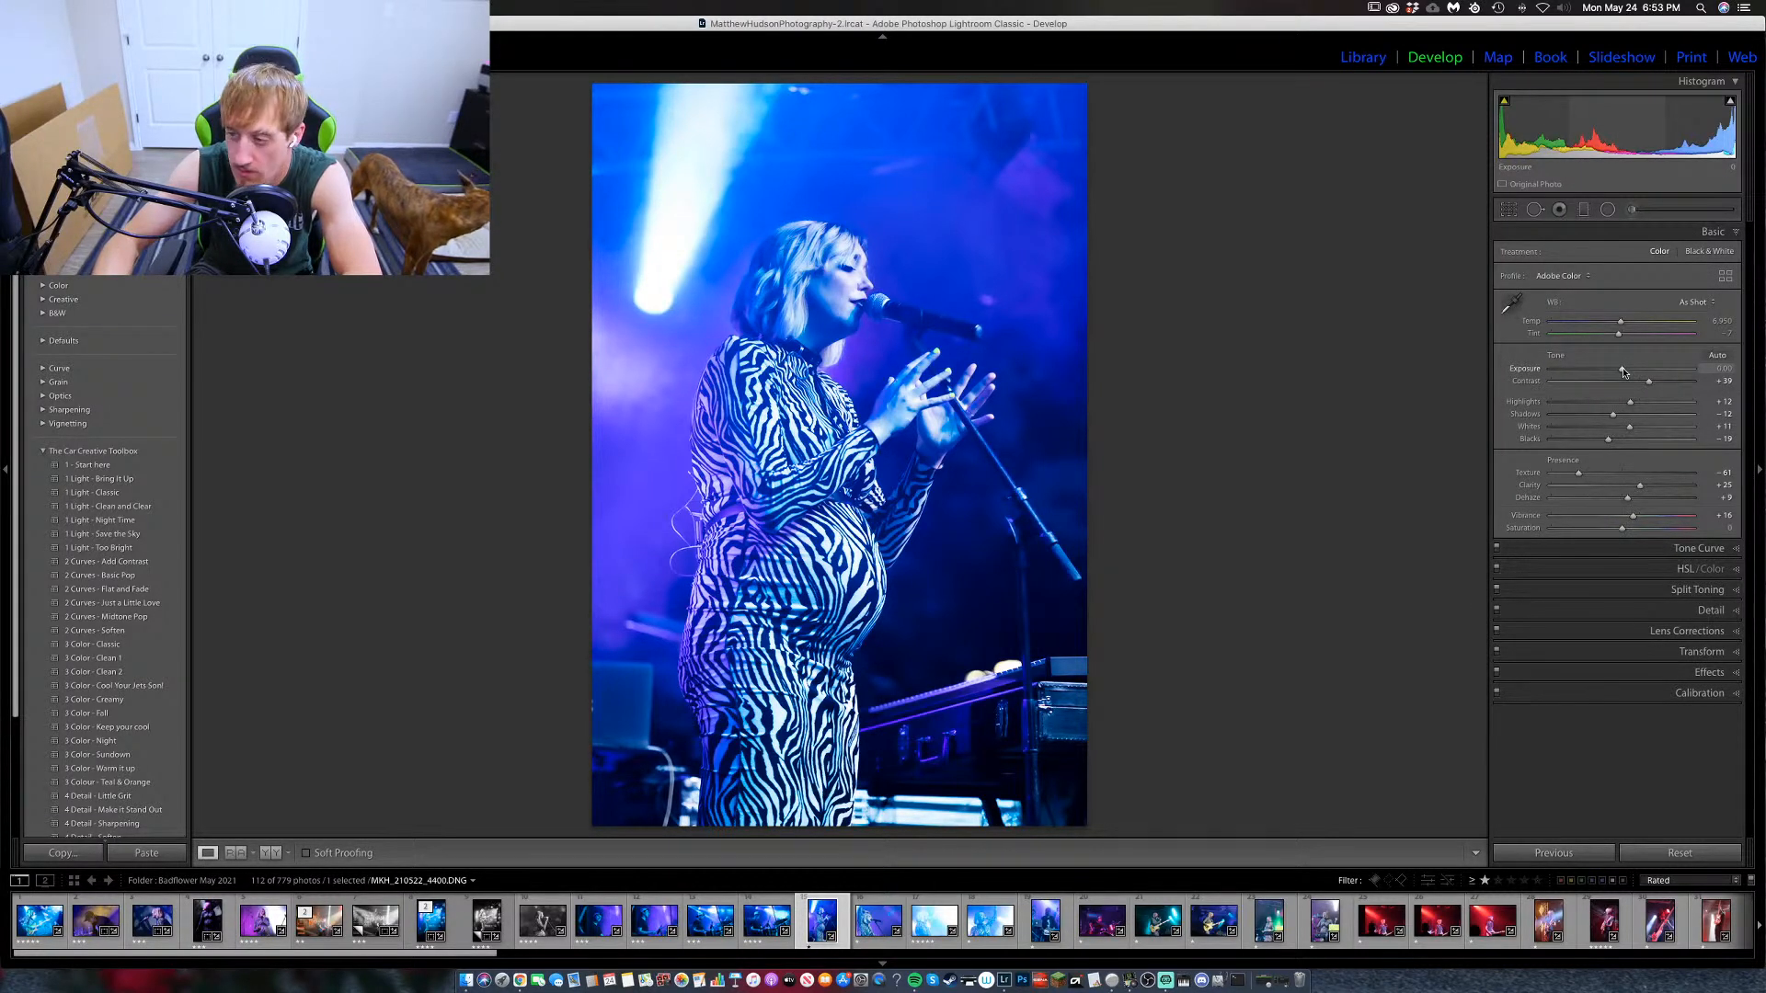
left_click_drag(1623, 370, 1621, 371)
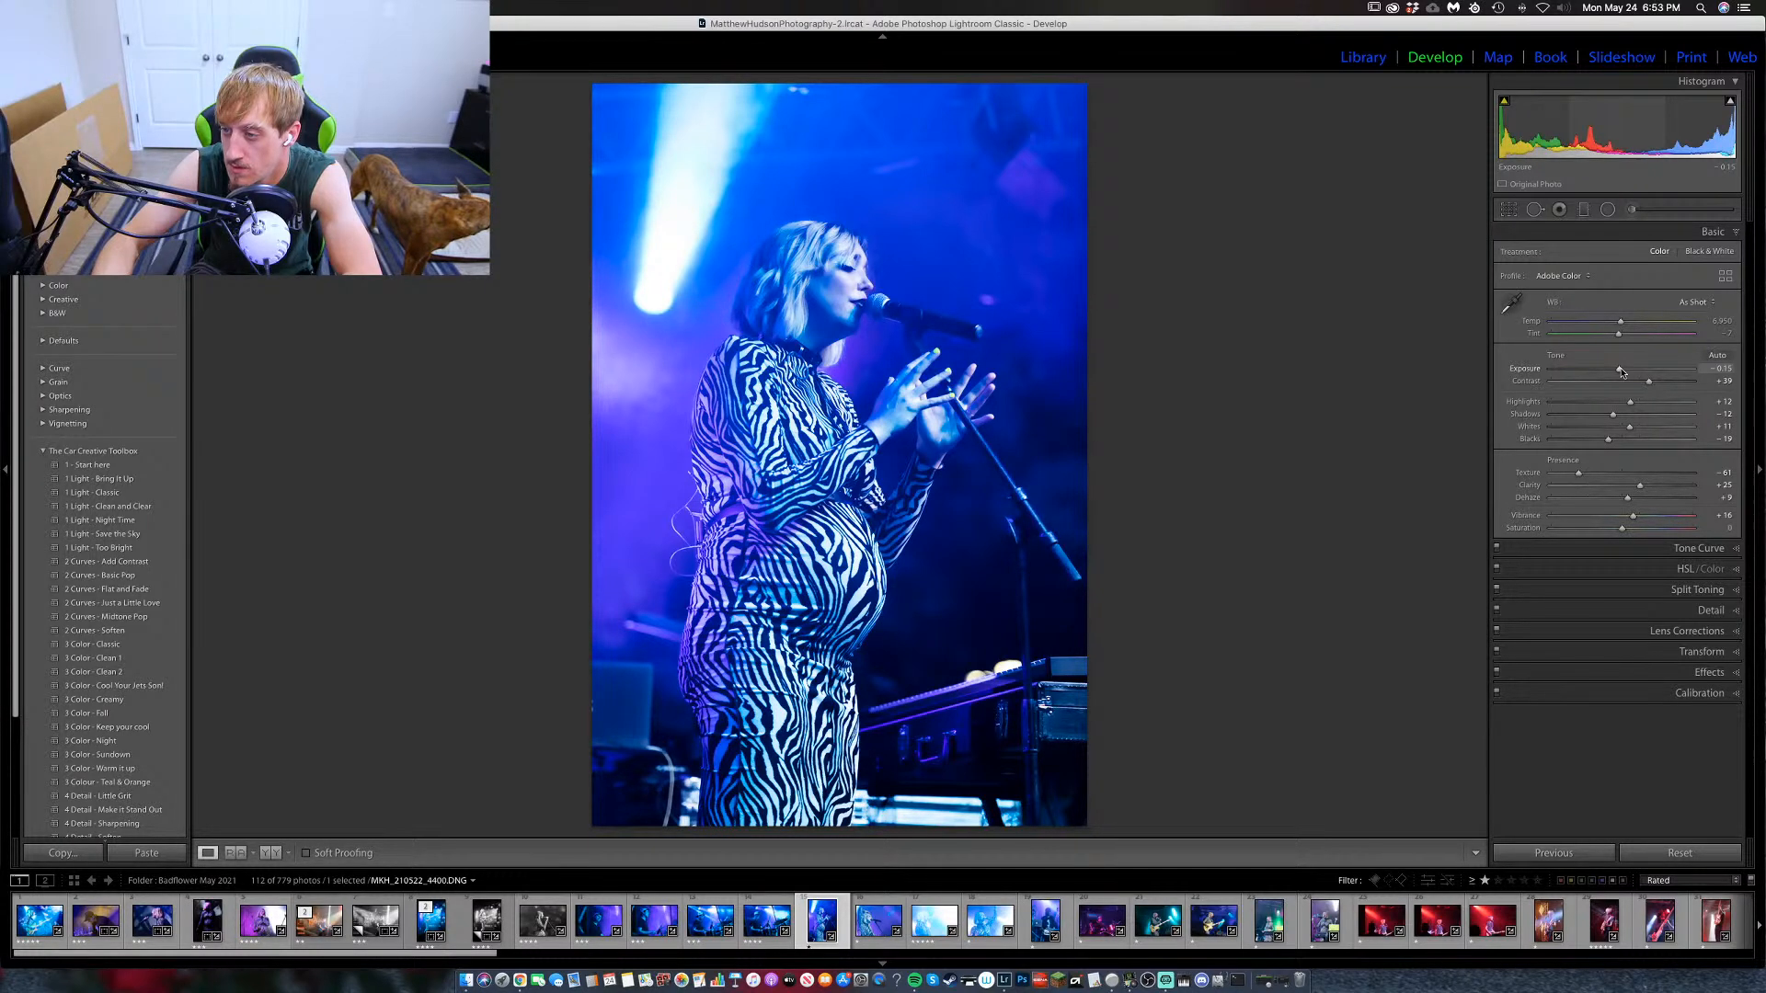
left_click_drag(1621, 371, 1627, 371)
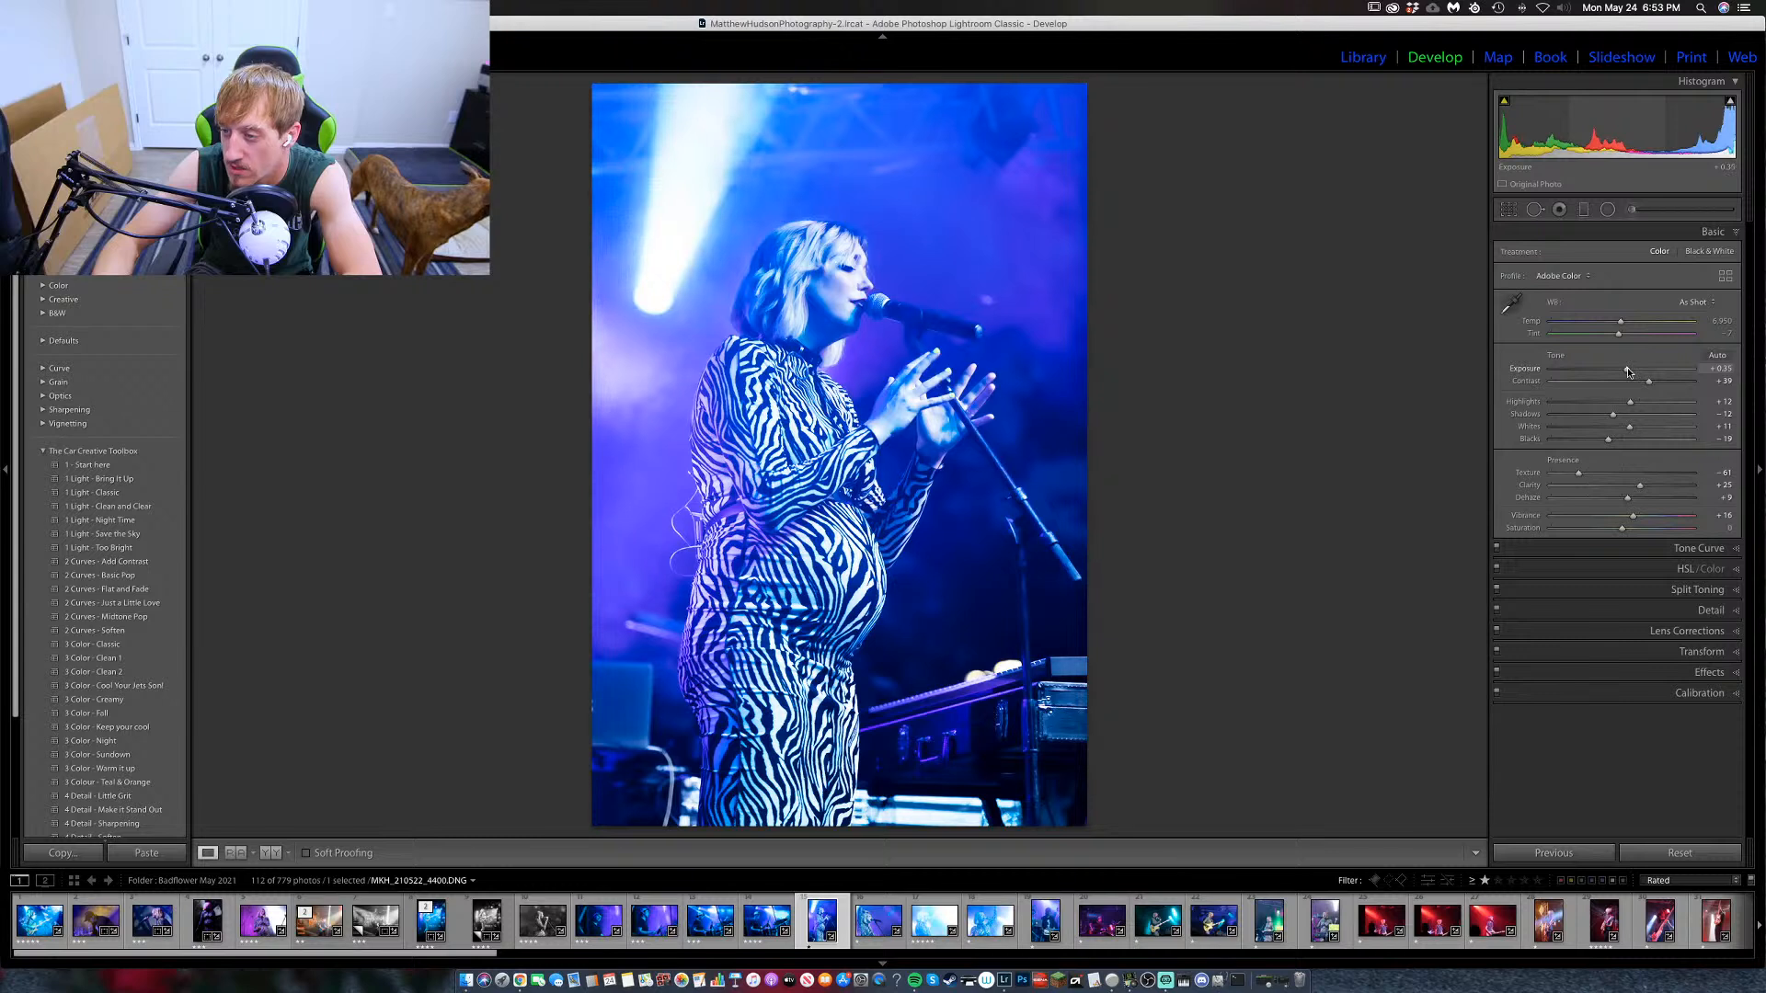
Brush a local adjustment with exposure lowered to −0.52 over the singer's face.
key("k")
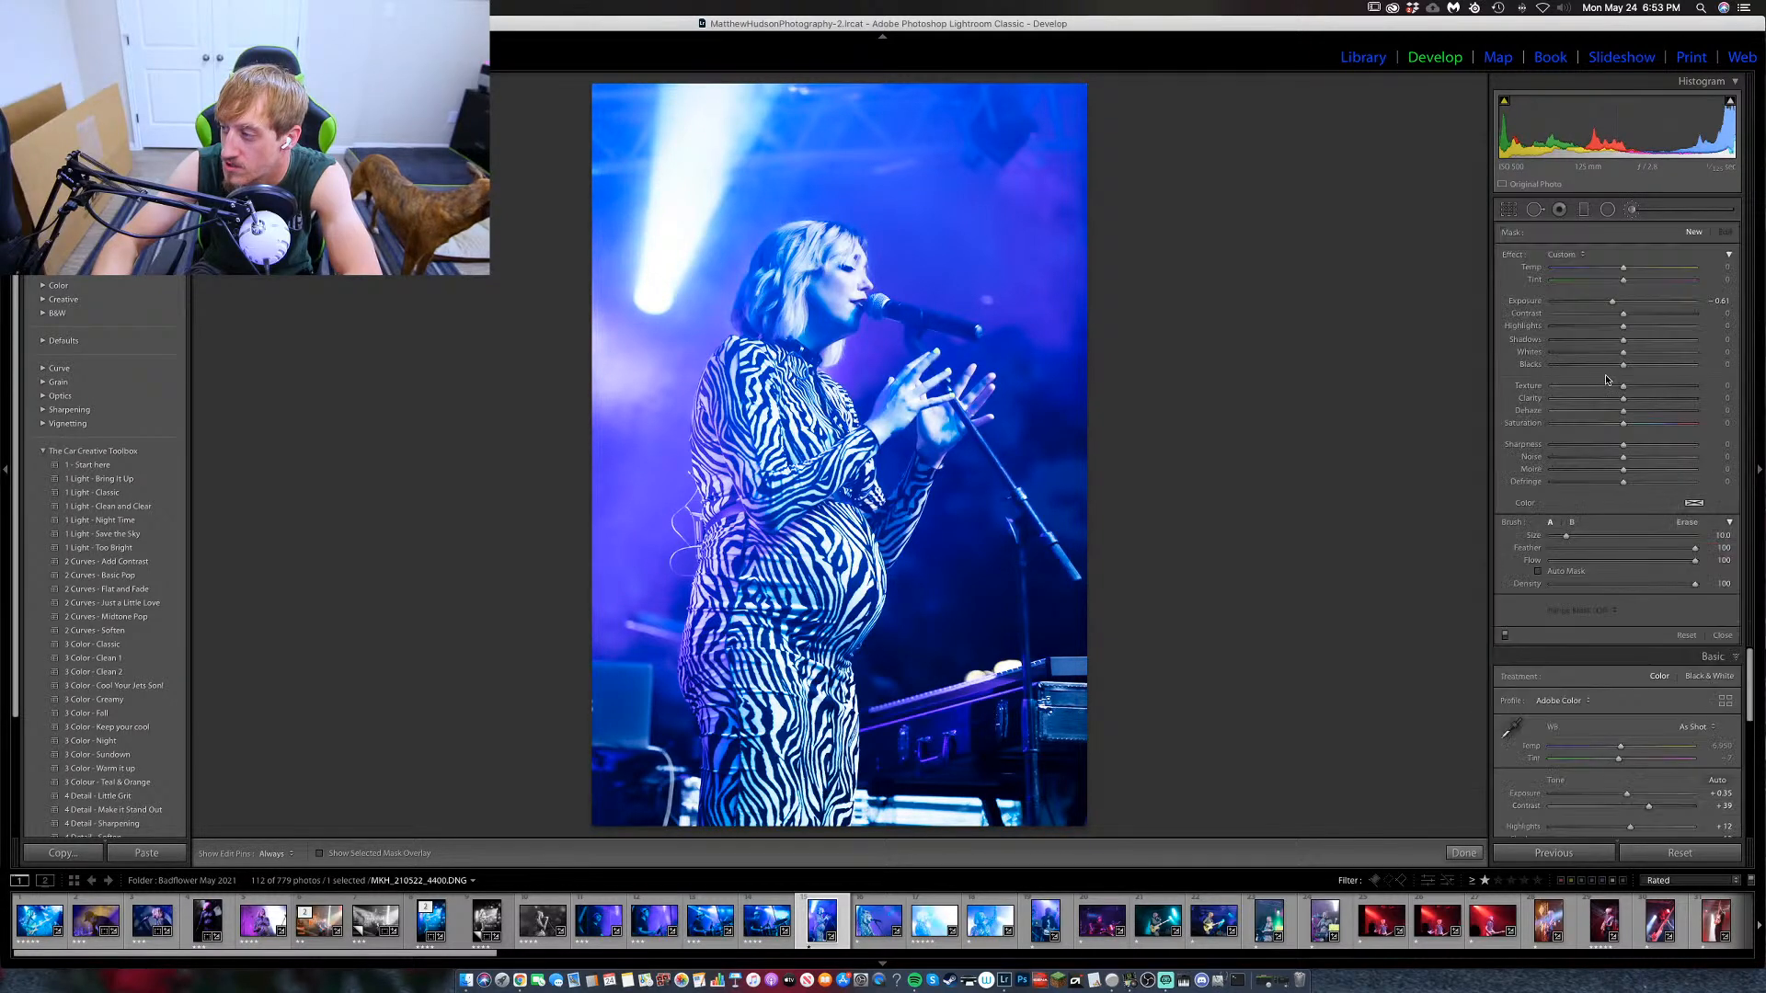
left_click_drag(1616, 305, 1618, 305)
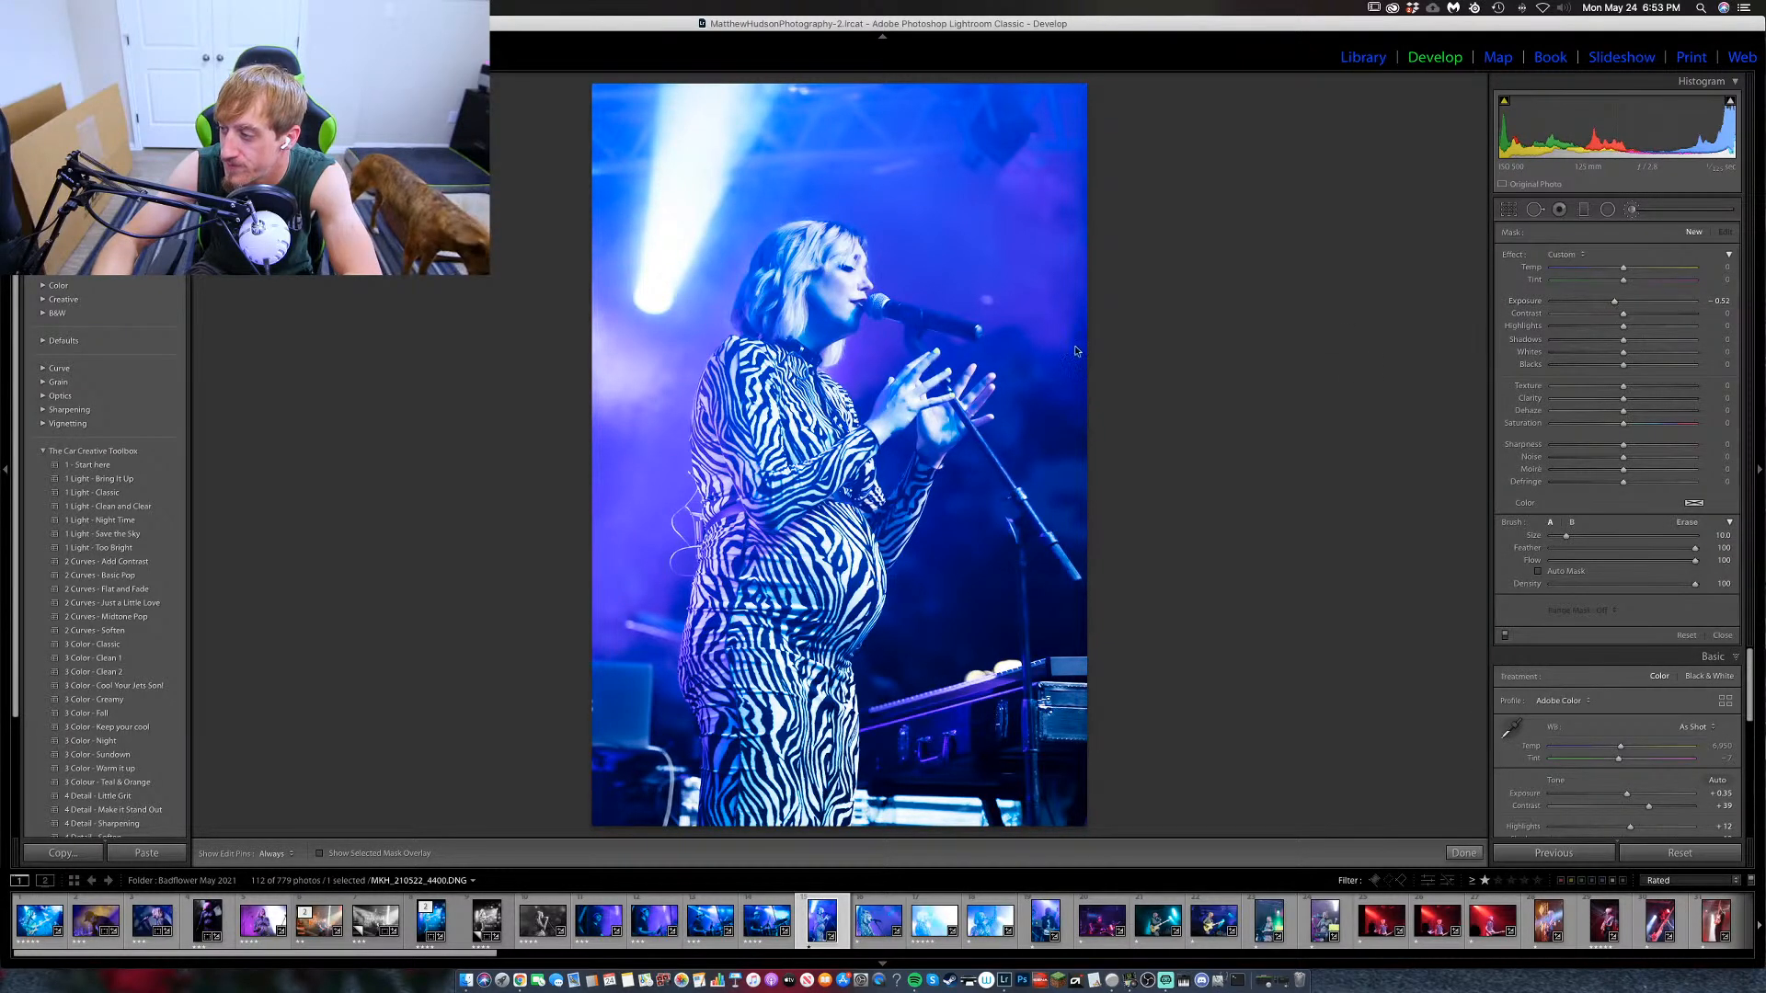
key("h")
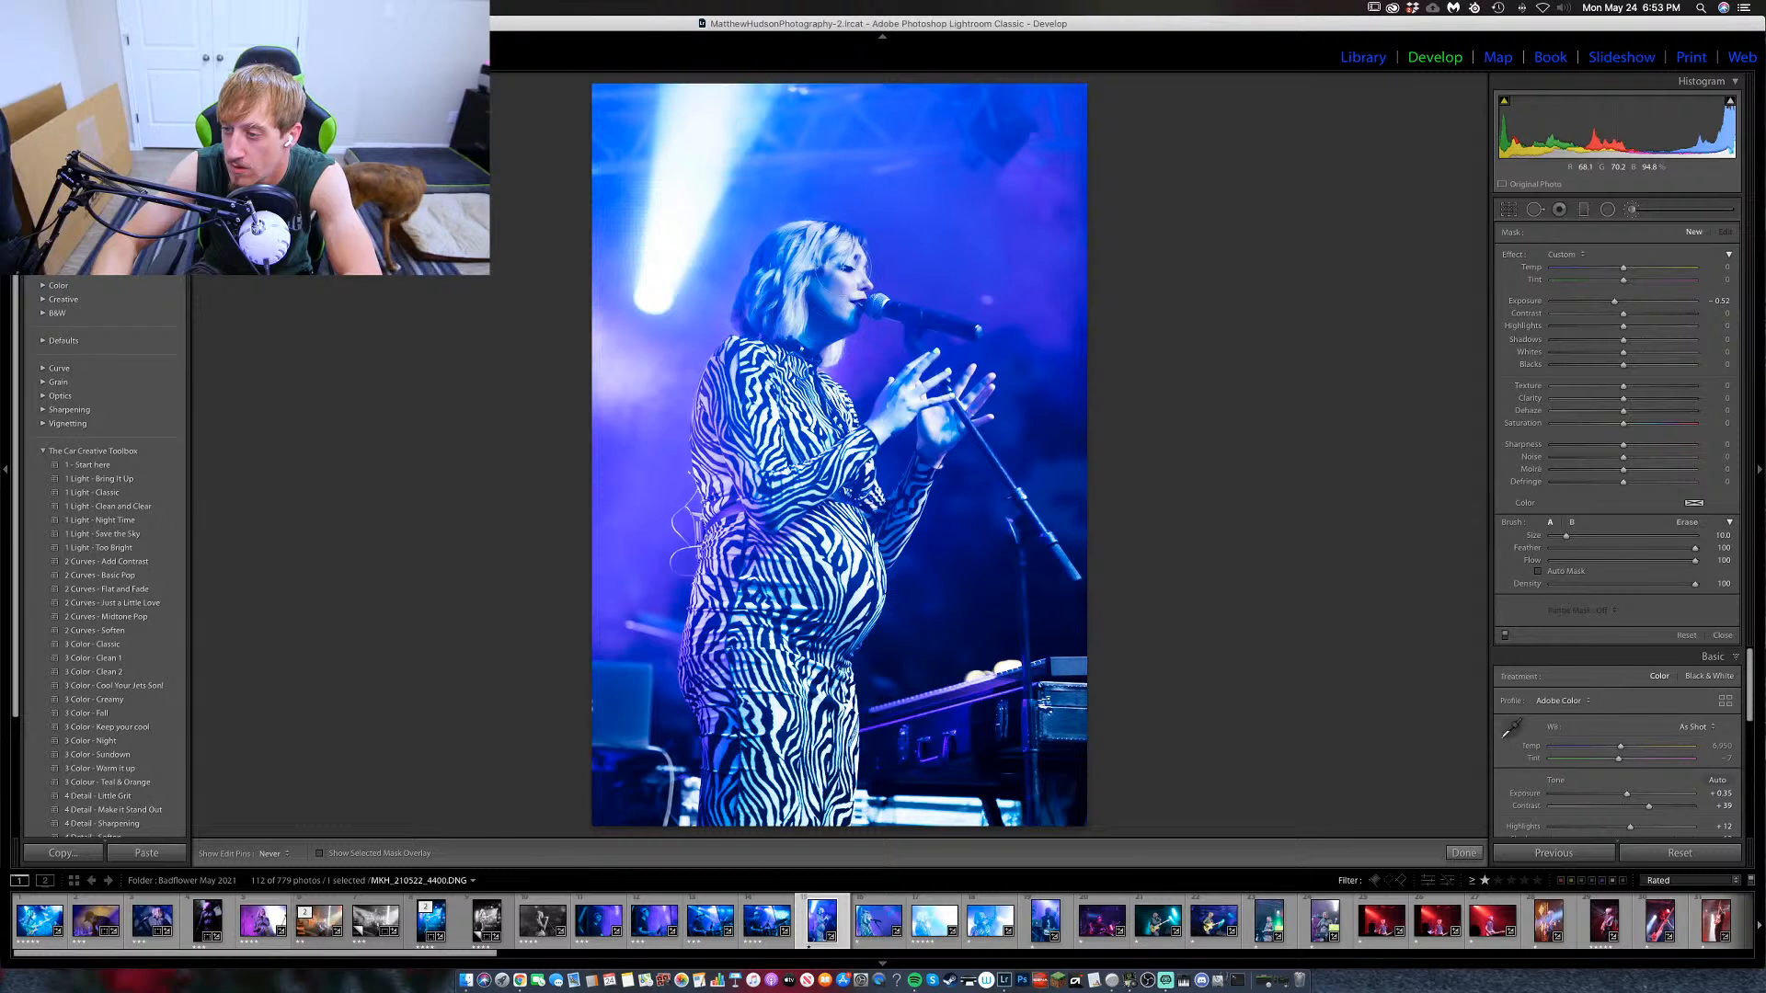
key("h")
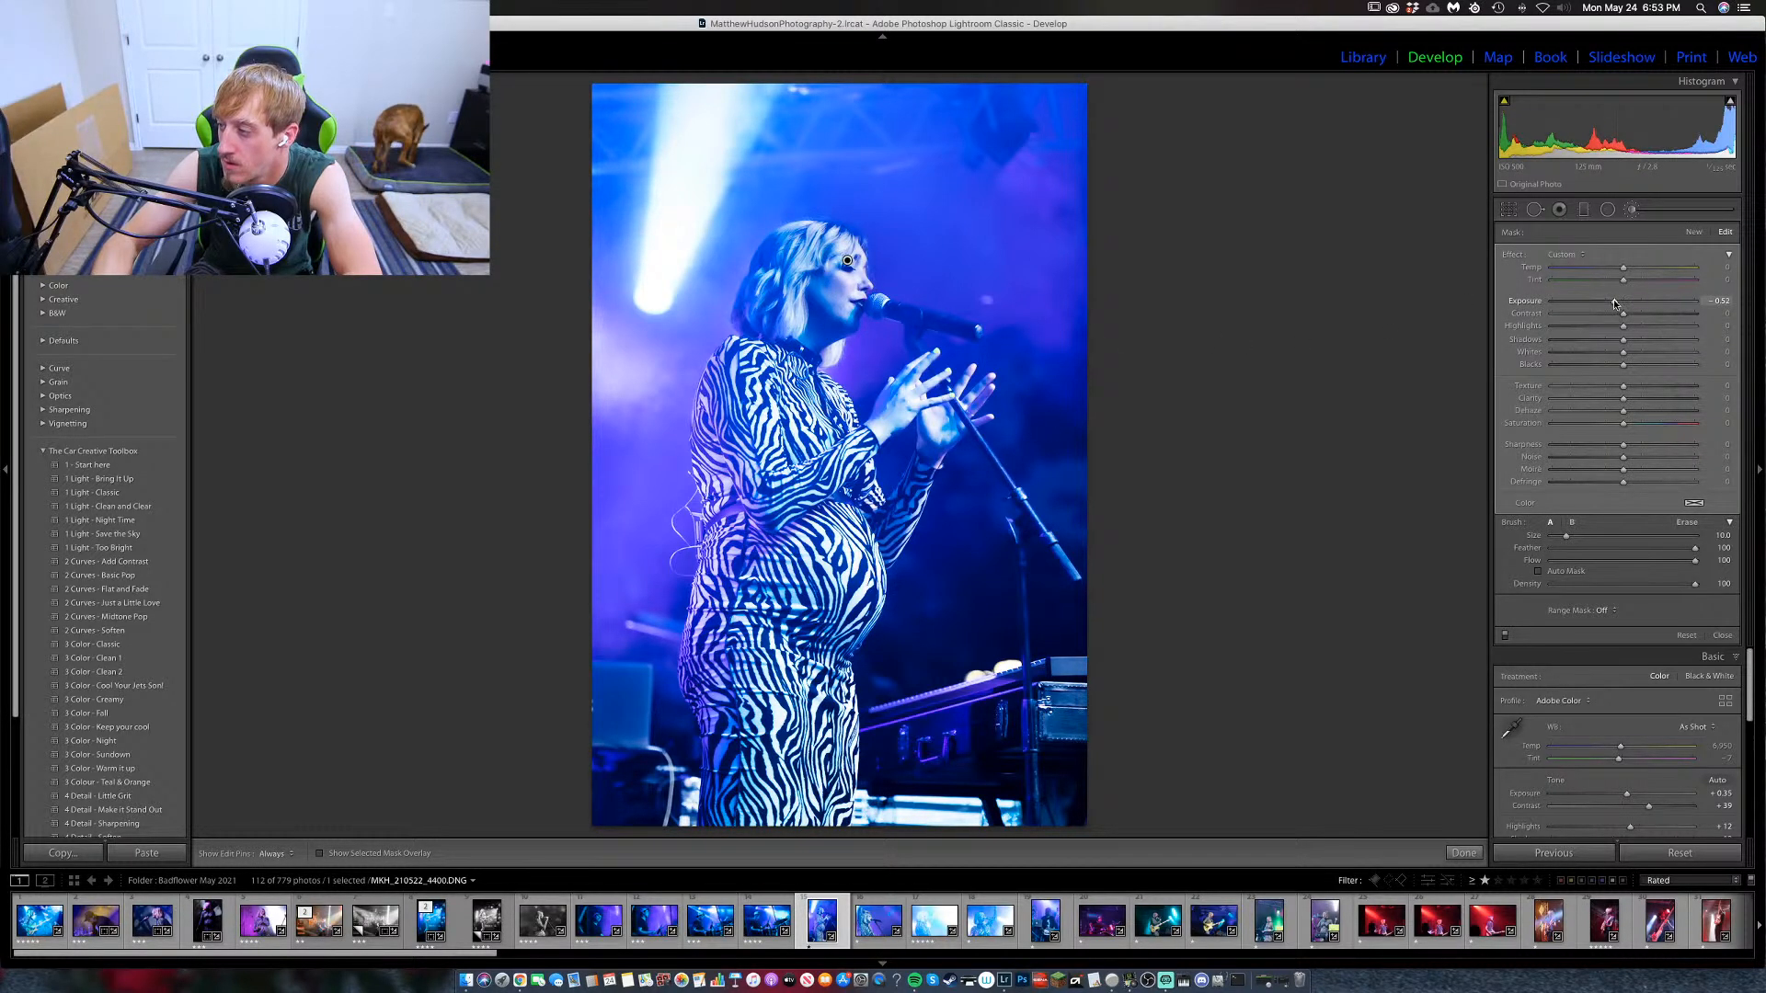
Refine the face brush adjustment to exposure −0.41, highlights −13, clarity 9 and saturation −10, with dehaze raised slightly.
left_click_drag(1615, 303, 1615, 328)
left_click_drag(1624, 399, 1632, 403)
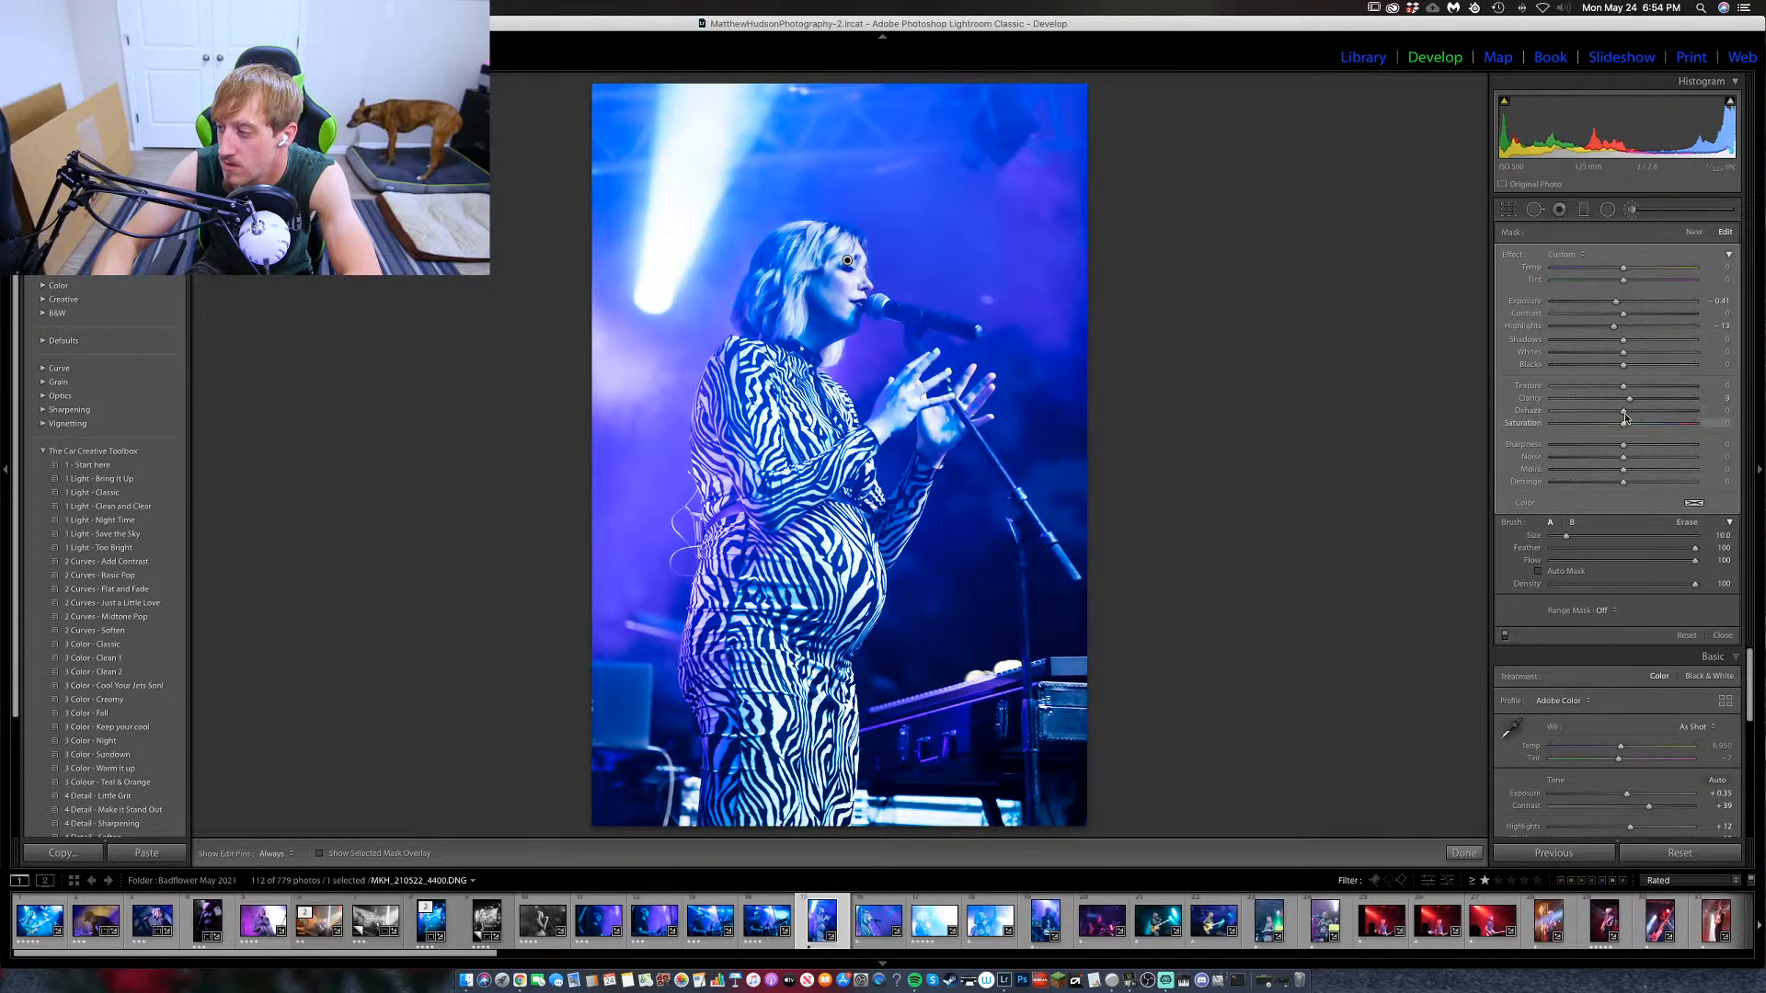
left_click_drag(1625, 424, 1631, 426)
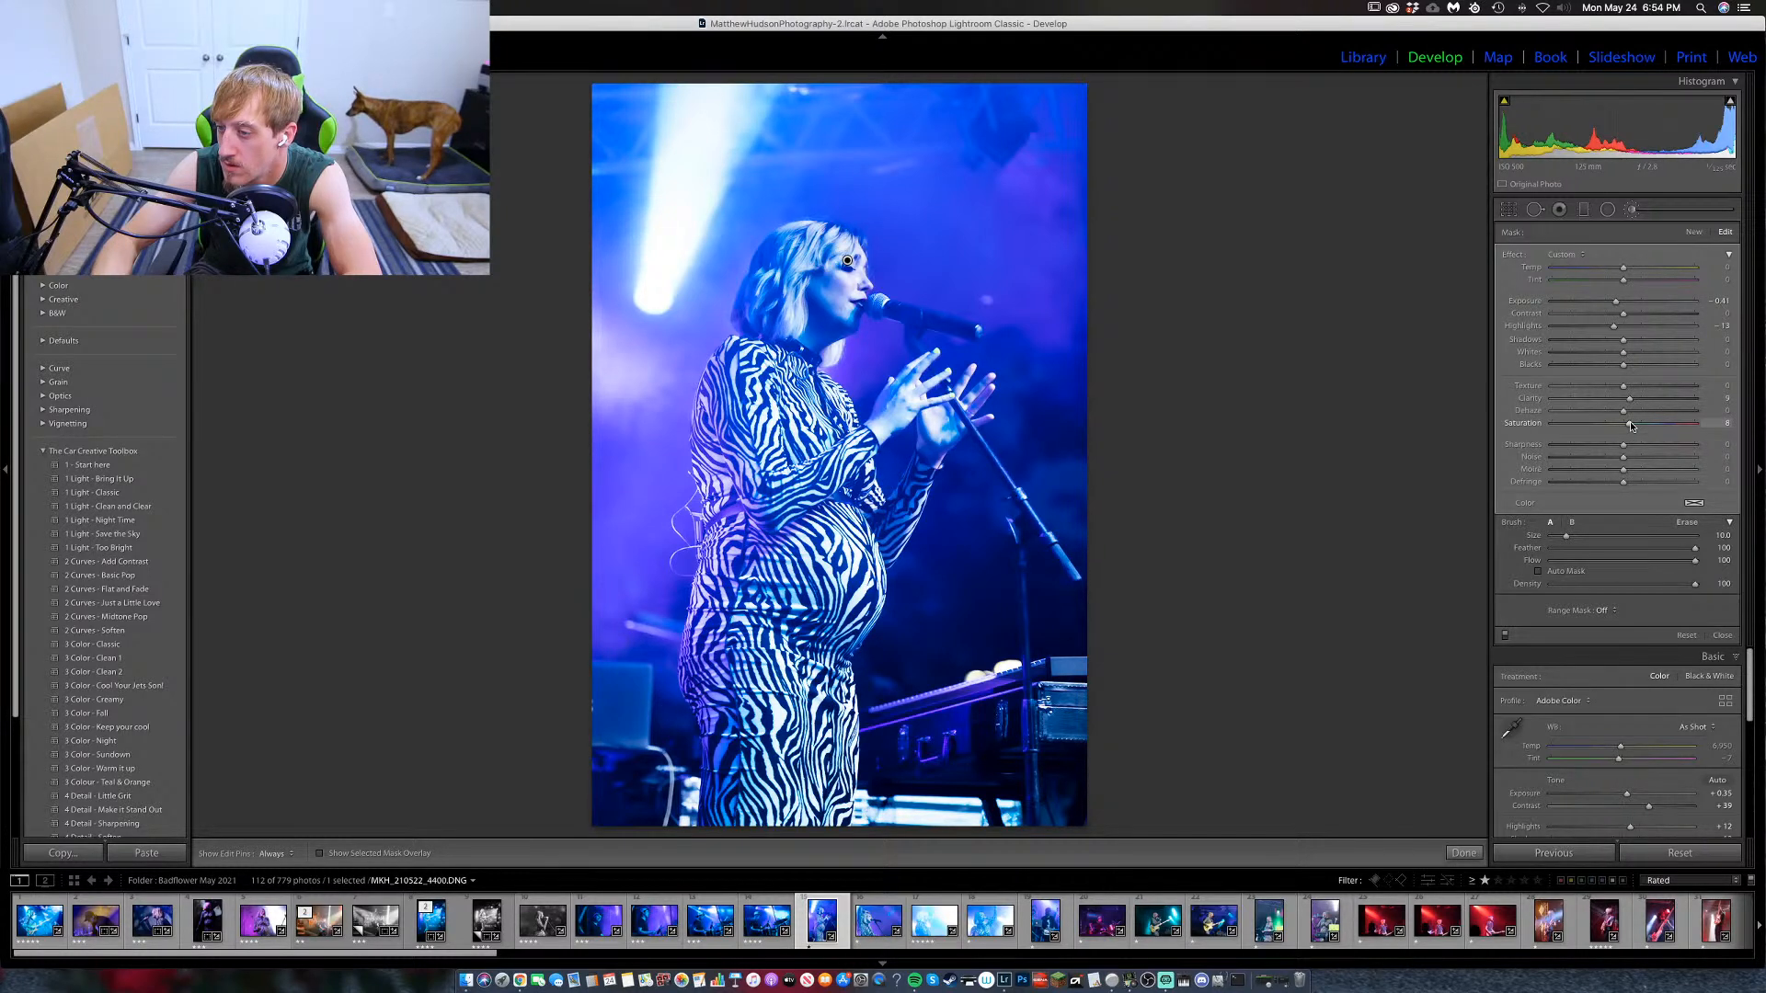
left_click_drag(1623, 412, 1617, 426)
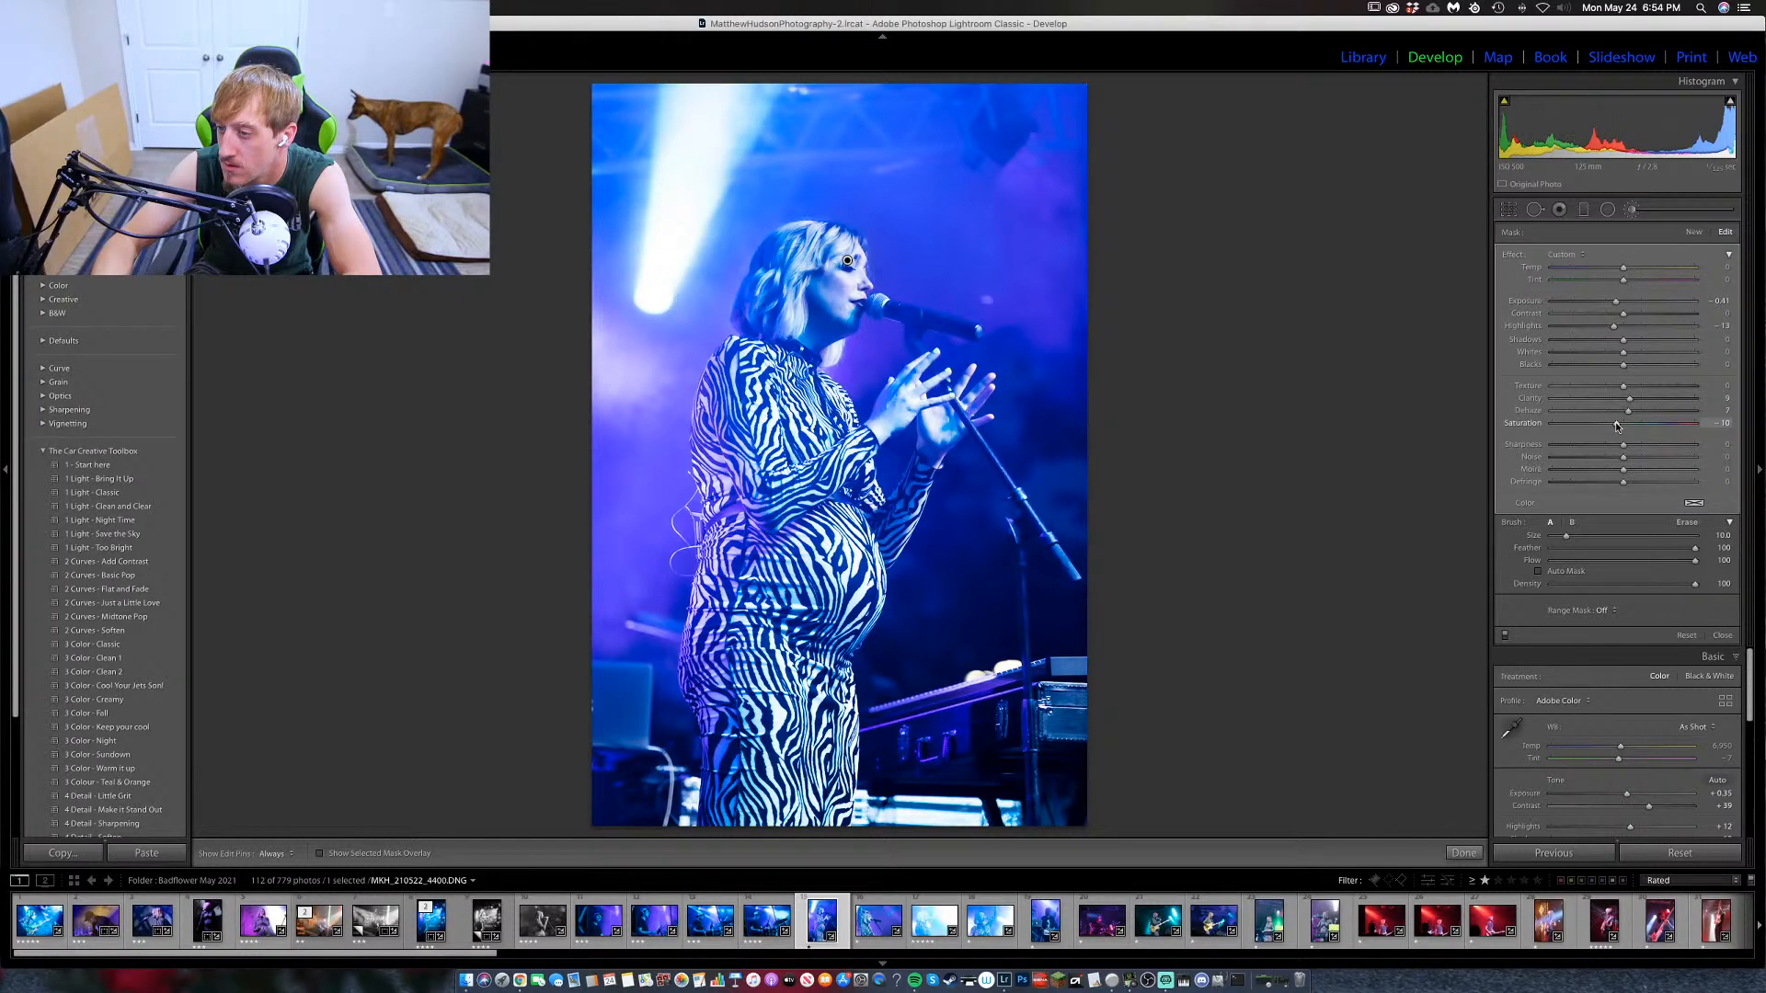
key("k")
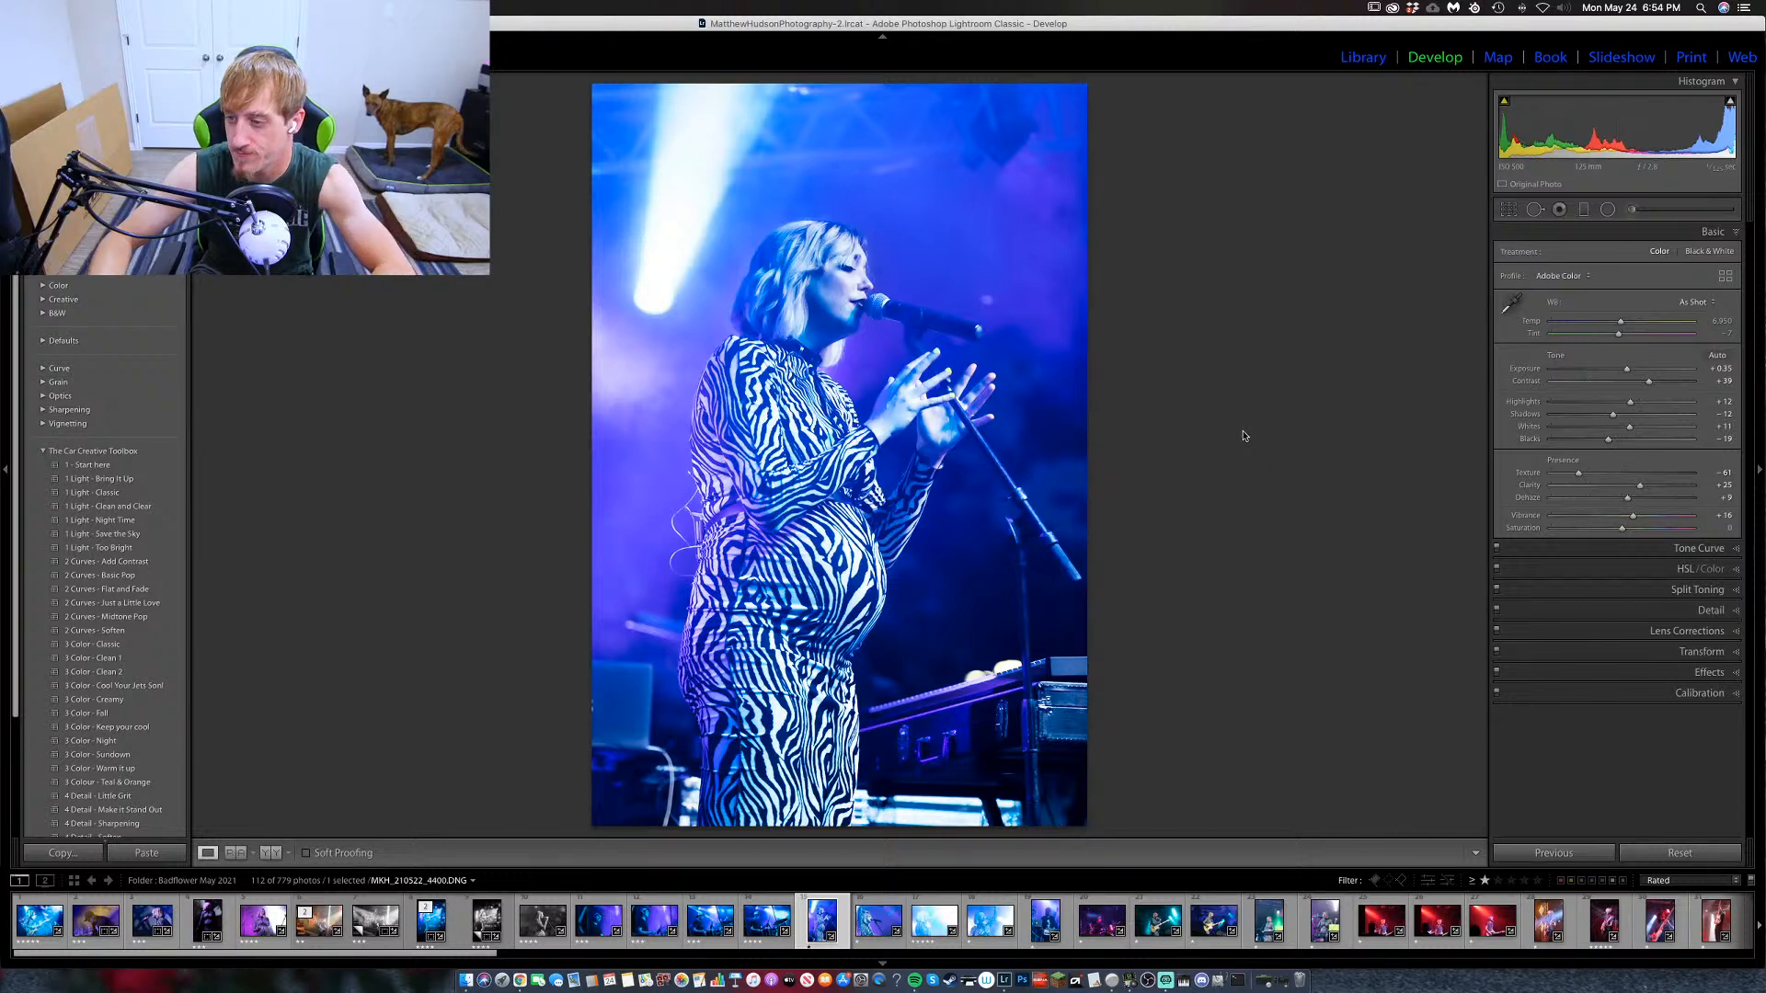
Crop the photo slightly tighter from its left and top edges, rate it 4 stars and go to the next photo.
key("r")
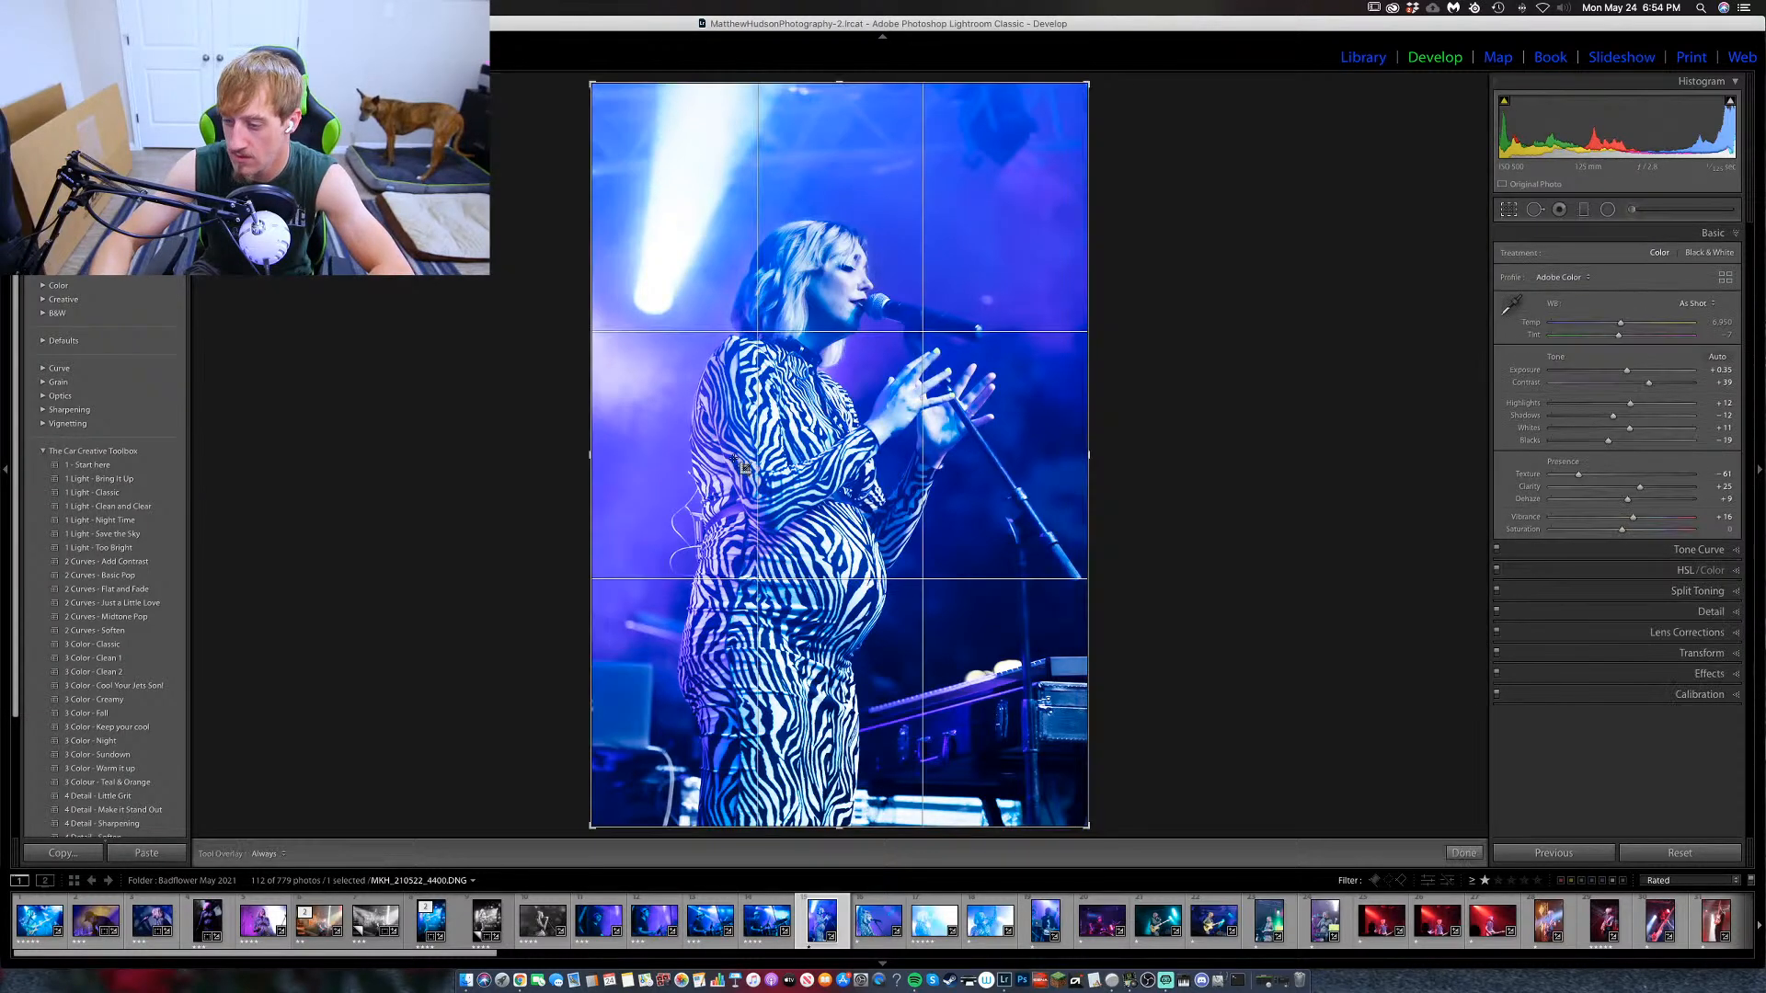
left_click_drag(592, 454, 584, 454)
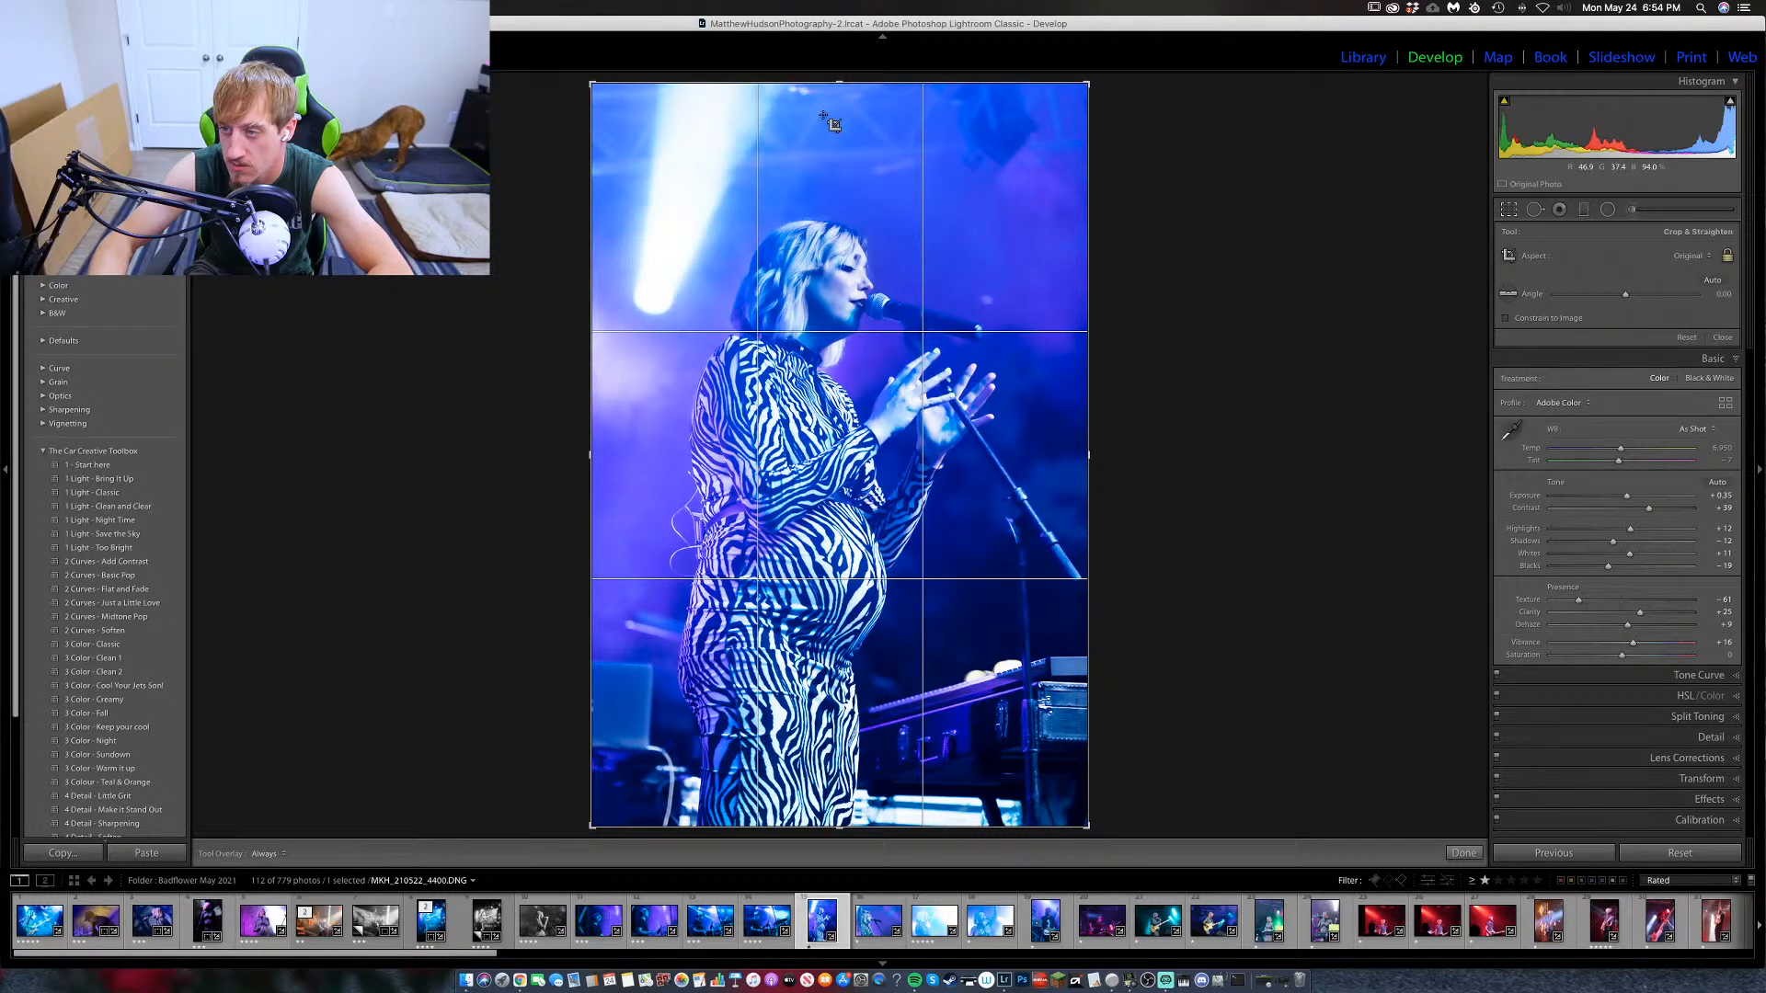
left_click_drag(838, 81, 831, 157)
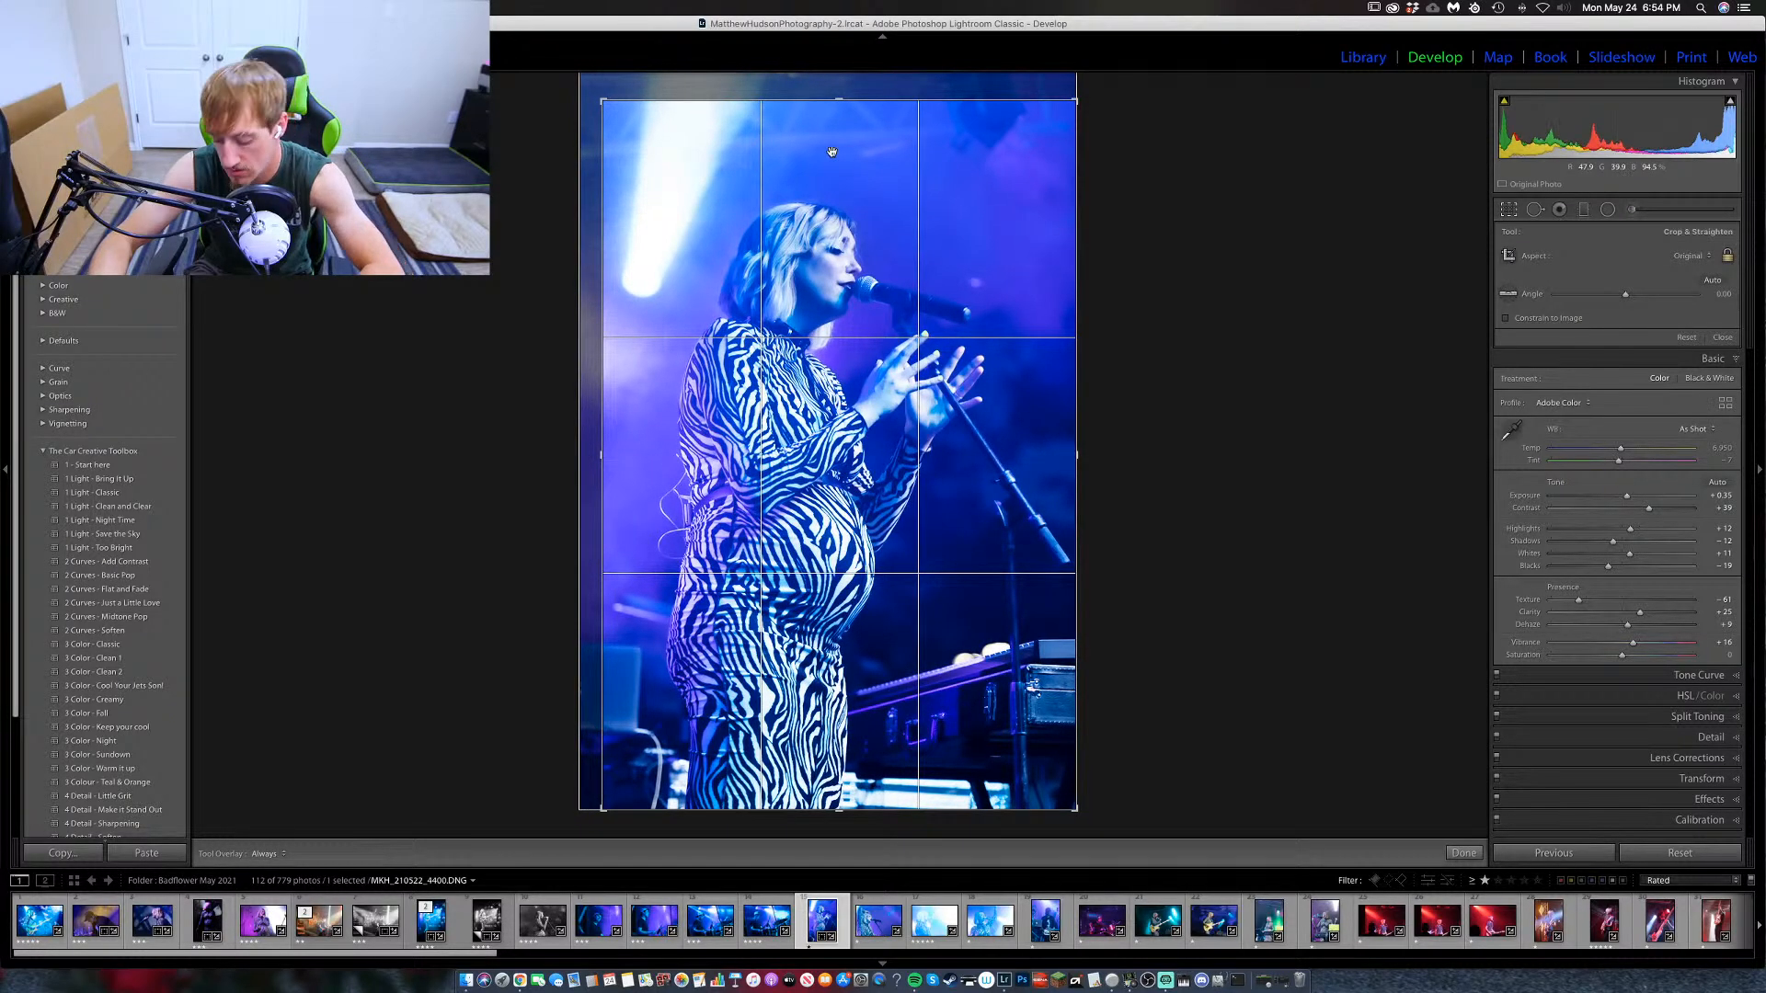
key("Return")
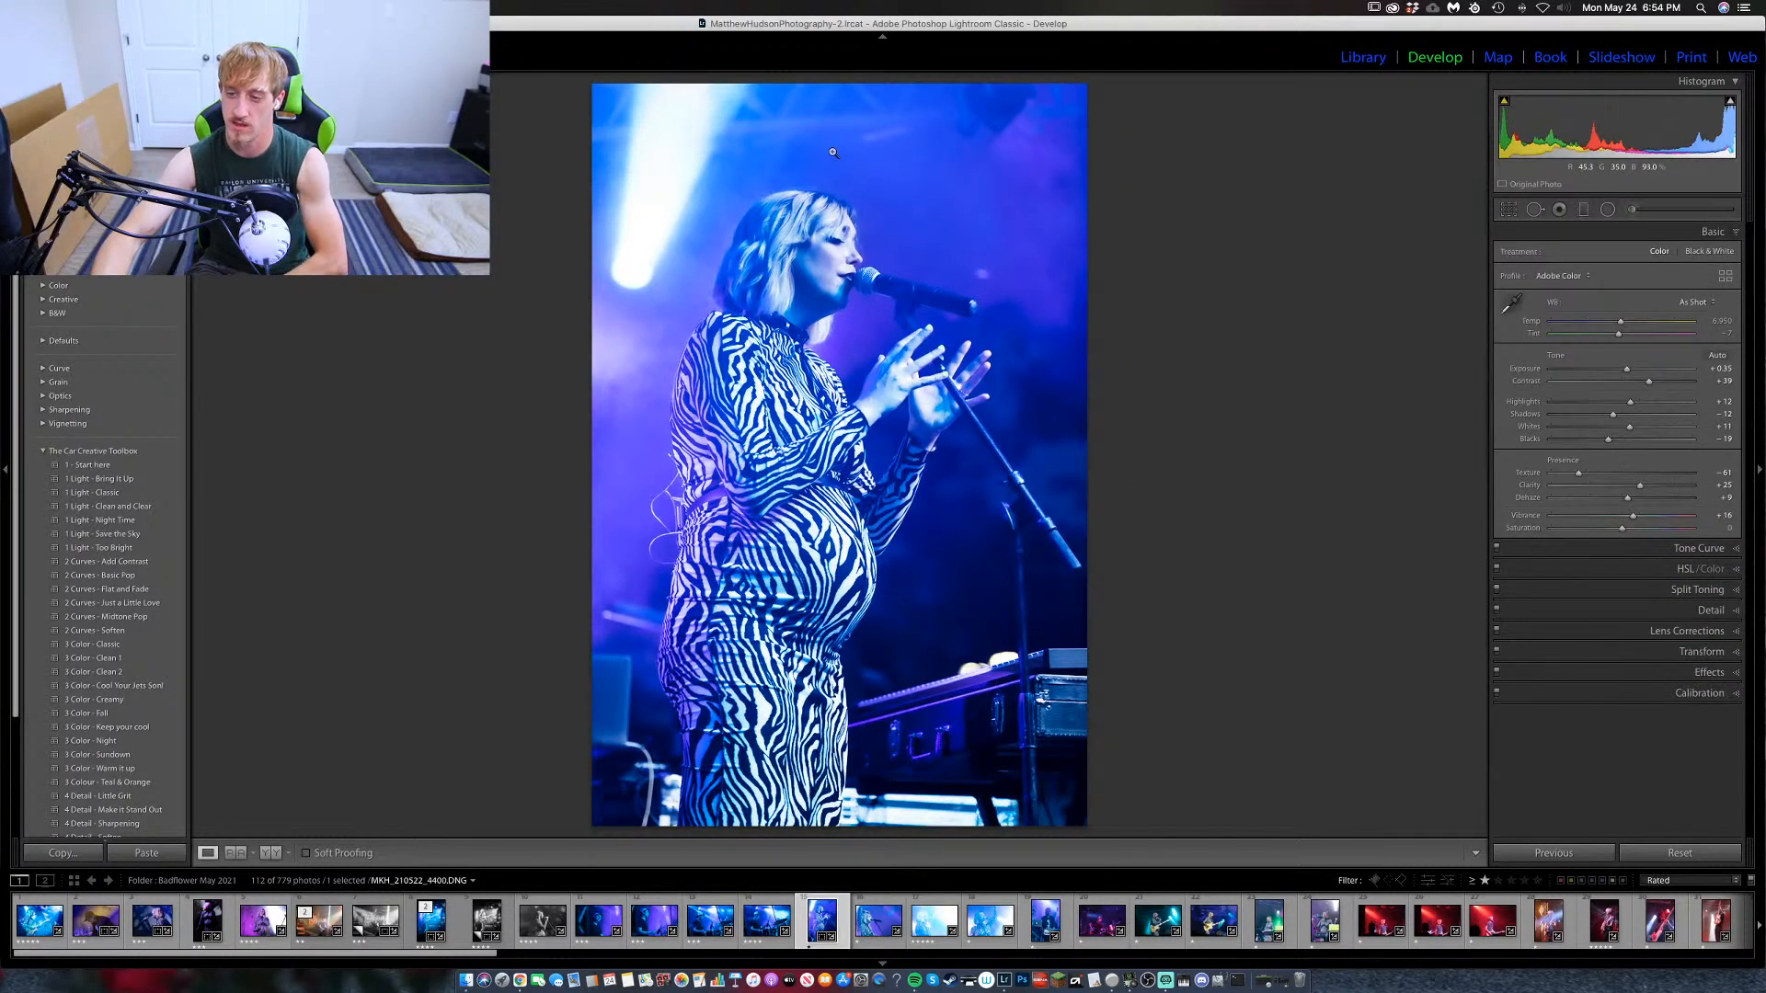
key("5")
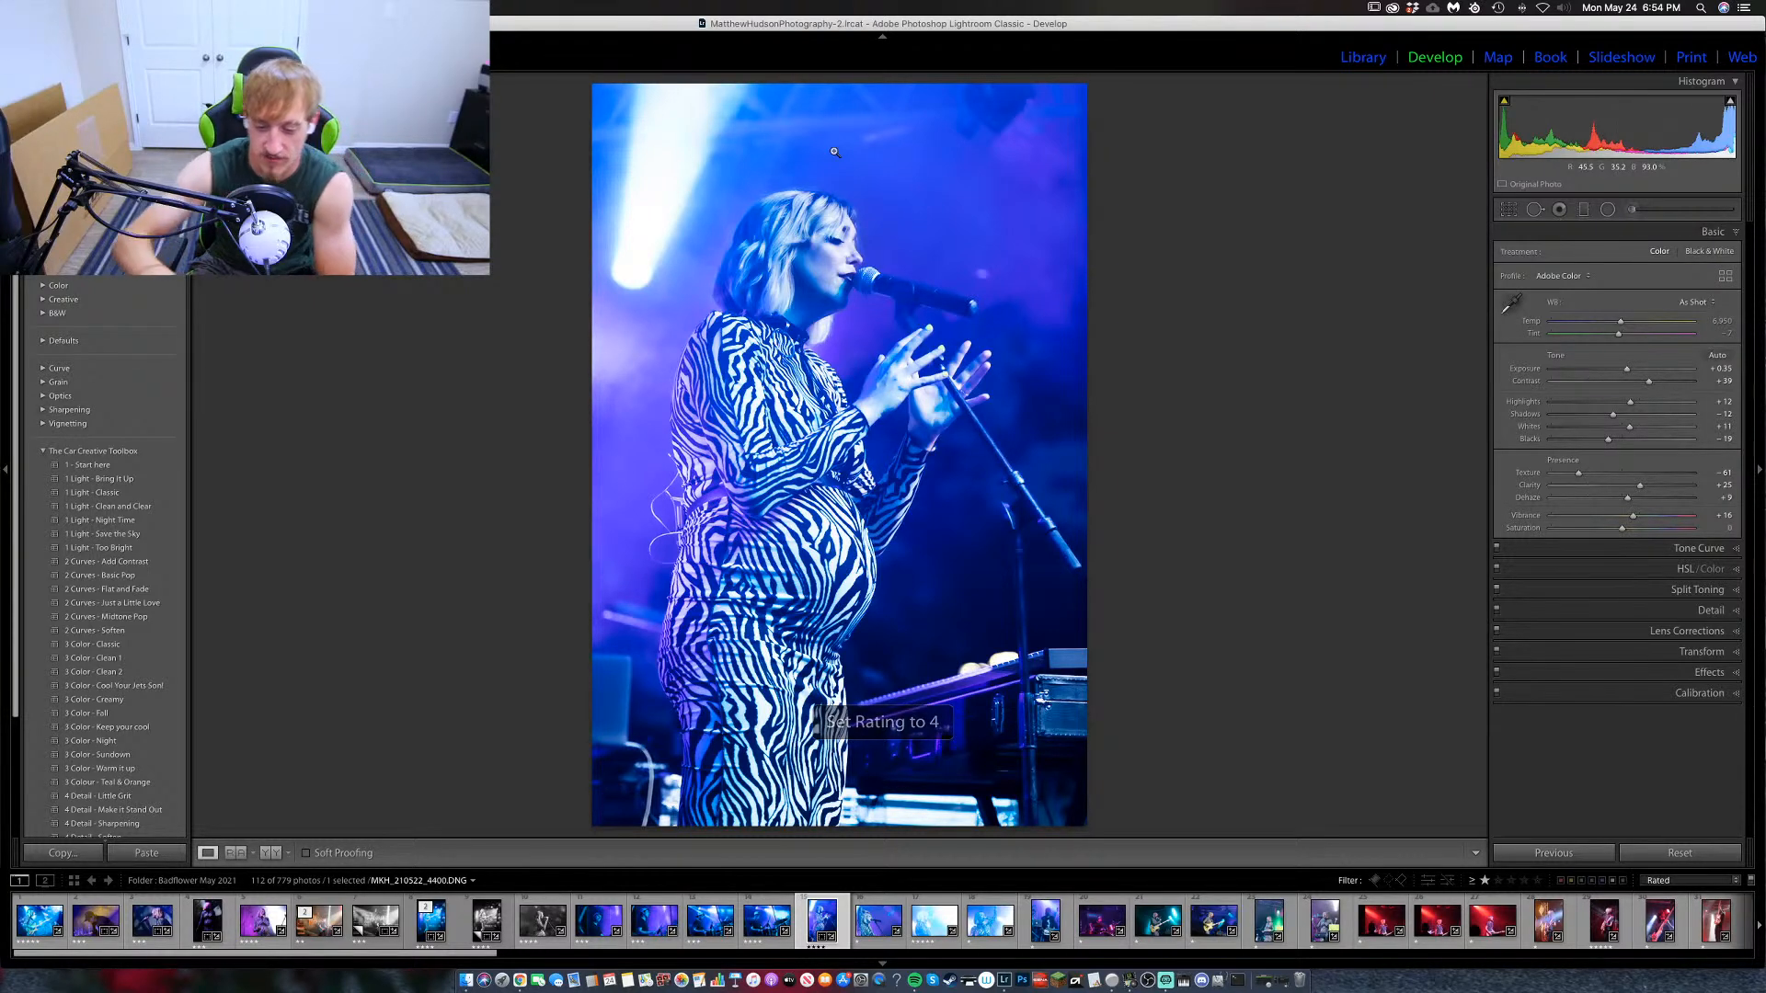
key("Right")
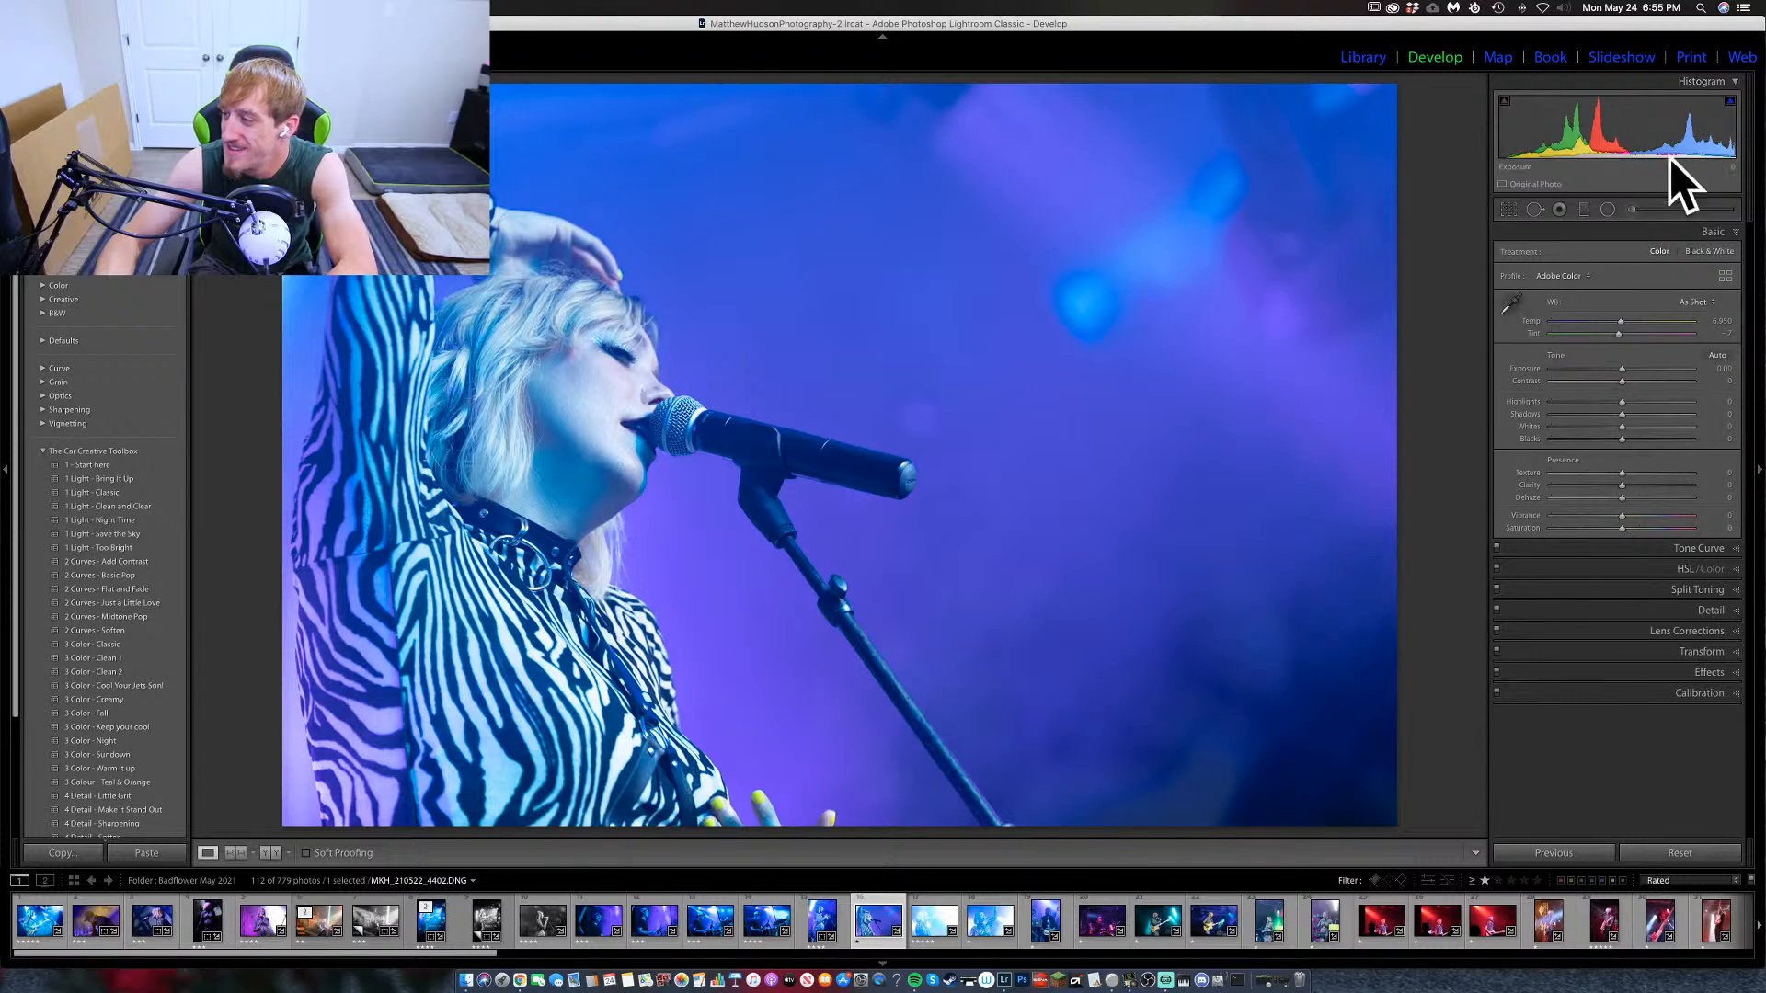
left_click(1508, 210)
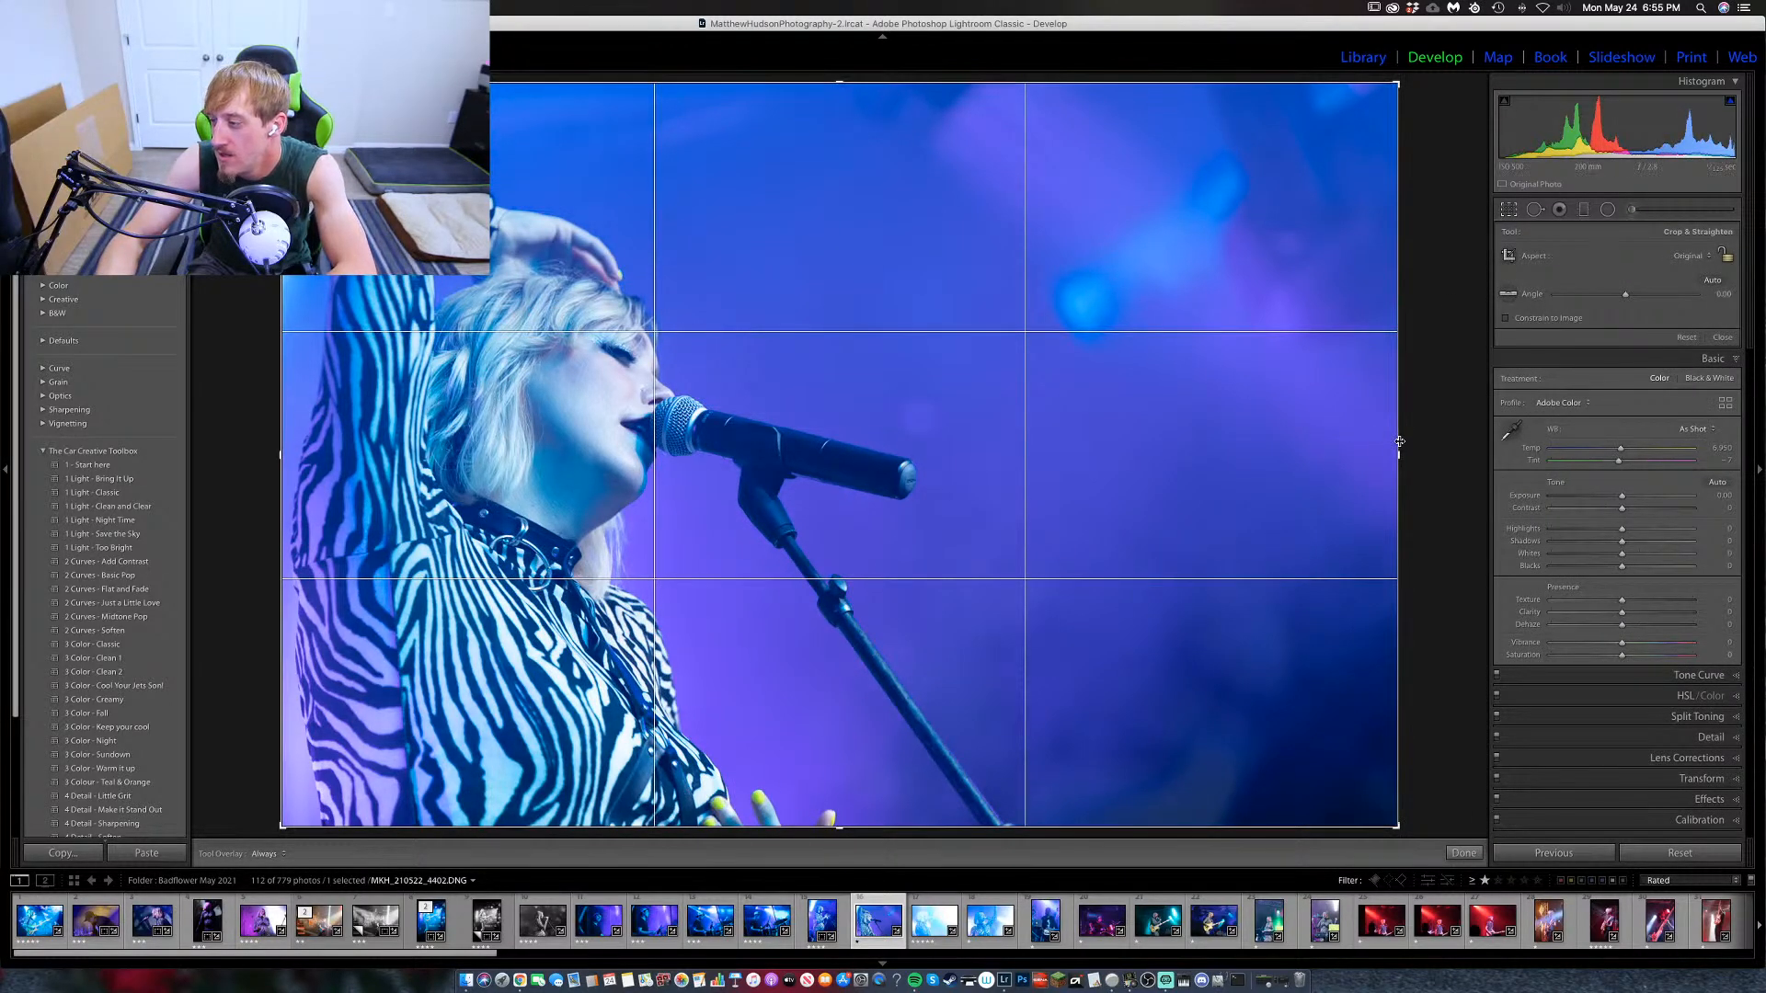
left_click_drag(1399, 442, 1447, 456)
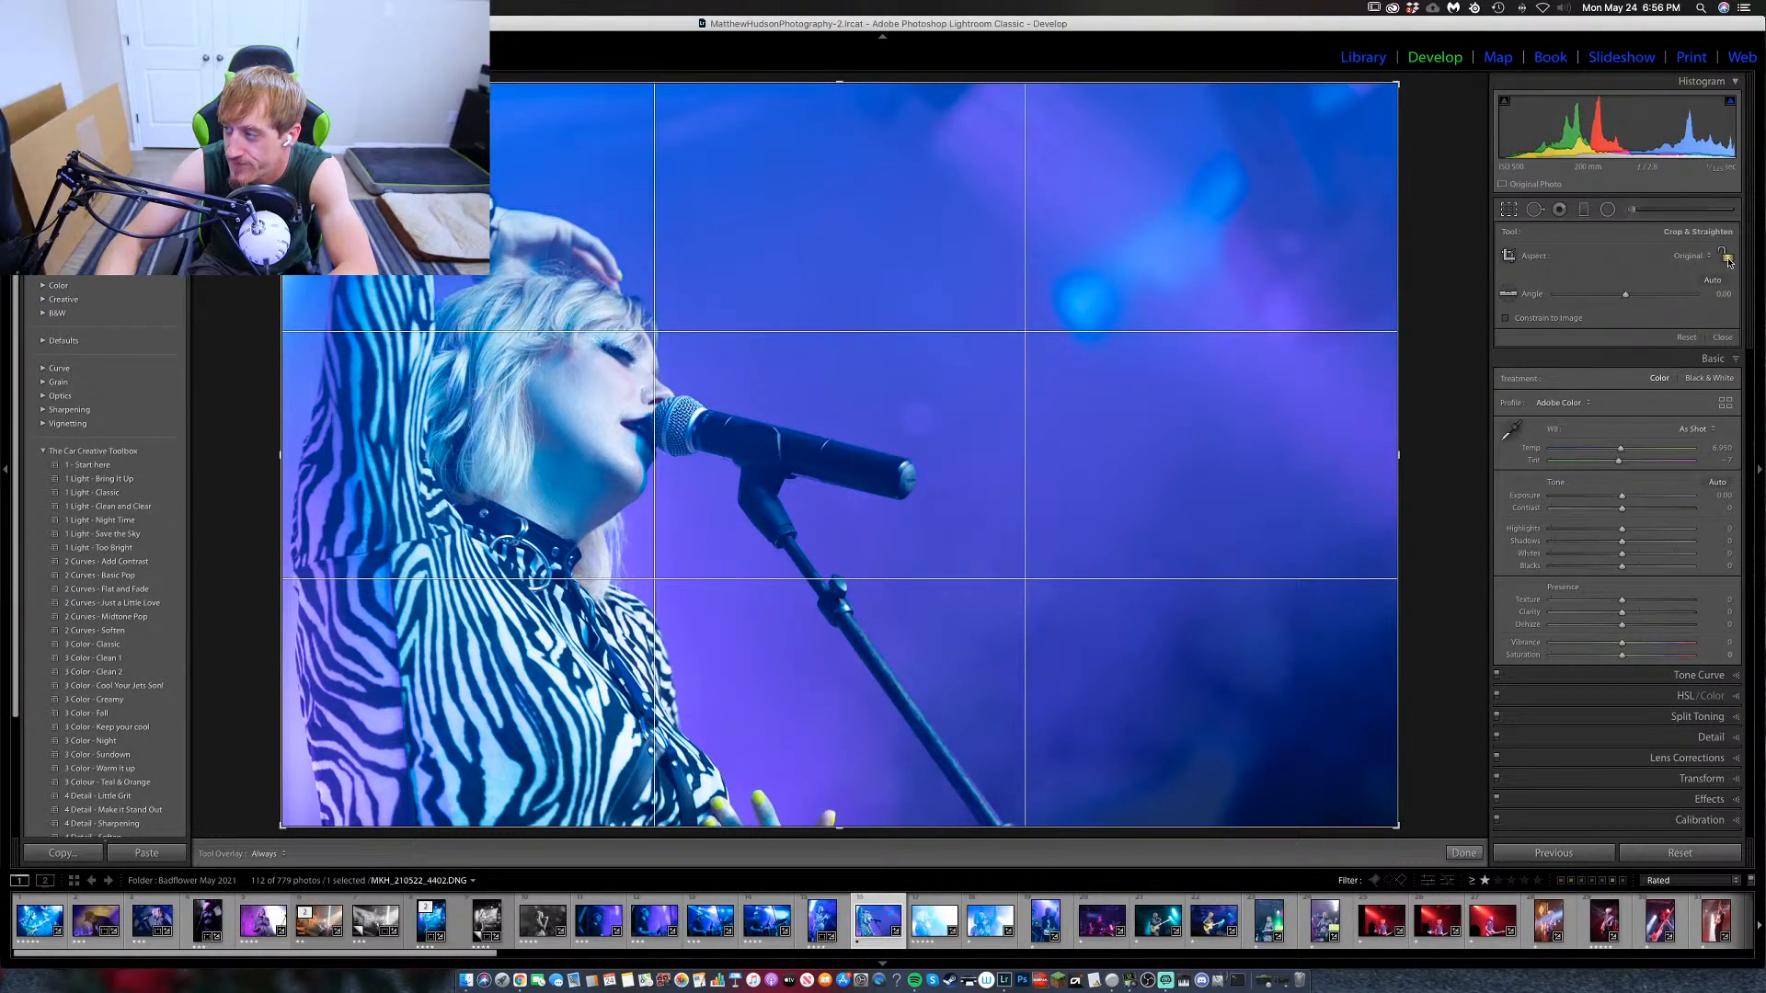
left_click(1561, 210)
left_click(1511, 212)
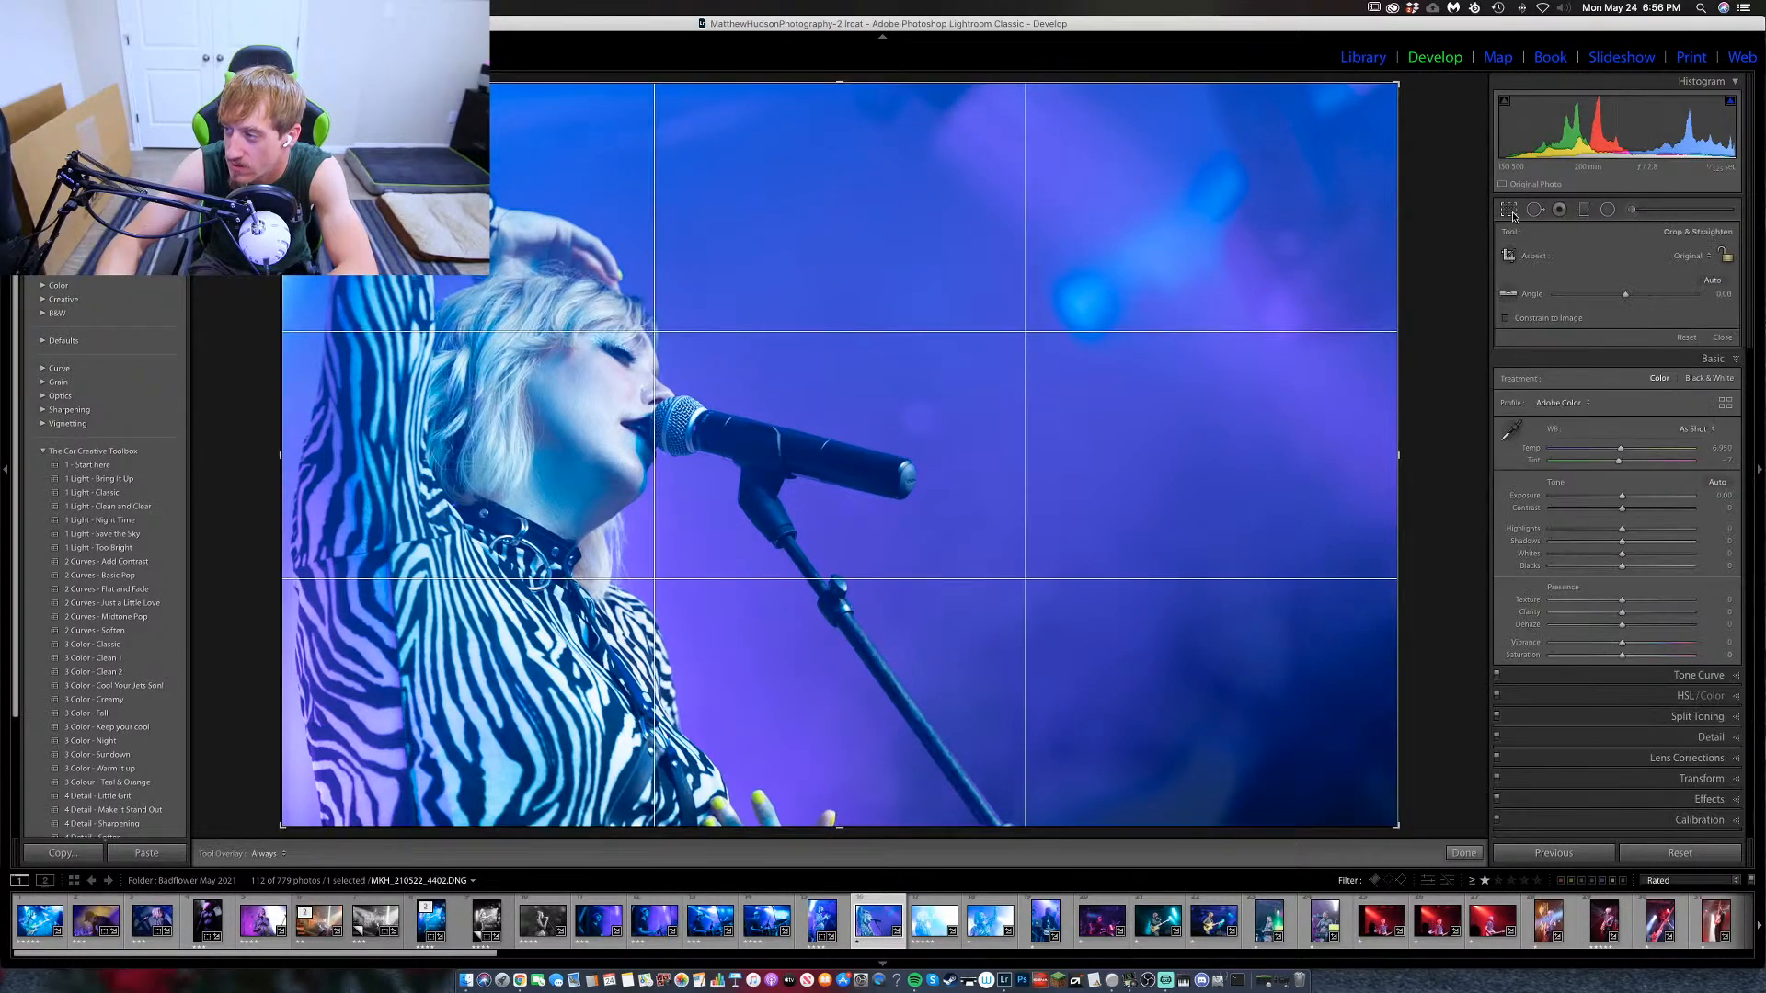
left_click(1510, 213)
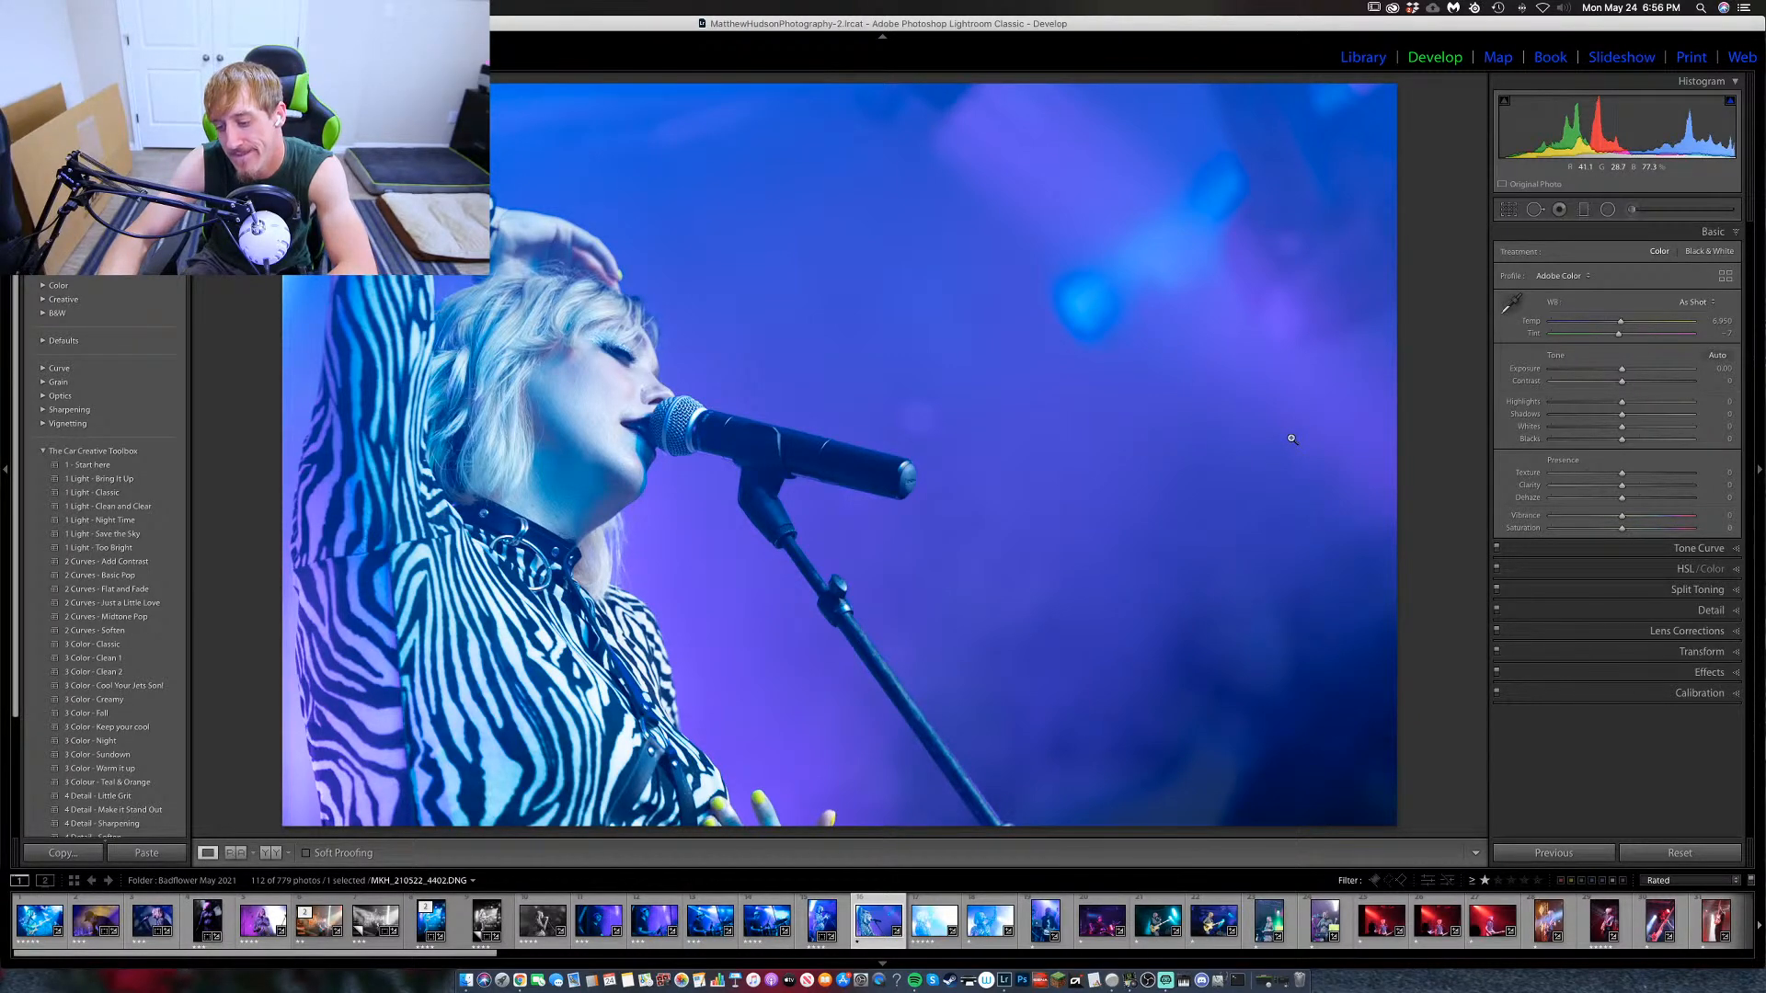
Clear the current photo's star rating and advance past the overexposed shot to MKH_210522_4405.DNG.
key("0")
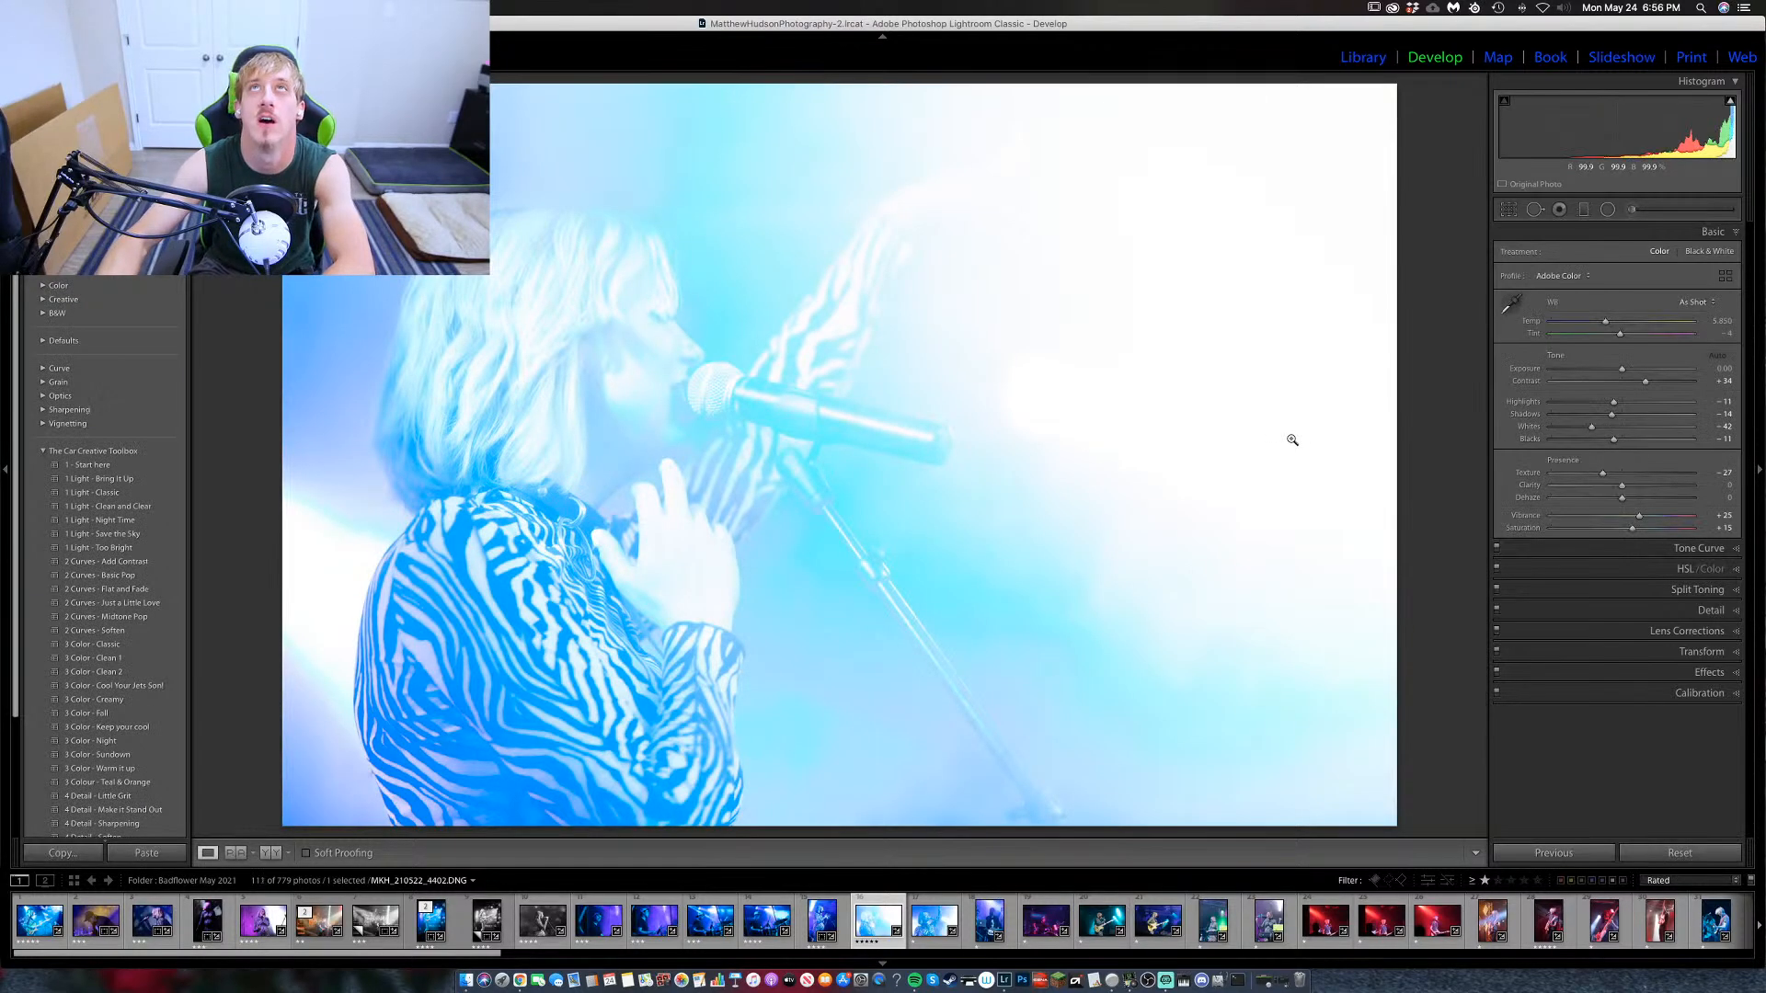
key("Right")
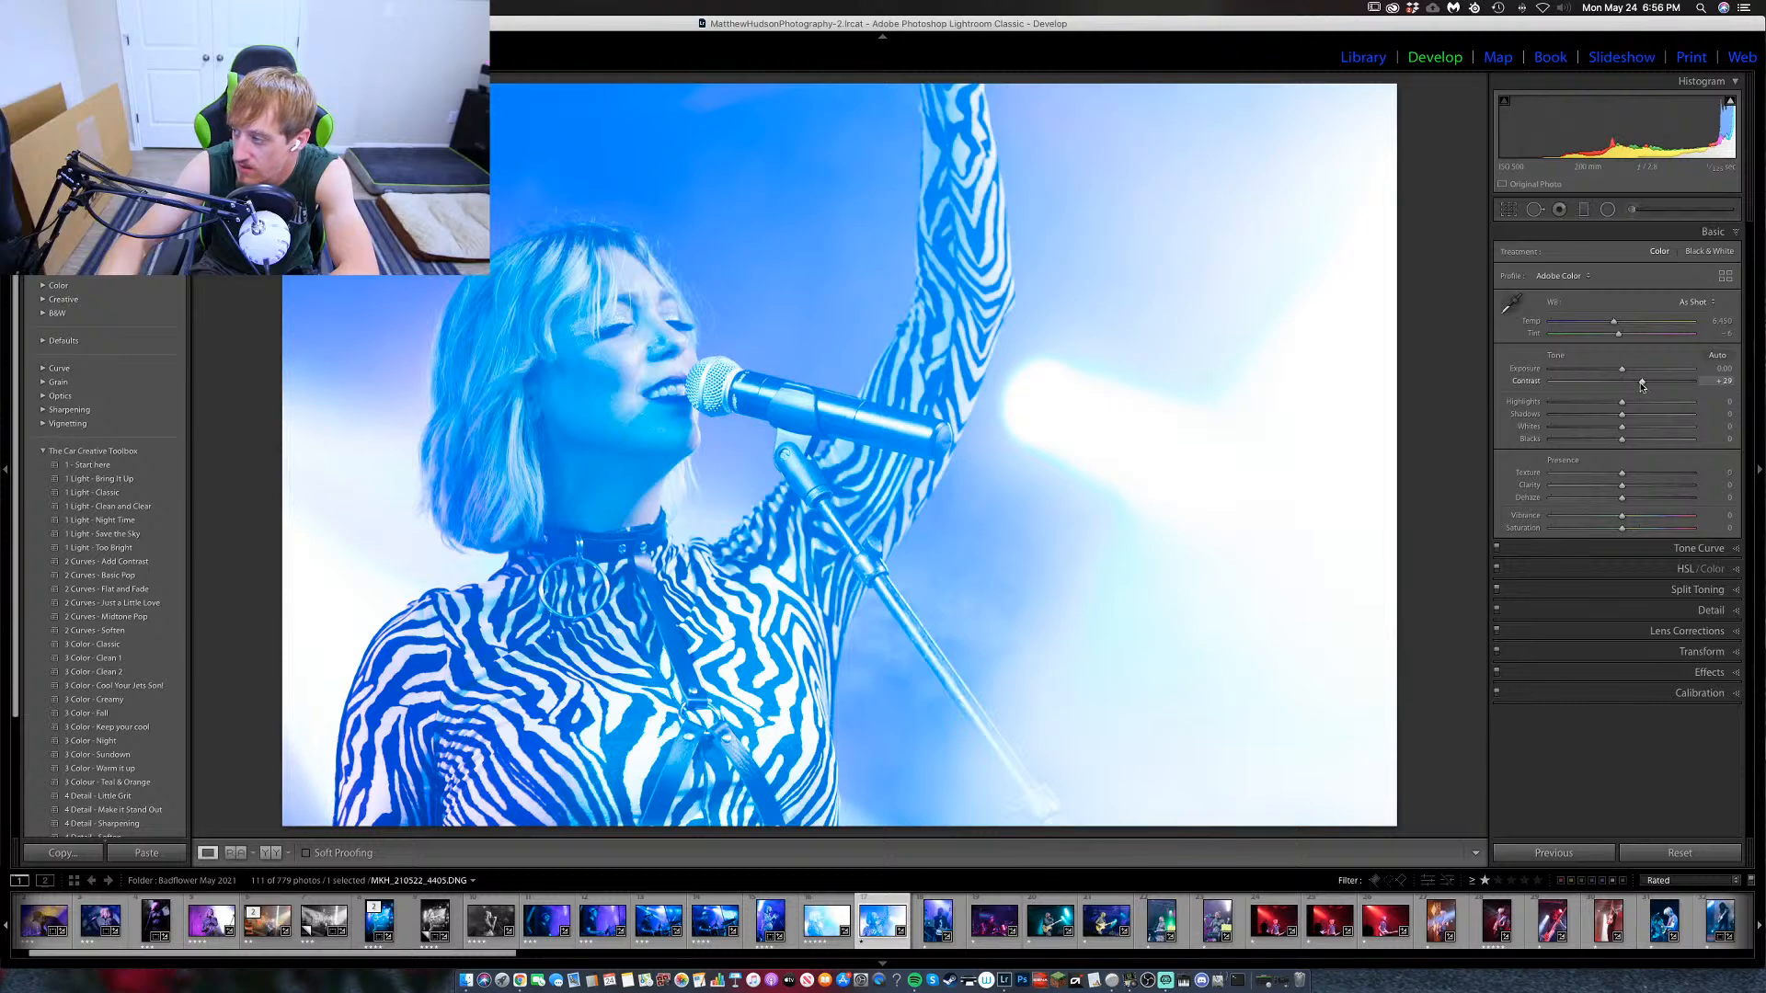
Set contrast to +29, shadows −57, highlights +34, texture +16, clarity +15, dehaze +17 and saturation +17 for the raised-arm photo.
left_click_drag(1622, 419, 1582, 420)
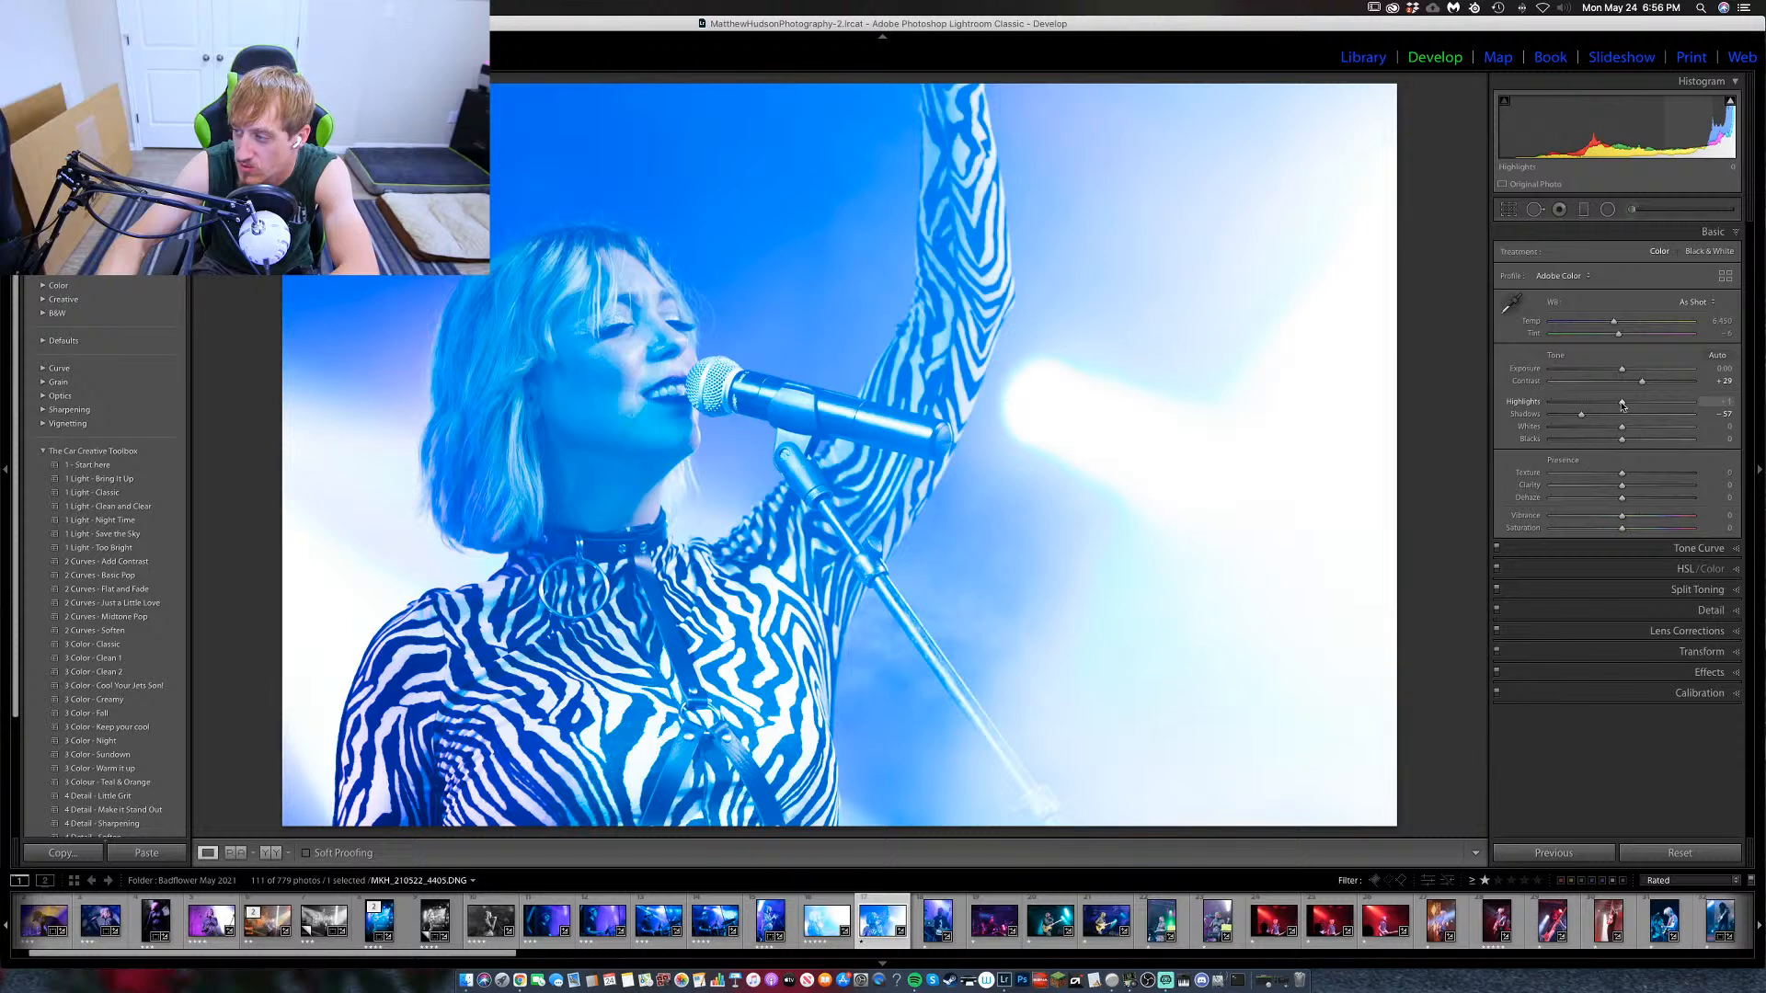
mouse_move(1623, 403)
left_mouse_down()
mouse_move(1600, 405)
mouse_move(1645, 403)
left_mouse_up()
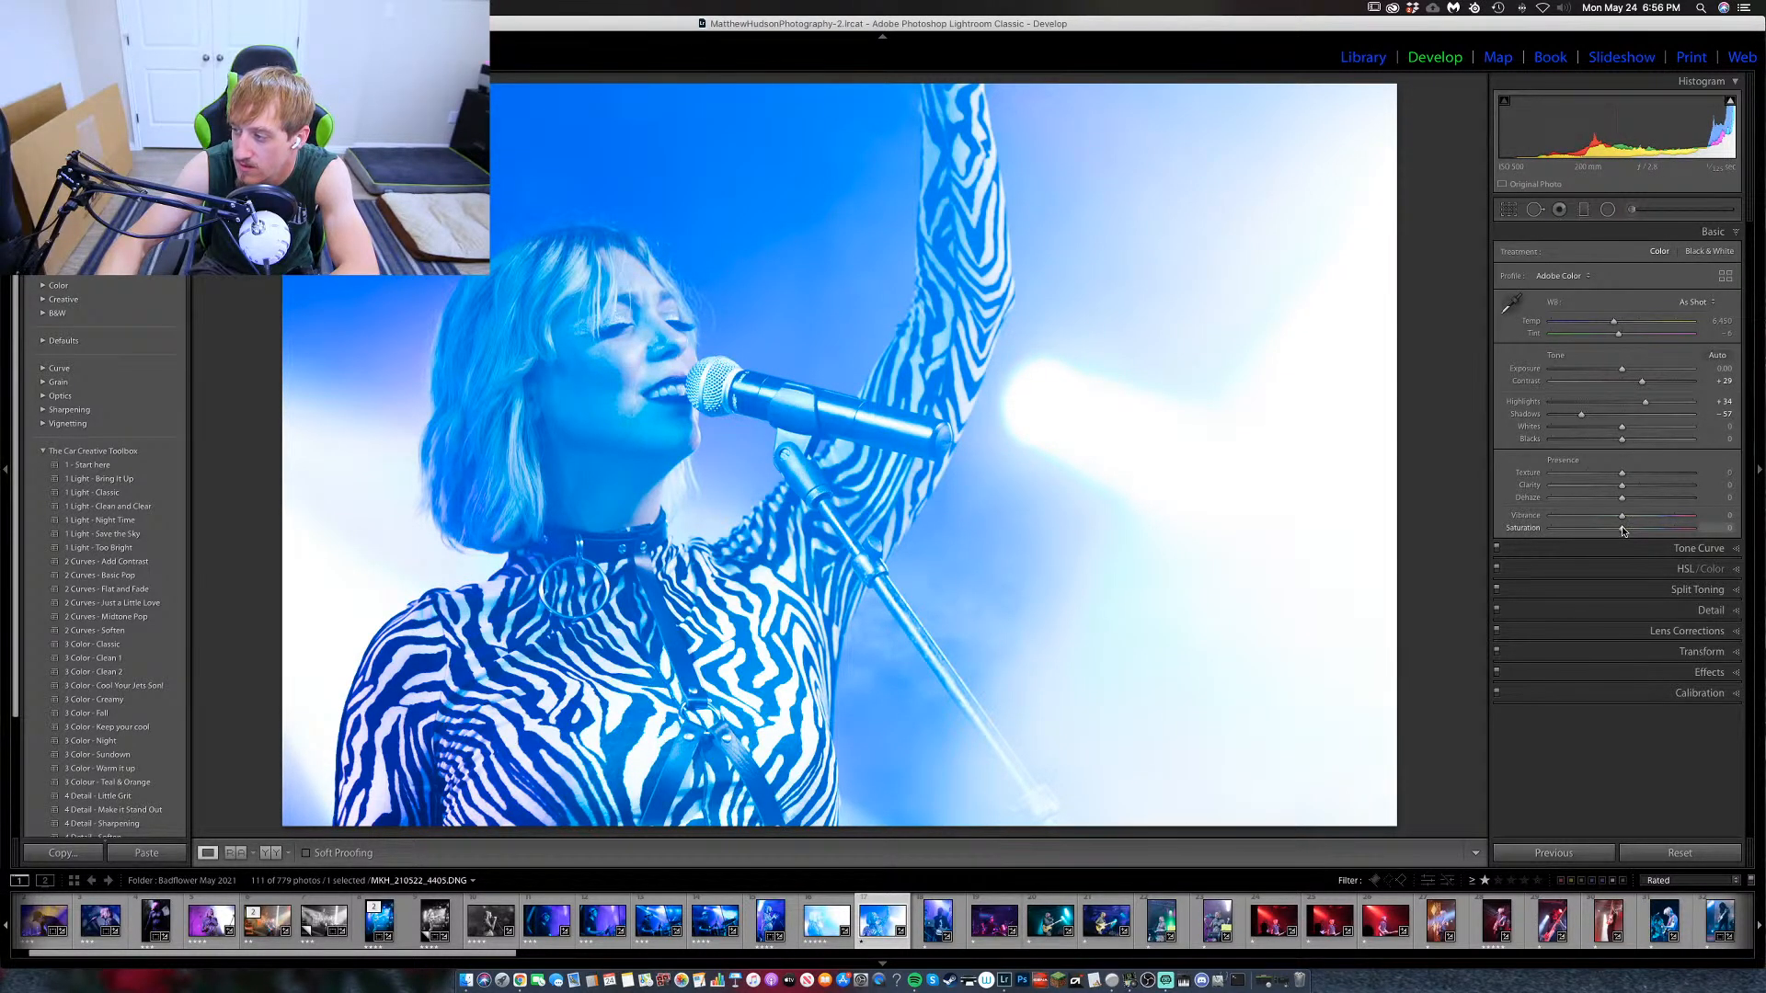
left_click_drag(1622, 528, 1636, 476)
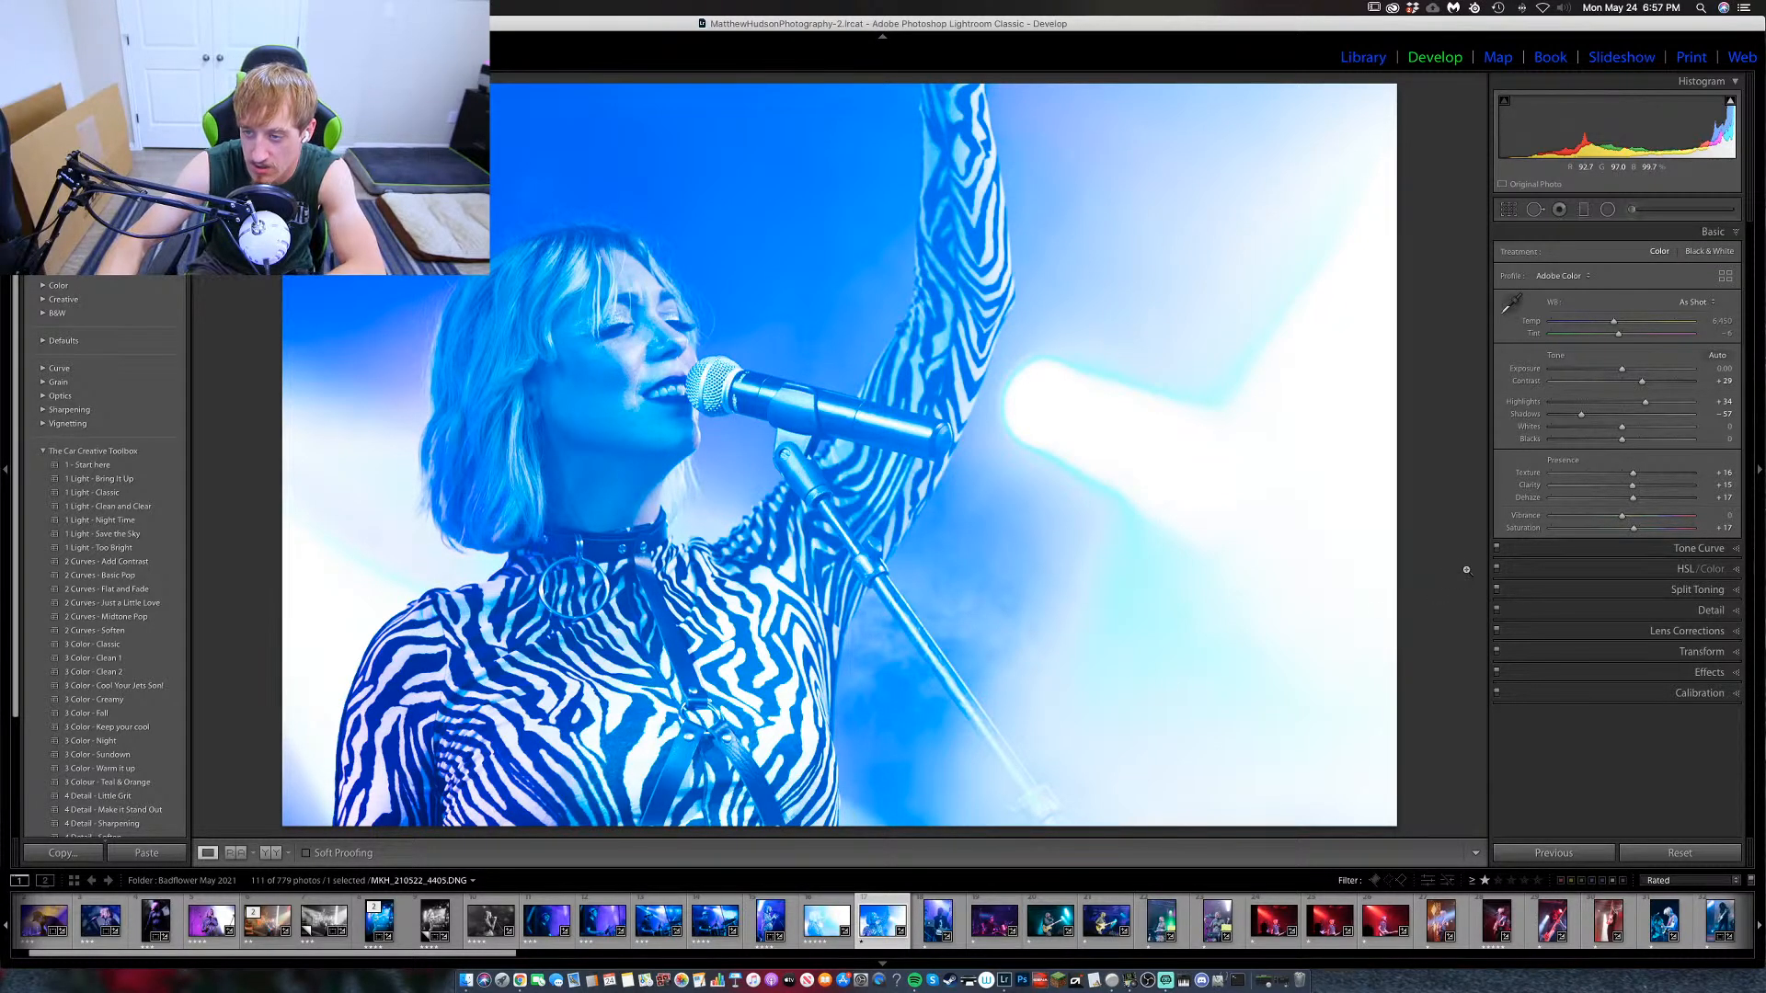
Convert the photo to black and white and set blacks to −25, contrast +50, texture −25 and dehaze −3.
key("v")
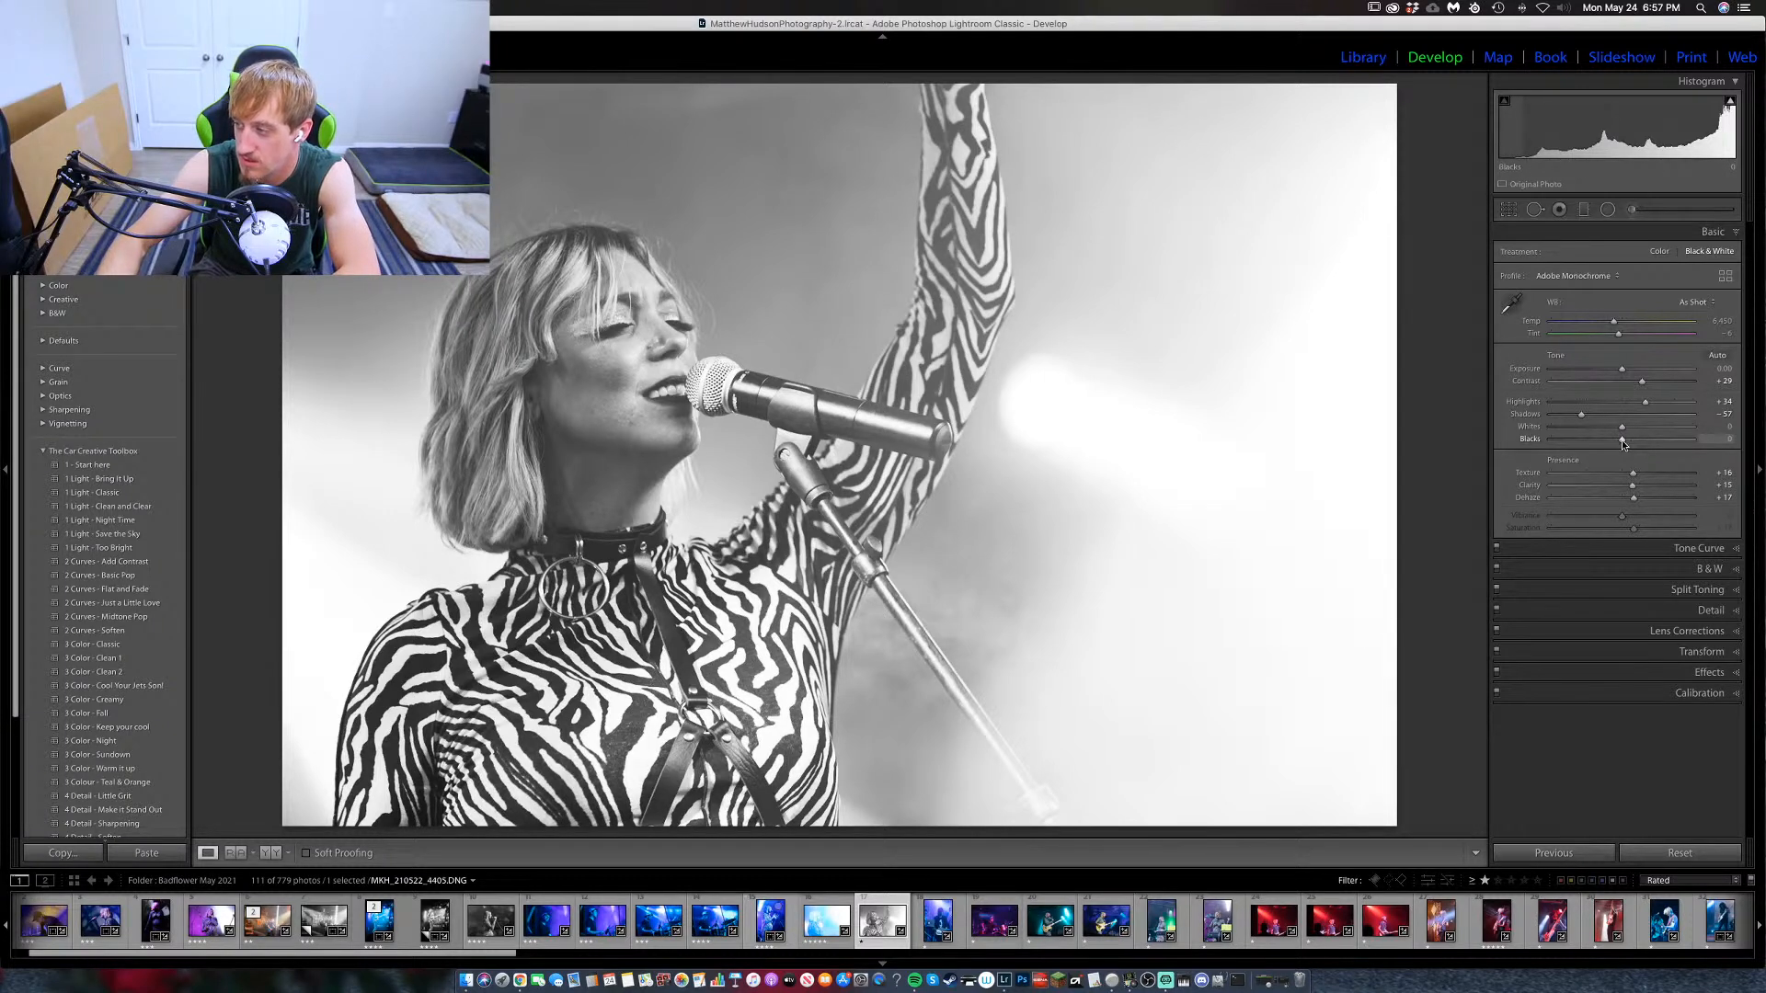
mouse_move(1624, 443)
left_mouse_down()
mouse_move(1642, 444)
mouse_move(1605, 445)
left_mouse_up()
left_click_drag(1641, 381, 1661, 386)
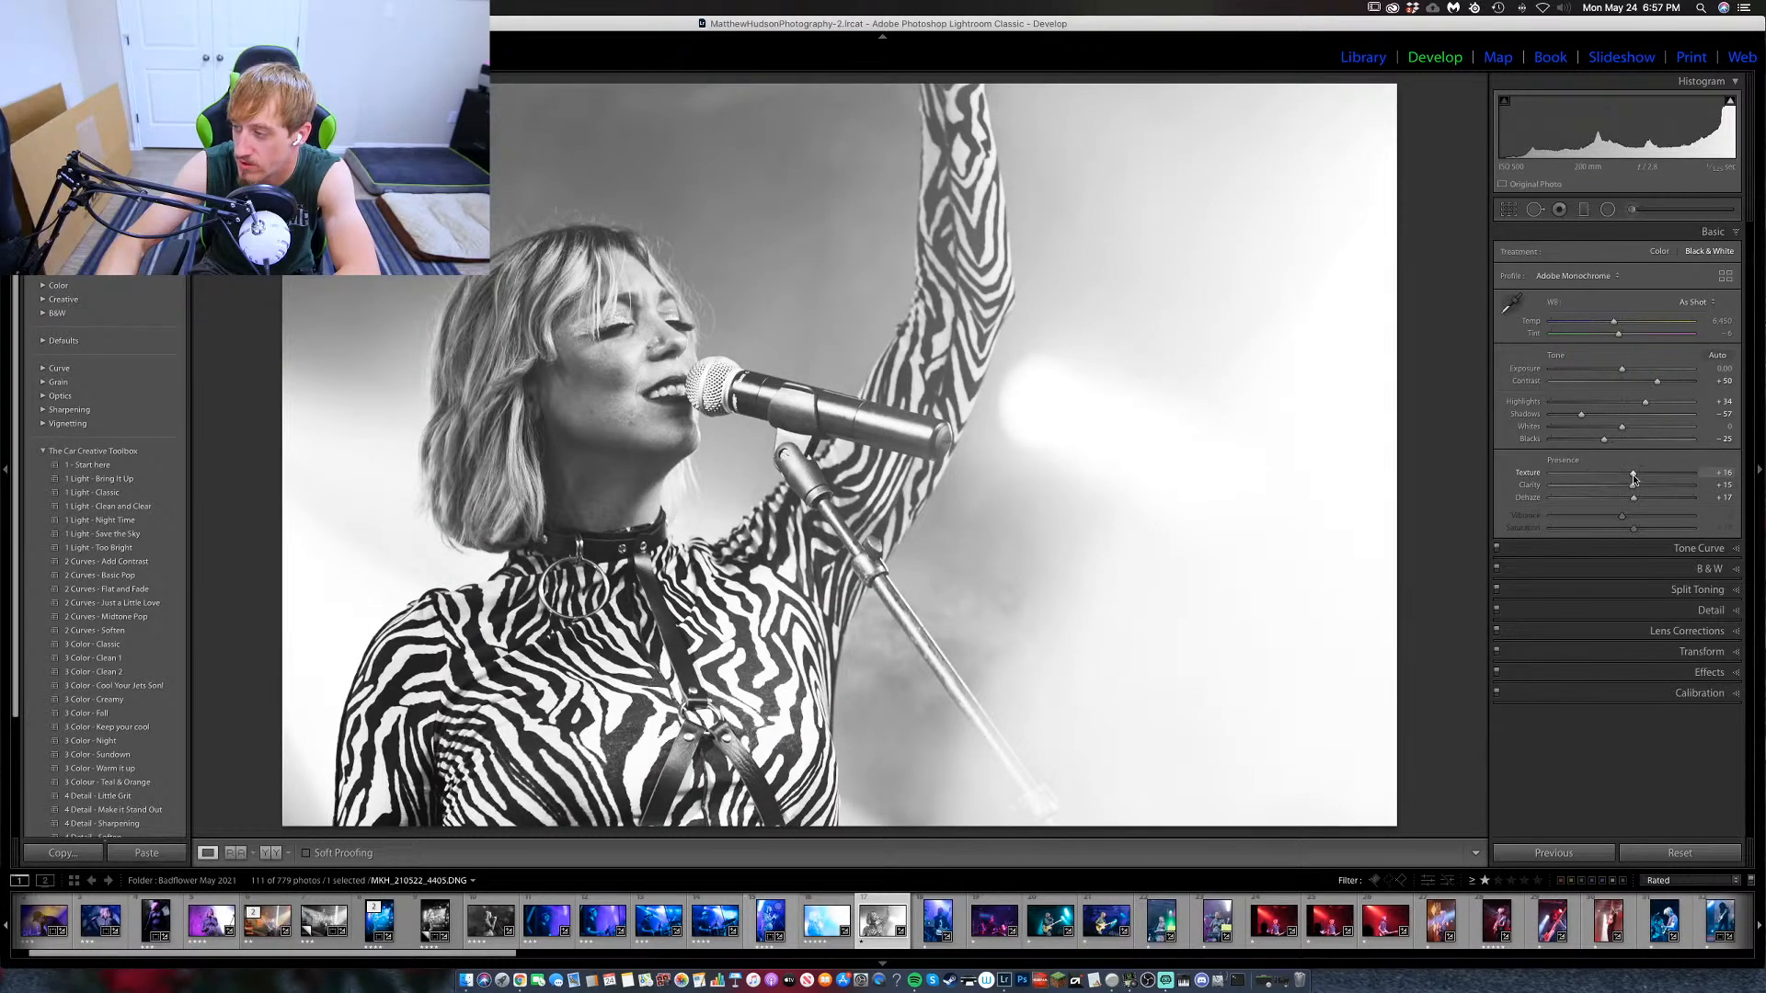
left_click_drag(1634, 474, 1606, 478)
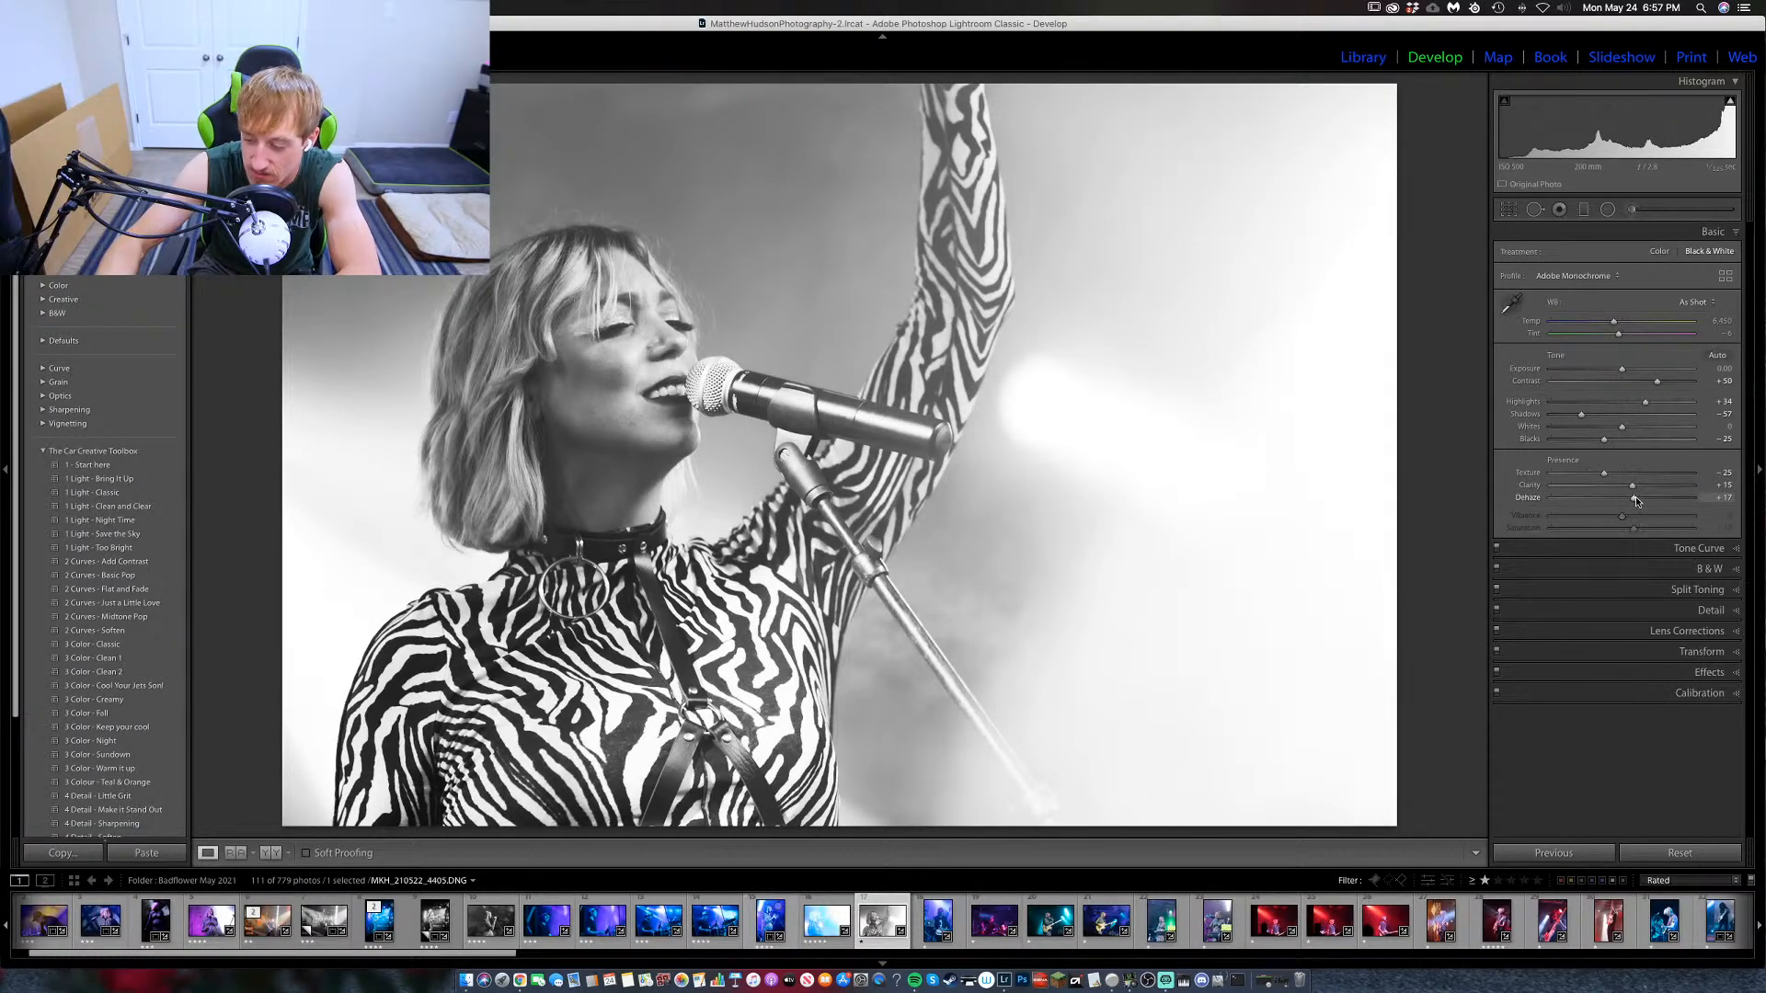
left_click_drag(1635, 500, 1620, 499)
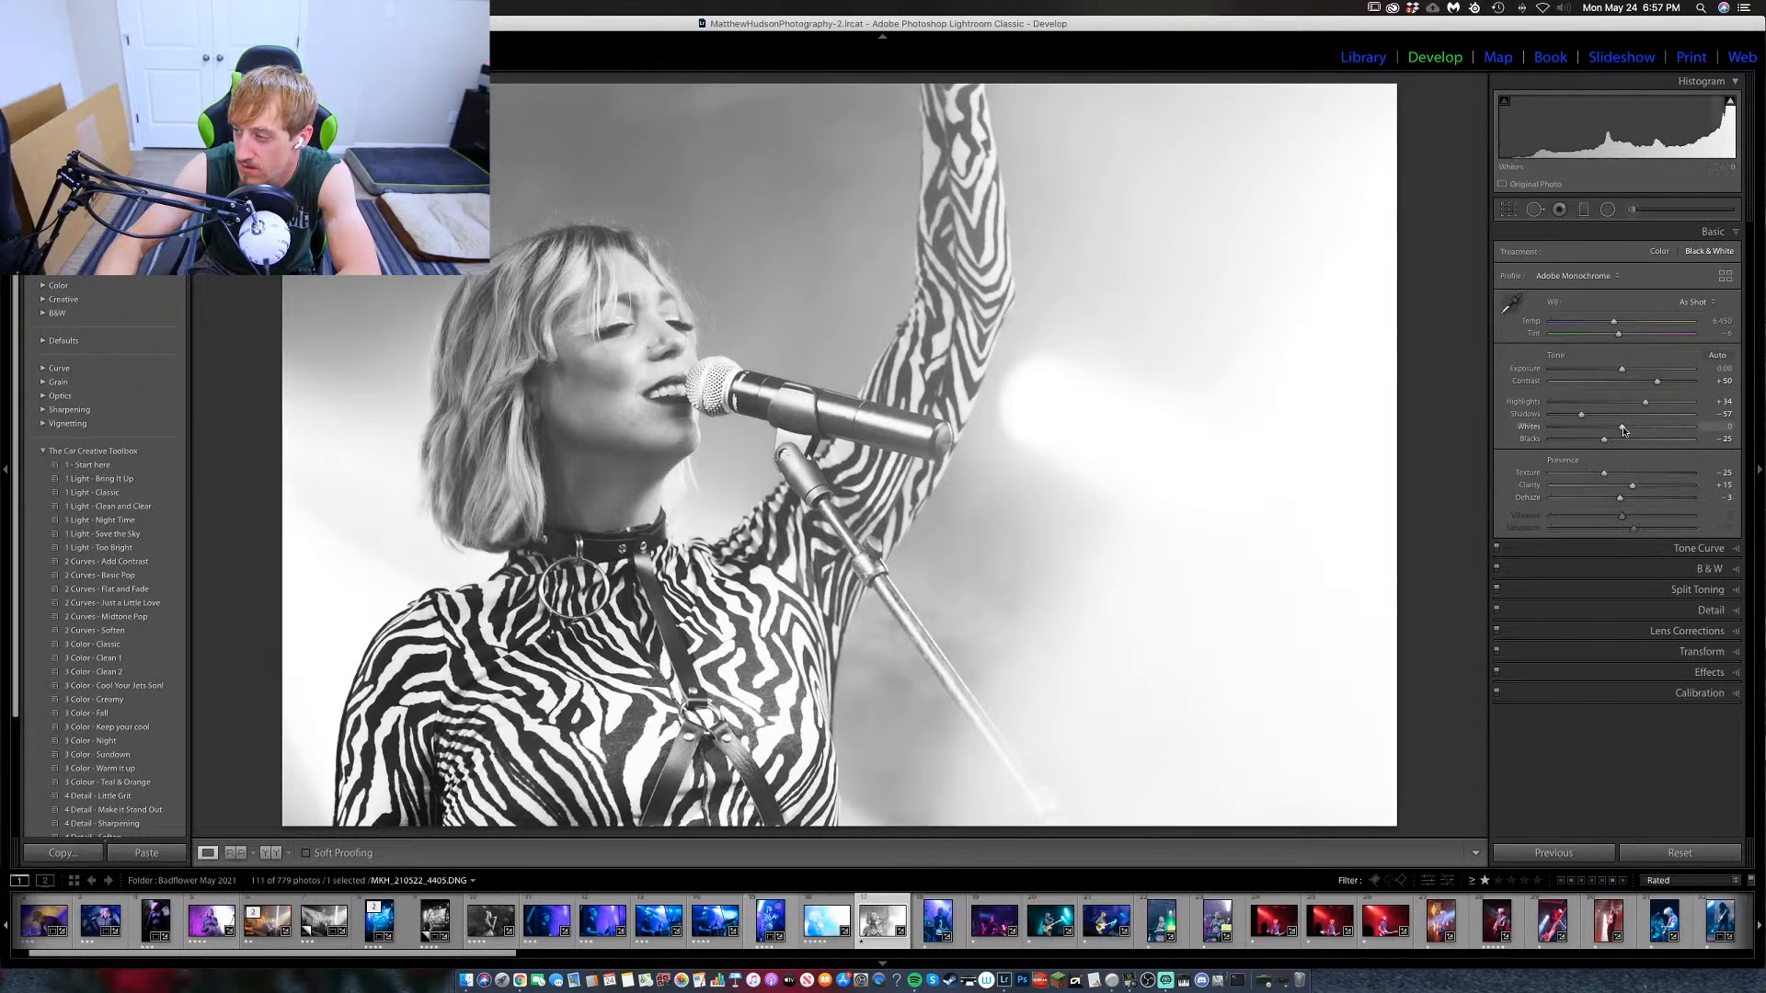
Set the sharpening masking to 75 and add slight luminance noise reduction to the photo.
left_click(1737, 614)
left_click(1738, 315)
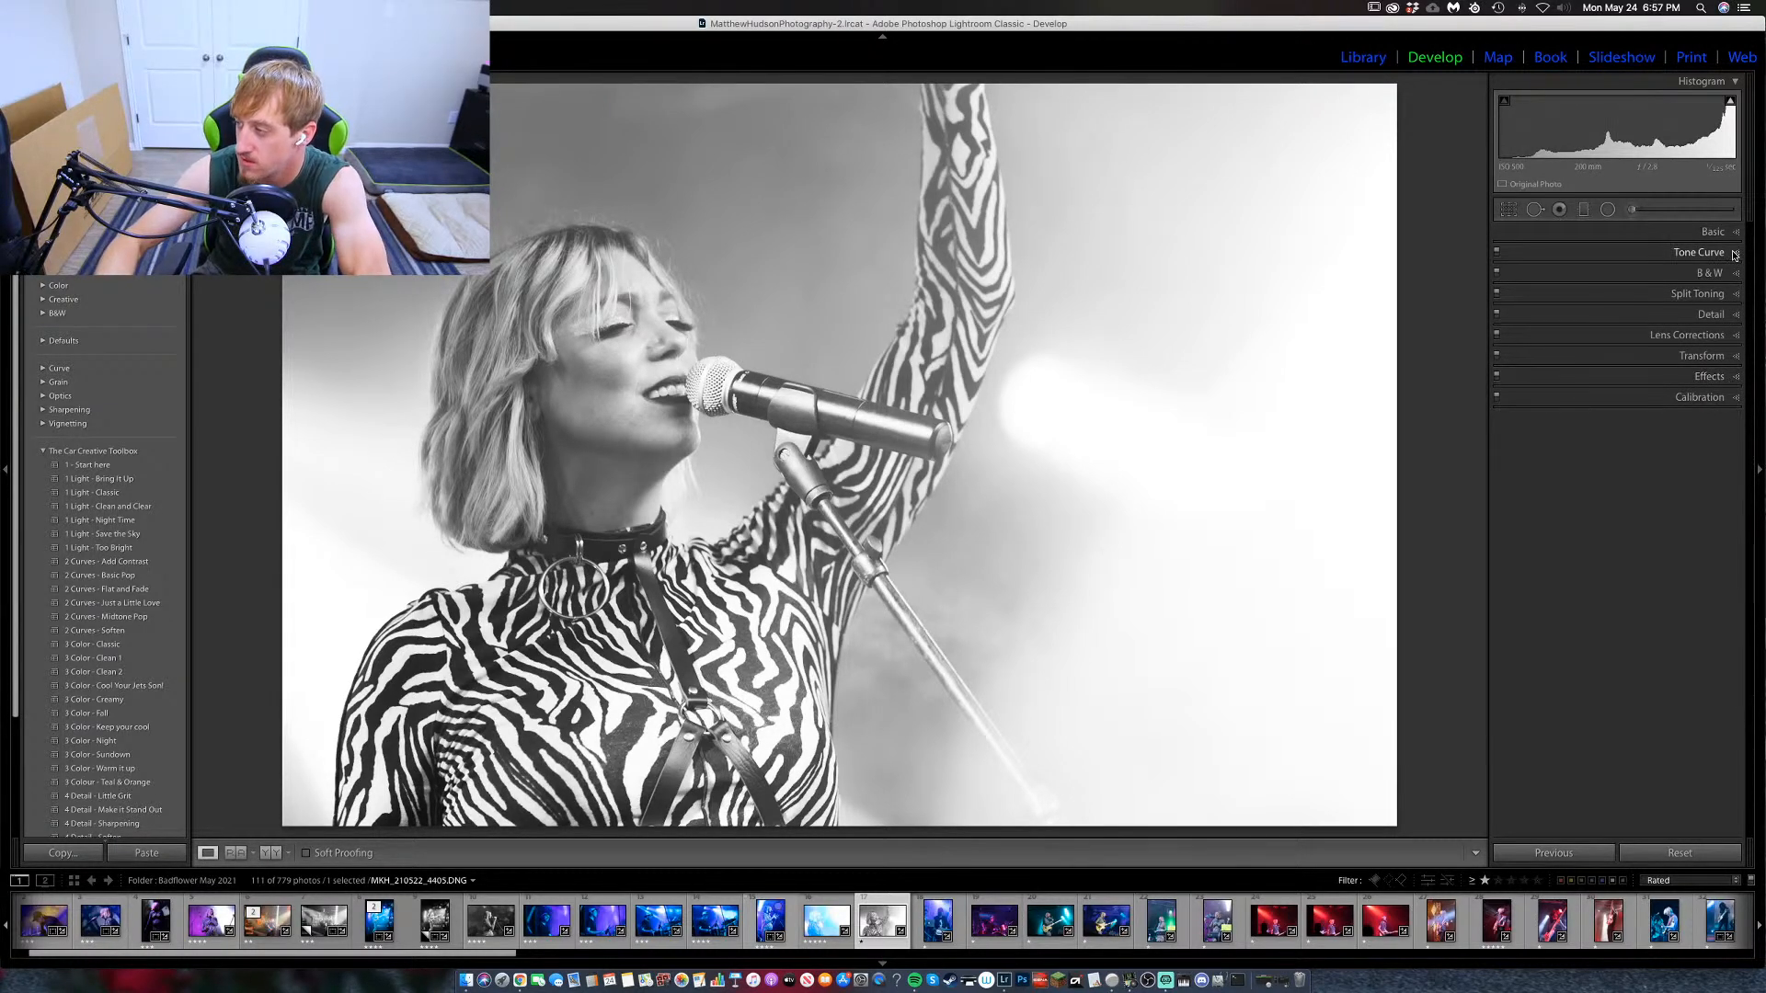
left_click(1735, 316)
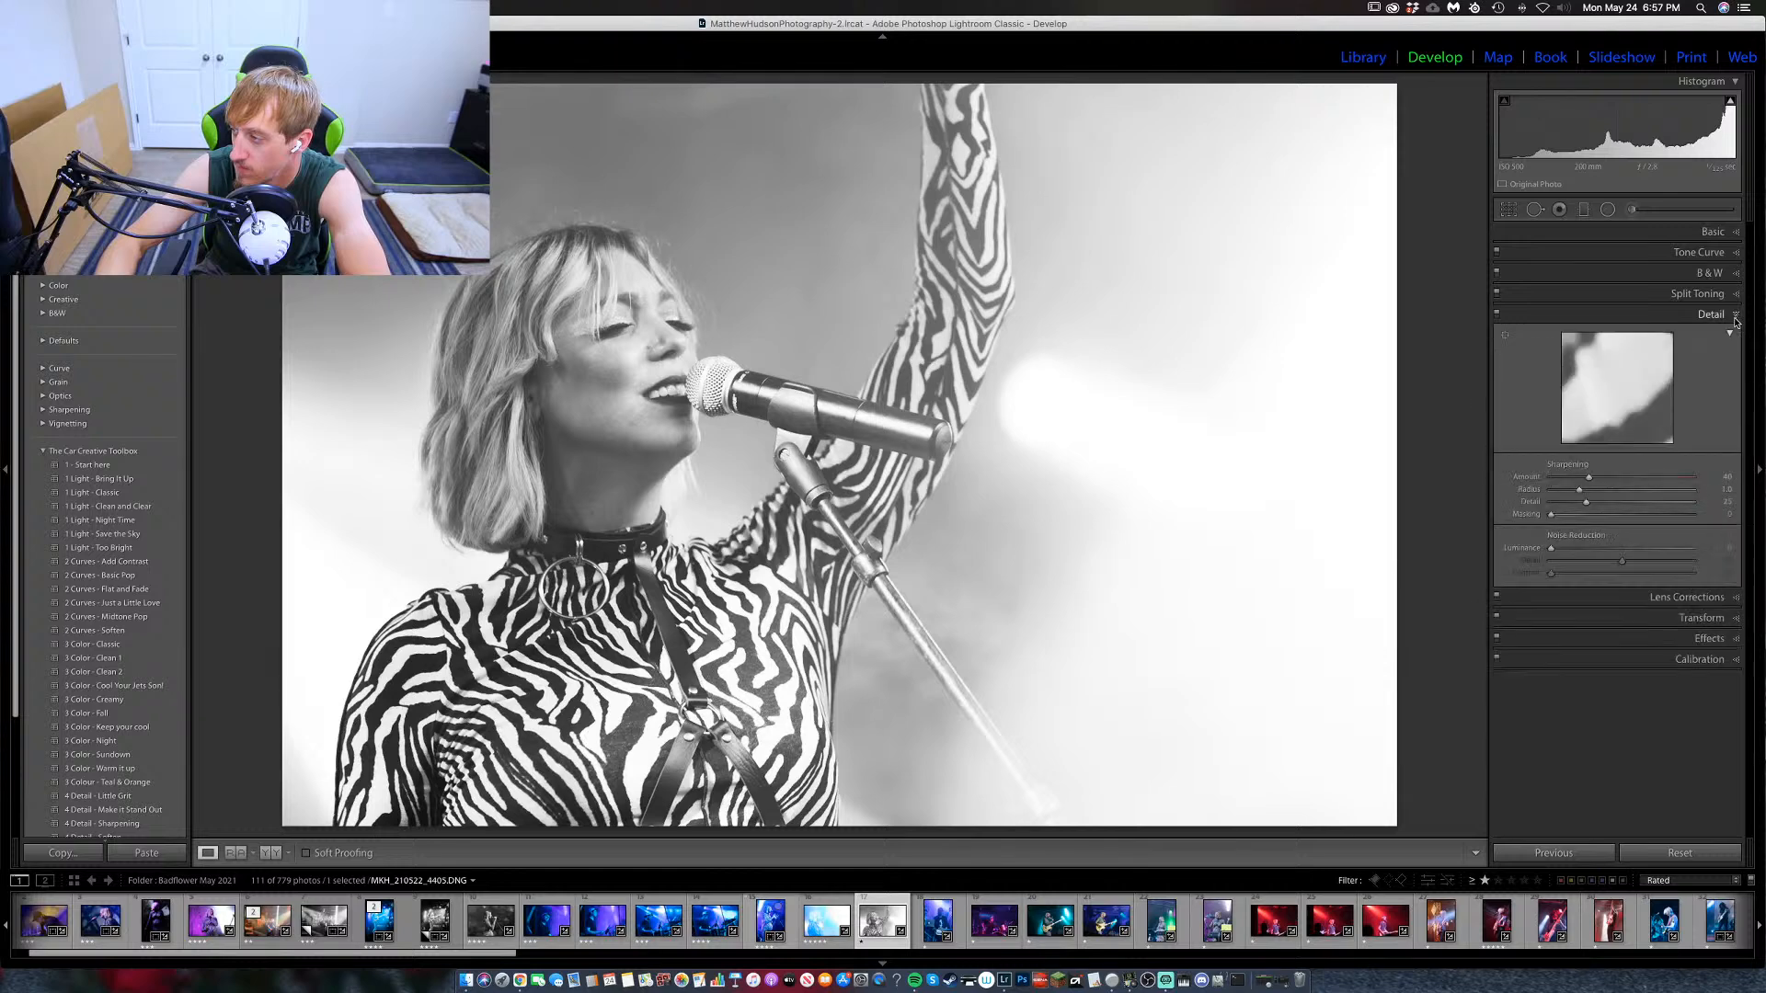
left_click(1658, 518, "alt")
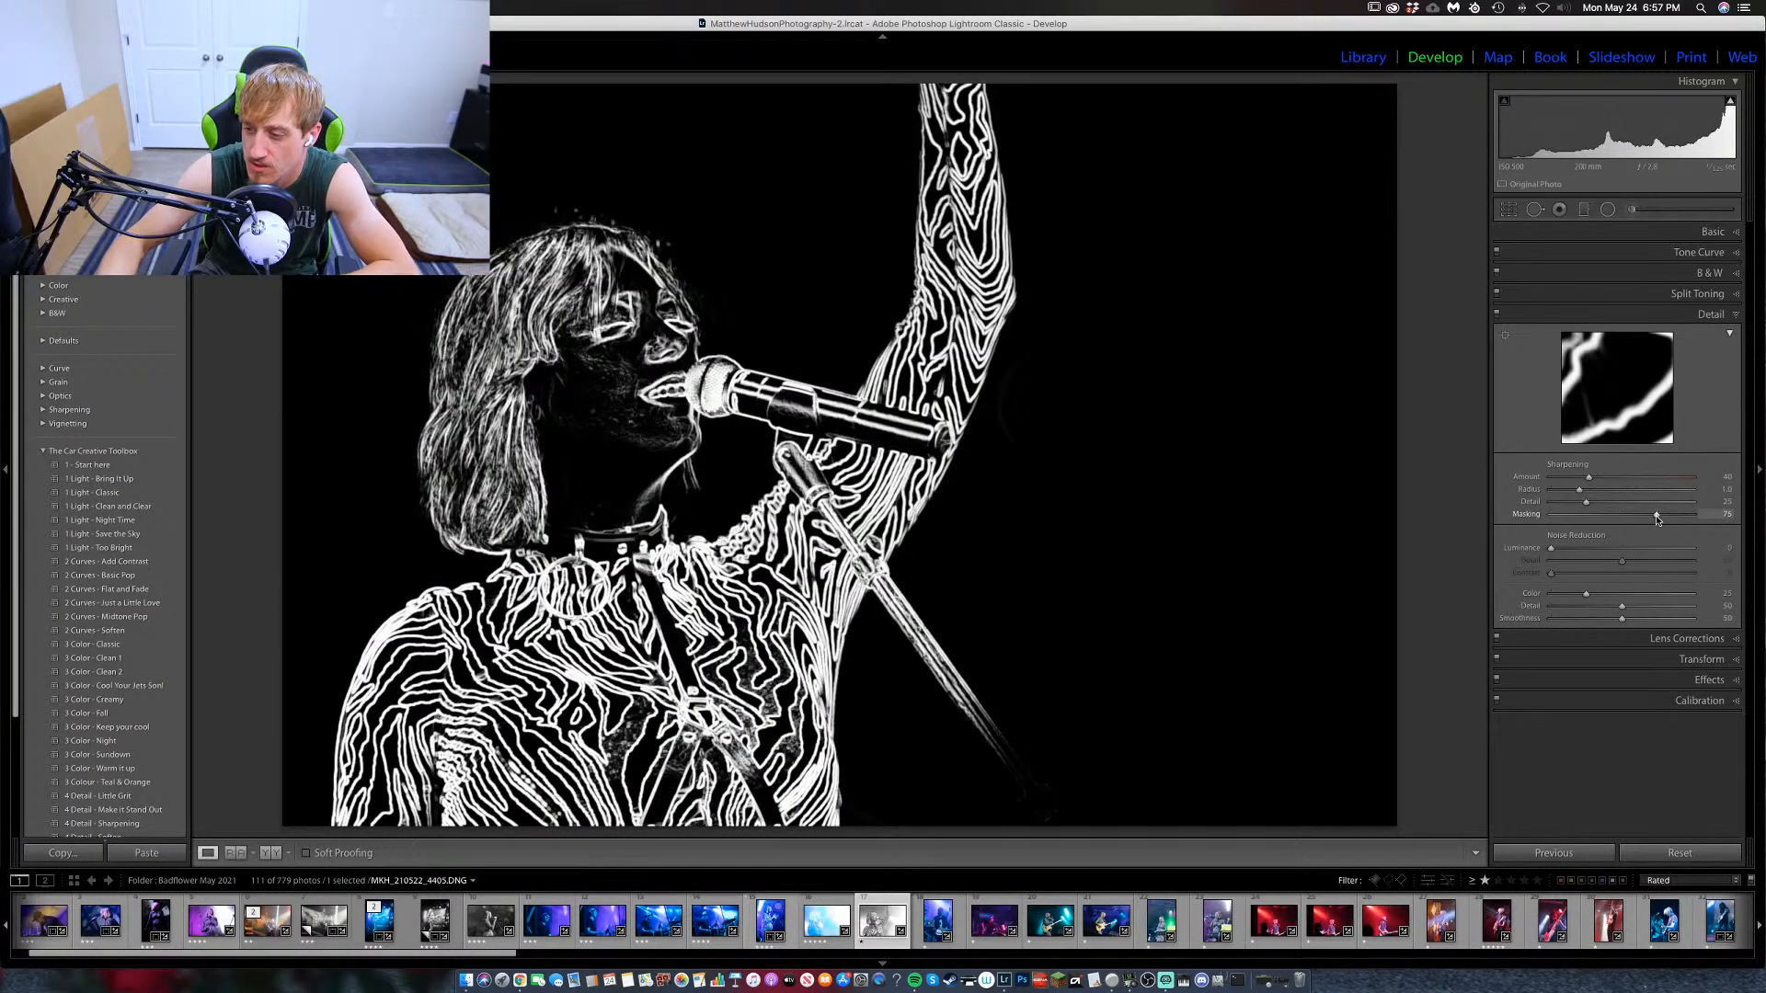
left_click_drag(1551, 548, 1564, 550)
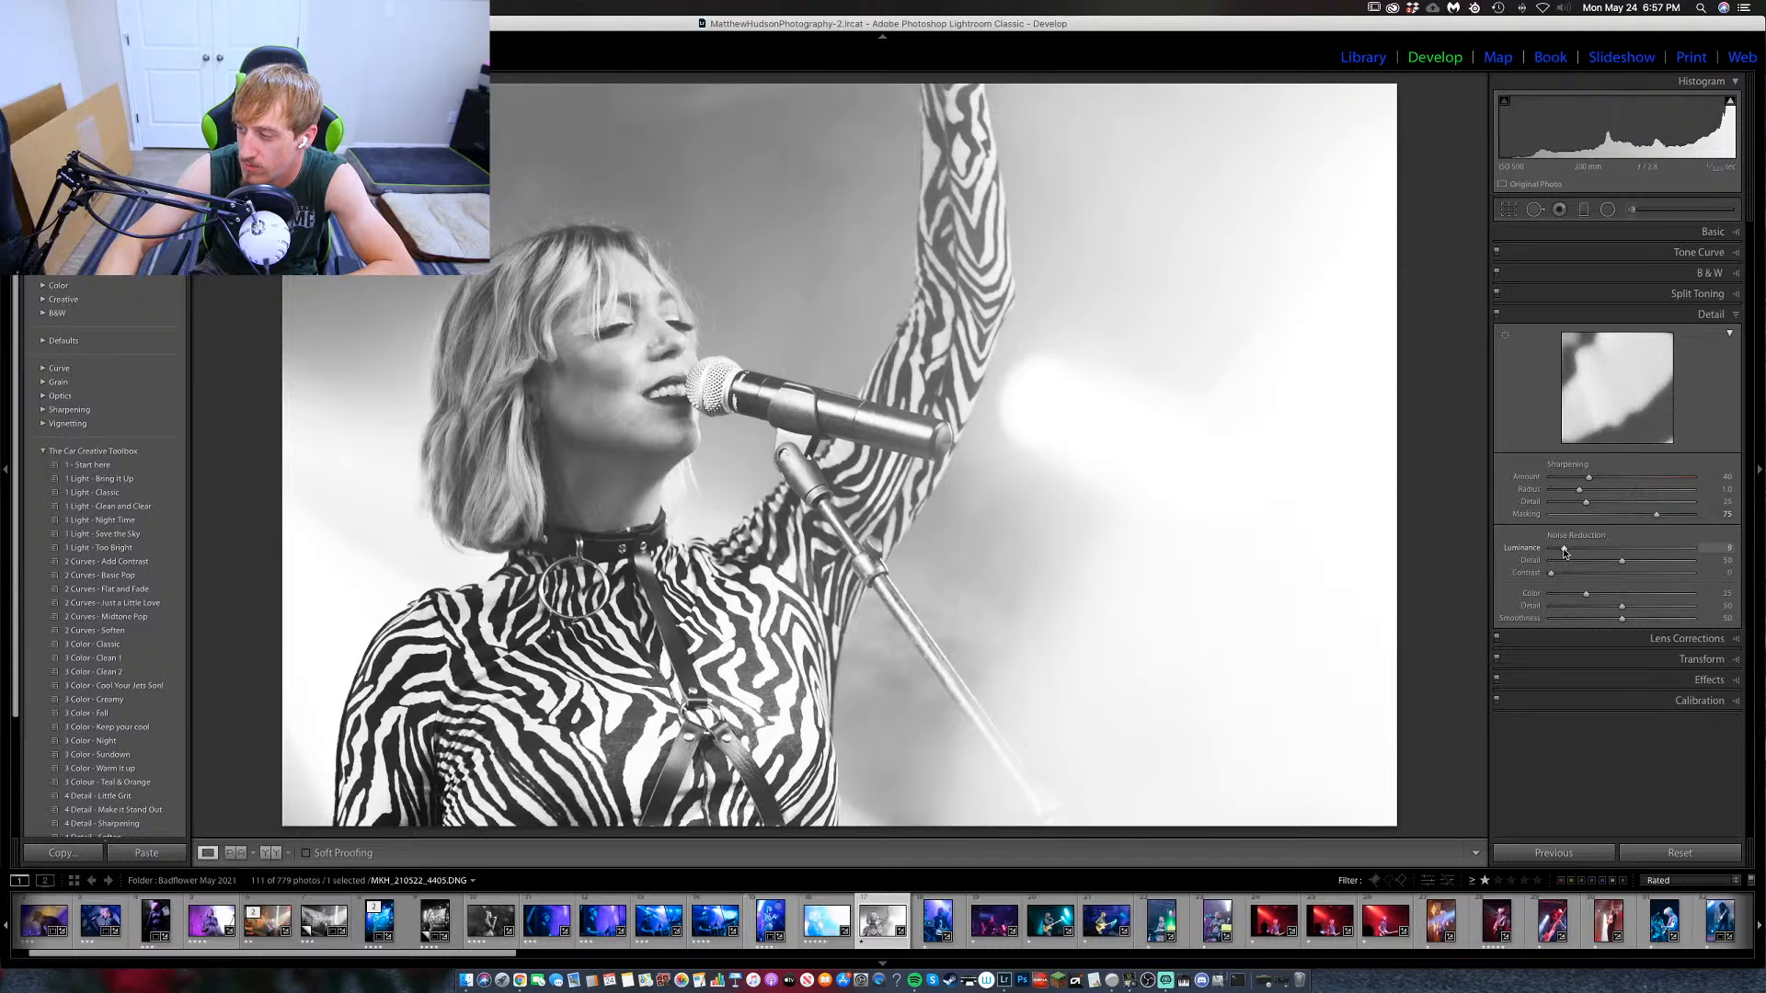
left_click(1728, 316)
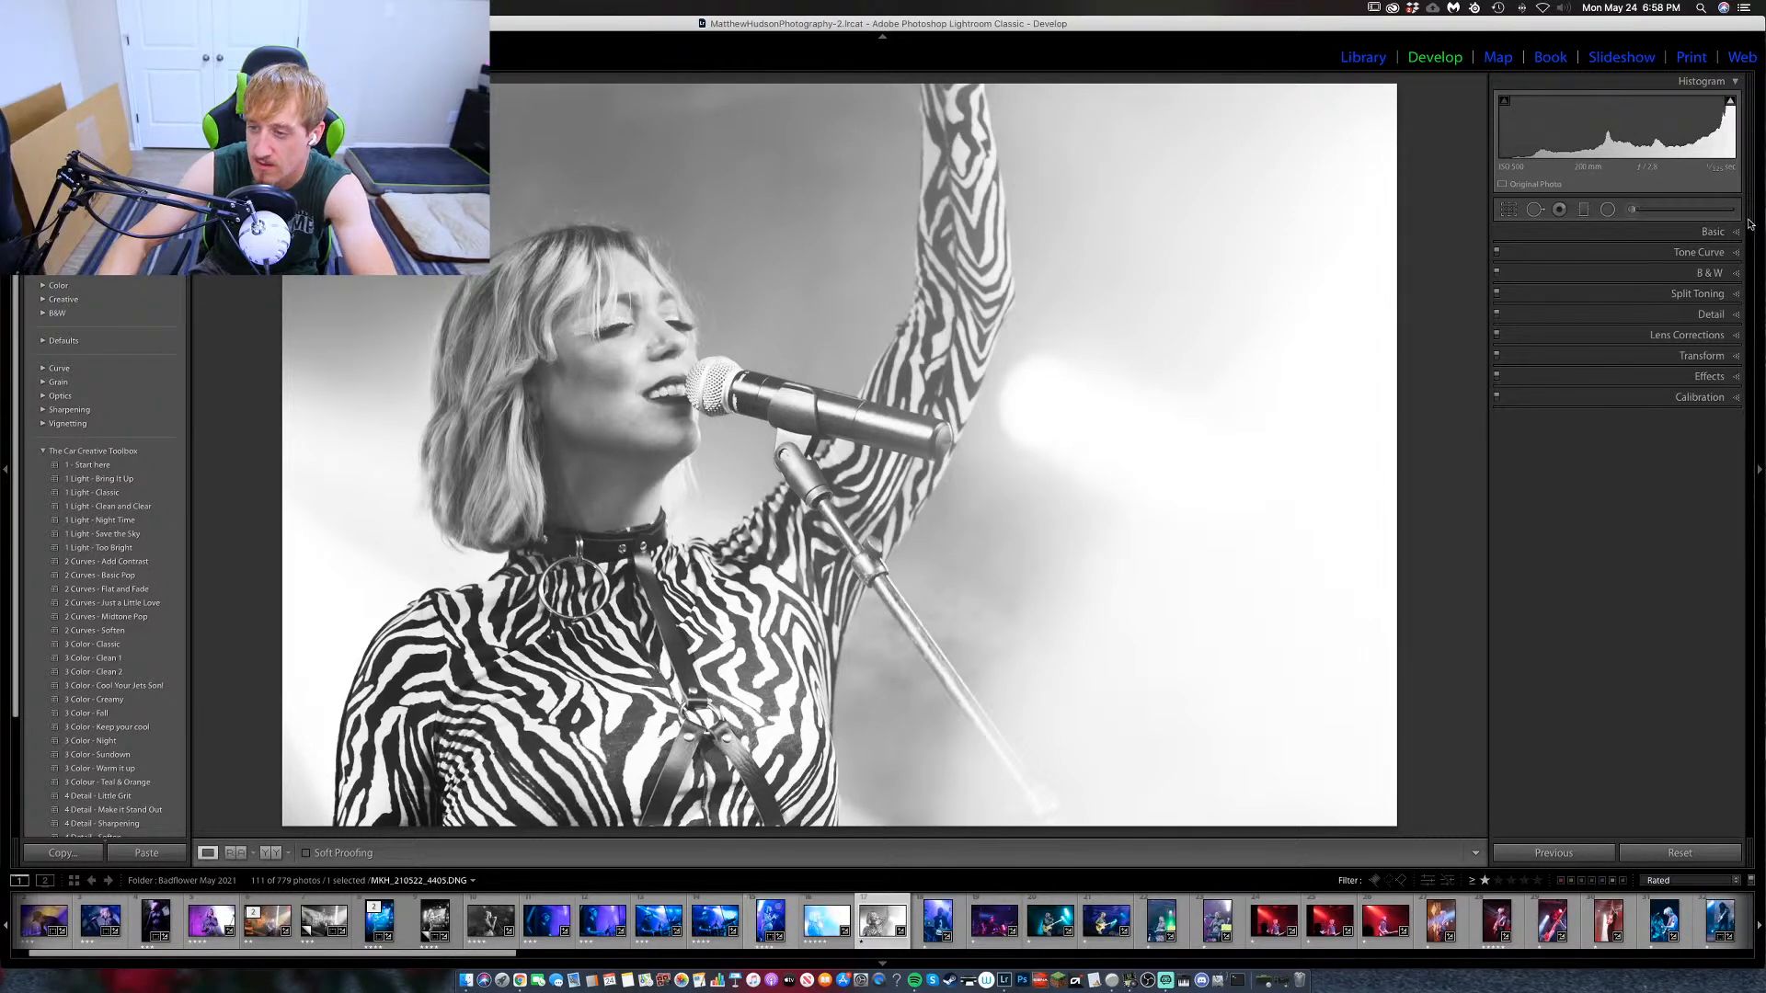
Return the photo to the color treatment and warm its white balance temperature slightly.
key("v")
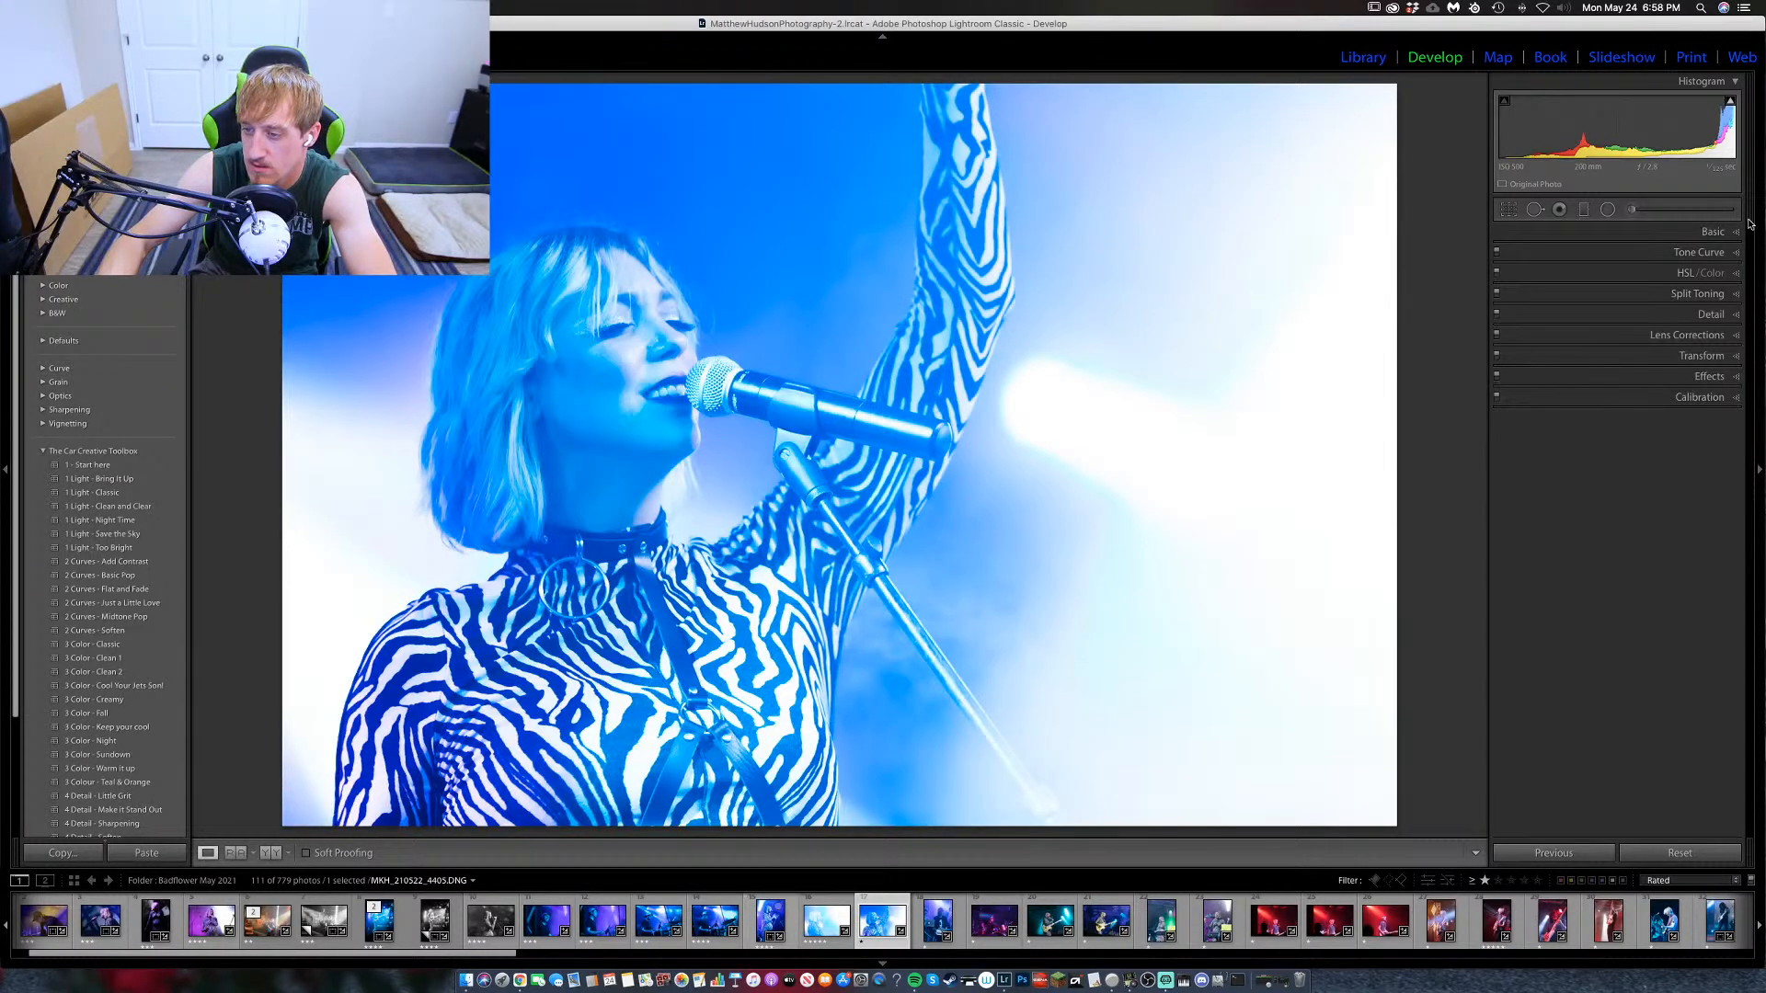
left_click(1735, 231)
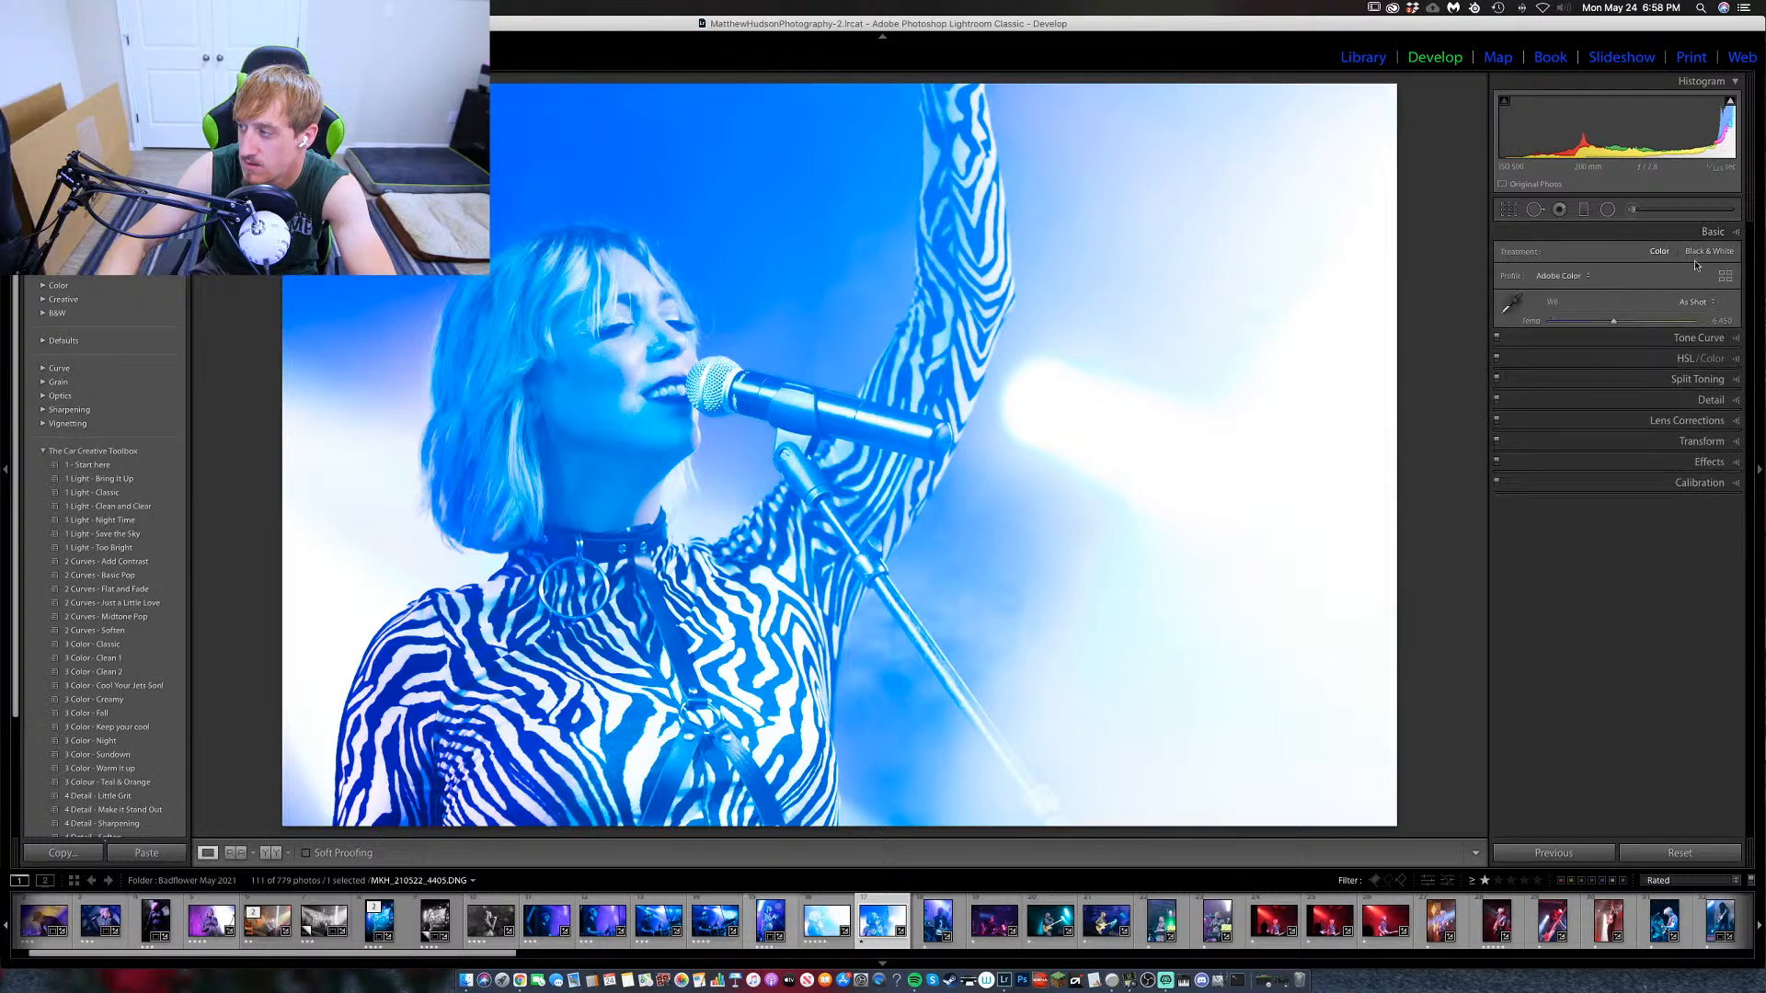
left_click_drag(1617, 327, 1622, 327)
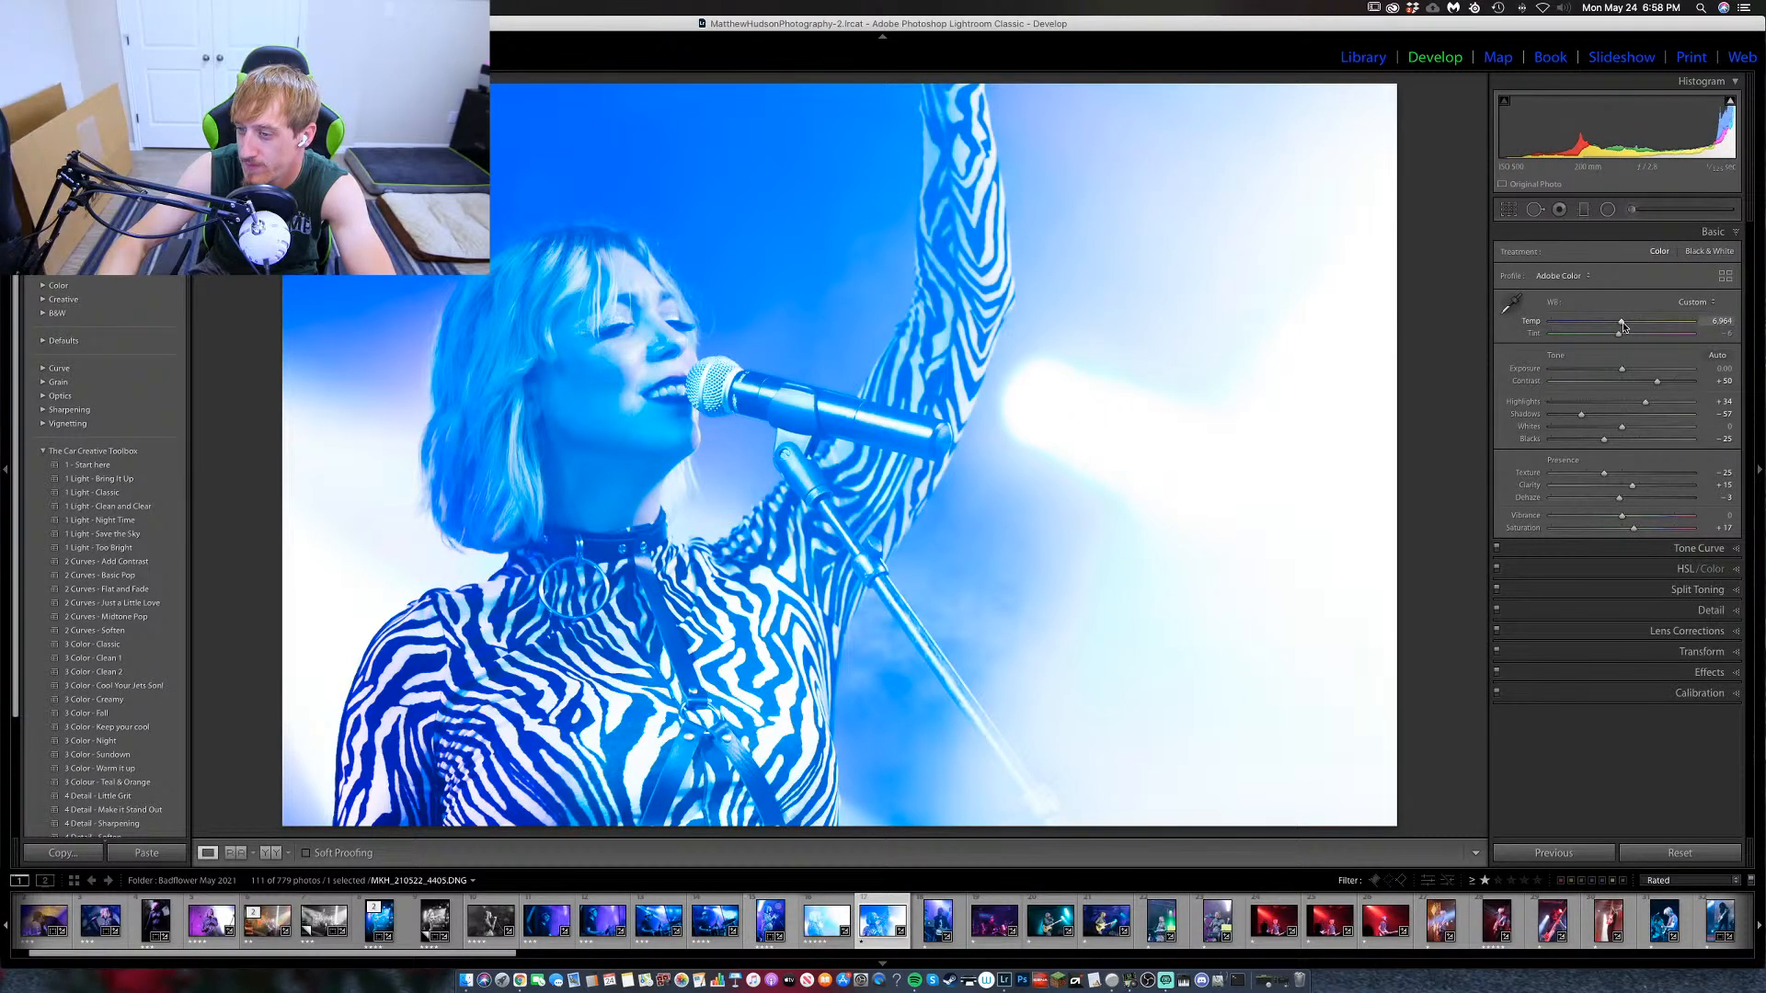
Neutralize the singer photo's blue cast by sampling neutral areas, giving a temperature of 50,000 and a tint of +93.
left_click_drag(1623, 328, 1678, 327)
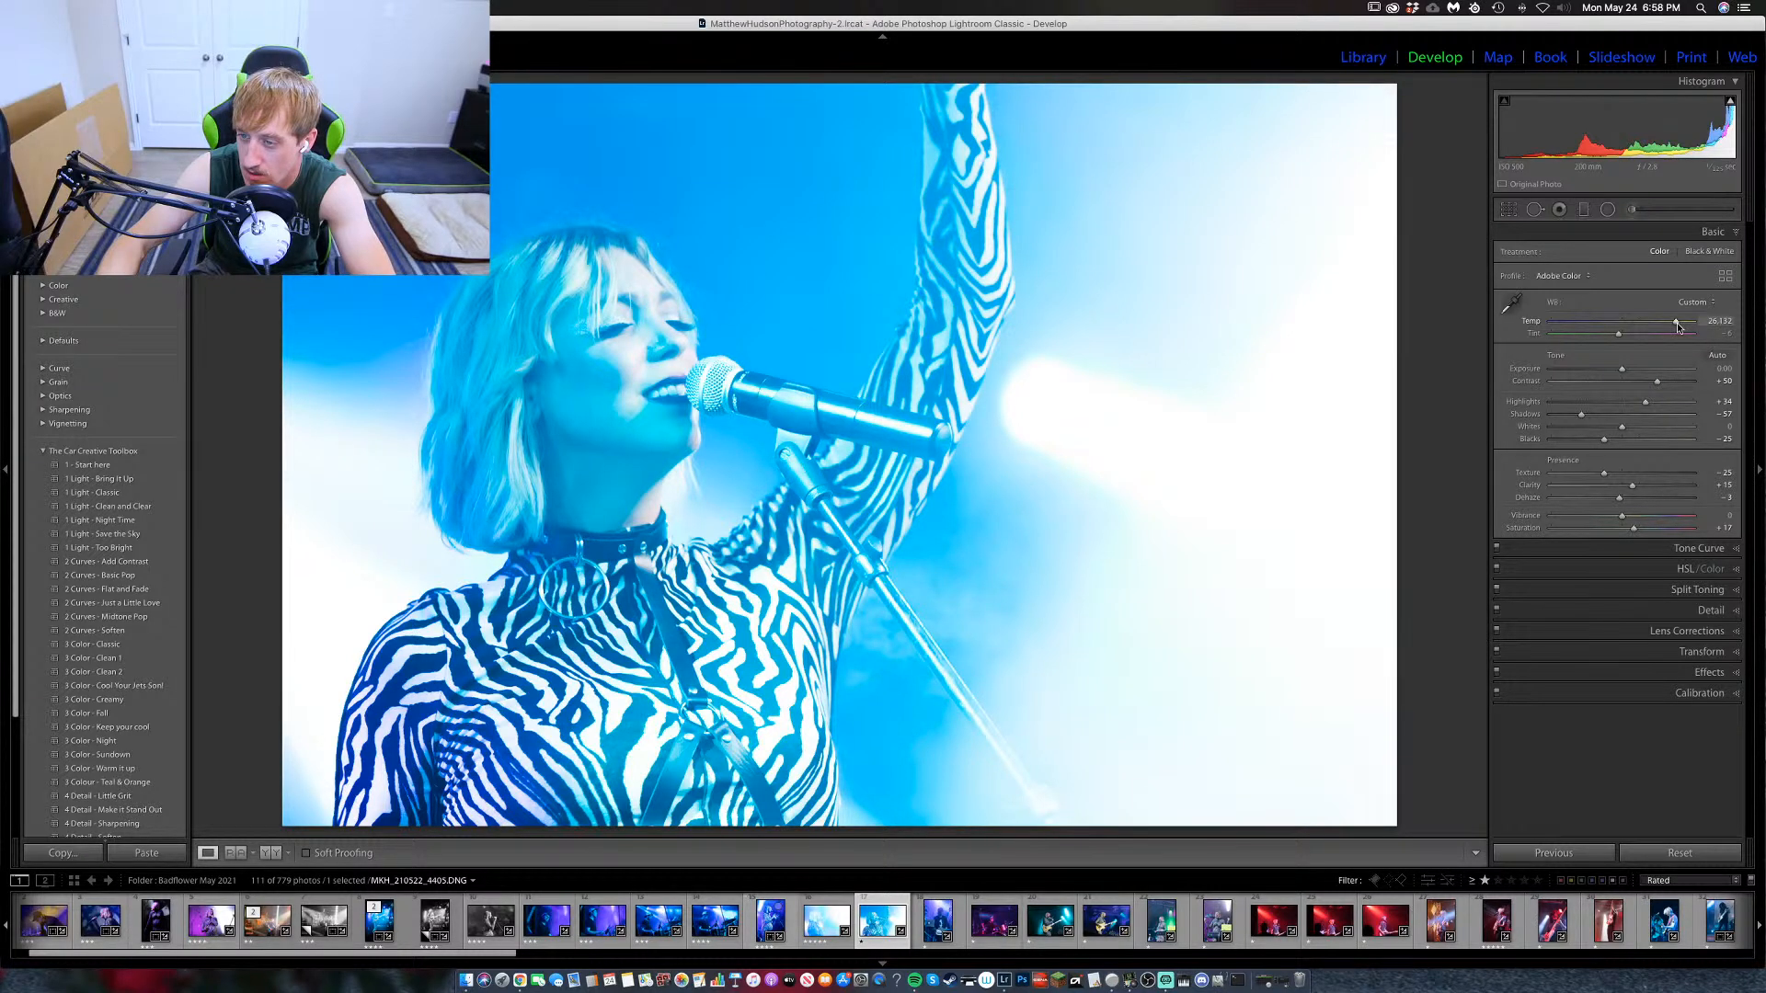
left_click(1510, 304)
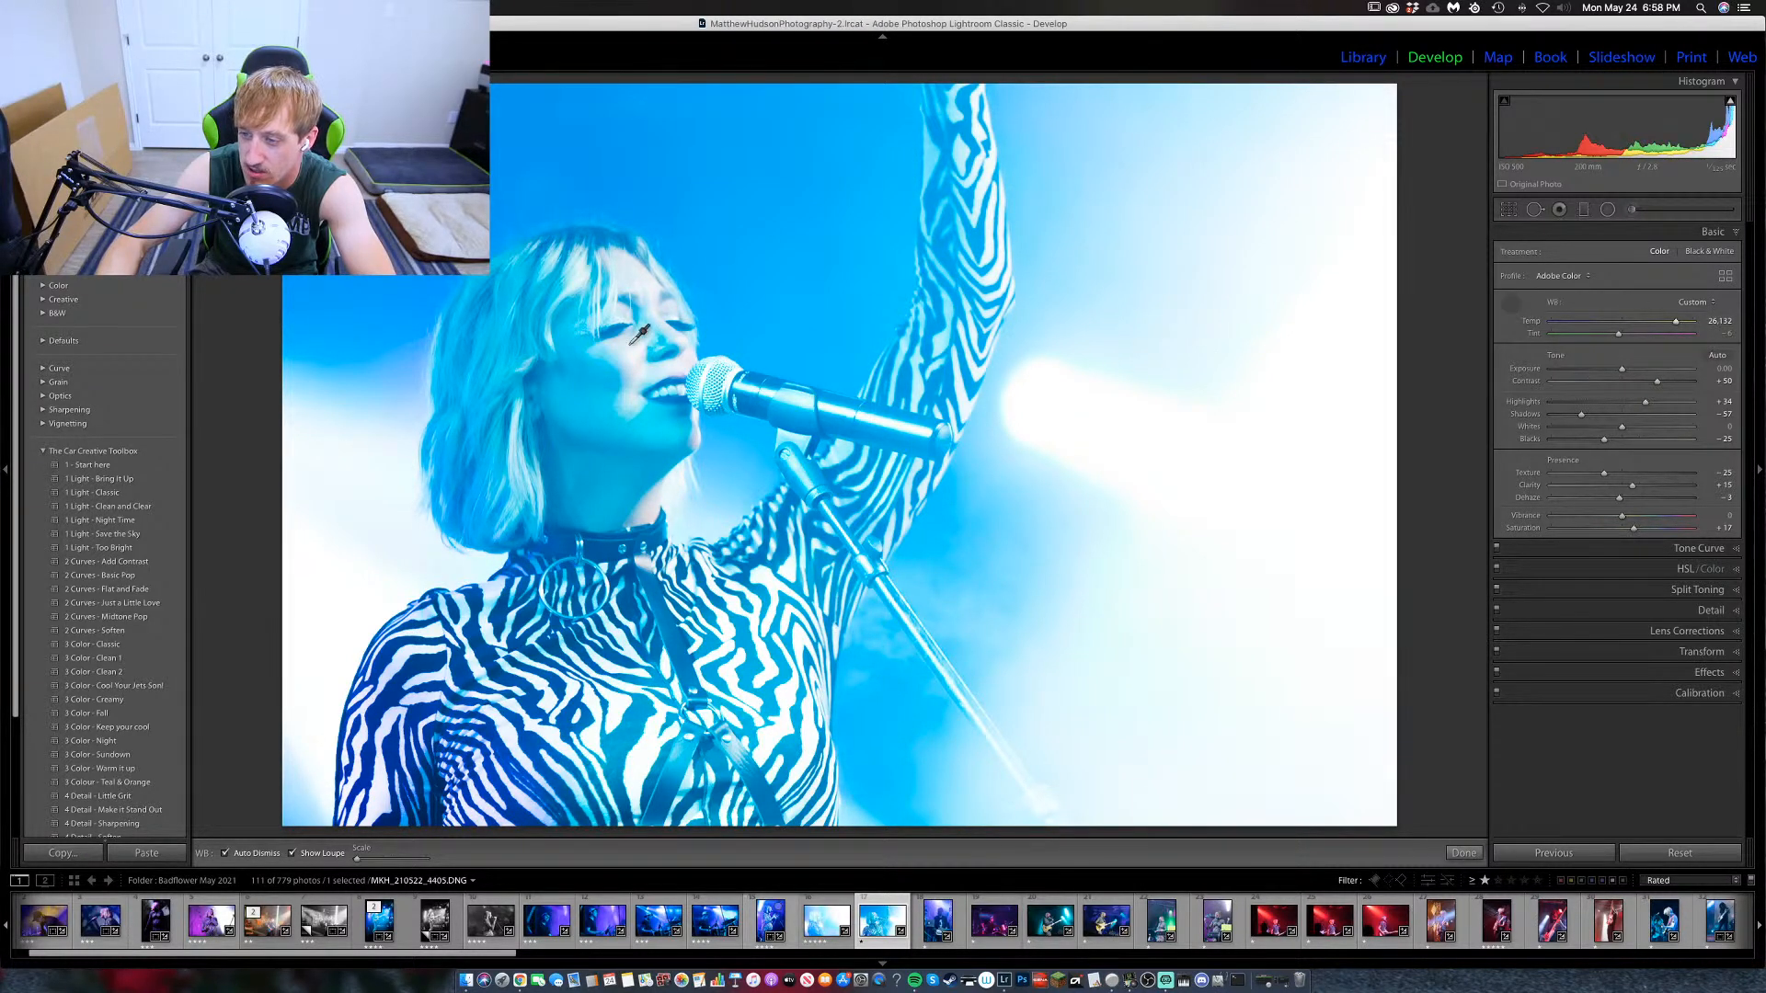
left_click(704, 442)
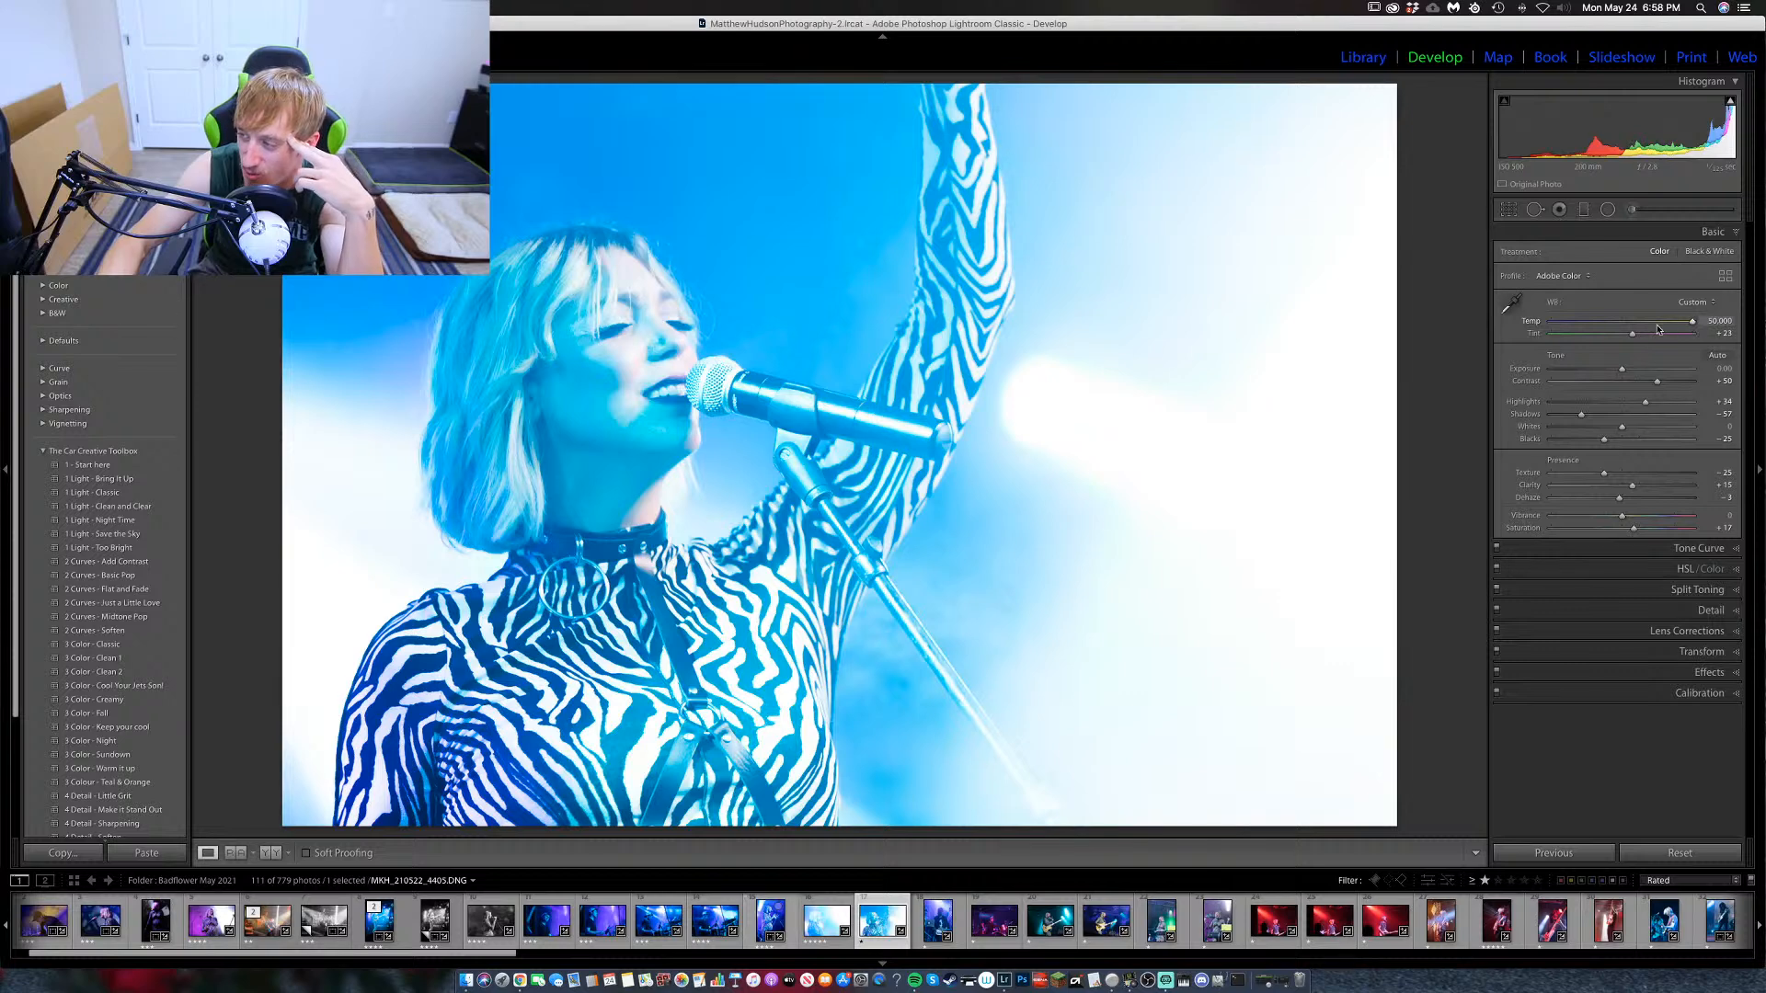
left_click(1510, 304)
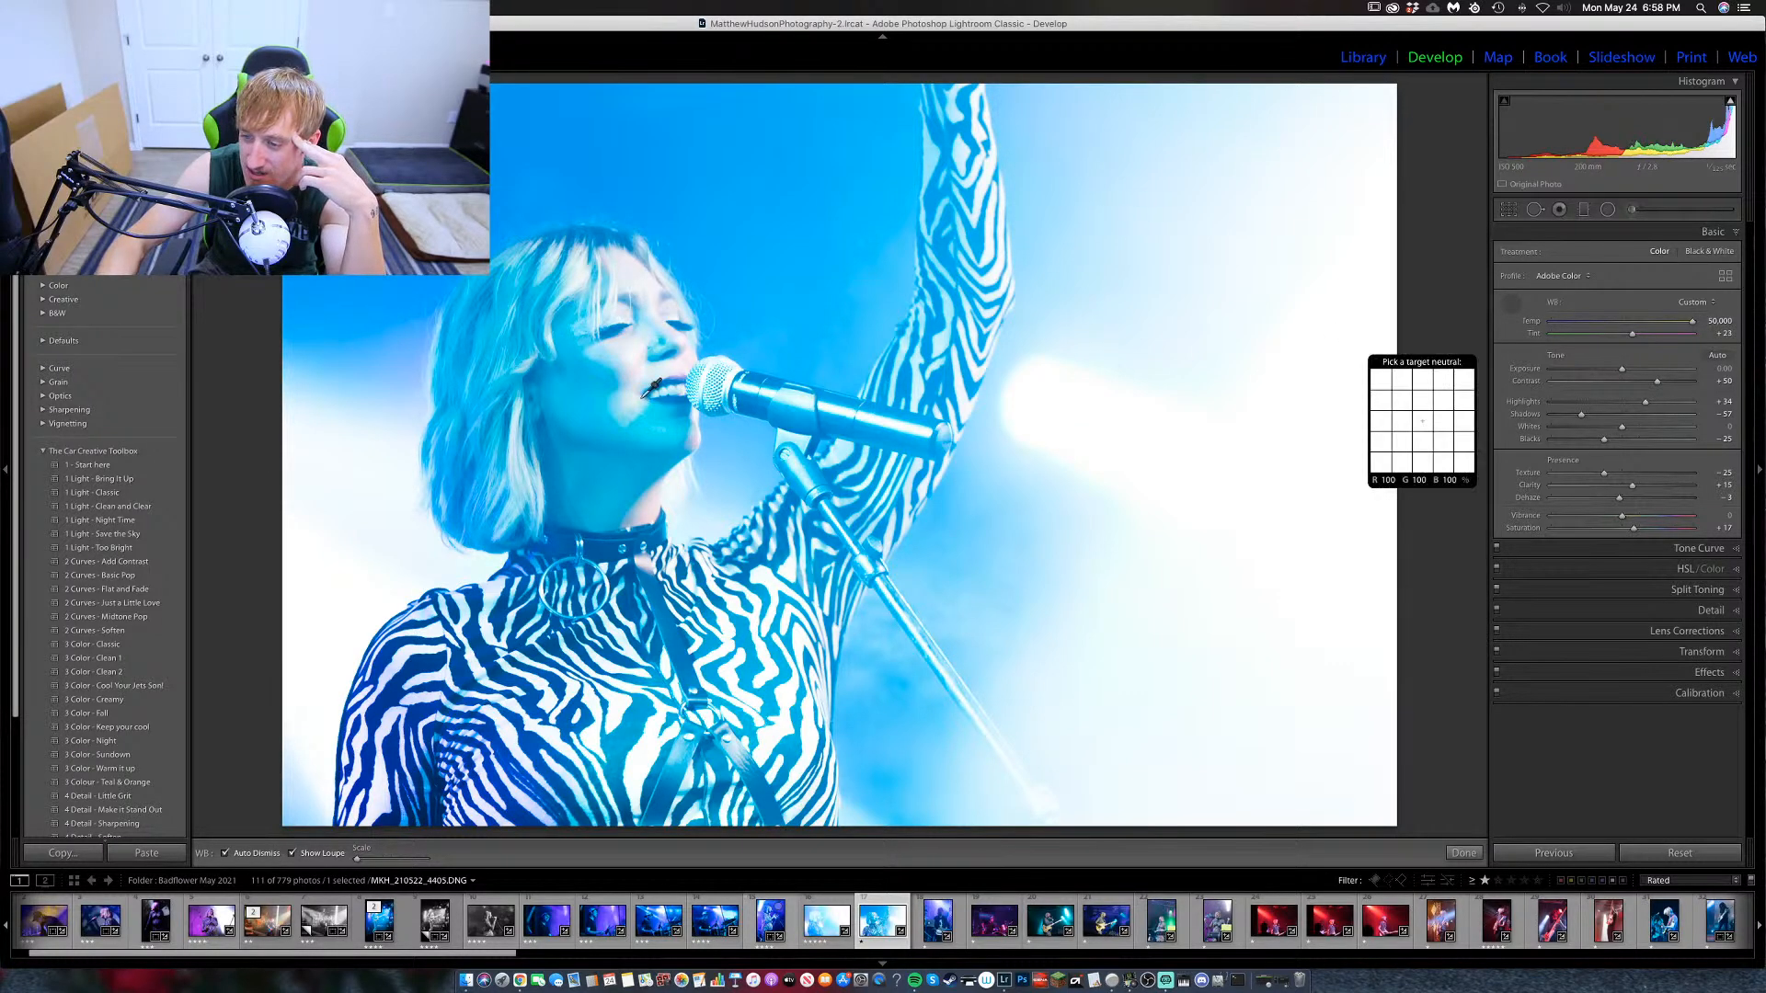
left_click(1078, 555)
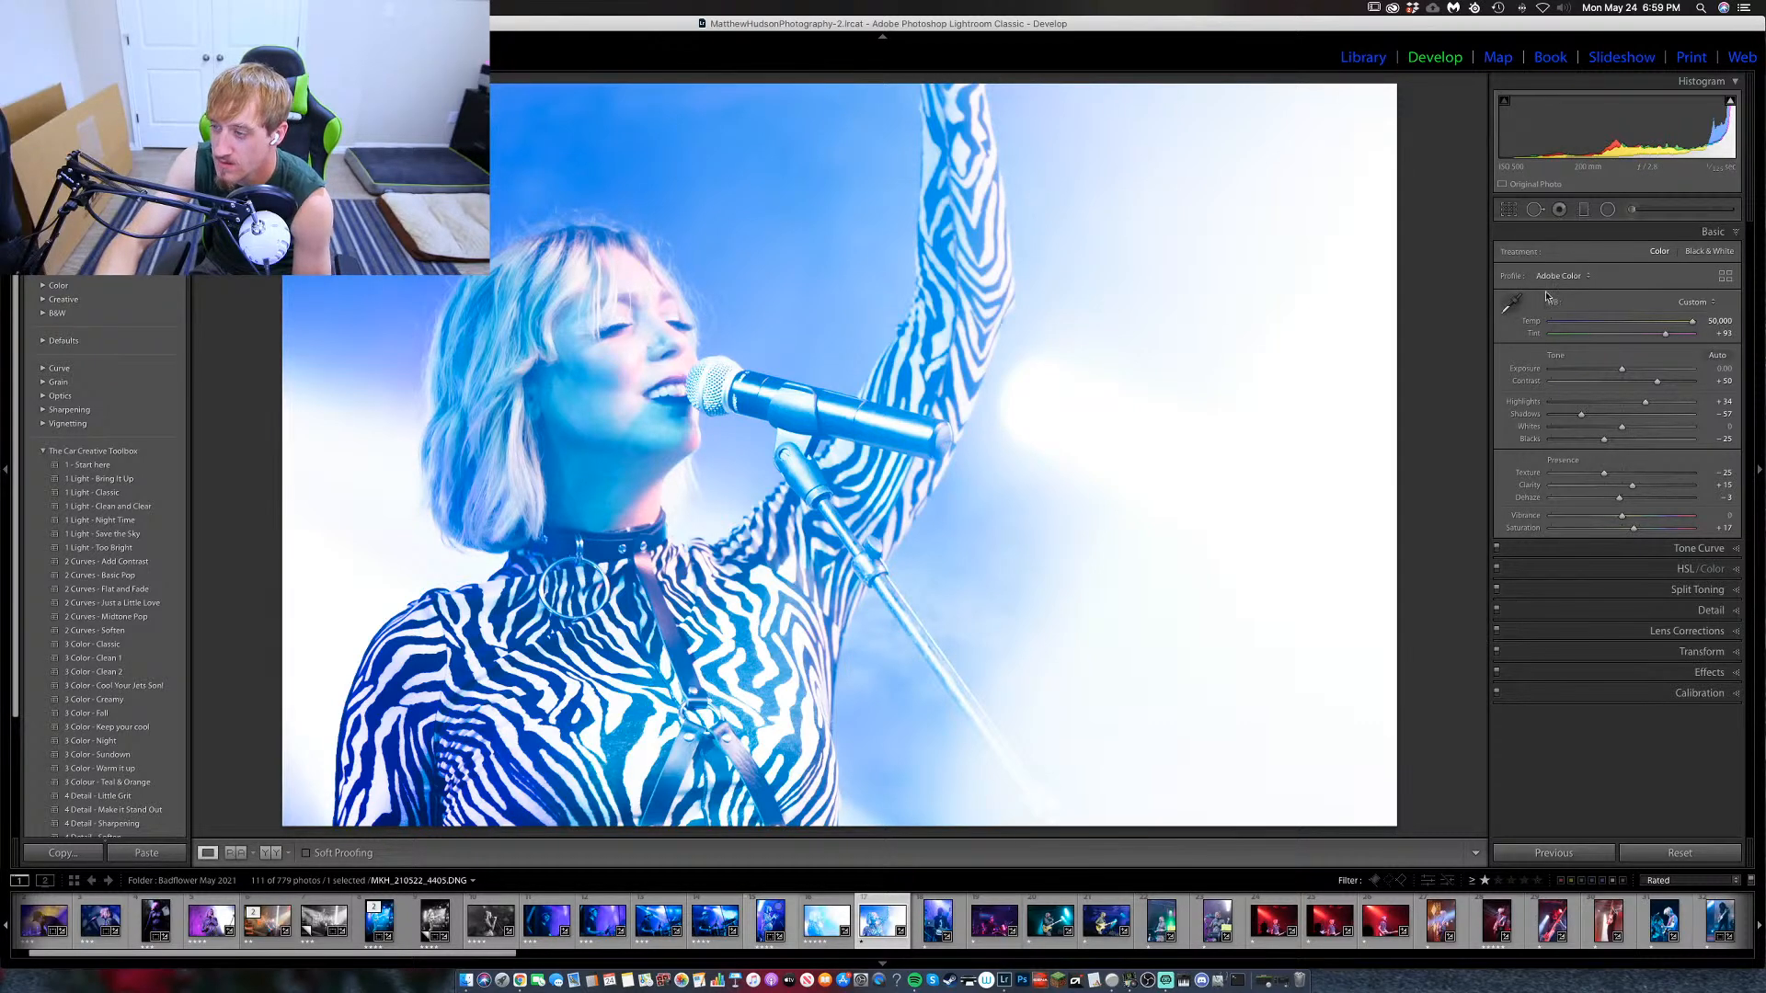
Crop the singer photo slightly tighter from its upper-right corner at the original aspect ratio and rate it 3 stars.
left_click(1510, 210)
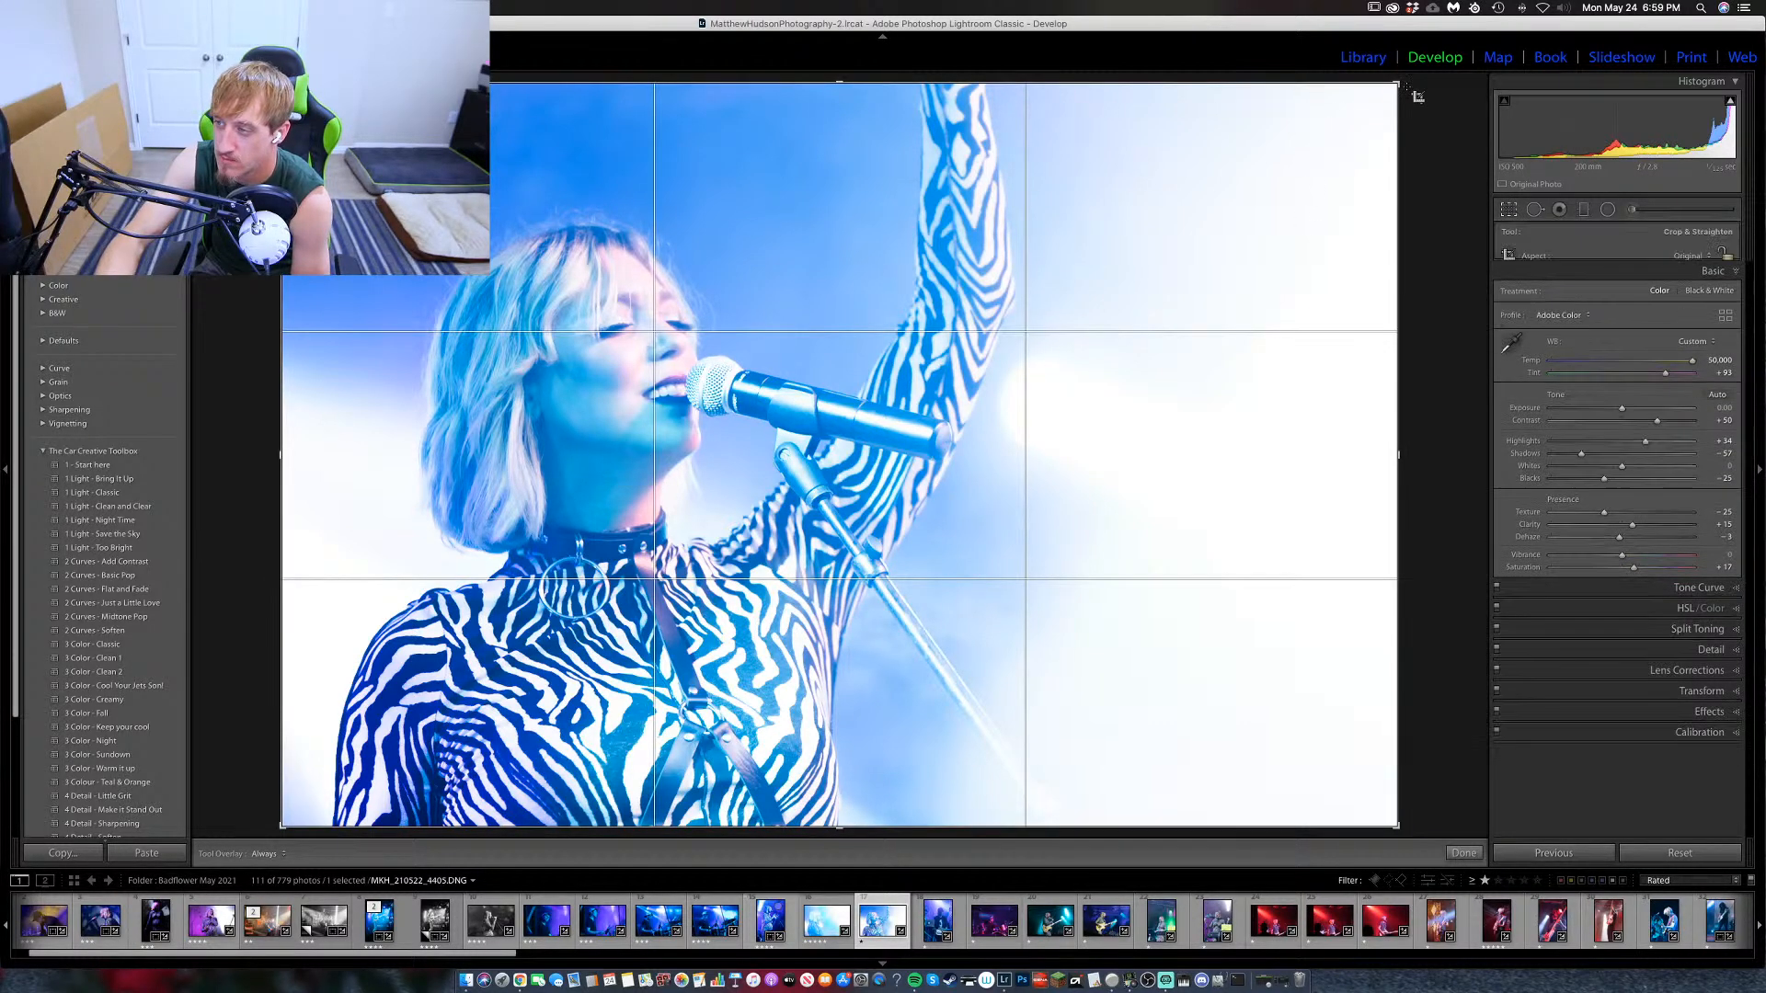
left_click(1727, 255)
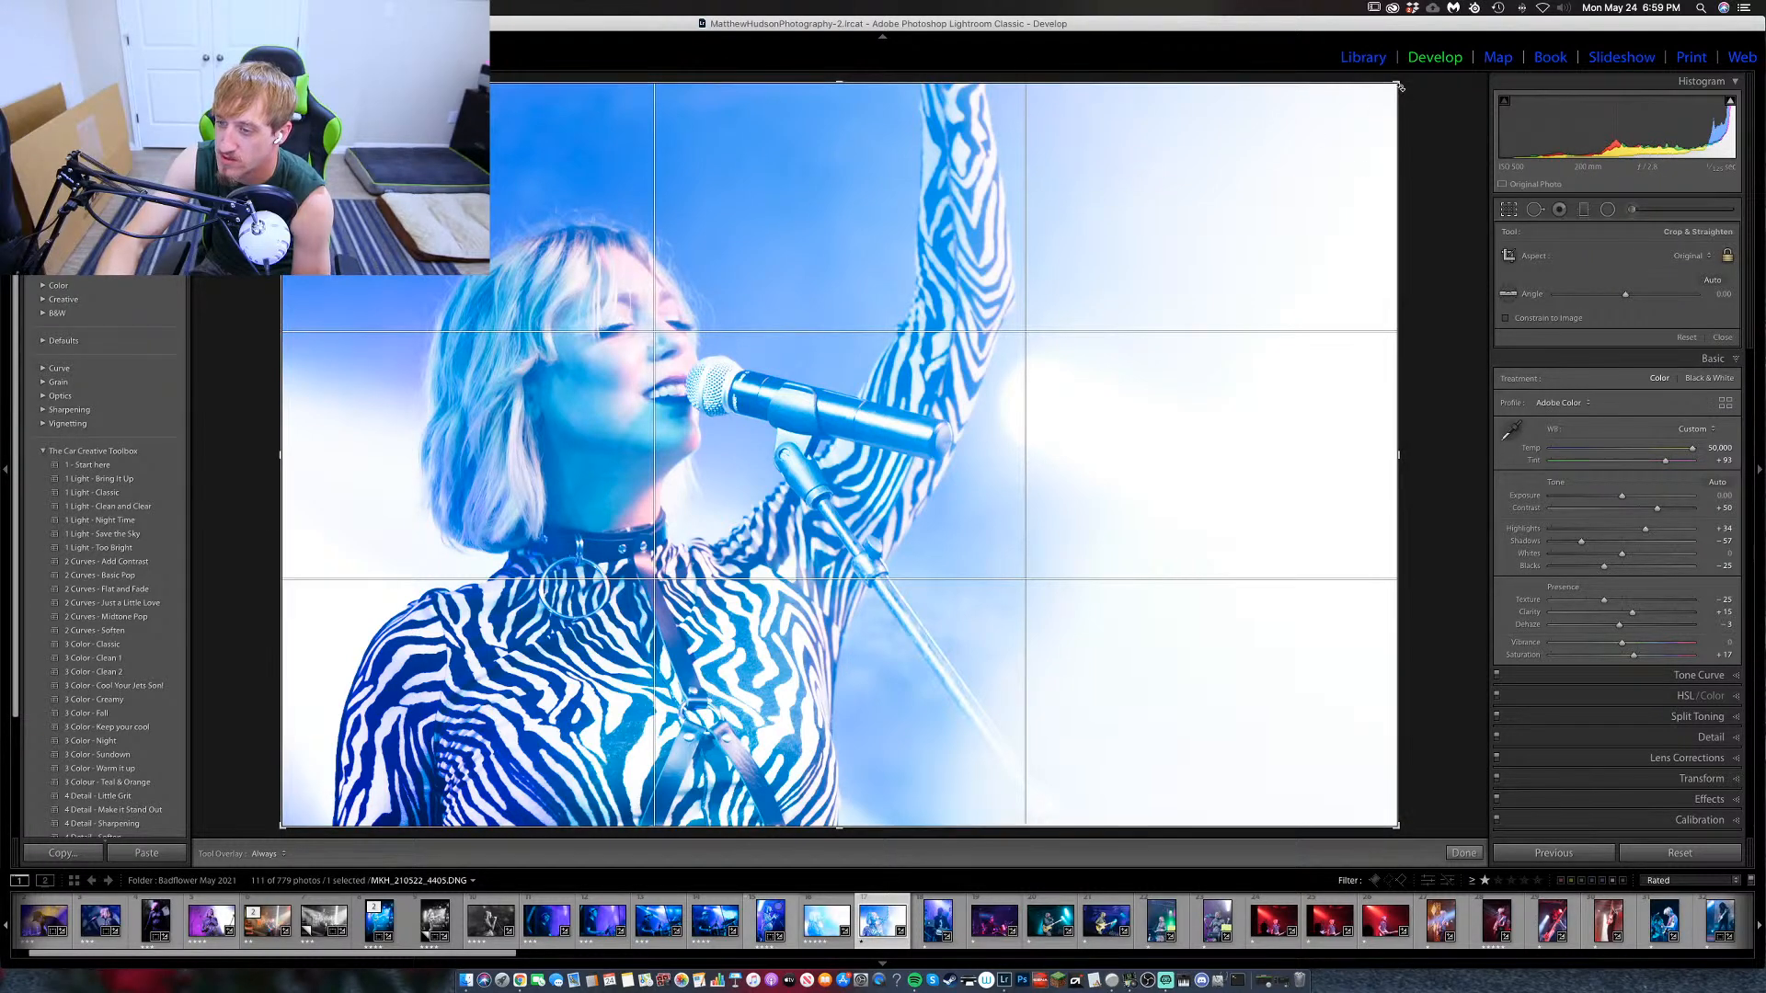
left_click_drag(1397, 84, 1341, 107)
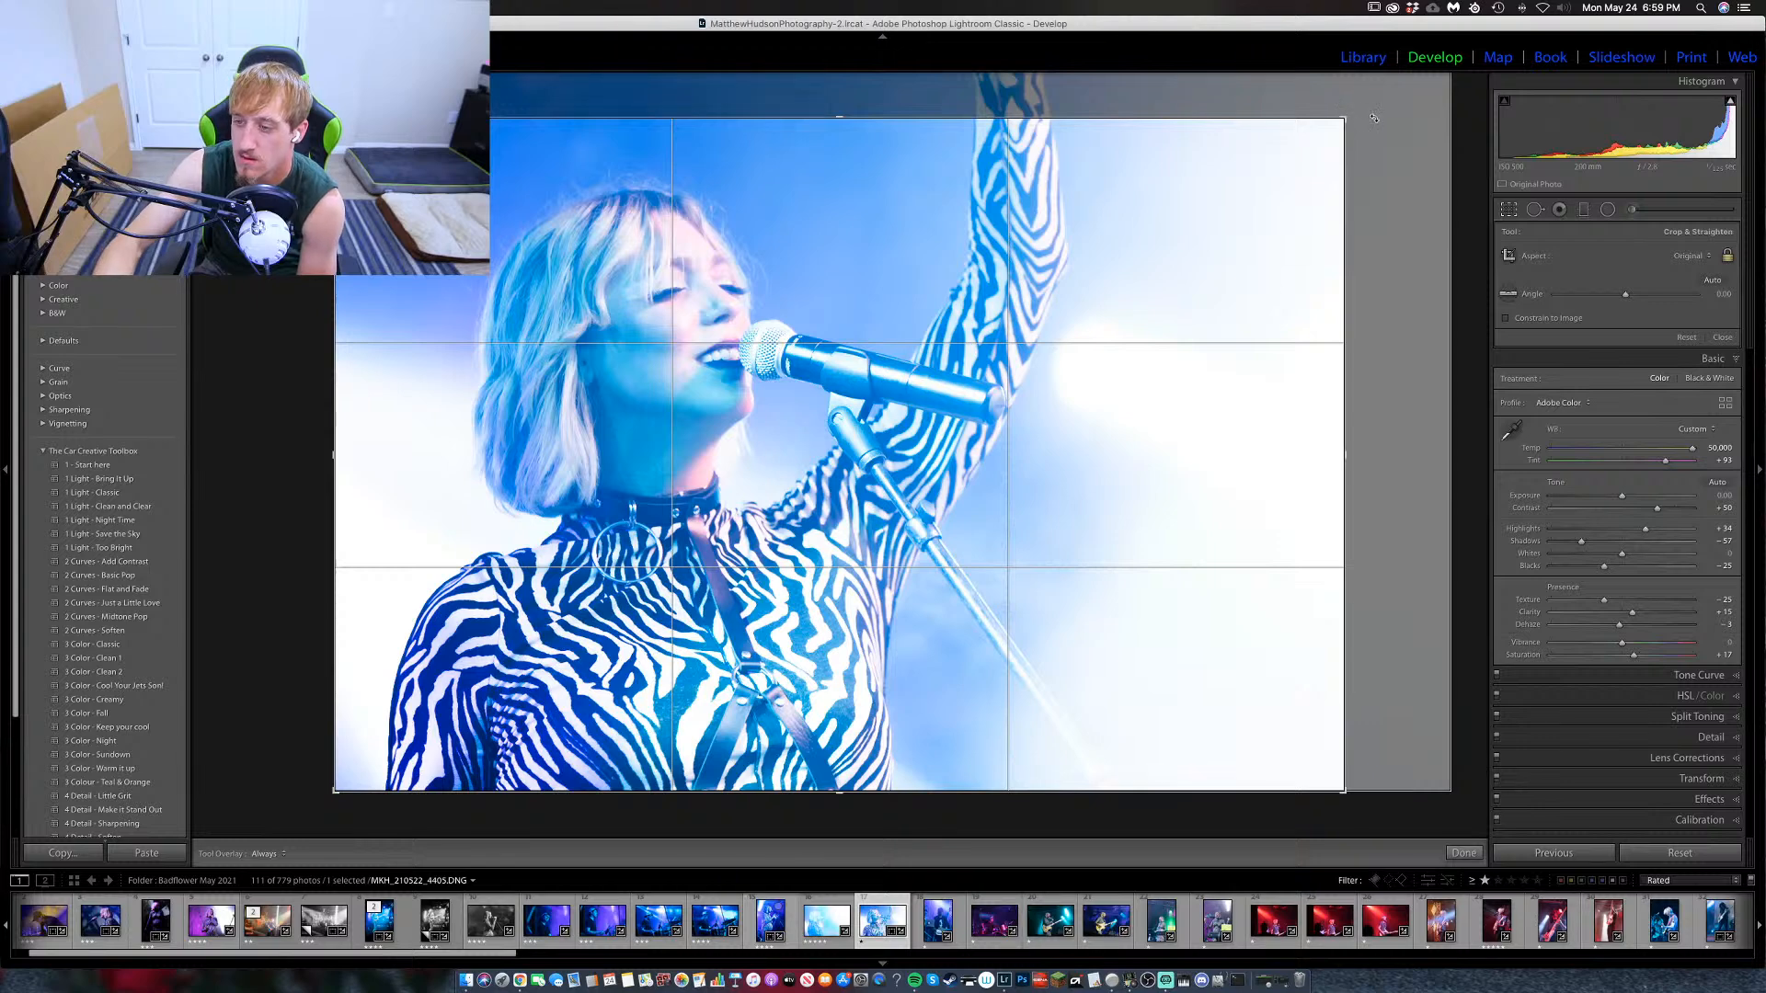
key("Return")
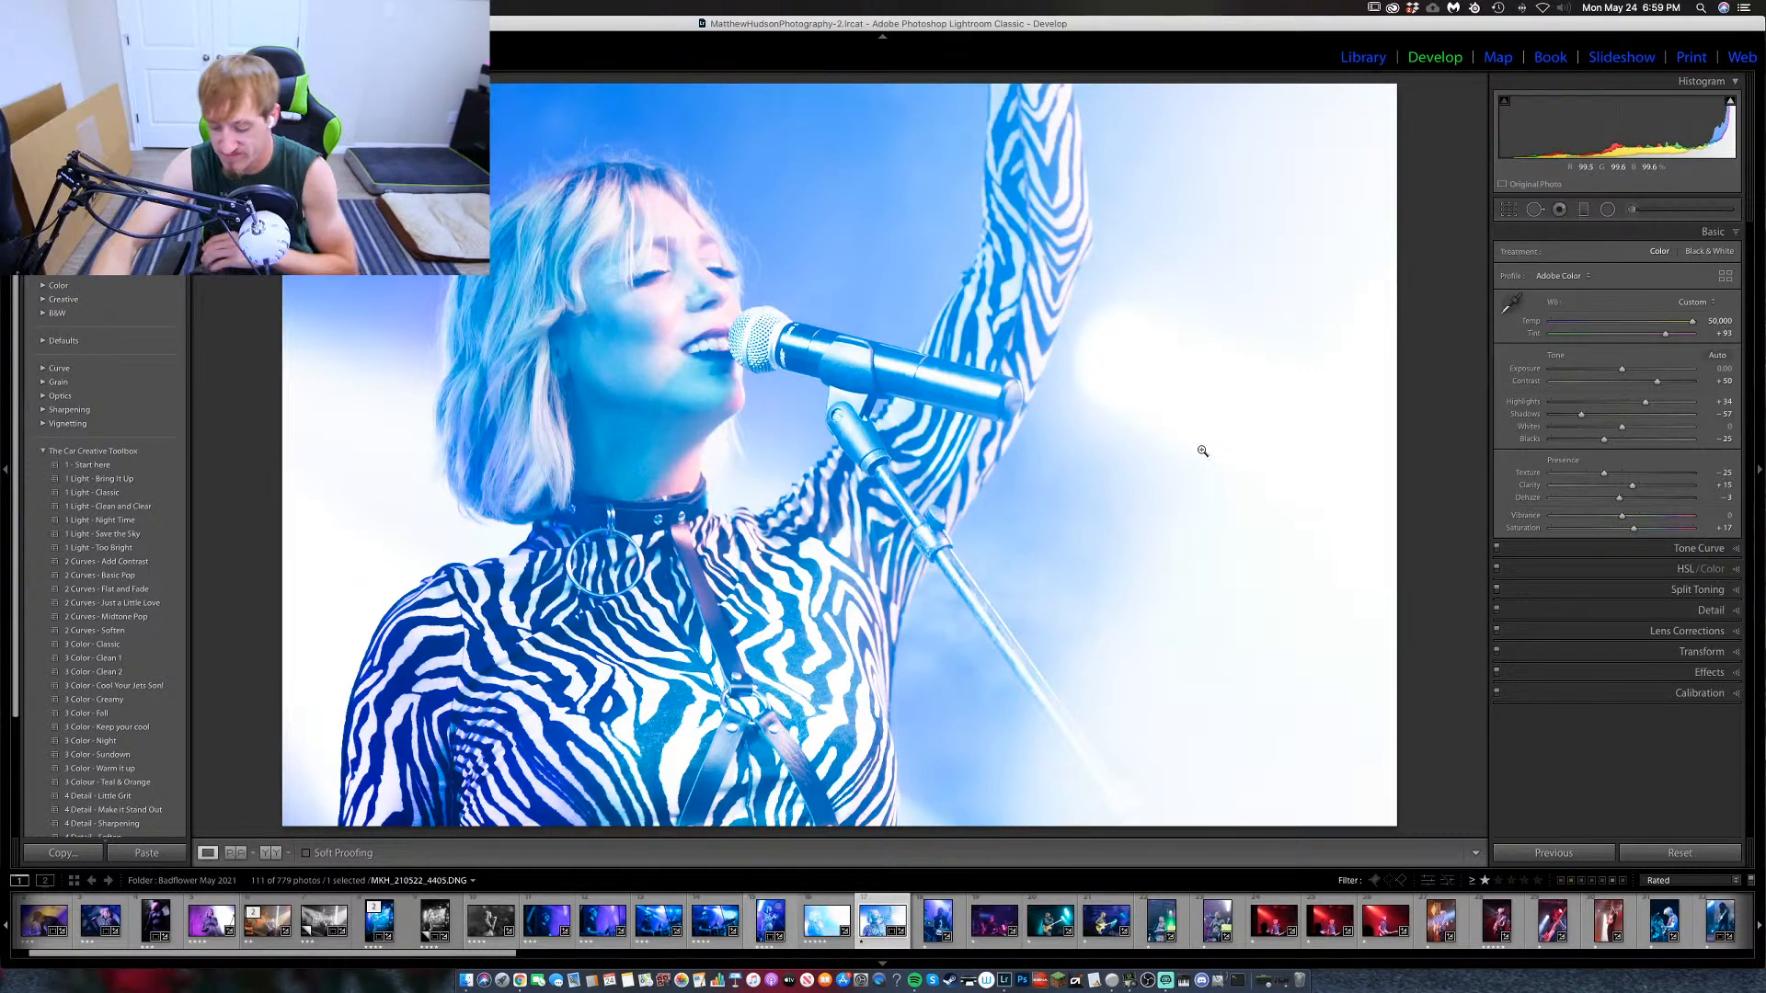
key("4")
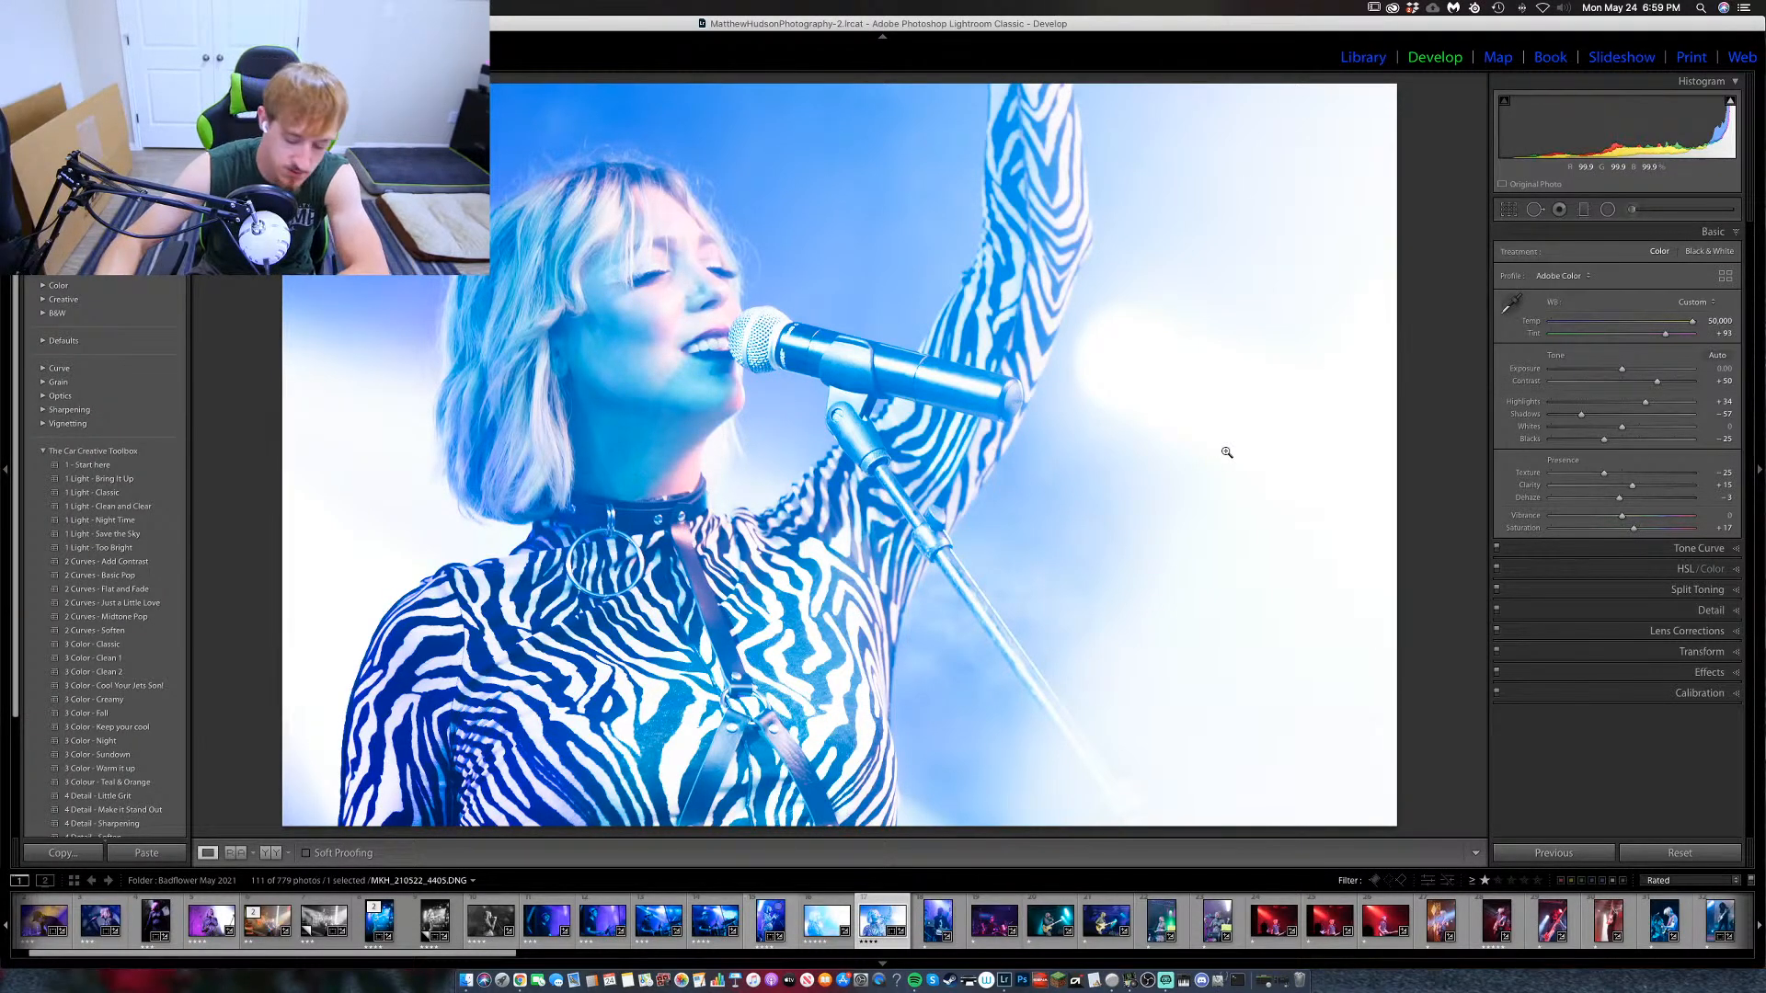
key("3")
Set contrast to +33 on the next photo, the keyboard player, and preview it in black and white before returning to color.
key("Right")
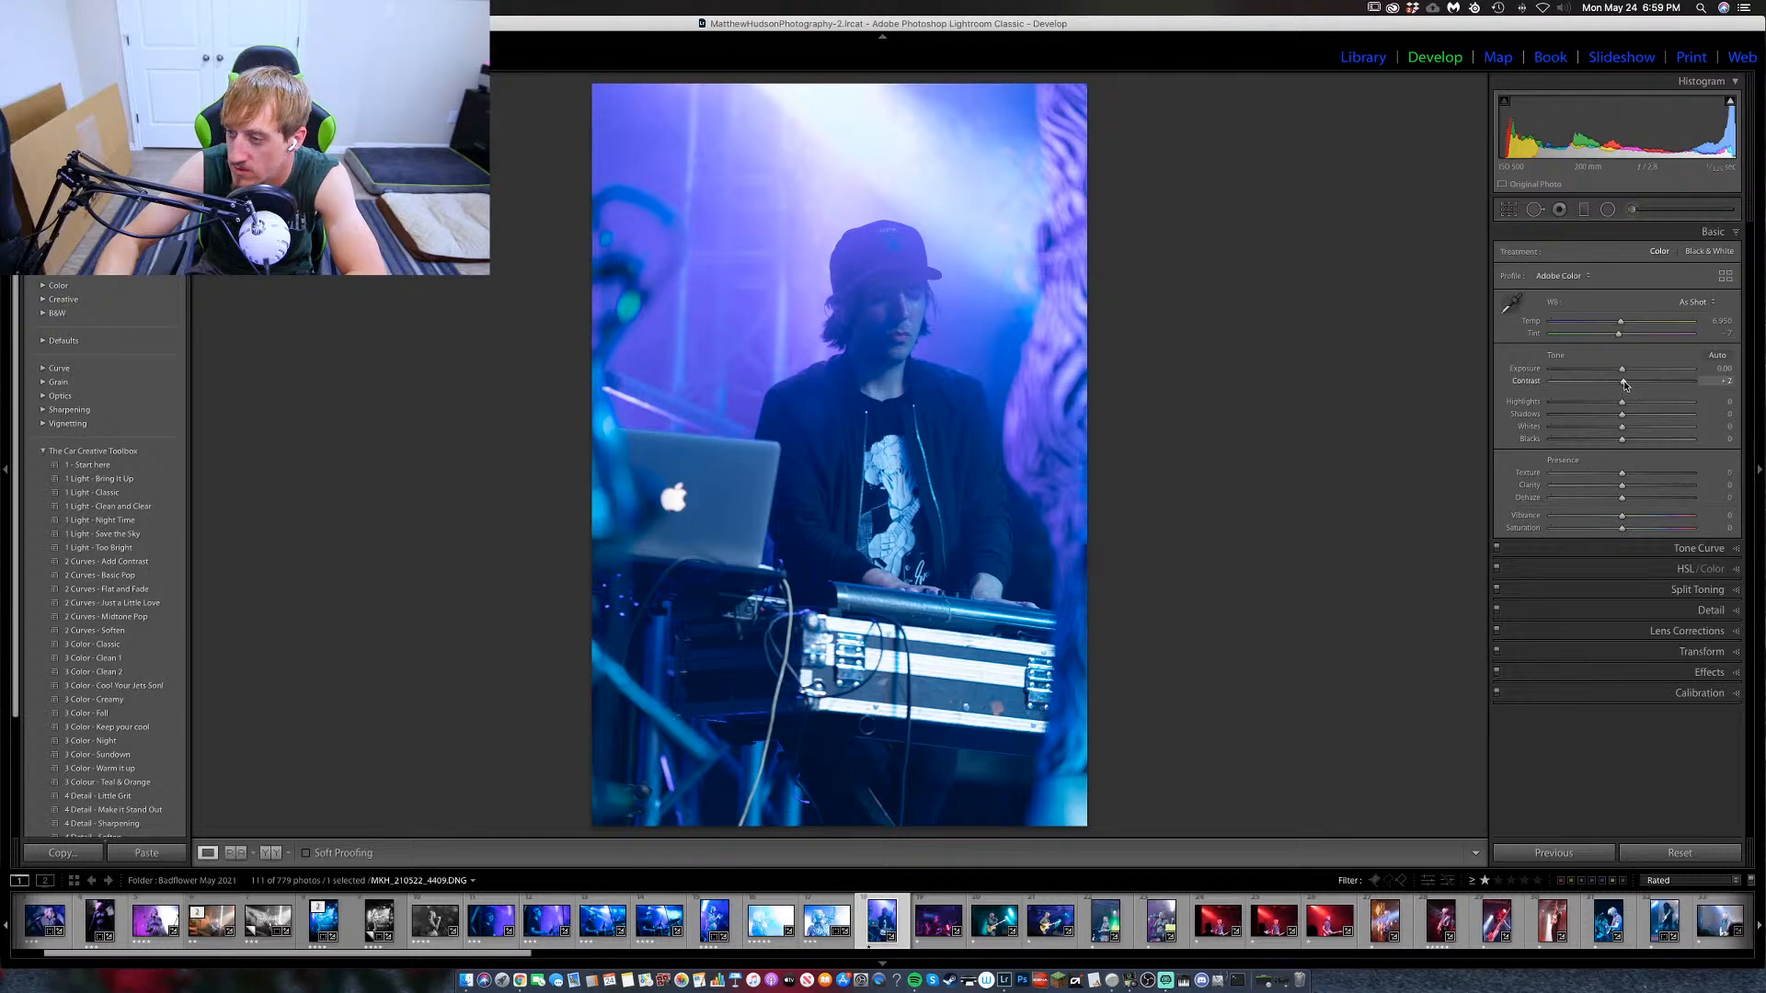
left_click_drag(1626, 386, 1647, 387)
key("v")
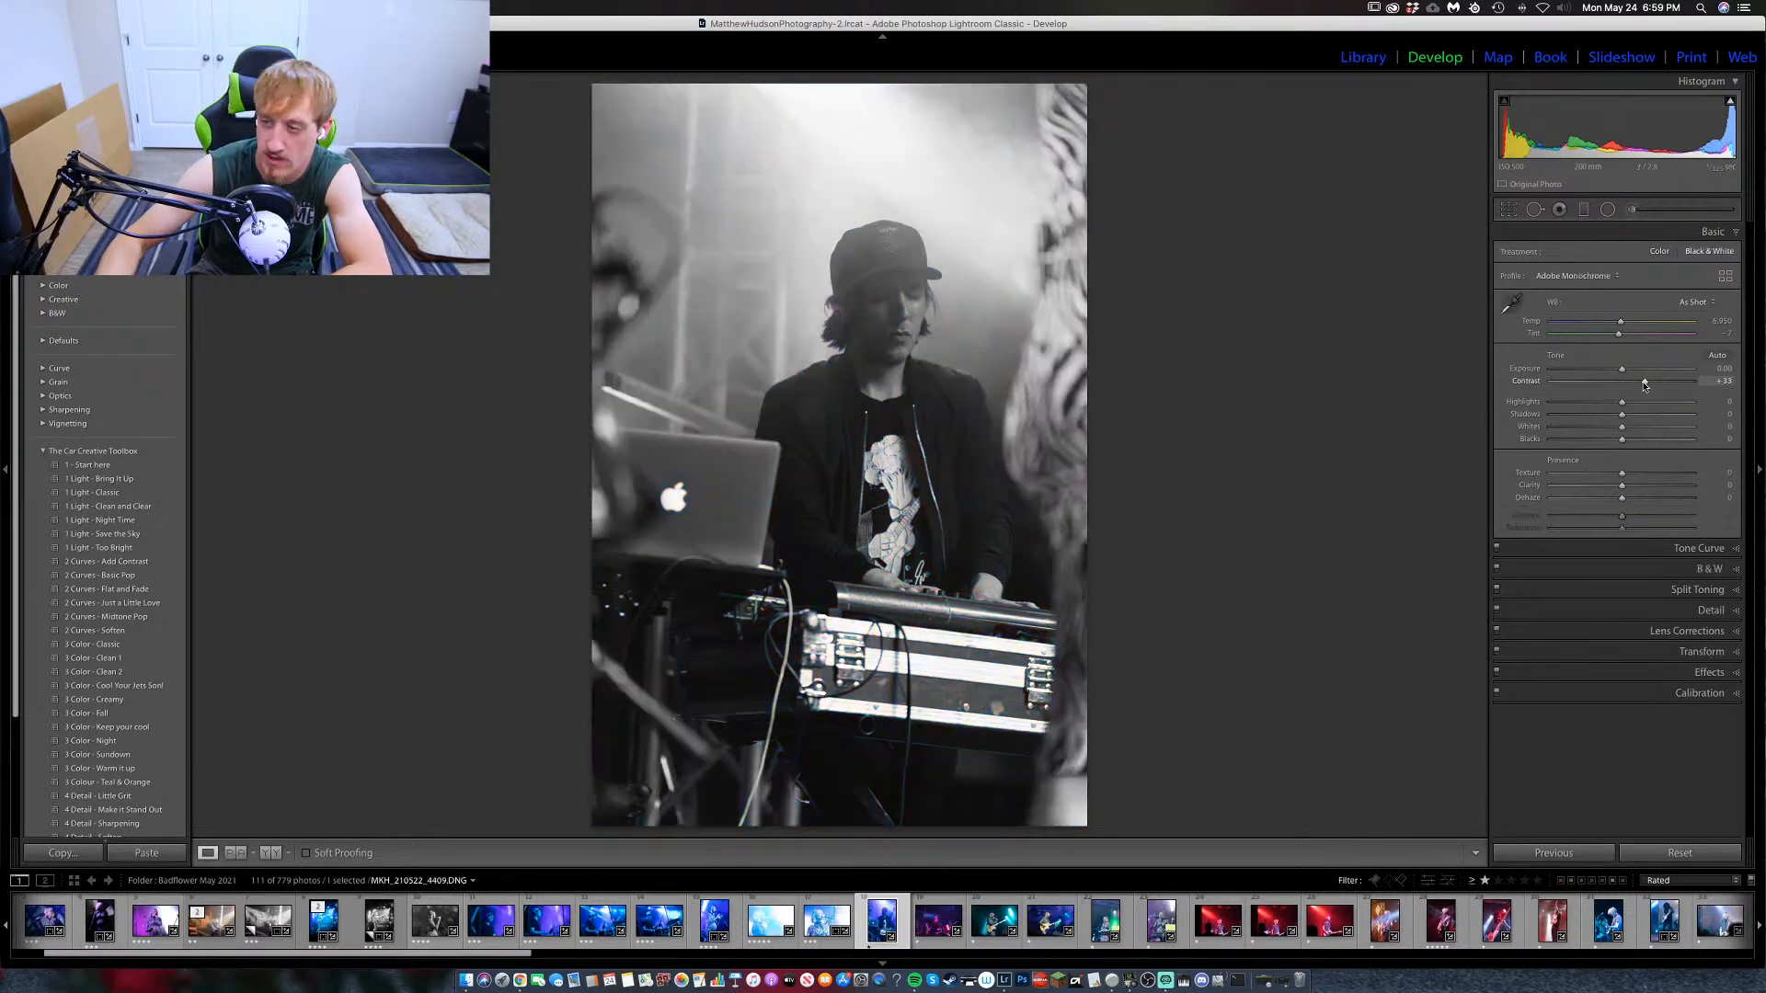
key("v")
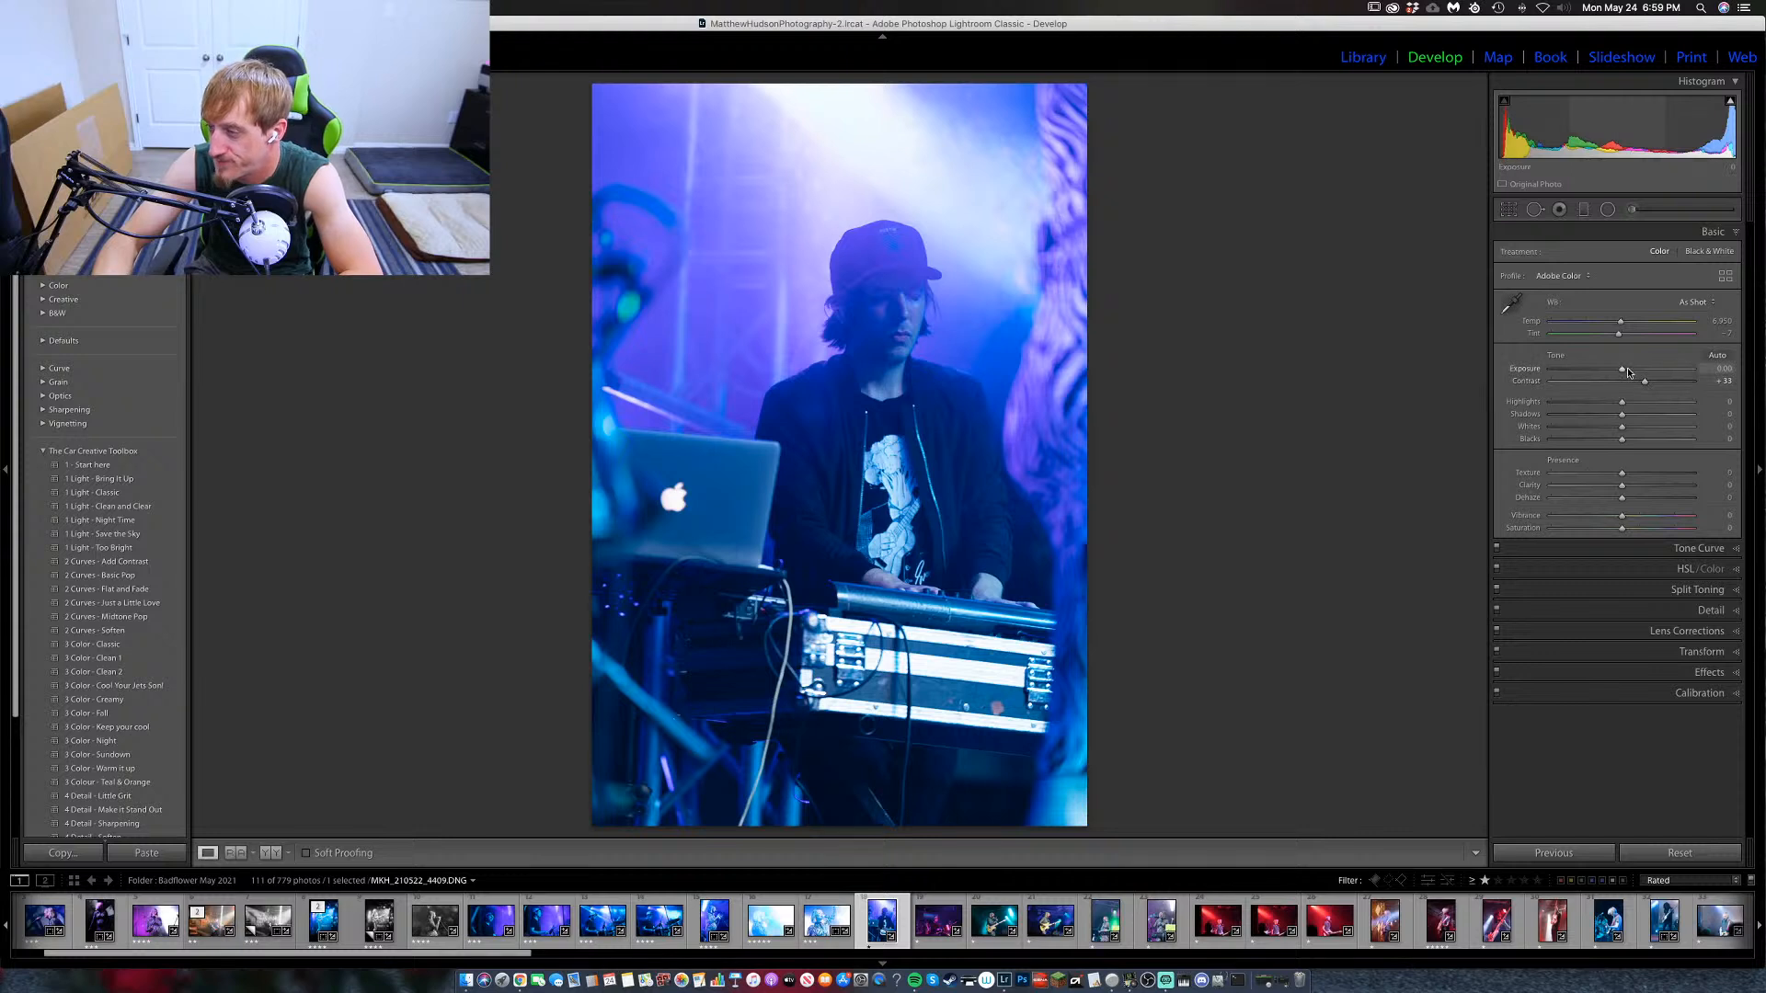
Set the keyboard player photo's white balance by sampling neutral areas, ending on the shirt, for temperature 39,520 and tint +33.
left_click(1512, 304)
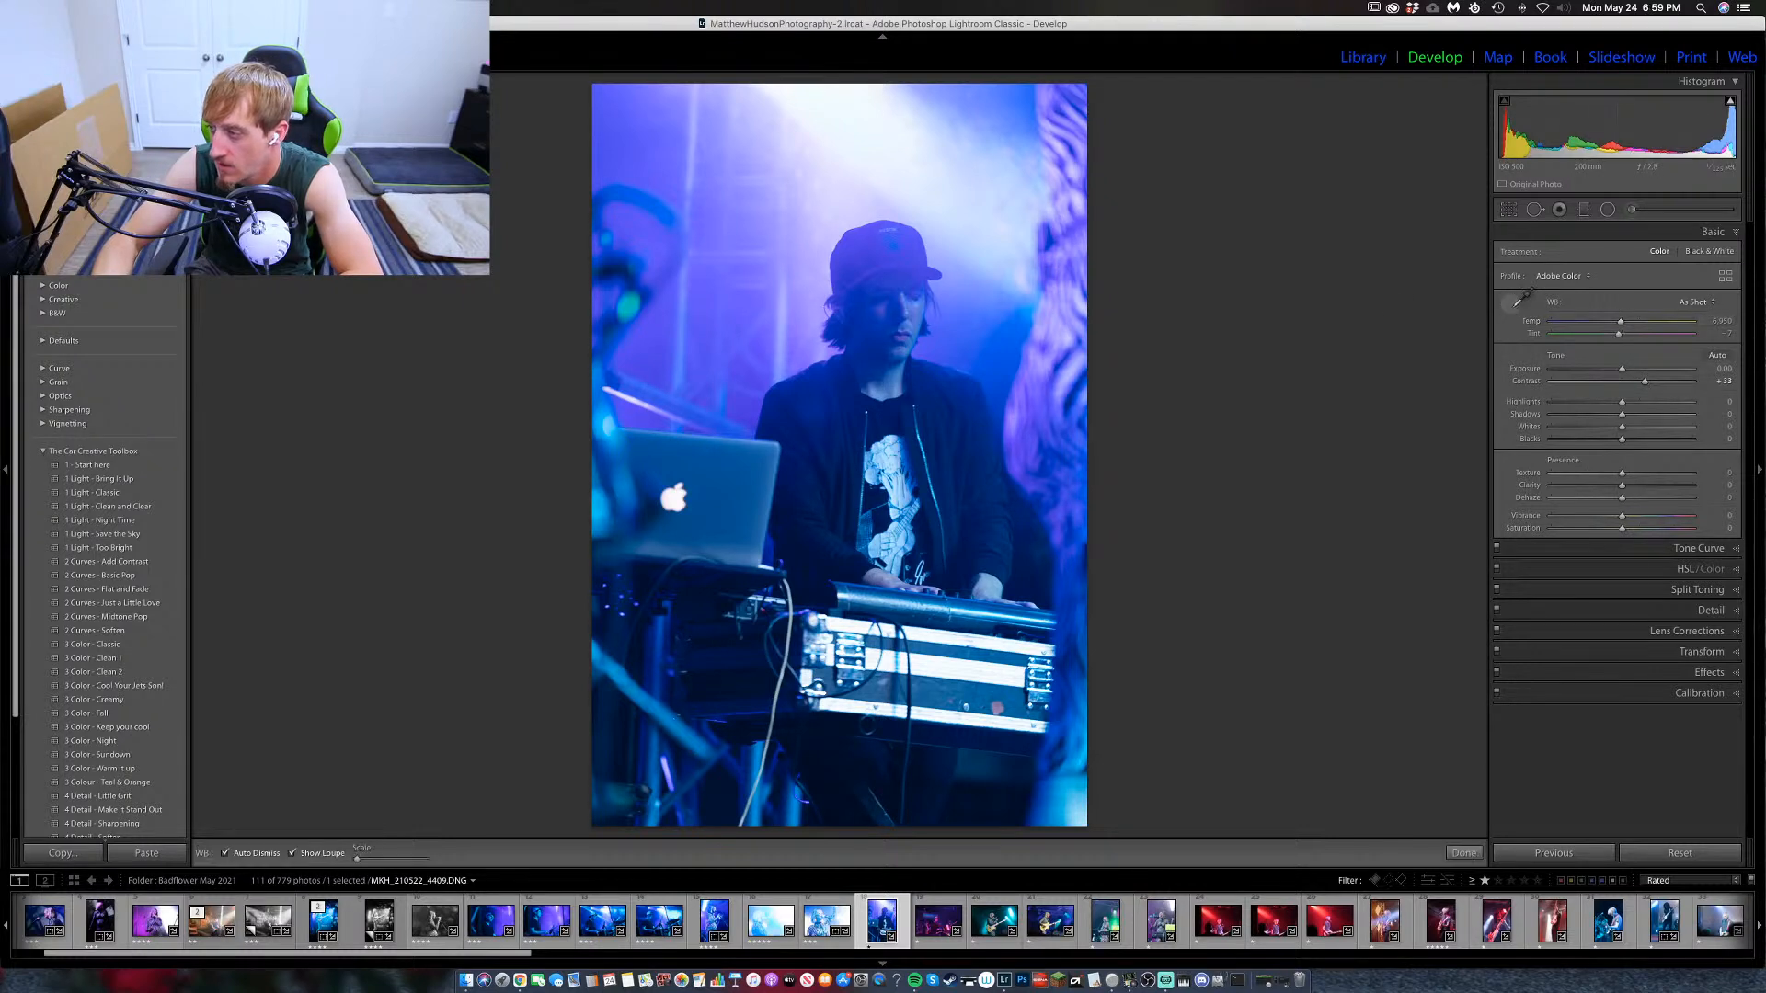
left_click(944, 317)
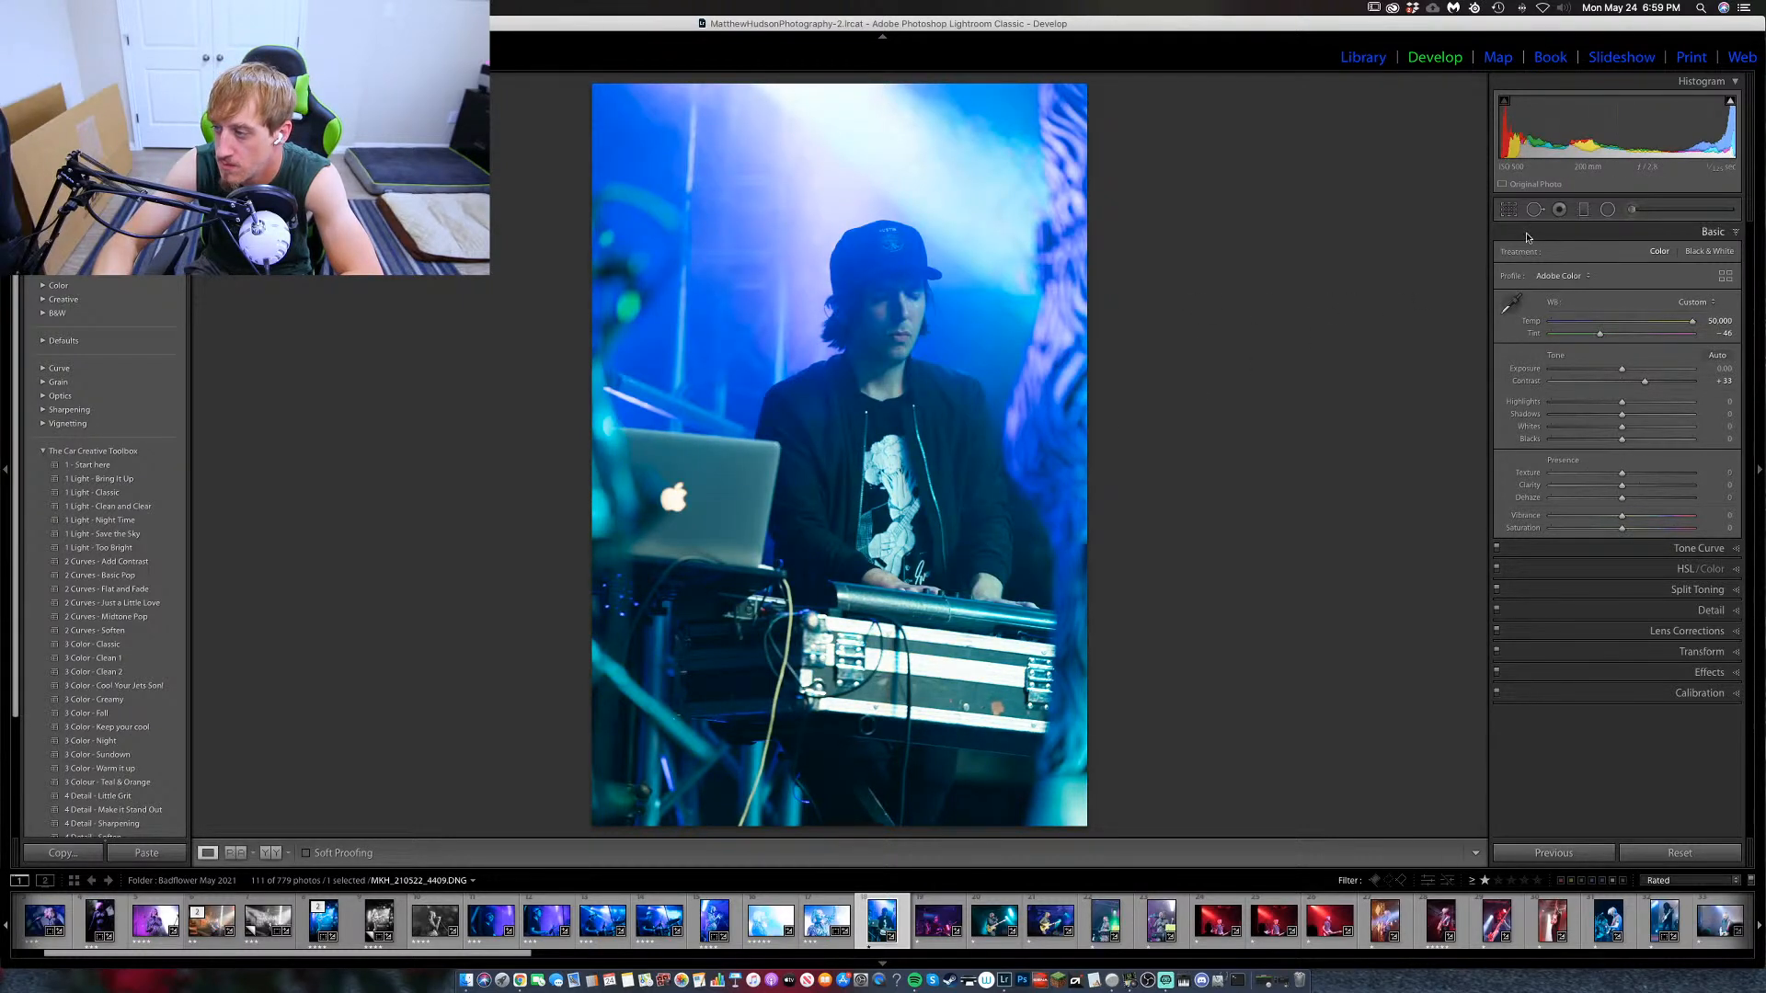
left_click(1511, 306)
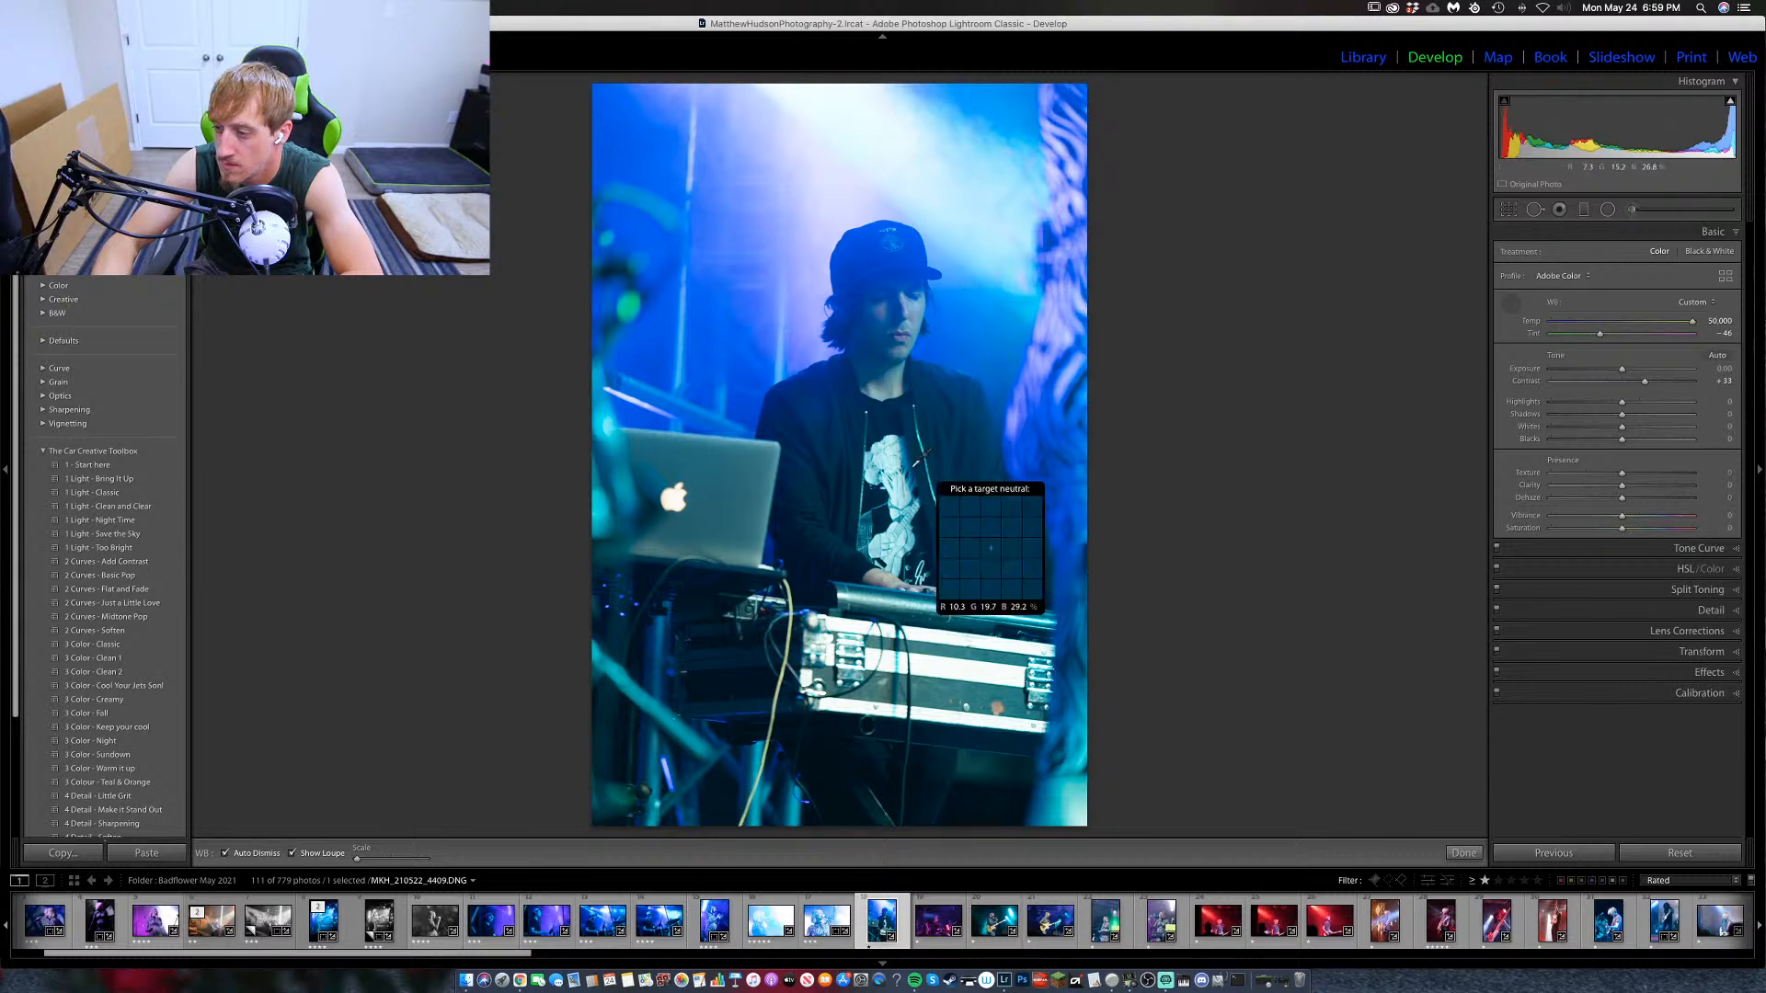
left_click(903, 476)
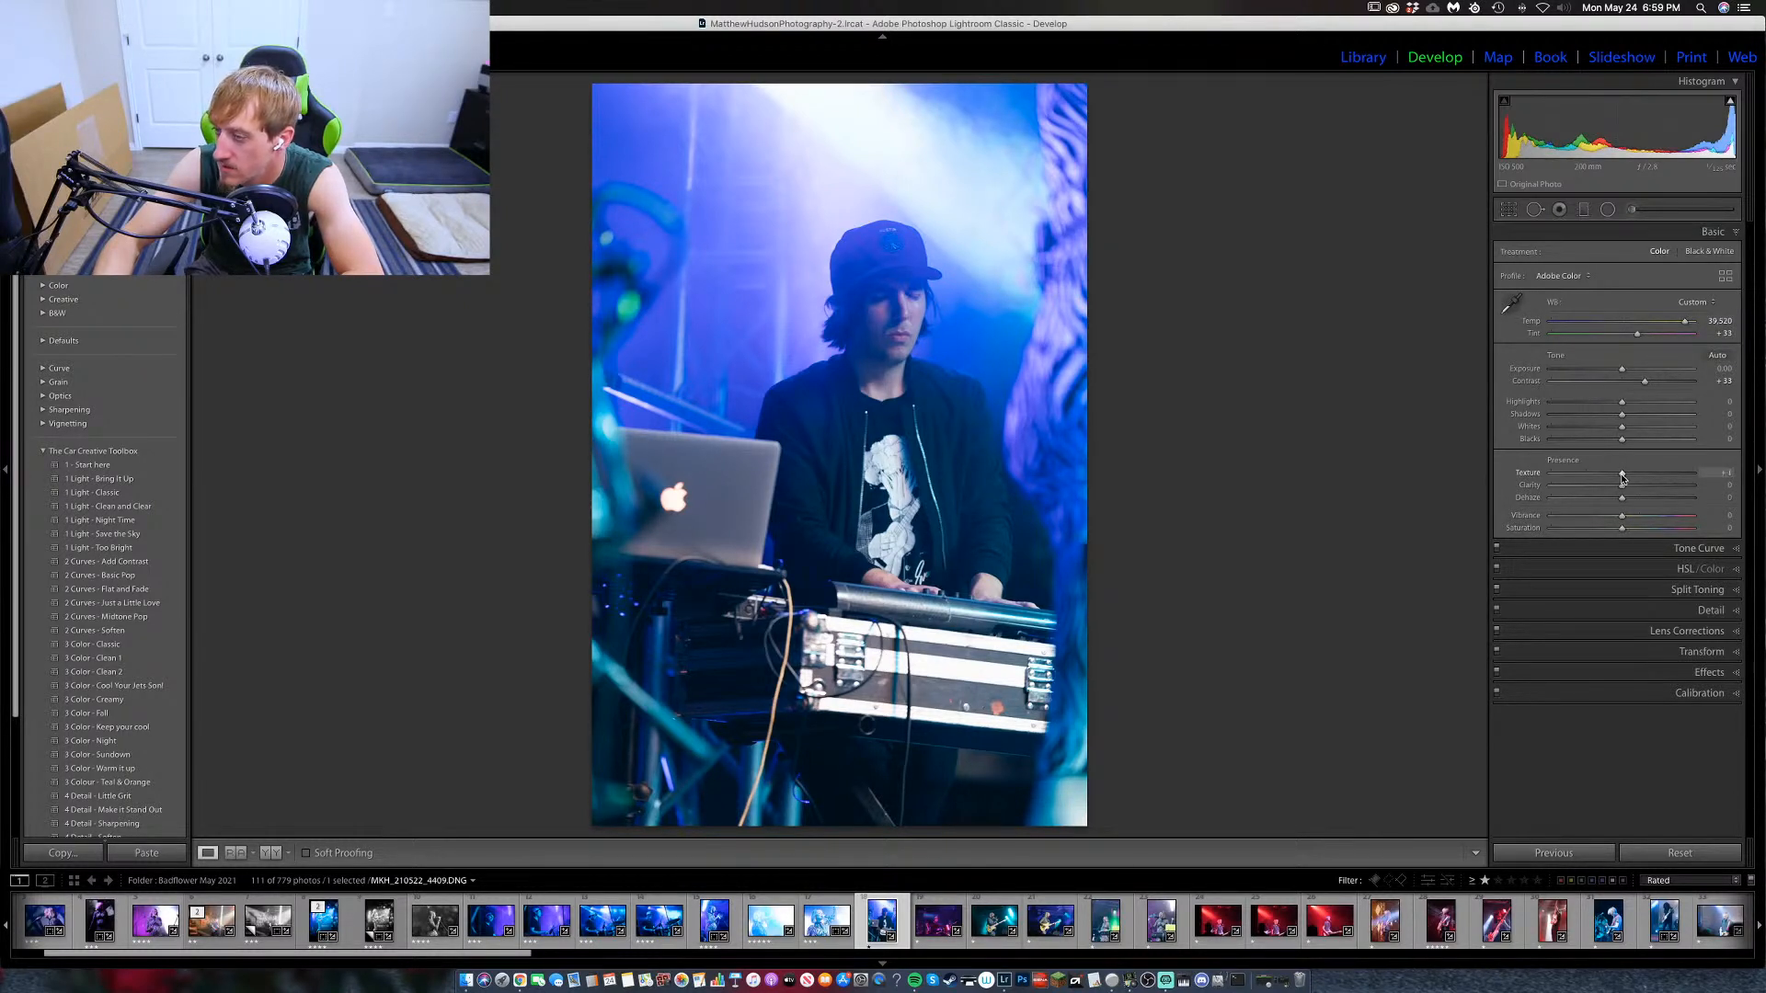
Set texture +16, clarity +16, dehaze +9, vibrance +18, shadows +34, blacks −31 and exposure +0.30 for the keyboard player photo.
left_click_drag(1622, 475, 1635, 519)
mouse_move(1623, 439)
left_mouse_down()
mouse_move(1644, 420)
mouse_move(1603, 443)
left_mouse_up()
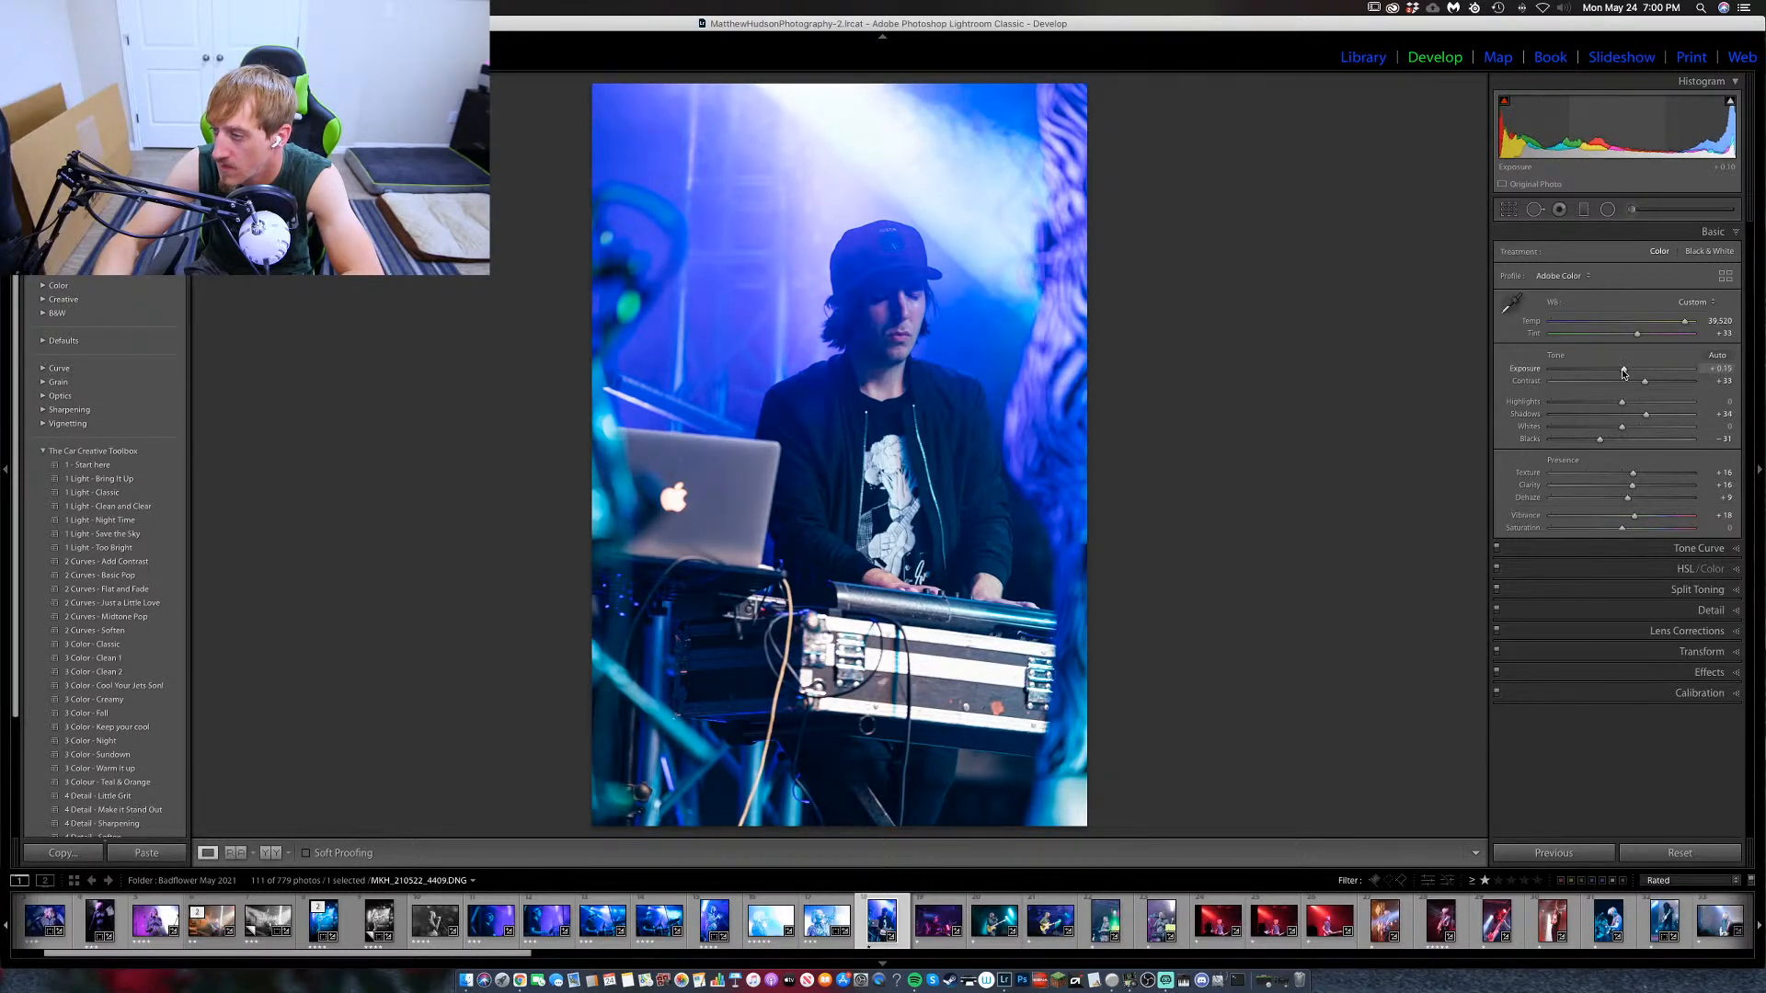
left_click_drag(1622, 369, 1625, 370)
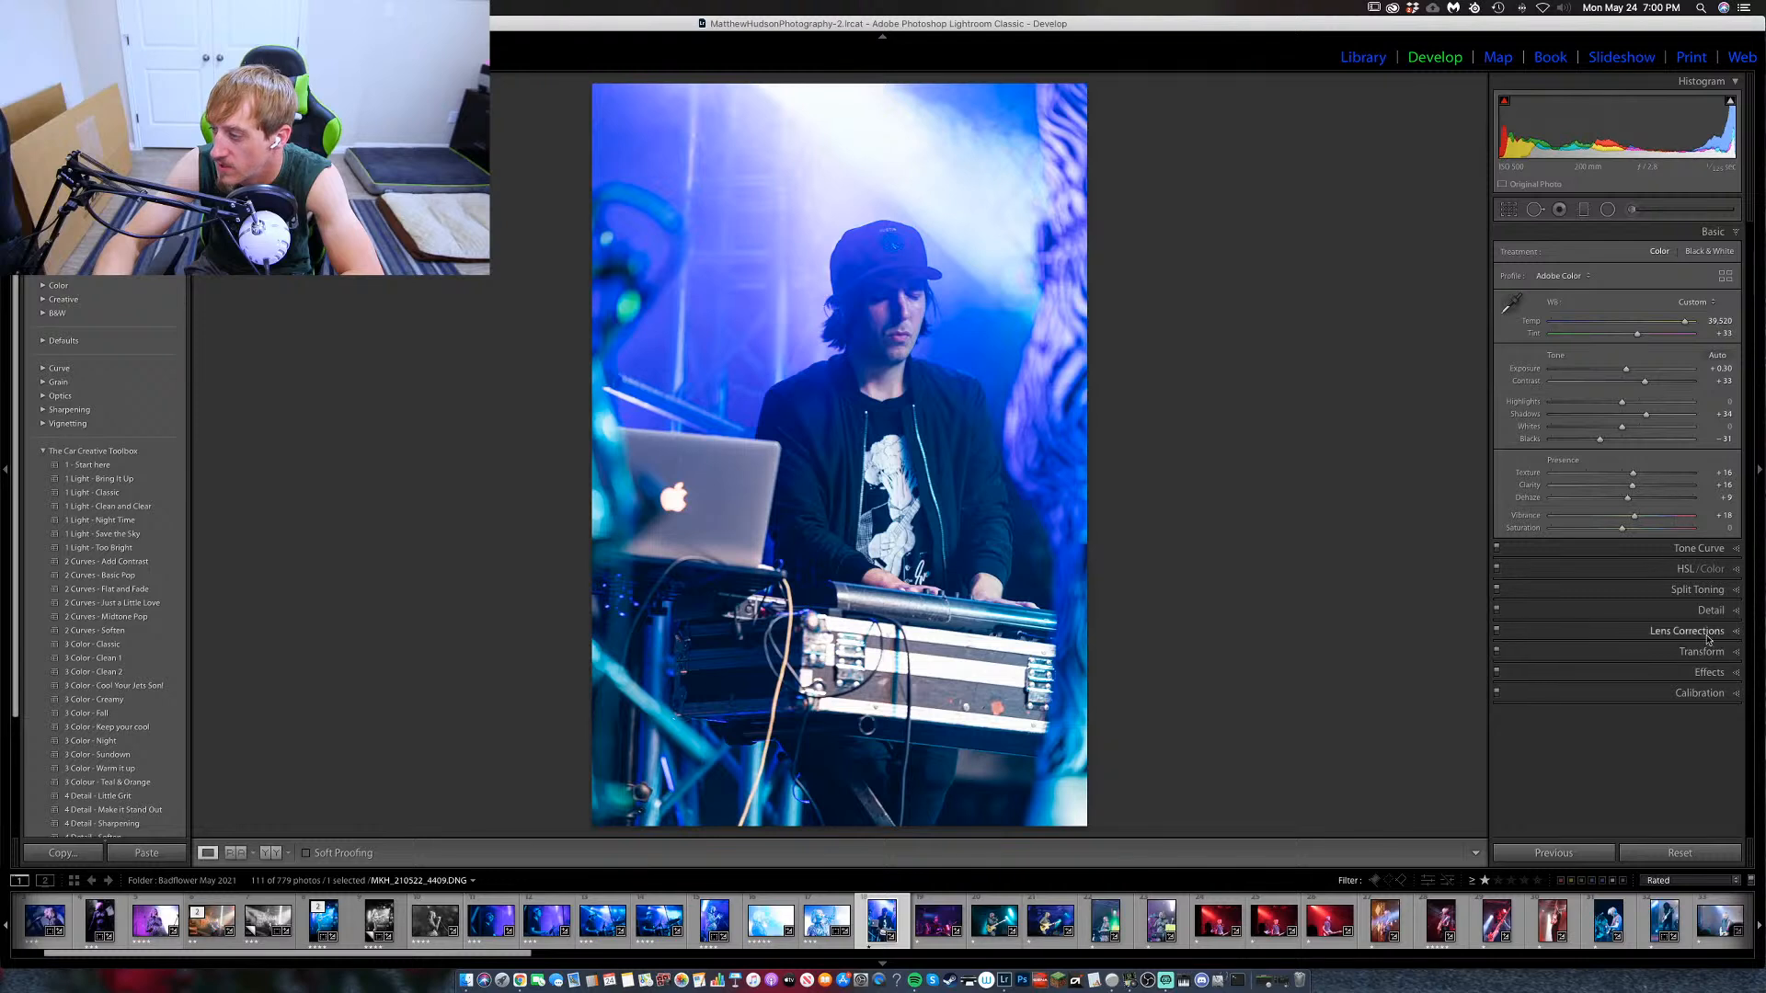
Add a post-crop vignette with an amount of −17 to the keyboard player photo.
left_click(1704, 672)
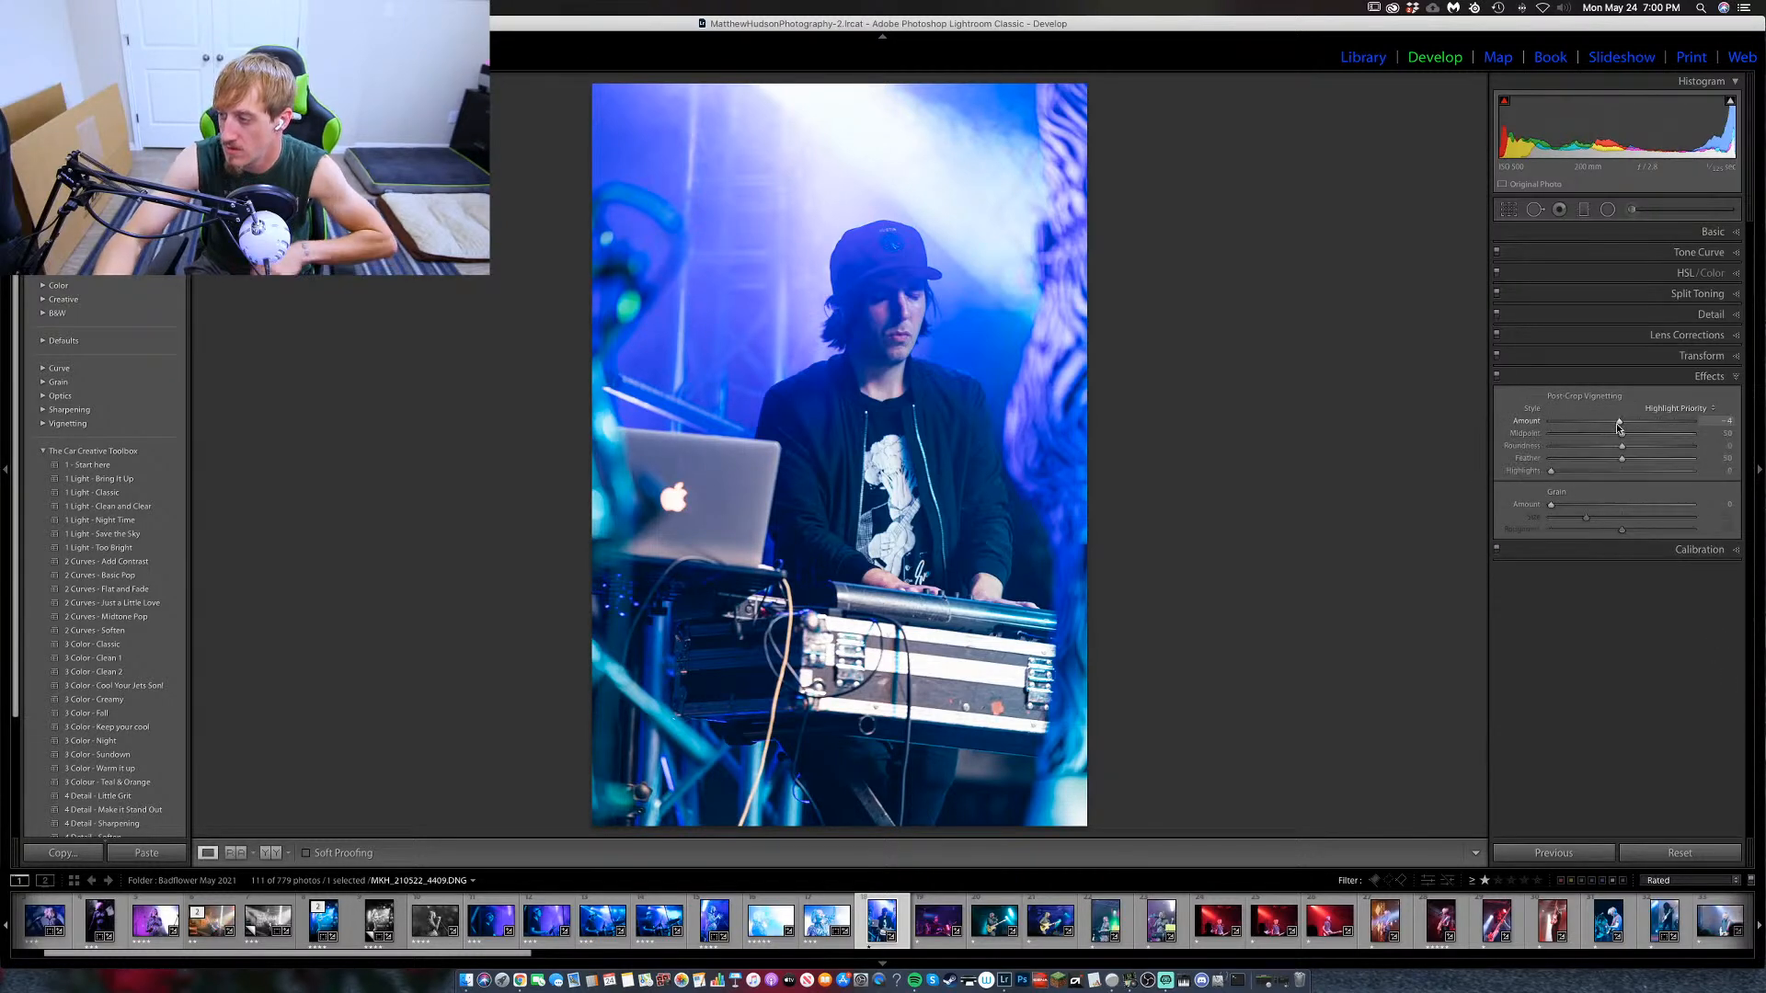
left_click_drag(1622, 421, 1611, 422)
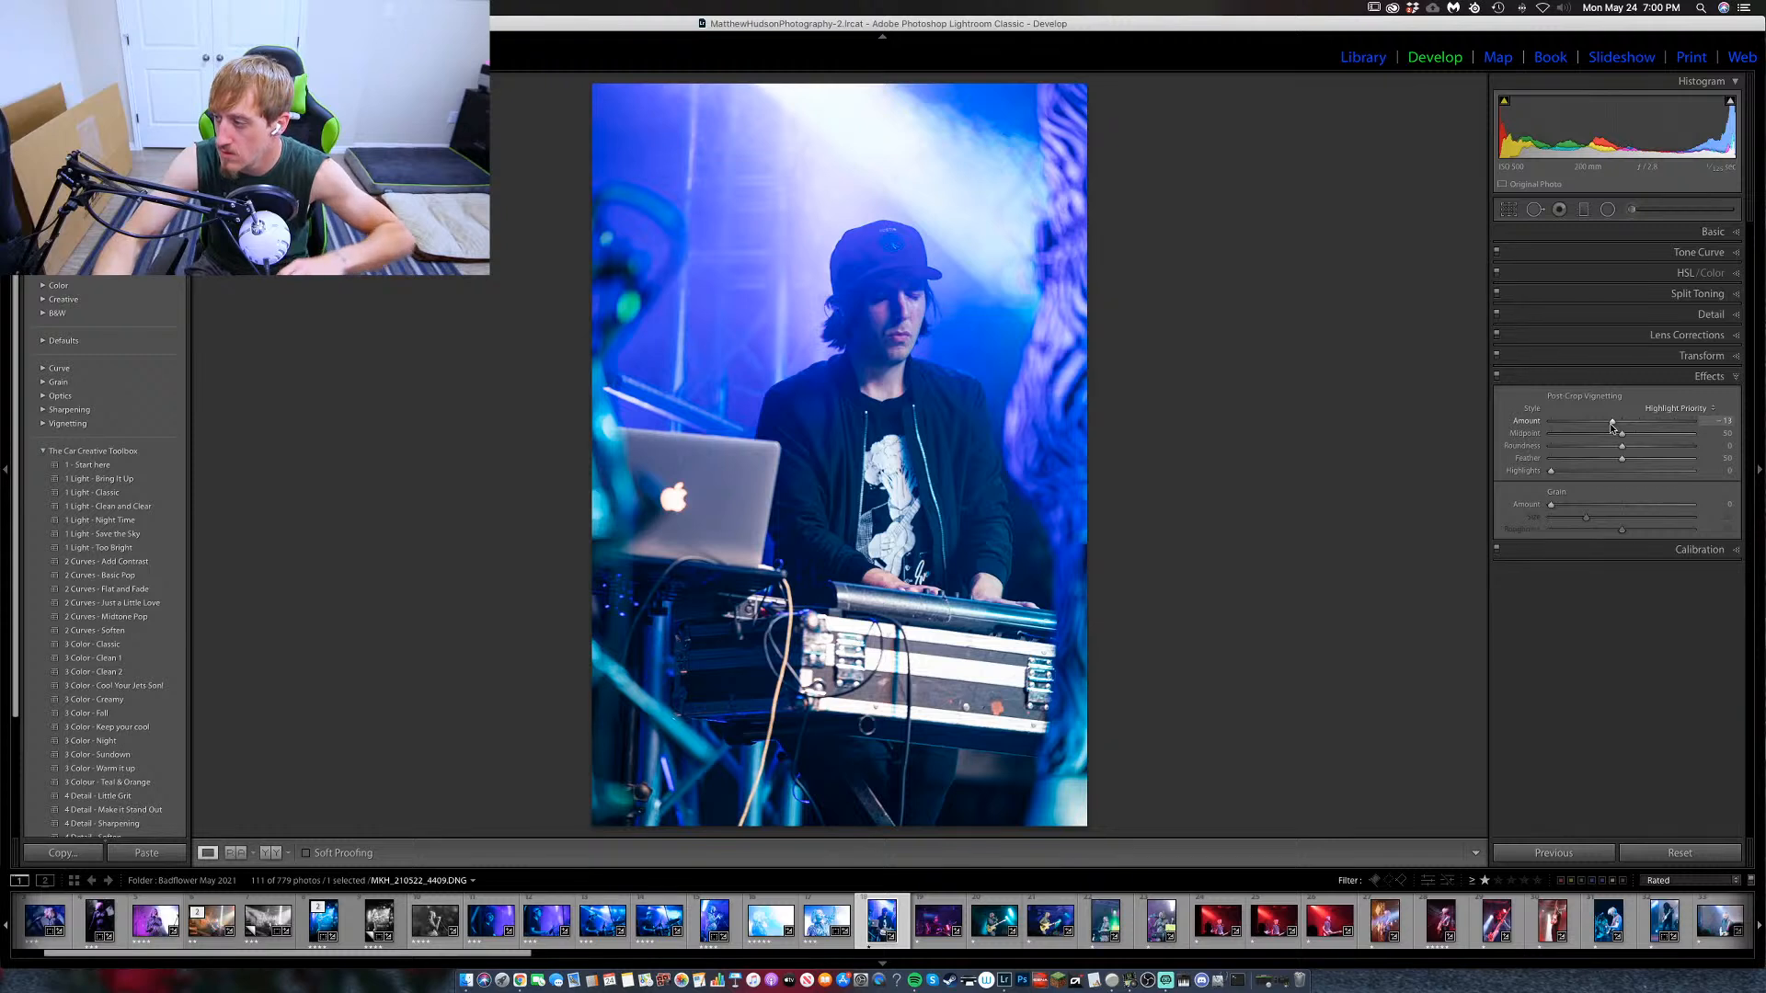
left_click_drag(1611, 426, 1609, 427)
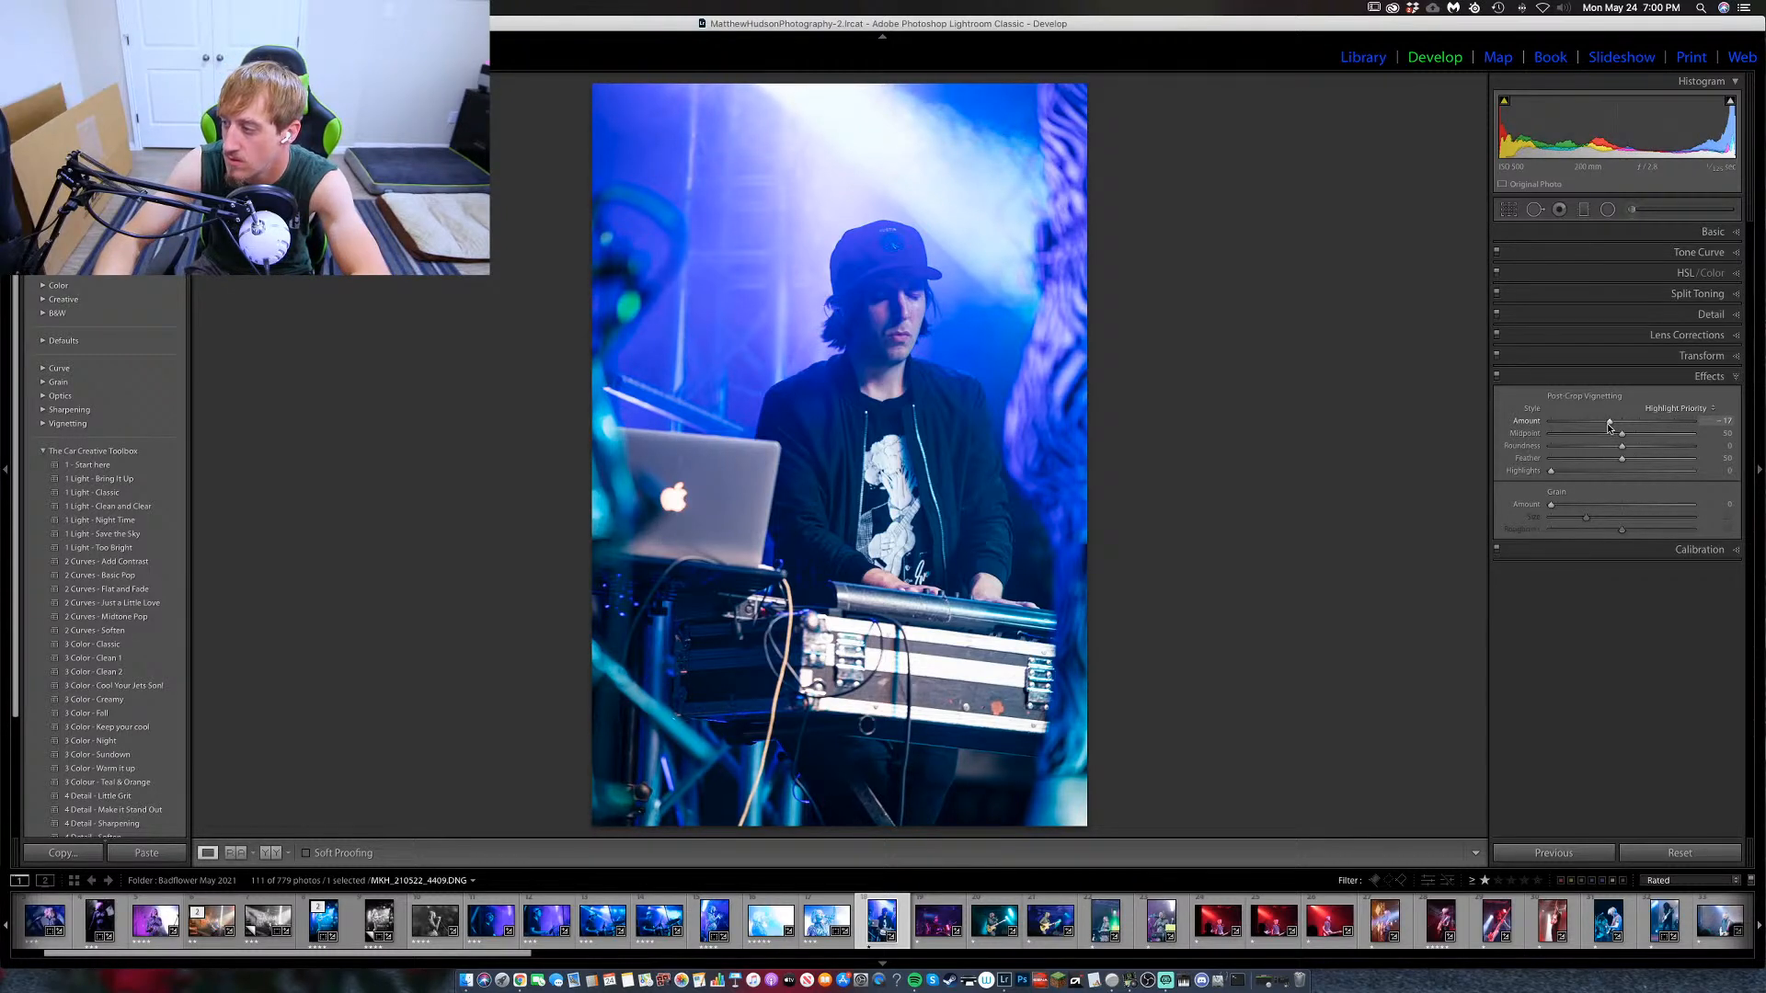
left_click(1720, 377)
Check the lens profile corrections, and set sharpening masking to 72 and luminance noise reduction to 17.
left_click(1719, 336)
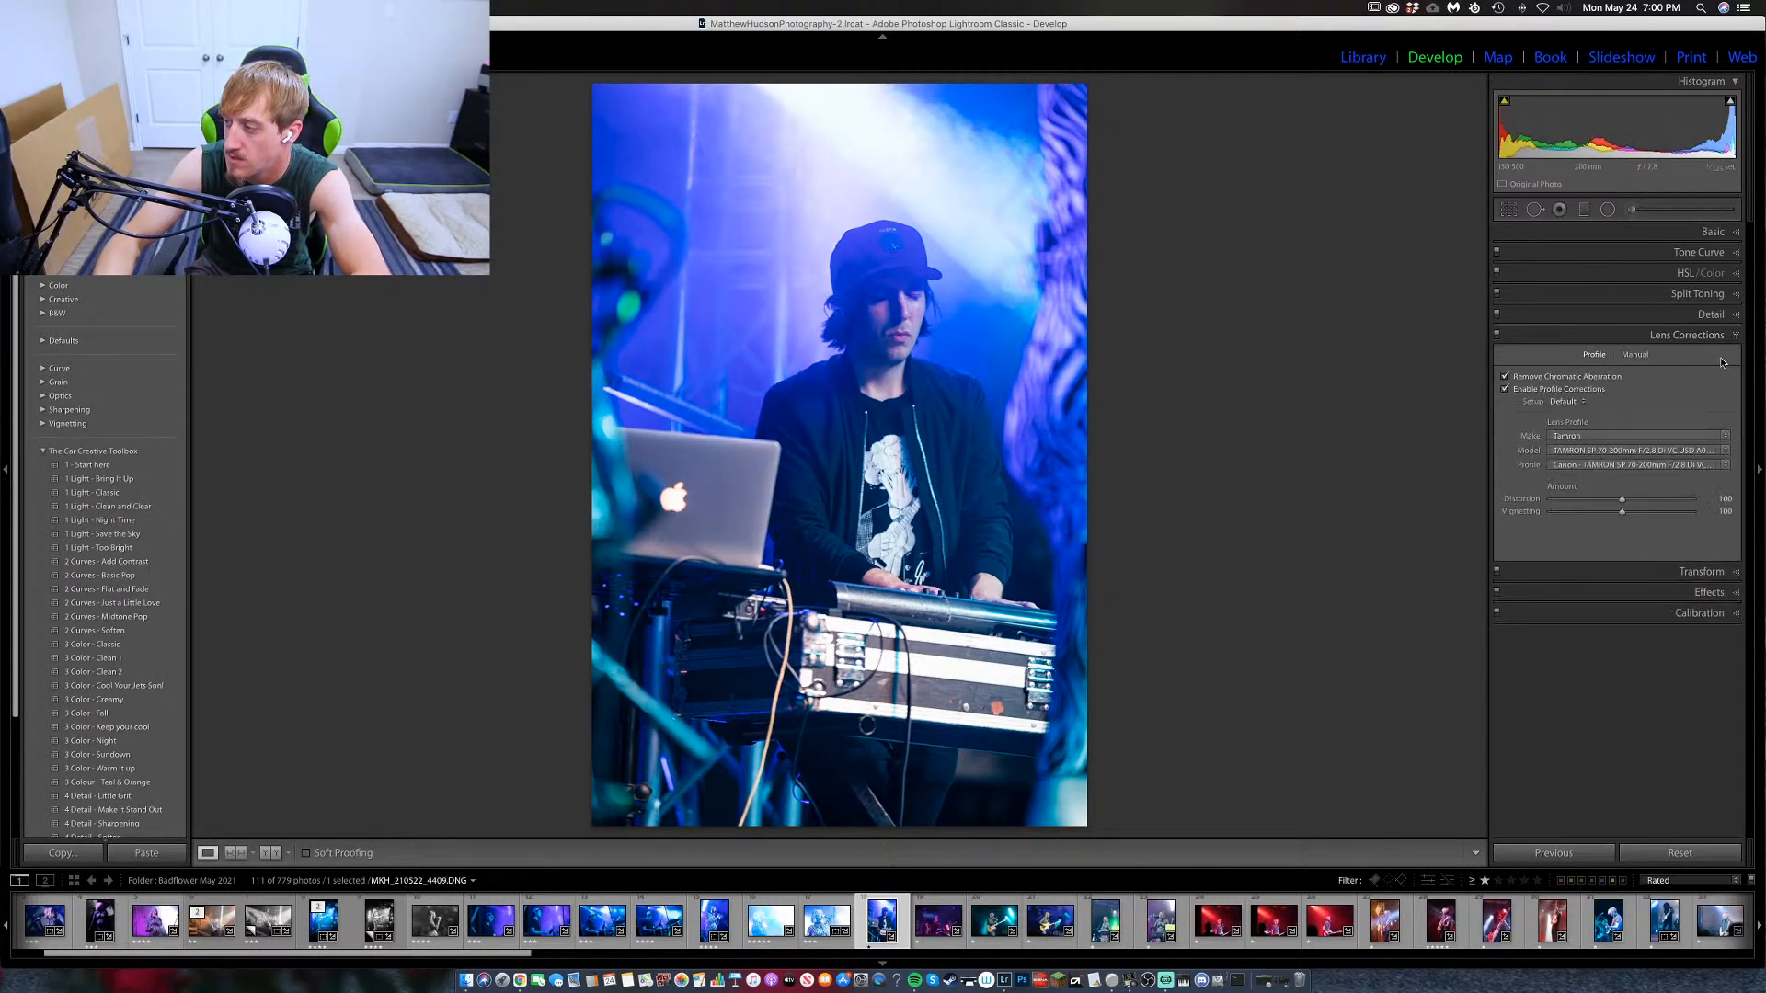
left_click(1716, 334)
left_click(1713, 313)
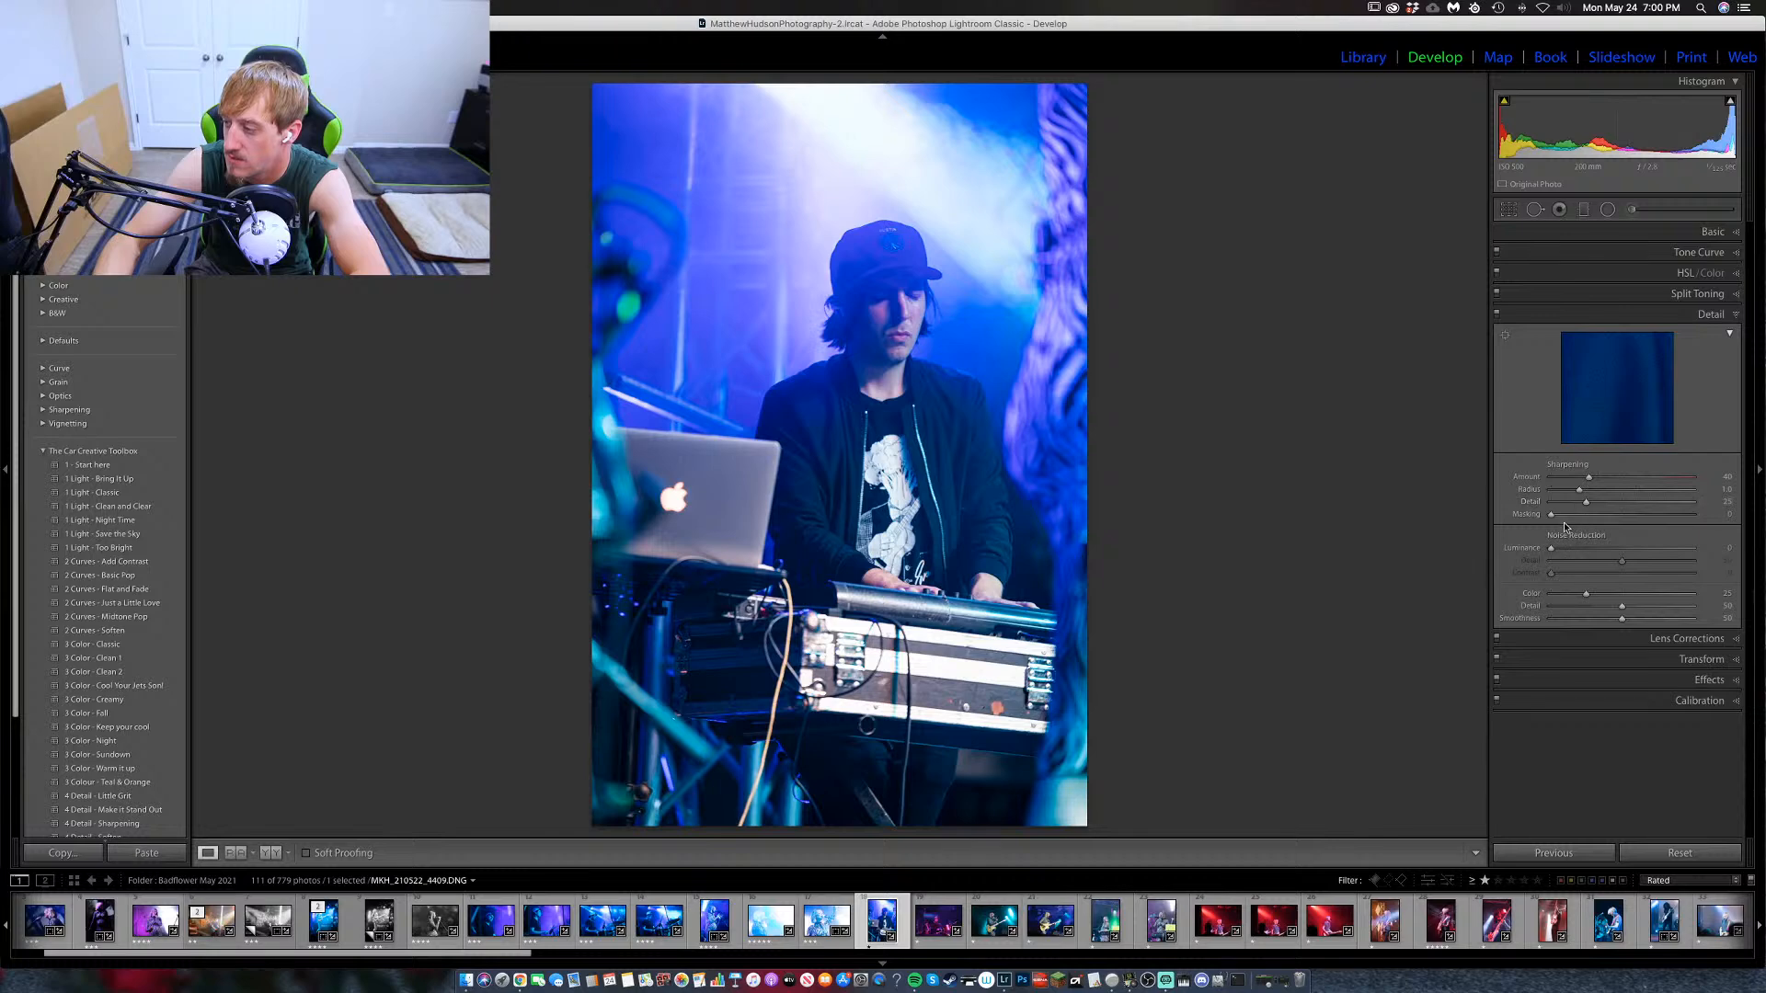
mouse_move(1564, 519)
left_mouse_down()
mouse_move(1641, 523)
mouse_move(1576, 553)
left_mouse_up()
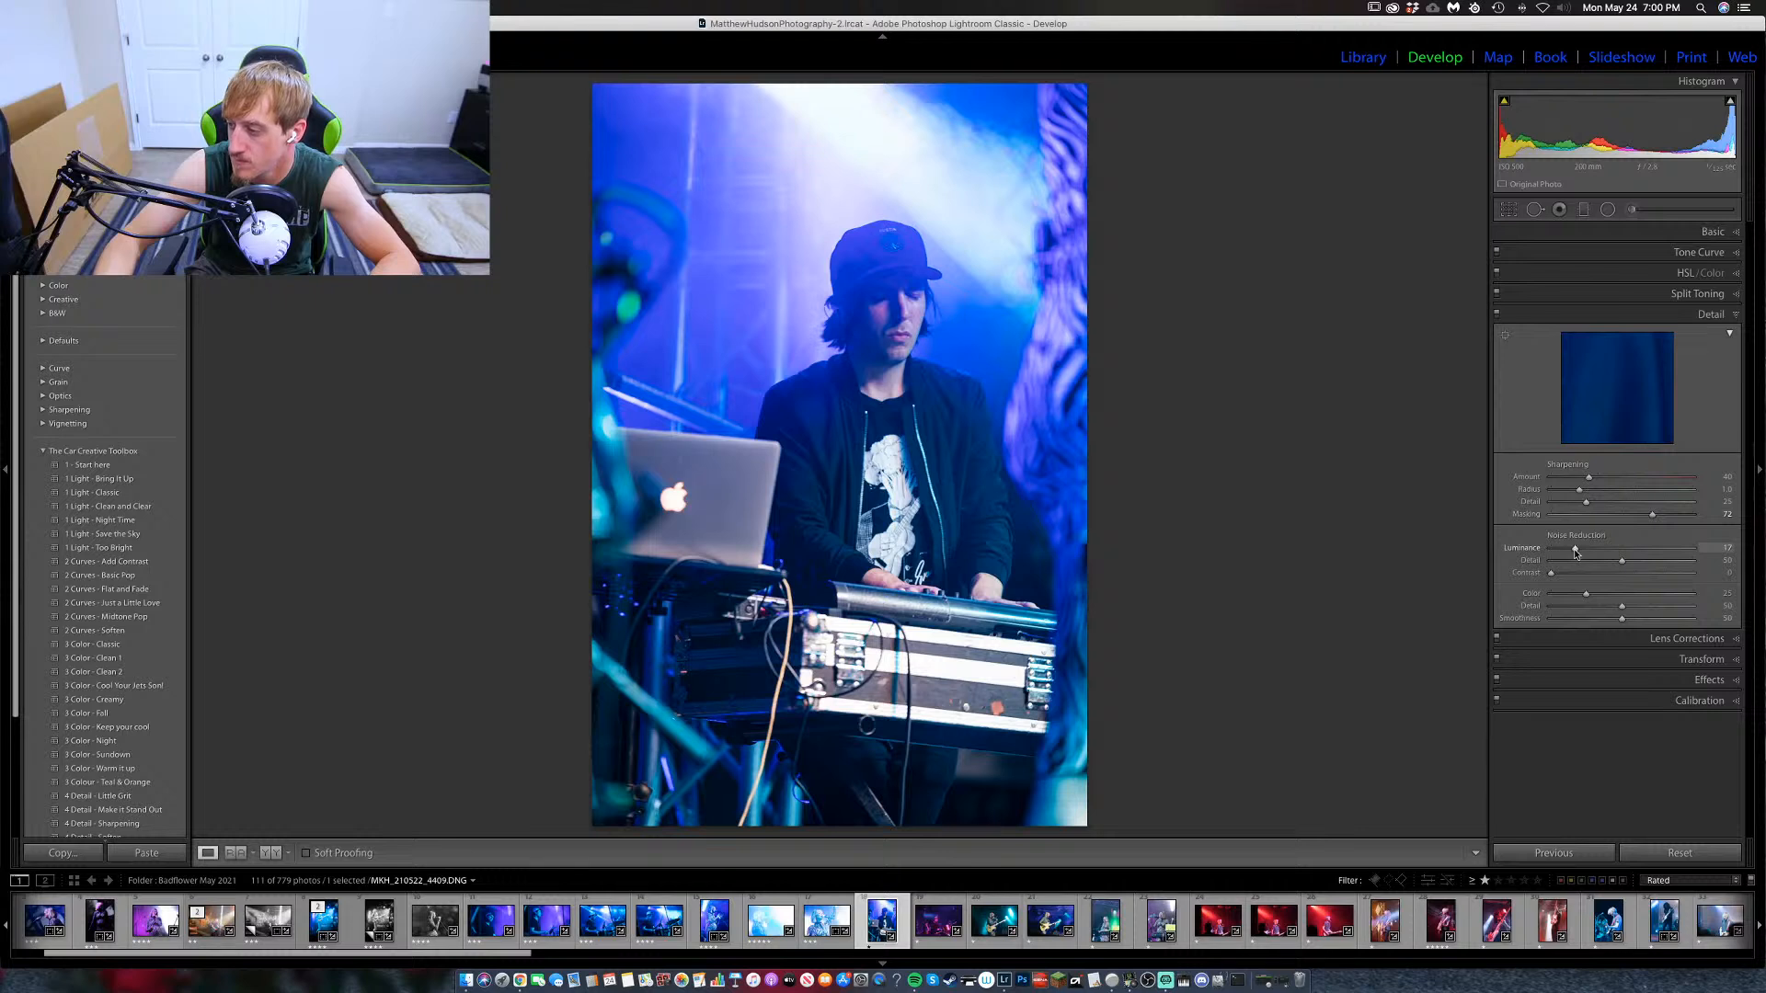
left_click(1736, 315)
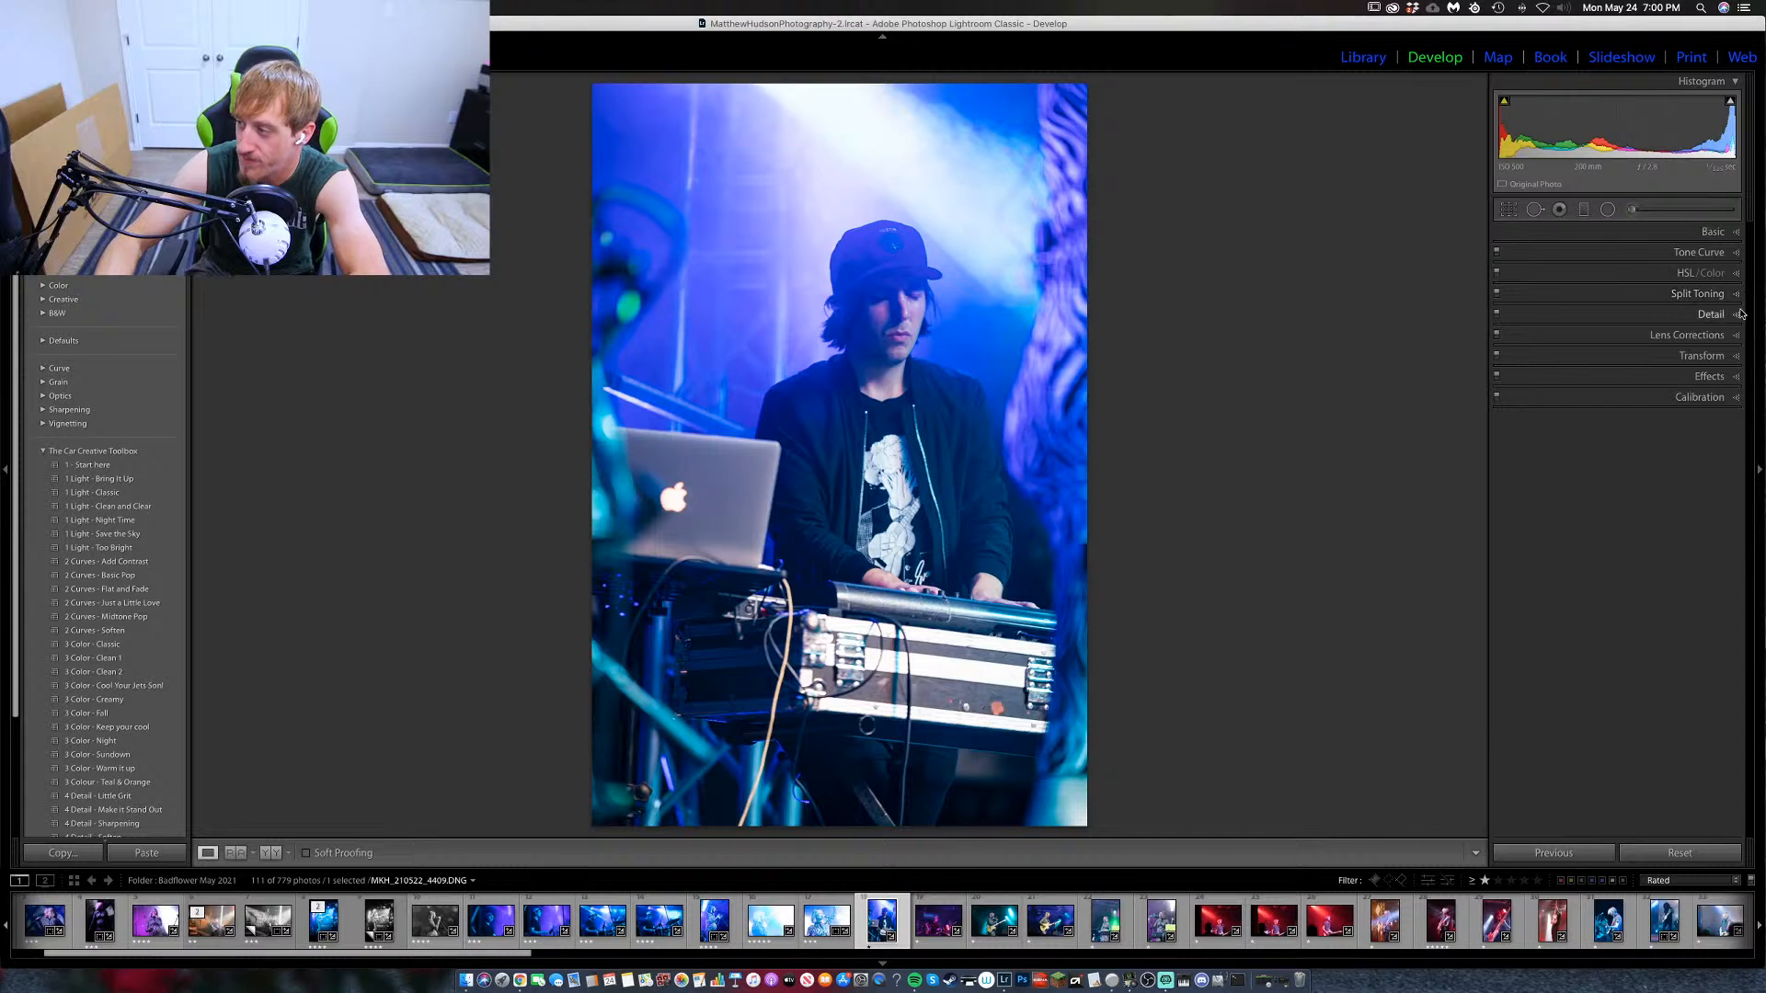
Raise clarity to +28 and texture to +90, checking the texture's effect on the keyboard player's face up close.
left_click(1736, 232)
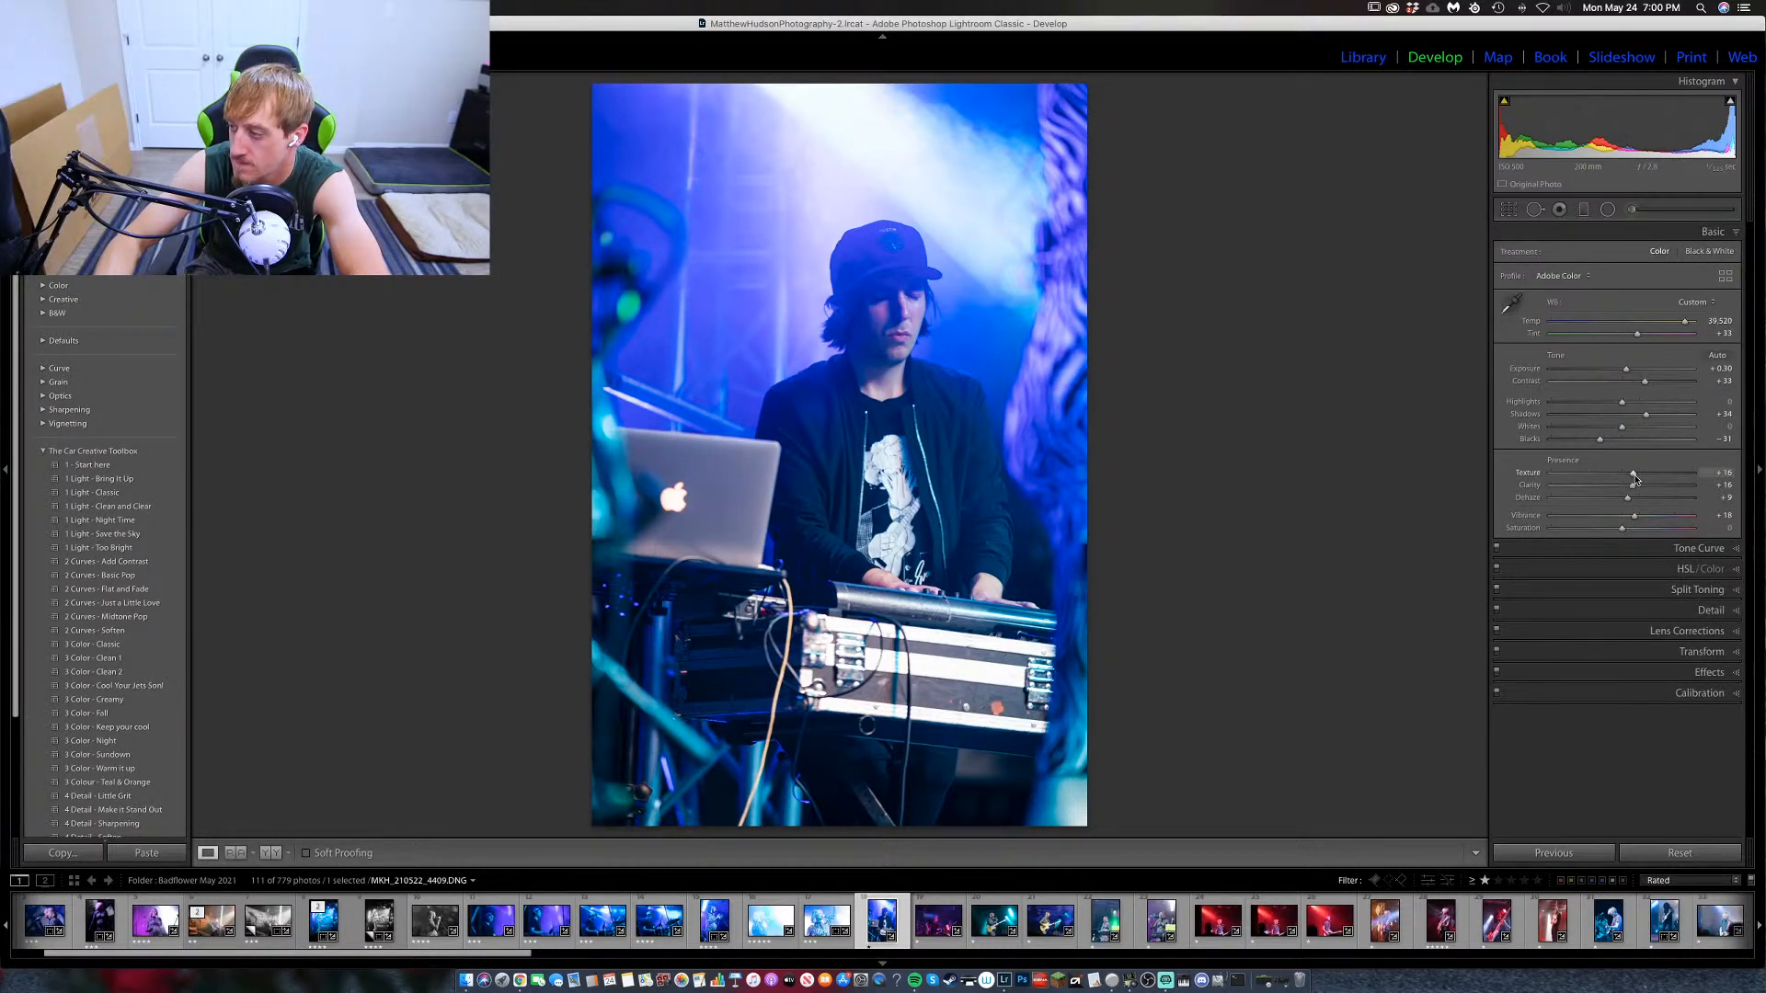
left_click_drag(1635, 486, 1695, 482)
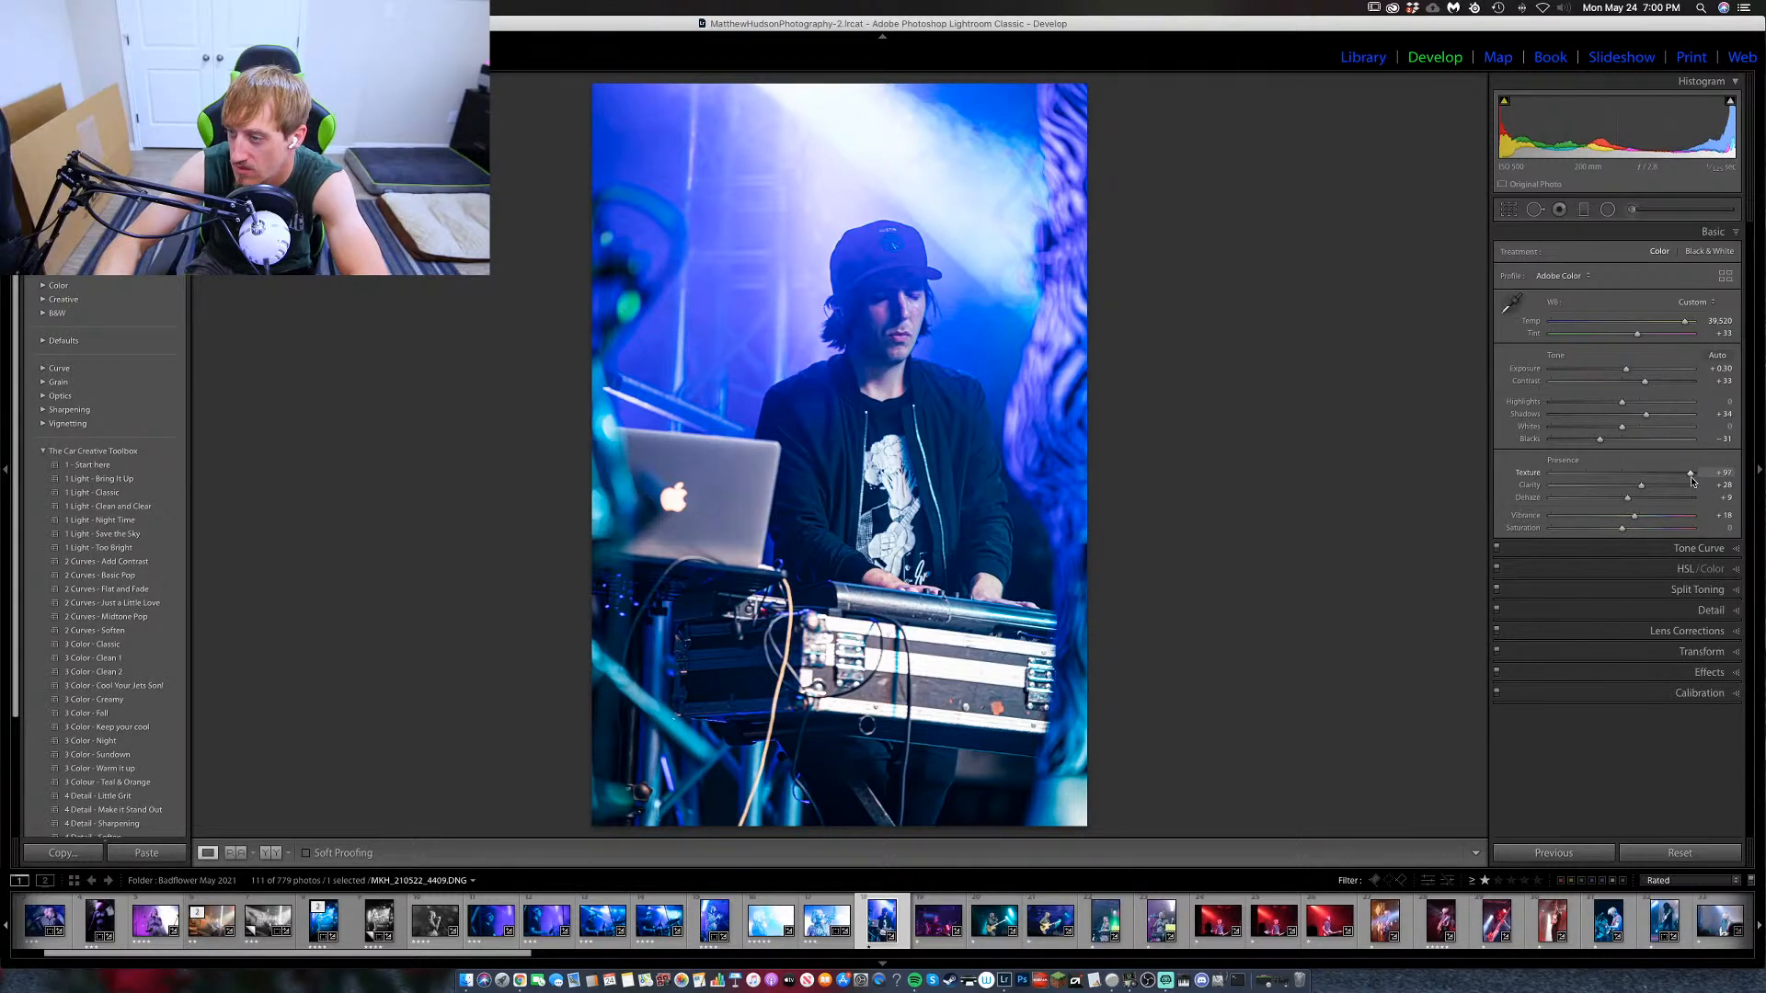
left_click_drag(1692, 480, 1676, 481)
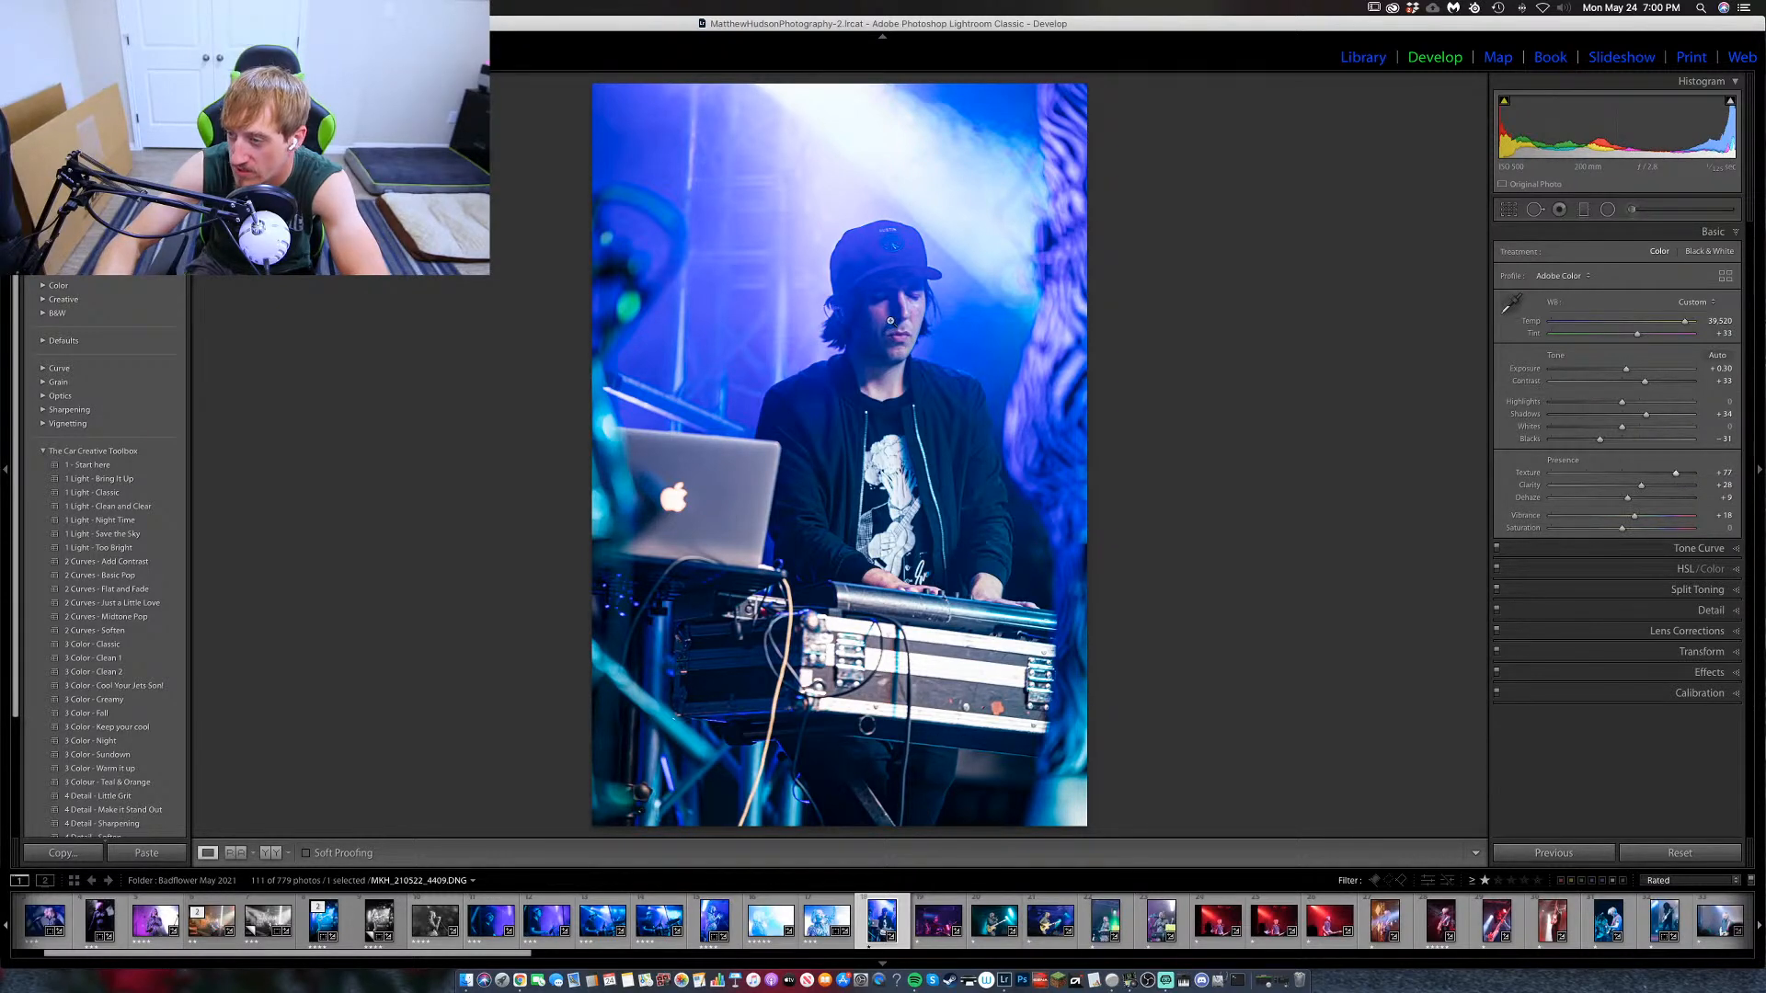
left_click(891, 320)
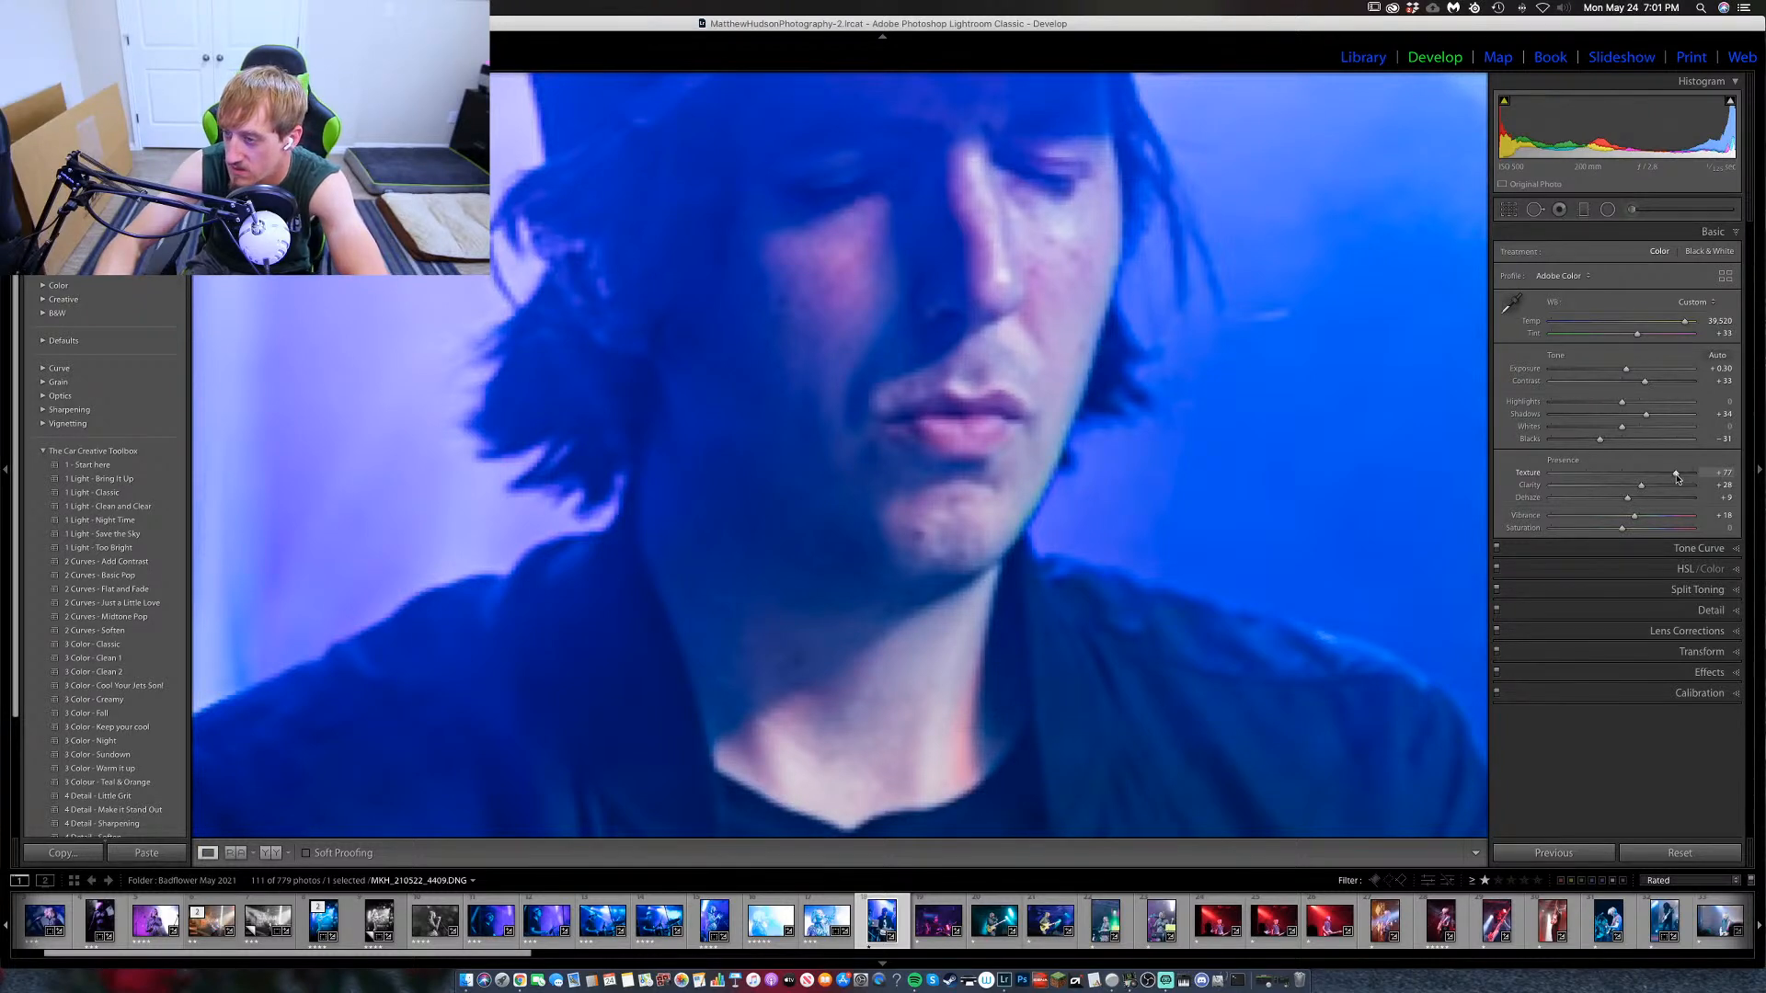
left_click_drag(1676, 474, 1621, 479)
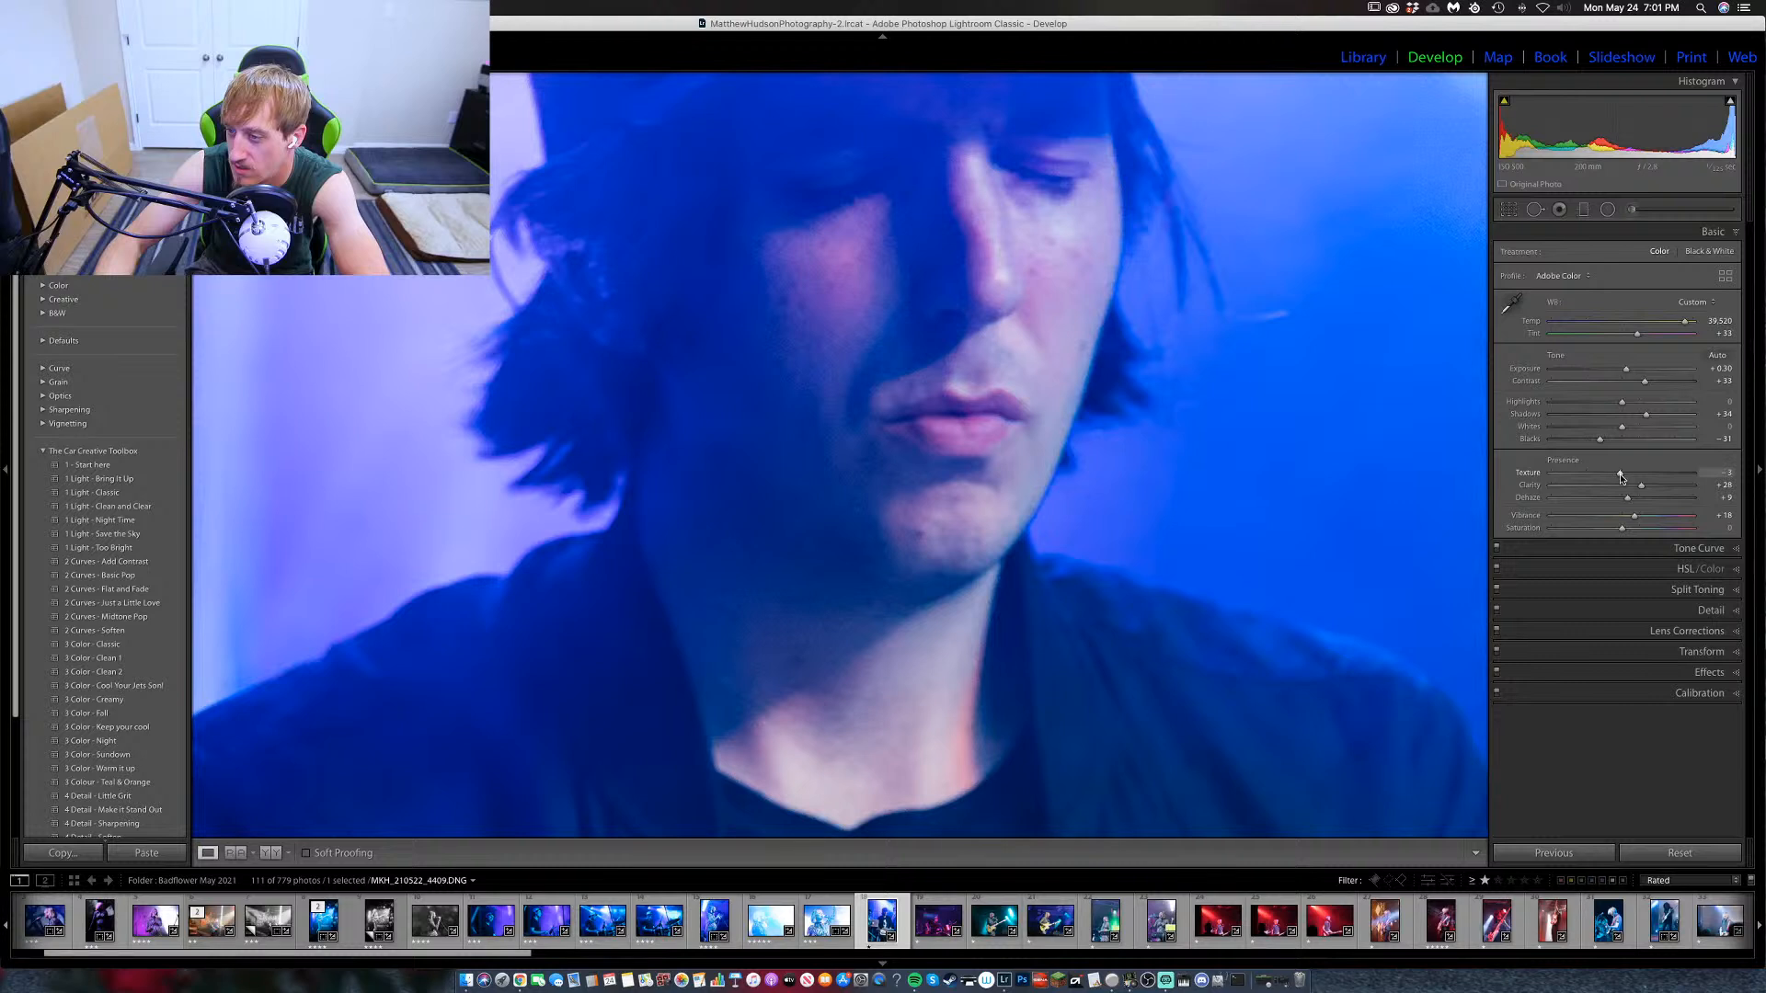
left_click_drag(1620, 478, 1688, 477)
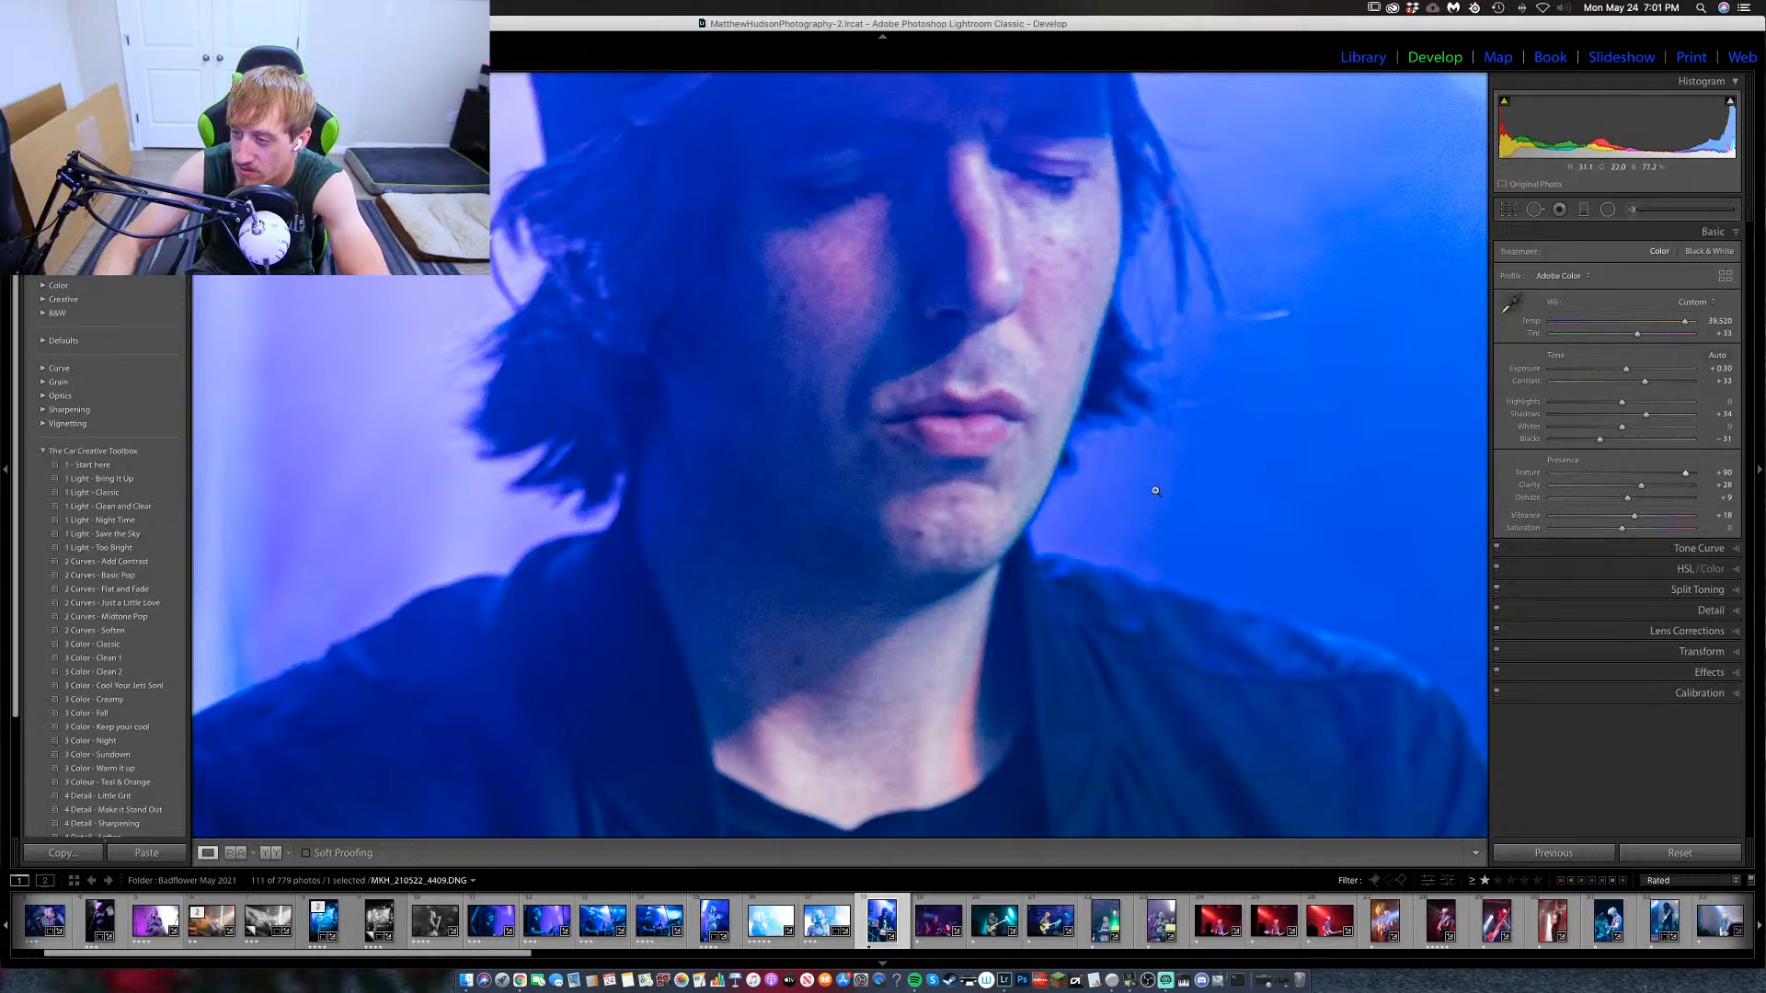
left_click(1183, 507)
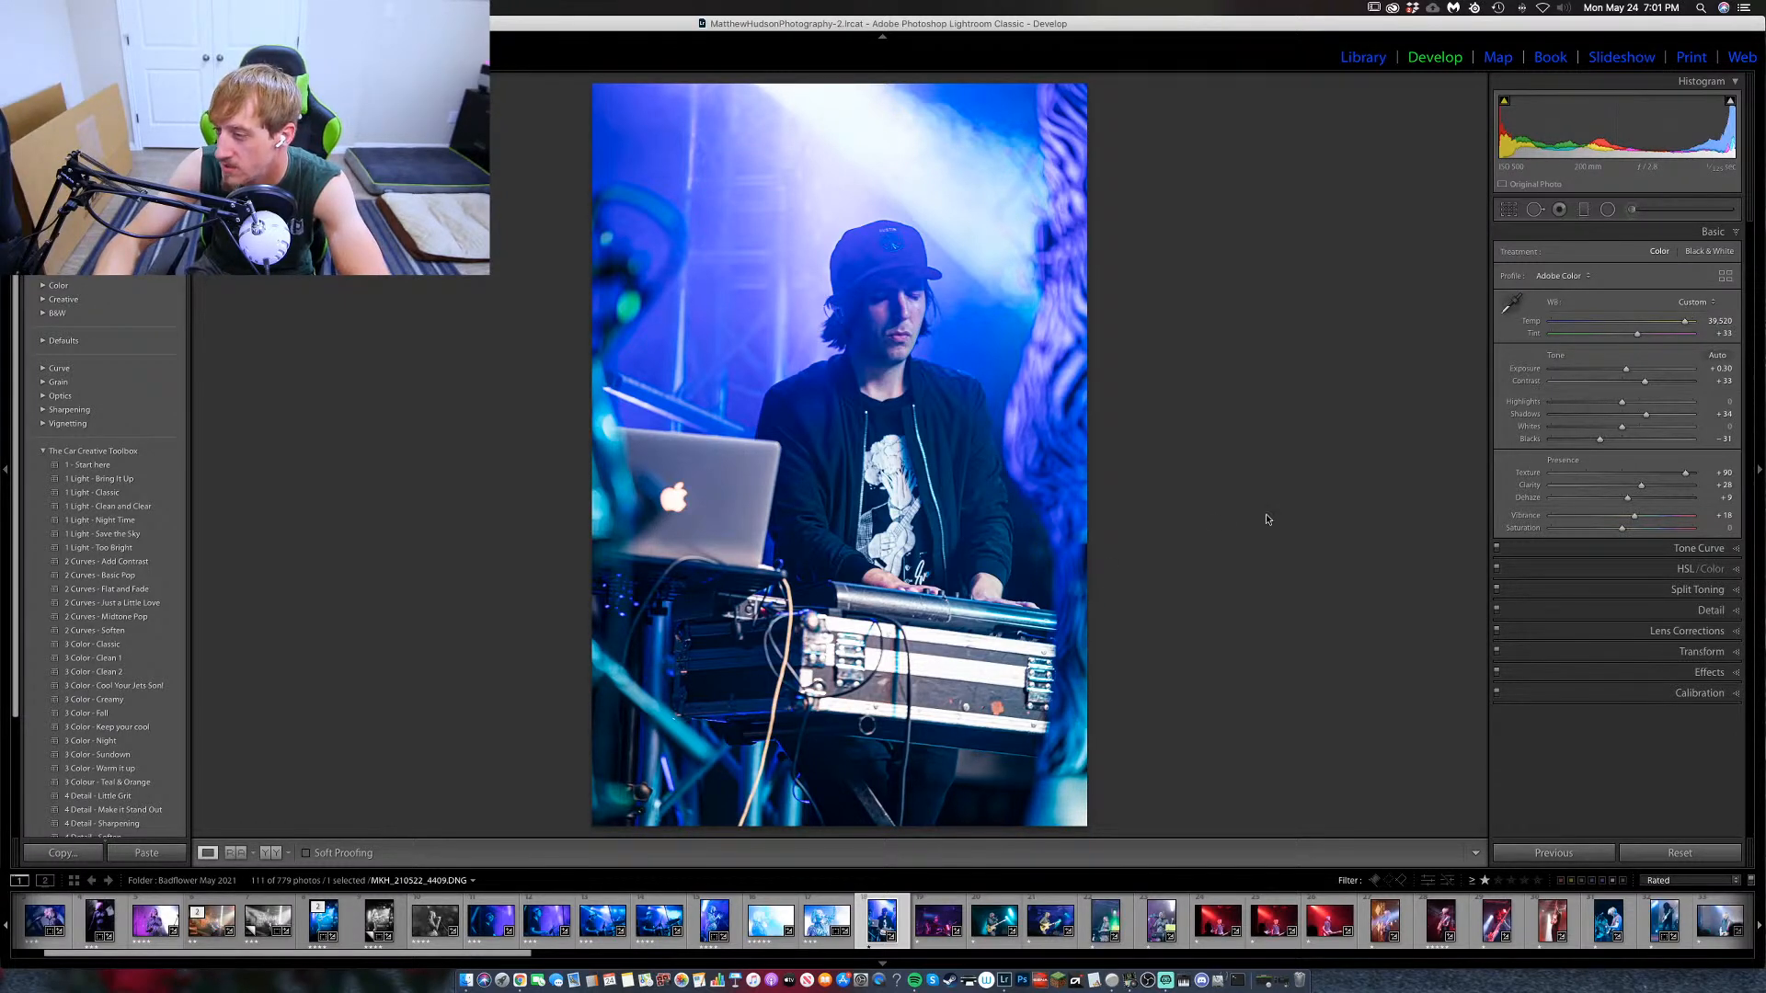
Rate the keyboard player photo 3 stars and move on to the drummer photo.
key("3")
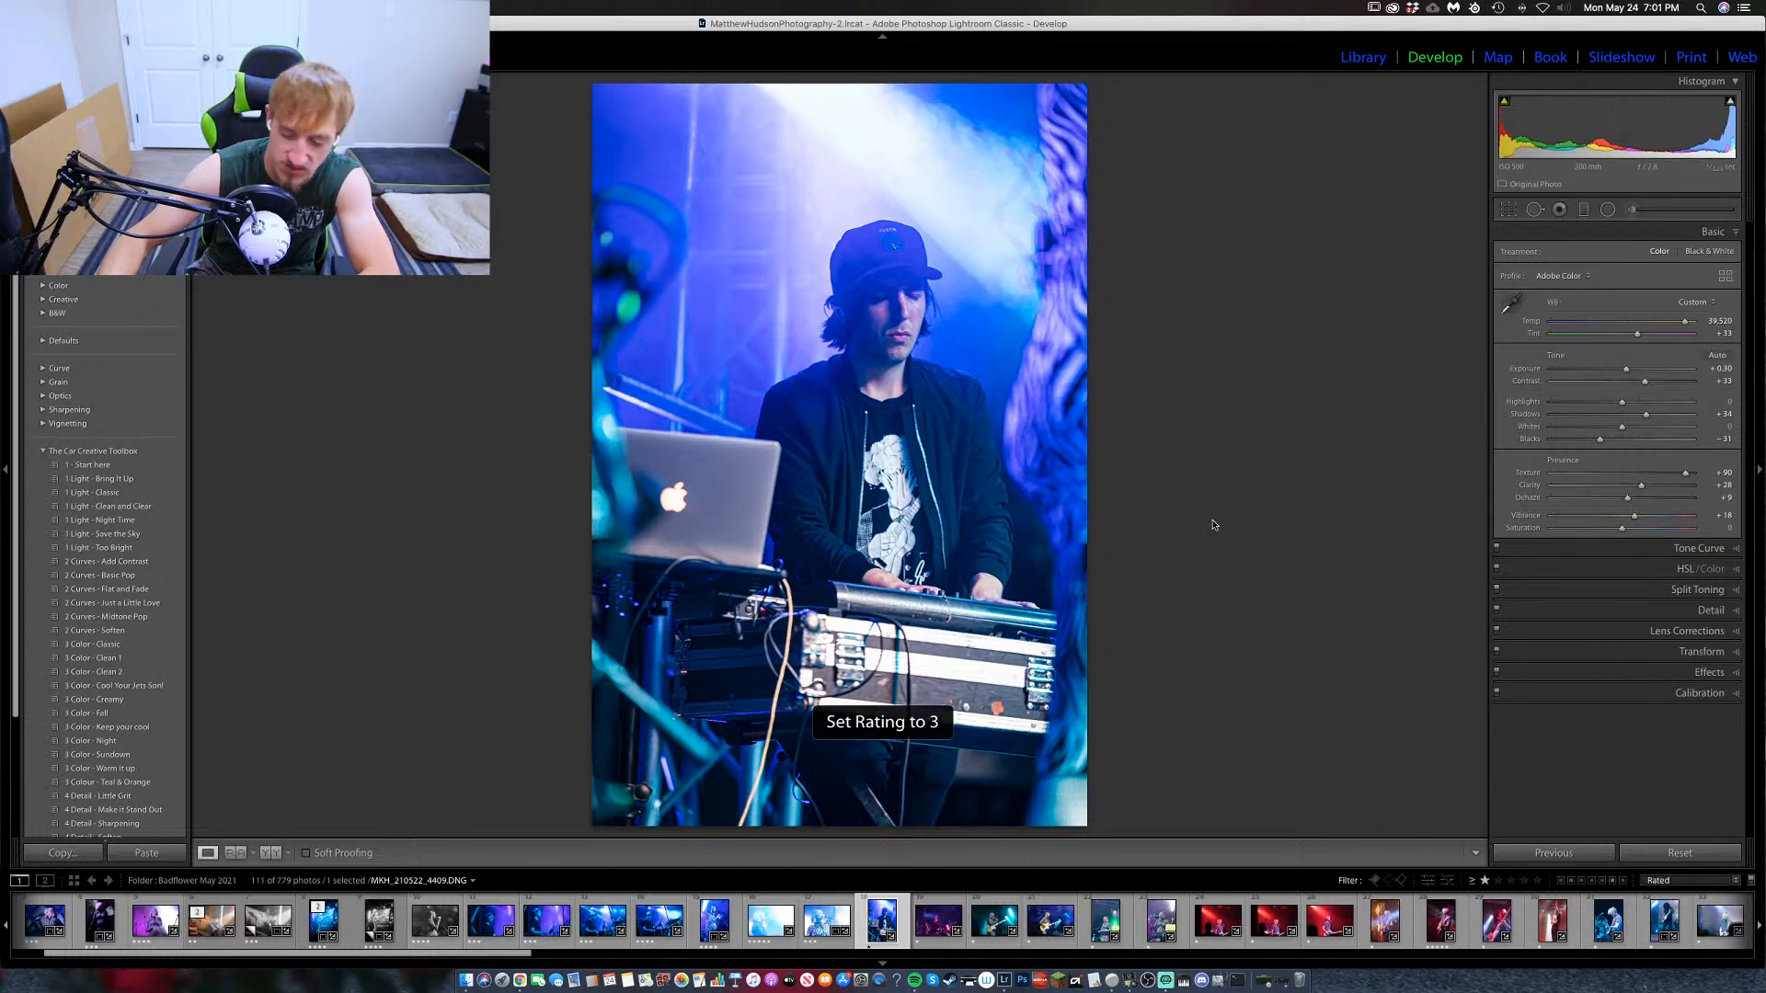
key("Right")
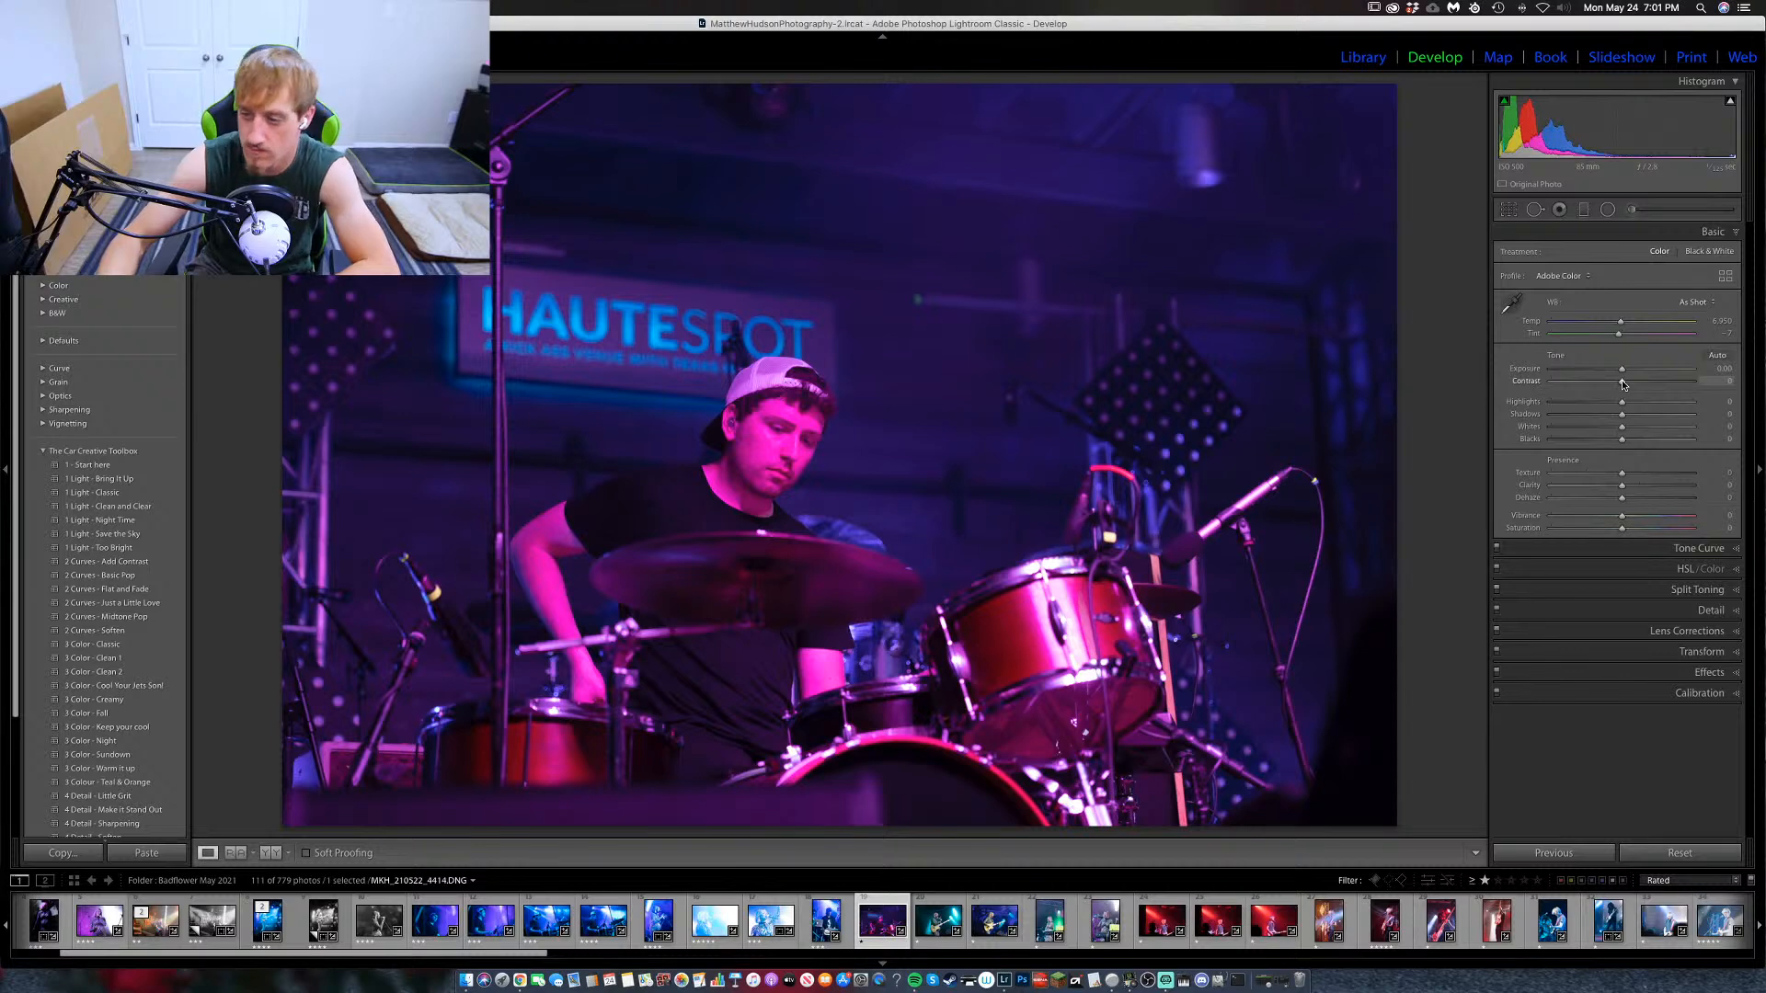
Convert the drummer photo to black and white, and raise exposure to +0.75 and contrast to +36.
key("v")
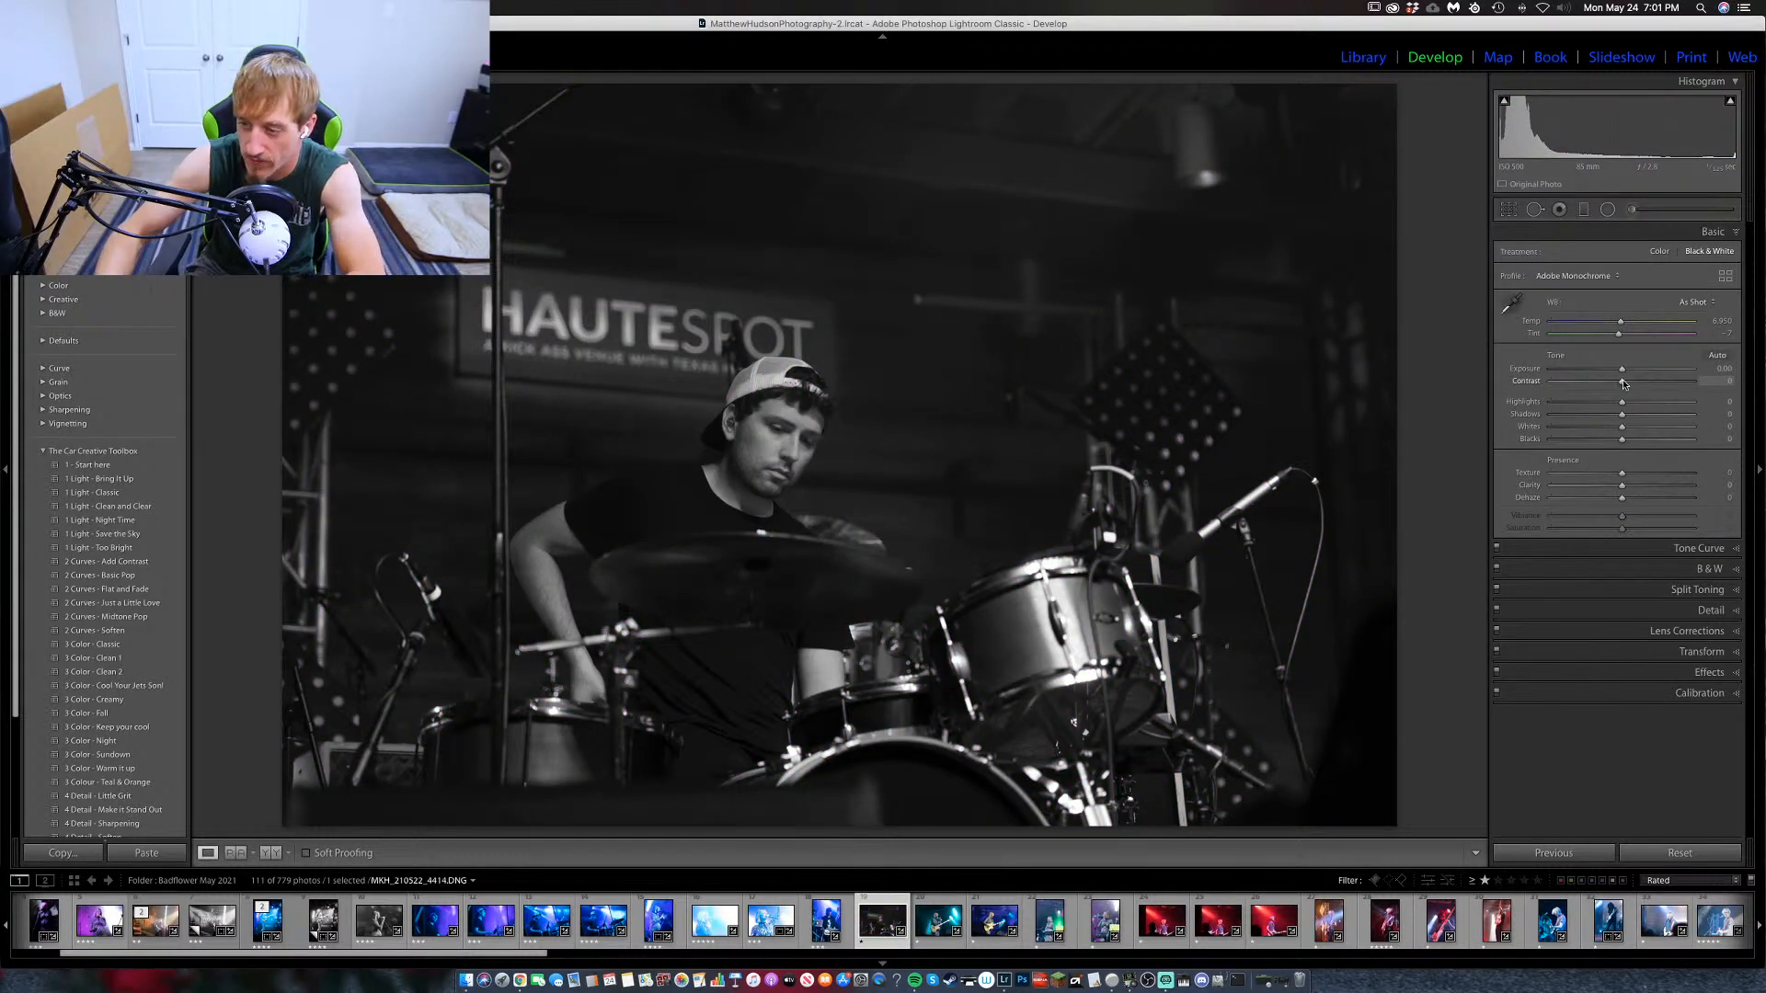
key("v")
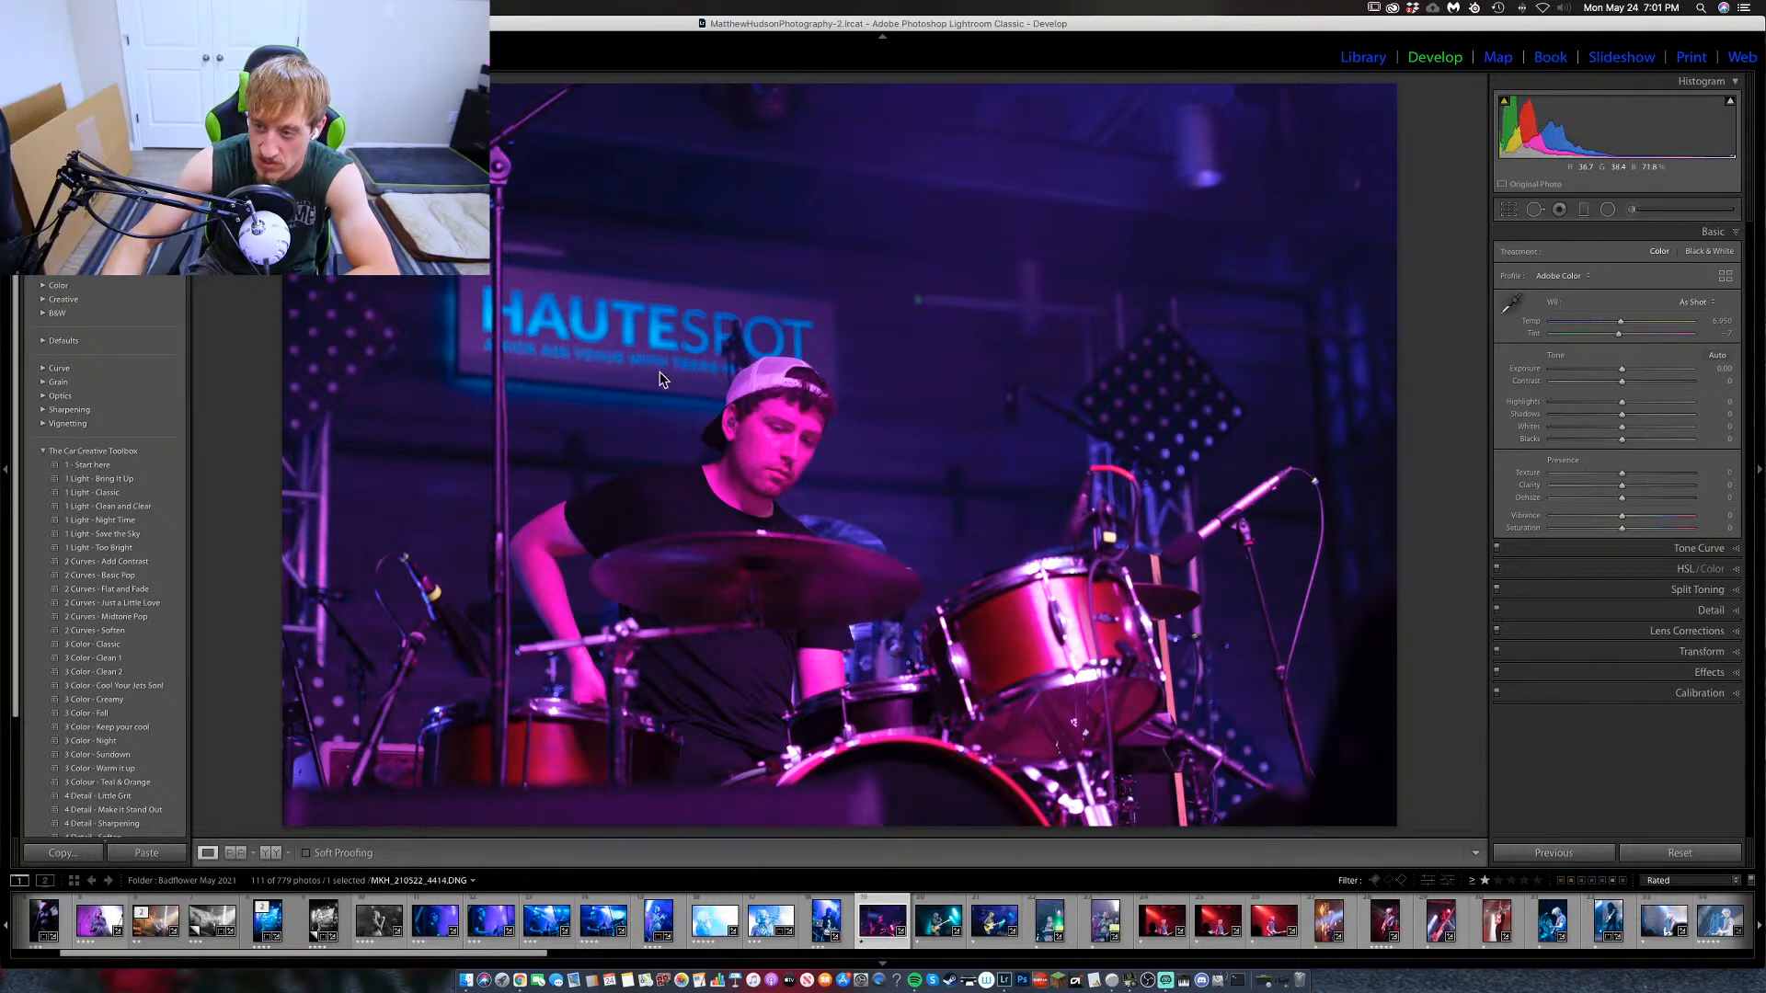
key("v")
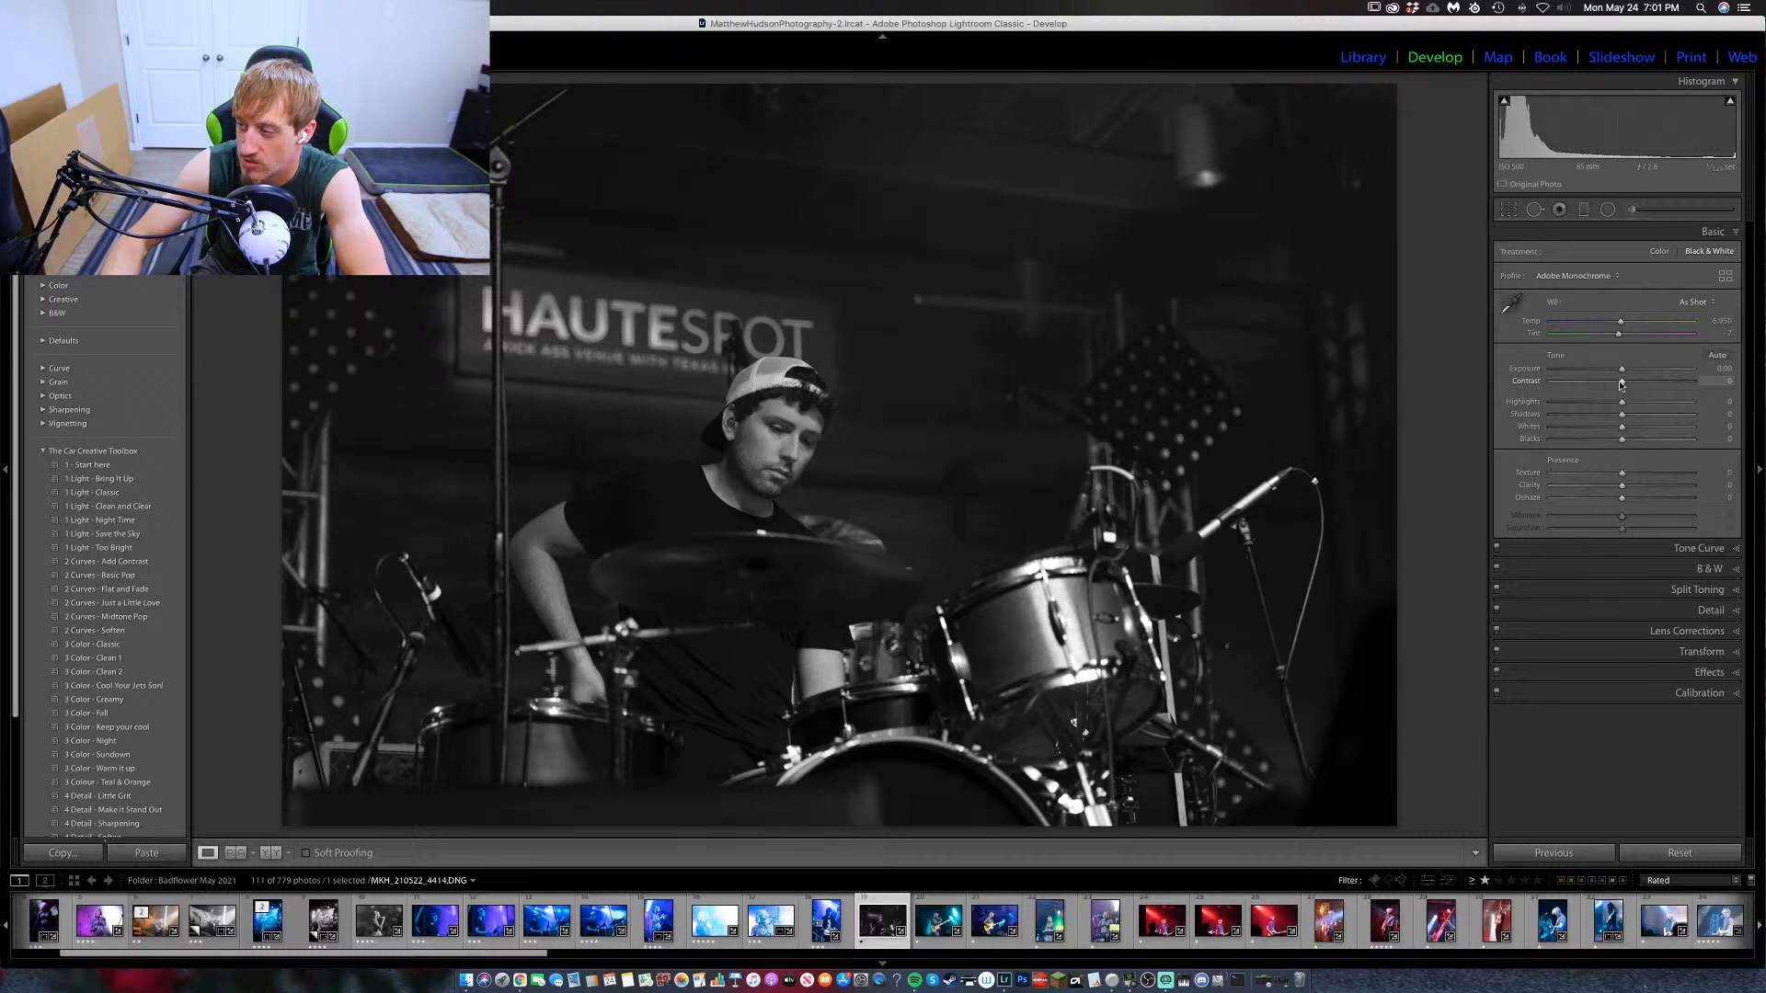
mouse_move(1622, 382)
left_mouse_down()
mouse_move(1643, 382)
mouse_move(1630, 374)
left_mouse_up()
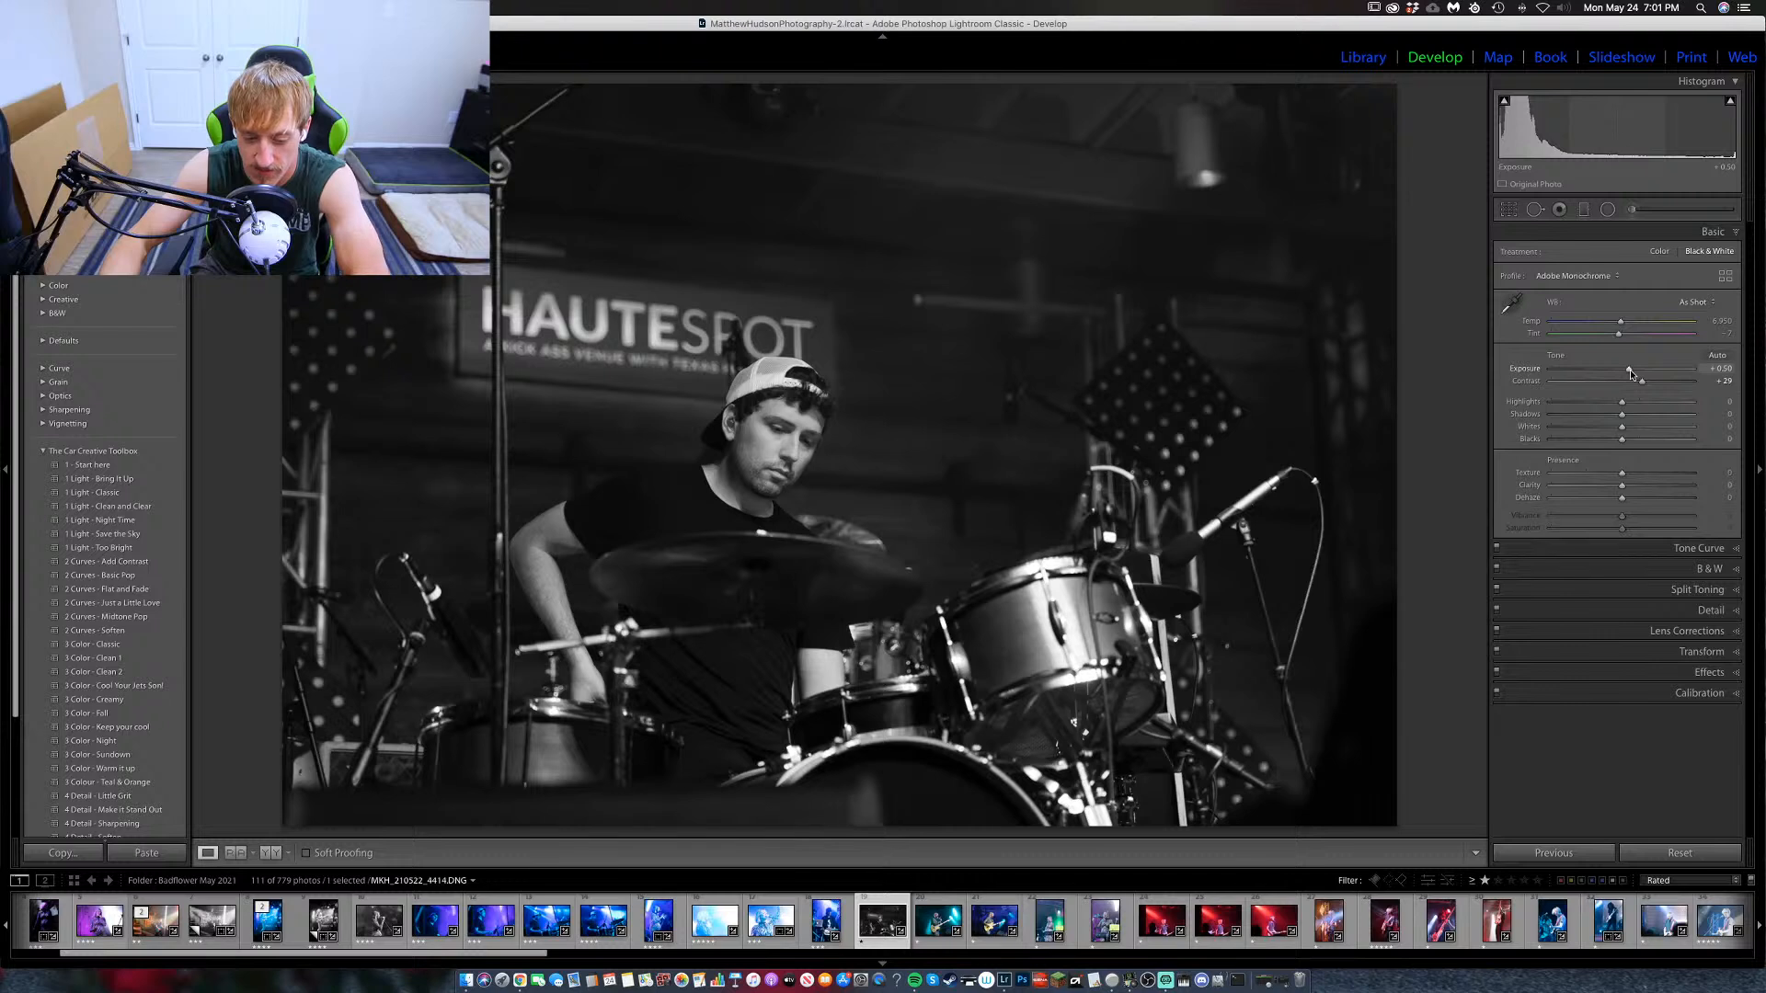
mouse_move(1631, 372)
left_mouse_down()
mouse_move(1665, 382)
mouse_move(1634, 374)
left_mouse_up()
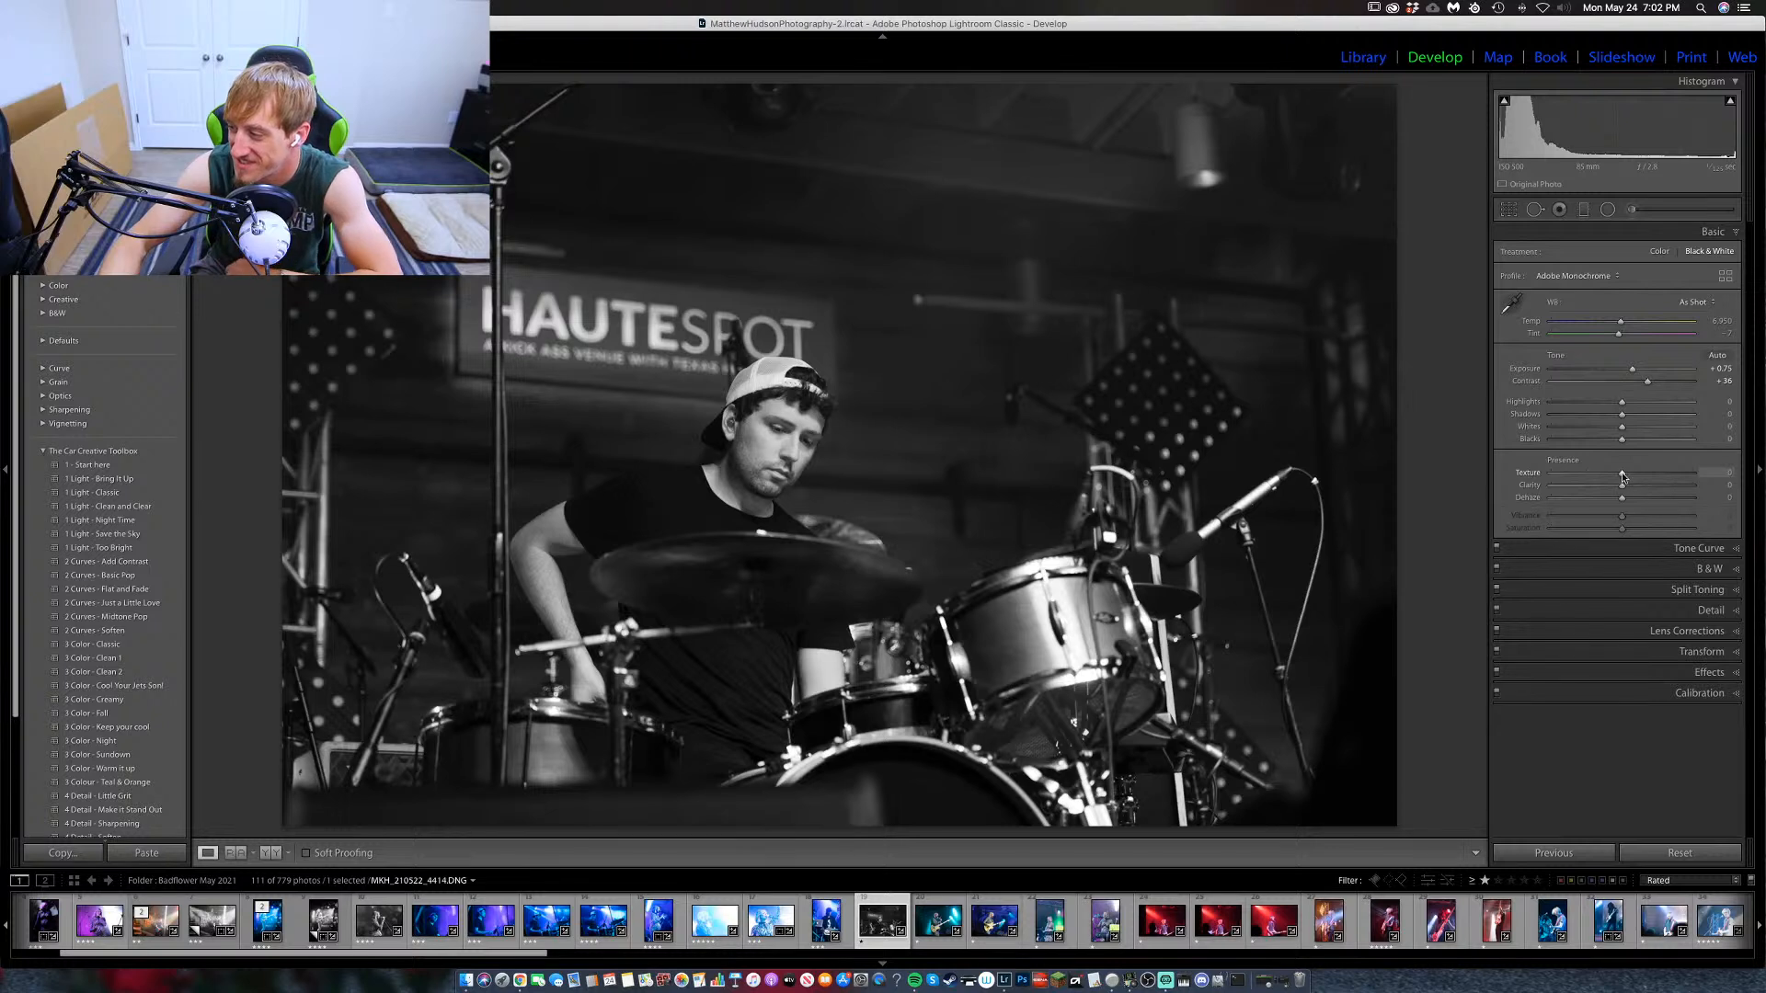
Set texture +28, clarity +12, dehaze +18, highlights +14, shadows +9, whites +17, blacks −12 and contrast +44 on the drummer photo.
mouse_move(1621, 472)
left_mouse_down()
mouse_move(1644, 477)
mouse_move(1623, 501)
mouse_move(1638, 502)
left_mouse_up()
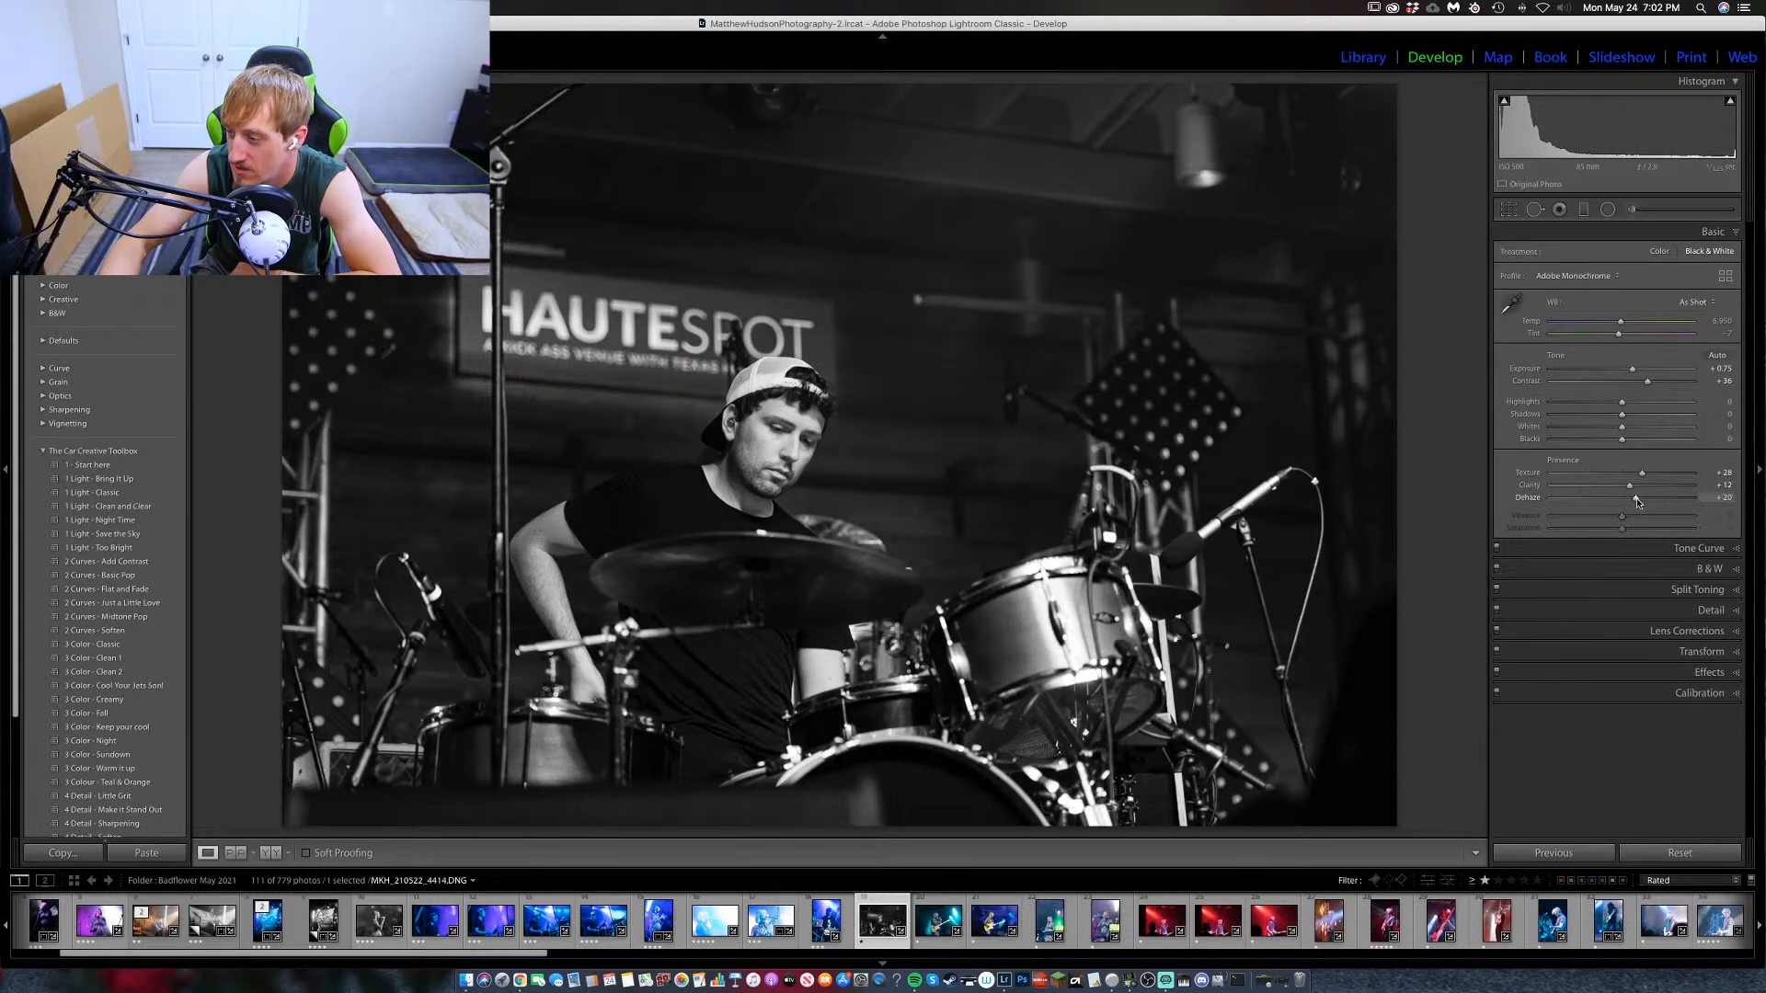
left_click_drag(1622, 441, 1617, 444)
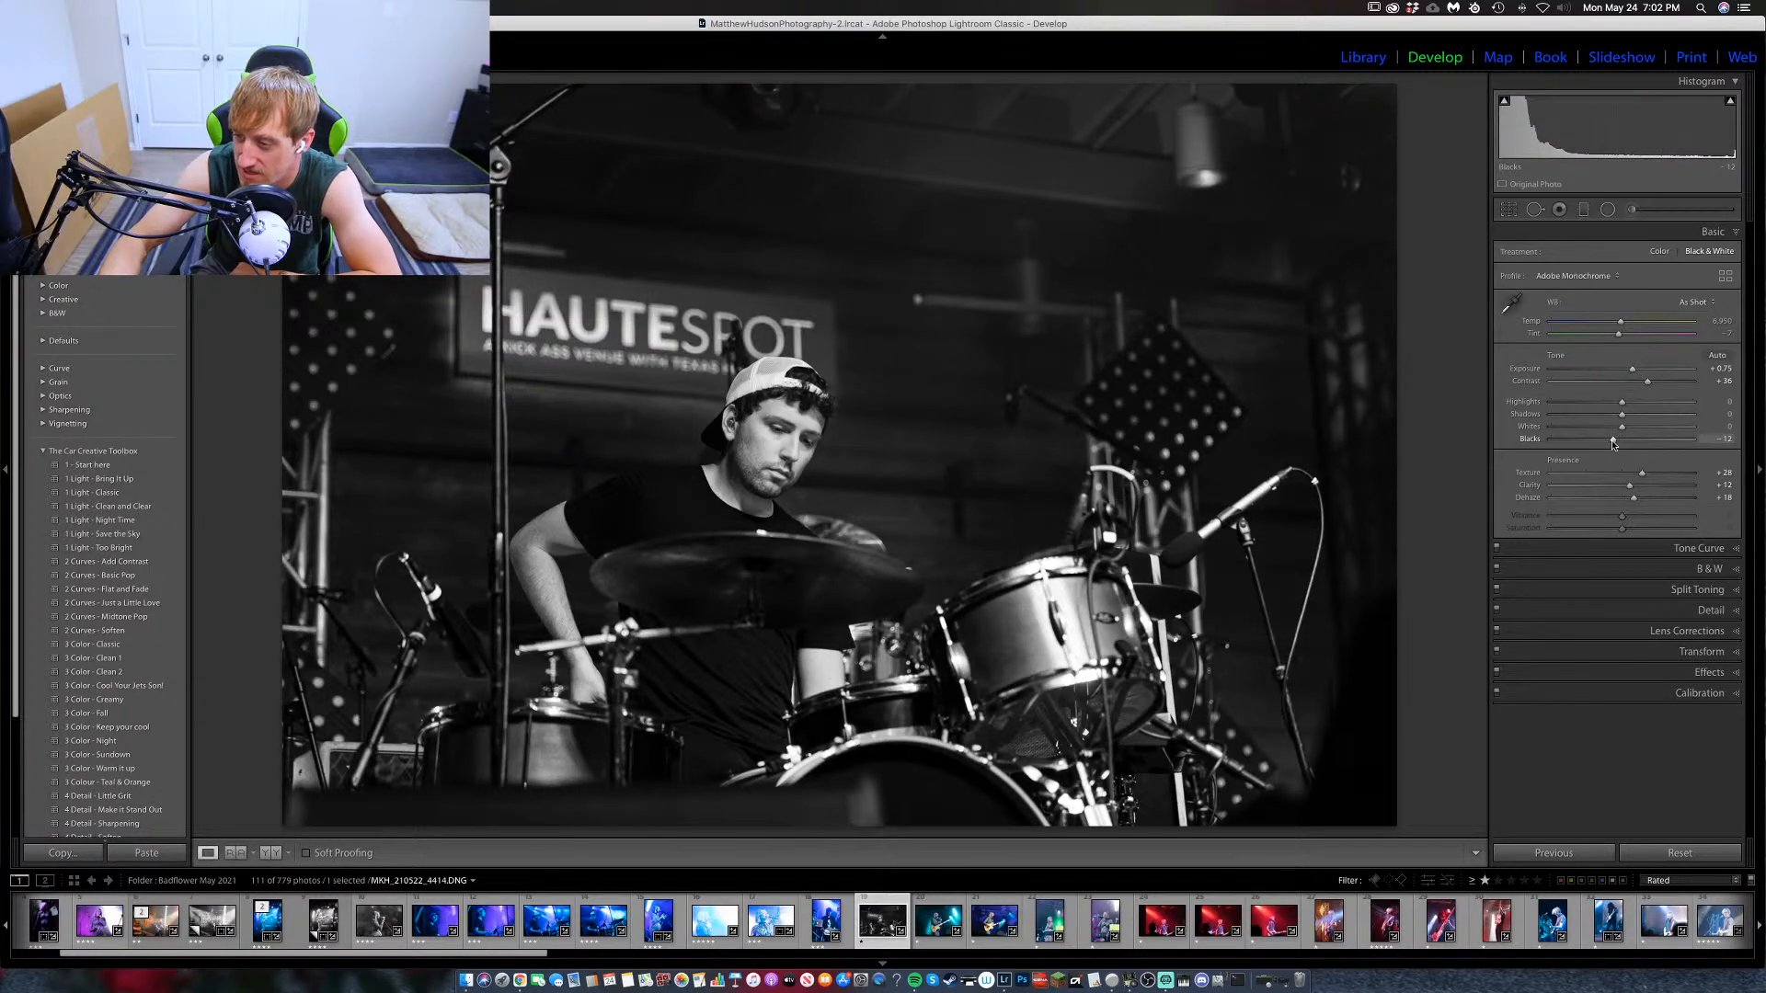
left_click_drag(1622, 428, 1633, 408)
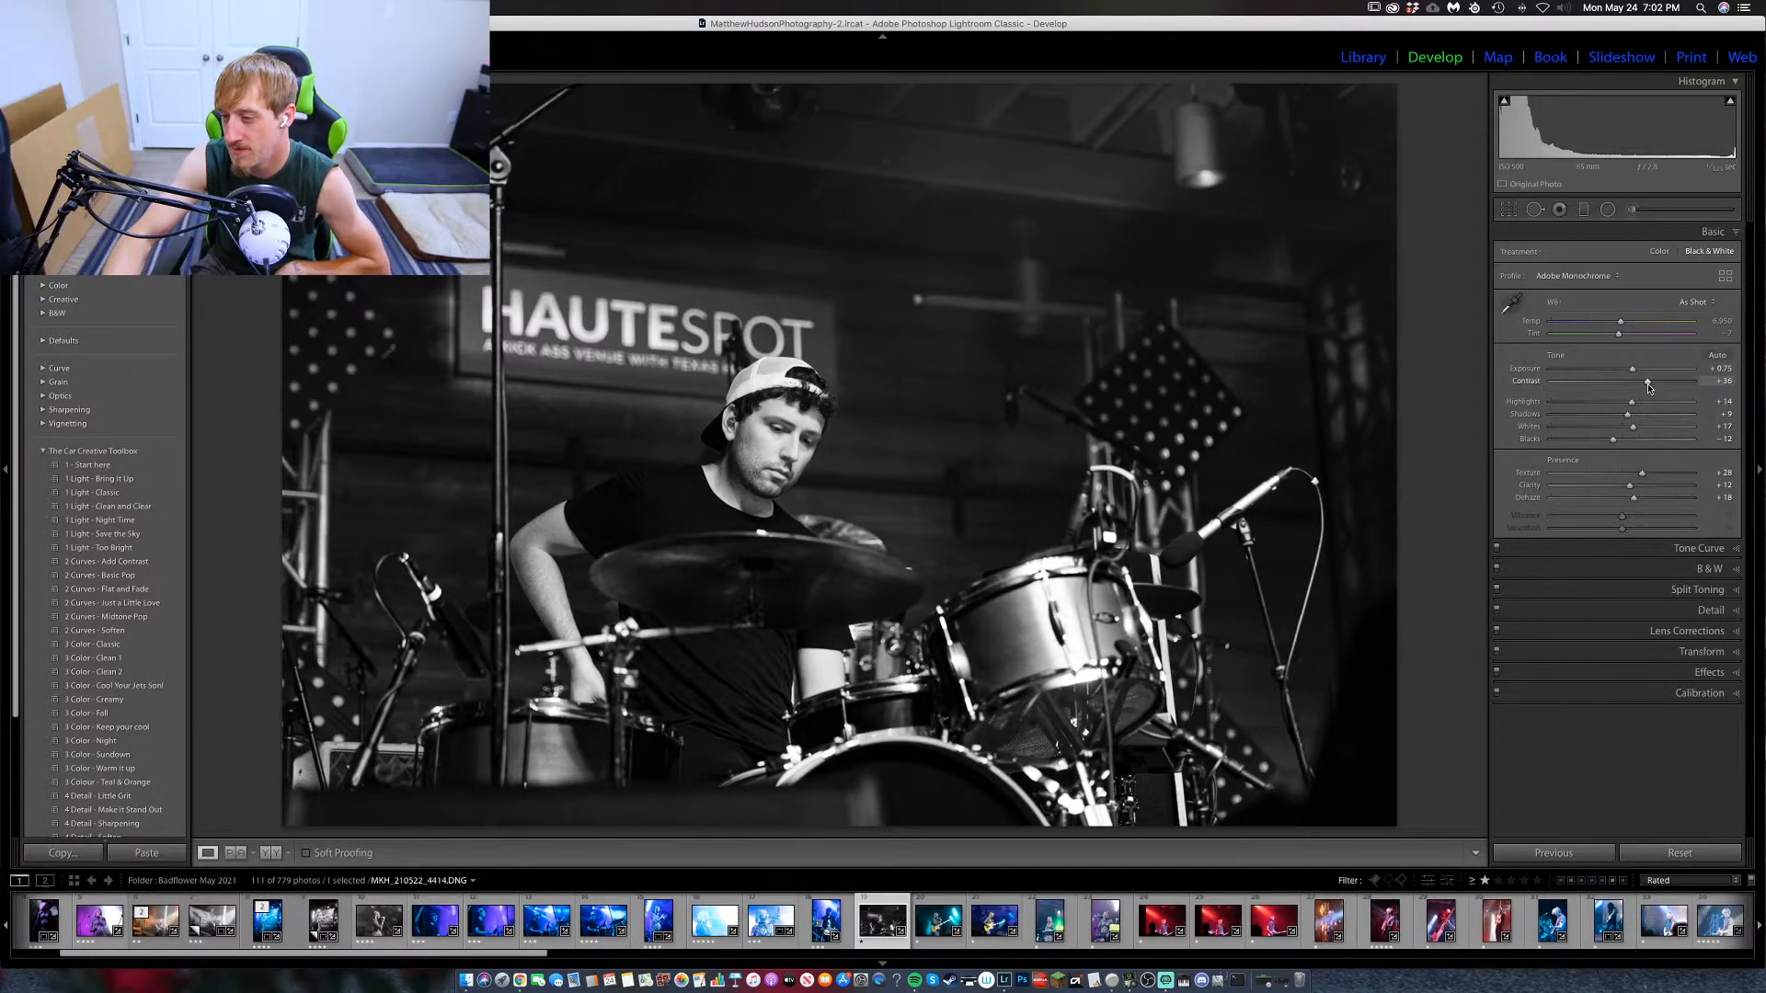
left_click_drag(1648, 381, 1654, 388)
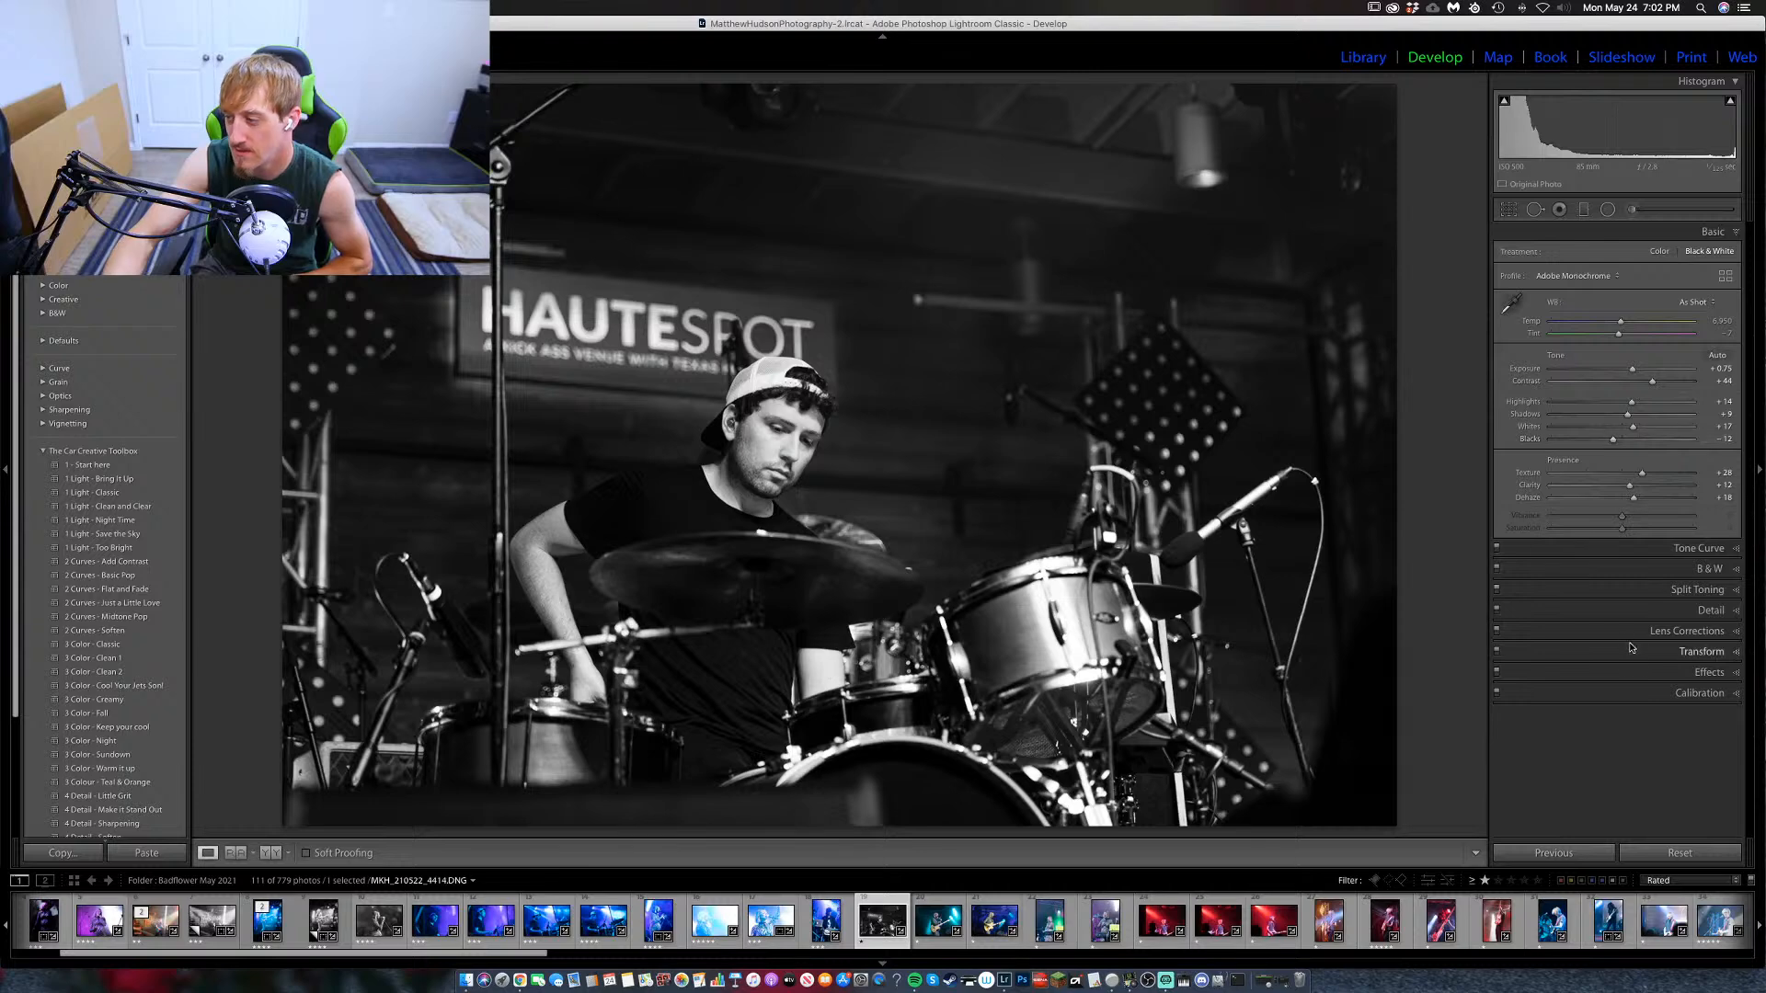
Set the drummer photo's sharpening masking to 82 and luminance noise reduction to 11.
left_click(1726, 613)
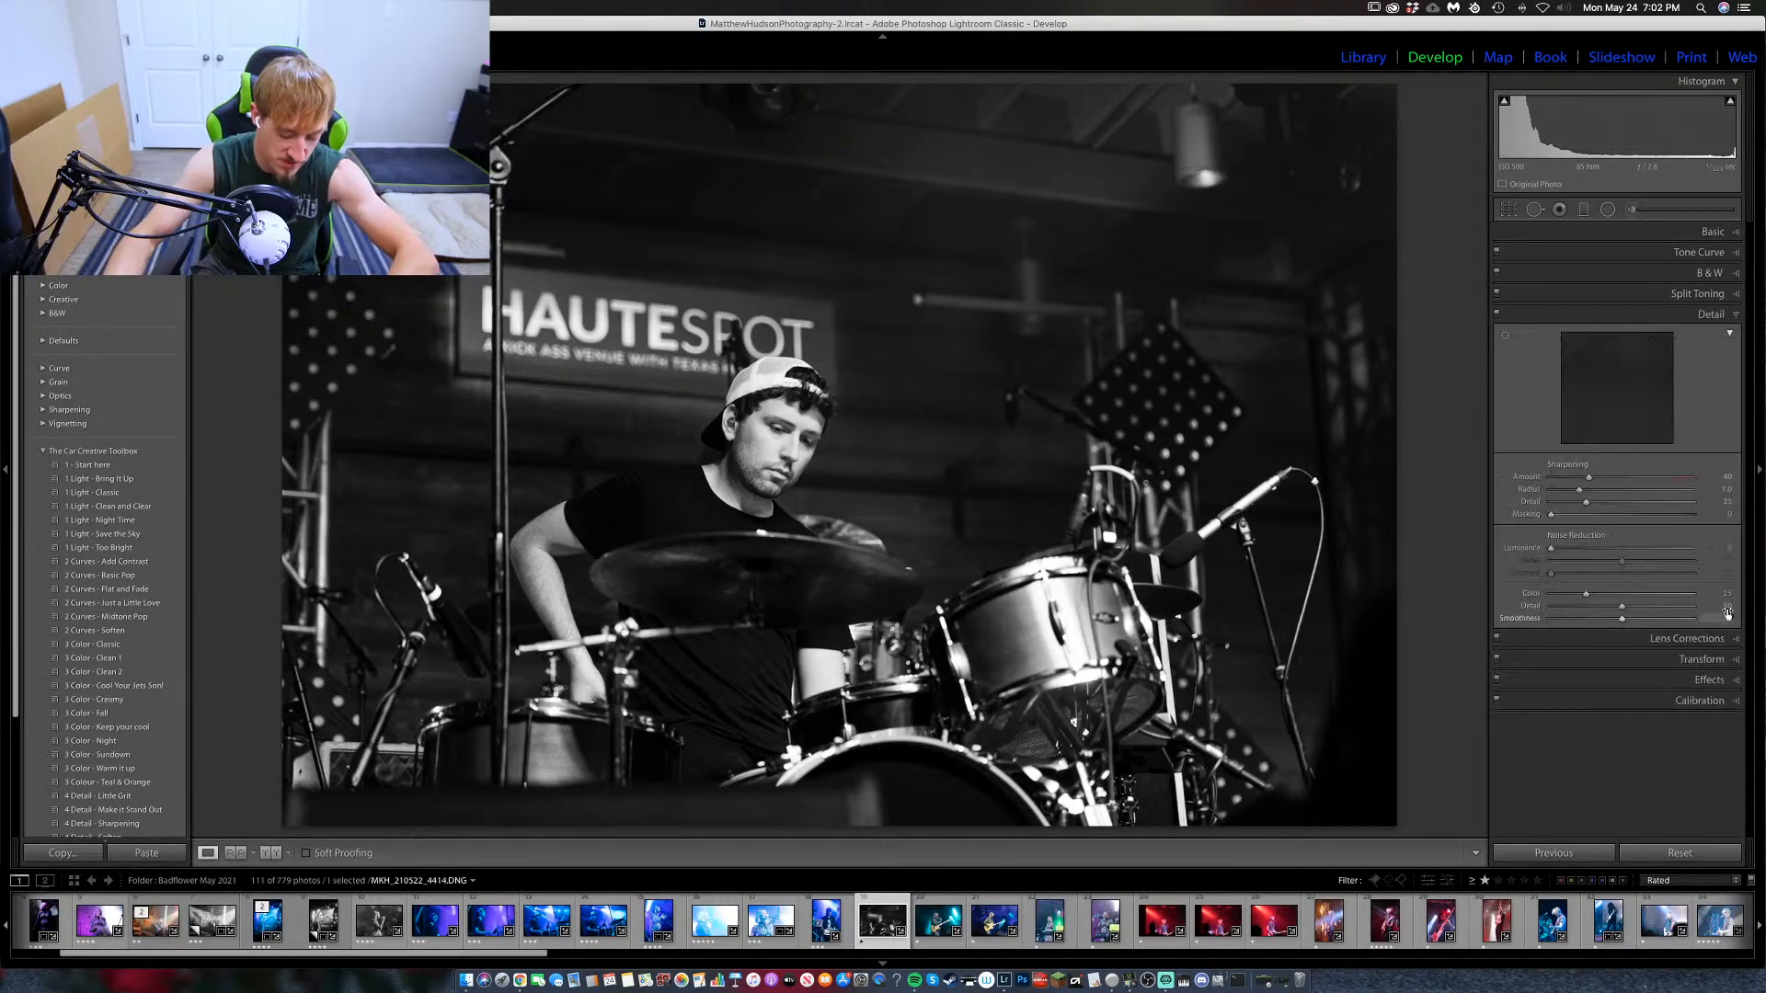
left_click_drag(1620, 518, 1666, 518)
left_click_drag(1551, 548, 1567, 553)
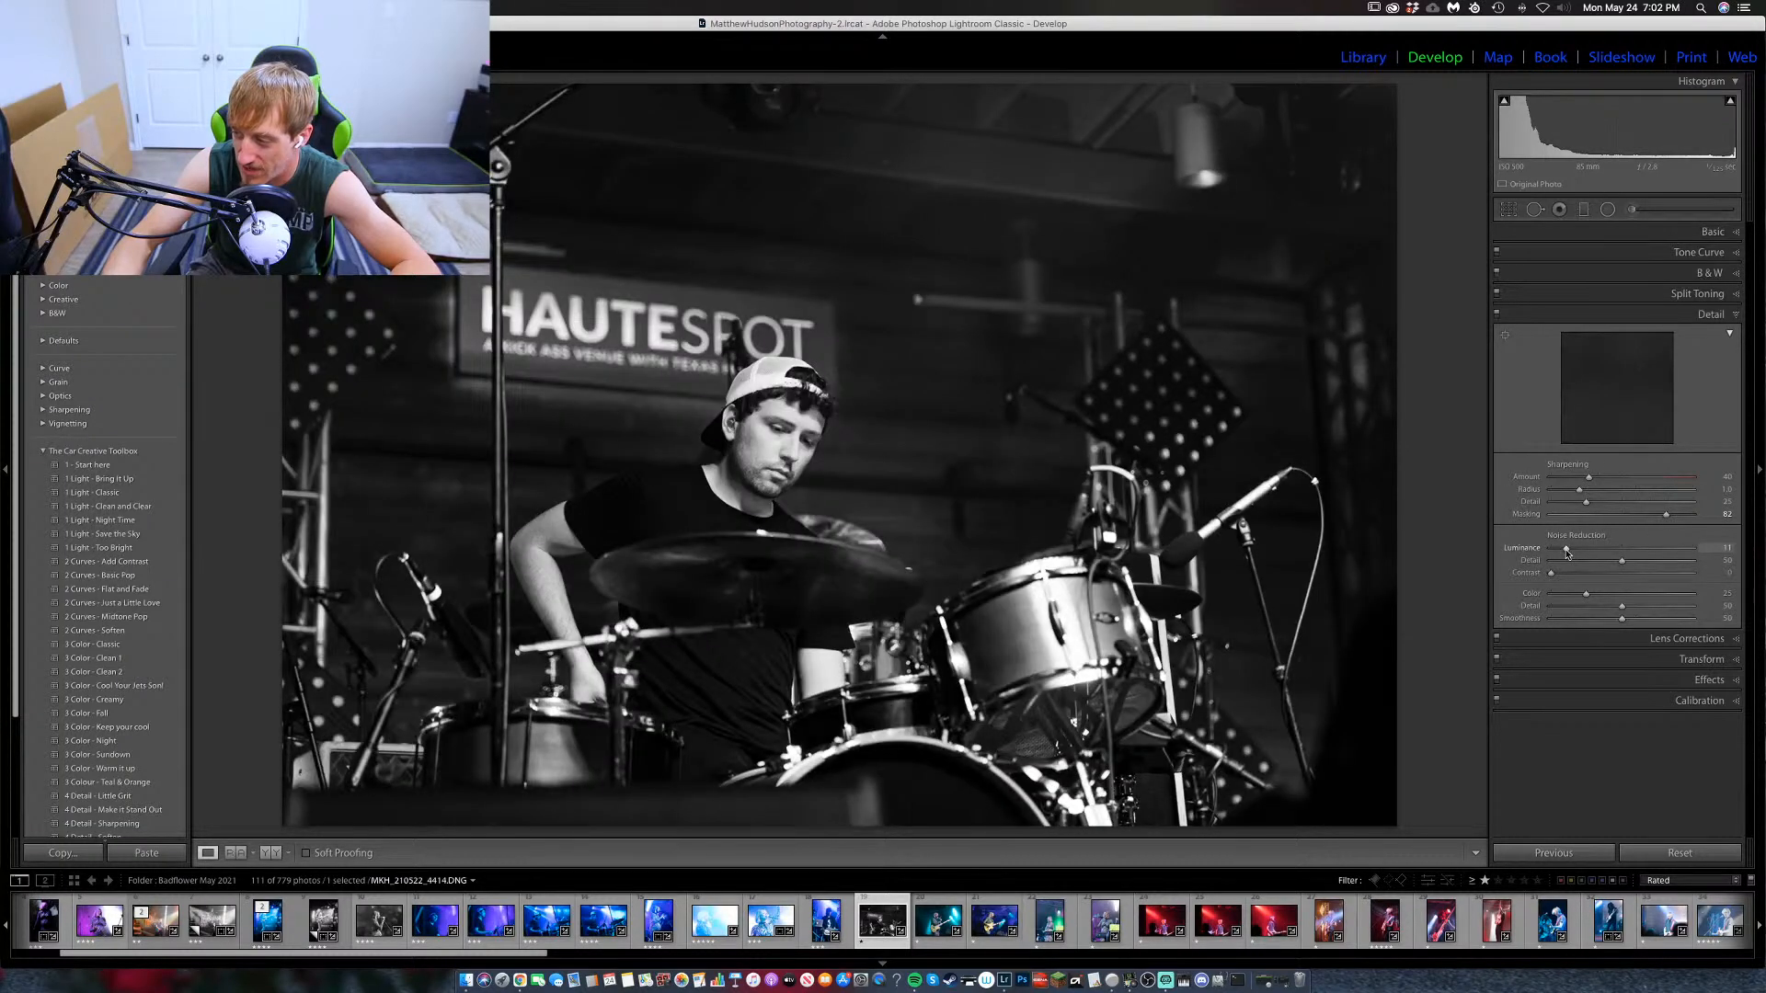
Add a slight post-crop vignette with an amount of −8 and rate the drummer photo 4 stars.
left_click(1699, 680)
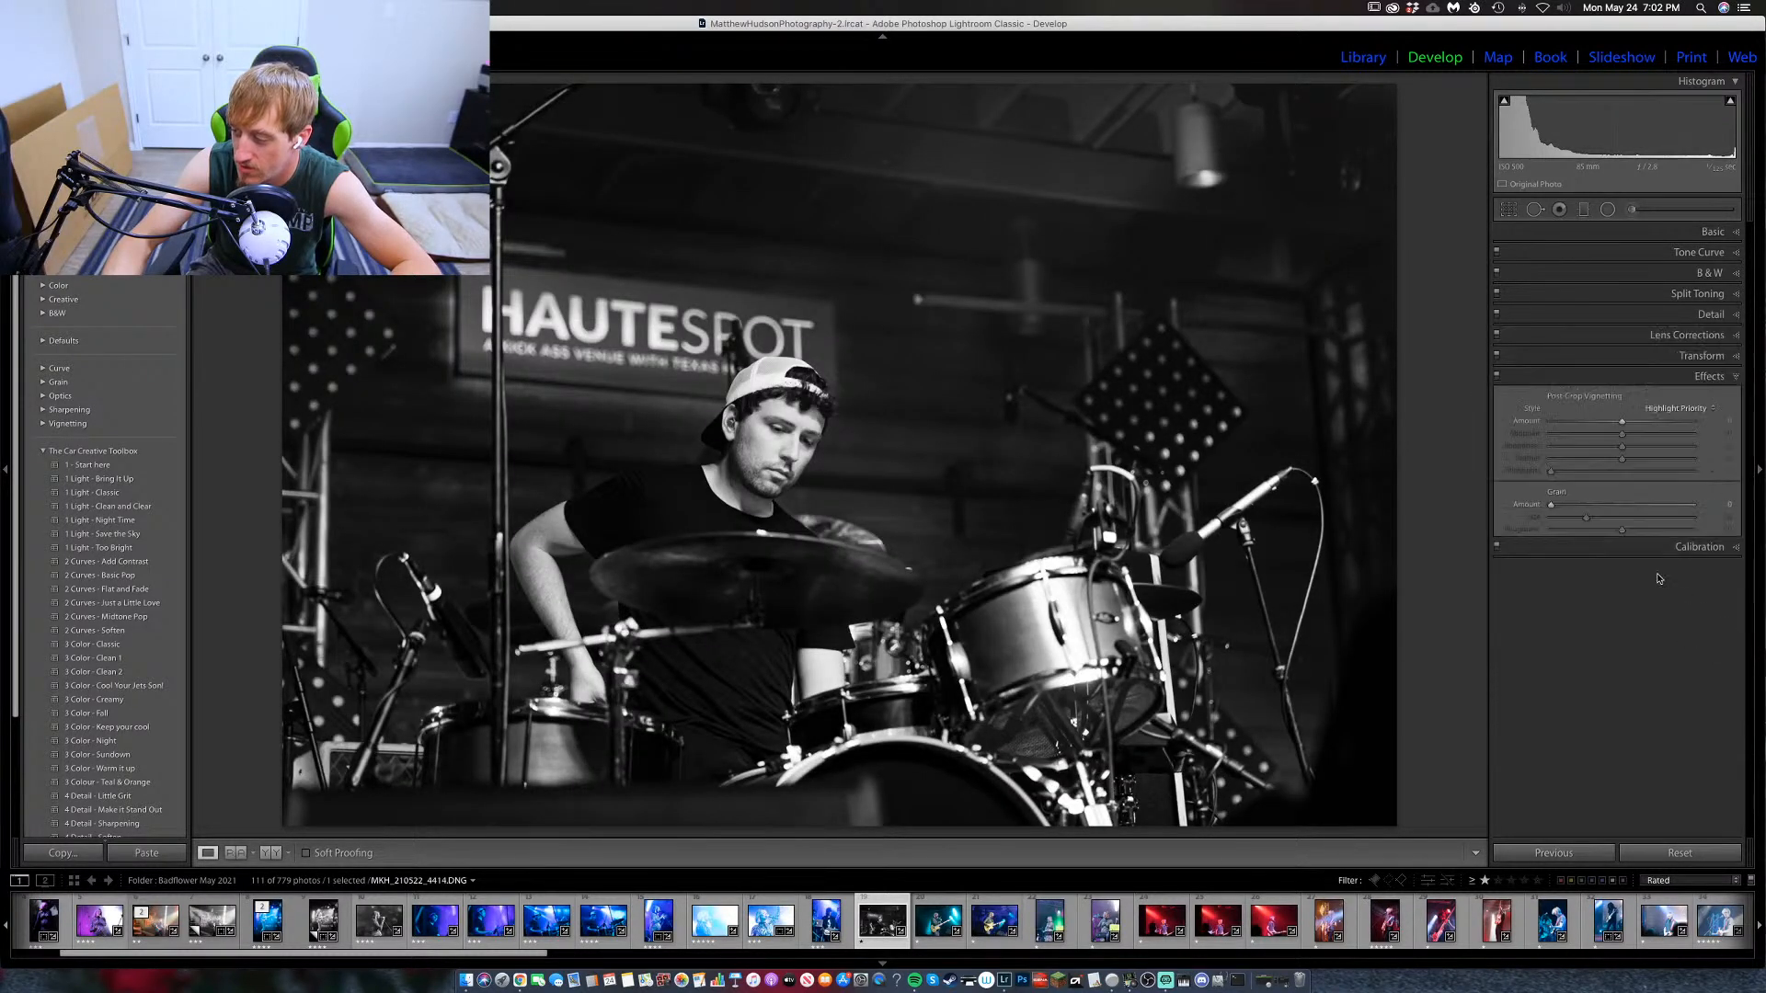
left_click_drag(1621, 420, 1616, 421)
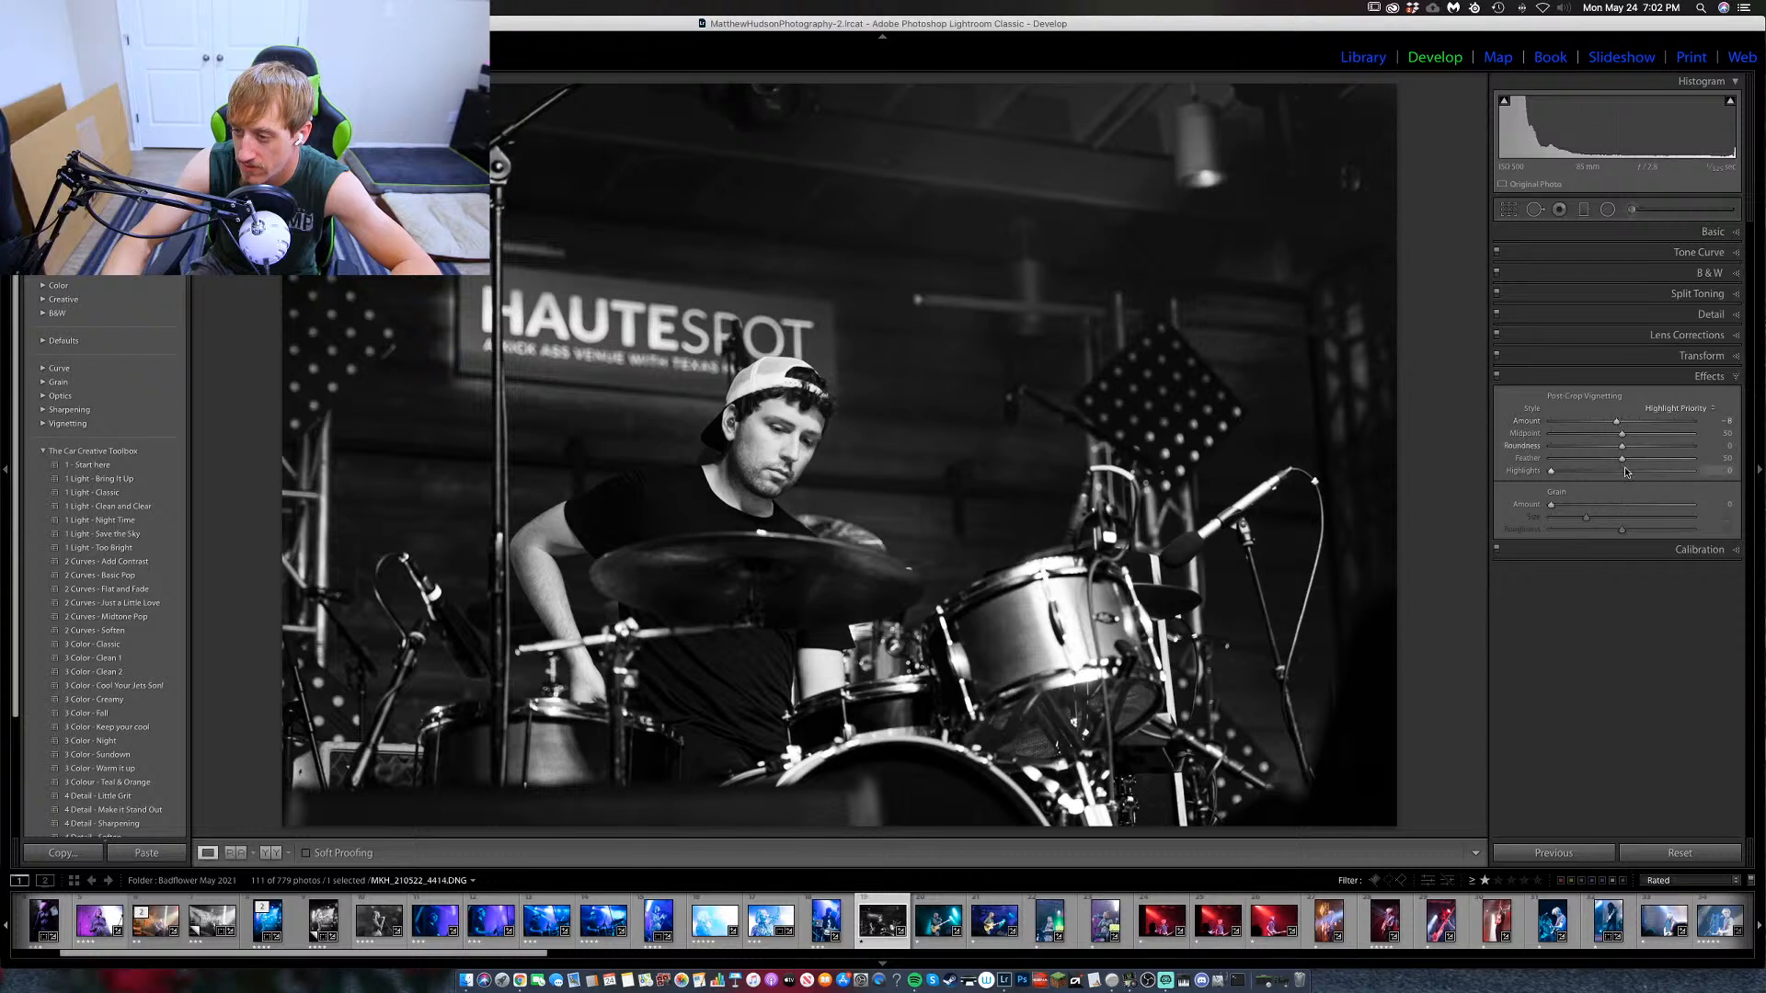
left_click(1709, 376)
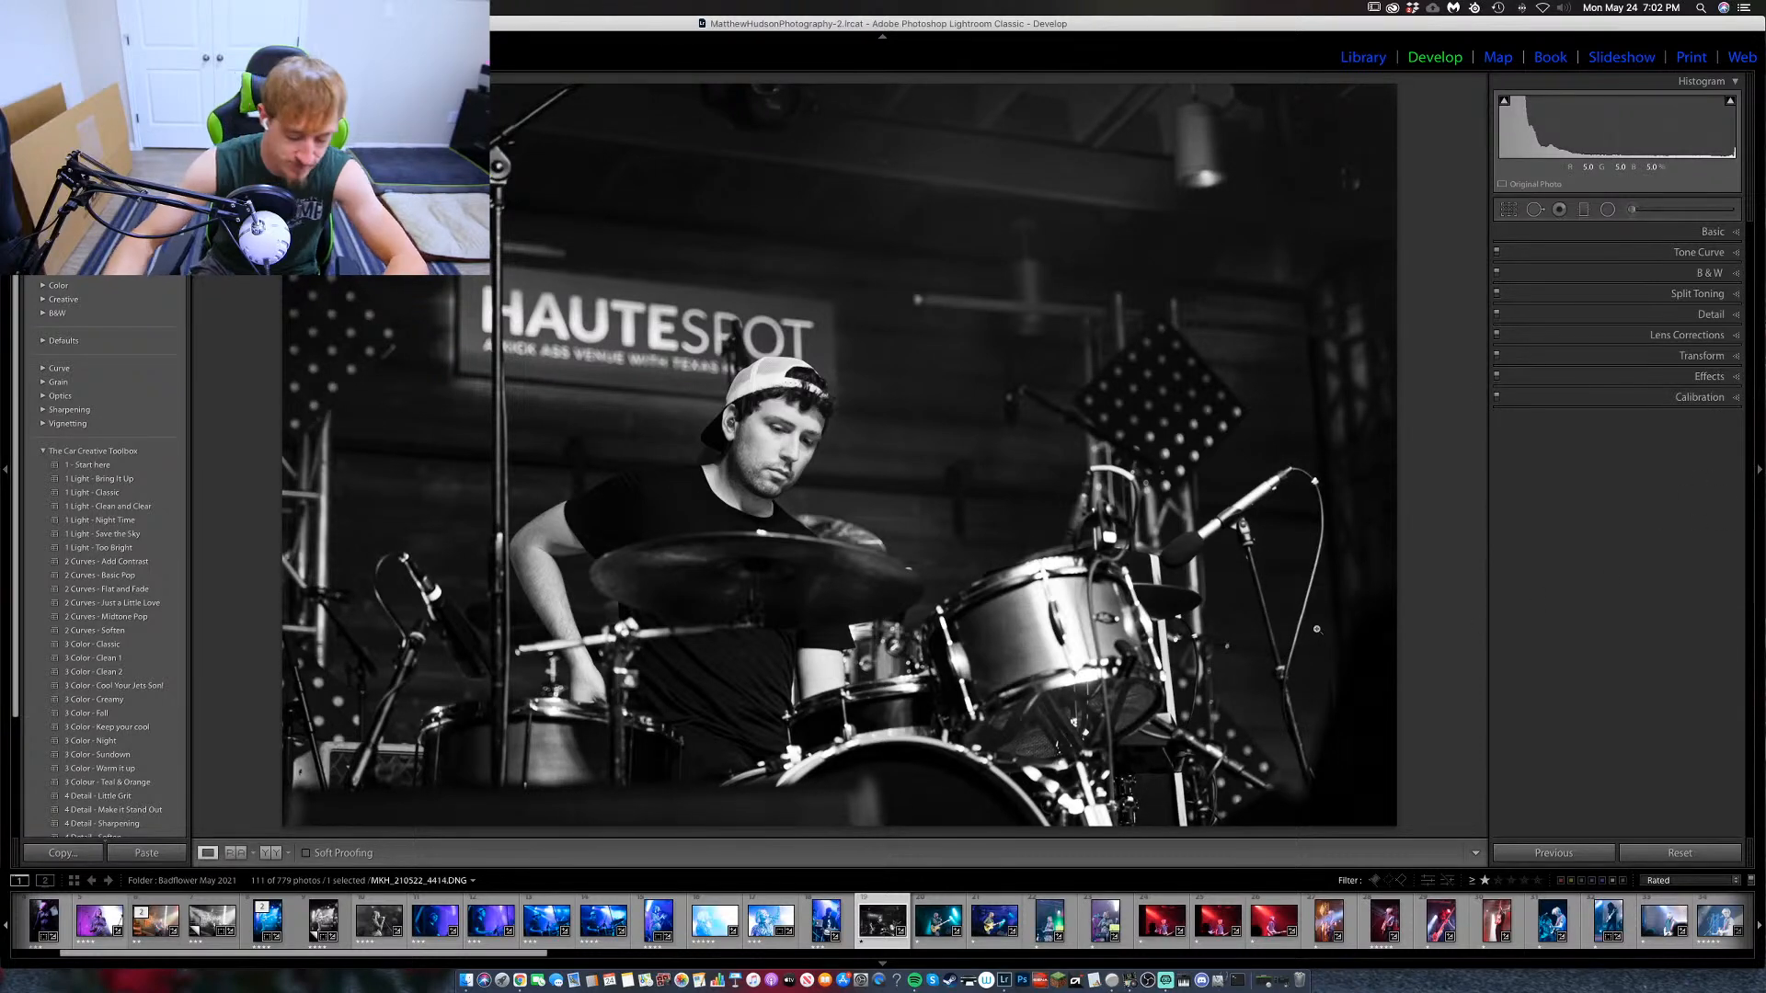
key("4")
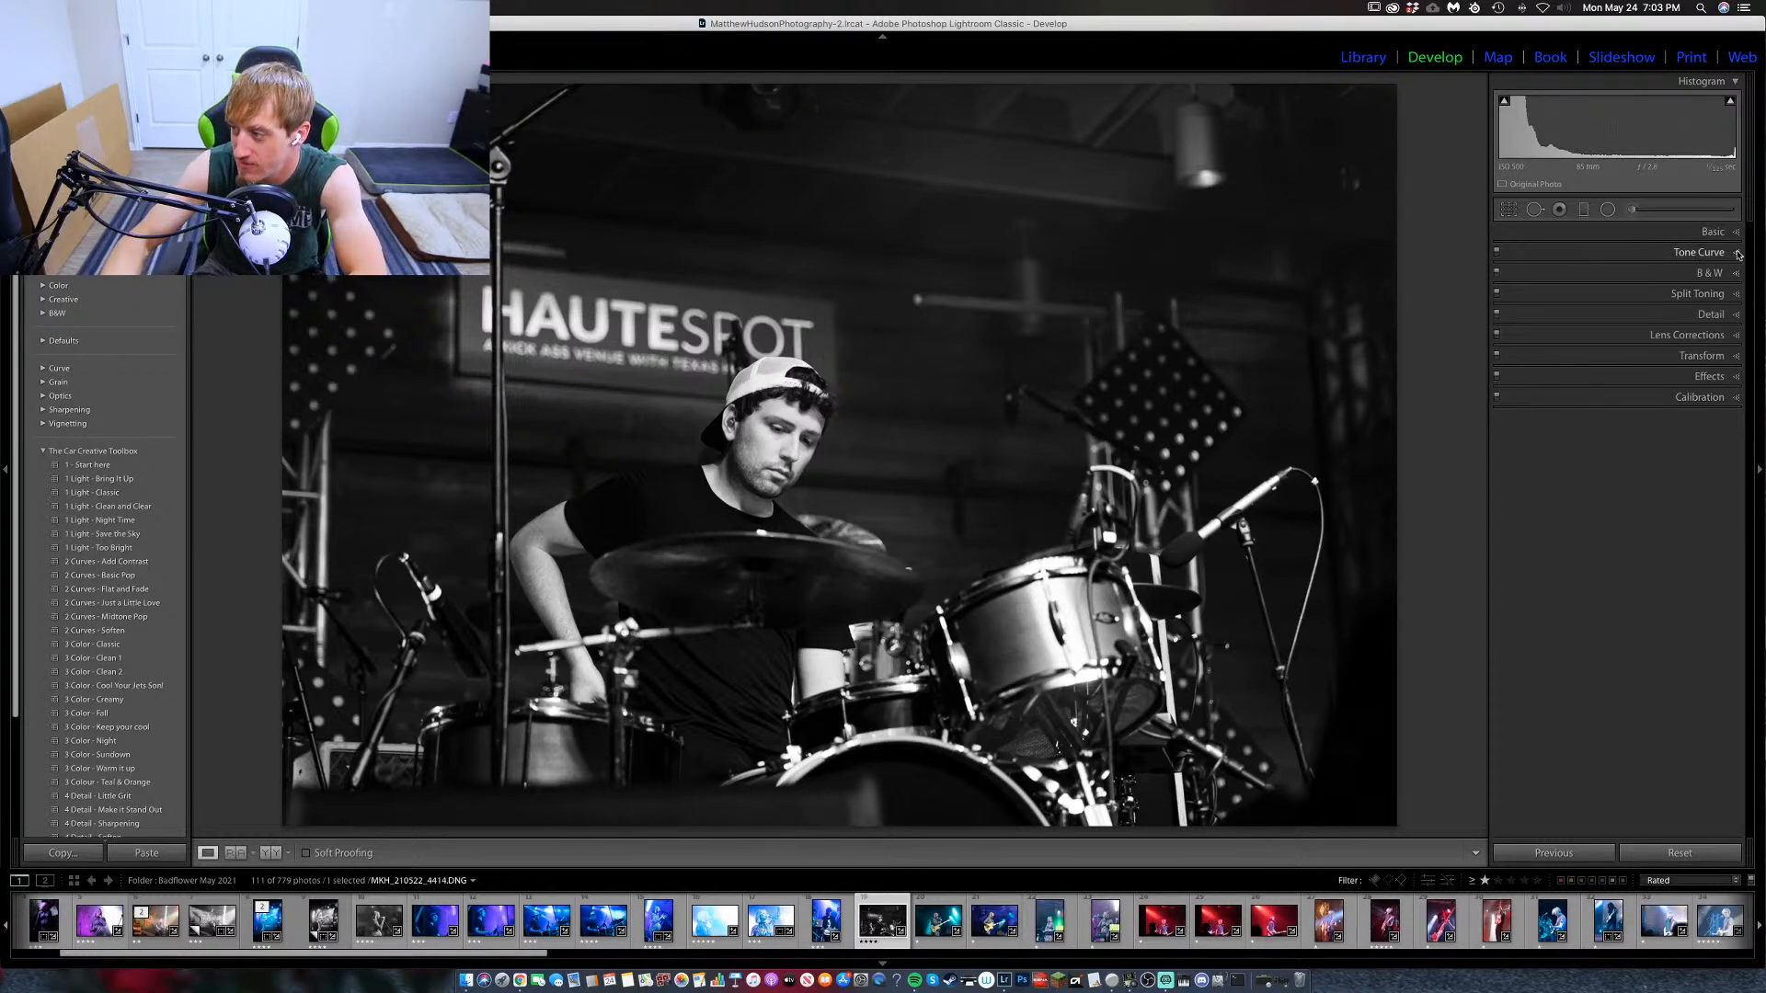
Move on to the photo of the singer with the gold guitar and crop it slightly tighter at the original aspect ratio.
key("Right")
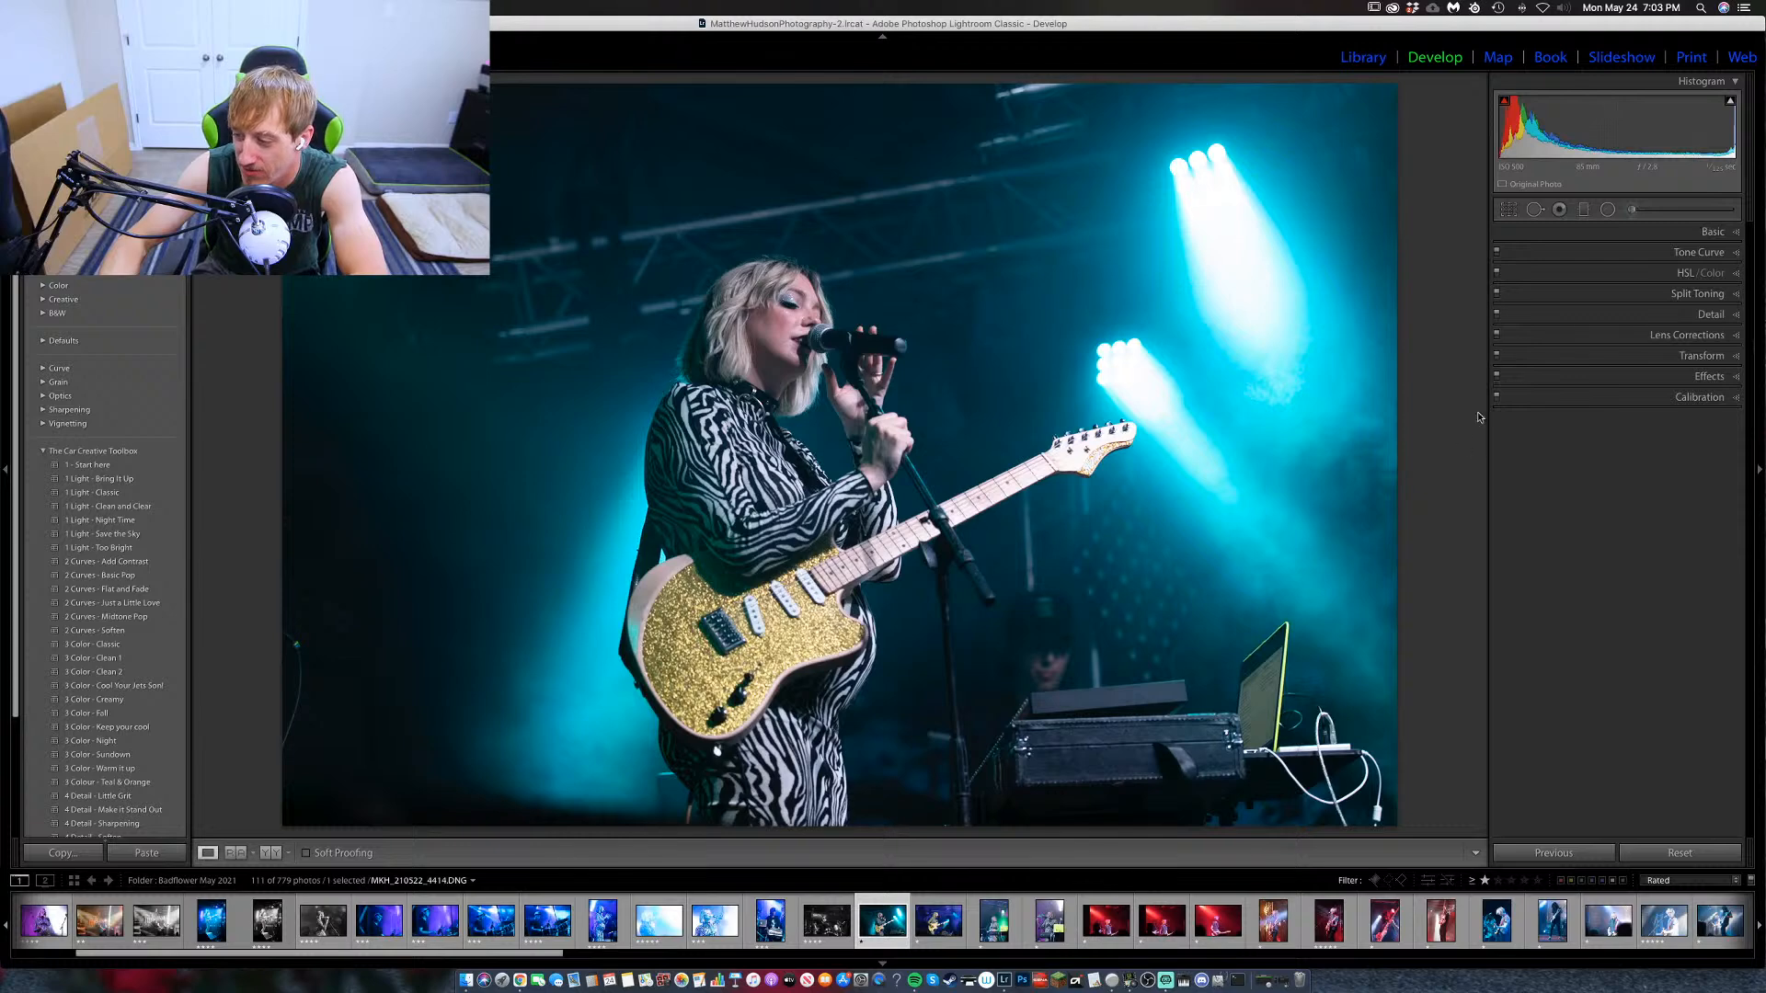
left_click(1509, 209)
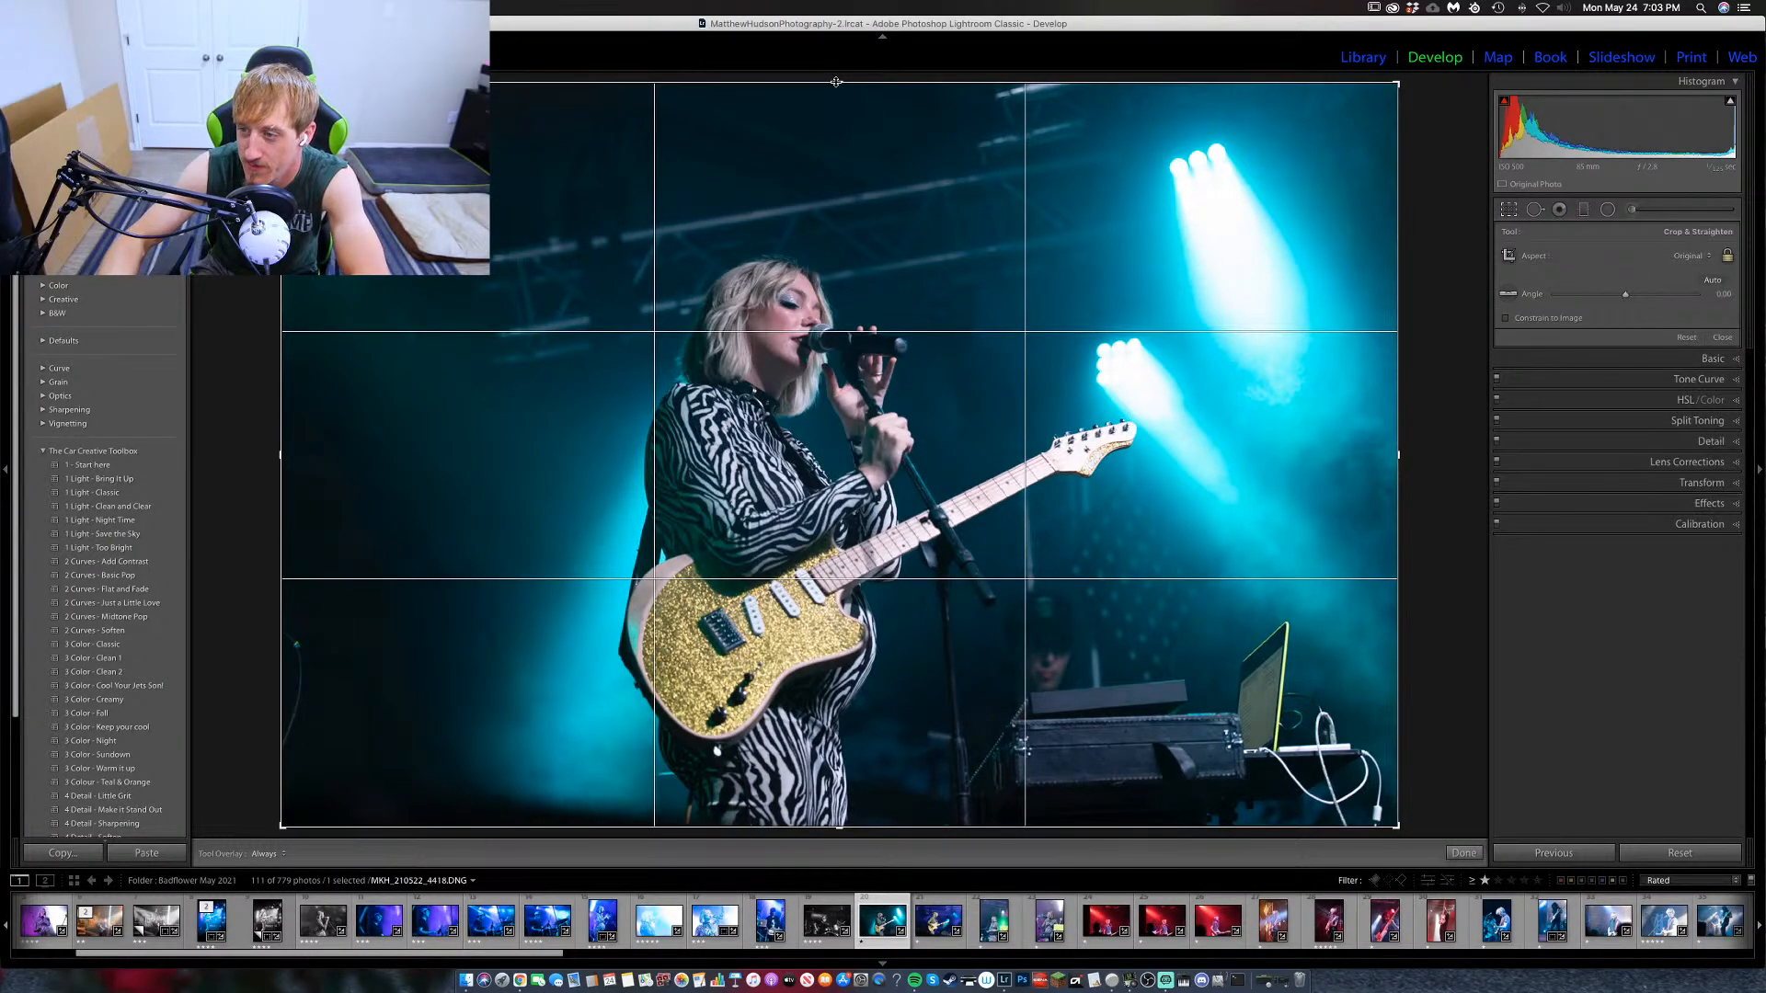
left_click_drag(839, 83, 814, 205)
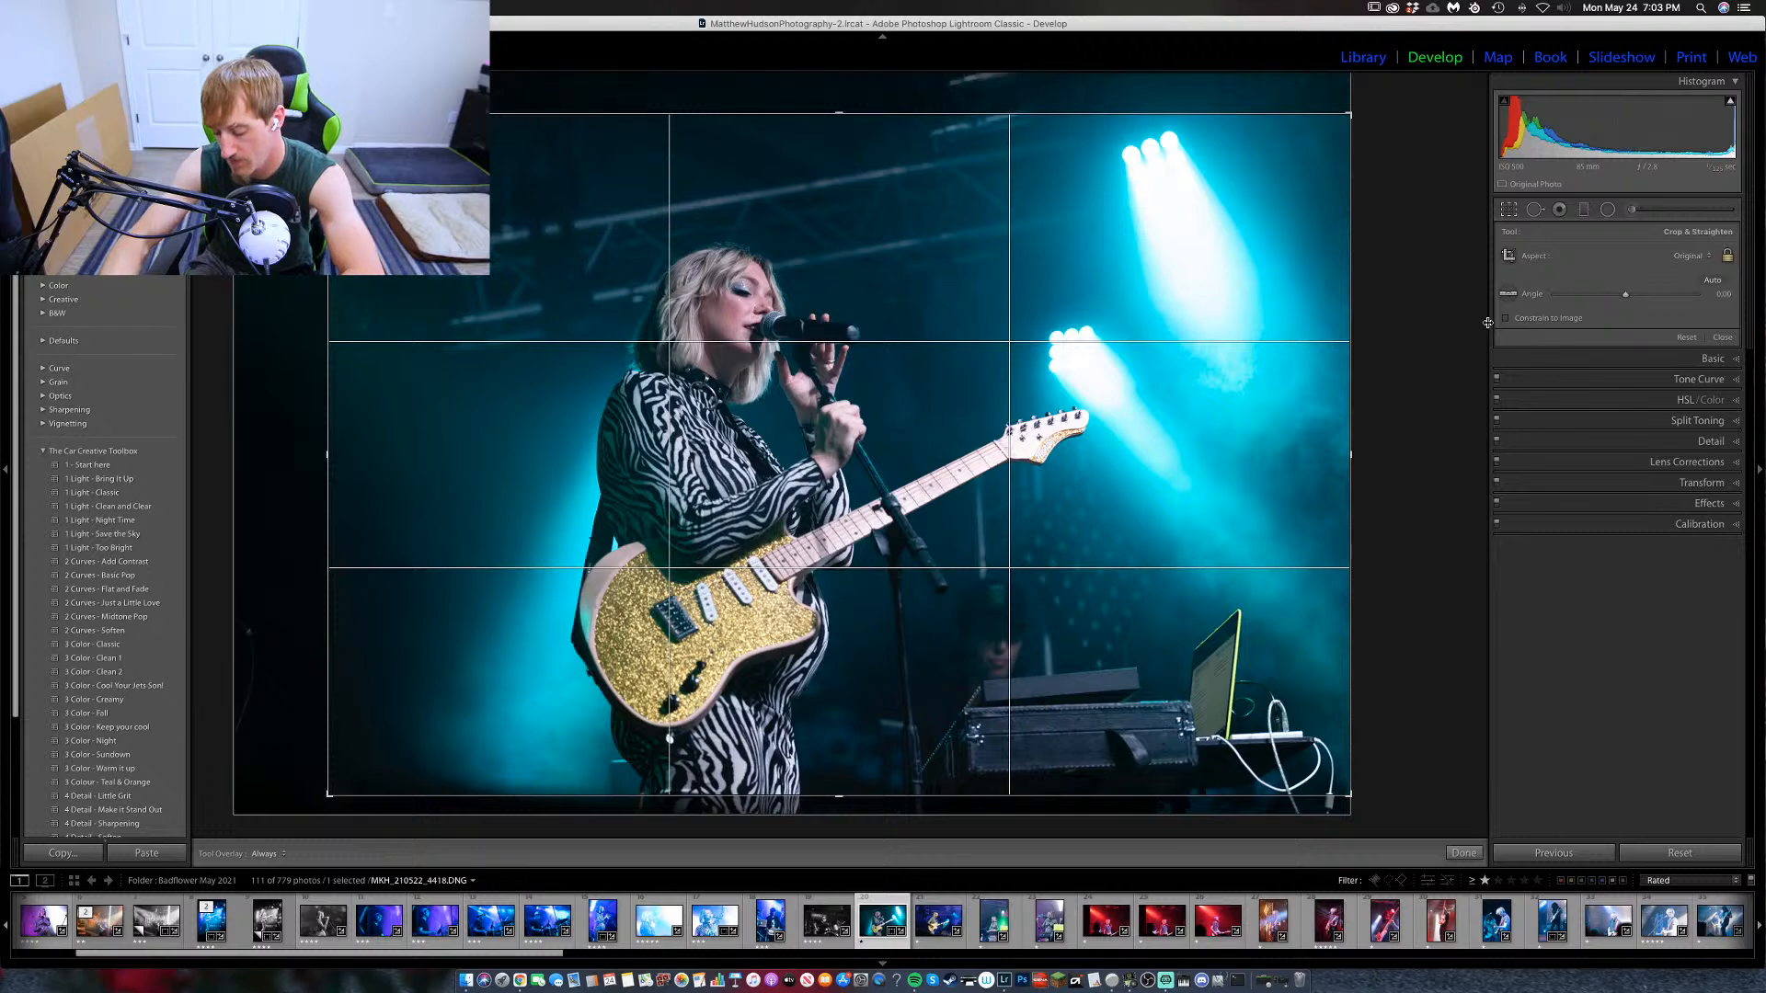
key("q")
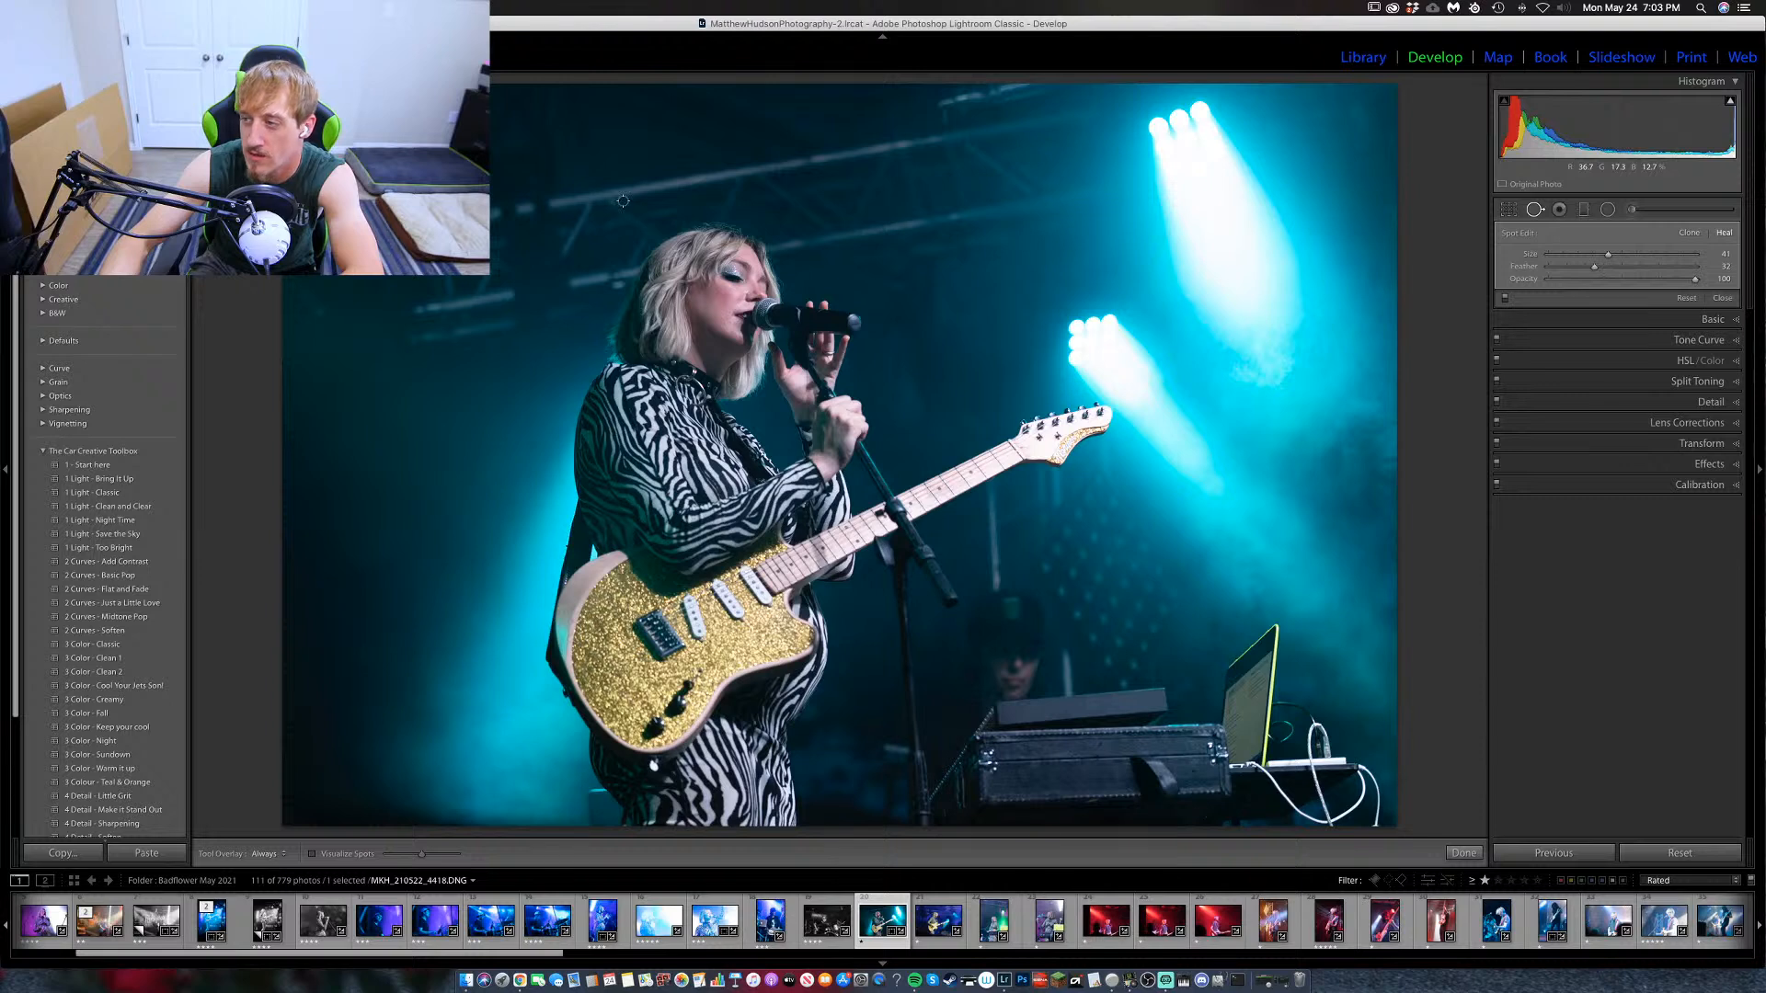
left_click(1557, 212)
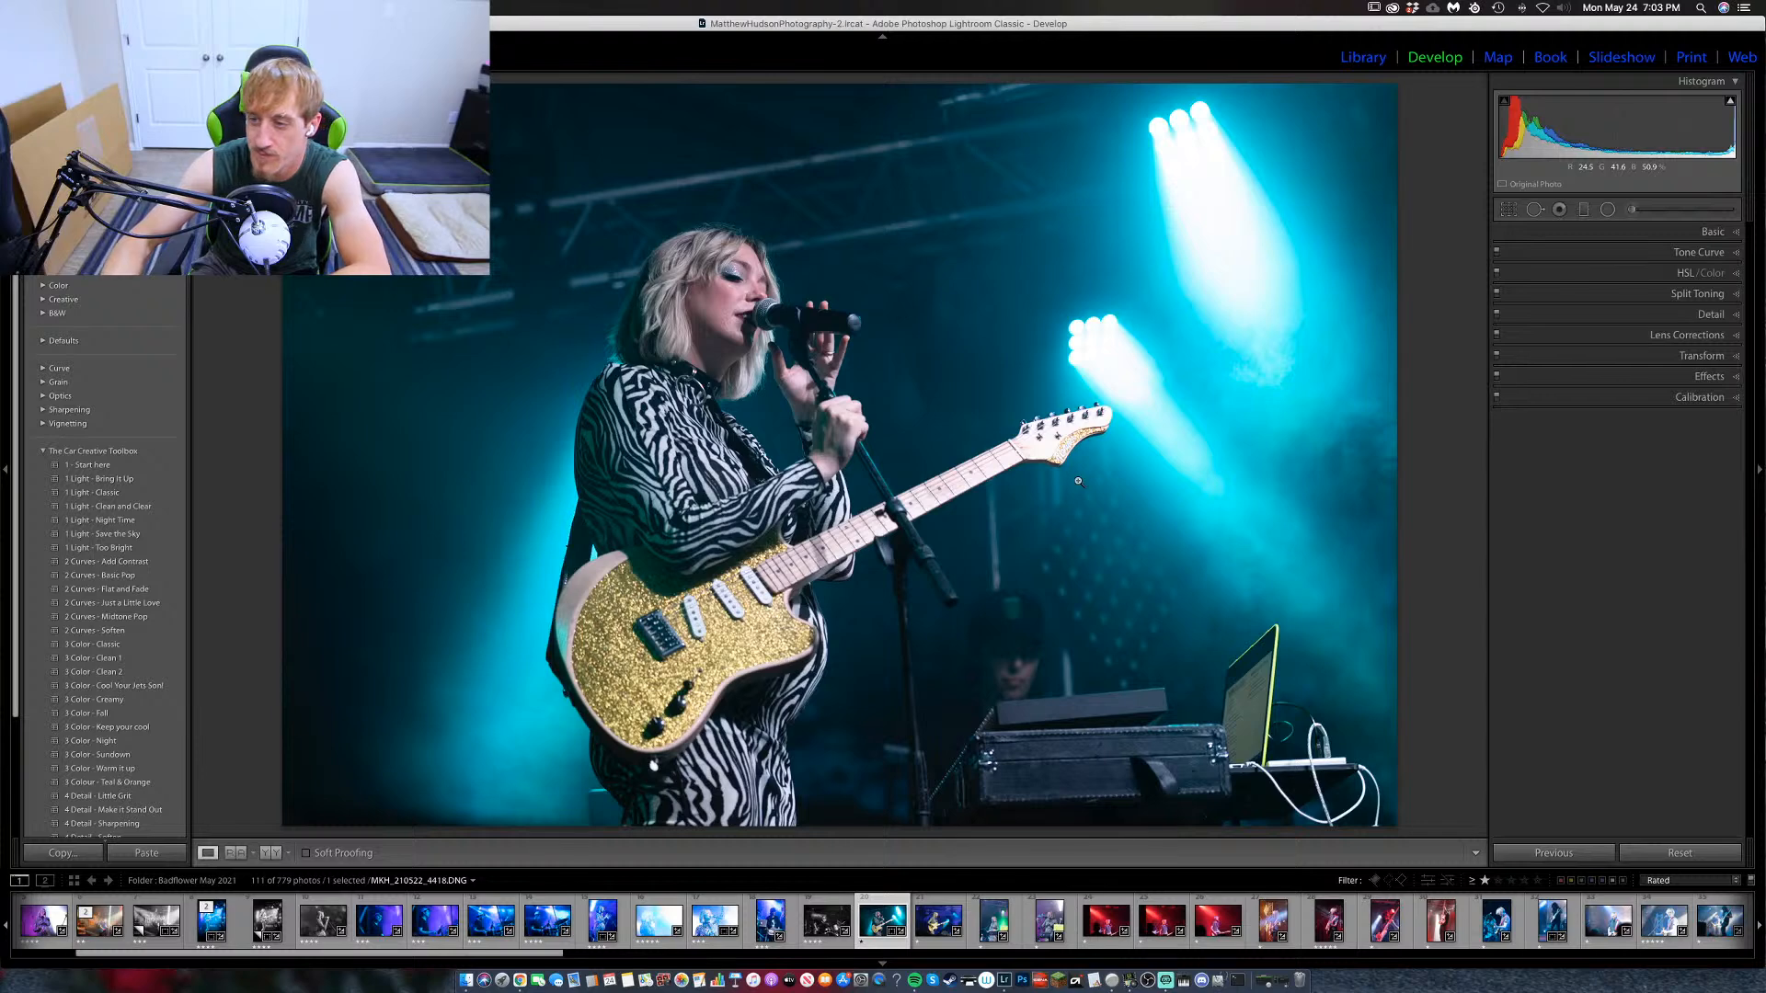
Preview the singer photo in black and white, return it to color, and set vibrance to +21 and saturation to +19.
key("v")
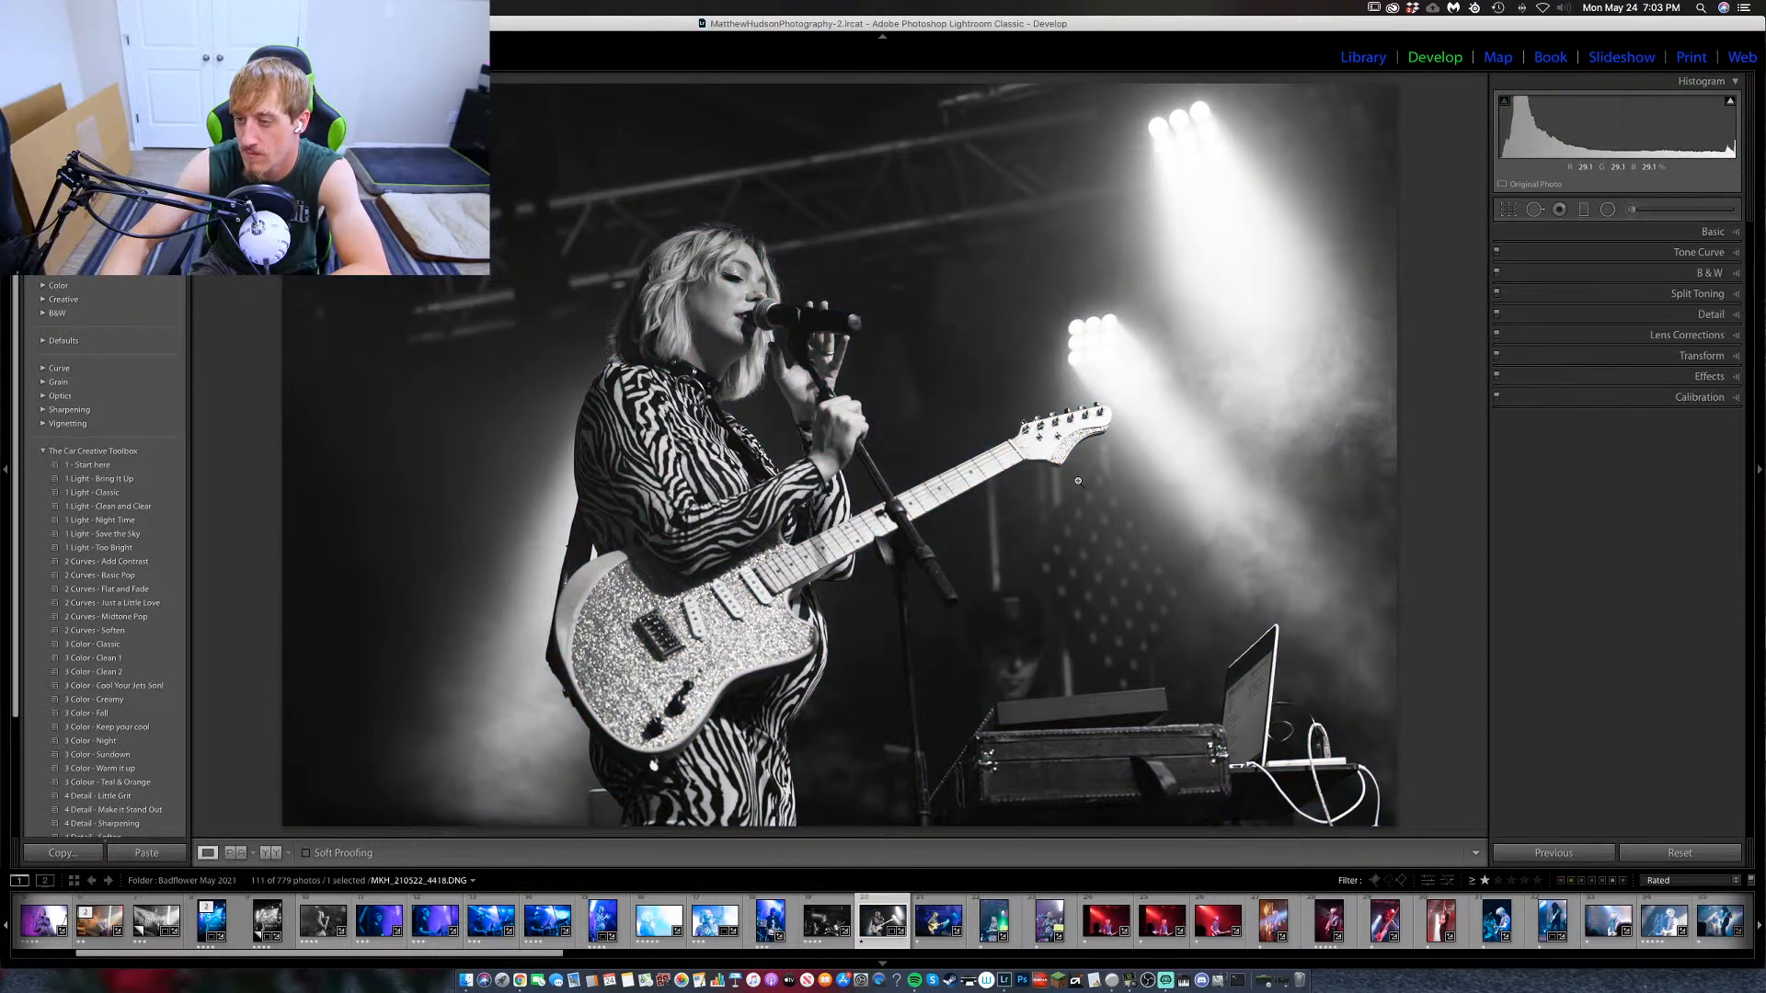
key("v")
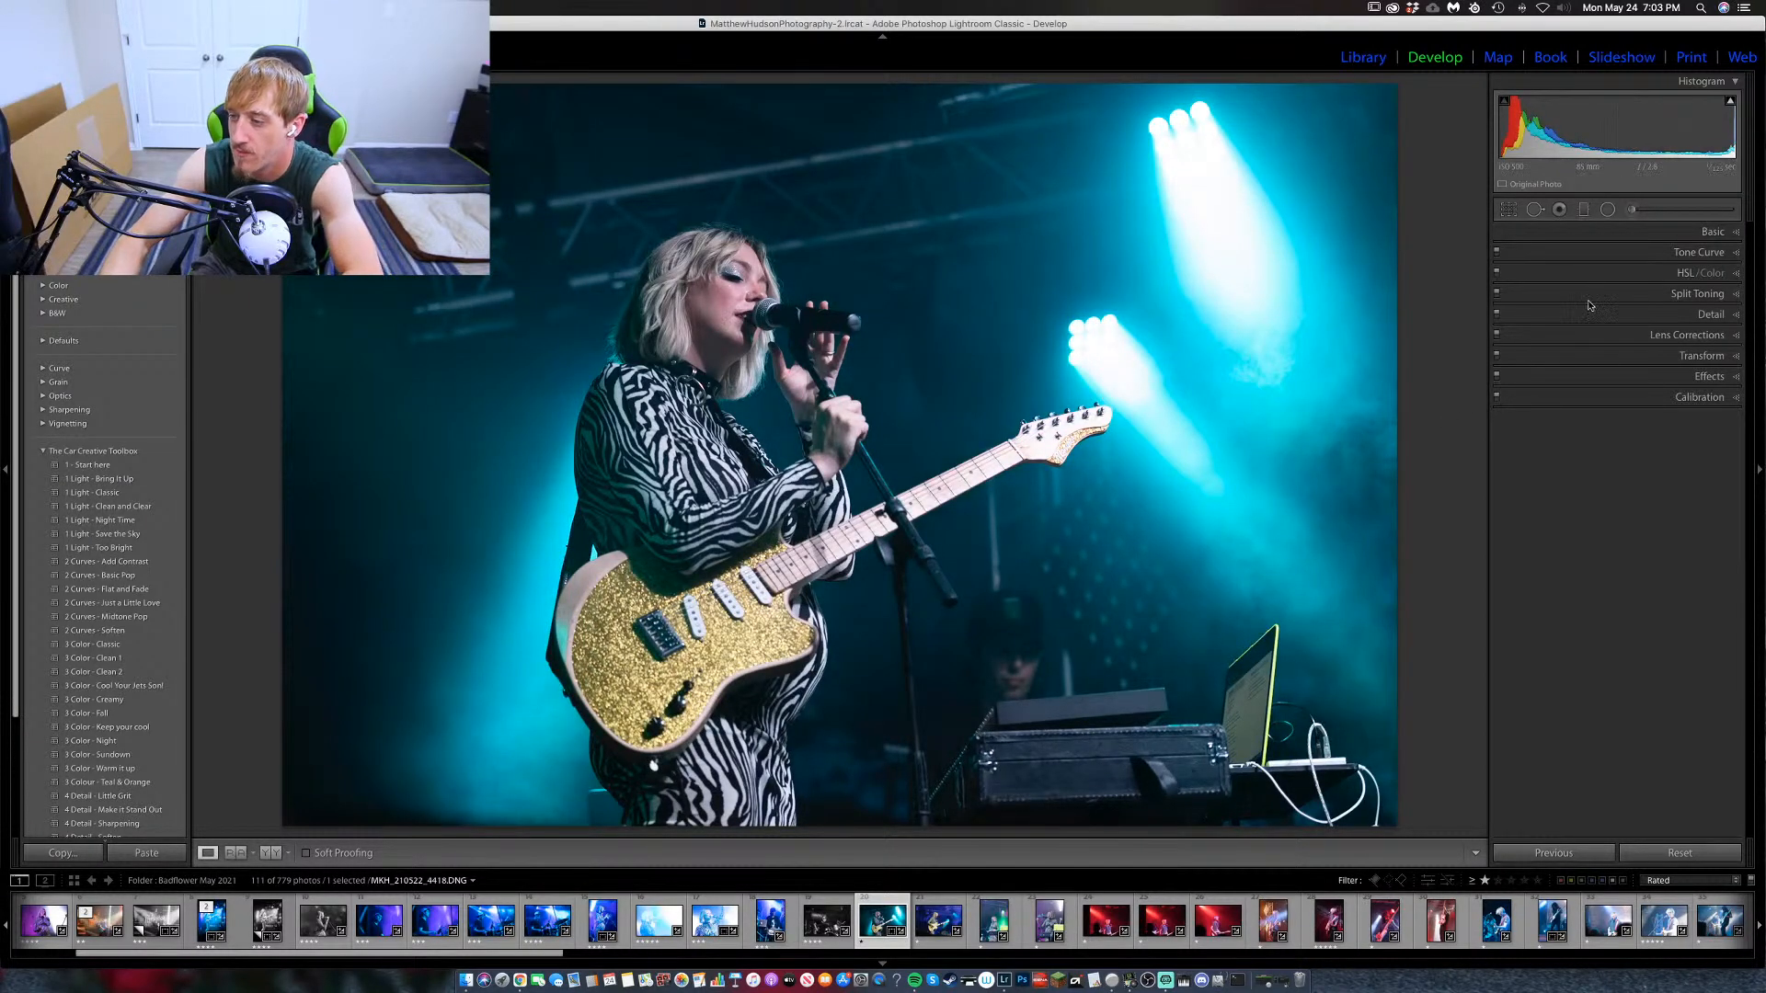
left_click(1713, 233)
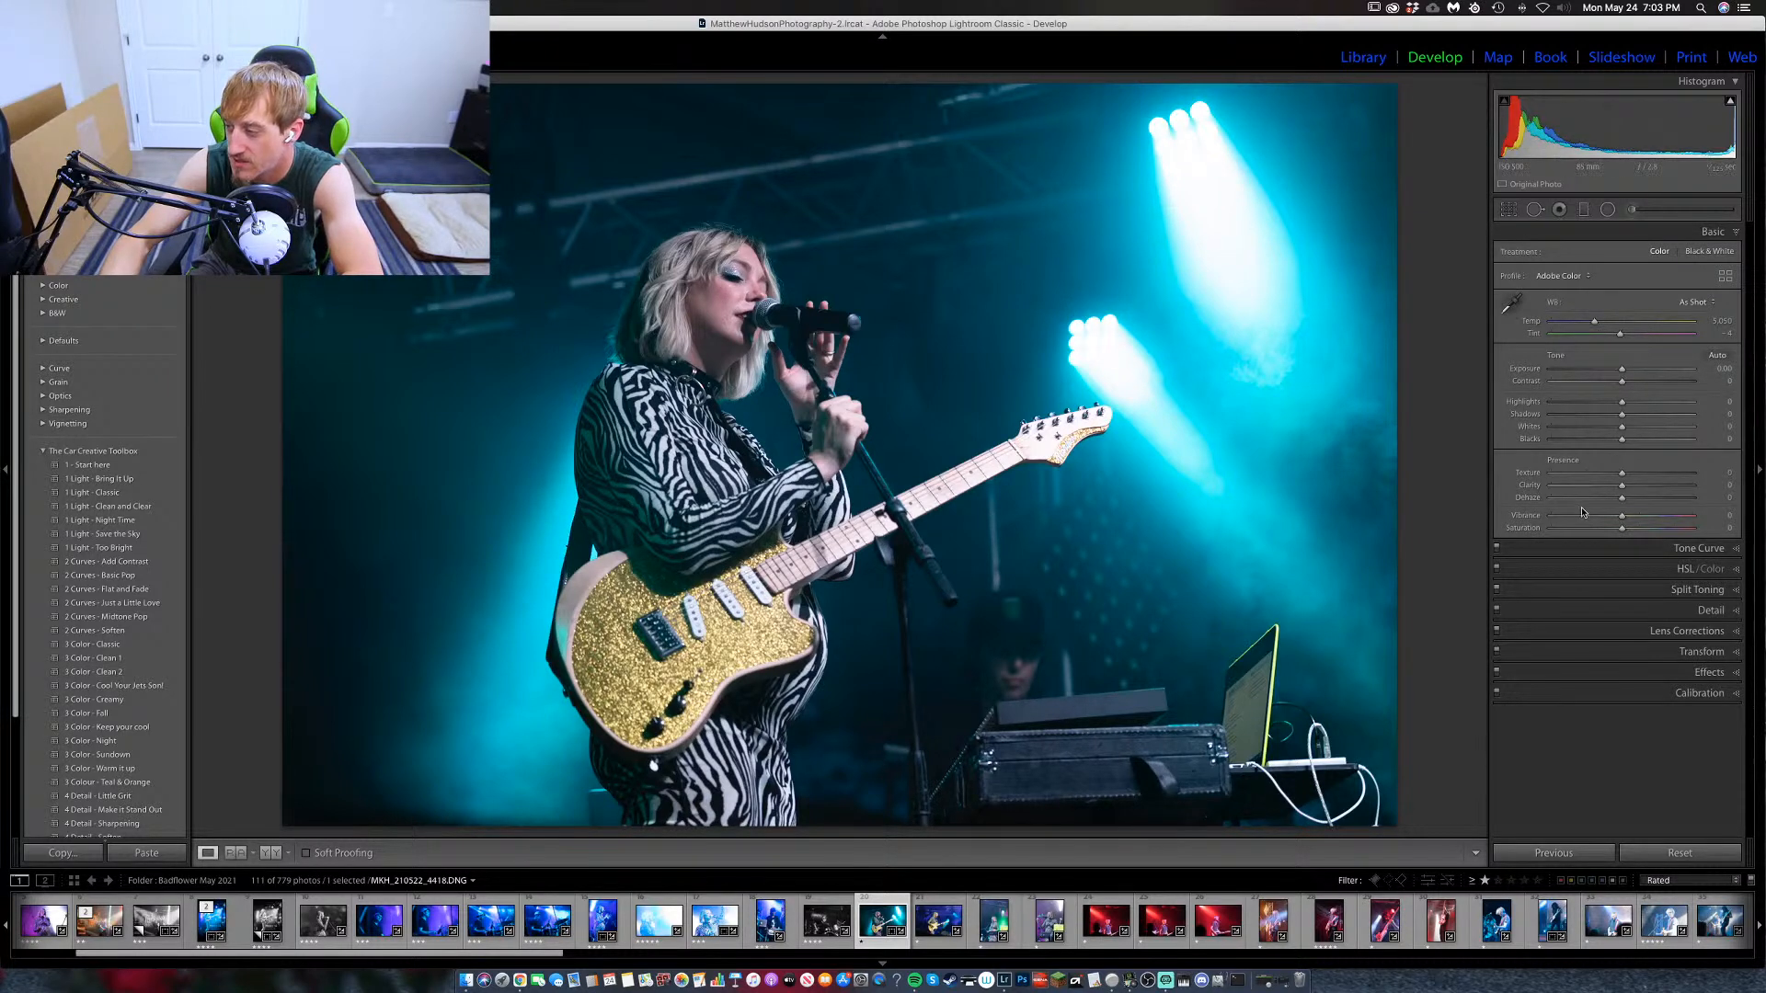
left_click_drag(1623, 521, 1633, 522)
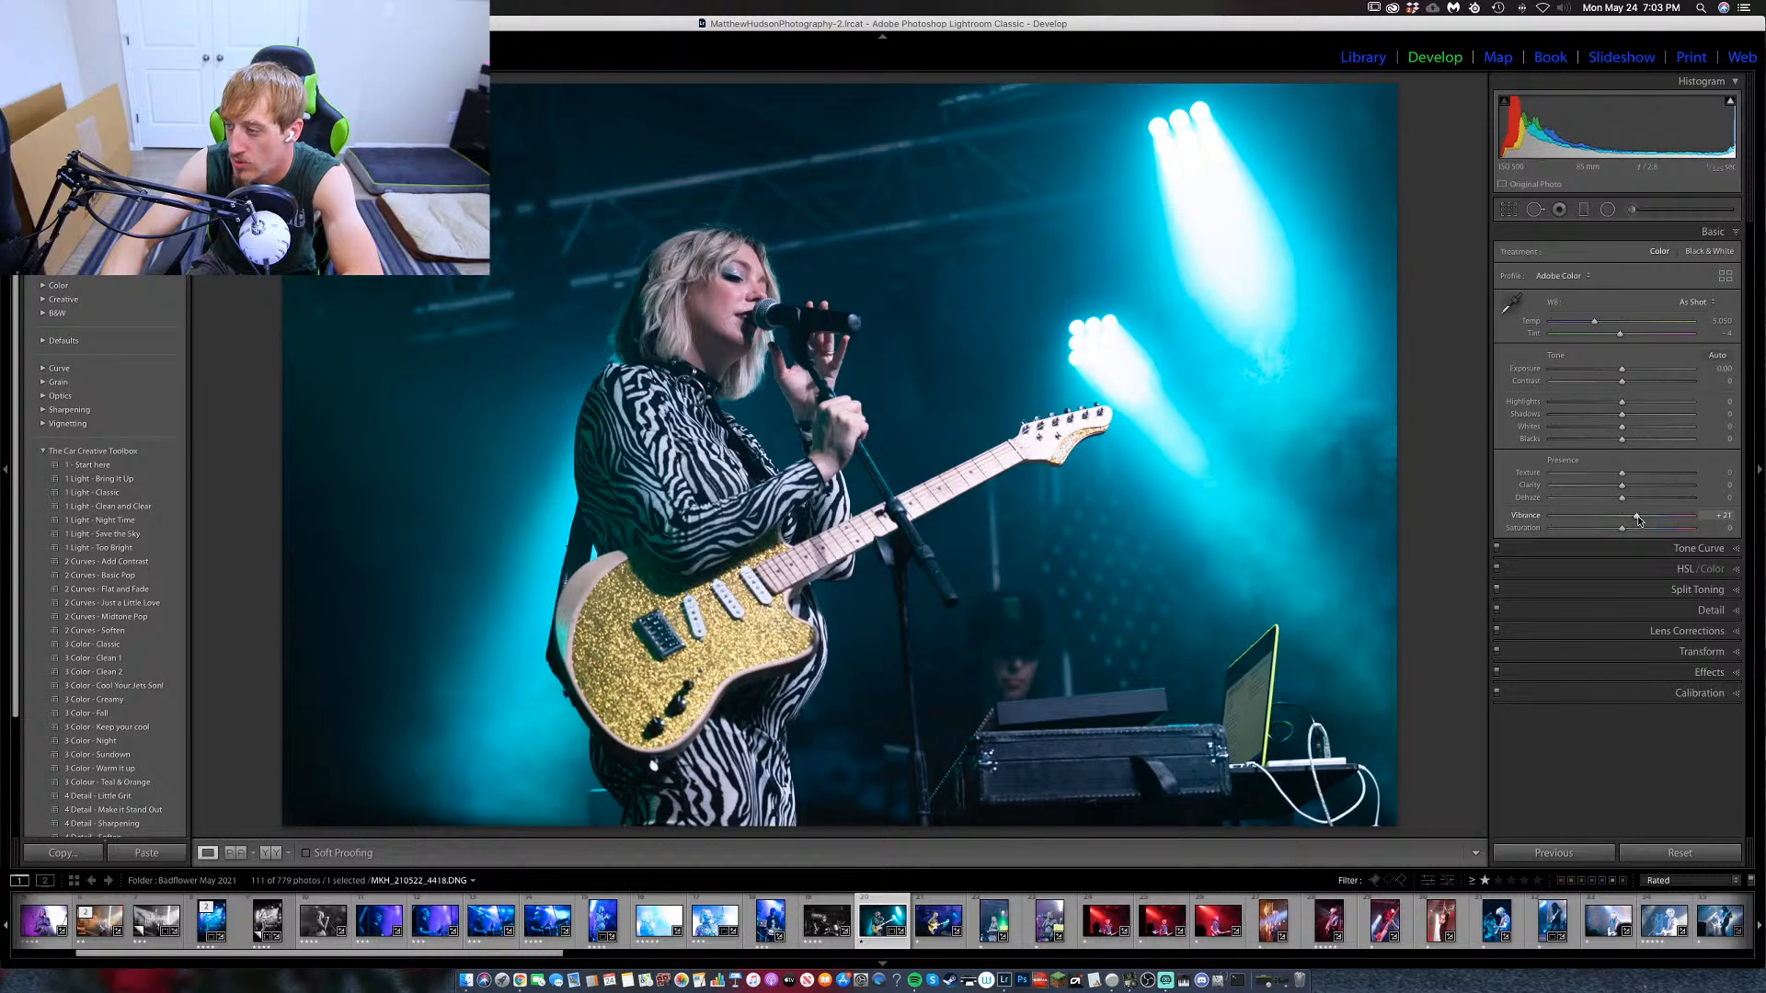
left_click_drag(1622, 529, 1629, 532)
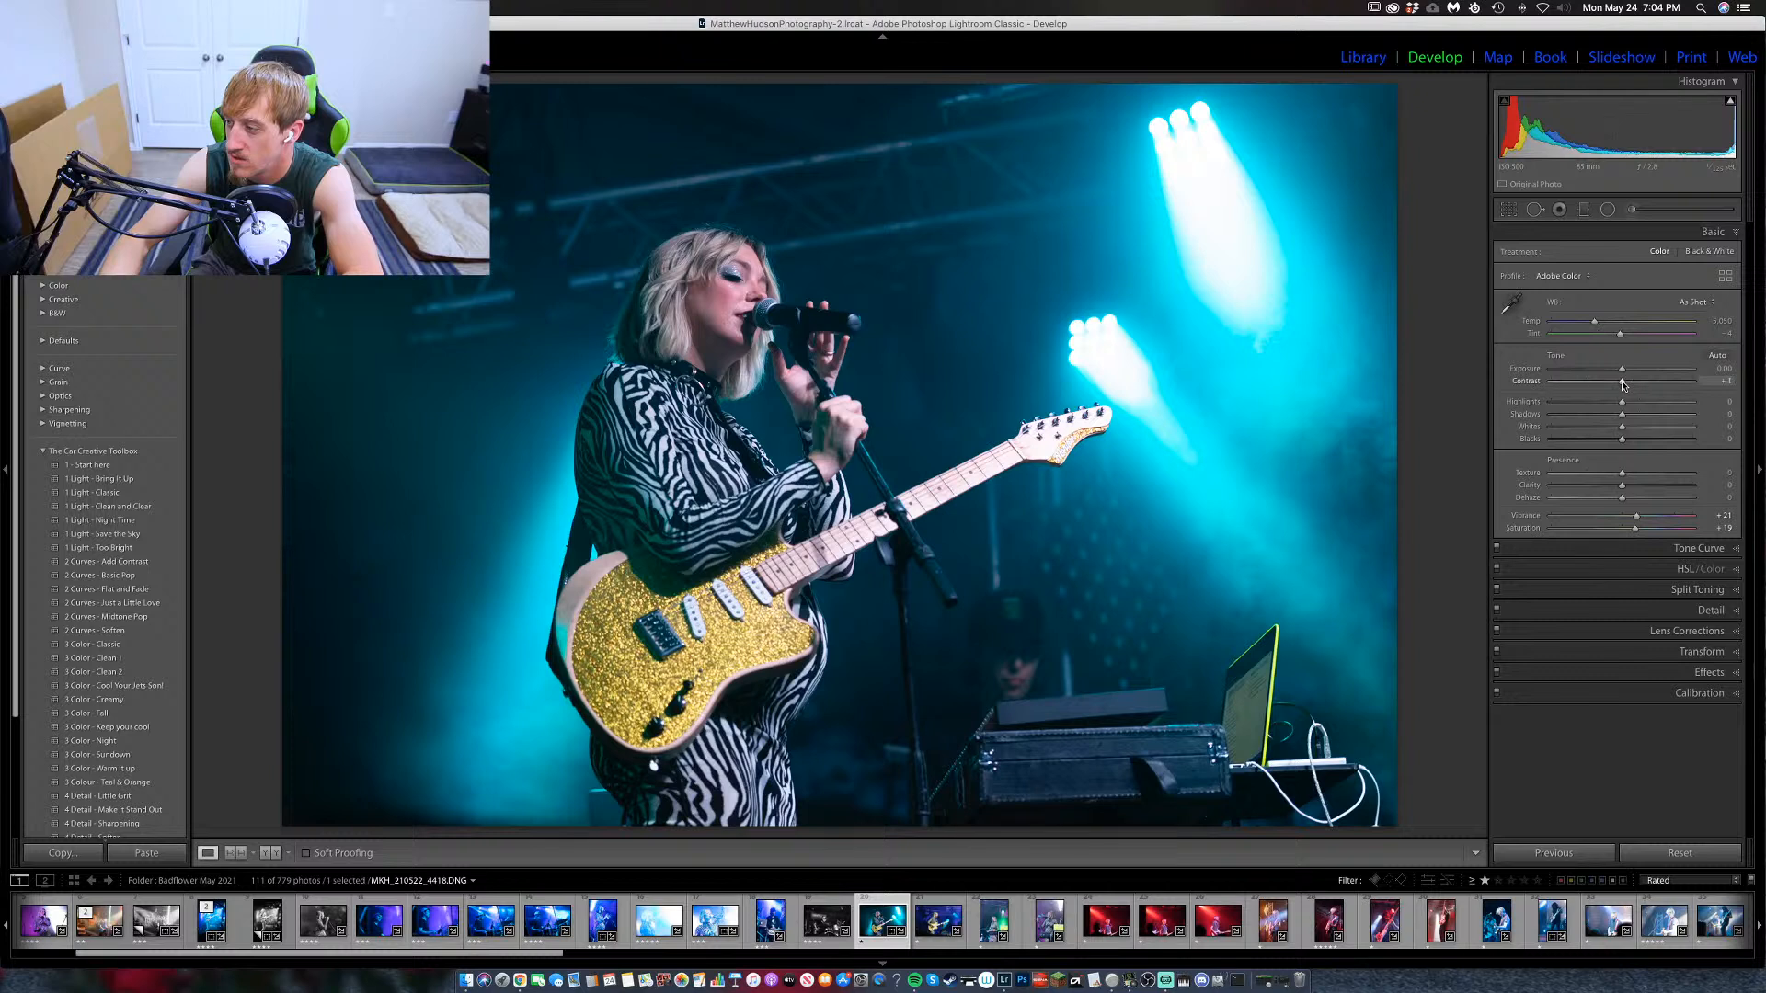
Set the singer photo's contrast to +35, highlights to +21, shadows to −10, whites to −3 and blacks to −13.
left_click_drag(1623, 385, 1647, 386)
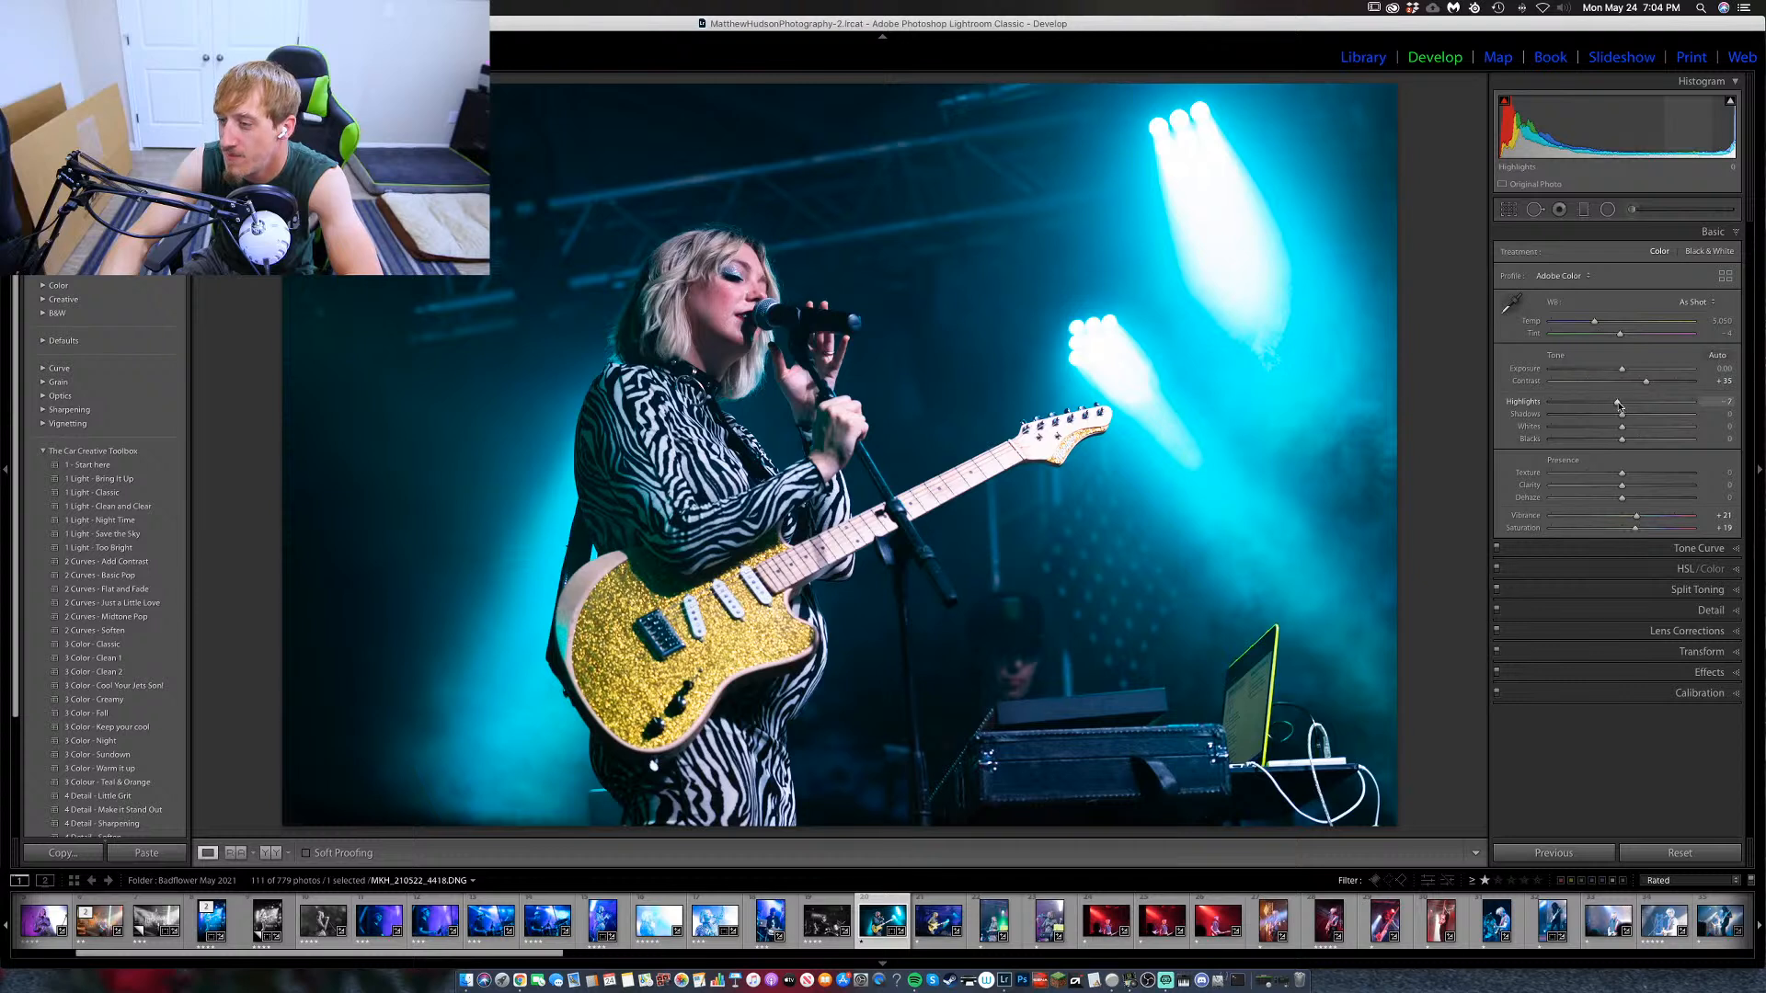
mouse_move(1619, 406)
left_mouse_down()
mouse_move(1641, 405)
mouse_move(1622, 429)
left_mouse_up()
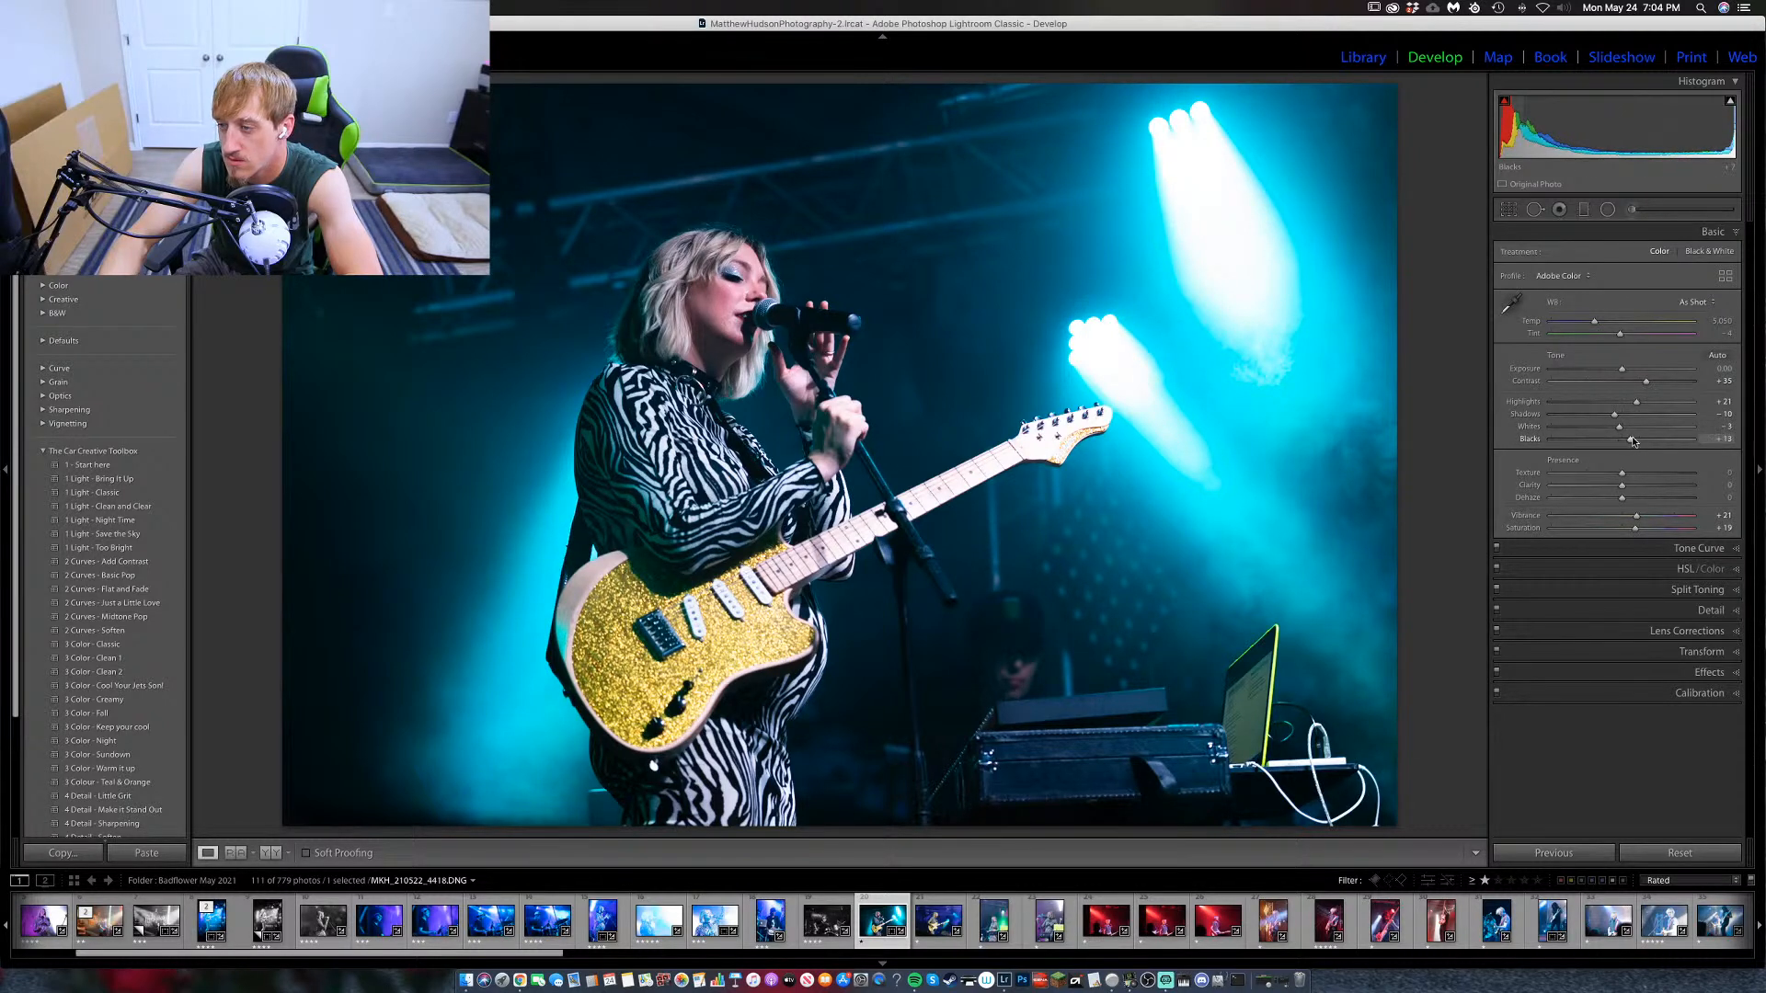
left_click_drag(1633, 440, 1616, 442)
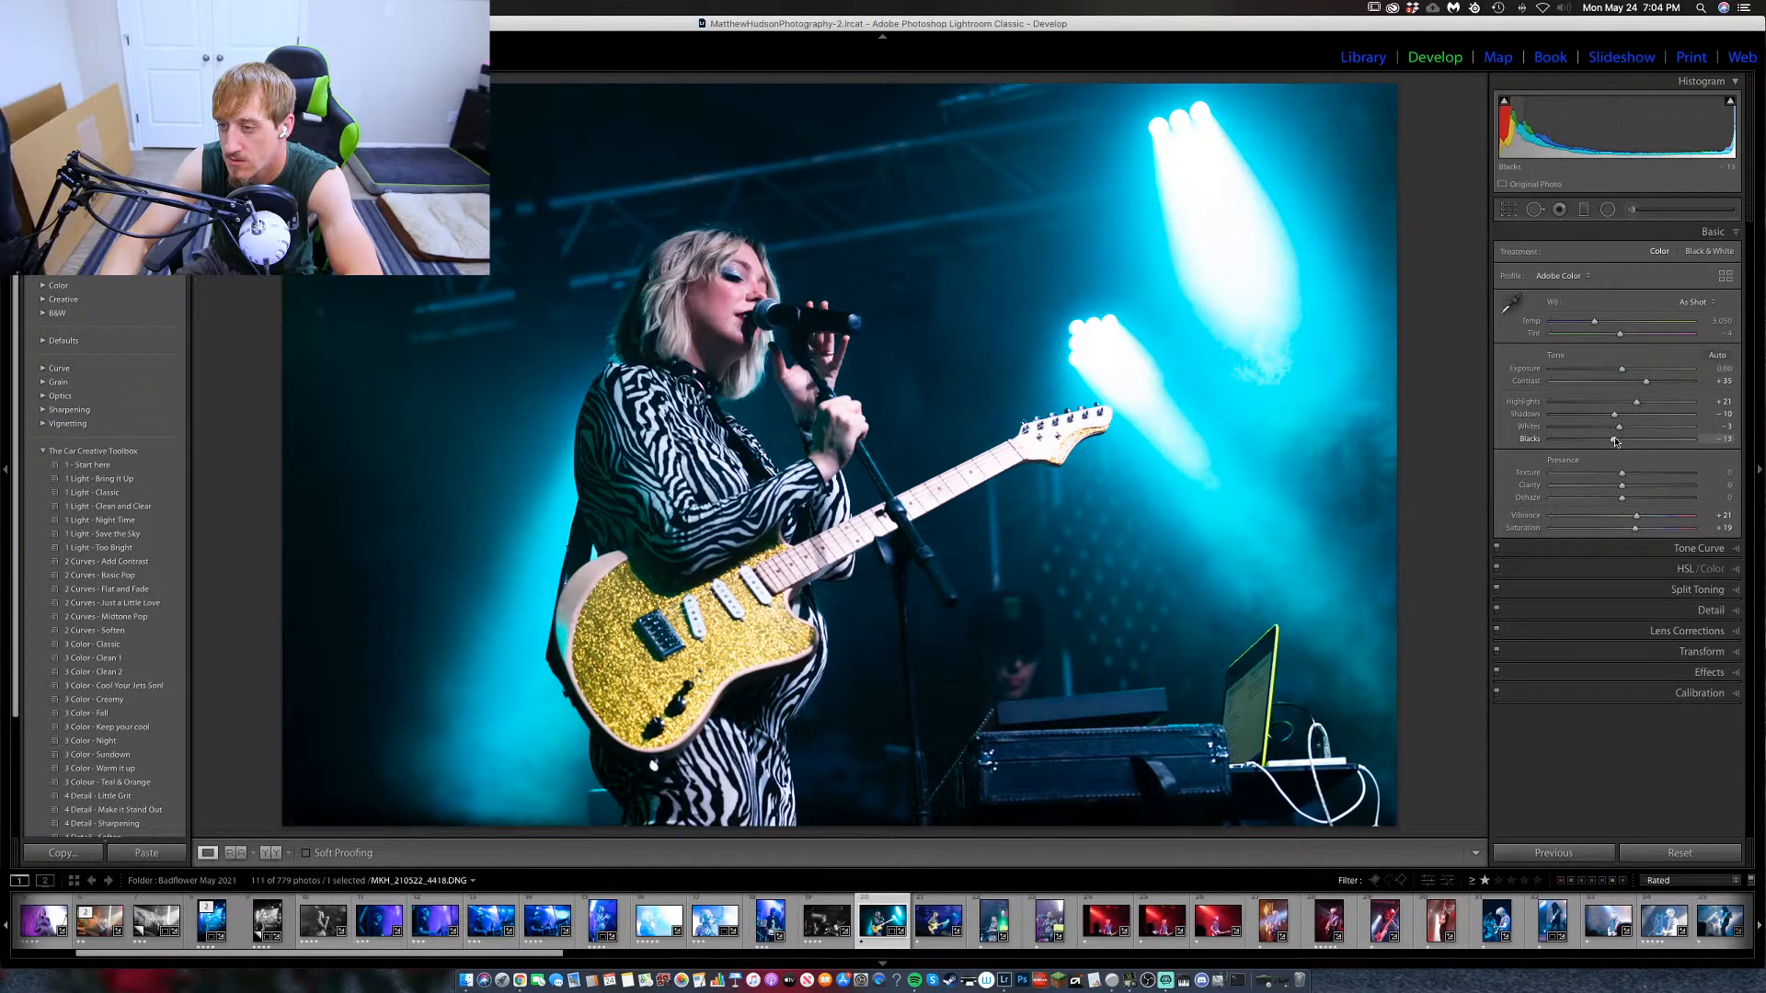
Set texture to −24, clarity to +19 and dehaze to +8, and check the singer's face up close.
mouse_move(1621, 486)
left_mouse_down()
mouse_move(1607, 491)
mouse_move(1643, 493)
mouse_move(1607, 477)
left_mouse_up()
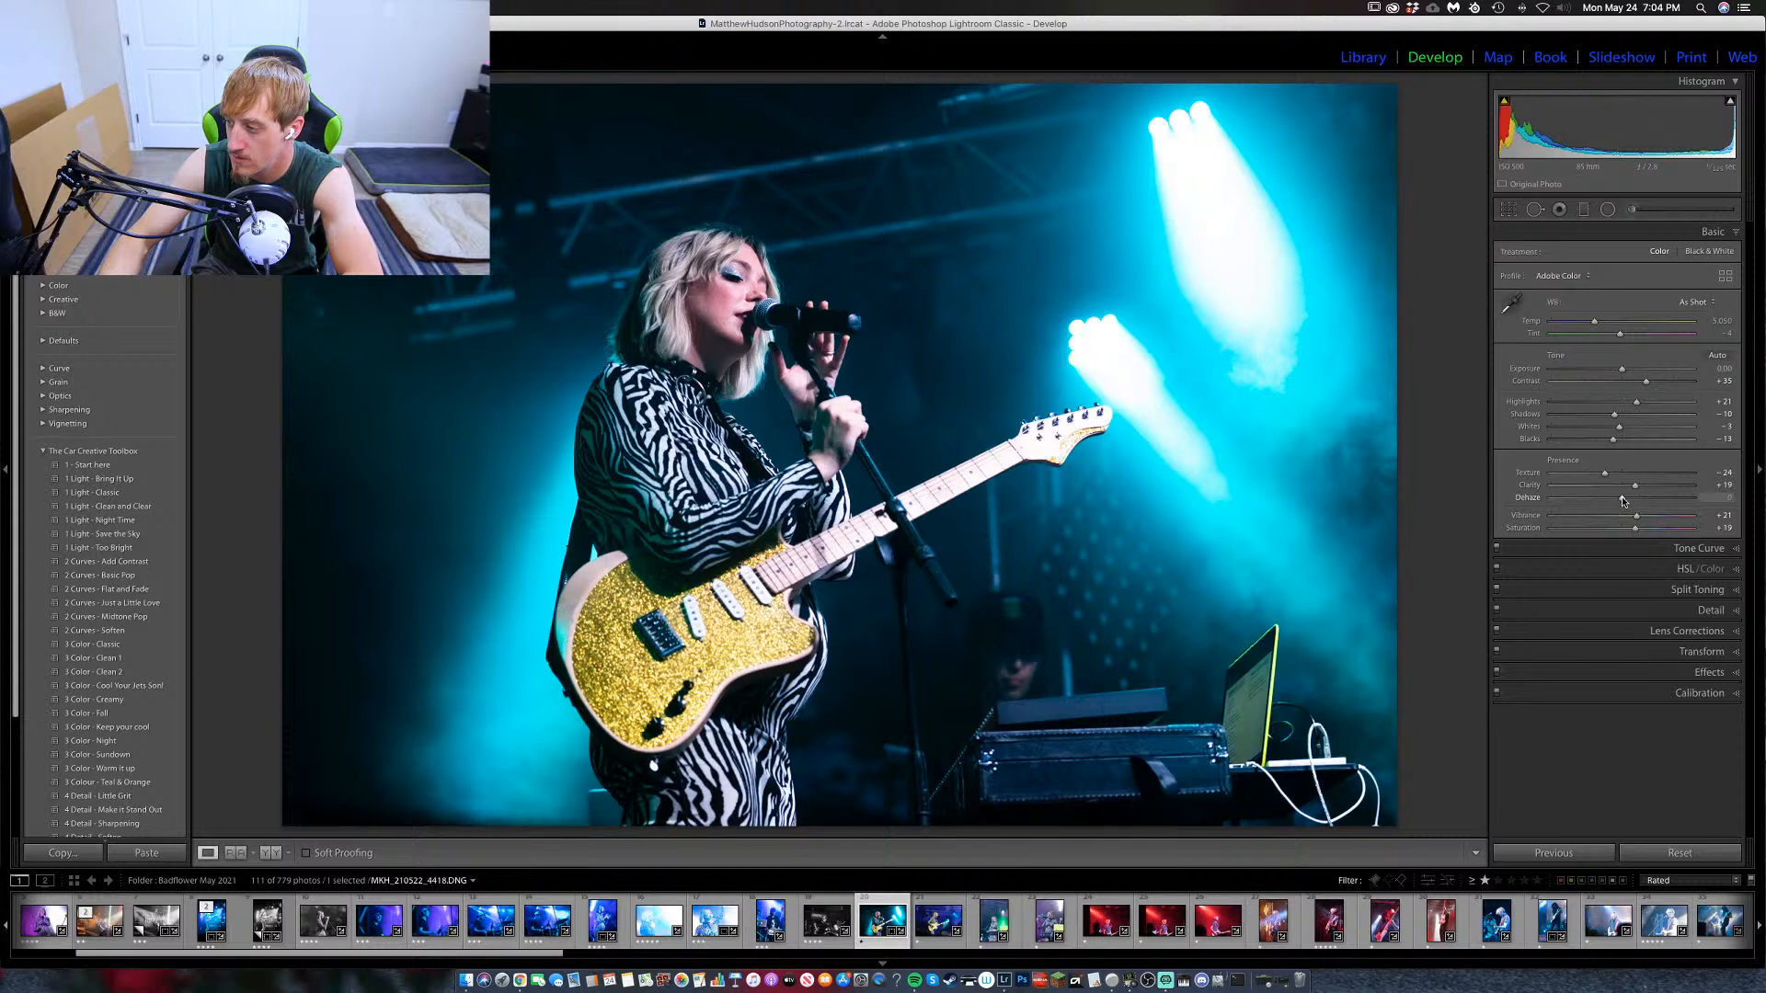
left_click_drag(1625, 500, 1628, 500)
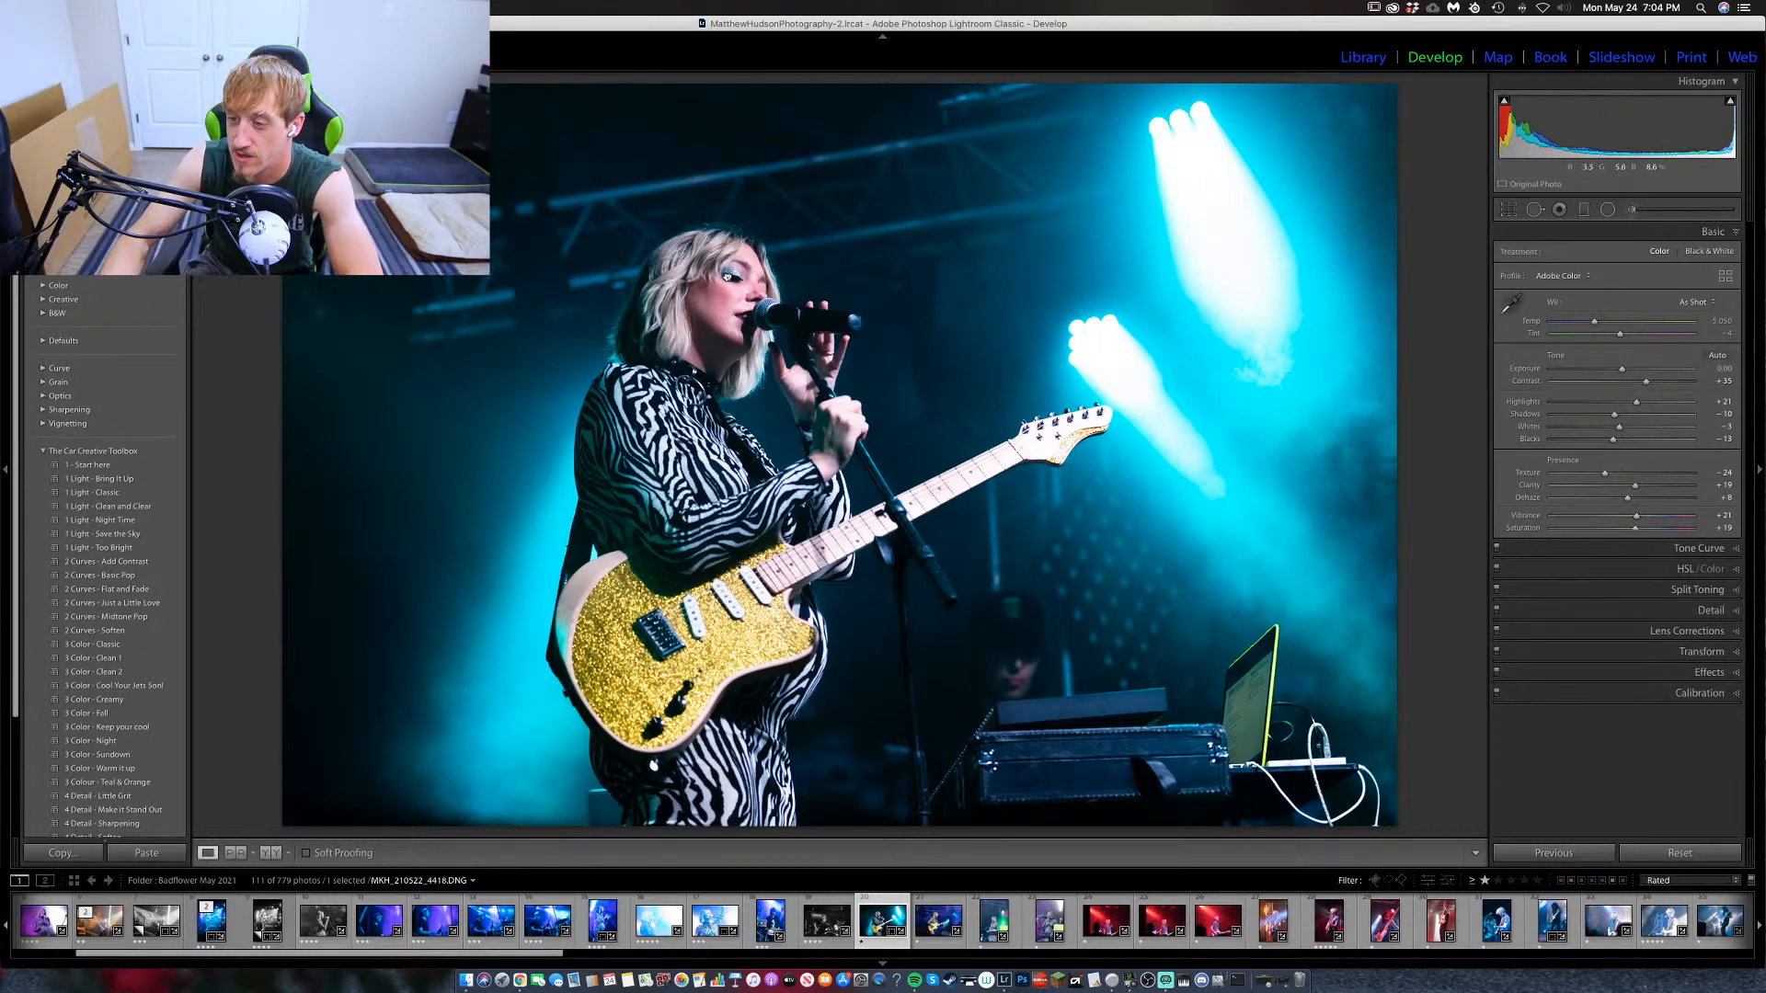
left_click(794, 294)
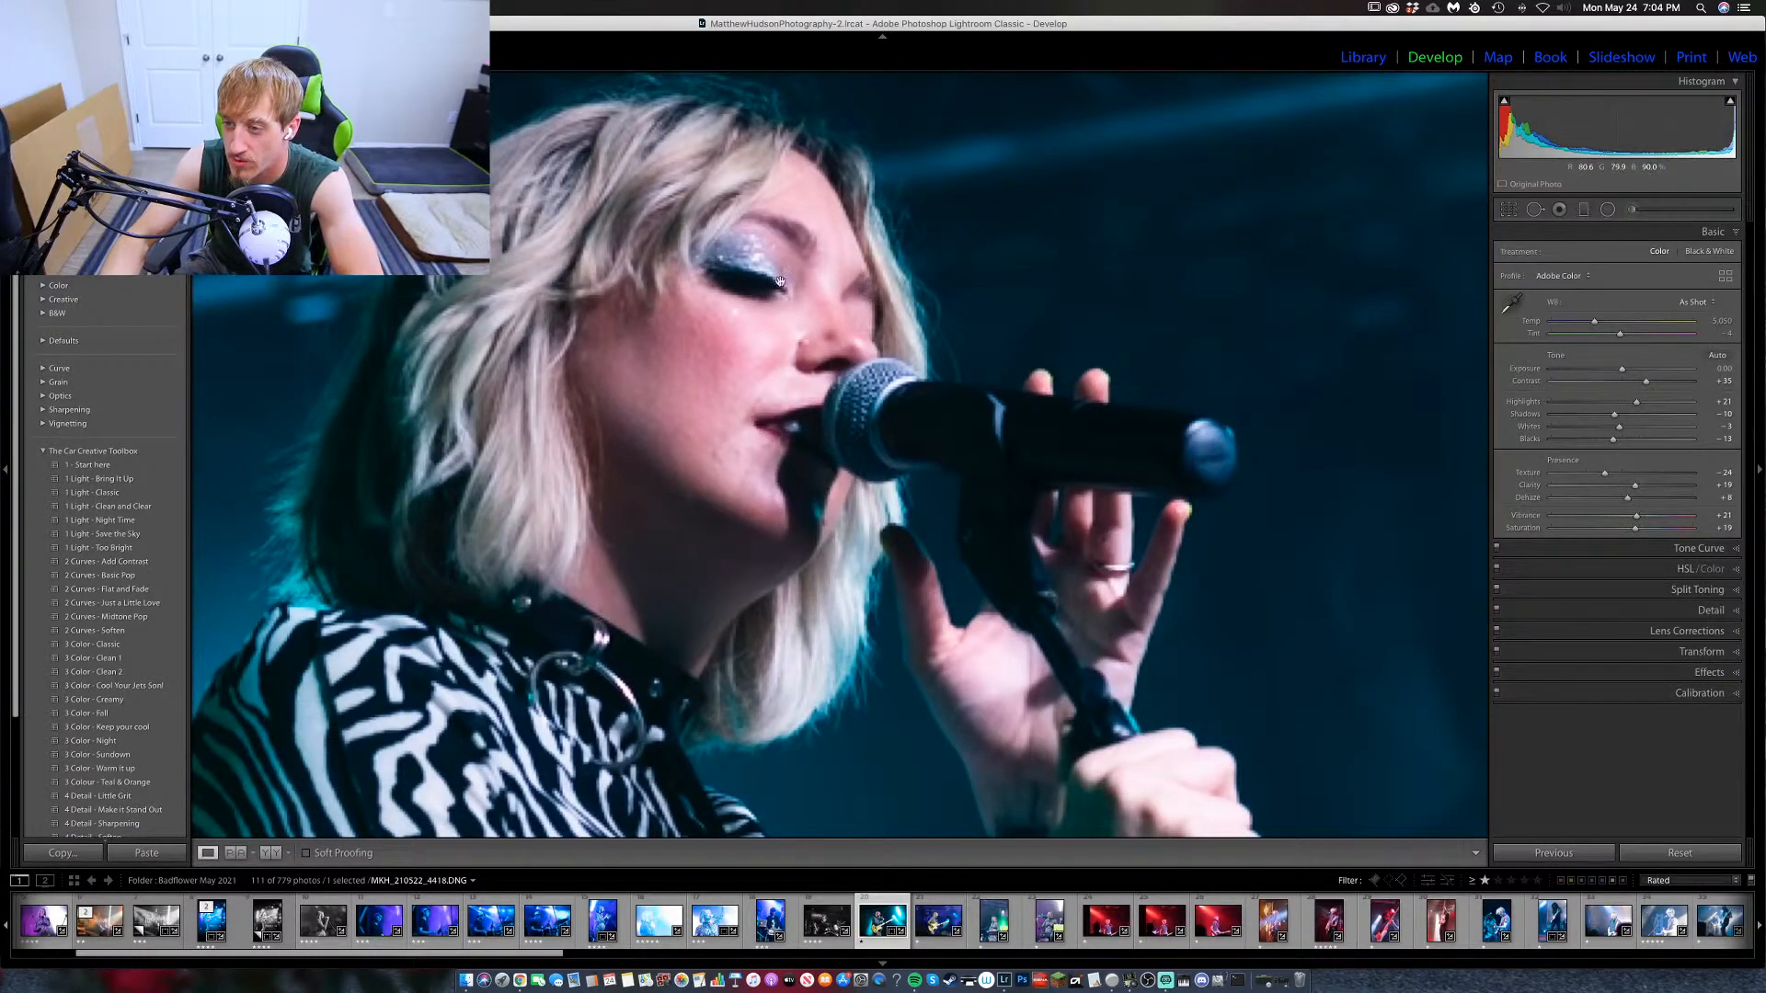
left_click(915, 375)
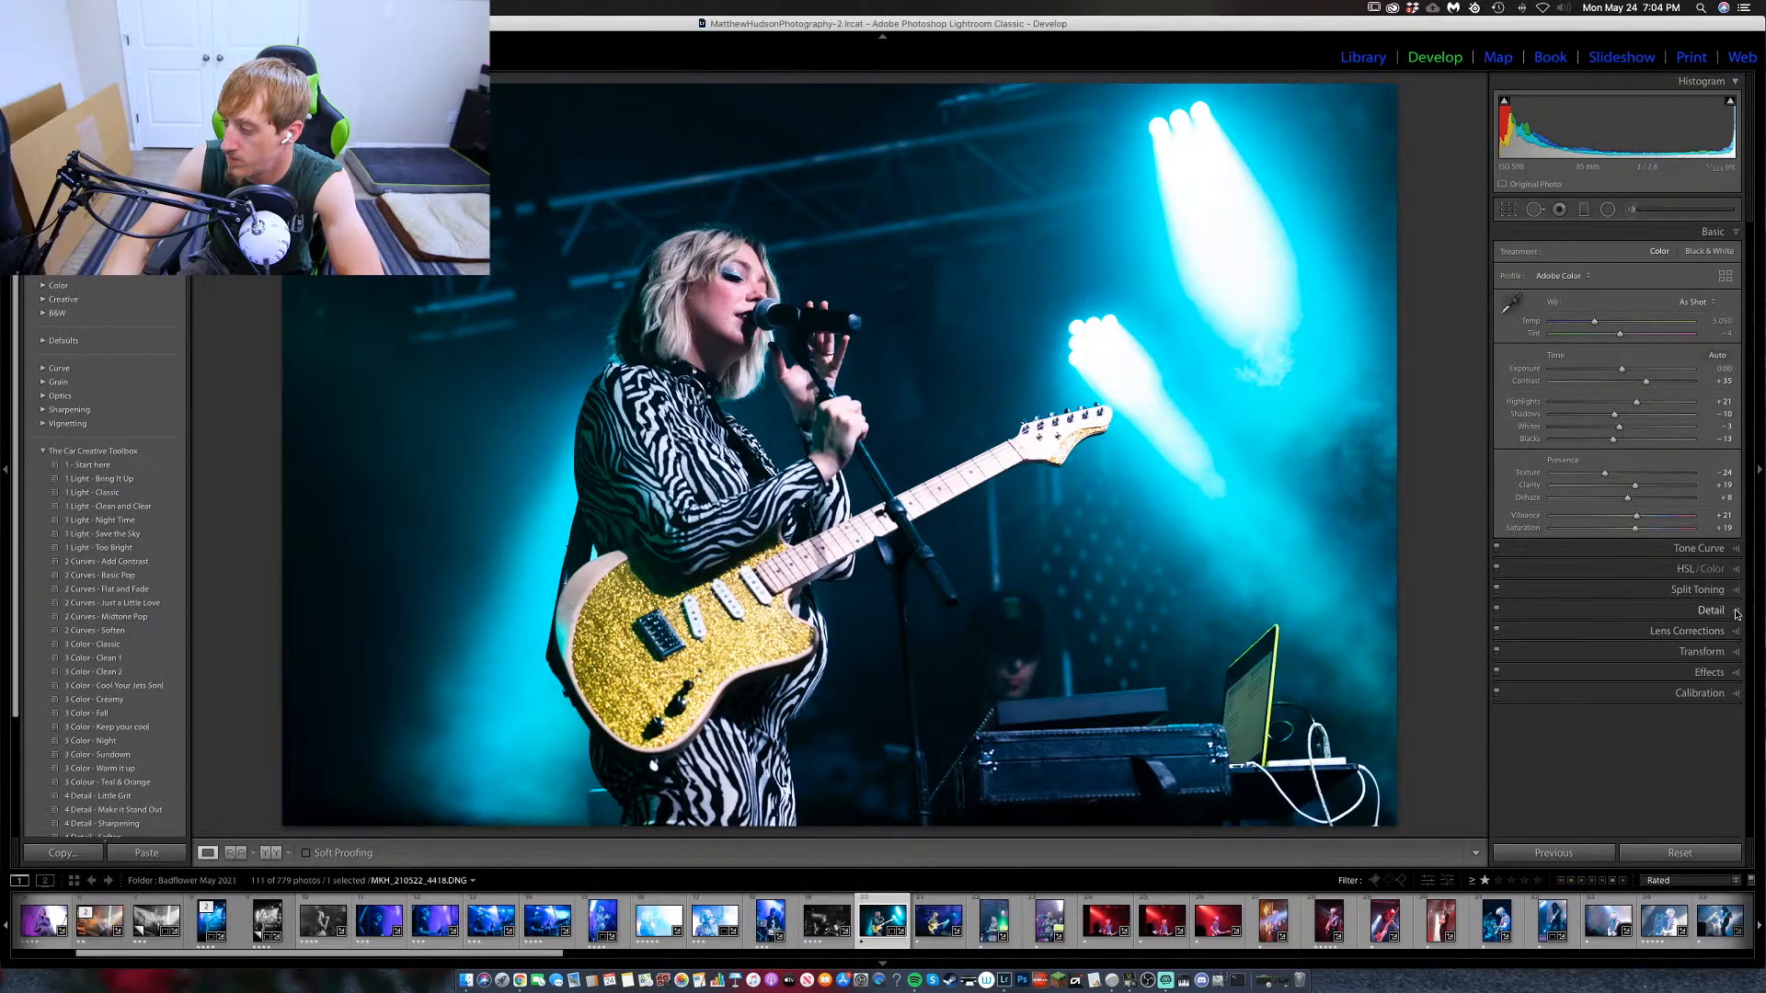
Raise the singer photo's purple saturation to +27 and magenta saturation to +7 in the HSL color adjustments.
left_click(1734, 569)
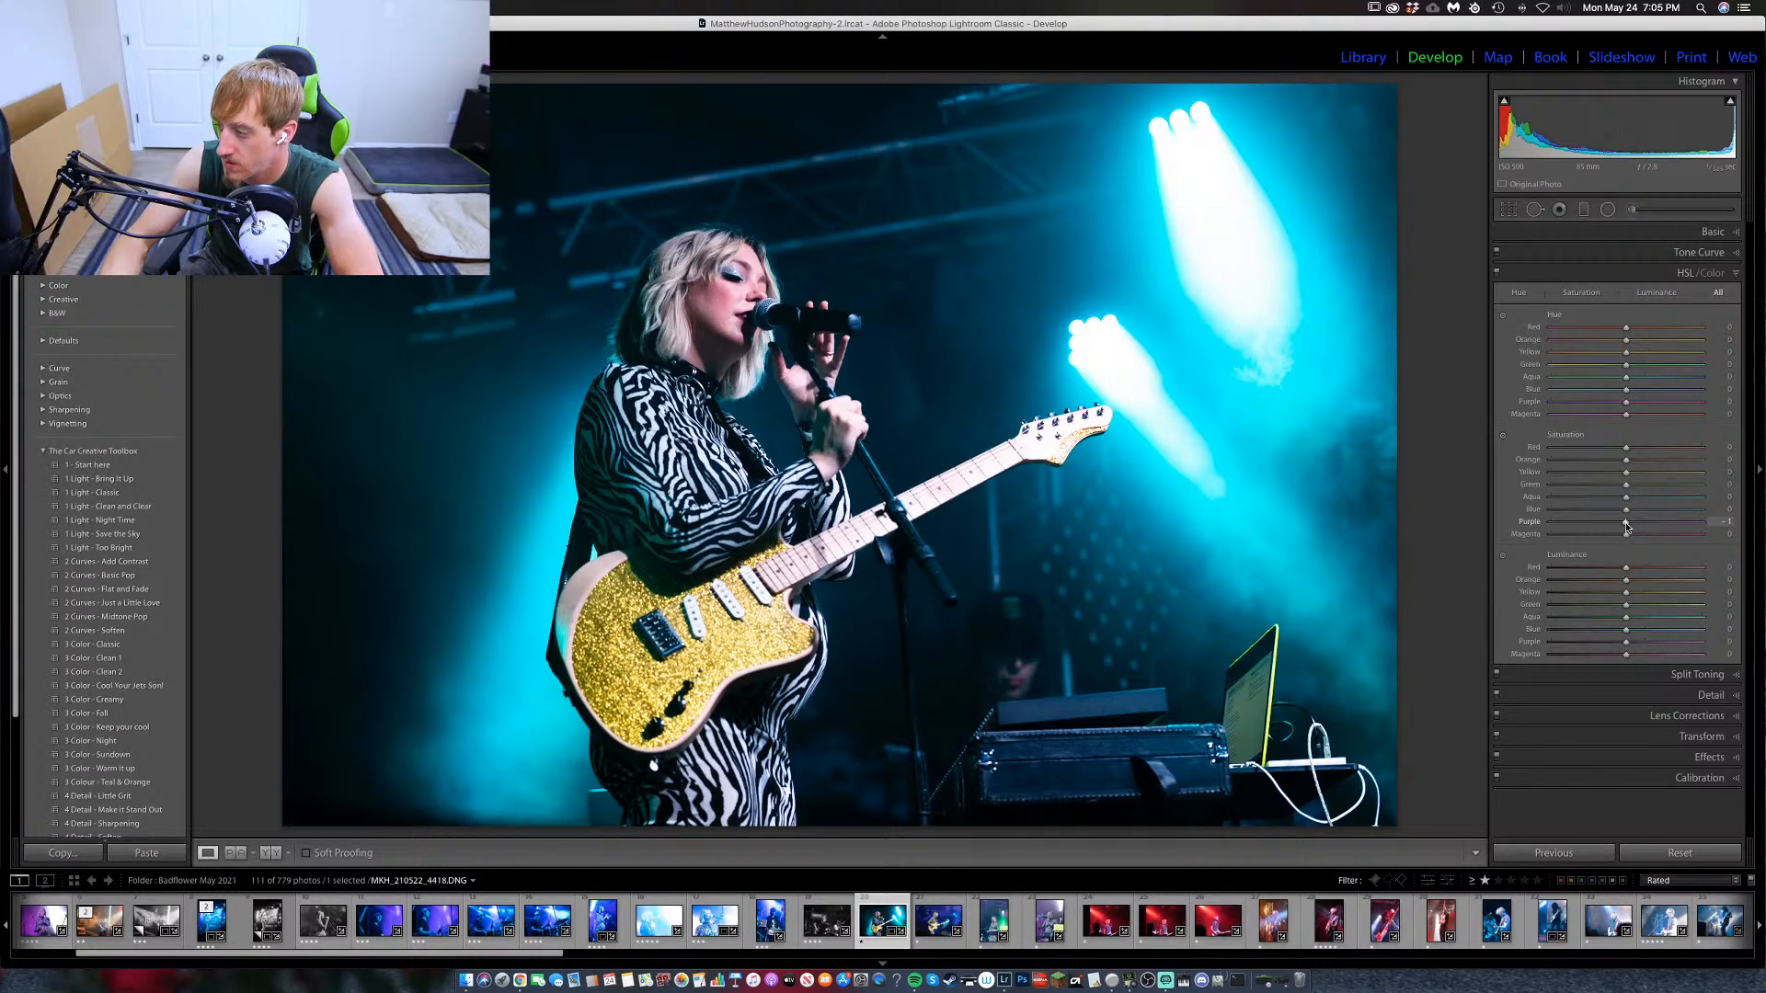
mouse_move(1626, 526)
left_mouse_down()
mouse_move(1646, 522)
mouse_move(1607, 536)
left_mouse_up()
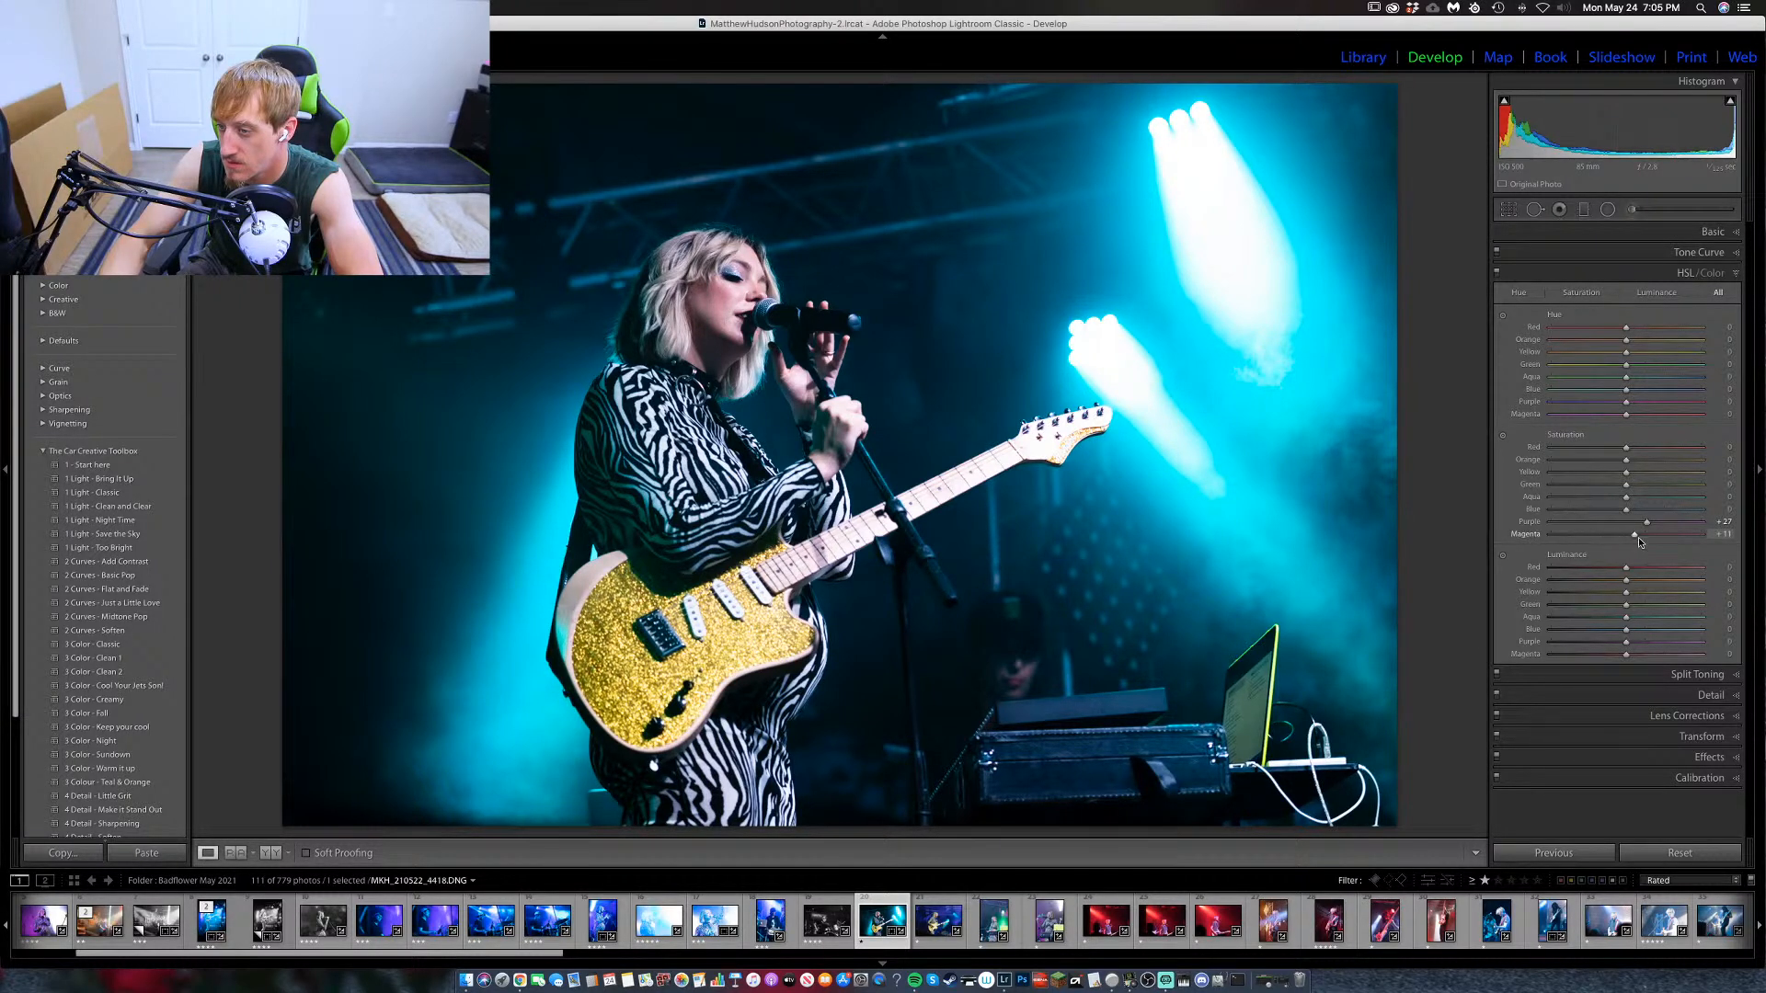
left_click_drag(1644, 543, 1638, 543)
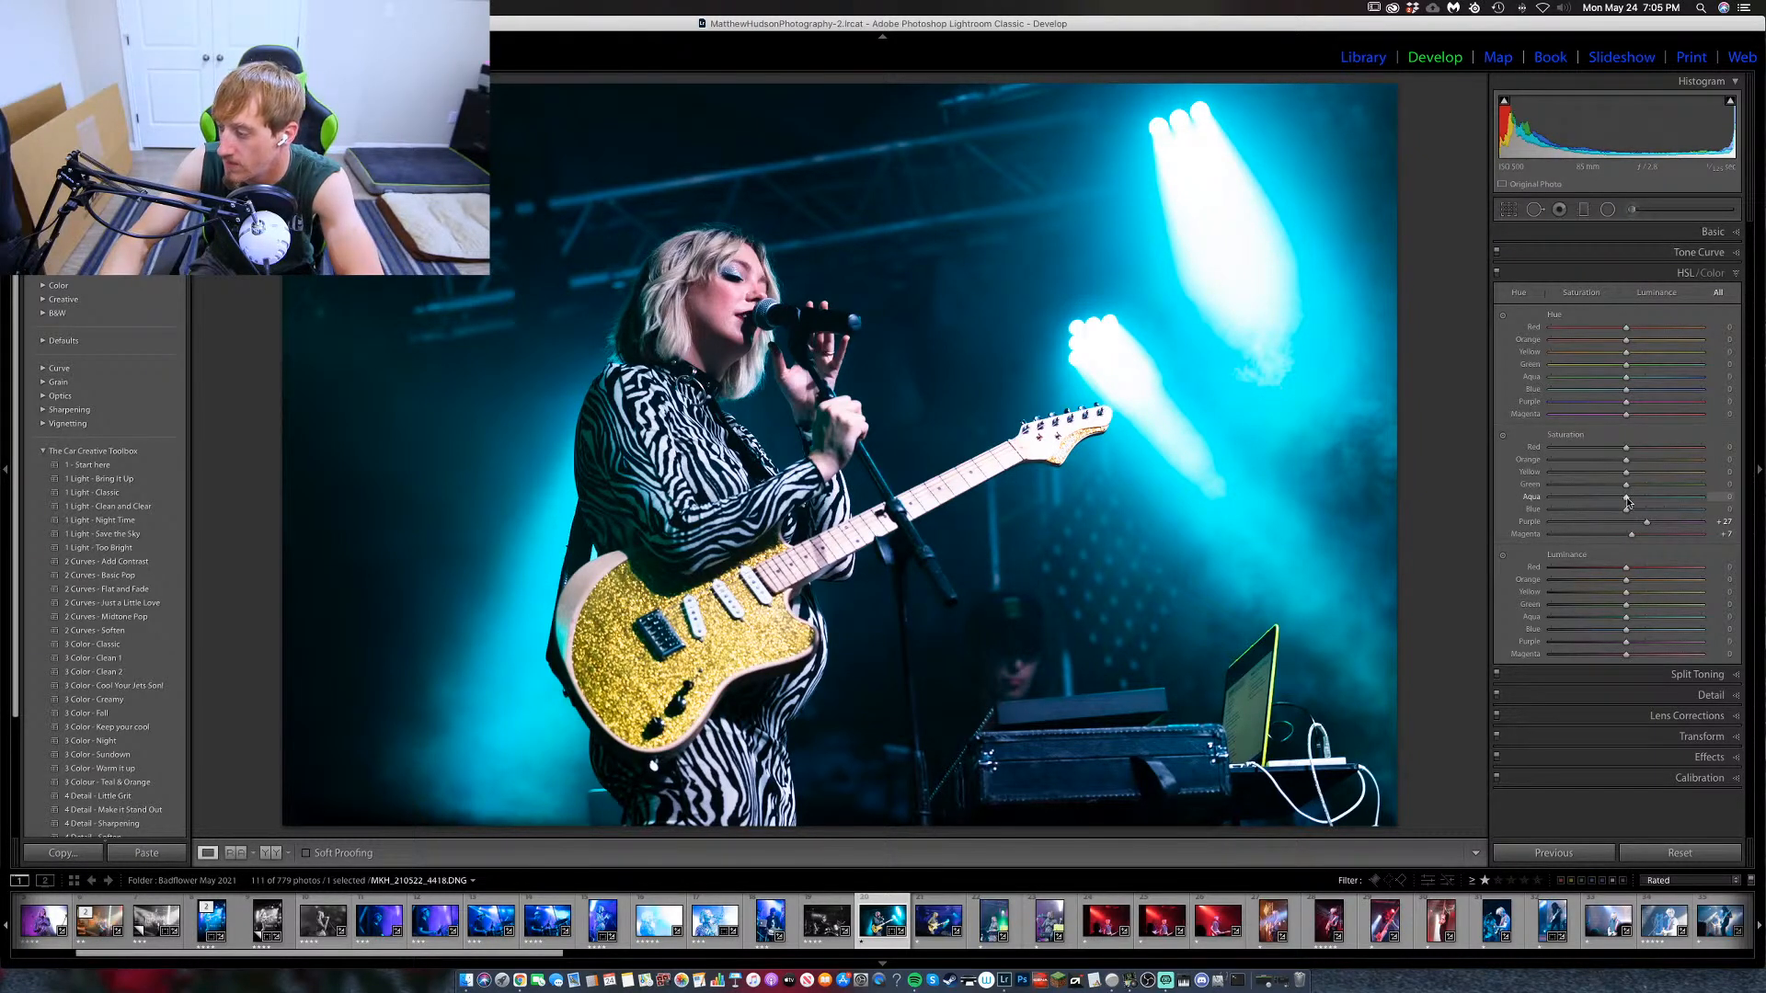
Set aqua saturation to +22, yellow saturation to +12, aqua hue to +7 and blue hue to +11 in the HSL adjustments.
left_click_drag(1626, 497, 1644, 498)
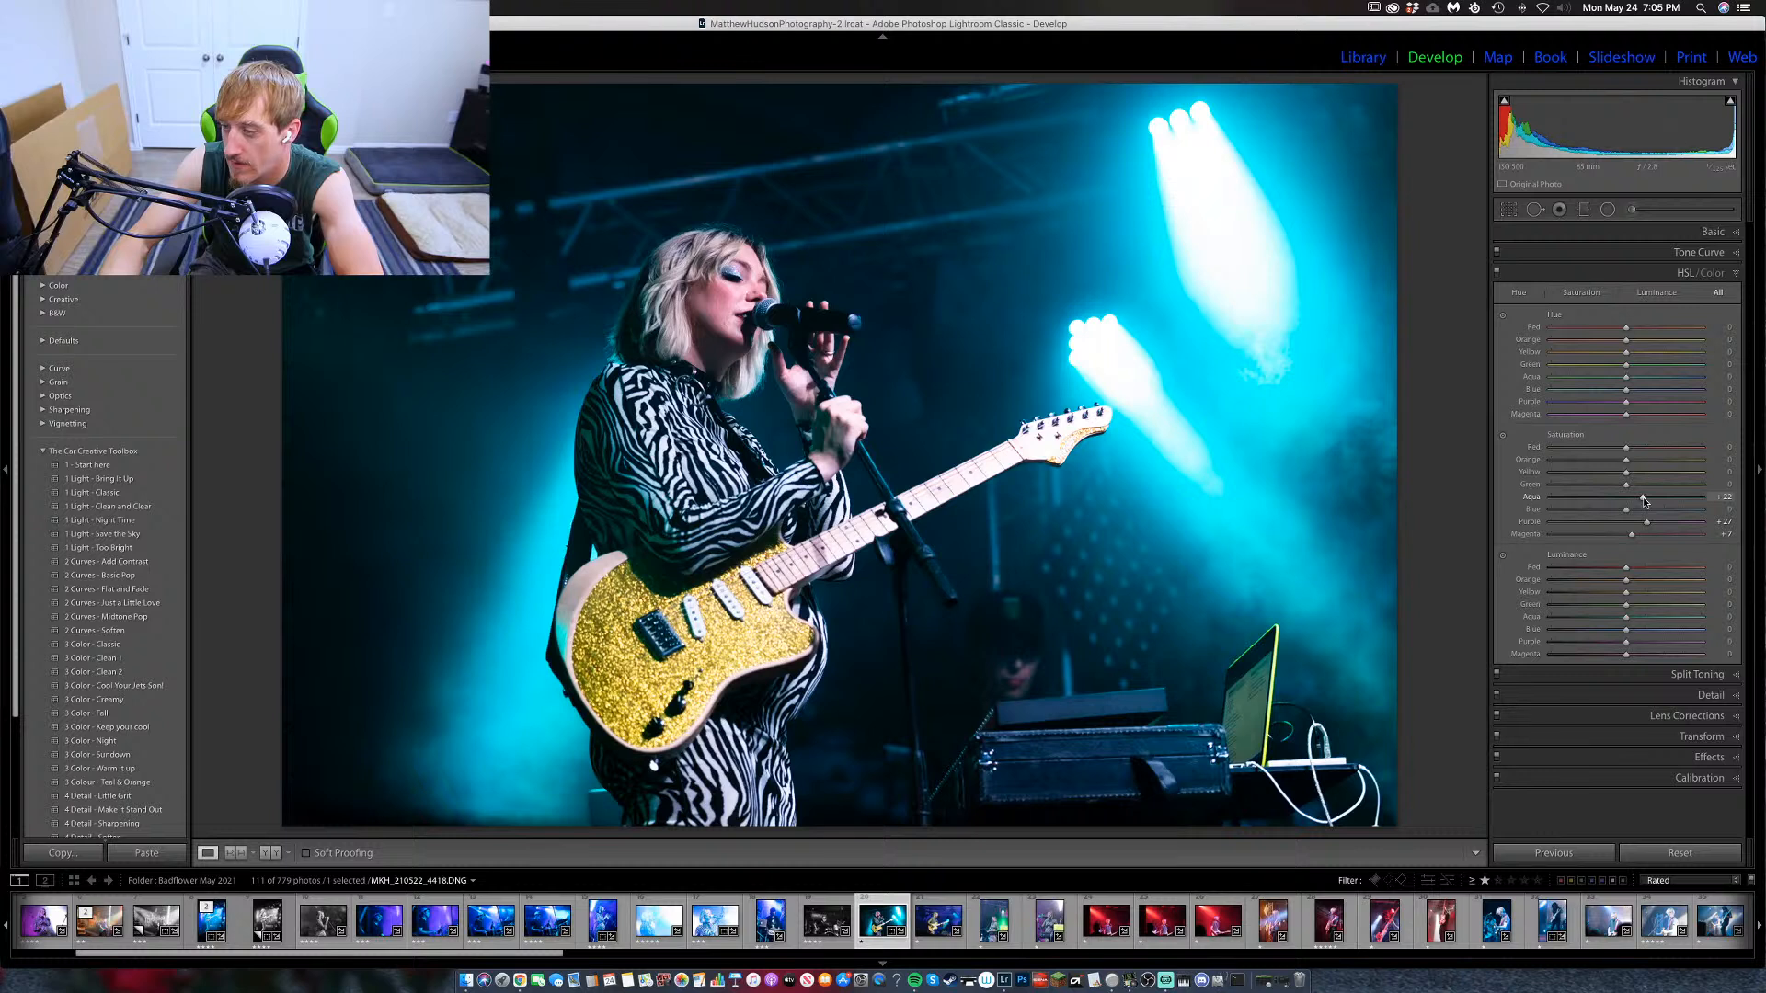
left_click_drag(1626, 472, 1636, 472)
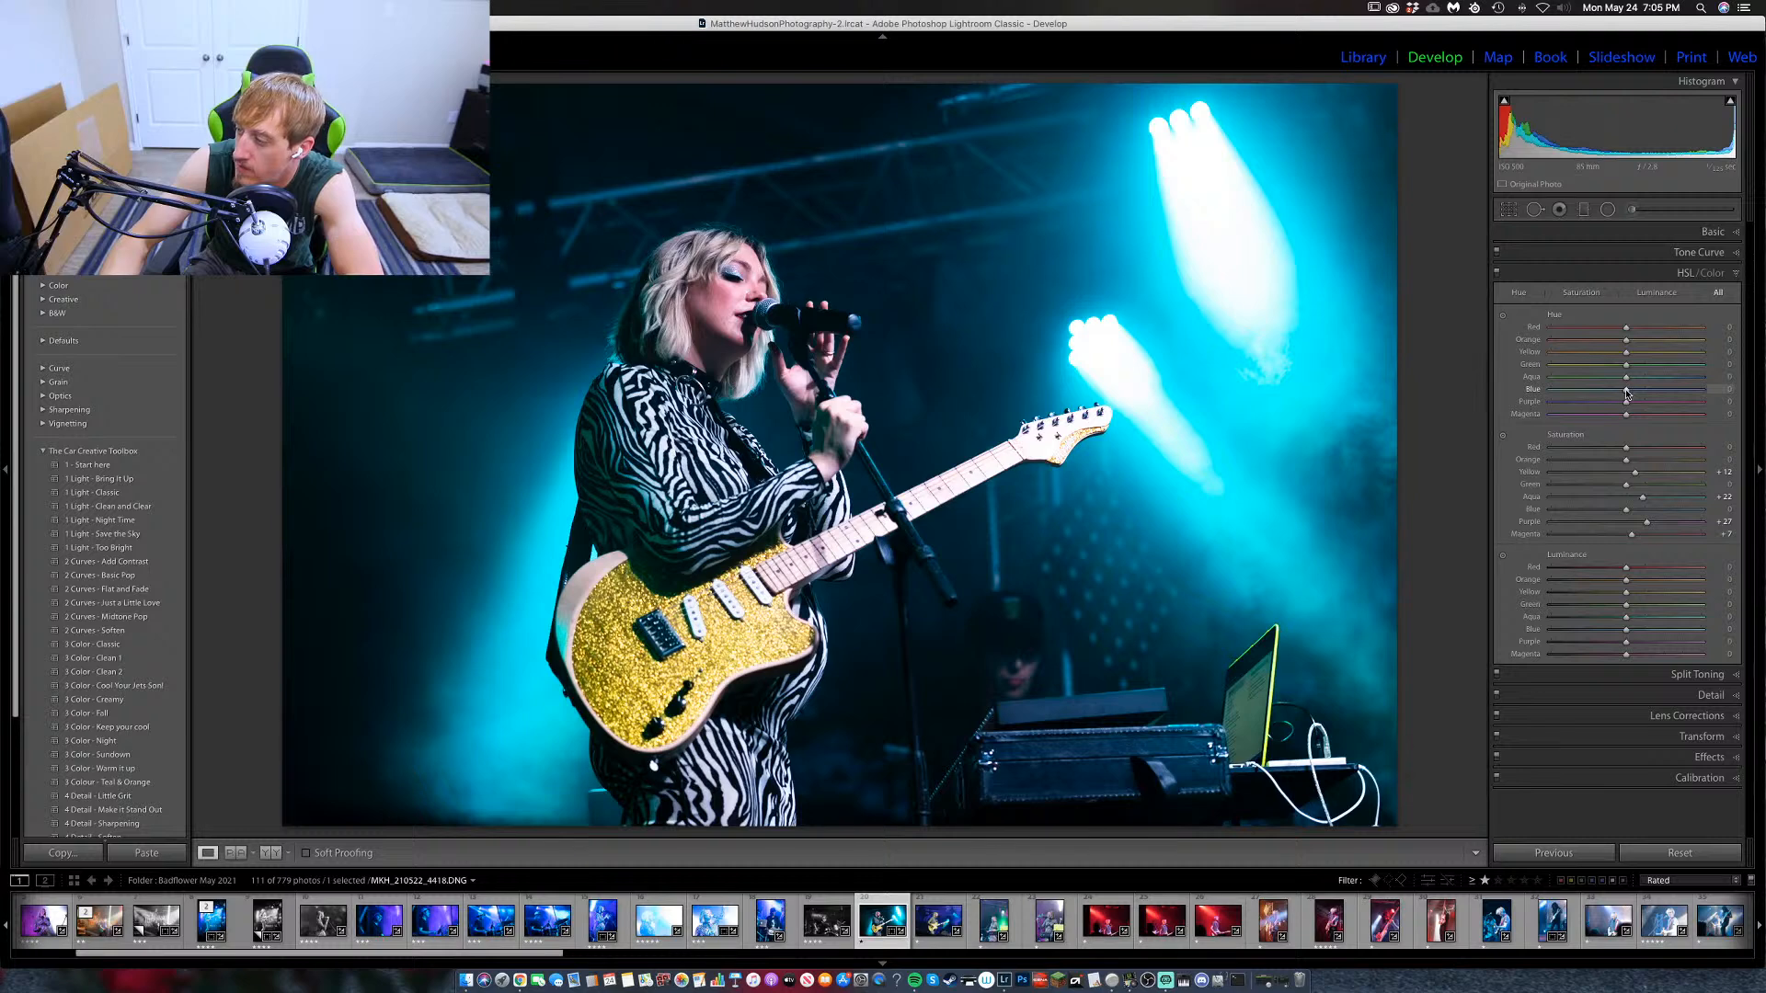
mouse_move(1627, 394)
left_mouse_down()
mouse_move(1611, 394)
mouse_move(1632, 394)
left_mouse_up()
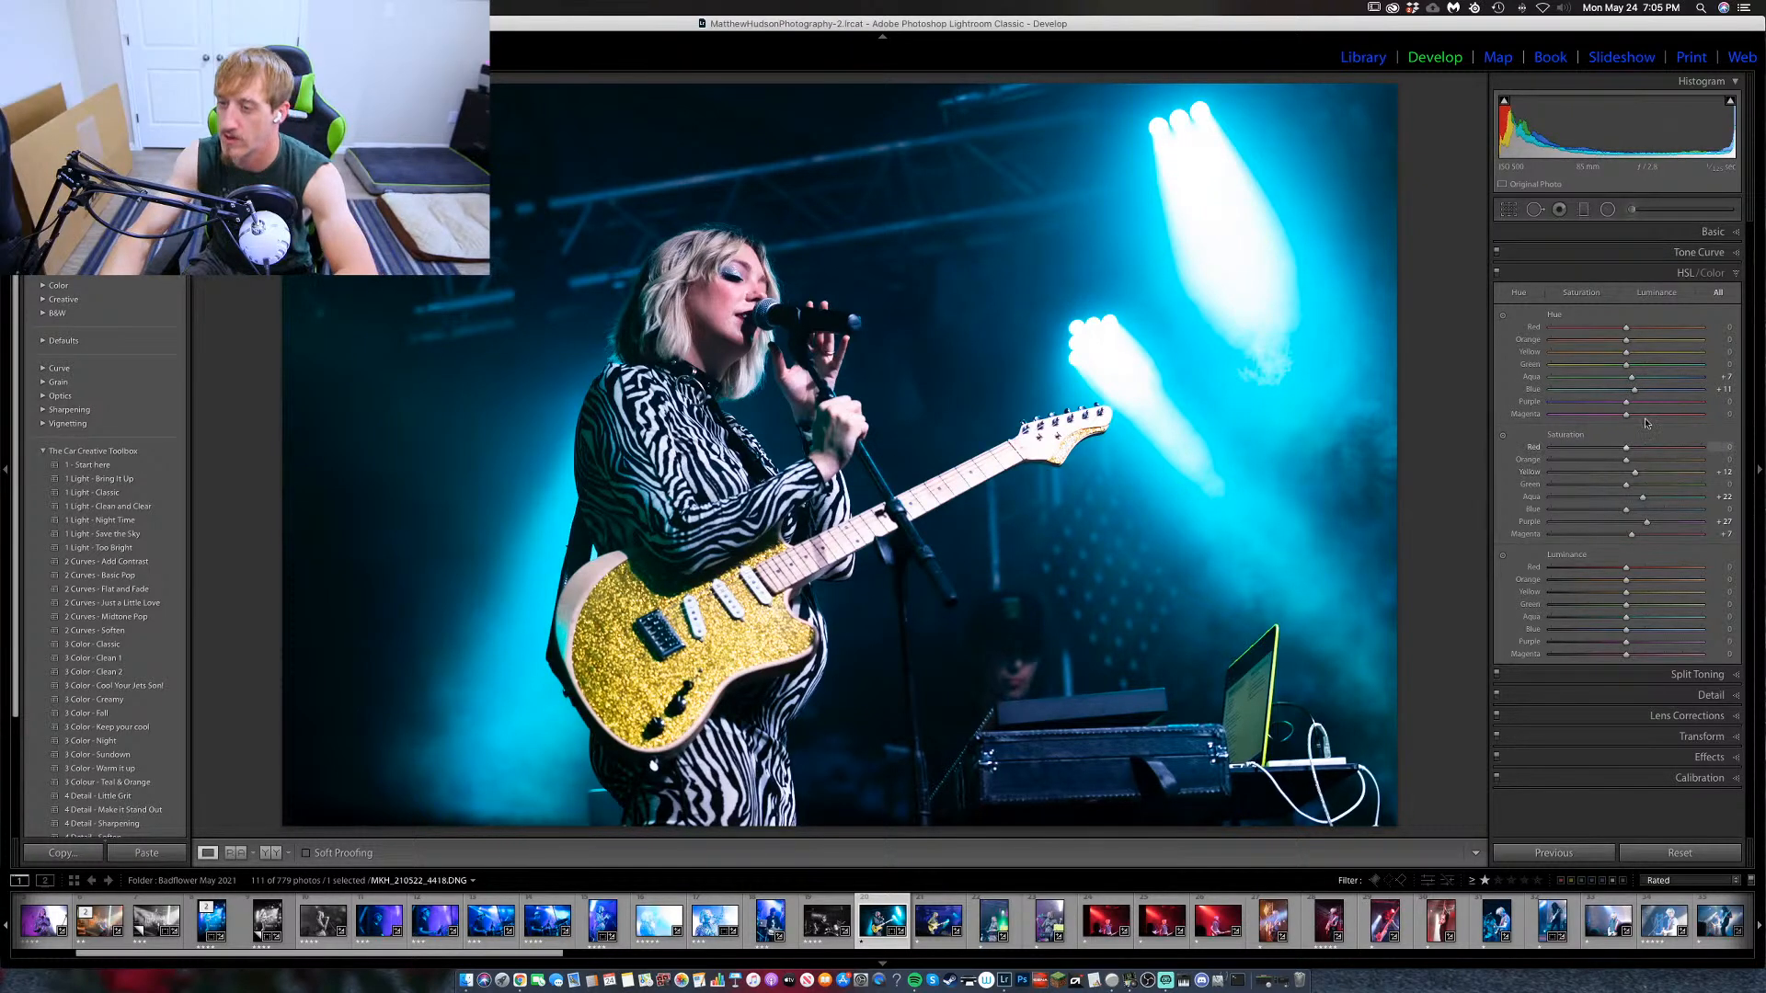
left_click(1729, 272)
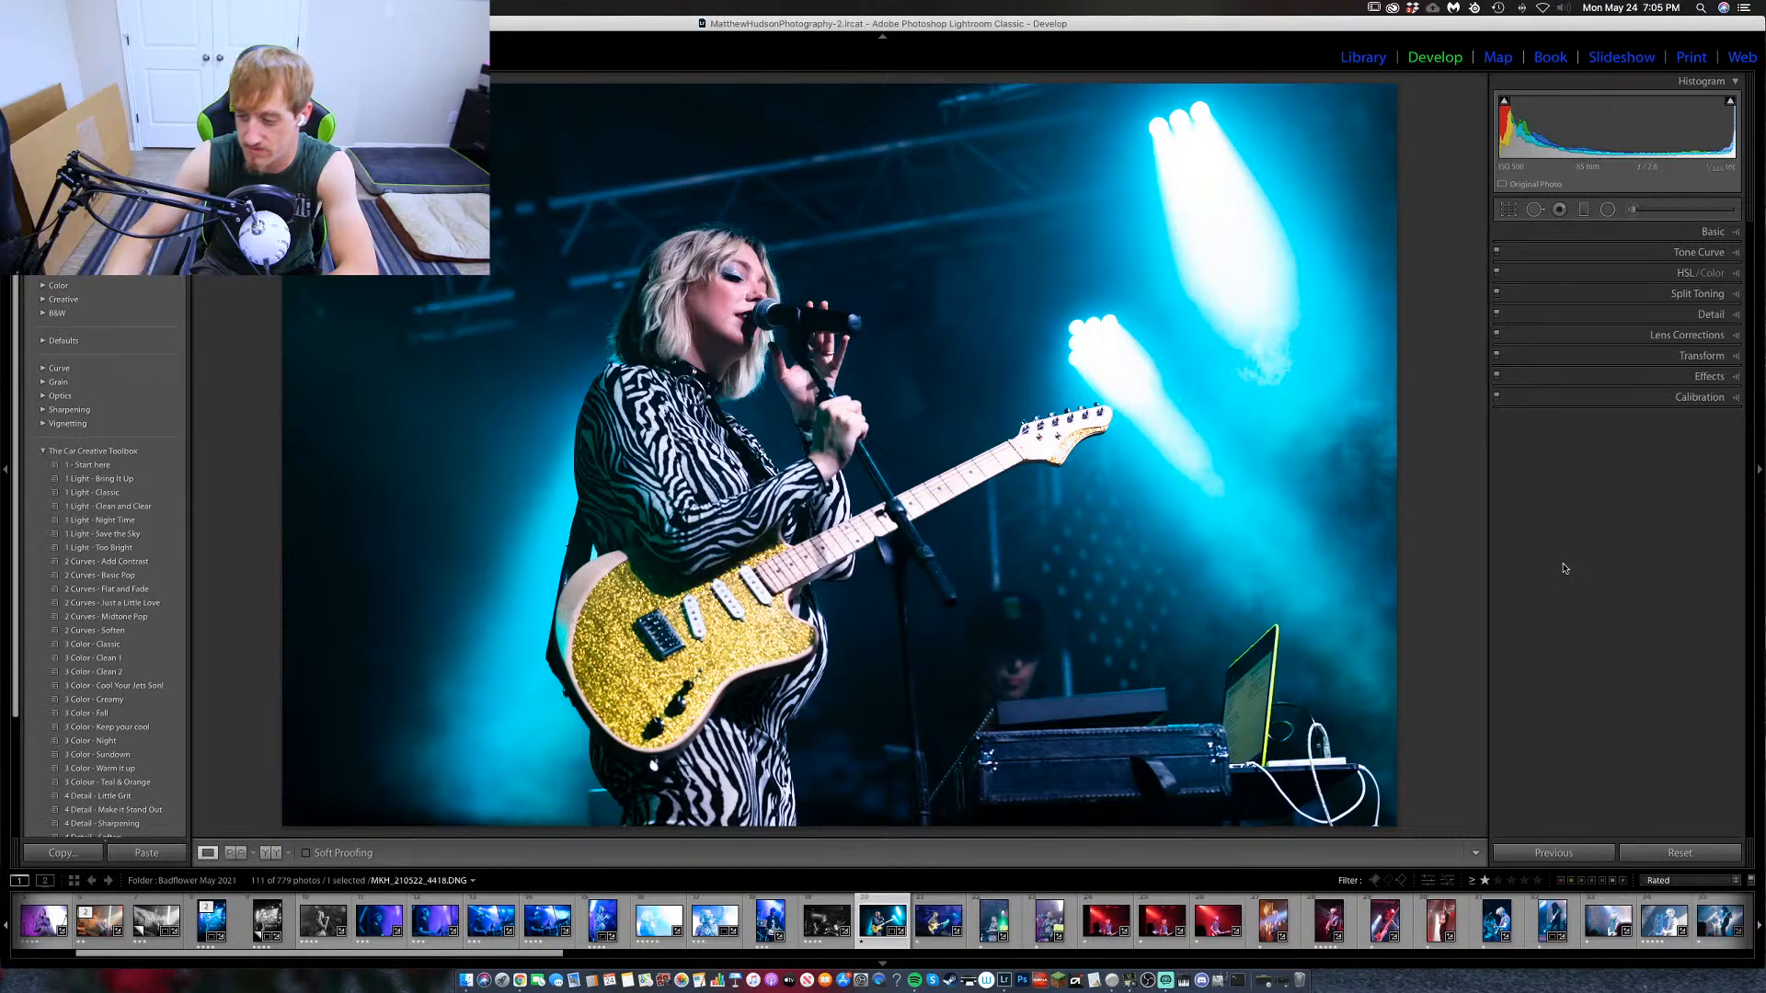
Darken the edges of the teal-lit singer photo with a post-crop vignette amount of −10.
left_click(1709, 376)
left_click_drag(1624, 423, 1615, 423)
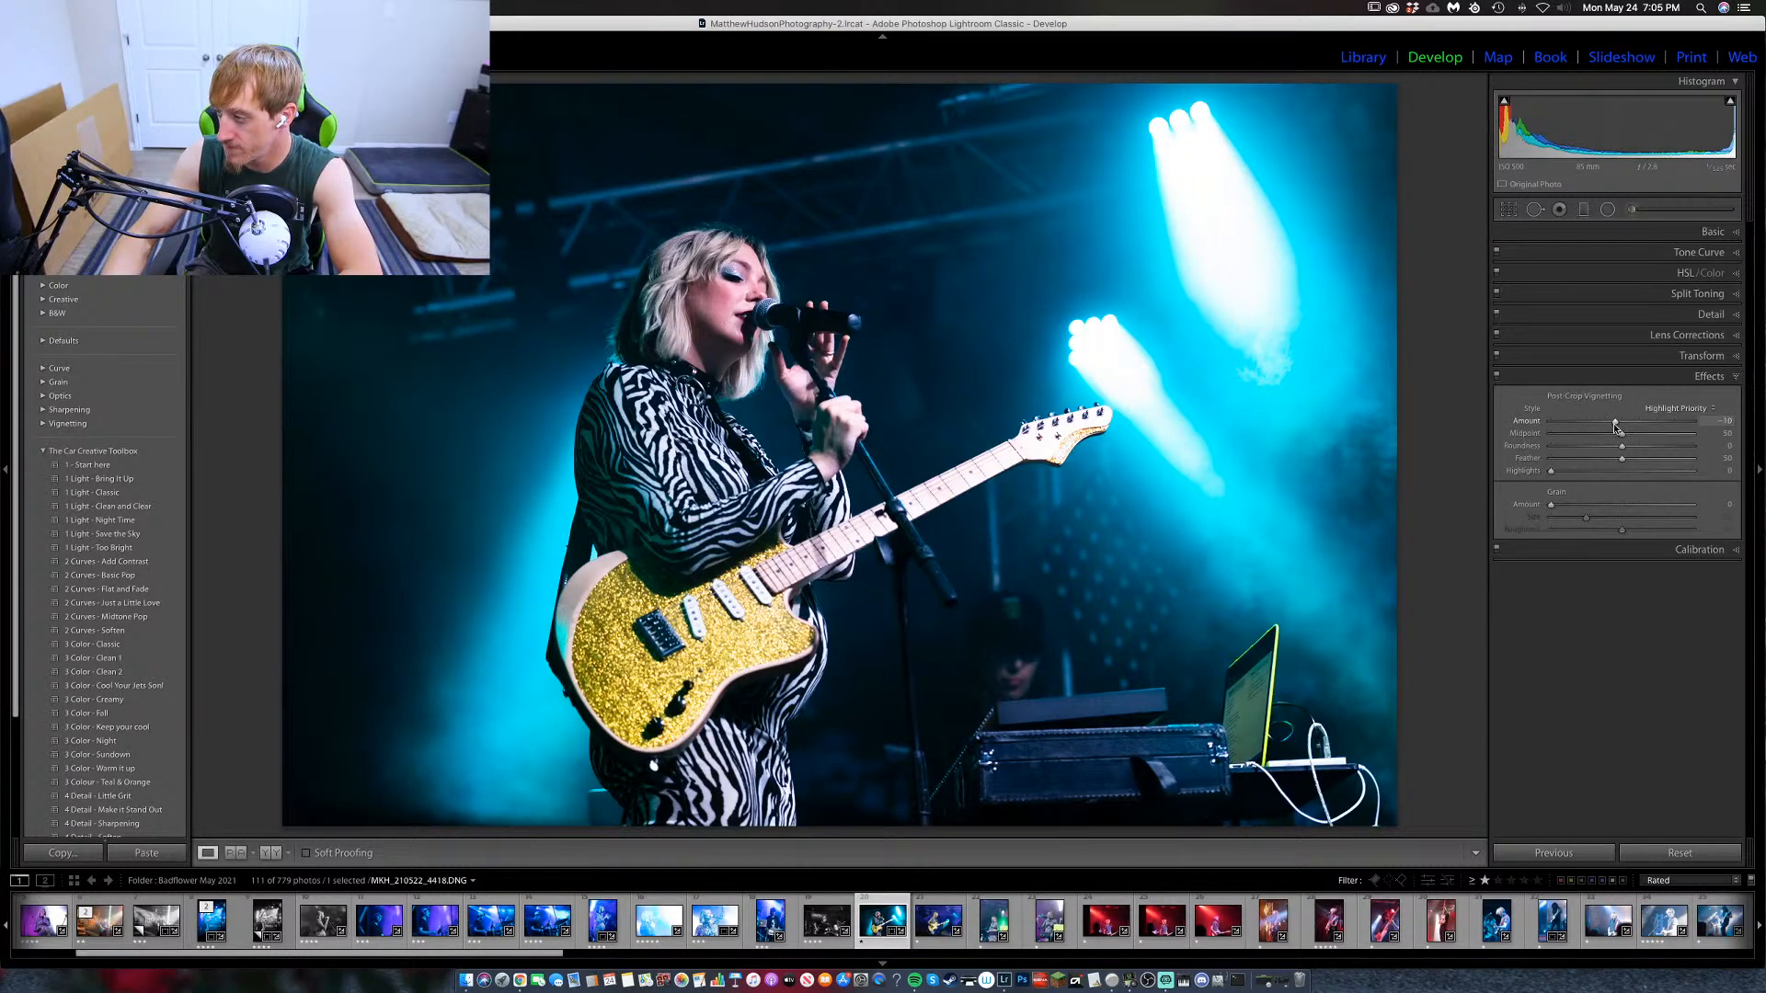
left_click(1732, 354)
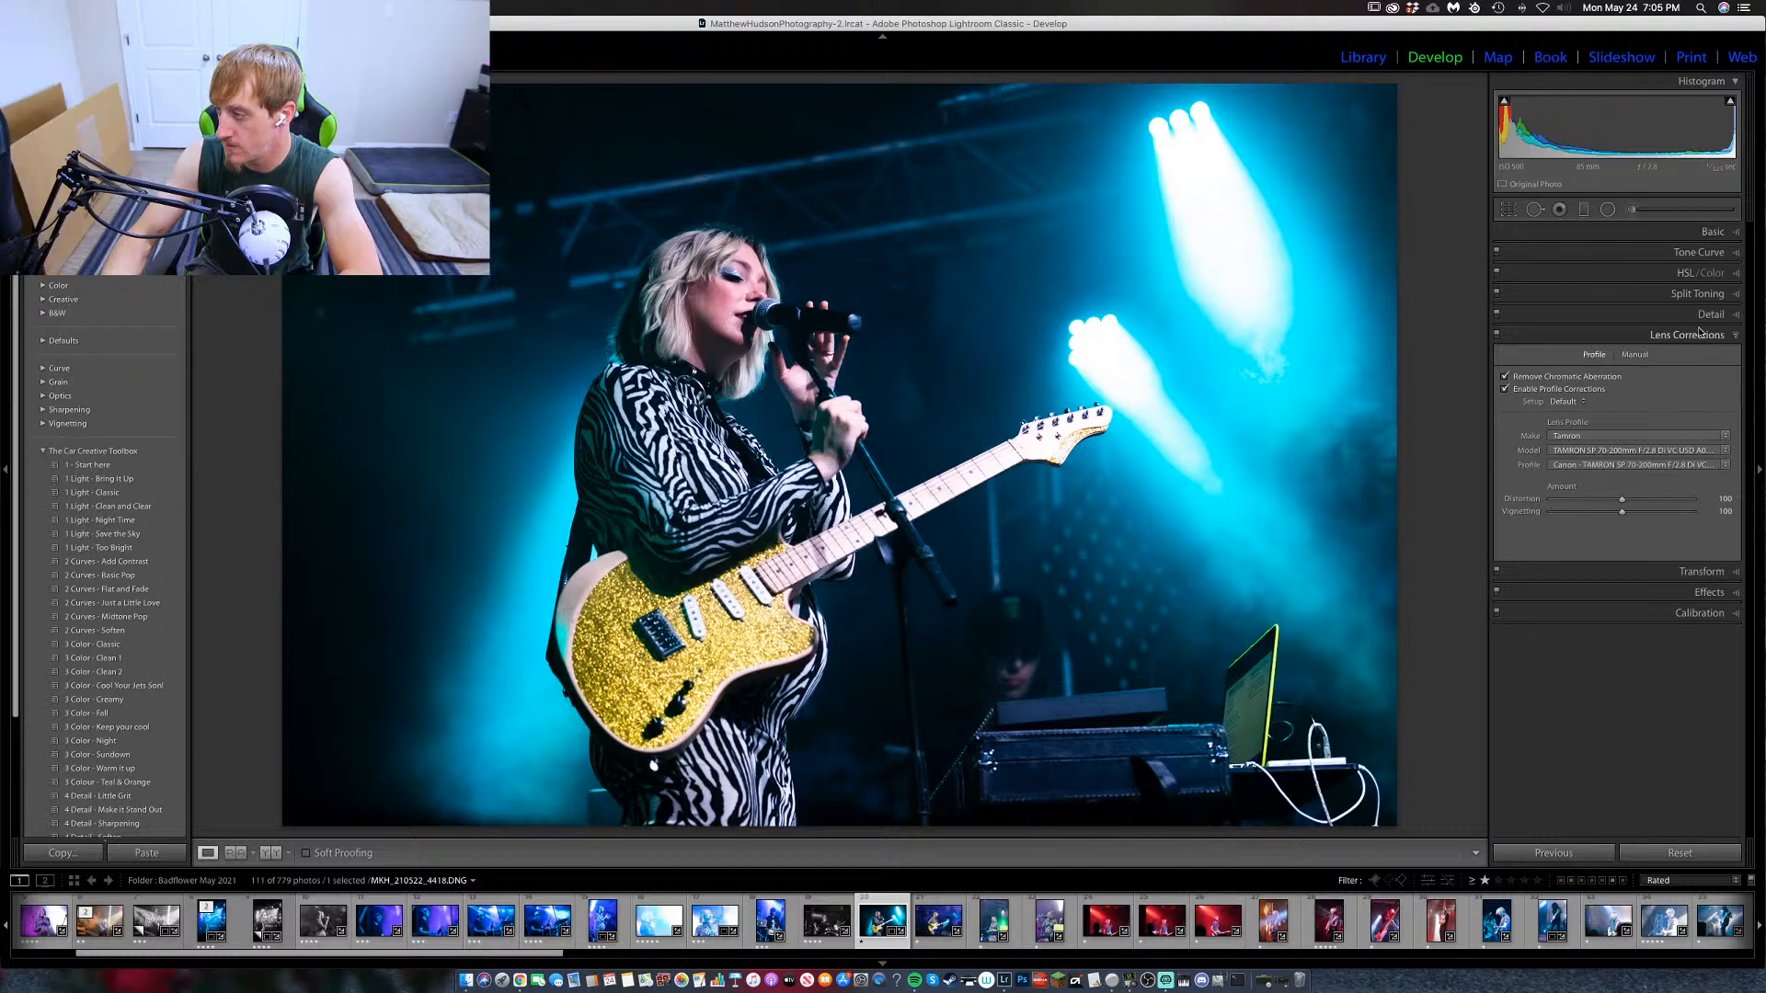
Set the singer photo's sharpening masking to 72, checking the mask preview, and luminance noise reduction to 16.
left_click(1711, 314)
left_click_drag(1574, 515, 1653, 518)
key("alt")
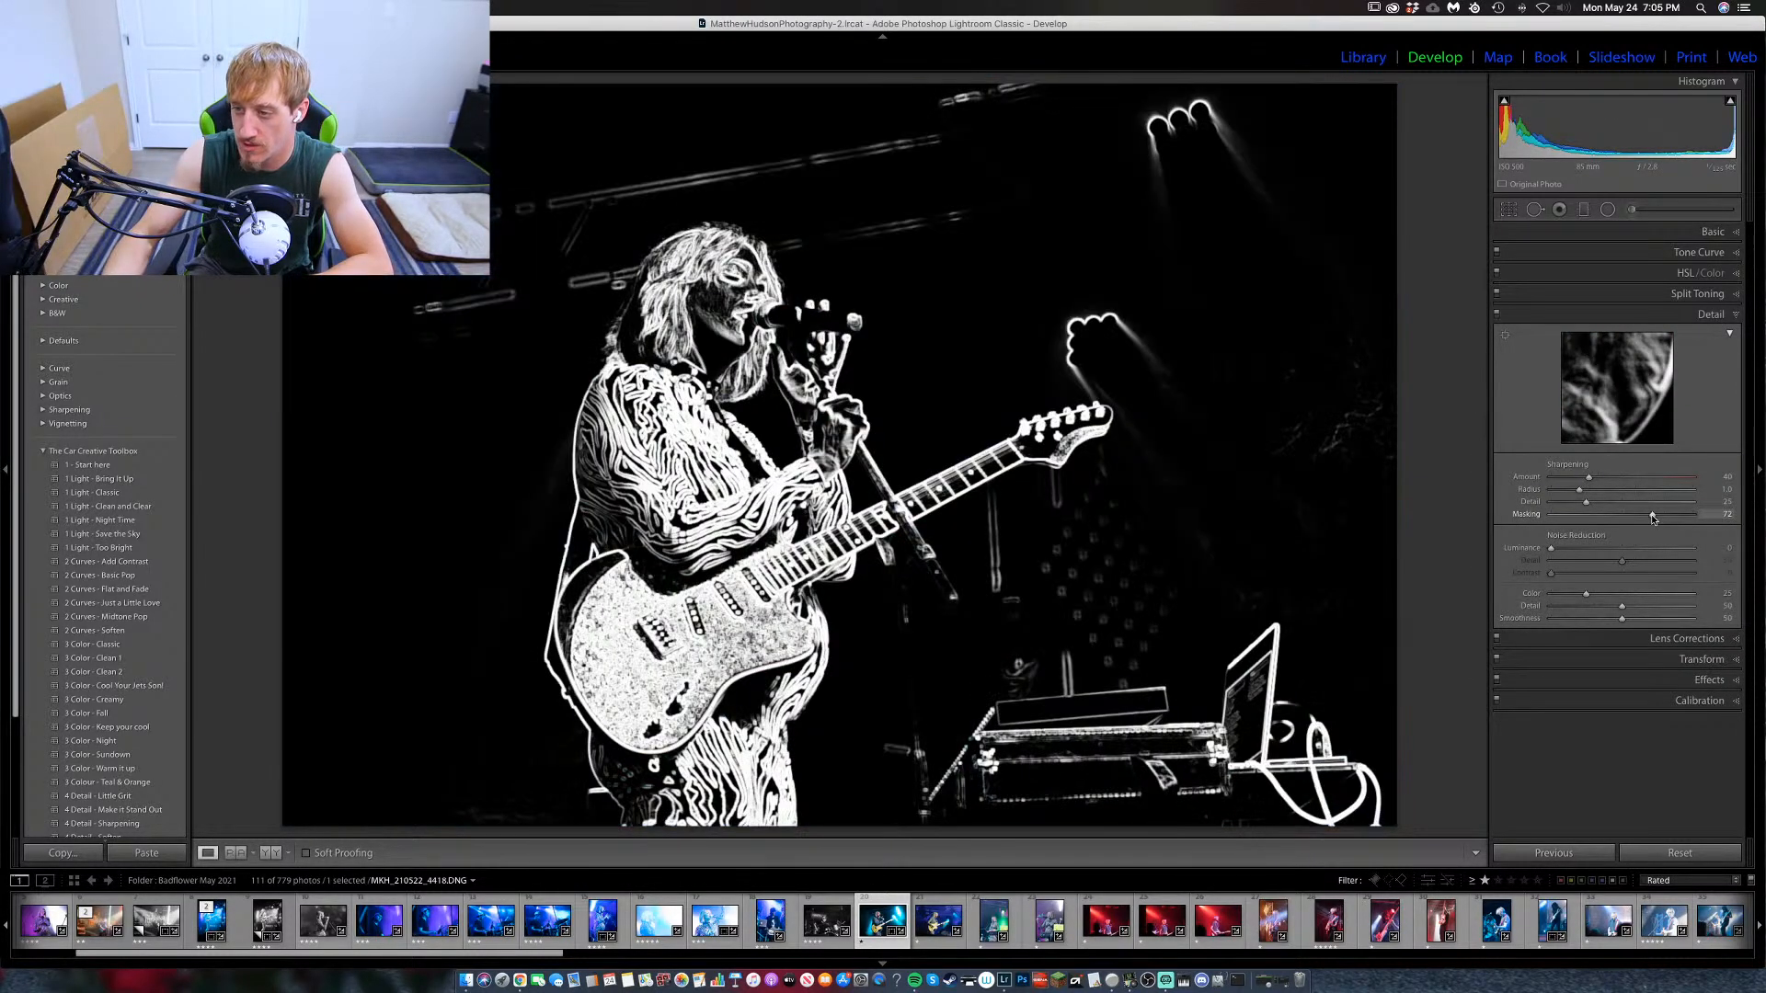
left_click_drag(1551, 549, 1574, 552)
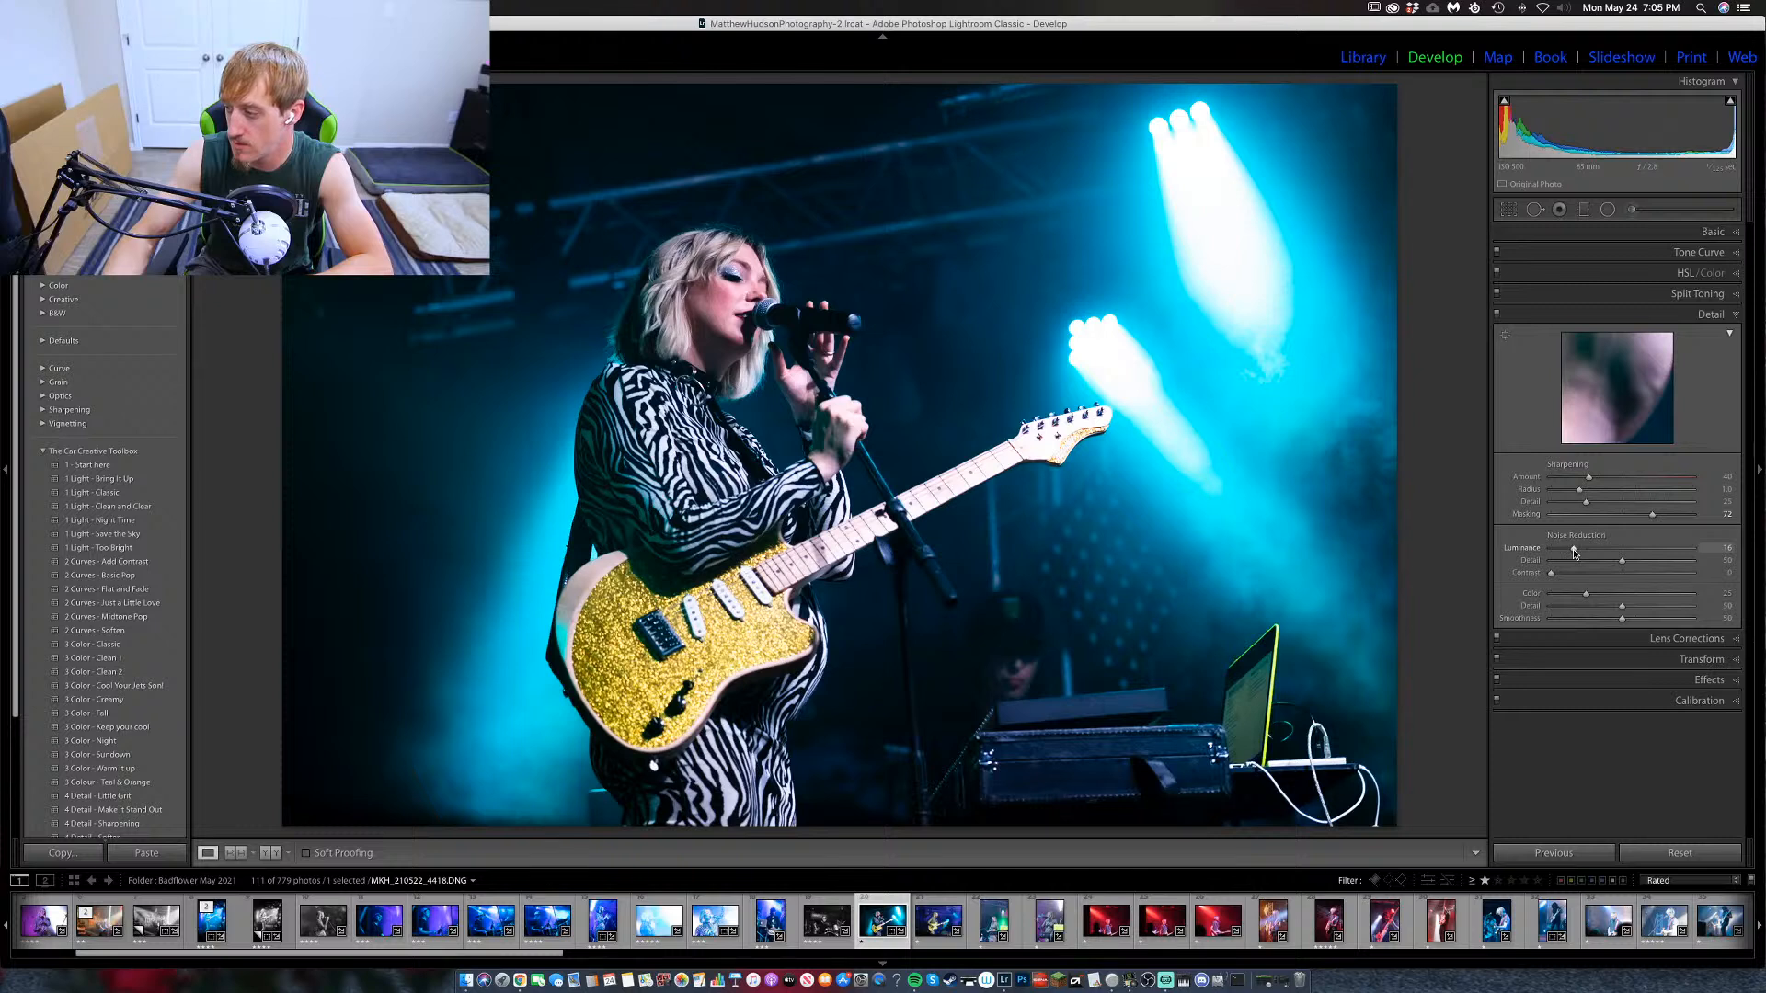
left_click(1711, 313)
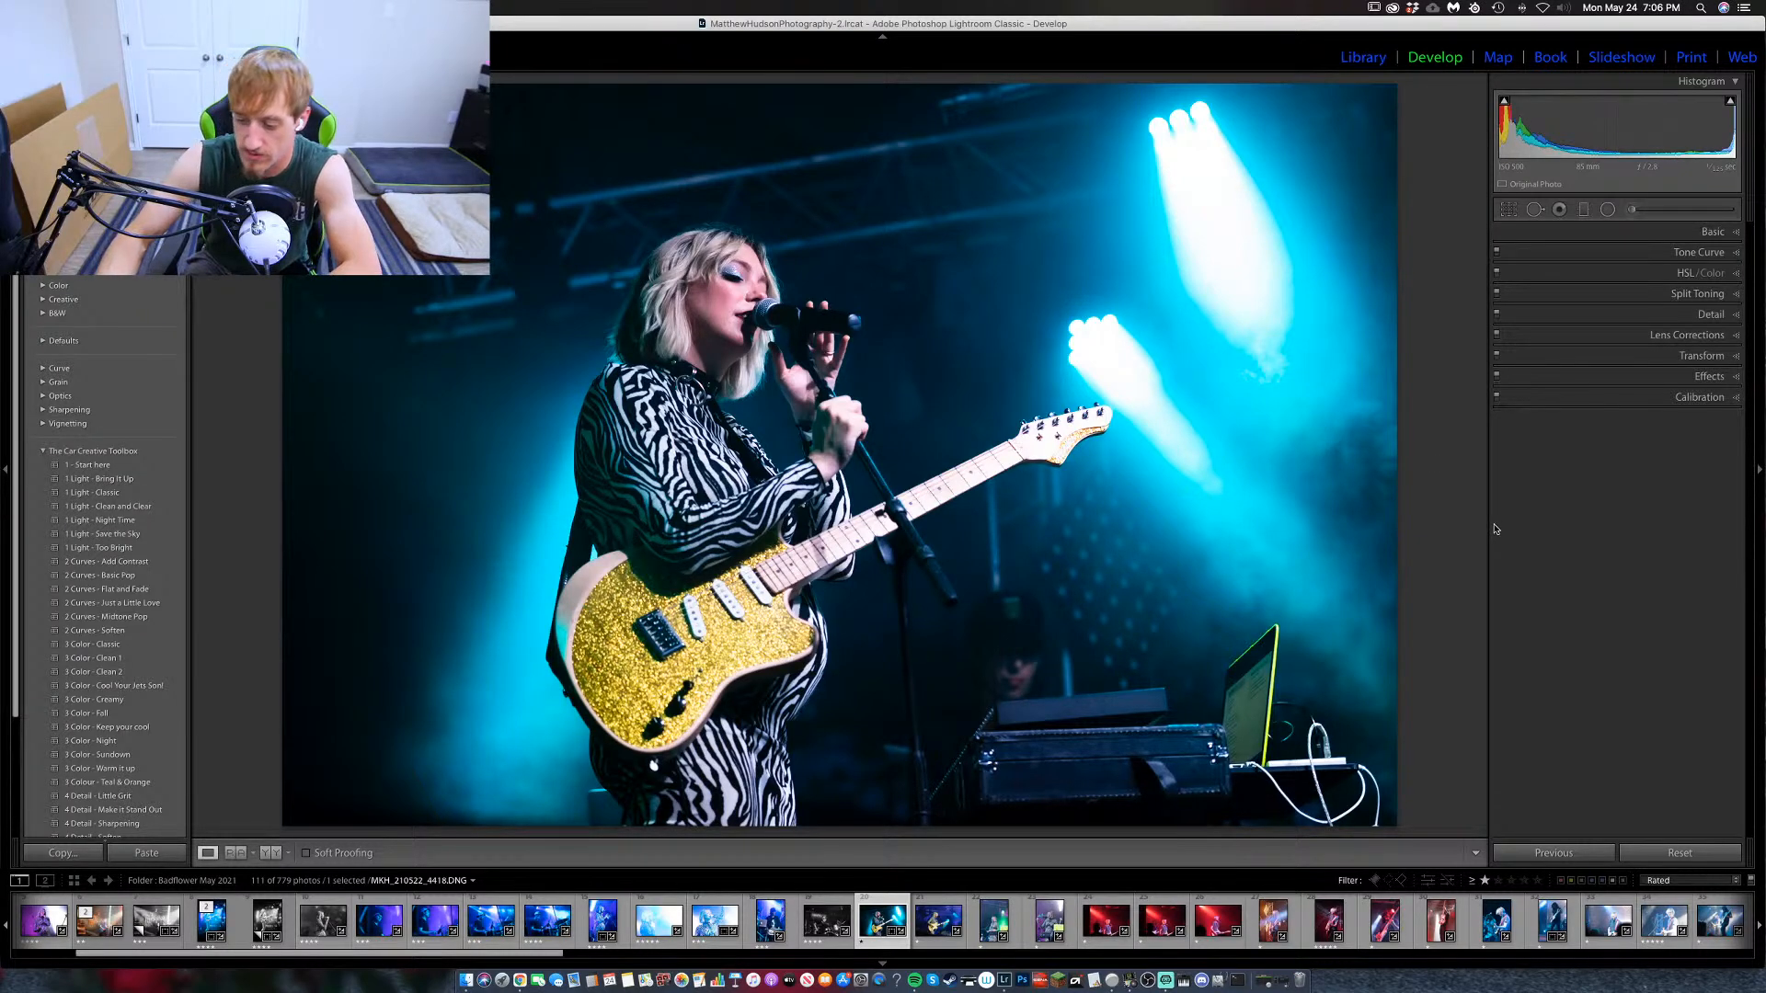
Rate the teal-lit singer photo four stars, compare it with the following blue-lit guitar shot, and clear that shot's rating.
key("4")
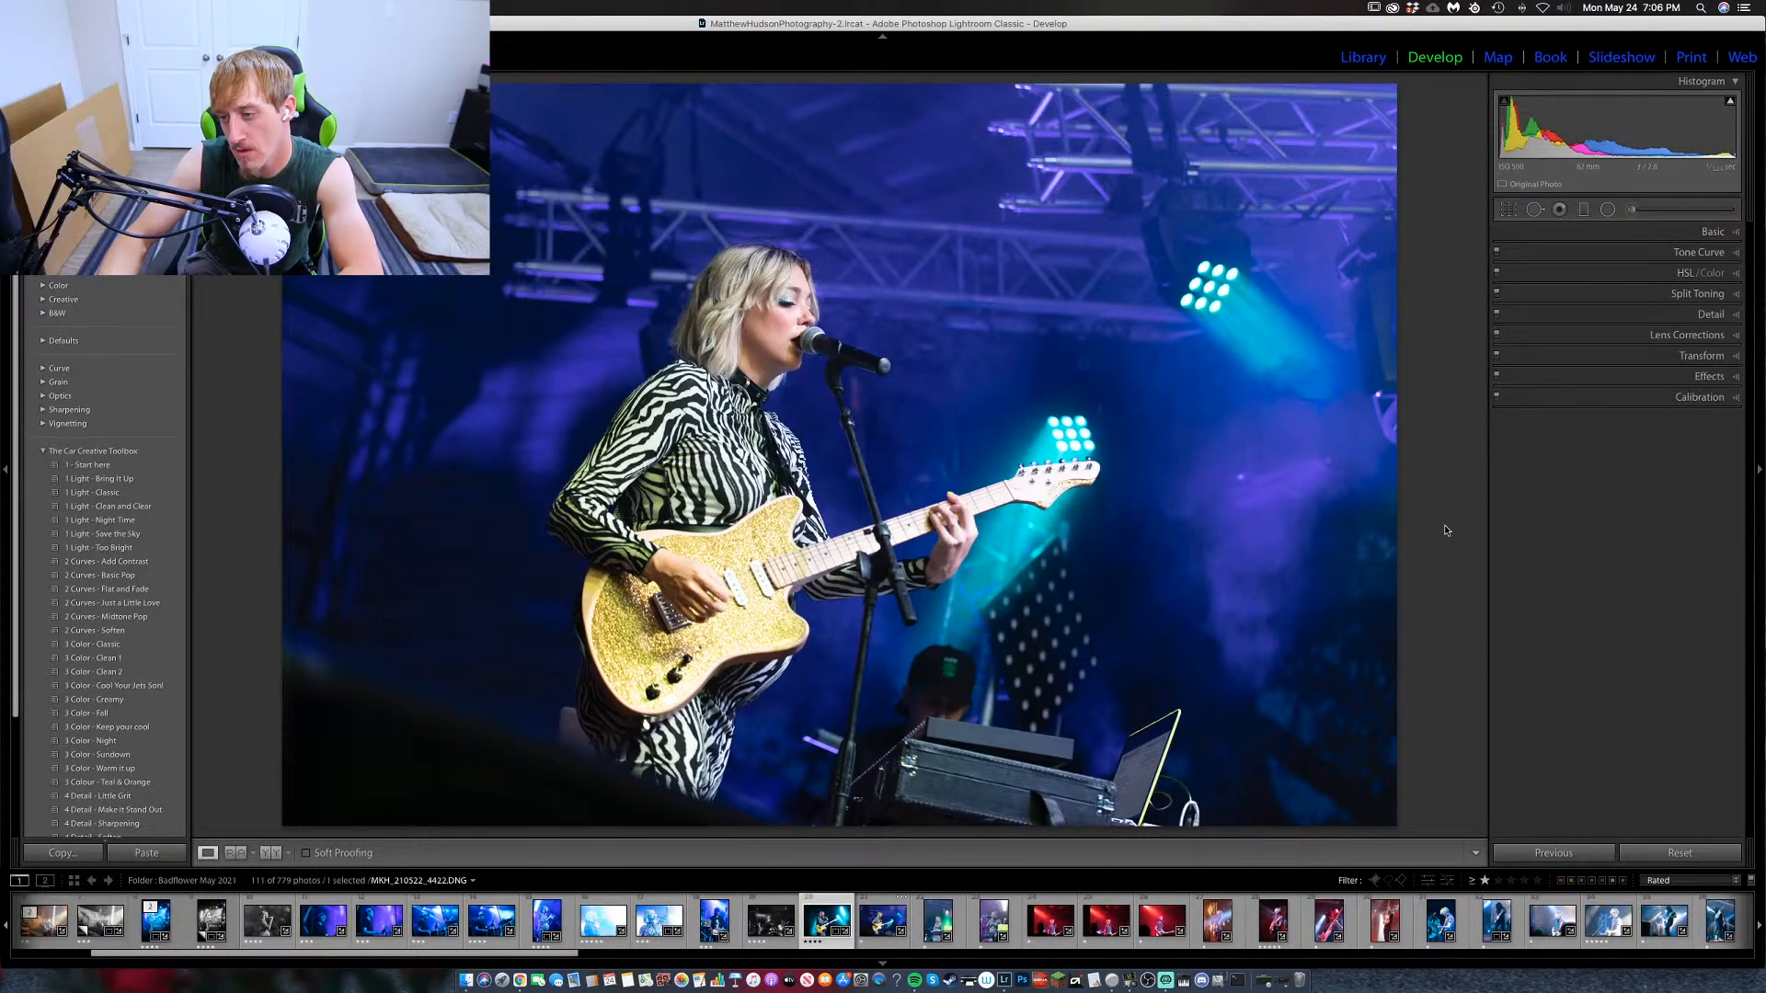
key("Left")
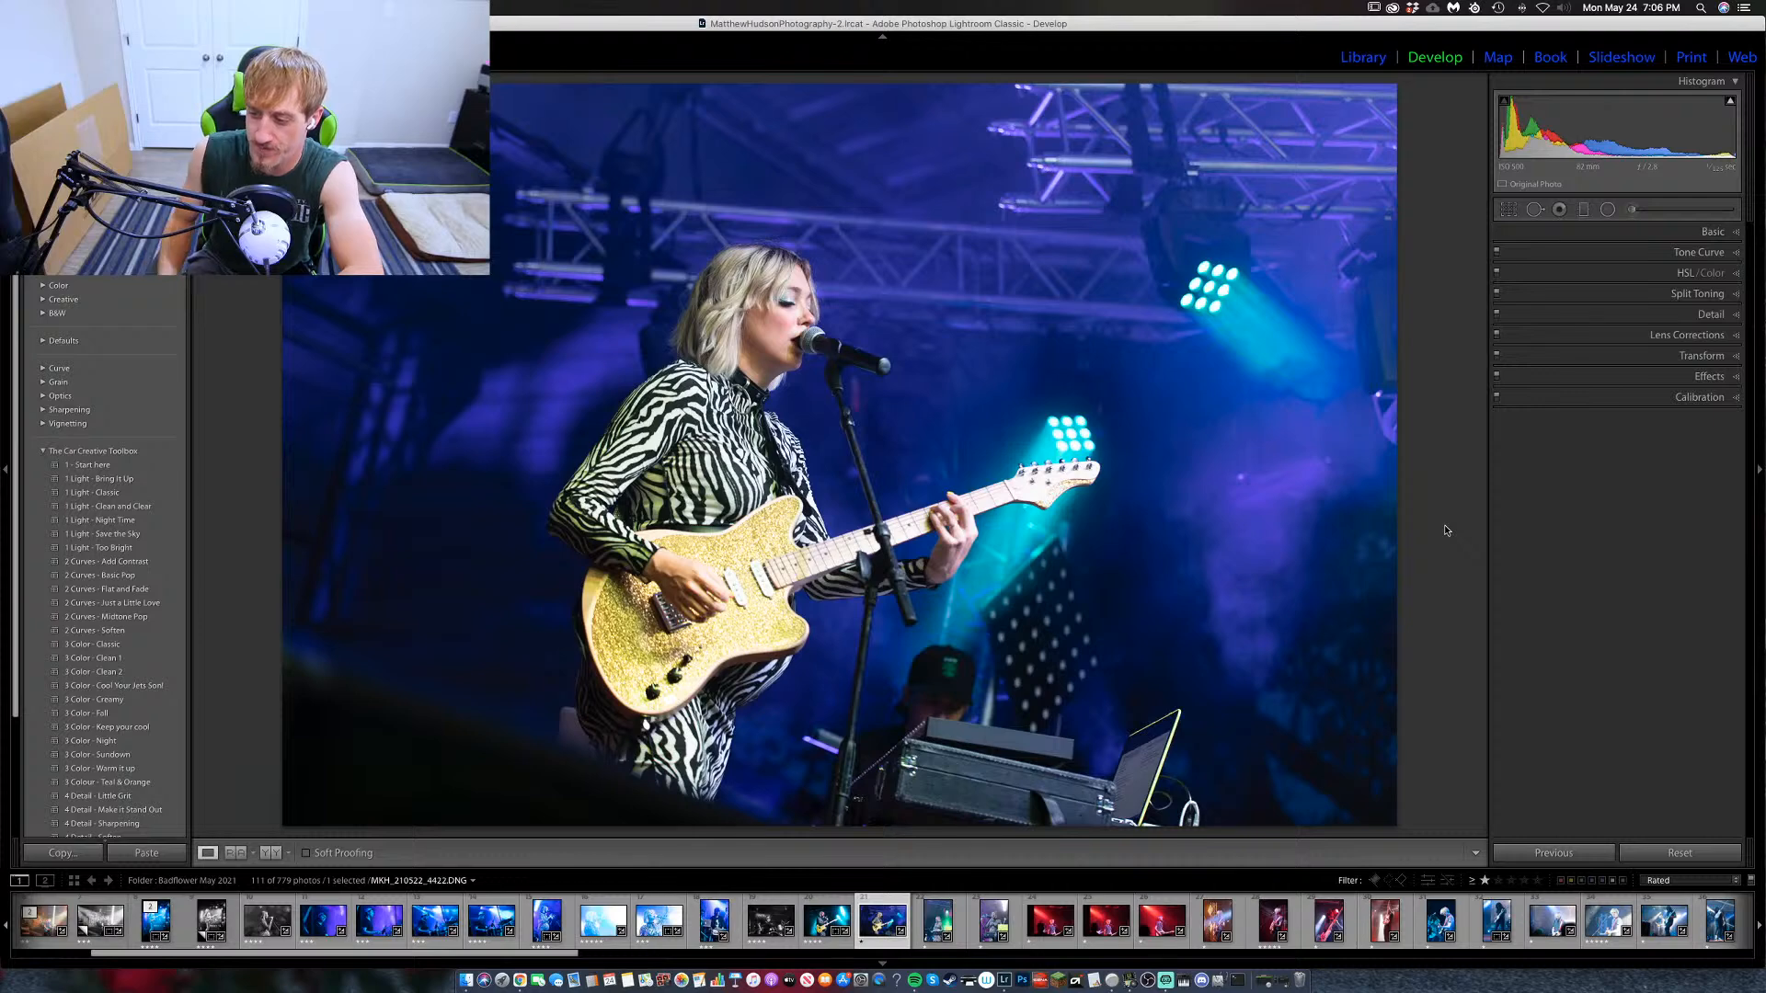
key("Left")
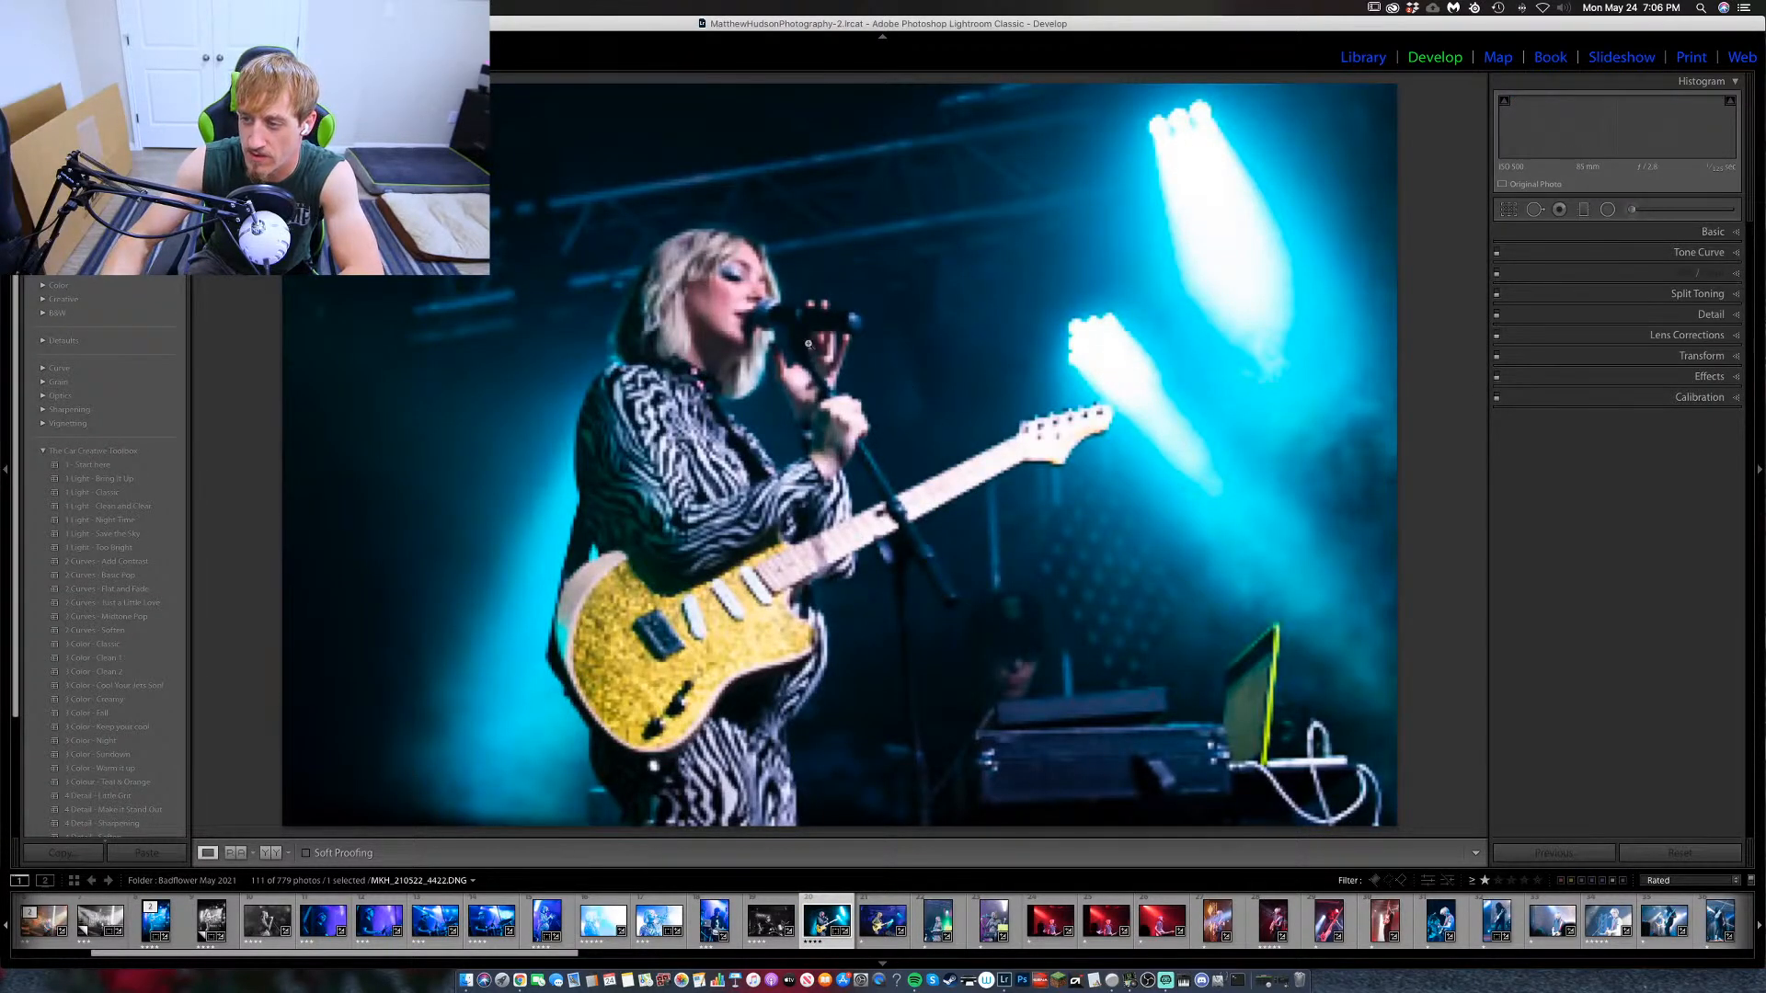
key("Right")
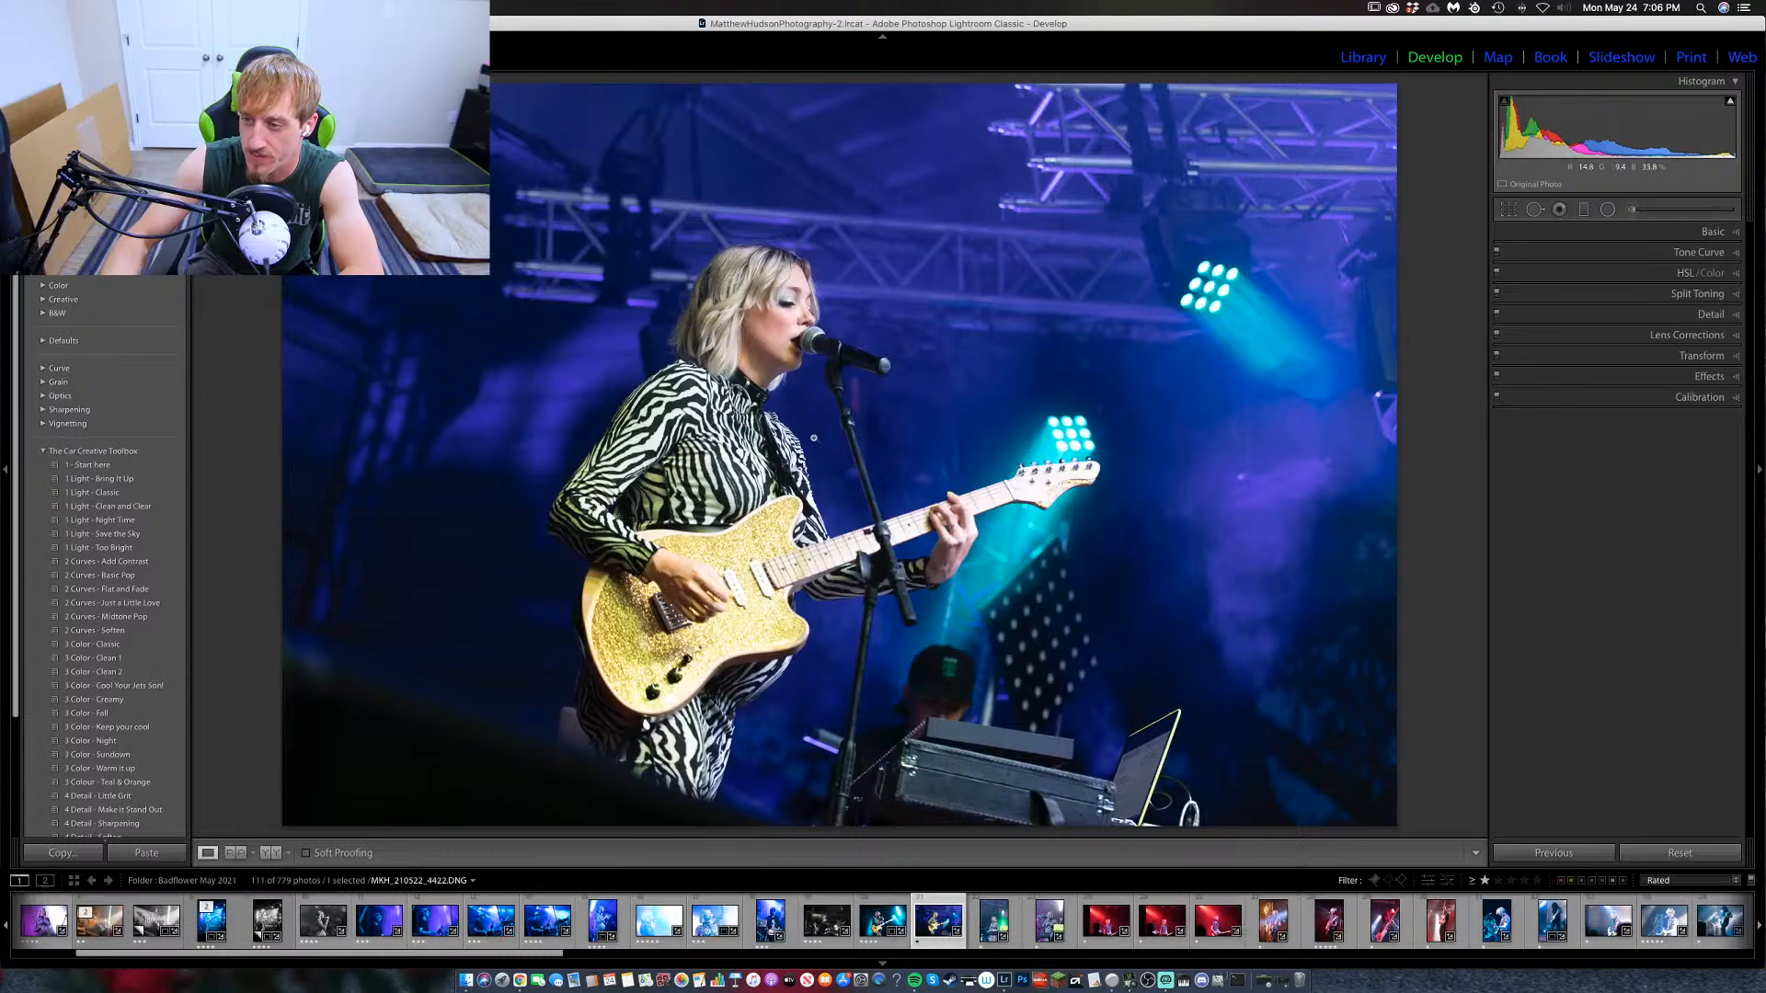
key("0")
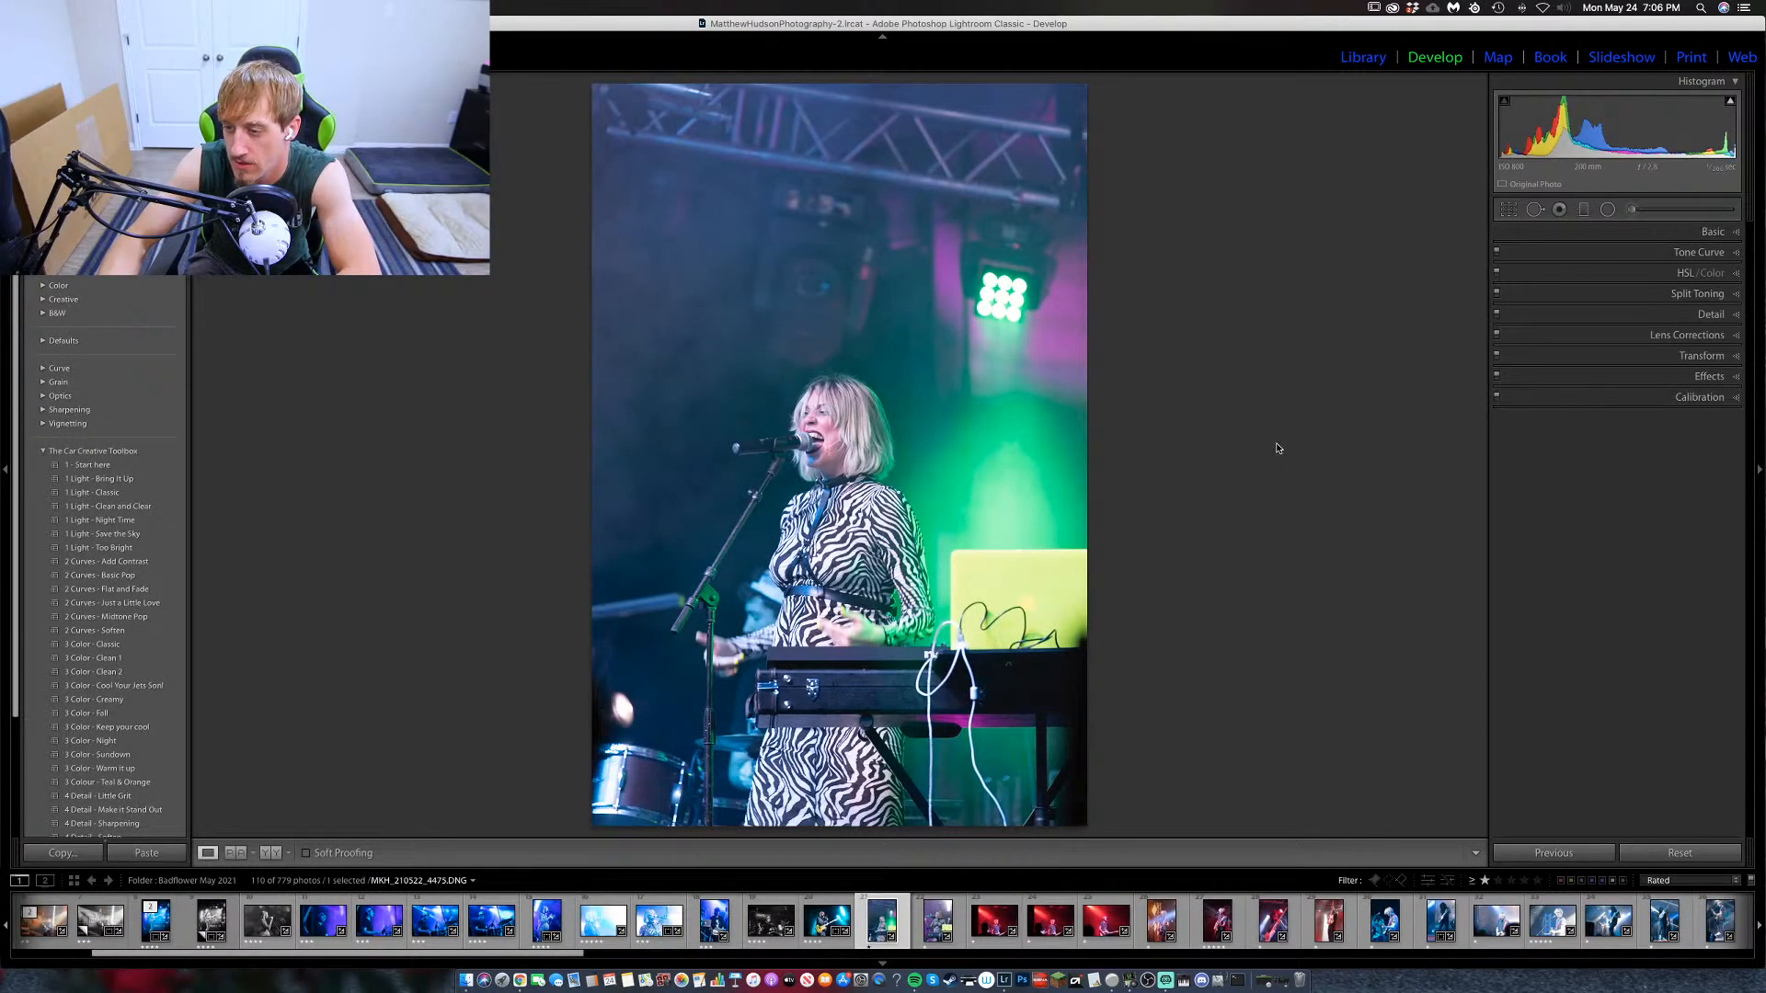
Crop the green-lit keyboard photo tighter around the singer, cutting off the truss and stage light above her.
left_click(1508, 209)
left_click_drag(834, 83, 838, 204)
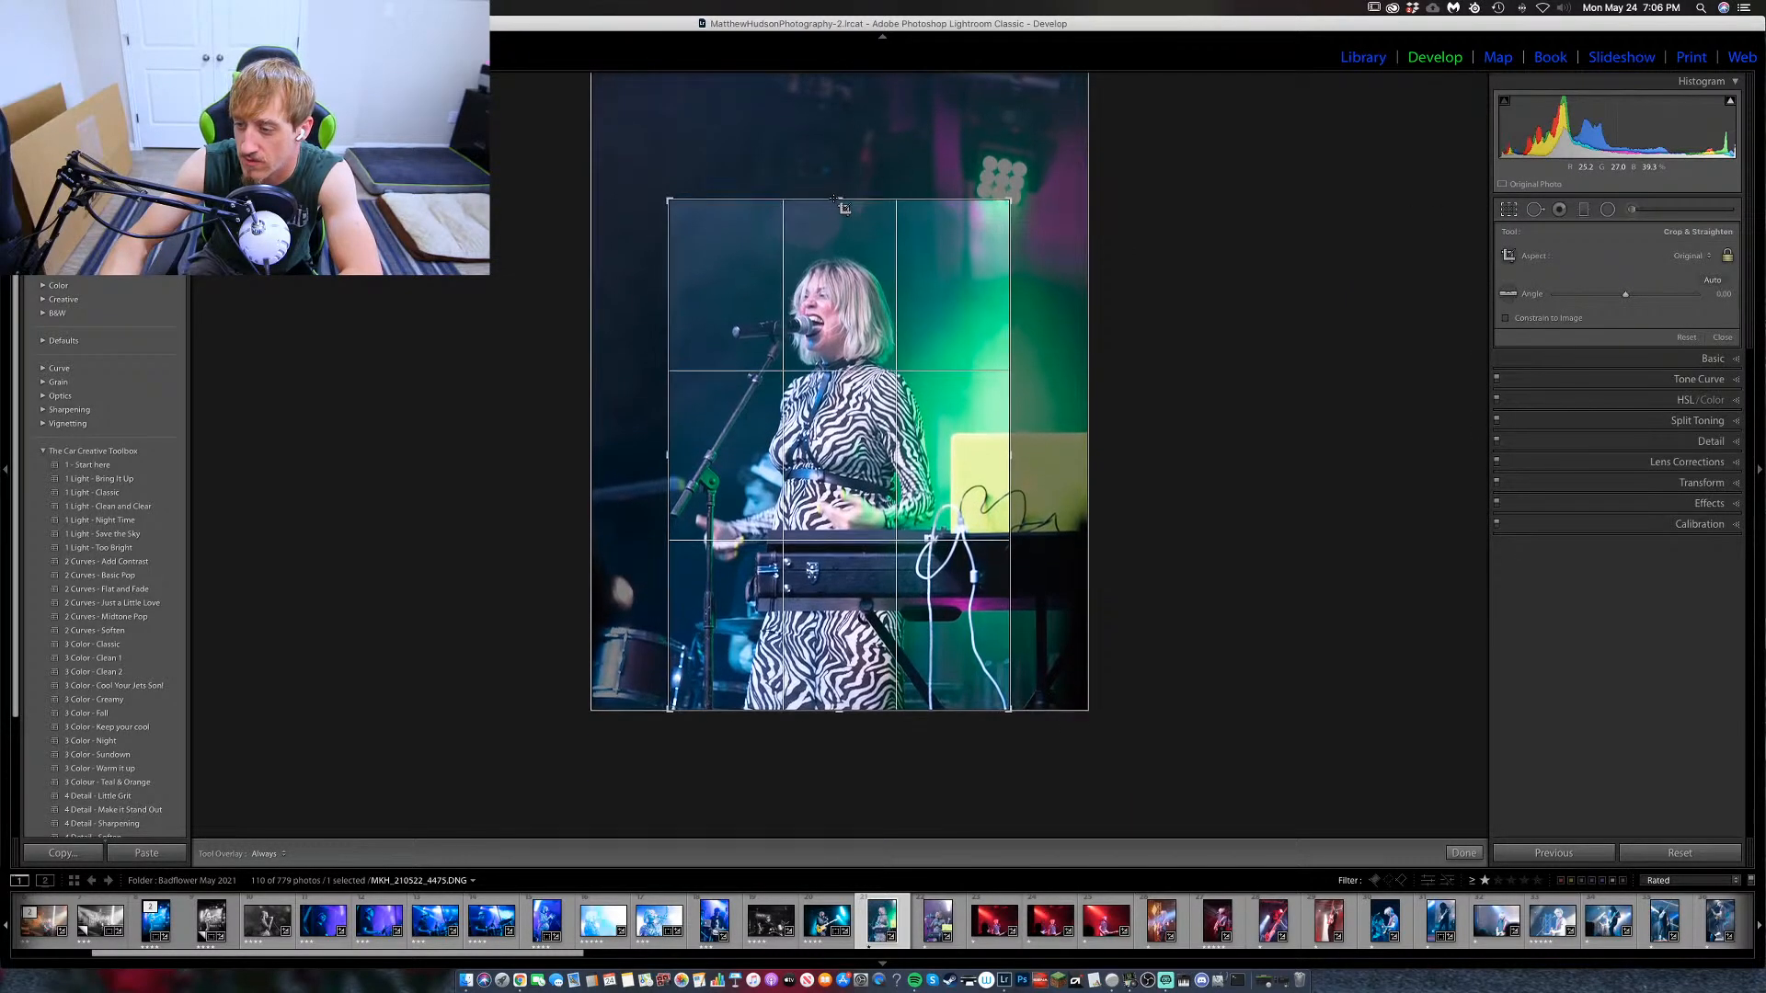
left_click_drag(829, 283, 850, 285)
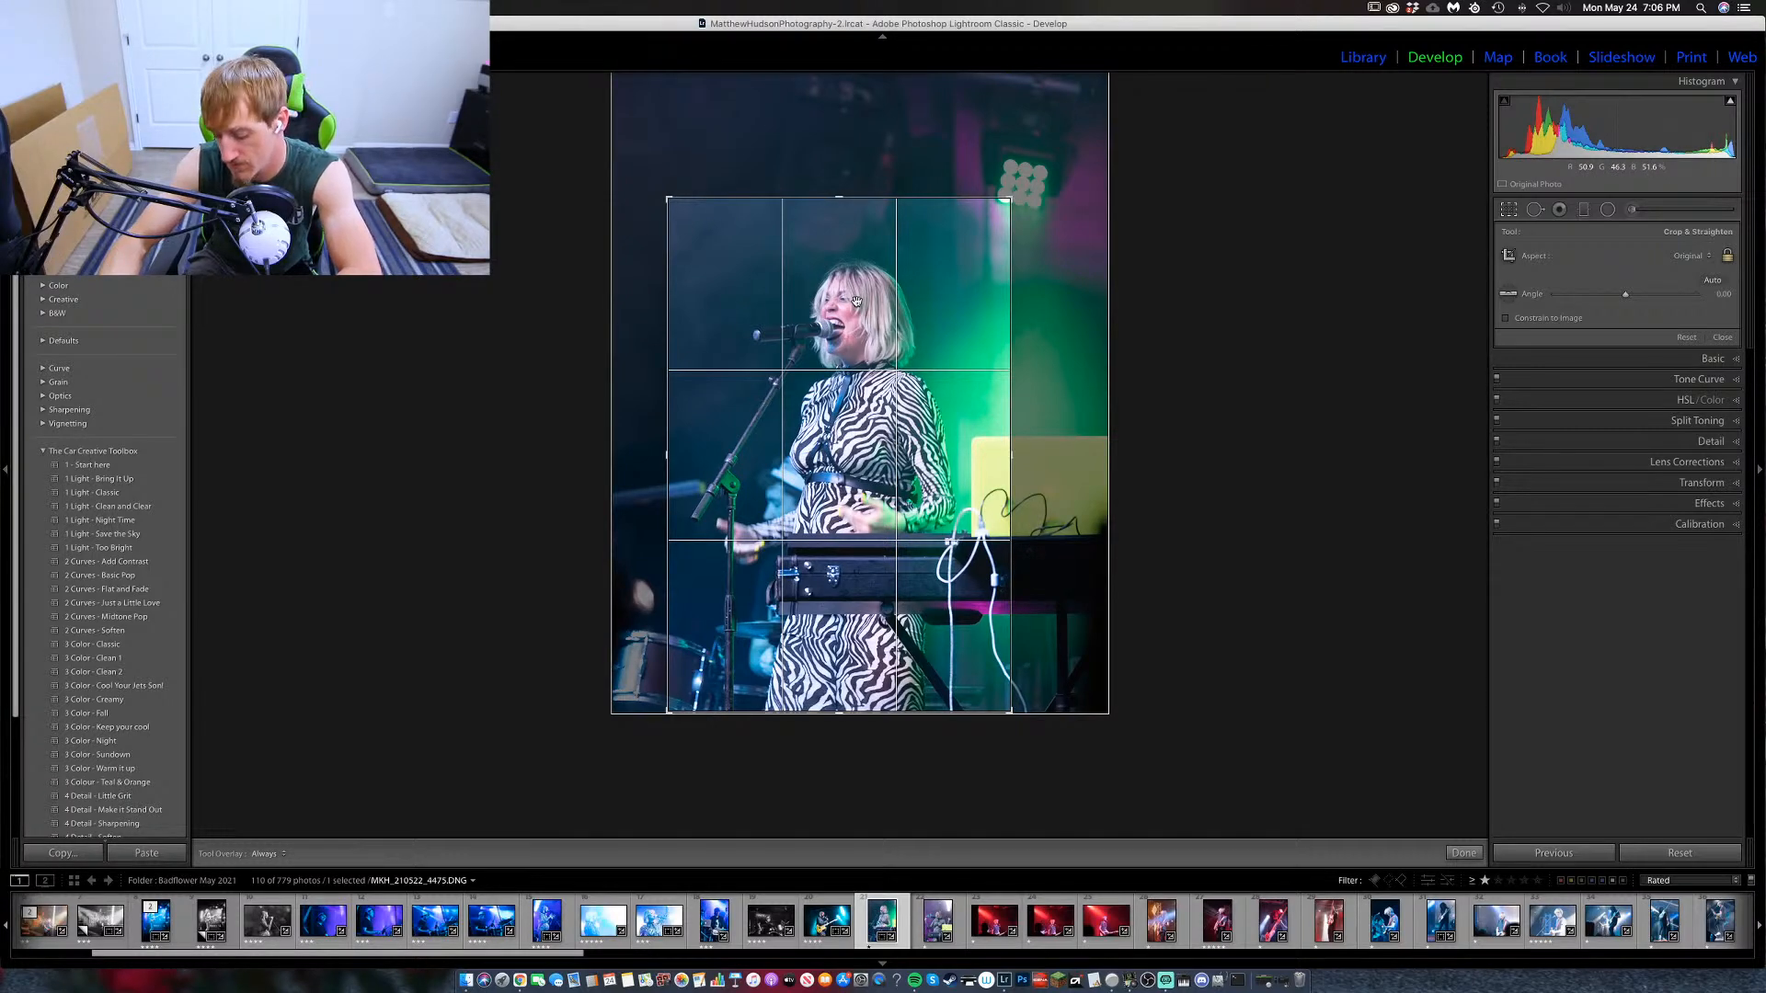
key("Return")
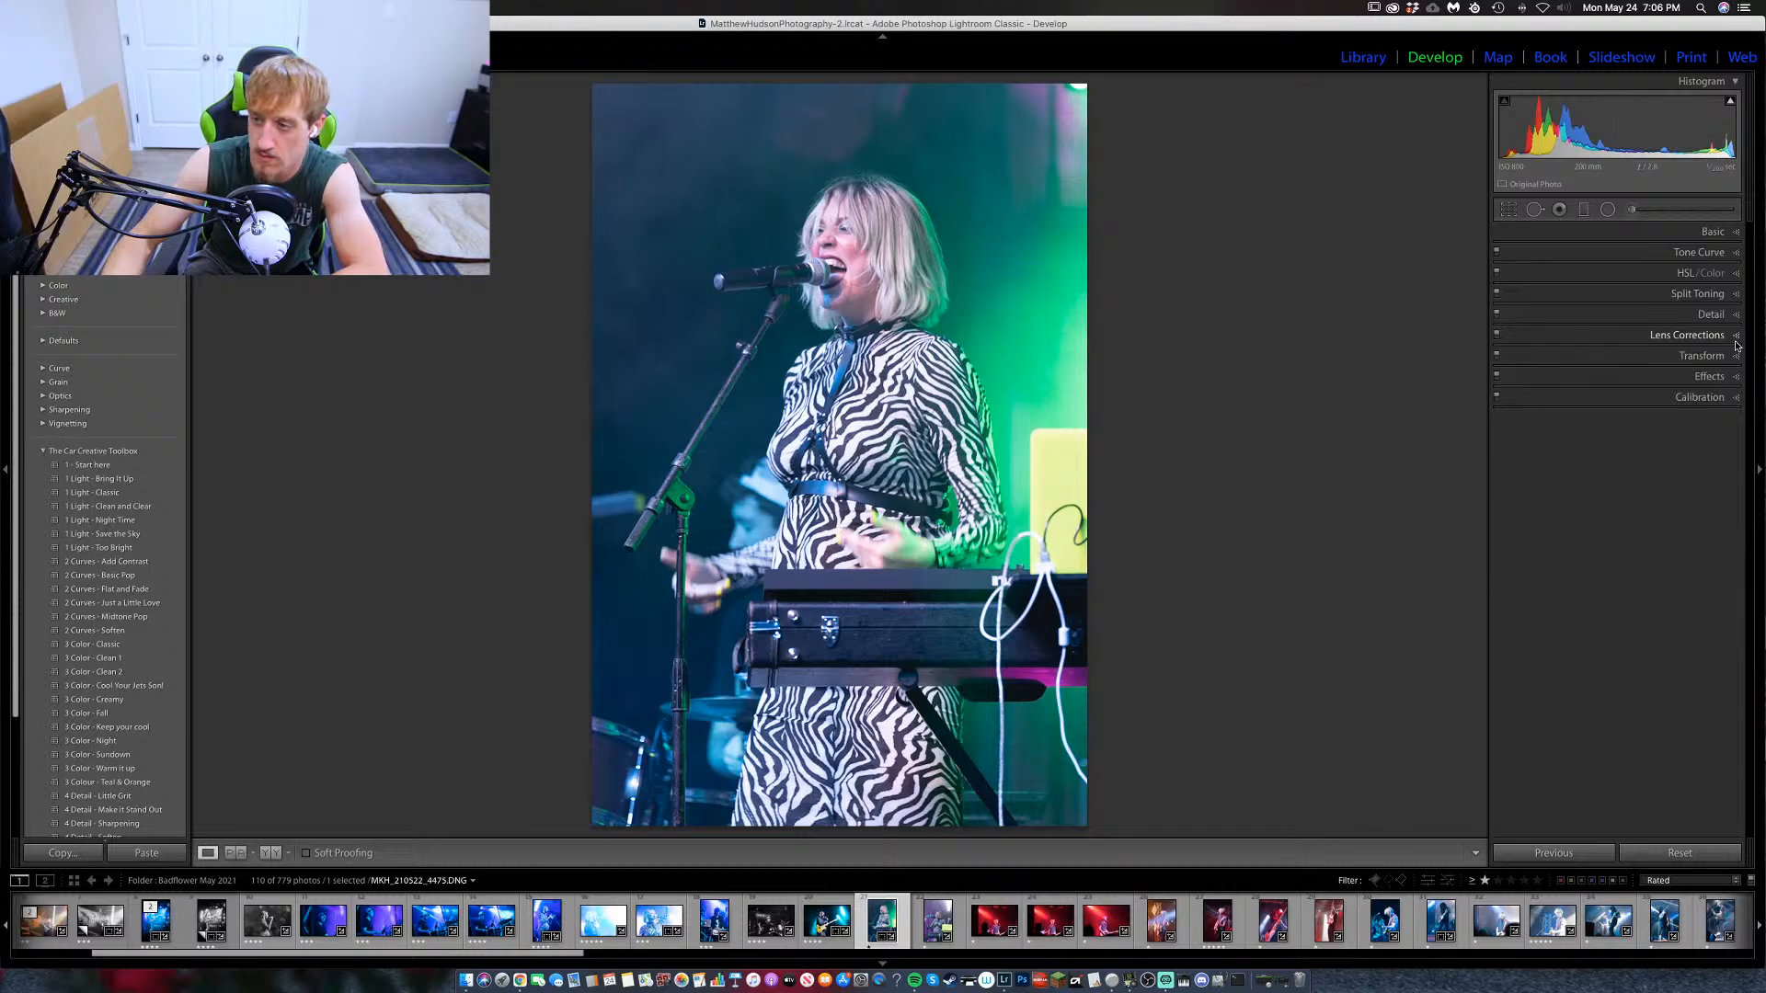
Preview the cropped keyboard photo in black and white, return it to color, and clear its rating.
key("v")
key("v")
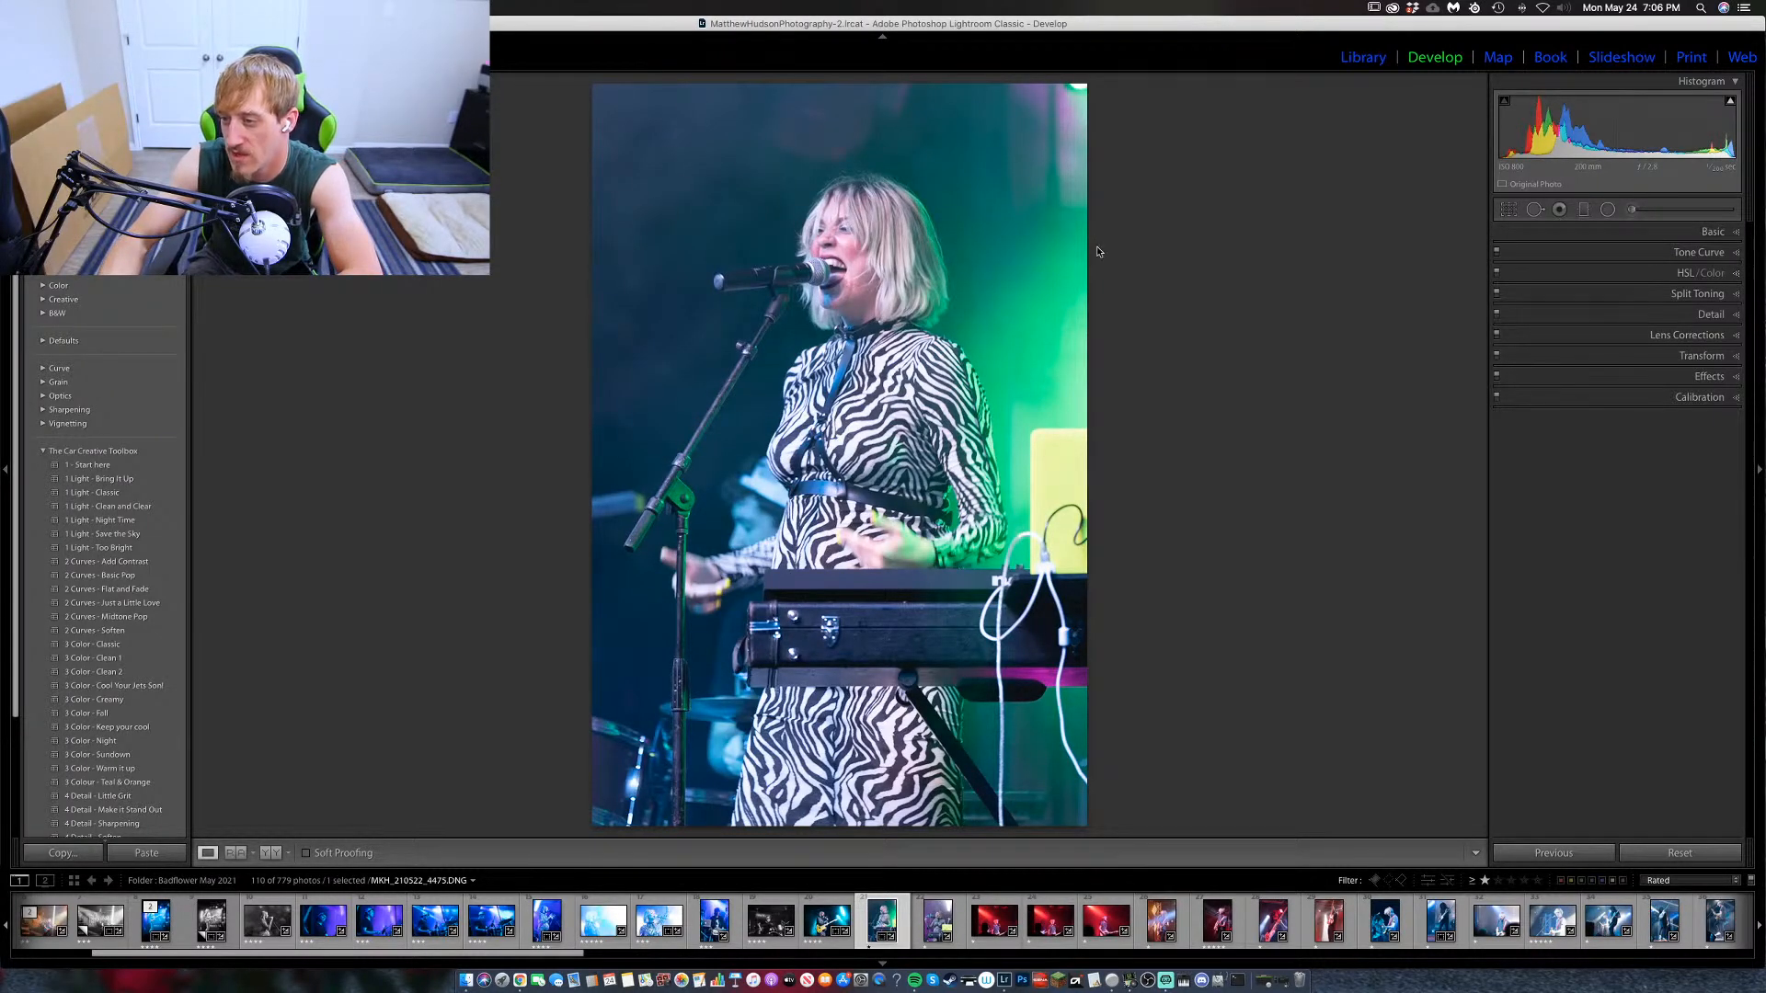
key("0")
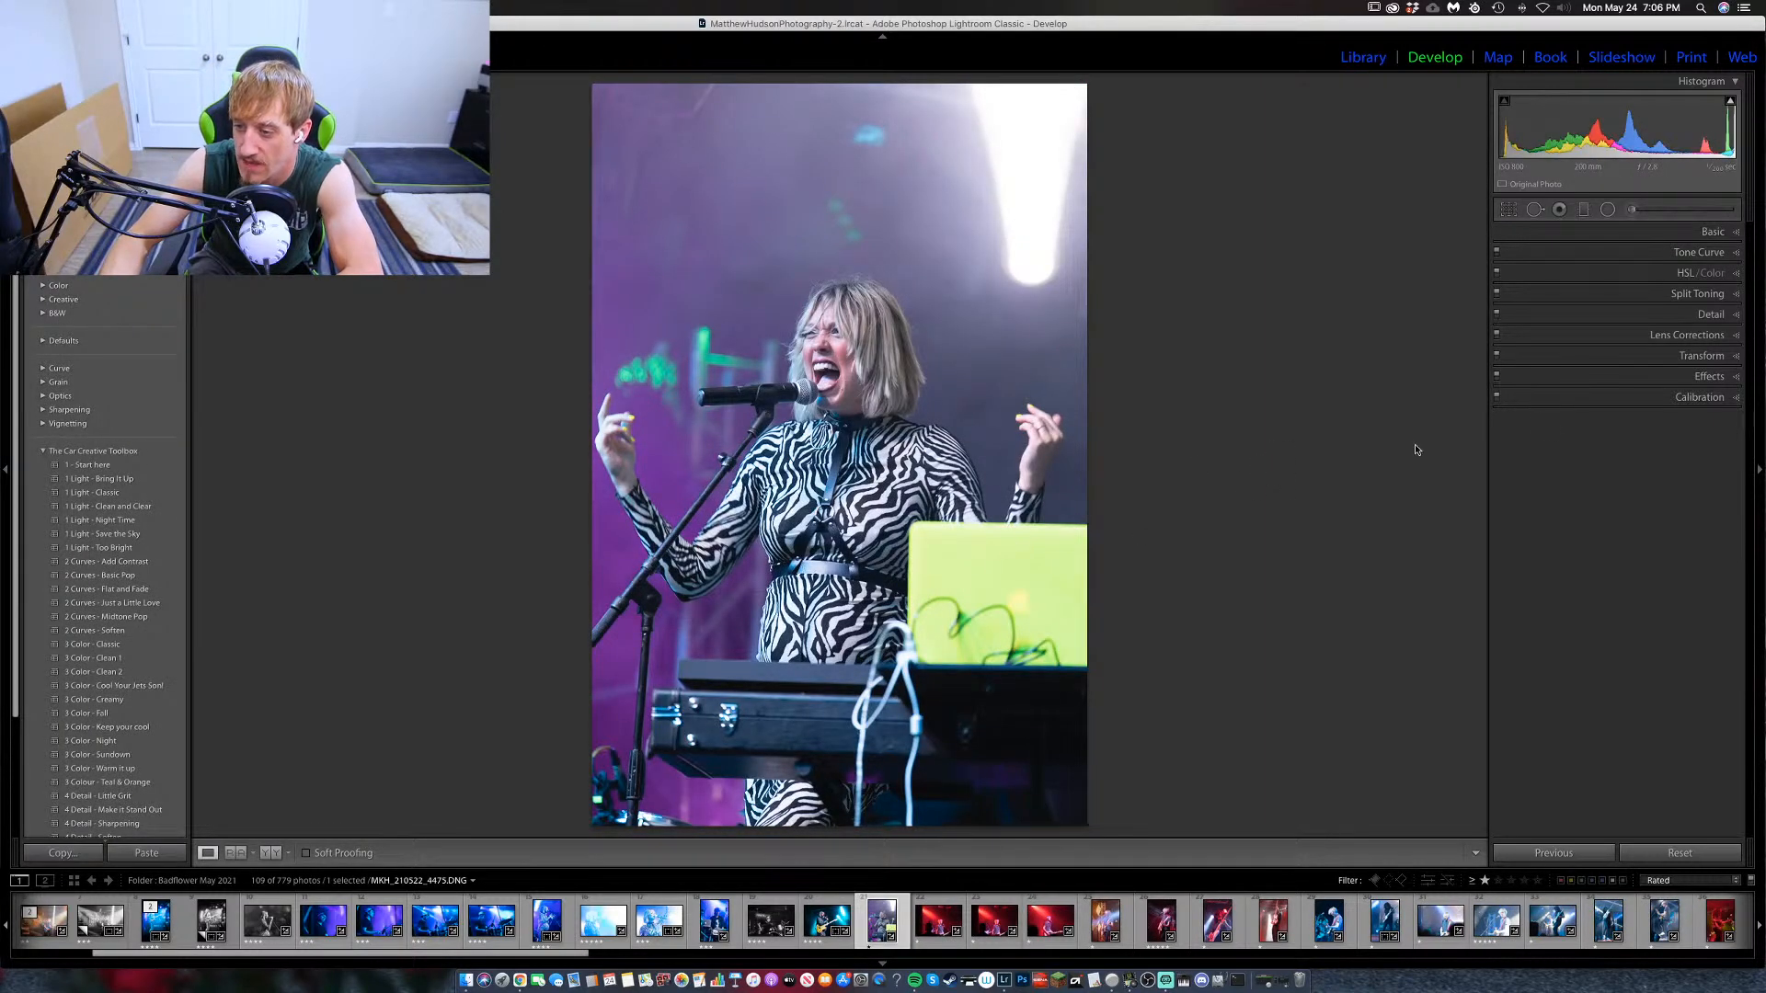
Set the screaming singer photo's contrast to +34, compare color with black and white, and keep the black-and-white treatment.
left_click(1715, 233)
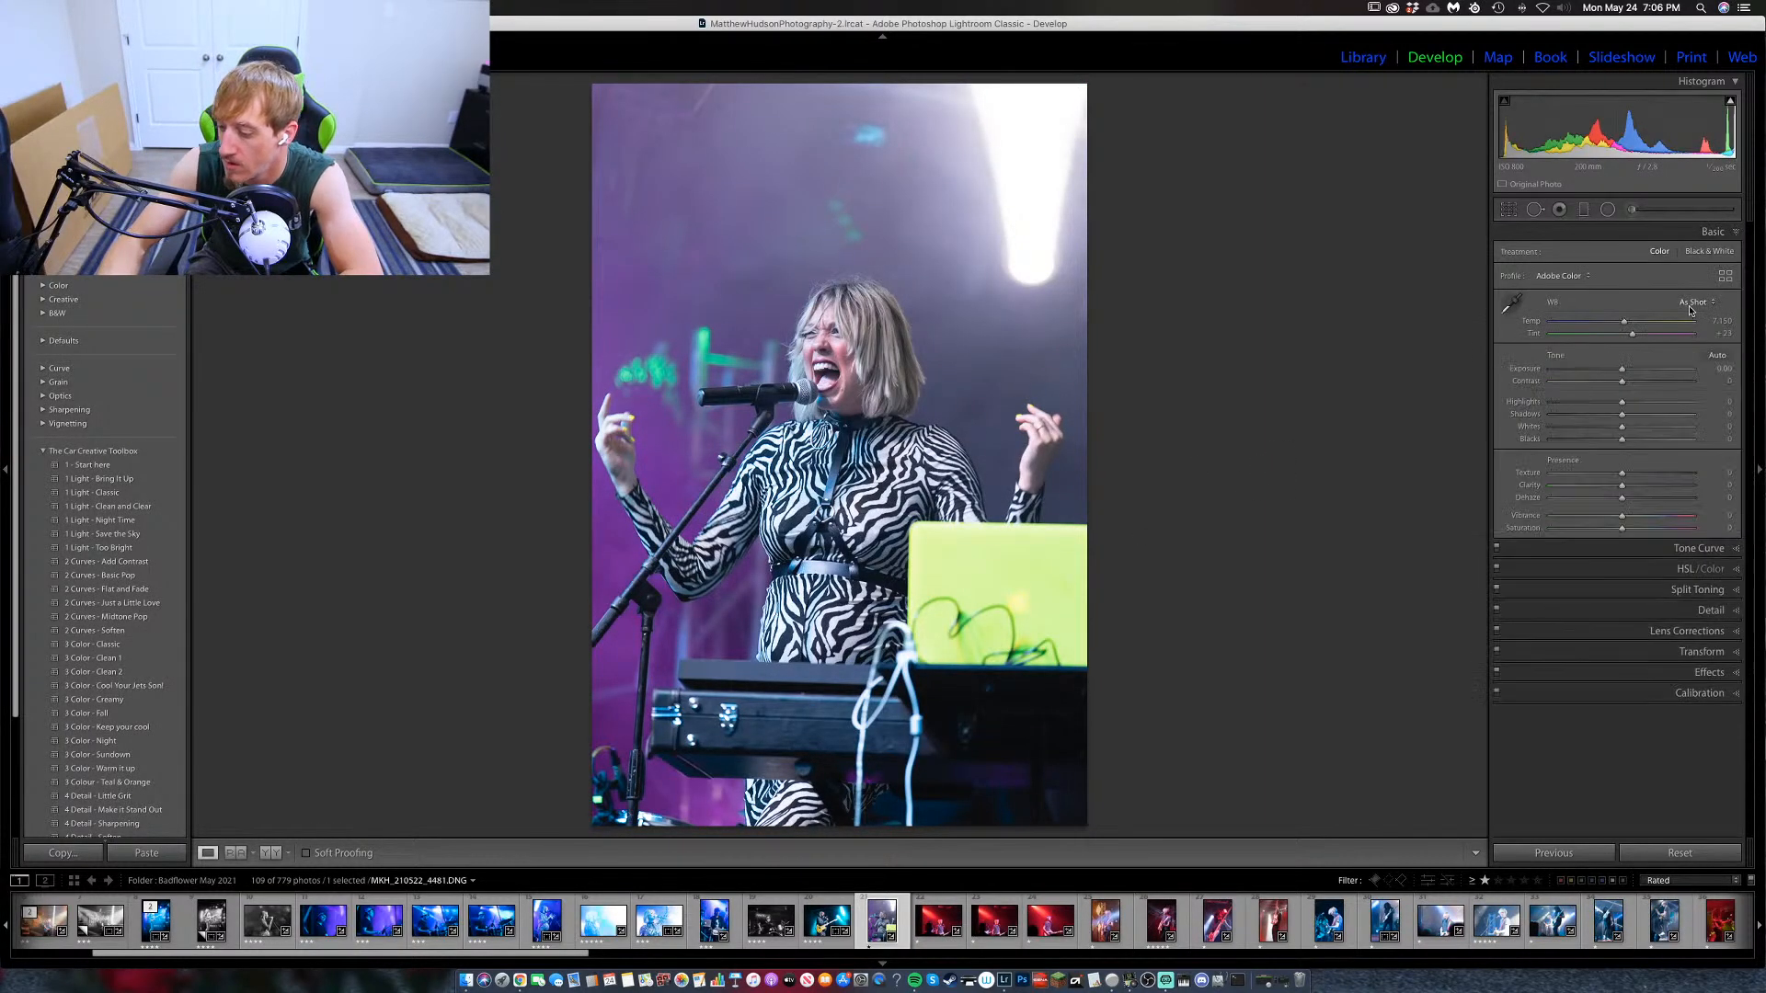
left_click_drag(1622, 382, 1646, 386)
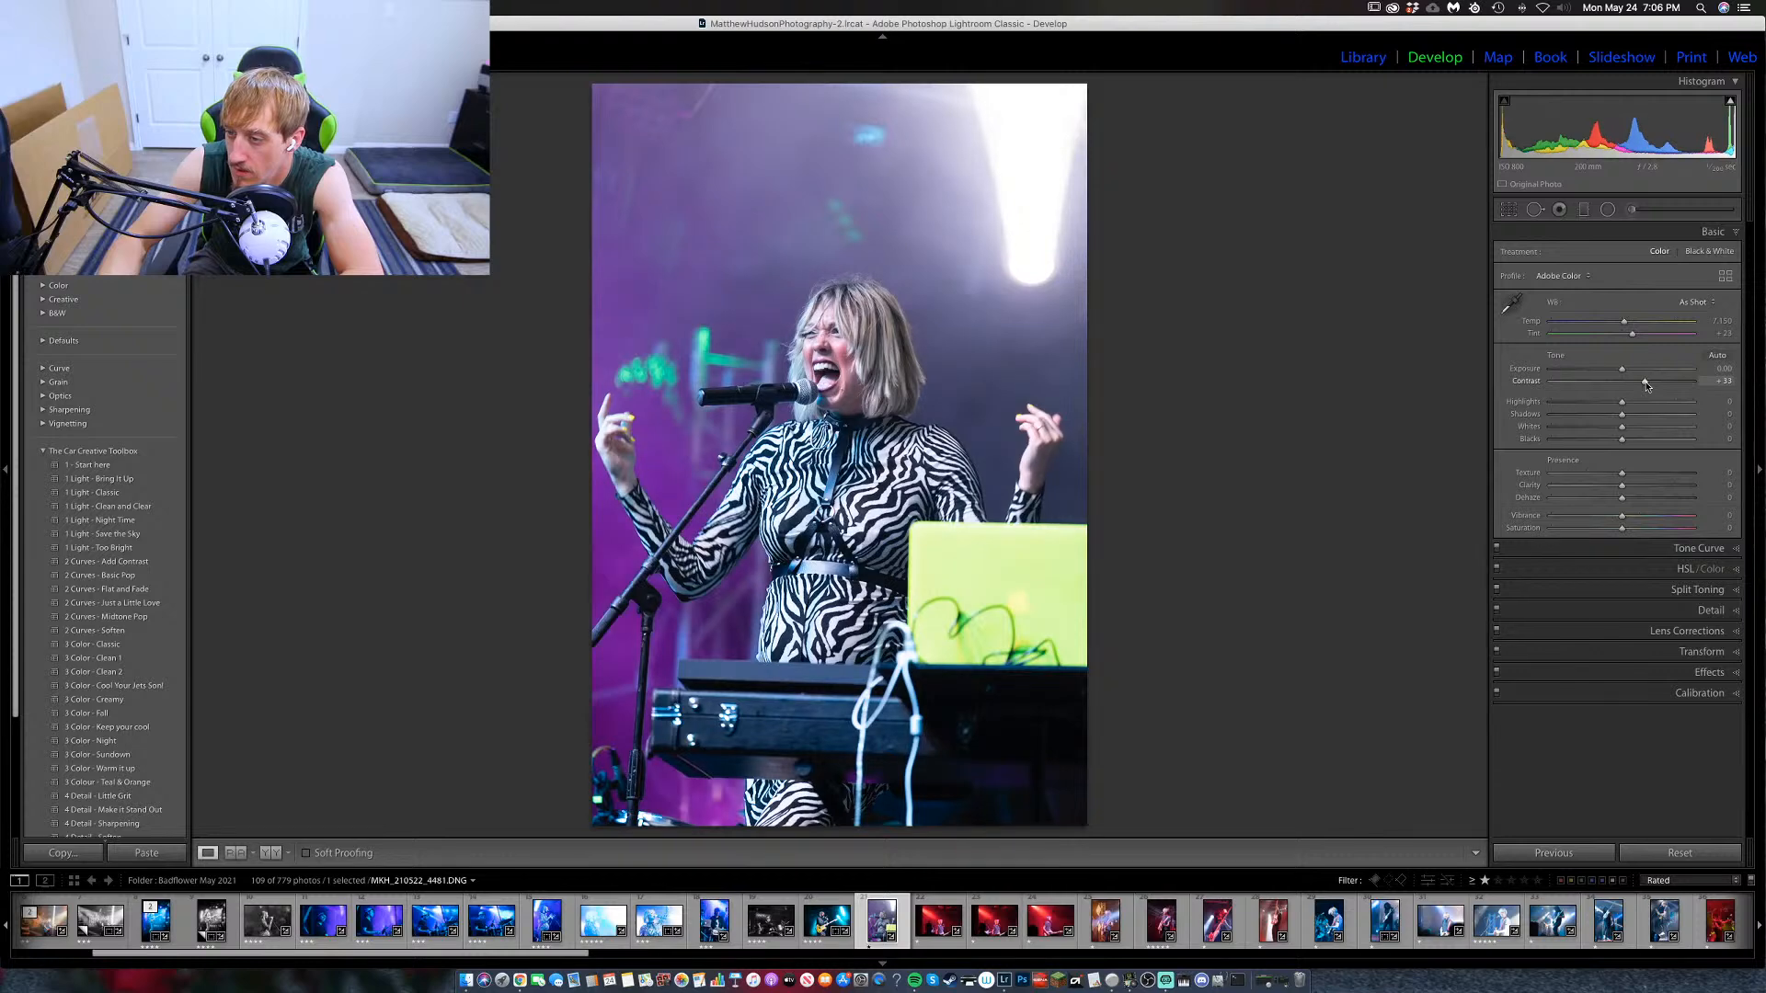
key("v")
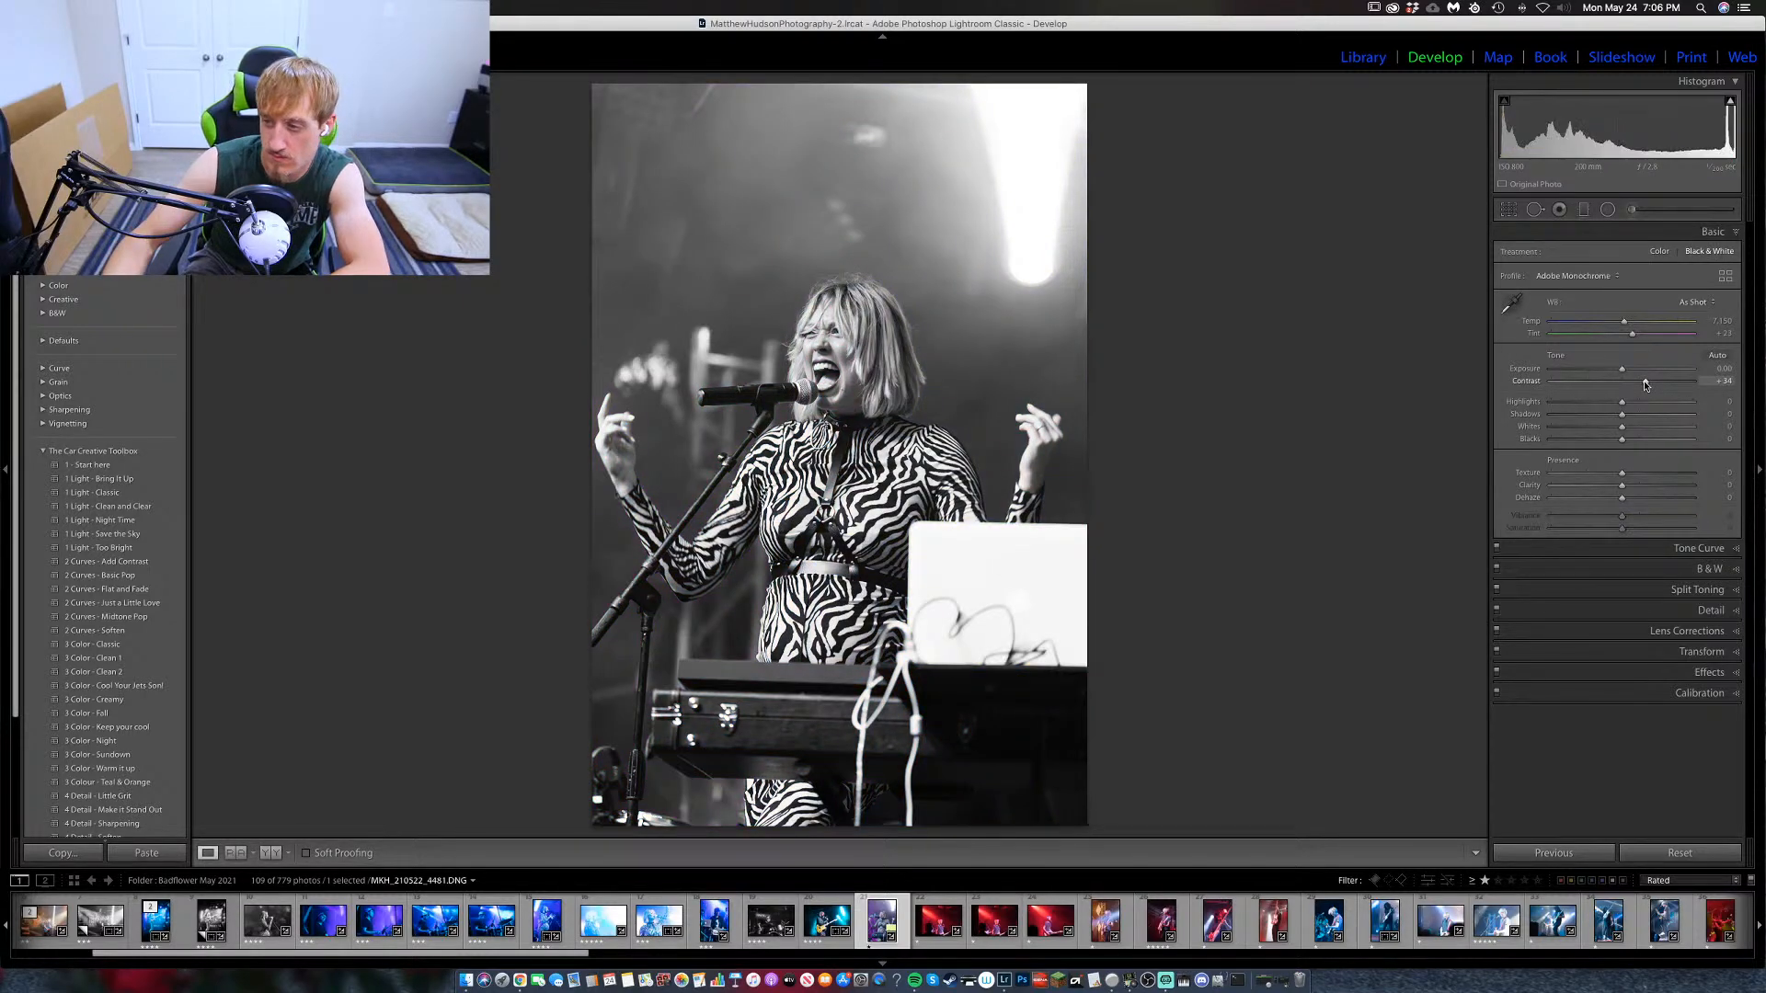
key("v")
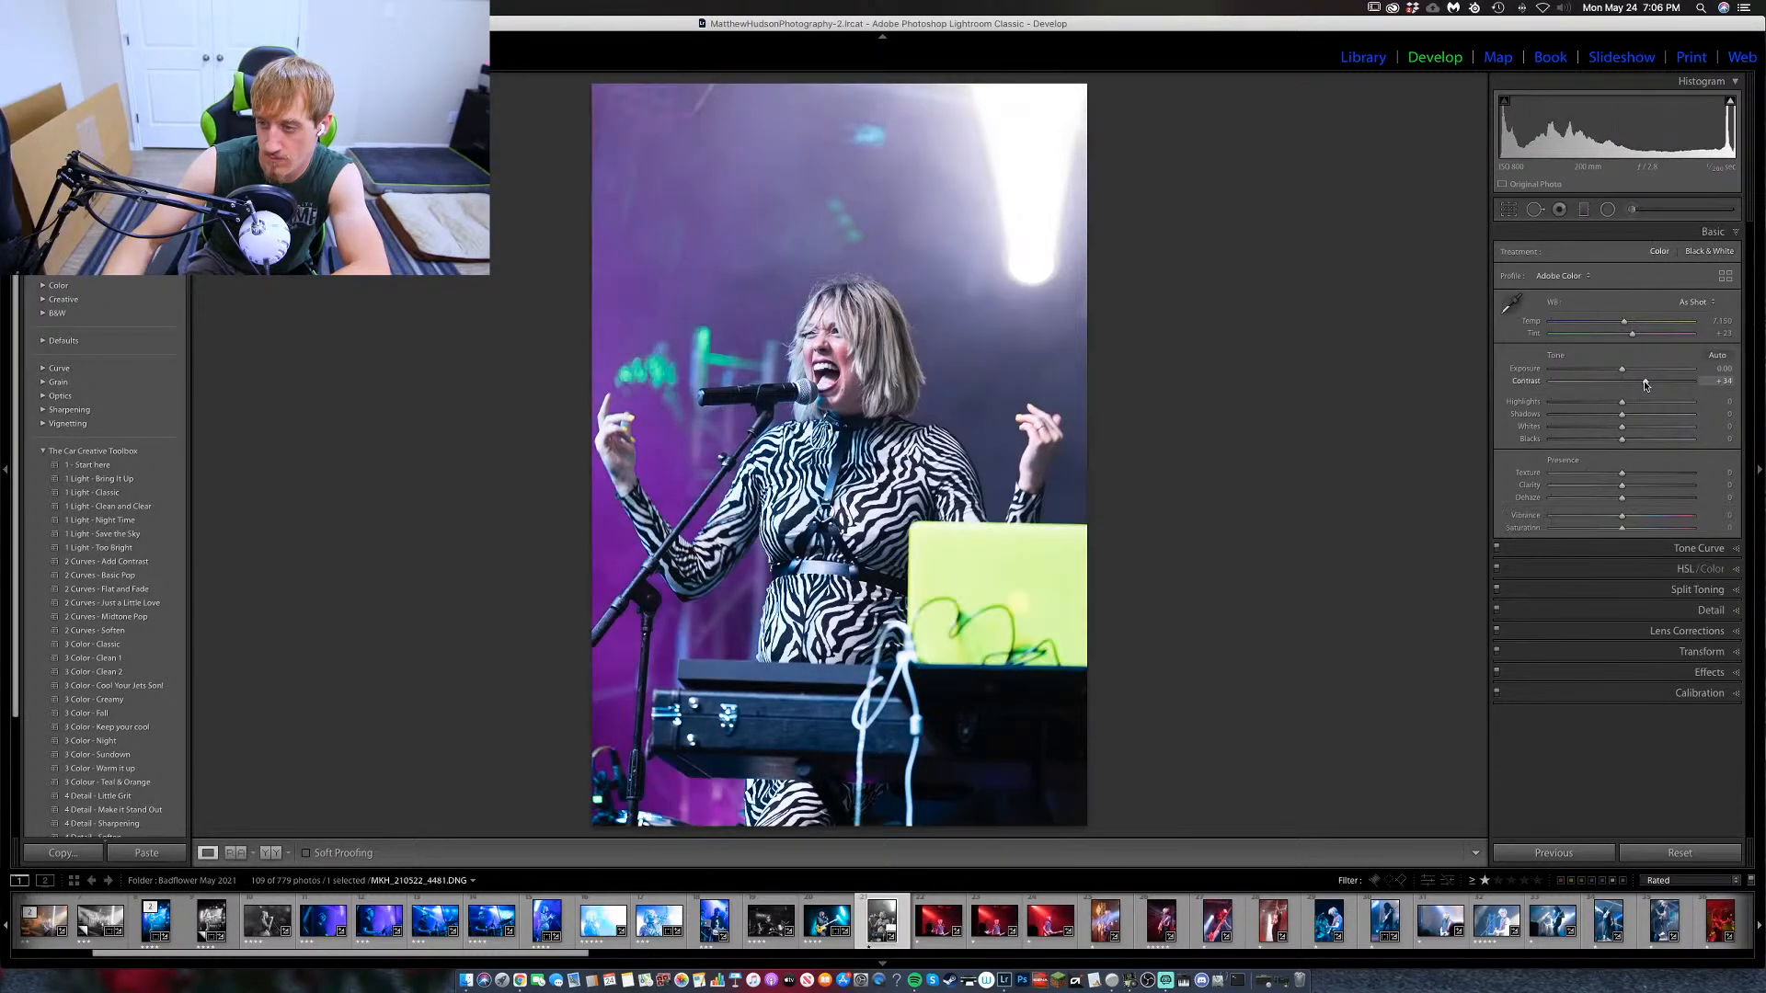
key("v")
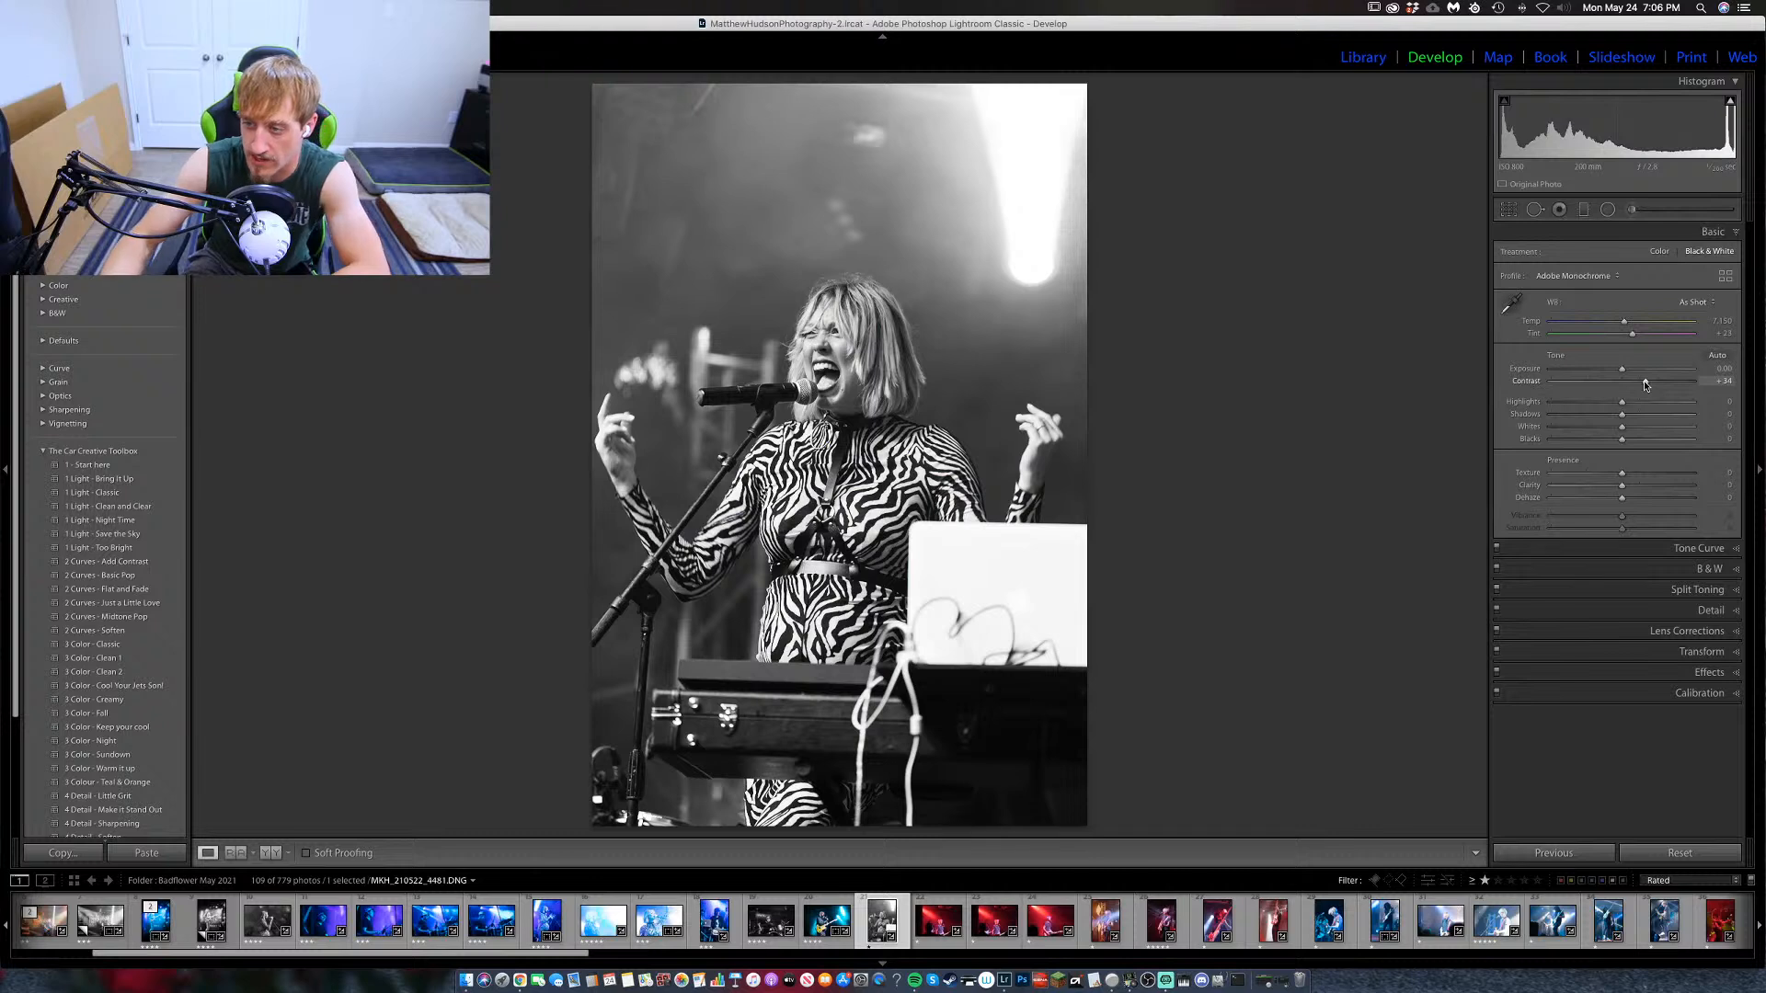
key("v")
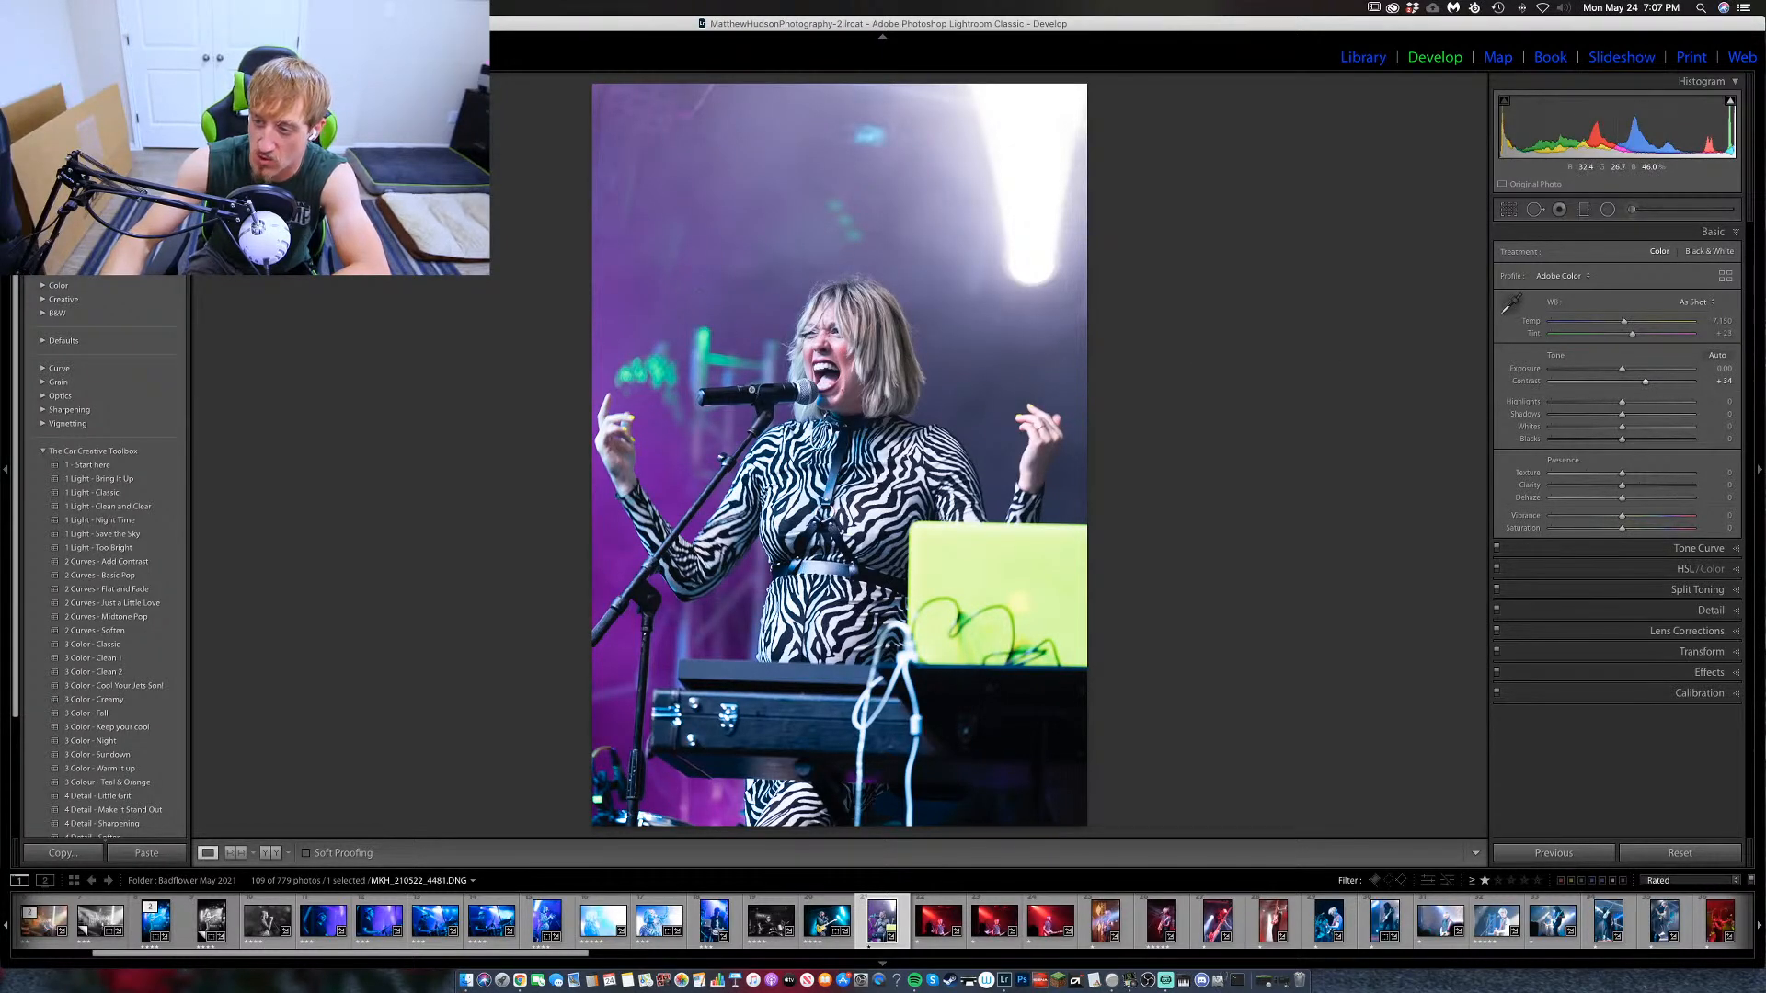
key("v")
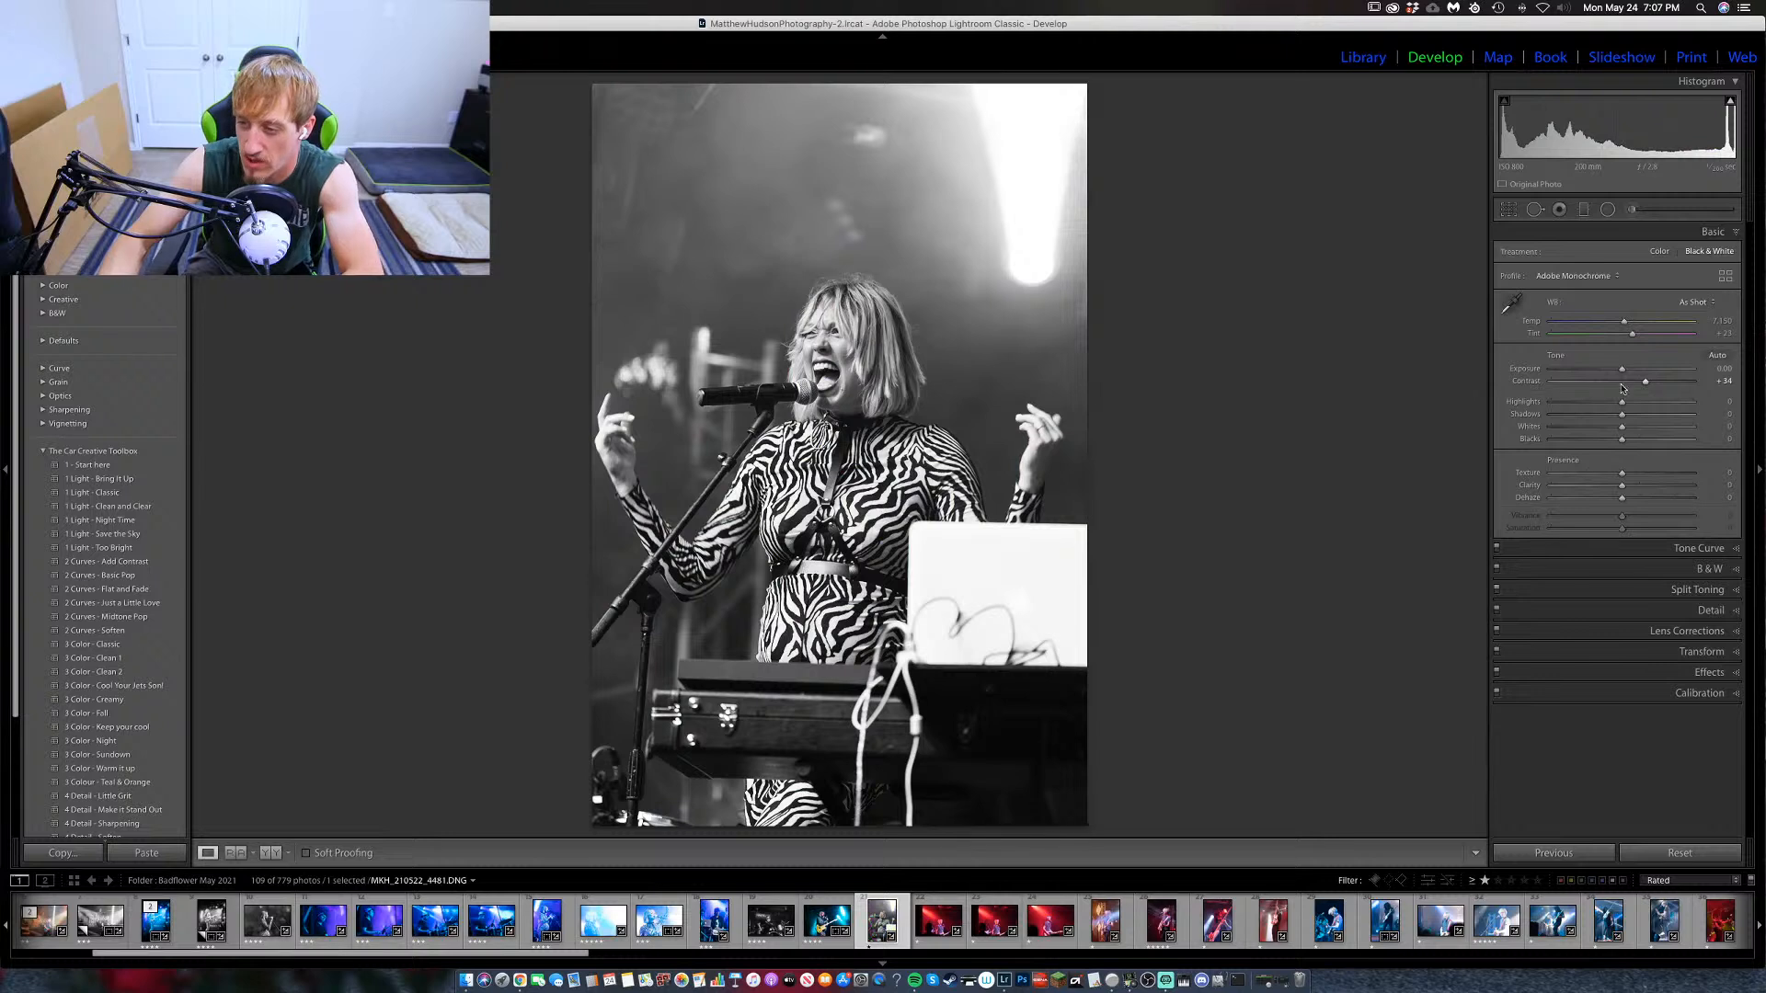
Set exposure to −0.20, contrast +83, highlights +16, shadows −17, texture +21, clarity +16 and dehaze +9 on the black-and-white photo.
left_click_drag(1646, 382, 1610, 416)
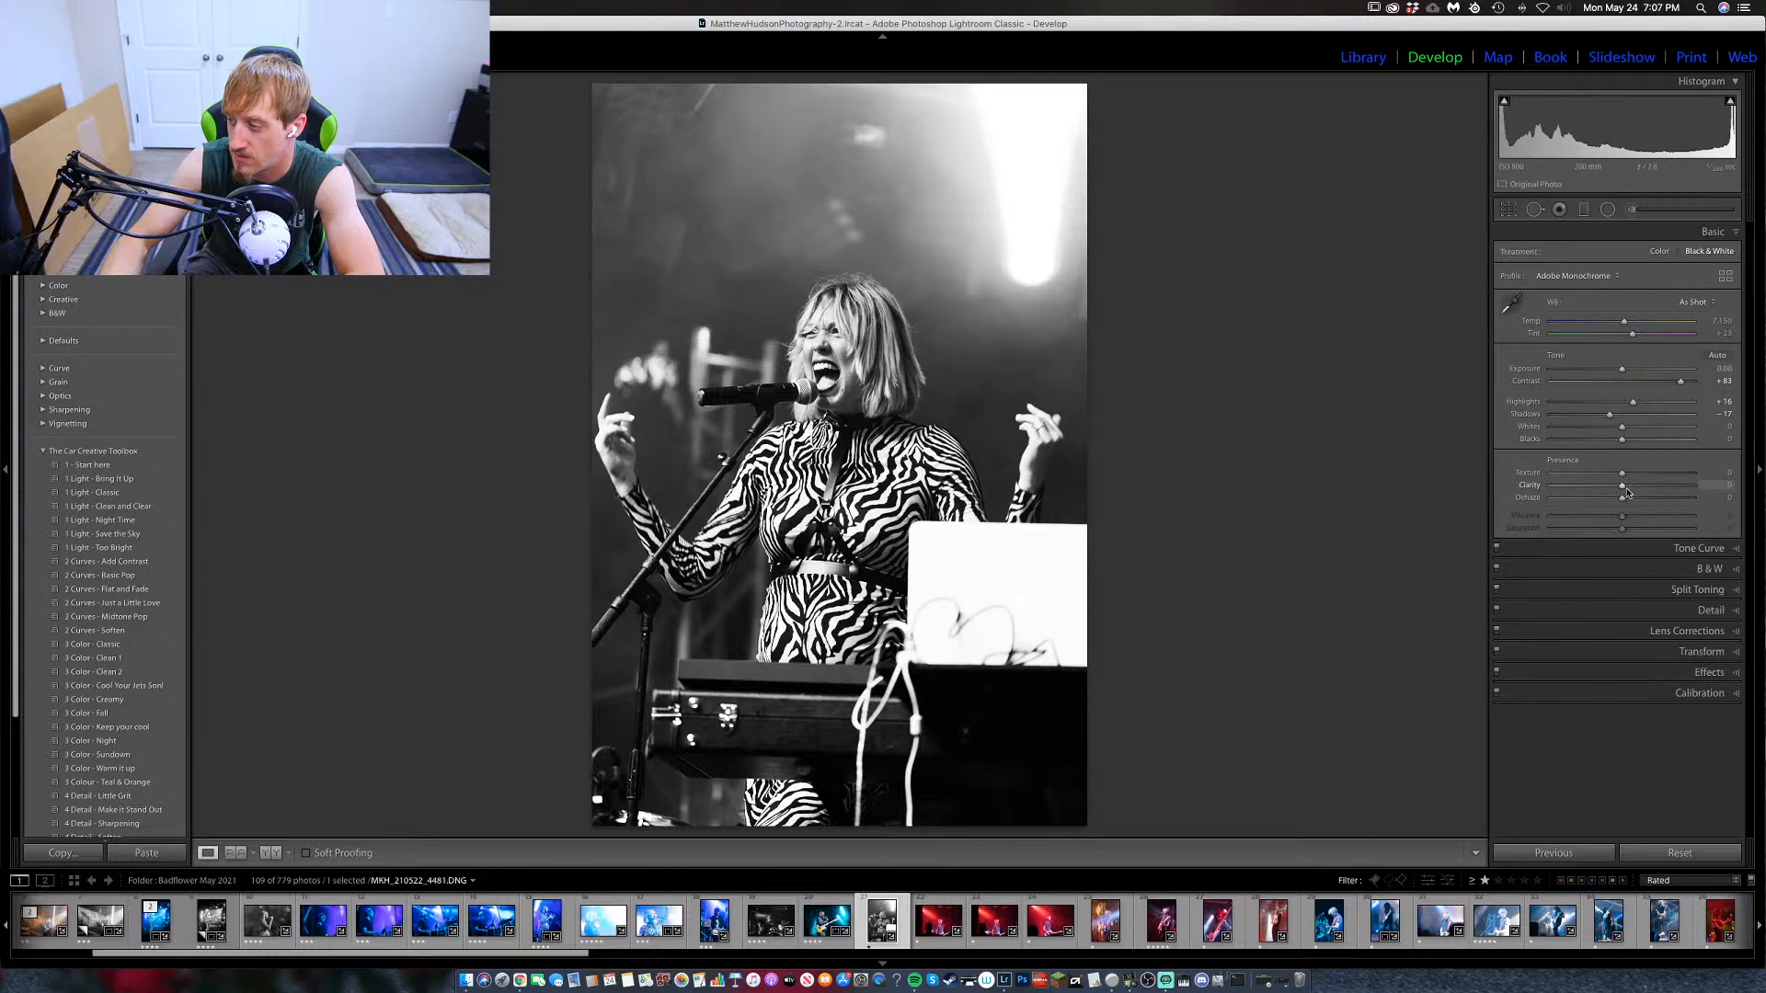
left_click_drag(1625, 487, 1628, 490)
left_click_drag(1621, 369, 1619, 371)
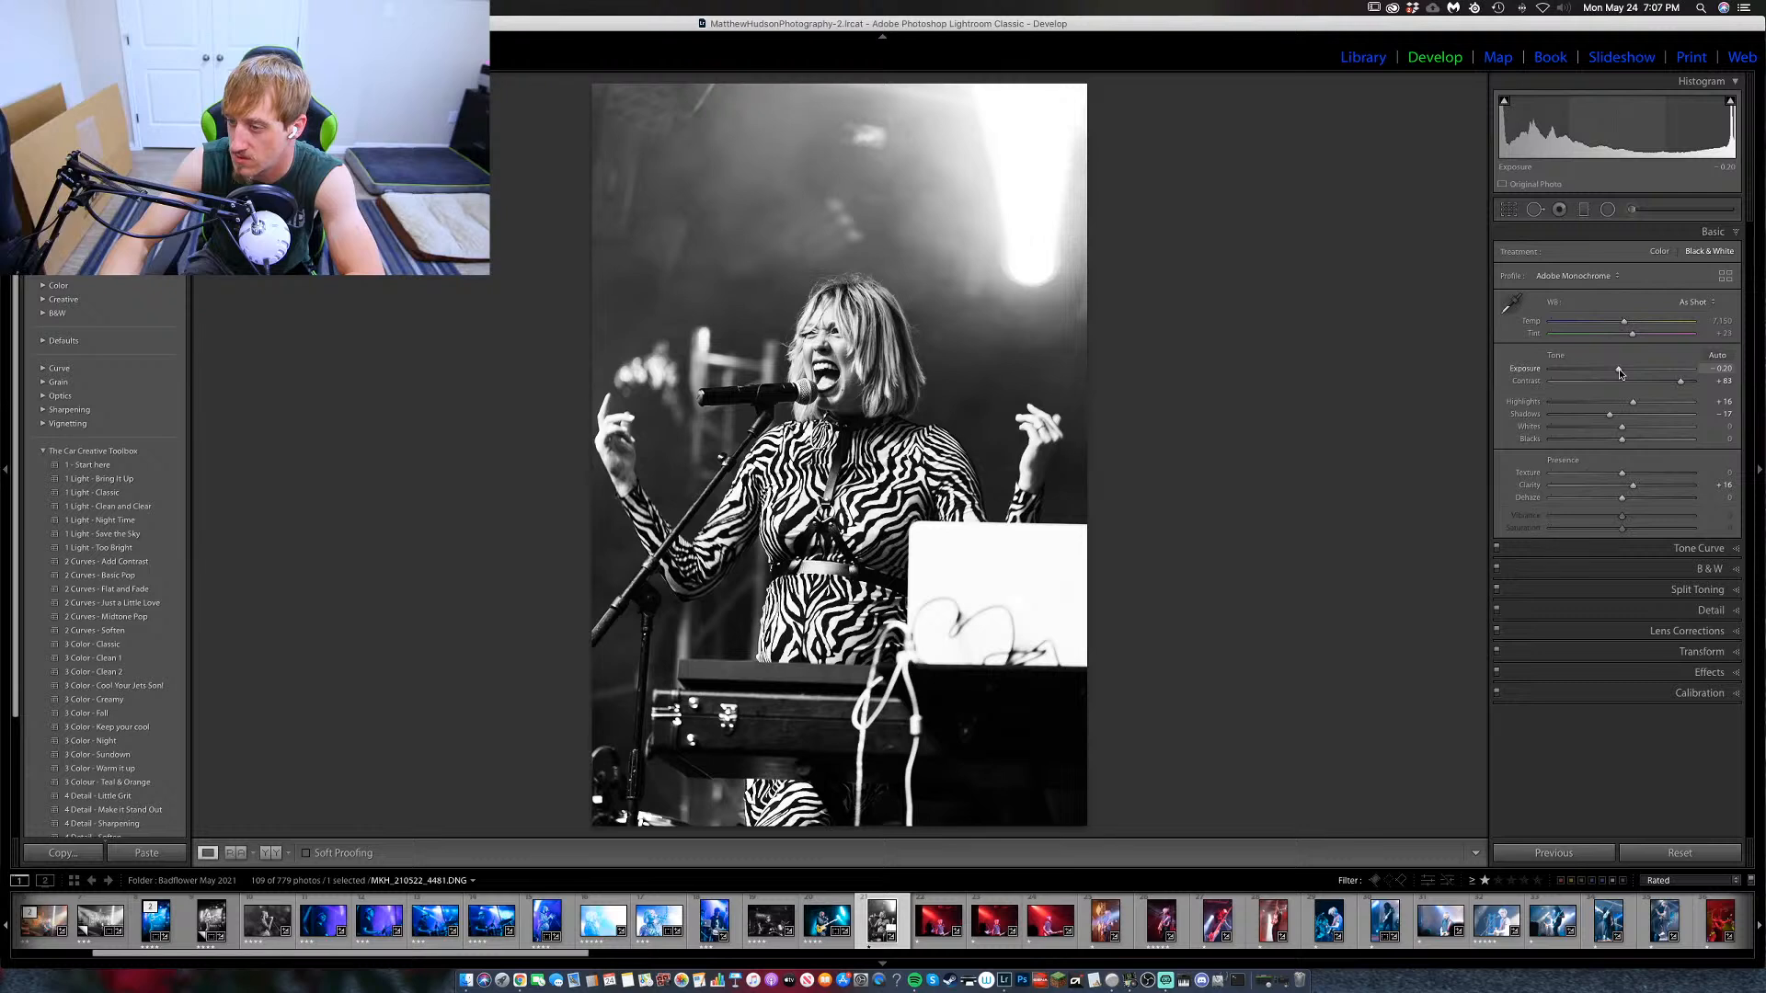
mouse_move(1622, 473)
left_mouse_down()
mouse_move(1641, 478)
mouse_move(1596, 478)
mouse_move(1637, 482)
mouse_move(1628, 502)
left_mouse_up()
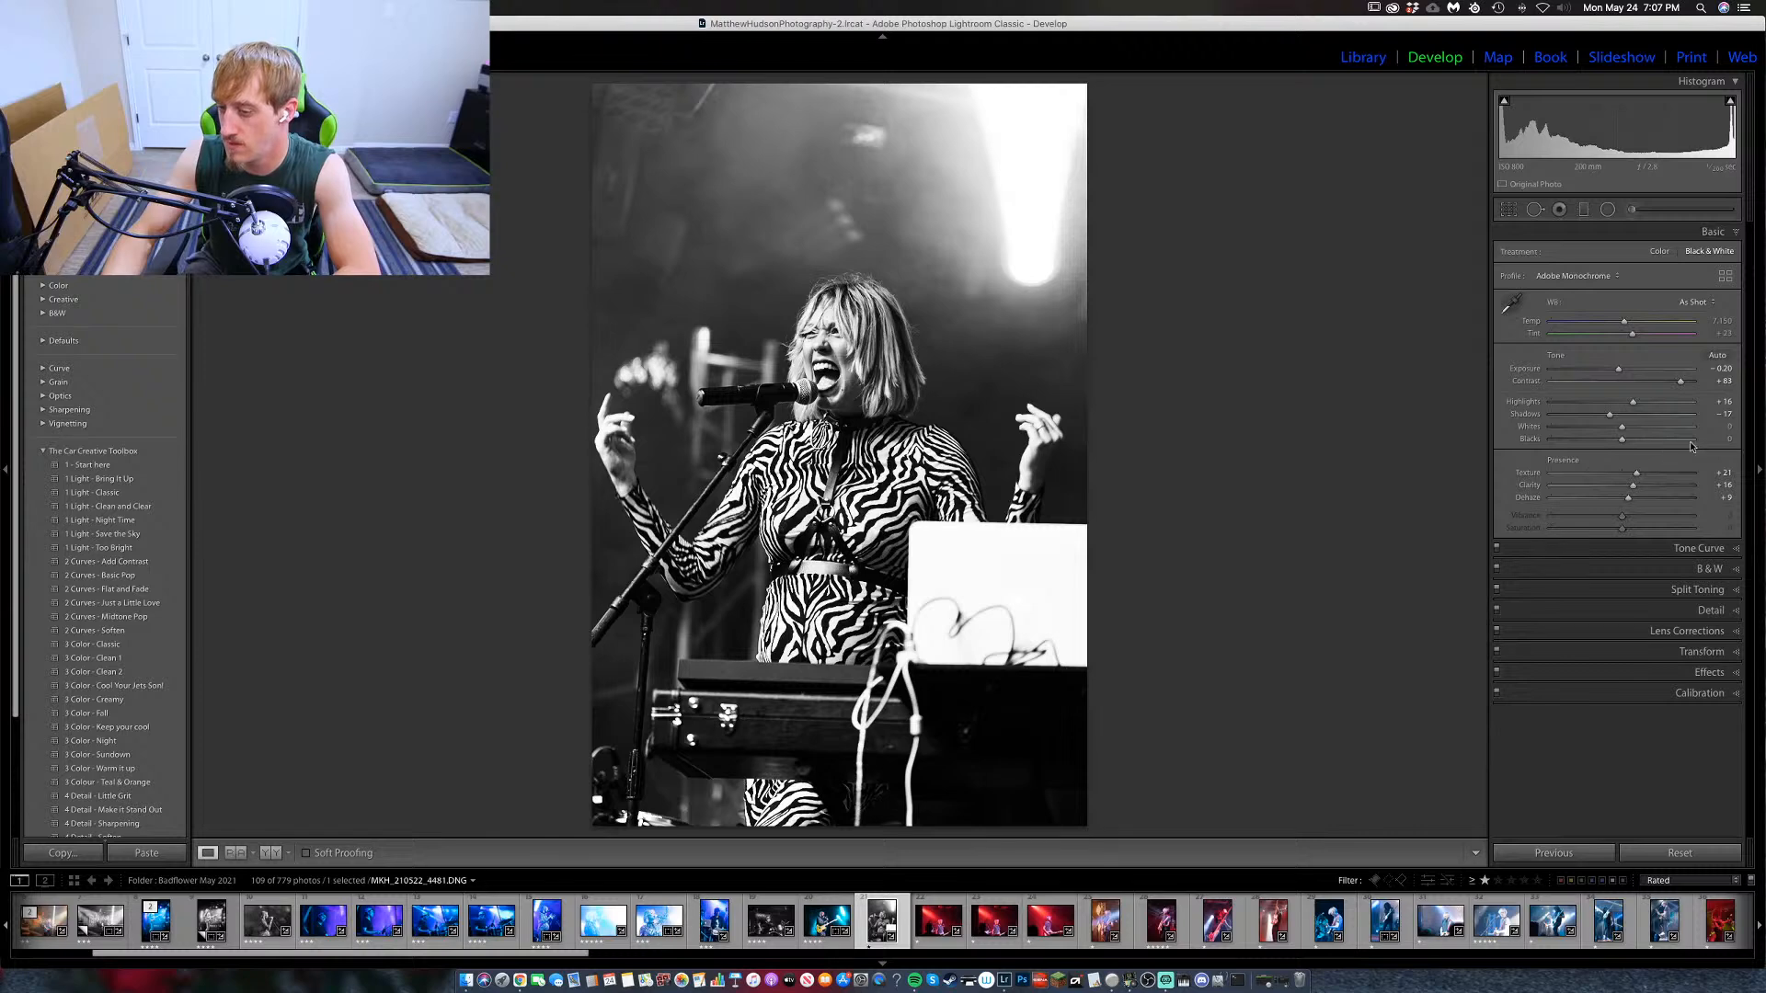
Check the black-and-white photo's framing with the crop overlay, and set whites to +10 and blacks to −8.
left_click(1509, 210)
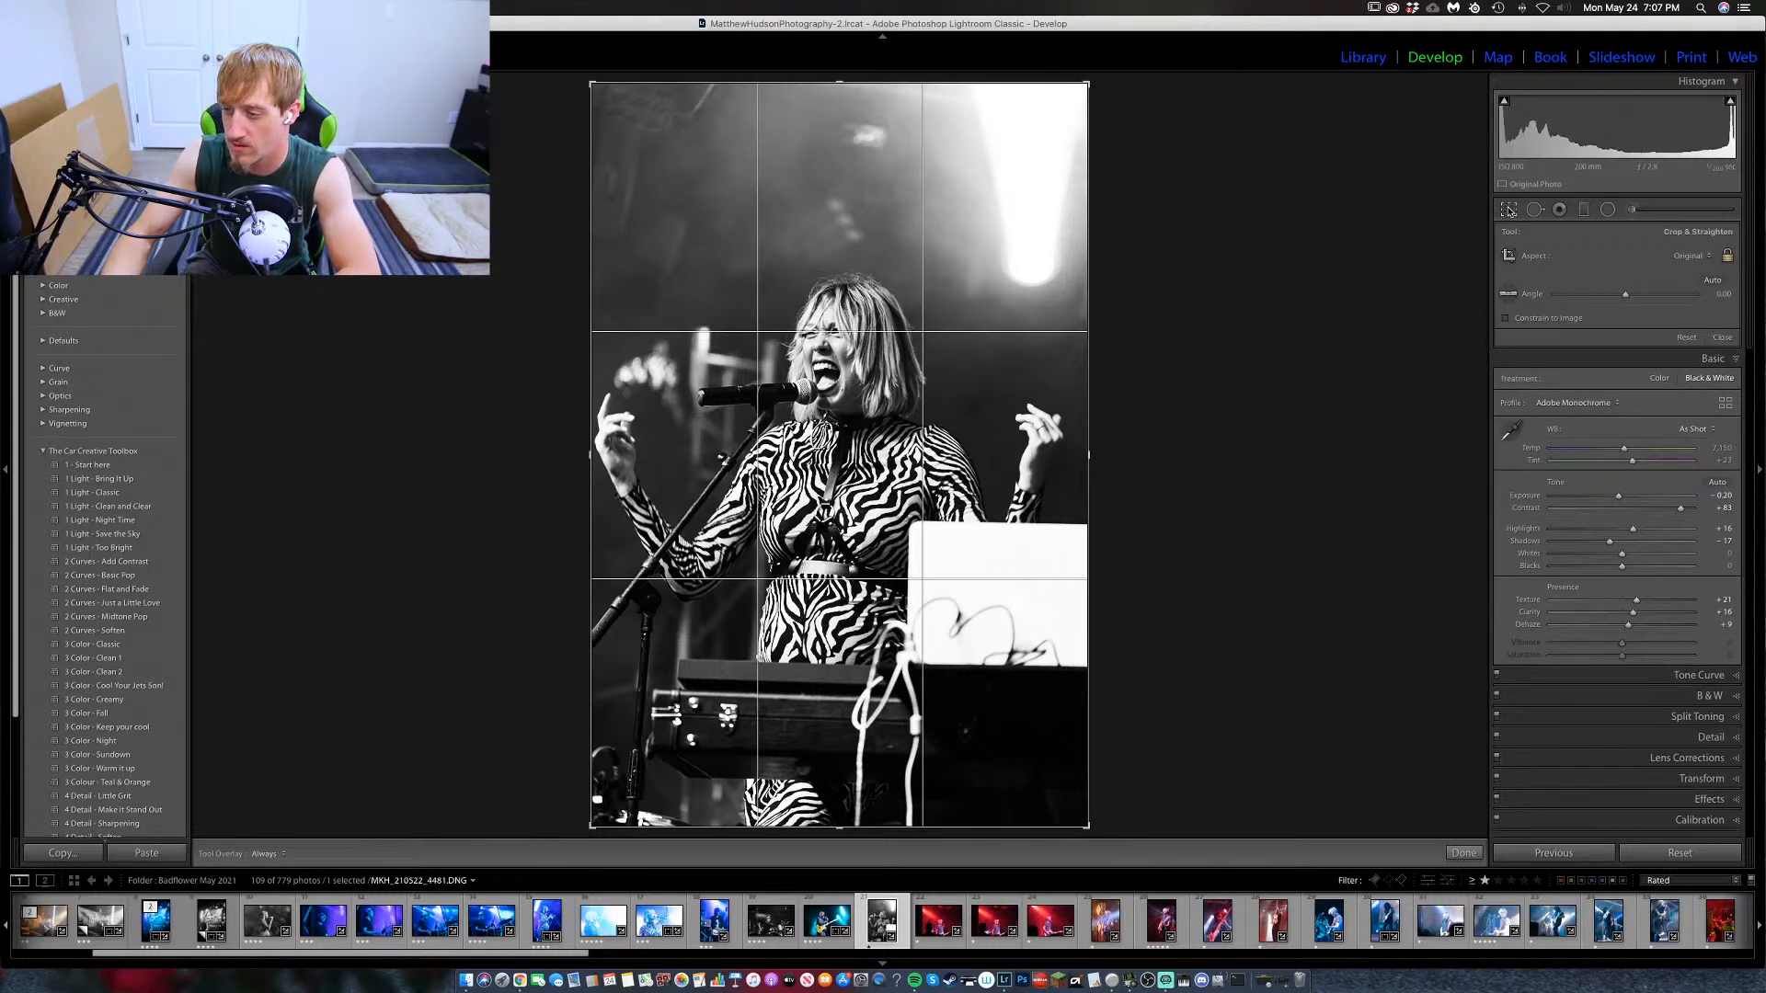
left_click(1508, 210)
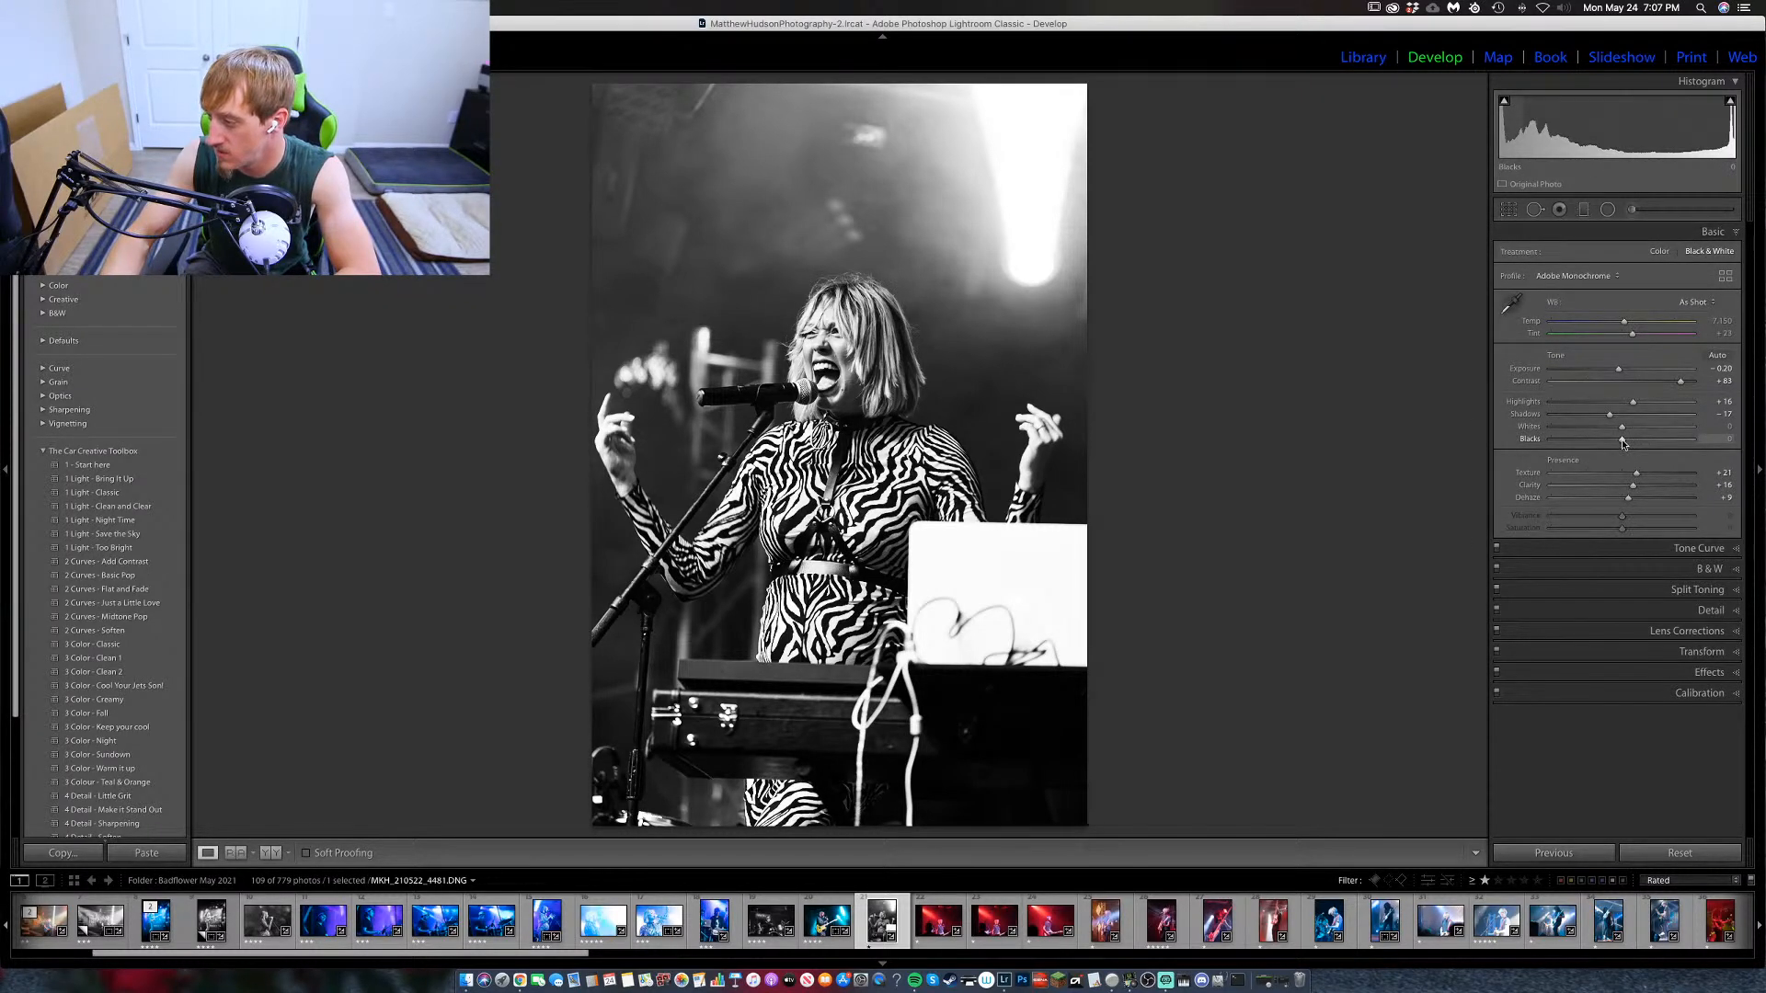
mouse_move(1624, 443)
left_mouse_down()
mouse_move(1631, 431)
mouse_move(1610, 434)
mouse_move(1630, 434)
left_mouse_up()
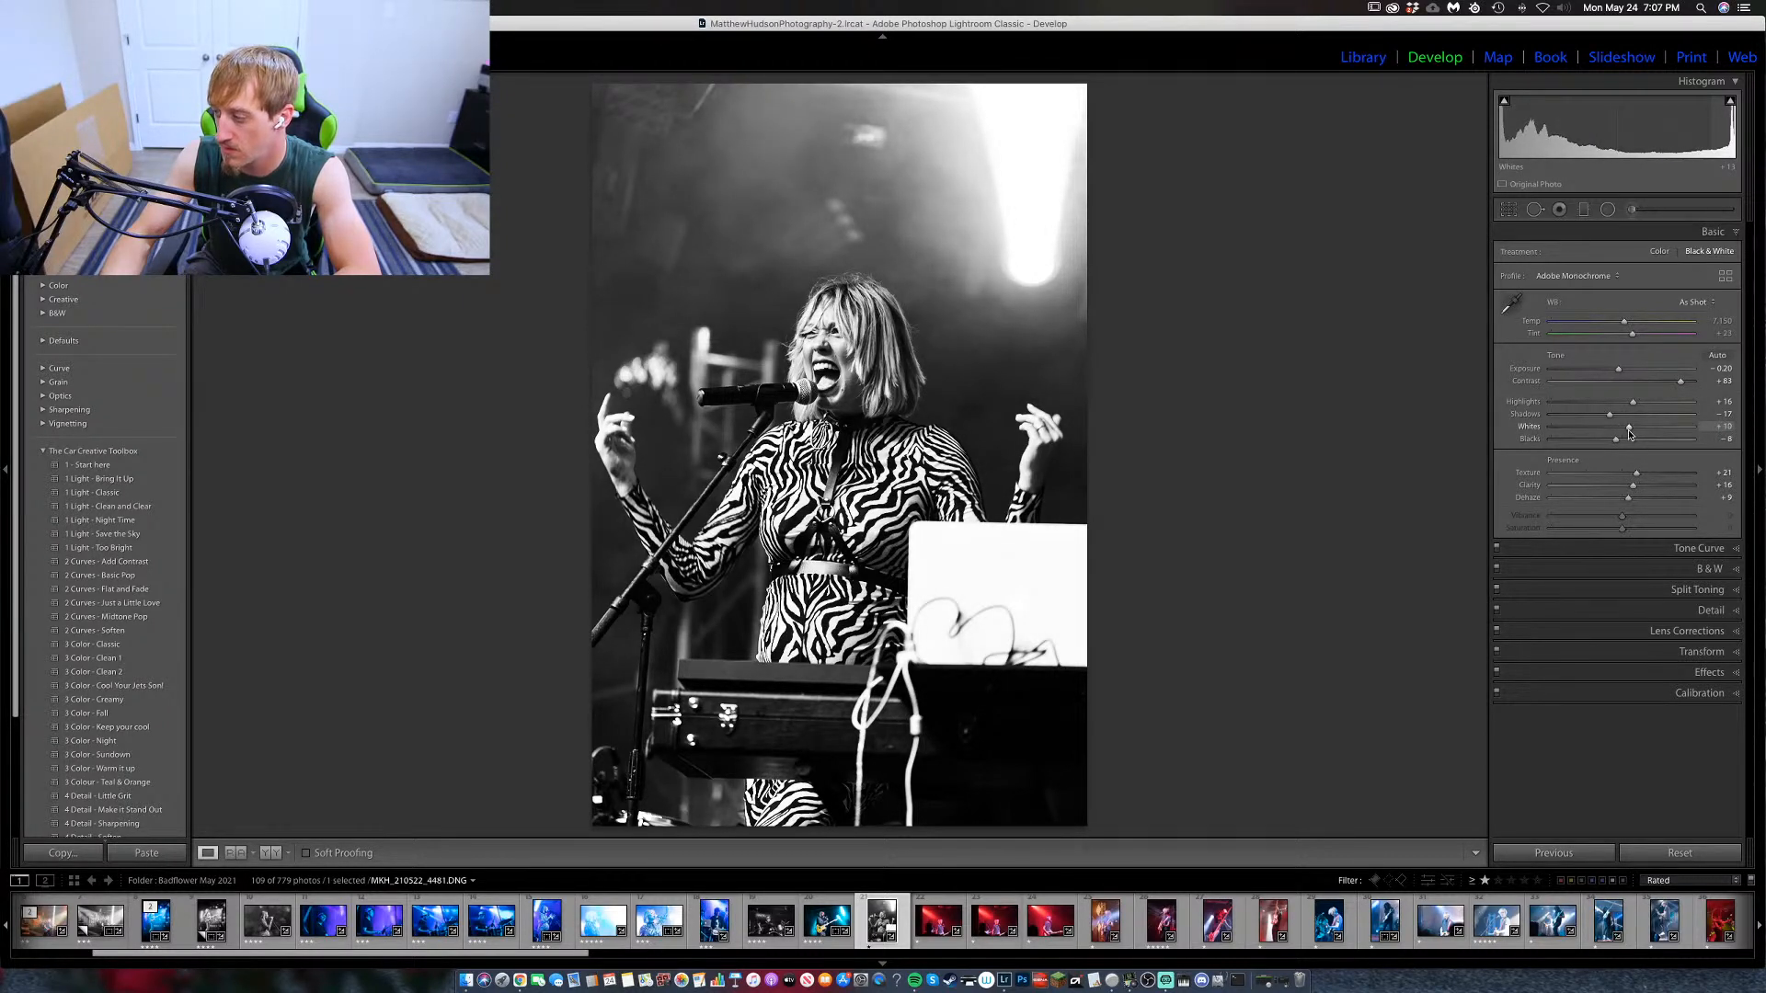
Set the black-and-white photo's sharpening masking to 86 and luminance noise reduction to 11.
left_click(1728, 613)
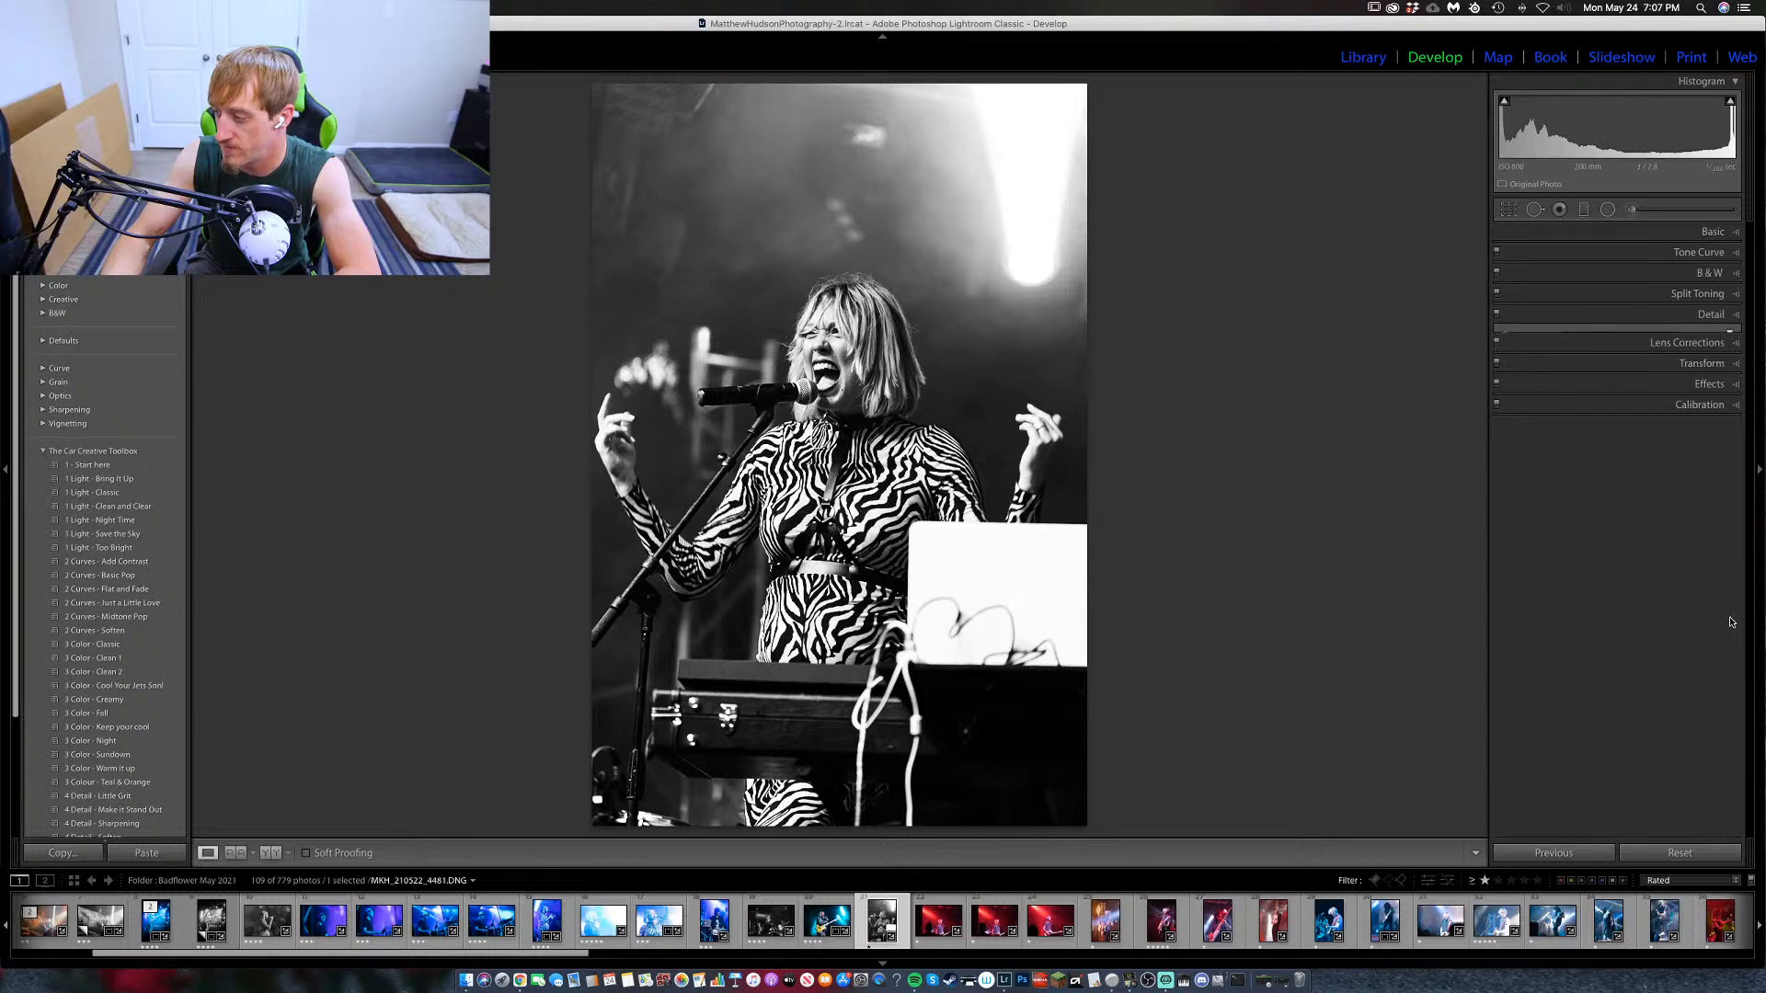
left_click_drag(1571, 515, 1673, 521)
left_click_drag(1550, 548, 1568, 551)
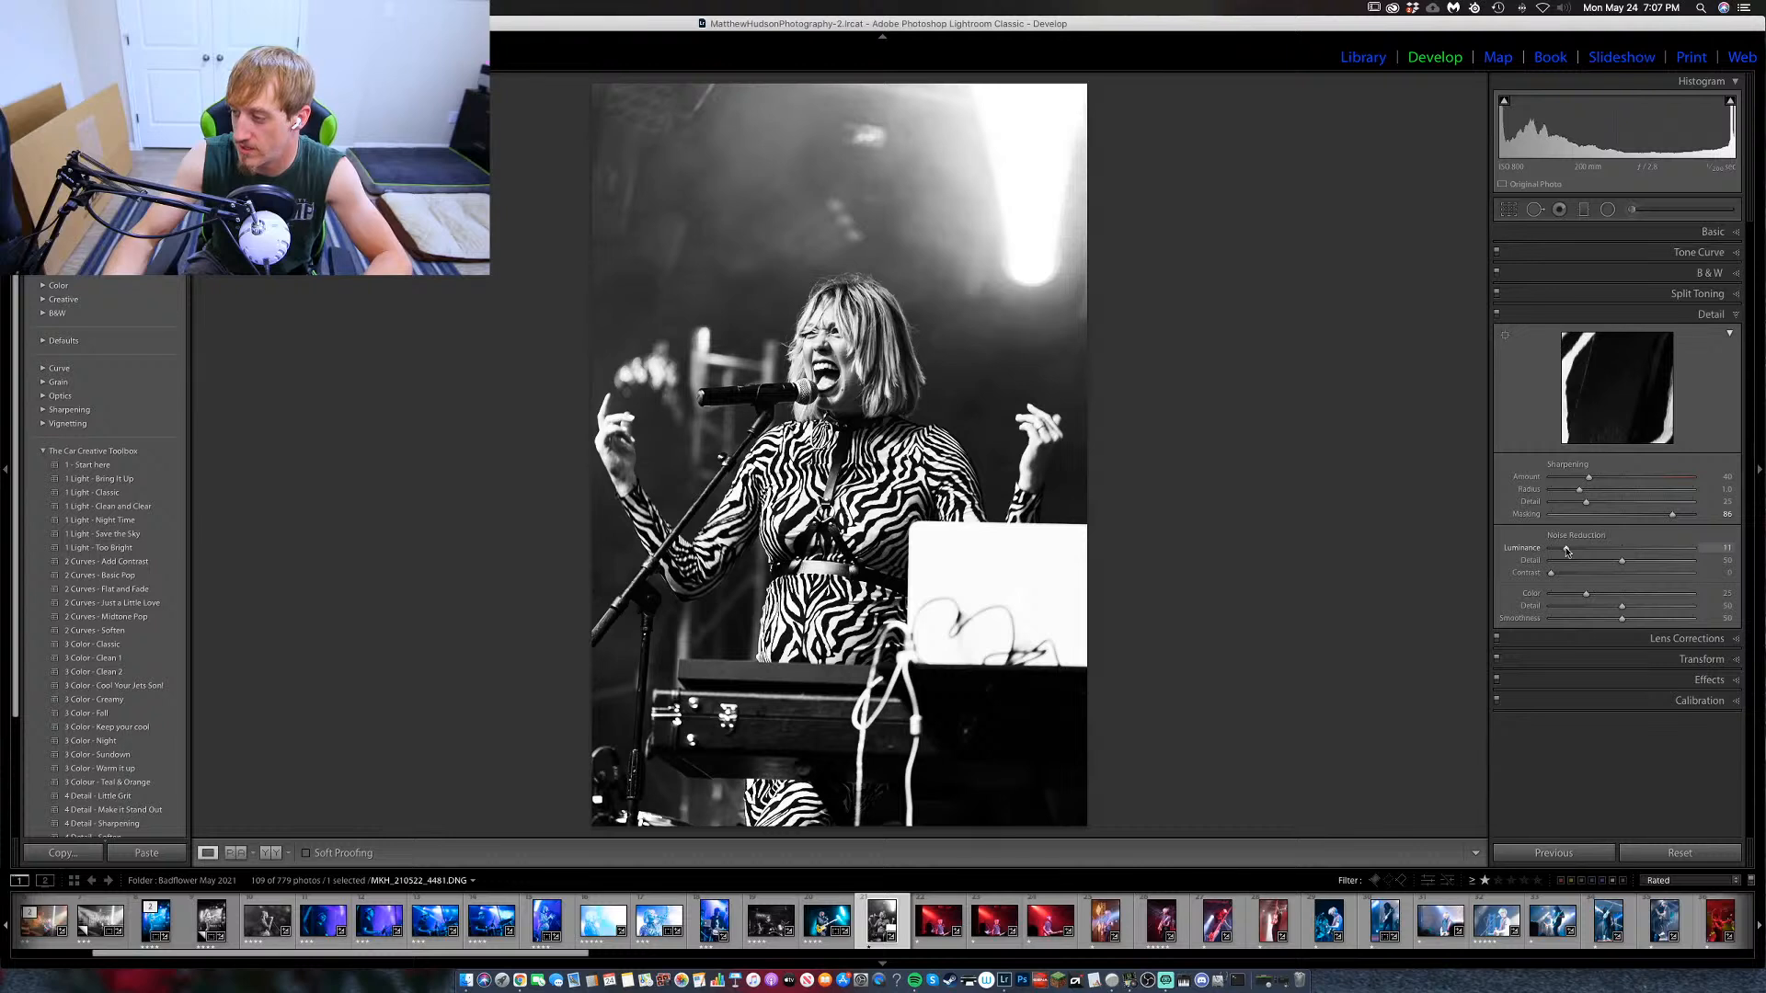
Add a slight dark post-crop vignette to the black-and-white singer photo.
left_click(1709, 680)
left_click_drag(1621, 422, 1617, 425)
left_click(1711, 377)
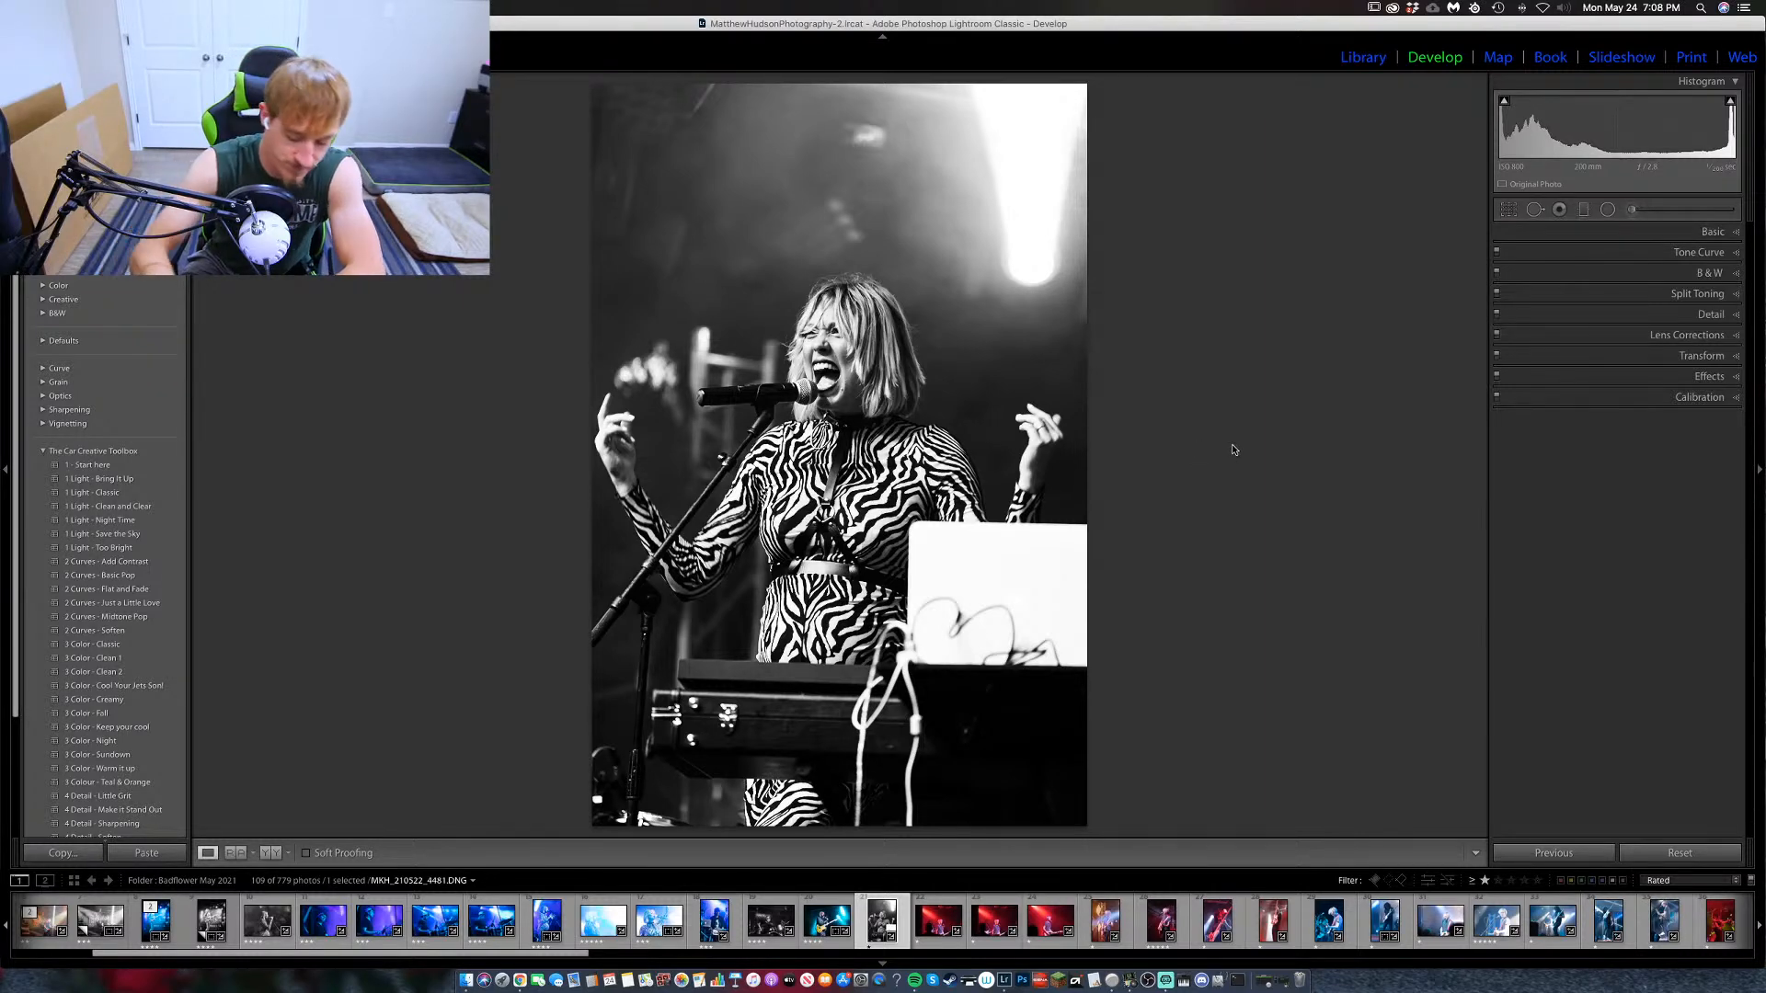
Rate the black-and-white singer photo three stars and move on to the first red-lit guitarist photo.
key("3")
key("Right")
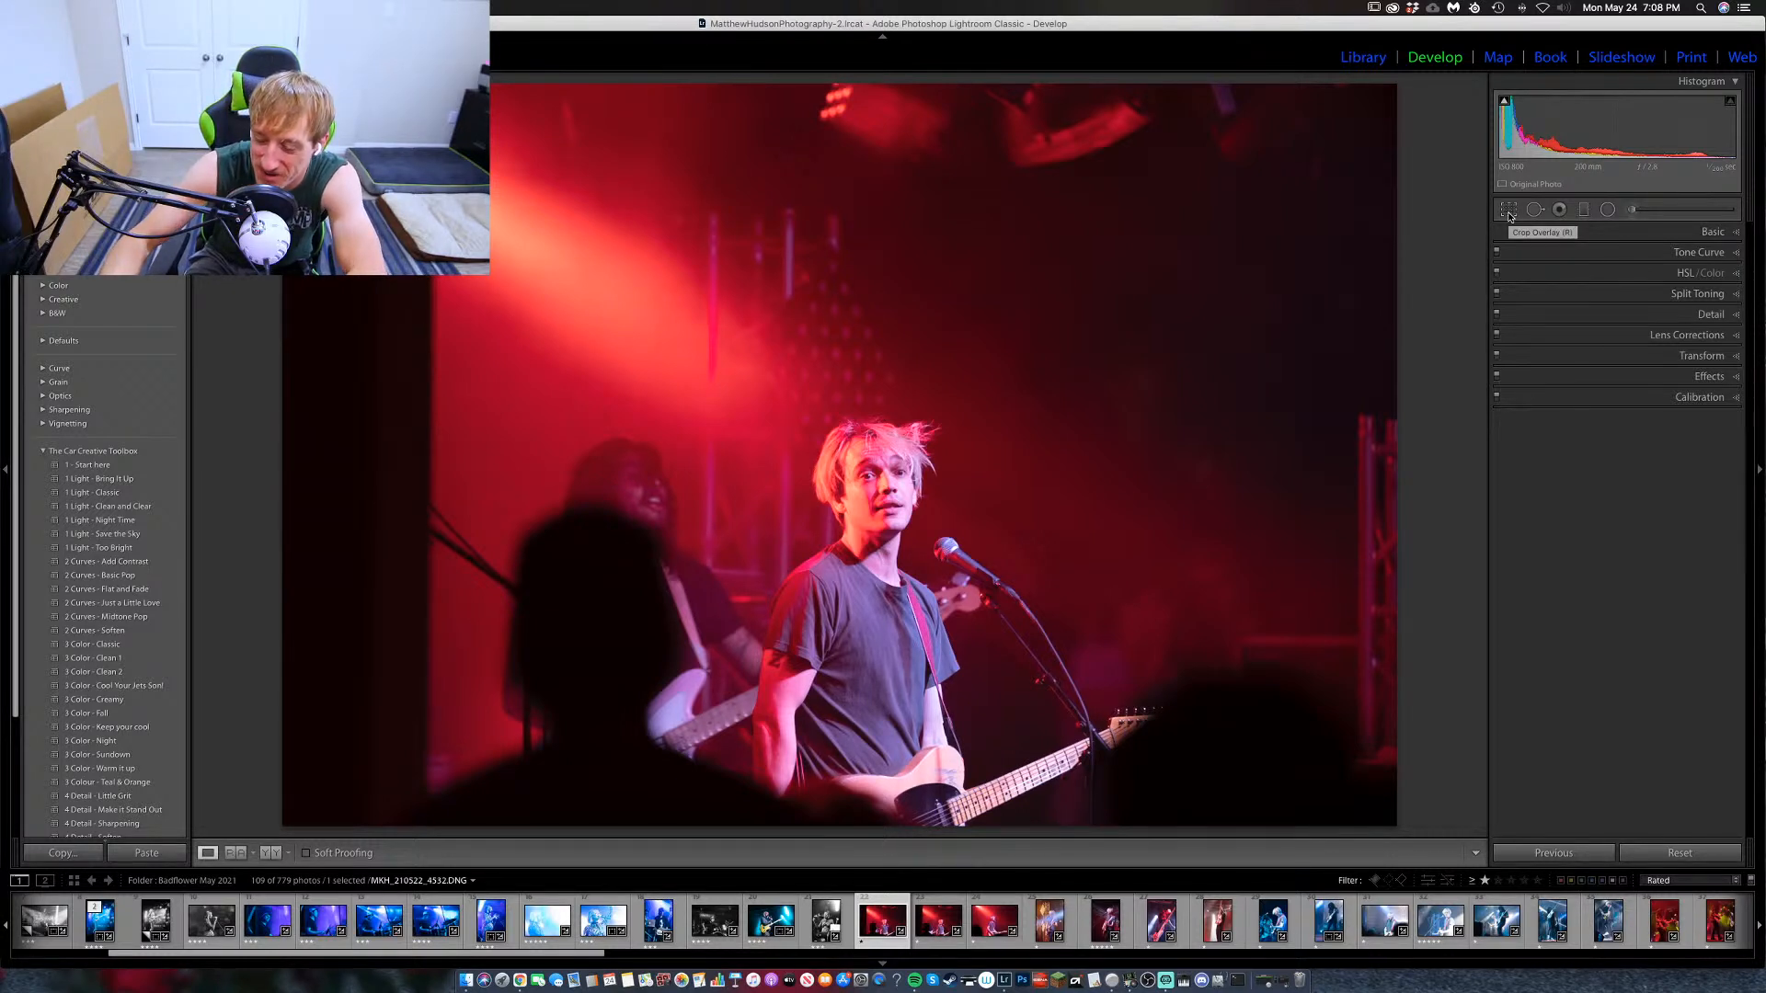
Compare the three similar red-lit photos of the blond guitarist with one another.
key("Right")
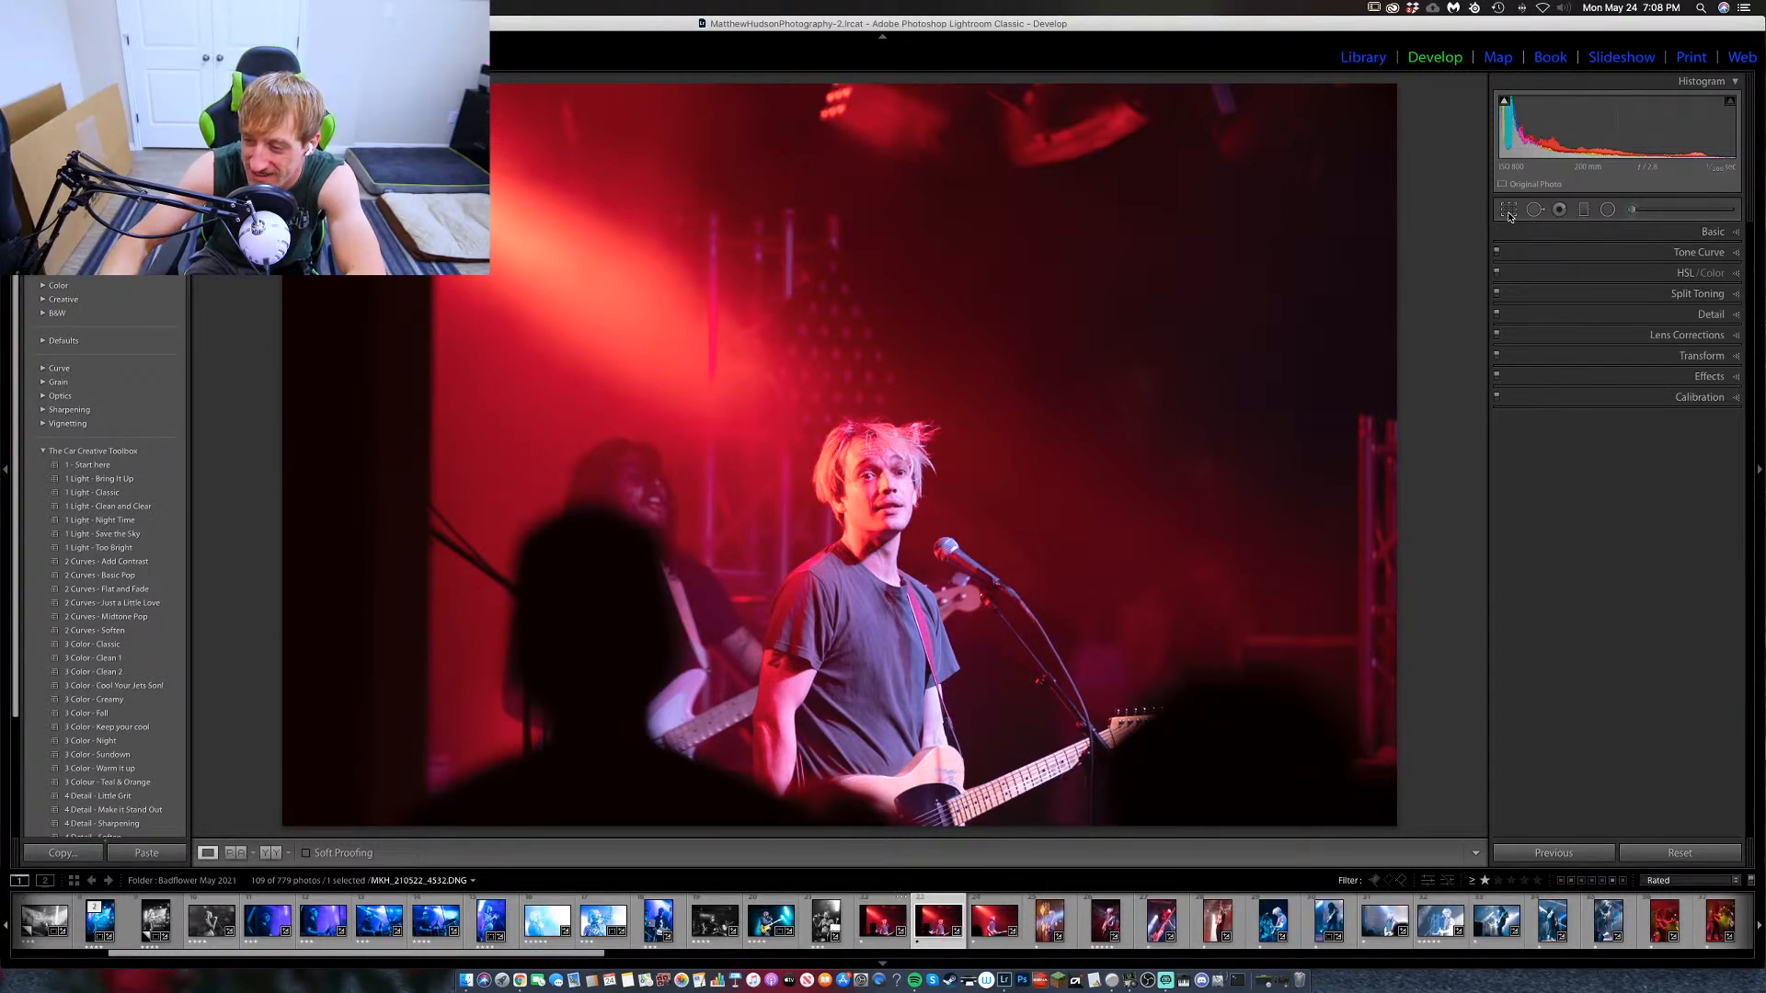
key("Right")
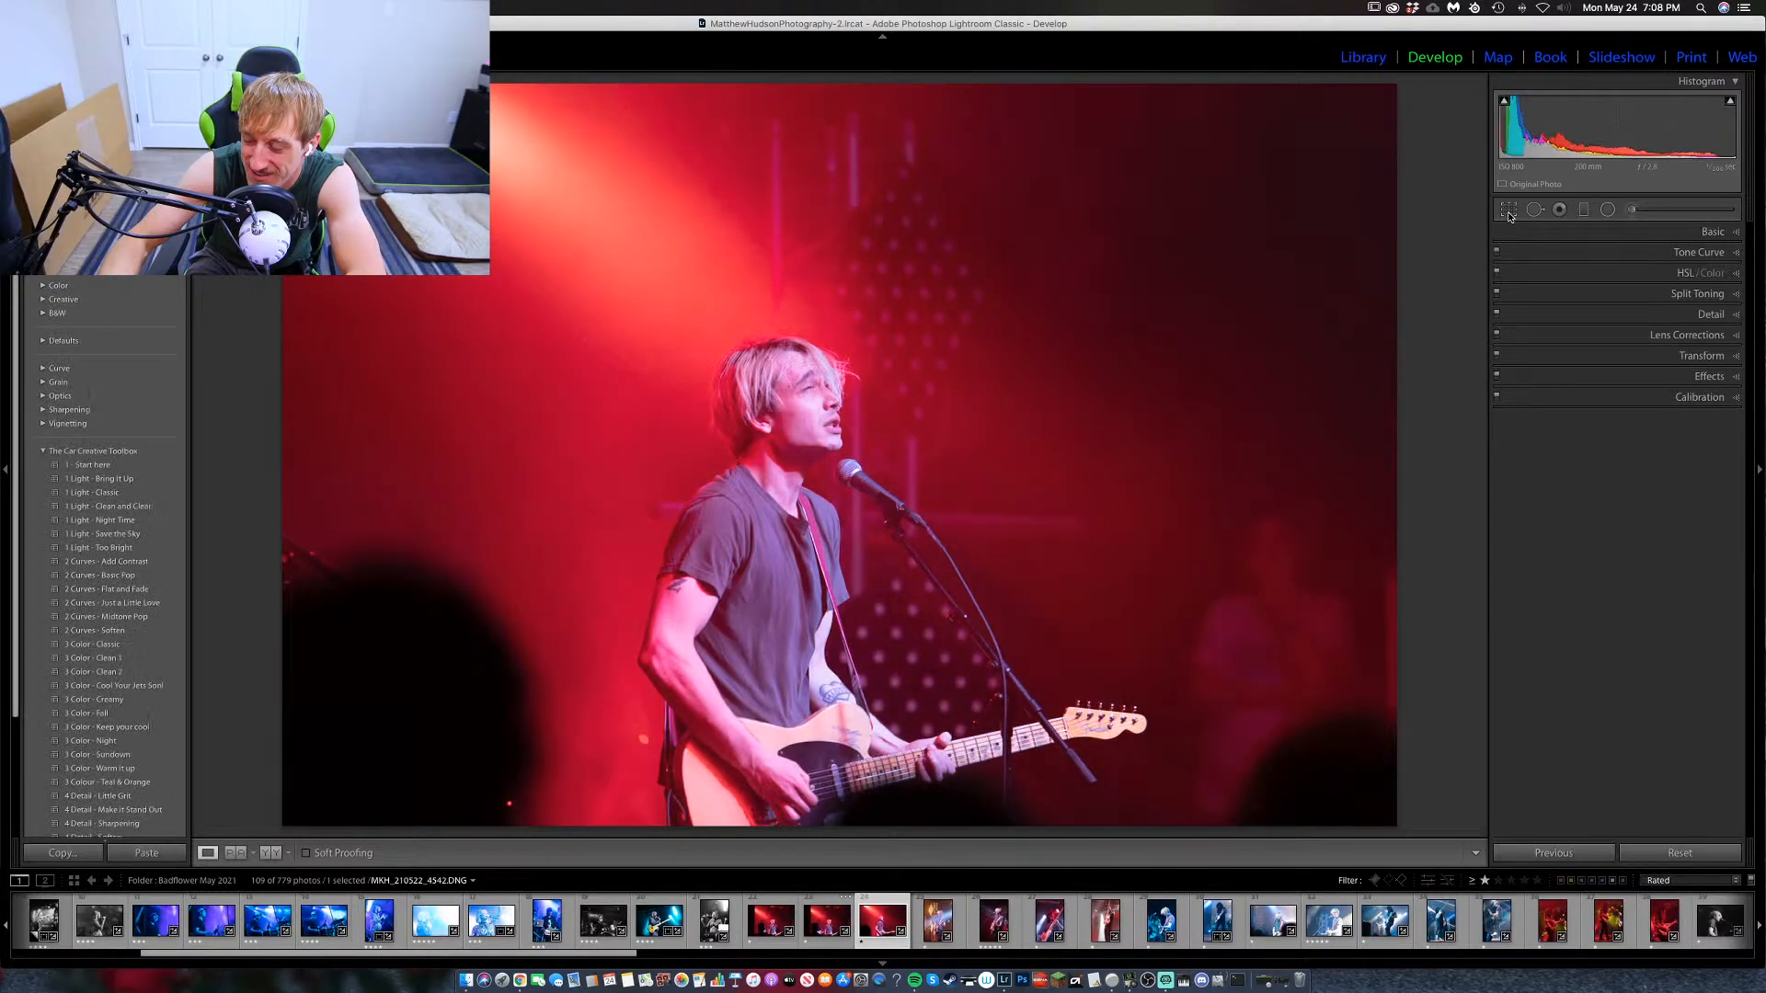
key("Left")
key("Left")
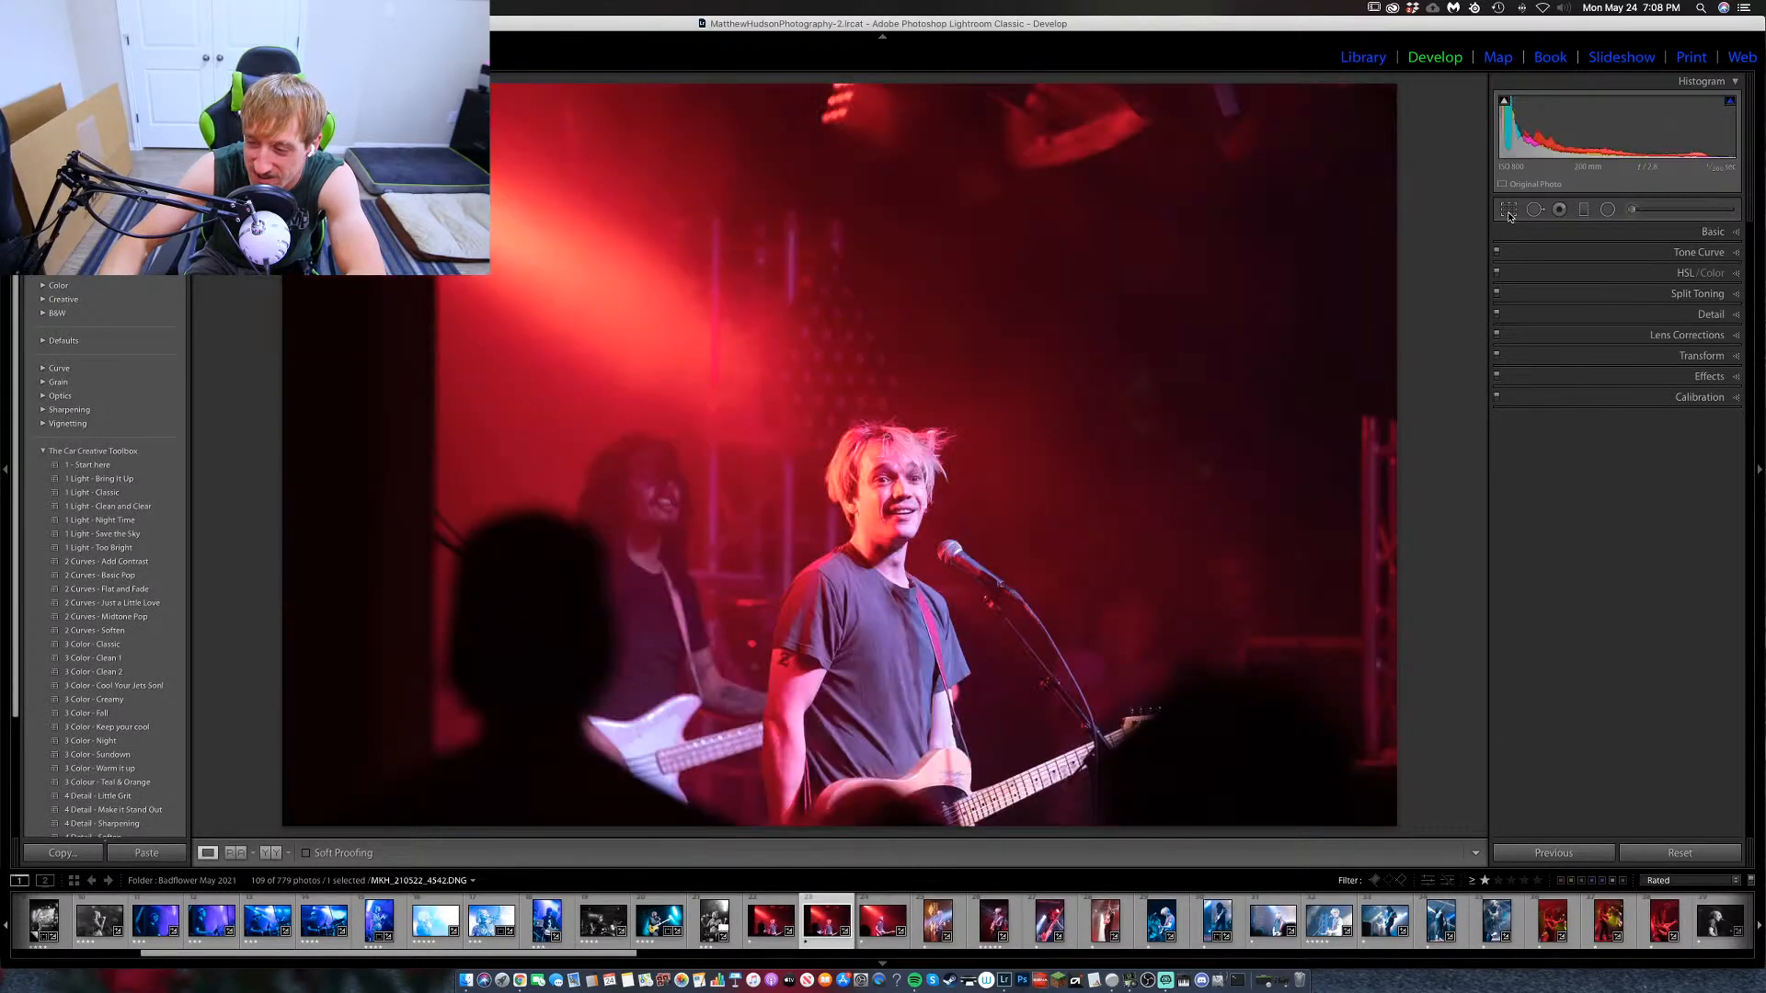
key("Right")
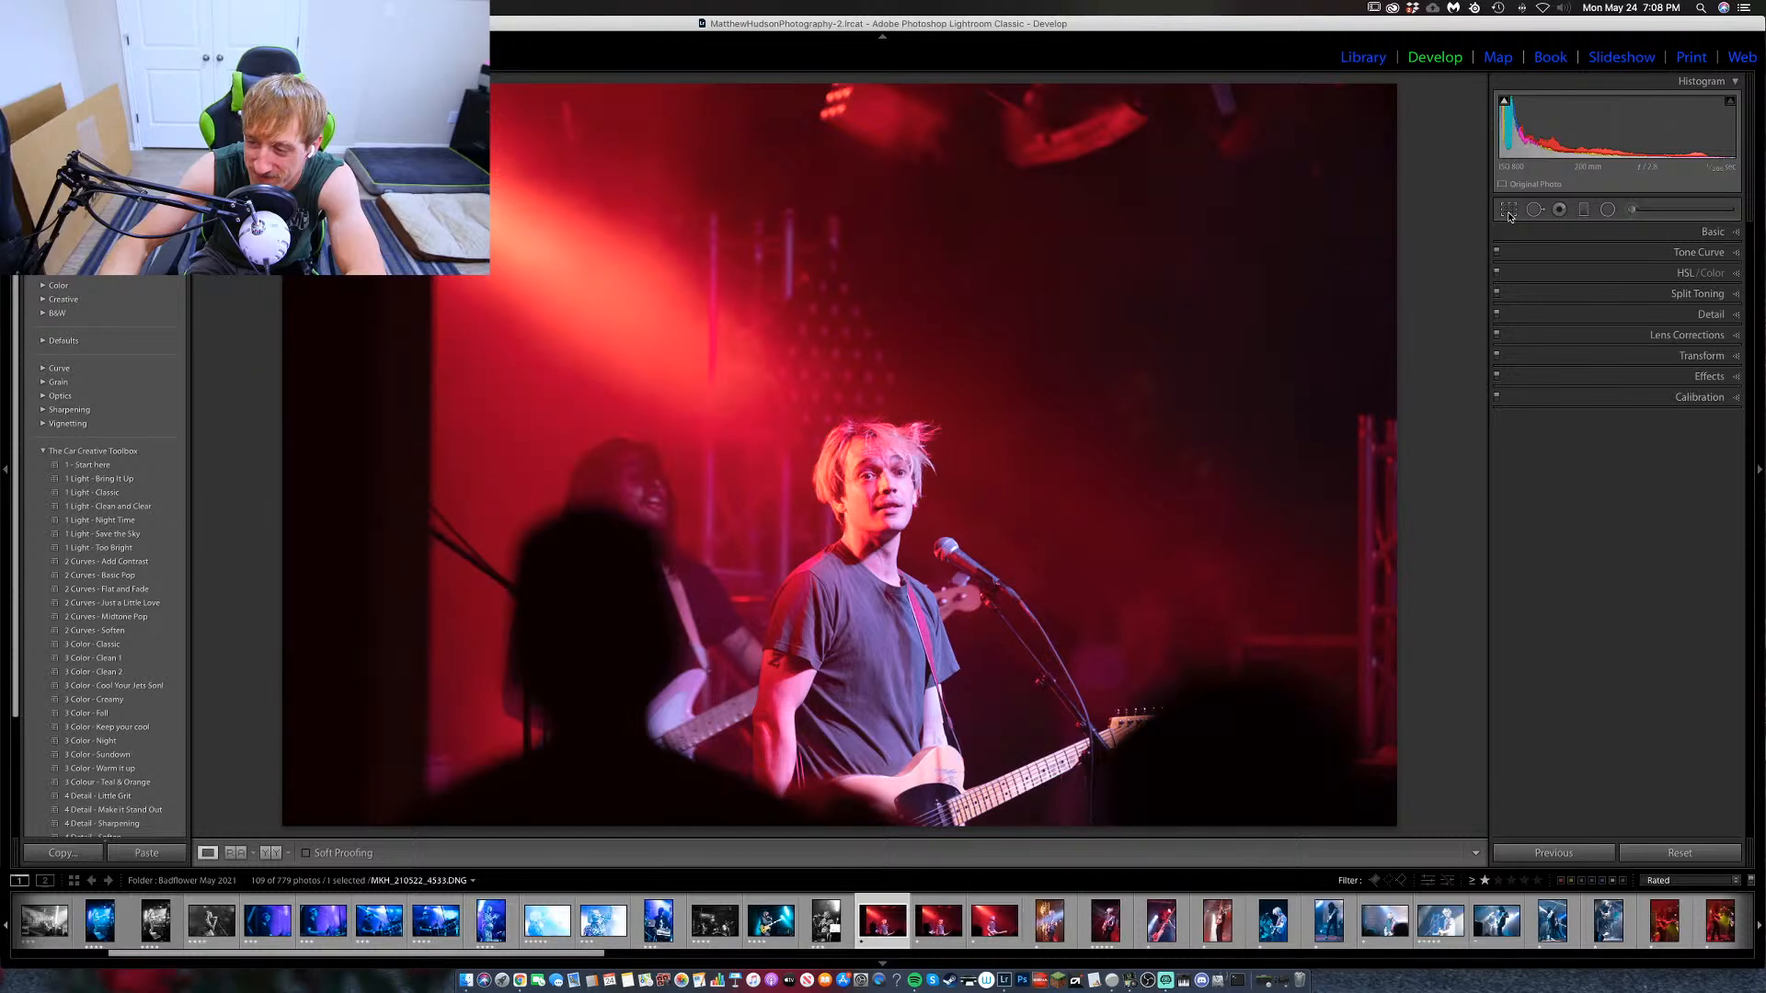
key("Left")
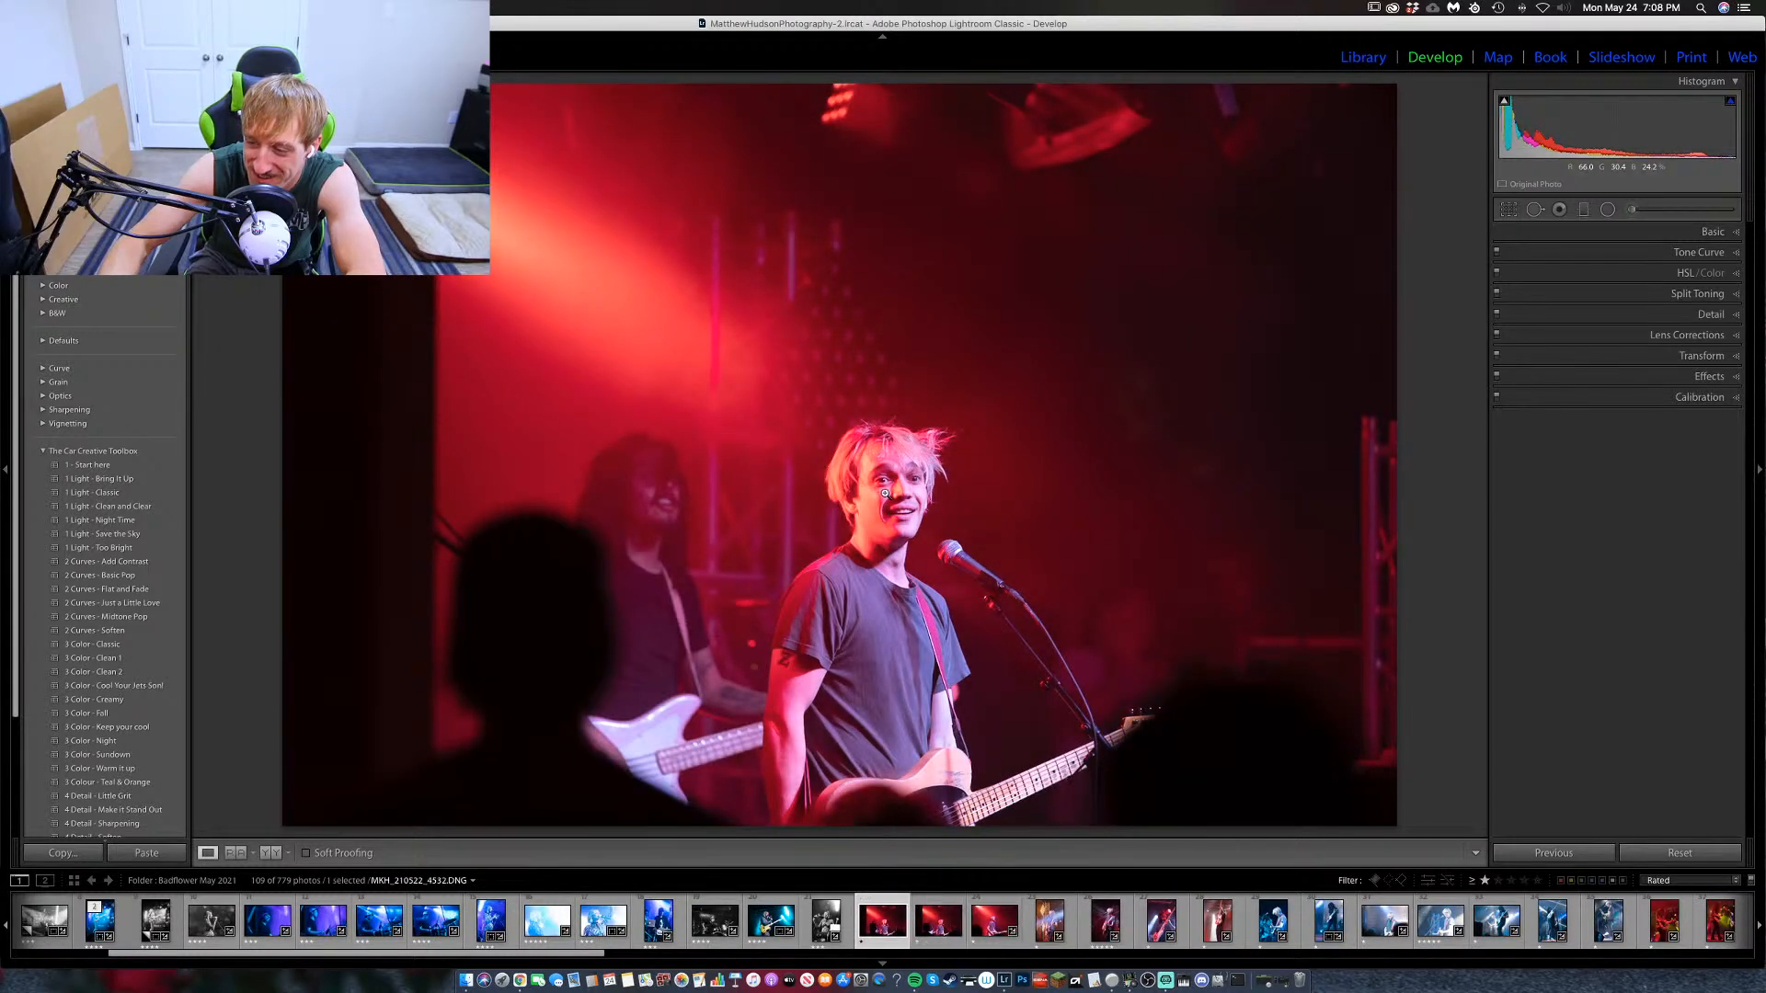
Inspect the guitarist's face and surroundings at close zoom in the red-lit photo MKH_210522_4532.DNG.
left_click(982, 487)
left_click_drag(982, 487, 721, 417)
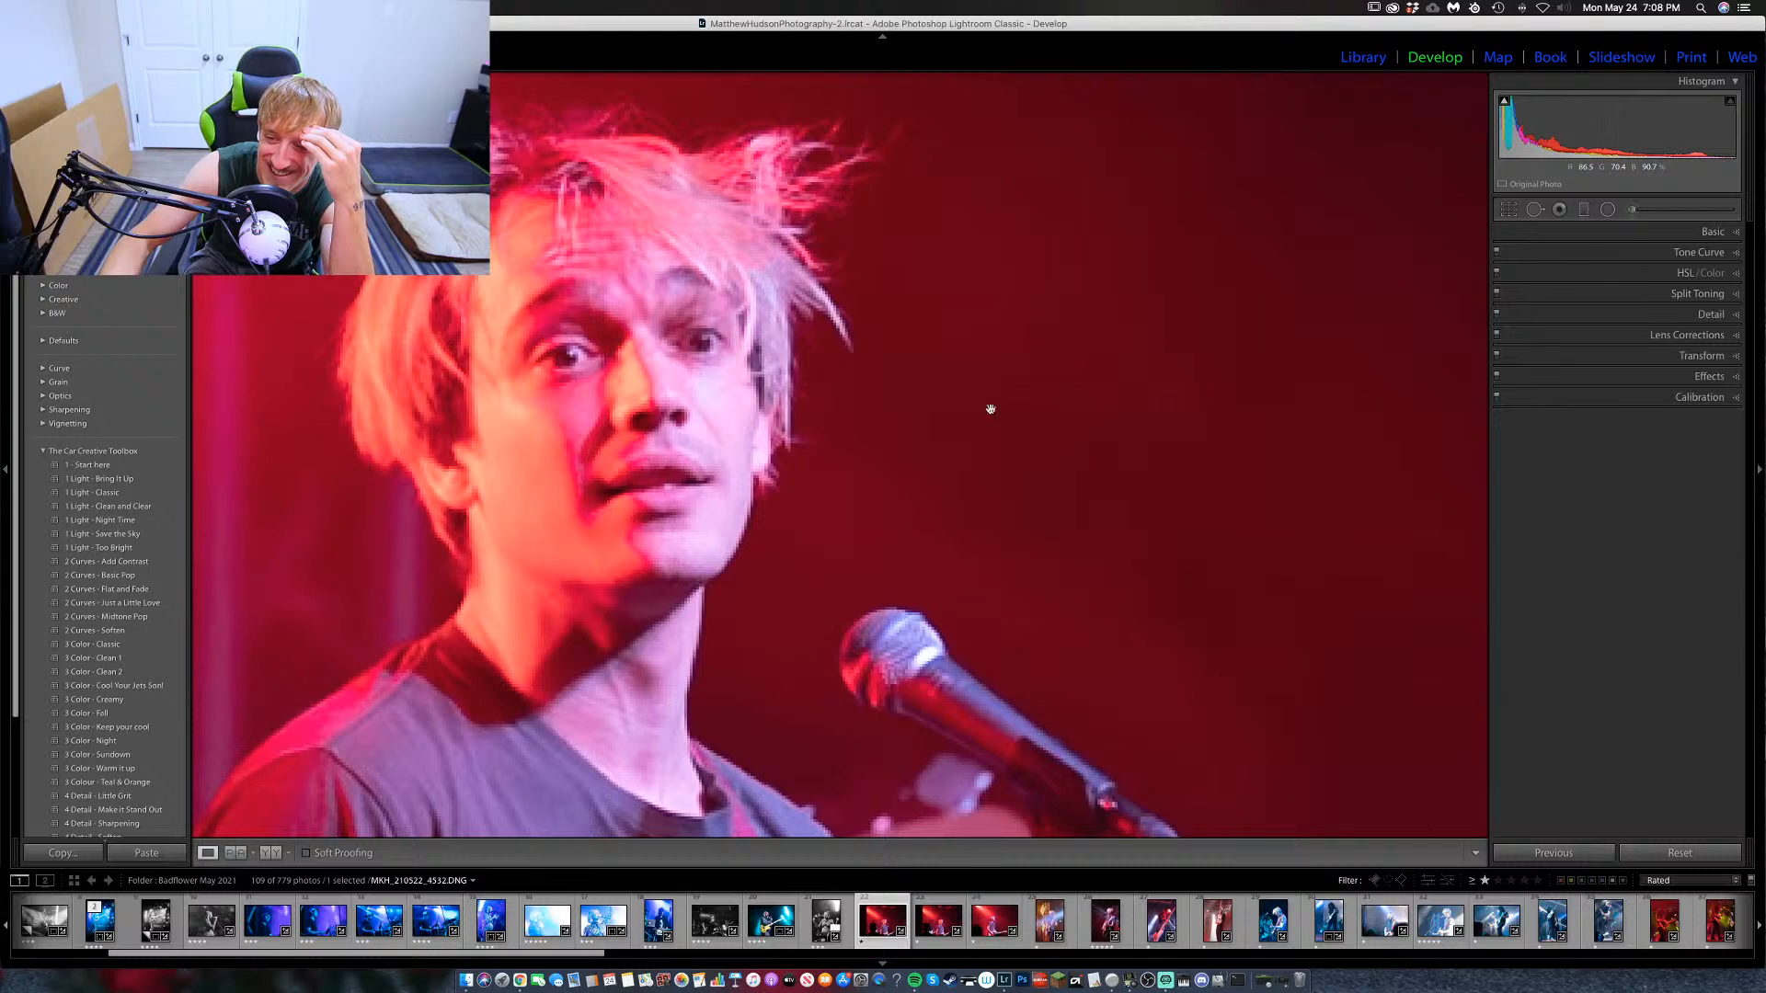
left_click(1277, 411)
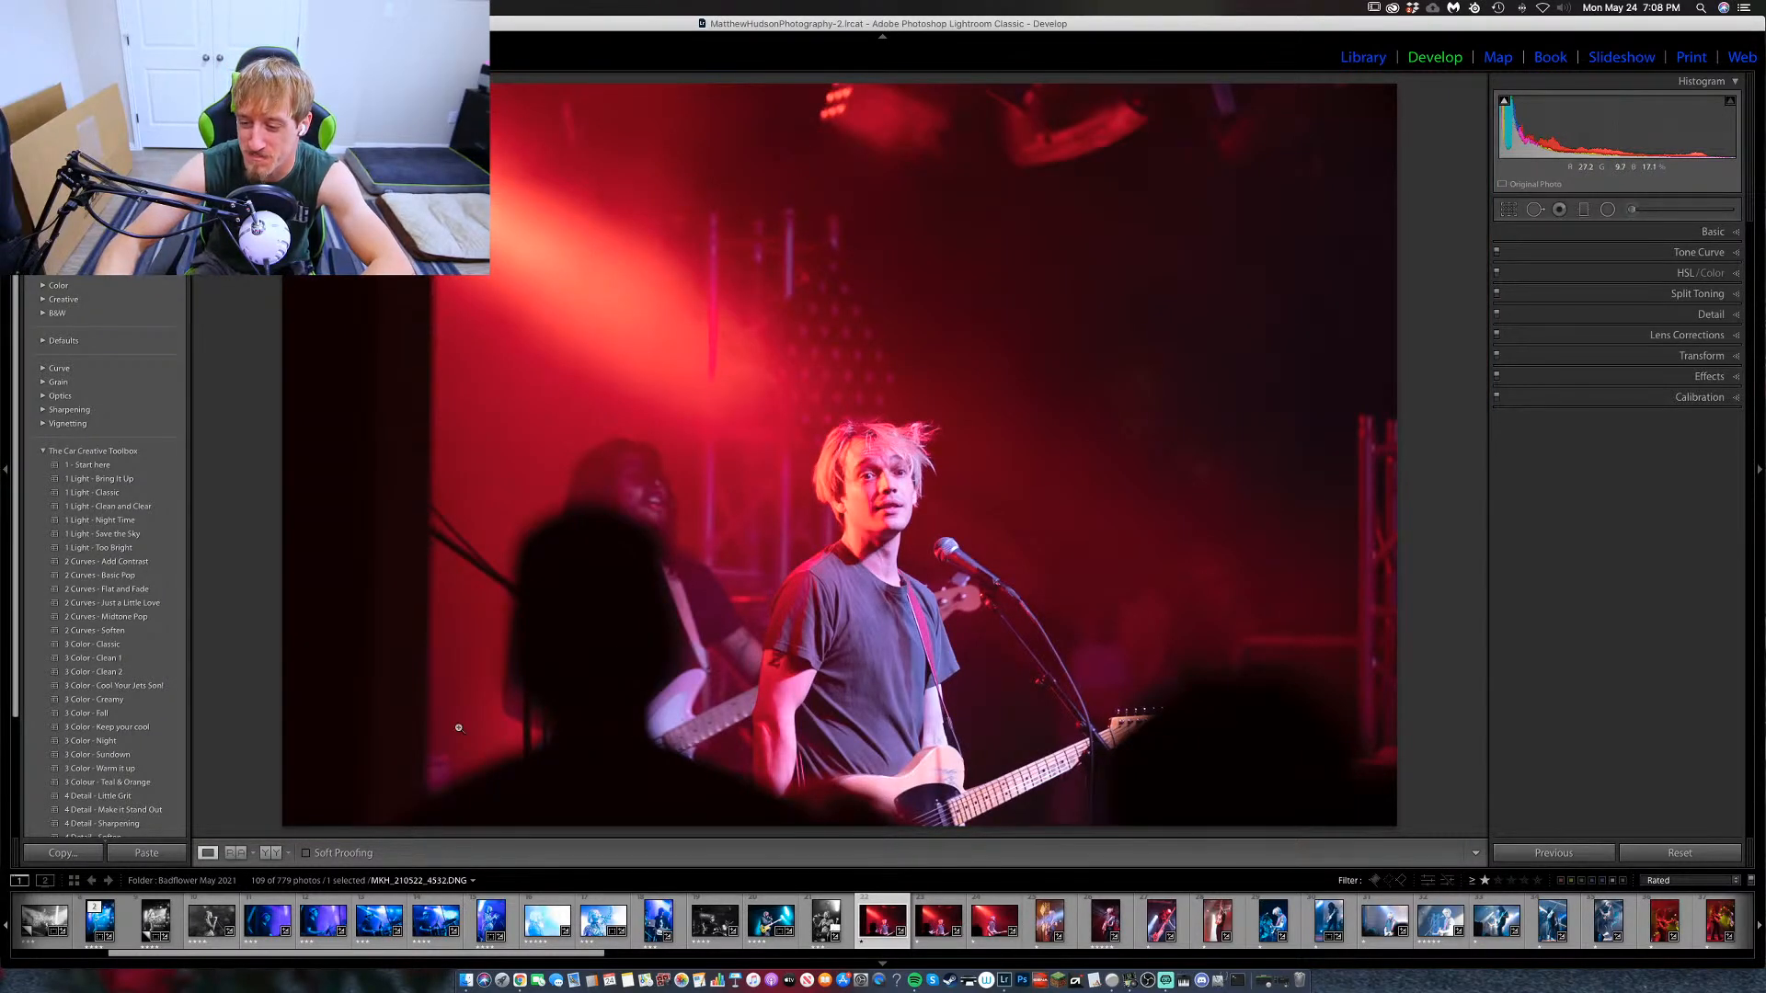
left_click(459, 728)
left_click(625, 692)
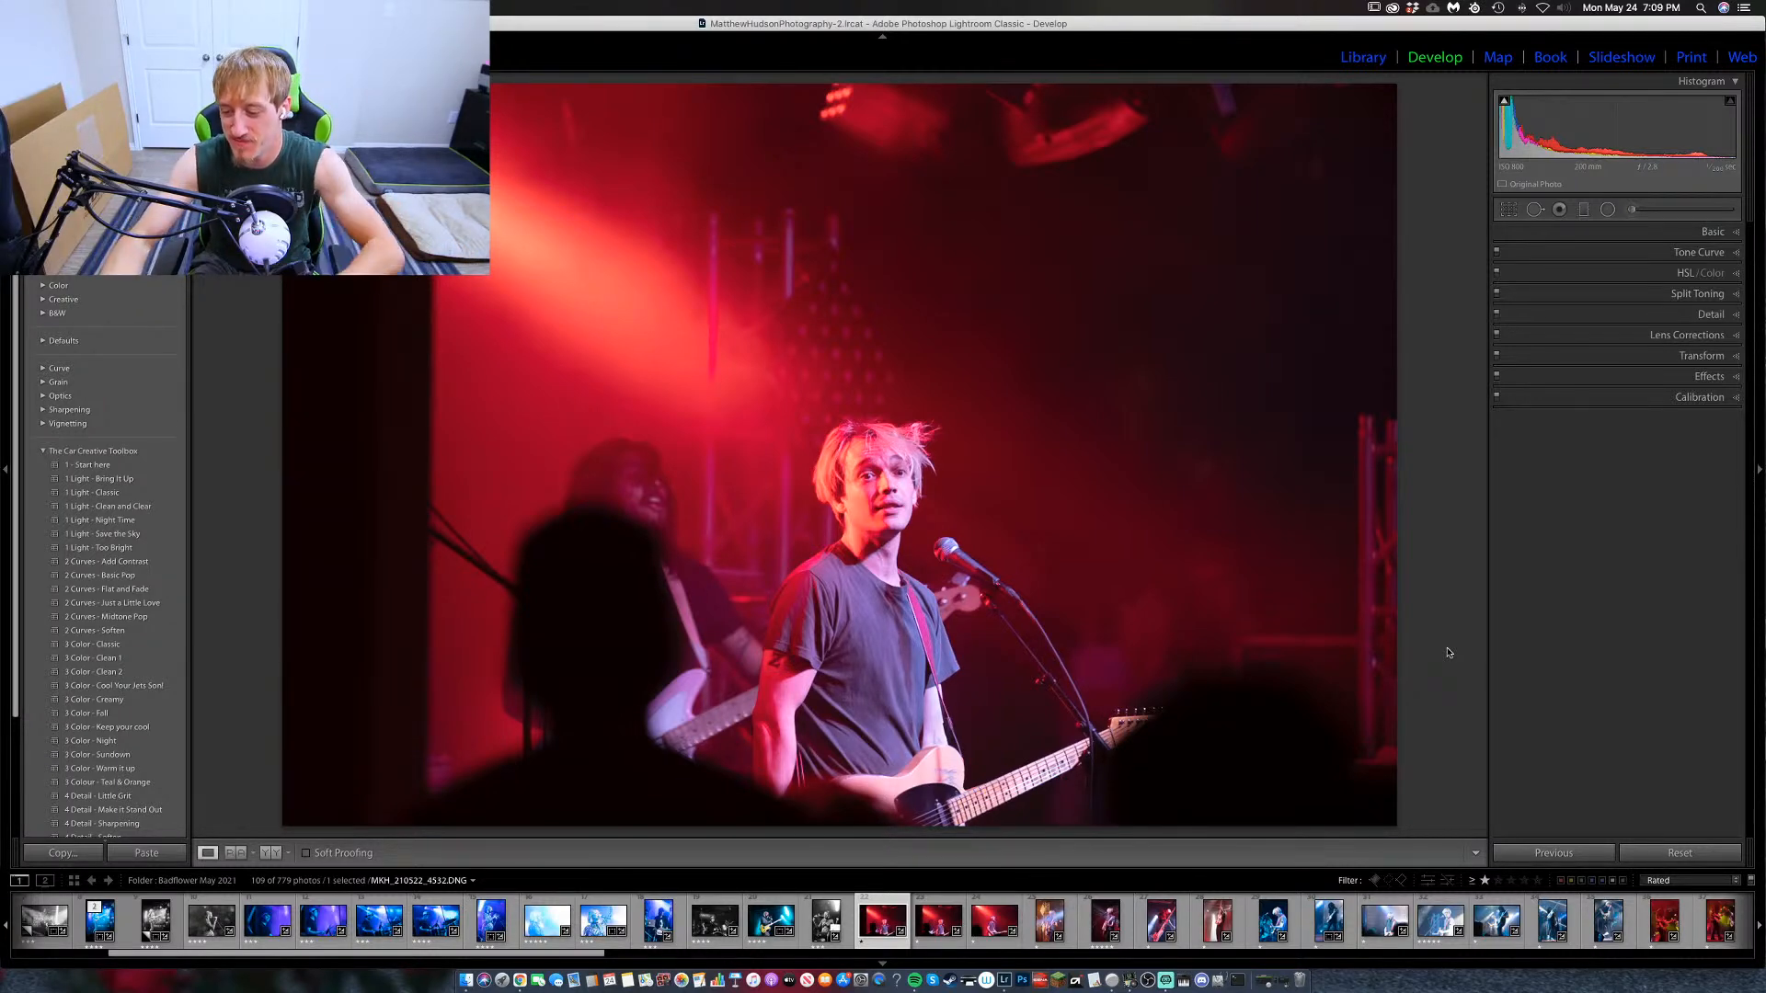
Try the black-and-white treatment on red-lit photo MKH_210522_4542.DNG, restore its color, and inspect the guitarist's face up close.
key("Right")
key("Right")
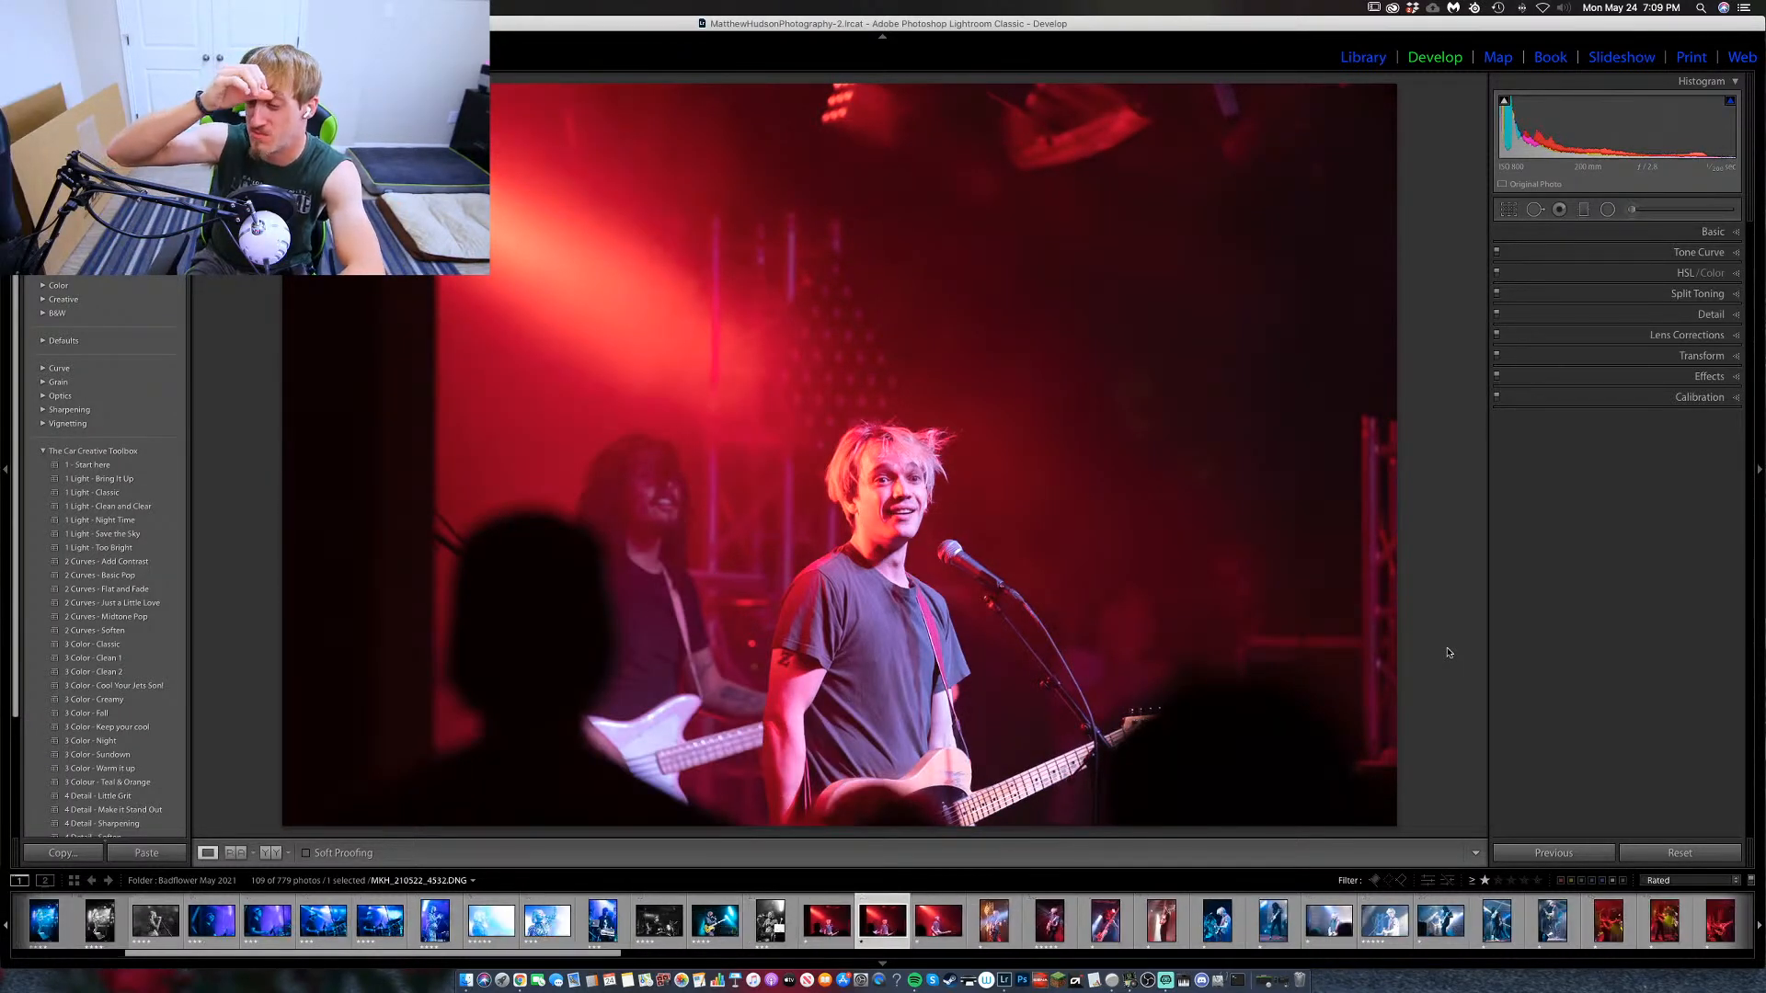
key("Right")
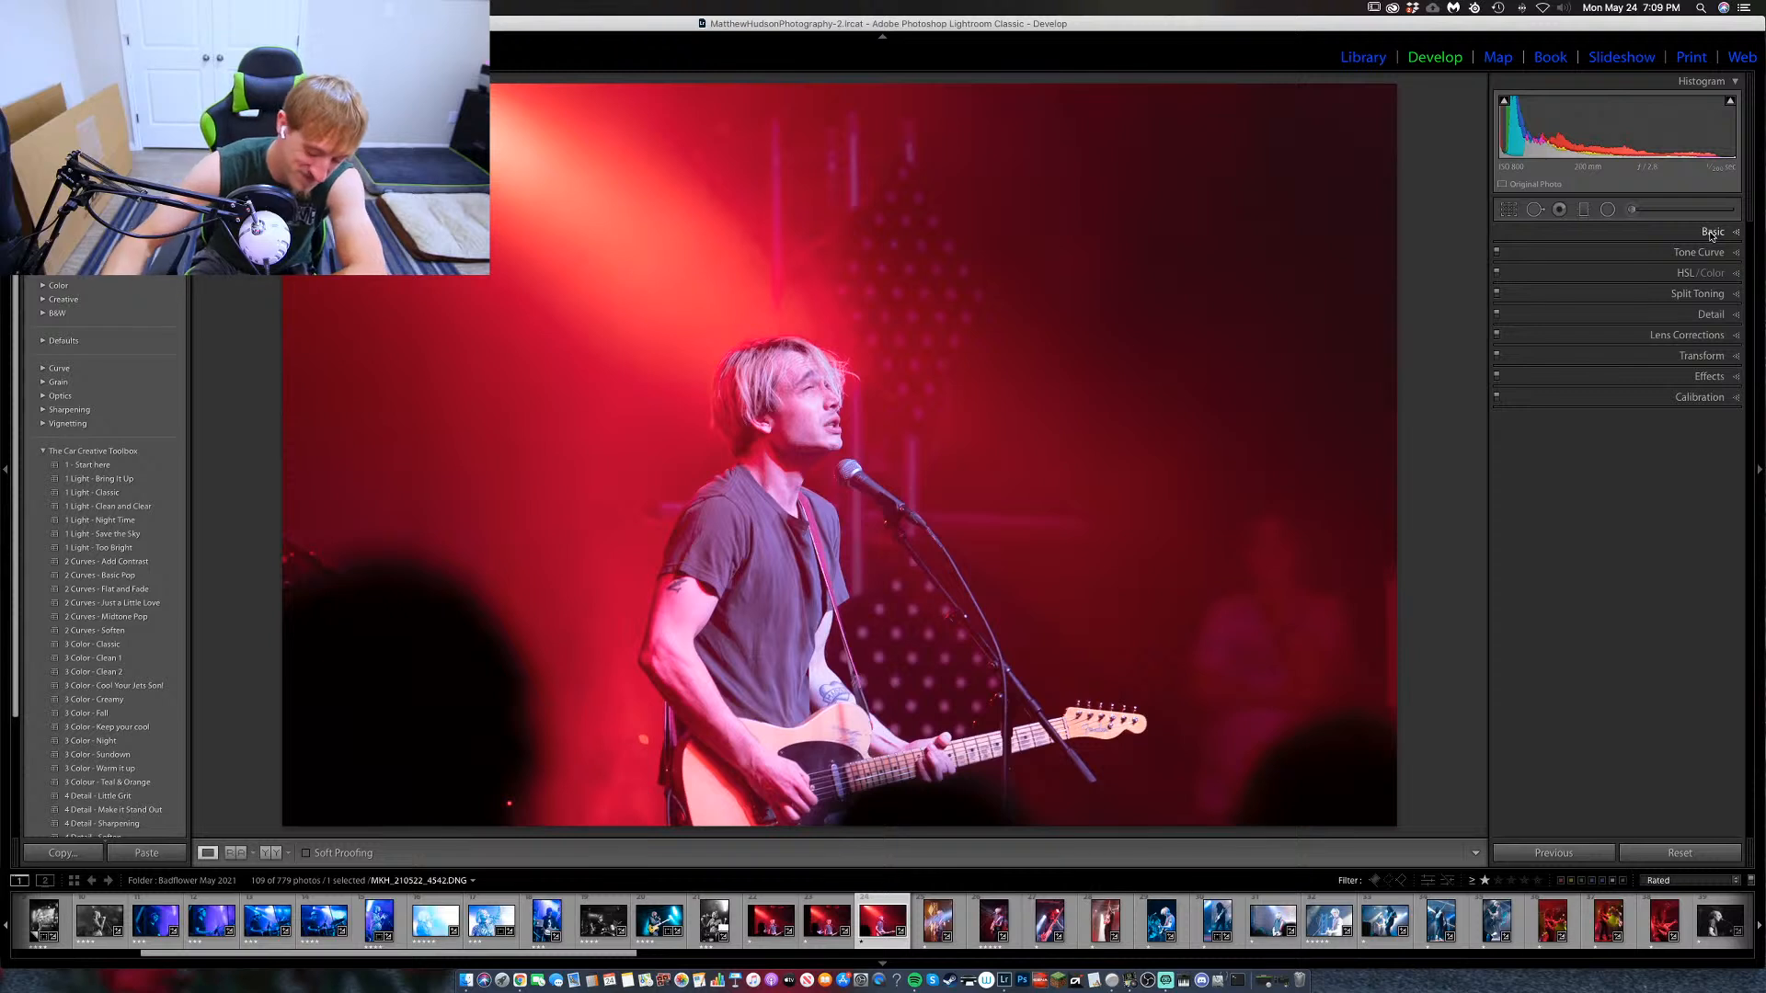
key("v")
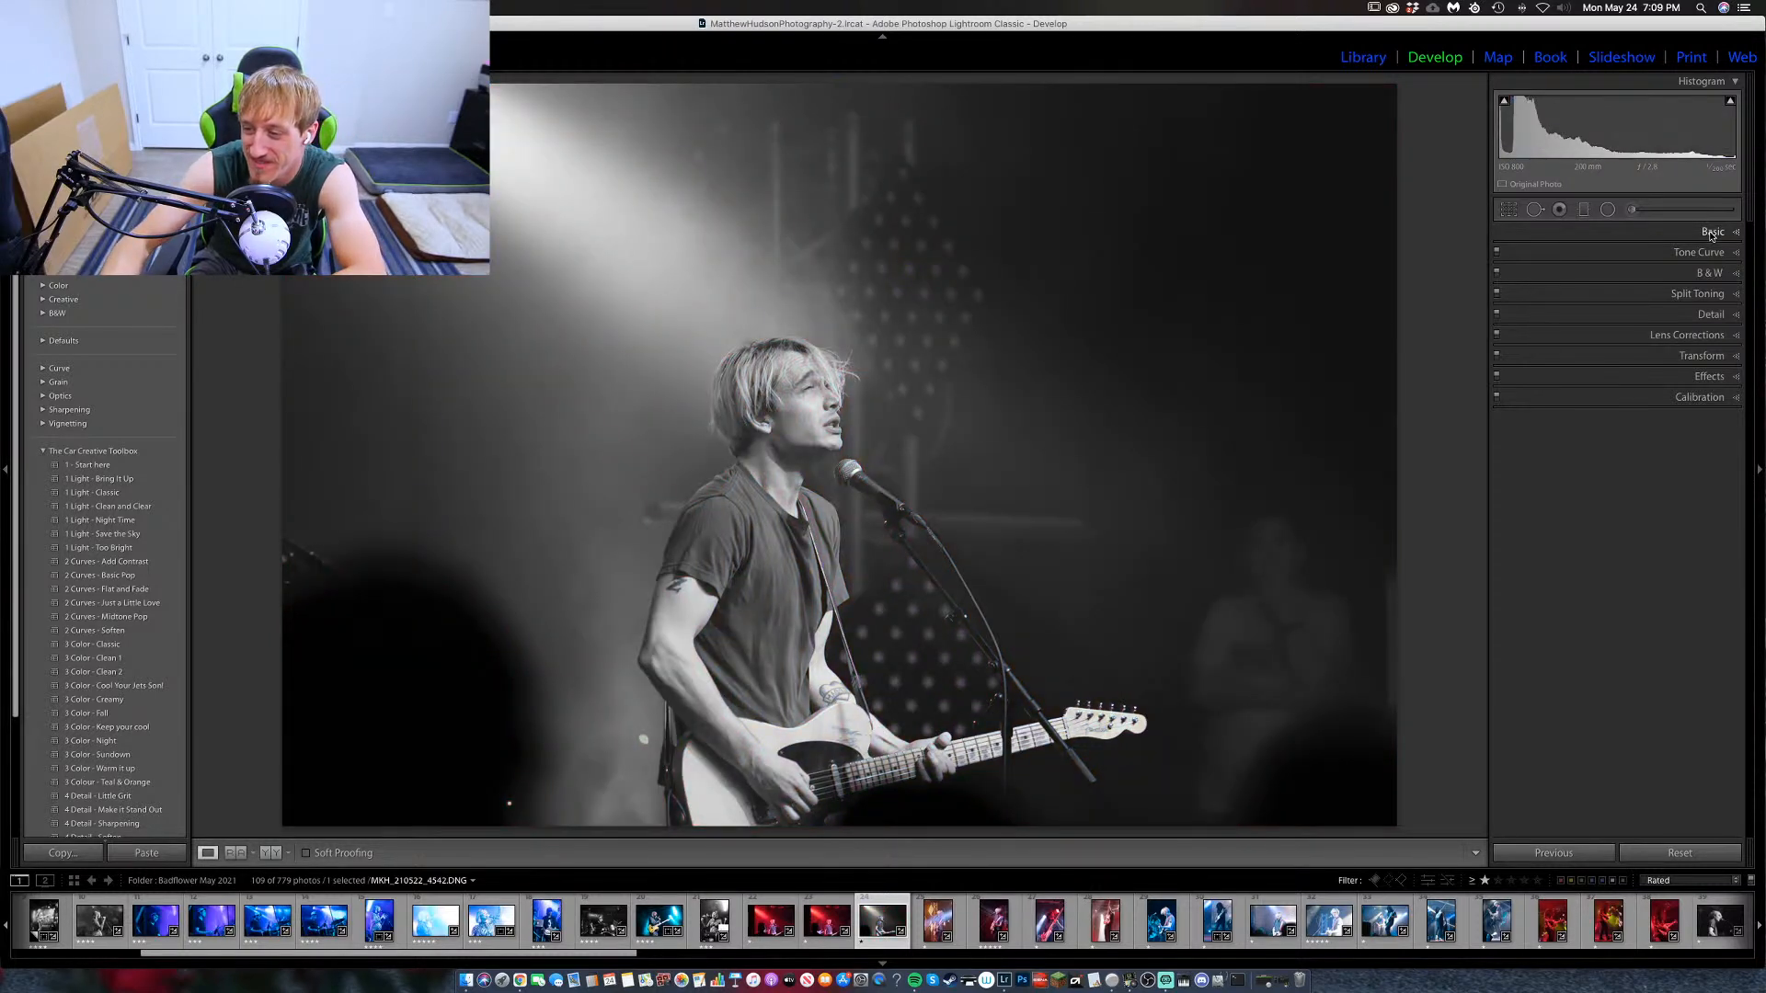
key("v")
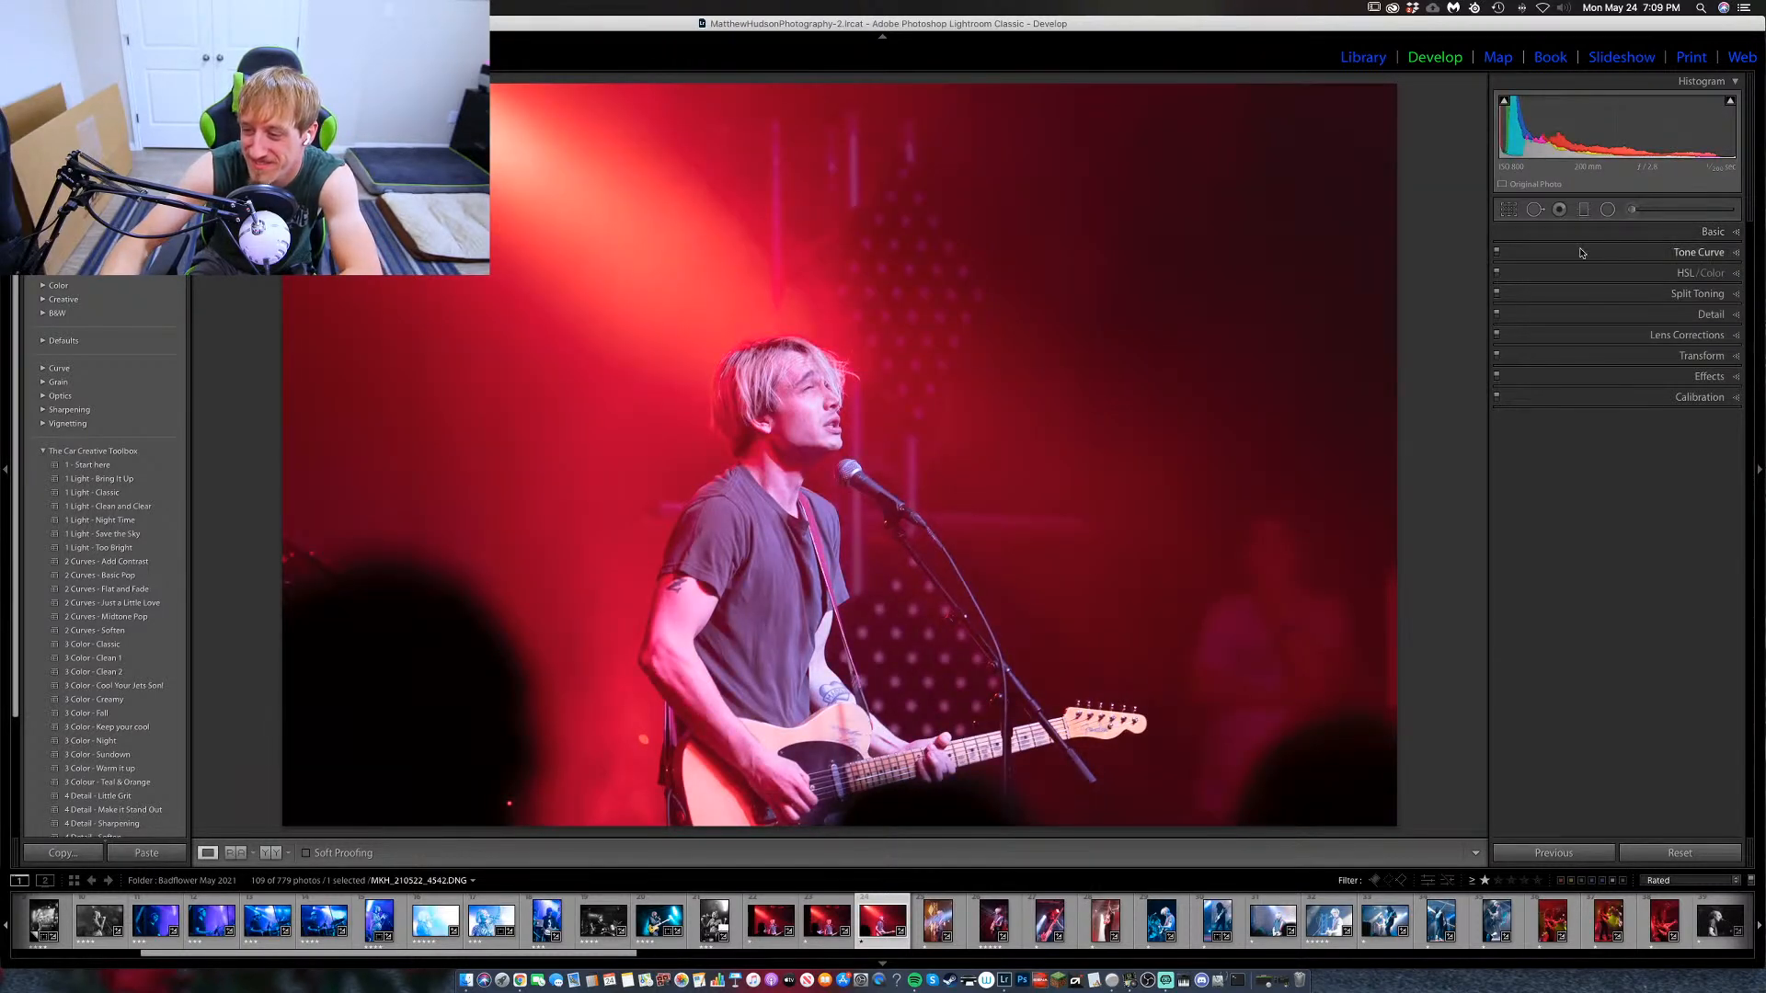
left_click(956, 497)
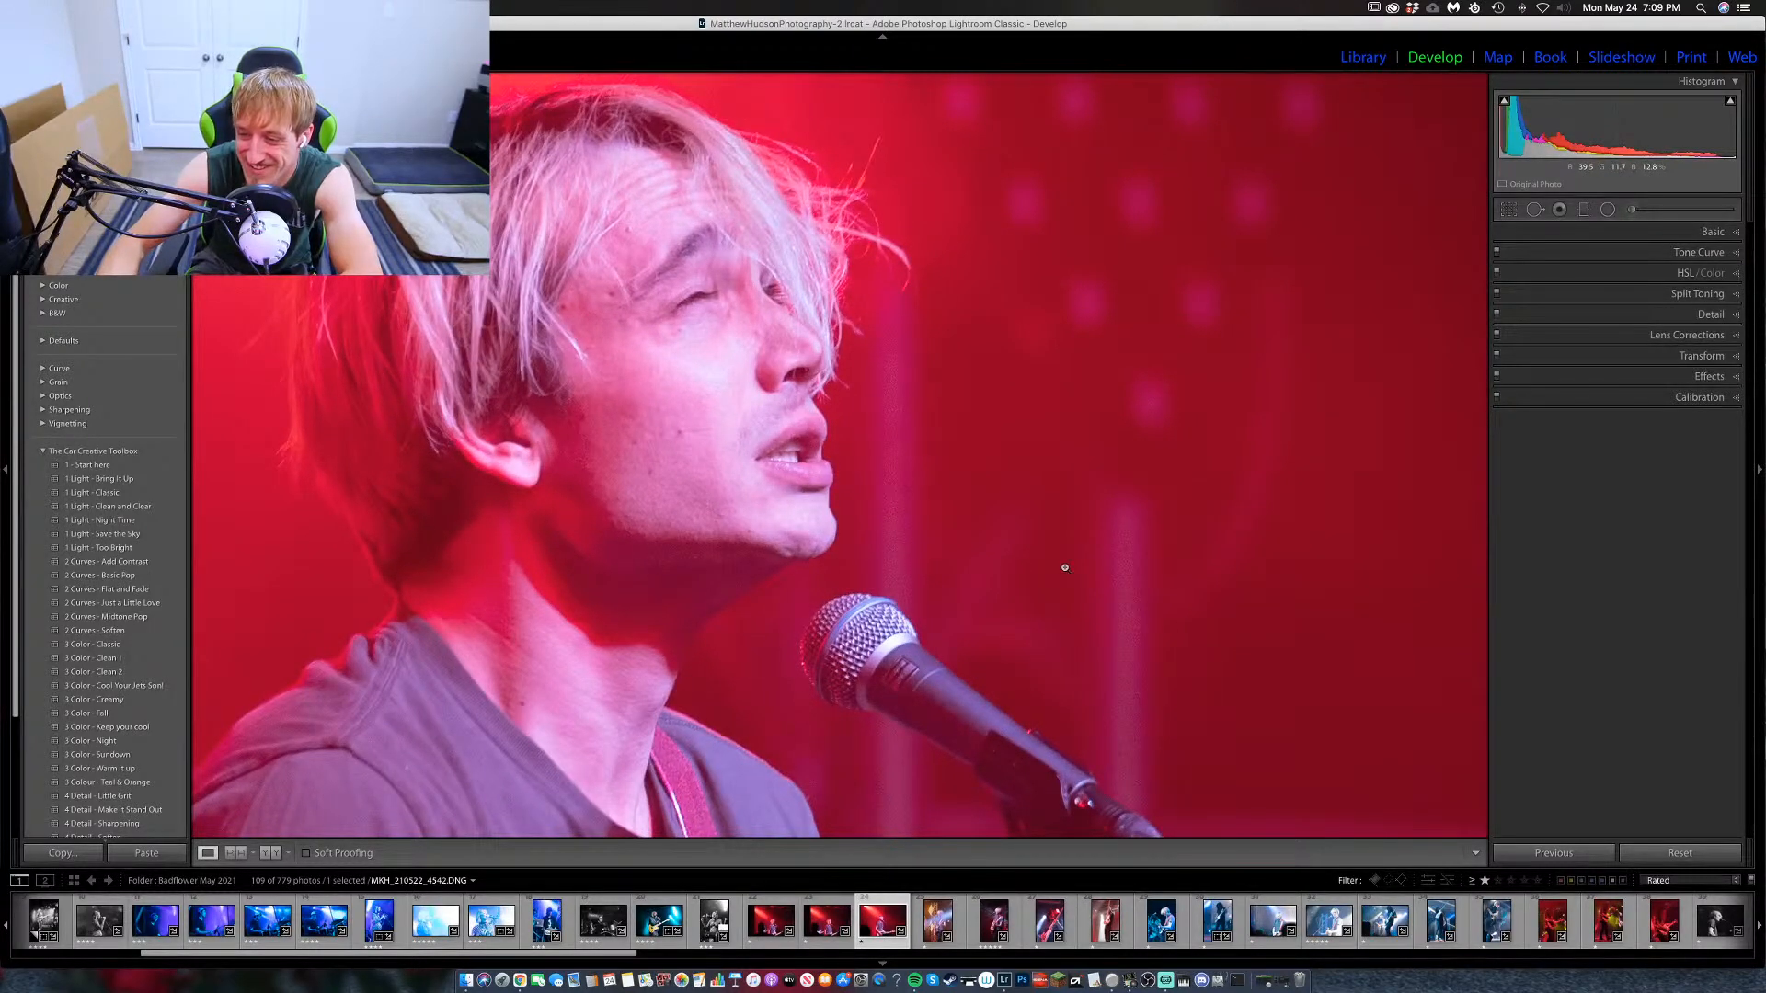
Compare color with black and white on the vertical guitarist photo MKH_210522_4552.DNG and convert it to black and white.
key("Right")
key("Right")
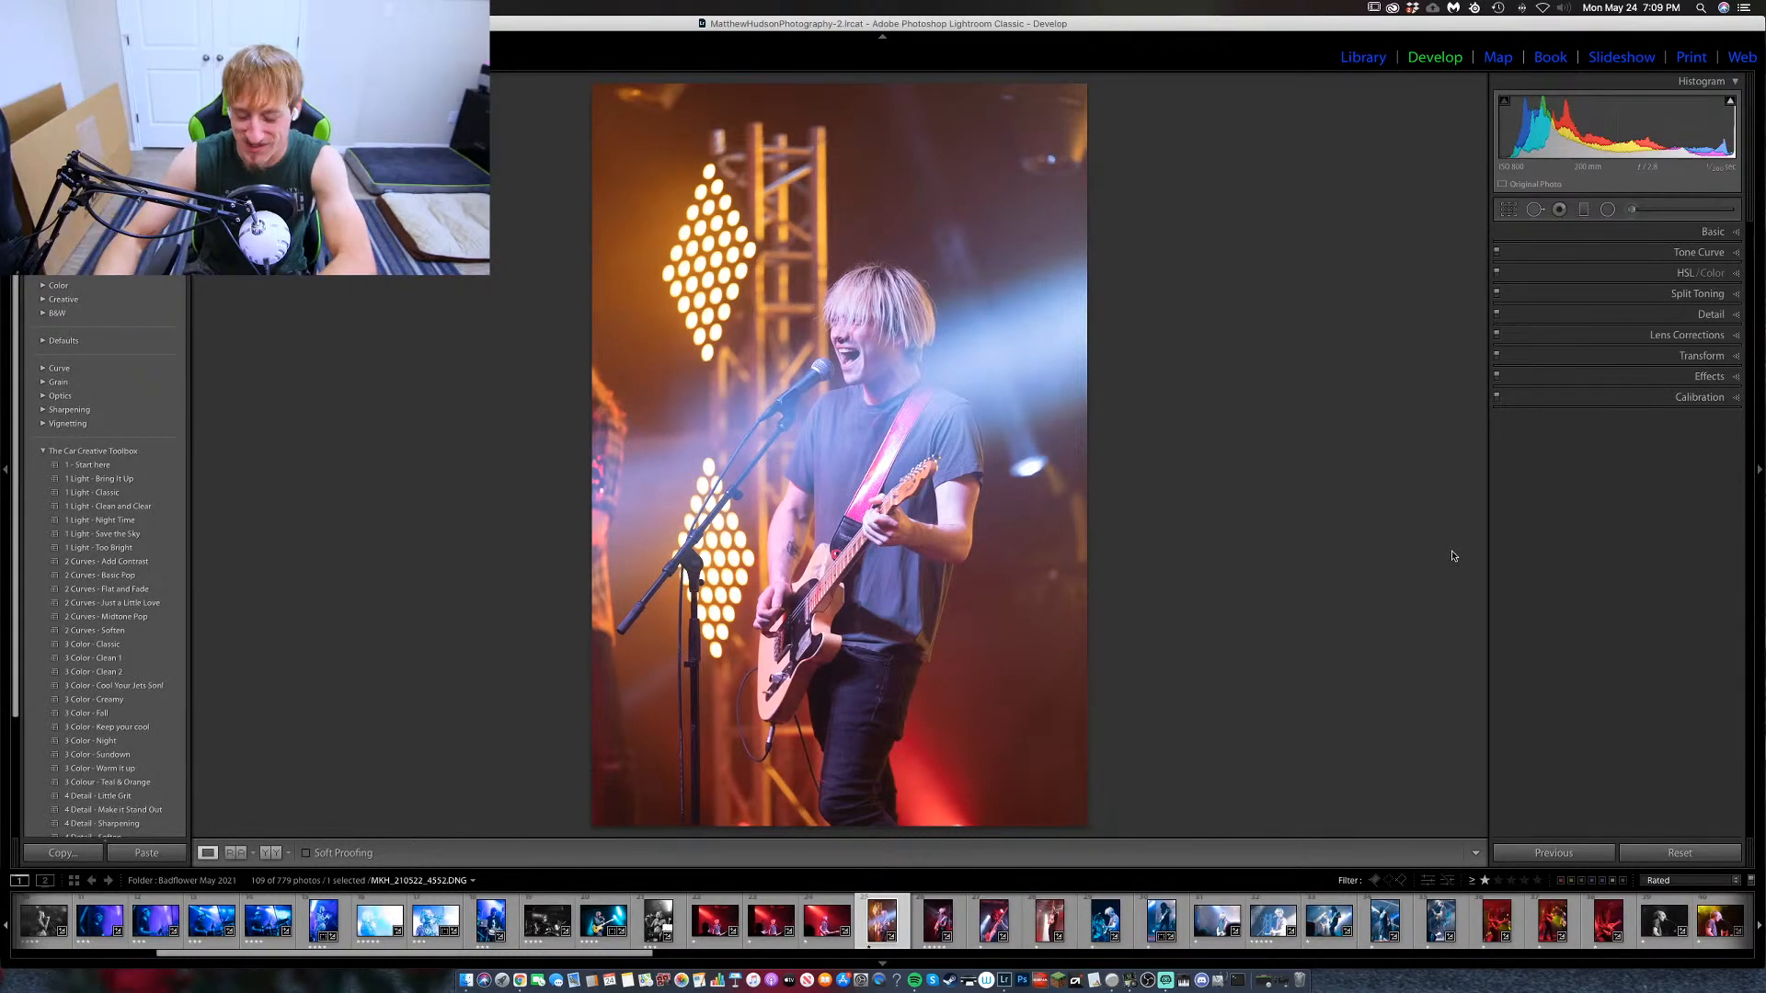
left_click(1739, 233)
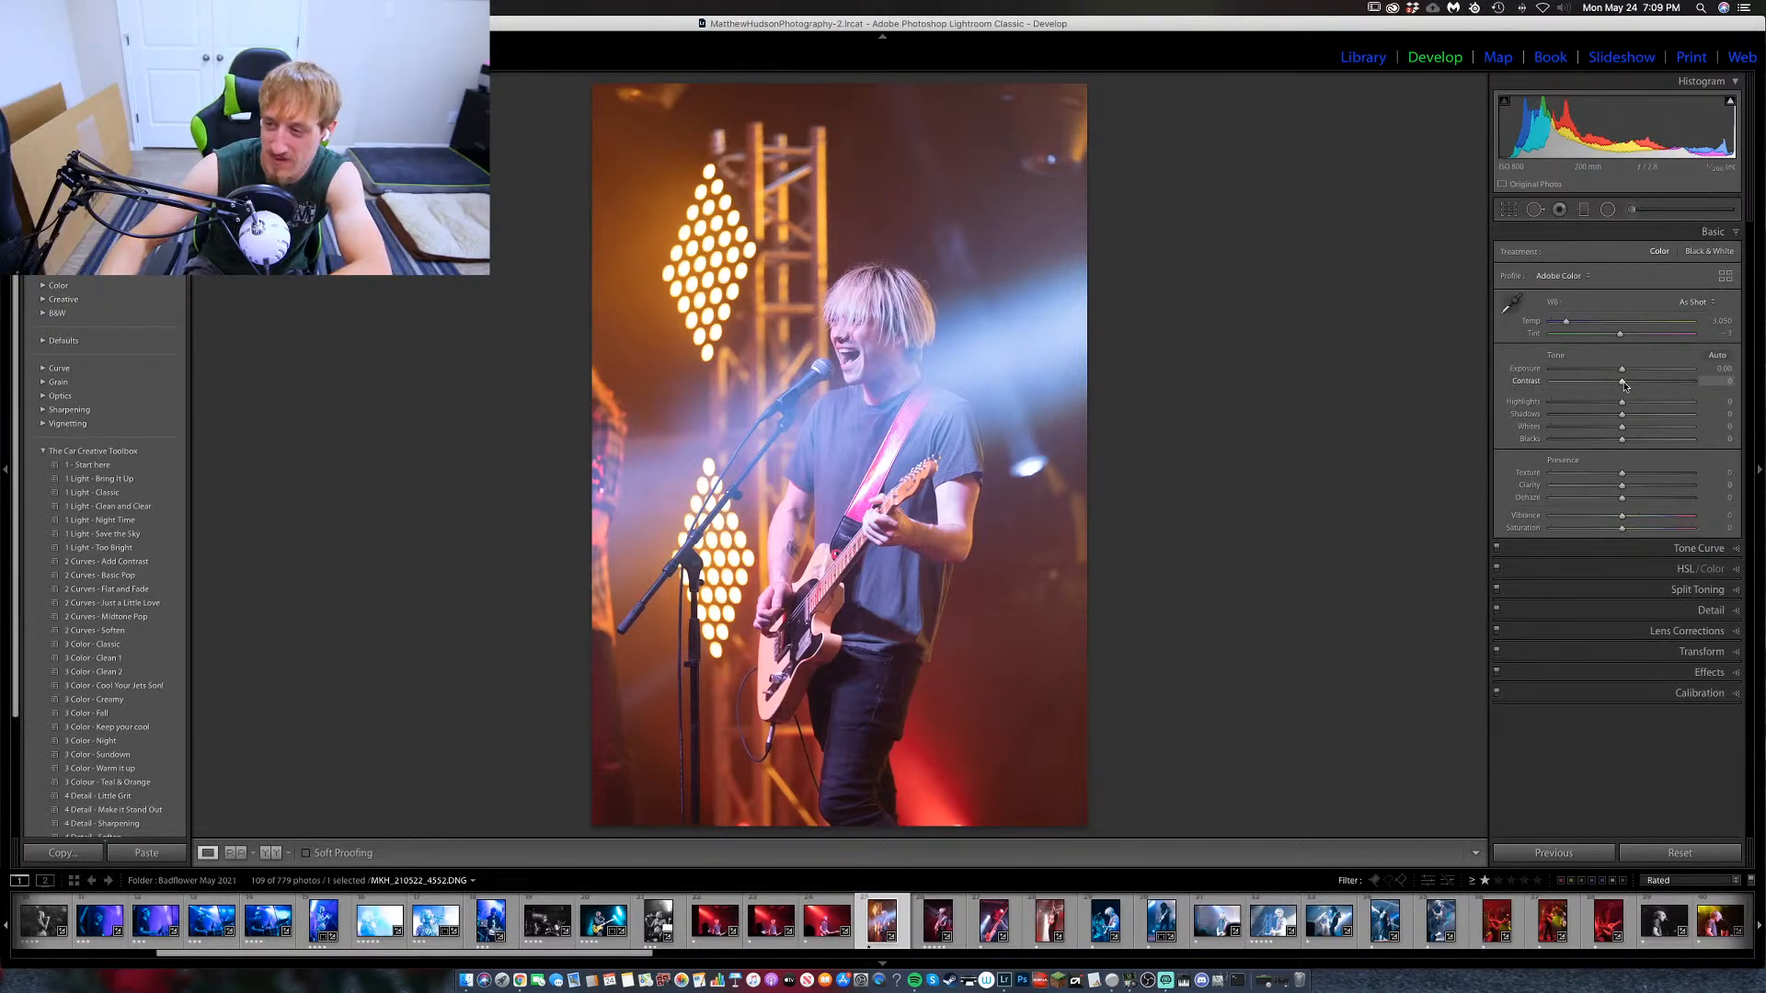
key("v")
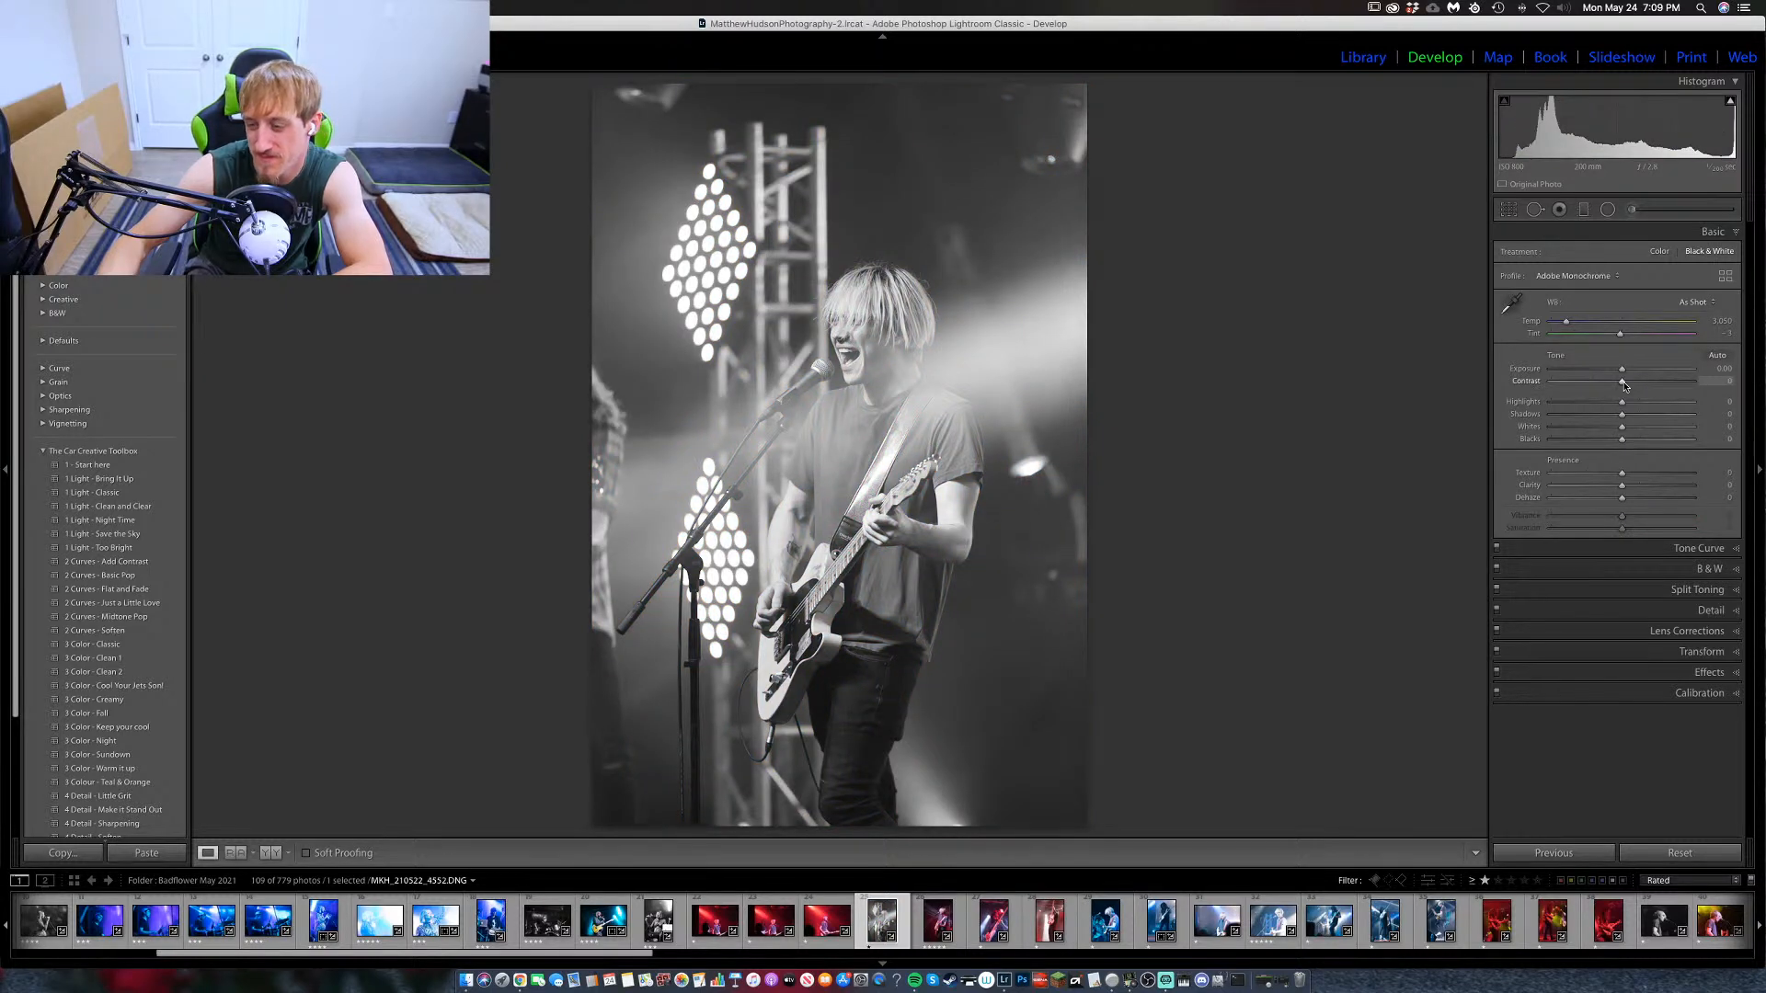
key("v")
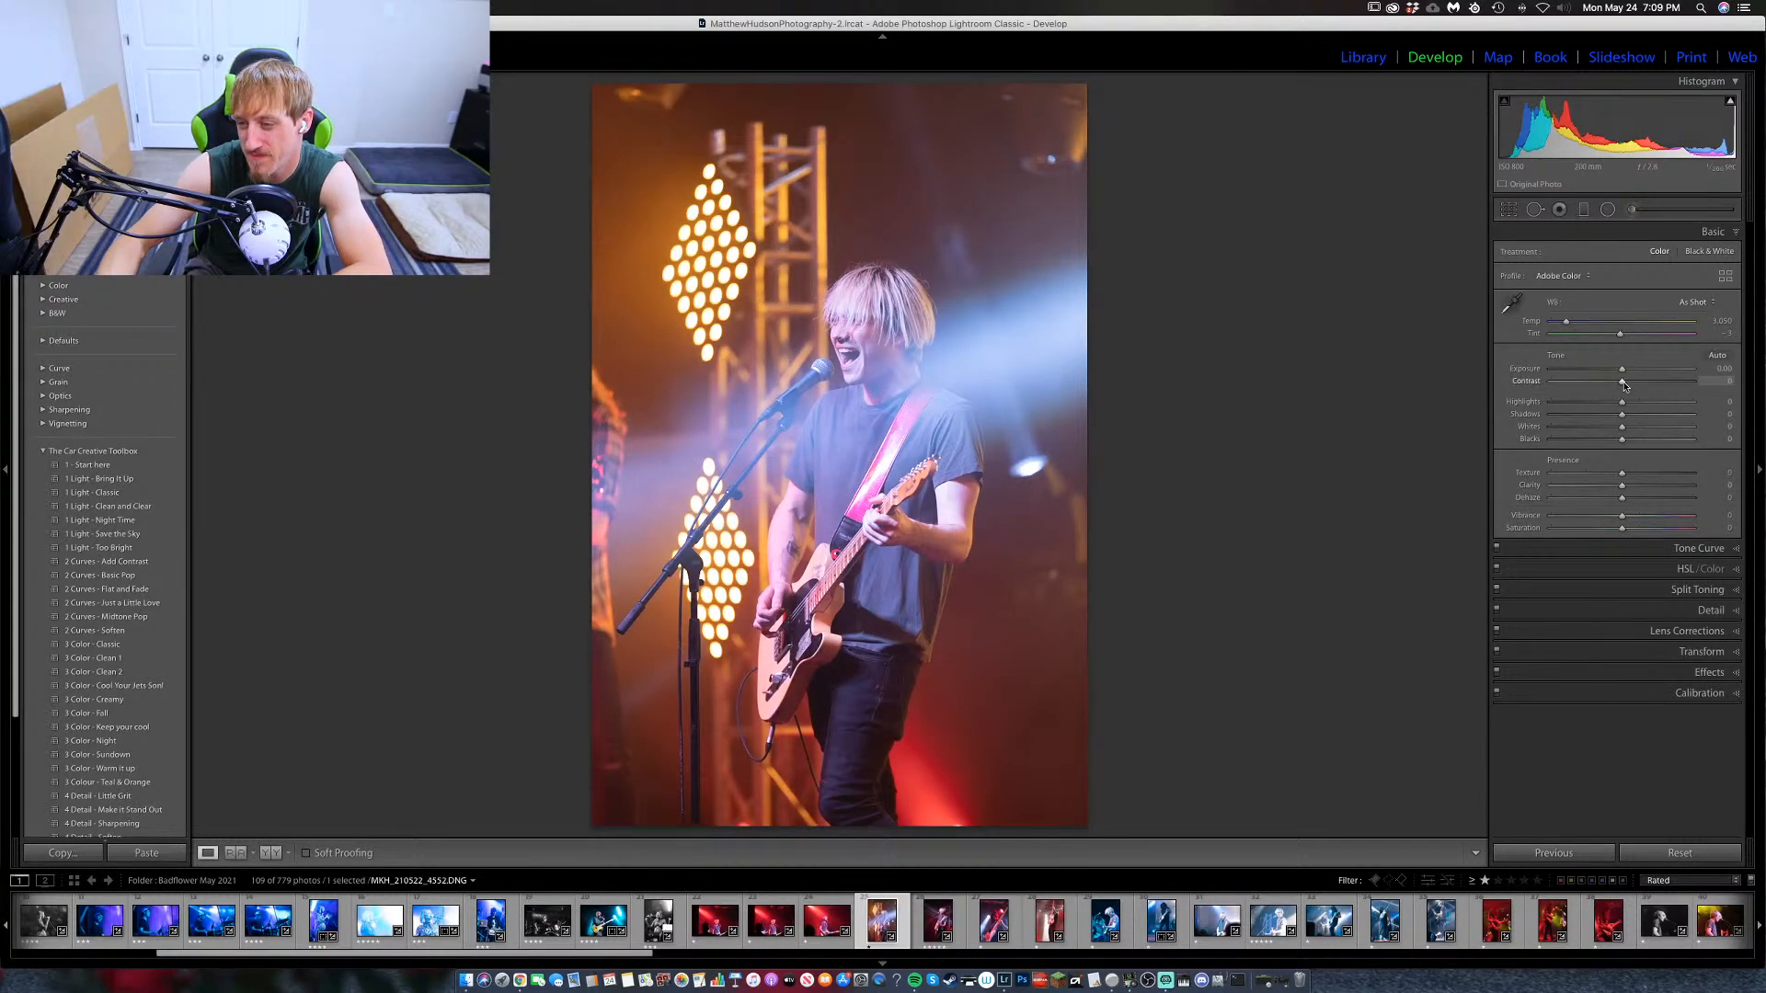
key("v")
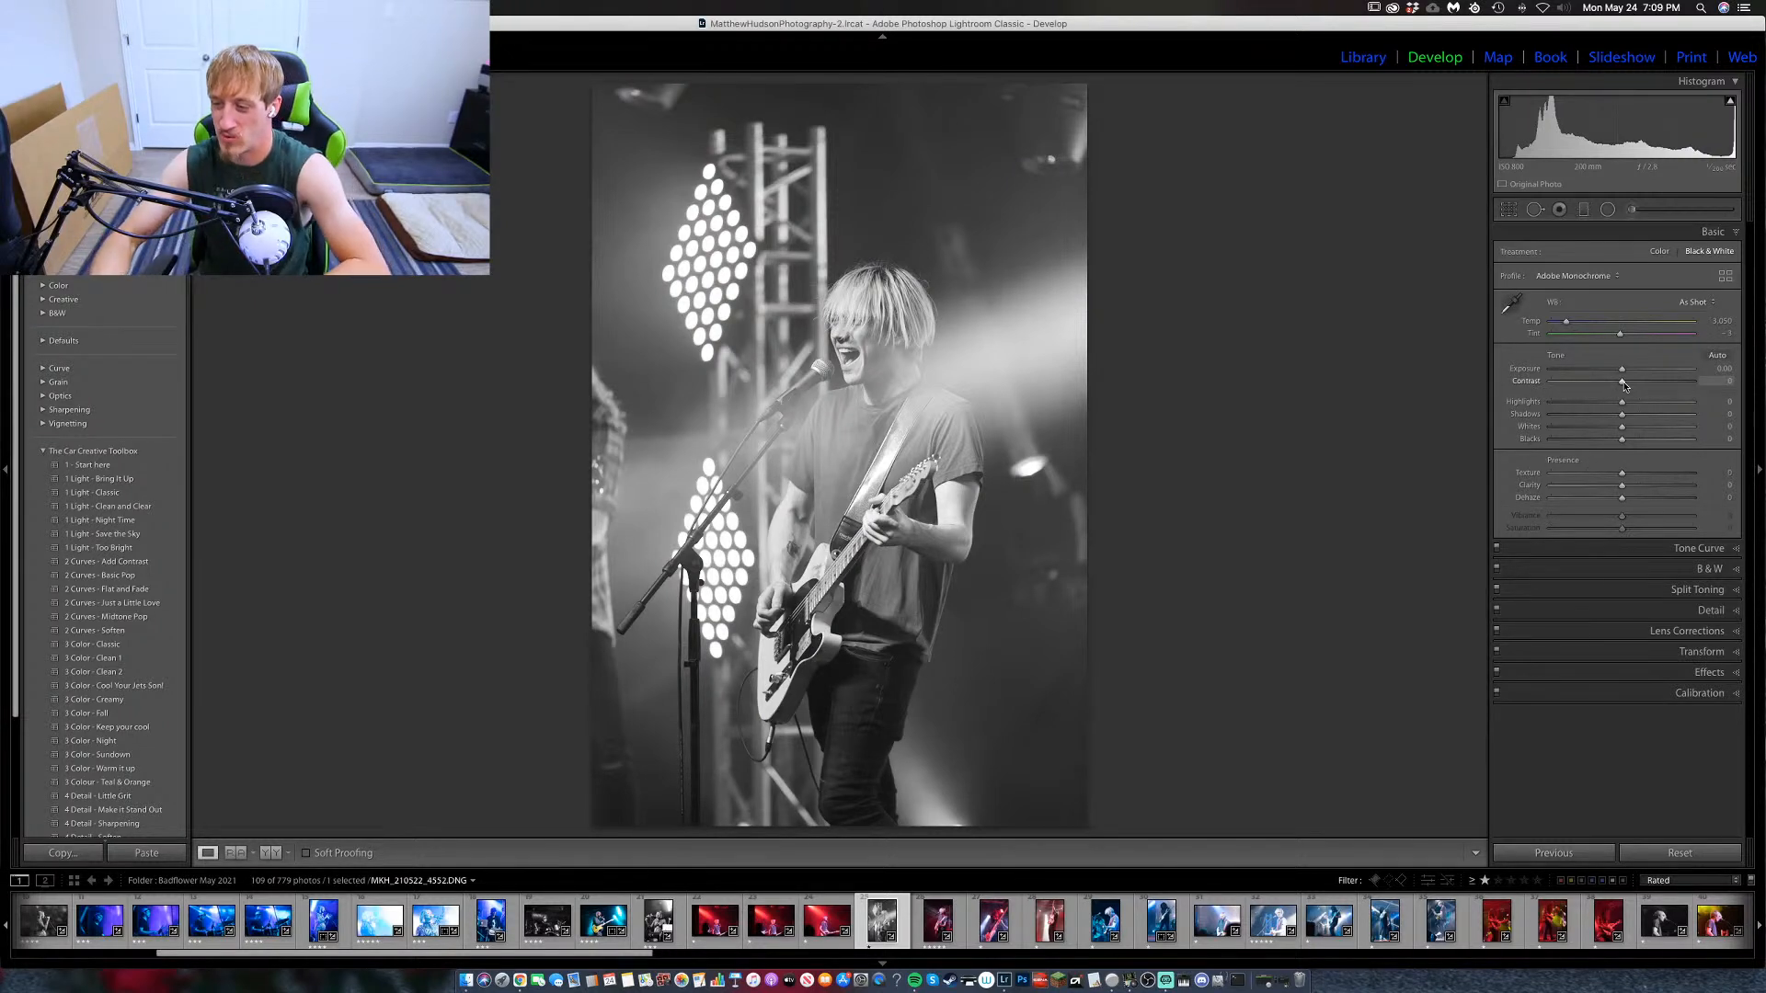
key("v")
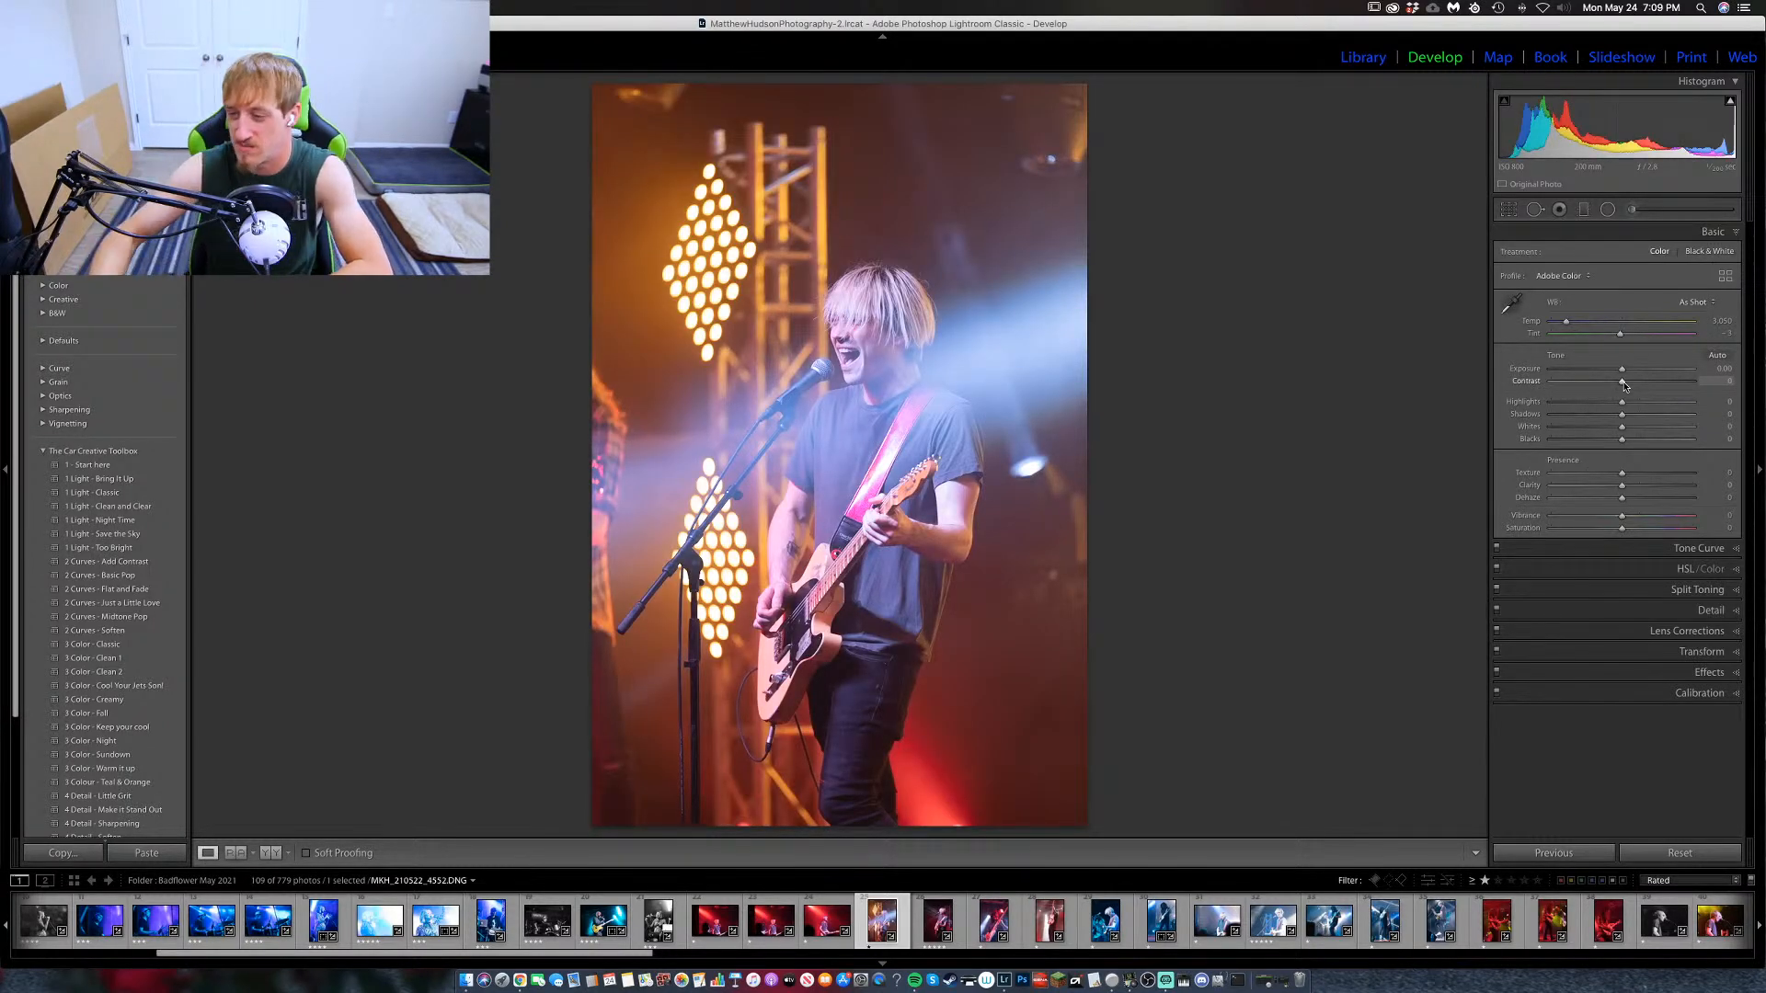
key("v")
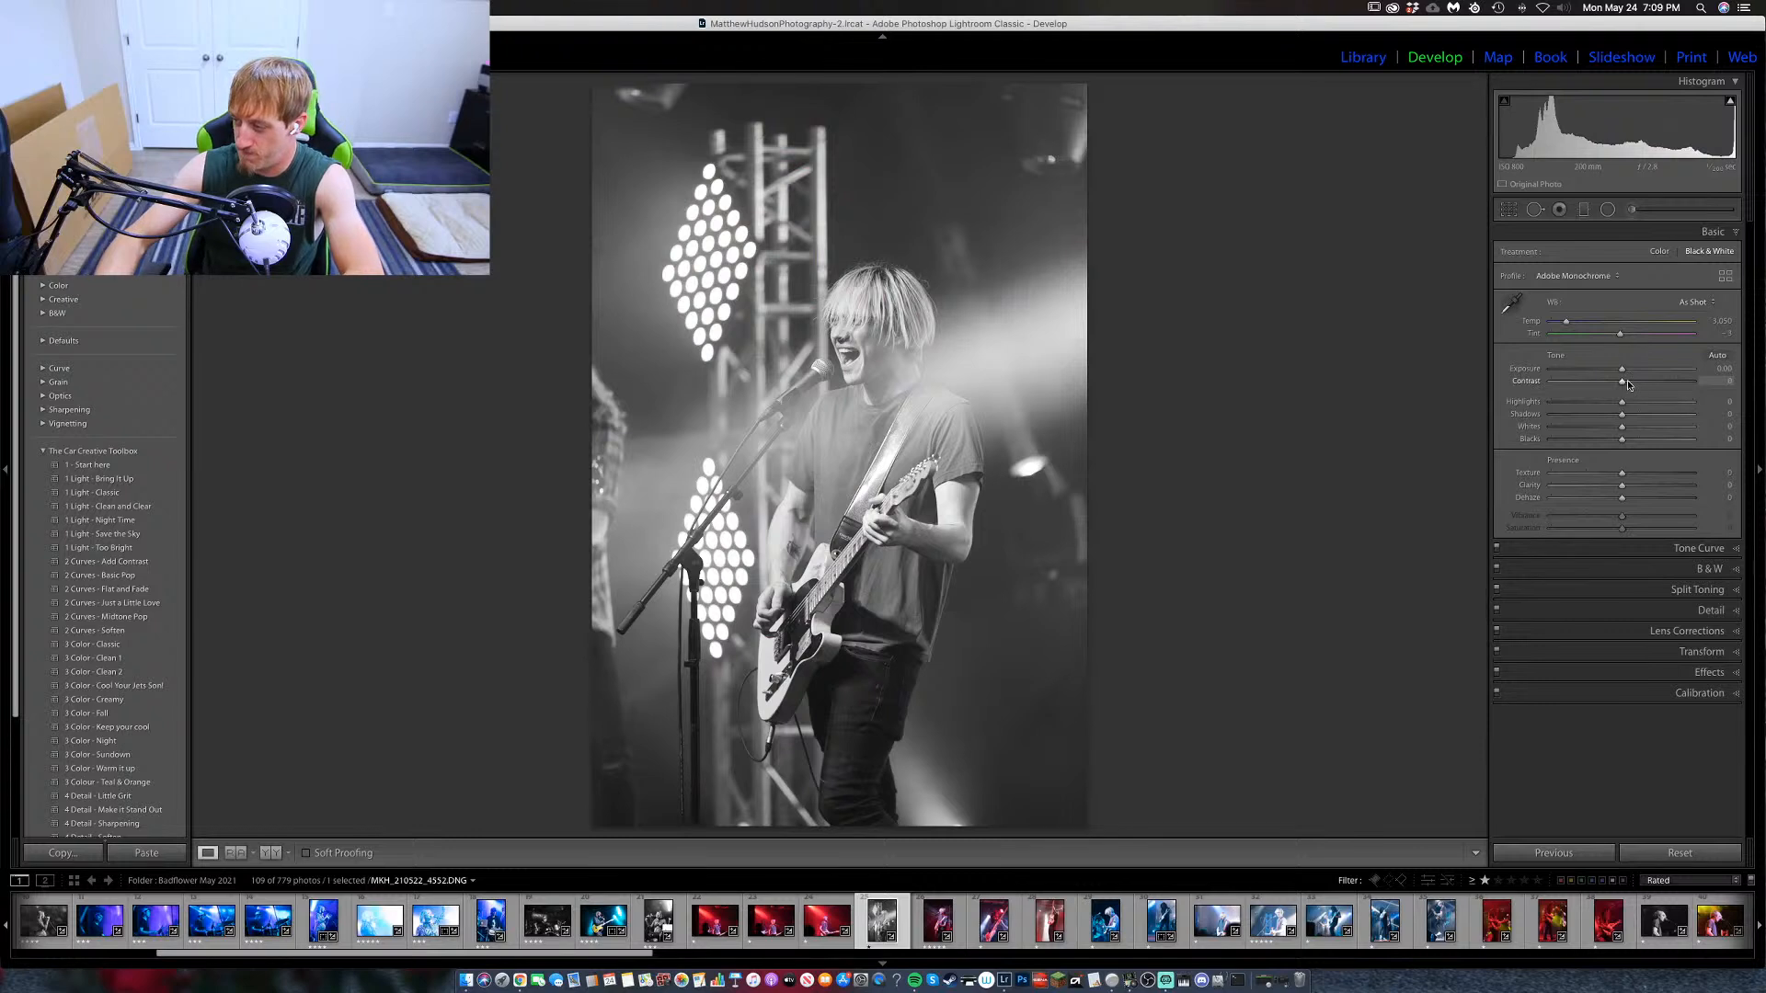
Set the black-and-white guitarist photo's contrast to +46, highlights +11, shadows +12, texture +22, clarity +15 and dehaze +21.
left_click_drag(1628, 384, 1657, 387)
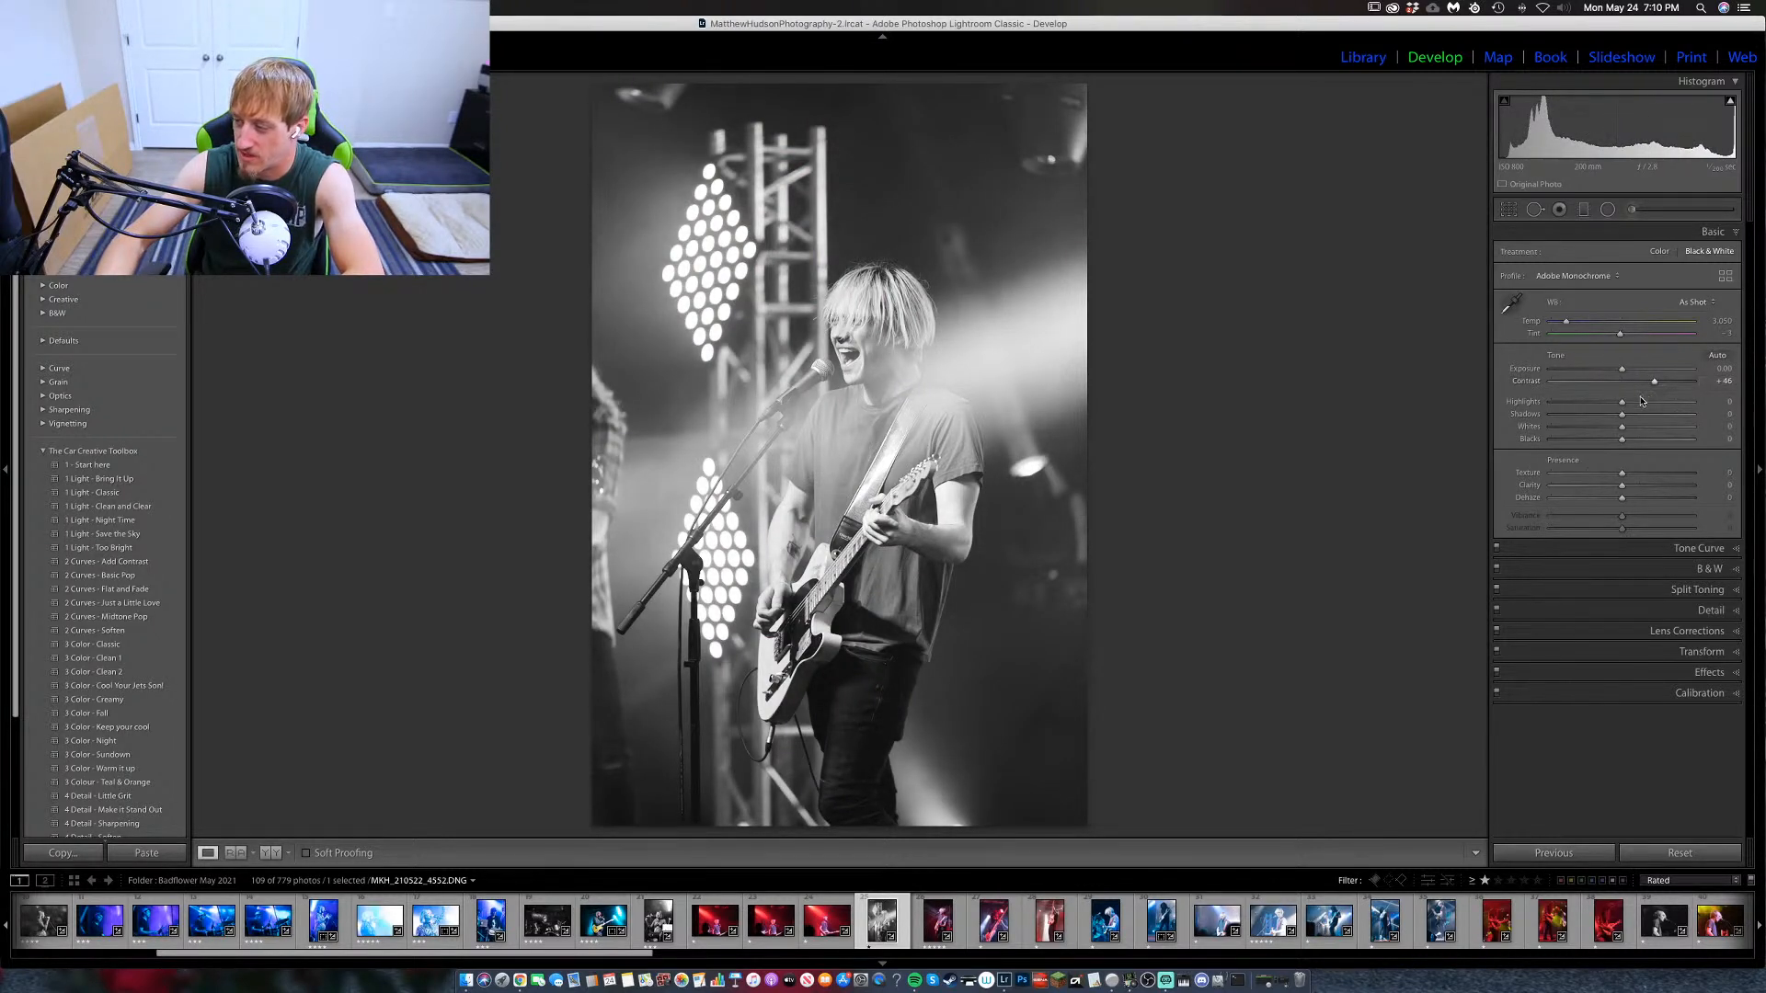
left_click_drag(1621, 406, 1631, 406)
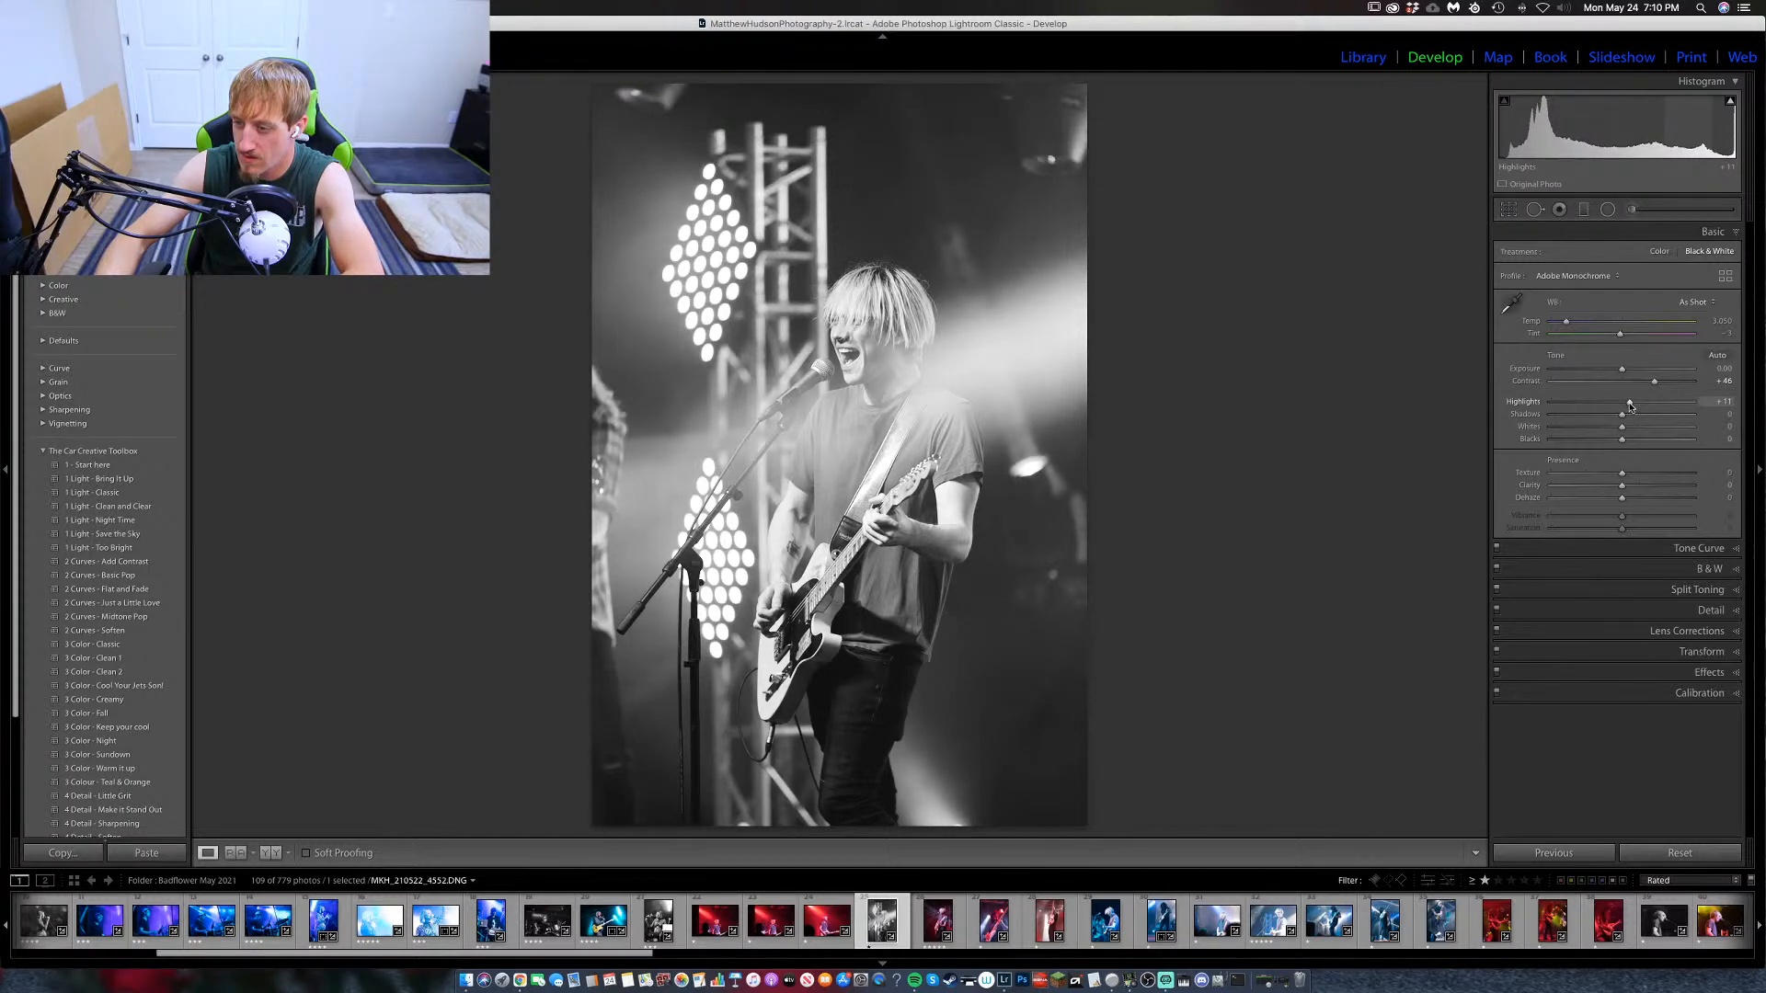
left_click_drag(1622, 486, 1634, 499)
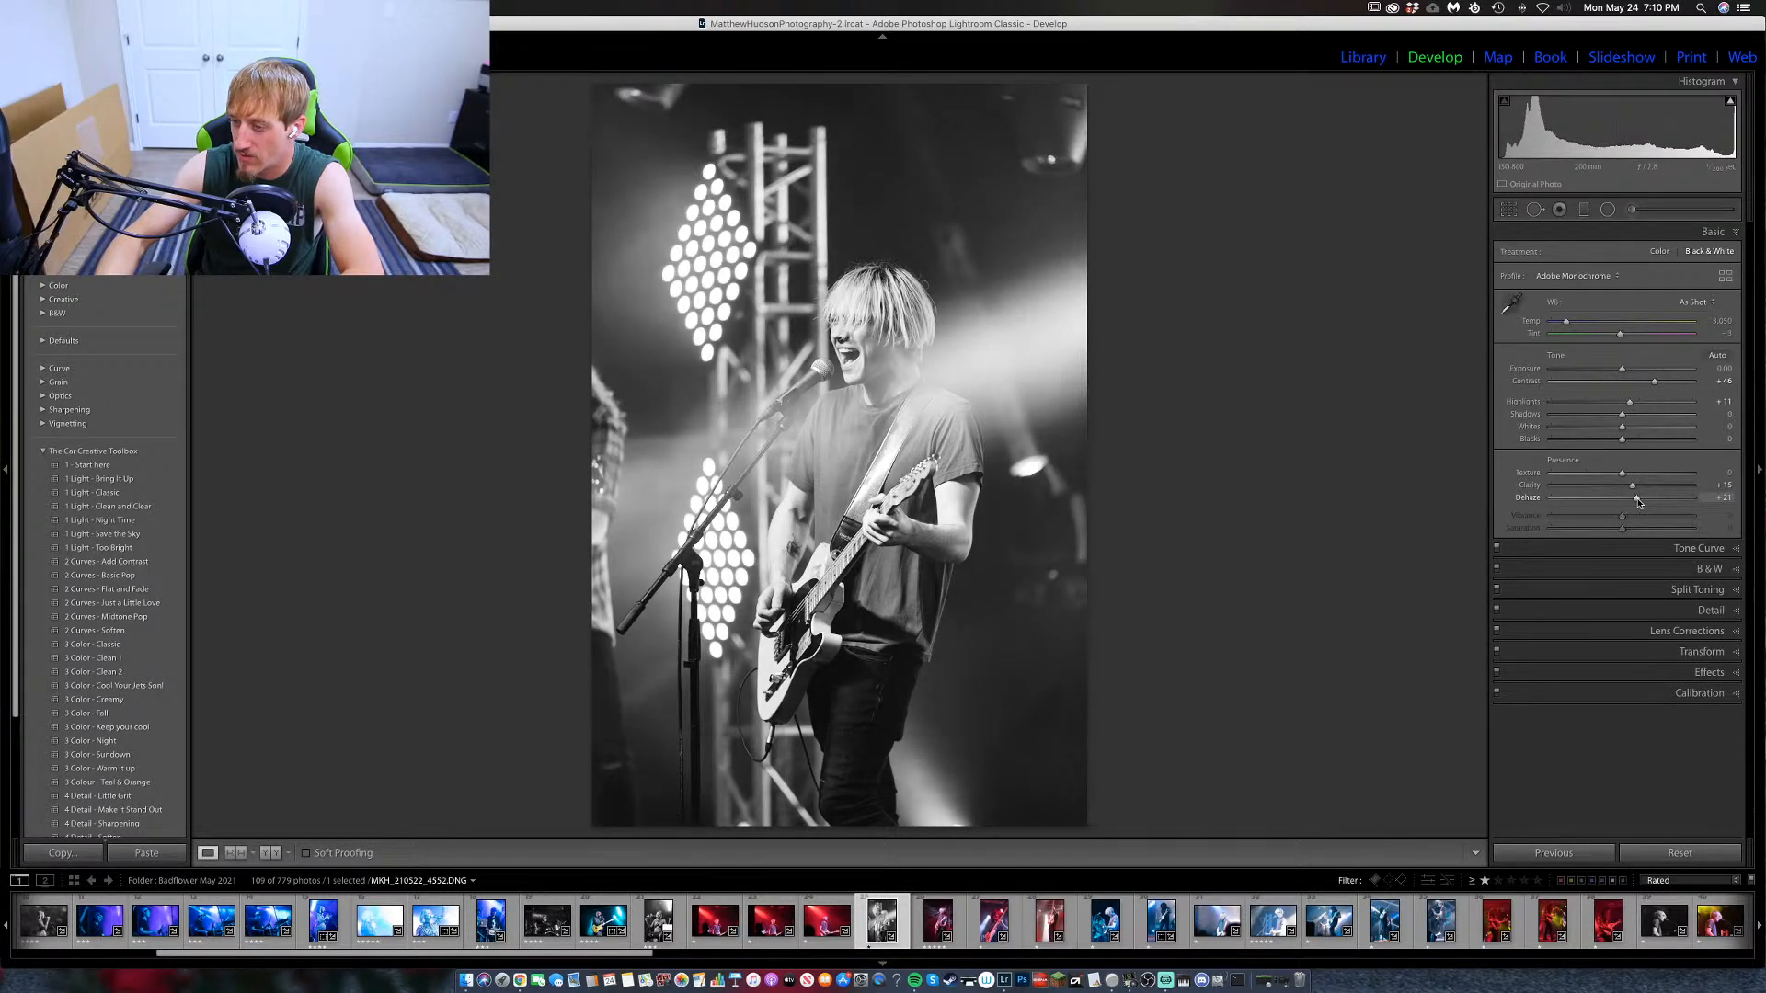
left_click_drag(1622, 473, 1639, 476)
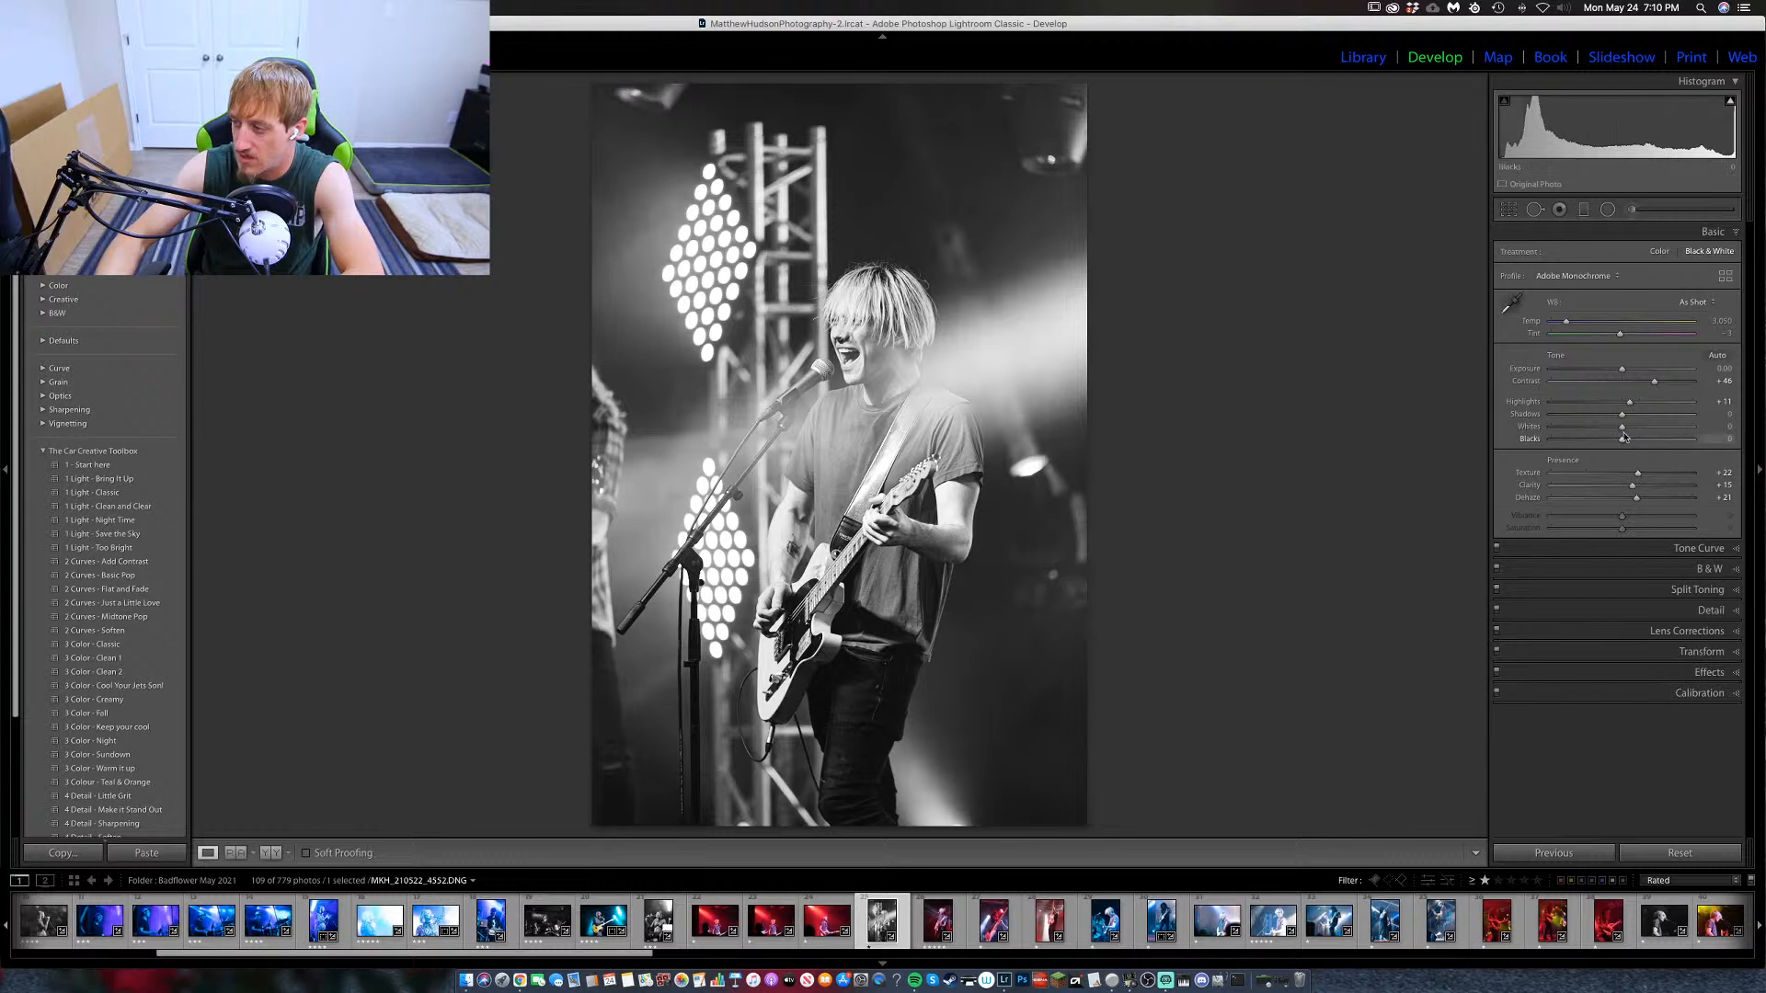
left_click_drag(1623, 418, 1633, 419)
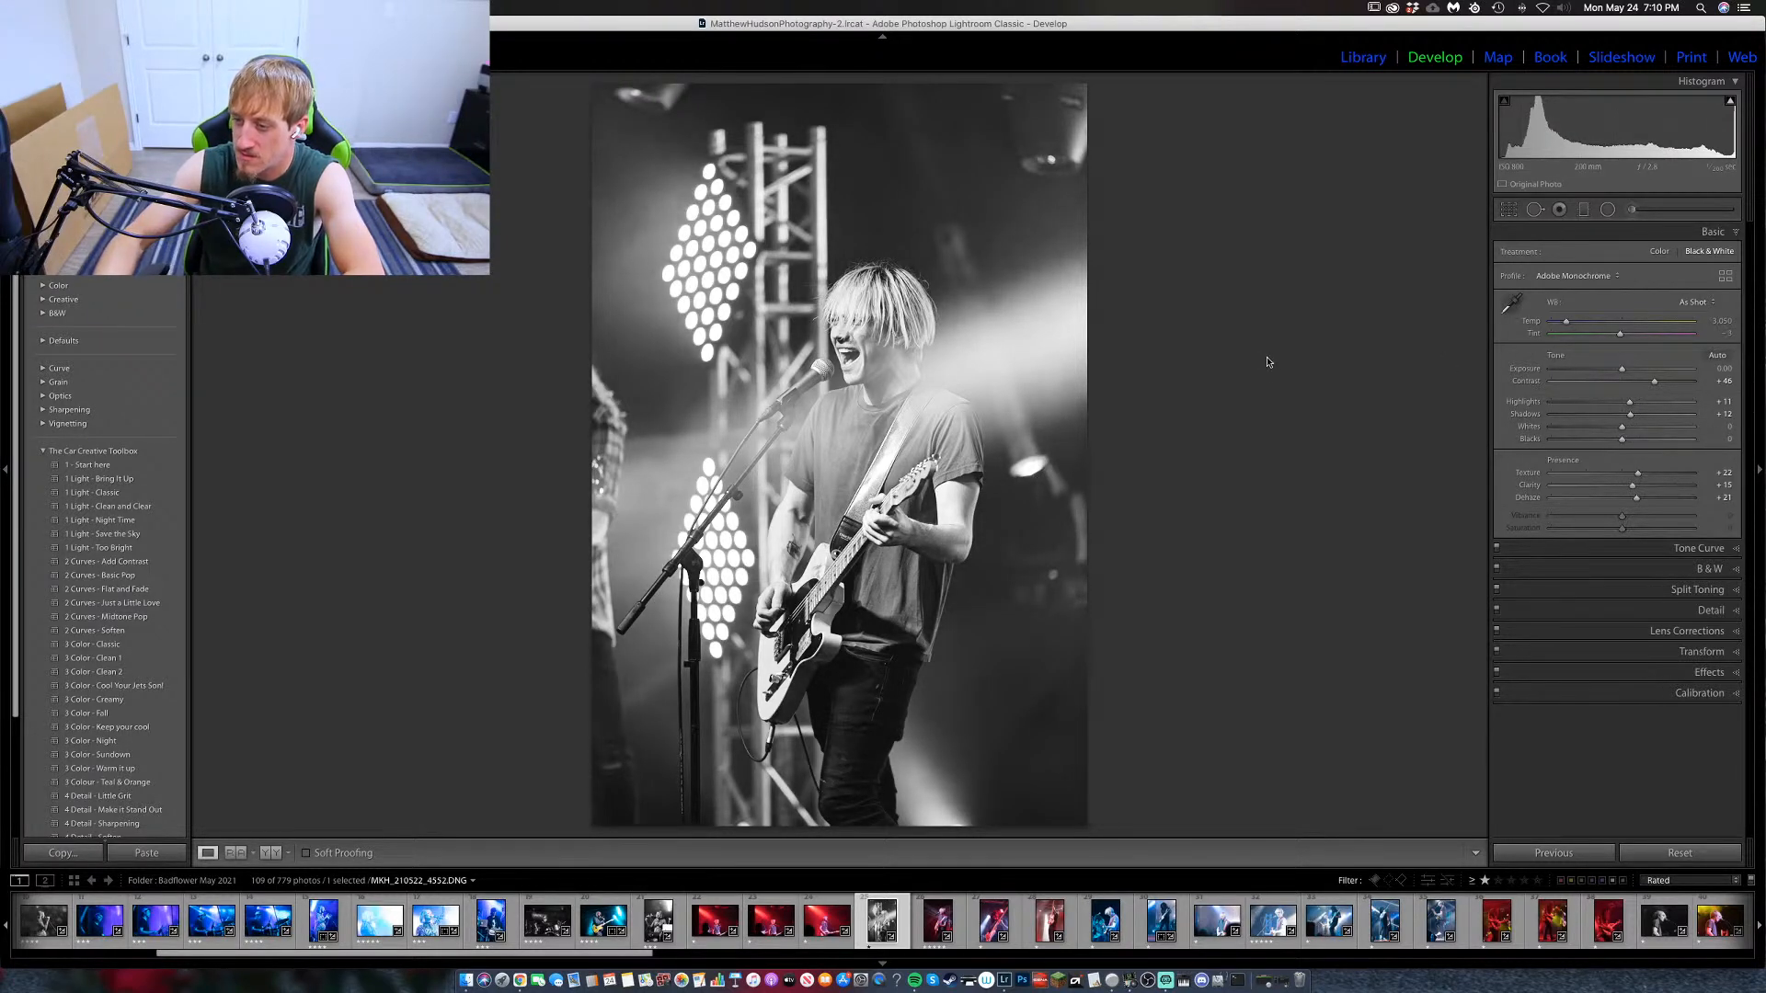
Crop the vertical guitarist photo tighter, trimming empty space above his head and the second performer at the edge.
left_click(1510, 211)
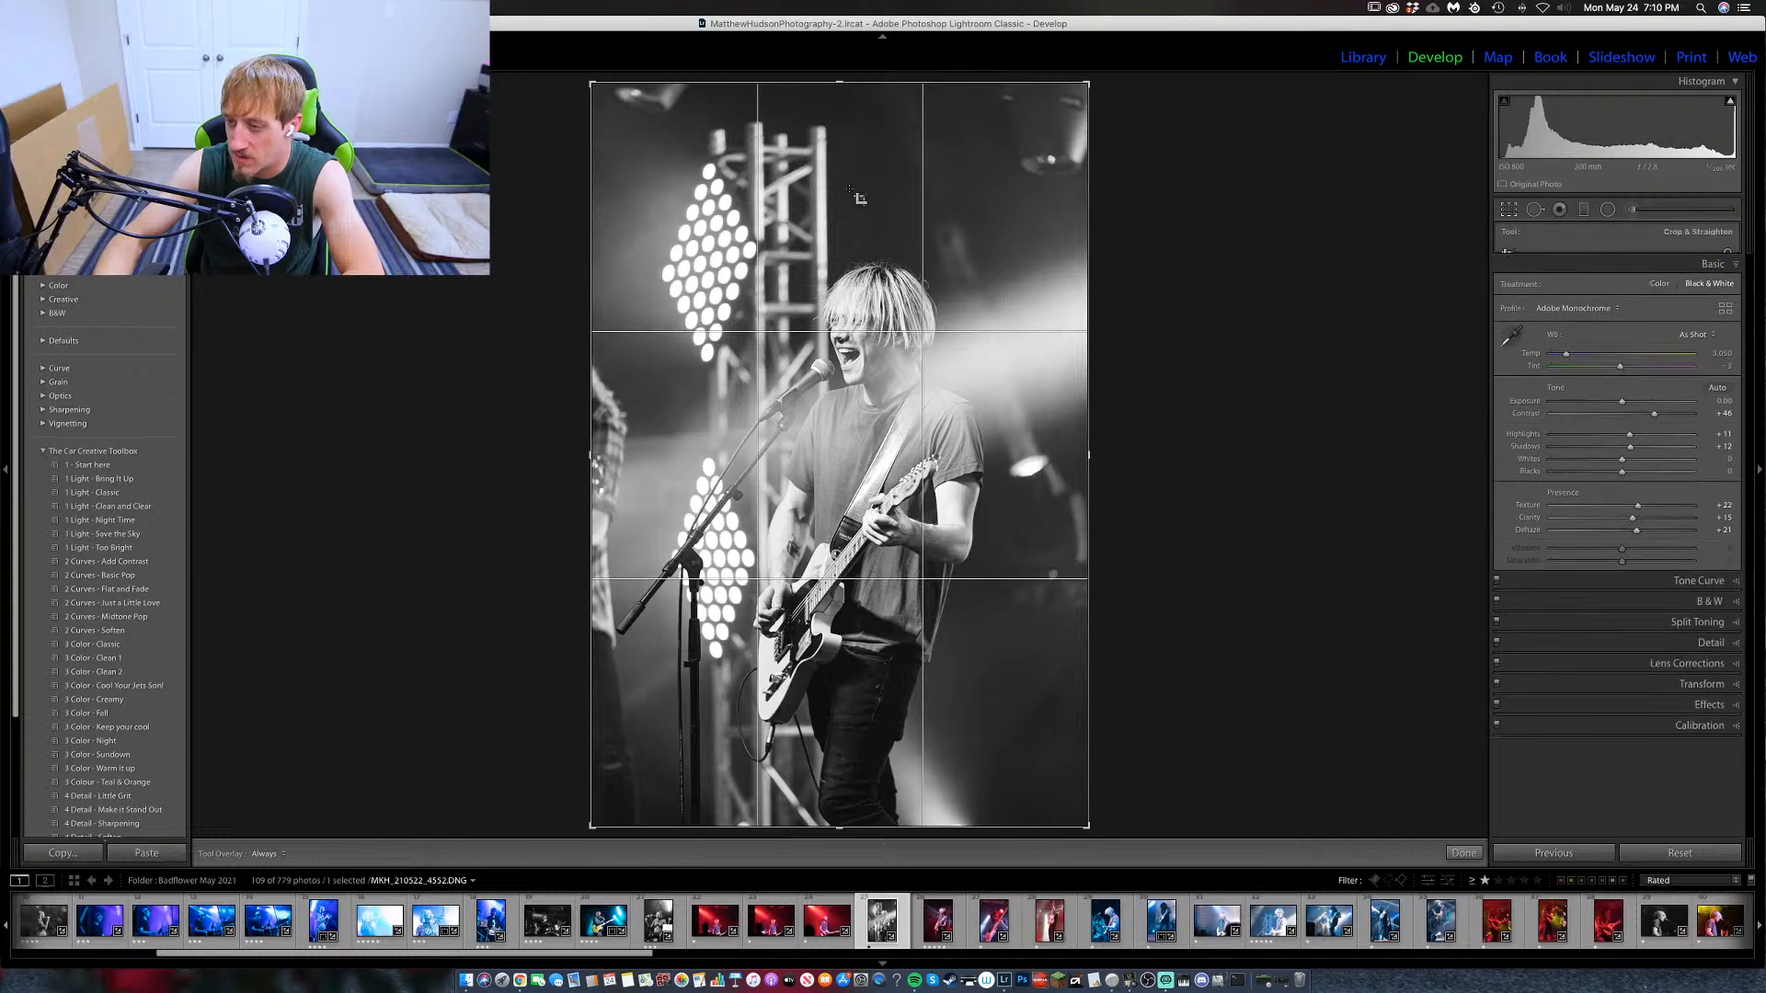
left_click_drag(840, 85, 837, 131)
key("Return")
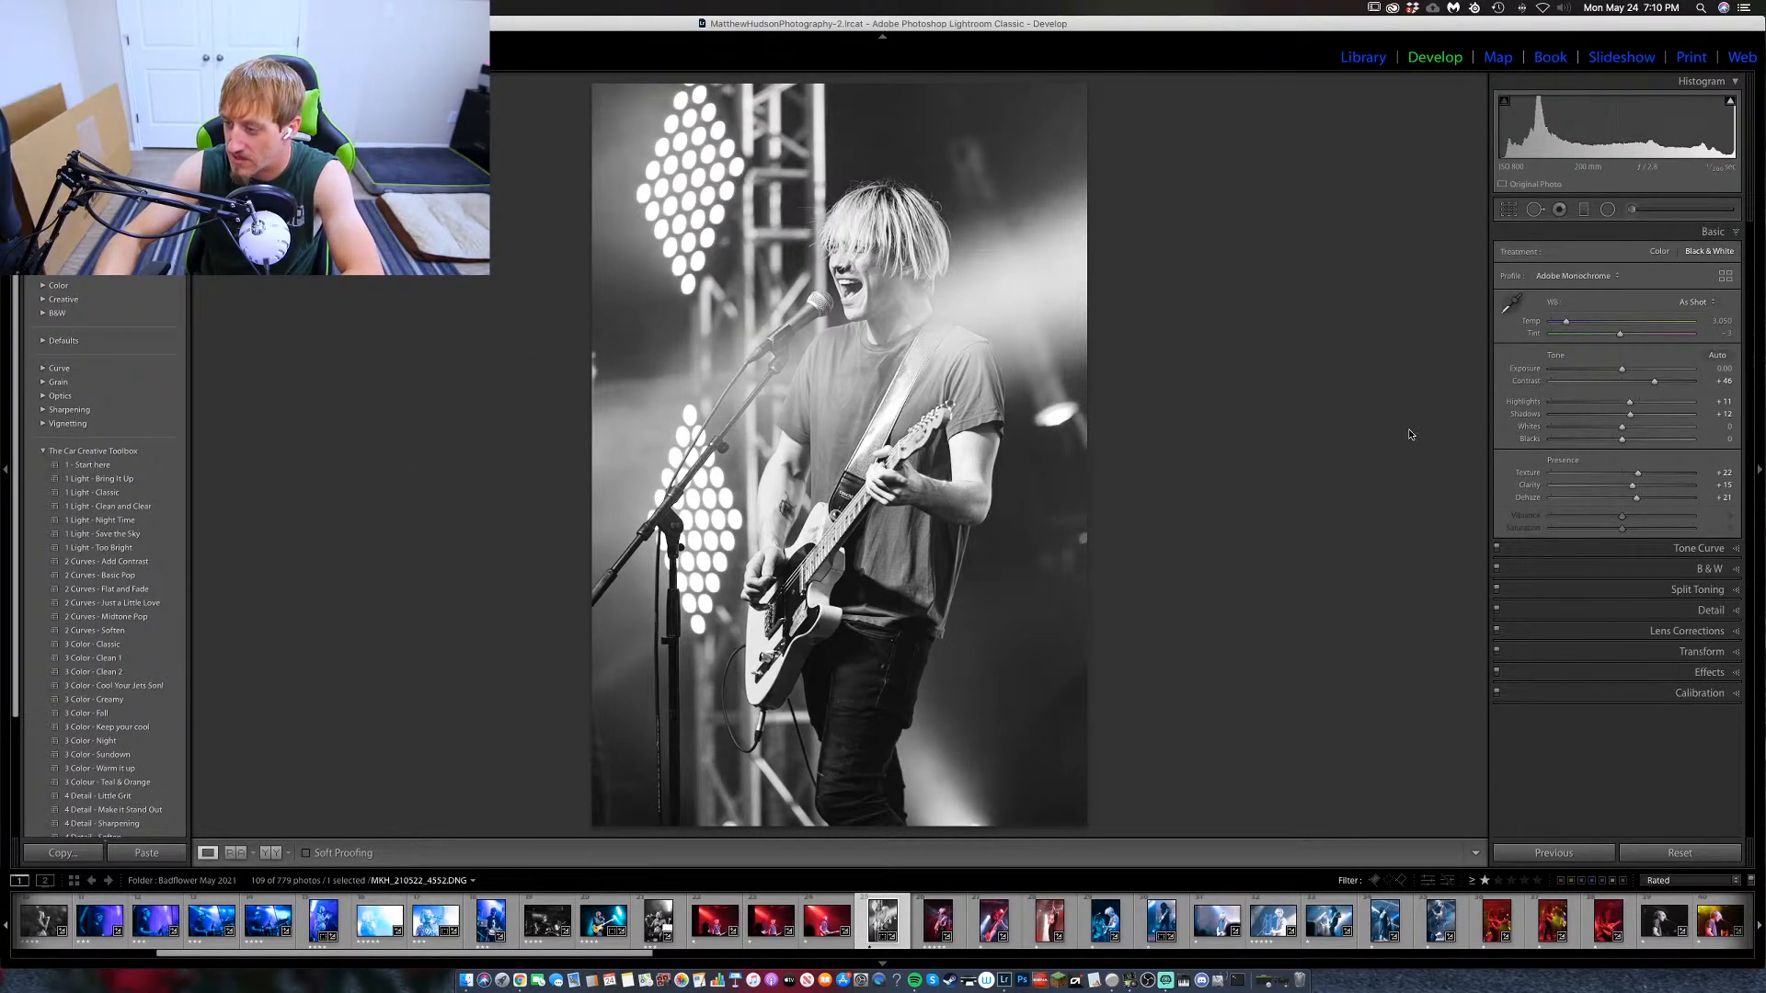
Heal the small distracting spot near the guitarist photo's right edge and raise clarity to +32.
left_click(1535, 209)
scroll(1083, 538, "up", 5)
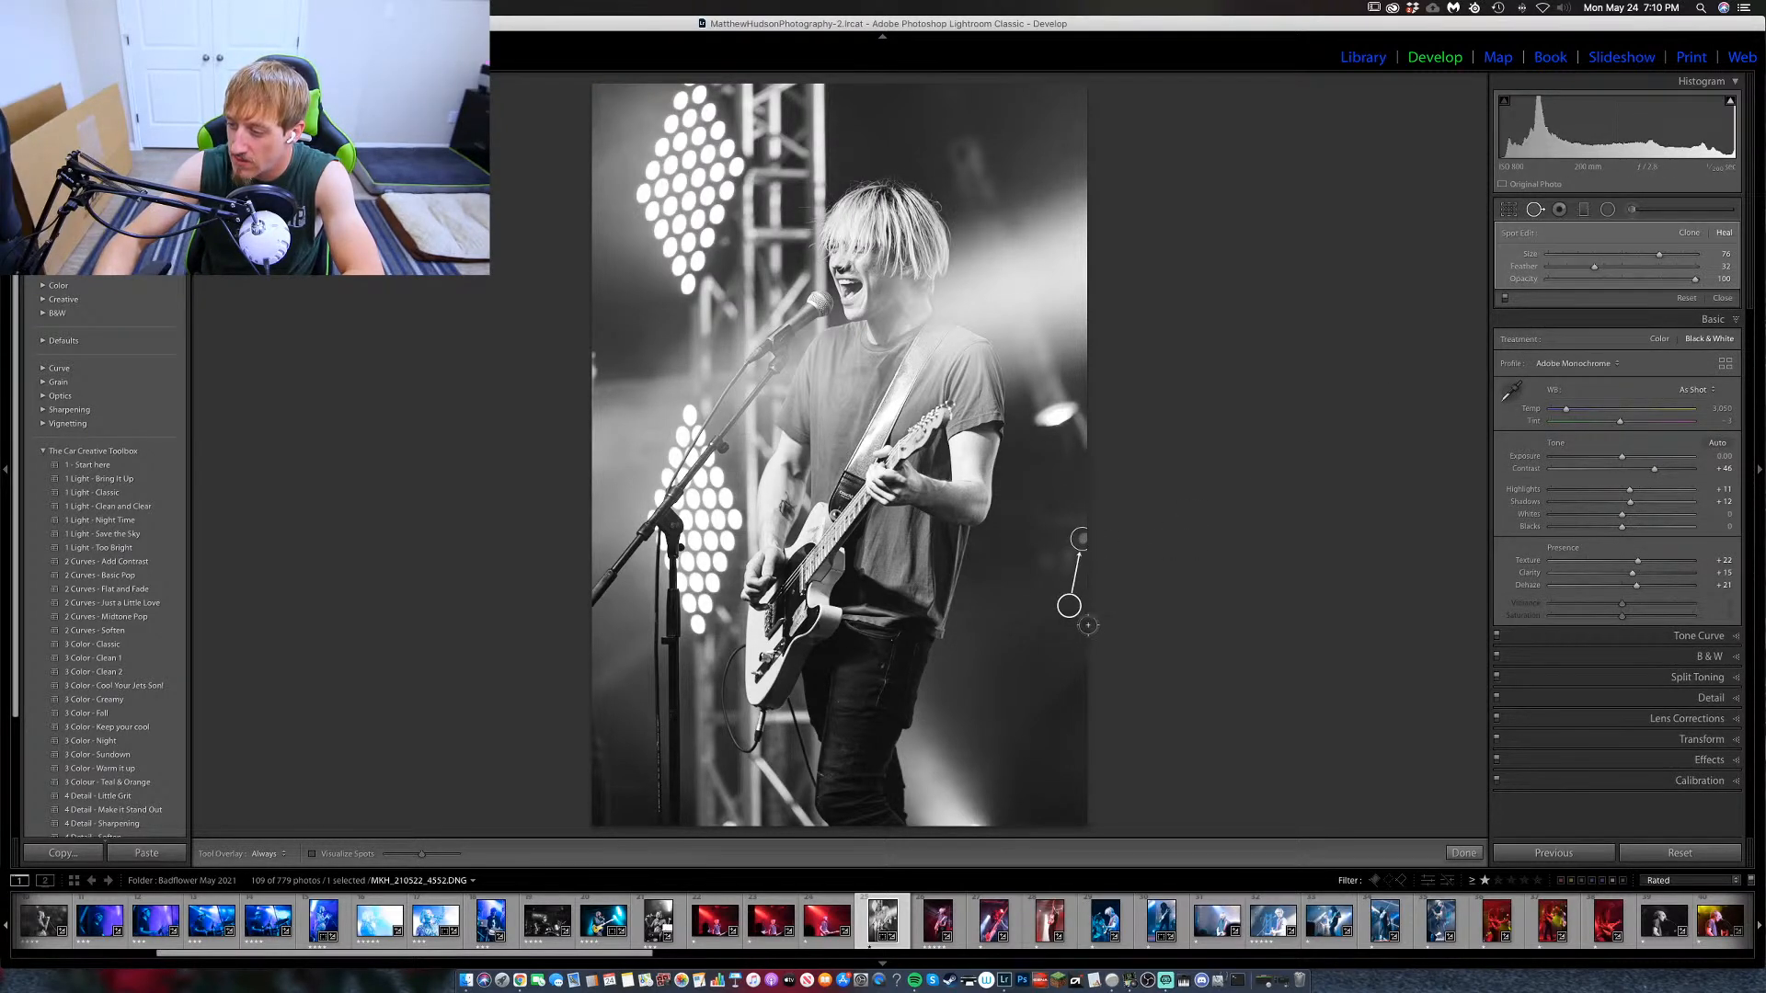
left_click(1536, 210)
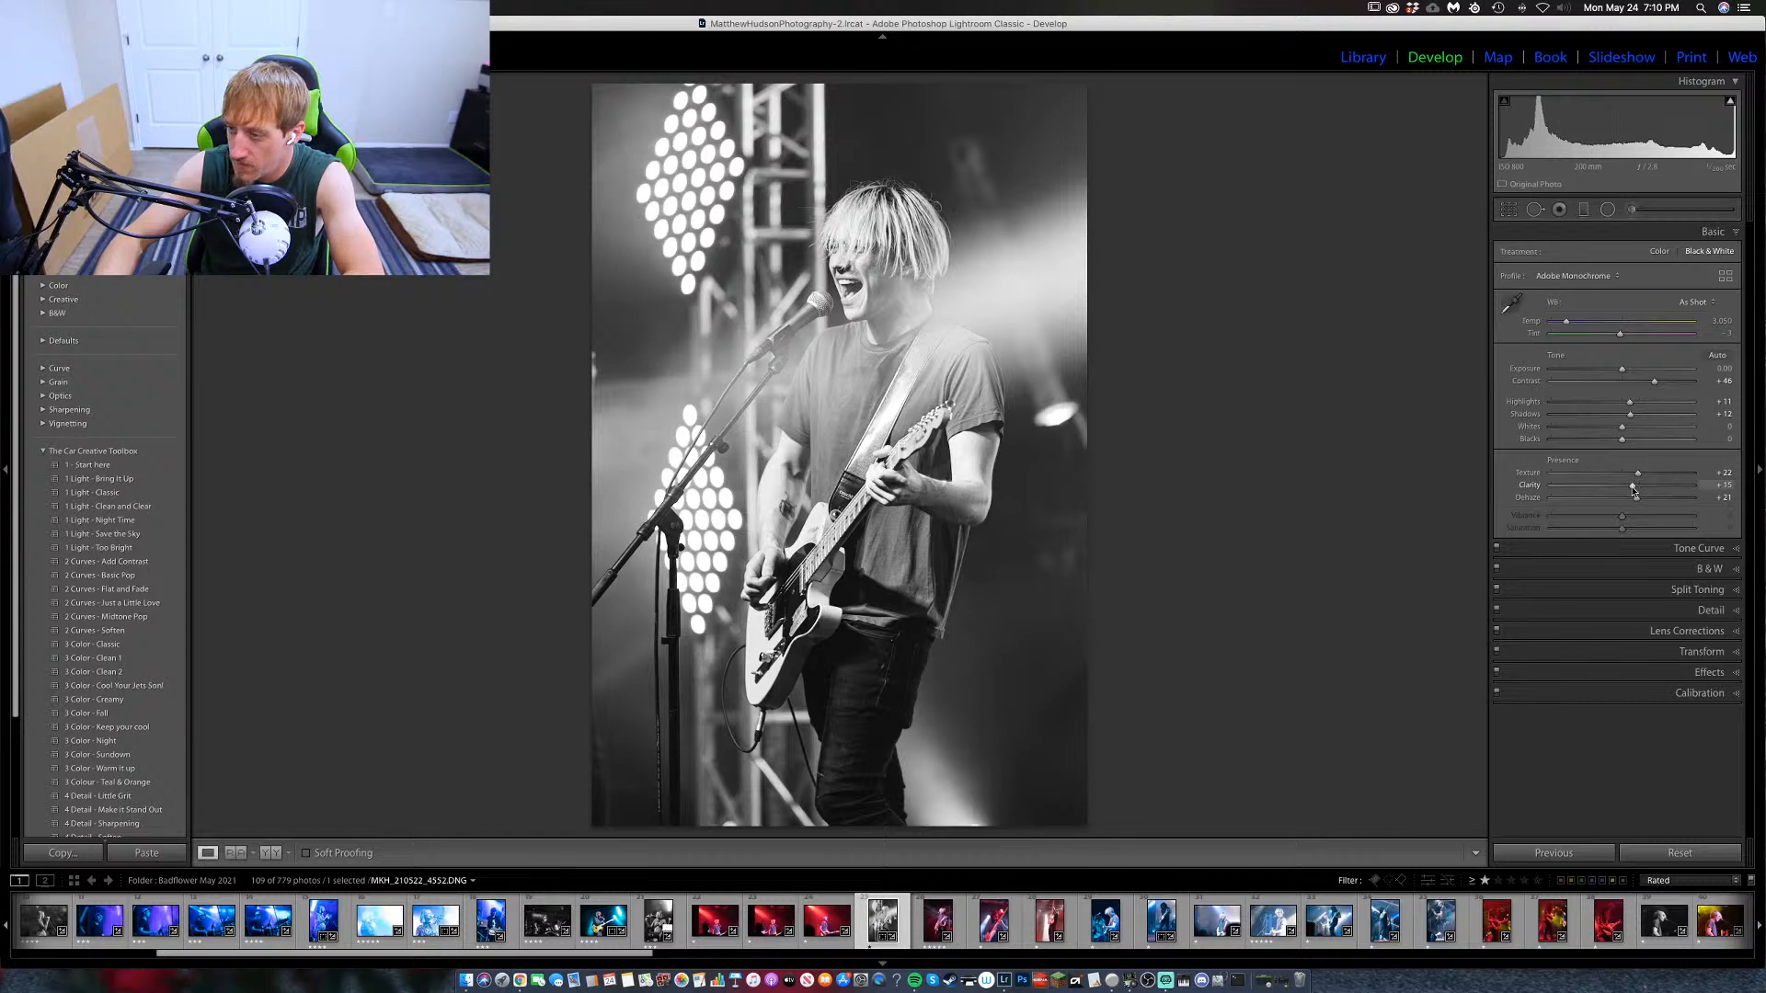
left_click_drag(1634, 491, 1645, 491)
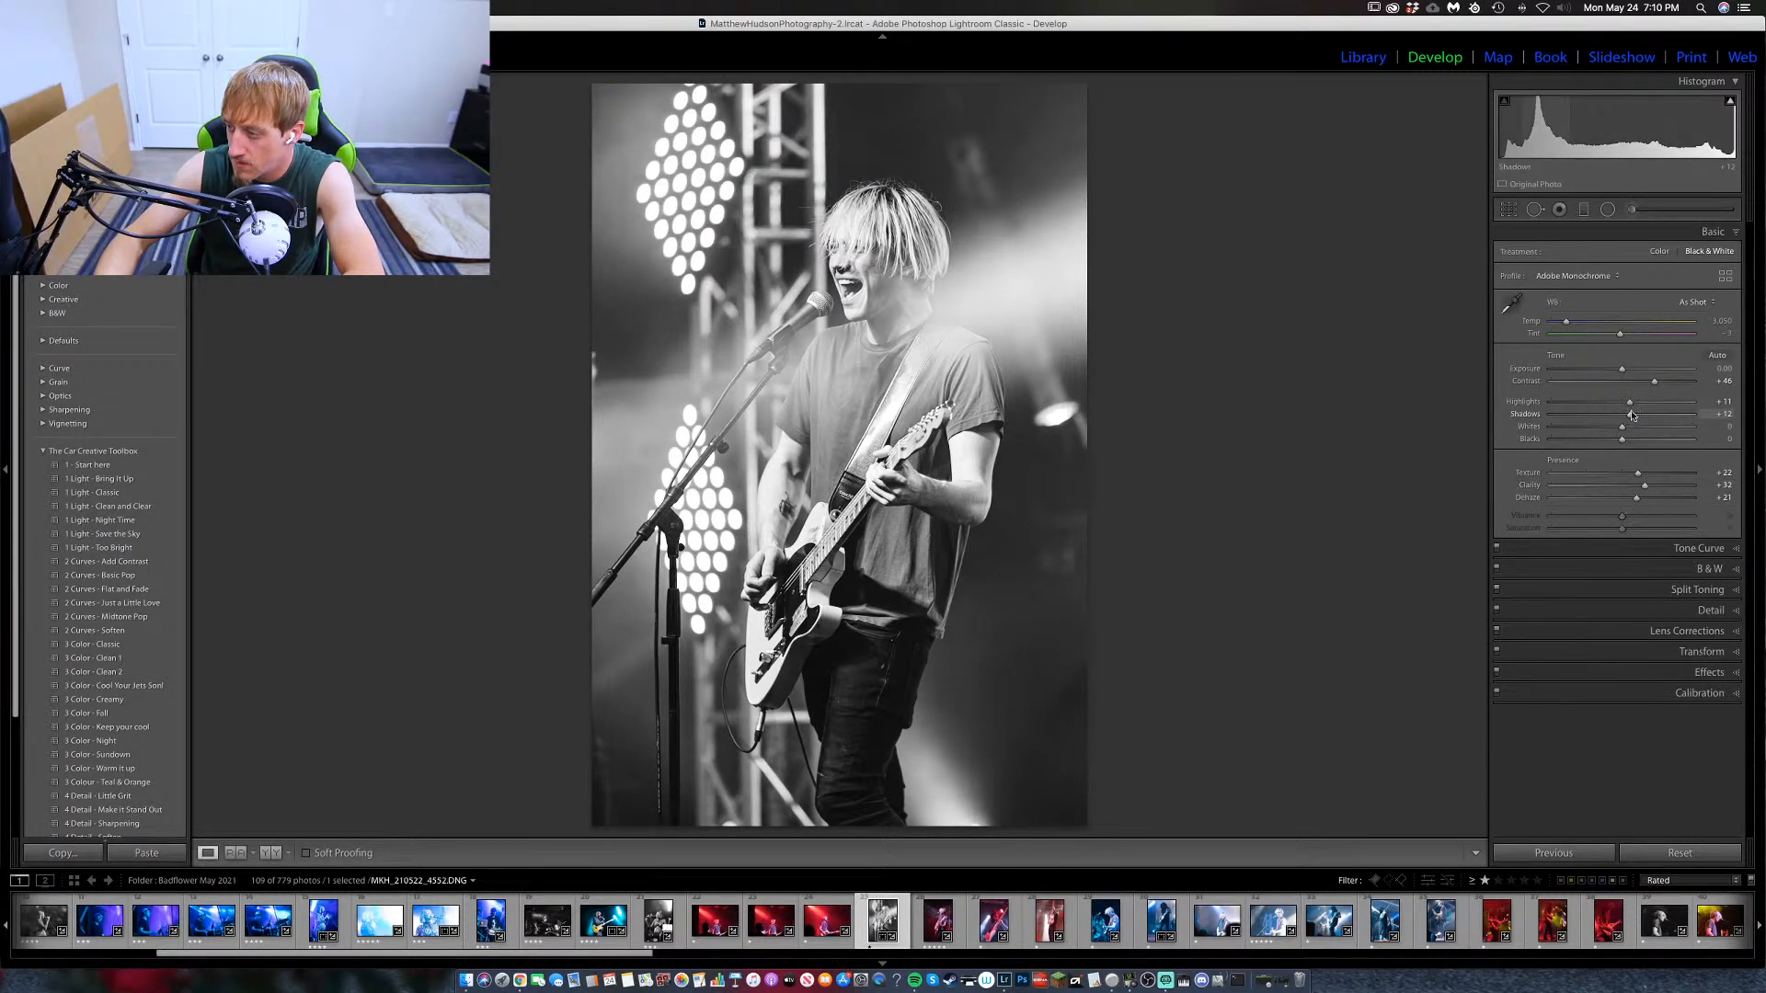
Paint a smaller adjustment brush with exposure -0.26 over the guitarist's face, with the edit pins hidden.
left_click(1633, 211)
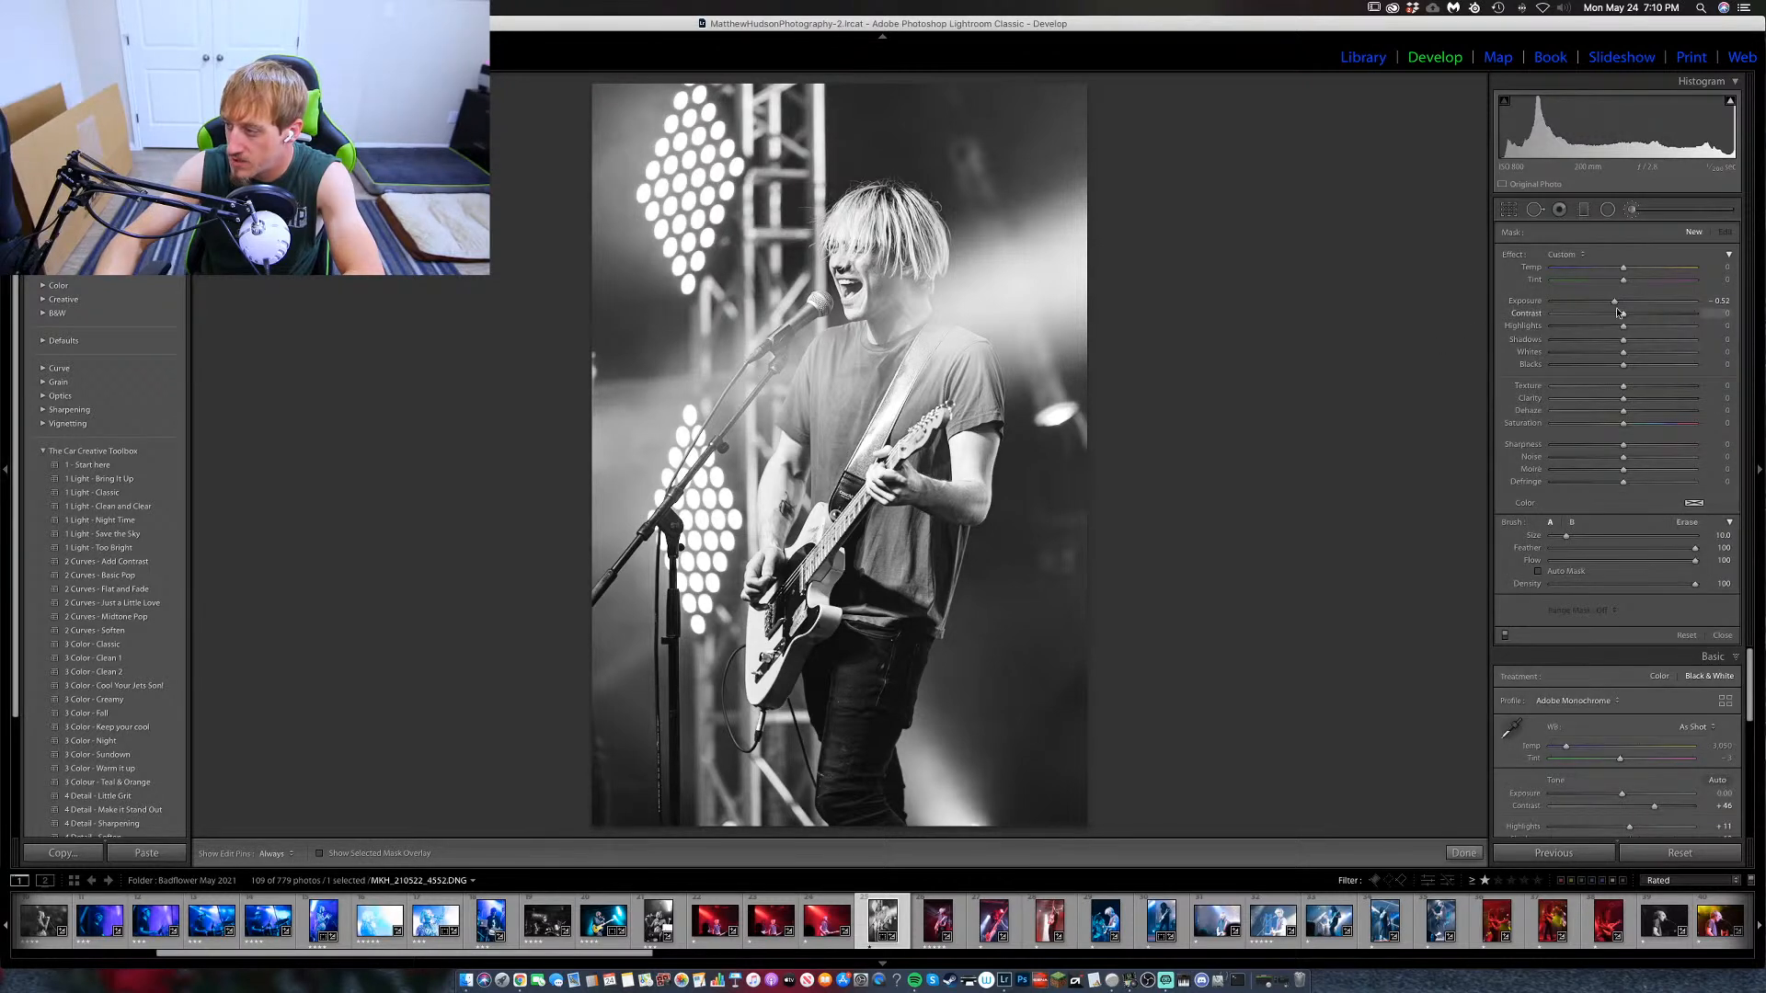
left_click_drag(1614, 302, 1619, 304)
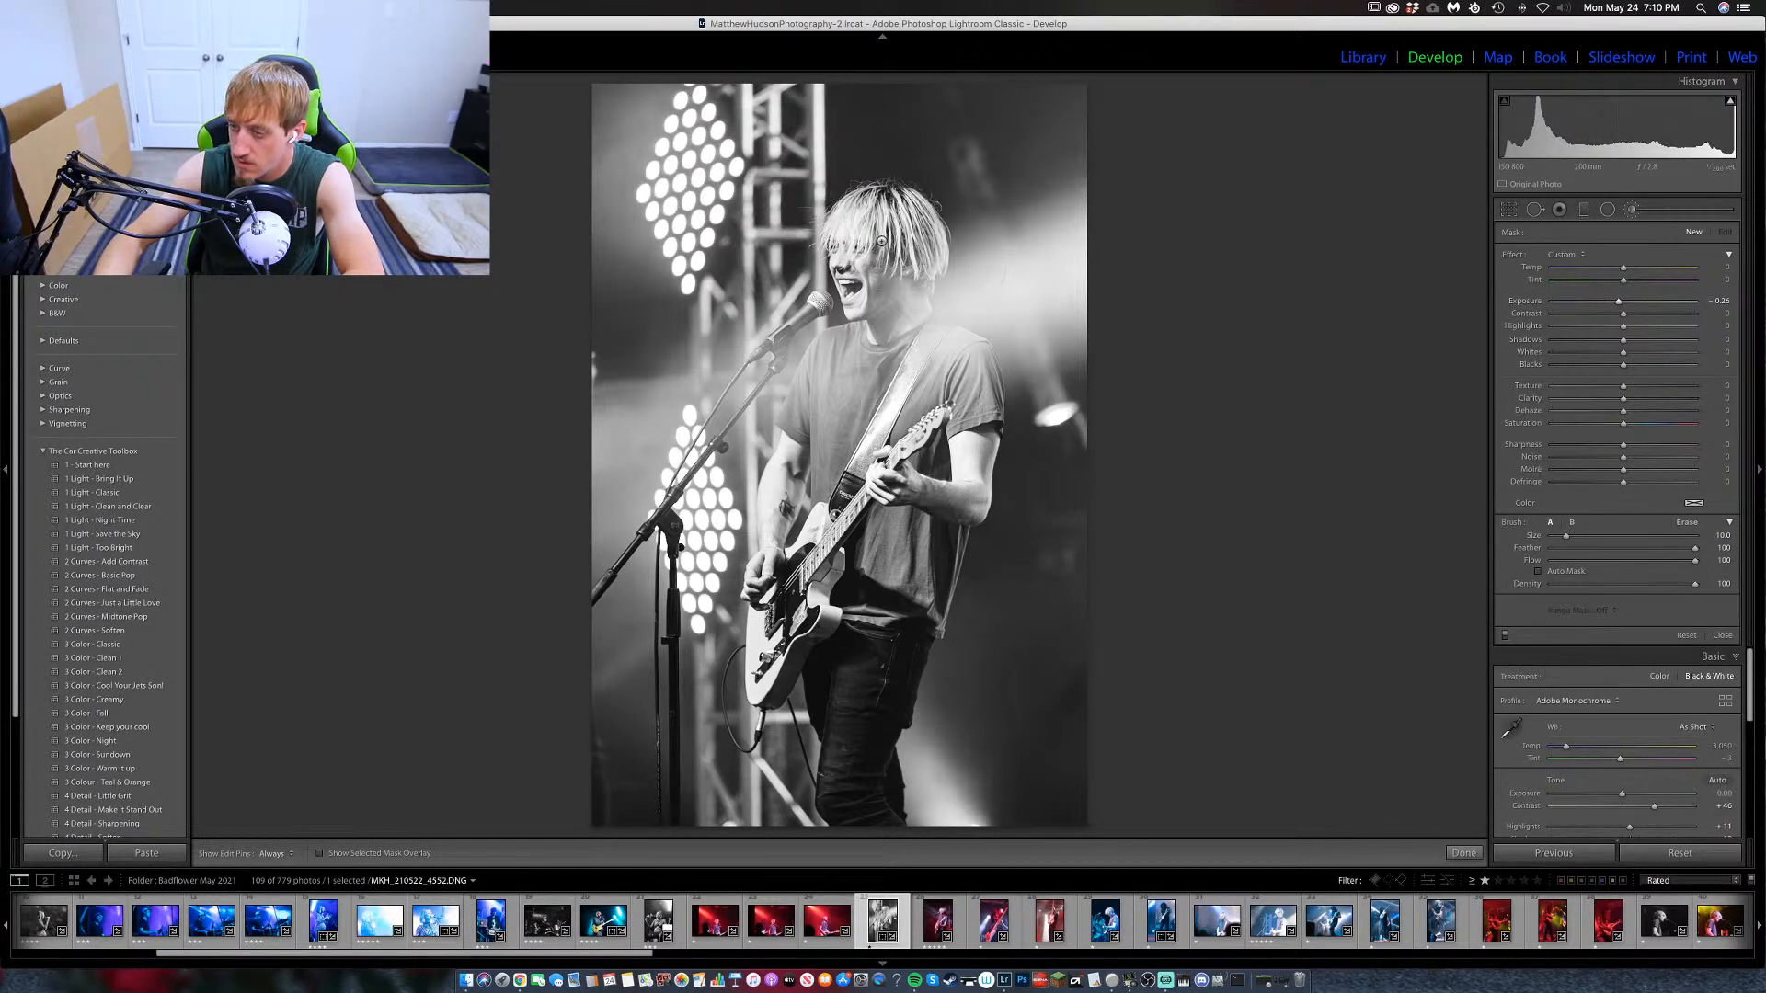
key("bracketleft")
key("h")
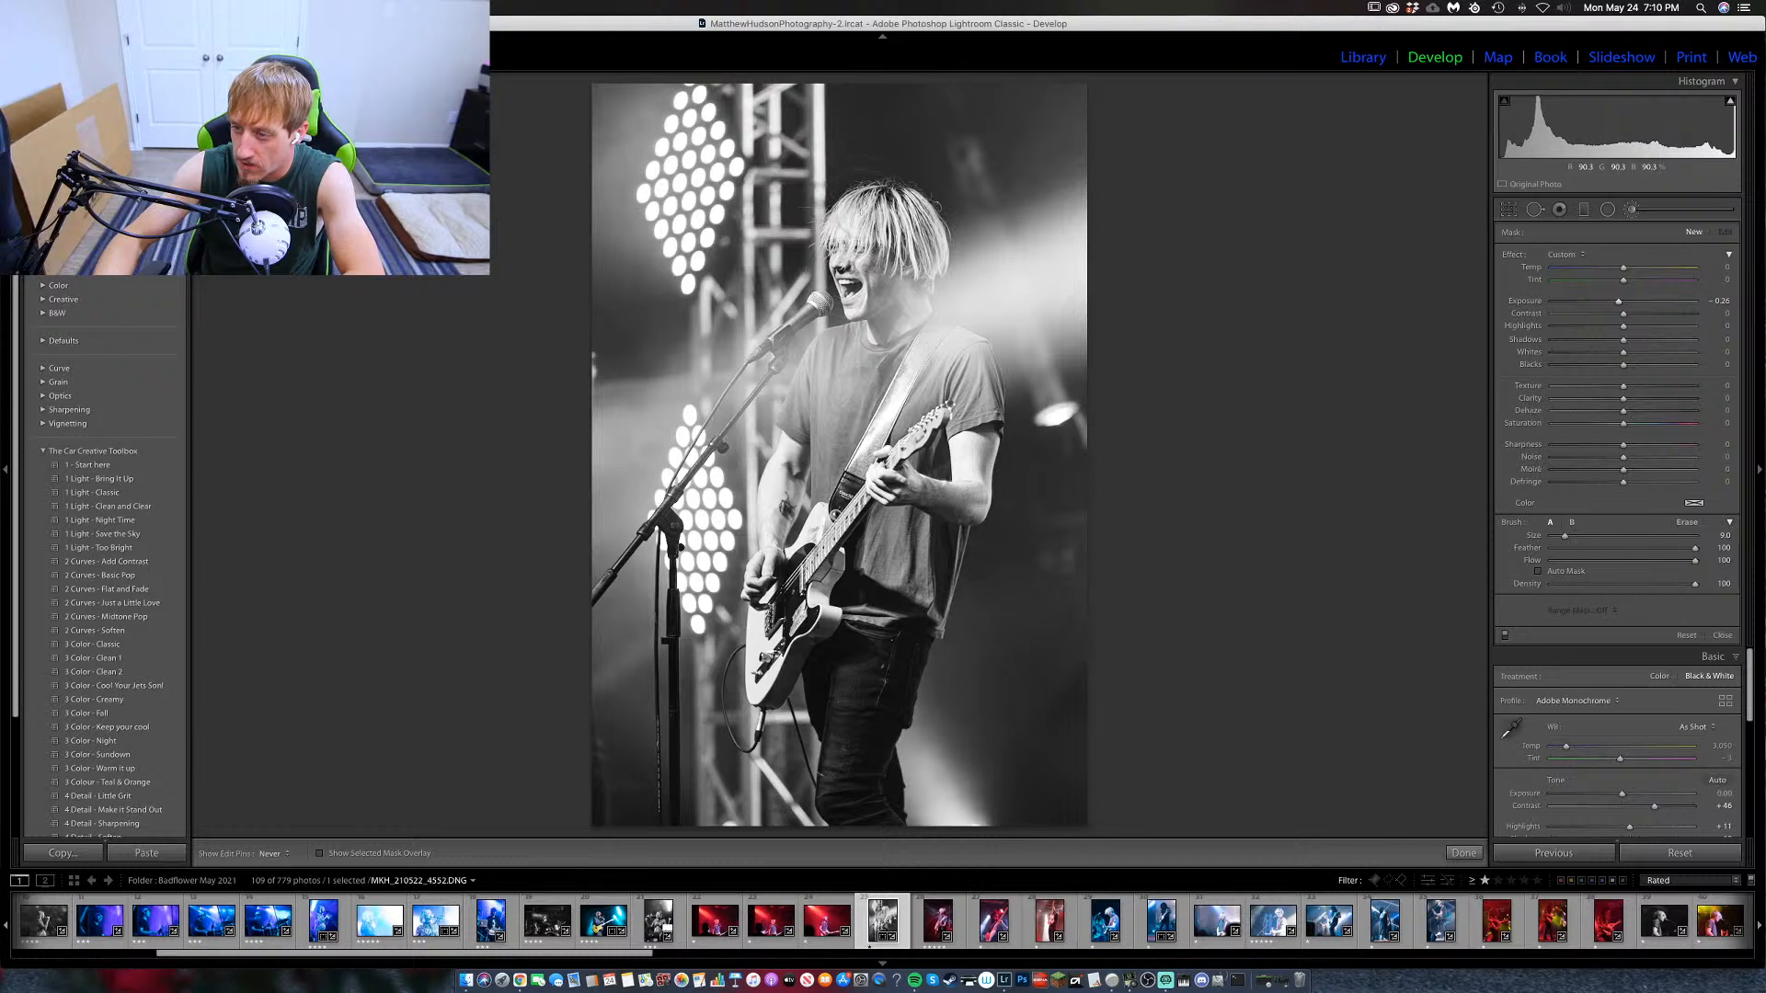
left_click_drag(850, 305, 851, 220)
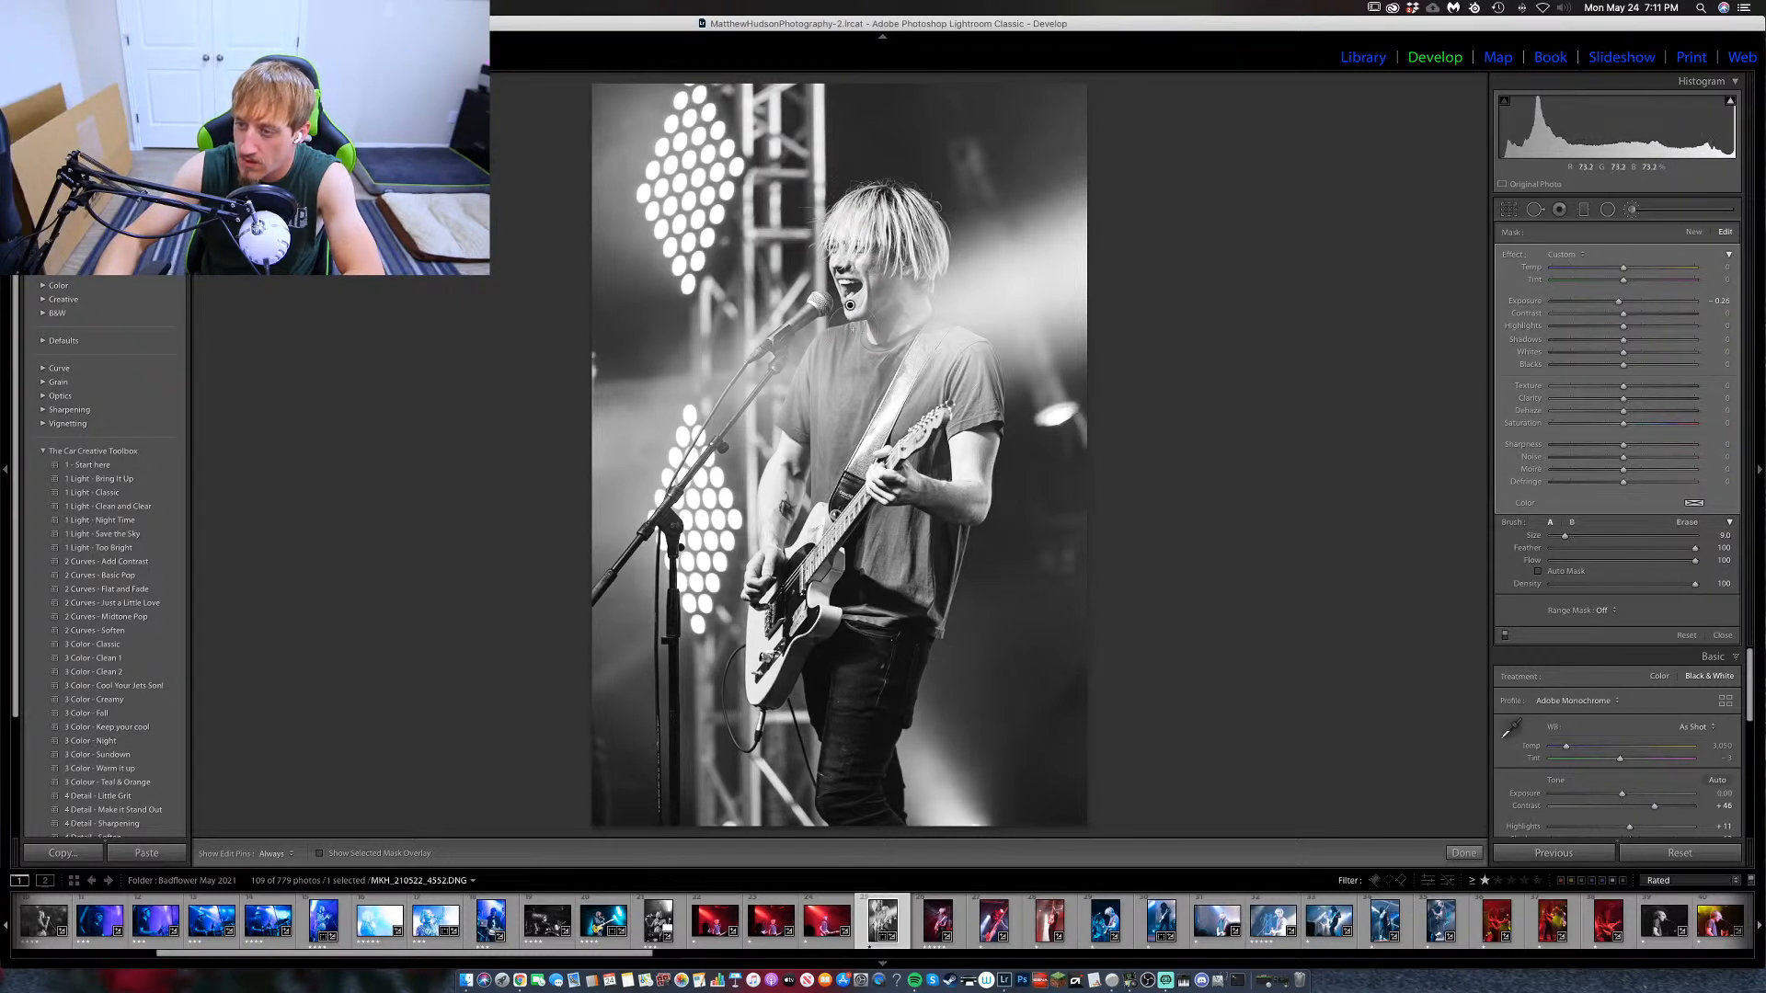
left_click_drag(848, 307, 850, 243)
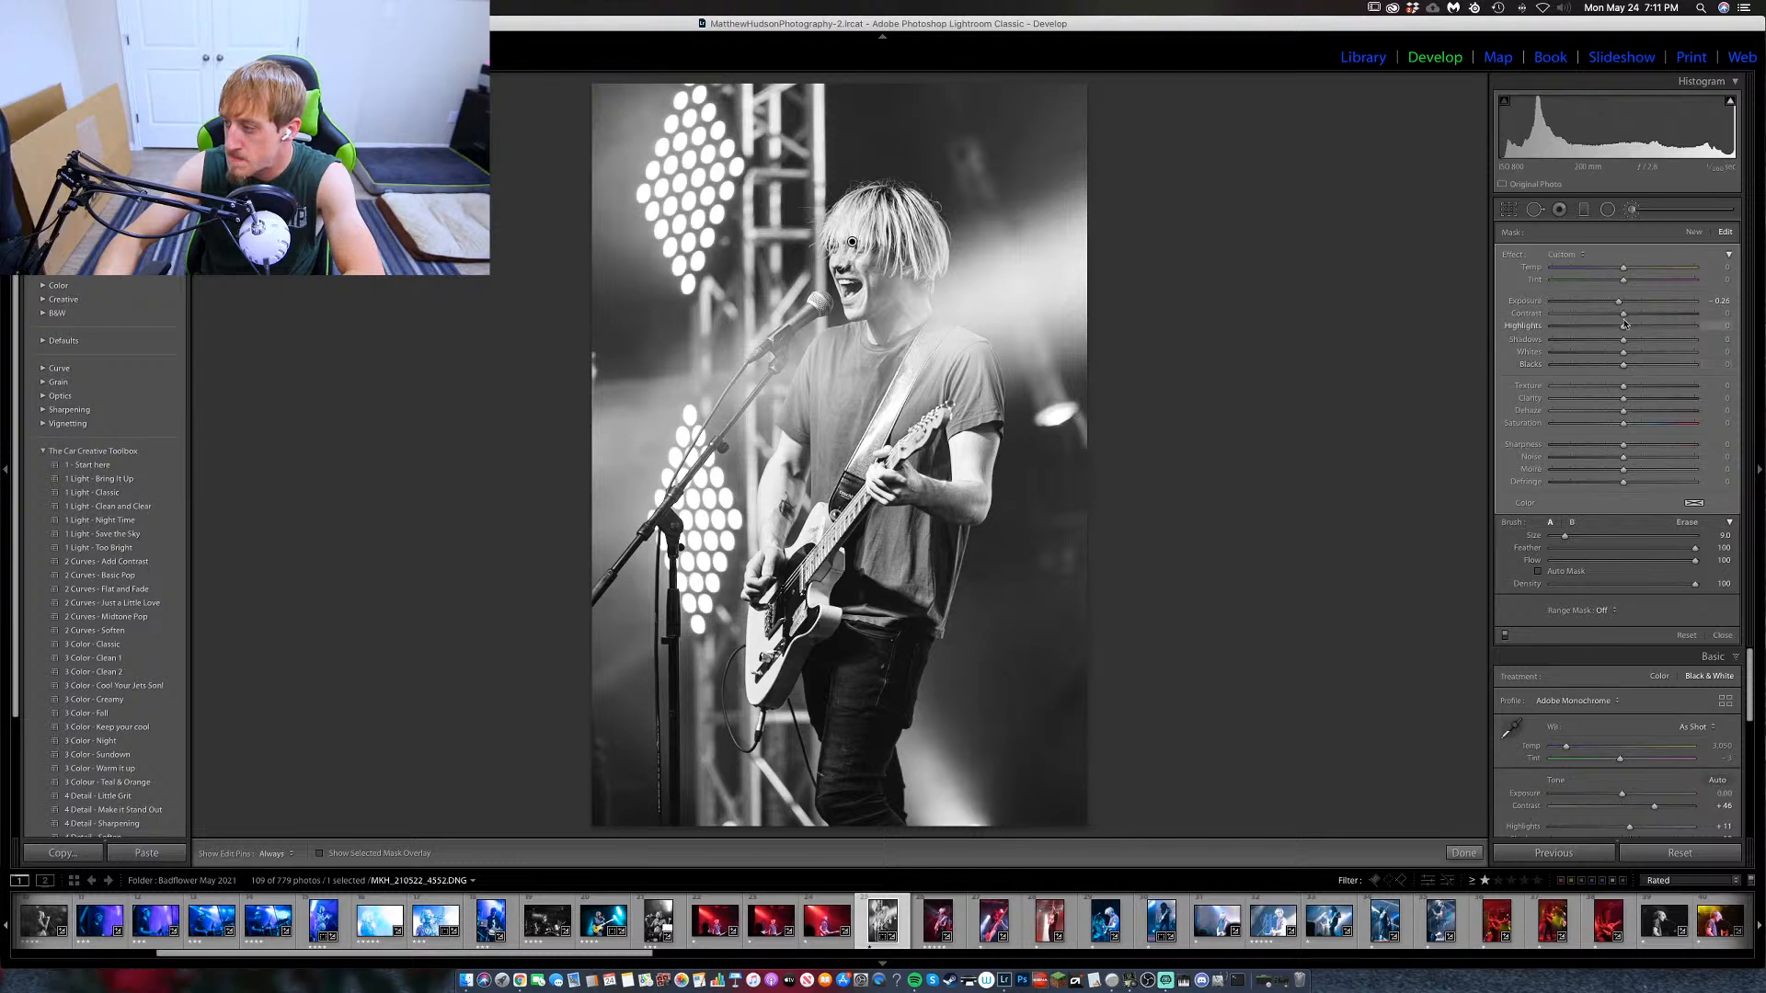
Refine the face brush adjustment to contrast 33, highlights -12 and exposure -0.15, and close the brush.
left_click_drag(1625, 313, 1647, 314)
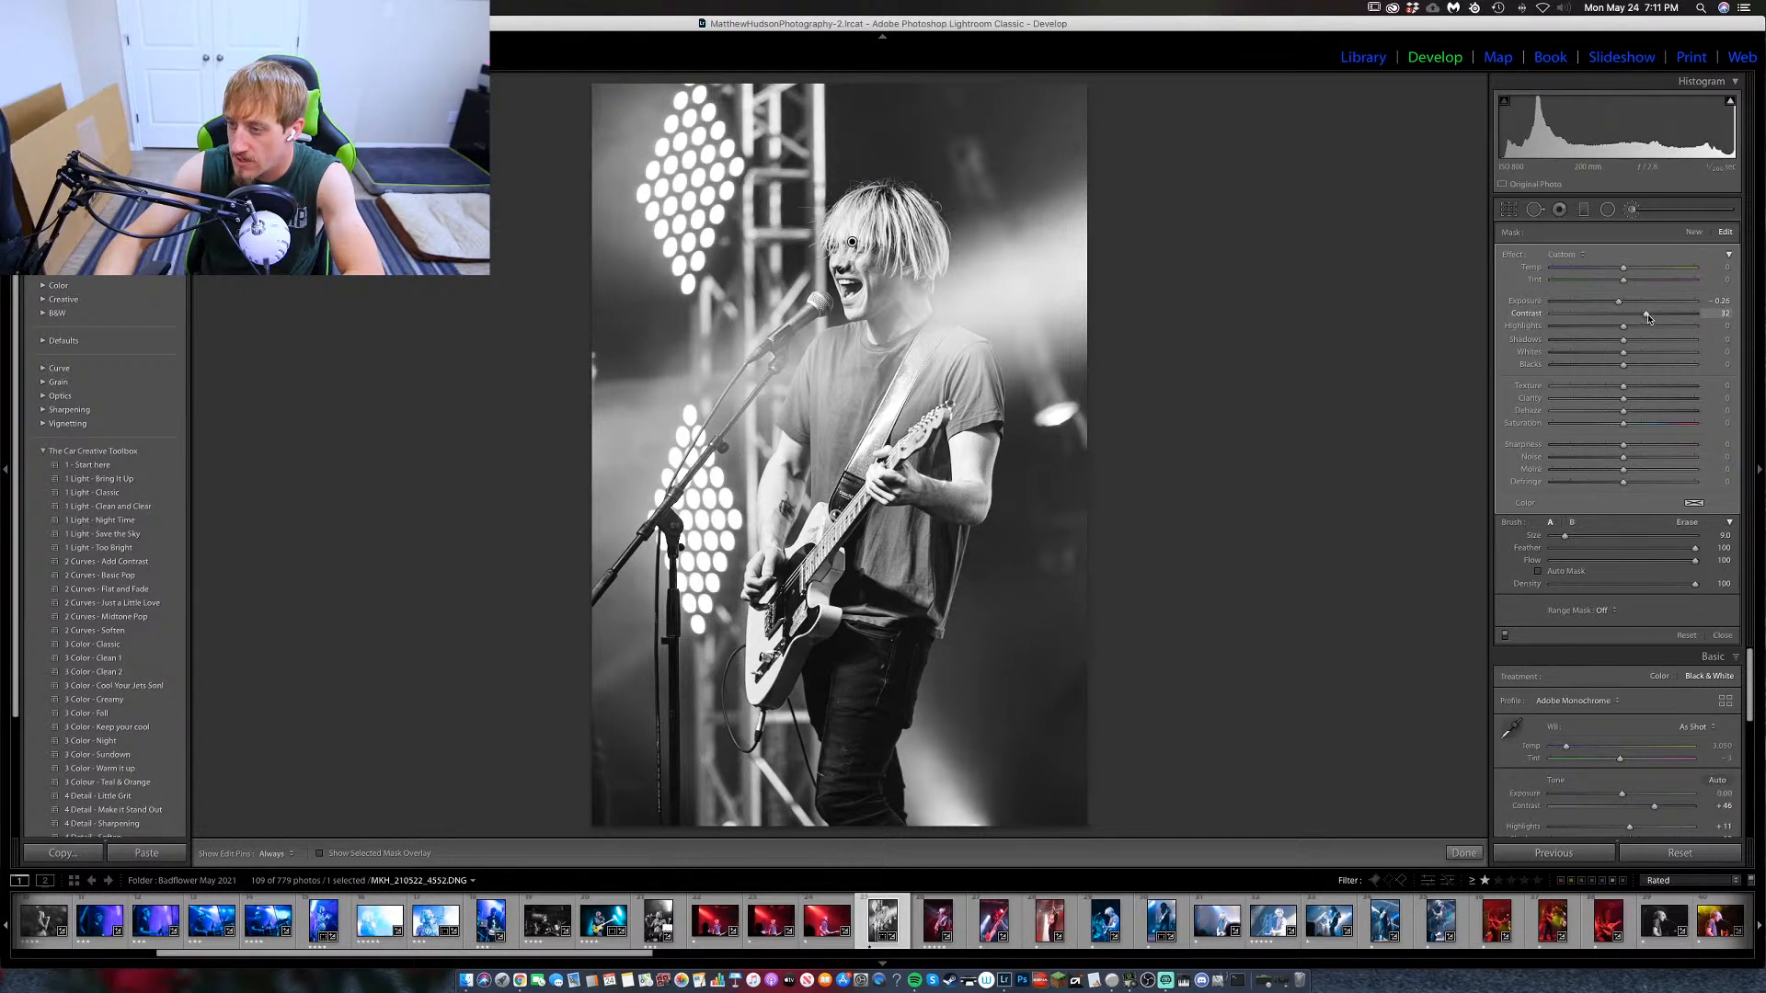
left_click_drag(1624, 326, 1617, 329)
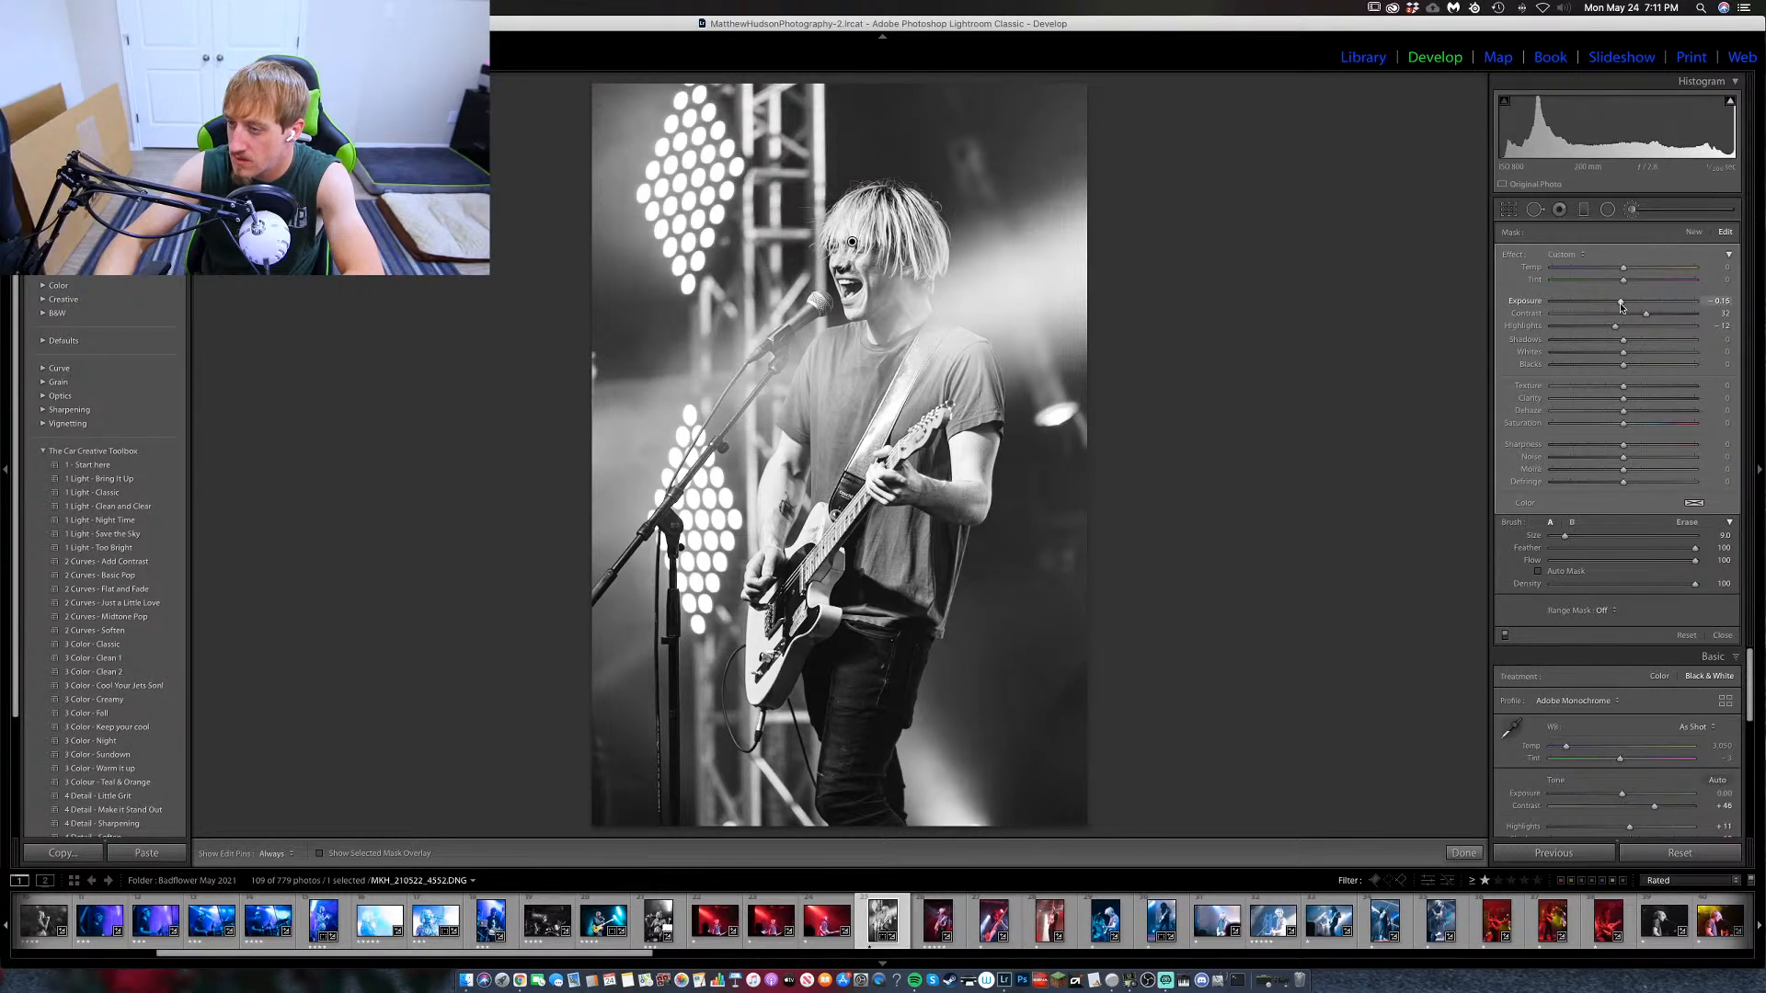
left_click(1631, 216)
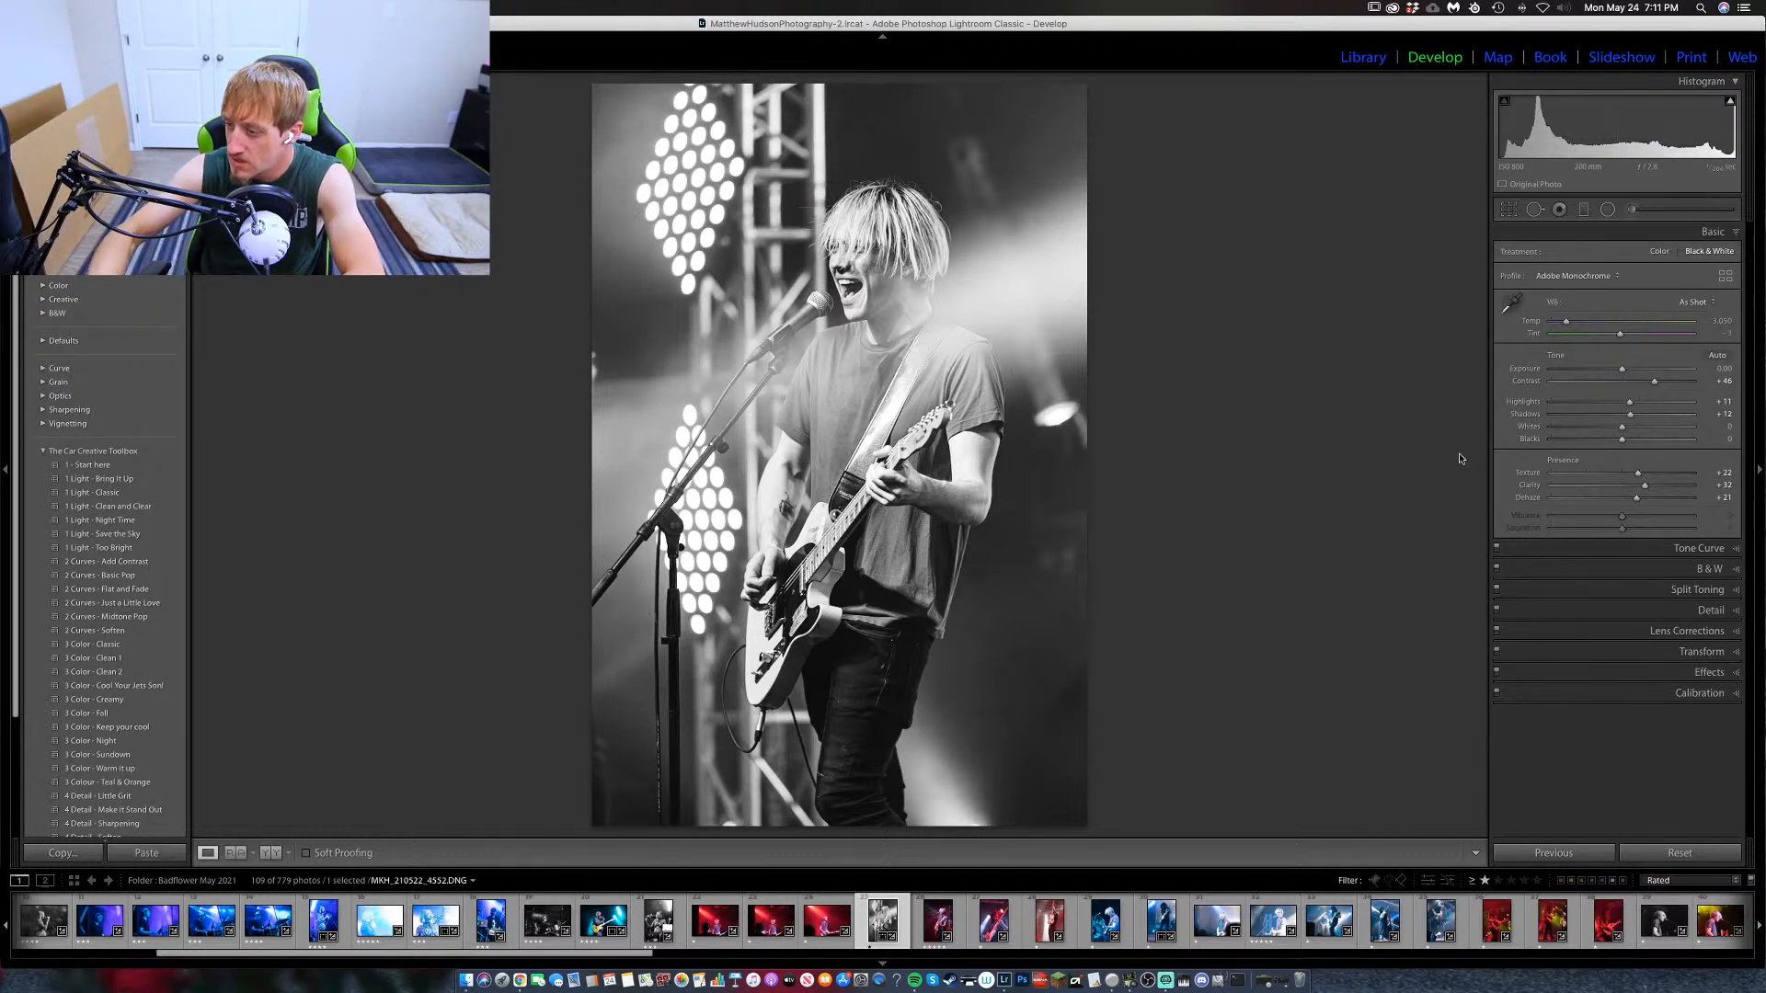
Set the black-and-white guitarist photo's whites to +20 and blacks to -33.
left_click_drag(1623, 445, 1711, 448)
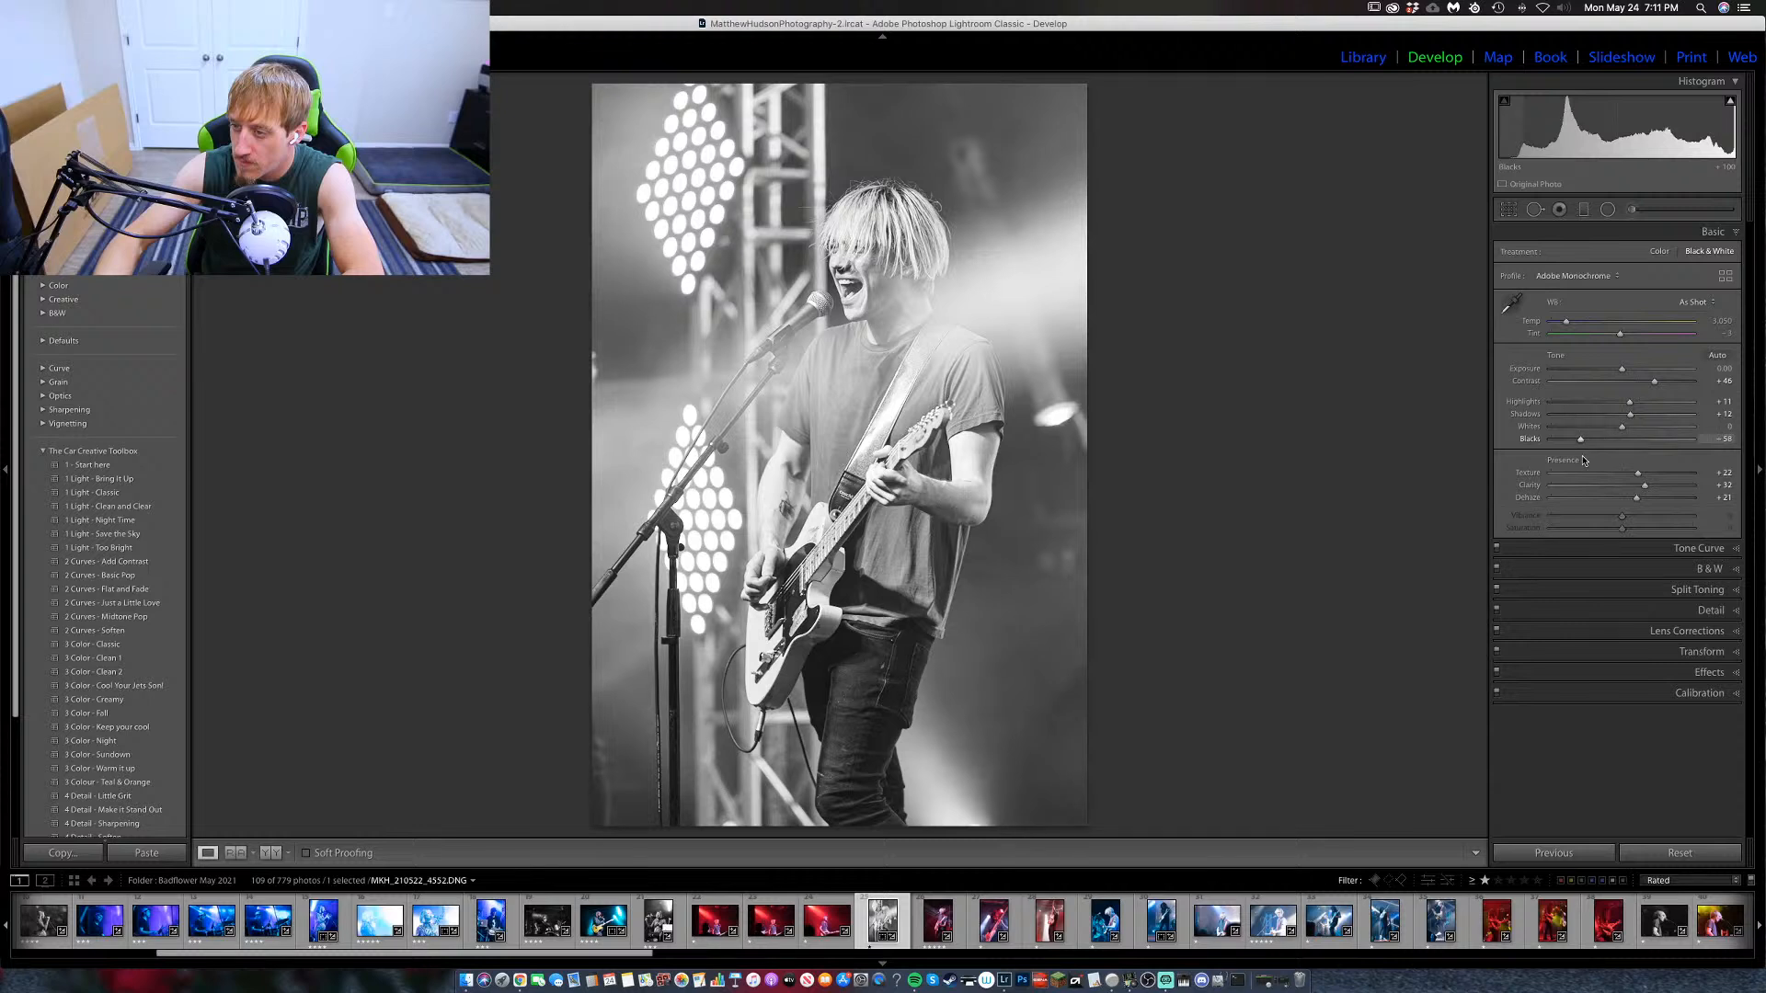
left_click_drag(1584, 460, 1635, 431)
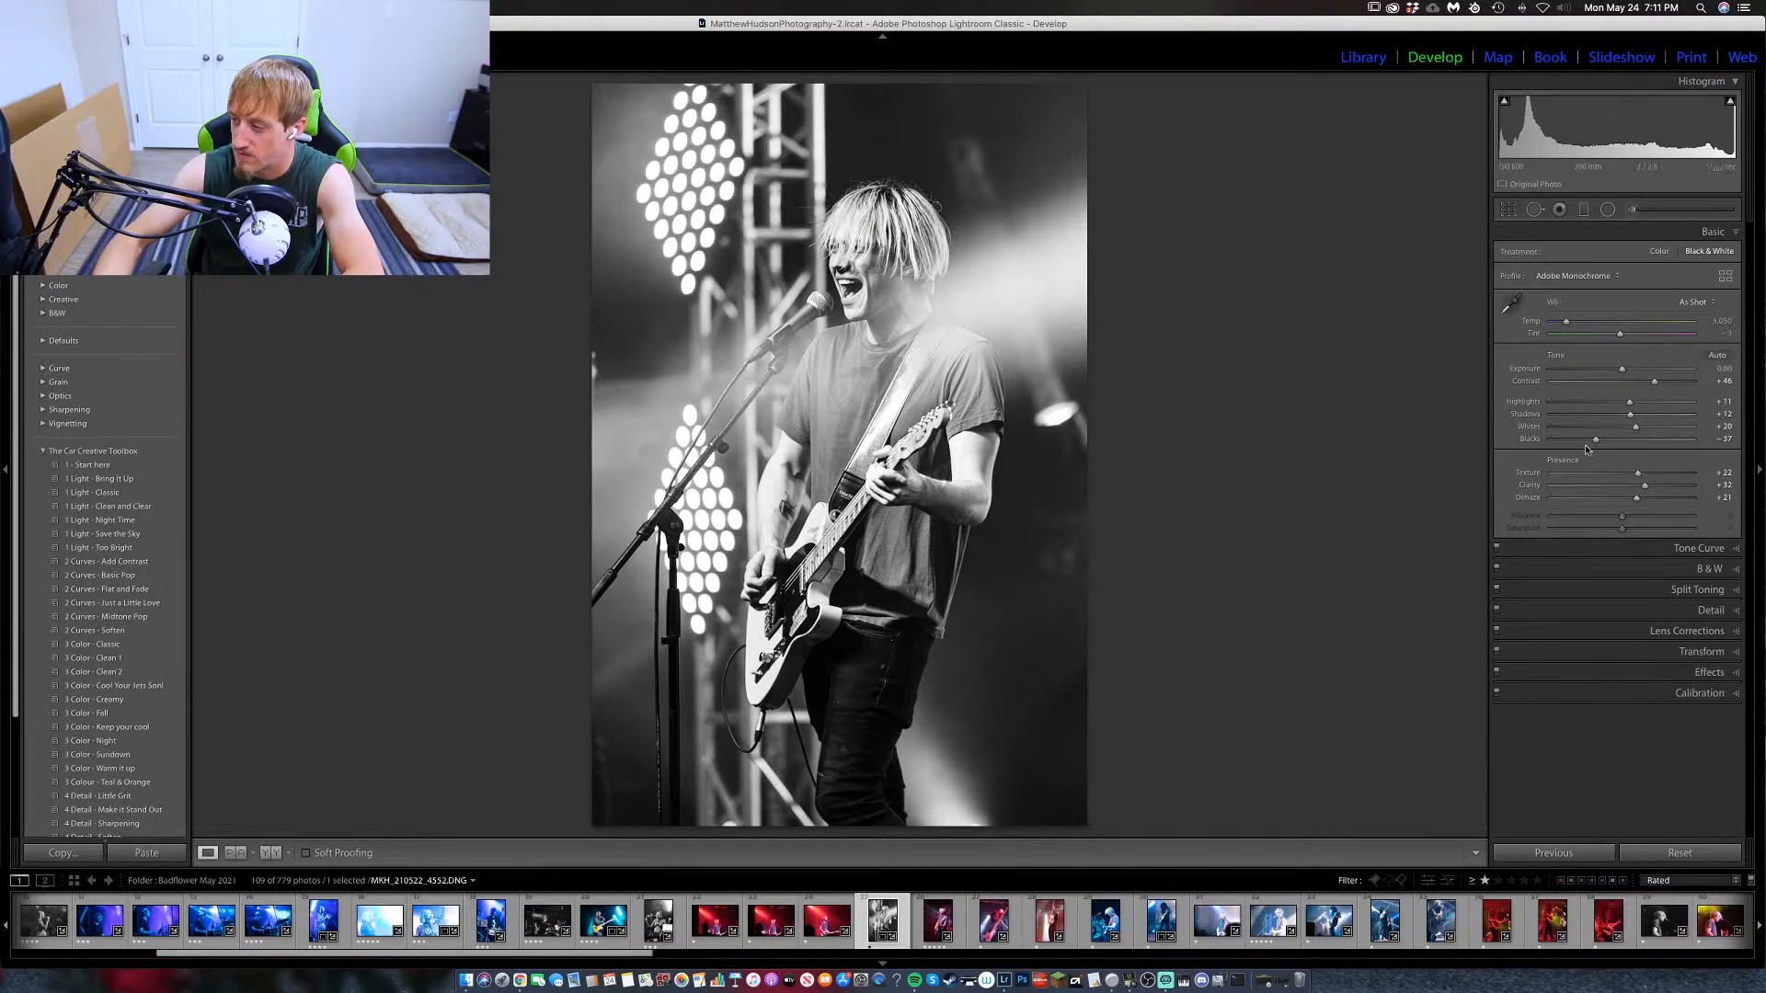
mouse_move(1596, 440)
left_mouse_down()
mouse_move(1620, 442)
mouse_move(1561, 444)
mouse_move(1592, 444)
left_mouse_up()
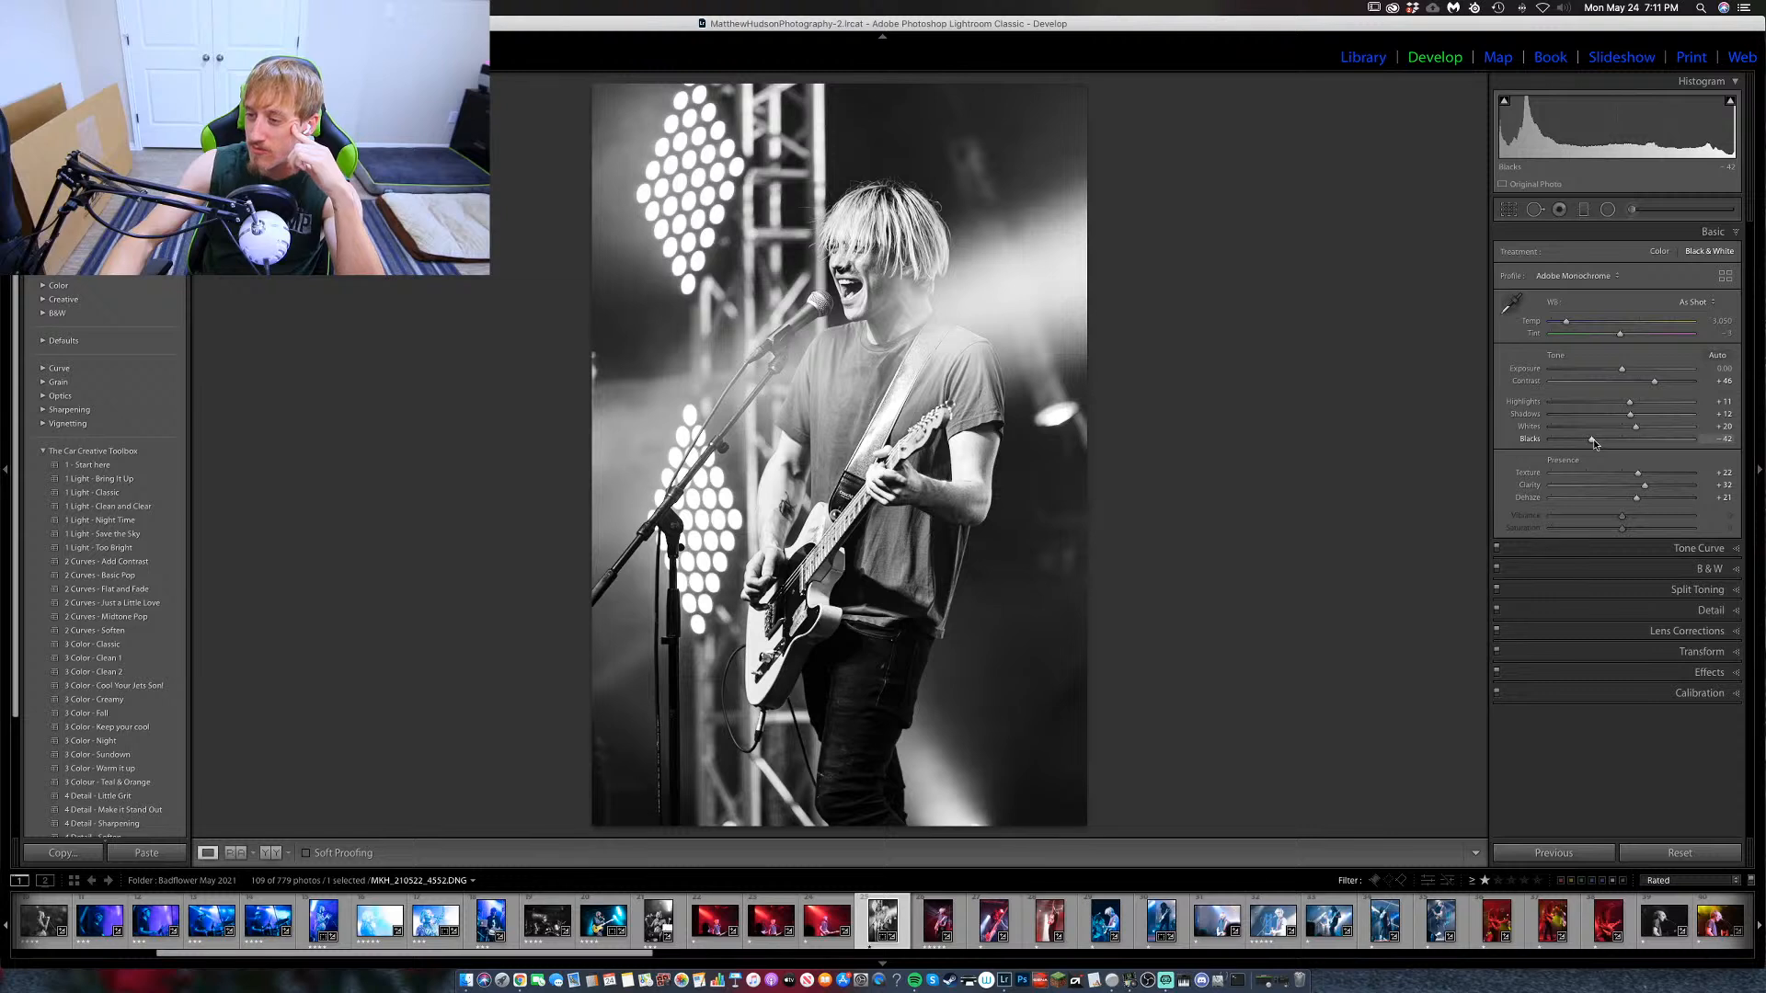
left_click_drag(1594, 443, 1600, 445)
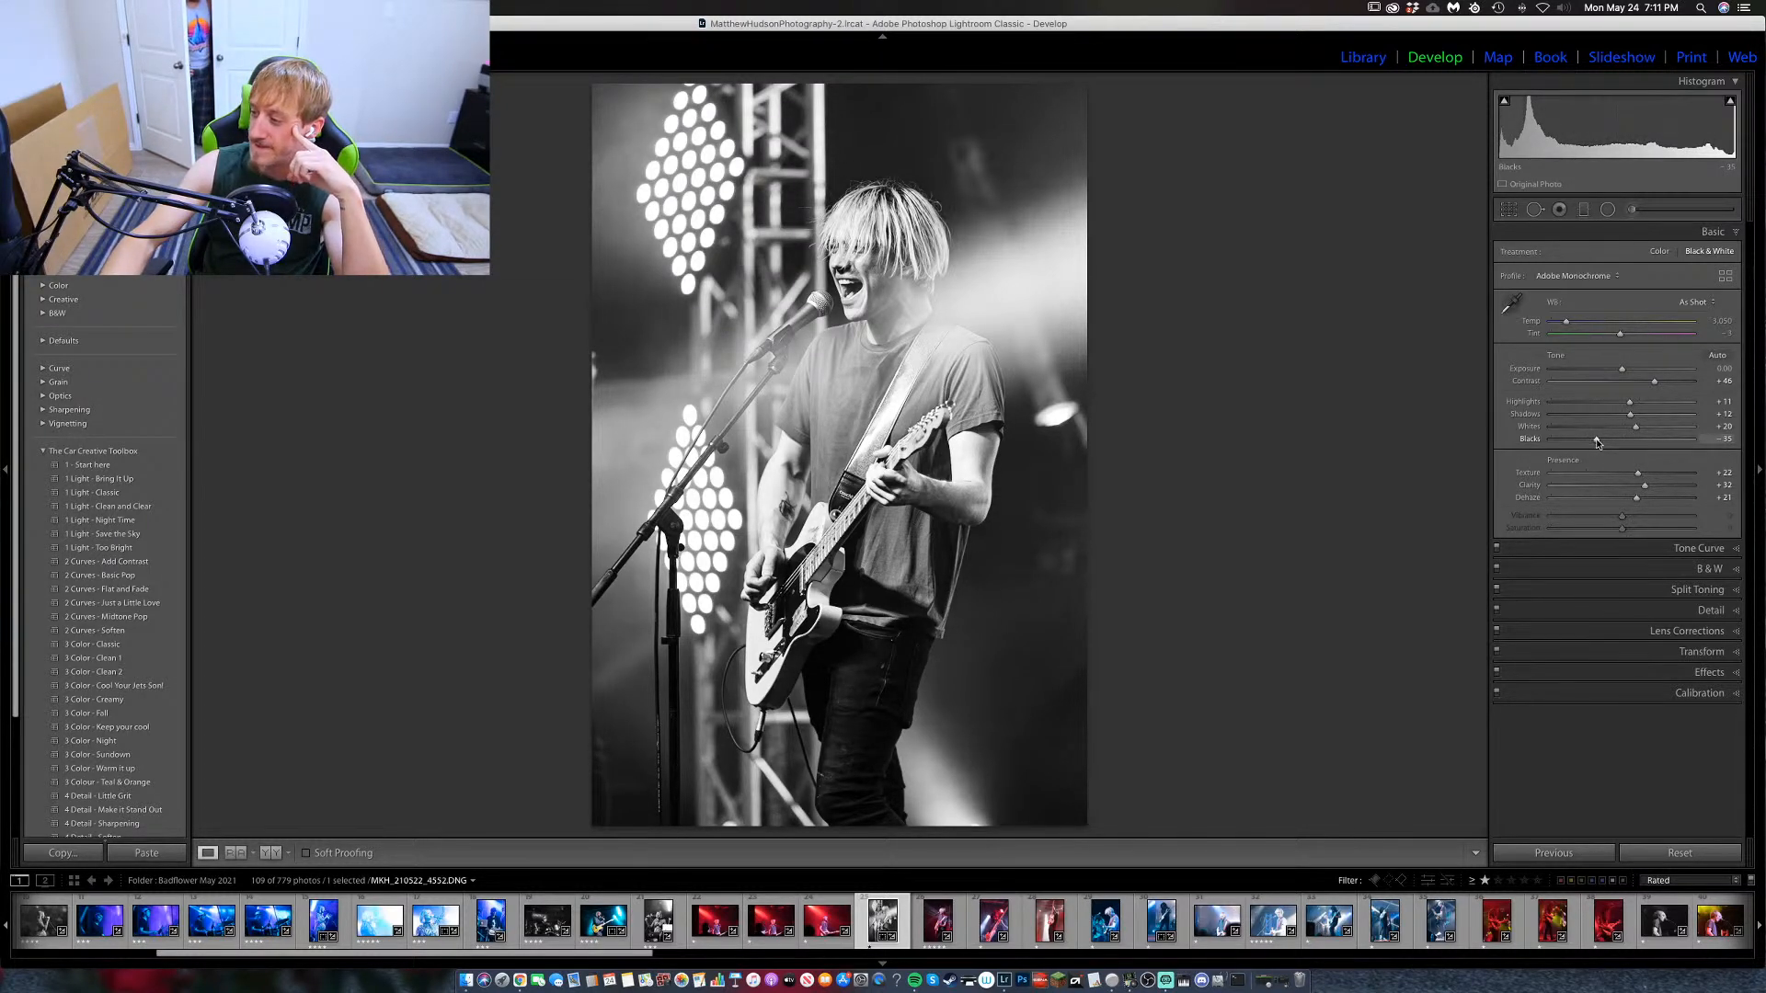
left_click_drag(1598, 443, 1600, 443)
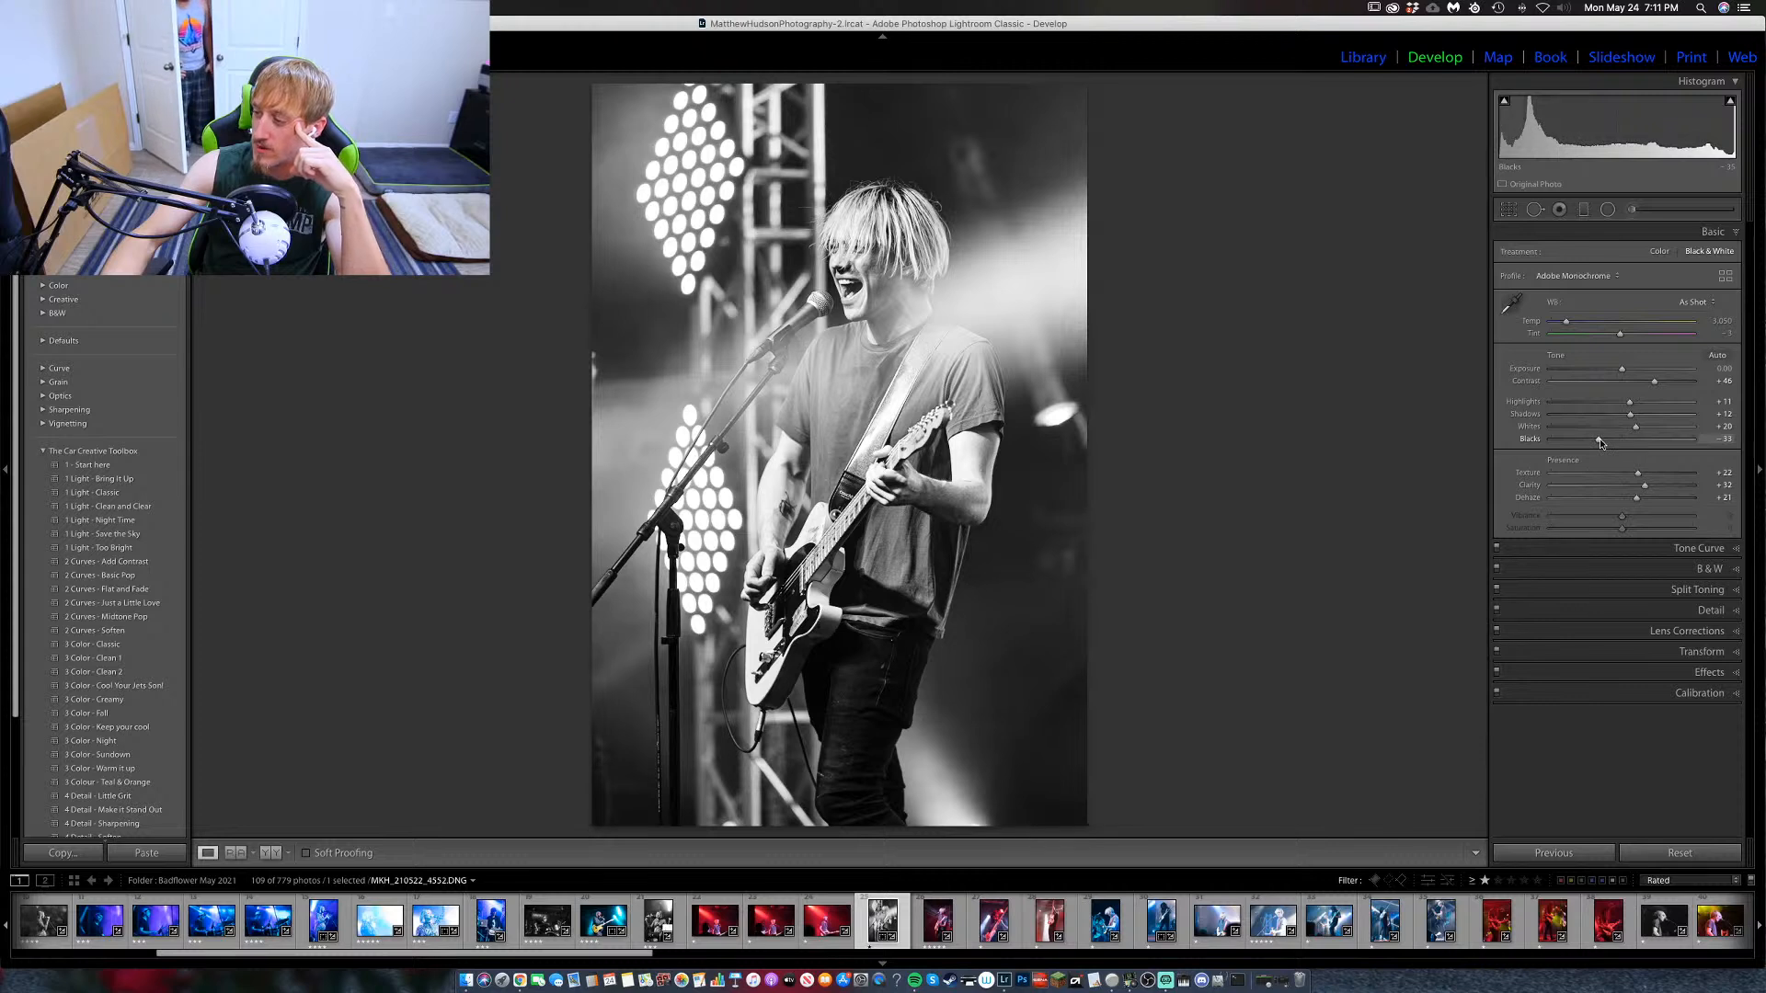
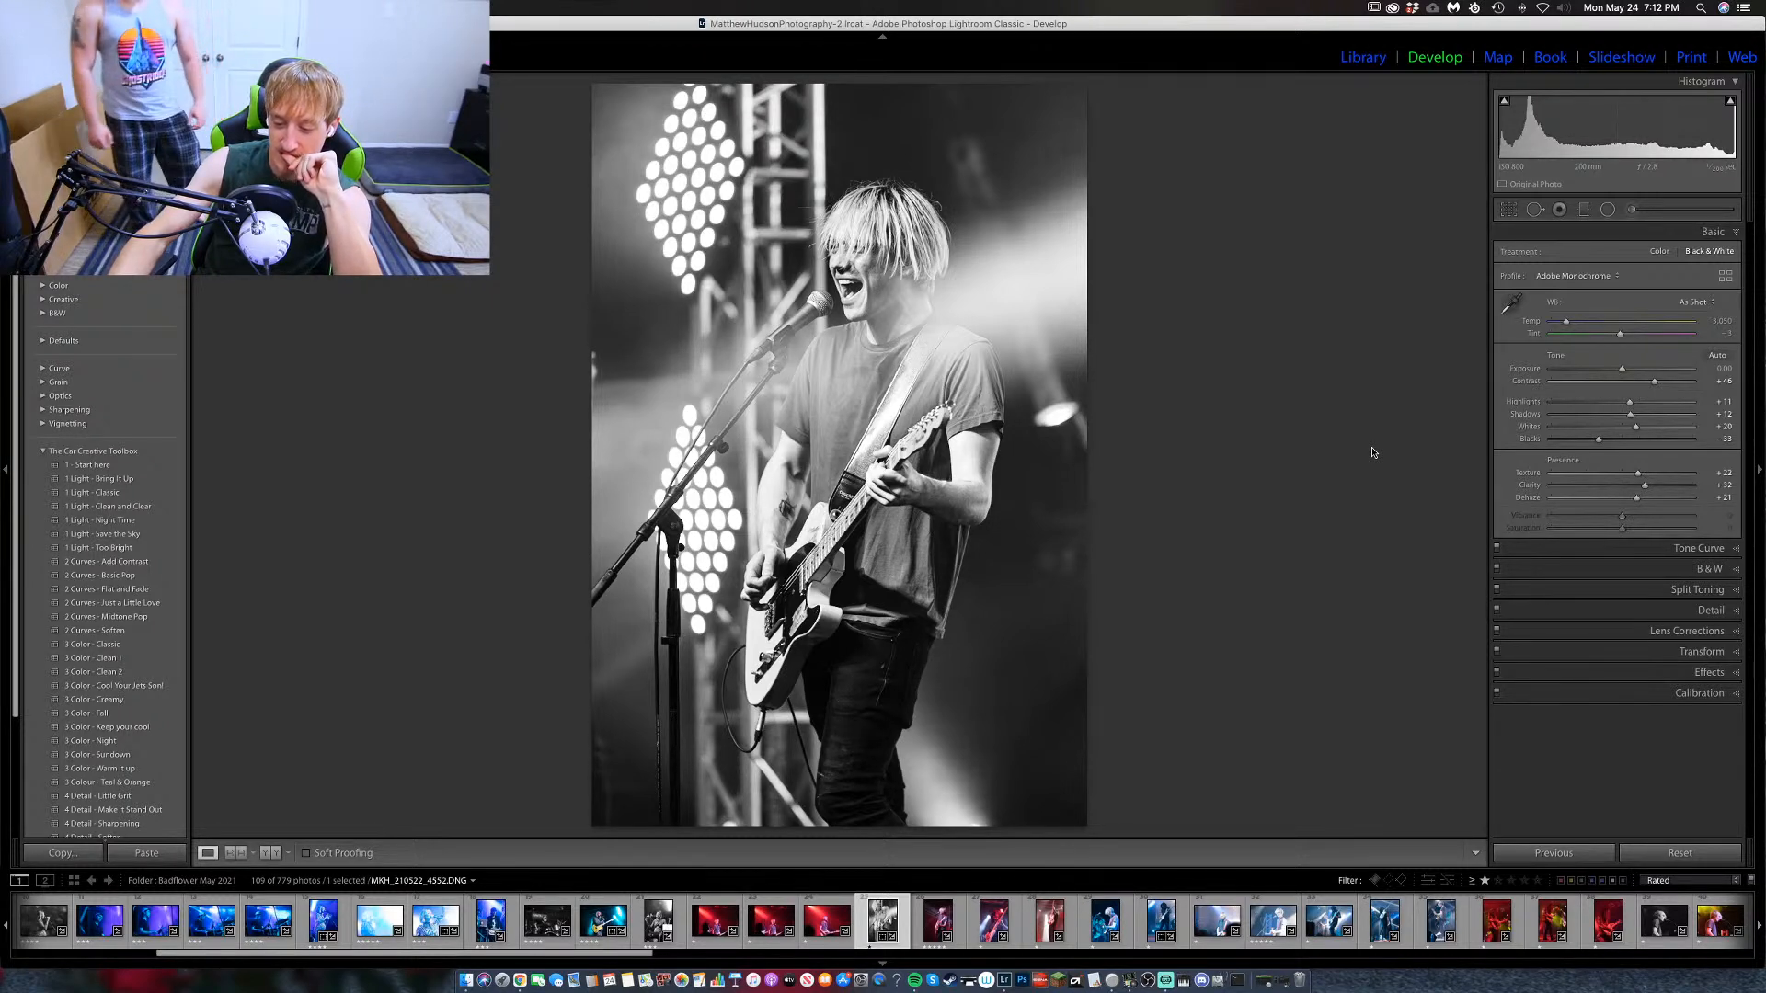
Browse the filmstrip through to the end of the rated photos and return to the black-and-white guitarist photo.
scroll(860, 922, "up", 6)
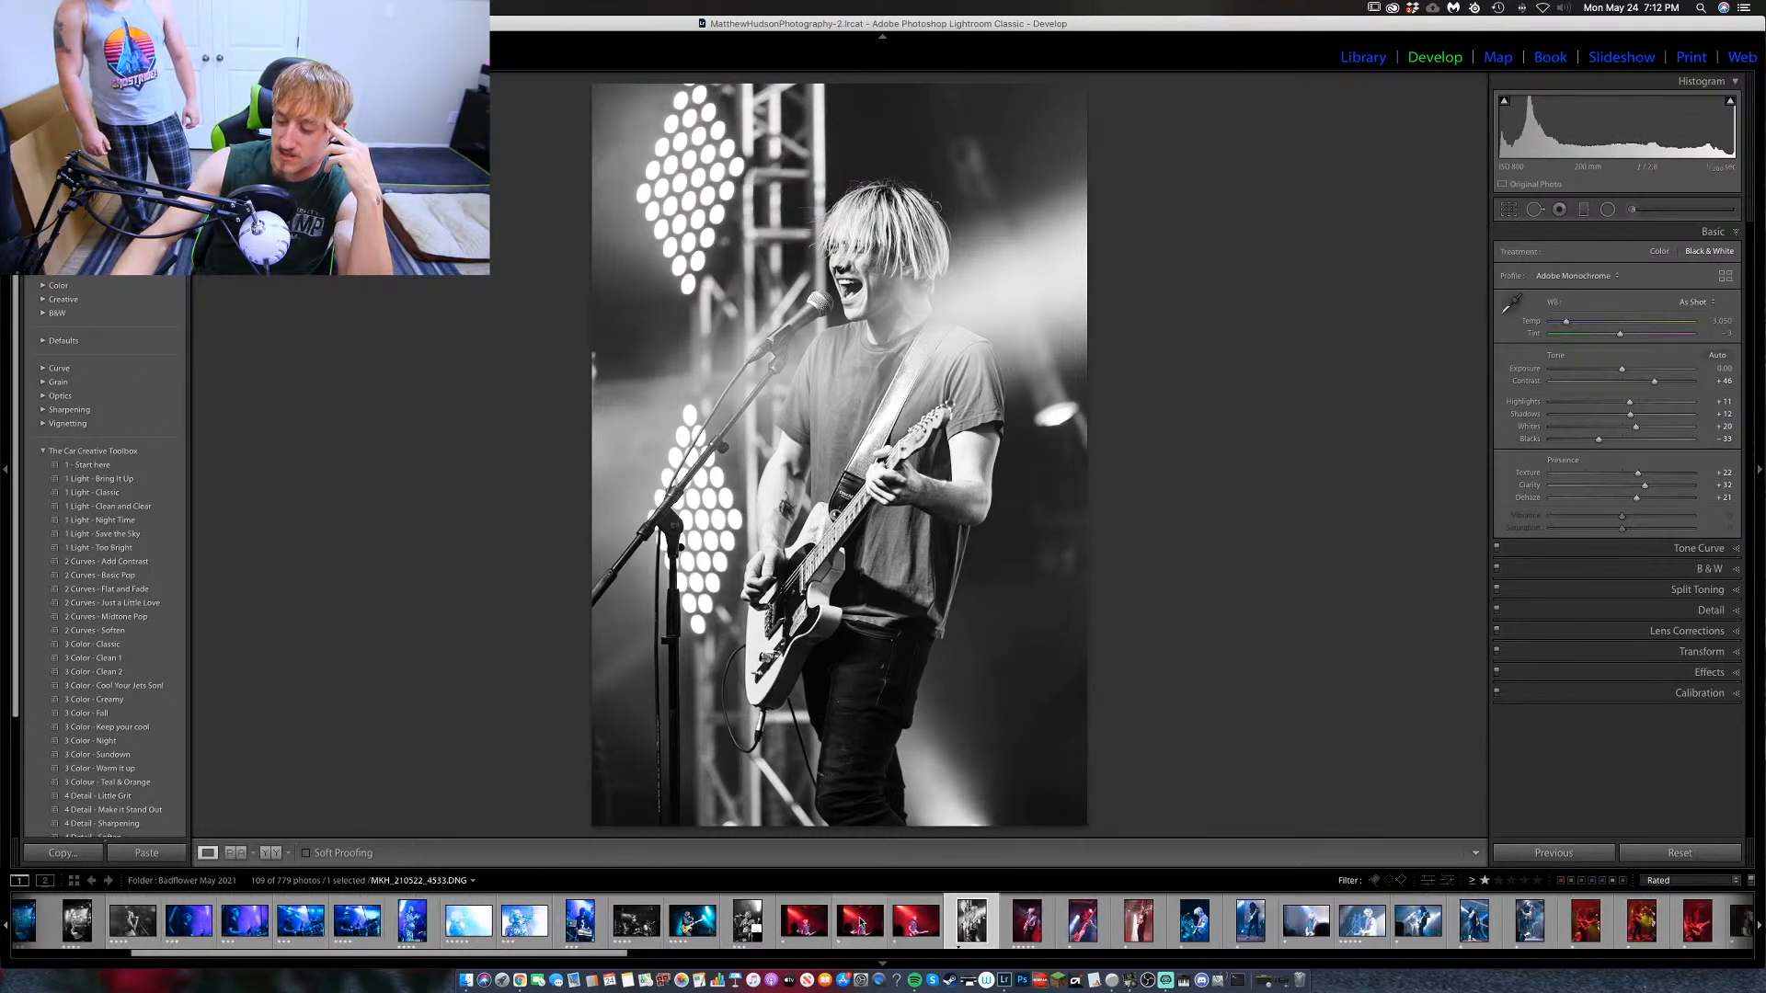
scroll(860, 923, "down", 7)
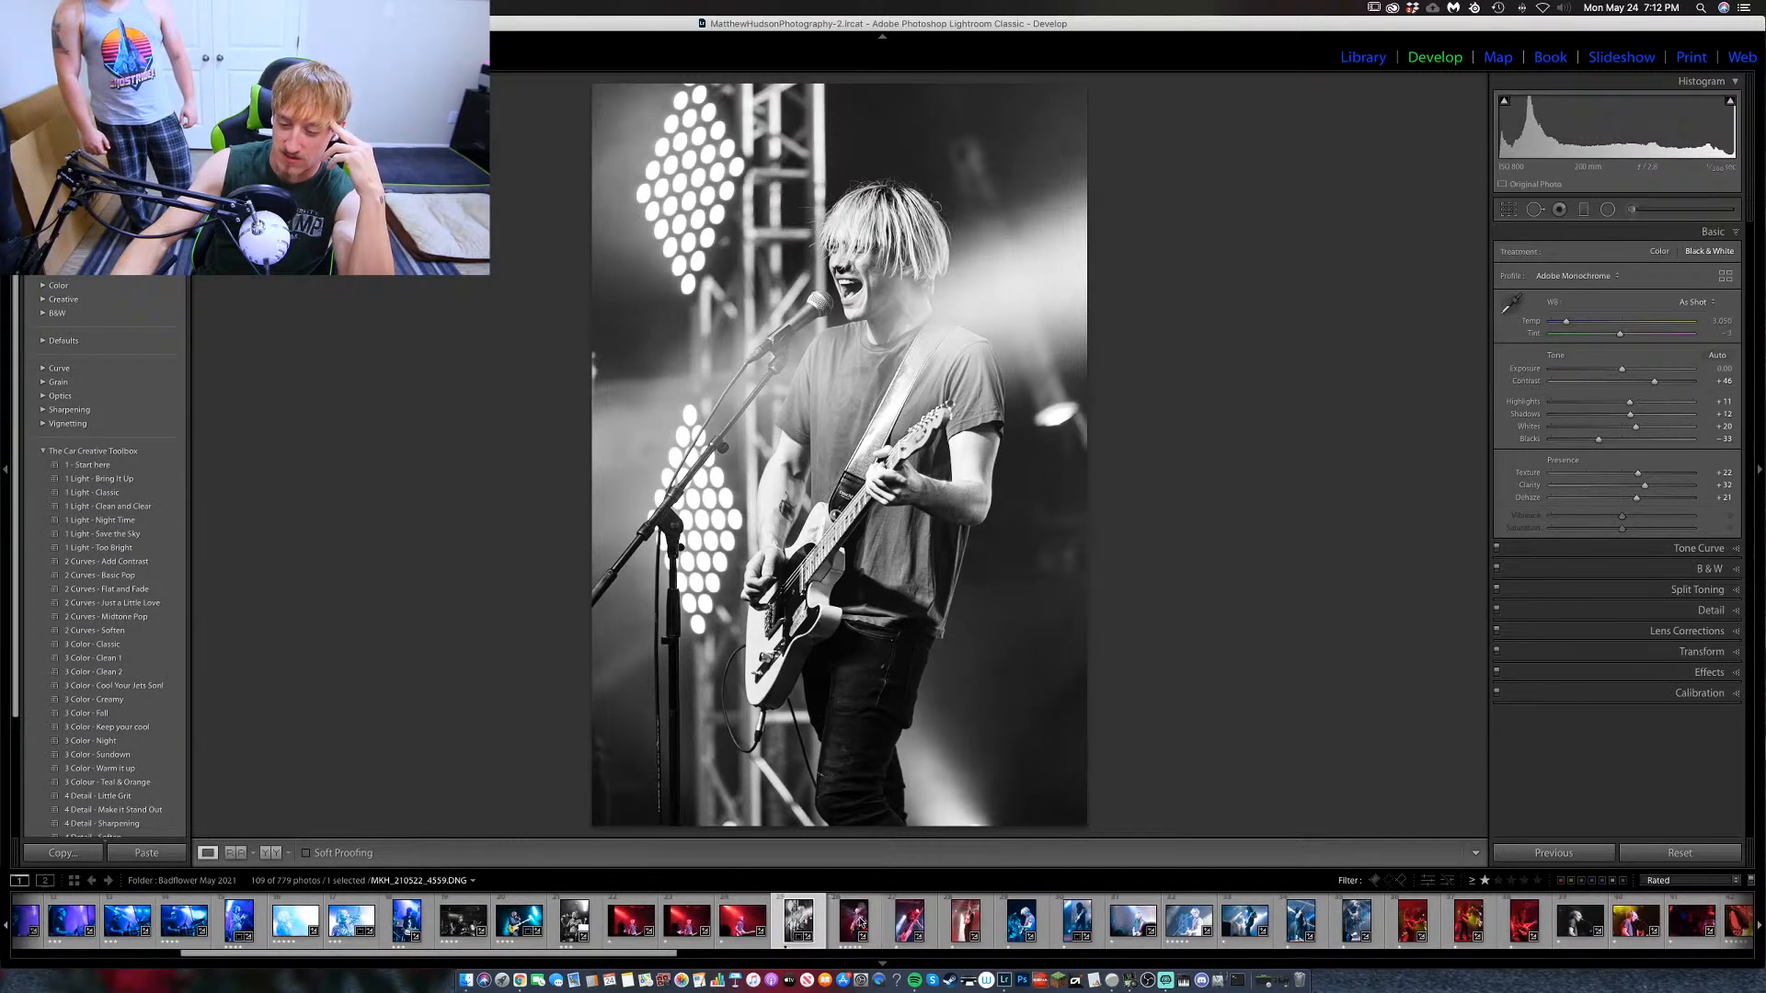
scroll(1039, 925, "down", 8)
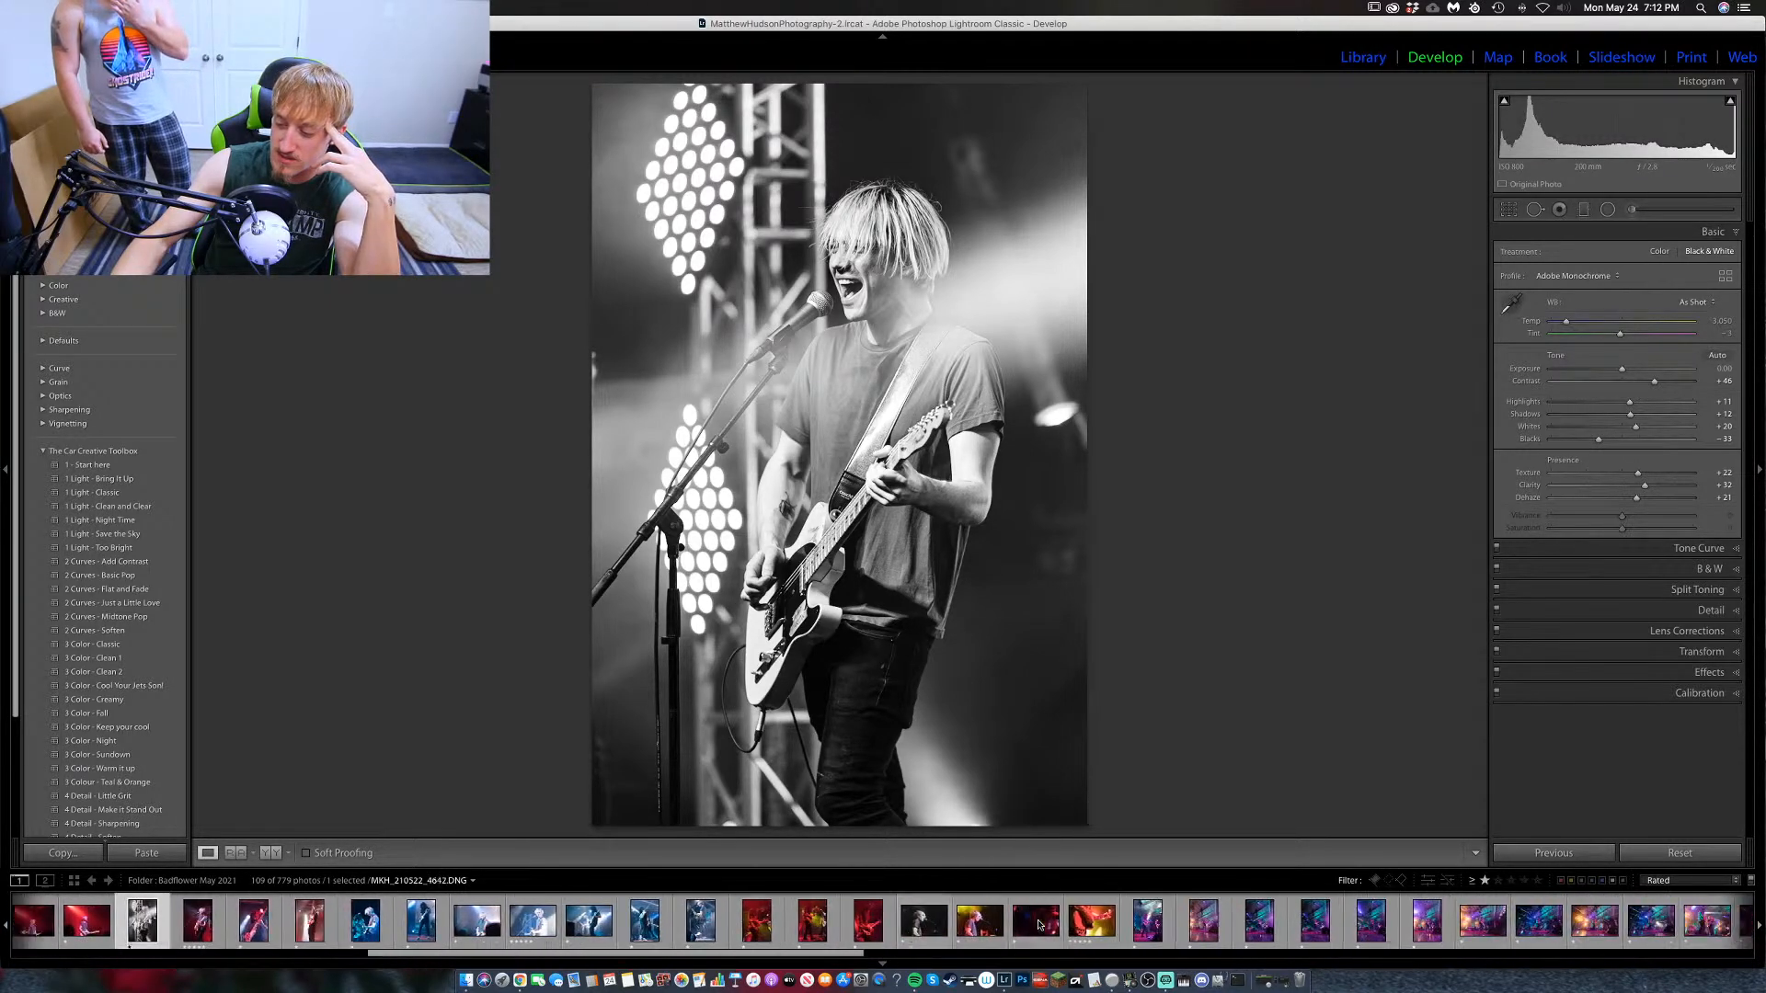
scroll(1039, 925, "down", 15)
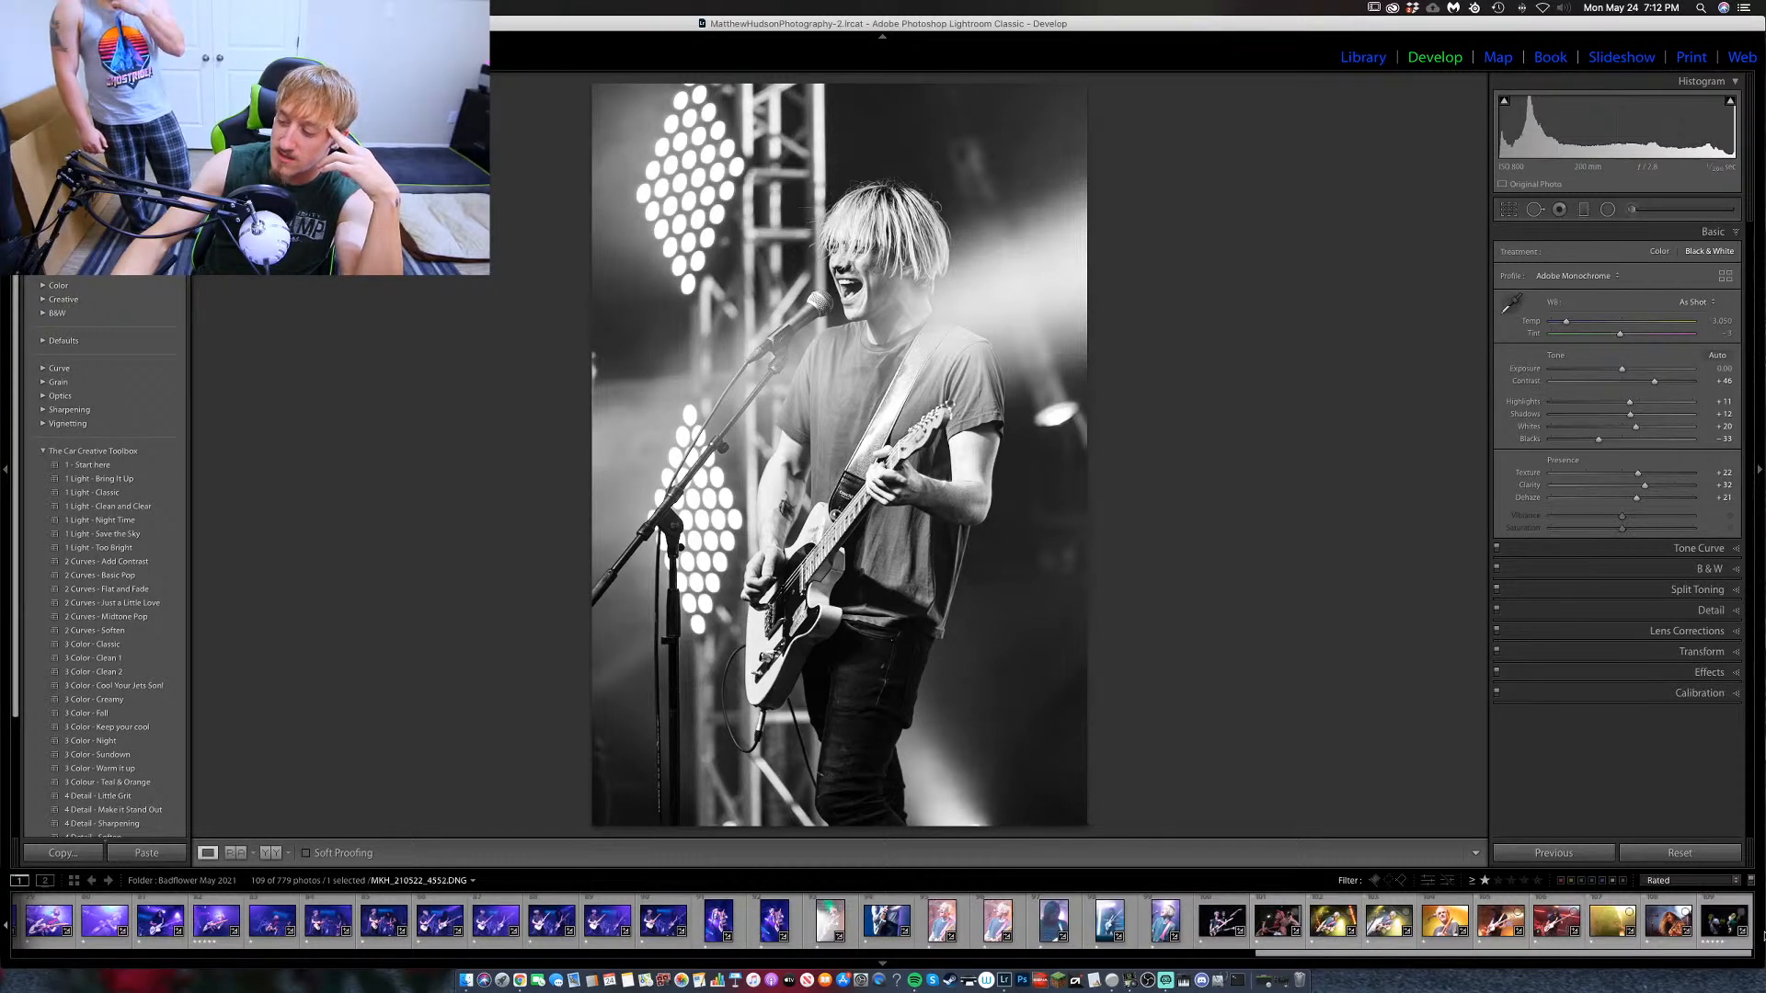
scroll(1087, 945, "up", 5)
scroll(1087, 948, "up", 12)
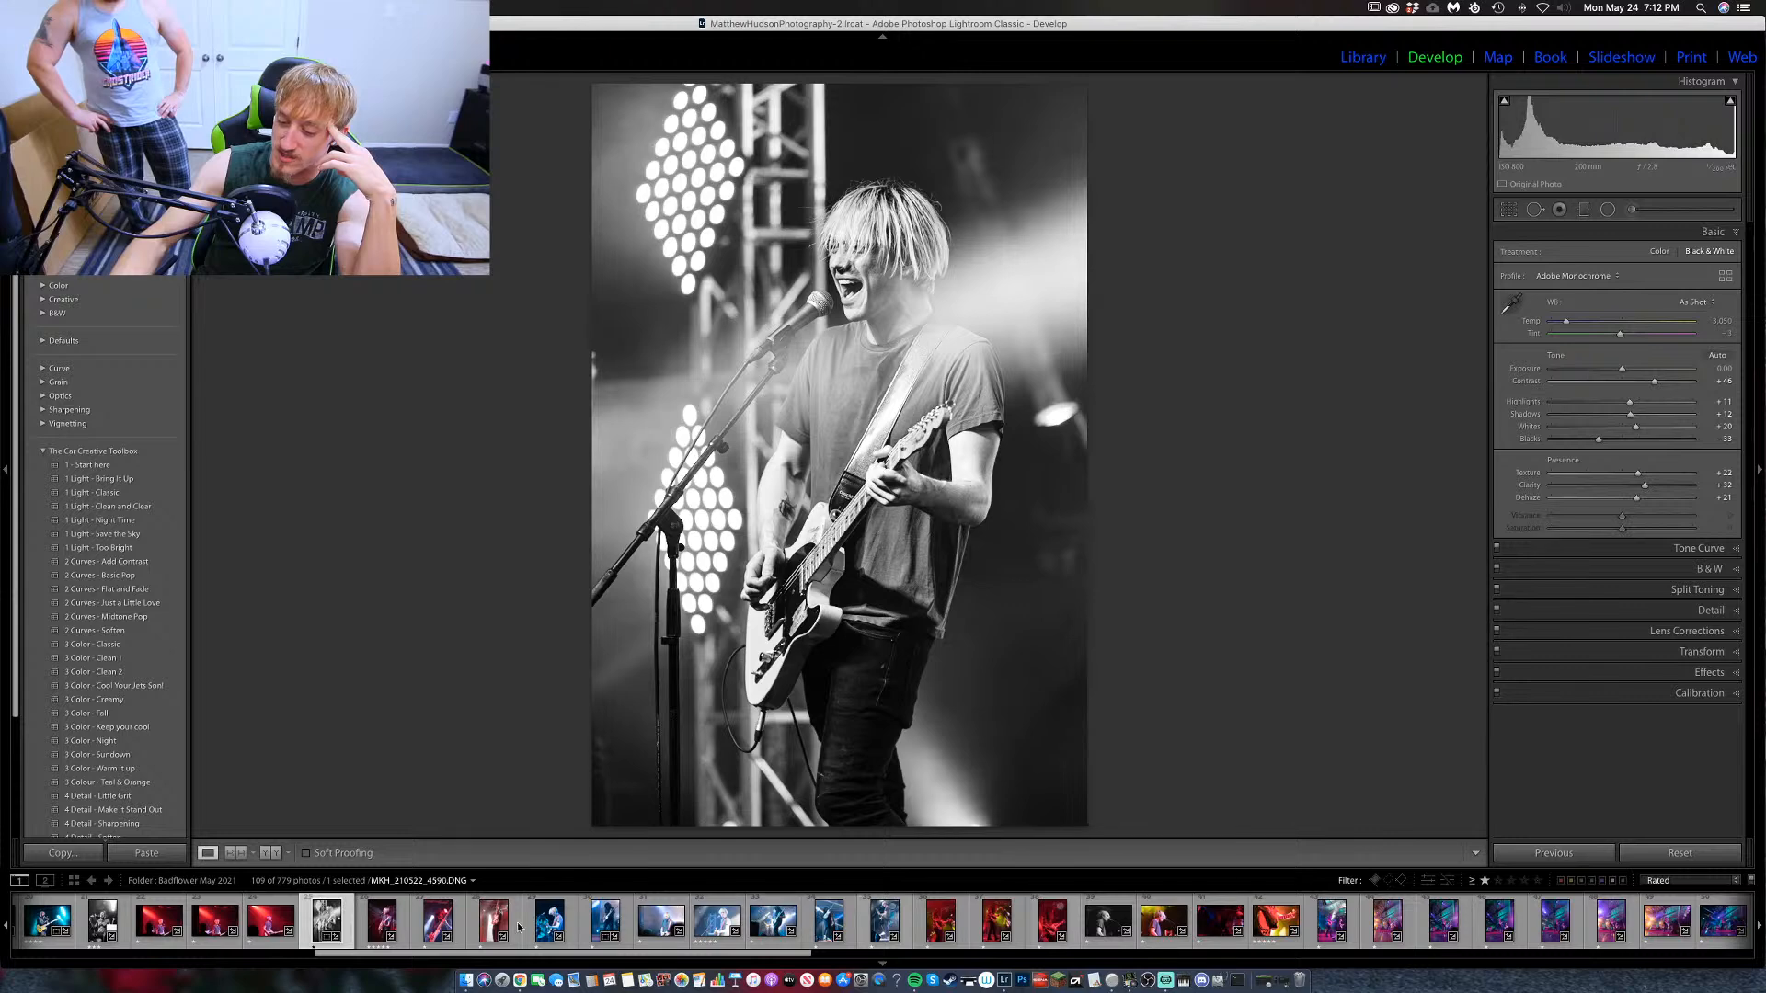
scroll(518, 927, "up", 10)
left_click(513, 923)
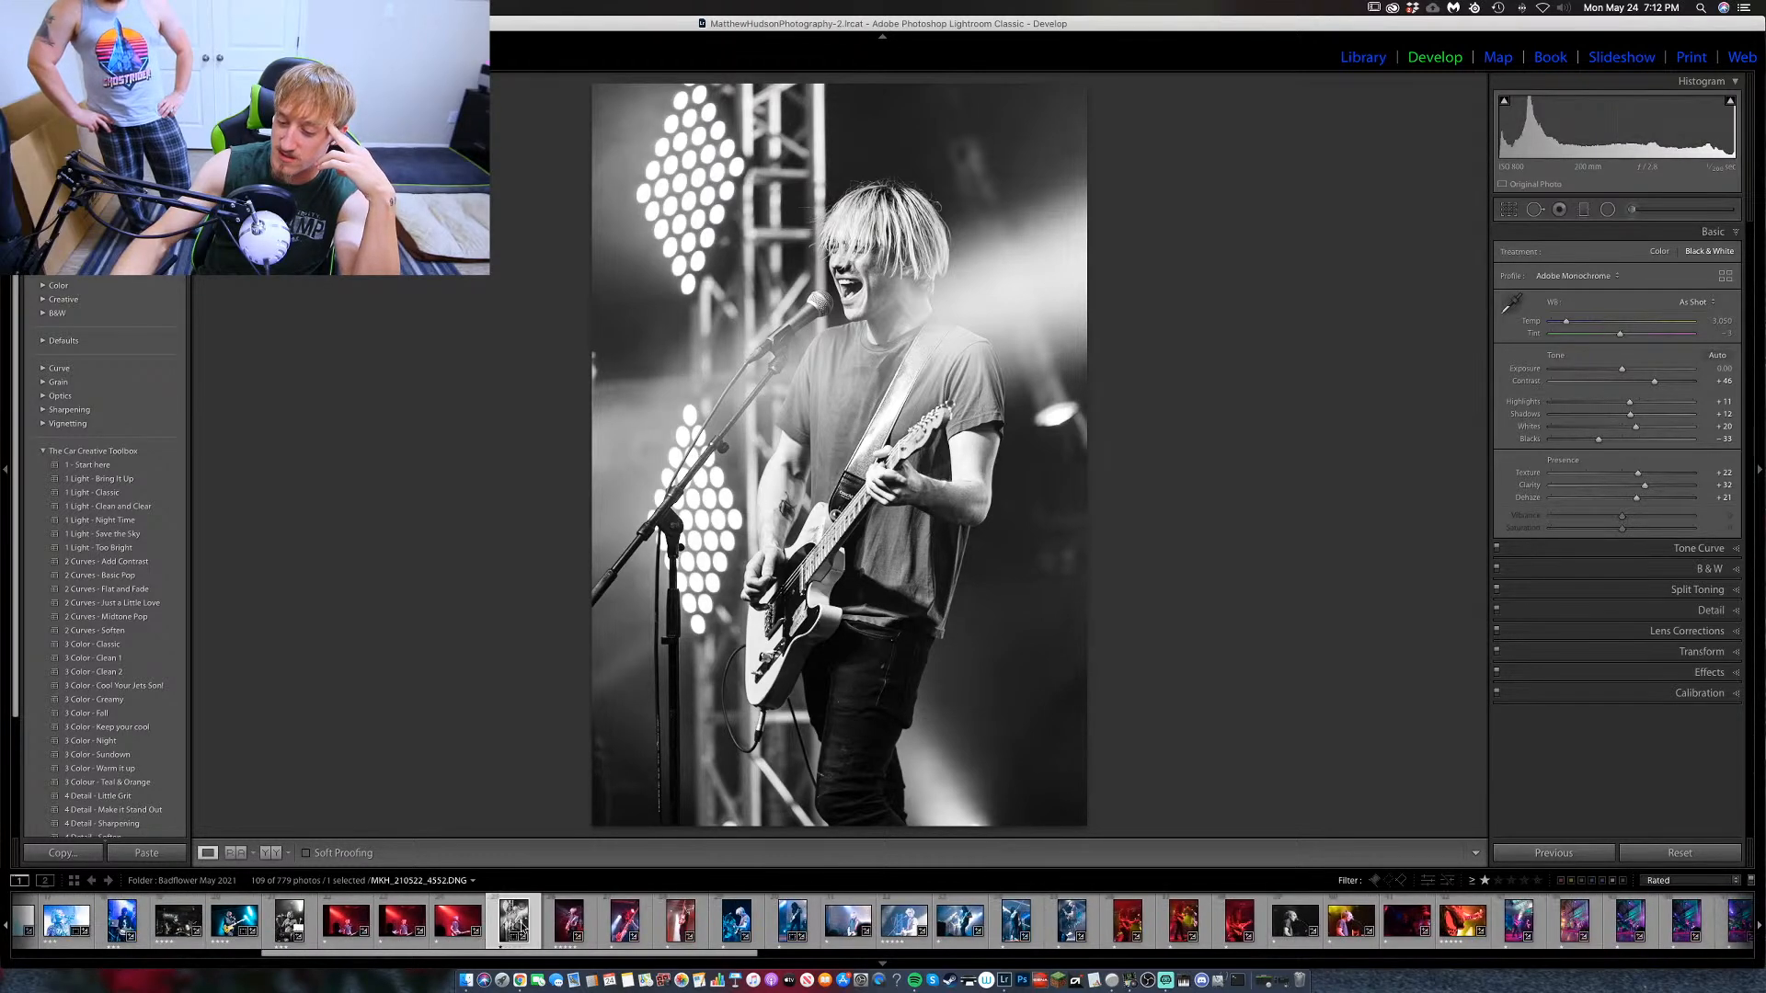
Review the blue-lit portrait MKH_210522_4604.DNG and the red-lit stage shots MKH_210522_4532.DNG and MKH_210522_4533.DNG.
left_click(890, 925)
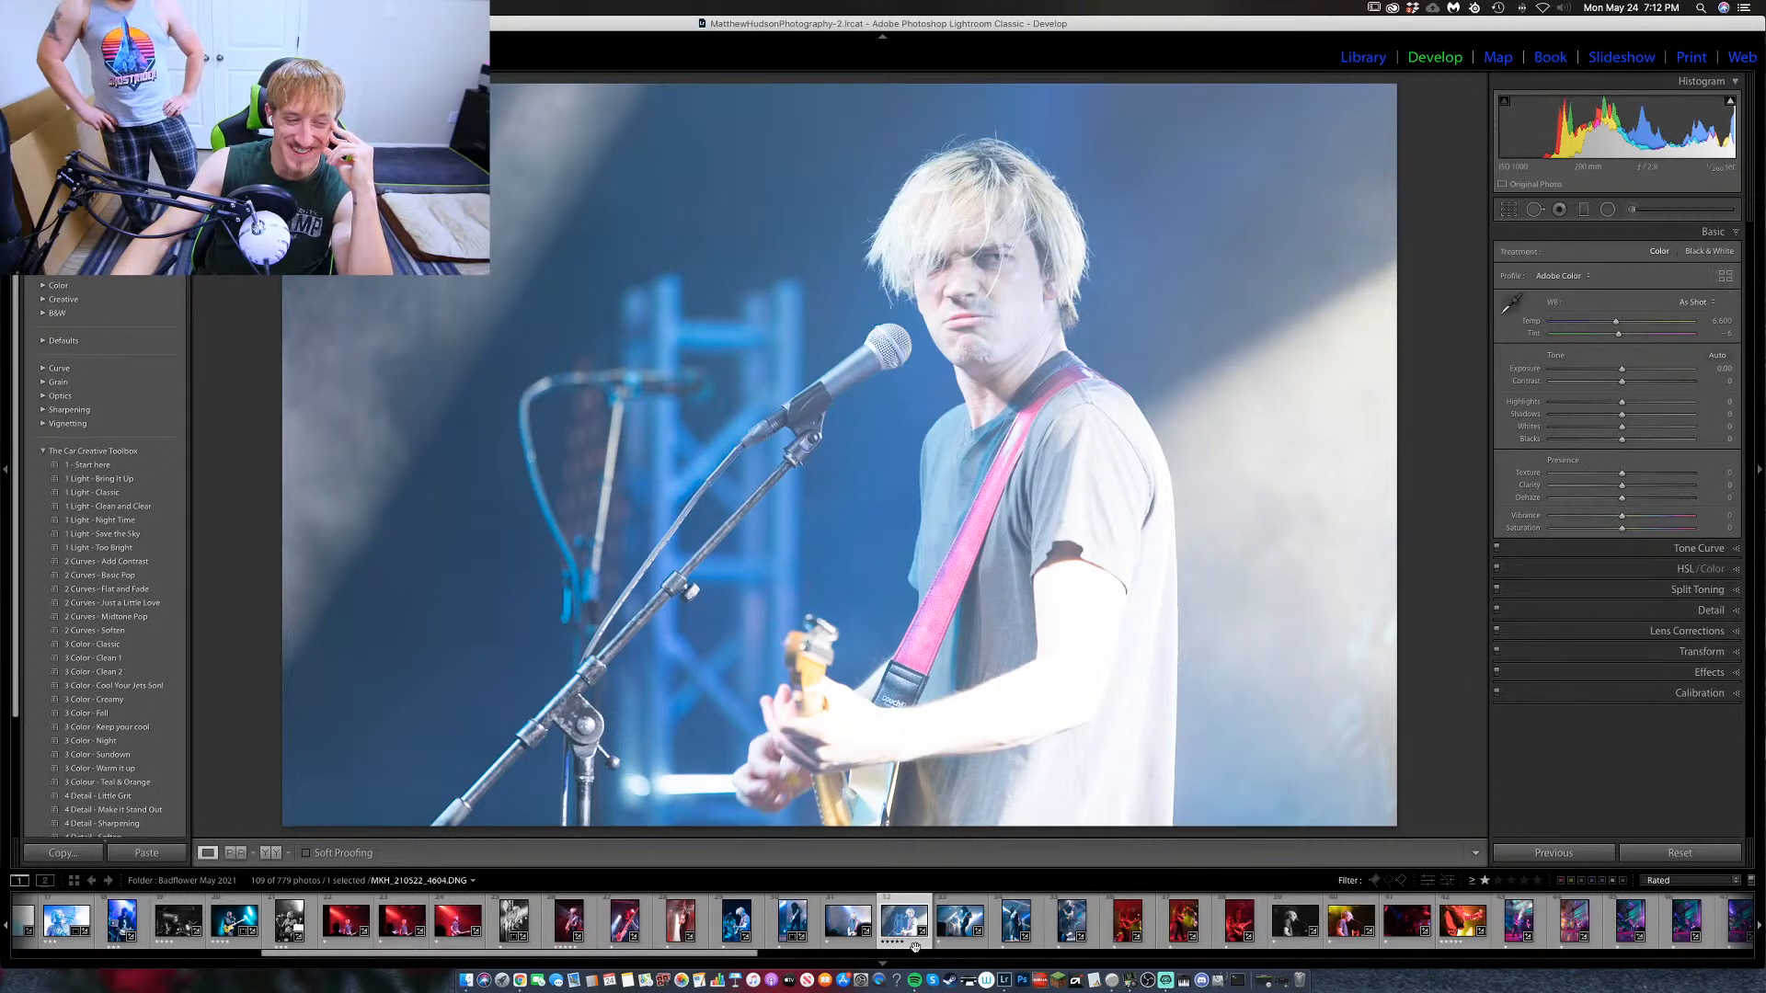
scroll(644, 925, "up", 3)
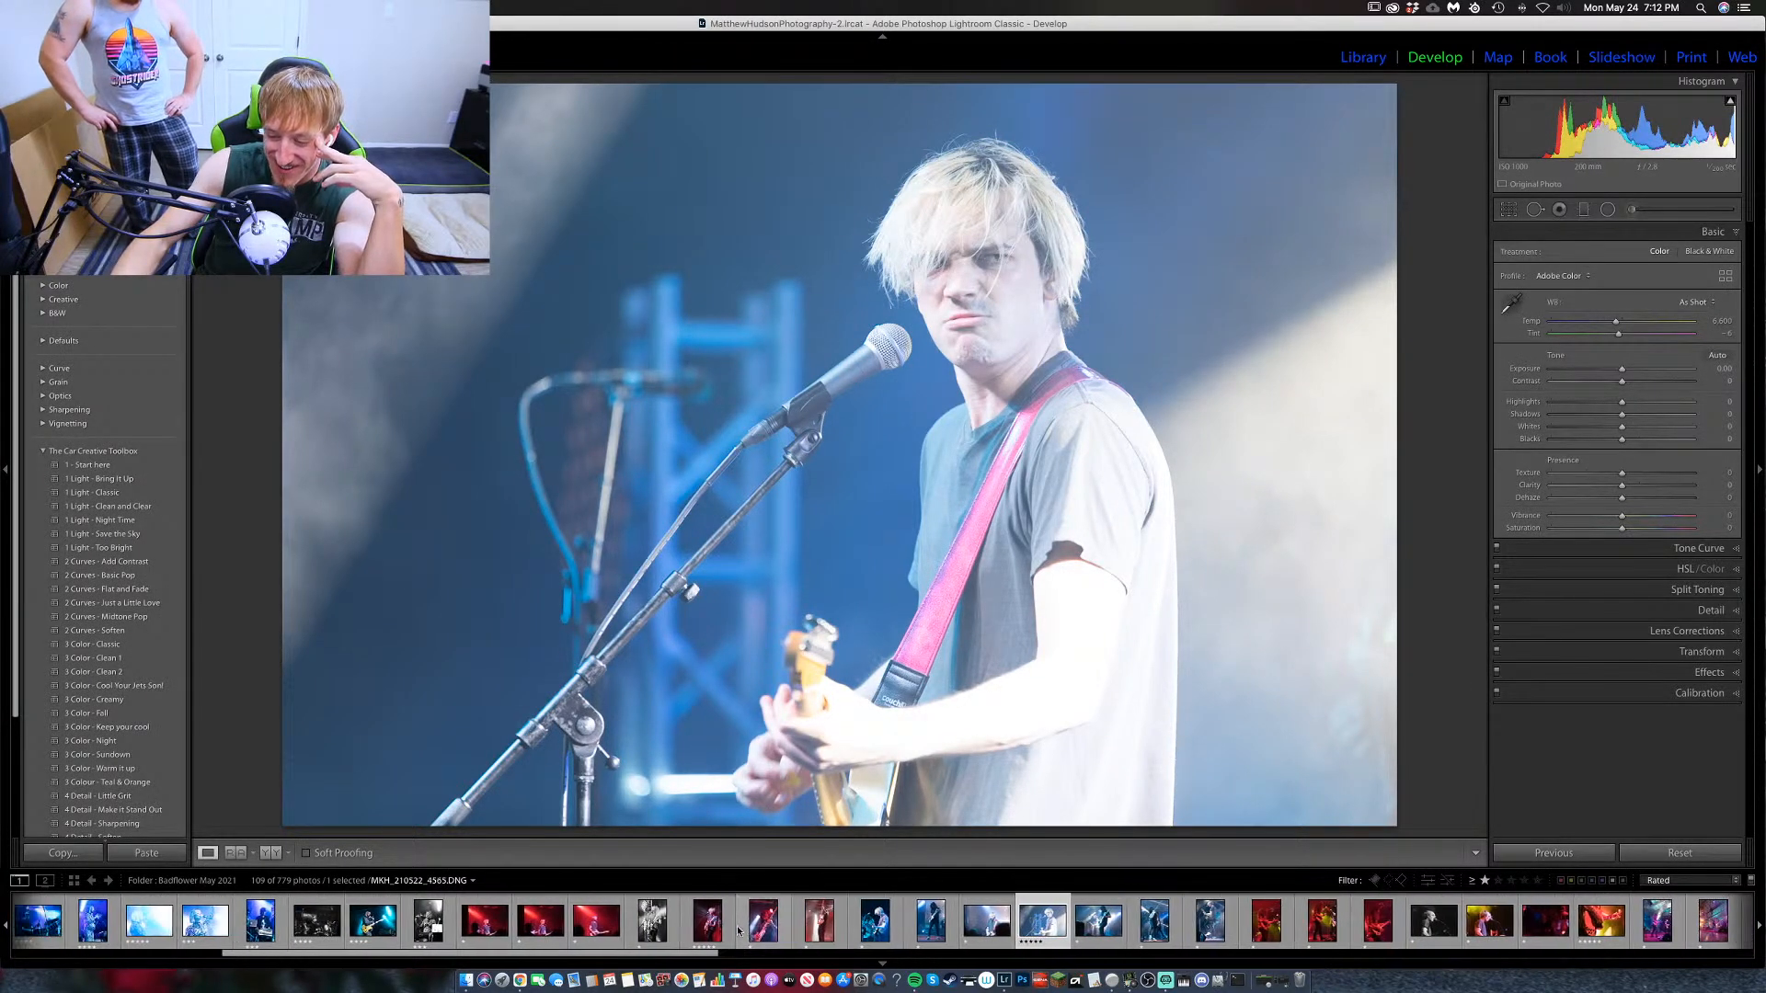
left_click(489, 927)
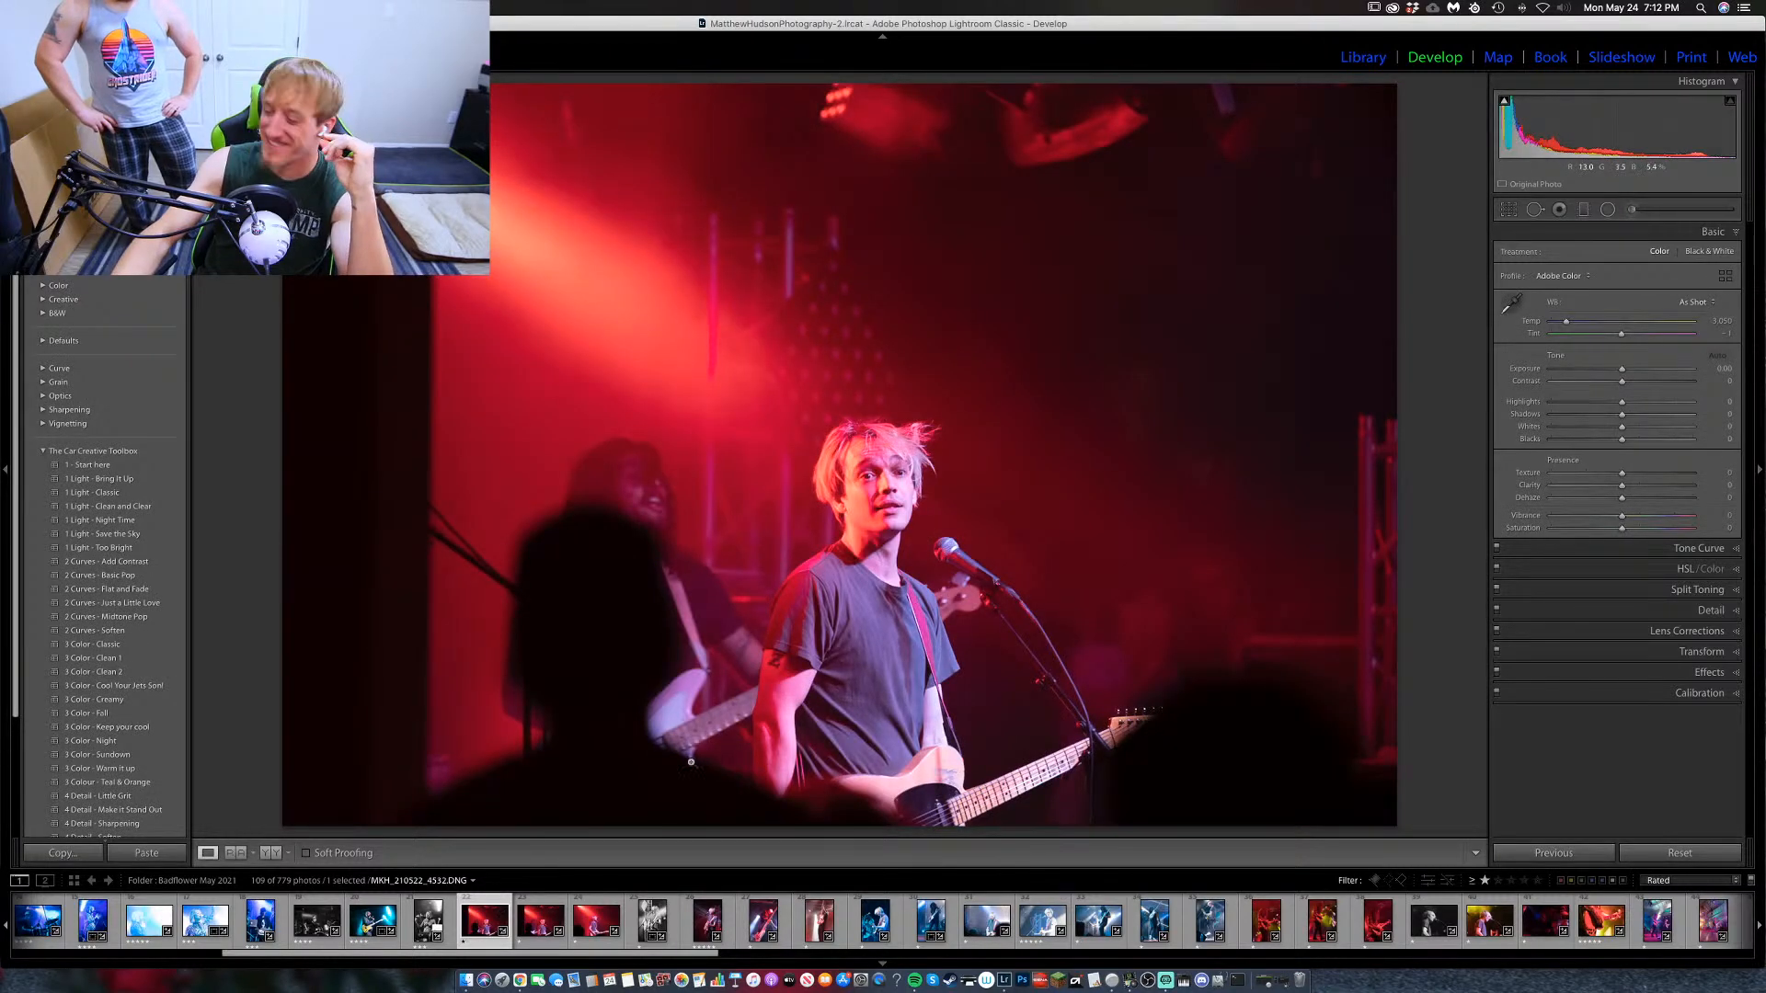
left_click(540, 918)
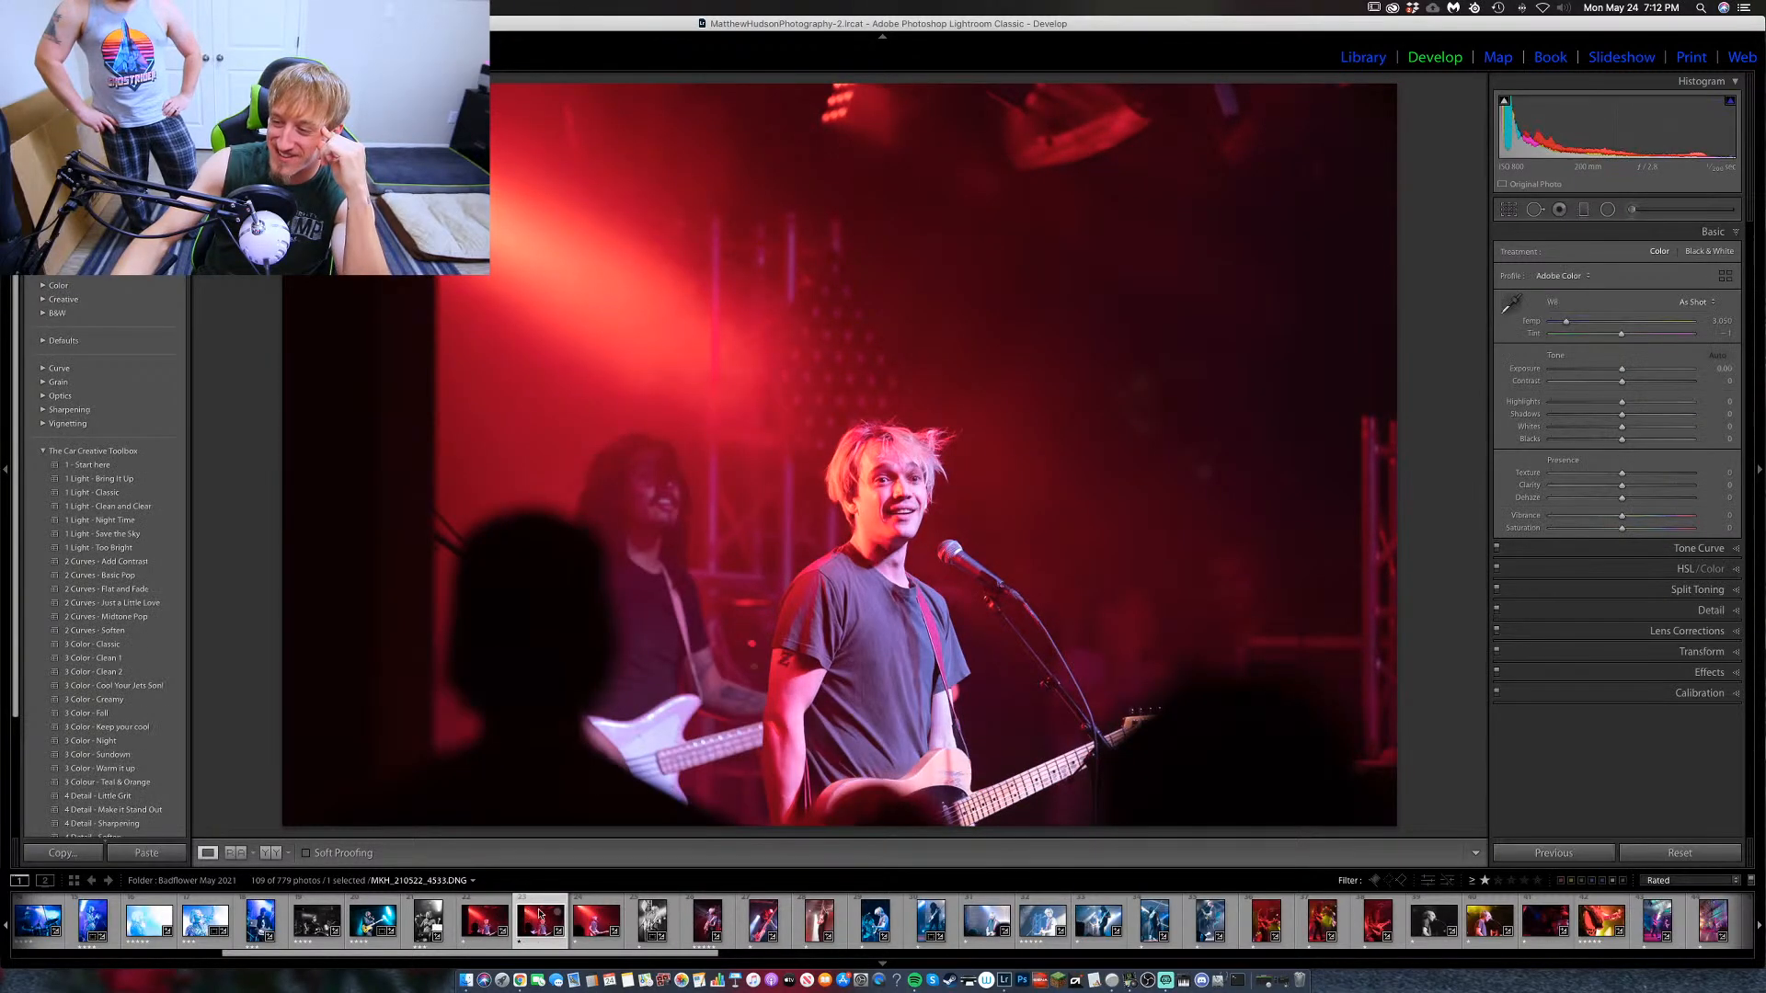
scroll(468, 922, "up", 2)
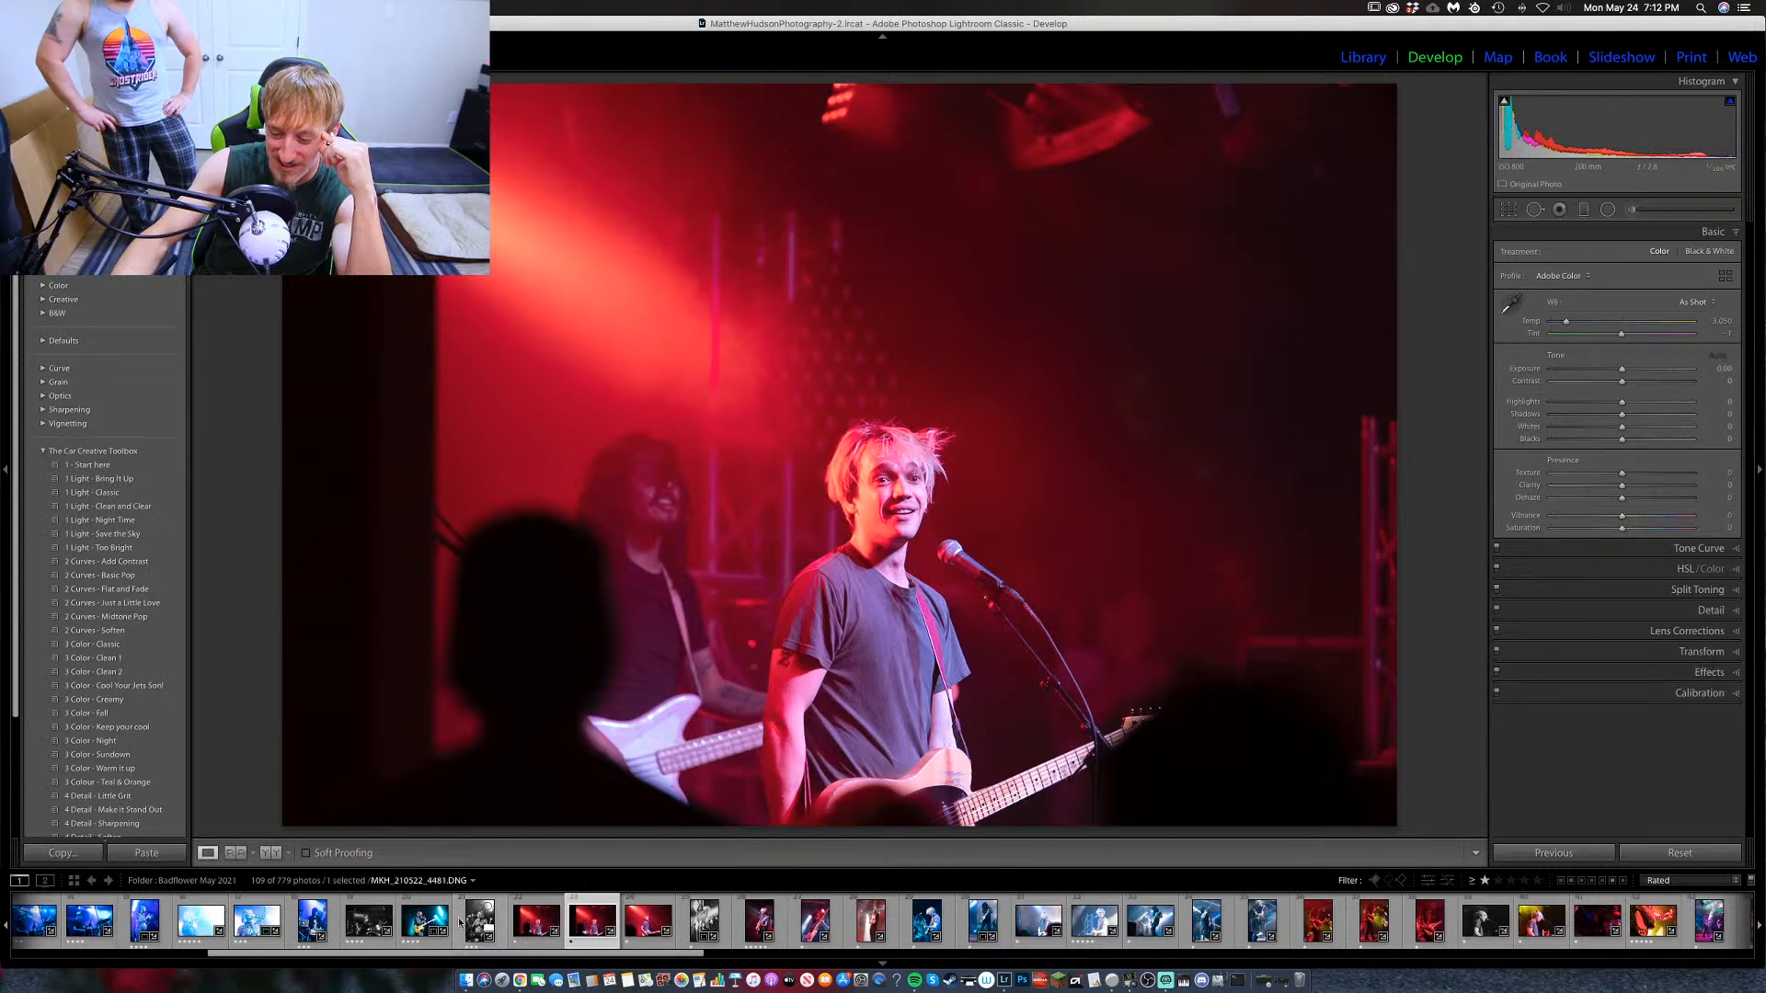
scroll(577, 923, "down", 2)
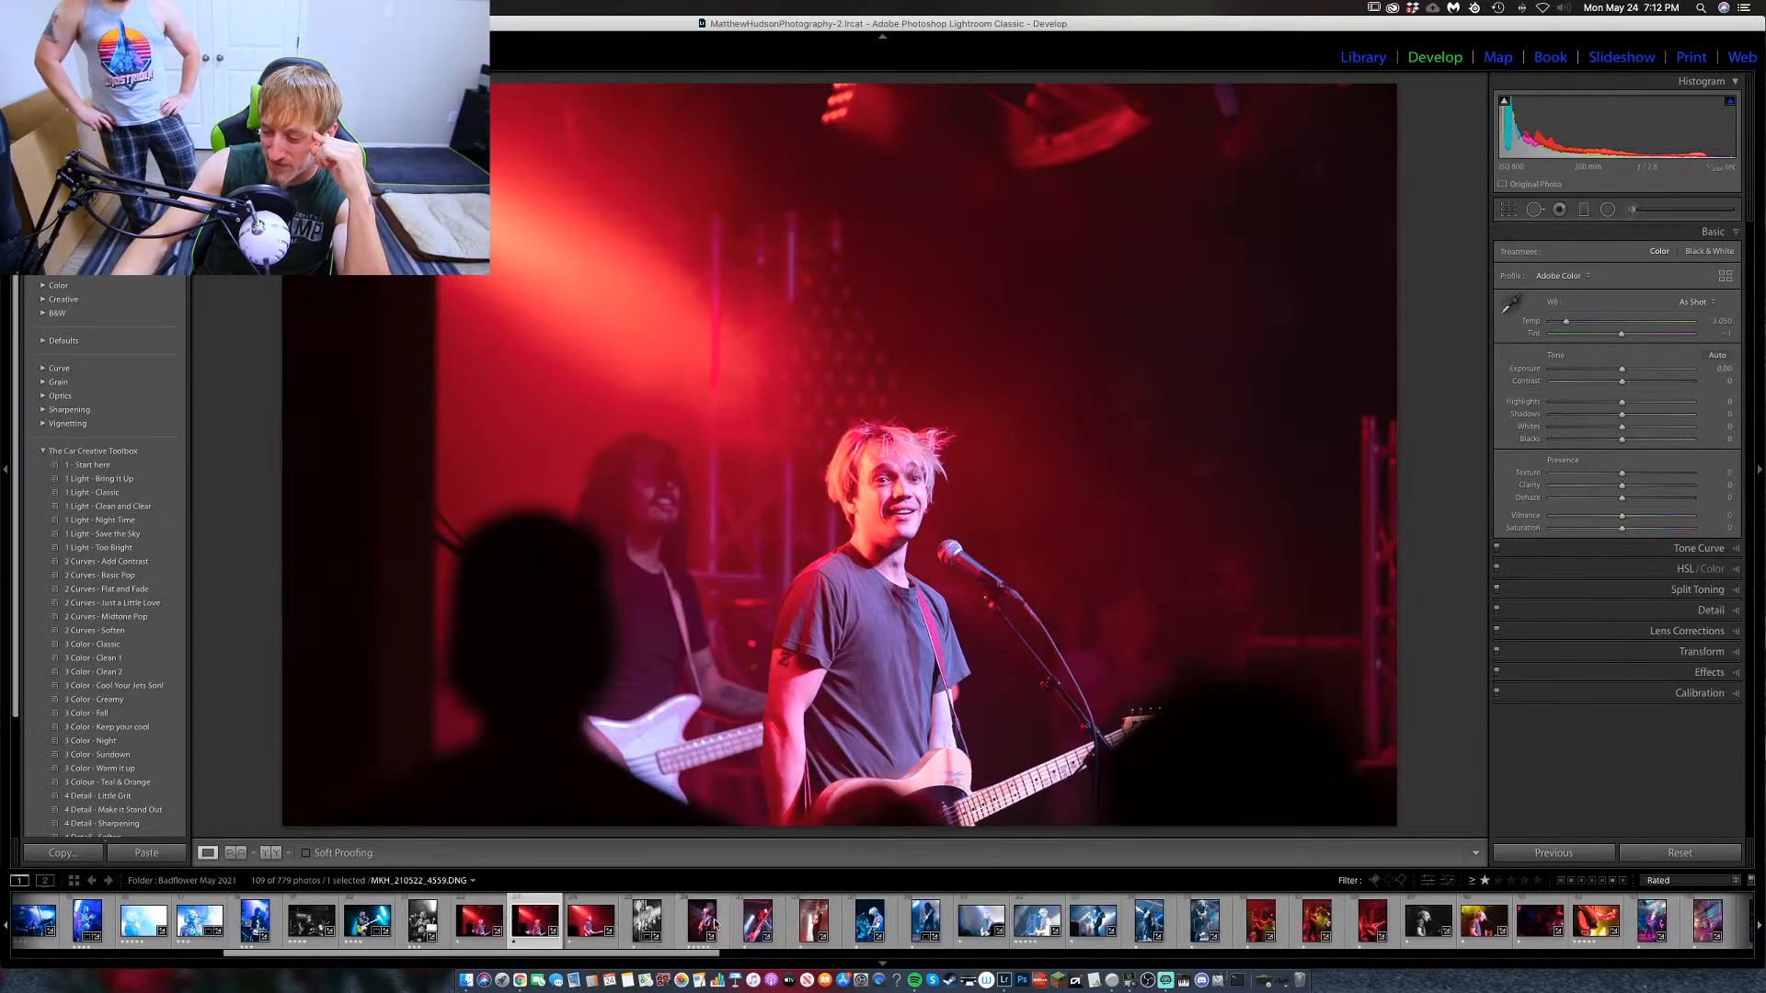
scroll(702, 925, "down", 10)
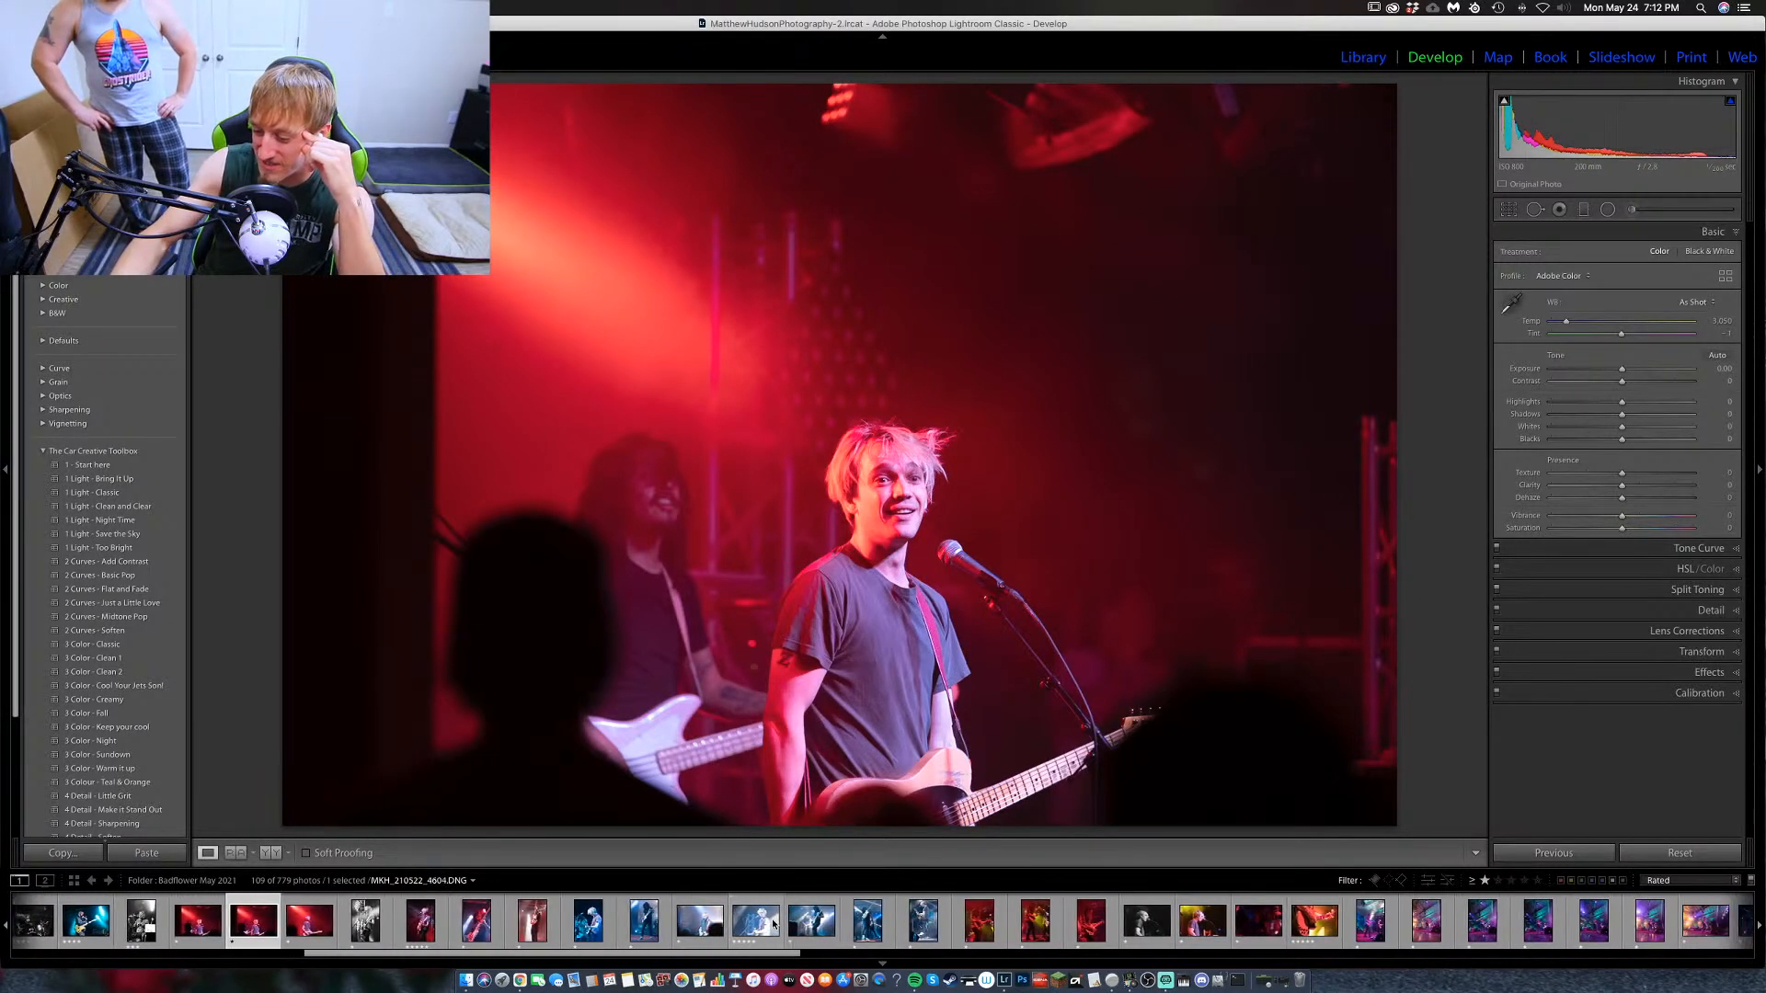
scroll(771, 924, "down", 2)
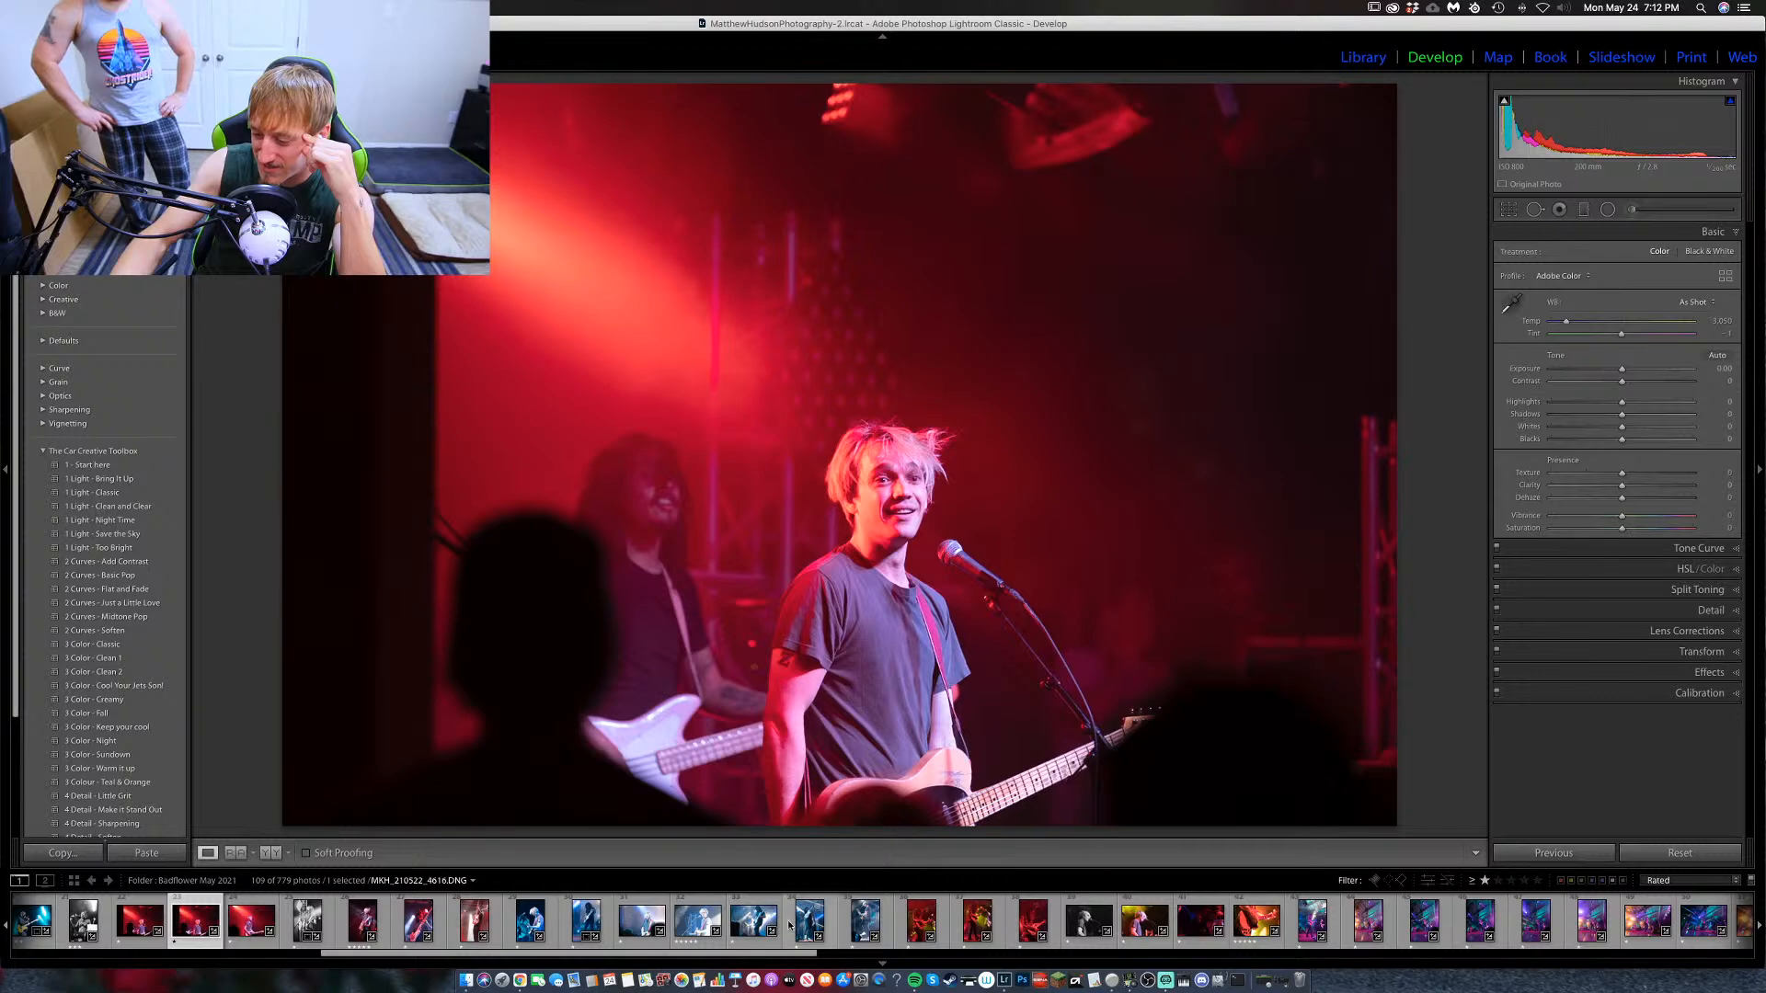
Switch to the Library loupe view and review the blue-lit and black-and-white stage photos through to the red guitar close-up.
key("e")
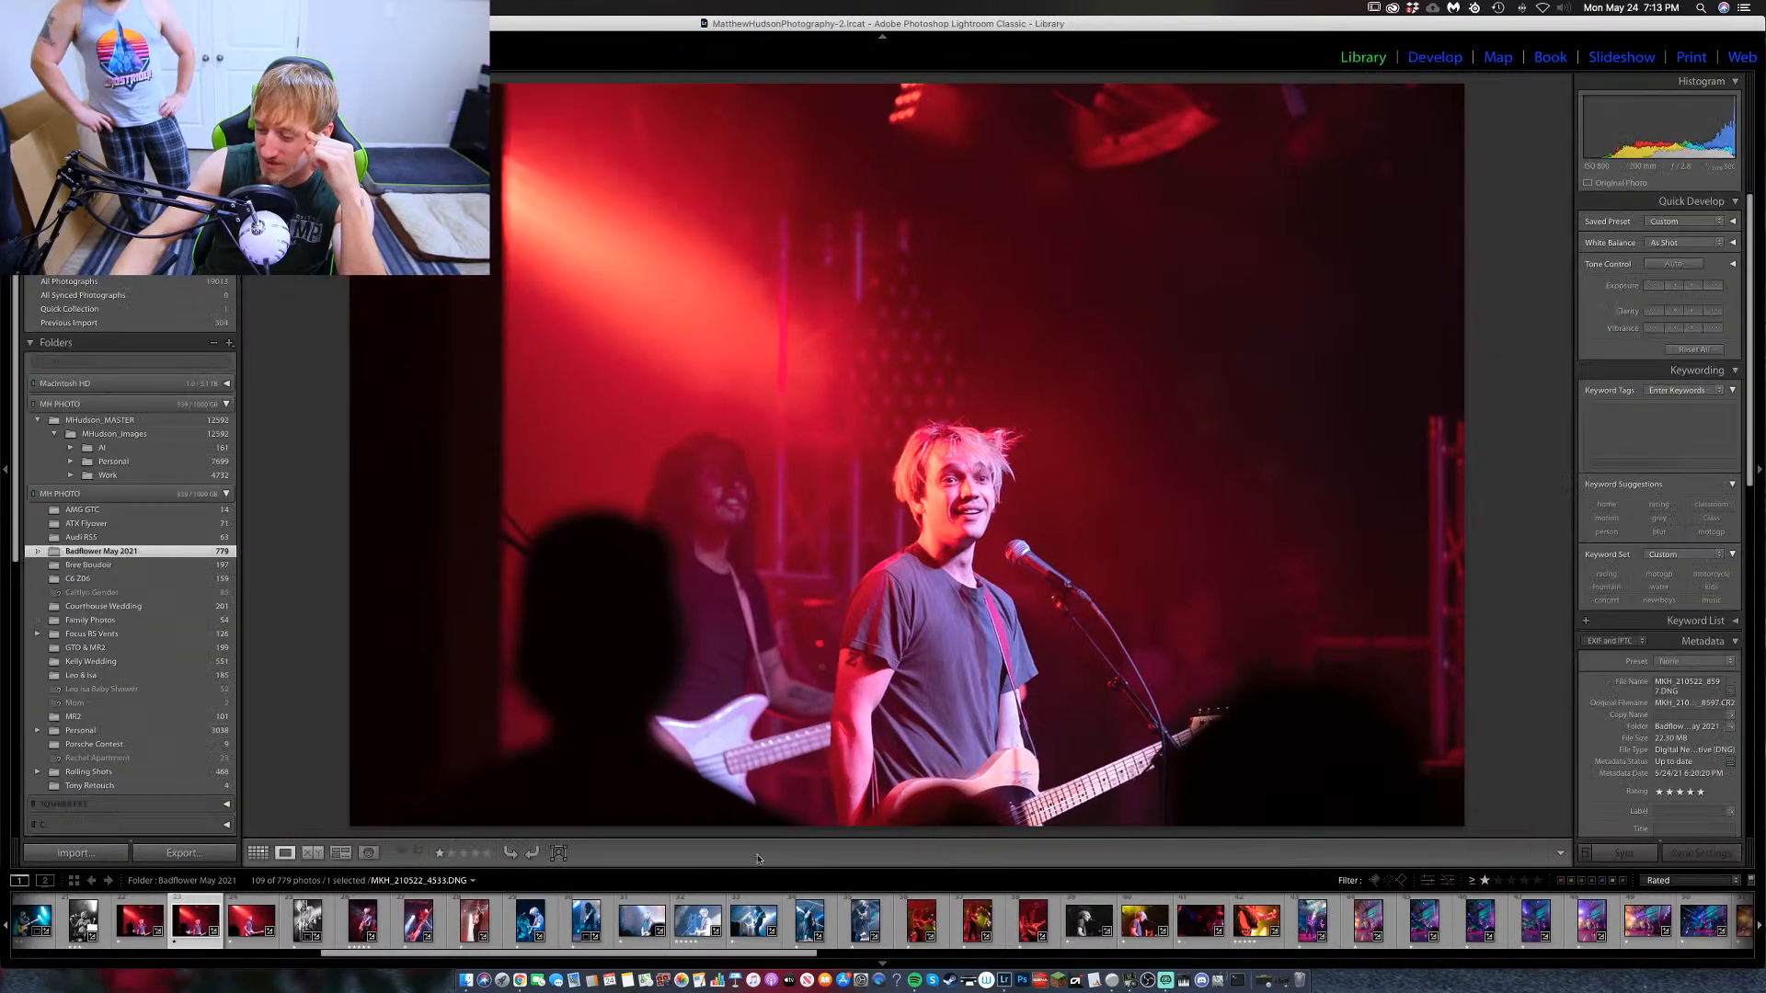
left_click(688, 934)
key("Right")
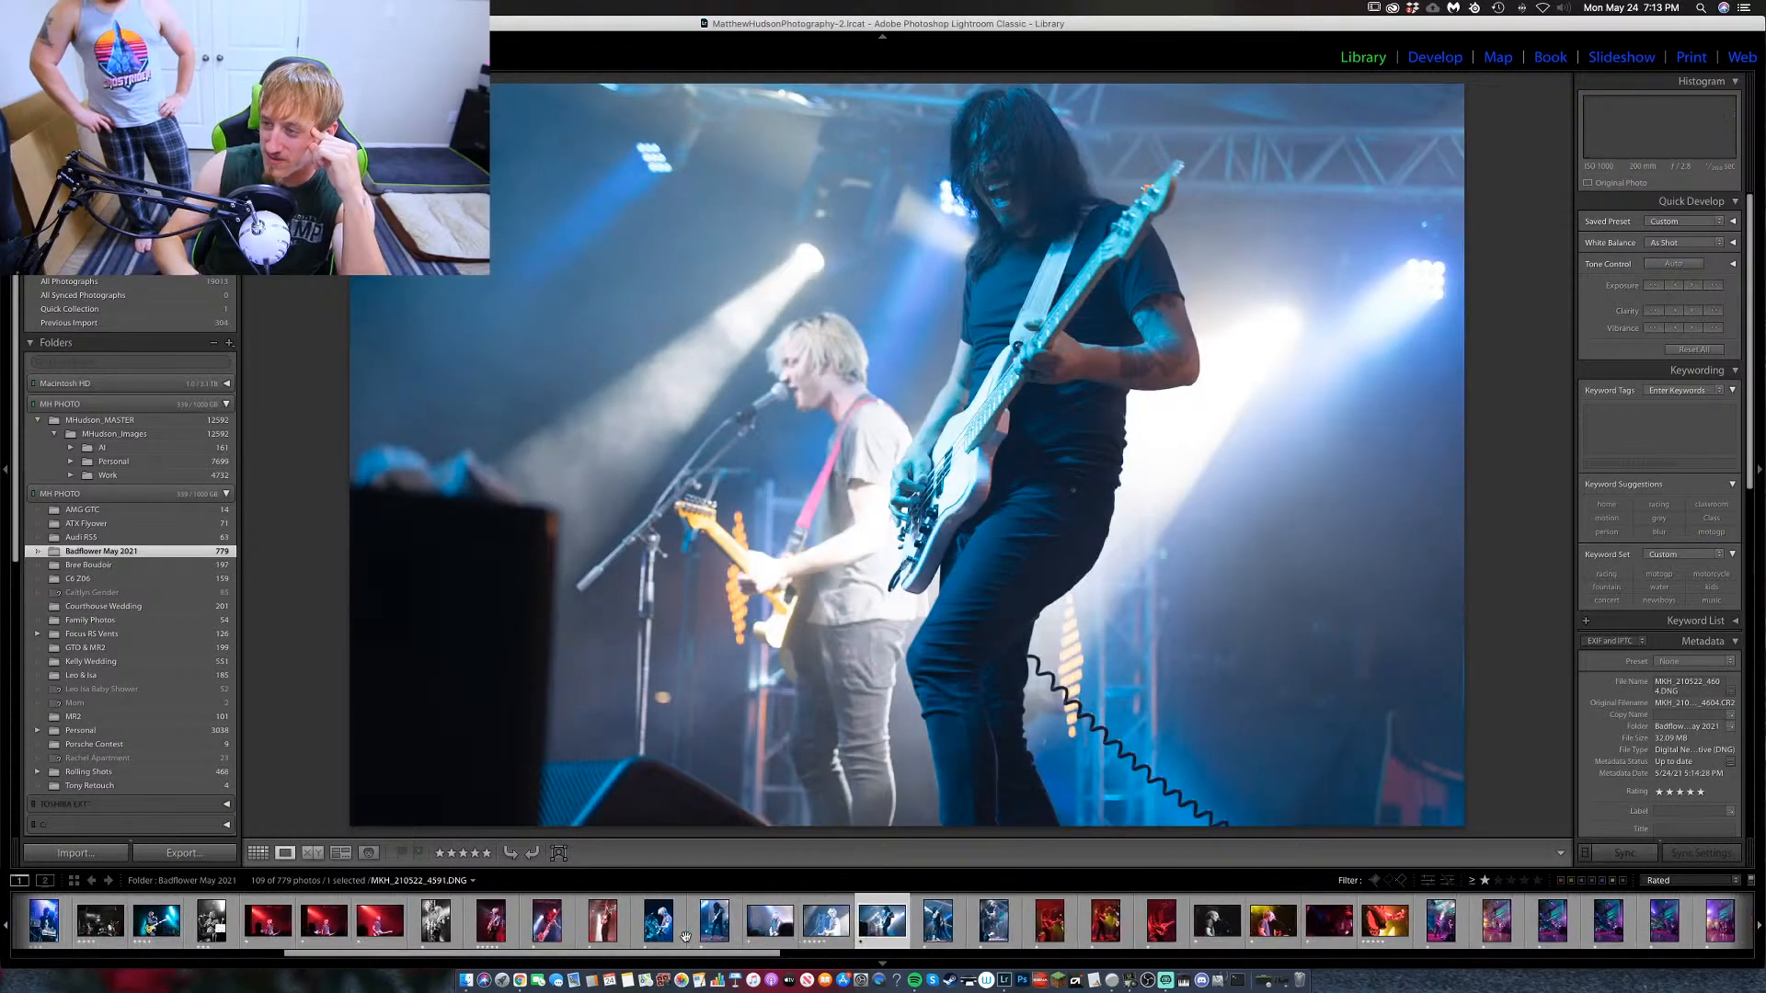
key("Right")
key("Right")
key("Right")
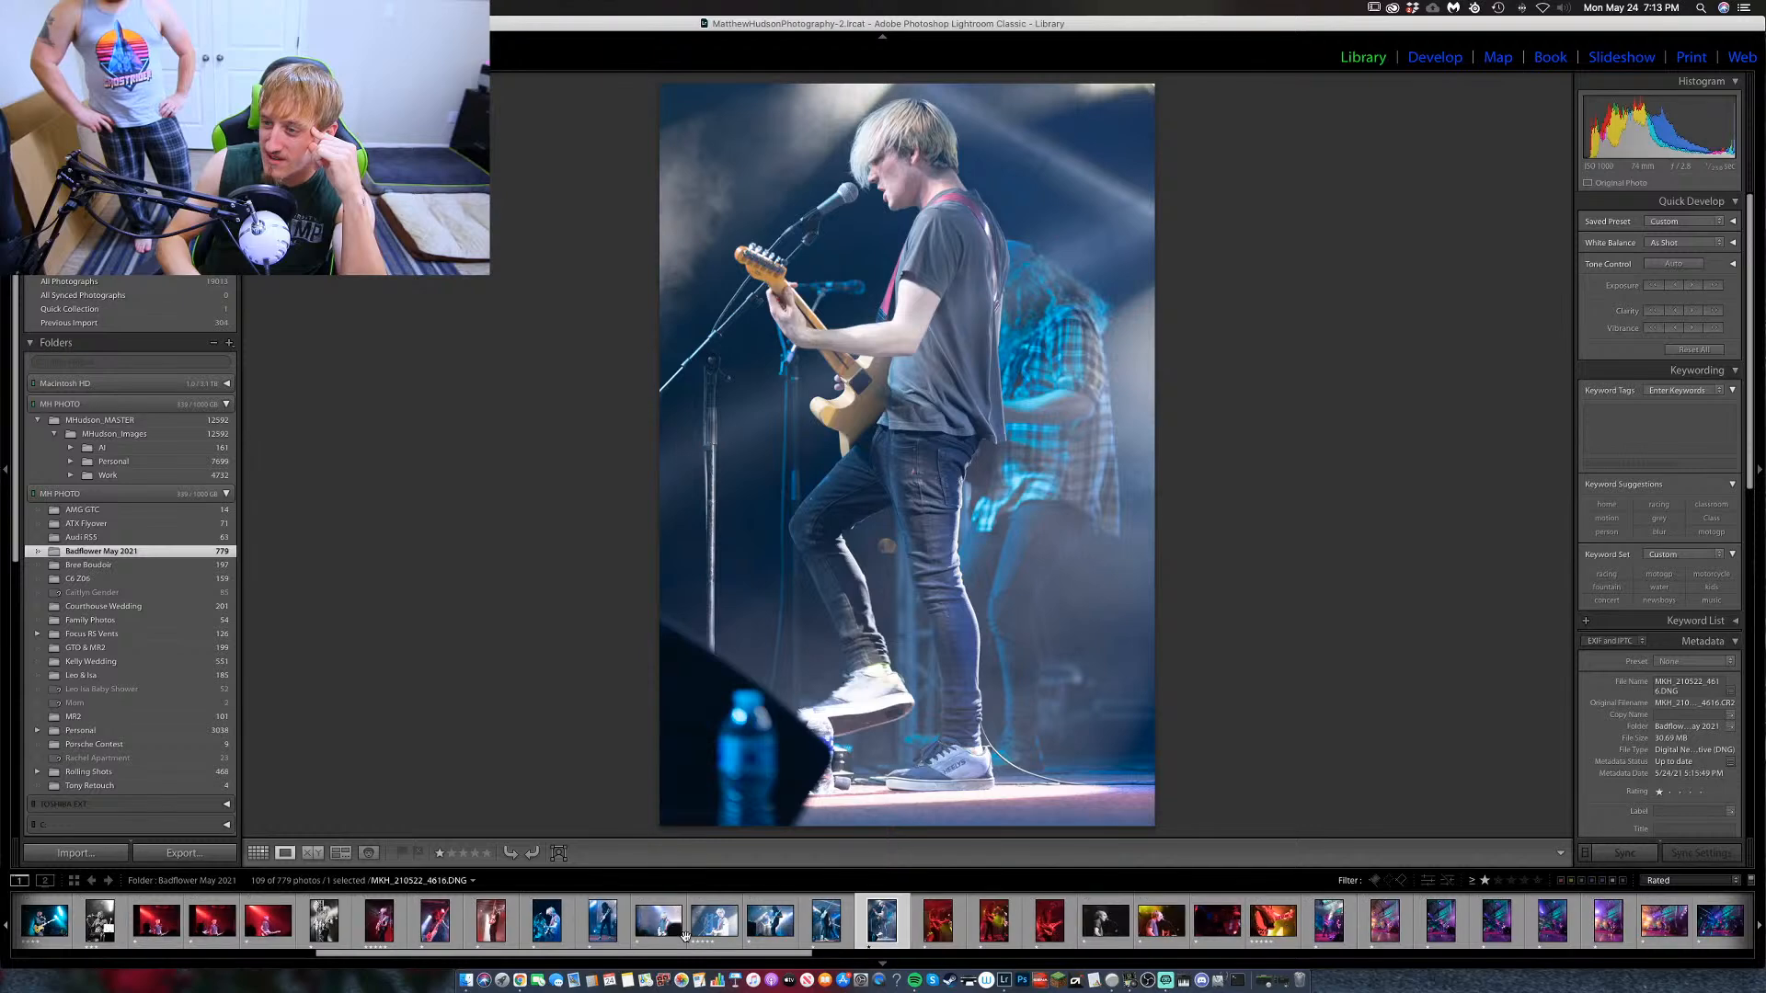
key("Right")
key("Right")
key("Right")
key("Right")
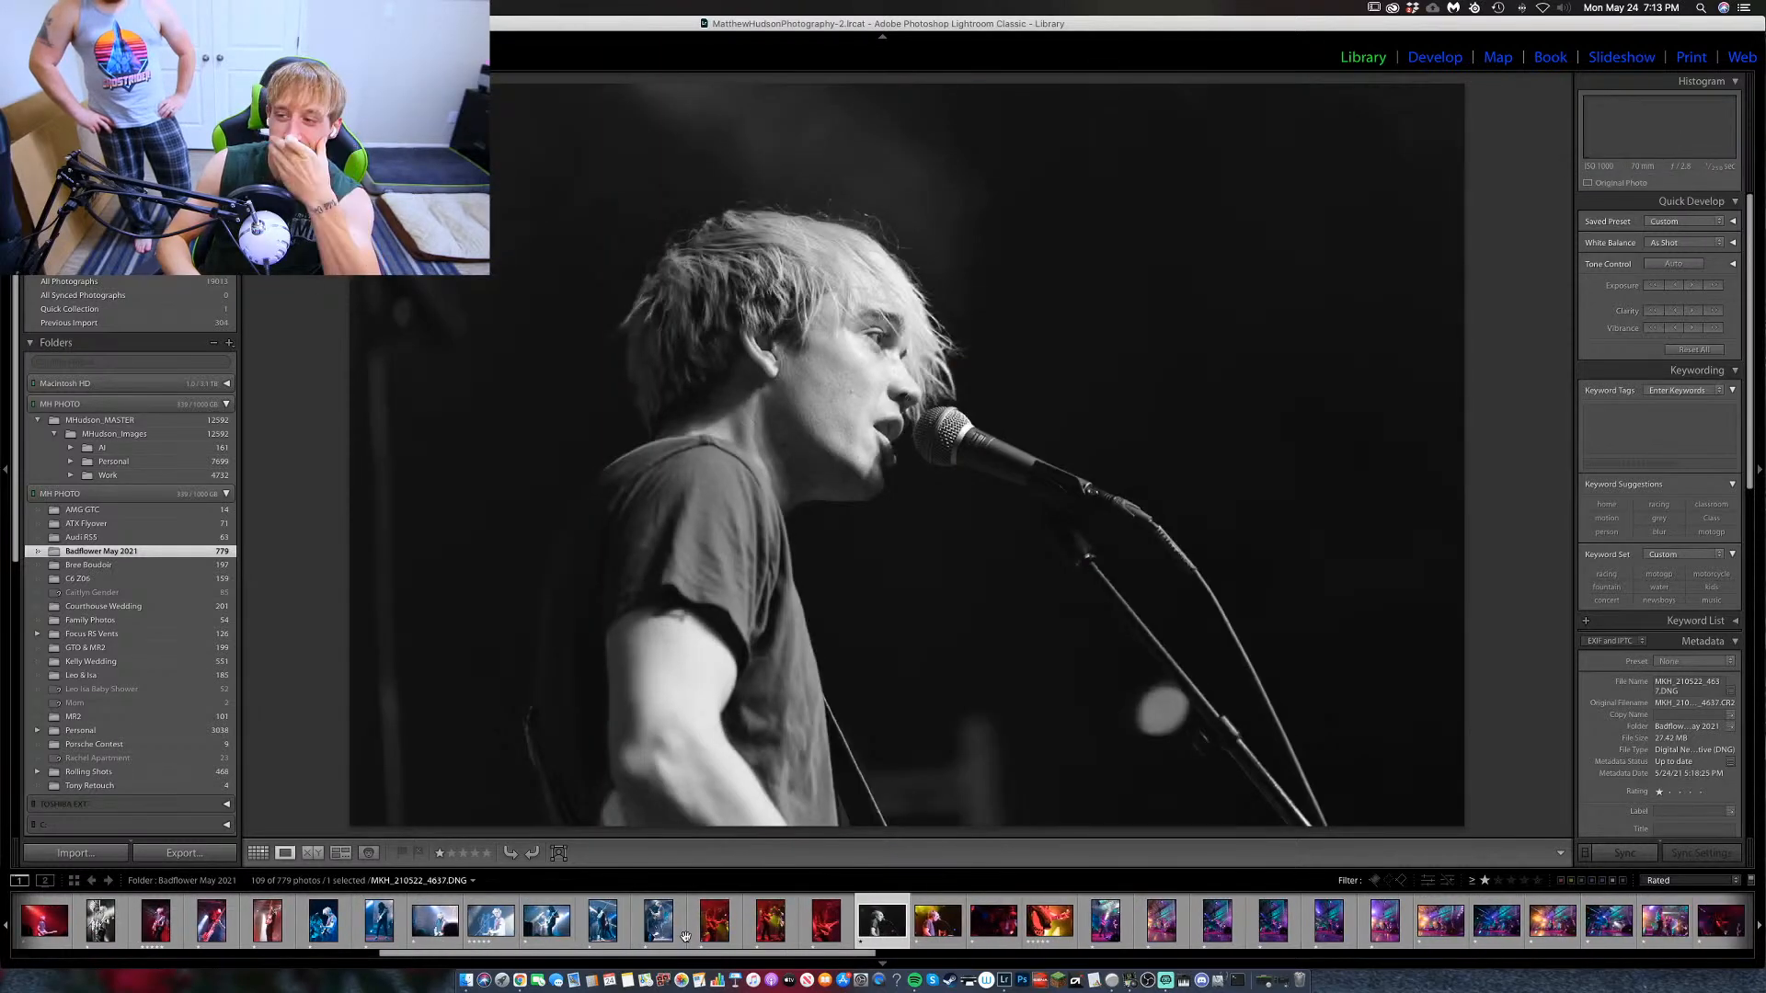
key("Right")
key("Right")
key("Right")
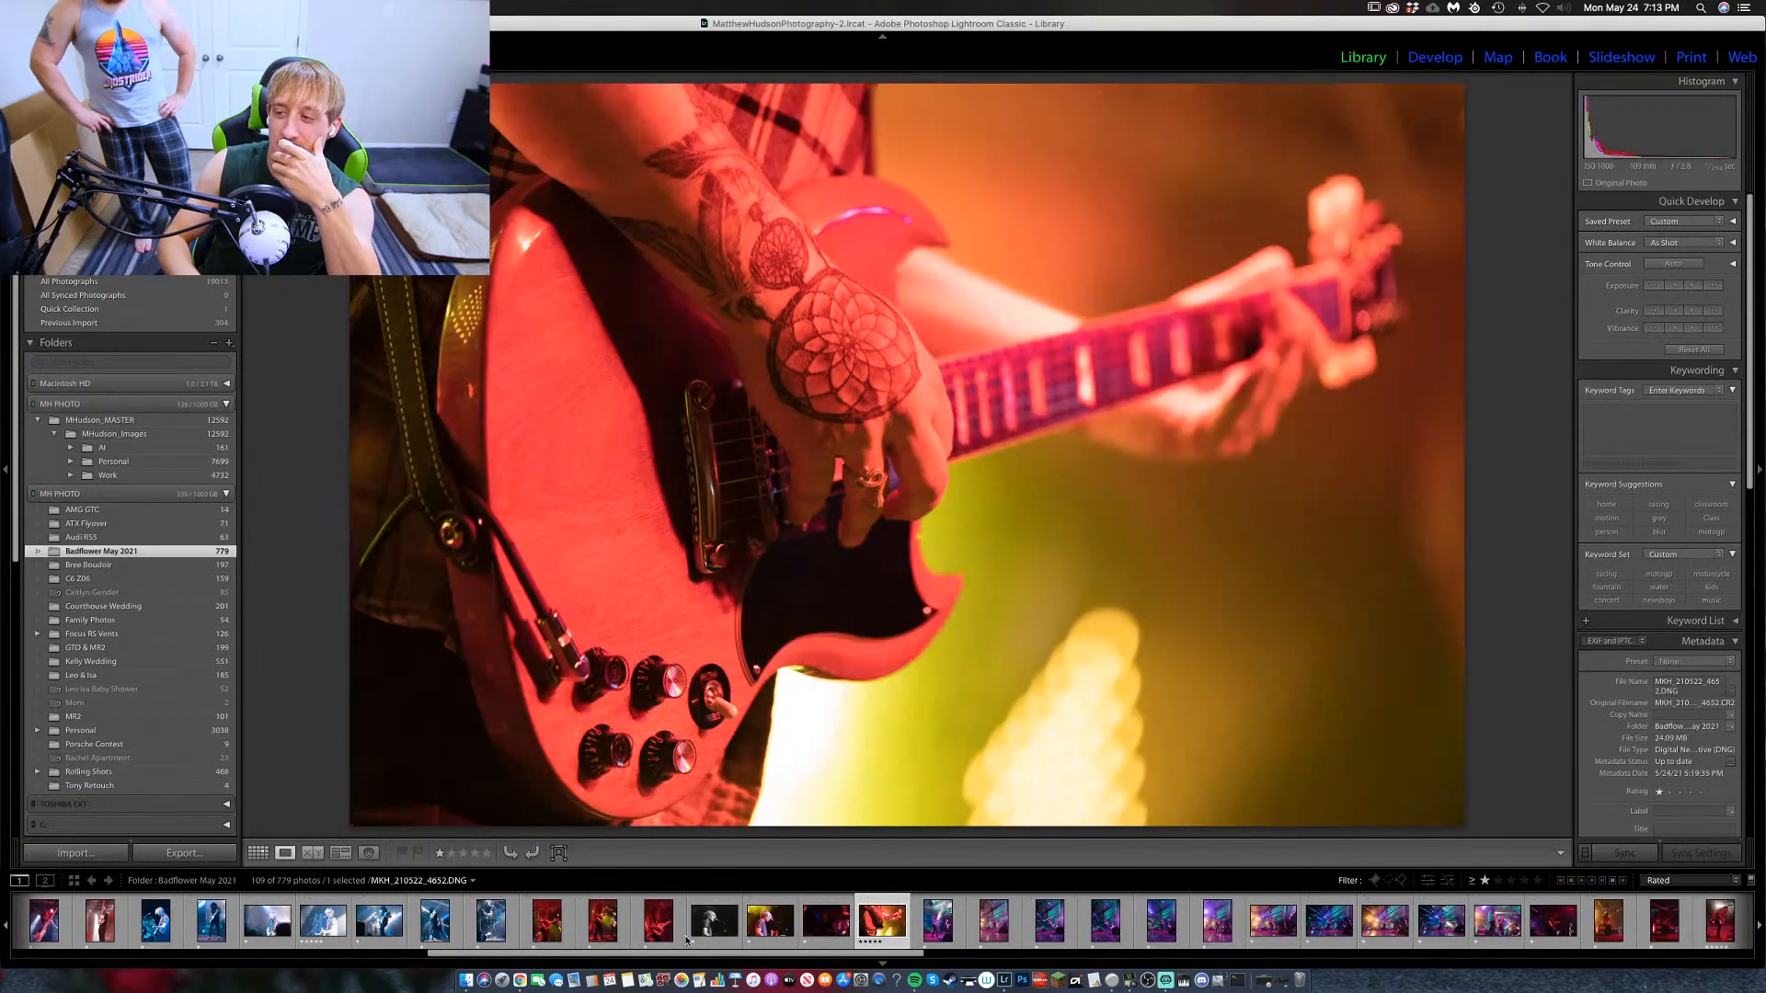
Review the purple and teal stage photos following the red guitar close-up.
key("Right")
key("Right")
key("Right")
key("Right")
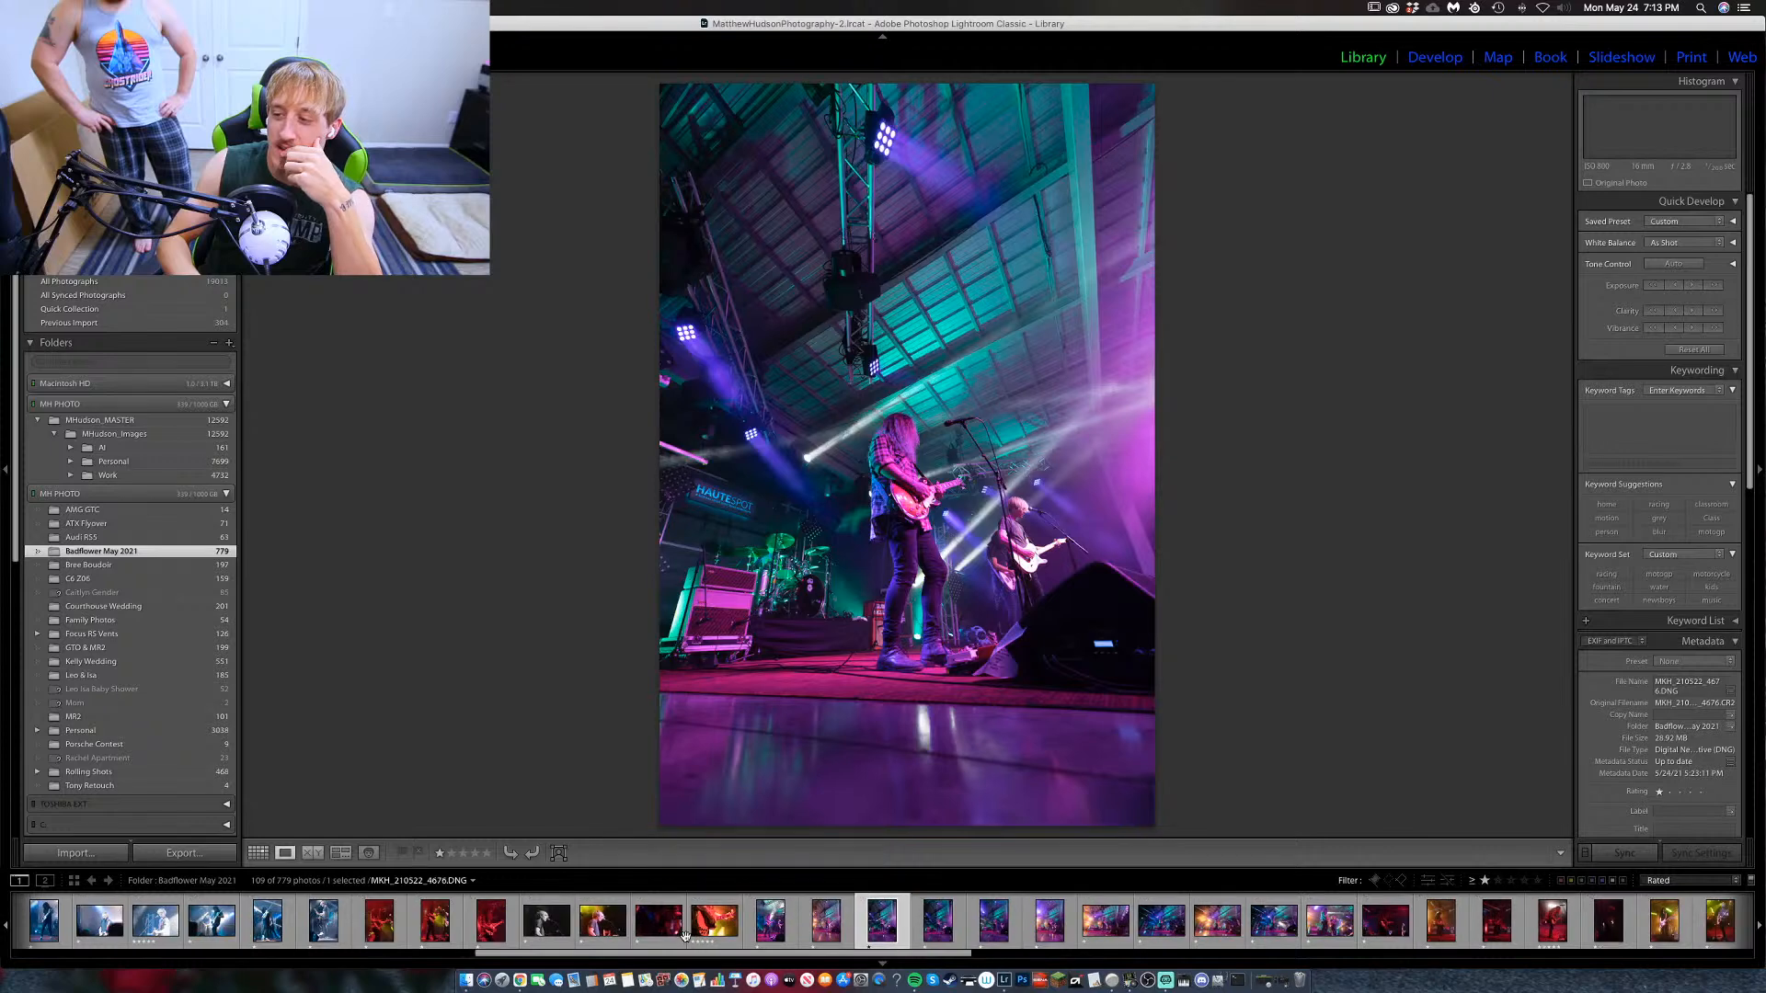
key("Right")
key("Right")
key("Right")
key("Right")
key("Right")
key("Right")
key("Right")
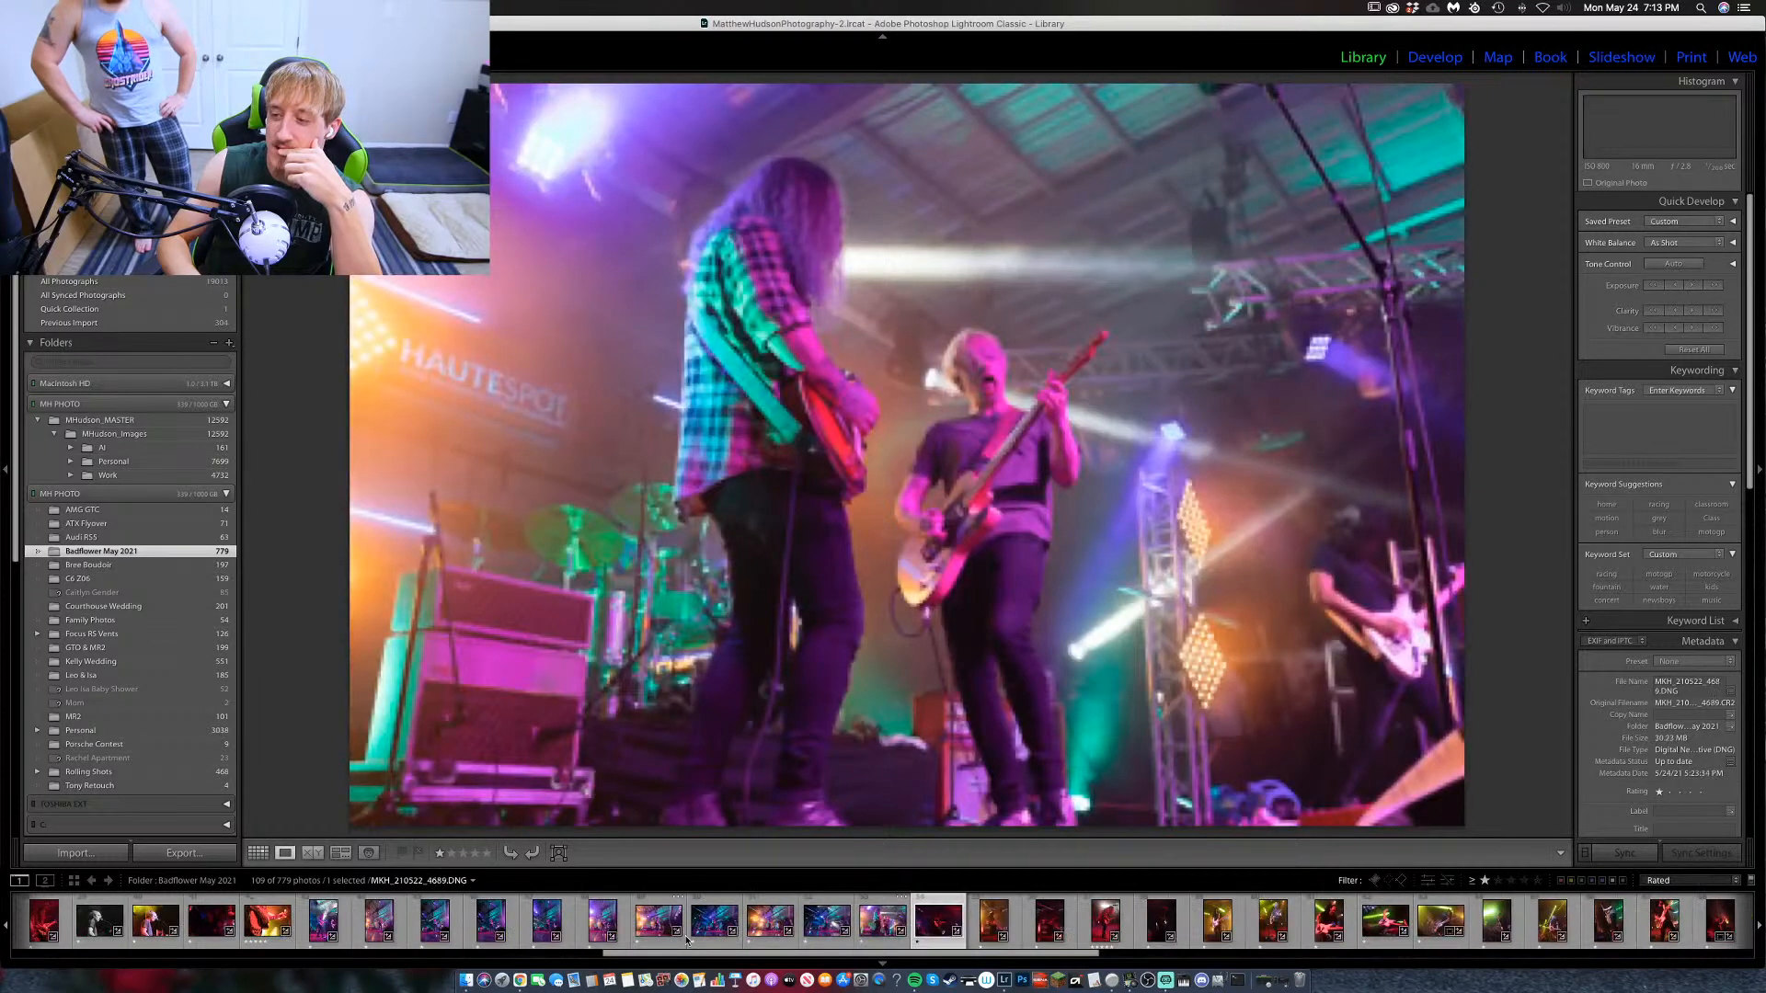
Advance to the red-lit vertical photo of the full-length guitarist and rate it five stars.
key("Right")
key("Right")
key("Right")
key("Right")
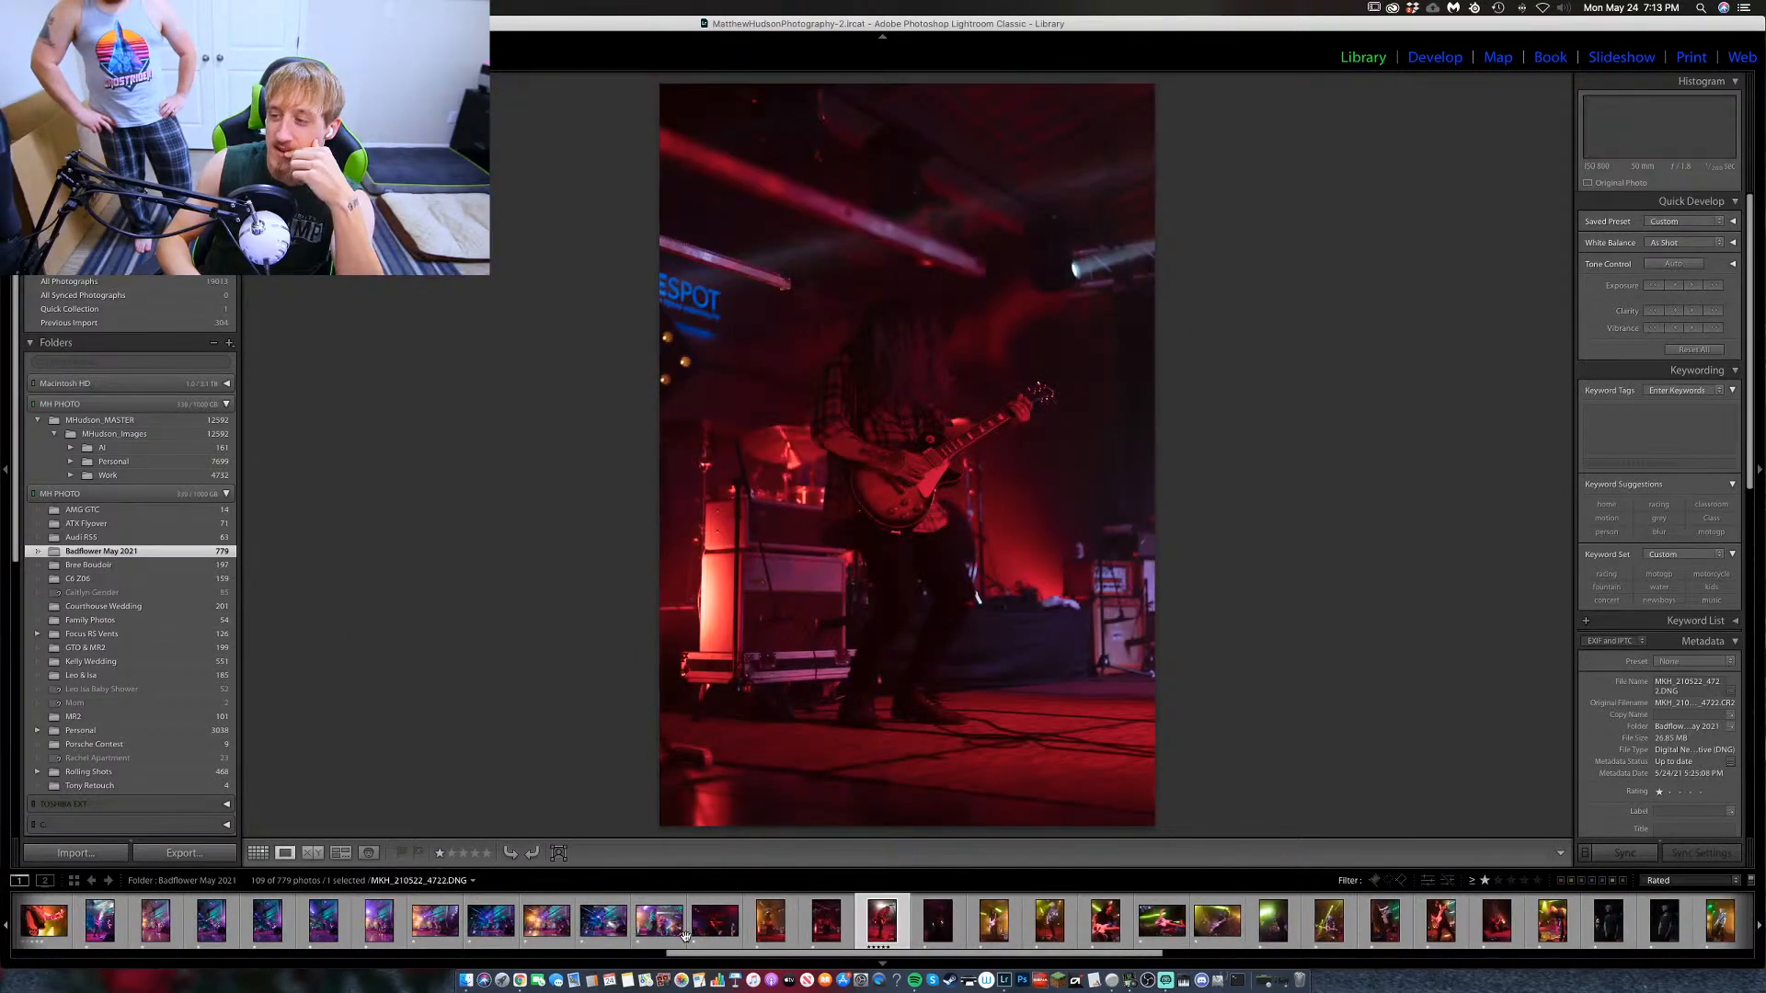
key("5")
Review the yellow- and green-lit bassist photos through to the vertical shot of the guitarist raising his guitar, MKH_210522_4816.DNG.
key("Right")
key("Right")
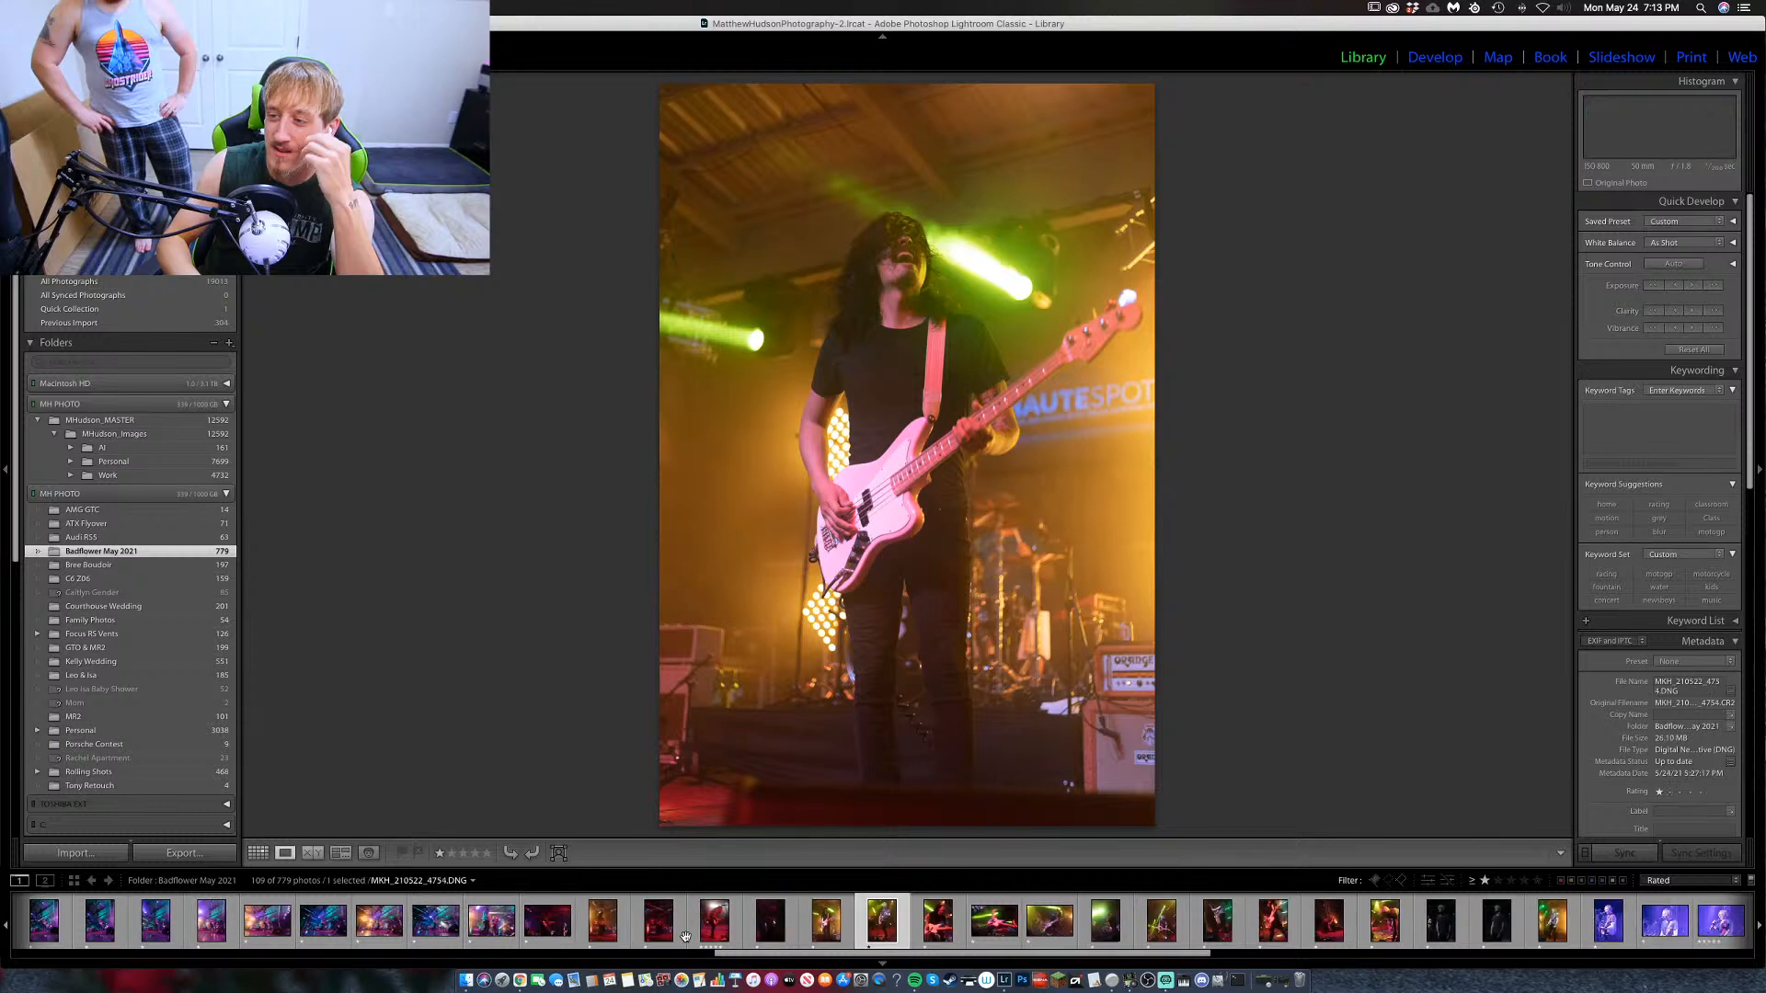
key("Right")
key("Right")
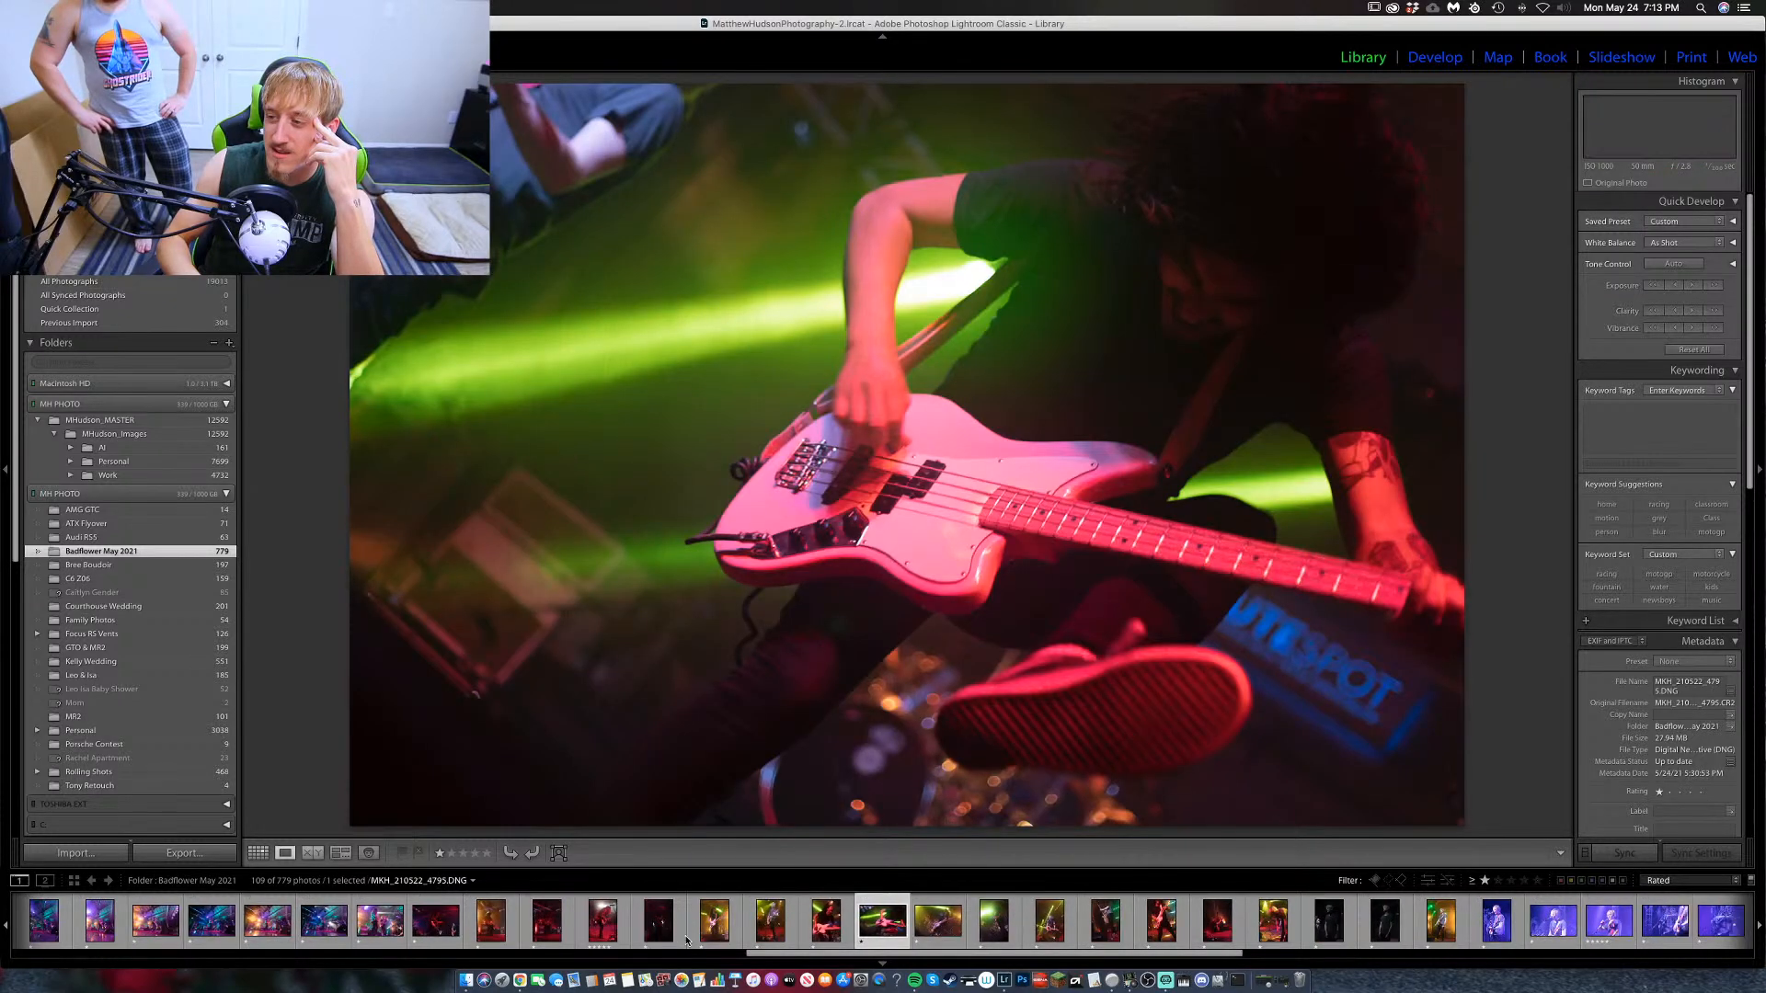
key("Right")
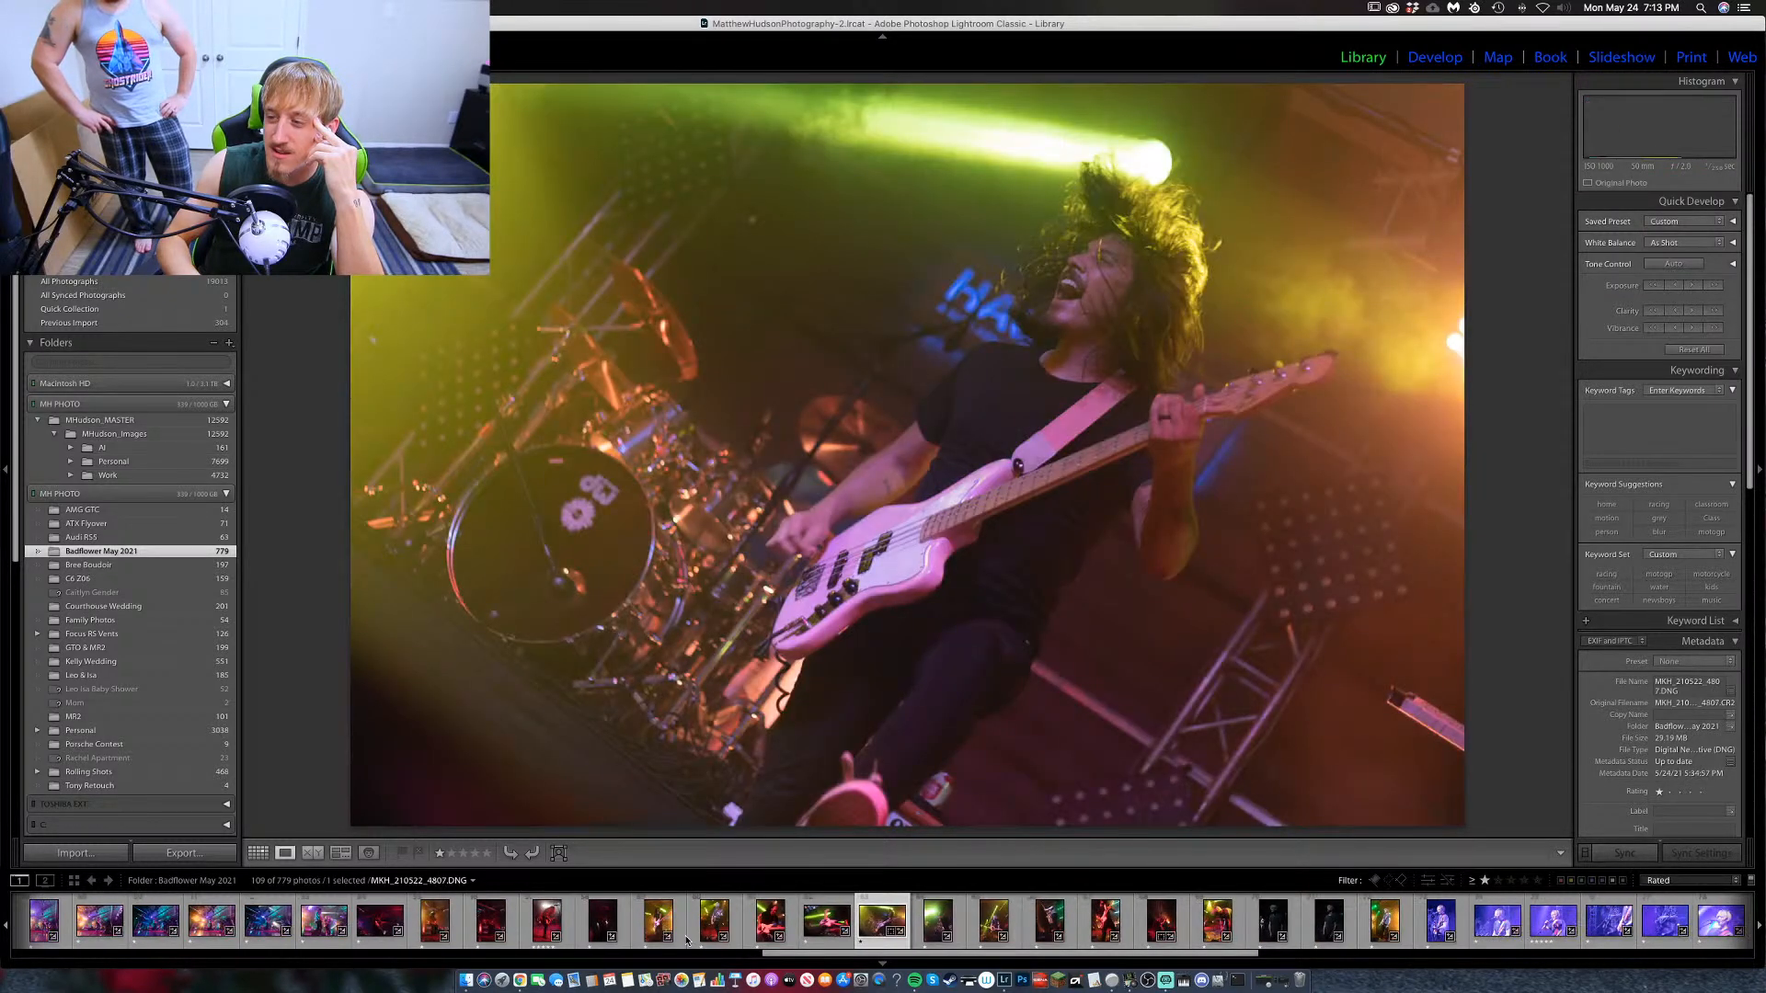
key("Right")
key("Right")
key("Right")
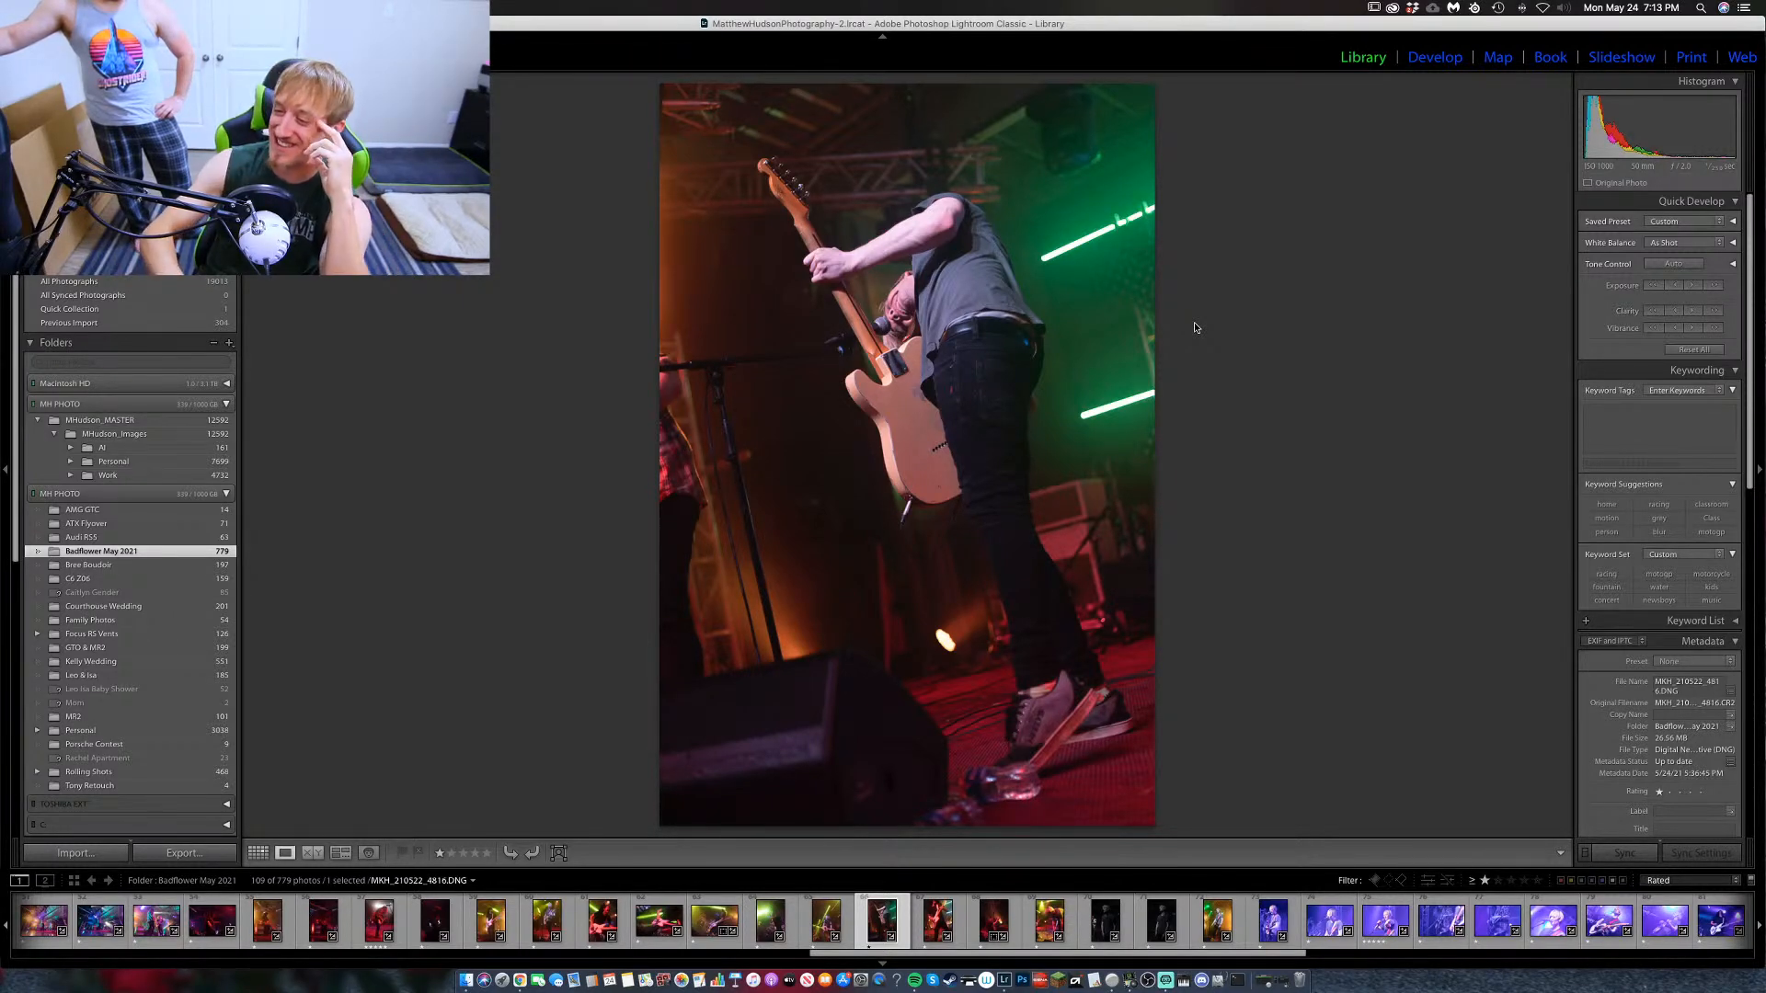
Review the red-lit and dark vertical shots through to the purple-lit singer portrait MKH_210522_4883.DNG.
key("Right")
key("Right")
key("Right")
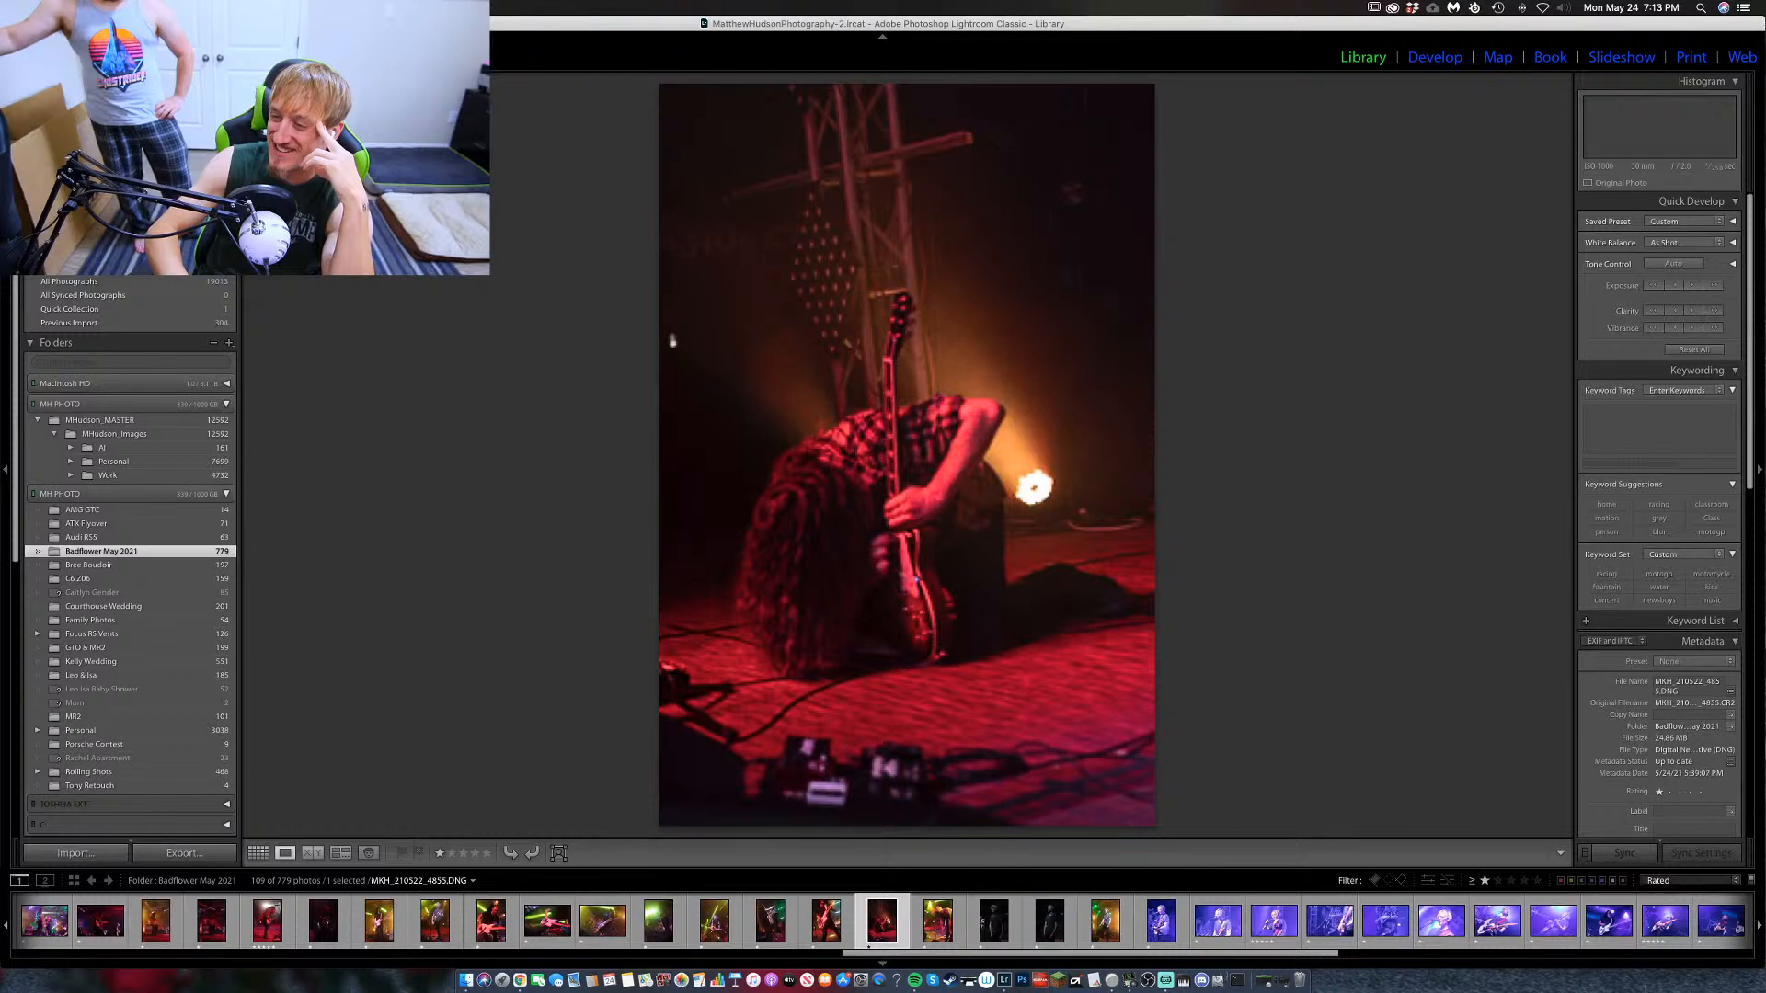
key("Right")
key("Right")
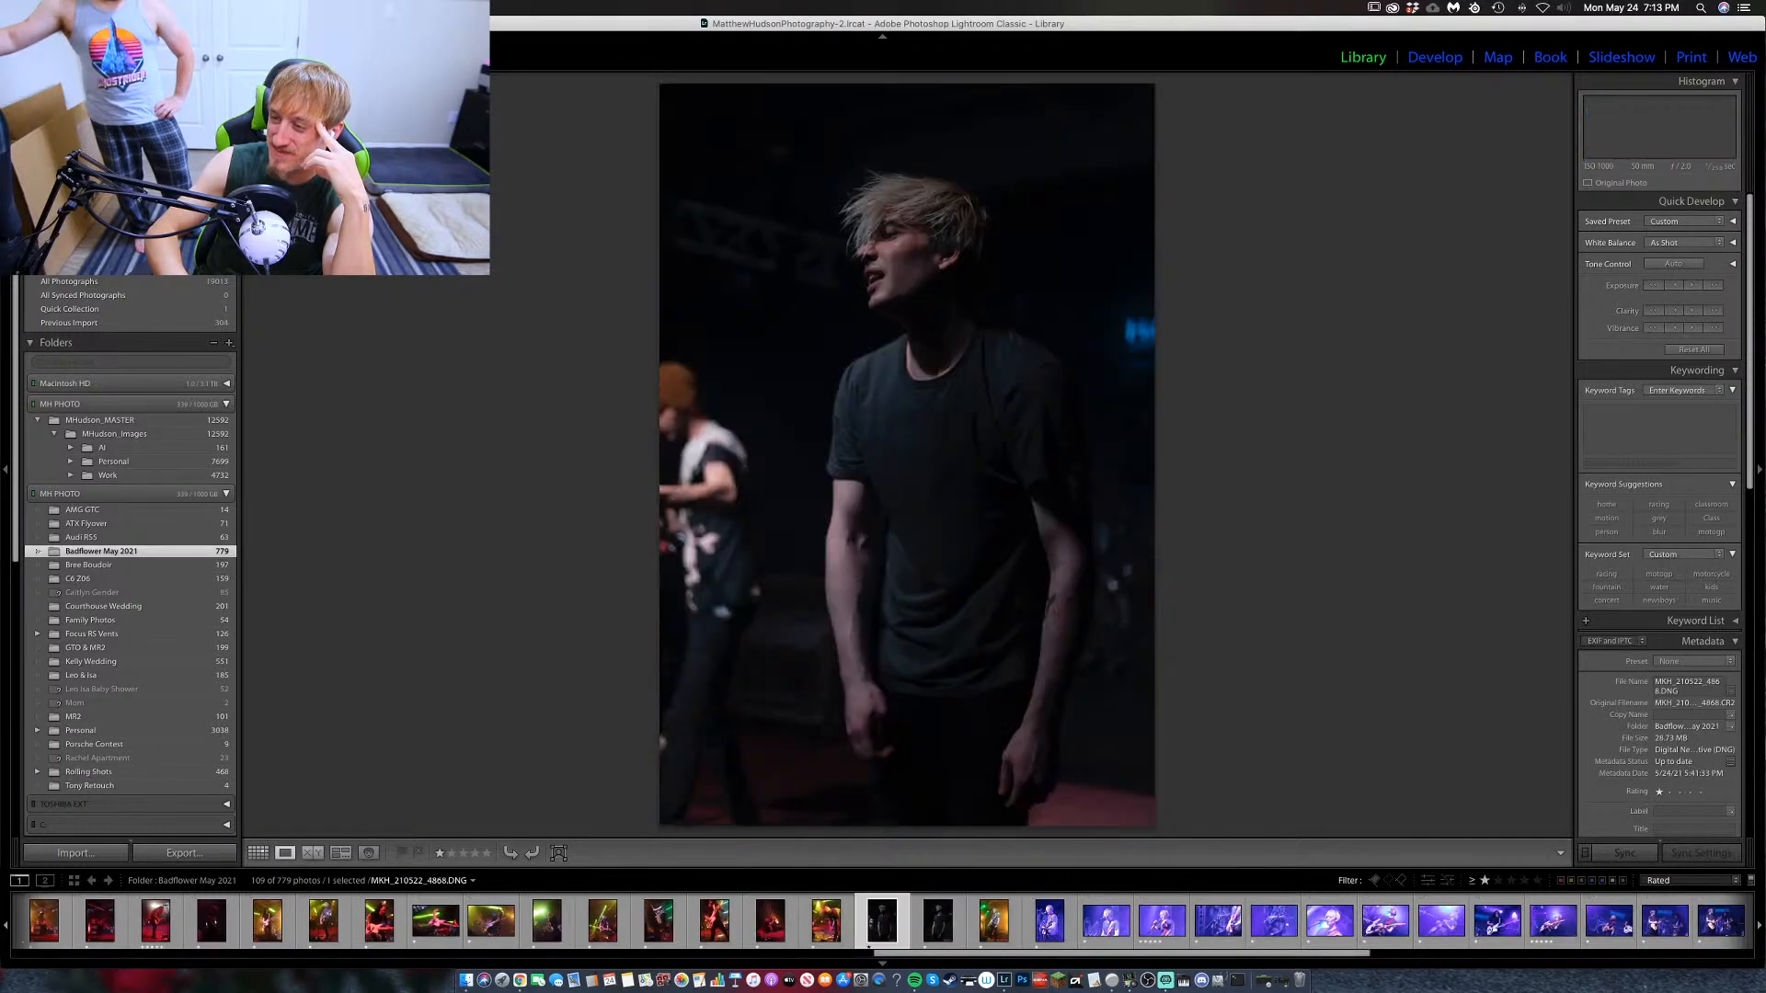
key("Right")
key("Right")
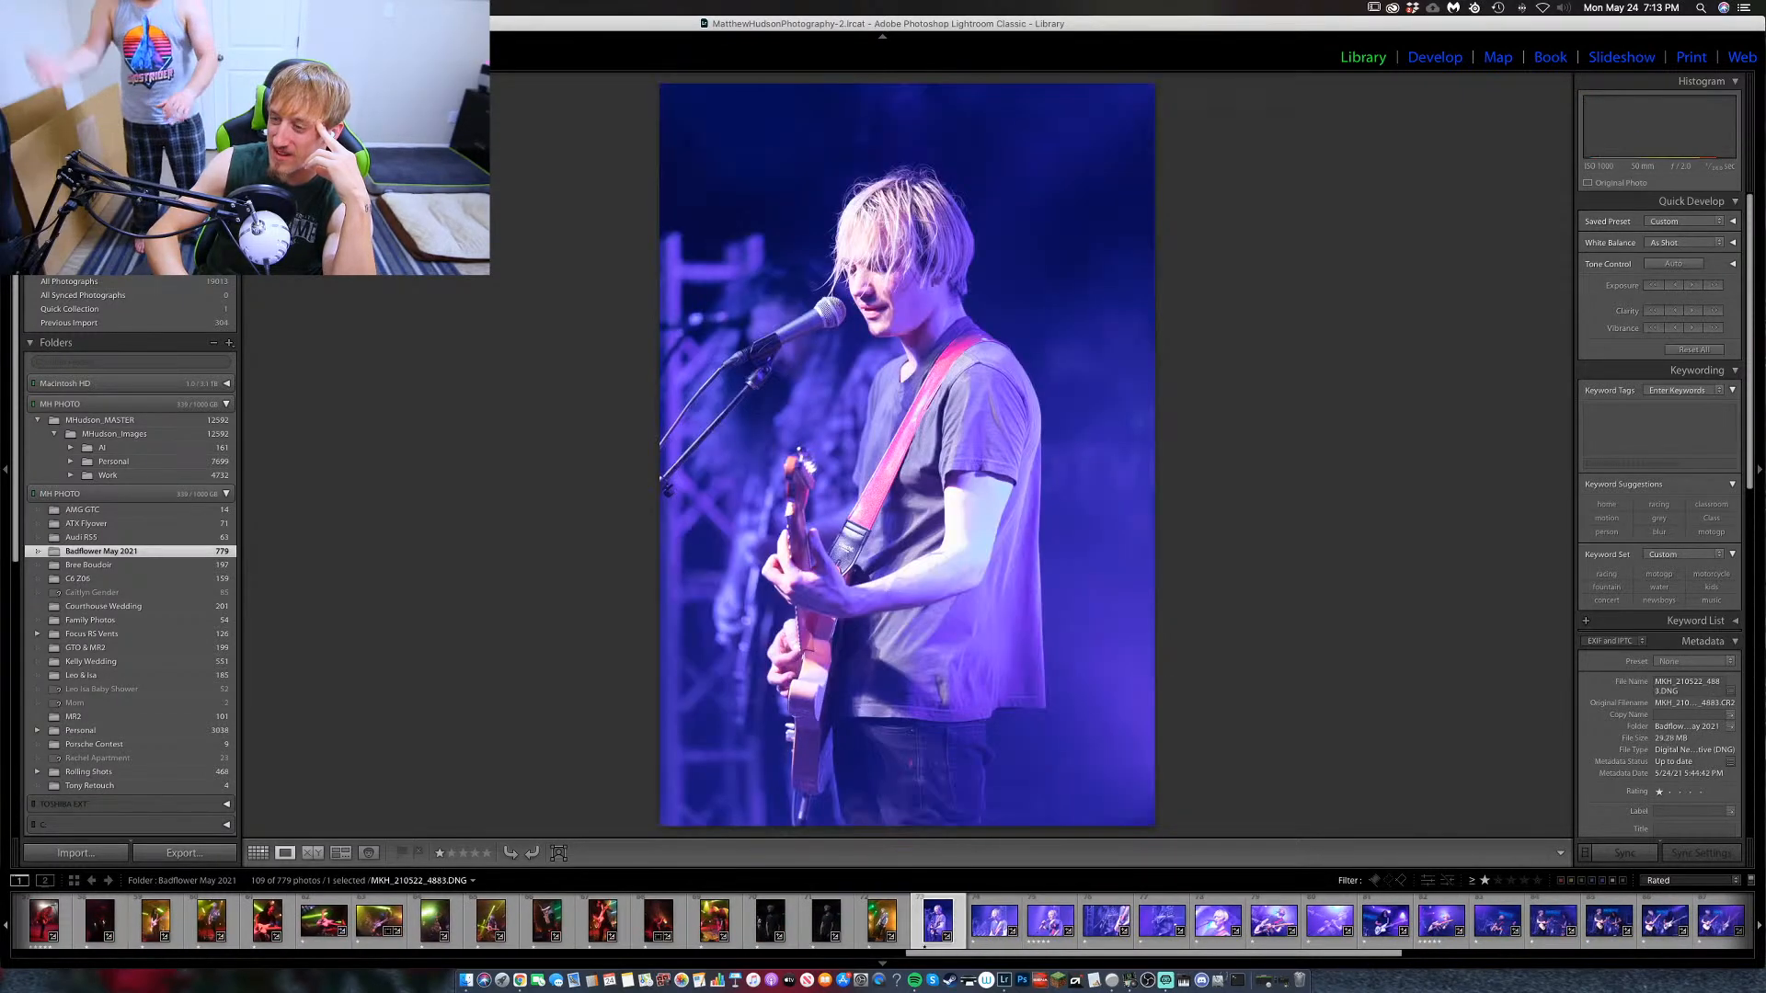
Review the purple-lit band photos through to the singer shouting beneath the HAUTESPOT sign.
key("Right")
key("Right")
key("Right")
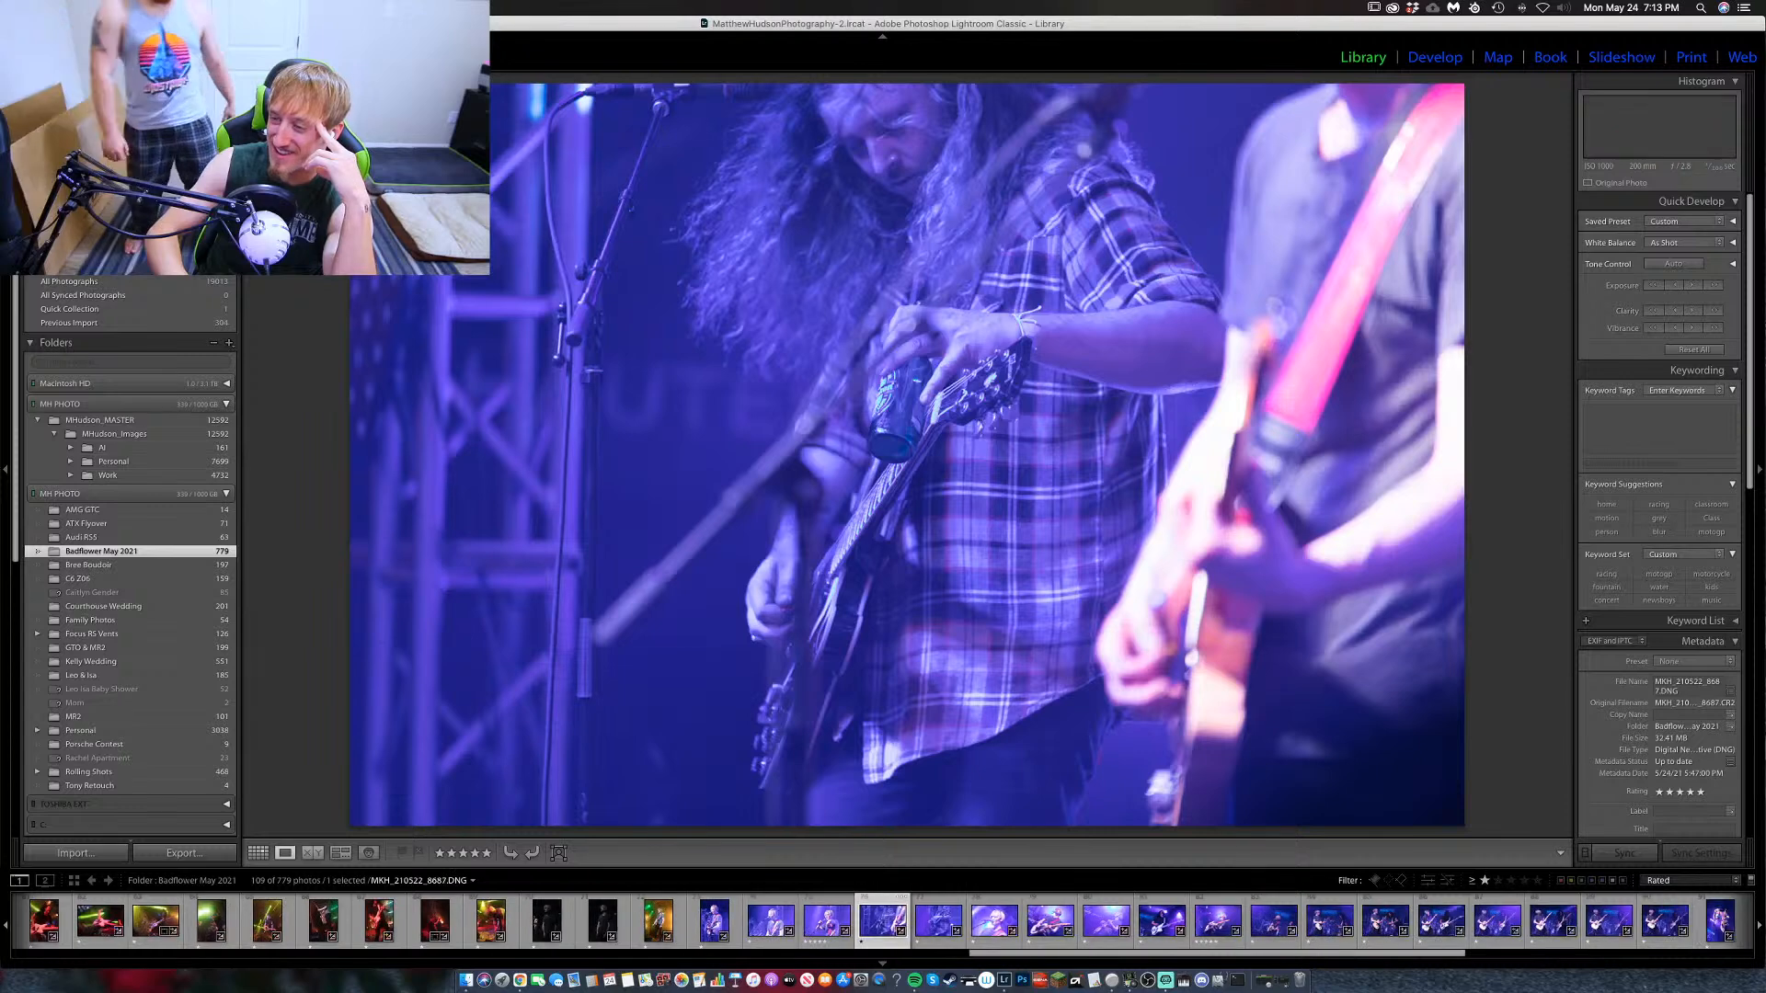
key("Right")
key("Right")
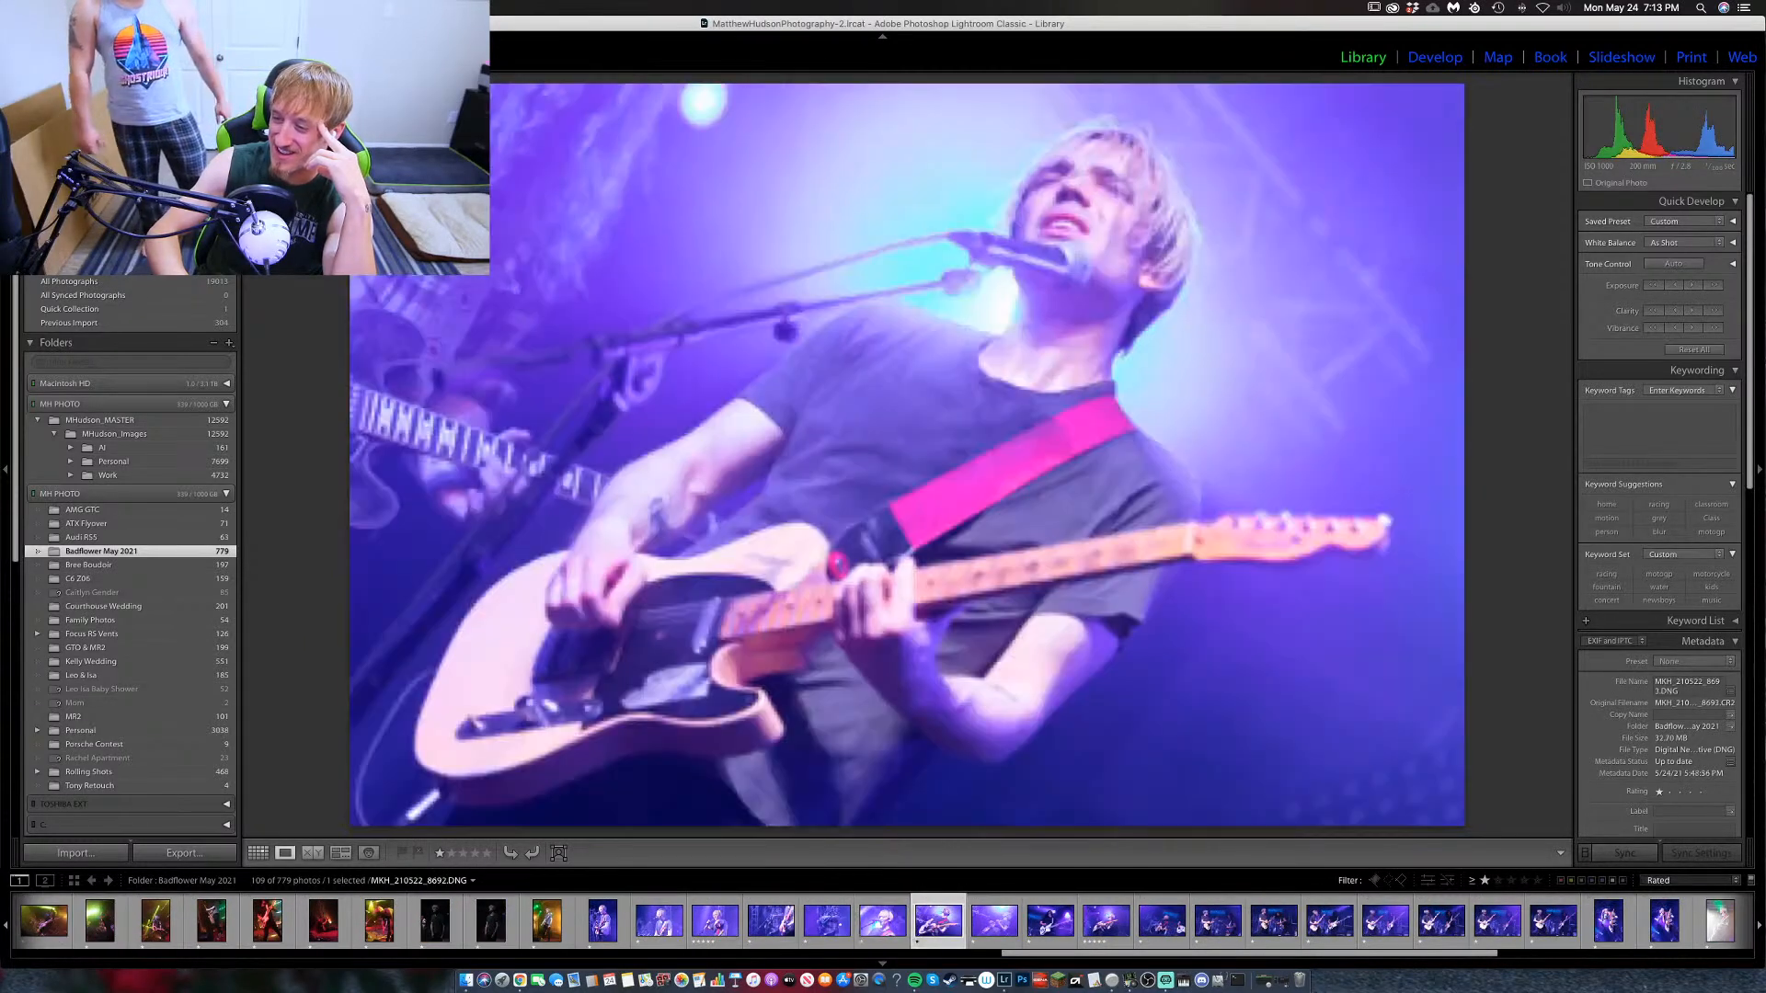
key("Right")
key("Right")
key("Right")
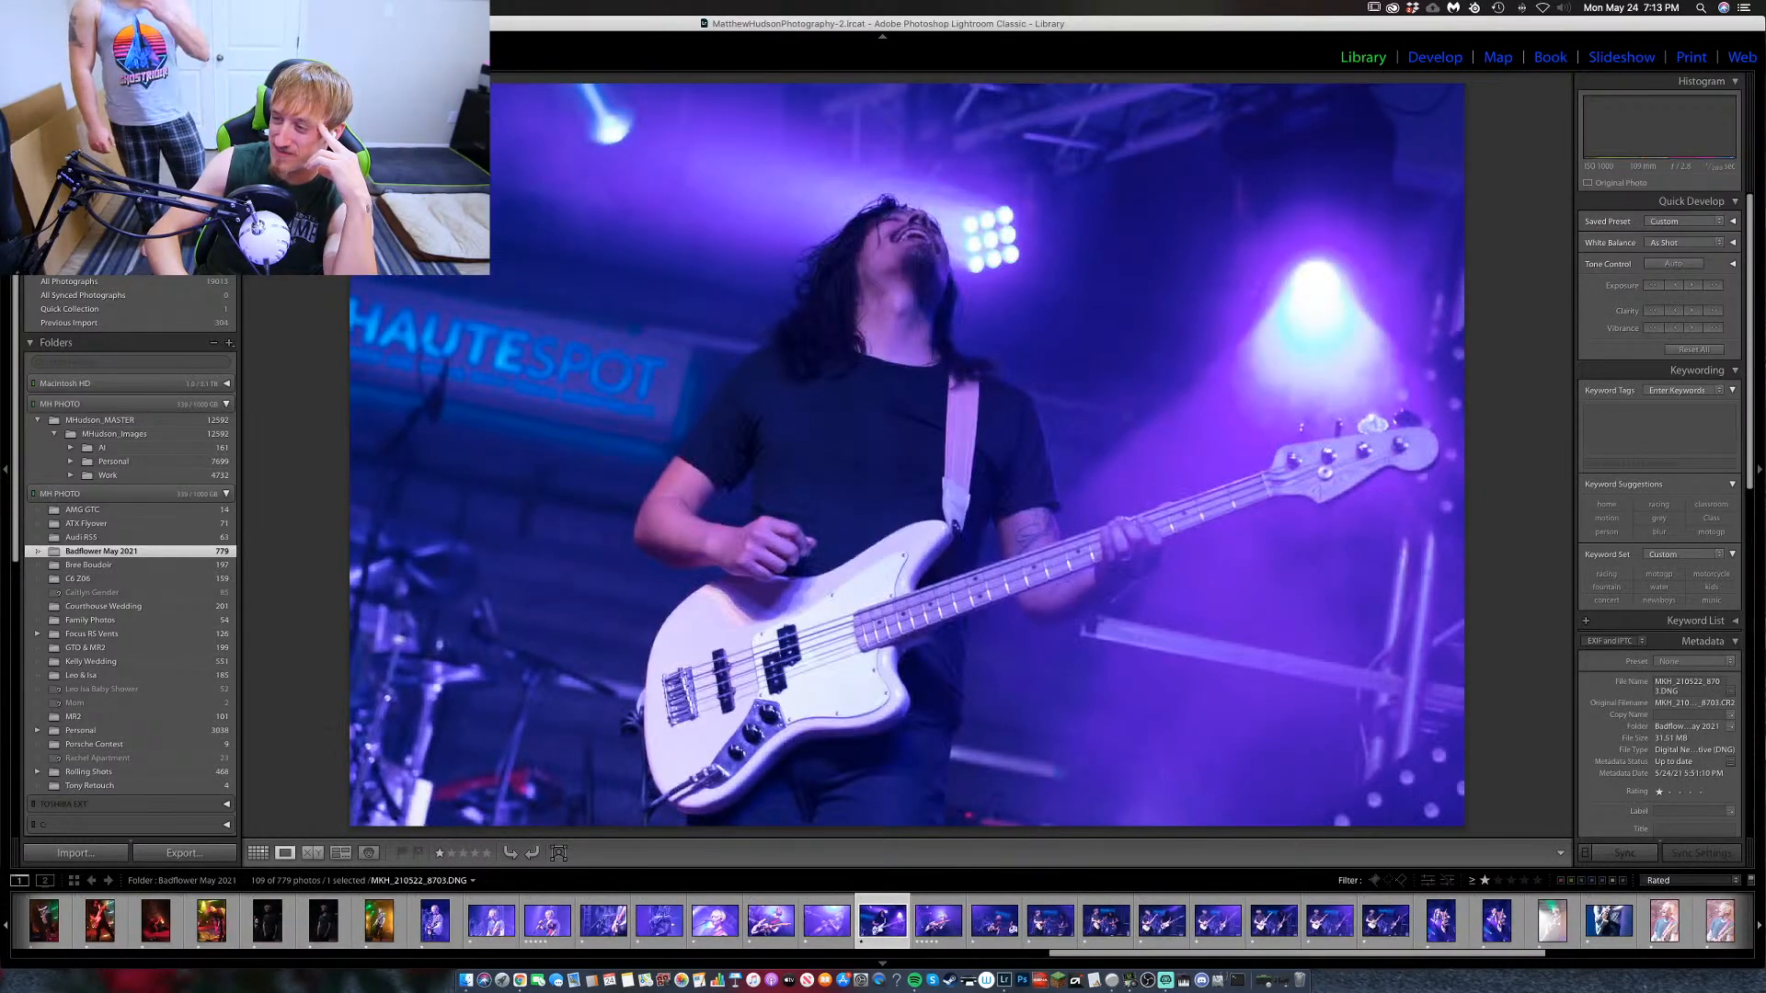
key("Right")
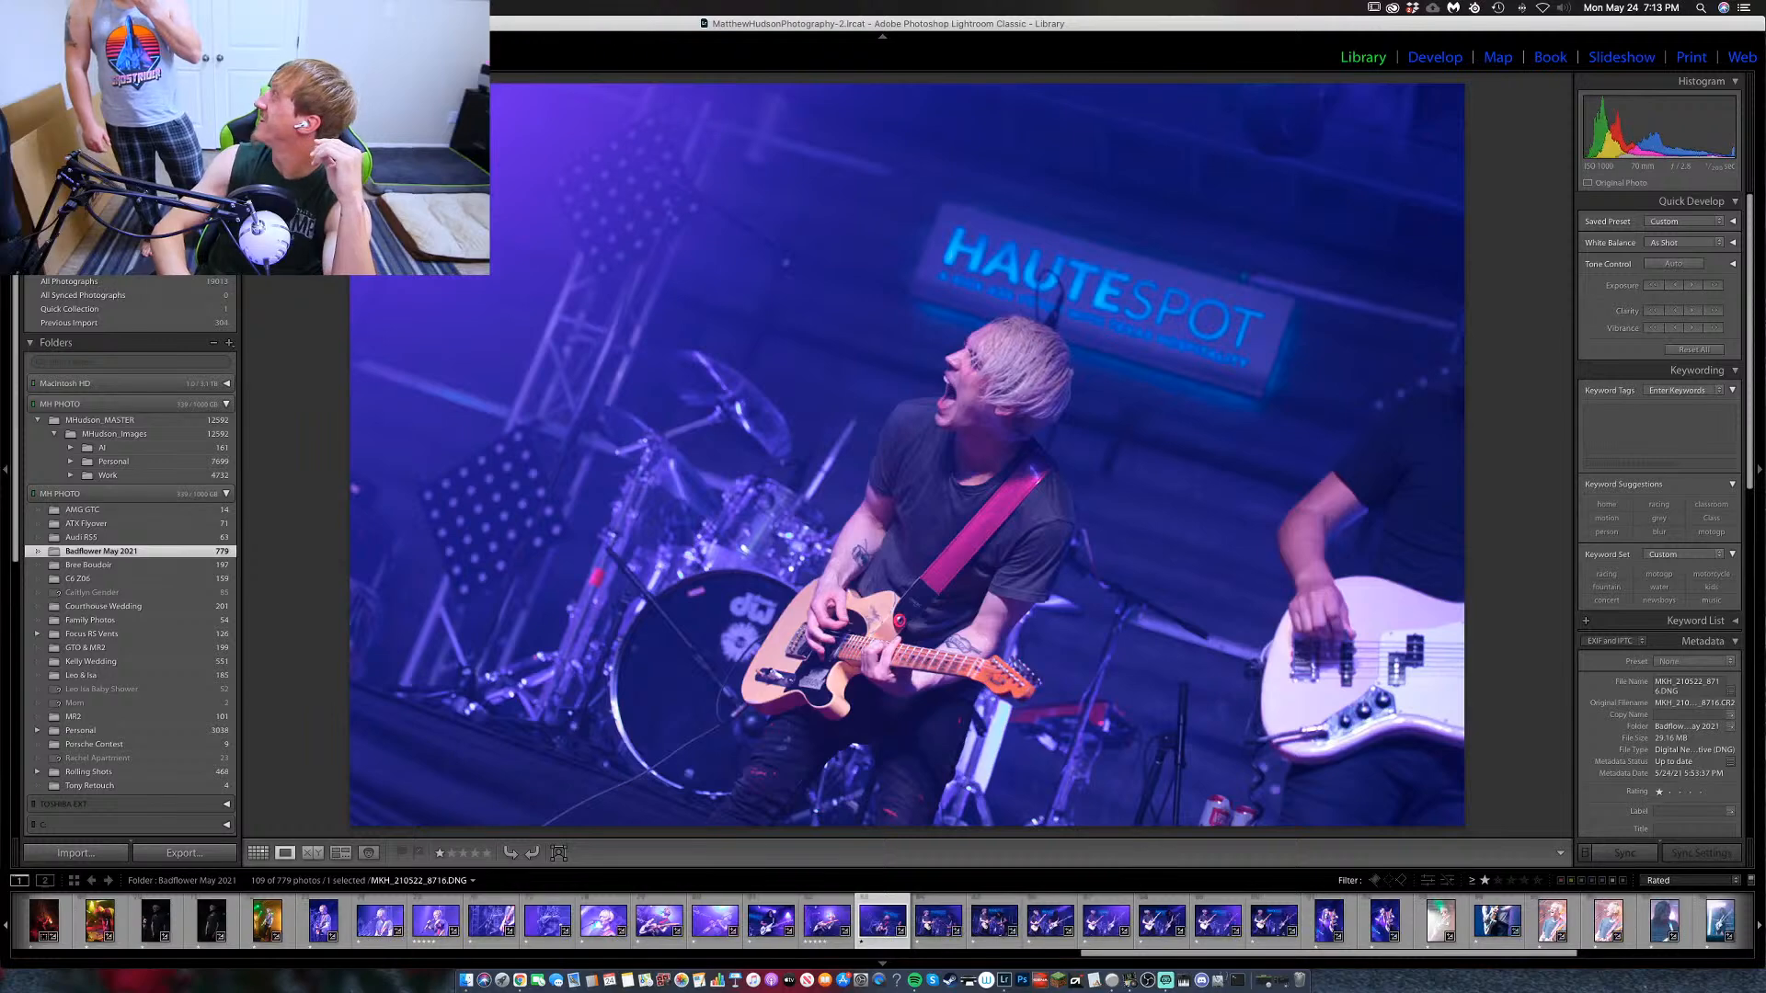
Compare the purple-lit guitarist-and-bassist shots, ending on the vertical photo of the guitarist with a hand on his forehead.
key("Right")
key("Right")
key("Right")
key("Right")
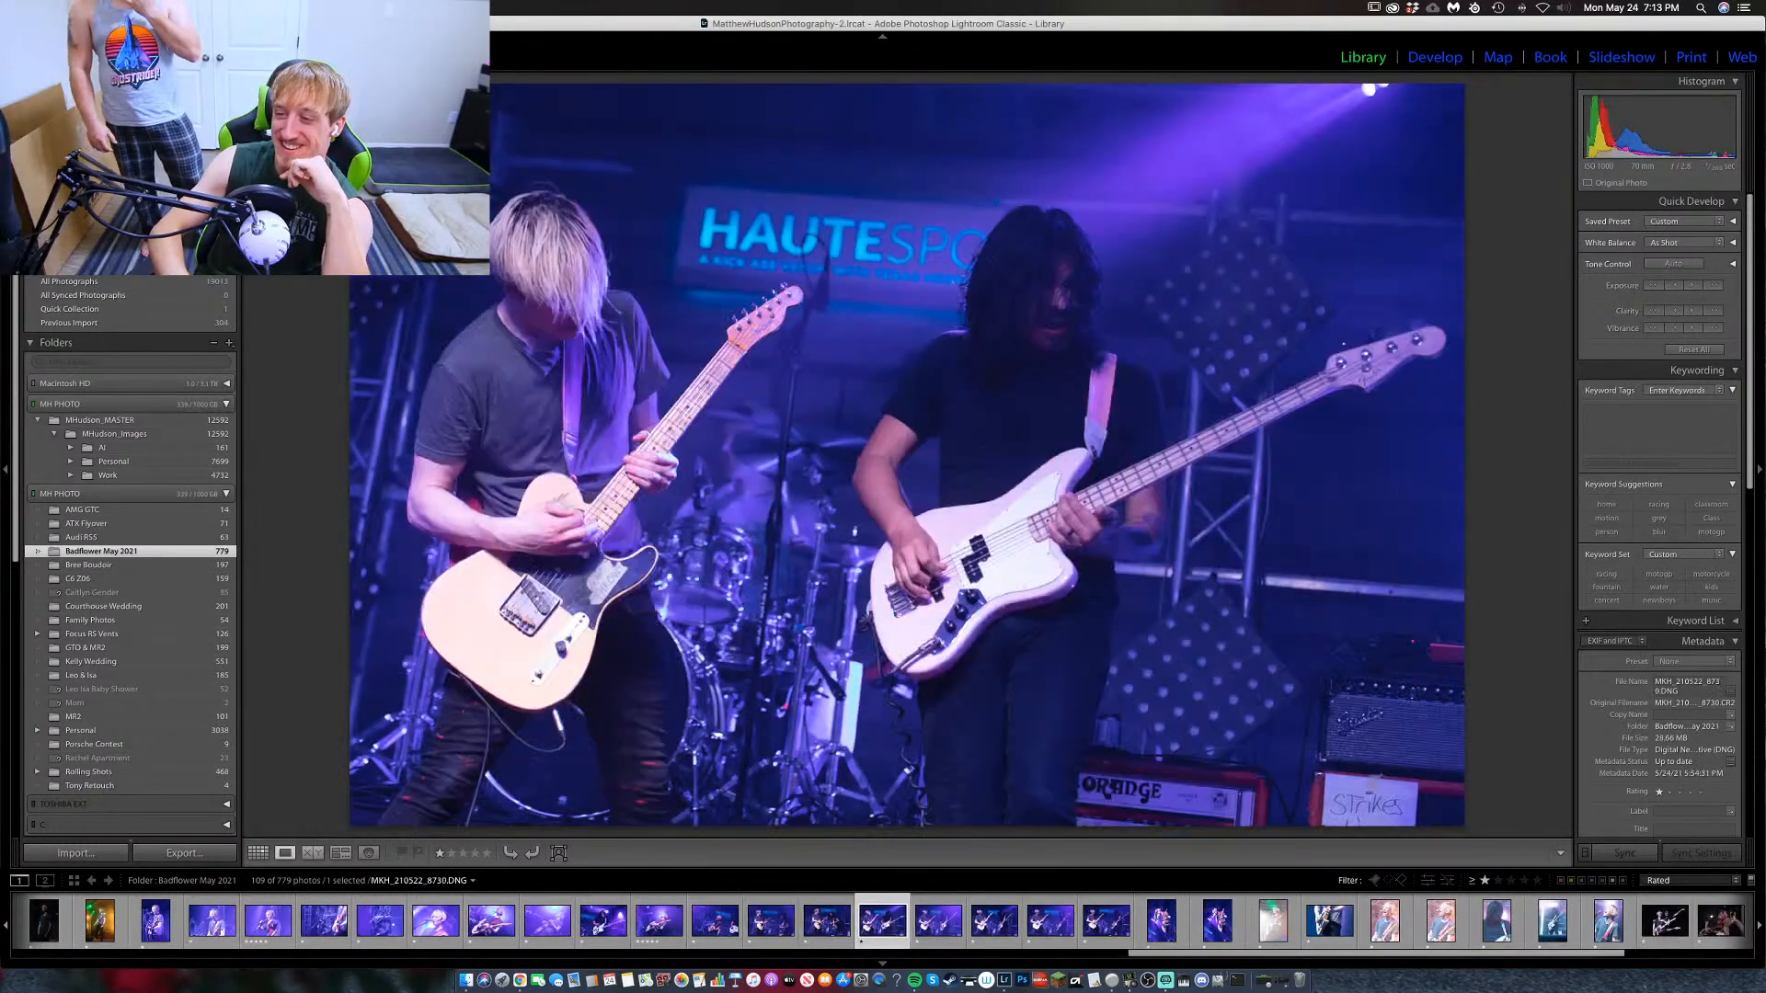
key("Right")
key("Right")
key("Right")
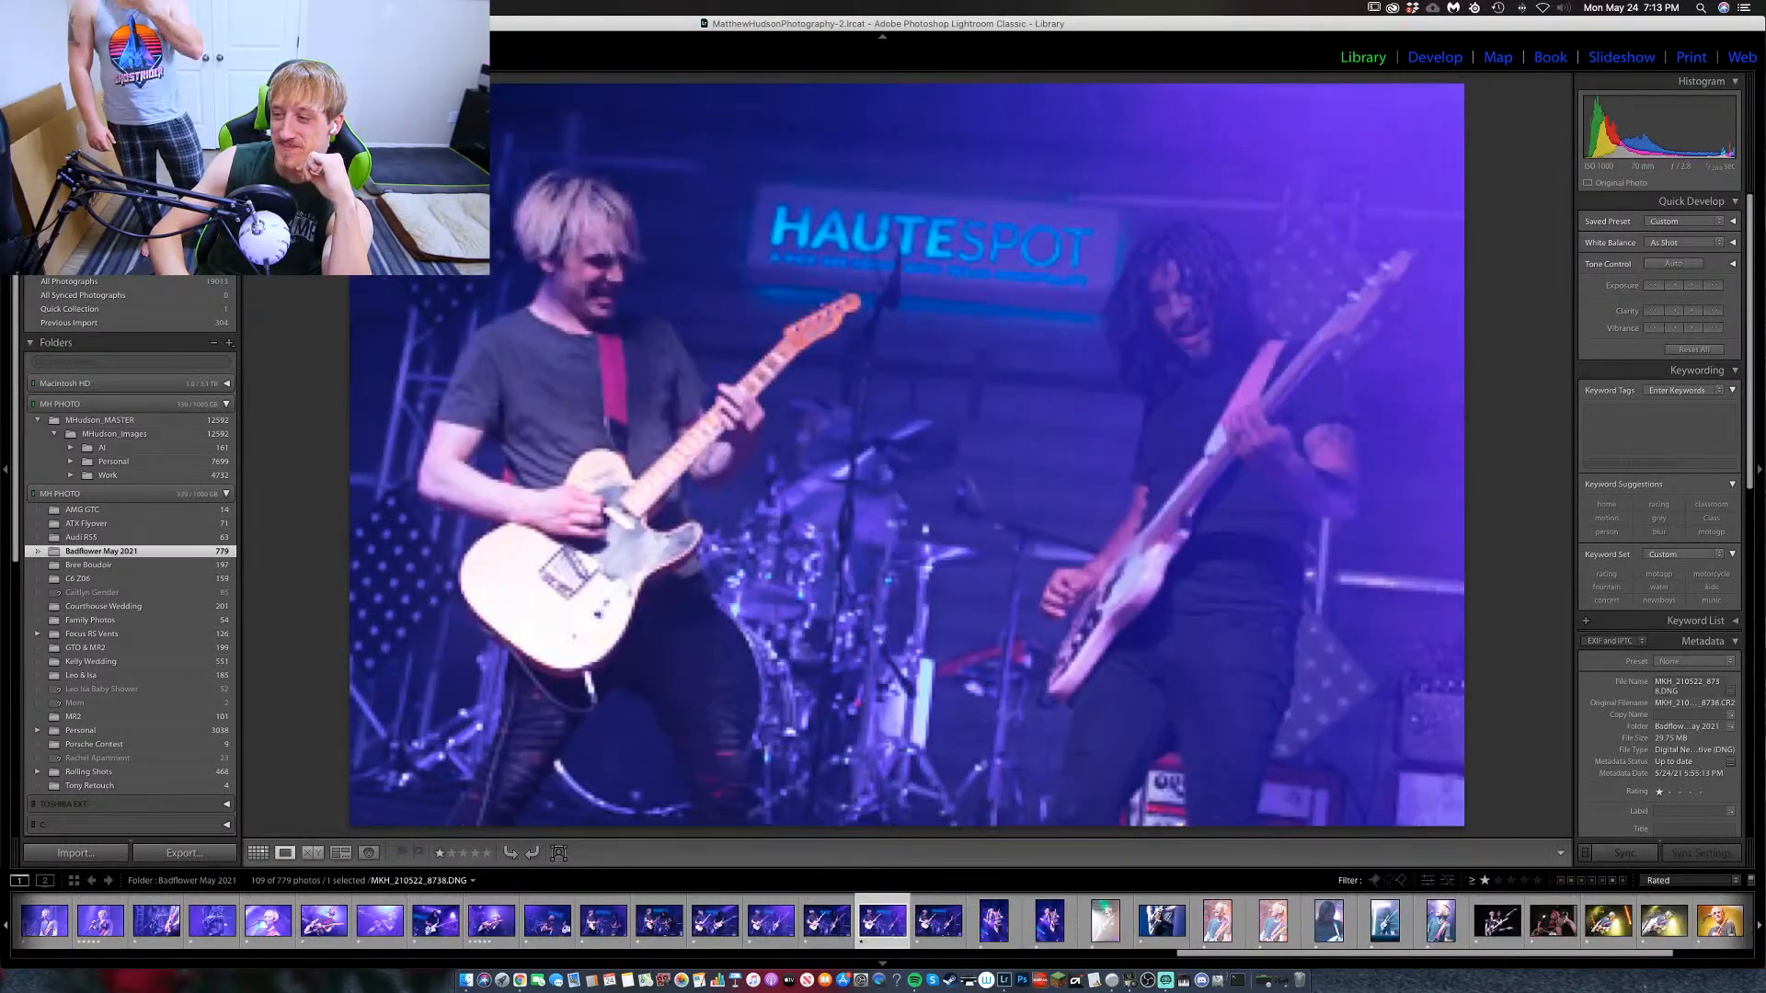
key("Right")
key("Right")
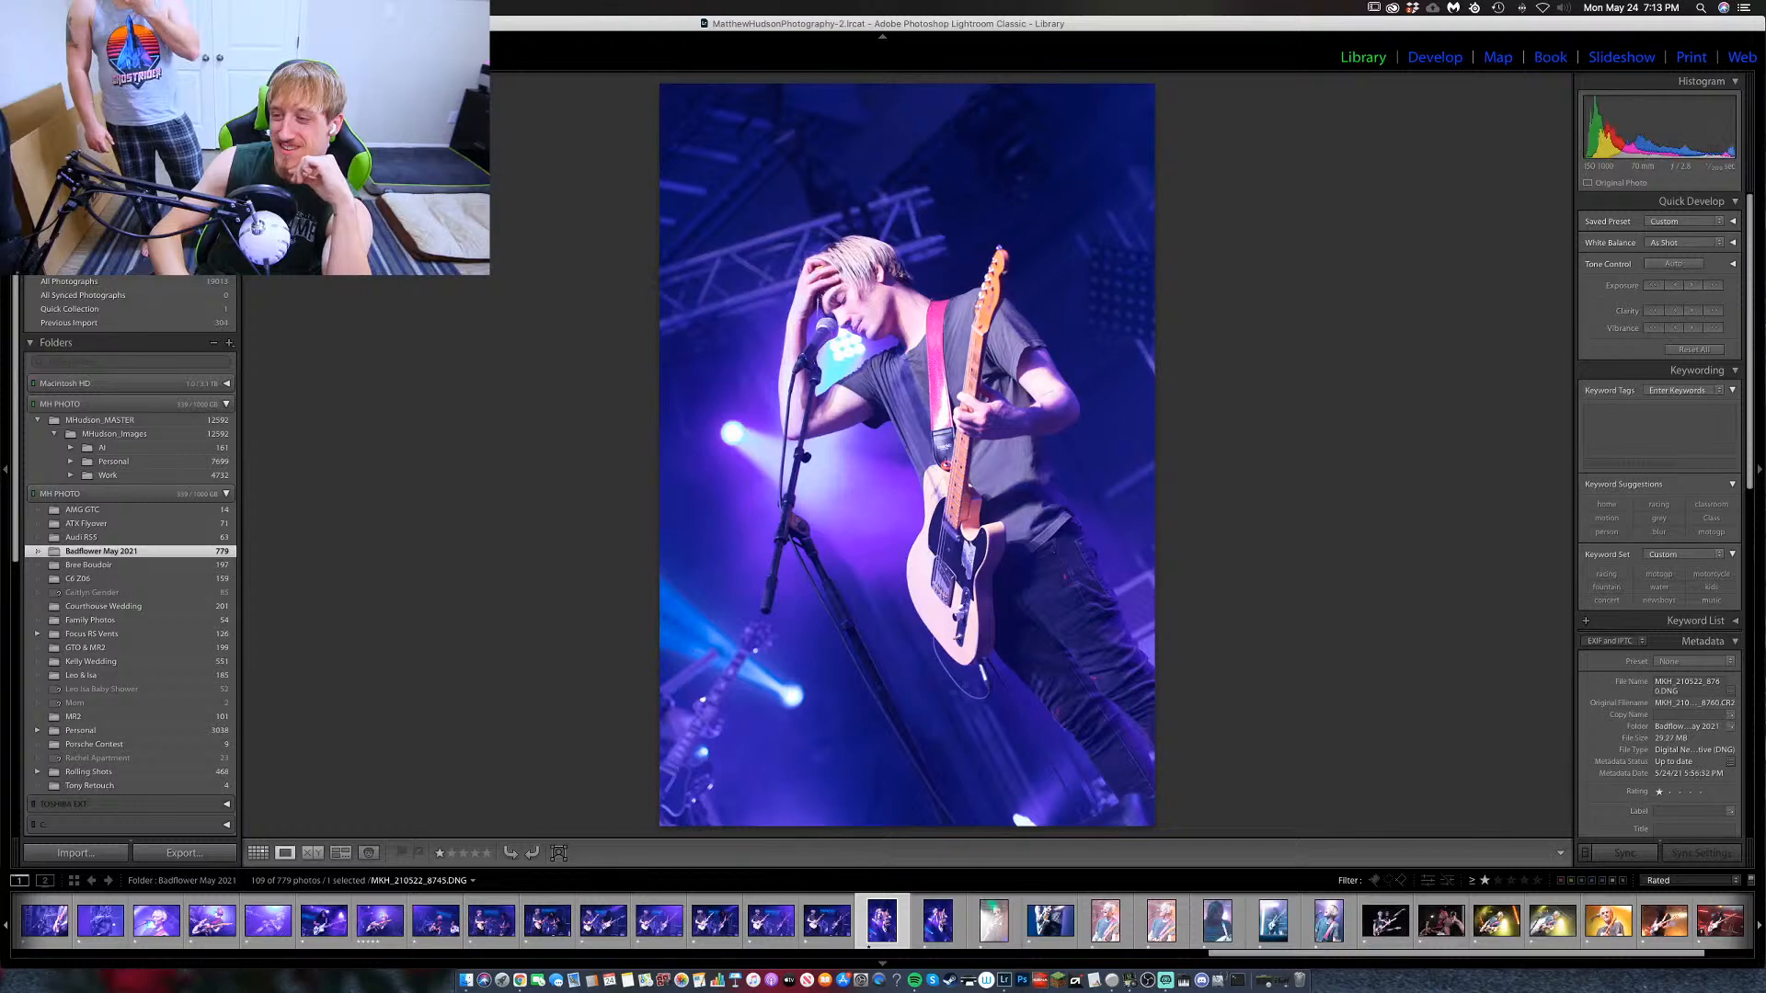
key("Left")
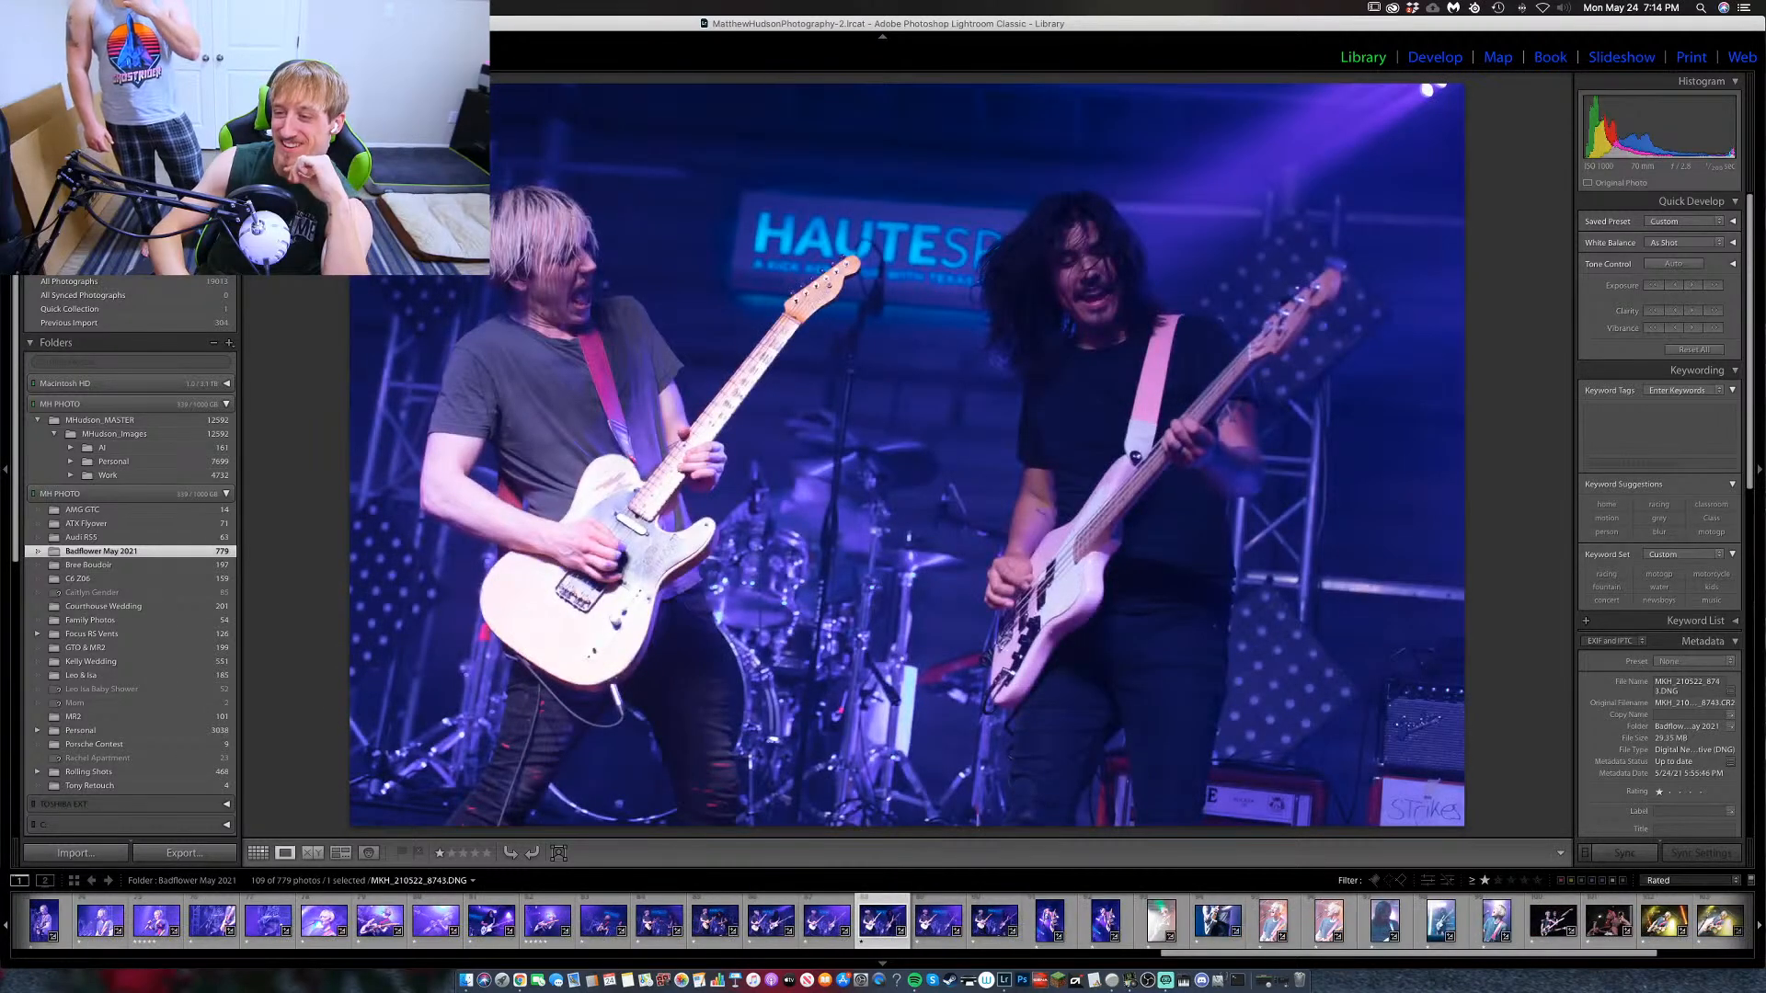
key("Right")
key("Right")
key("Right")
key("Right")
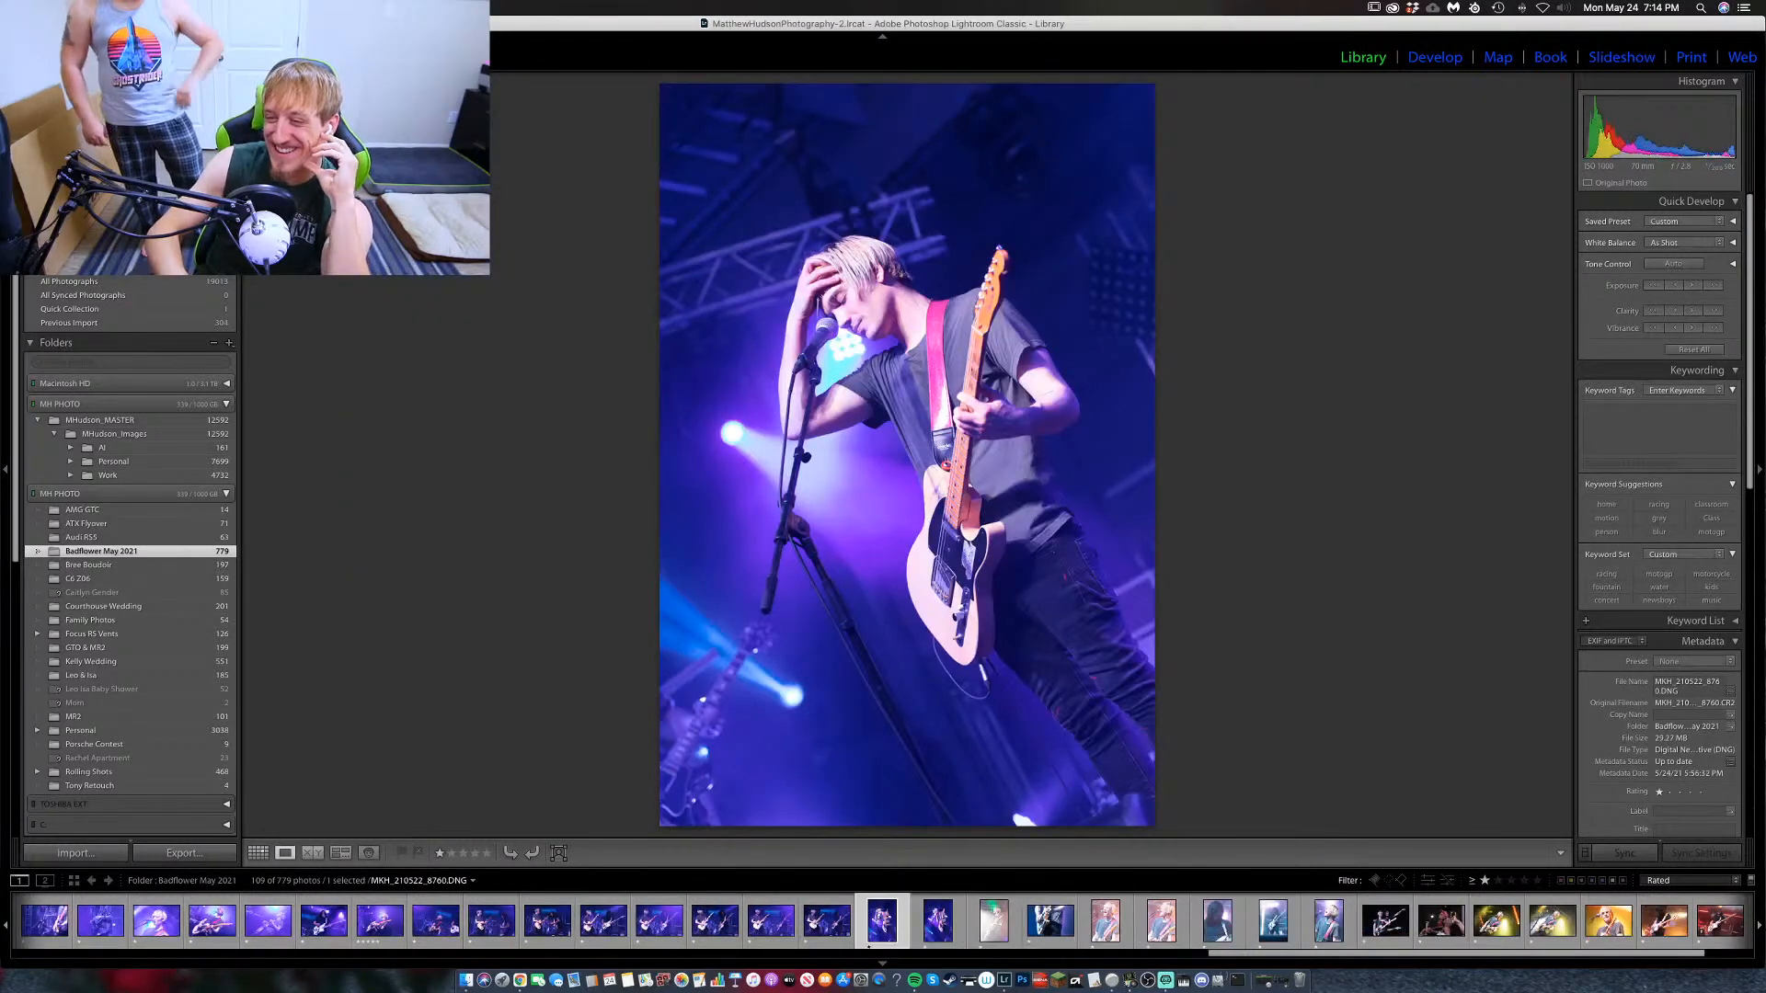
Go to the bright, pink-toned vertical portrait of the singer at the microphone and inspect his face up close.
key("Right")
key("Right")
key("Right")
key("Right")
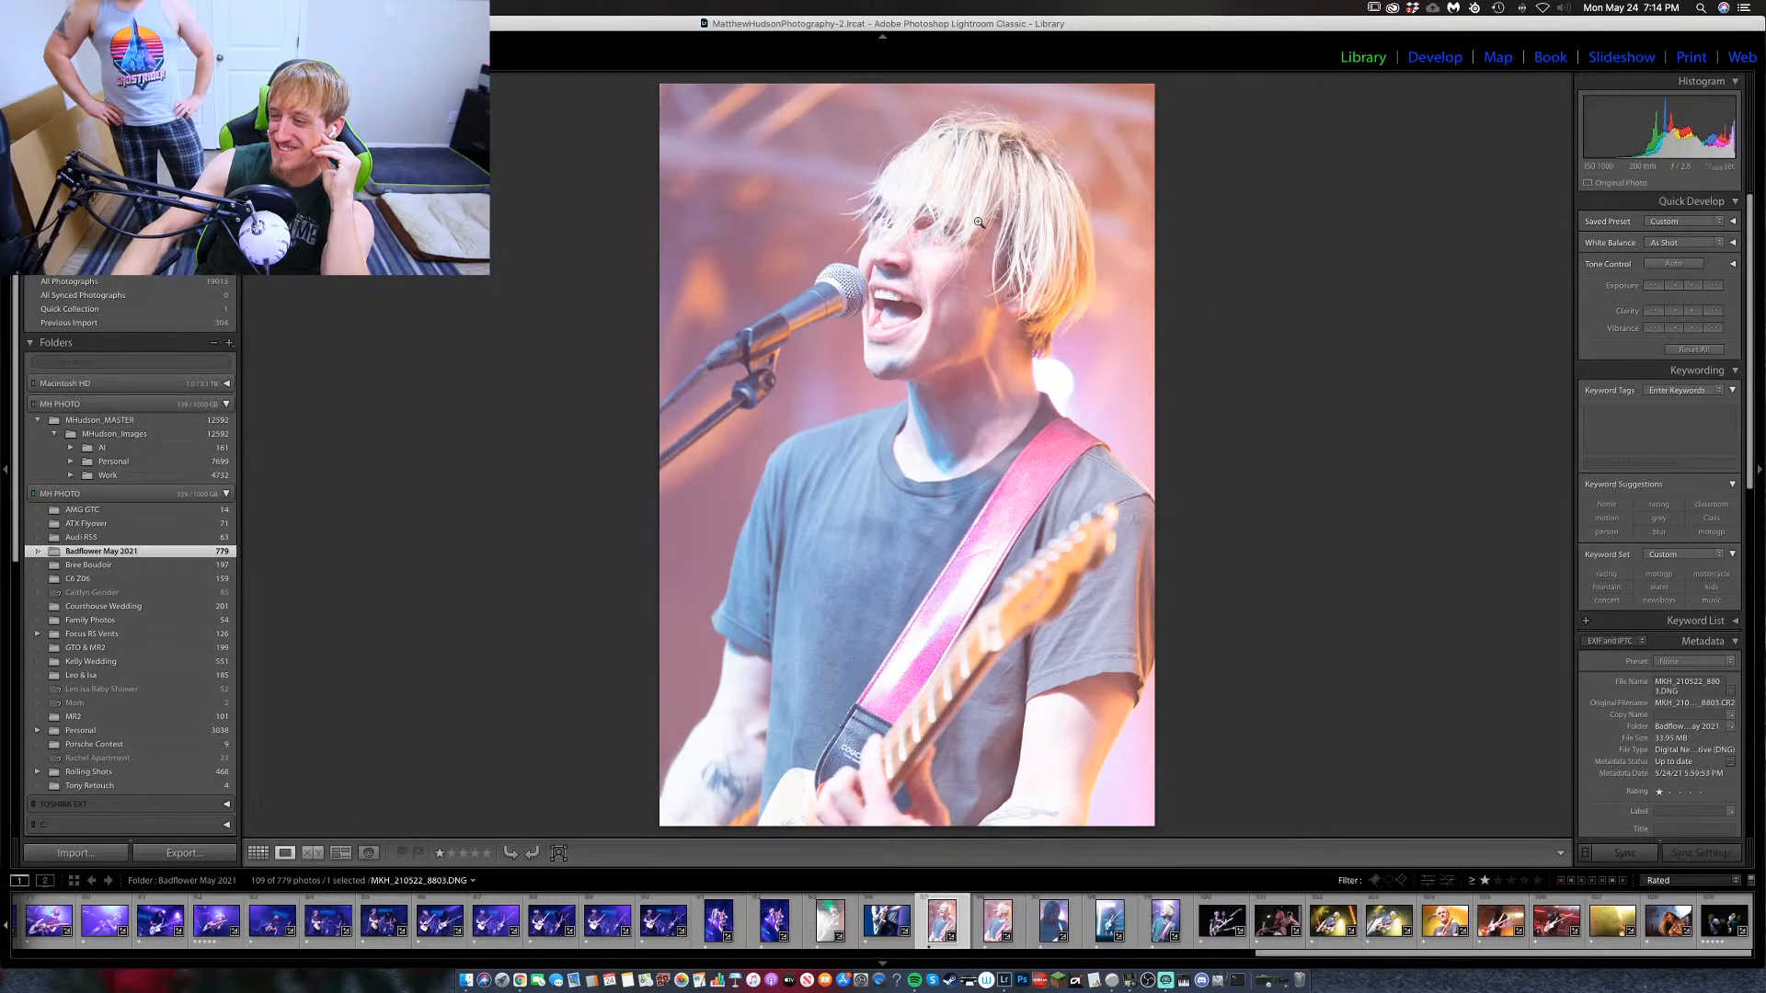
left_click(925, 239)
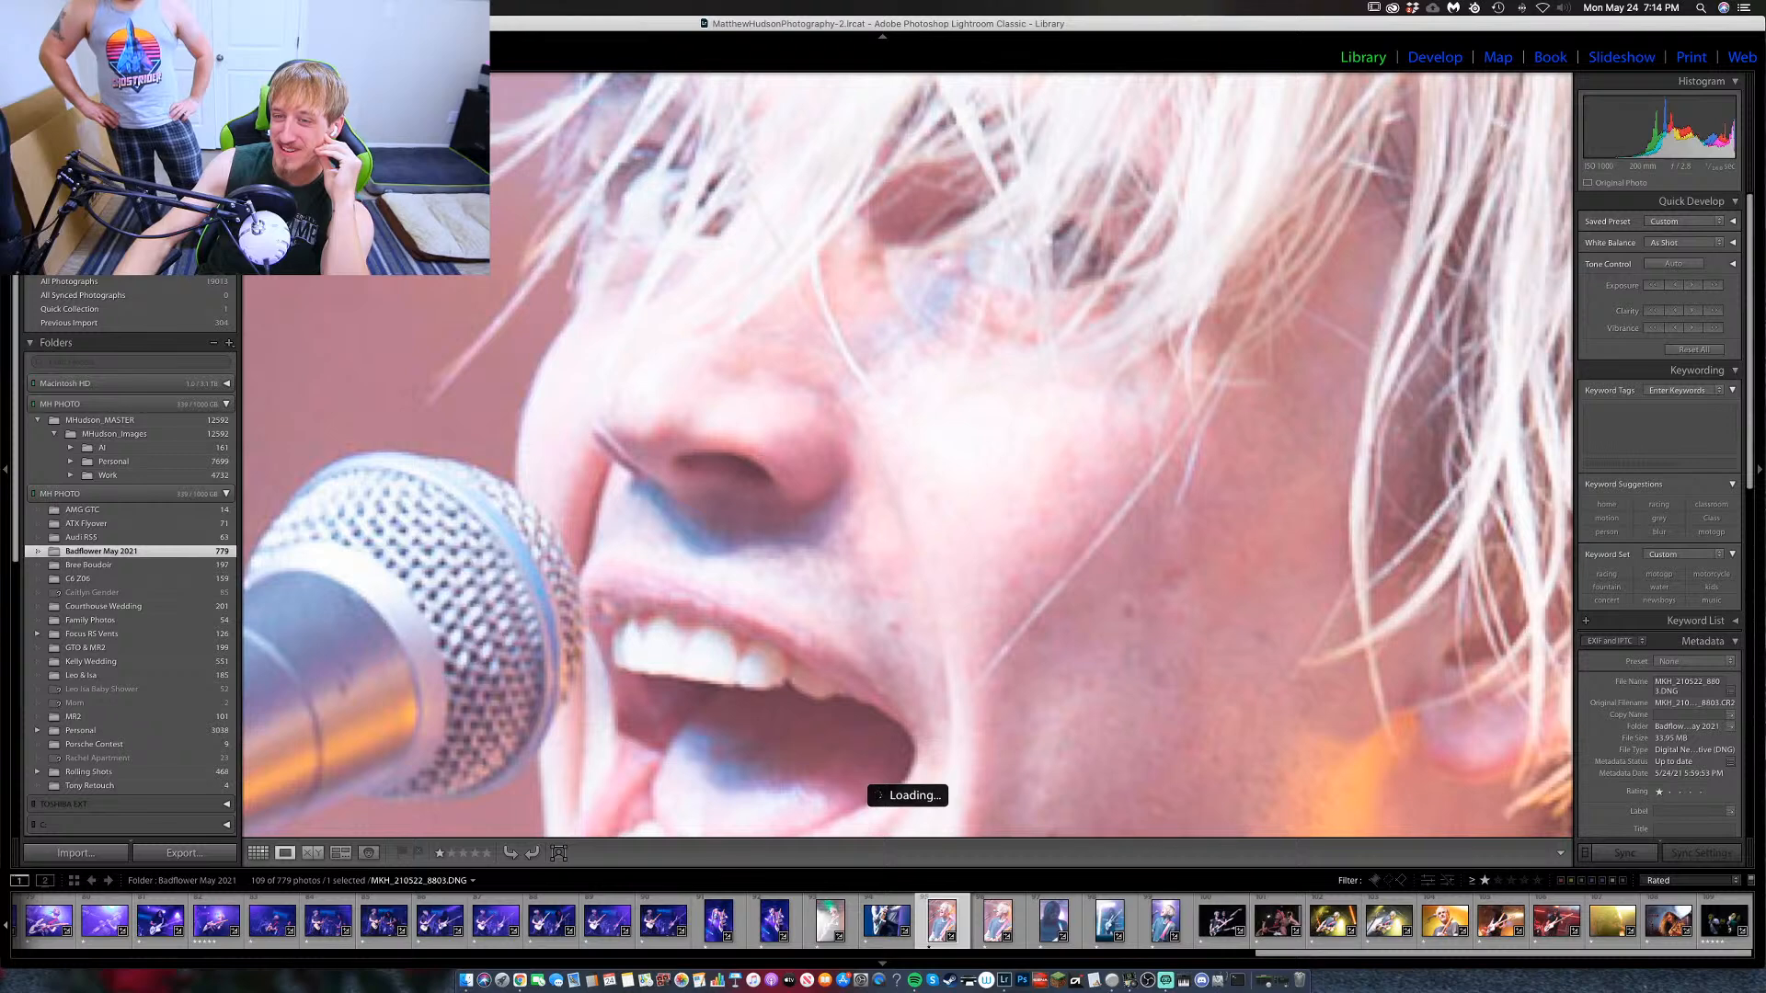
key("super+minus")
key("super+minus")
left_click_drag(1095, 436, 1099, 392)
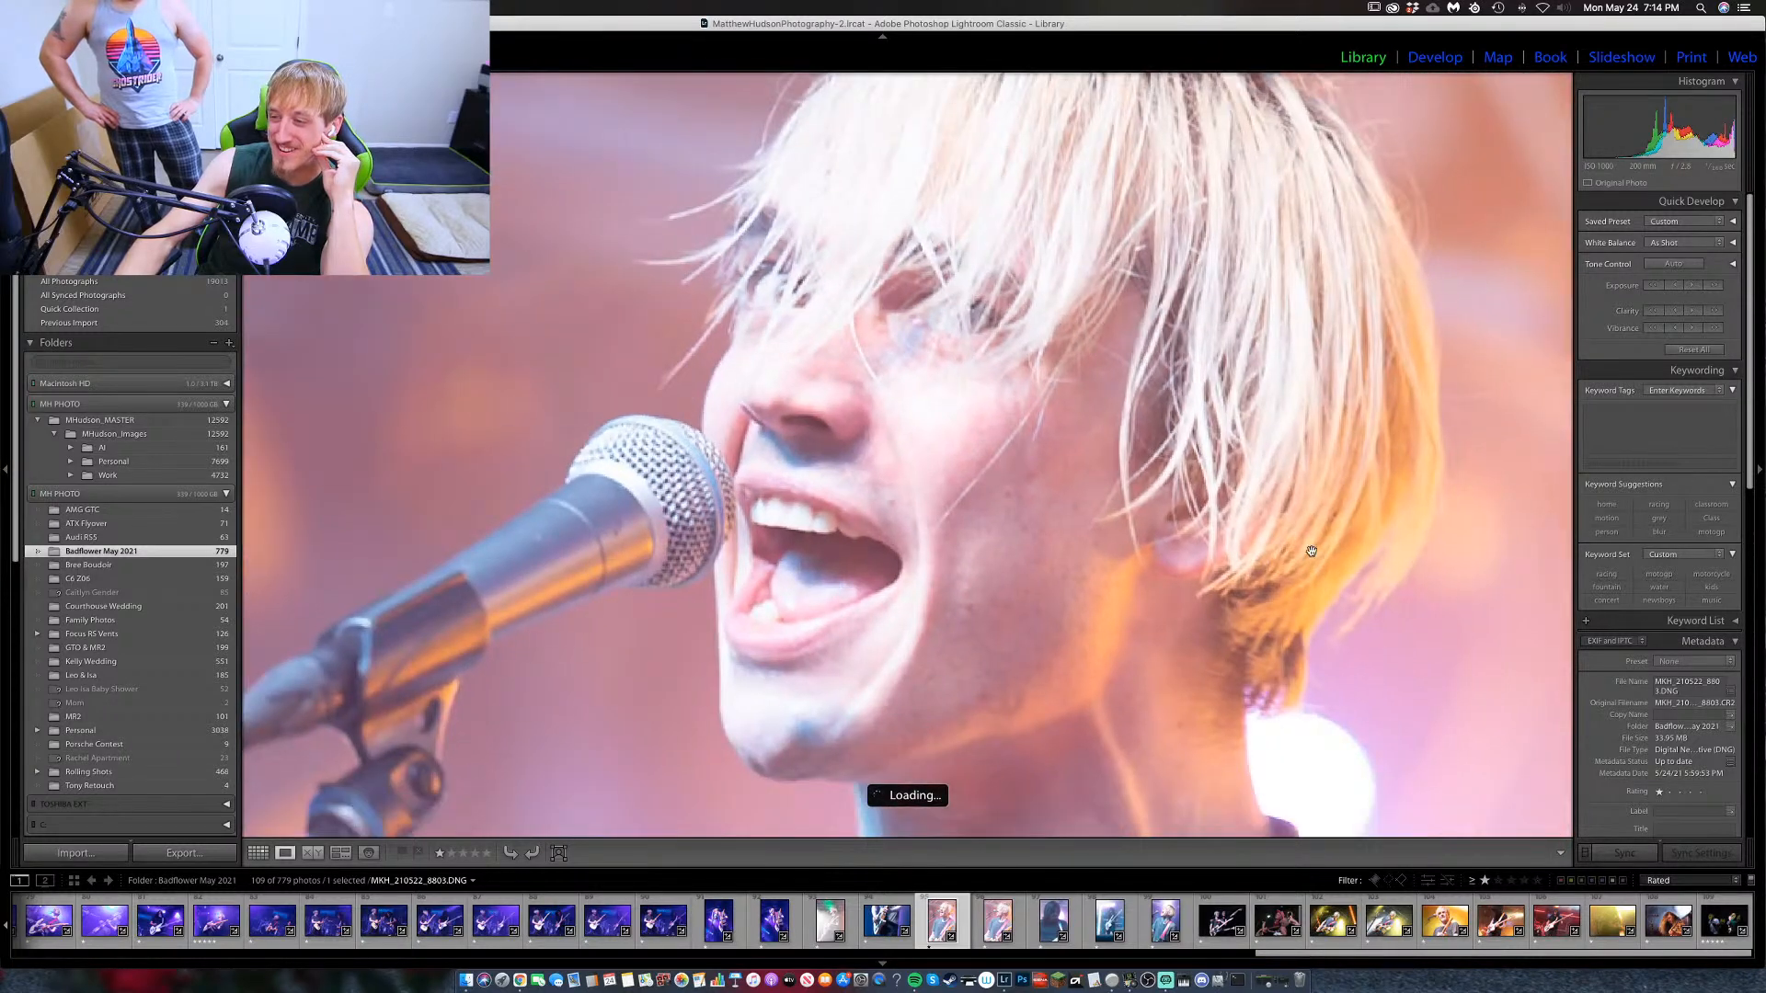
left_click(1292, 538)
Review the following singer portraits and yellow- and orange-lit stage shots through to the long-haired guitarist in plaid.
key("Right")
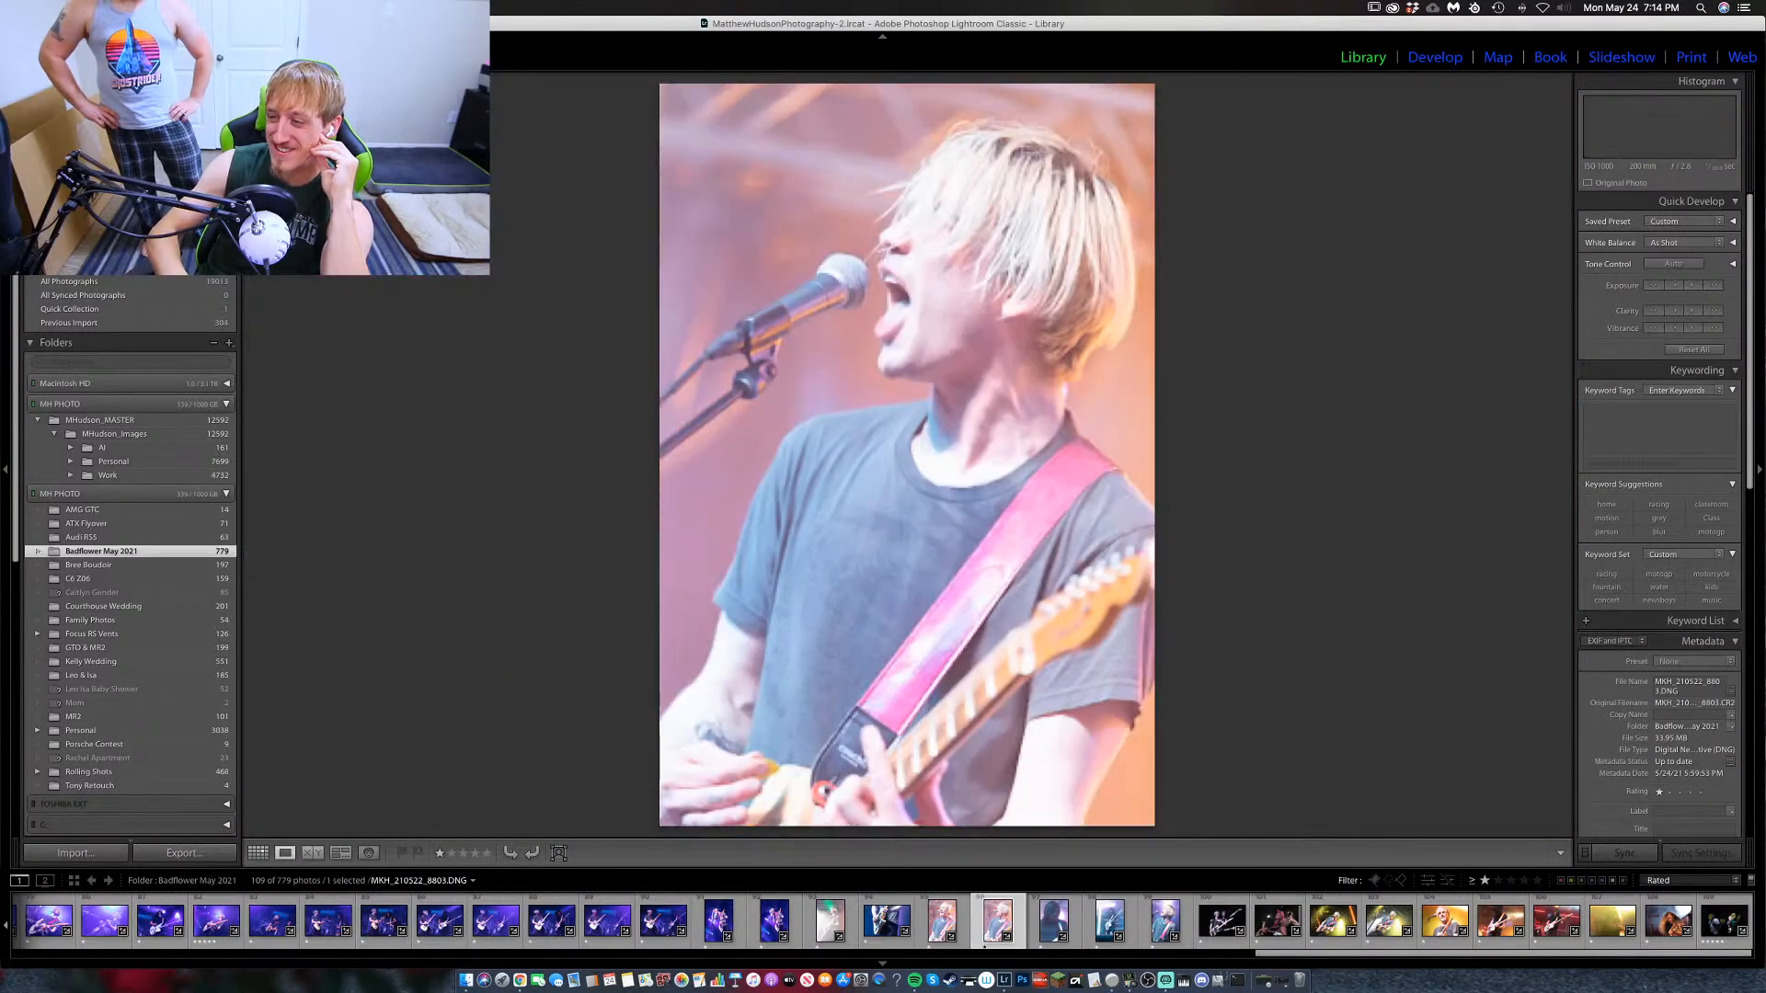
key("Right")
key("Right")
key("Right")
key("Right")
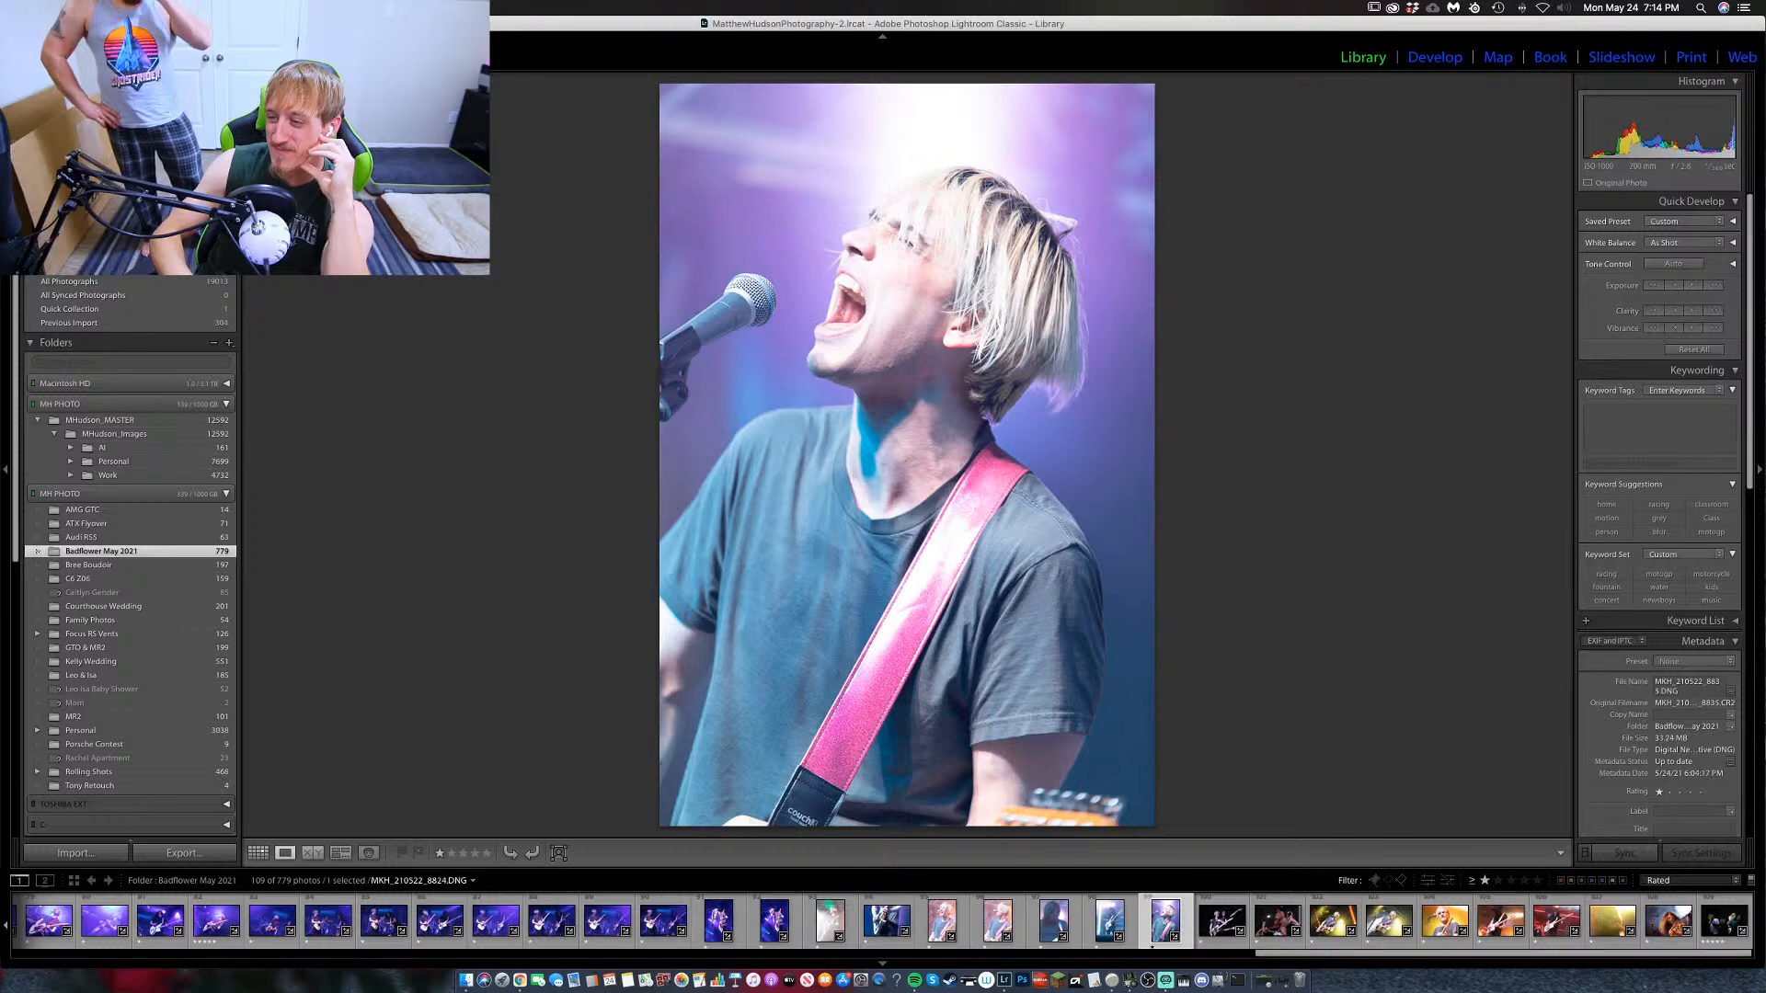
key("Right")
key("Right")
key("Right")
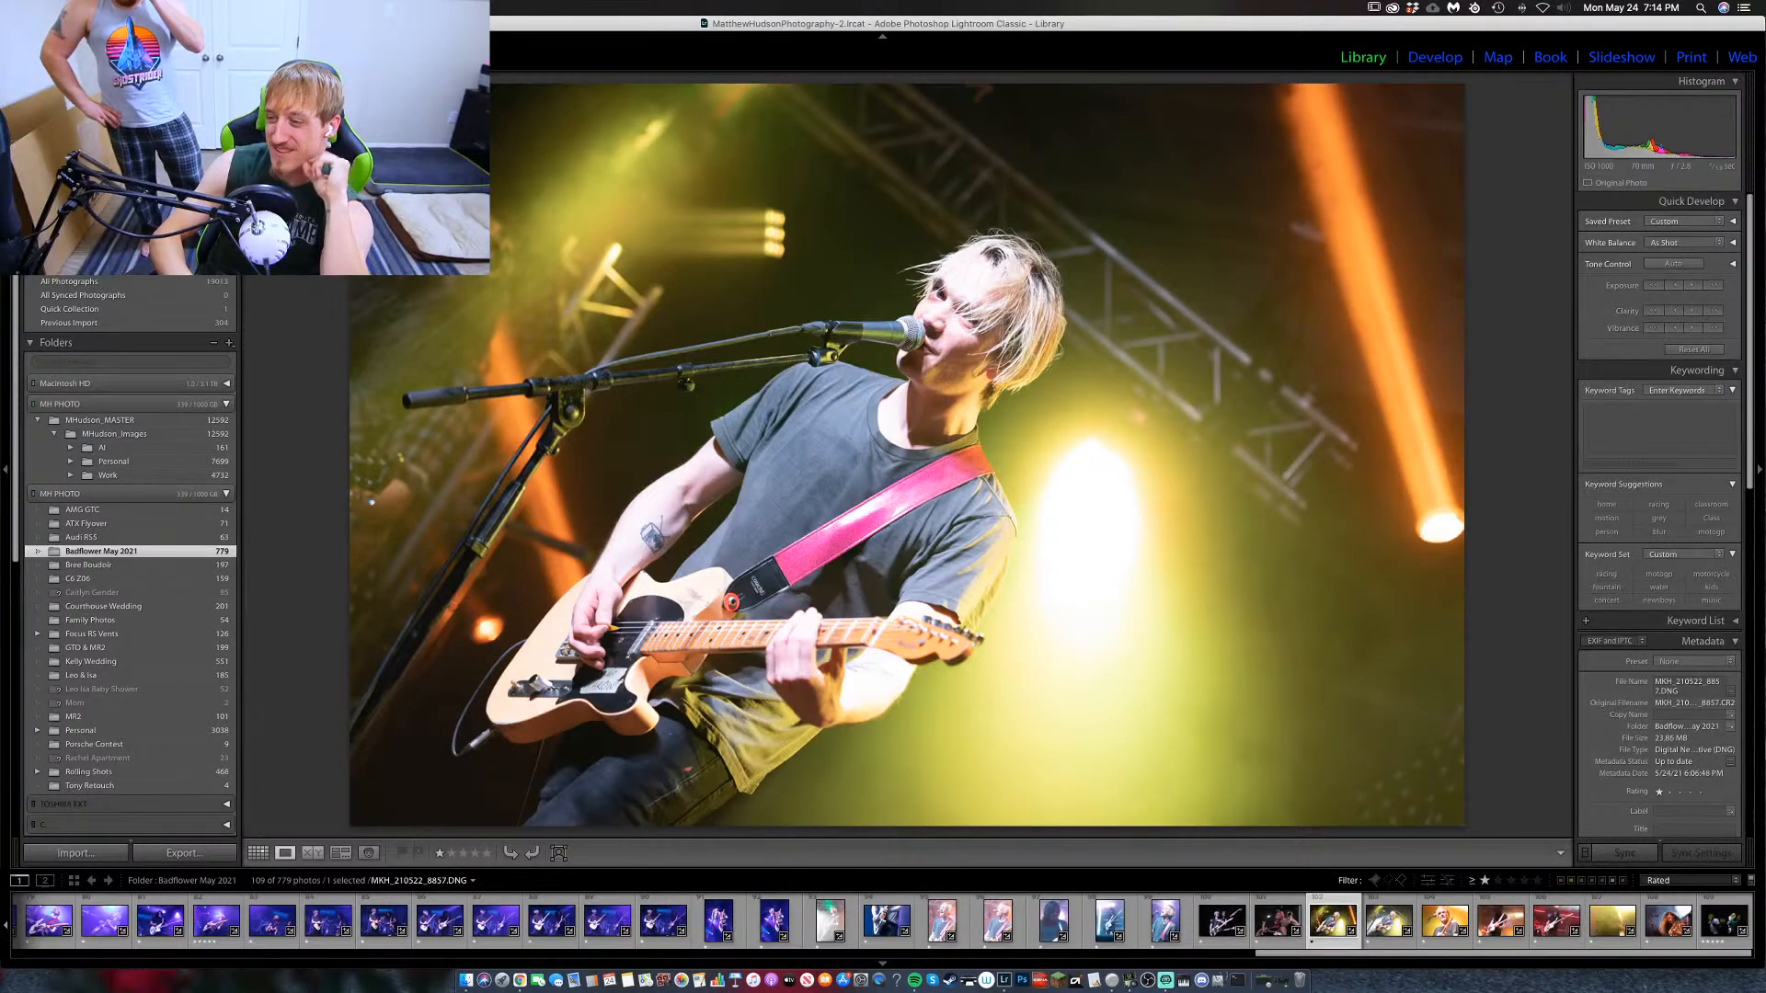
key("Right")
key("Right")
key("Right")
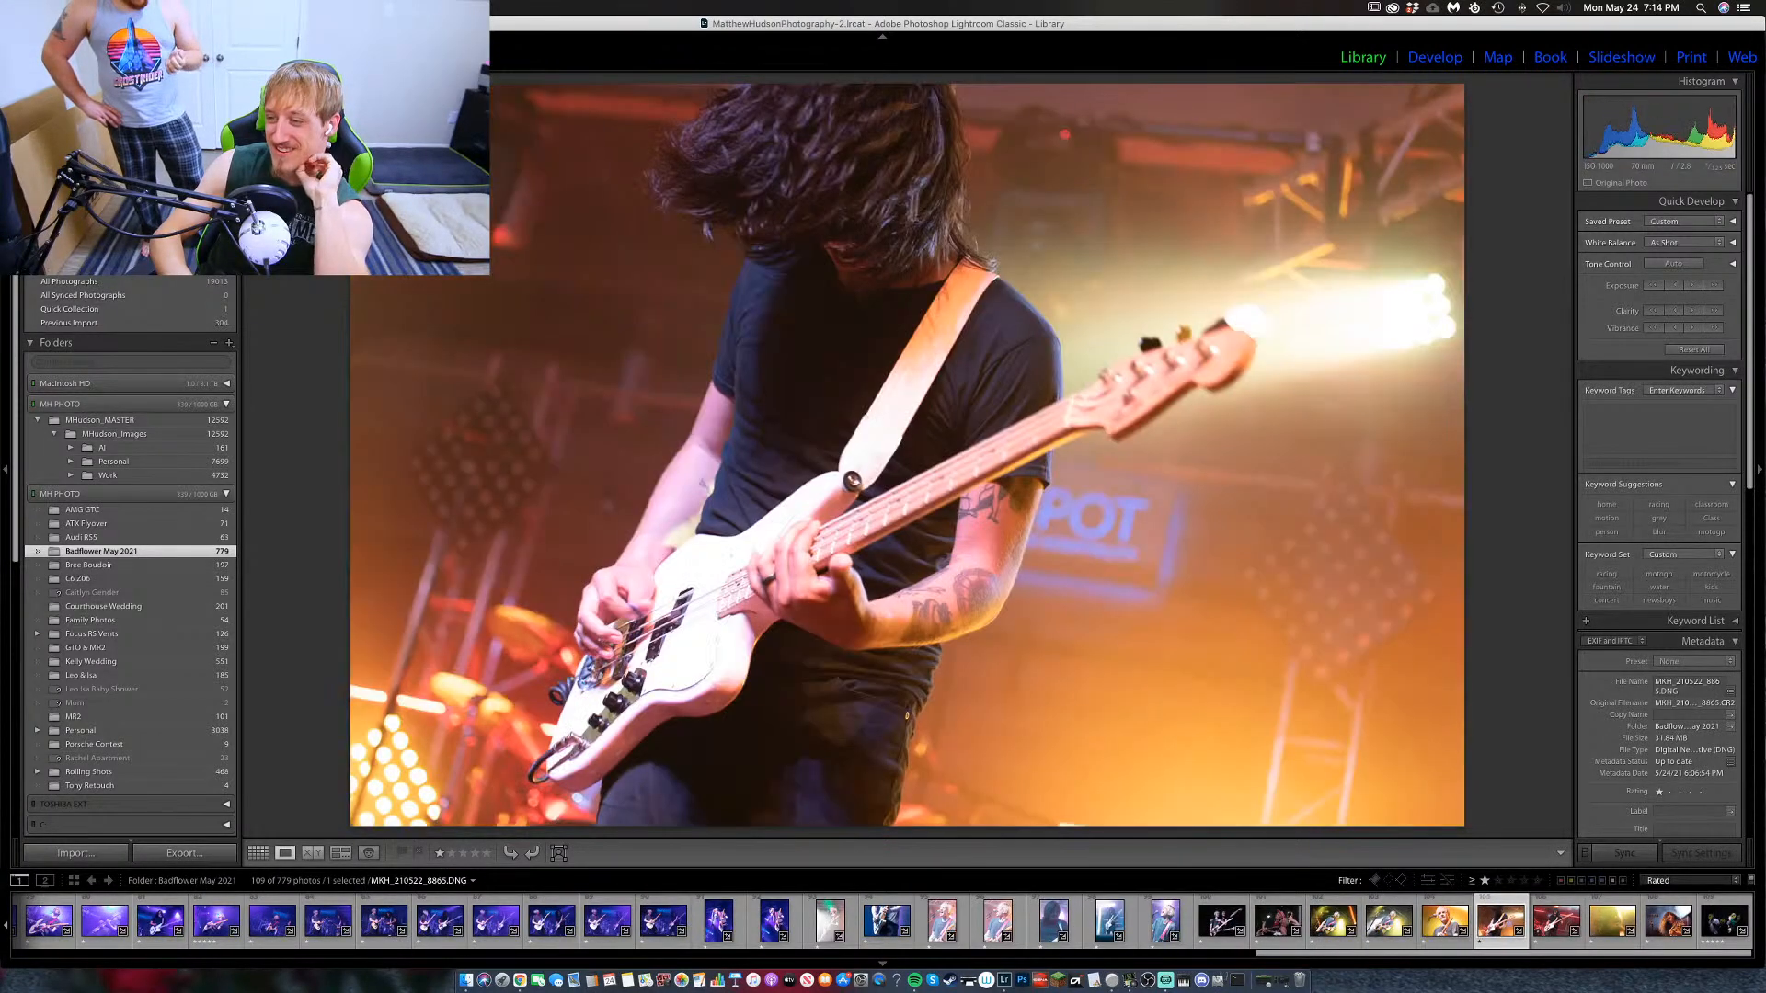
key("Right")
key("Right")
key("Right")
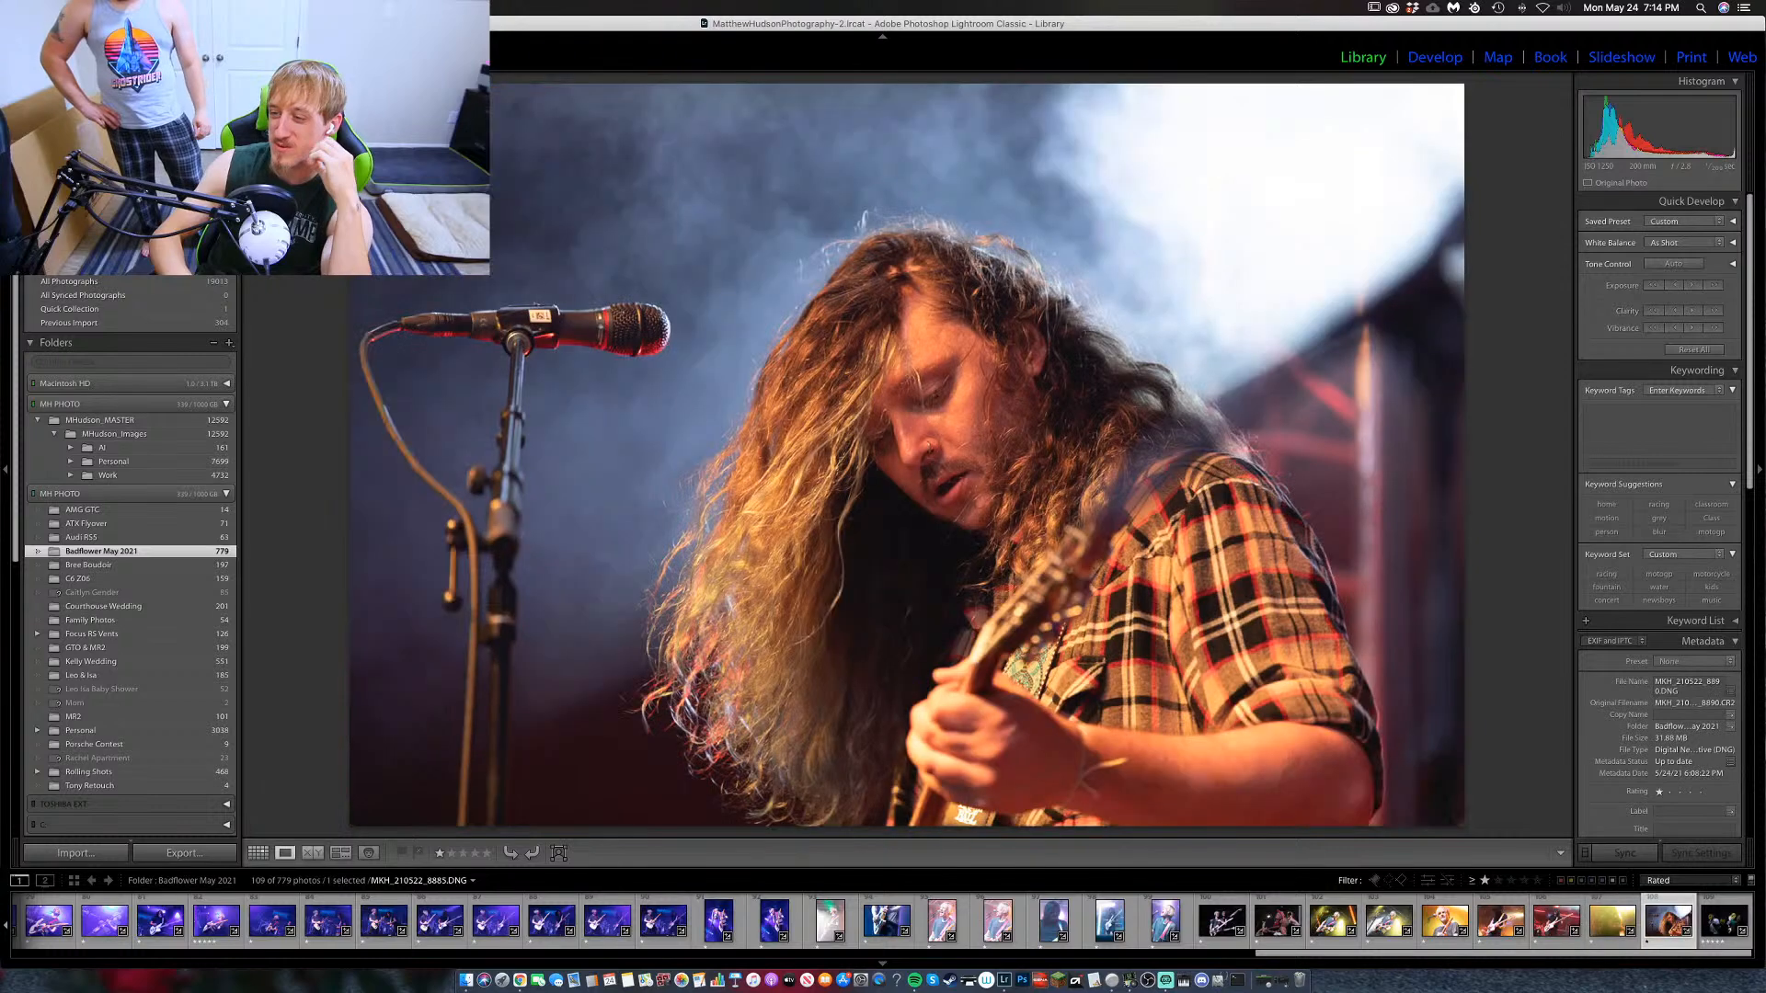
Step back through the orange-lit bassist shots to the yellow-lit singer, and view the last photo with the emoji masks.
key("Left")
key("Left")
key("Left")
key("Left")
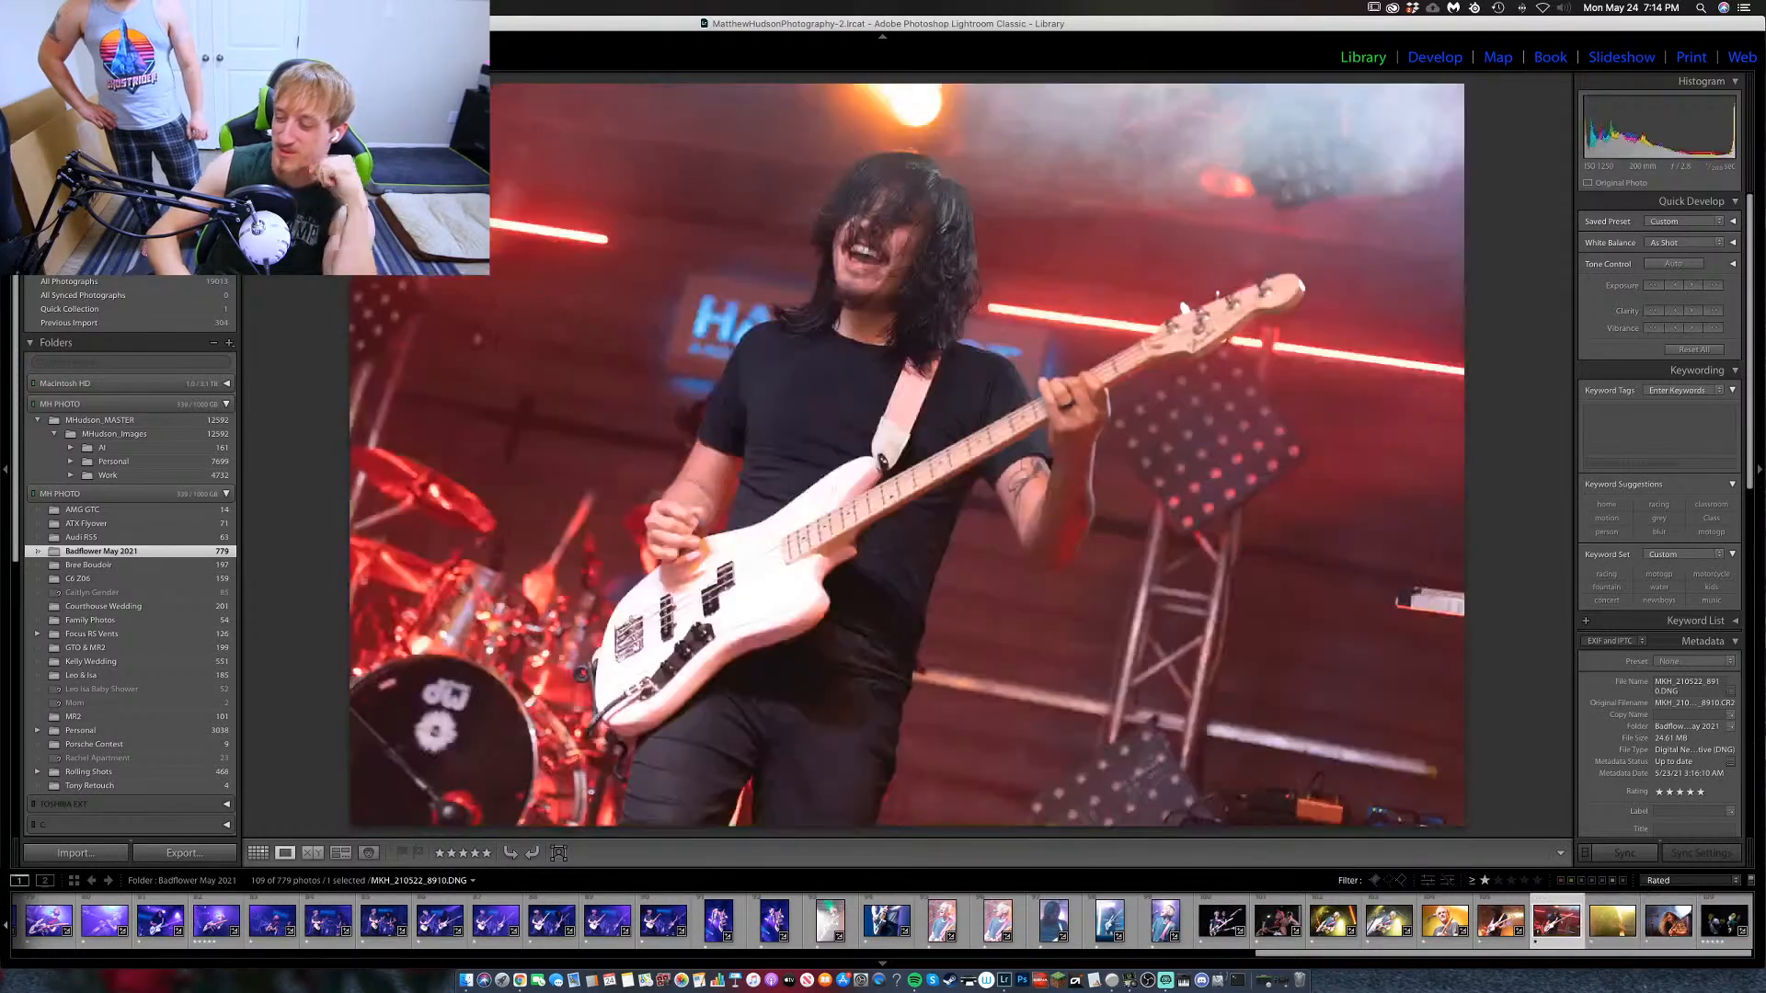
key("Left")
key("Left")
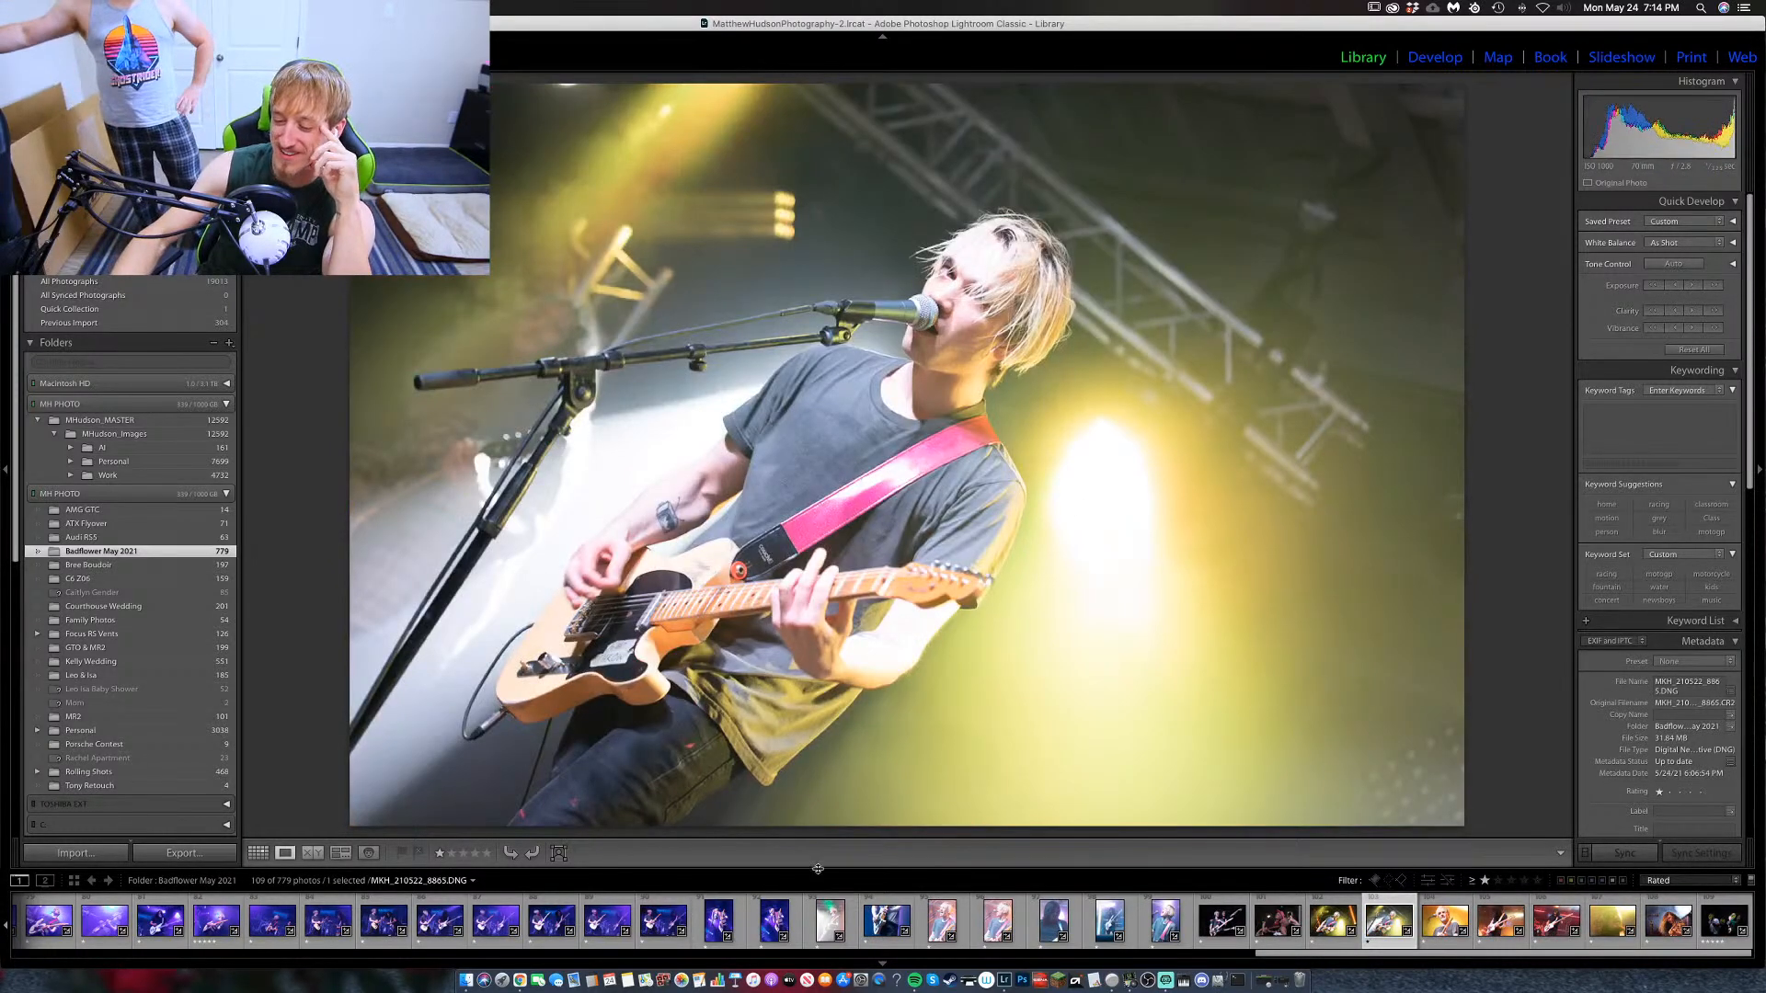
left_click(1718, 929)
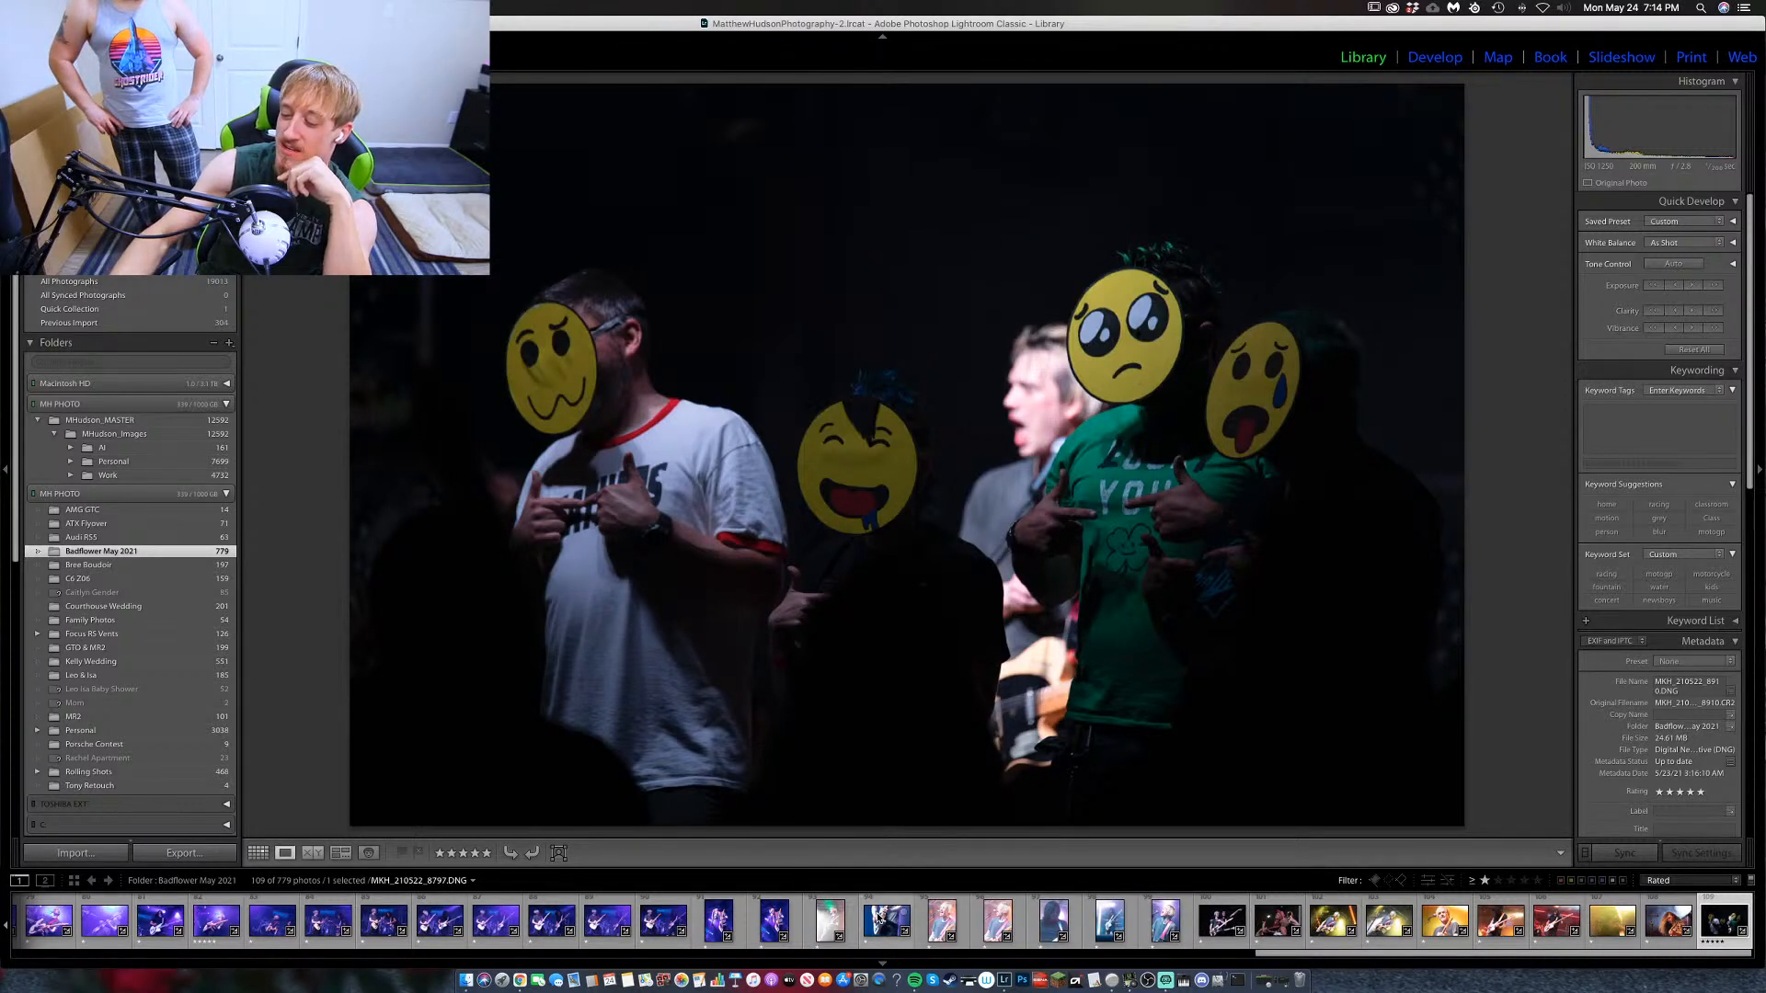
Switch to Chrome and search Google for "badflower emojis".
left_click(511, 957)
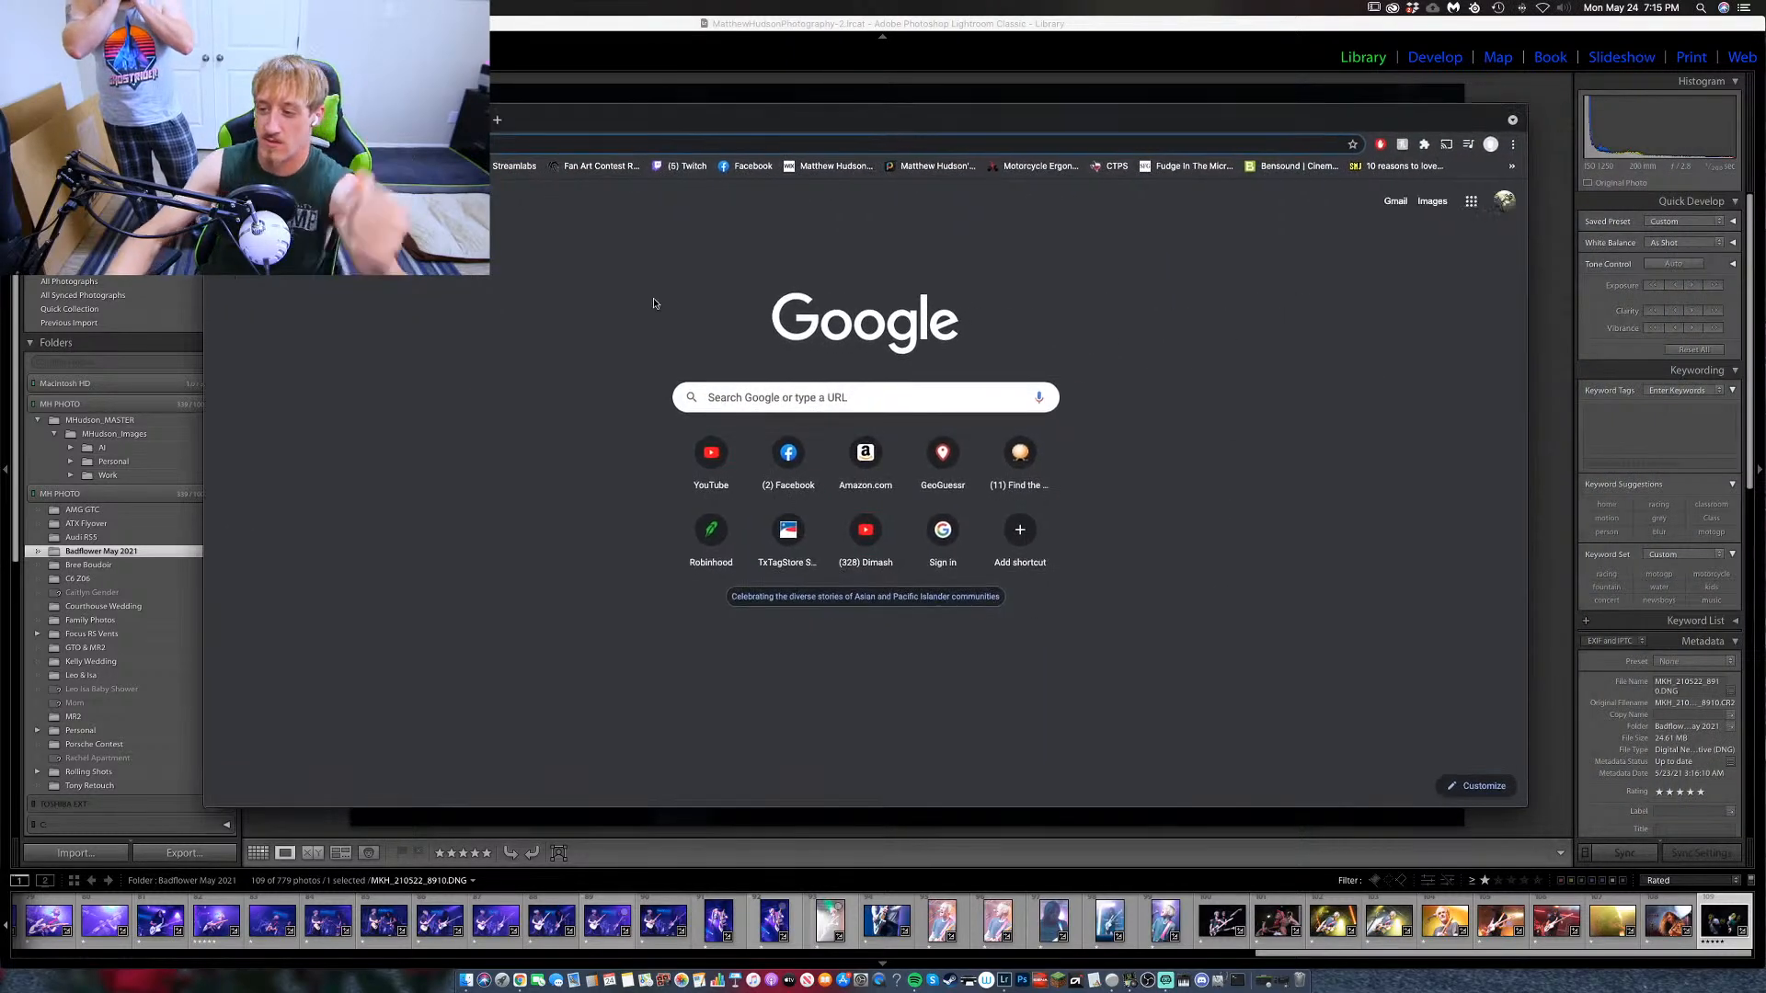
left_click(773, 388)
type("badf")
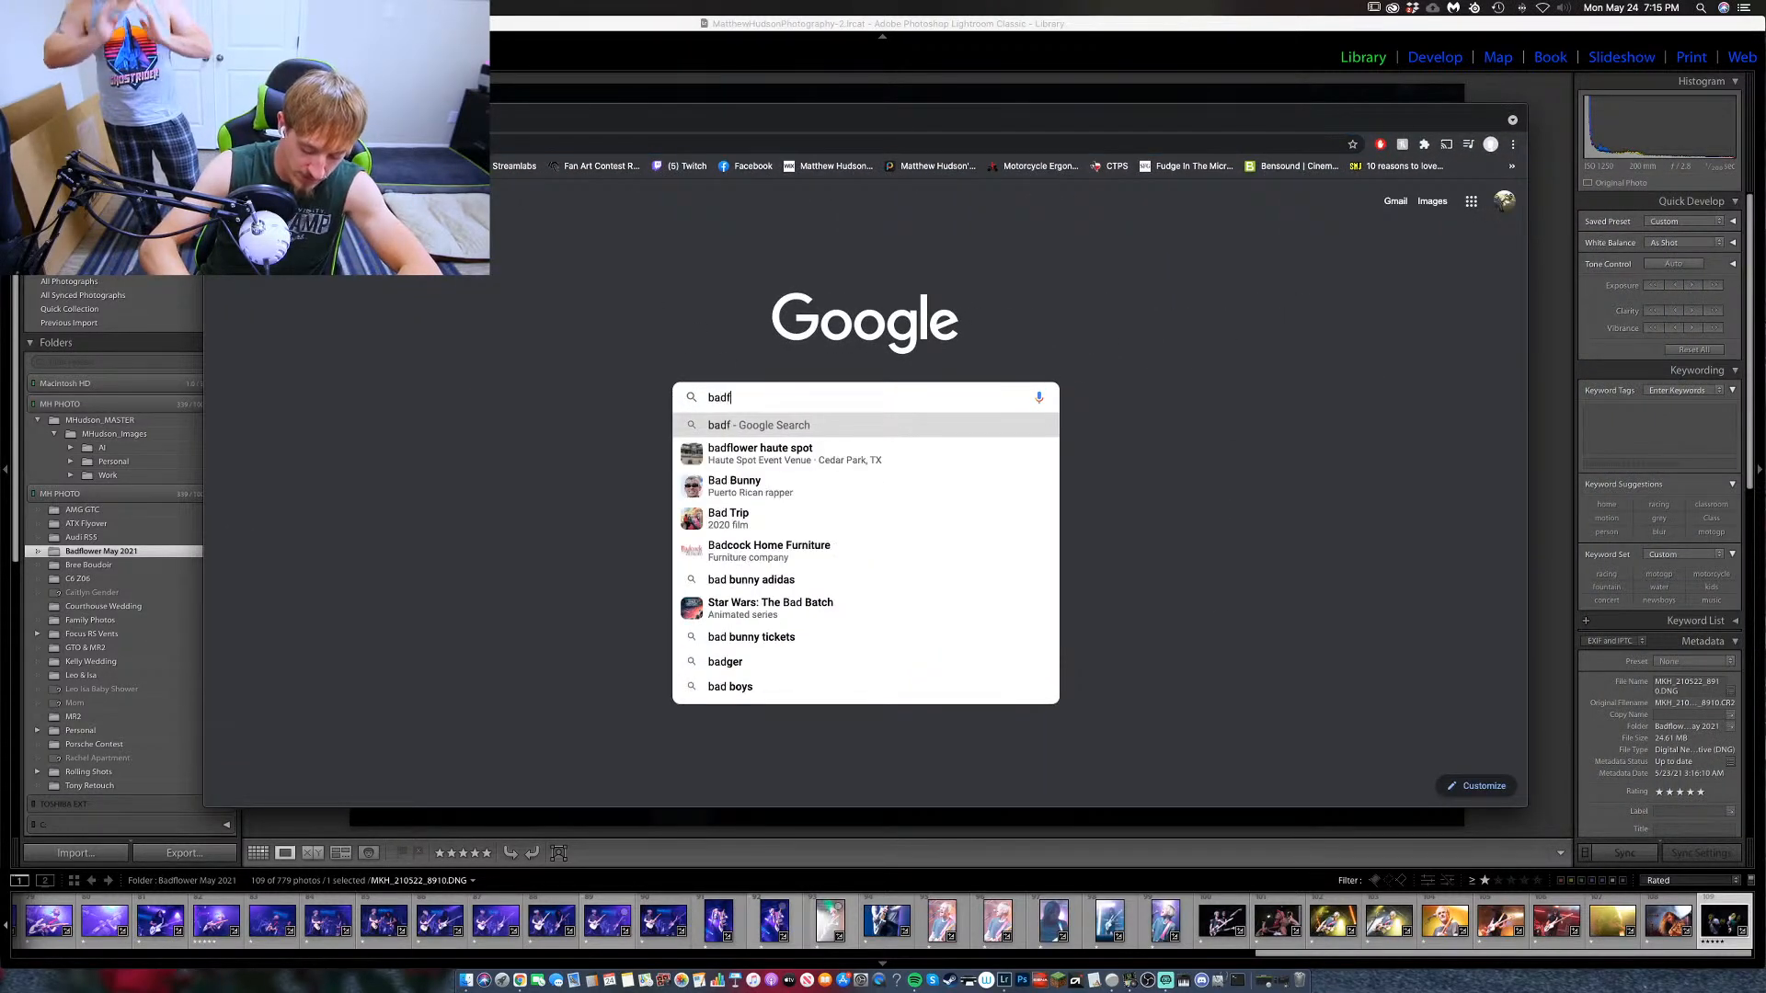
type("lower em")
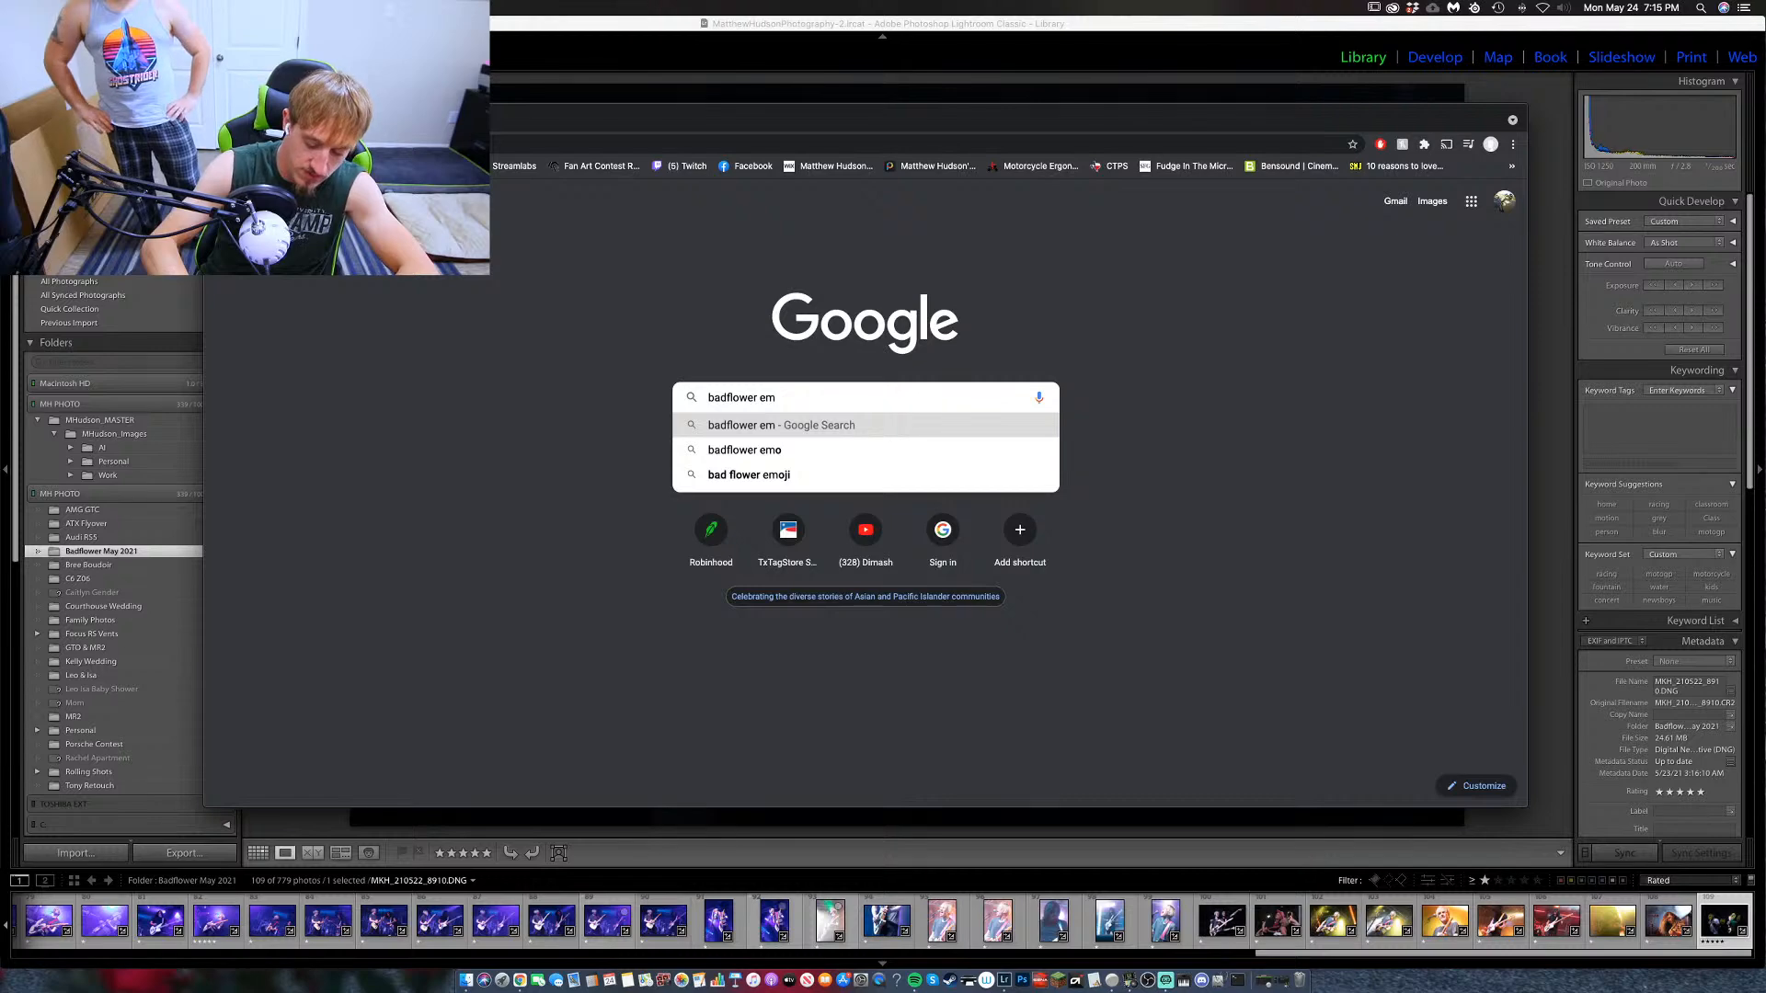
type("o")
type("jis")
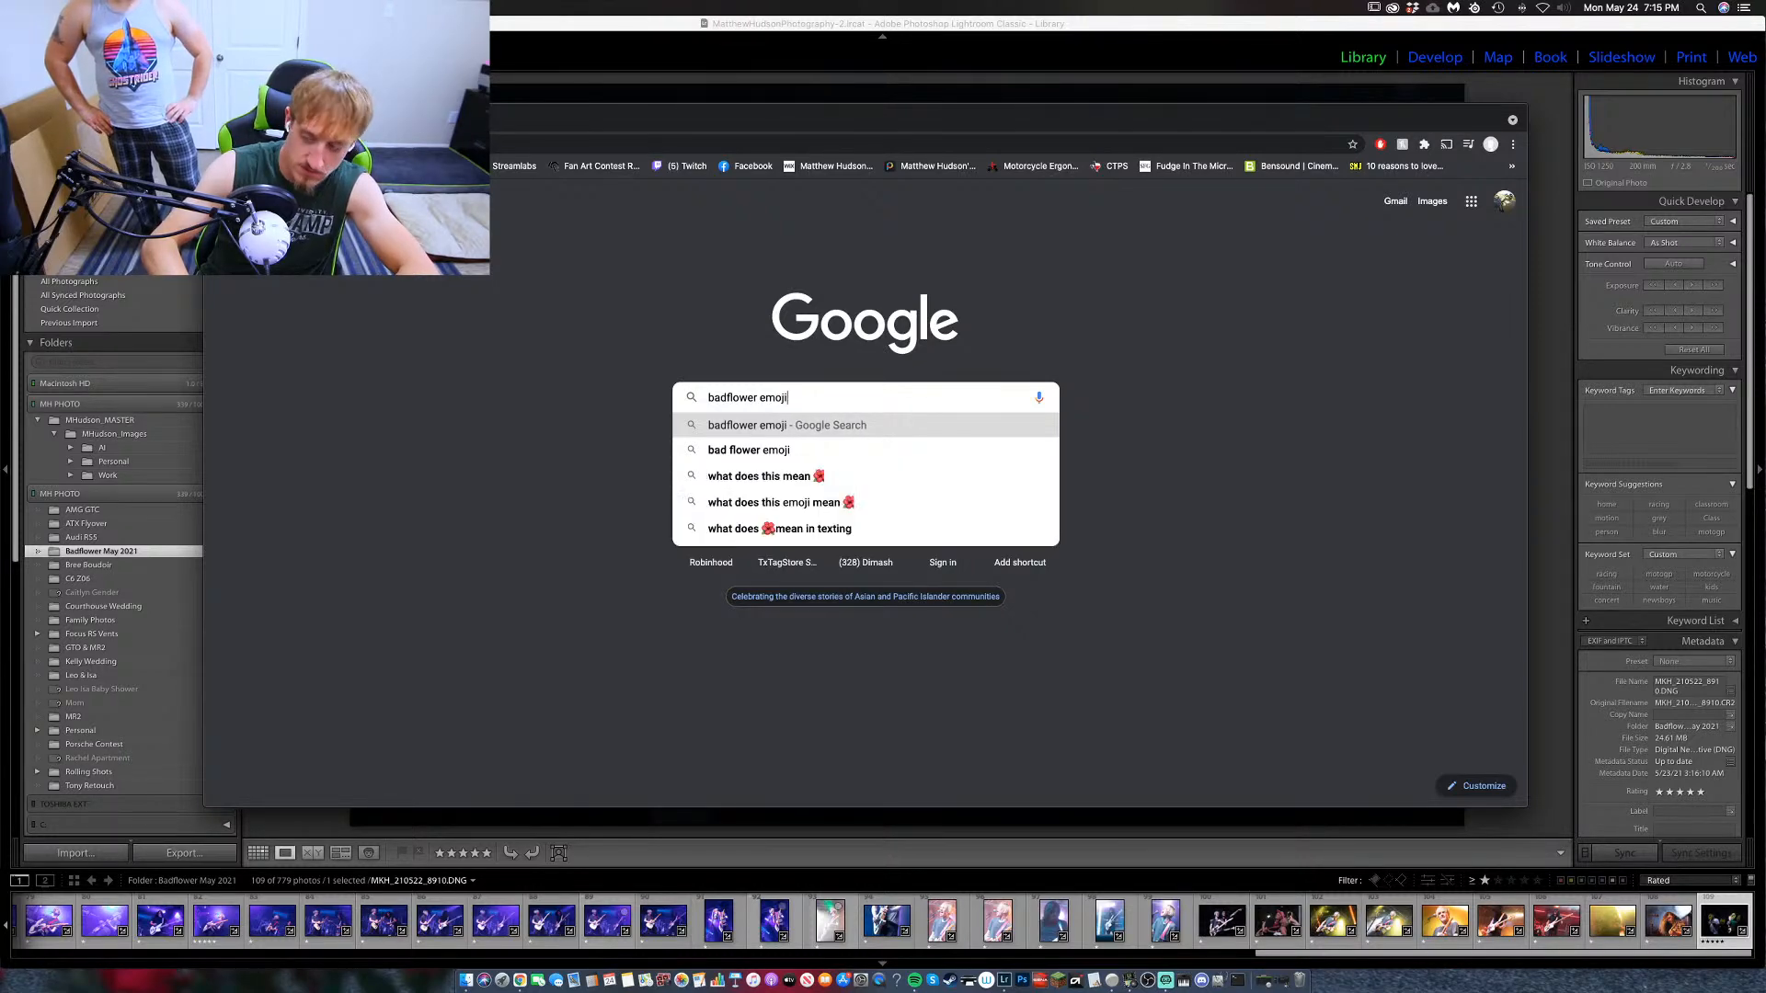
key("Return")
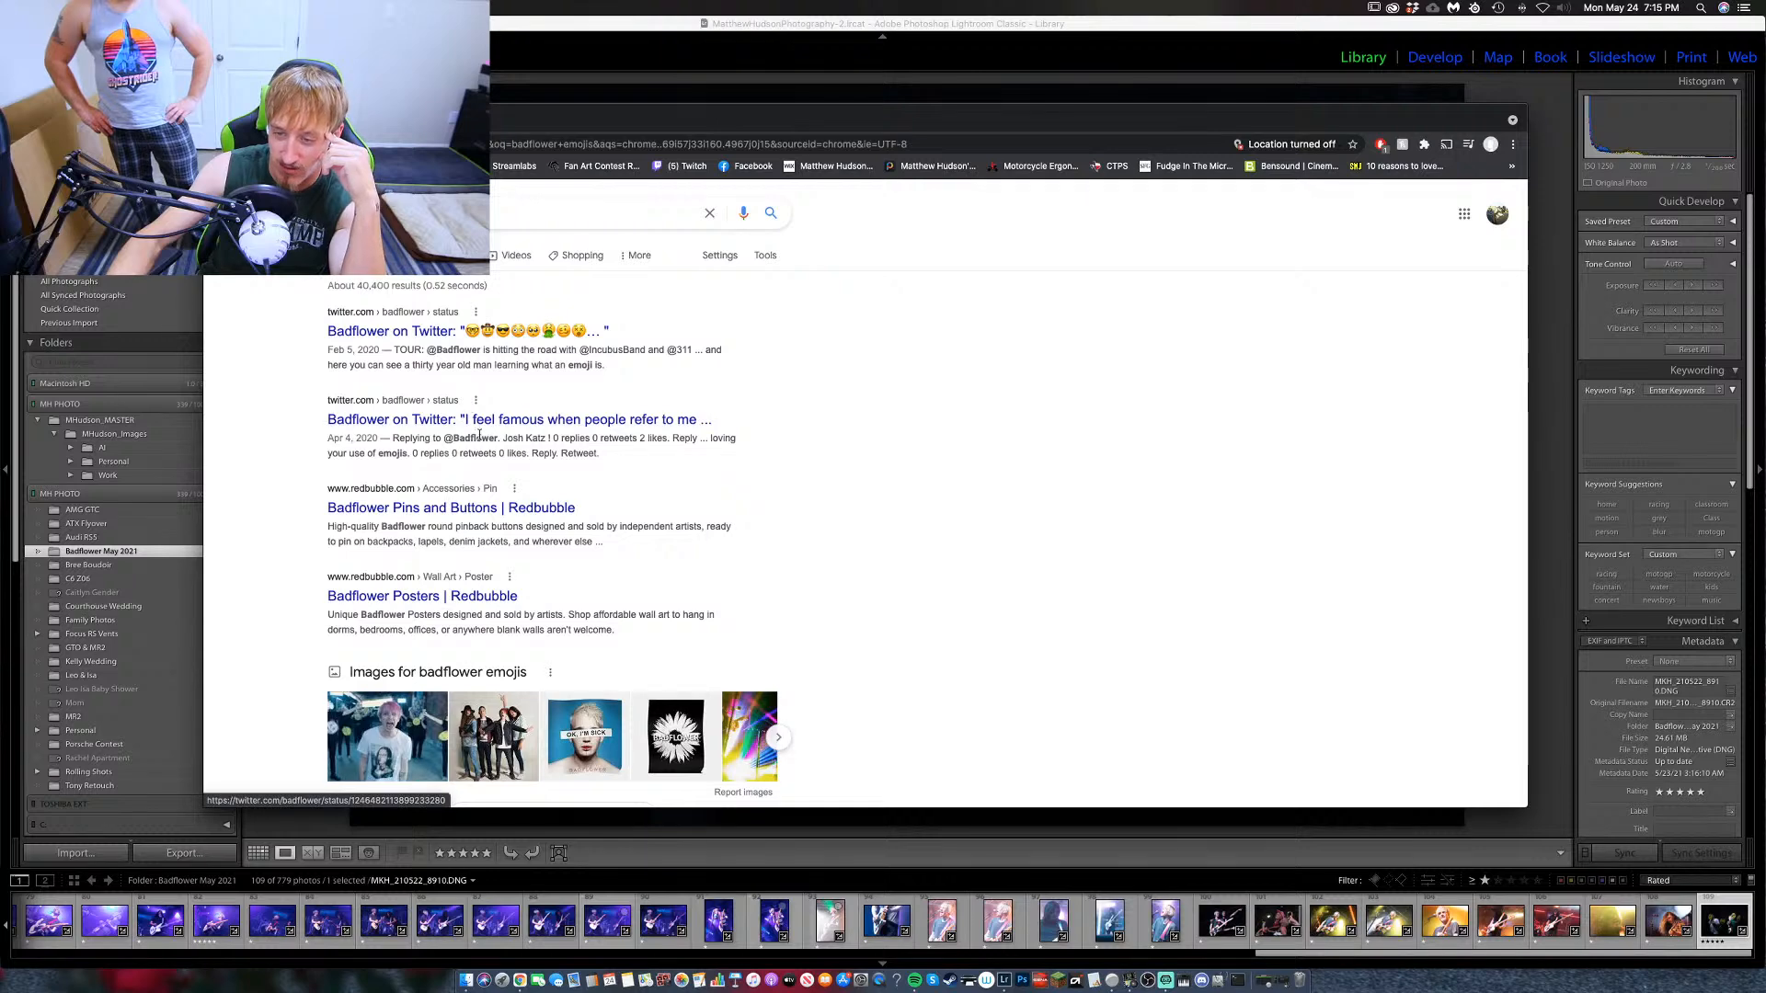
Look through the Badflower image results, previewing the Badflower 30 GIF and the black-and-white guitarist photo, and return to the web results.
scroll(568, 521, "down", 2)
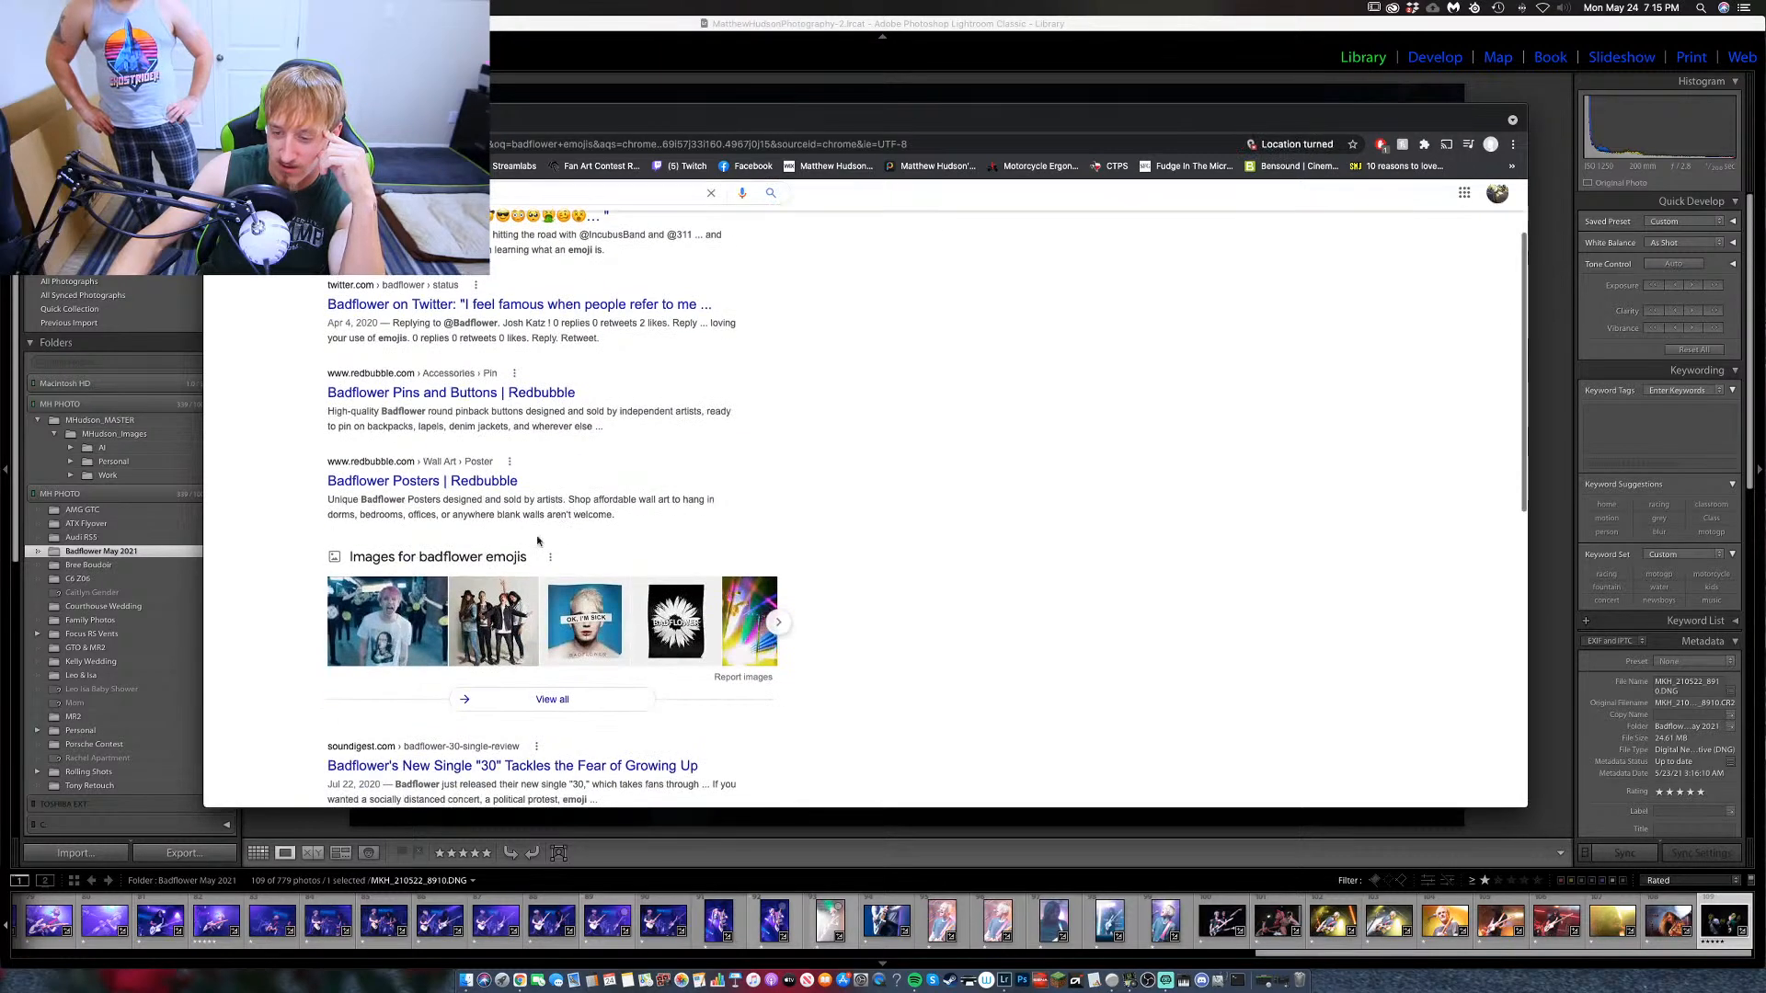
left_click(409, 625)
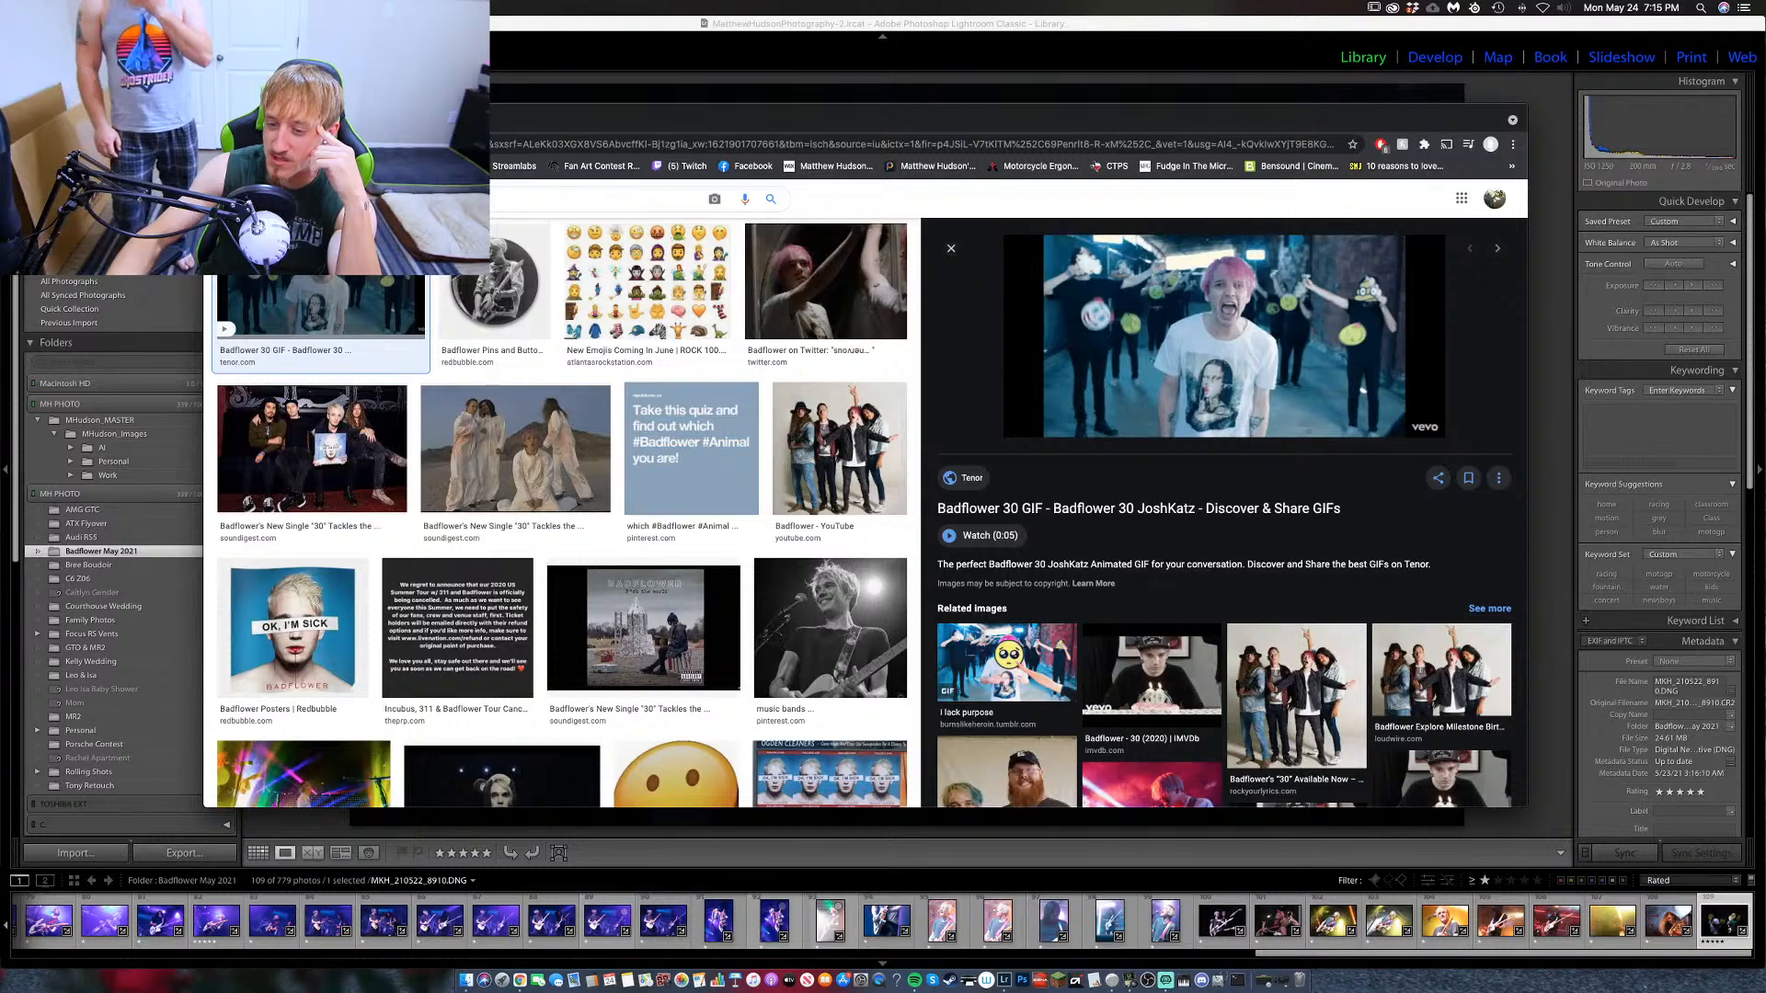
key("super+bracketleft")
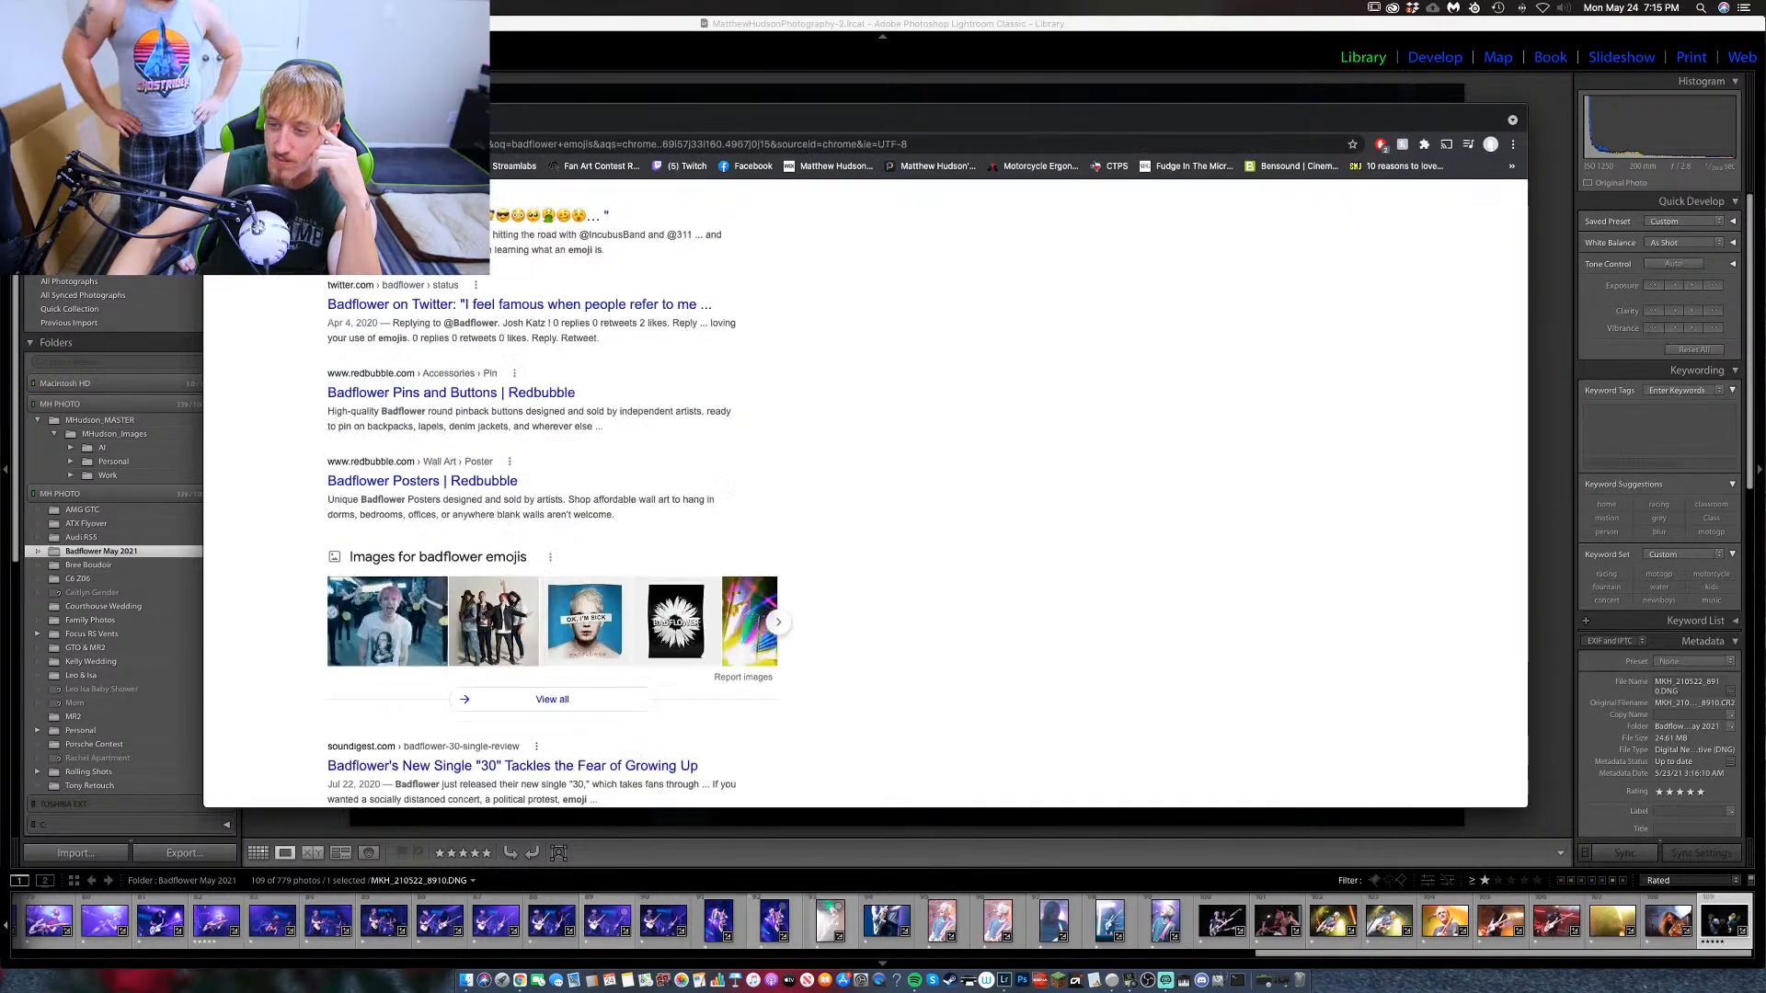
scroll(552, 552, "up", 2)
left_click(386, 736)
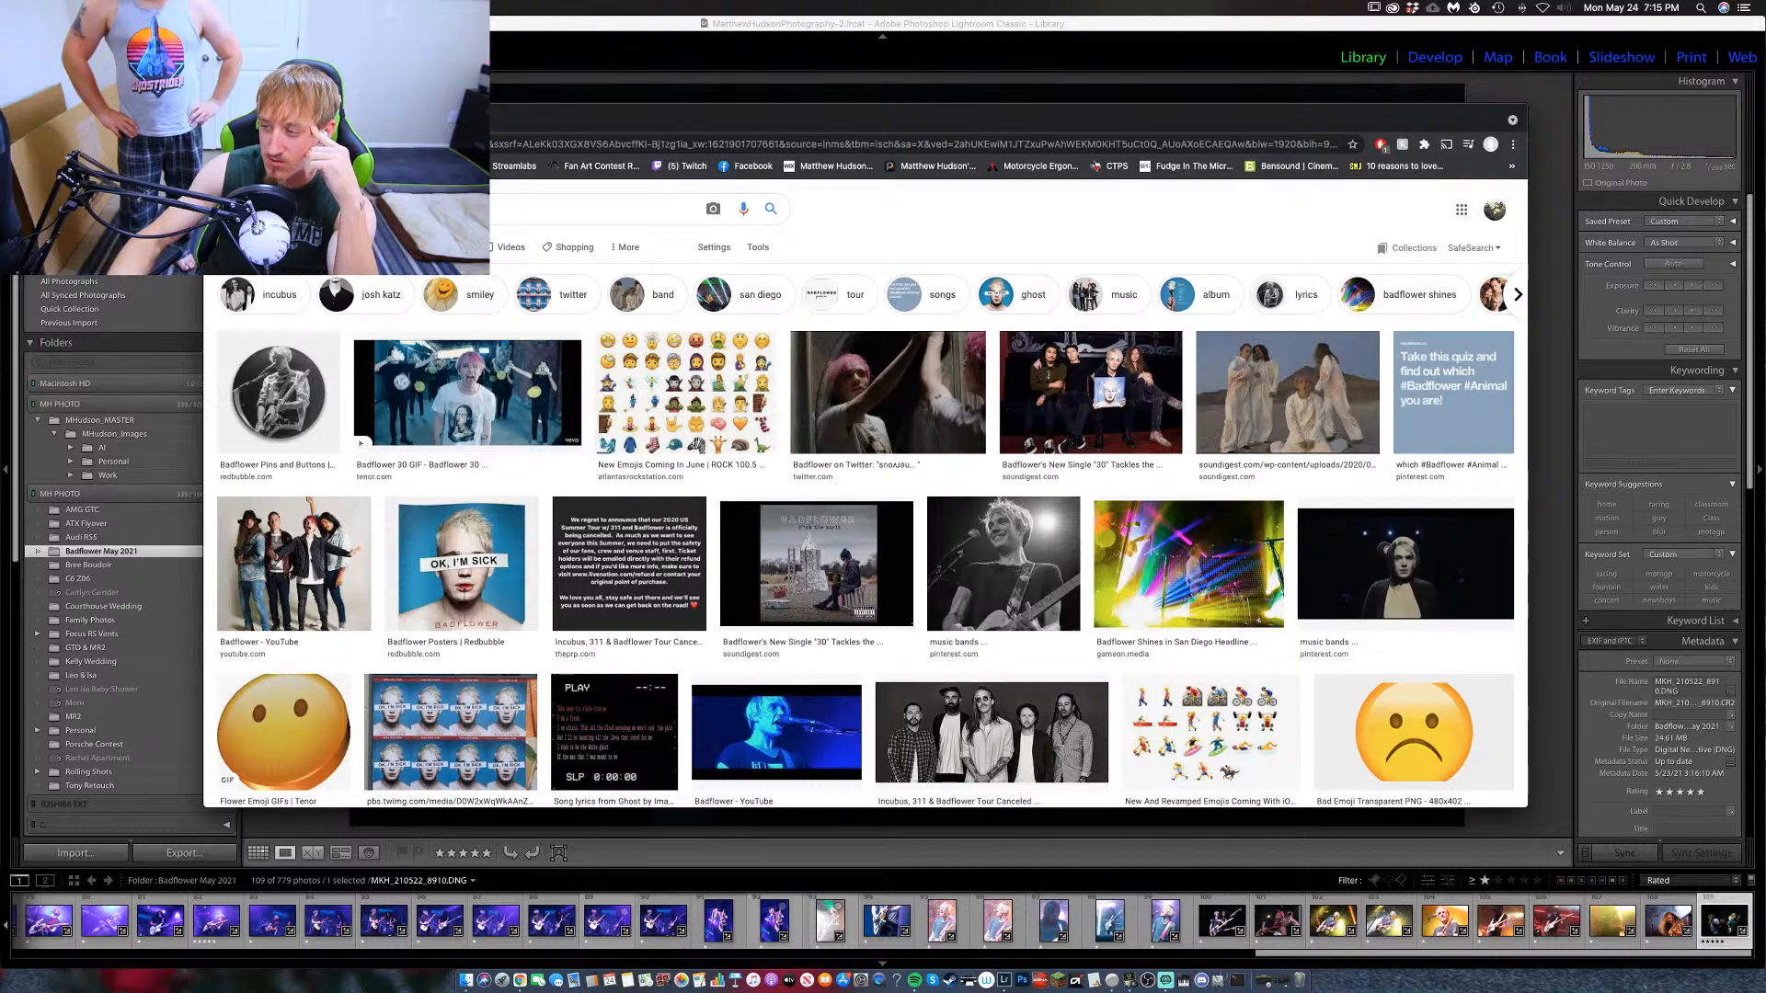
left_click(962, 546)
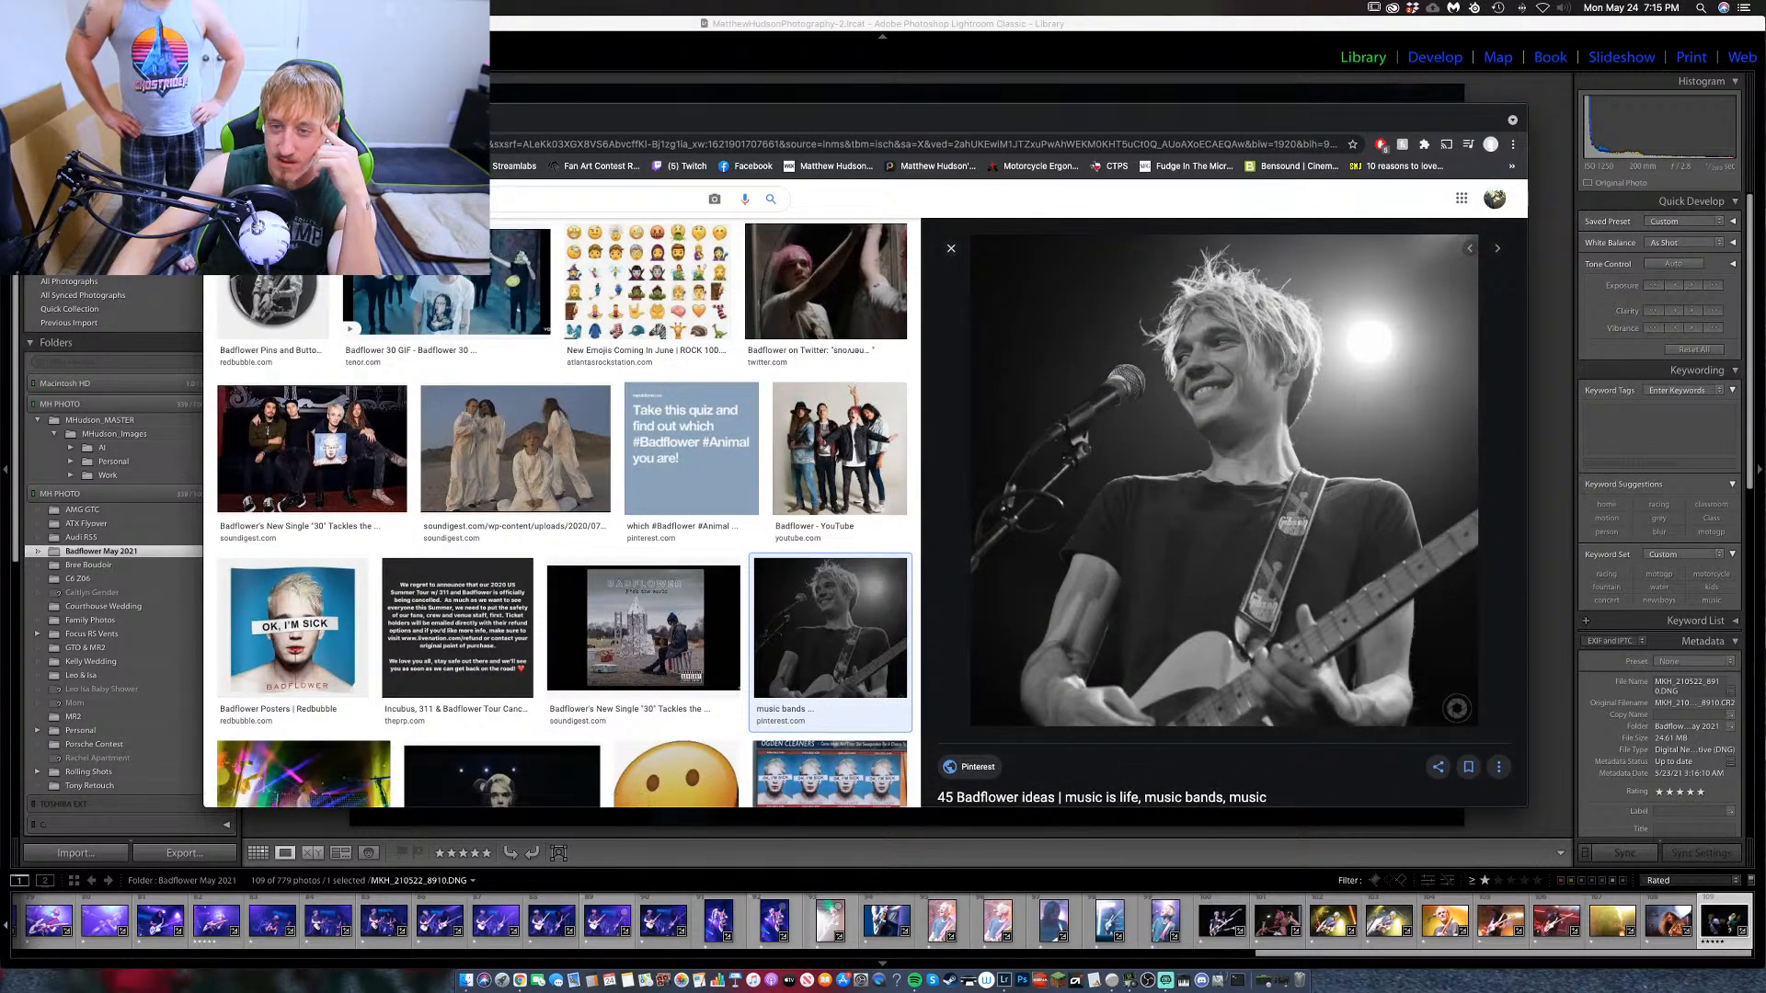
key("Escape")
key("super+Left")
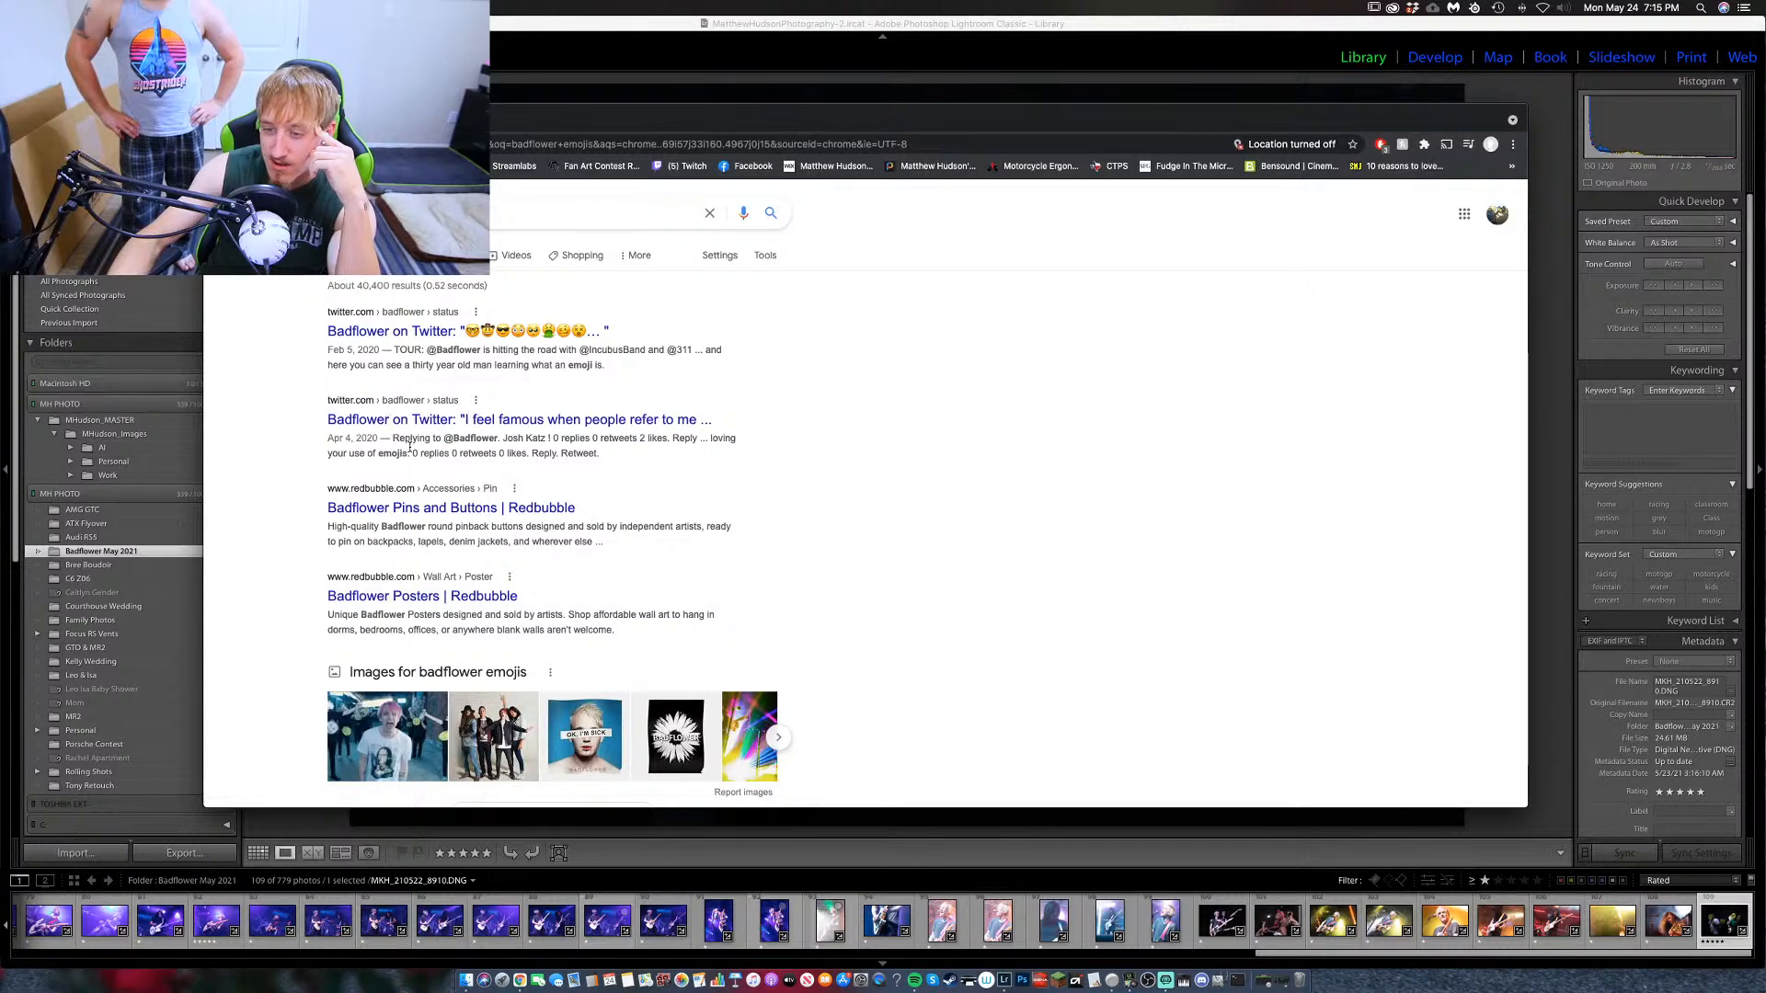
Open Badflower's February 5, 2020 emoji tweet, skim its replies and further tweets, and close the browser window.
left_click(416, 333)
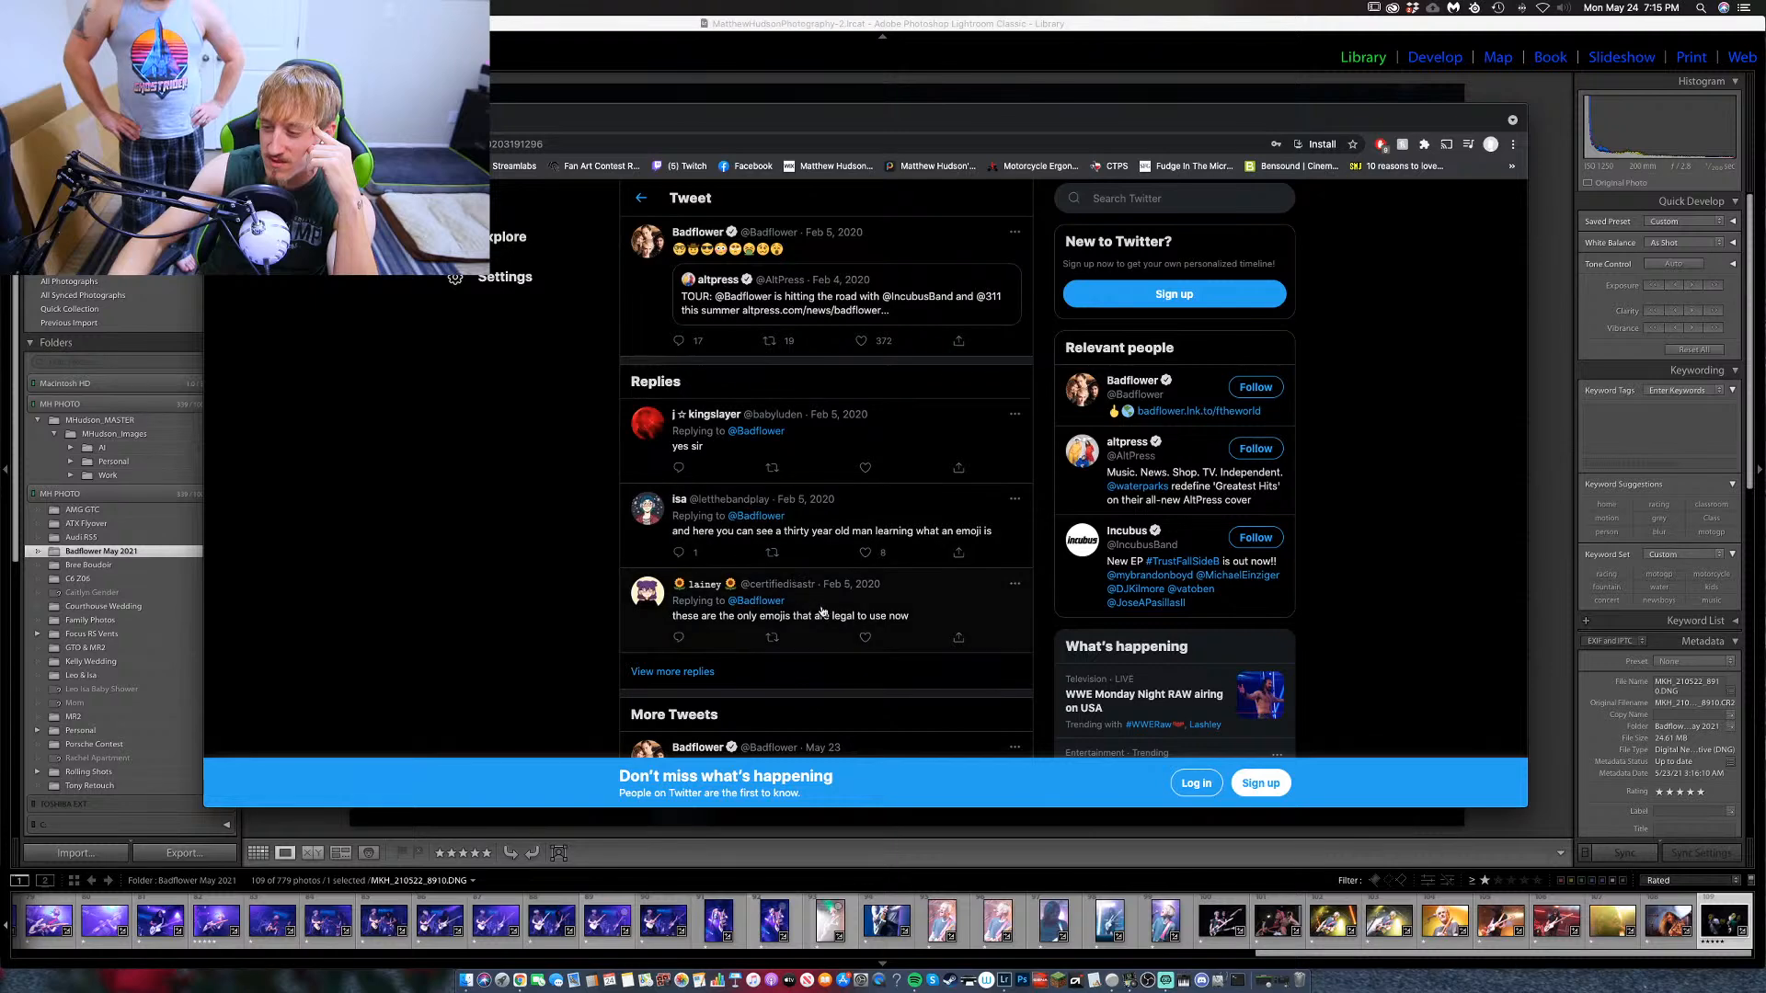
scroll(734, 467, "down", 10)
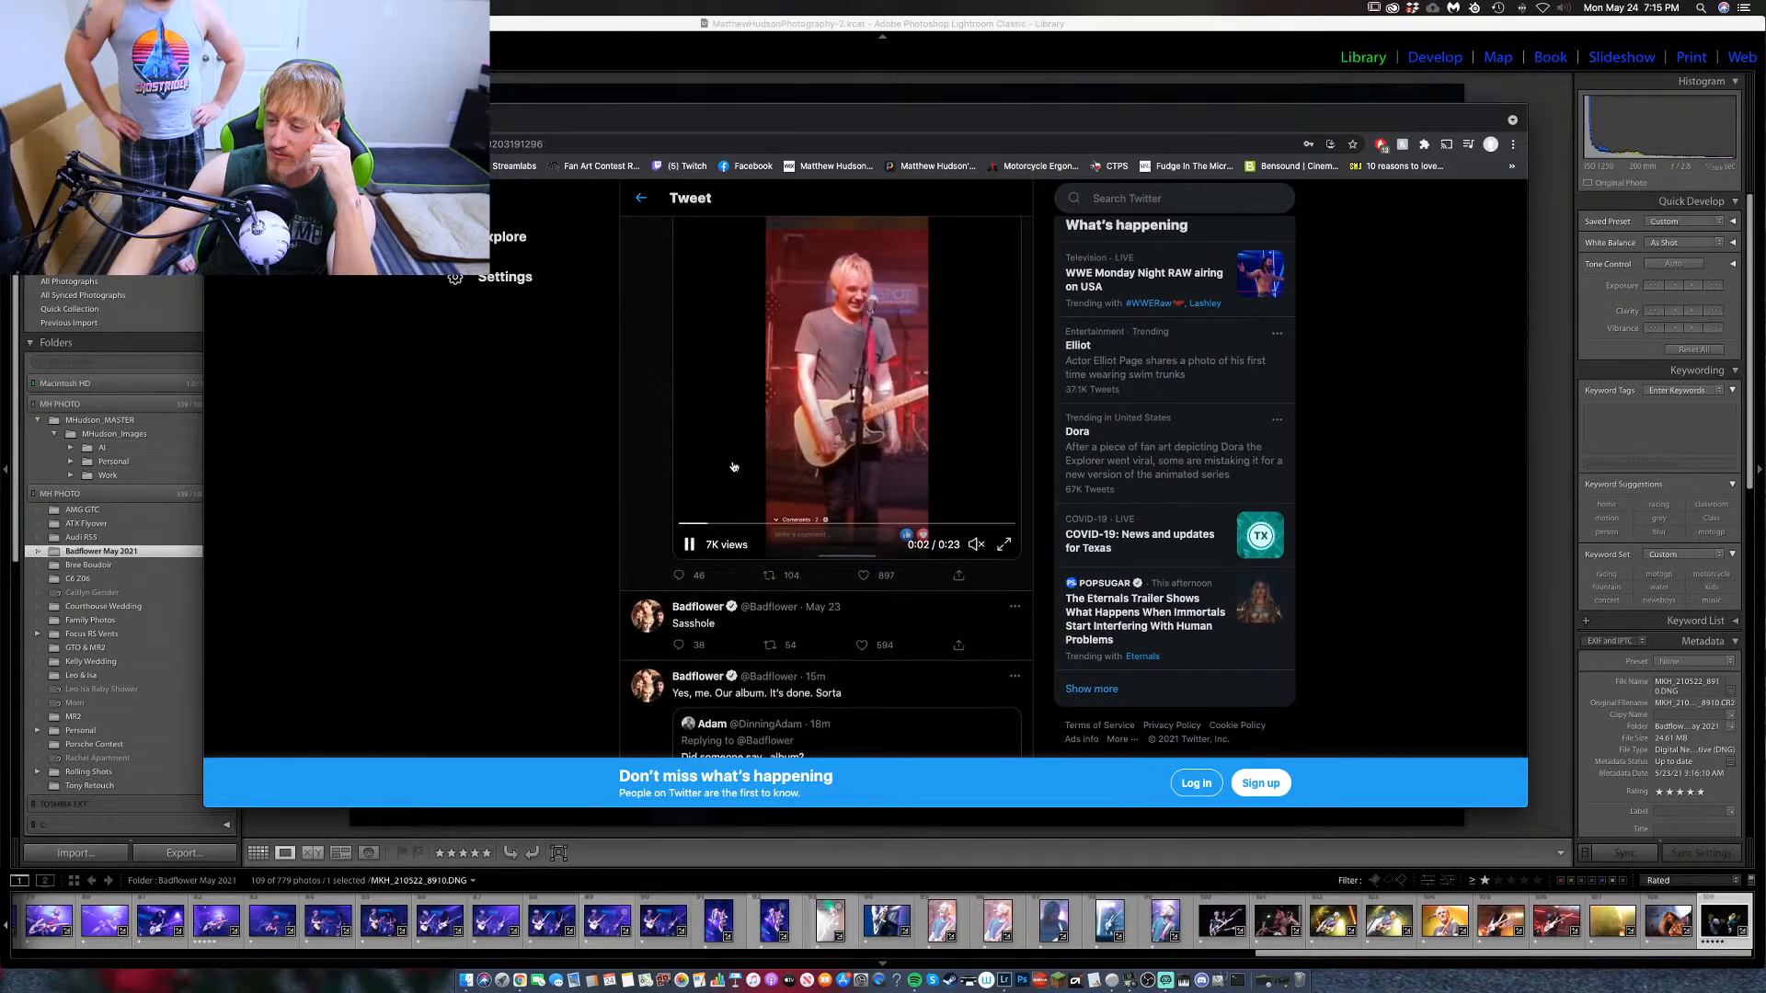
scroll(732, 467, "up", 10)
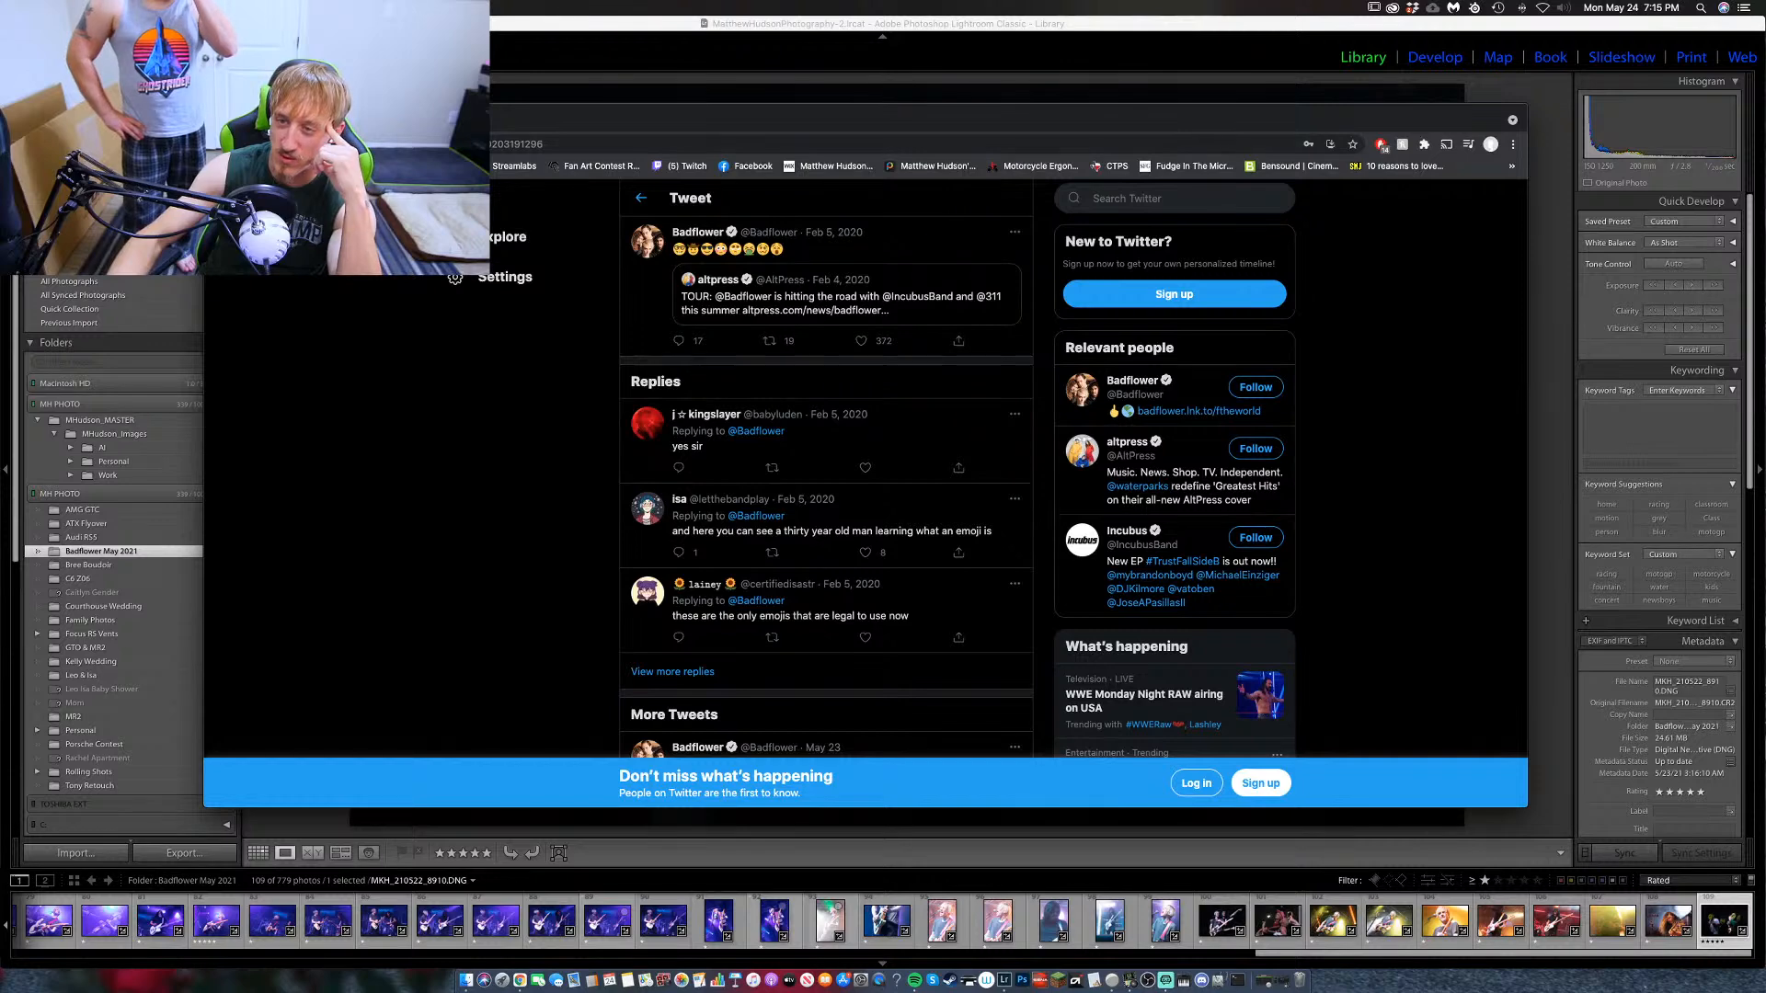
left_click(217, 119)
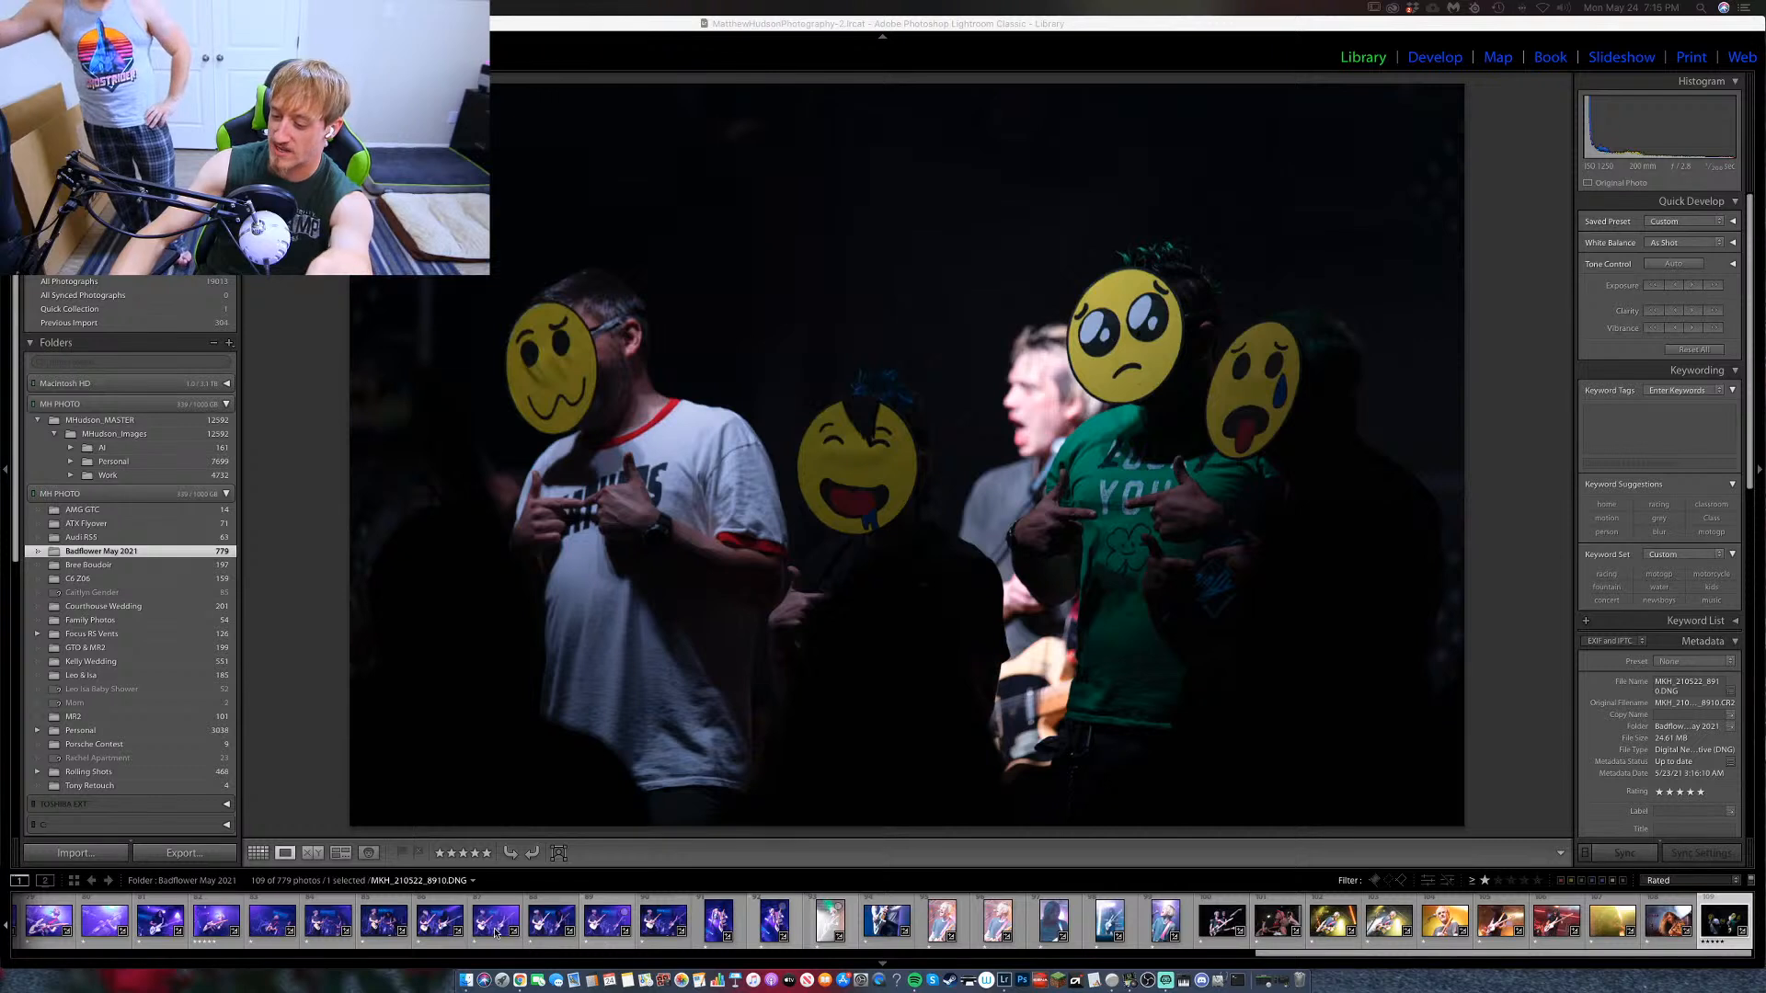
Go back to the start of the rated photos and view the two blue-toned zebra-print singer shots, the overexposed one also full screen.
scroll(543, 931, "left", 10)
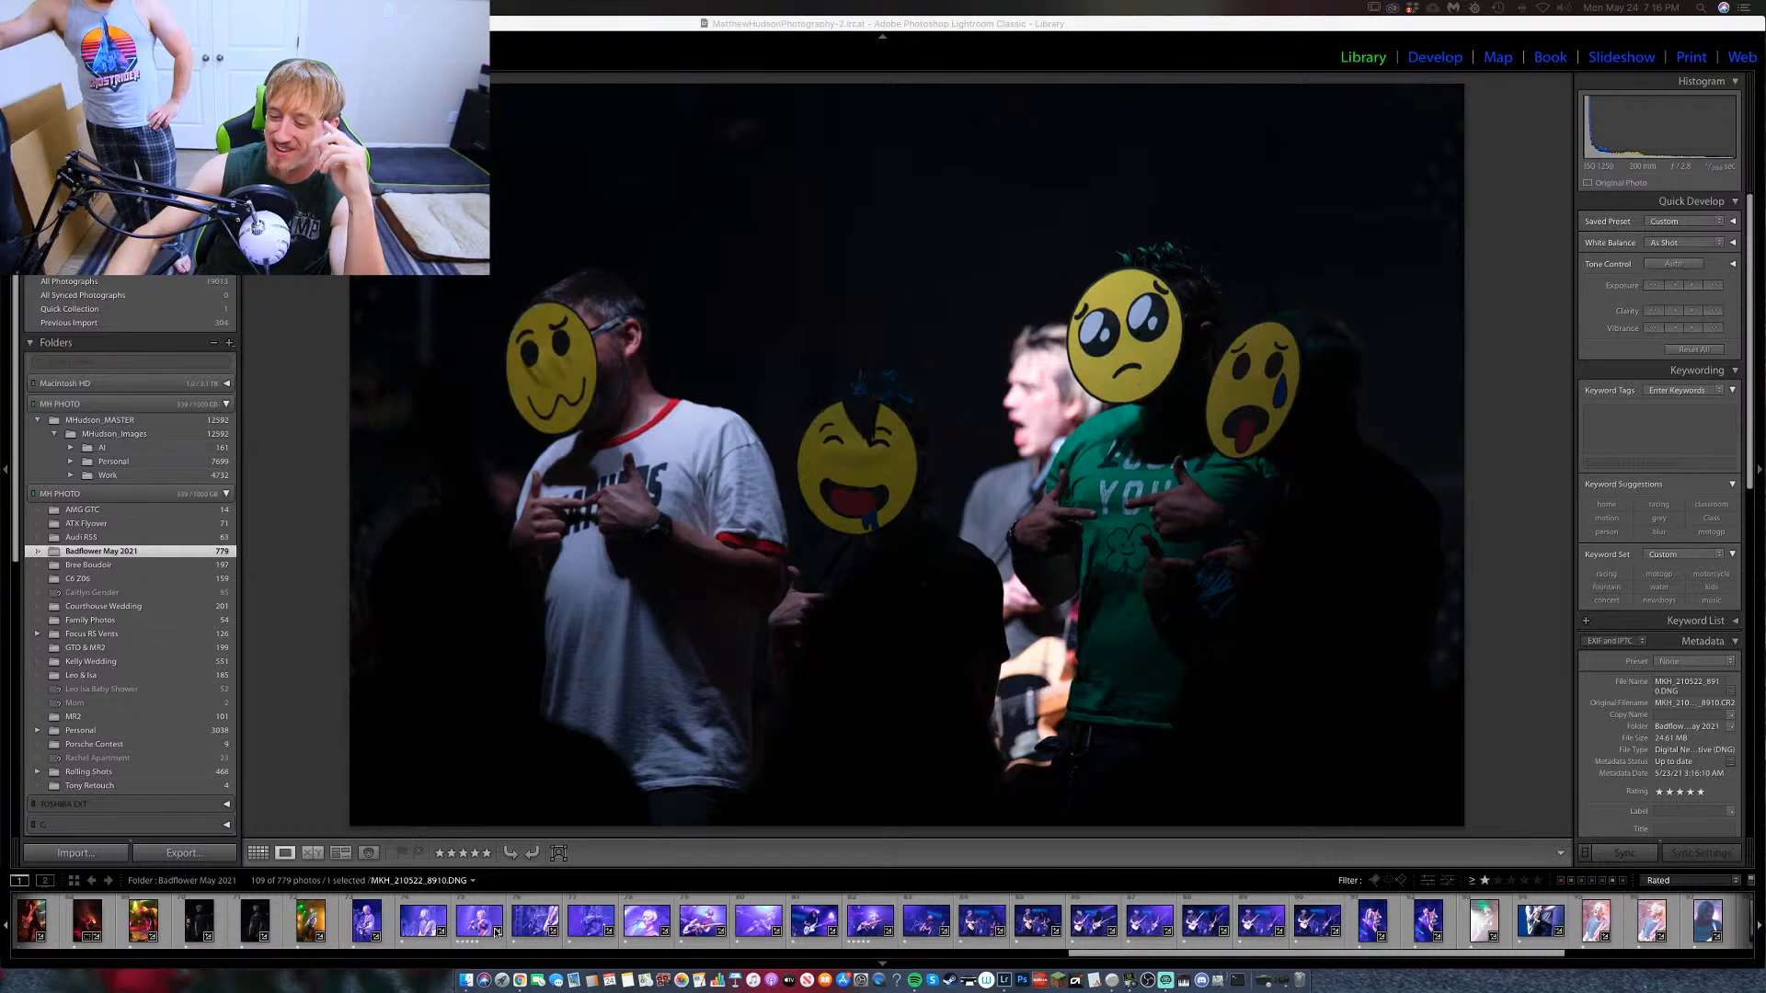
scroll(497, 932, "up", 6)
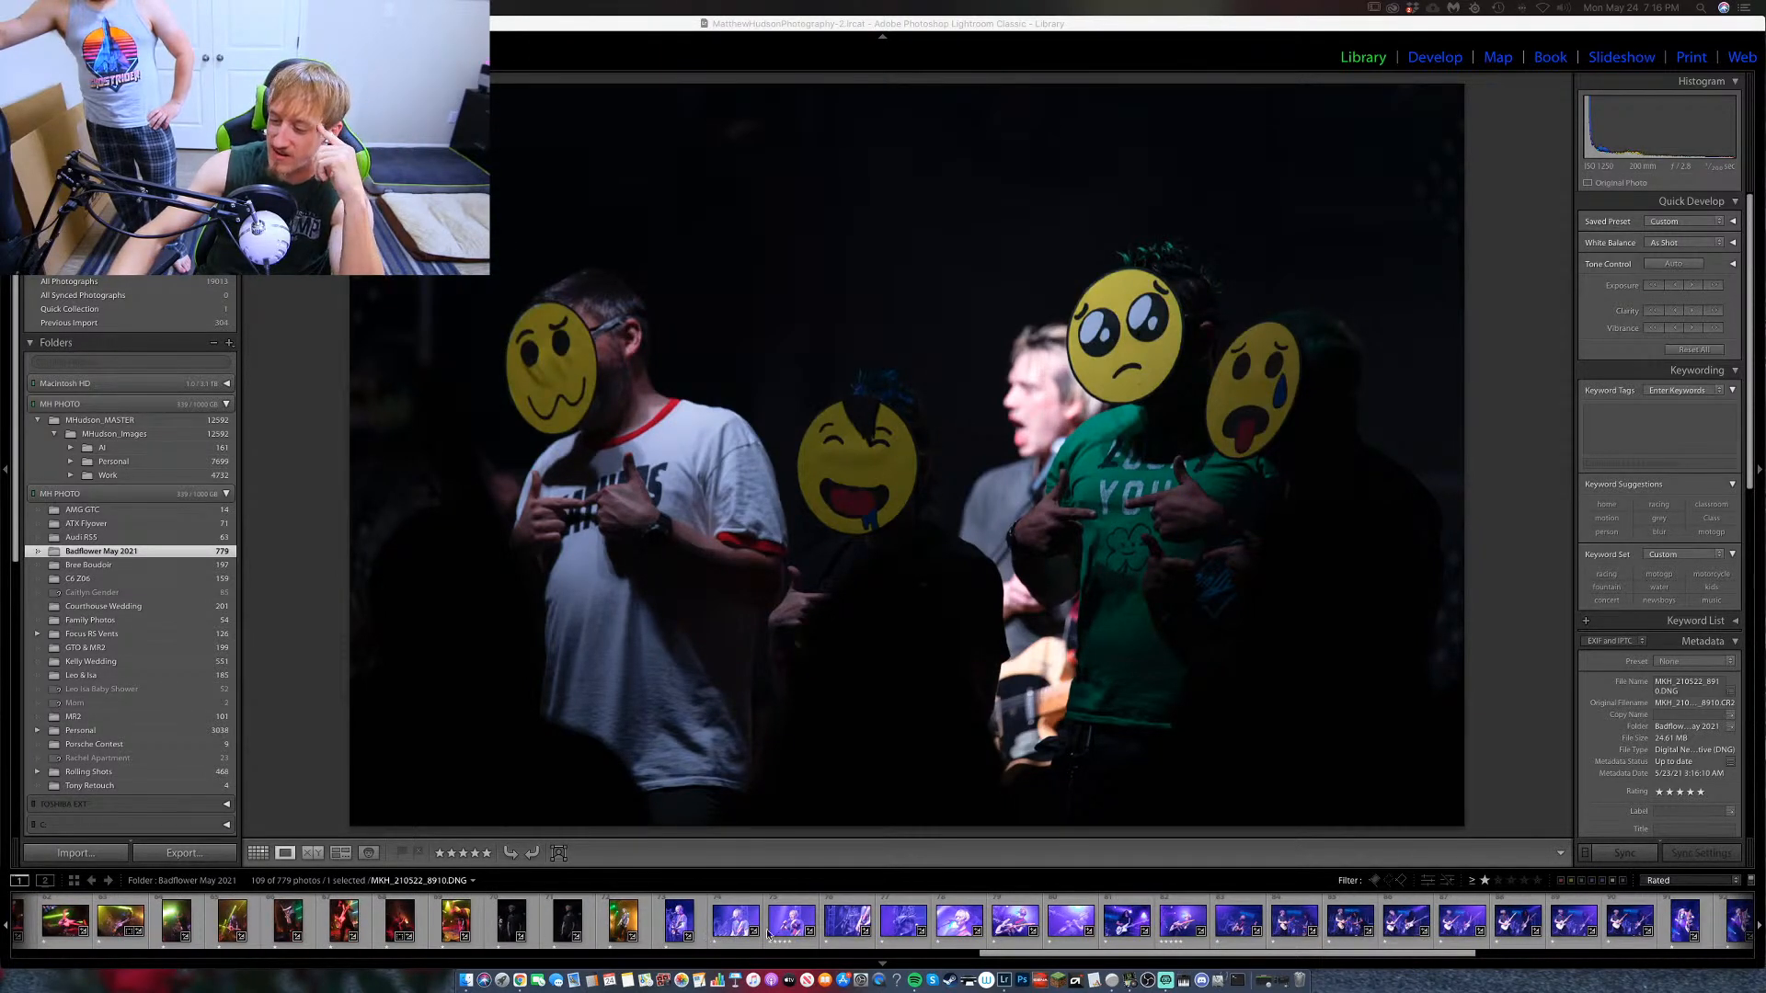
scroll(494, 939, "up", 8)
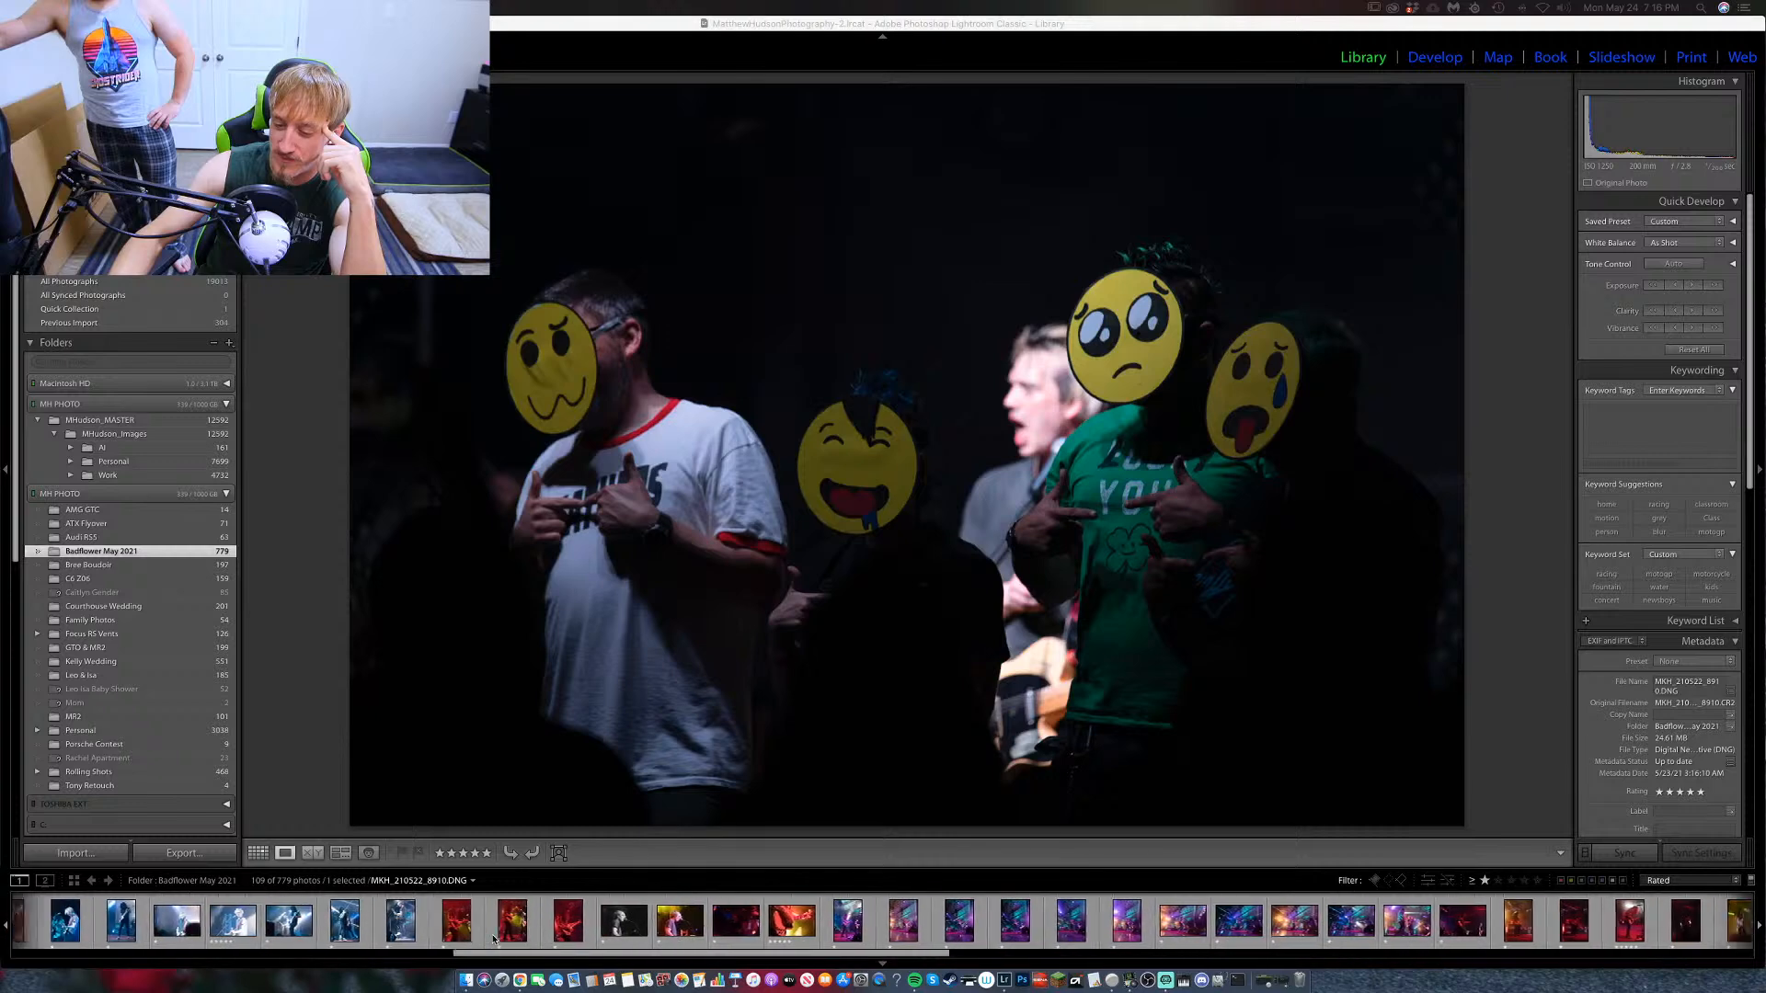
scroll(494, 938, "up", 8)
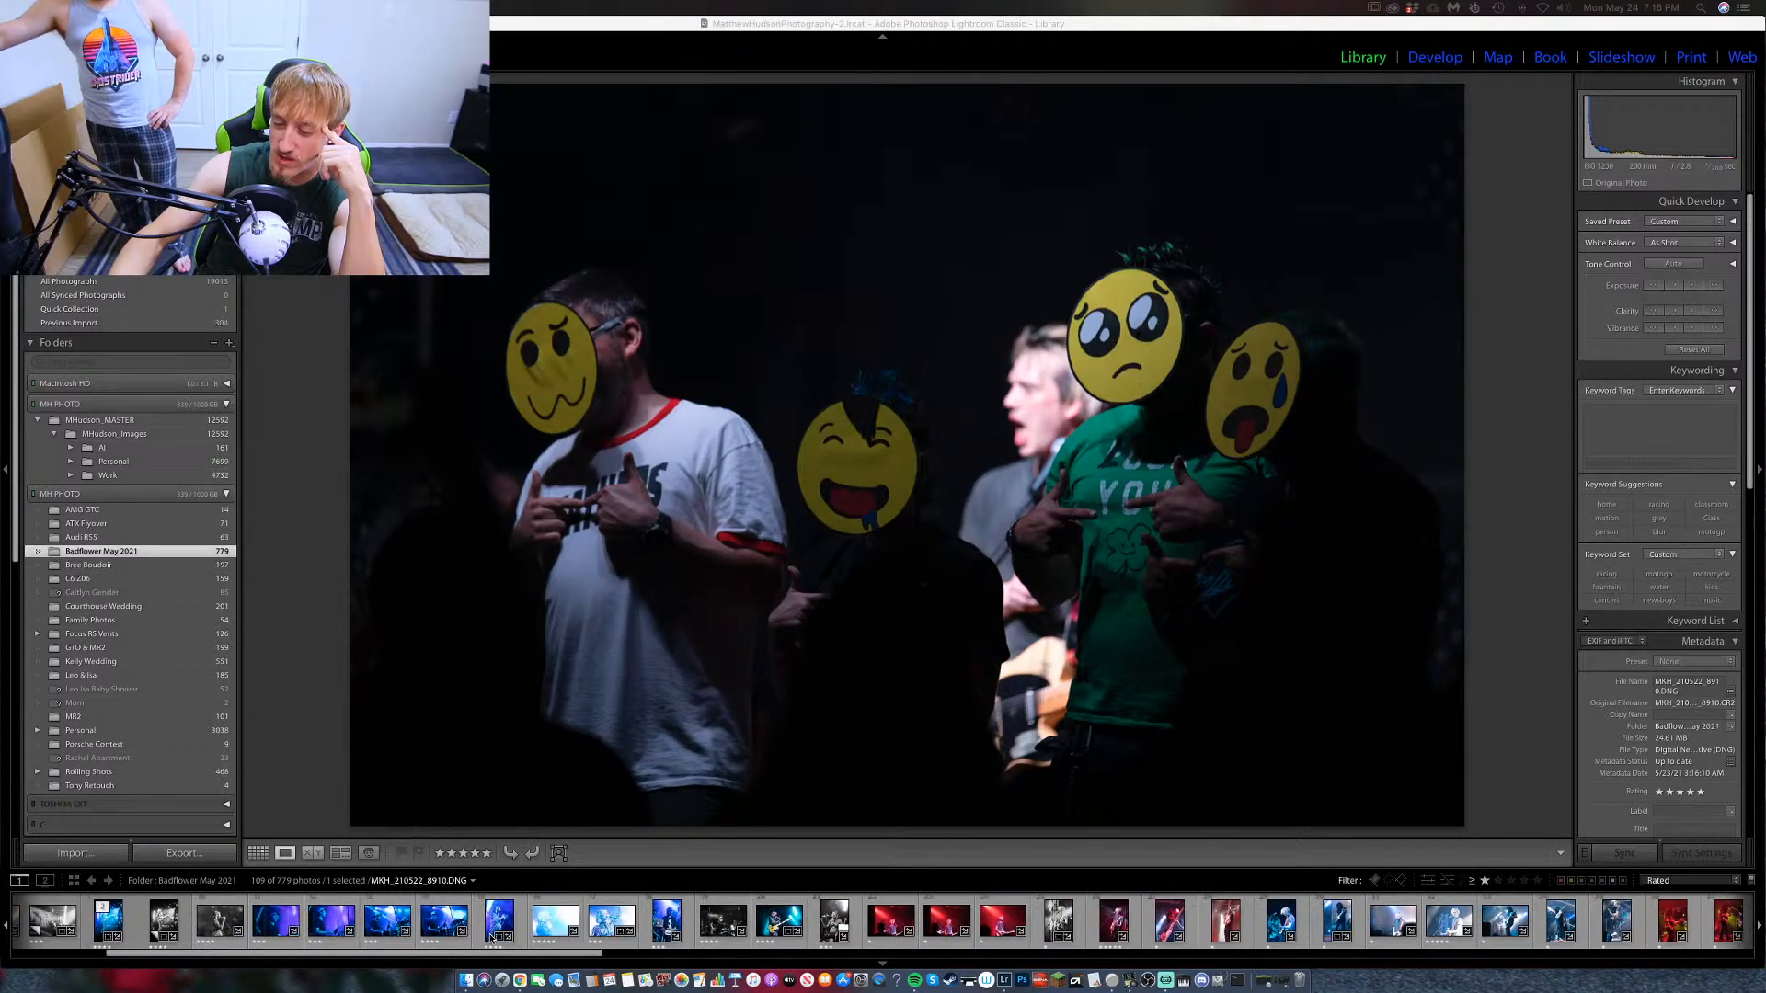
scroll(494, 938, "up", 5)
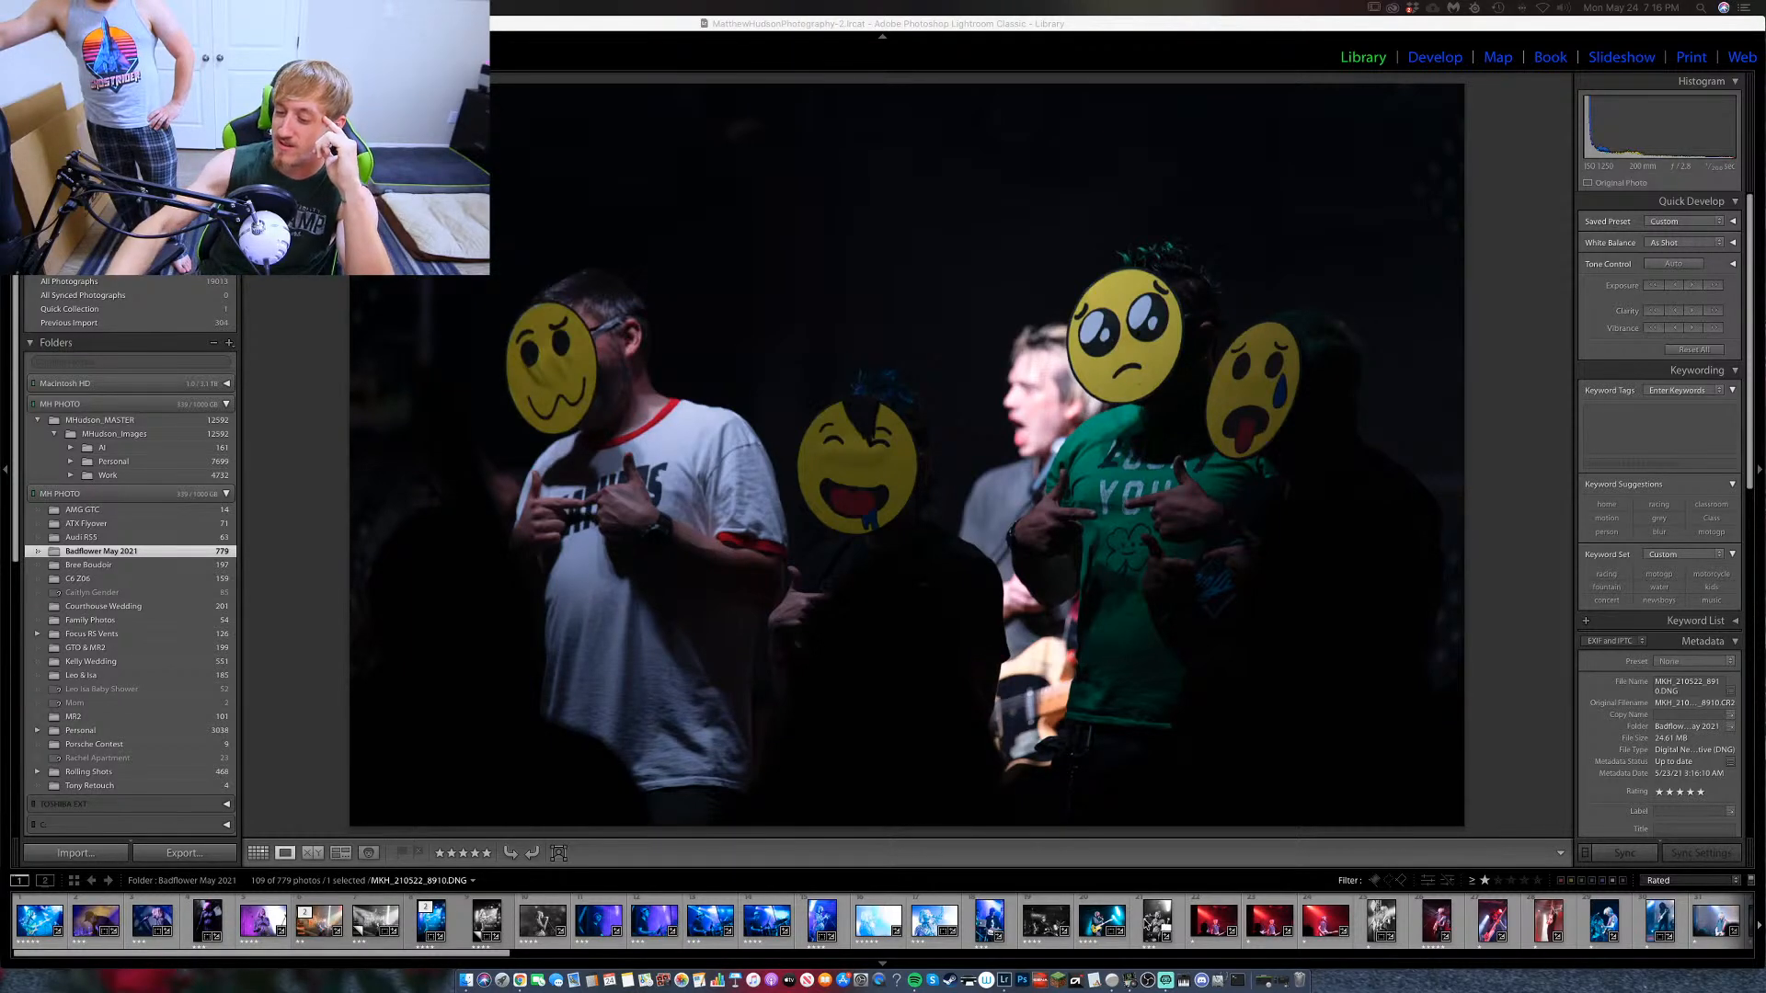
left_click(931, 926)
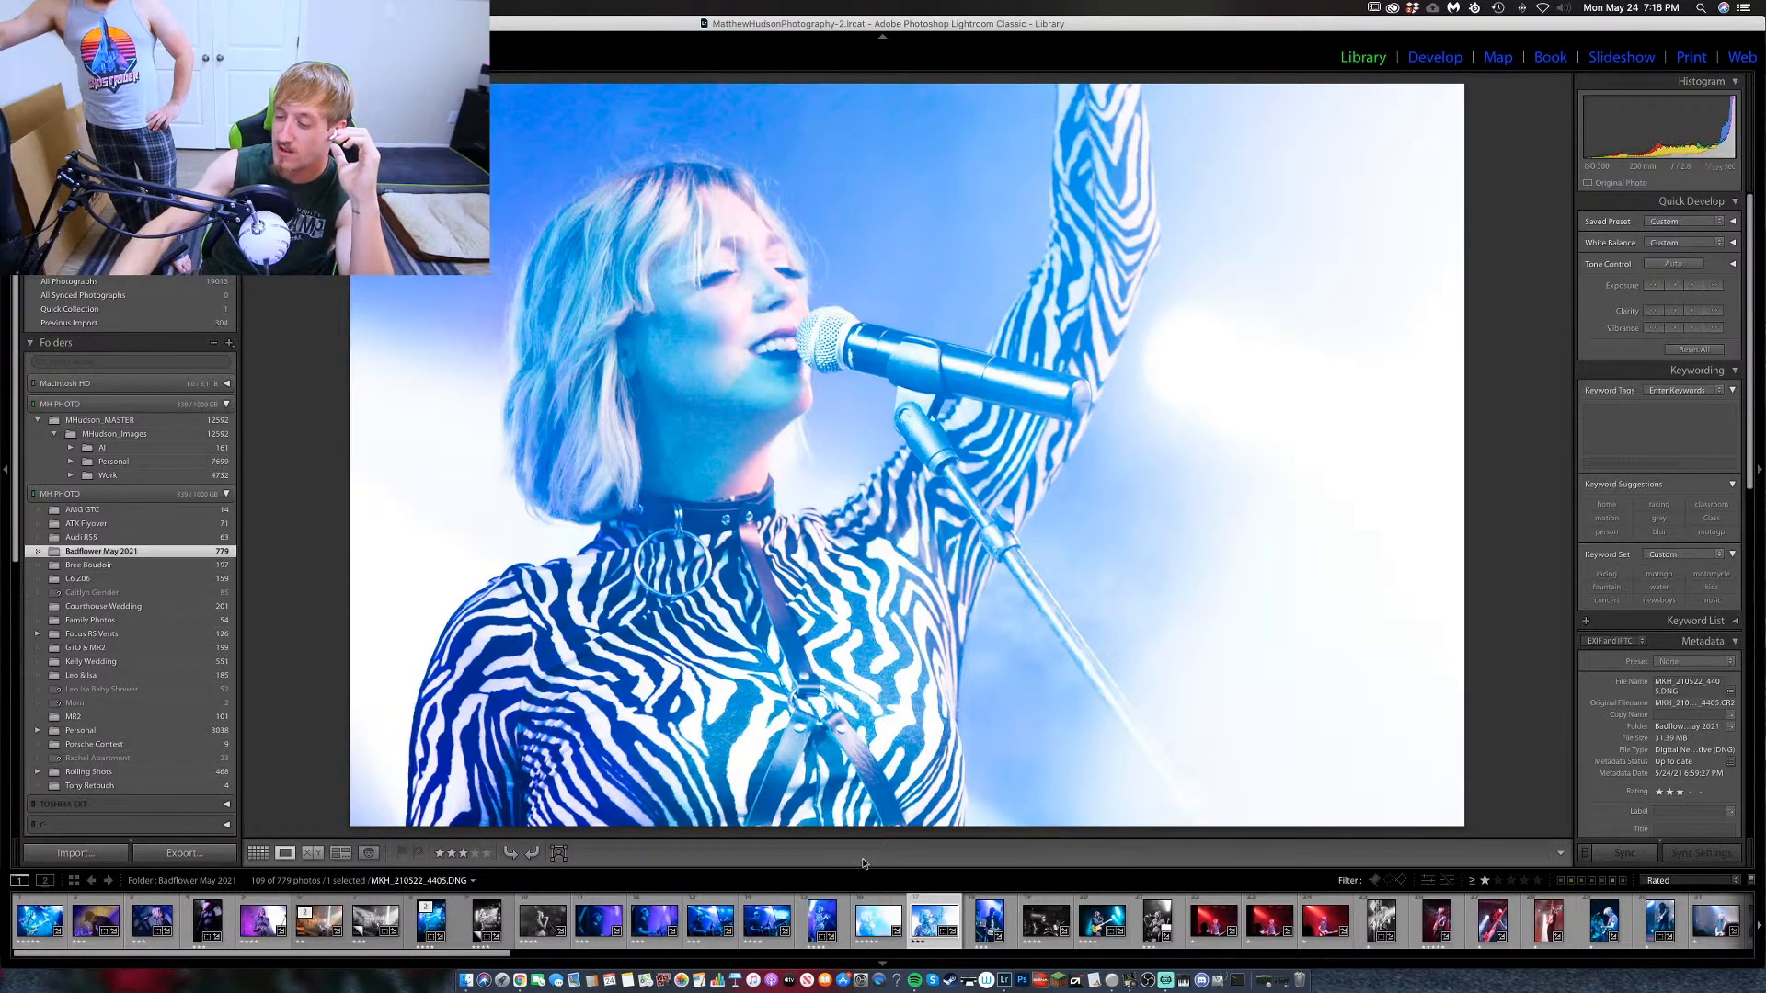
left_click(875, 924)
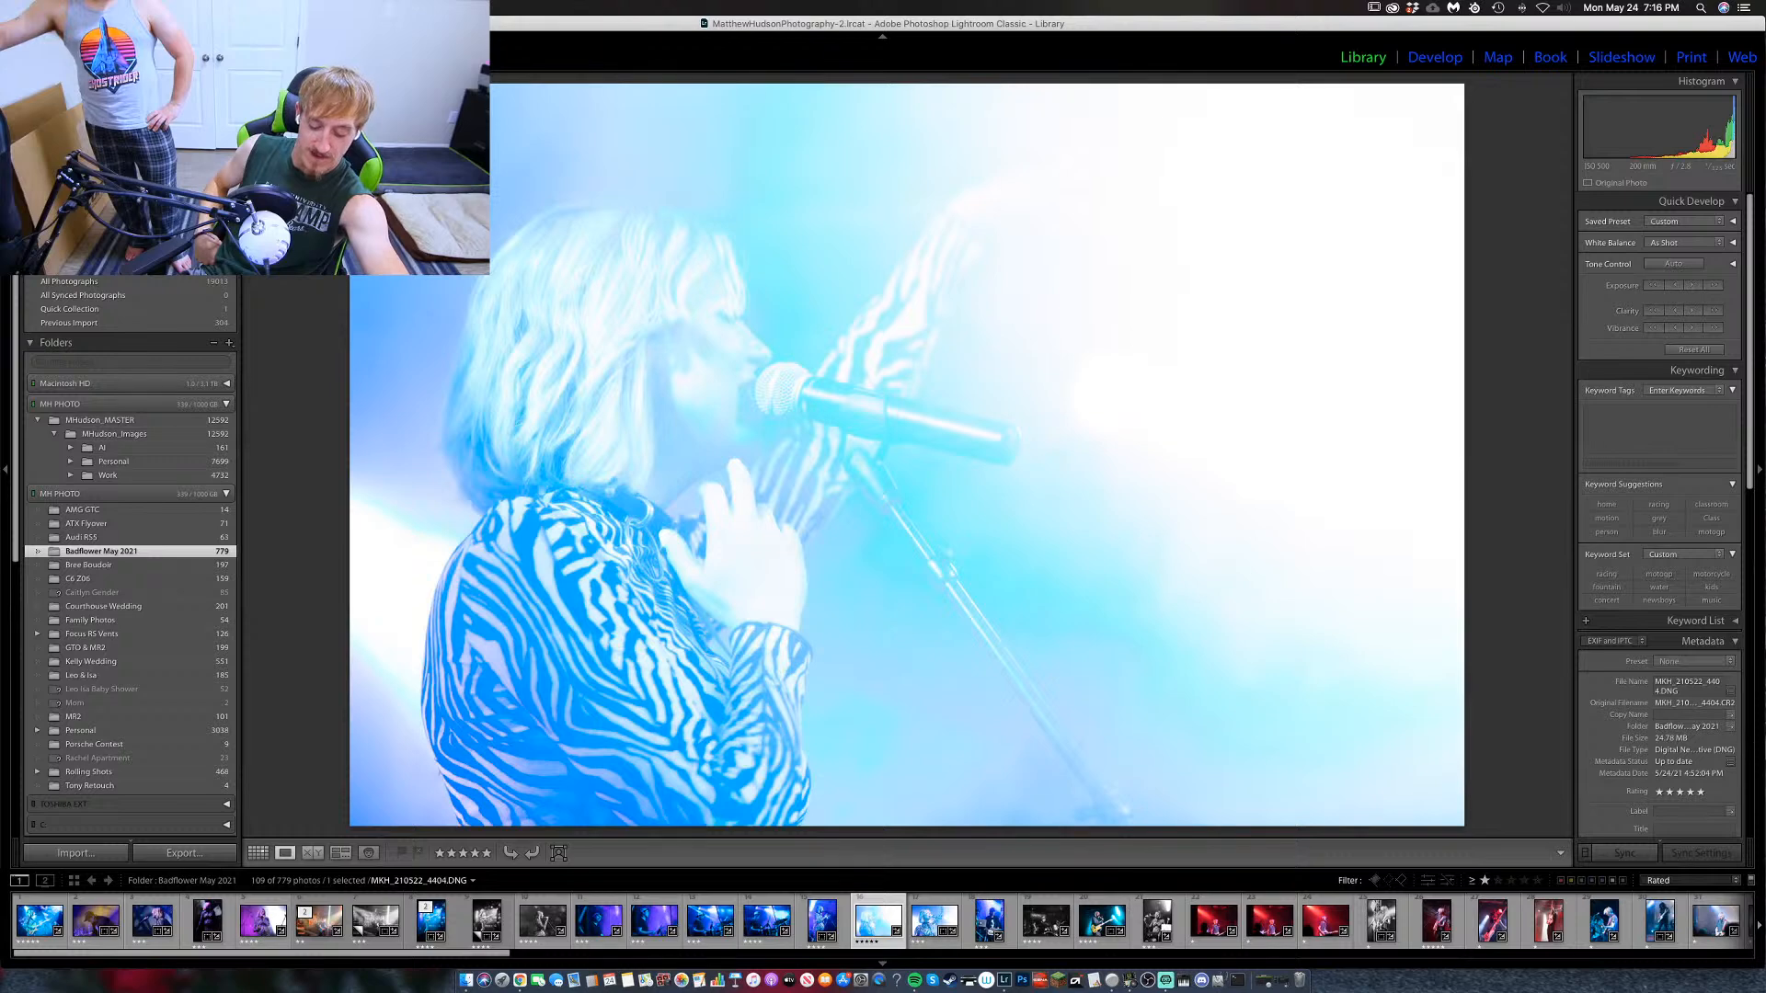
key("f")
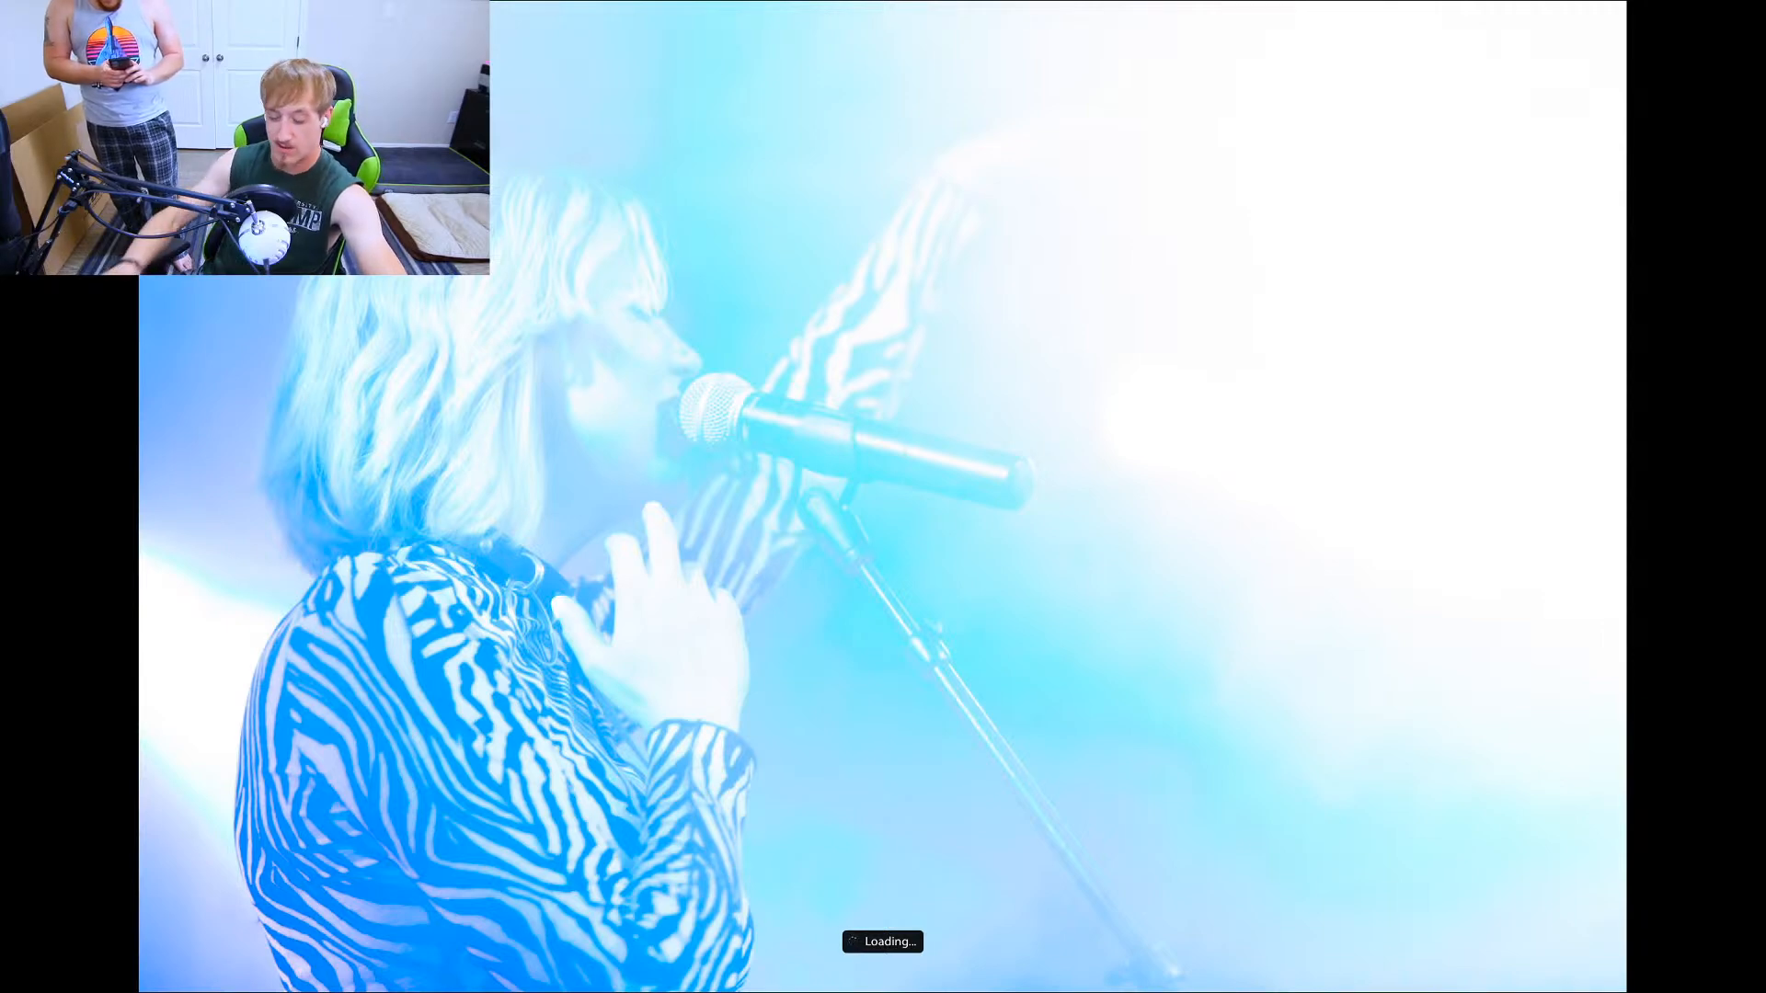
key("Escape")
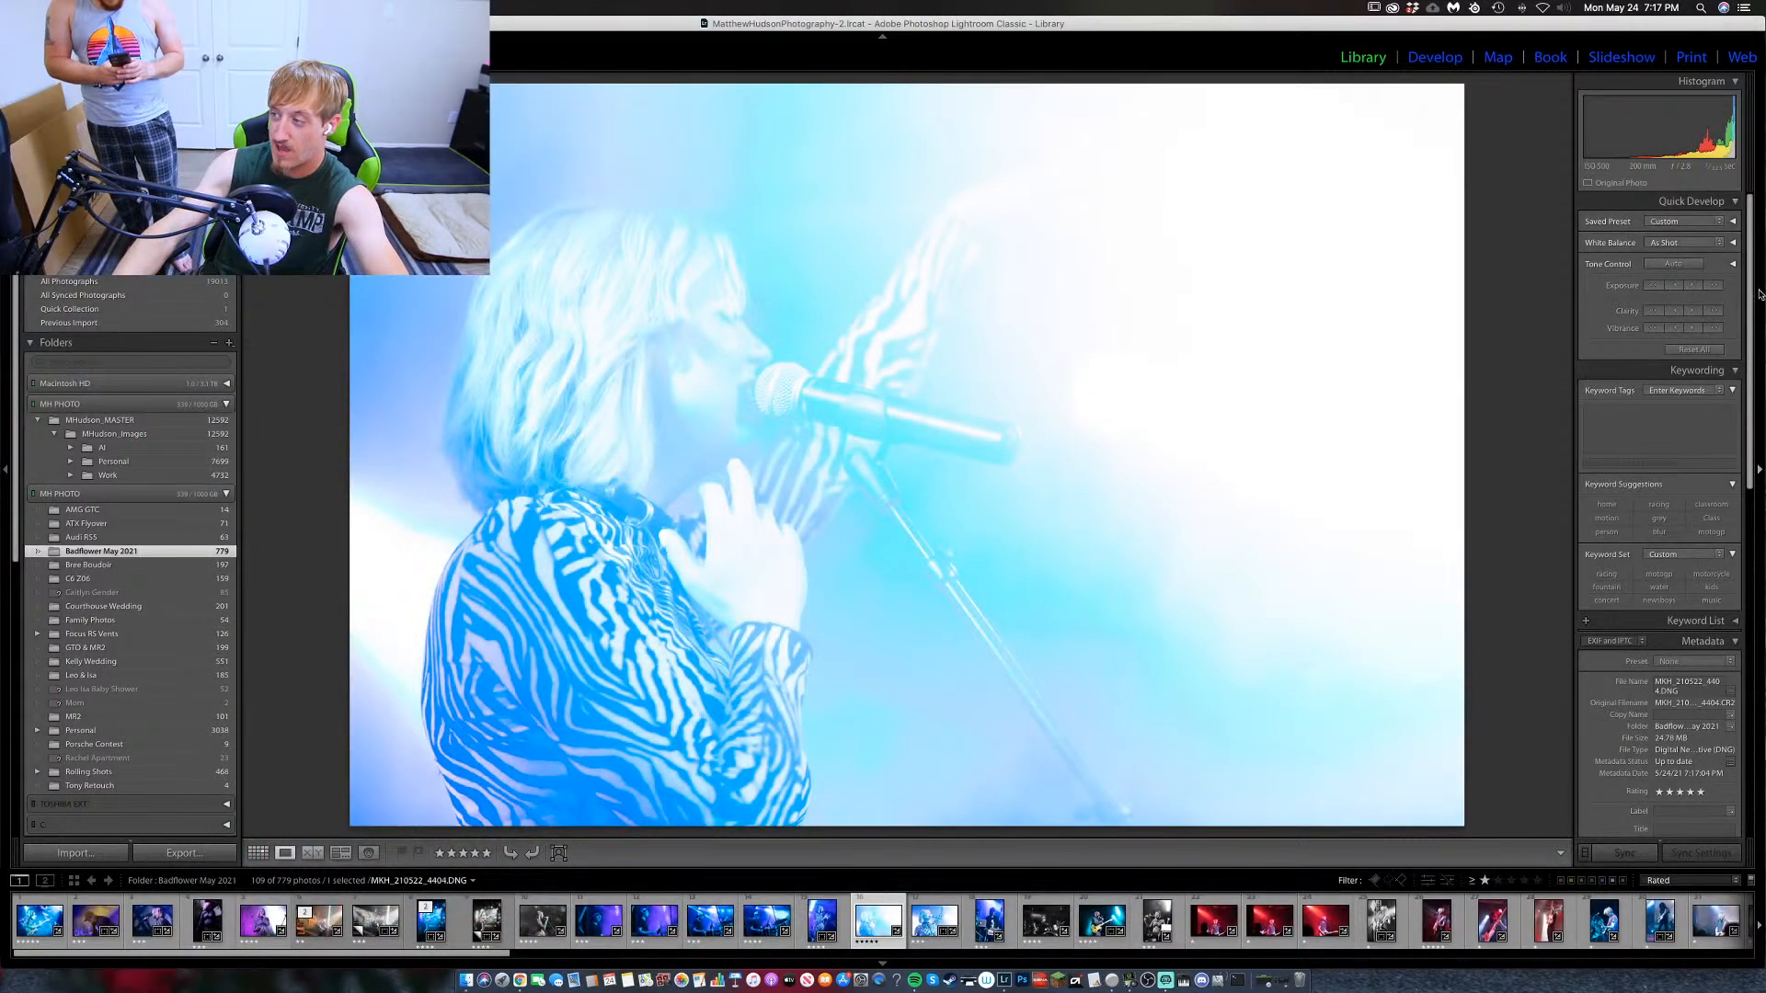
Try the Black & White treatment on the overexposed singer photo in Develop and restore the Color treatment.
key("d")
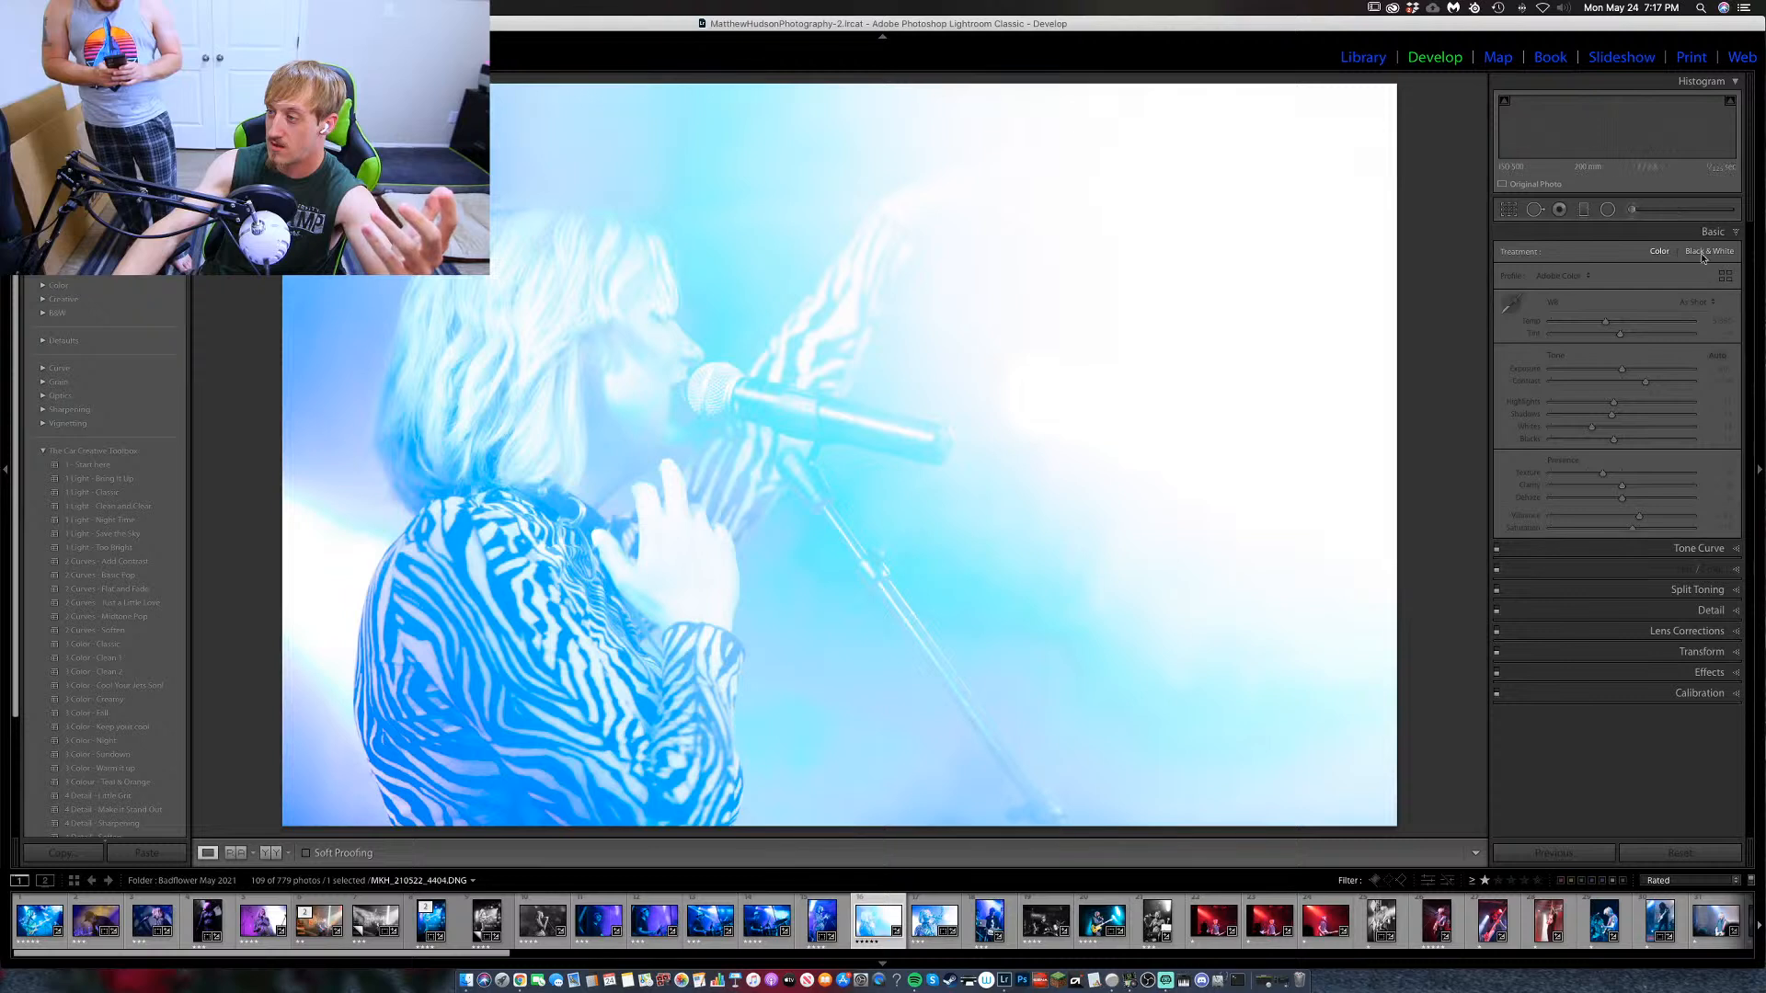
left_click(1707, 252)
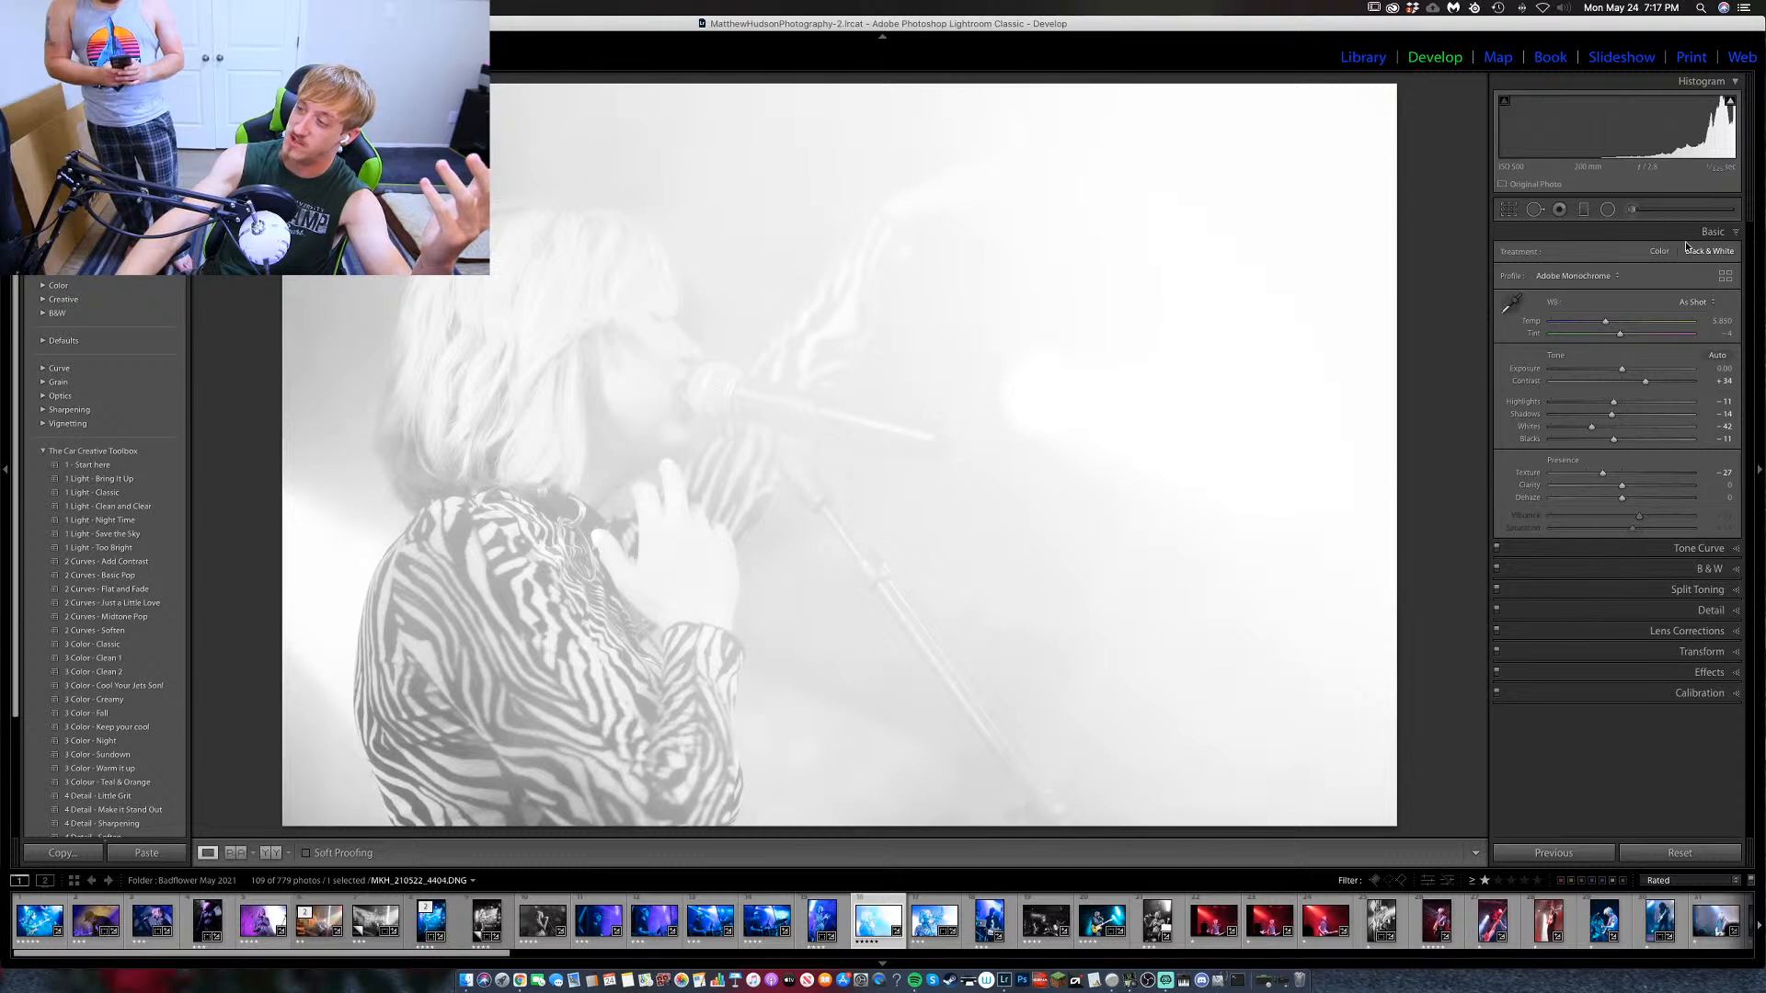
left_click(1659, 251)
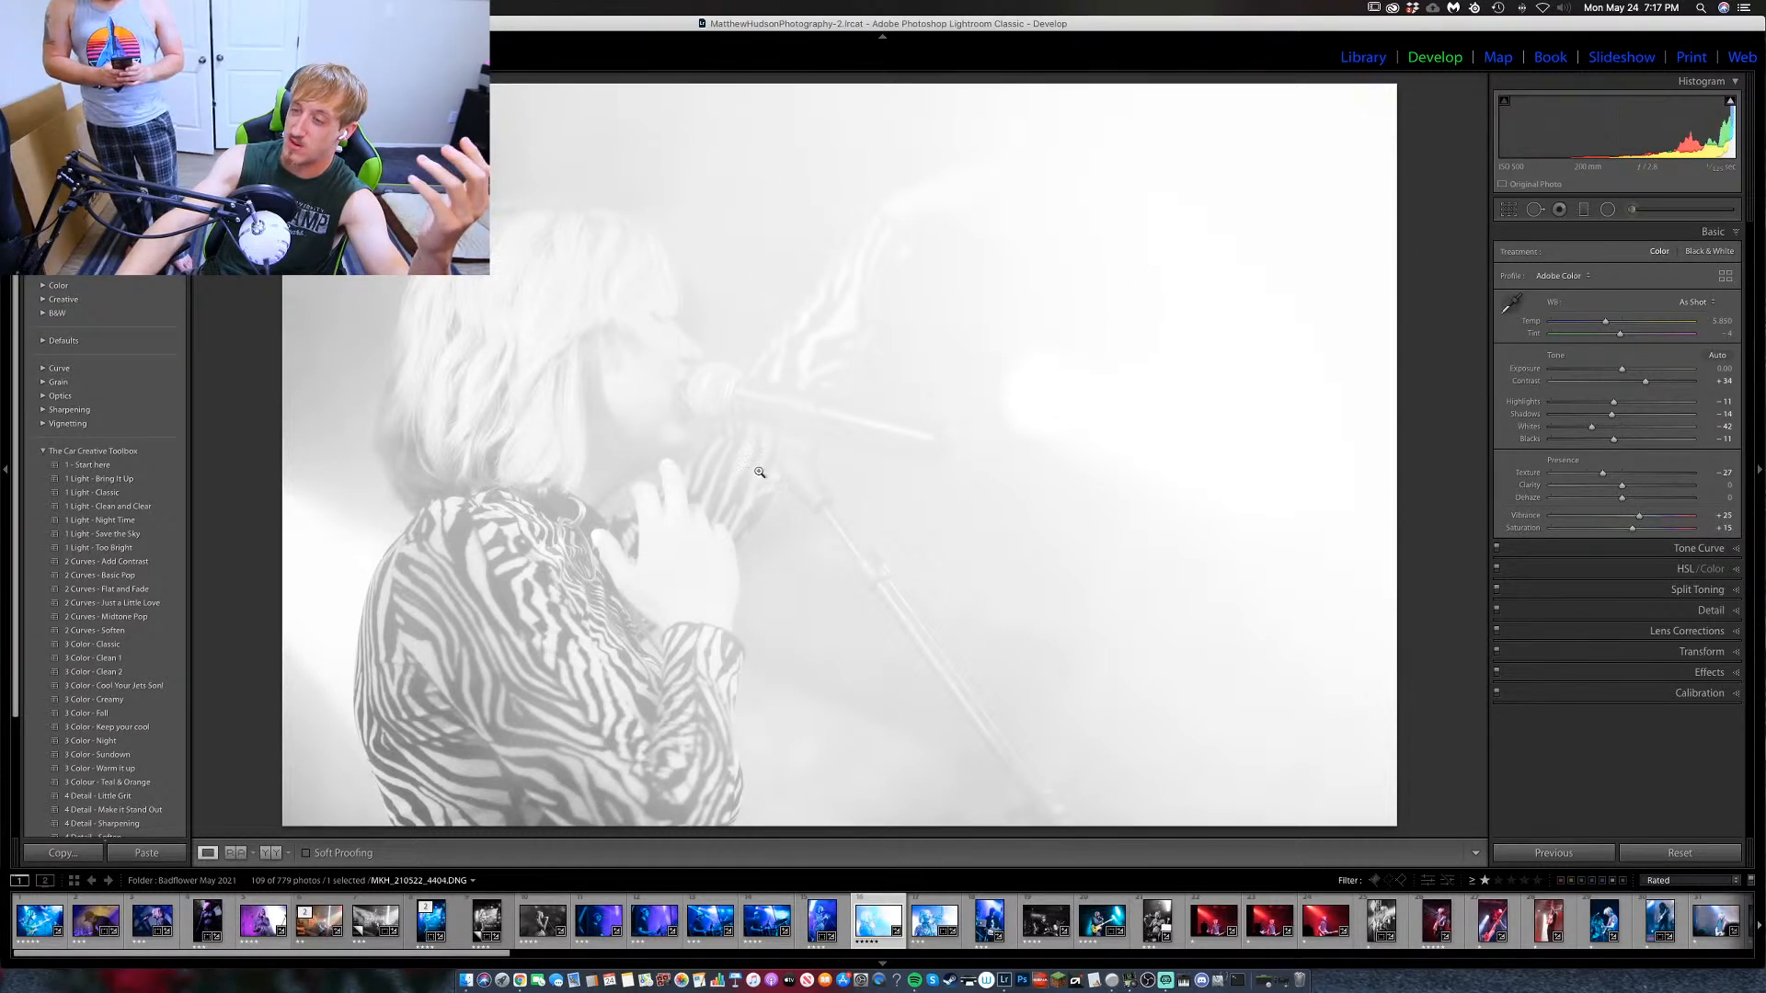
left_click(1662, 252)
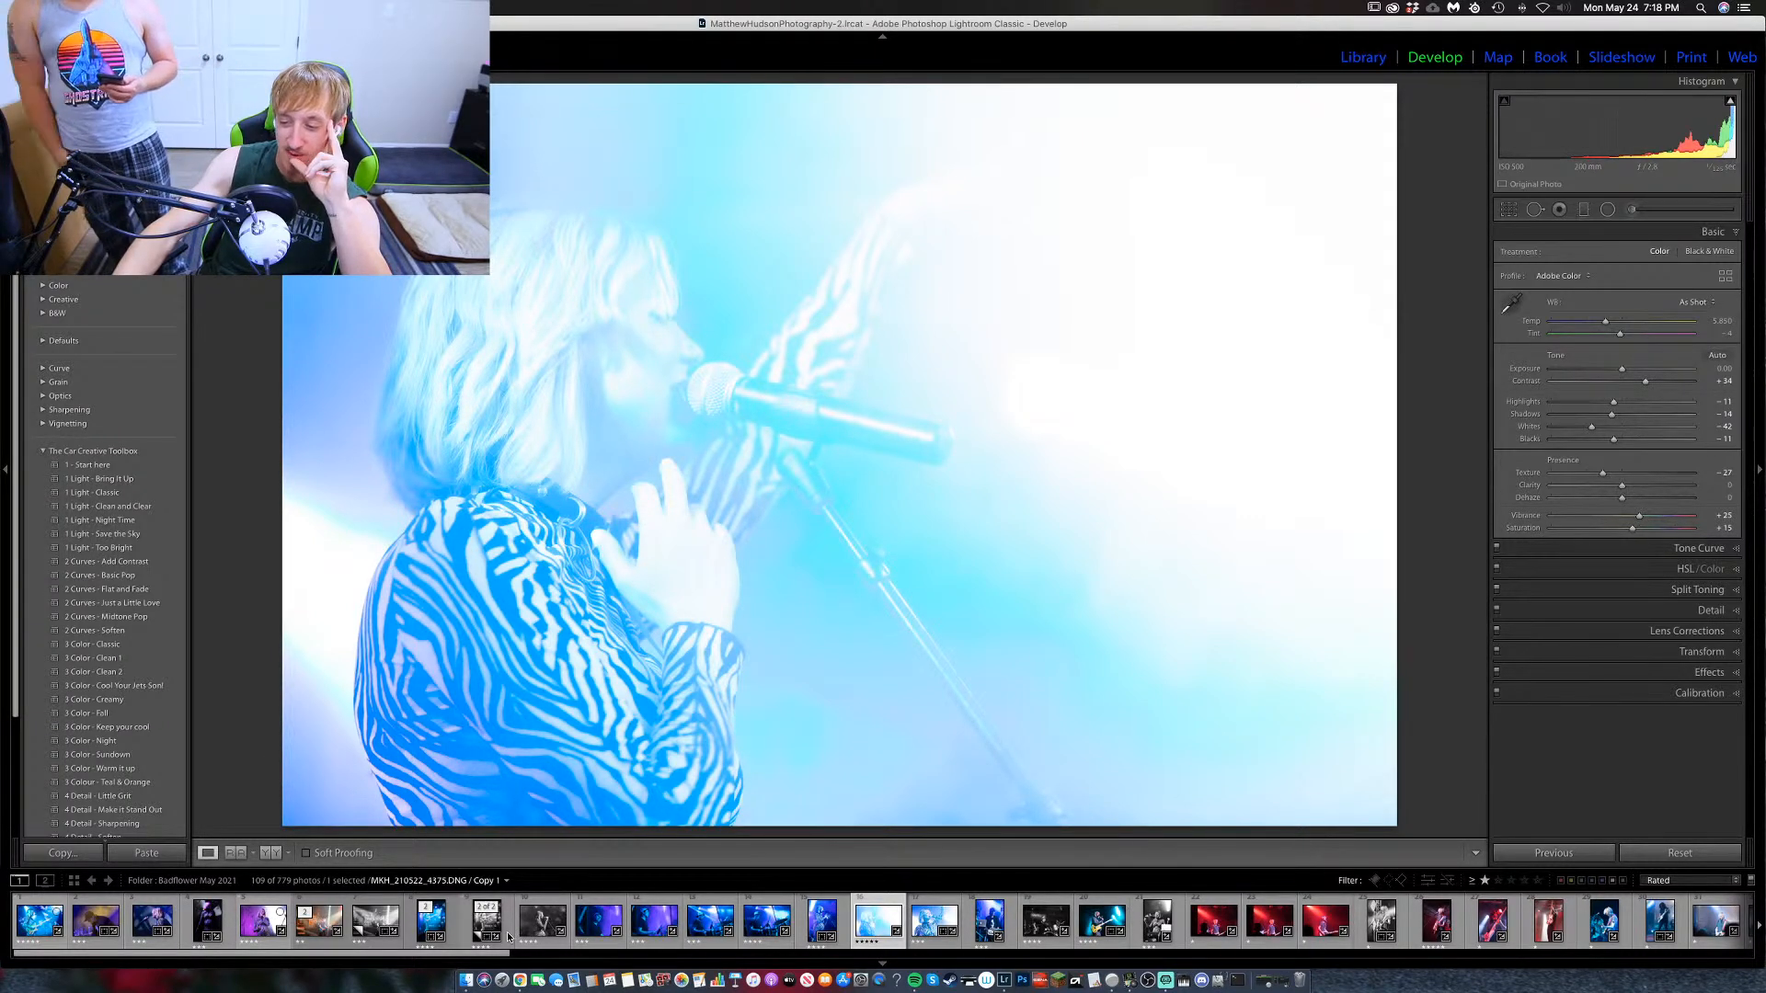
Review the four blue- and purple-lit drummer photos in the Library, inspecting the drummer's face up close in the first one.
left_click(598, 924)
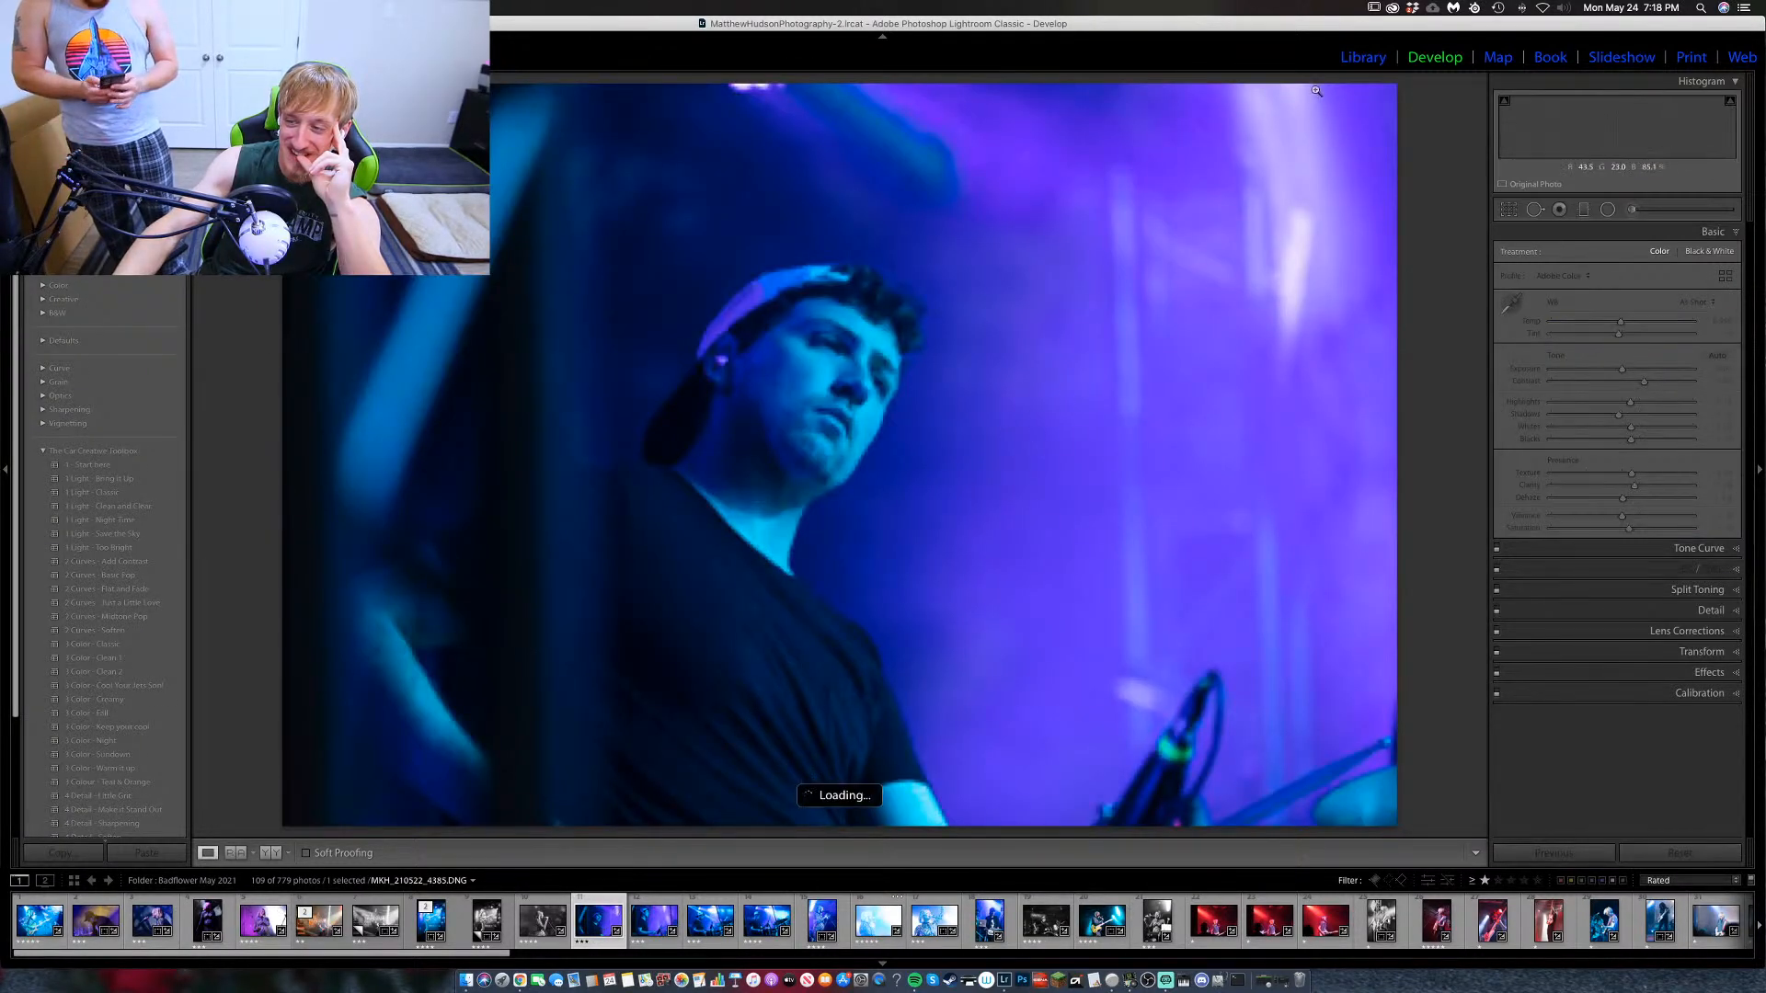
left_click(1363, 58)
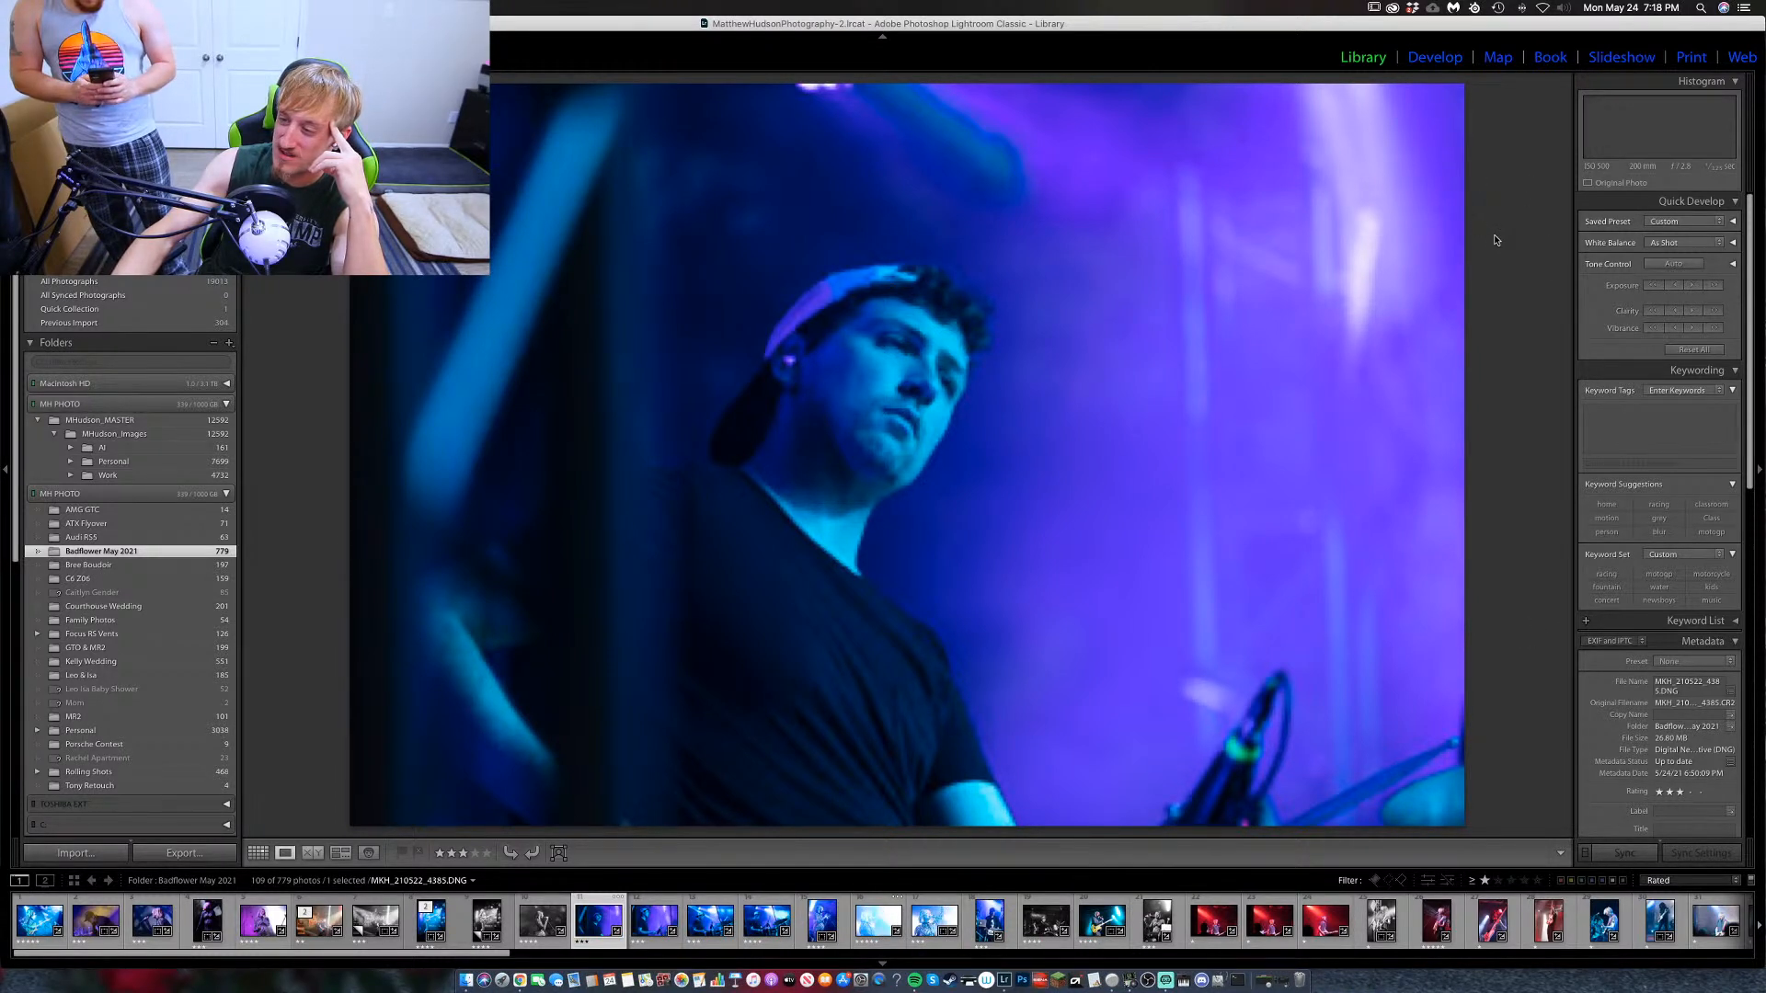
left_click(881, 414)
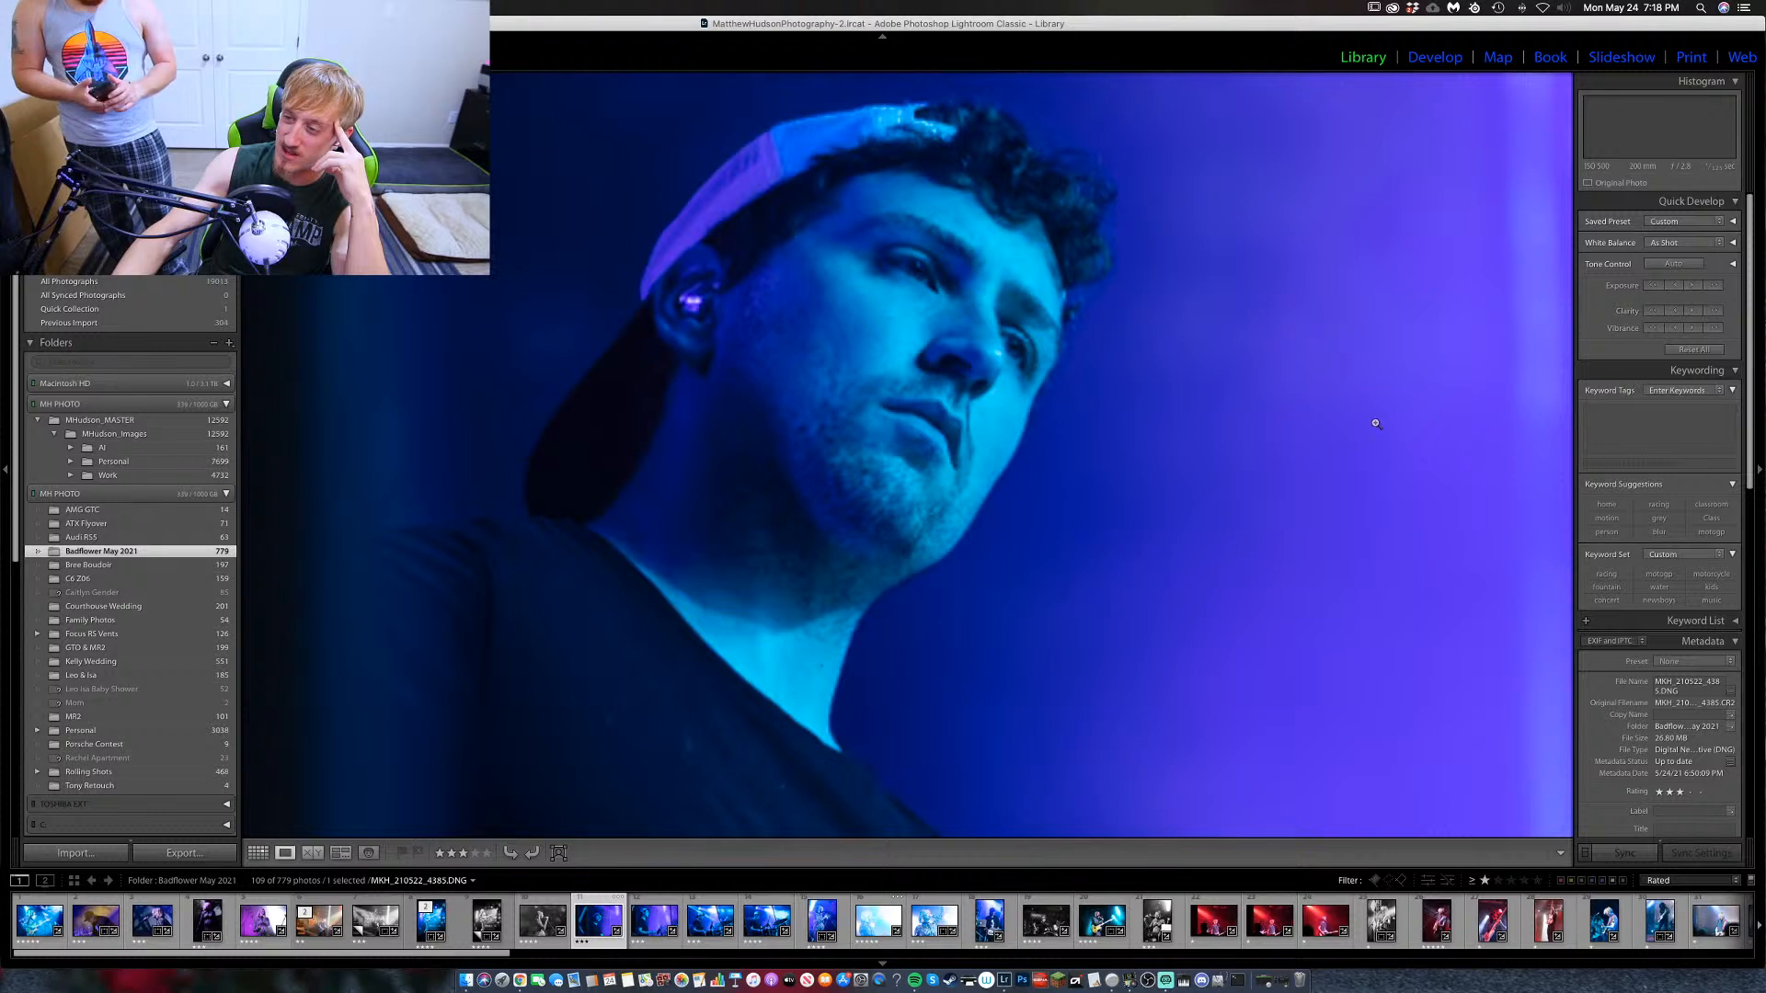
left_click(839, 378)
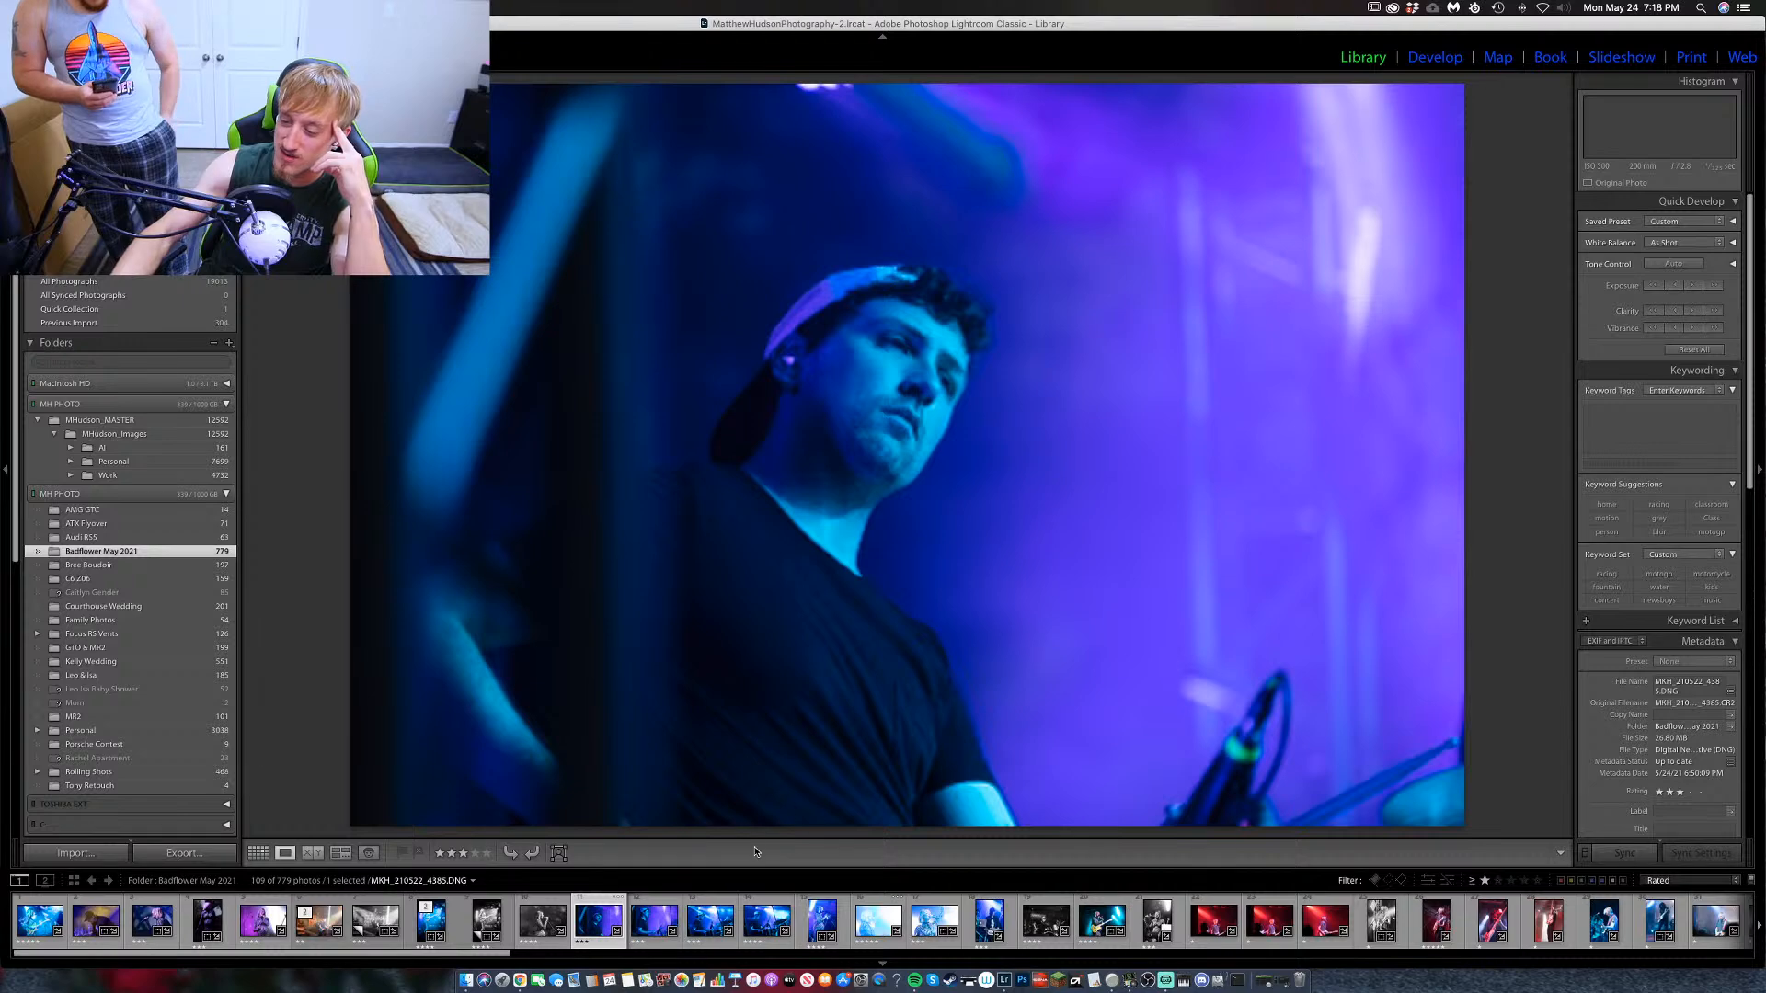
left_click(648, 919)
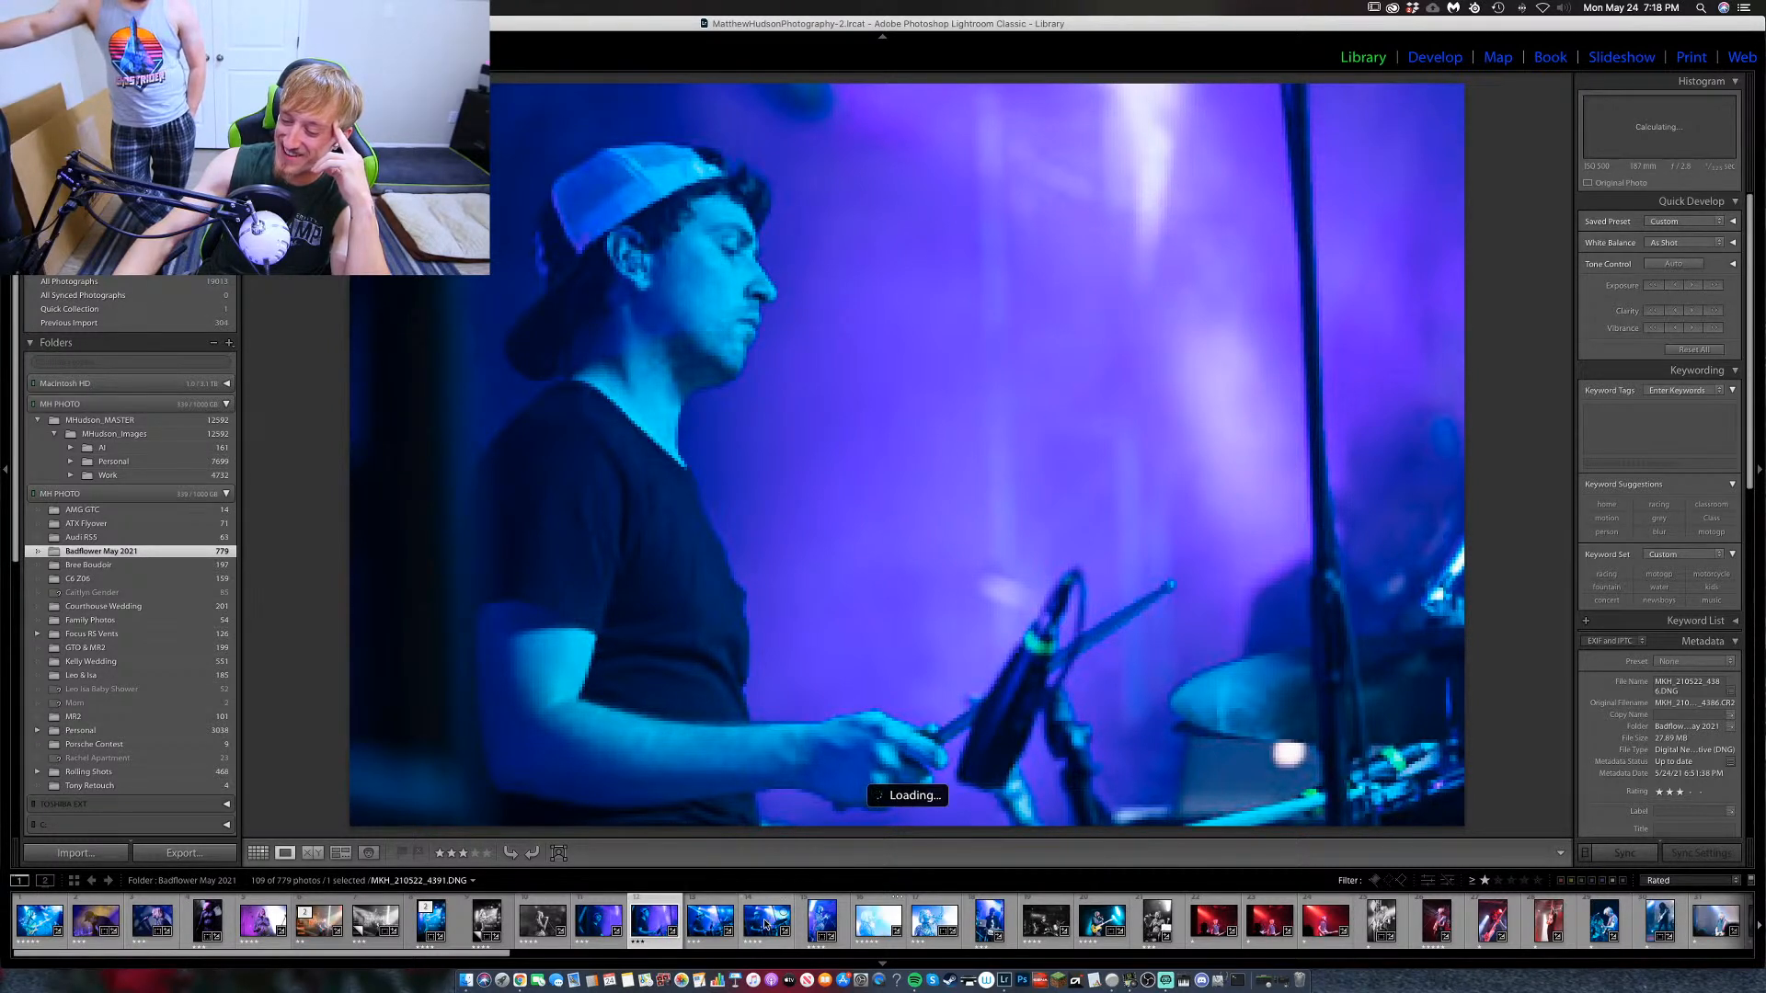
left_click(703, 928)
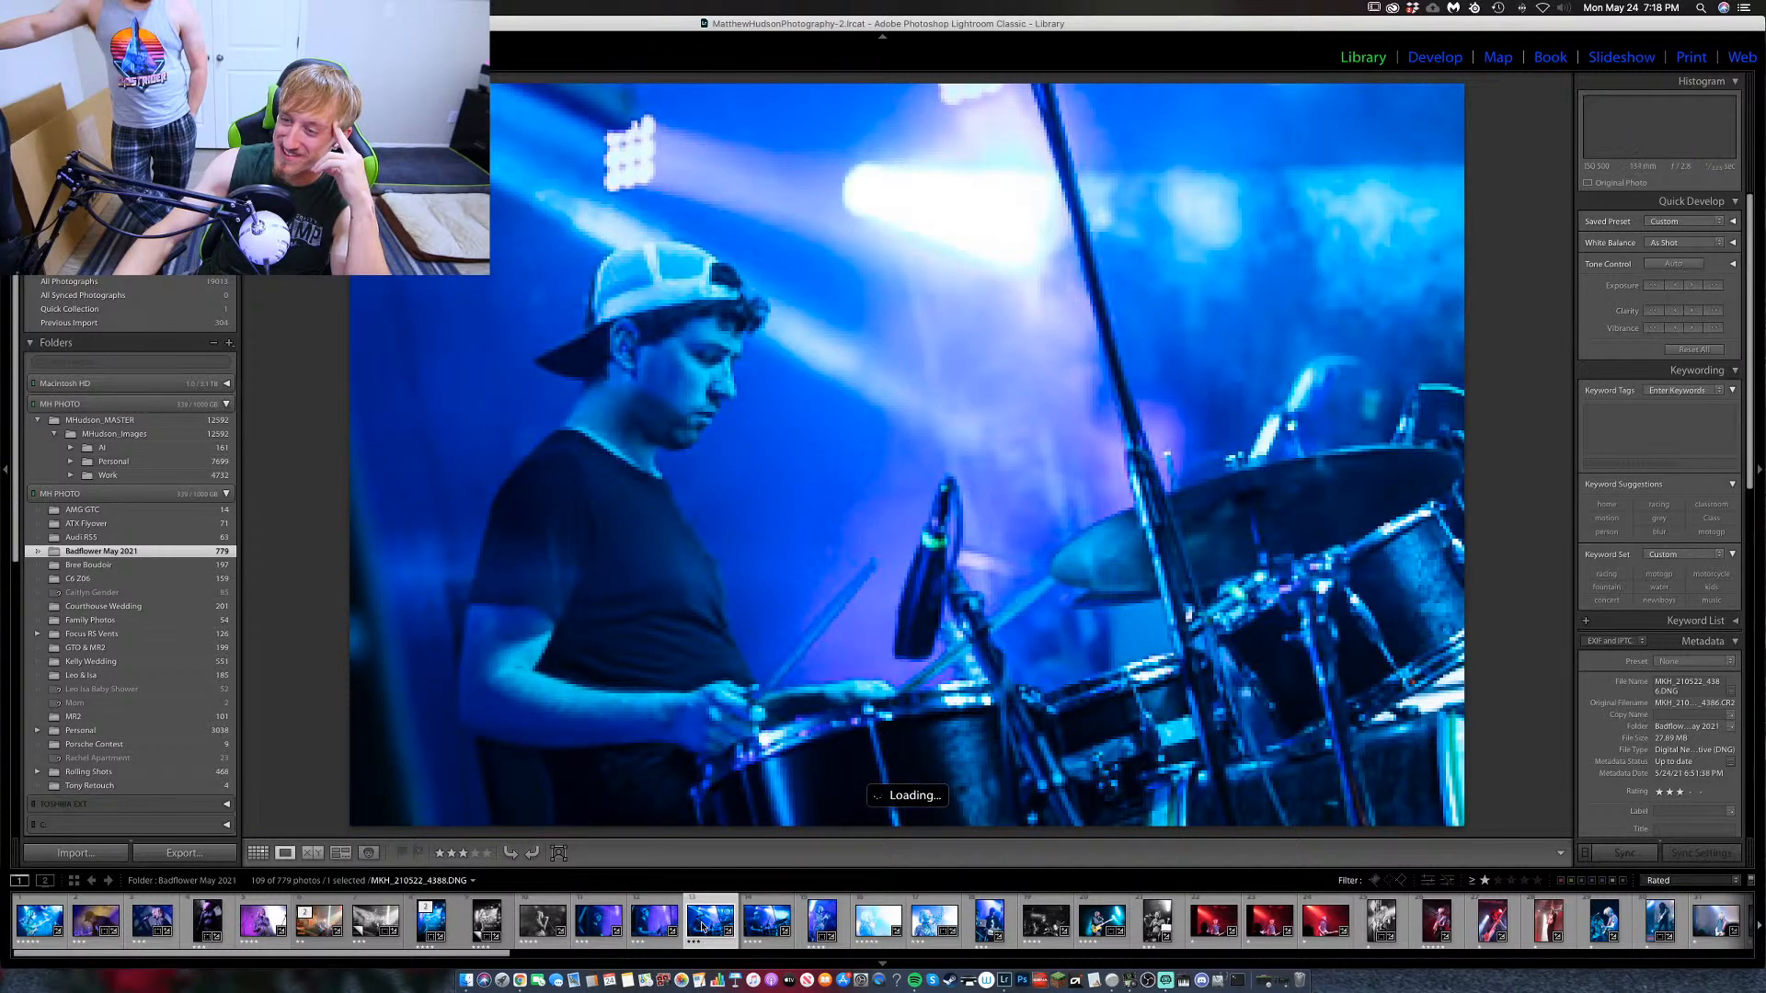
left_click(750, 927)
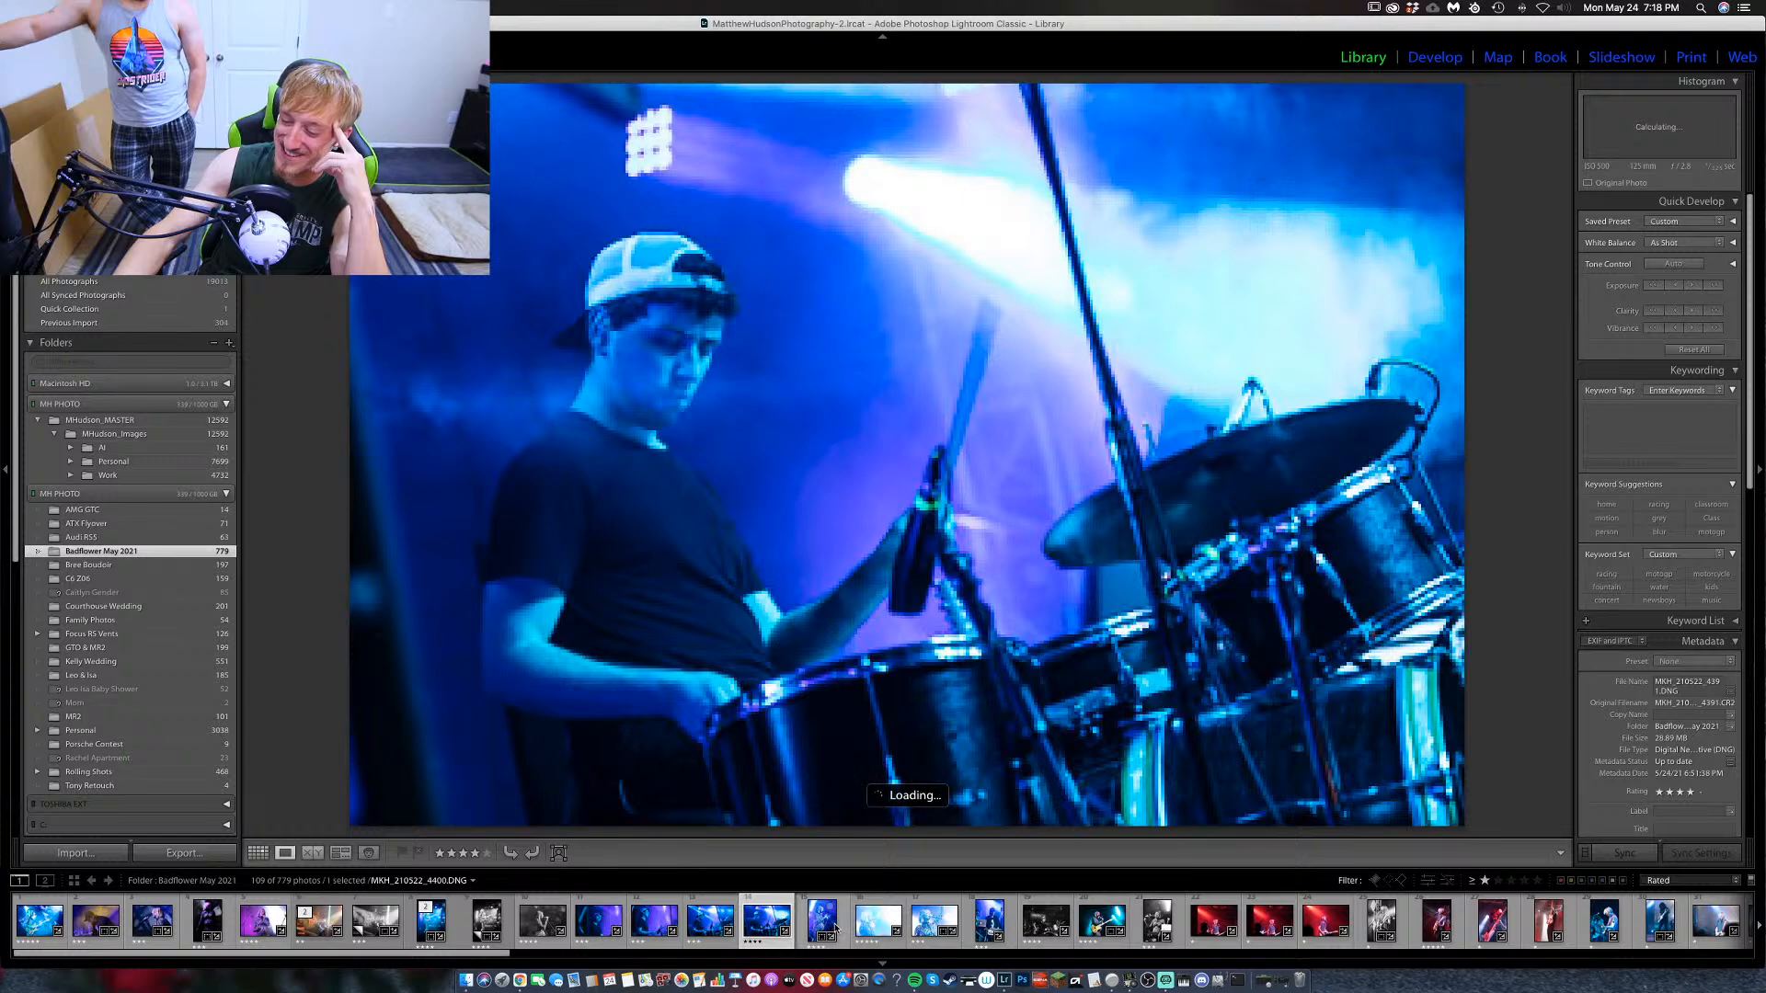
View the black-and-white drummer photo, the two bright blue zebra-print singer close-ups and the three-quarter-length portrait of her at the microphone.
scroll(920, 925, "right", 1)
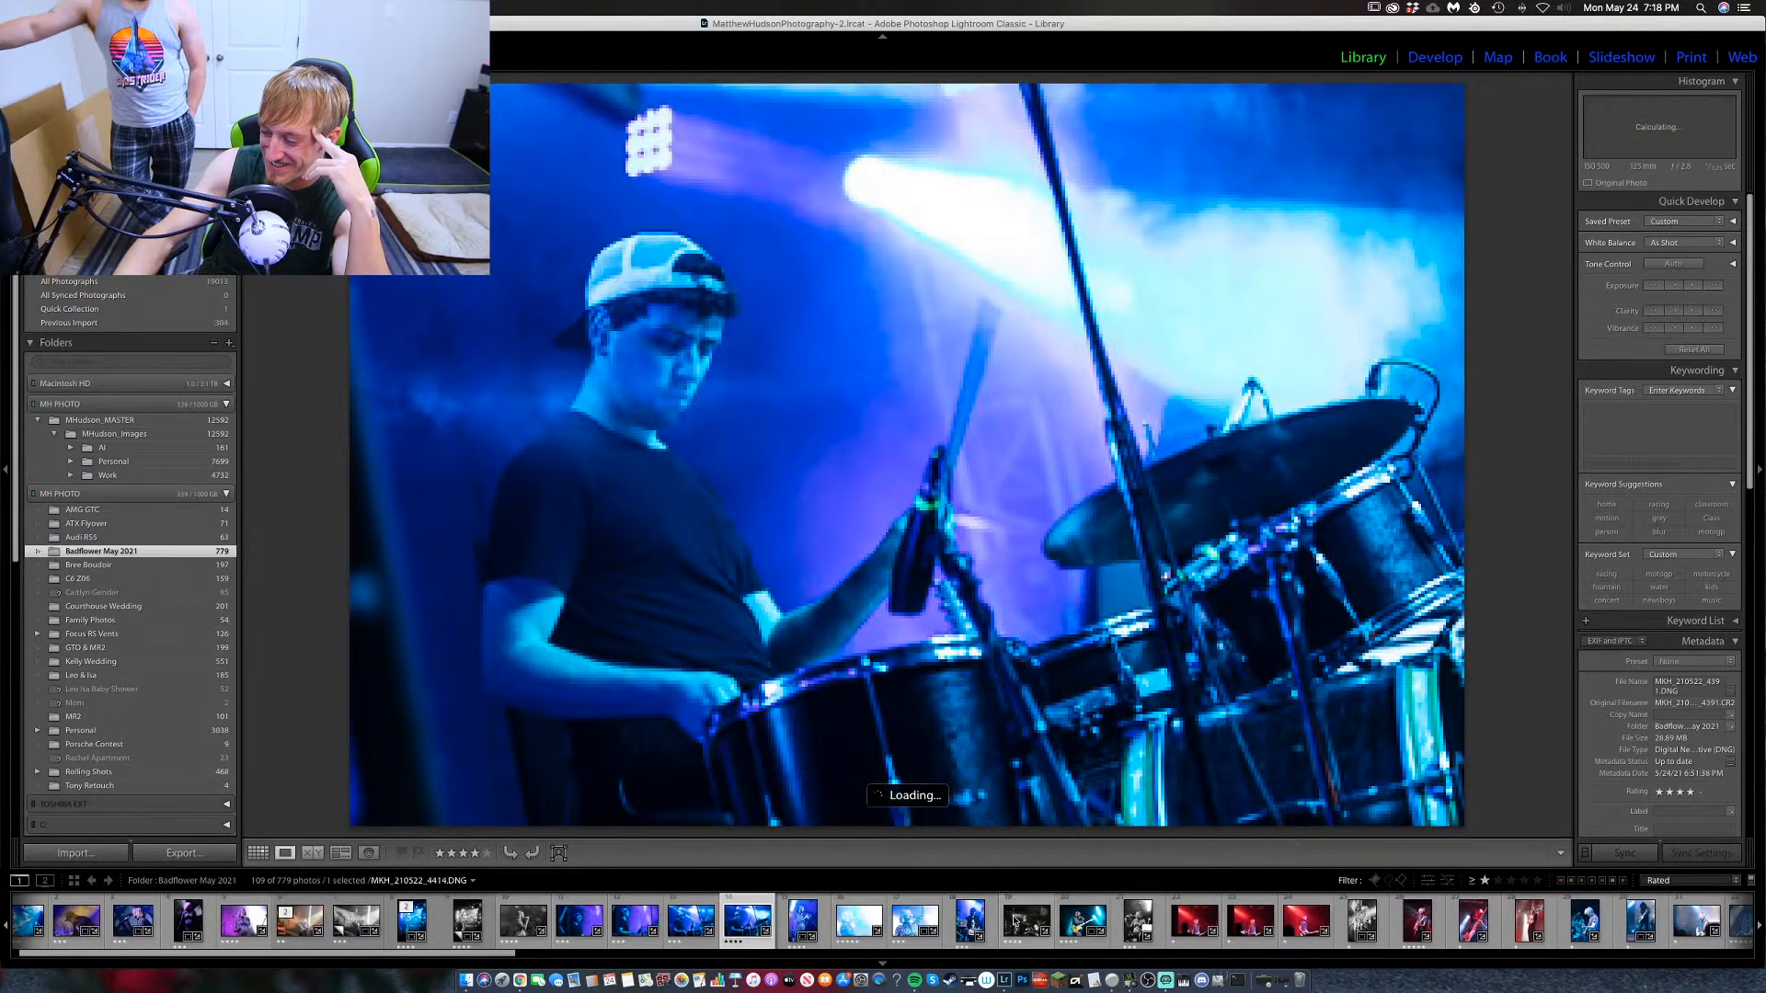
left_click(1023, 922)
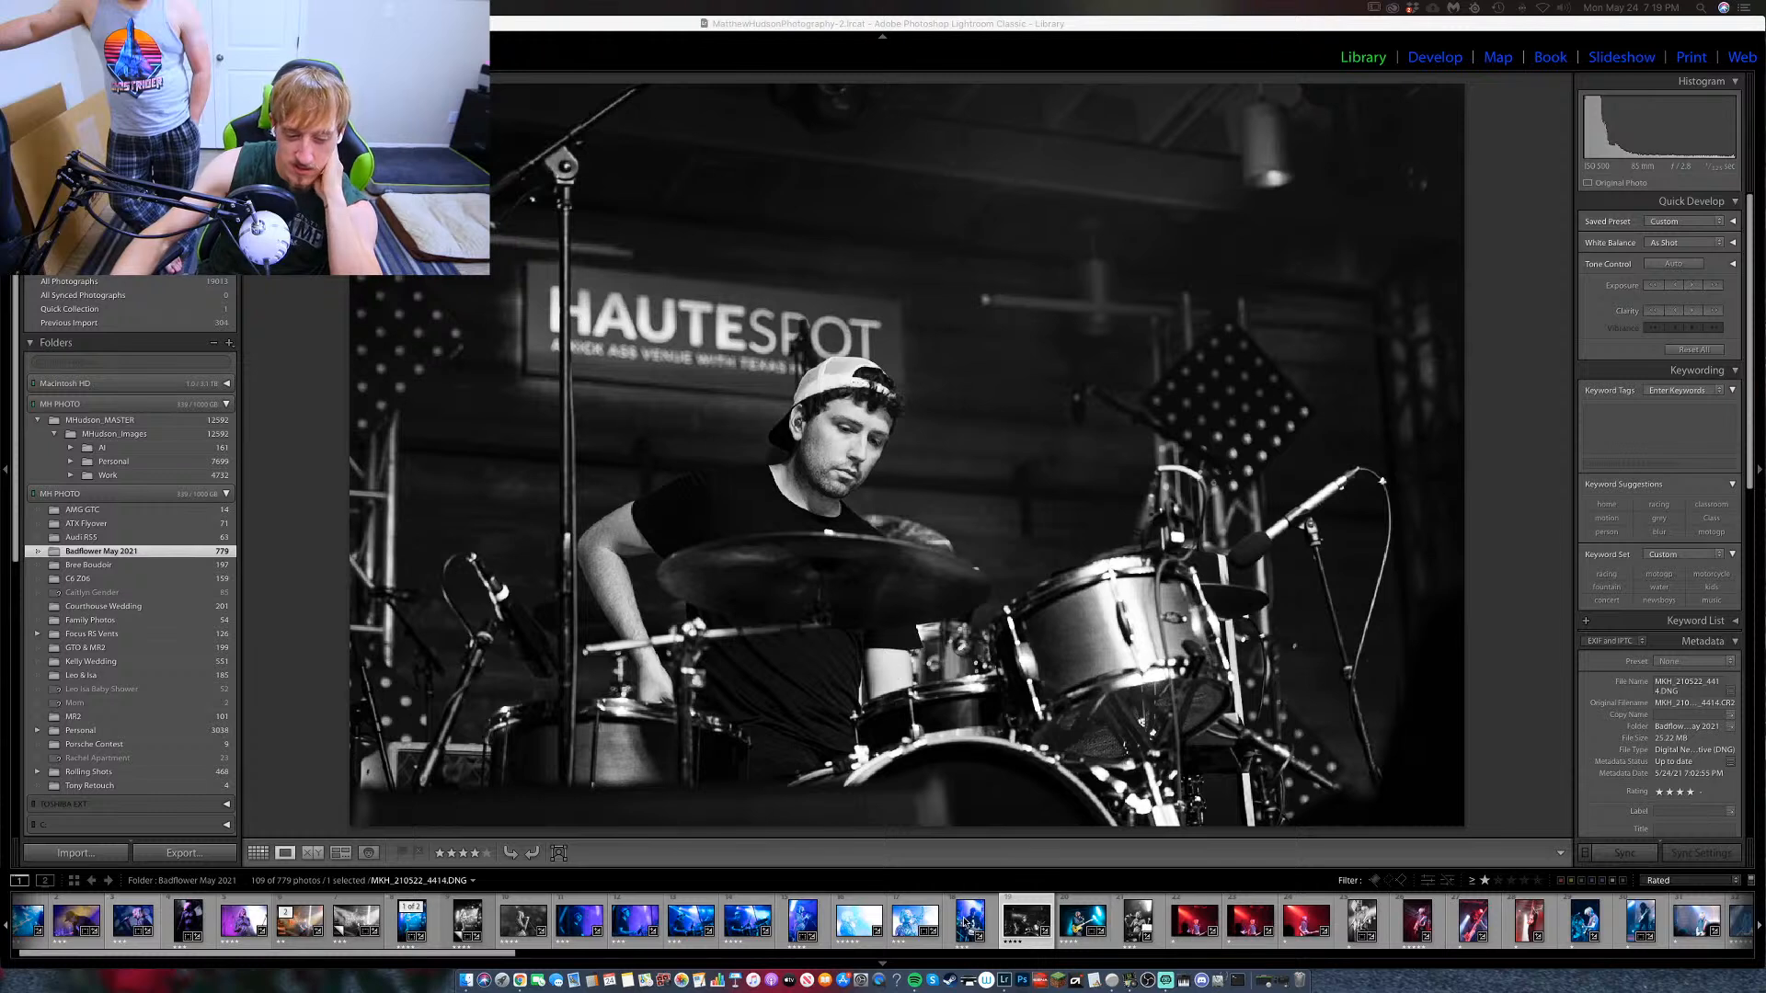
left_click(900, 923)
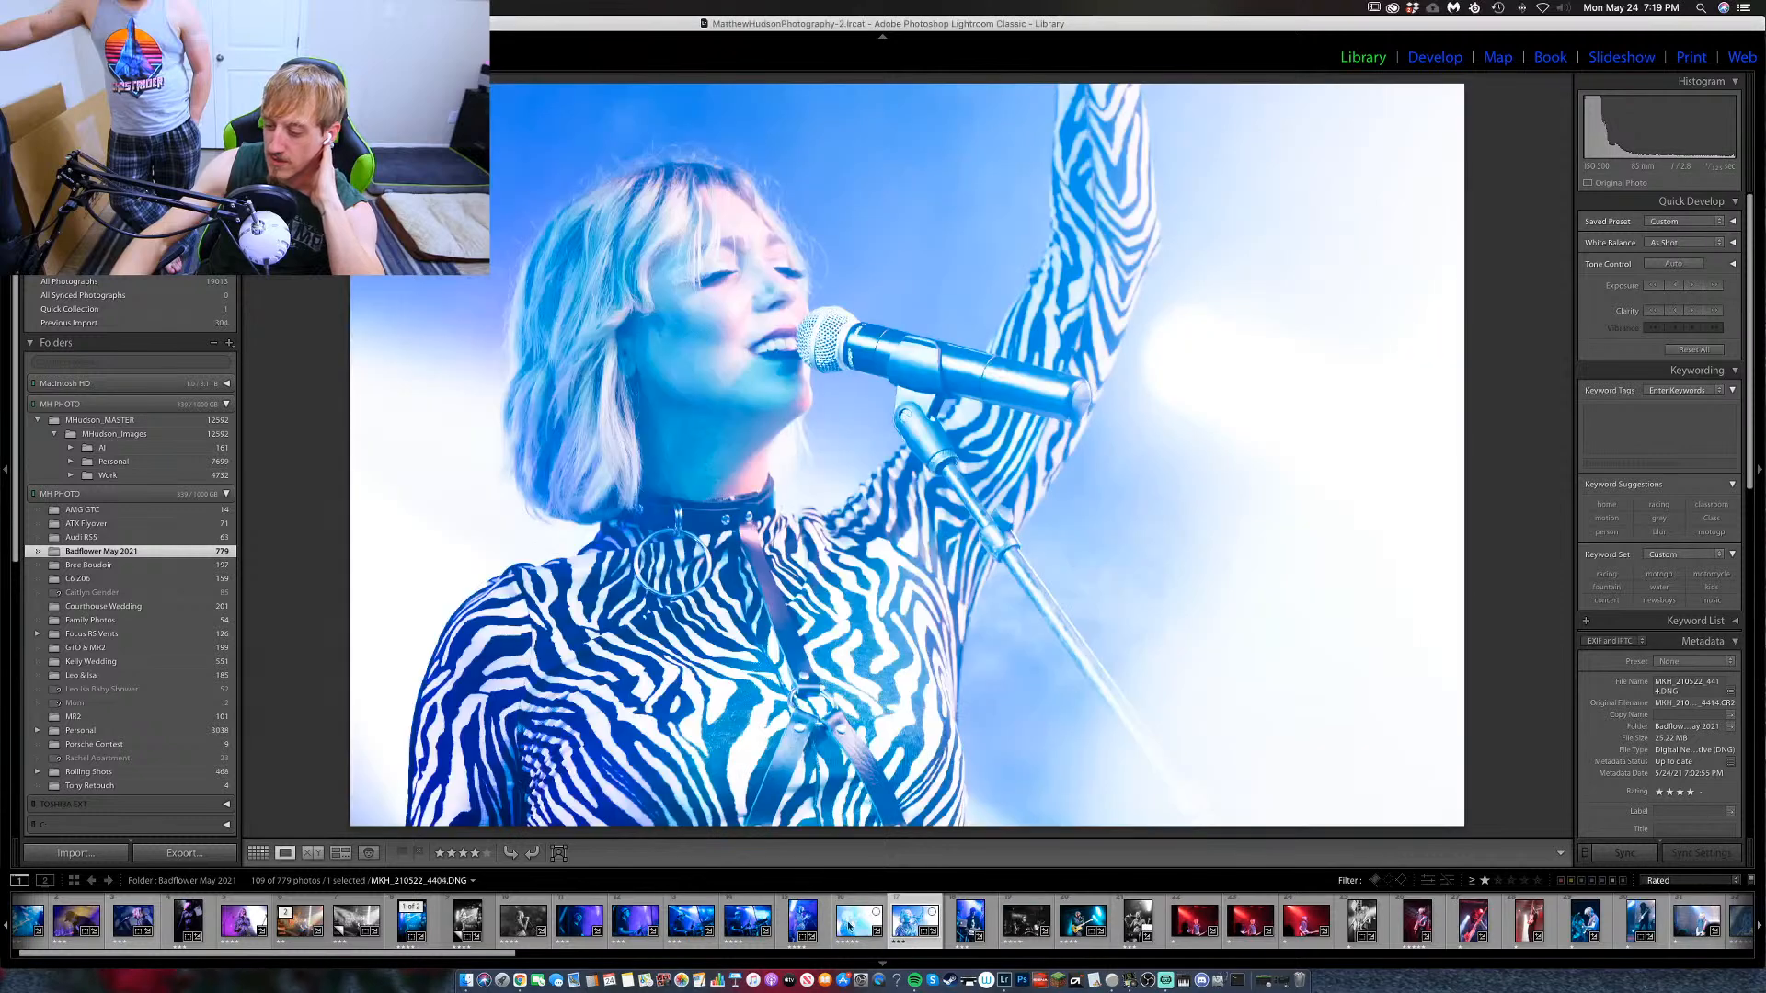
left_click(842, 921)
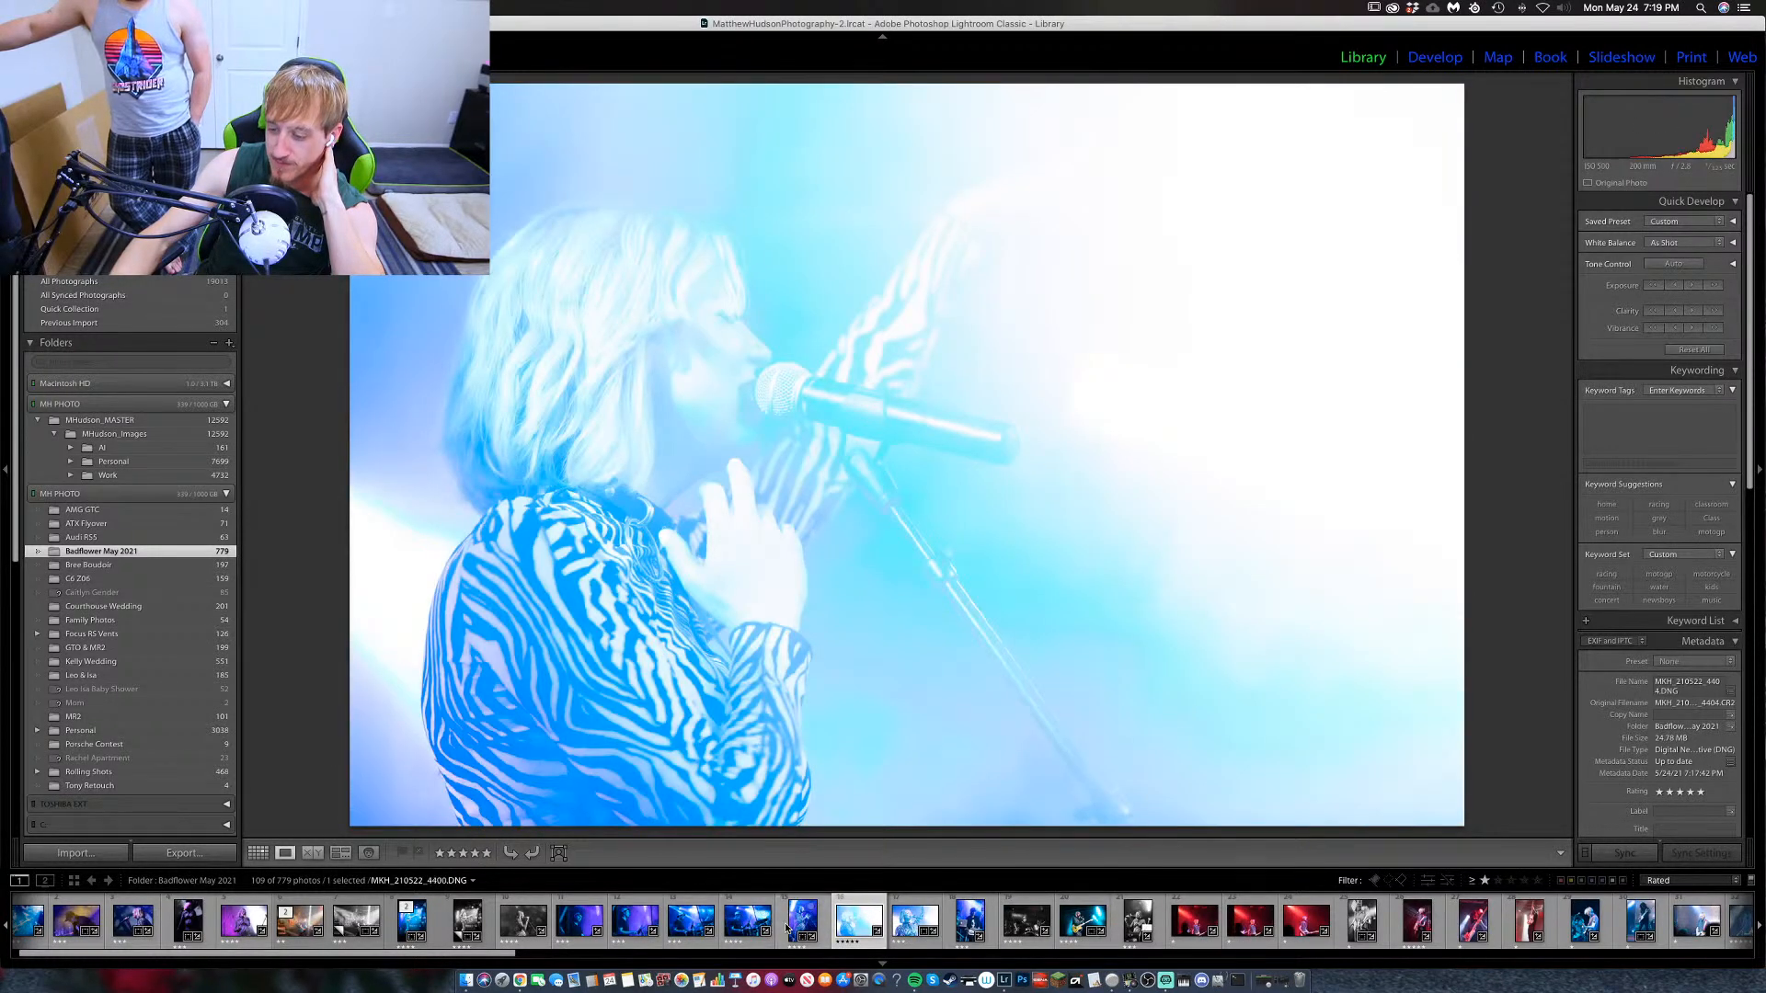
left_click(791, 929)
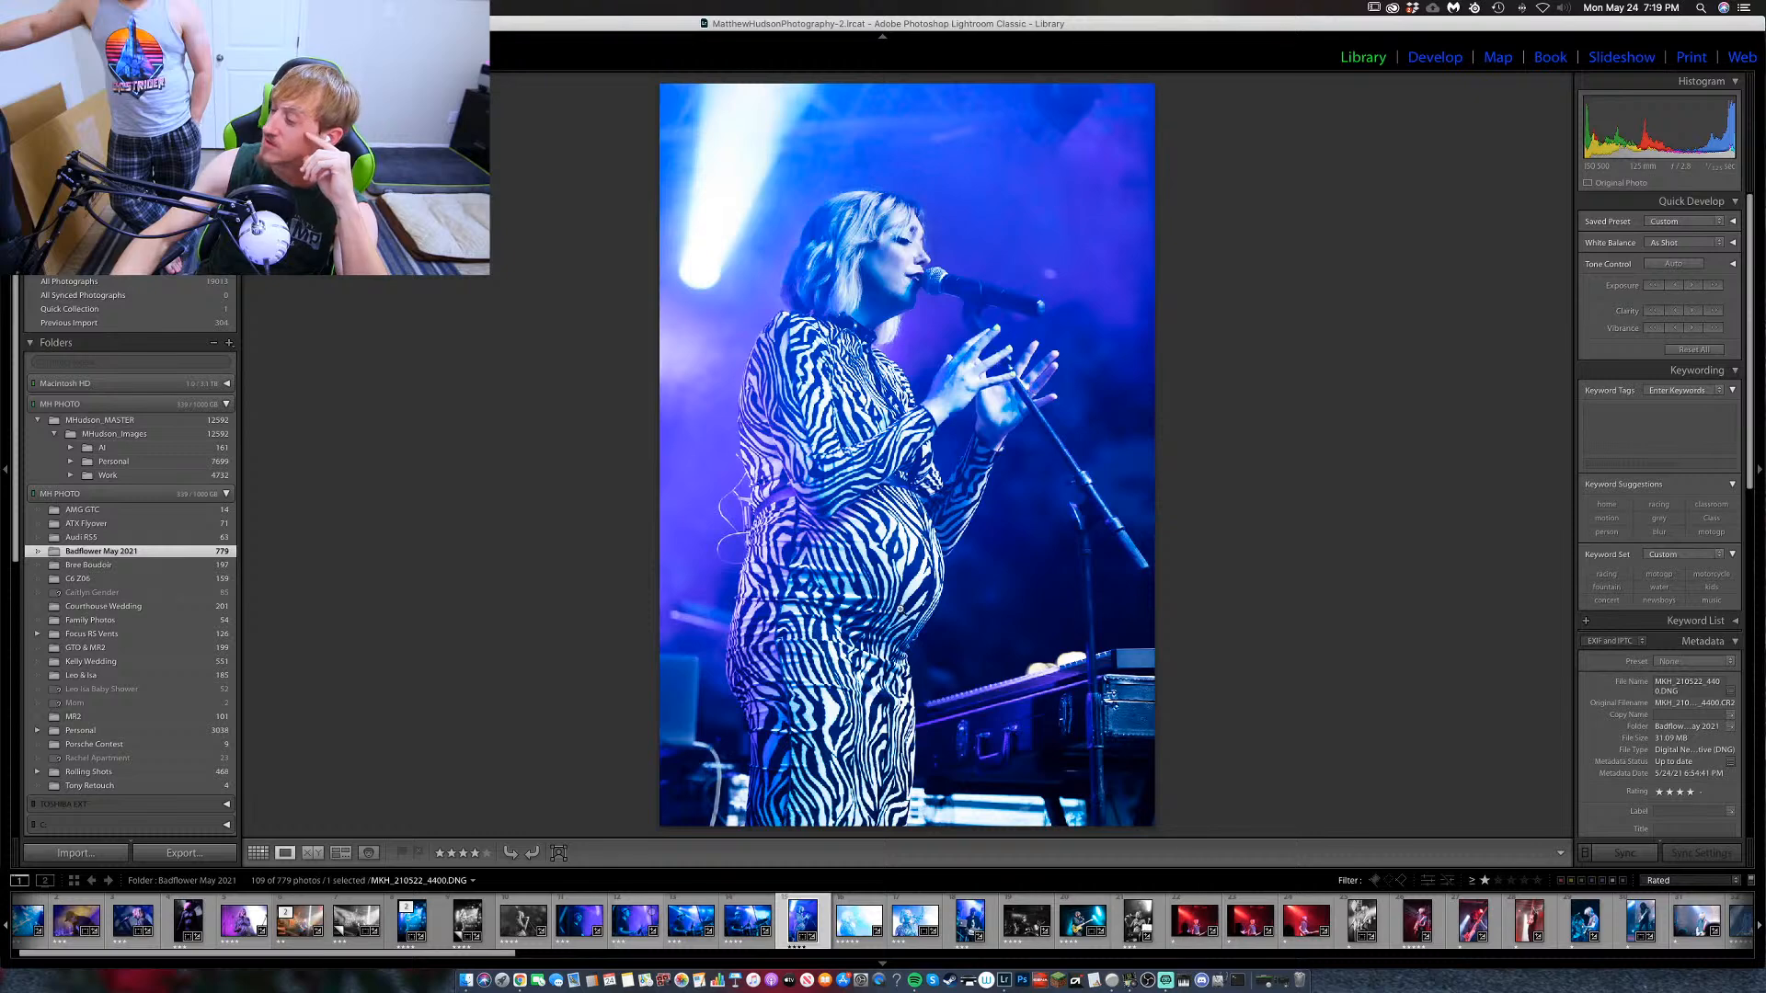
Return to the first rated photo and step through the following shots to the dark, purple-lit portrait of the zebra-print singer.
left_click(27, 922)
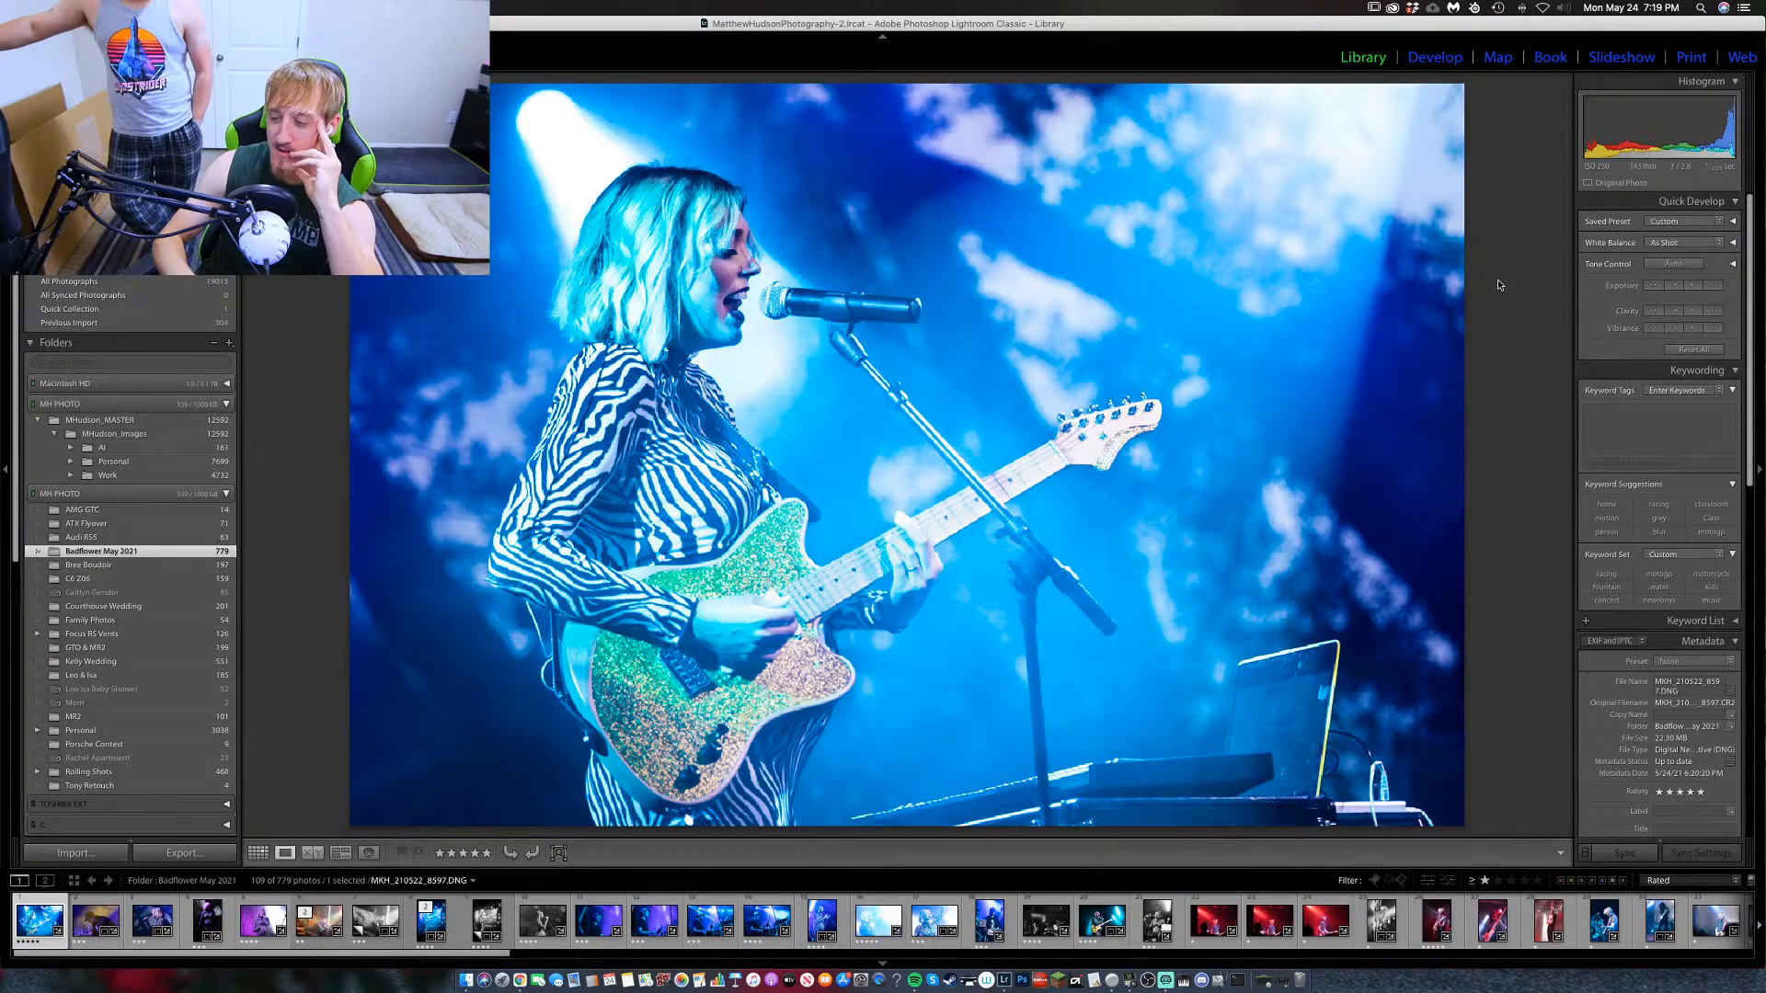
key("Right")
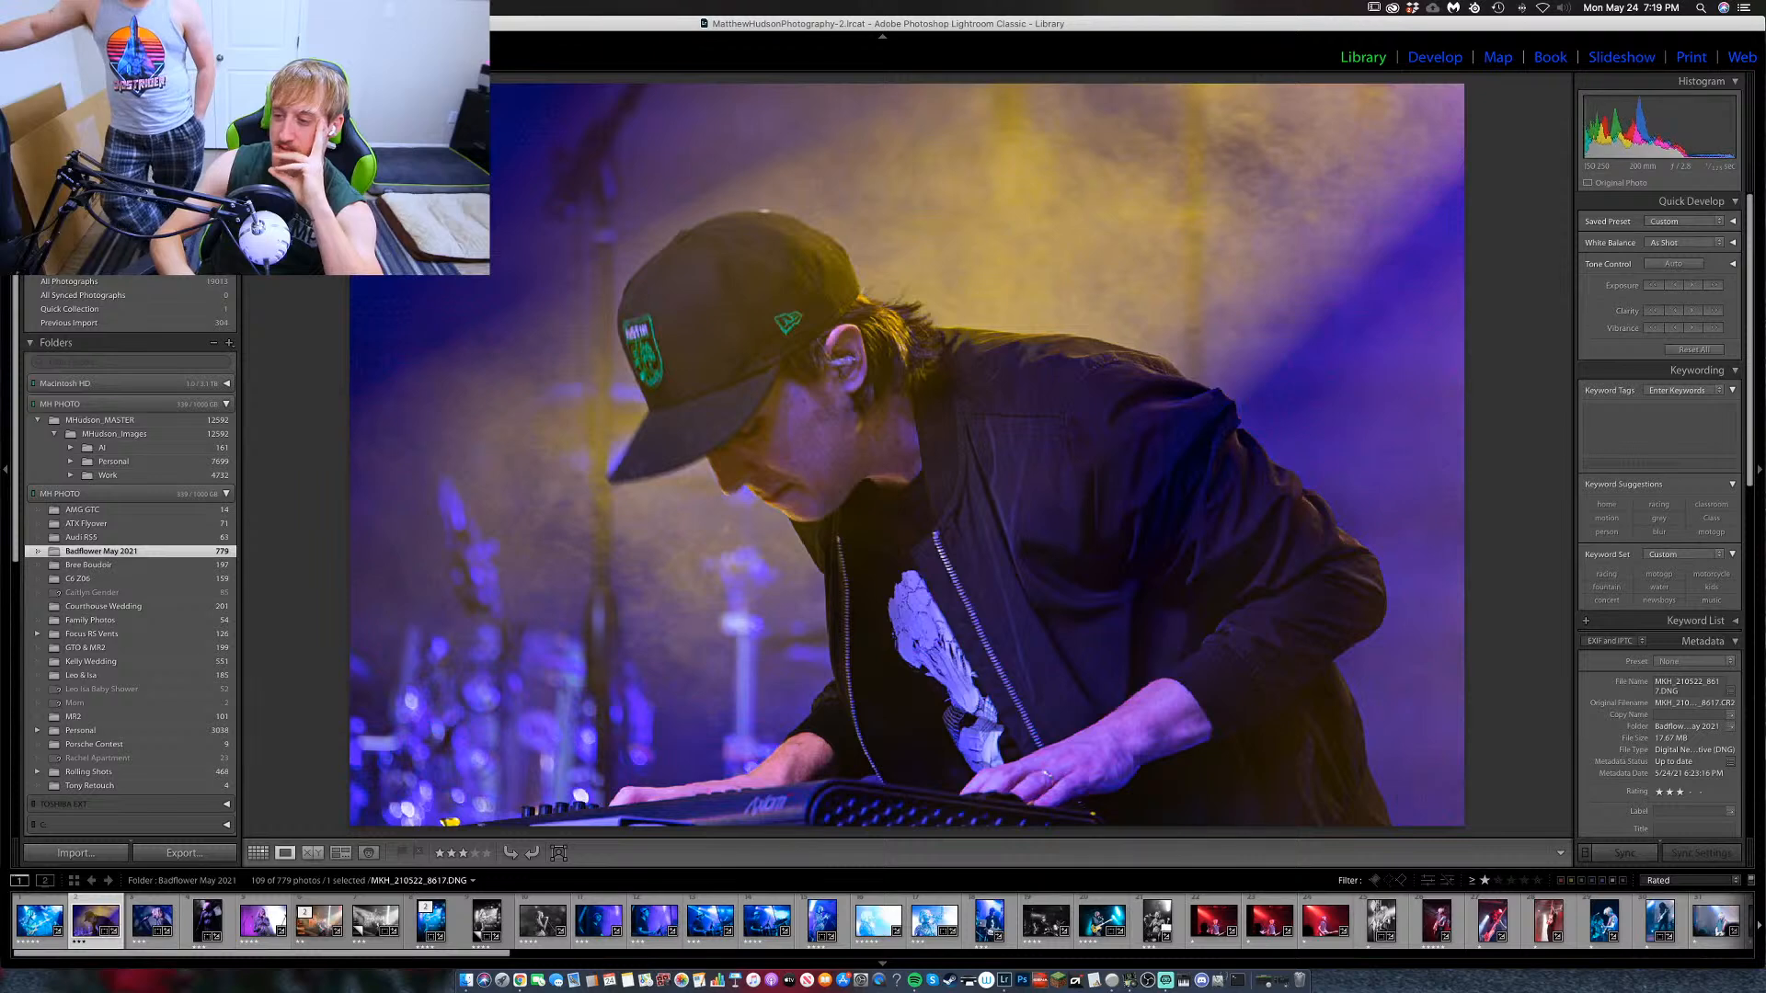
key("Right")
key("Right")
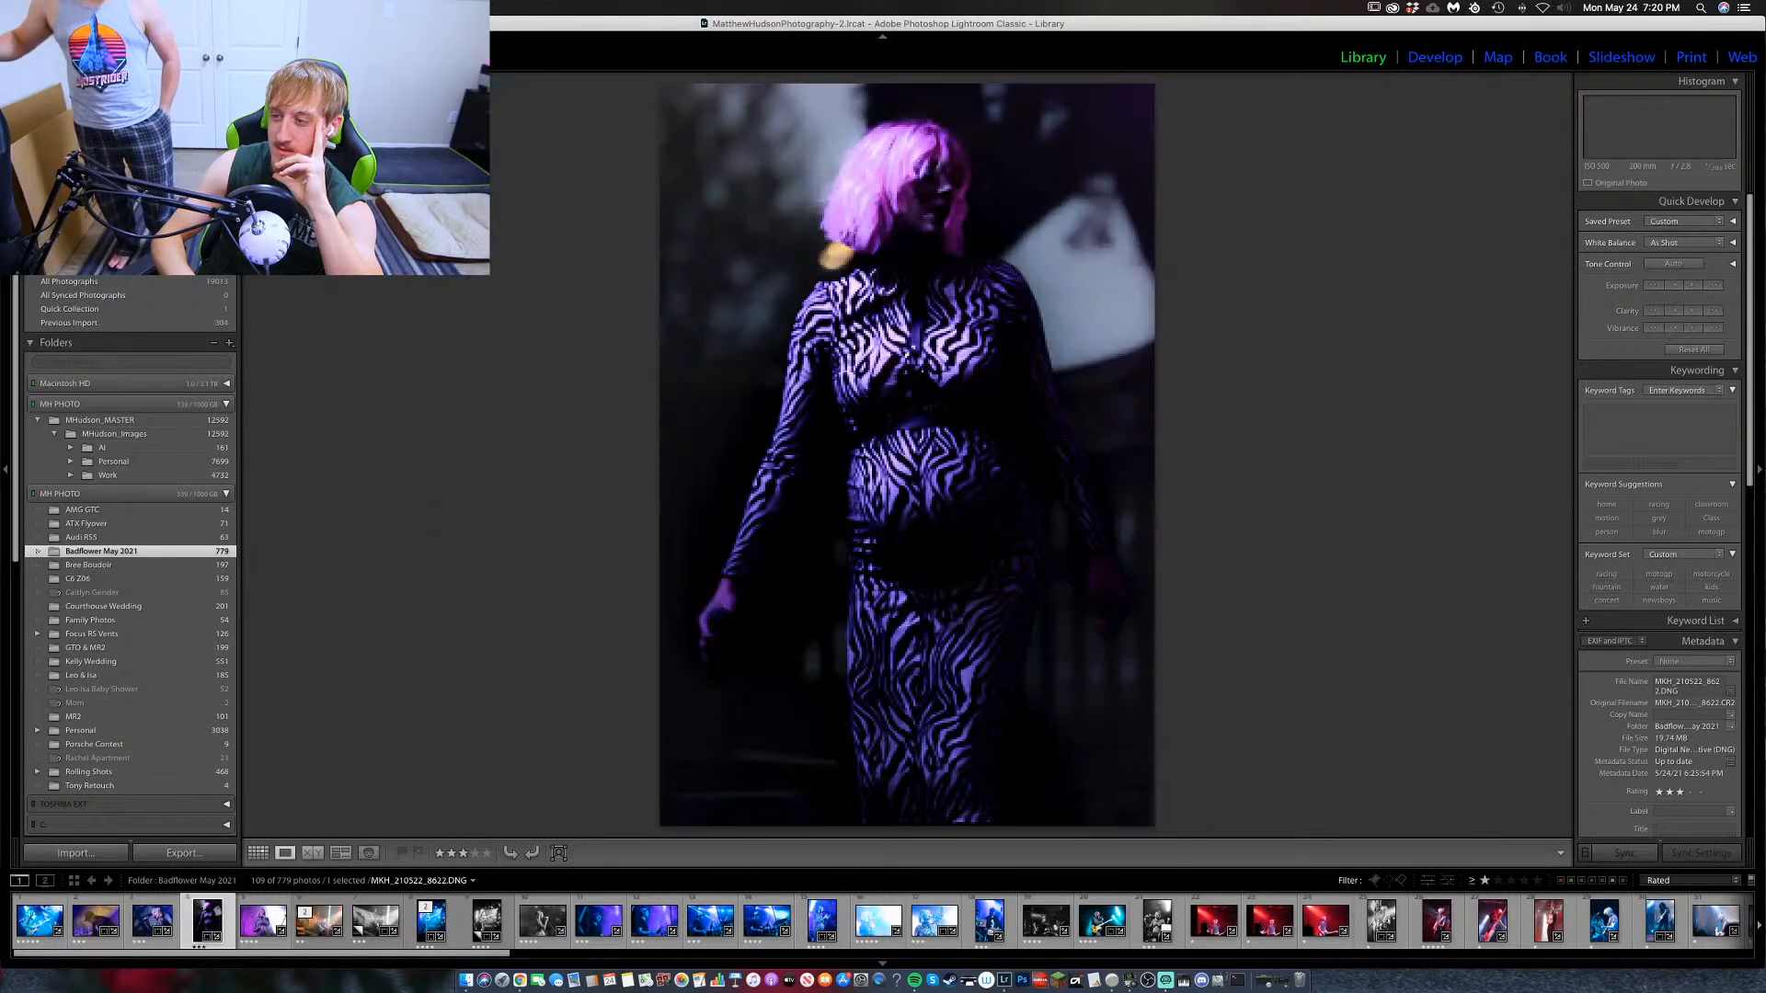
key("Left")
key("Right")
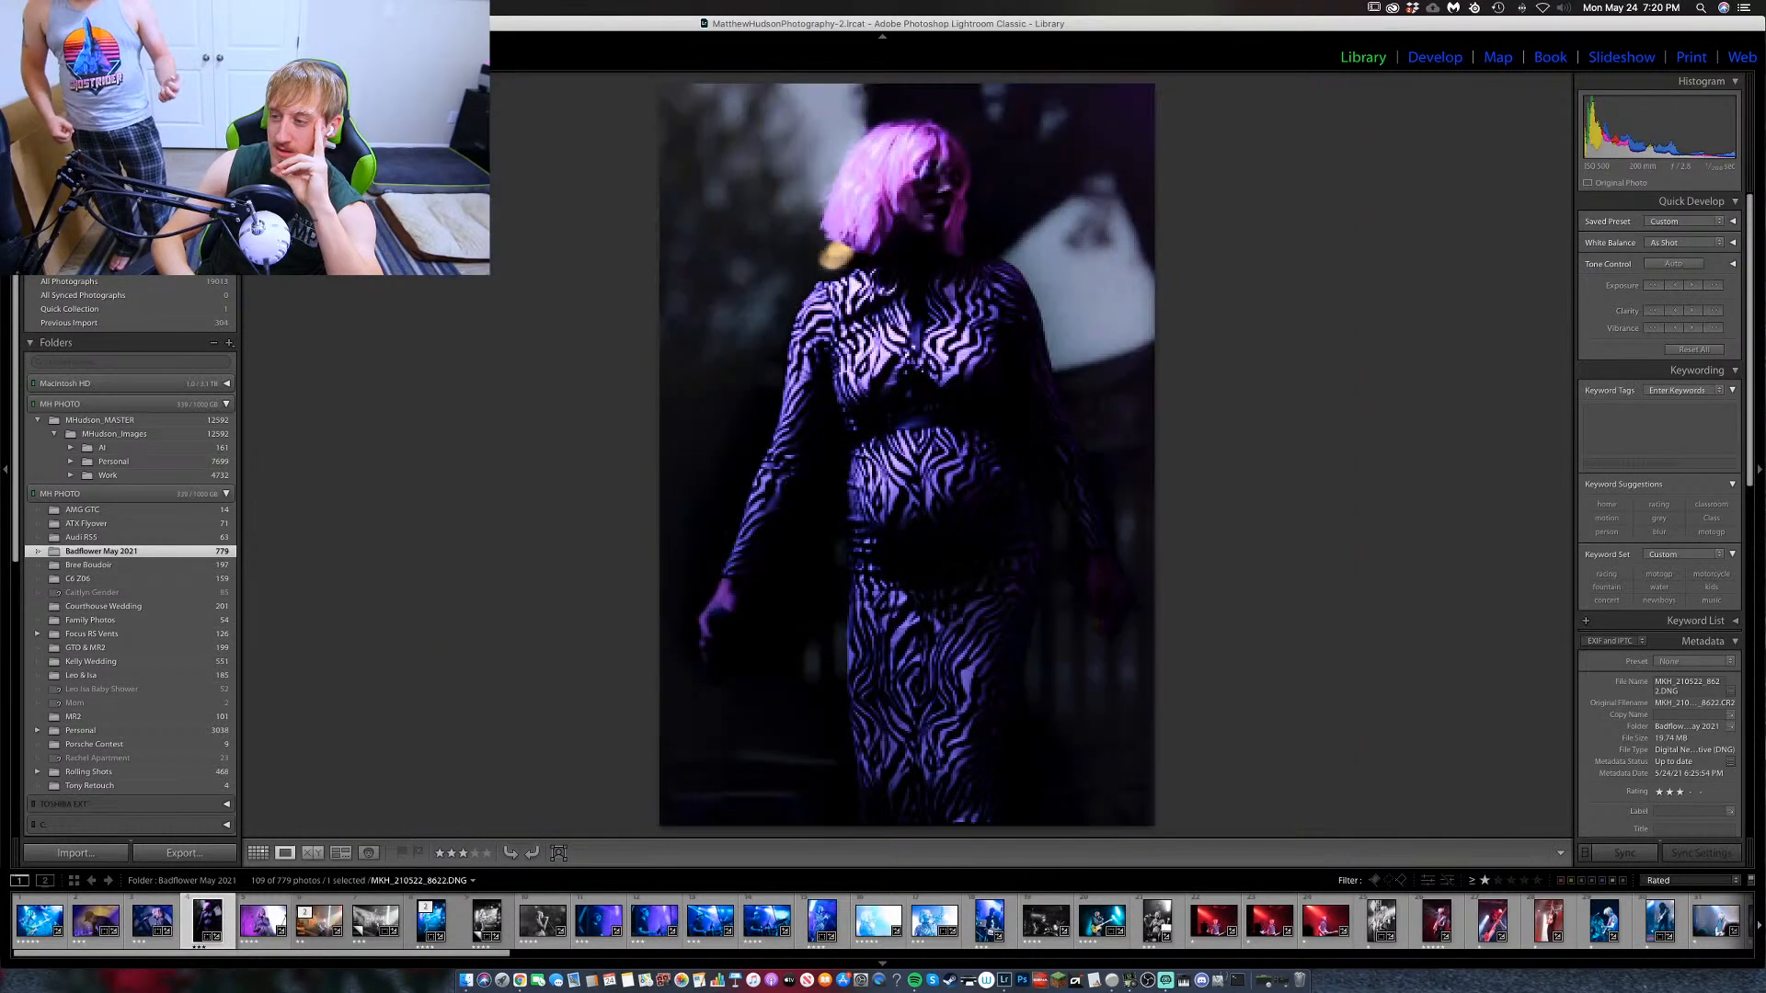
key("Right")
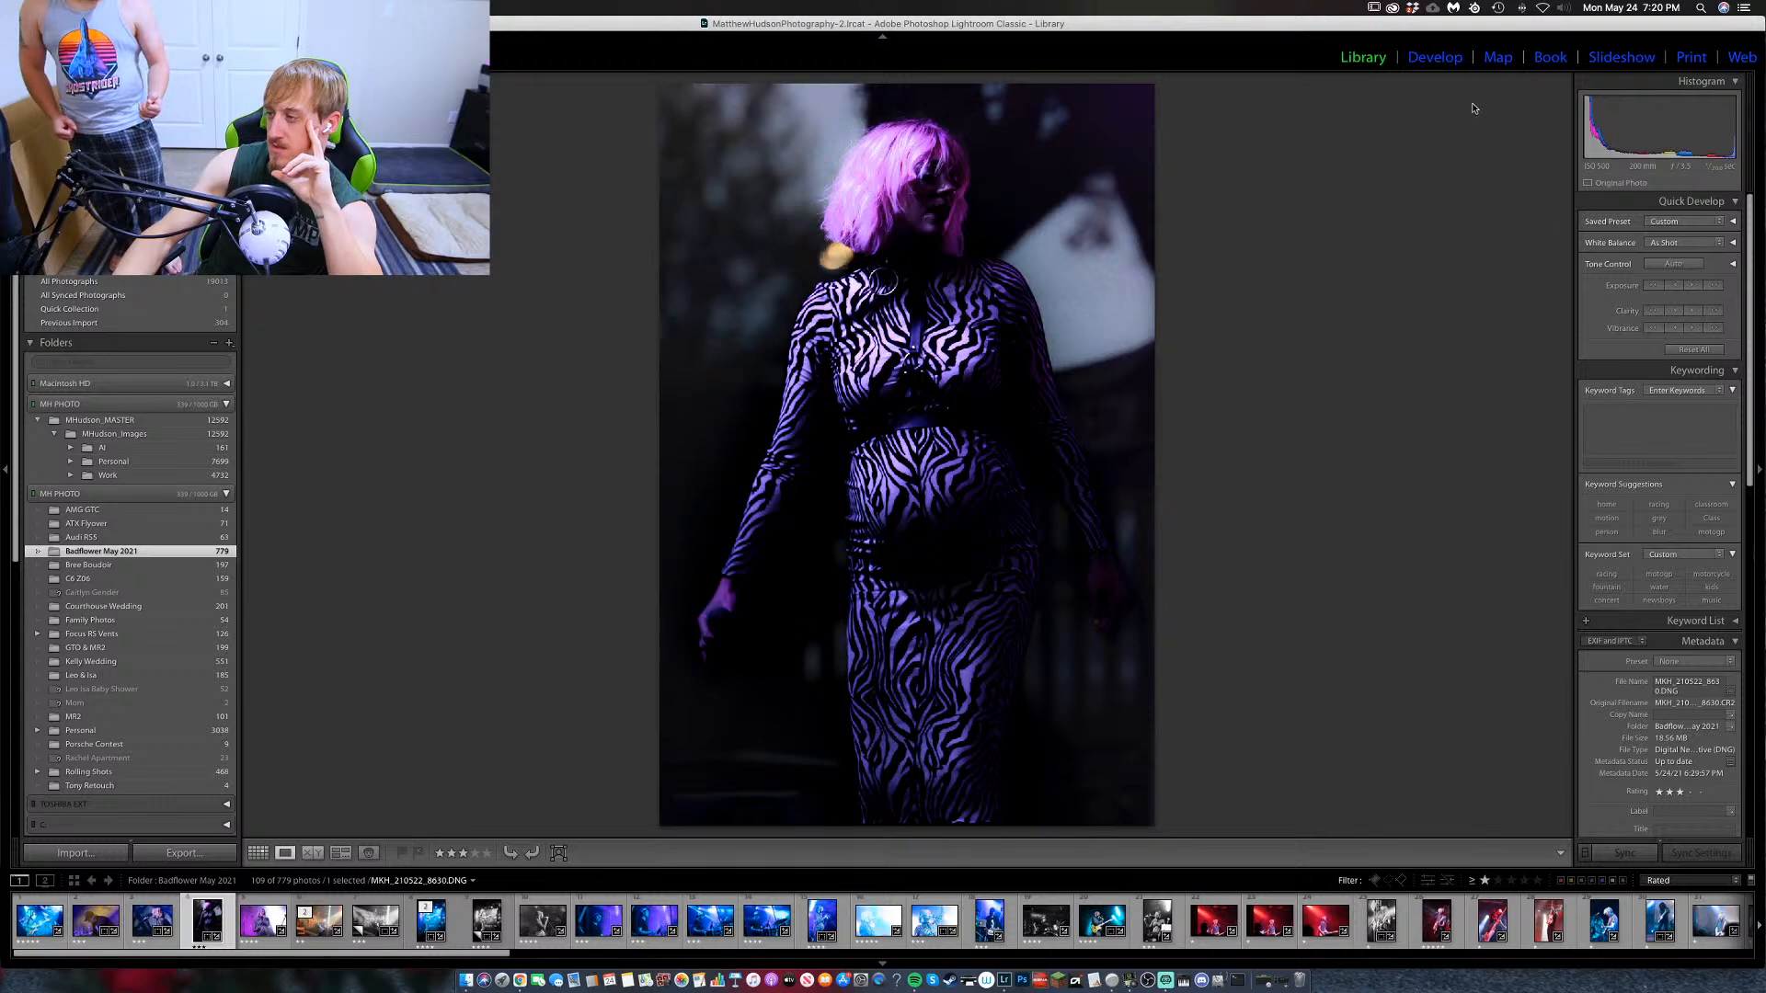
Open the dark, purple-lit singer portrait in Develop and tighten its crop slightly from the lower edge, keeping the original aspect.
left_click(1435, 57)
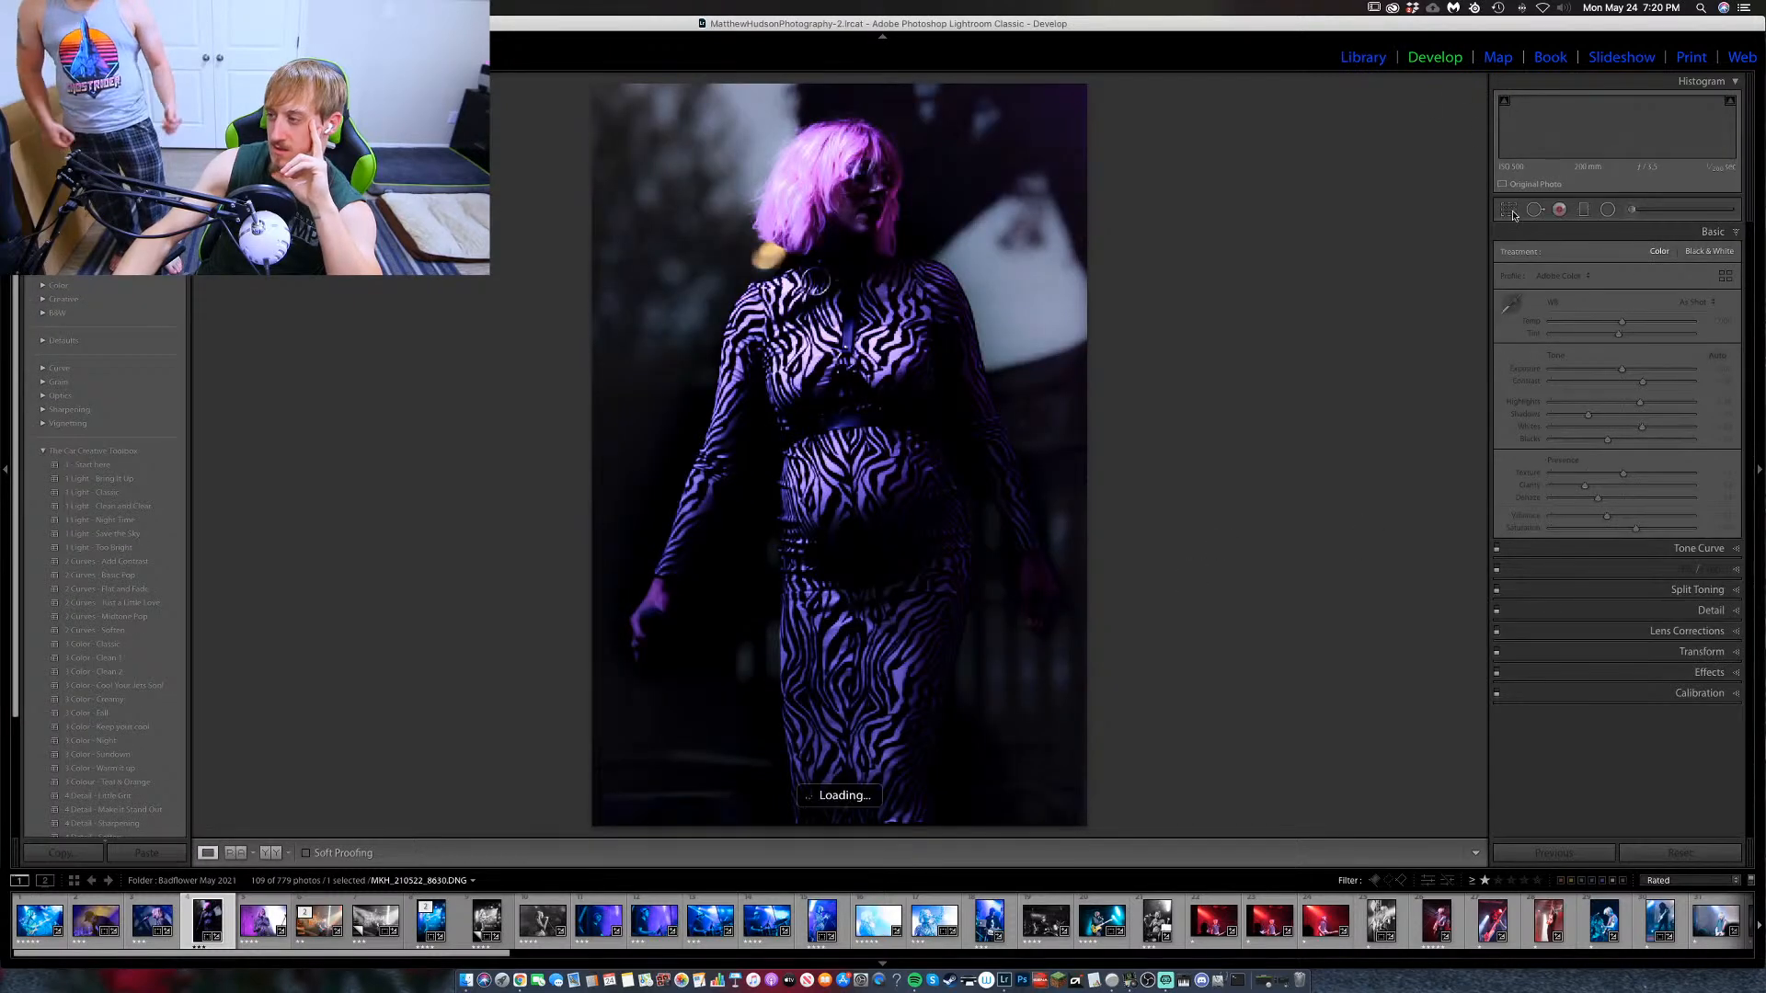
key("r")
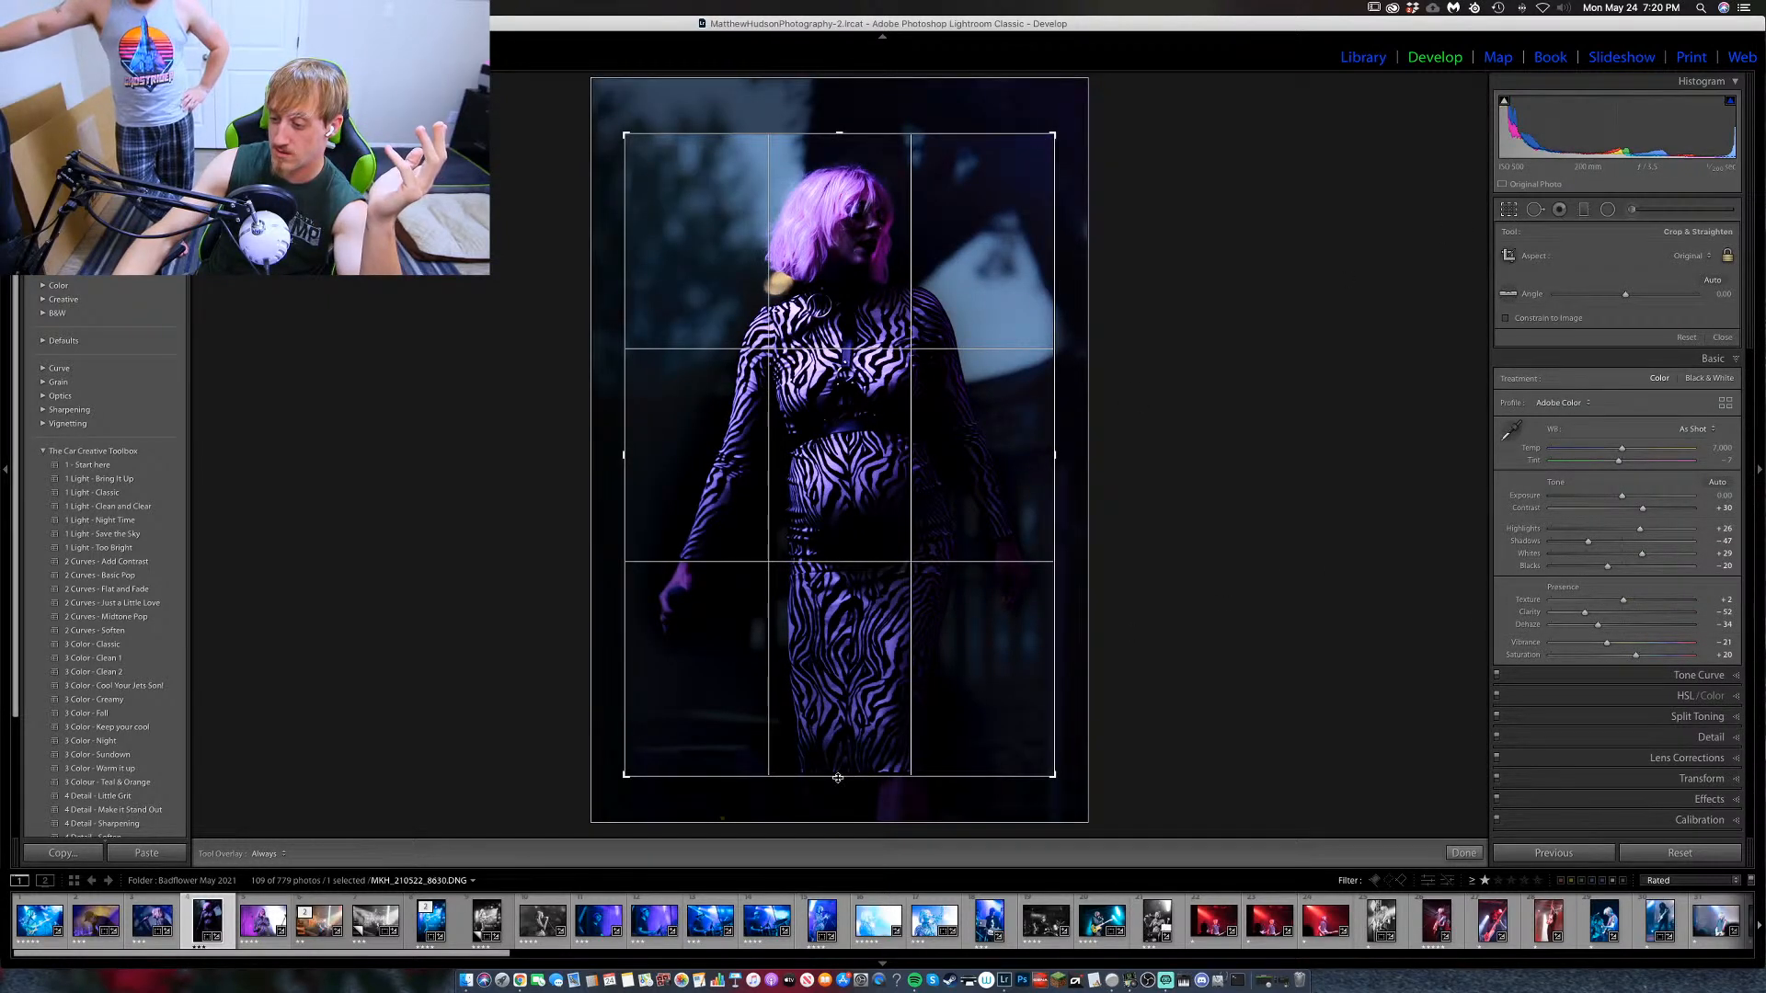
left_click_drag(839, 776, 839, 771)
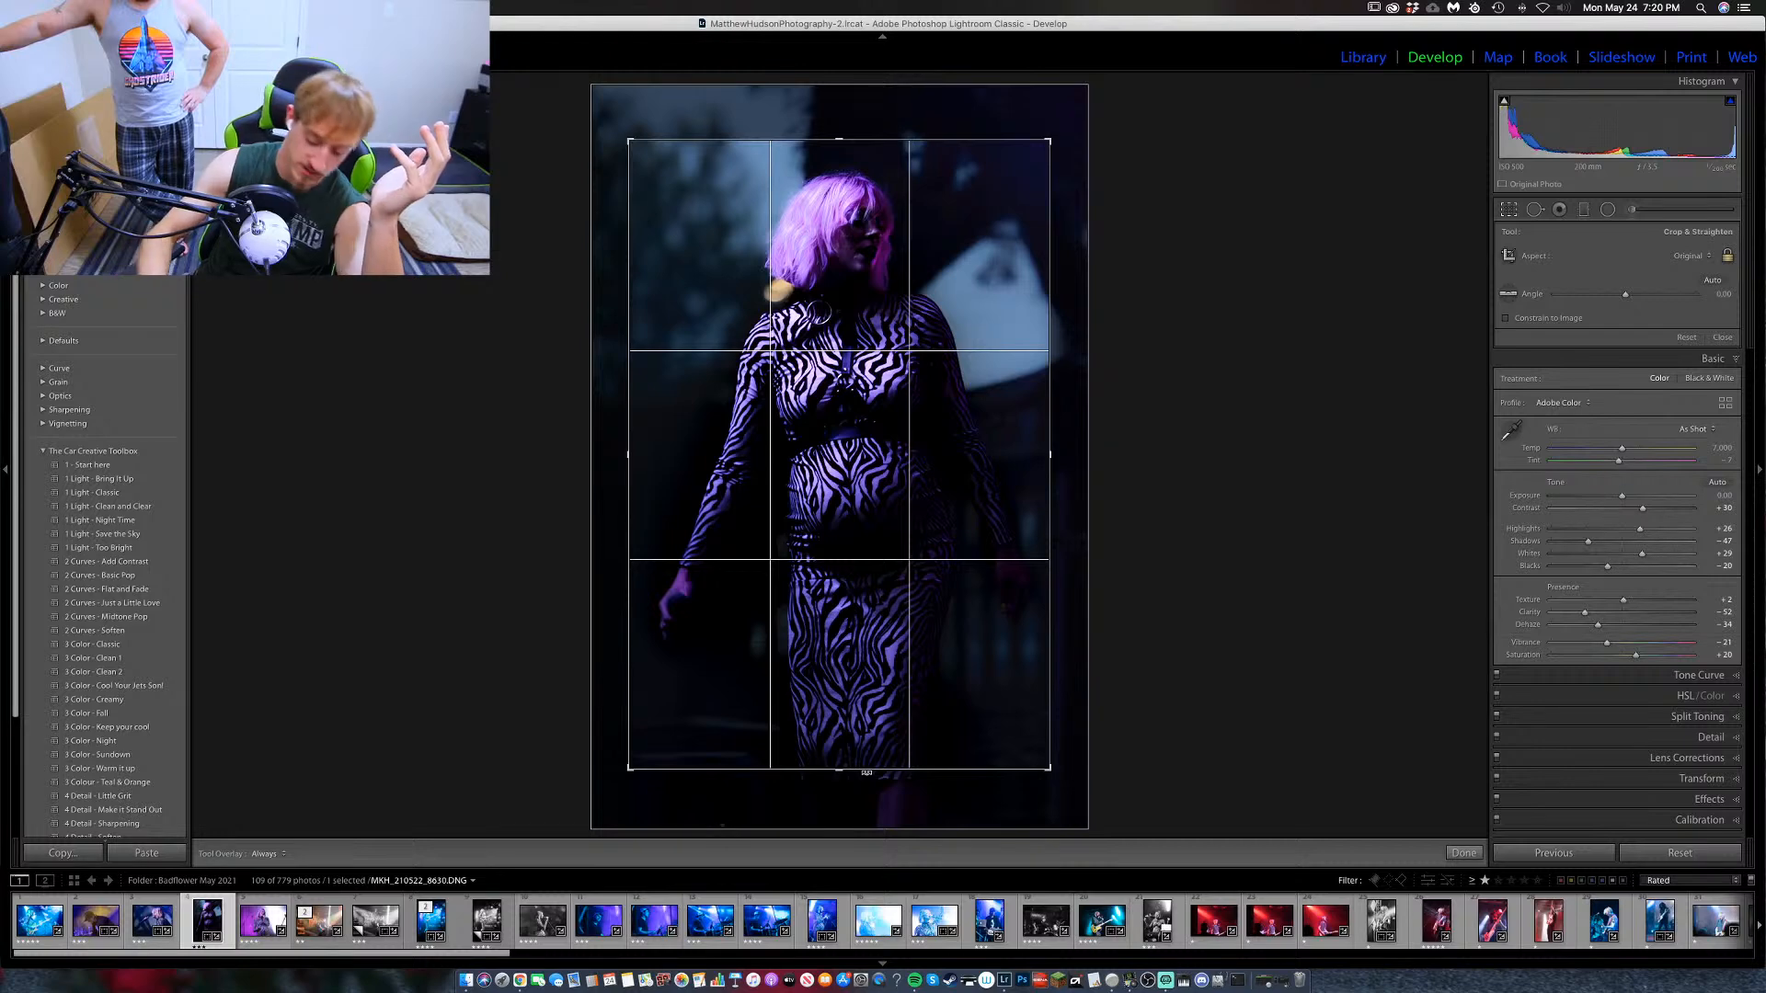
key("Return")
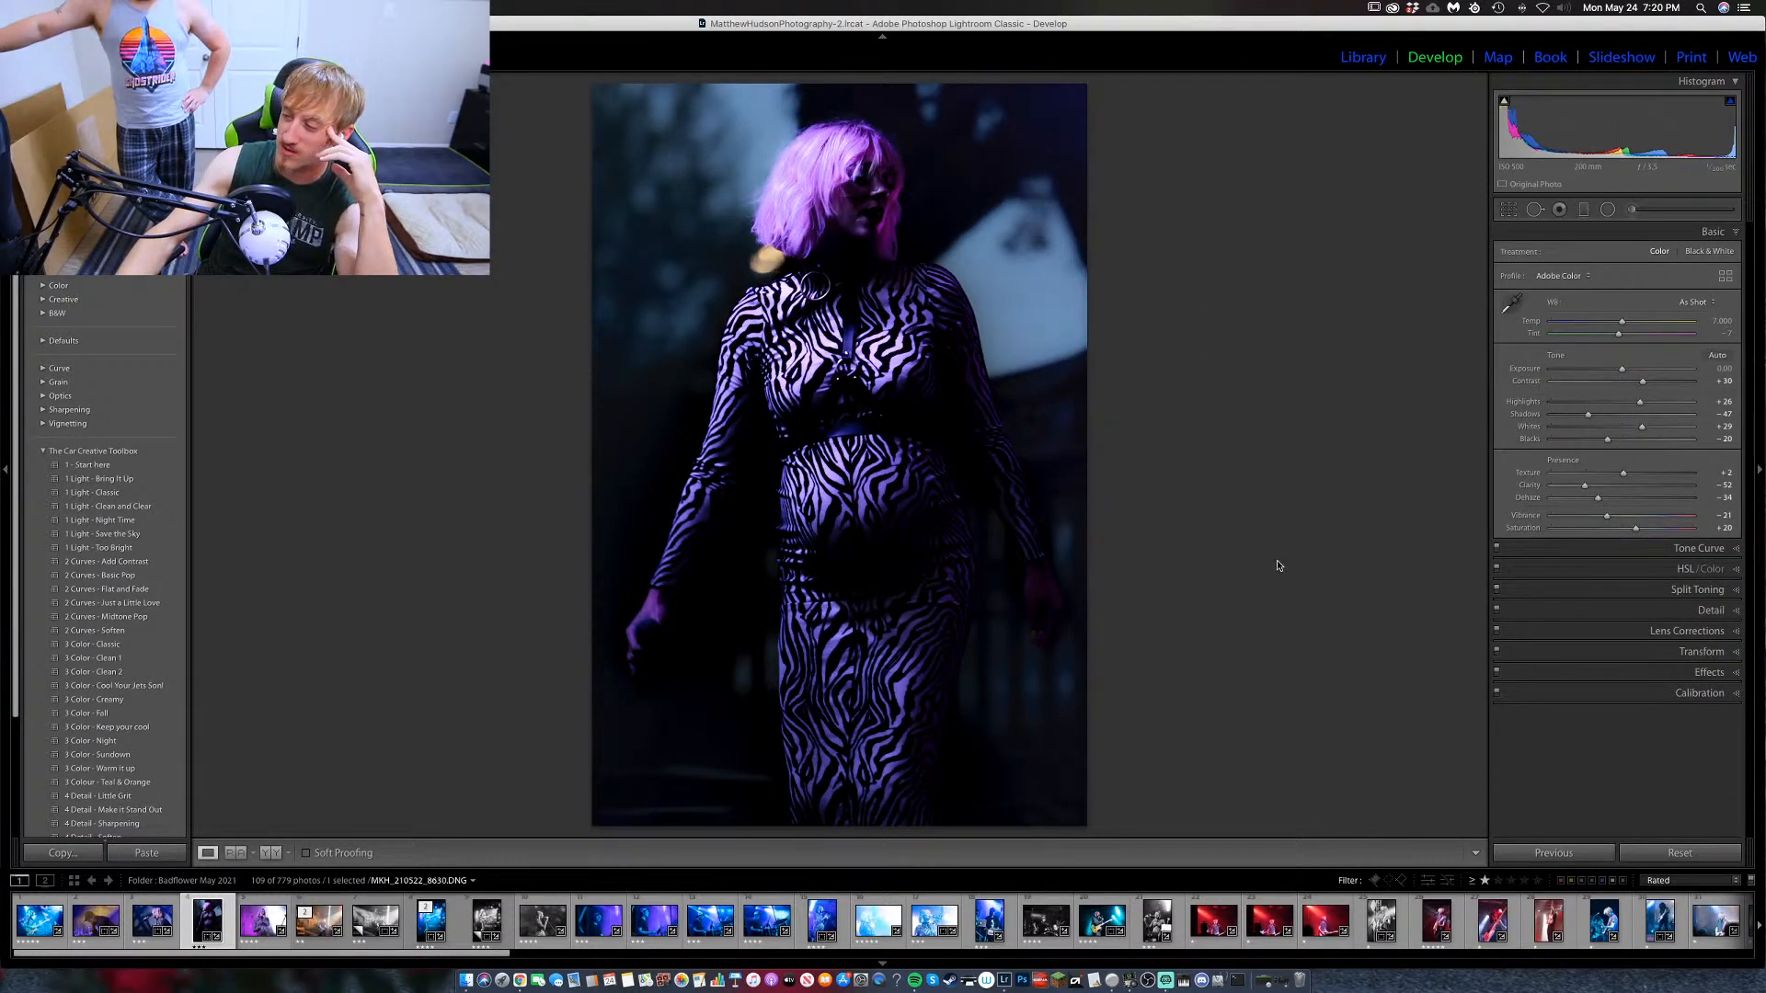
Compare the dark singer portrait with its Import state in the edit history, then restore the latest Crop Rectangle state.
scroll(169, 519, "down", 4)
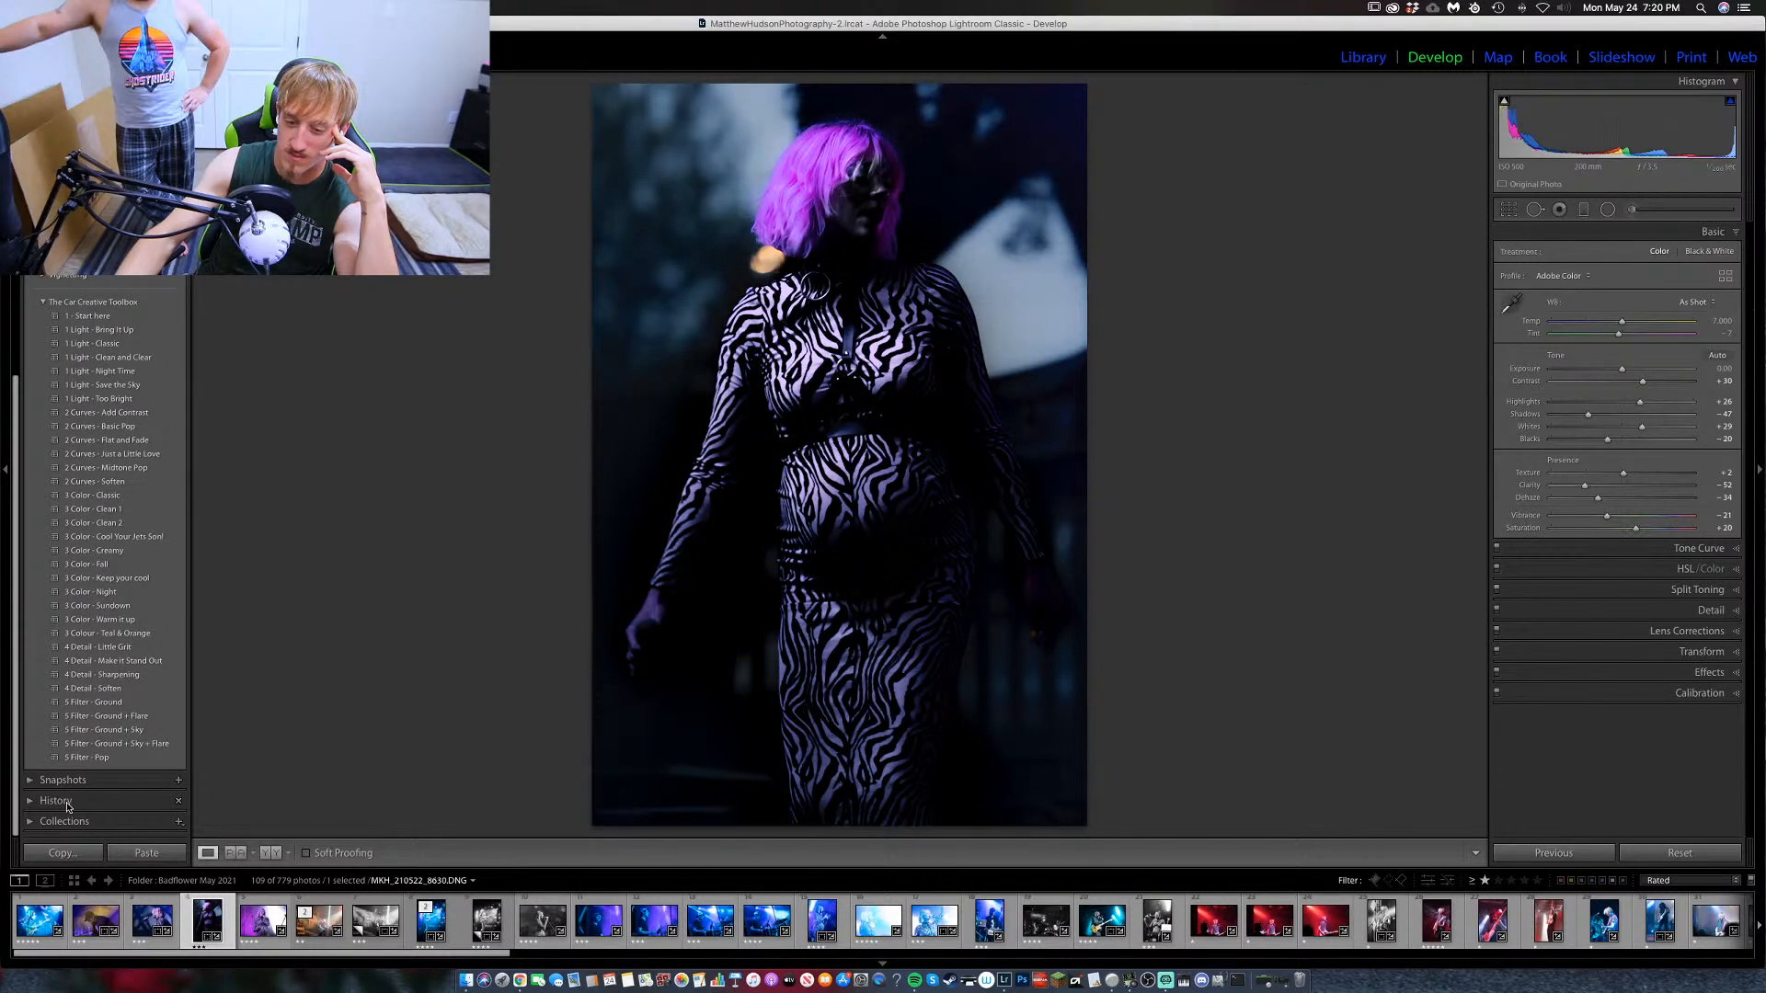
scroll(46, 808, "up", 3)
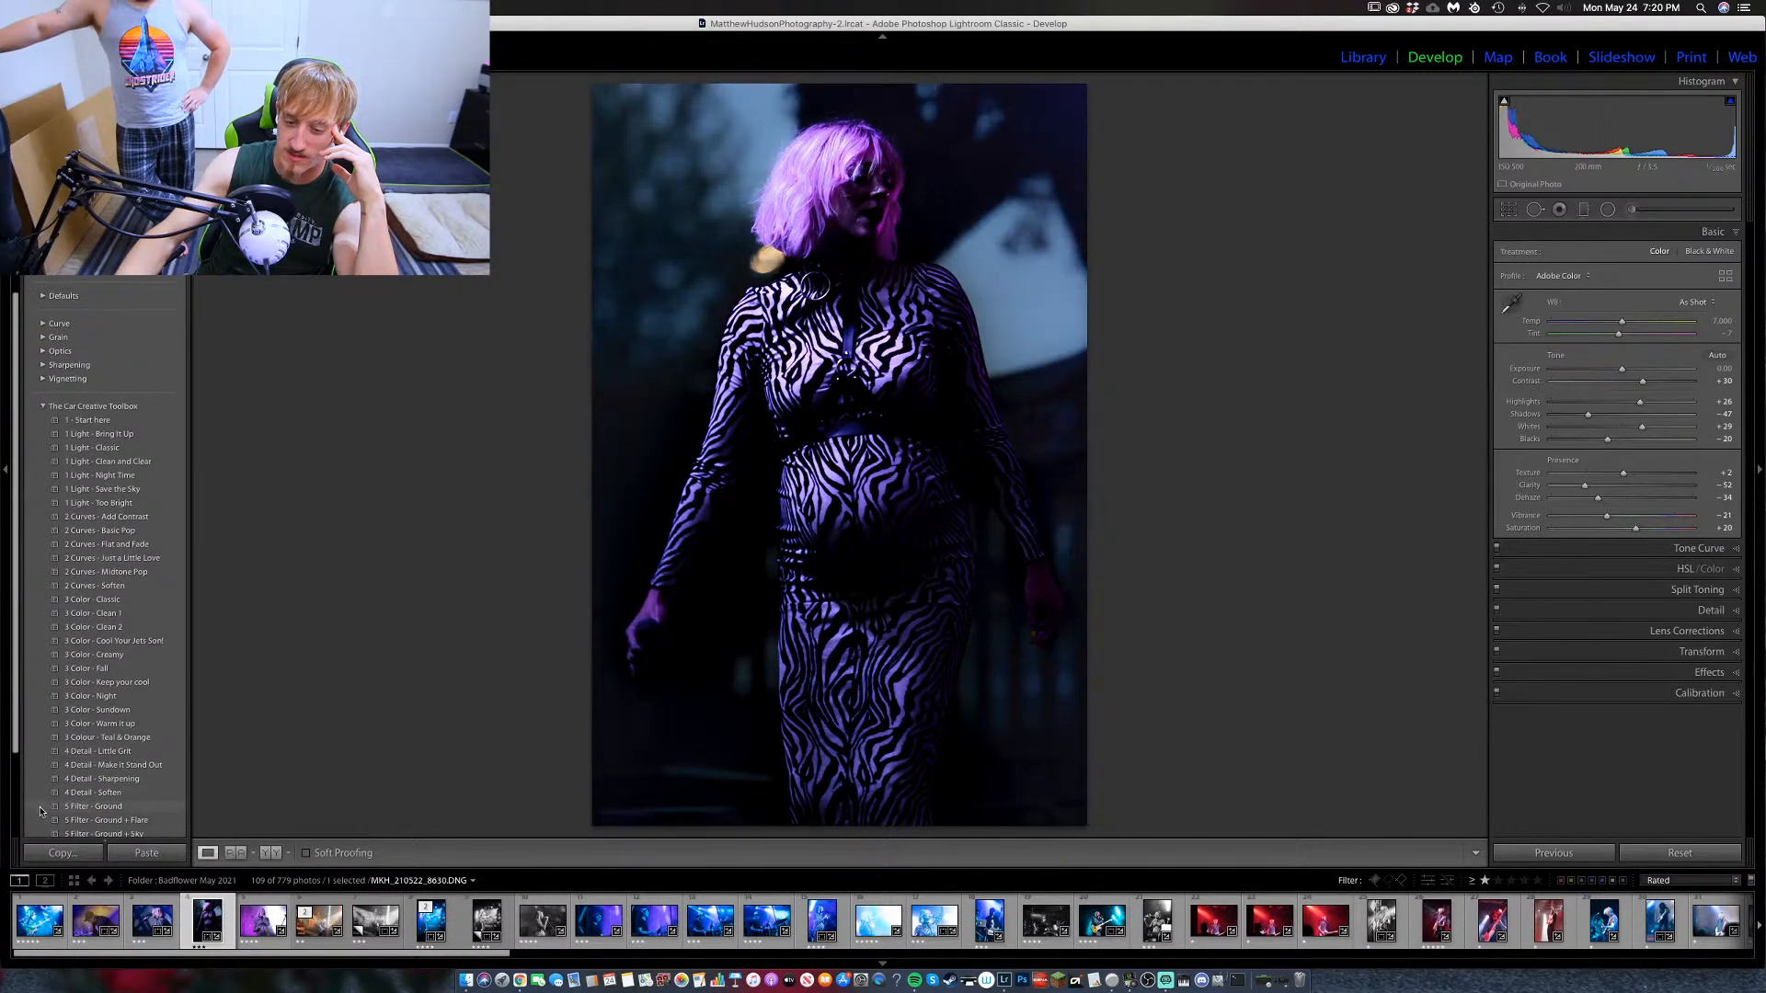
scroll(39, 810, "down", 10)
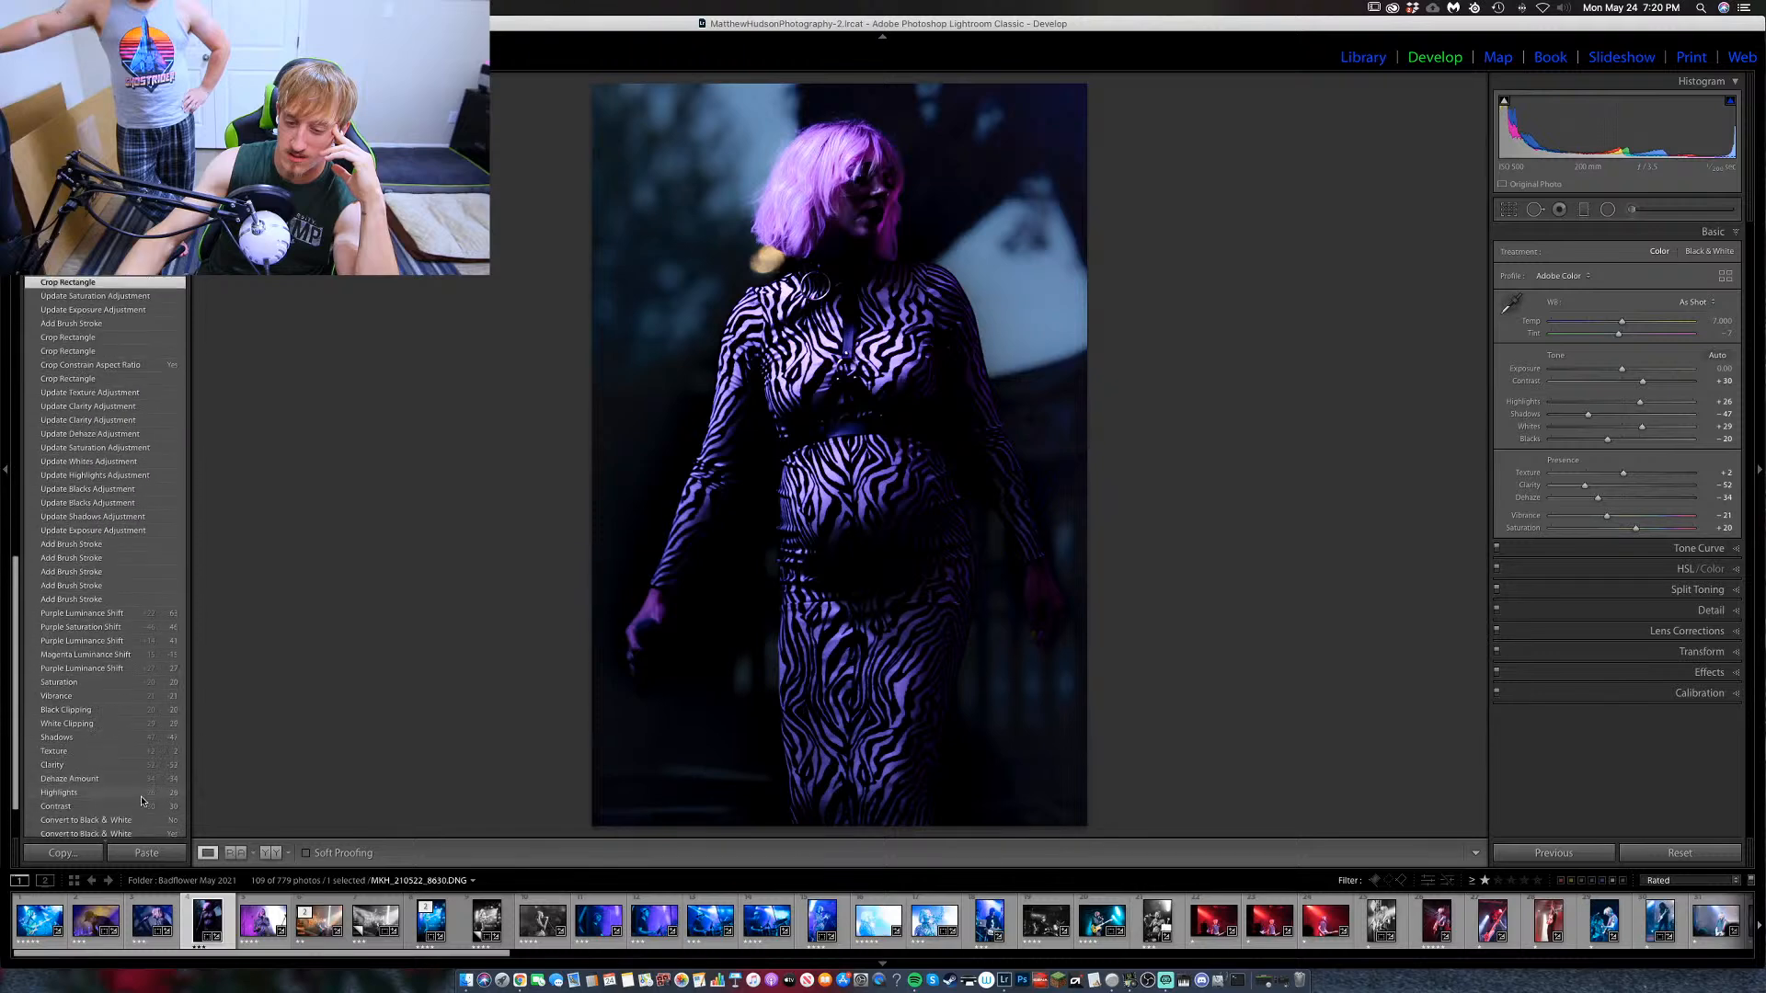
scroll(109, 803, "down", 2)
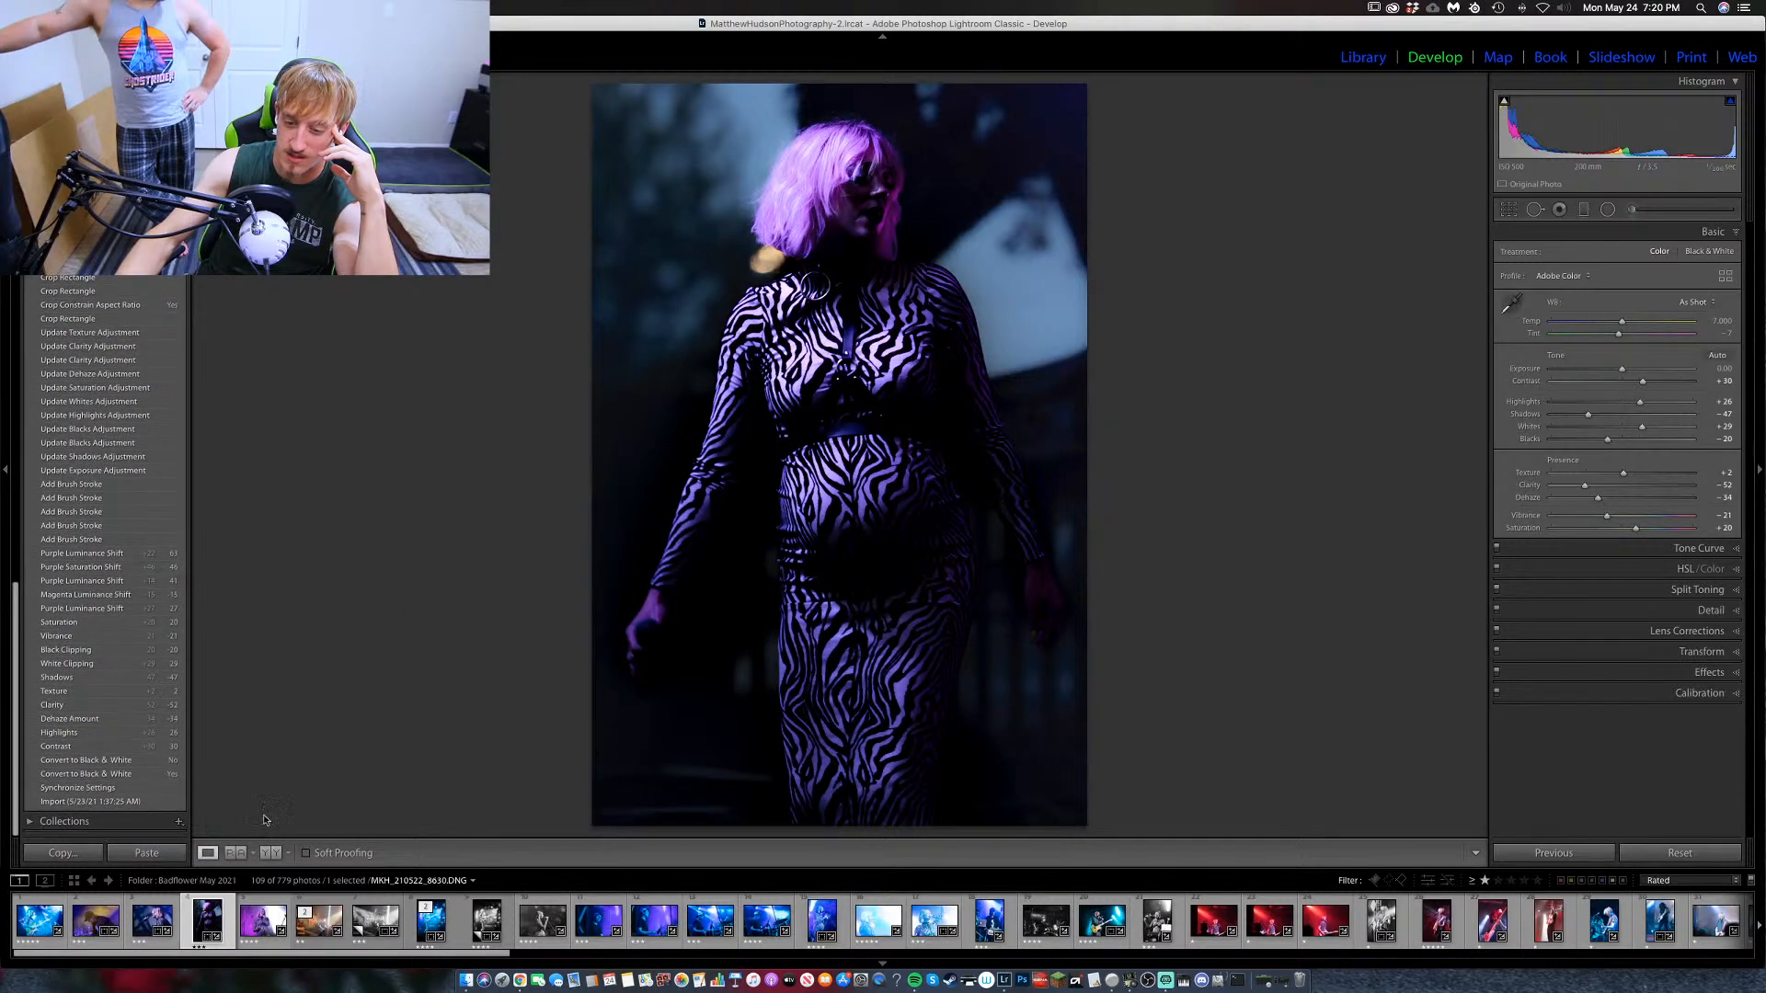
left_click(106, 803)
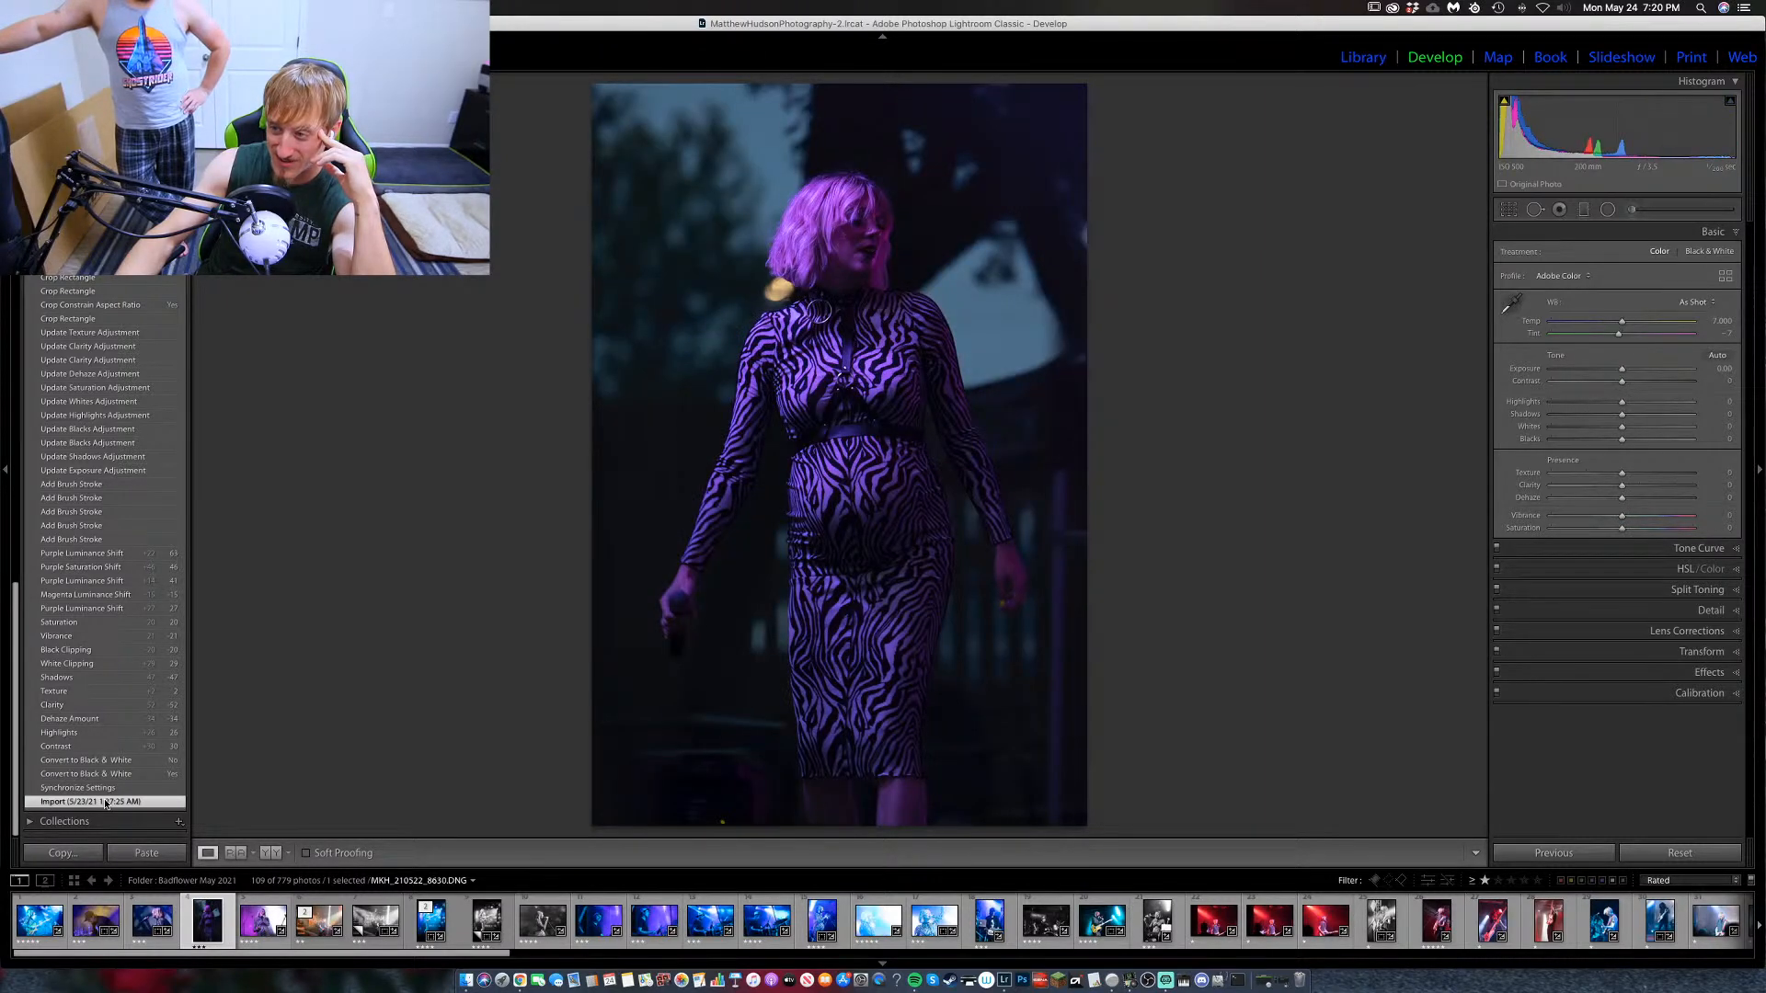
scroll(103, 343, "up", 5)
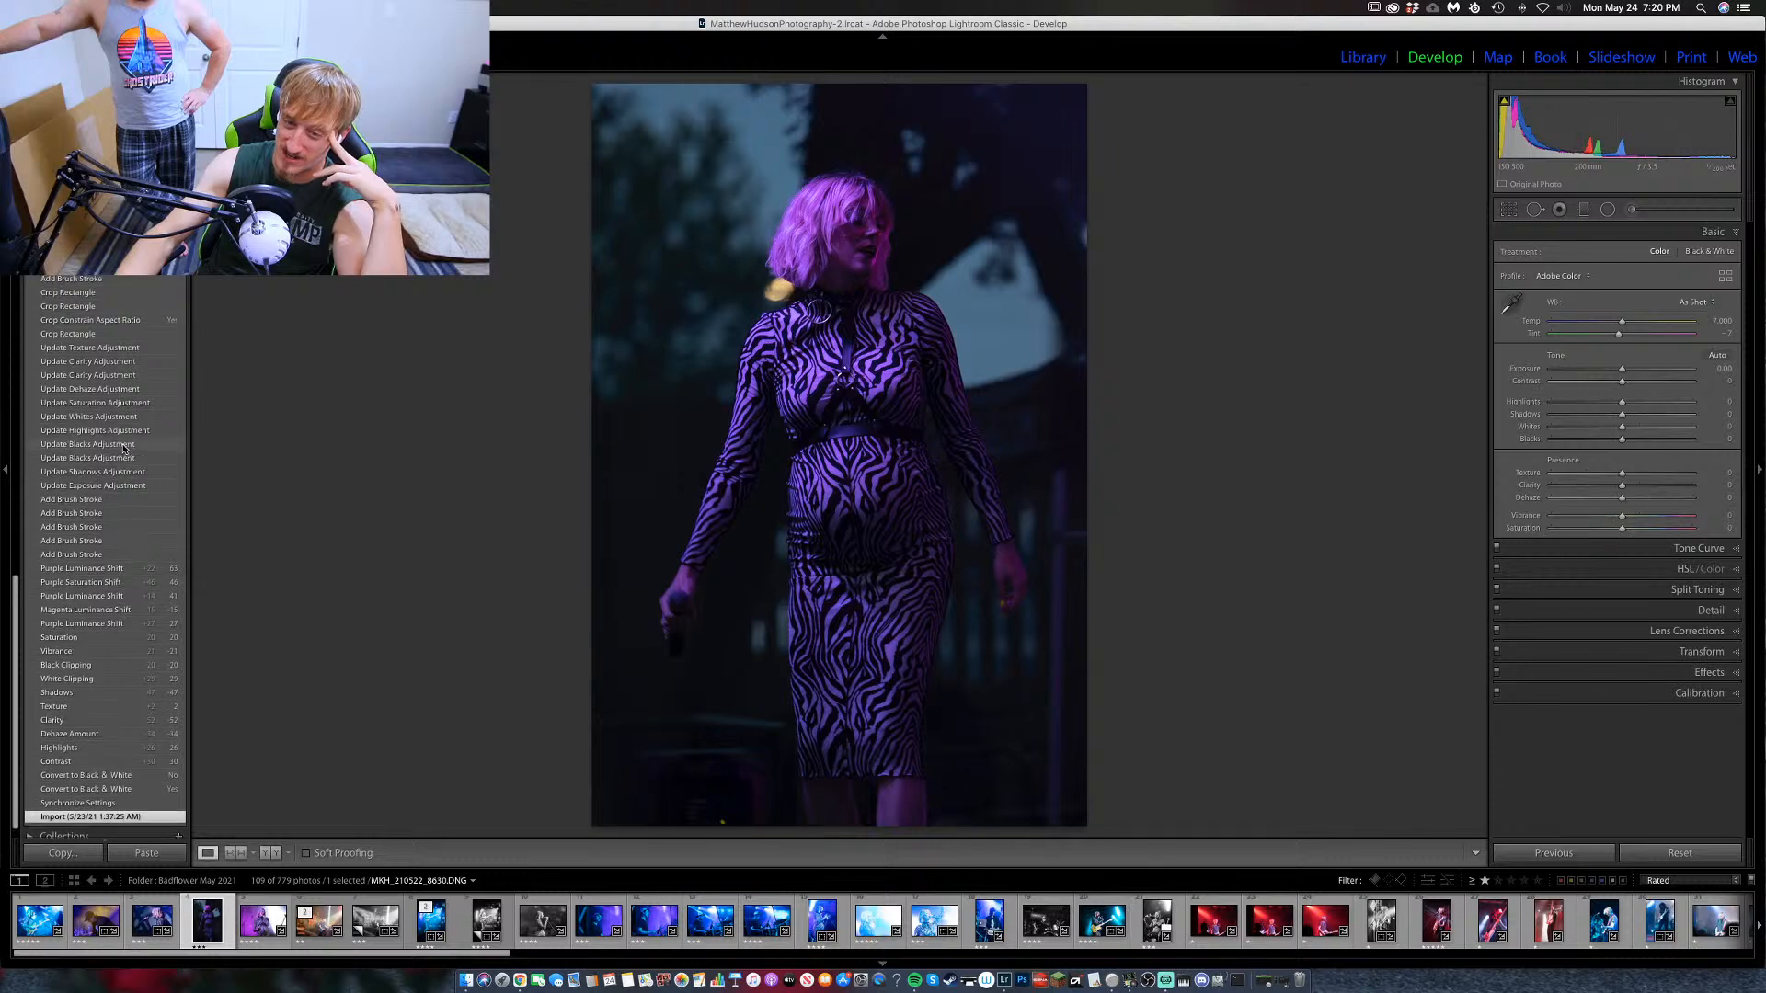
left_click(101, 318)
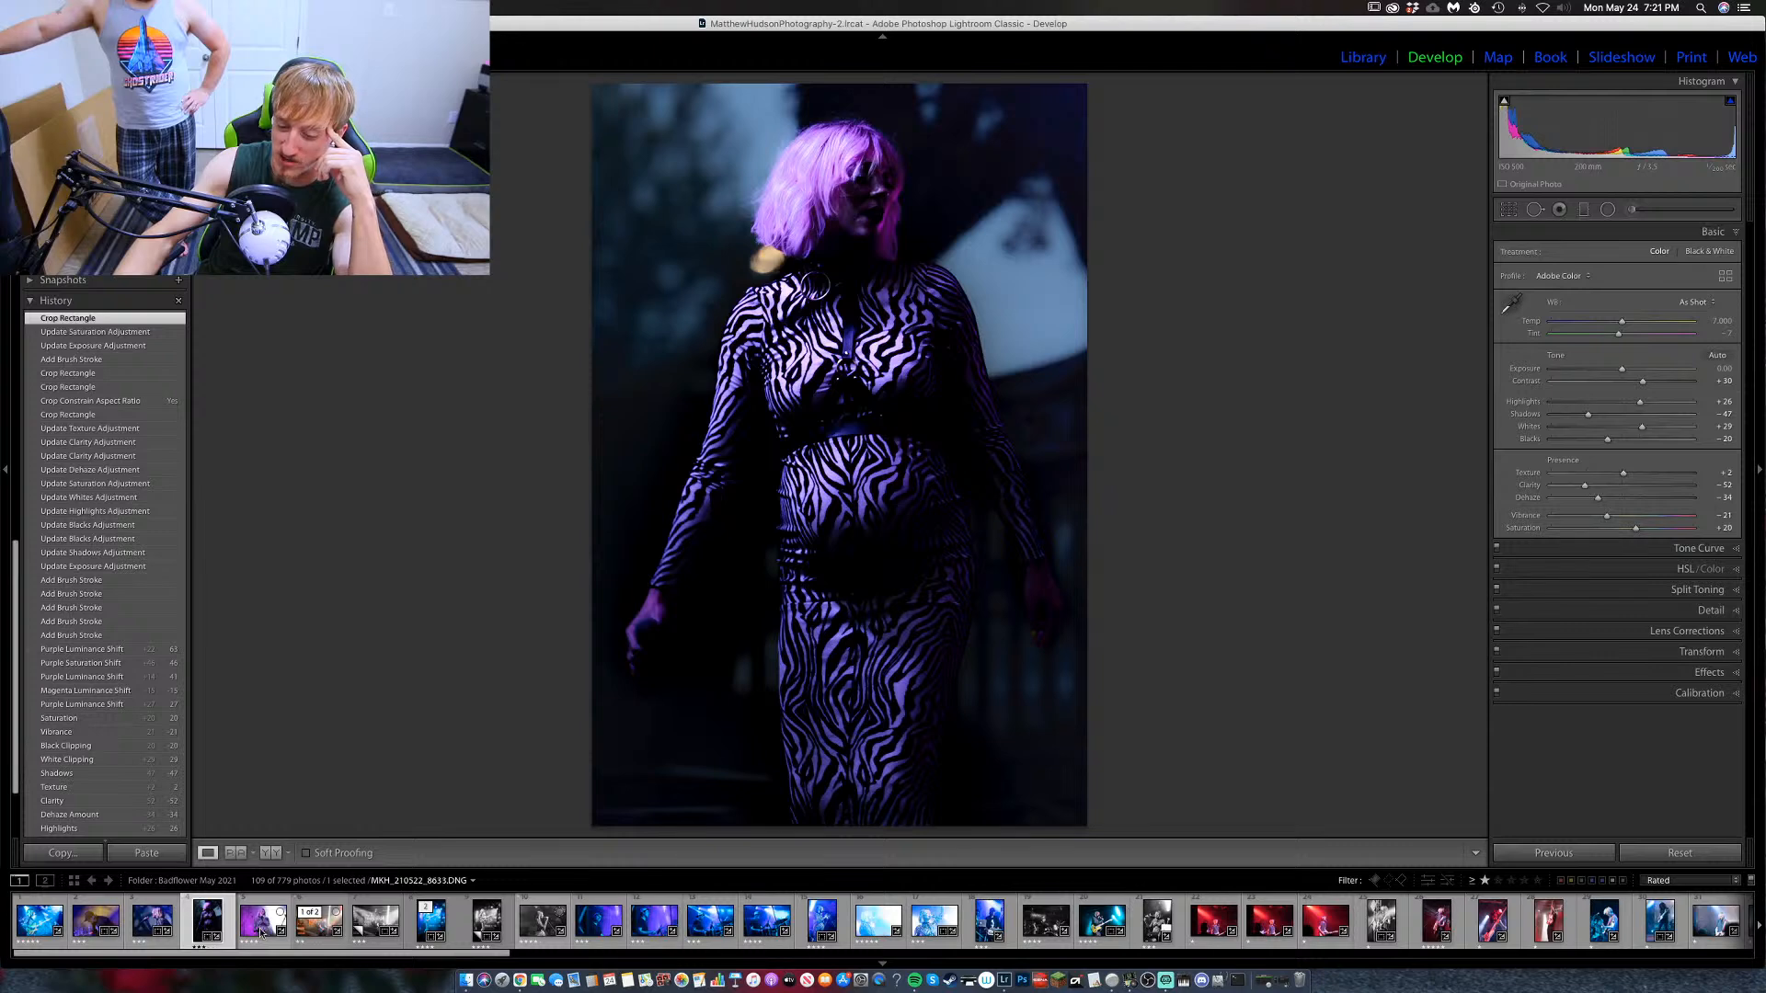
Review the singer's side profile, magenta-lit, blue guitar and black-and-white microphone photos in Develop.
left_click(145, 931)
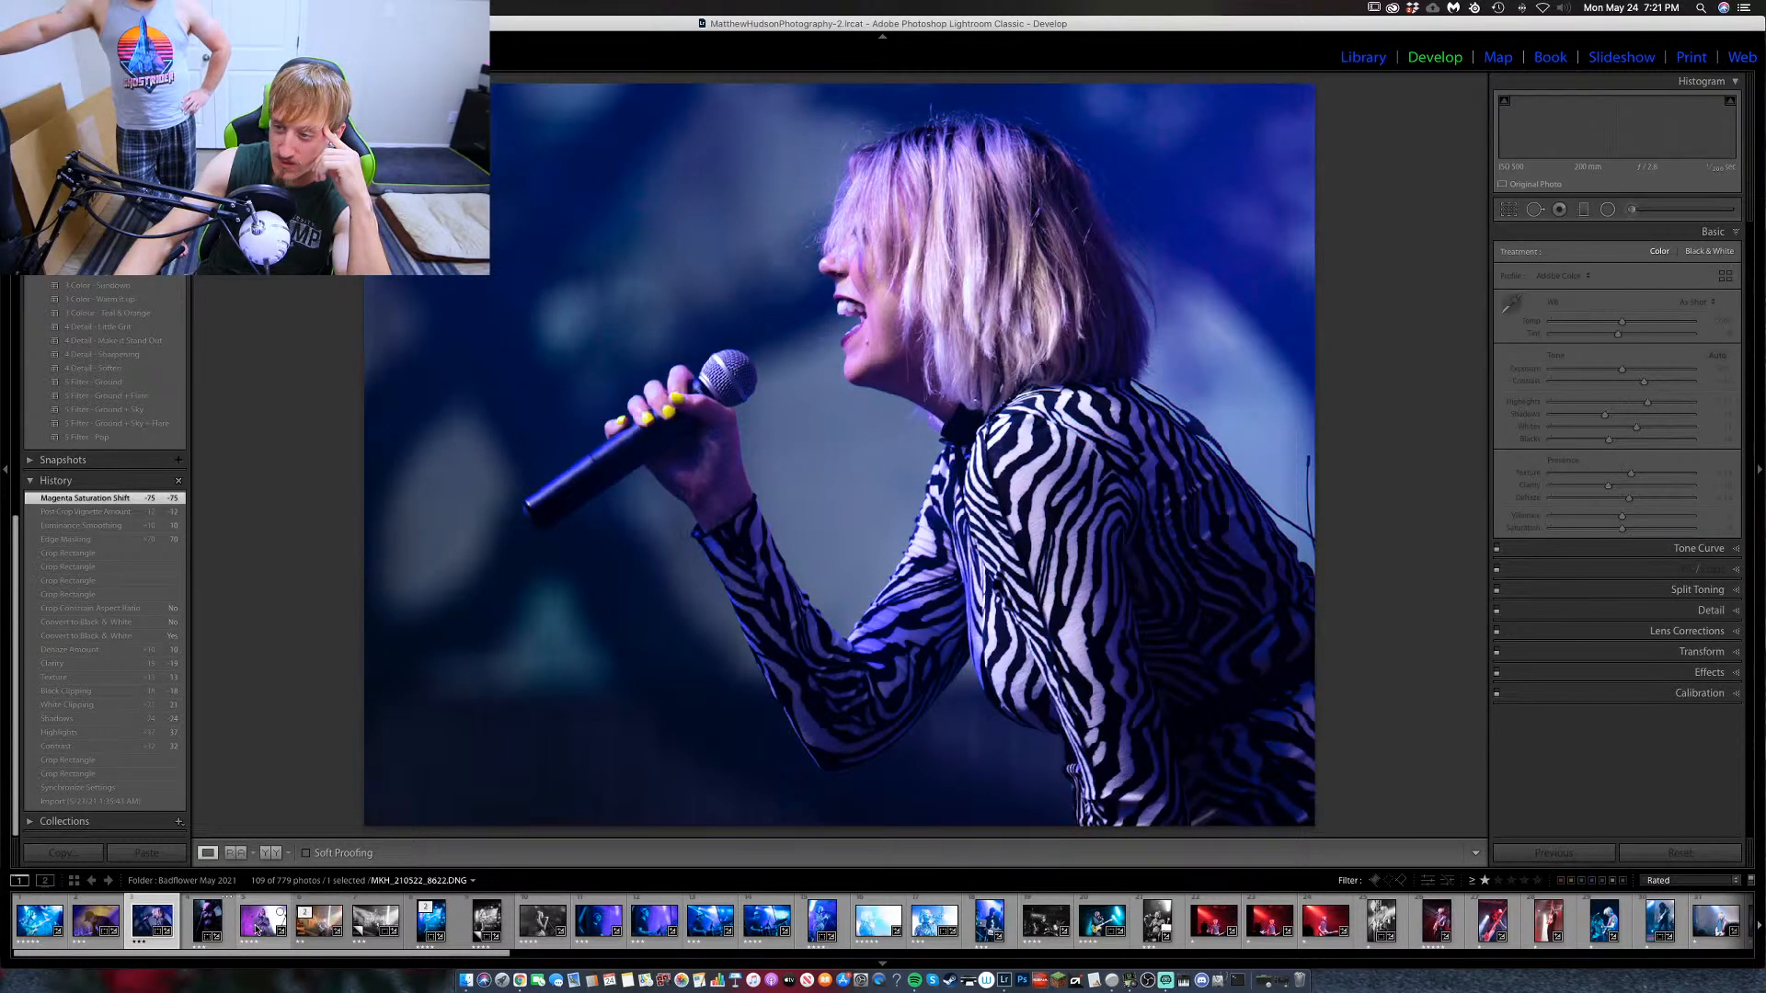
left_click(257, 929)
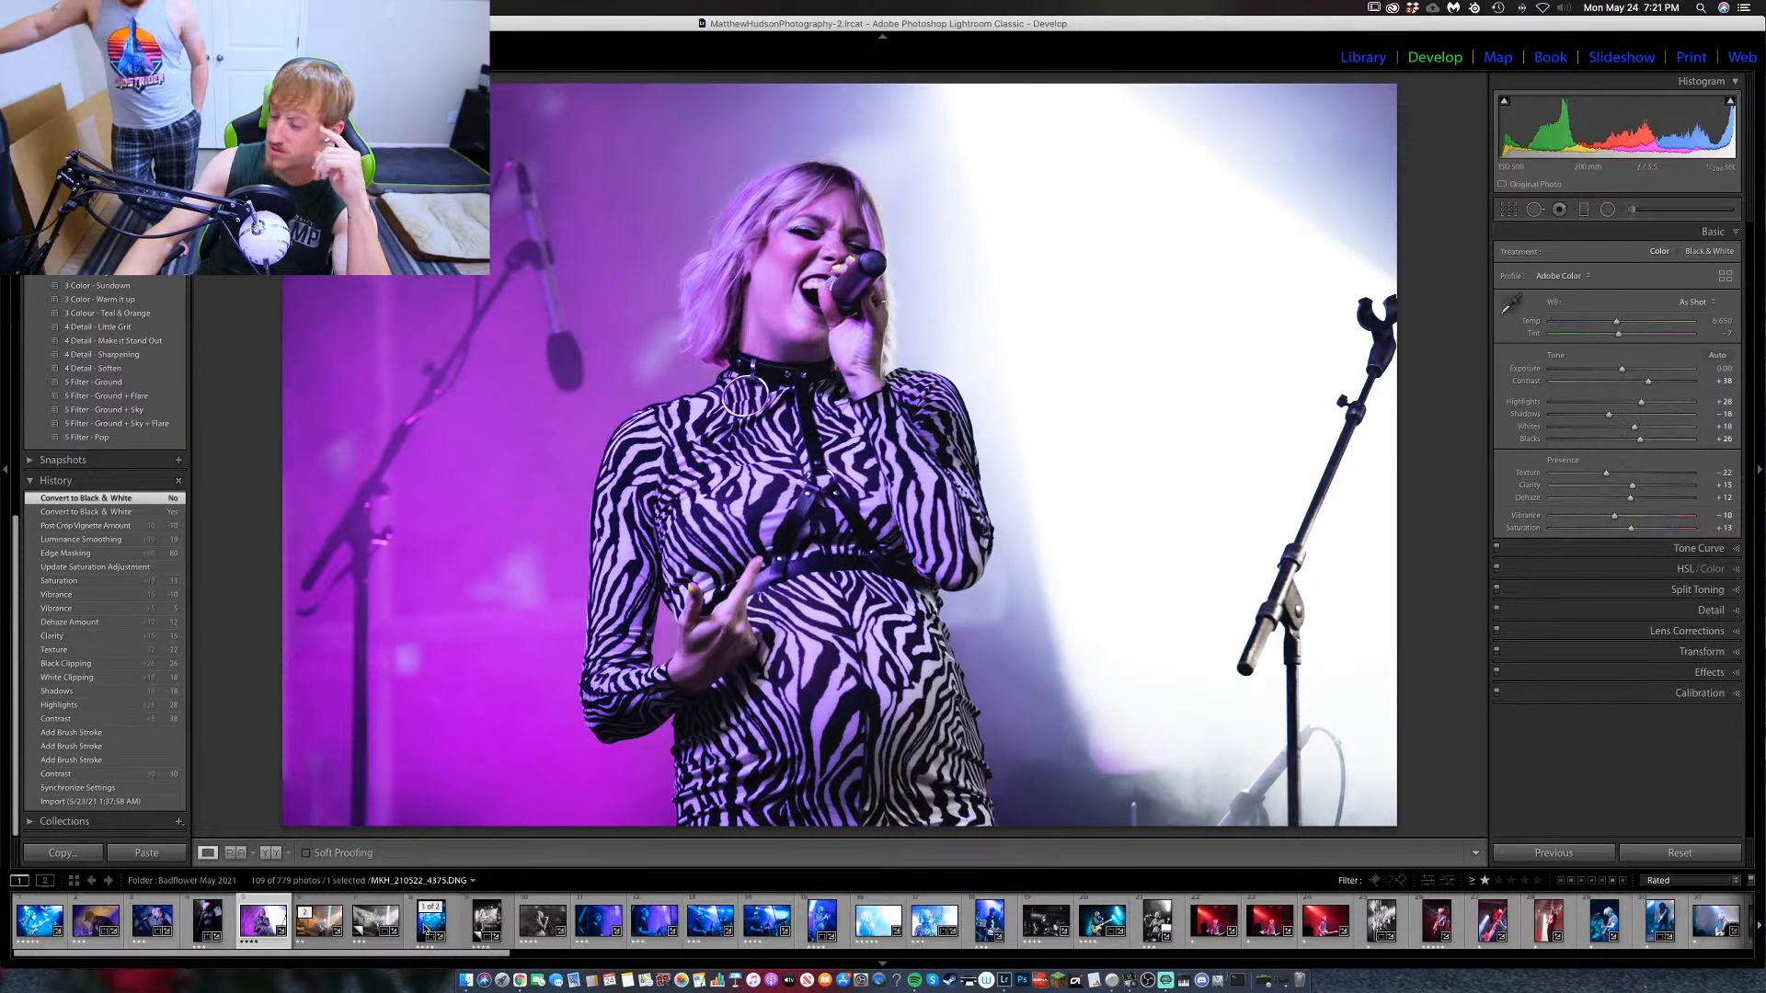
left_click(426, 929)
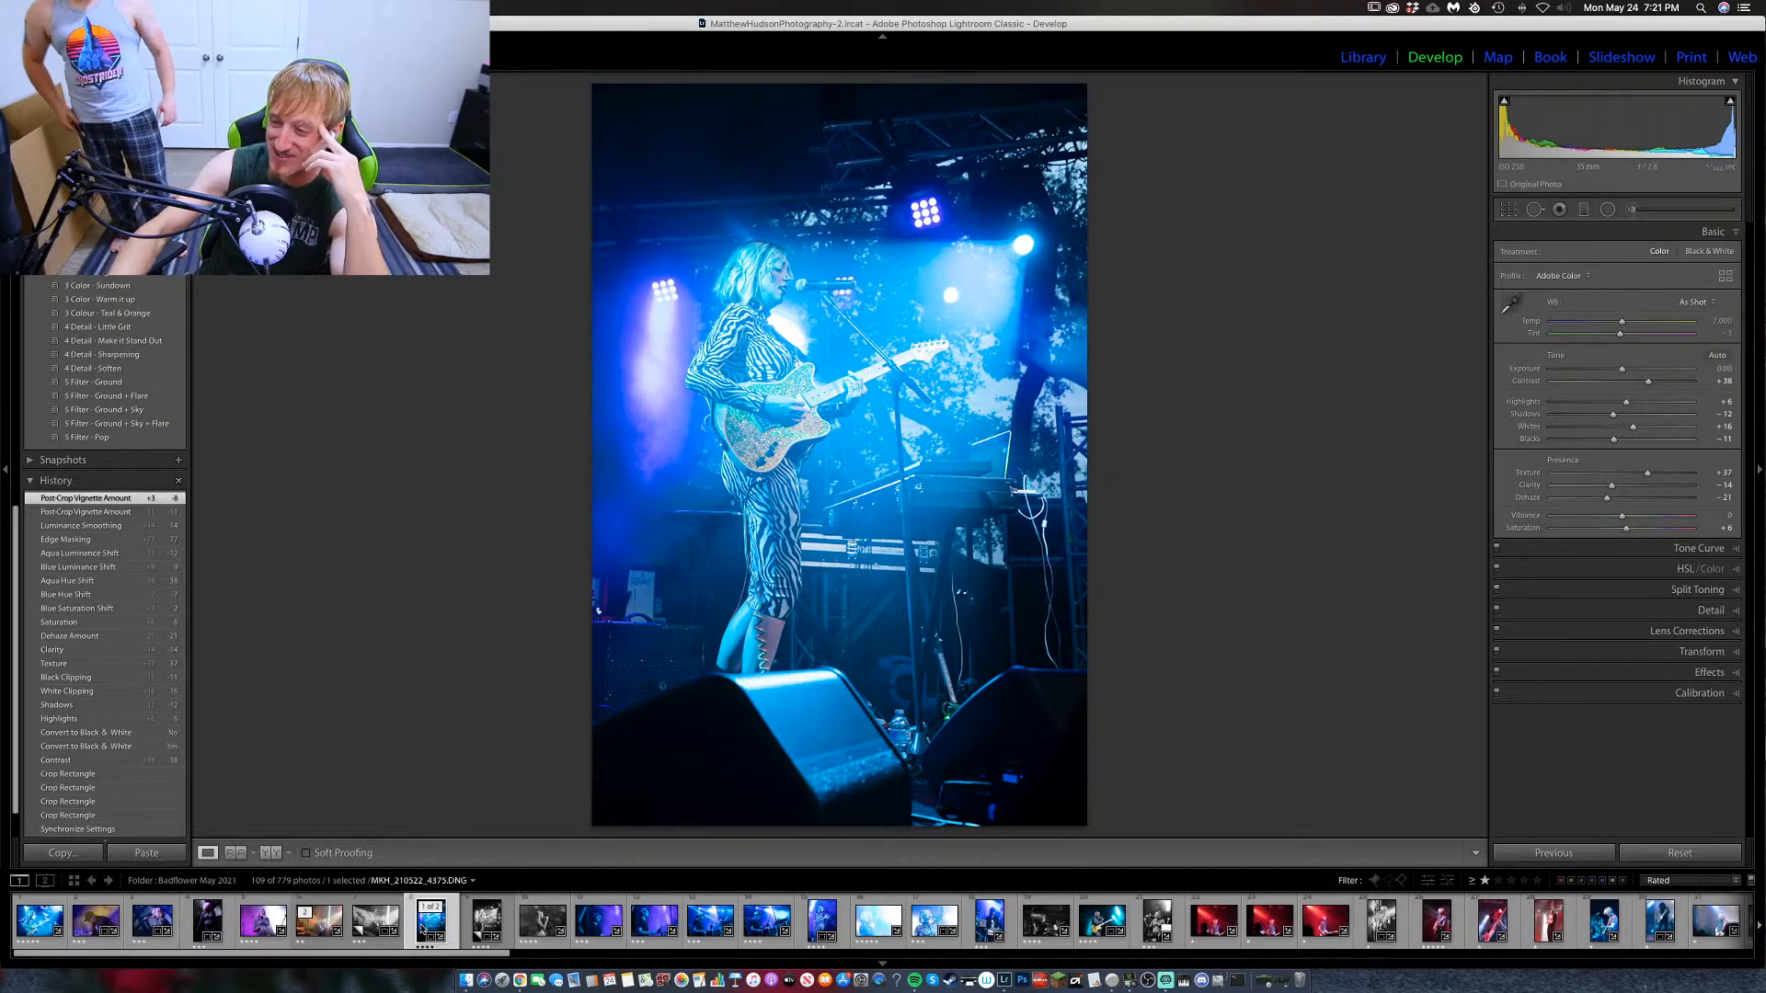
left_click(563, 927)
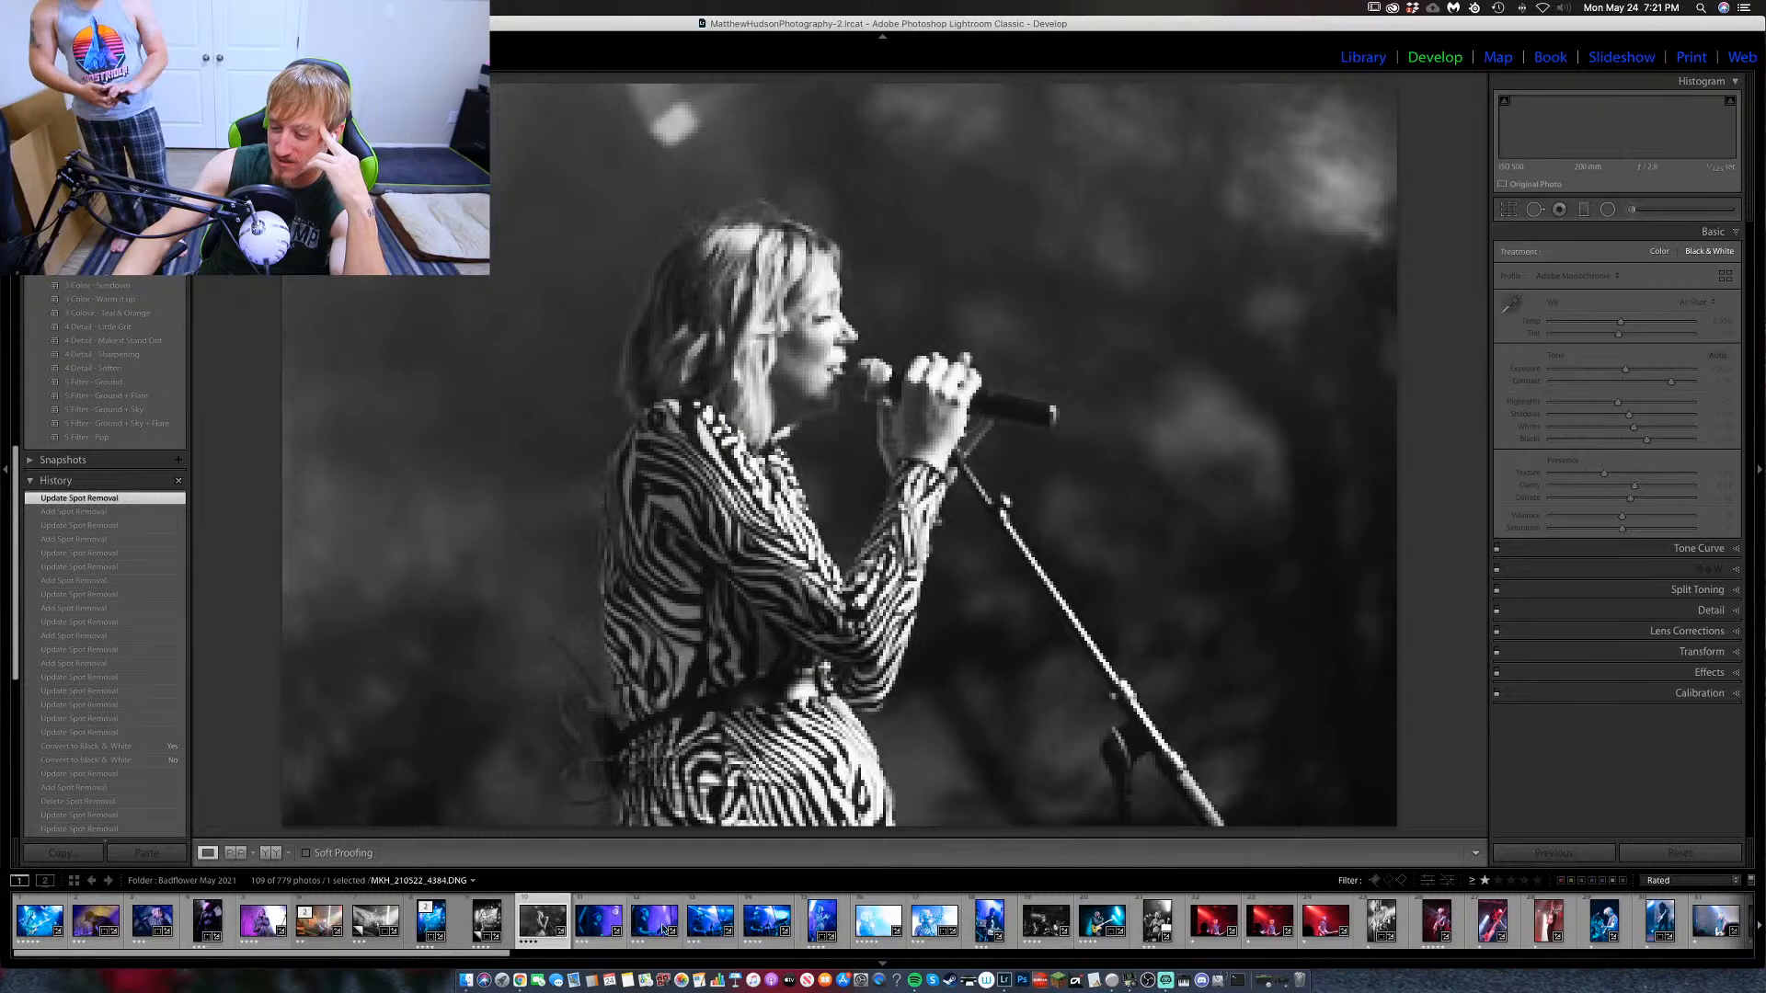
Browse further along the rated photos and view the teal-and-purple wide stage shots of the long-haired guitarist, including the landscape one.
scroll(726, 927, "down", 5)
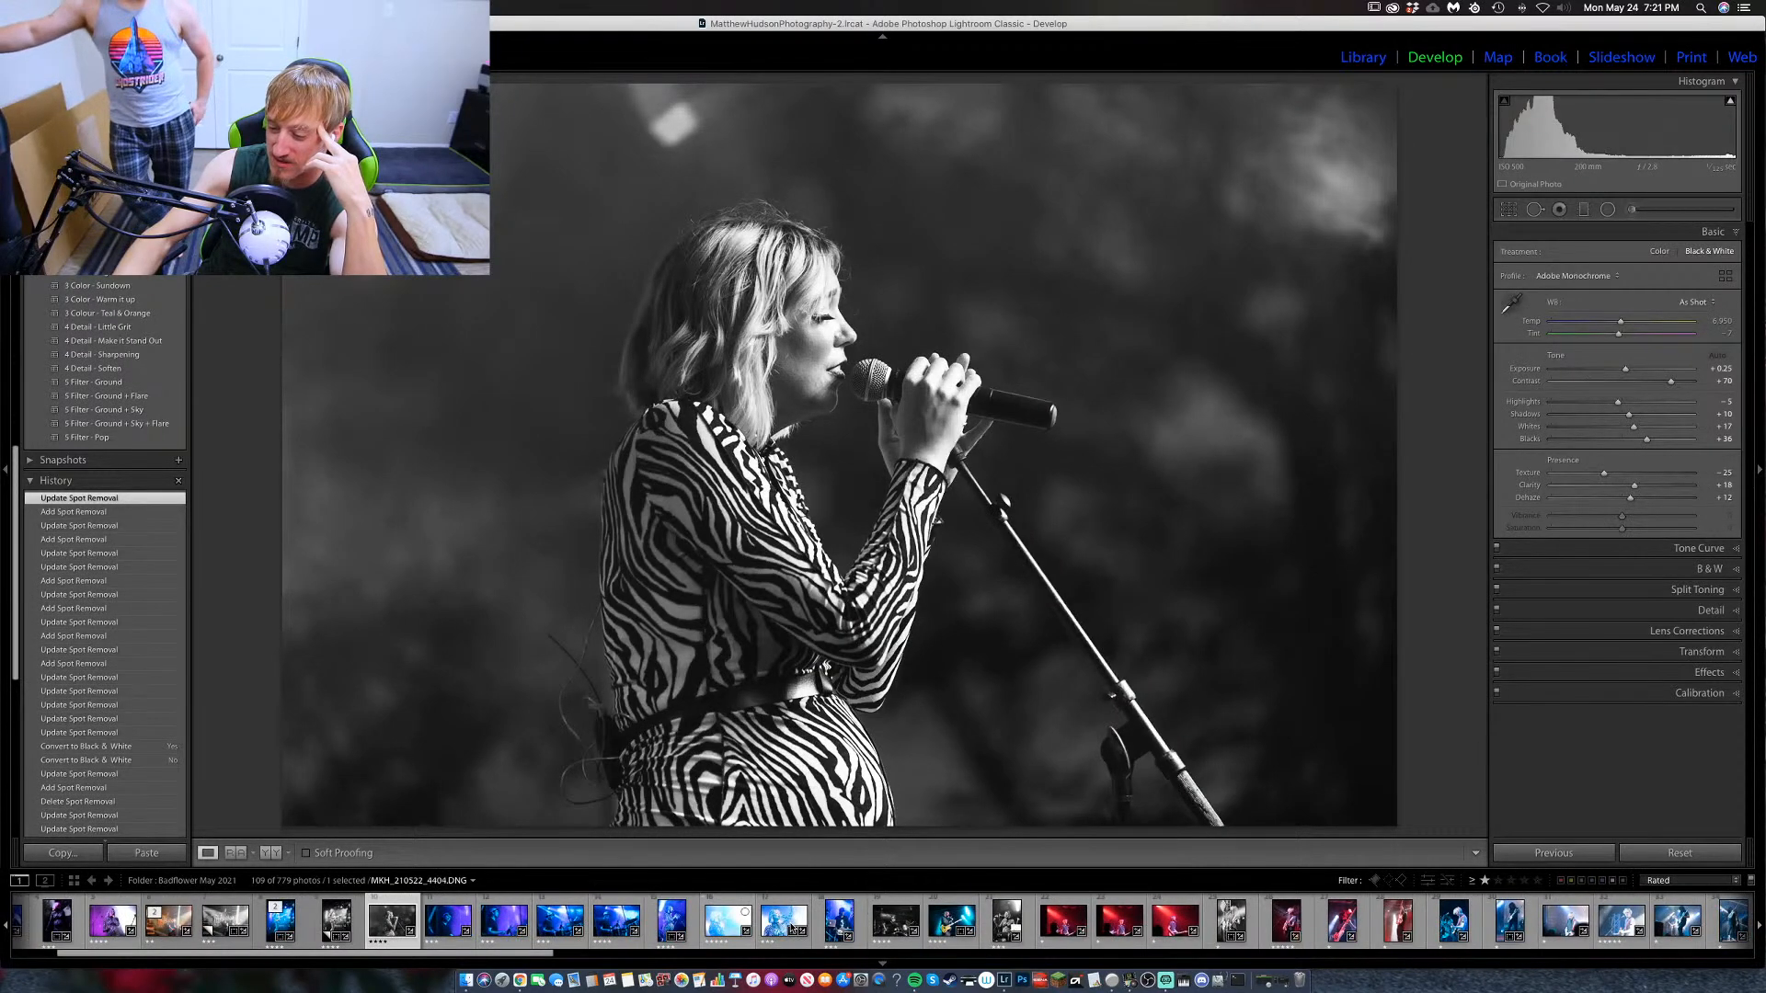
scroll(793, 927, "down", 5)
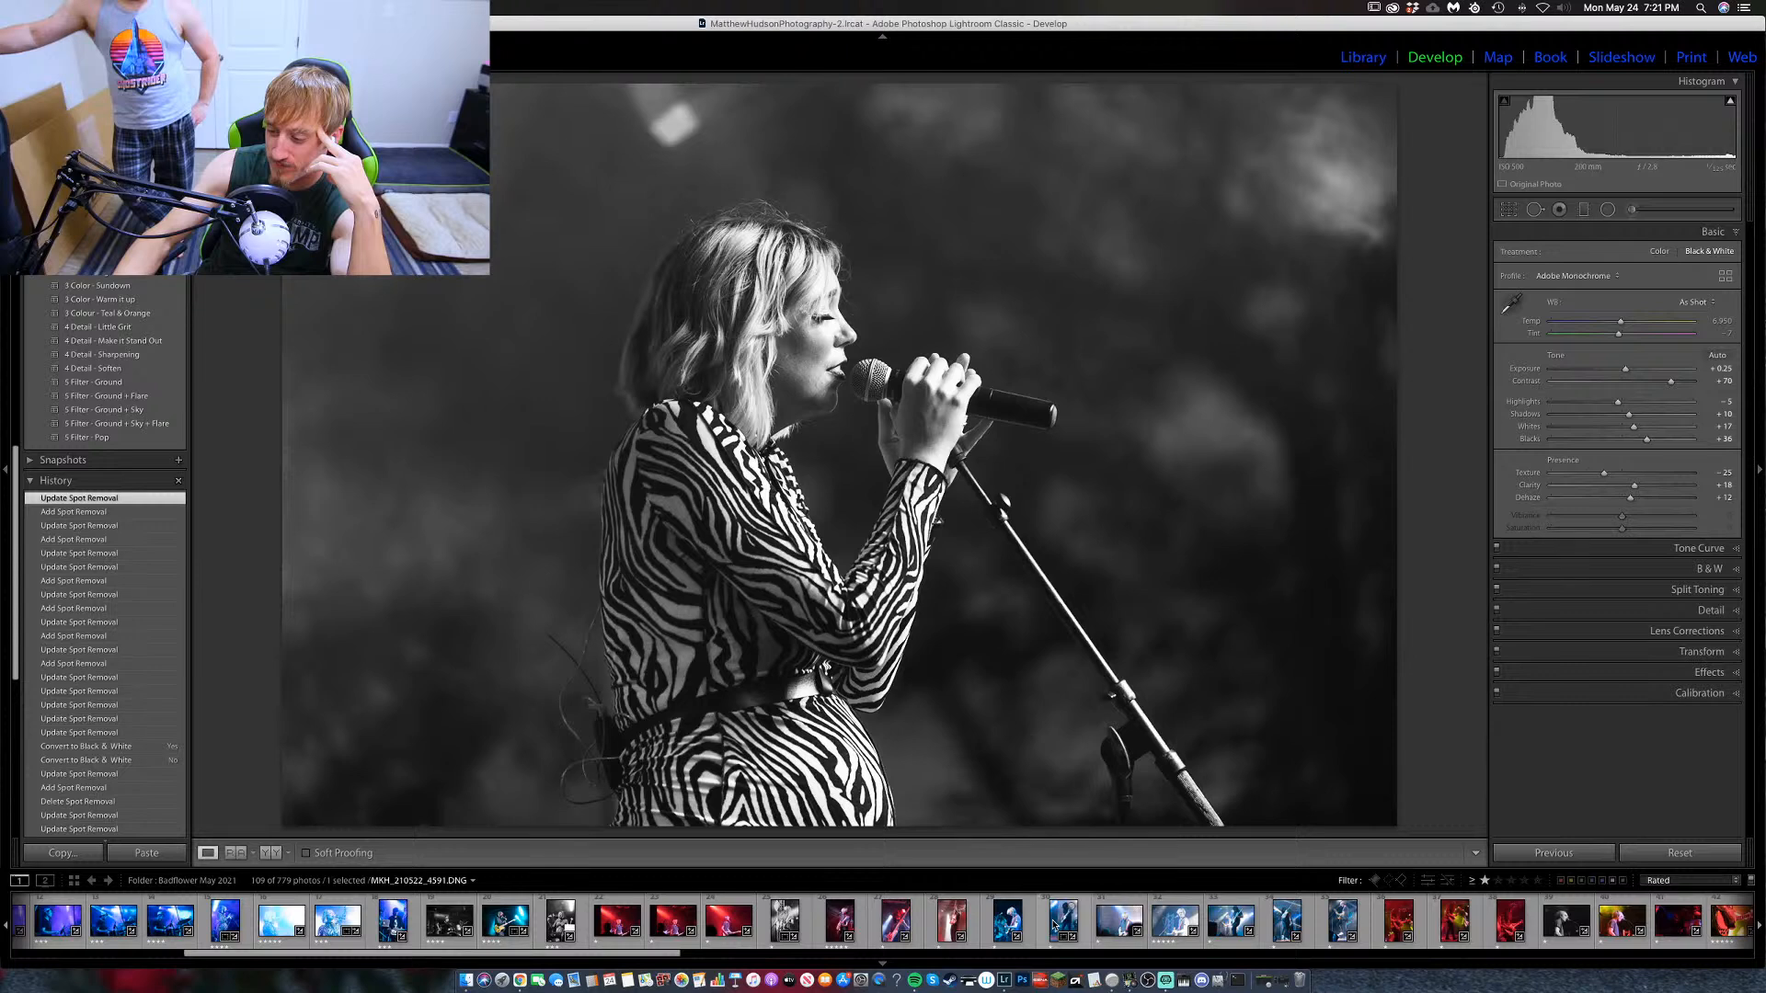
scroll(1055, 924, "down", 4)
scroll(1277, 936, "down", 2)
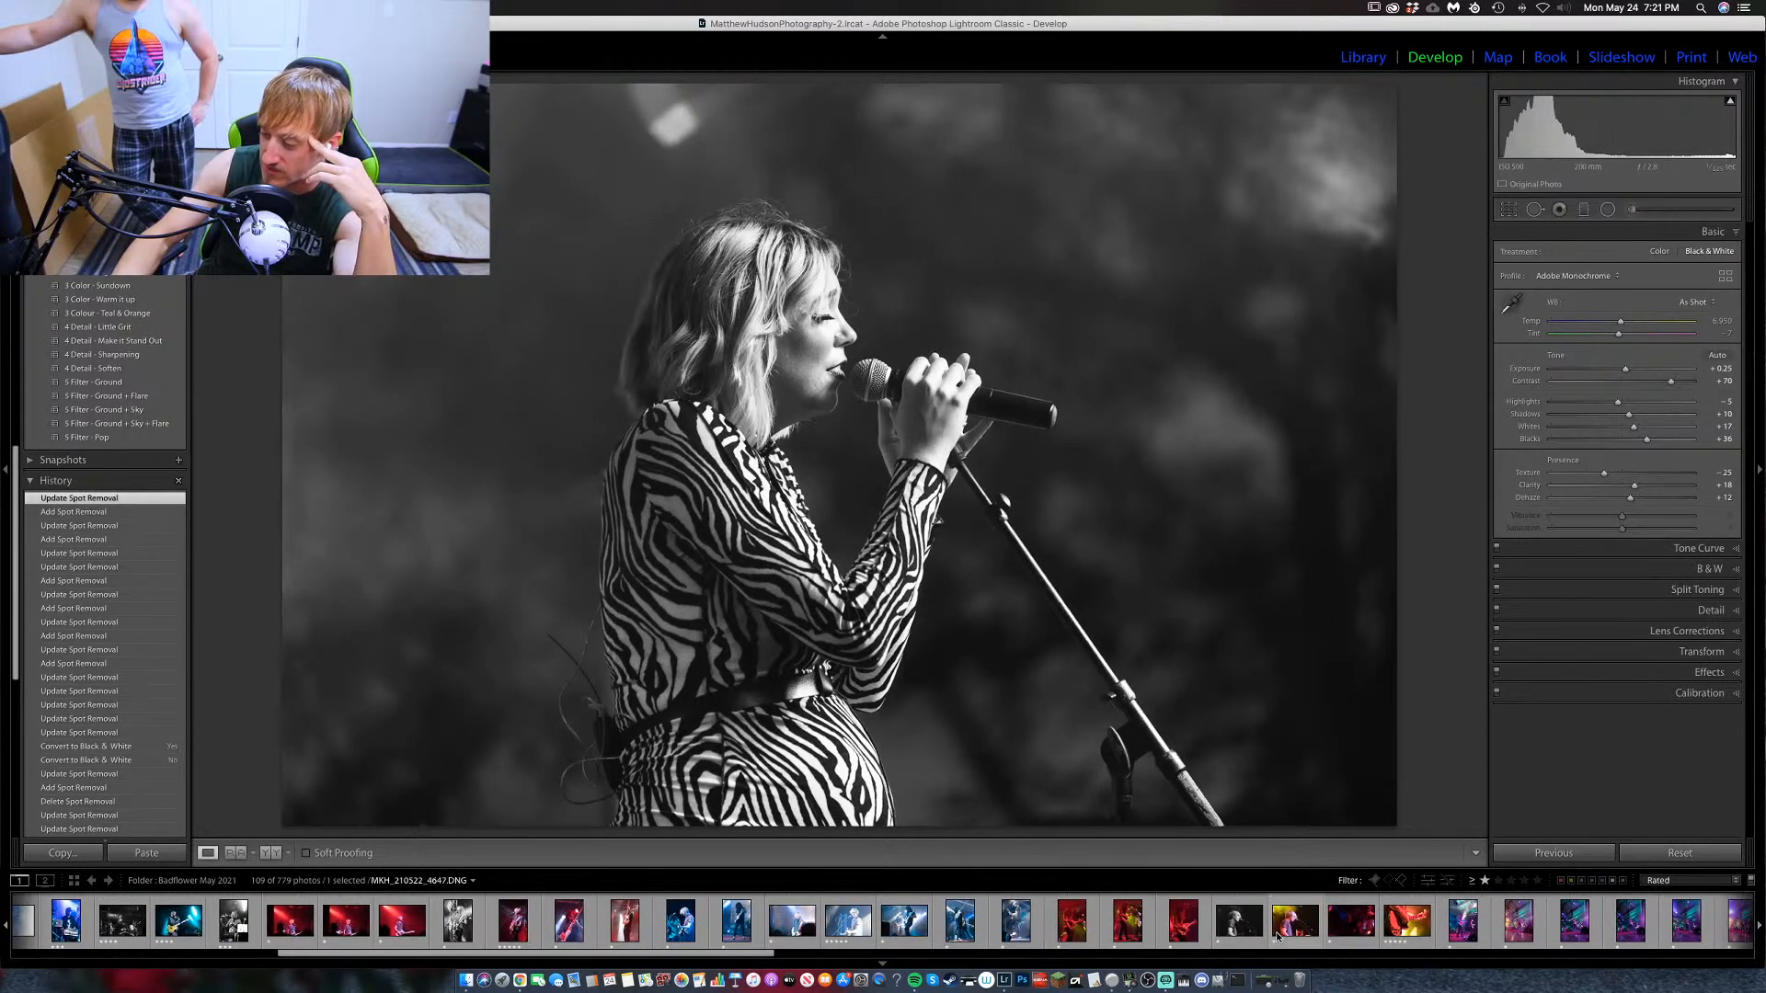
scroll(1403, 929, "down", 2)
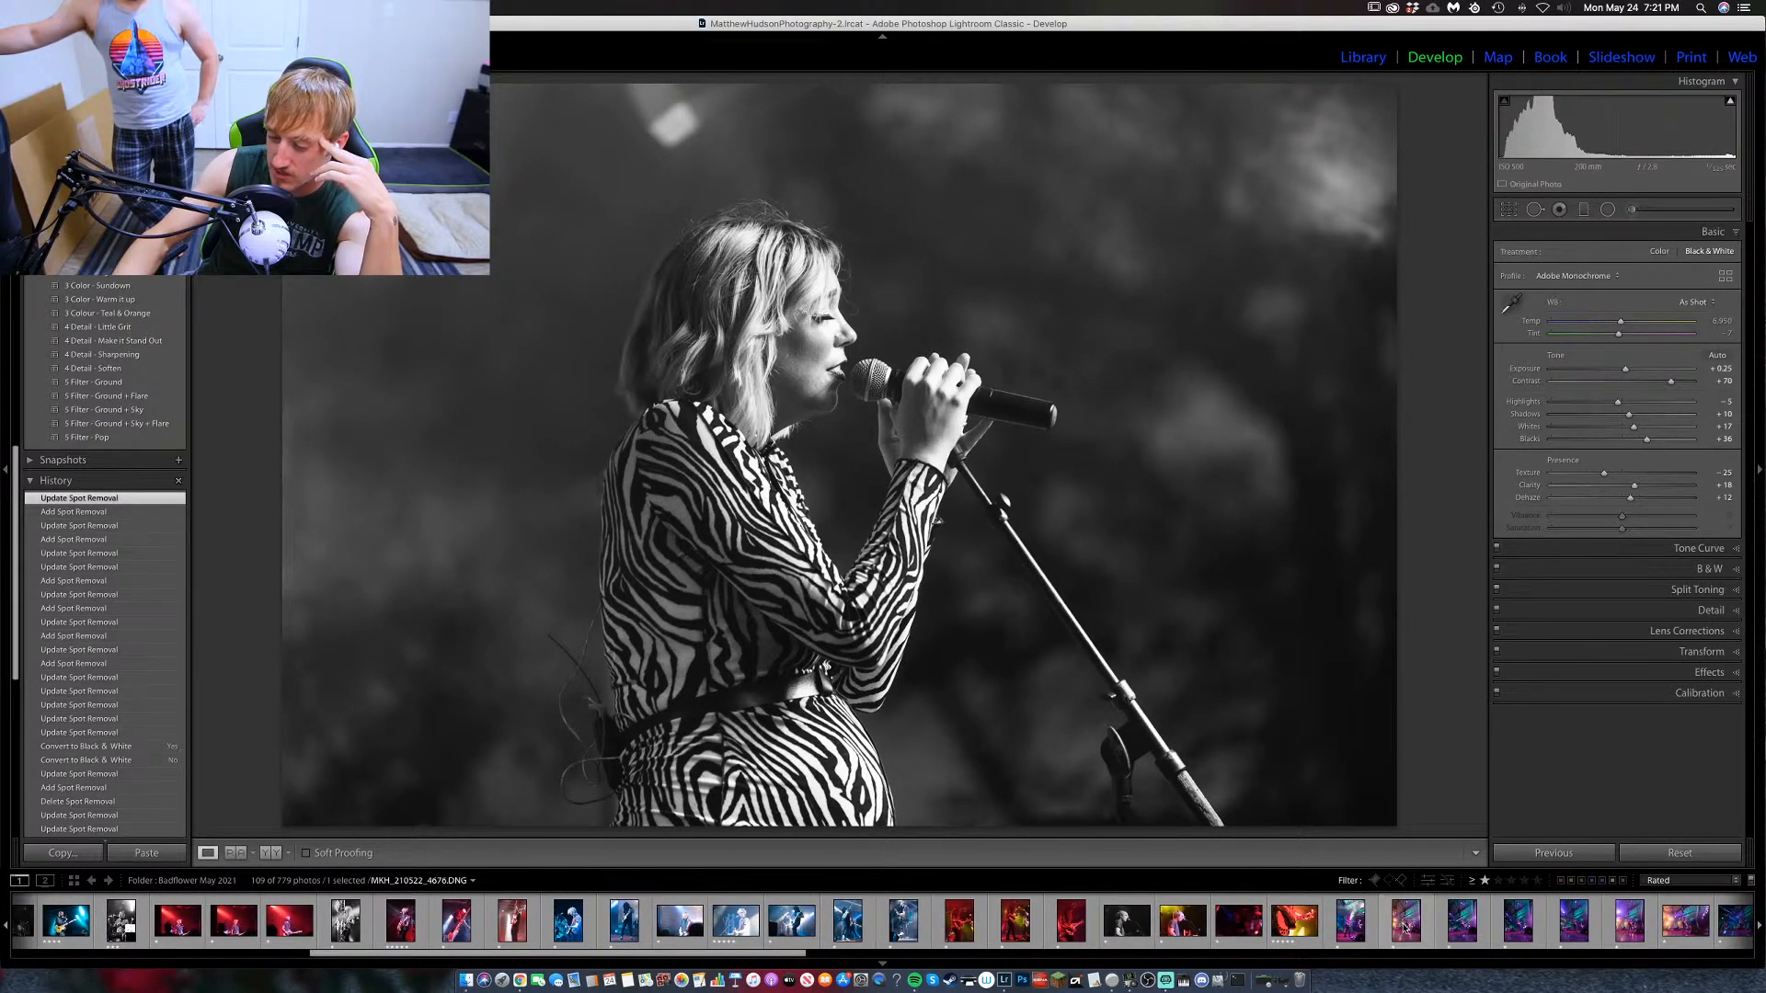
scroll(1405, 927, "down", 6)
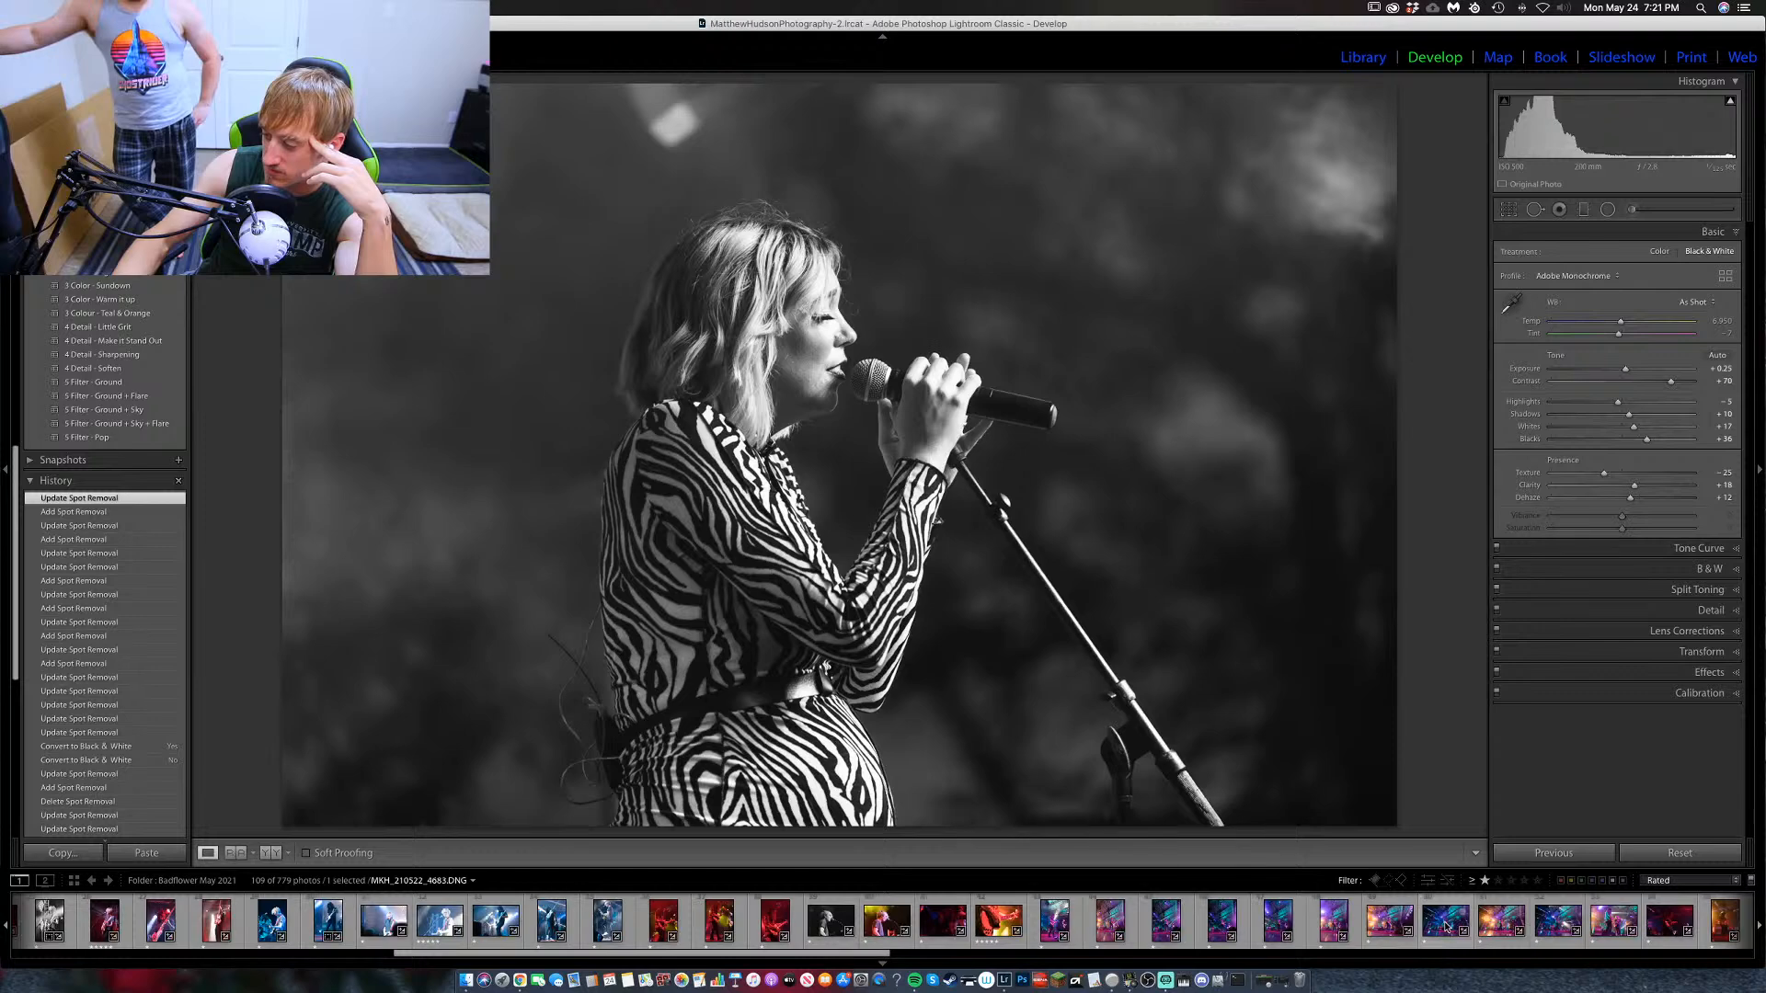
scroll(1445, 926, "down", 12)
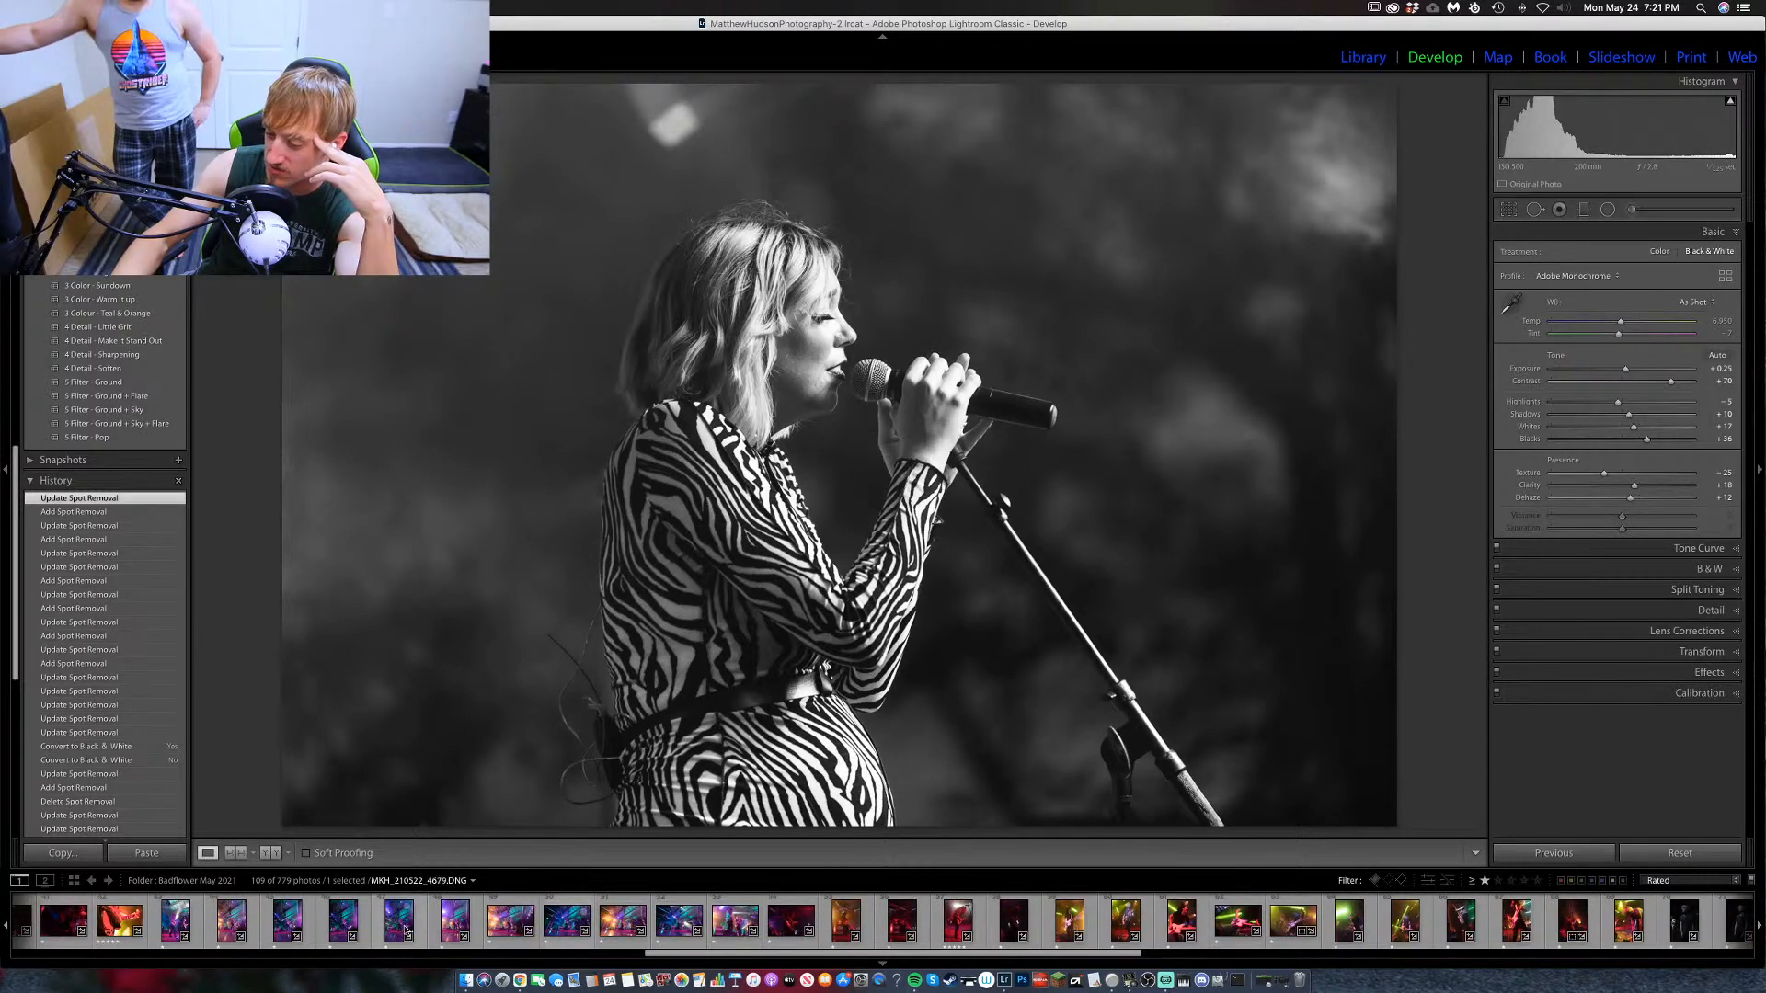
left_click(343, 922)
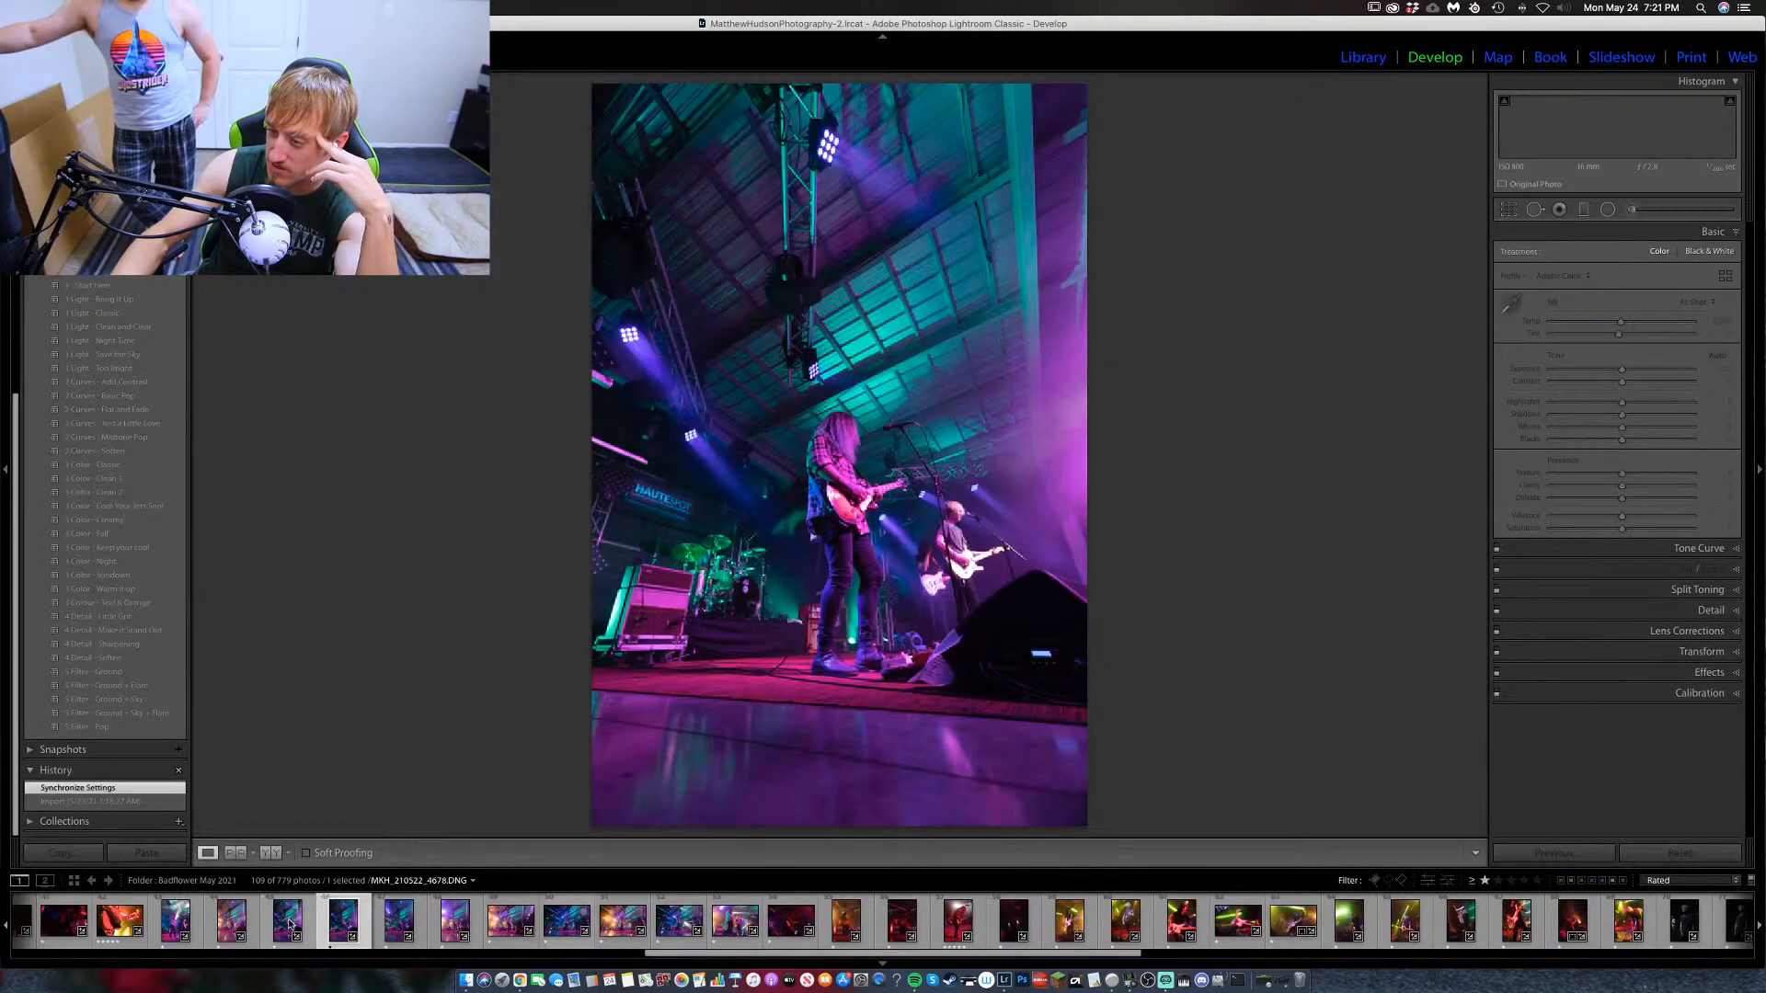
key("Left")
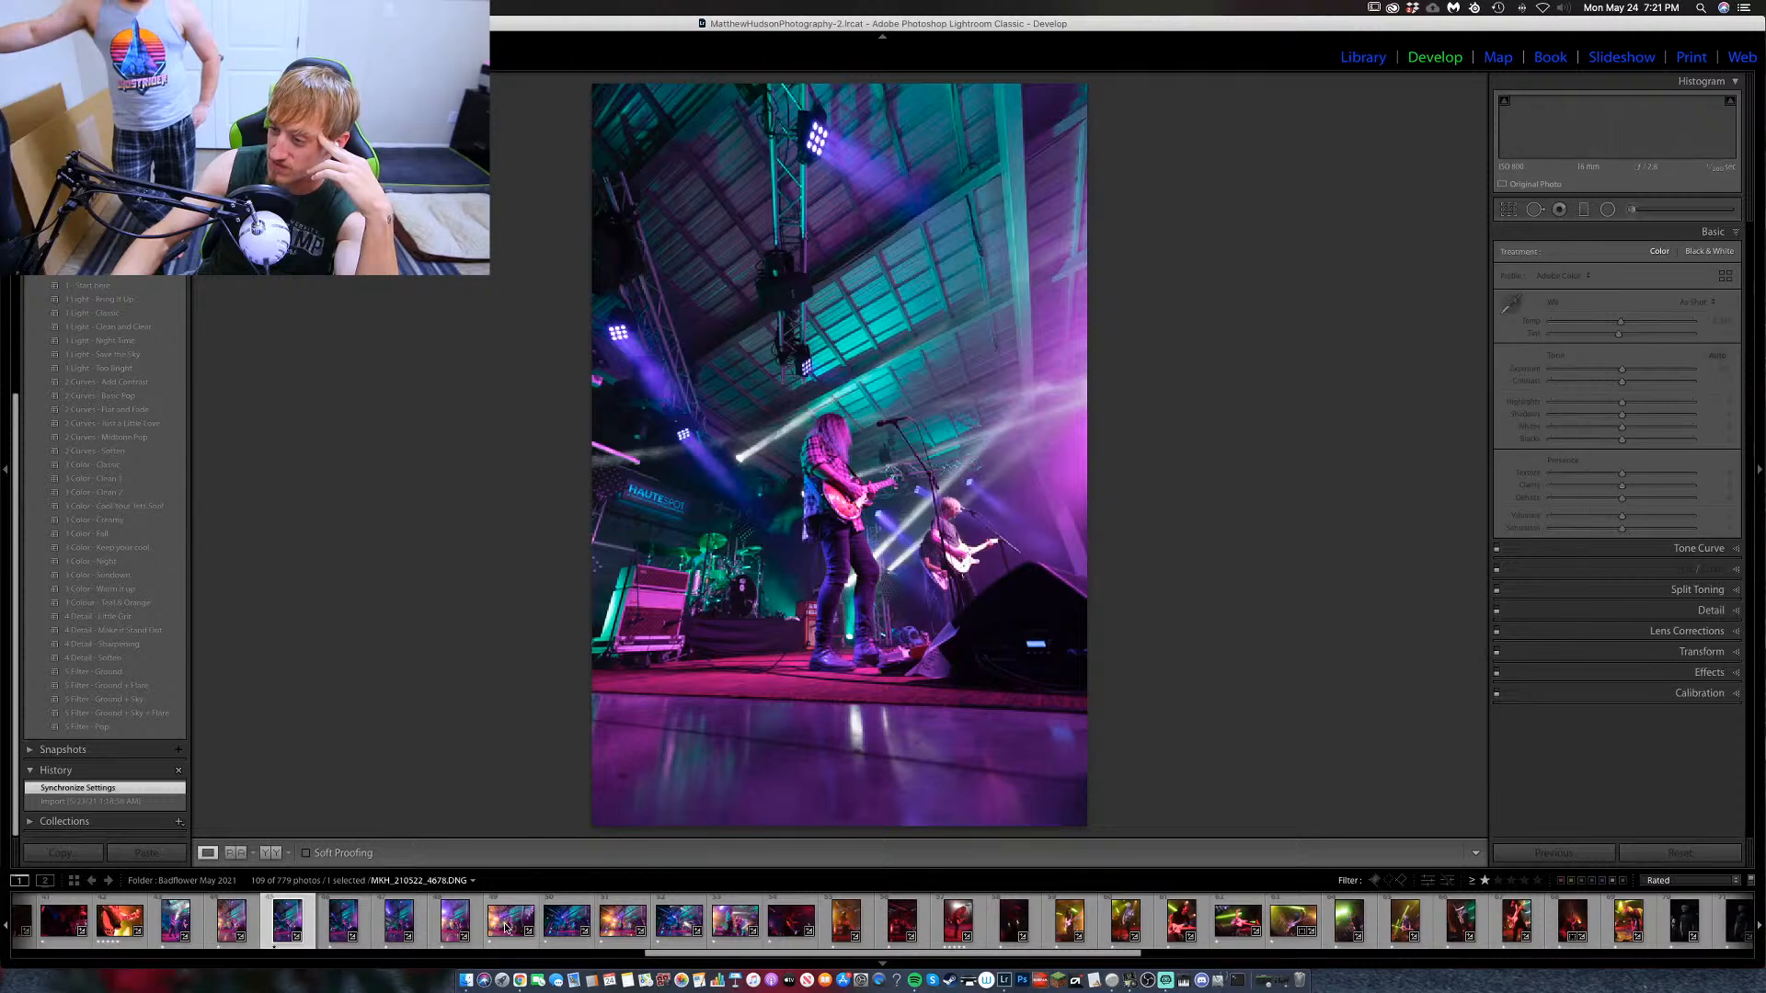
left_click(505, 927)
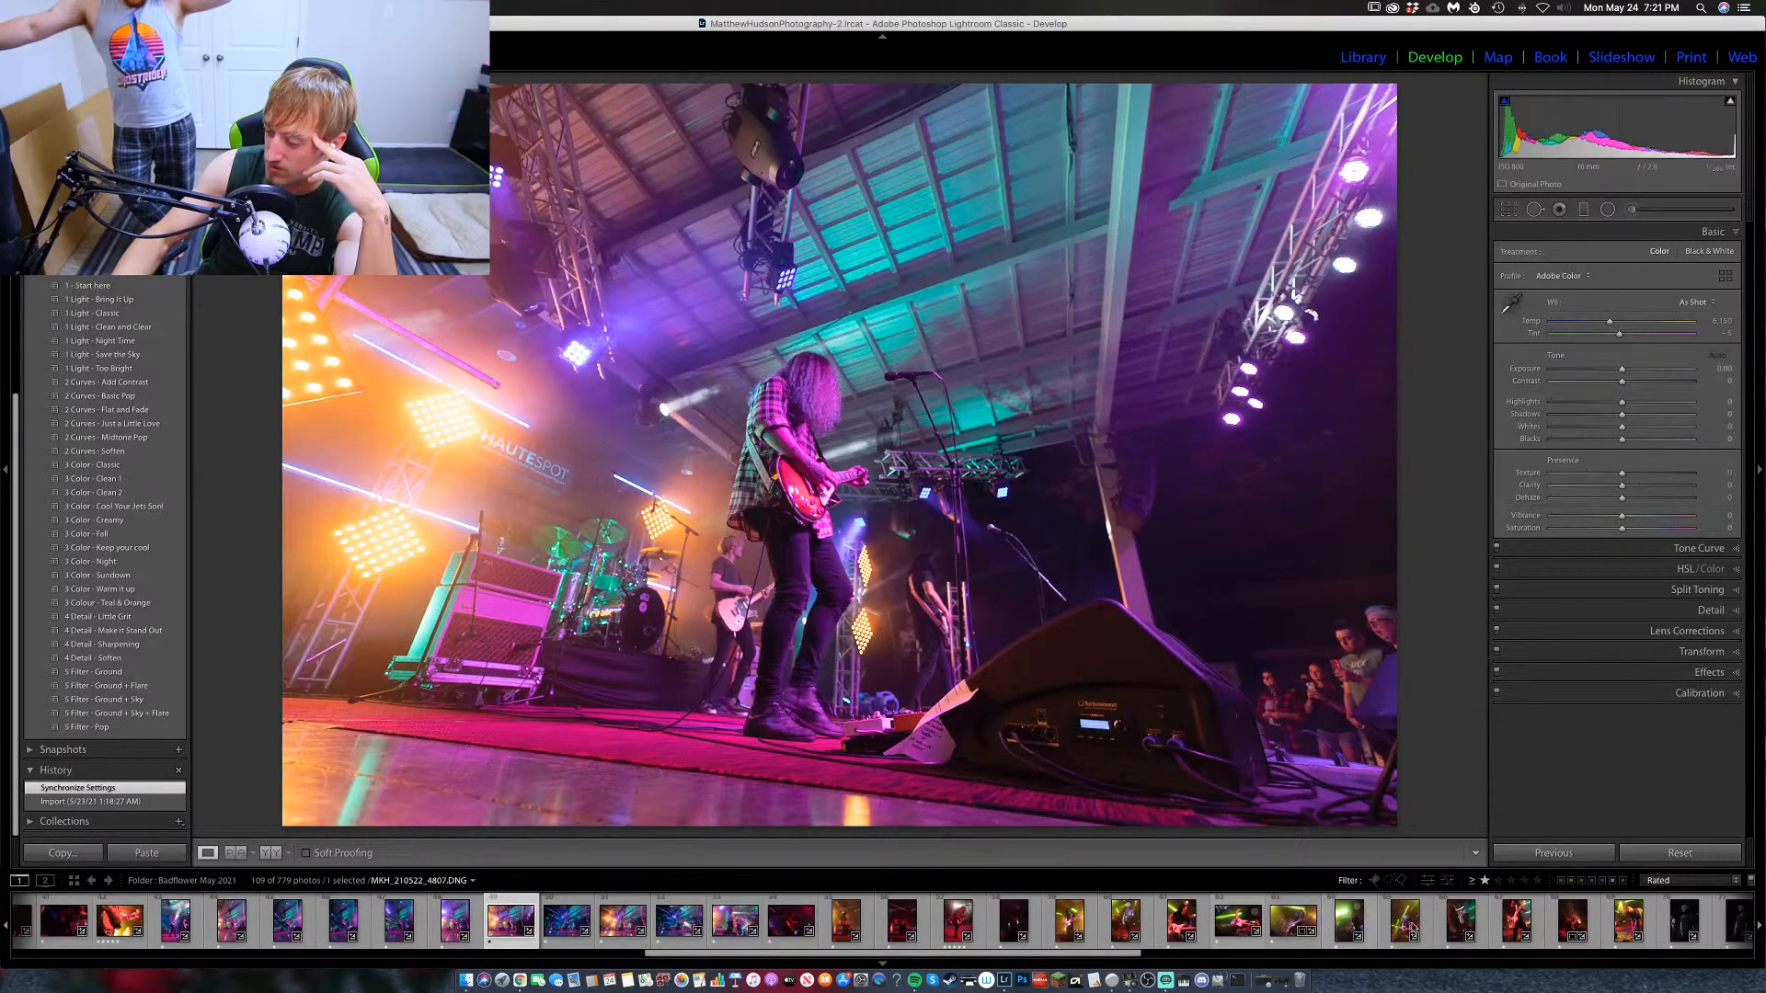
scroll(1380, 924, "right", 1)
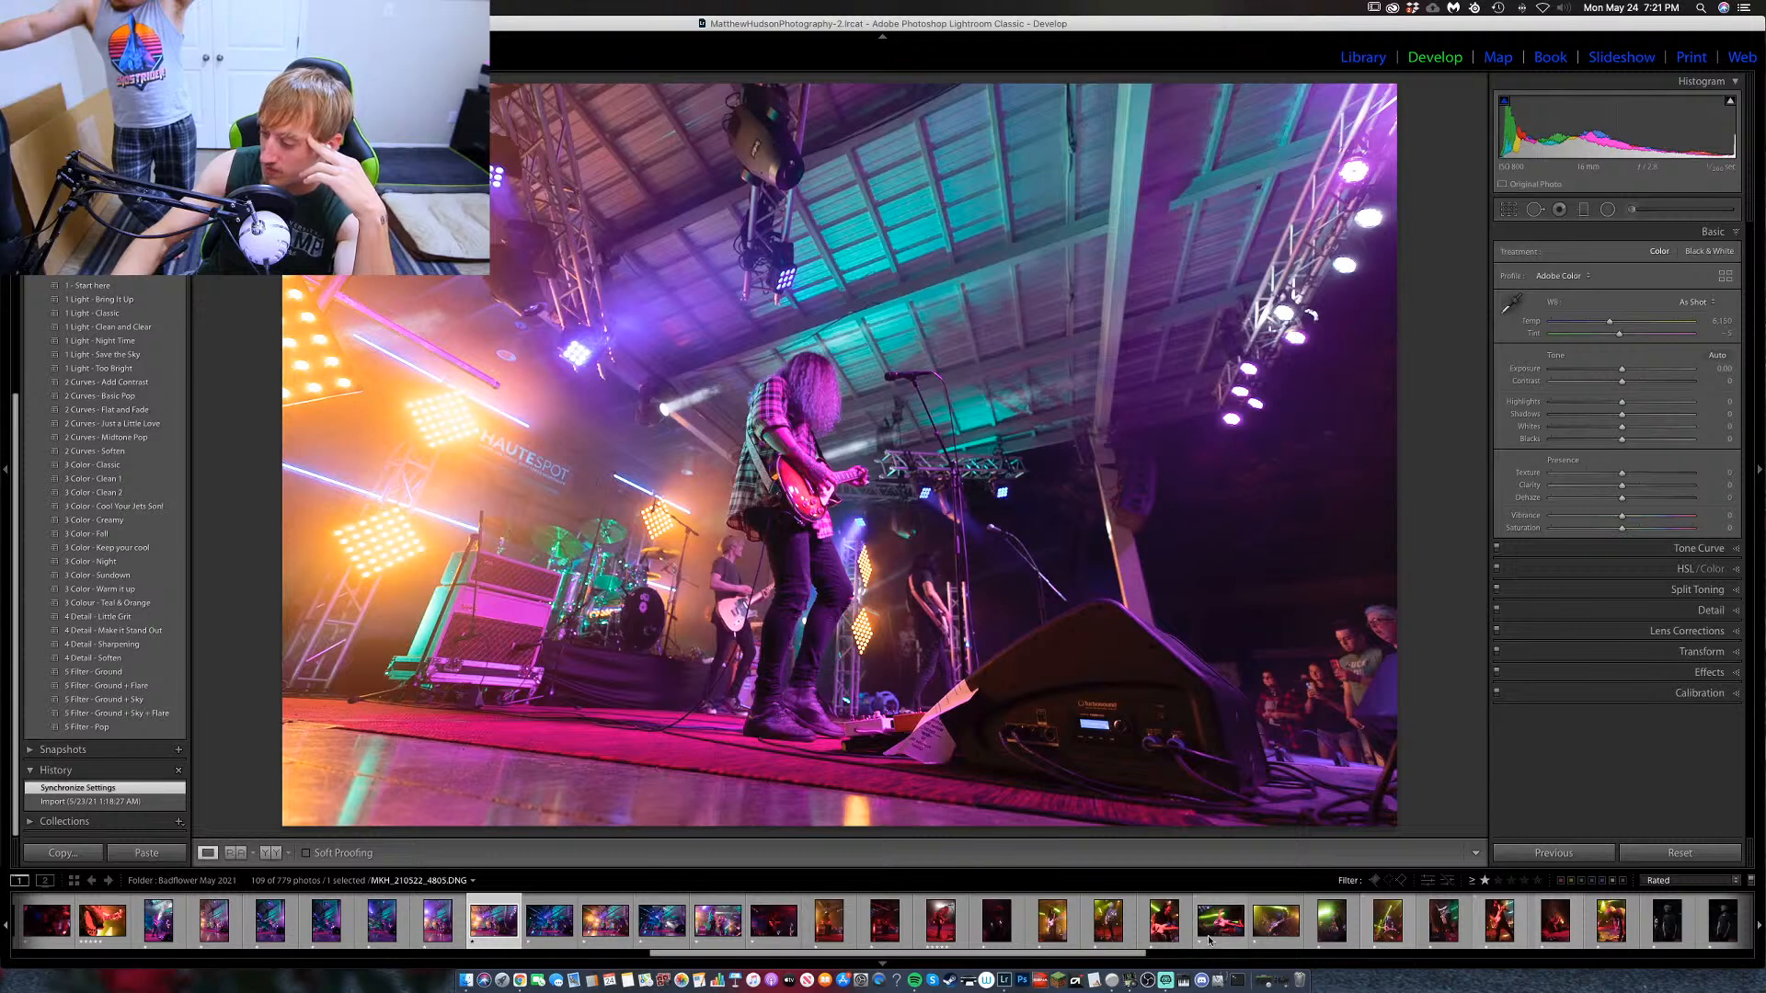
Open the pink bass guitar photo in Develop and set Contrast to +42, Highlights to -19 and Shadows to +18.
left_click(1213, 935)
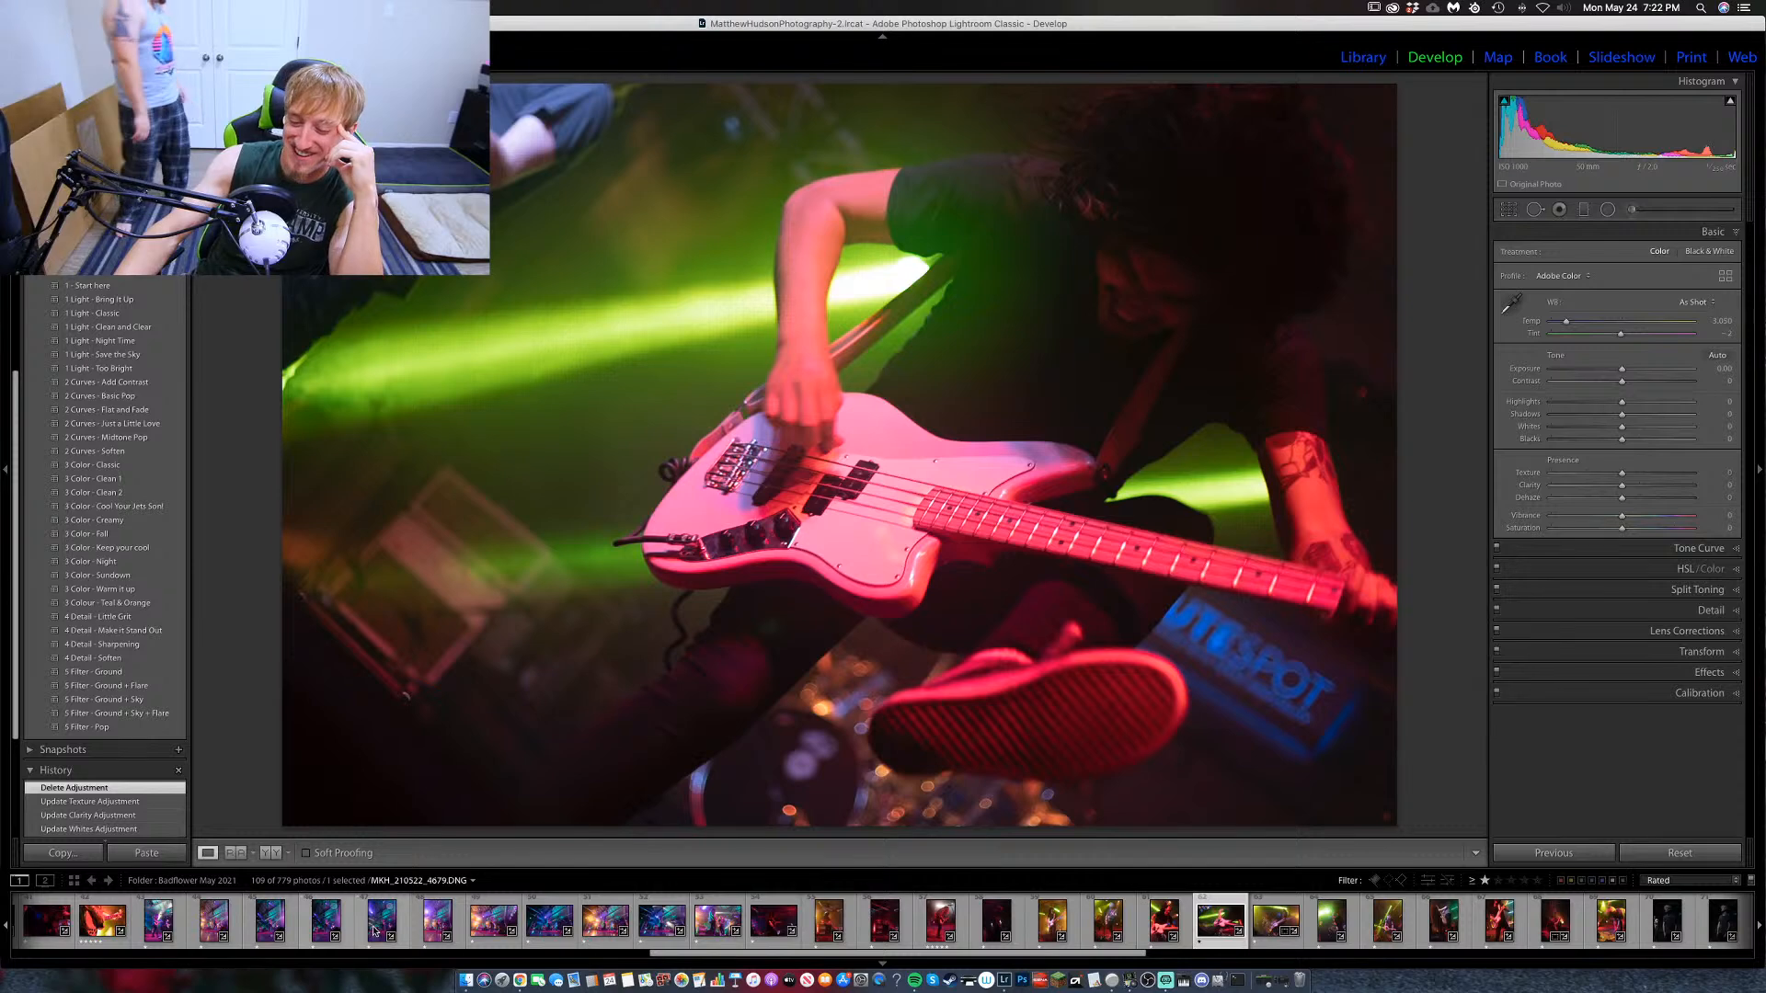
scroll(376, 927, "up", 10)
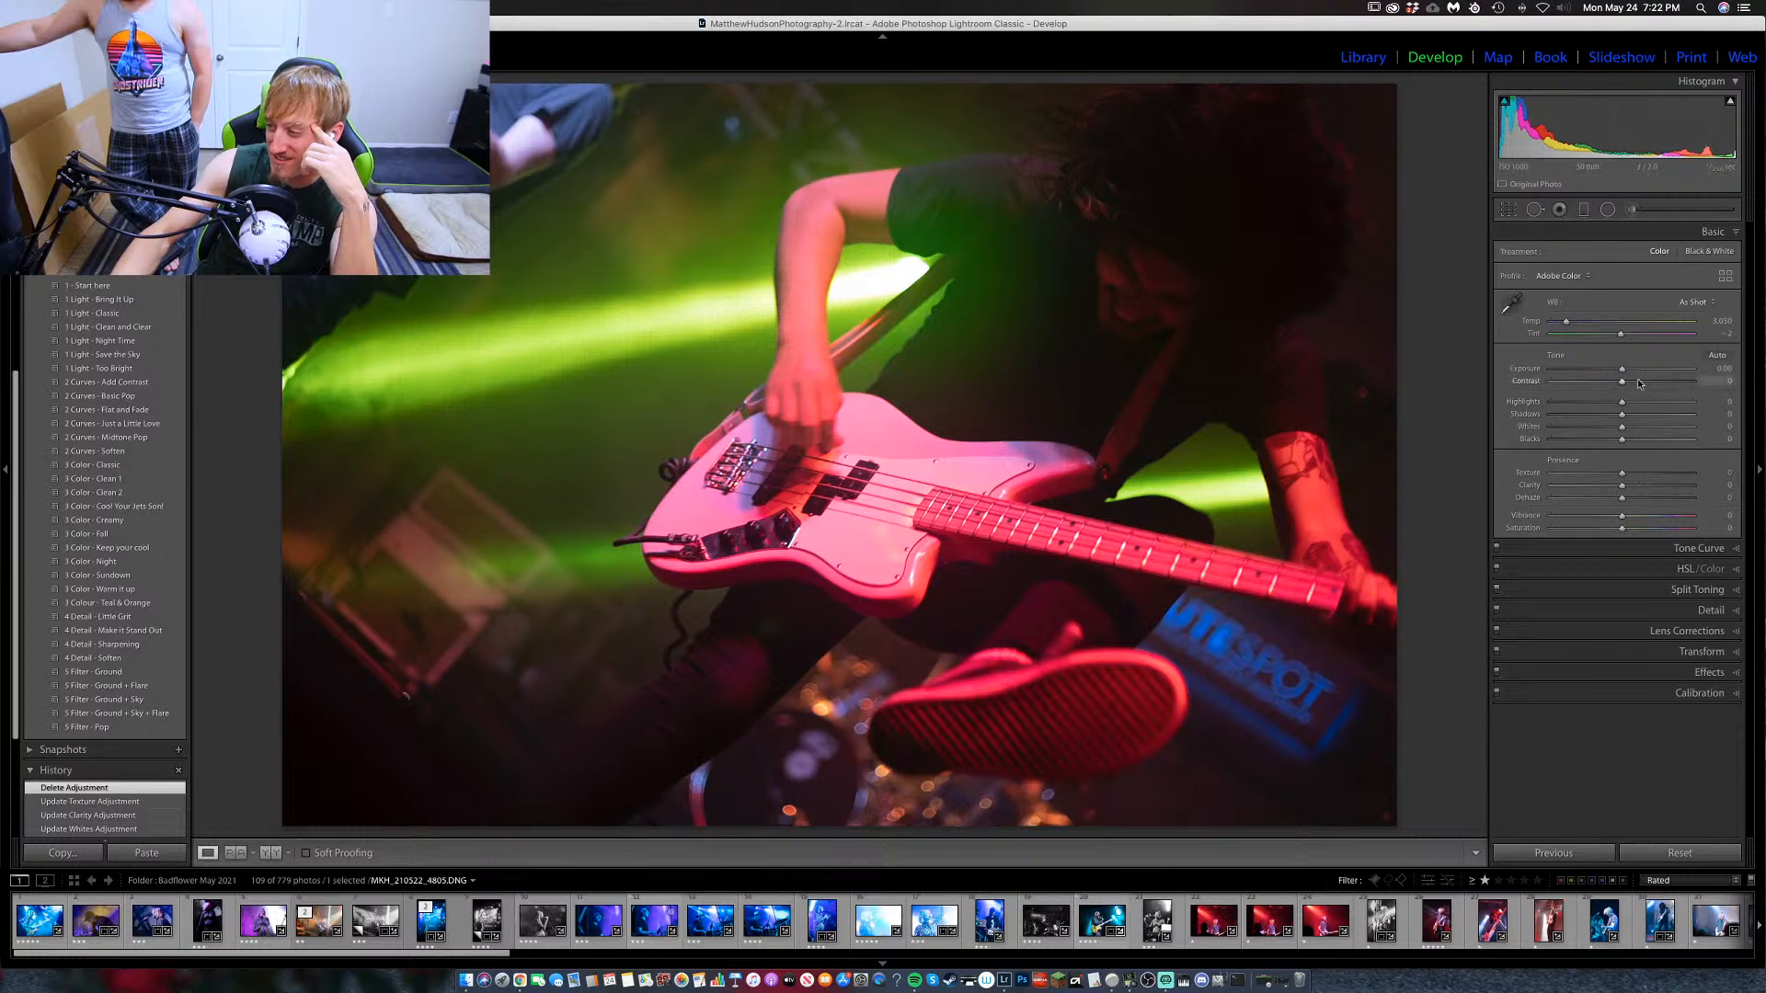
mouse_move(1625, 384)
left_mouse_down()
mouse_move(1637, 406)
mouse_move(1611, 407)
mouse_move(1634, 415)
left_mouse_up()
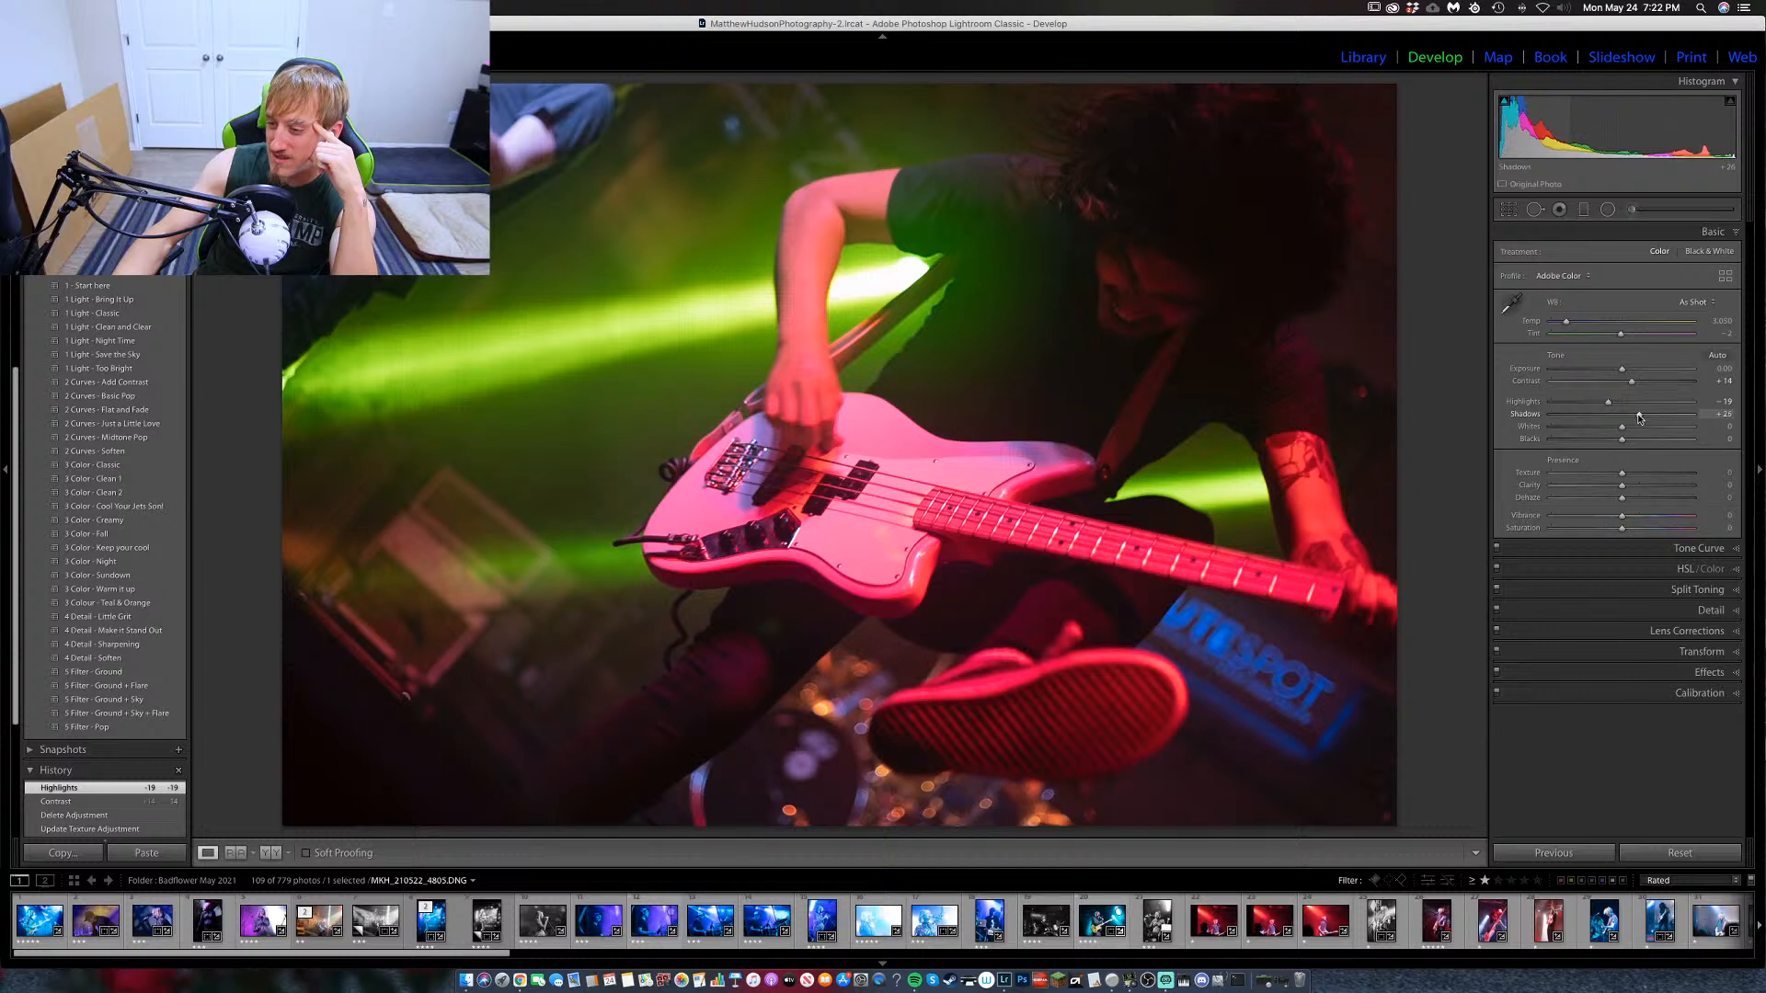
left_click_drag(1639, 419, 1649, 380)
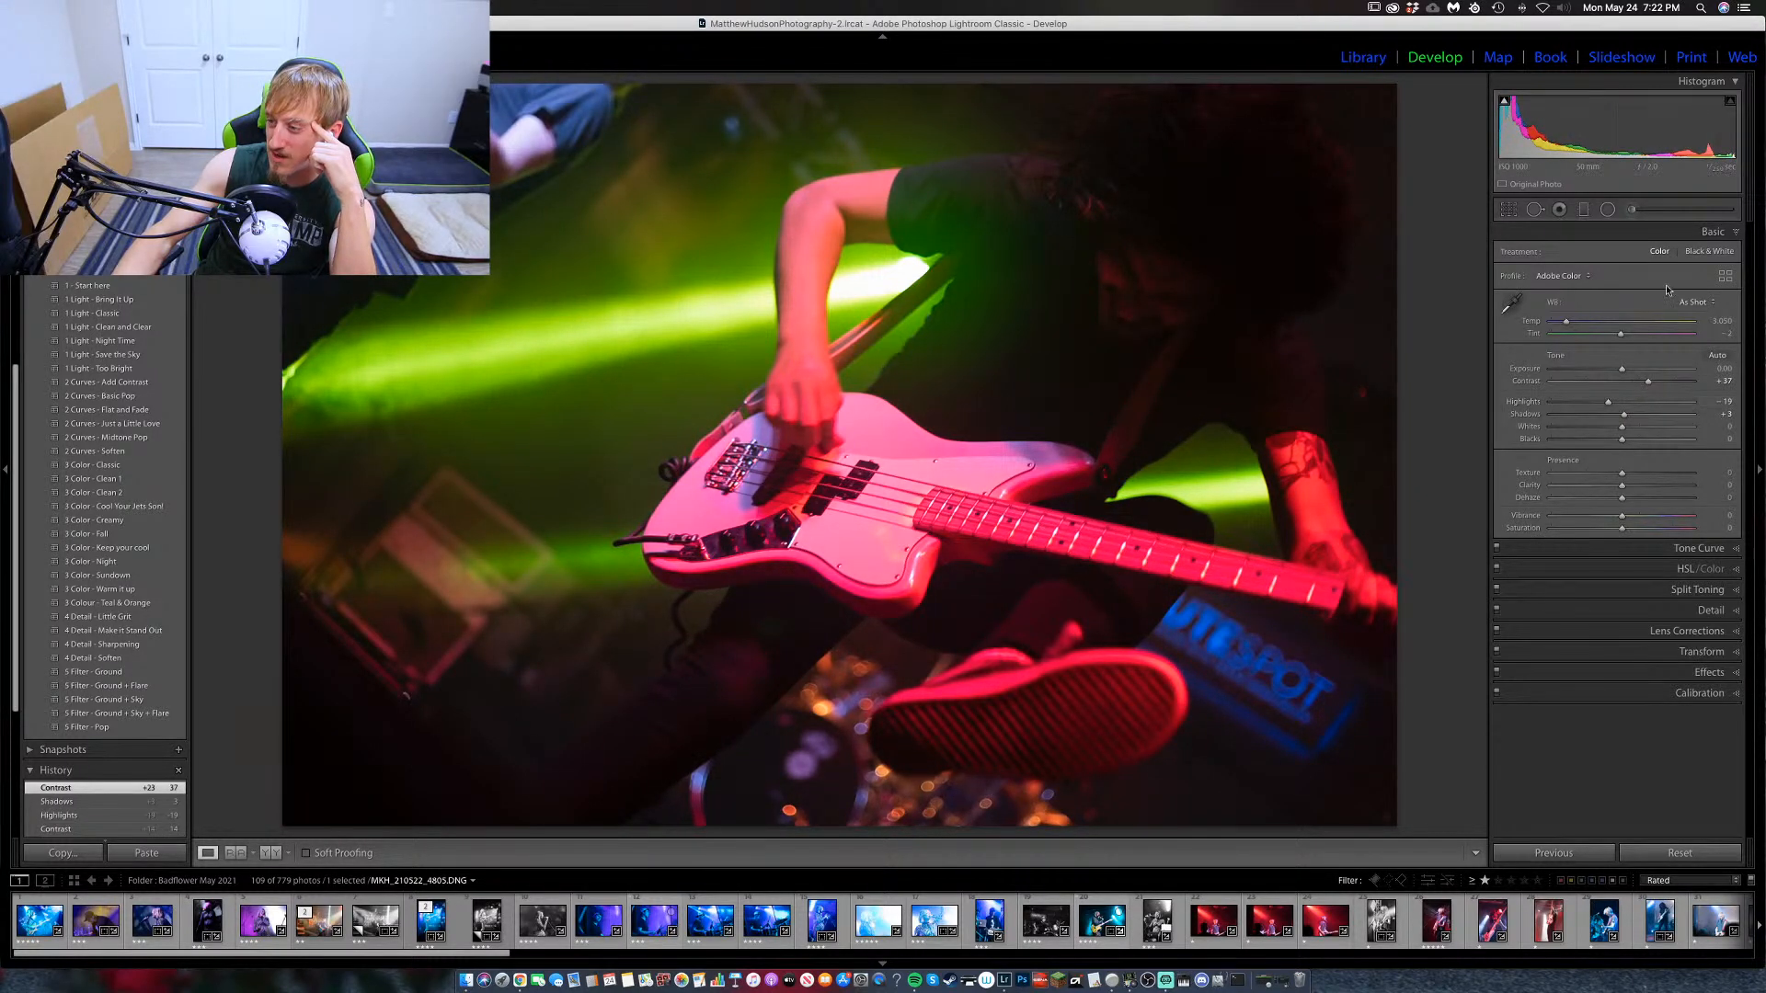
left_click_drag(1652, 383, 1636, 421)
Brush a local adjustment over the bassist's dark face with Exposure at 0 and raise its Shadows to about 23.
key("k")
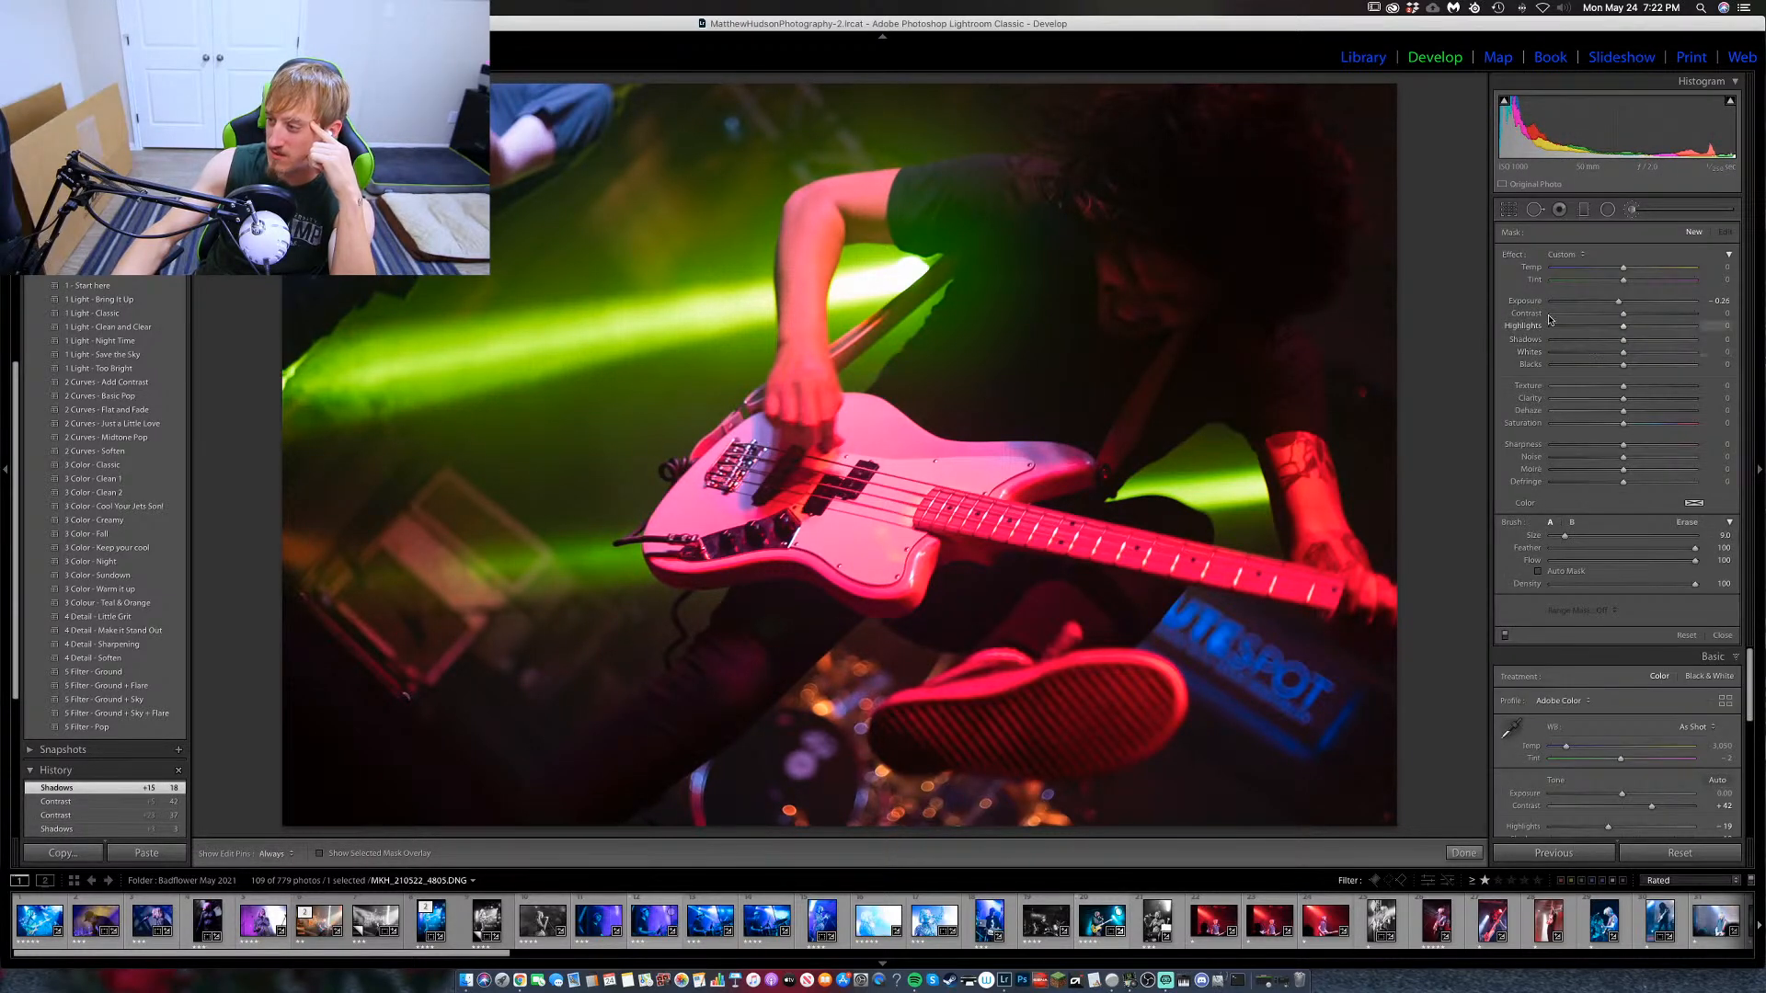
double_click(1525, 300)
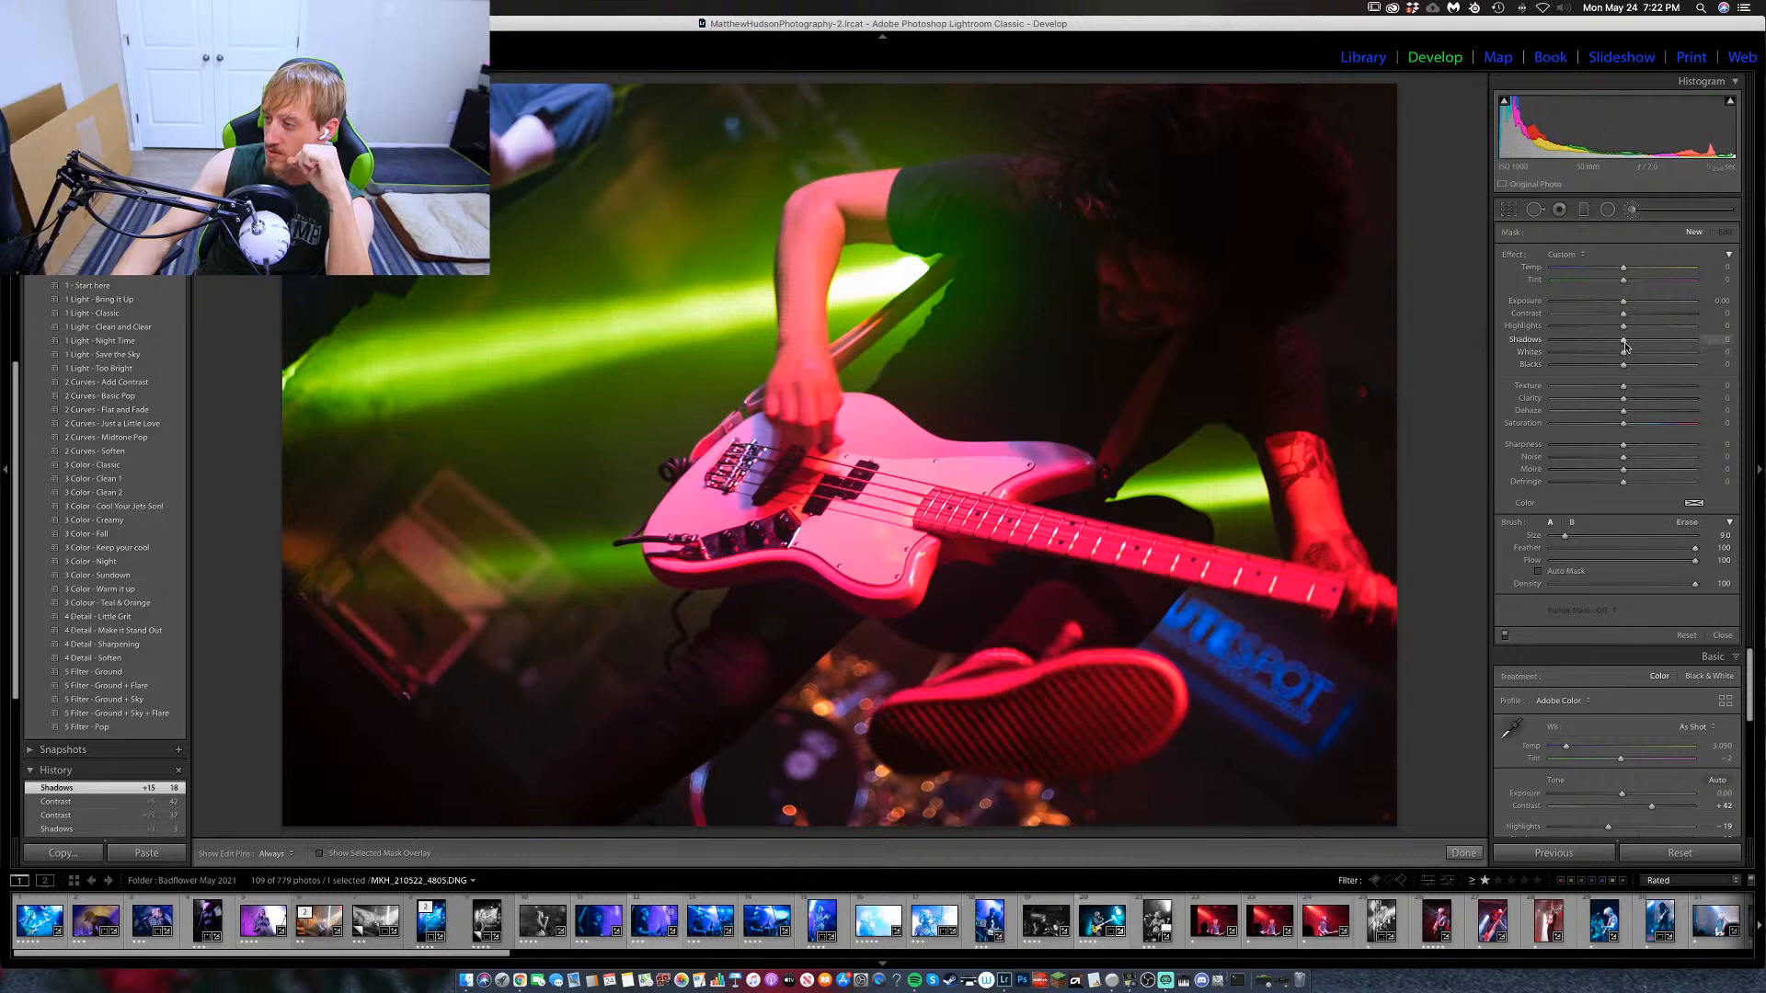
left_click_drag(1624, 345, 1631, 343)
key("h")
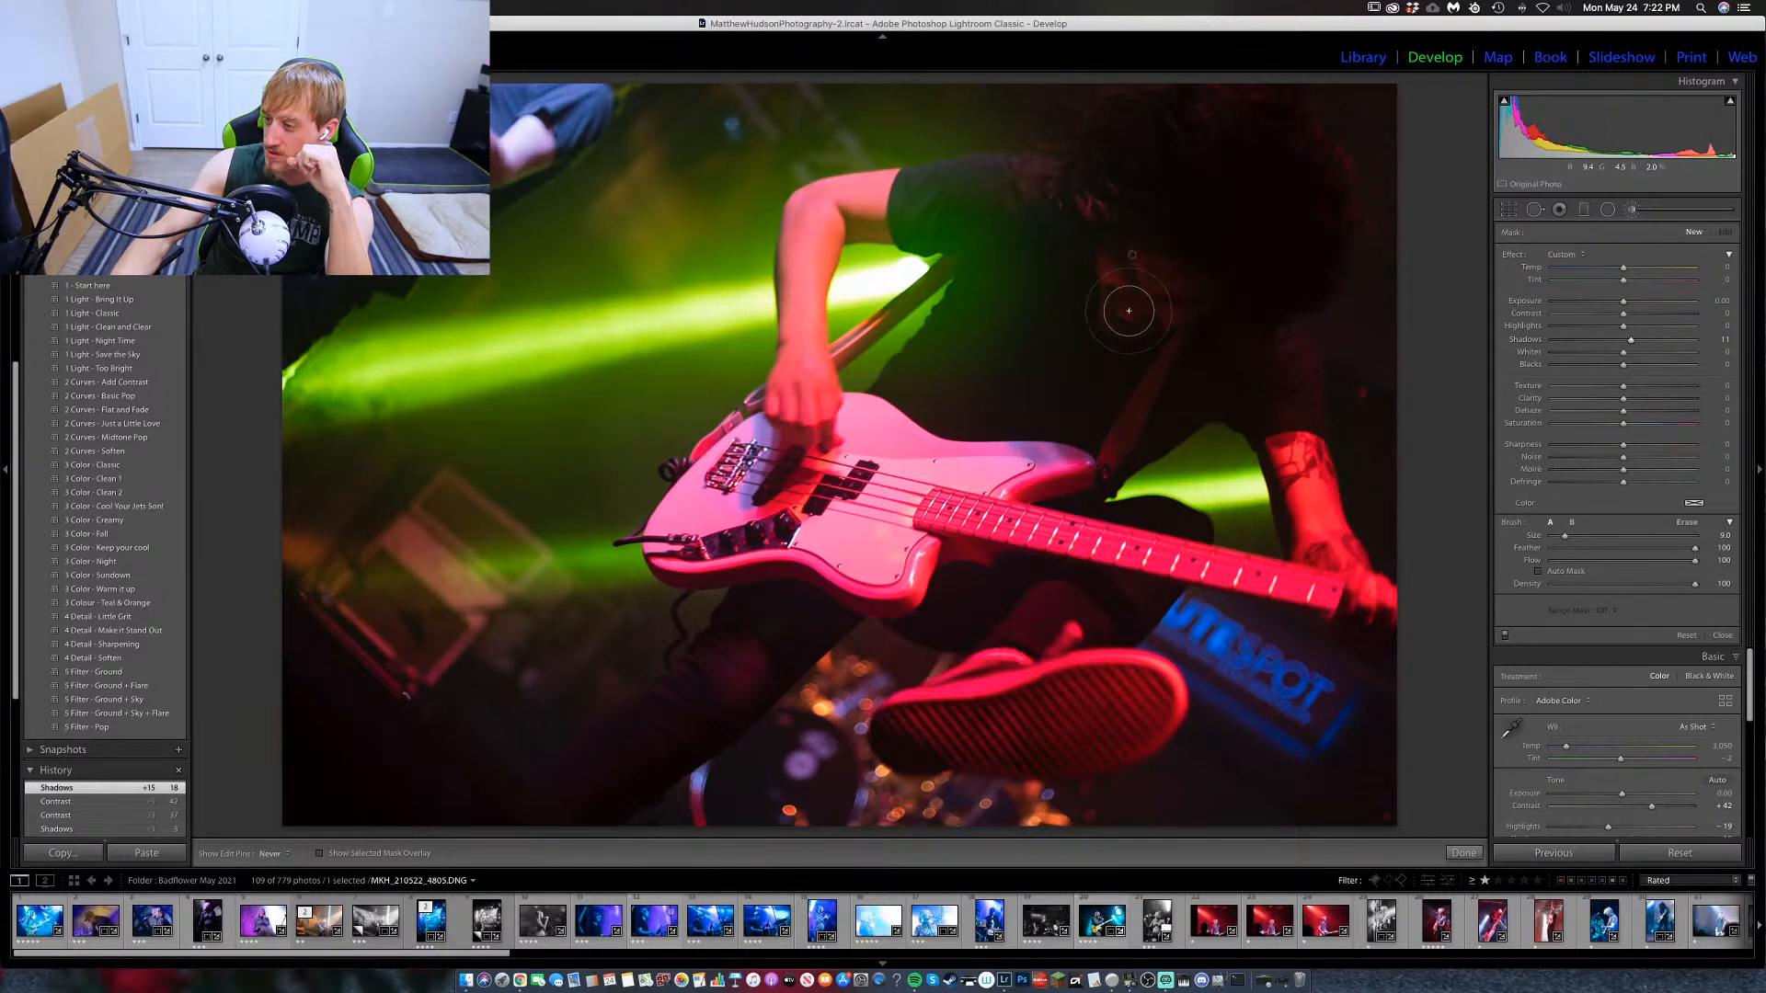
mouse_move(1129, 310)
left_mouse_down()
mouse_move(1187, 300)
mouse_move(1132, 276)
left_mouse_up()
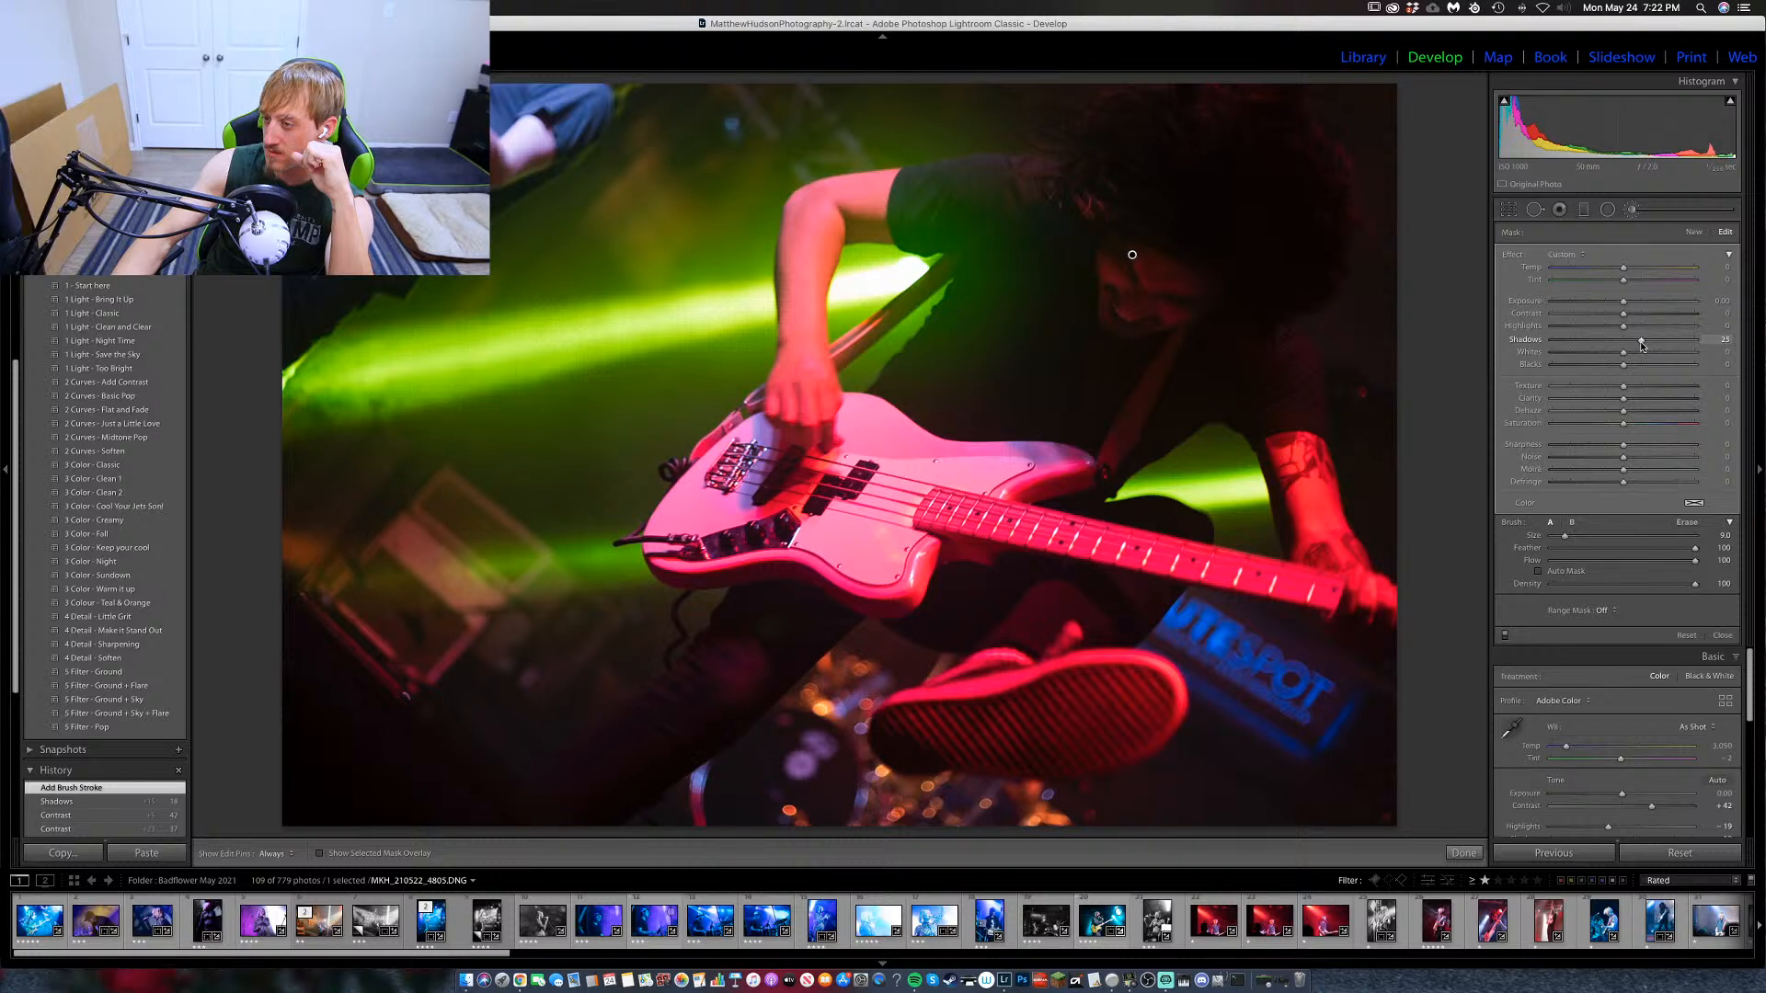
left_click_drag(1642, 345, 1642, 344)
left_click(1632, 210)
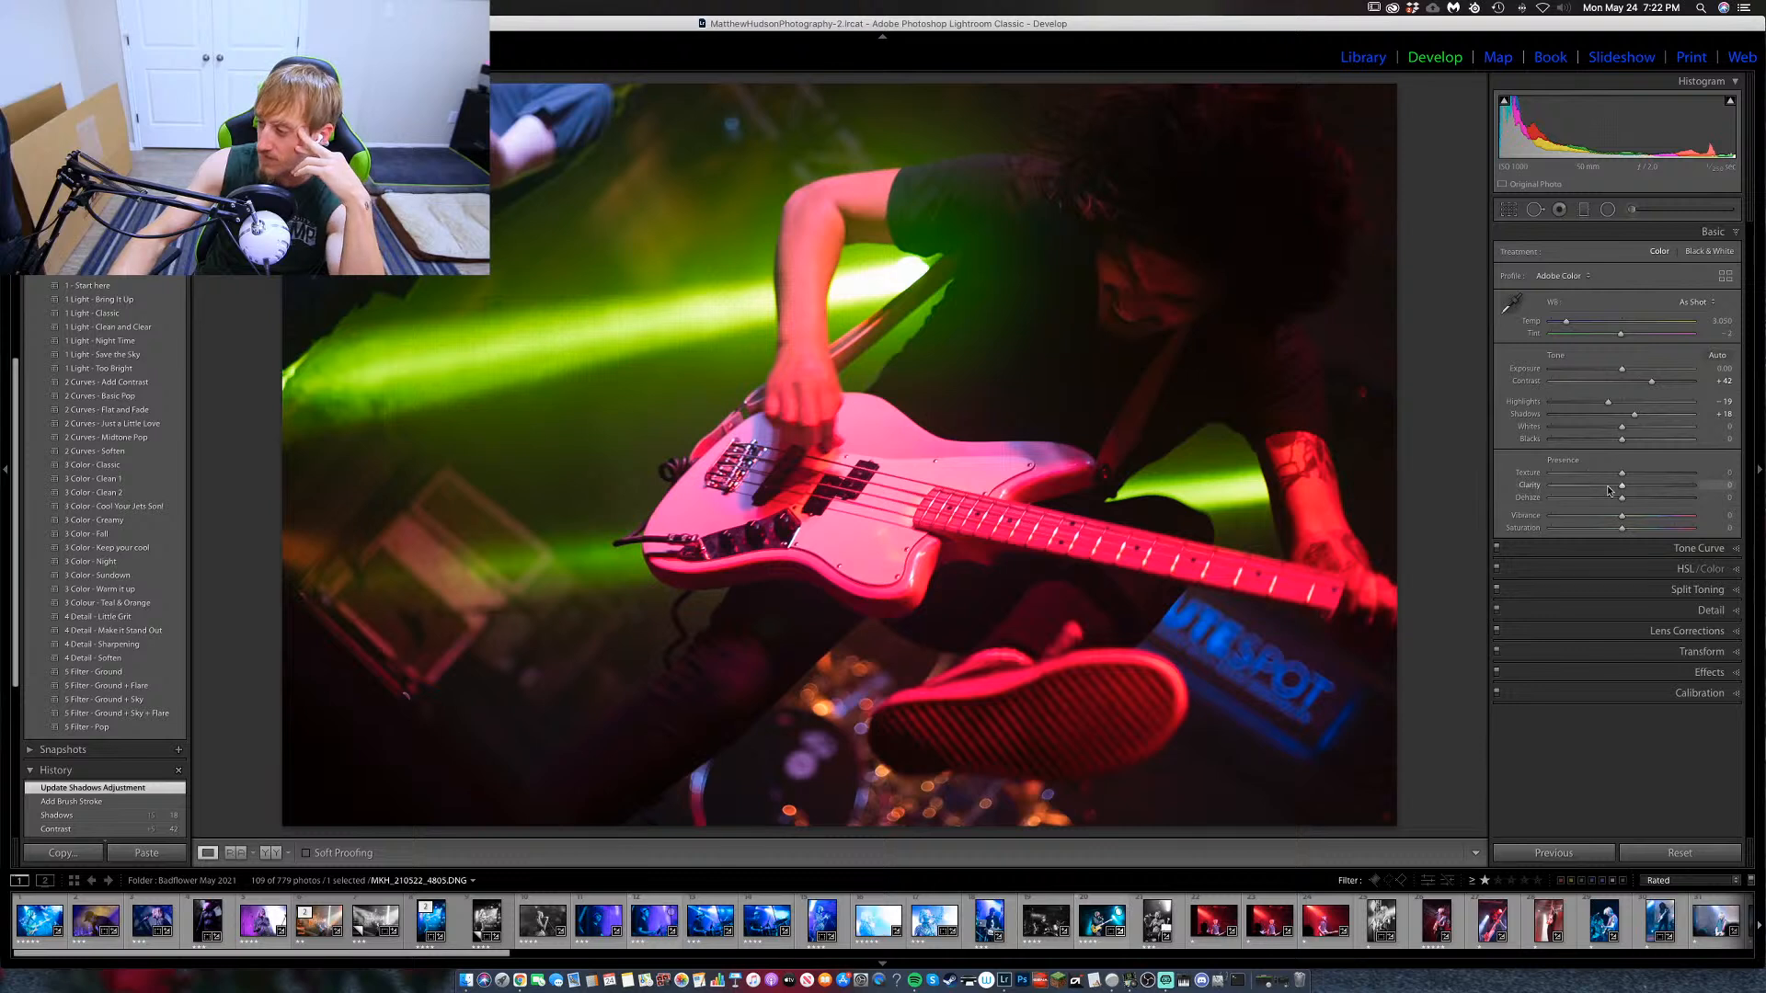
Set the bass guitar photo's Whites to +23 and Blacks to +25.
mouse_move(1622, 427)
left_mouse_down()
mouse_move(1607, 433)
mouse_move(1635, 432)
left_mouse_up()
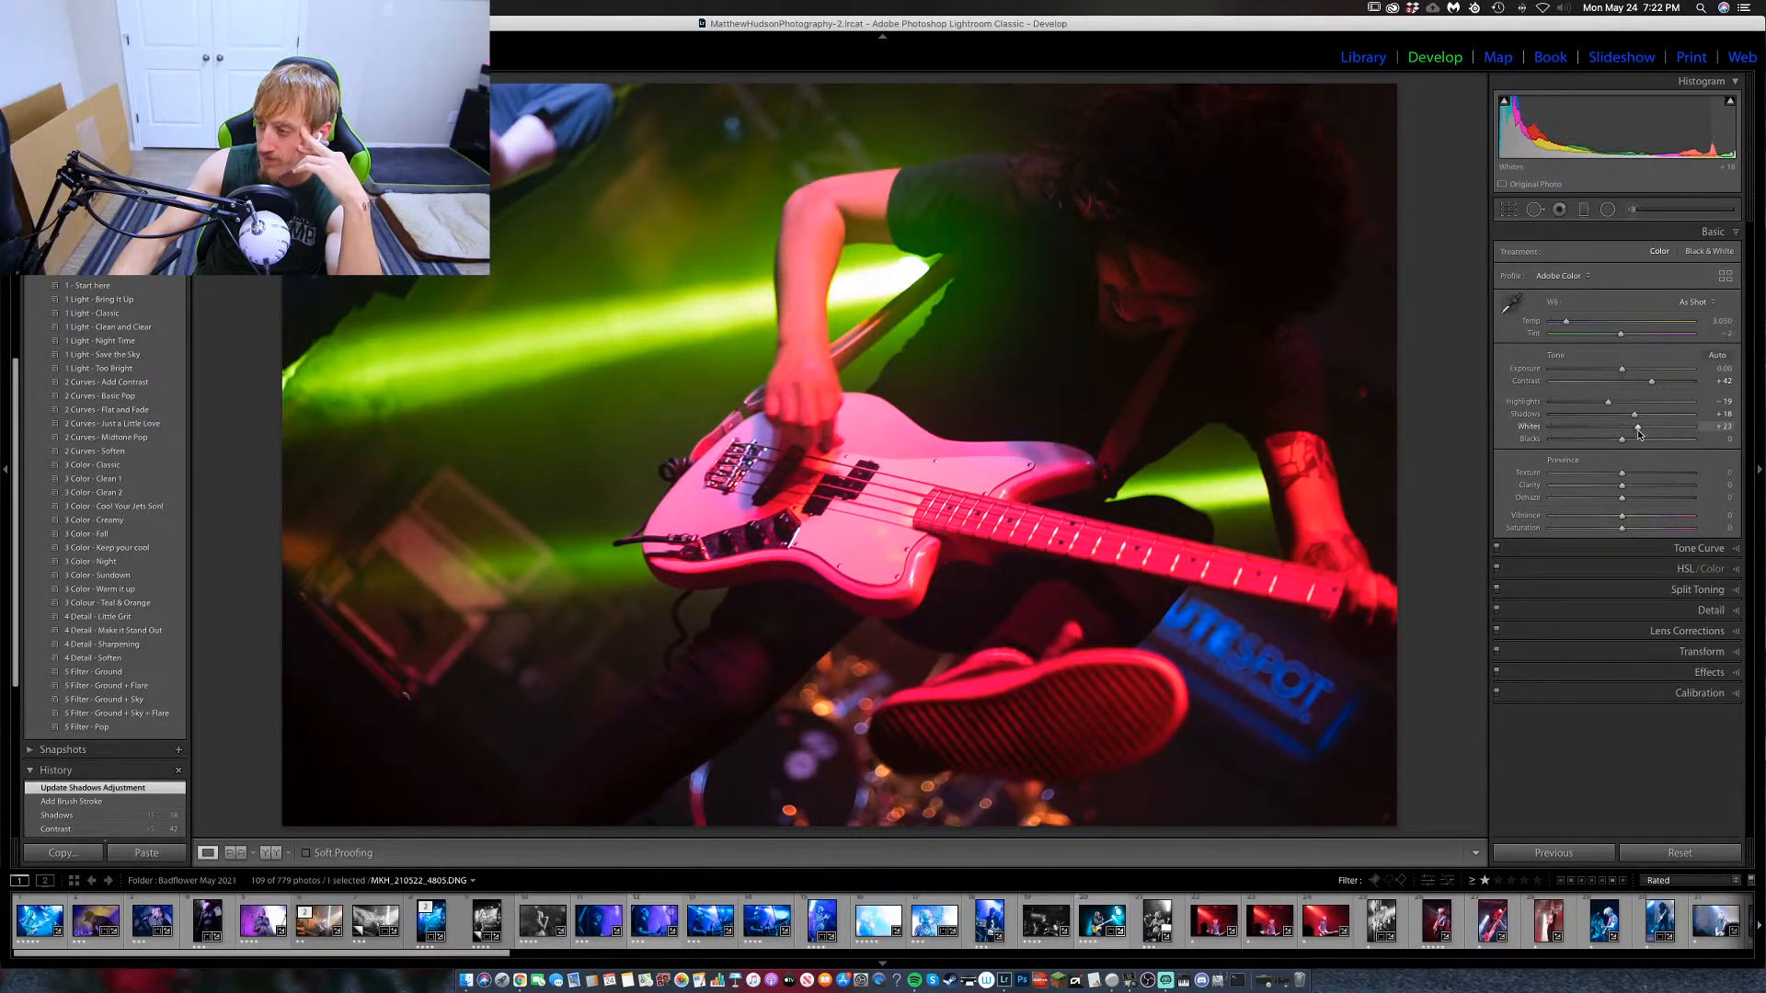
mouse_move(1621, 439)
left_mouse_down()
mouse_move(1604, 443)
mouse_move(1645, 444)
left_mouse_up()
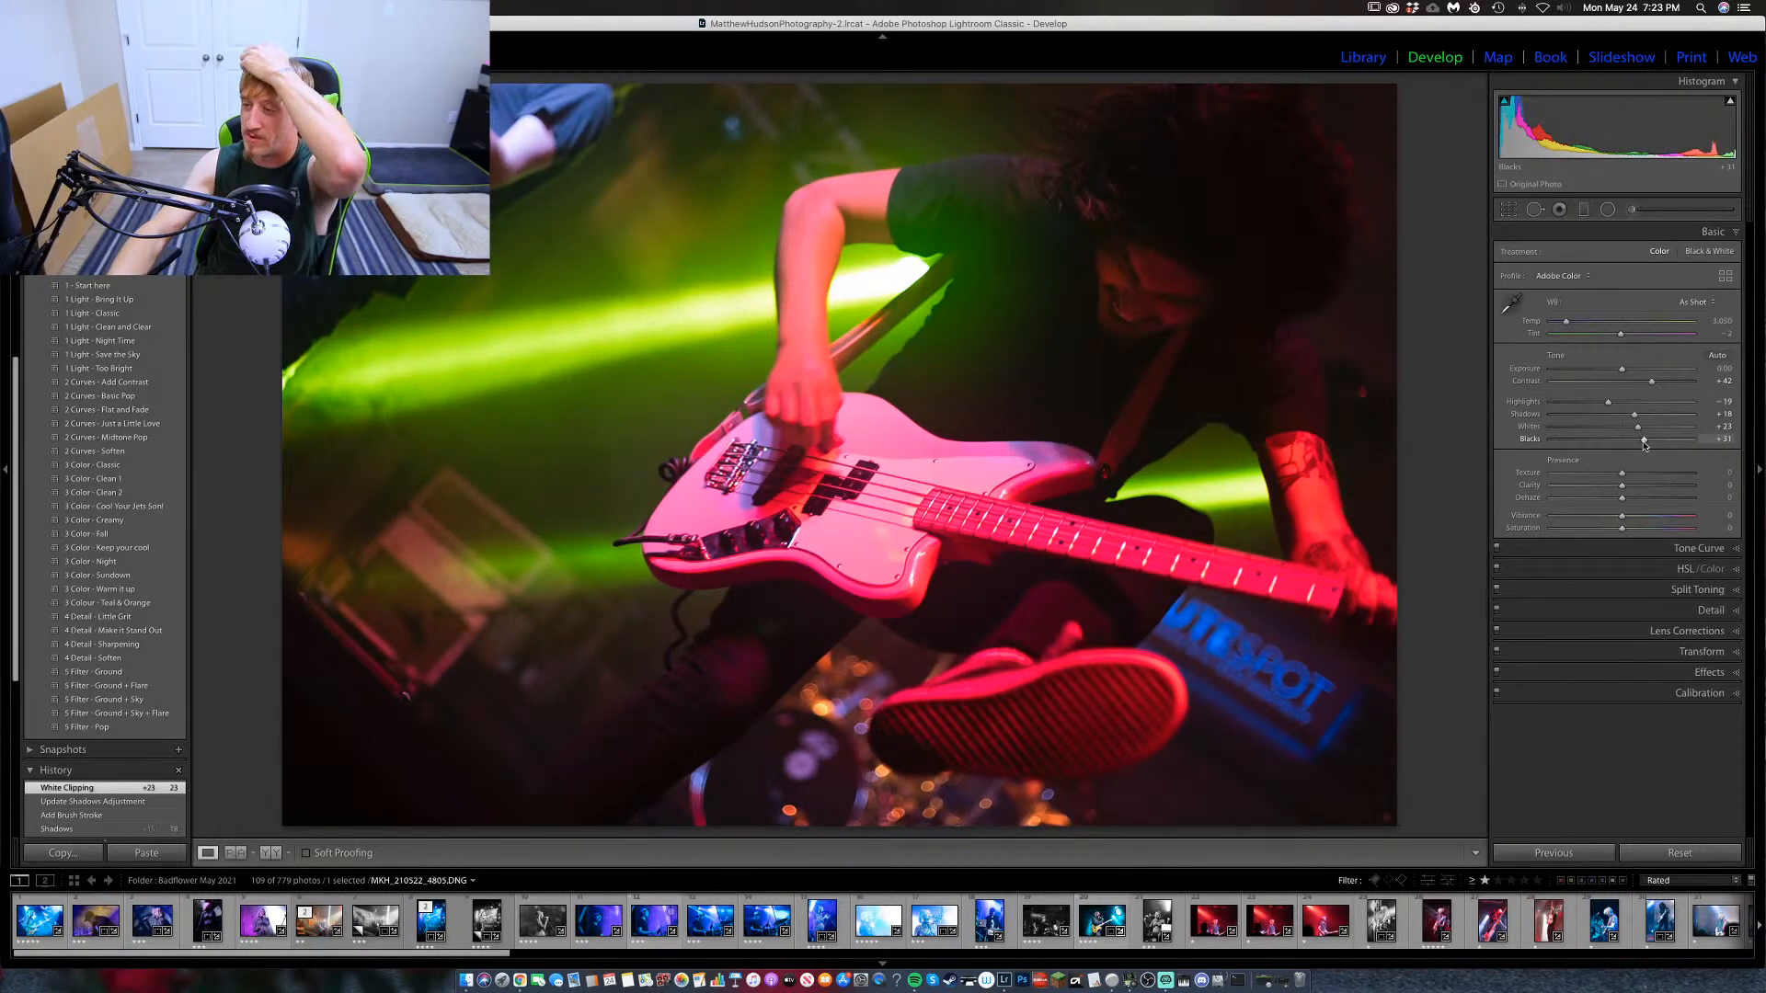
left_click_drag(1644, 445, 1640, 444)
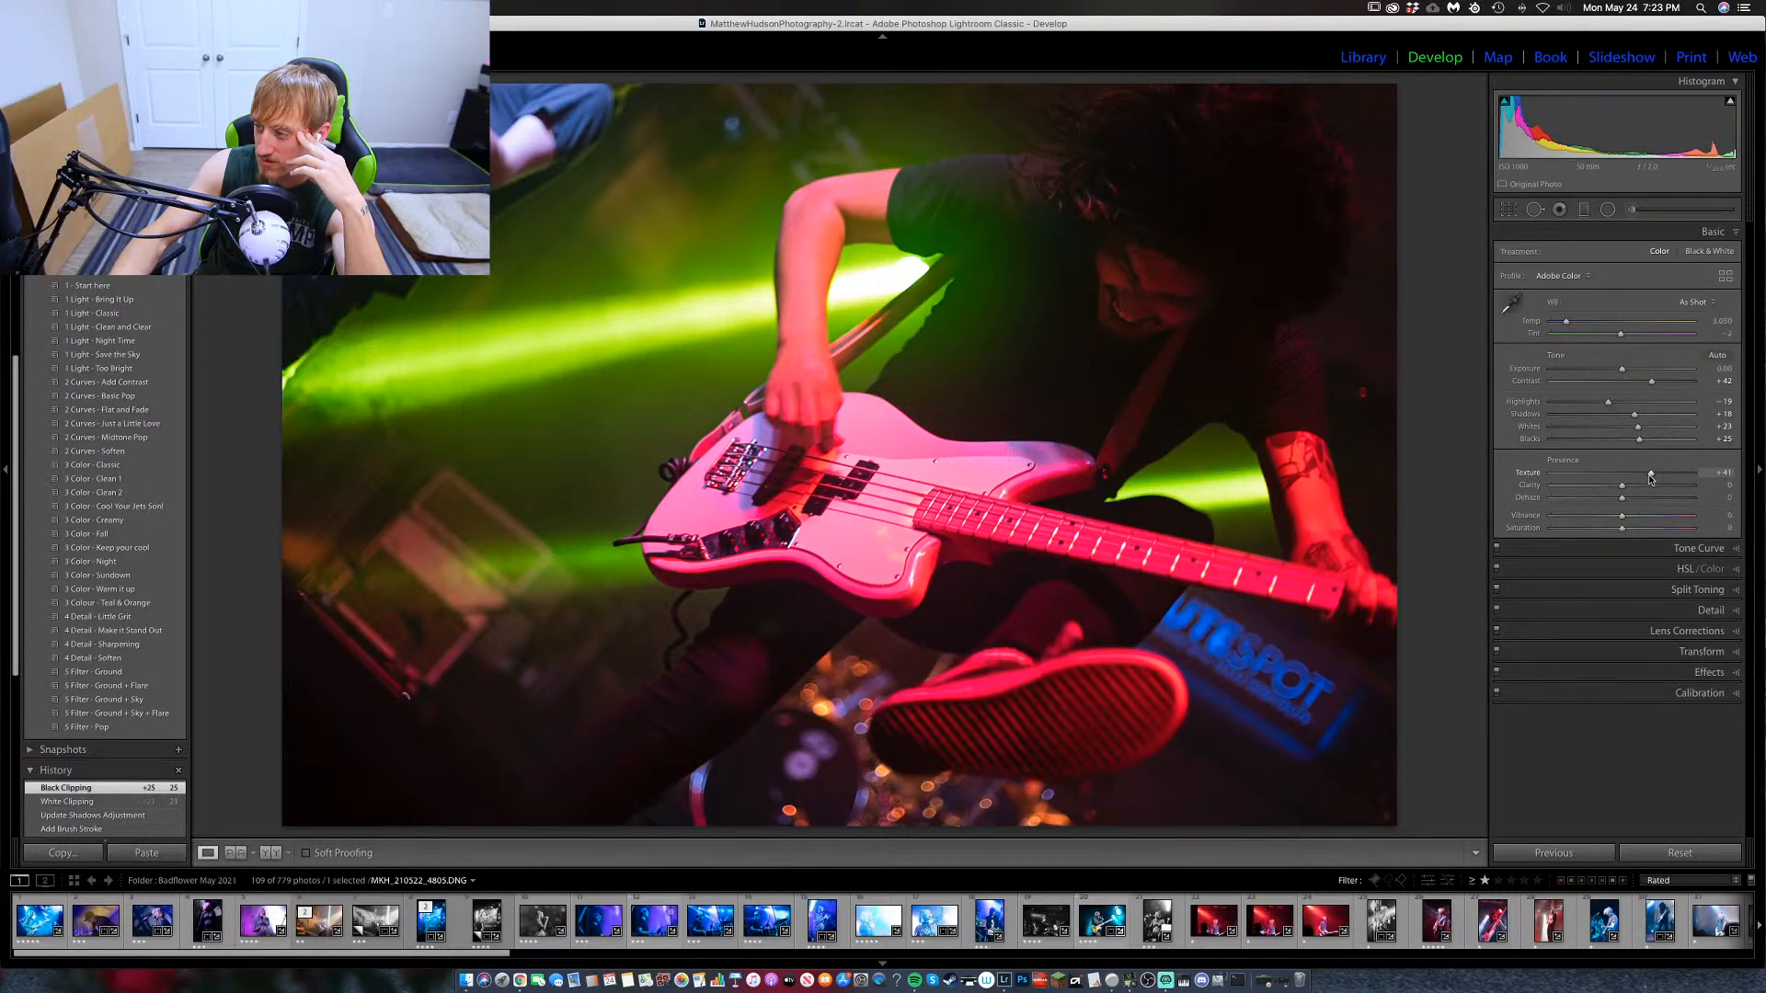
Set Texture to +41, Clarity to -7, Dehaze to +12, Vibrance to +12 and Saturation to +10.
left_click_drag(1651, 478, 1634, 491)
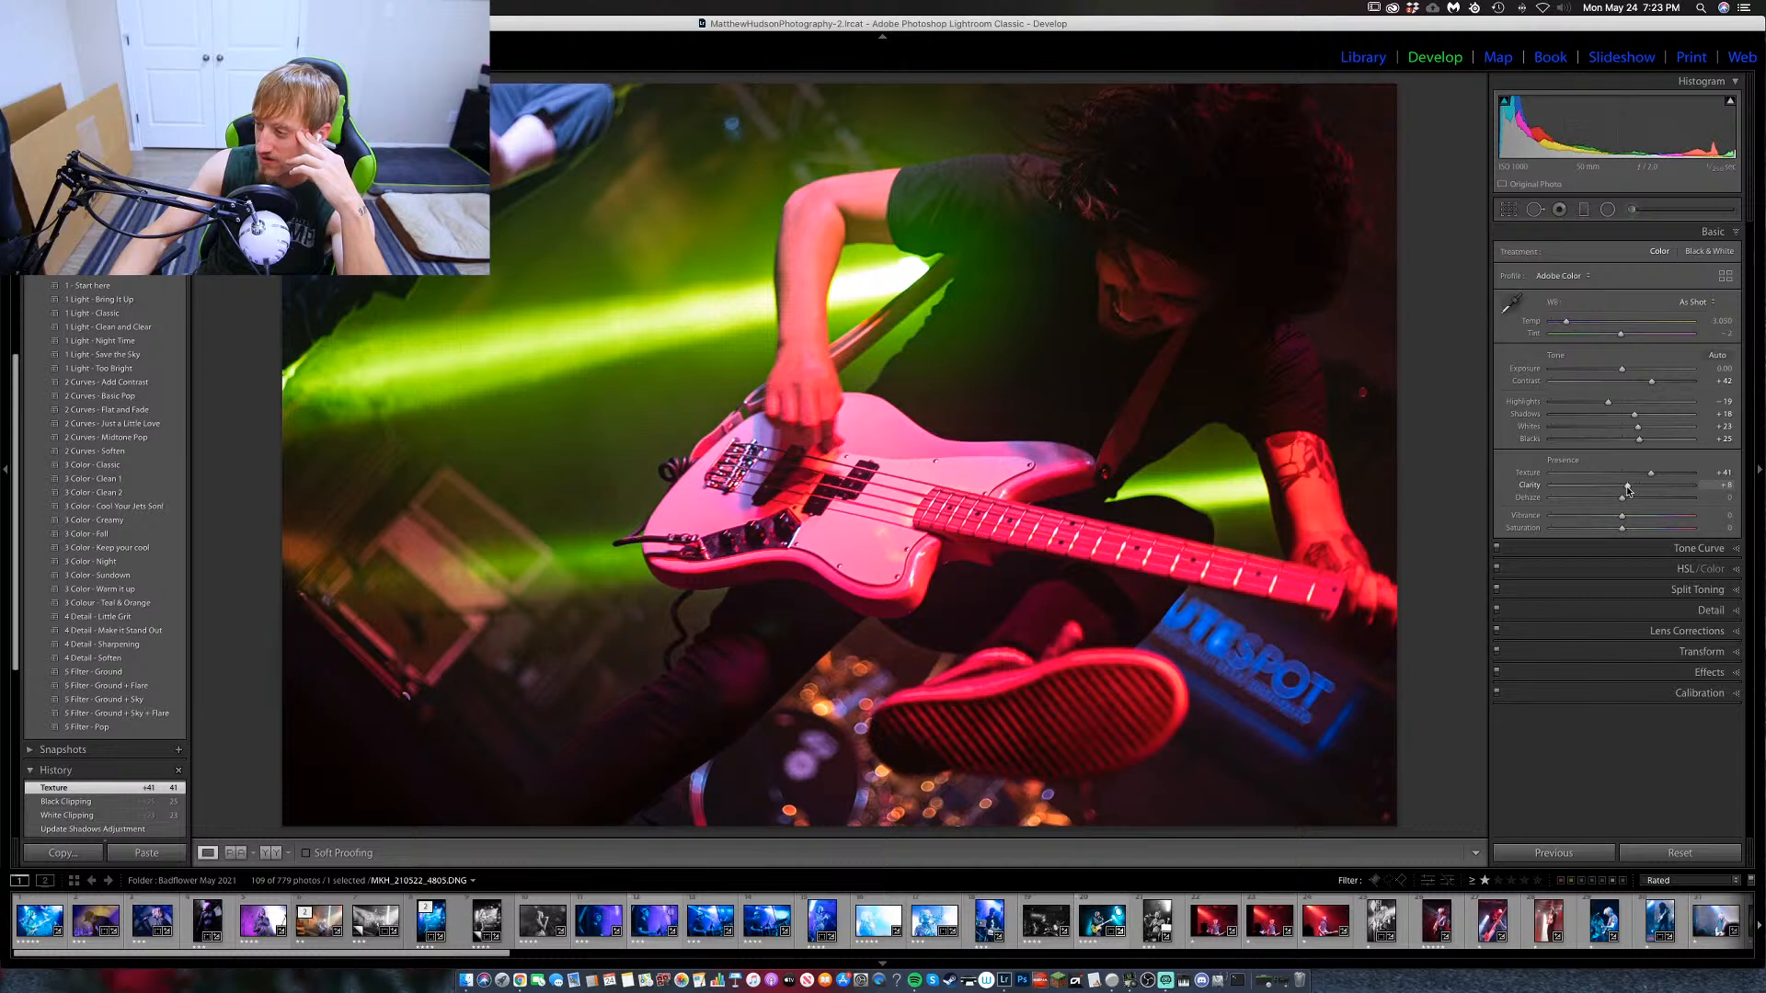
mouse_move(1626, 490)
left_mouse_down()
mouse_move(1649, 492)
mouse_move(1595, 492)
mouse_move(1623, 501)
left_mouse_up()
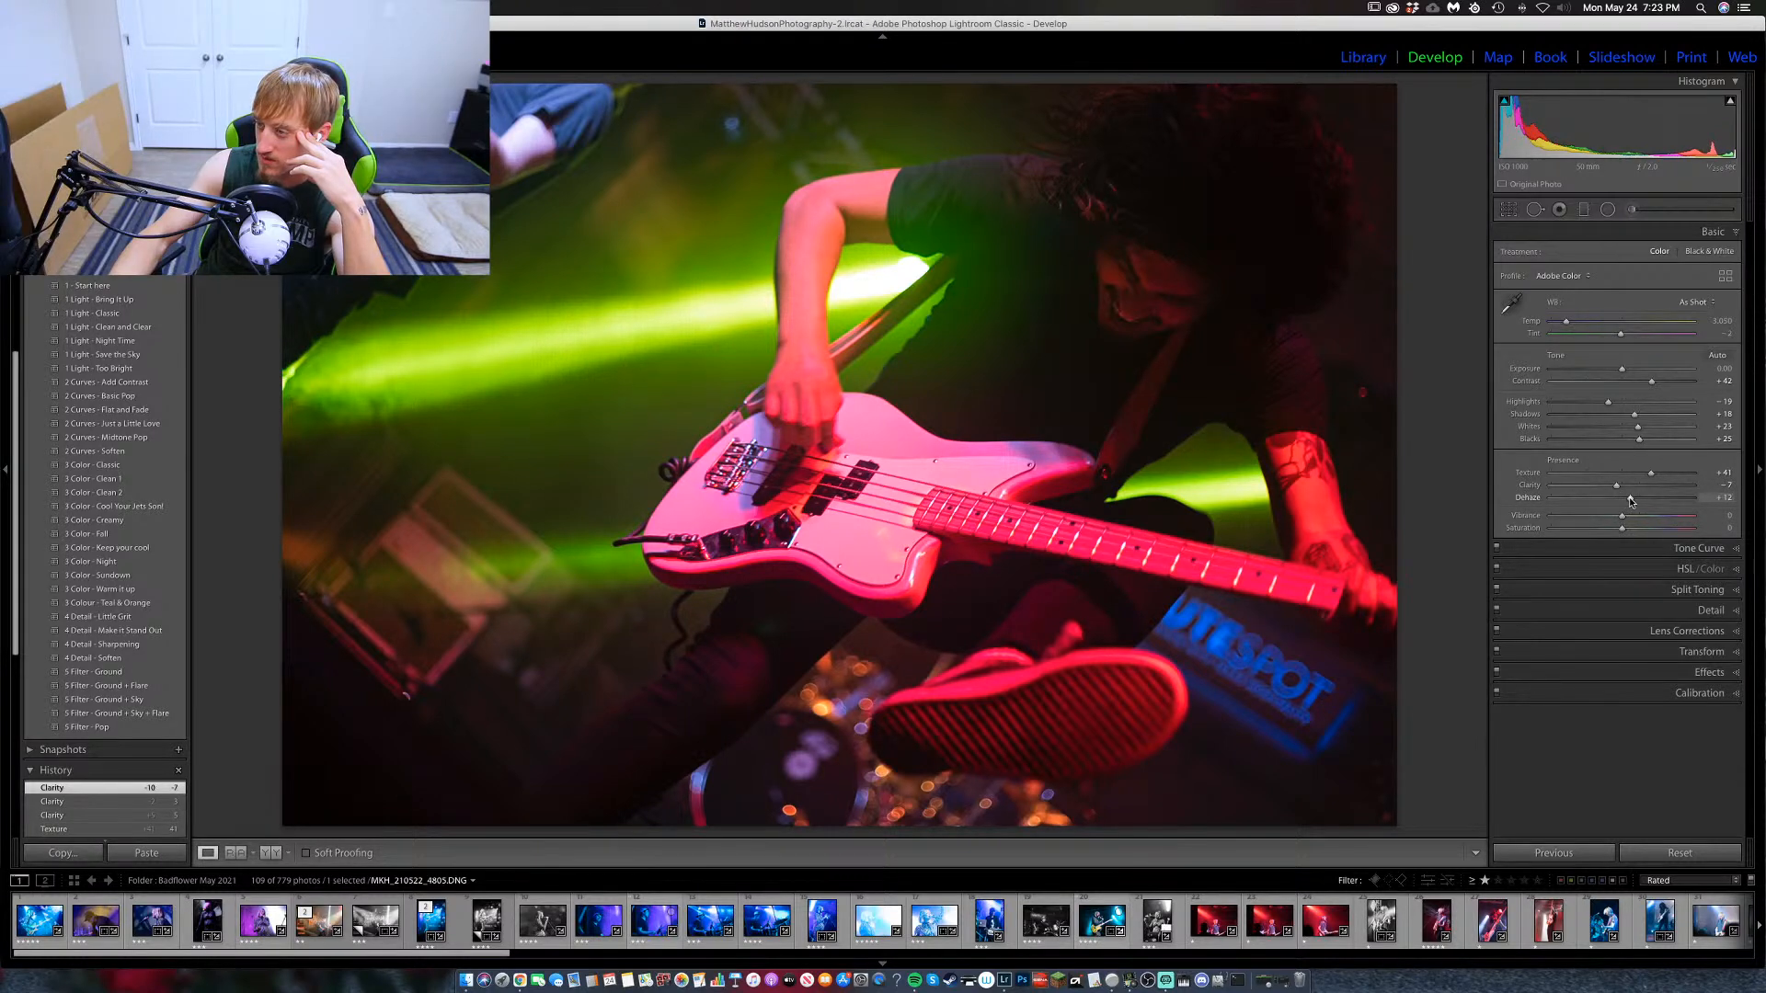
left_click_drag(1631, 502, 1631, 518)
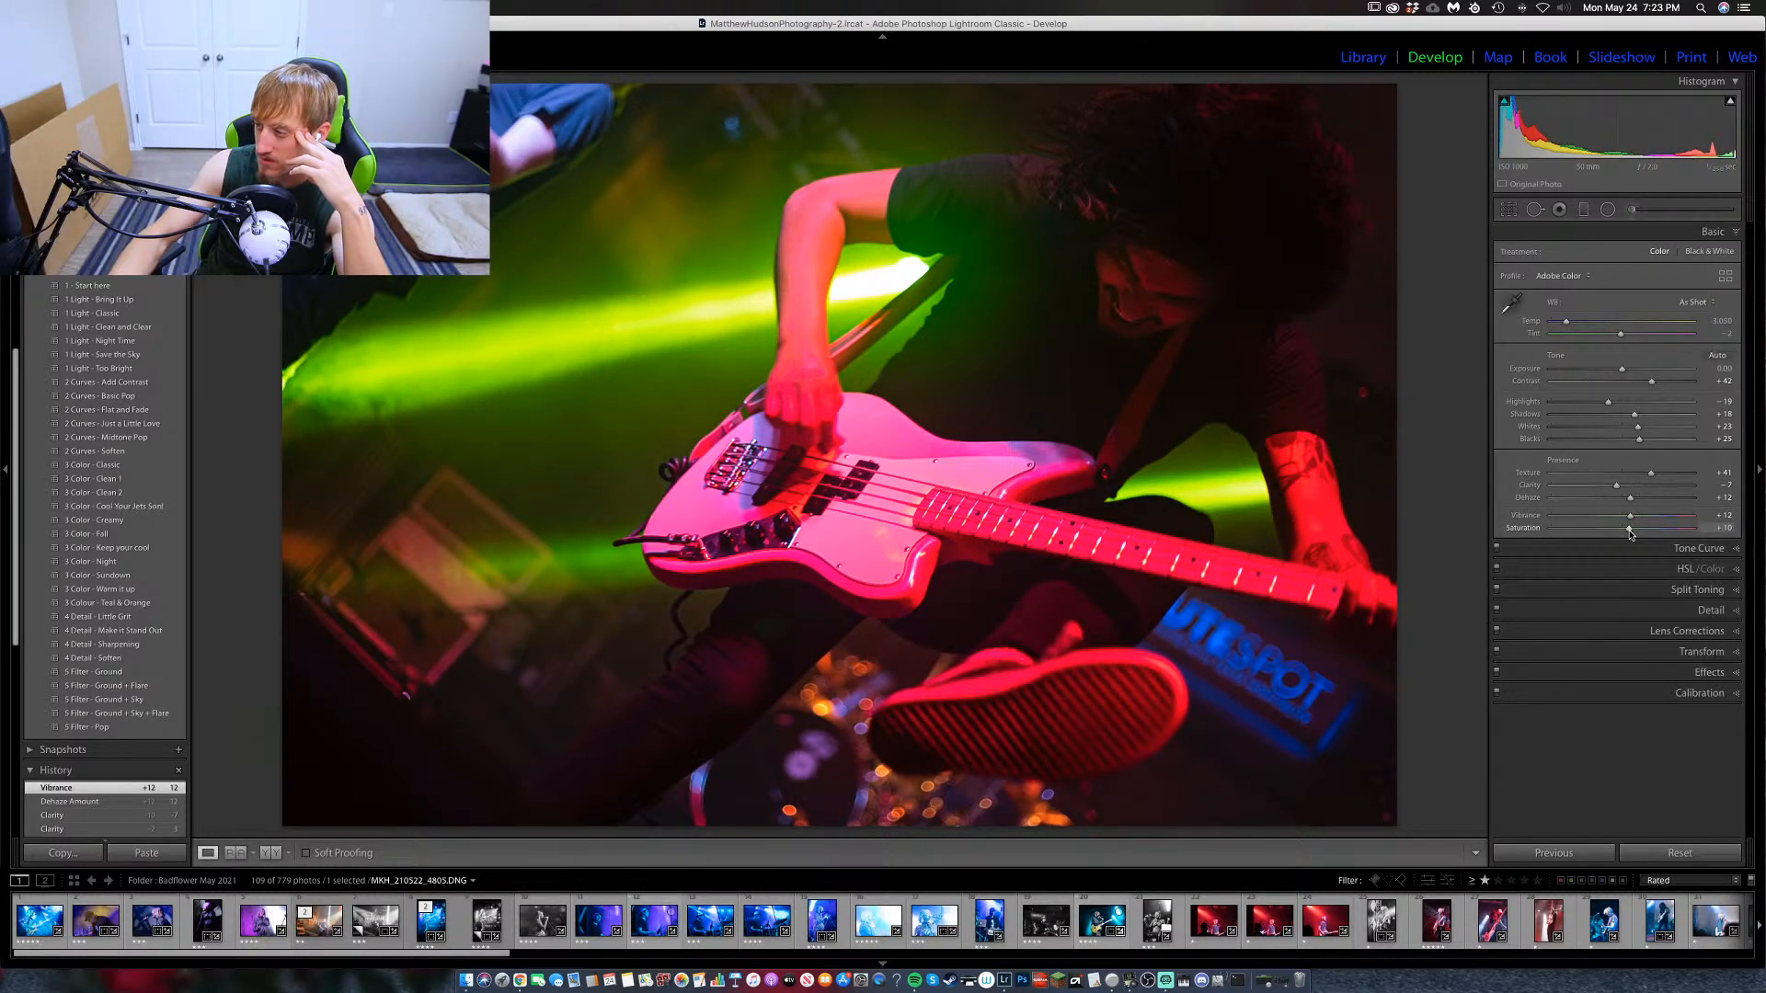
left_click_drag(1630, 531, 1630, 532)
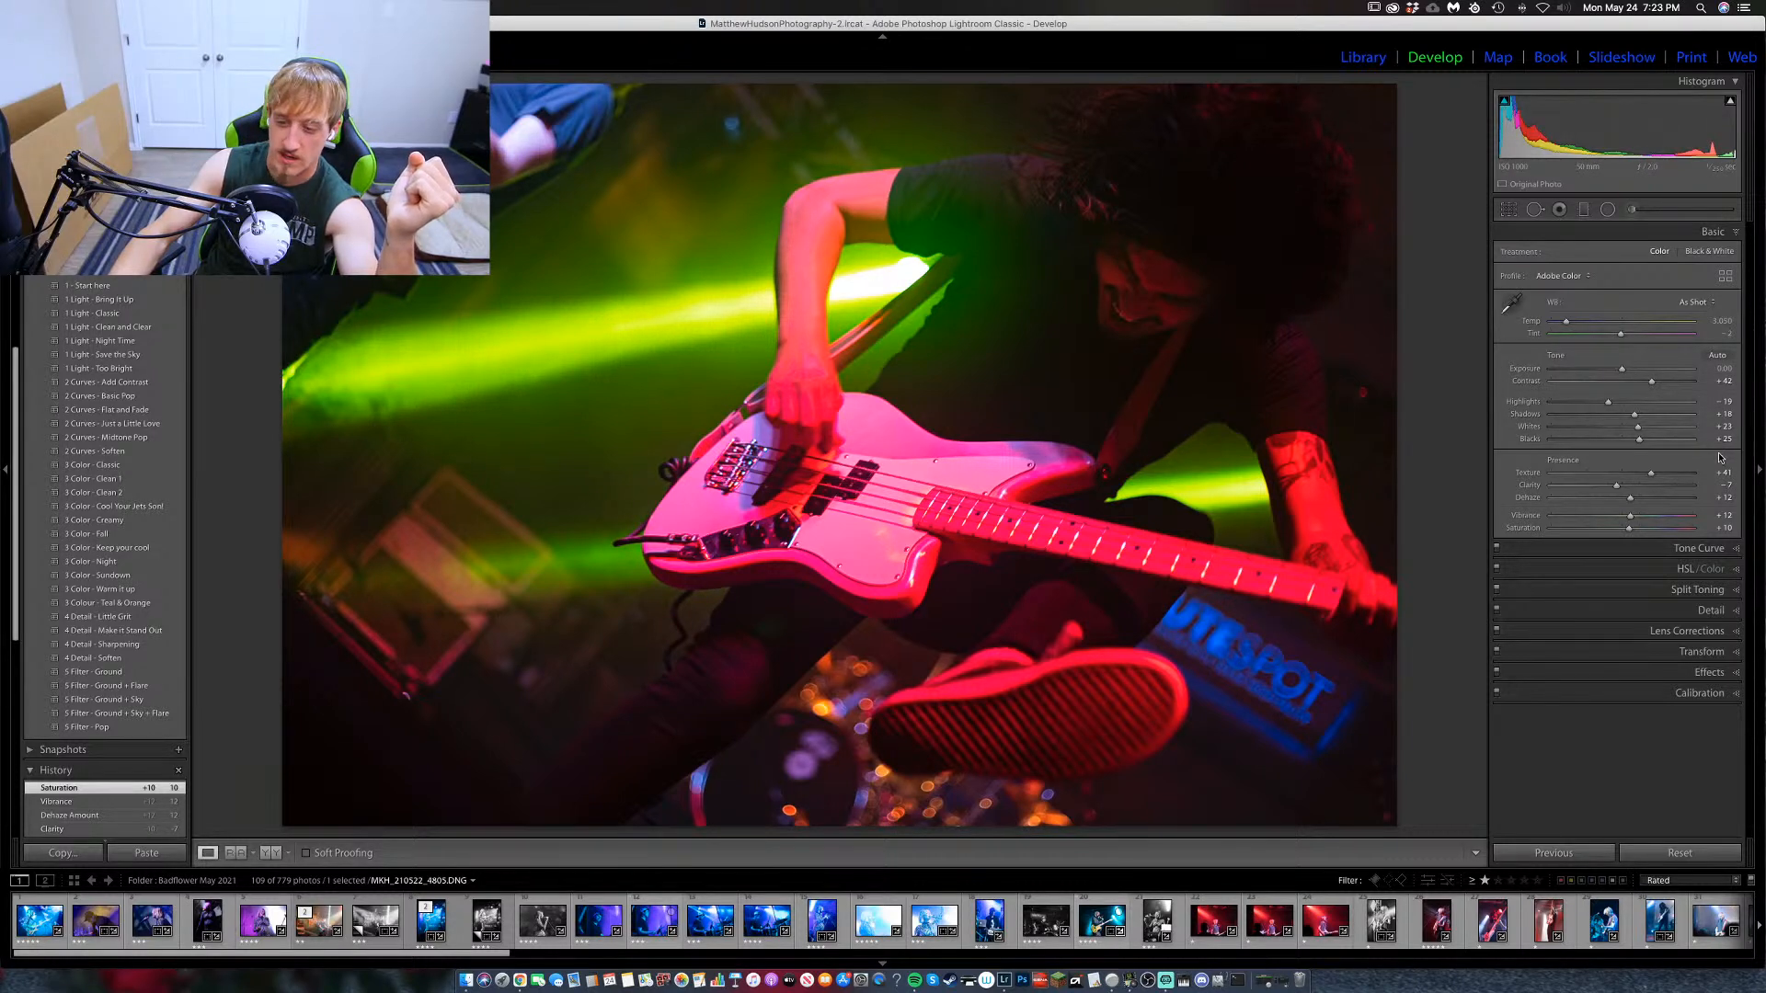
Desaturate the pink guitar body with targeted adjustment to Red -9 and Magenta -20, and raise Green saturation to +31.
left_click(1737, 570)
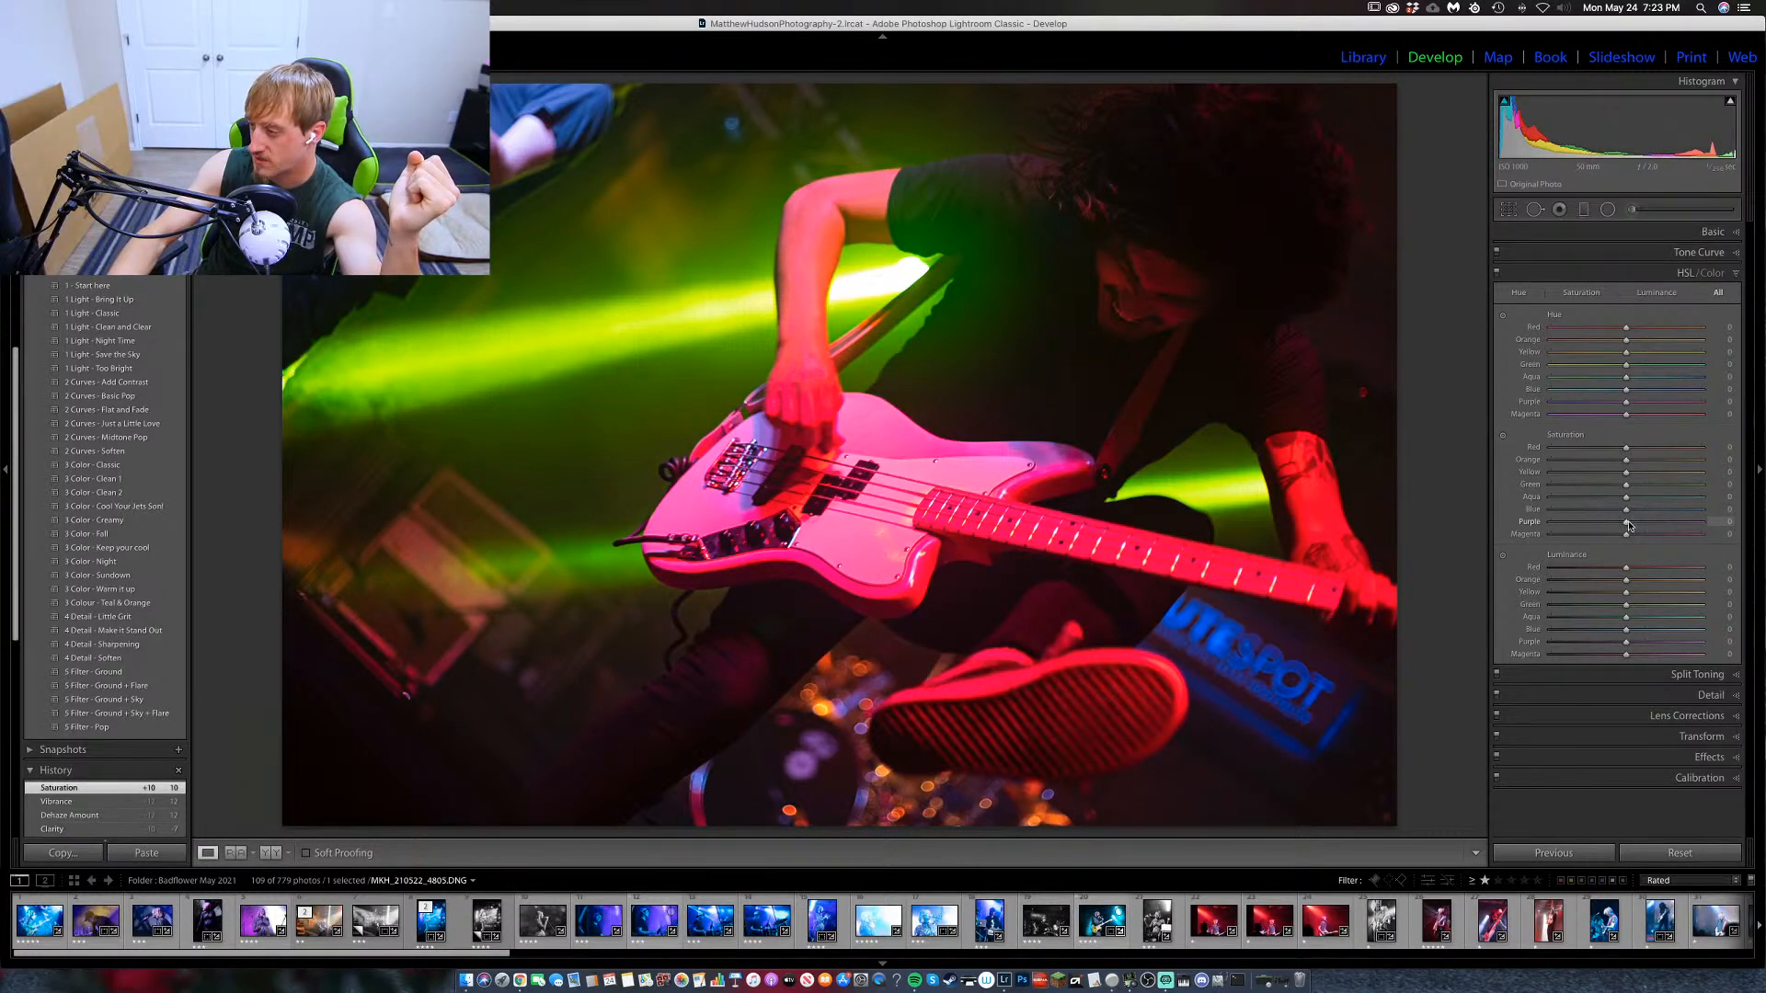
left_click(1503, 436)
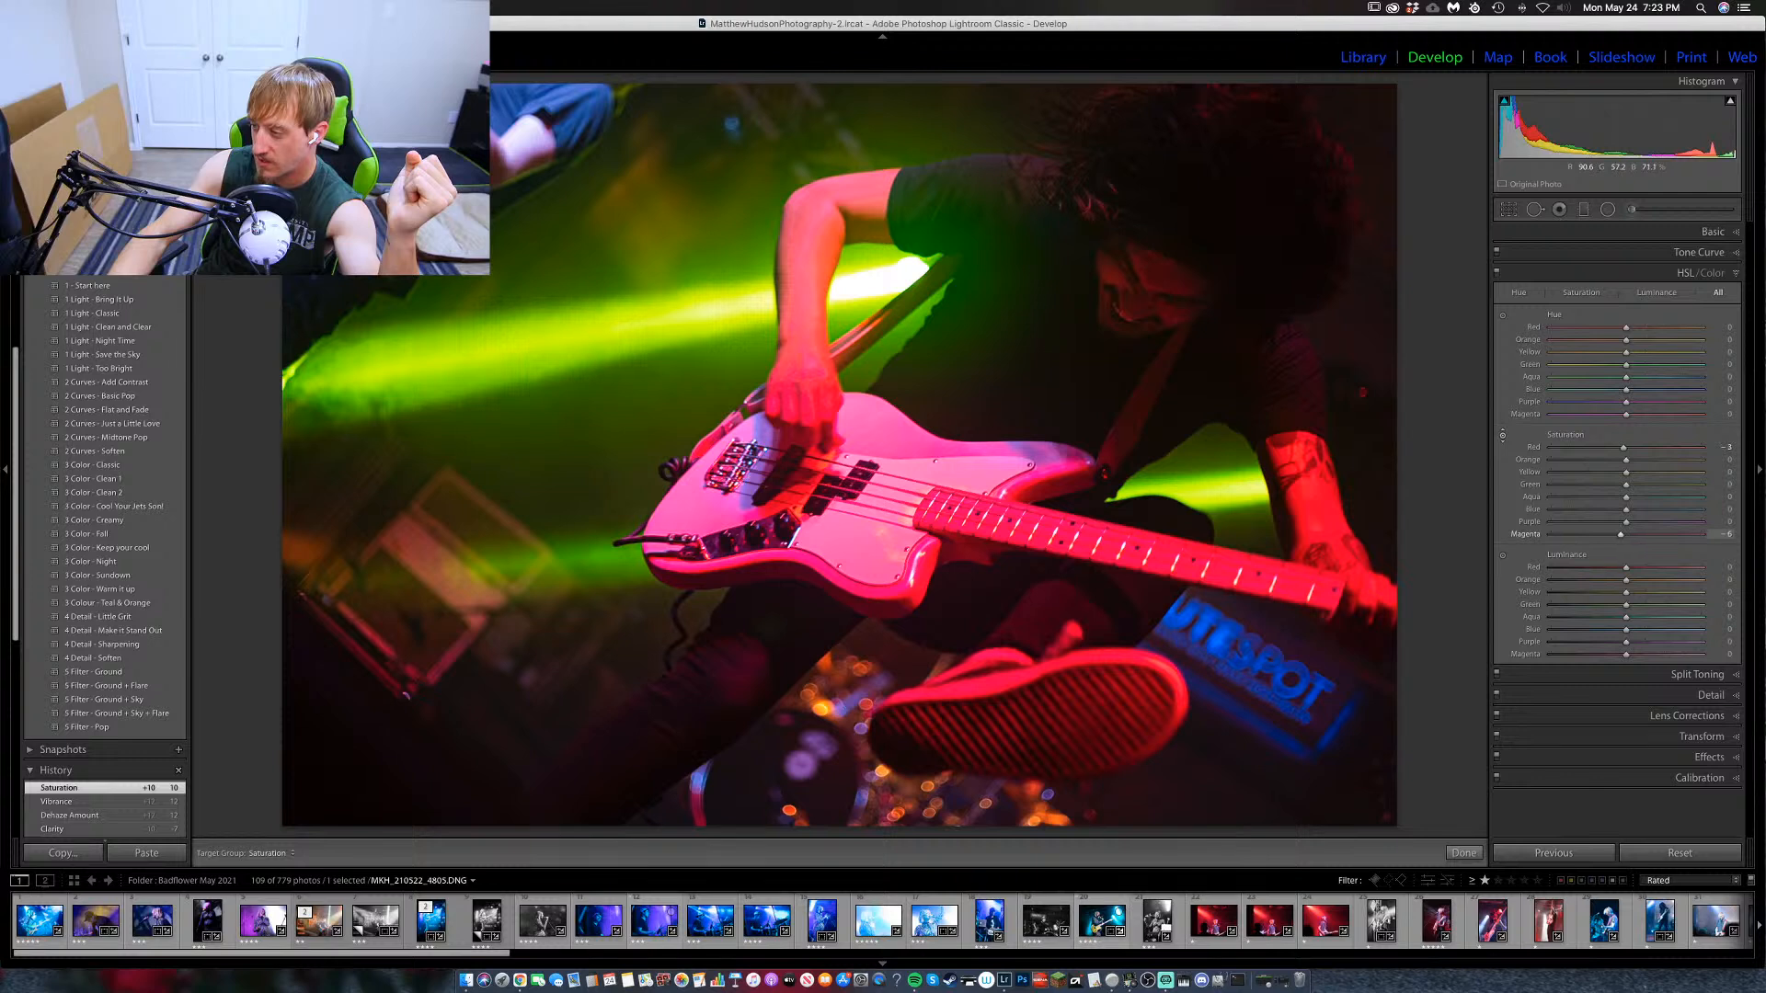
left_click_drag(934, 448, 920, 572)
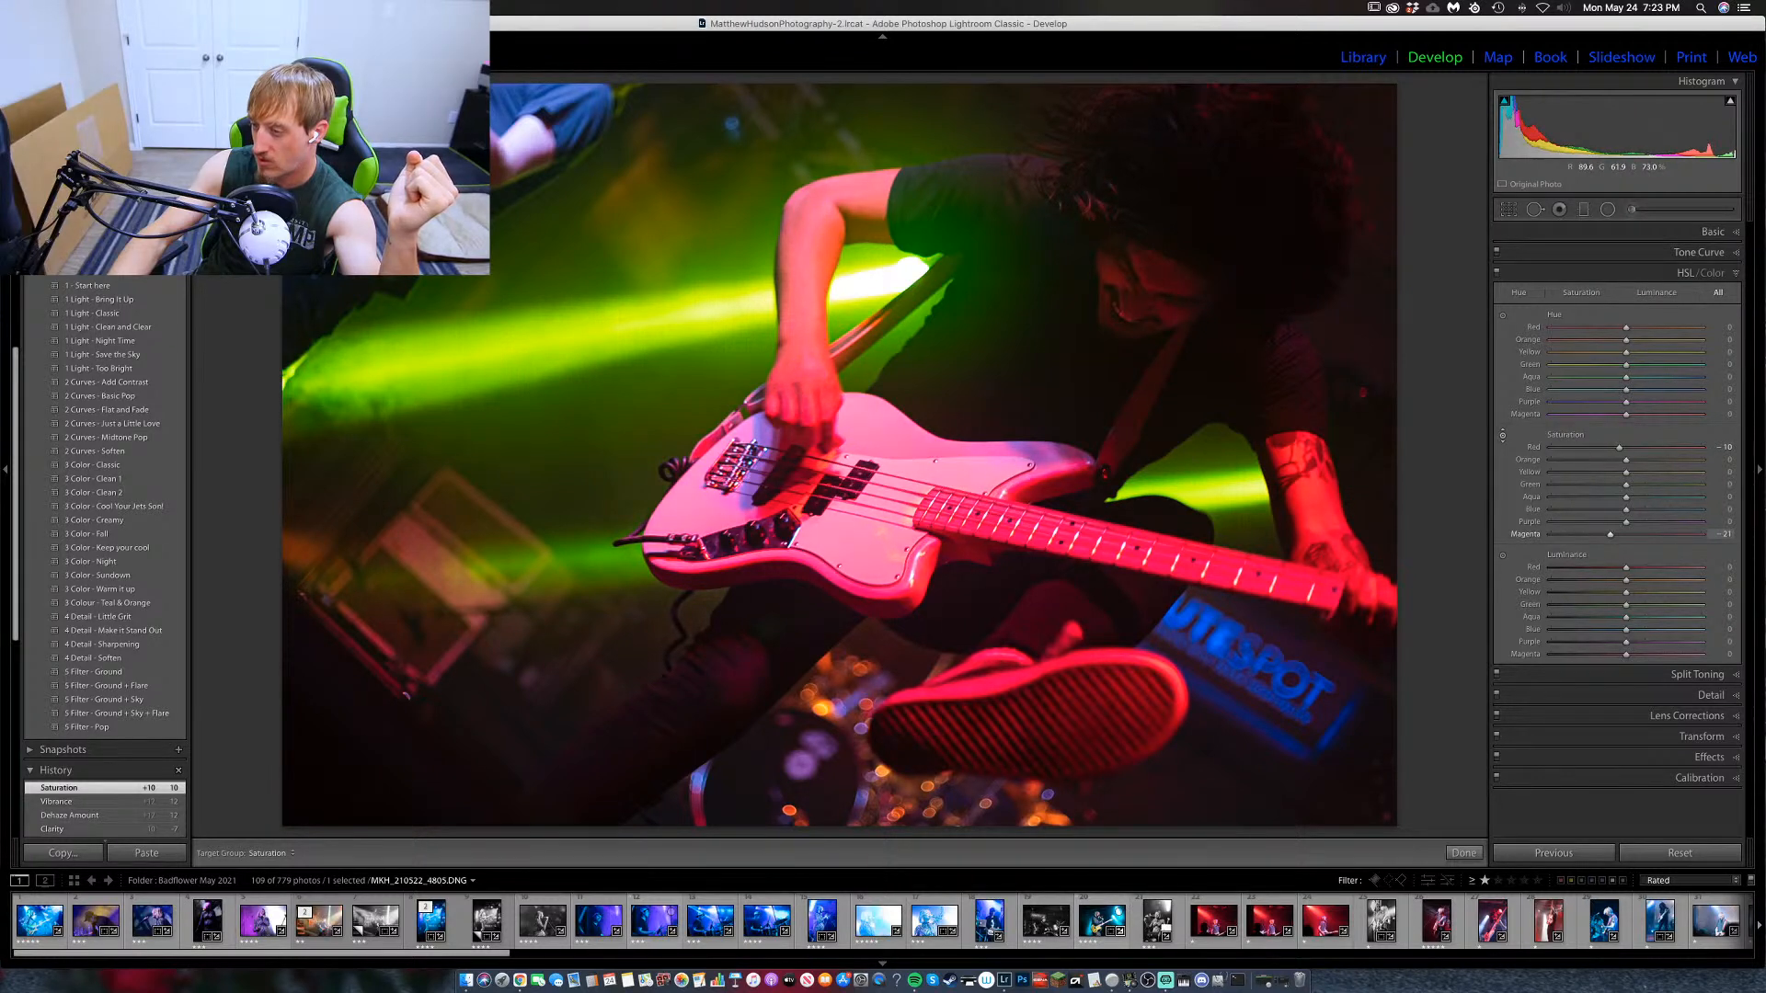
left_click_drag(925, 450, 924, 335)
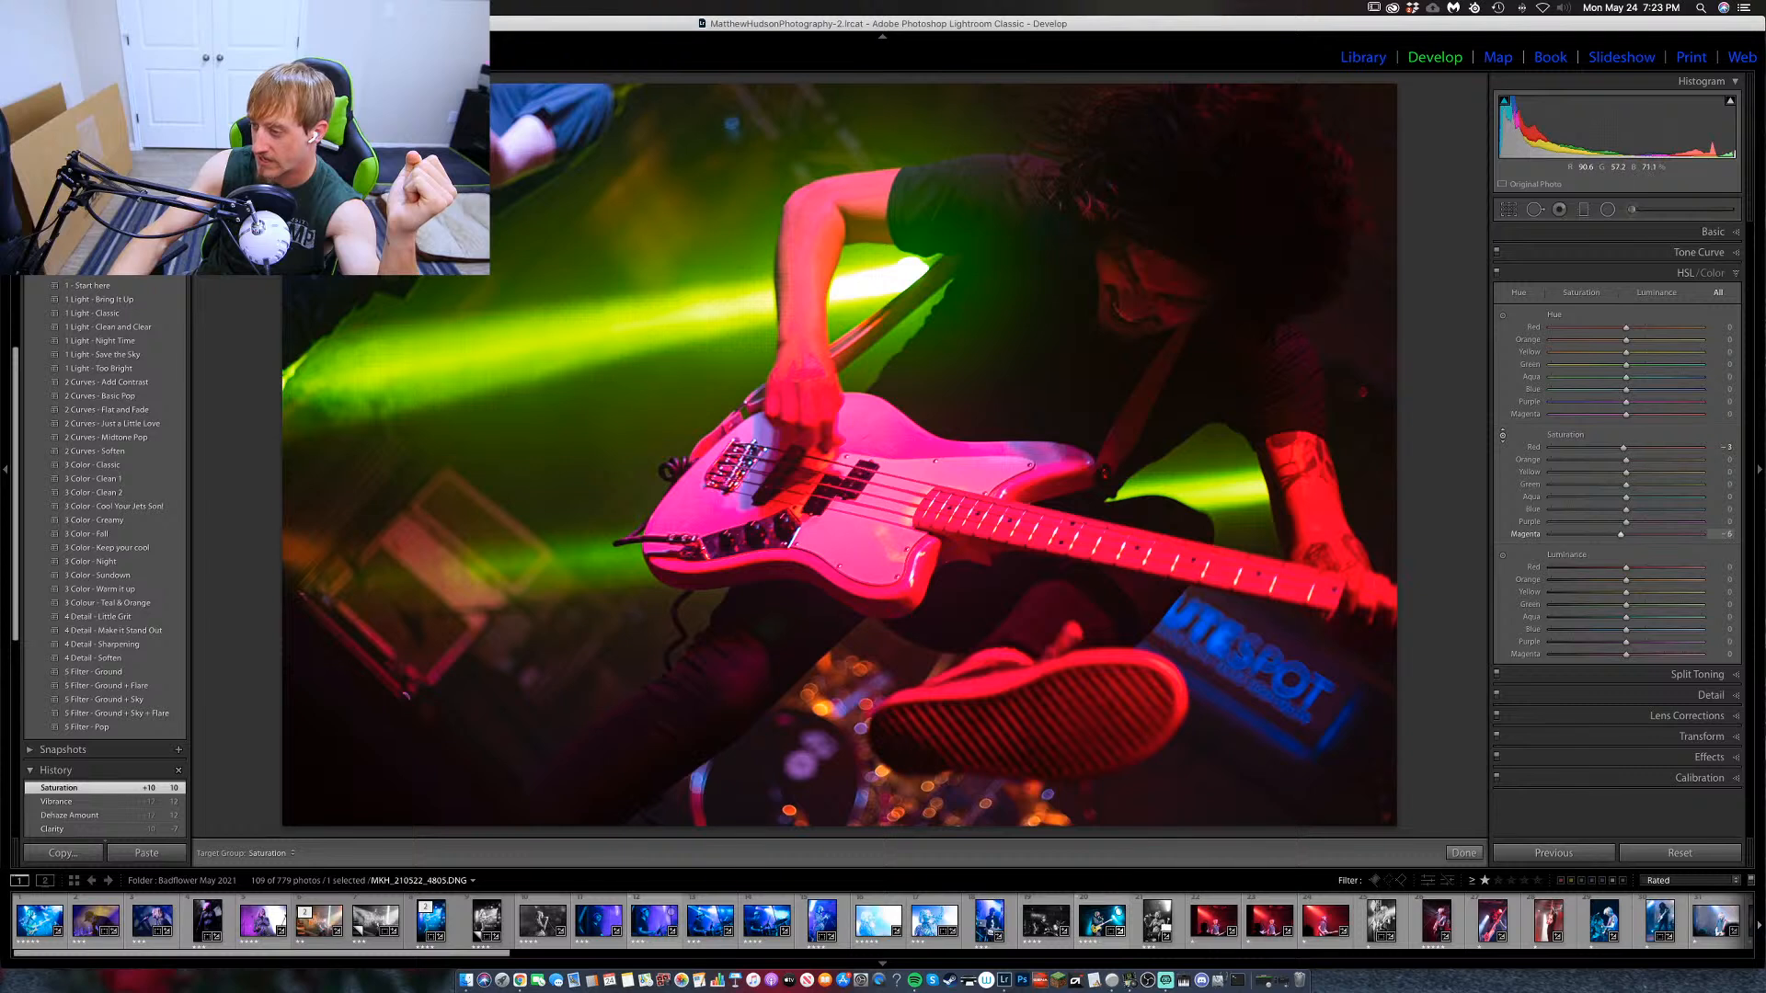
left_click_drag(923, 471, 923, 550)
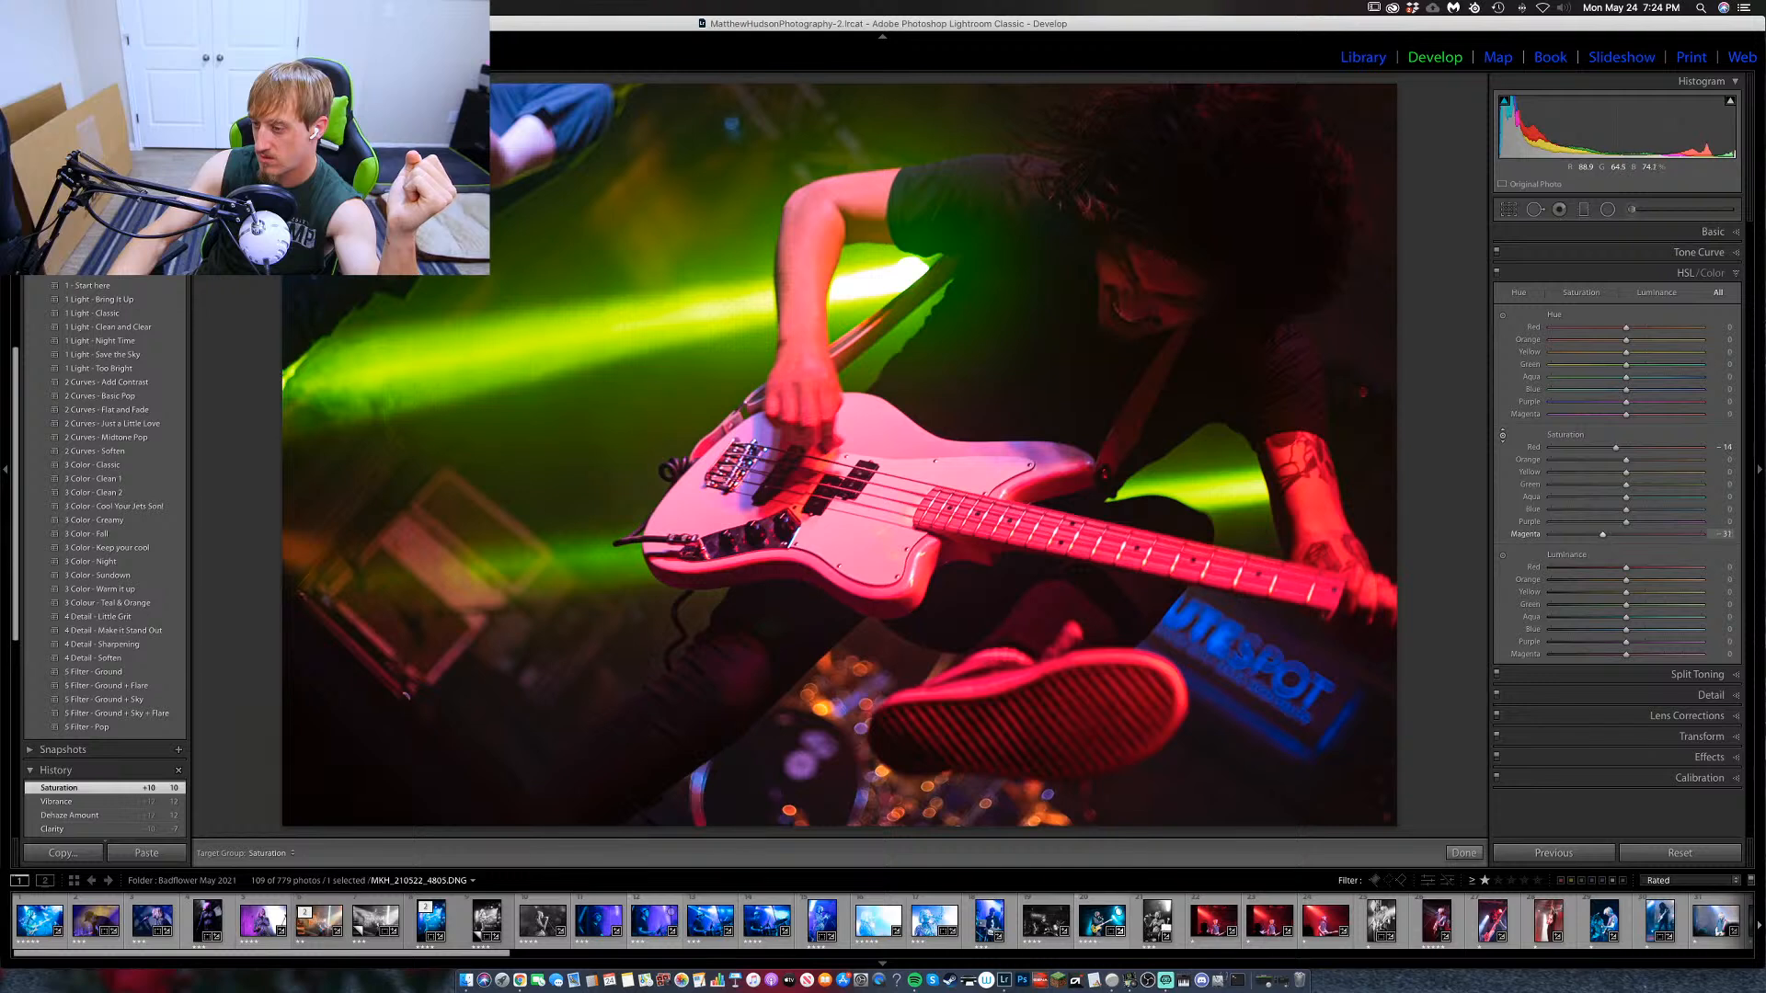
left_click_drag(846, 545, 845, 535)
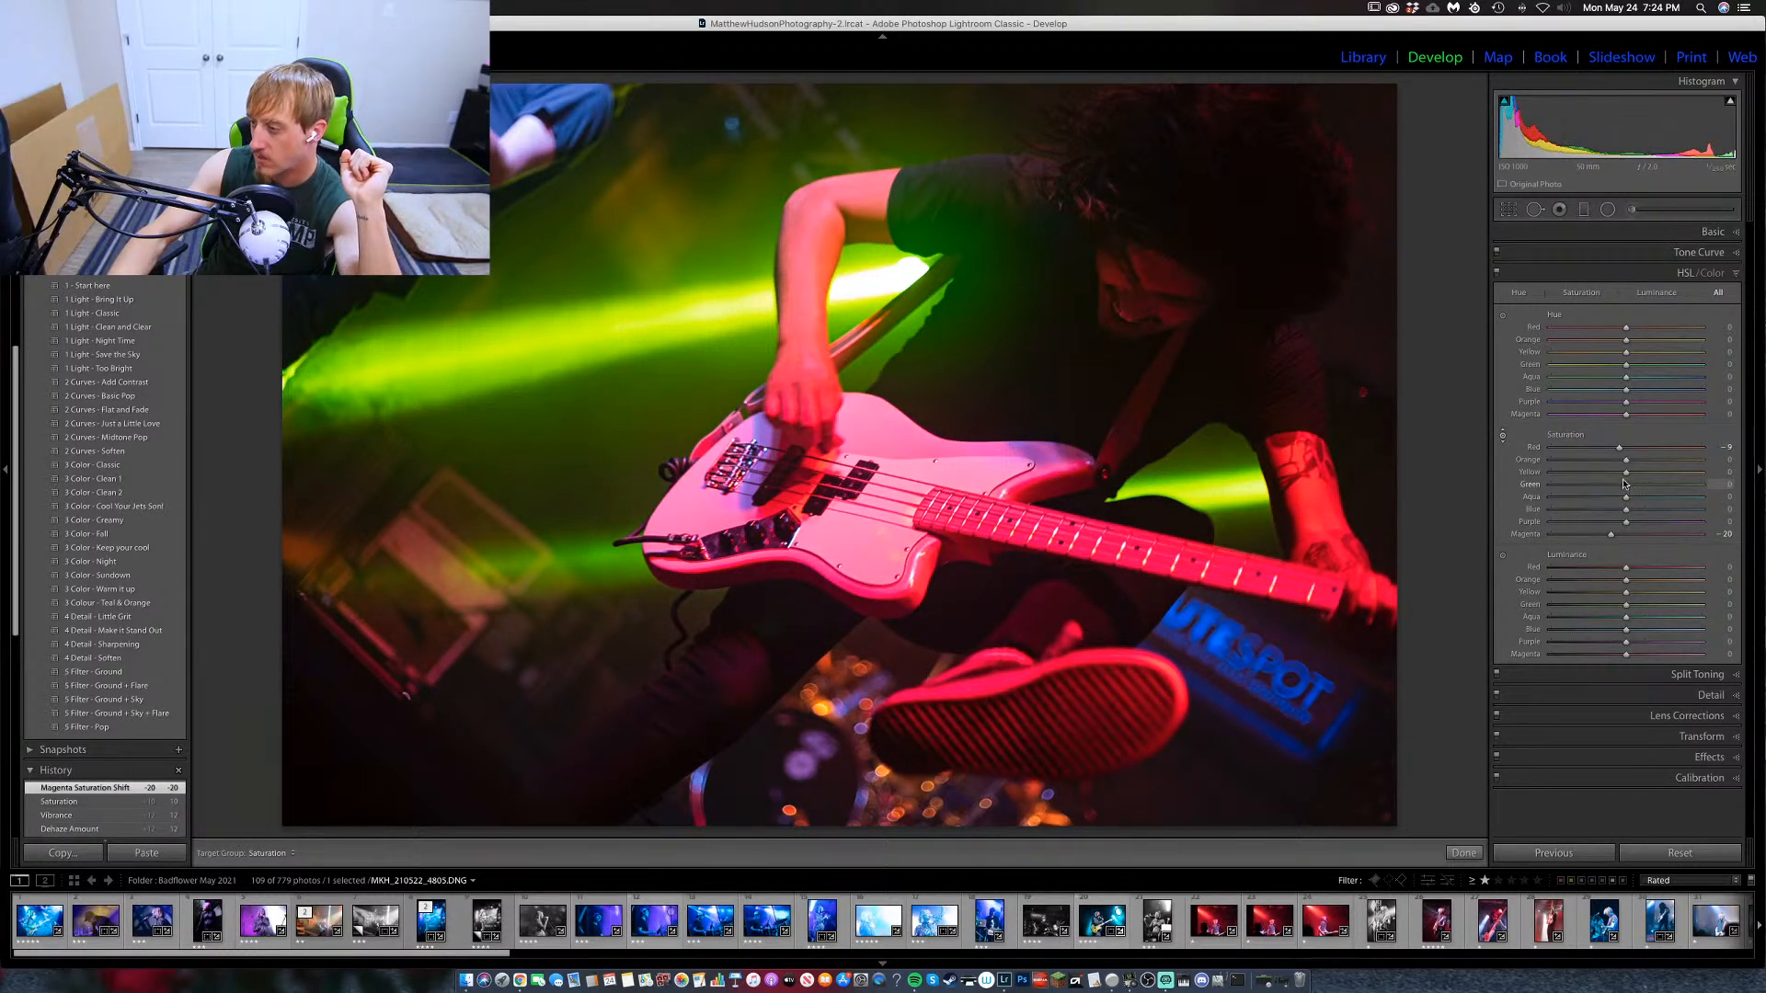
left_click_drag(1627, 487, 1652, 487)
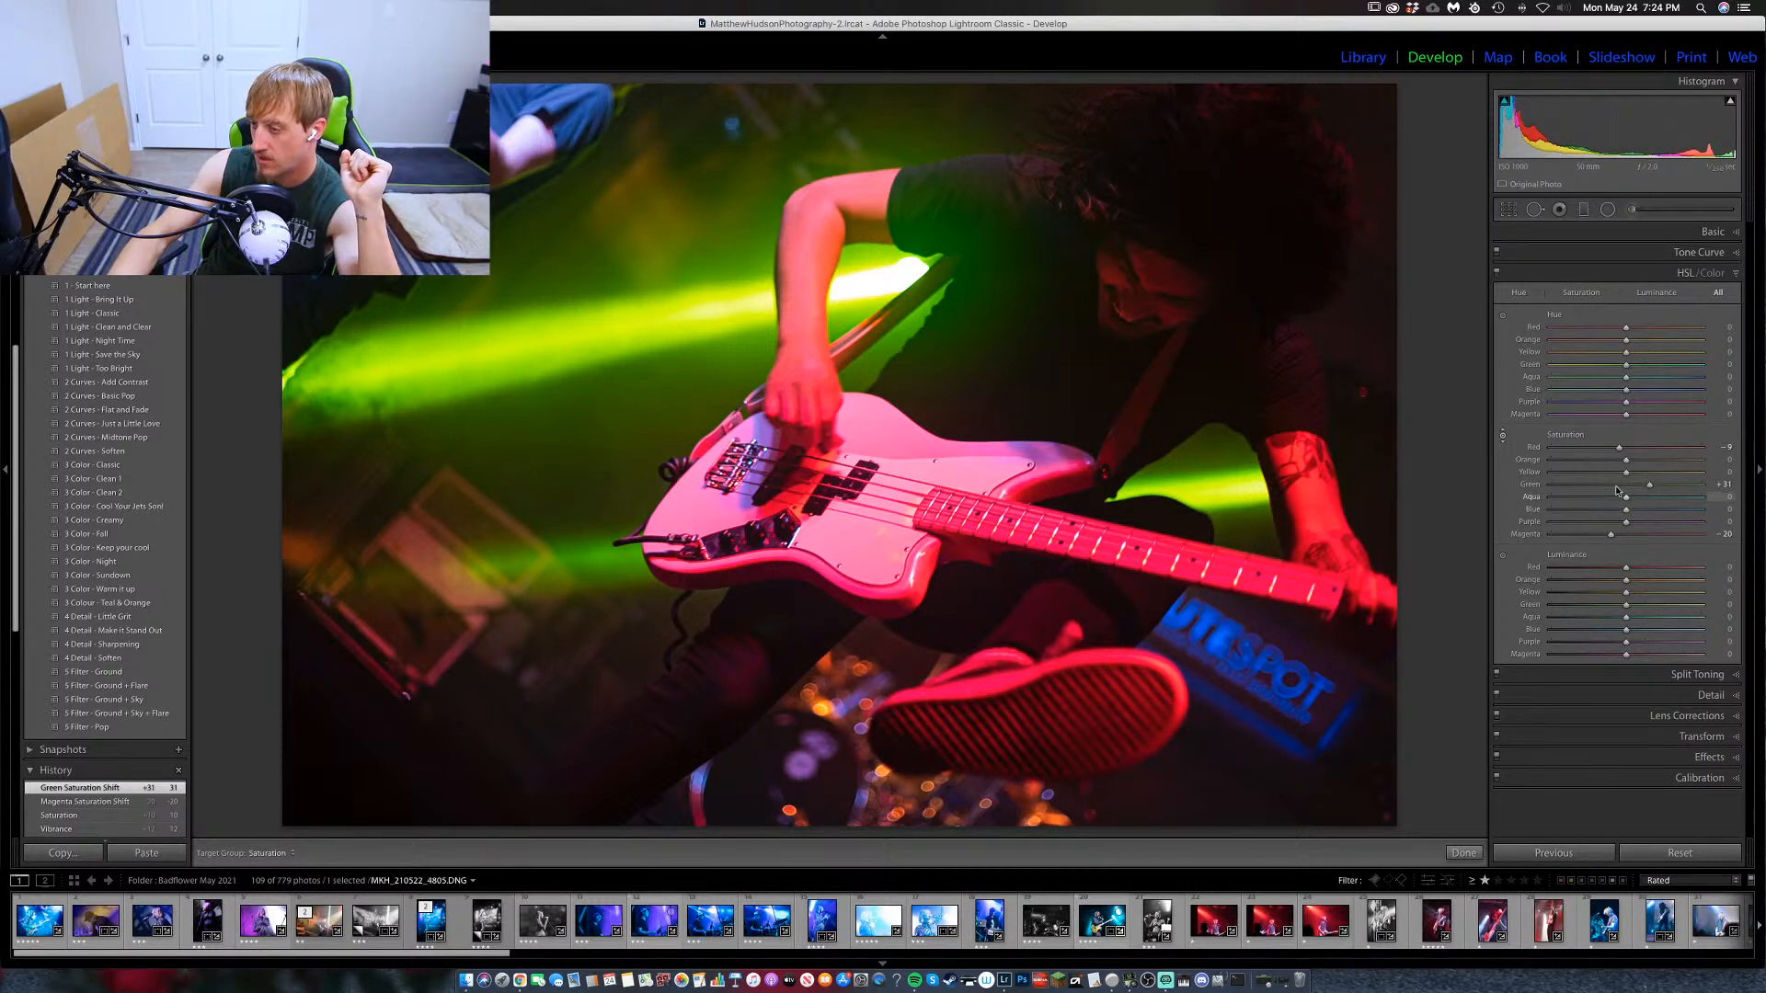
Shift the Magenta hue to -35 and the Purple hue to +31, and raise Magenta luminance to +15.
left_click(1628, 415)
mouse_move(1628, 418)
left_mouse_down()
mouse_move(1600, 419)
mouse_move(1651, 410)
left_mouse_up()
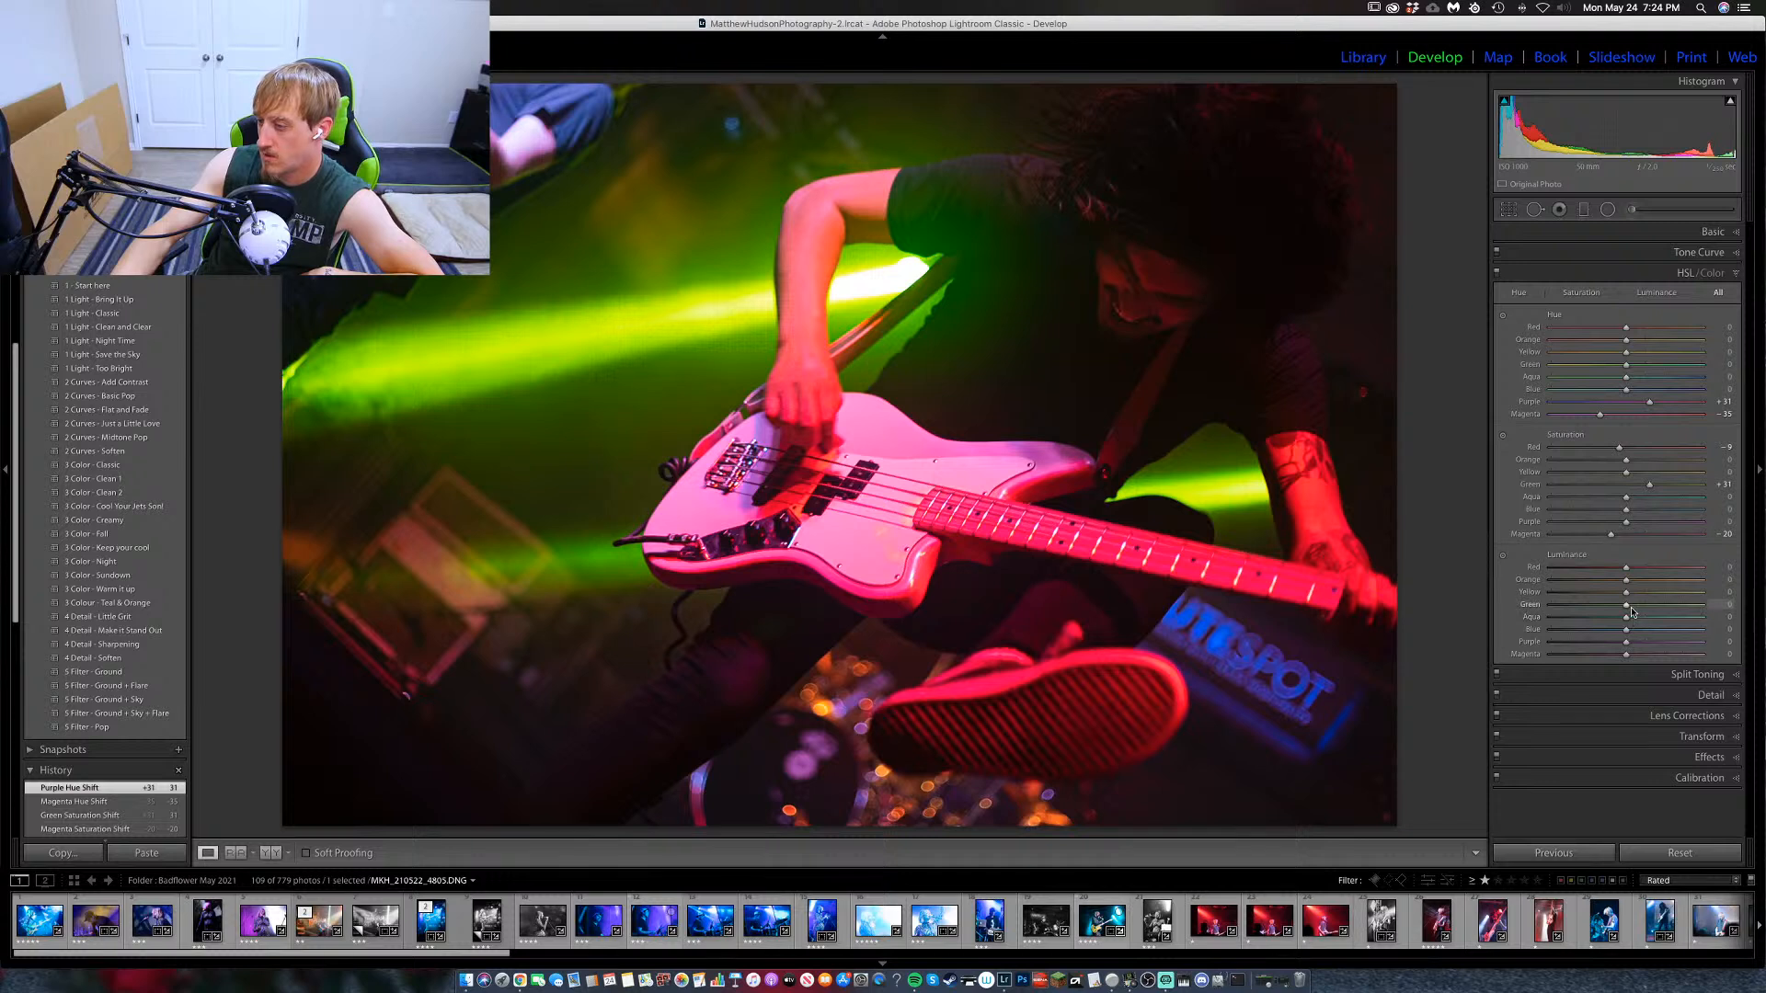
left_click_drag(1625, 657, 1639, 660)
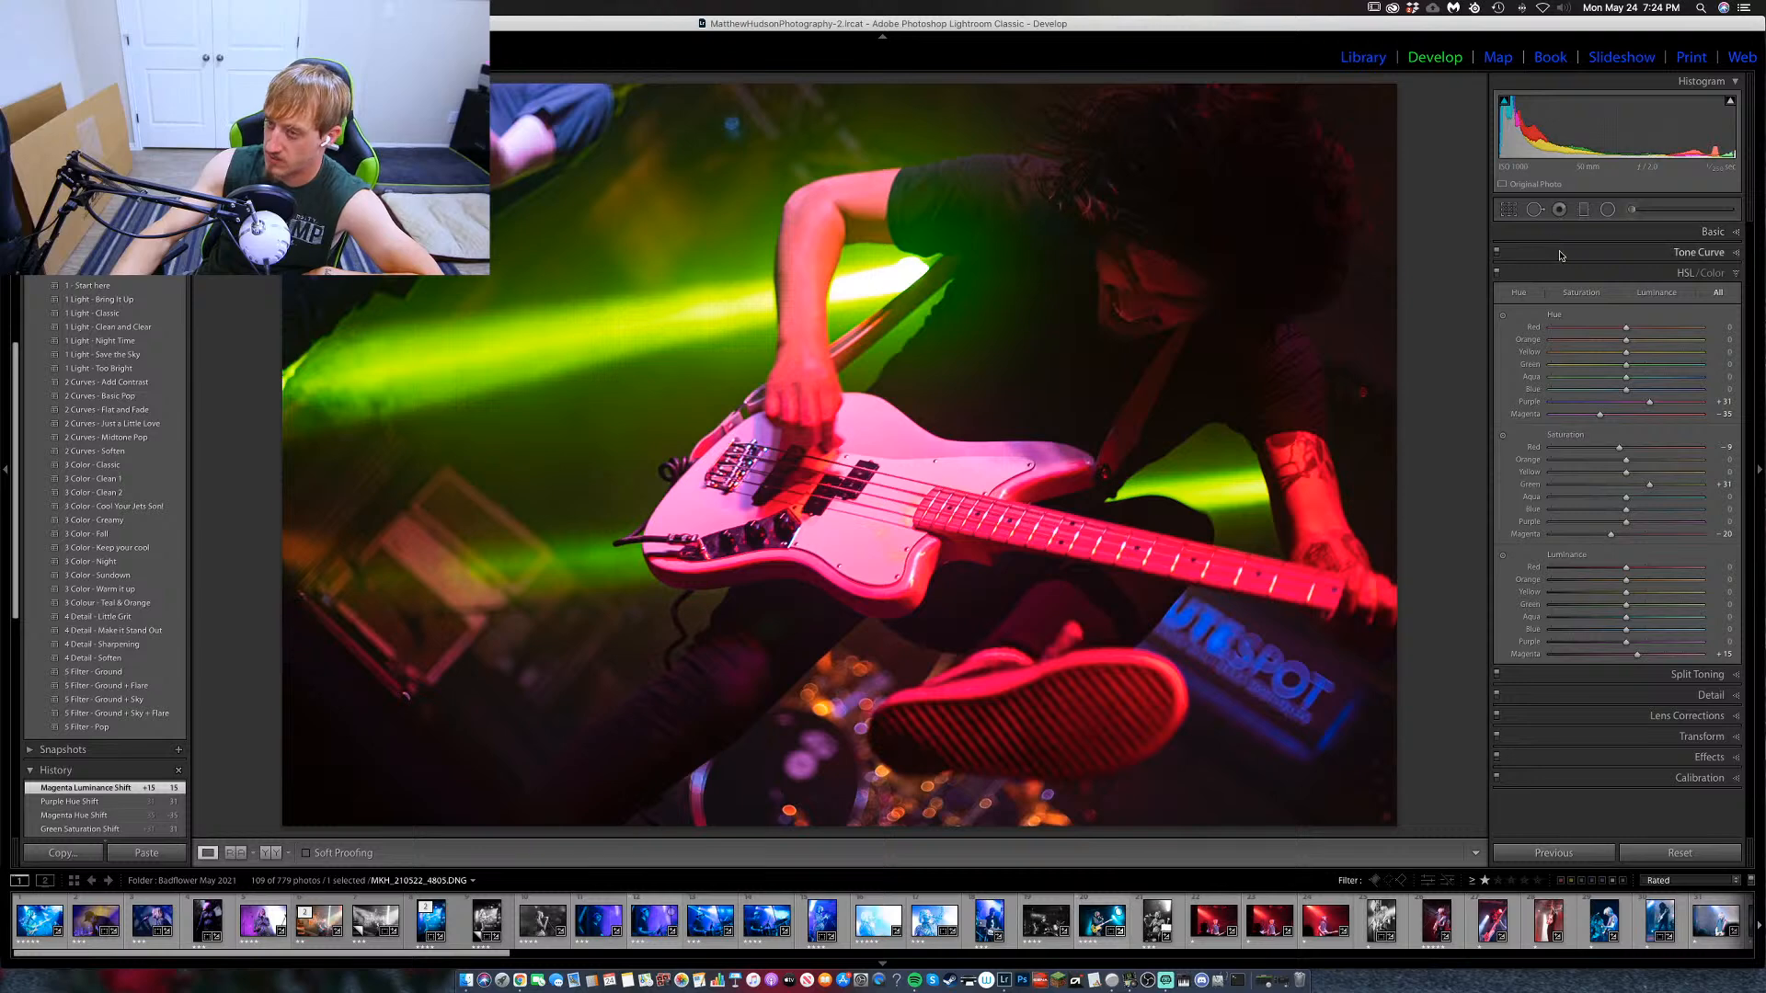
left_click(1631, 210)
left_click(1636, 211)
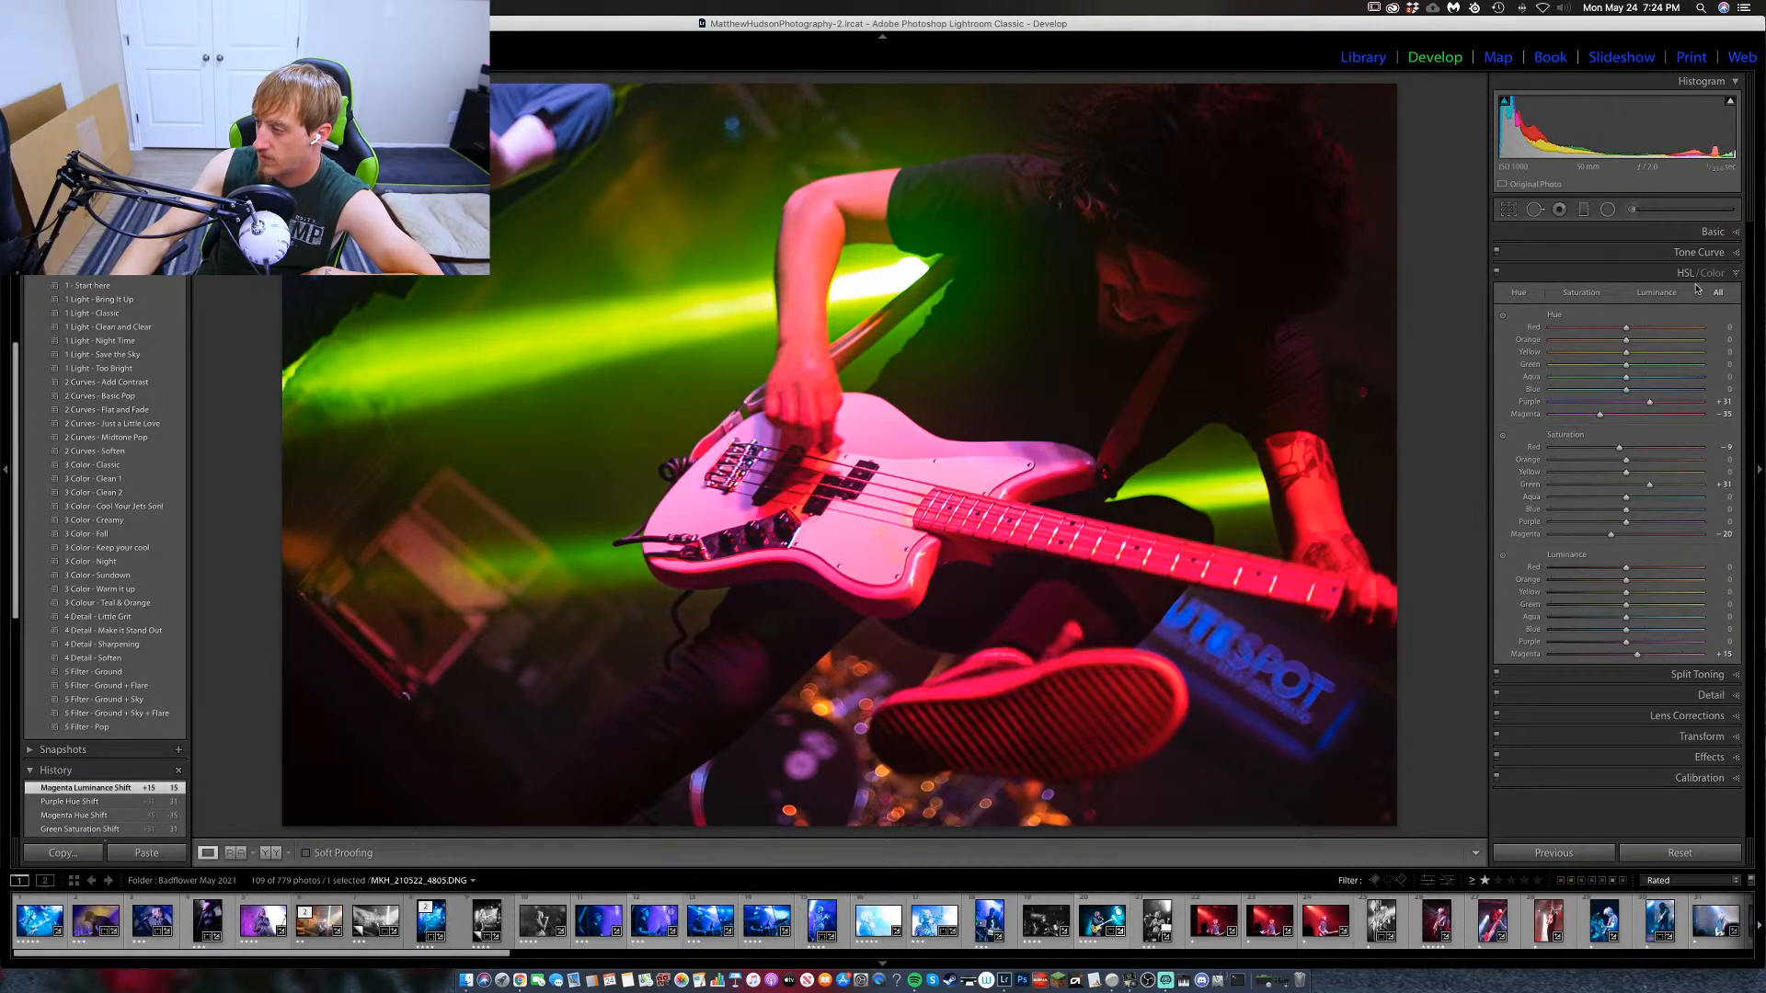
Set sharpening Masking to 73 and Amount to 65, with luminance noise reduction at 5.
left_click(1734, 276)
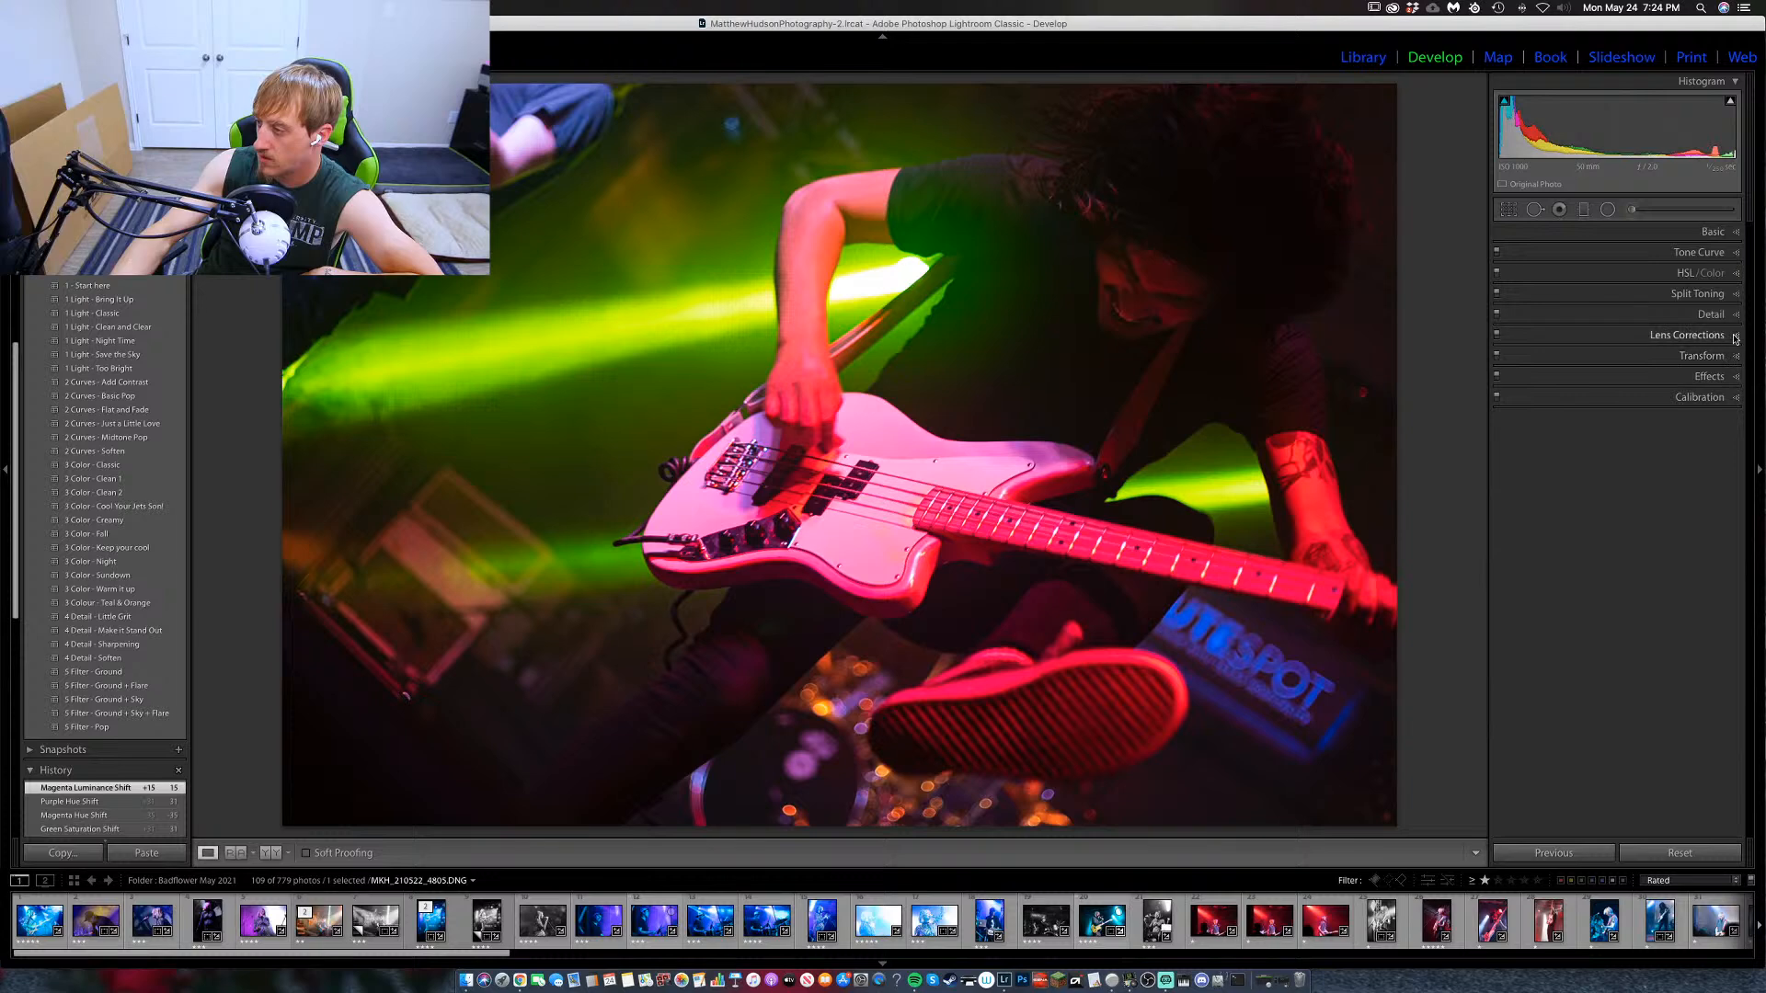
left_click(1735, 316)
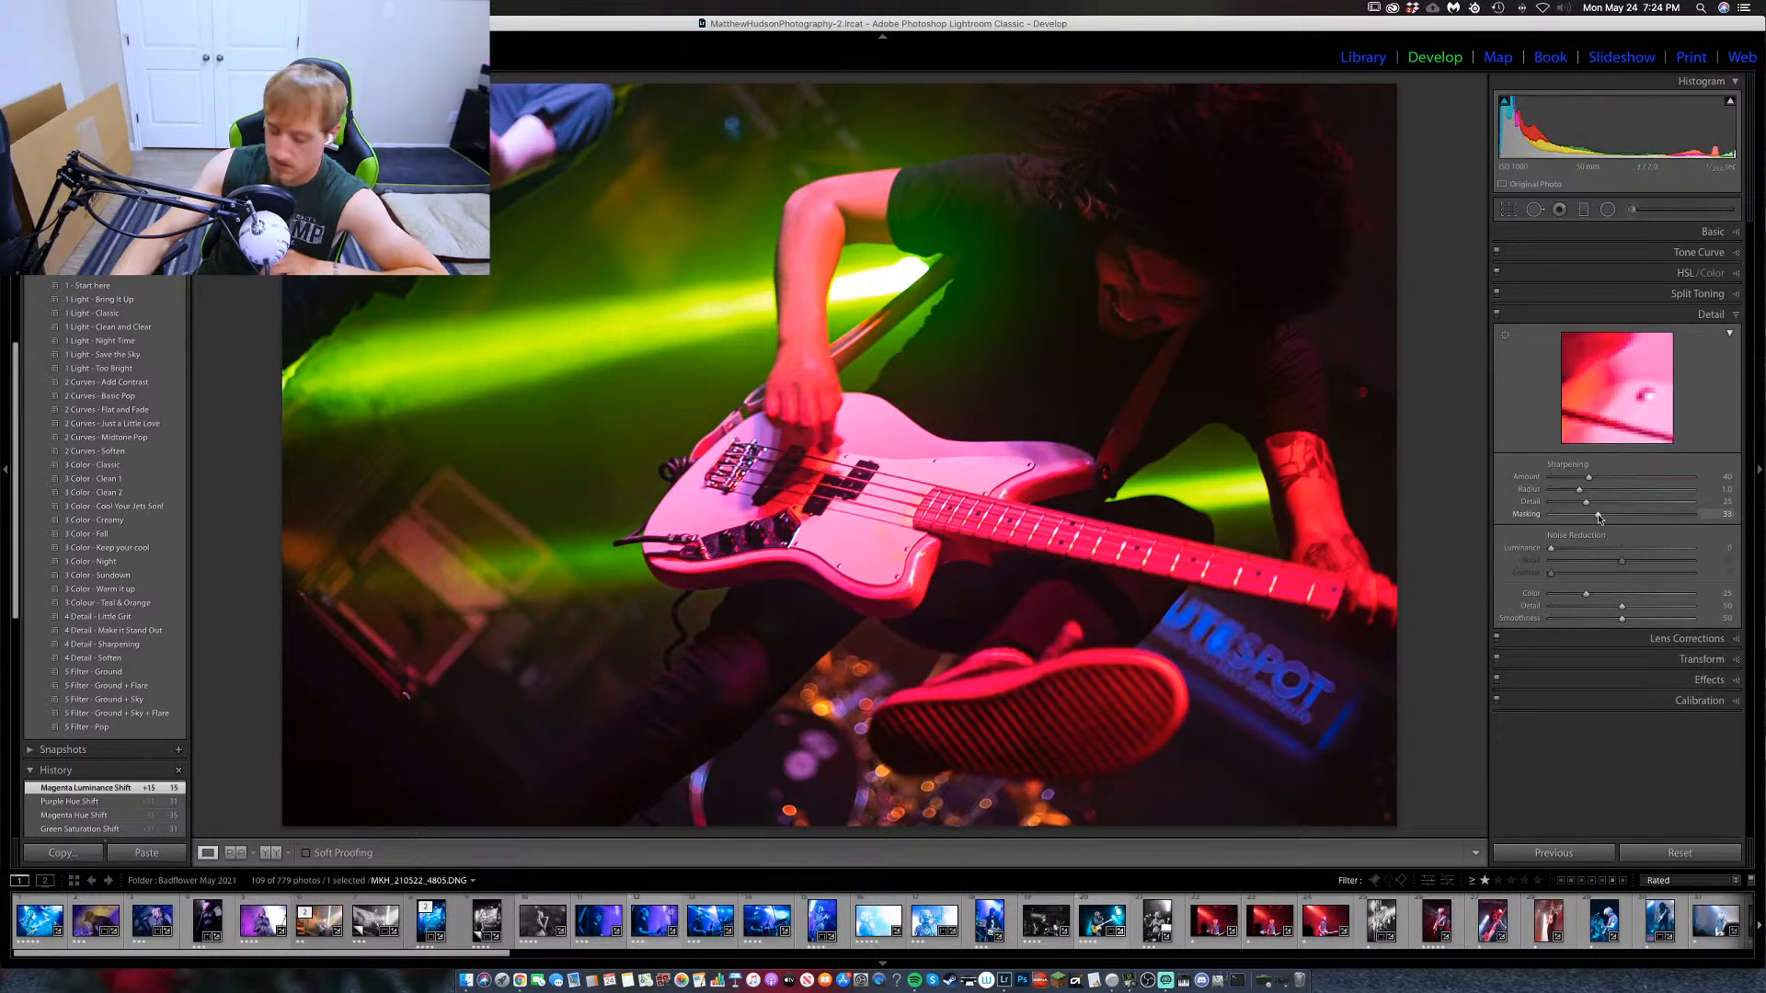
left_click_drag(1603, 518, 1612, 477)
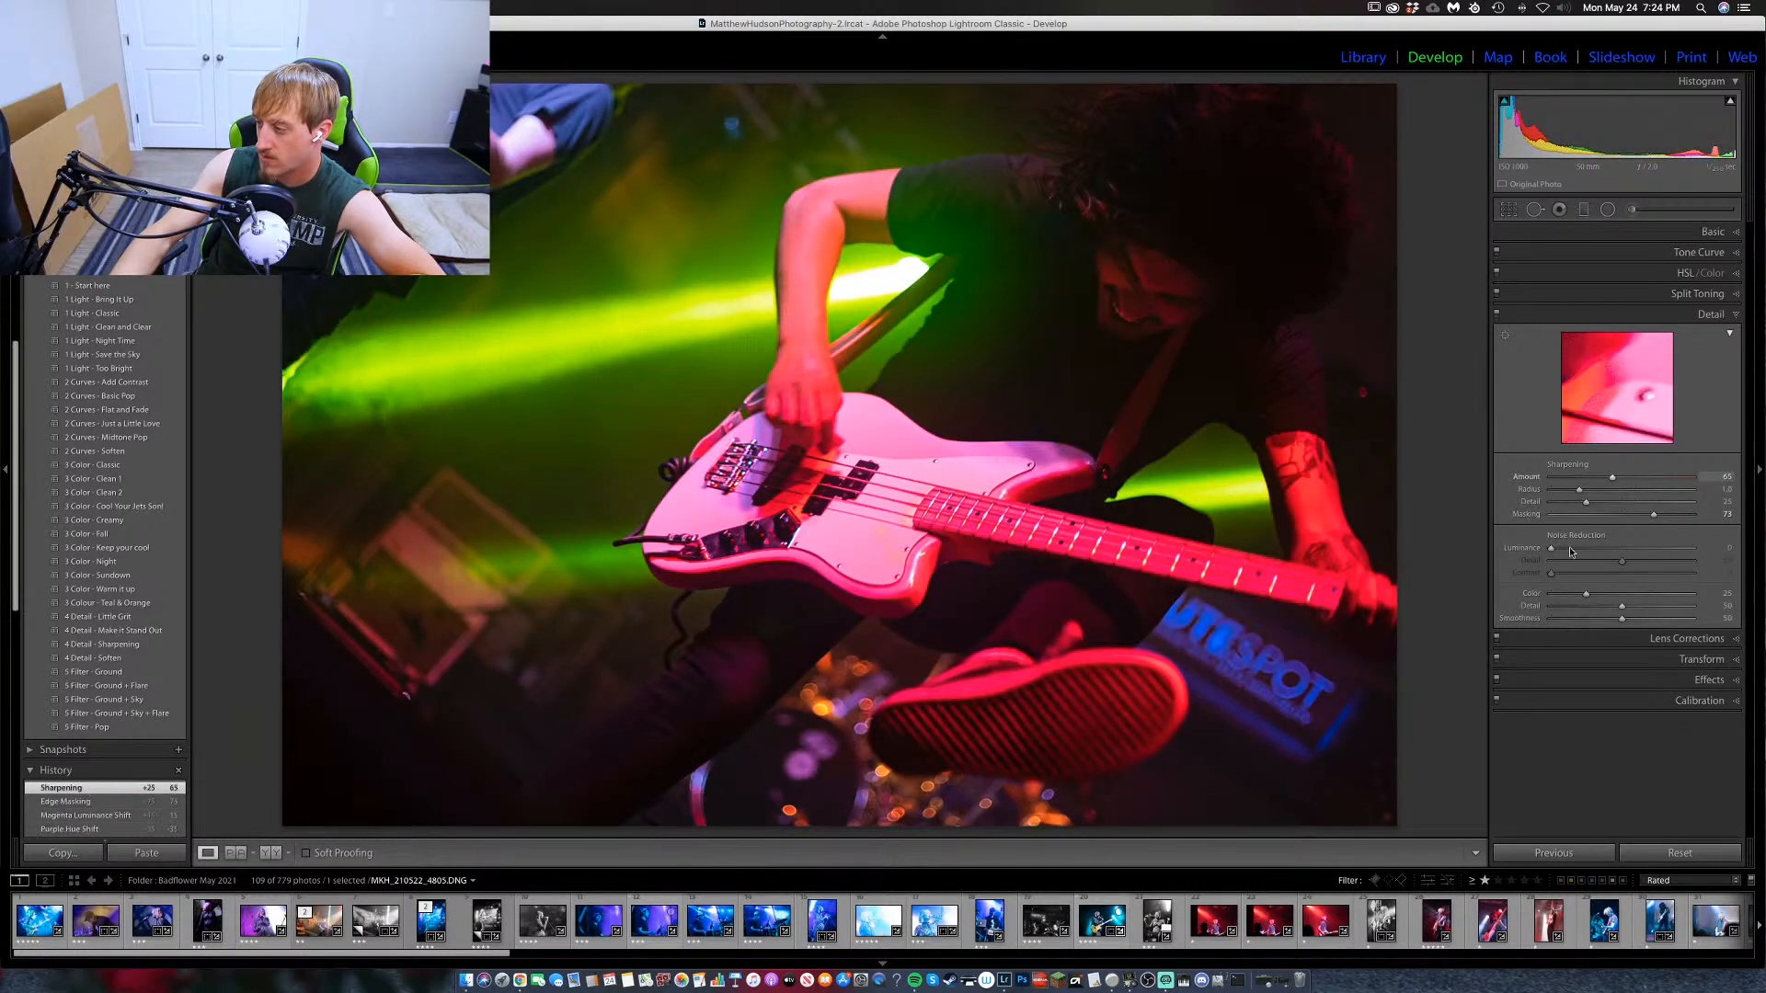
left_click_drag(1571, 551, 1573, 550)
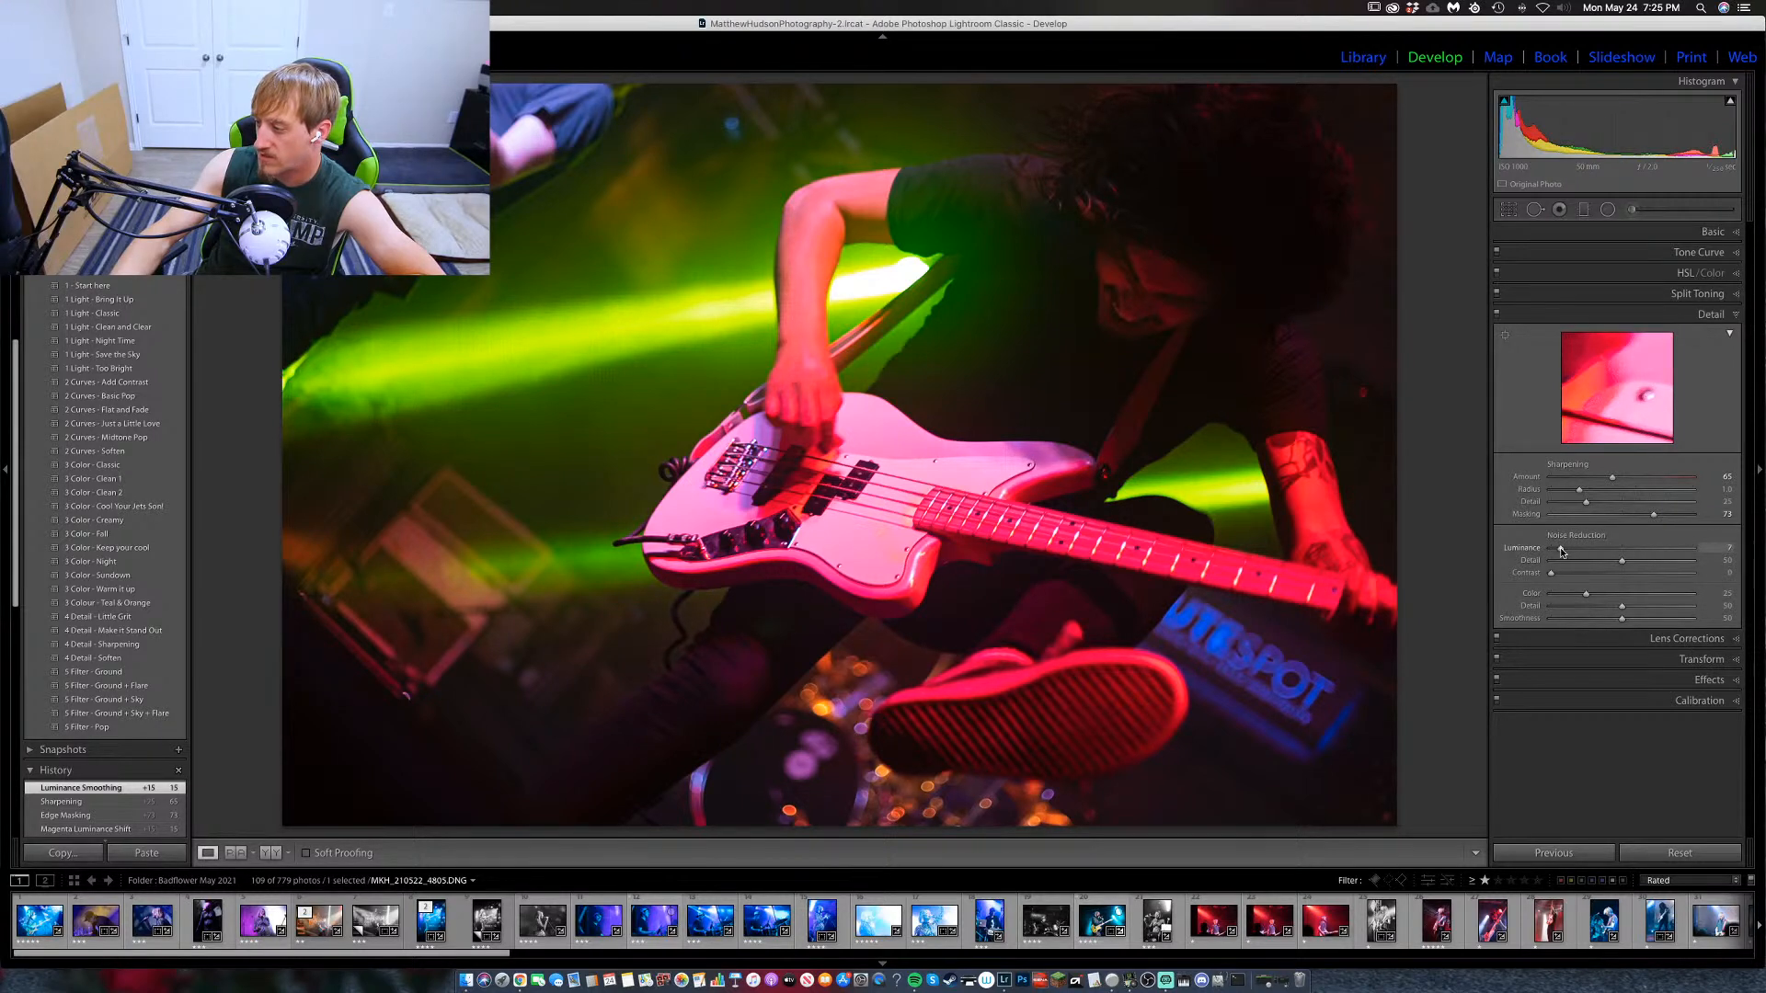
left_click_drag(1559, 550, 1558, 549)
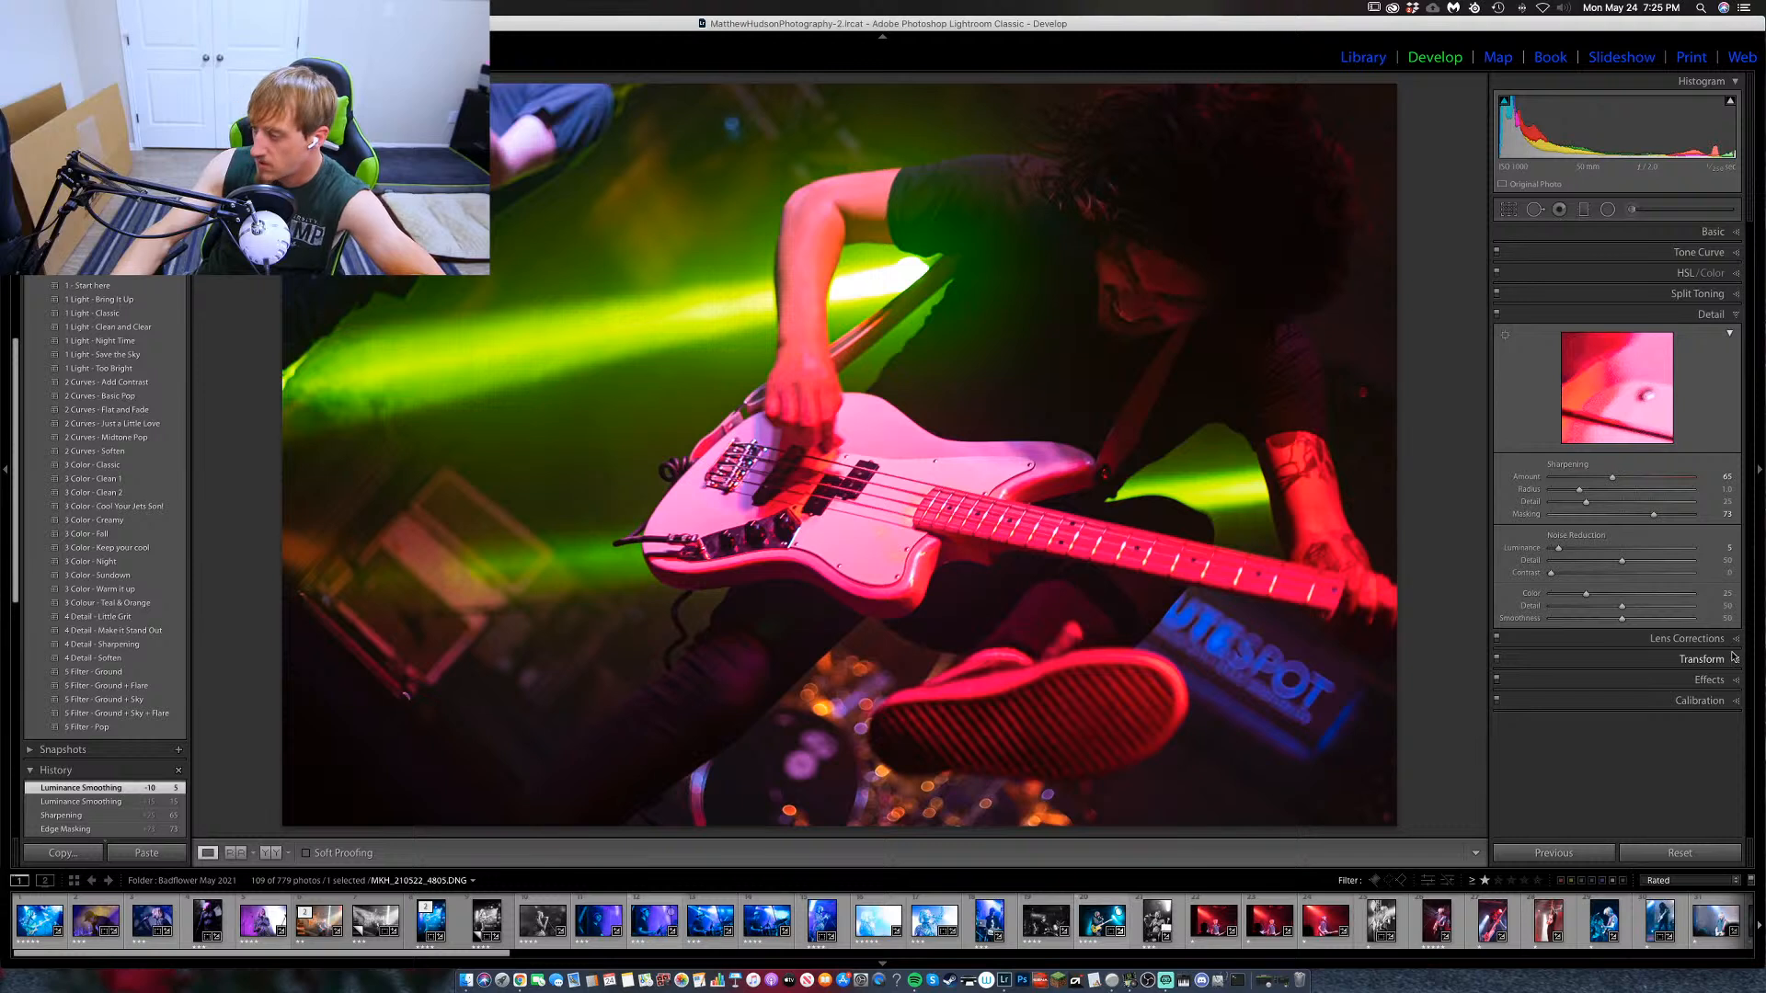
Add a post-crop vignette with an Amount of -10.
left_click(1735, 681)
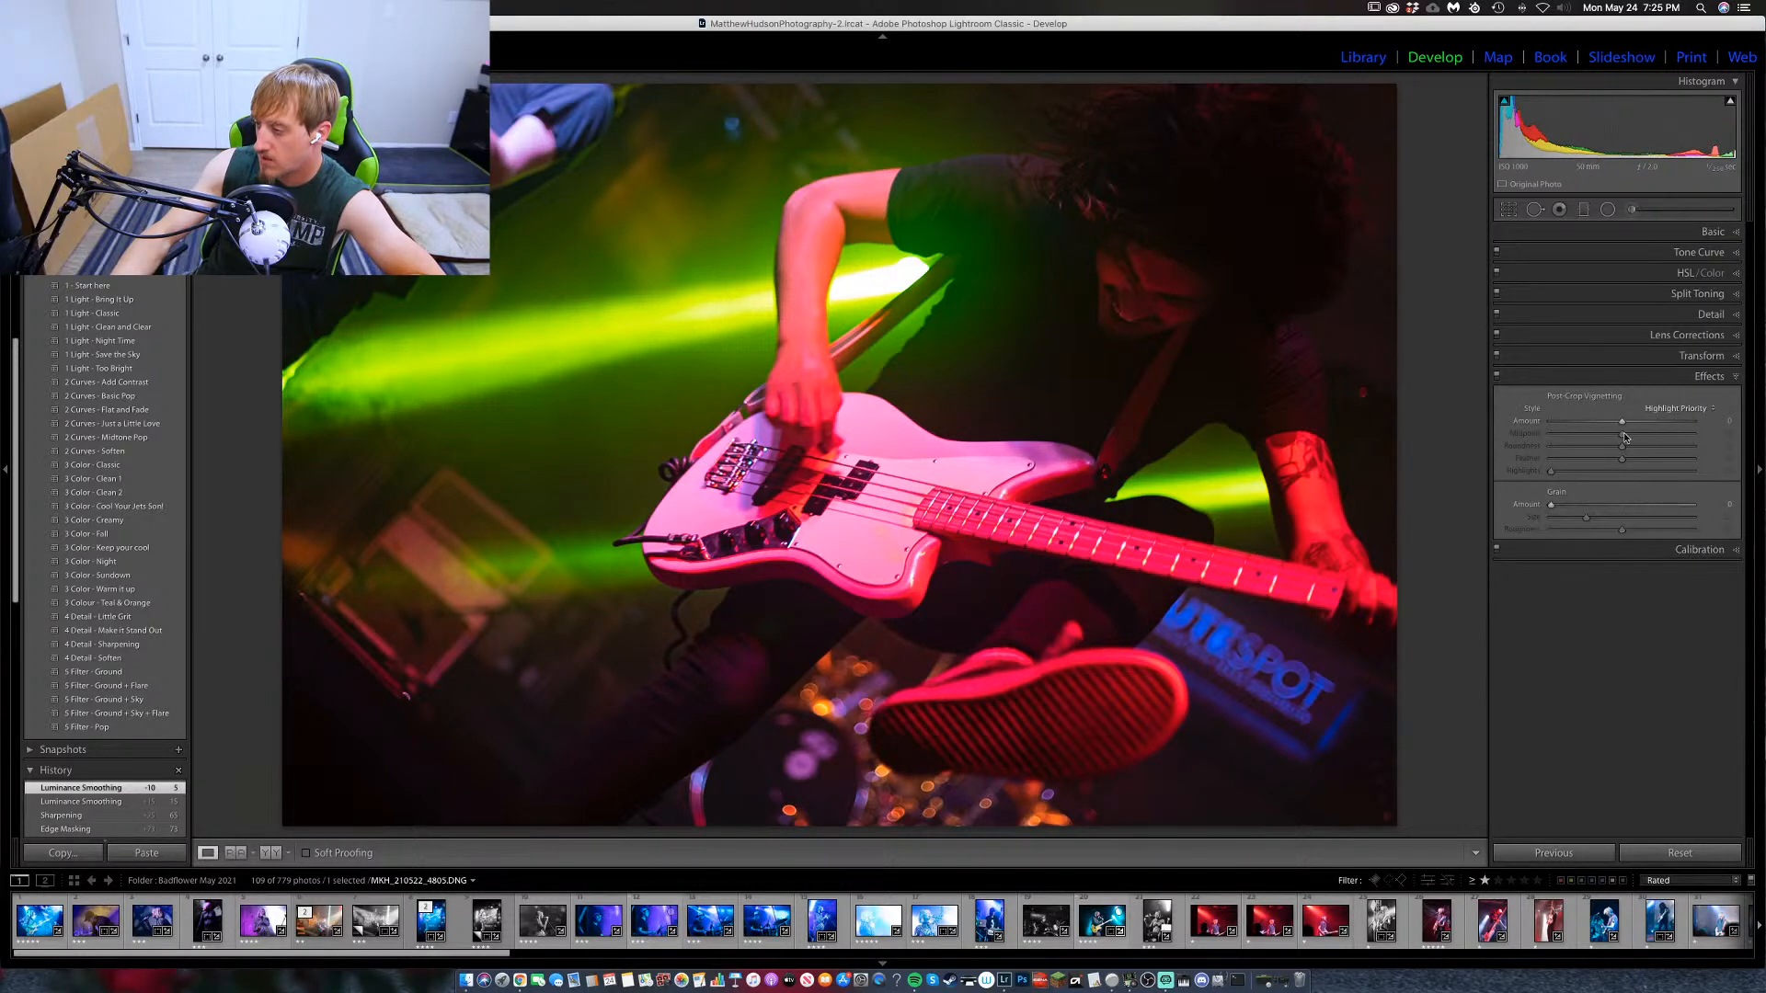
left_click_drag(1622, 423, 1613, 425)
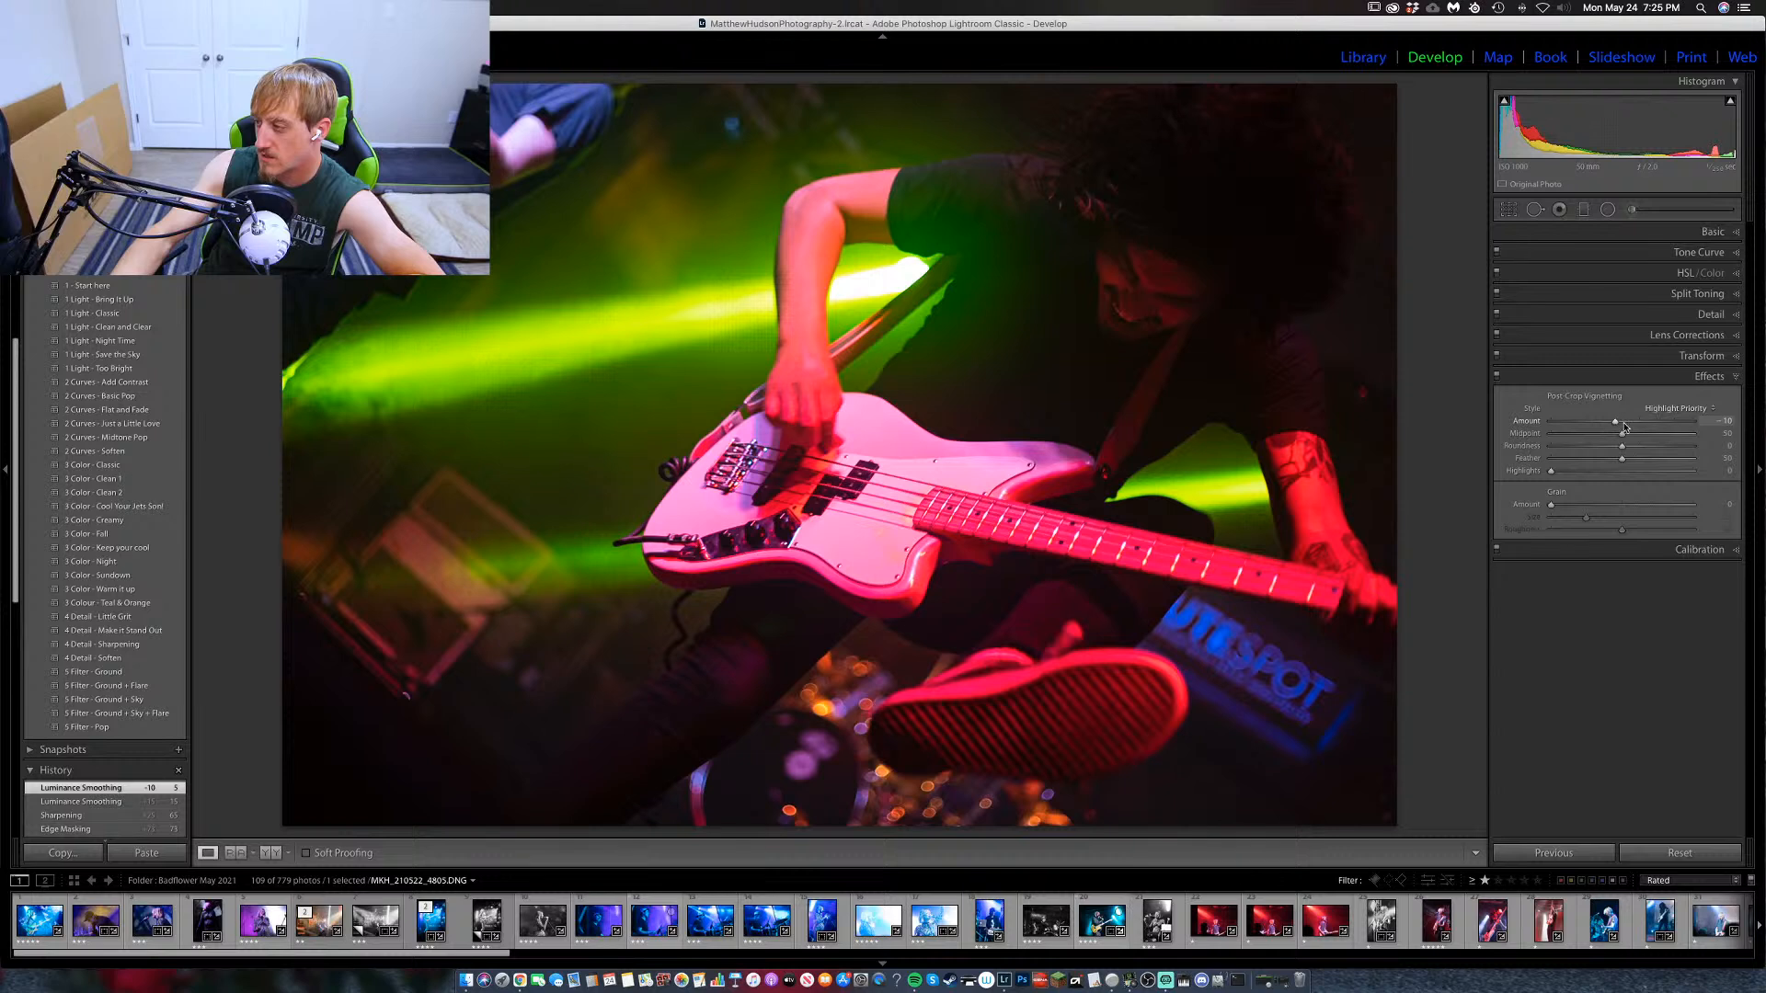
left_click(1709, 377)
Start a new adjustment brush with Shadows reset and Exposure at about -0.75, and paint over the distracting hand in the photo's upper-left corner.
left_click(1632, 209)
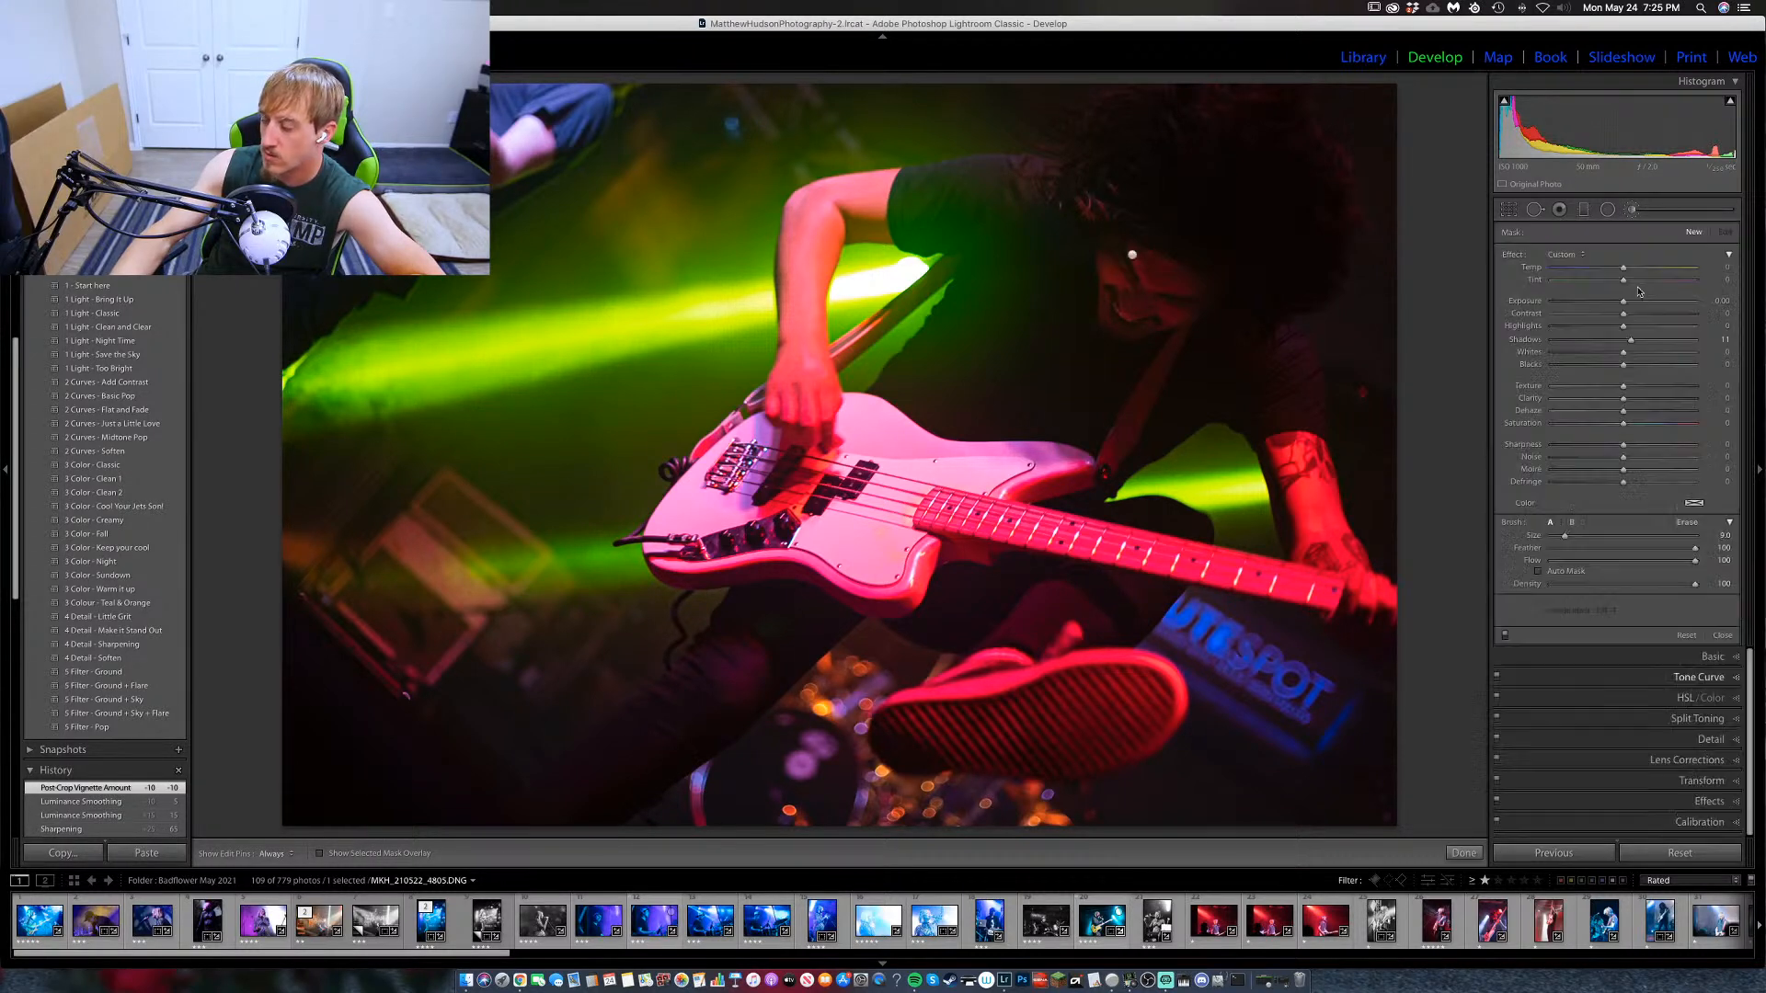
double_click(1525, 340)
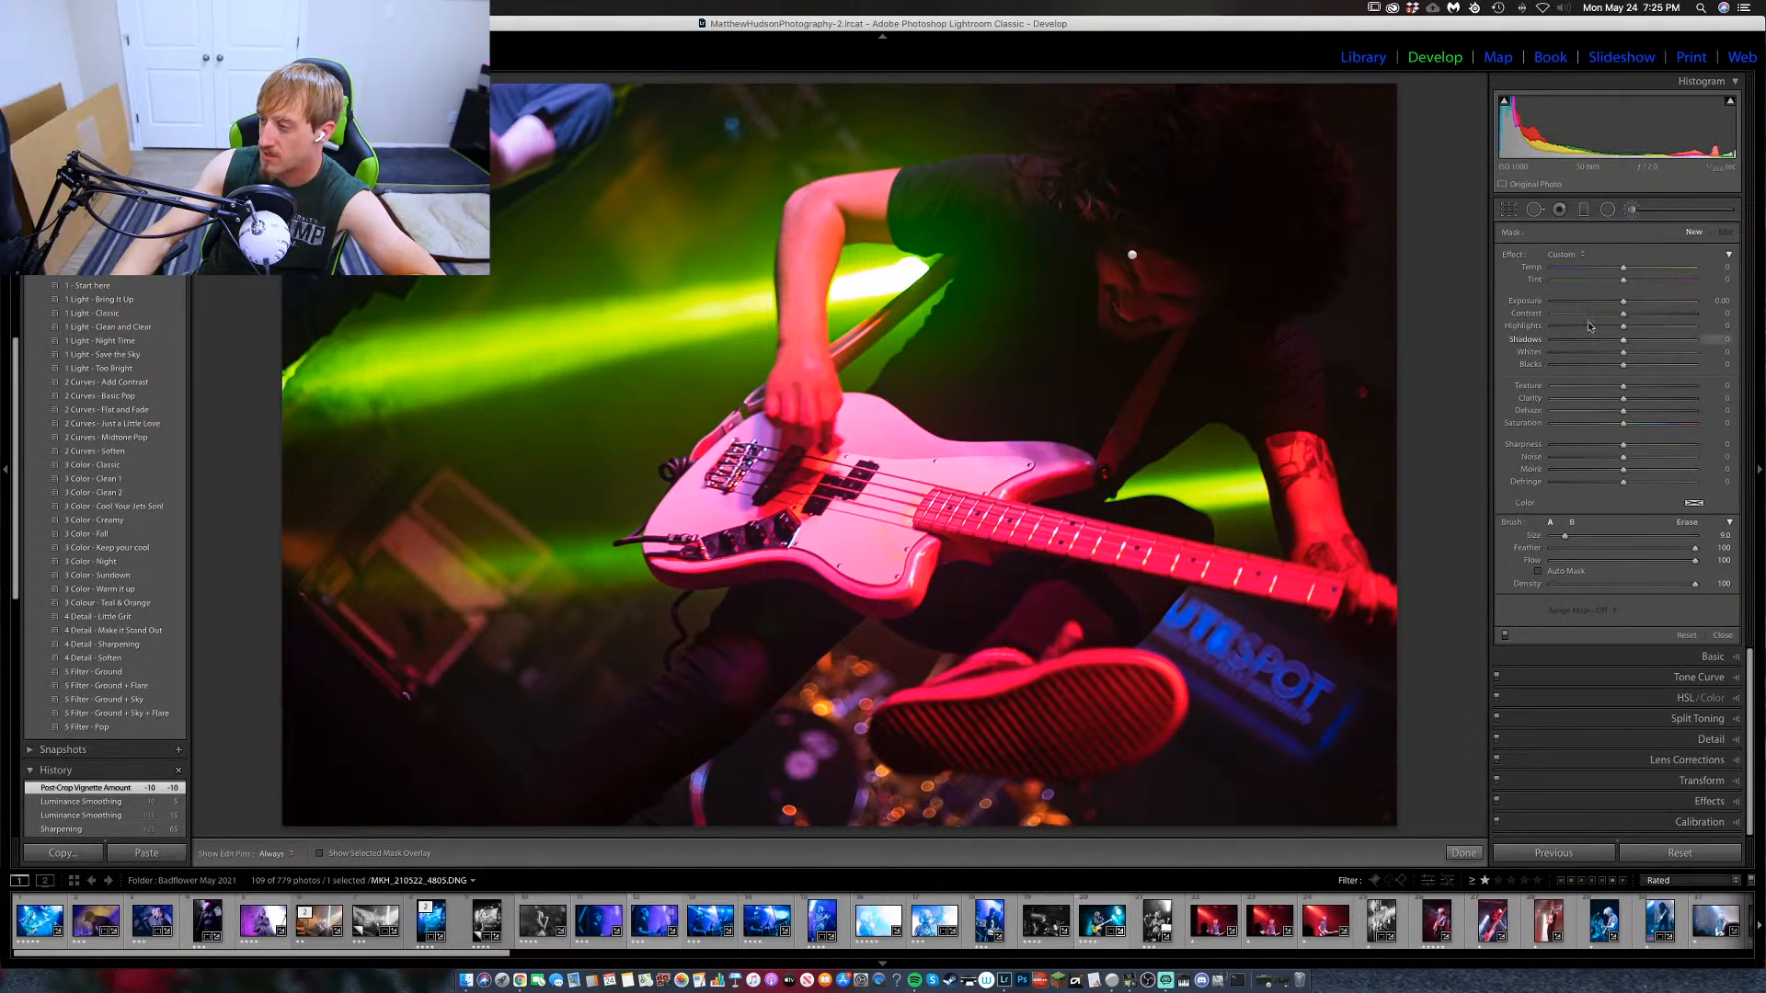
left_click_drag(1624, 301, 1611, 306)
key("h")
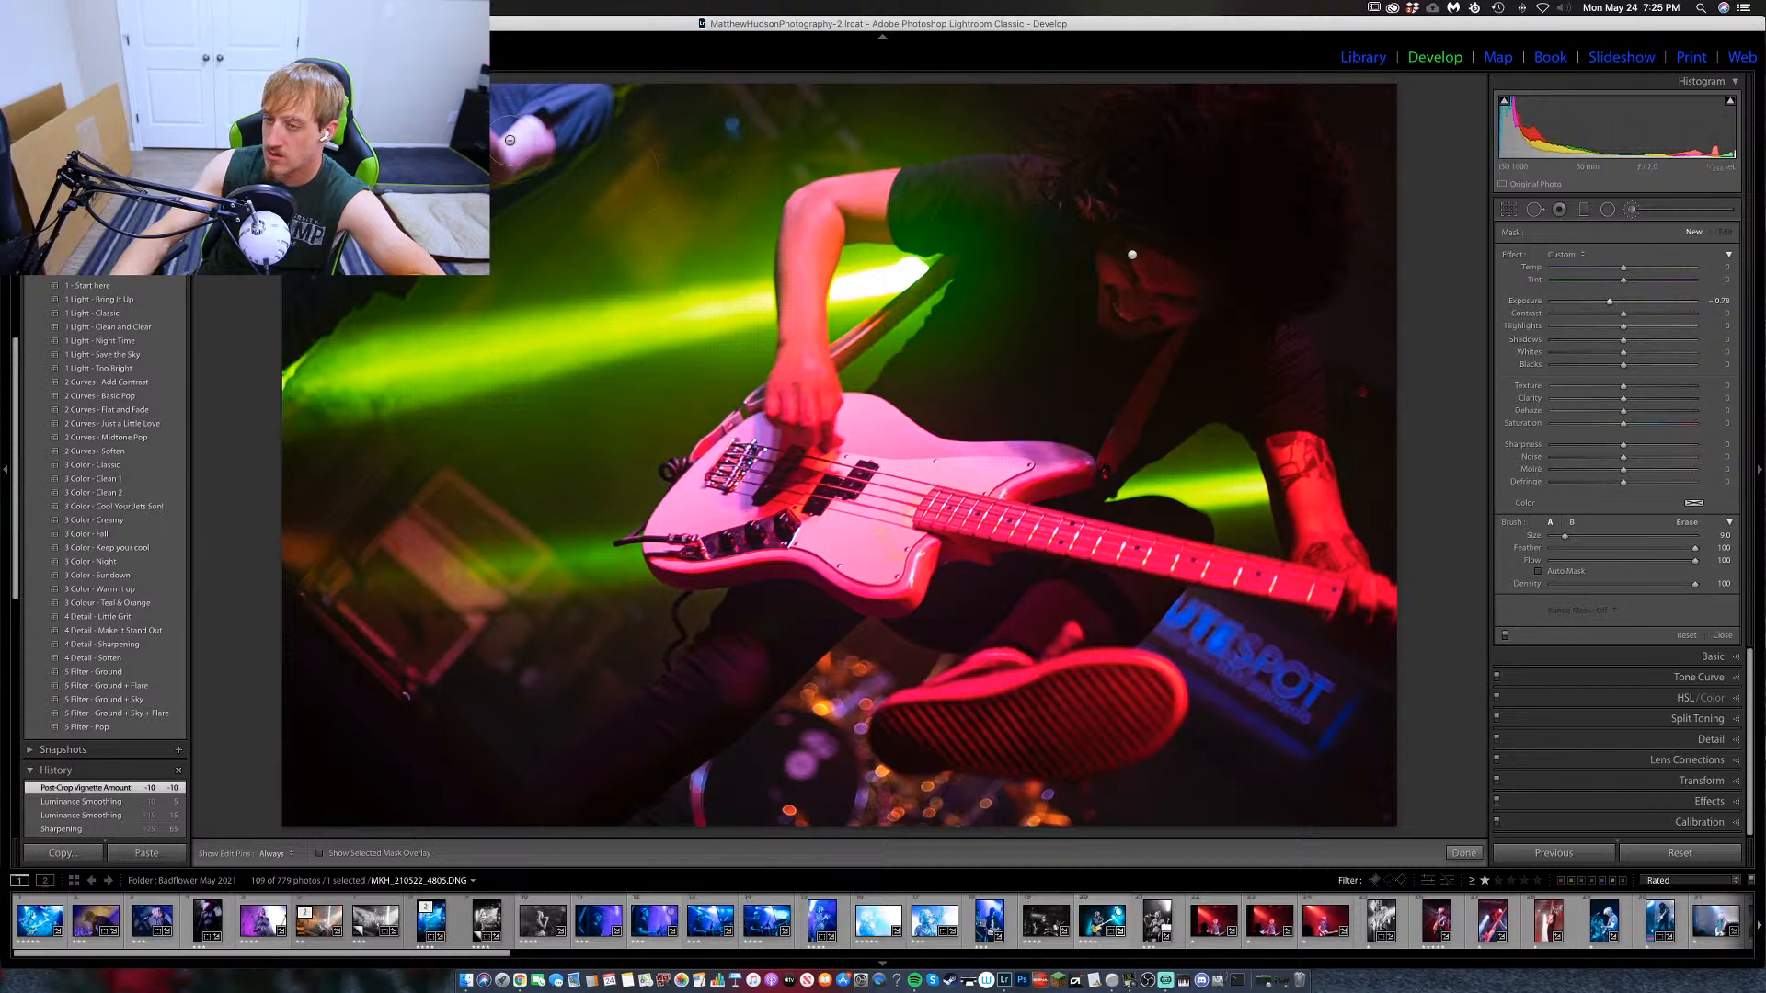
left_click_drag(542, 110, 516, 102)
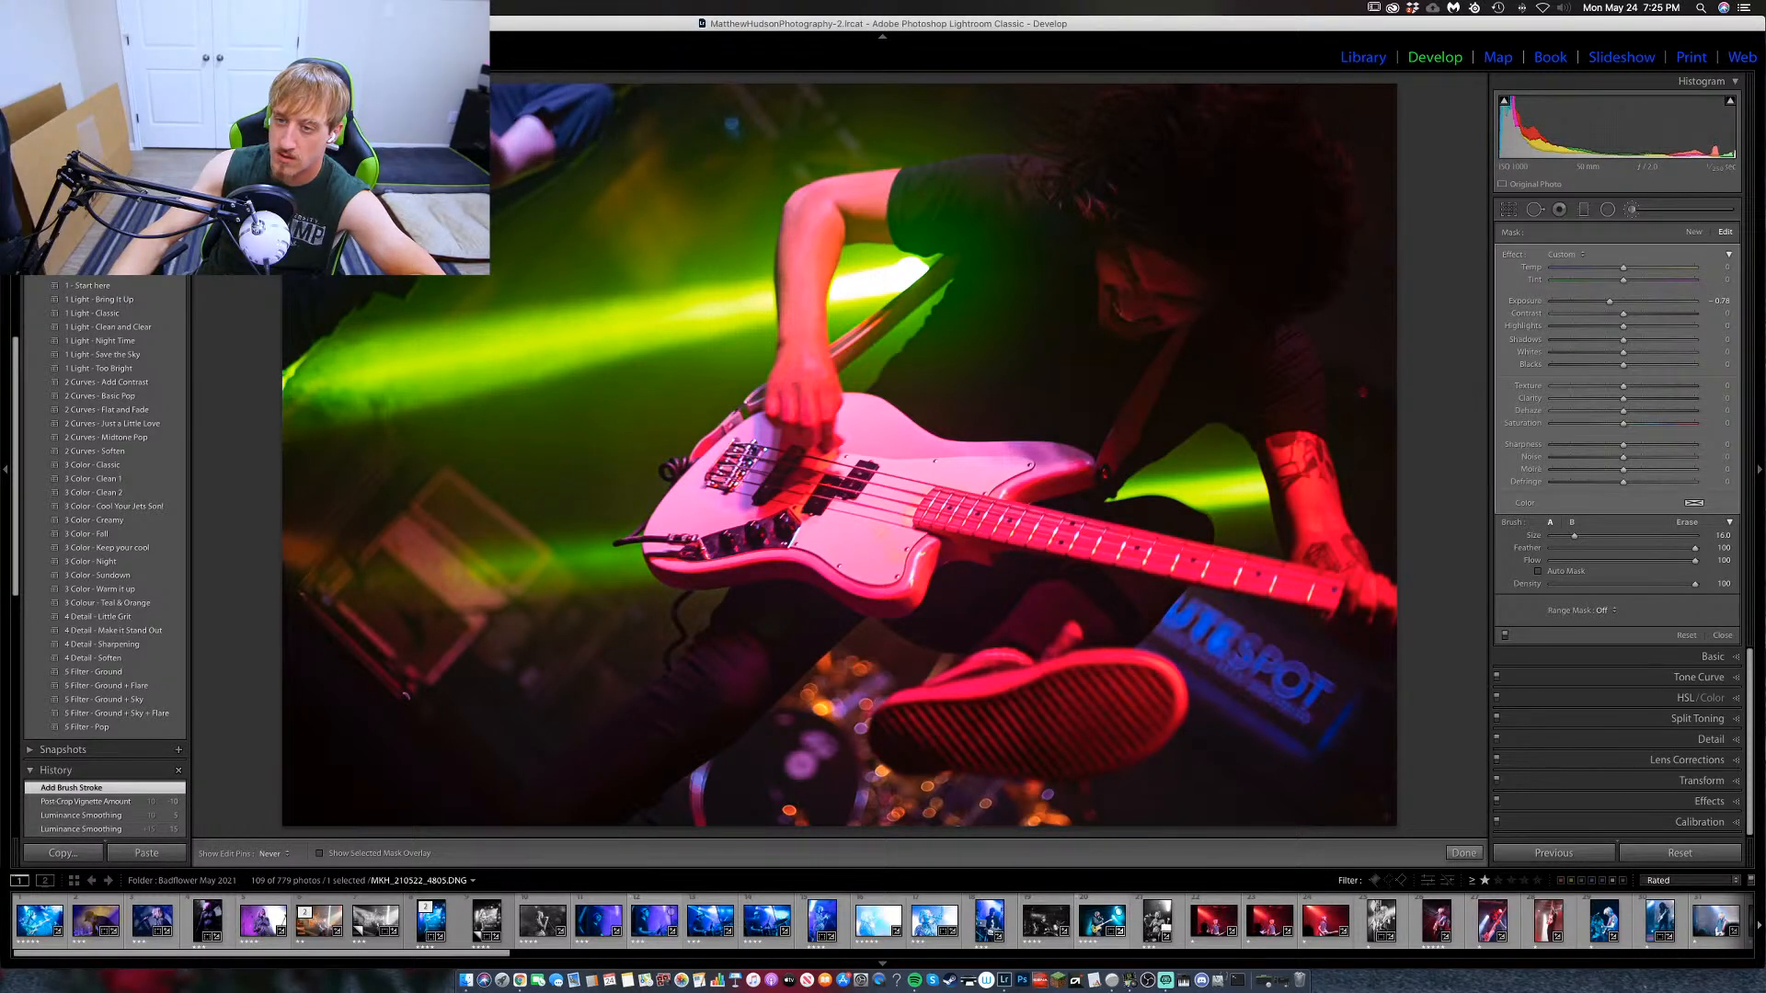
left_click_drag(666, 87, 487, 162)
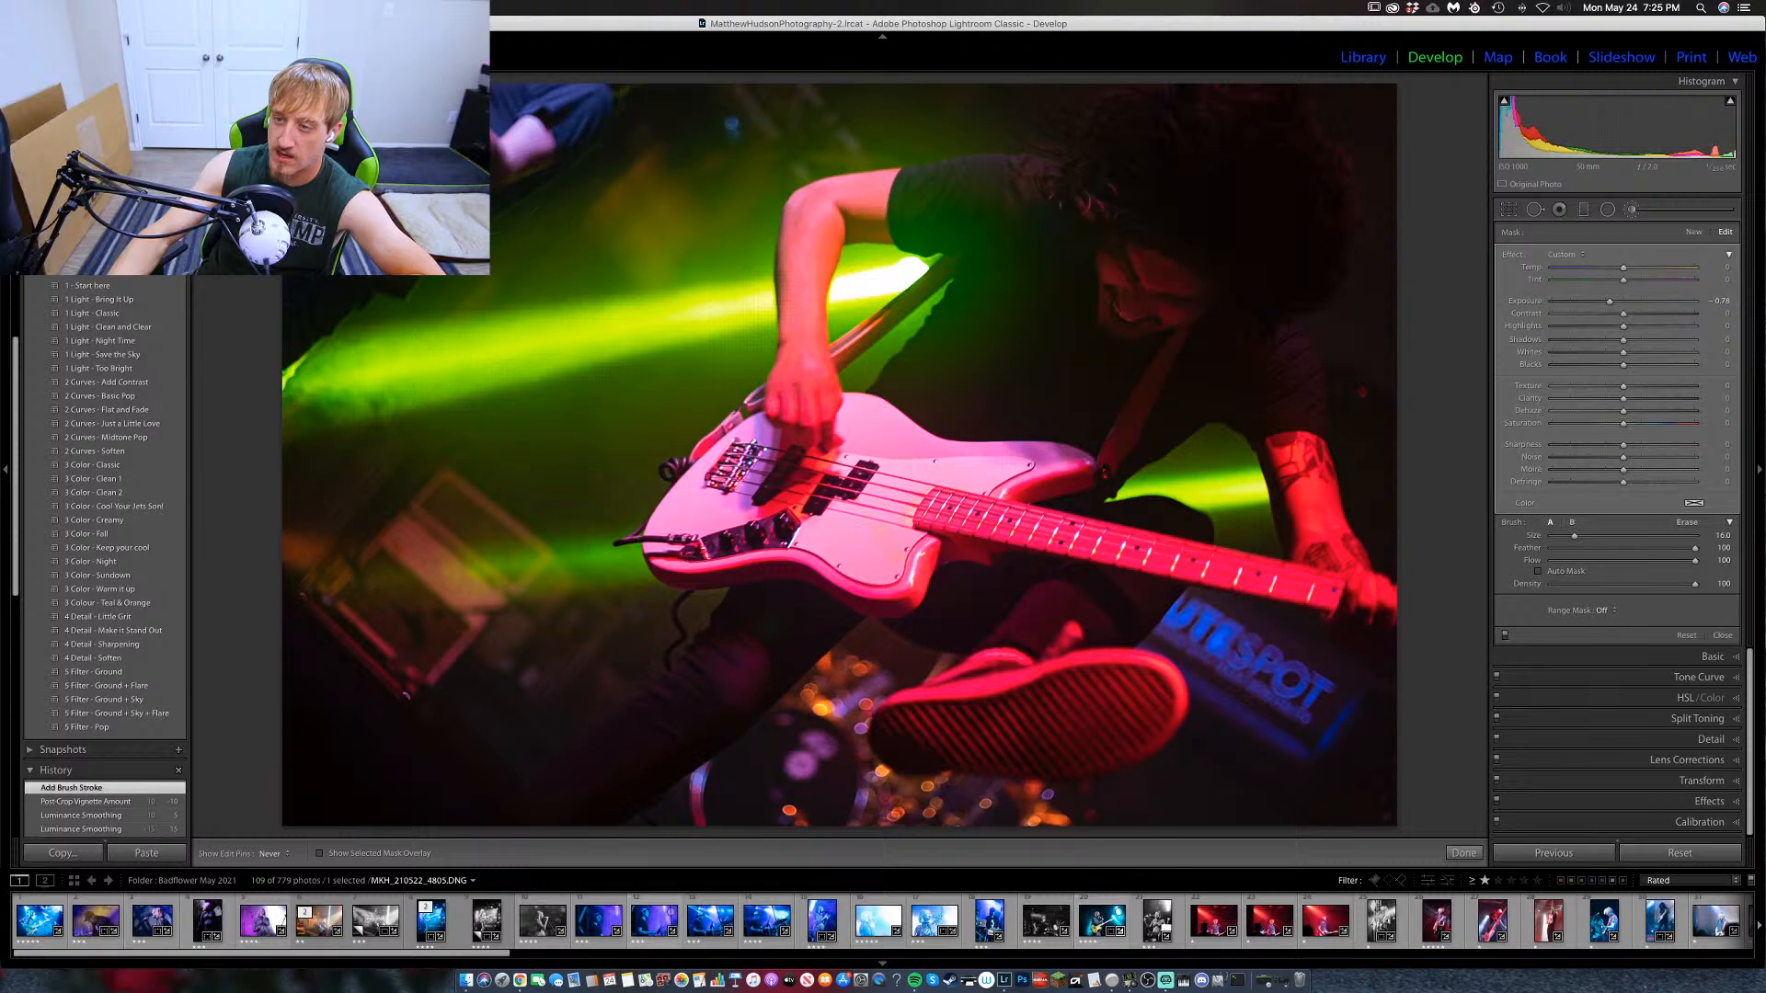
key("h")
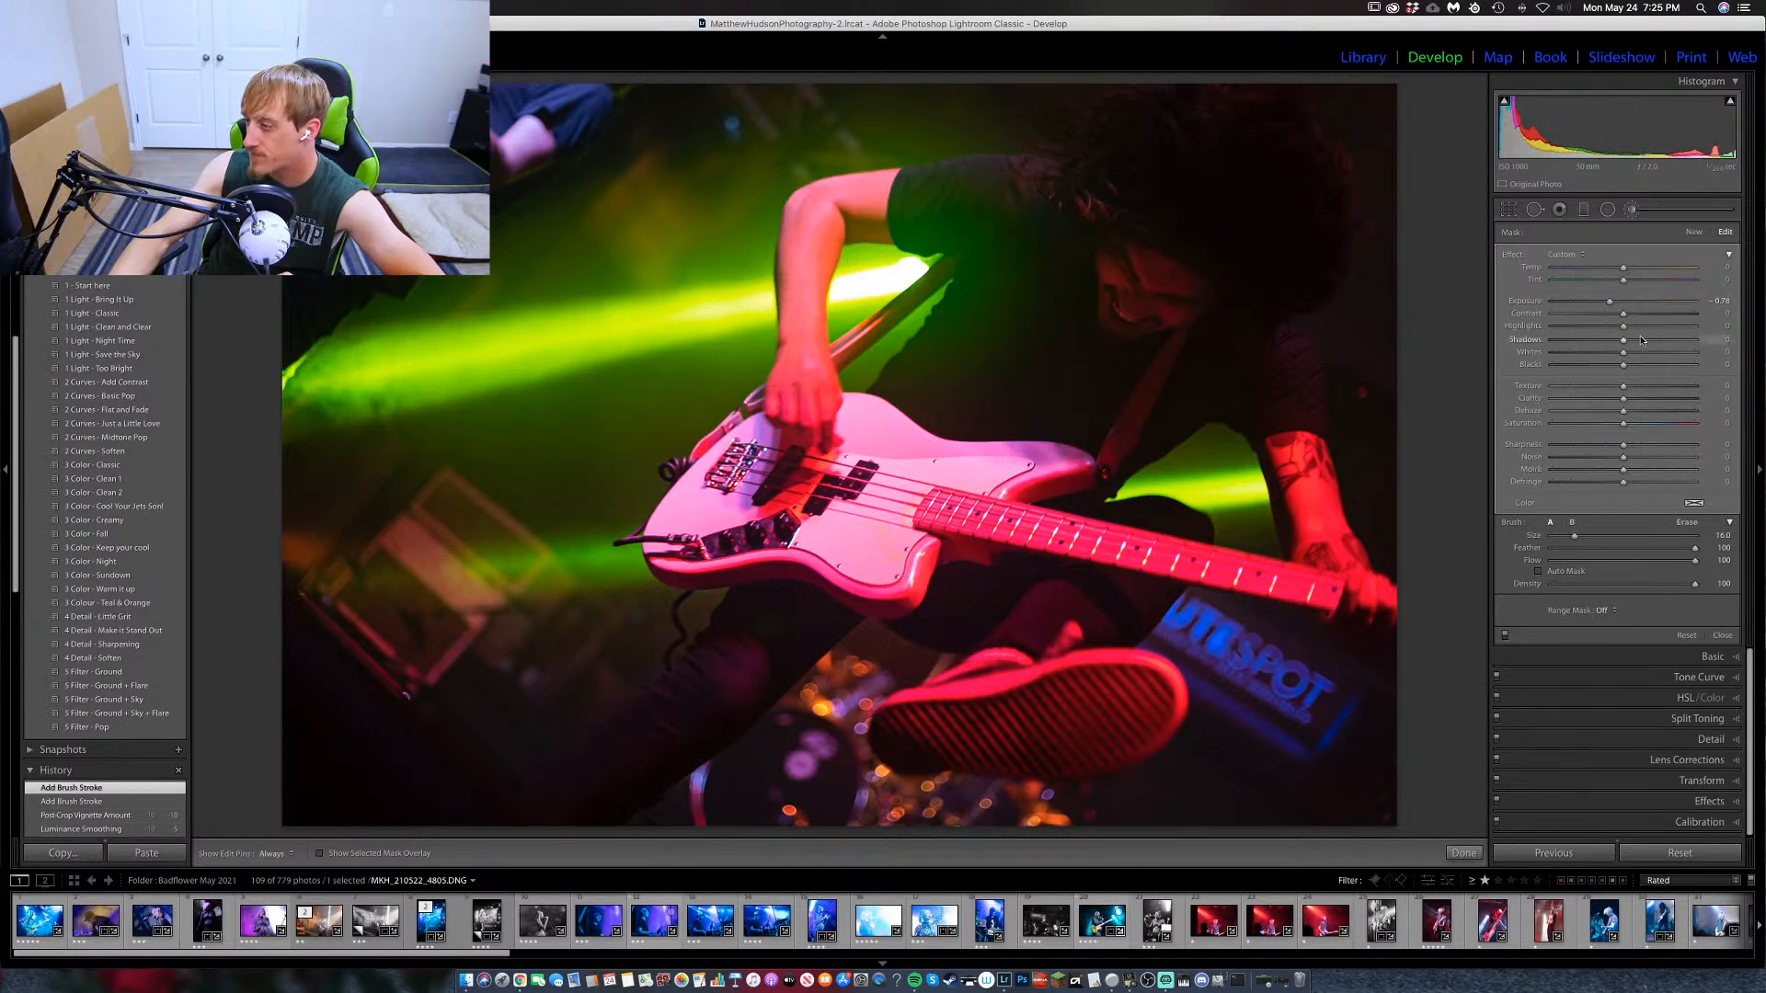
Set the corner brush adjustment's Highlights and Whites to -100 and its Exposure to about -0.63.
key("Return")
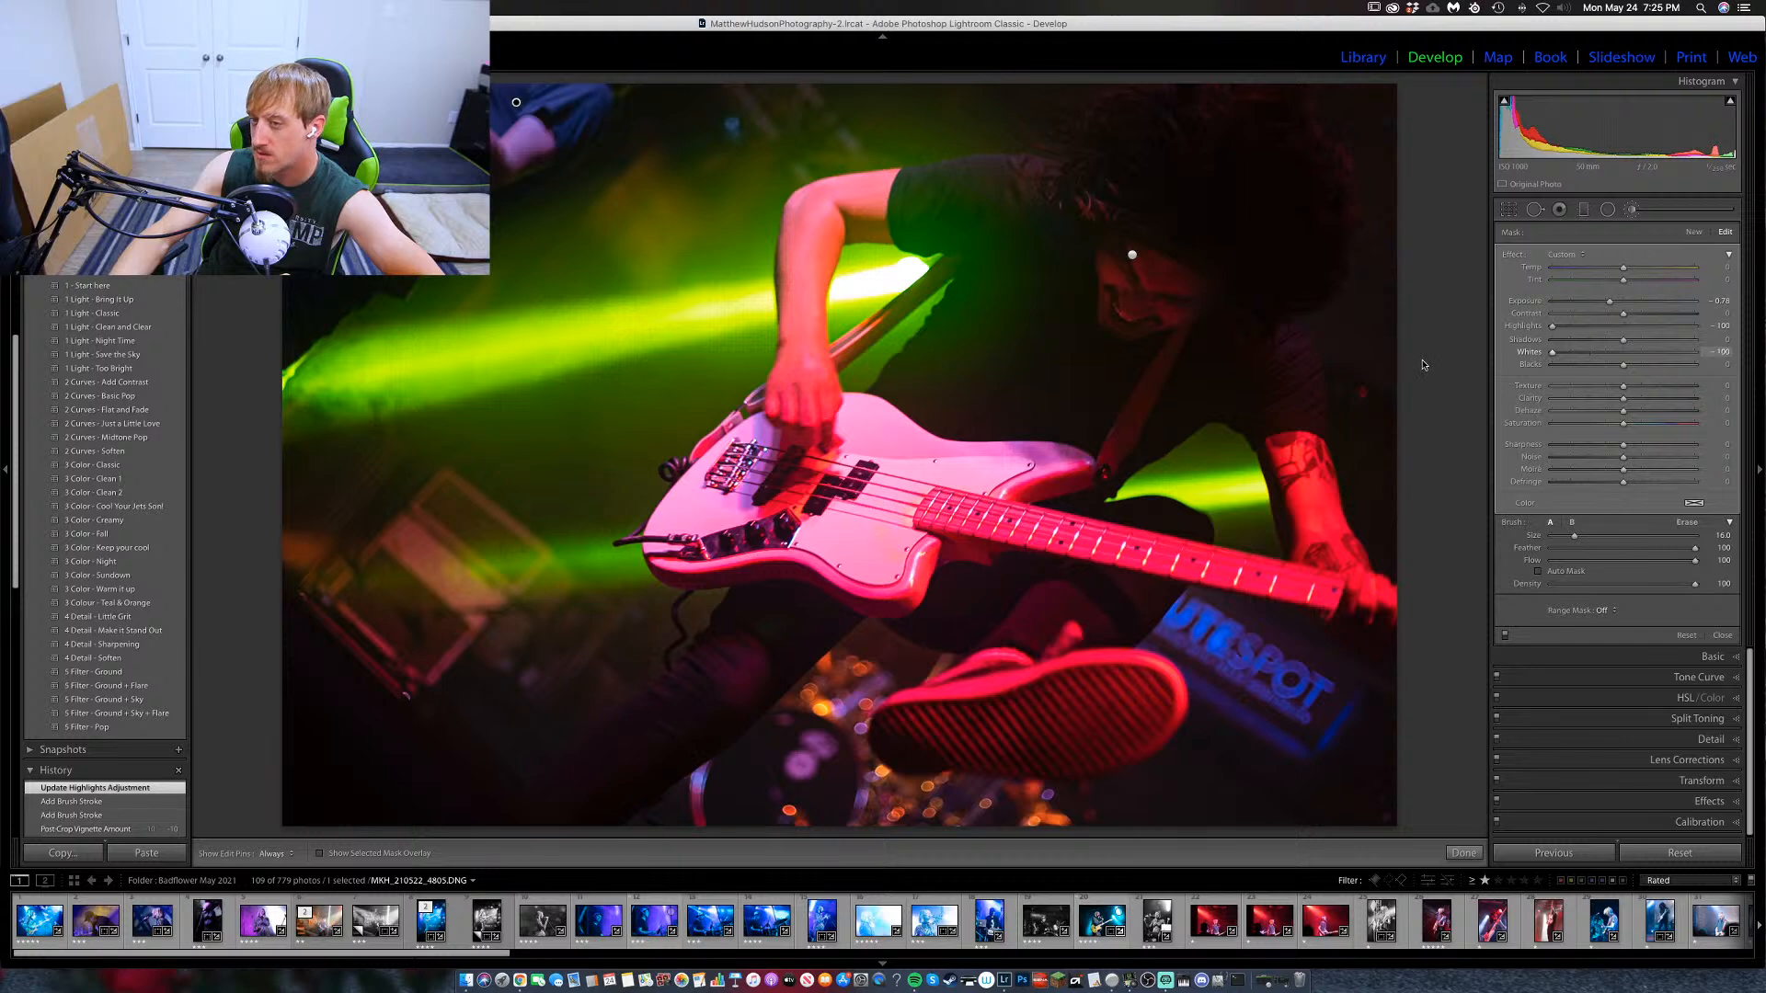
key("Return")
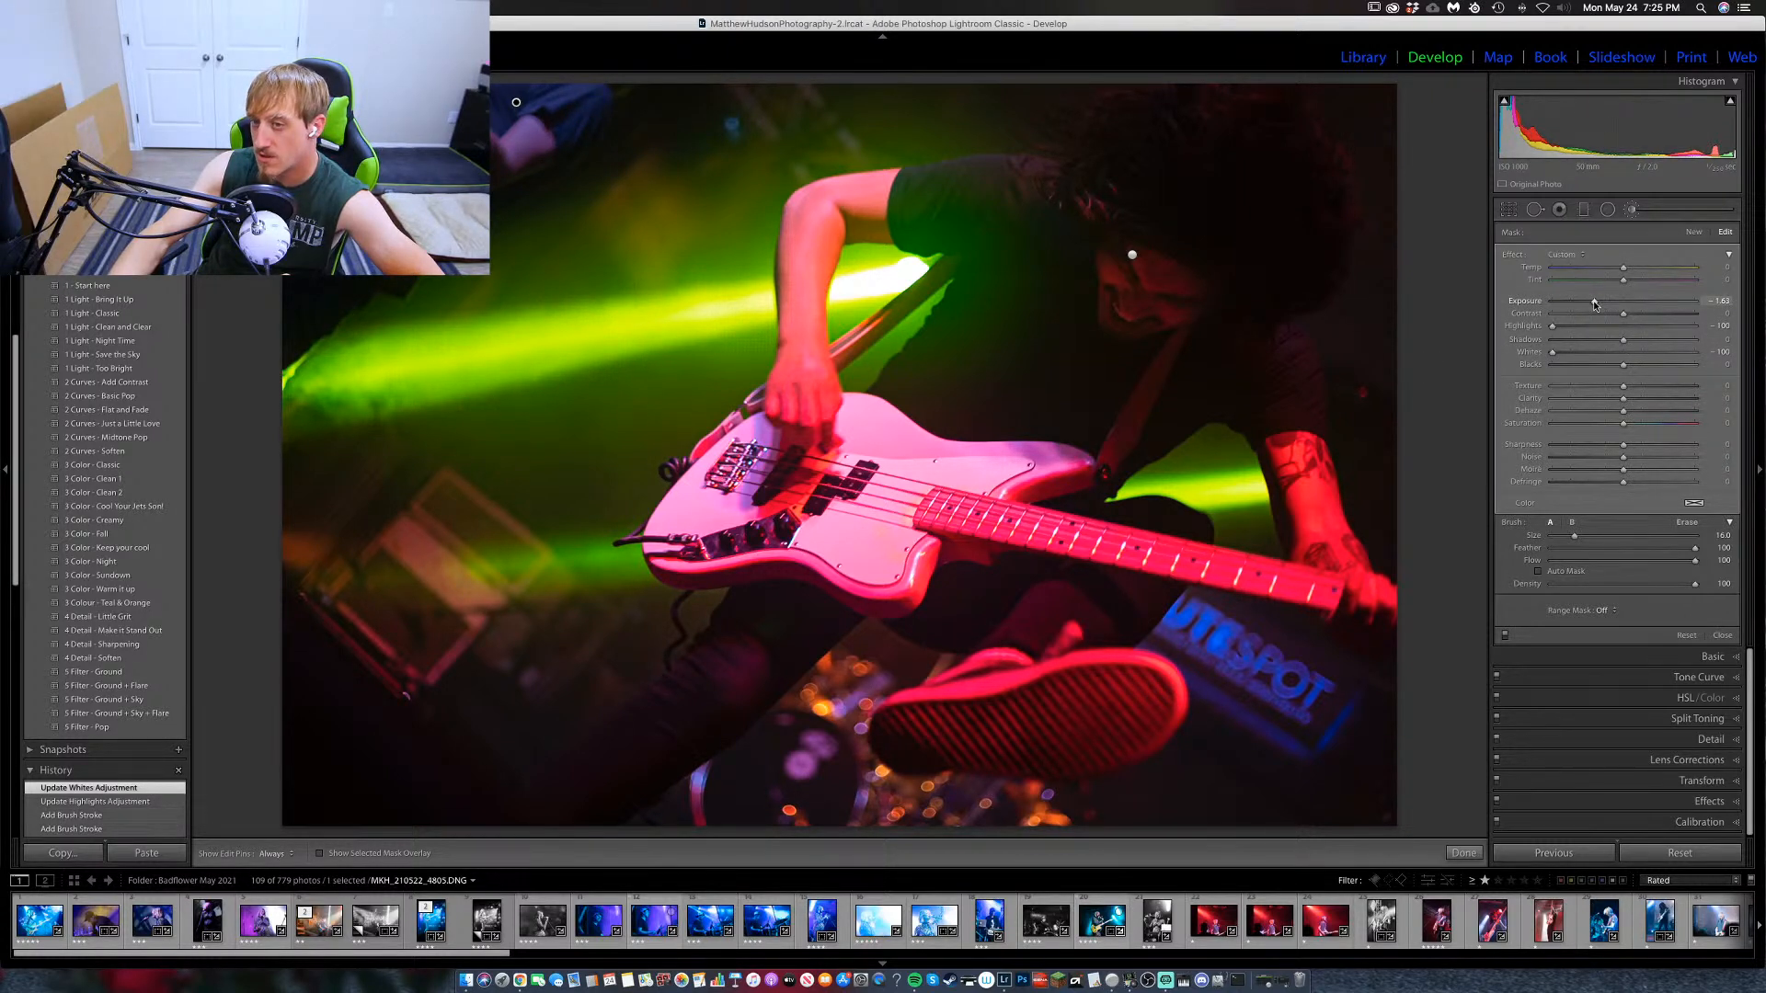
left_click_drag(1595, 305, 1594, 304)
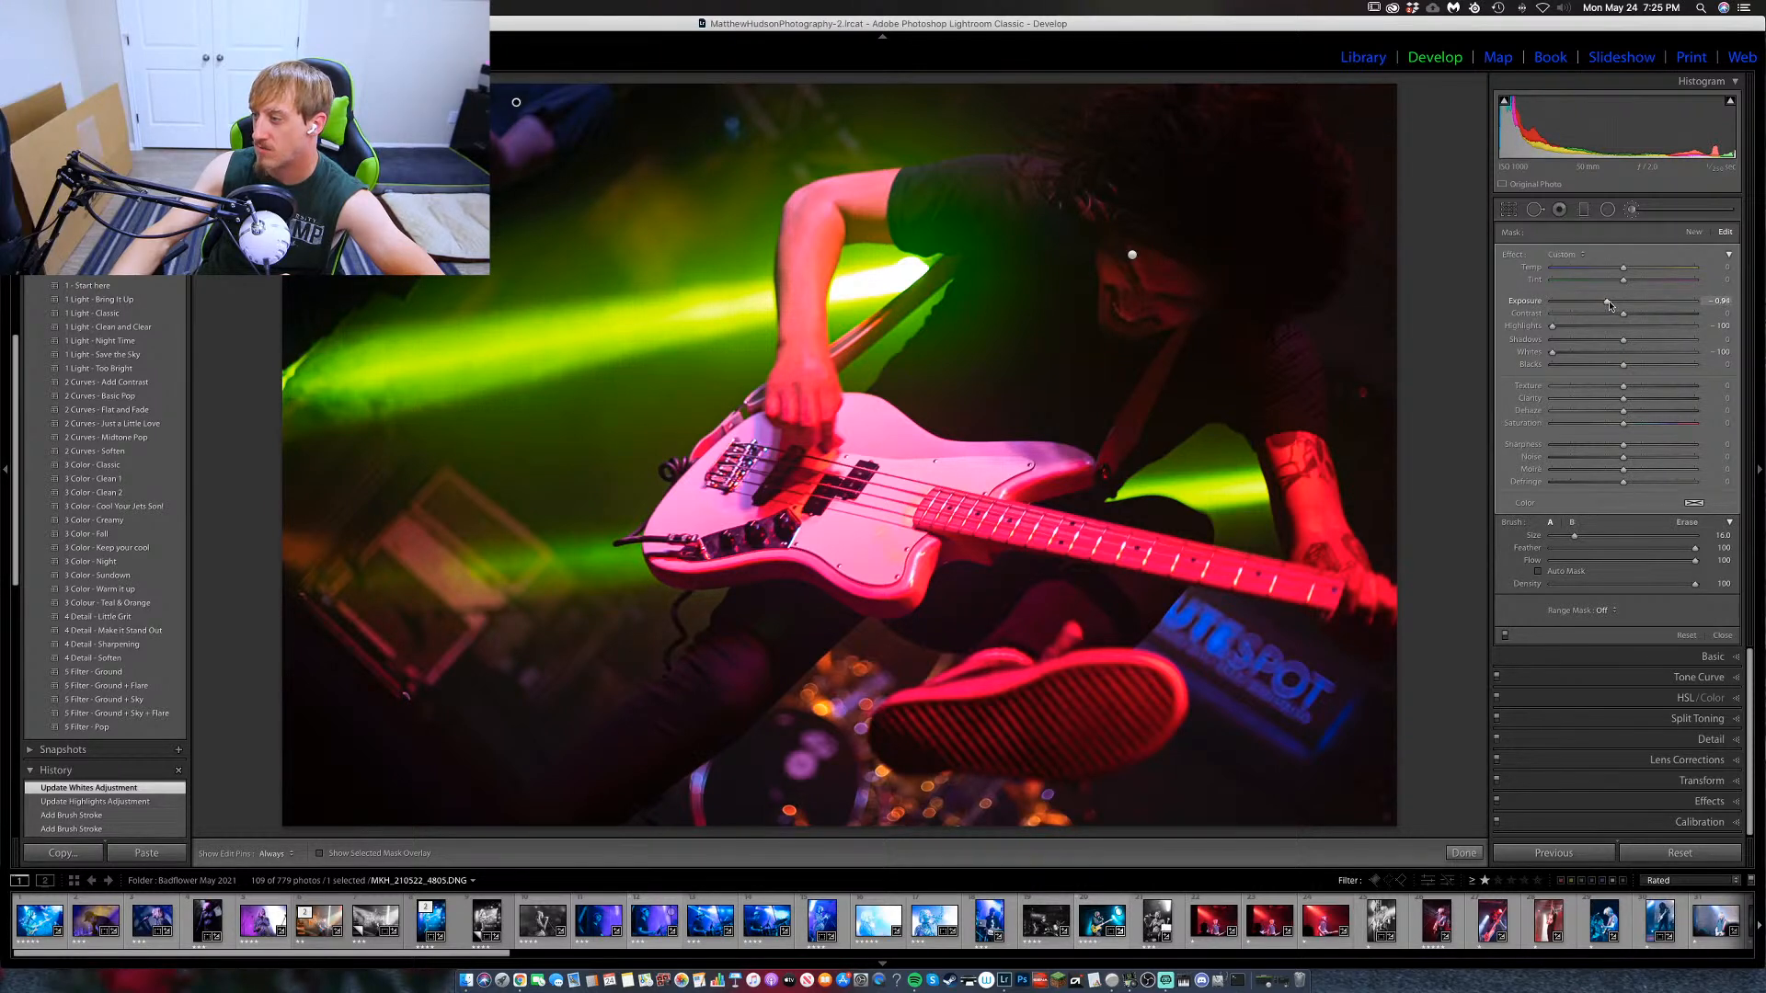
left_click_drag(1612, 304, 1613, 305)
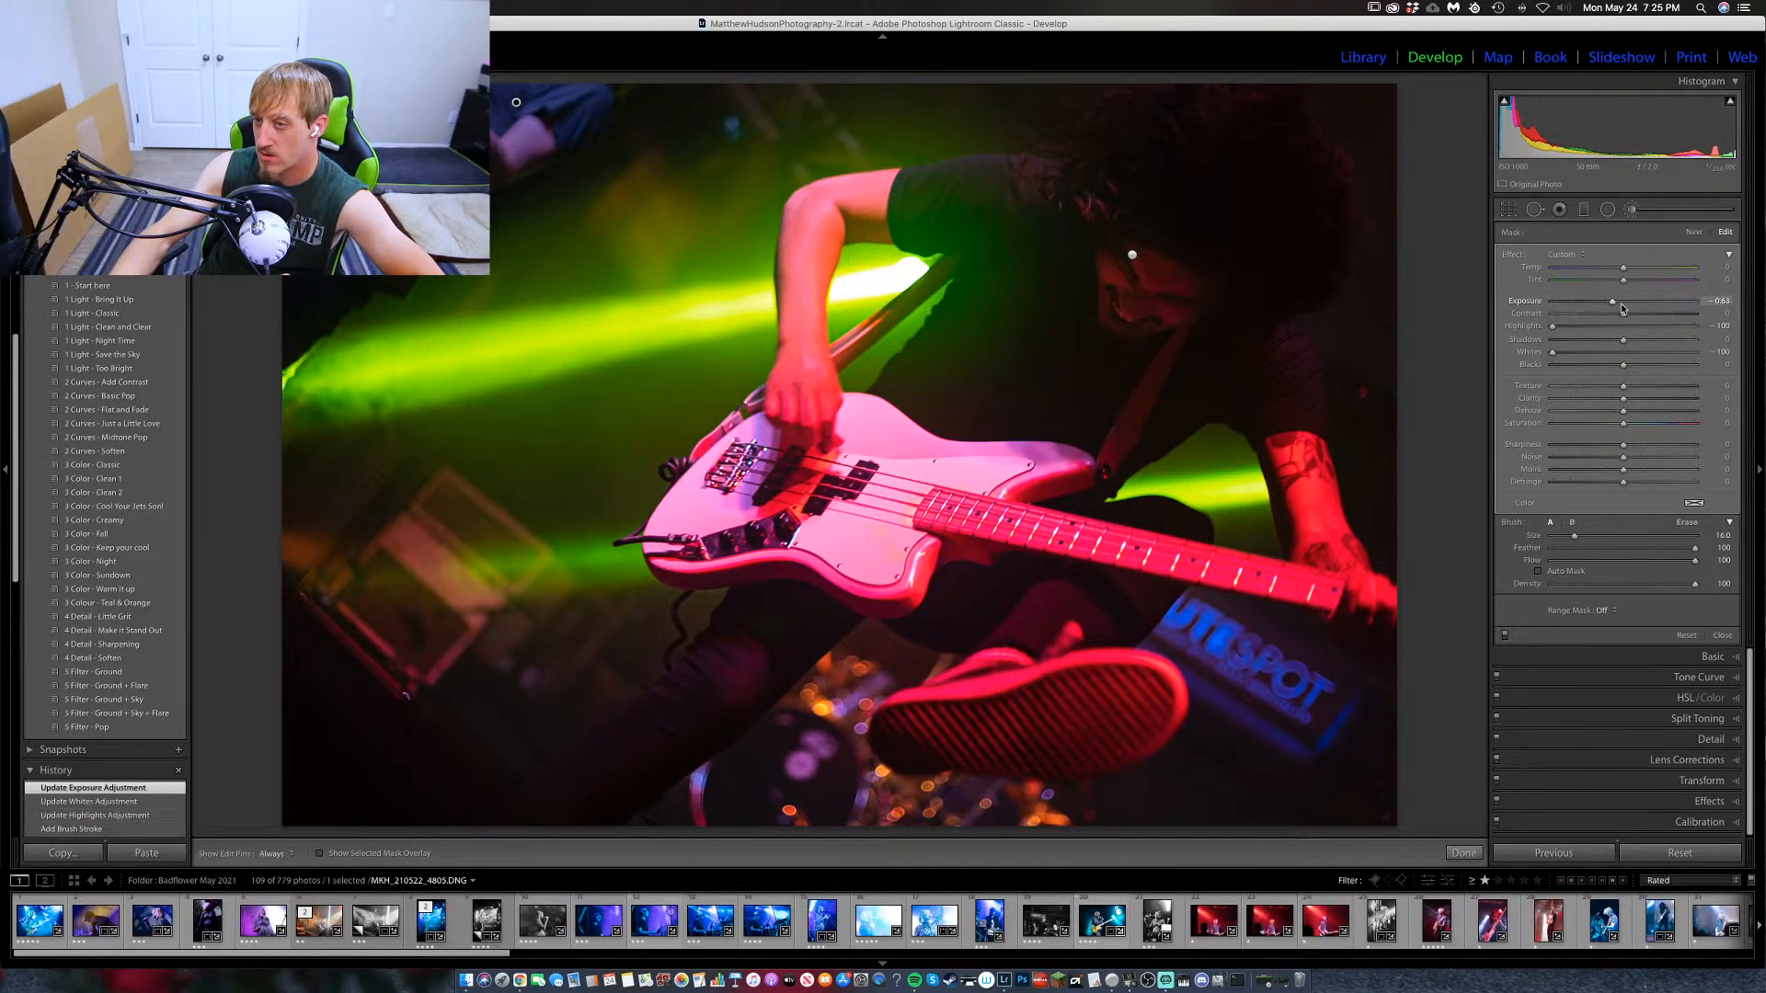
Erase the corner brush mask where it spills over the green-lit background beside and below the hand.
left_click(1692, 522)
key("h")
scroll(613, 200, "up", 5)
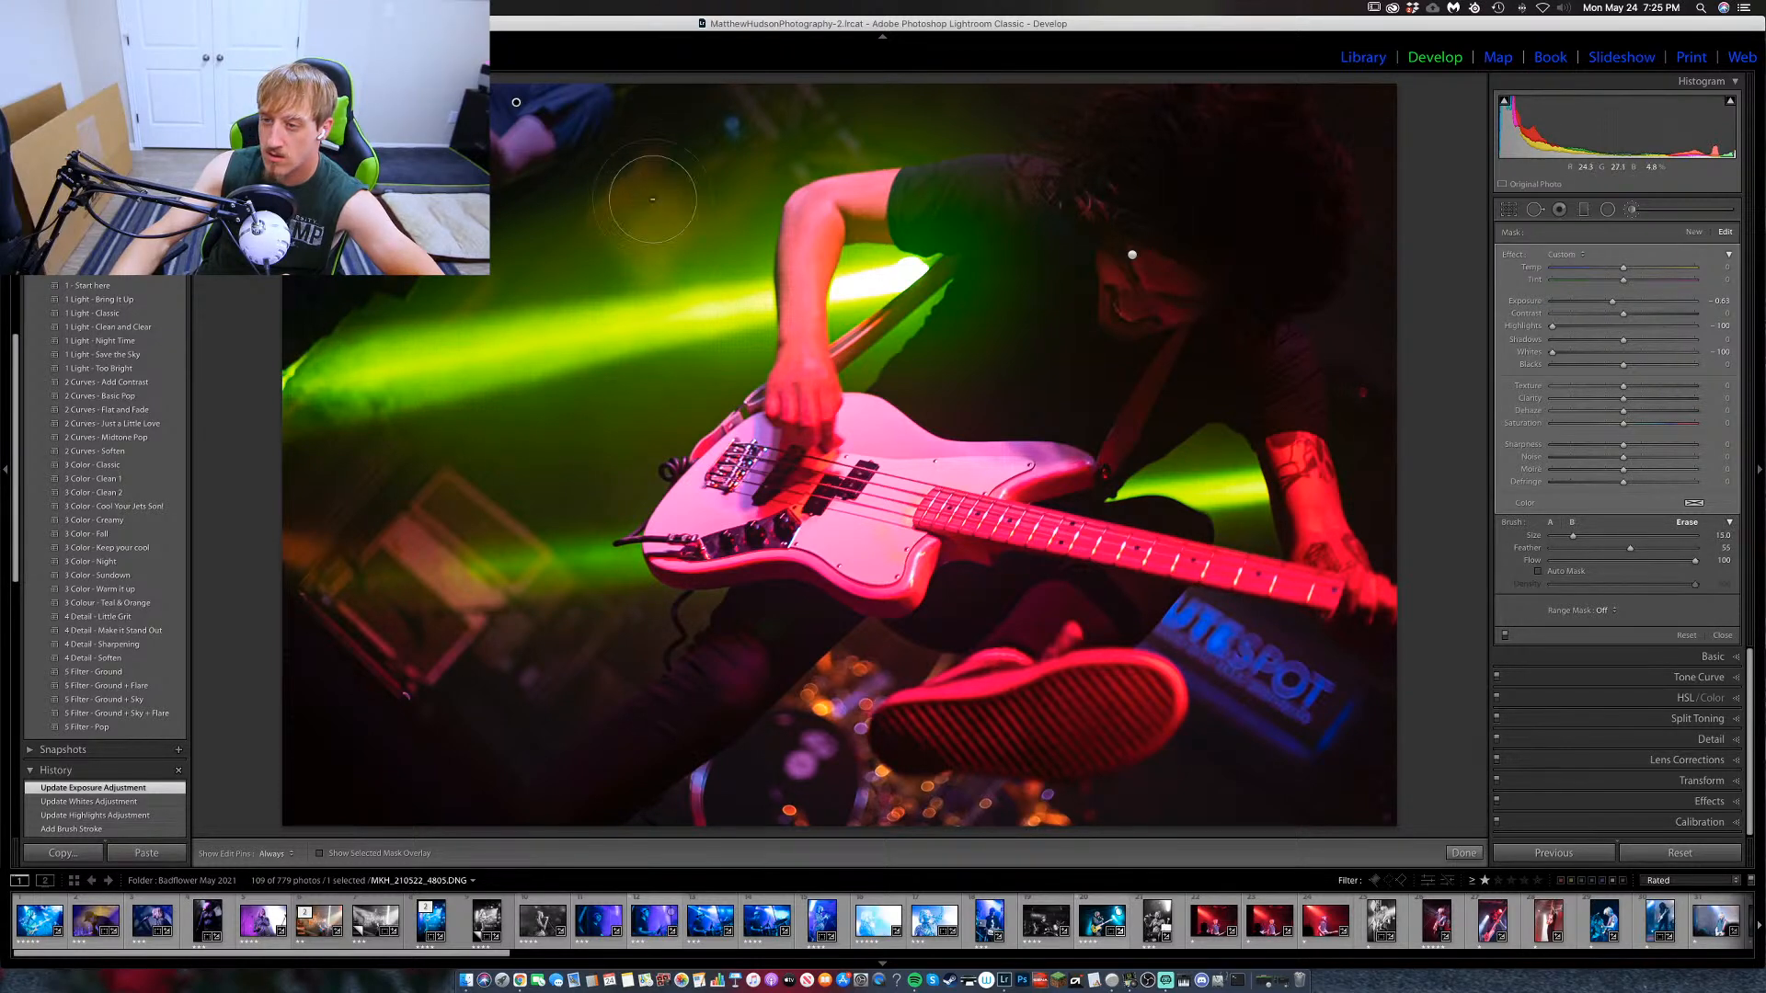
left_click_drag(752, 111, 791, 87)
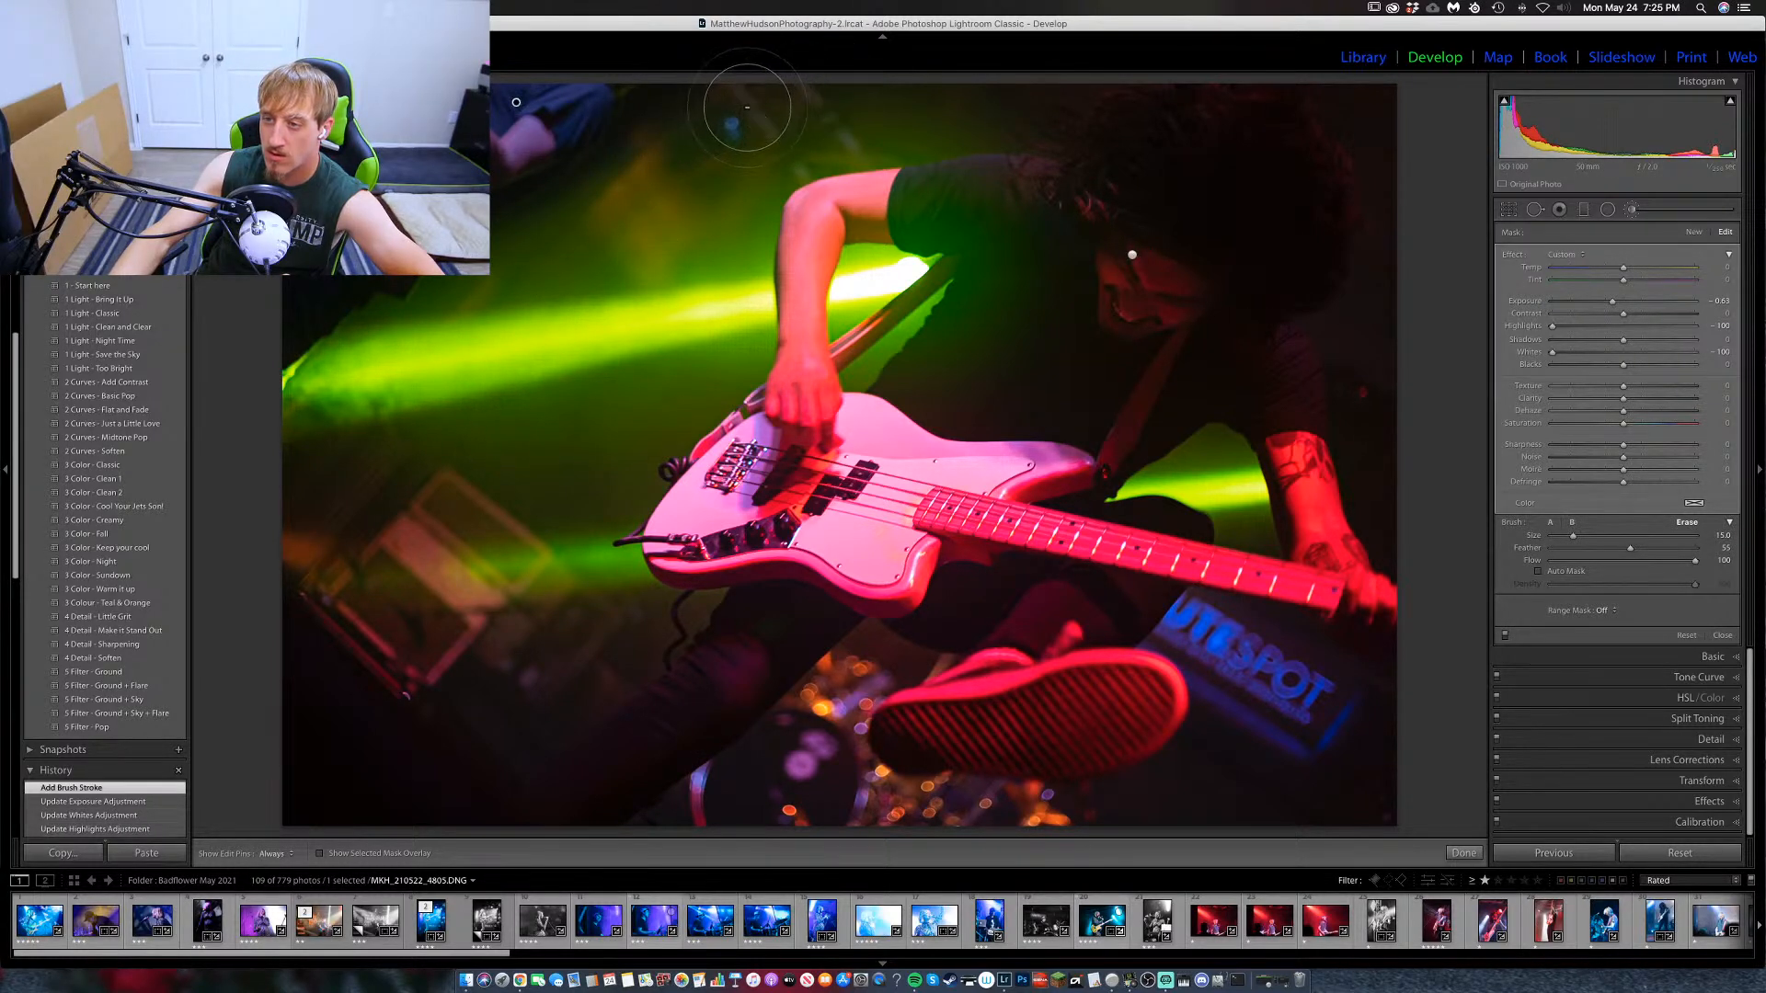
key("h")
mouse_move(690, 106)
left_mouse_down()
mouse_move(699, 157)
mouse_move(662, 198)
mouse_move(667, 175)
left_mouse_up()
left_click_drag(570, 273, 557, 339)
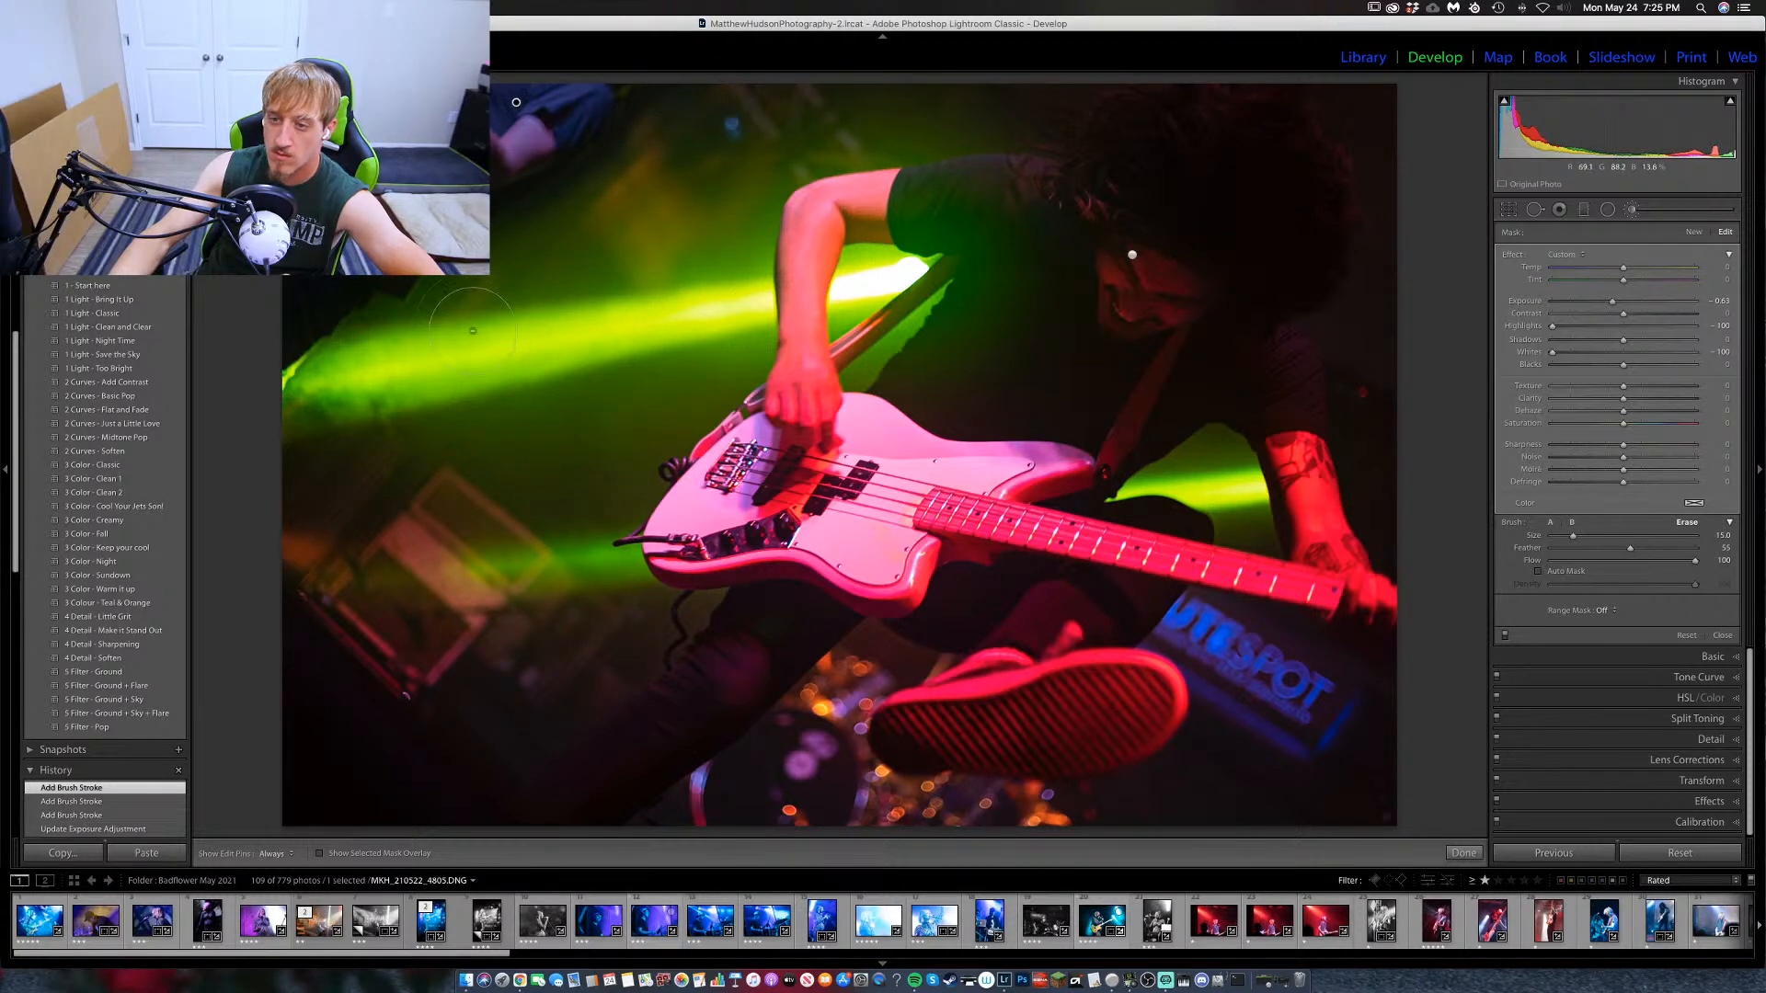
left_click(693, 363)
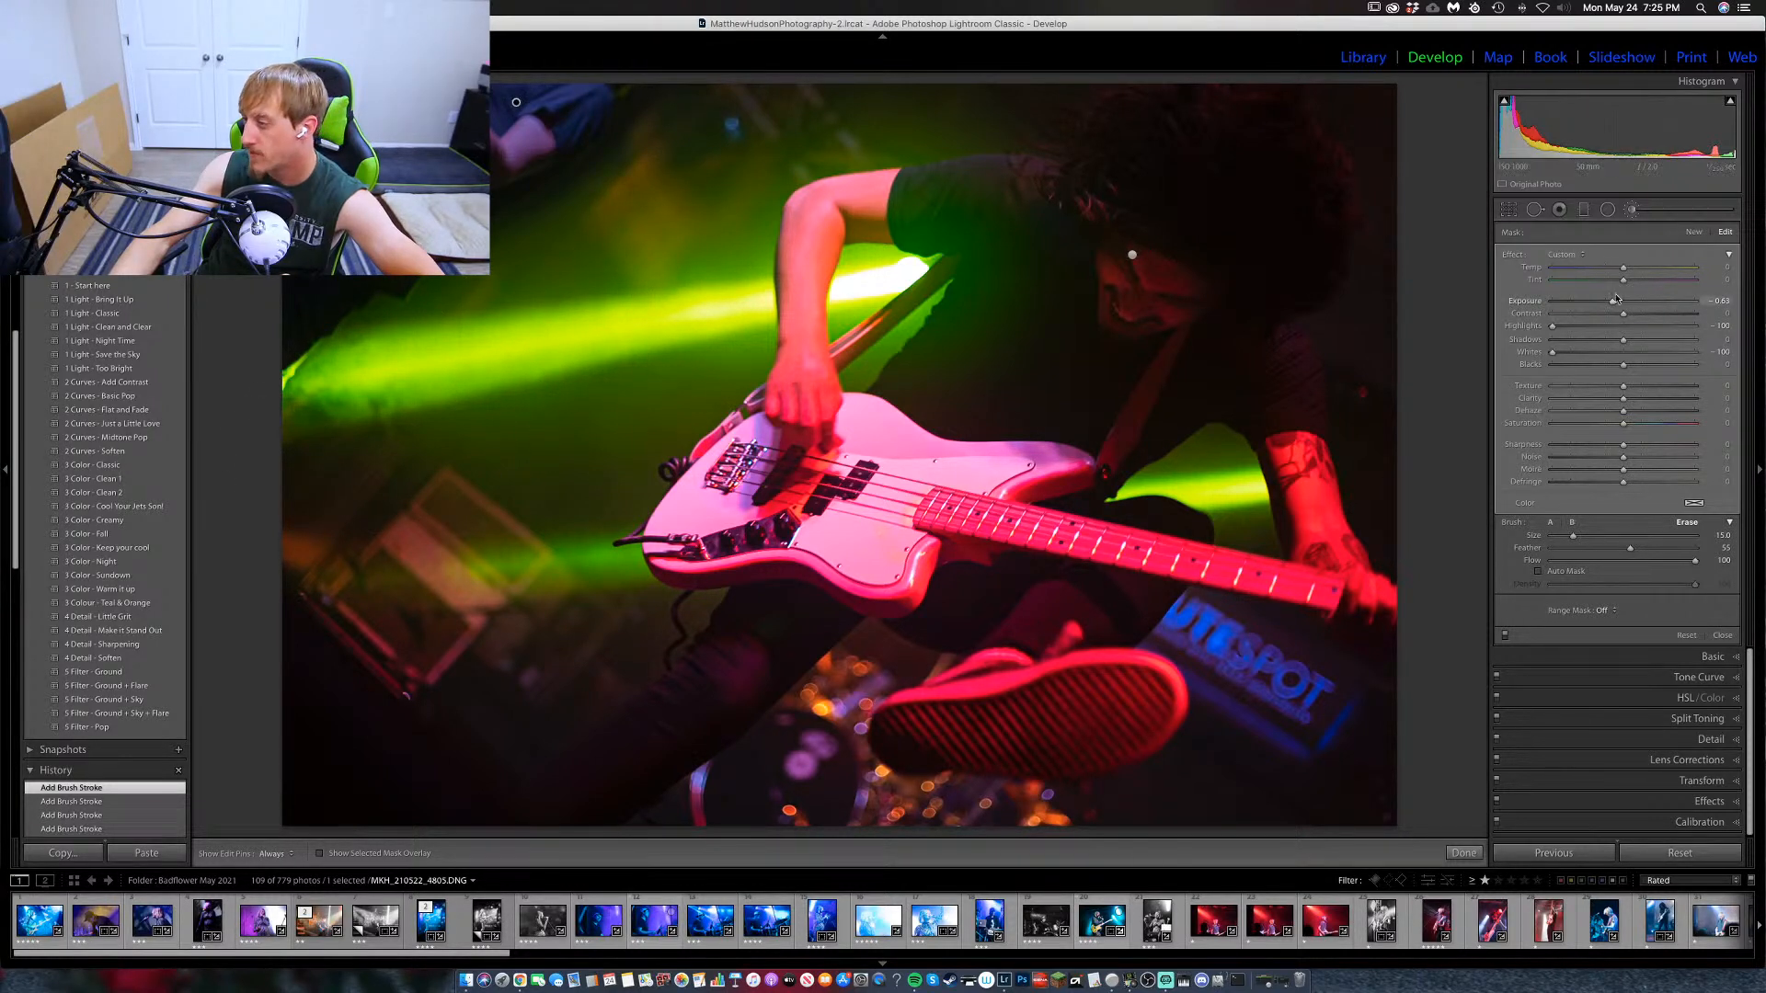
Return to painting mode for the corner brush and set its Saturation to -20 and Dehaze to about 28.
left_click(1551, 523)
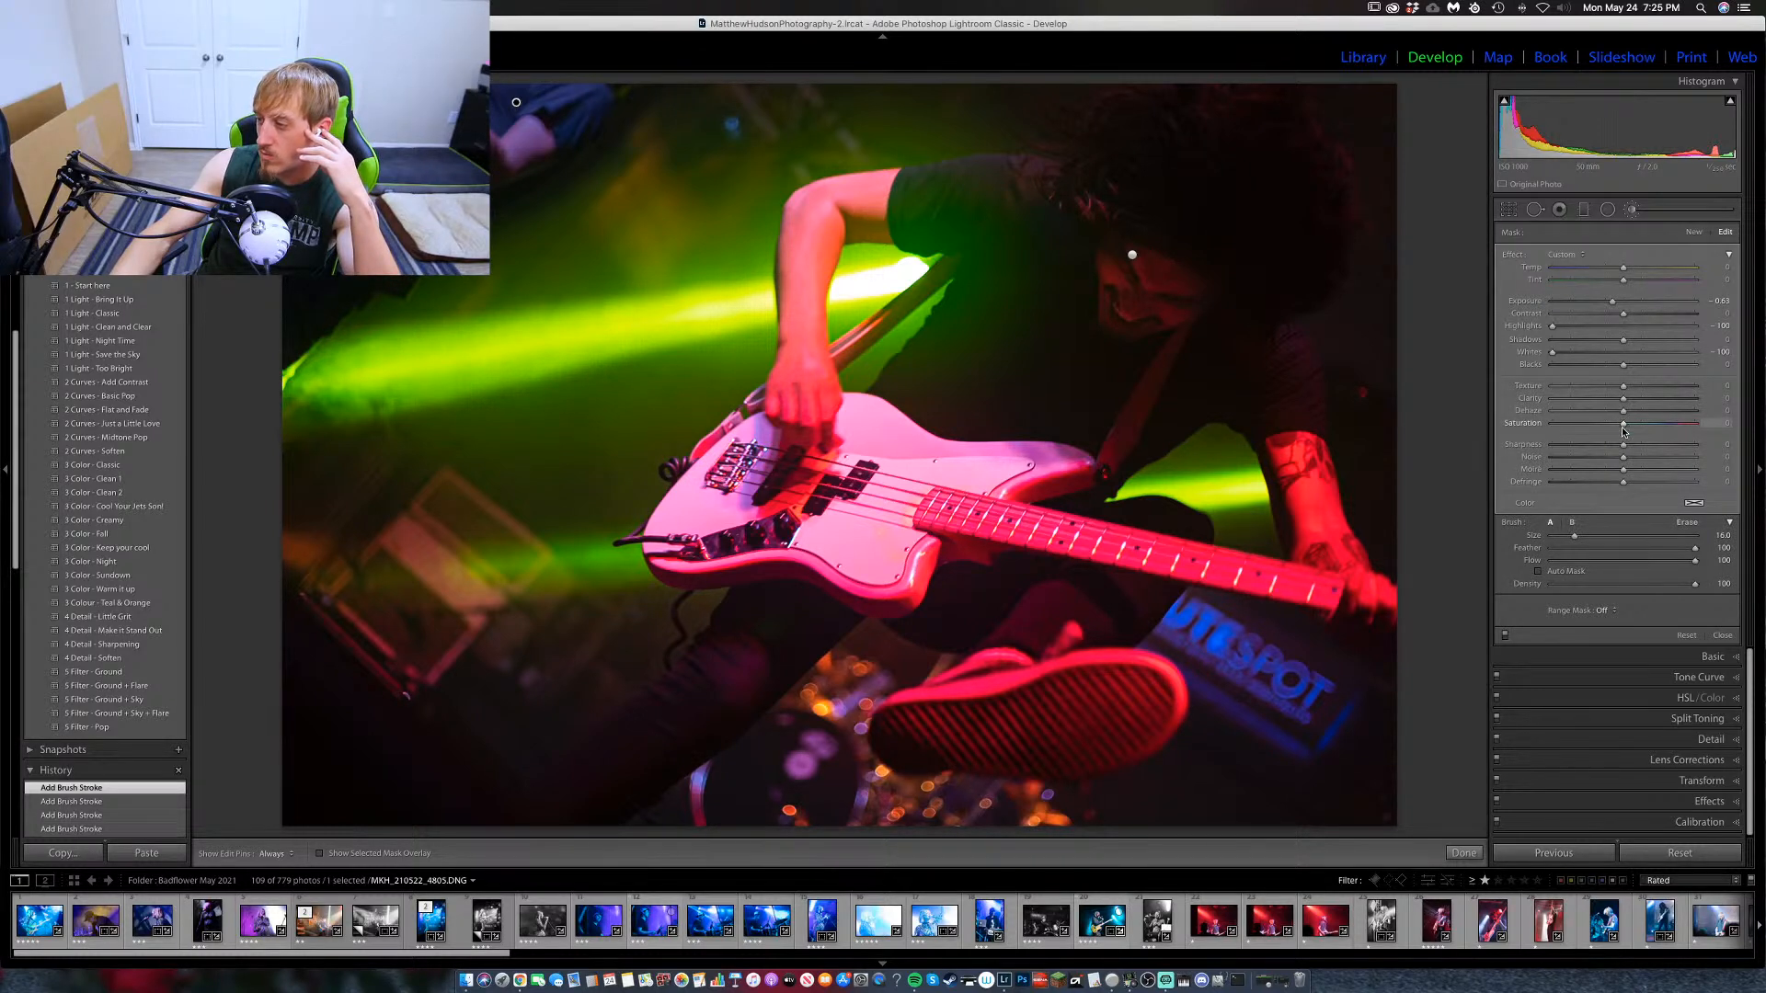
left_click_drag(1624, 428, 1586, 433)
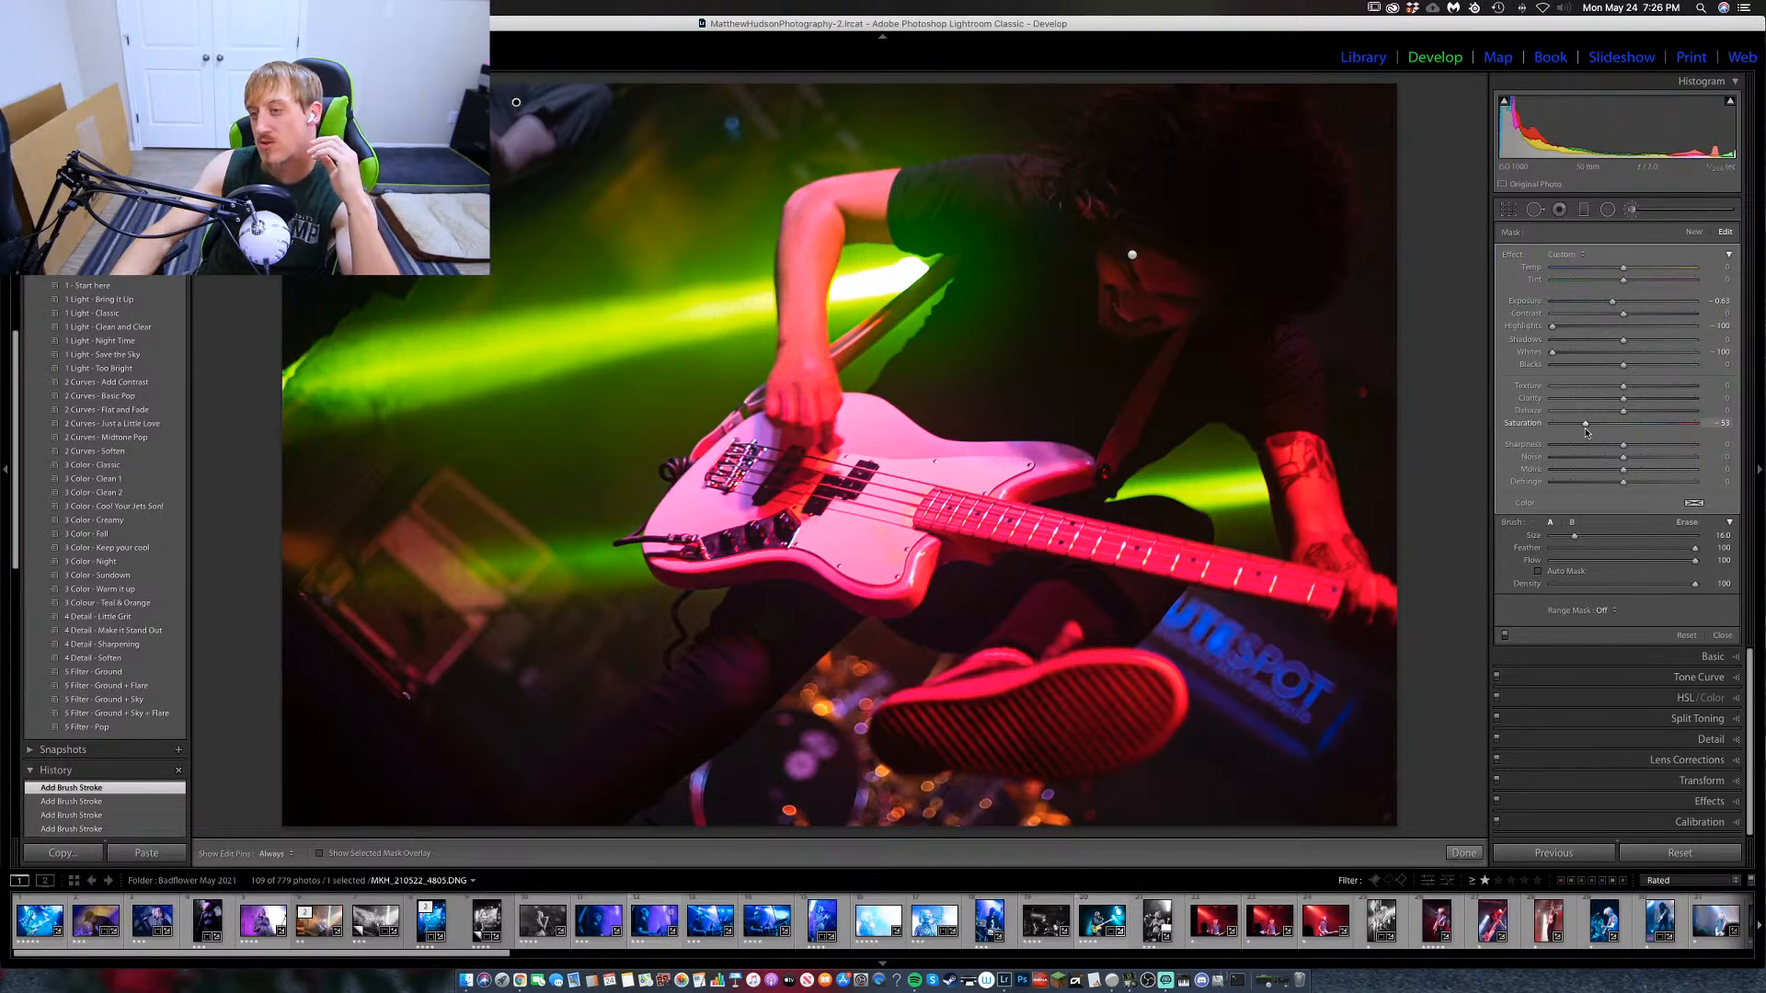
left_click_drag(1586, 431, 1596, 430)
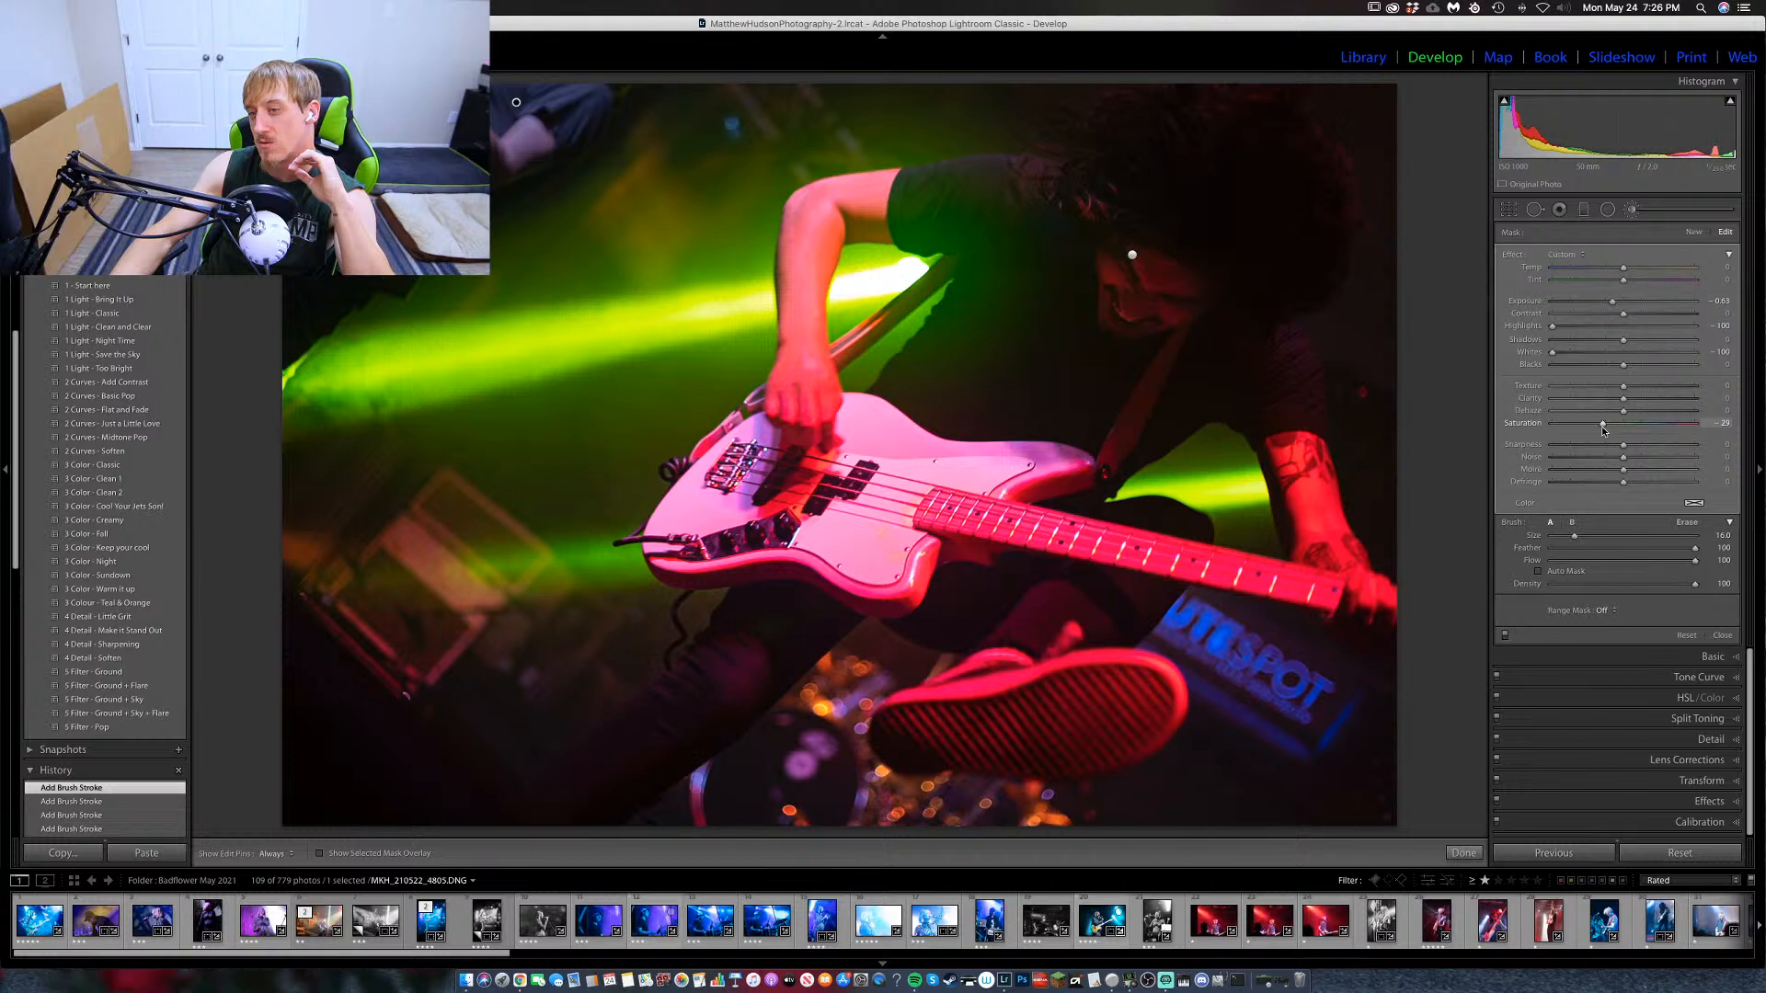
left_click_drag(1605, 429, 1643, 416)
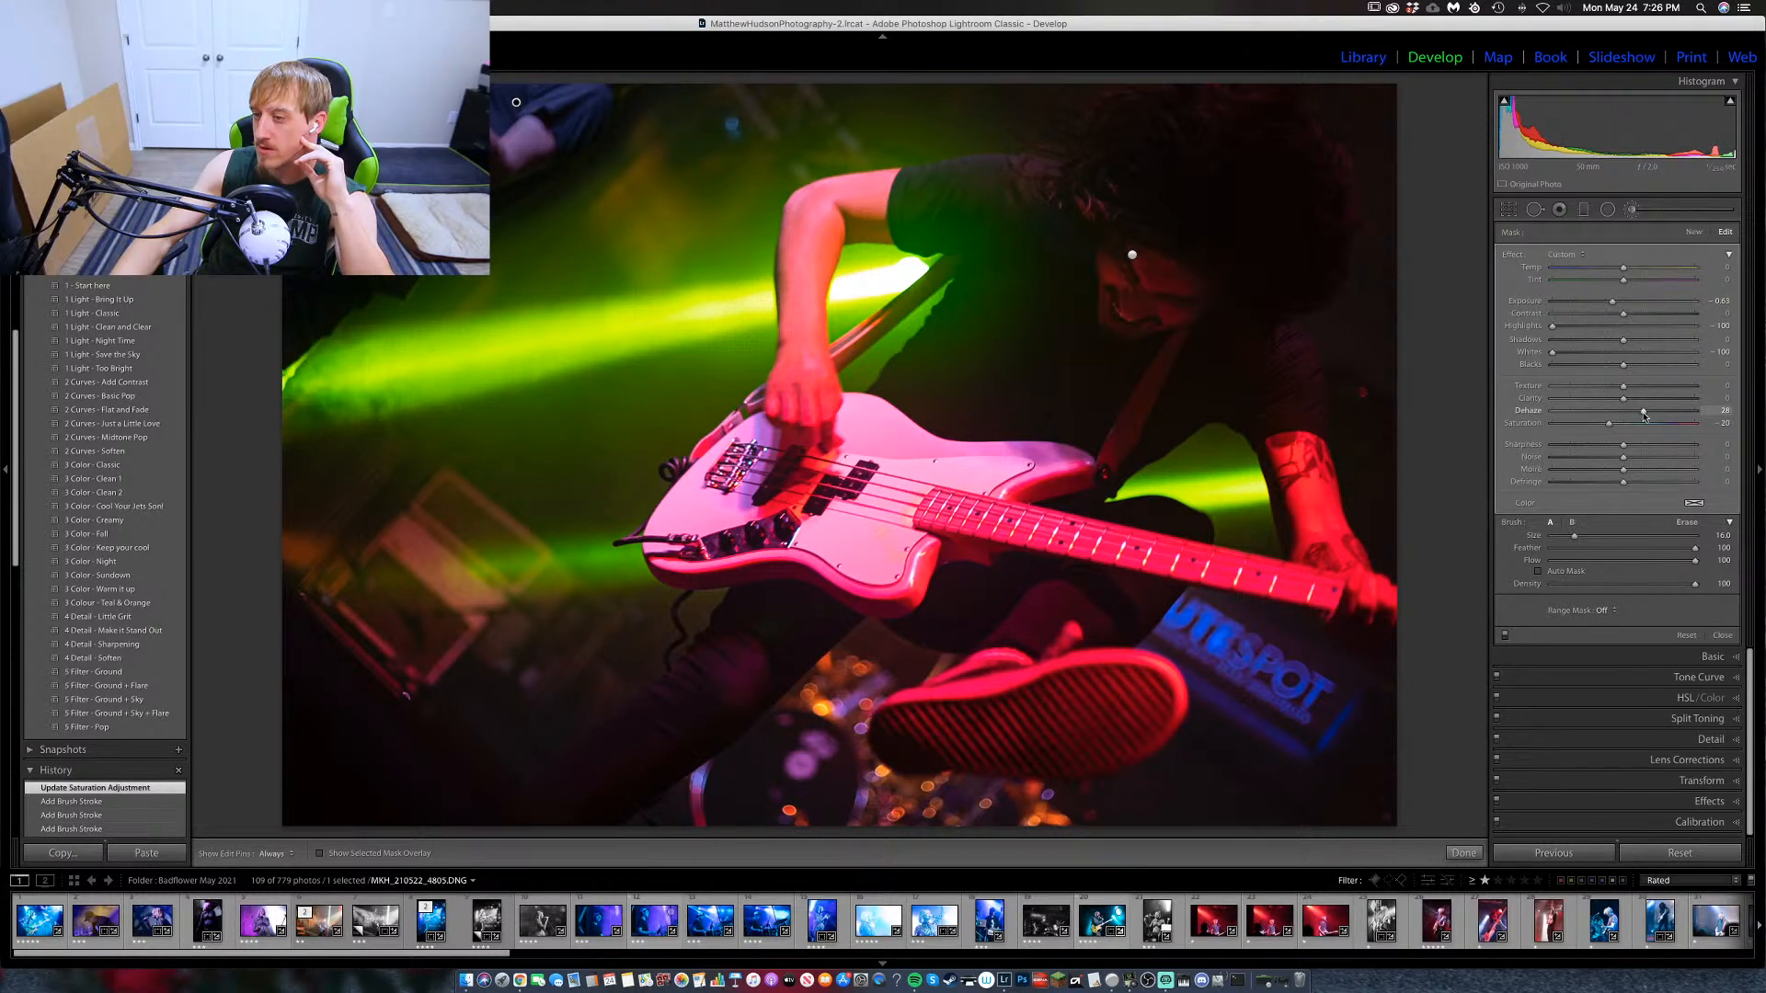
Soften the brushed corner with lower Clarity and Texture, Blacks at -14 and slightly reduced Noise, and preview the photo full screen.
mouse_move(1623, 399)
left_mouse_down()
mouse_move(1596, 404)
mouse_move(1610, 397)
left_mouse_up()
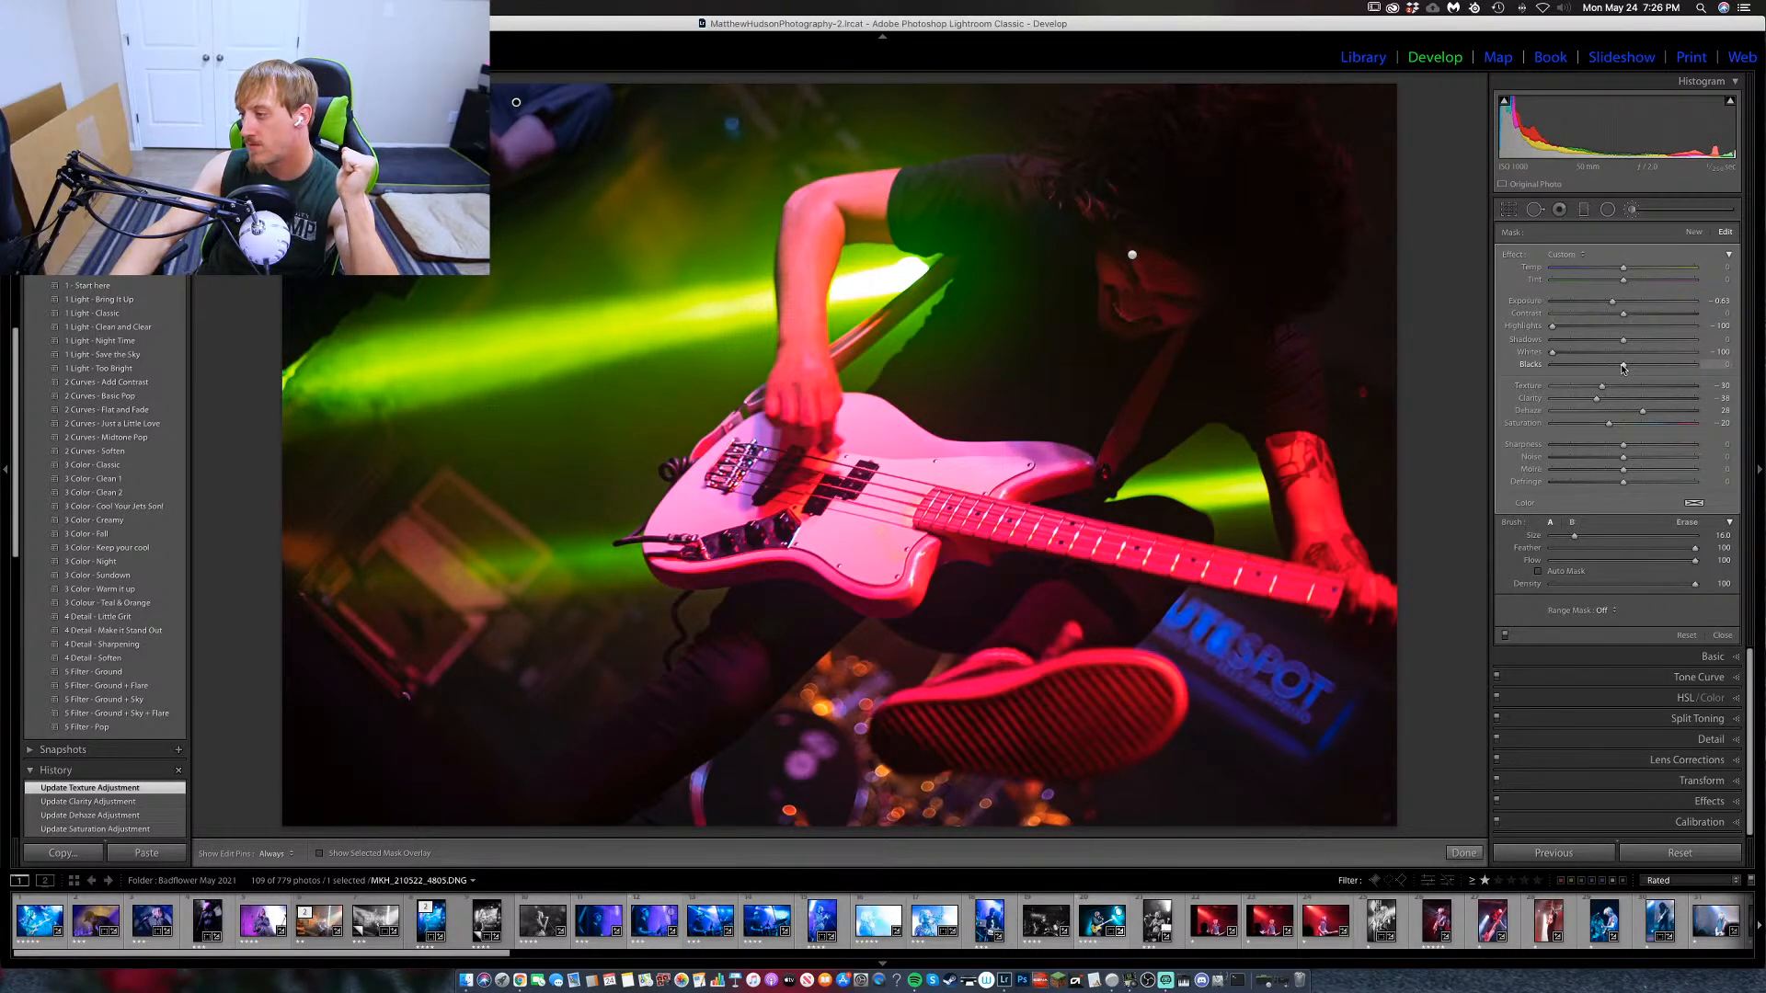
left_click_drag(1623, 365, 1613, 370)
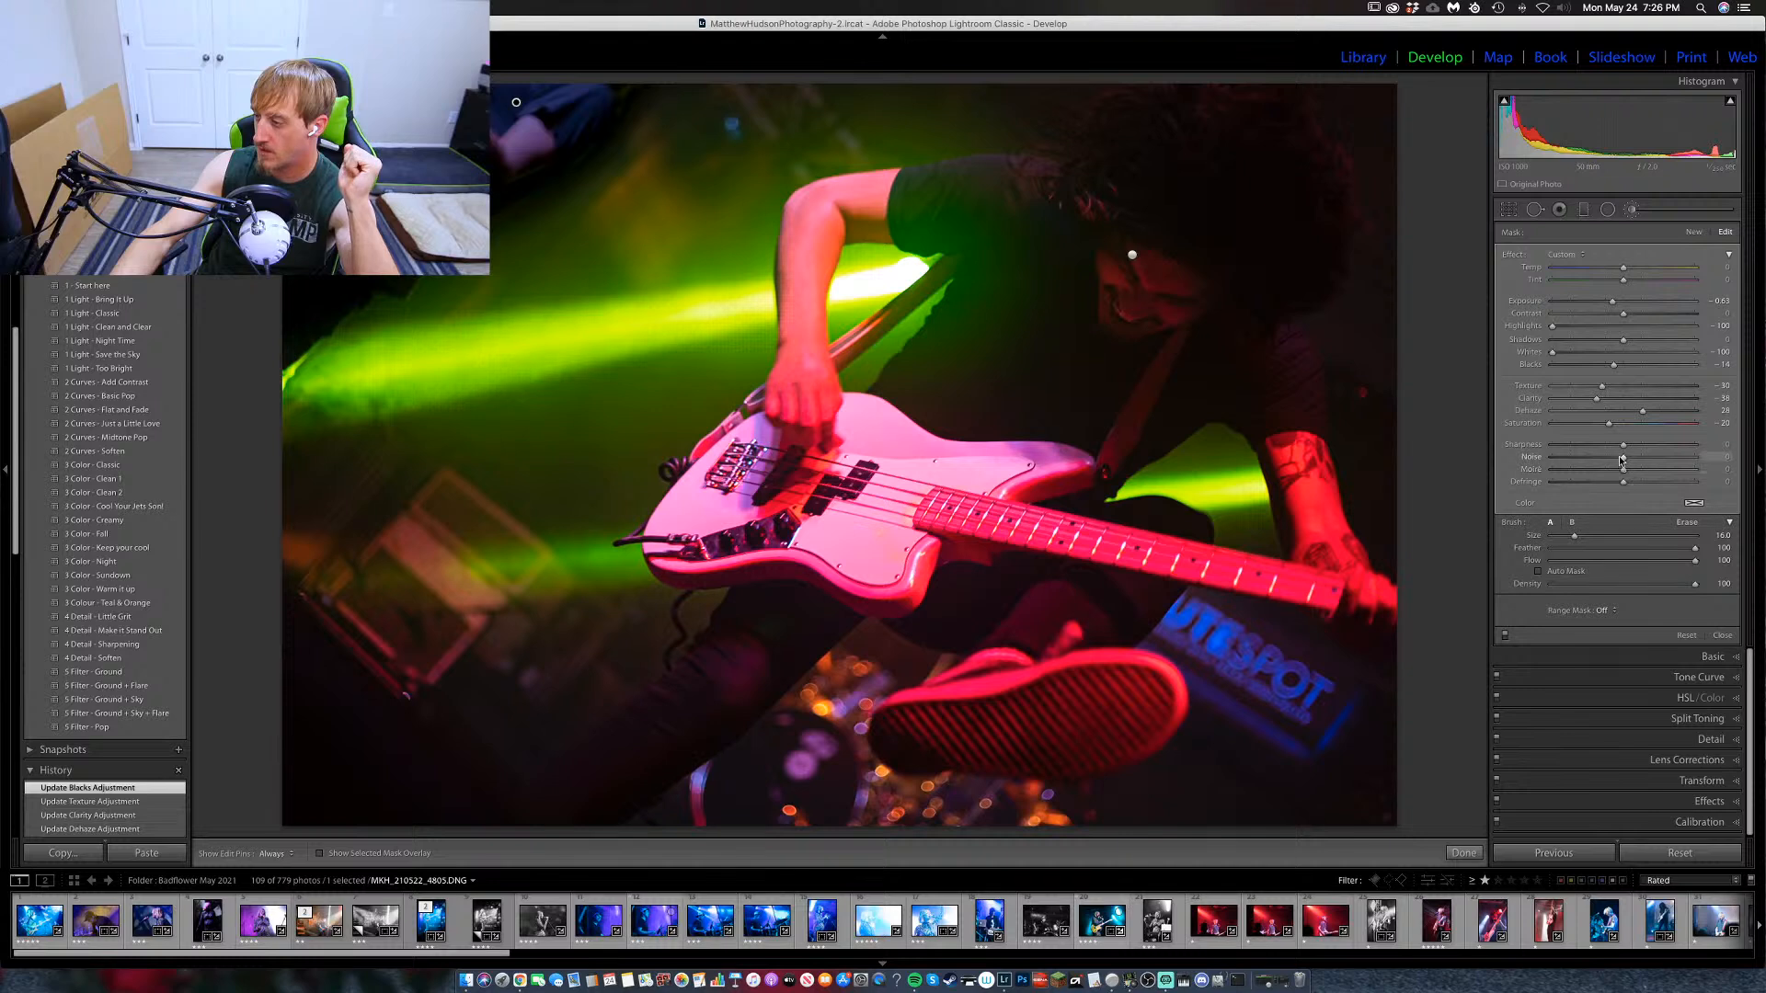
left_click_drag(1624, 463, 1615, 462)
left_click(1632, 210)
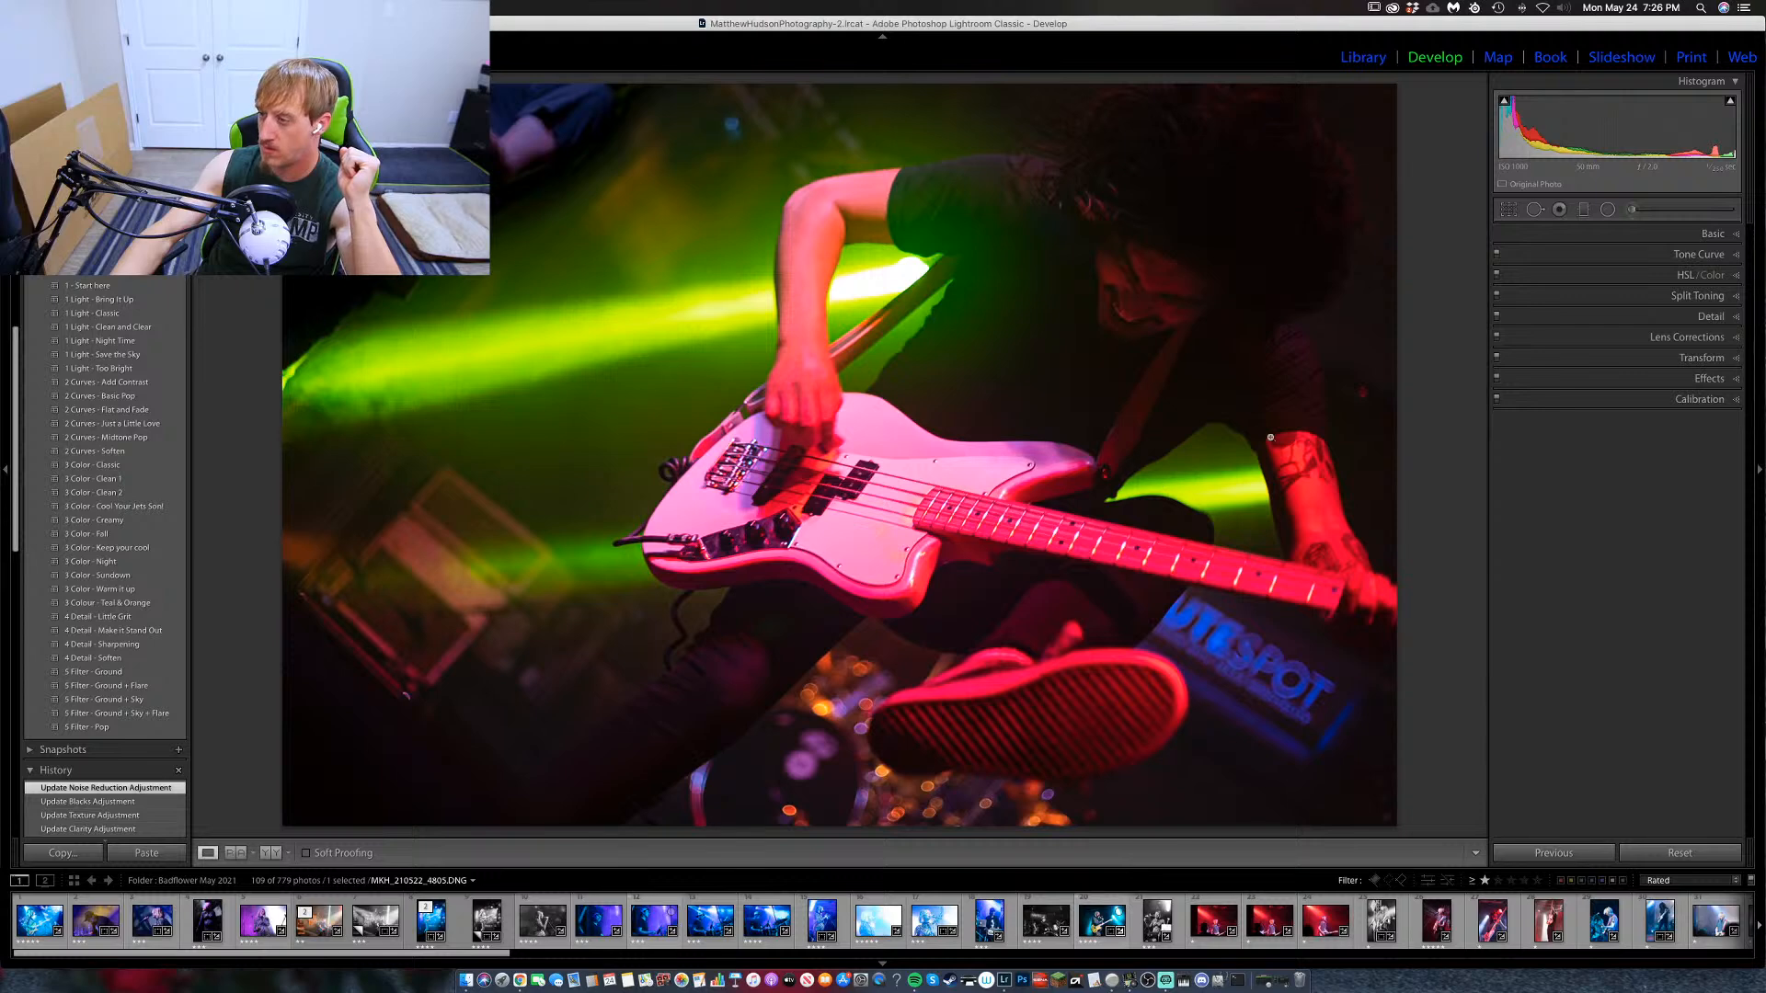
key("f")
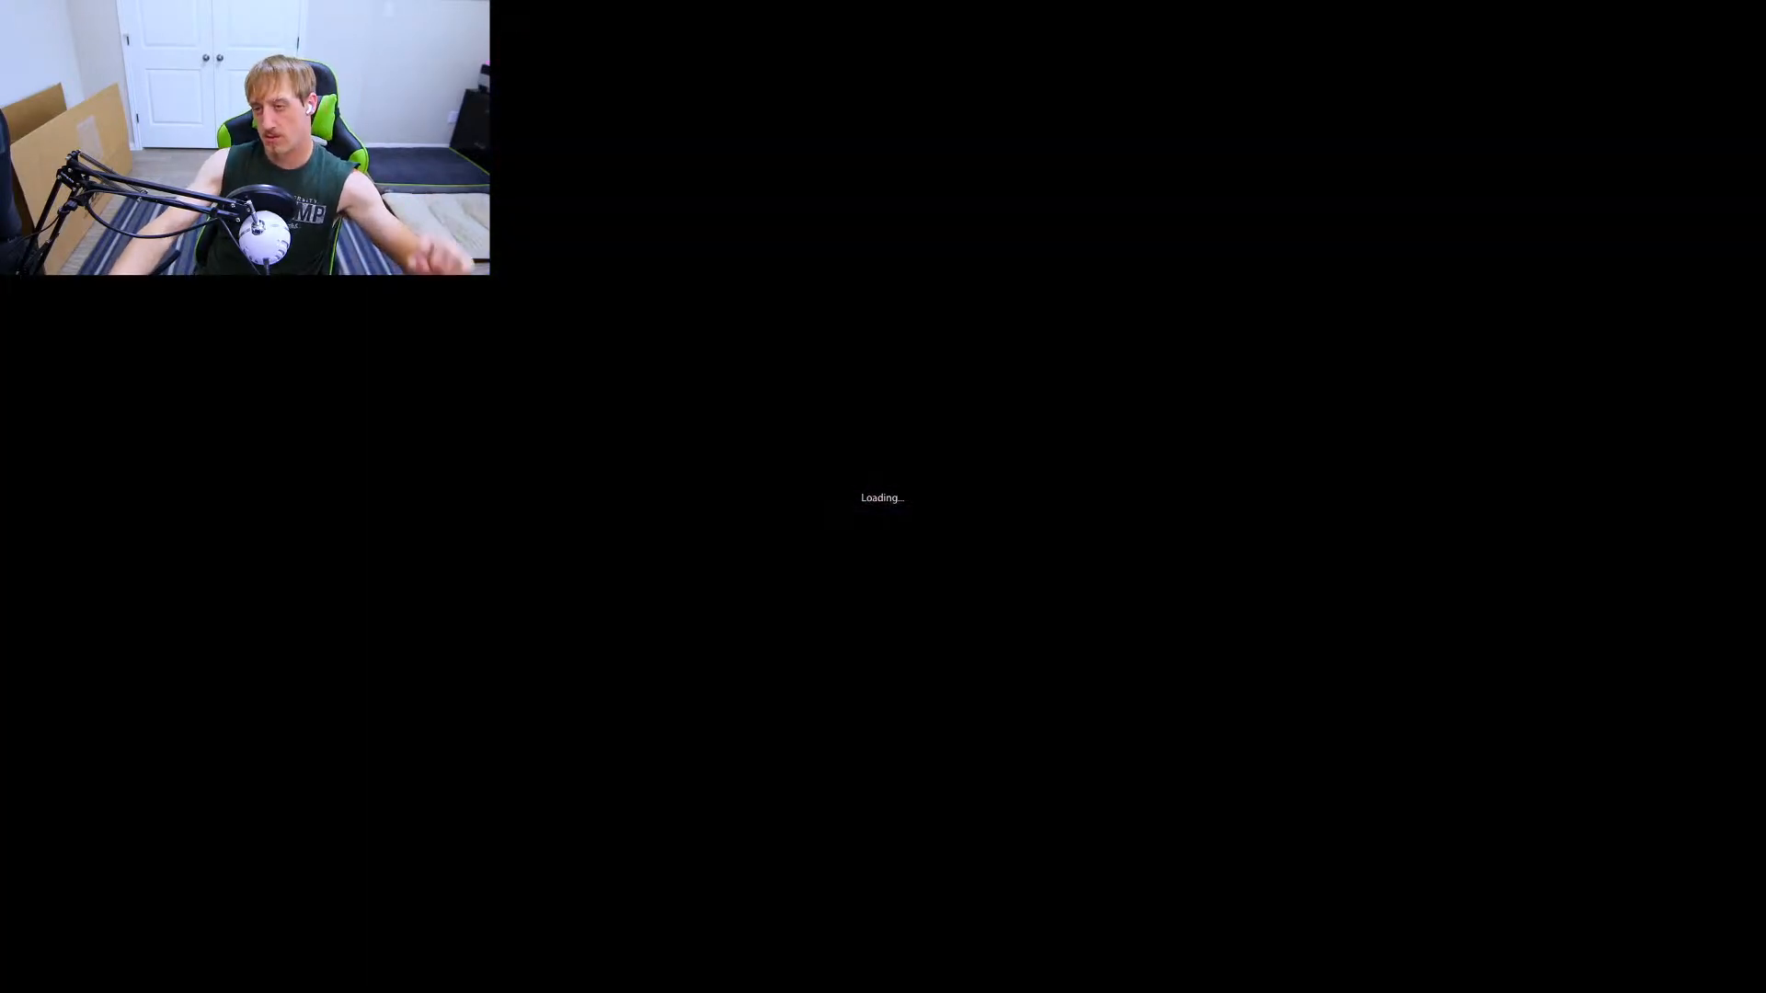
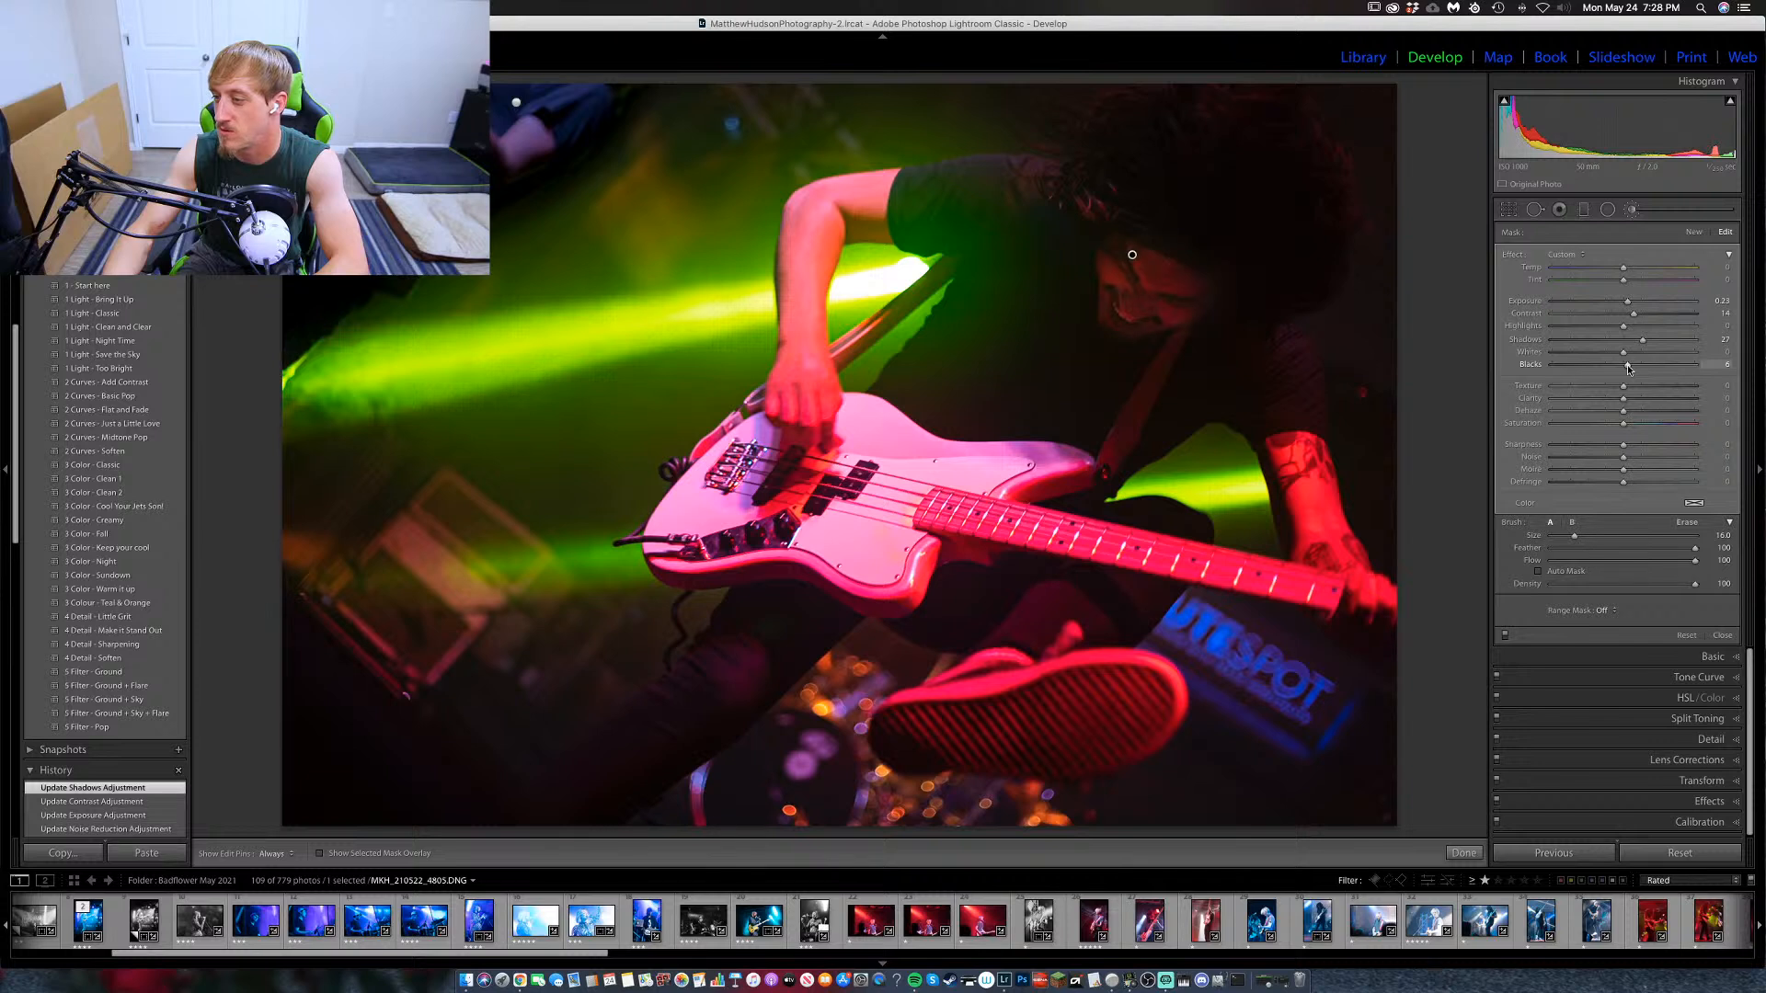
On the face brush adjustment, set Shadows to 30, Highlights to 20 and Blacks to about -3, and slightly lower Saturation and Dehaze.
left_click_drag(1626, 368, 1645, 346)
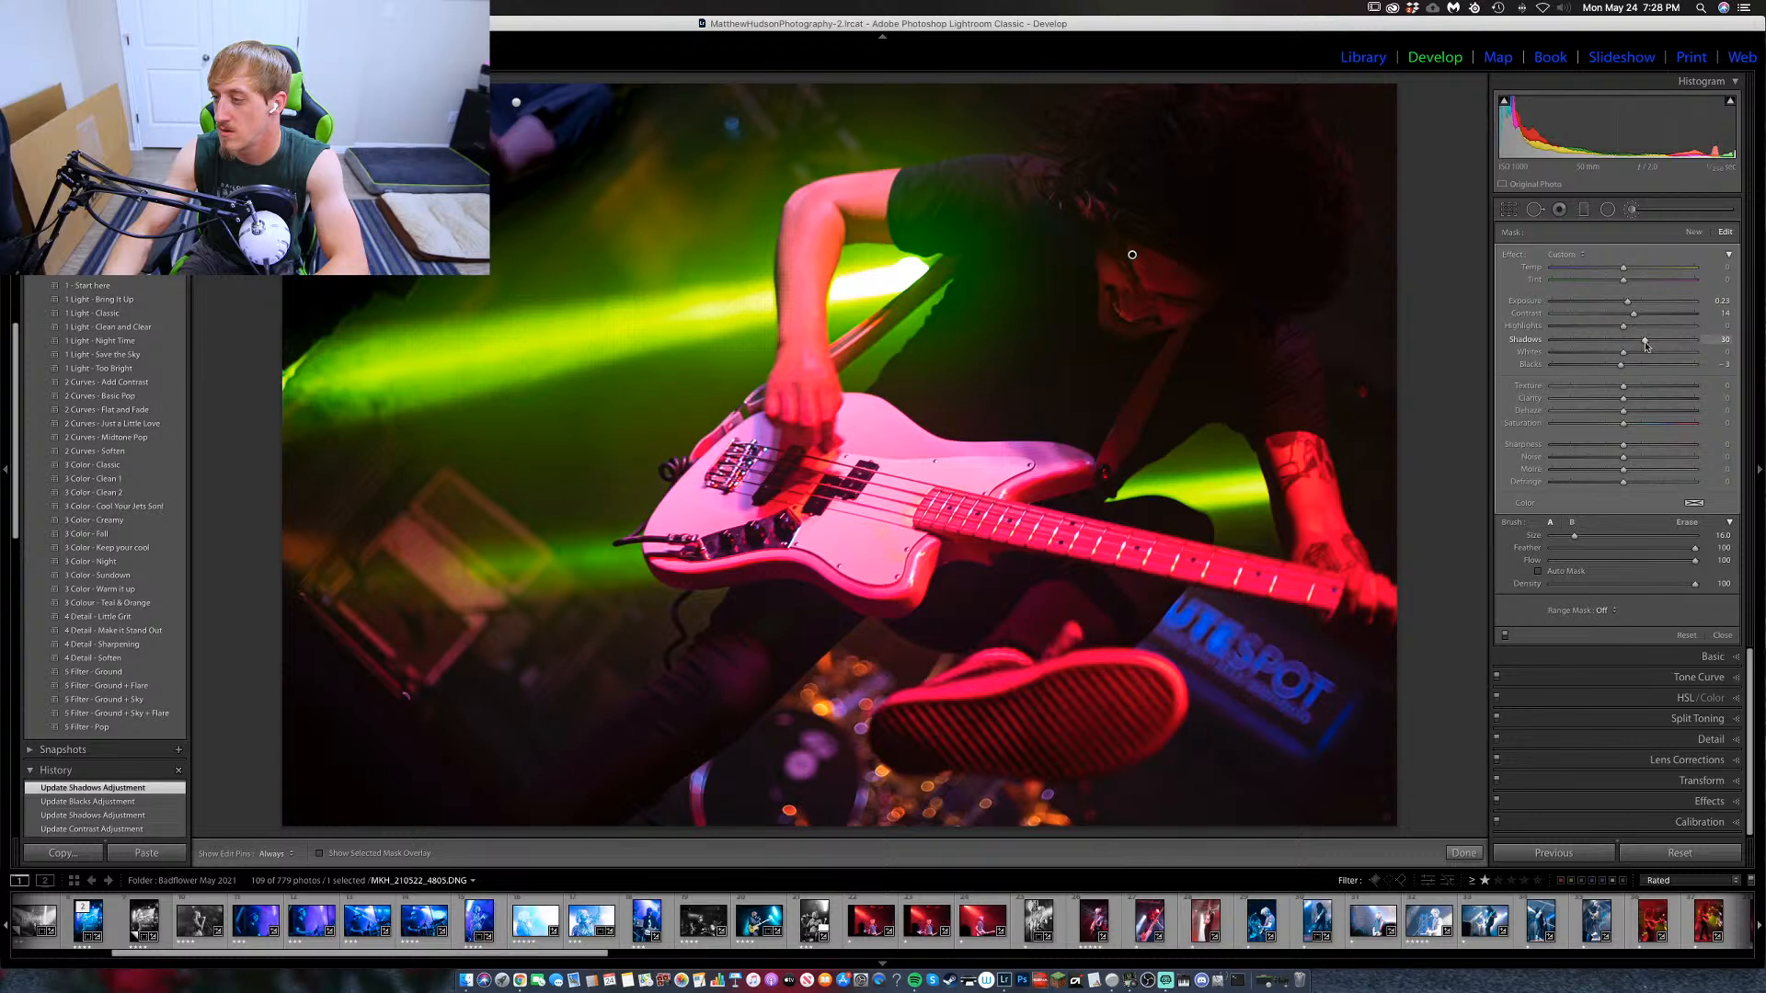
left_click_drag(1623, 326, 1640, 335)
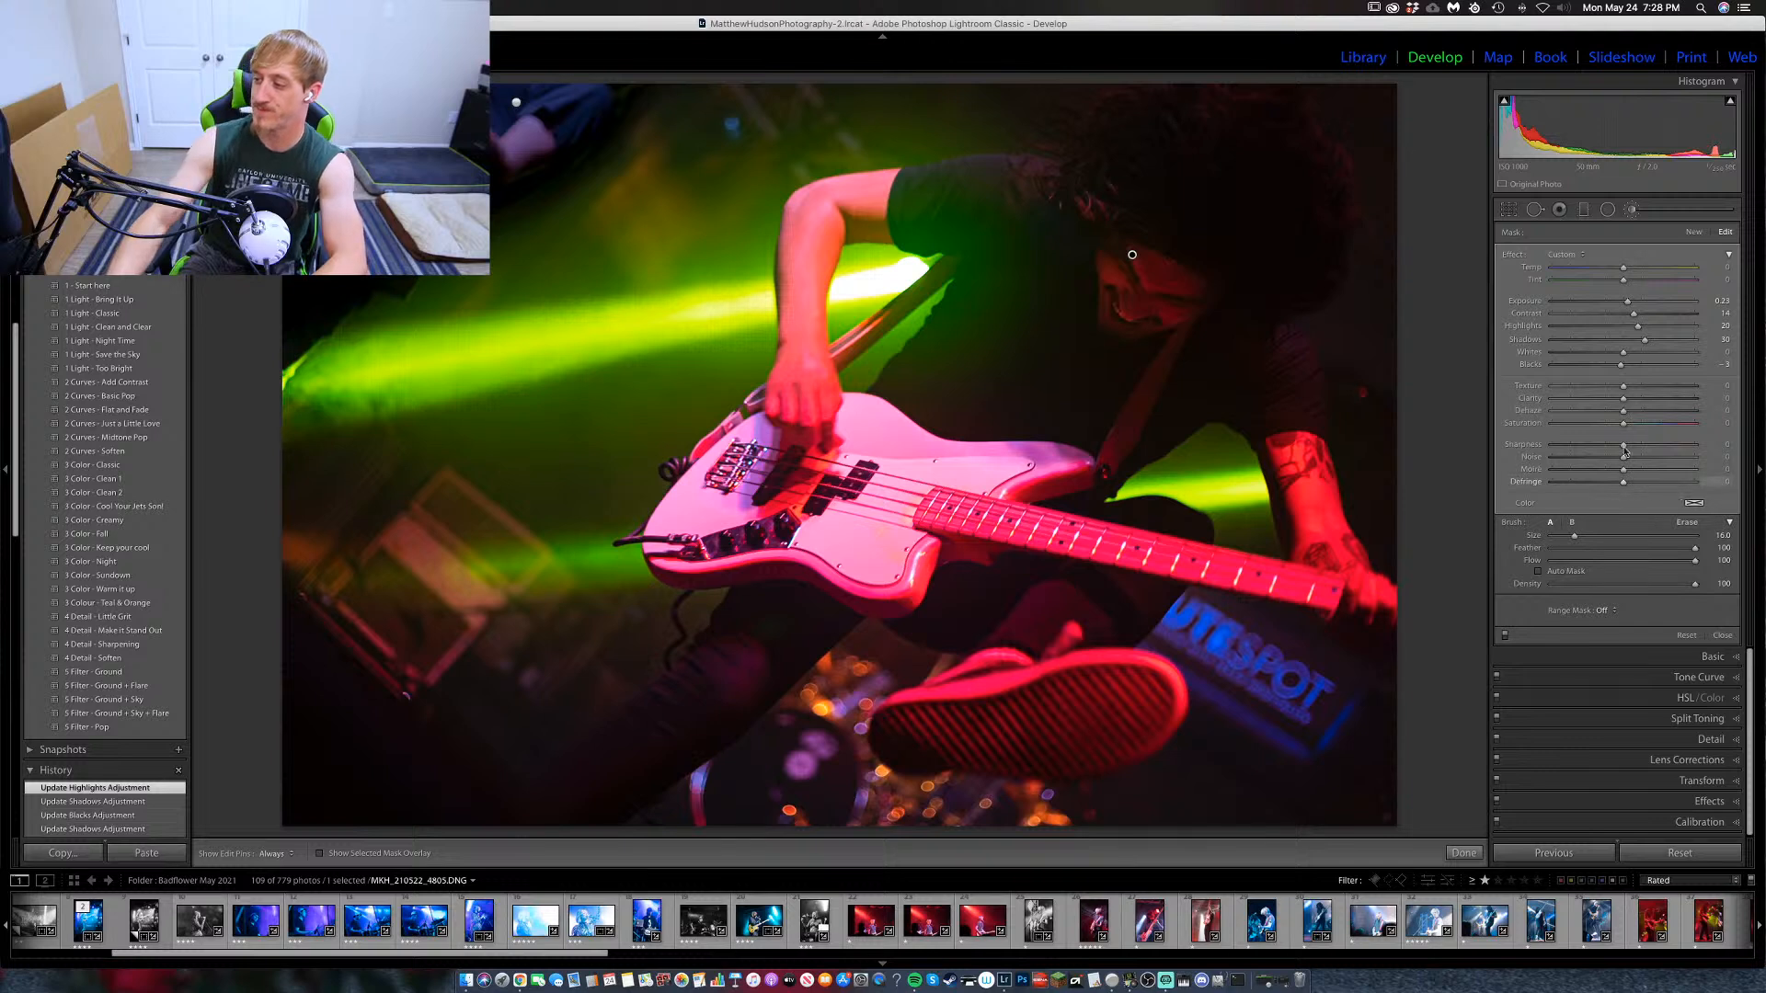
left_click_drag(1623, 425, 1618, 427)
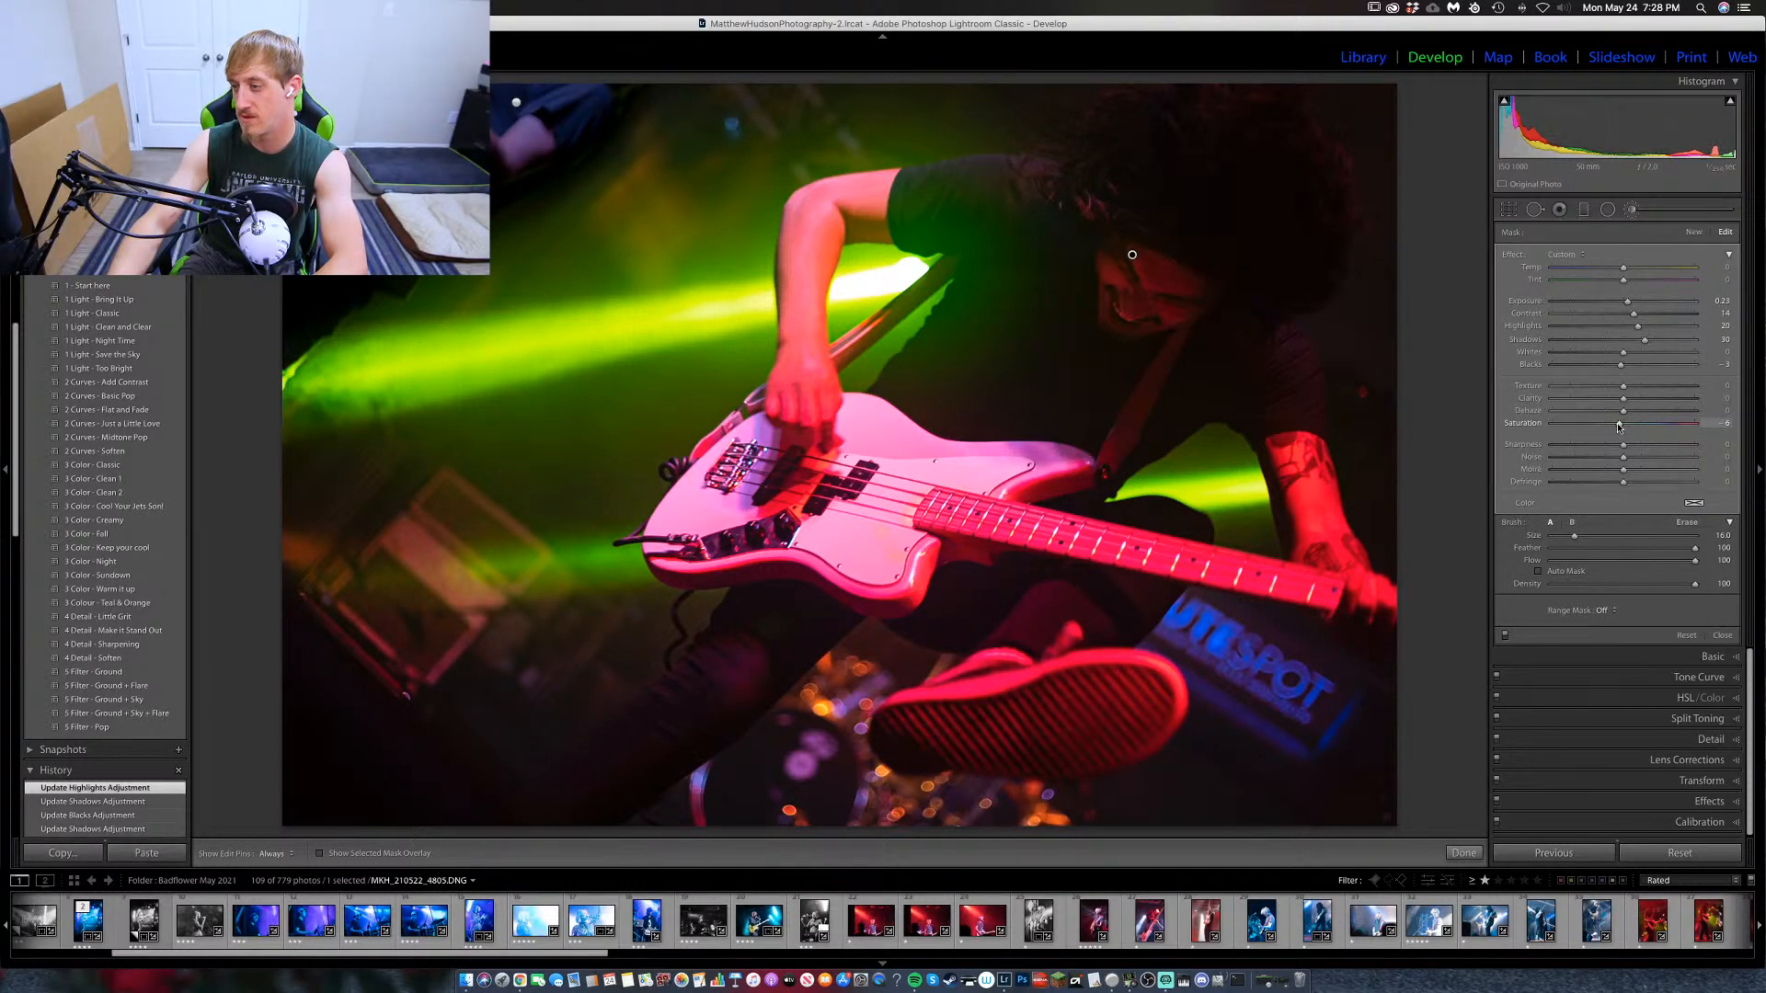
left_click_drag(1612, 428, 1622, 418)
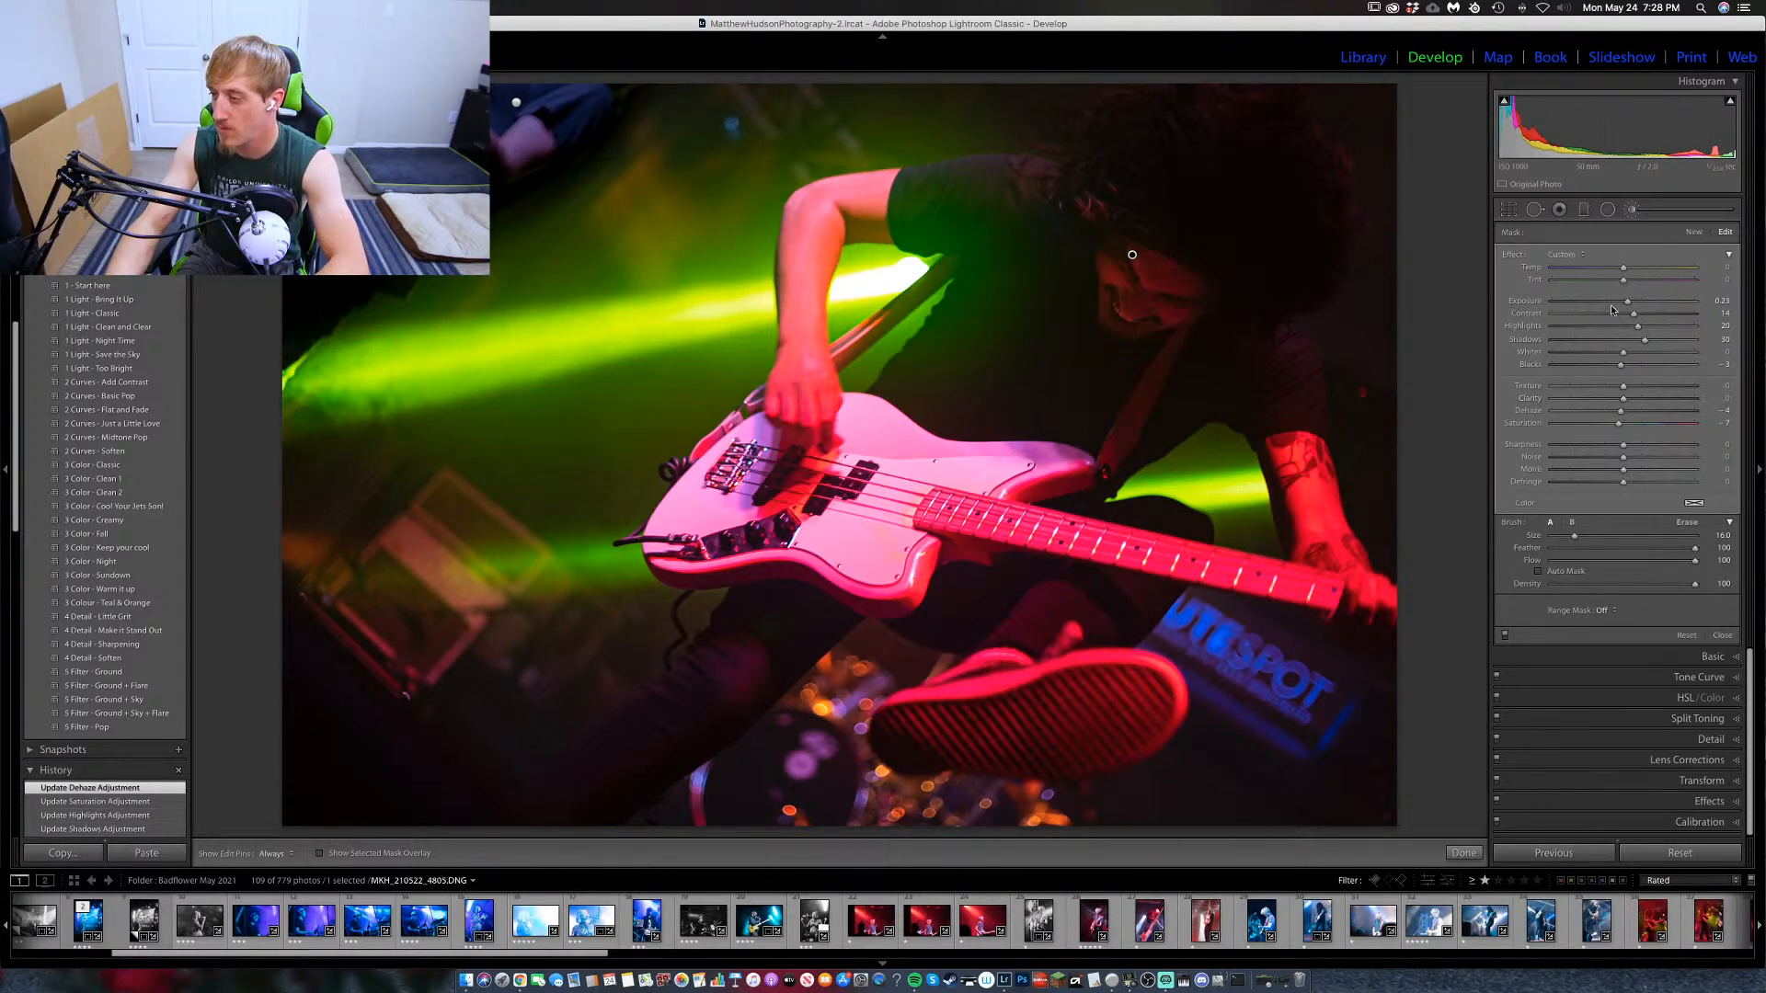
key("k")
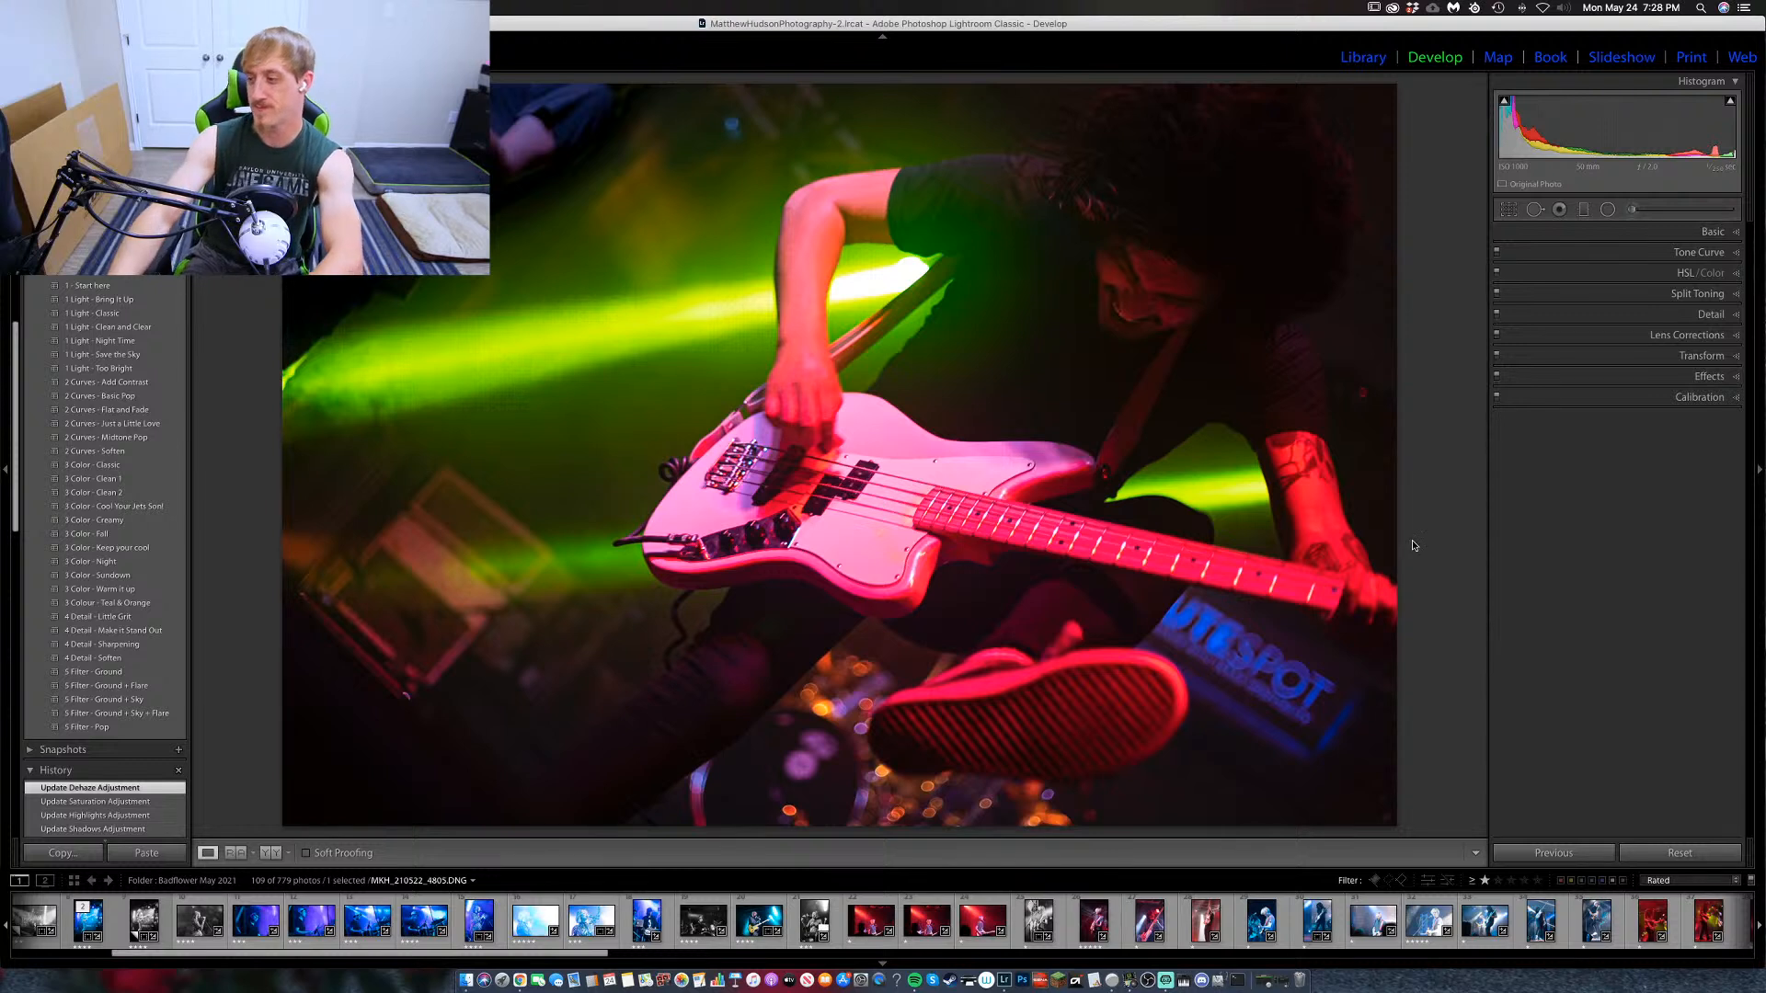
Heal the small spot in the dark area beside the musician's shoulder and the blue spot in the upper background, and inspect the guitar up close.
left_click(1535, 209)
left_click(1362, 394)
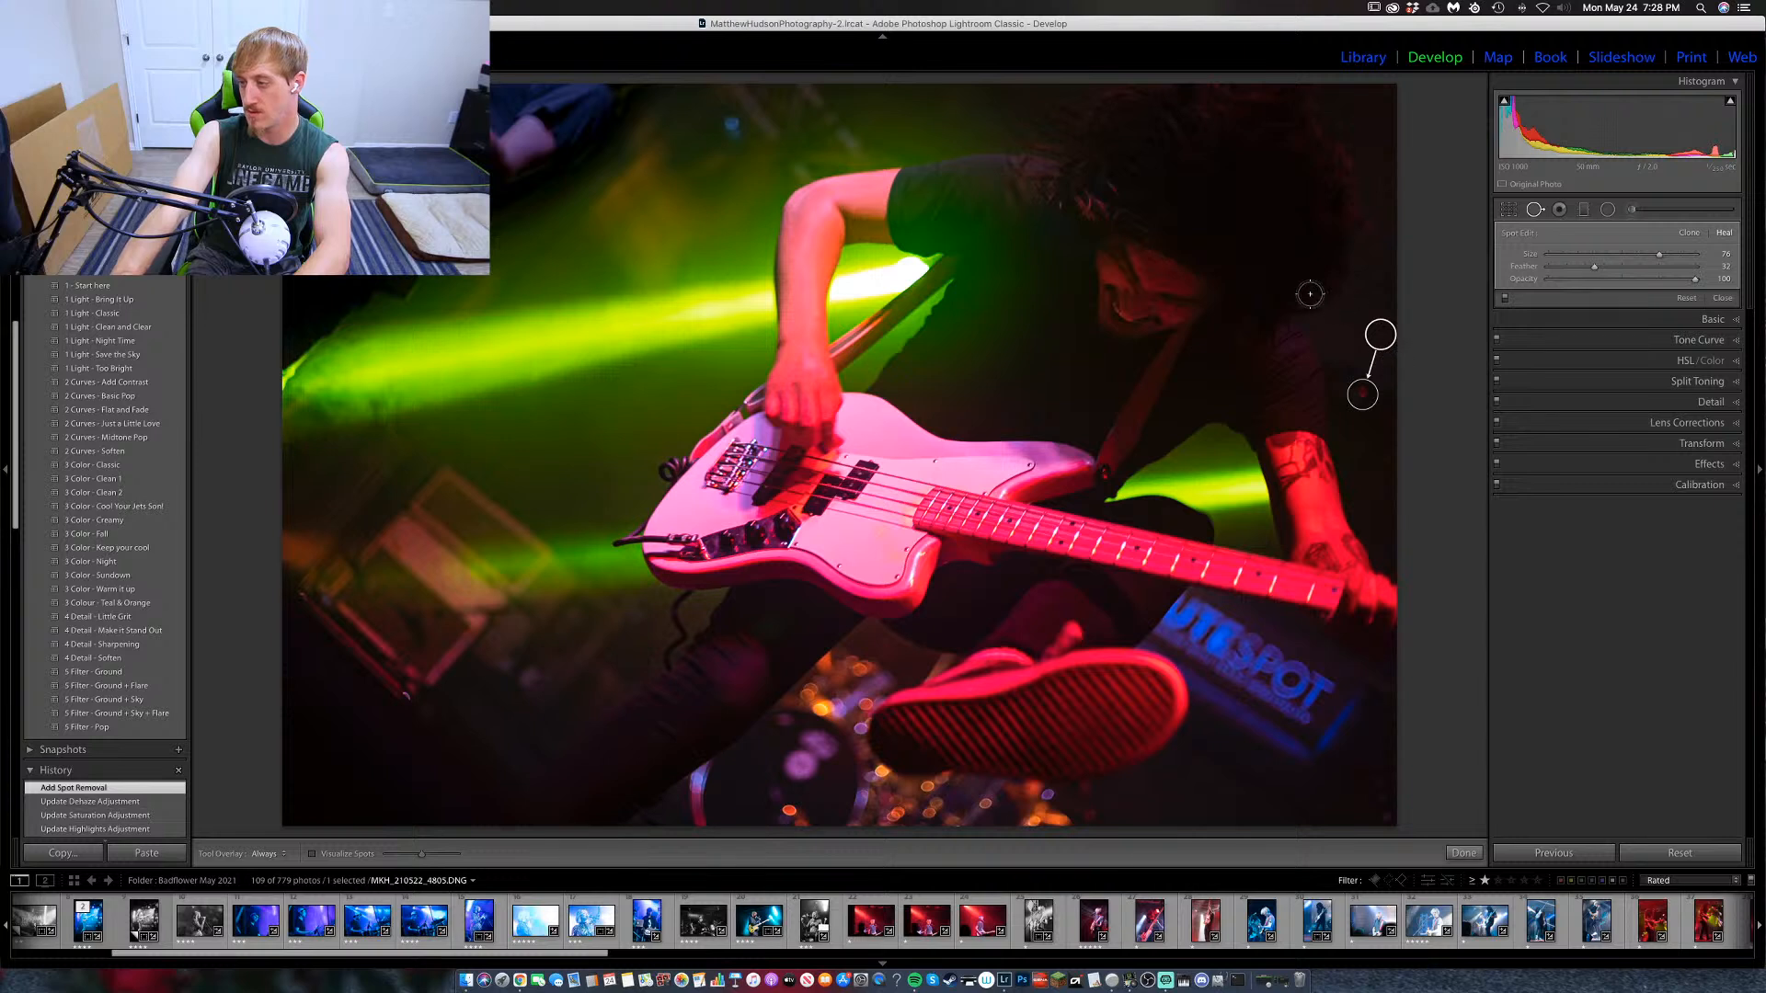
left_click(732, 126)
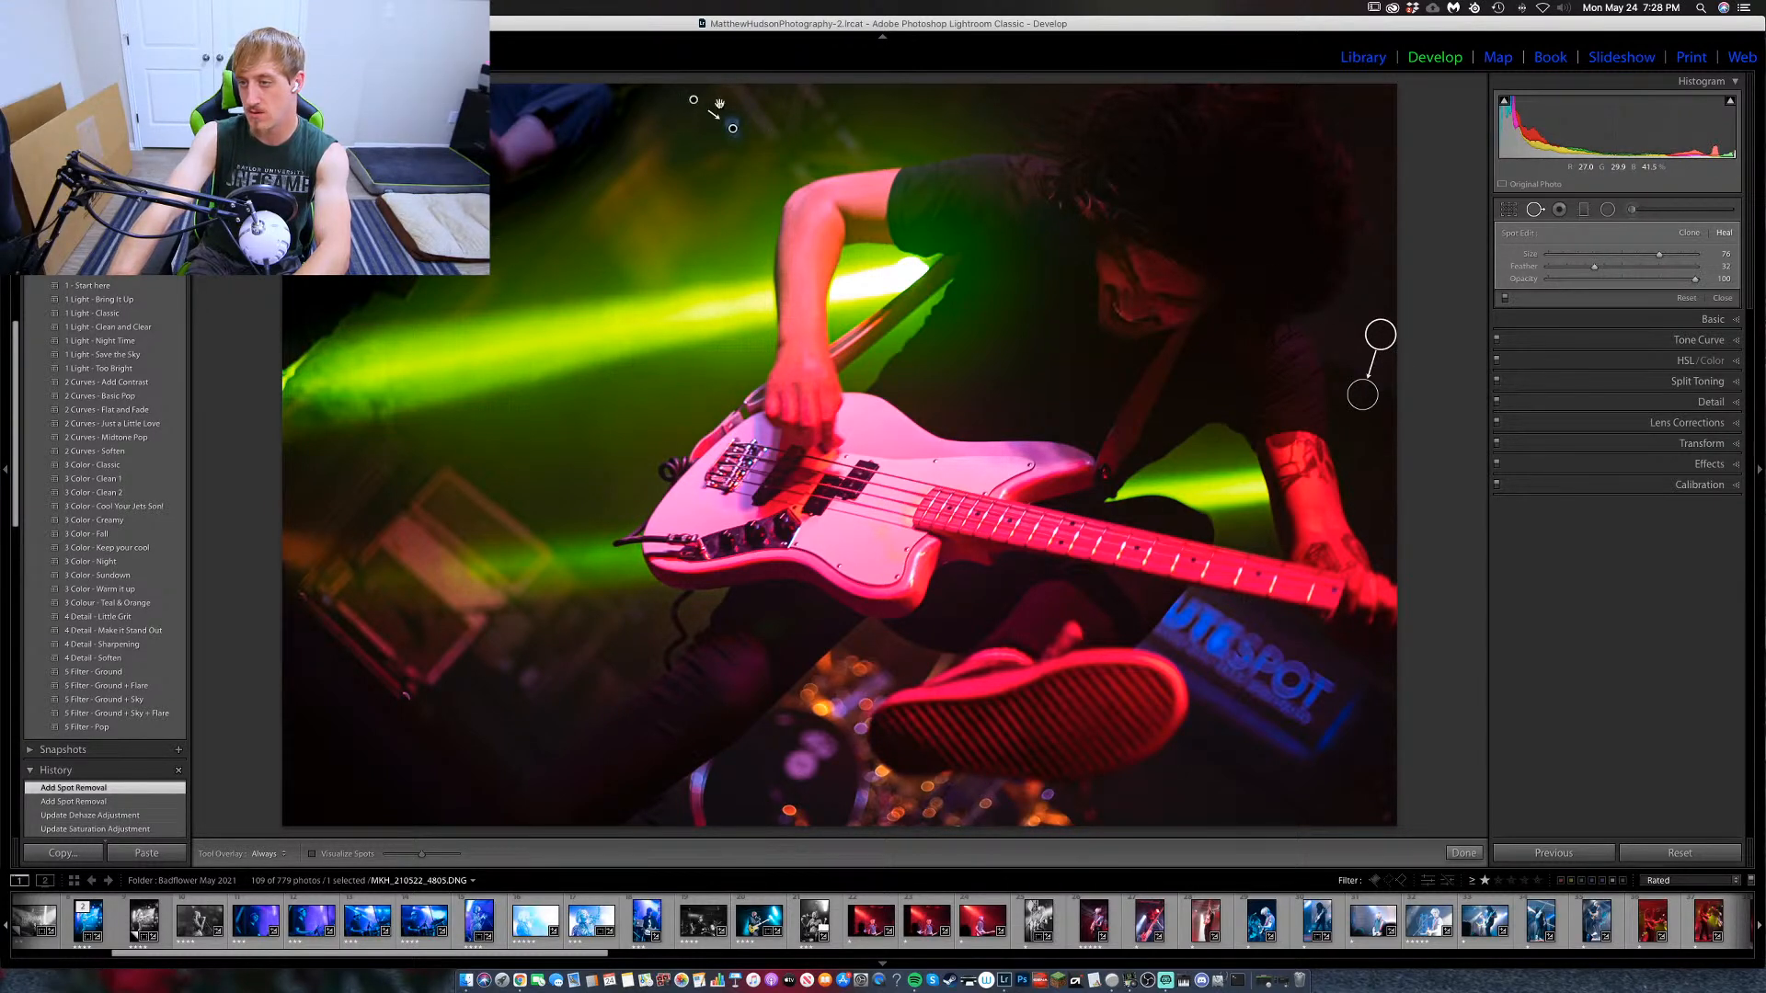
left_click(1535, 210)
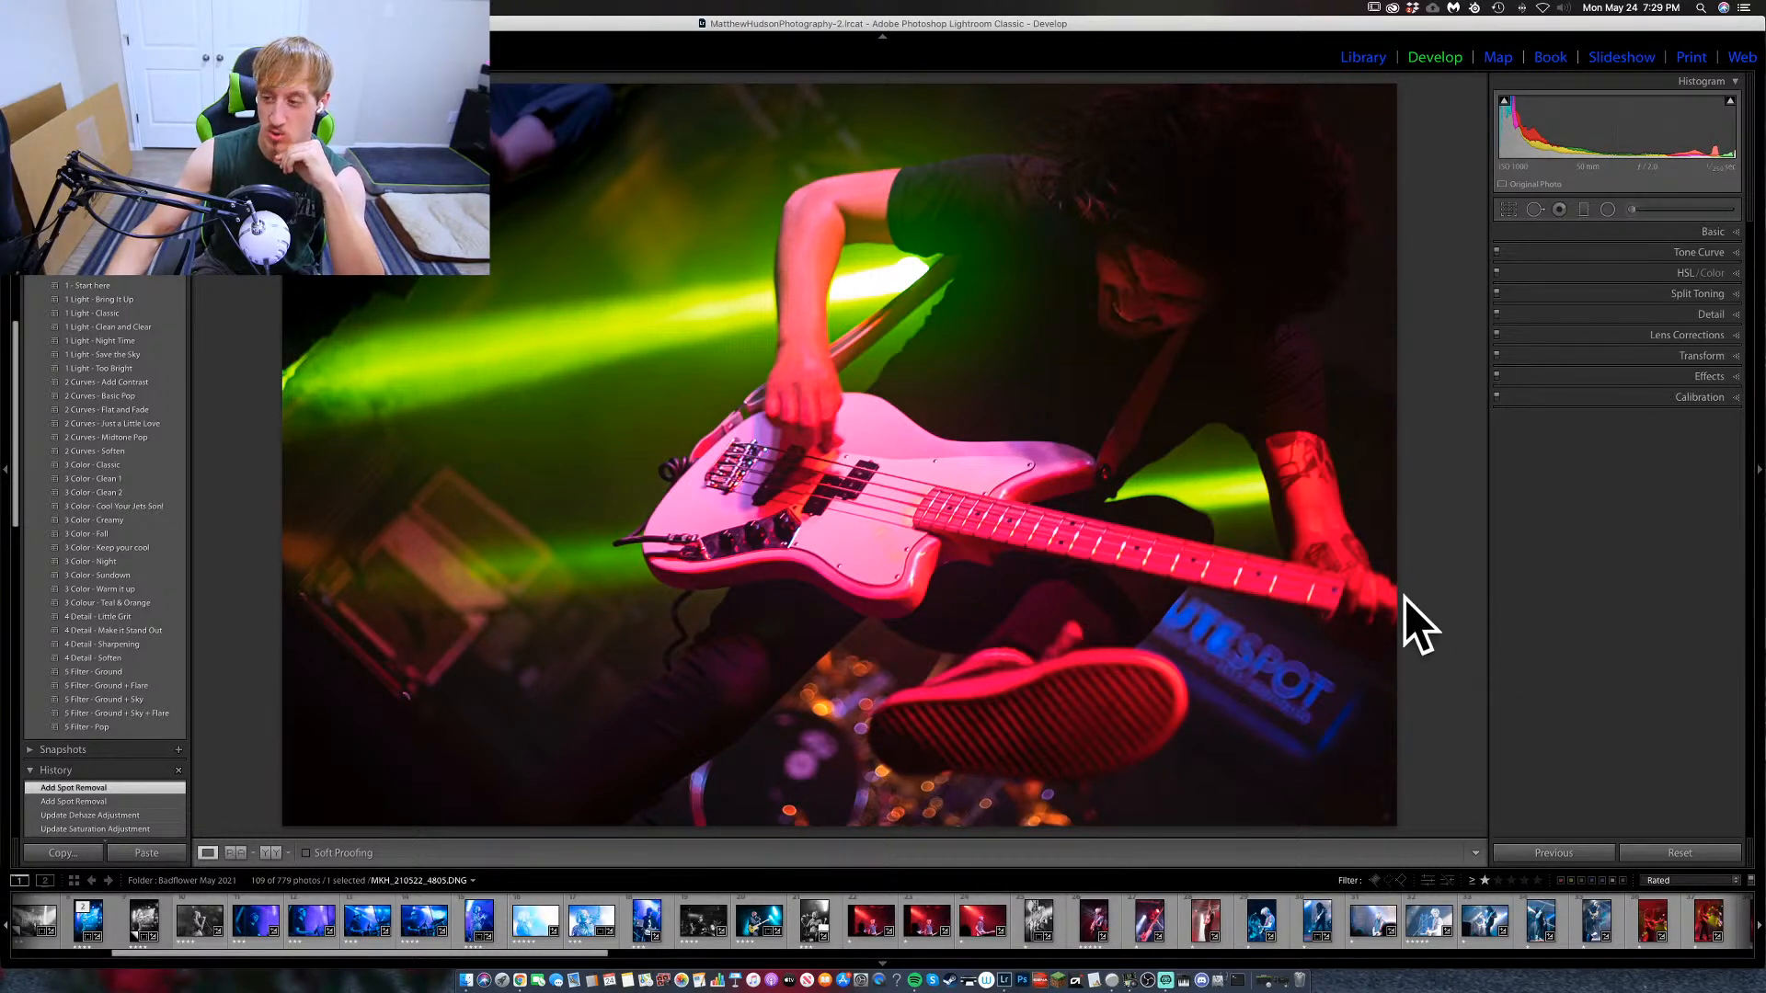
left_click(898, 553)
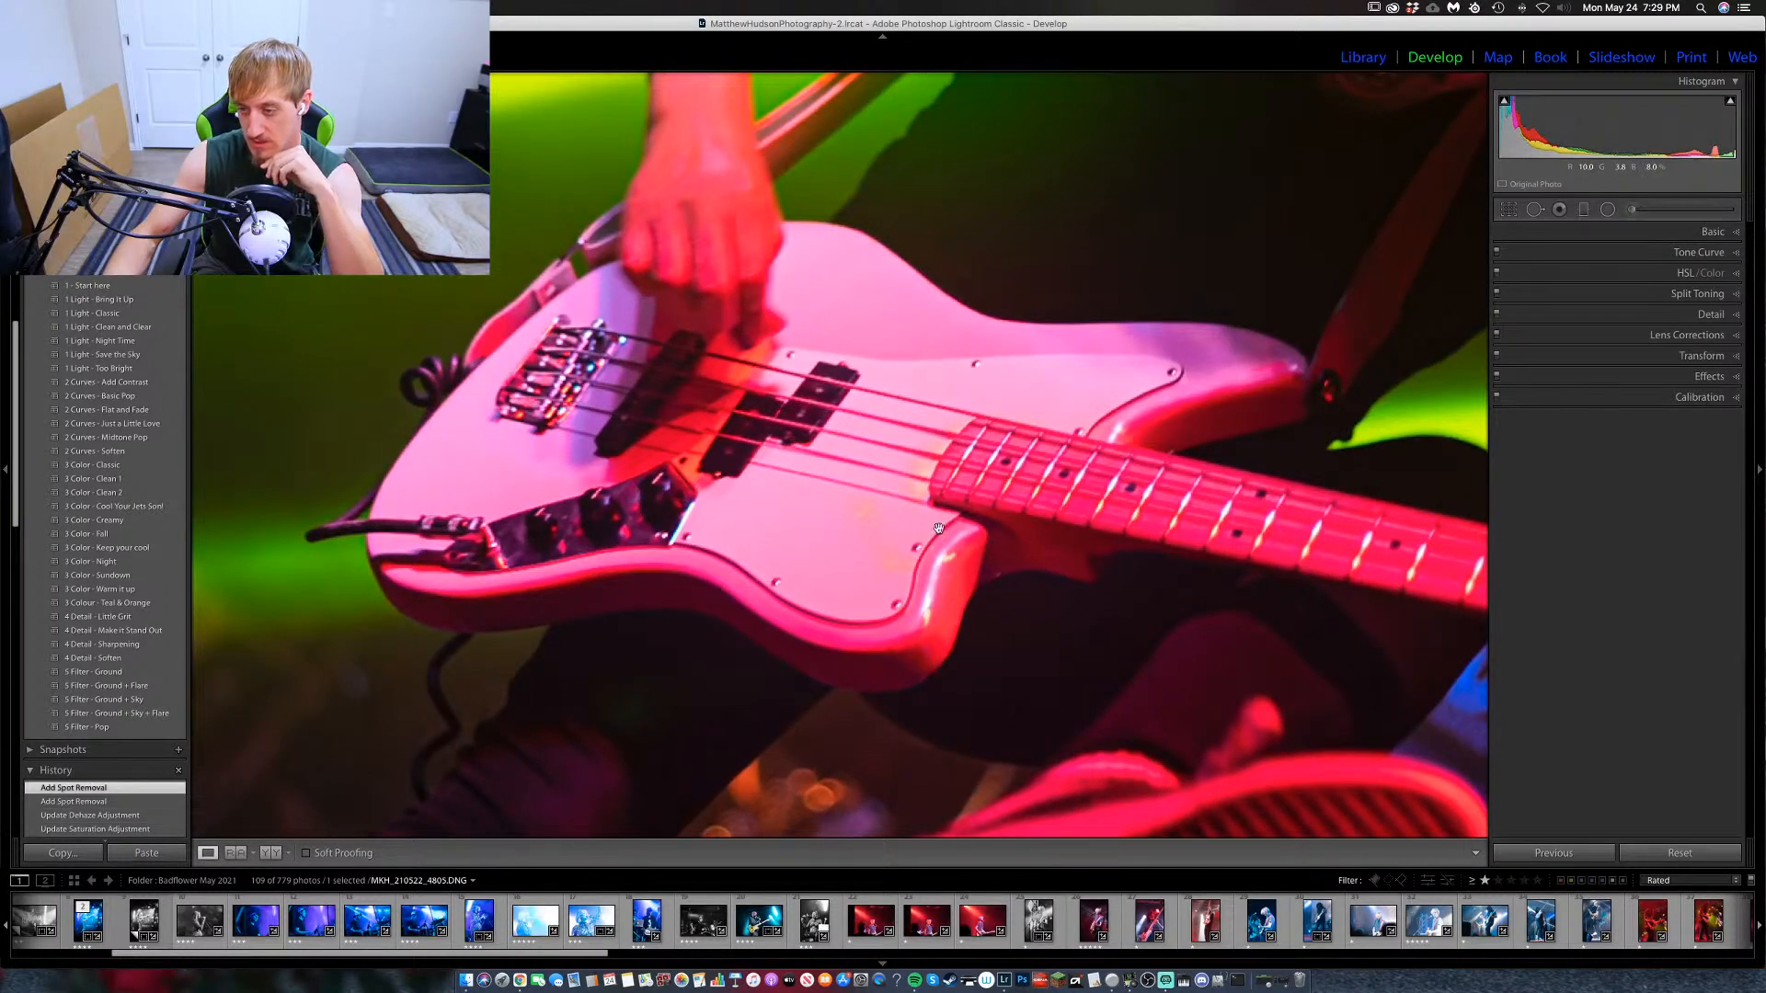
left_click(920, 457)
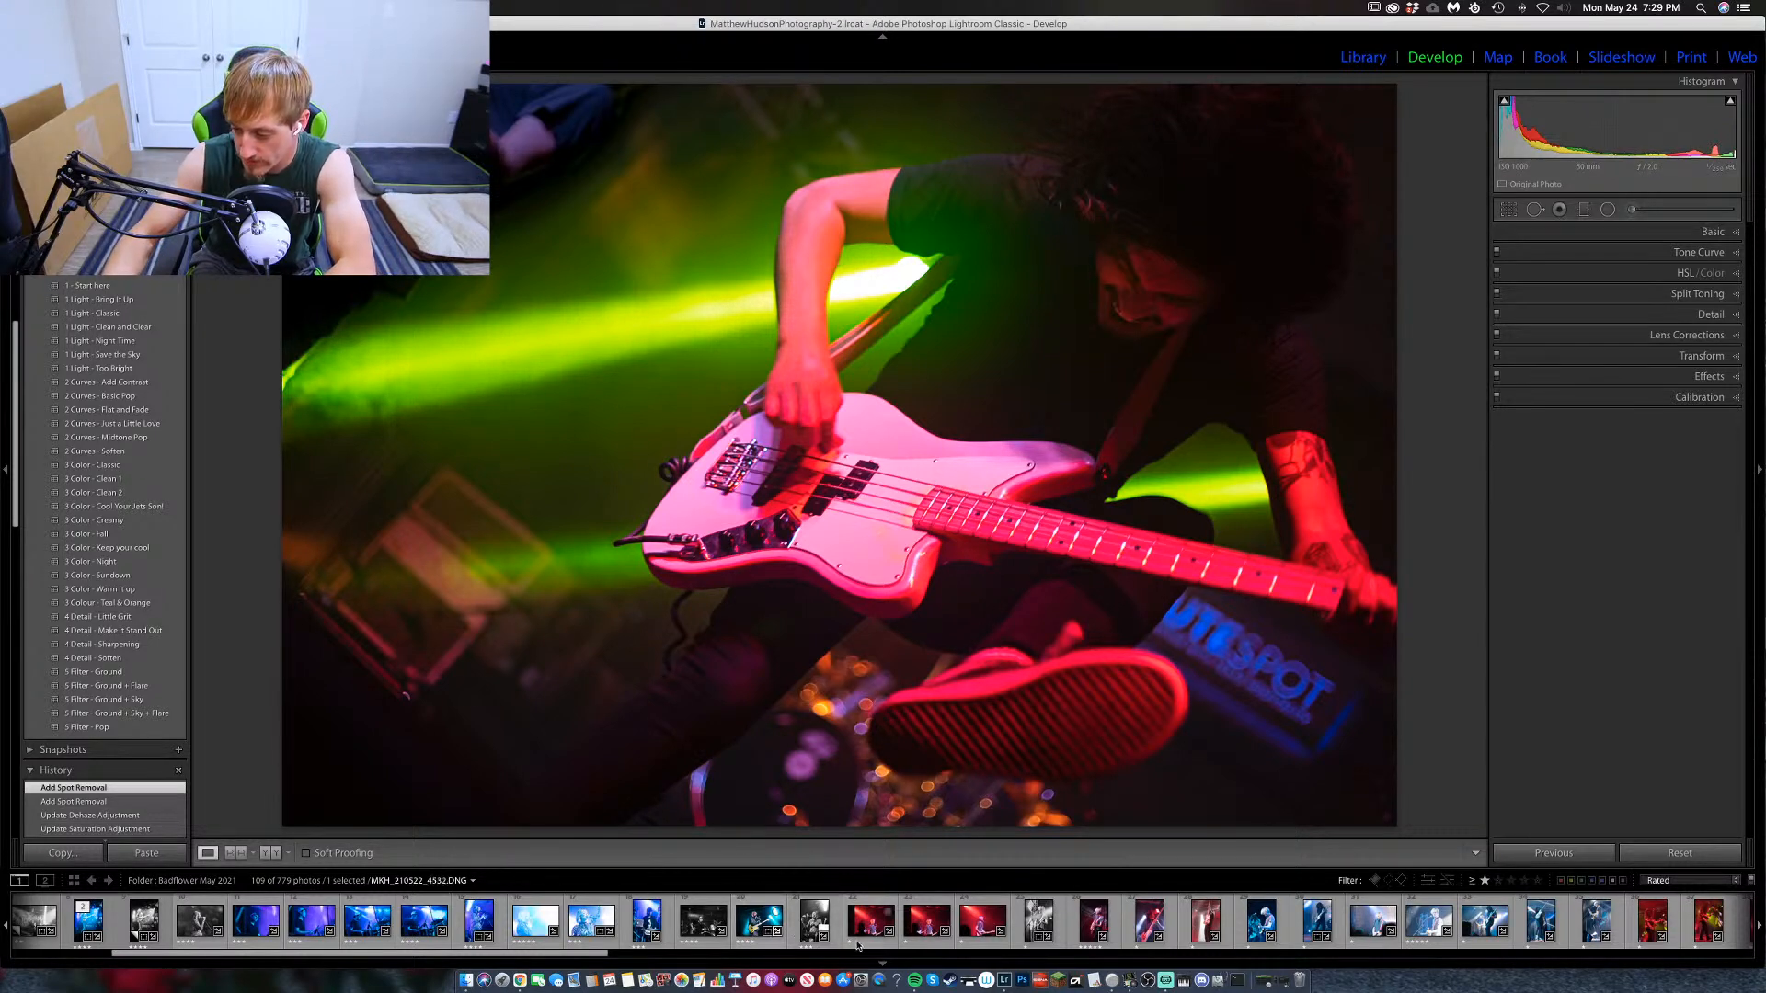
Open the vertical photo of the blond guitarist singing at the microphone in red light.
scroll(863, 938, "down", 3)
scroll(865, 938, "down", 1)
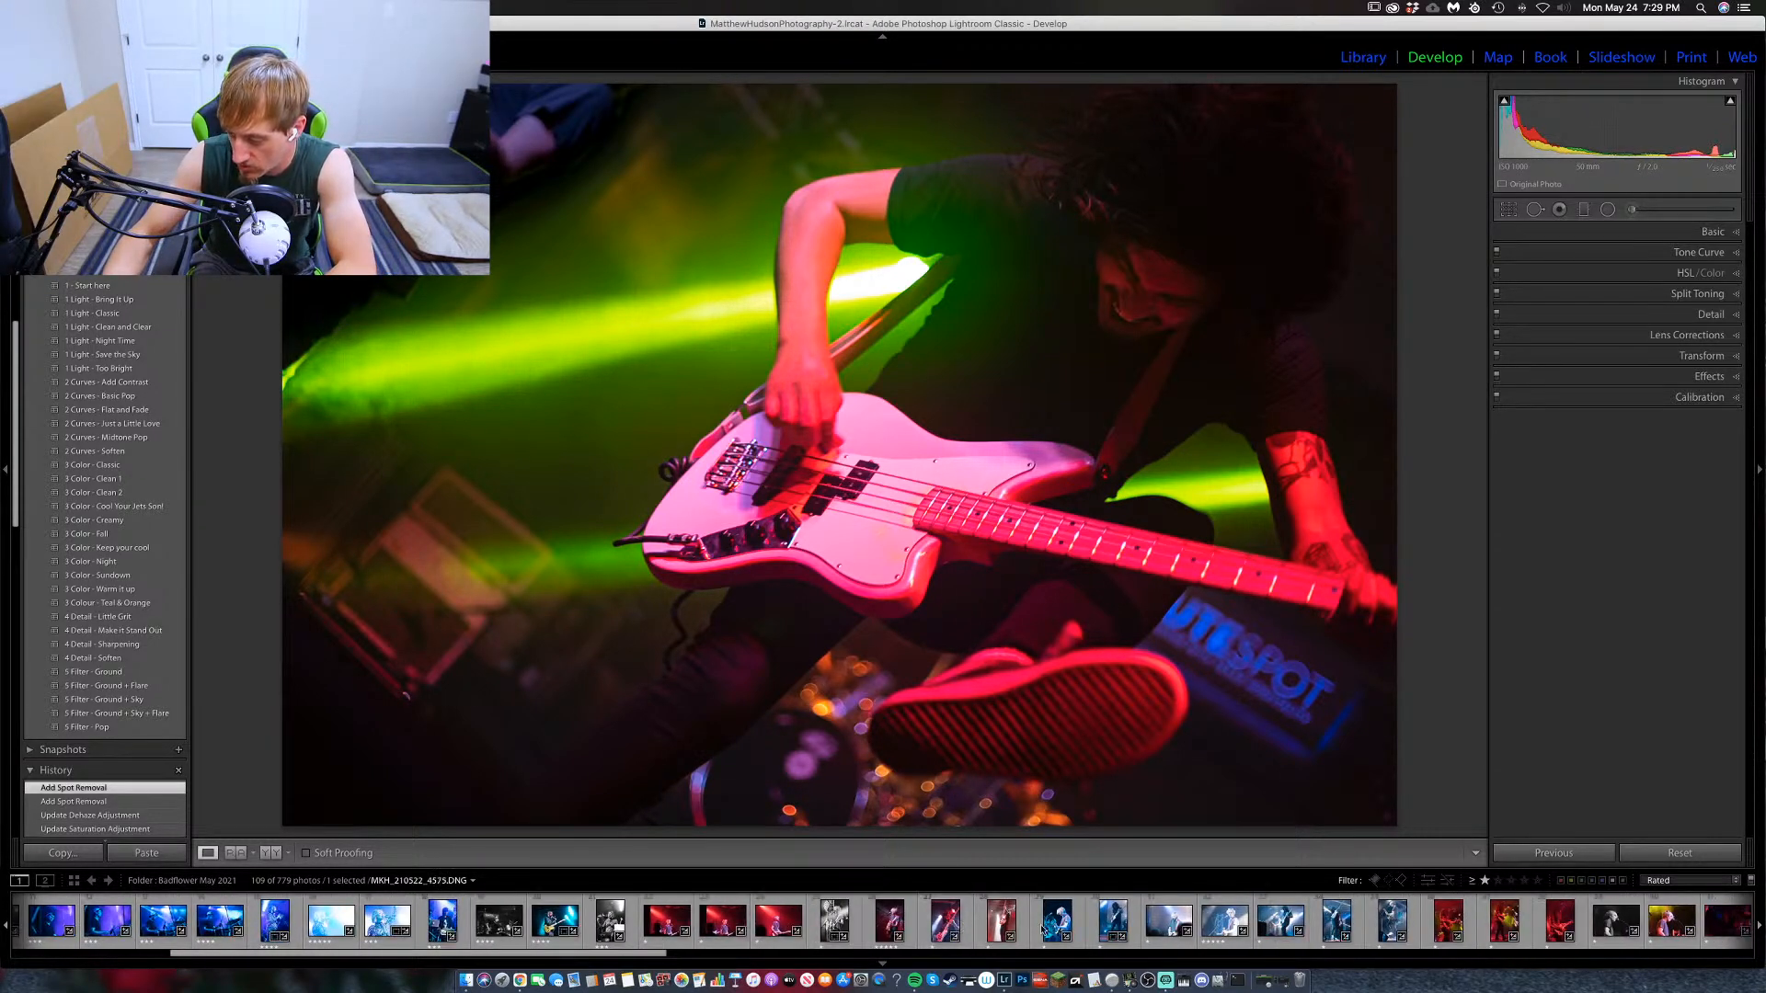
left_click(903, 928)
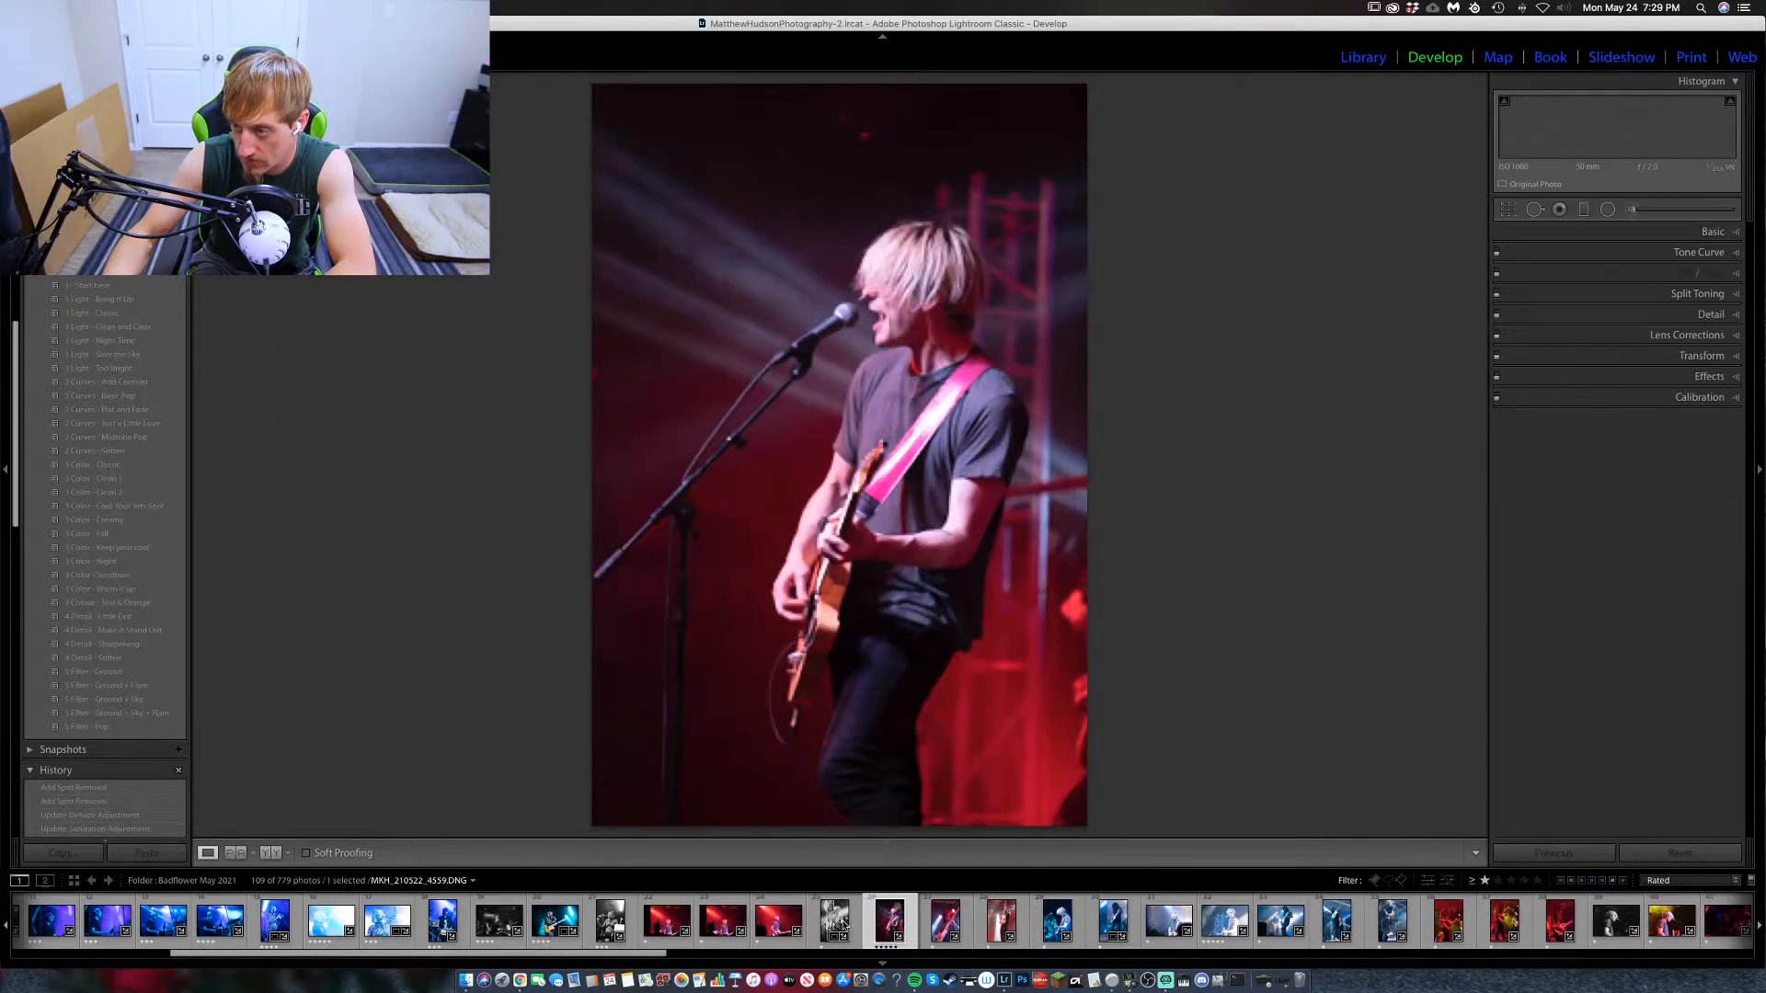
Open the vertical black-and-white photo of the singing guitarist and check its lens profile corrections.
left_click(839, 923)
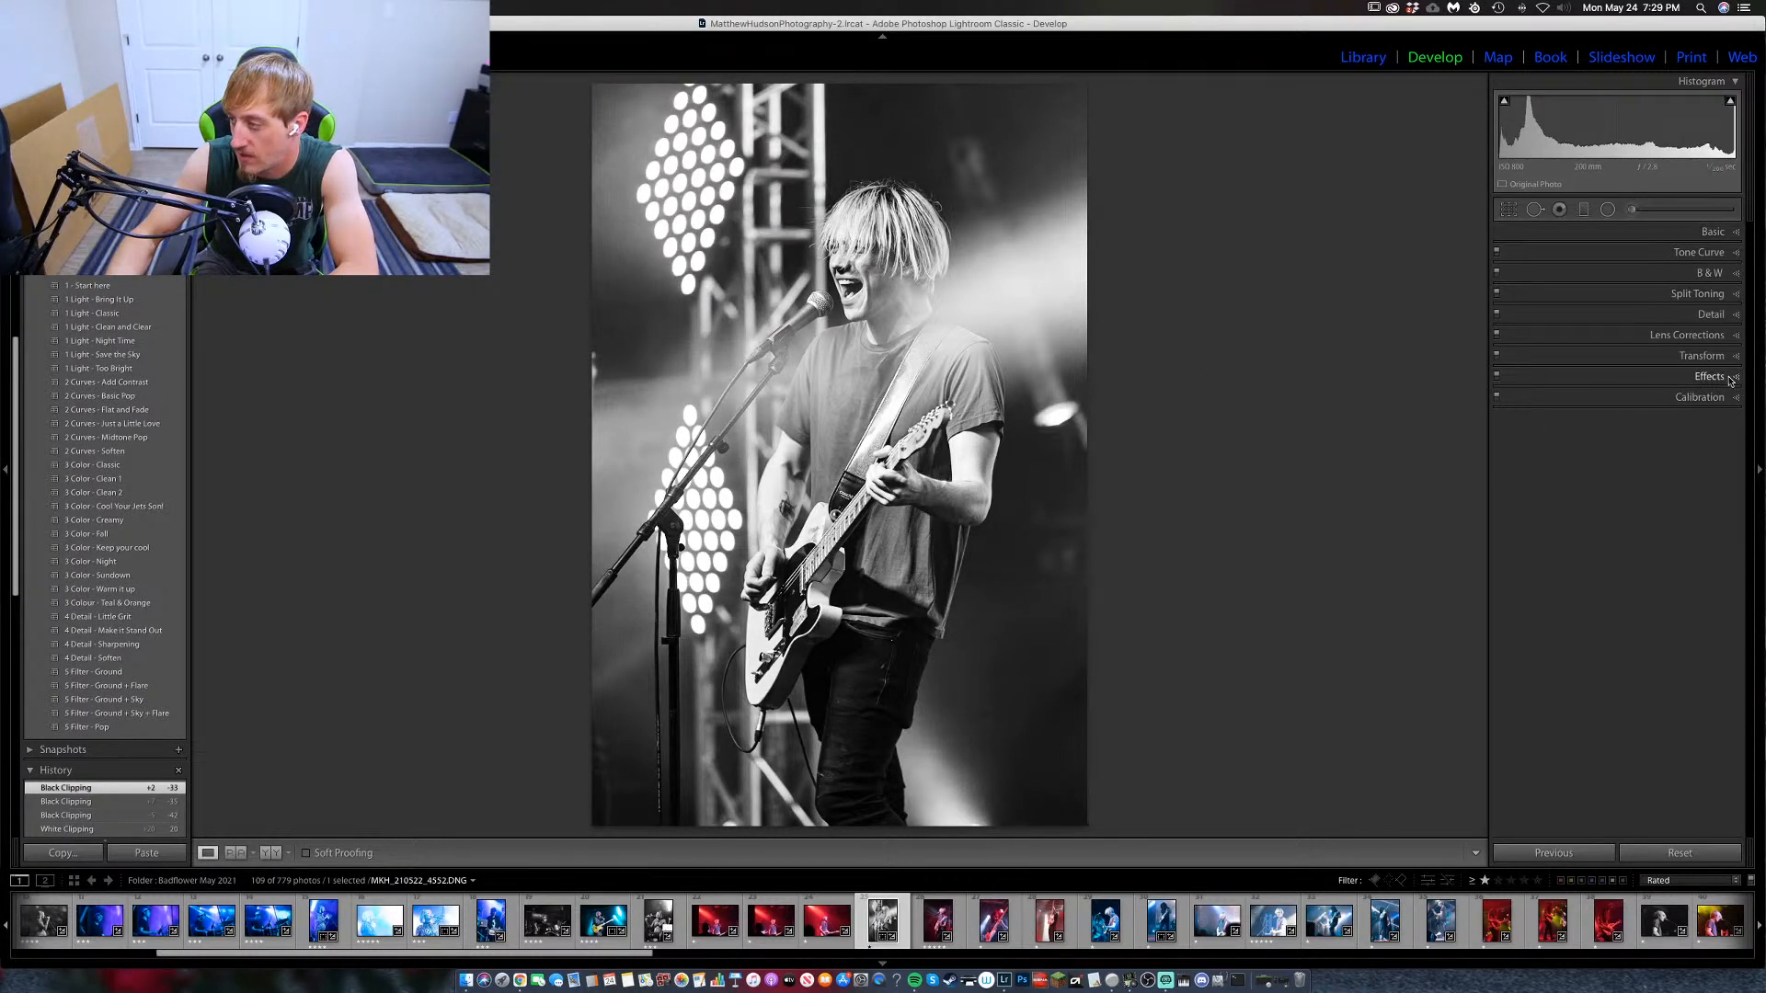
left_click(1711, 336)
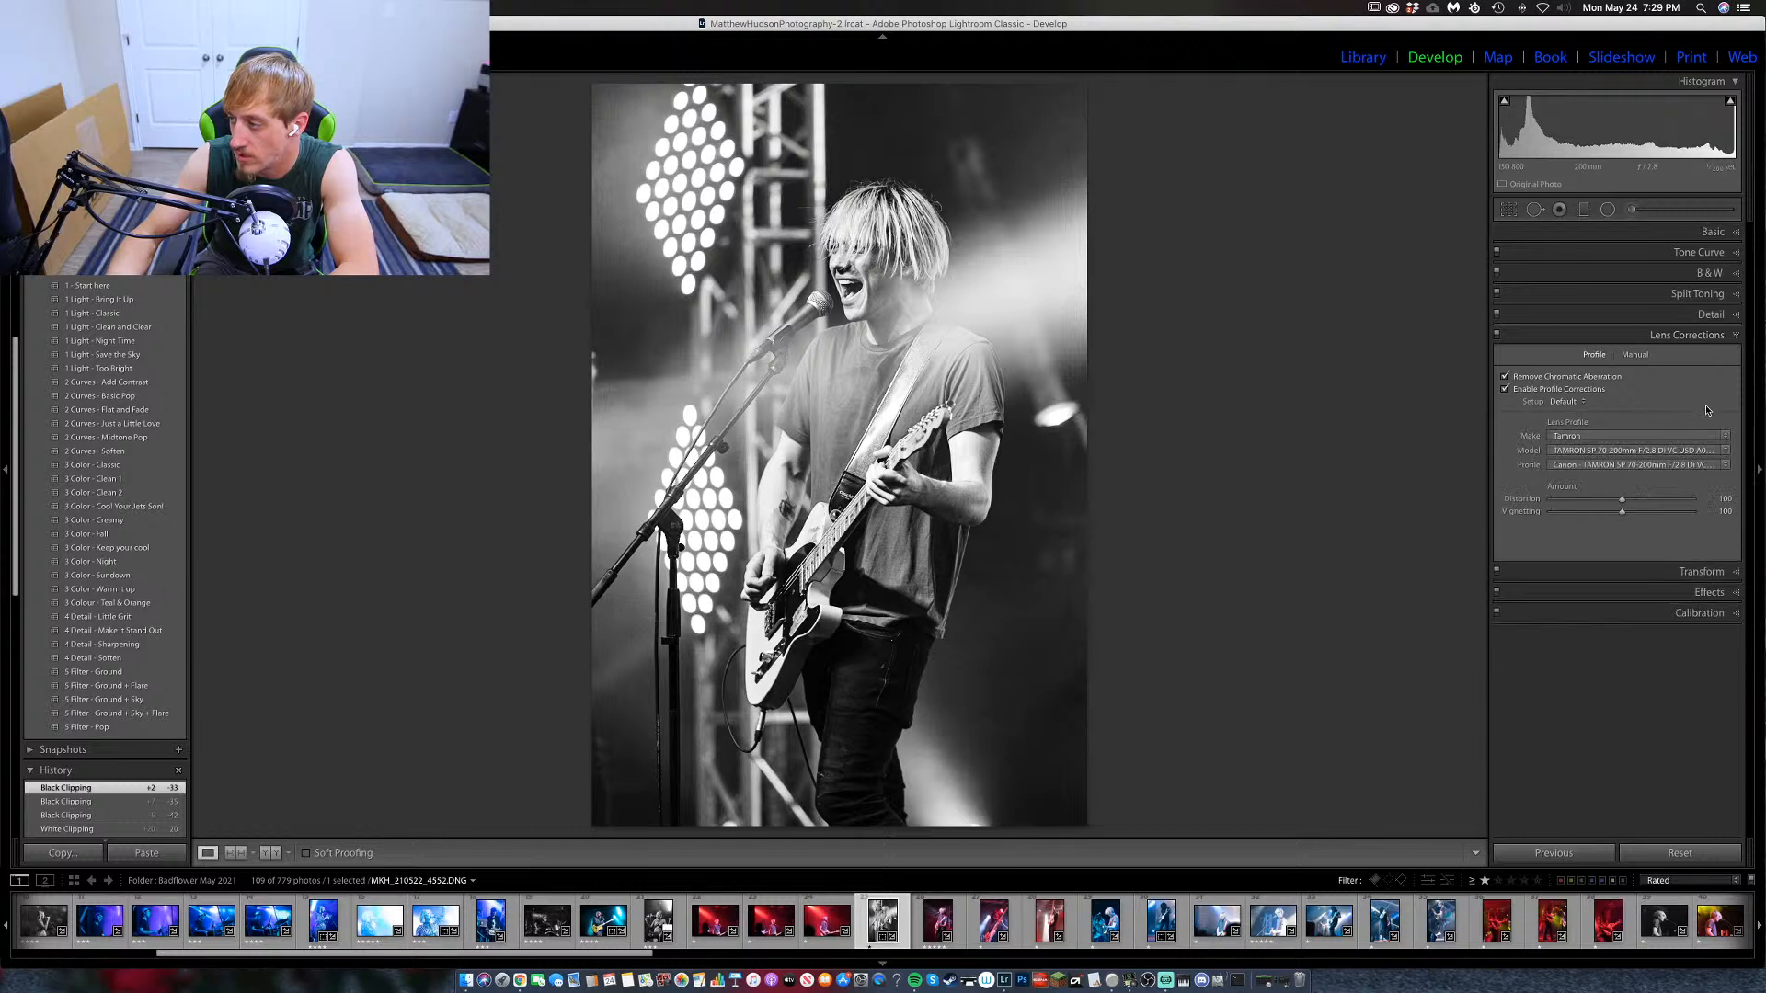
left_click(1711, 315)
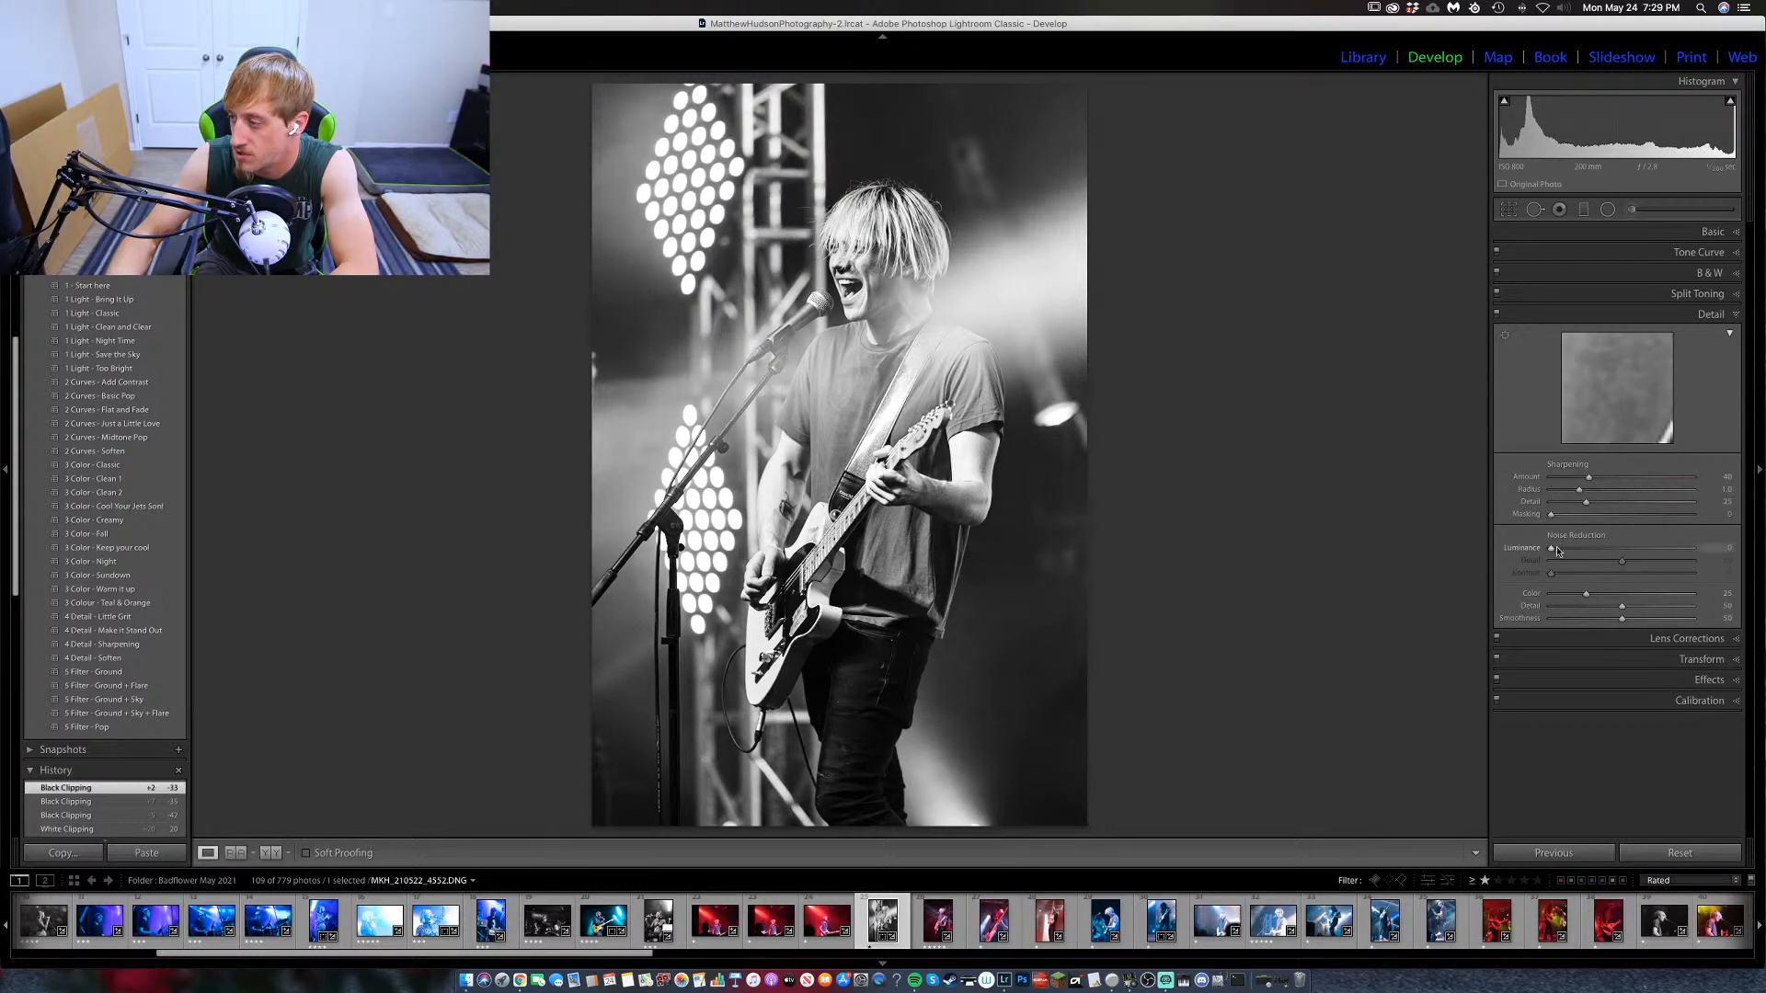
Inspect the singer and blurred background up close and set Luminance noise reduction to 30.
left_click_drag(1554, 551, 1573, 553)
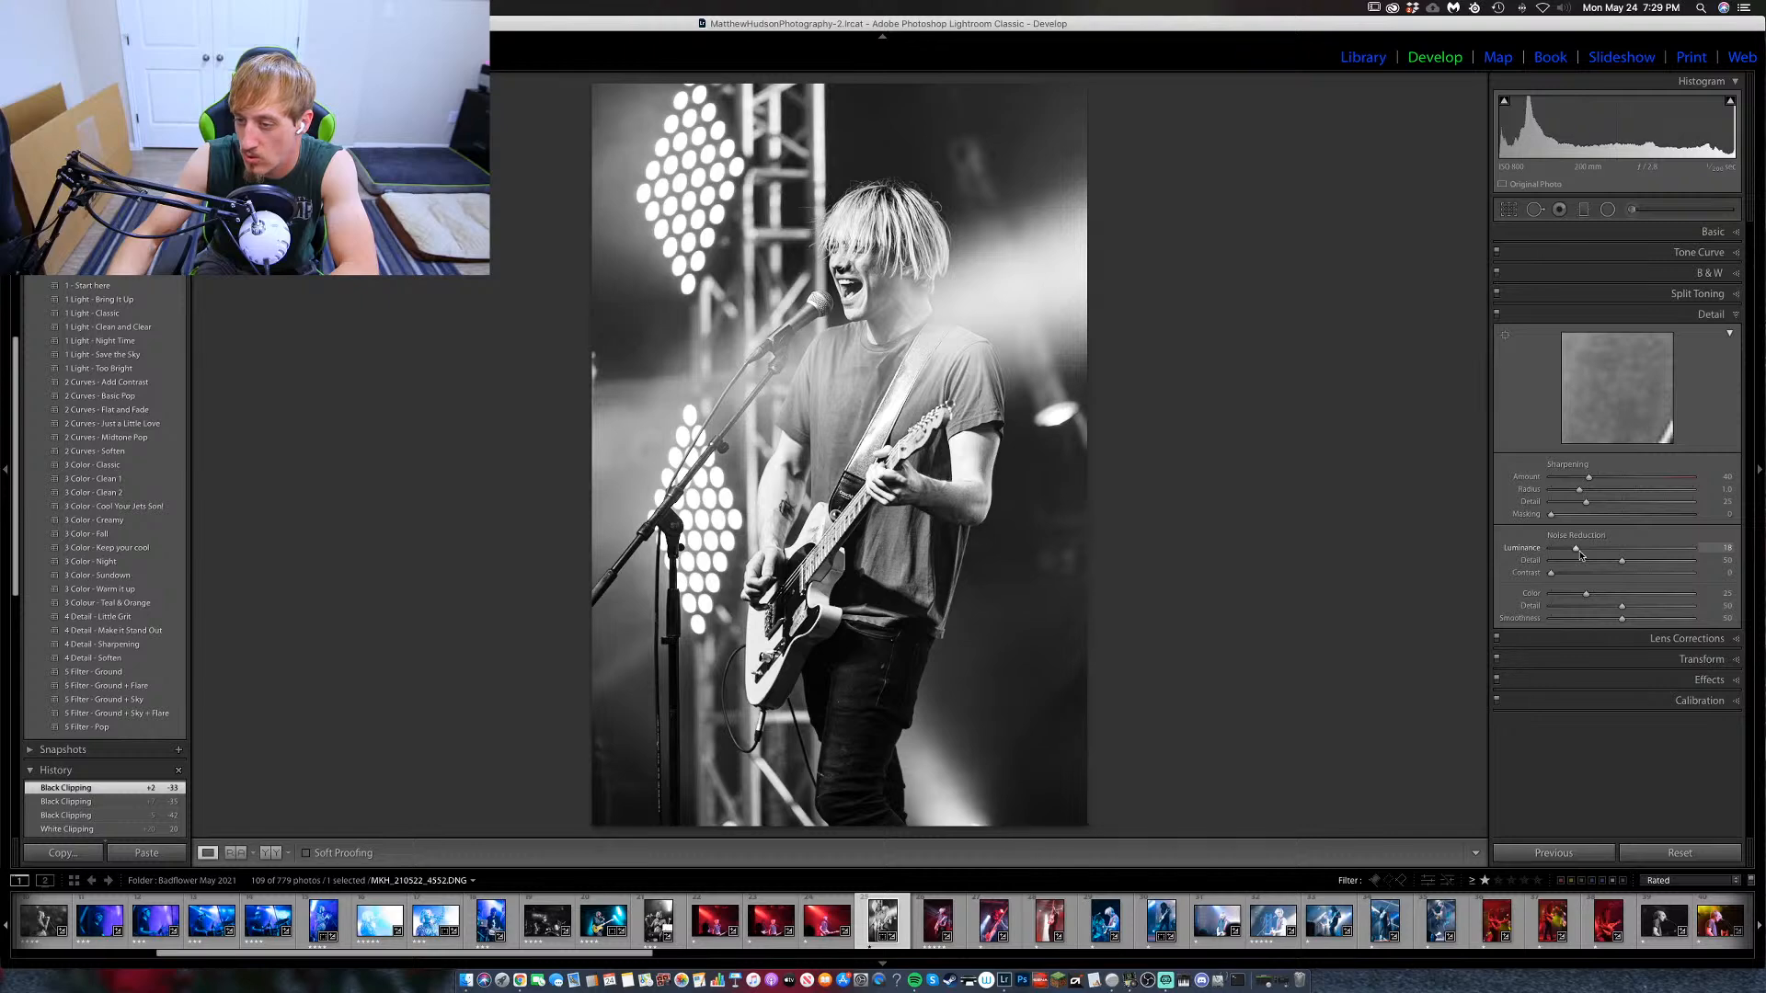
left_click_drag(1581, 555, 1492, 550)
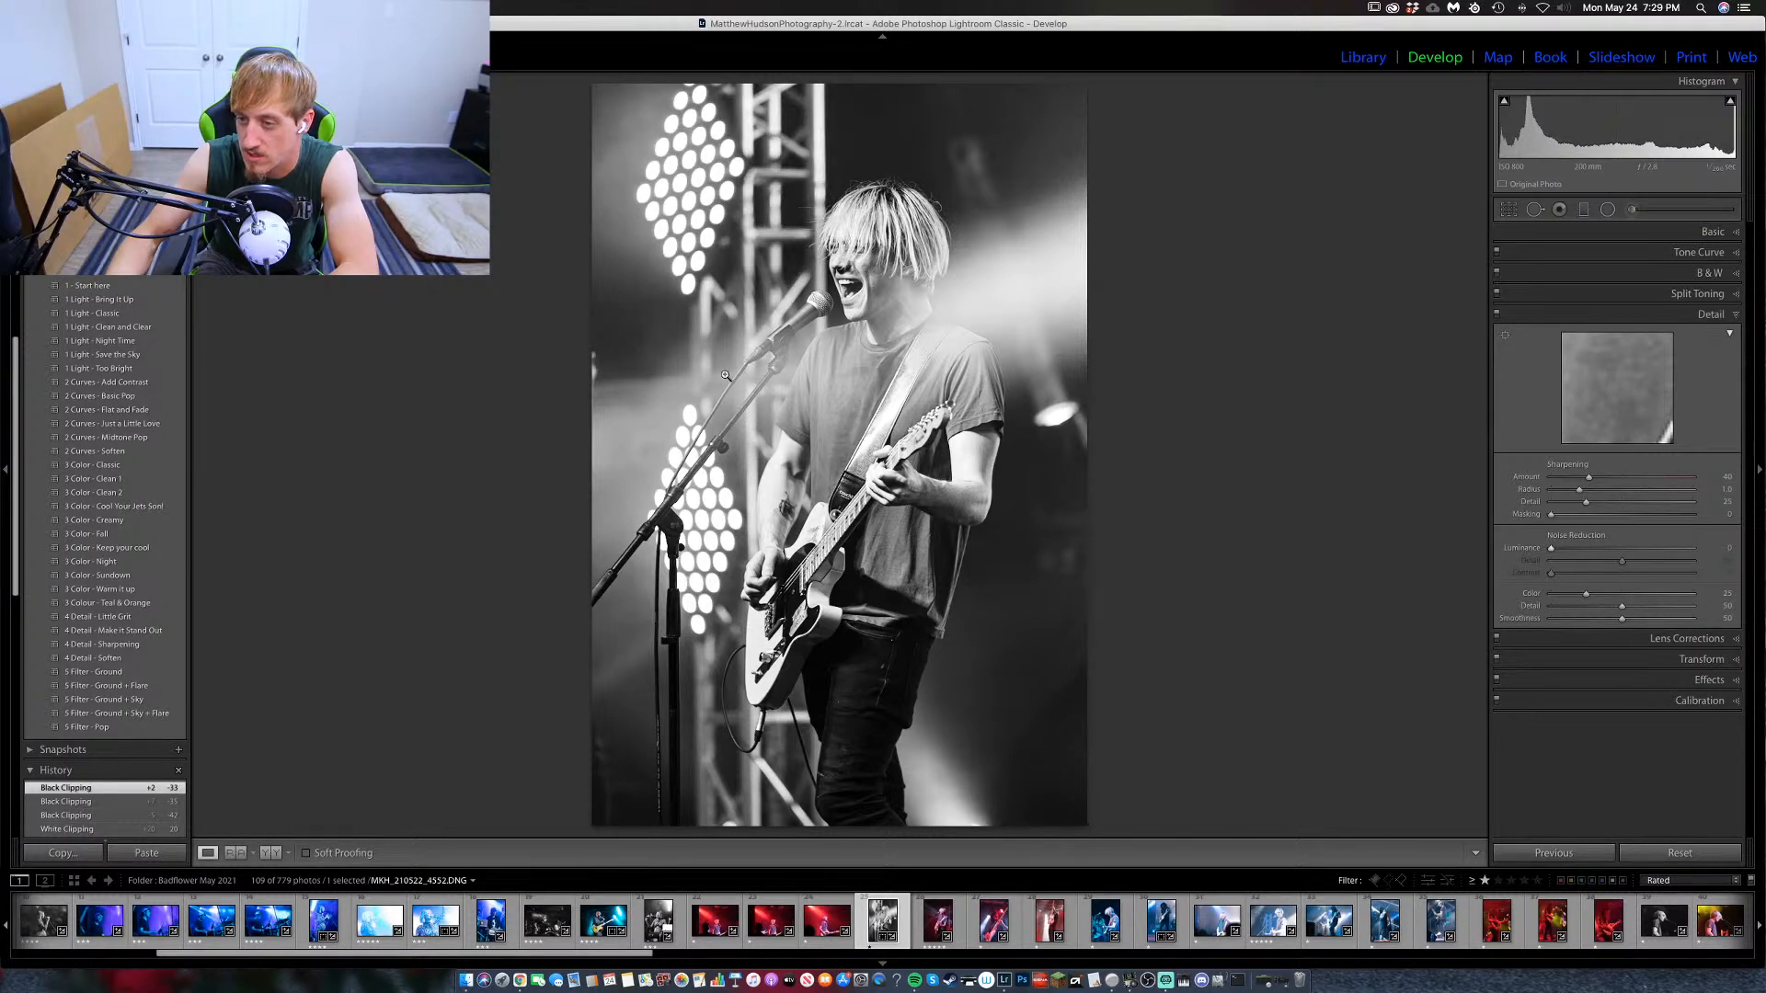
left_click(662, 323)
left_click_drag(654, 304, 720, 380)
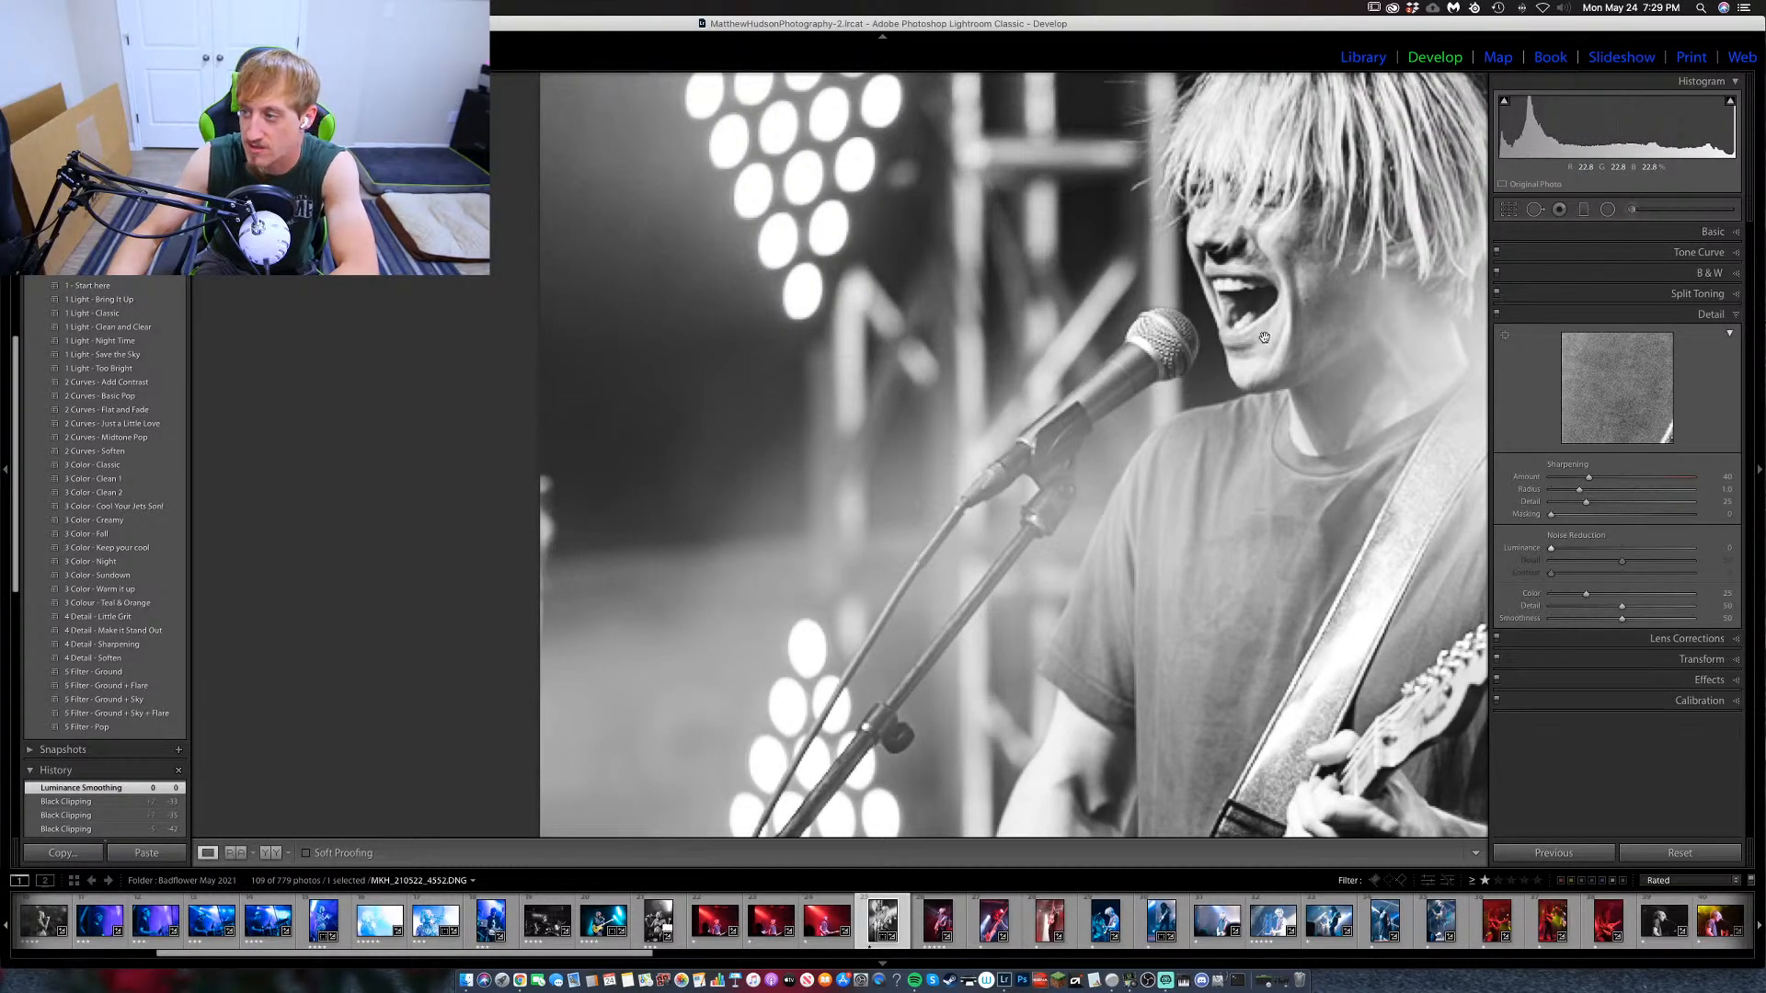
left_click_drag(1114, 337, 769, 381)
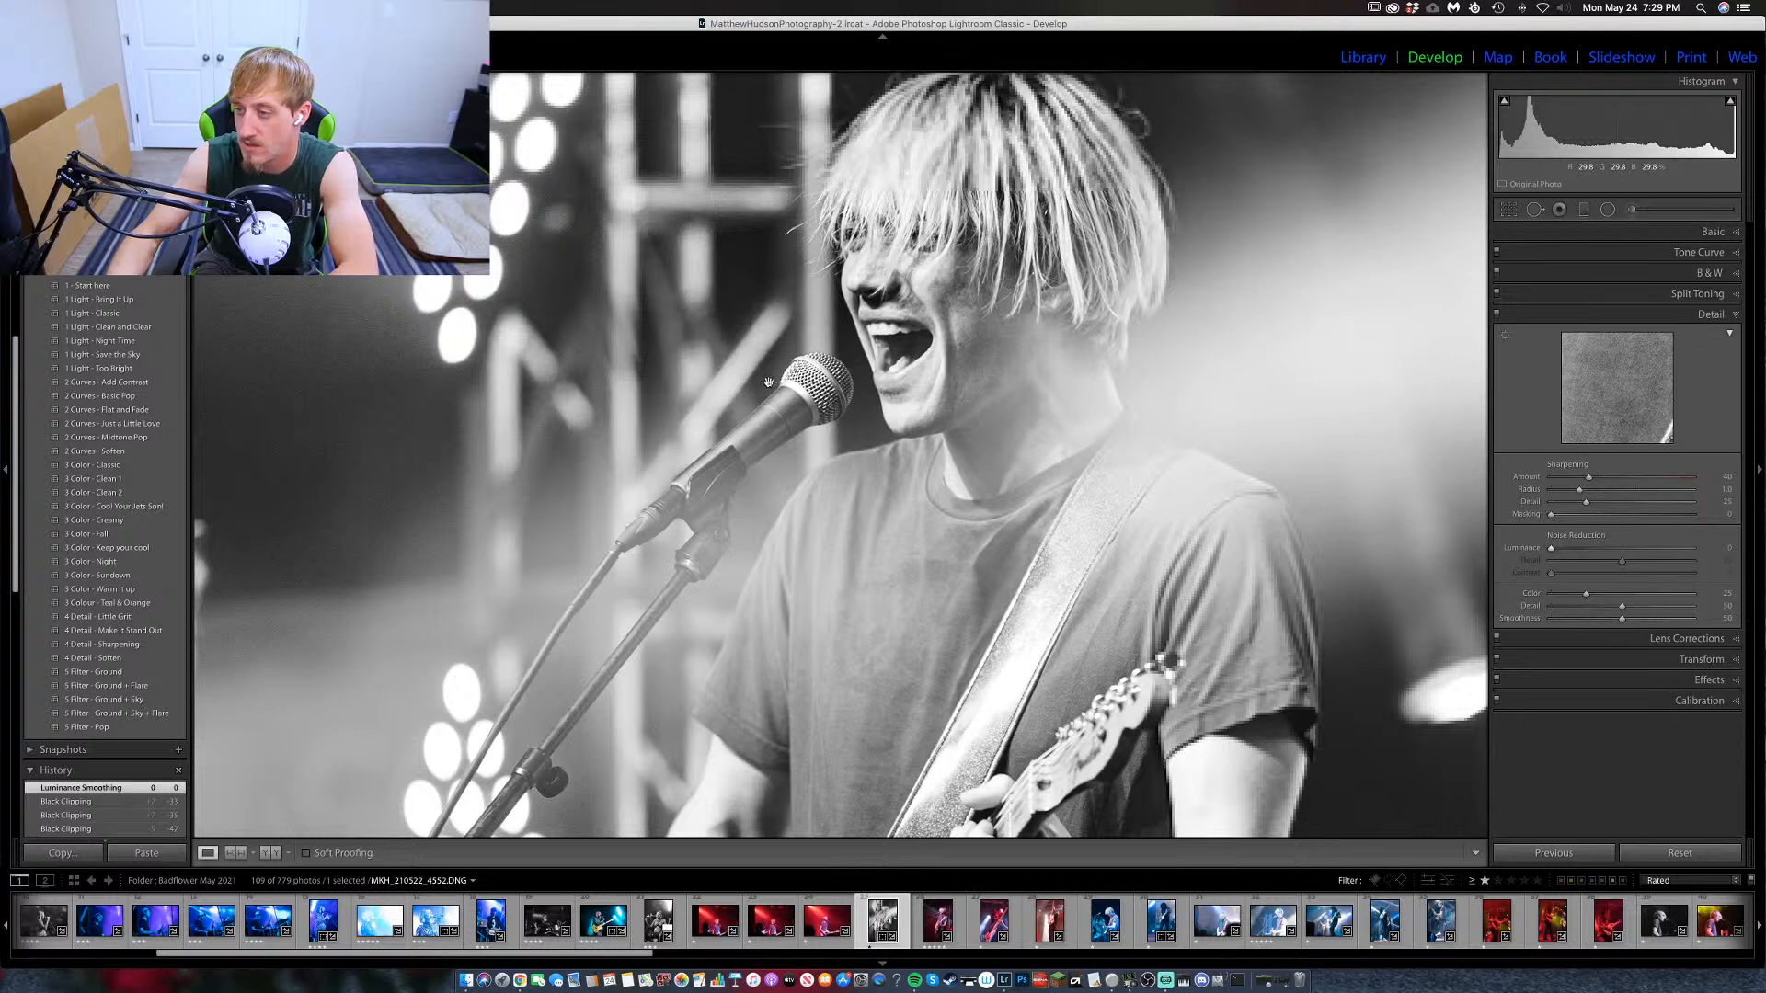
scroll(1034, 370, "left", 10)
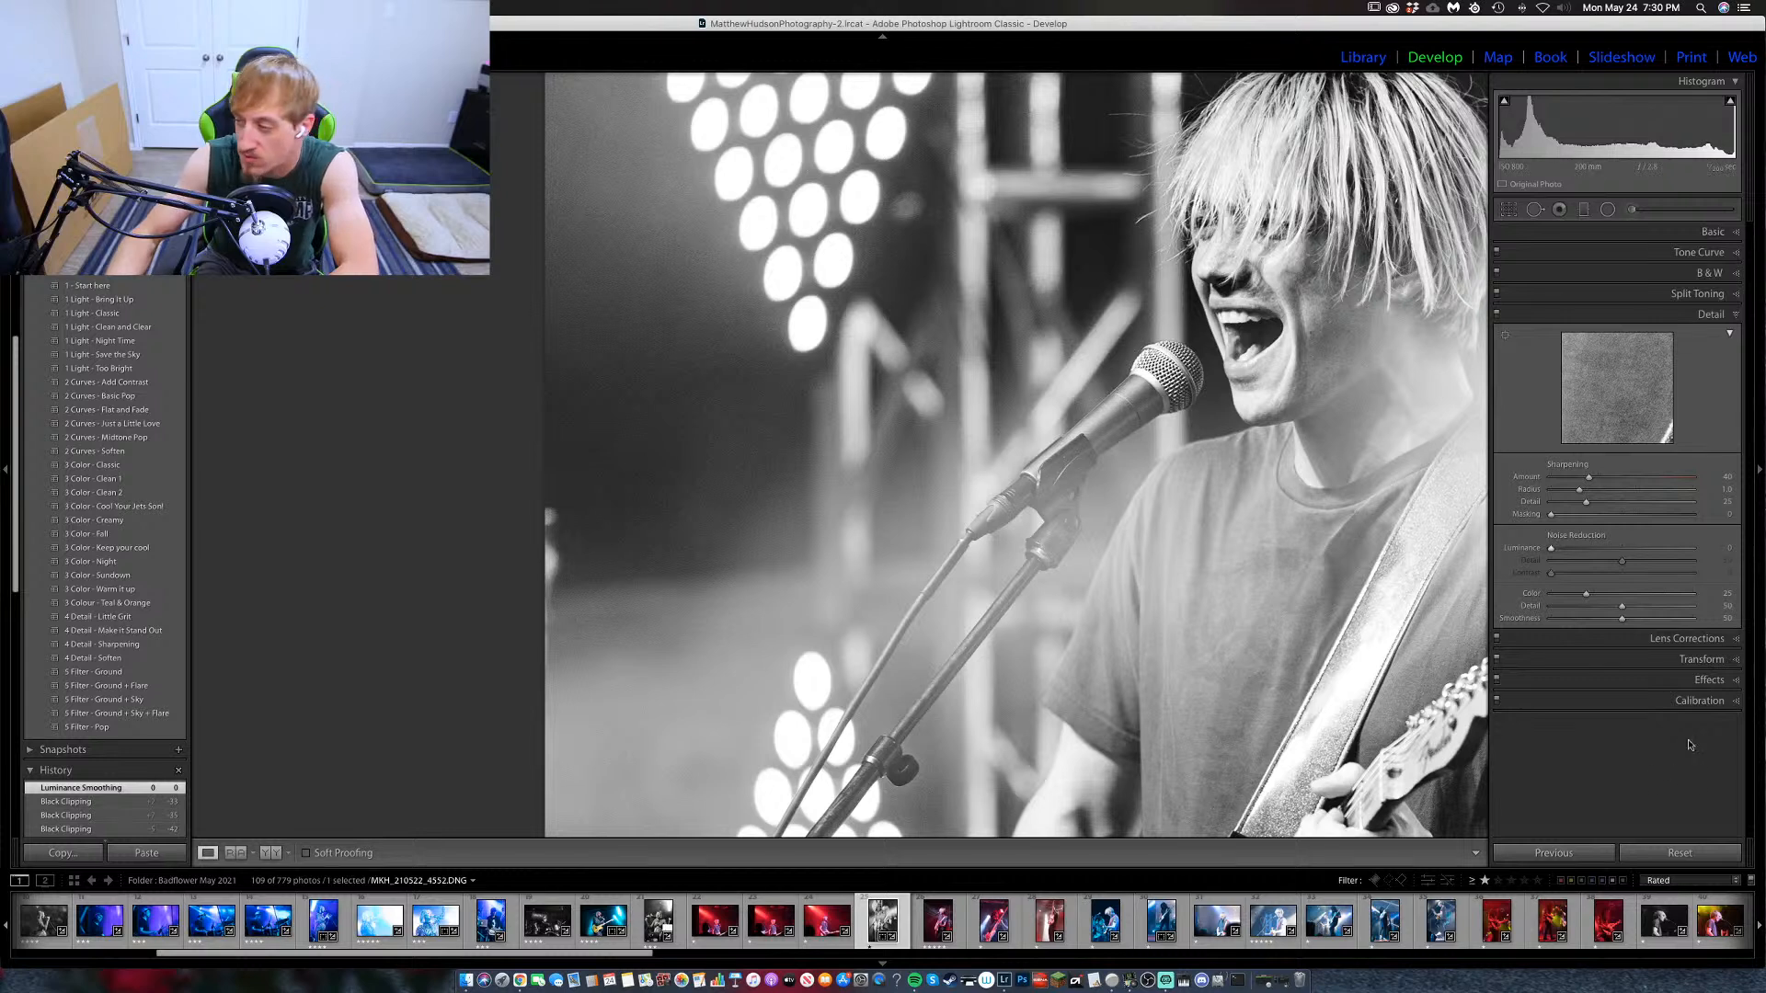
left_click_drag(1552, 550, 1586, 551)
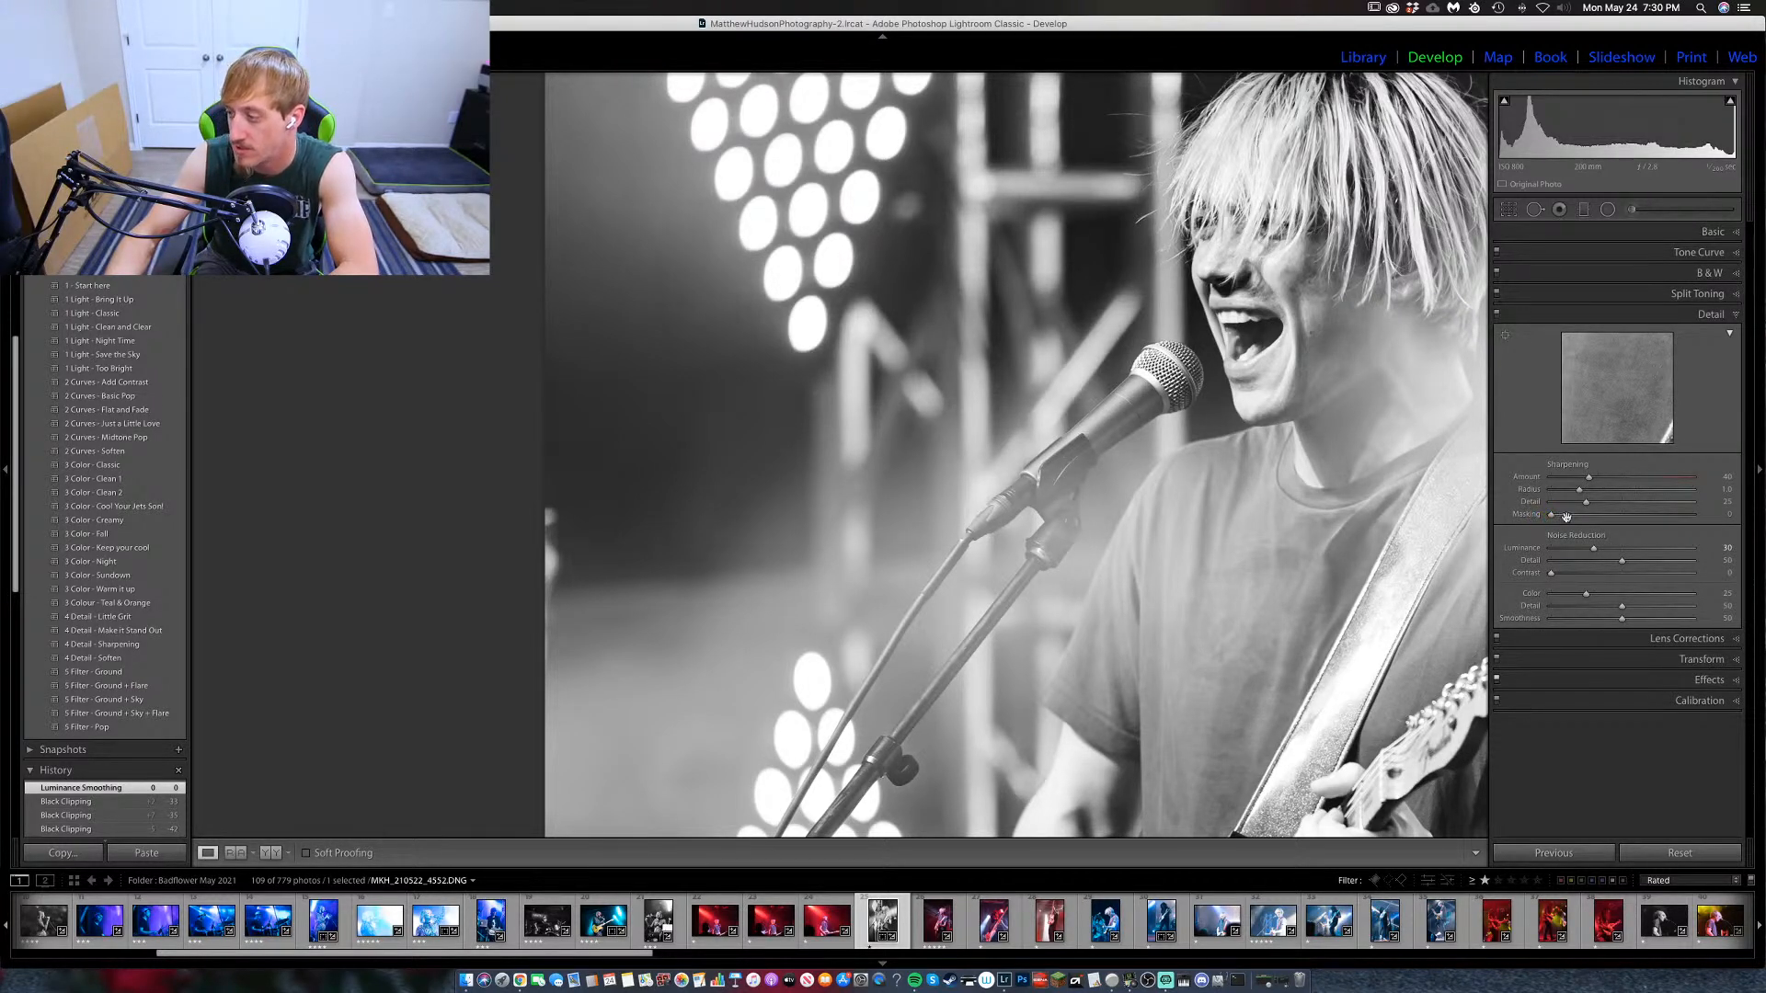
Set sharpening Masking to 80 and Amount to 58, and raise the Luminance noise reduction Contrast to about 11.
left_click(979, 468)
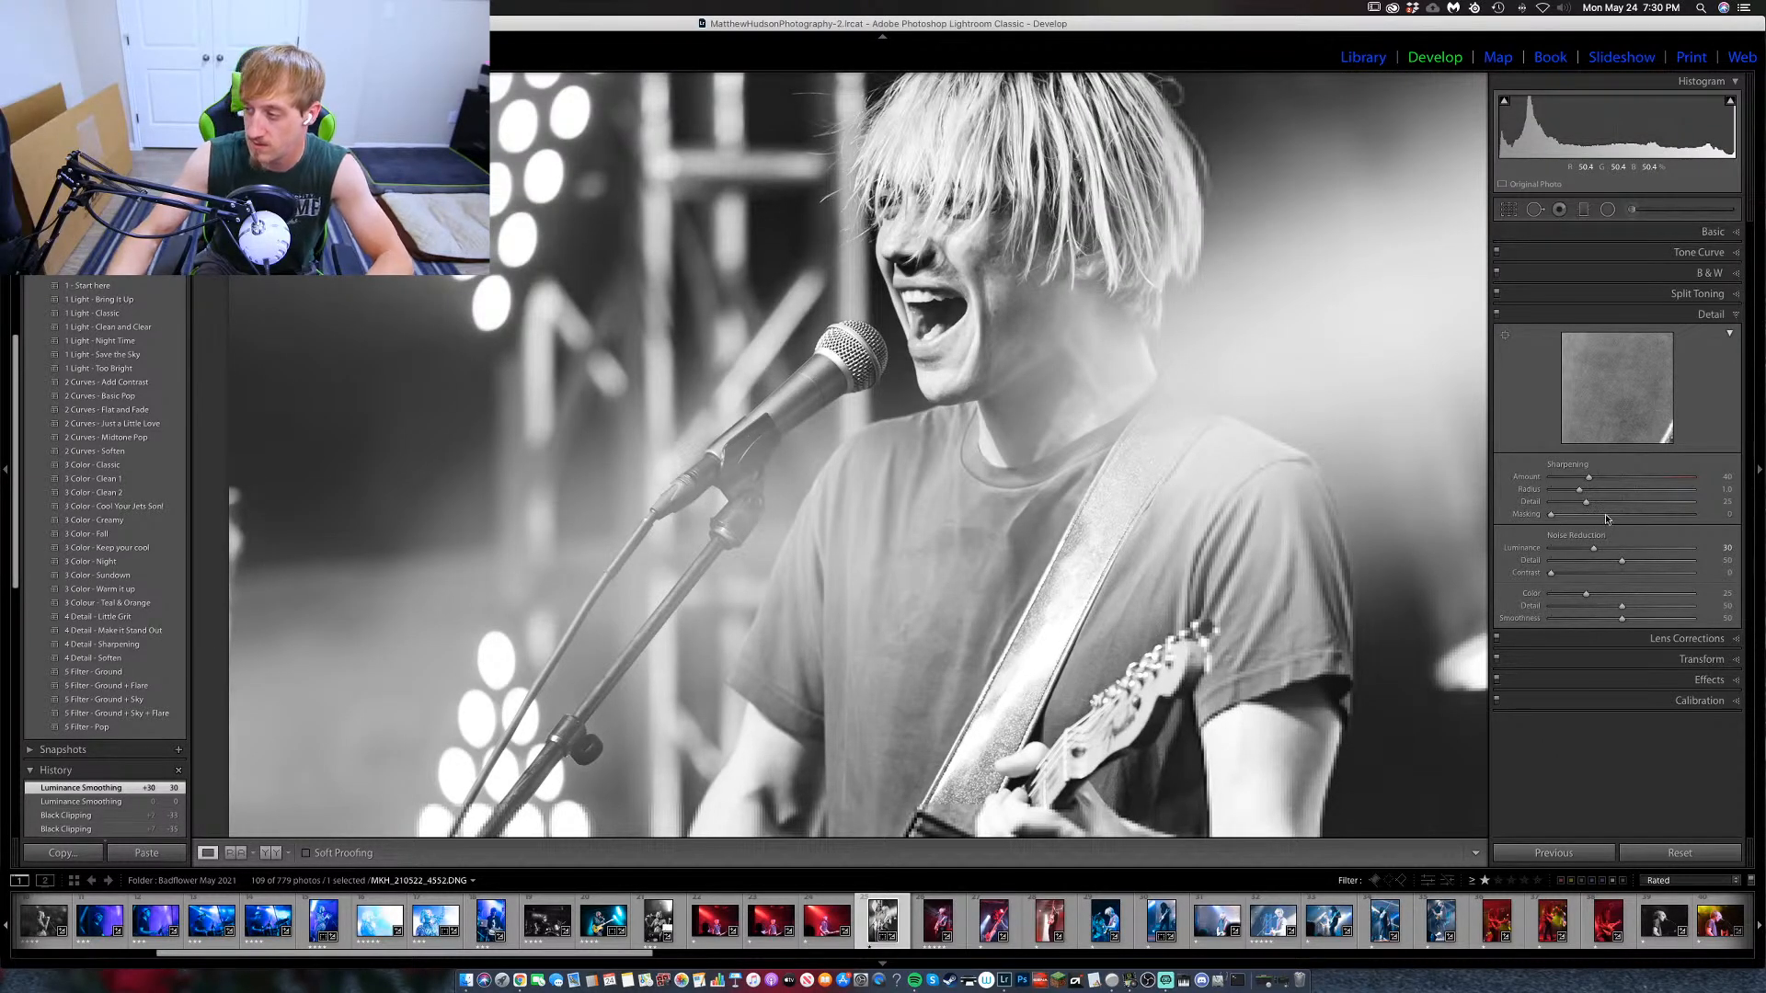
left_click_drag(1607, 515, 1673, 518)
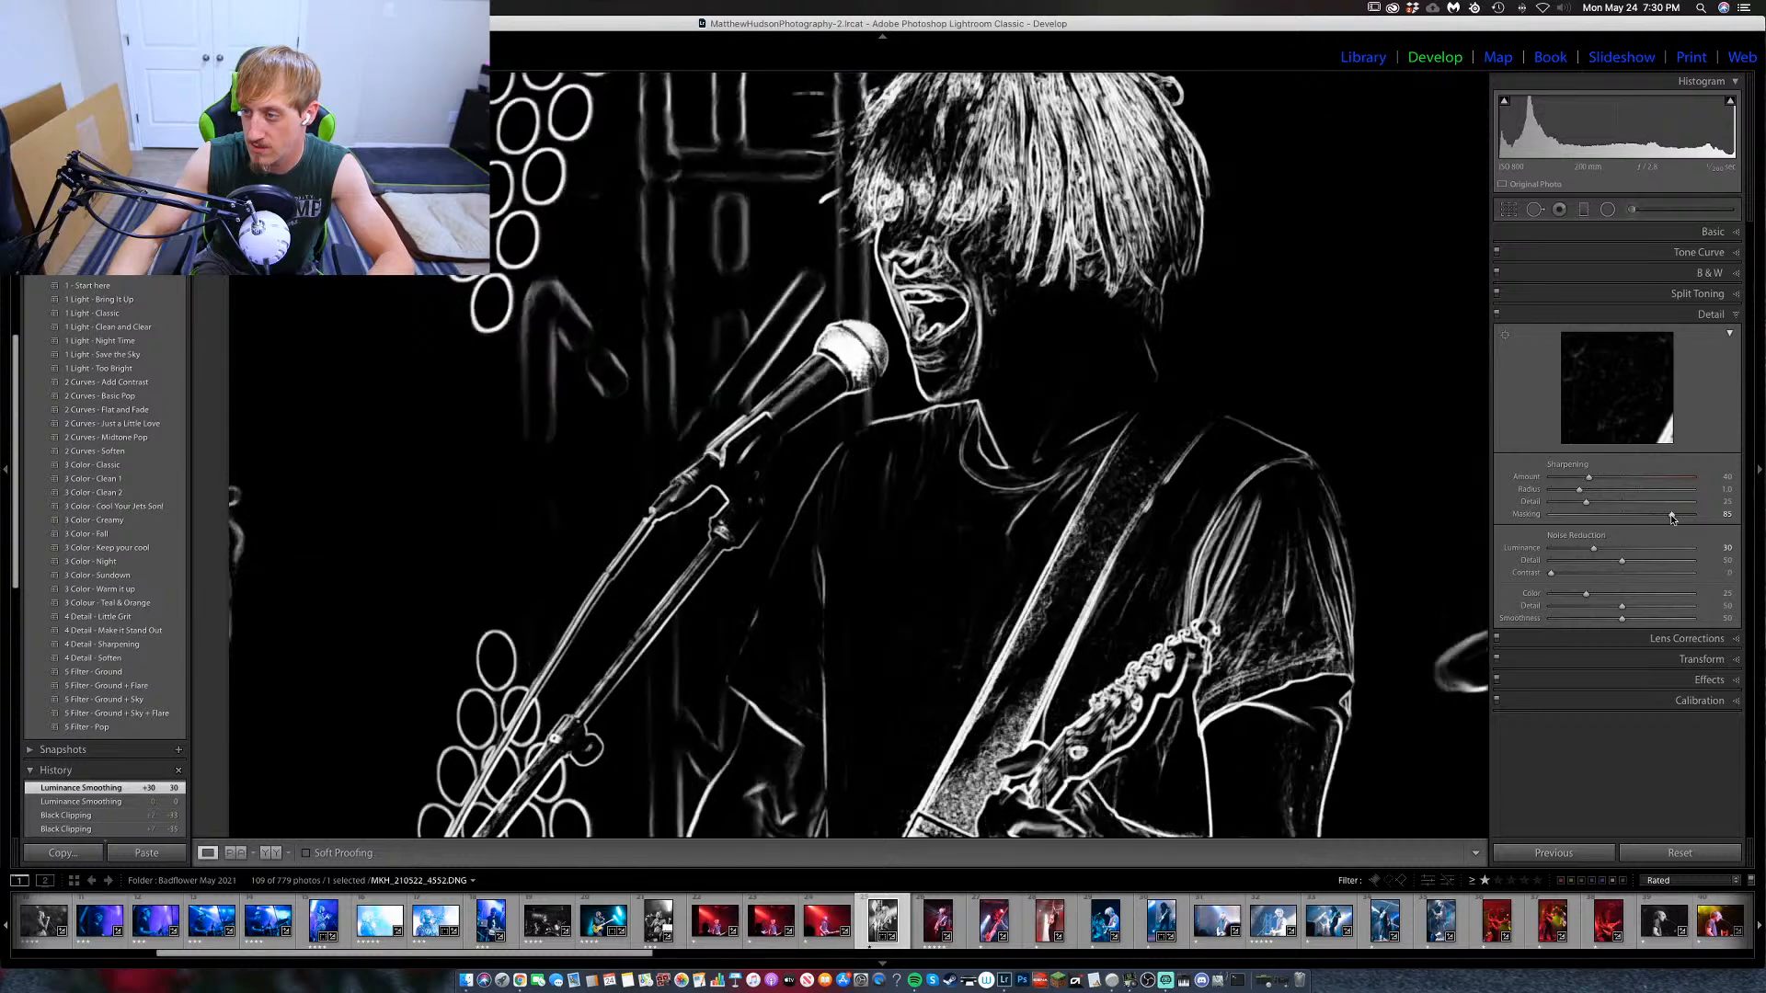
left_click_drag(1663, 518, 1609, 478)
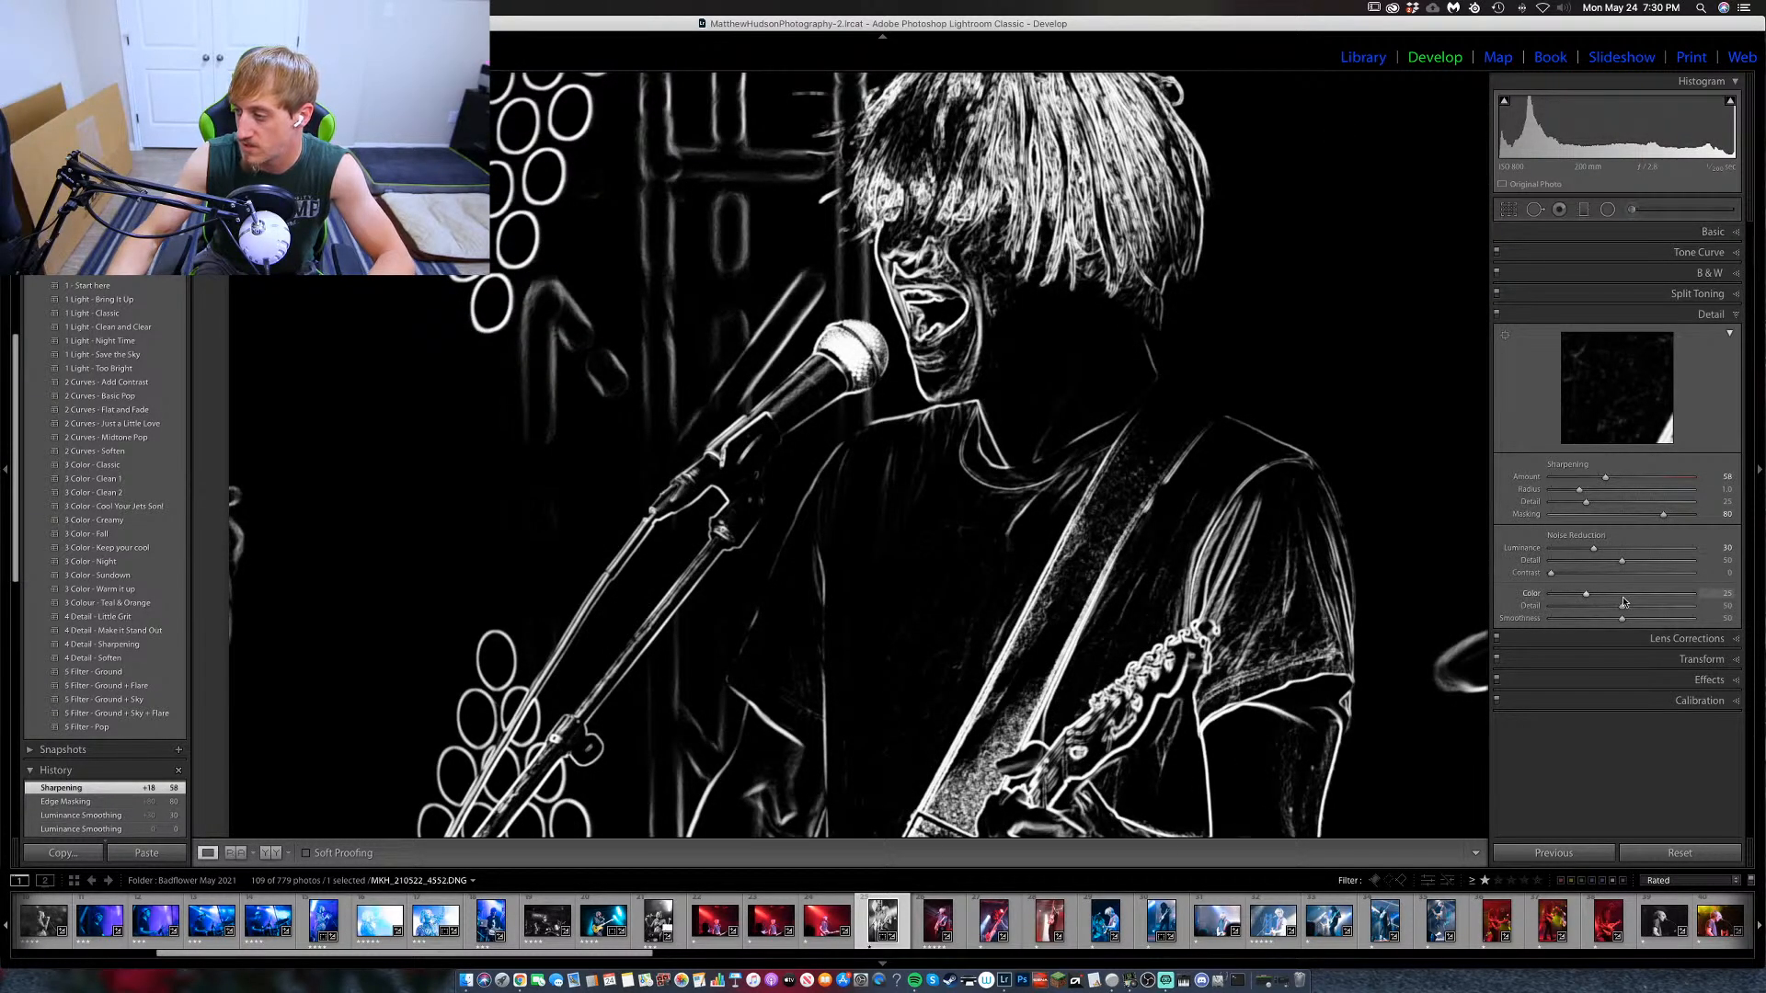
left_click_drag(1552, 574, 1565, 573)
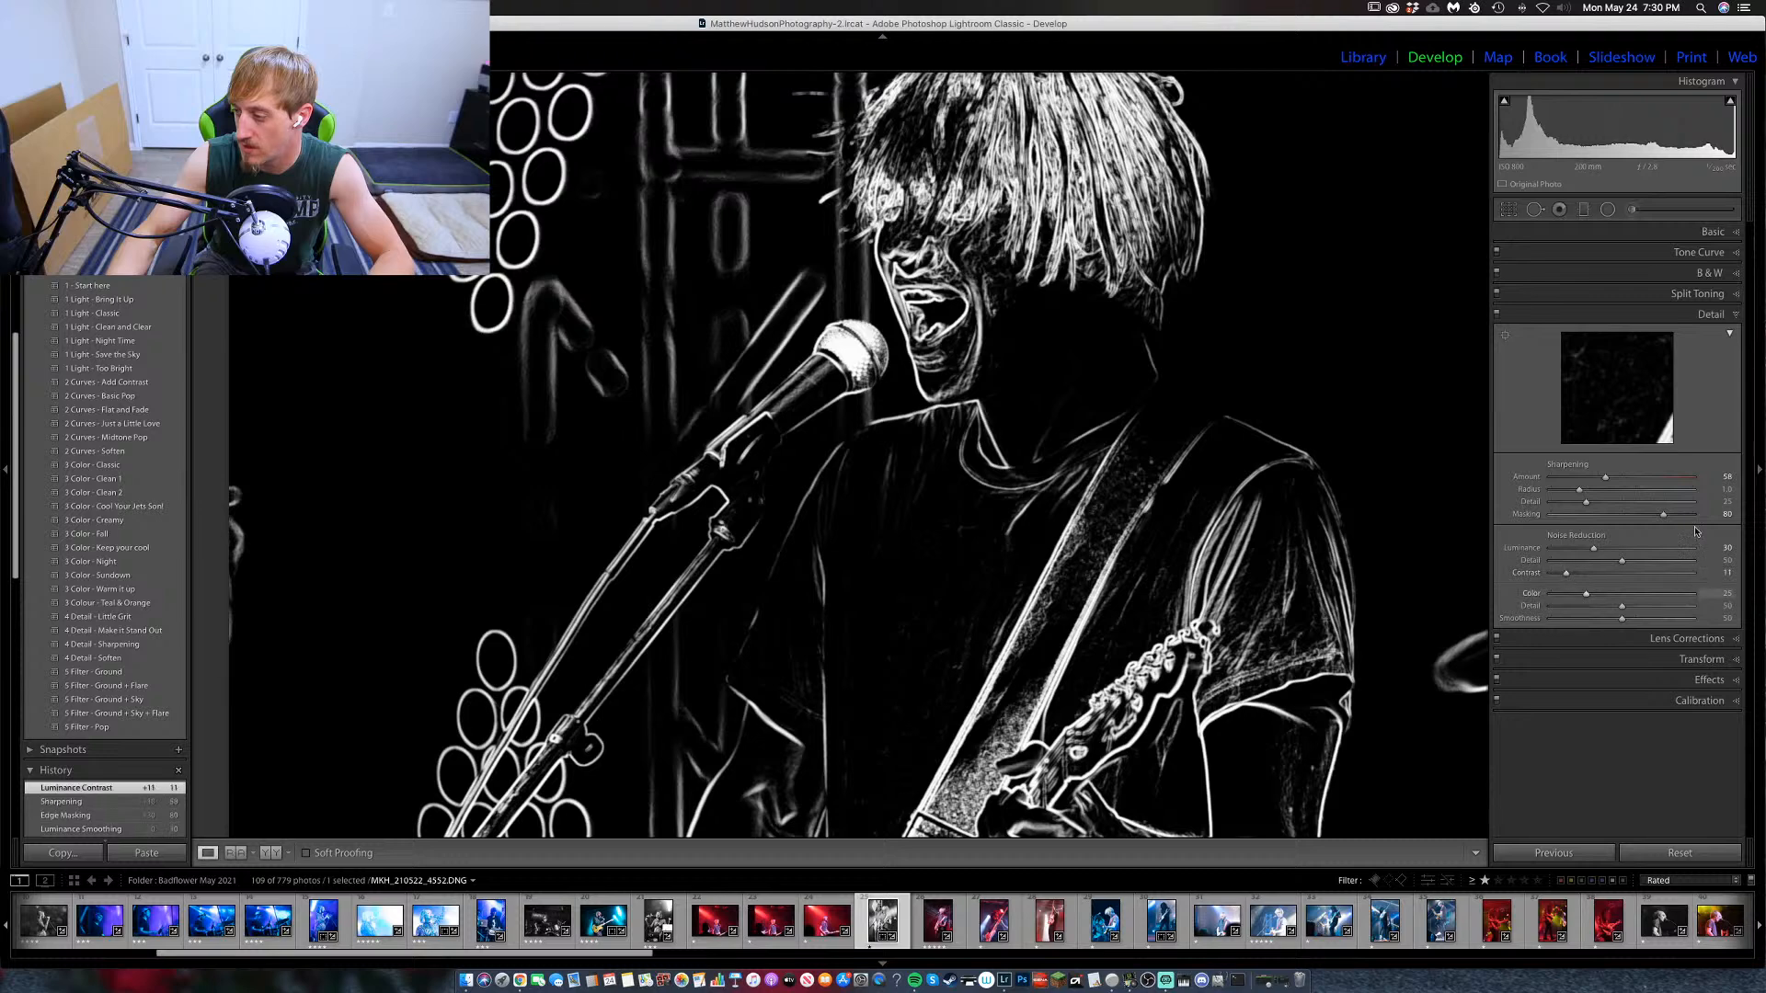
left_click(1737, 315)
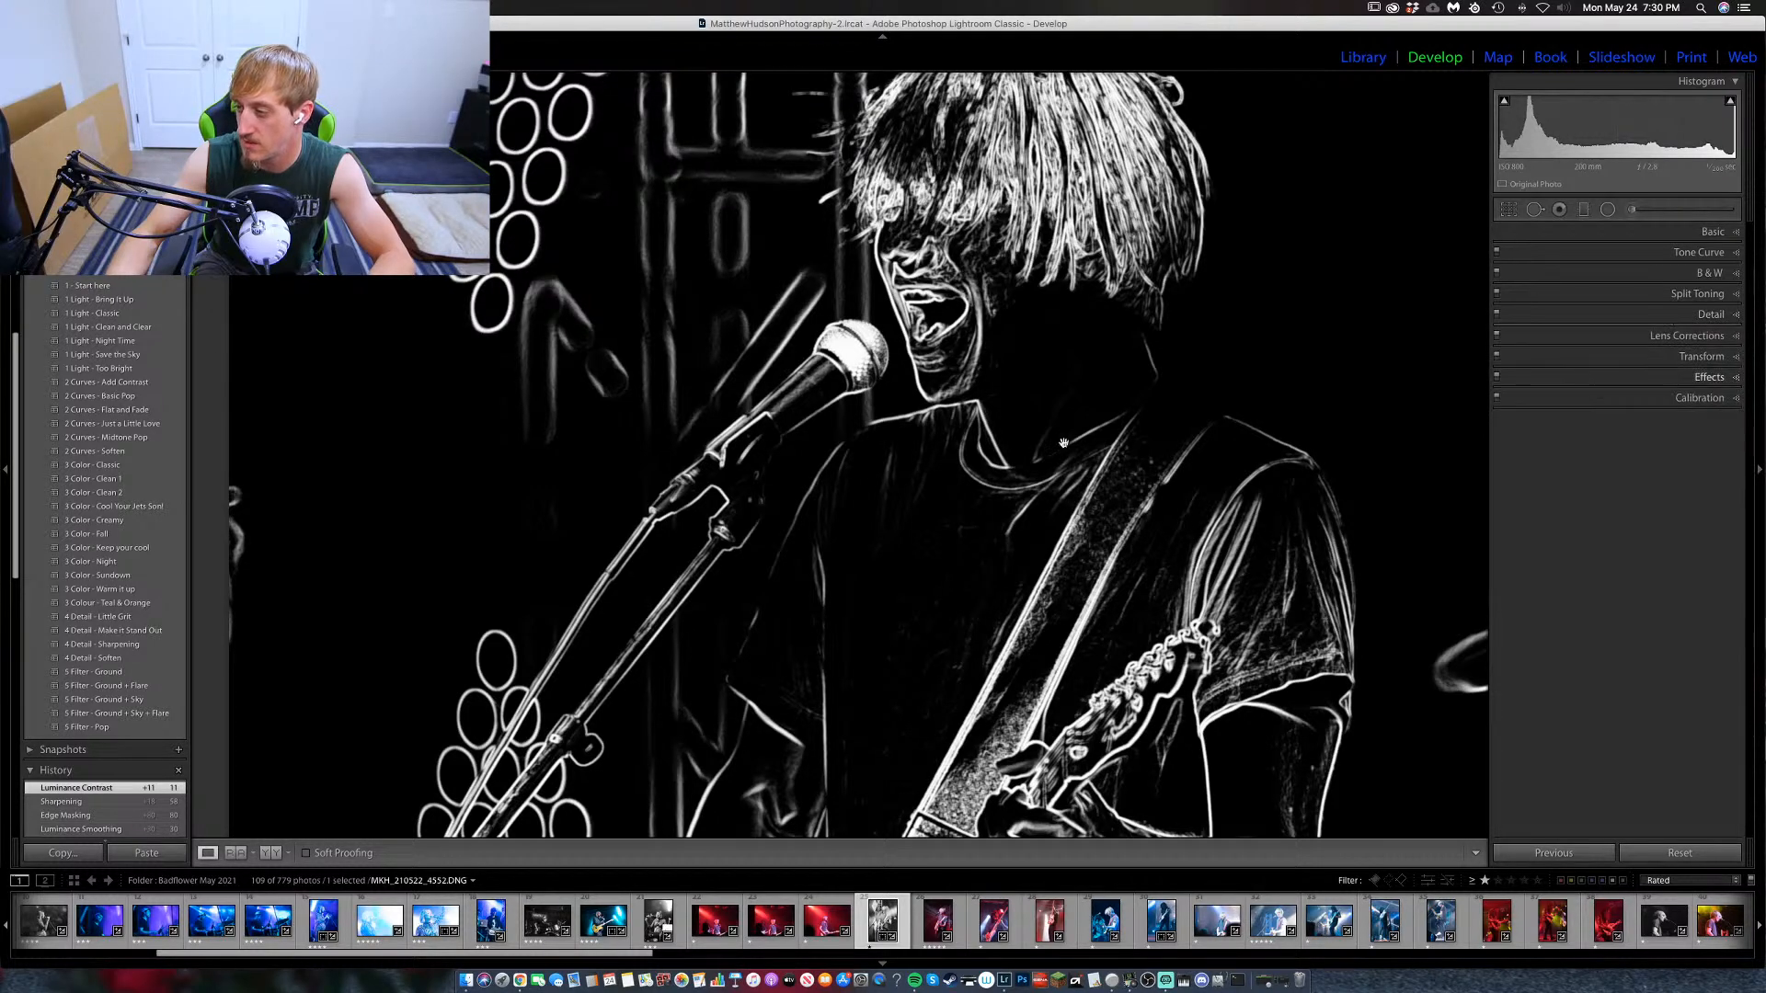
left_click(1249, 468)
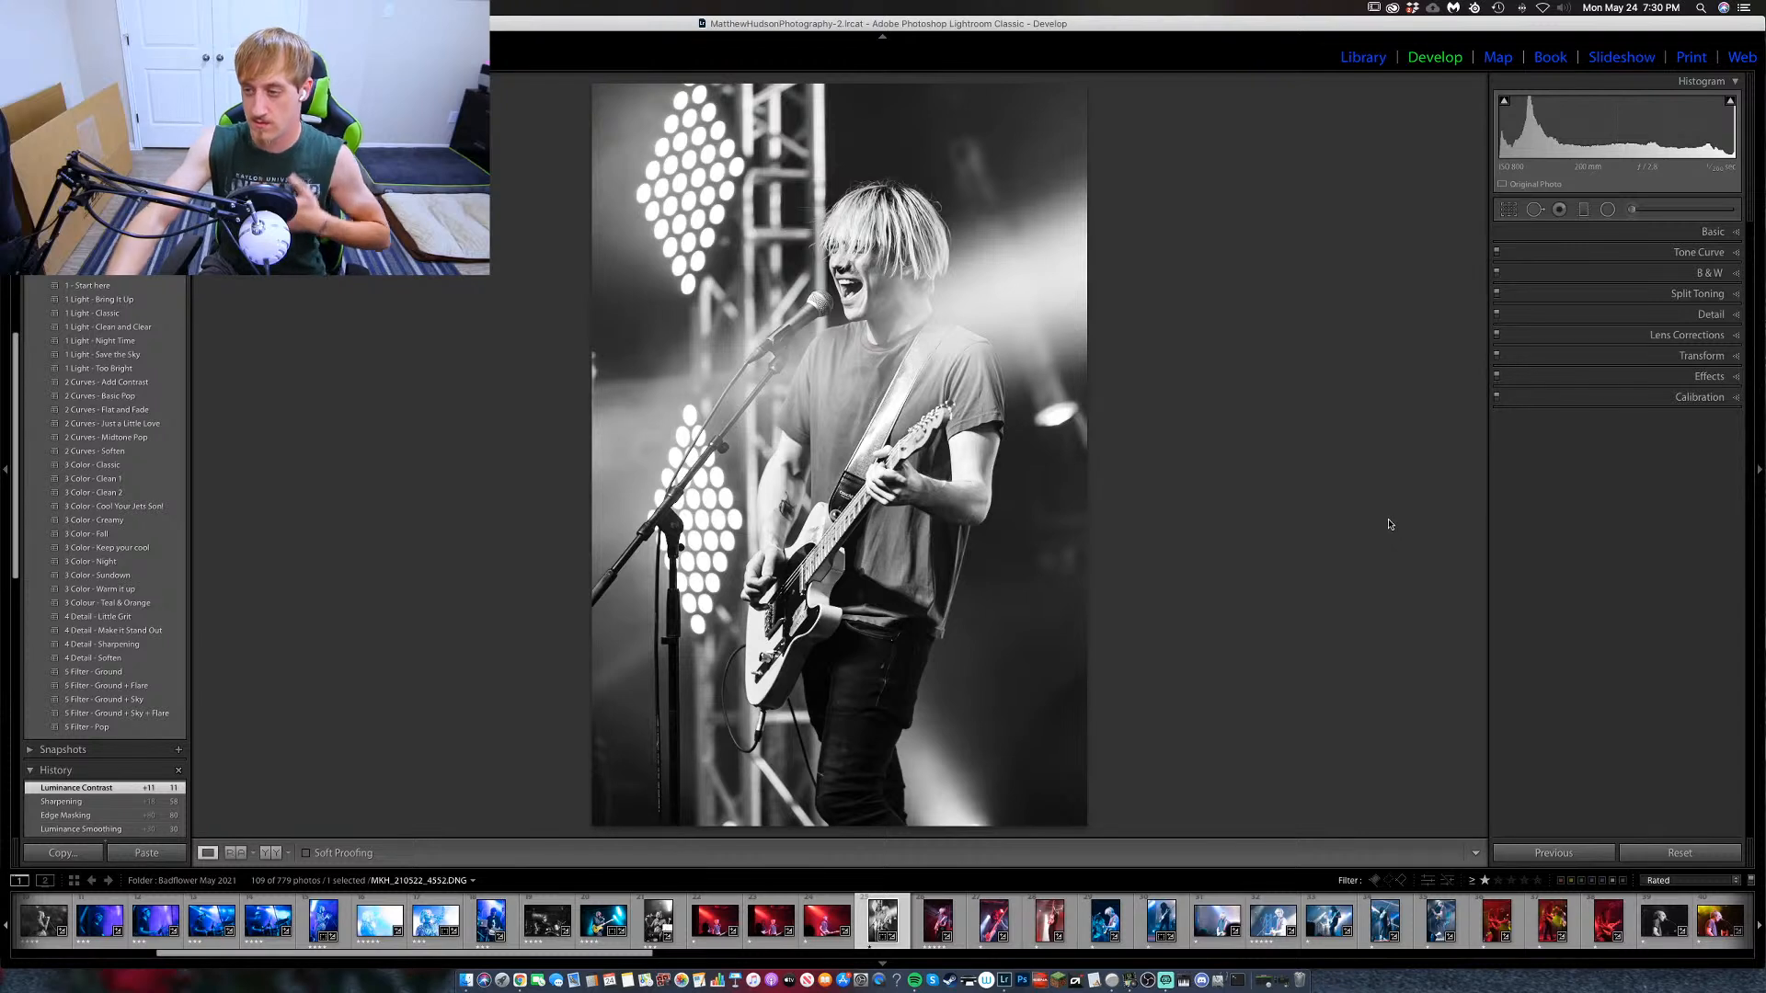
Heal the bright spot at the photo's edge beside the light panels with a short vertical stroke, using size 79.
left_click(1534, 210)
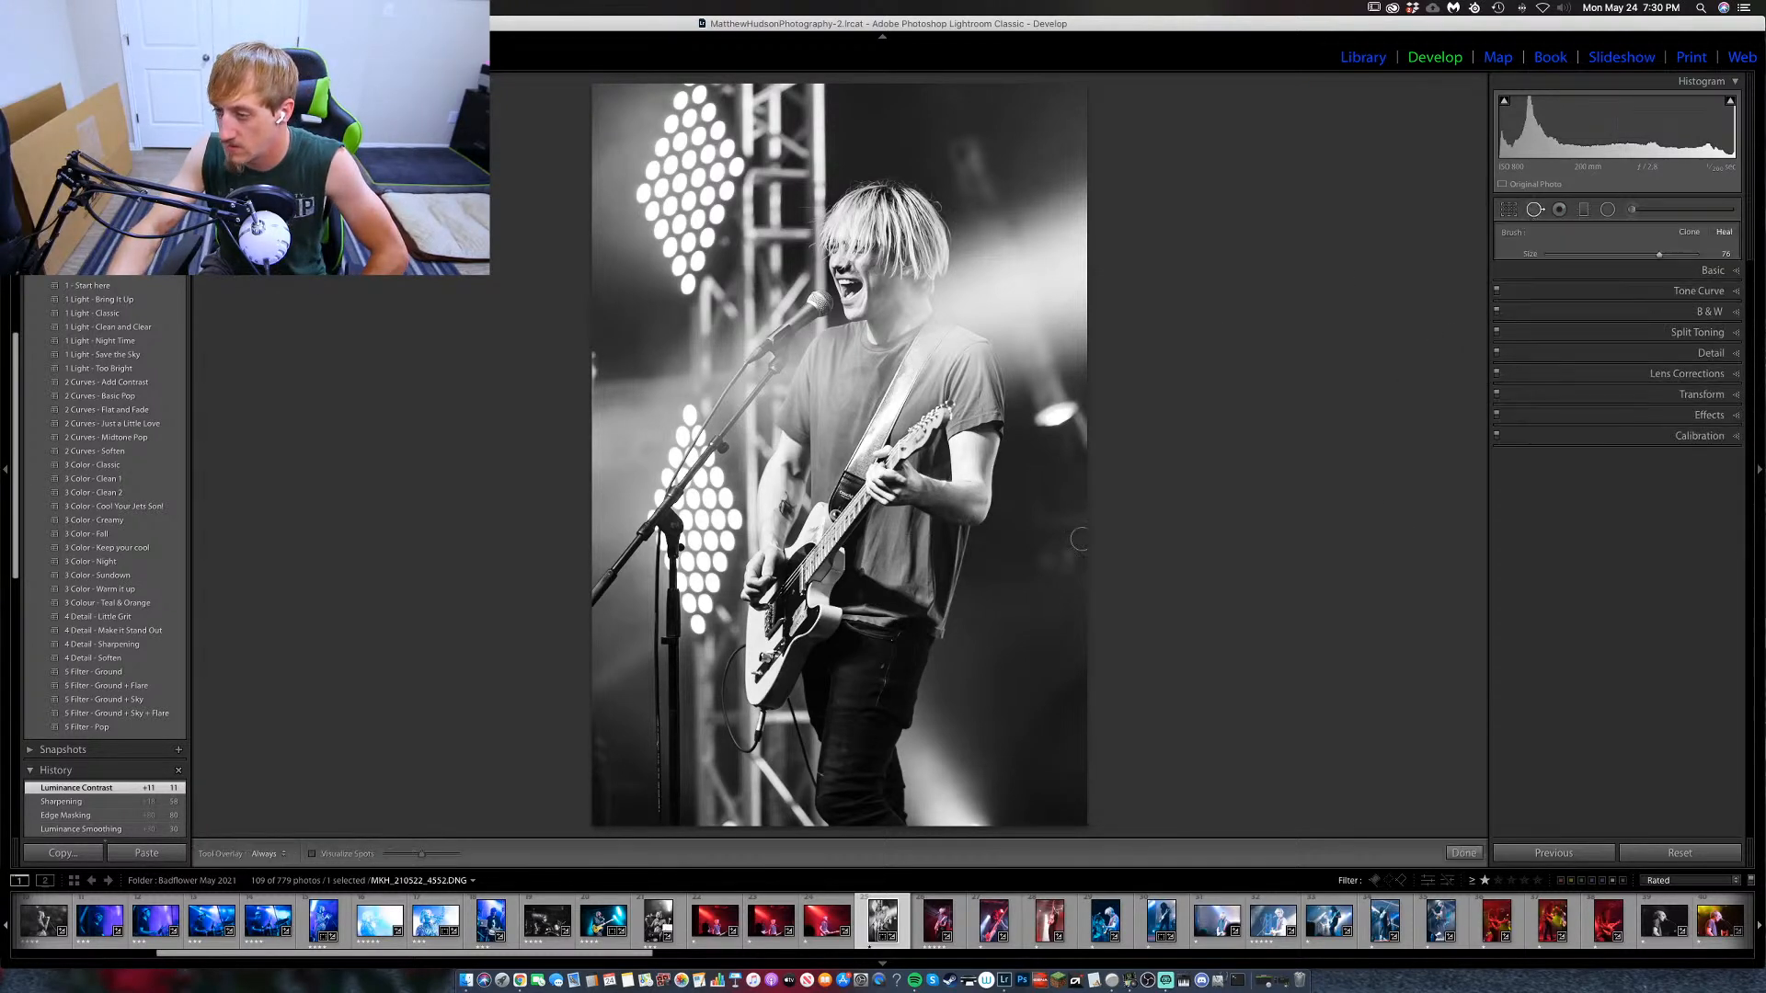
left_click(589, 370)
left_click_drag(589, 370, 593, 406)
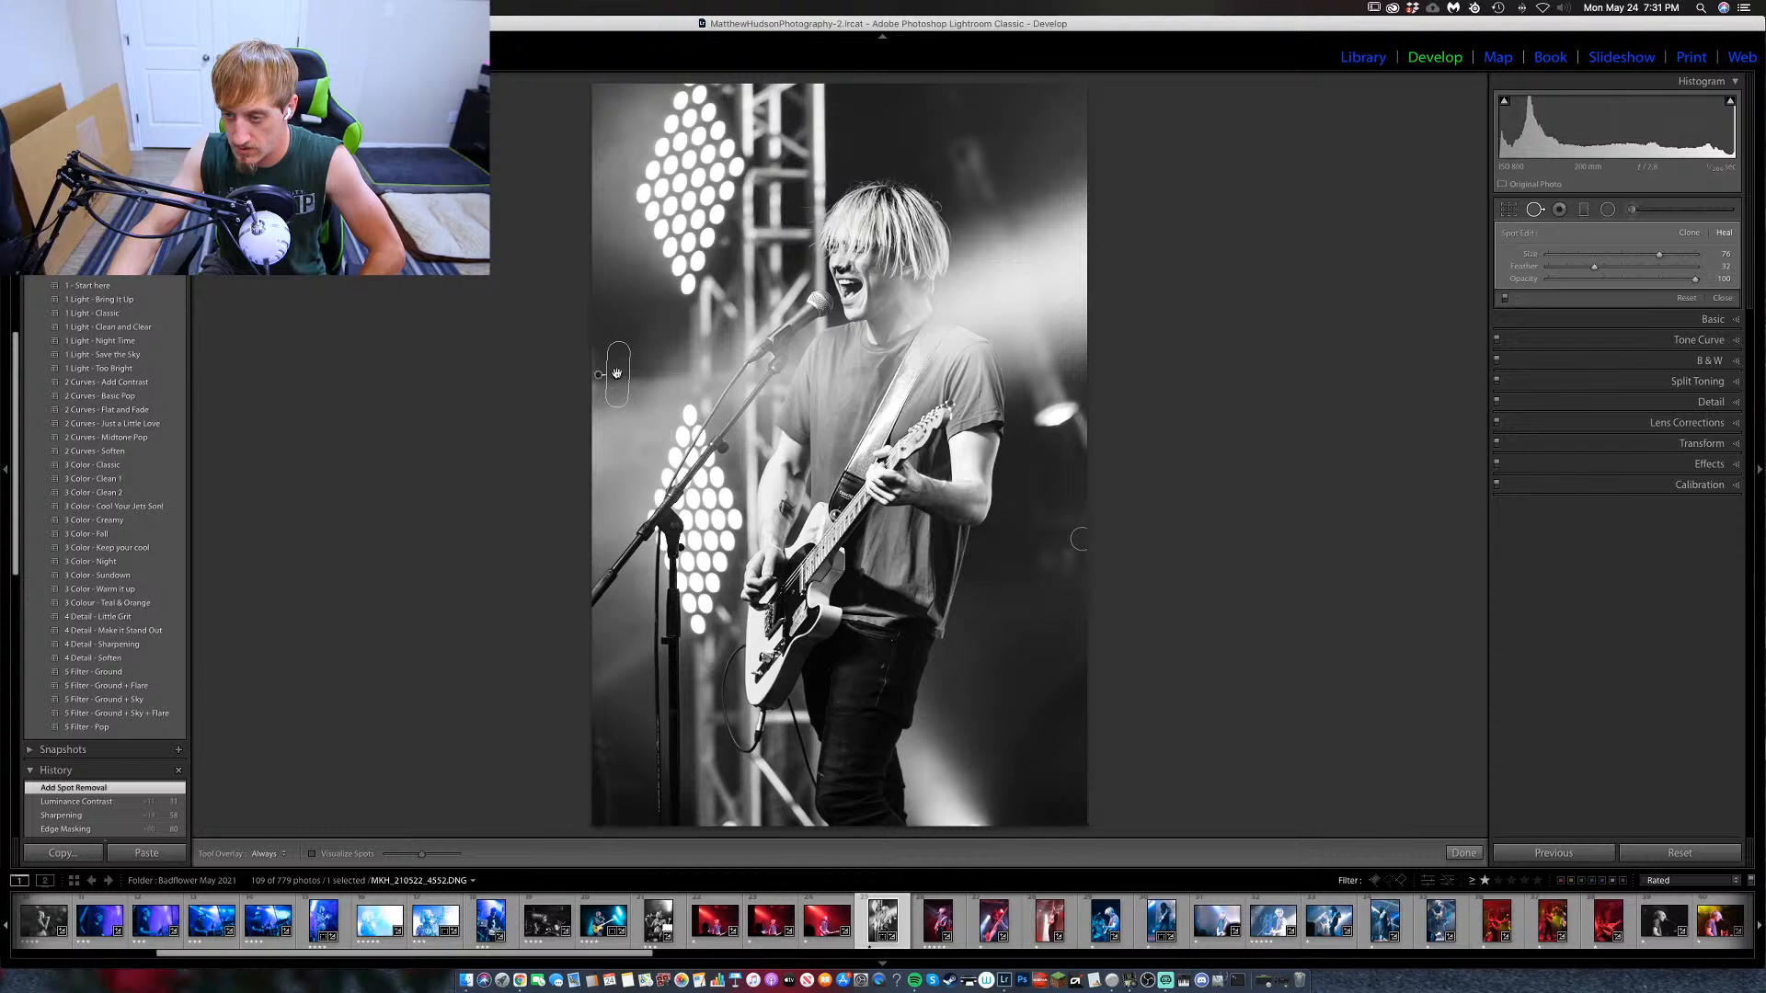
left_click(1533, 210)
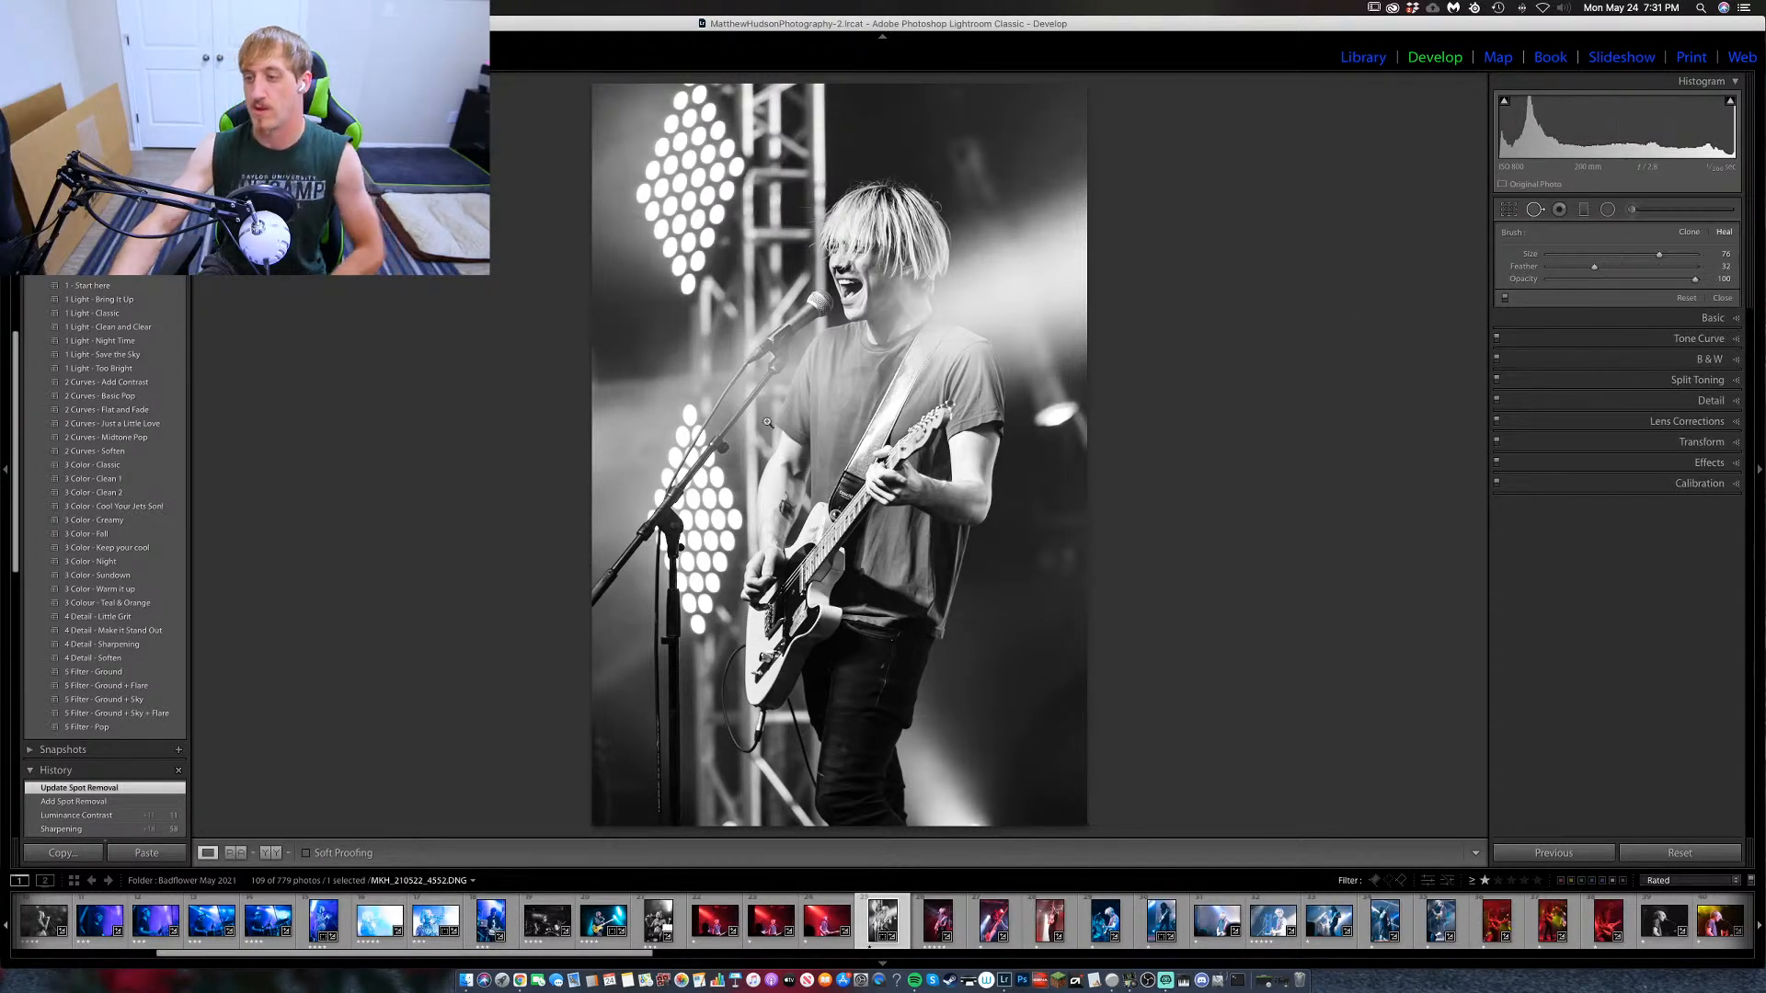
Finish the spot removal on the black-and-white photo, rate it four stars and go to the following photo.
key("q")
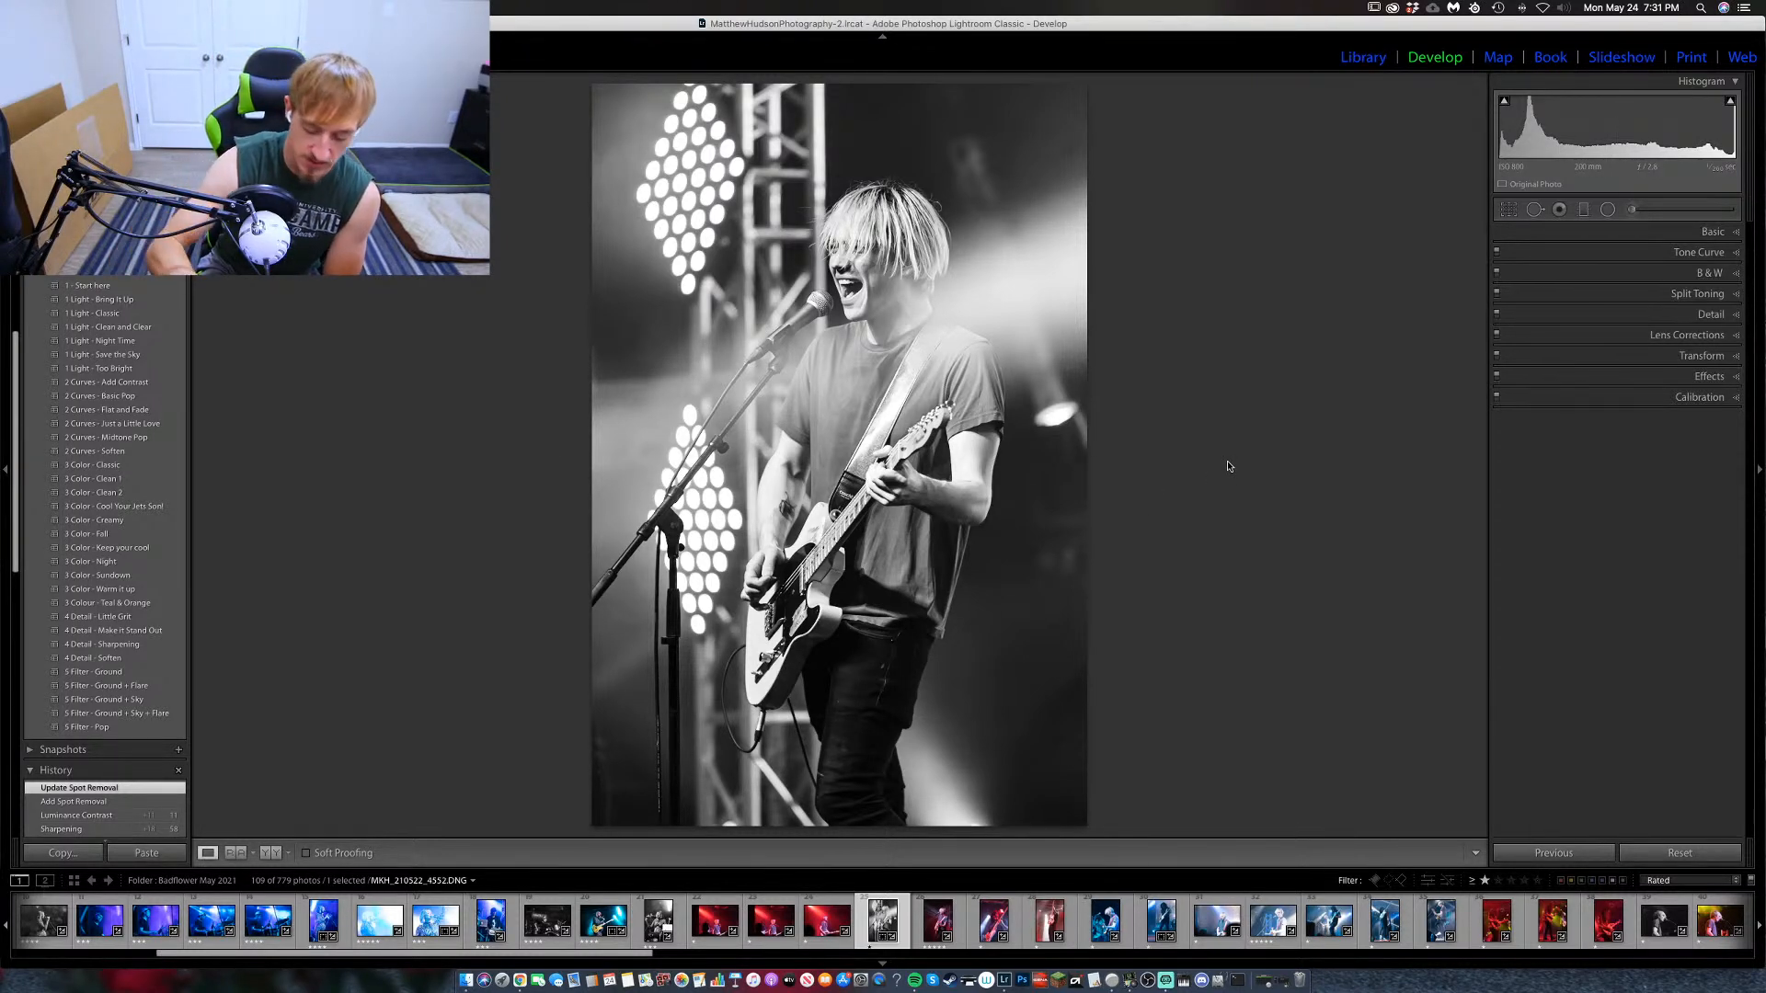
key("4")
key("Right")
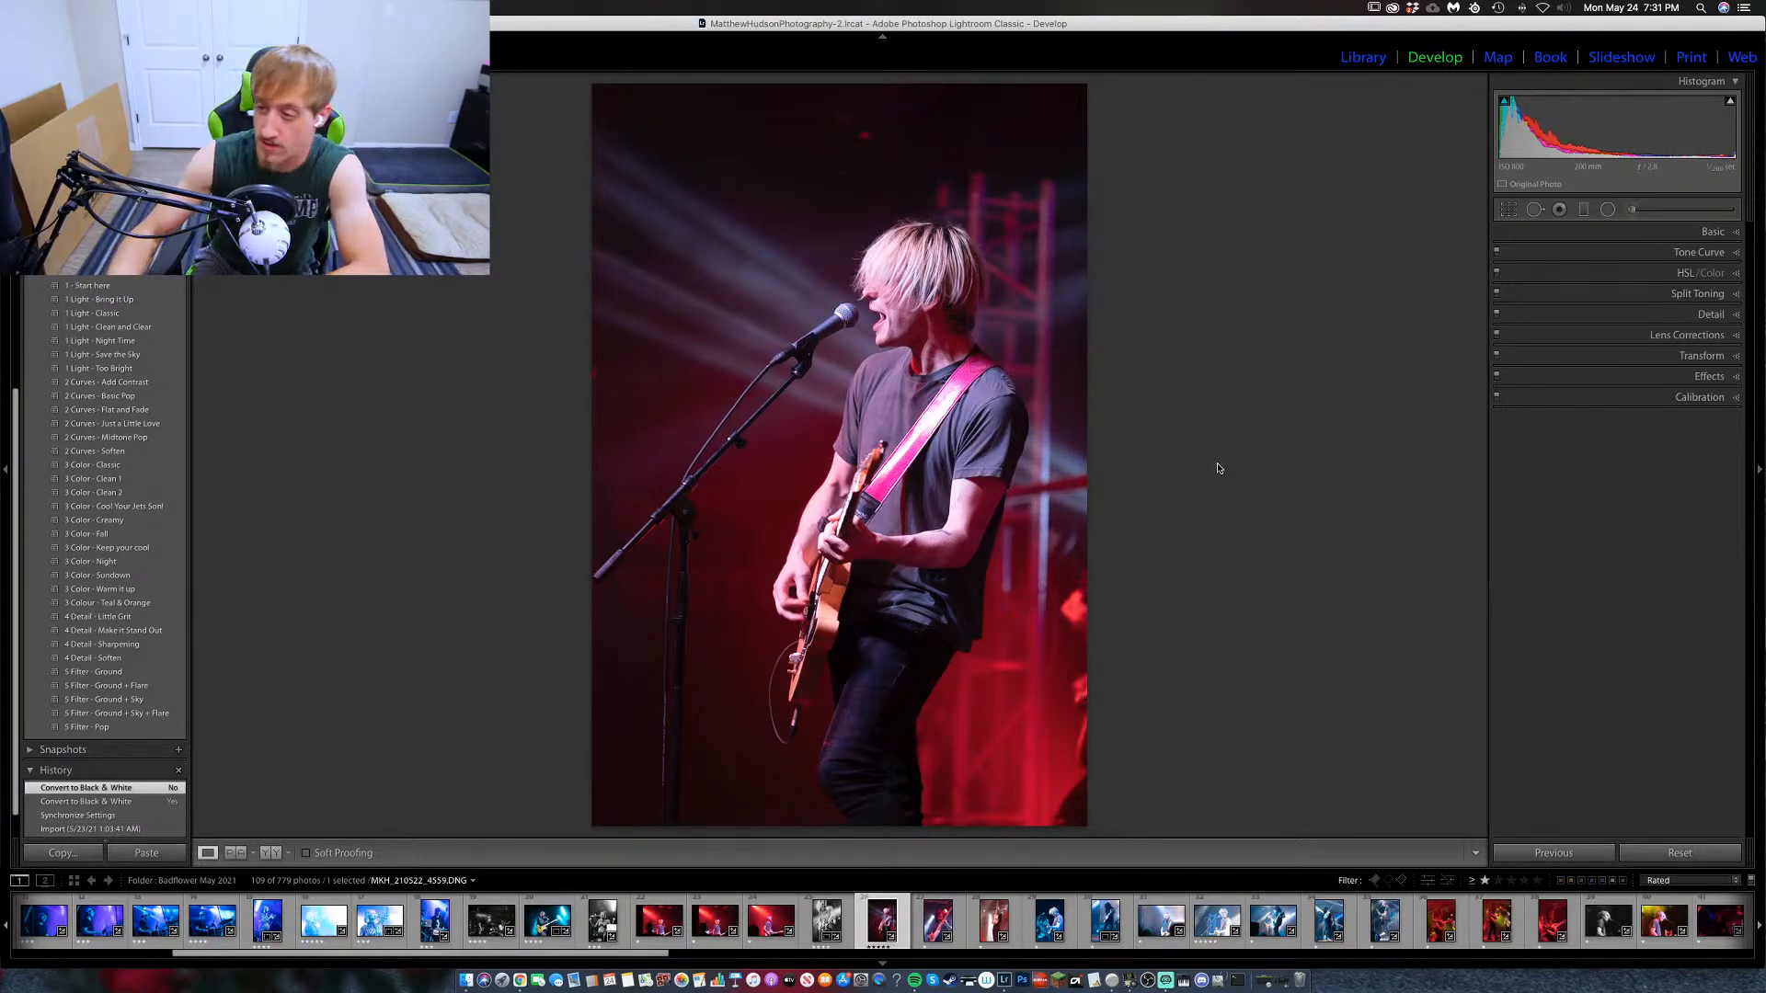
Try the black-and-white conversion on the red-lit guitarist photo and switch it back to color.
key("v")
key("v")
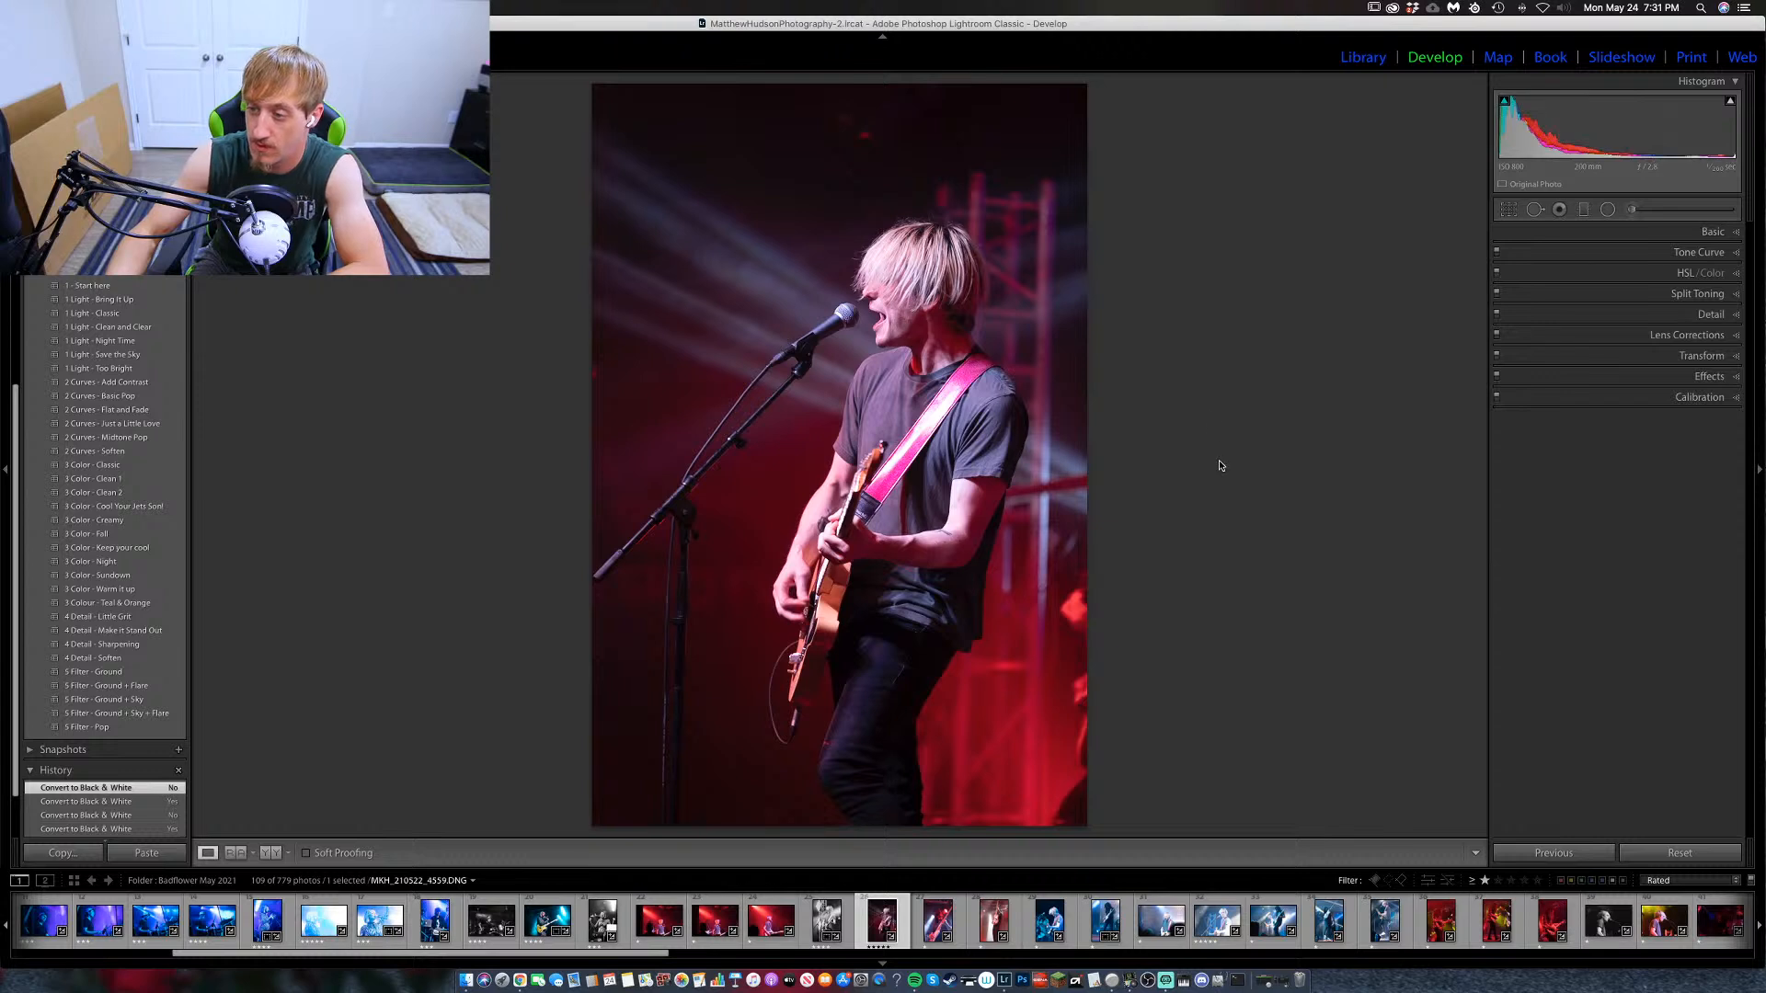
Set Exposure to +0.50, Contrast +36, Highlights +10, Shadows -19, Whites +5, Blacks -7, Texture +16, Clarity +9 and Dehaze +12.
left_click(1711, 232)
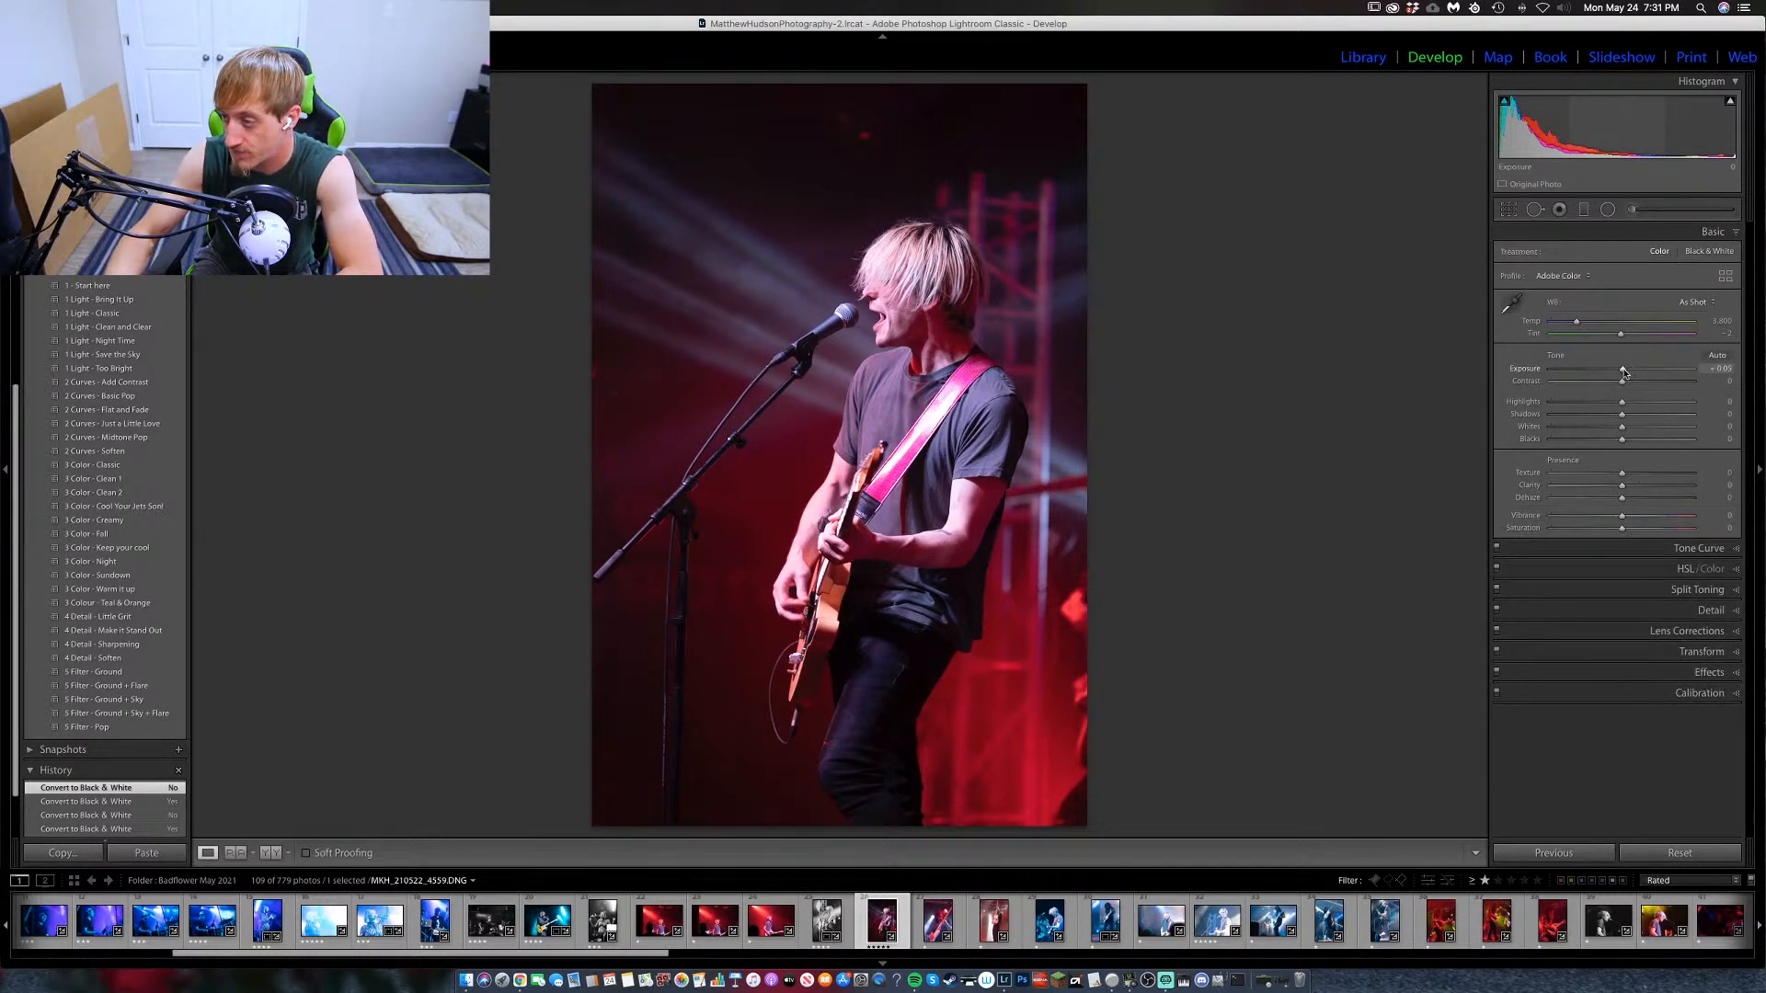
left_click_drag(1624, 370, 1619, 448)
mouse_move(1621, 473)
left_mouse_down()
mouse_move(1636, 489)
mouse_move(1612, 491)
mouse_move(1631, 501)
left_mouse_up()
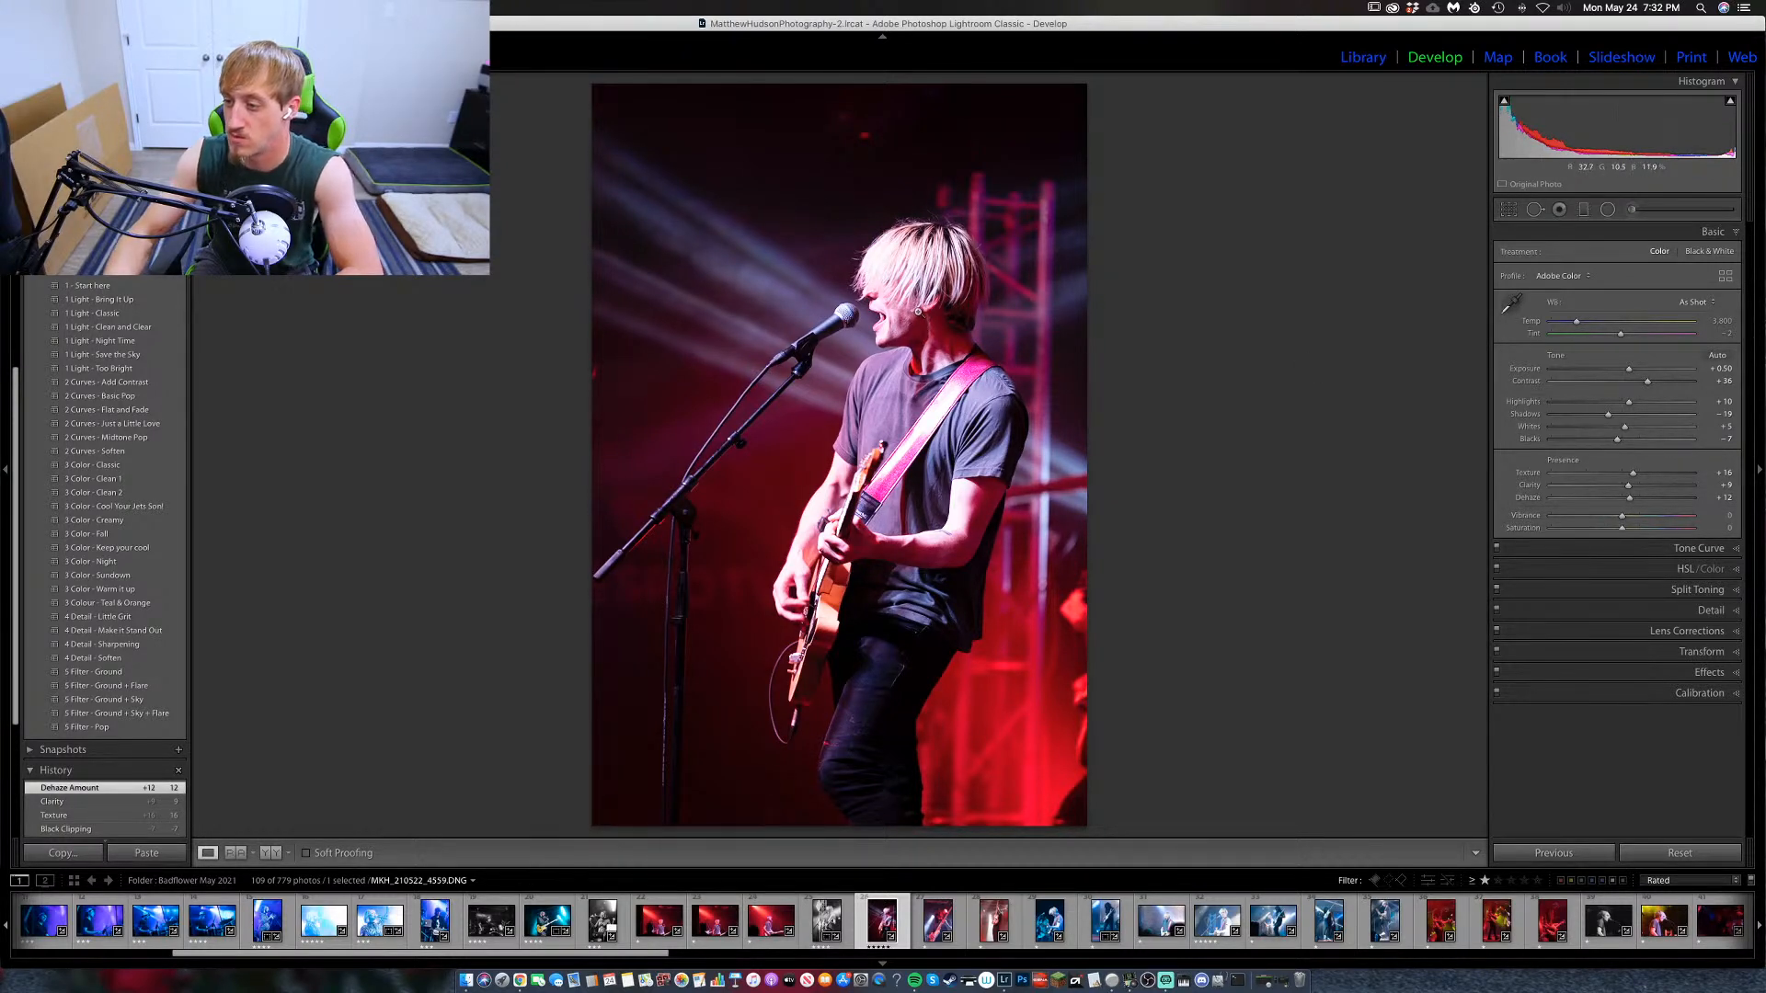
Darken the singer's blond hair with an Adjustment Brush at size 6.0 and Exposure -0.45.
left_click(1631, 210)
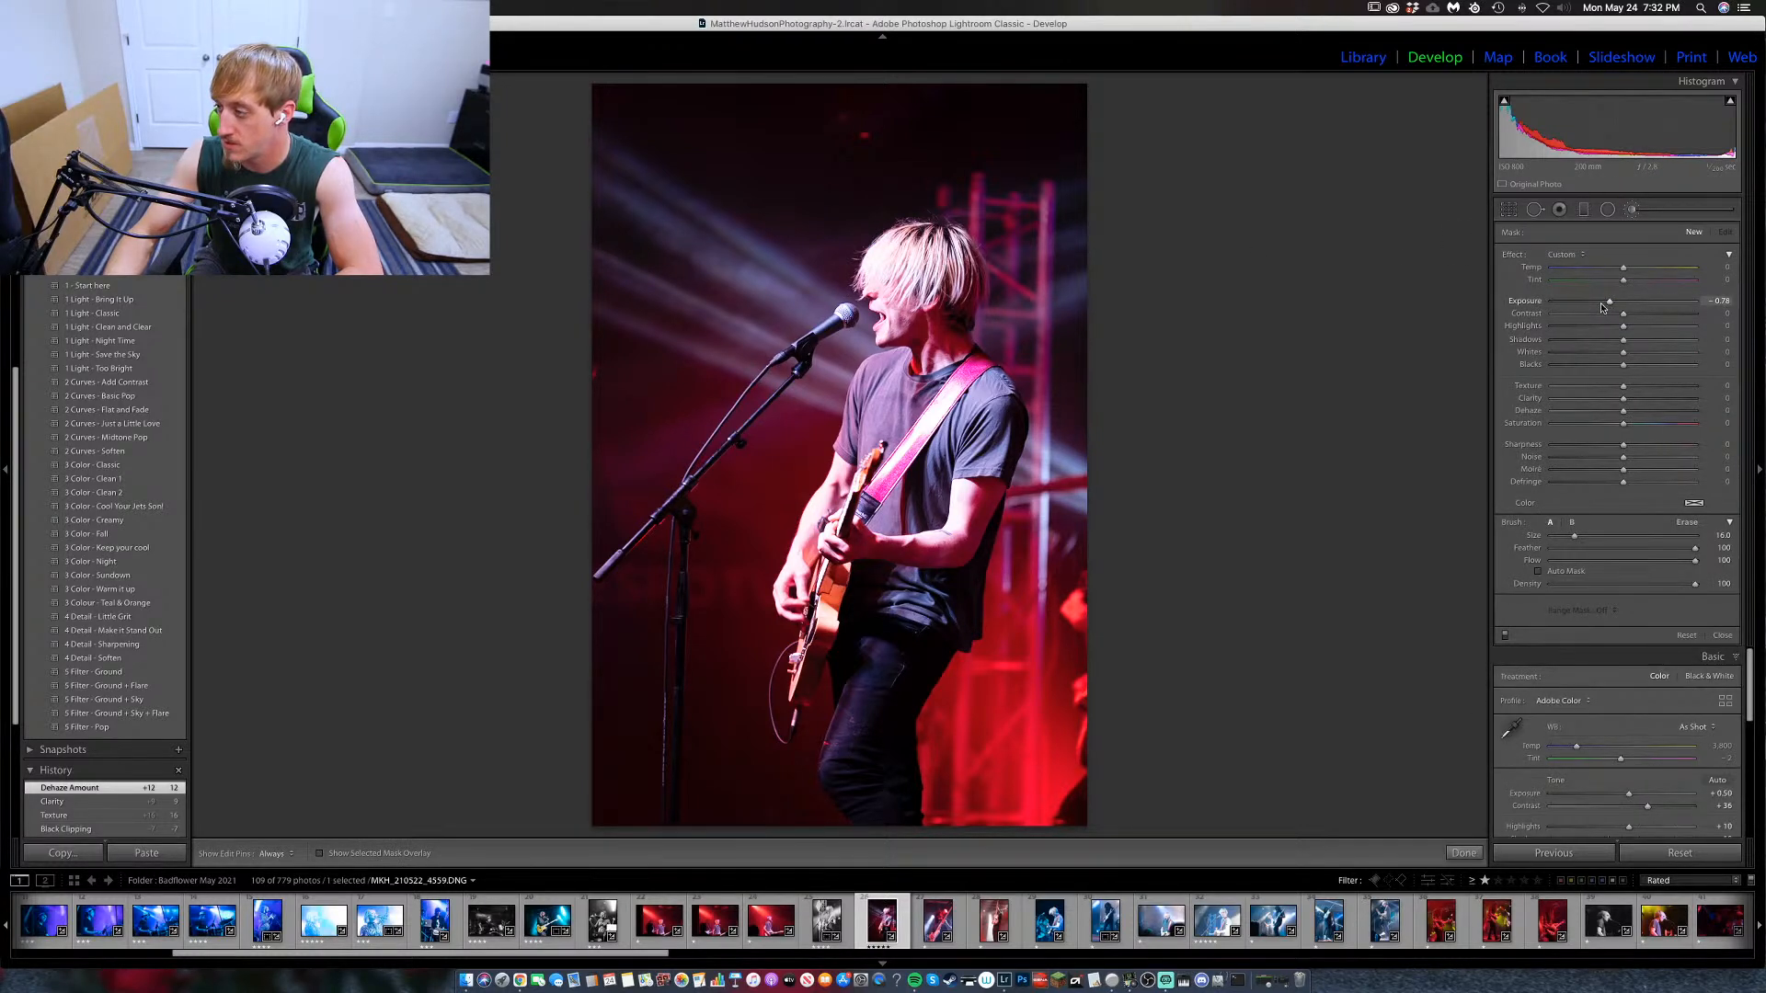
left_click_drag(1619, 305, 1615, 302)
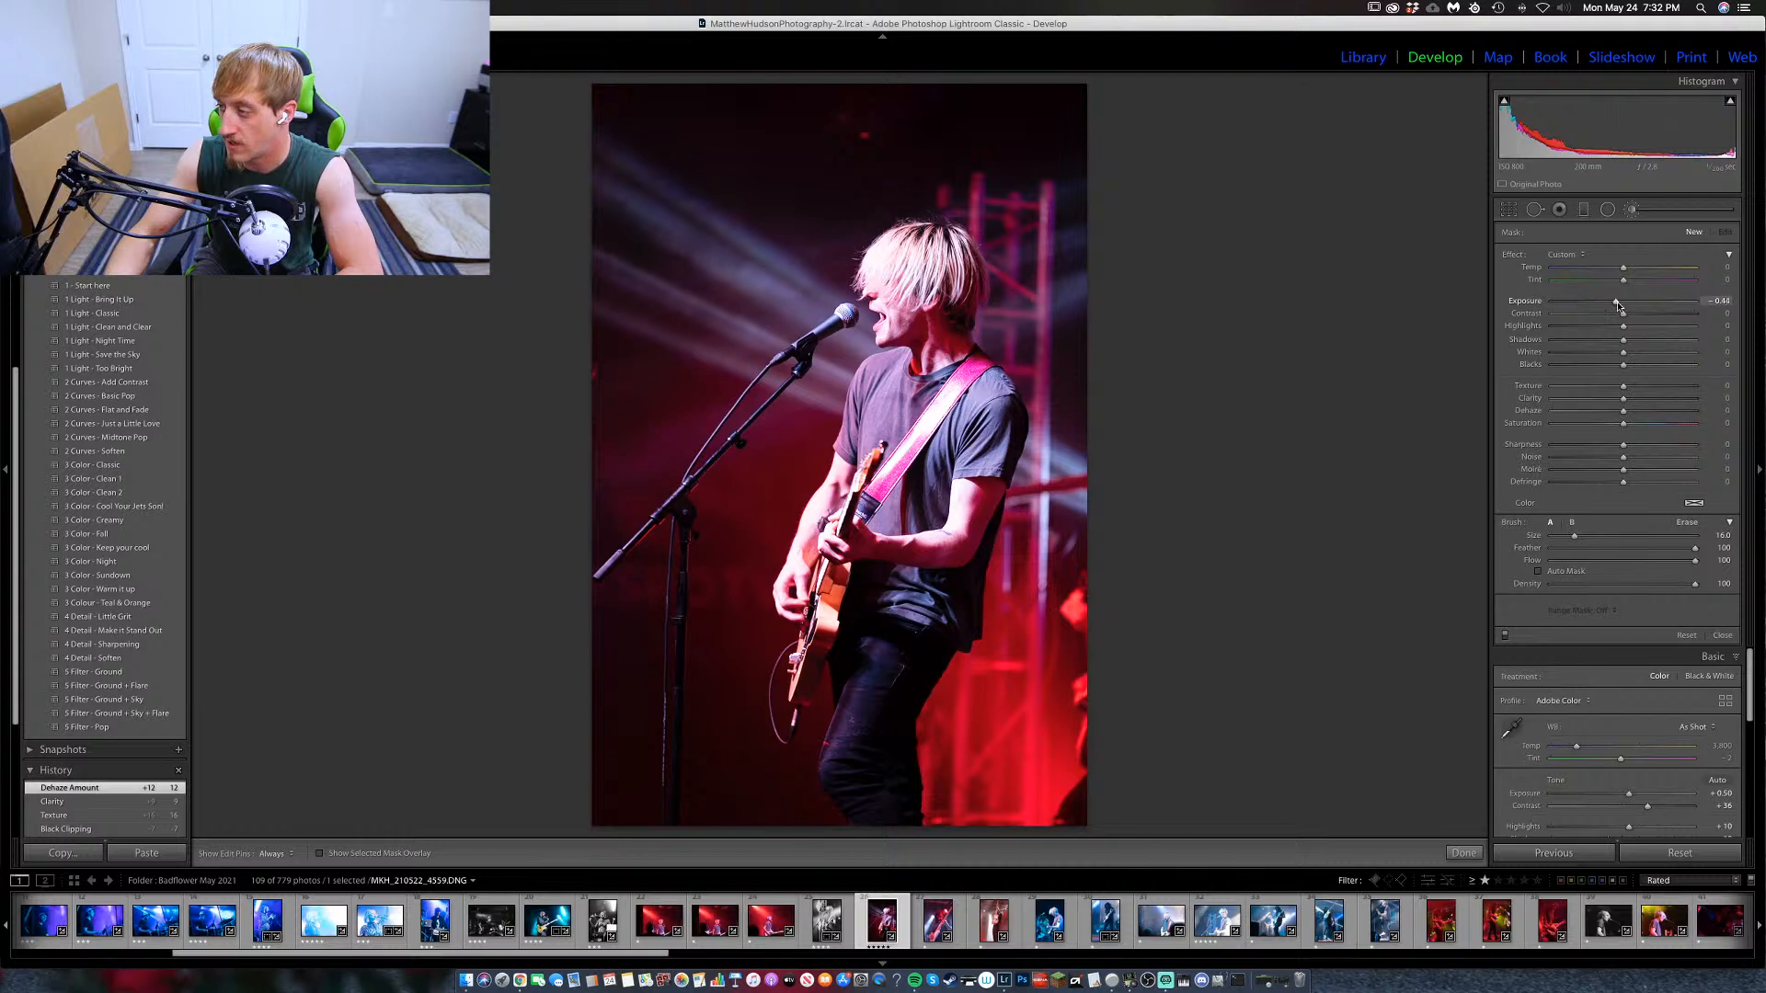
key("bracketleft")
key("bracketleft")
key("bracketleft")
key("h")
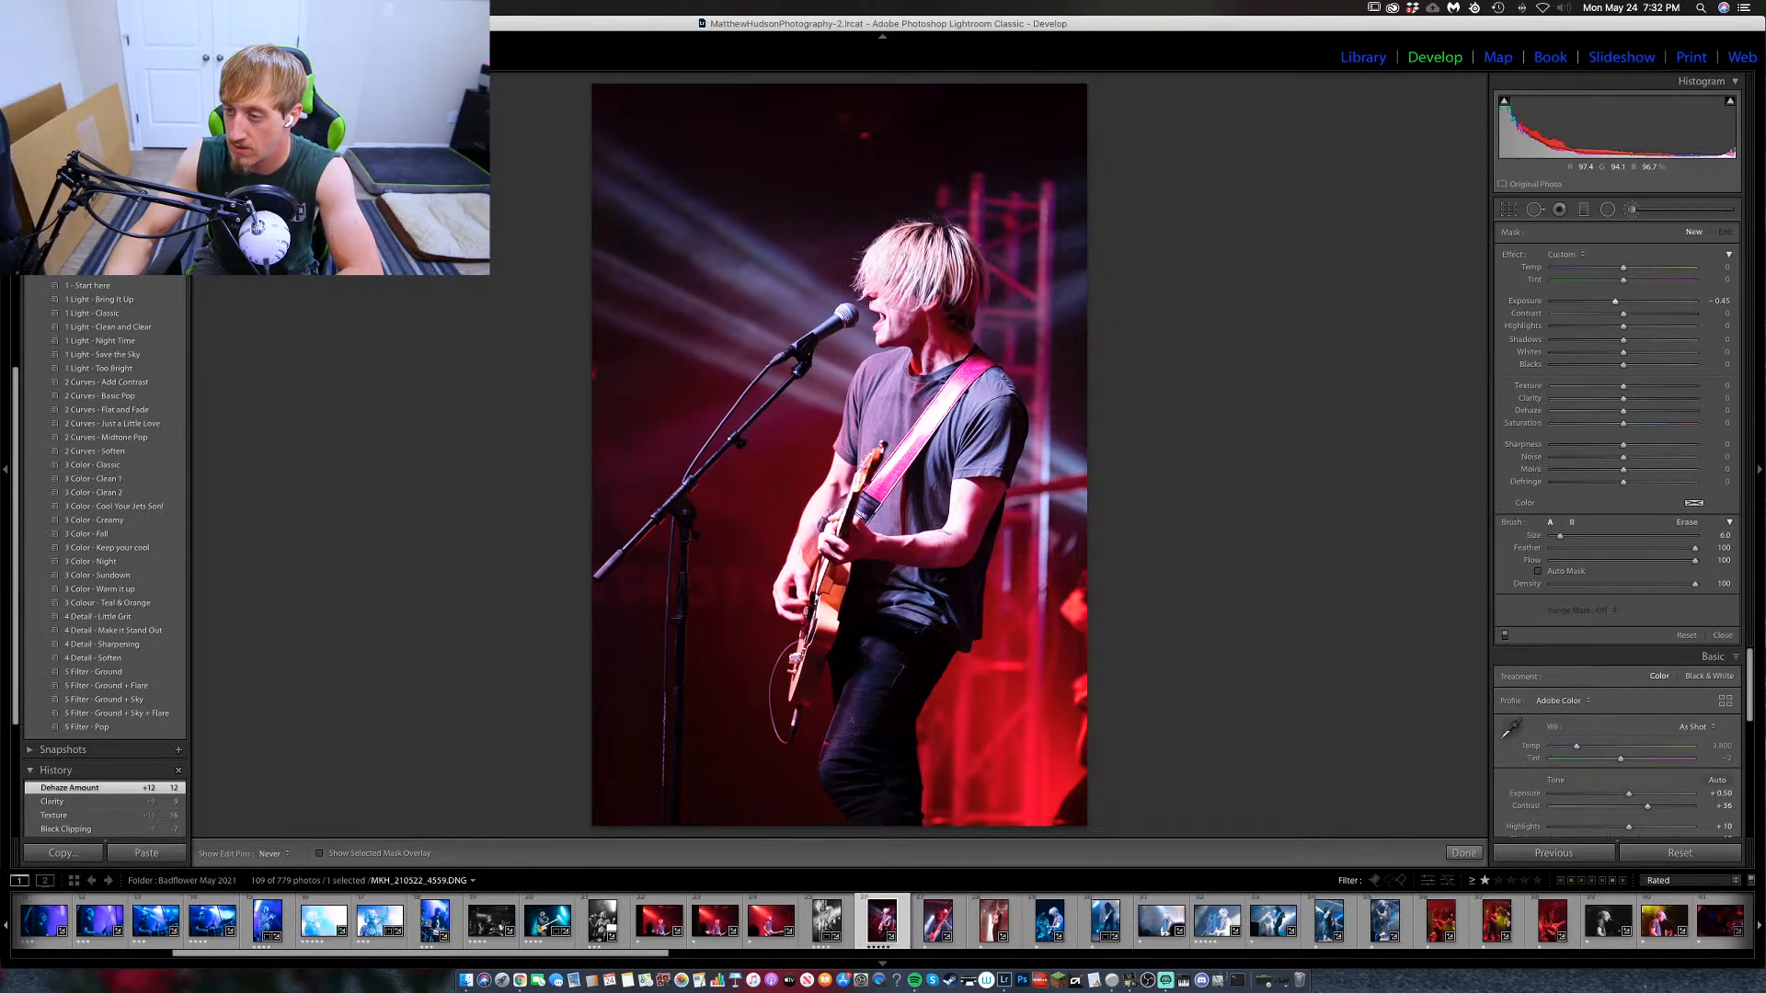
left_click(892, 254)
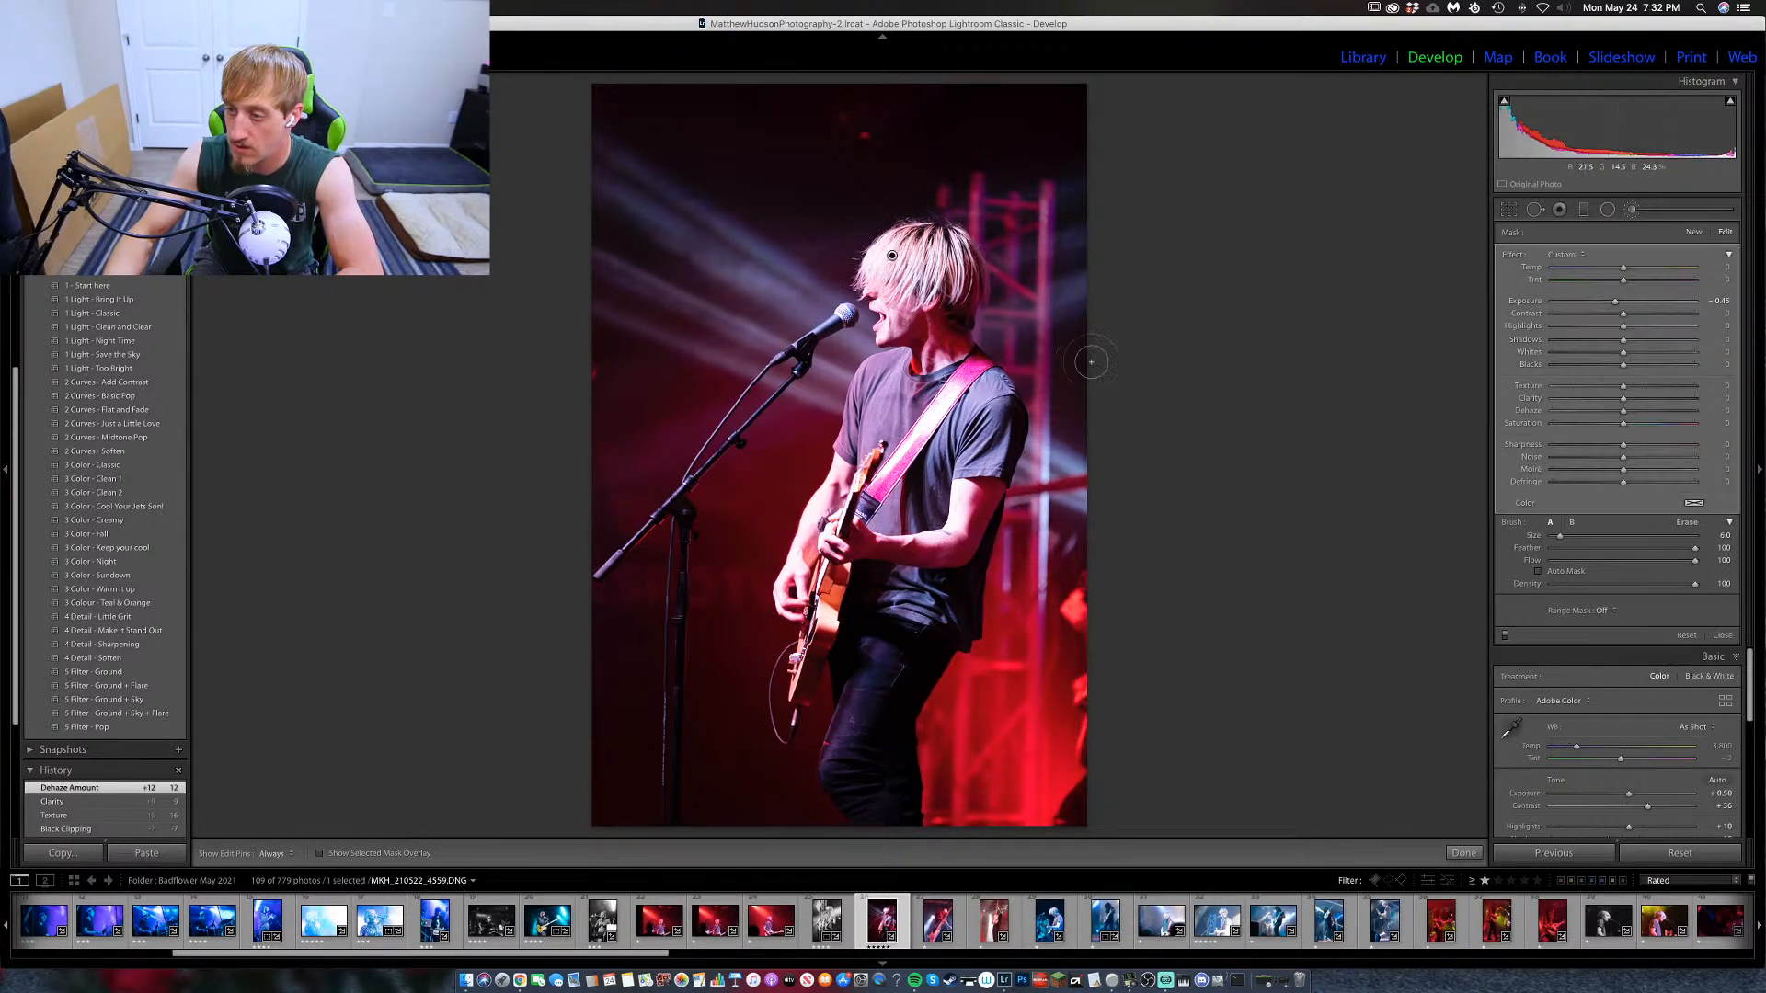
left_click(1634, 210)
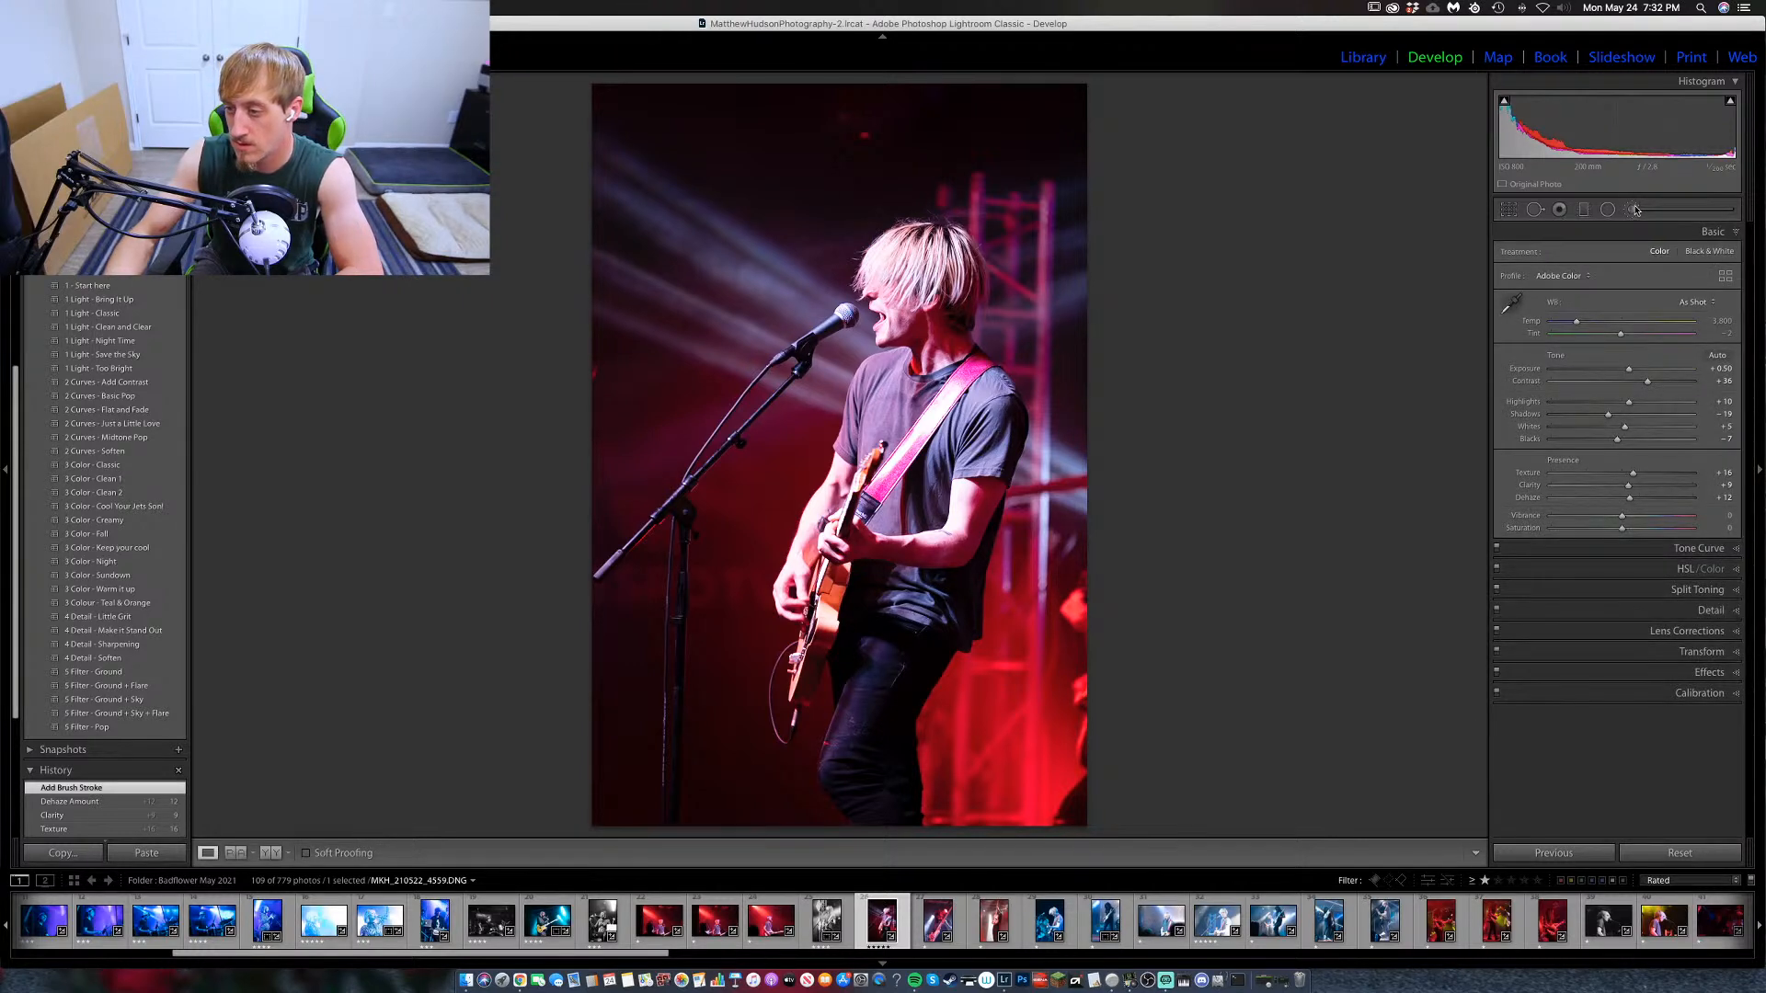
Paint a second Adjustment Brush mask with Exposure -0.45 and size 3.0 along the pink guitar strap.
left_click(1634, 210)
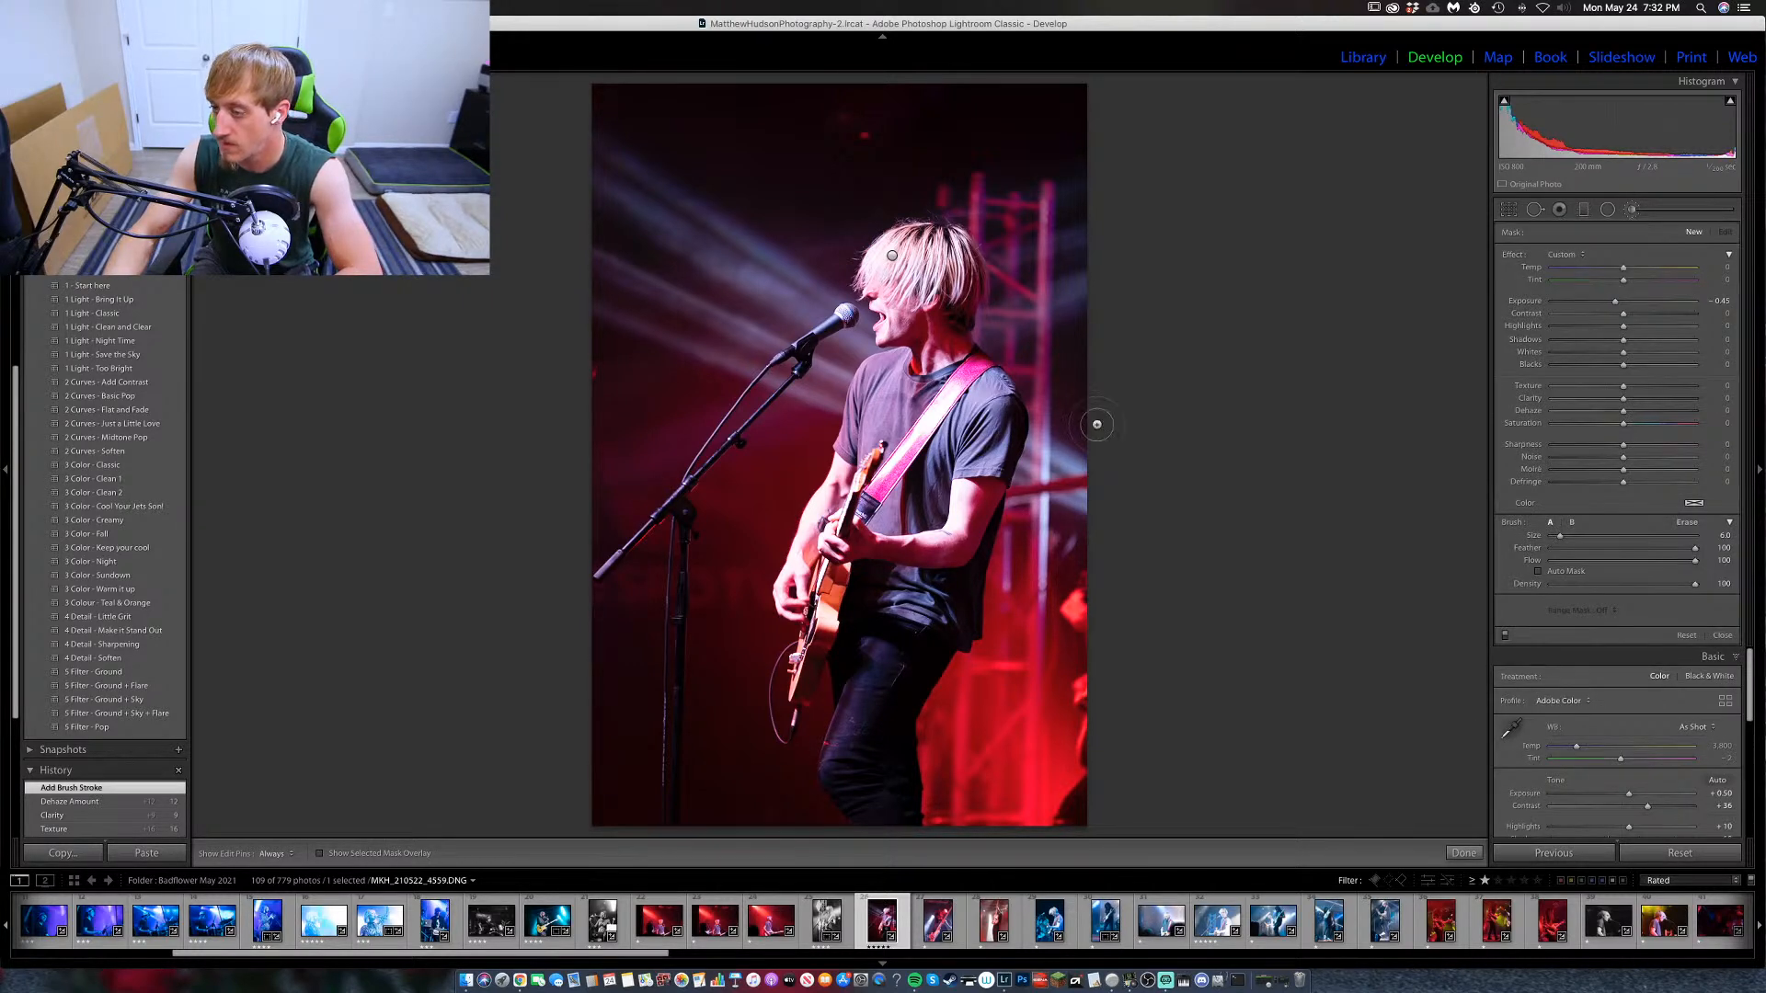
key("bracketleft")
key("bracketleft")
key("h")
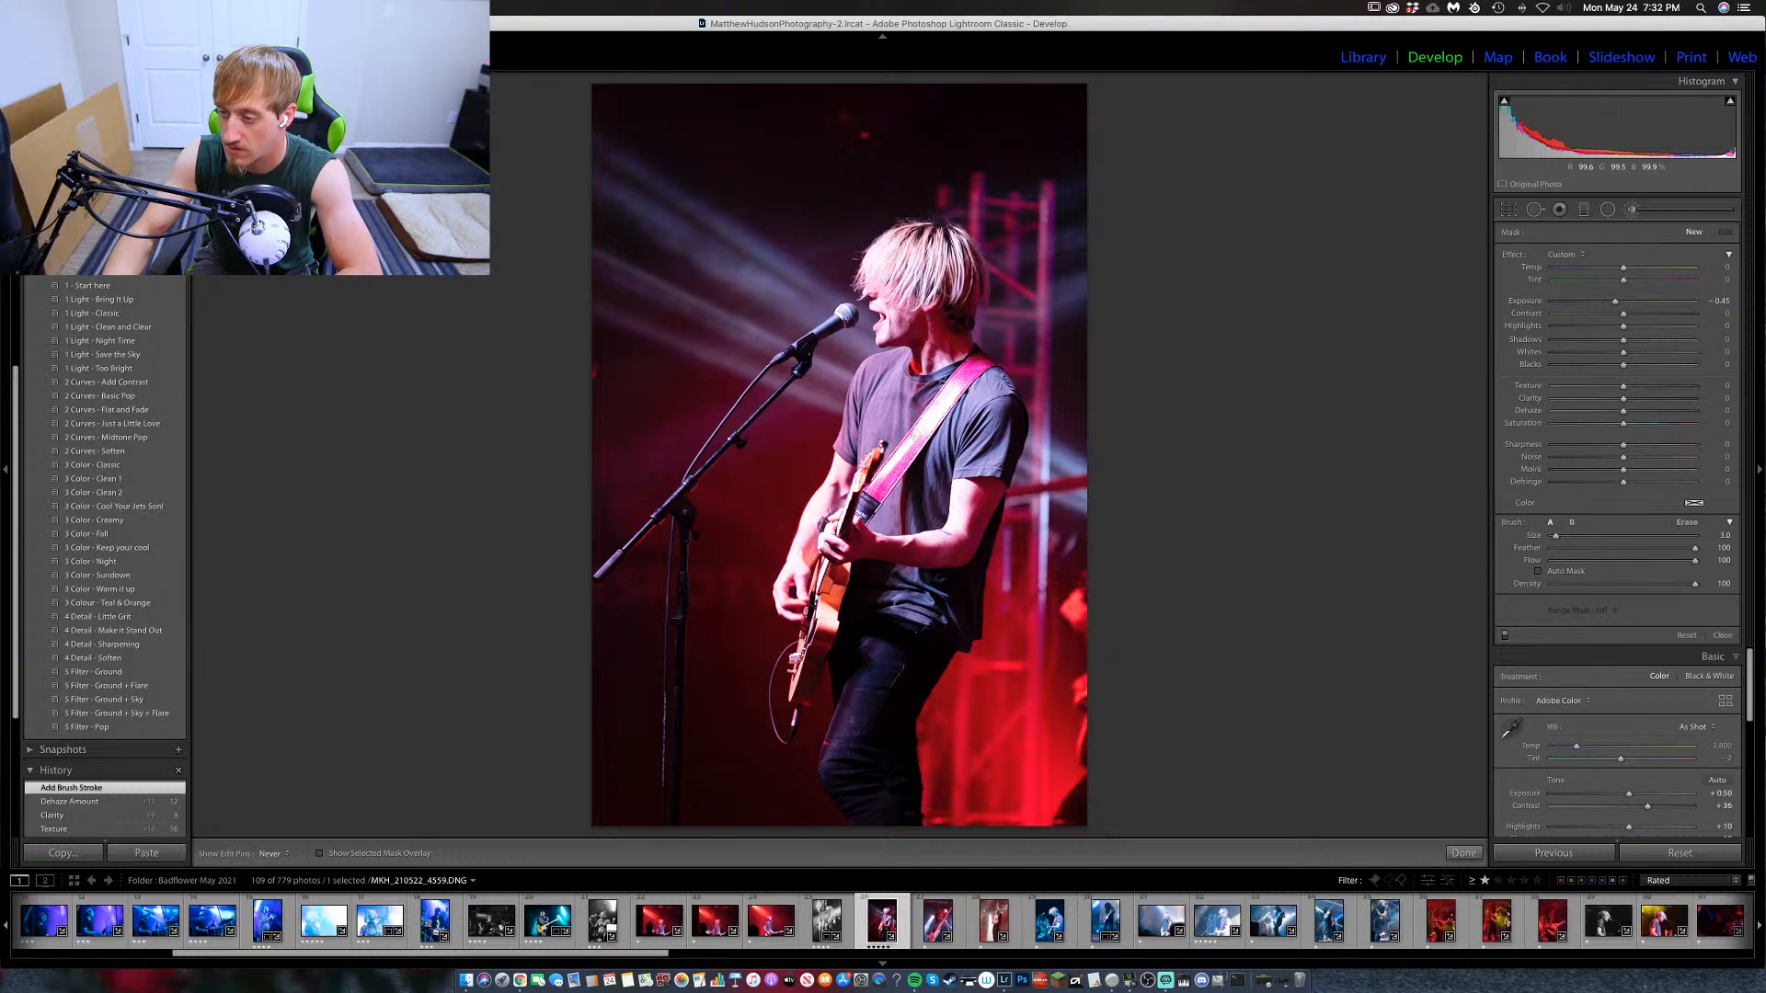
left_click_drag(938, 428, 985, 357)
Extend the strap's brush mask over the guitarist's forearm and strumming hand, and set its Highlights to -20.
key("bracketright")
key("bracketright")
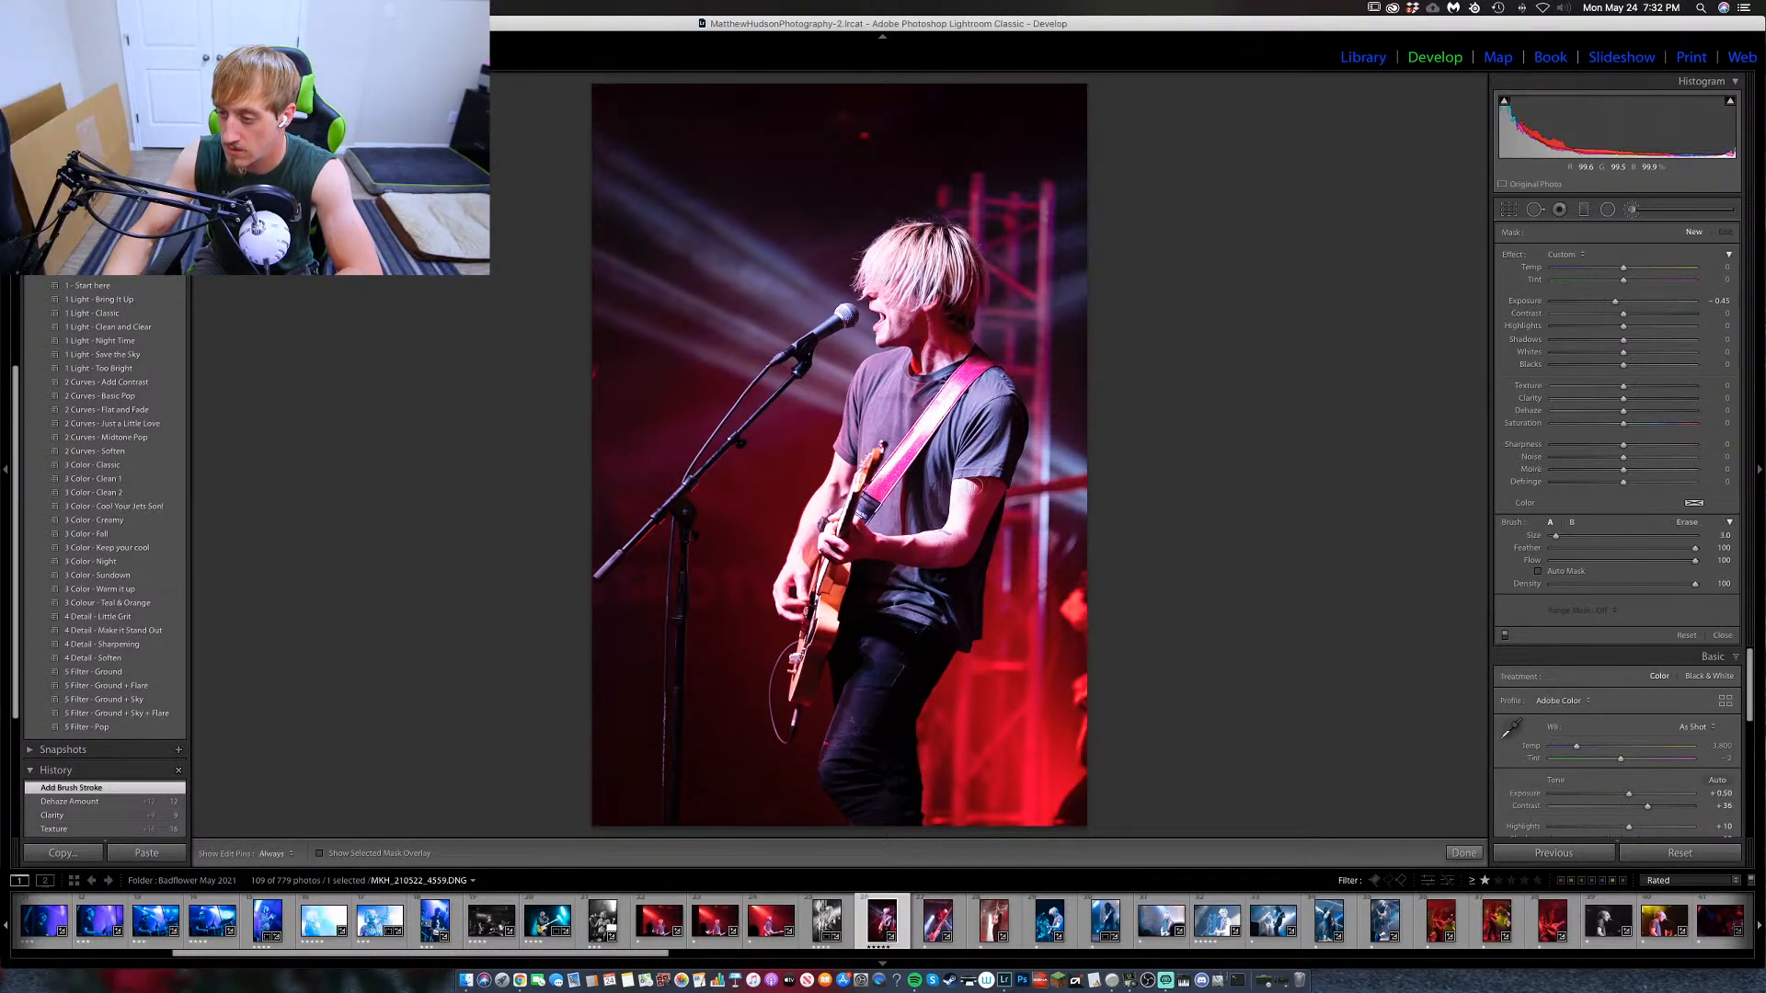
left_click(968, 489)
mouse_move(961, 492)
left_mouse_down()
mouse_move(925, 547)
mouse_move(915, 529)
mouse_move(933, 557)
left_mouse_up()
key("bracketleft")
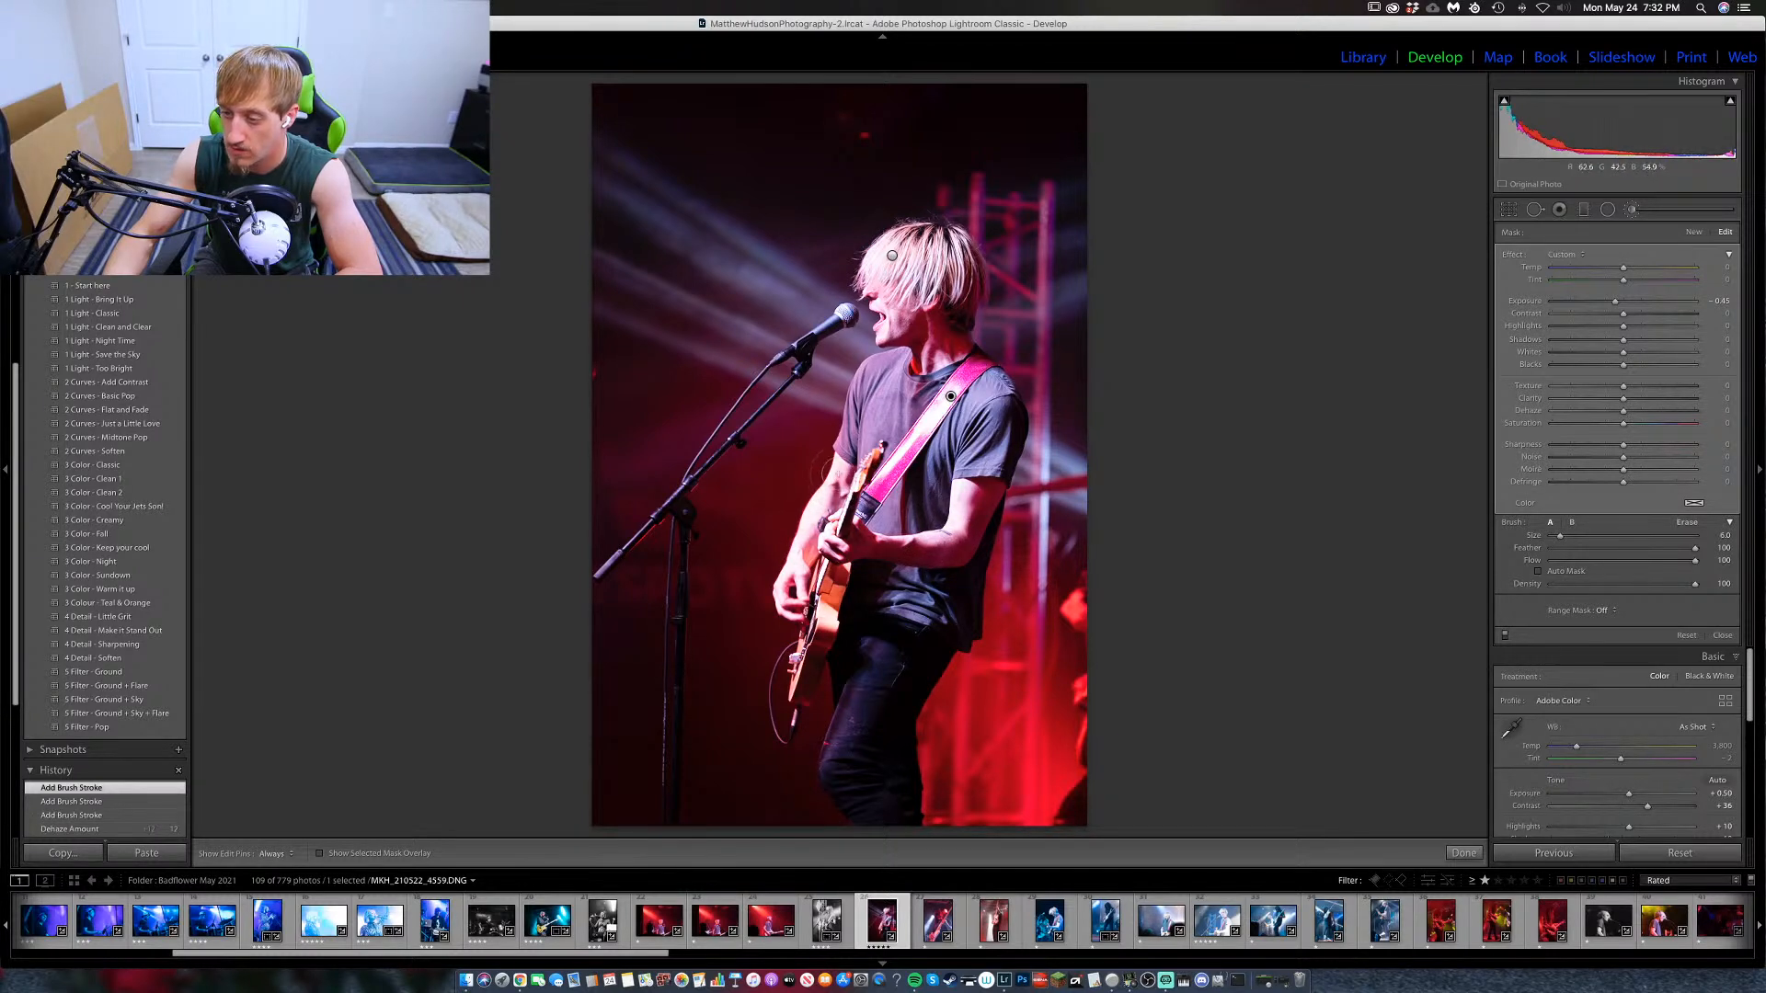
key("h")
left_click_drag(805, 533, 781, 596)
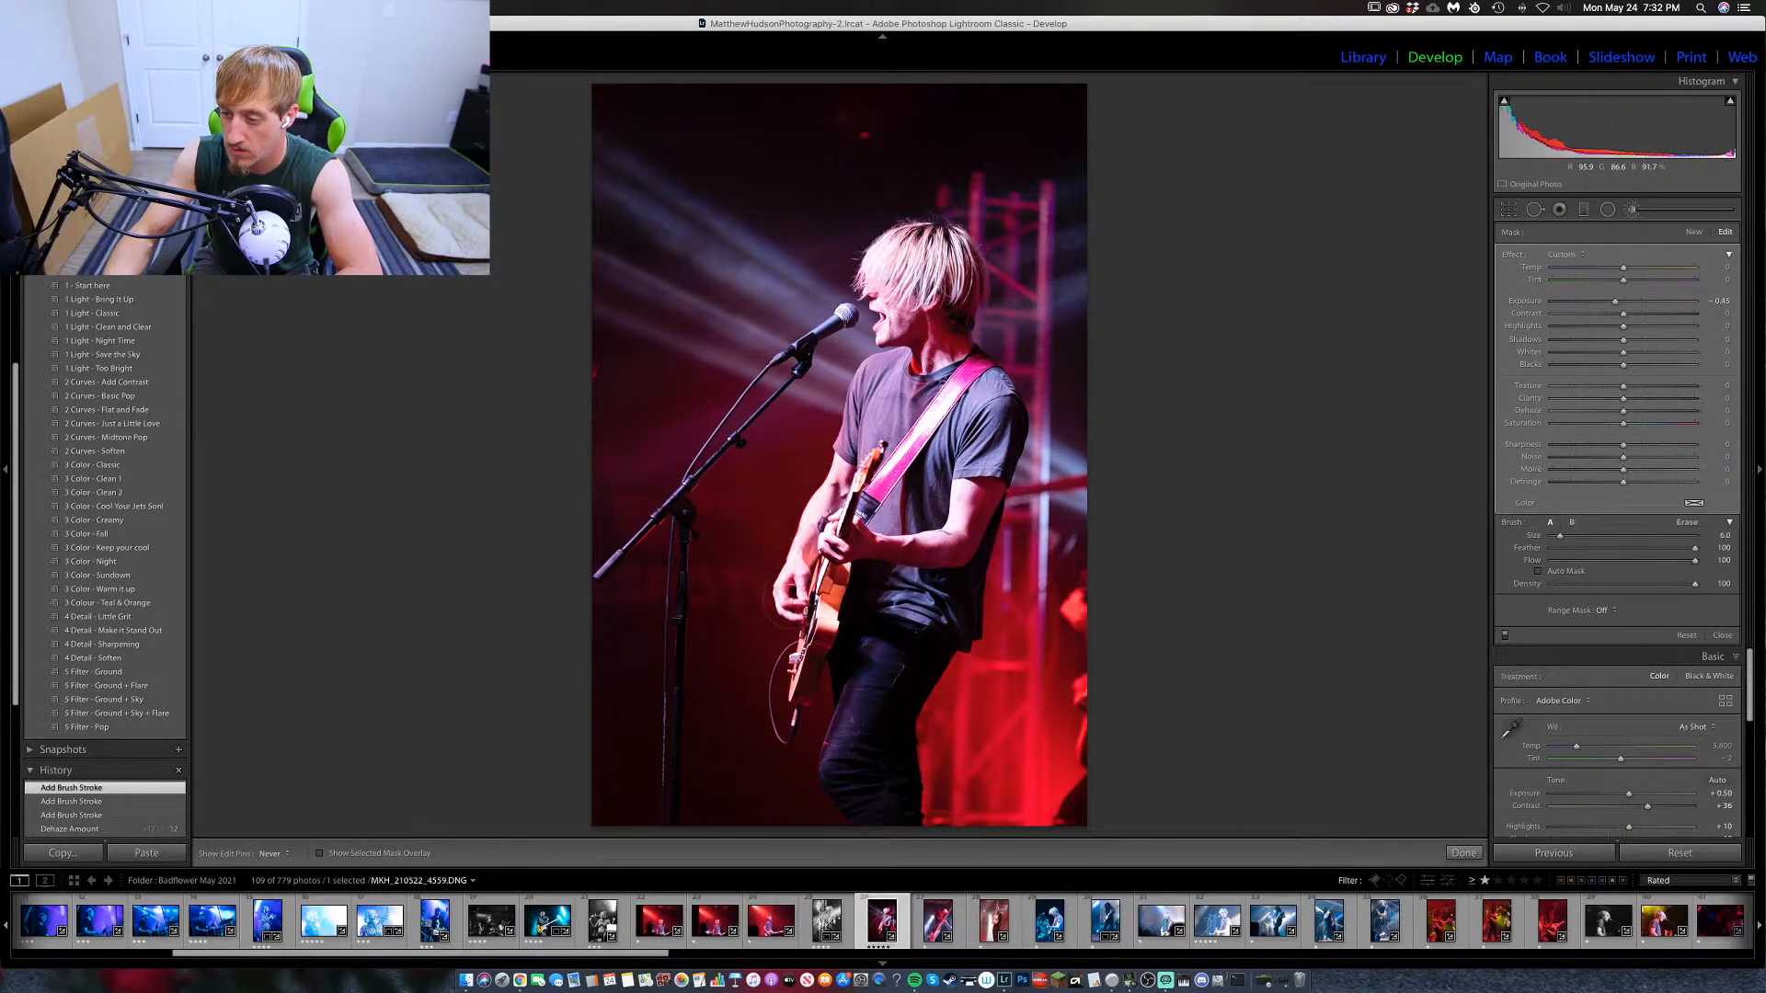
key("h")
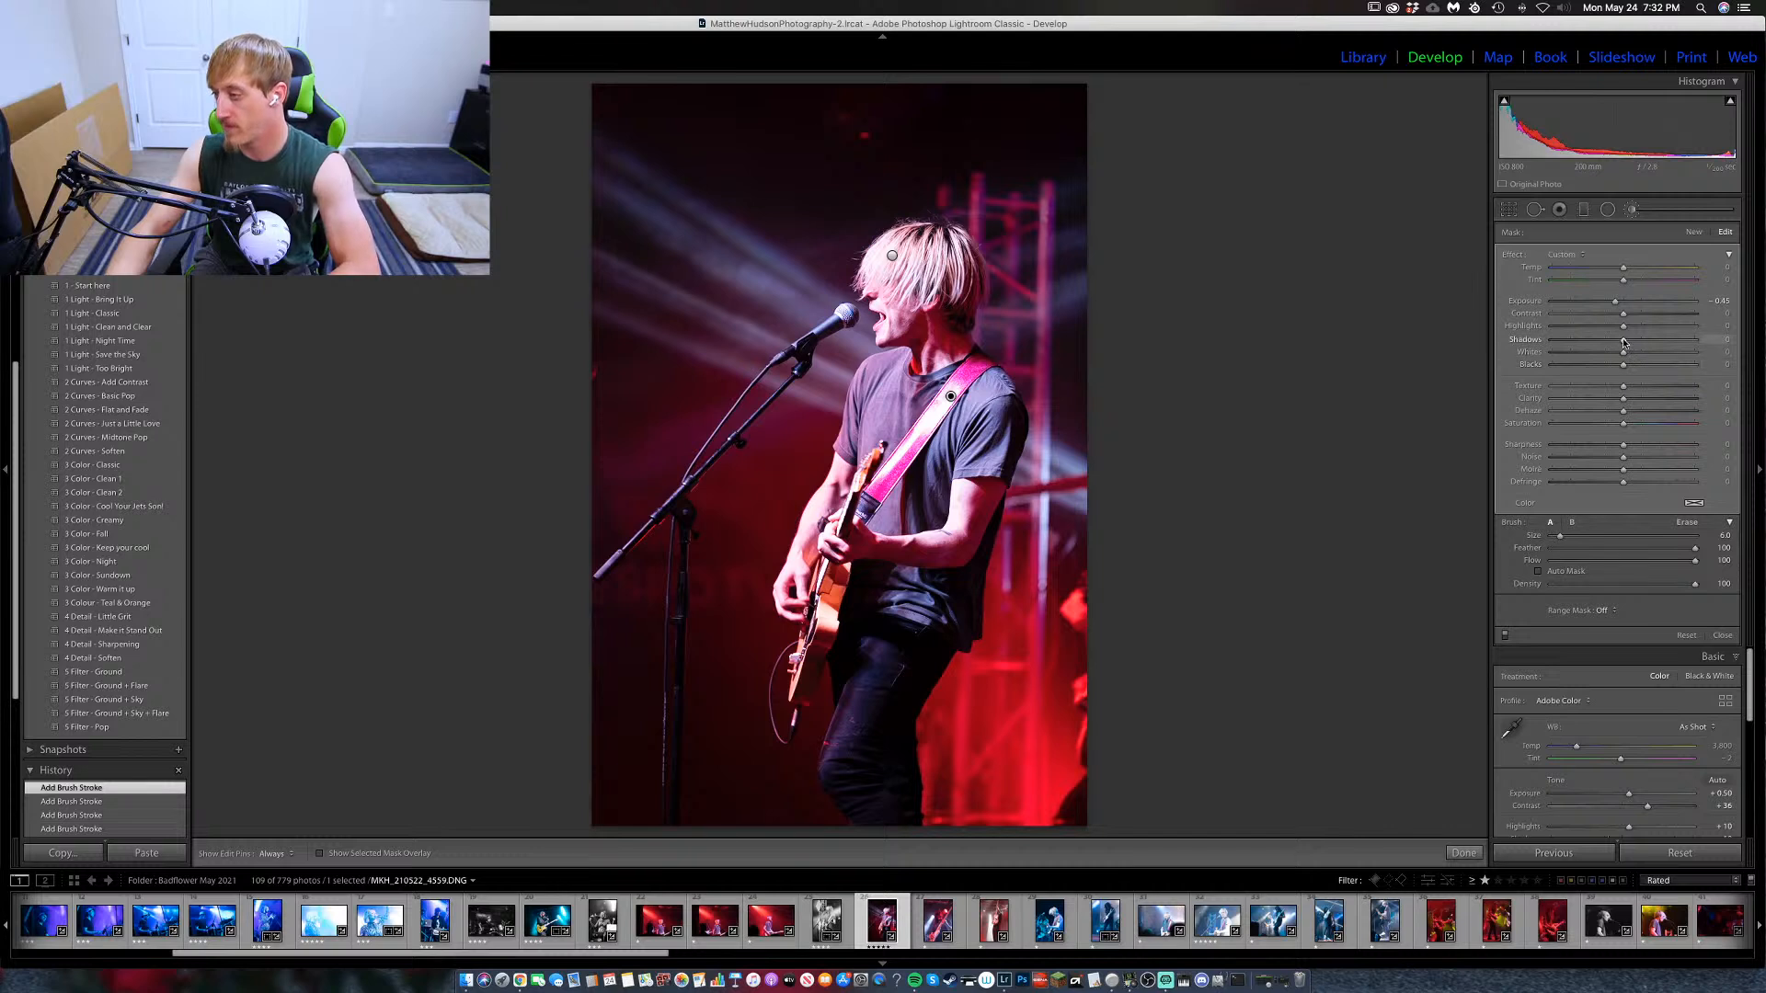
left_click_drag(1623, 329, 1610, 332)
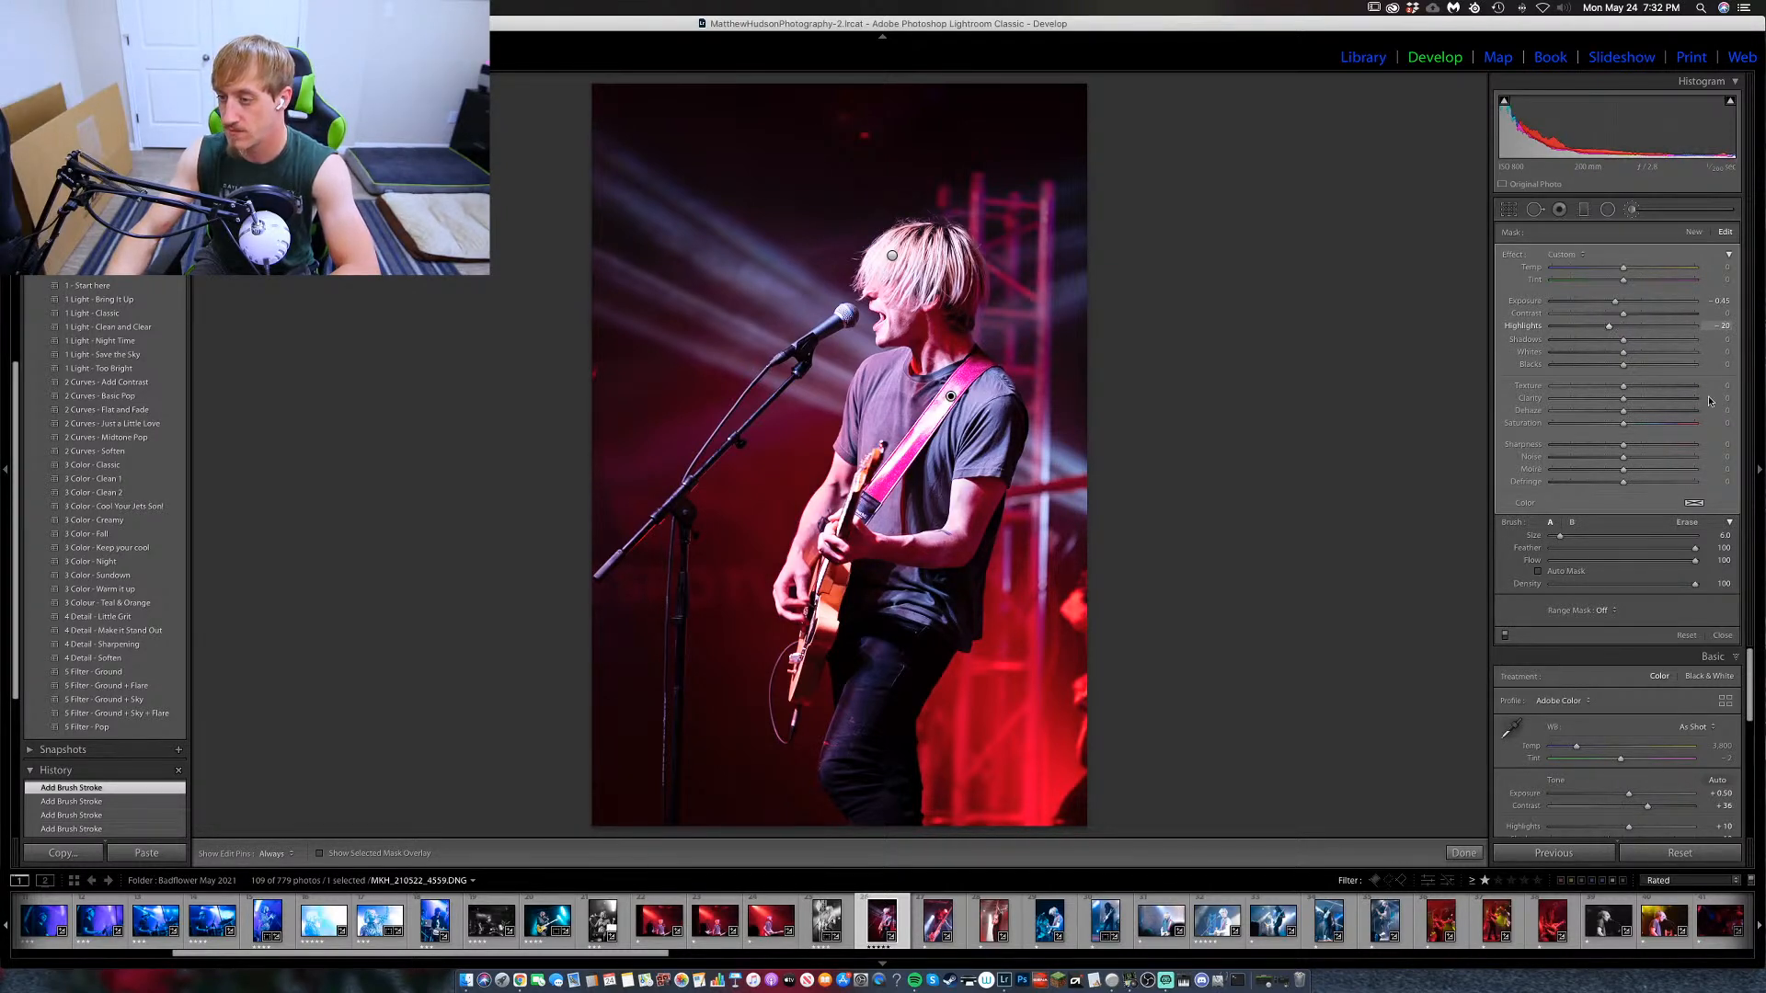
left_click(1632, 210)
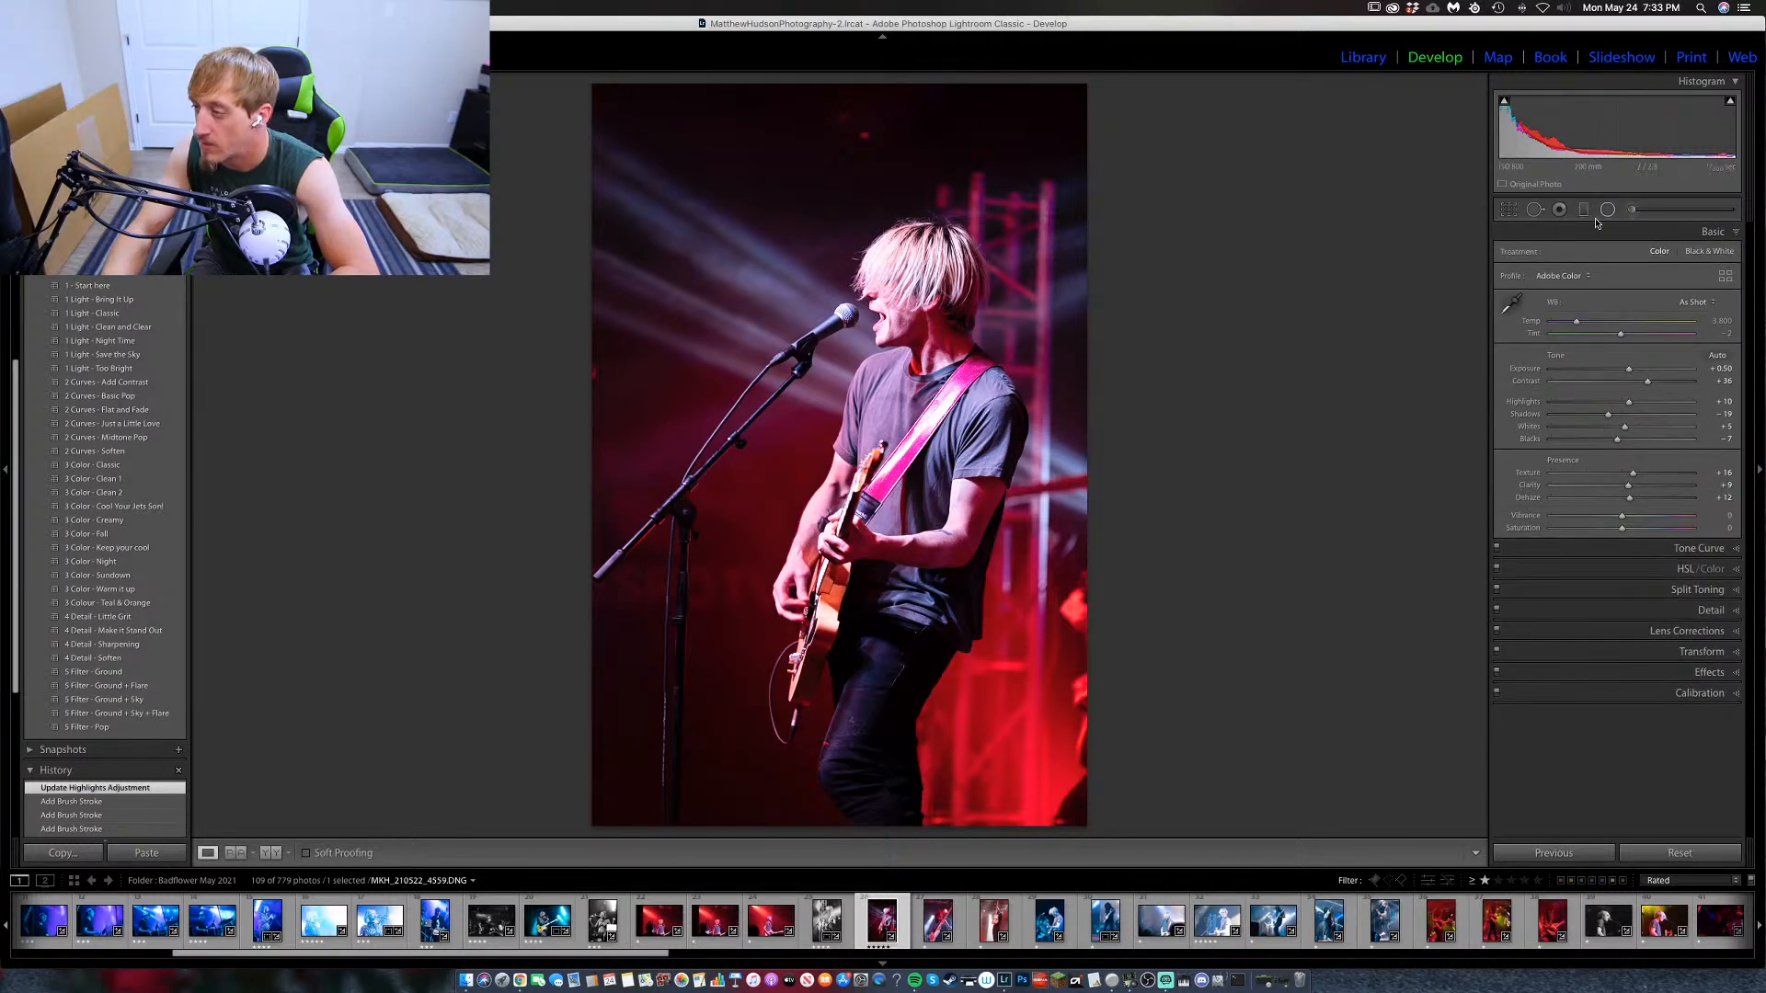
Paint a new Adjustment Brush mask with Exposure 0 and Saturation -10 over the singer's skin, starting on the face.
left_click(1629, 212)
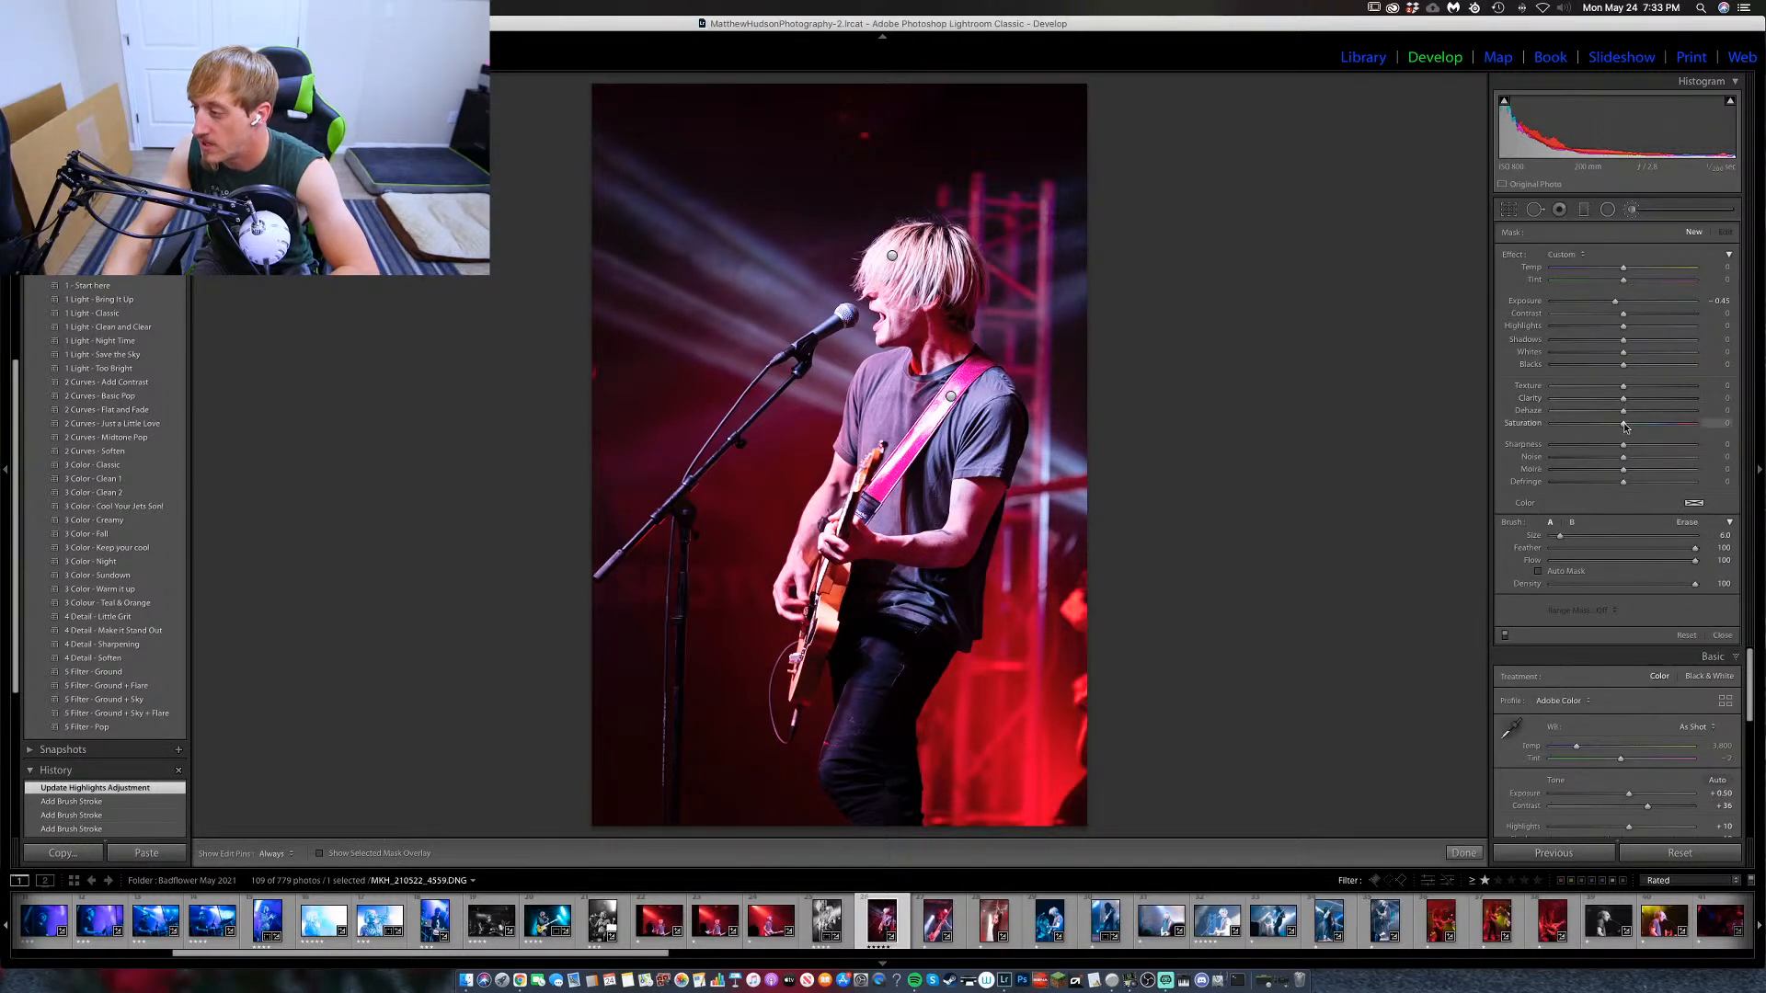
double_click(1525, 301)
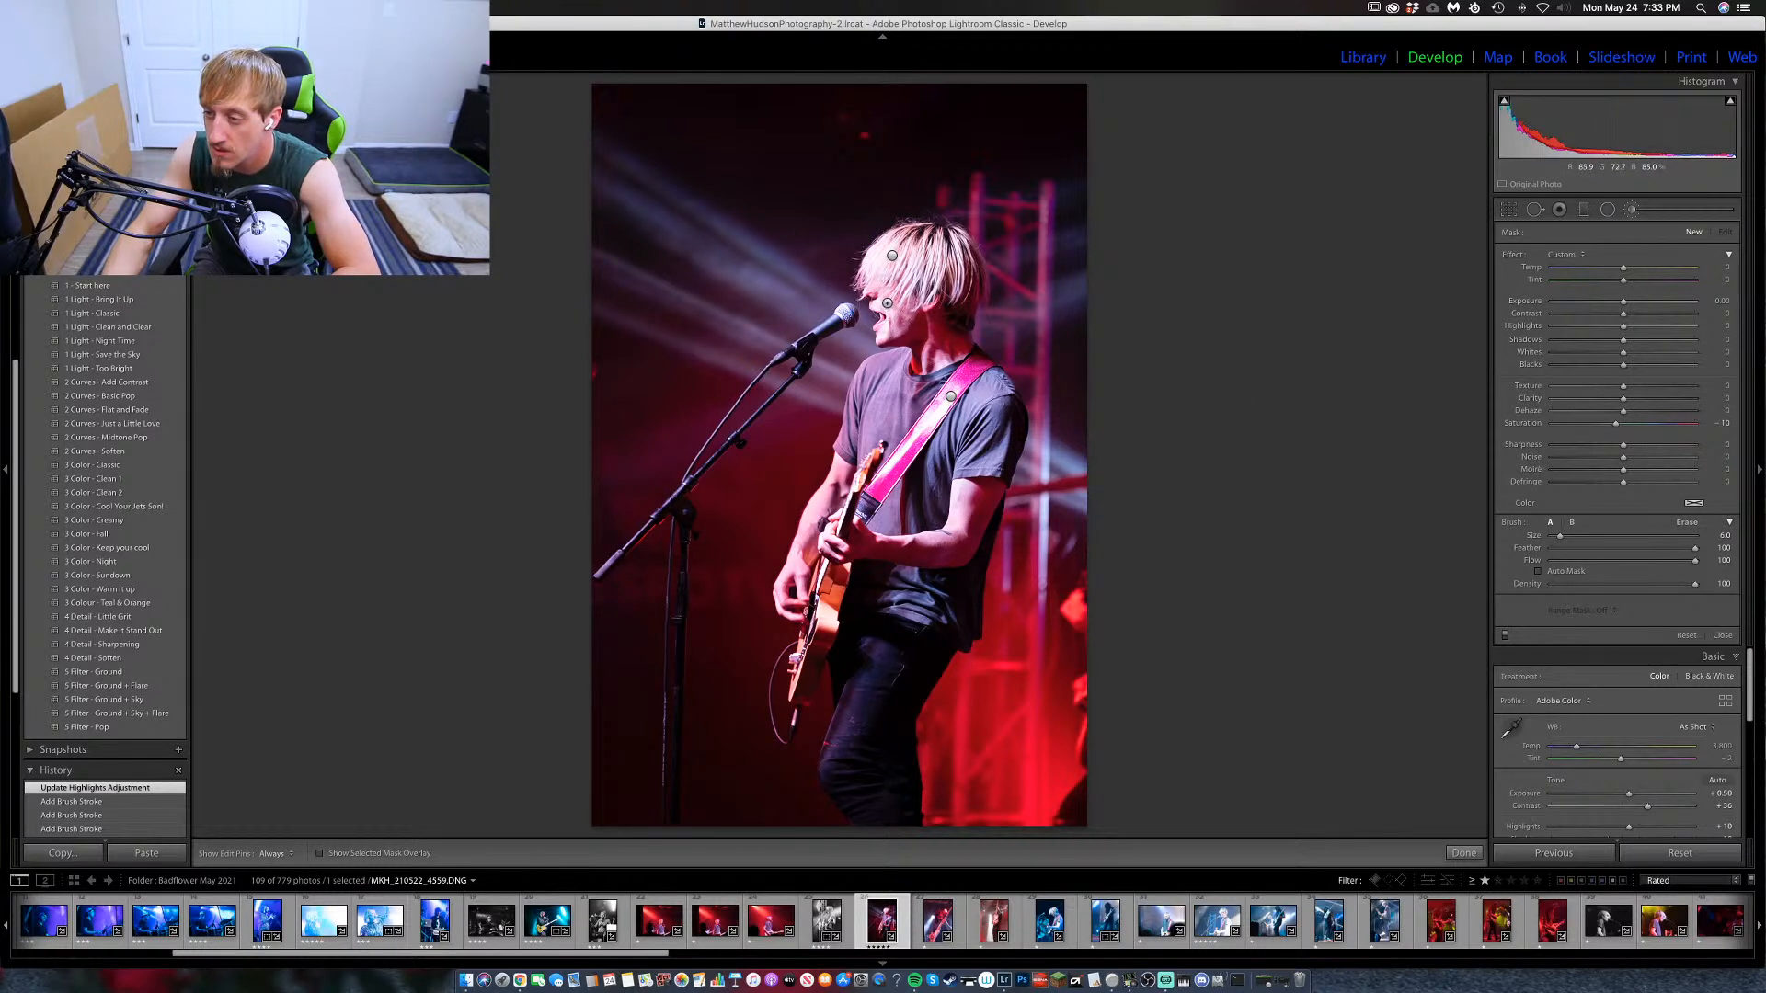
key("h")
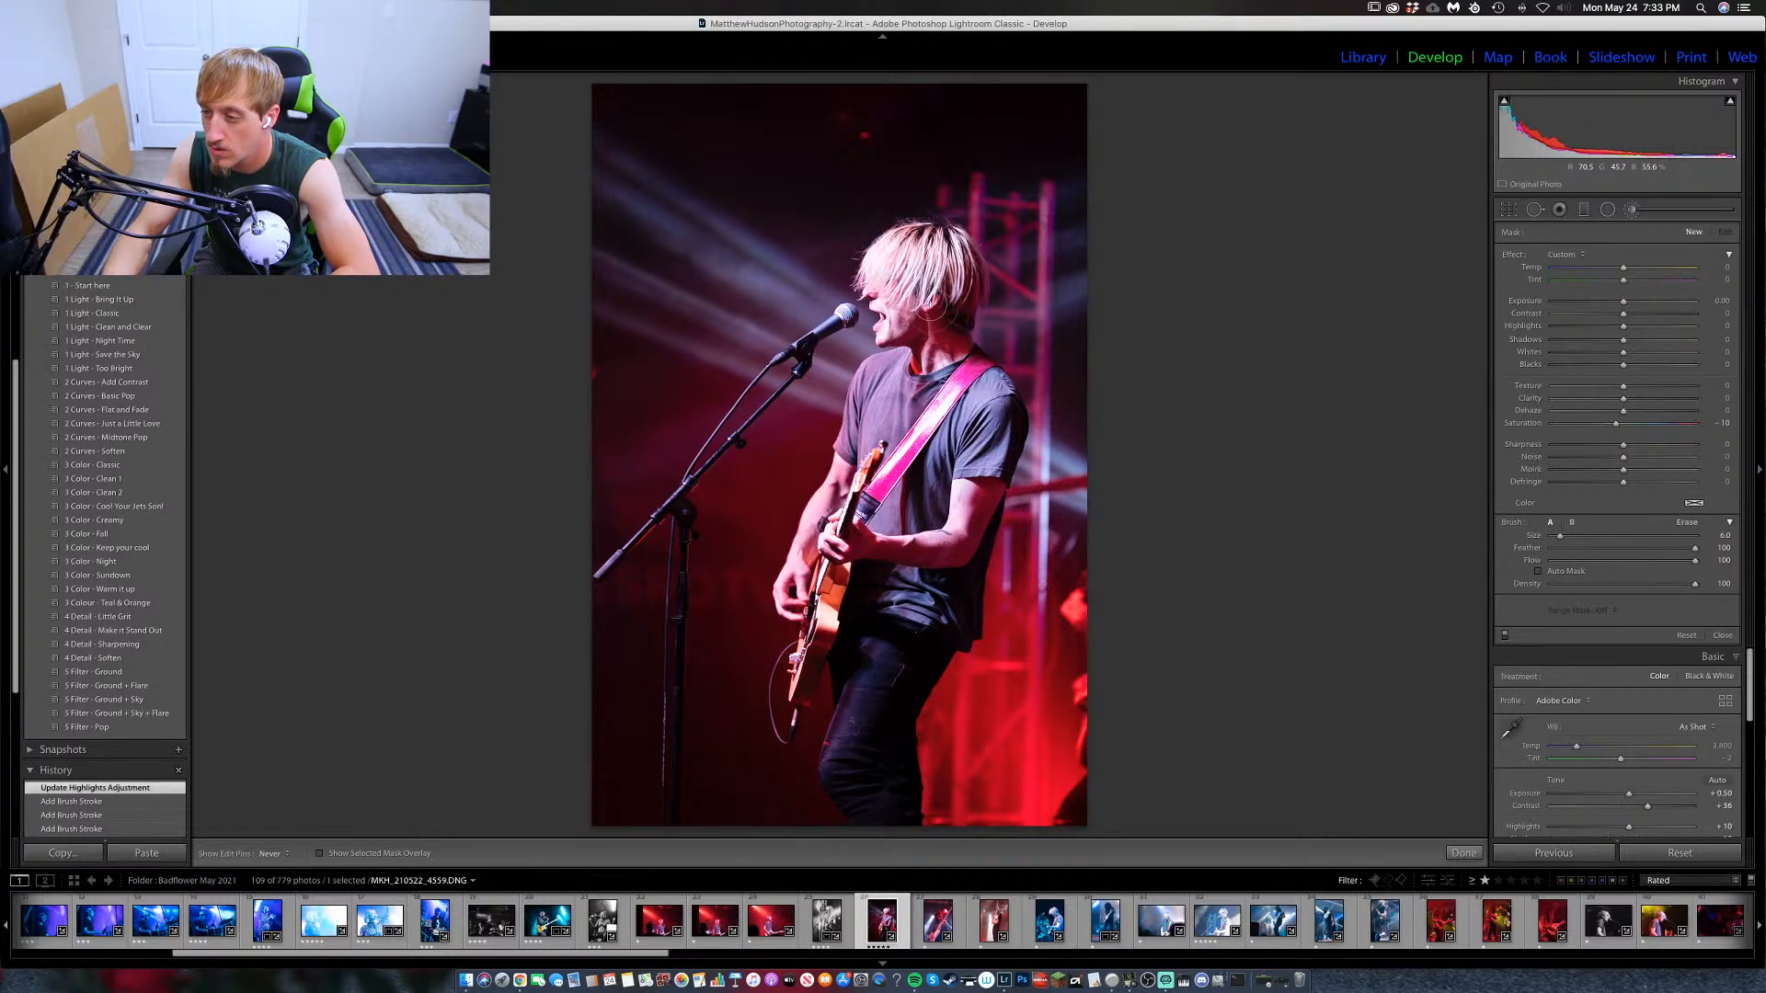
left_click(895, 474)
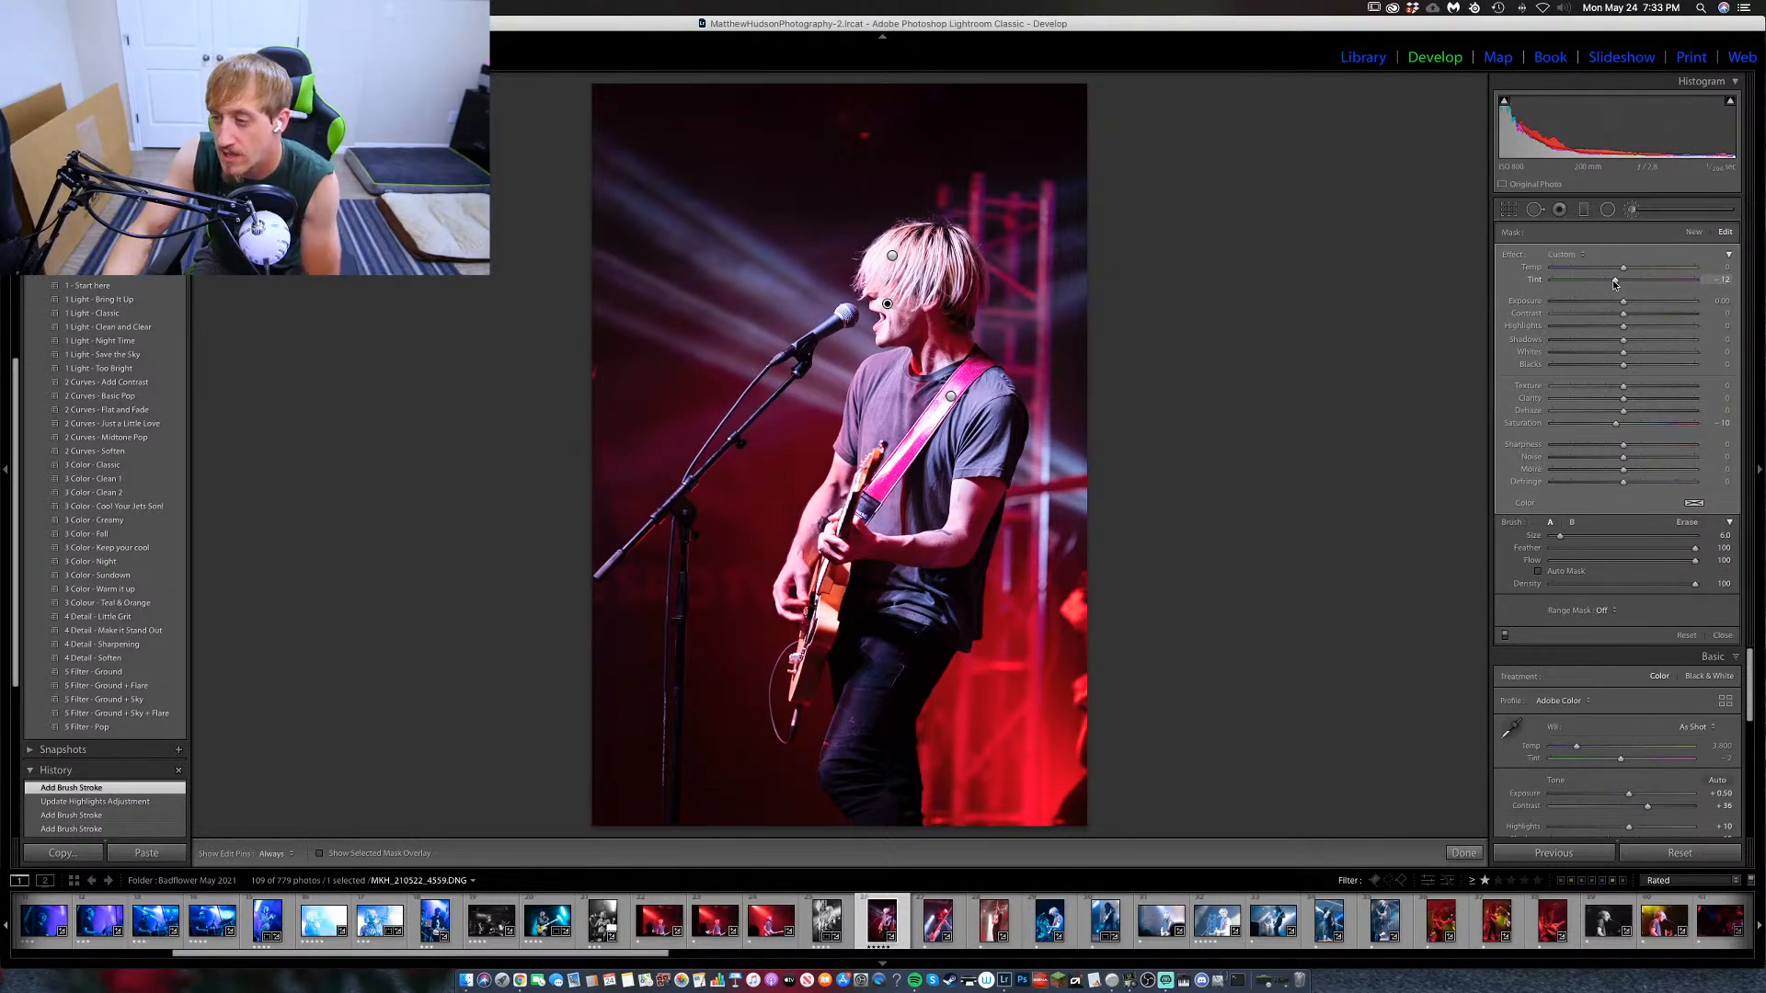
Set the Tint of the face brush mask to -32 and finish the brush adjustments.
left_click_drag(1613, 282, 1608, 281)
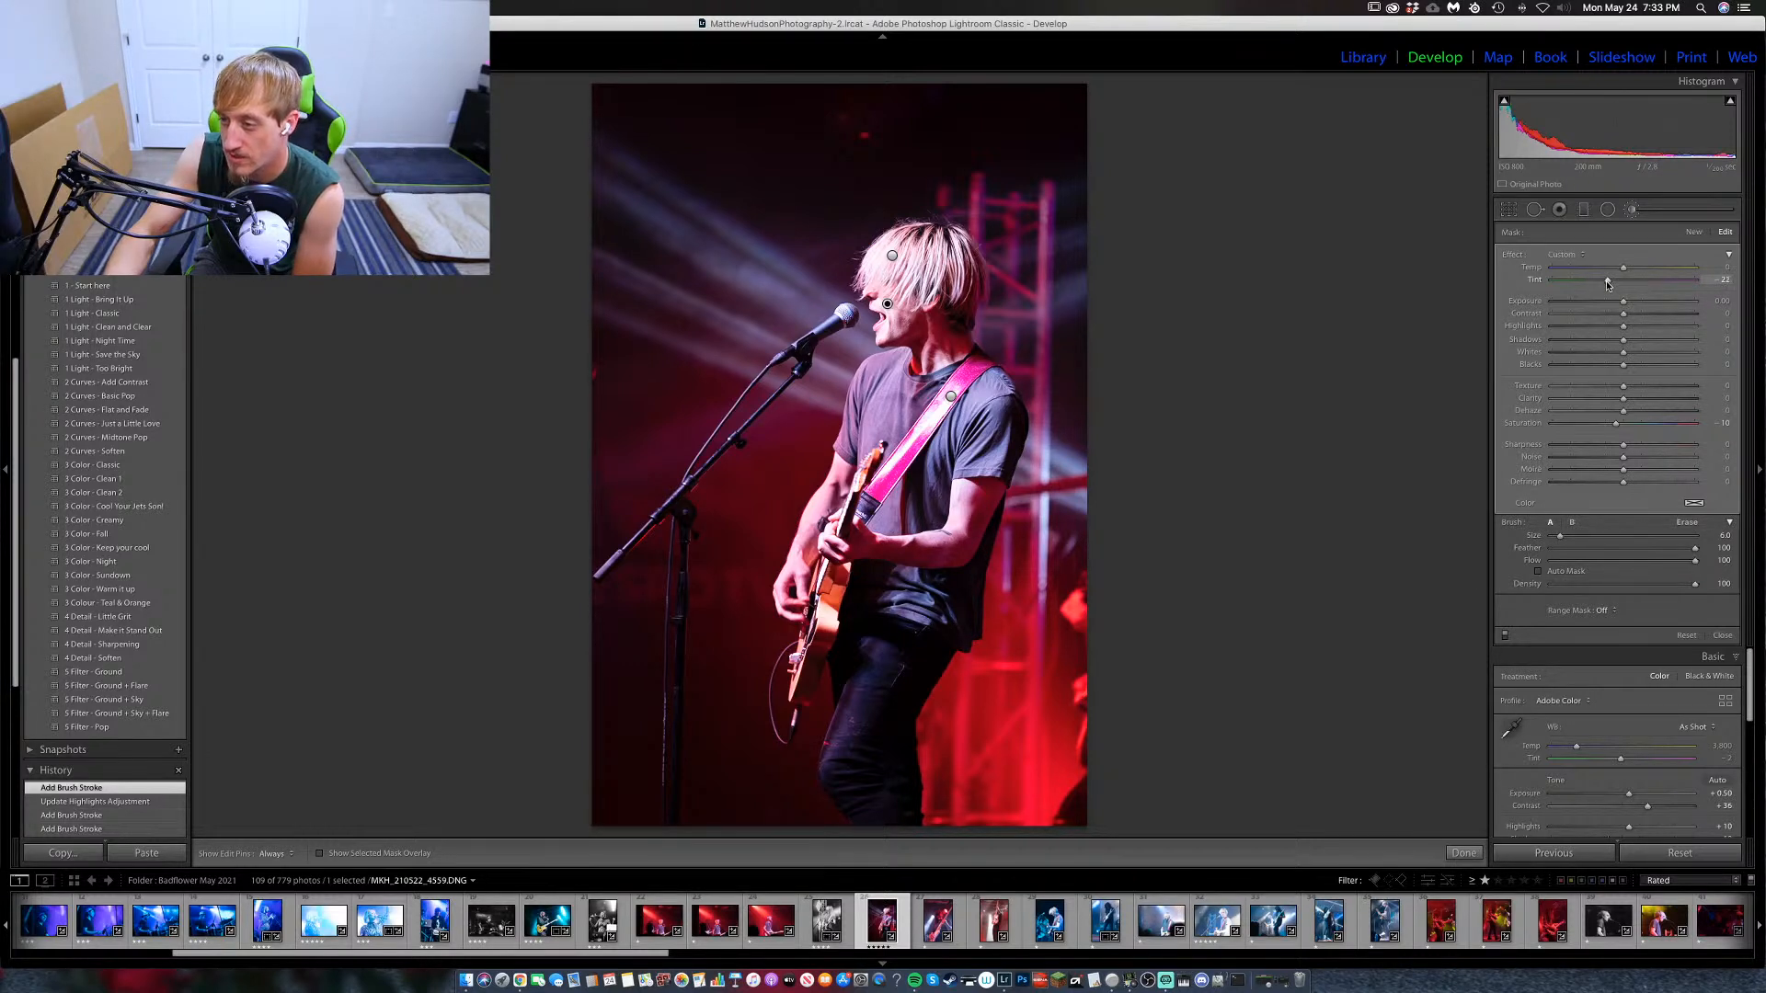
left_click_drag(1605, 279, 1588, 286)
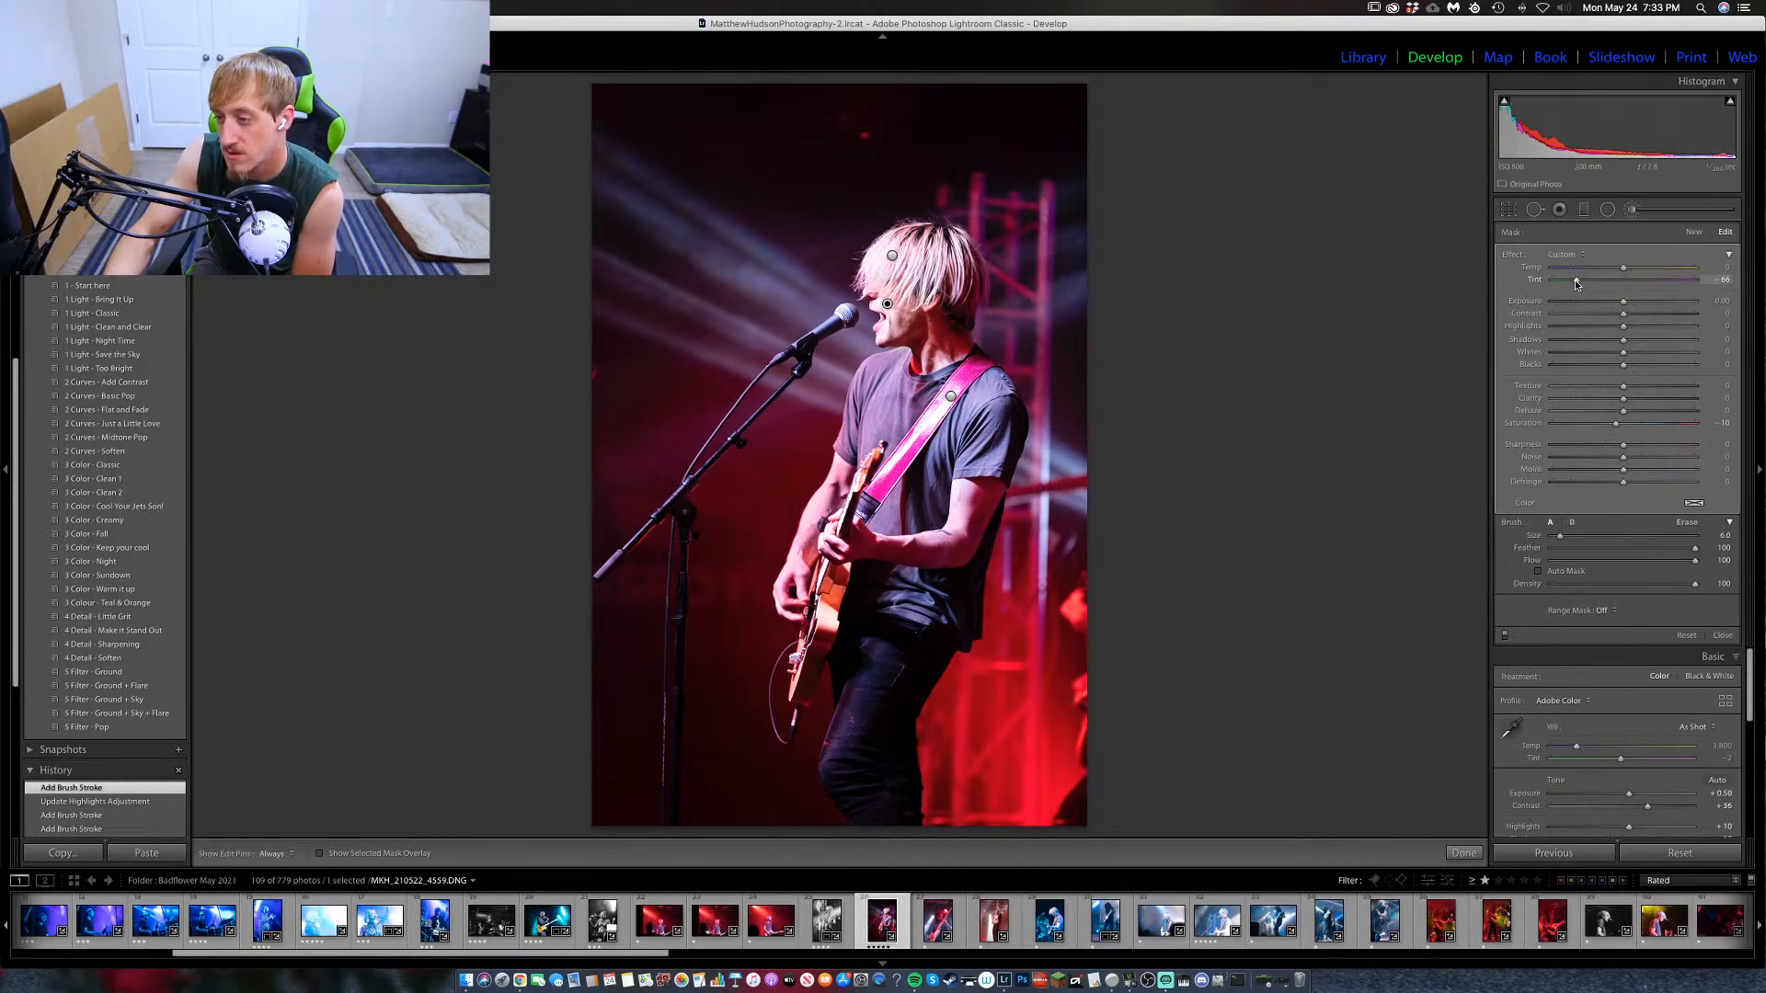
left_click_drag(1575, 282, 1527, 285)
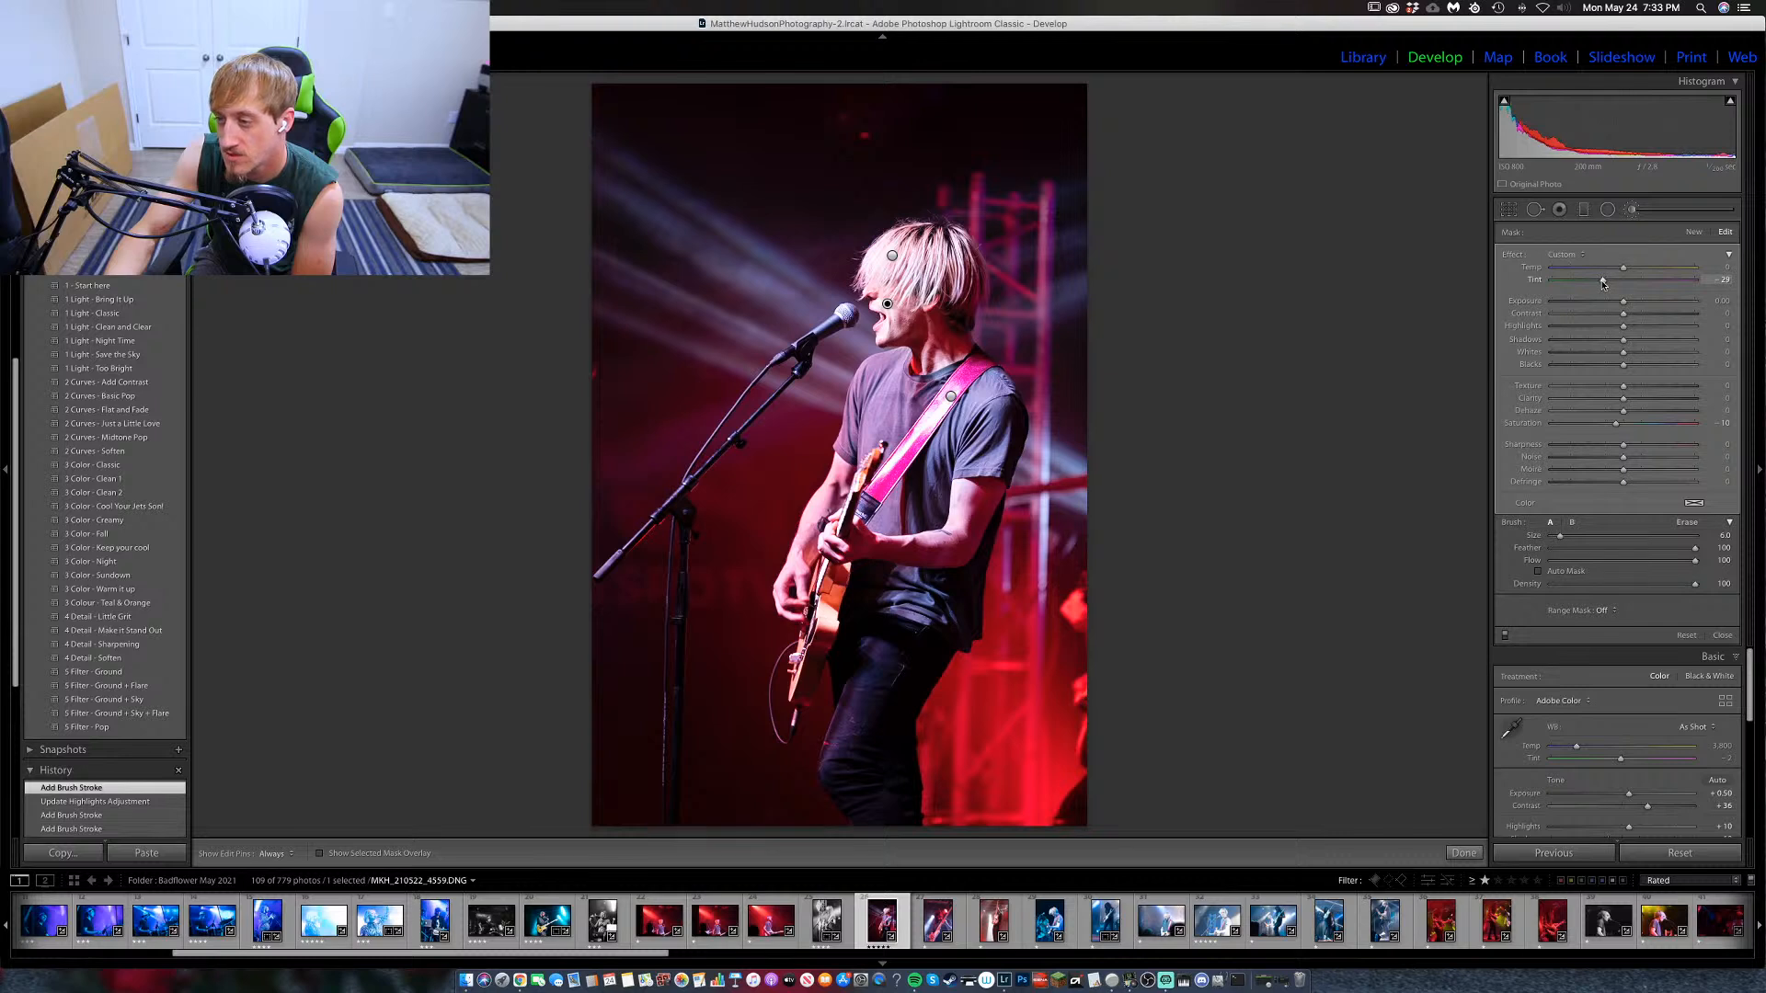
left_click_drag(1600, 282, 1600, 283)
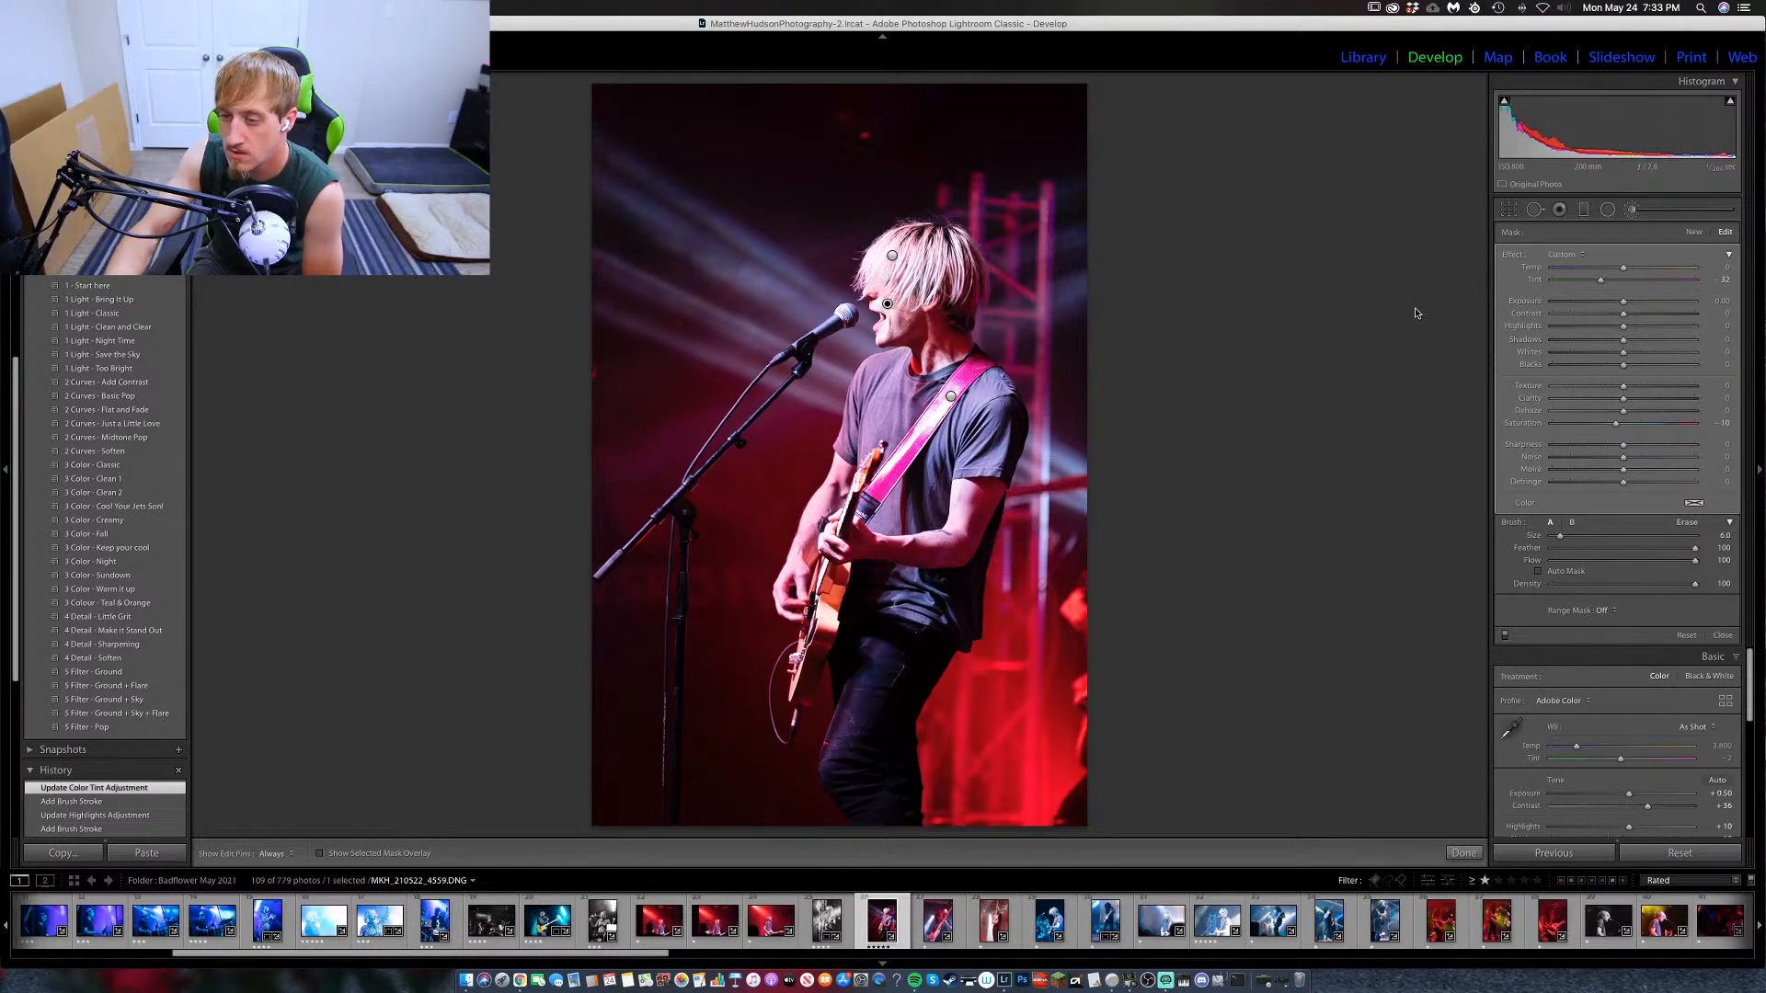
left_click(1629, 212)
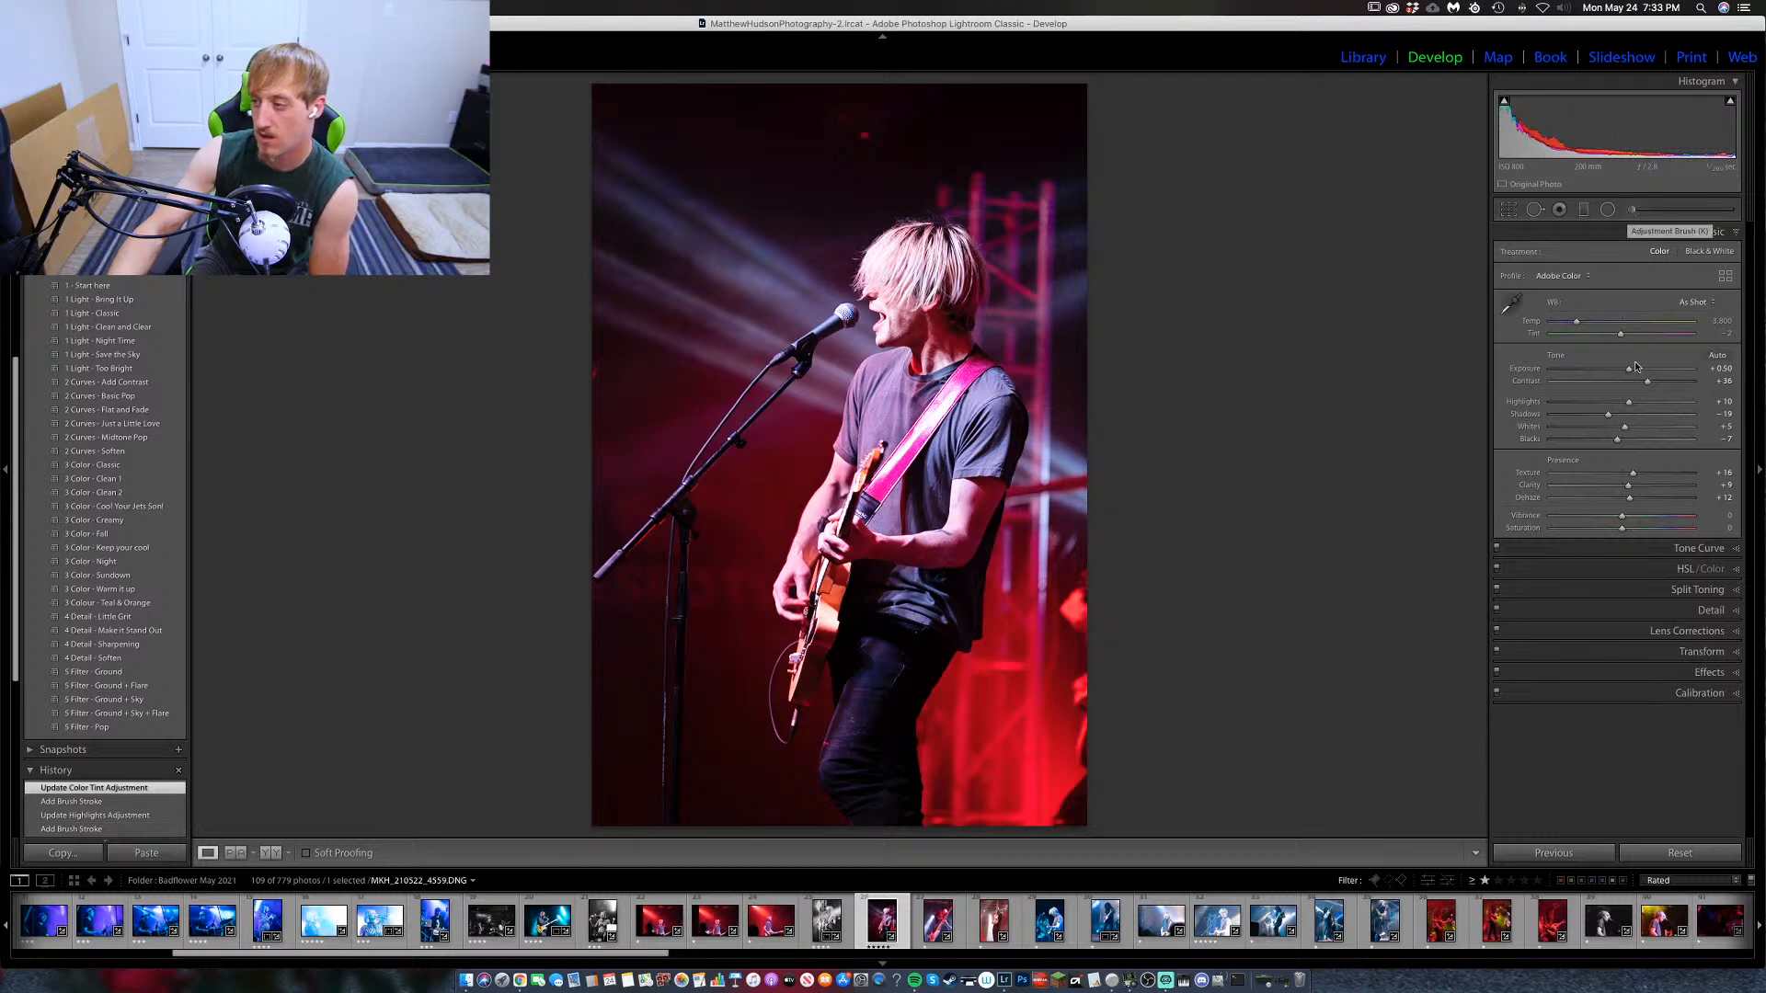
Set the HSL saturation of Purple and Magenta to -22 and of Red to +14.
left_click(1735, 590)
left_click(1735, 294)
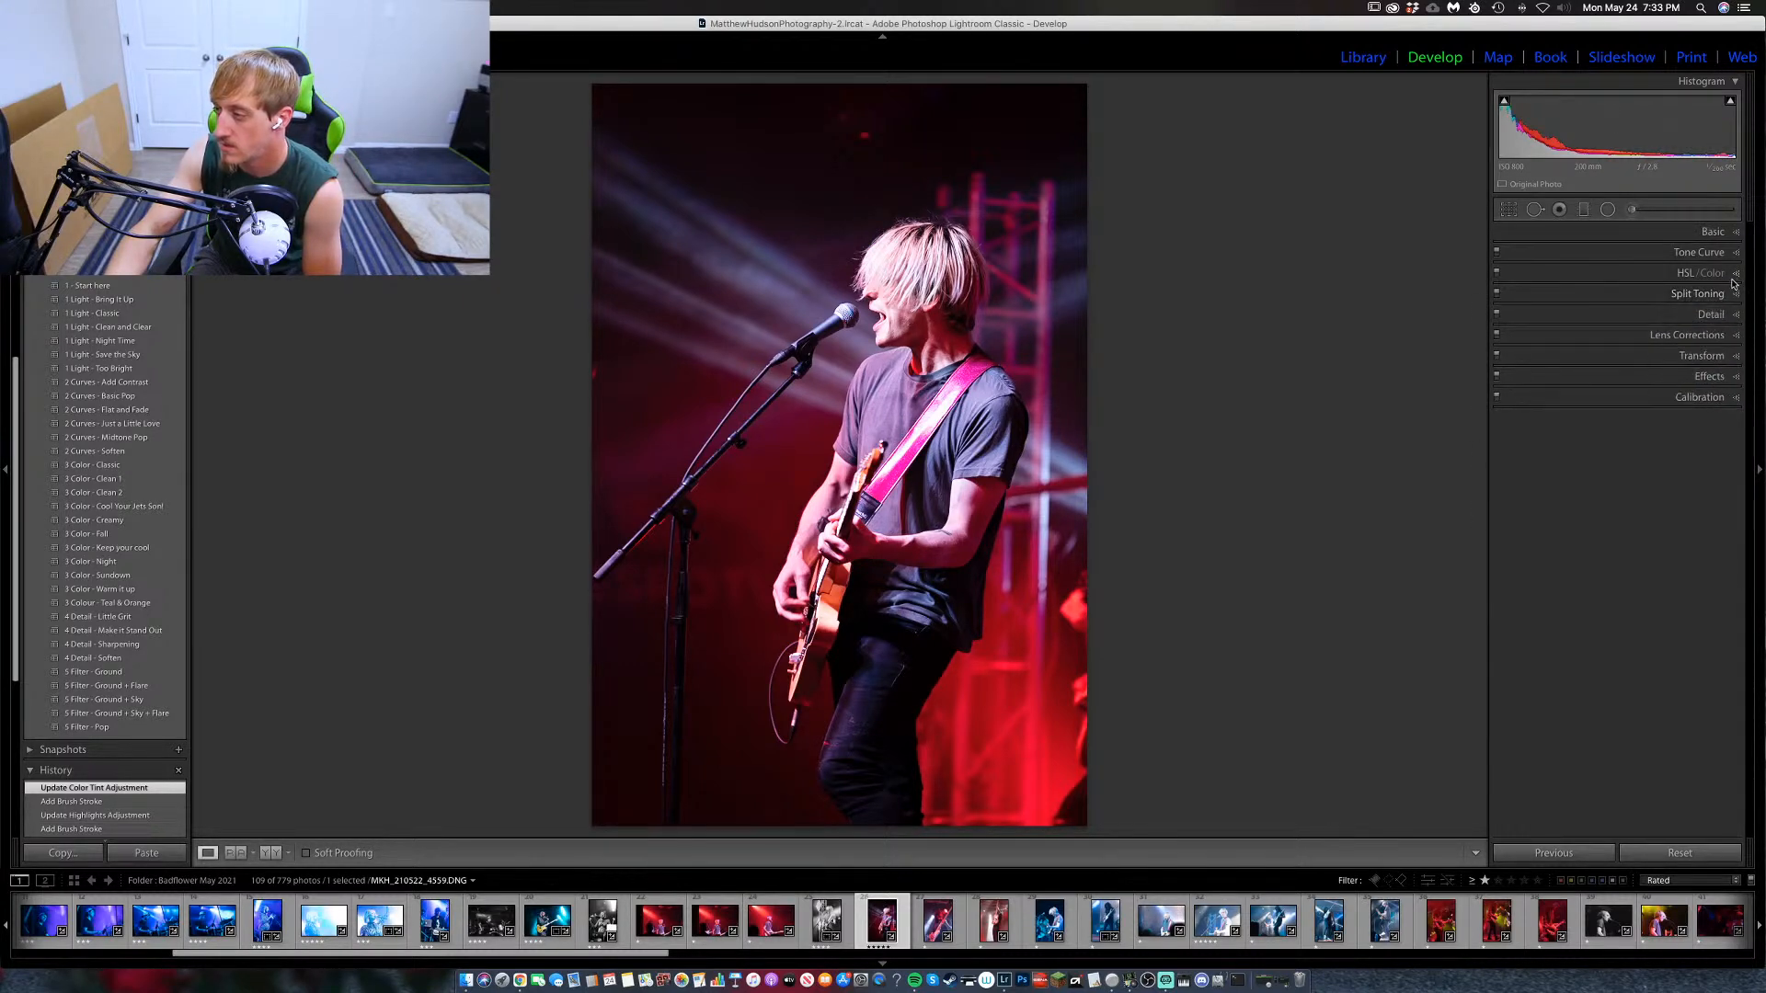
left_click(1735, 274)
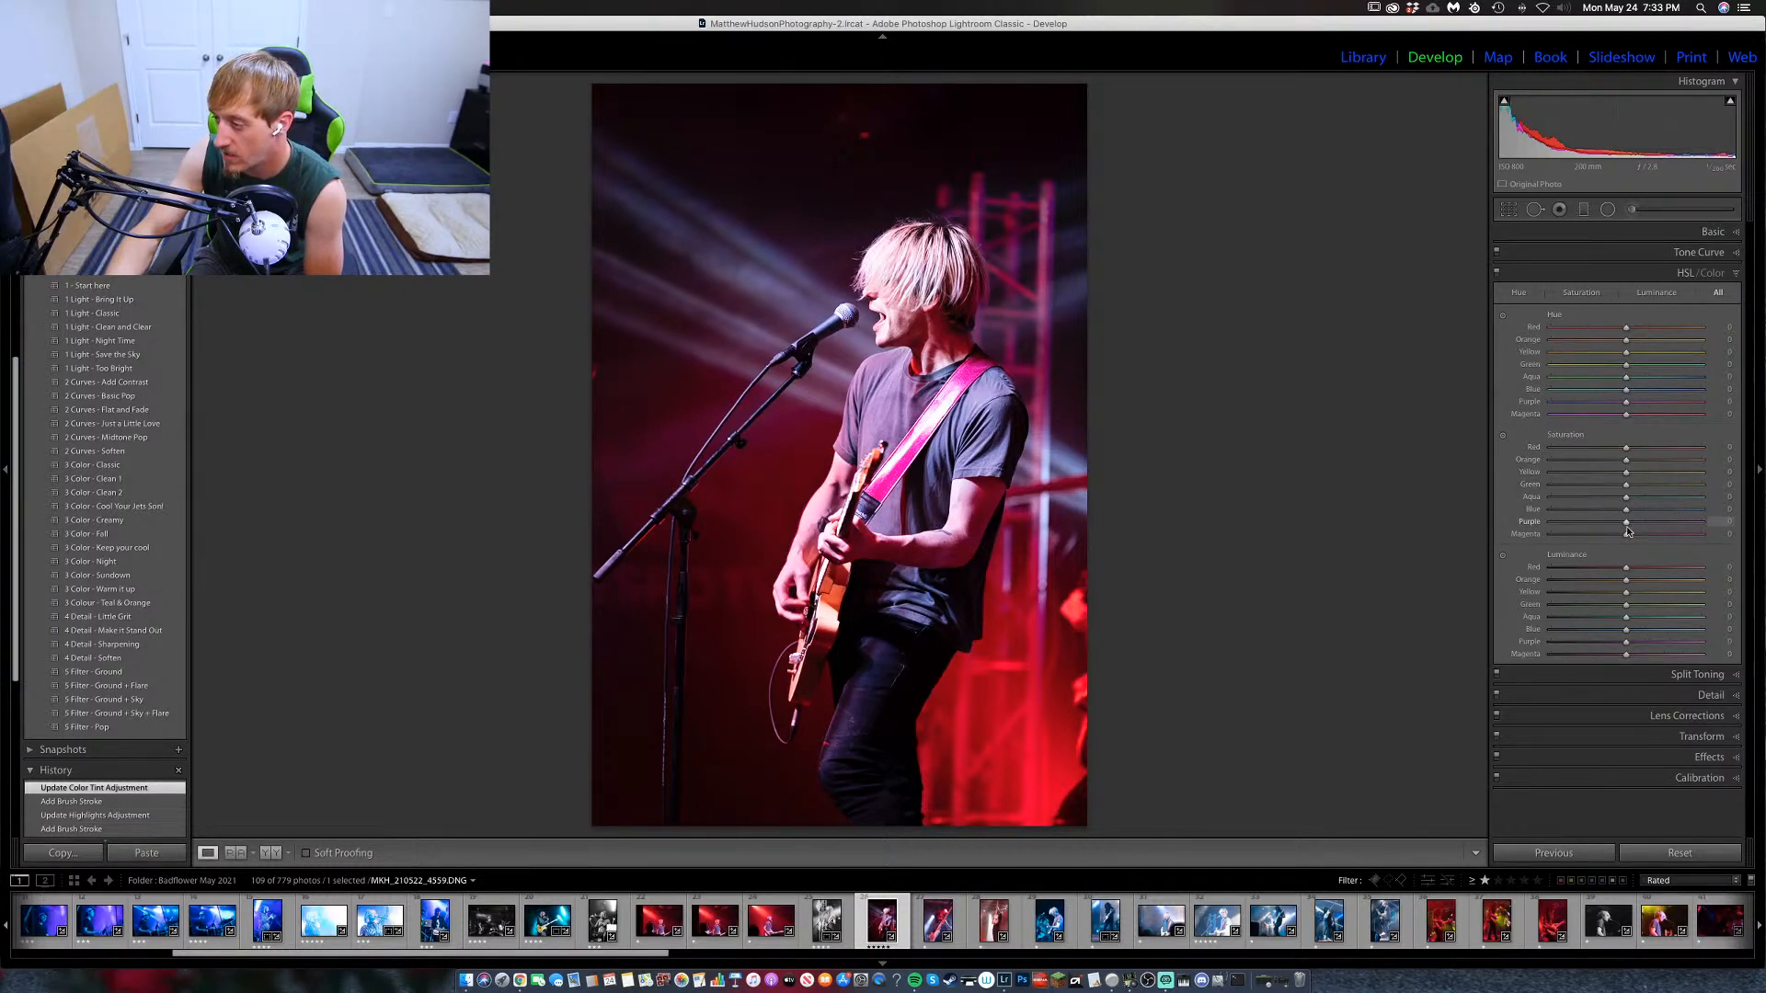
left_click_drag(1625, 522, 1610, 523)
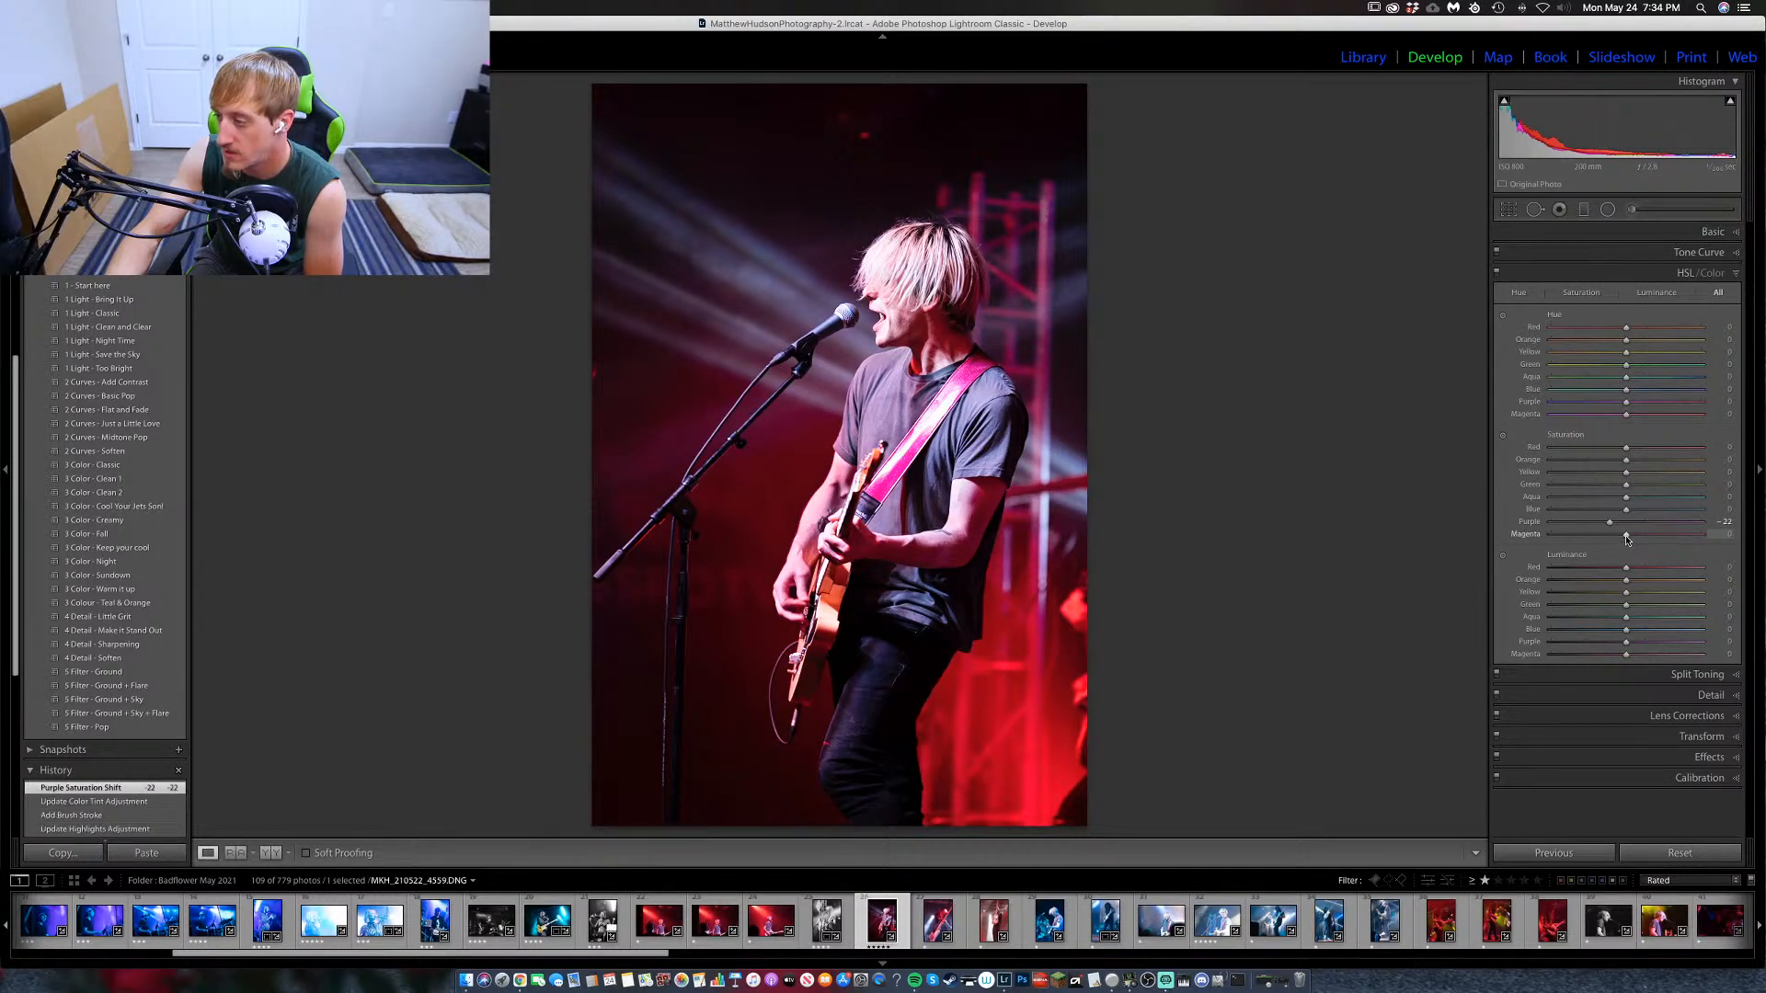
left_click(1611, 534)
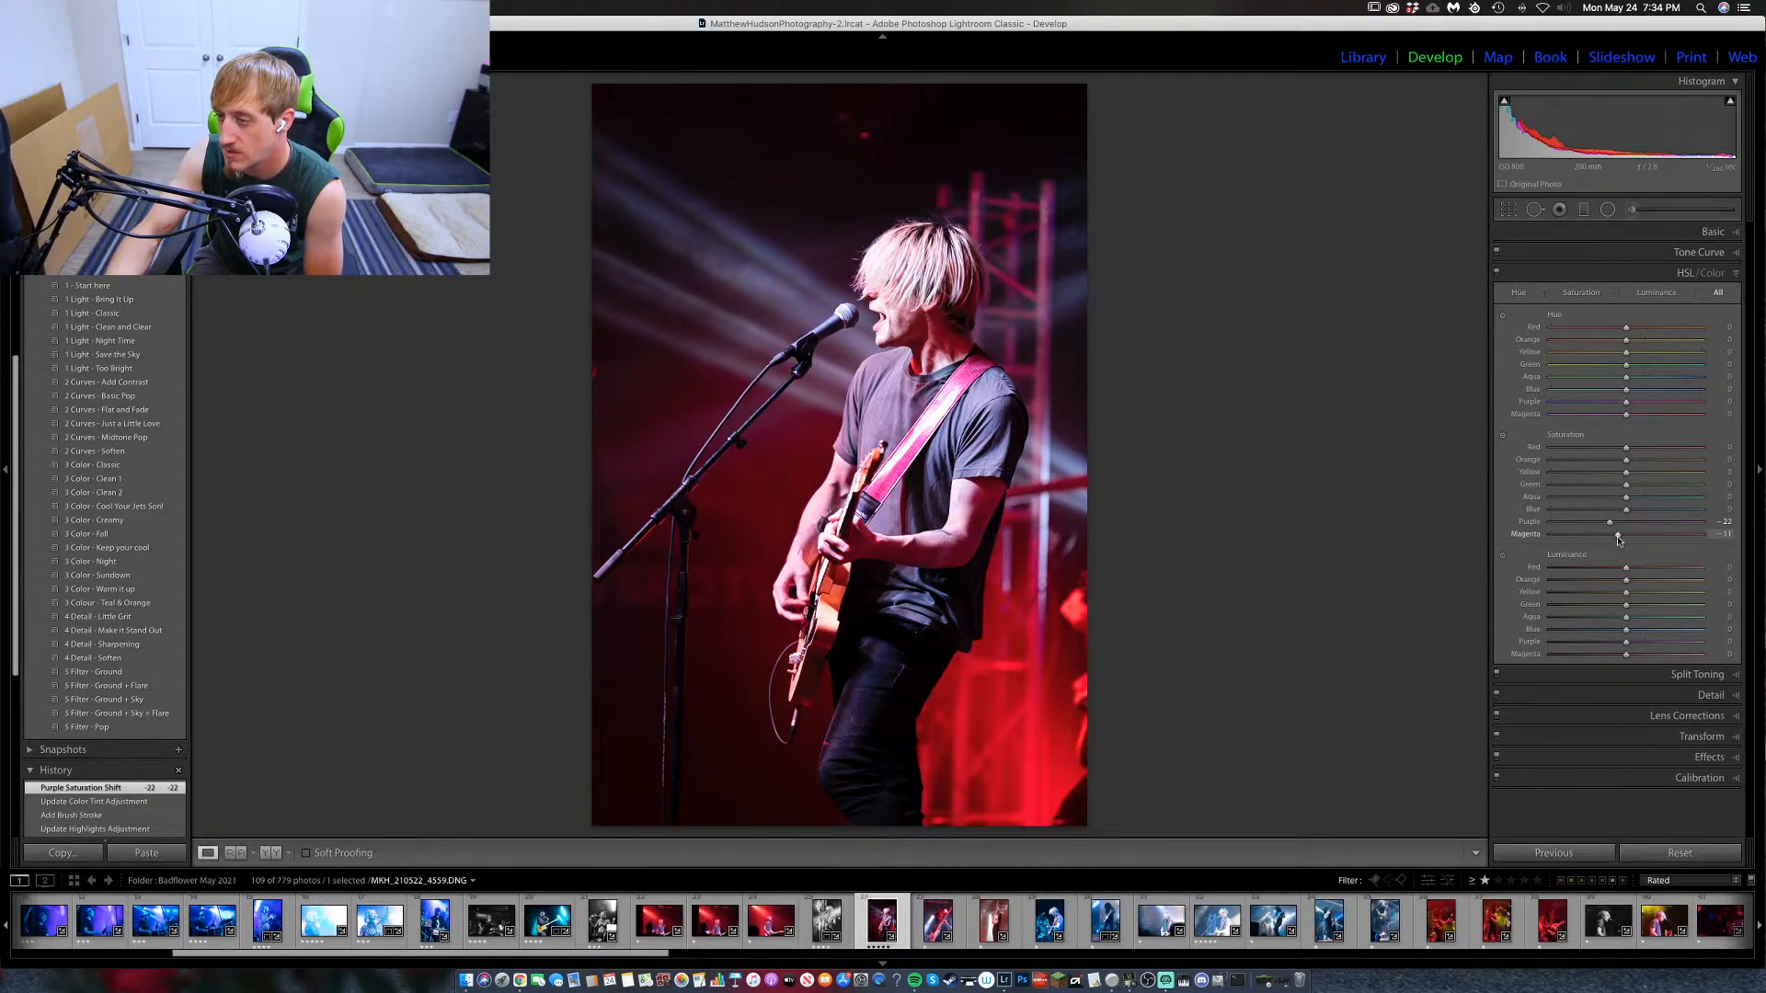
mouse_move(1611, 536)
left_mouse_down()
mouse_move(1630, 538)
mouse_move(1610, 536)
left_mouse_up()
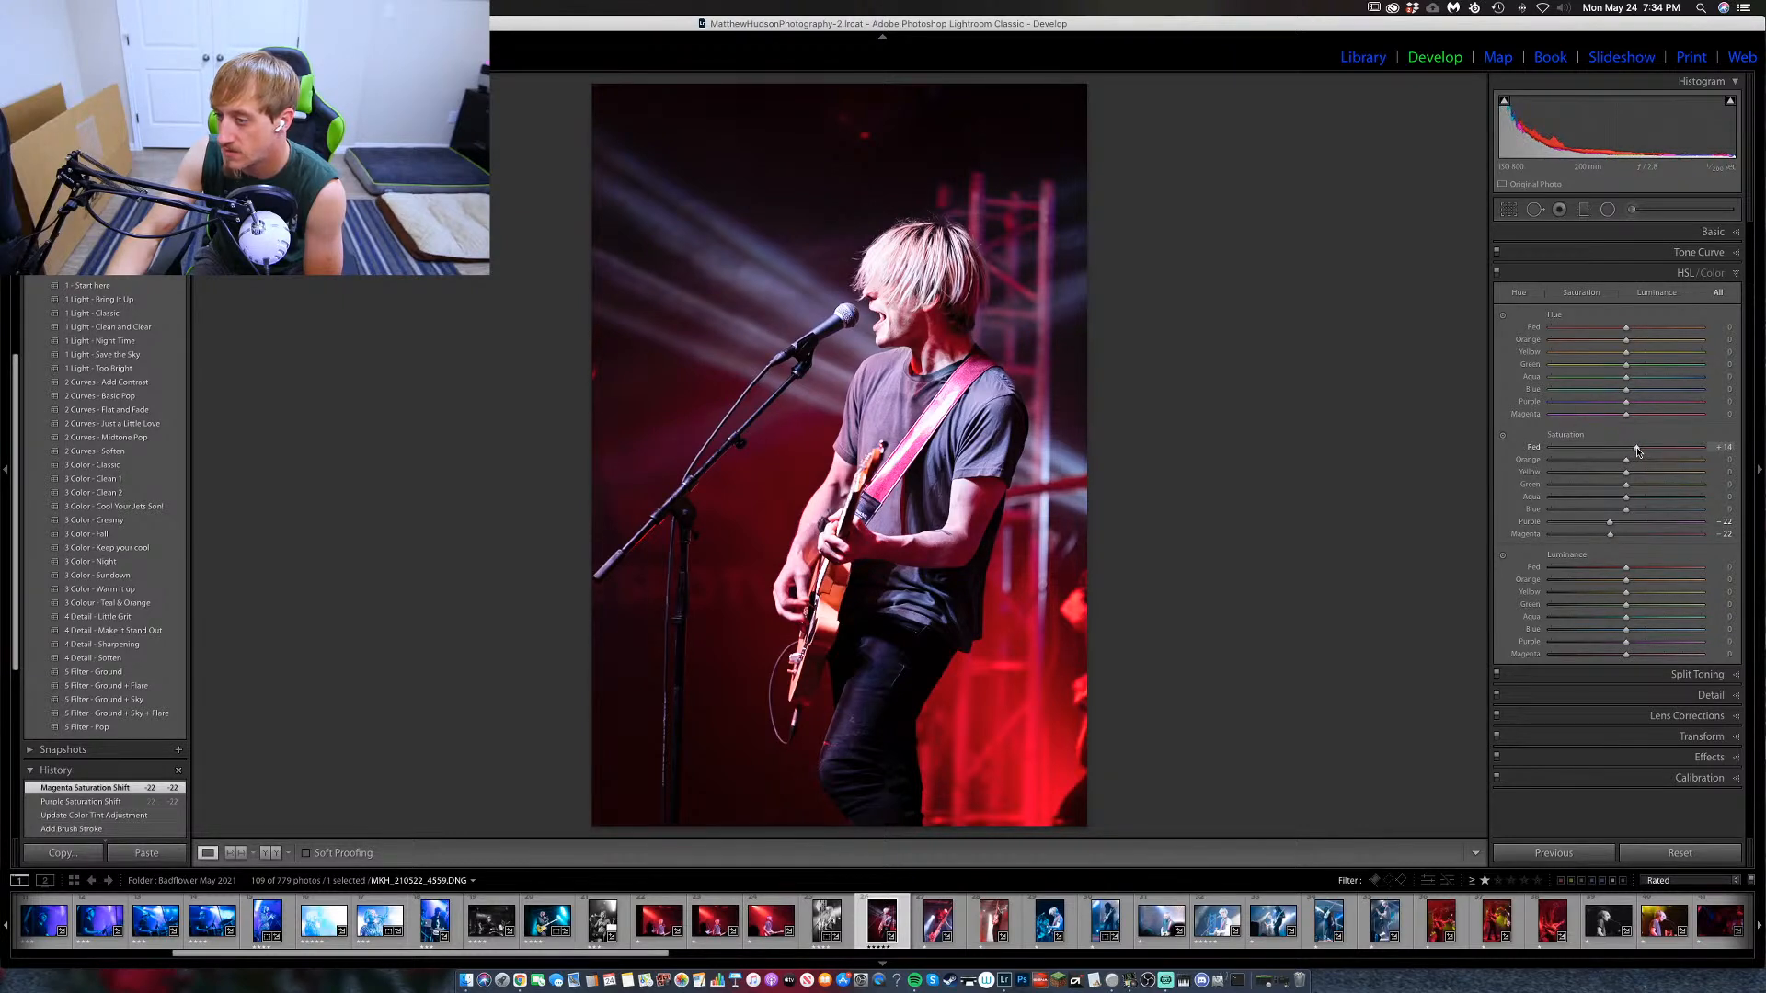
left_click_drag(1638, 450, 1637, 451)
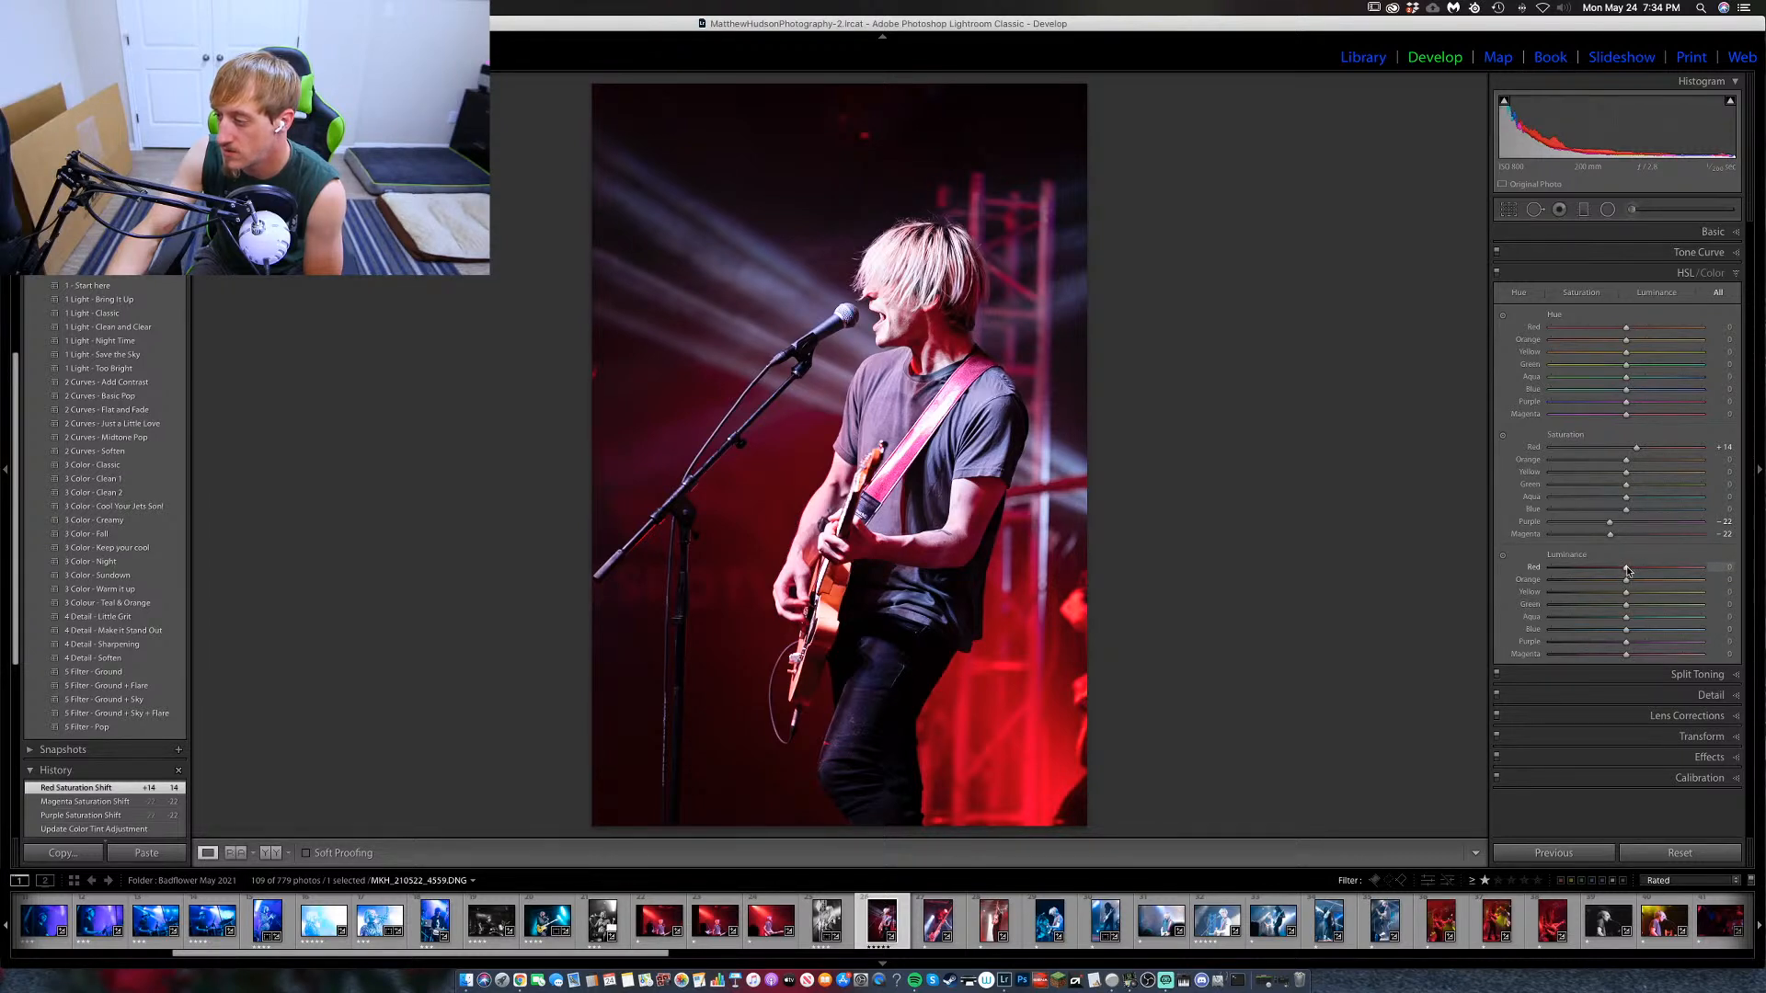
Set the HSL luminance of Red to +17, Purple to -10 and Magenta to +10.
left_click_drag(1627, 570, 1640, 572)
left_click_drag(1626, 641, 1634, 660)
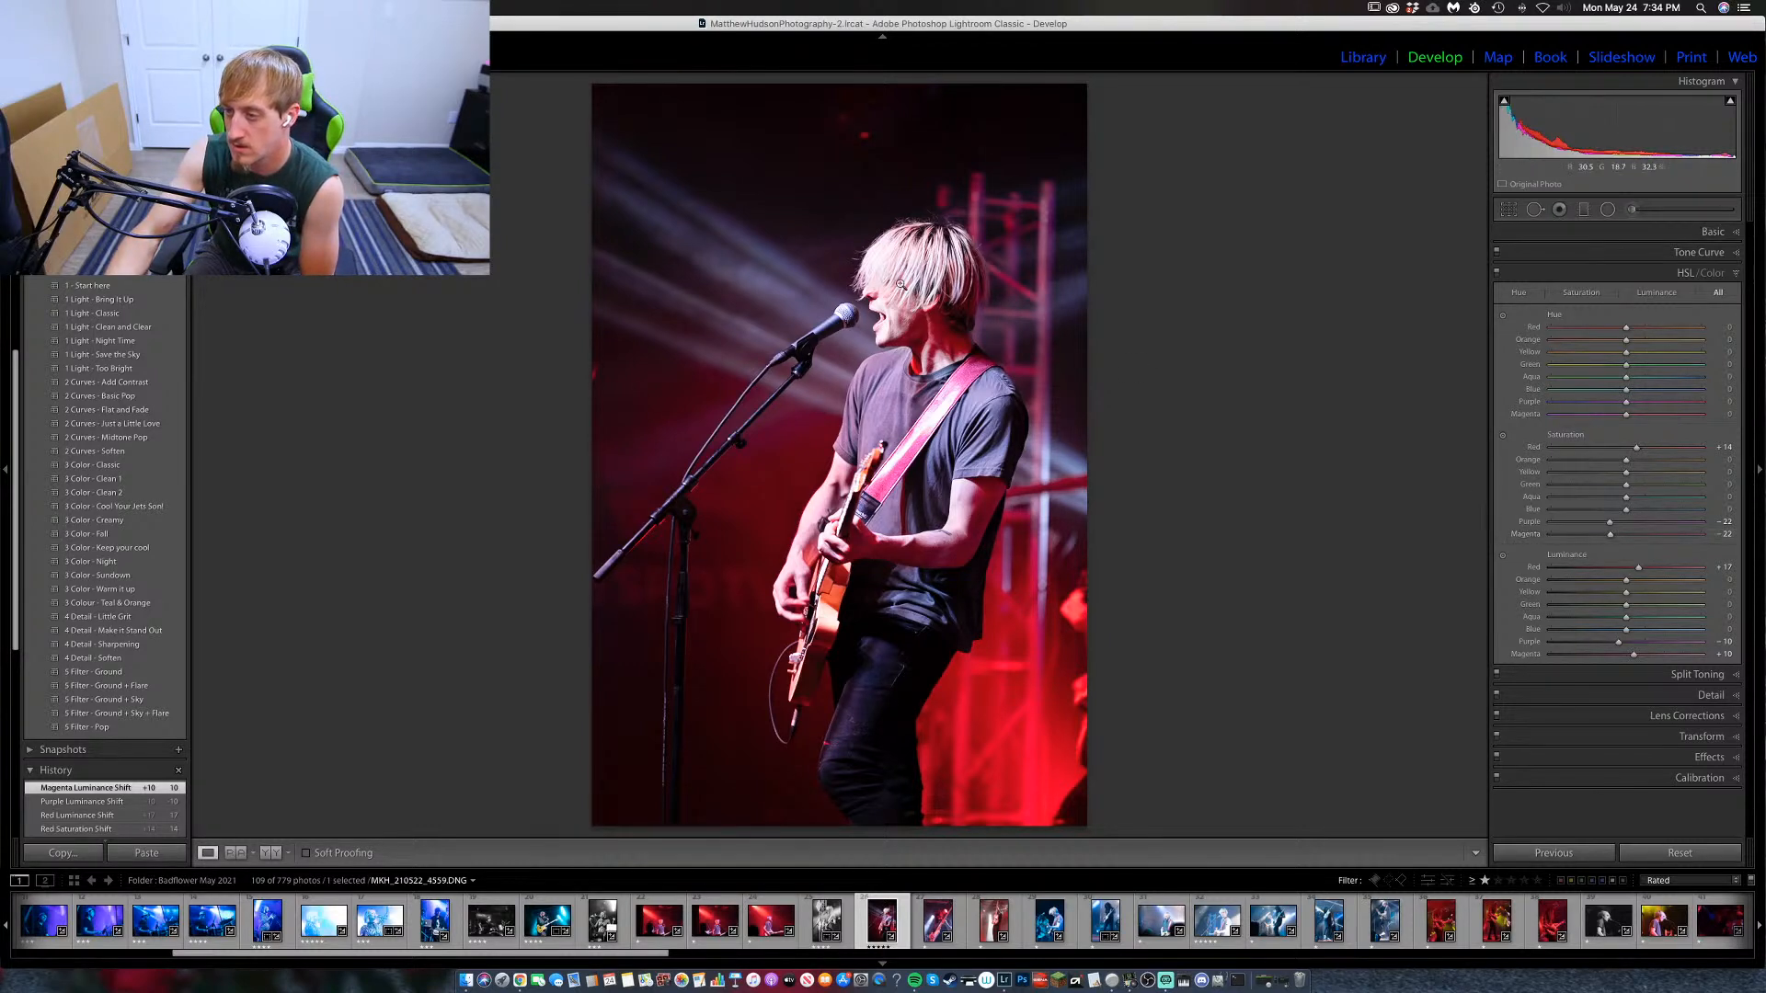
left_click(1735, 276)
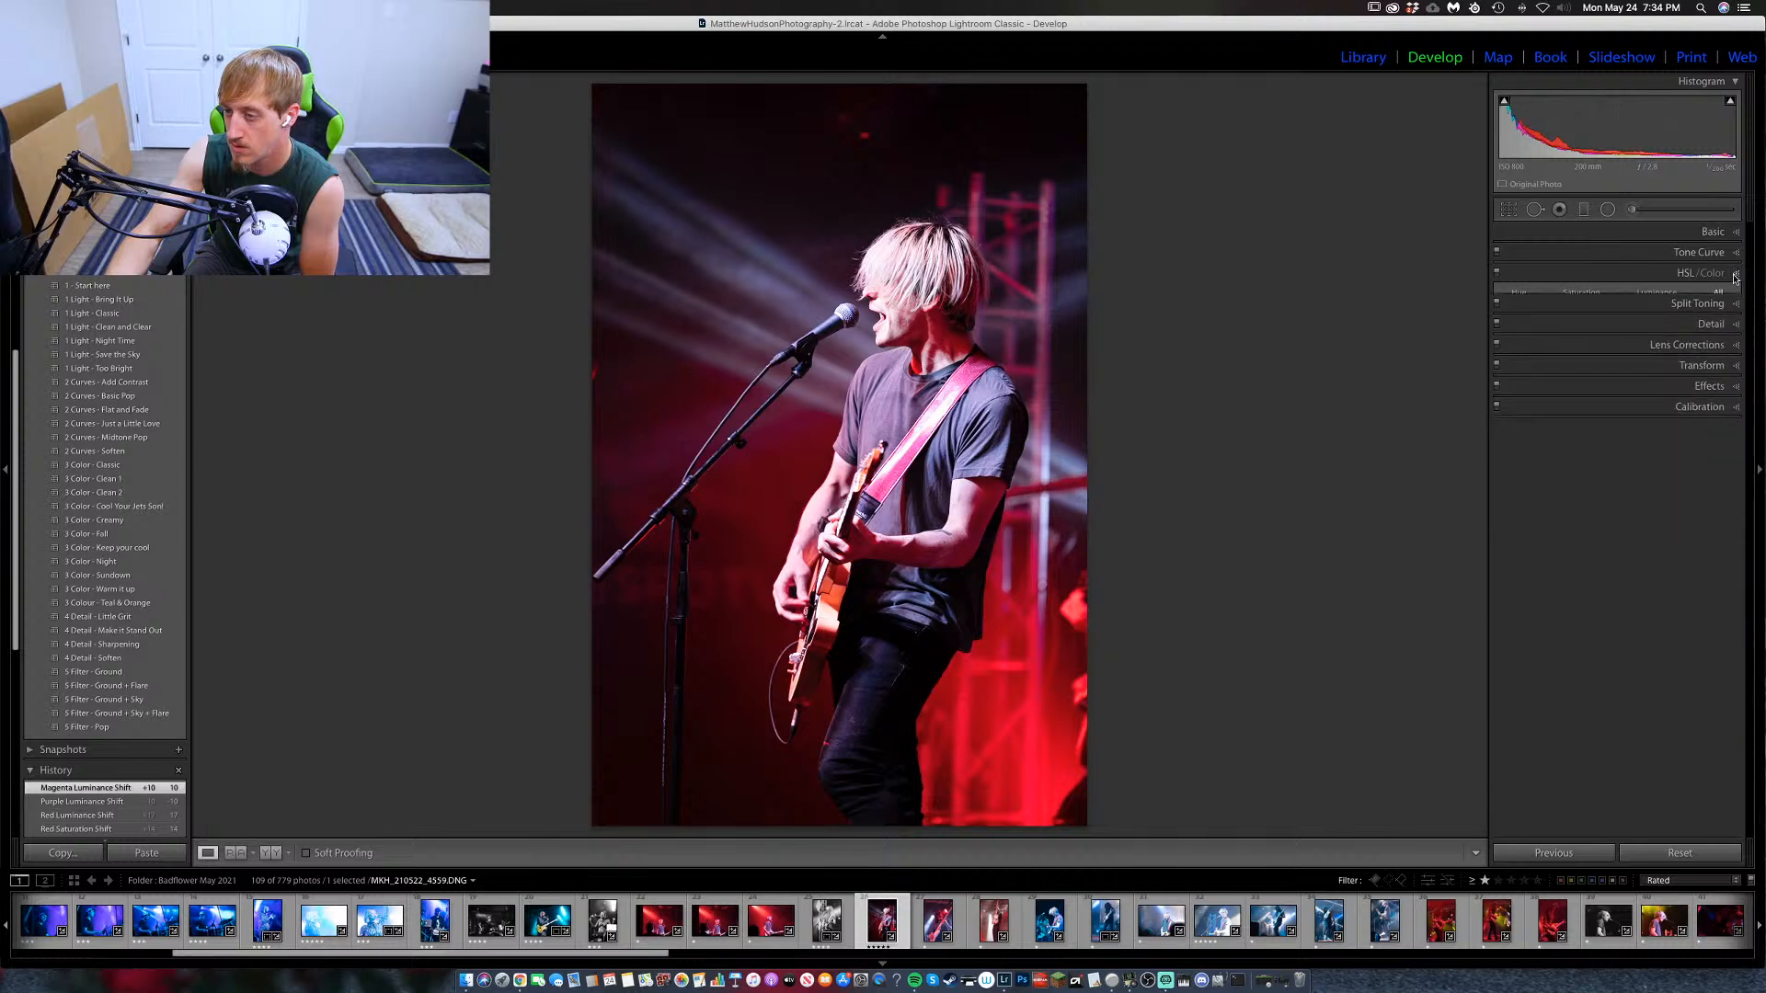
Select the Adjustment Brush mask on the singer's hair, set its Exposure to -0.66, raise its Contrast and Clarity, and finish brushing.
left_click(1634, 210)
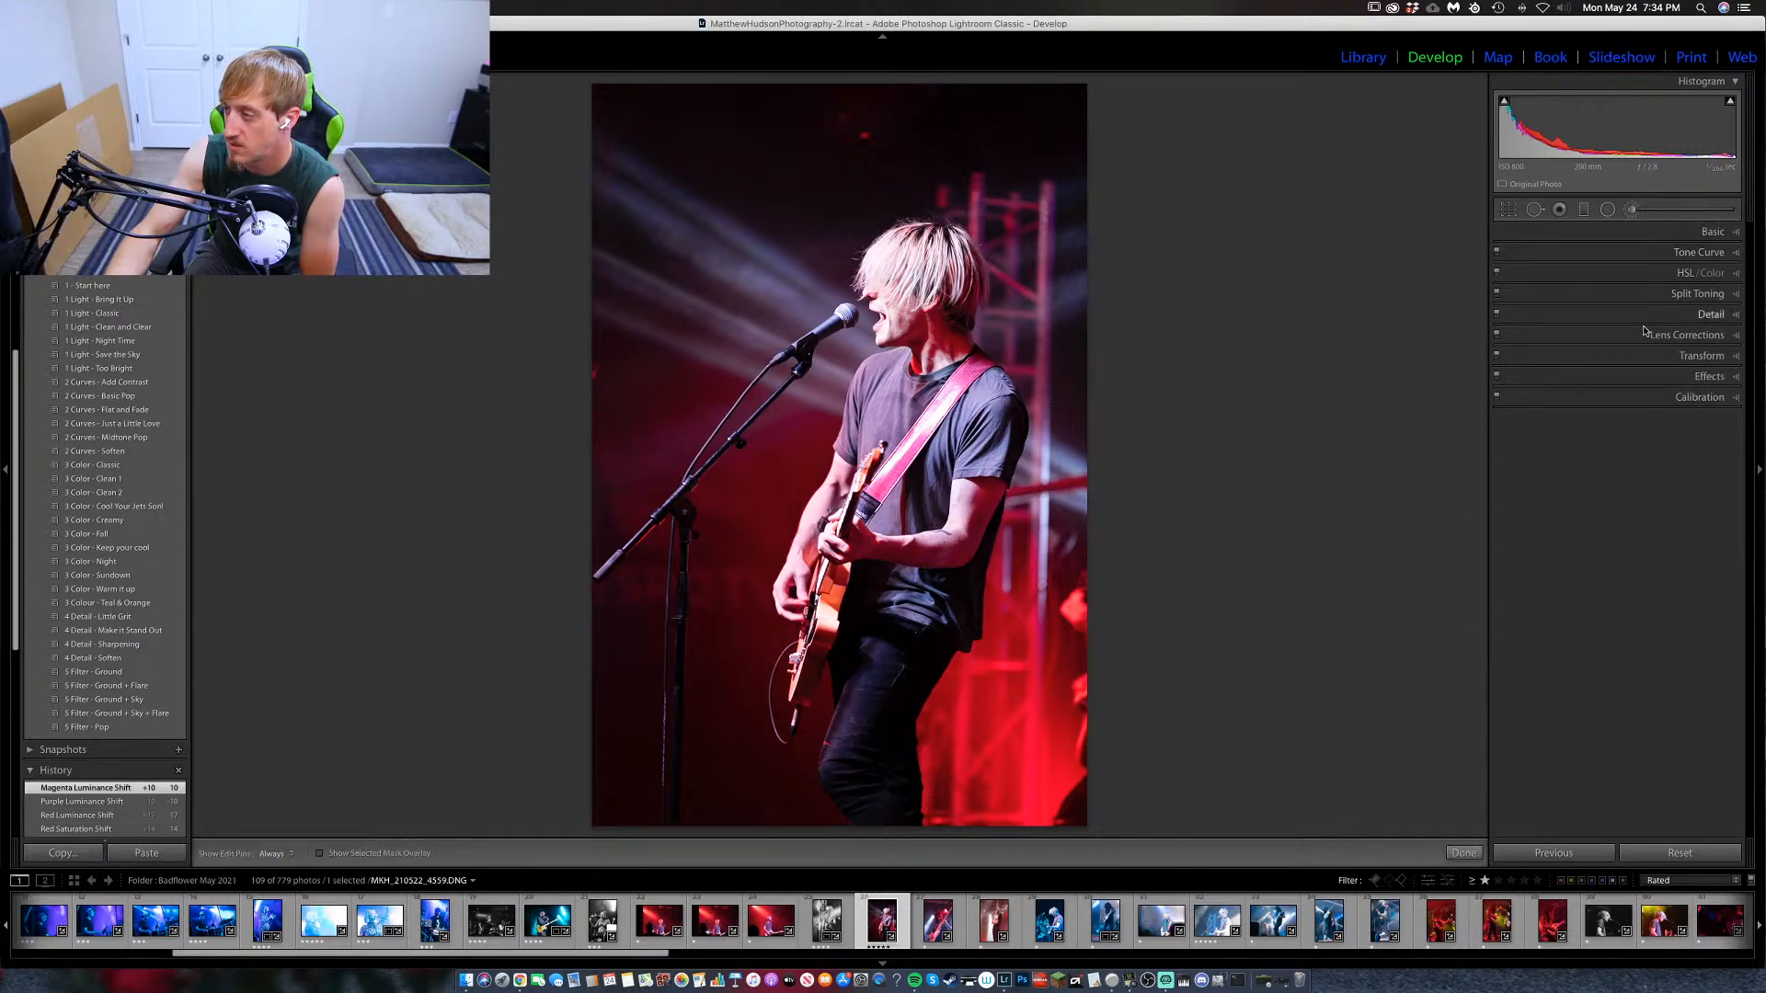
left_click(887, 303)
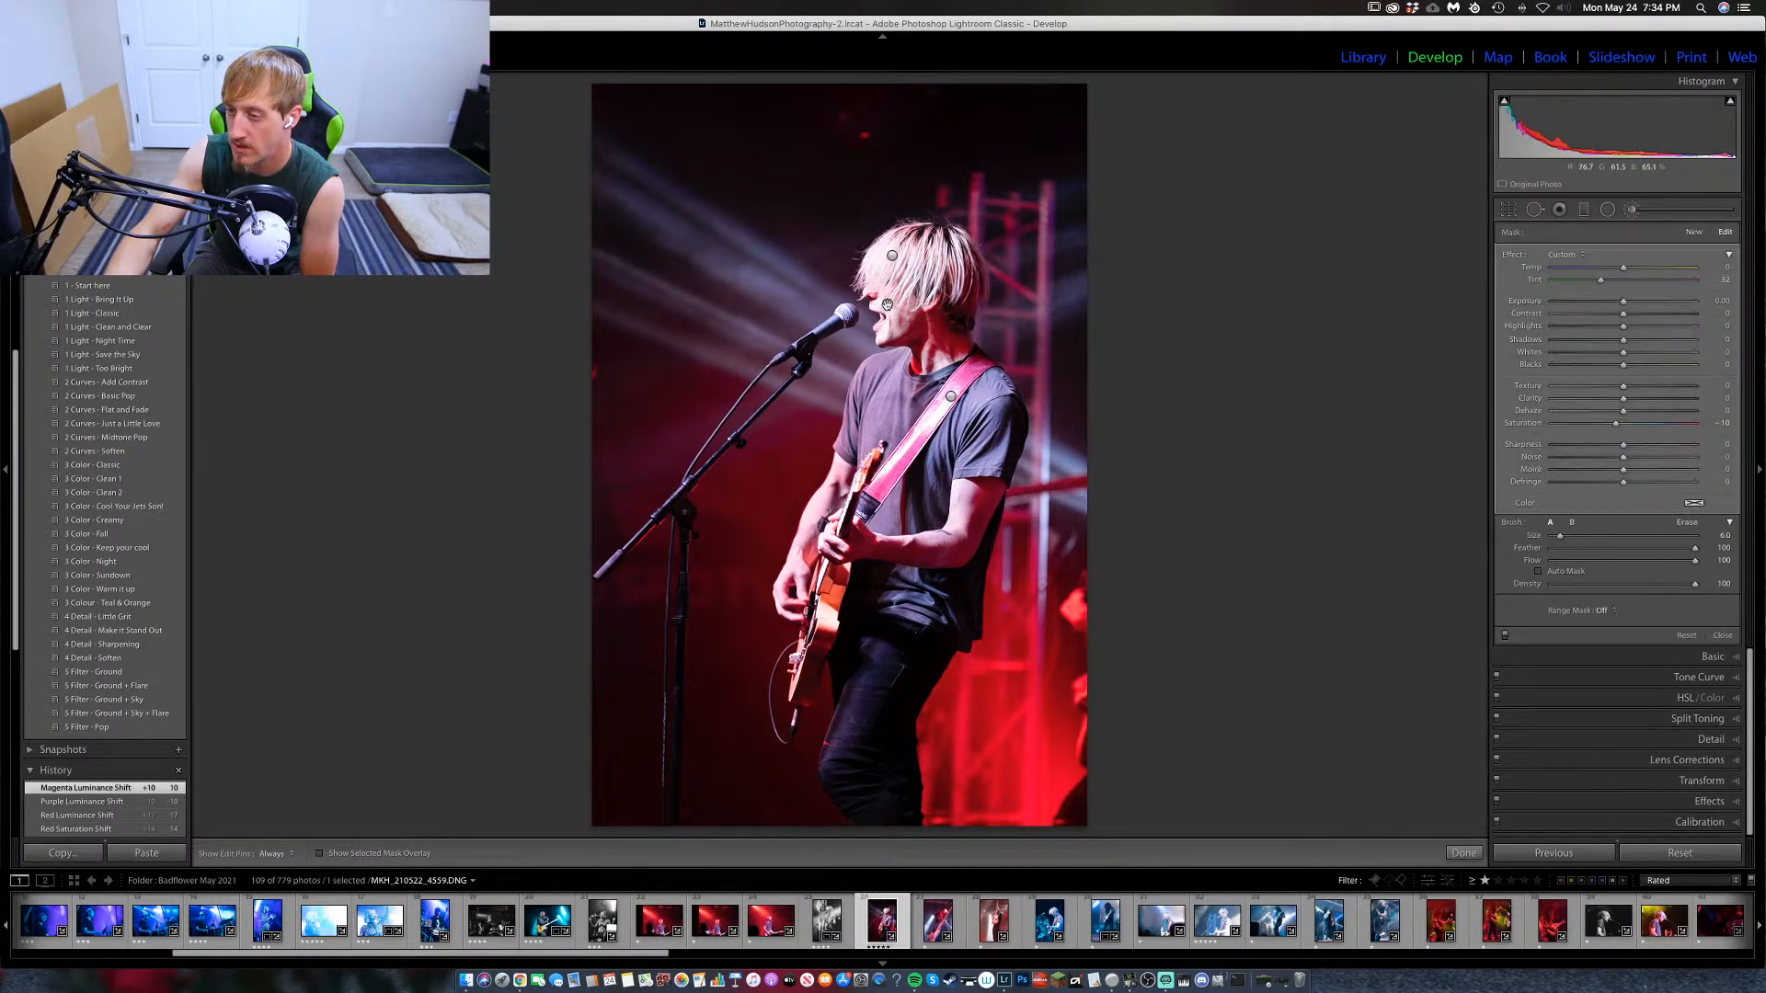
left_click(892, 257)
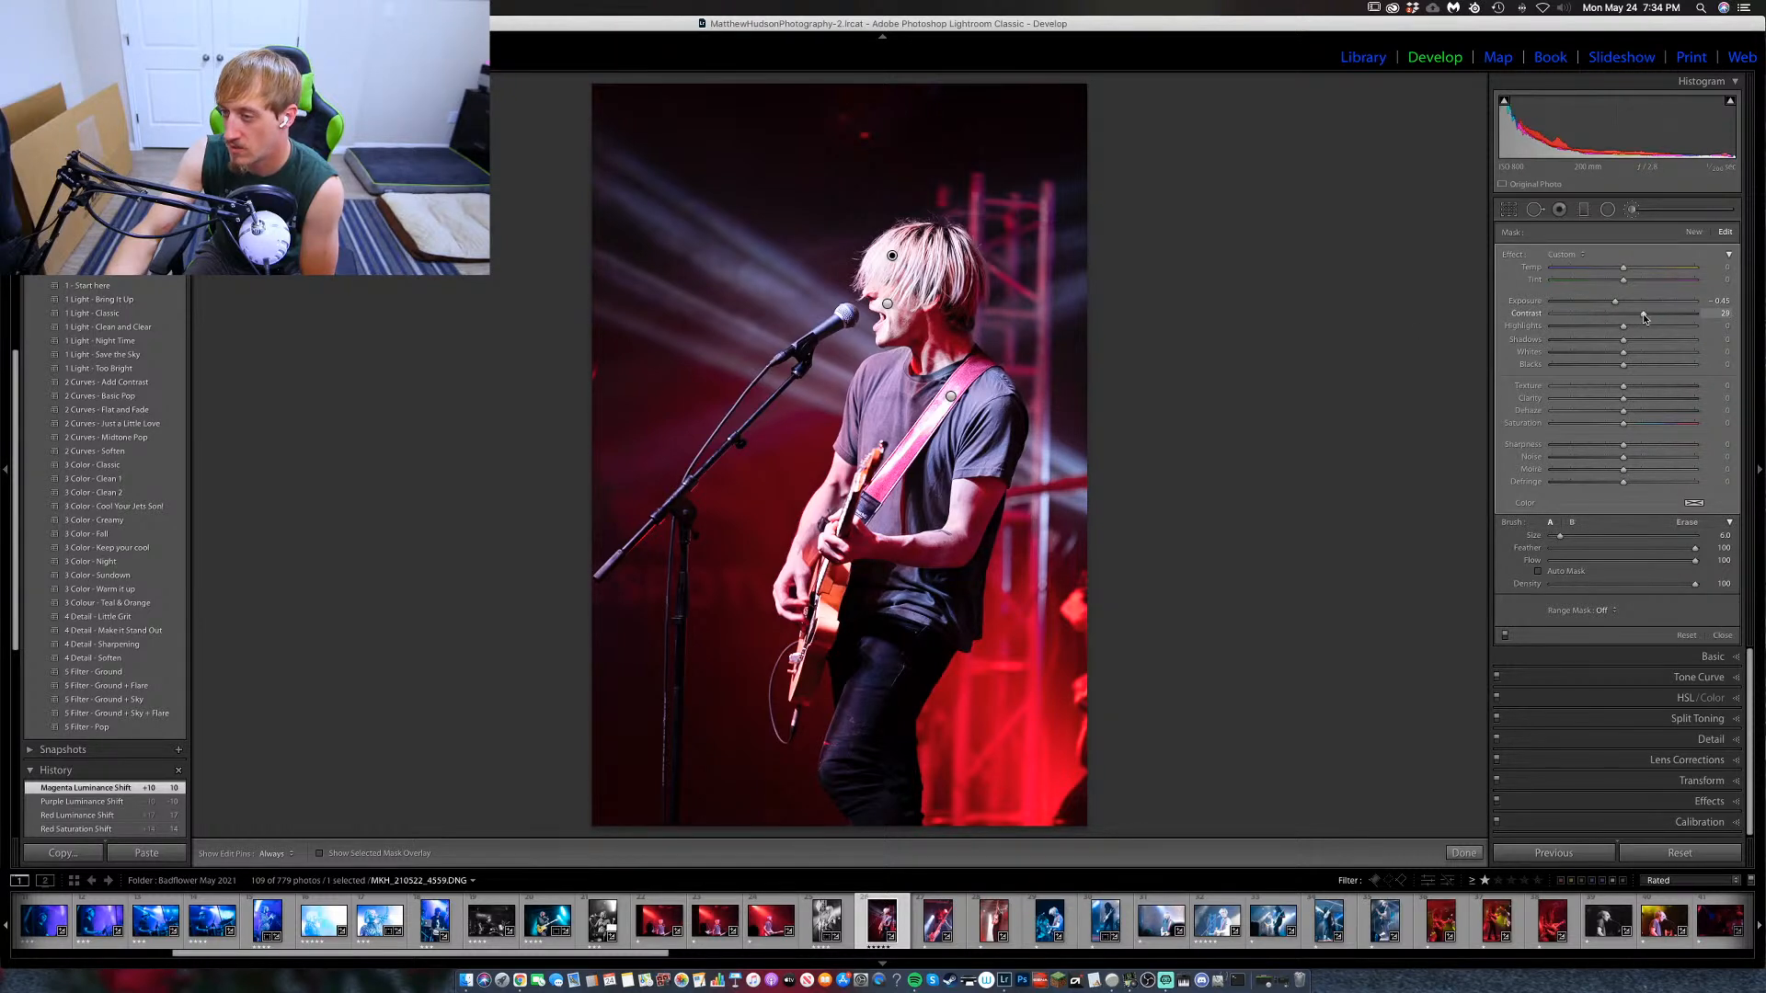
left_click_drag(1645, 318, 1651, 318)
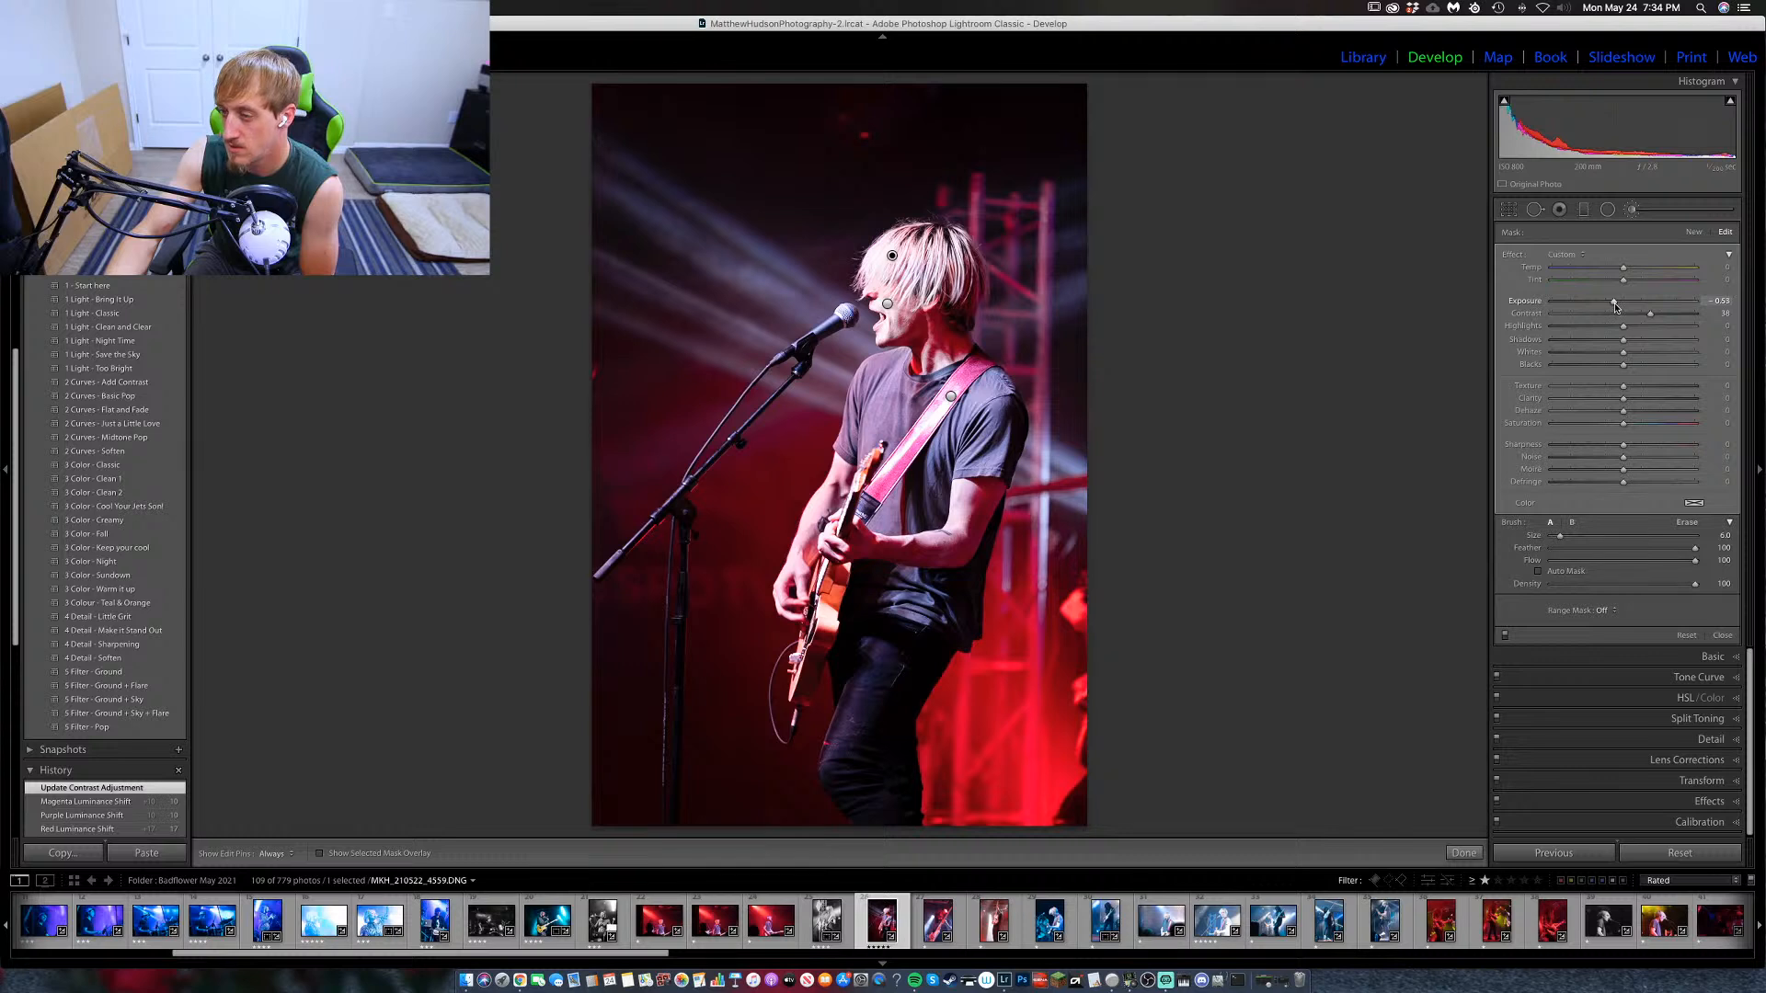
left_click_drag(1614, 302, 1613, 302)
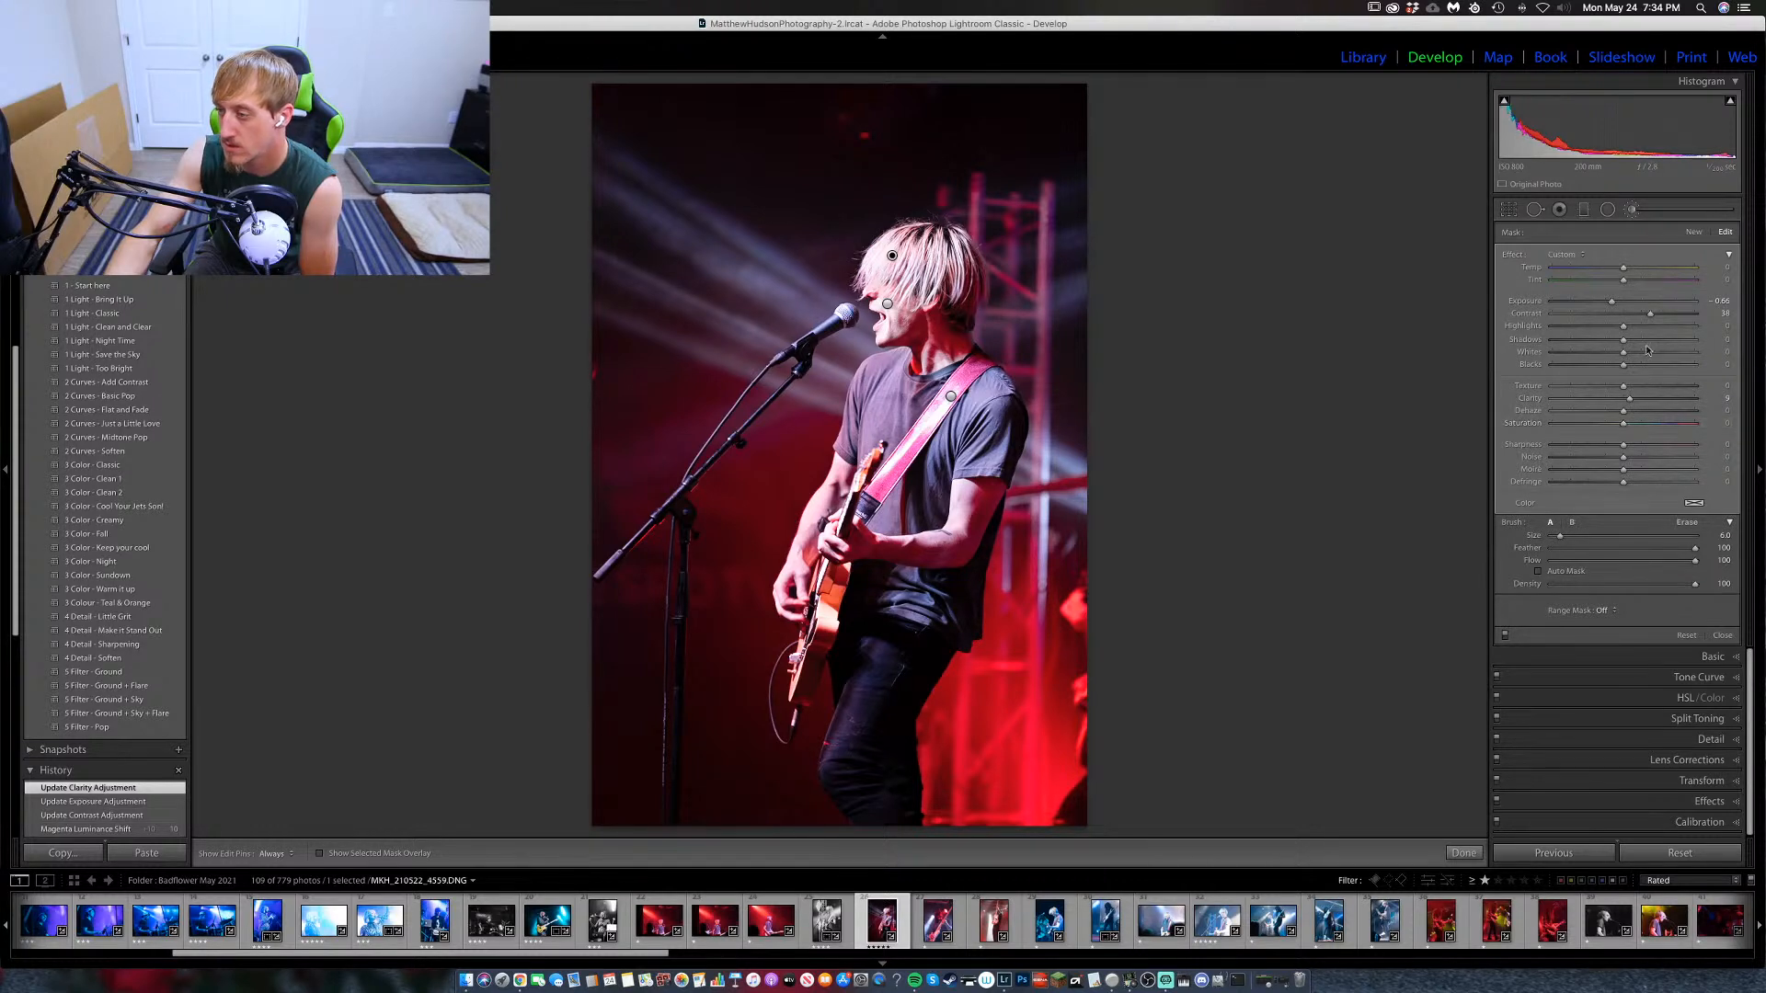
left_click(1632, 214)
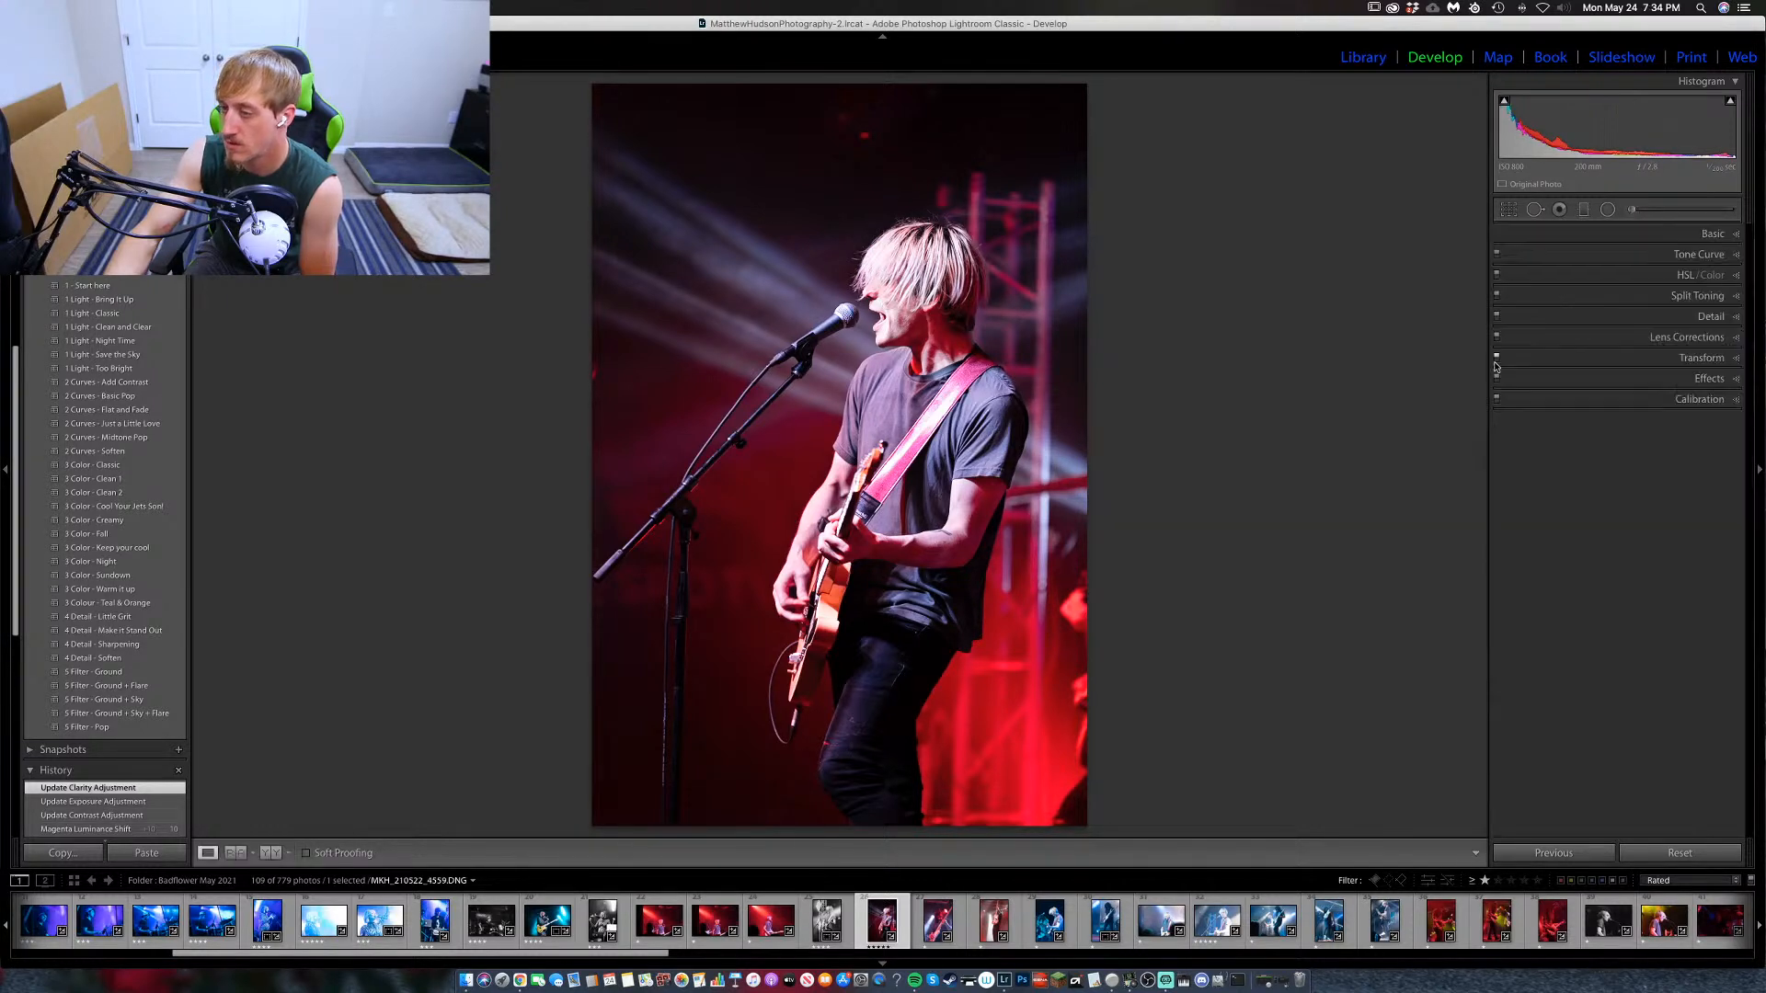
Heal two distracting light spots in the dark background, at the photo's left edge and above the singer's head, using Spot Removal.
left_click(1531, 212)
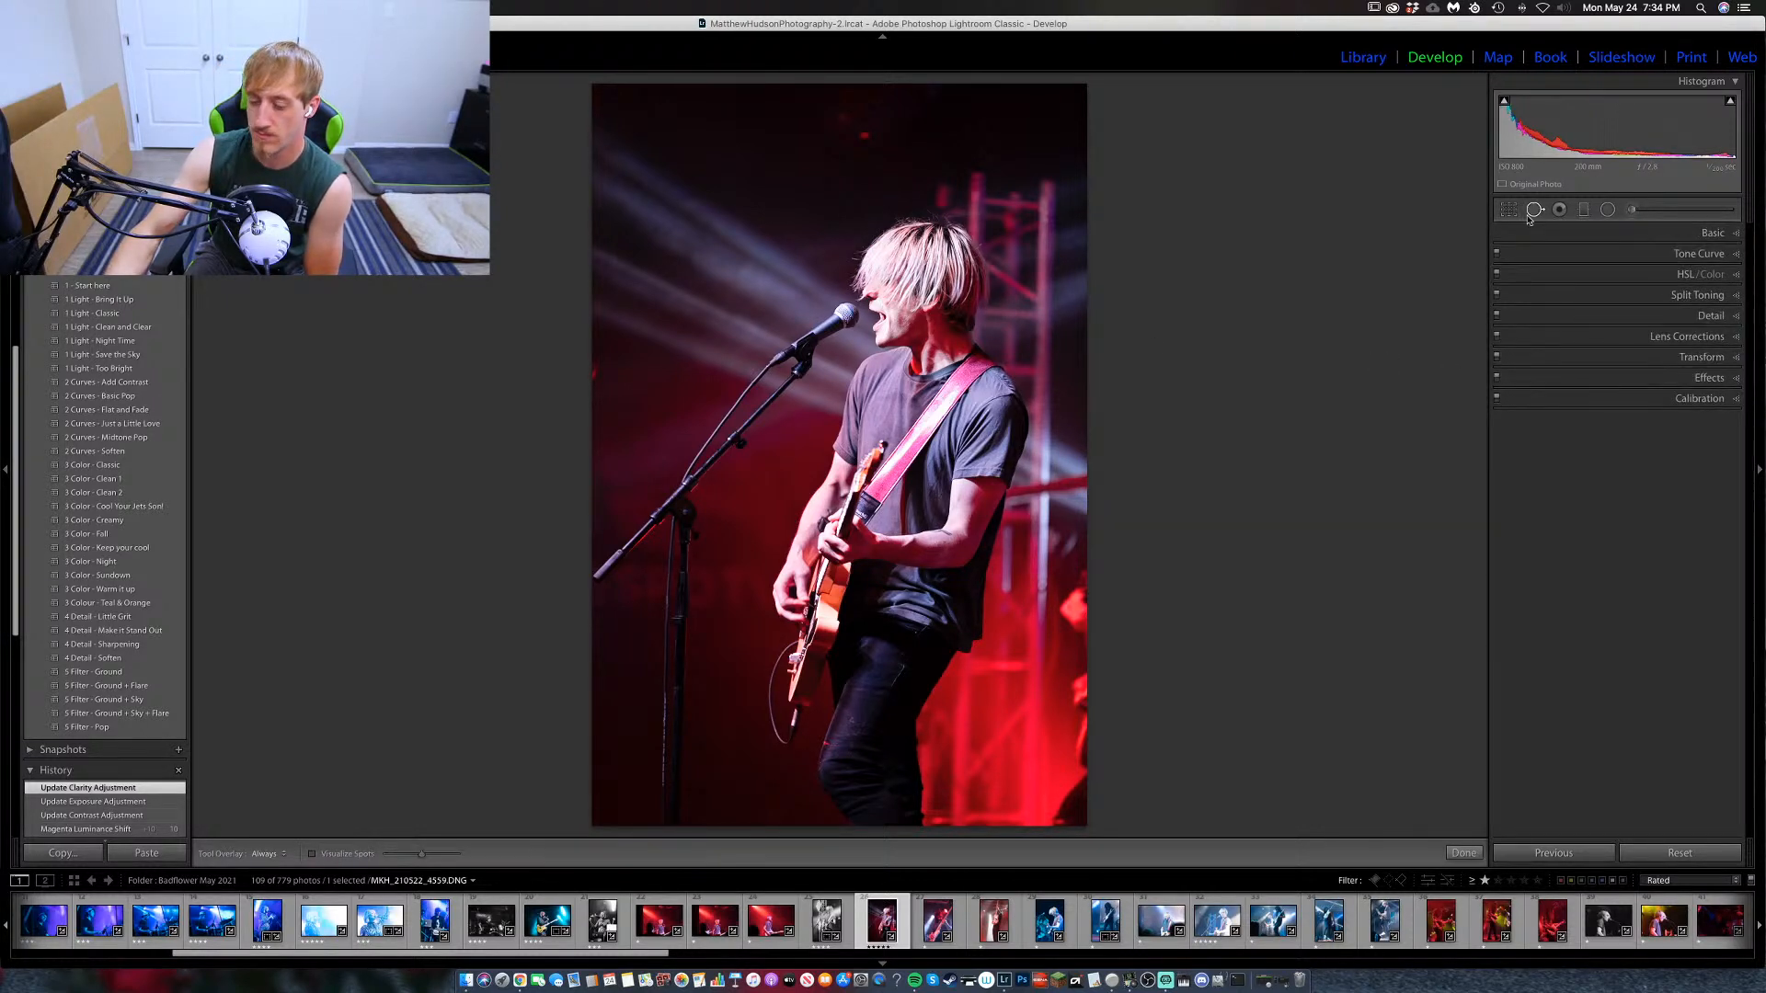
left_click(596, 368)
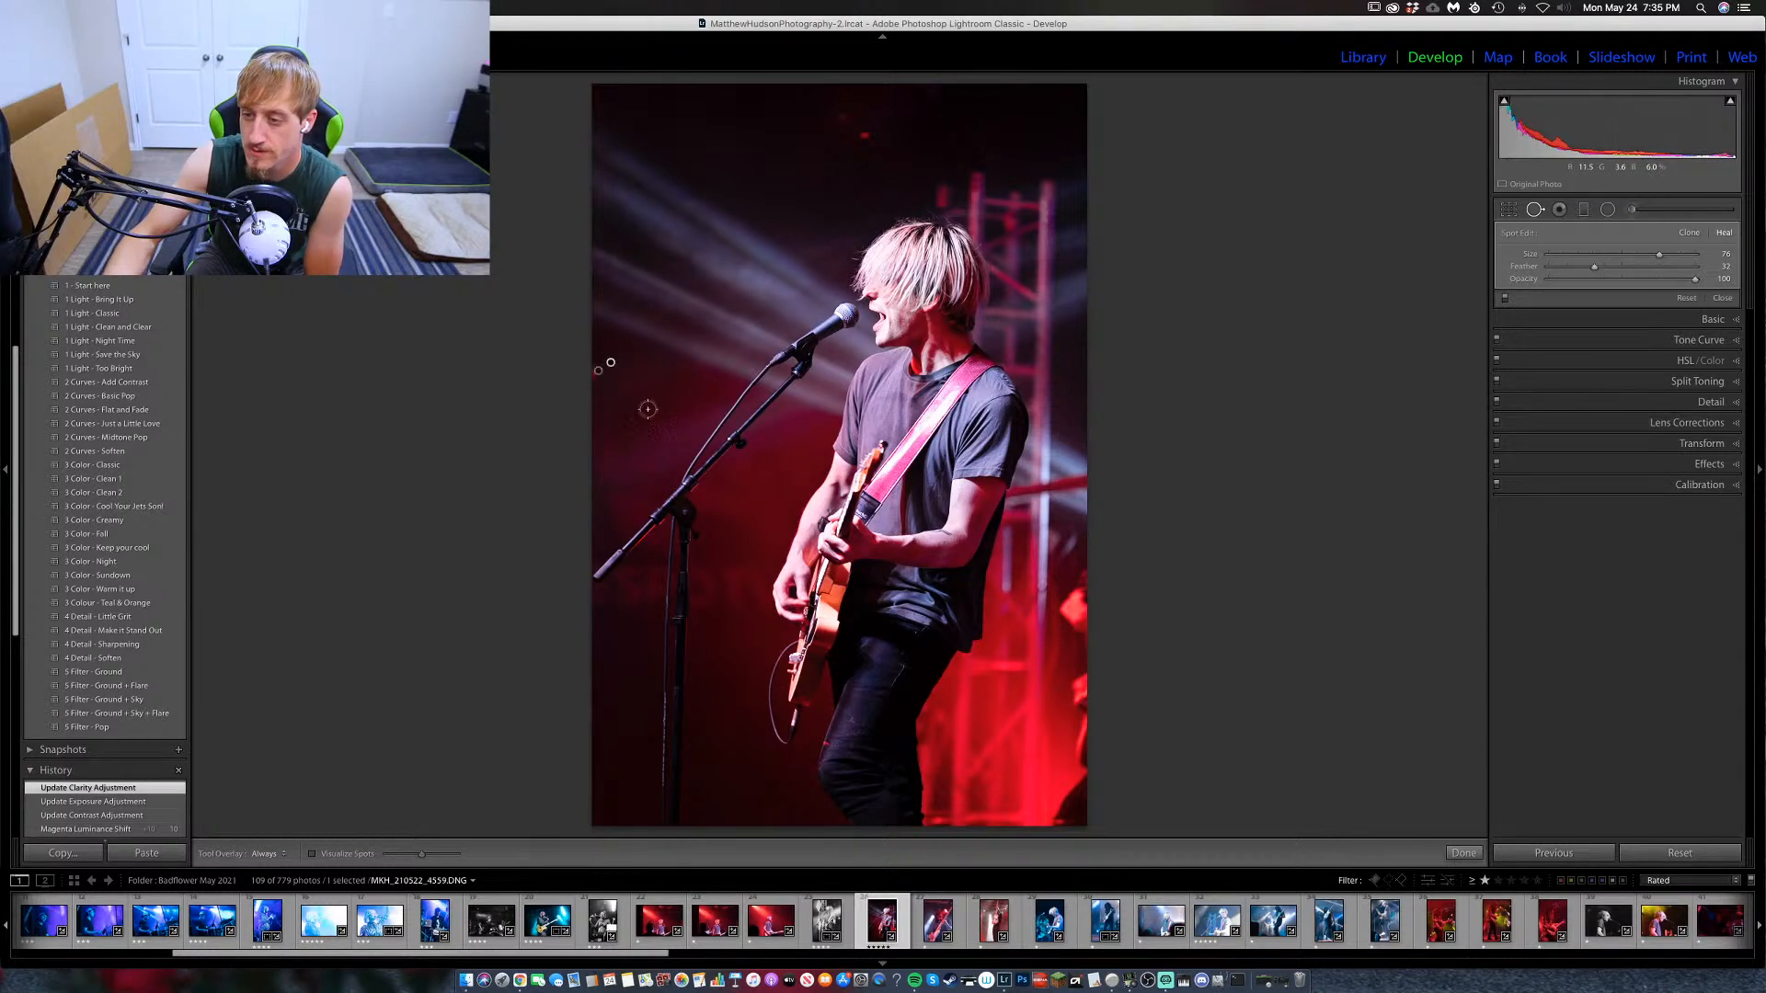
left_click_drag(865, 130, 841, 115)
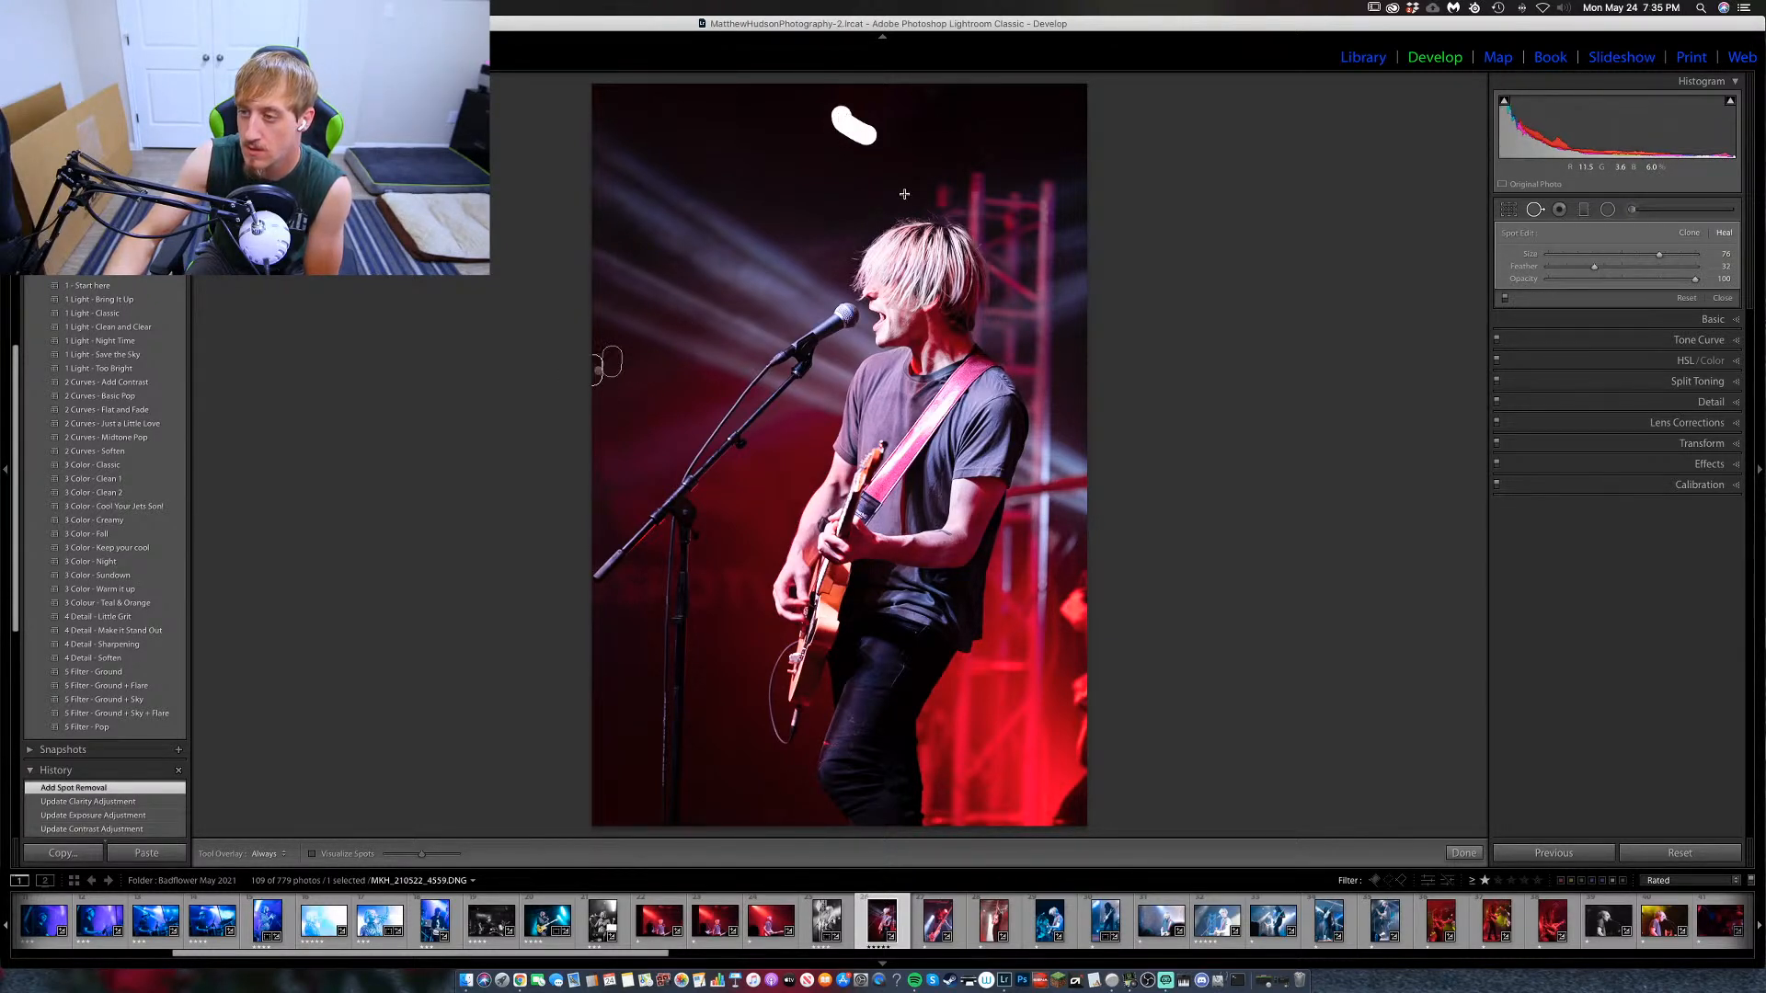
left_click(1528, 215)
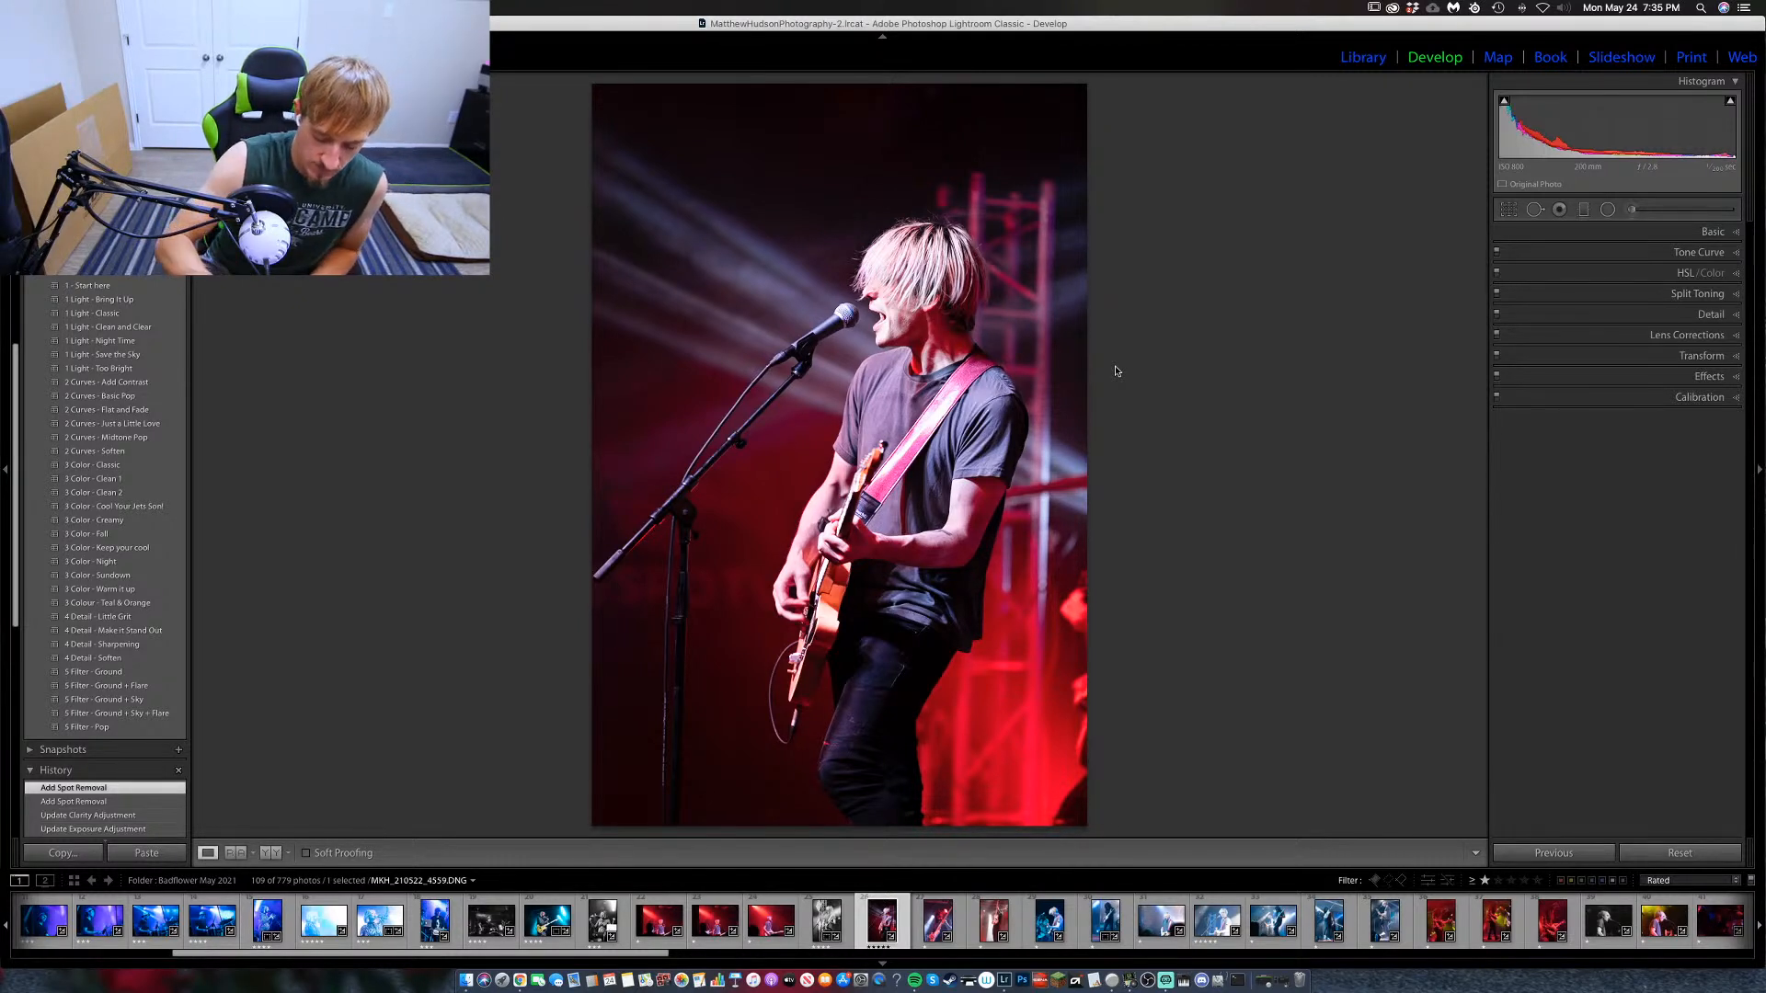
Rate the blond singer's red-lit photo 5 stars and compare it with the preceding black-and-white shot.
key("4")
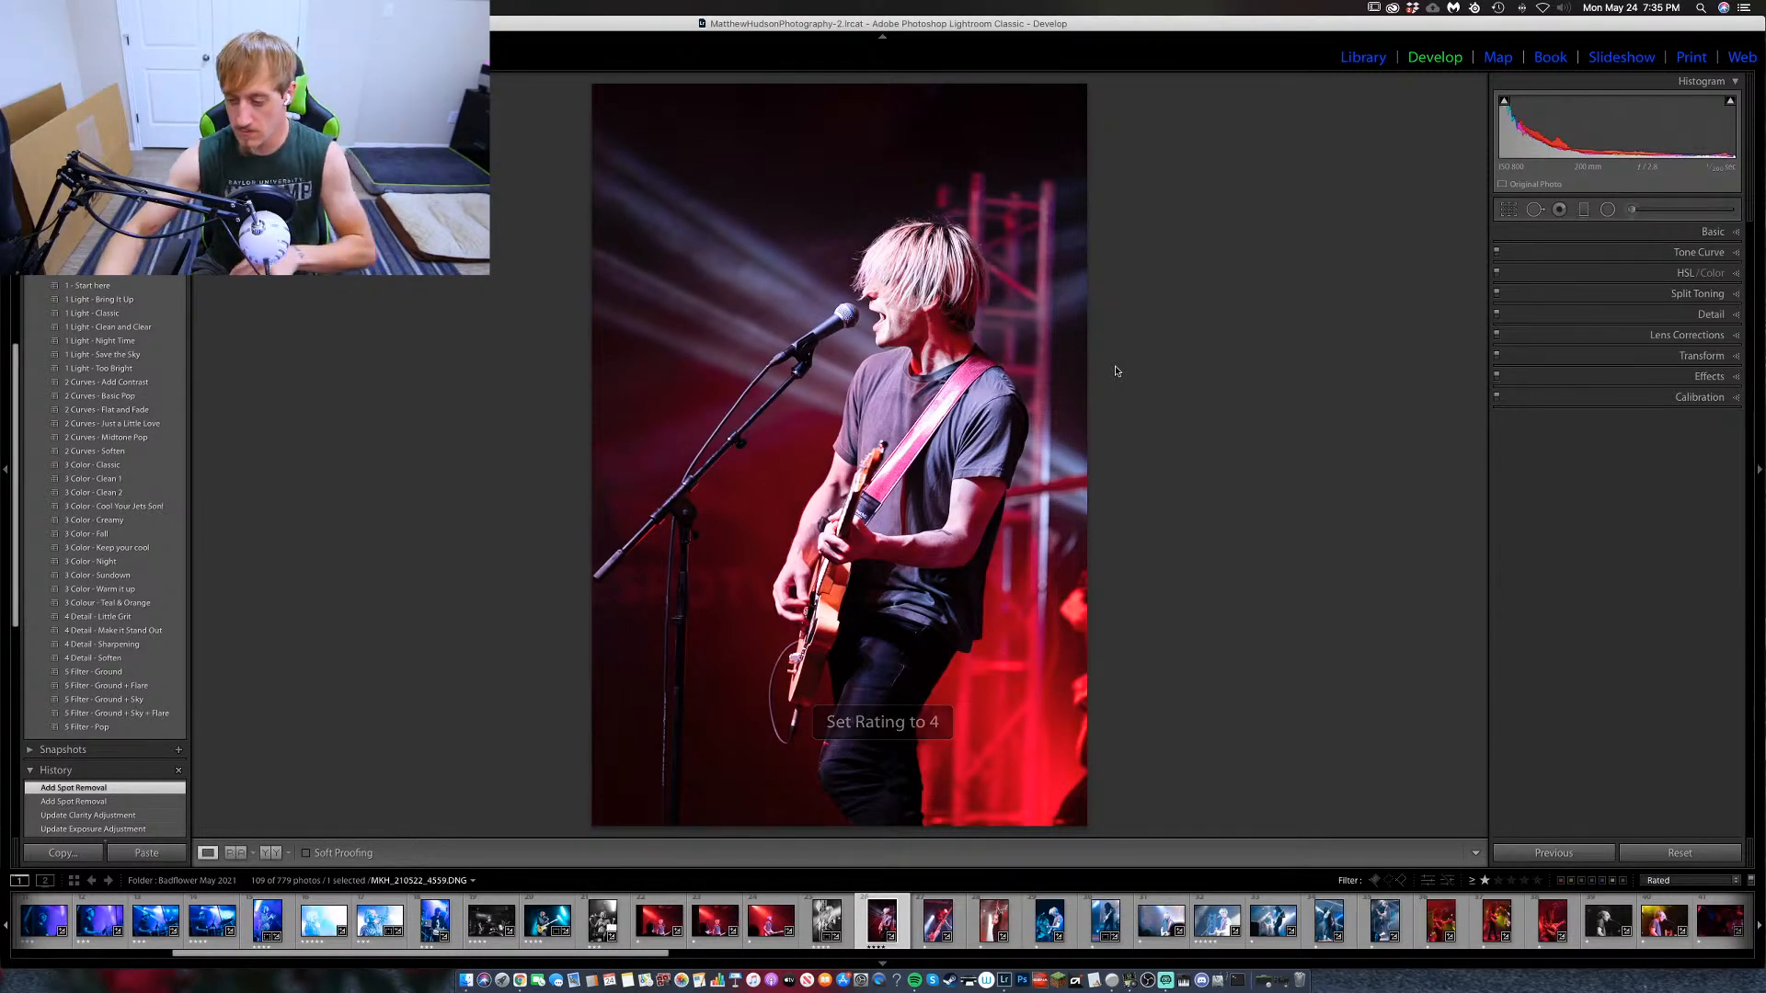
key("5")
key("Left")
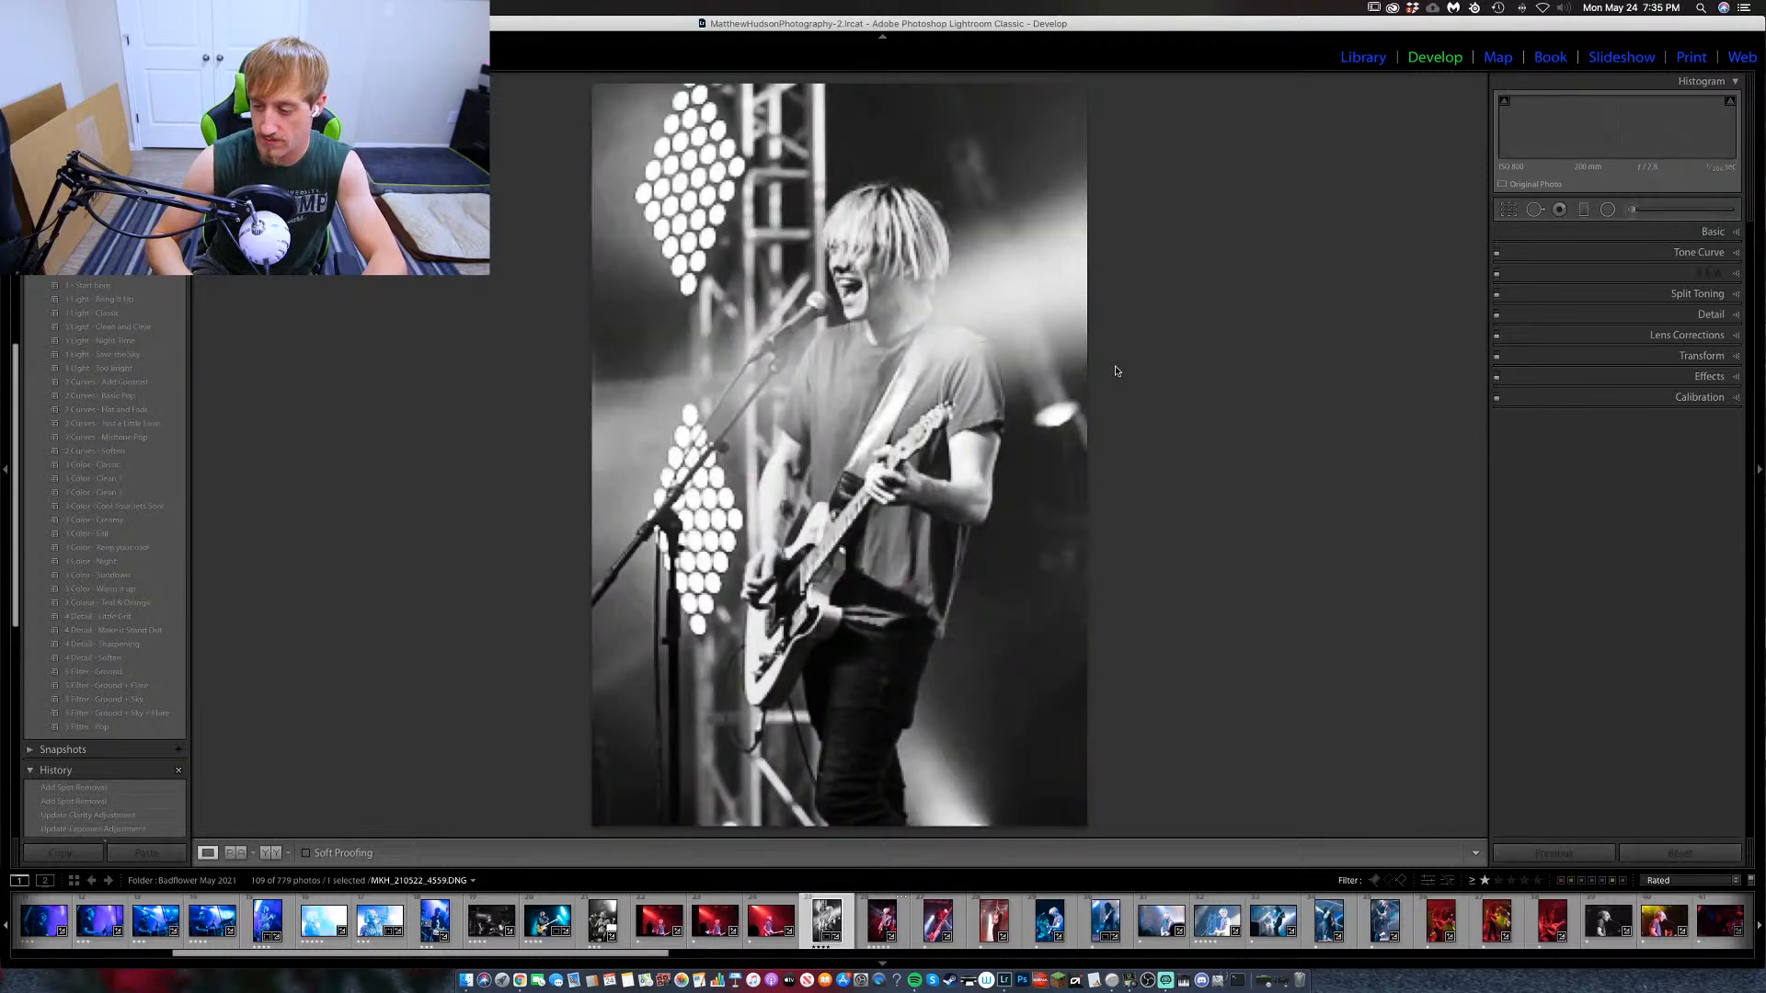
key("4")
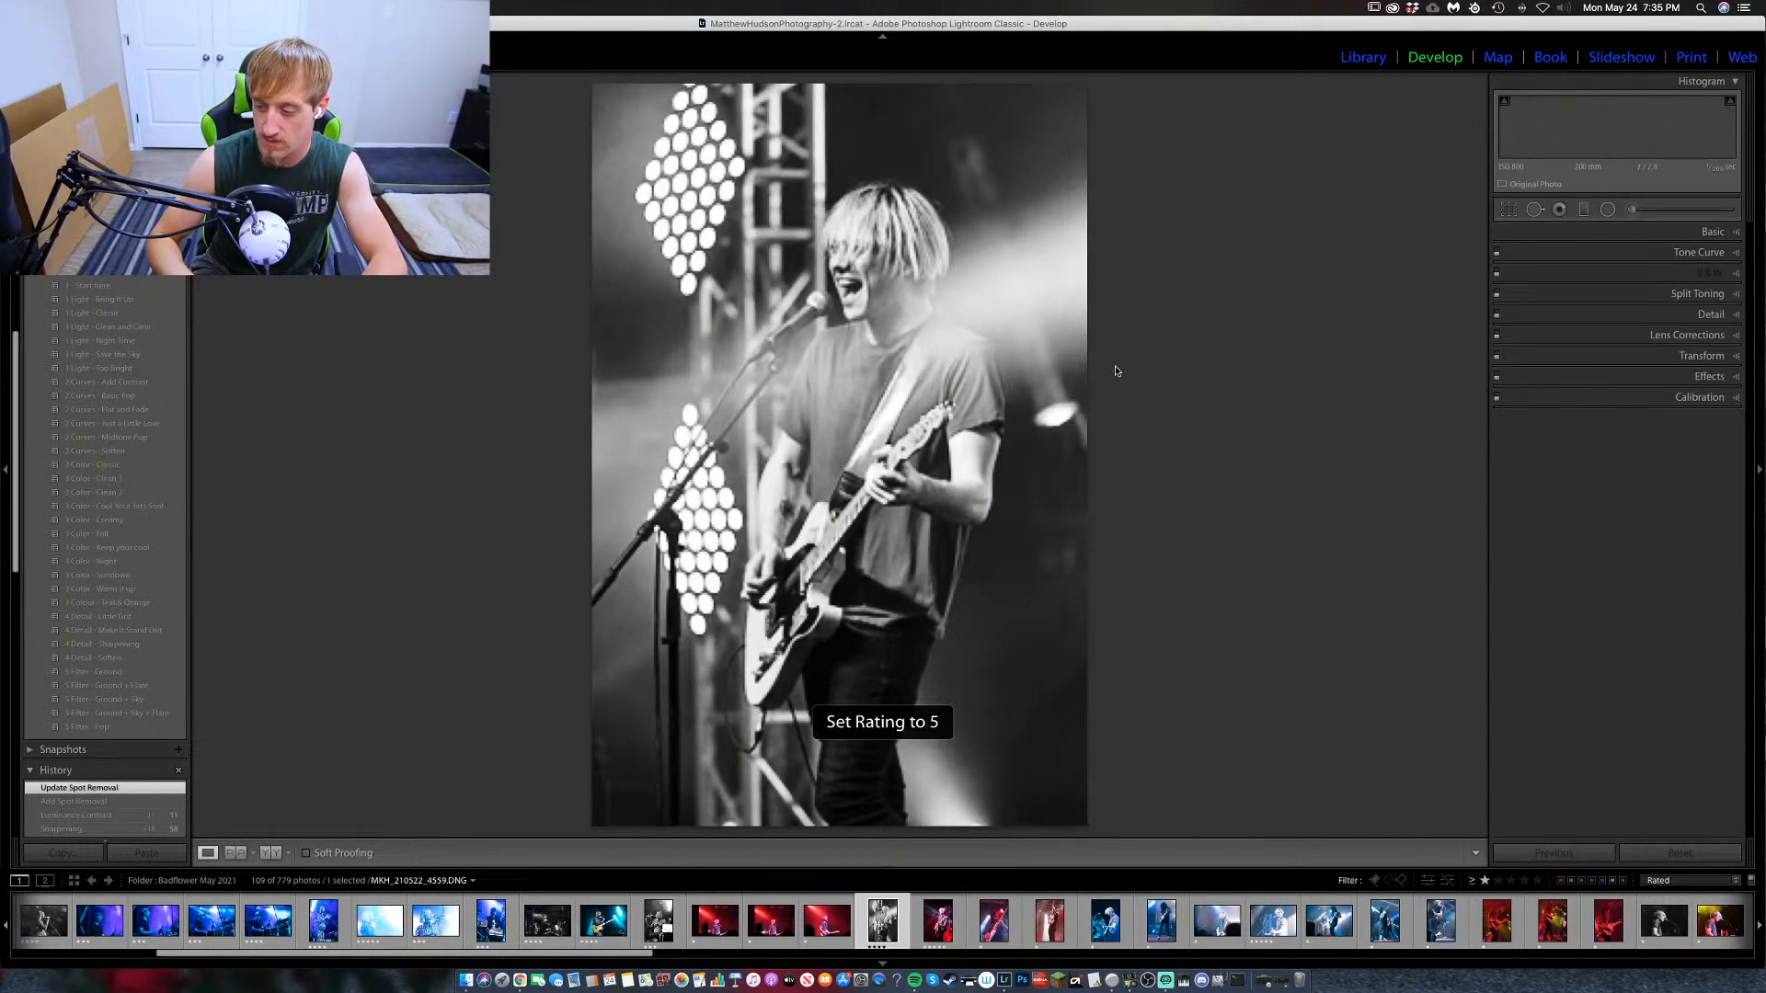
key("Right")
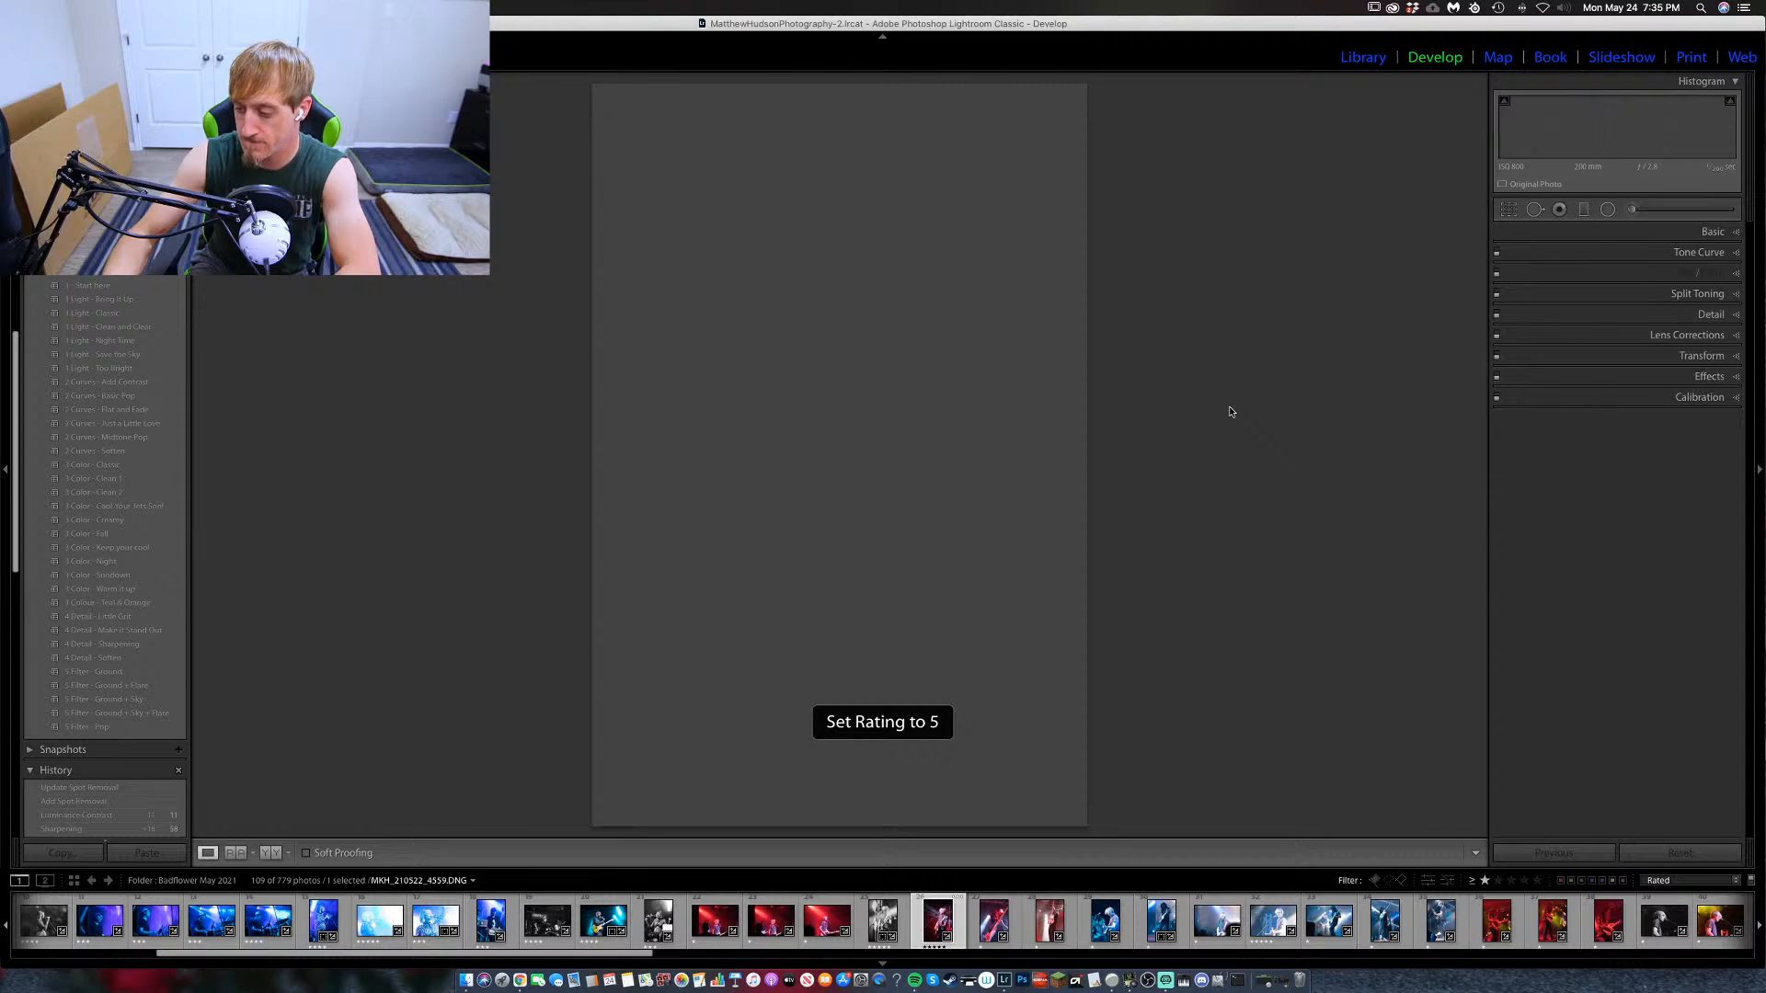
Go to the long-haired bassist's photo and set Contrast to +26, Highlights to +27 and Shadows to +22.
key("Right")
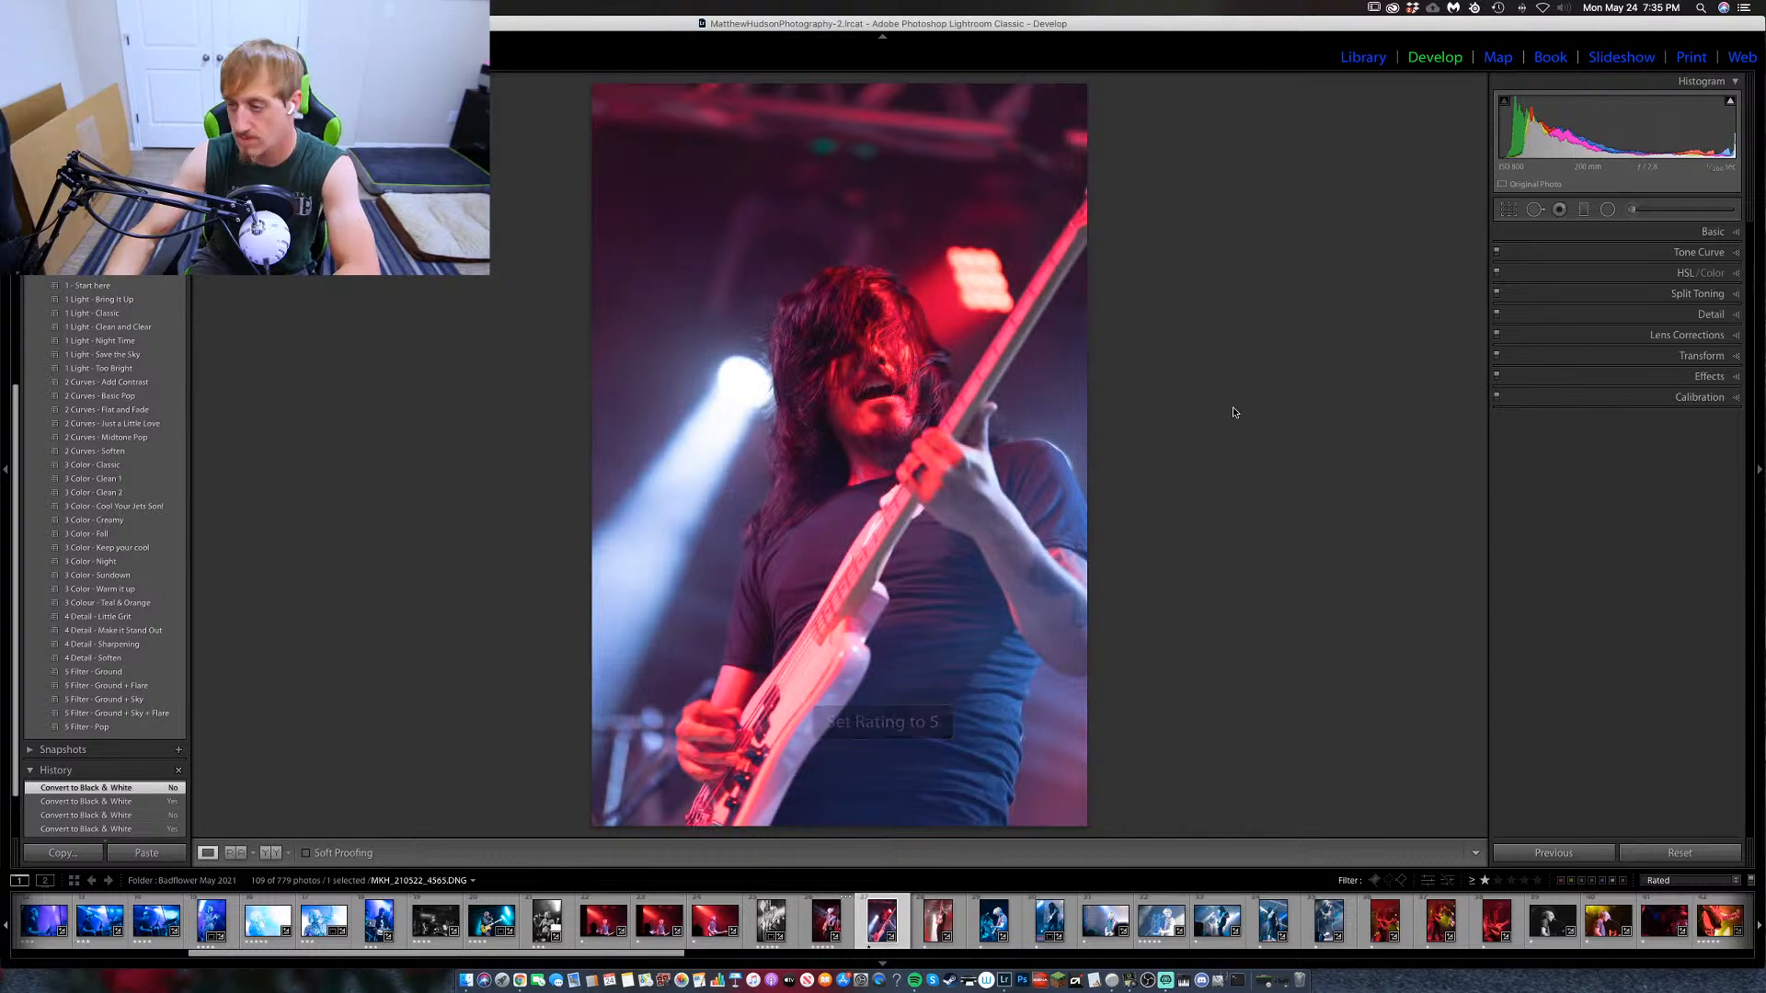
left_click(1711, 235)
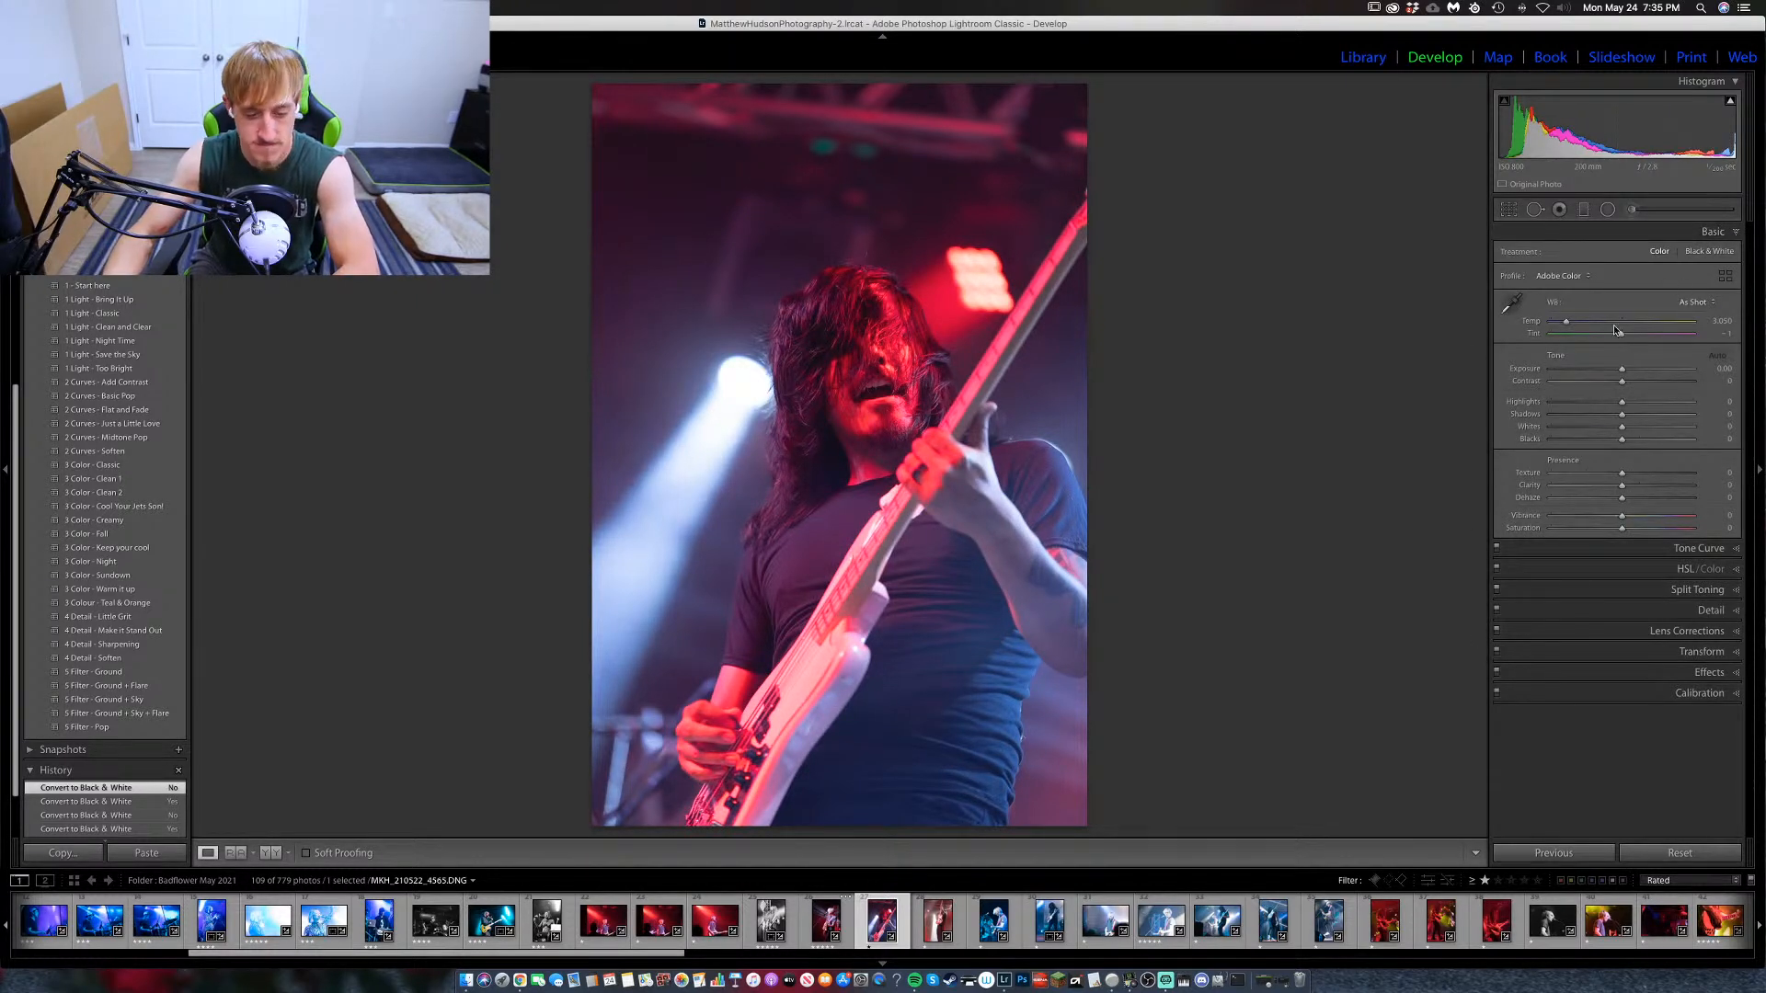
left_click_drag(1624, 385, 1638, 416)
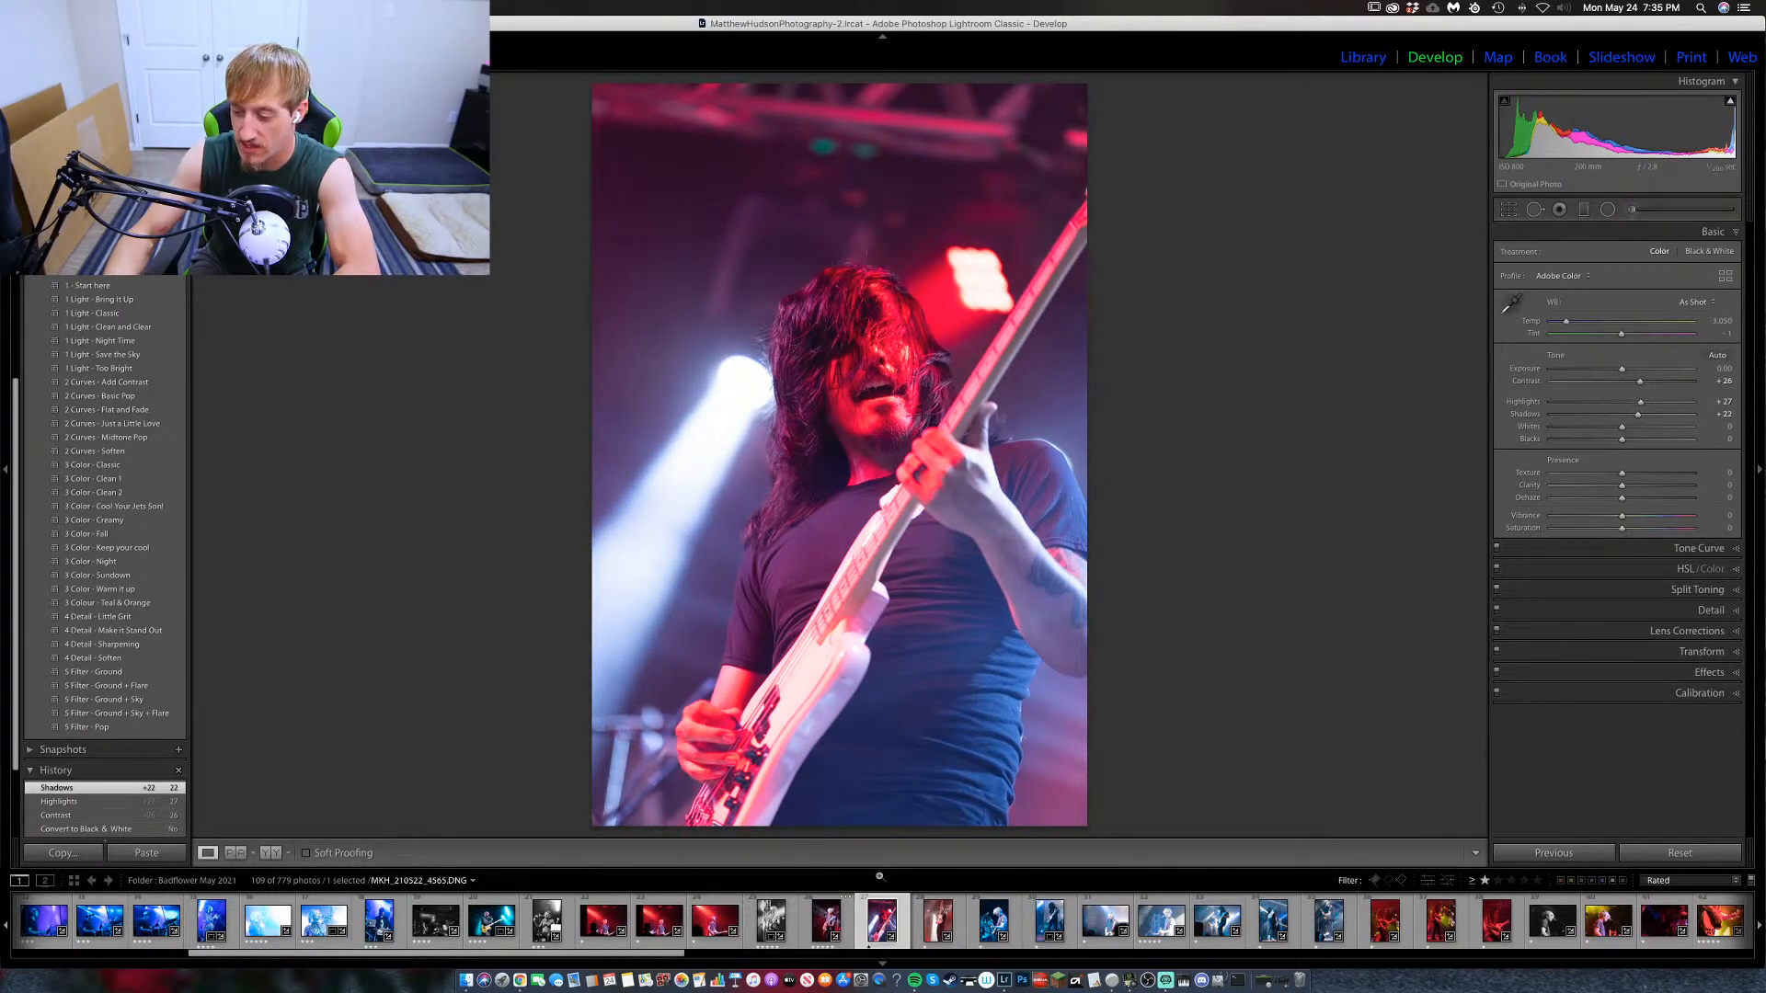
Return to the blond singer's photo and examine the guitar and jeans up close.
left_click(818, 933)
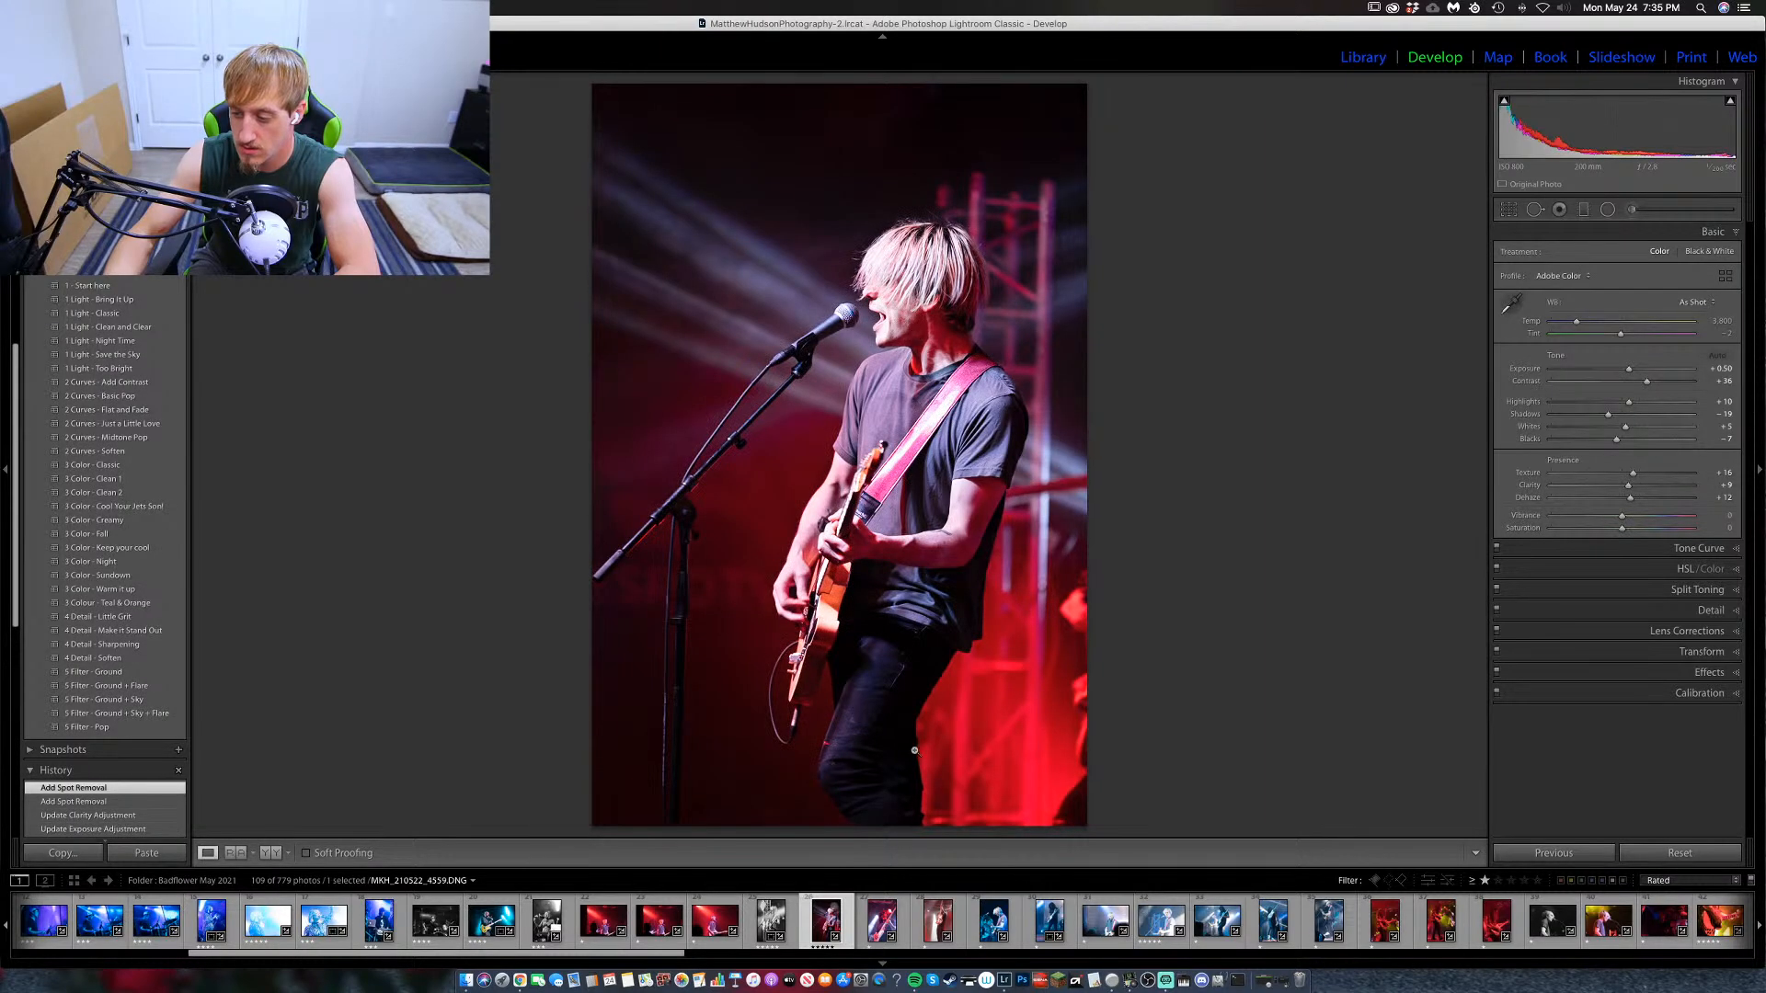
left_click(837, 777)
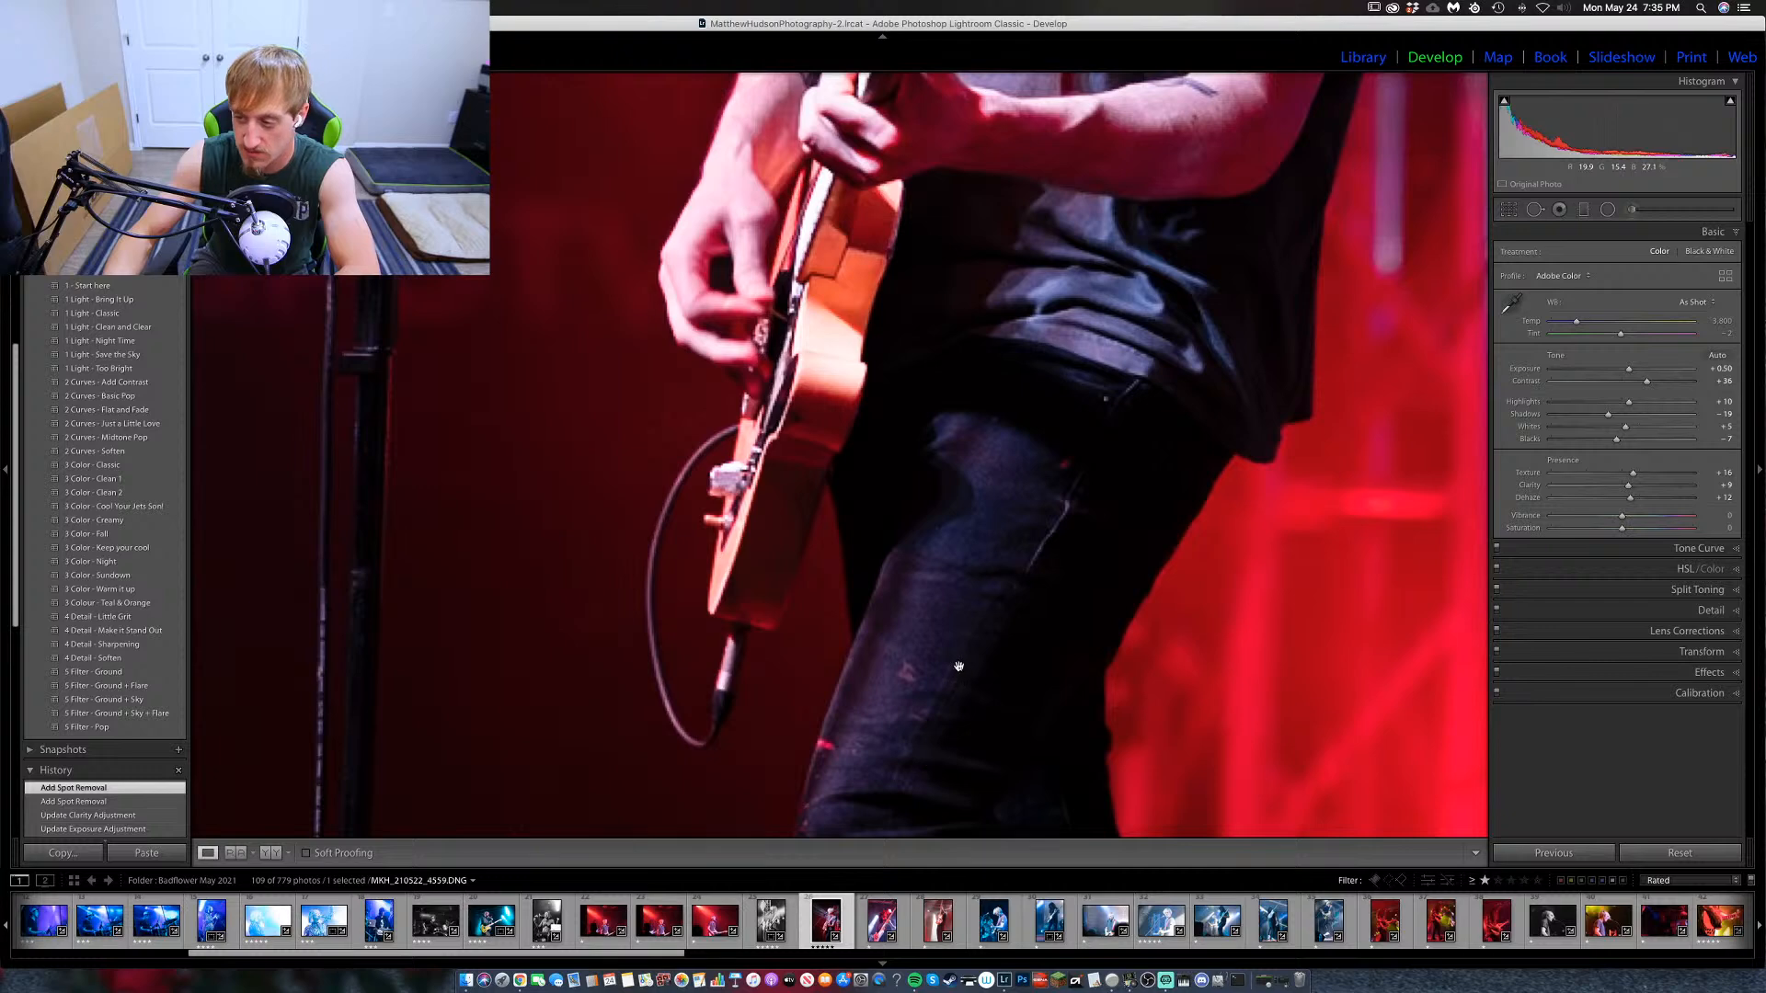
left_click_drag(907, 735, 925, 589)
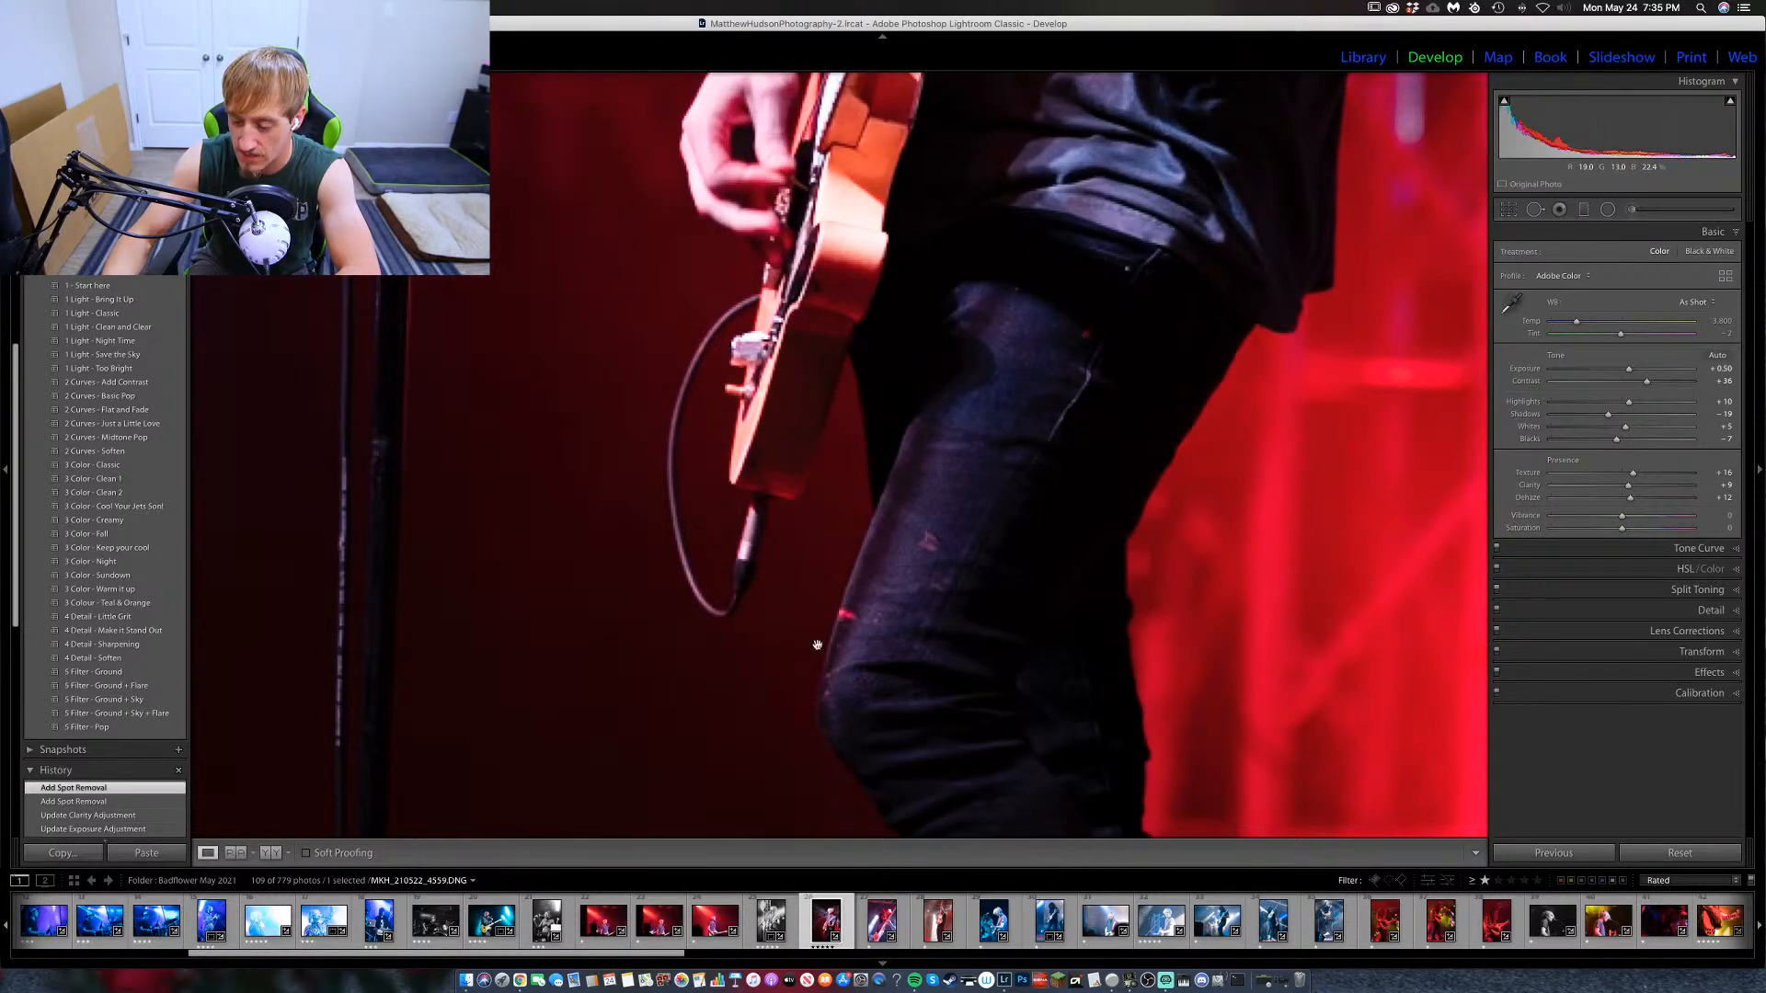
left_click(979, 664)
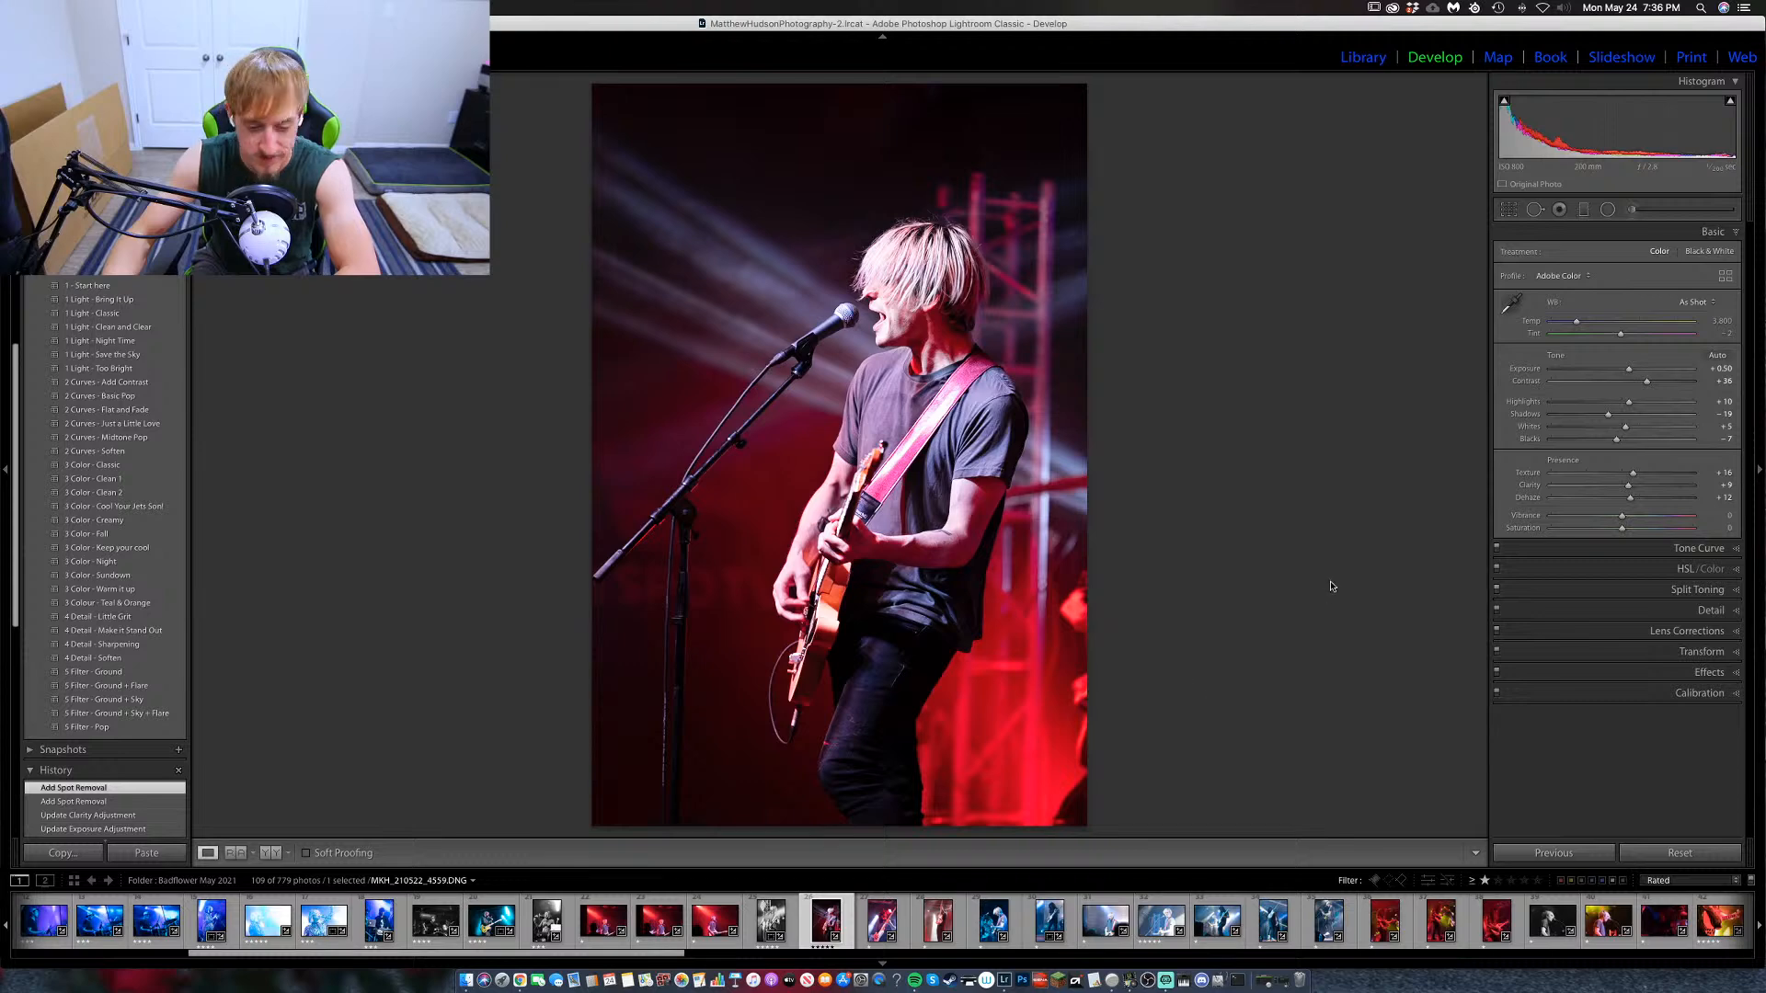
Set Blacks to -22, Contrast to +46 and Whites to +13 on the long-haired bassist's photo.
key("Right")
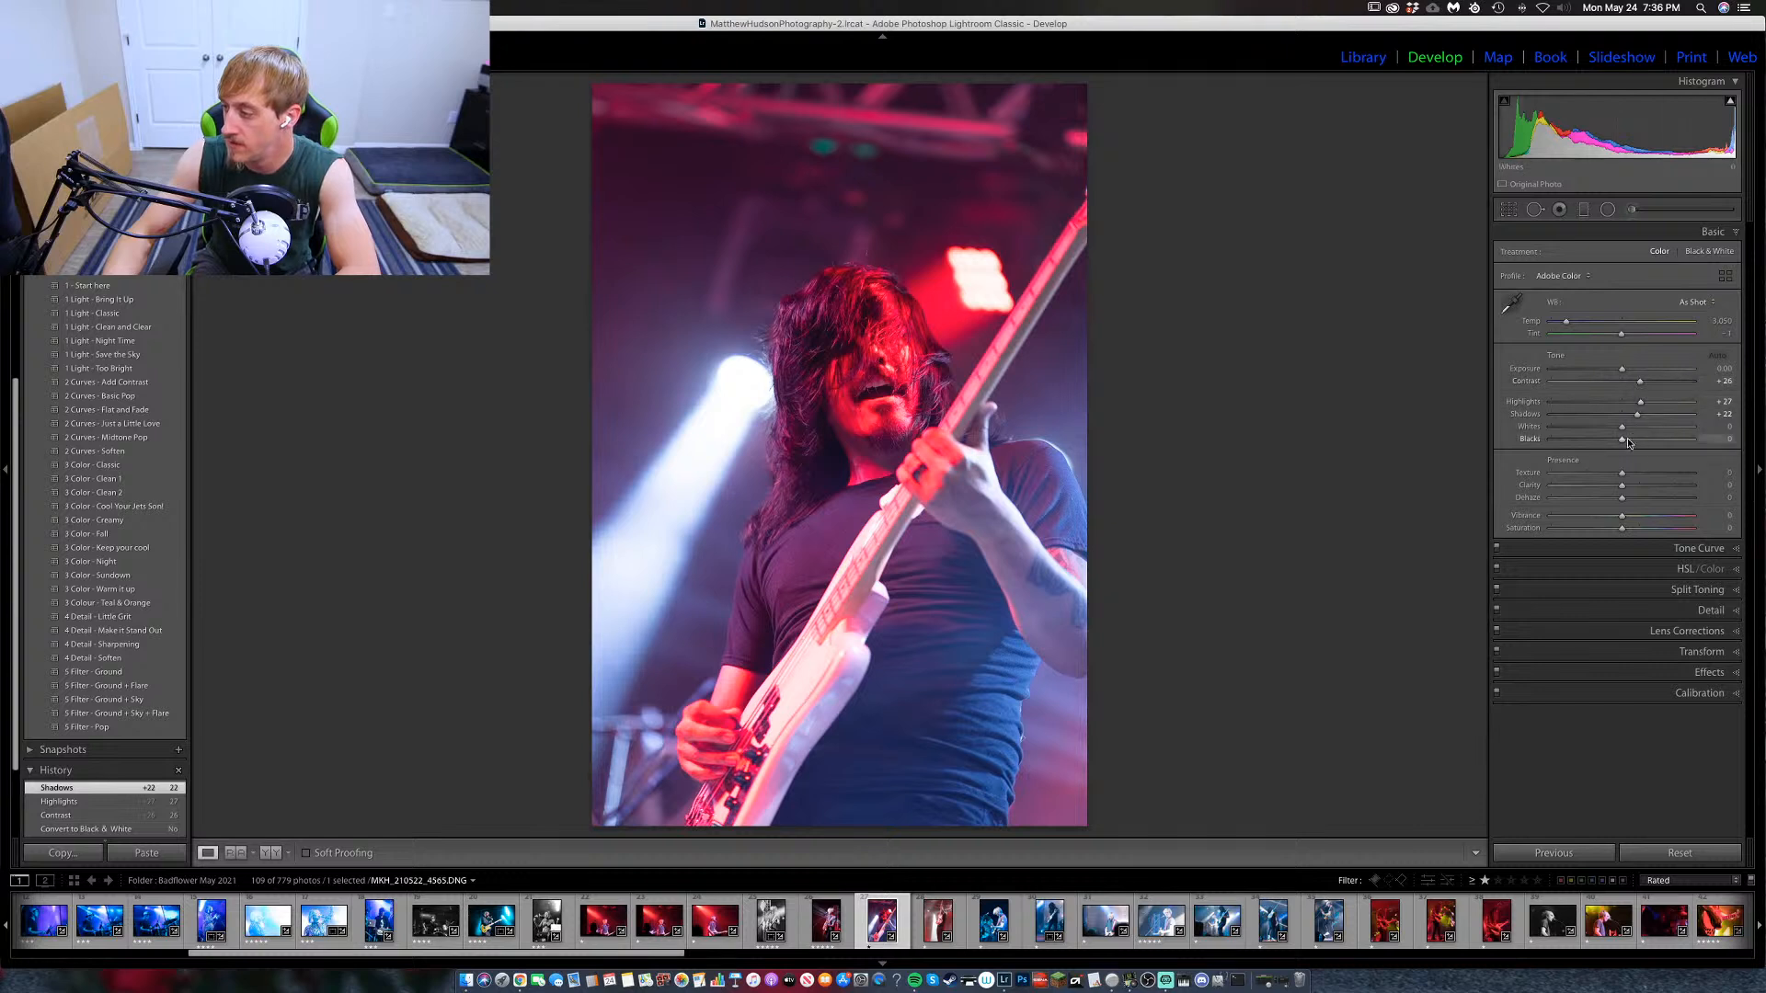
left_click_drag(1623, 443, 1606, 444)
left_click_drag(1646, 384, 1631, 430)
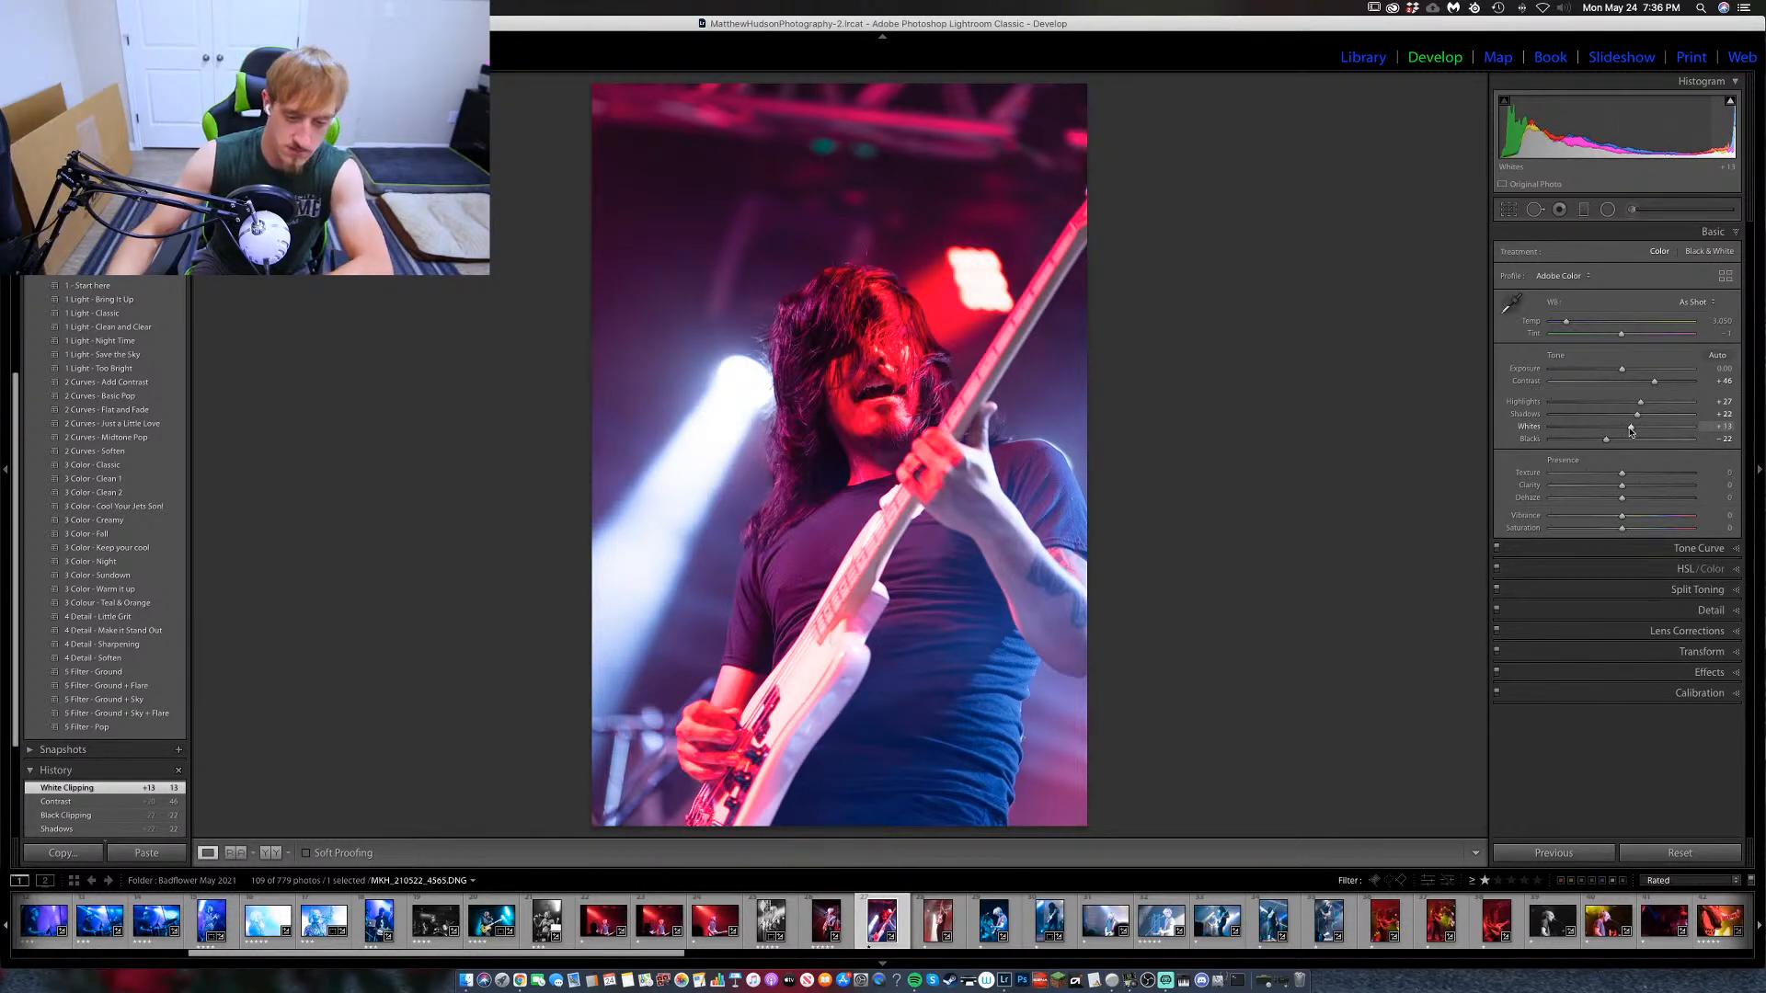
Compare the bassist's photo in black and white and in color, ending with the color treatment.
key("v")
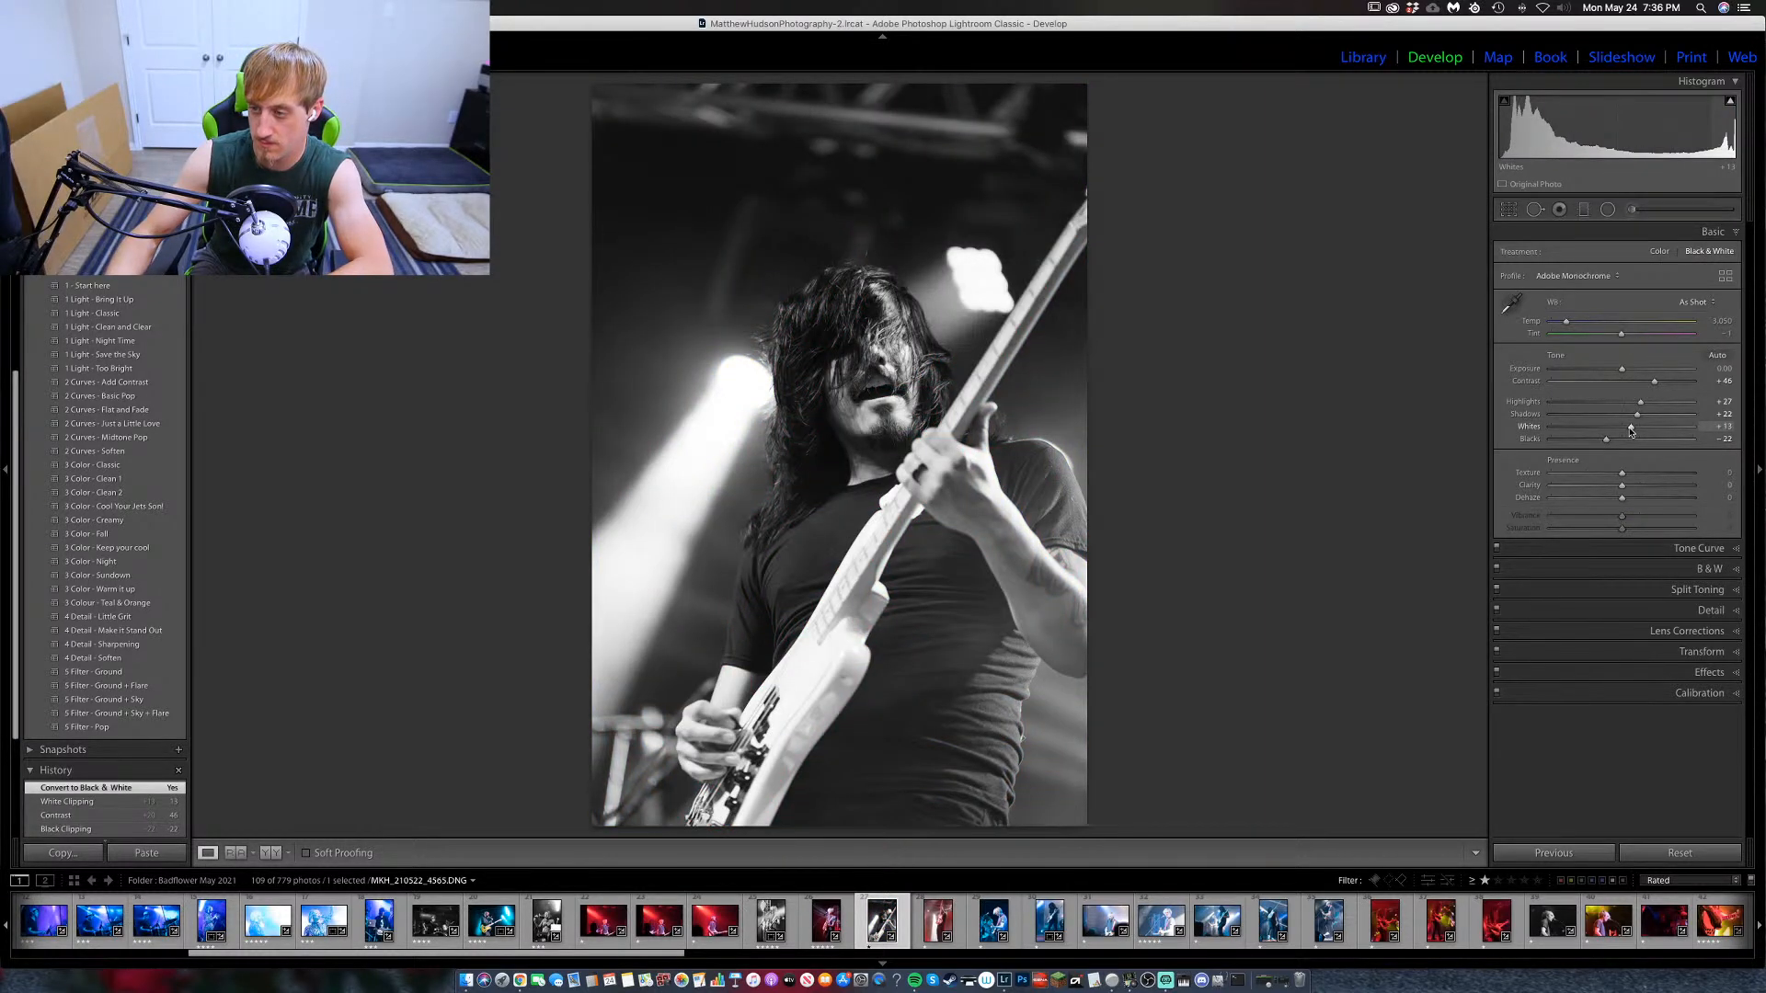
key("v")
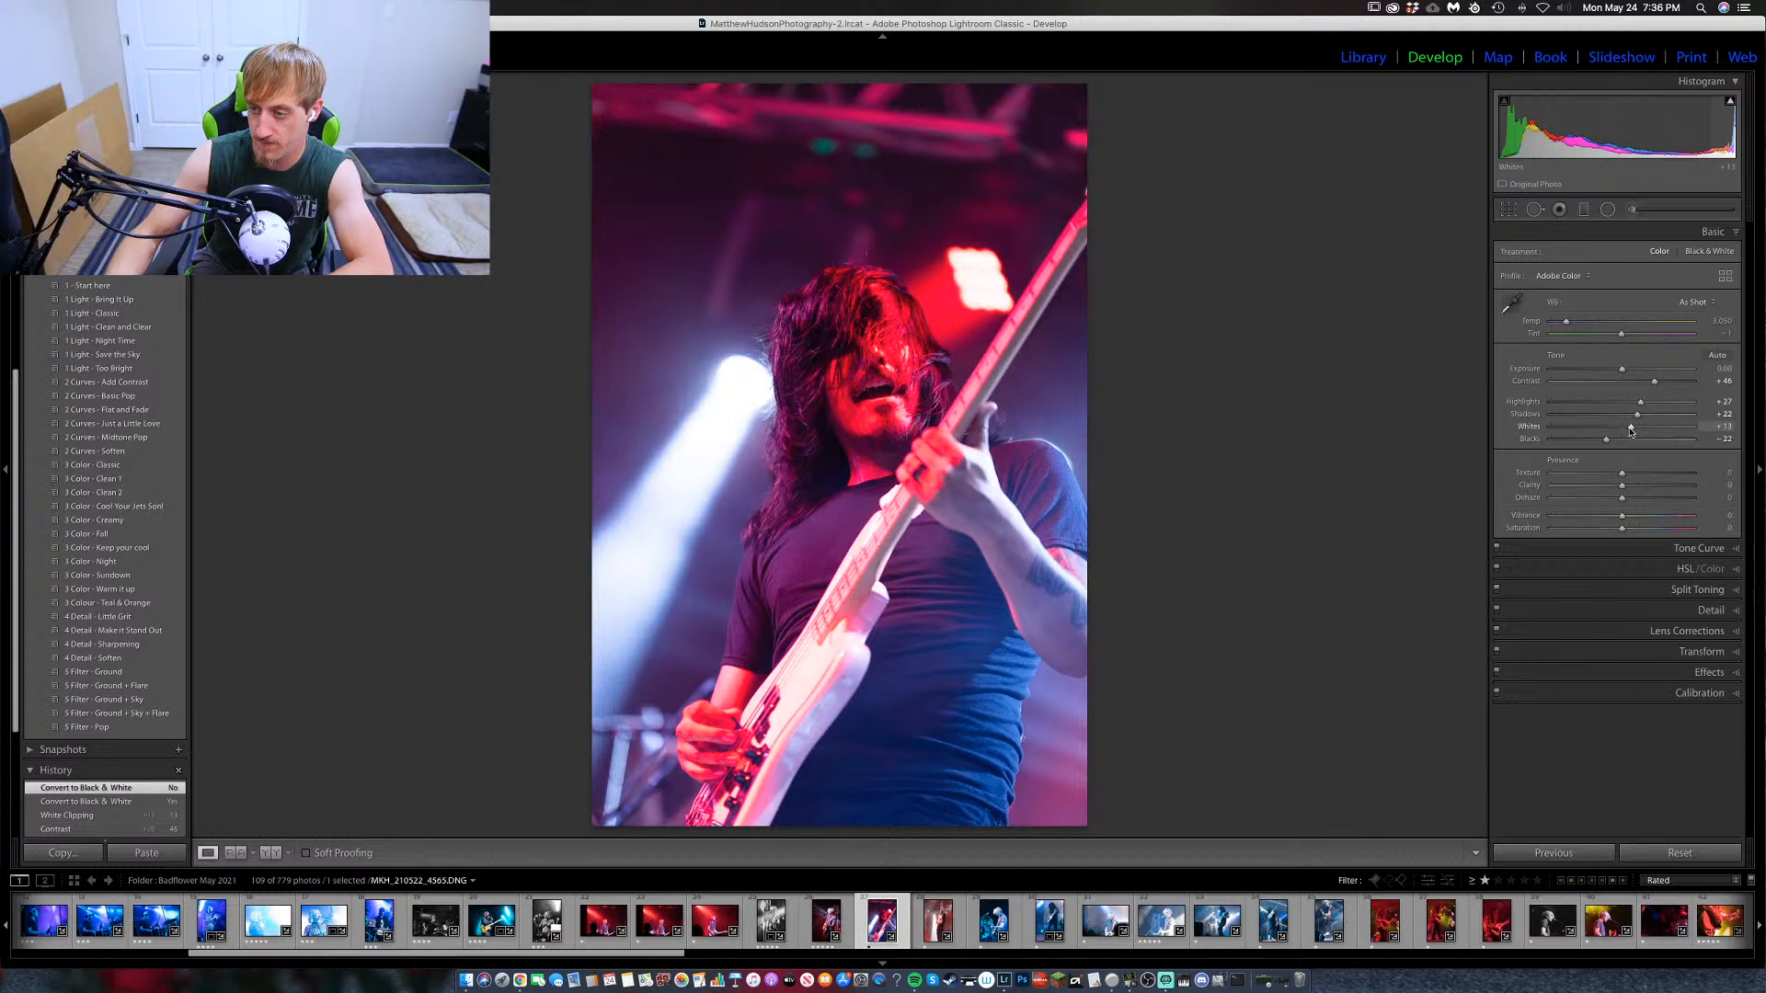
key("v")
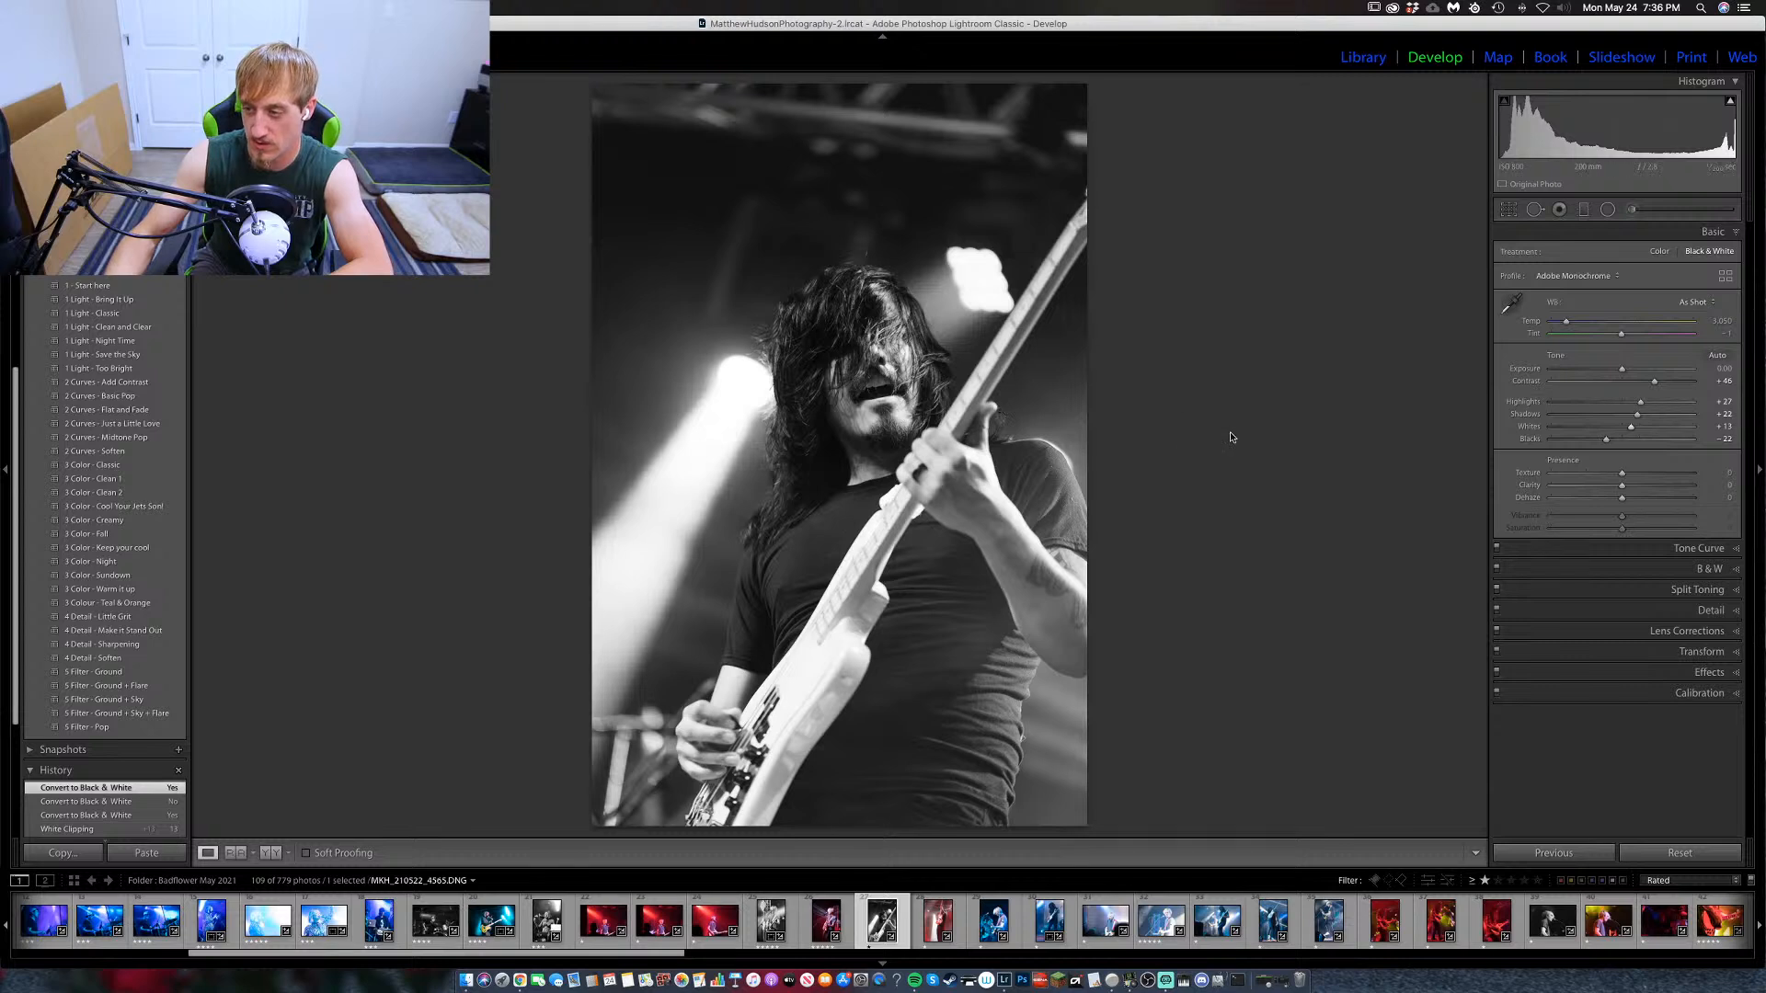
key("v")
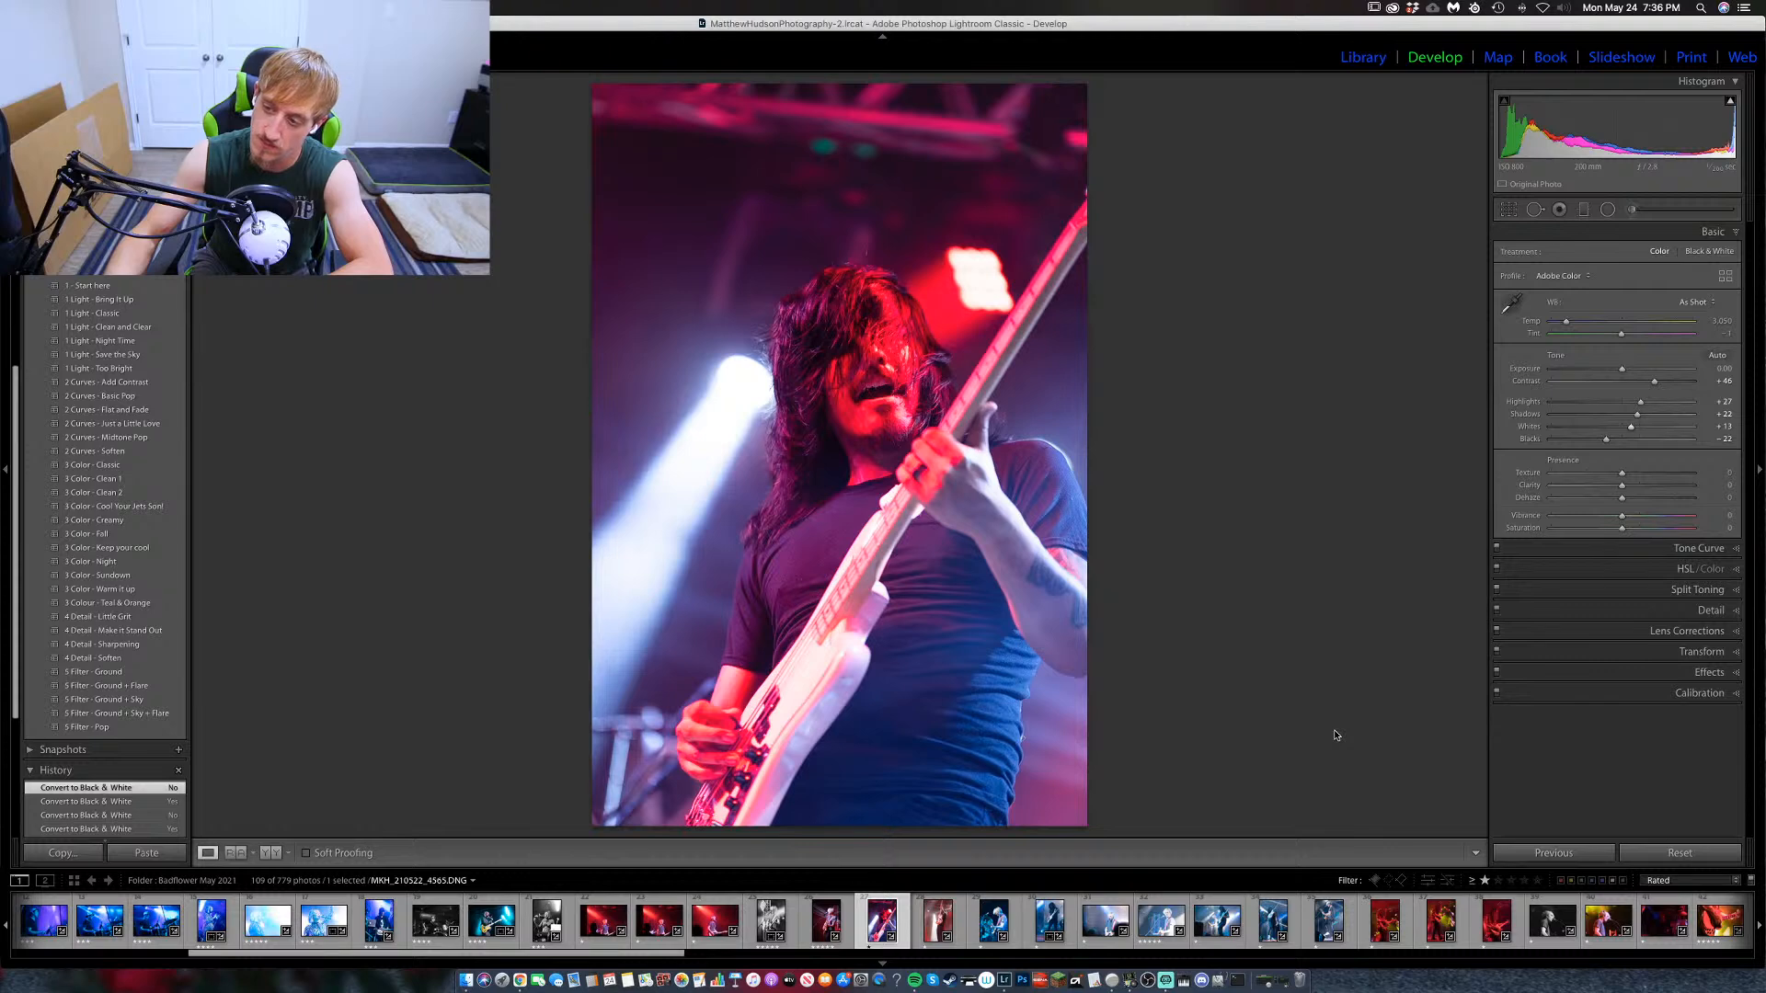
key("v")
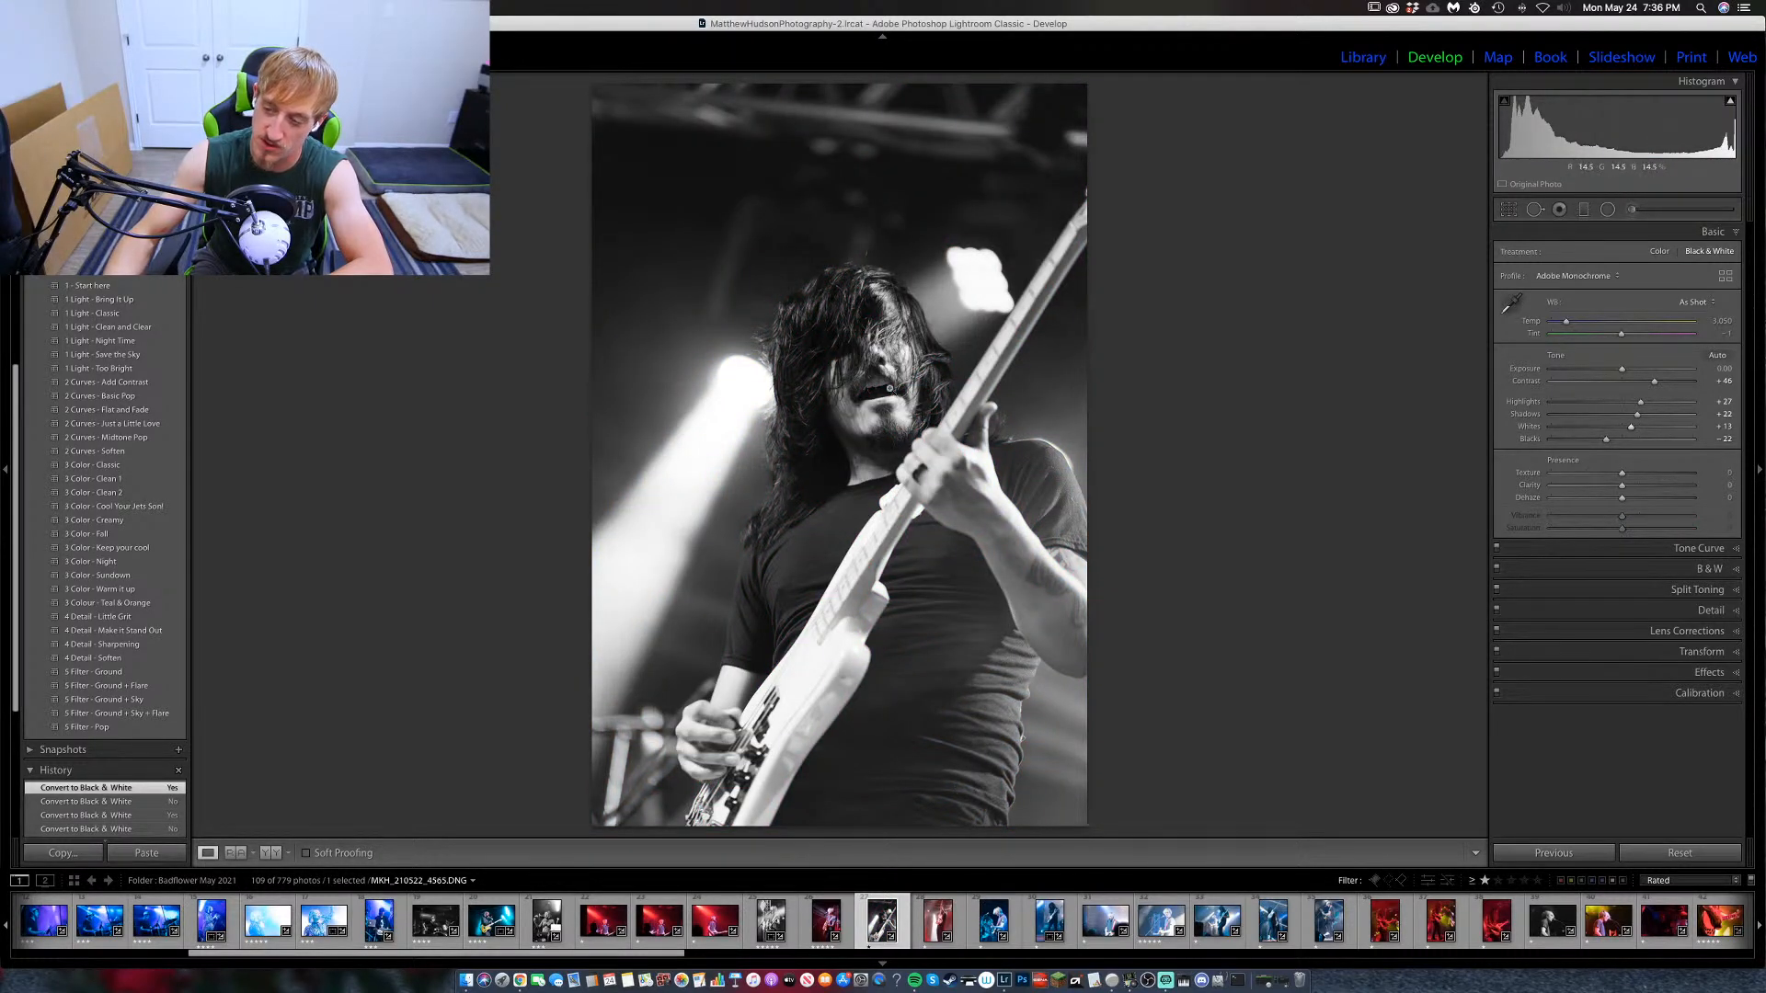
key("v")
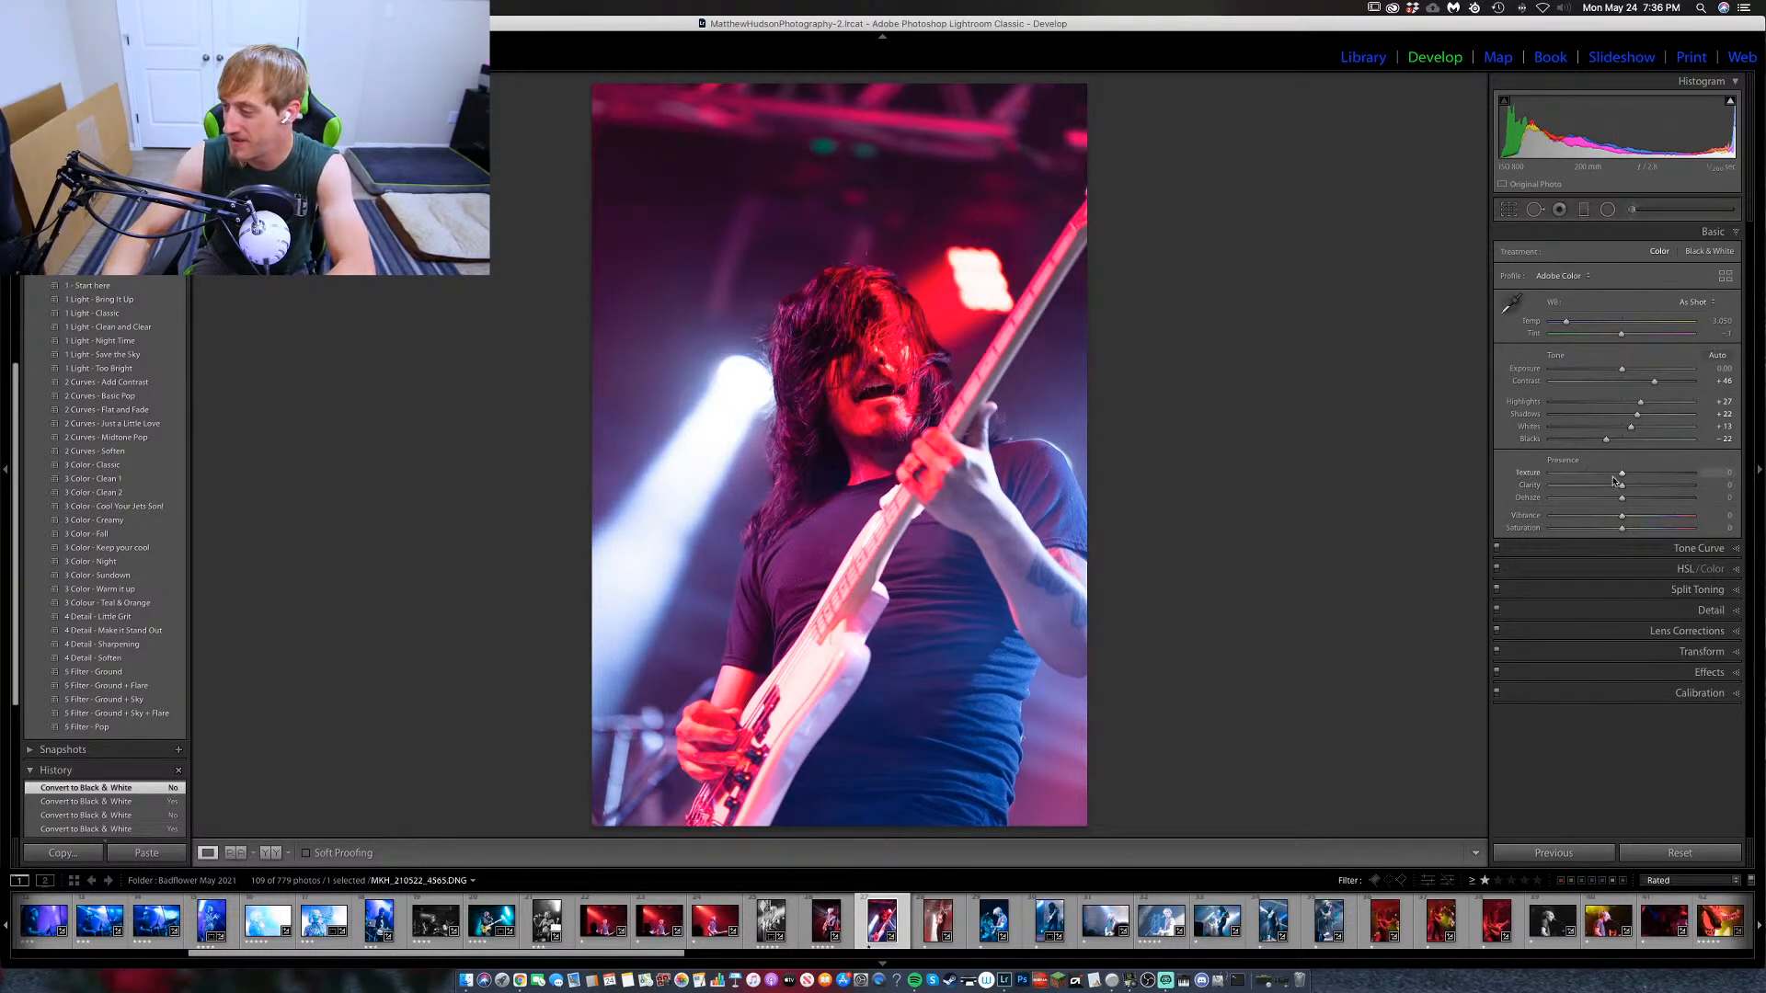
Set the bassist photo's Dehaze to +13, Clarity to +23, Texture to +25 and Vibrance to -16.
left_click_drag(1623, 501, 1631, 500)
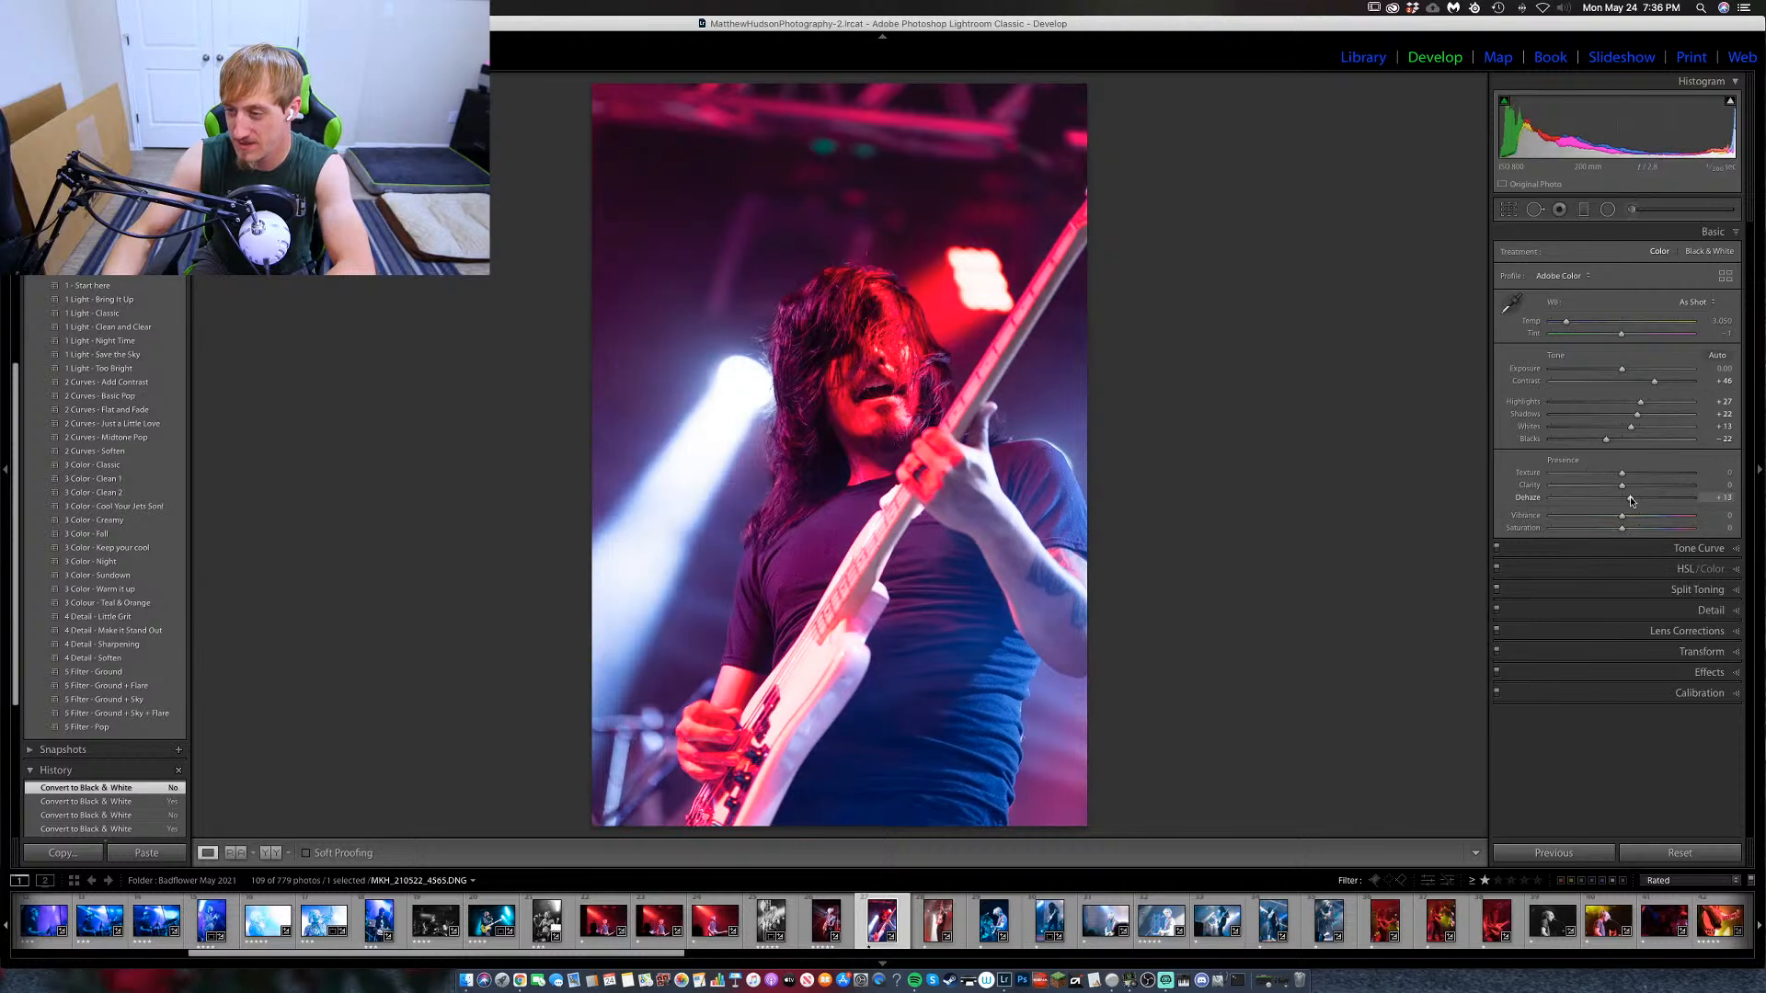
left_click(1631, 485)
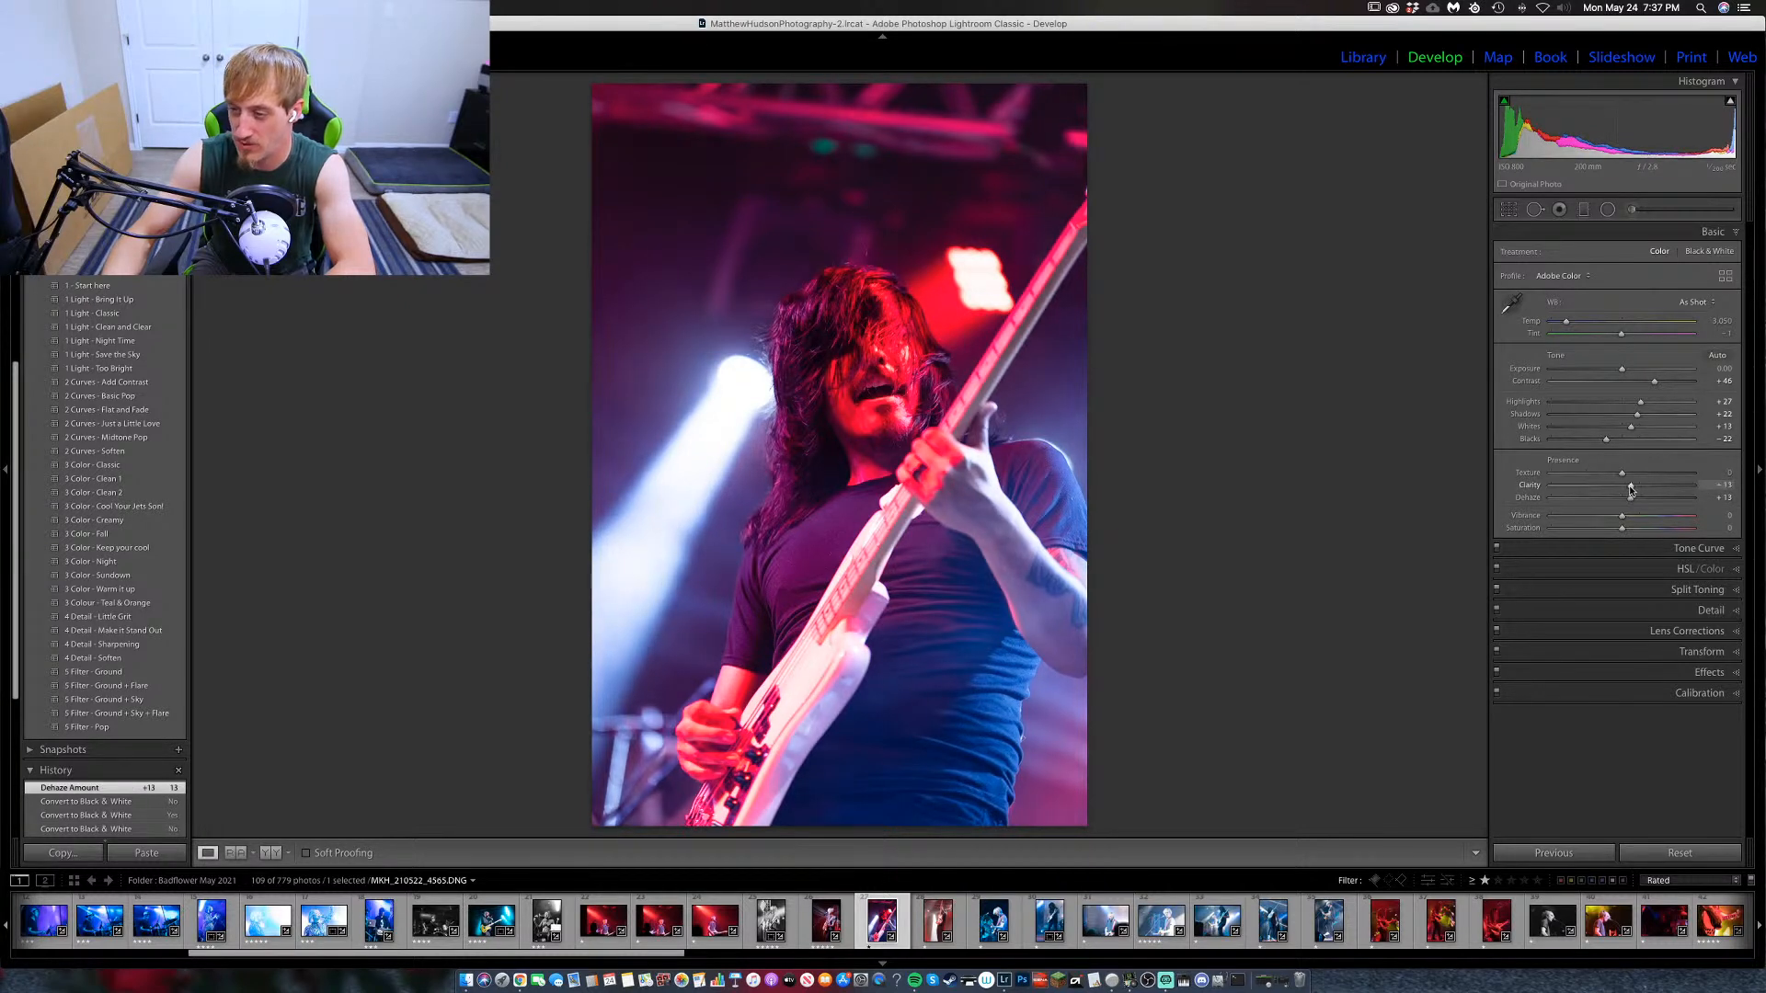
left_click_drag(1631, 488, 1637, 489)
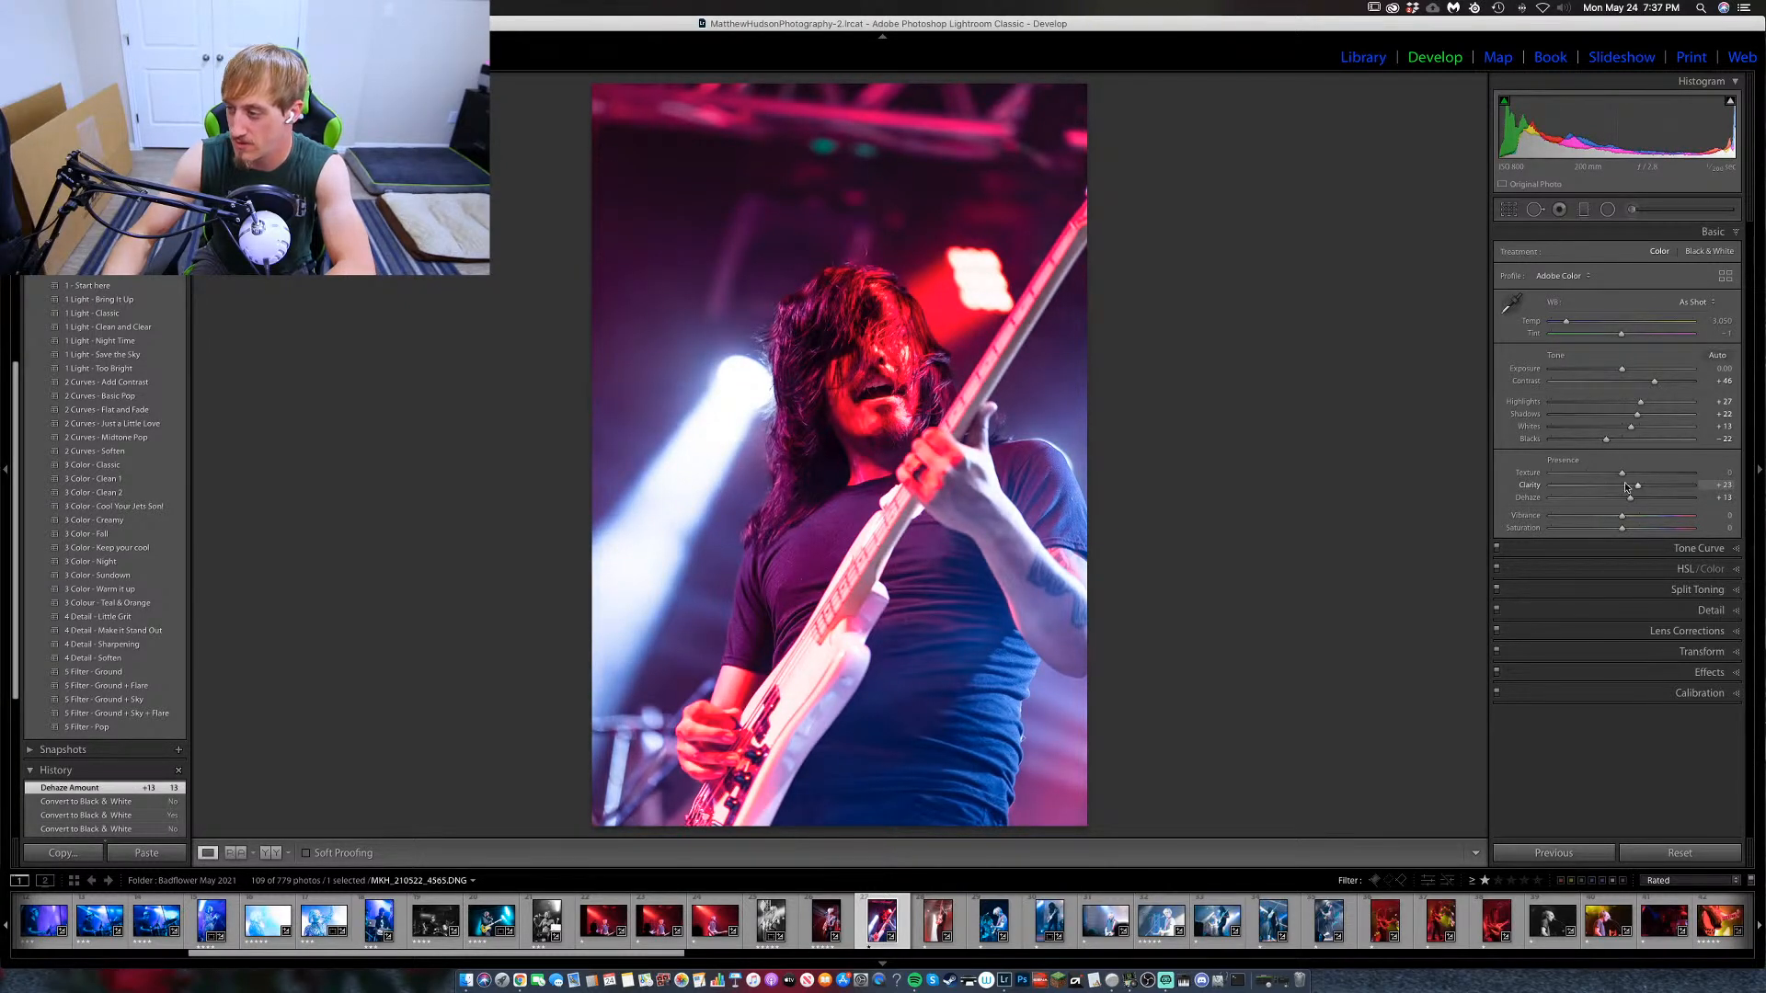
left_click(1631, 475)
mouse_move(1633, 480)
left_mouse_down()
mouse_move(1612, 478)
mouse_move(1640, 479)
left_mouse_up()
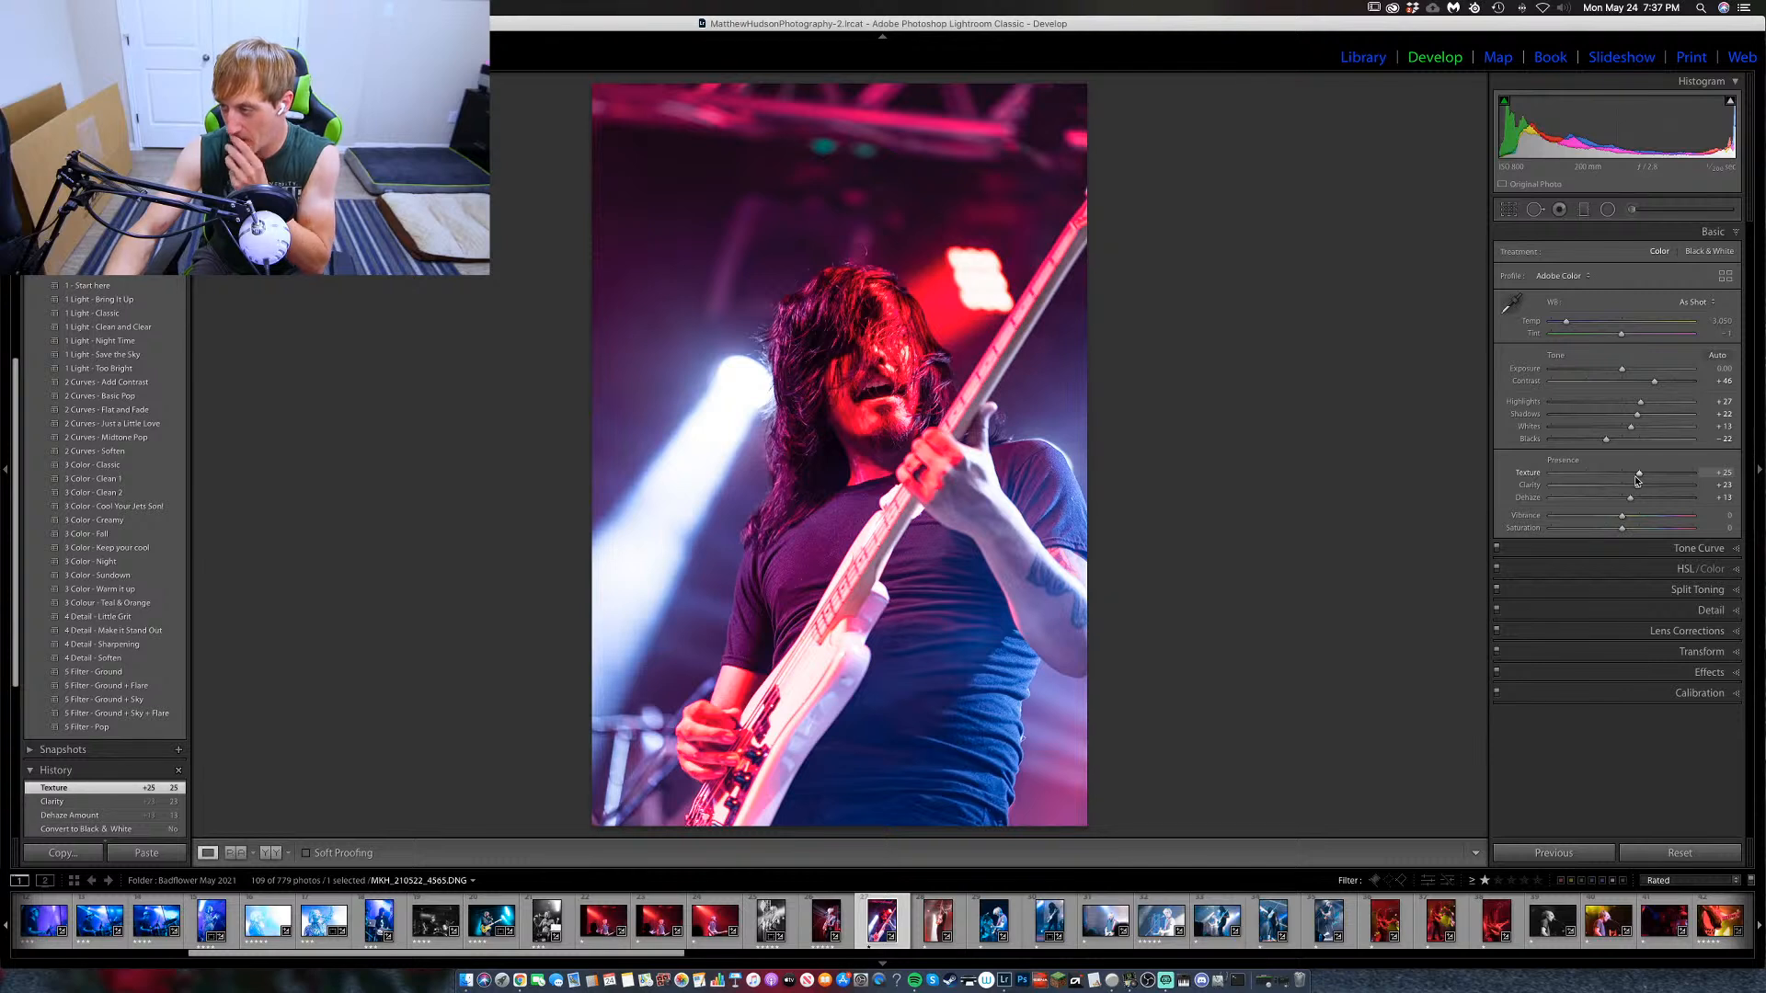
left_click_drag(1623, 519, 1621, 521)
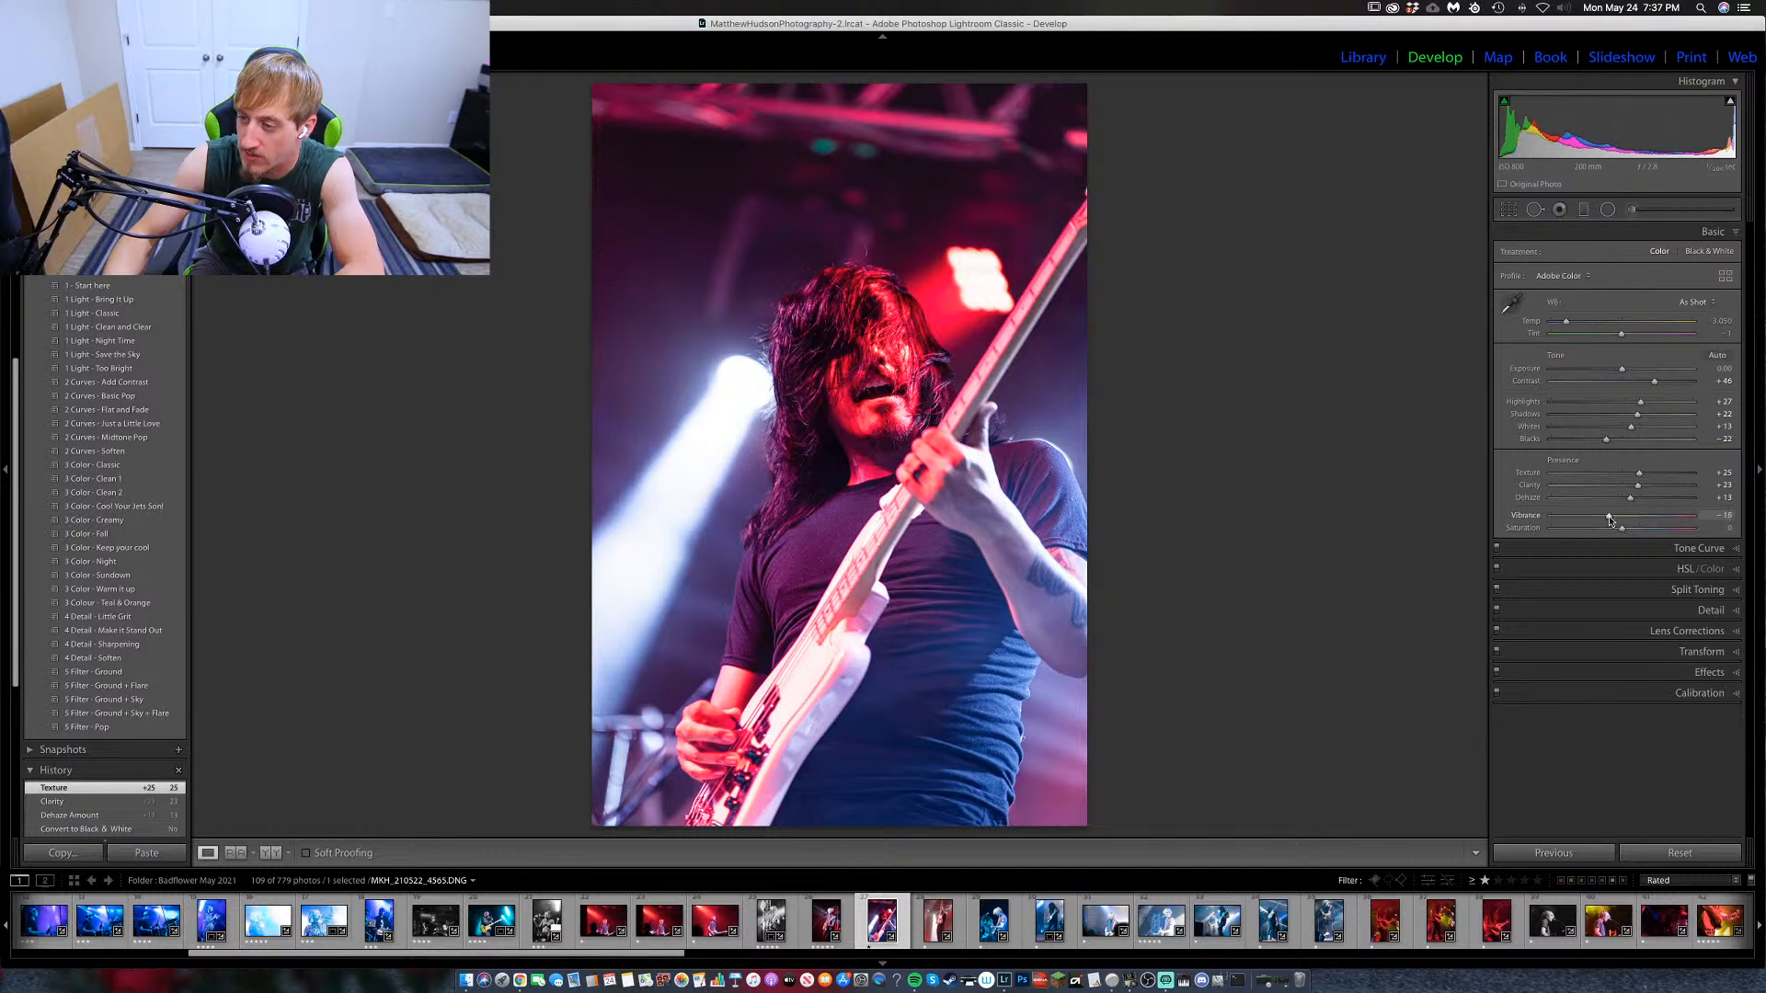
left_click_drag(1610, 521, 1613, 521)
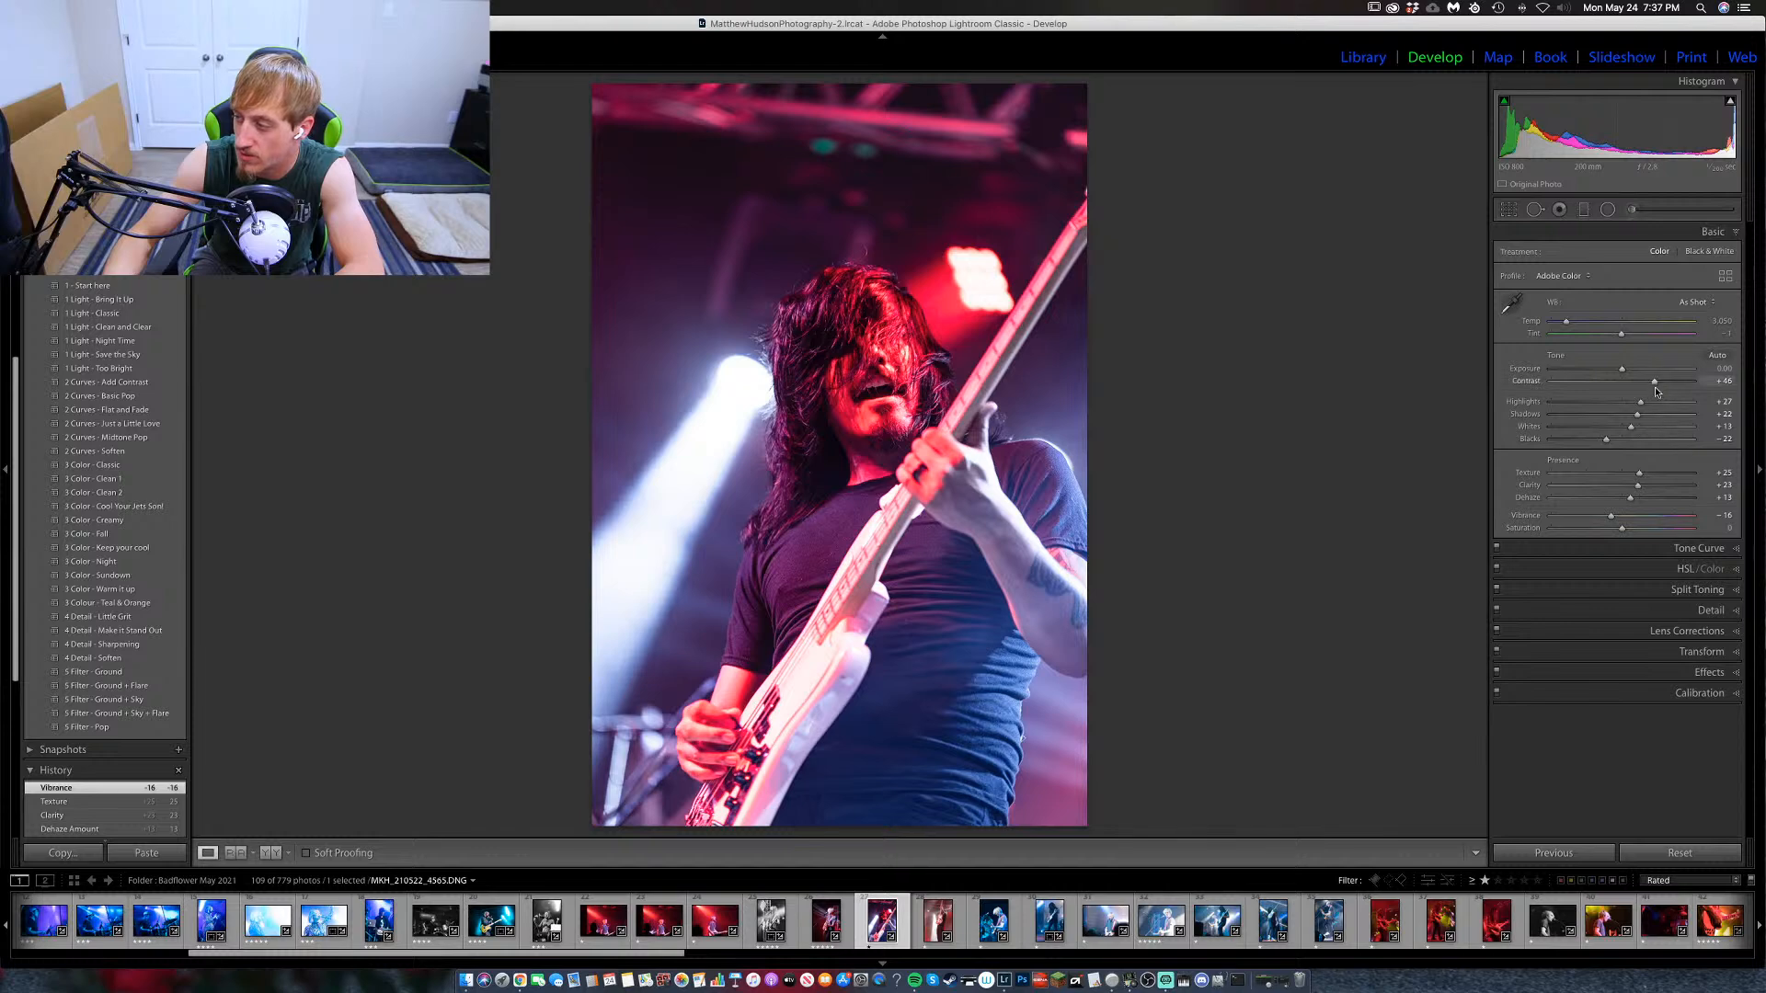
Set the bassist photo's sharpening Masking to 76 and noise reduction Luminance to 13.
left_click(1736, 611)
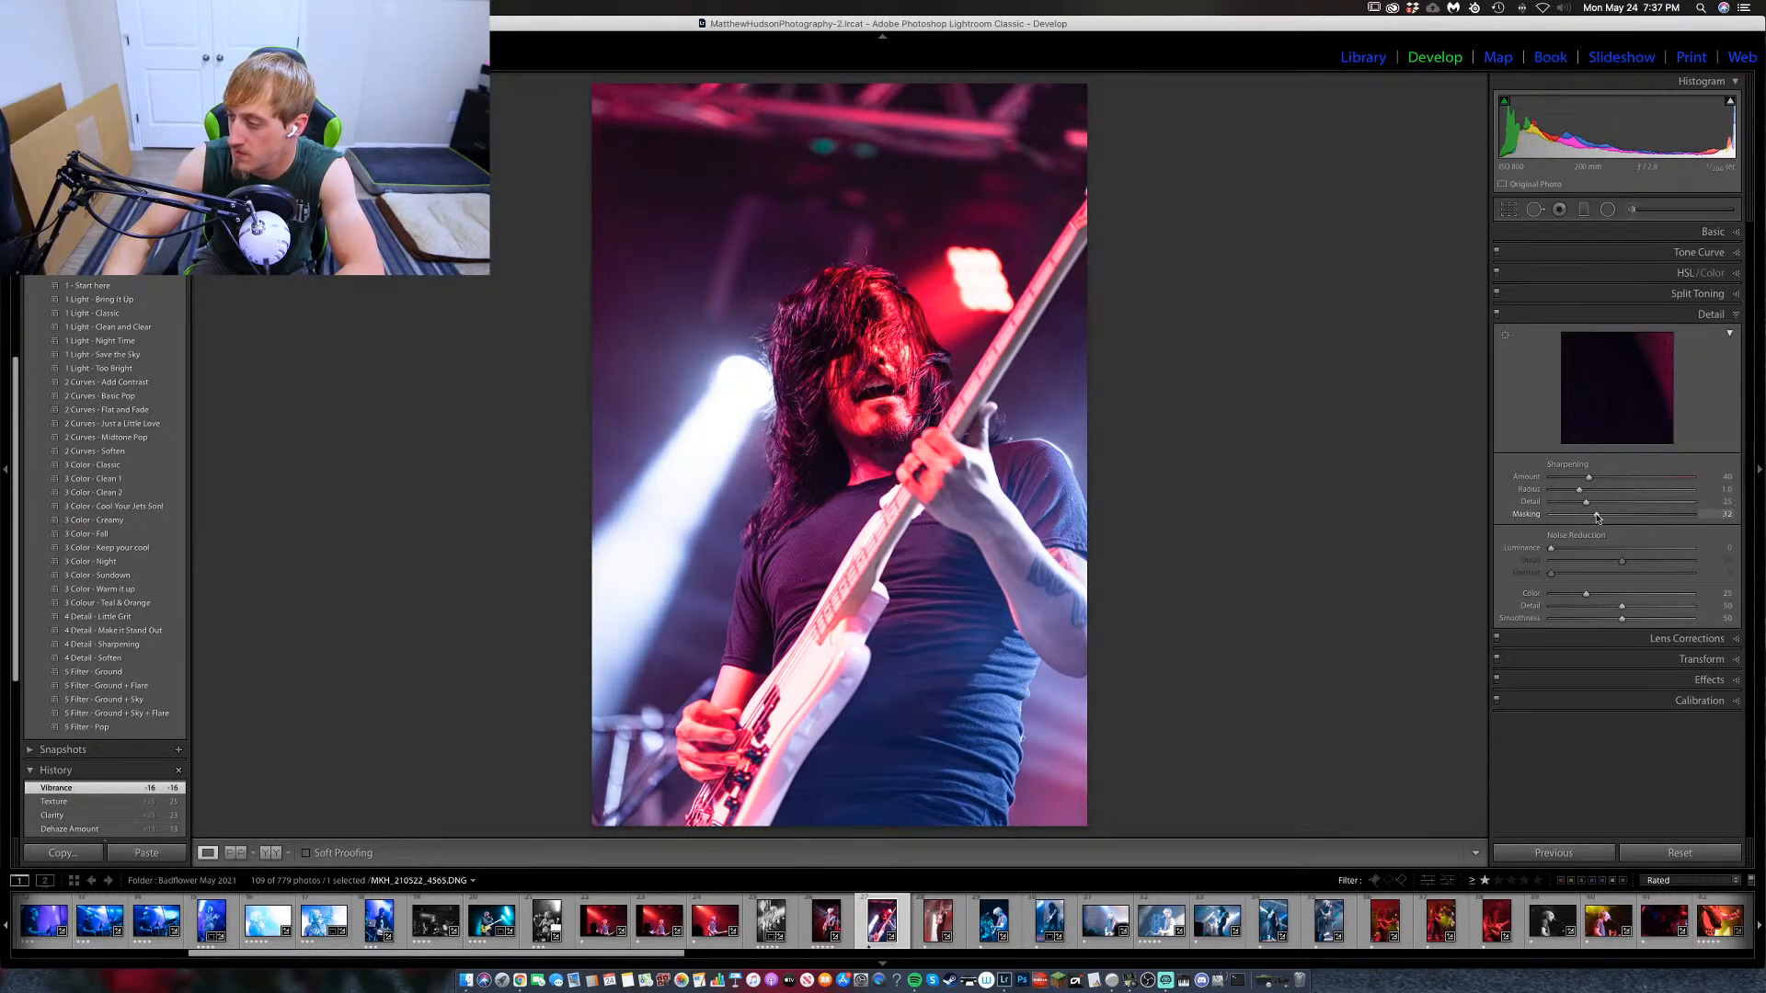
left_click_drag(1598, 516, 1658, 520)
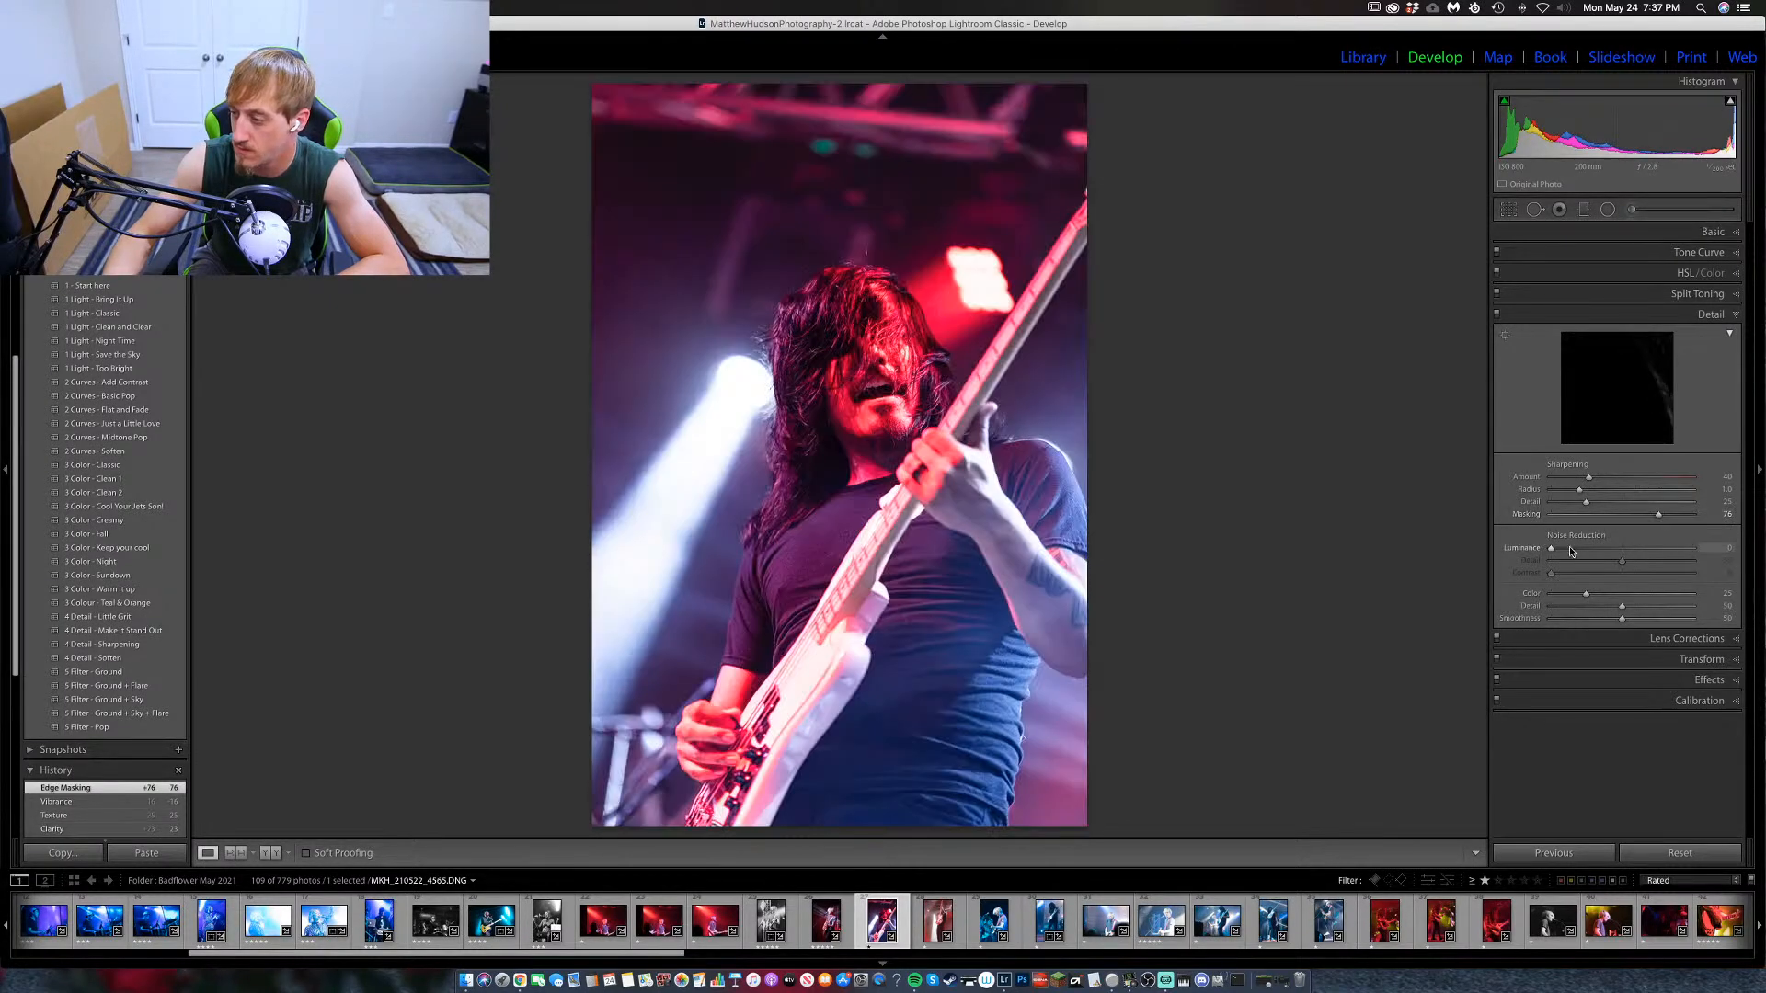
left_click_drag(1552, 549, 1570, 552)
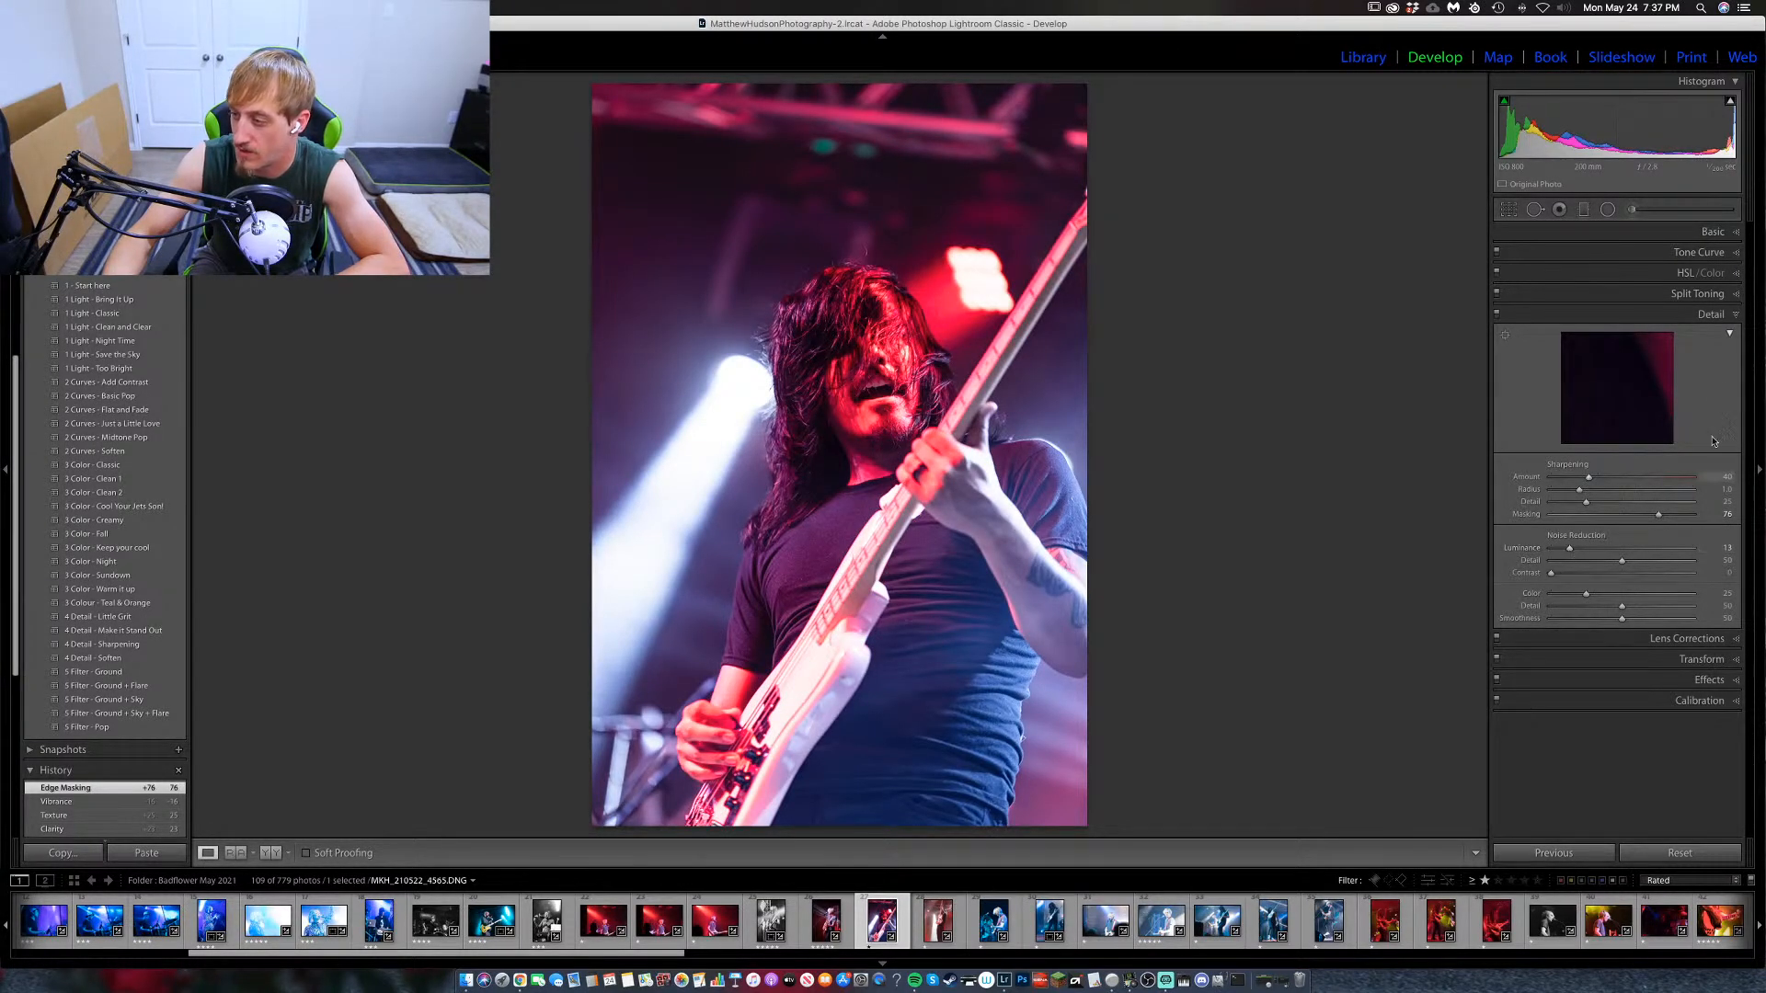
left_click(1737, 315)
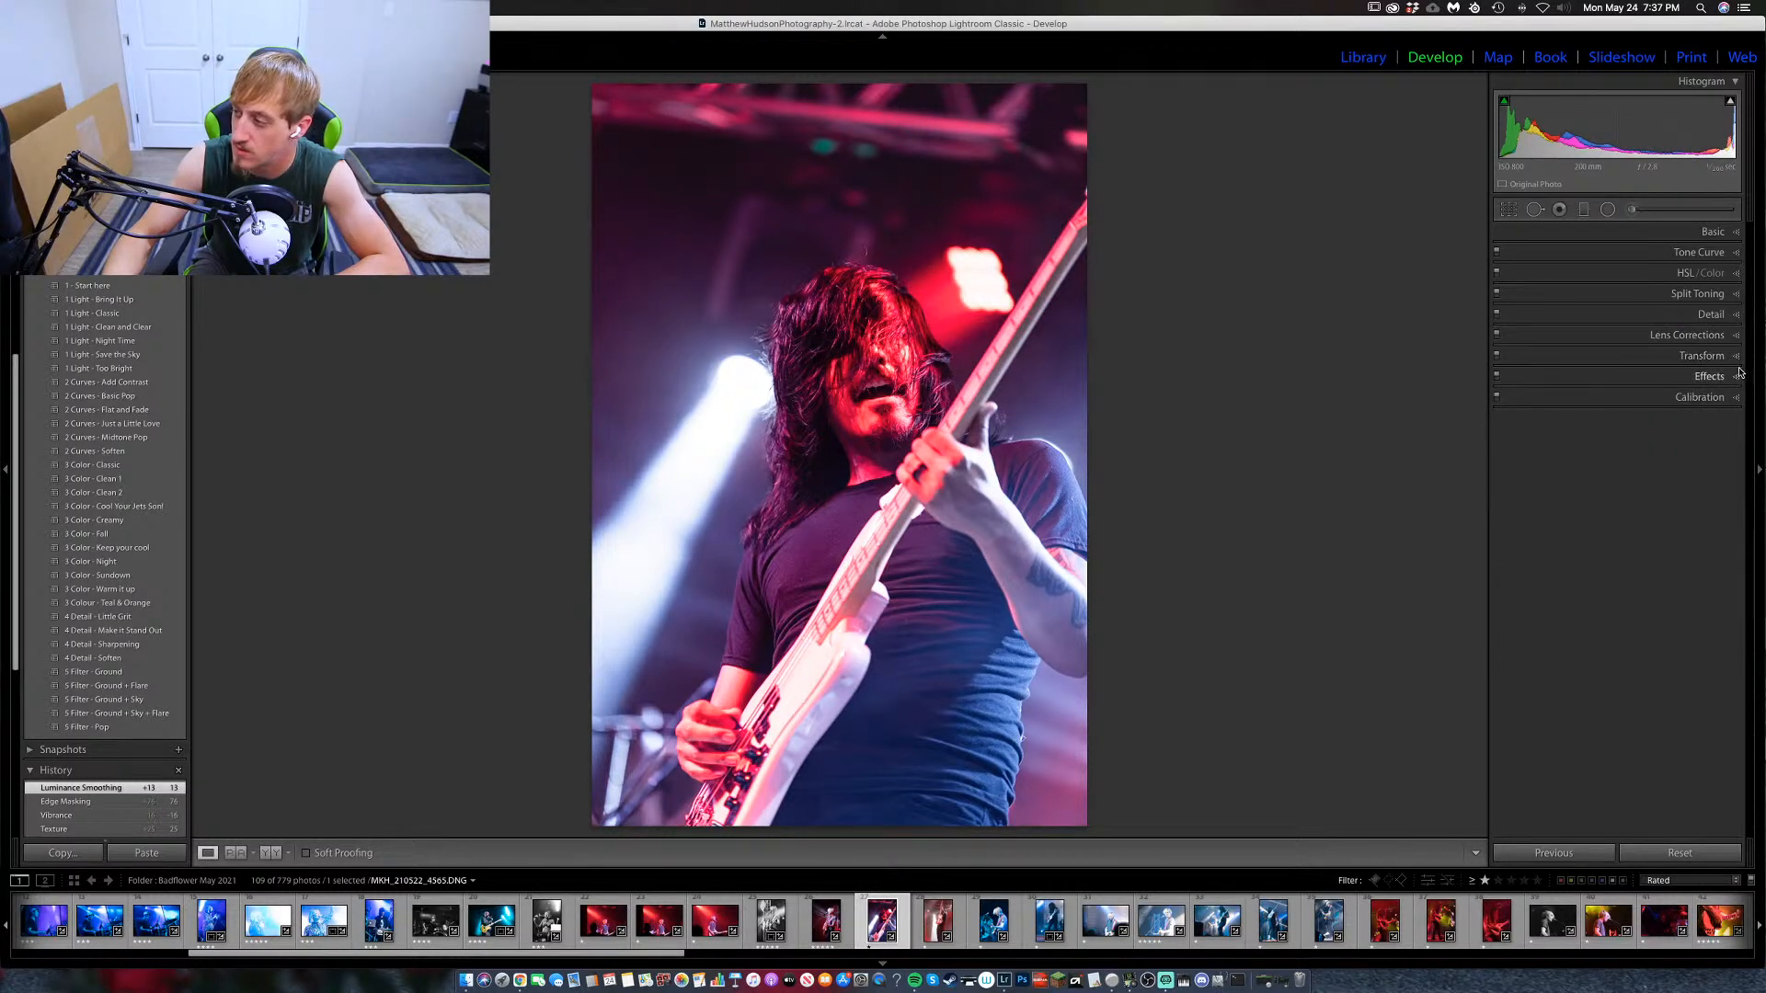
Apply a slight dark post-crop vignette to the long-haired bassist's photo.
left_click(1737, 376)
left_click_drag(1622, 423, 1620, 427)
left_click(1735, 377)
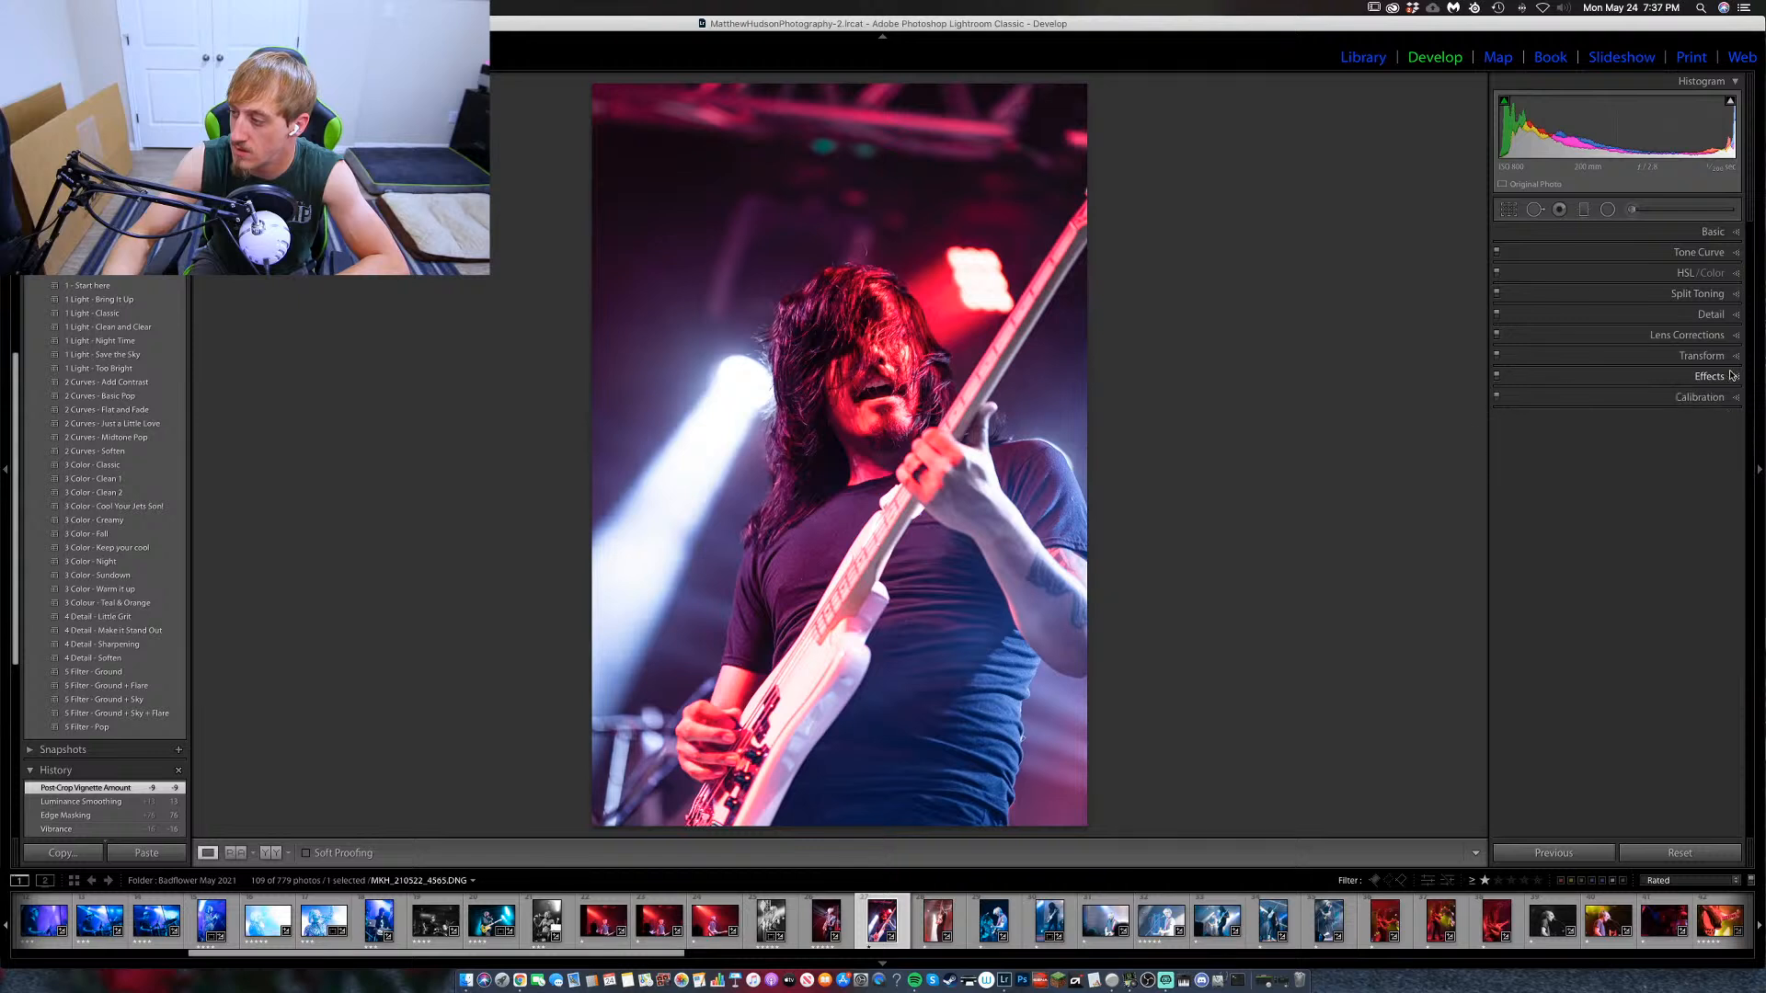
Set the color saturation of Magenta to +13, Purple to +20, Blue to +22 and Red to -12 on the bassist's photo.
left_click(1735, 275)
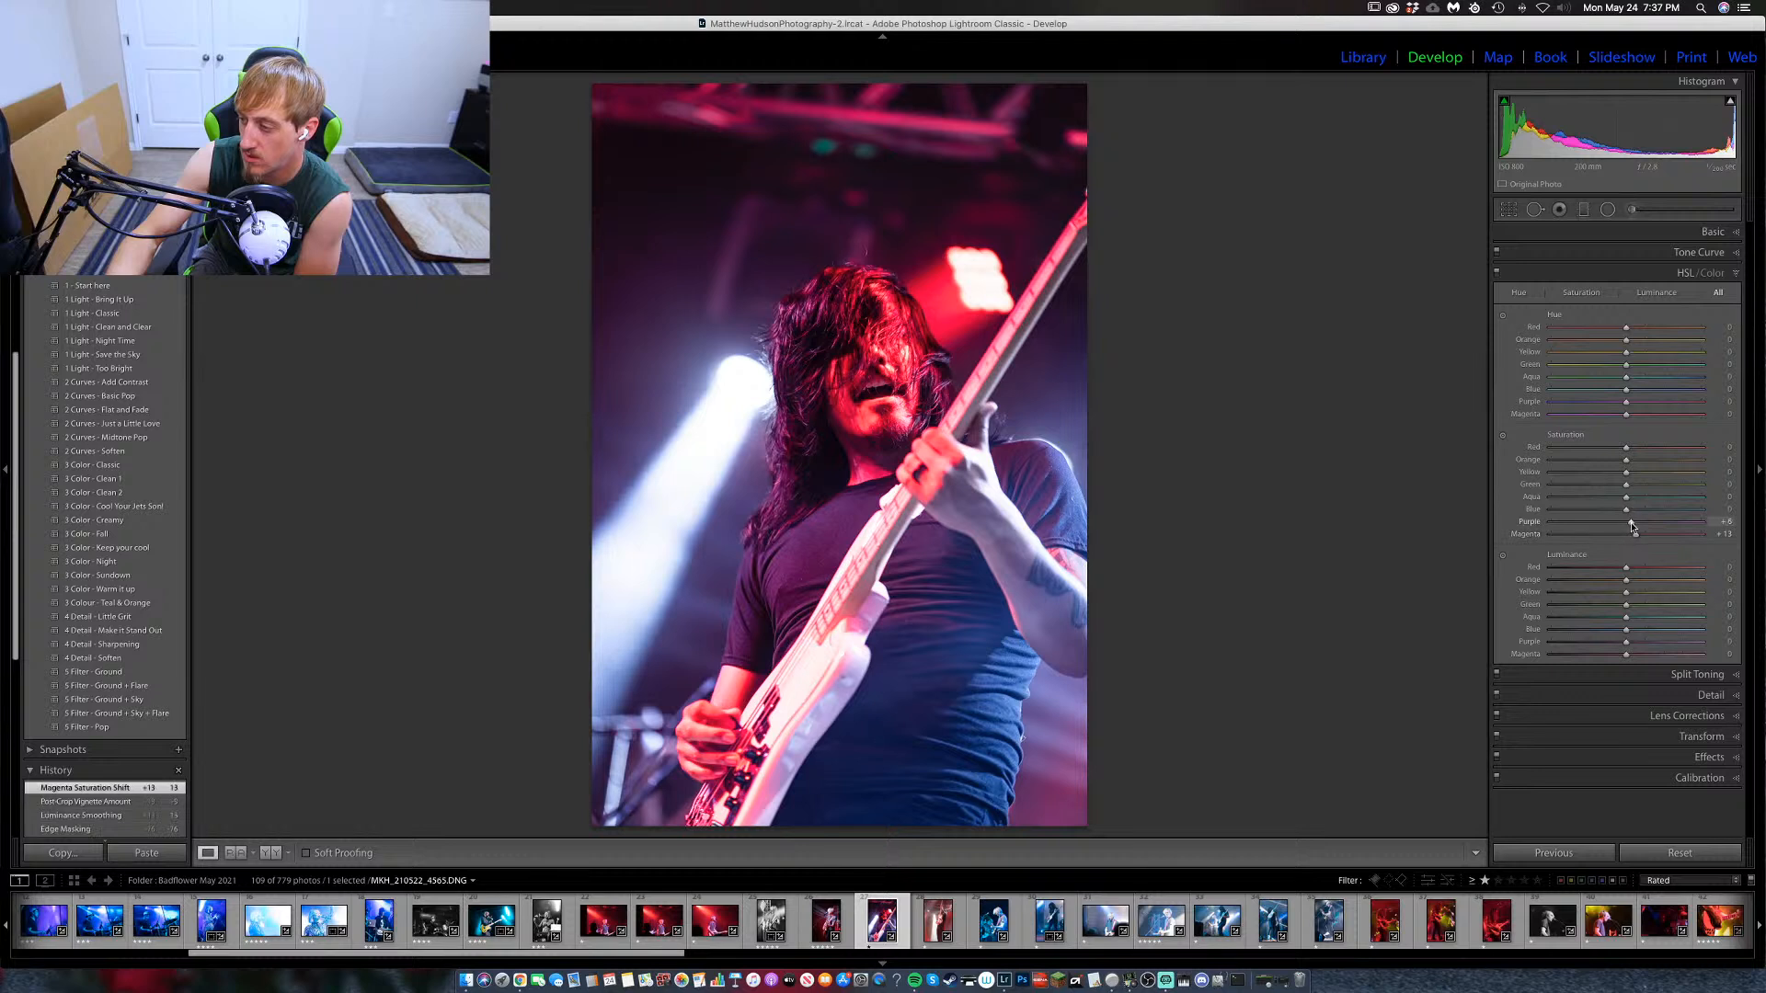
left_click_drag(1627, 522, 1639, 524)
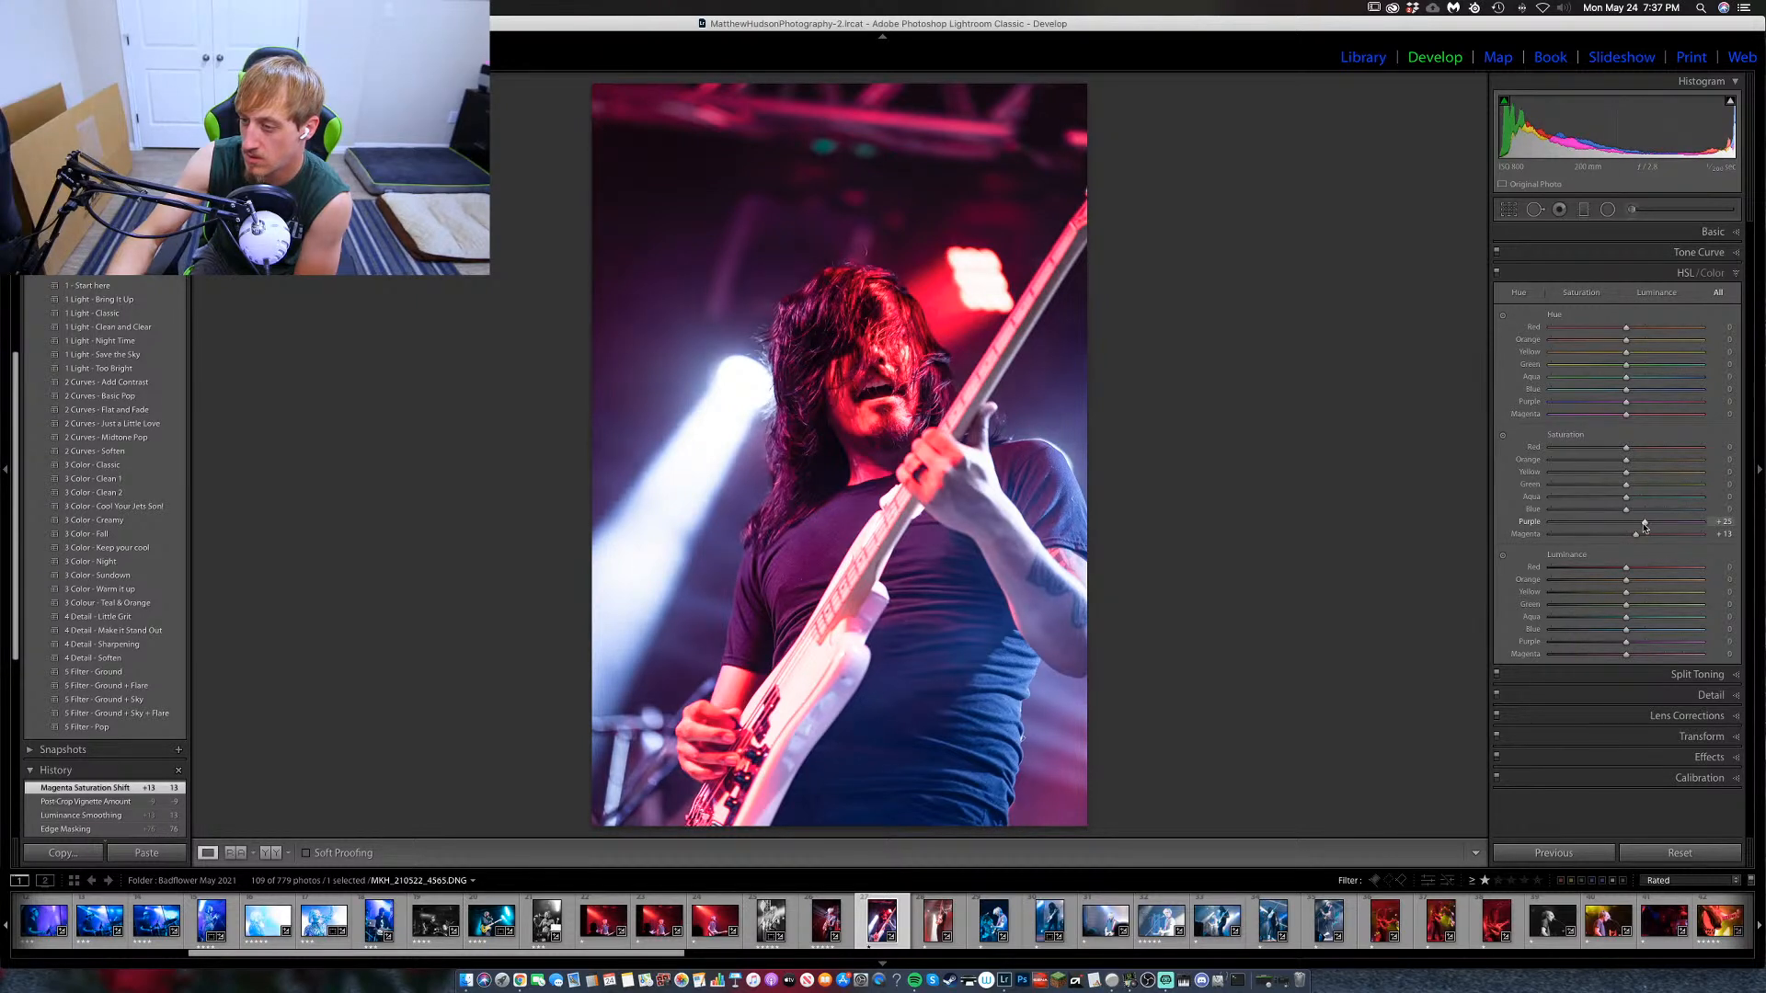
left_click_drag(1627, 509, 1647, 513)
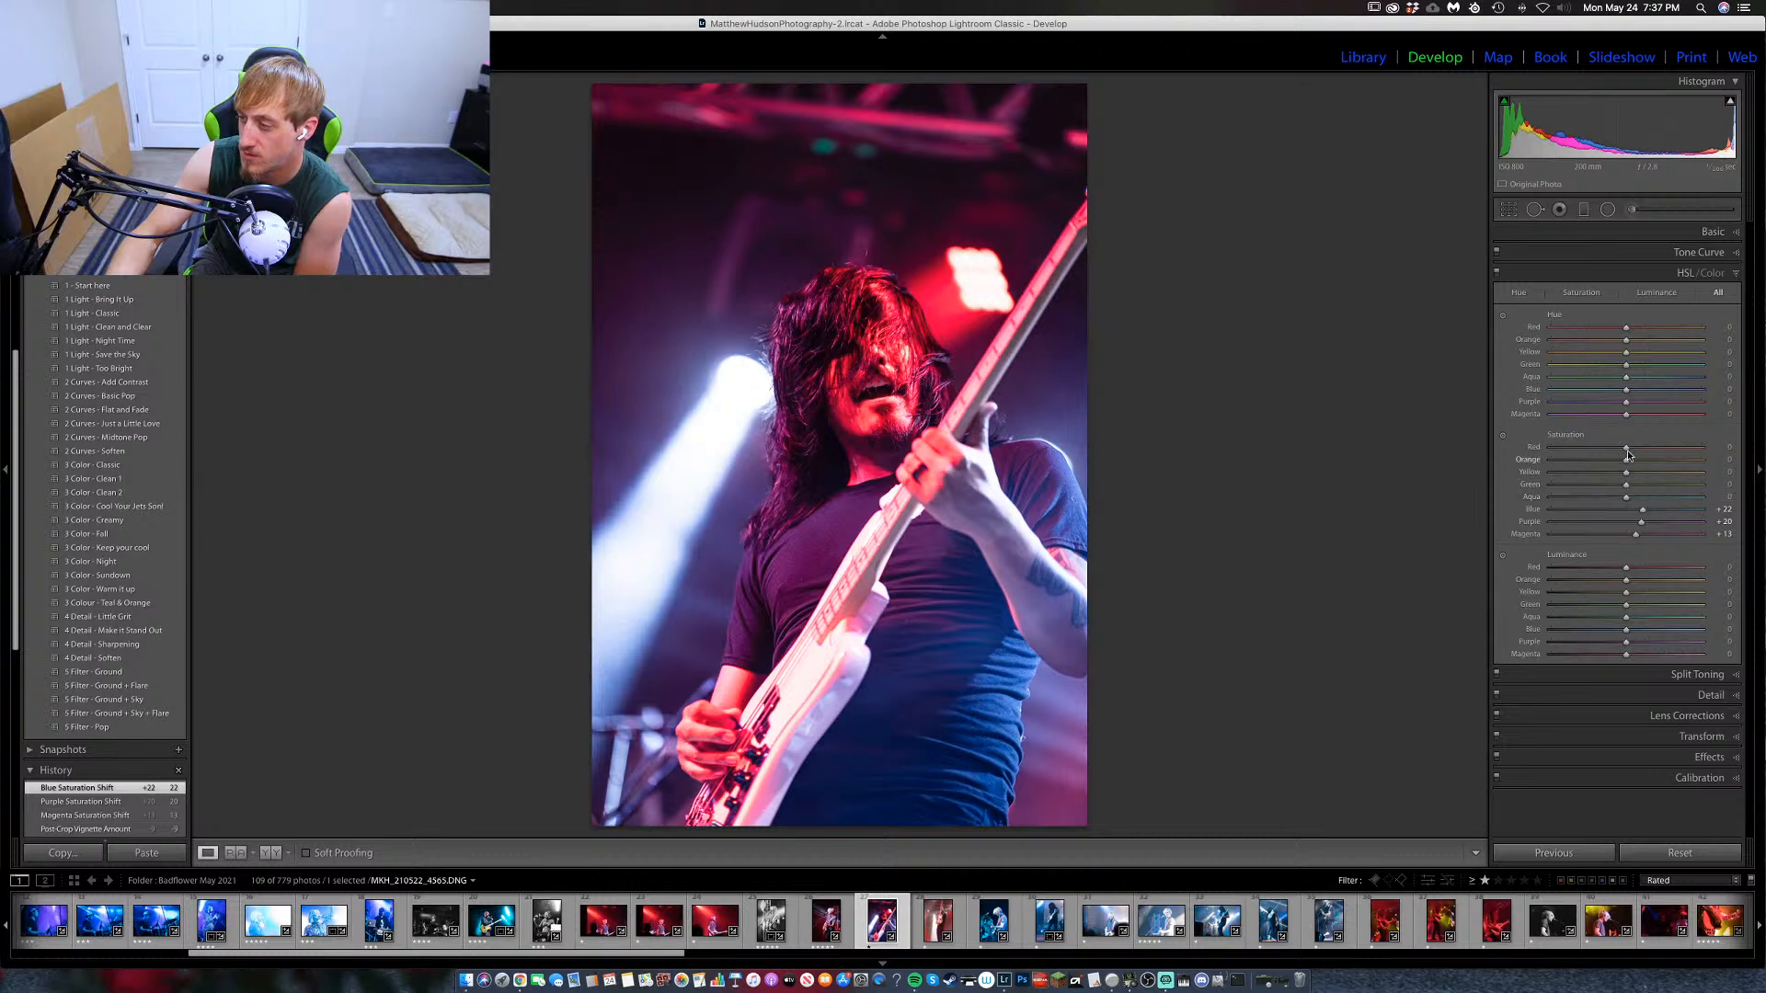
left_click_drag(1626, 448, 1618, 450)
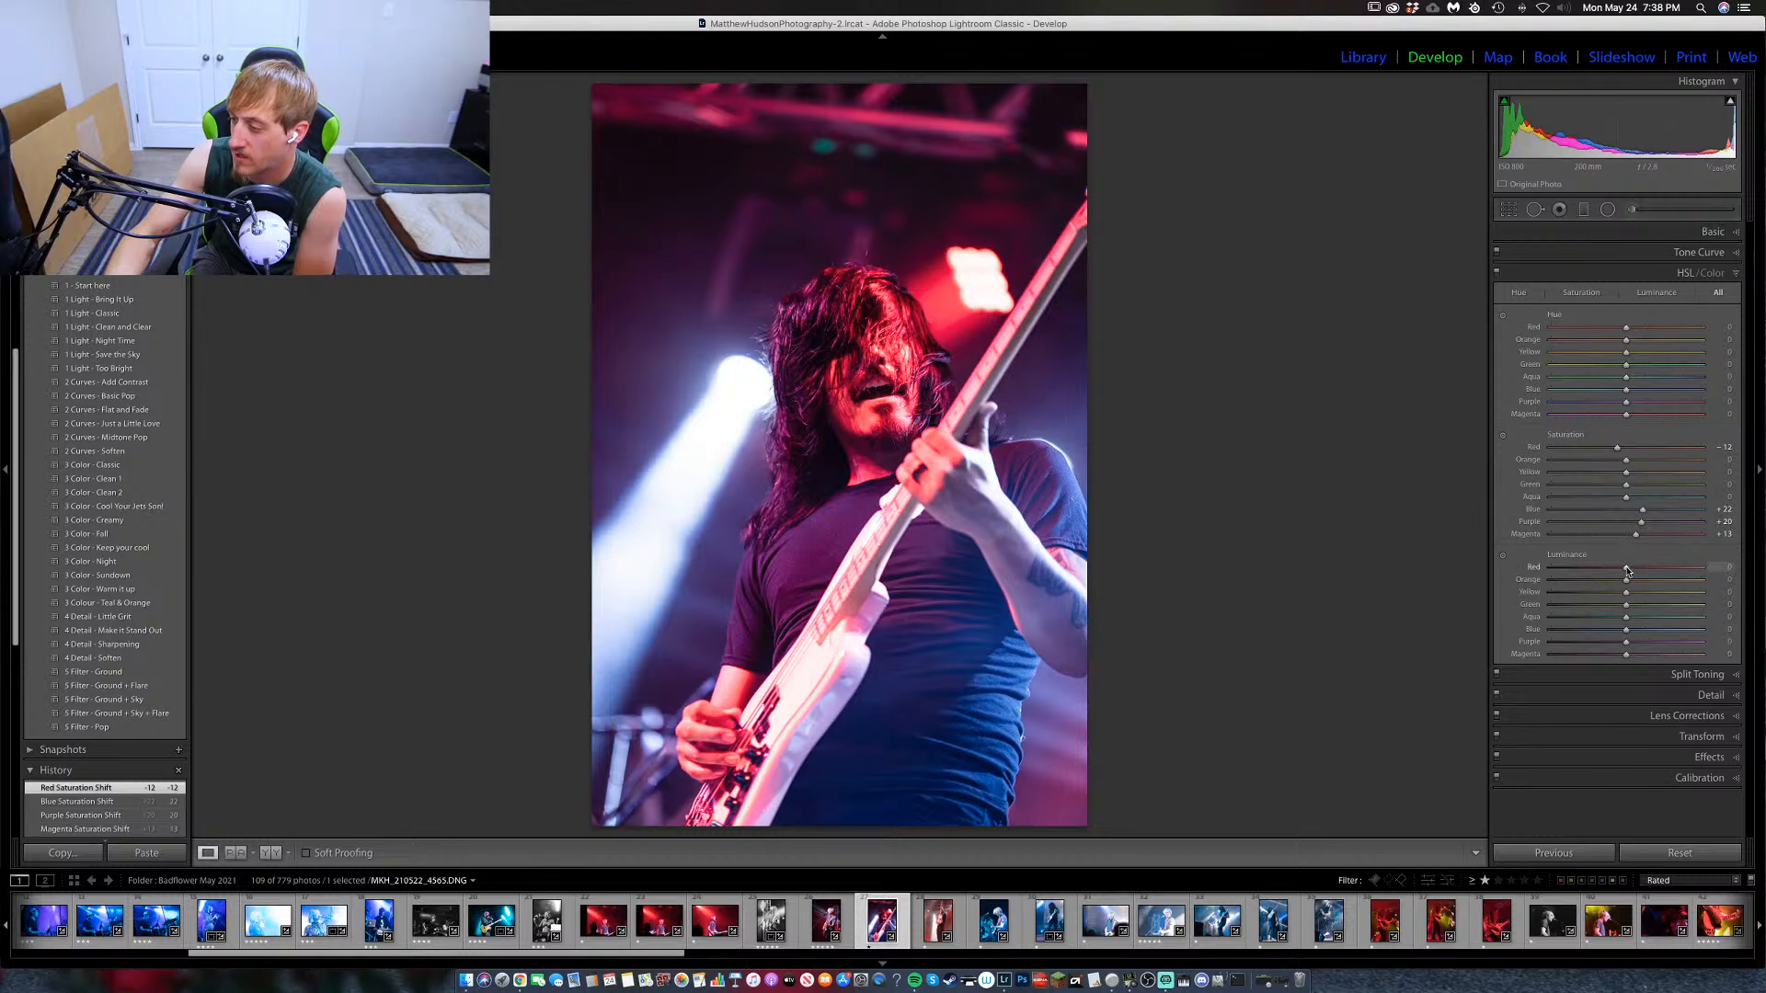
Set the color luminance of Red to +10, Purple to -13 and Blue to -13 on the bassist's photo.
left_click_drag(1625, 571, 1634, 571)
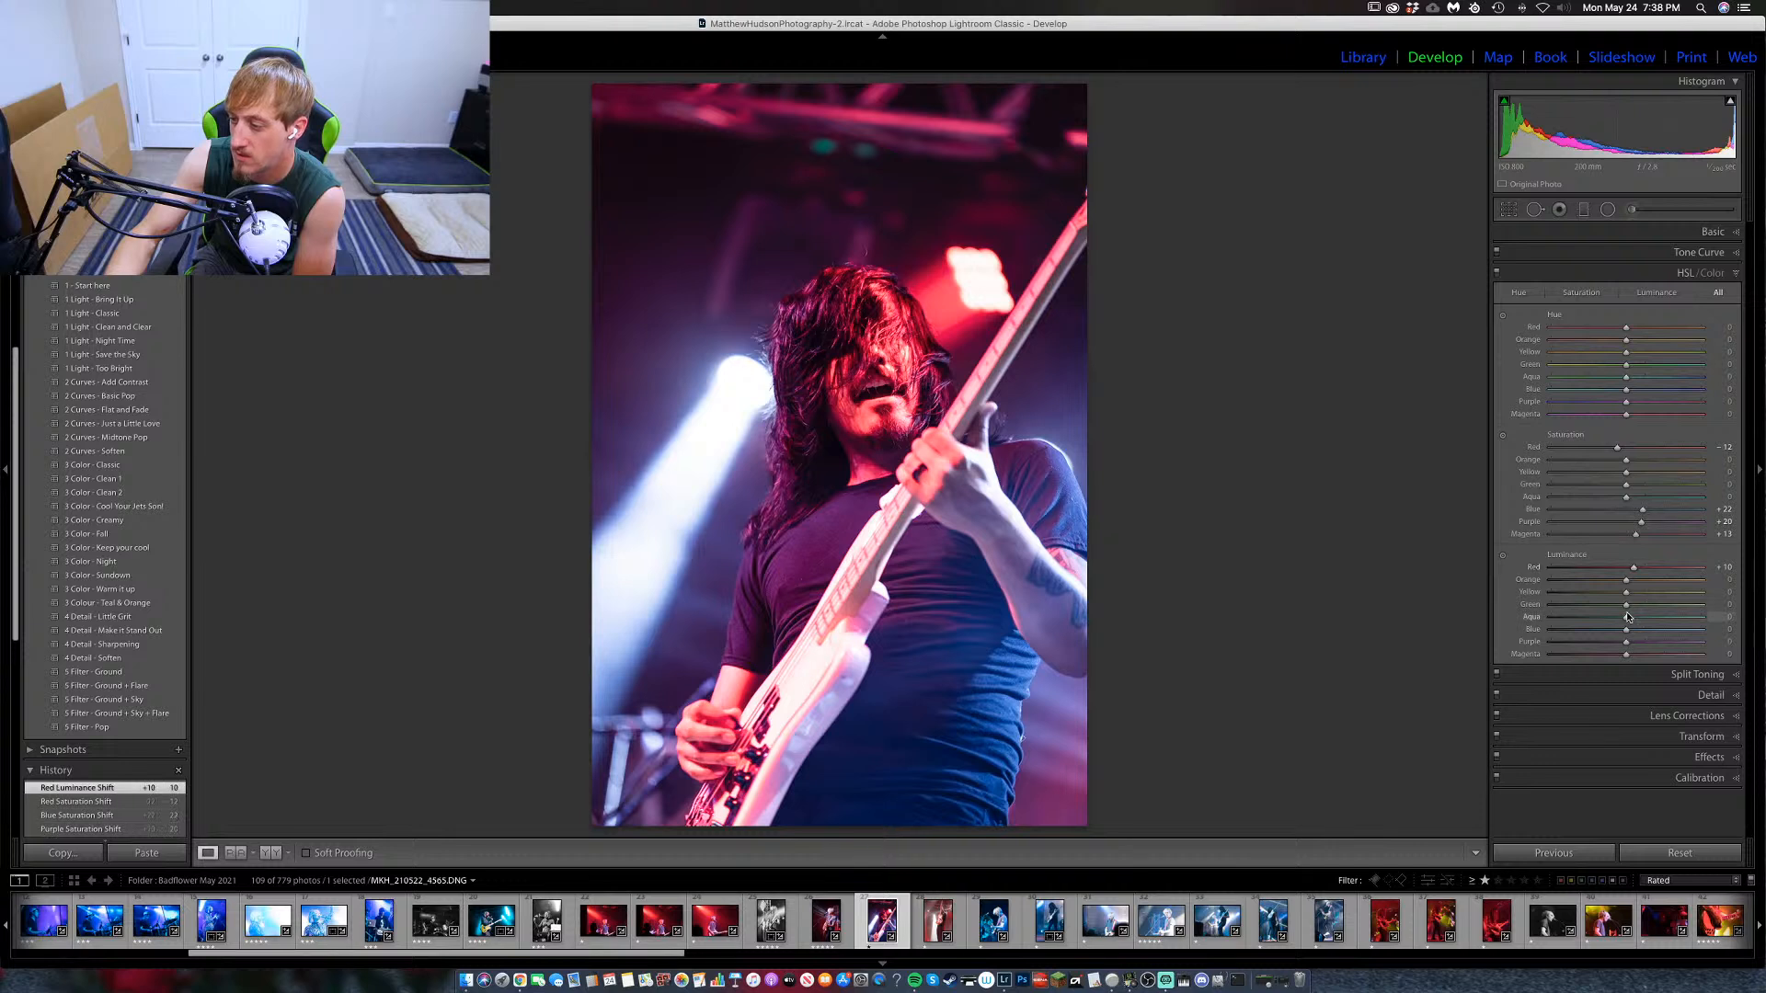
left_click_drag(1626, 642, 1617, 635)
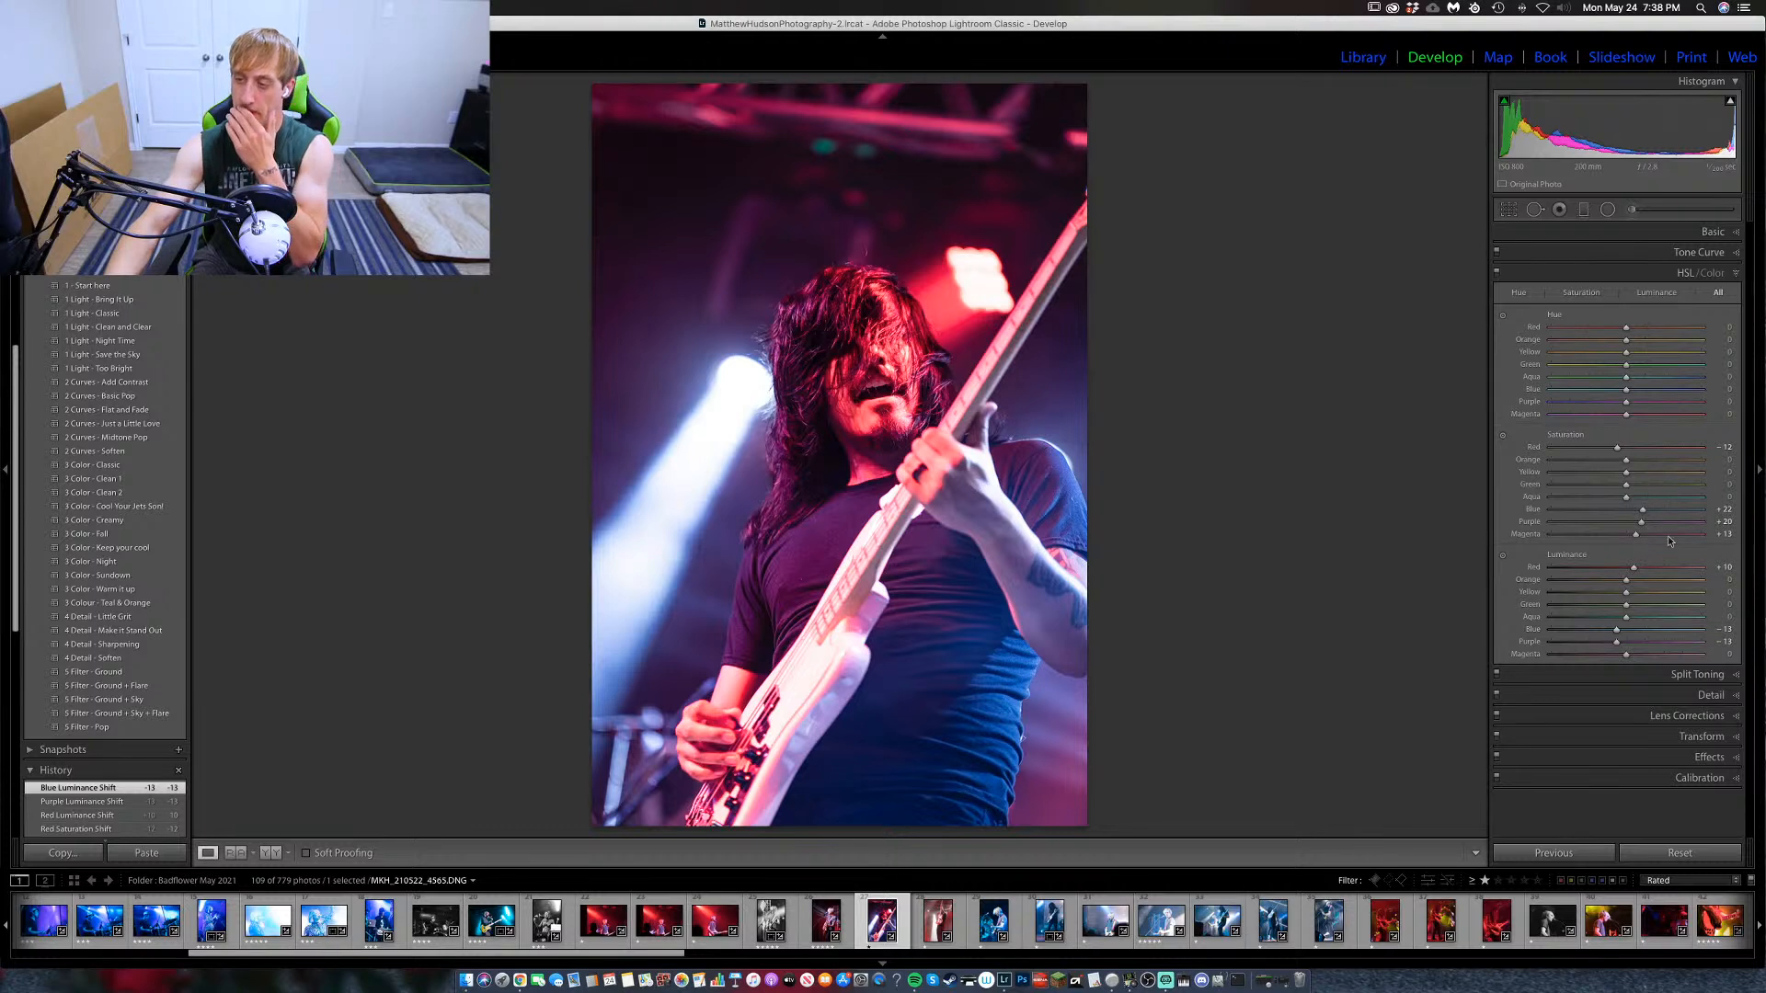
left_click(1733, 274)
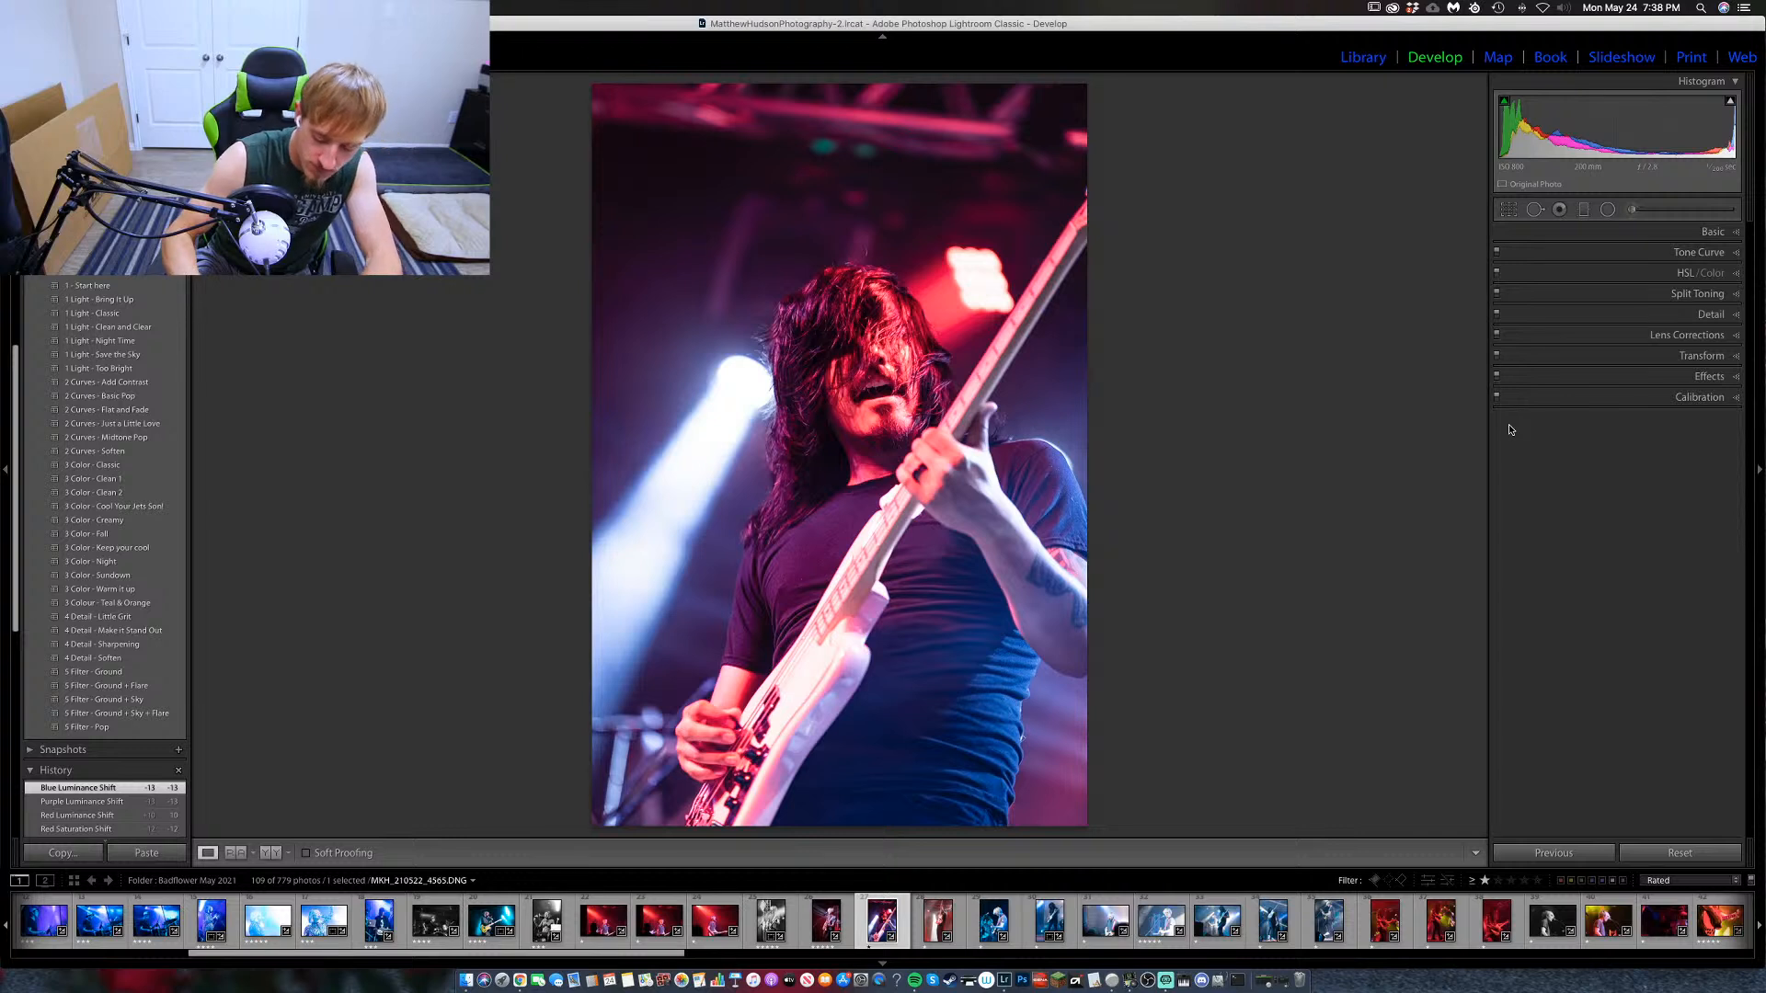
Rate the bassist's photo four stars and make a black-and-white virtual copy of it.
key("3")
key("4")
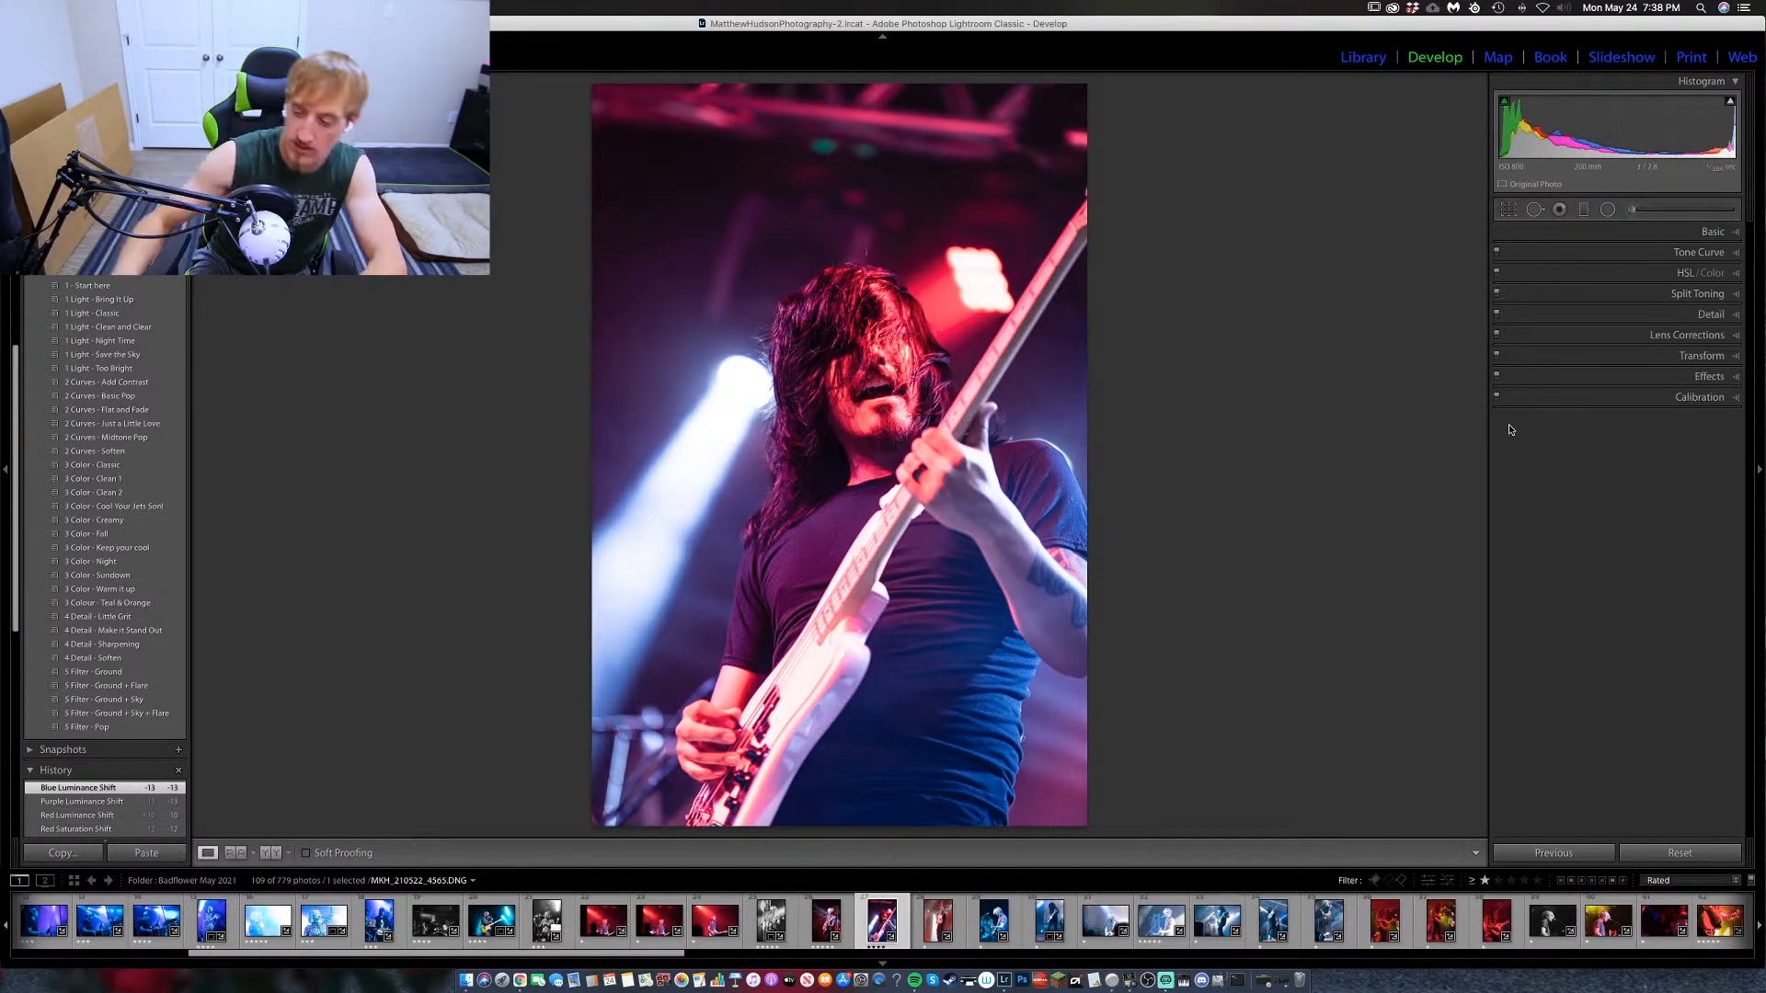
key("super+apostrophe")
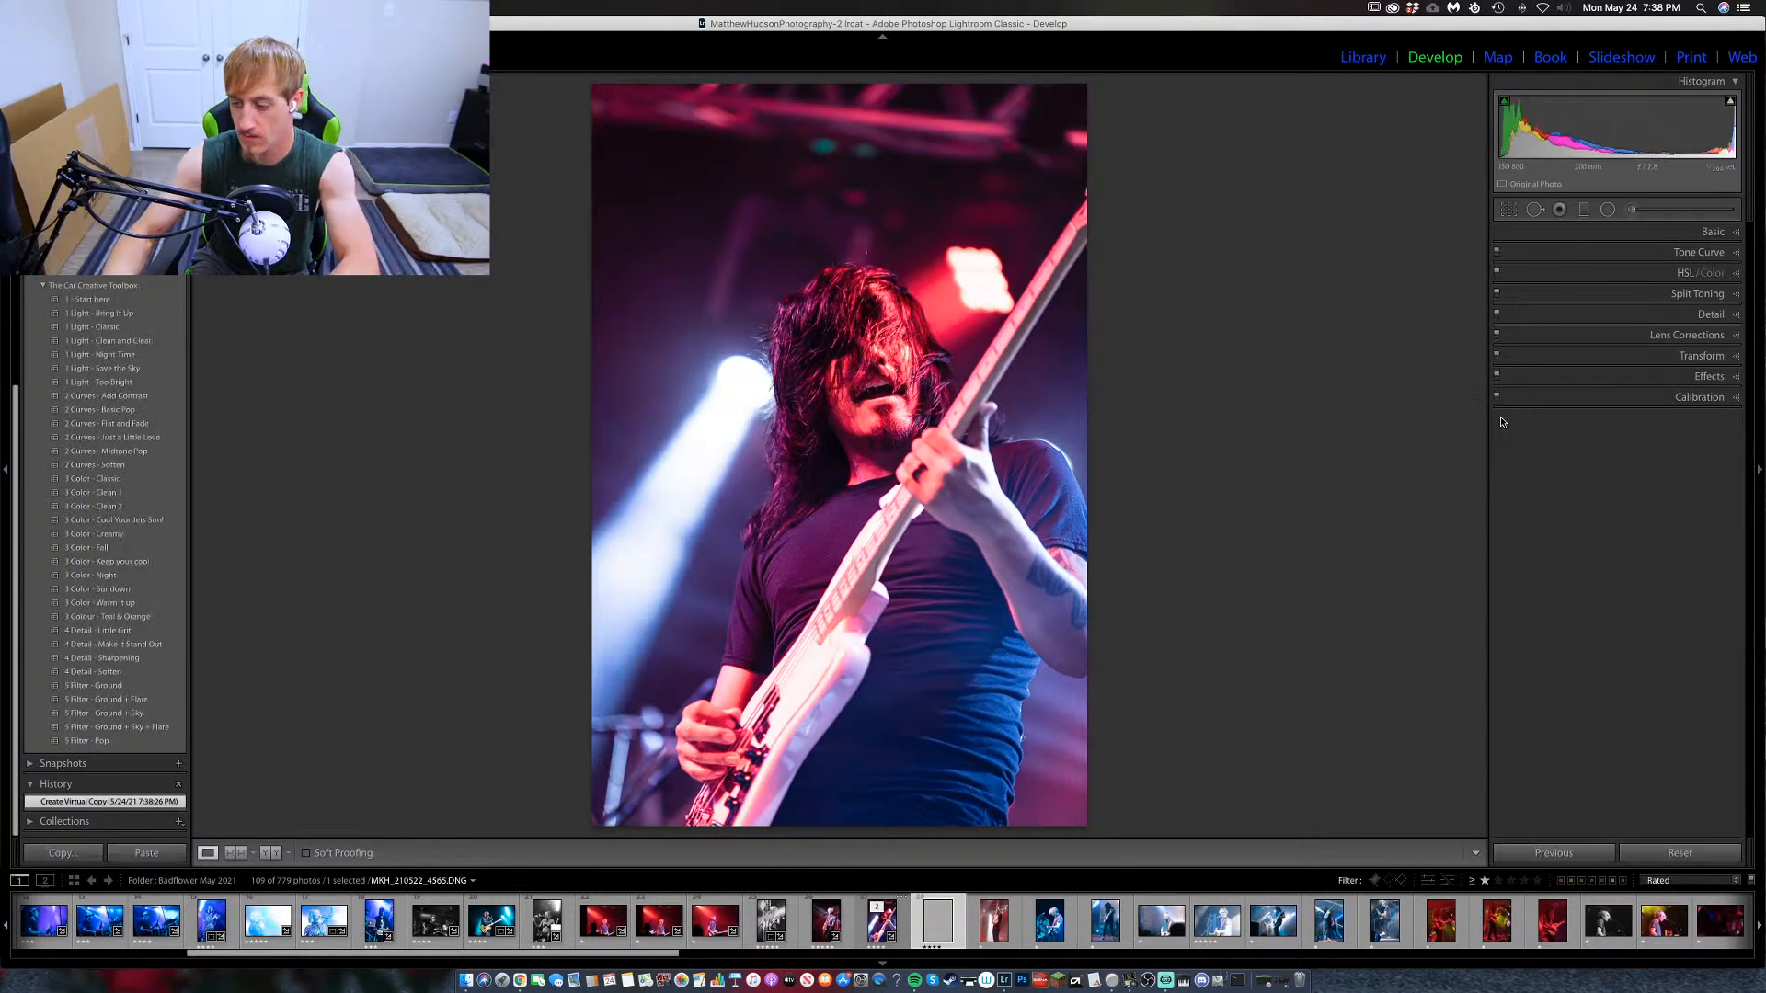
key("v")
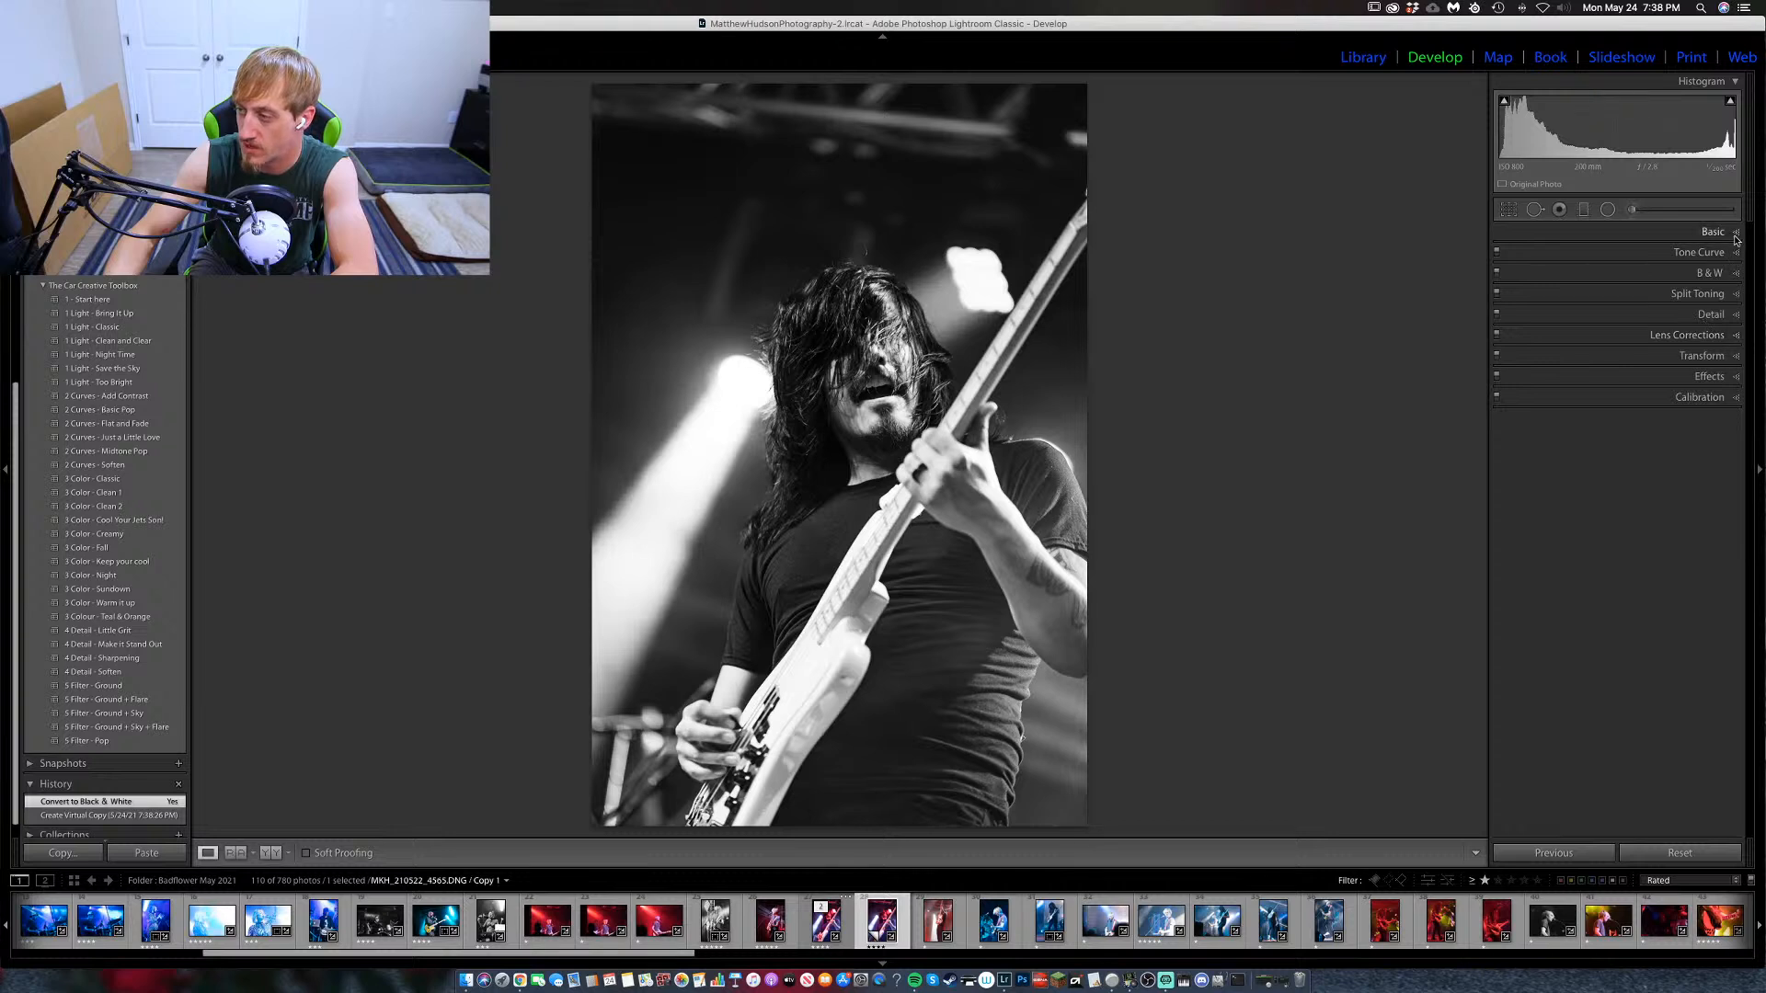
Set the virtual copy's Exposure to +0.15, Contrast to +59, Shadows to +1, Whites to +22, Texture to +39, Clarity to +27 and Dehaze to +9.
left_click(1715, 232)
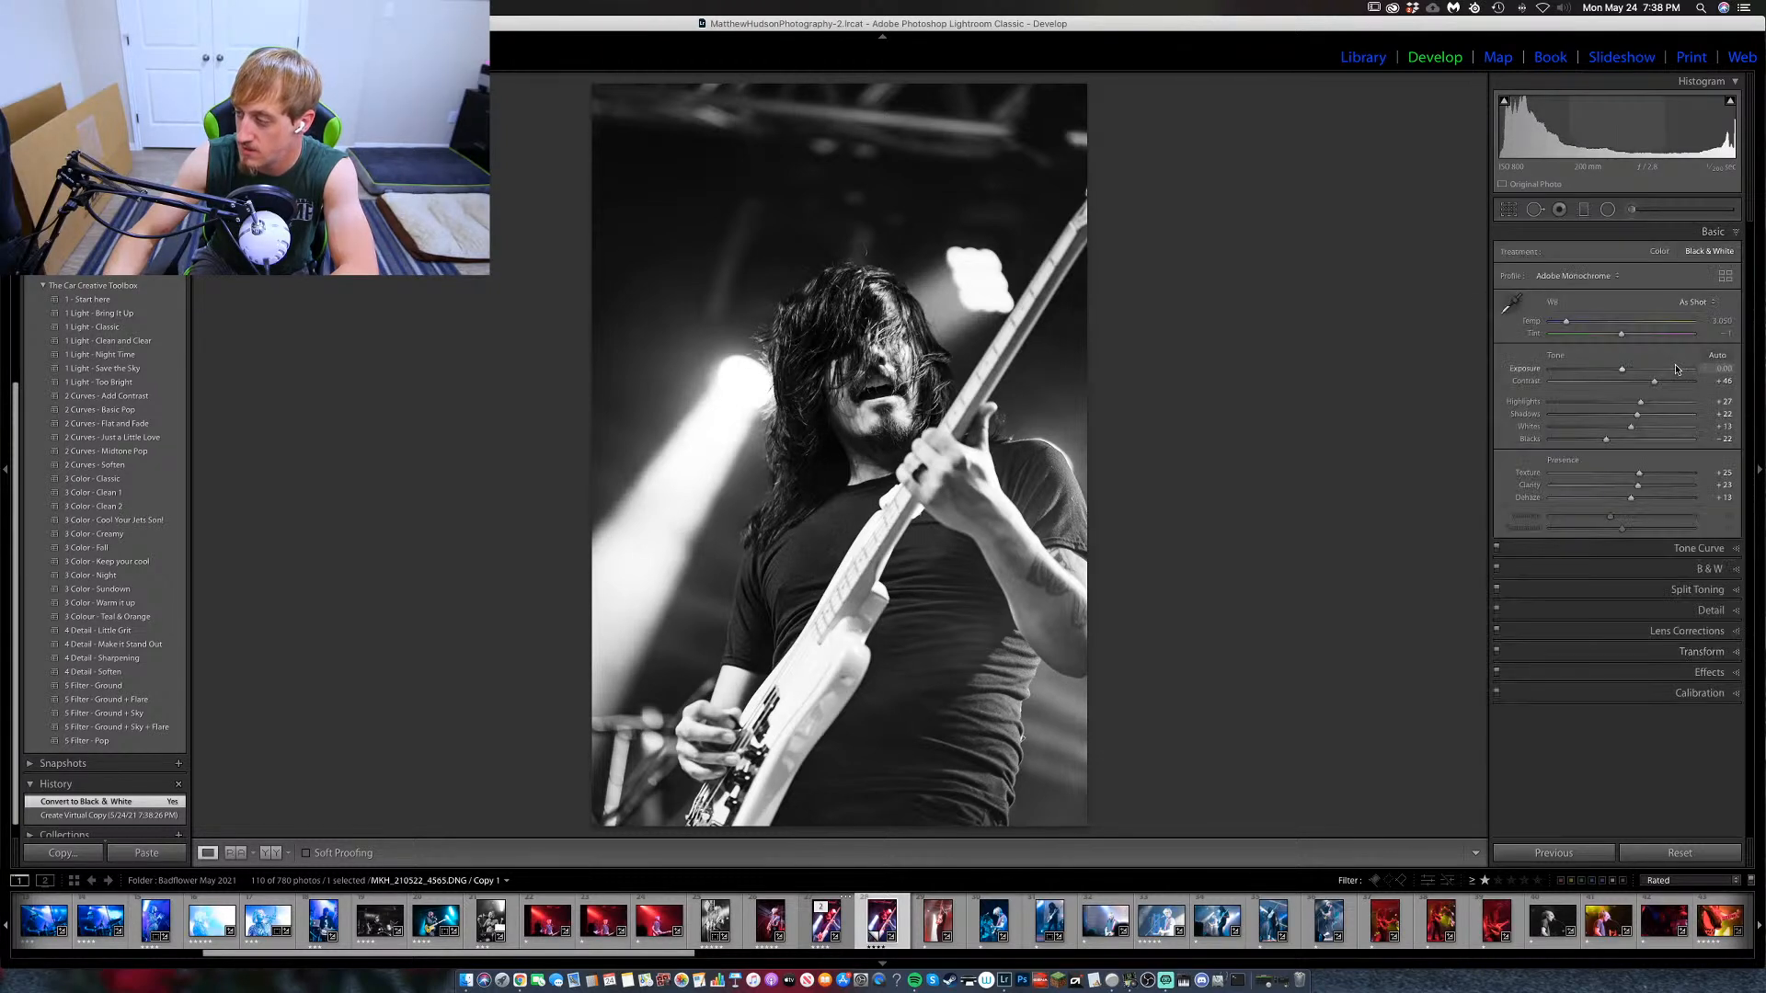
left_click_drag(1663, 383, 1663, 382)
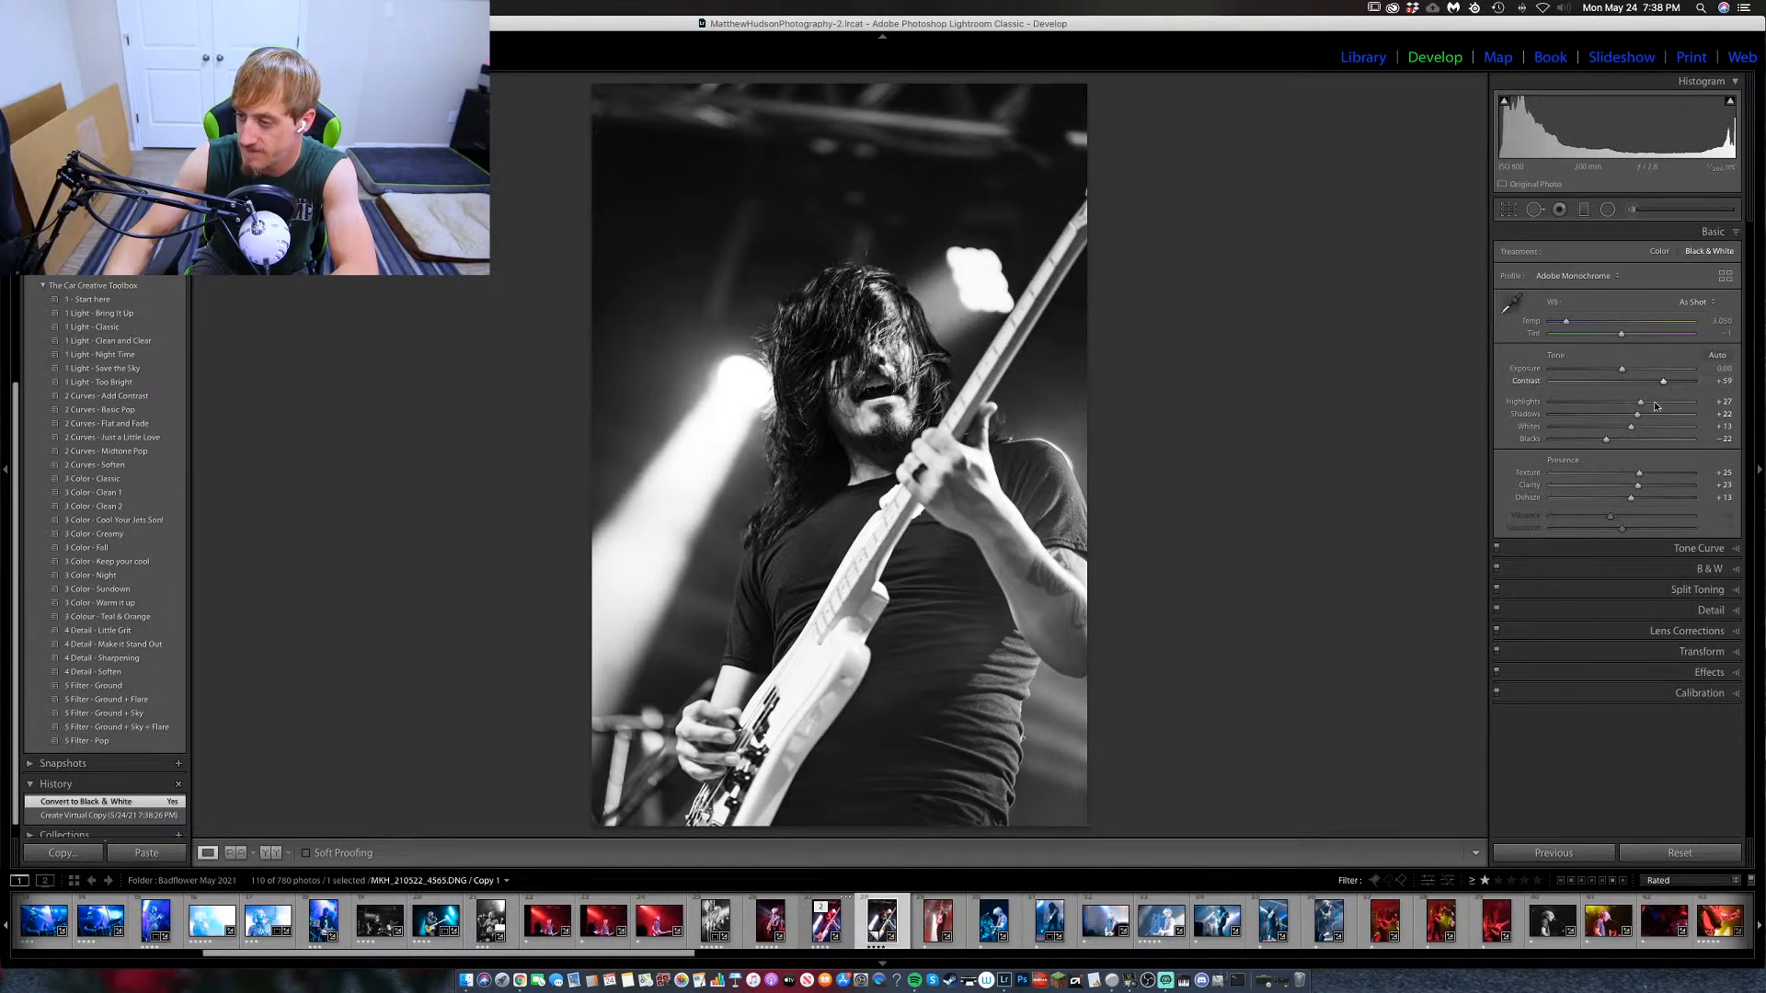
left_click_drag(1639, 484, 1629, 502)
left_click_drag(1627, 375, 1637, 431)
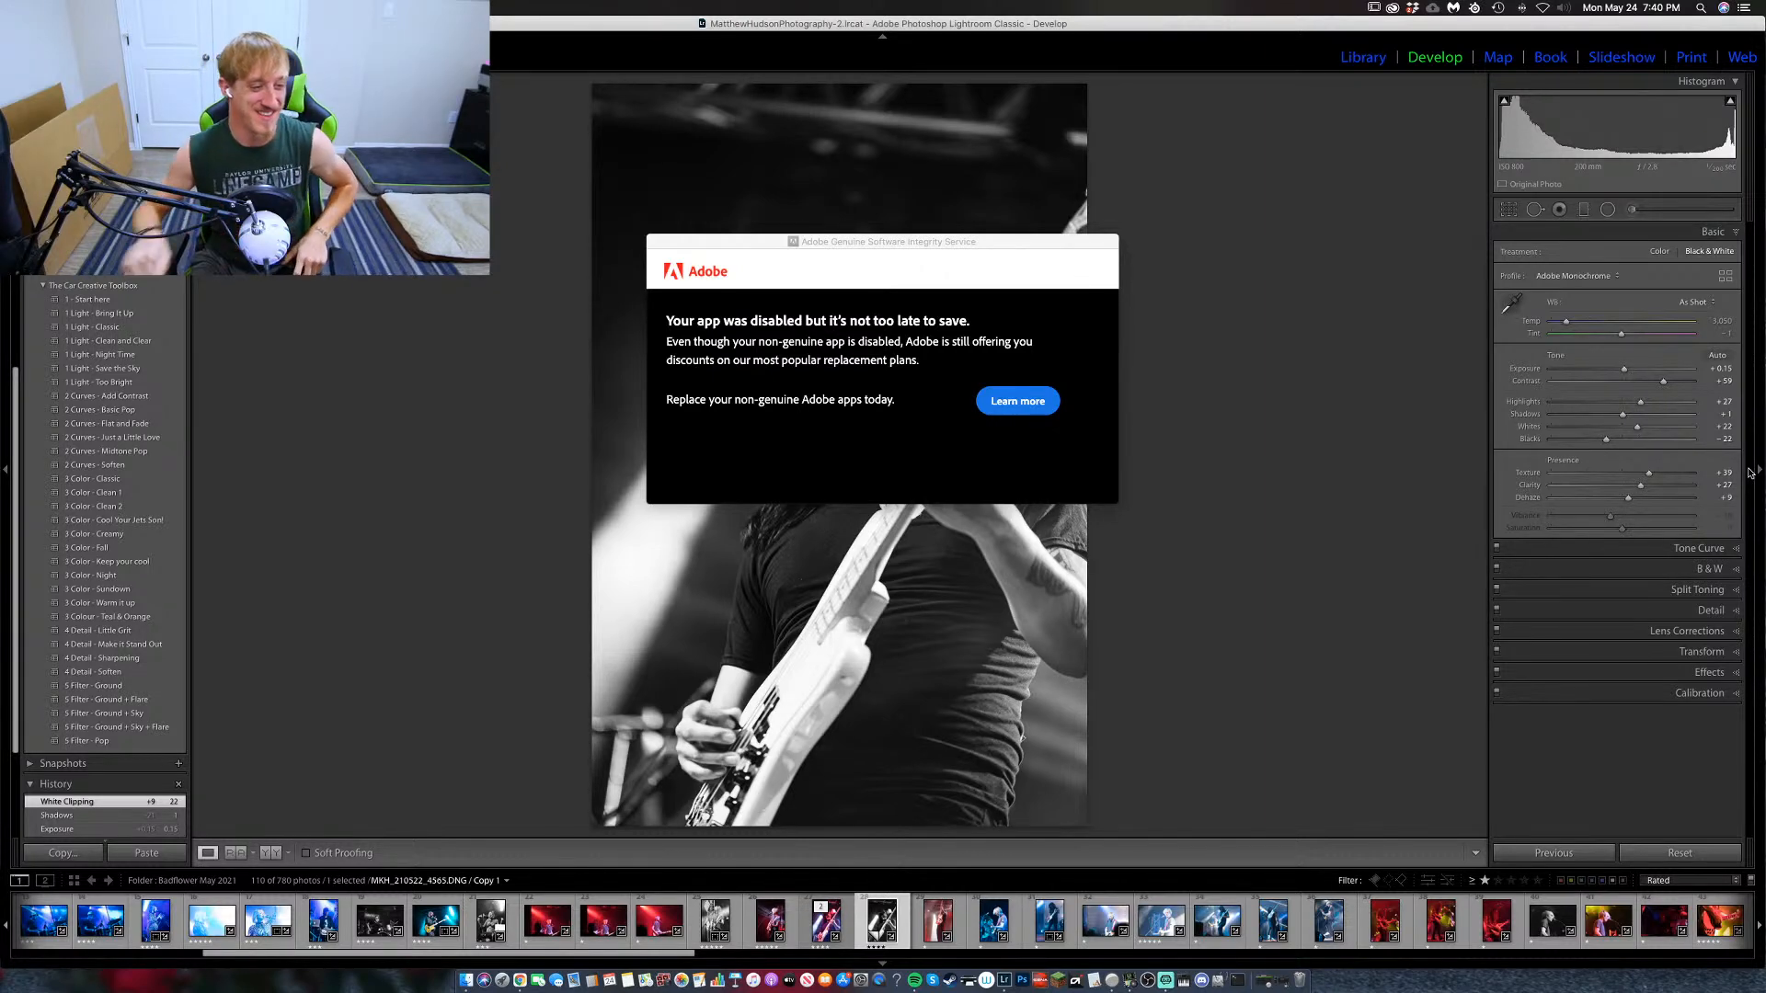
left_click(651, 242)
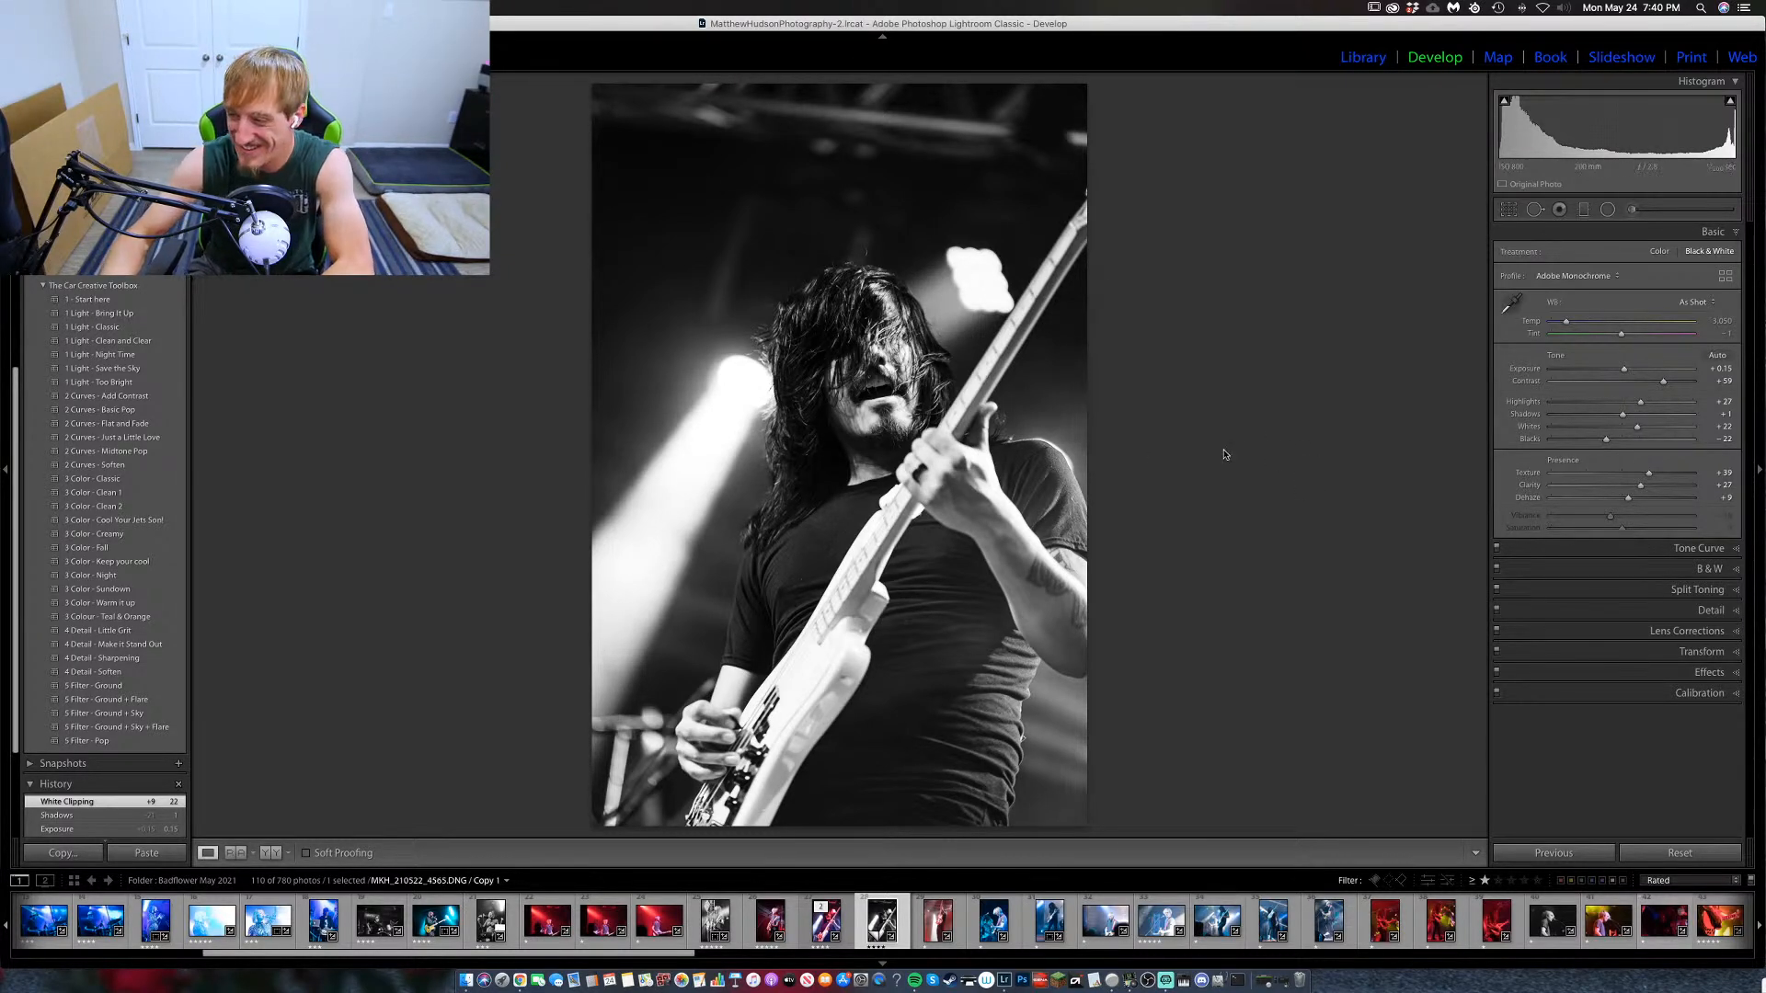
Convert the following photo, of the bassist holding the bass upright, to black and white.
key("Right")
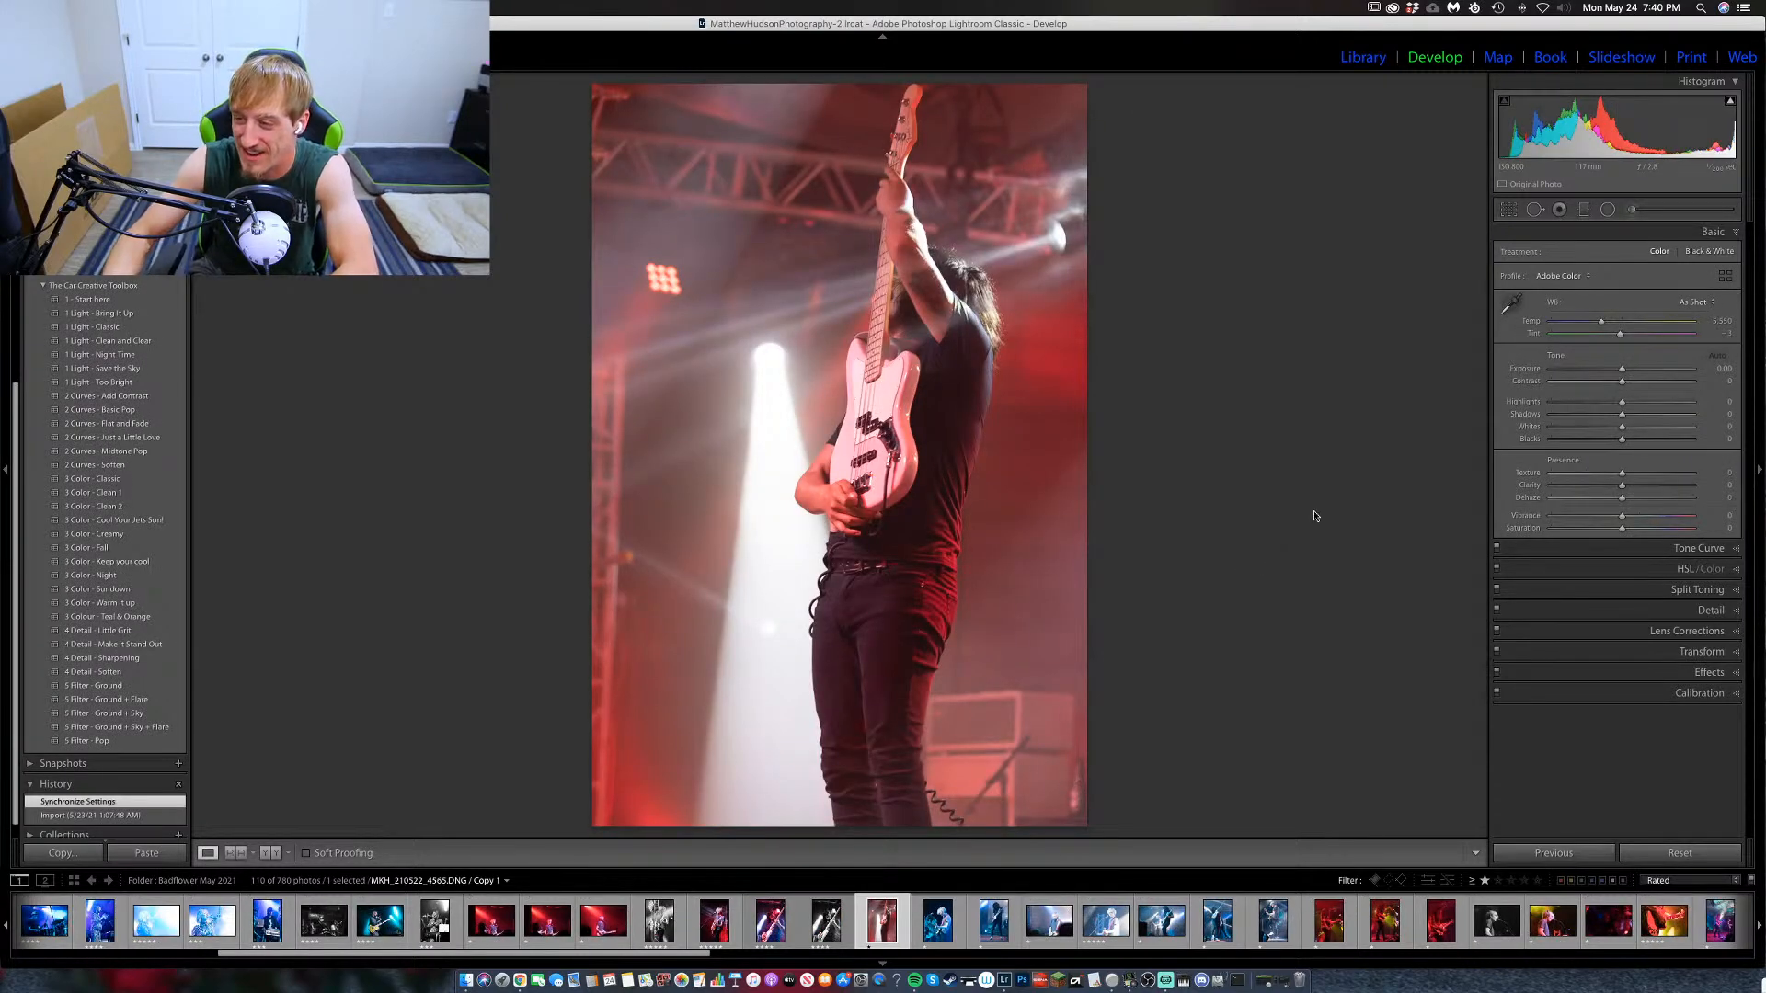
key("v")
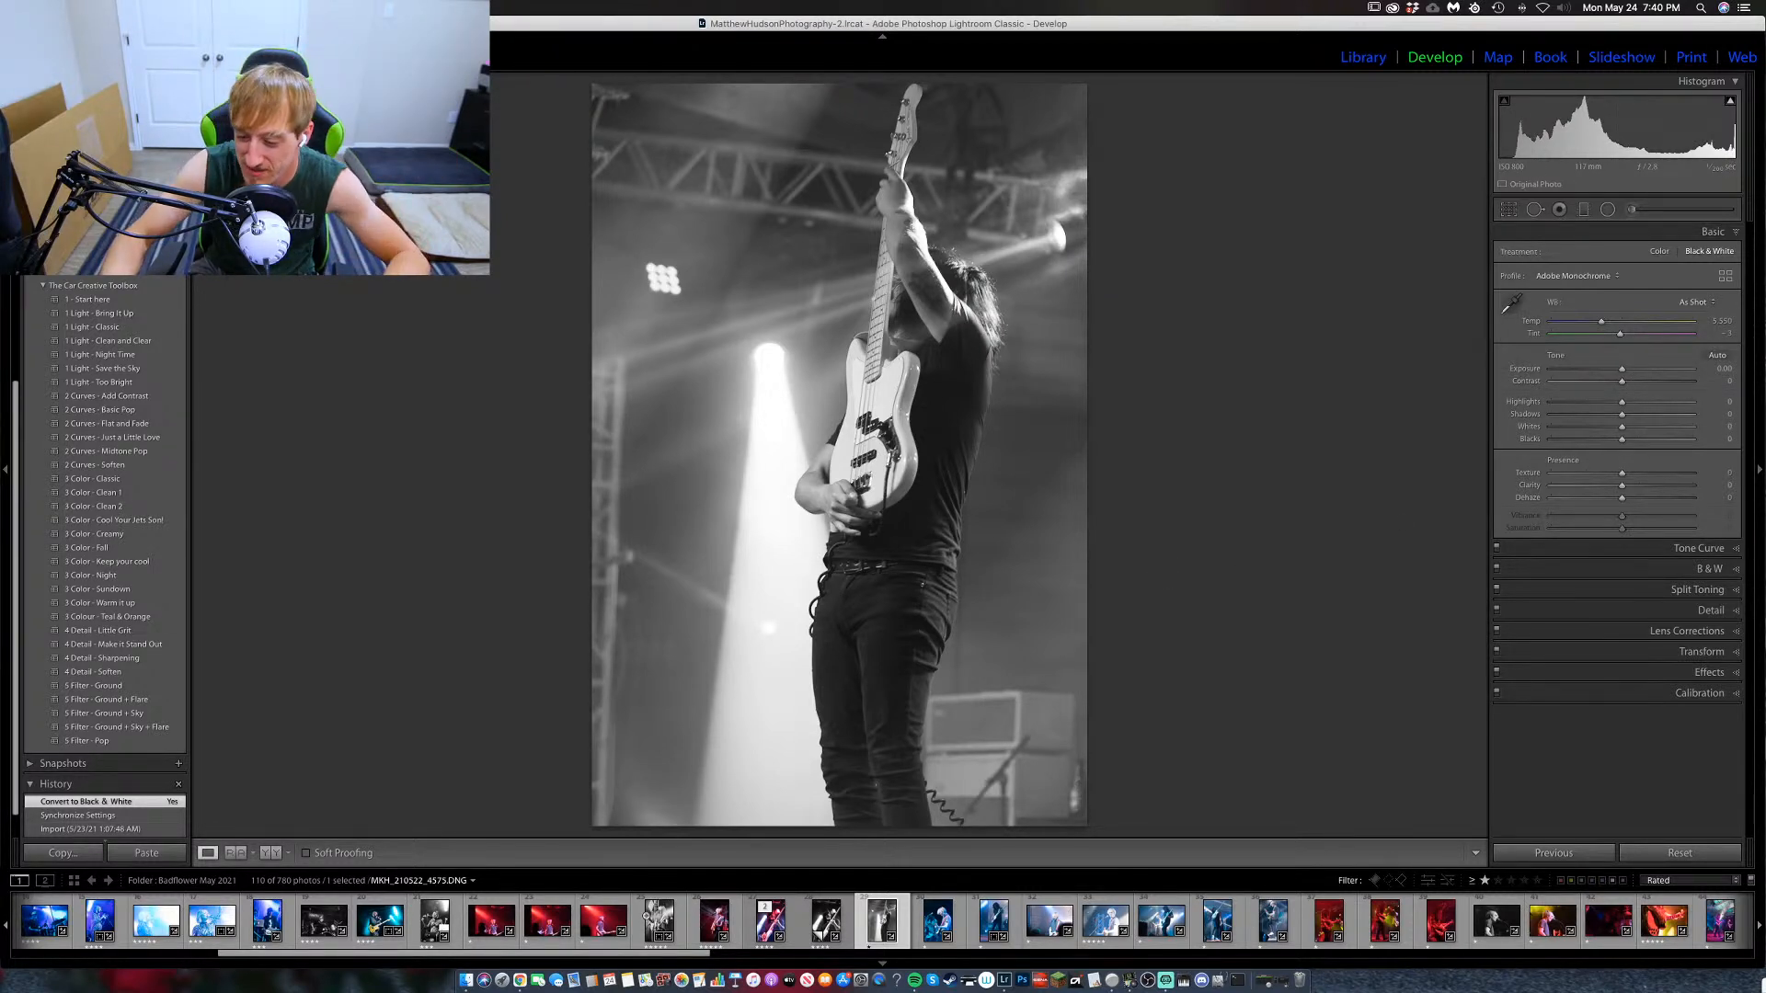
Review the edited photo of the curly-haired bassist in green and red light, and return to the upright-bass photo.
scroll(1325, 921, "down", 3)
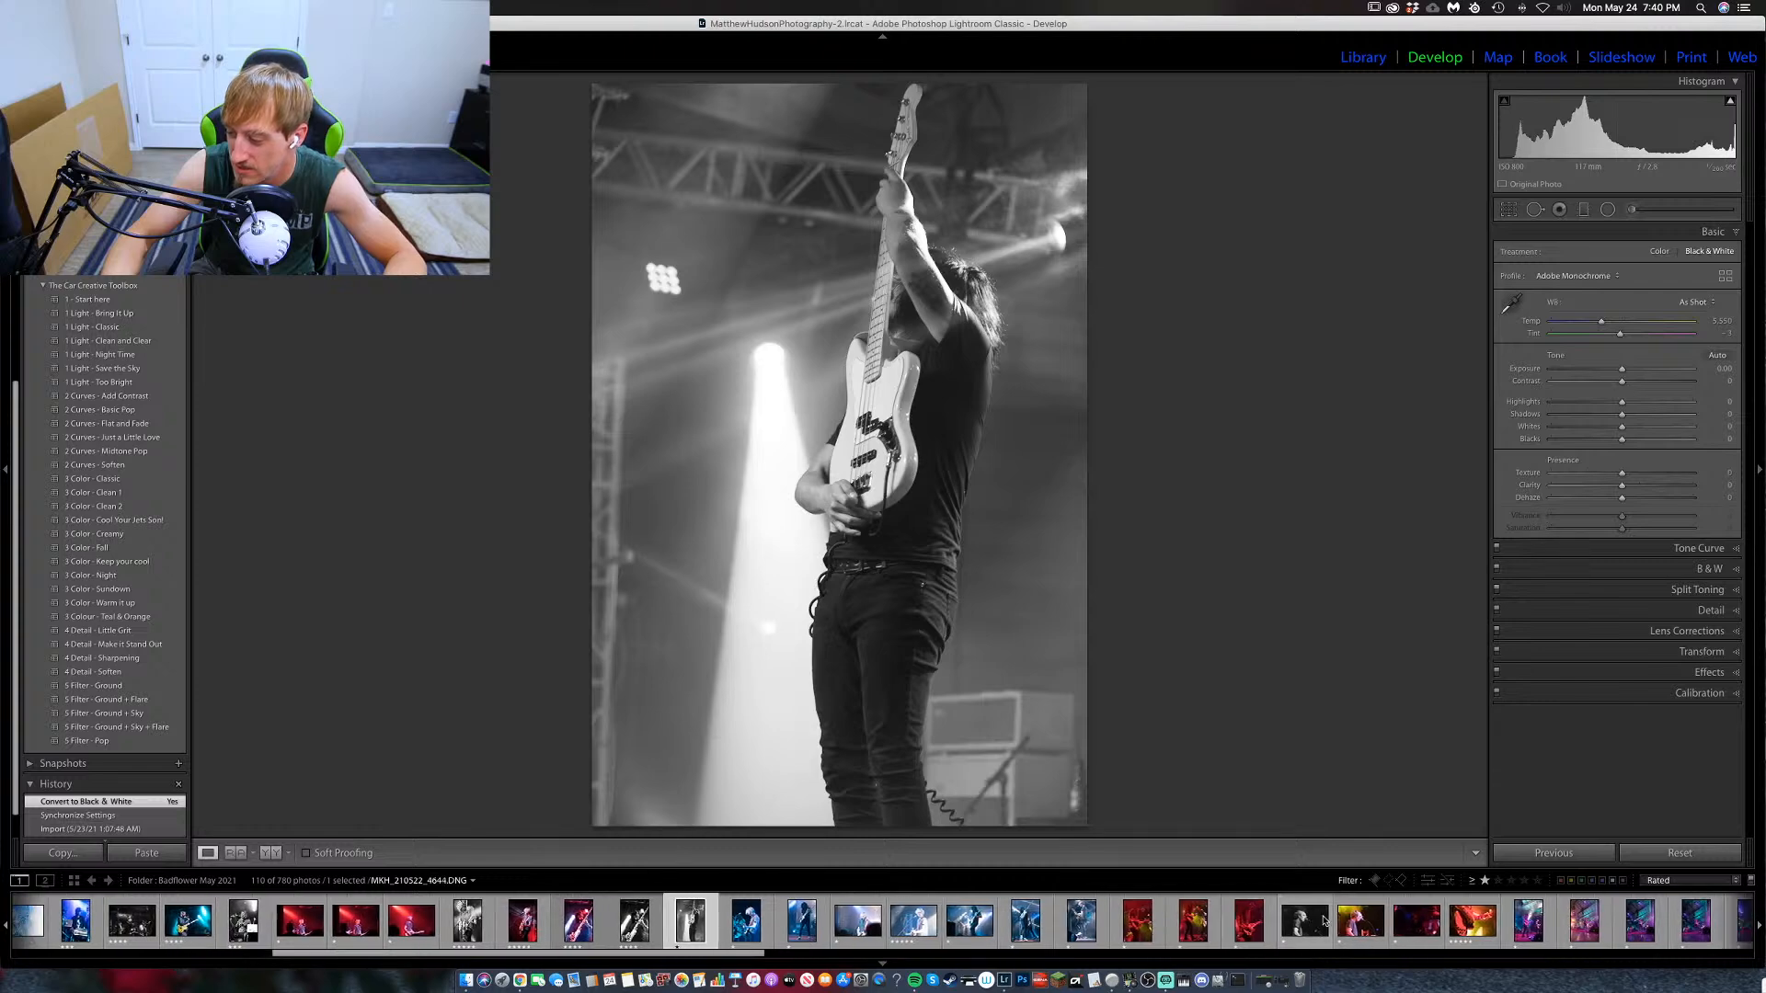
scroll(1324, 921, "down", 10)
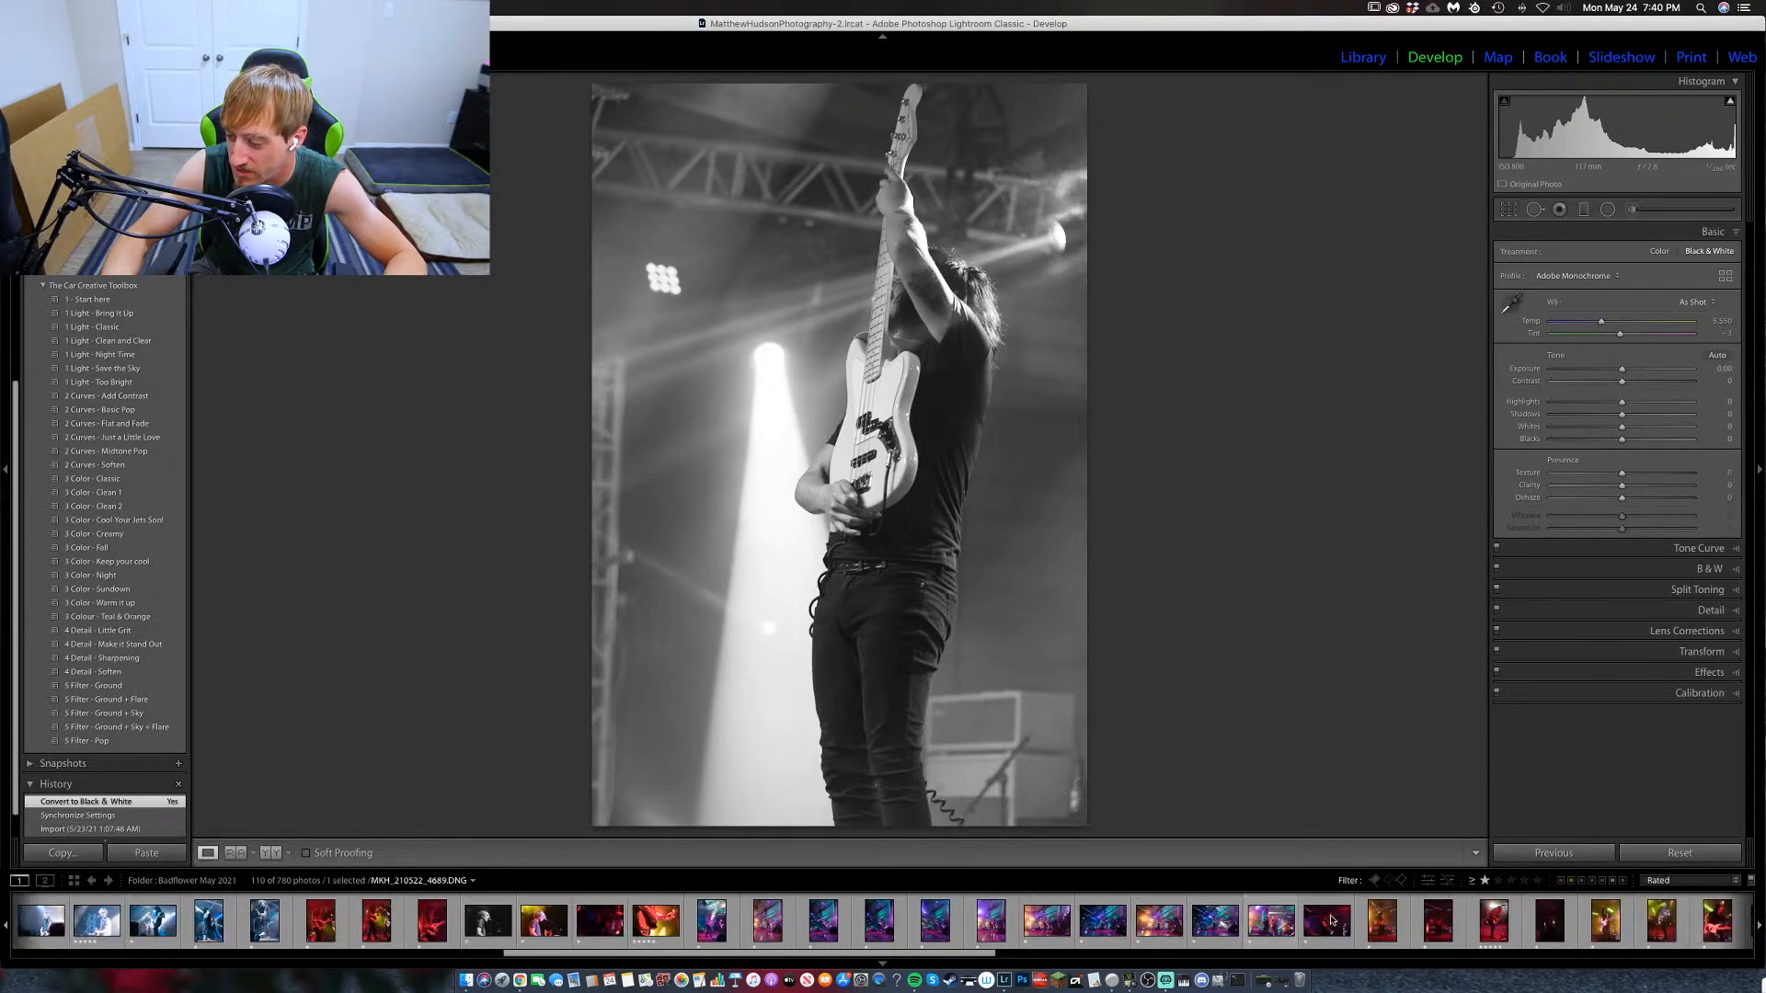
scroll(1331, 921, "down", 10)
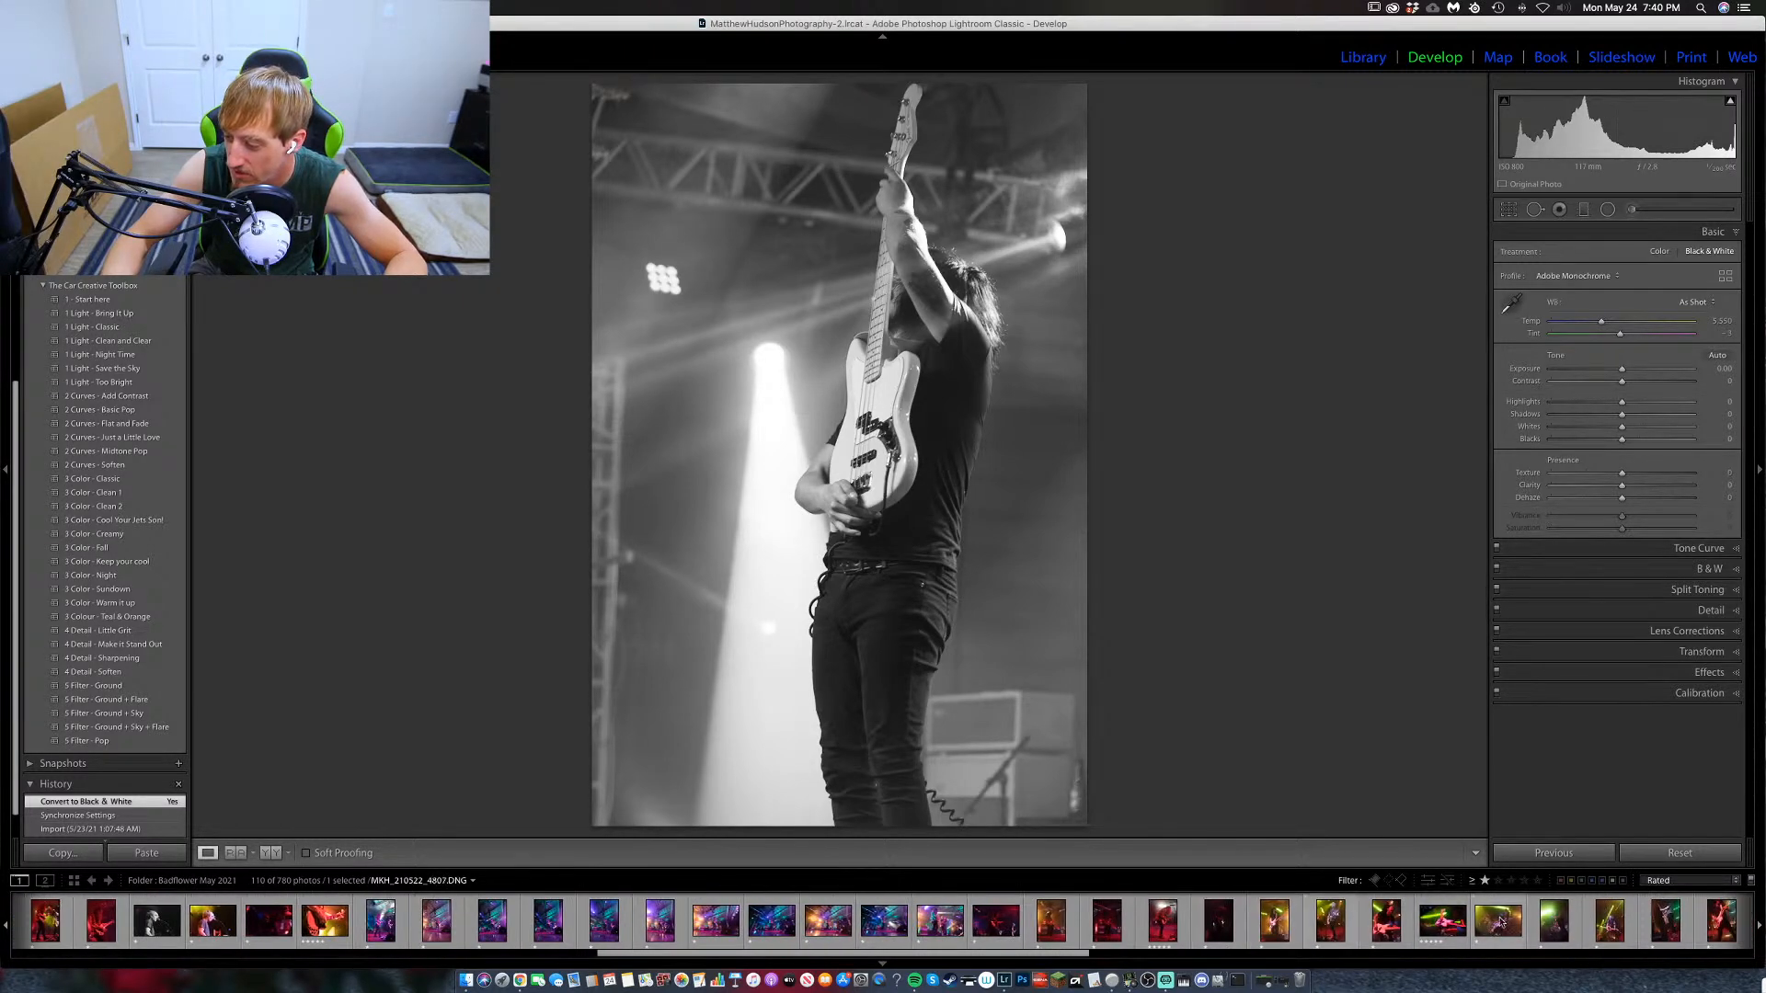
left_click(1442, 920)
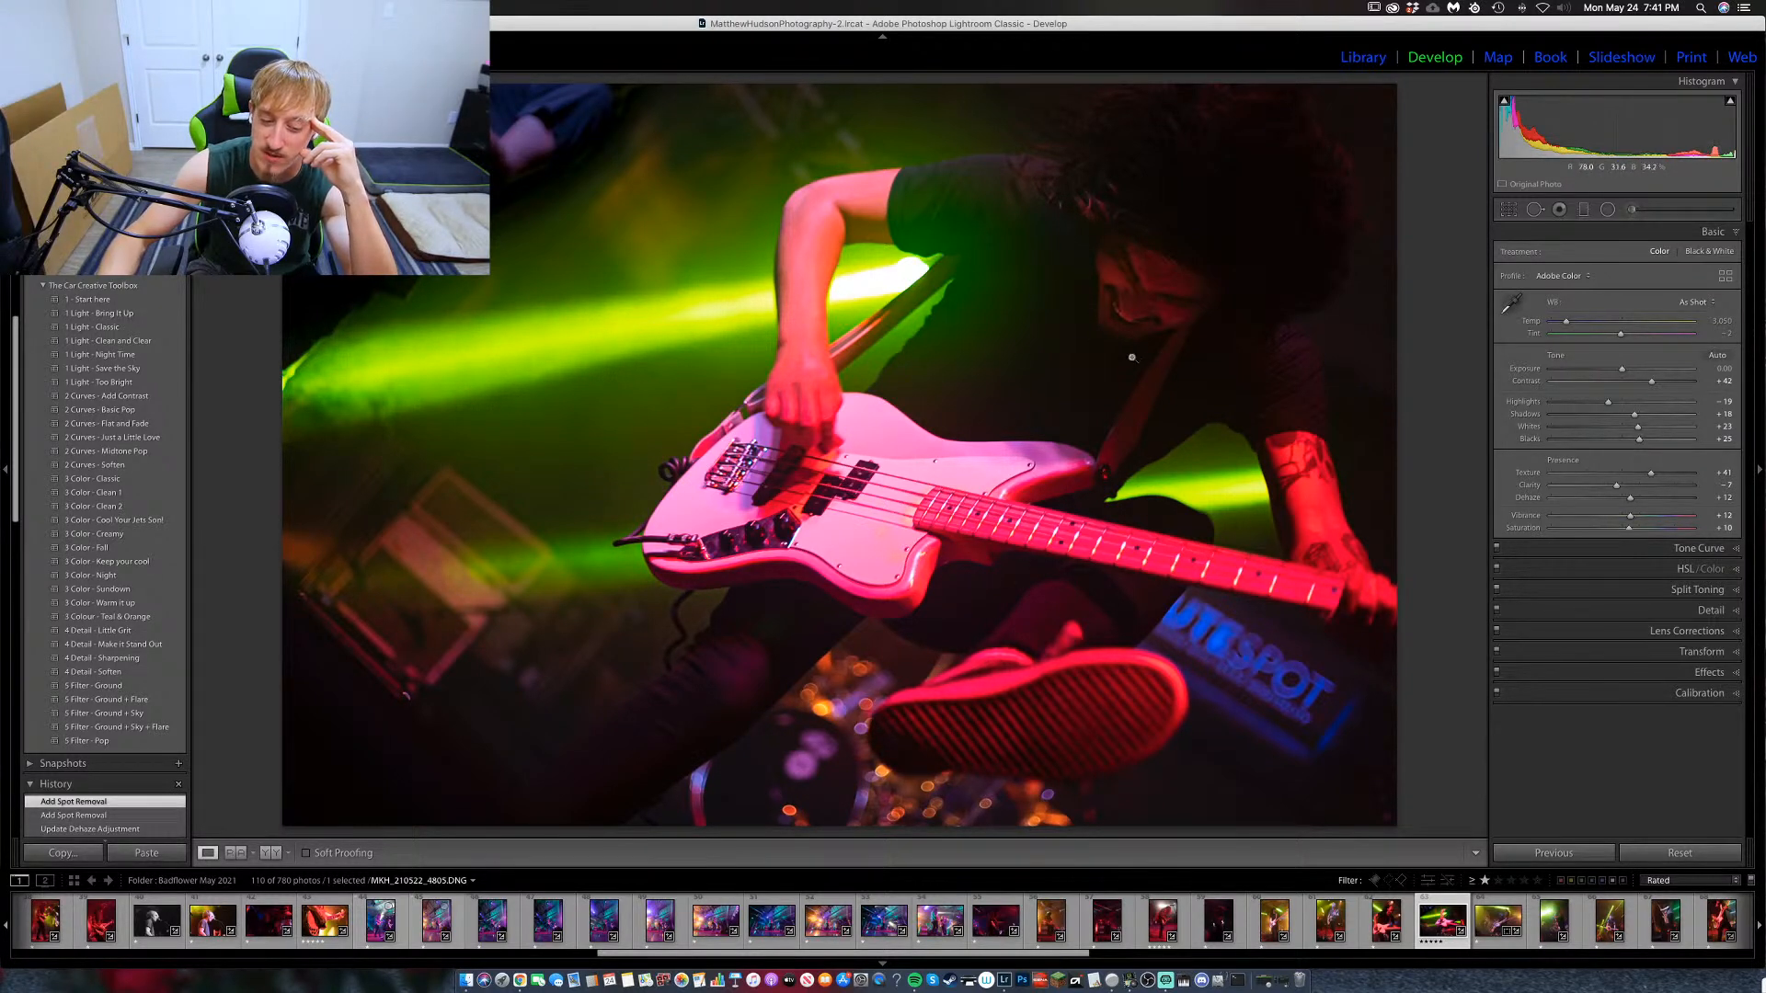
scroll(490, 904, "up", 5)
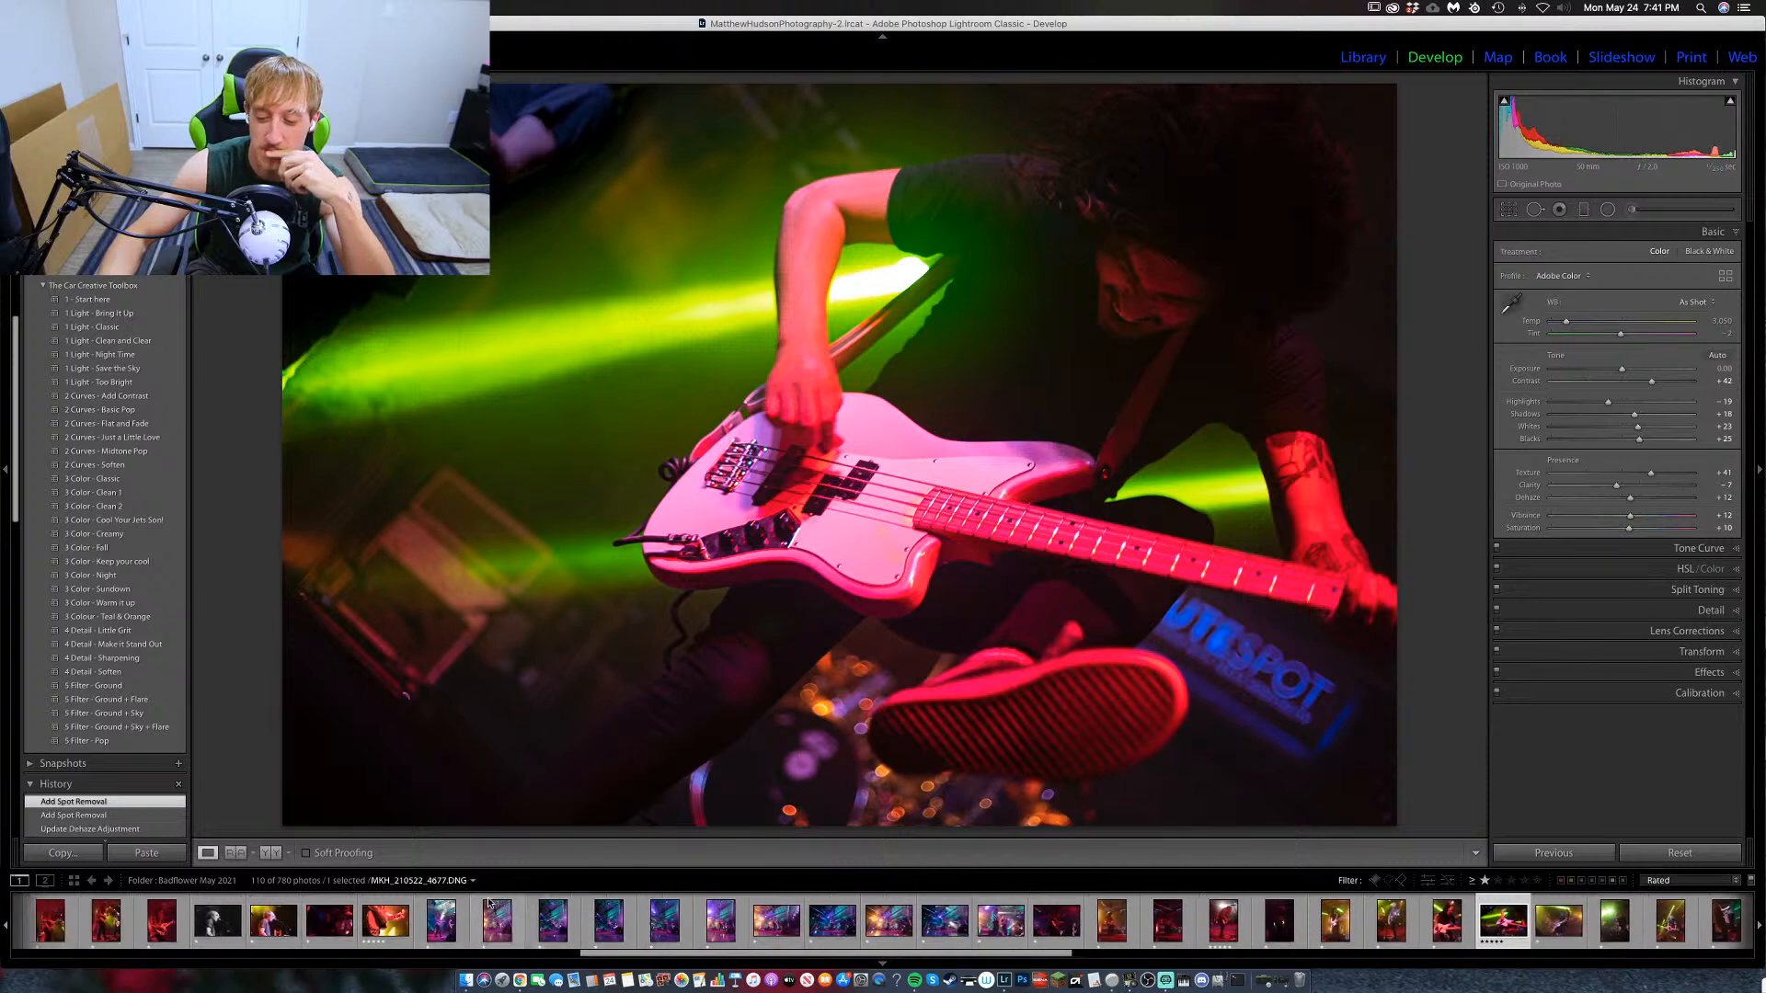
scroll(490, 904, "up", 10)
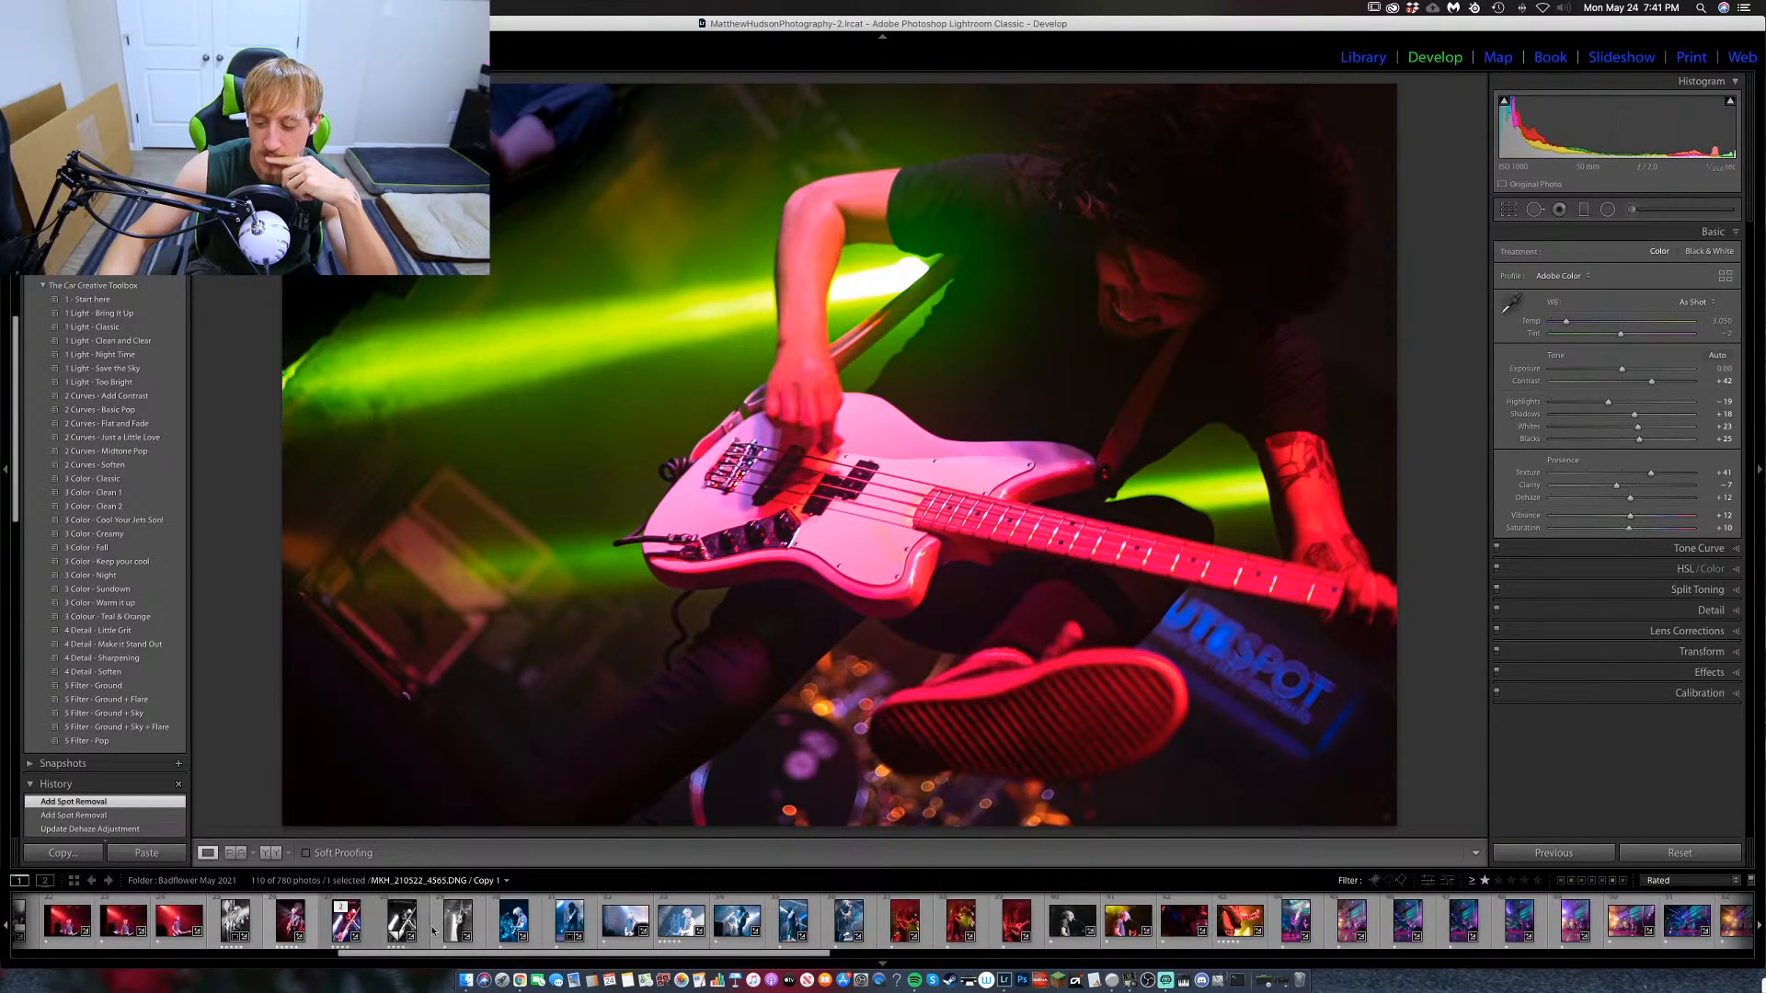
left_click(442, 931)
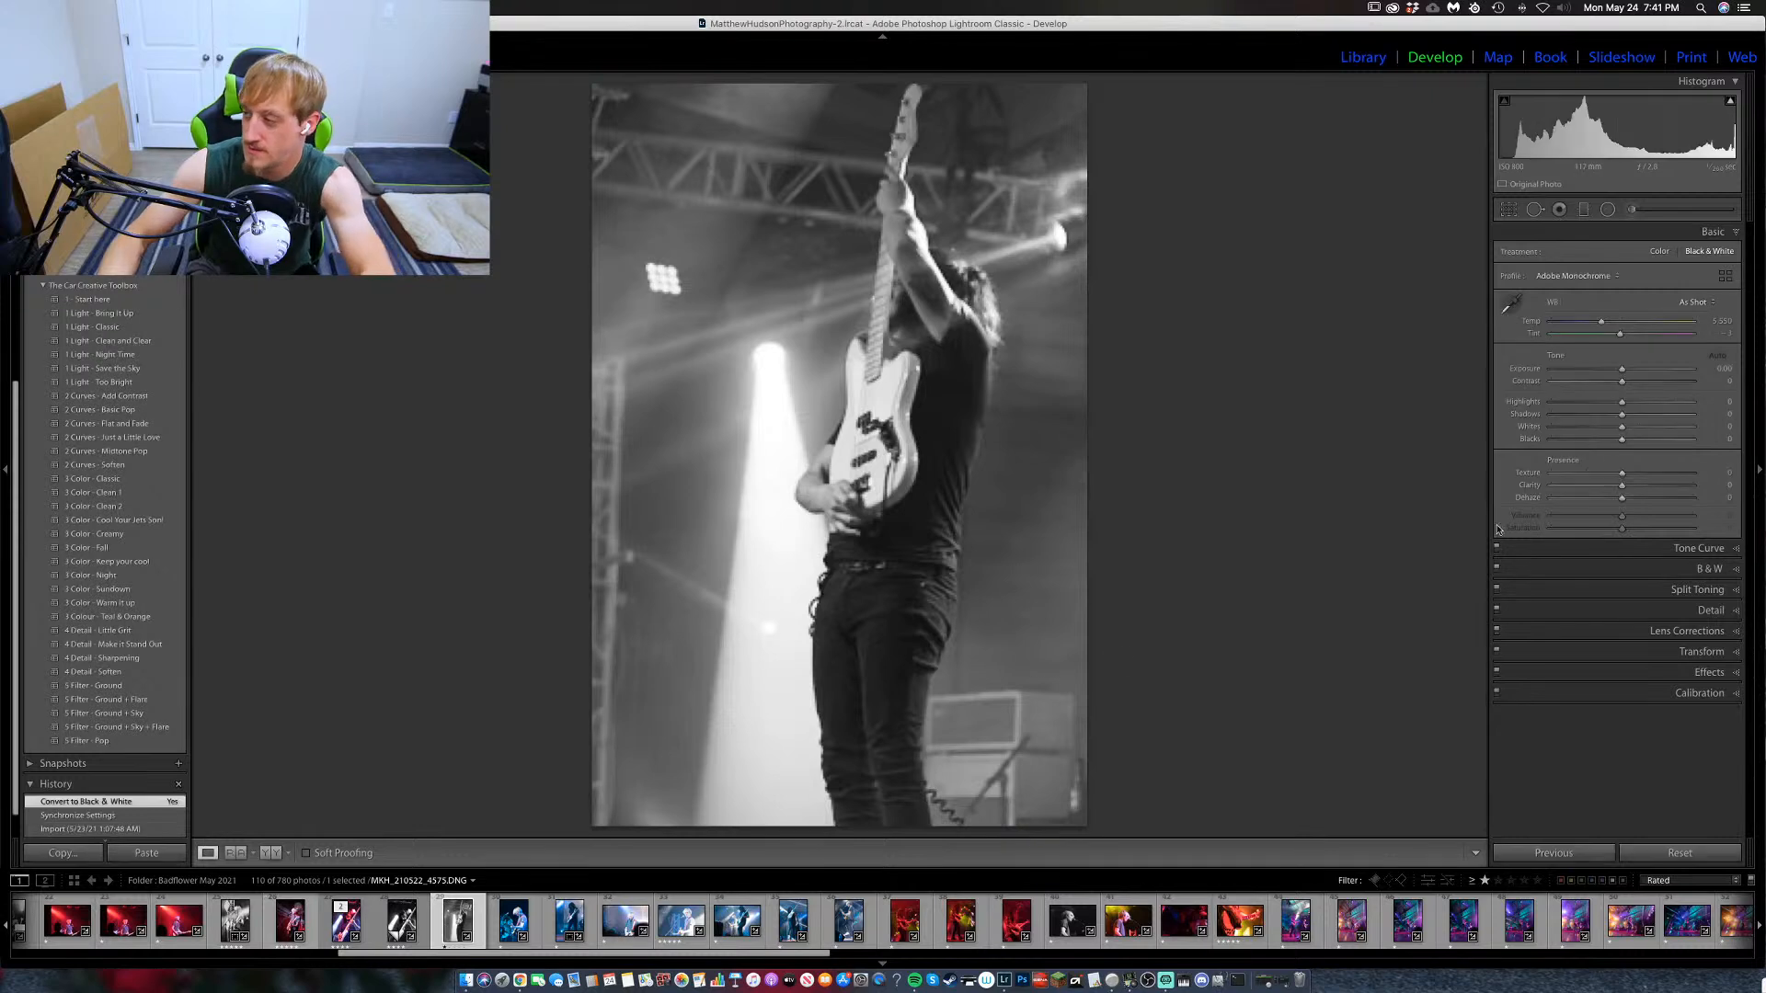
Set Contrast to +81, Highlights -23, Shadows -21, Whites +11, Blacks -10, Texture +26, Clarity +35 and Dehaze +14 on the upright-bass photo.
left_click_drag(1623, 384, 1676, 385)
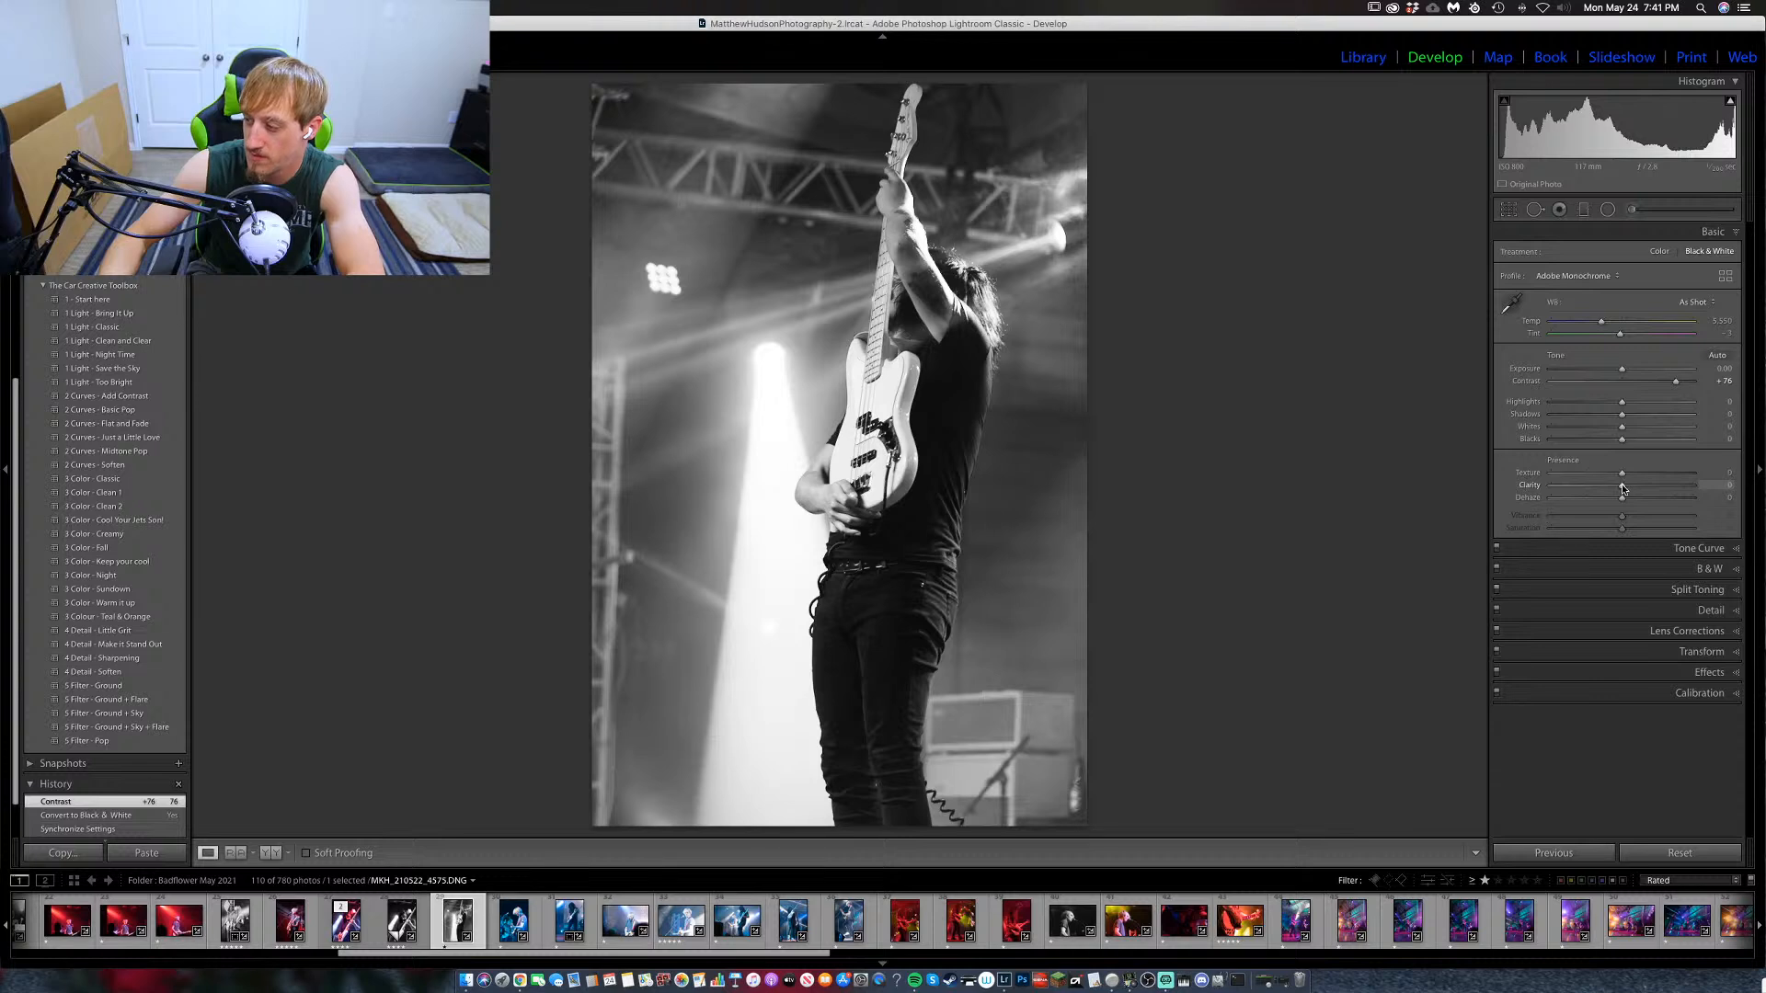
mouse_move(1622, 488)
left_mouse_down()
mouse_move(1641, 477)
mouse_move(1633, 504)
left_mouse_up()
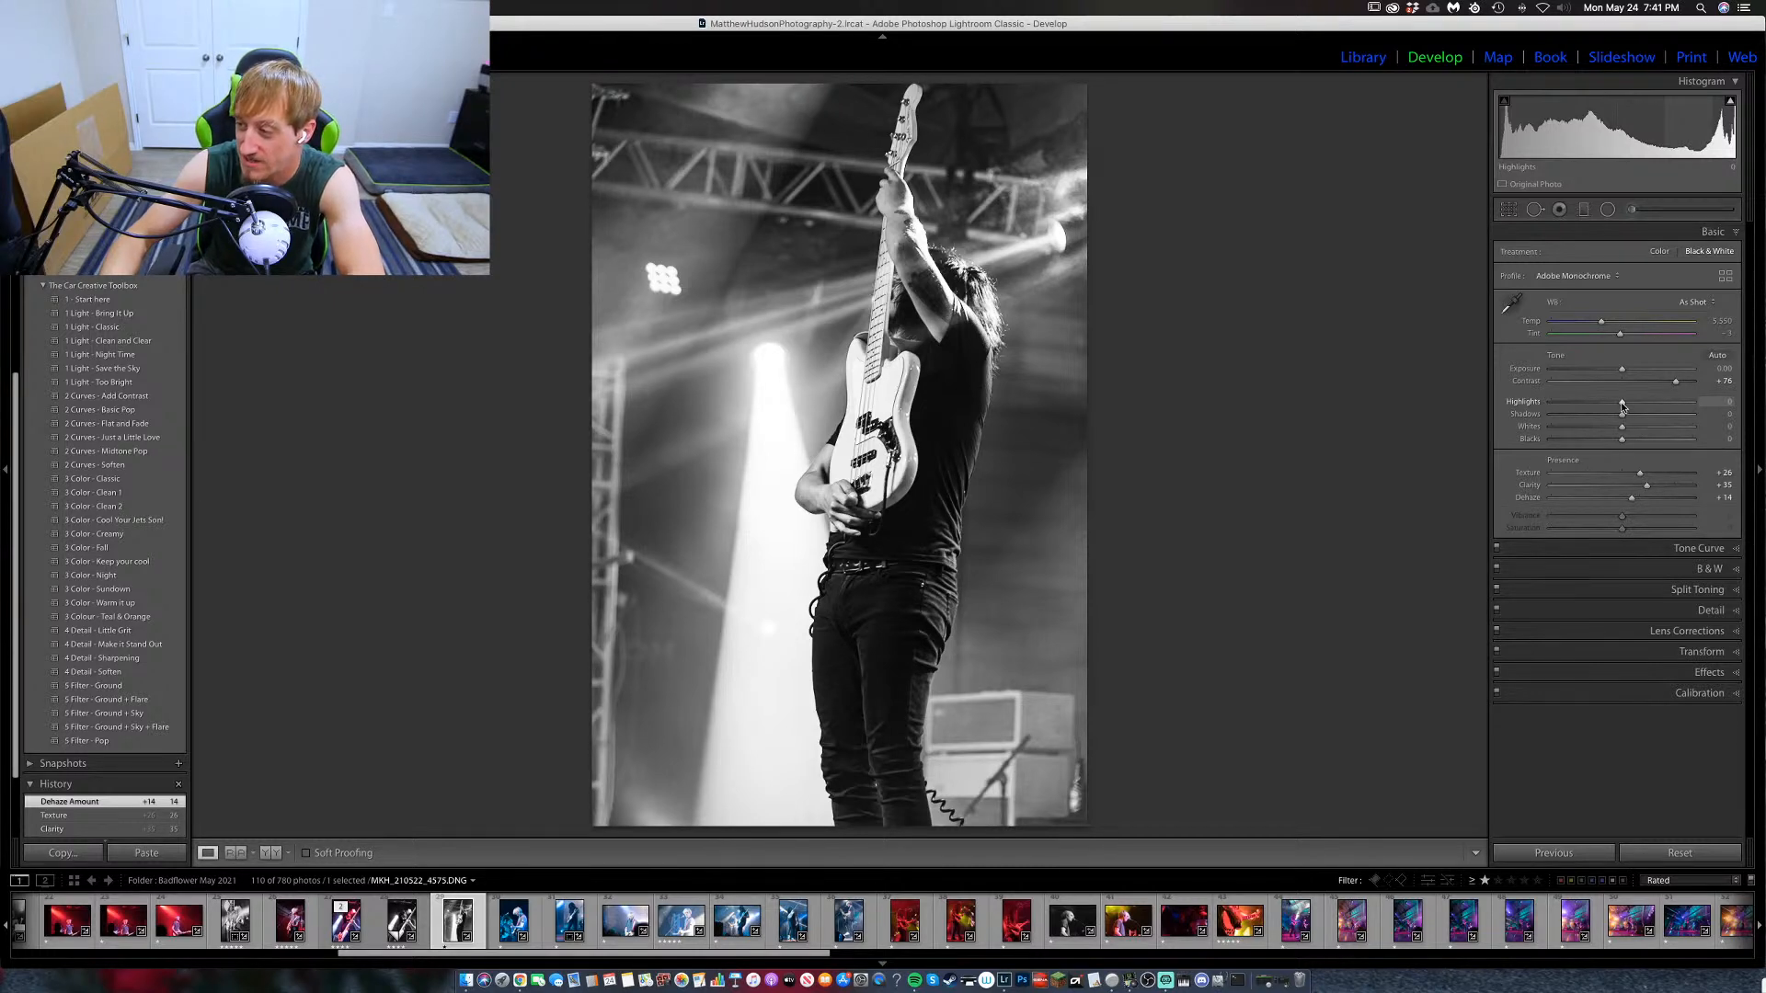
left_click_drag(1622, 402, 1614, 443)
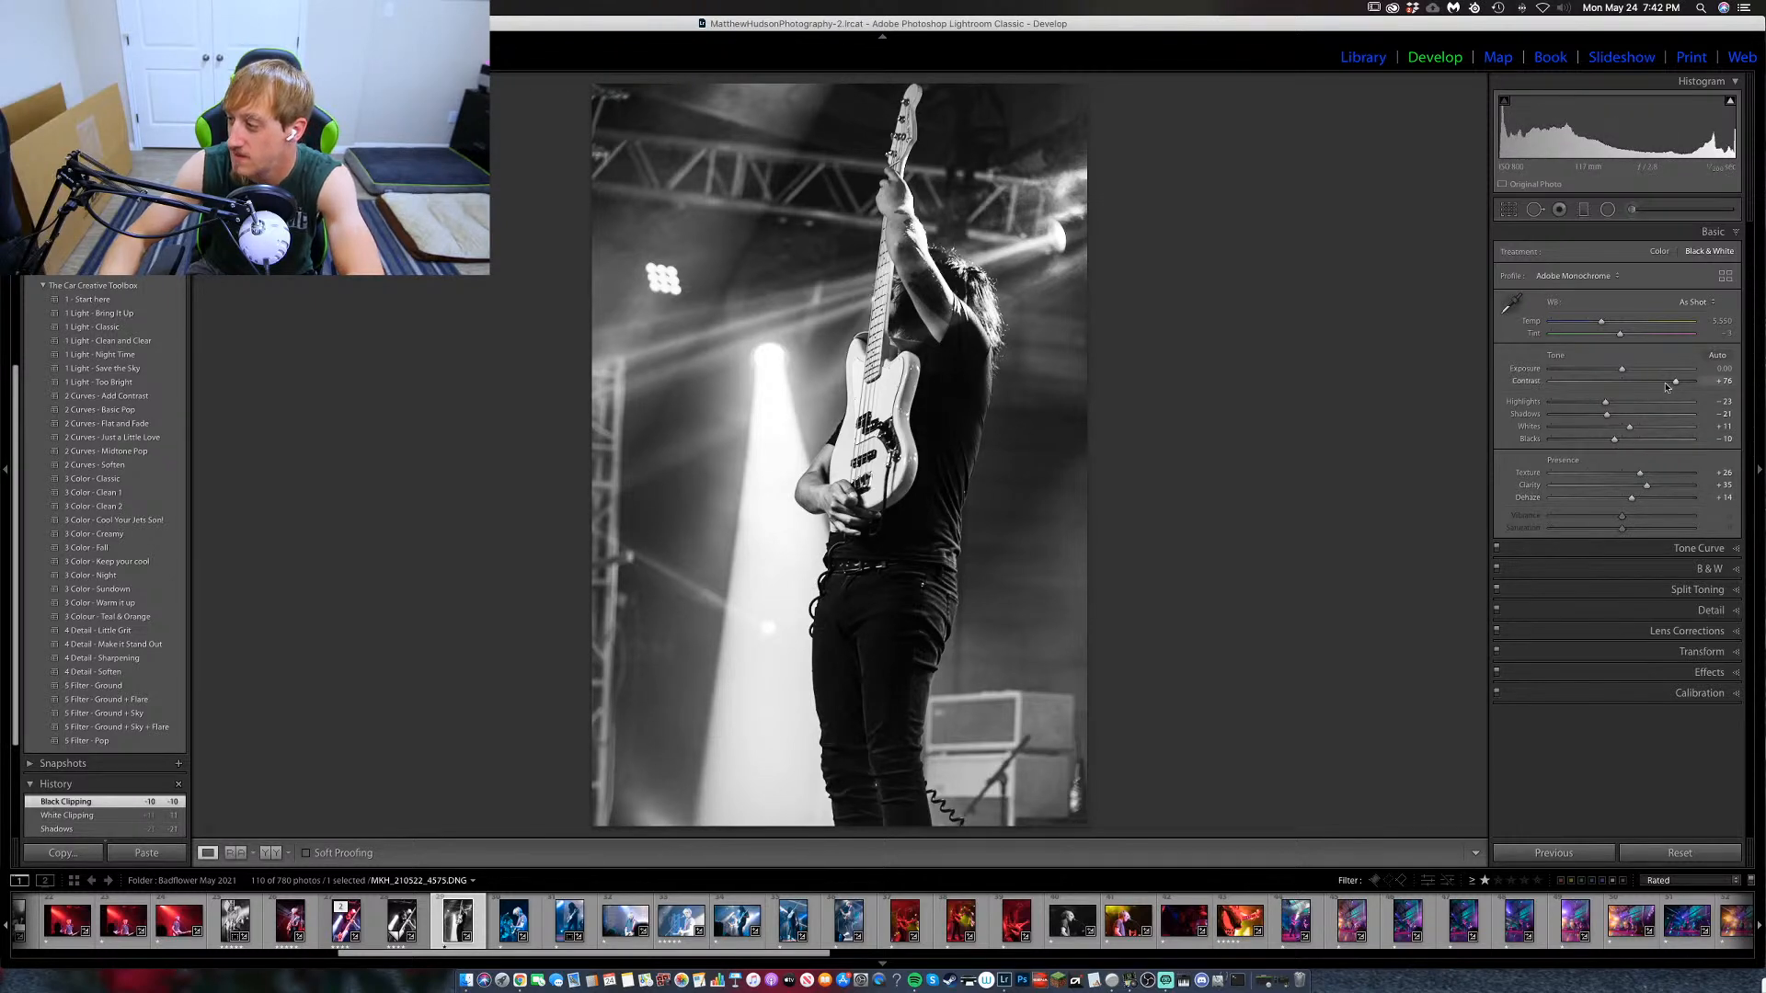
left_click_drag(1676, 382, 1680, 383)
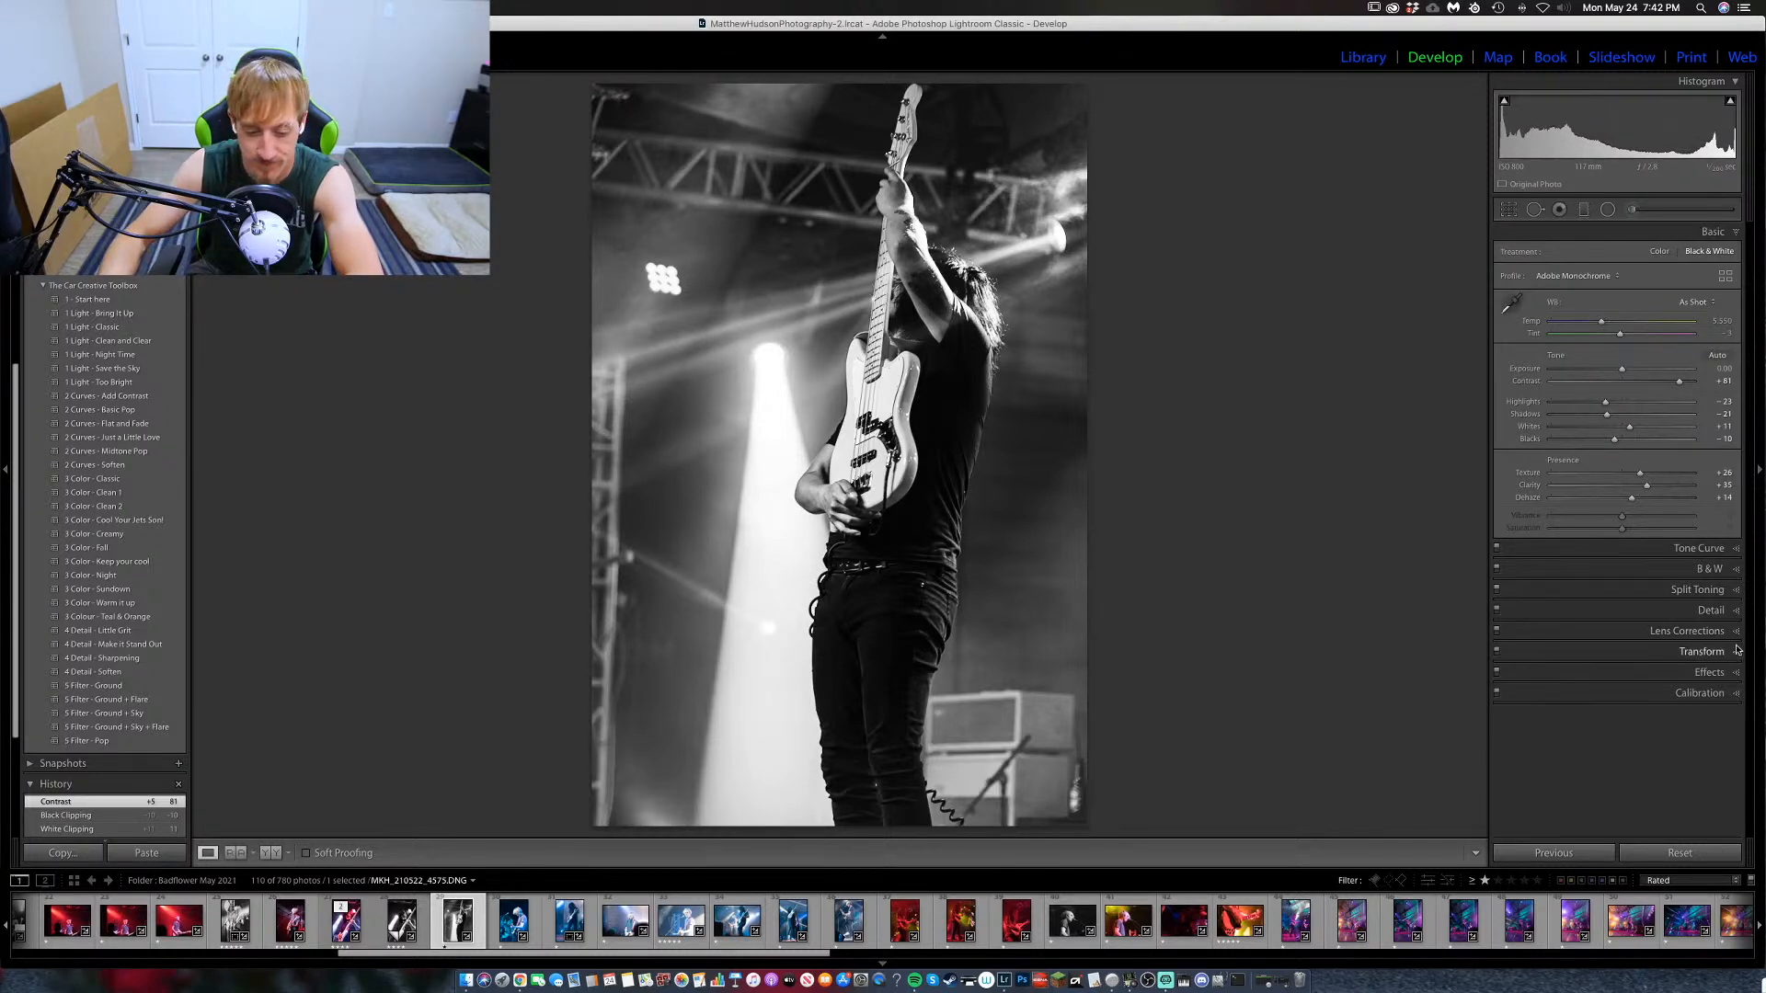
Set the post-crop vignette Amount to -10 on the upright-bass photo.
left_click(1720, 673)
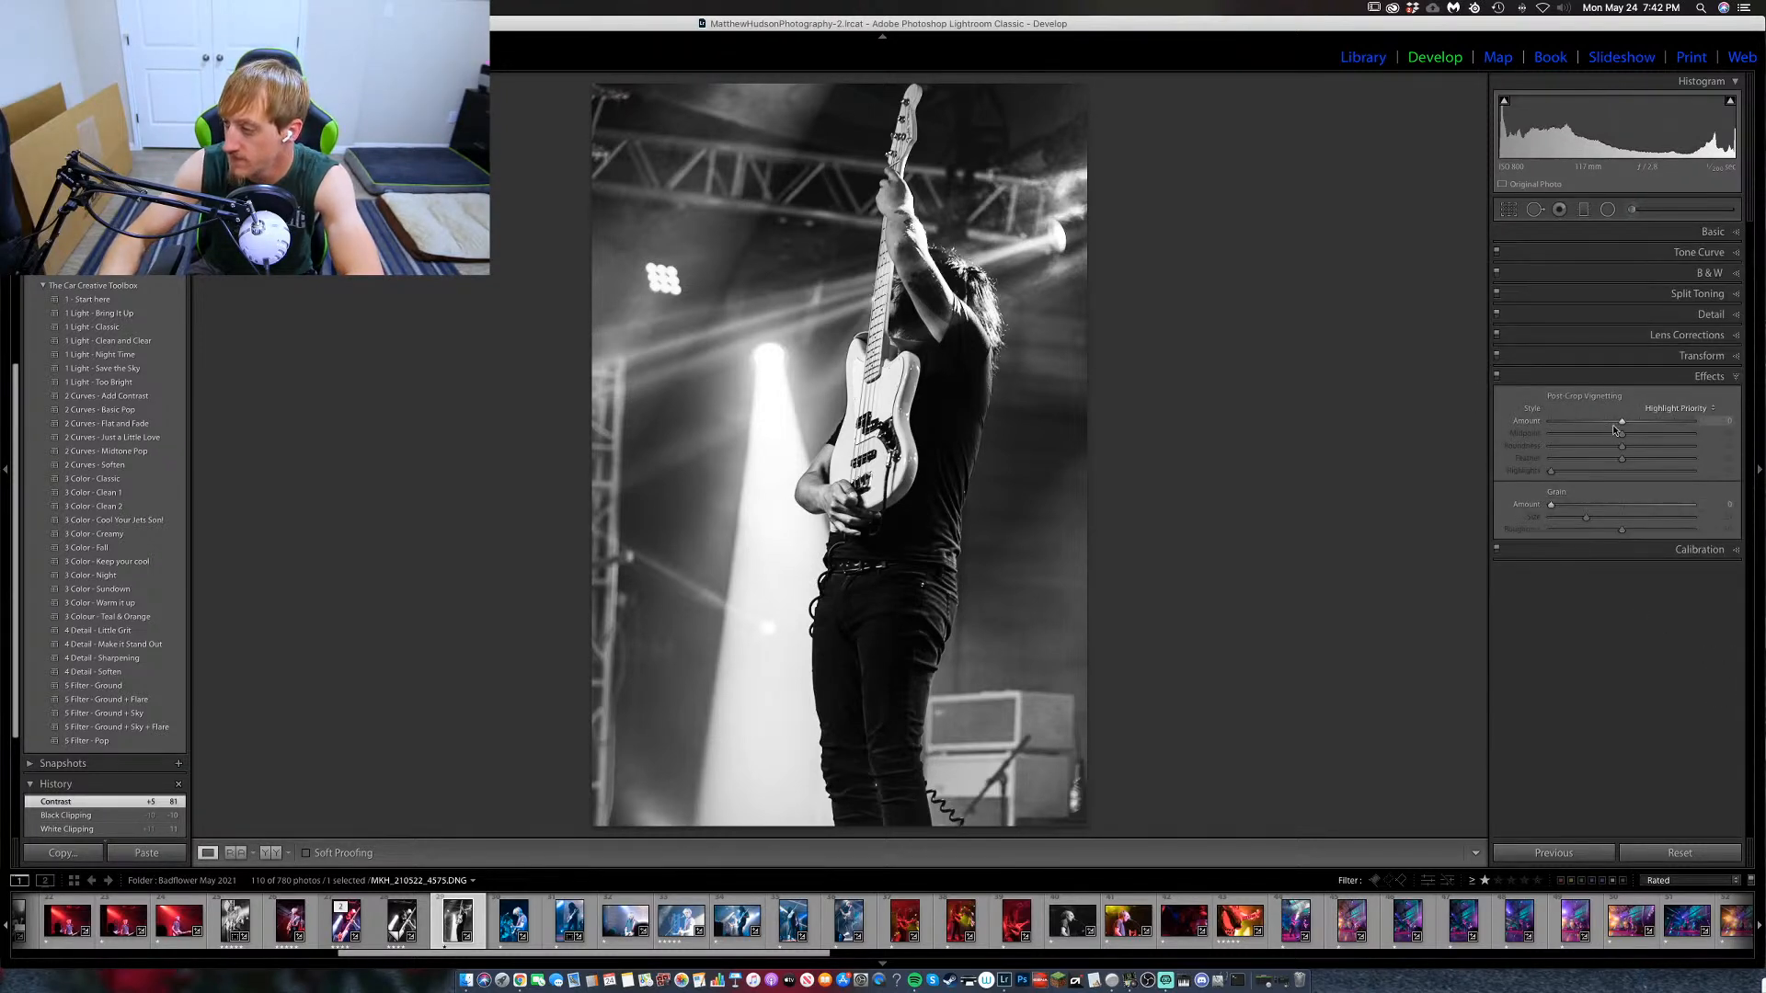
left_click_drag(1620, 425, 1613, 426)
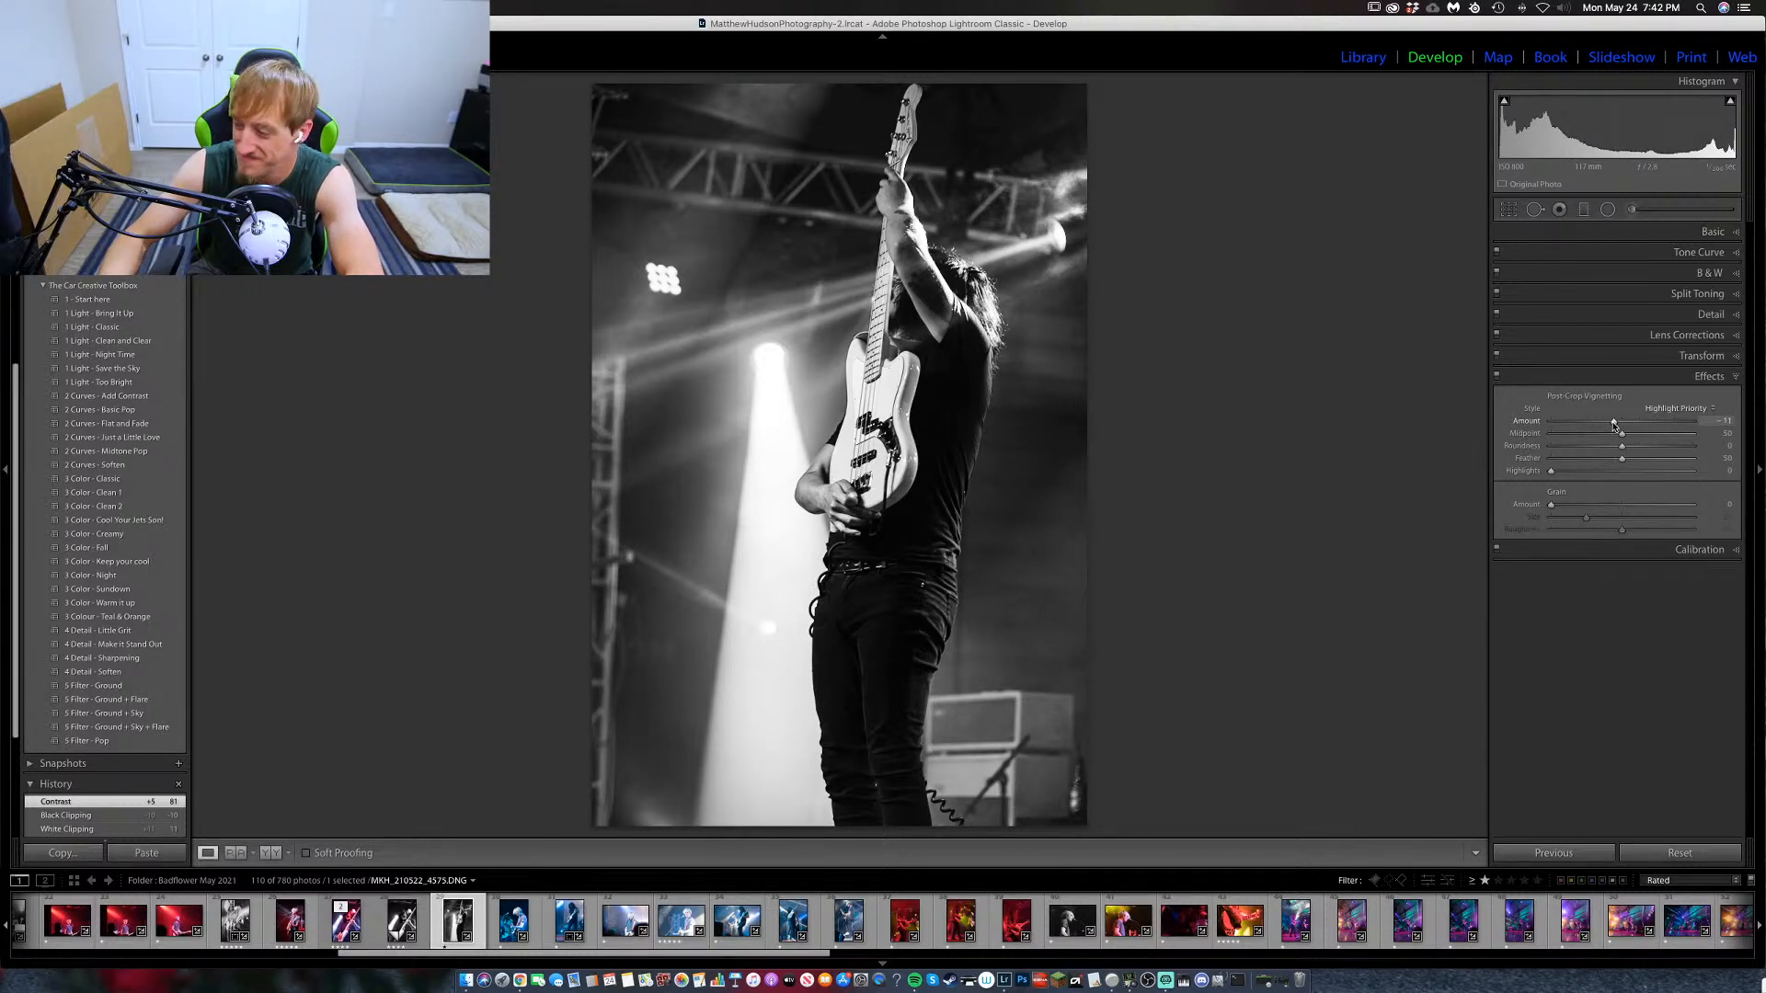
left_click_drag(1614, 425, 1615, 425)
left_click(1734, 378)
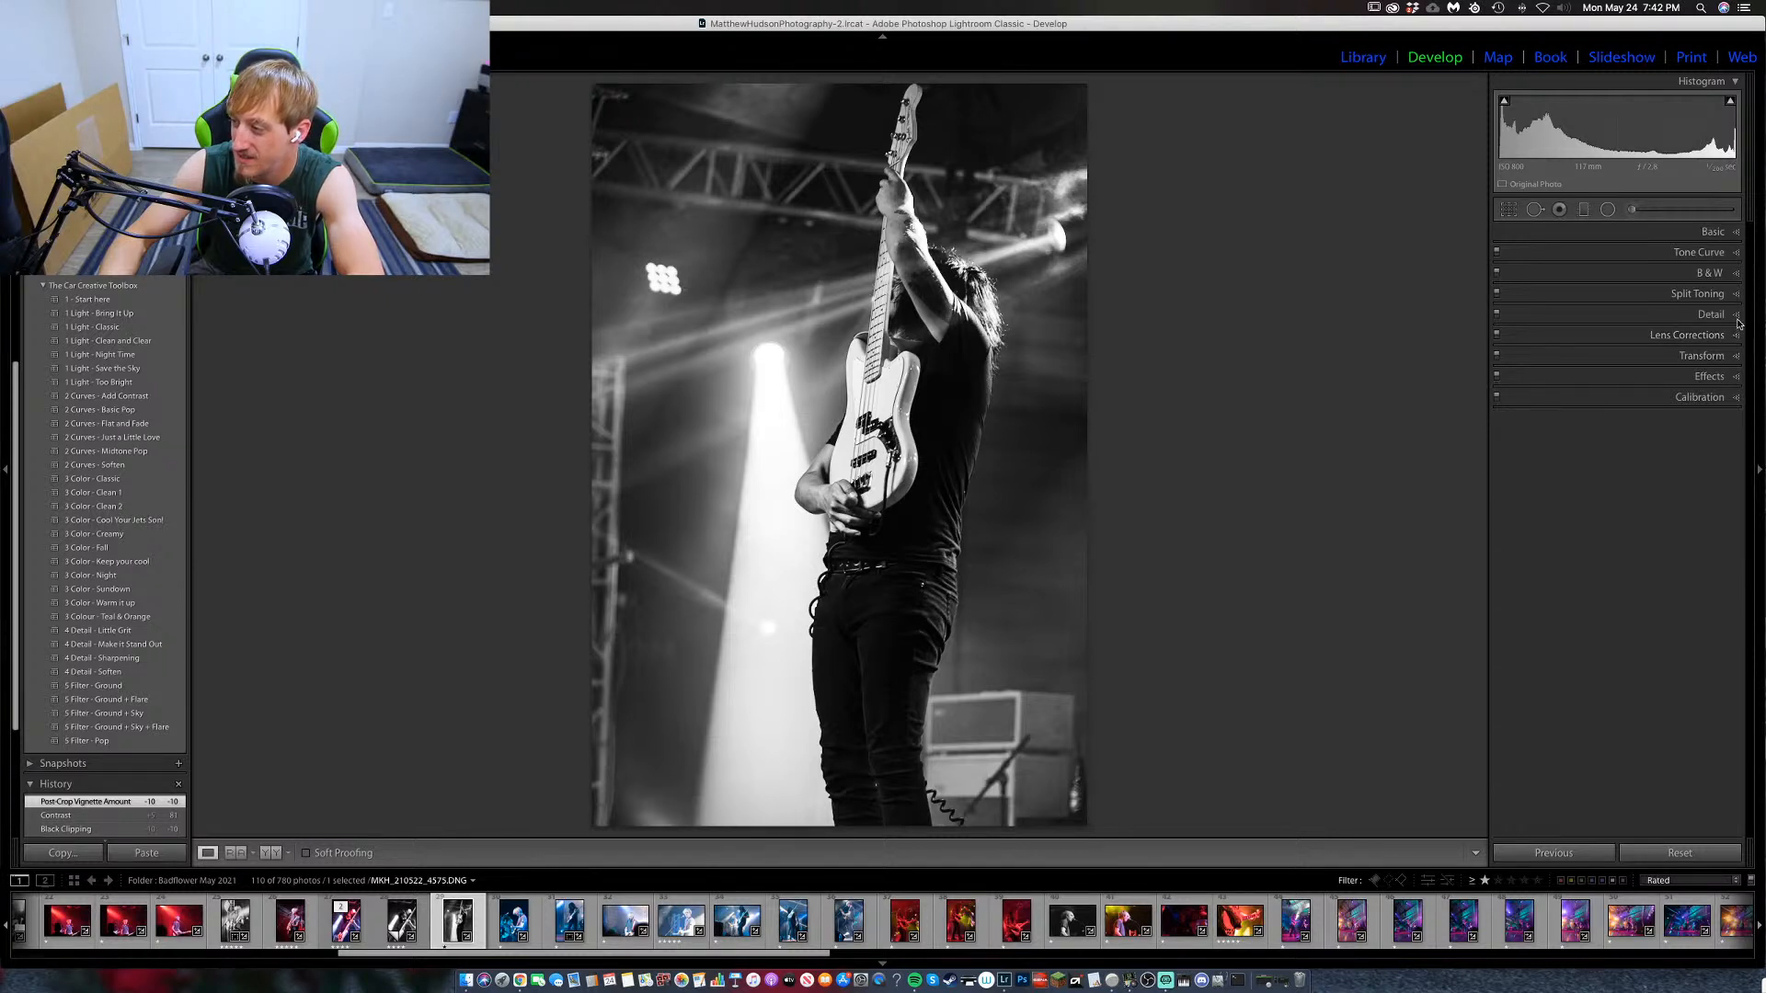
Set sharpening Masking to 82 and Luminance noise reduction to 10 on the upright-bass photo, and rate it three stars.
left_click(1737, 318)
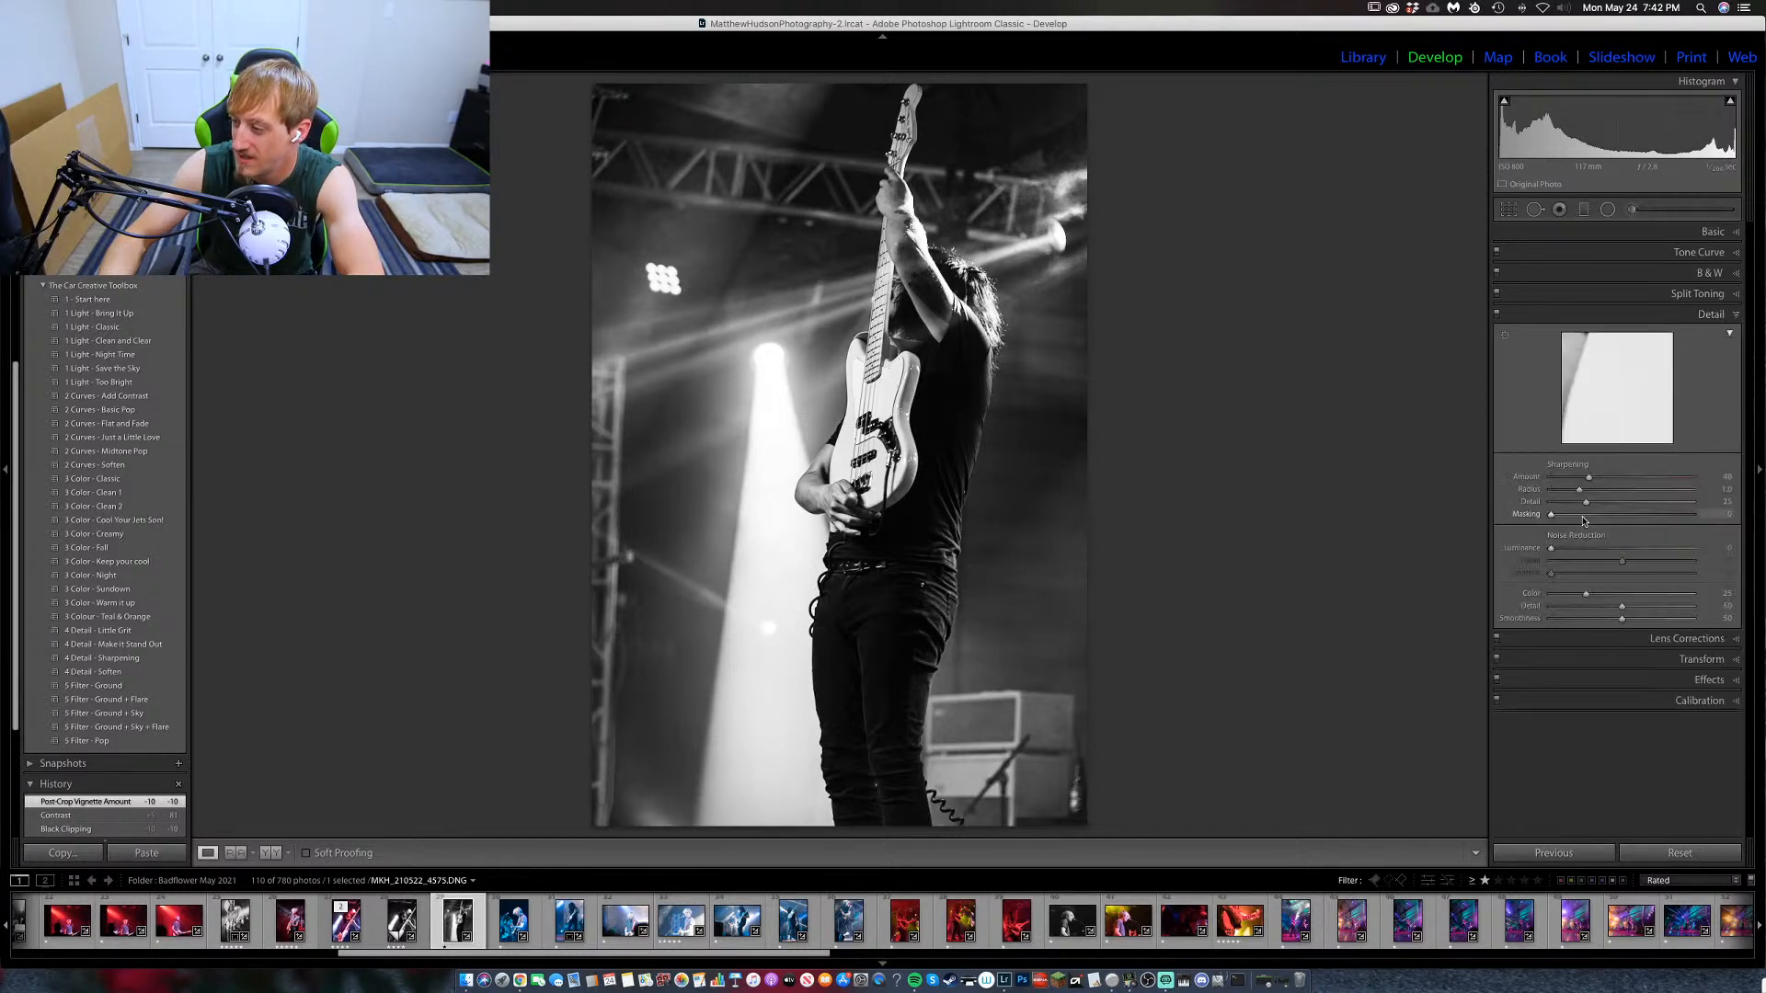
left_click_drag(1553, 515, 1581, 518)
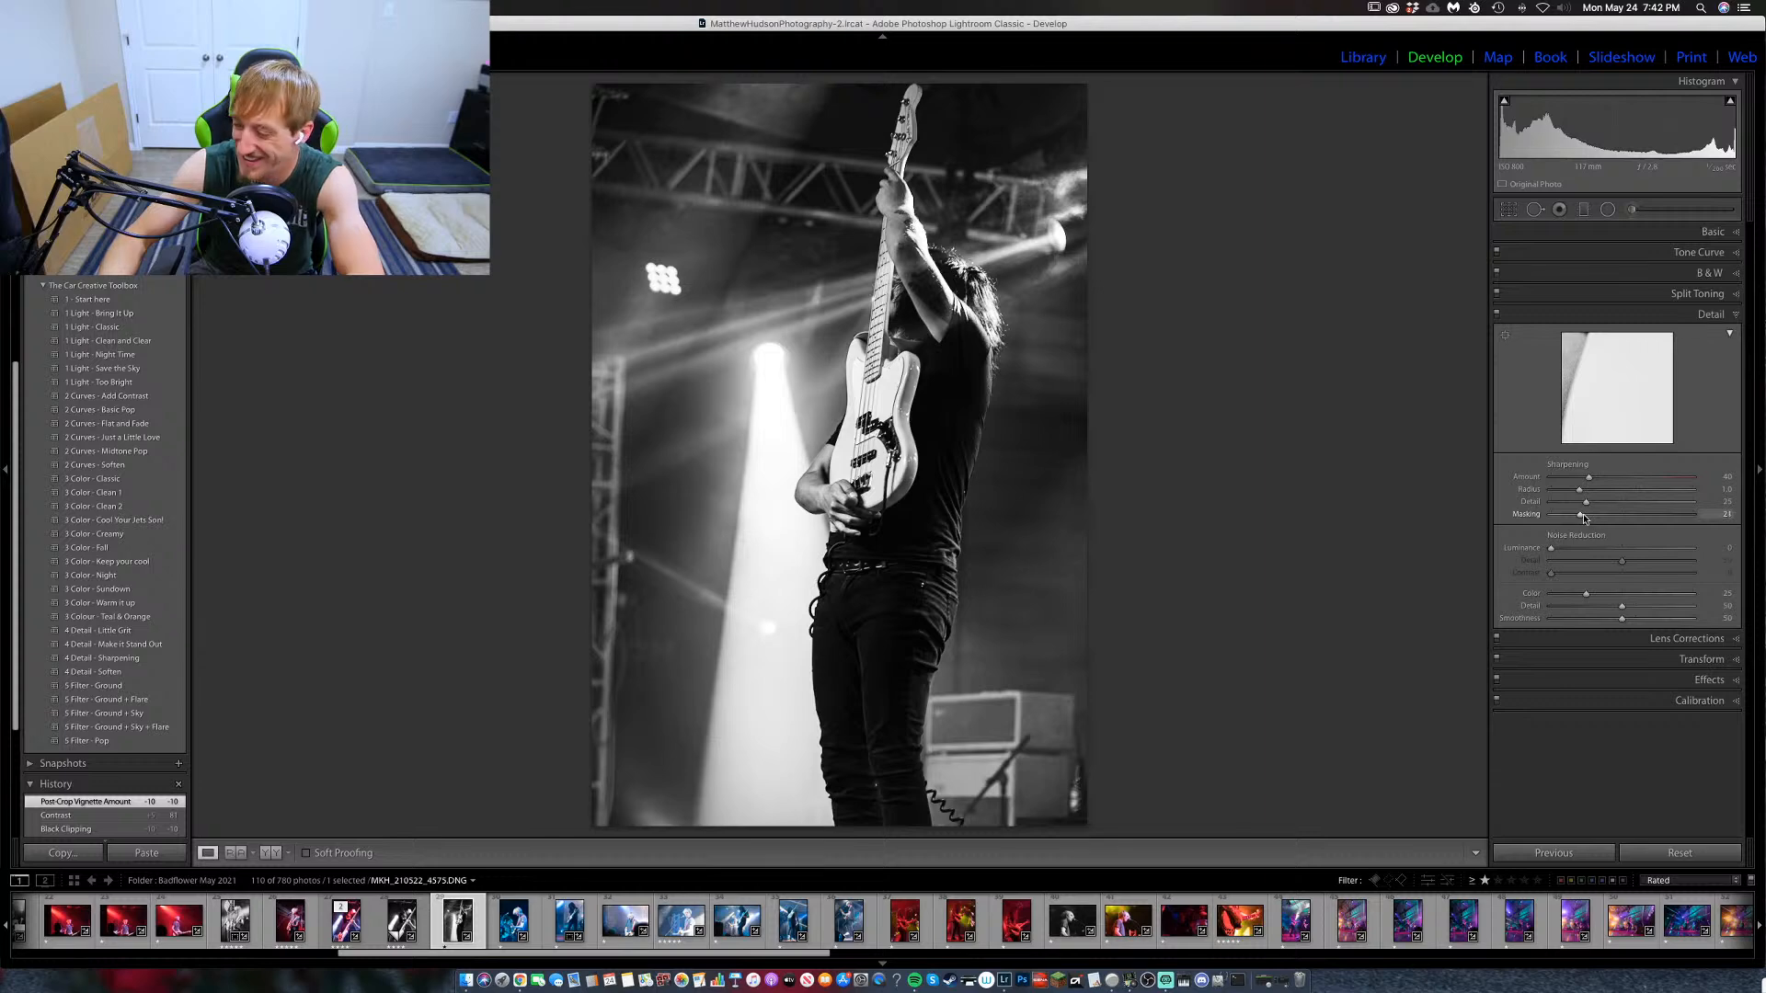
left_click_drag(1582, 517, 1670, 522)
left_click_drag(1551, 548, 1568, 550)
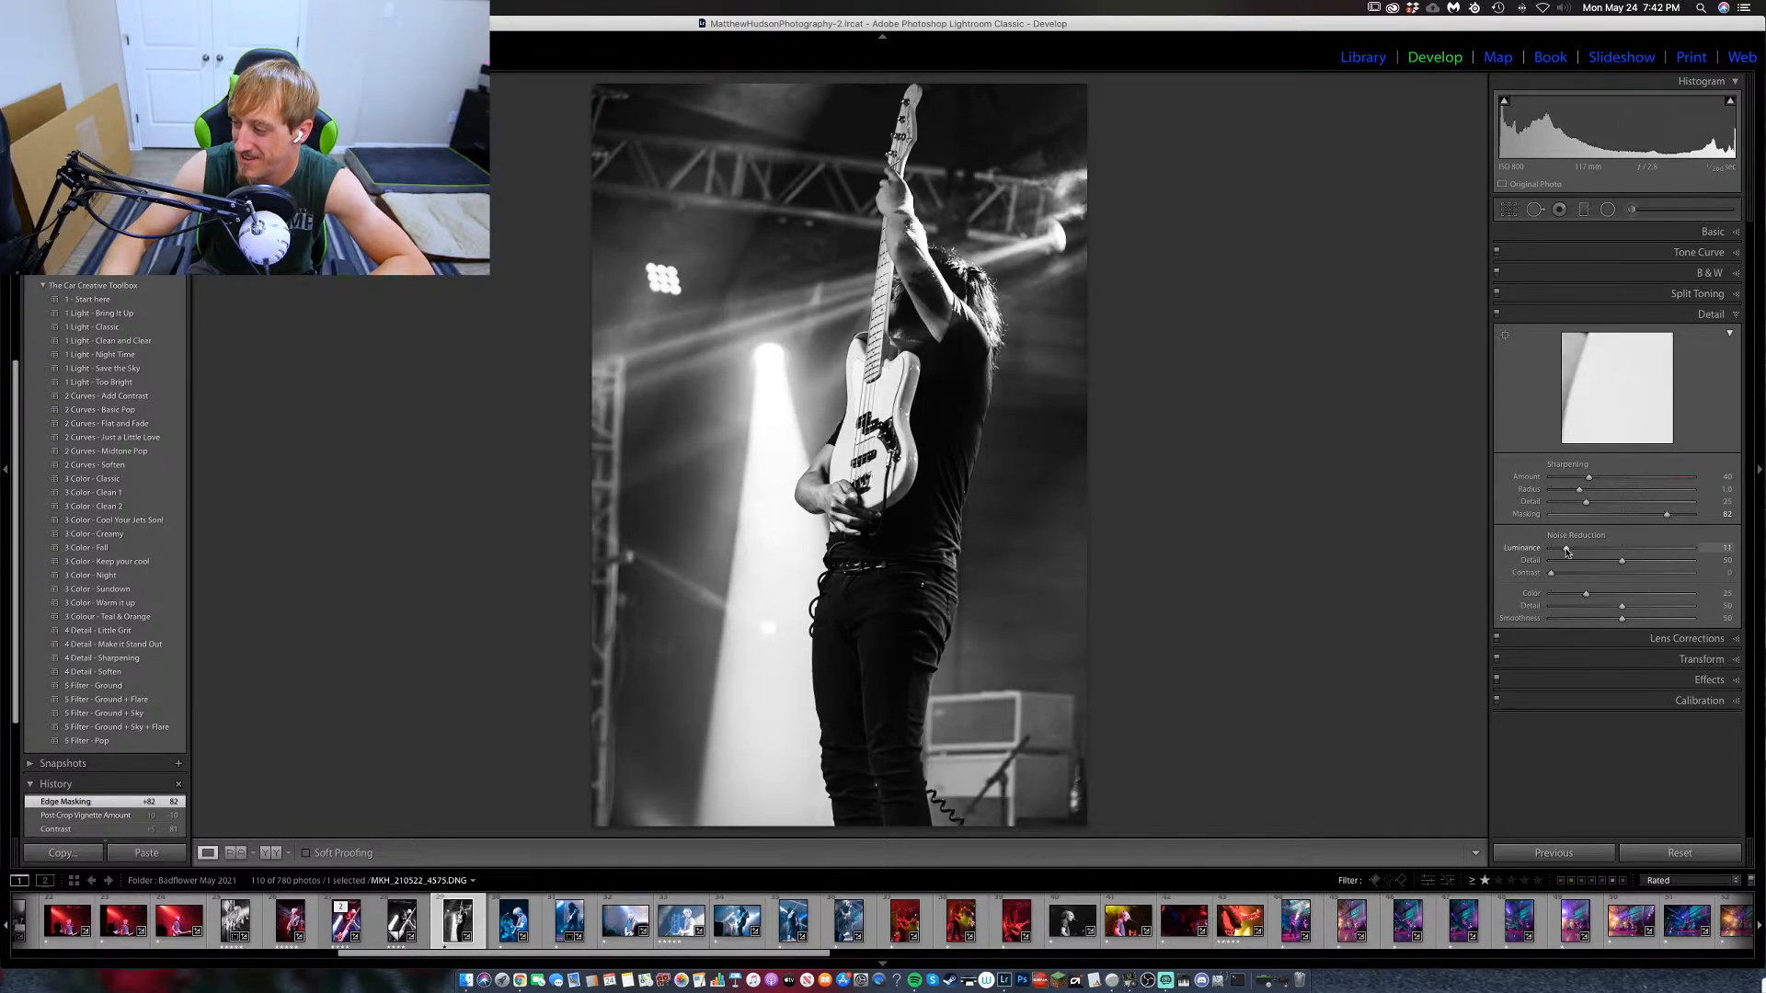
left_click_drag(1566, 552, 1566, 552)
left_click(1711, 313)
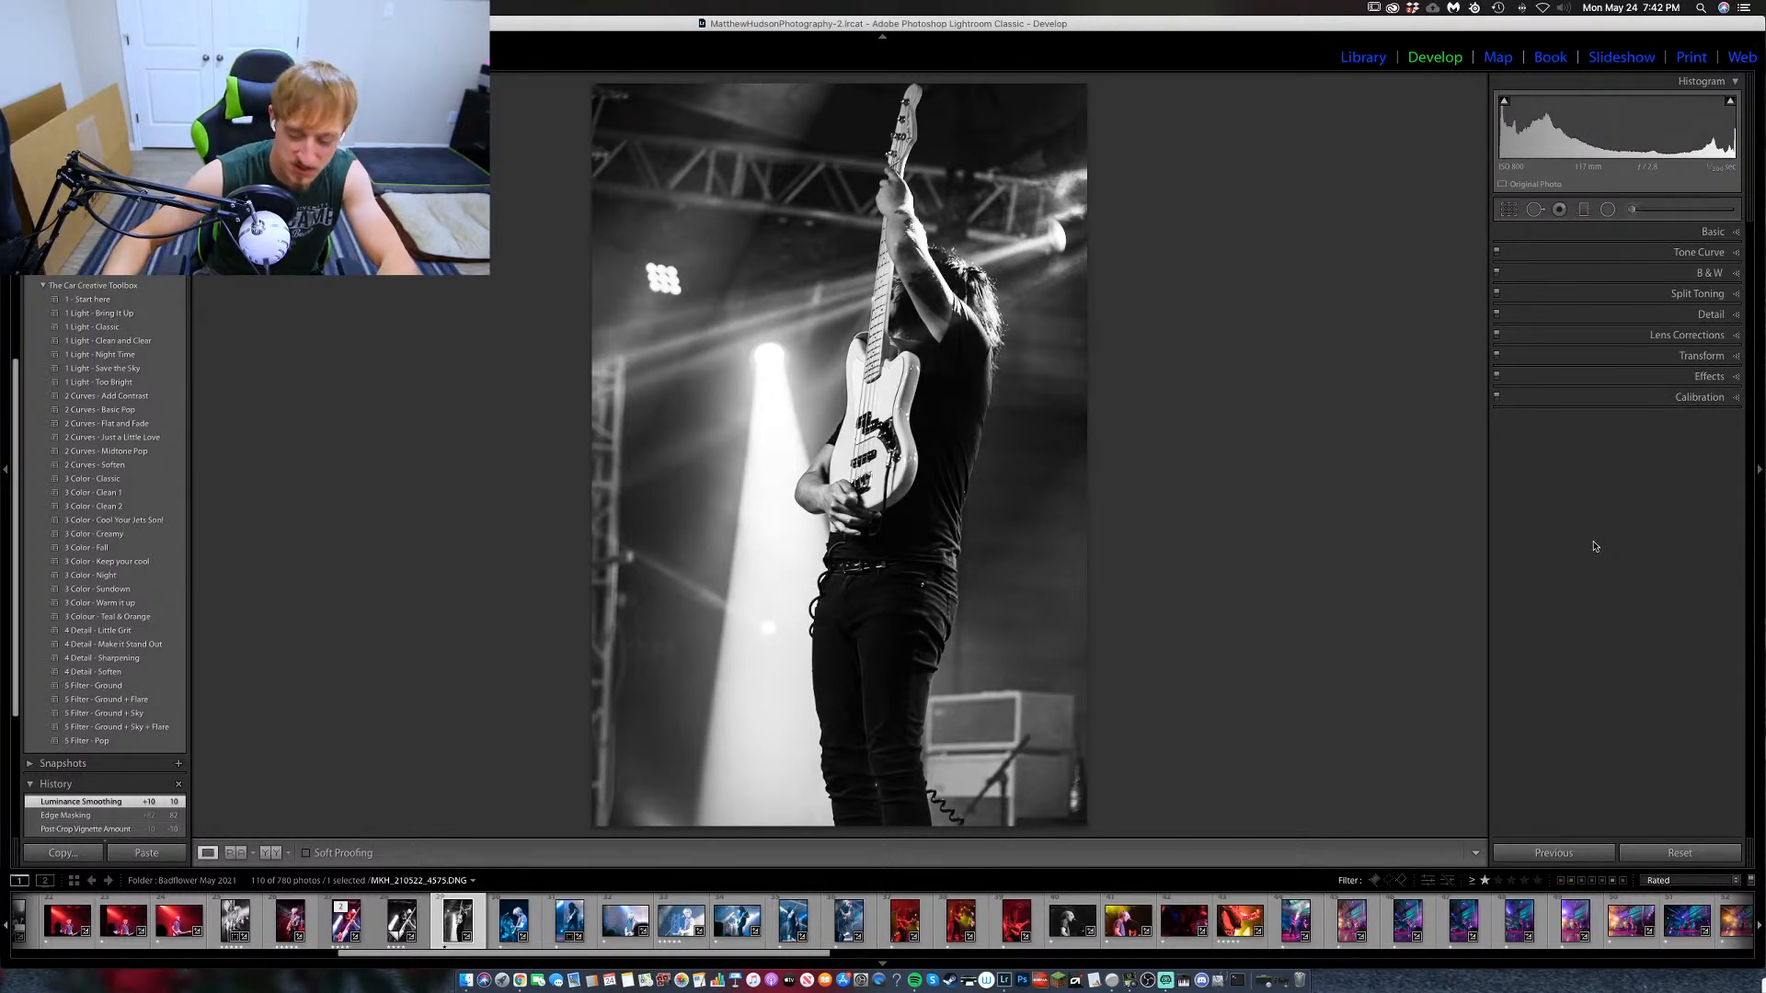
key("3")
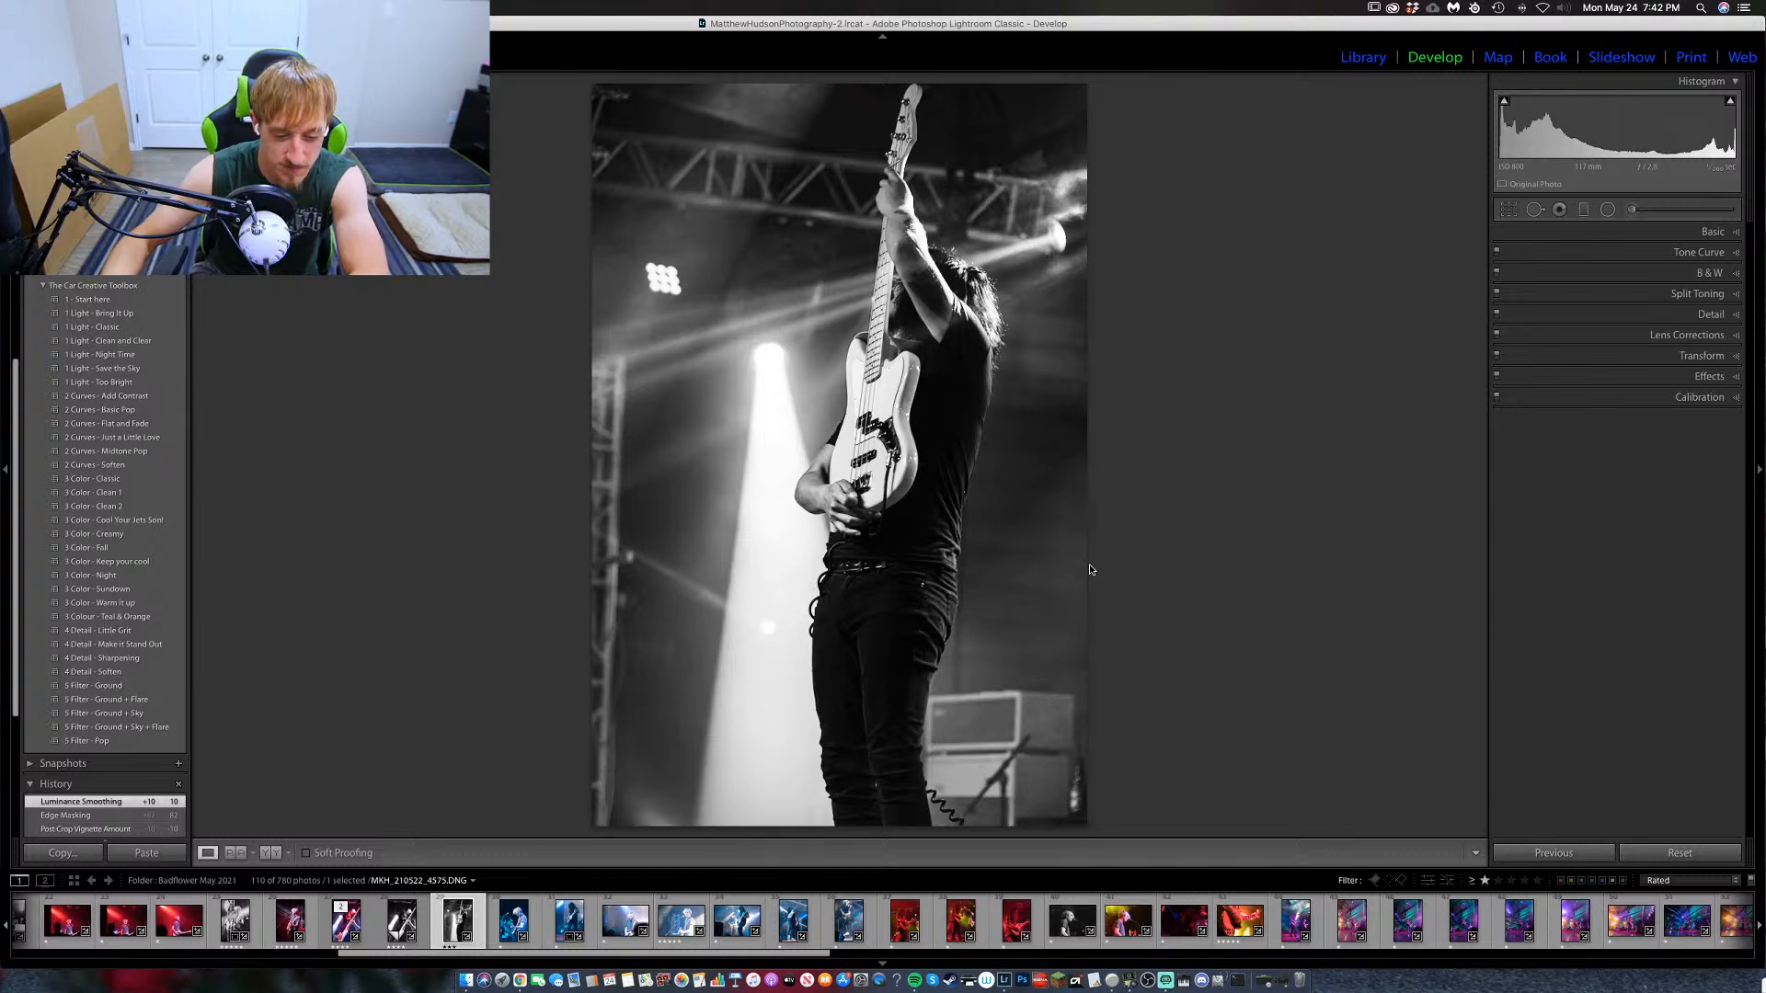
Convert the following photo, of the blond guitarist in profile under blue light, to black and white after comparing it with the color version.
key("Right")
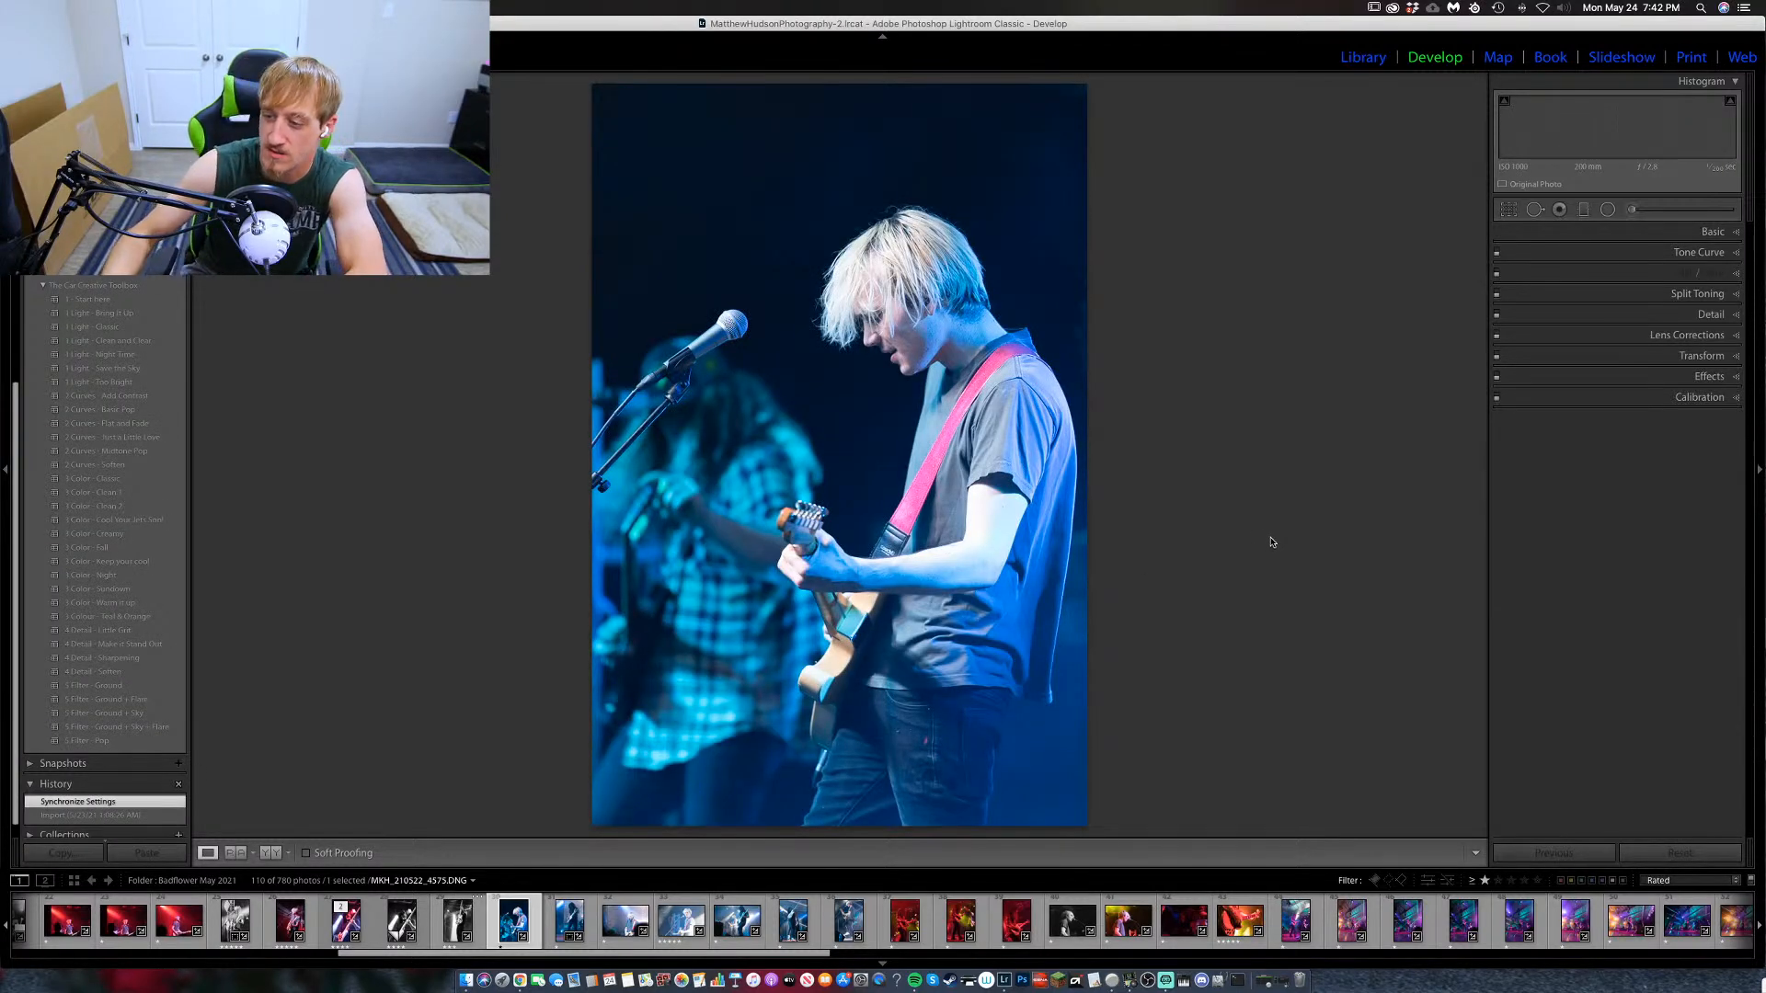
left_click(1718, 232)
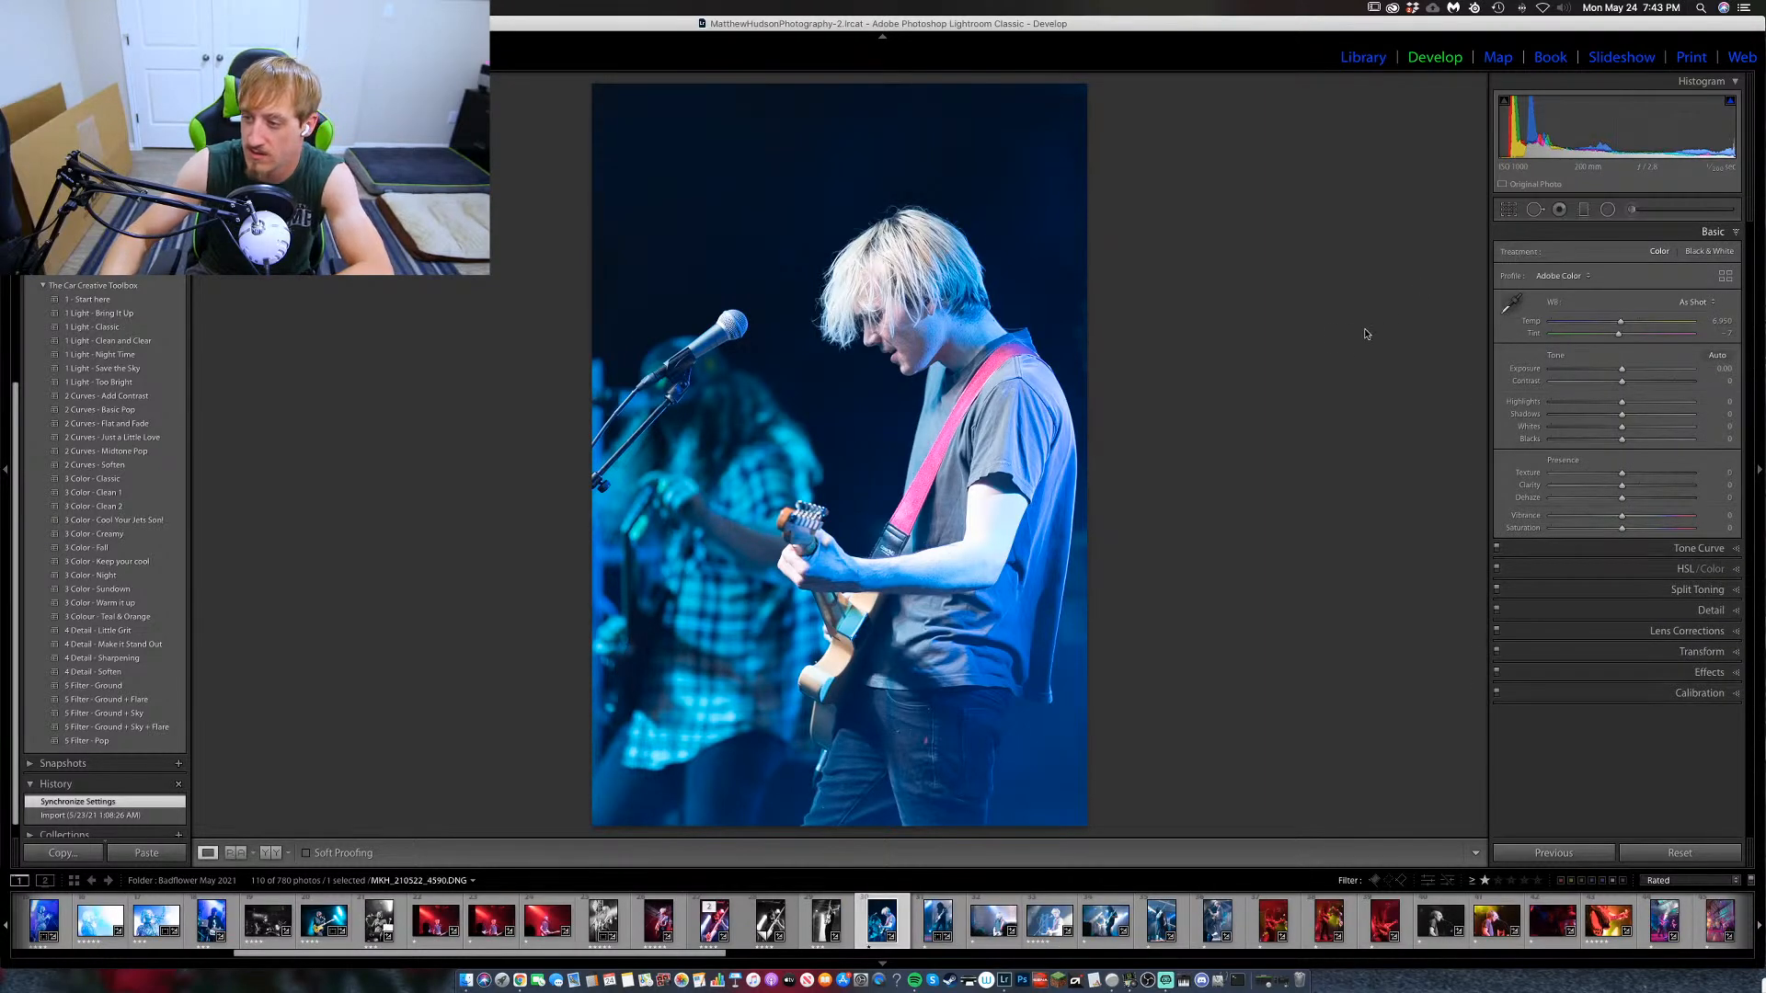
key("v")
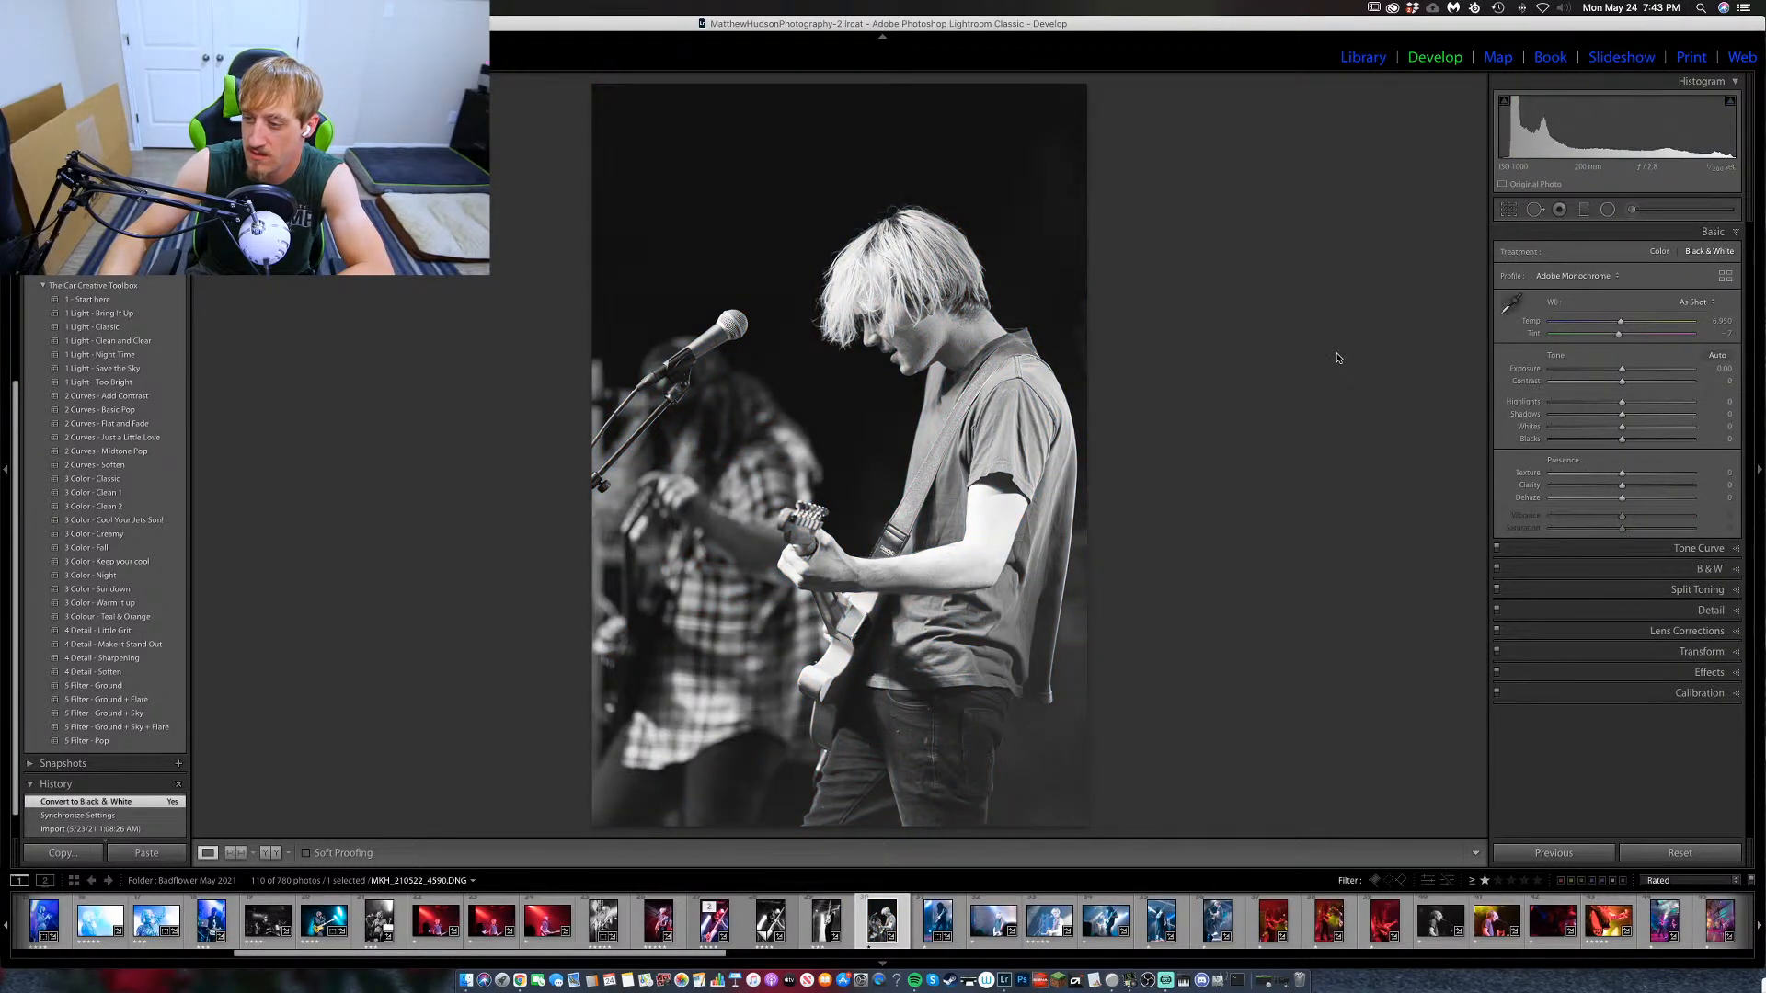
key("v")
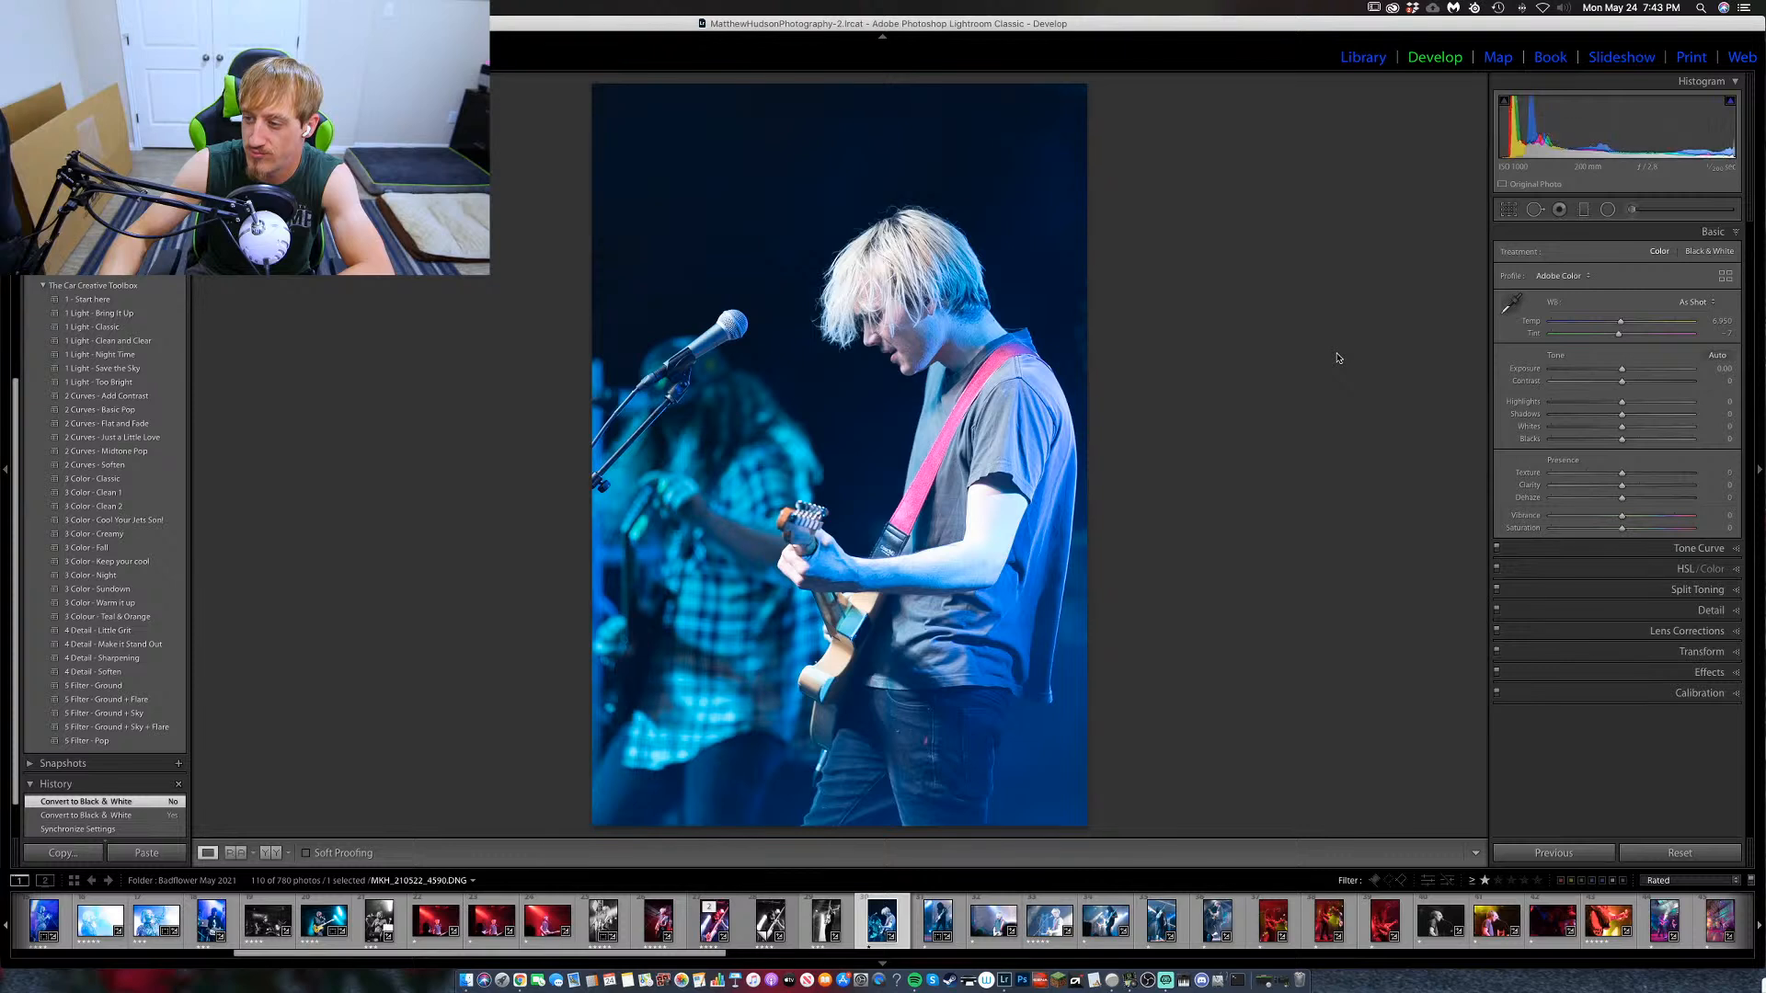
key("v")
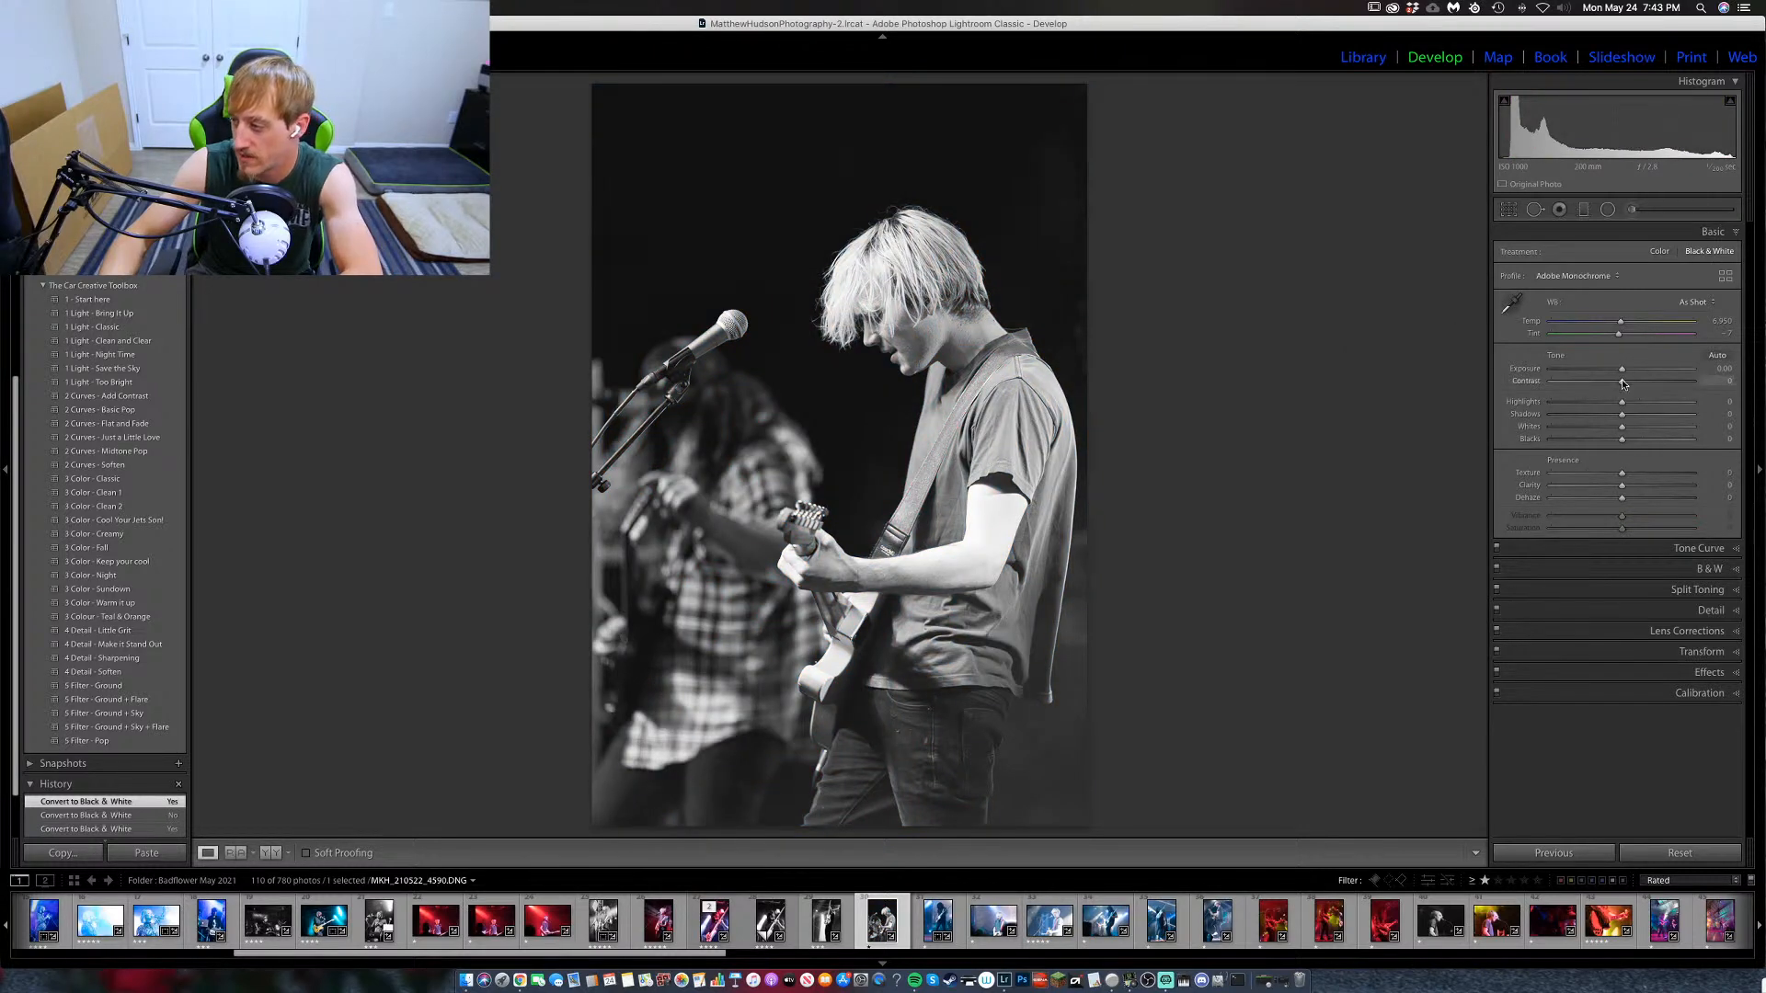
Set Exposure +0.10, Contrast +38, Highlights -14, Shadows -15, Whites +22, Blacks -7, Texture +19, Clarity +16 and Dehaze +7 on the blond guitarist's photo.
left_click_drag(1622, 381, 1649, 385)
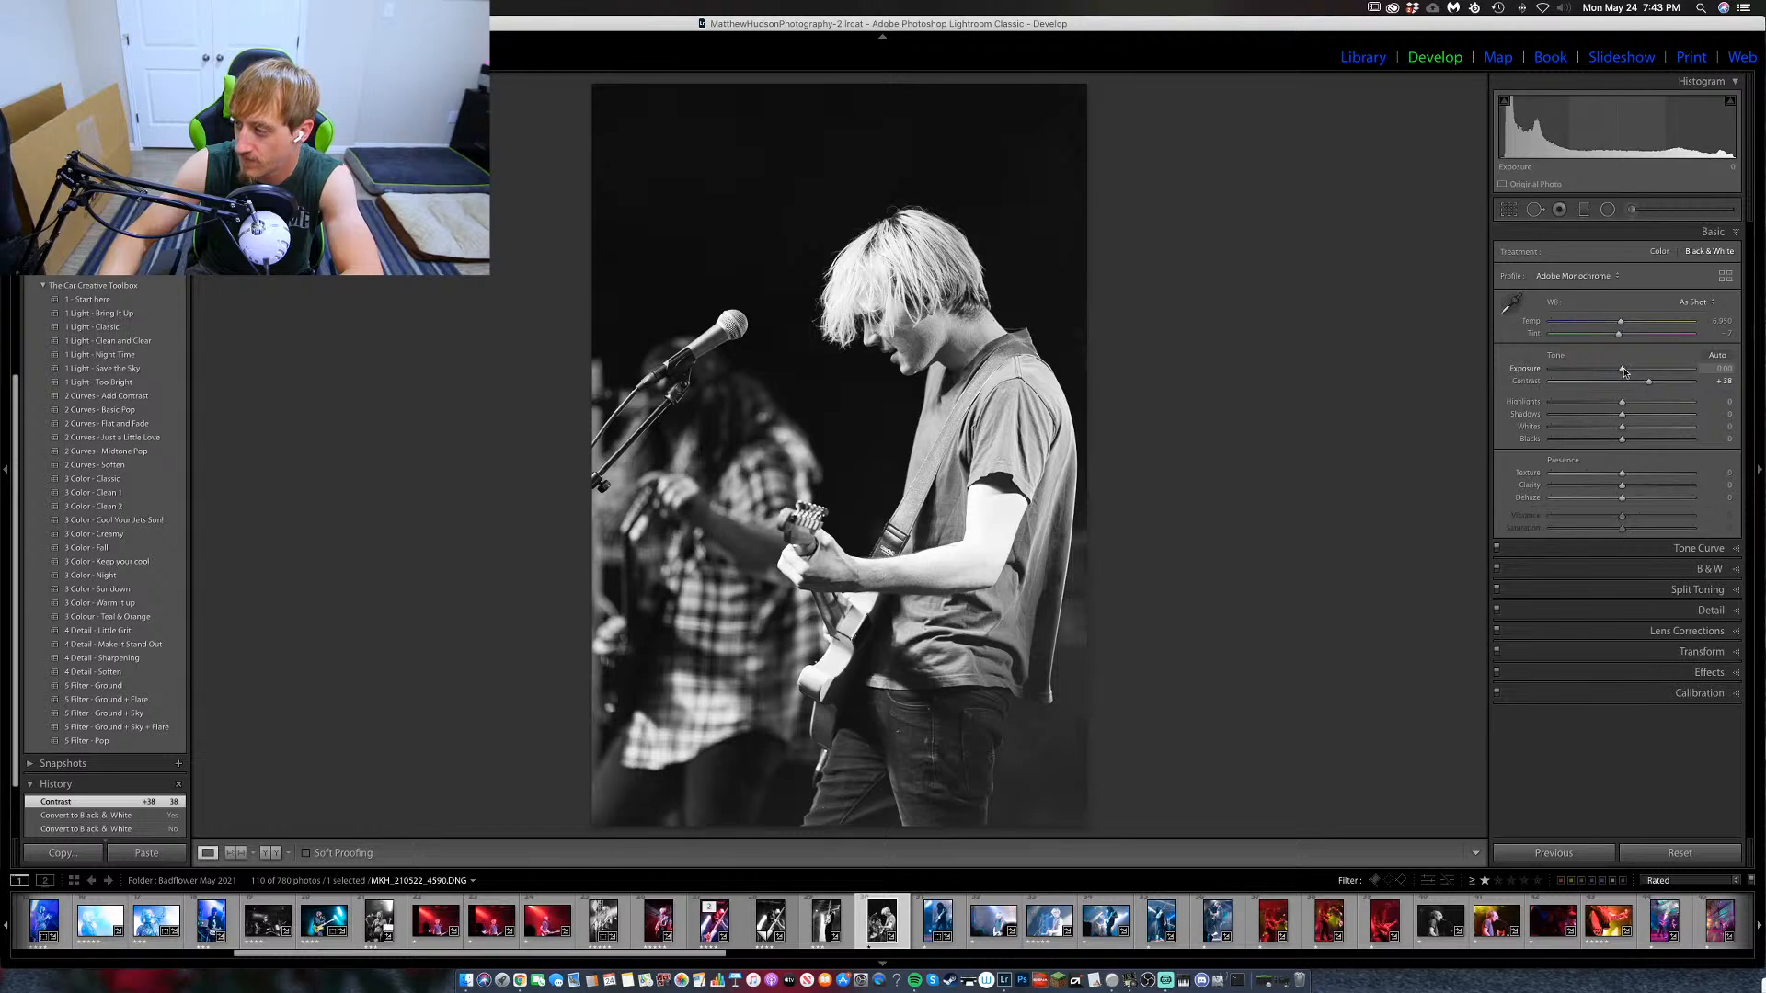
left_click_drag(1623, 370, 1613, 421)
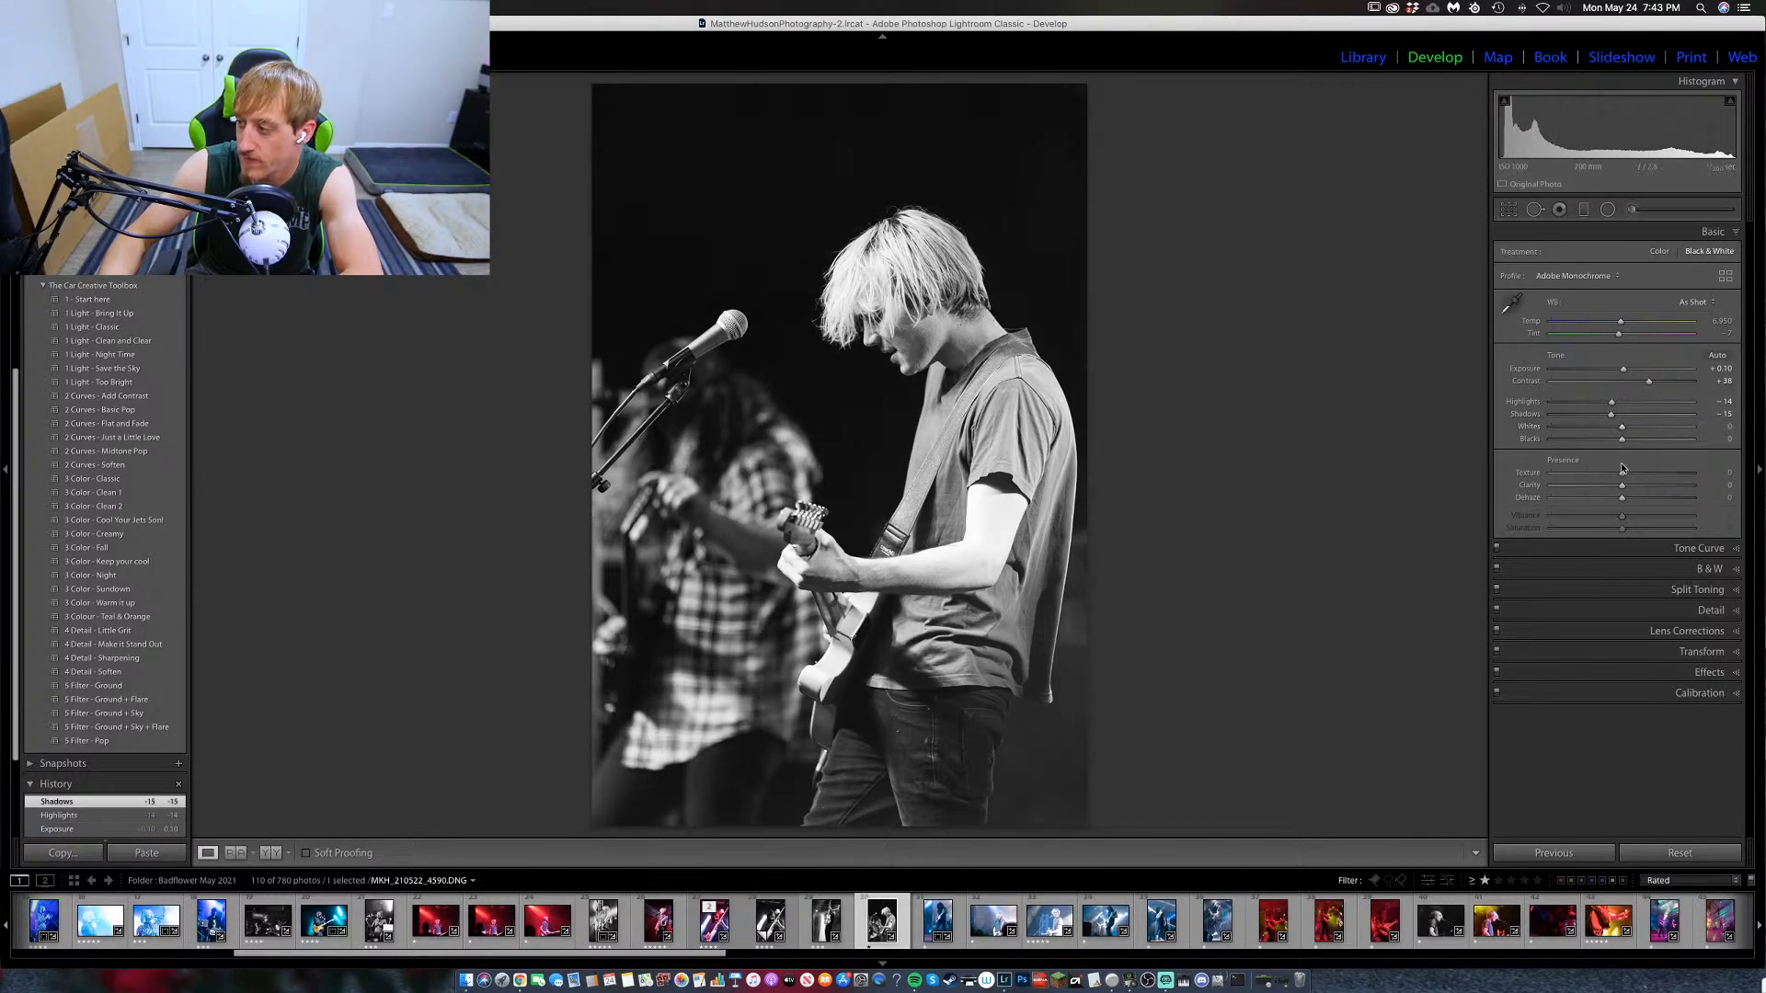
mouse_move(1623, 485)
left_mouse_down()
mouse_move(1634, 502)
mouse_move(1645, 478)
mouse_move(1602, 478)
mouse_move(1638, 479)
left_mouse_up()
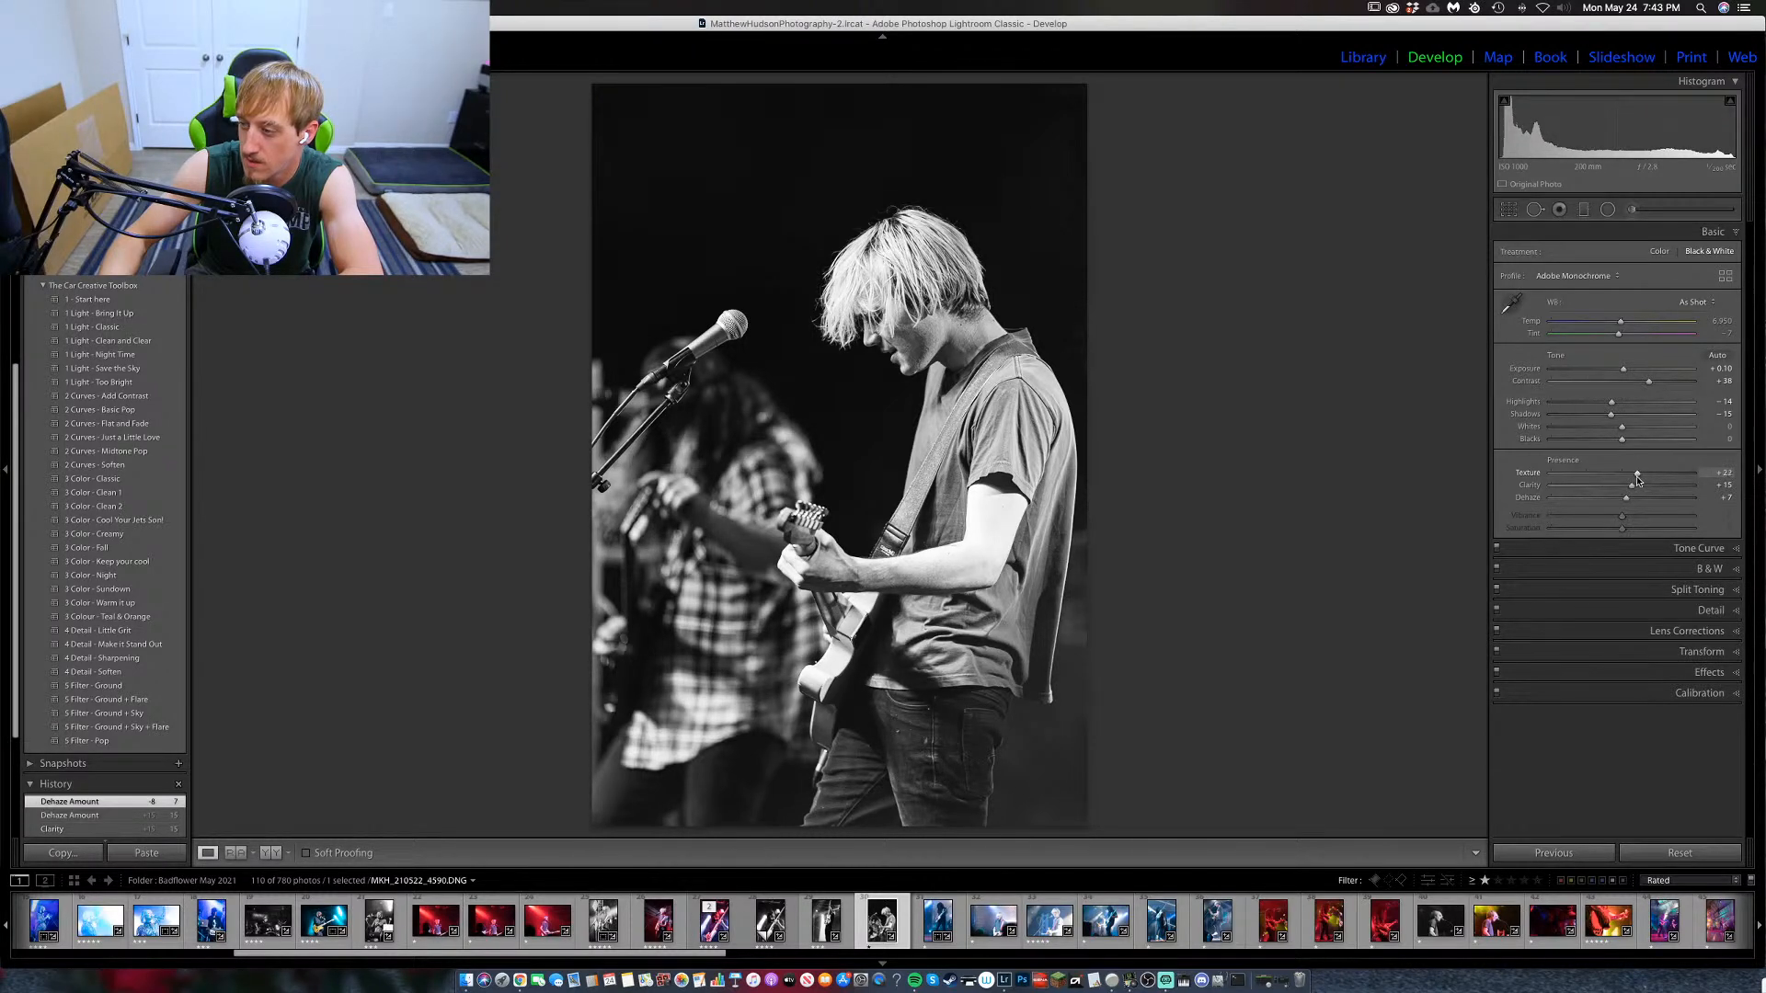
left_click_drag(1636, 479, 1636, 429)
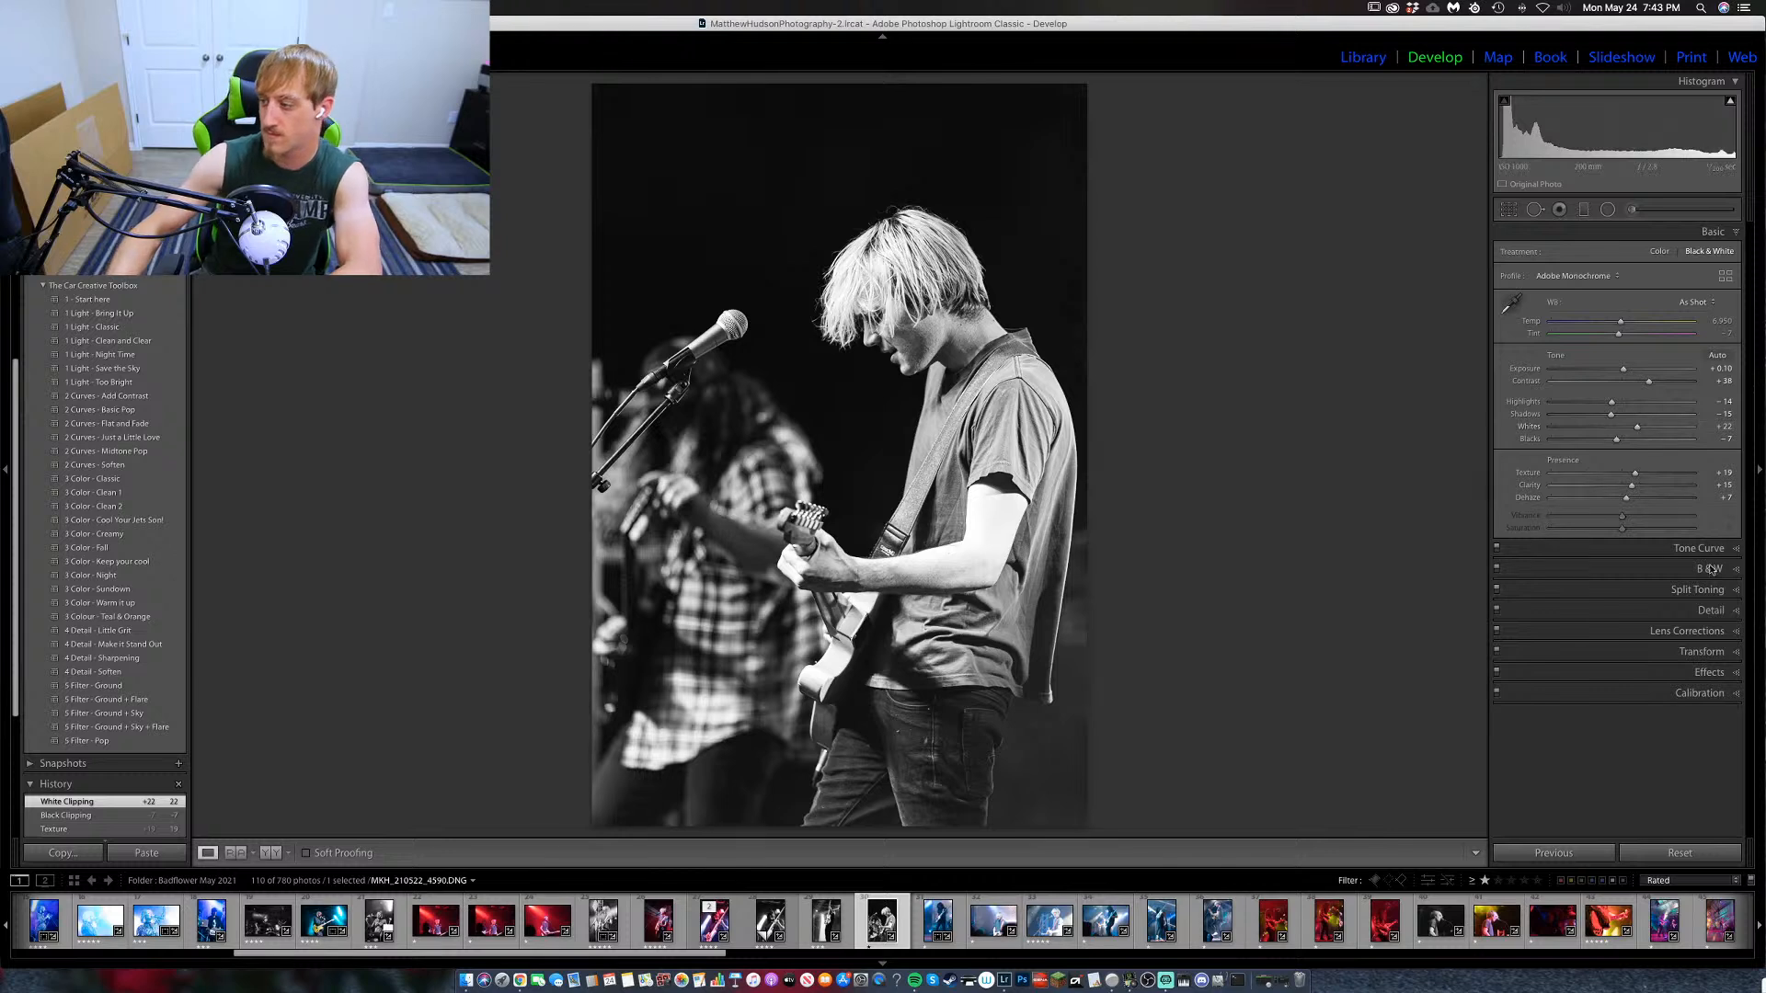
Set sharpening Masking to 77 and Luminance noise reduction to 10 on the blond guitarist's photo.
left_click(1729, 610)
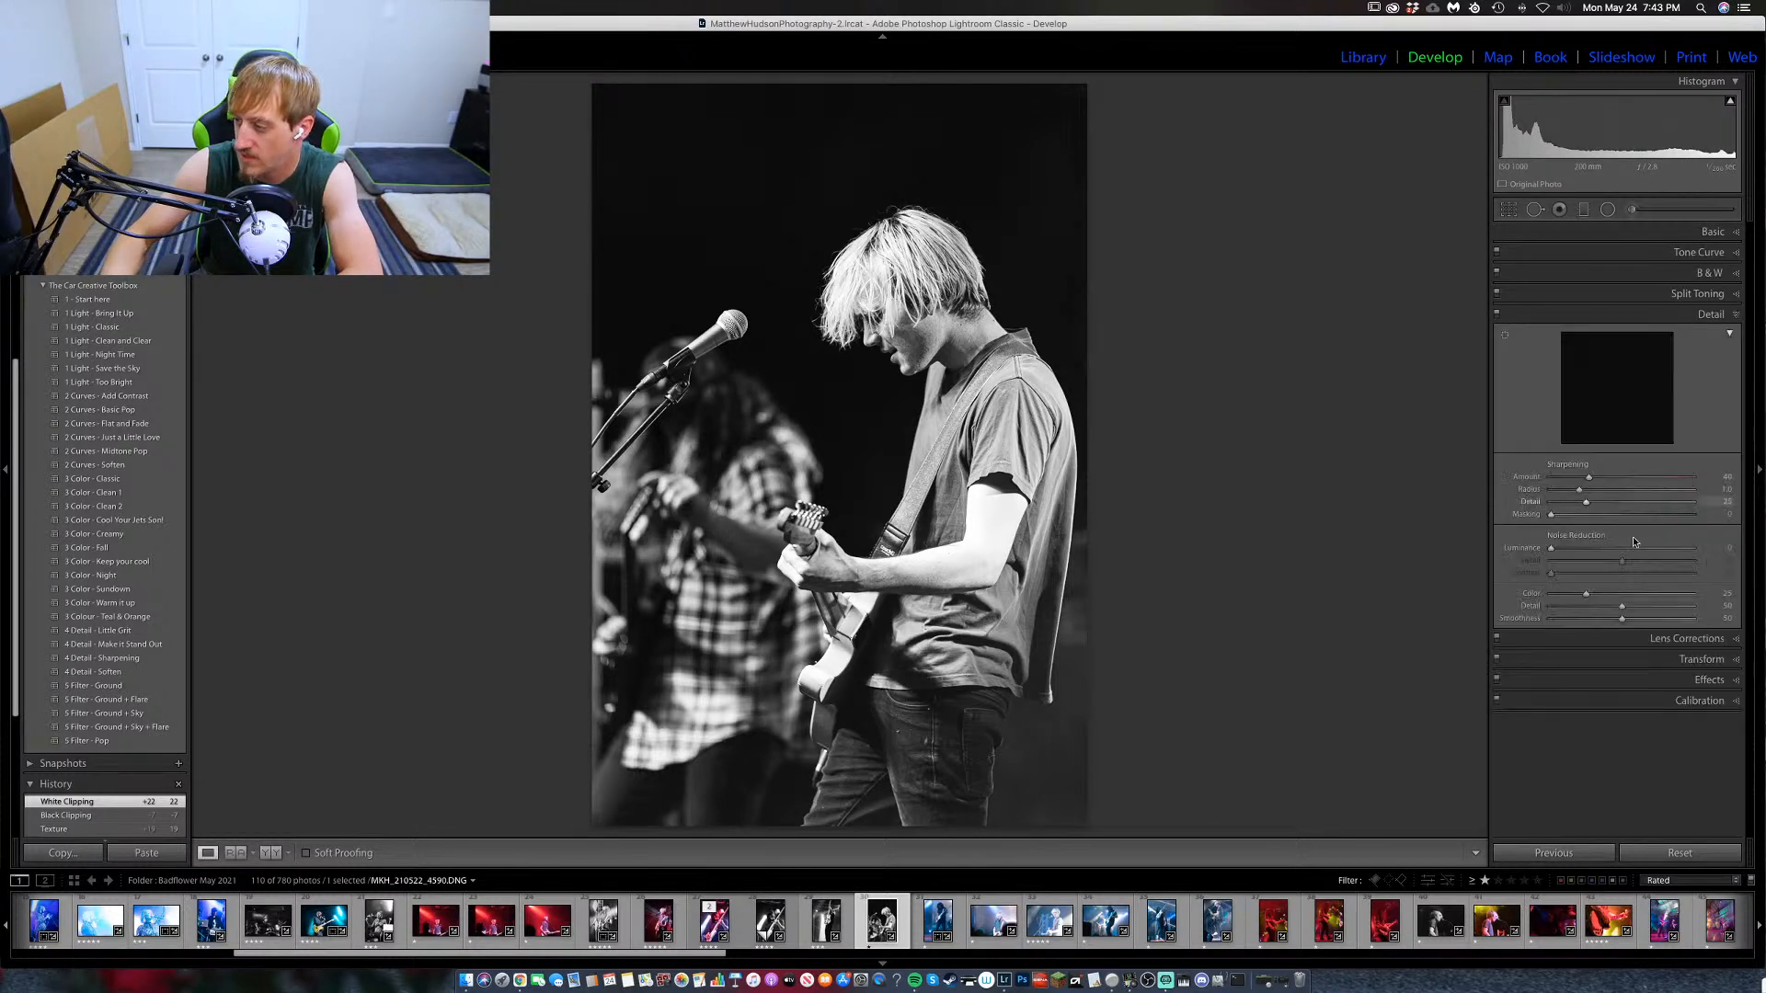
left_click_drag(1551, 548, 1619, 549)
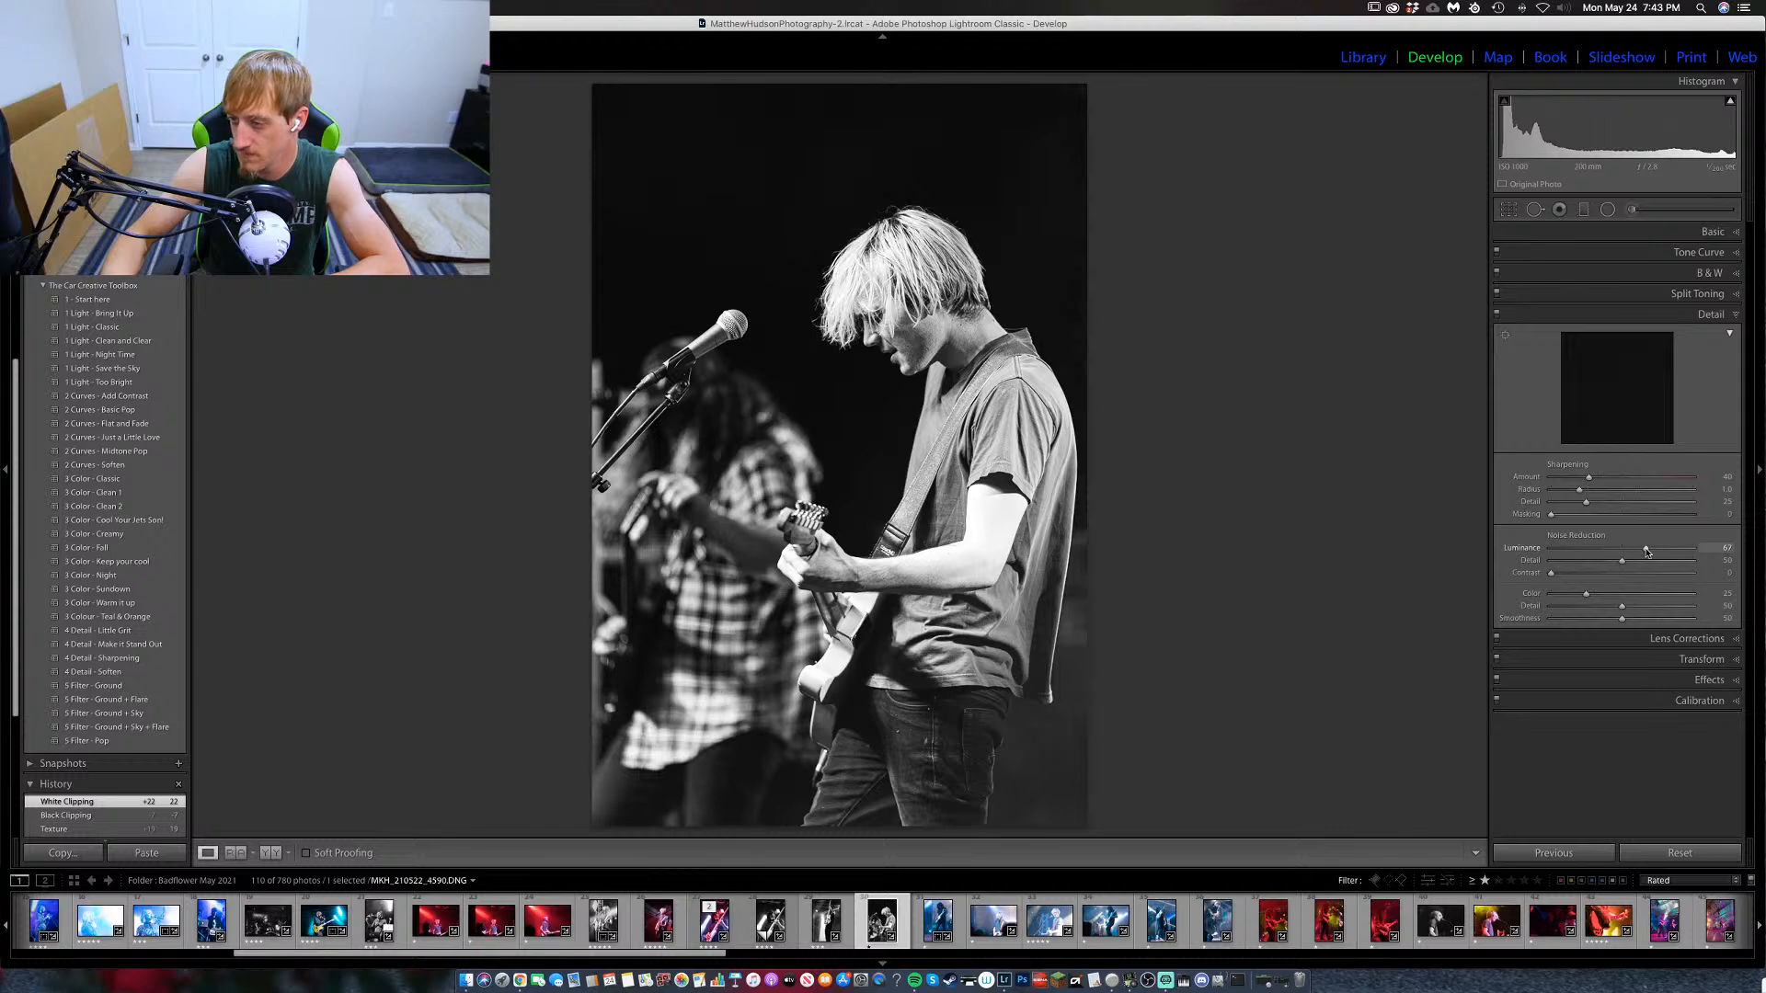
left_click_drag(1597, 550, 1581, 552)
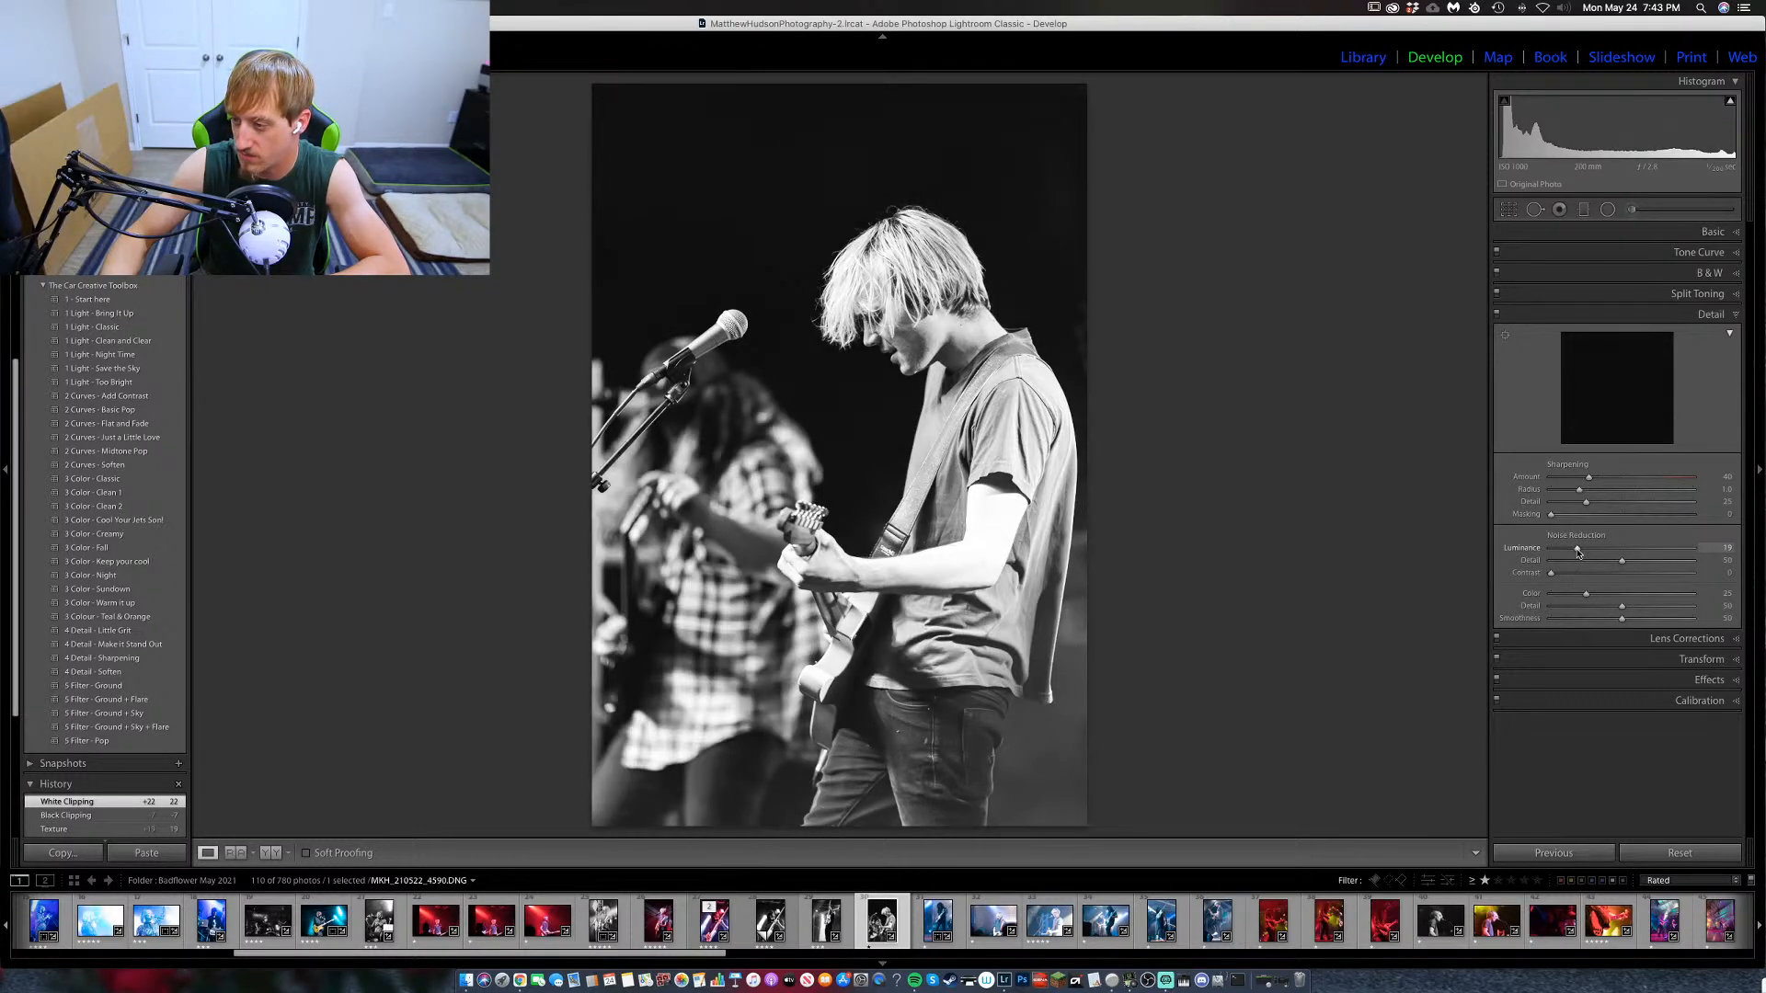
left_click_drag(1550, 514, 1650, 517)
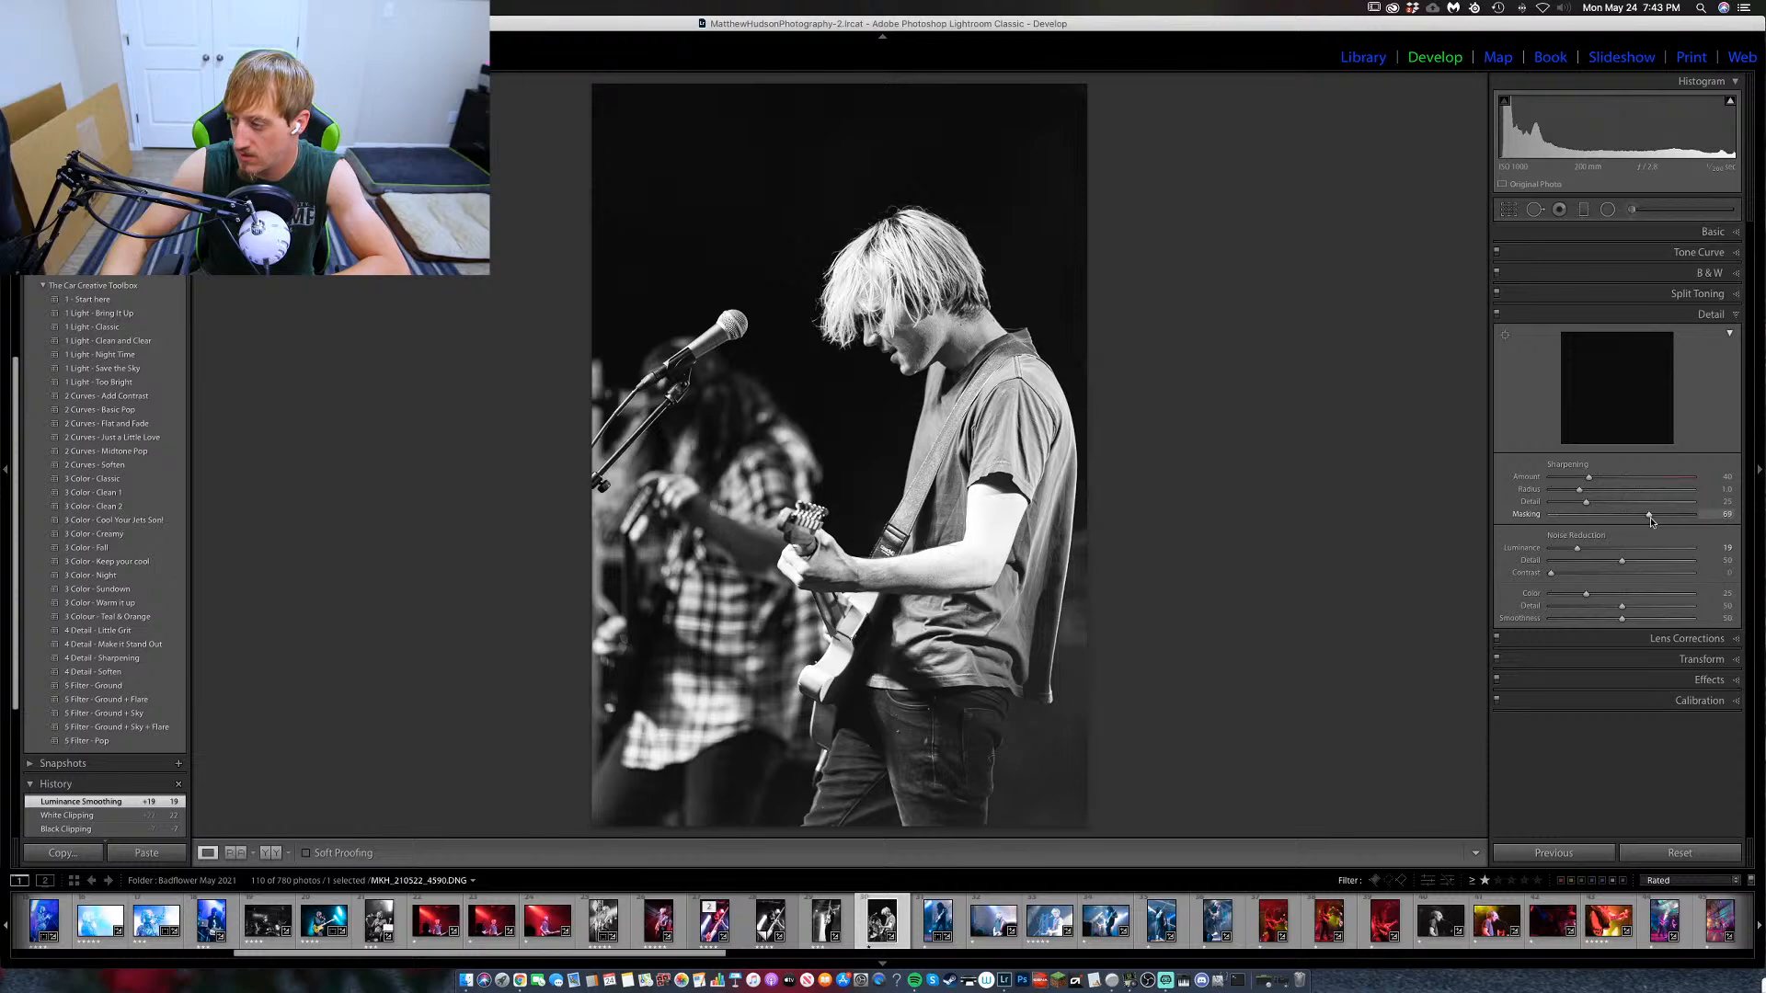
left_click(1658, 517, "alt")
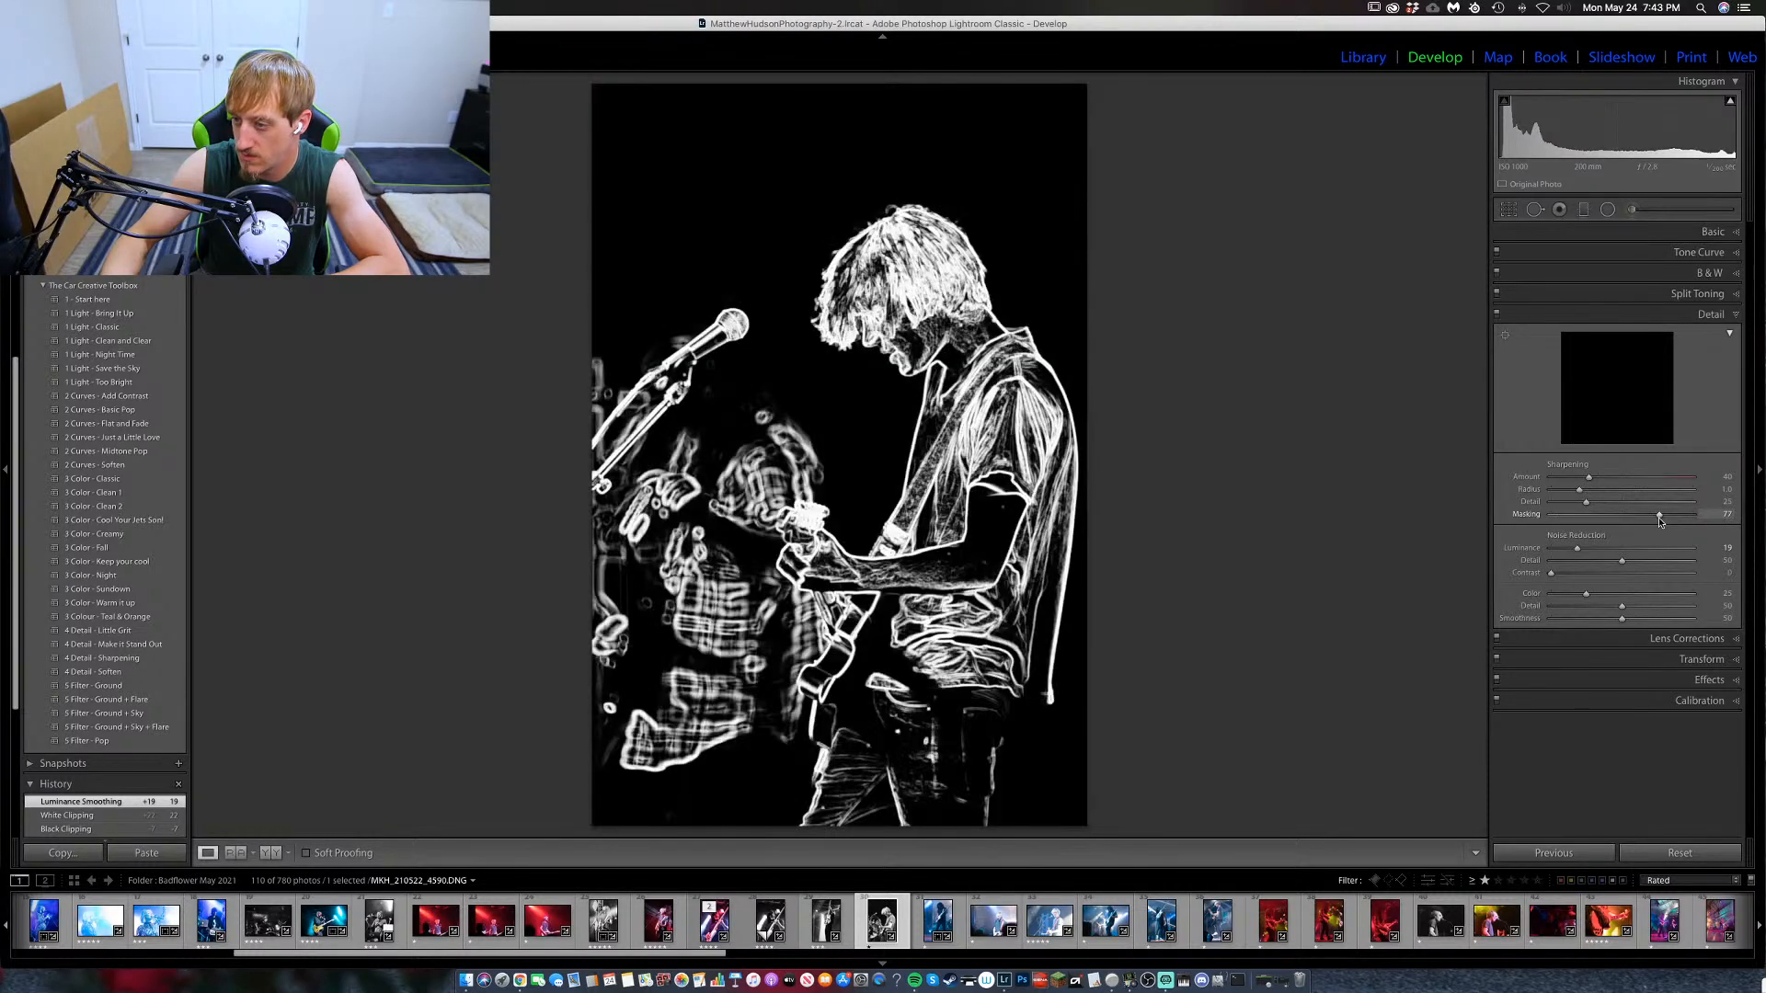
left_click_drag(1577, 548, 1564, 552)
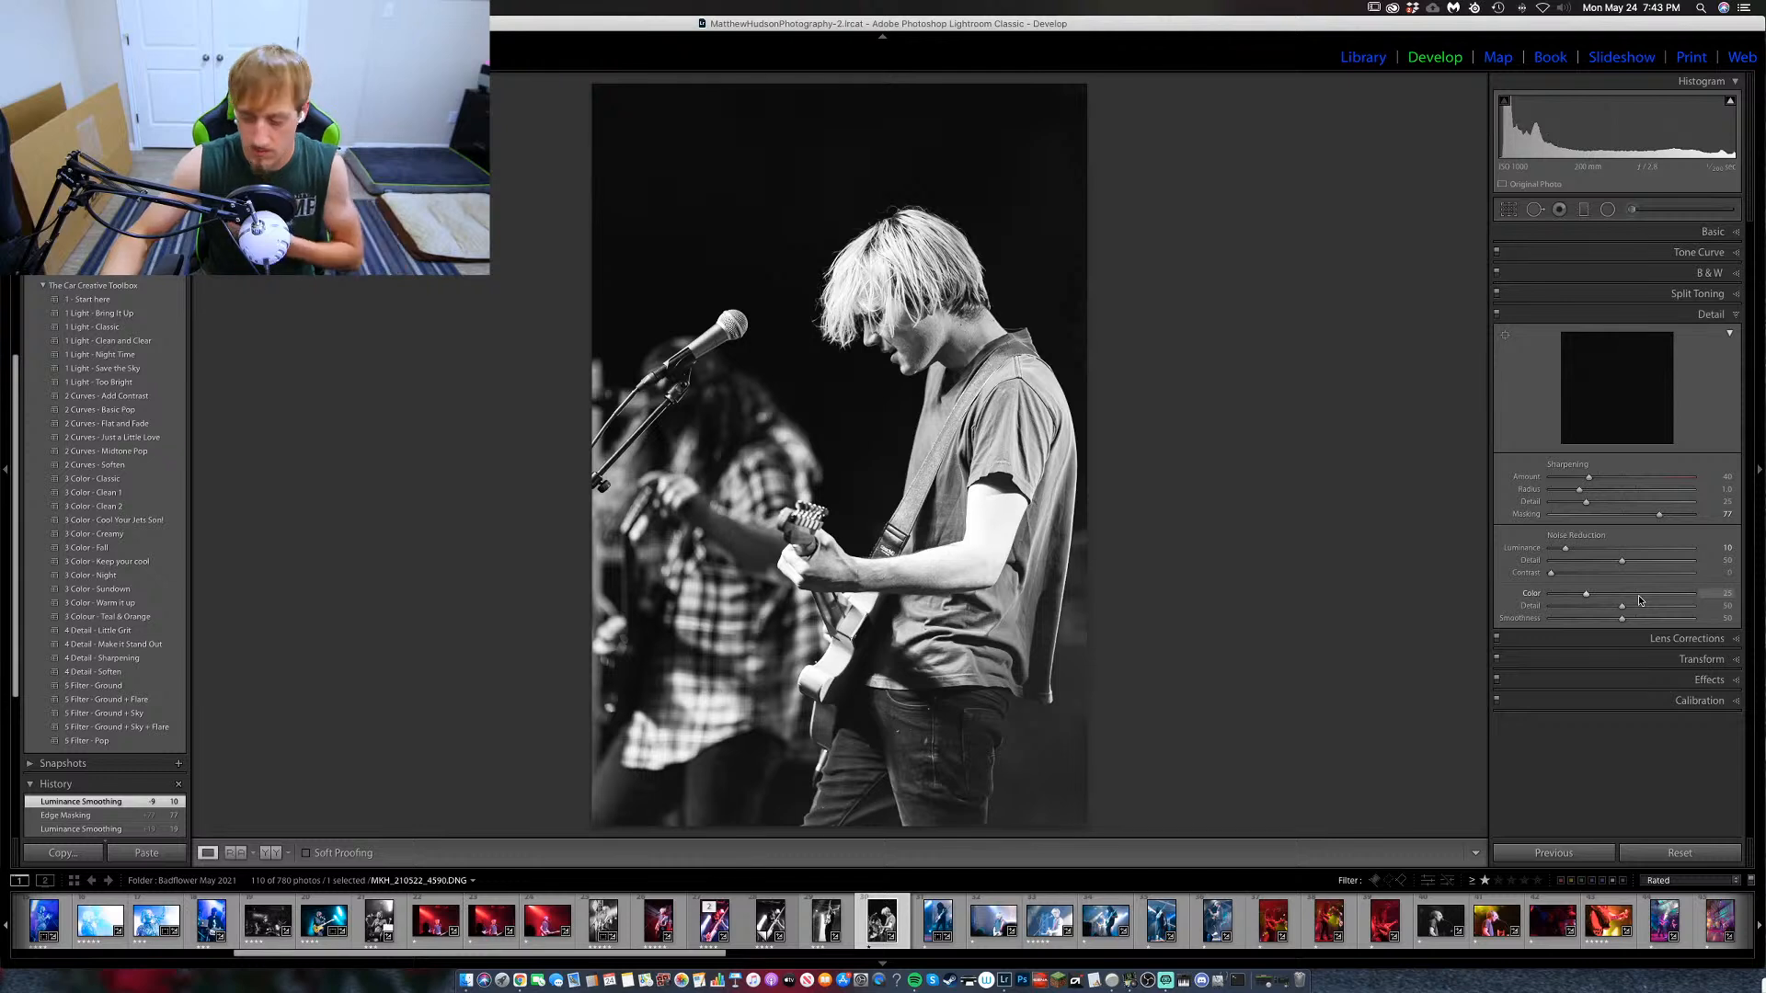
Set the post-crop vignette Amount to -11 on the blond guitarist's photo and rate it four stars.
left_click(1726, 681)
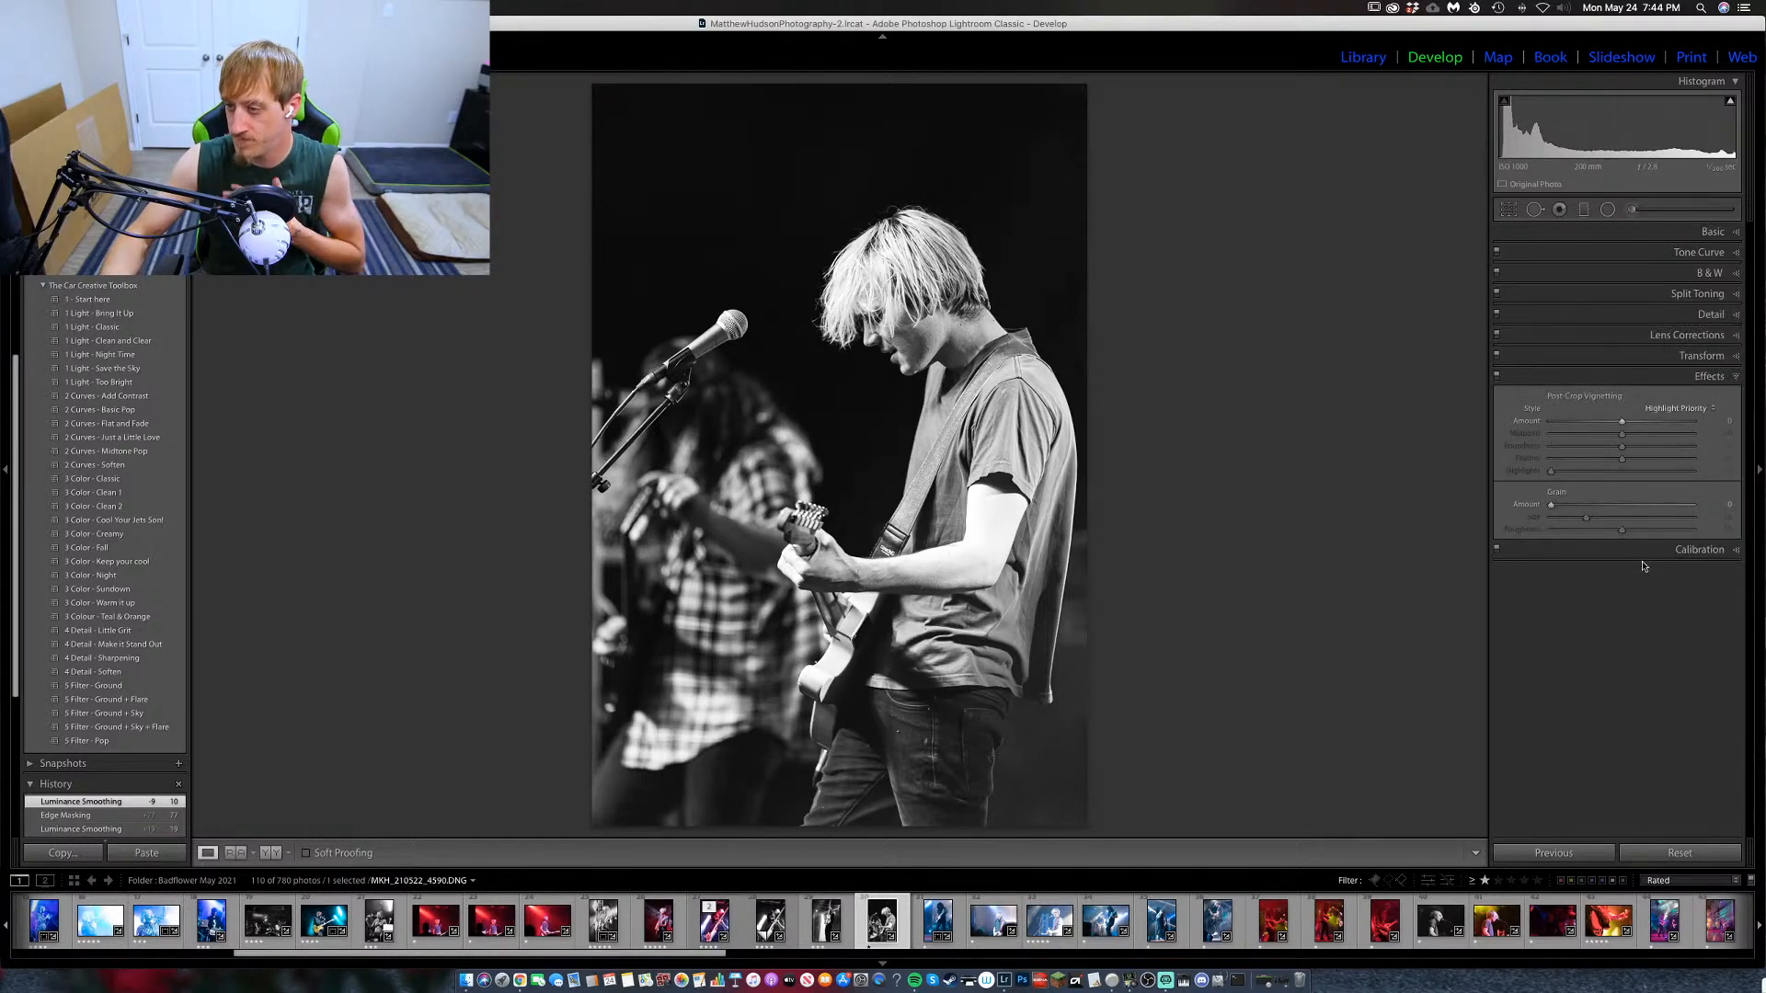
left_click_drag(1622, 421, 1616, 426)
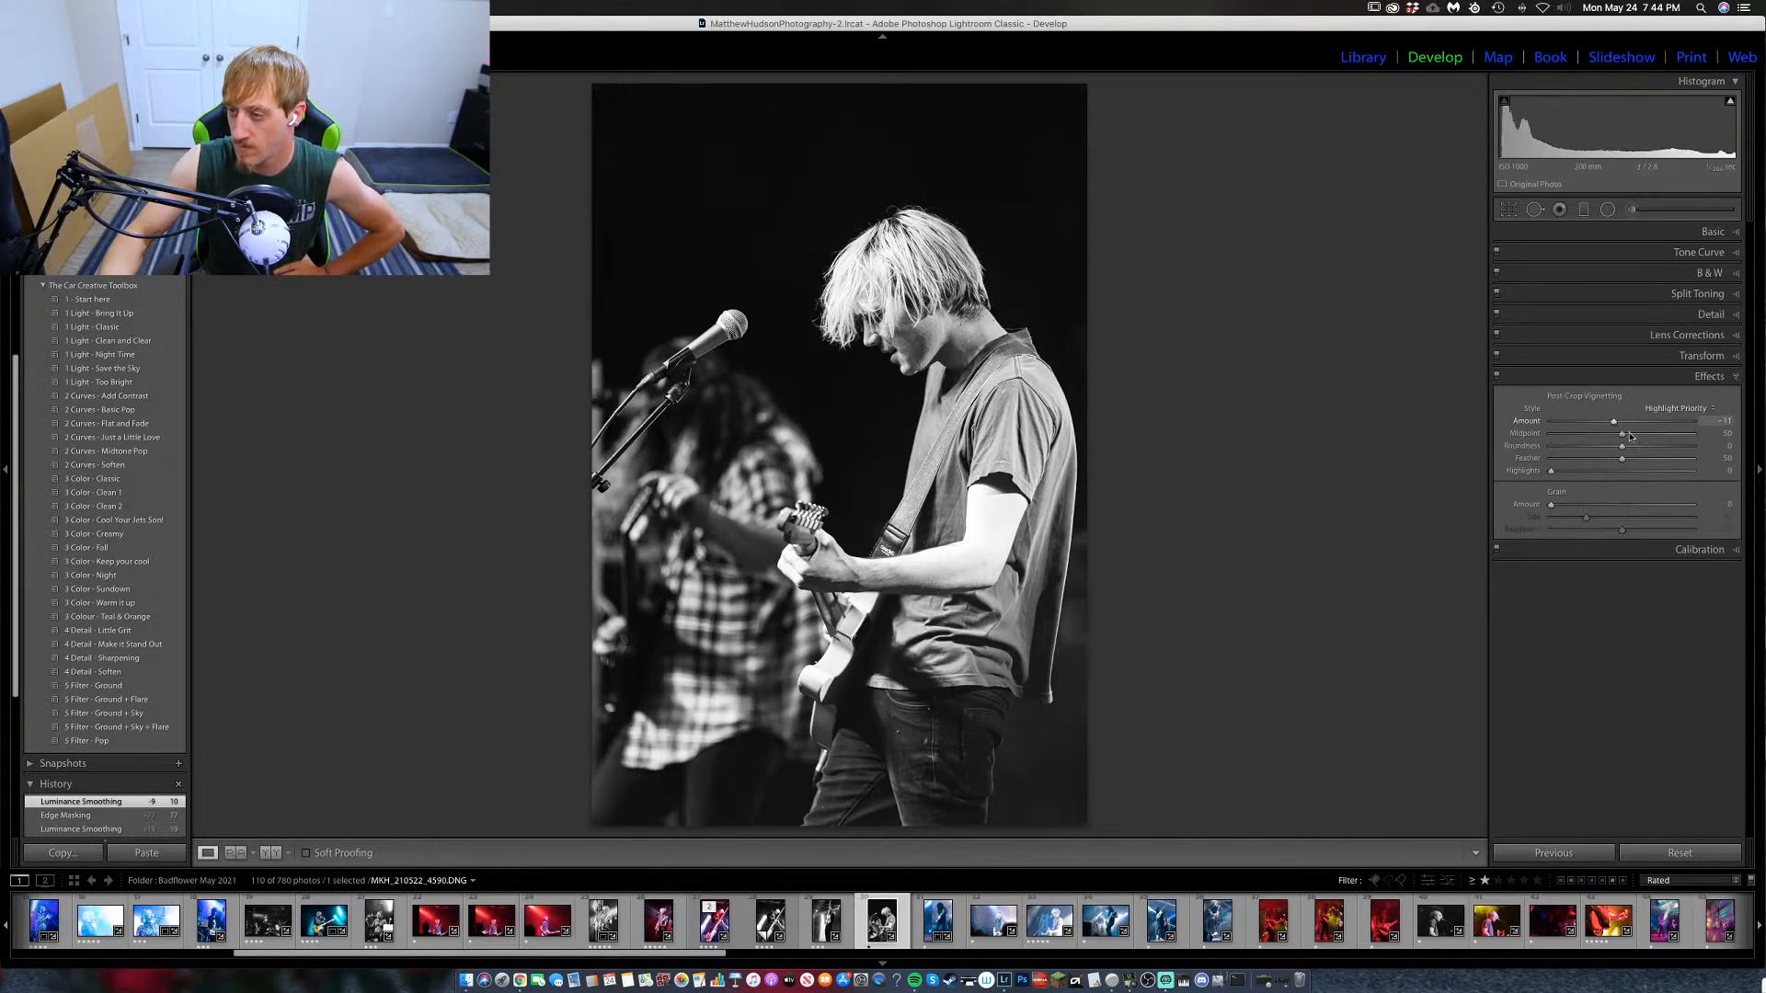
left_click(1709, 376)
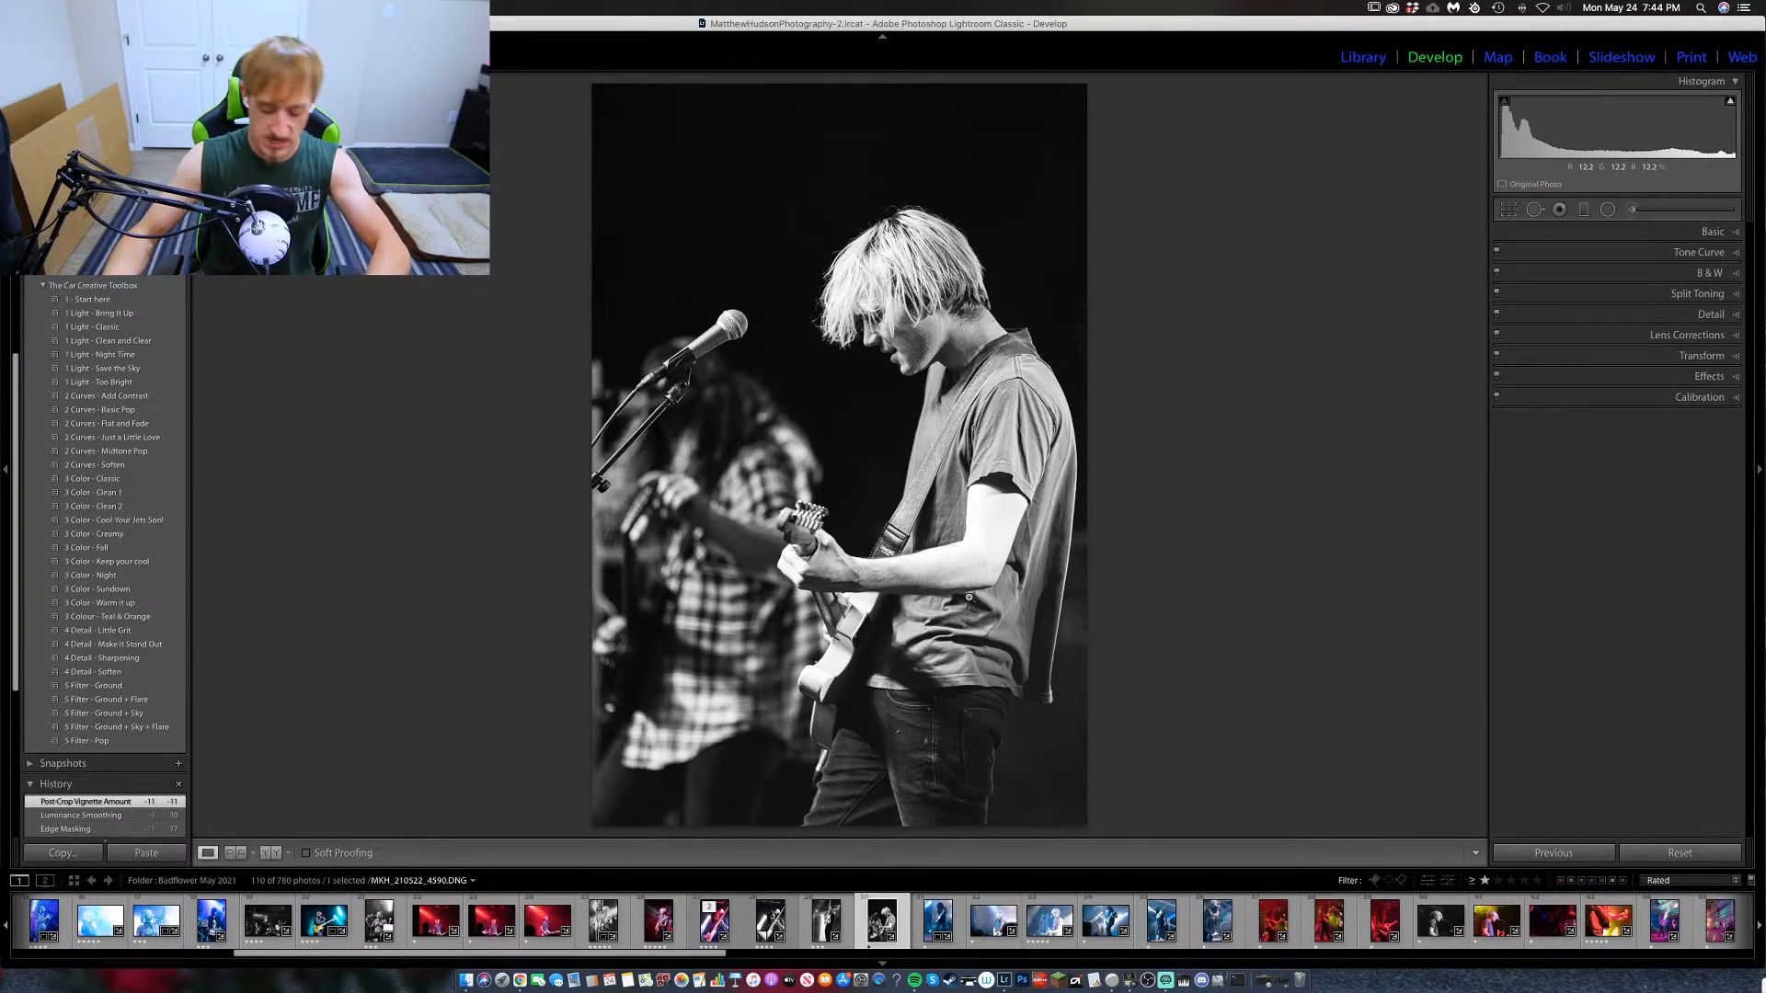
key("4")
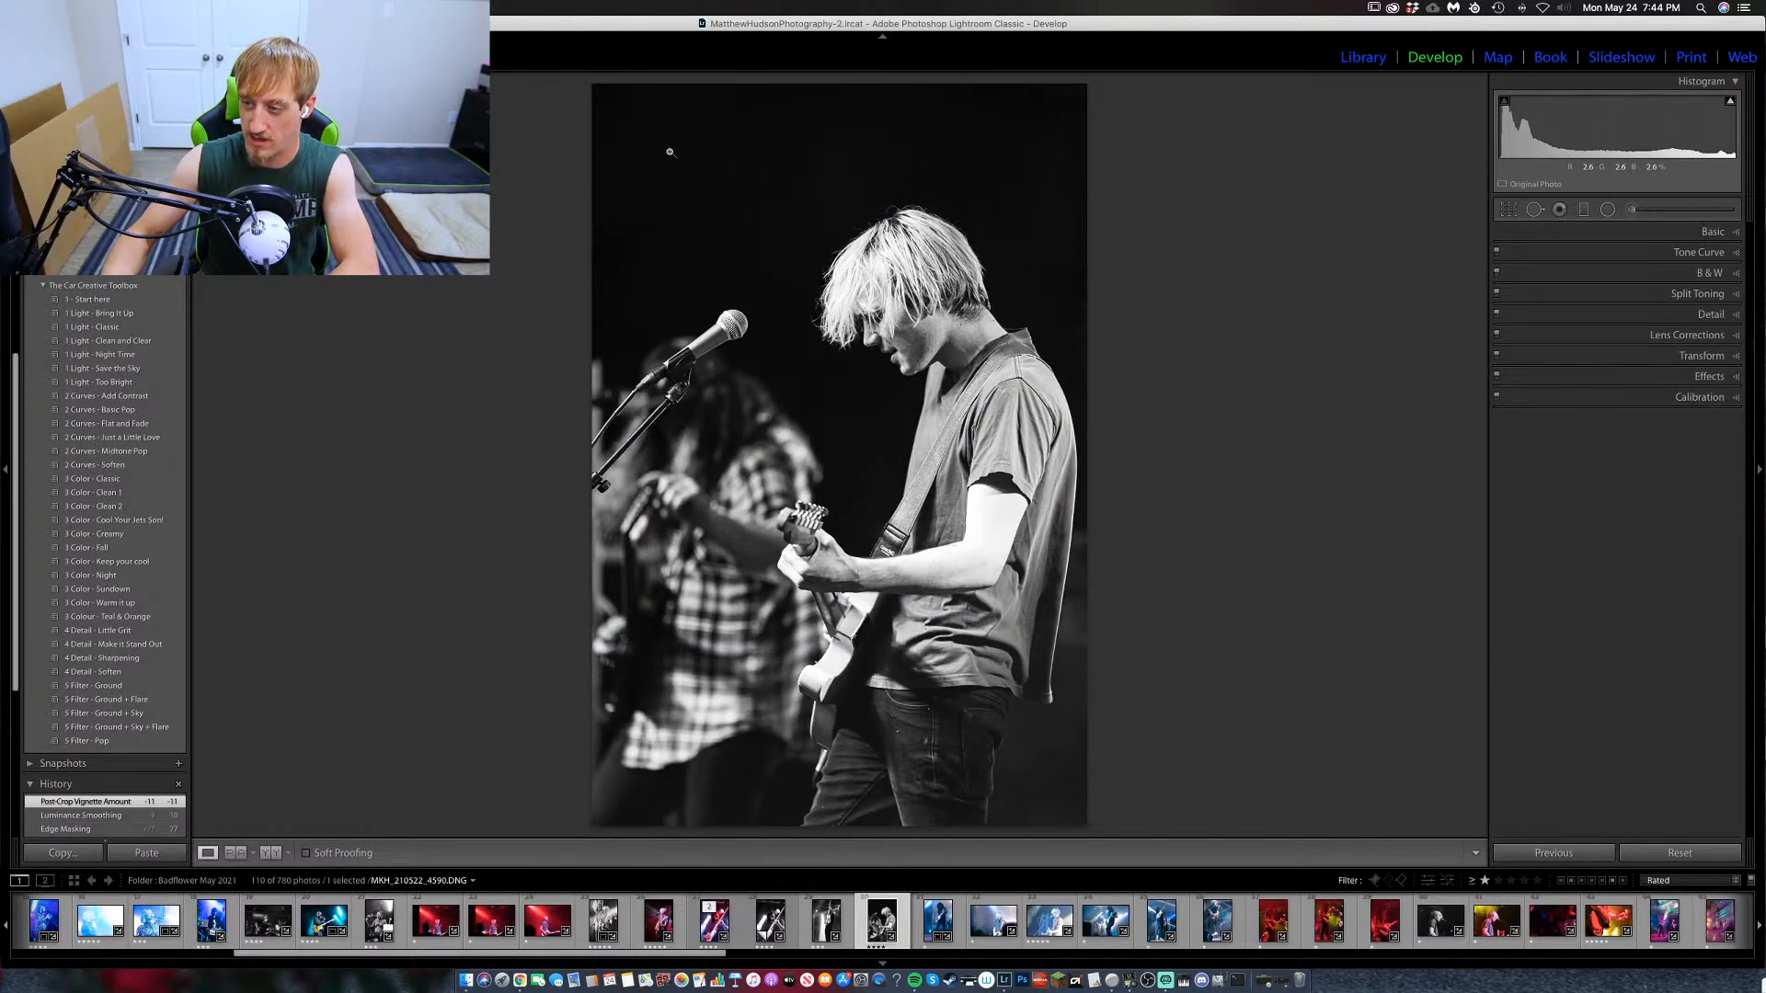
Convert the following full-length photo of the long-haired bassist to black and white after comparing it with the color version.
key("Right")
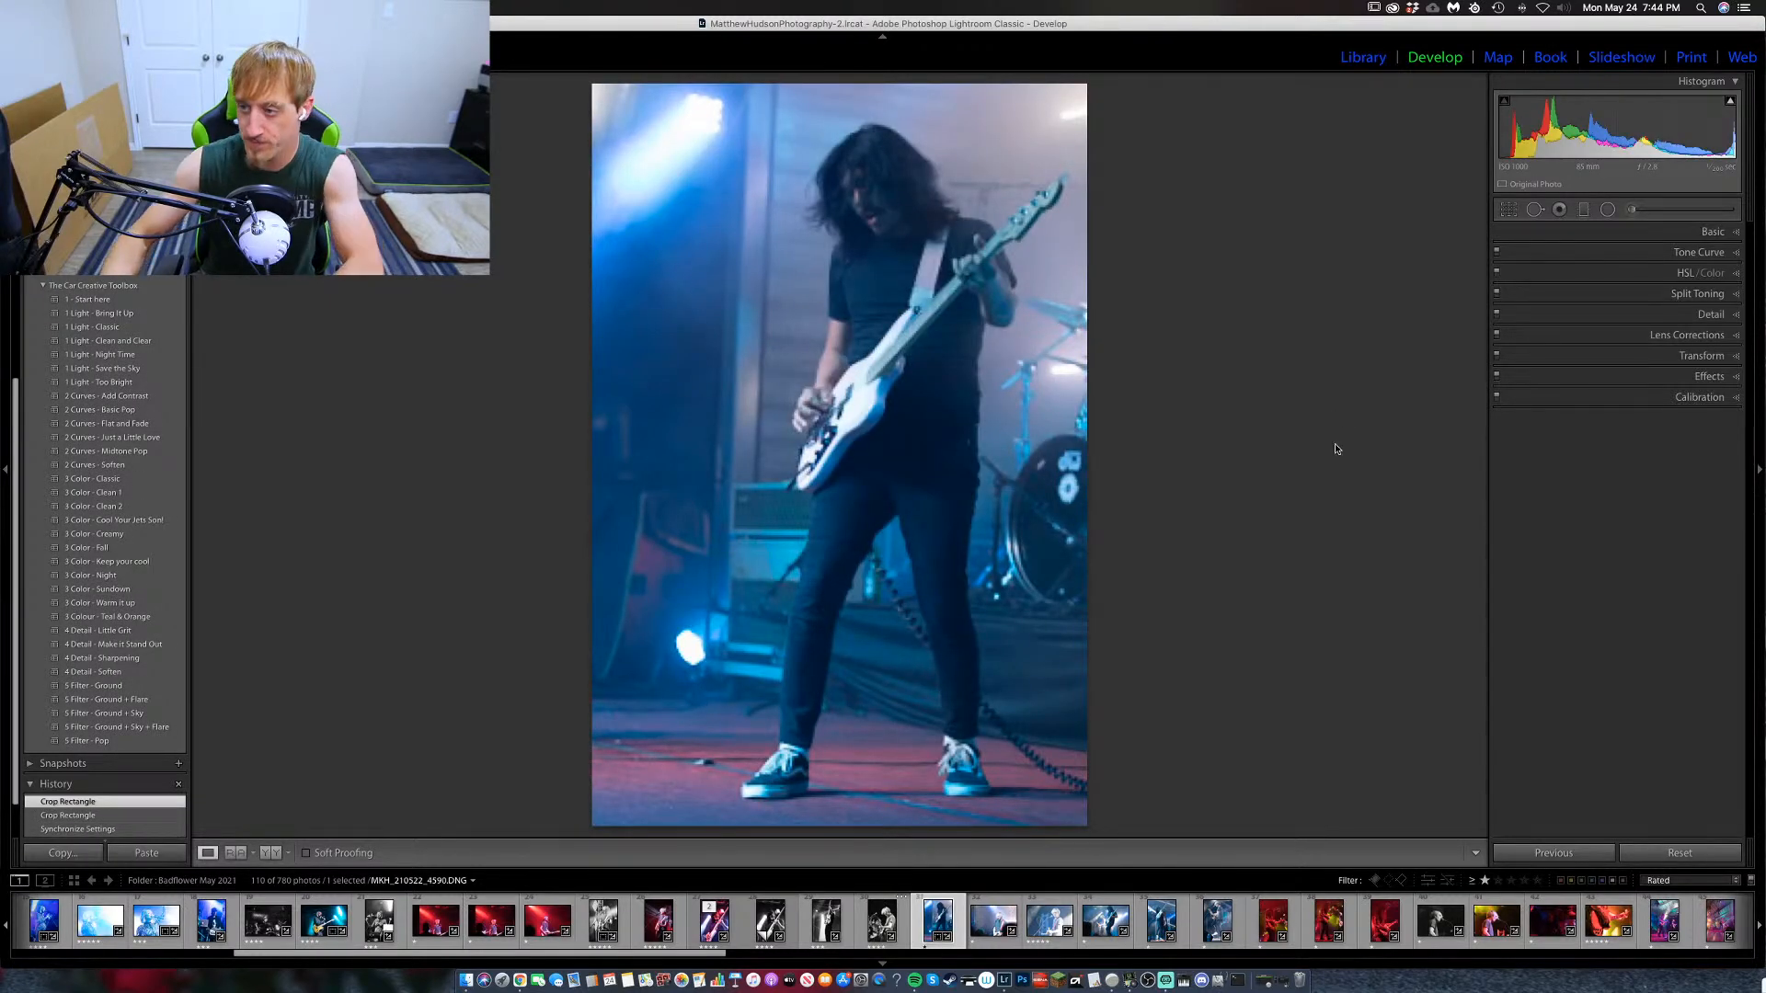
key("Right")
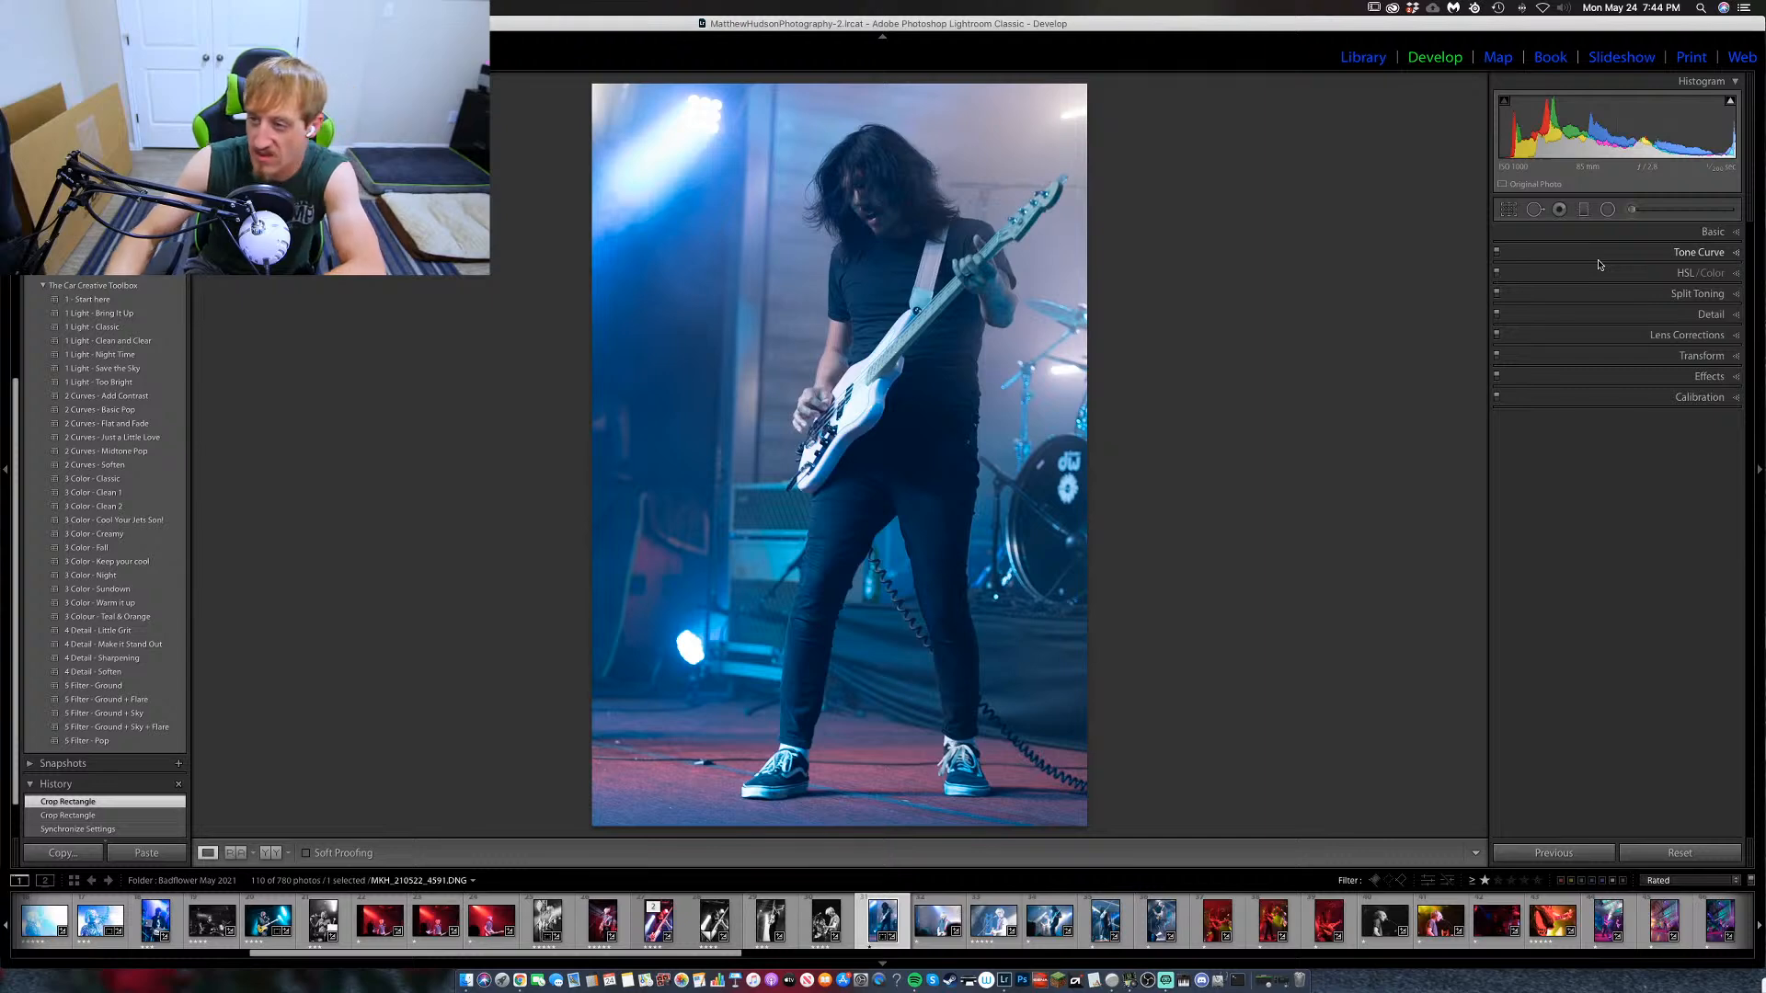
key("v")
key("v")
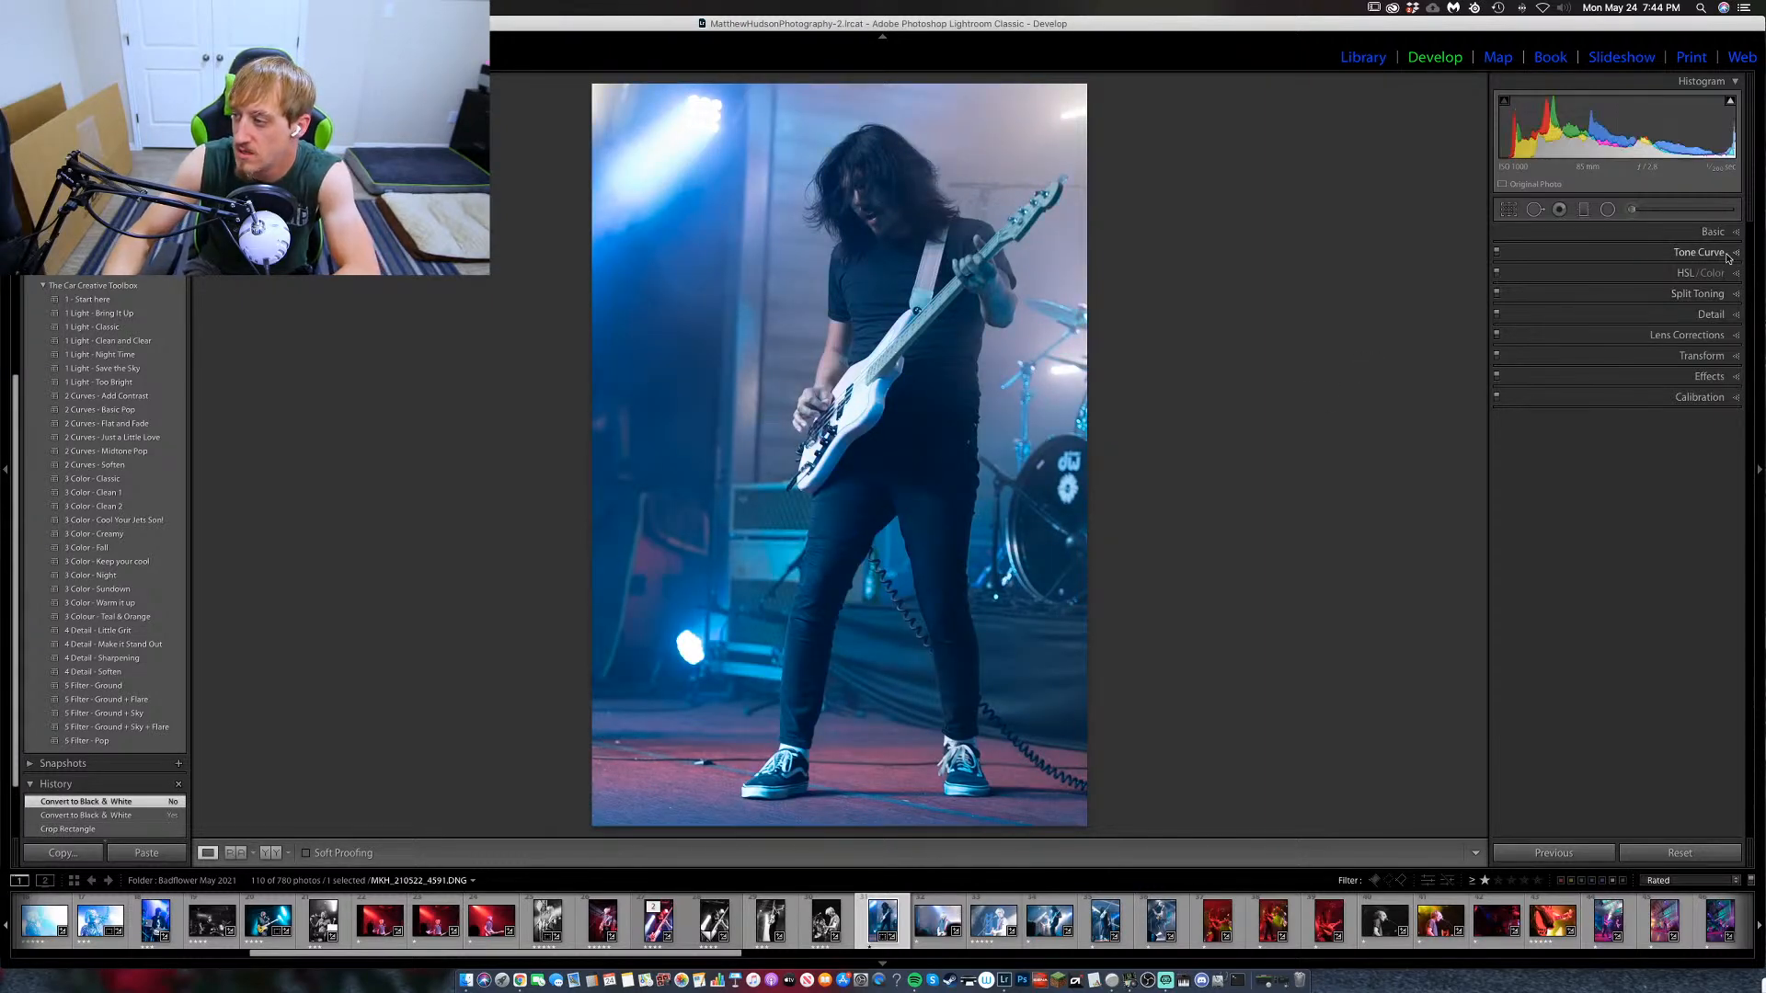
left_click(1718, 234)
key("v")
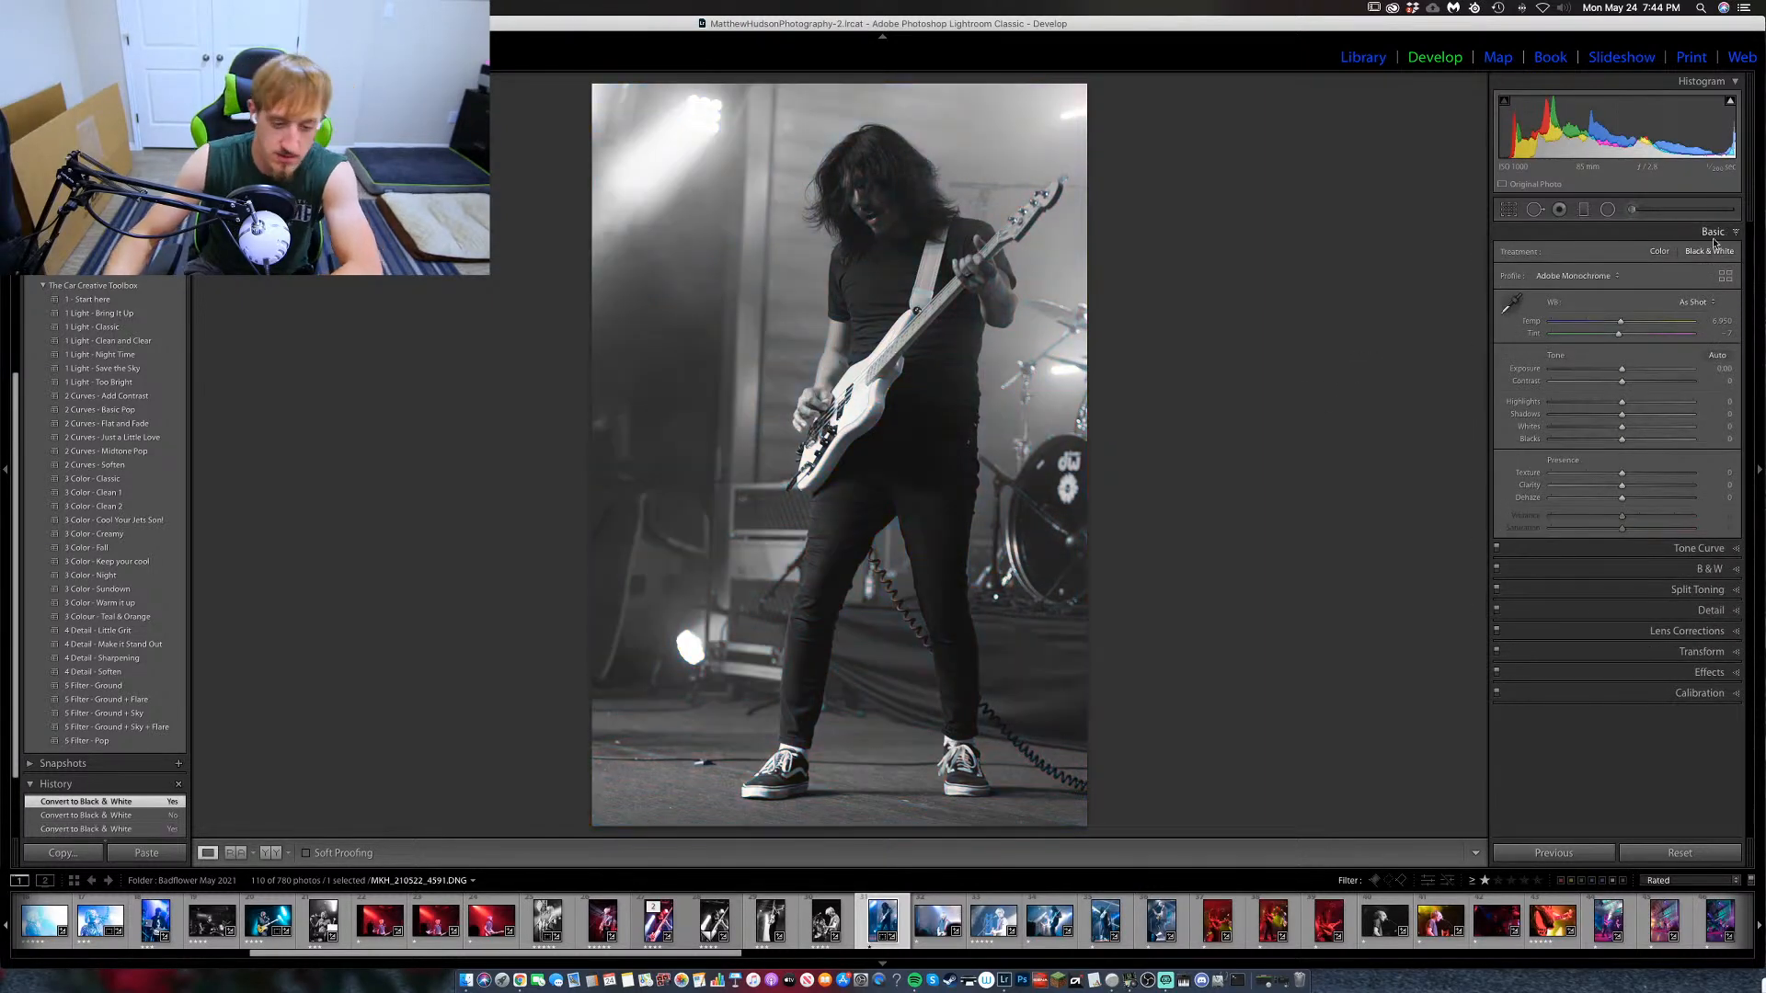
Set Contrast +52, Highlights -33, Texture +29 and Clarity +20 on the full-length bassist photo, and clear its star rating.
mouse_move(1623, 382)
left_mouse_down()
mouse_move(1658, 386)
mouse_move(1599, 406)
left_mouse_up()
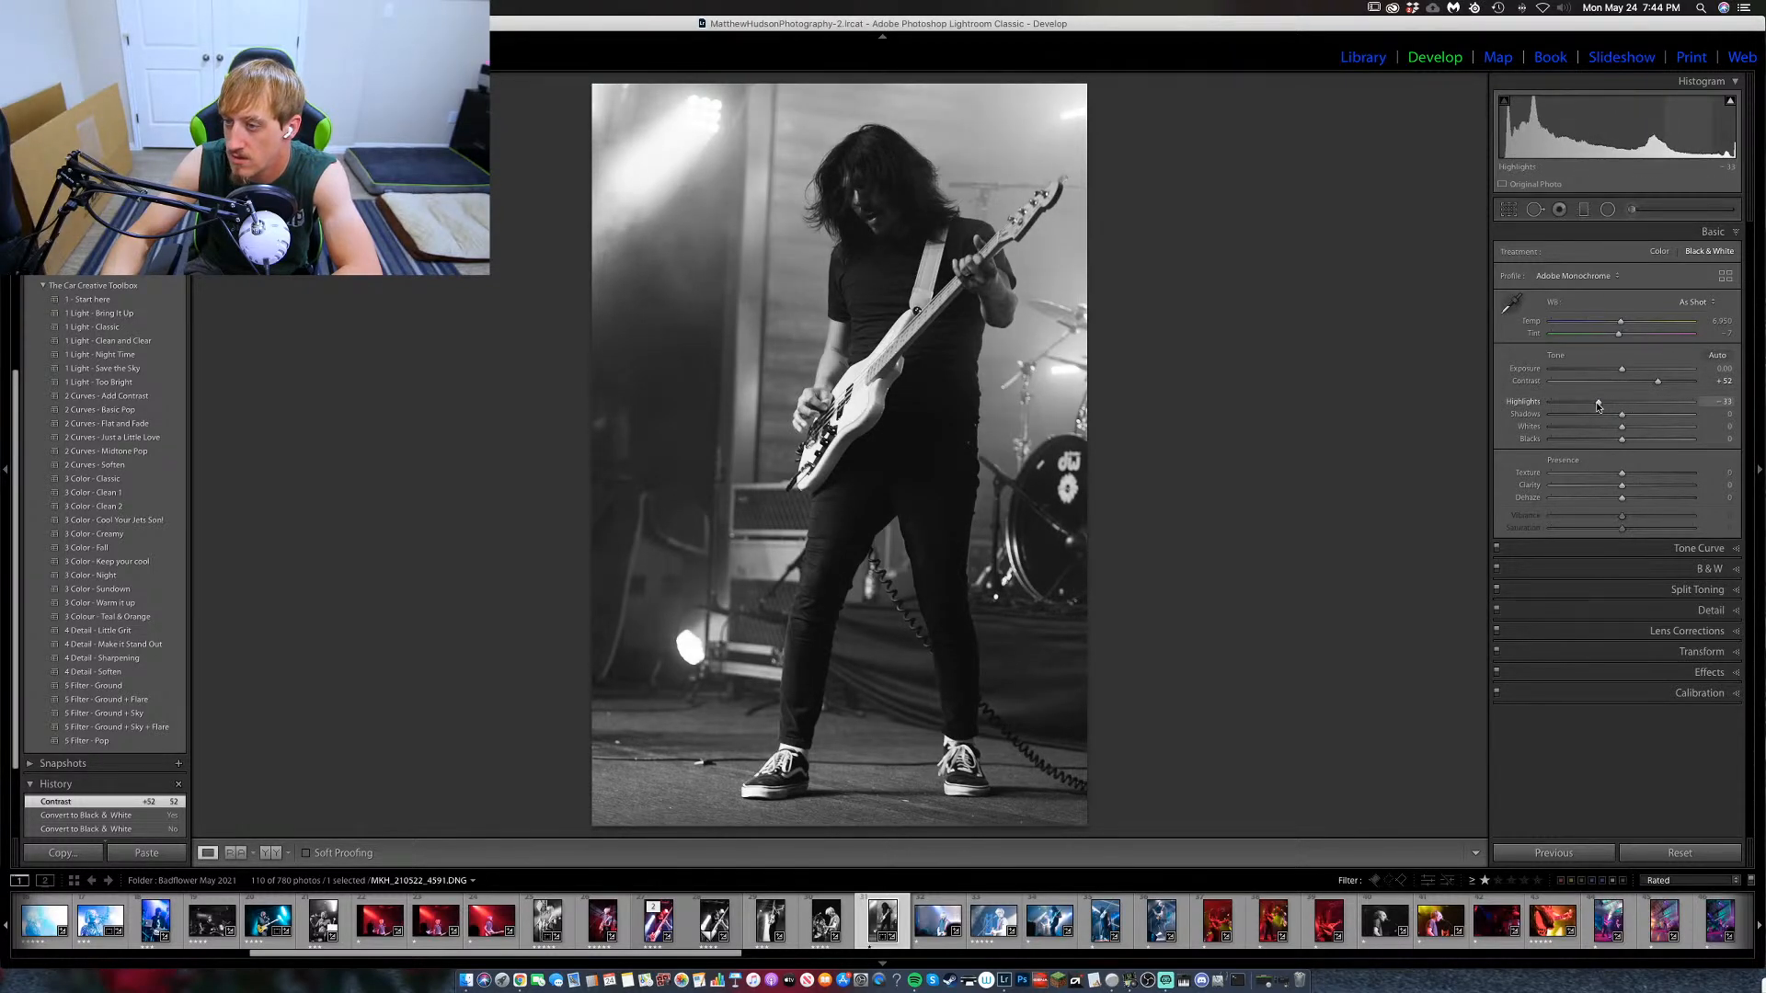
left_click_drag(1621, 485, 1643, 478)
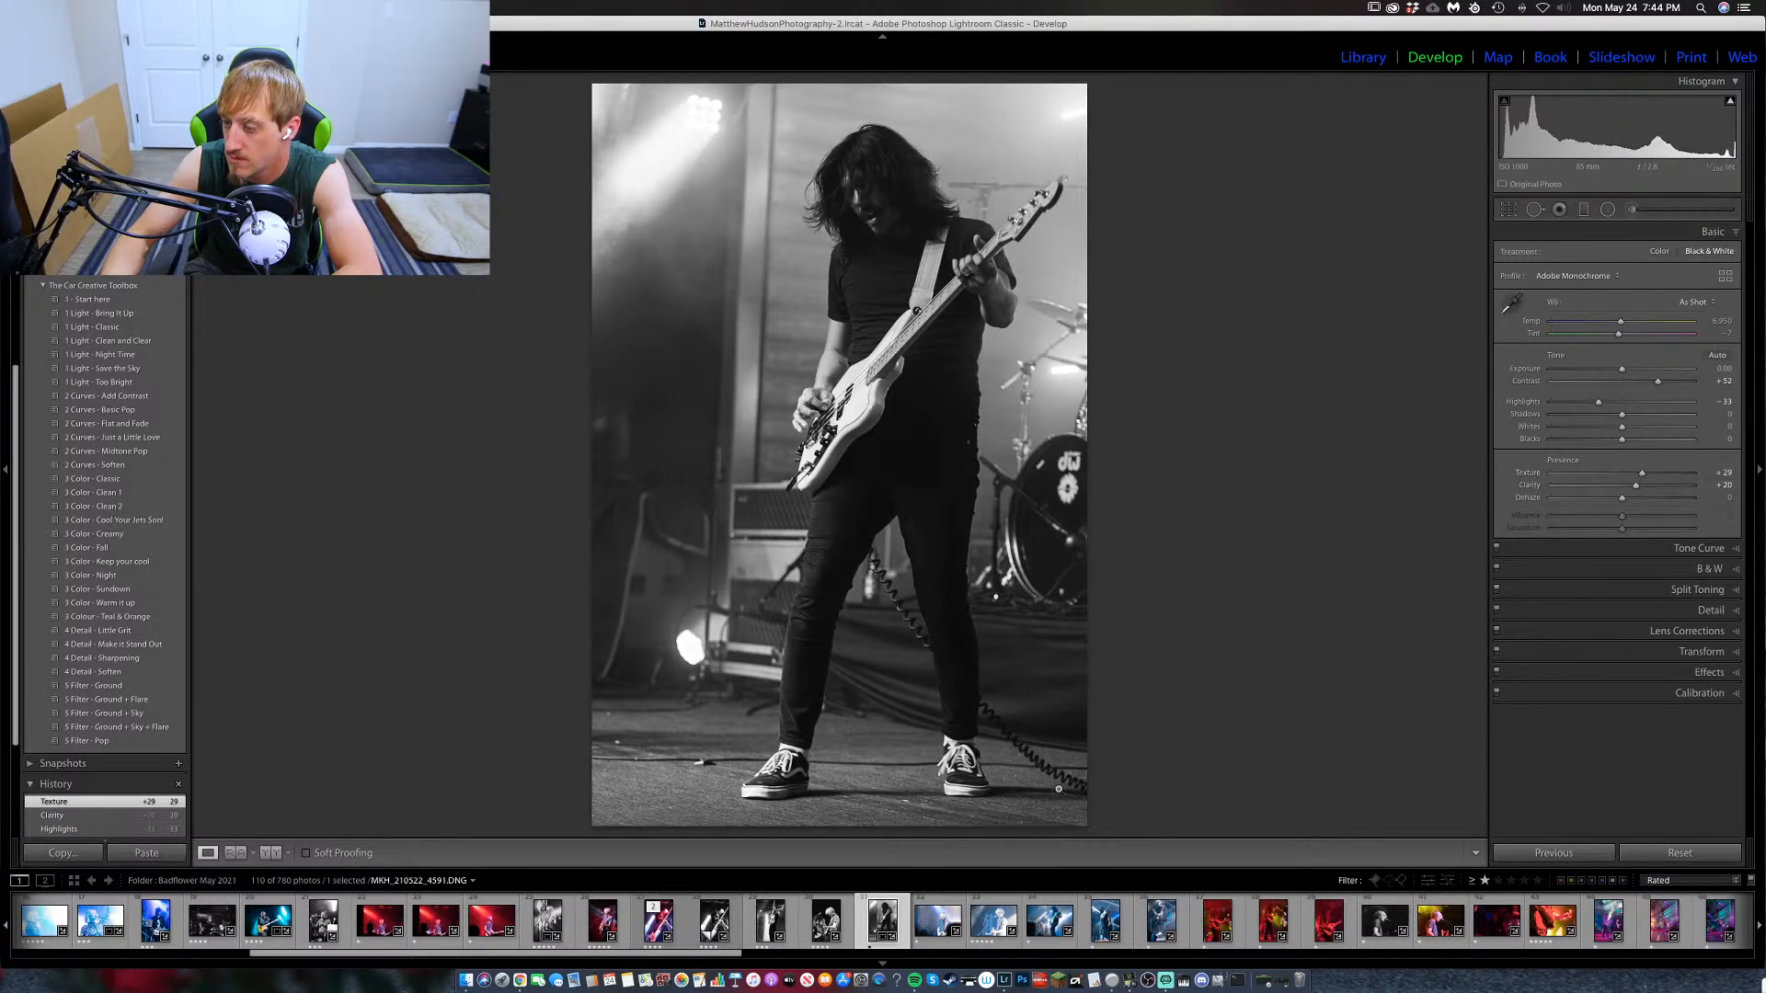
key("0")
Crop the following photo, of the blond singer at the microphone, tighter around him at the original aspect ratio.
key("Right")
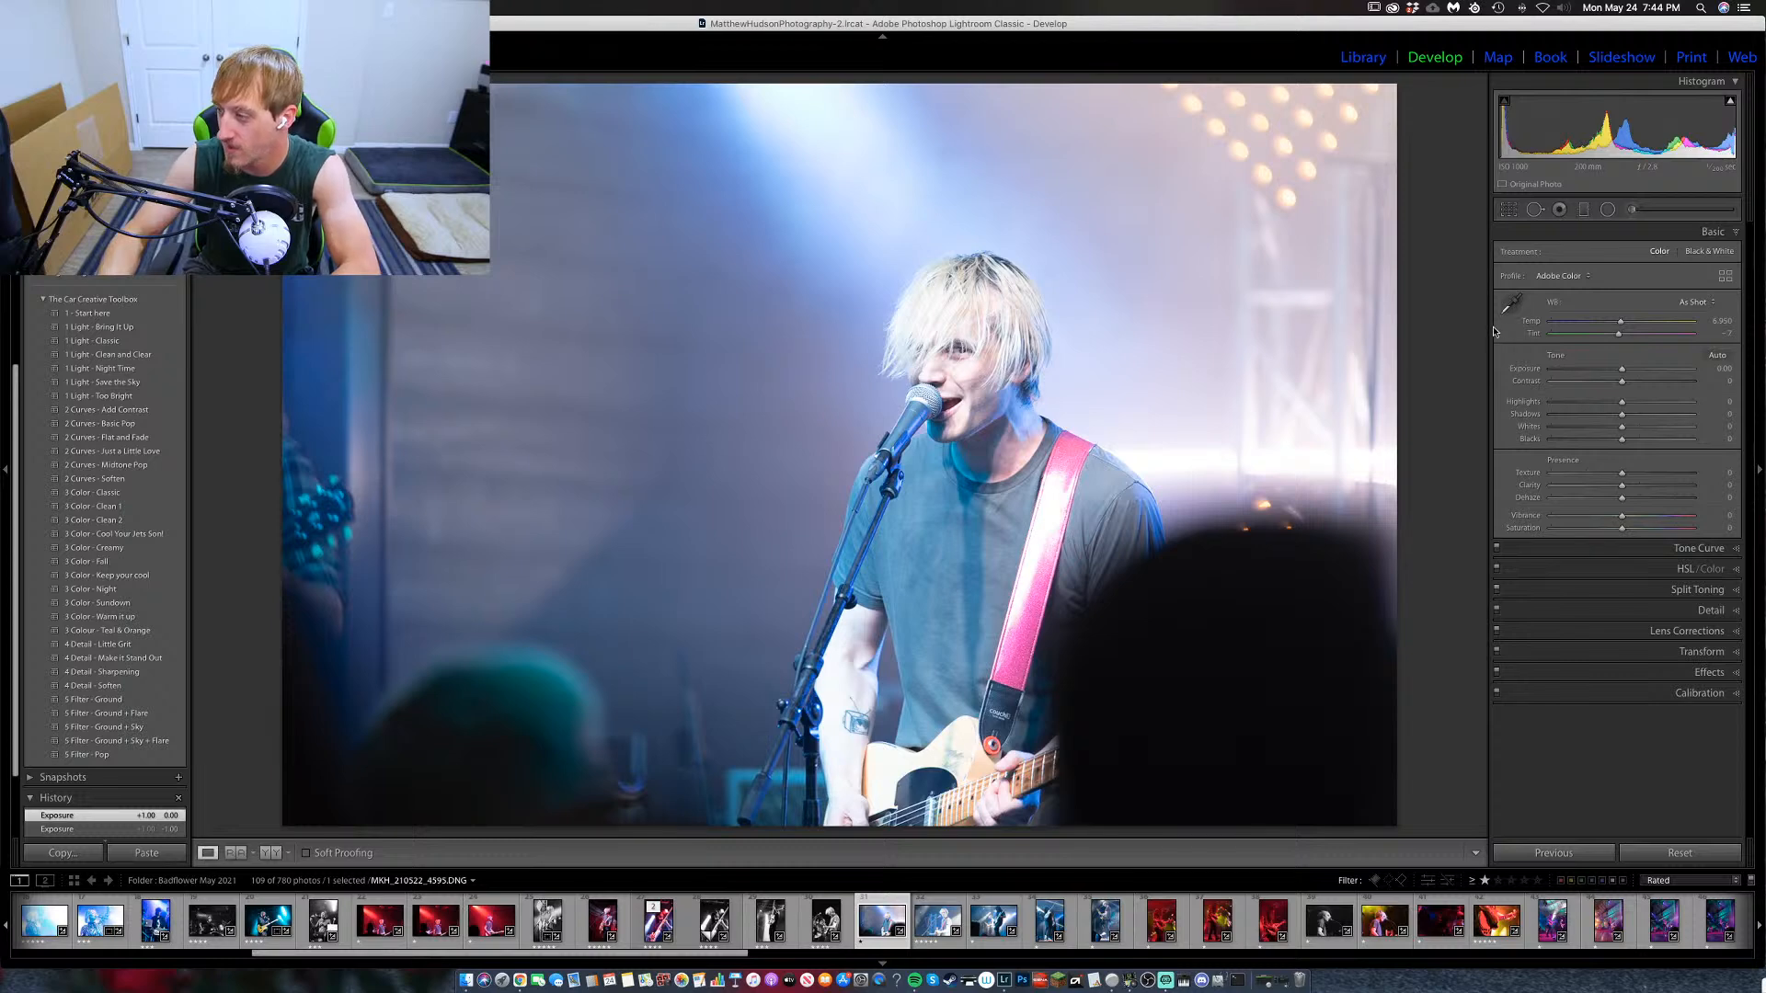
left_click(1507, 211)
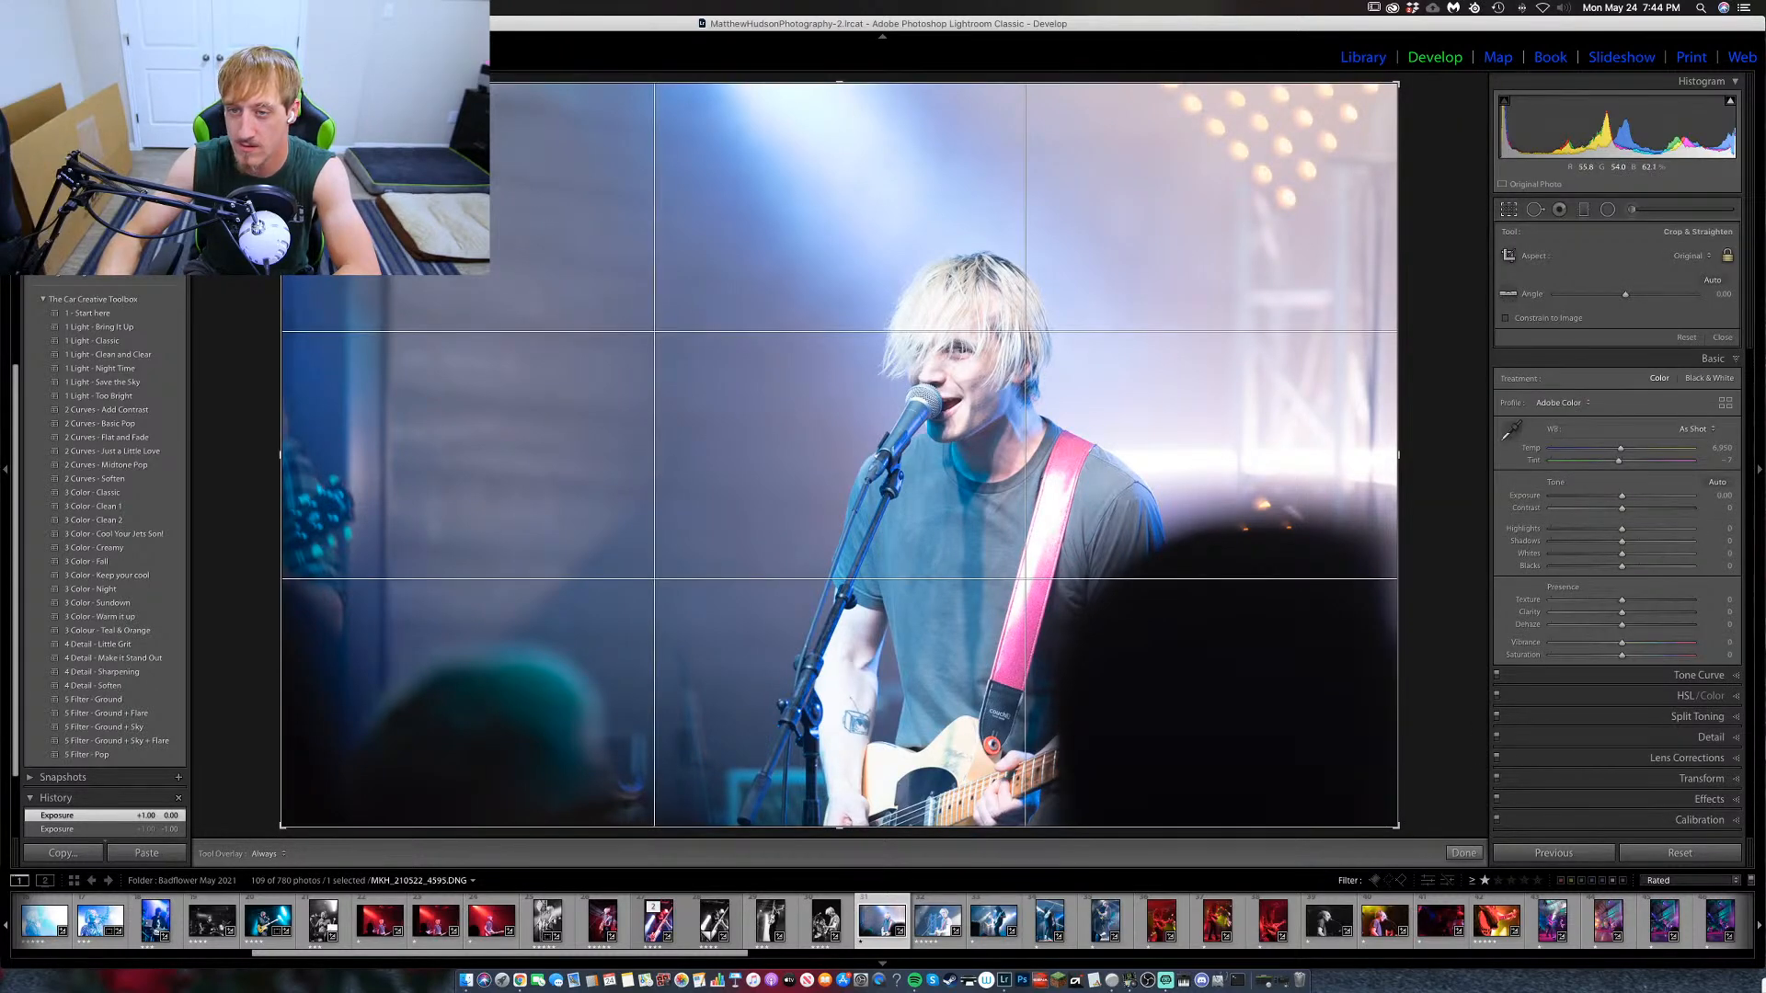
left_click_drag(281, 84, 390, 155)
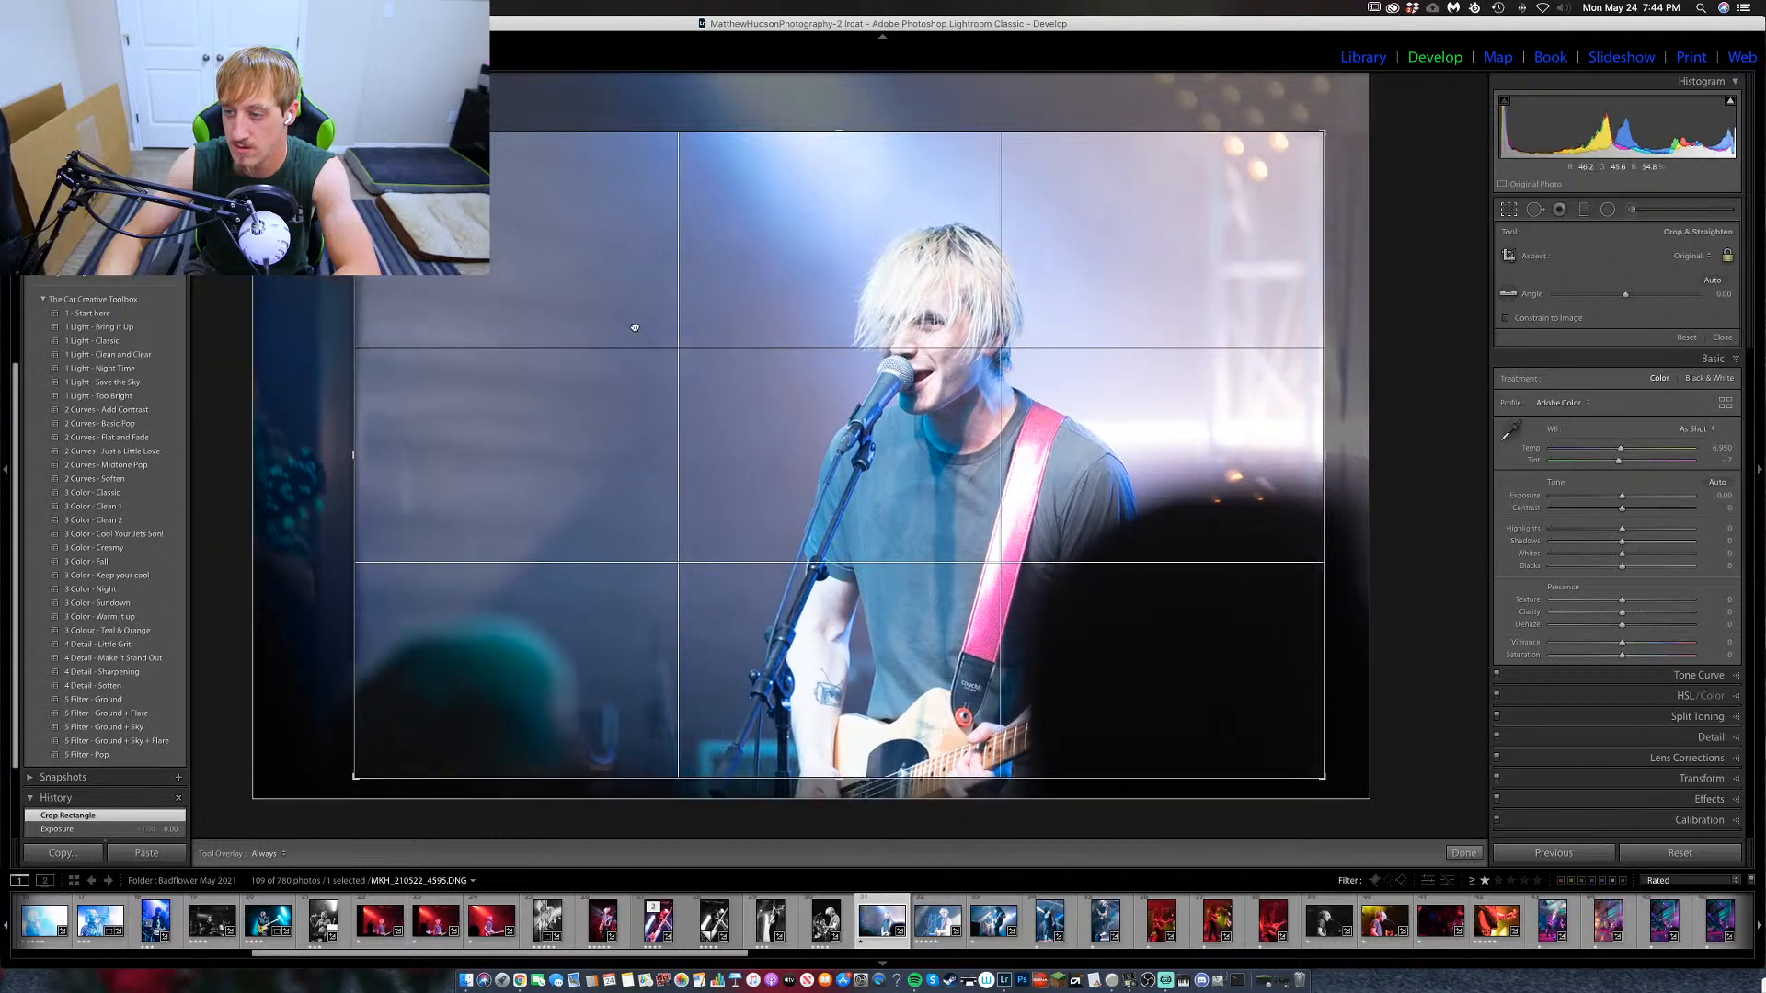
left_click_drag(634, 327, 640, 317)
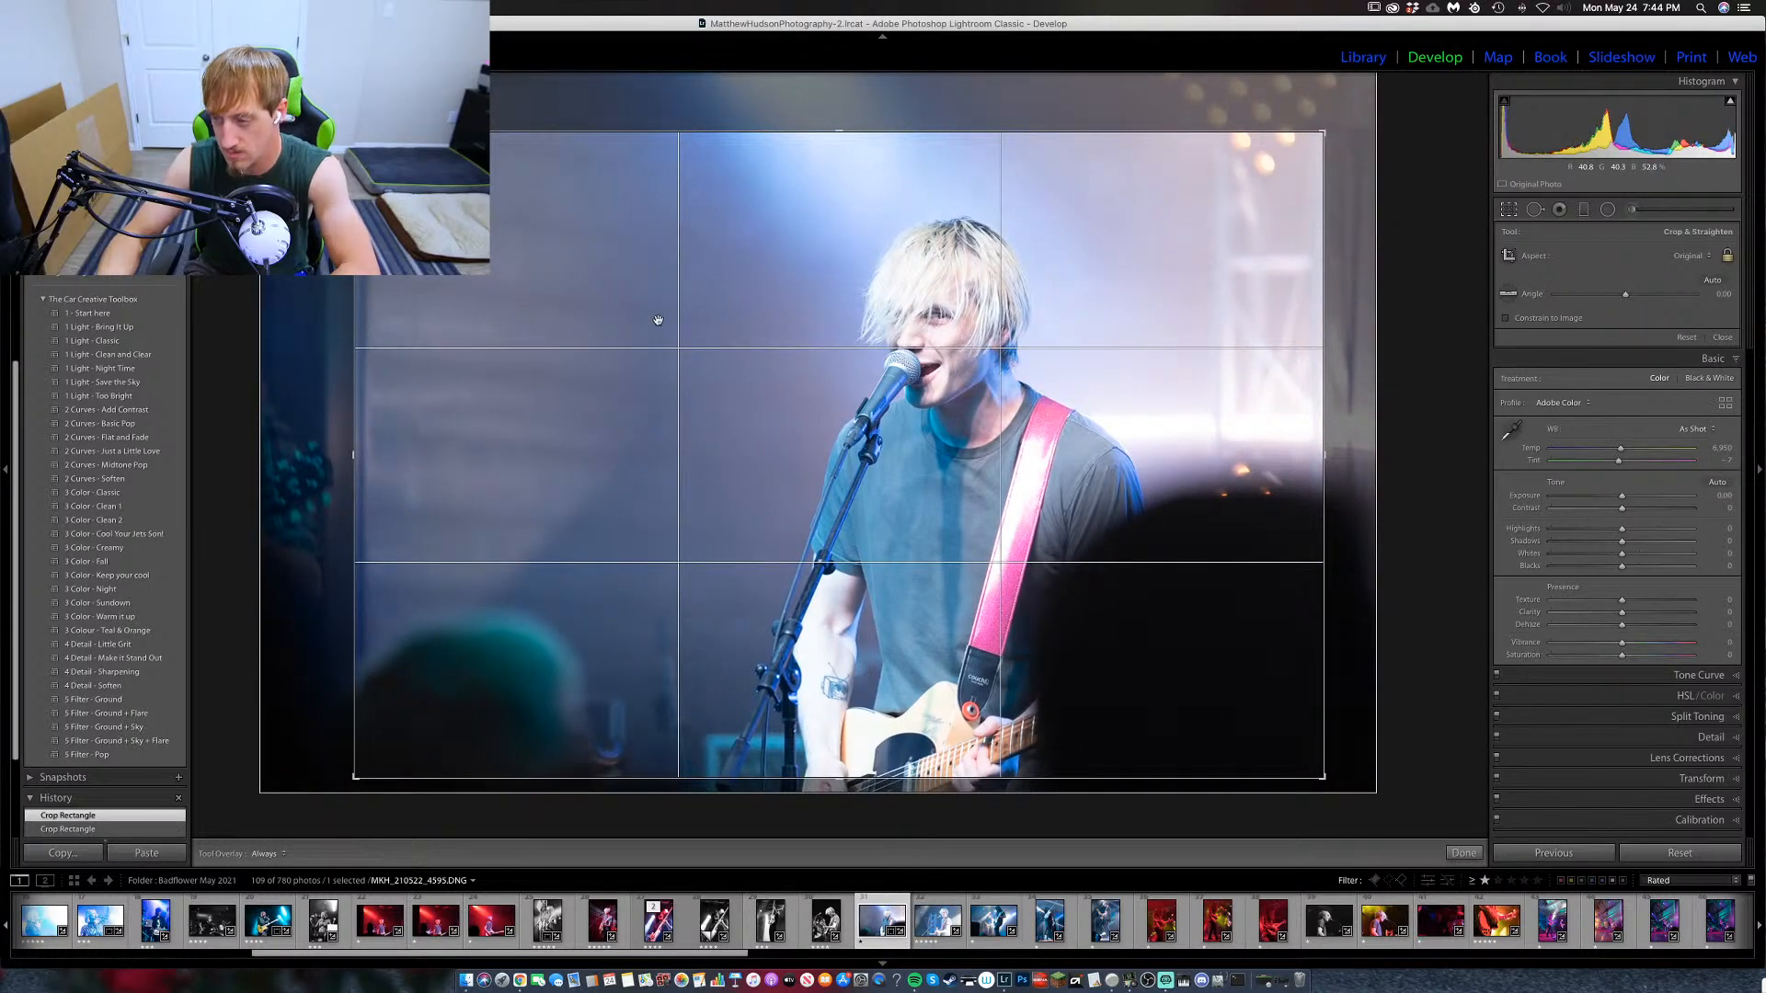
key("Return")
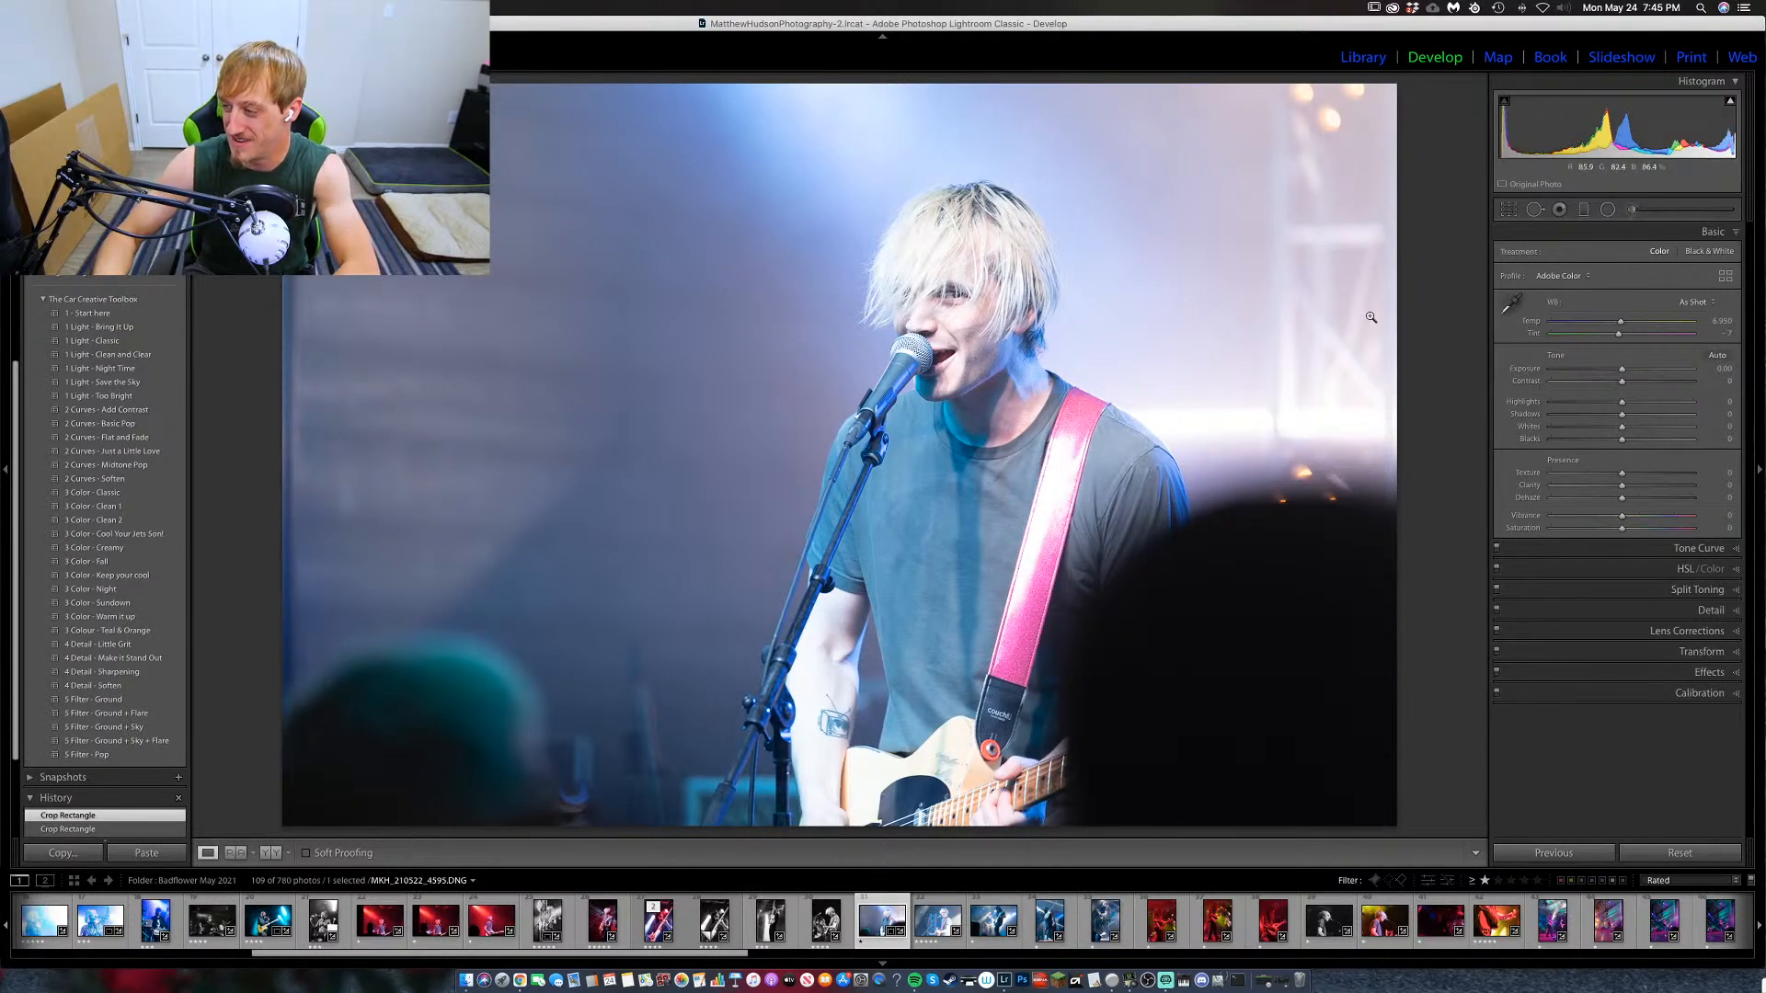
Compare the blond singer's photo in black and white with its color version.
key("v")
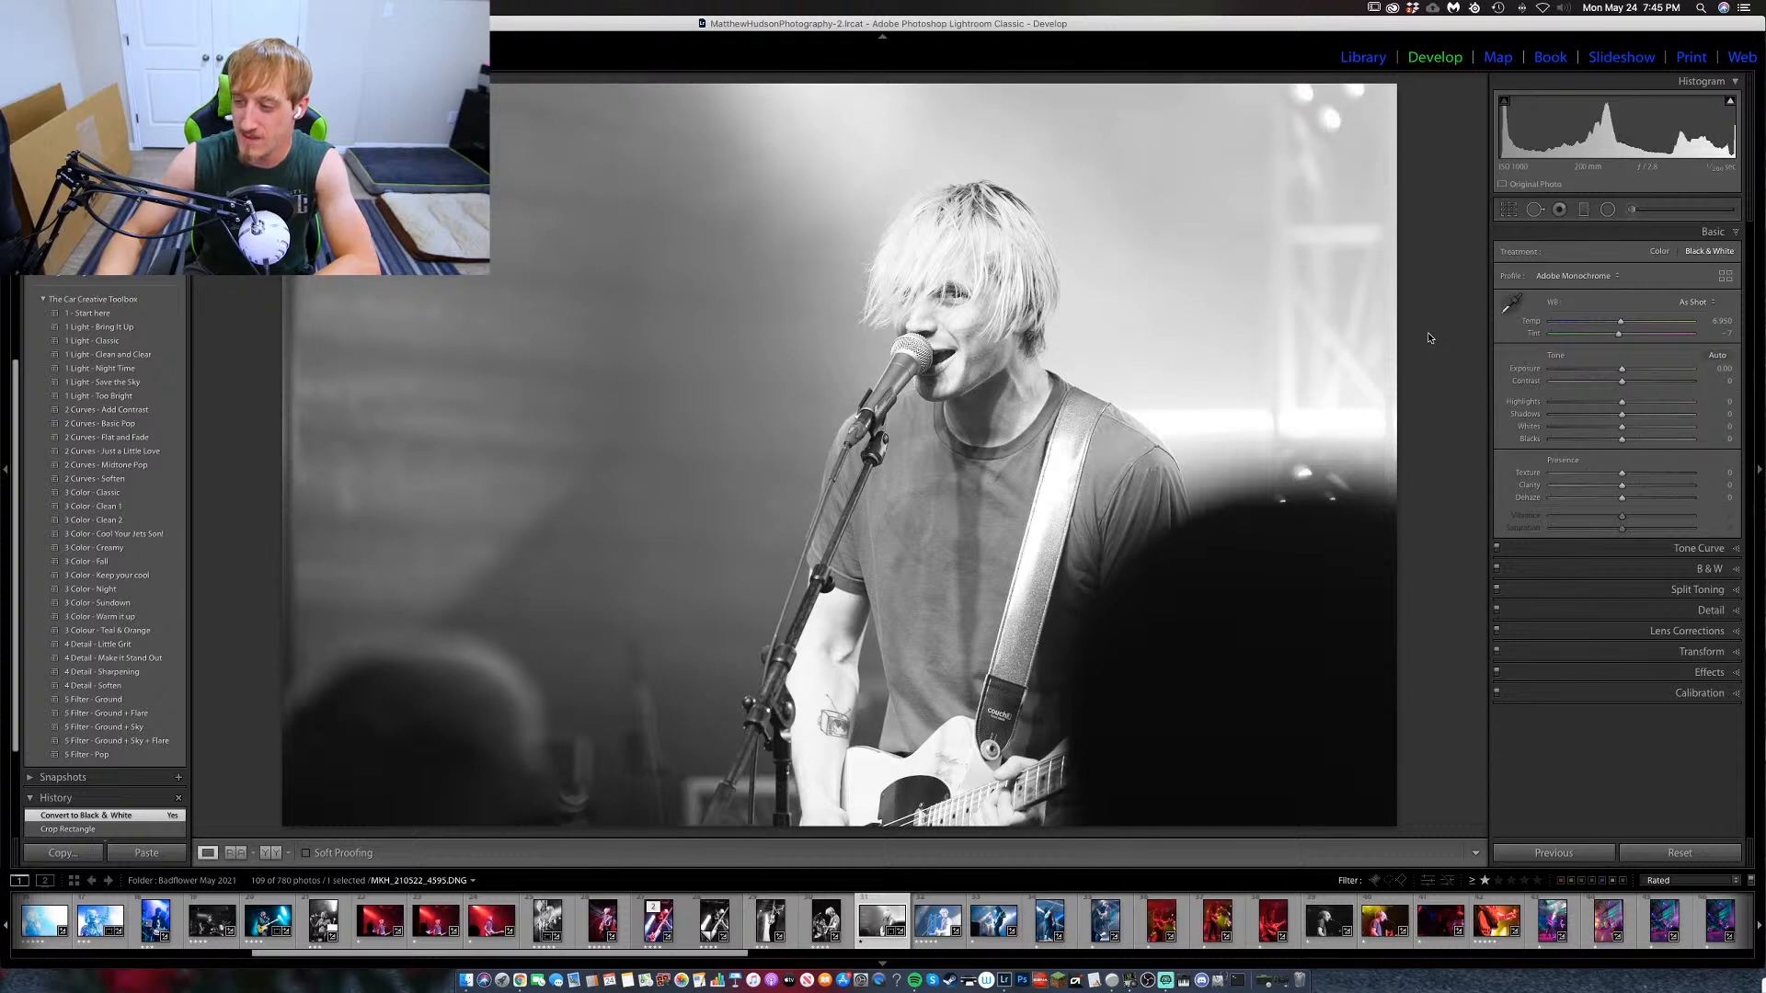
key("v")
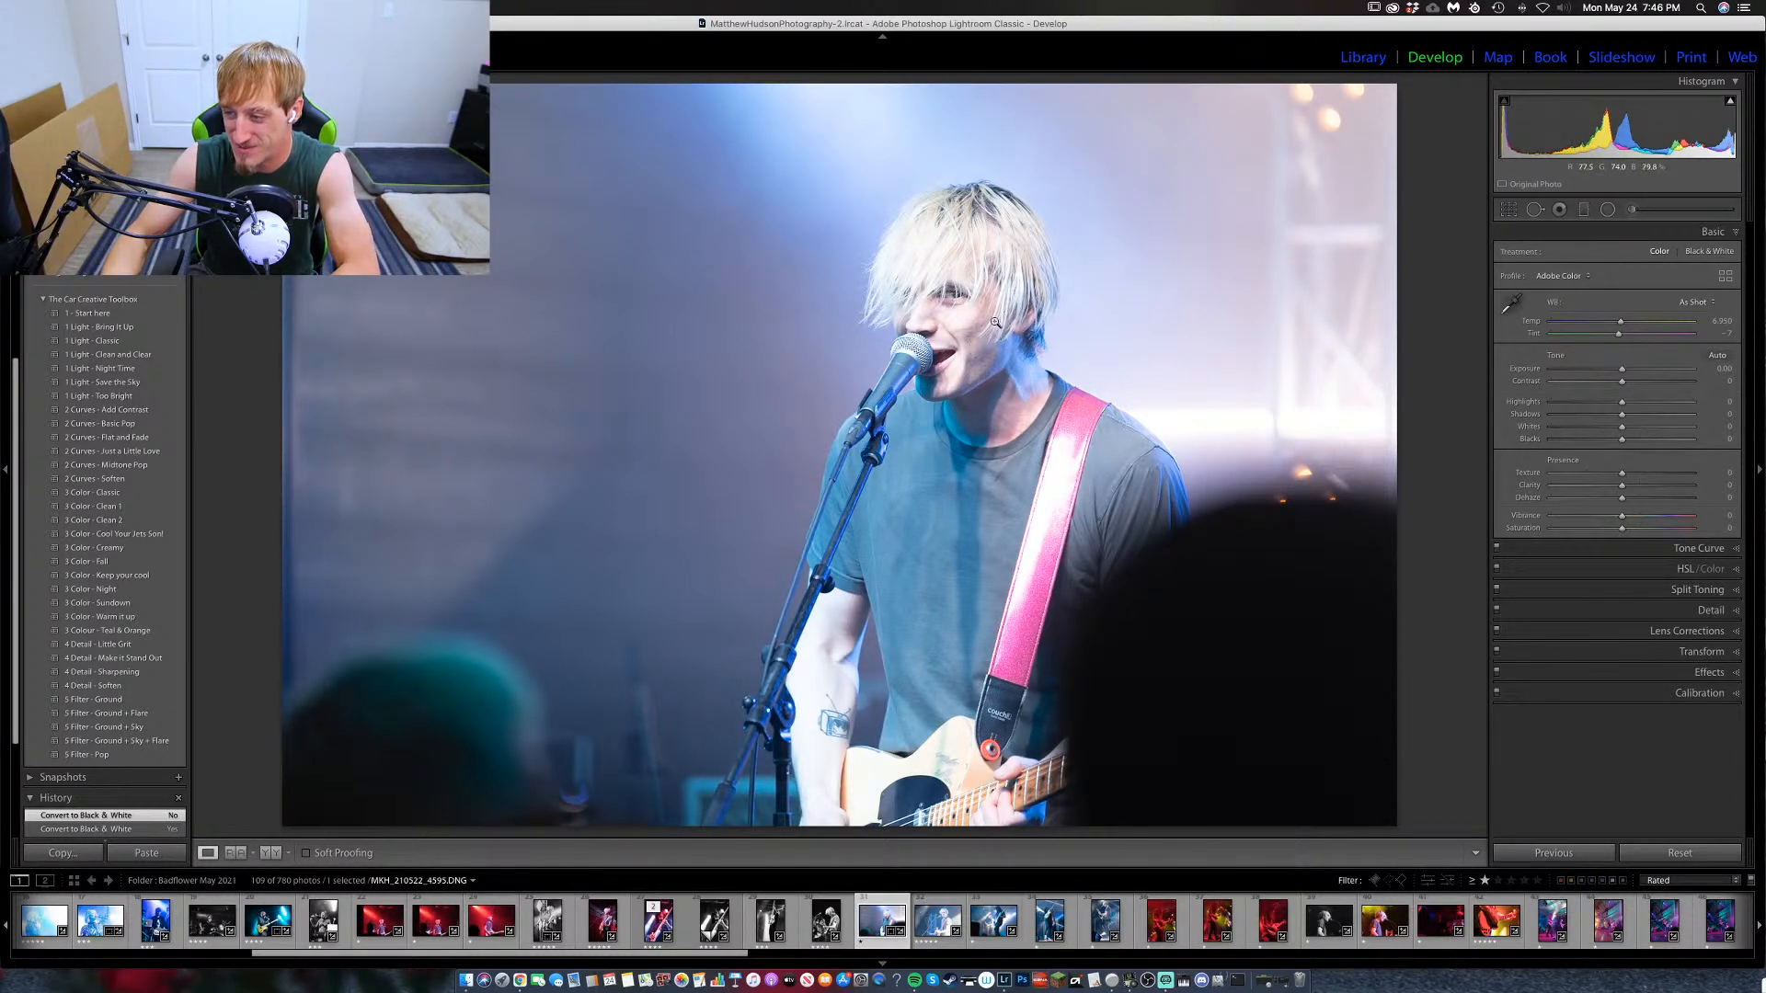
Try painting a small brush adjustment across the singer's cheek with Saturation 100, Exposure -1.87 and a strong magenta Tint.
left_click(1633, 212)
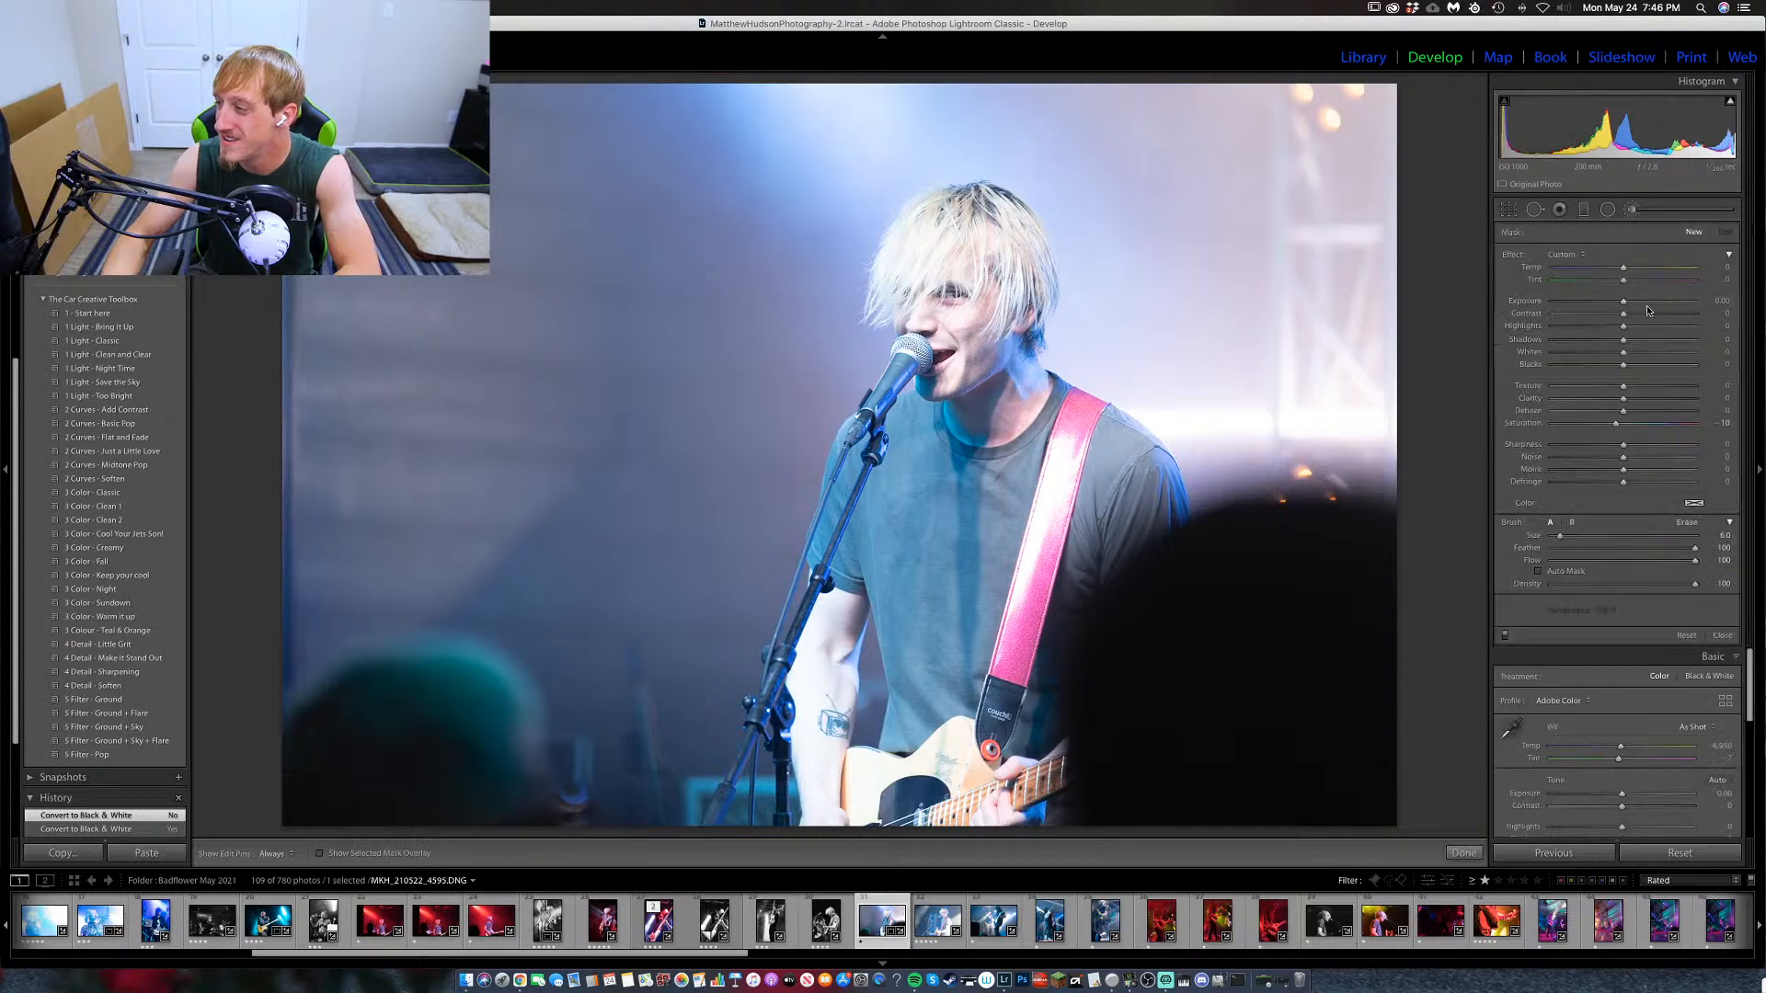
left_click_drag(1617, 425, 1701, 425)
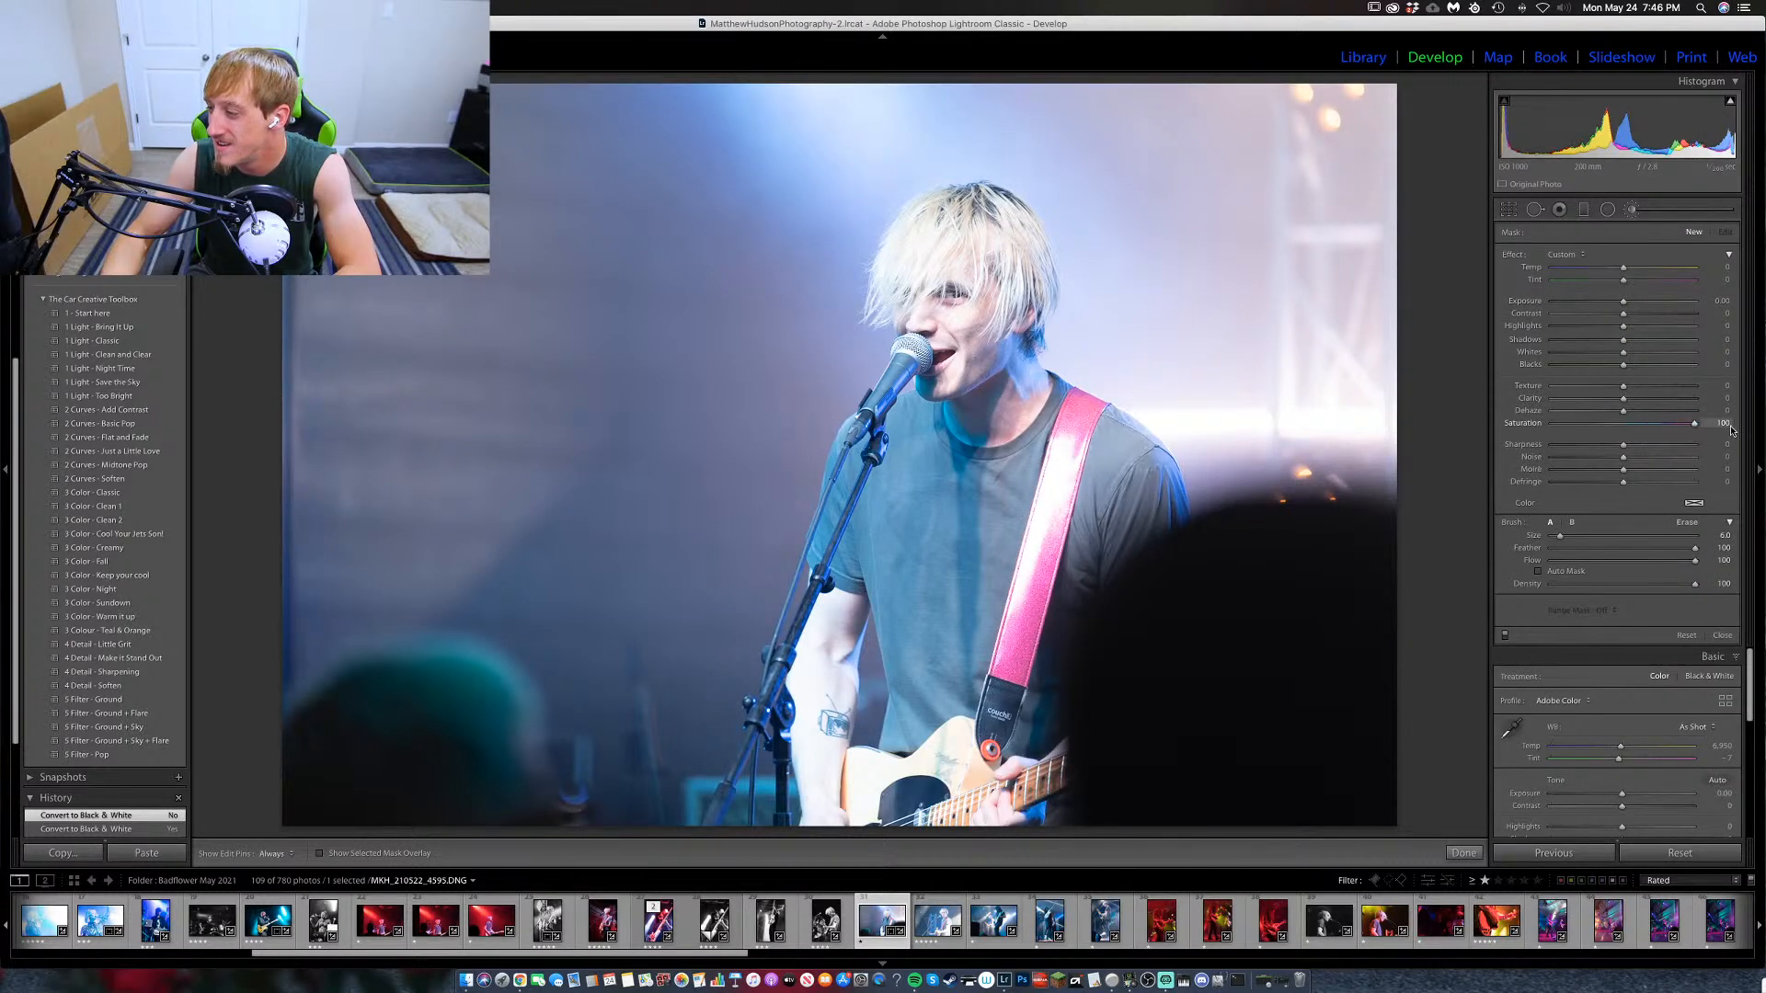
left_click_drag(1625, 304, 1593, 305)
key("bracketleft")
key("bracketleft")
key("bracketleft")
key("bracketleft")
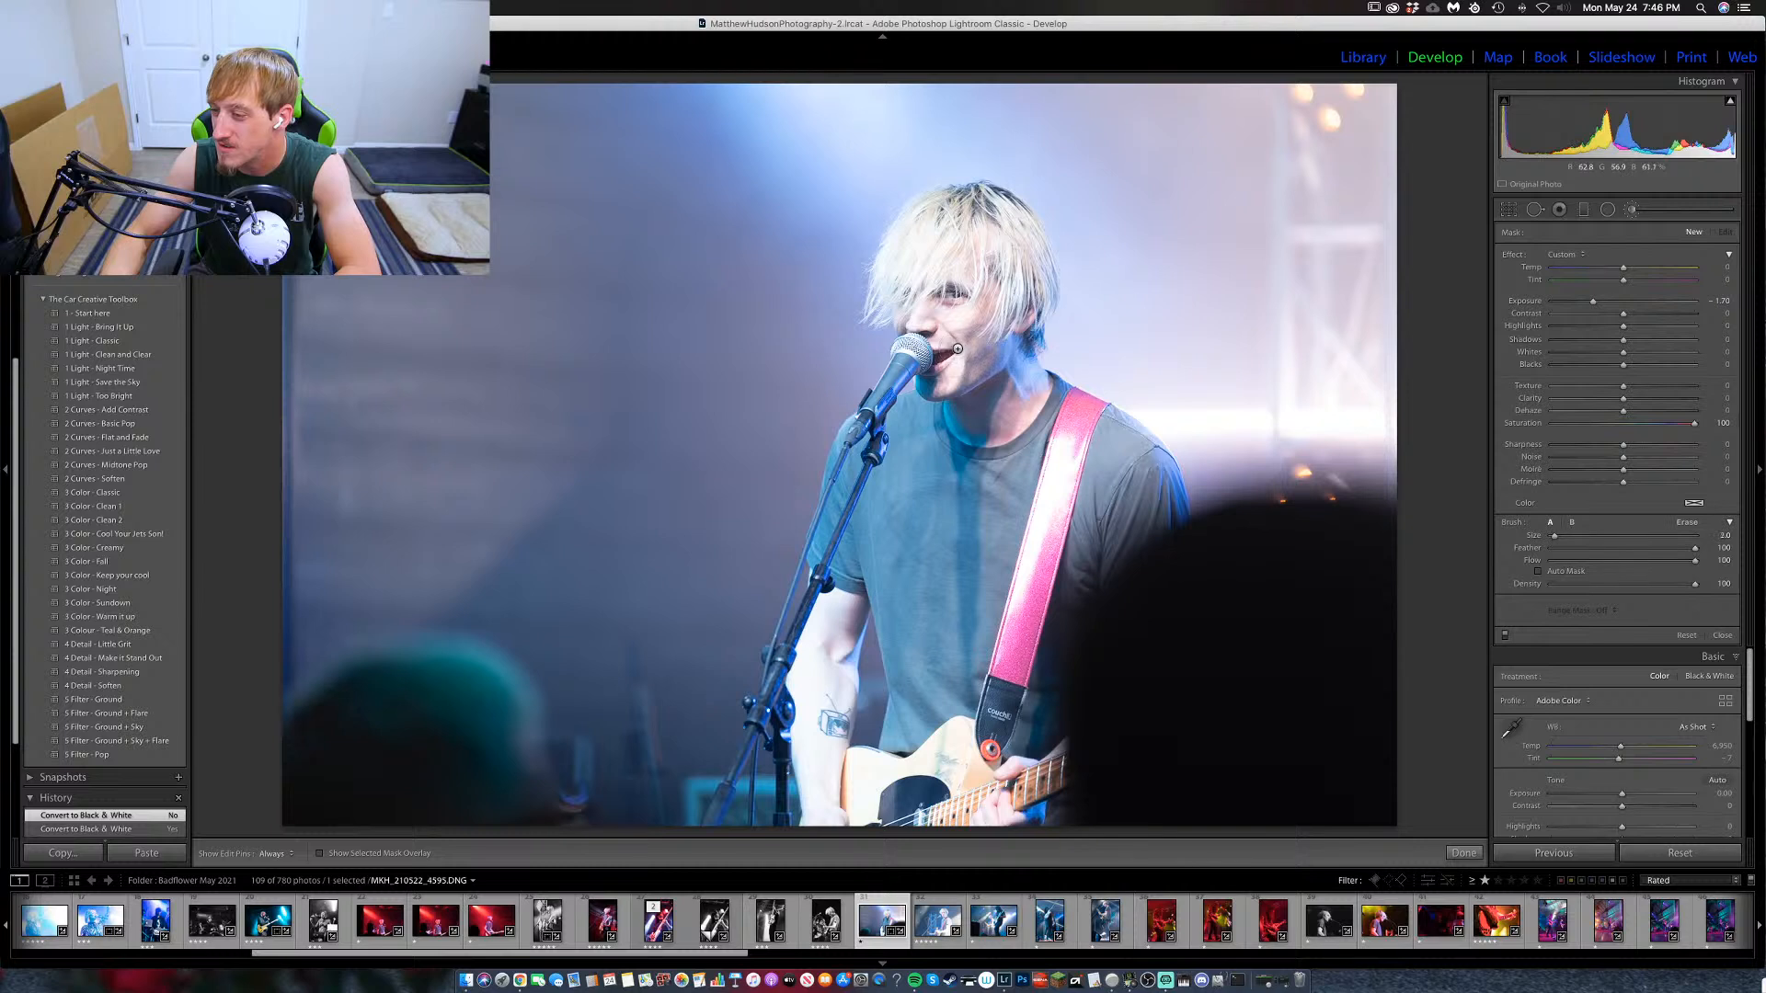
key("h")
left_click_drag(961, 349, 975, 336)
key("h")
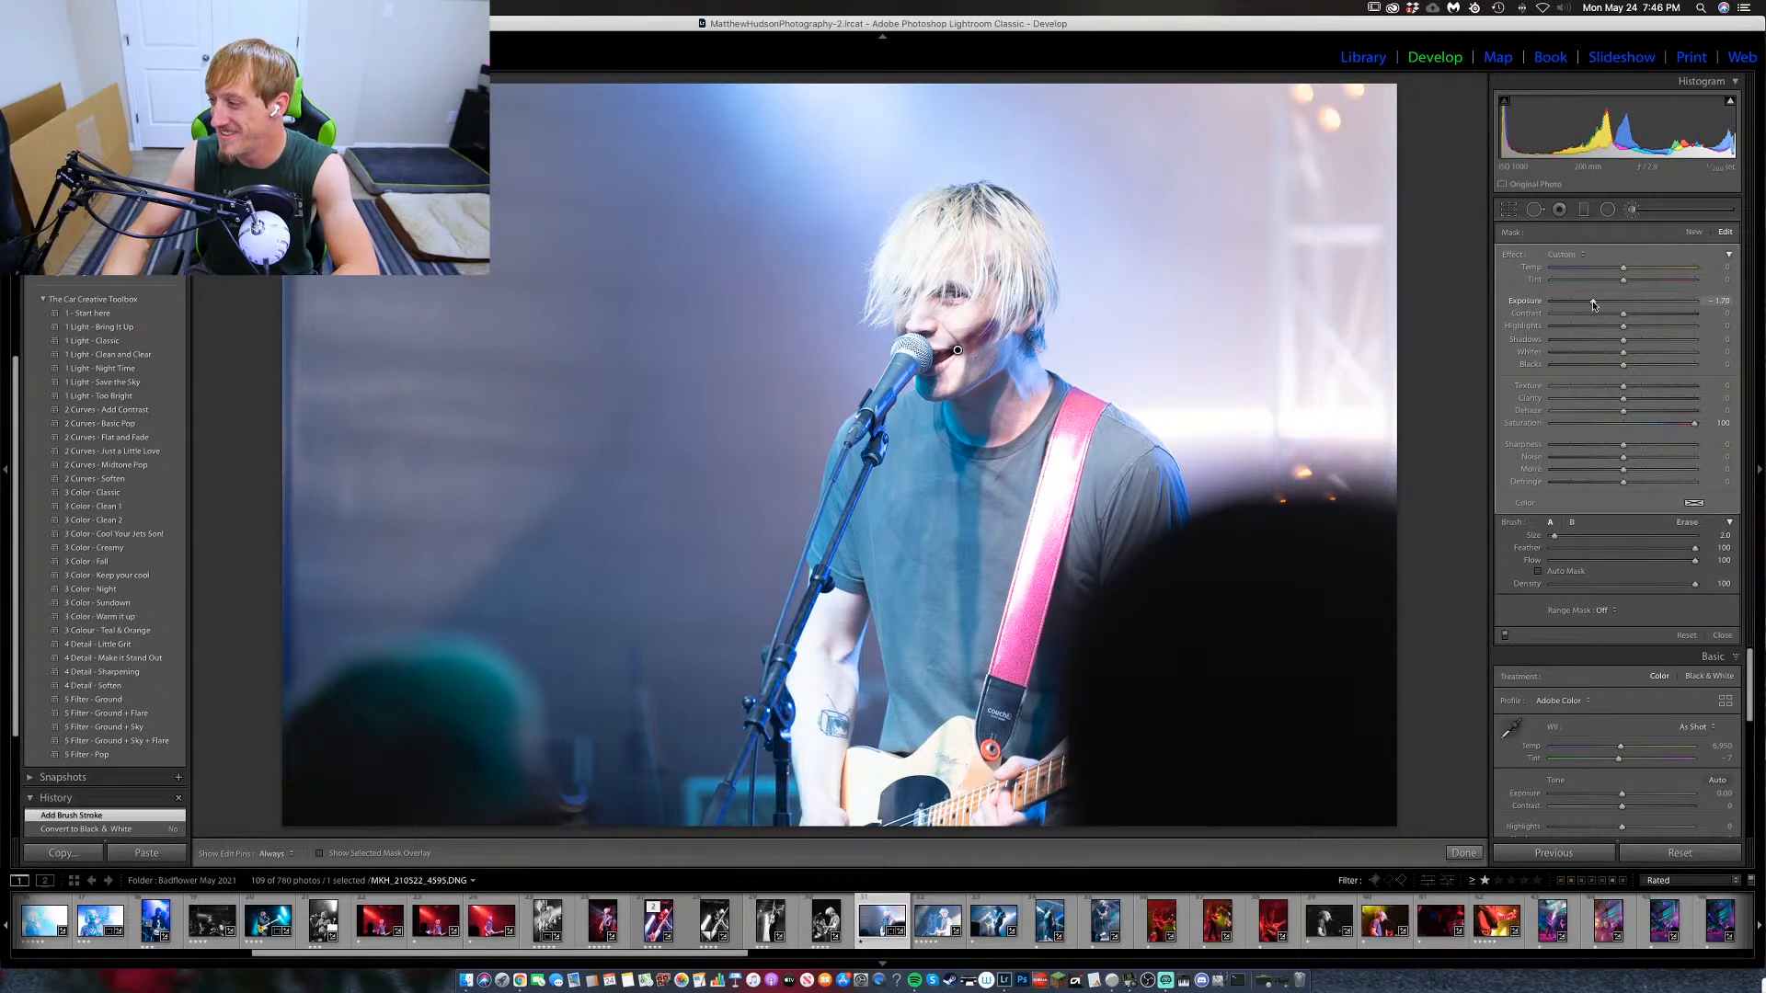
mouse_move(1593, 301)
left_mouse_down()
mouse_move(1571, 300)
mouse_move(1671, 282)
left_mouse_up()
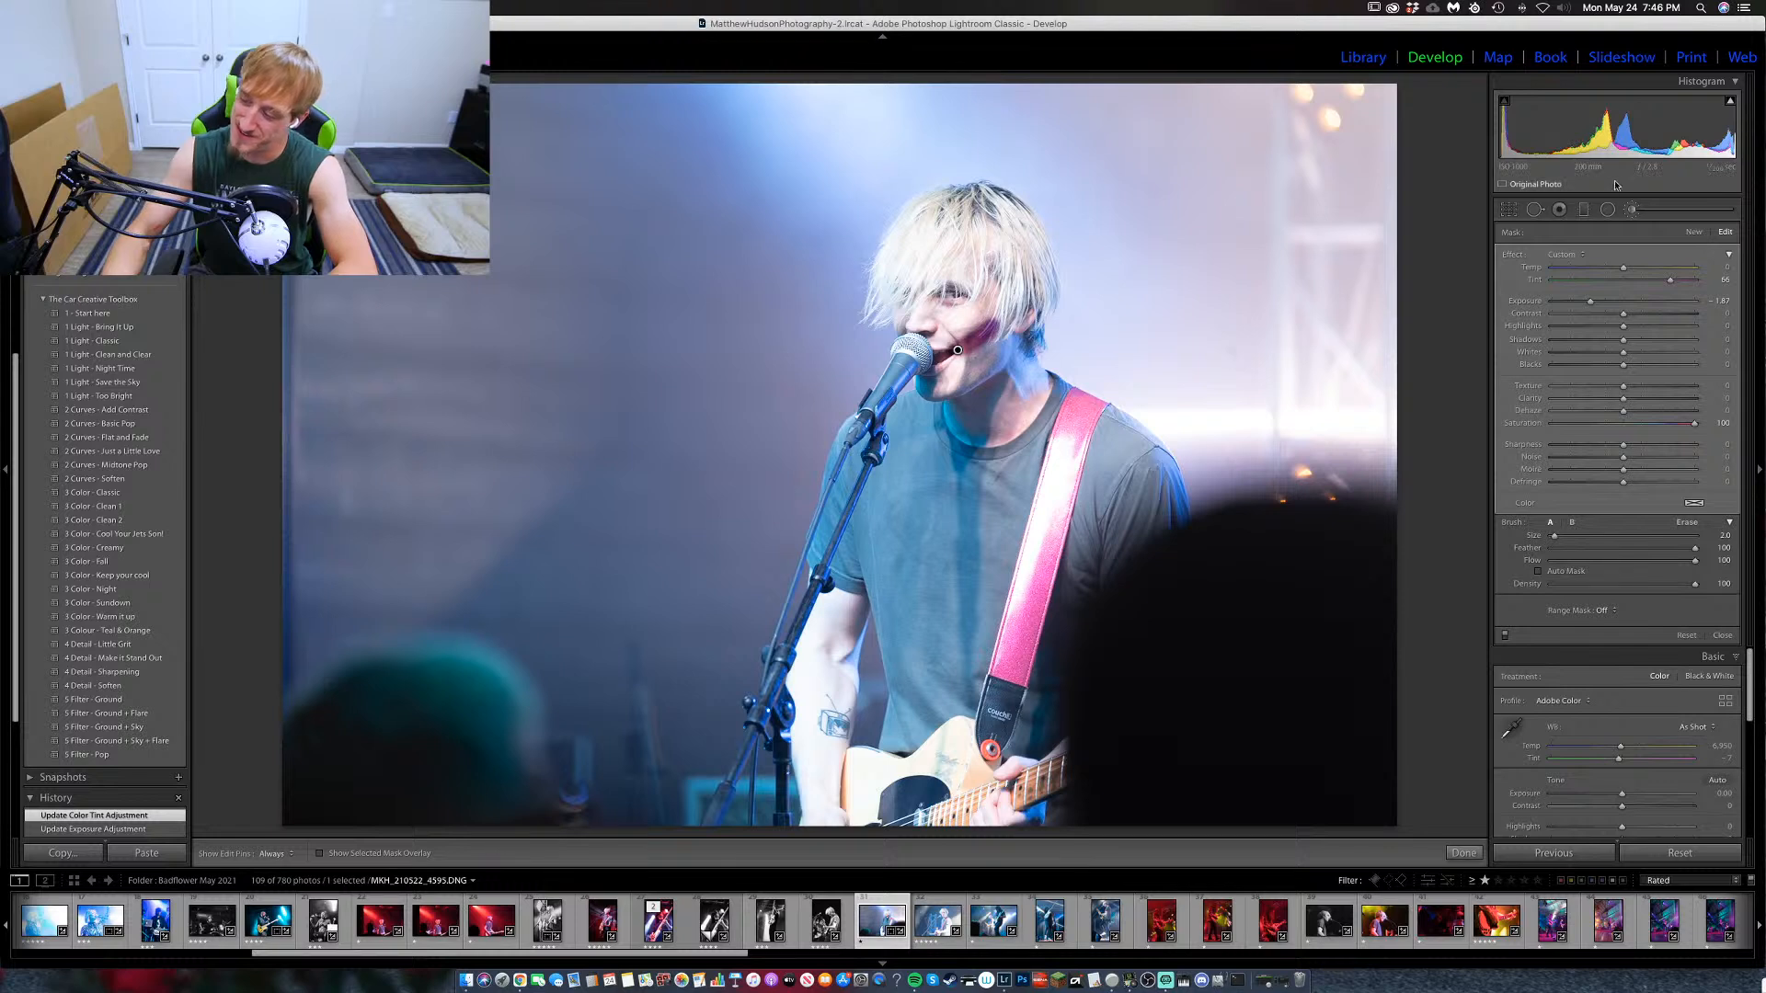
key("k")
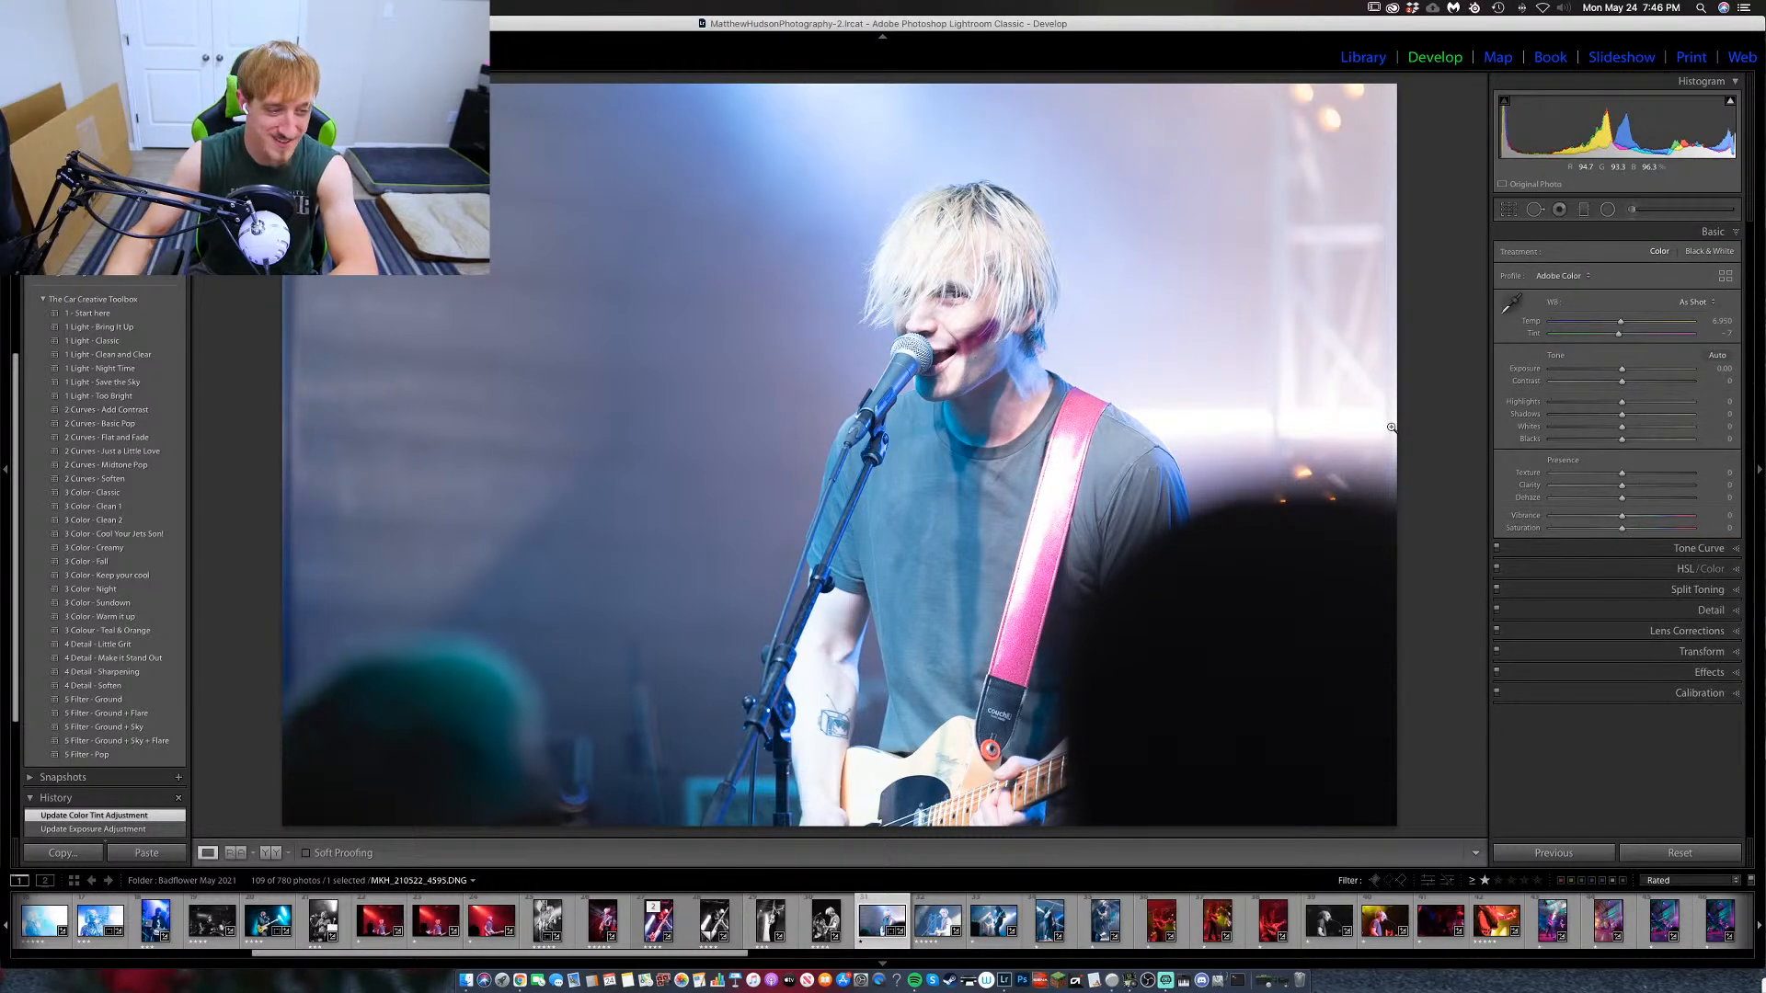
Delete the brush adjustment on the singer's cheek and reset the brush's Exposure and Saturation to zero.
left_click(1631, 211)
right_click(956, 350)
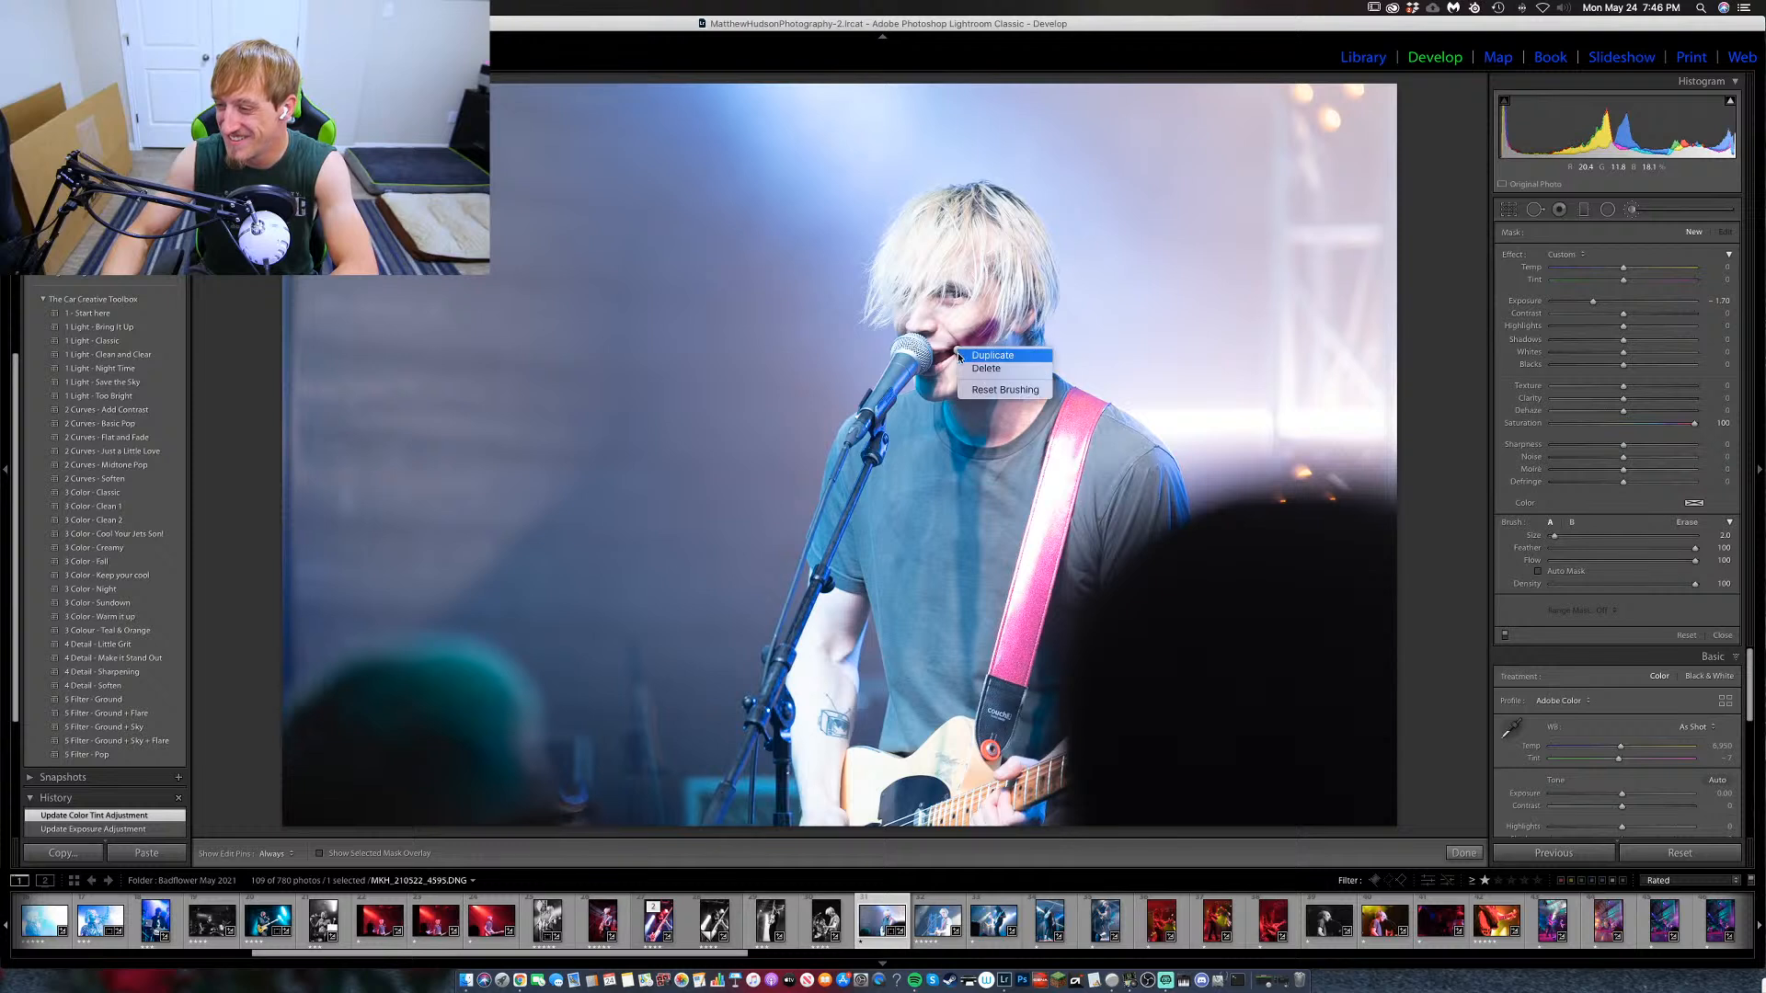
left_click(973, 365)
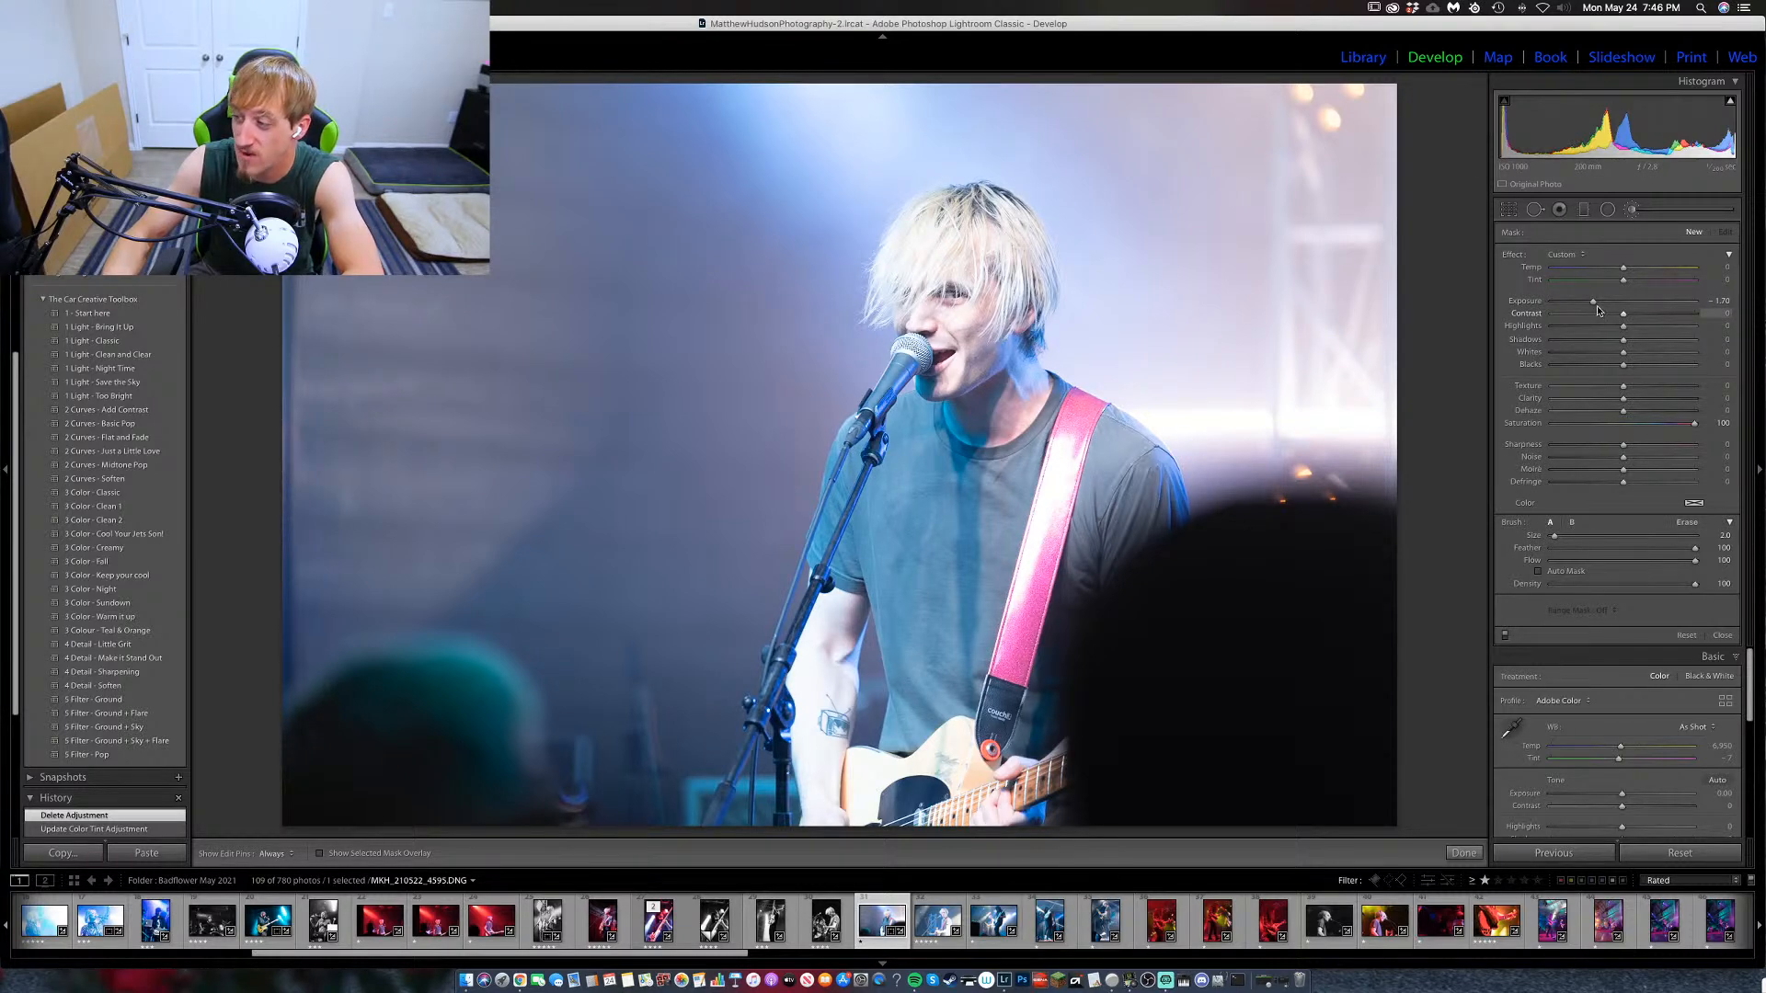
double_click(1539, 304)
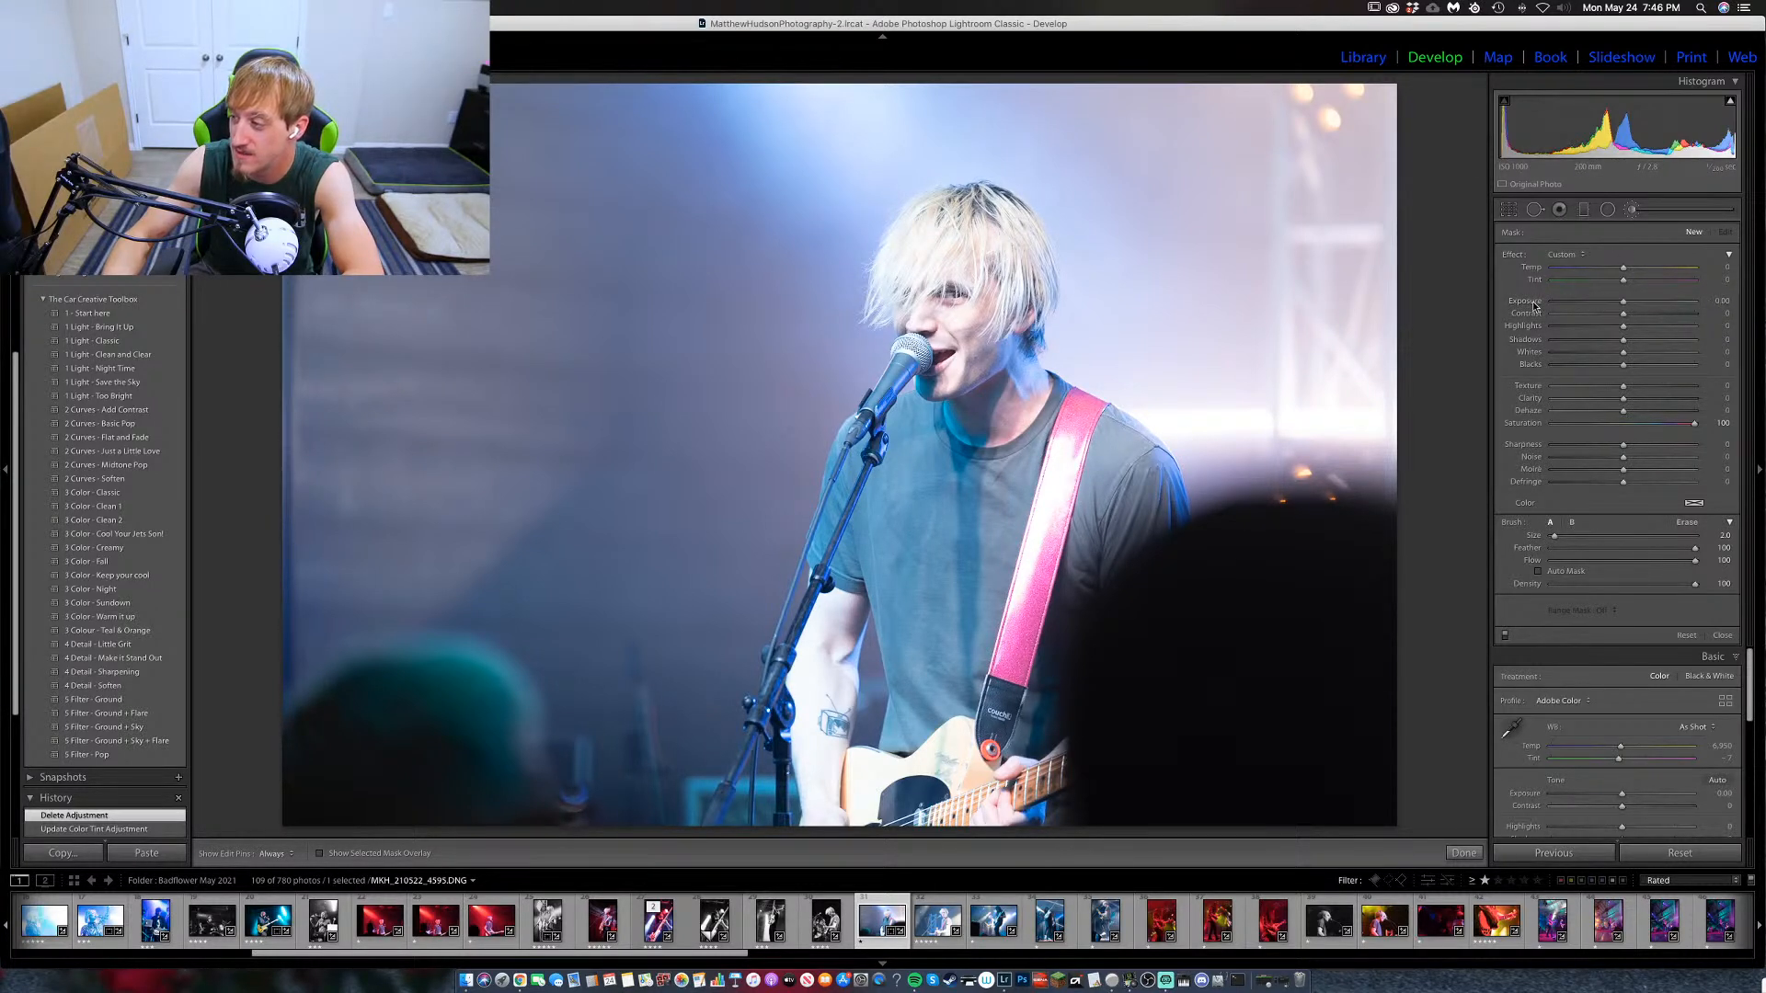
double_click(1531, 425)
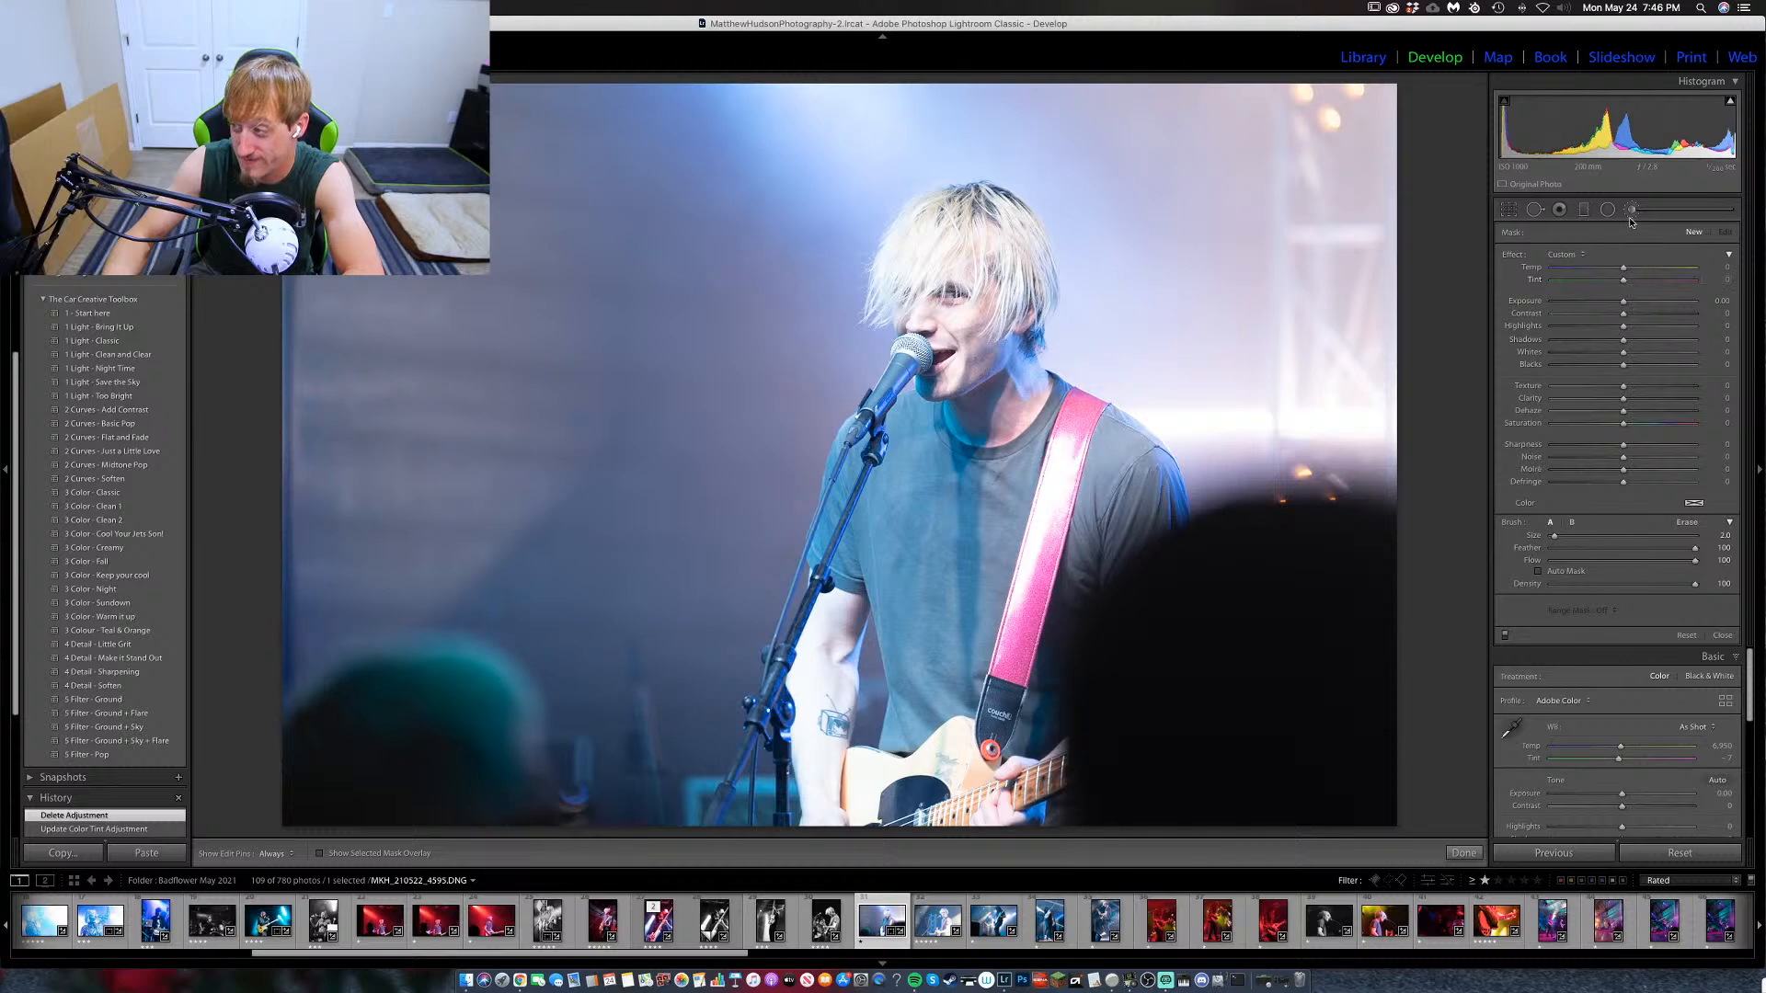
left_click(1509, 210)
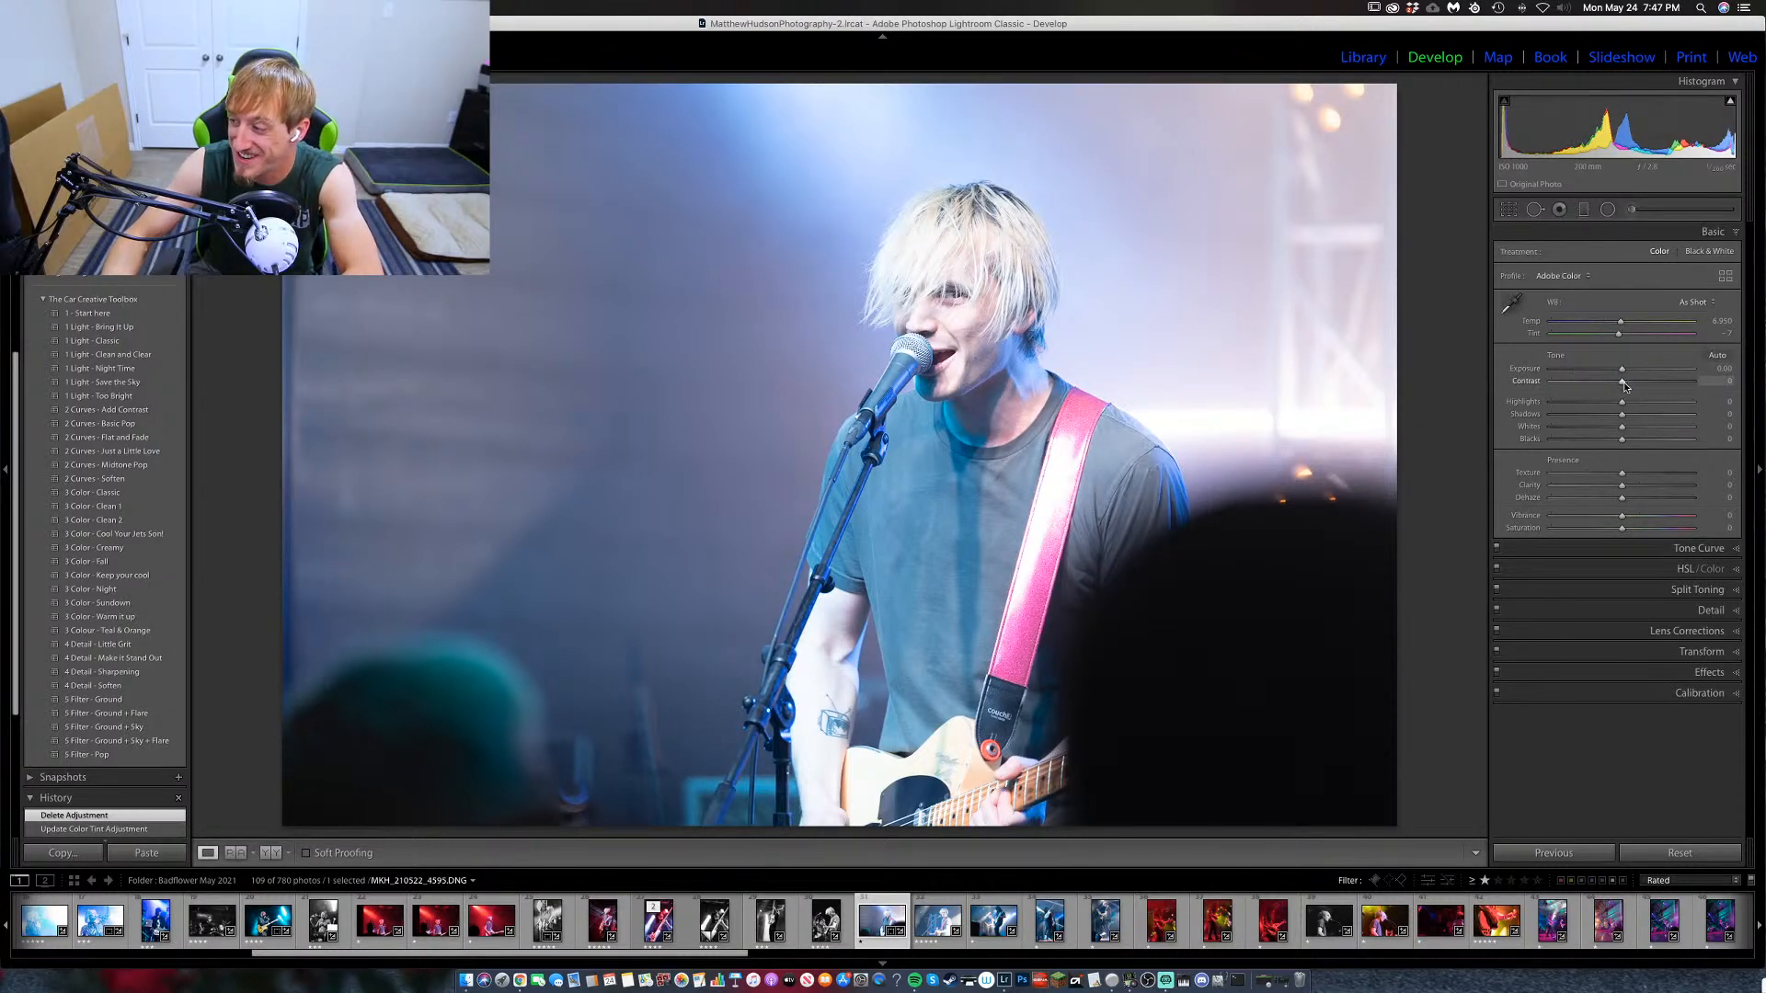
Set Contrast +14 and Highlights -16 on the singer's photo and create a virtual copy of it.
left_click_drag(1625, 385, 1633, 387)
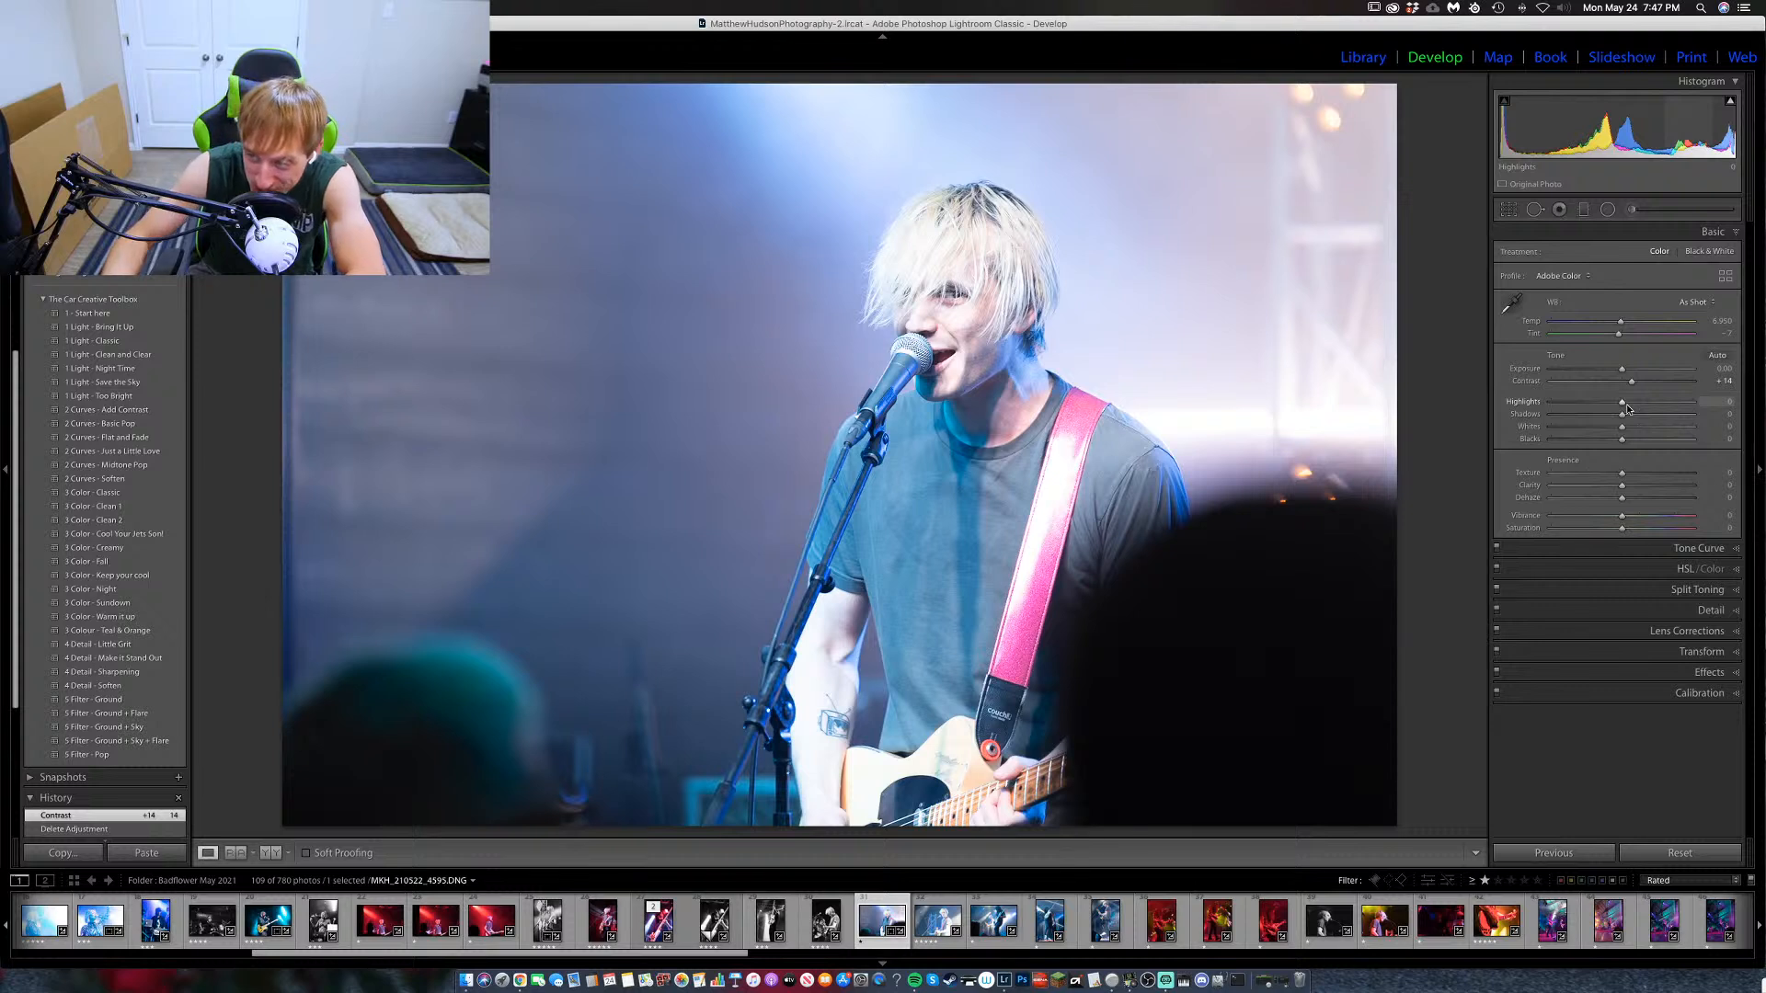
left_click_drag(1623, 409, 1611, 406)
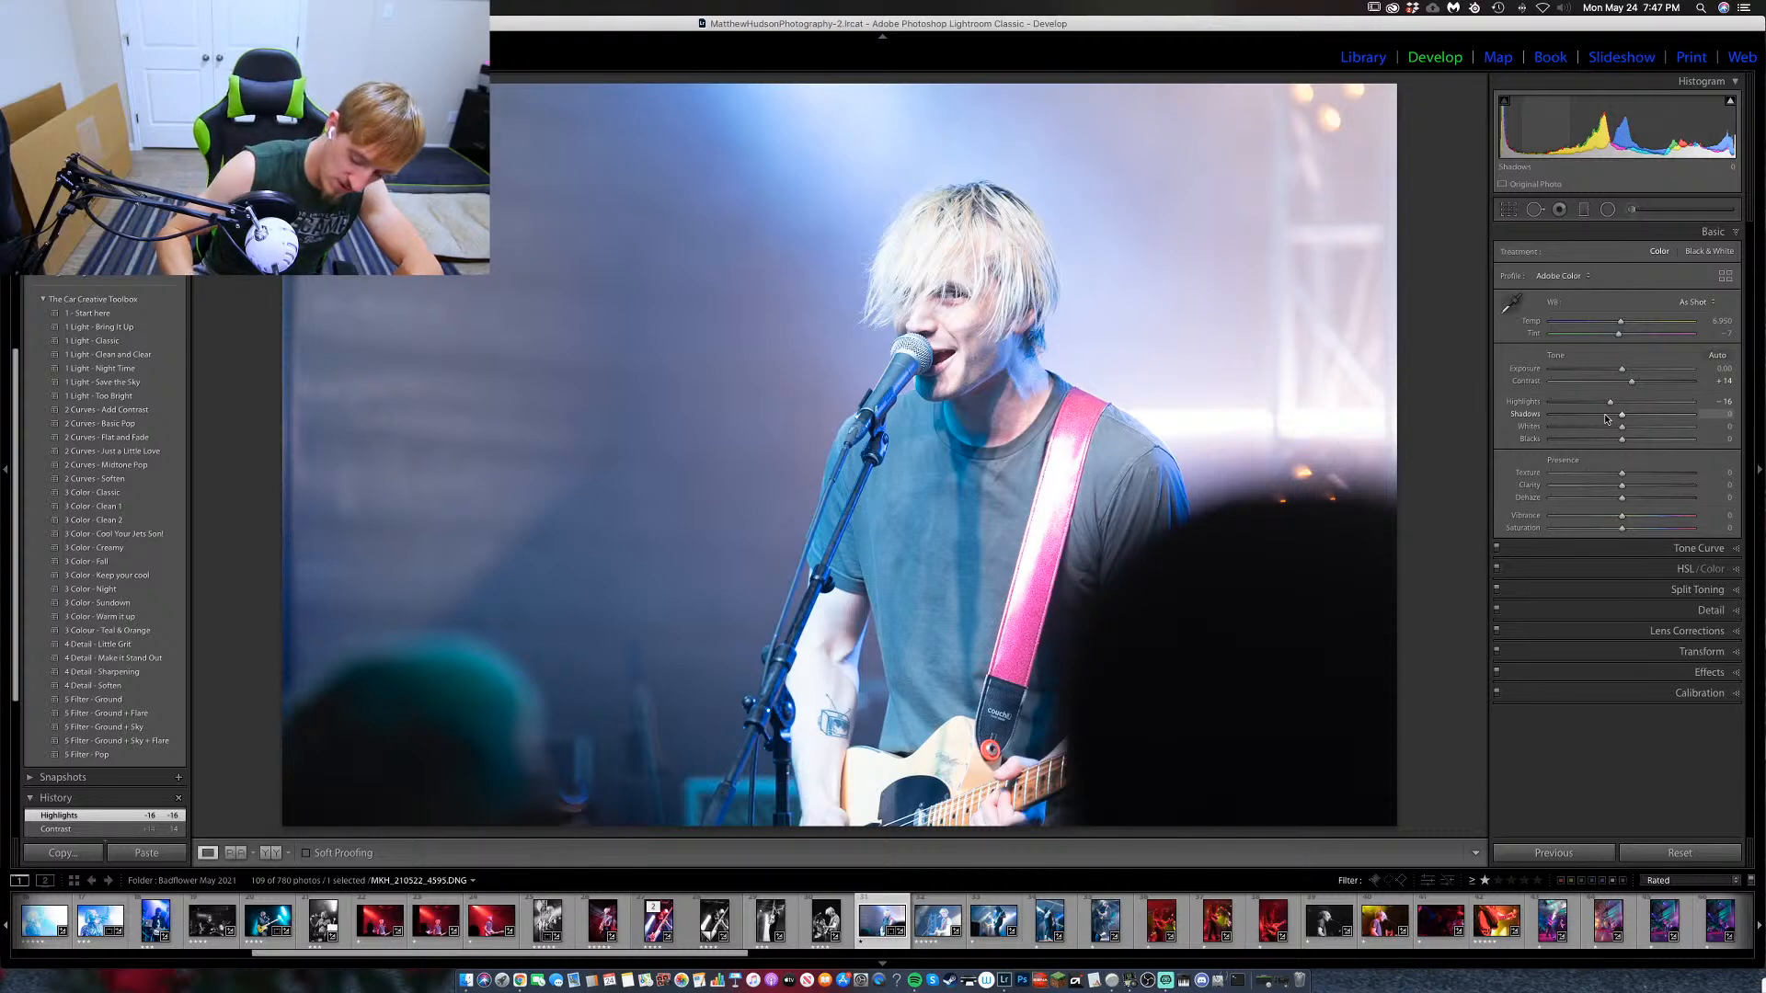
key("super+apostrophe")
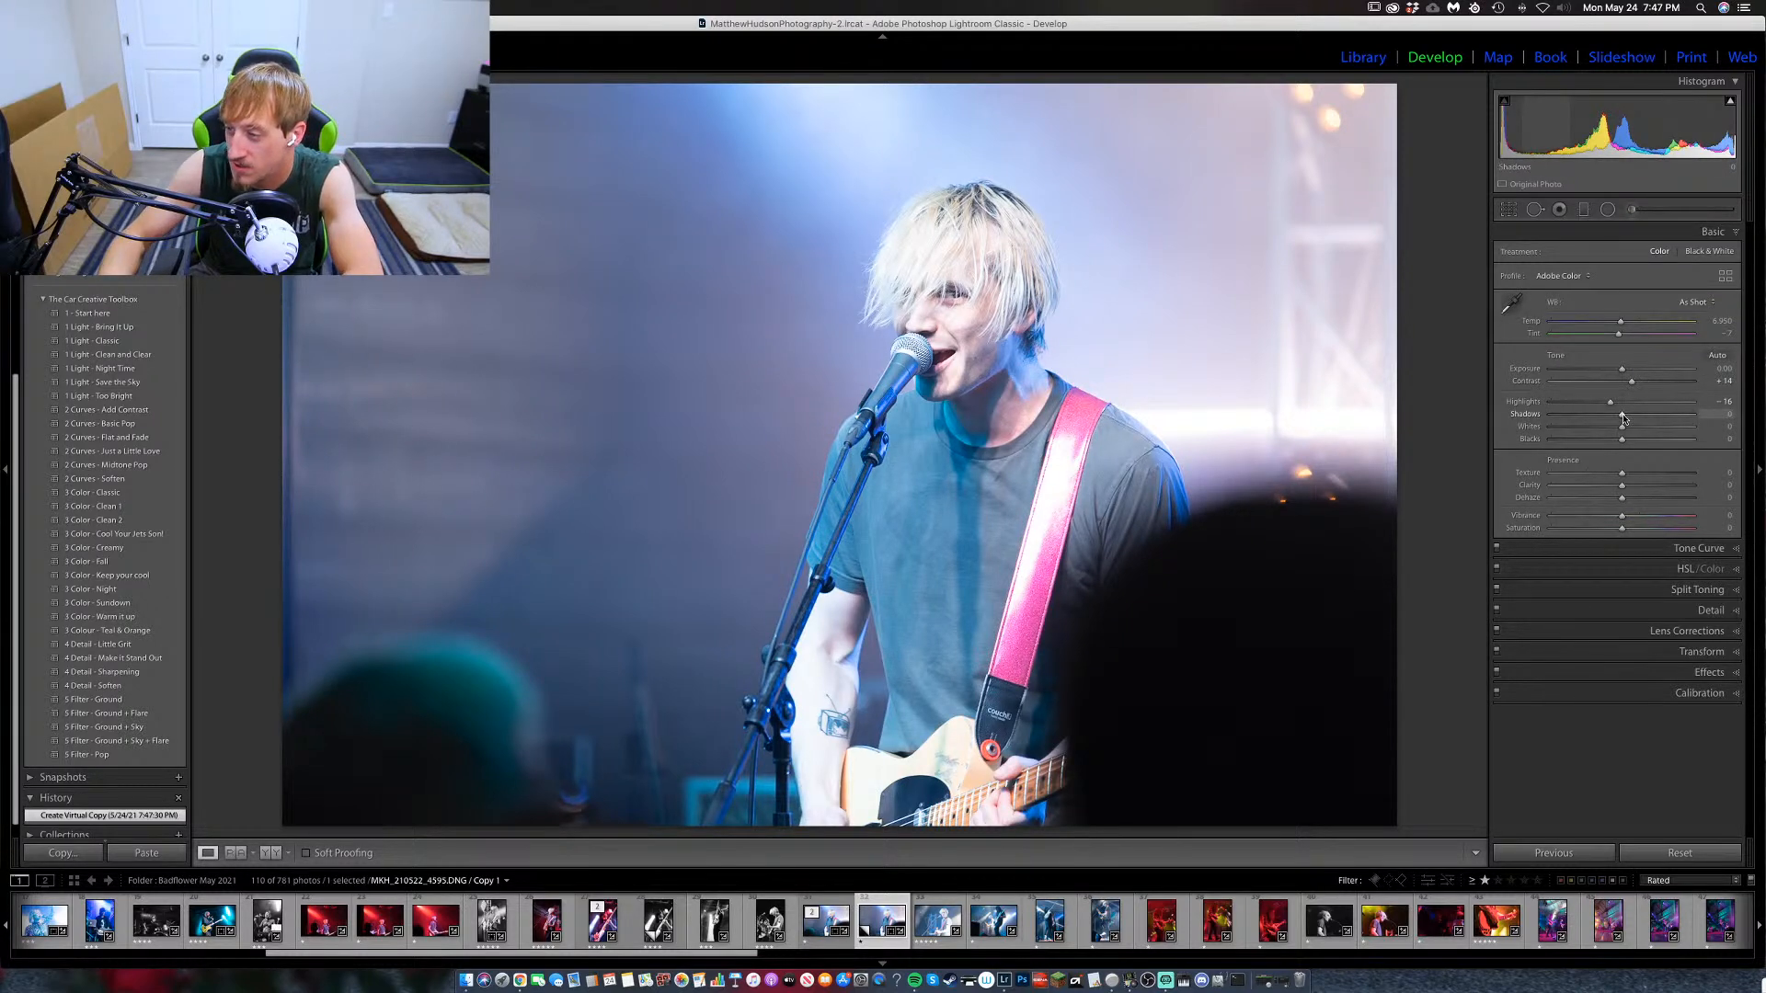
On the virtual copy, set Shadows -18, Whites +12, Blacks -17, Texture +10, Clarity +12, Dehaze +11, Vibrance +13 and Saturation +8.
left_click_drag(1624, 419, 1609, 419)
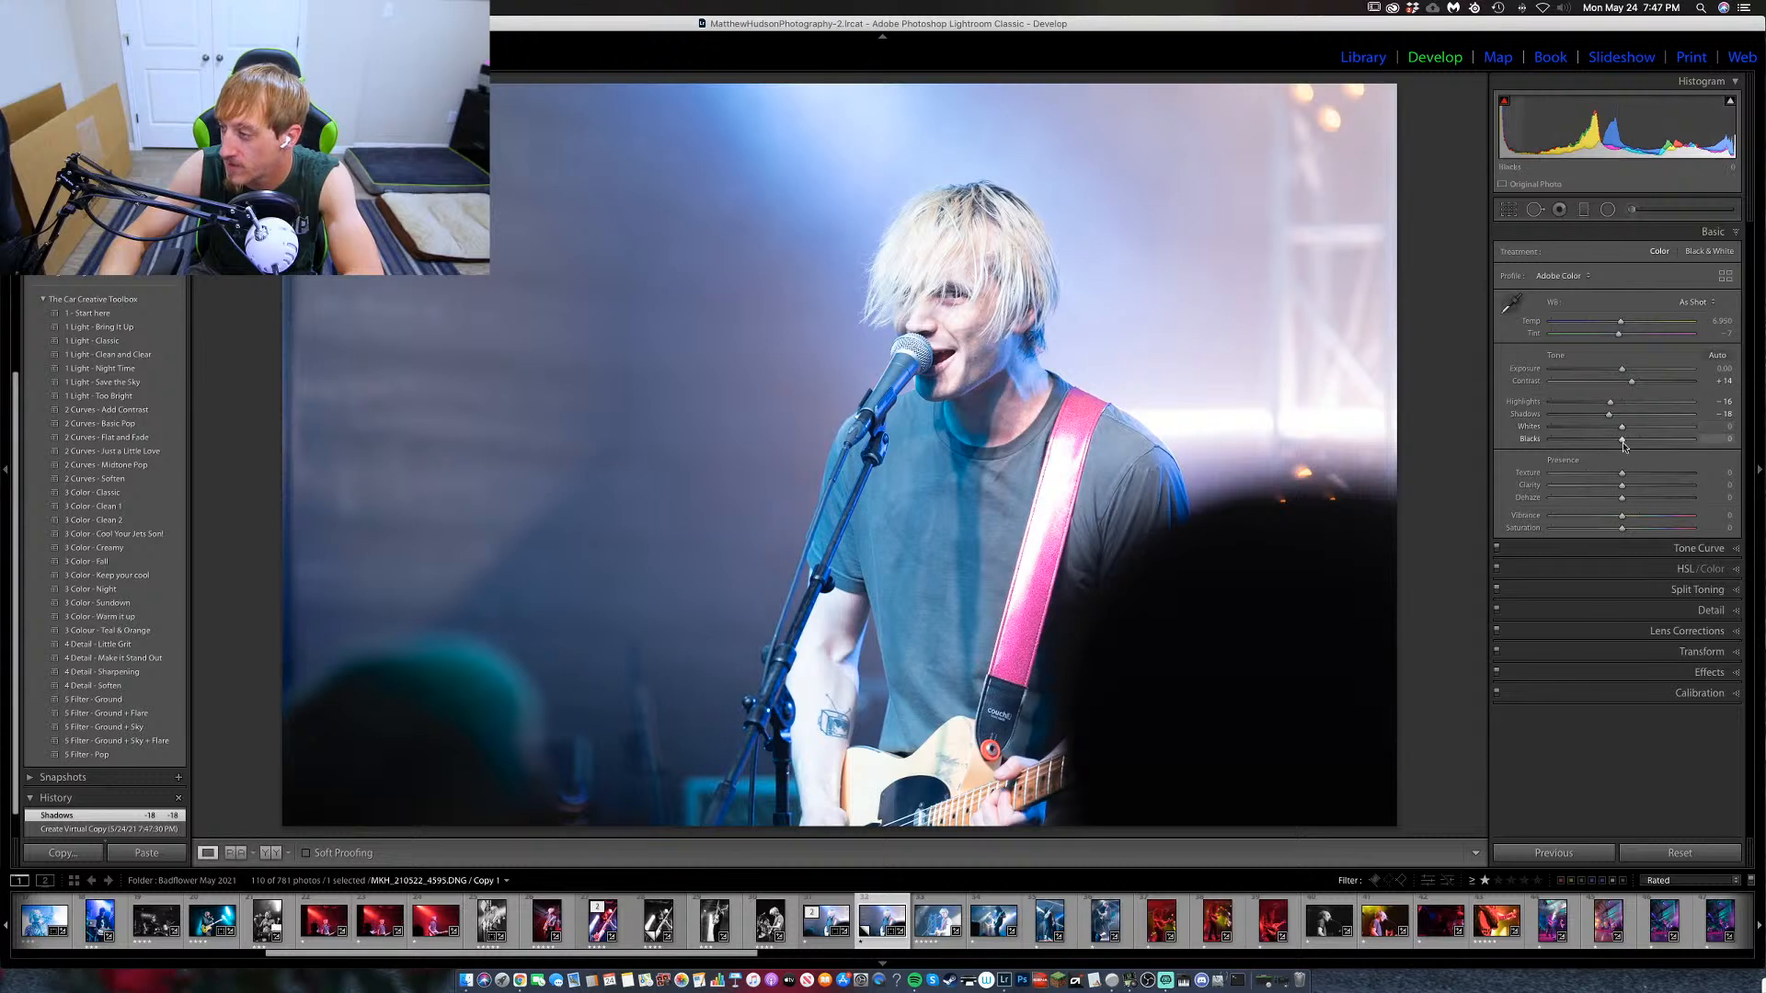
left_click_drag(1622, 486, 1630, 530)
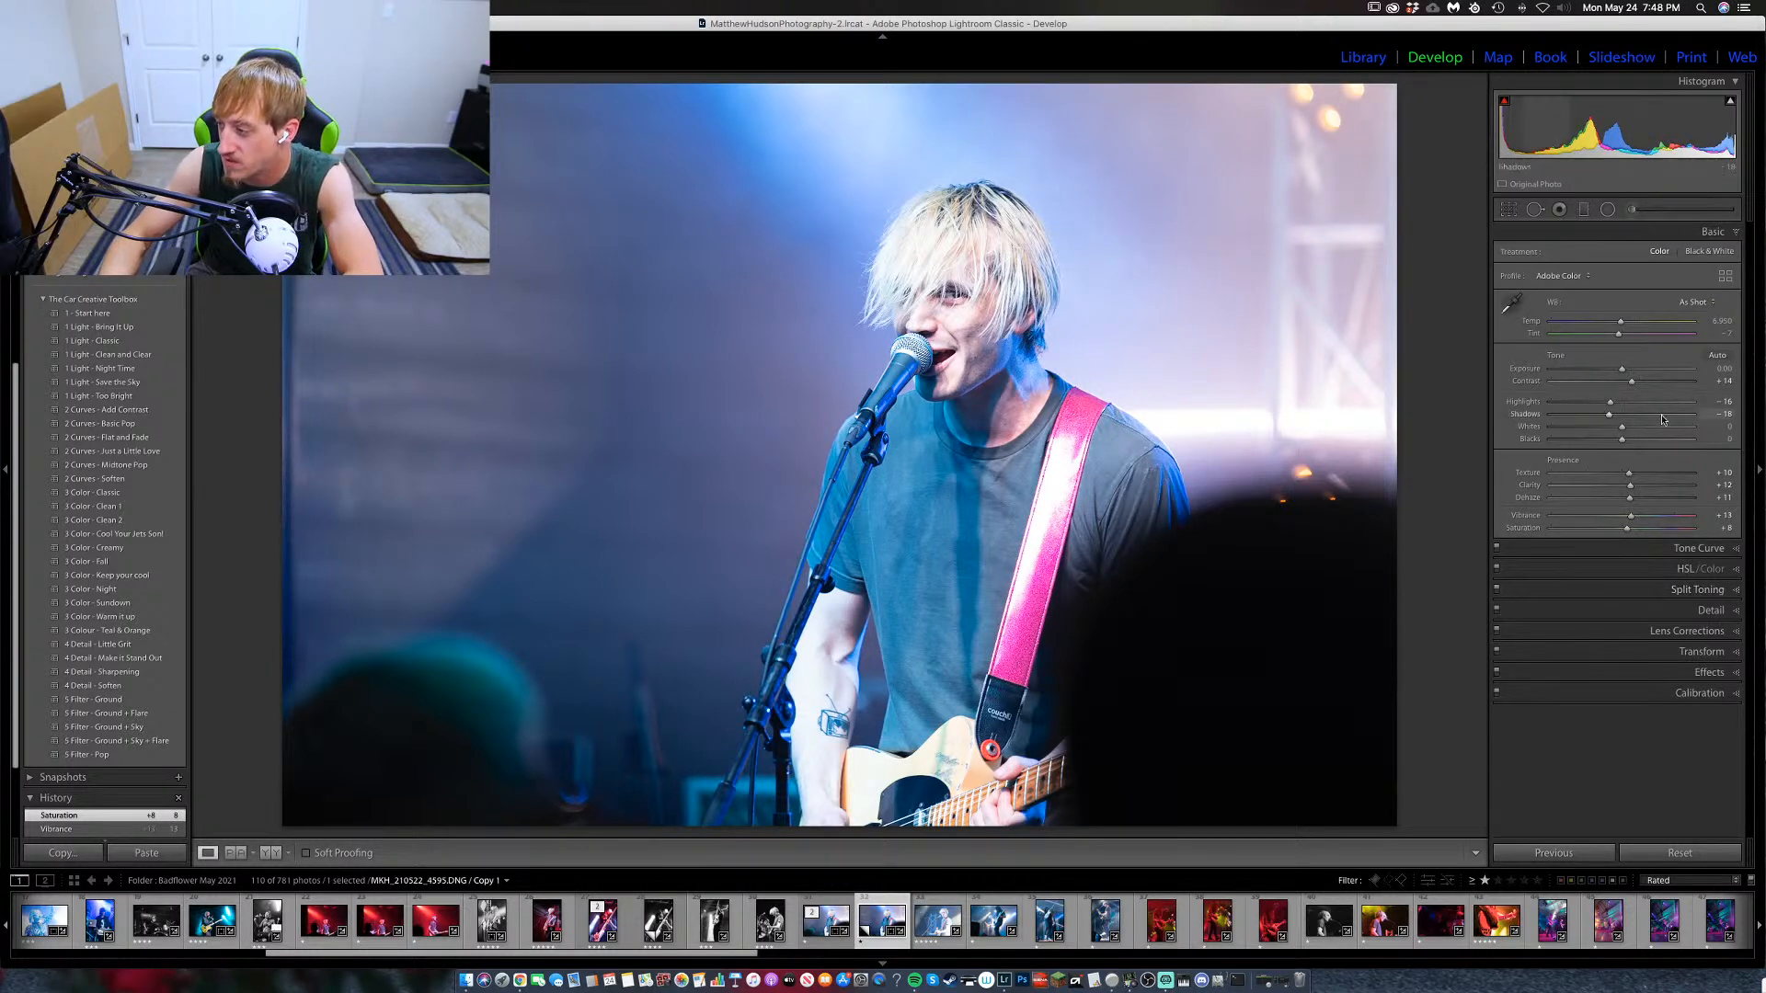
left_click_drag(1622, 427, 1632, 428)
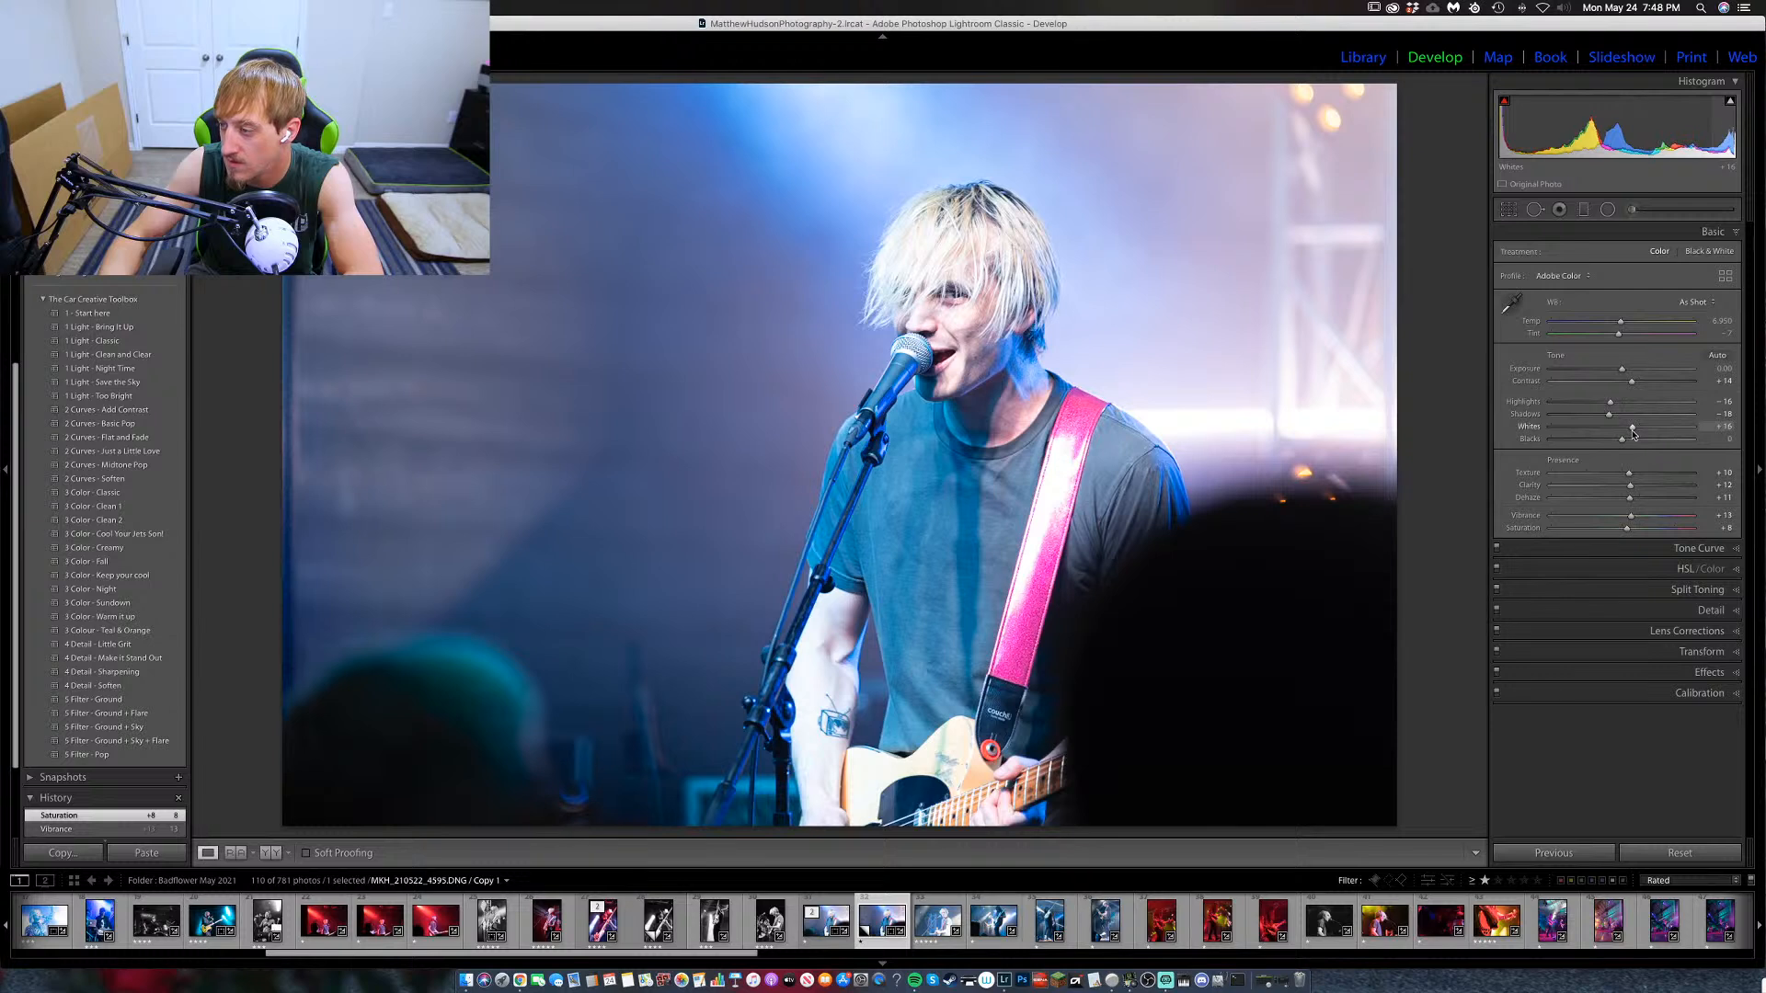
left_click_drag(1621, 439, 1609, 443)
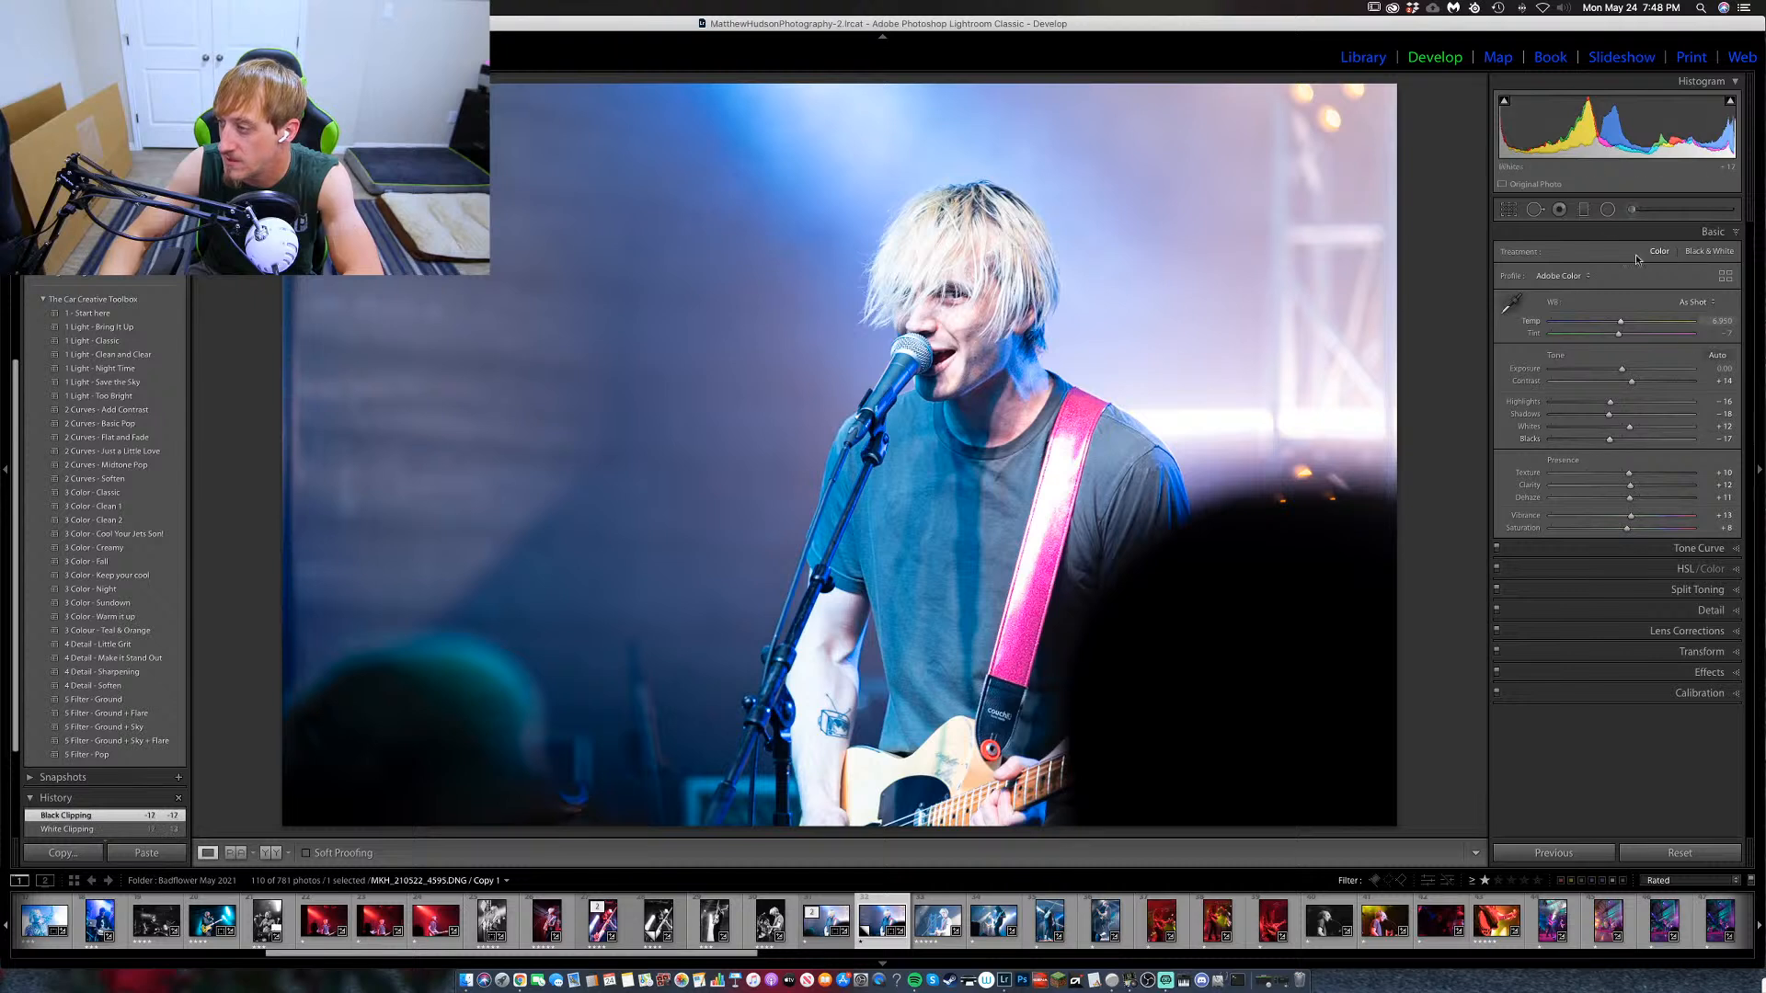
Brush over the singer's blond hair with a size 7 adjustment brush using Exposure -0.14 and Highlights about -22.
left_click(1631, 210)
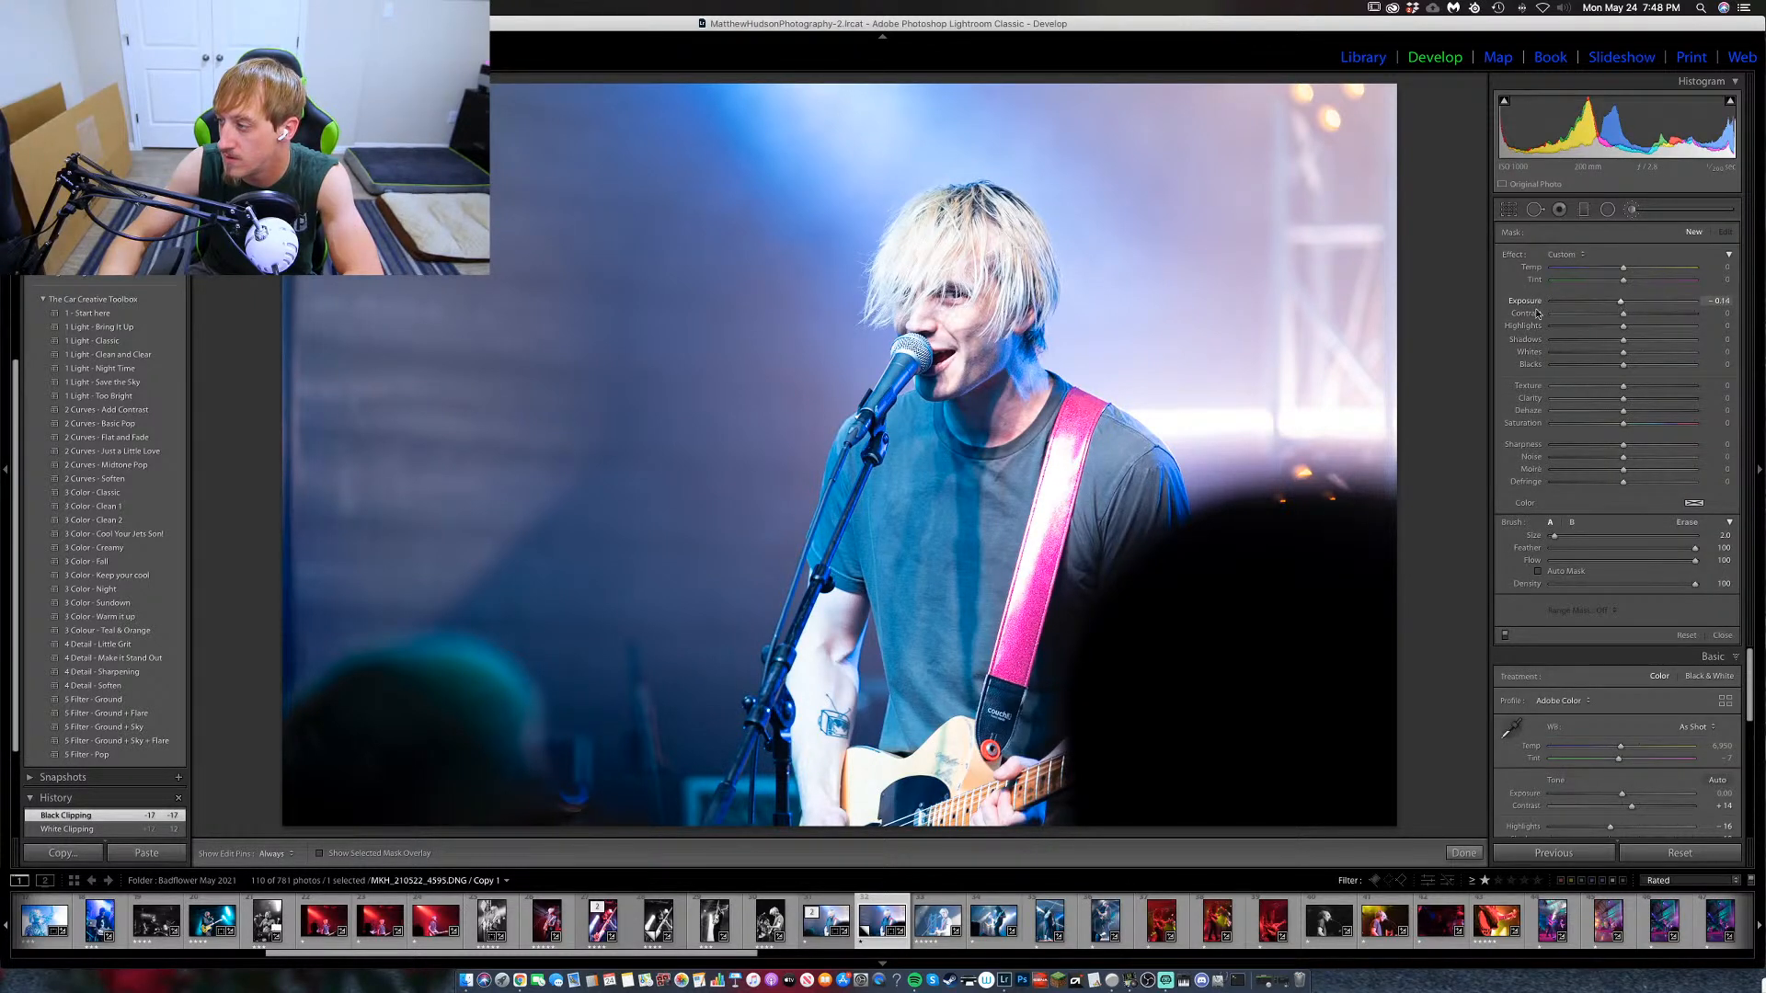
scroll(933, 241, "up", 5)
key("h")
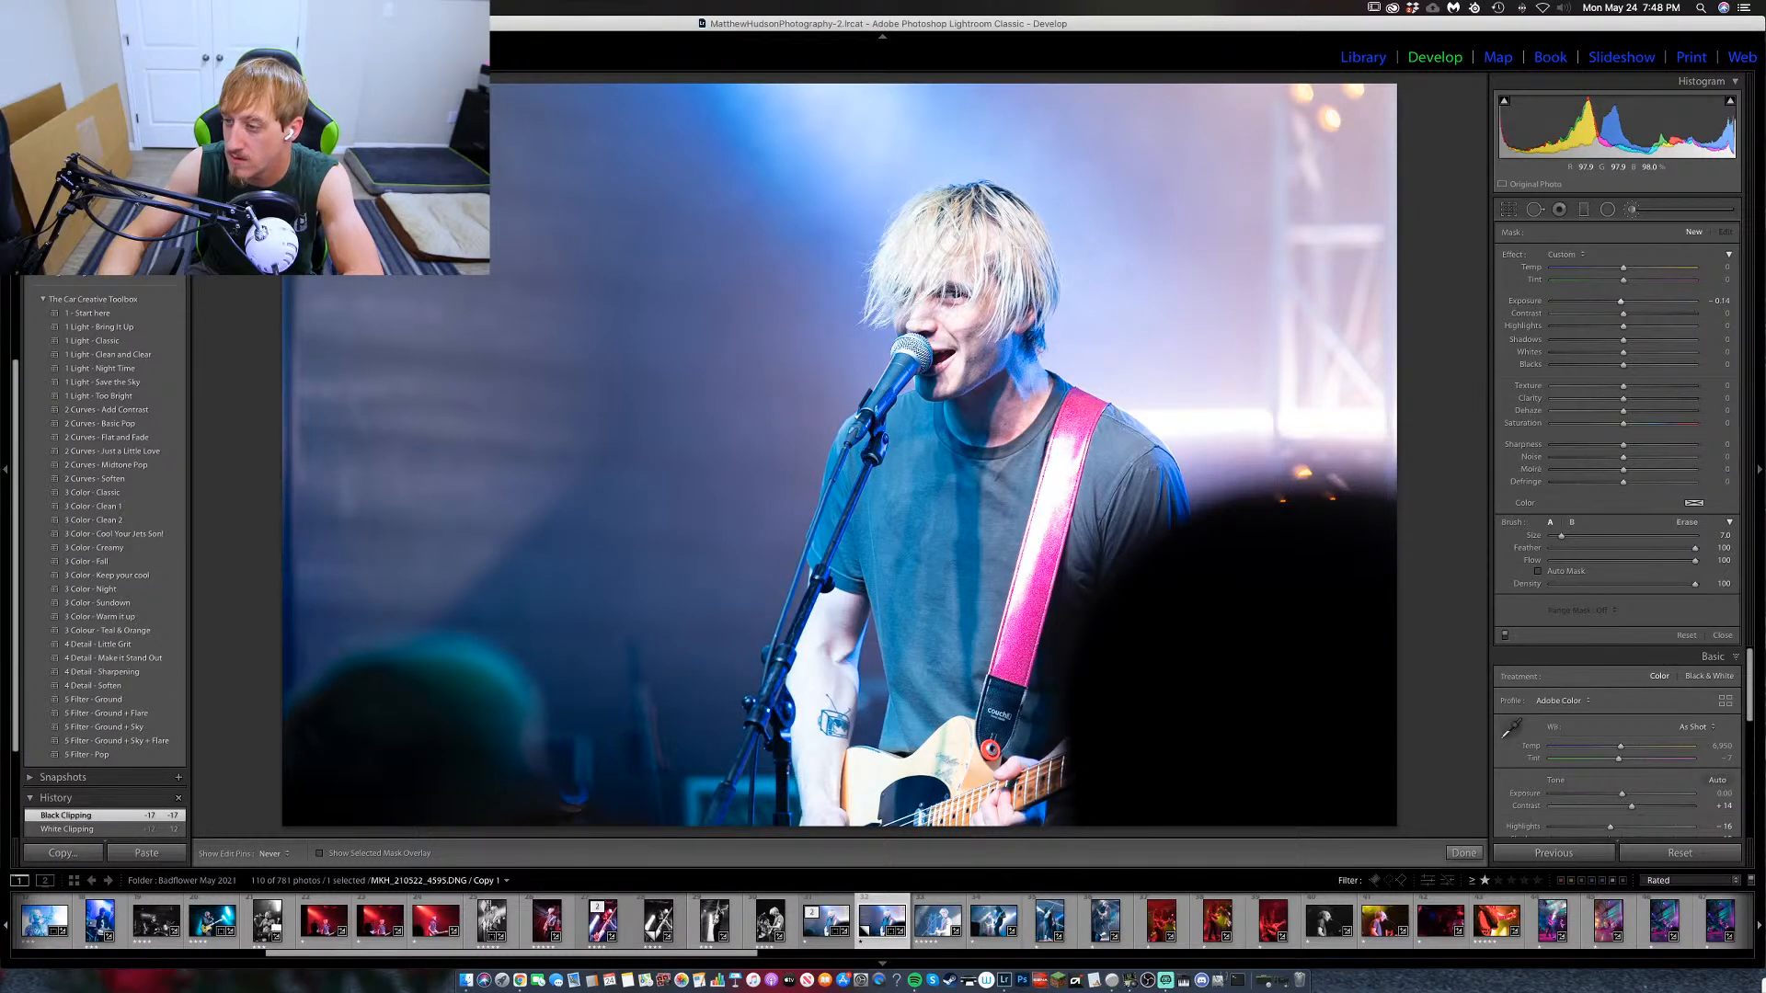
left_click_drag(888, 246, 934, 241)
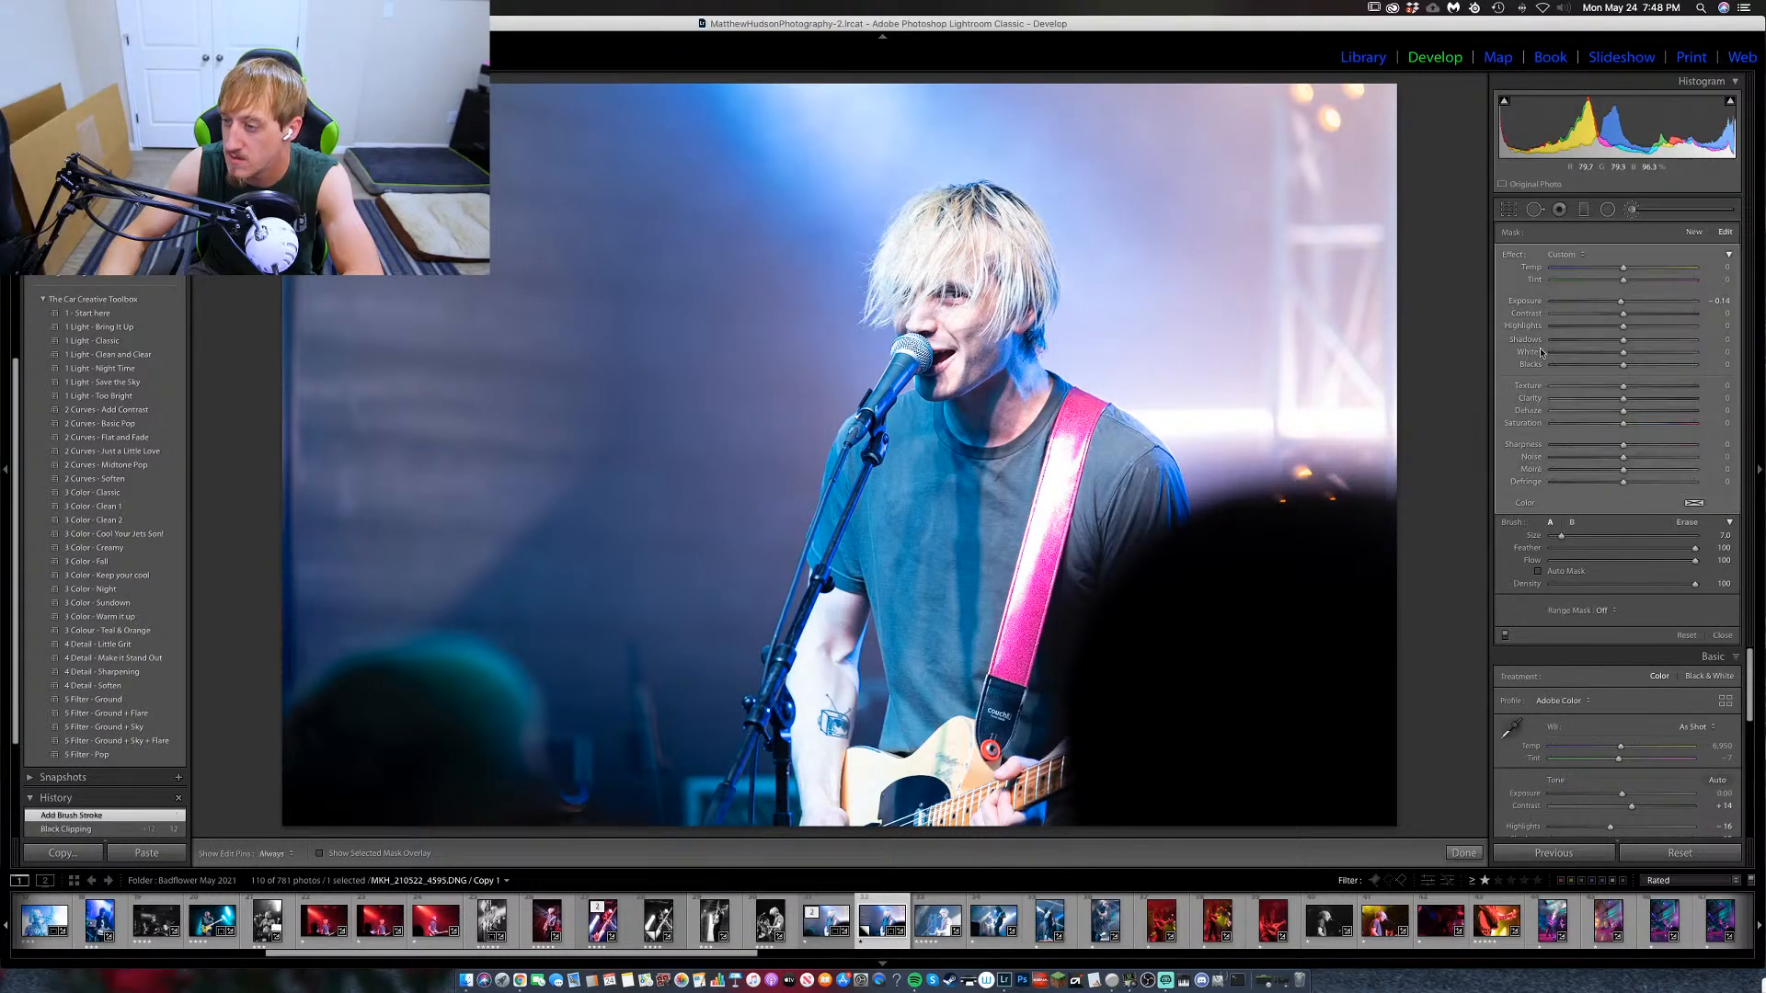
left_click_drag(1623, 330, 1609, 333)
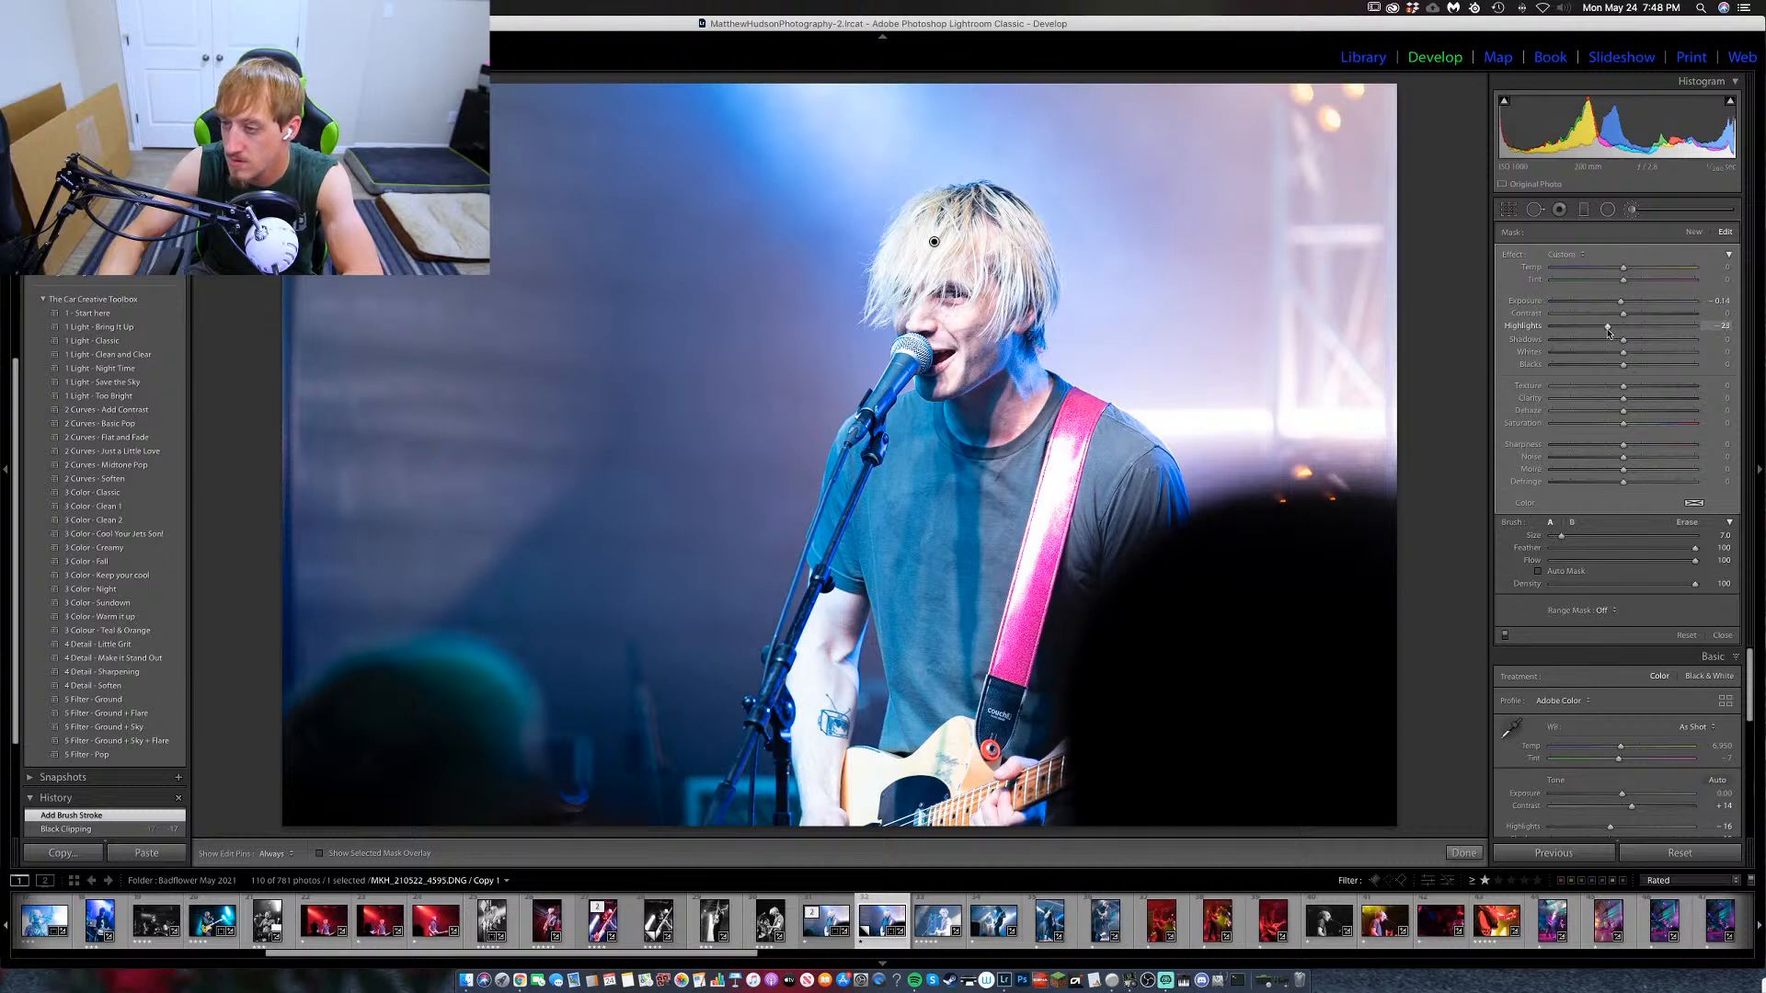
left_click(1632, 209)
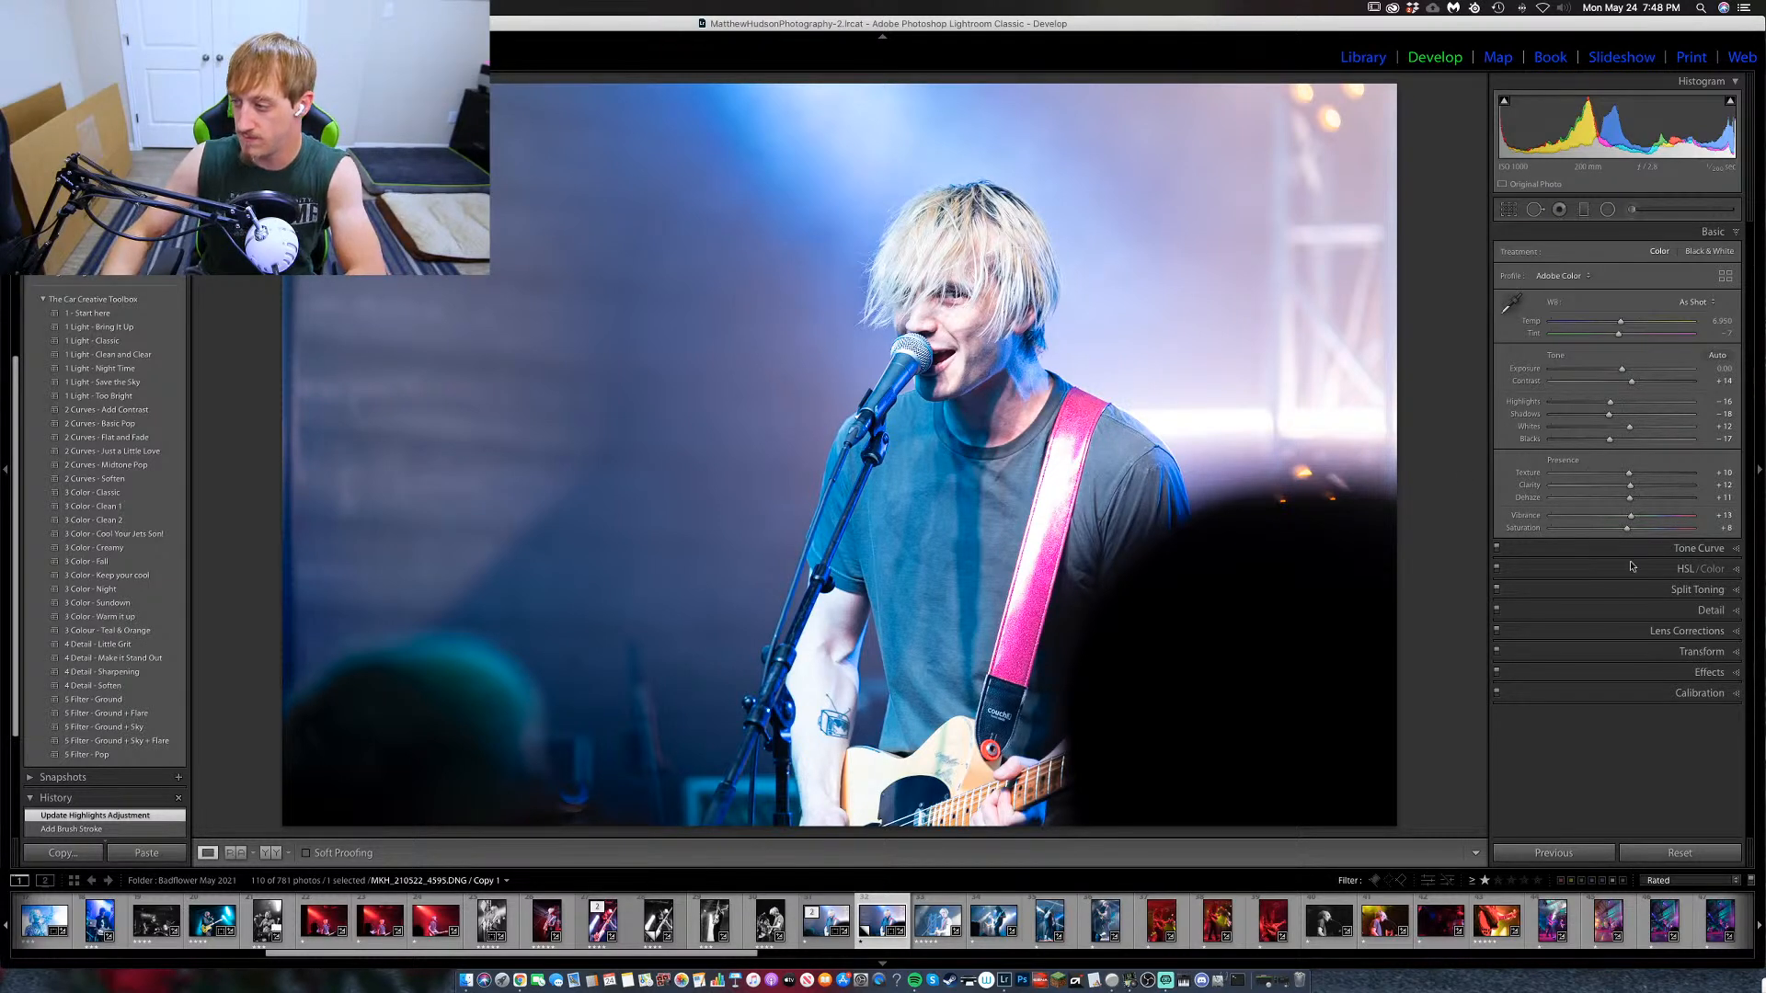
Set Luminance noise reduction to 10 and Sharpening Masking to 79 on the virtual copy.
left_click(1709, 610)
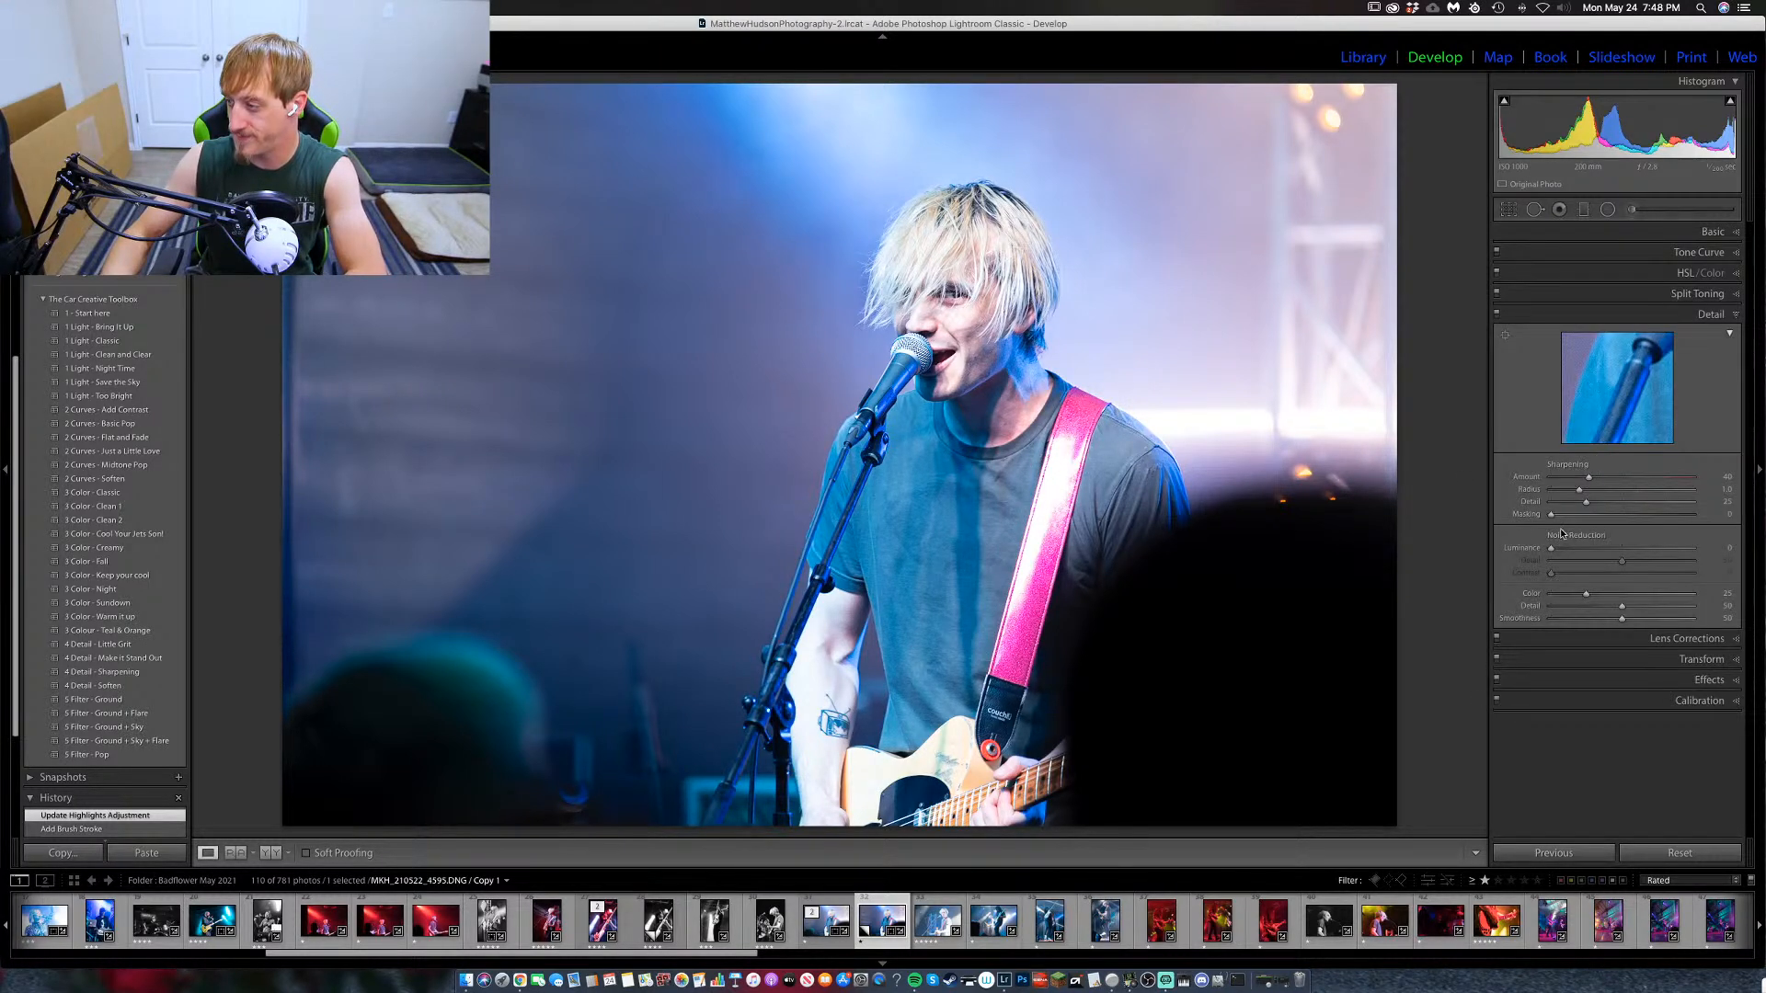
left_click_drag(1551, 548, 1662, 522)
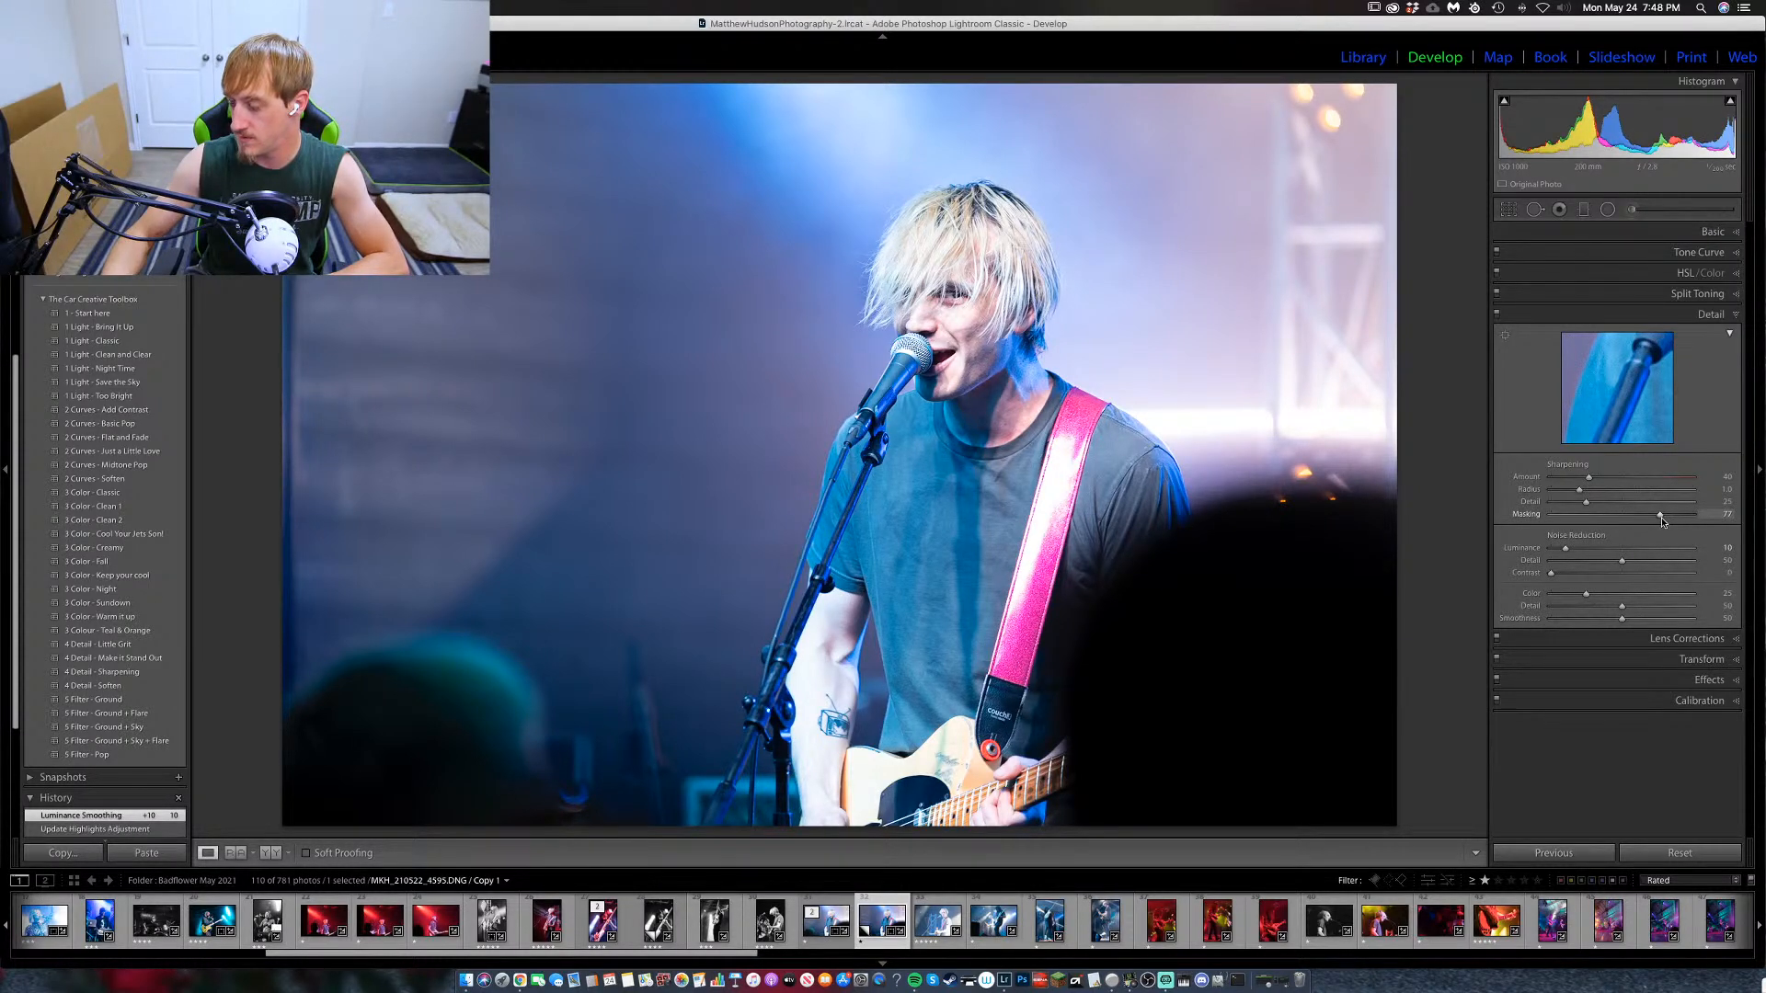
left_click_drag(1663, 522, 1664, 517)
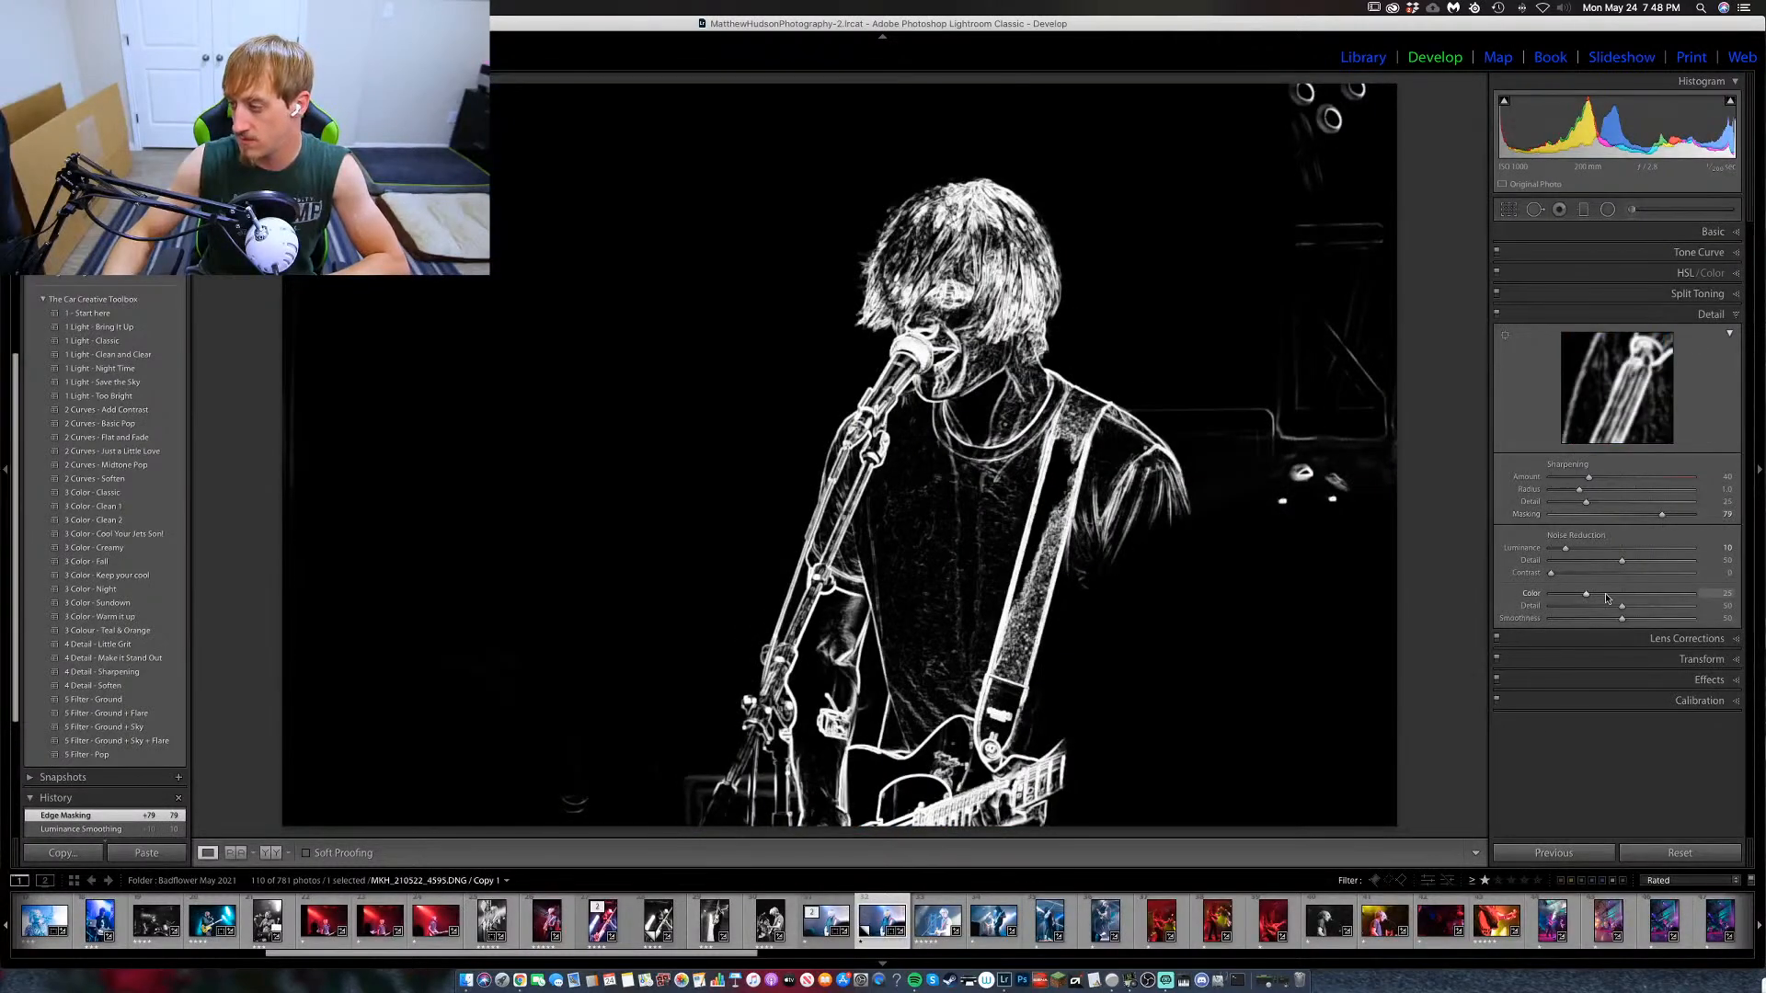
Leave the copy's vignette and grain effects unused and rate the color virtual copy three stars.
left_click(1734, 682)
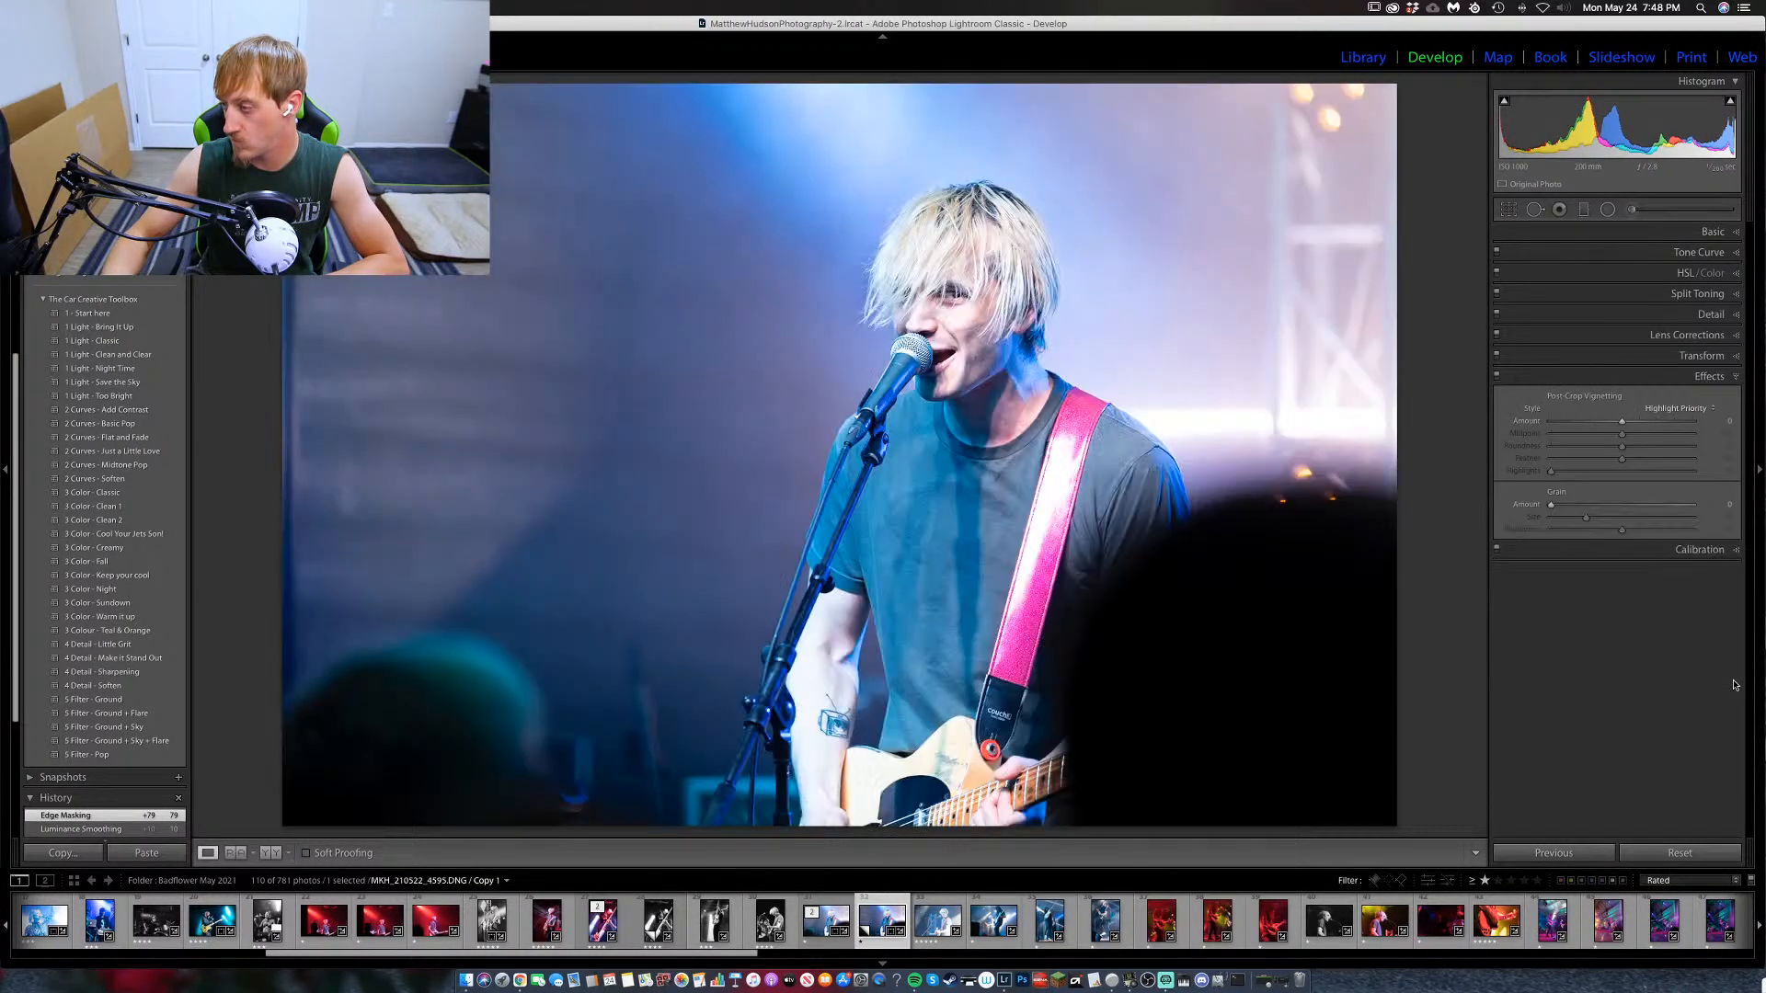
left_click(1710, 377)
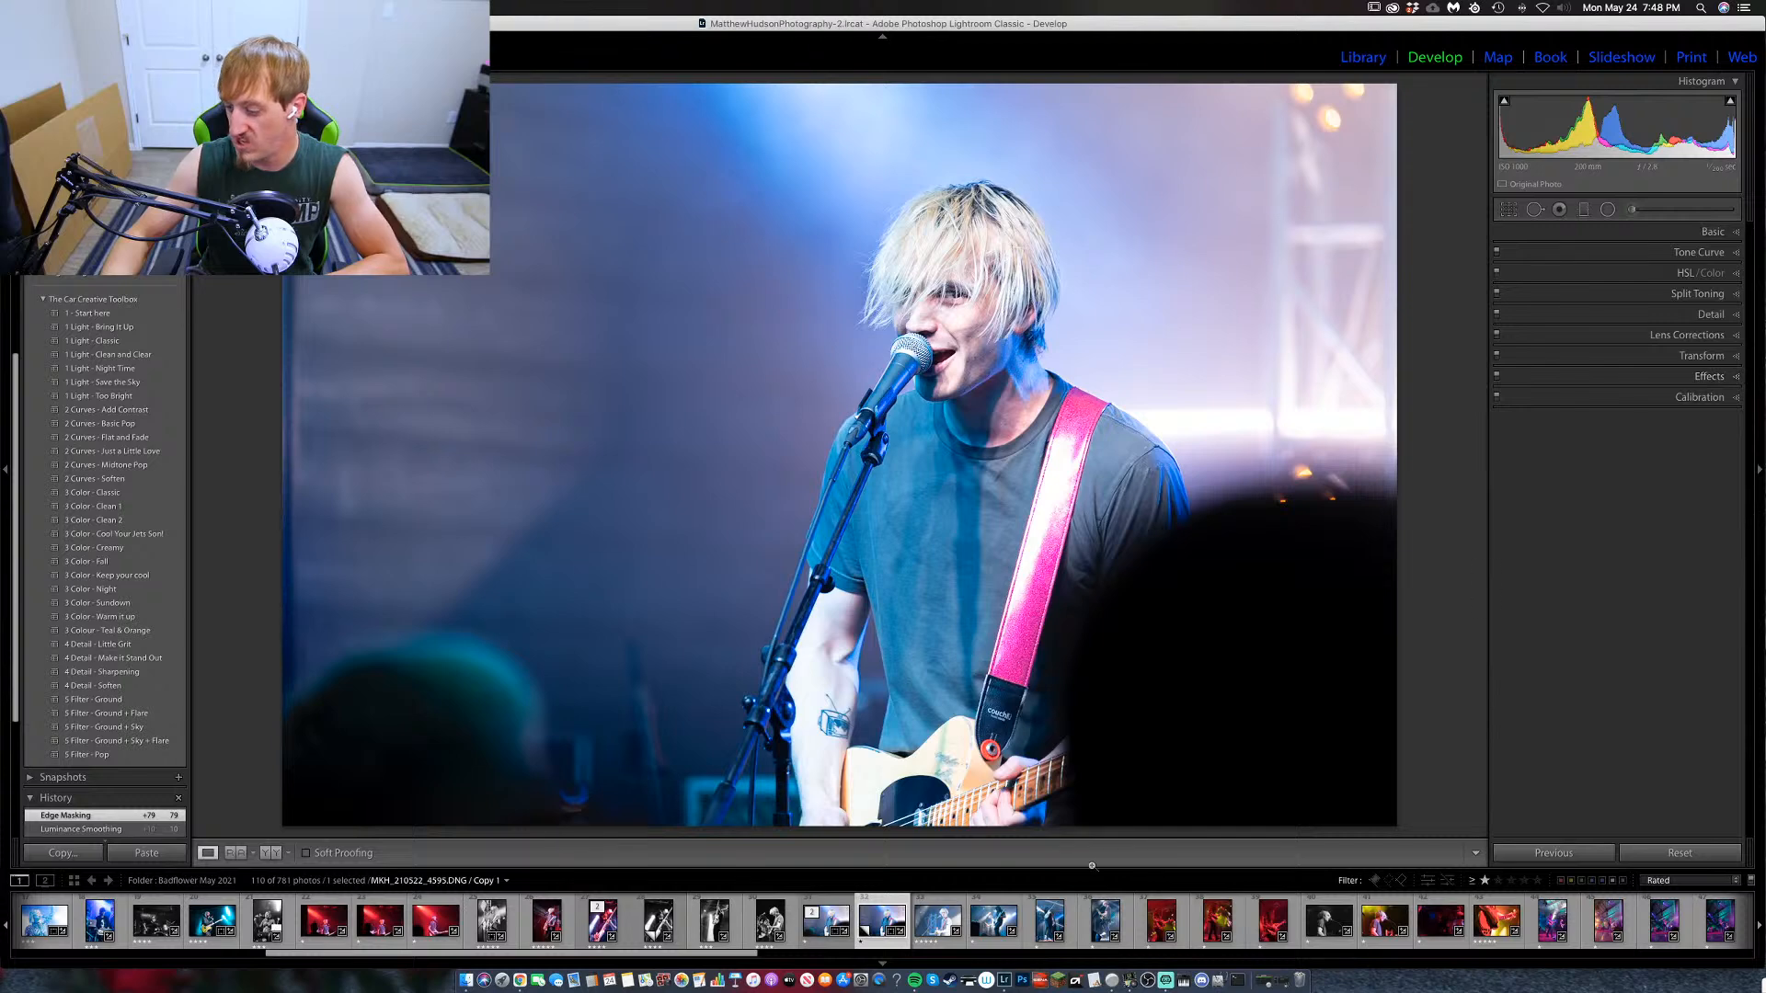
key("3")
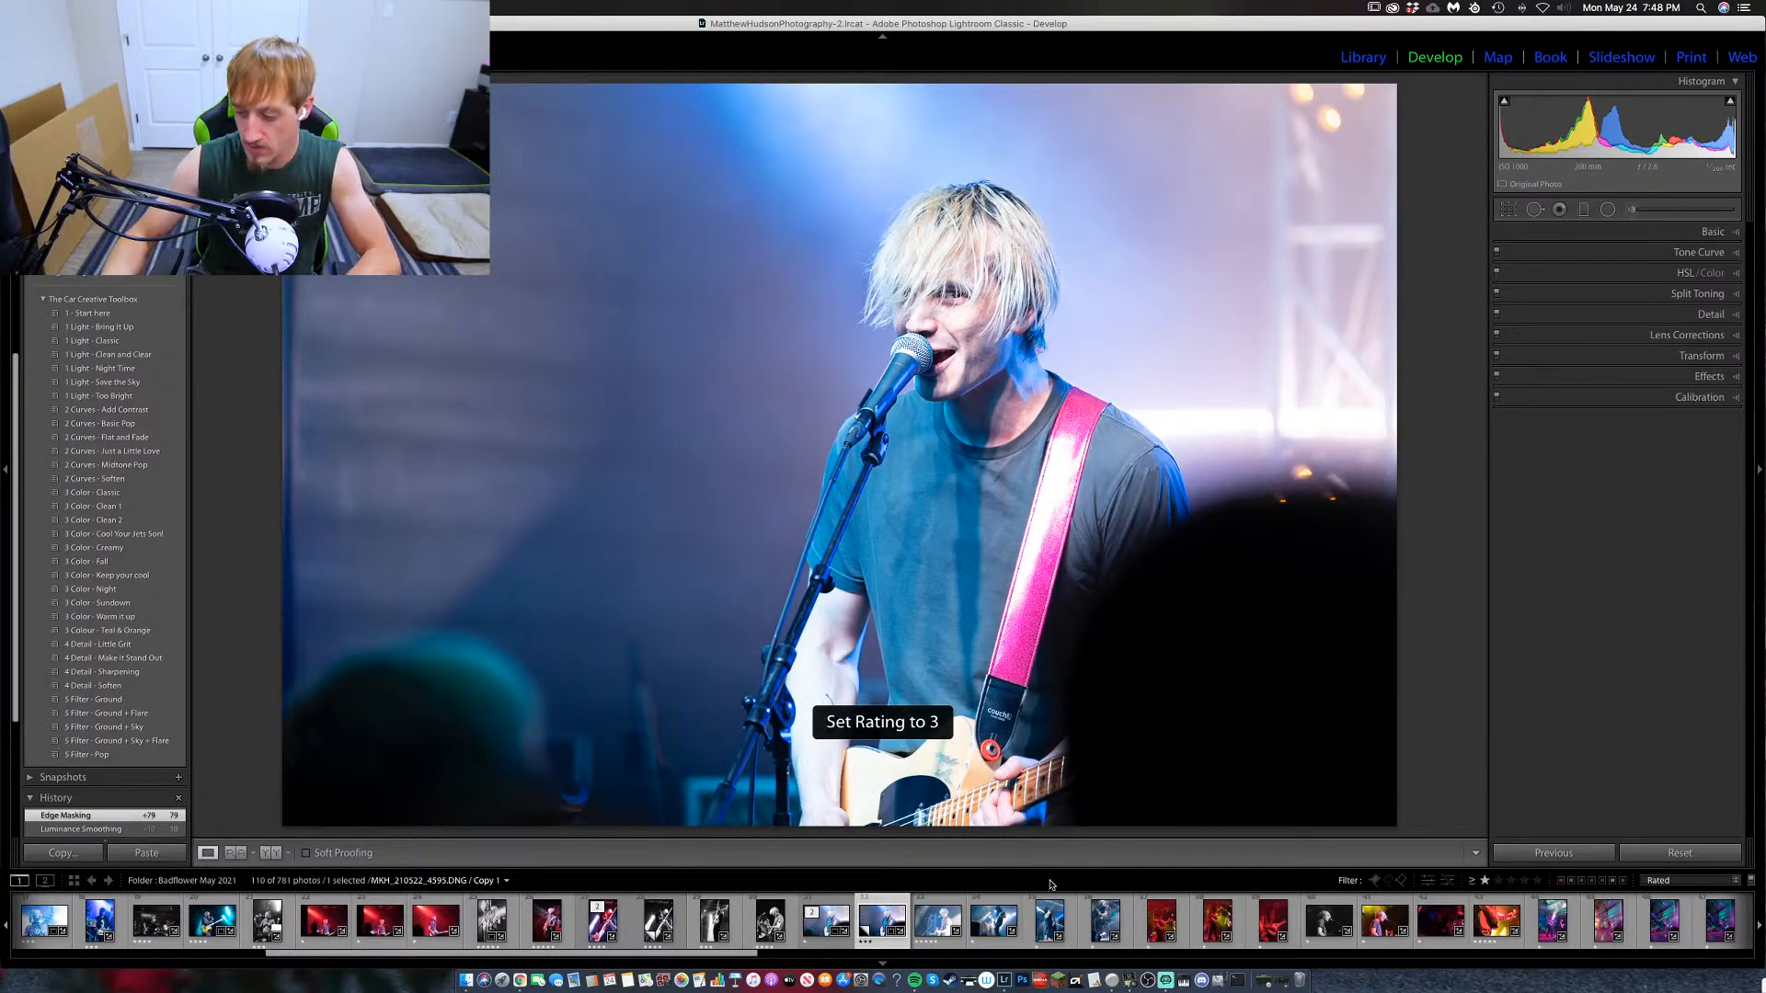
Return to the original photo of the blond singer and convert it to black and white.
key("Right")
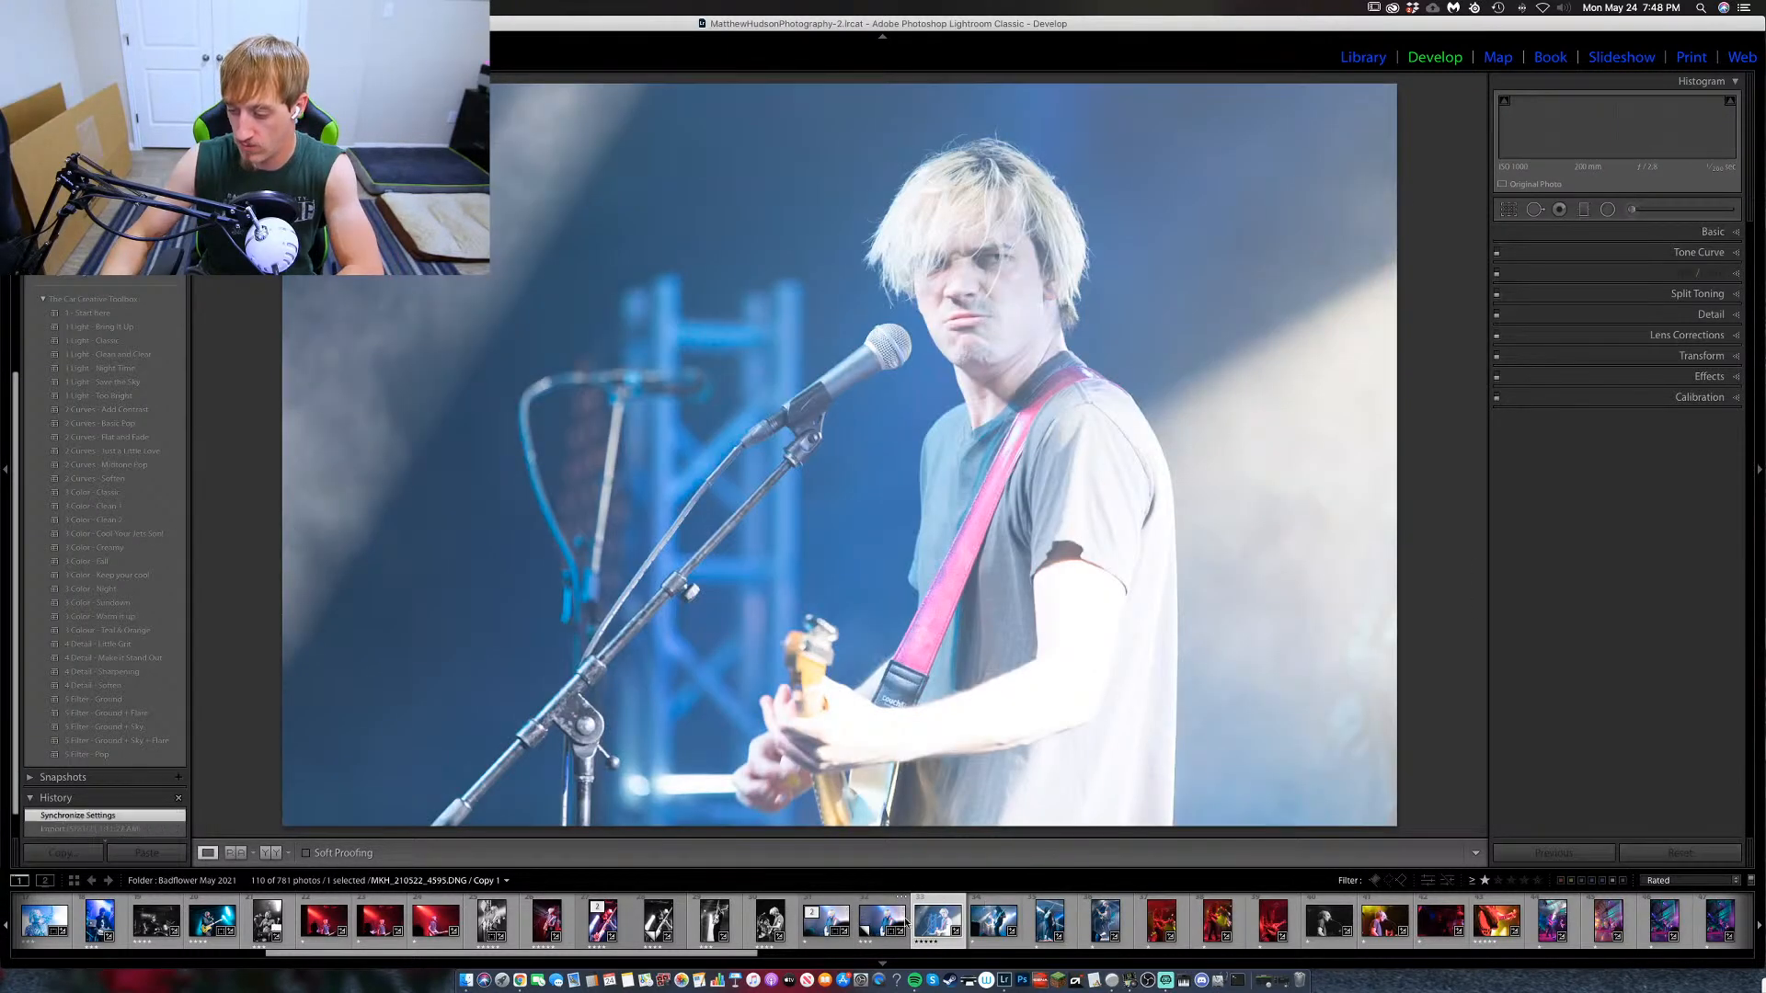
key("Left")
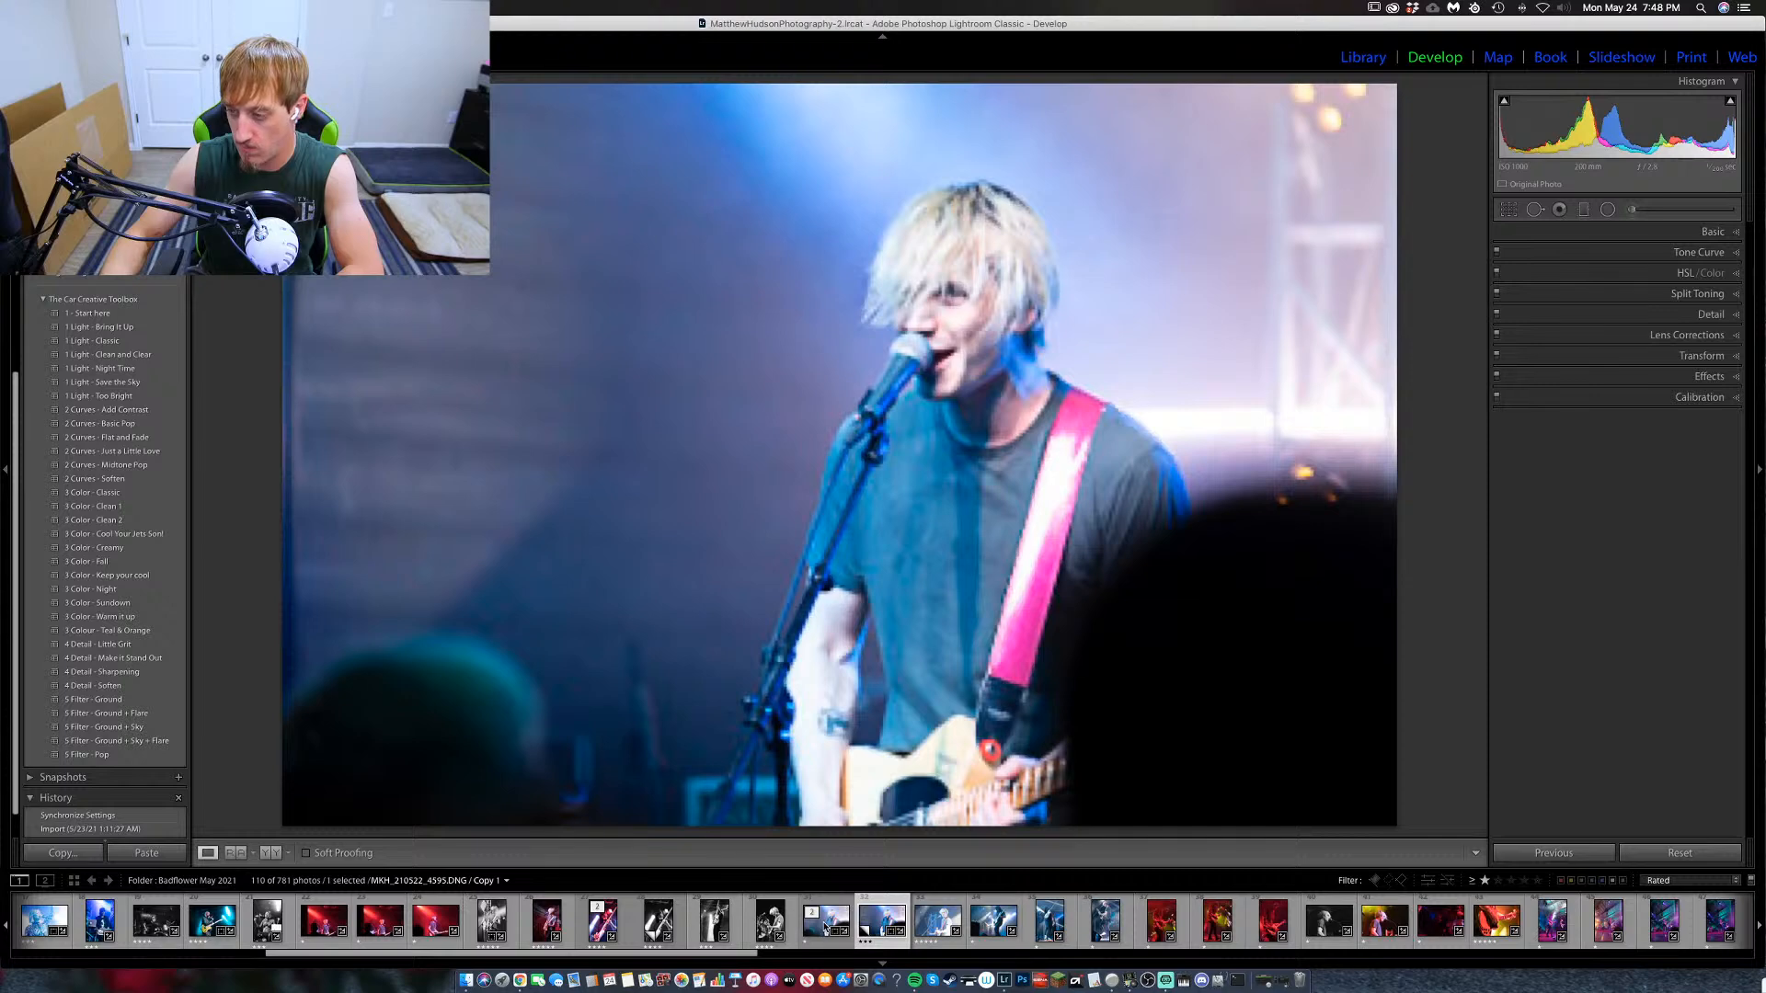
left_click(825, 923)
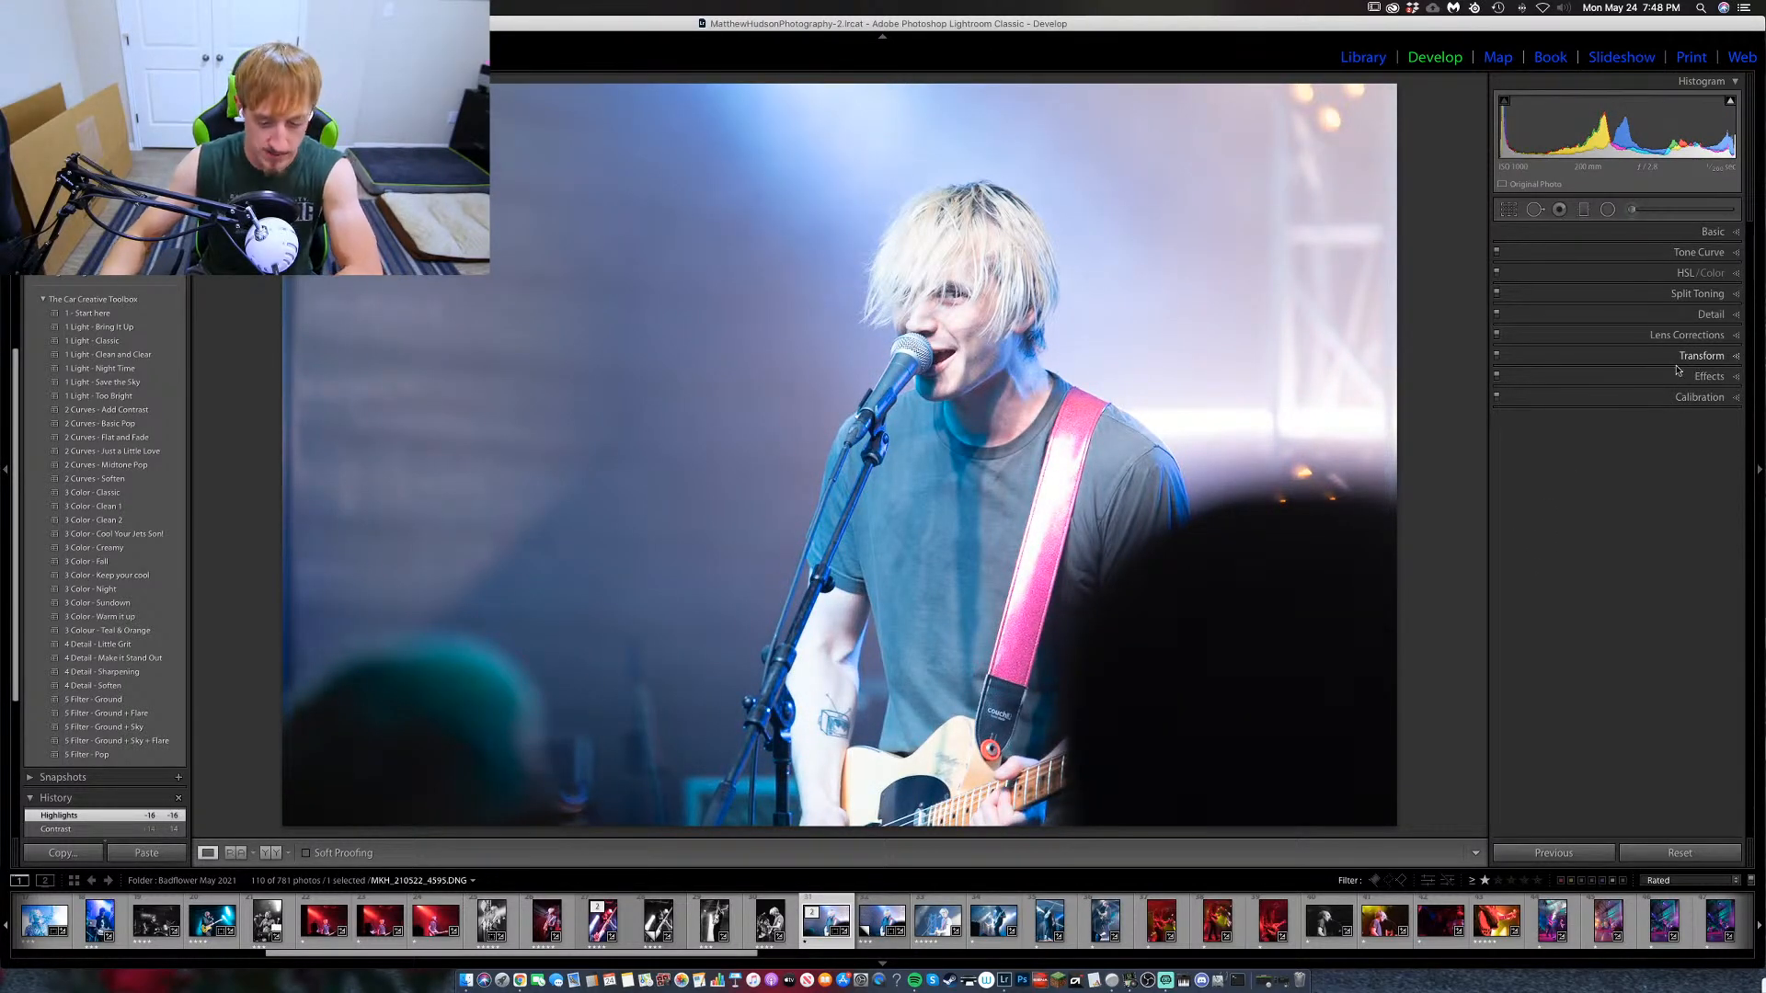
key("v")
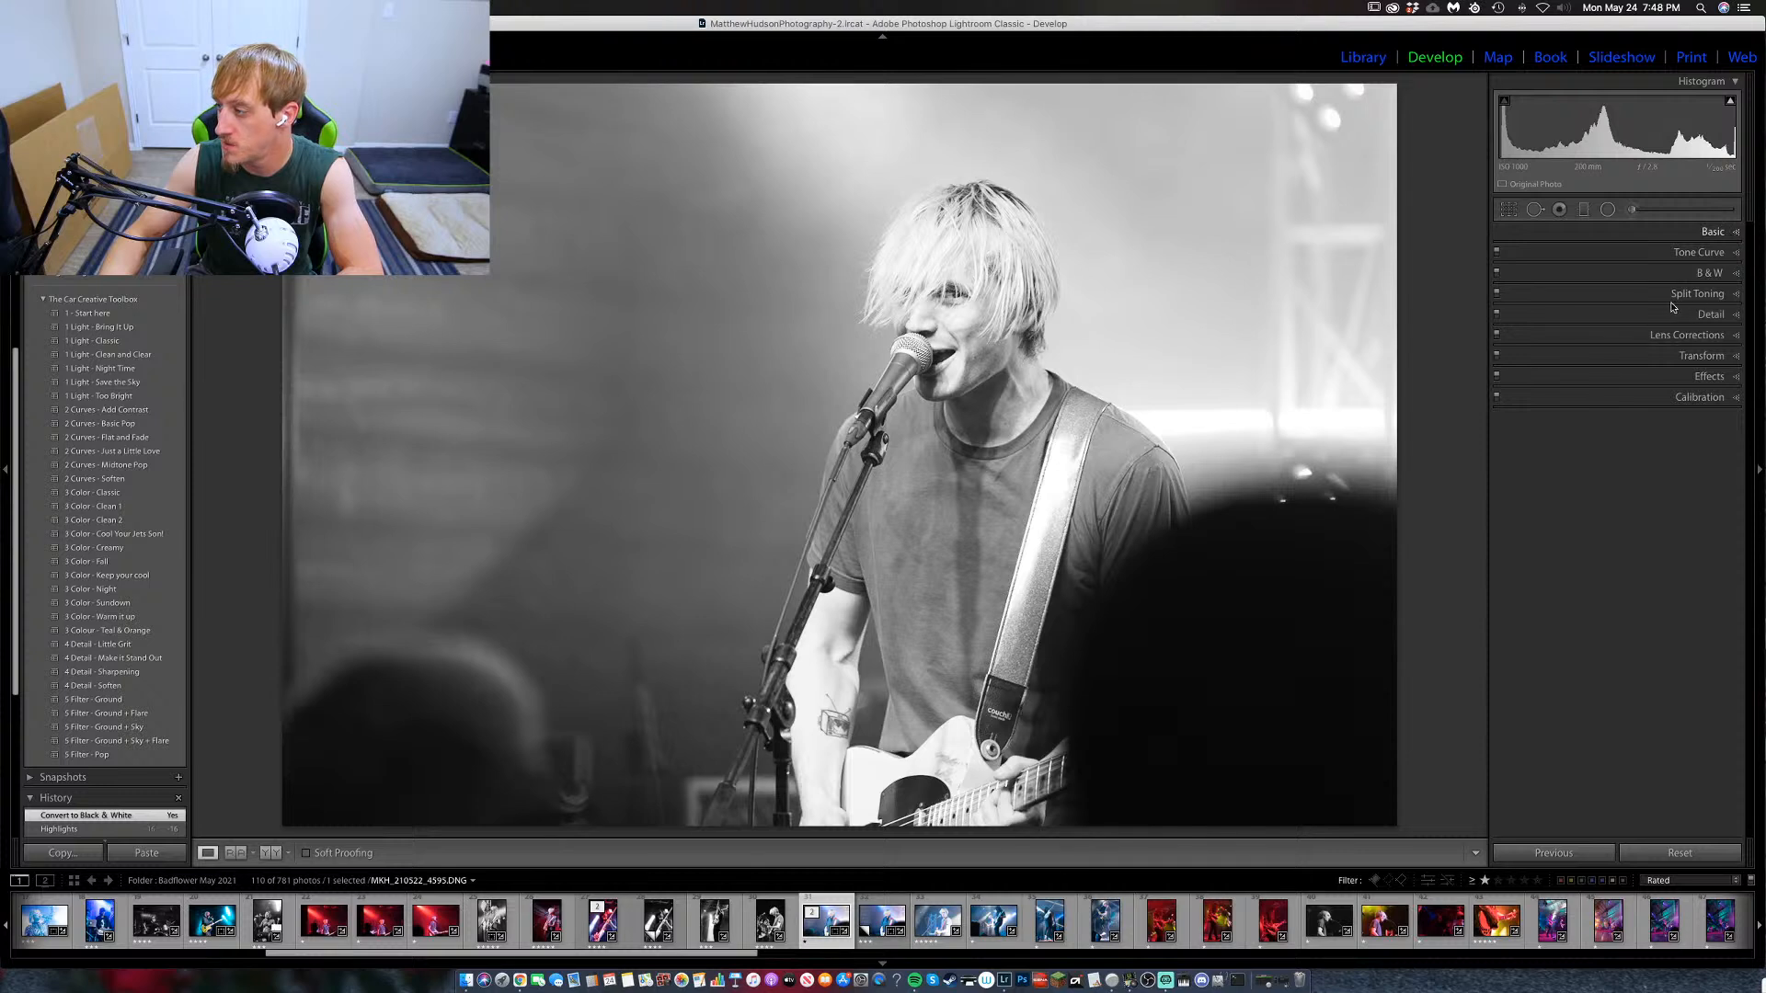
Set the black-and-white singer photo to Exposure -0.15, Contrast +65, Highlights -29, Shadows +26, Whites -10, Clarity +22 and Texture +24.
key("super+1")
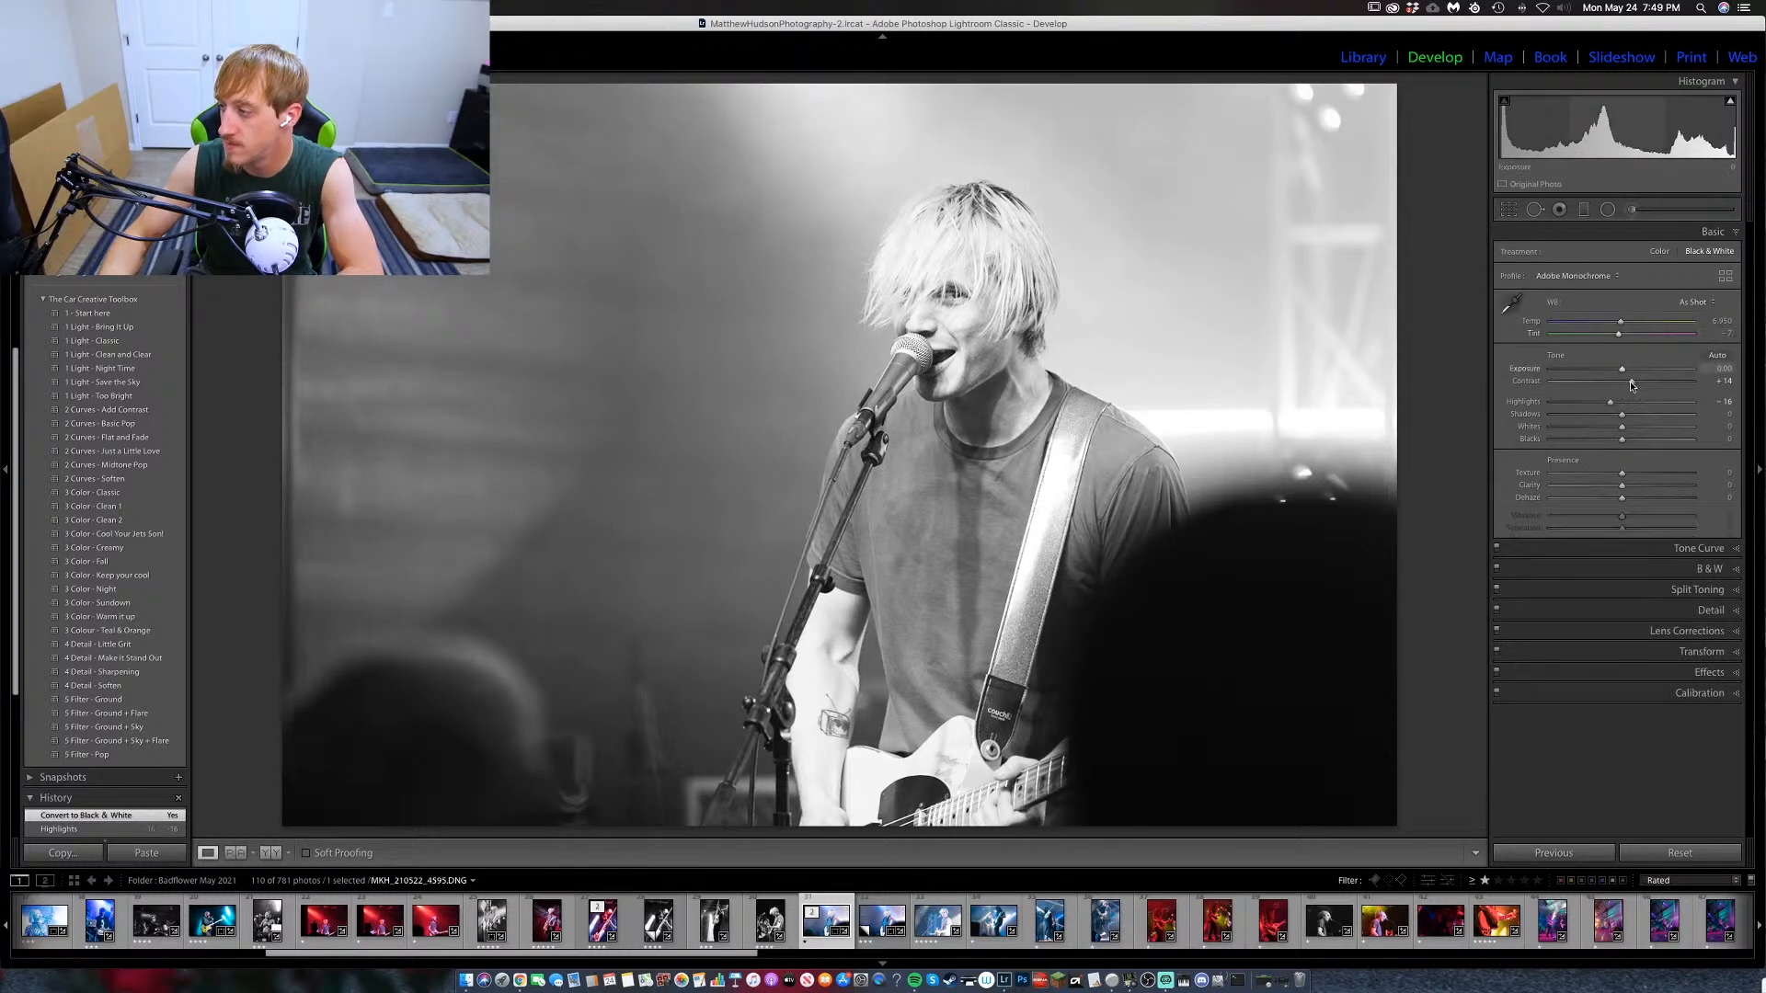
left_click_drag(1636, 380, 1652, 383)
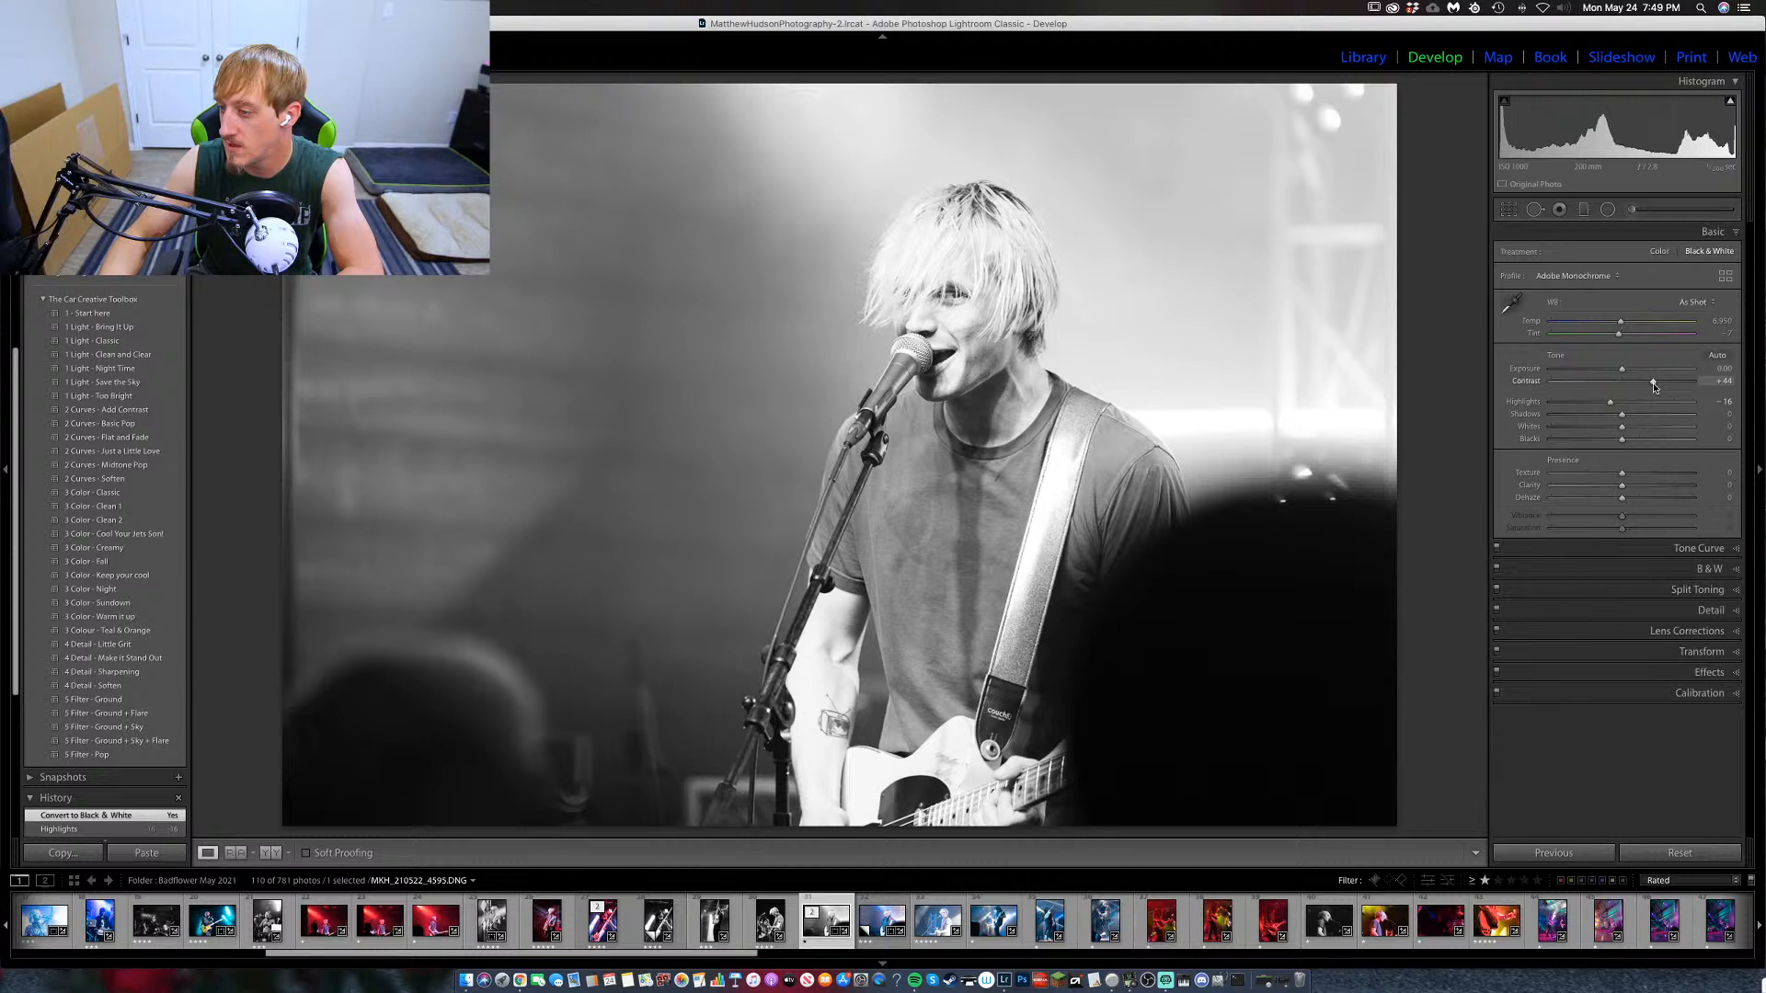
left_click_drag(1658, 387, 1621, 373)
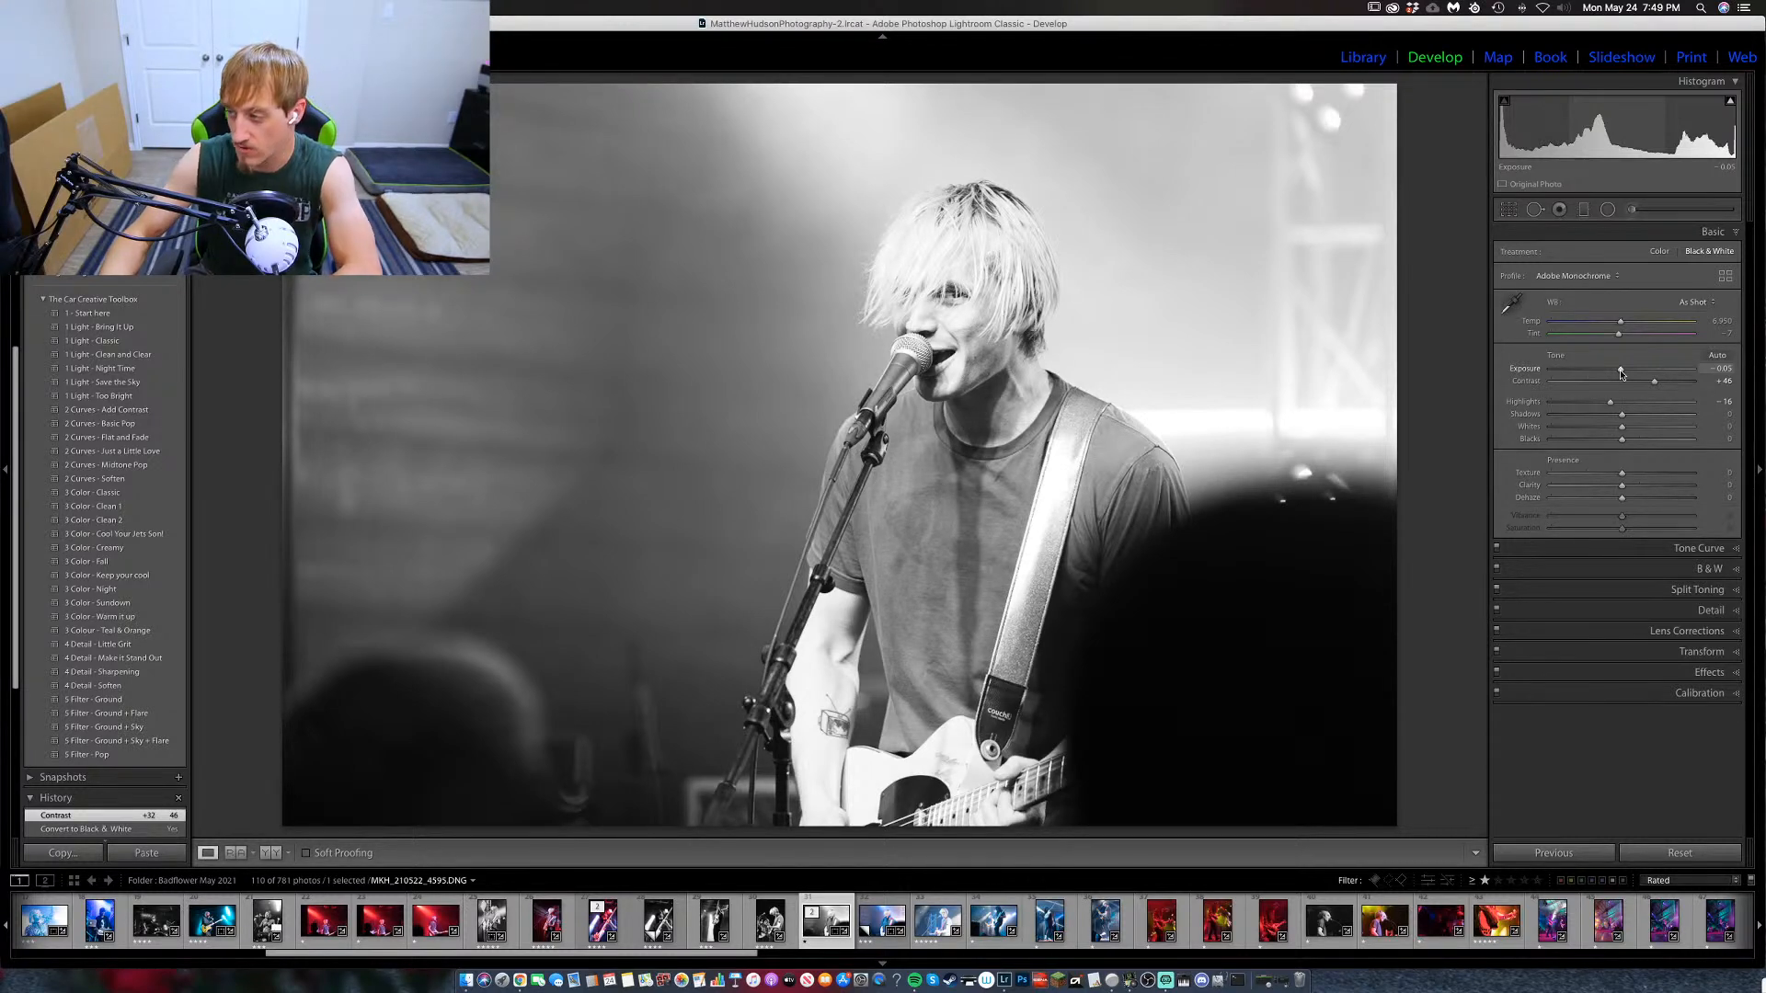
left_click_drag(1622, 373, 1620, 375)
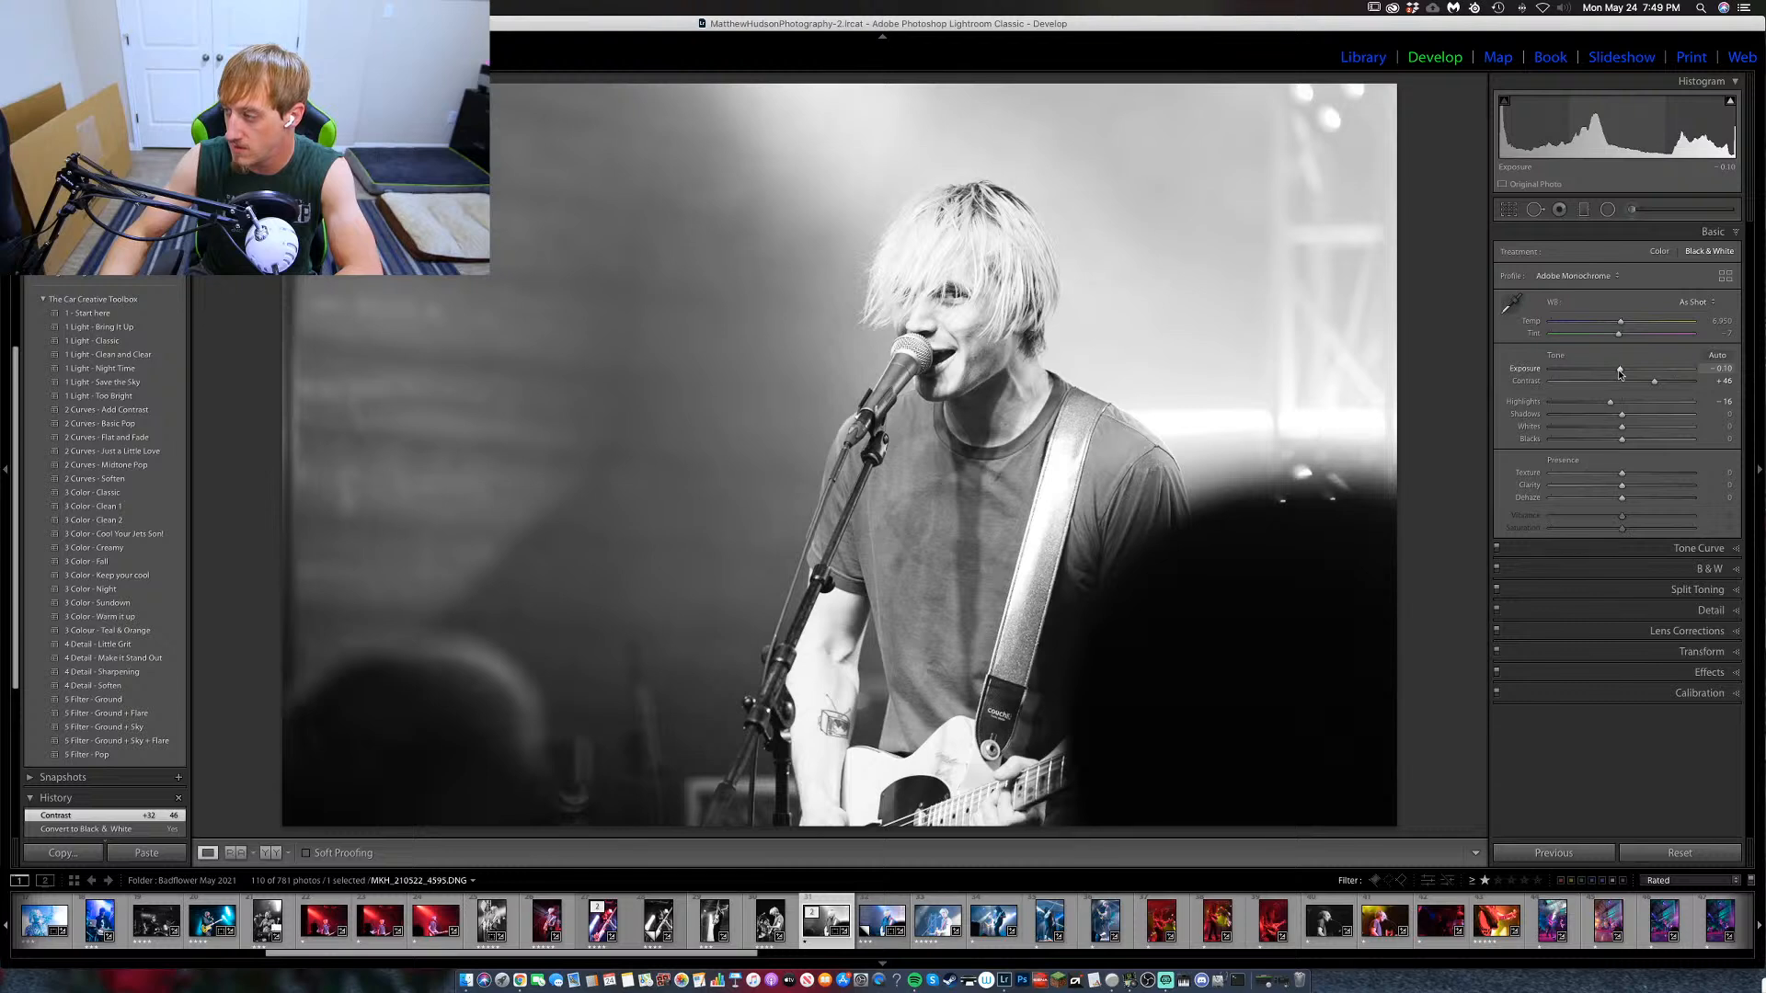
left_click_drag(1621, 373, 1603, 405)
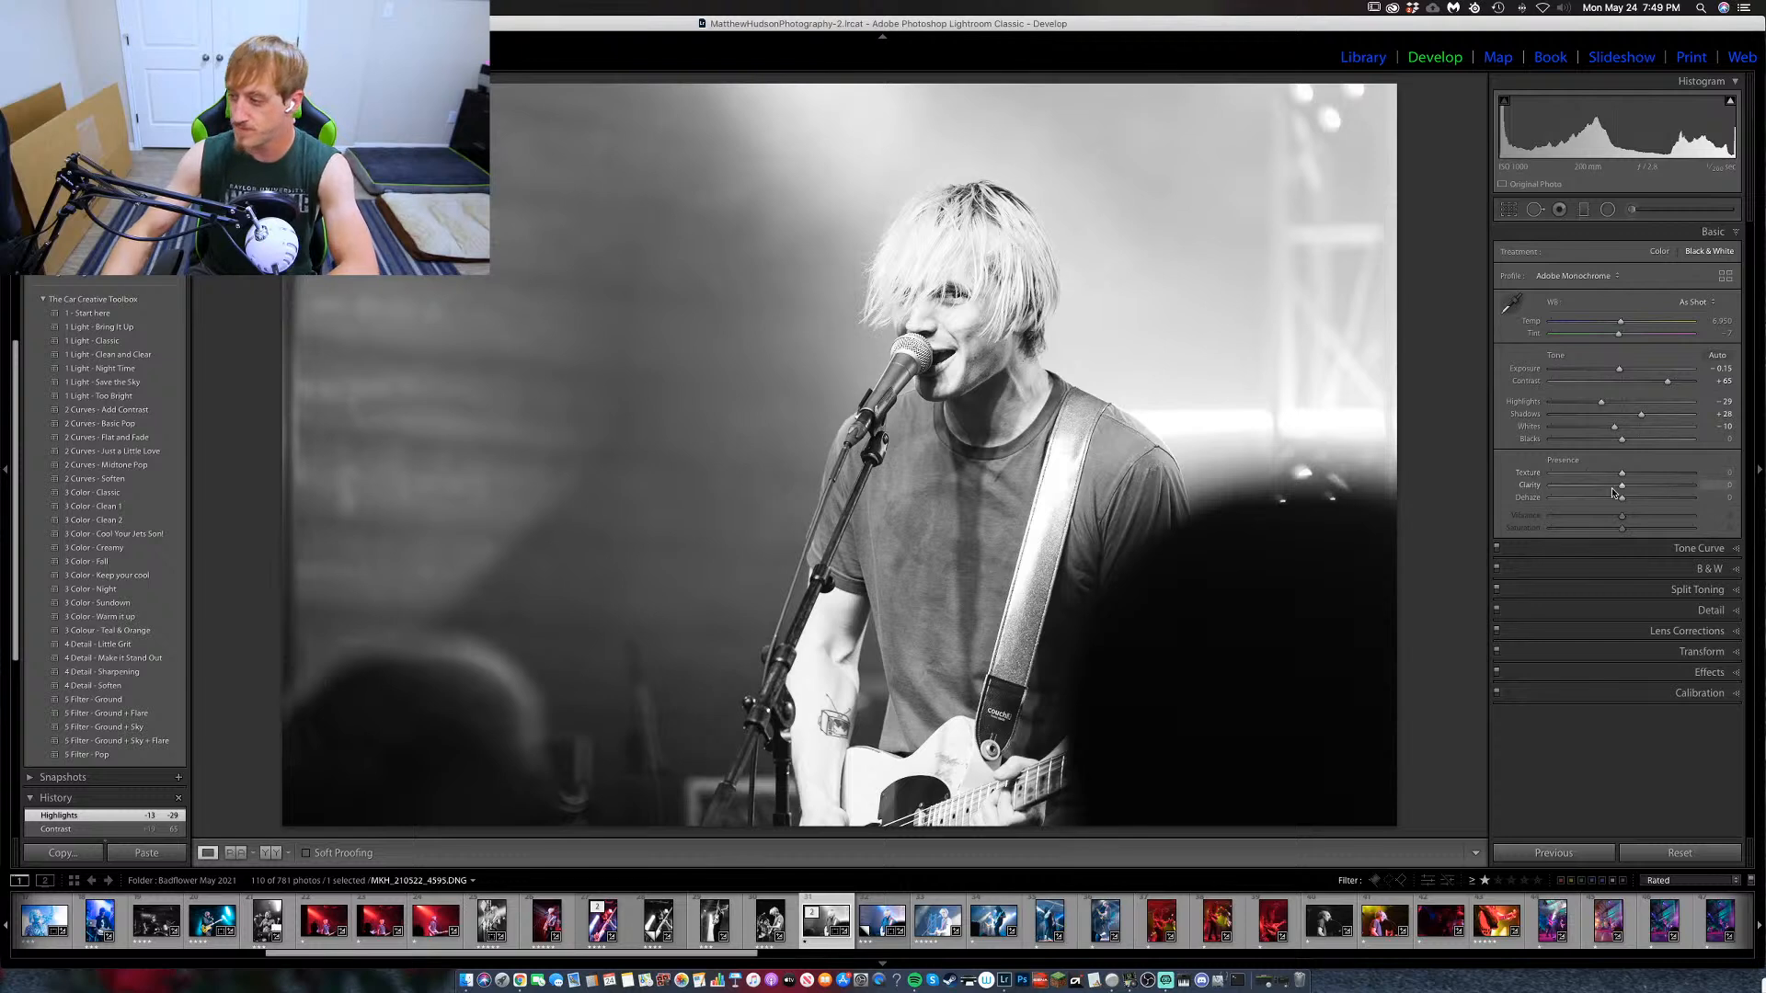
left_click_drag(1621, 489, 1638, 473)
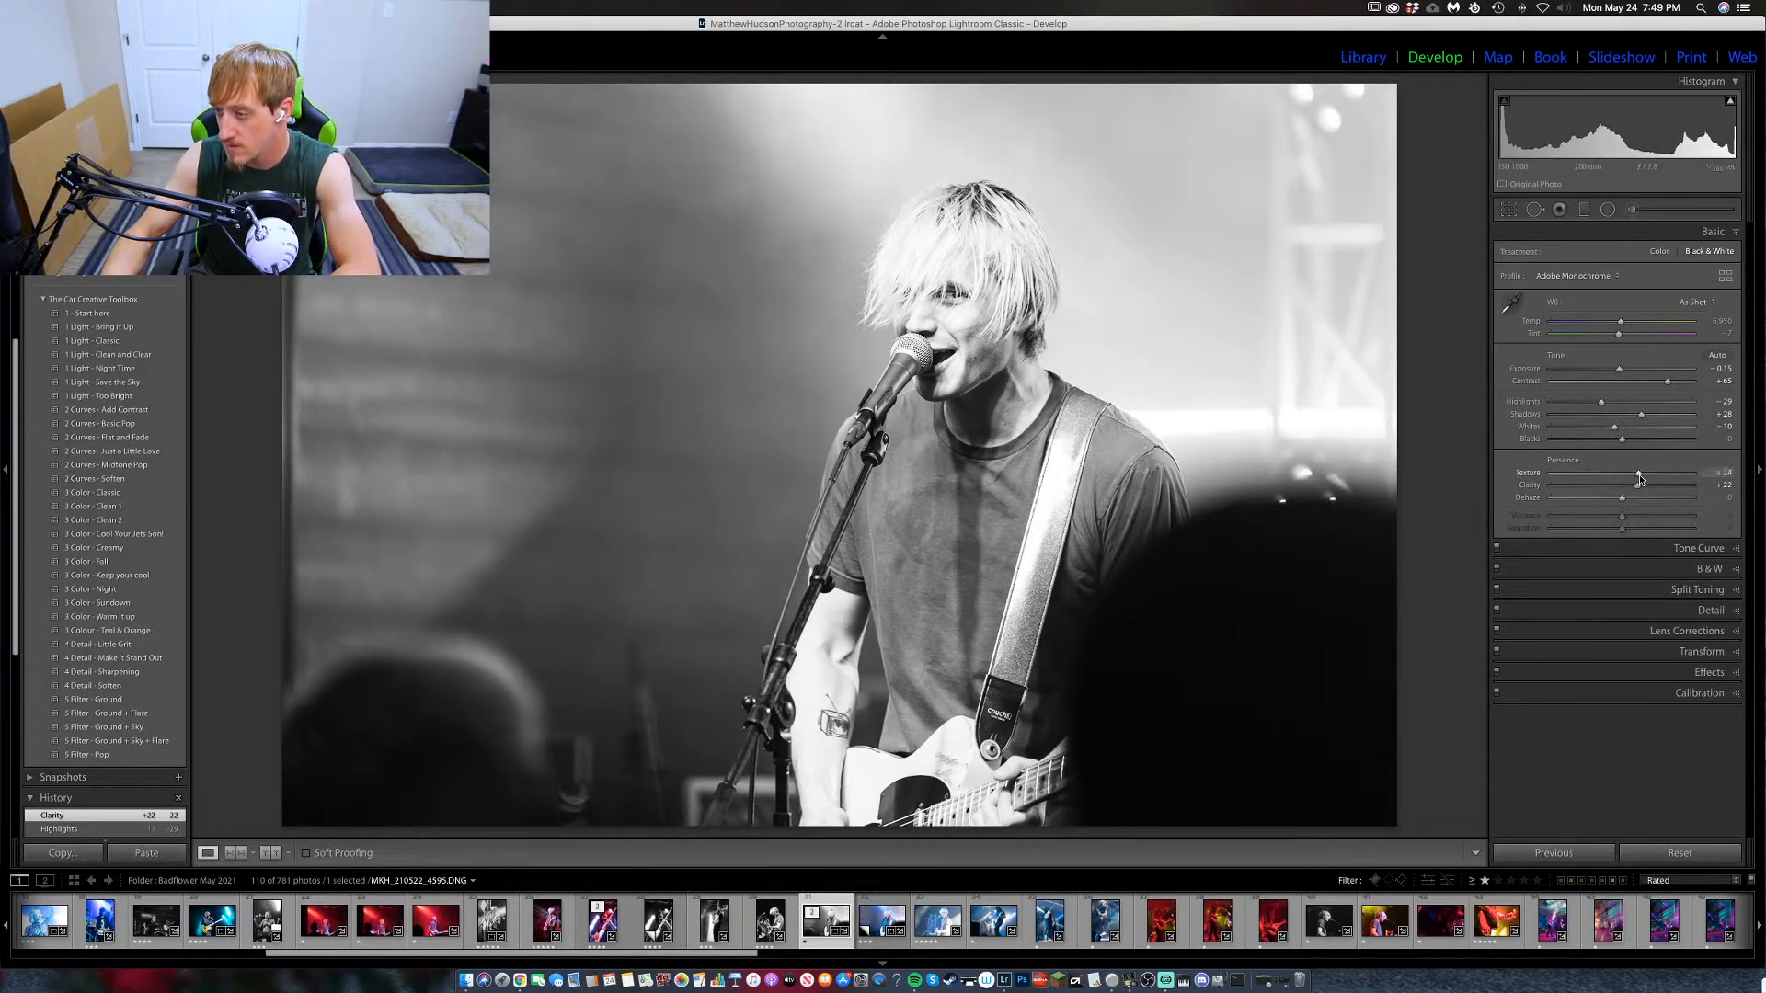
Set Luminance noise reduction to 10 and Sharpening Masking to 84 on the black-and-white photo.
left_click(1698, 611)
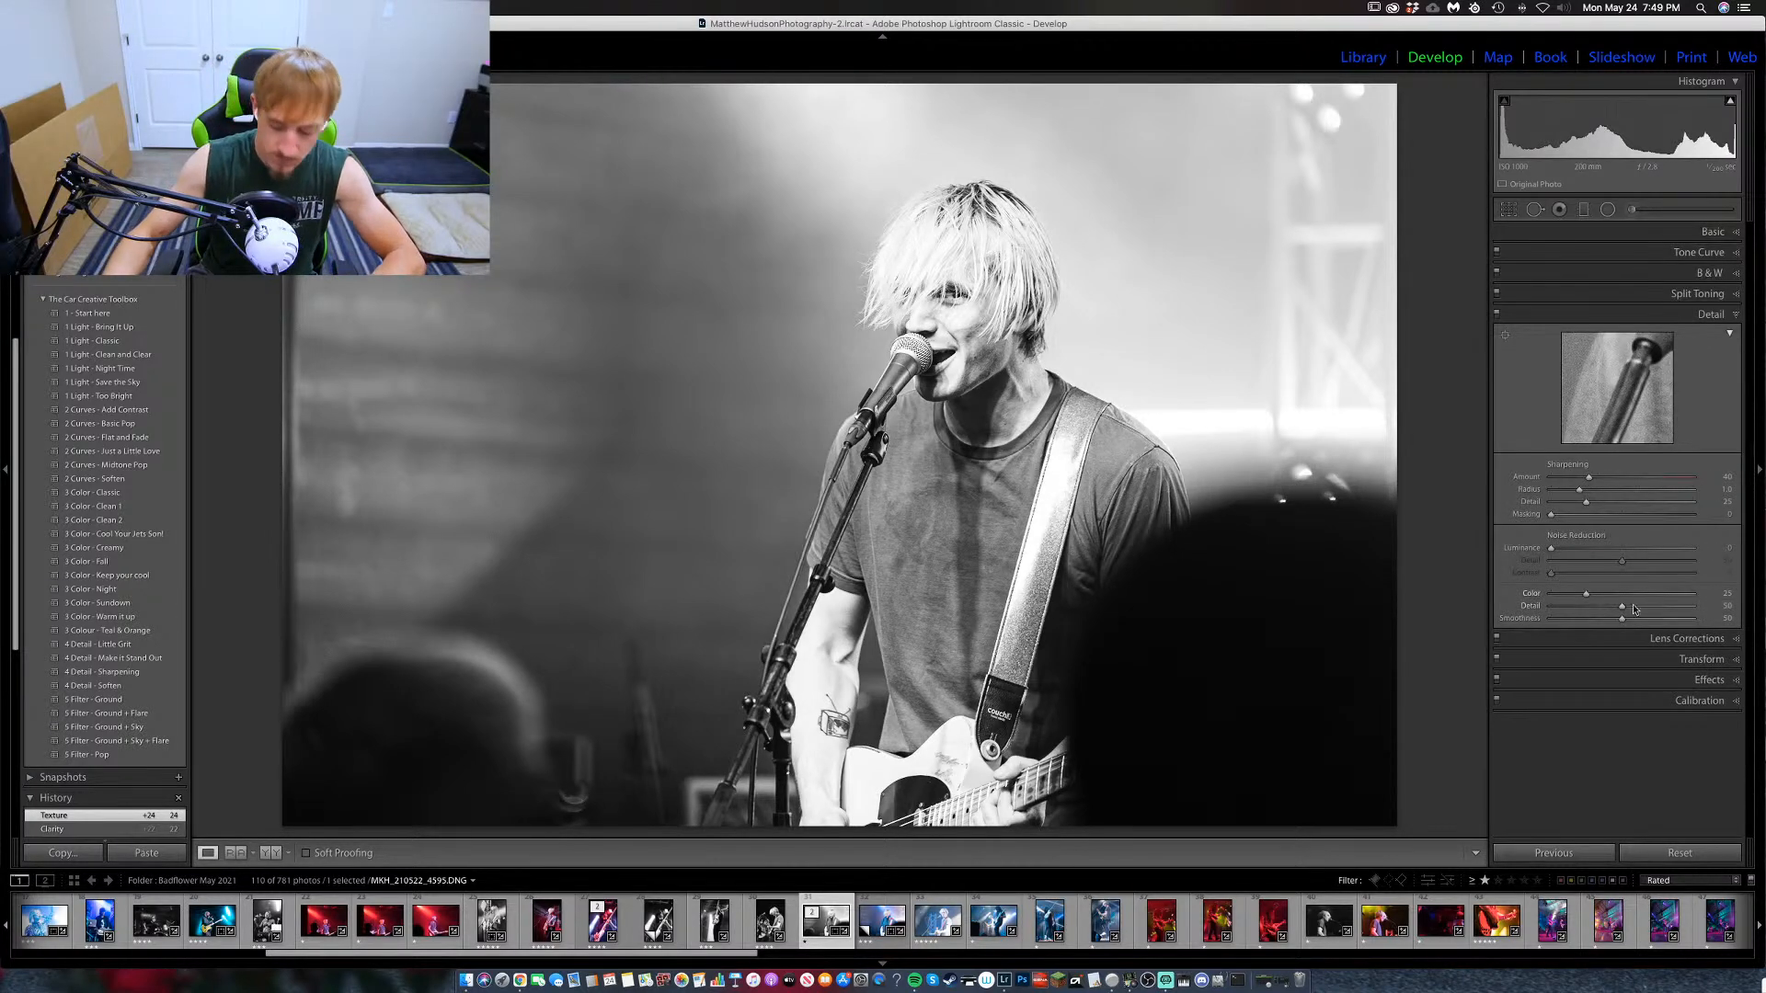
left_click_drag(1550, 548, 1670, 514)
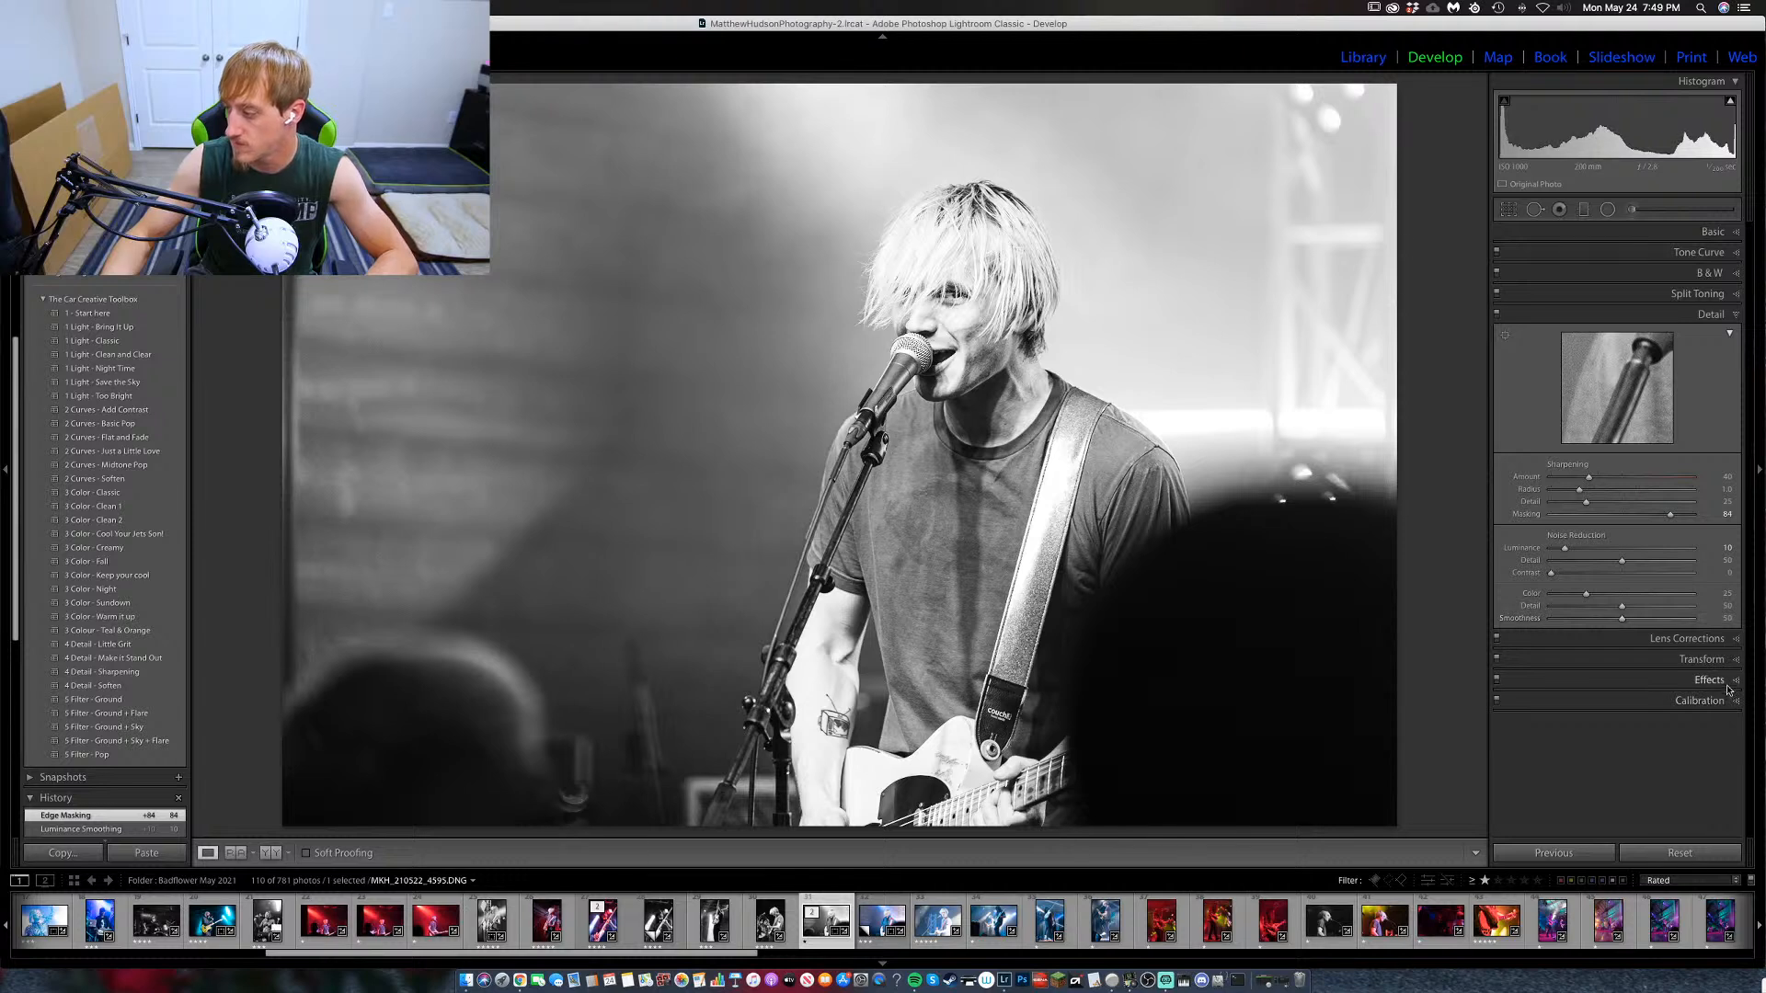
left_click(1737, 315)
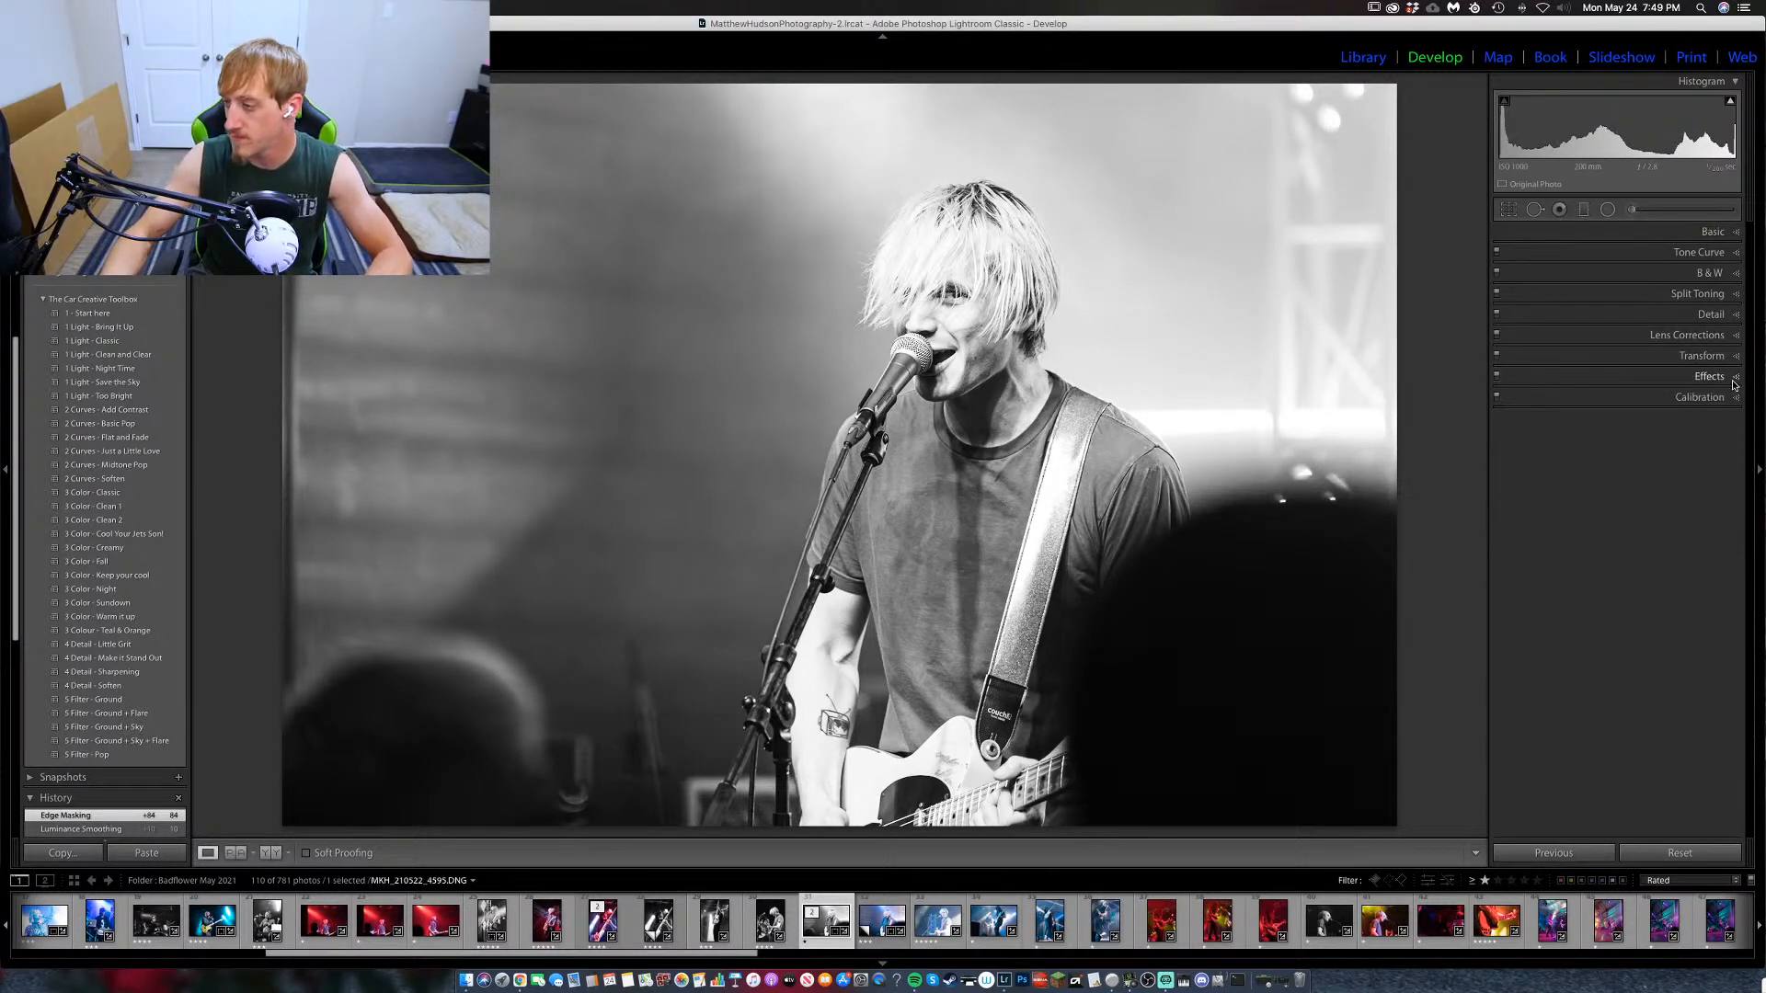
Apply a post-crop vignette amount of -7 and rate the black-and-white singer photo four stars.
left_click(1735, 377)
left_click_drag(1621, 422, 1618, 427)
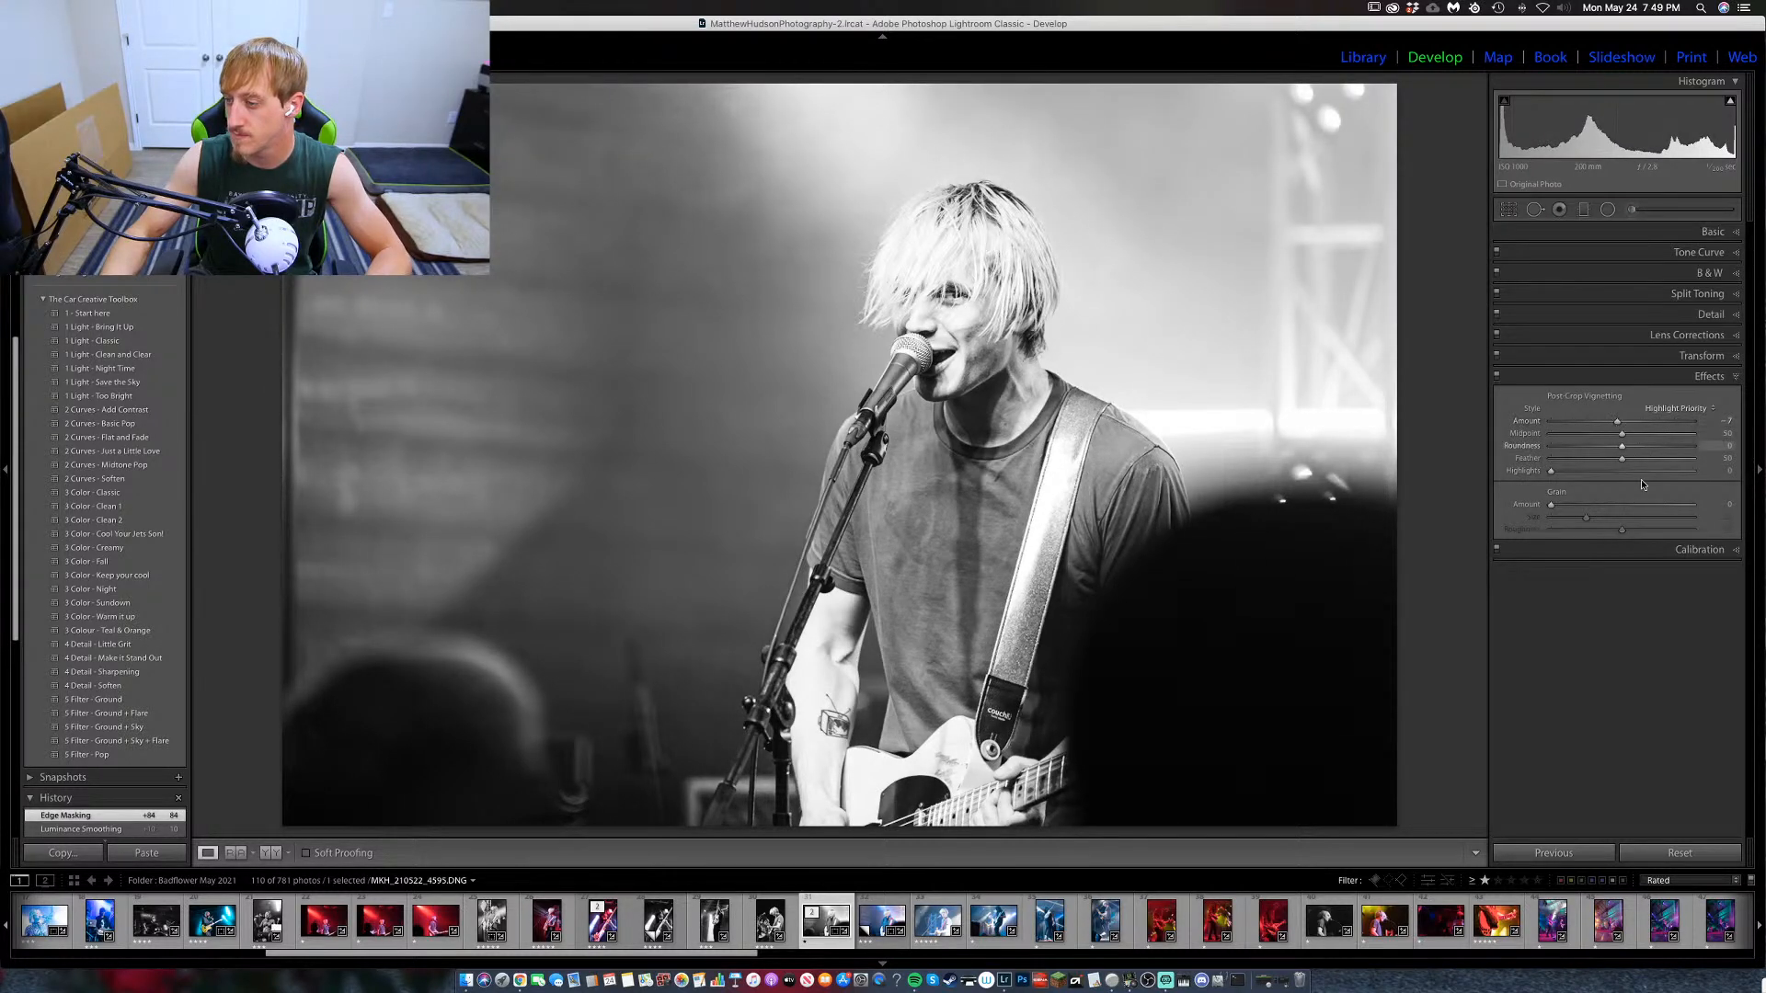
left_click(1709, 376)
key("4")
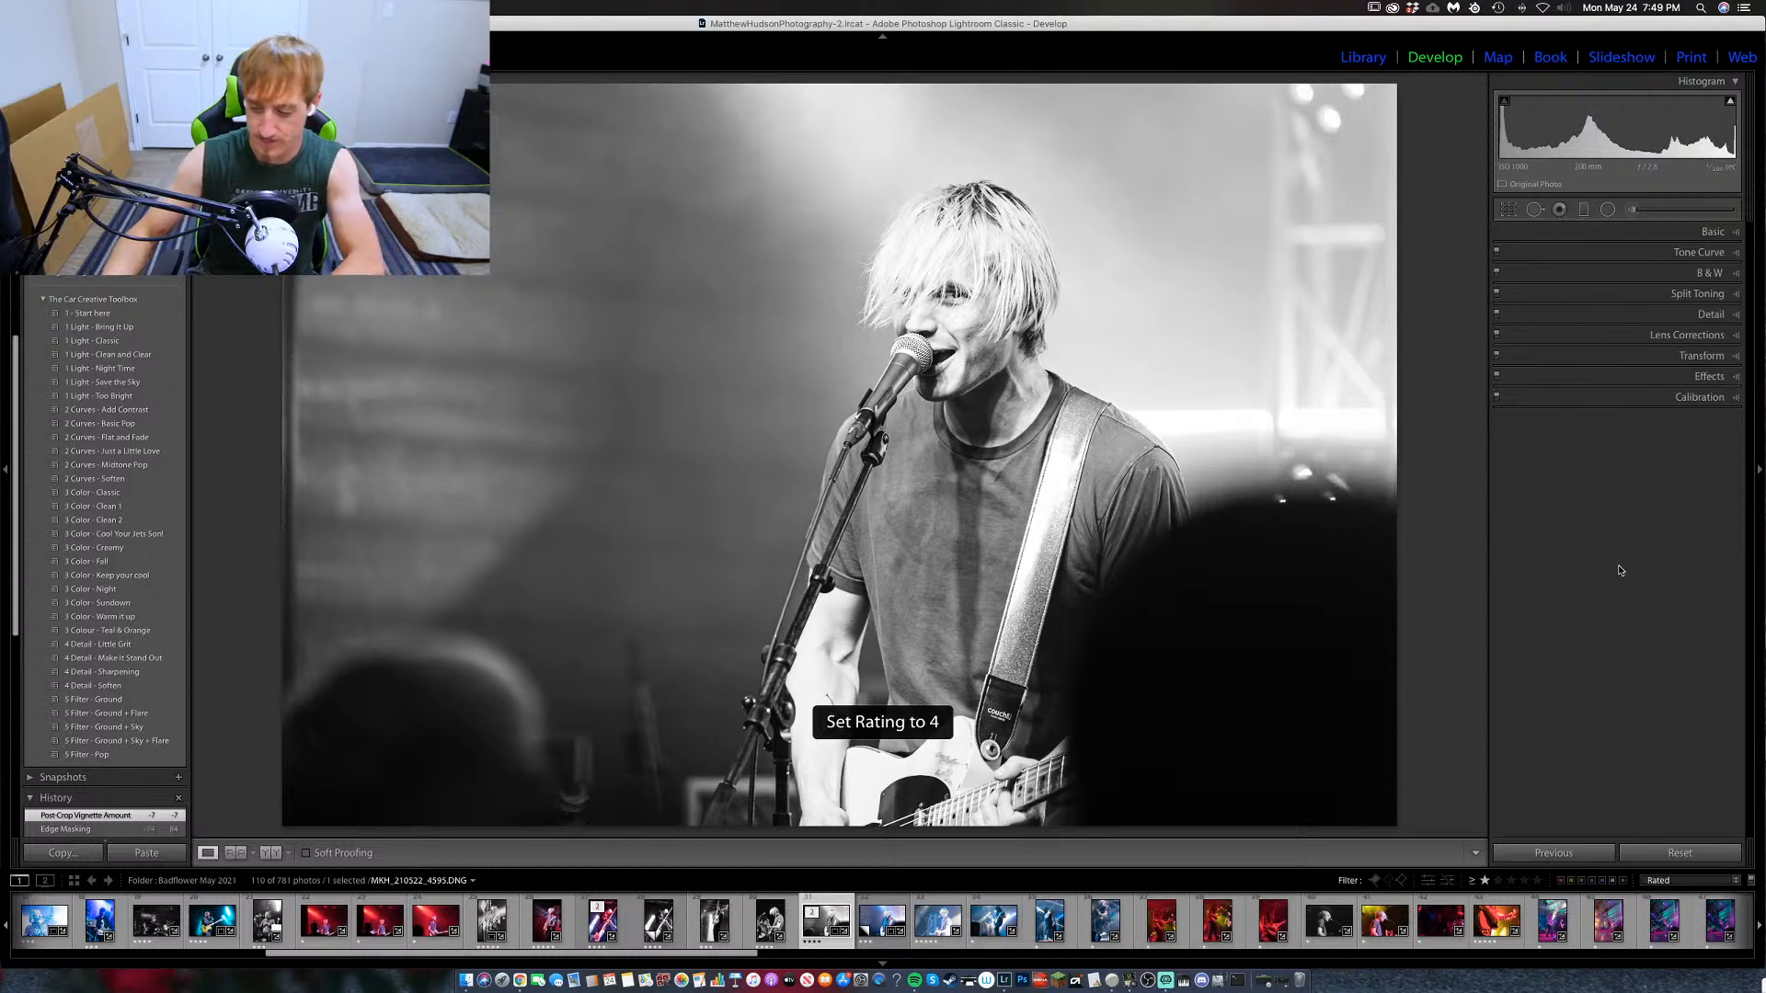
key("4")
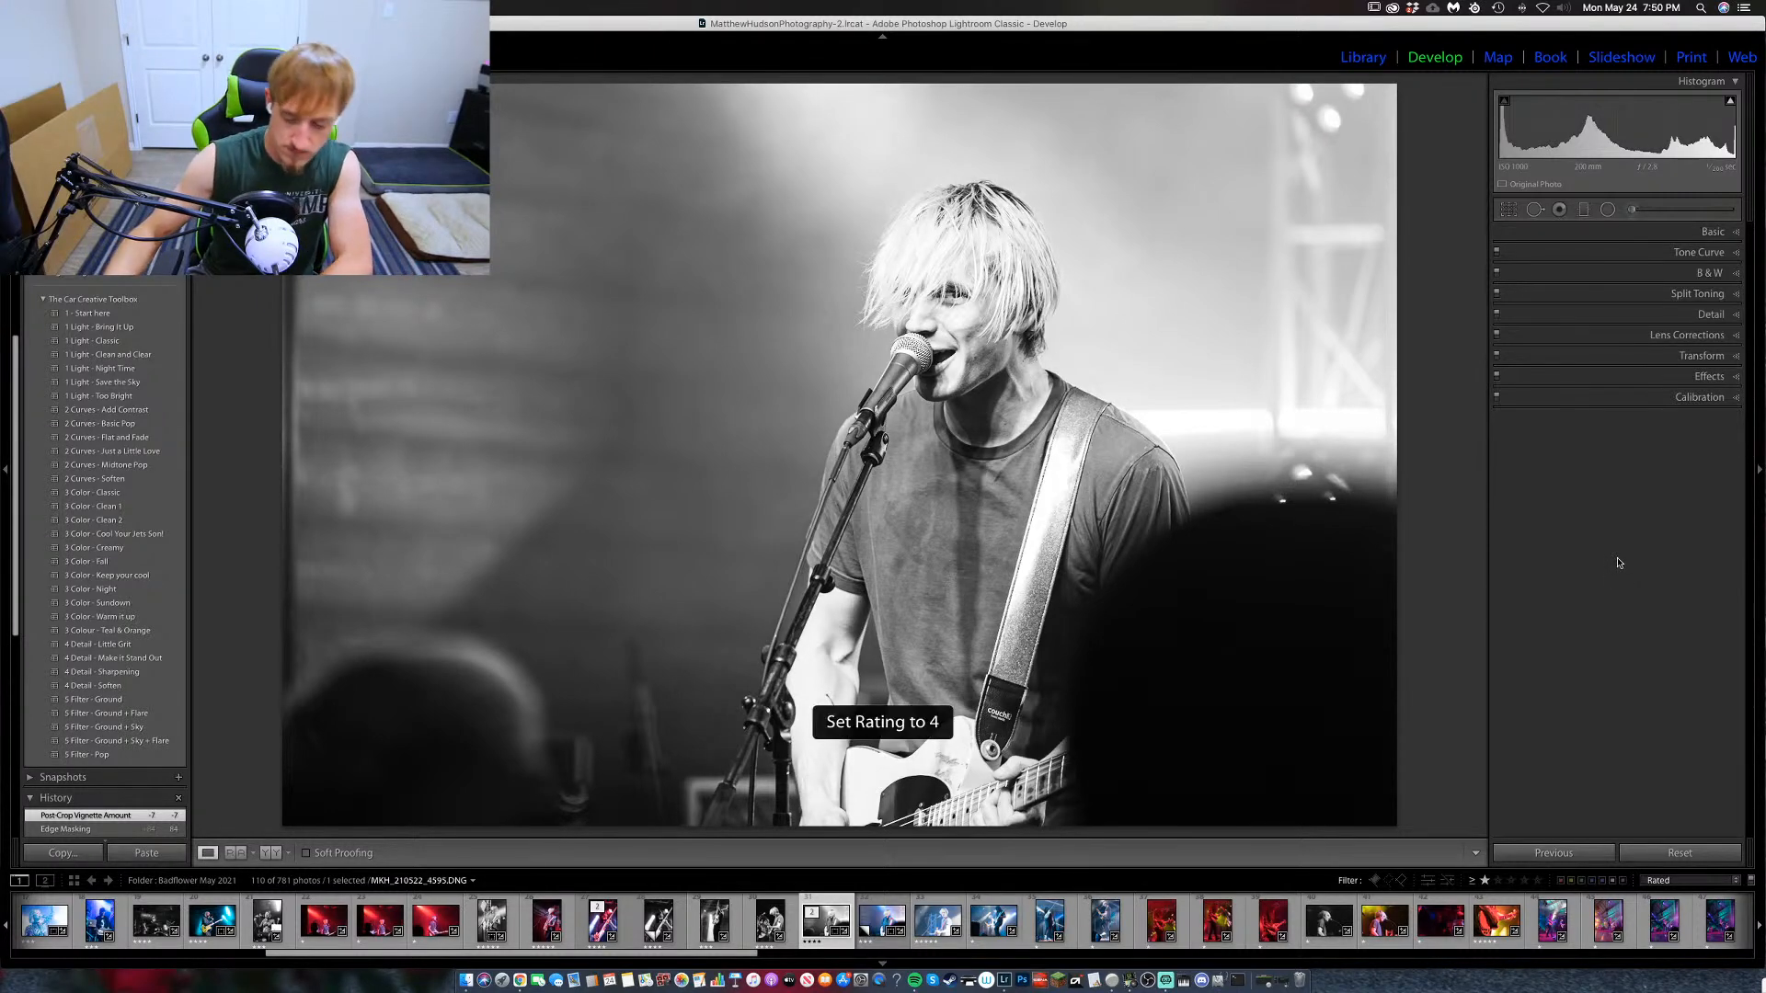
Go to the photo of the frowning singer, check his face up close, set Contrast to +45 and convert it to black and white.
key("Right")
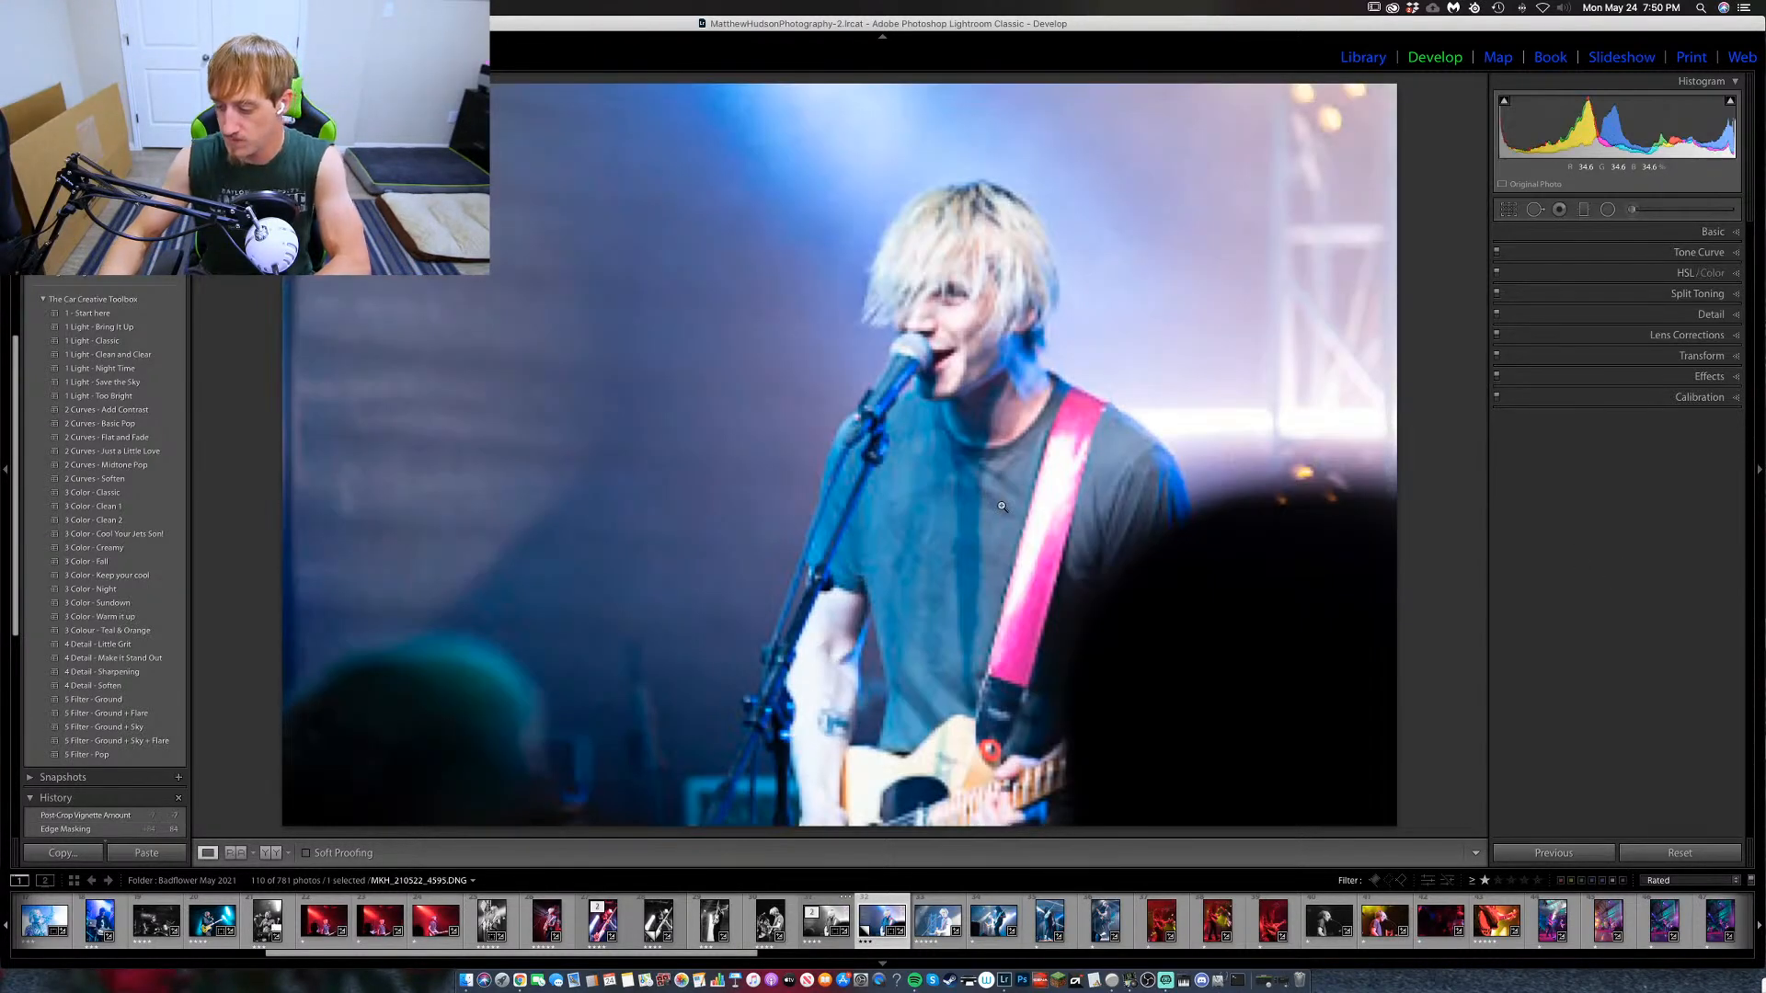
key("Right")
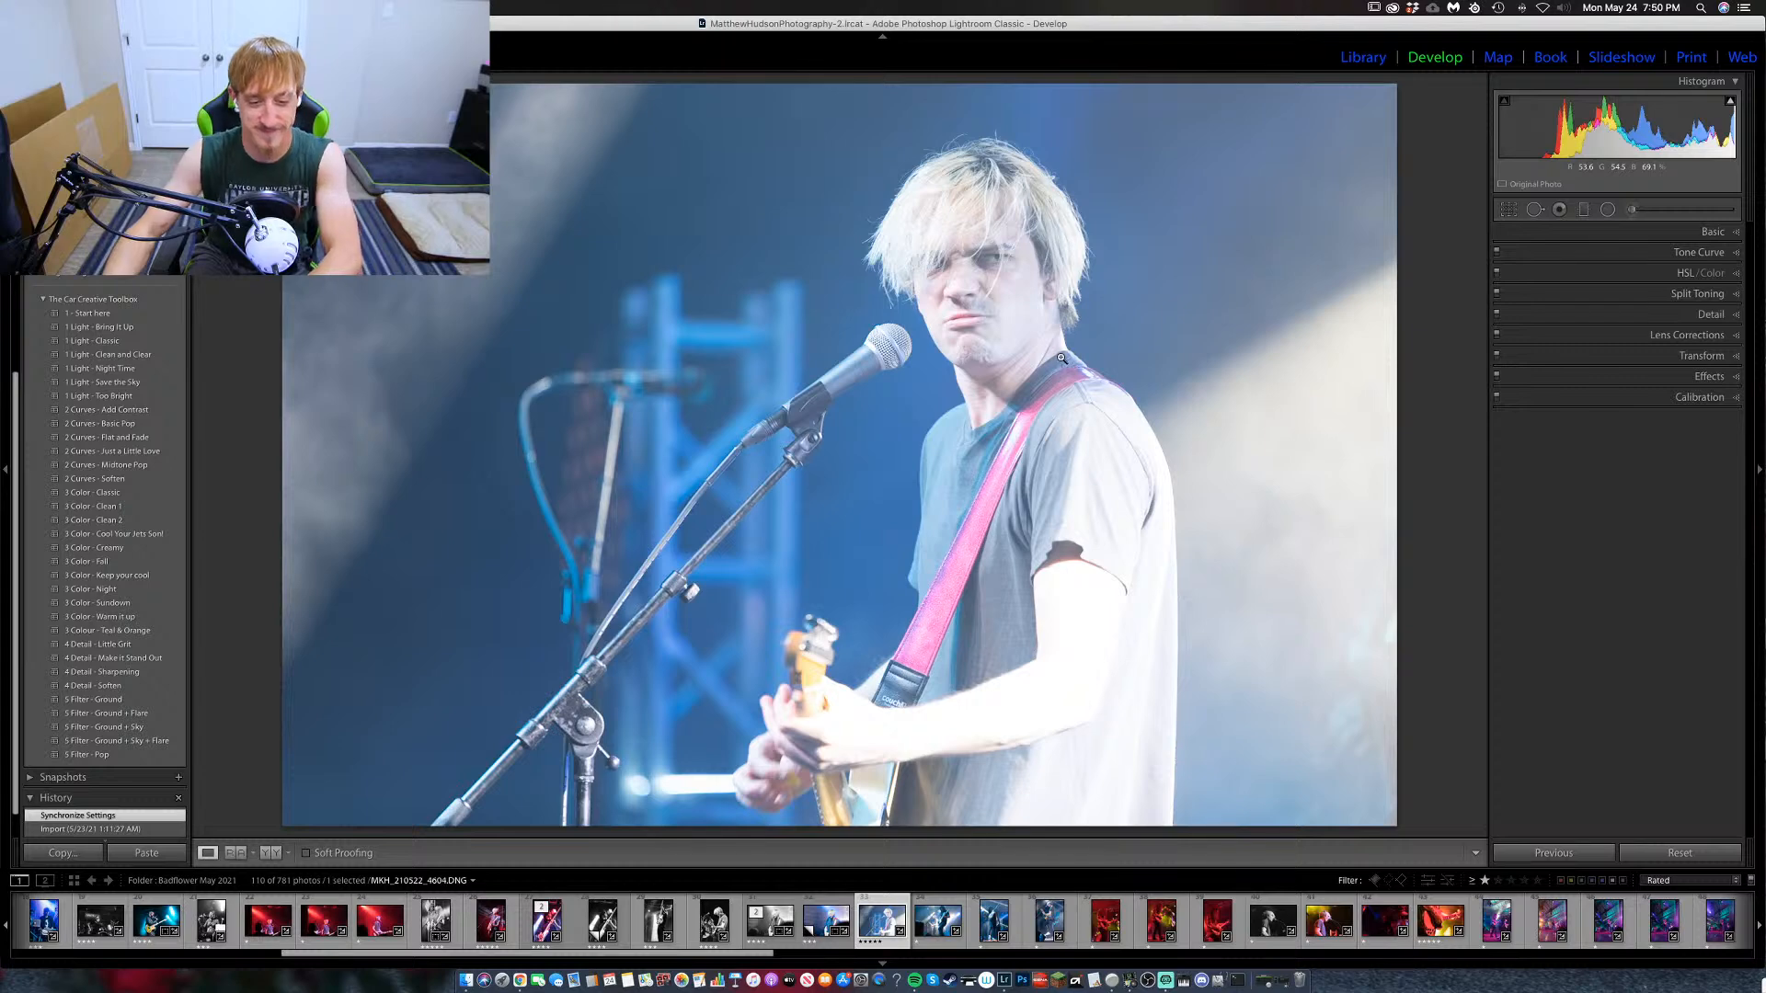
left_click(942, 297)
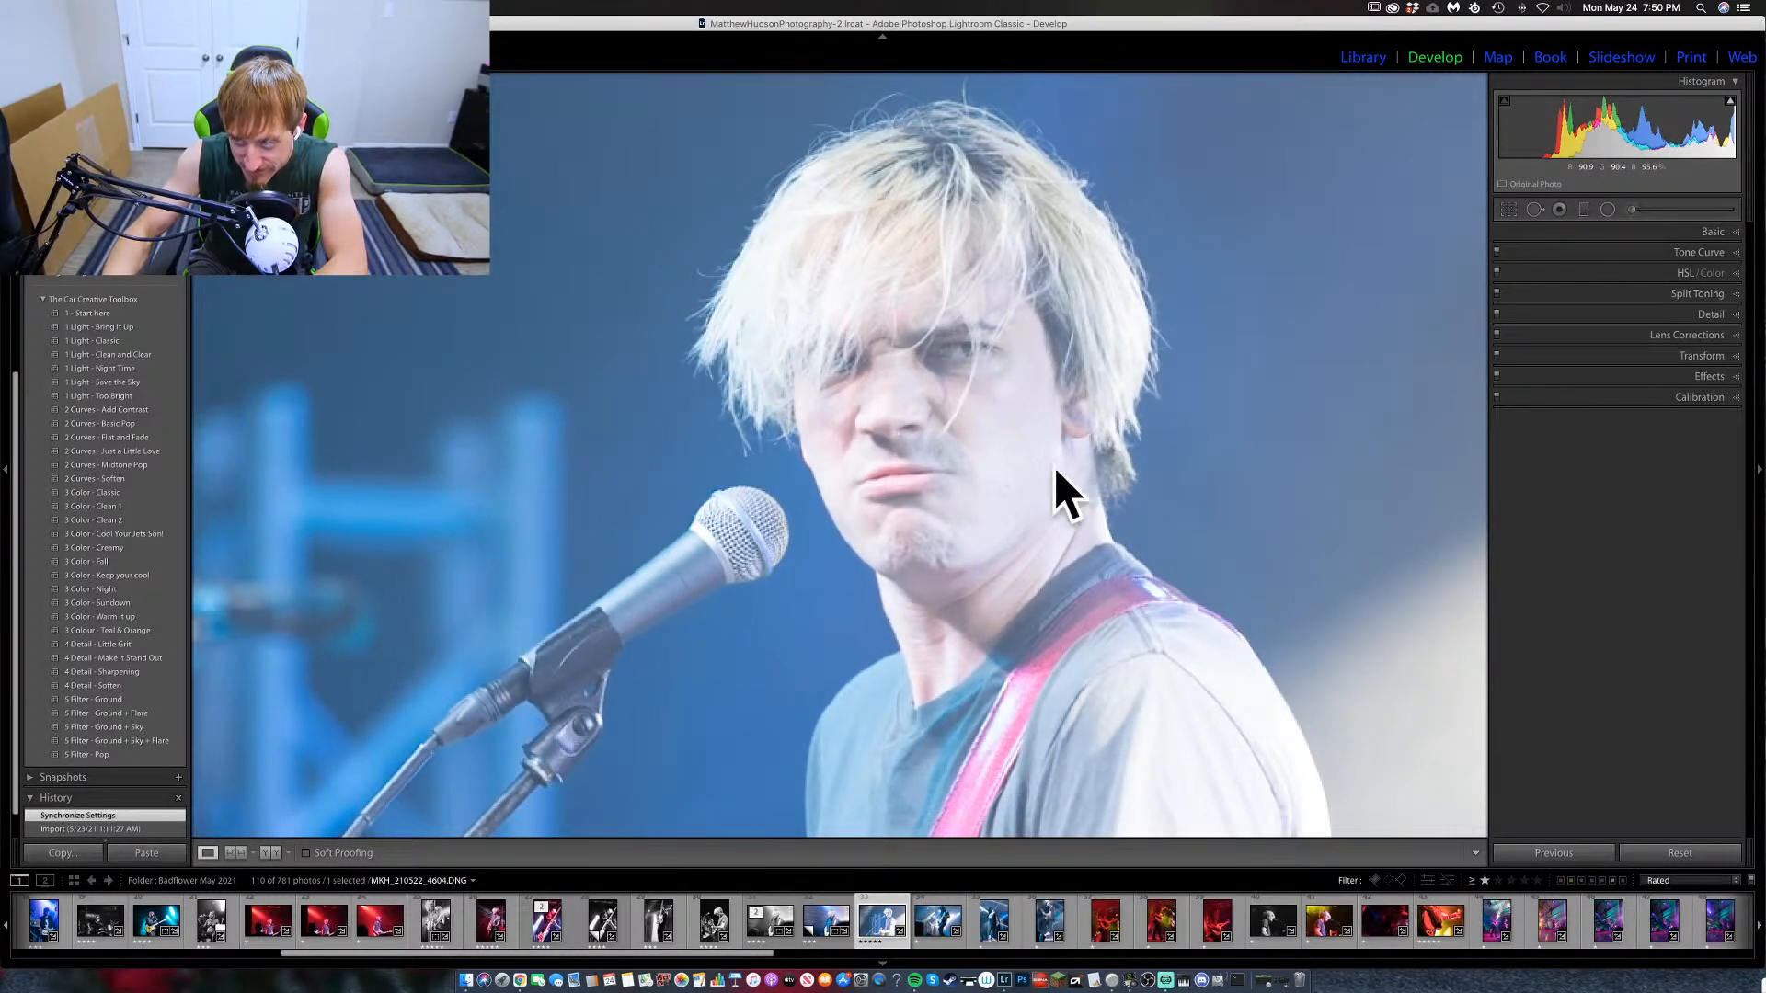
left_click(1230, 466)
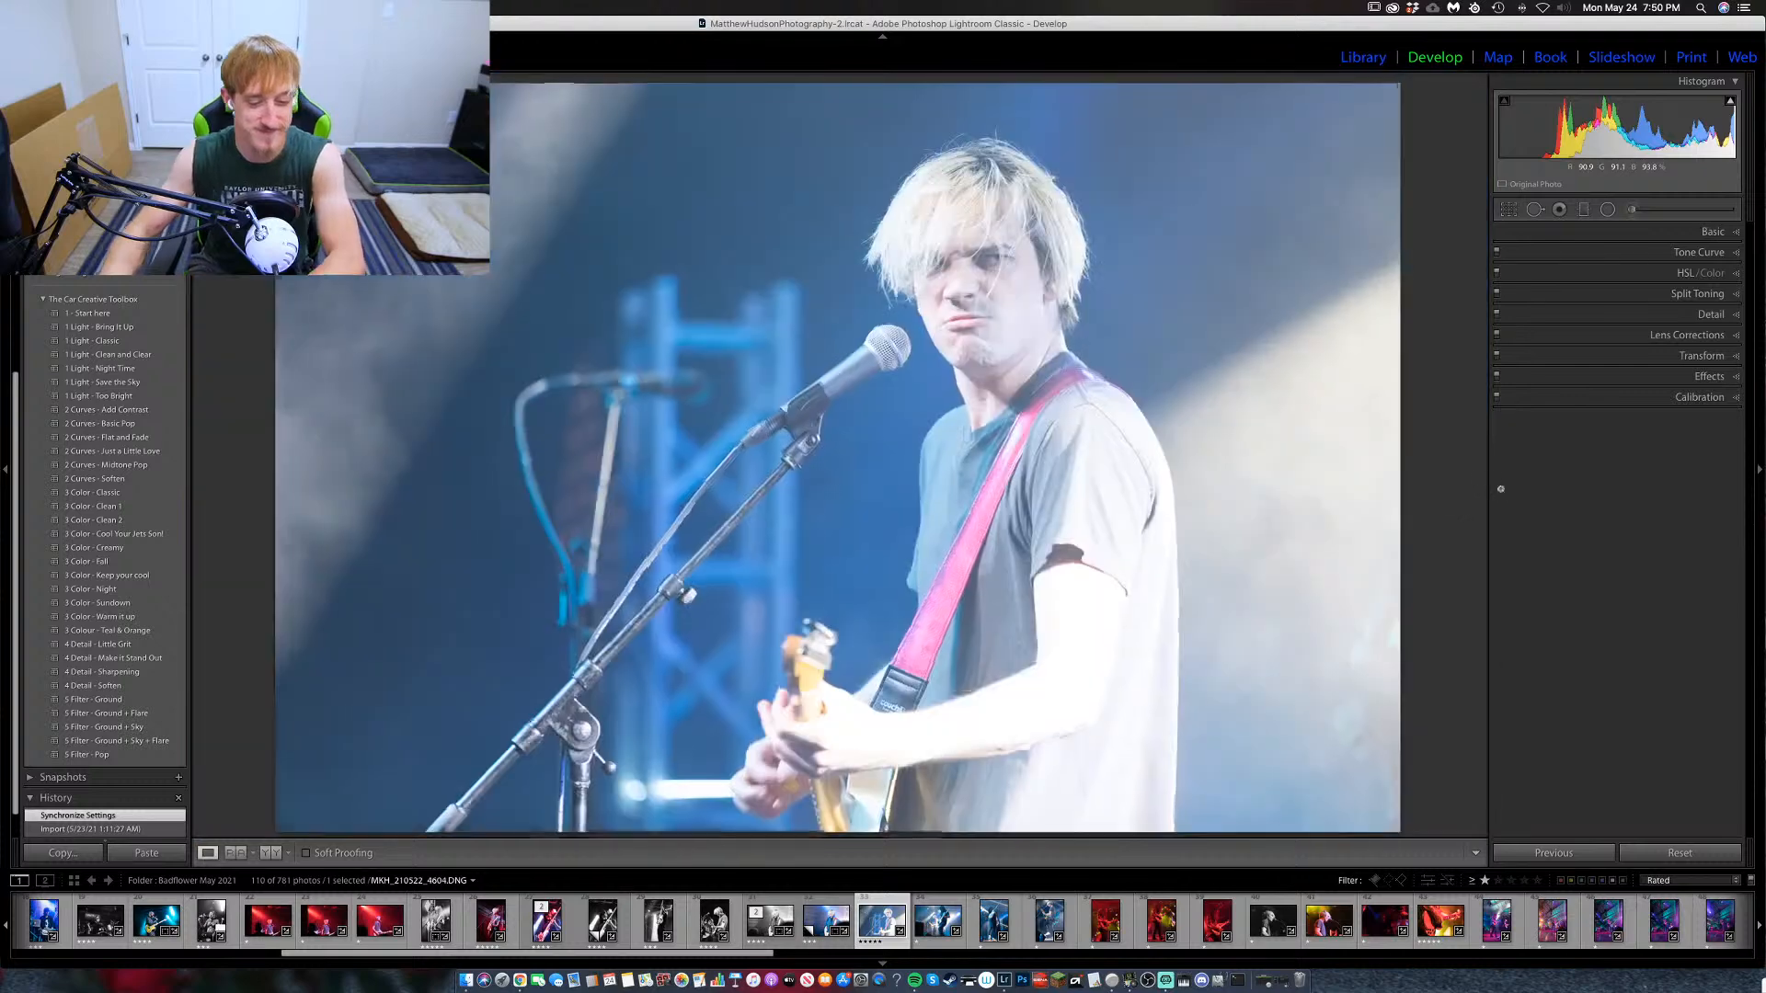
left_click(1713, 232)
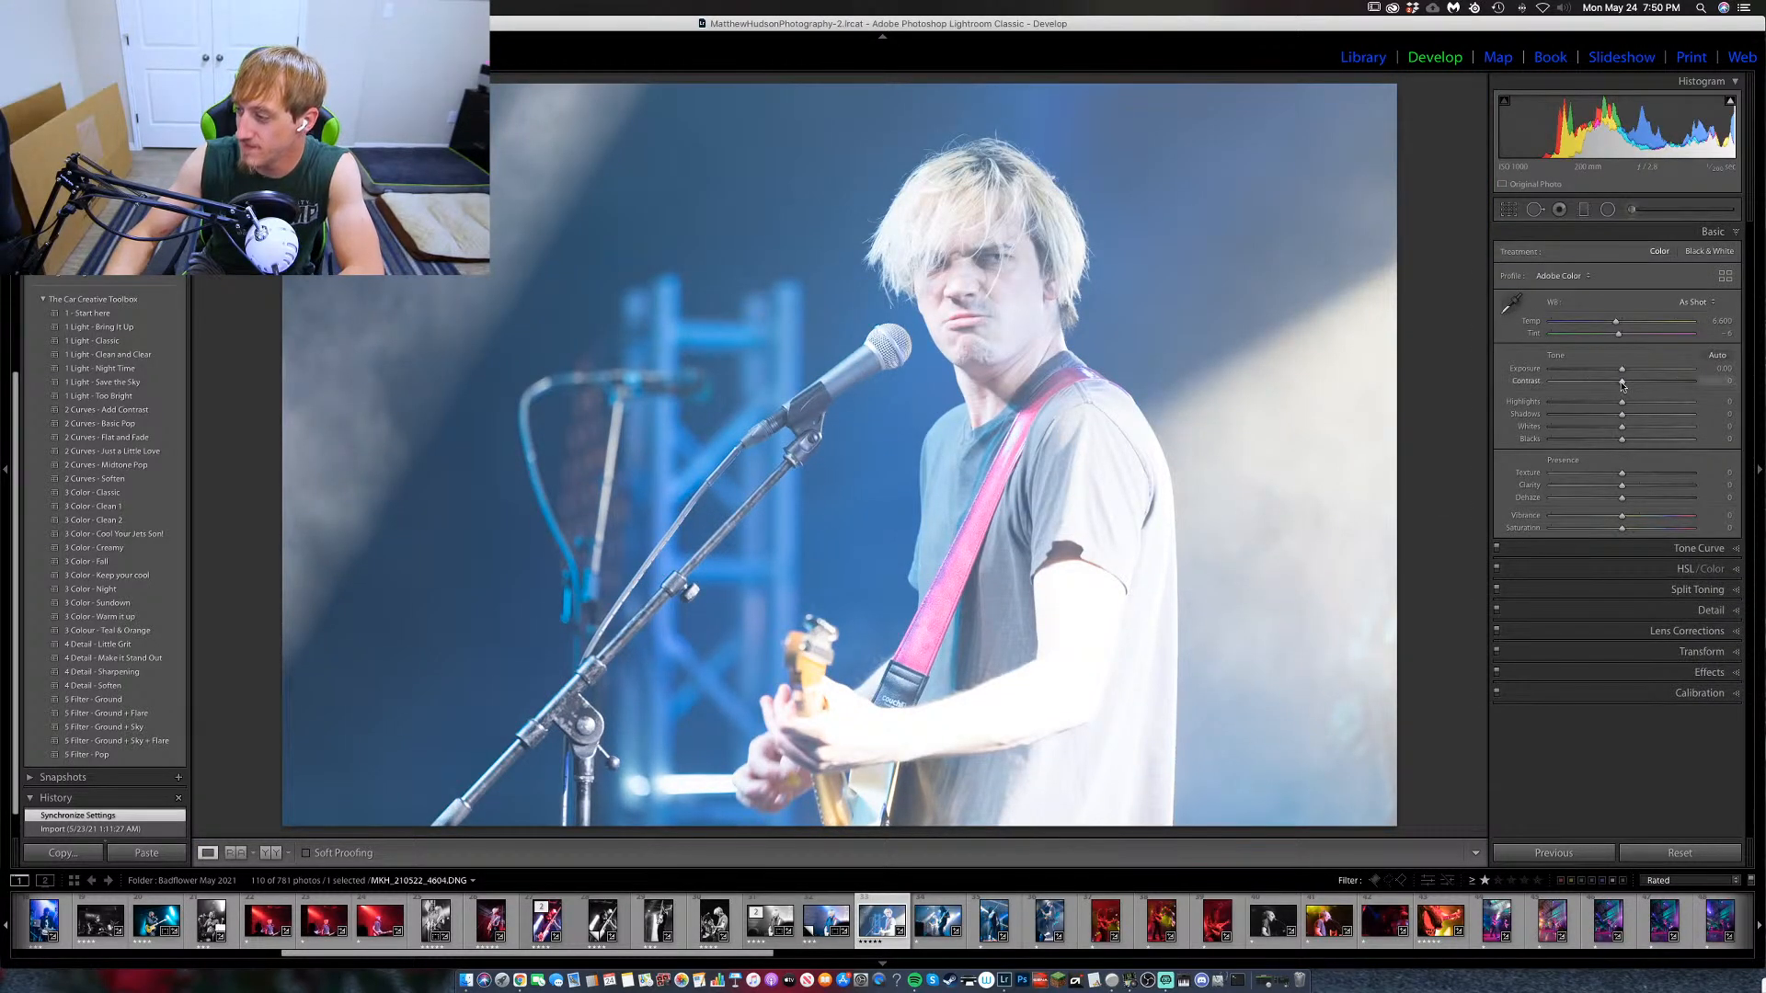
left_click_drag(1645, 384, 1654, 388)
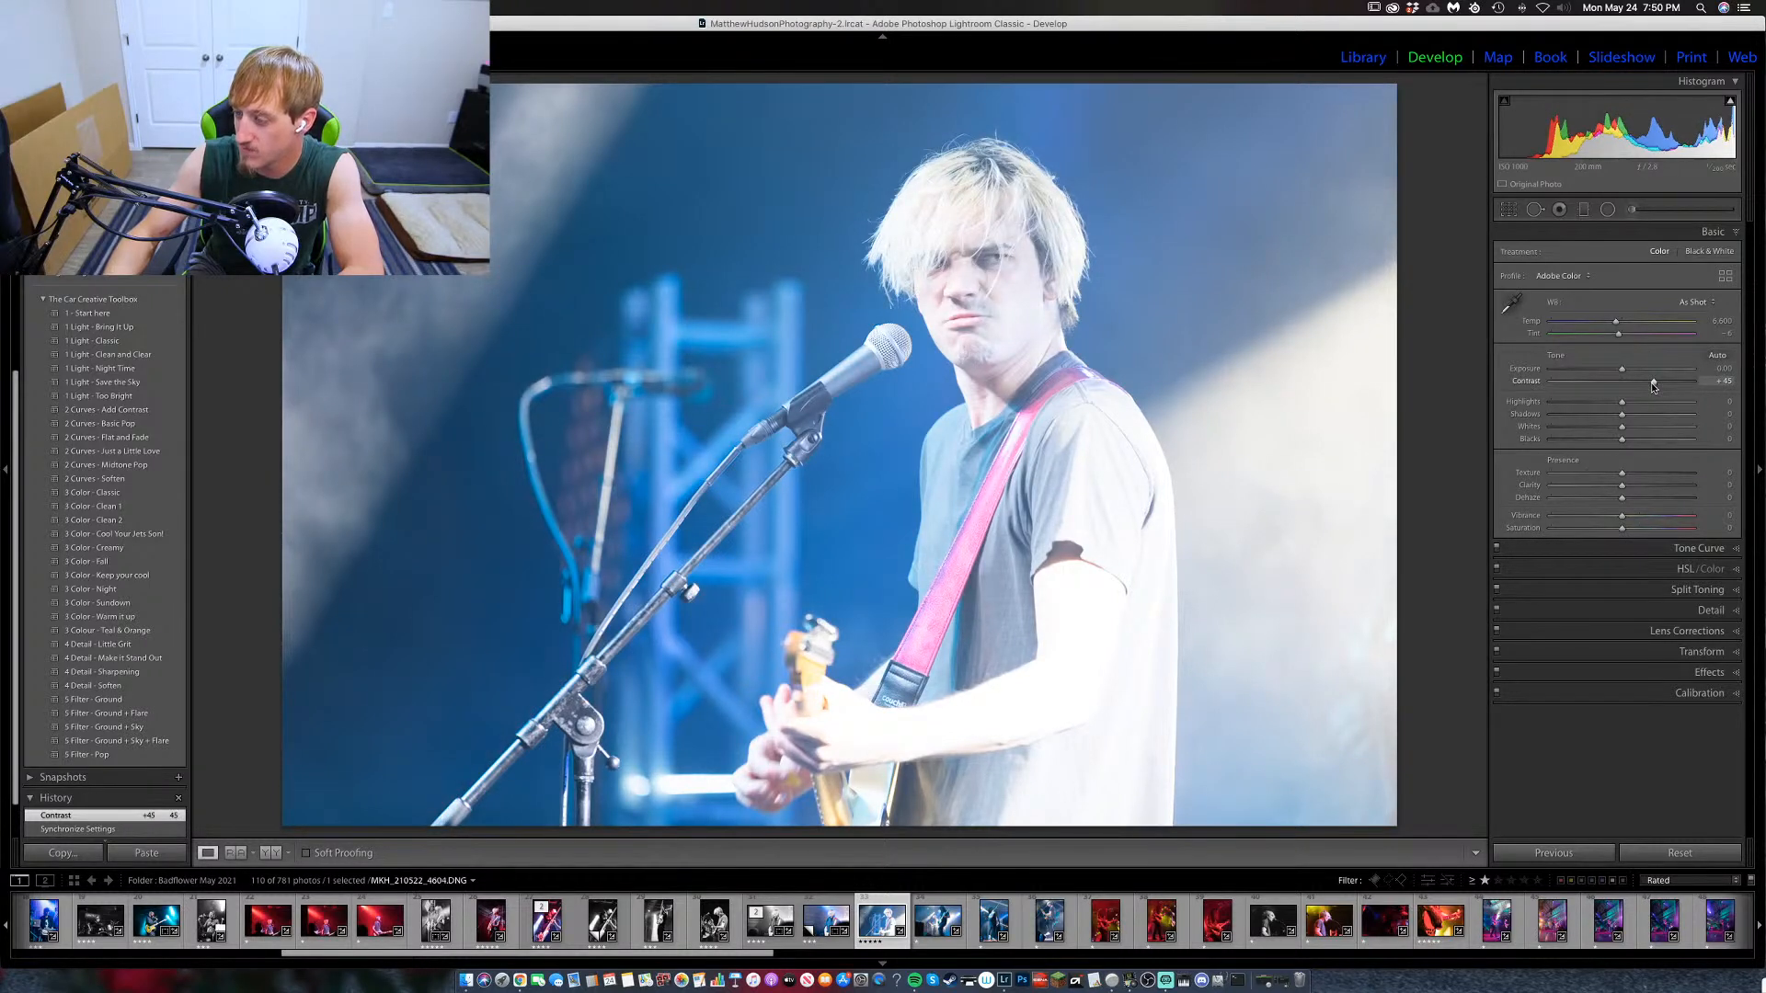
key("v")
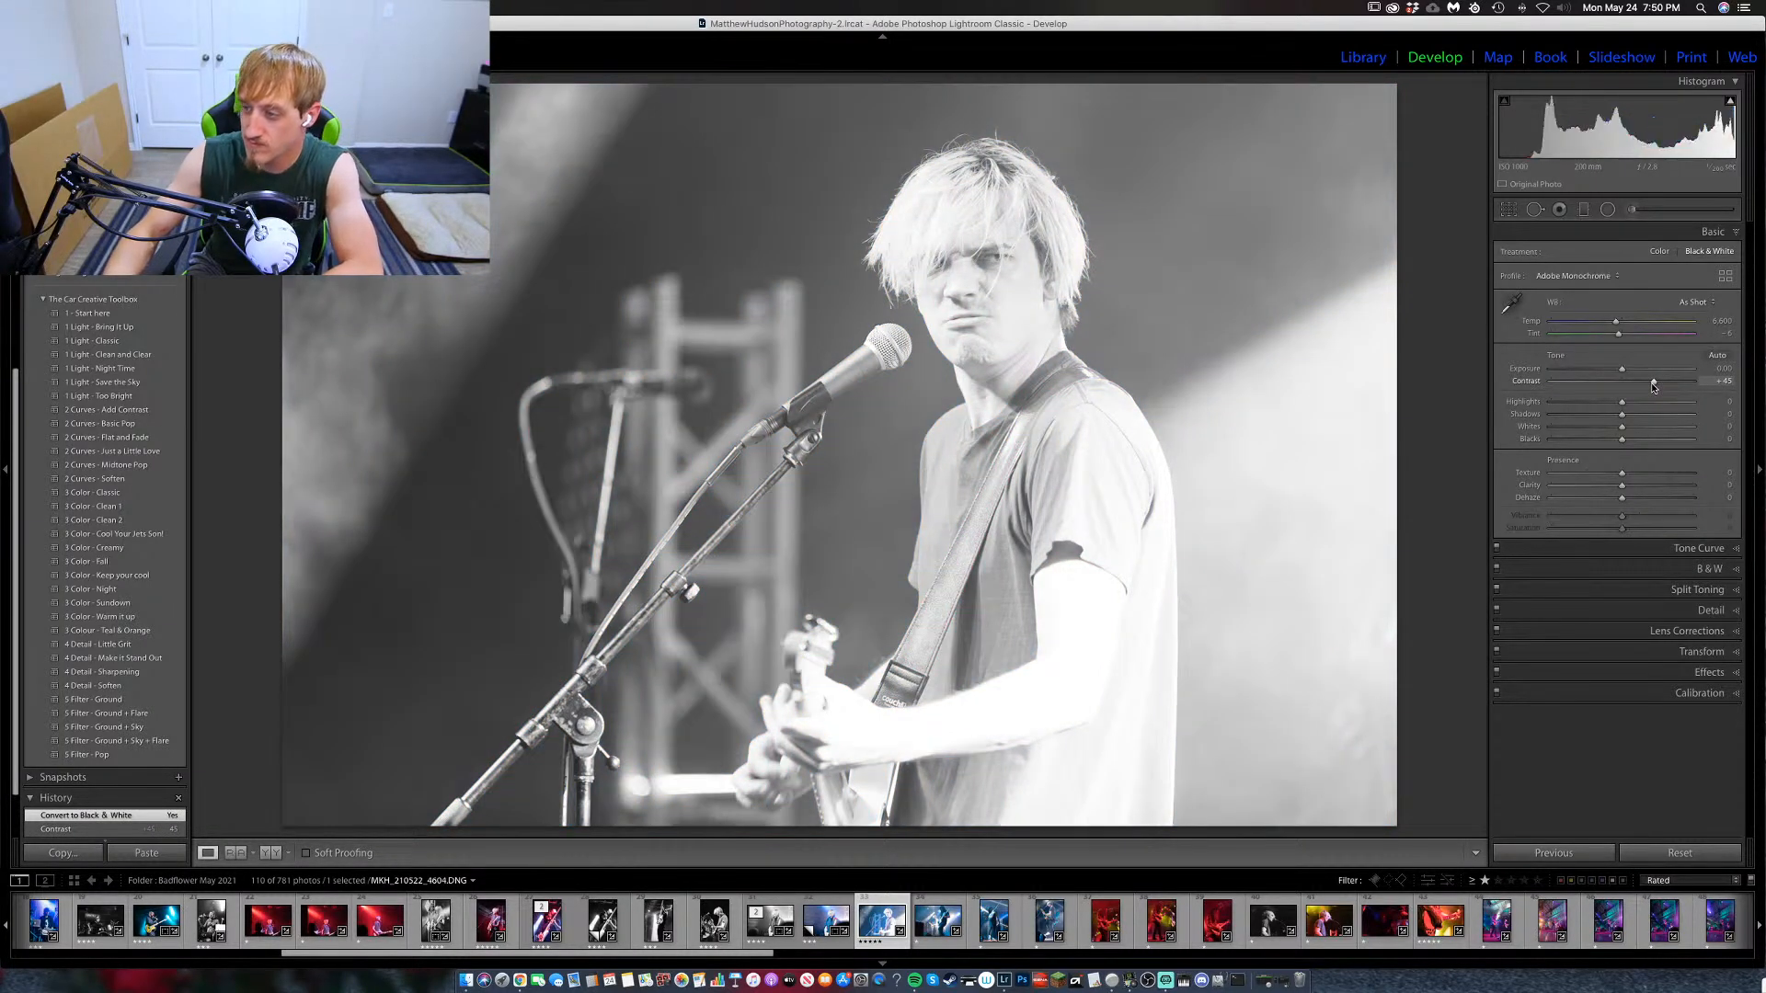
Set Exposure -0.55, Shadows -24, Blacks -19, Texture +21, Clarity +8 and Dehaze +14 on the frowning singer photo and rate it two stars.
left_click_drag(1622, 369, 1613, 374)
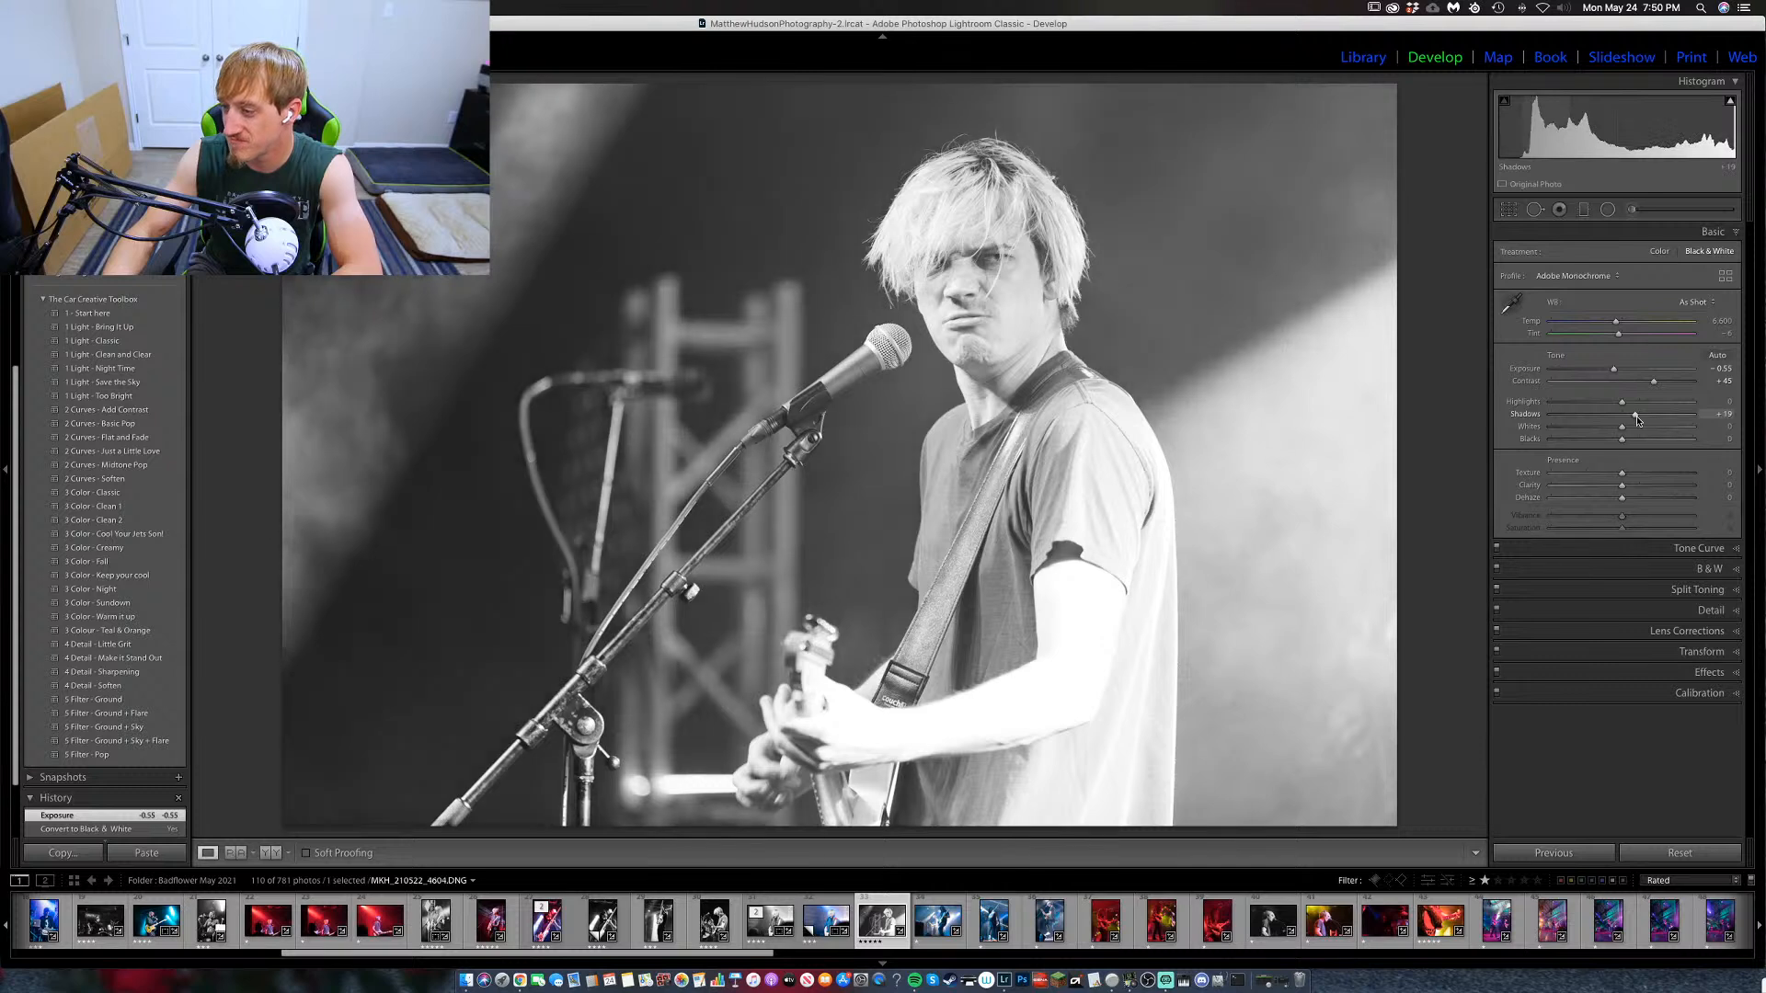
left_click_drag(1637, 420, 1606, 420)
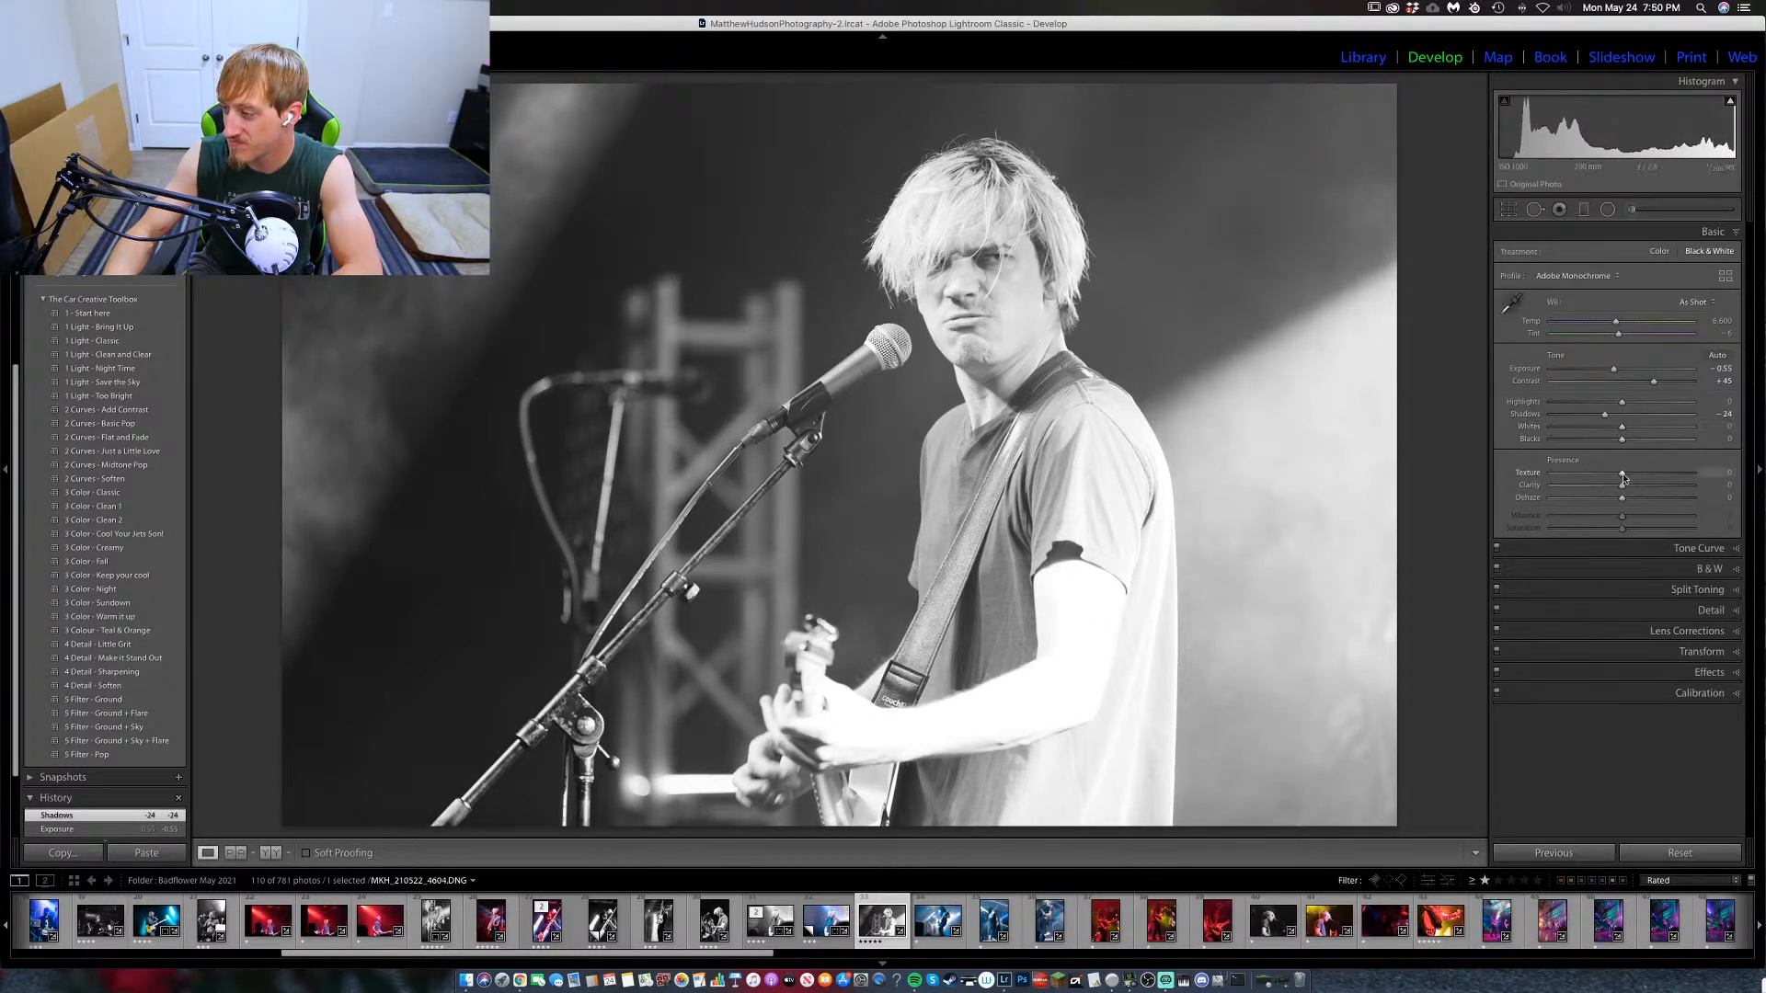
left_click_drag(1621, 473, 1639, 490)
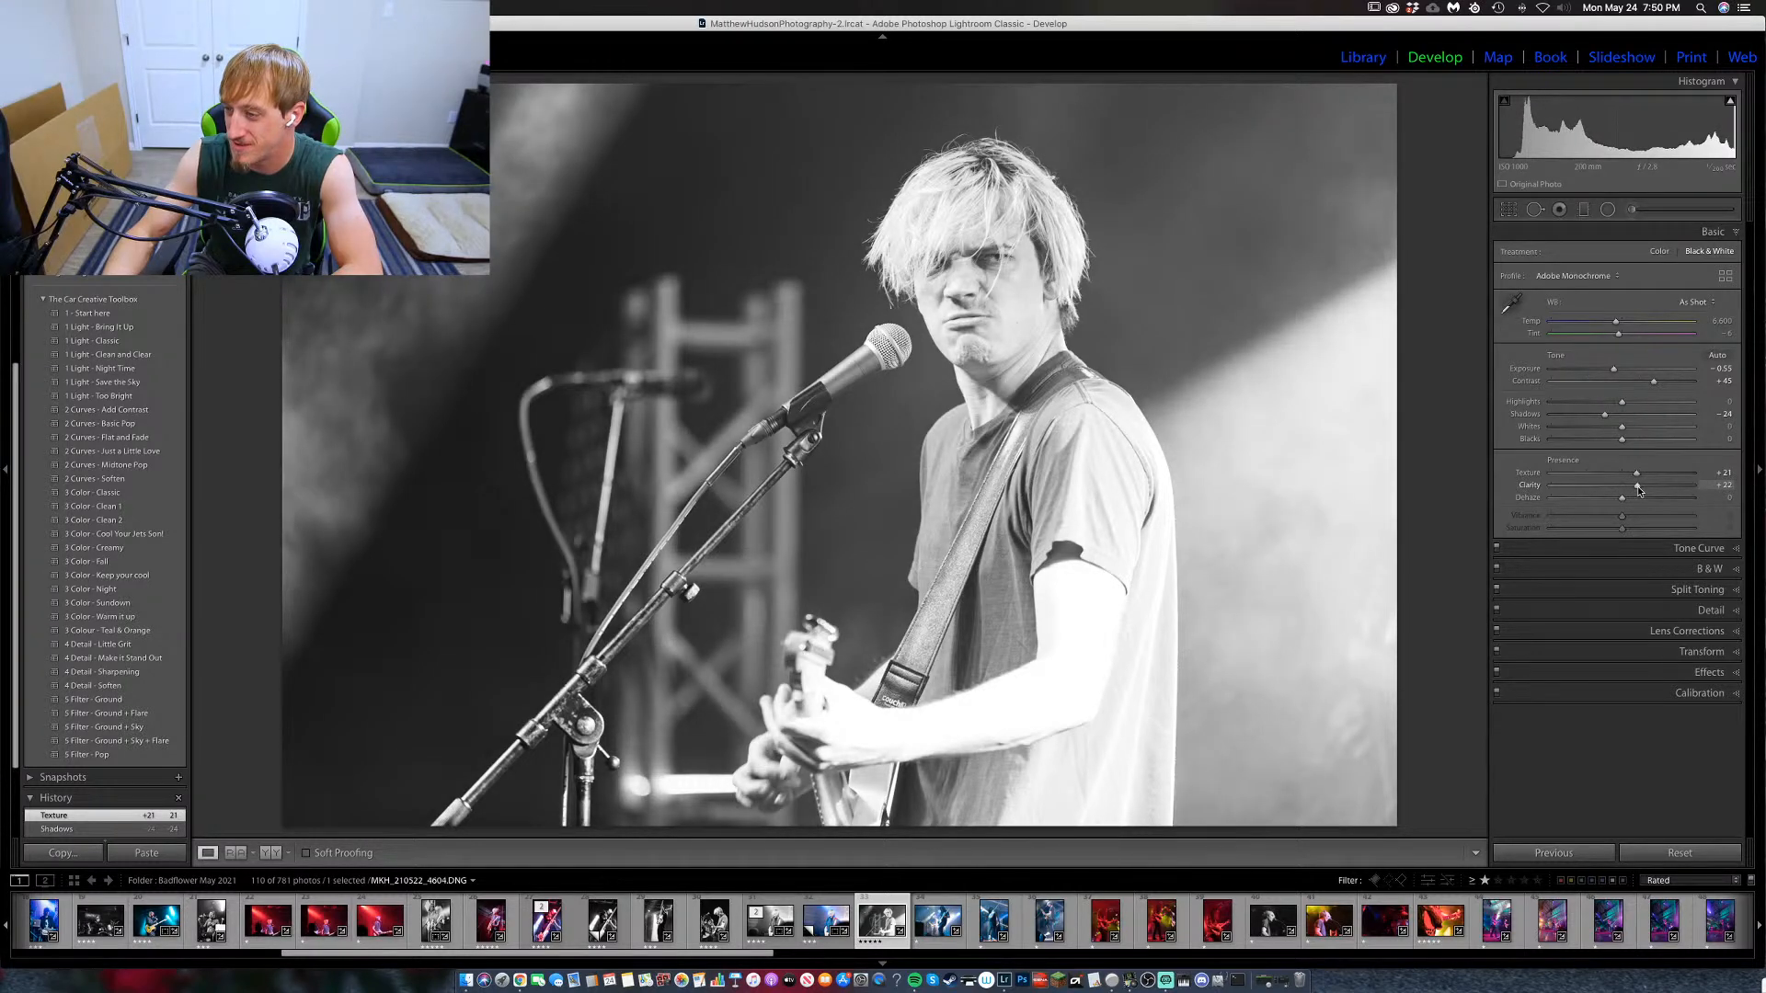
left_click_drag(1623, 498, 1634, 504)
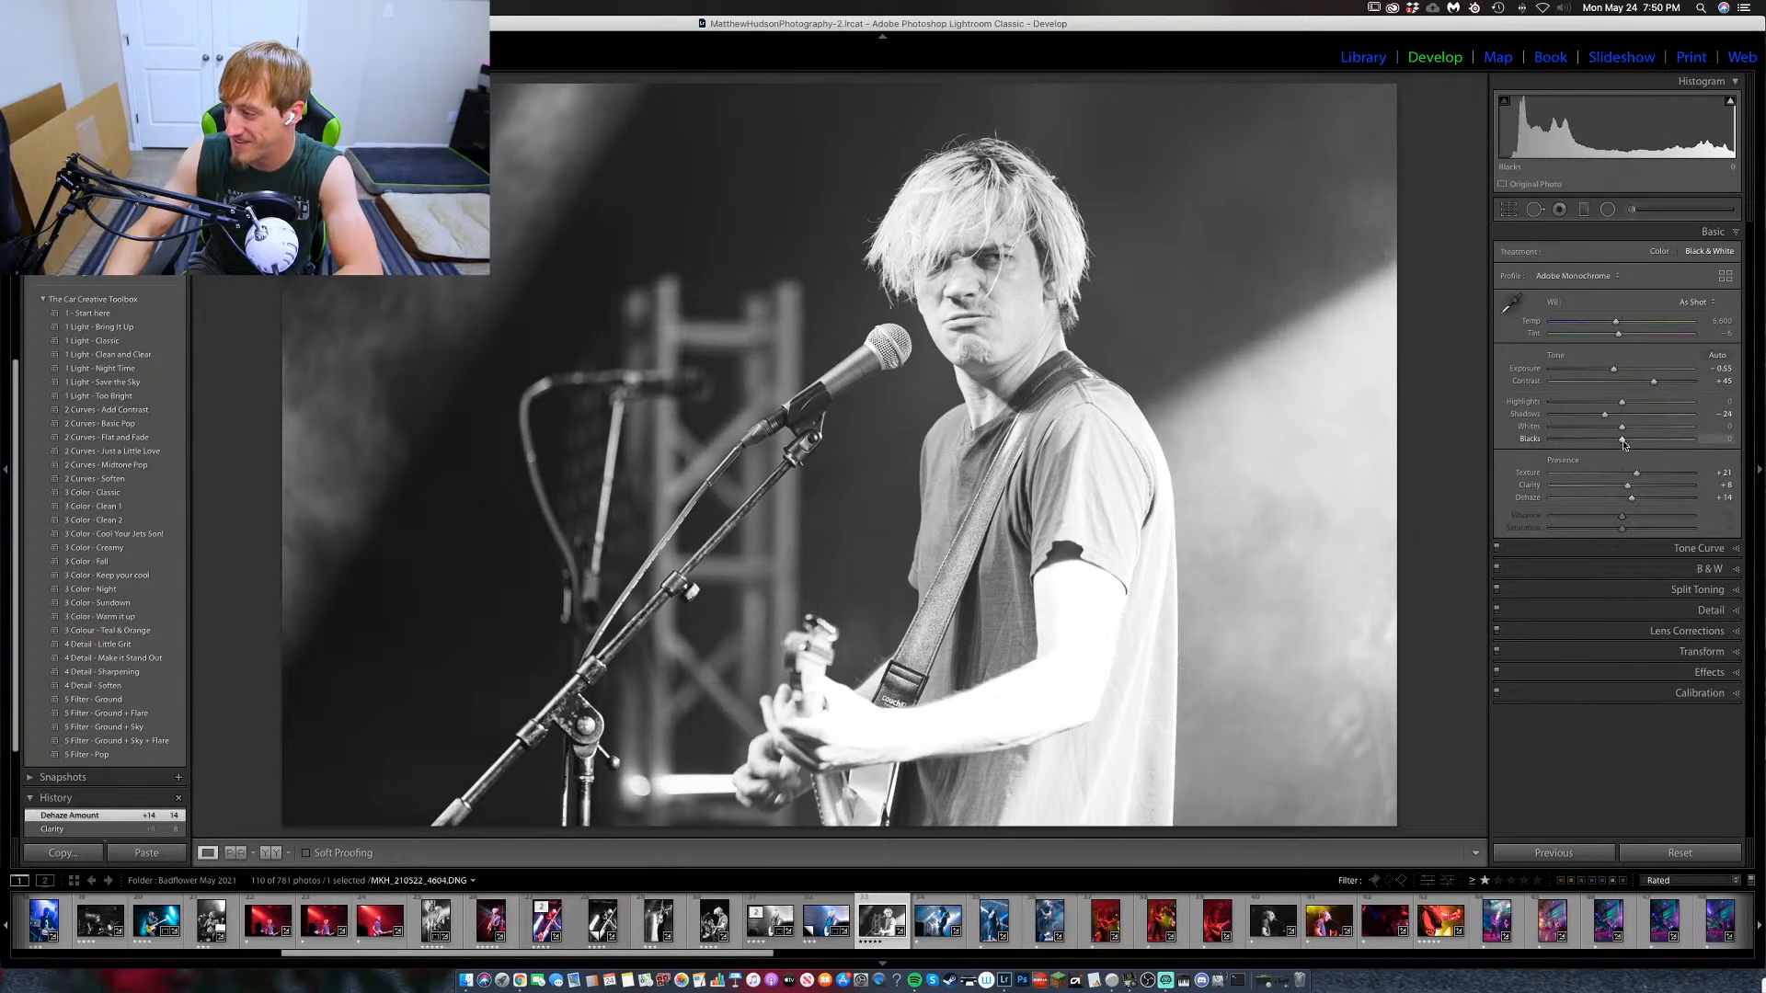
left_click_drag(1622, 439, 1609, 439)
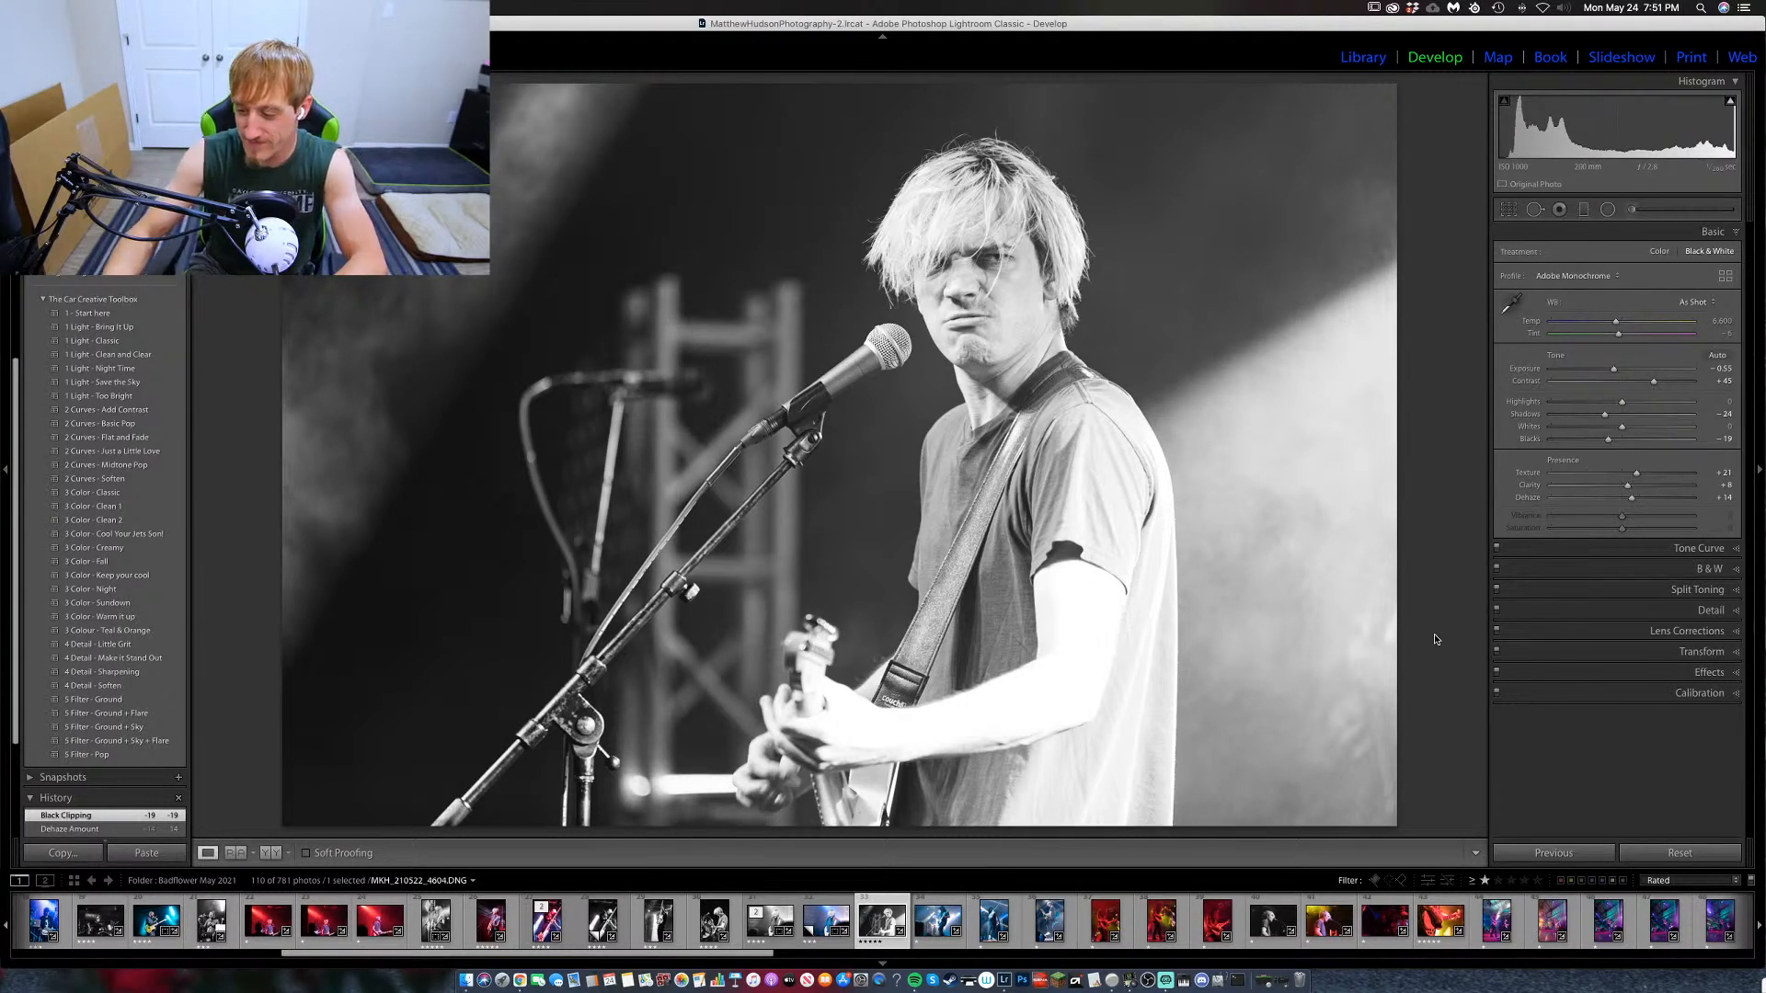
key("2")
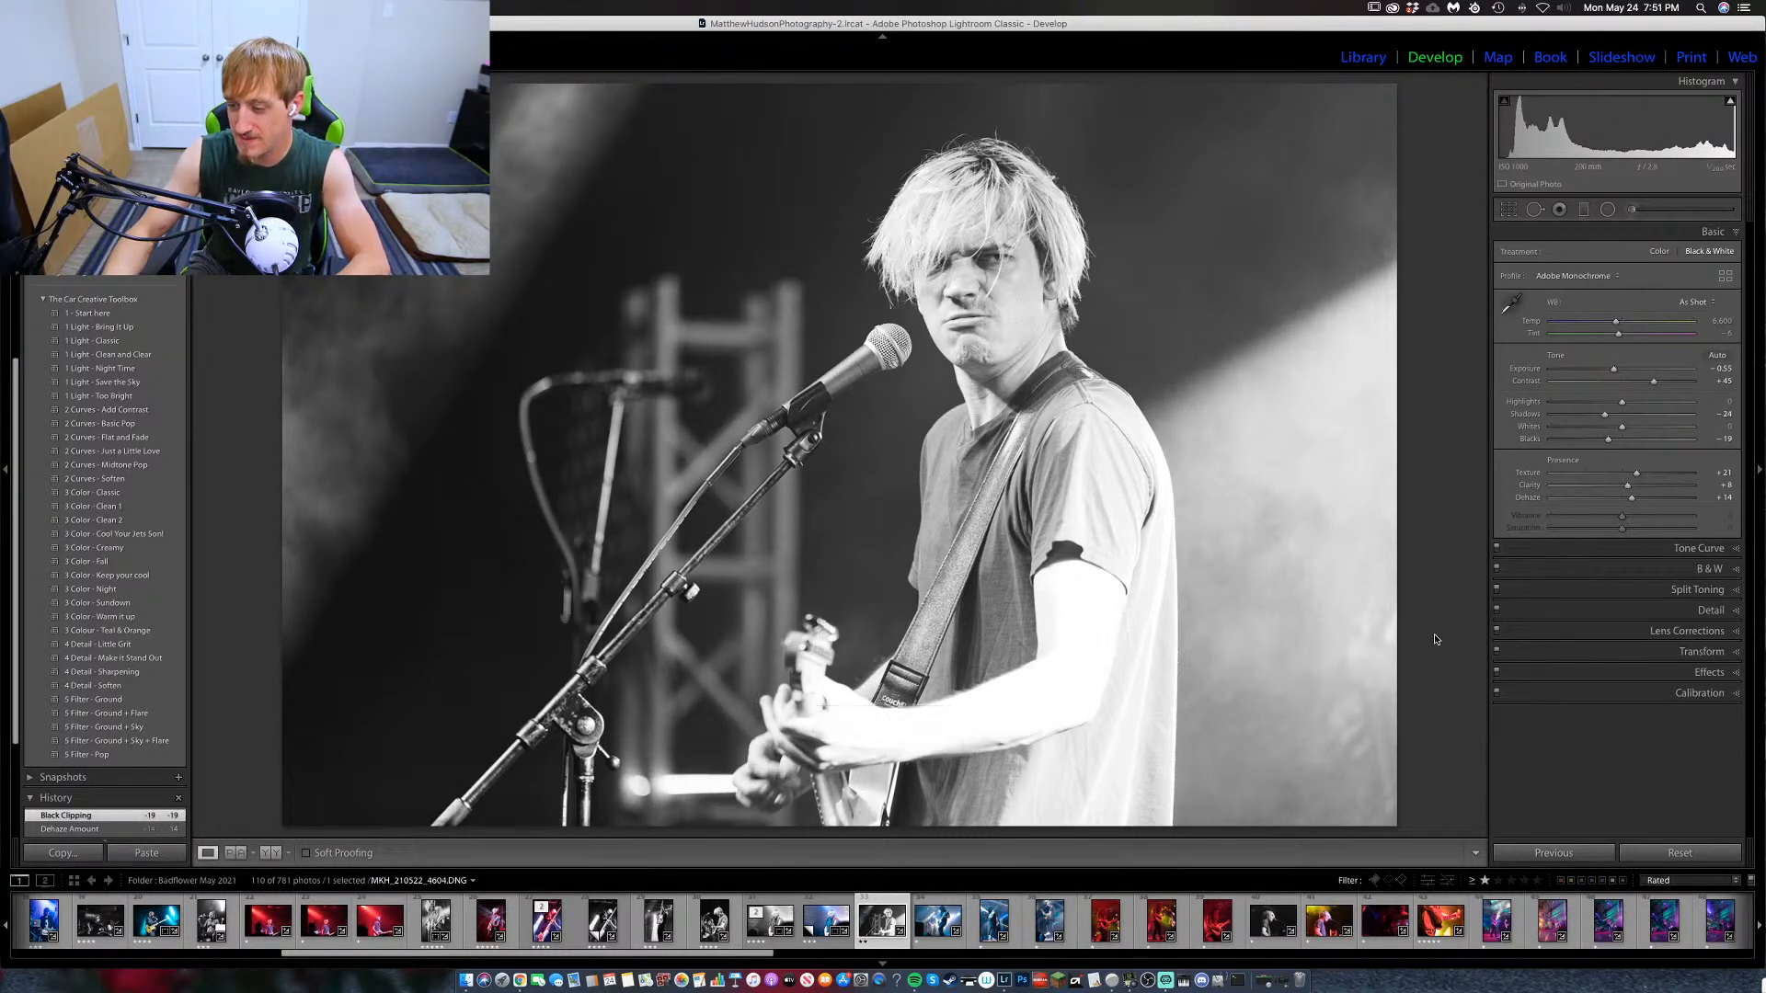
Convert the photo of the long-haired guitarist to black and white with Contrast +54, Highlights +11, Blacks -13, Texture +28, Clarity +16 and Dehaze +12.
key("Right")
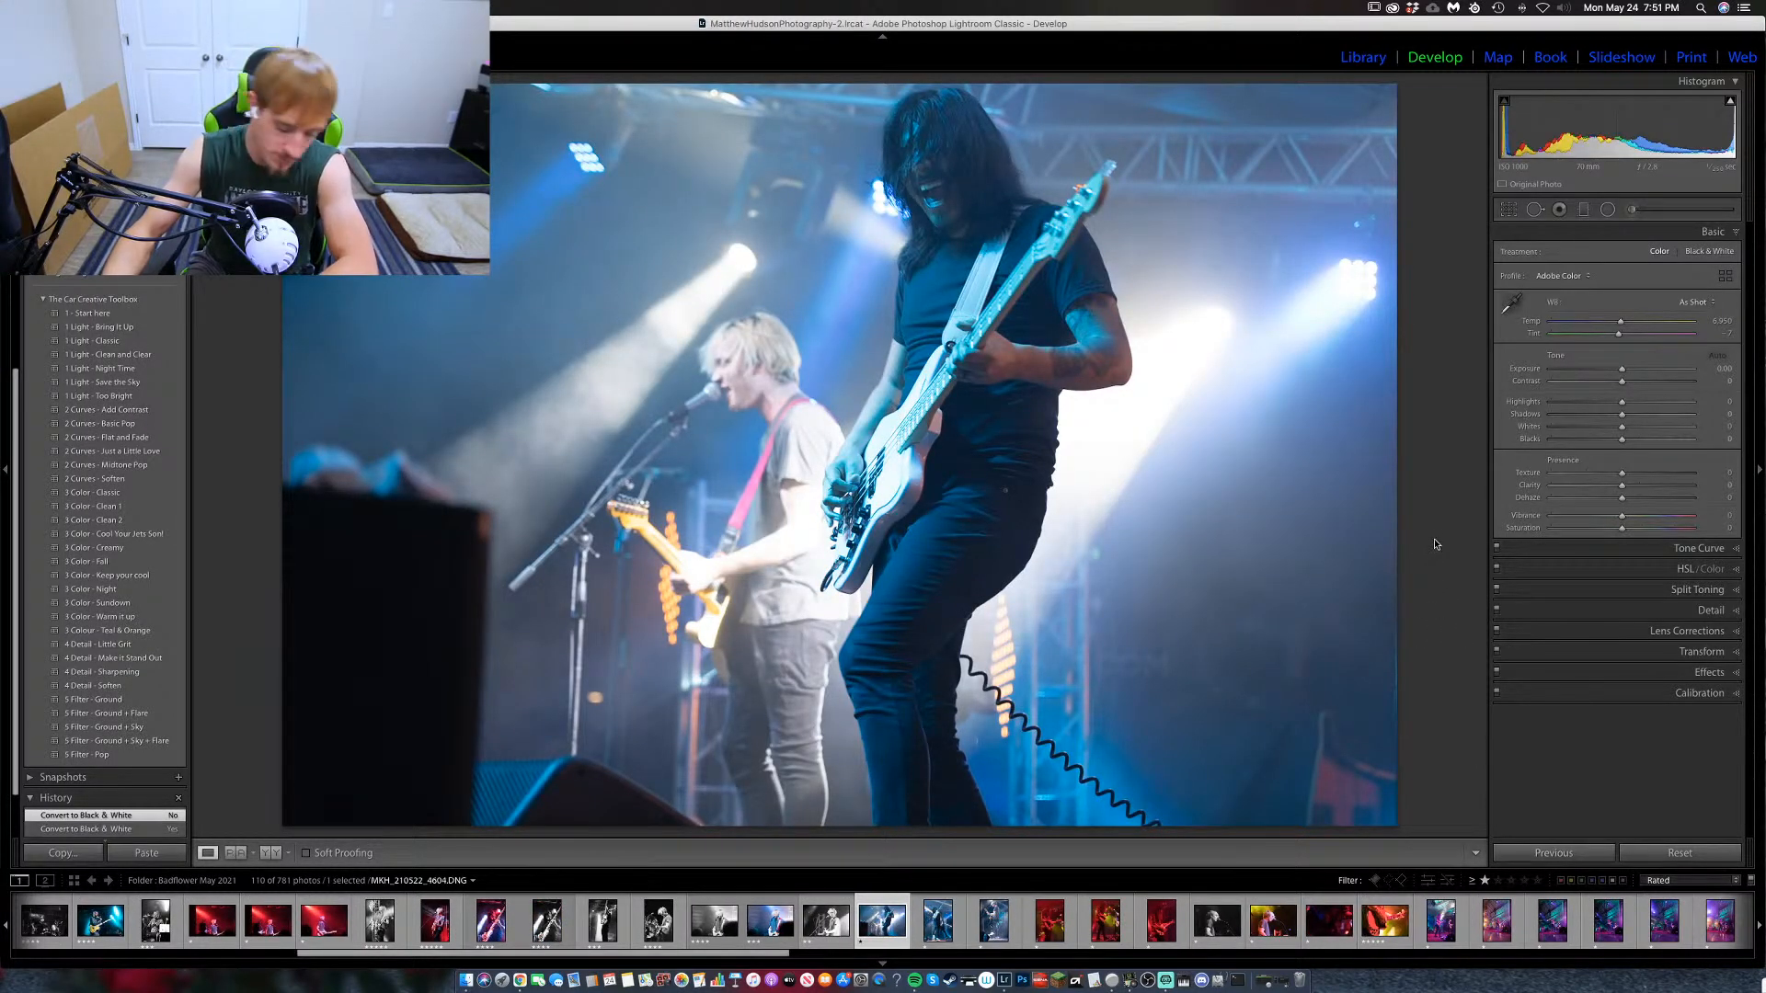
key("v")
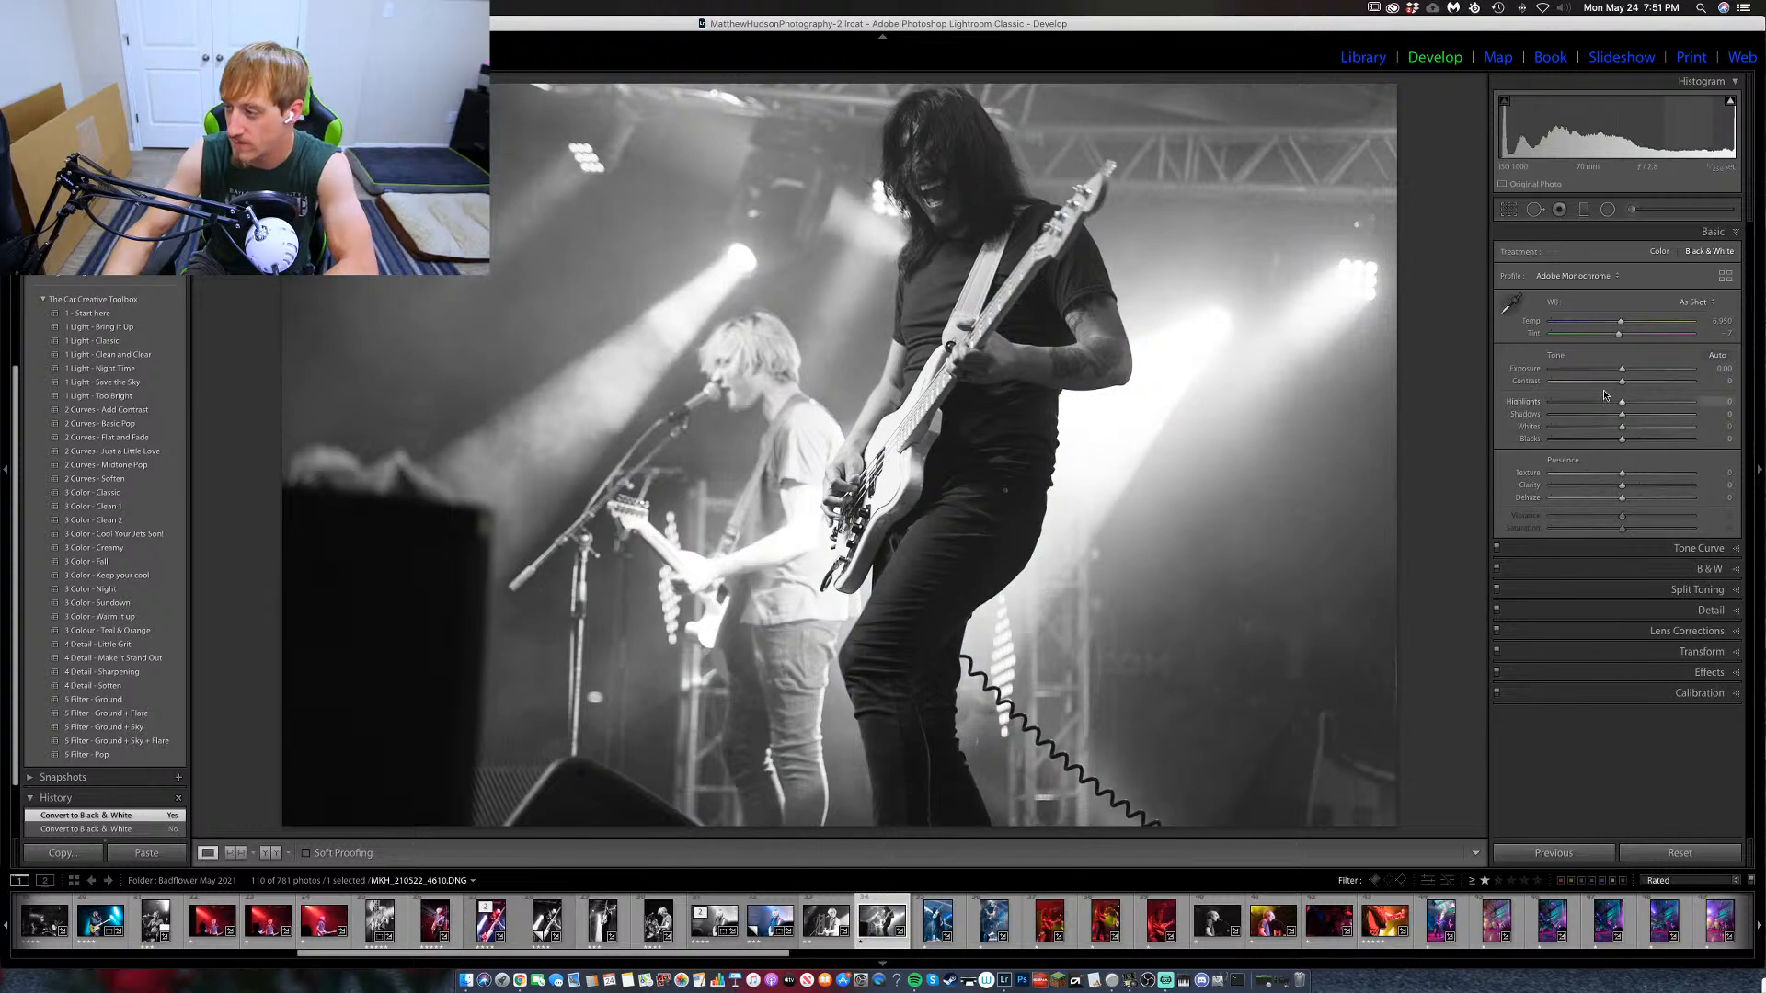
mouse_move(1622, 380)
left_mouse_down()
mouse_move(1660, 381)
mouse_move(1613, 408)
left_mouse_up()
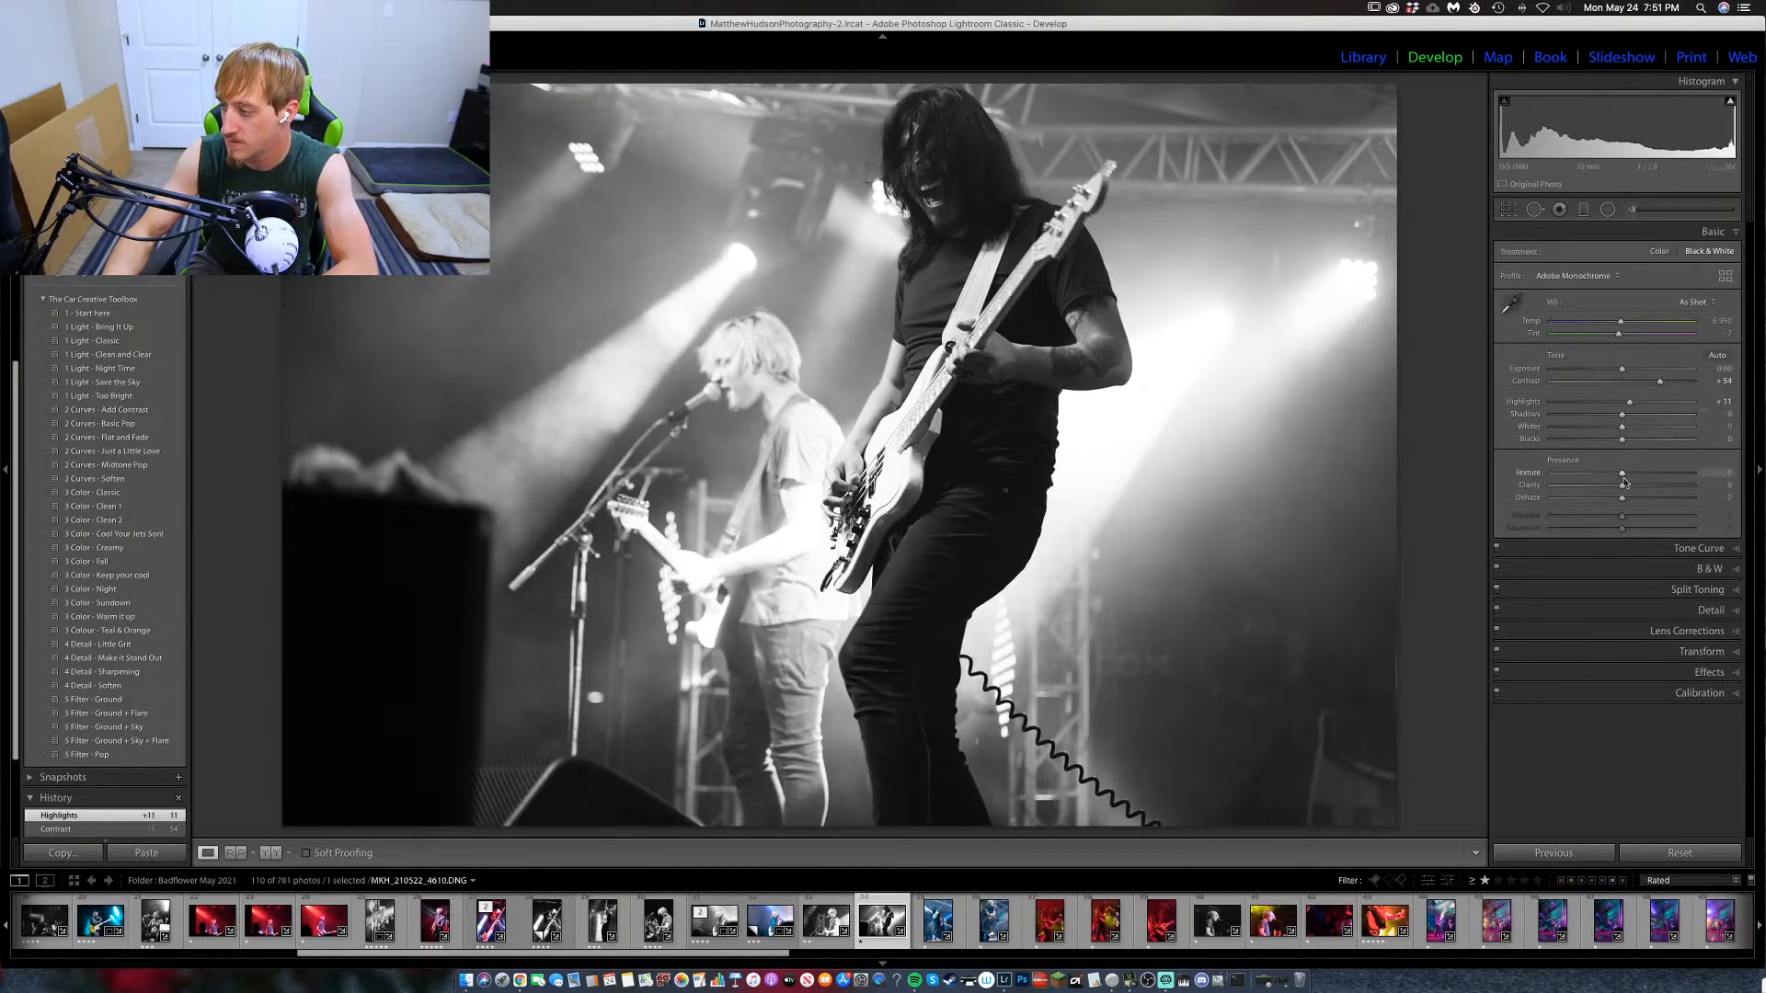
left_click_drag(1623, 485, 1633, 487)
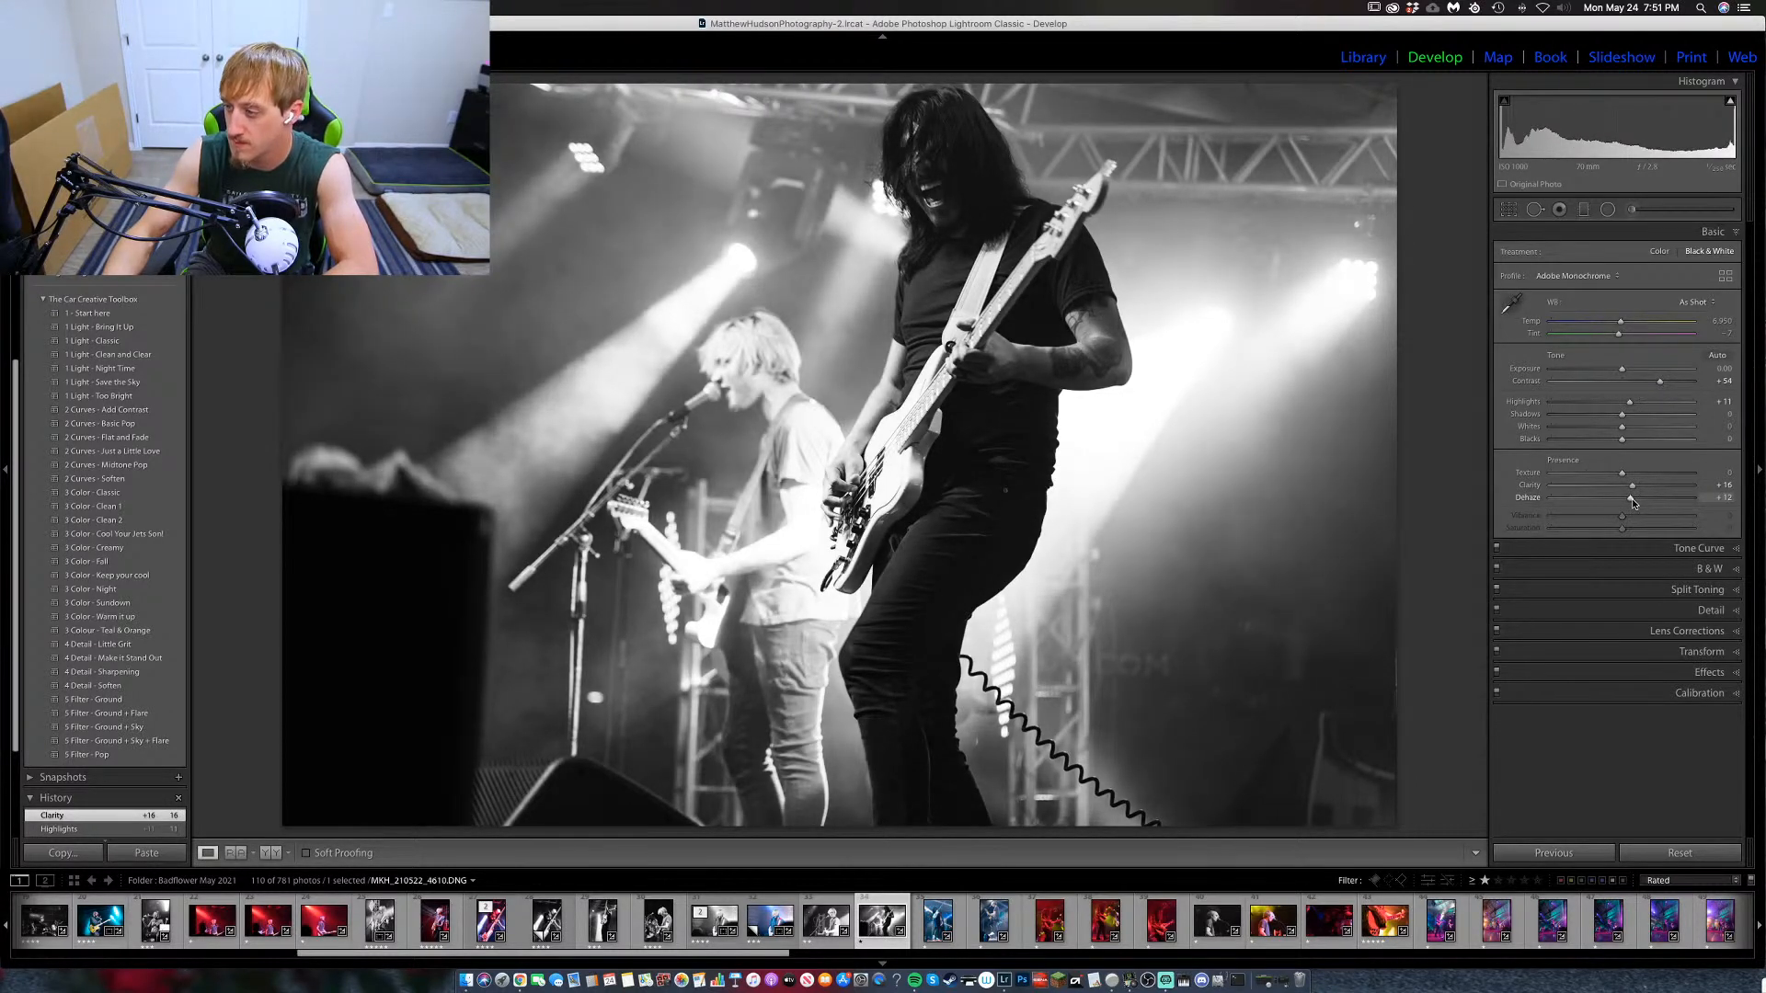
mouse_move(1622, 473)
left_mouse_down()
mouse_move(1644, 478)
mouse_move(1616, 444)
left_mouse_up()
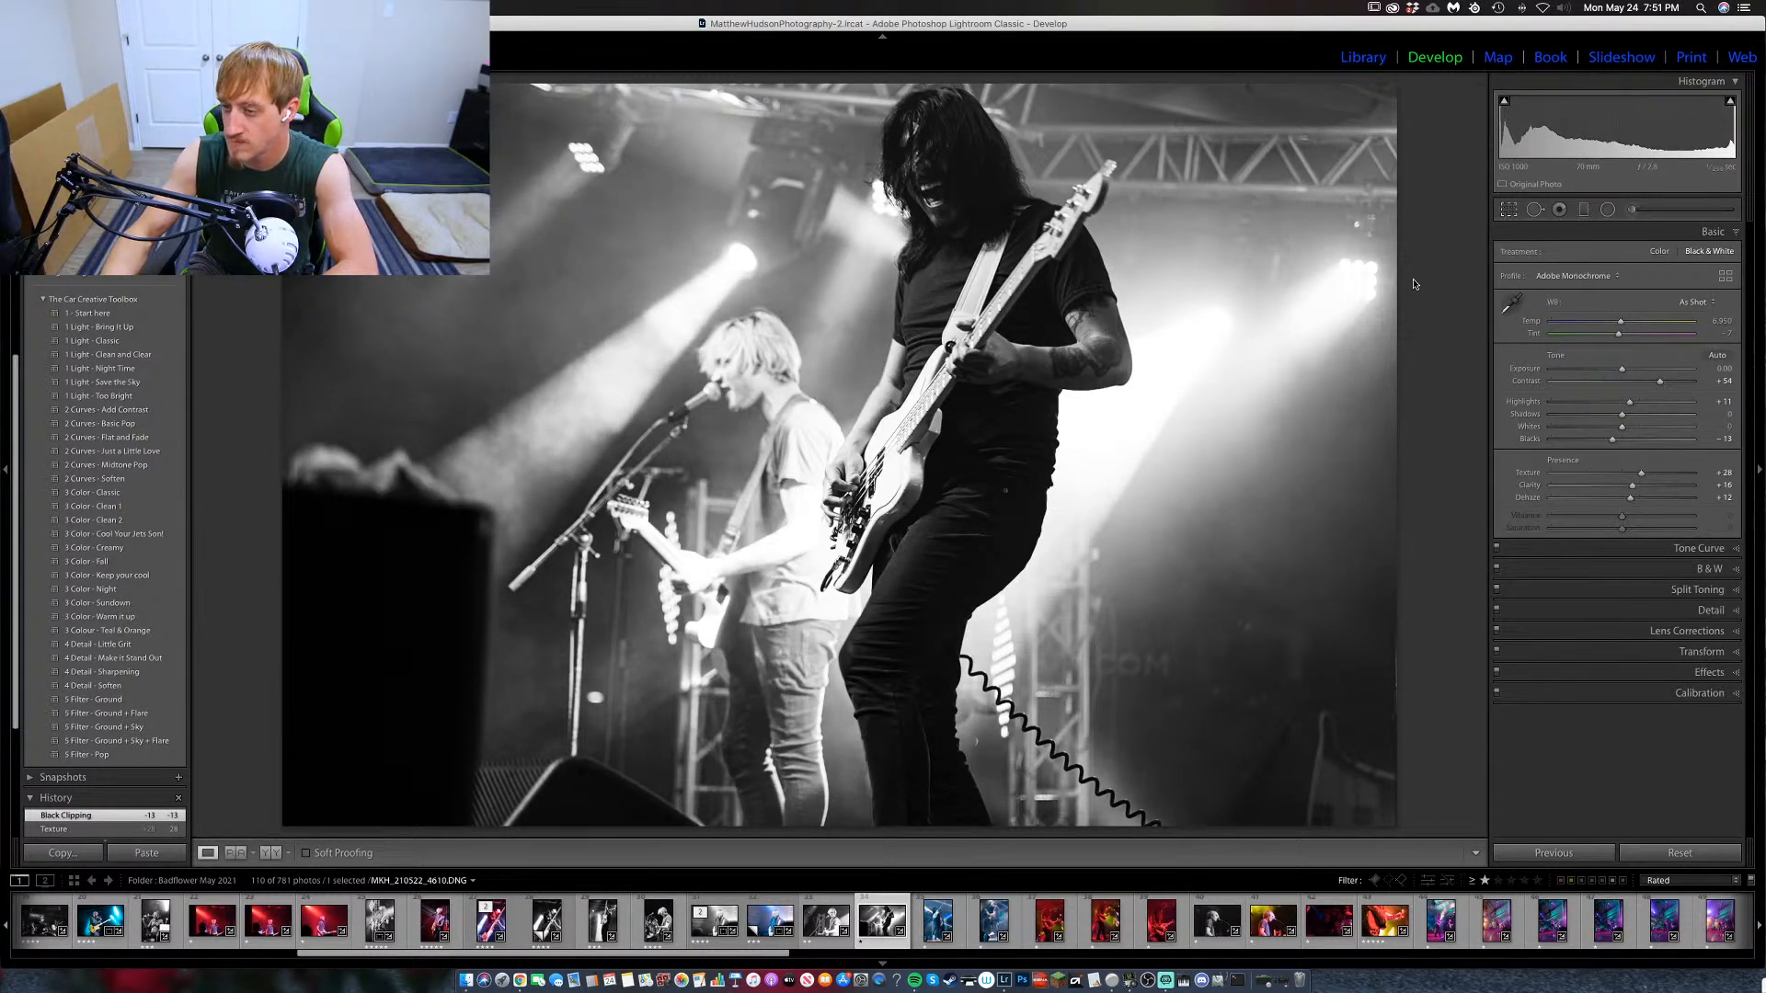
Crop the photo to a custom vertical frame around the two musicians, cutting off the dark speaker and the empty area beside the guitarist.
key("r")
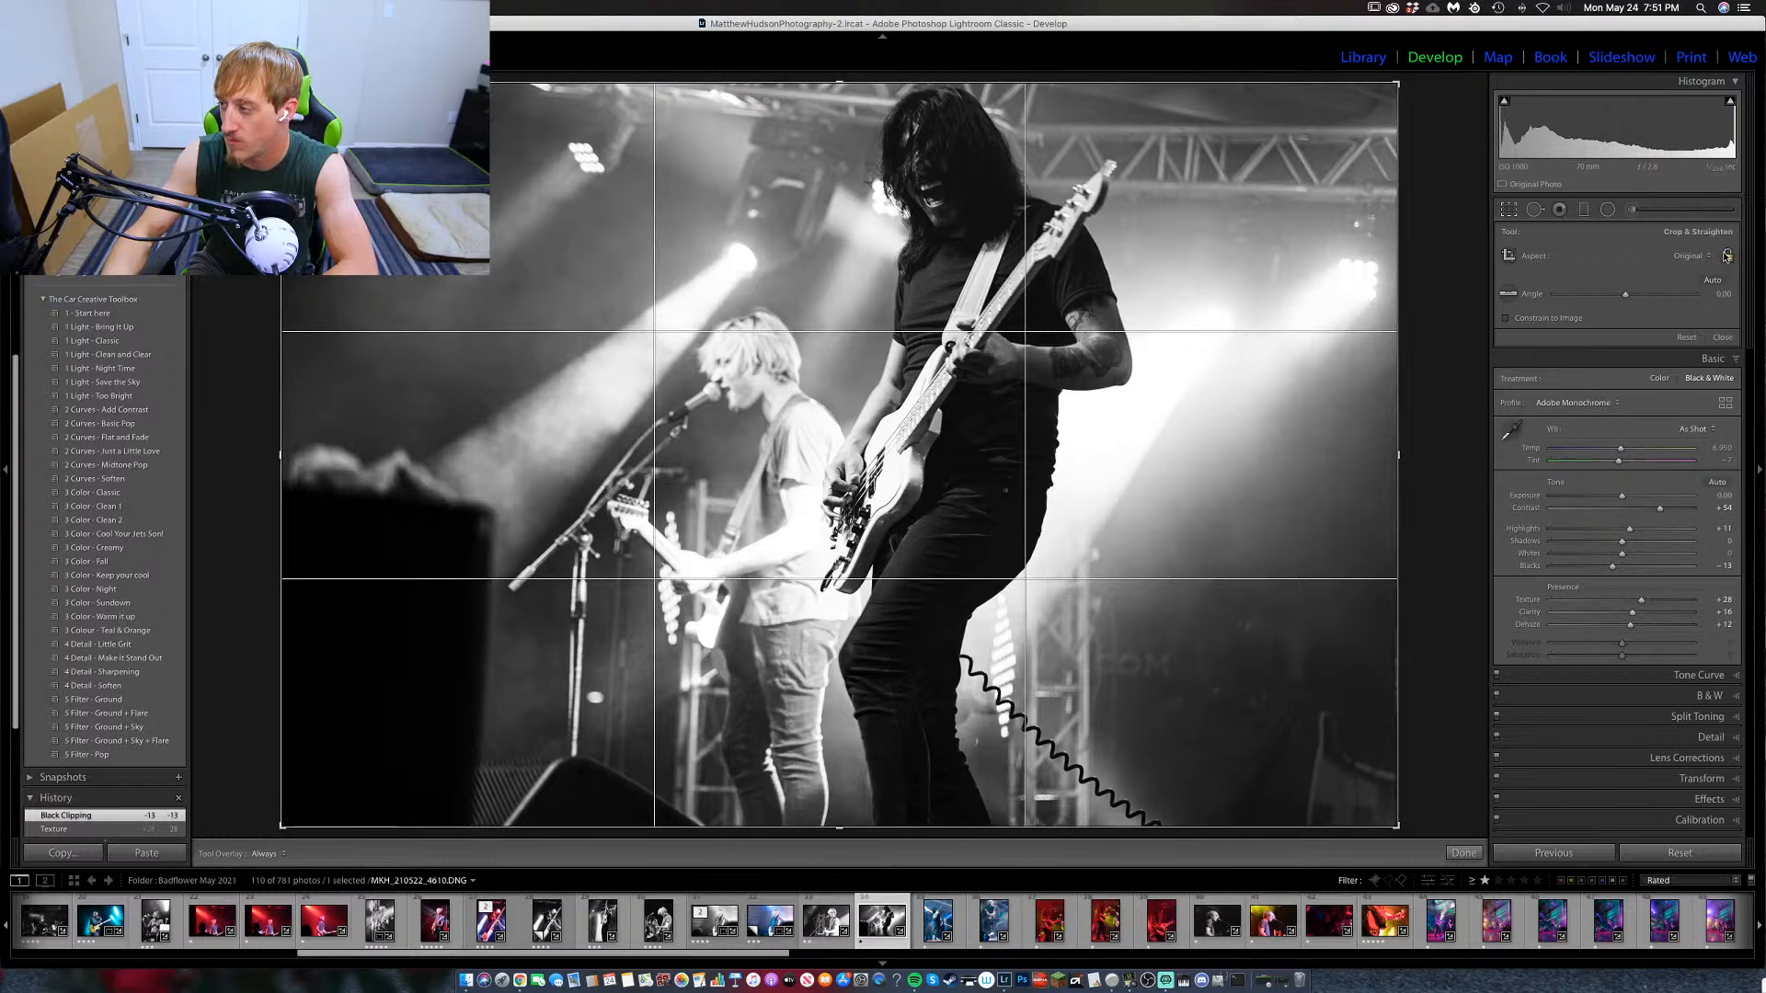
left_click_drag(1397, 465, 1272, 459)
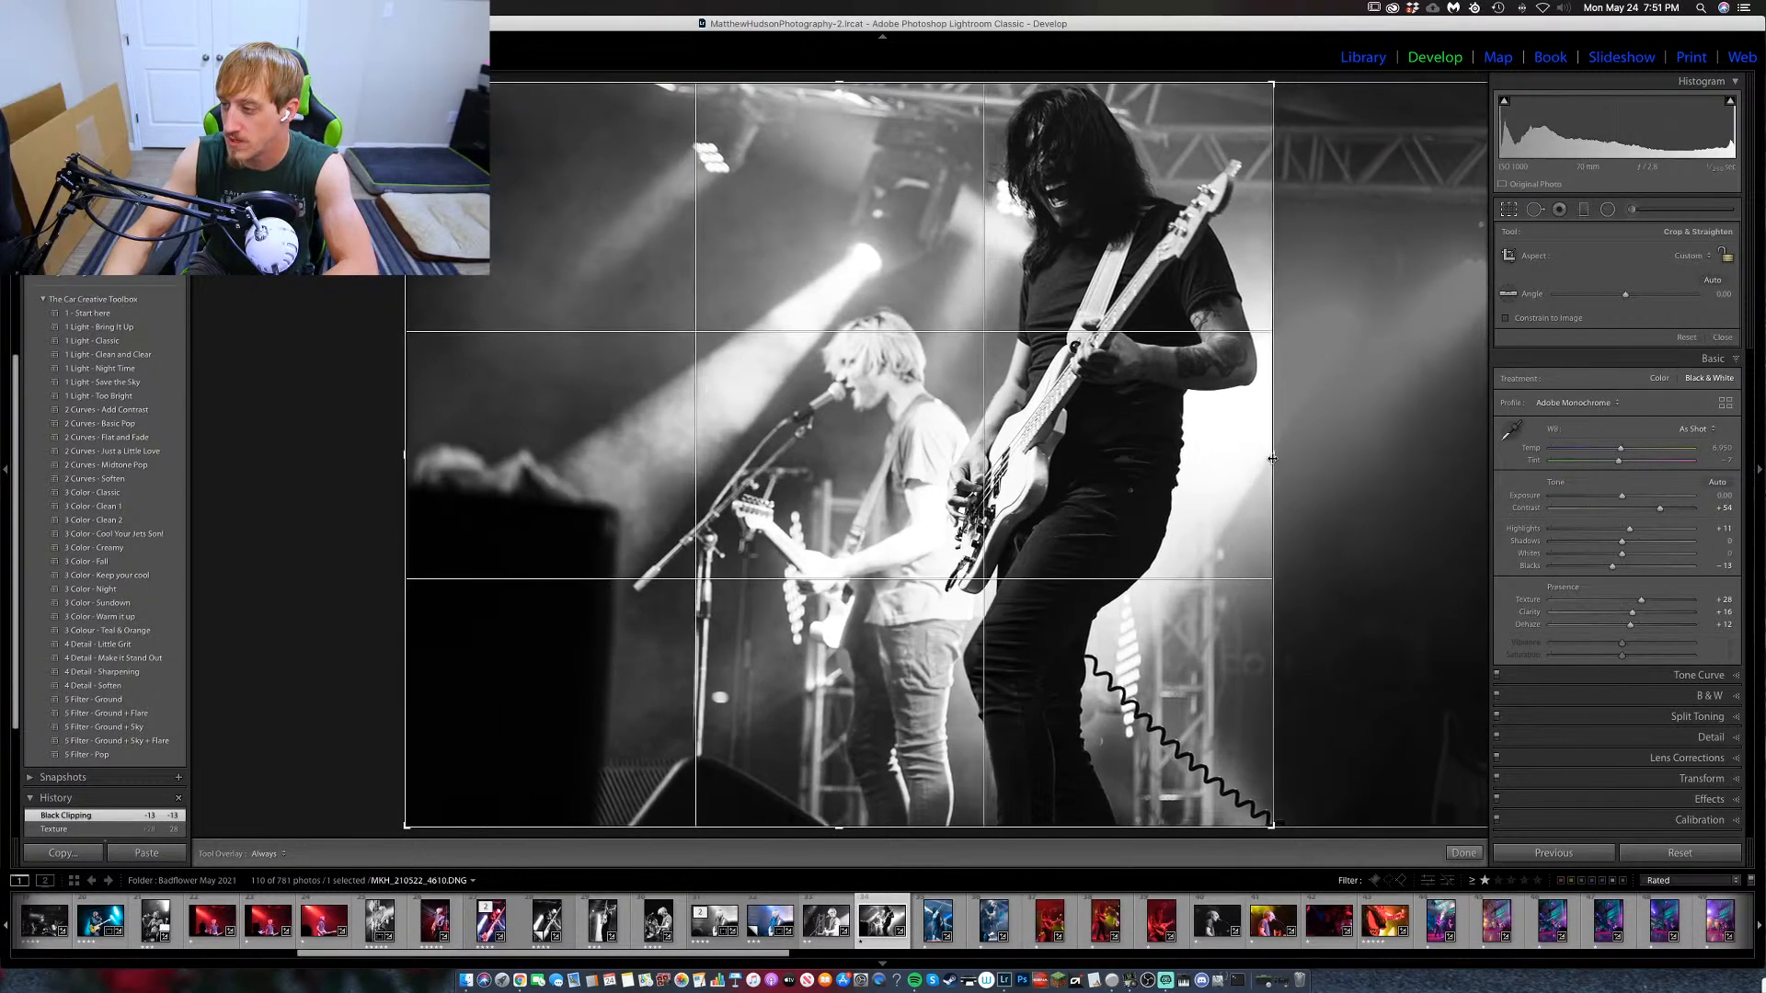
left_click_drag(406, 457, 563, 470)
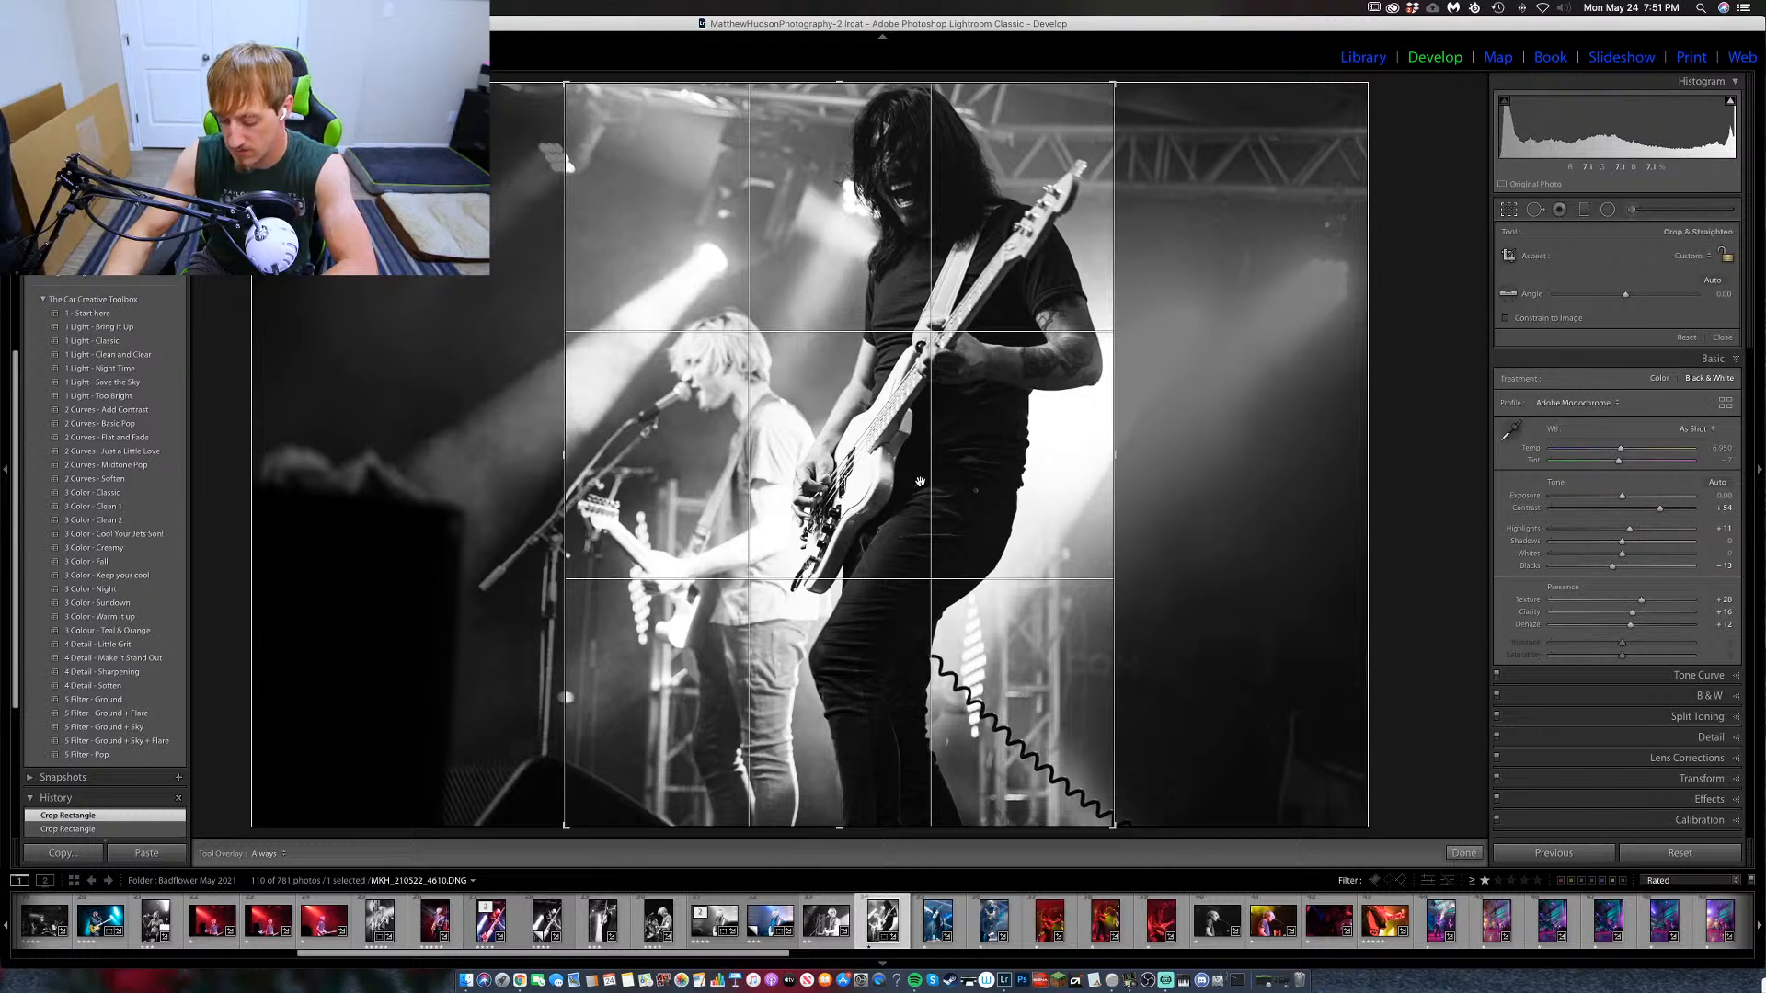
key("Return")
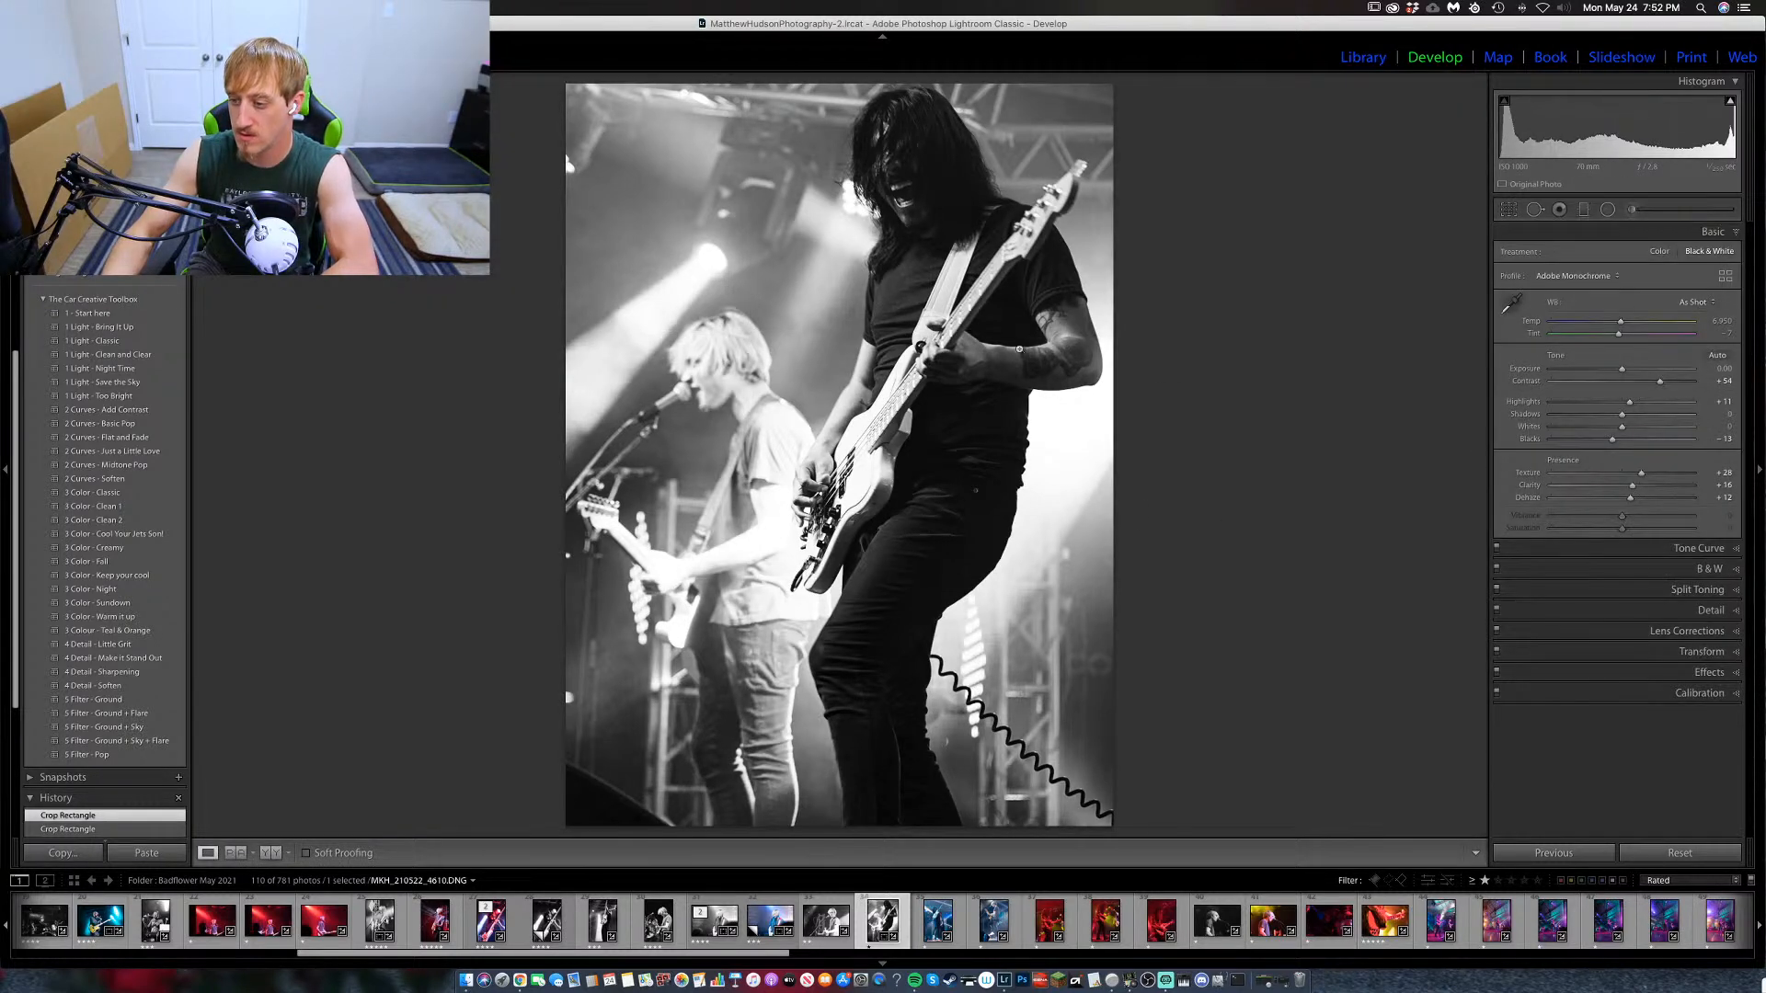
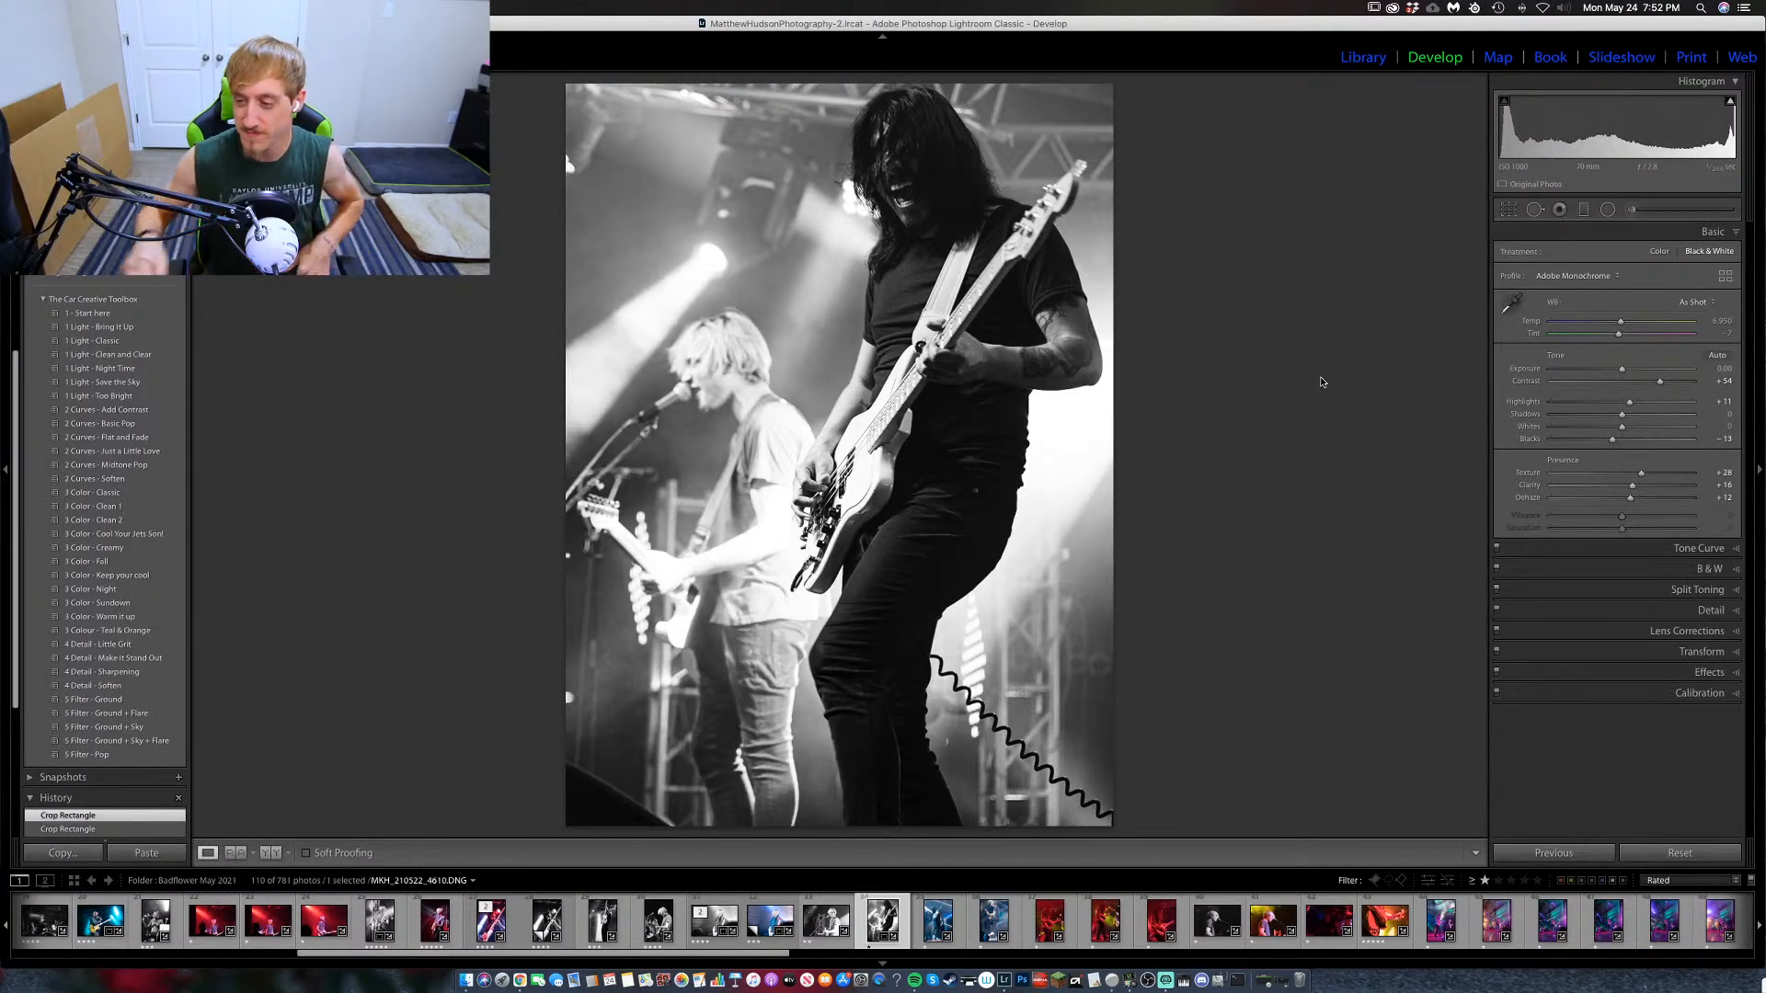
Rate the cropped black-and-white photo of the two musicians three stars and move on to the next photo.
key("3")
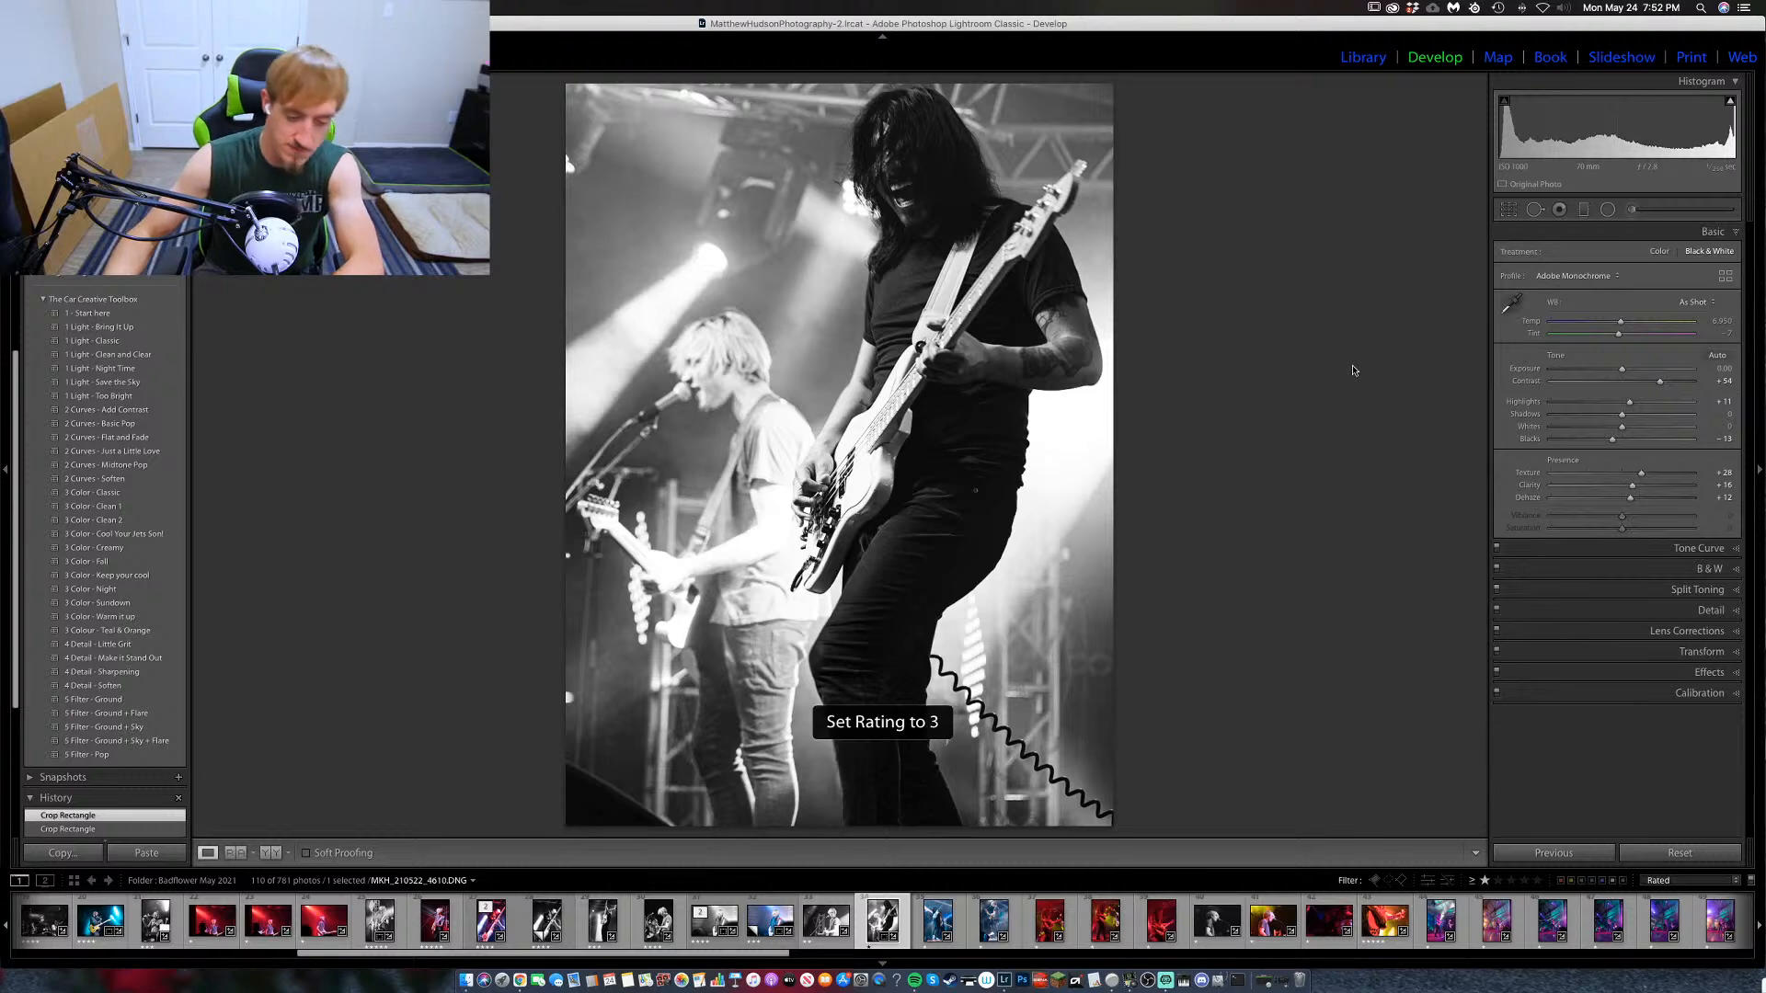
key("Right")
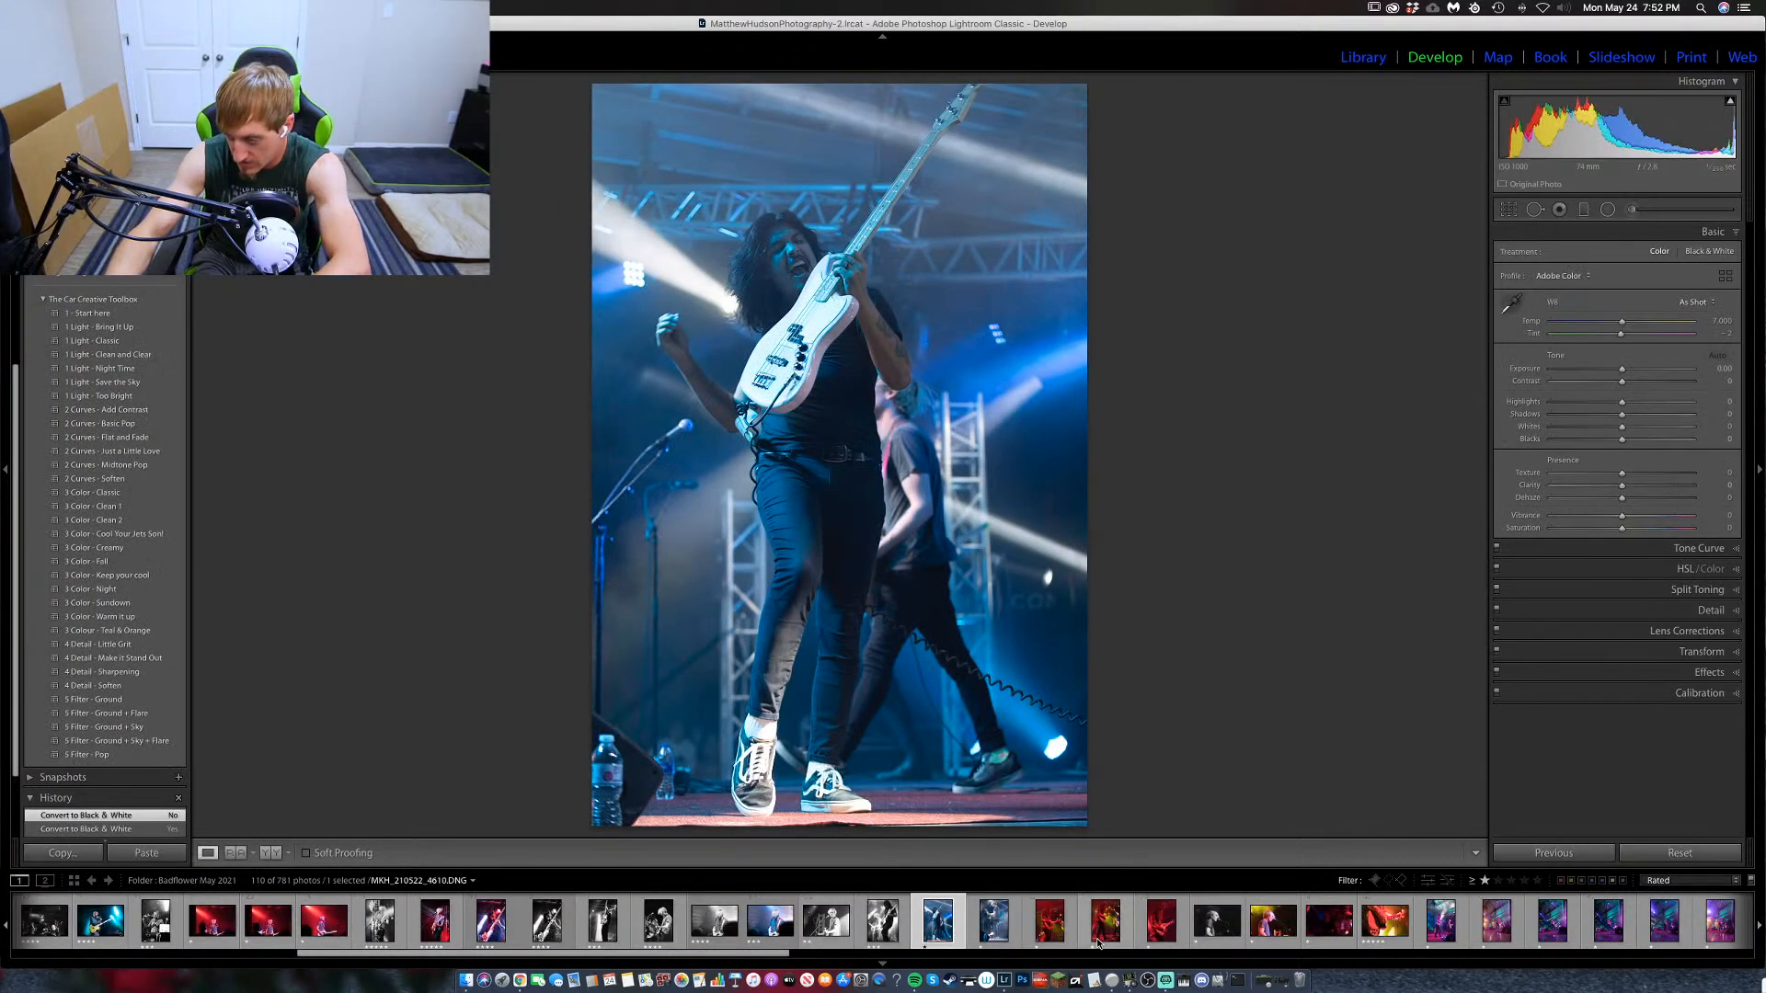
scroll(1097, 942, "down", 3)
scroll(1097, 942, "down", 10)
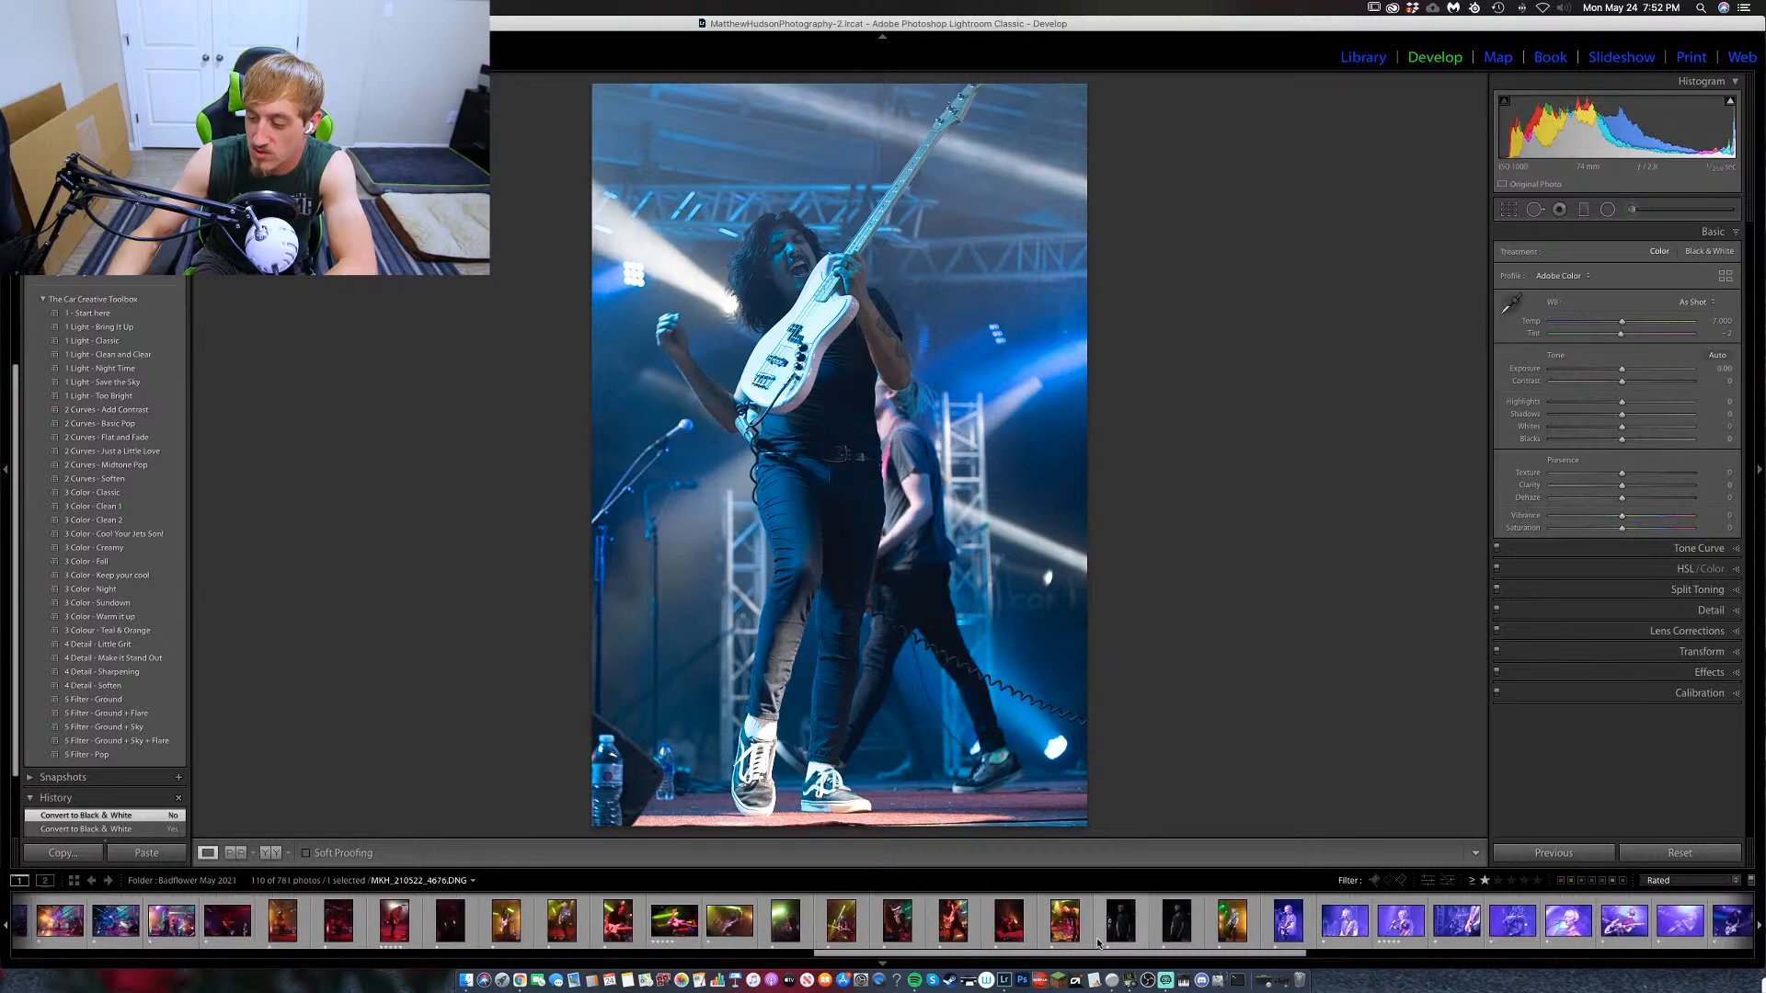
scroll(1098, 942, "up", 15)
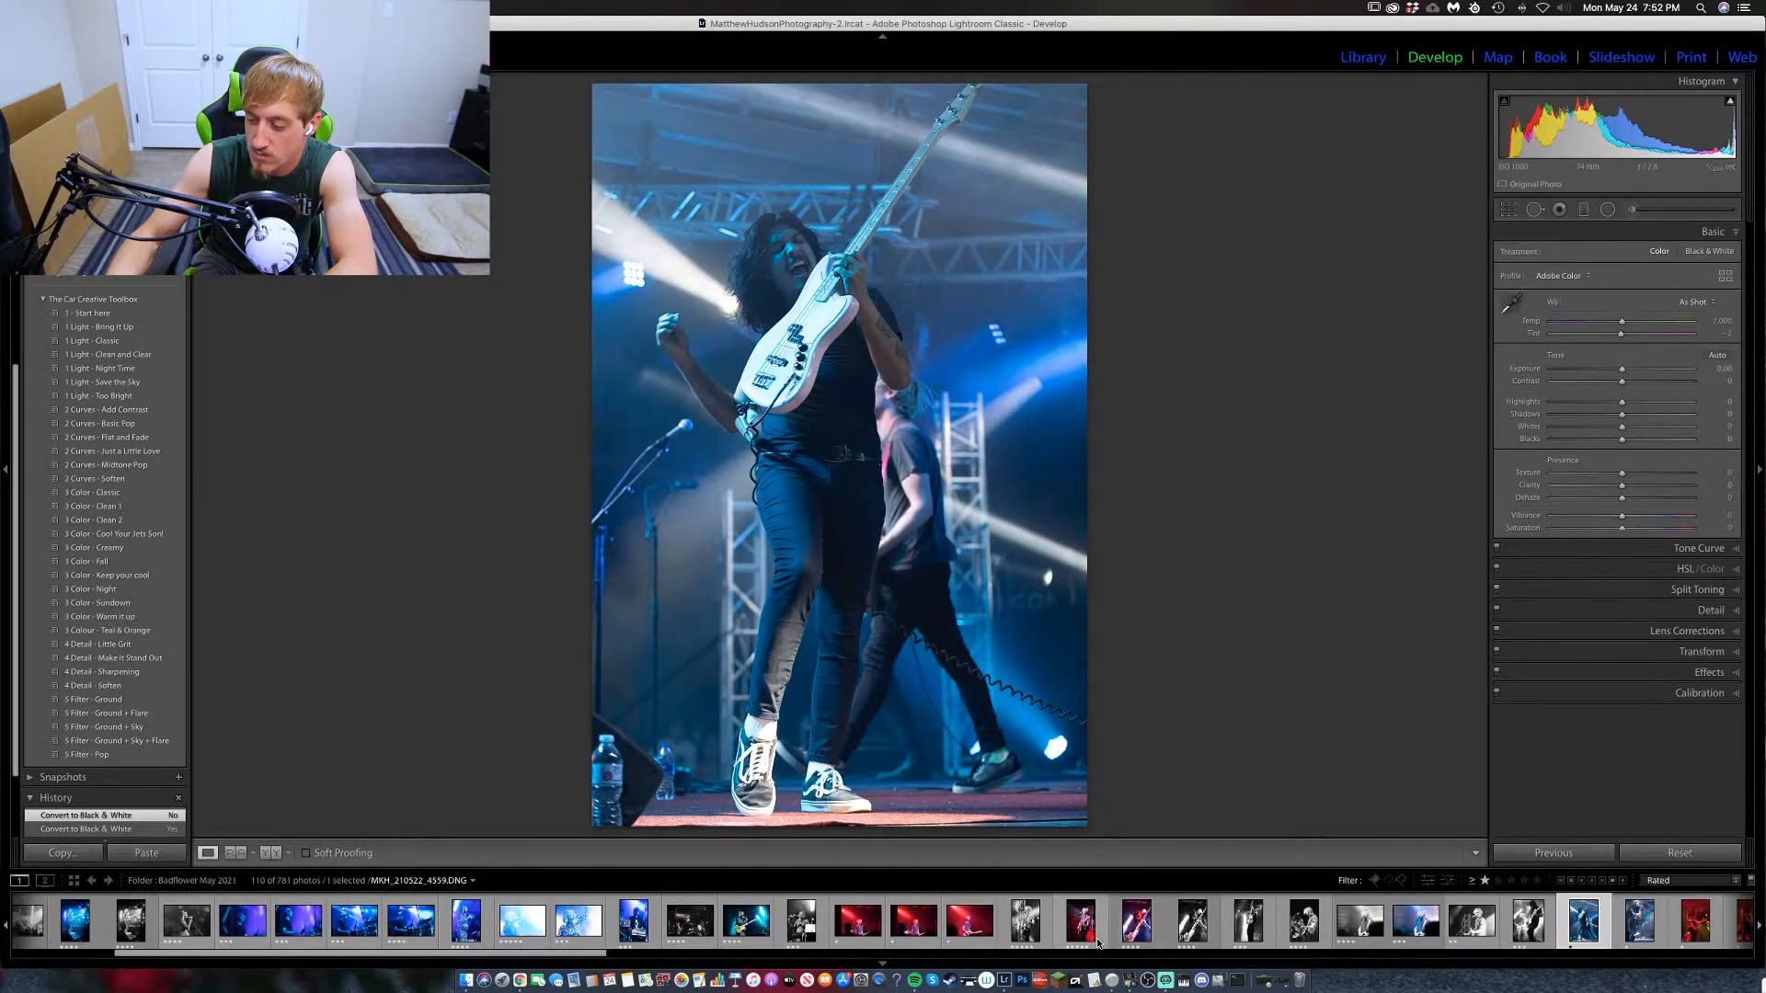
scroll(1098, 943, "down", 1)
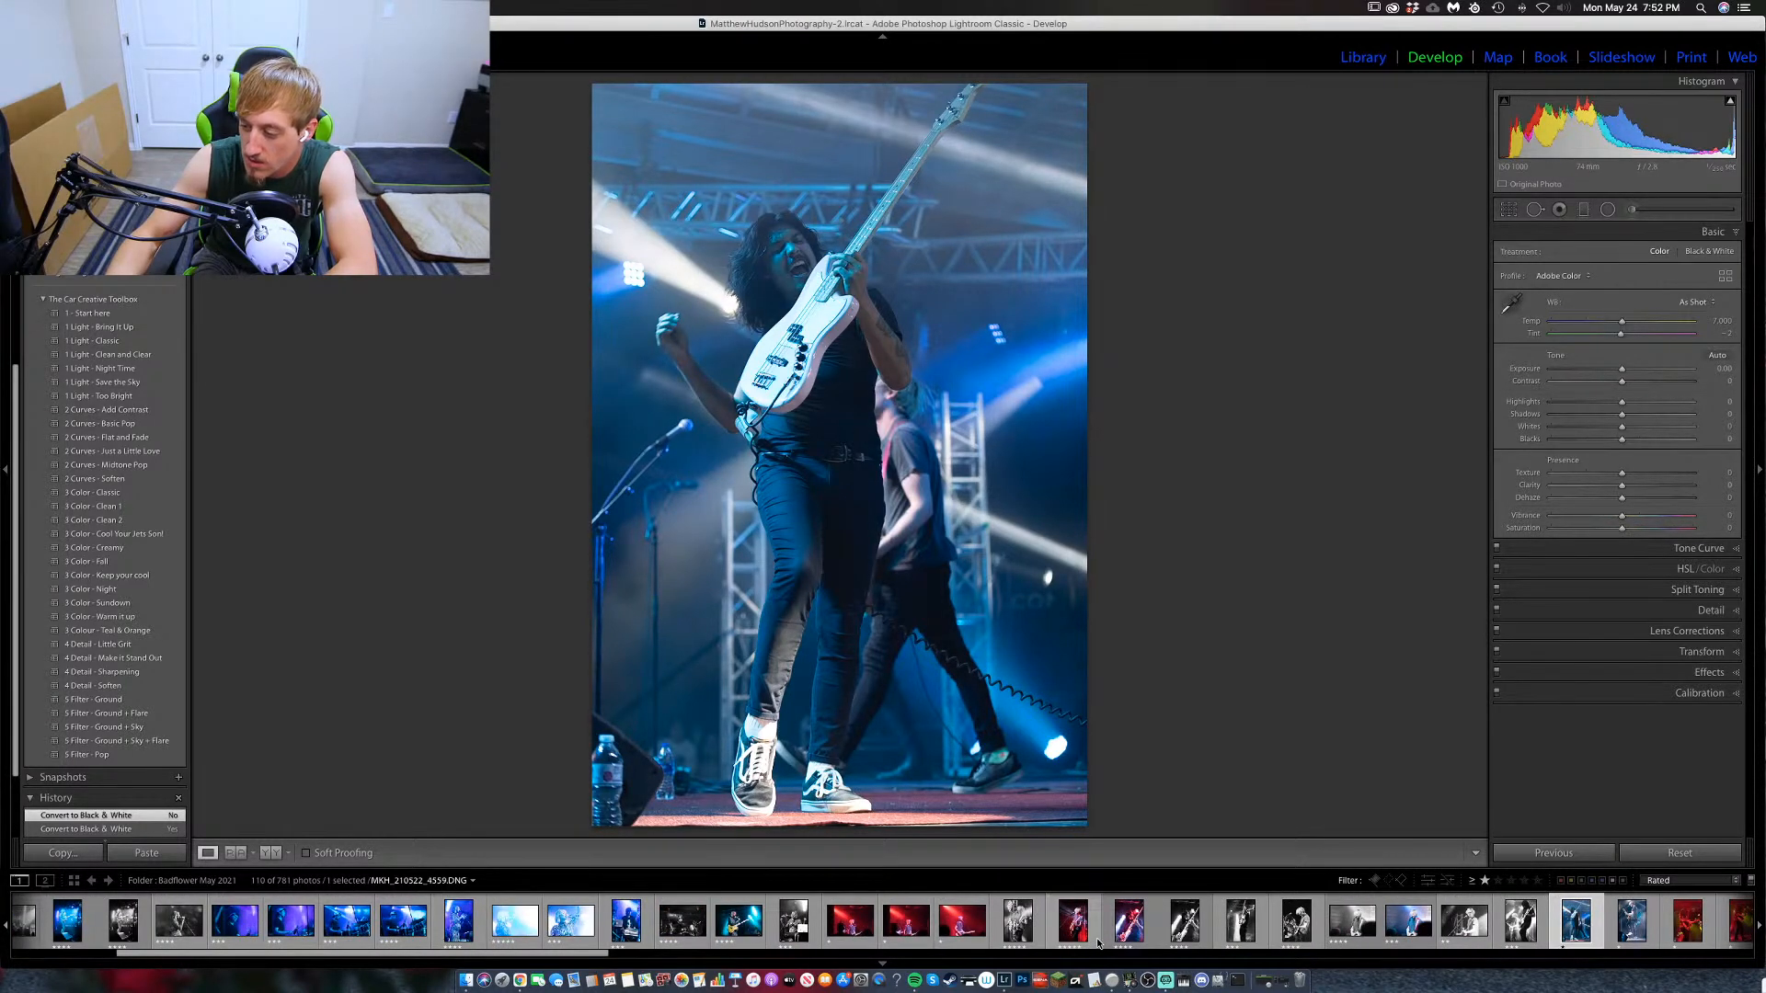
scroll(1097, 943, "down", 5)
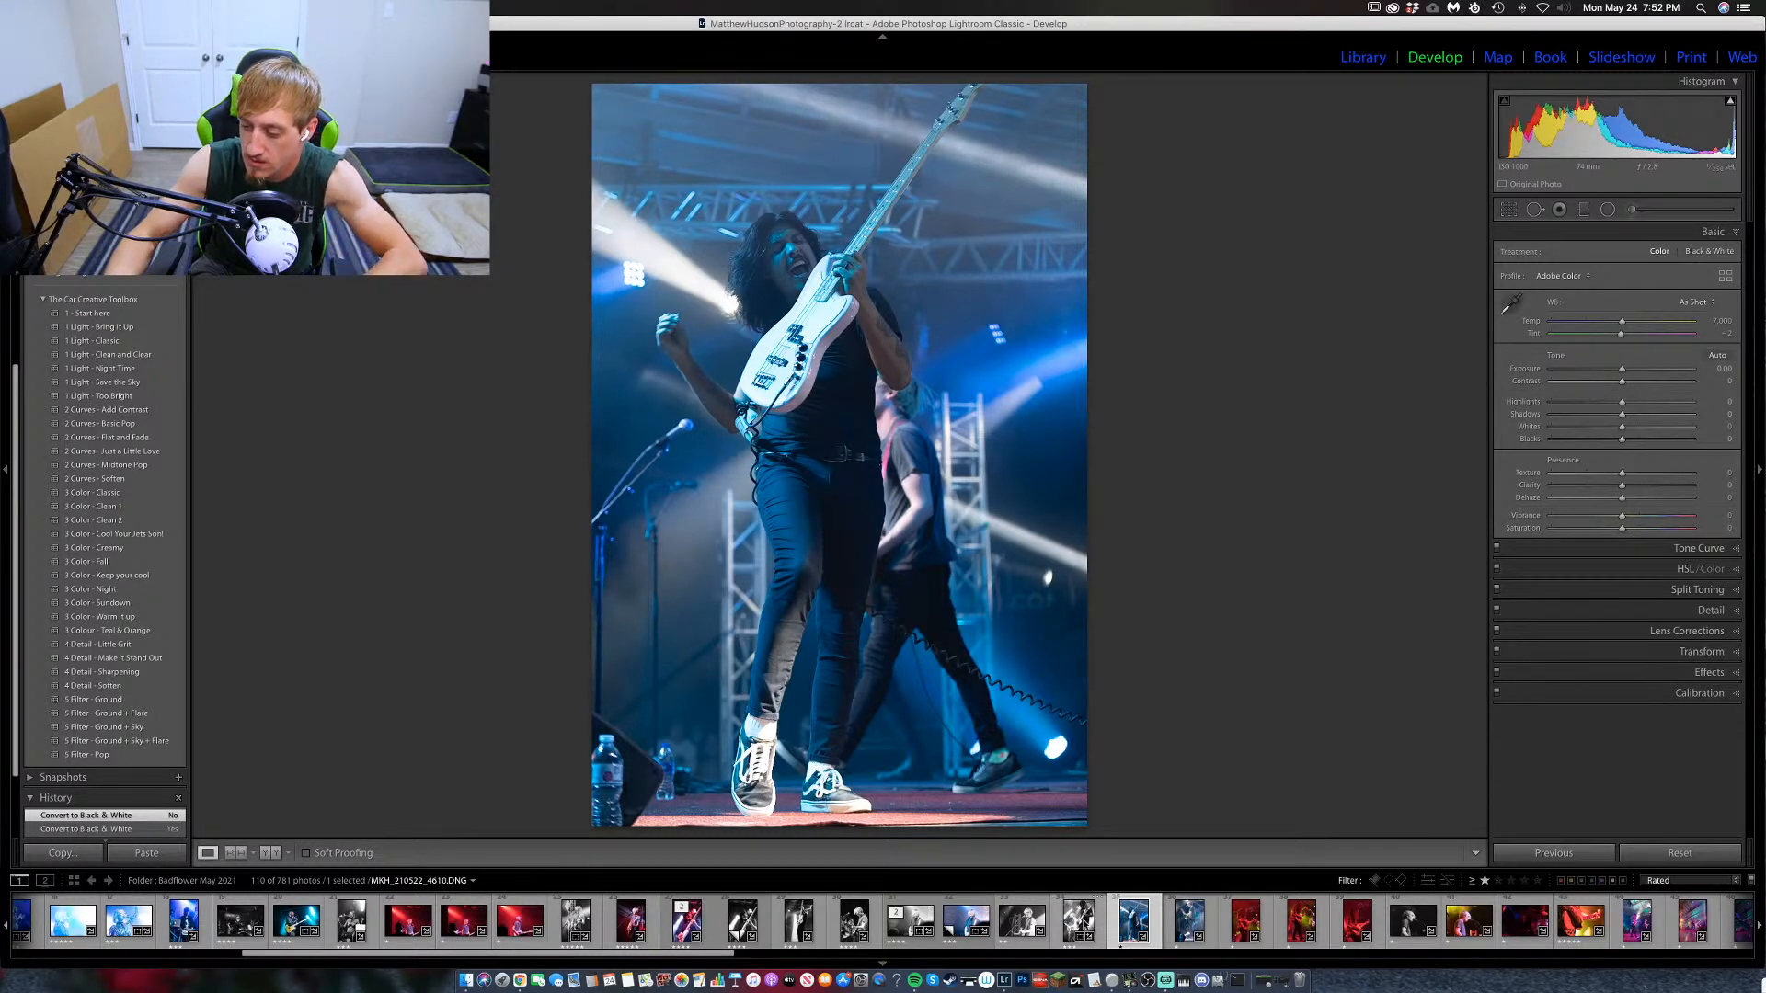
Synchronize the black-and-white two-musician photo's settings, without crop and local adjustments, to the neighbouring photo of the guitarist holding his instrument upright.
left_click(1081, 920)
left_click(1132, 922, "super")
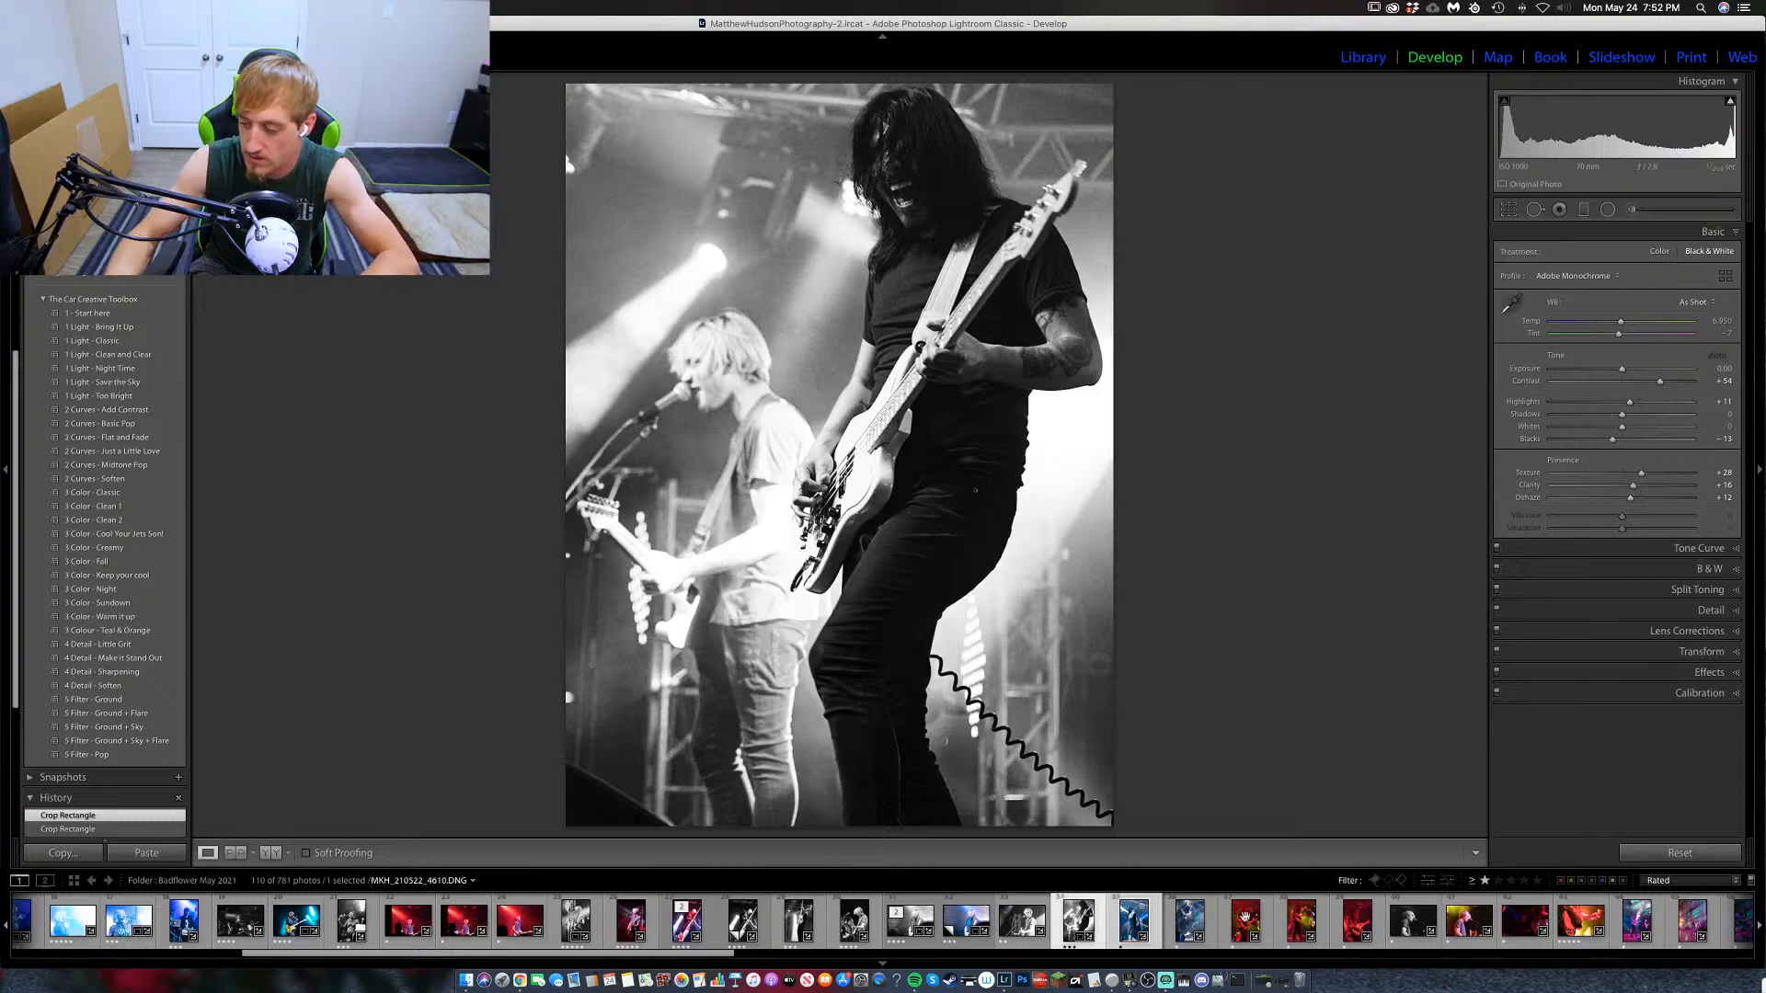
left_click(1557, 856)
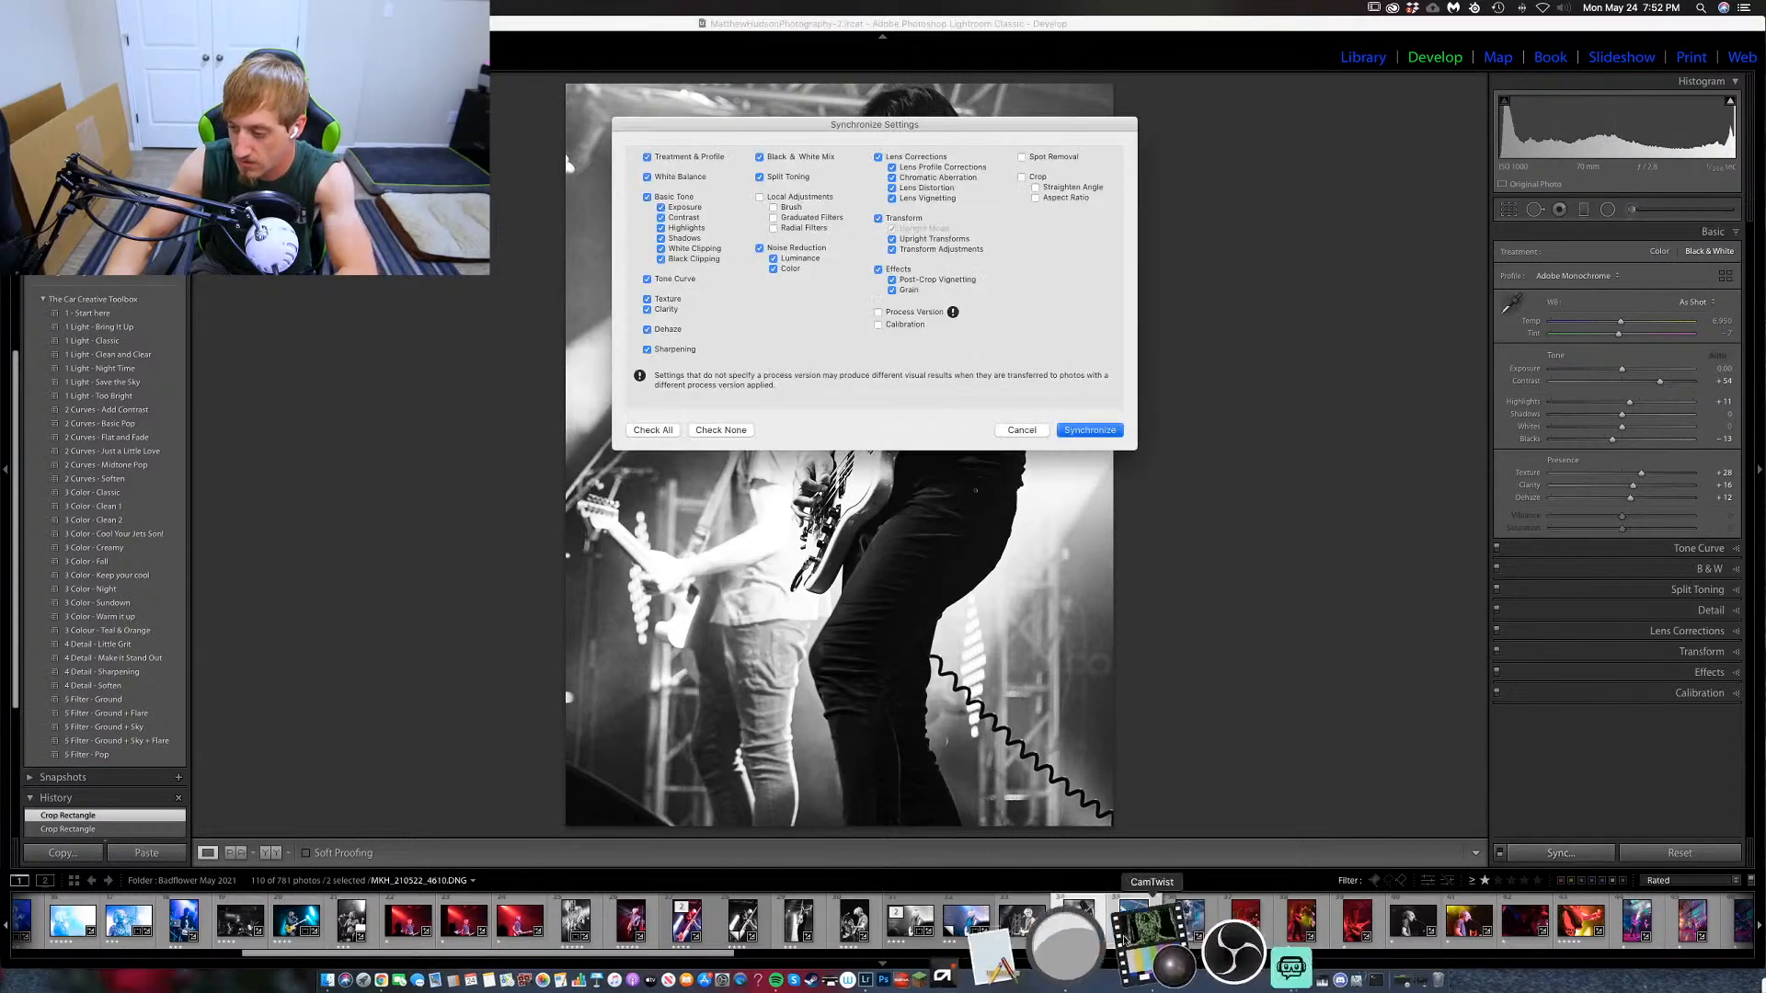
key("Return")
left_click(1112, 927)
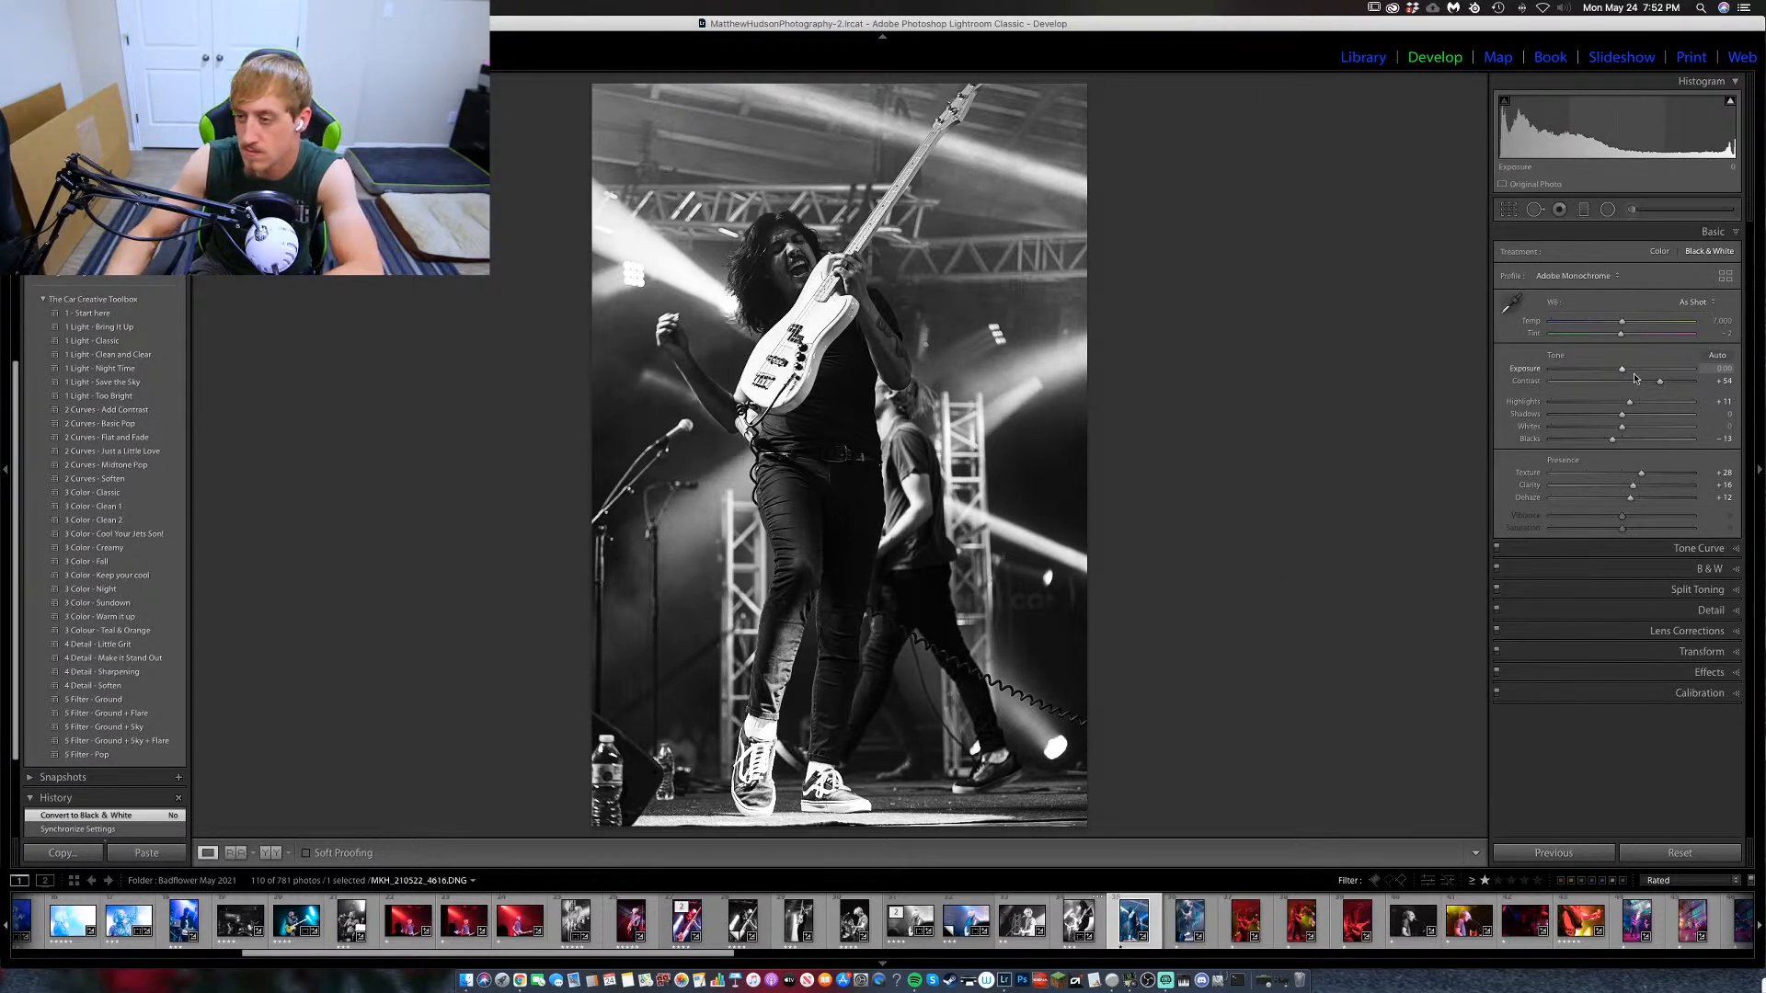
Compare the photo in color and in black and white, keep black and white, and set Contrast to +74.
key("v")
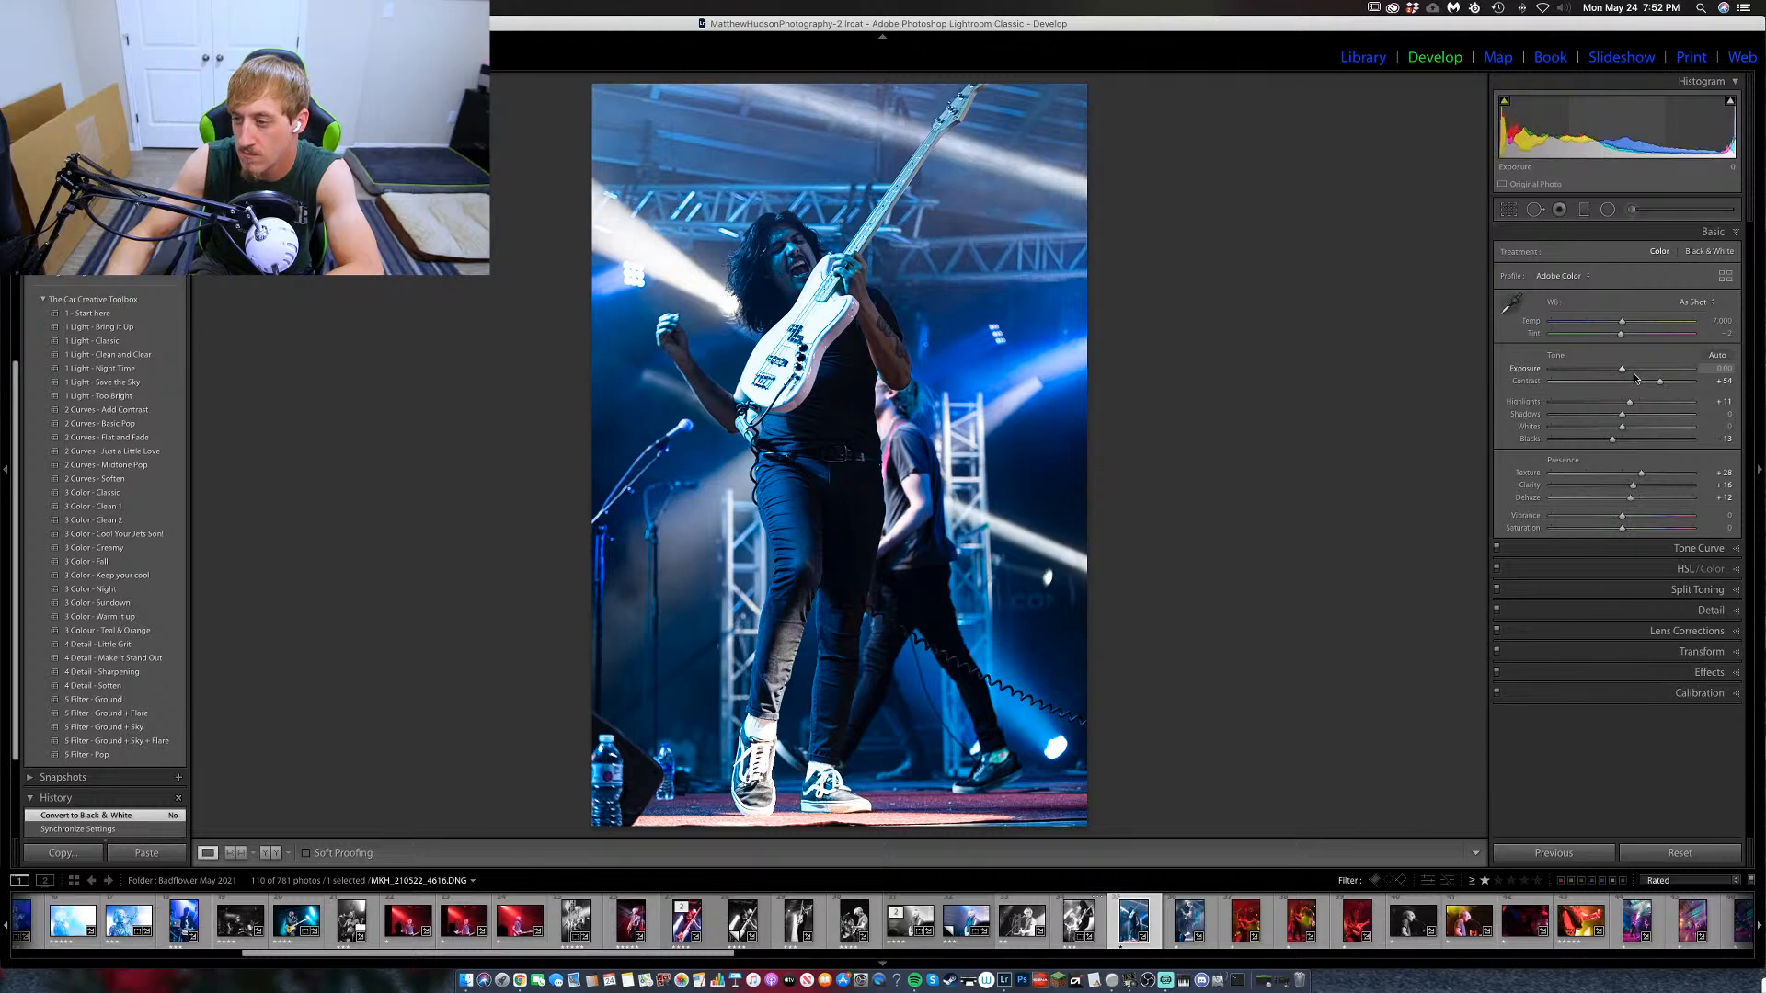
key("v")
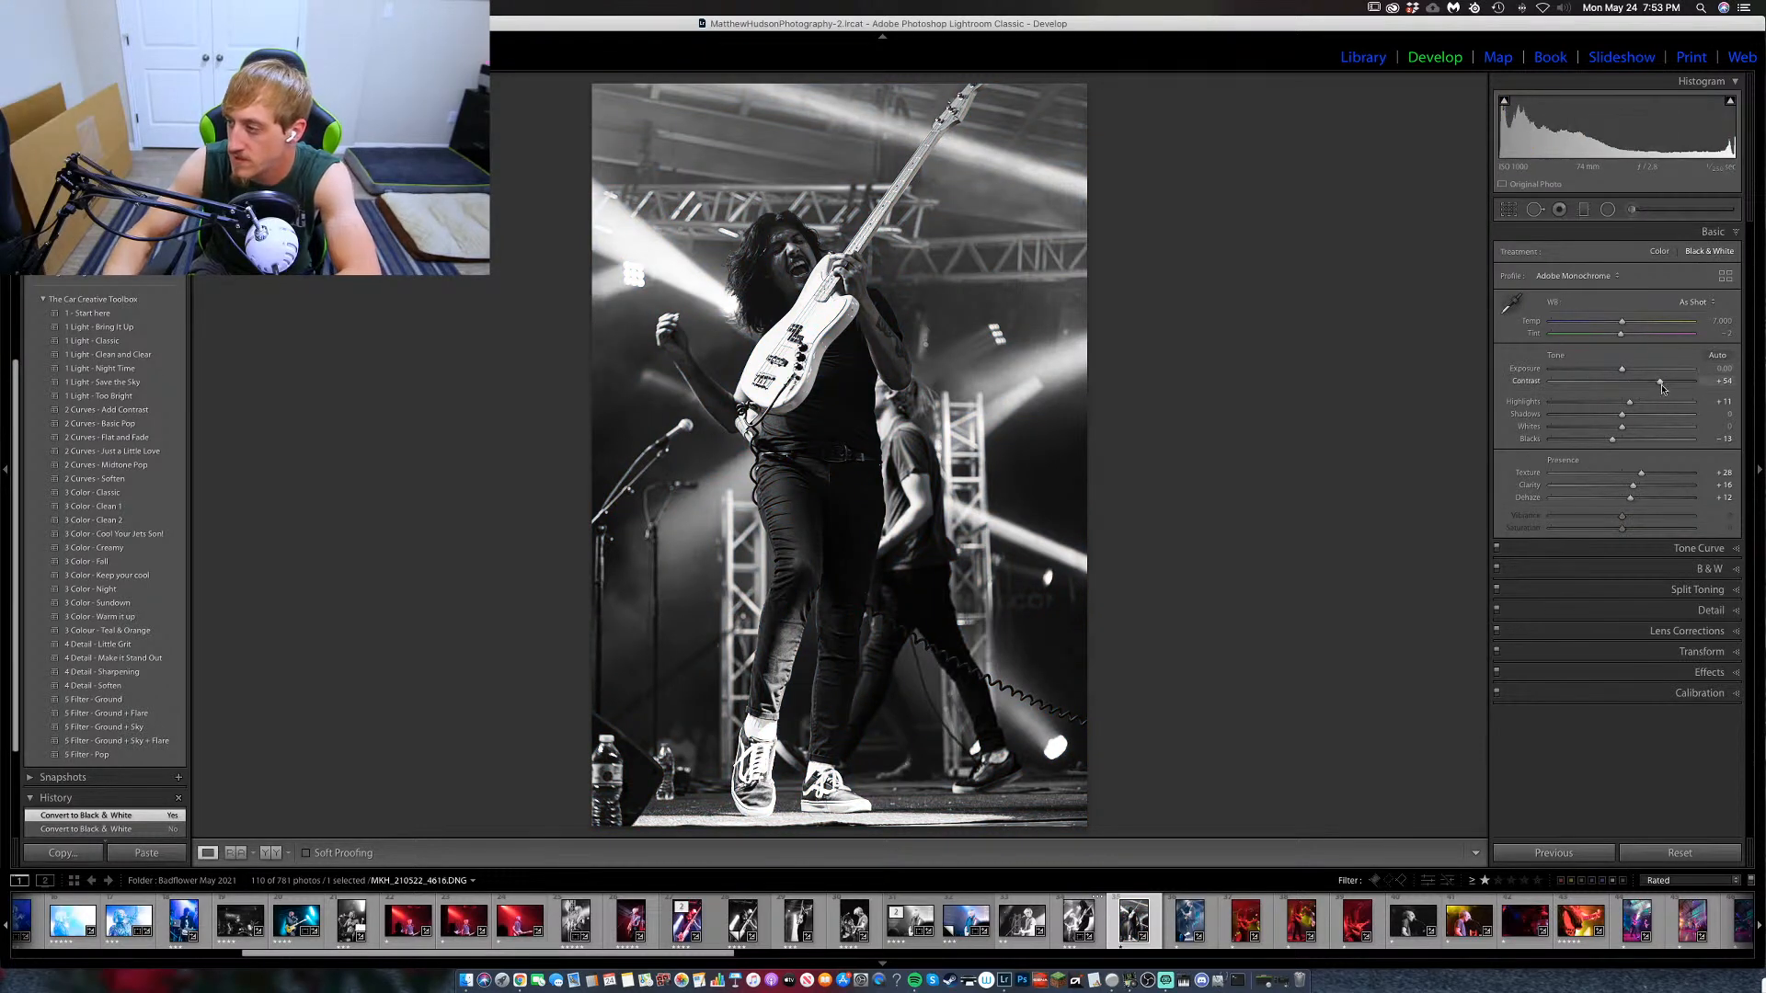
left_click_drag(1671, 387, 1677, 389)
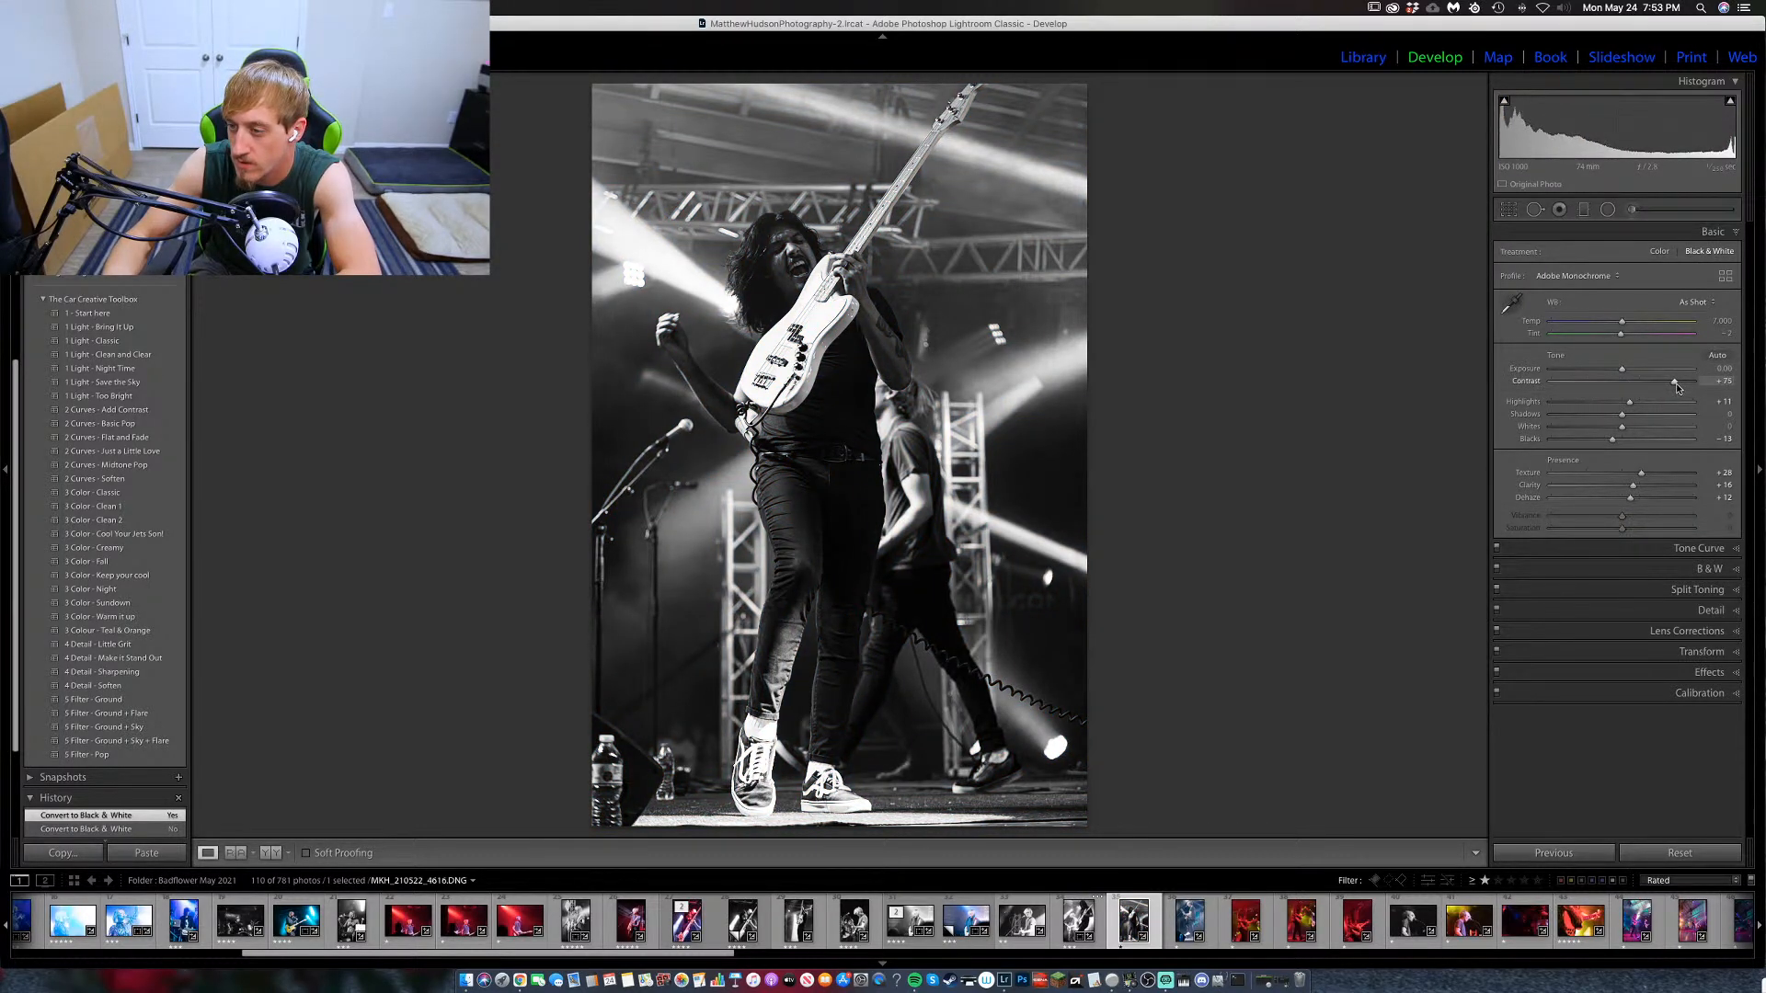
Brighten the front guitarist's face with an adjustment brush stroke at Exposure 0.43.
left_click(1634, 210)
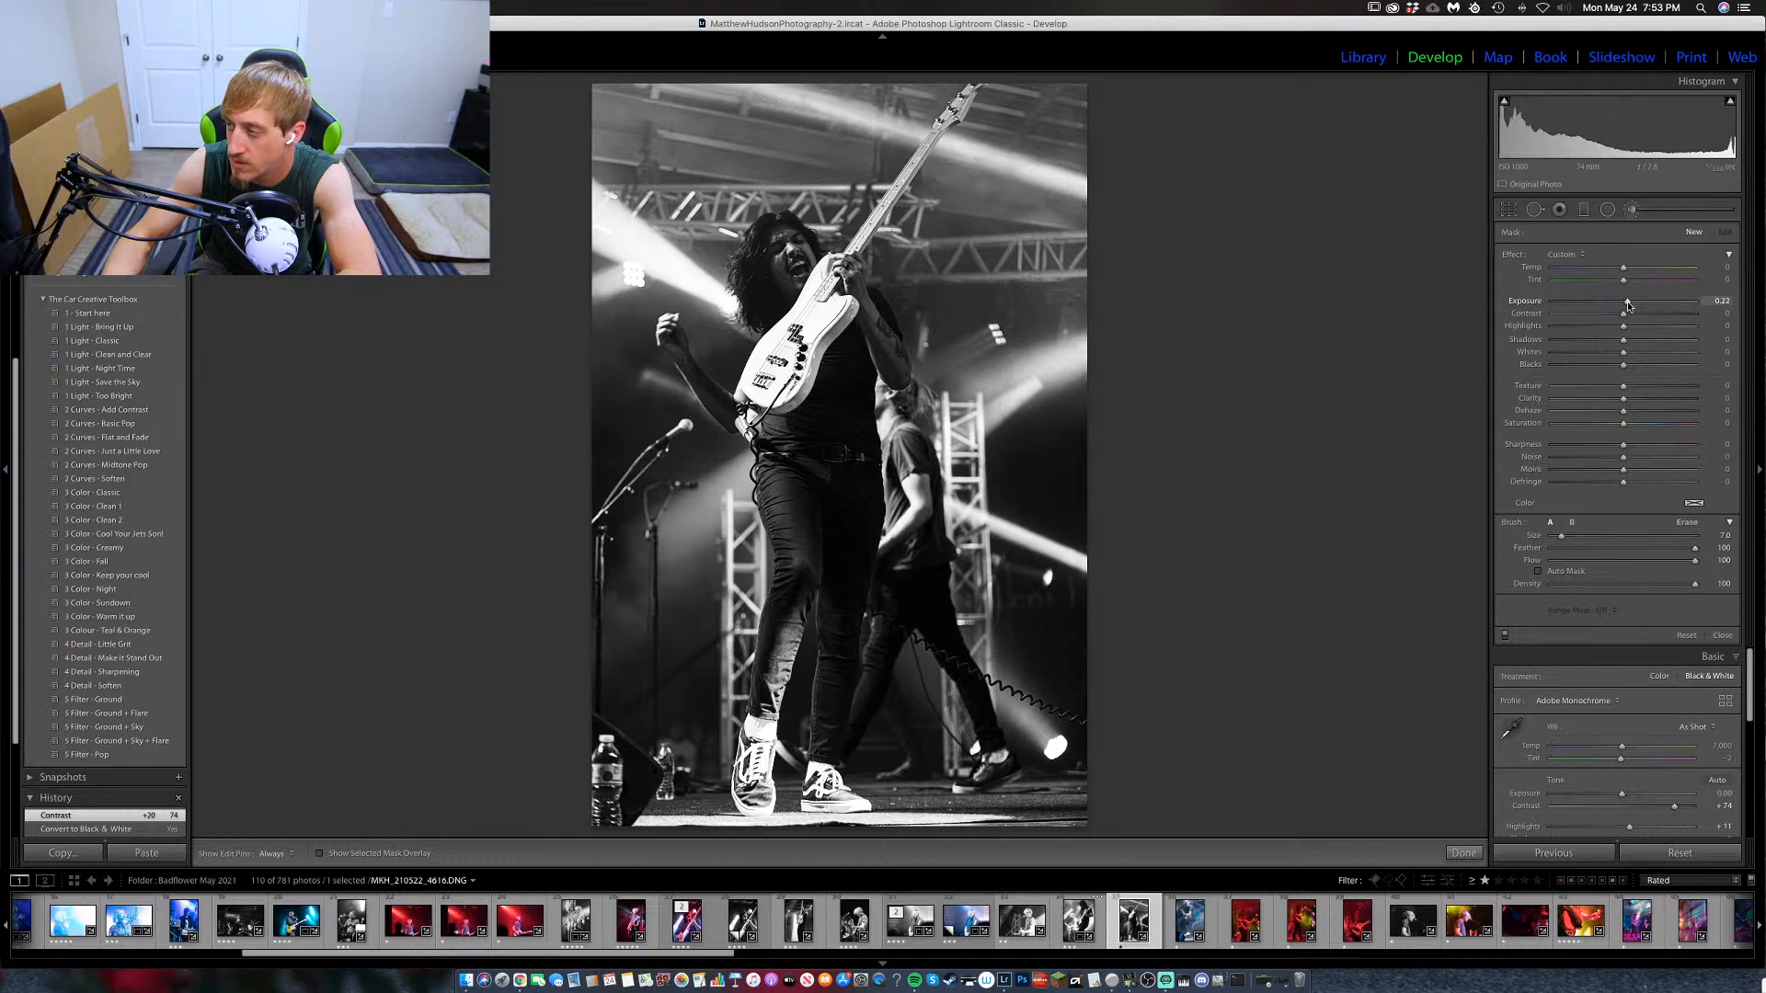
key("h")
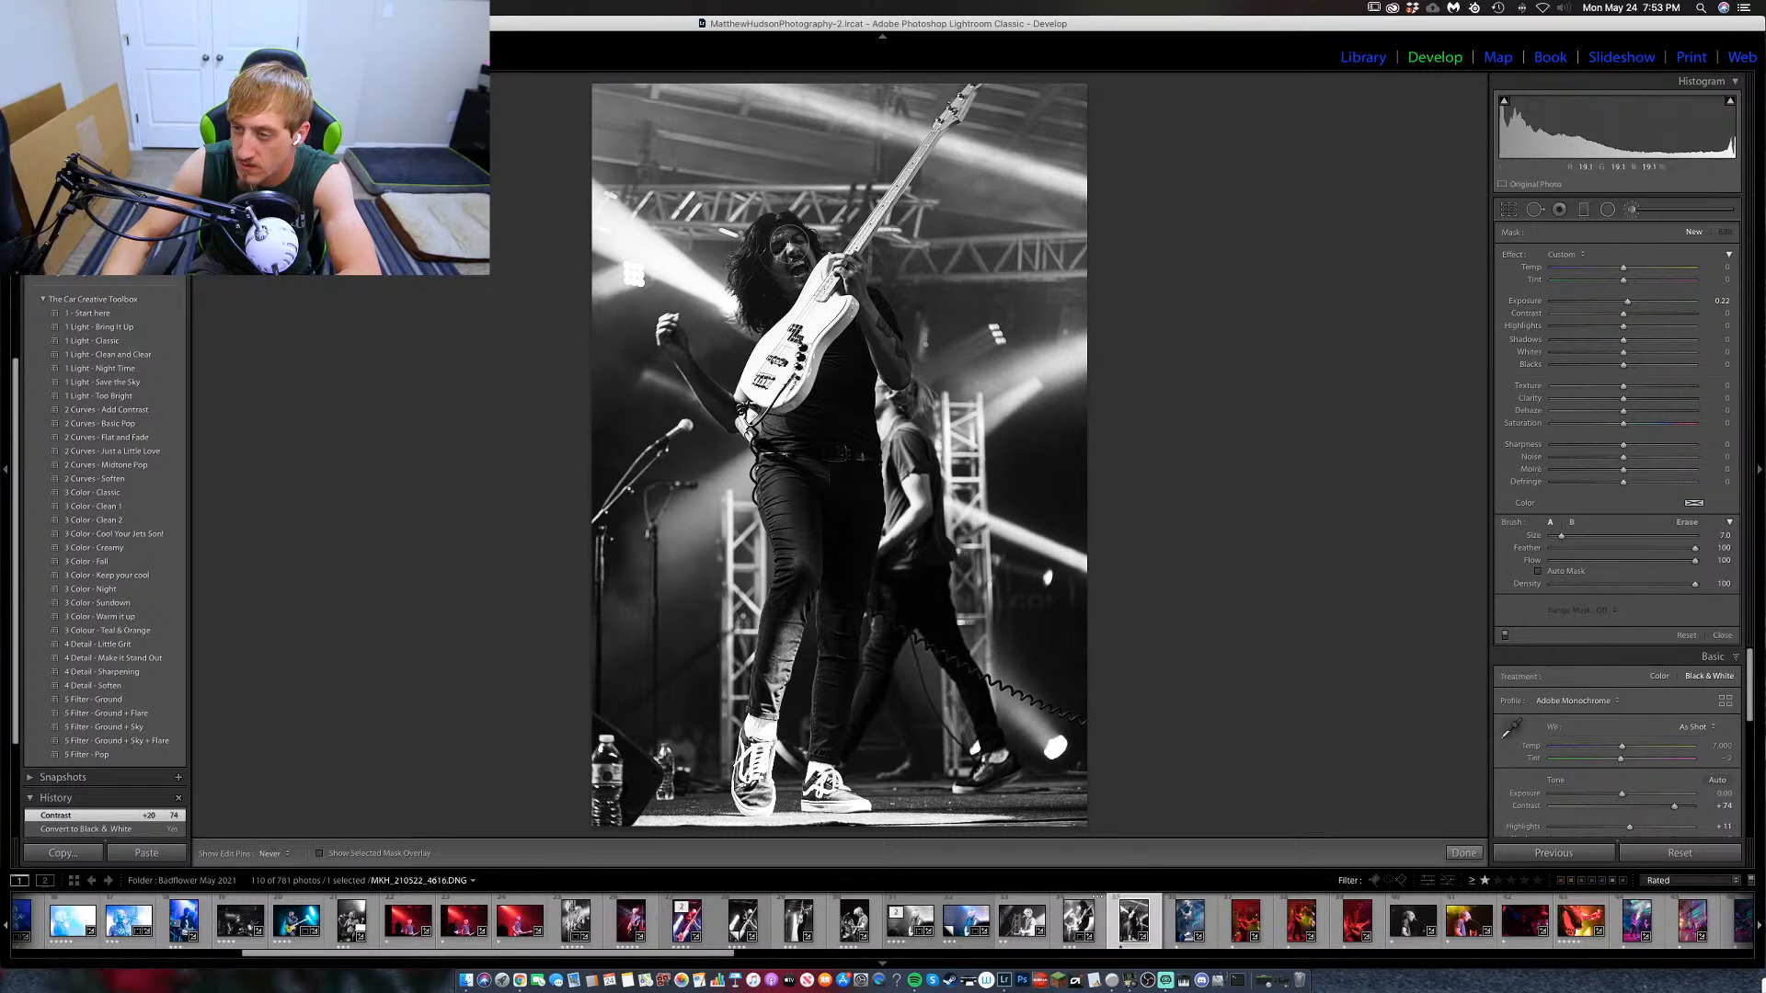
left_click_drag(789, 245, 786, 242)
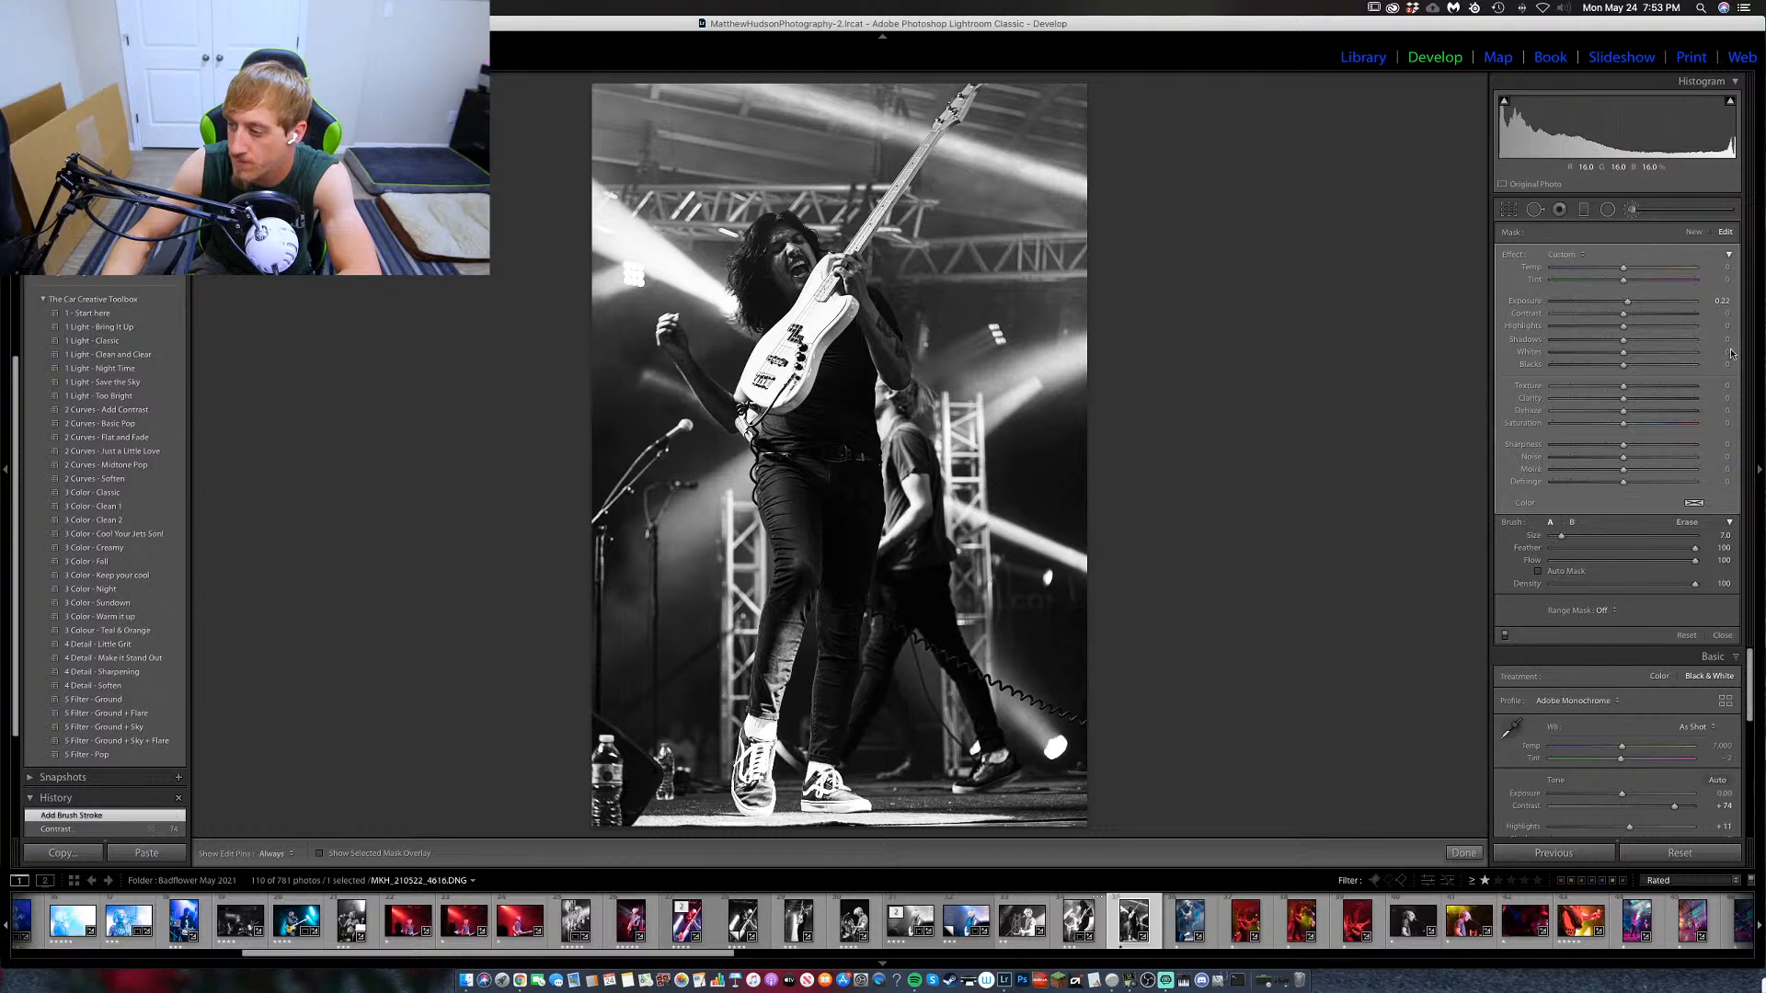
left_click(1634, 308)
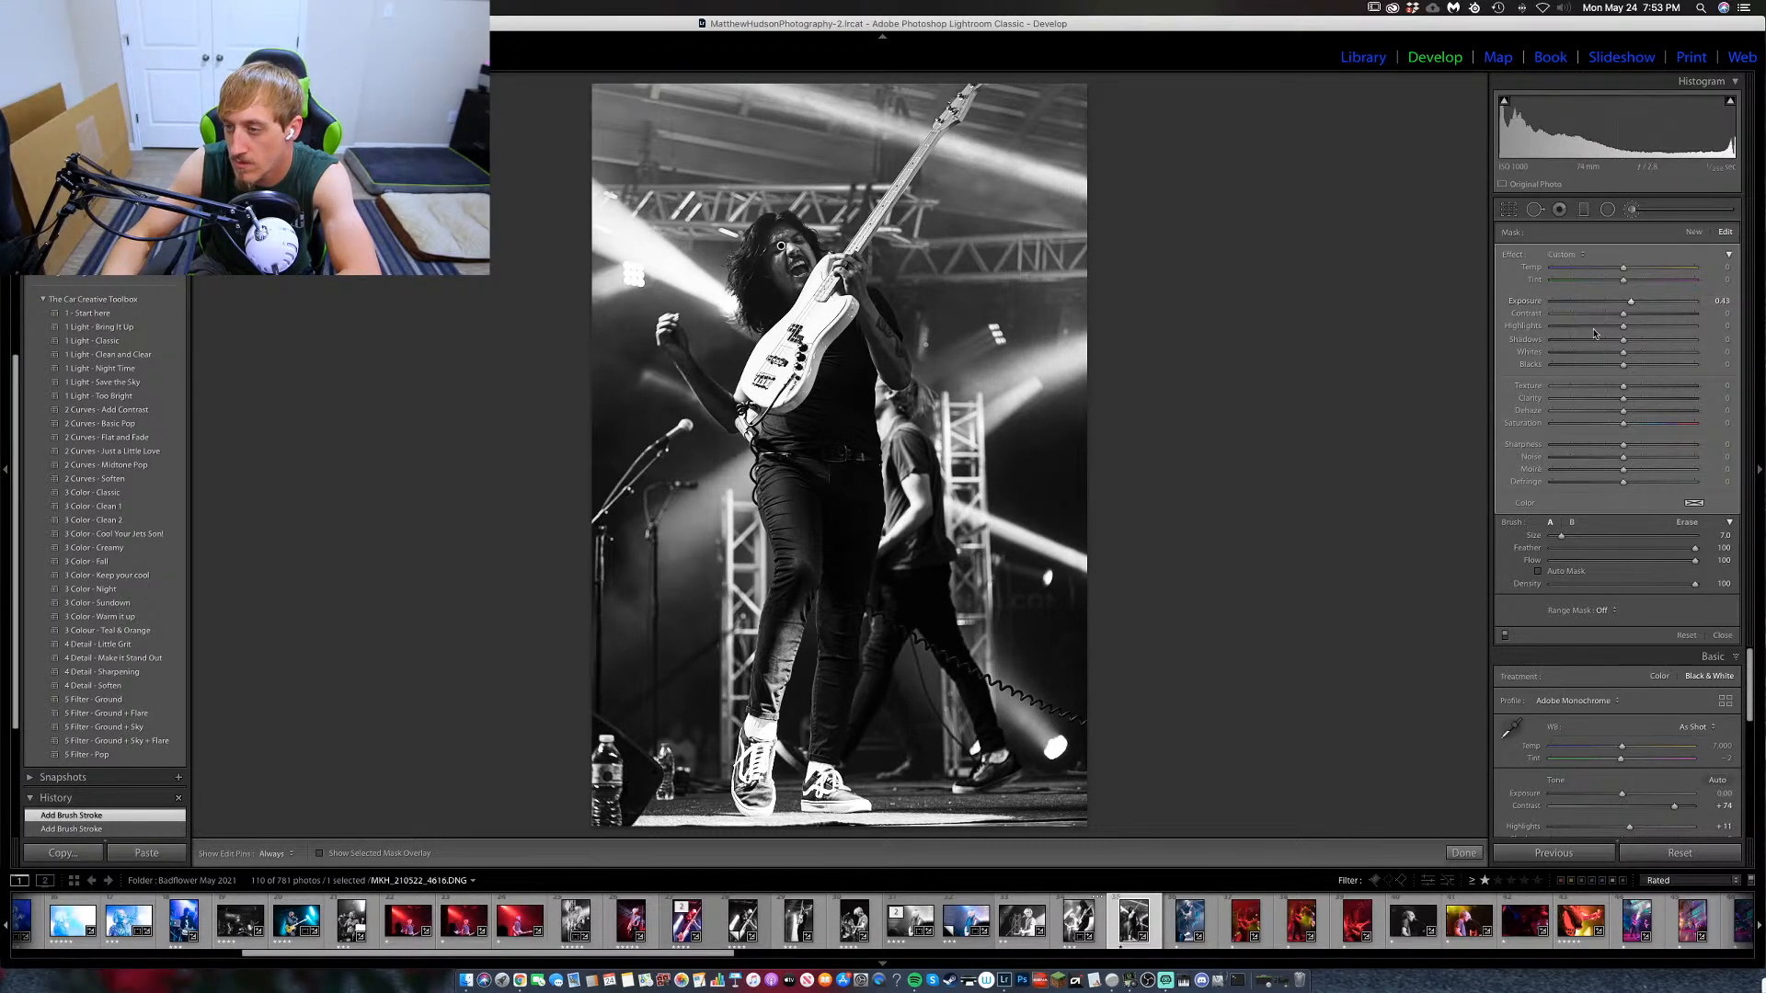
Paint a new brush adjustment over the musician in the background with Exposure -0.62 and Highlights -24.
left_click(1697, 233)
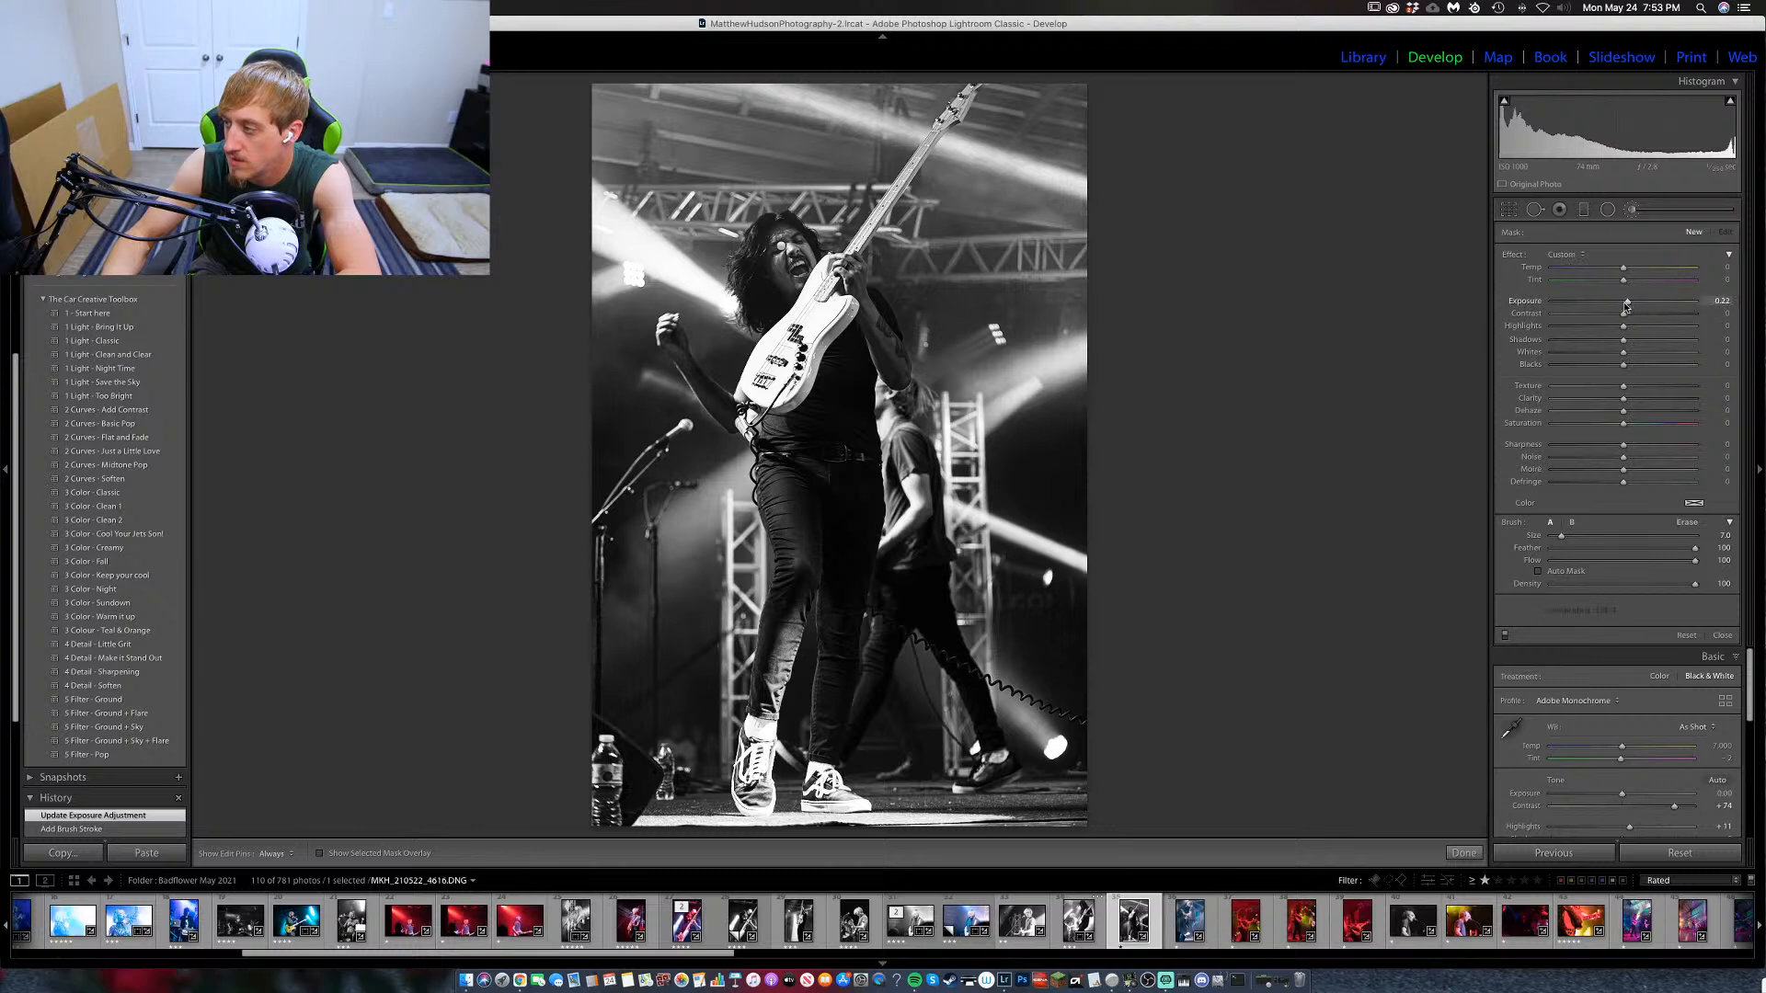
left_click_drag(1629, 302, 1617, 306)
key("h")
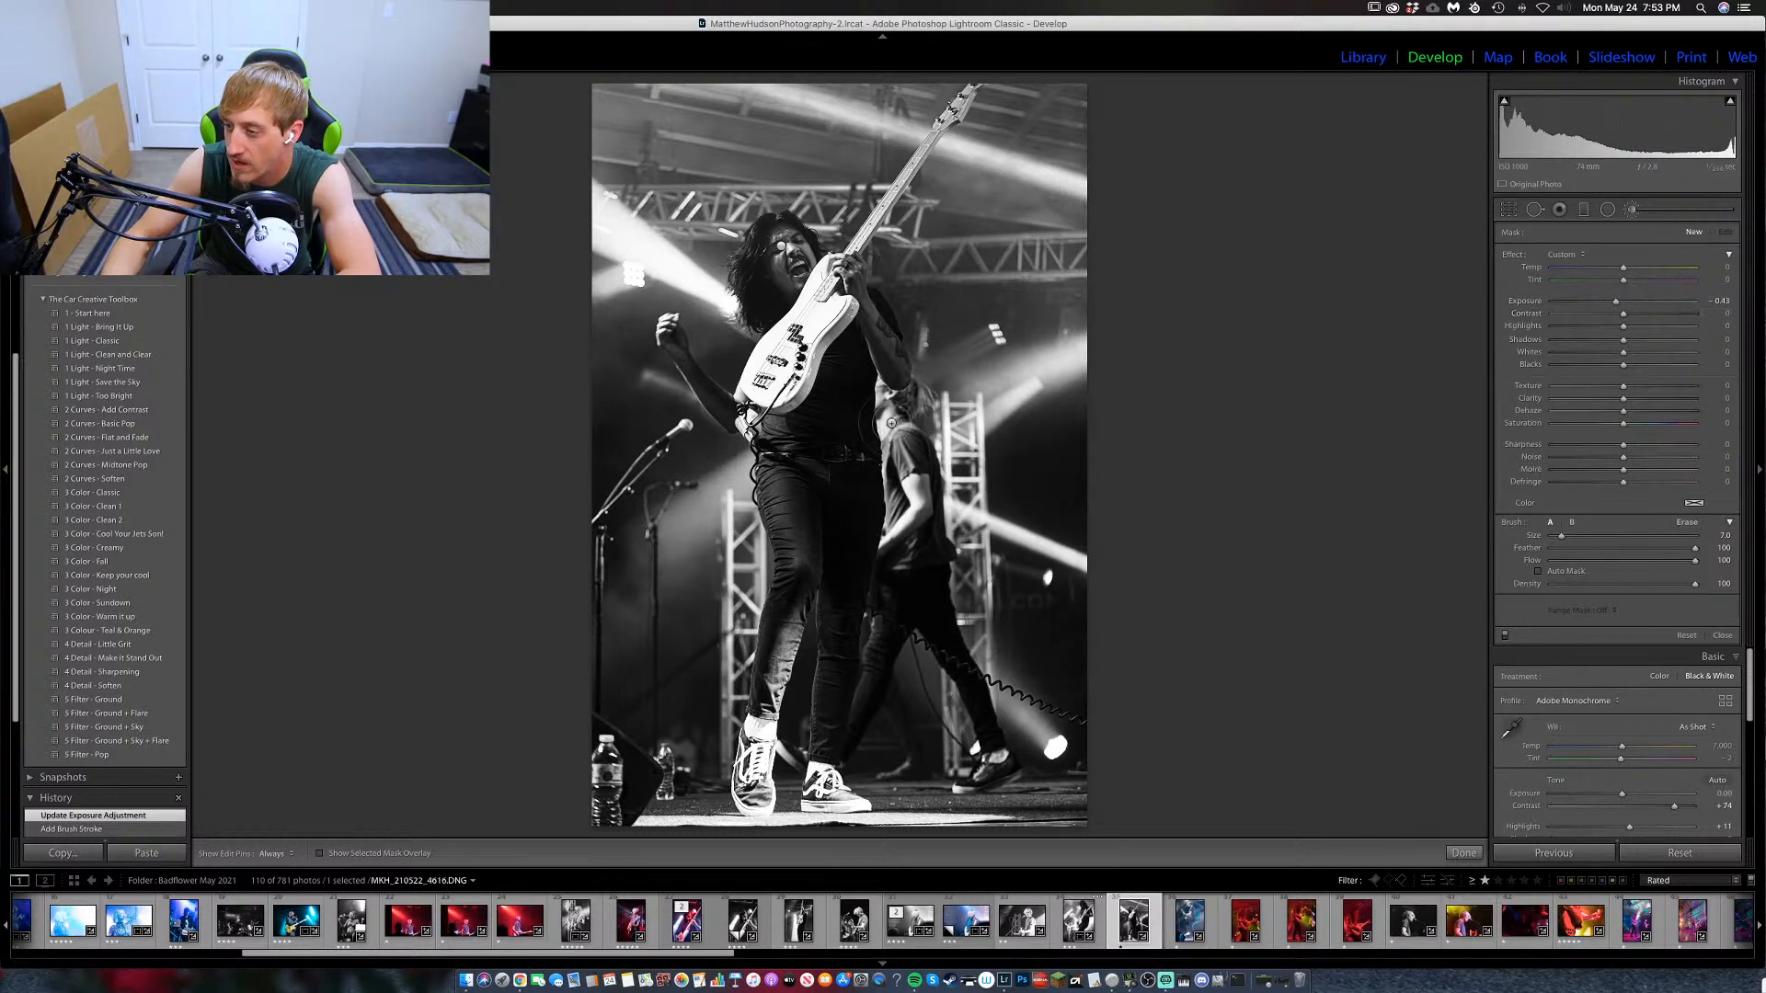
mouse_move(894, 403)
left_mouse_down()
mouse_move(905, 563)
mouse_move(864, 719)
mouse_move(895, 637)
mouse_move(939, 593)
mouse_move(991, 788)
mouse_move(957, 603)
left_mouse_up()
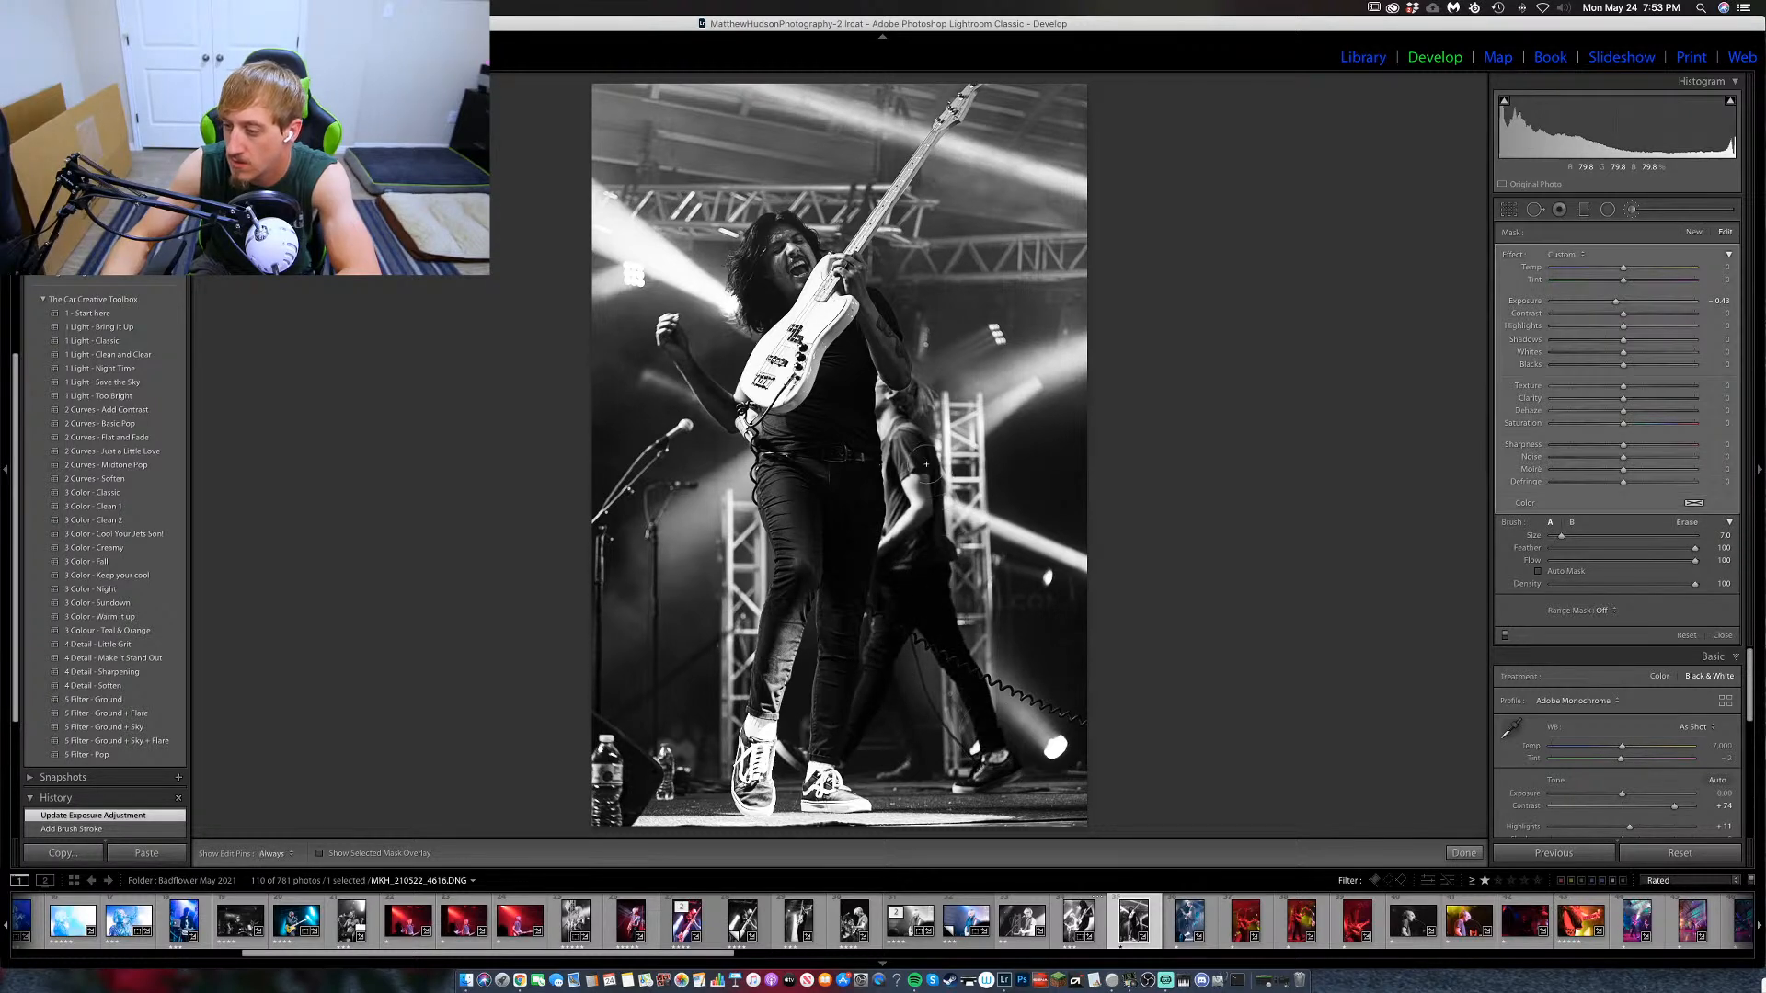
key("h")
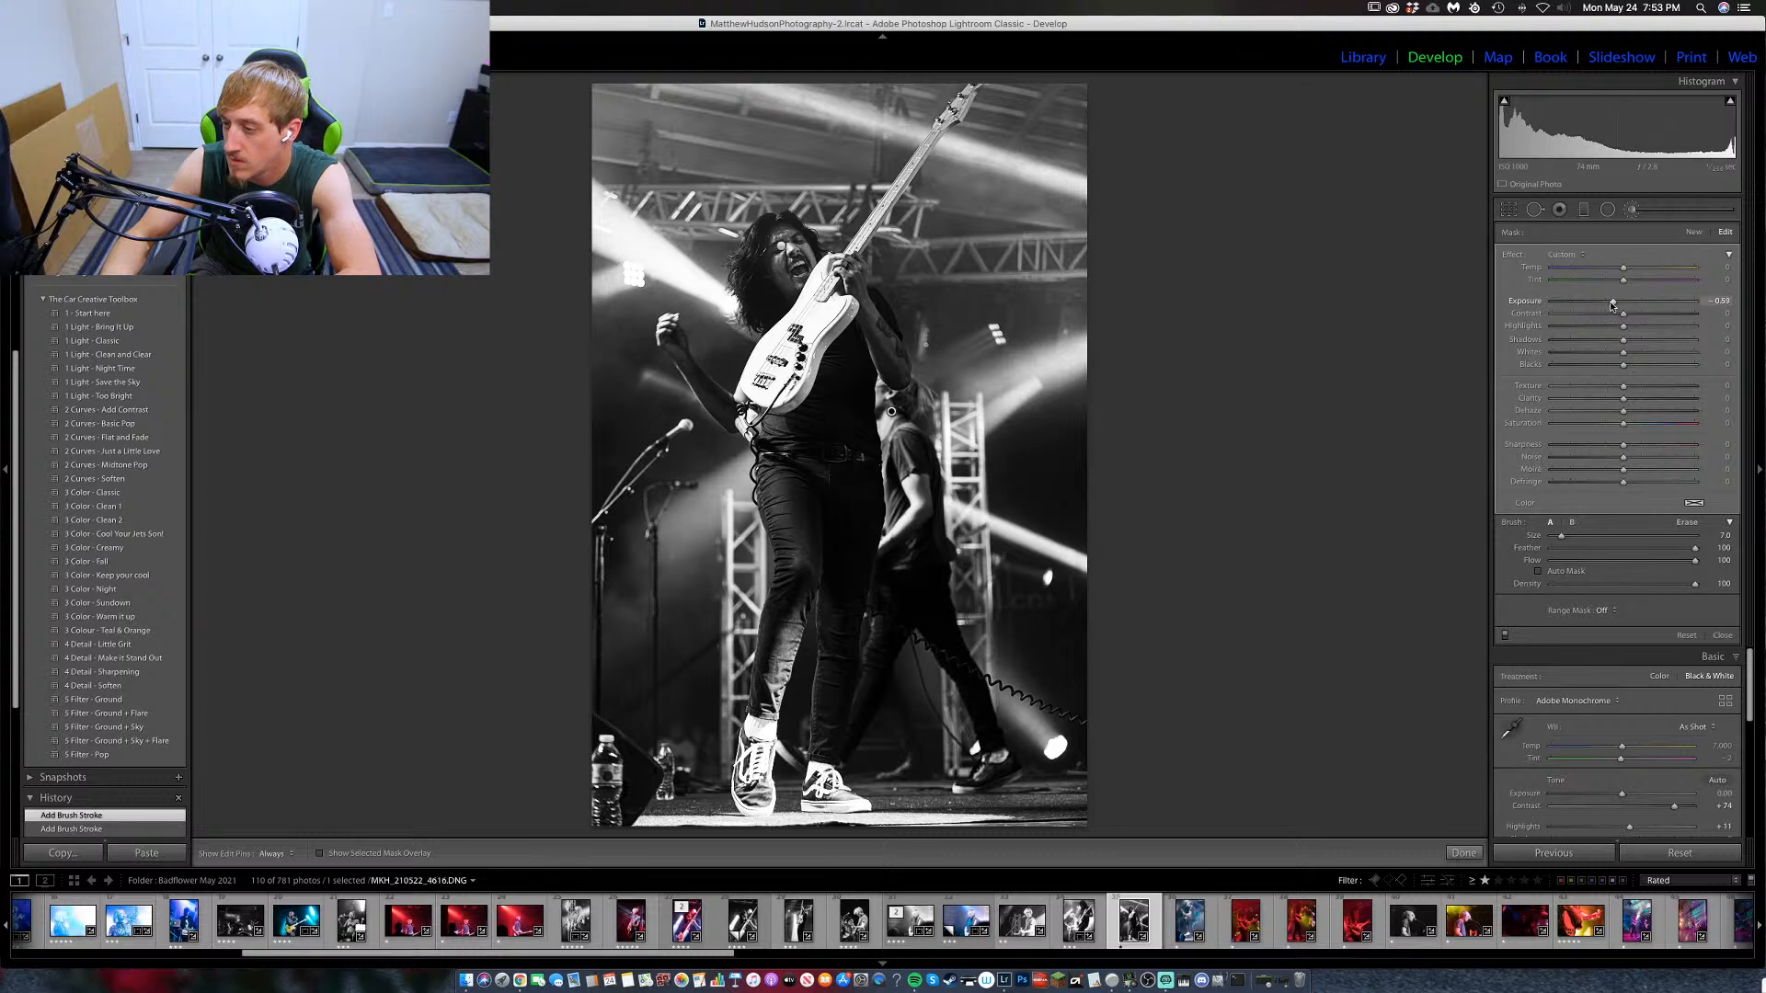
left_click_drag(1613, 302, 1606, 328)
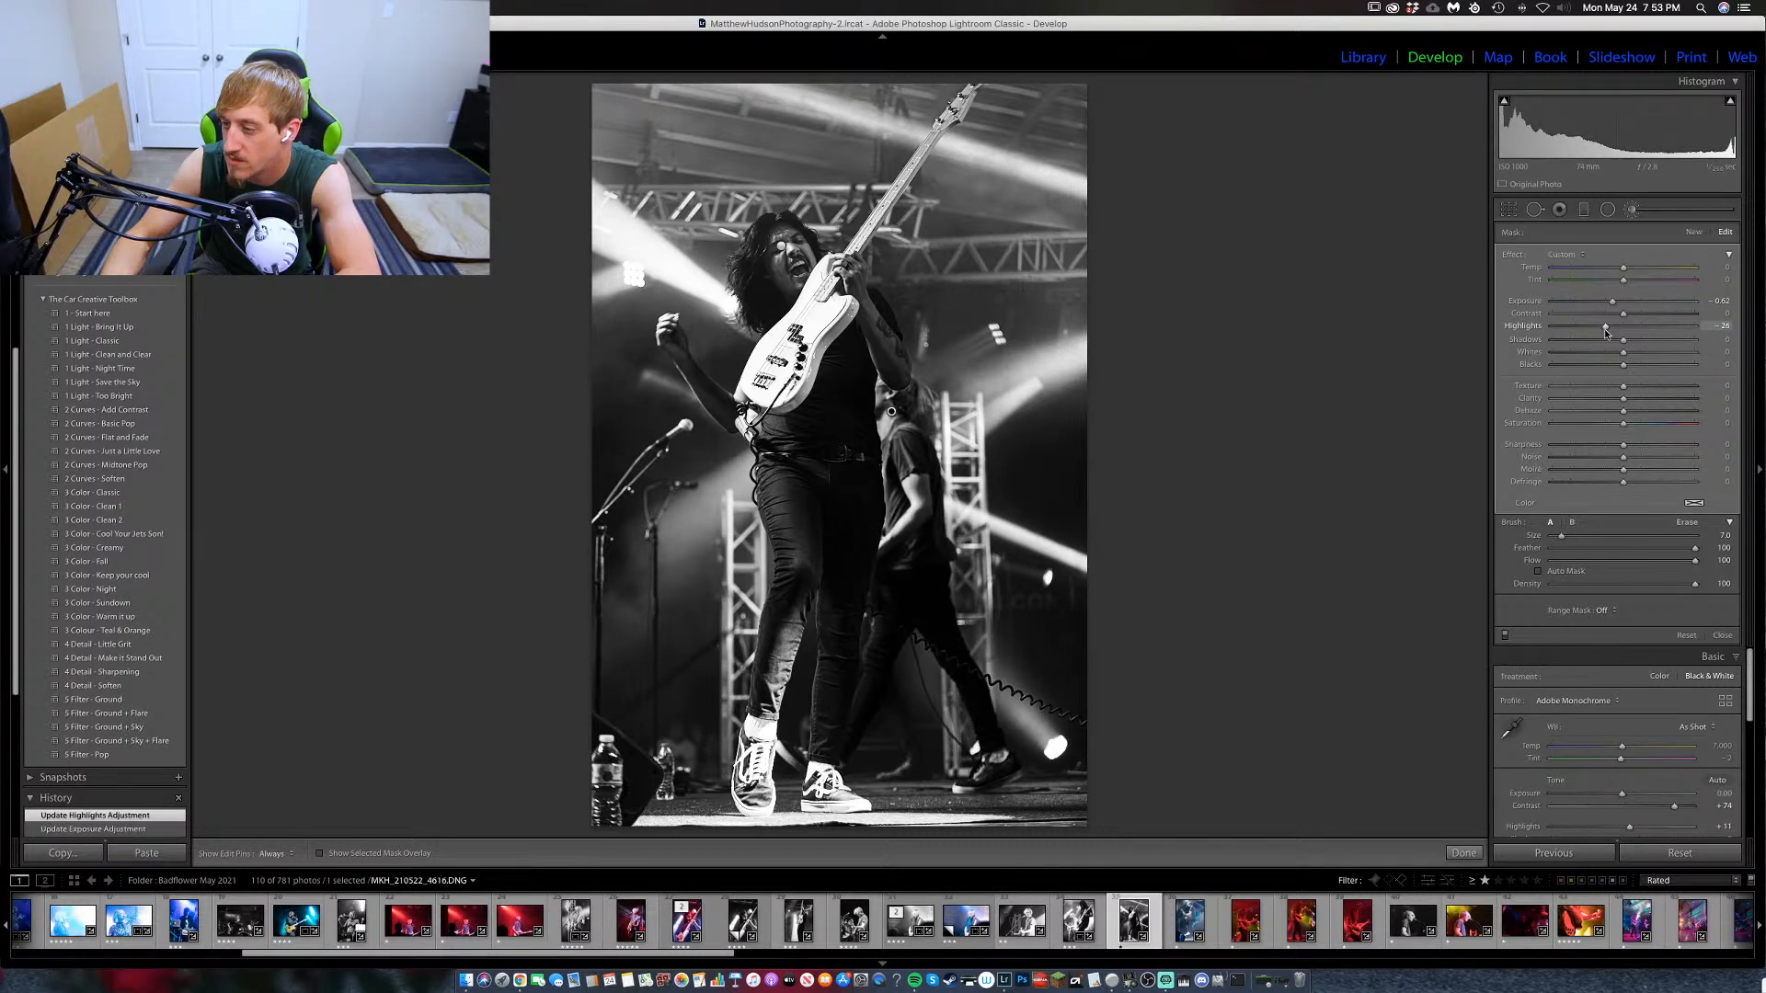
left_click(1632, 211)
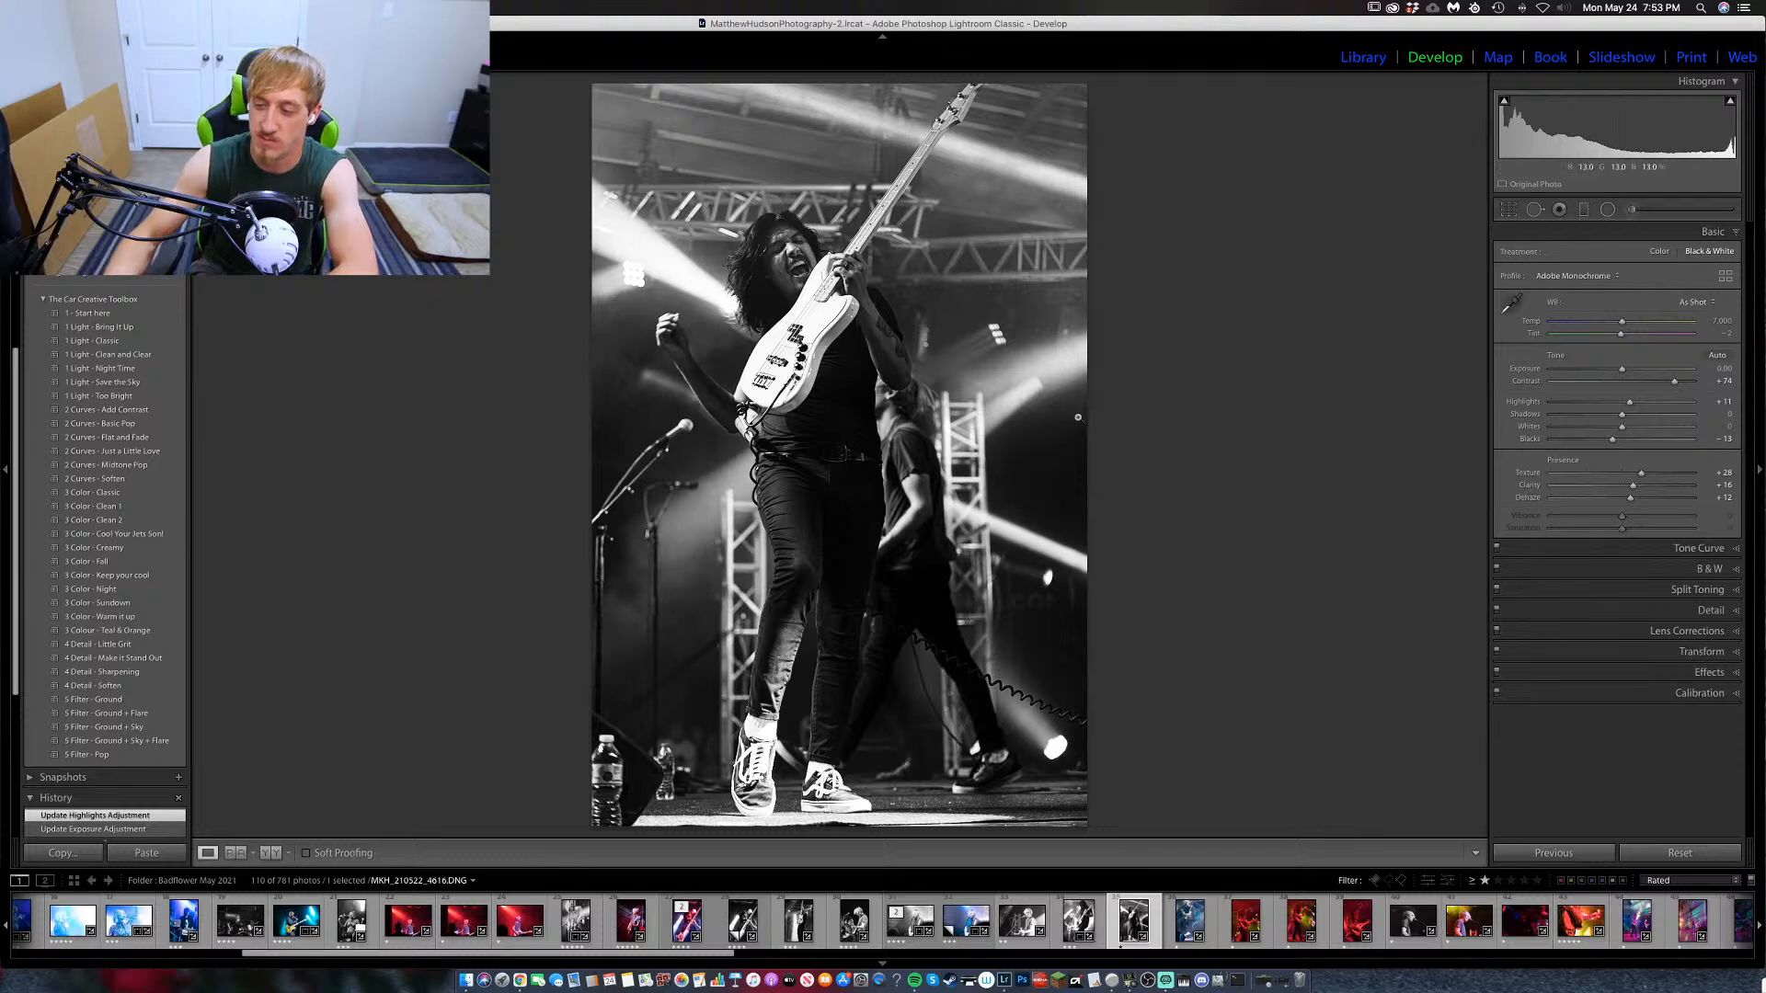
Add a post-crop vignette with Amount -8 and rate the photo four stars.
left_click(1706, 672)
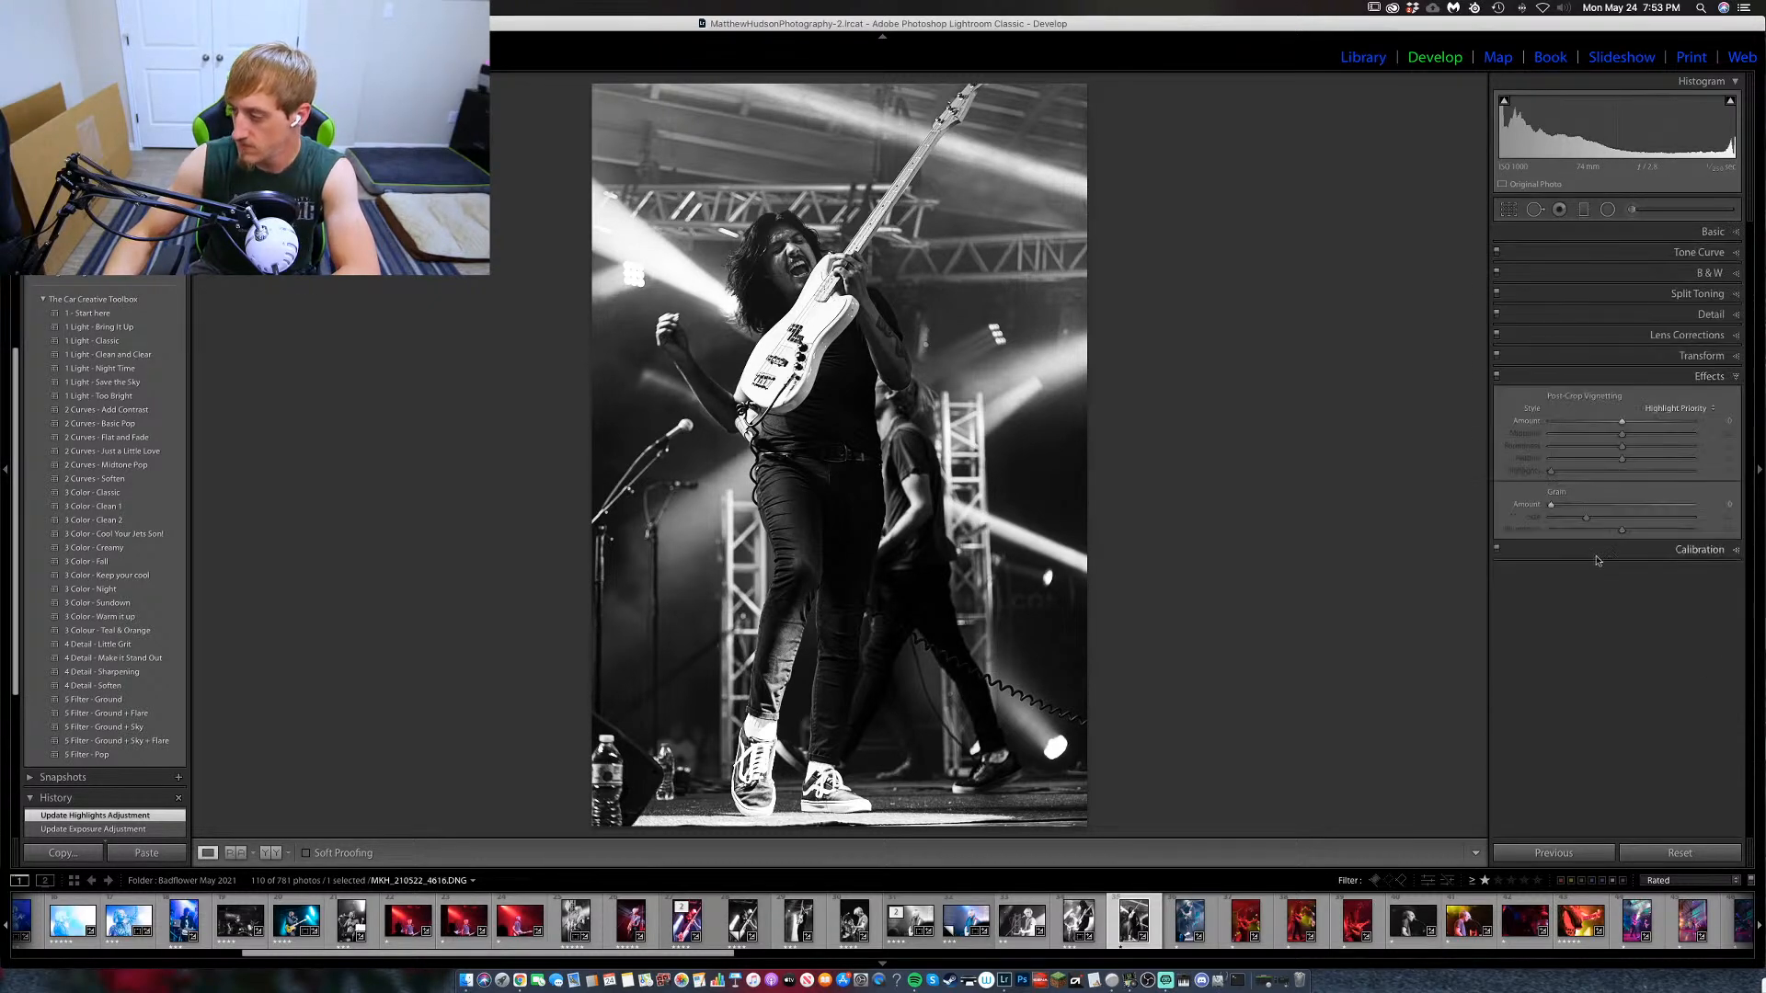
left_click_drag(1622, 424, 1617, 427)
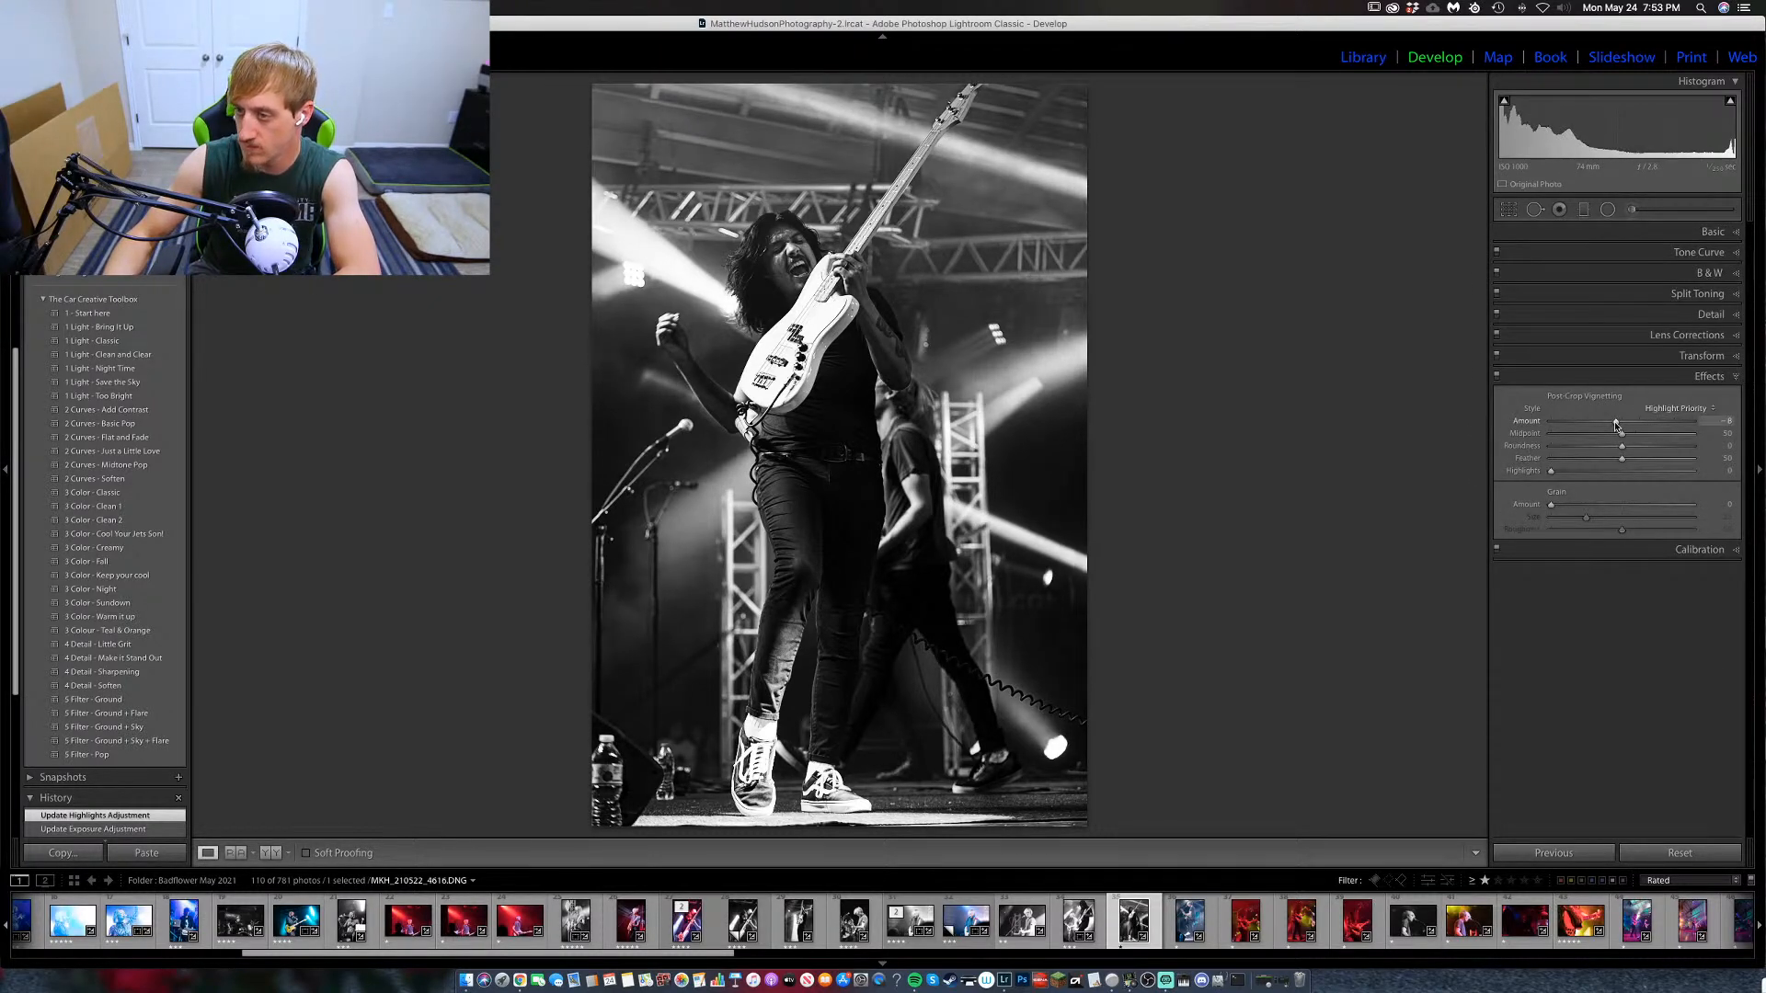
left_click(1697, 377)
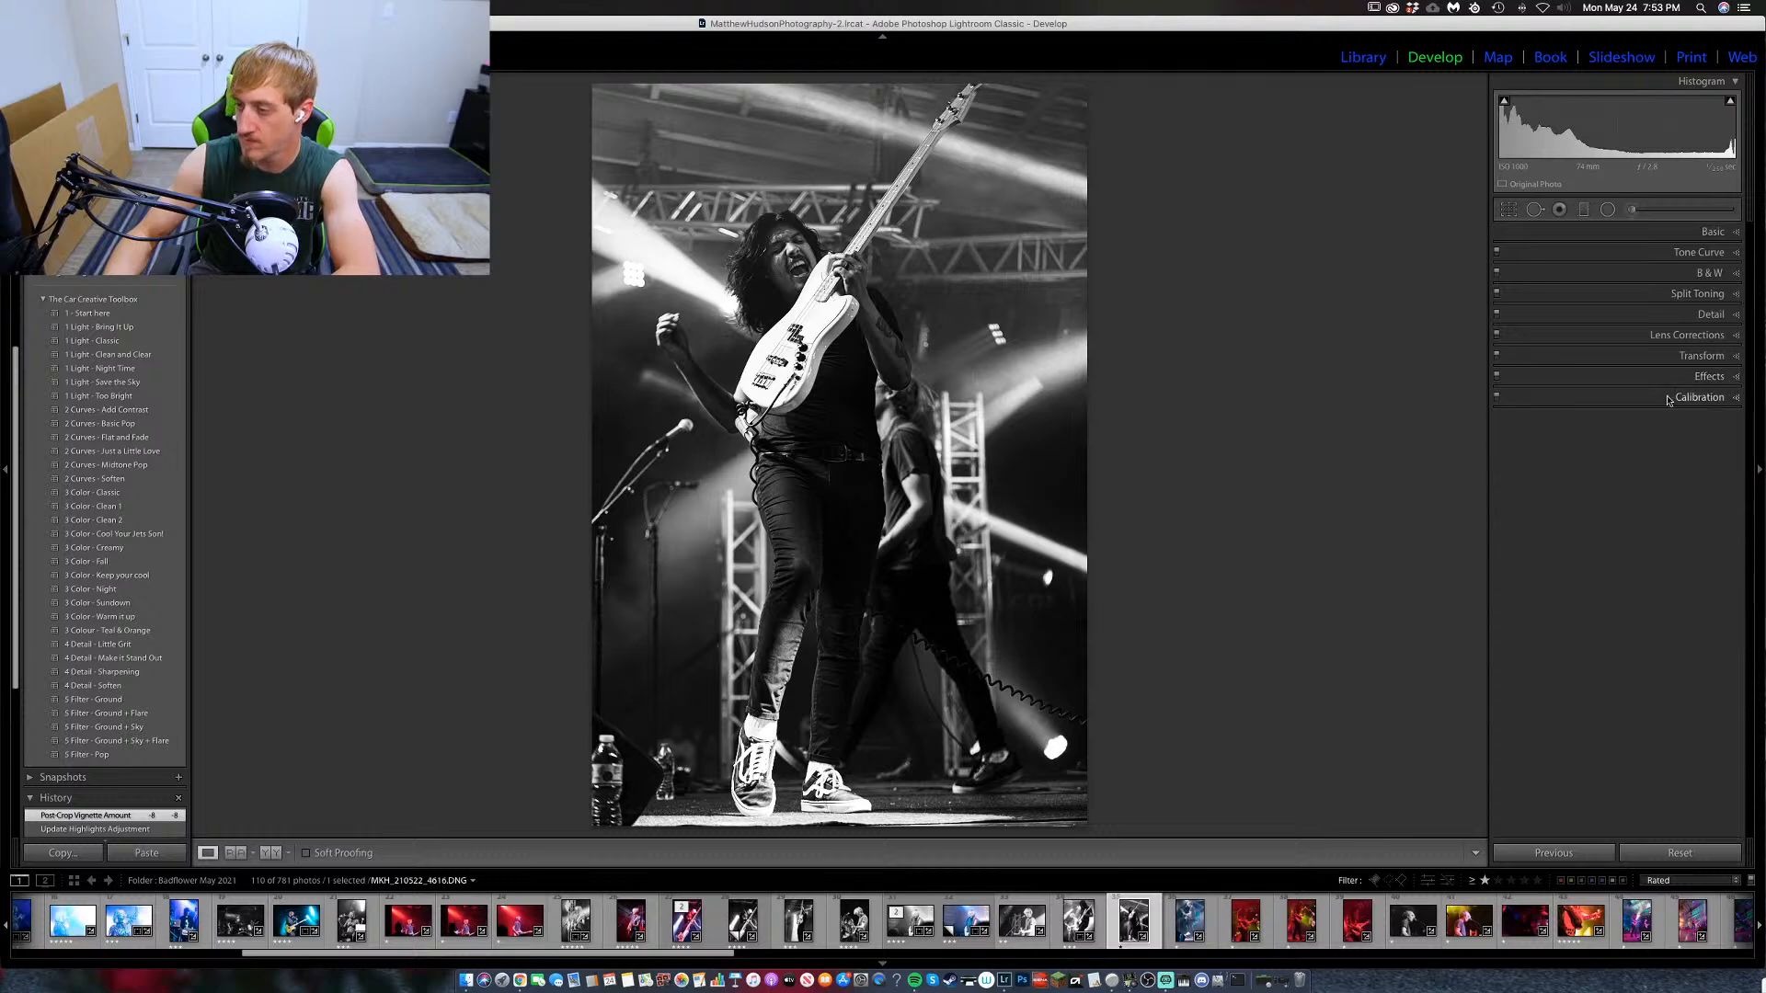
key("4")
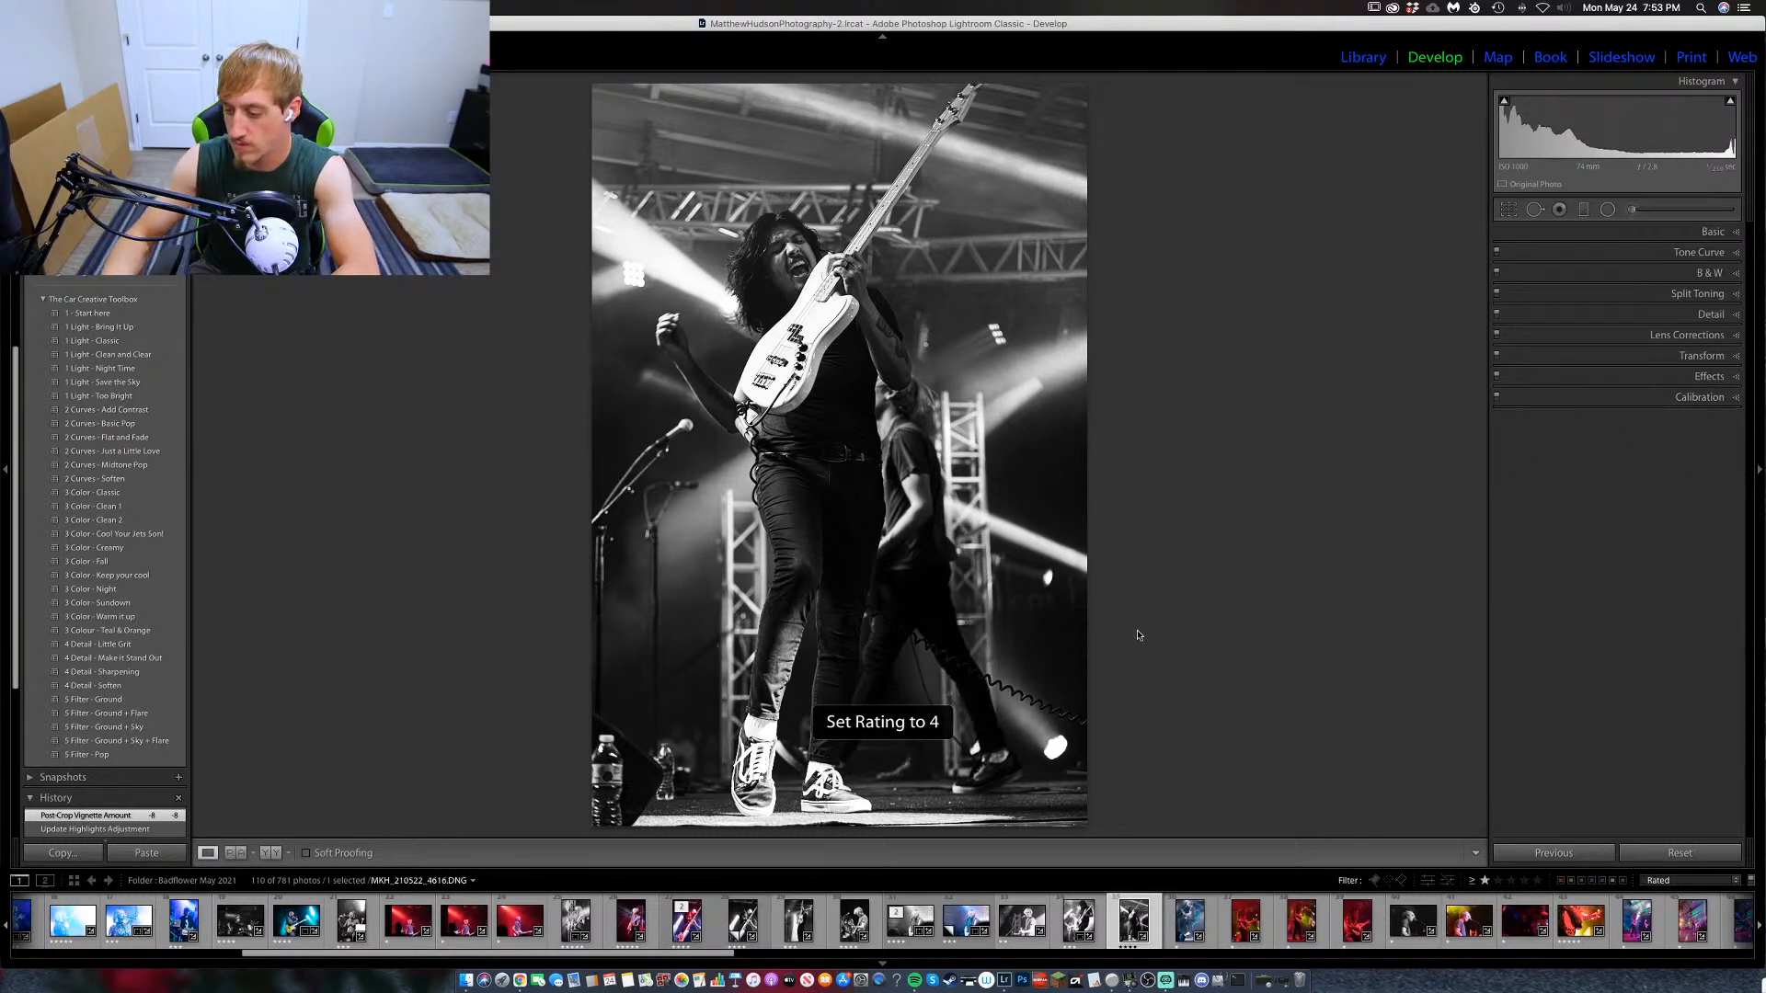
Convert the blond guitarist photo to black and white with Contrast +88, Highlights -18, Whites +28, Blacks -17, Texture +16, Clarity +15 and Dehaze +8.
key("Right")
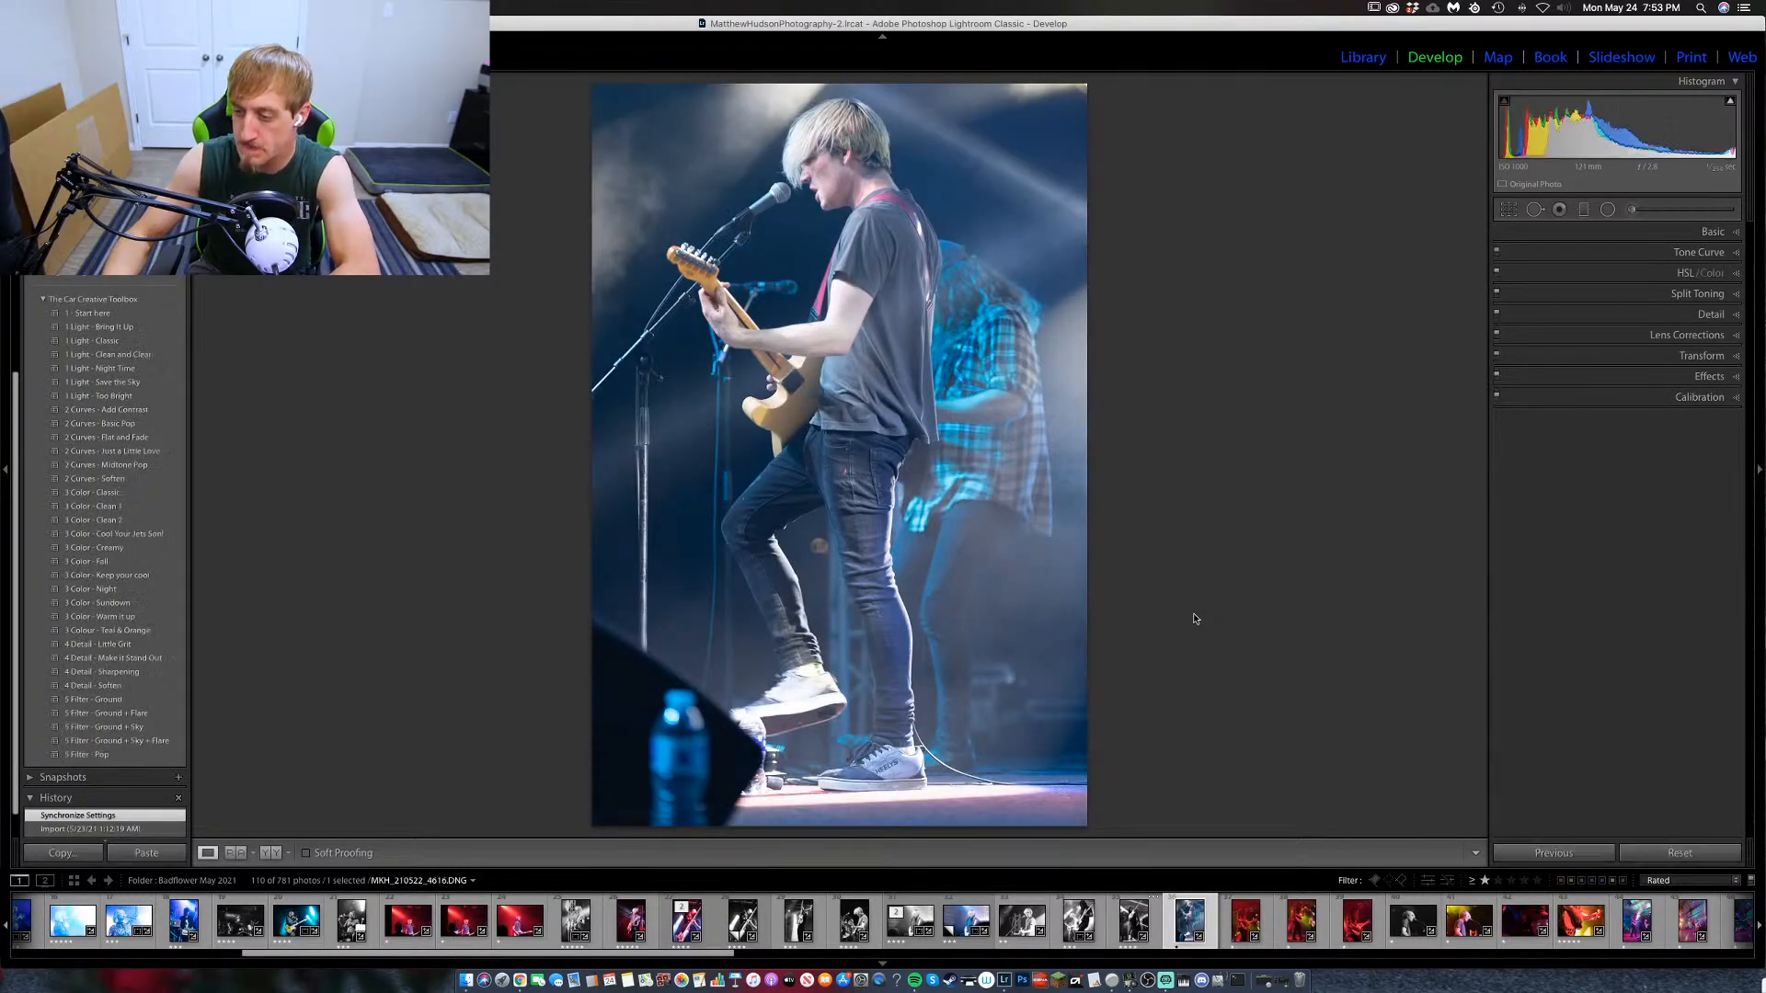
key("Right")
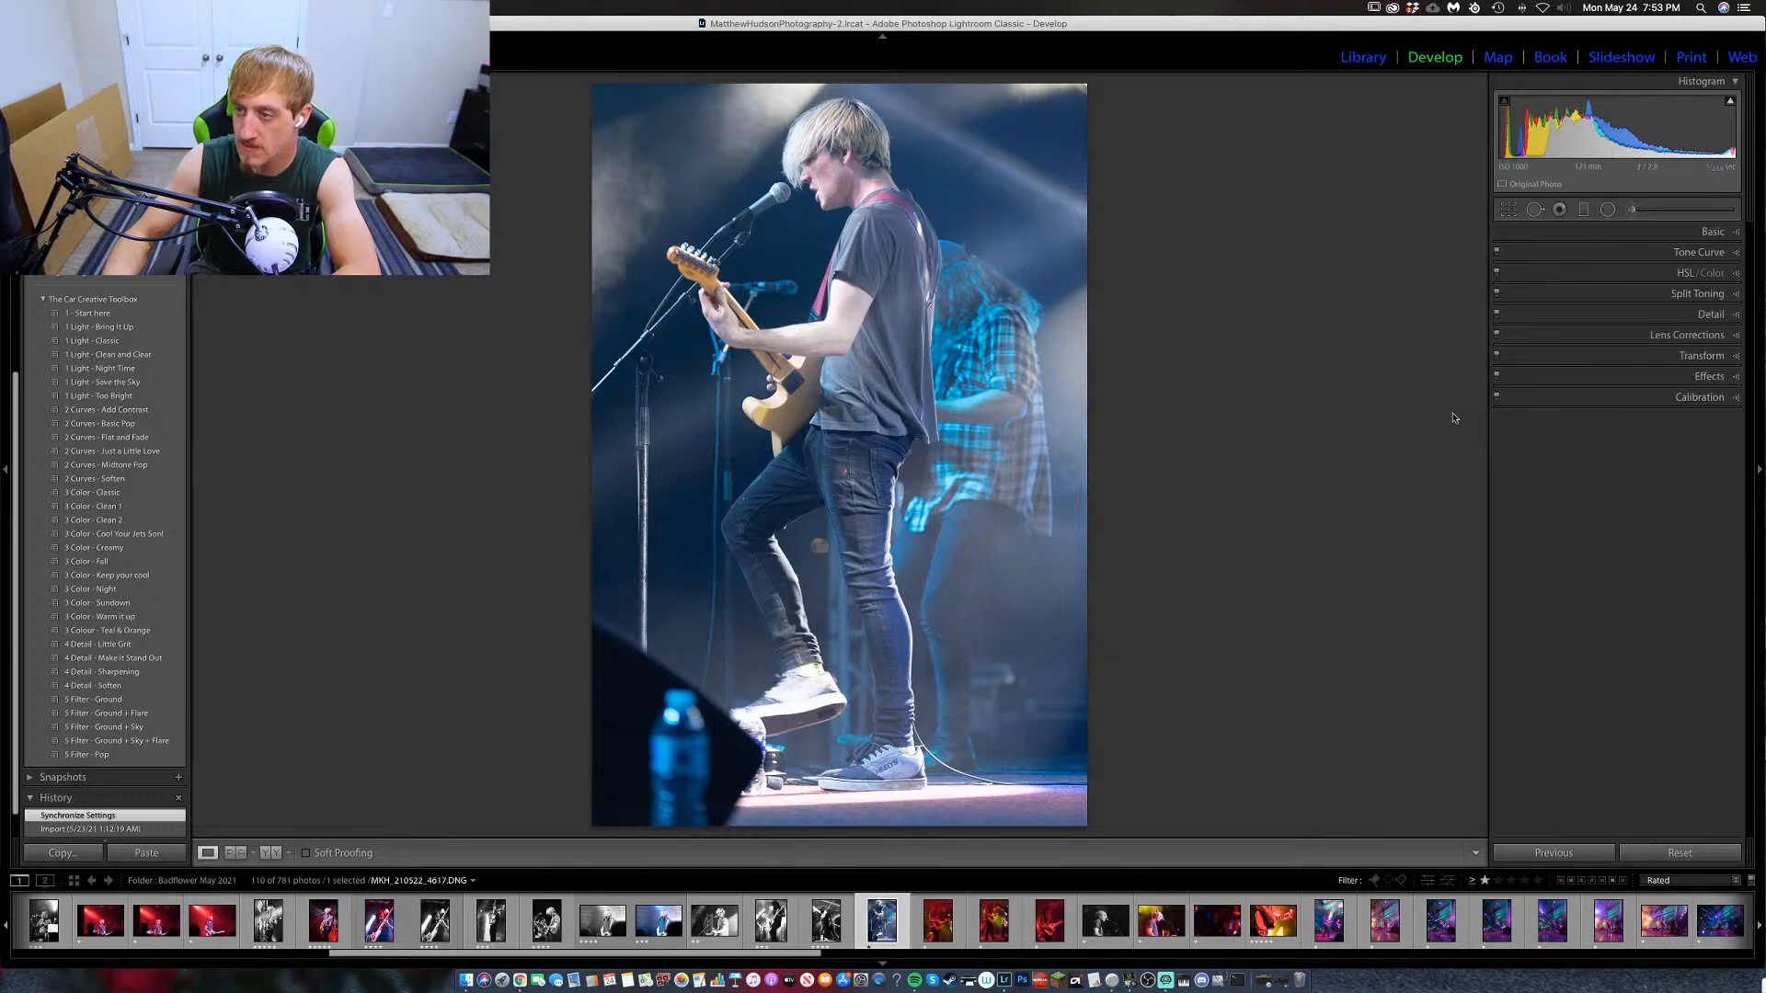
key("v")
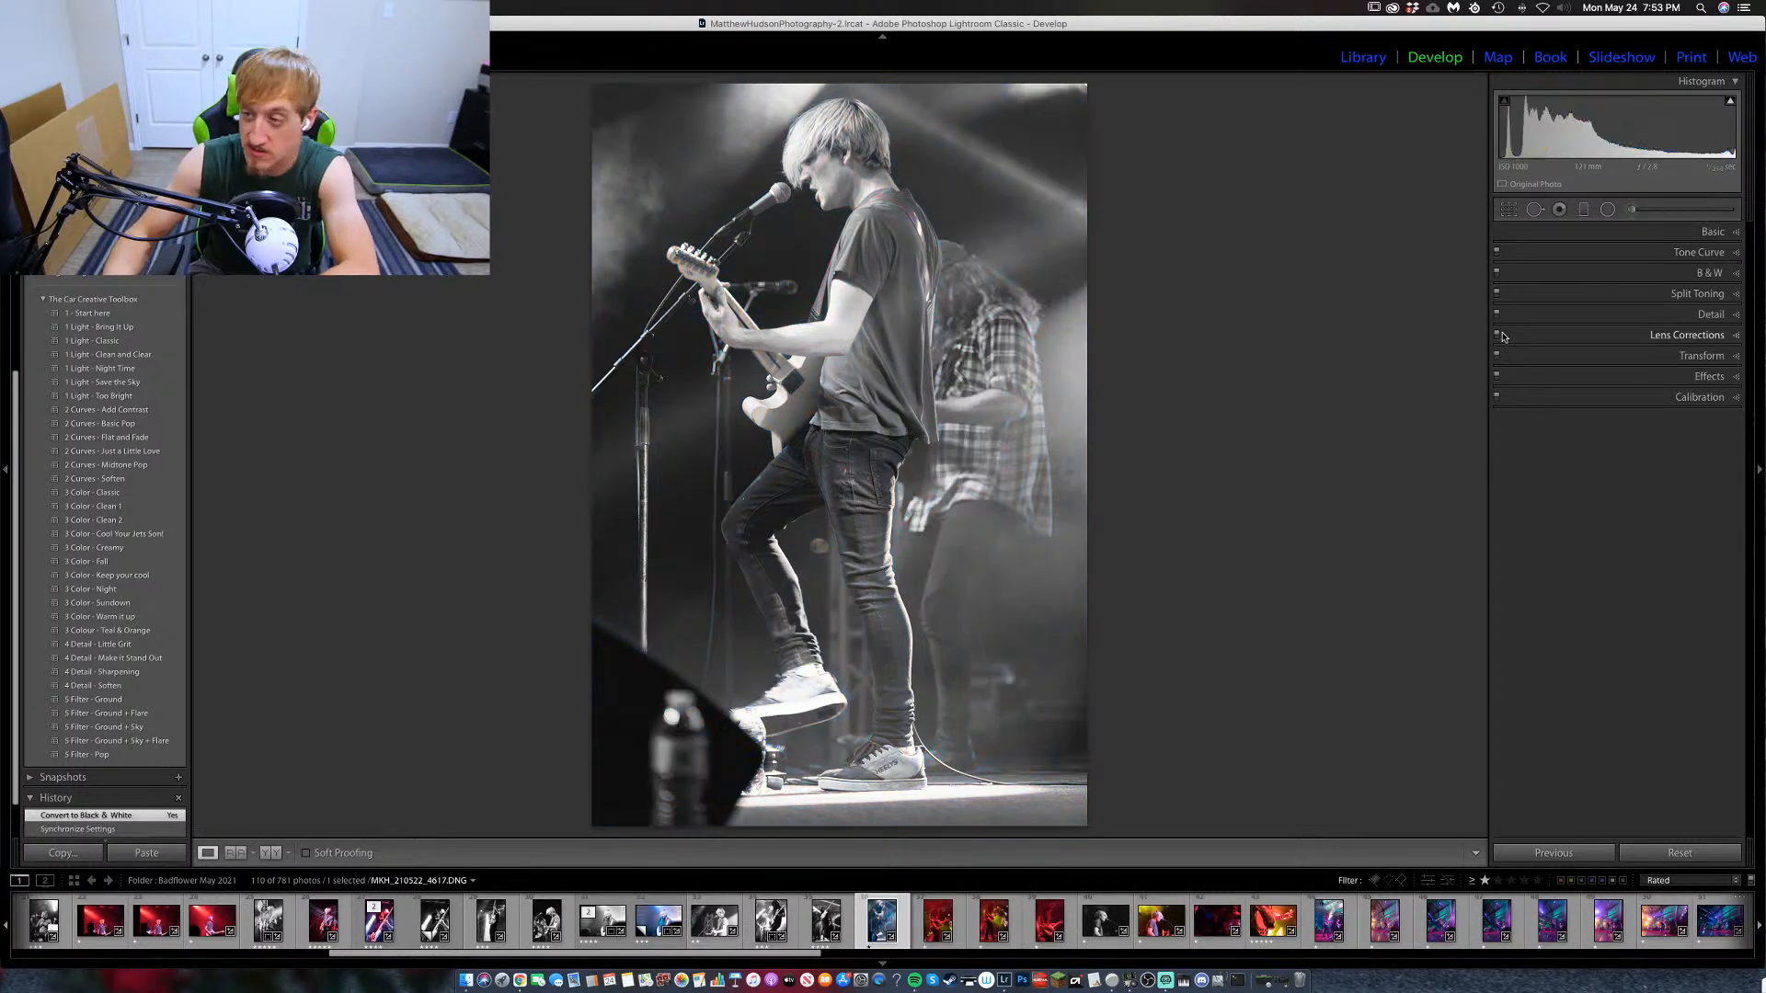
left_click(1713, 232)
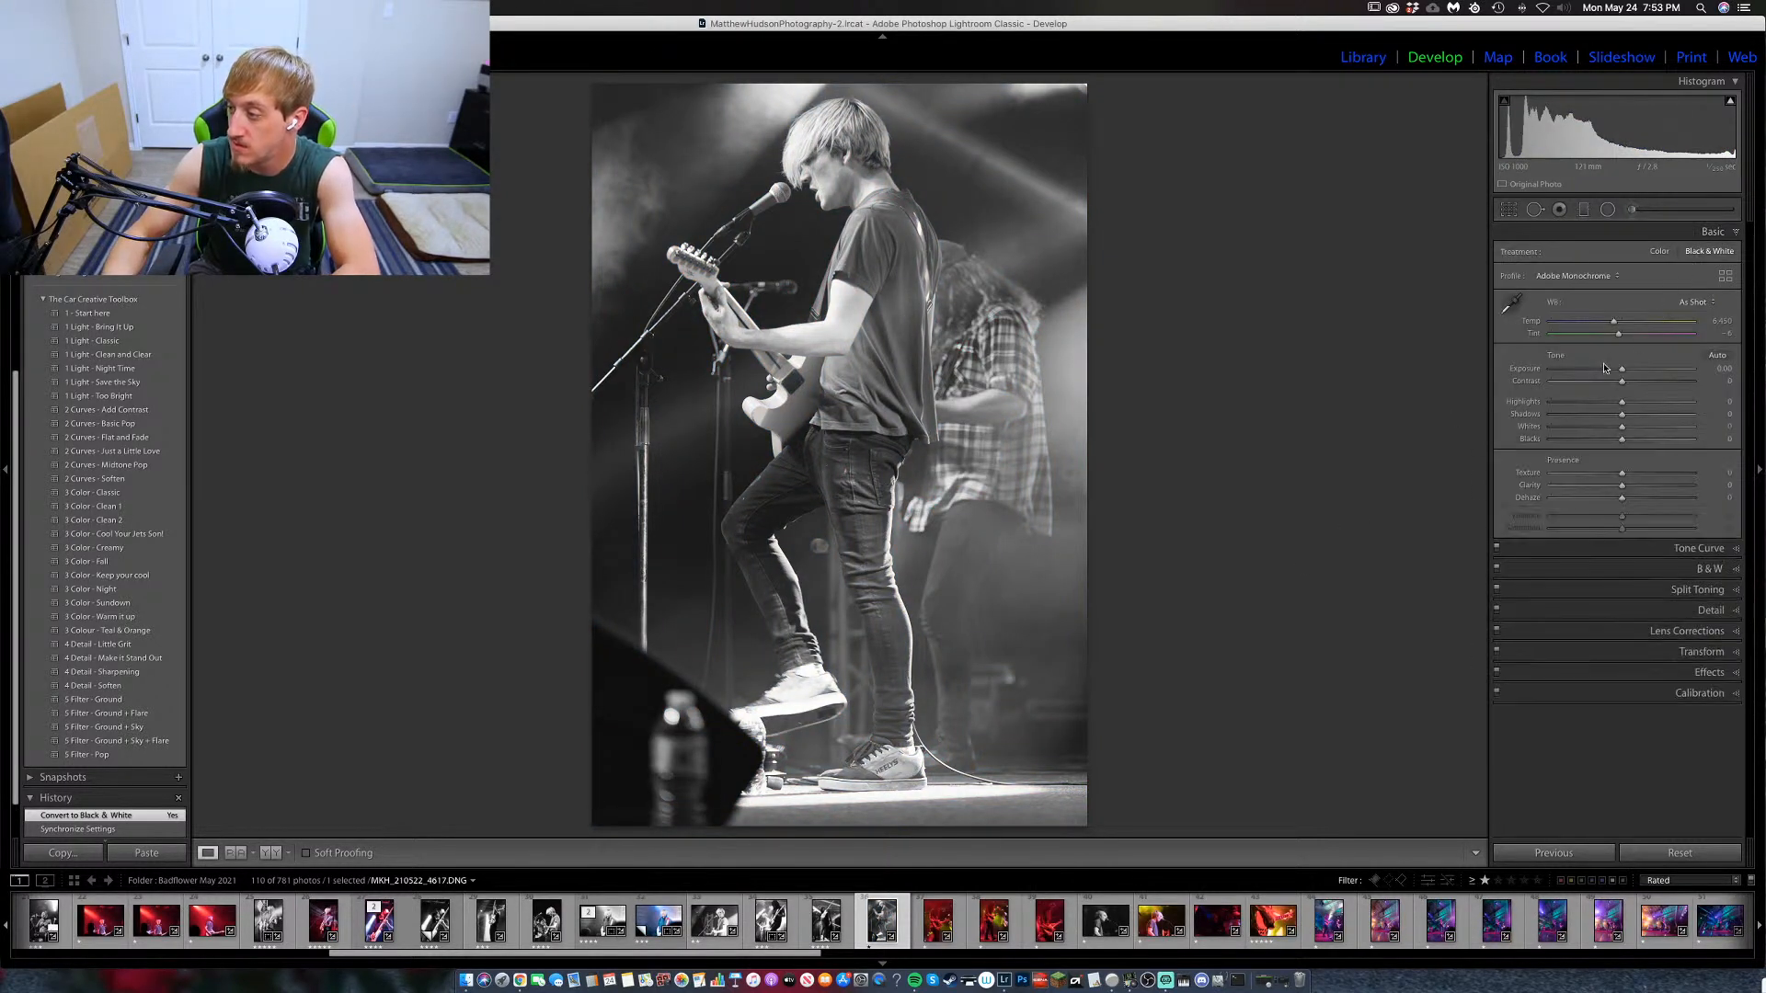
left_click_drag(1625, 385, 1638, 488)
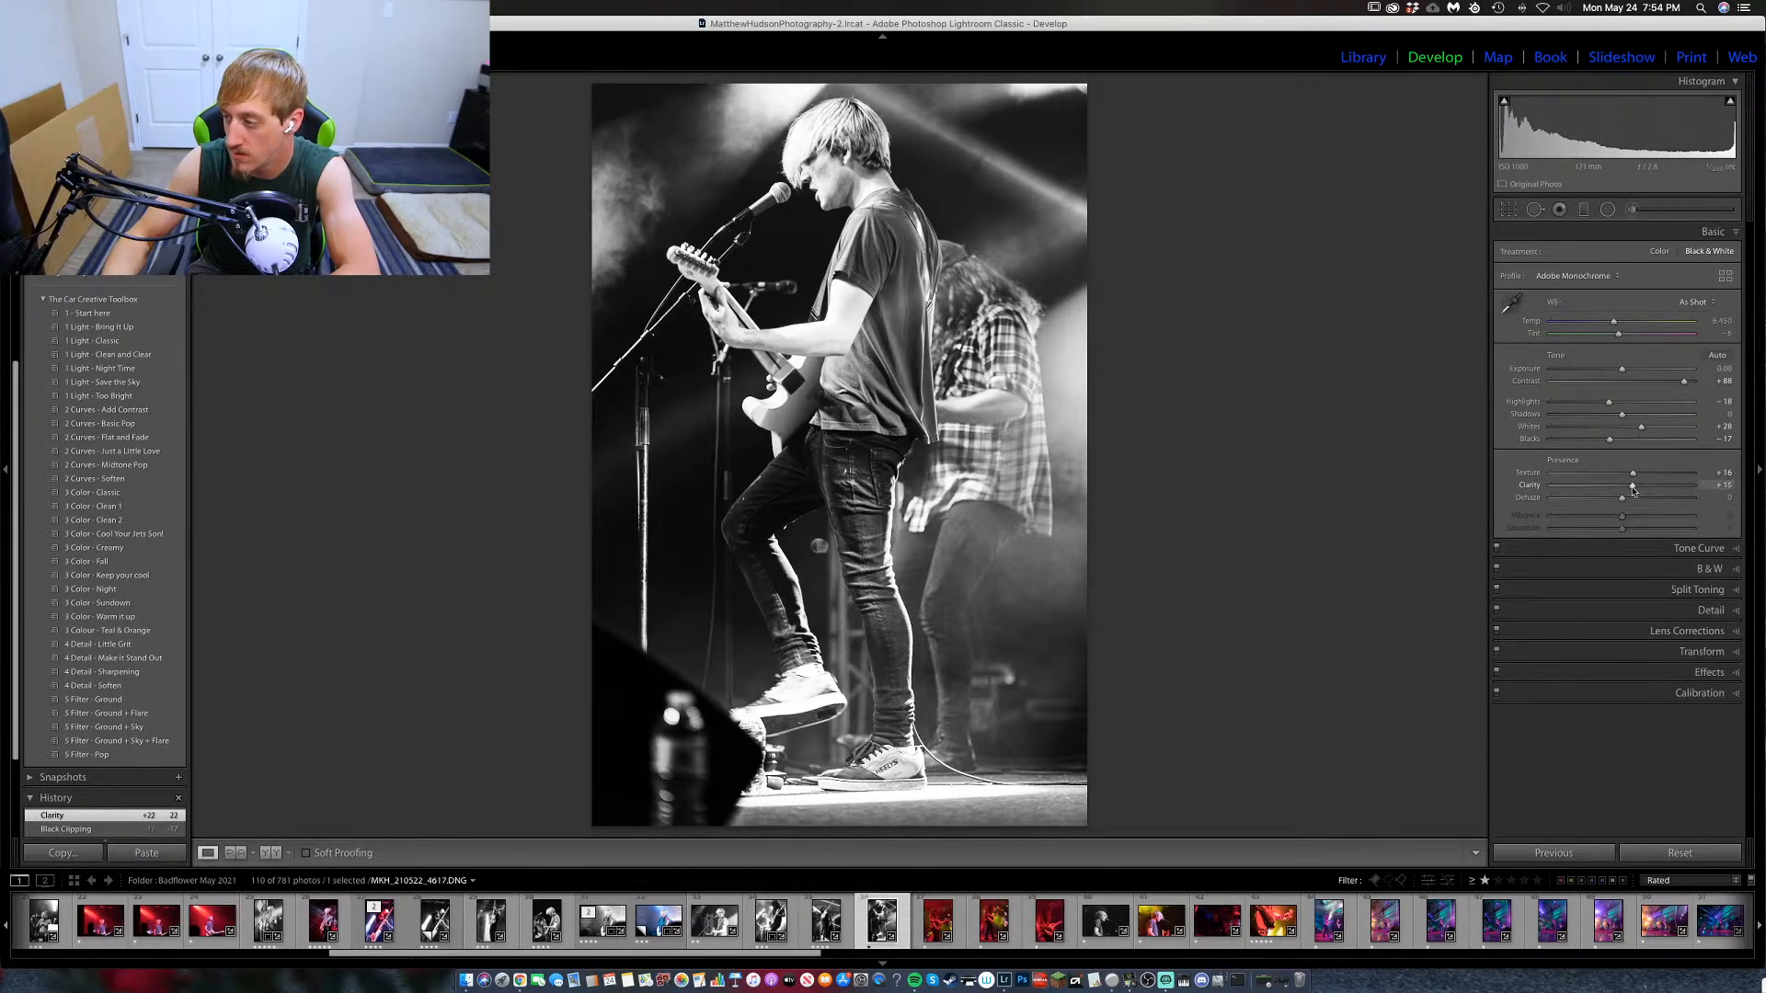
left_click_drag(1634, 490, 1628, 501)
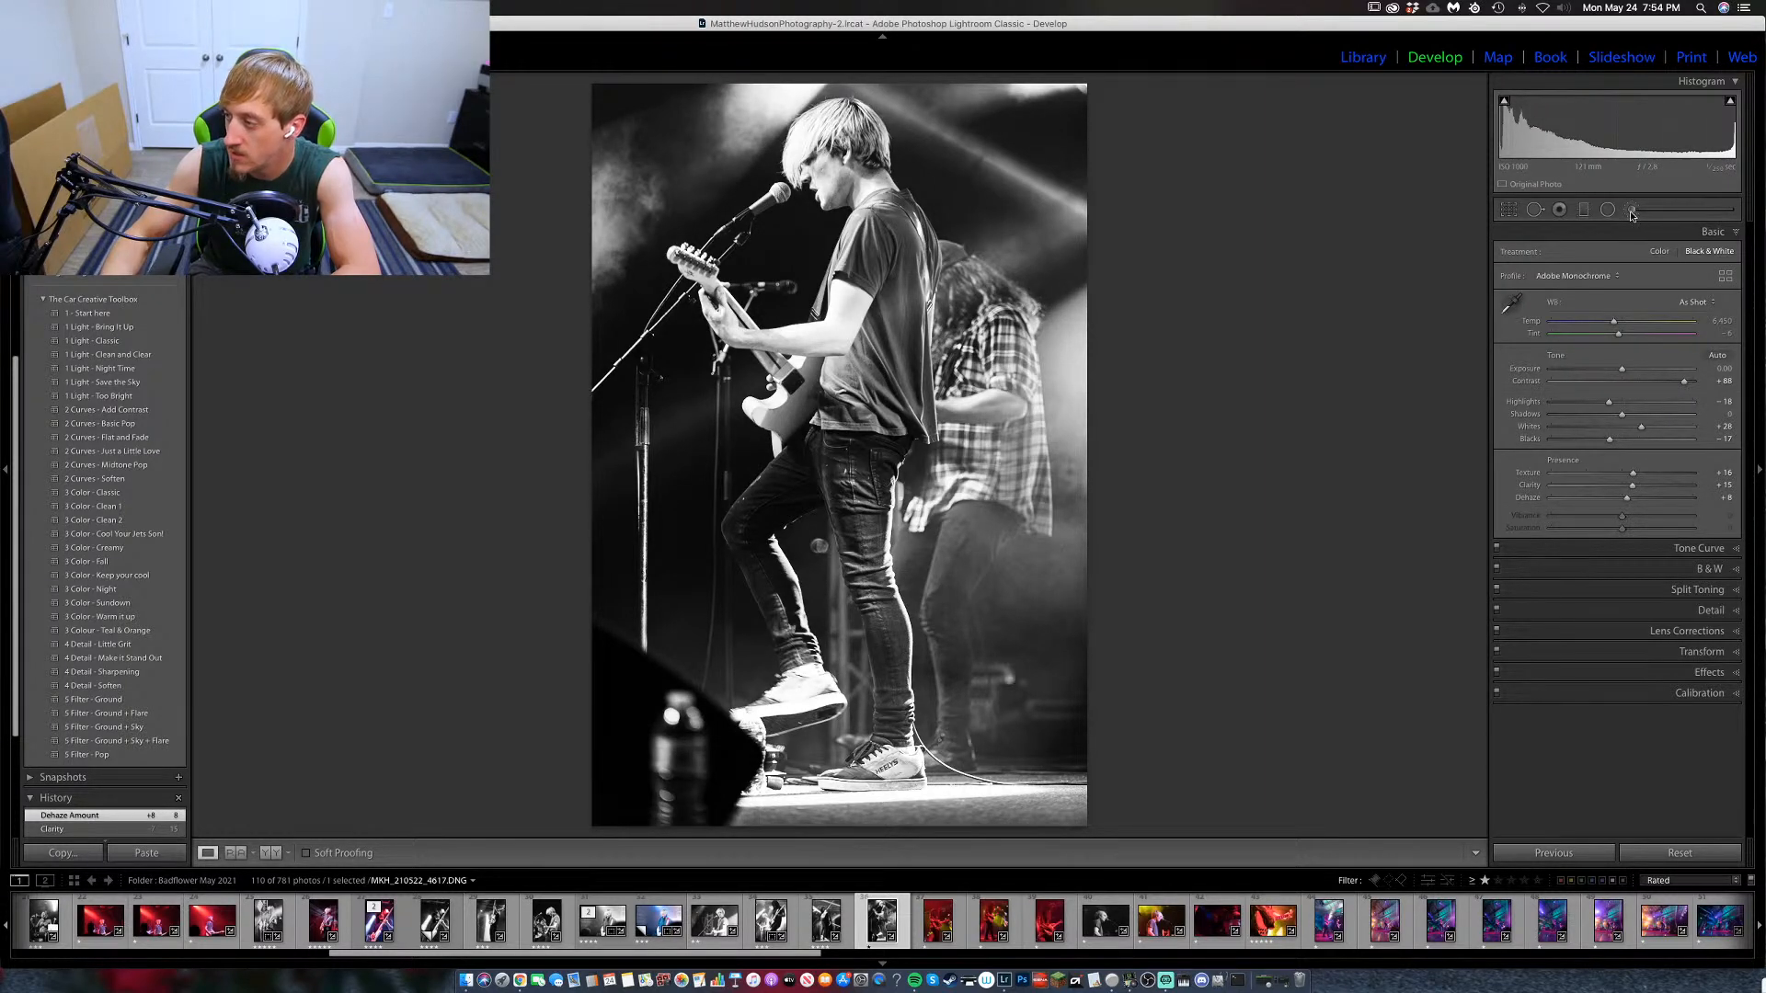
Paint an adjustment brush stroke over the blond guitarist's lower face and set its Exposure to -0.21.
left_click_drag(823, 173, 880, 351)
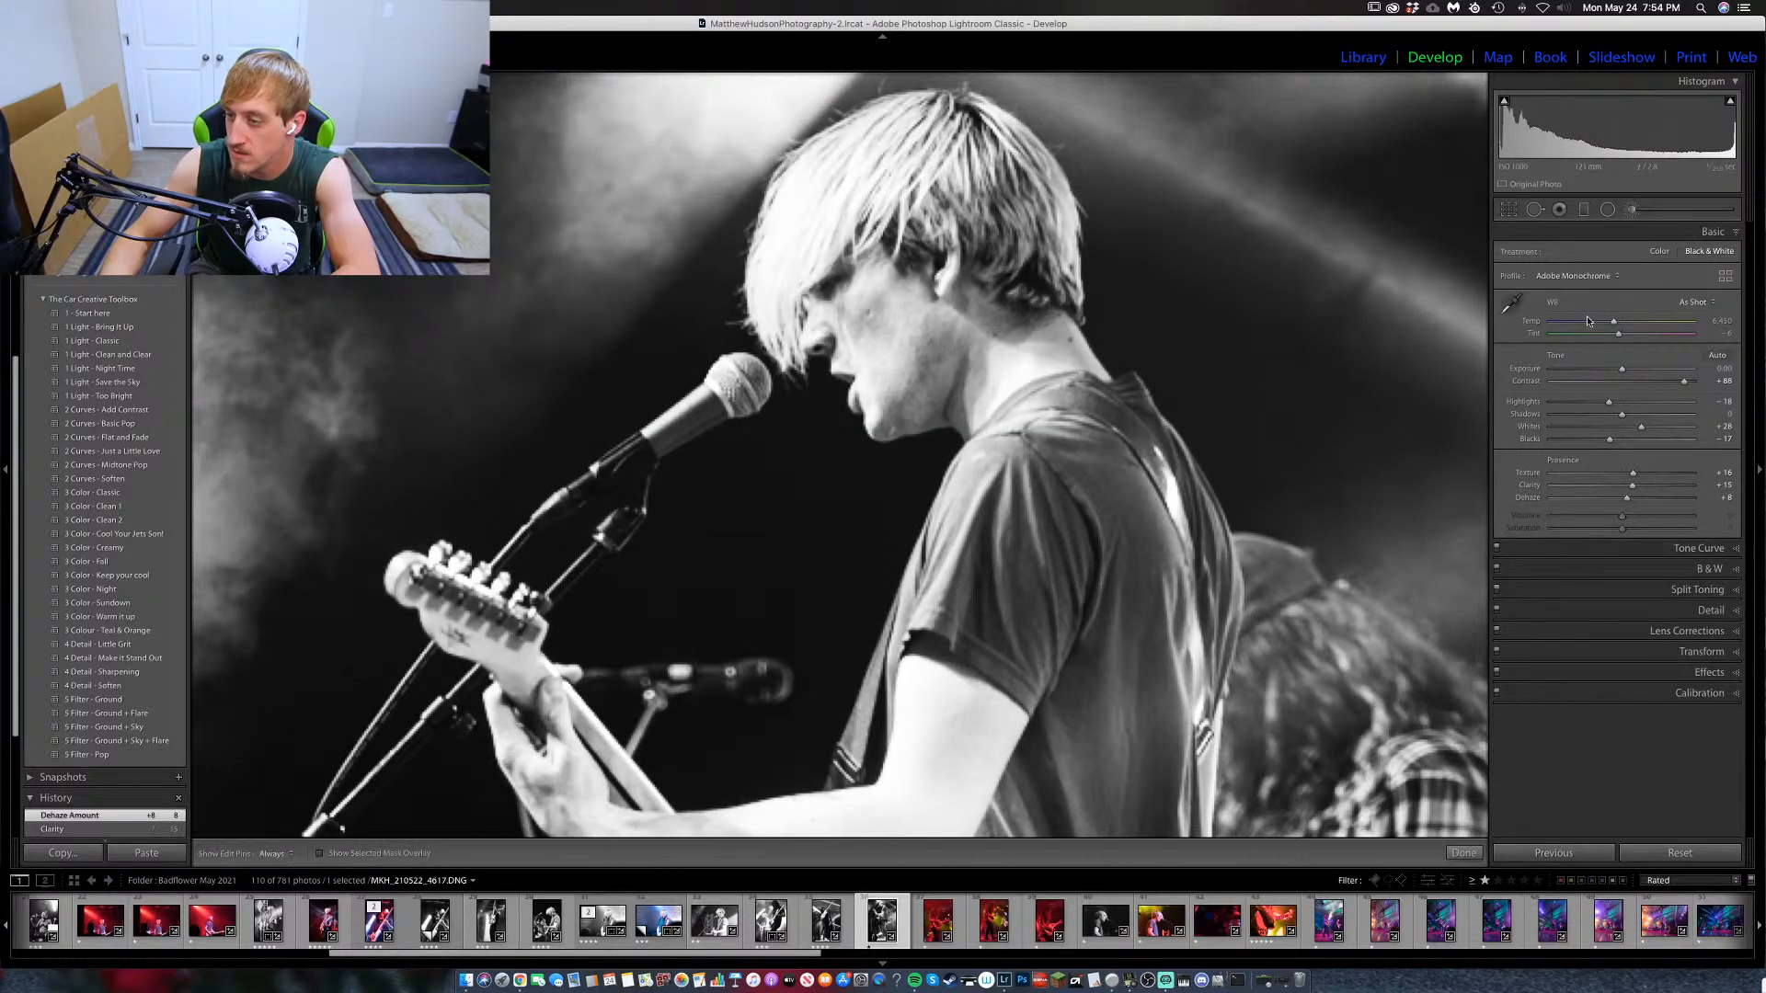
key("k")
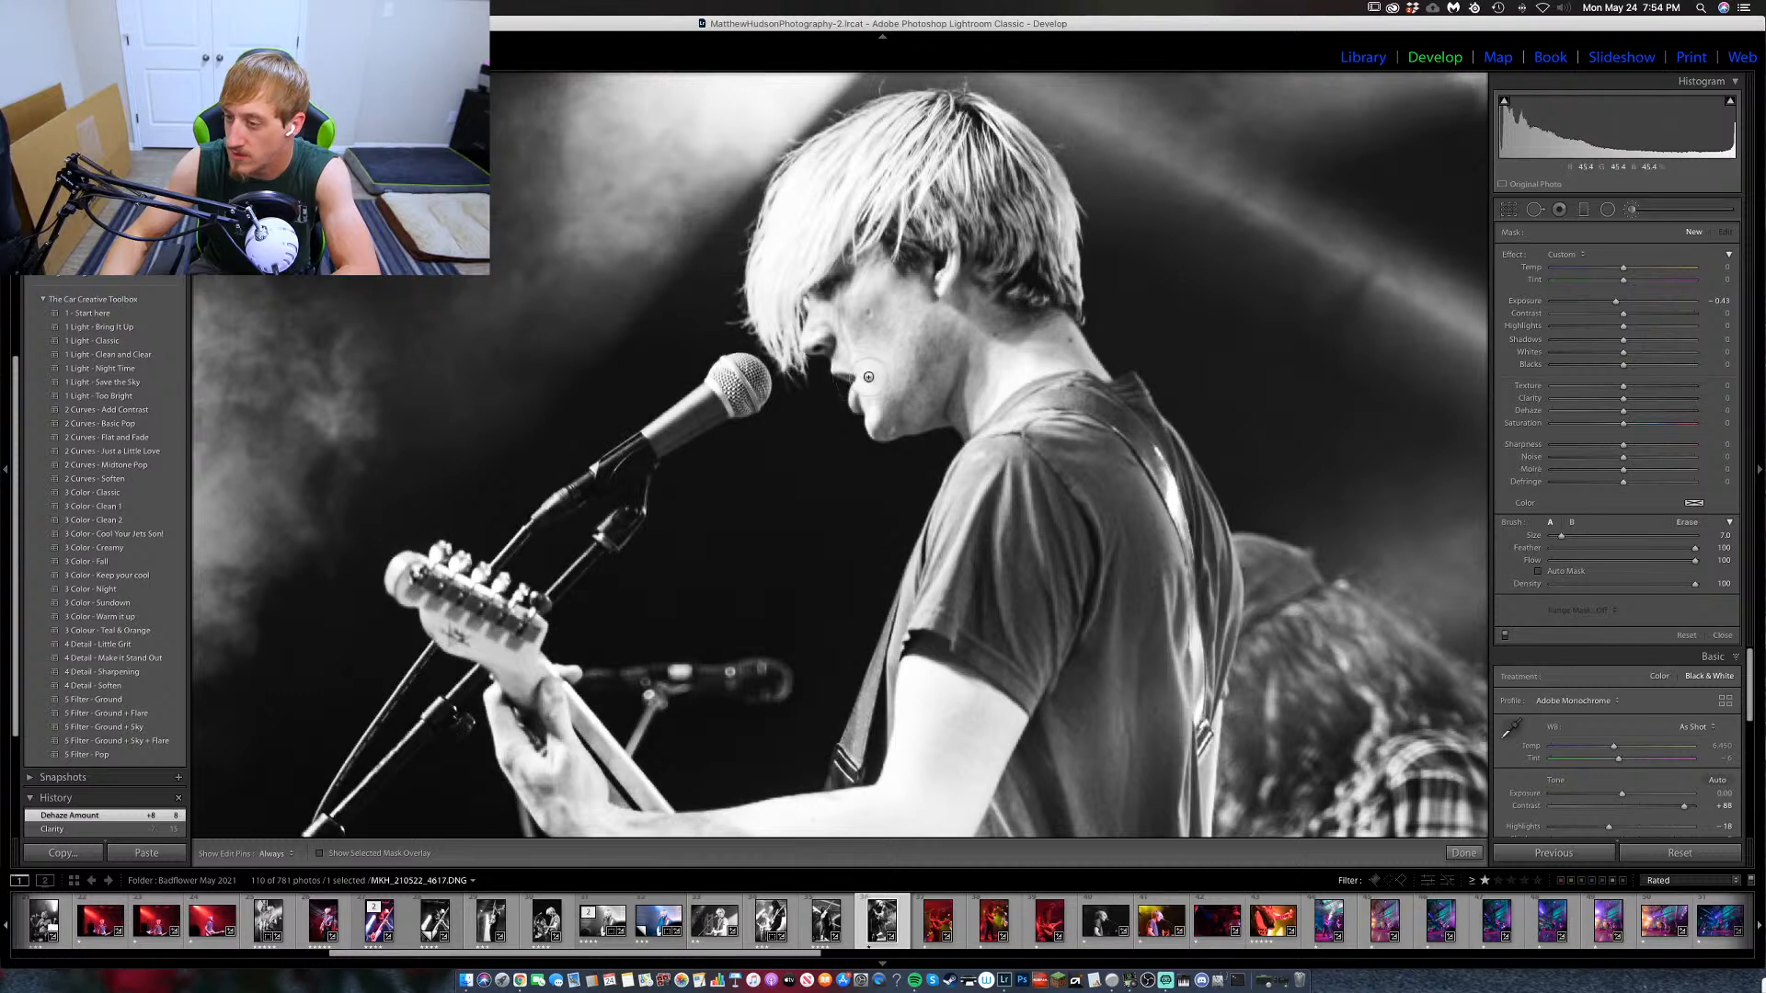
scroll(851, 356, "up", 6)
key("h")
mouse_move(890, 399)
left_mouse_down()
mouse_move(833, 349)
mouse_move(883, 418)
left_mouse_up()
key("h")
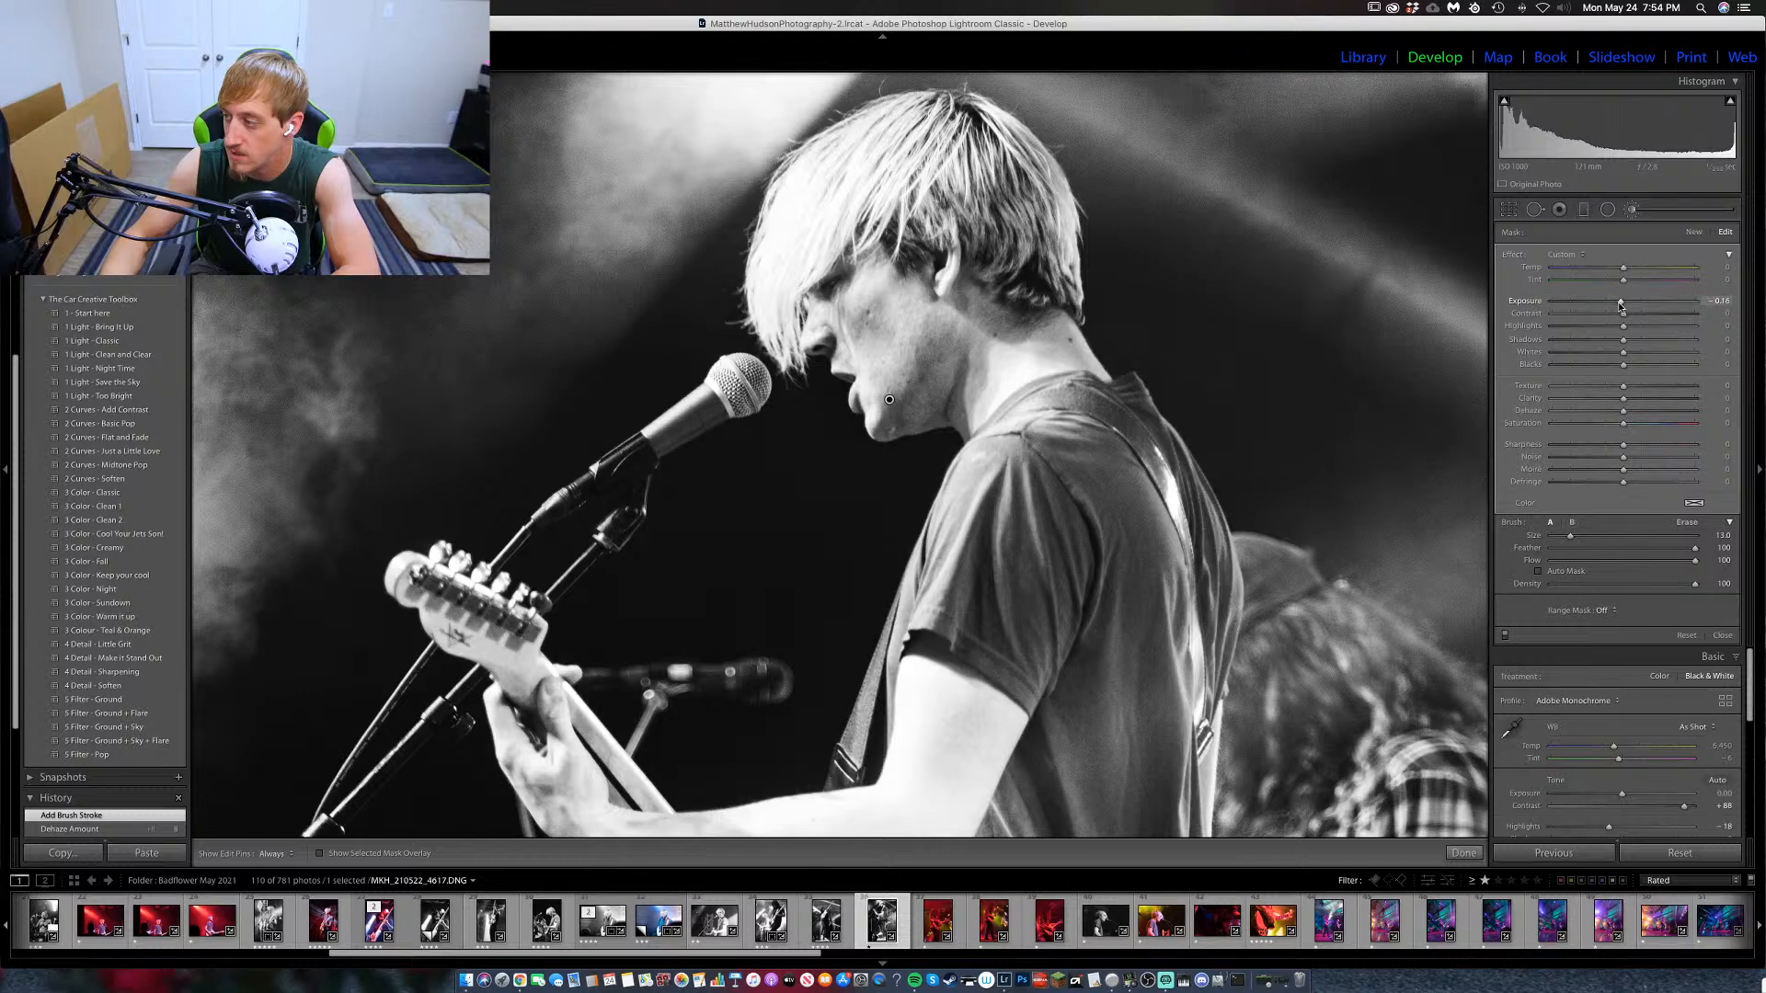
left_click_drag(1621, 306, 1620, 307)
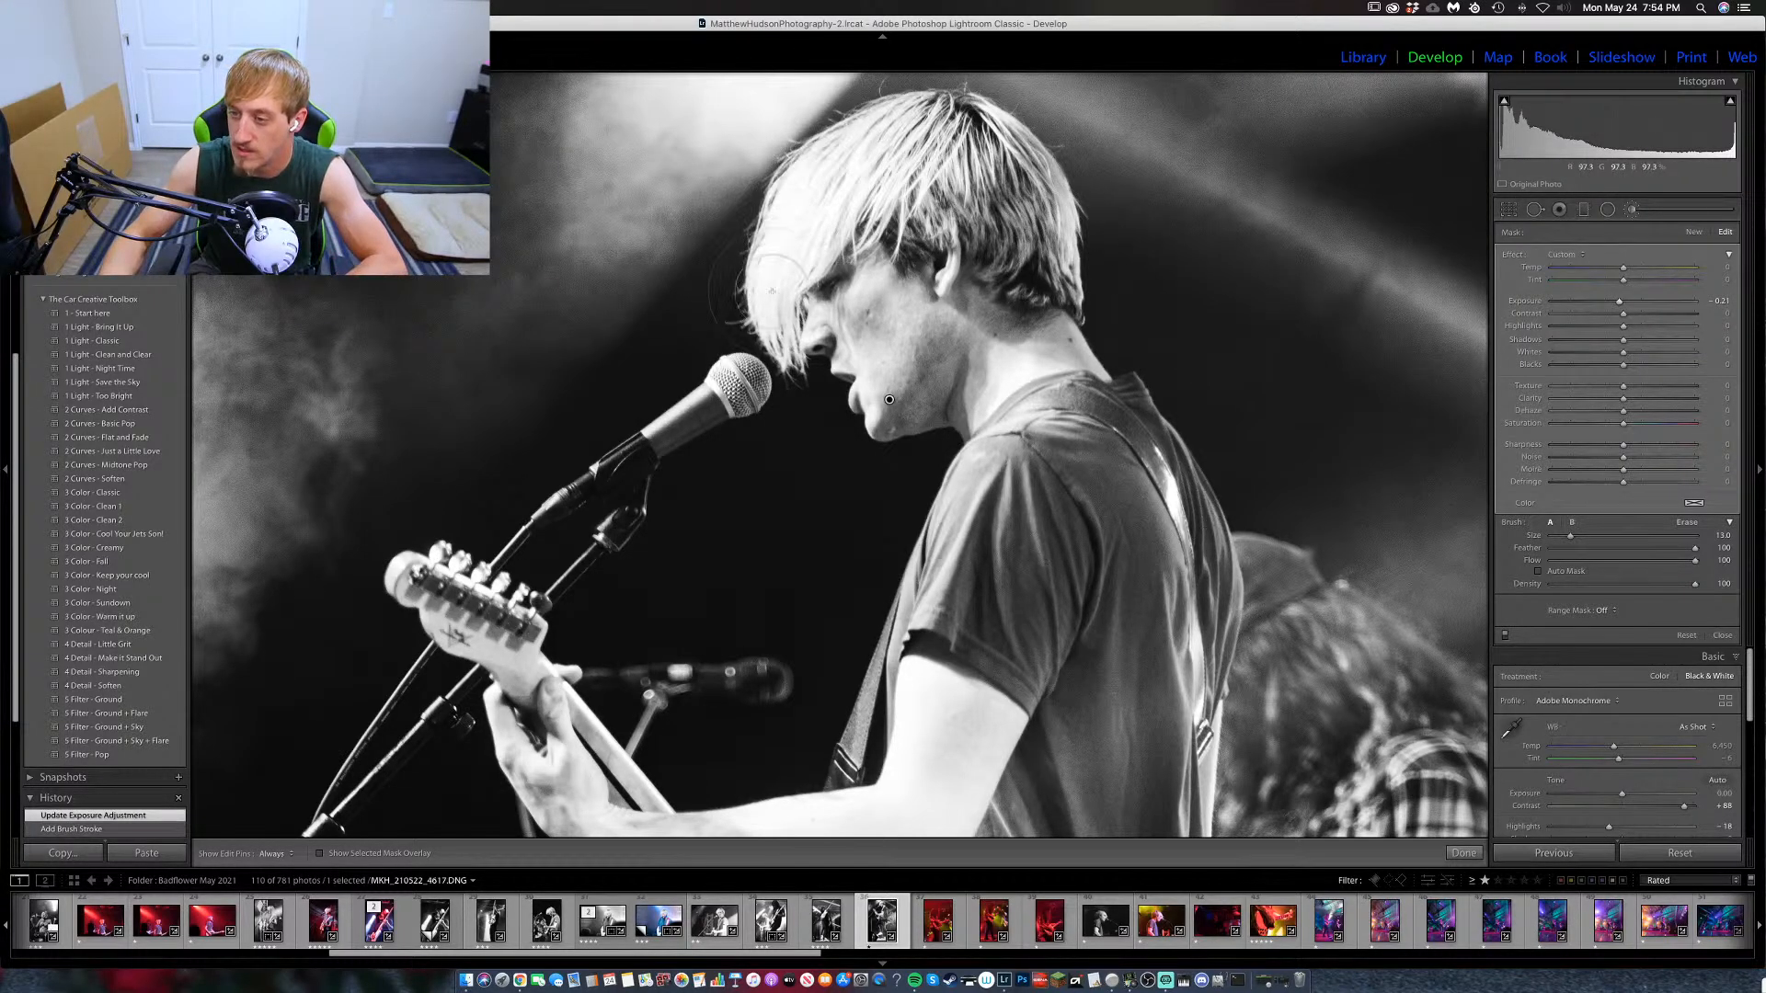
Extend the face brush adjustment over the guitarist's bright blond hair and set its Highlights to -27.
left_click_drag(860, 175, 1387, 354)
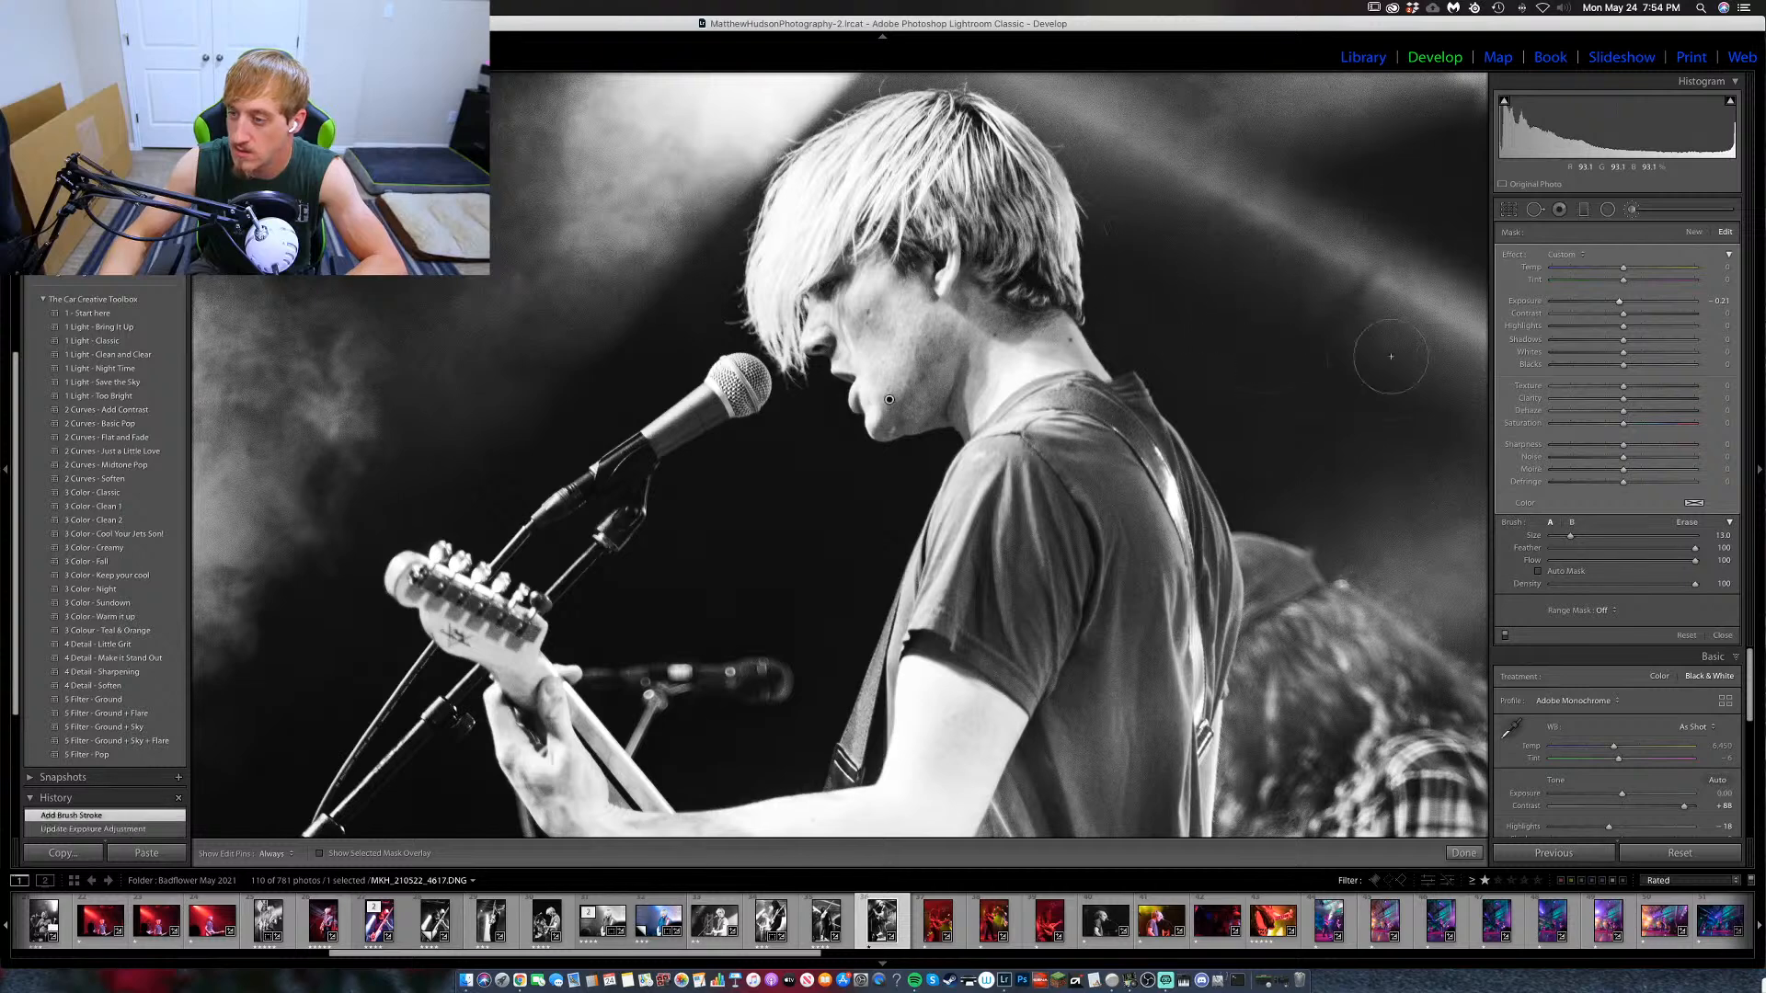
left_click_drag(1623, 327, 1611, 328)
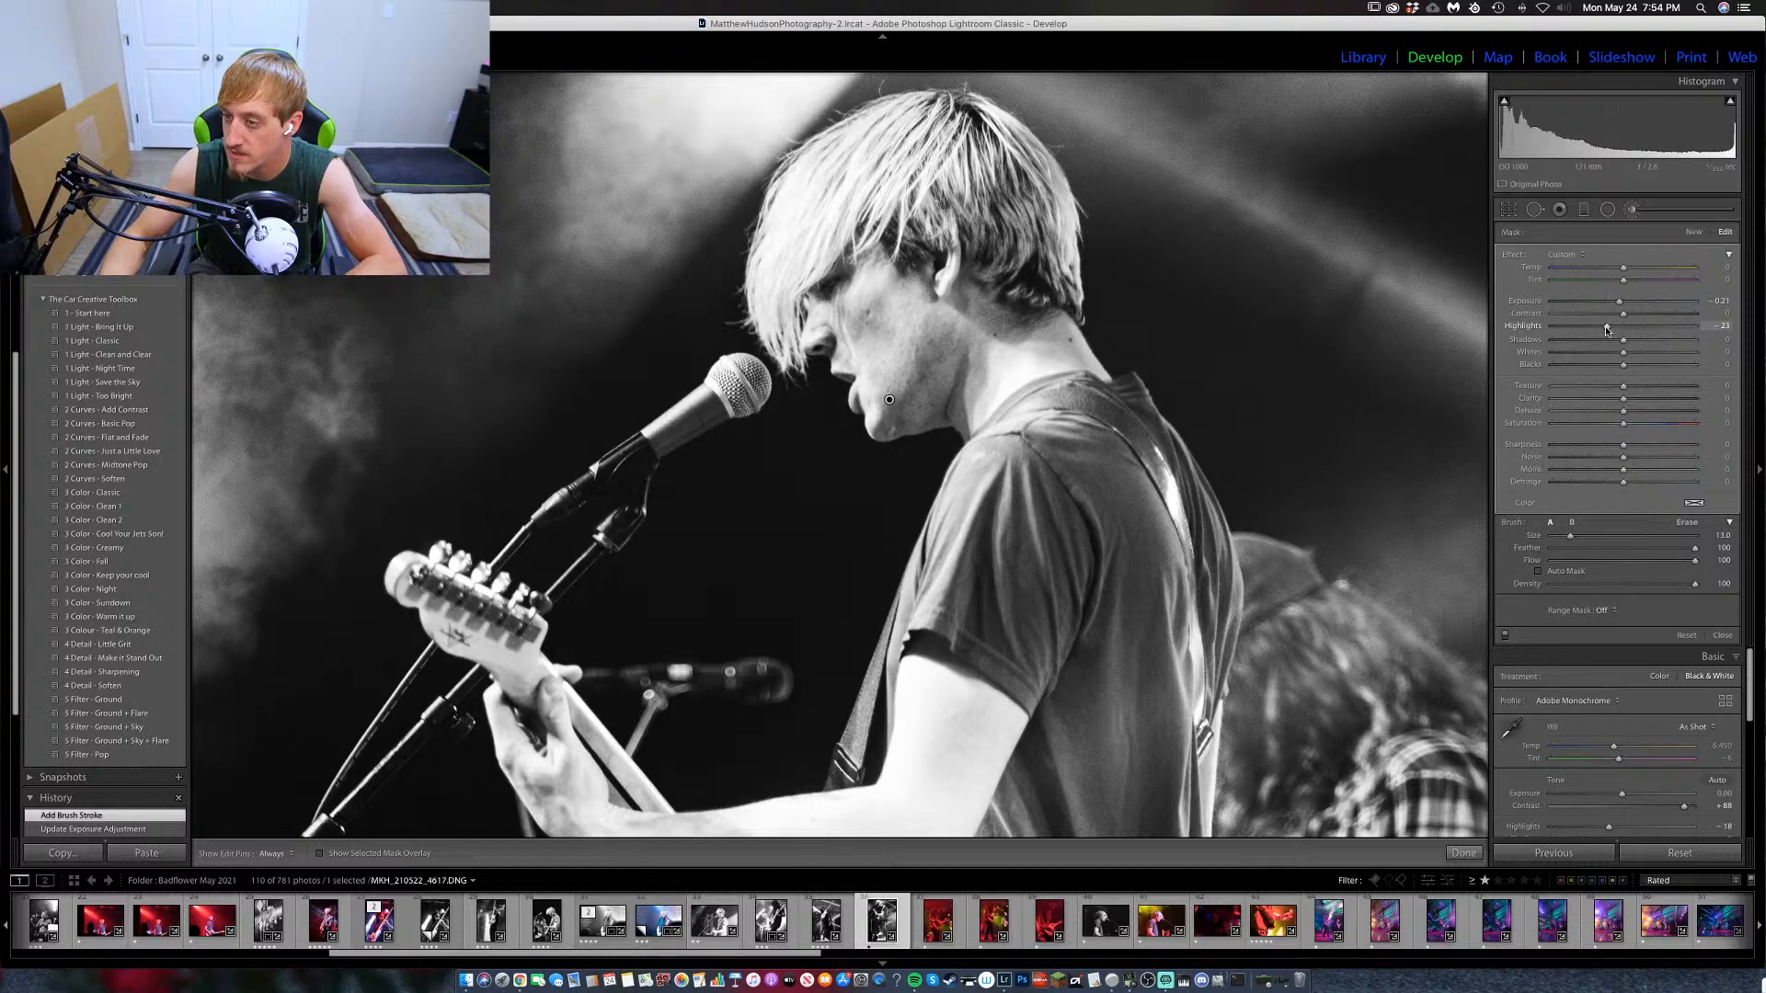
left_click_drag(1606, 330, 1603, 326)
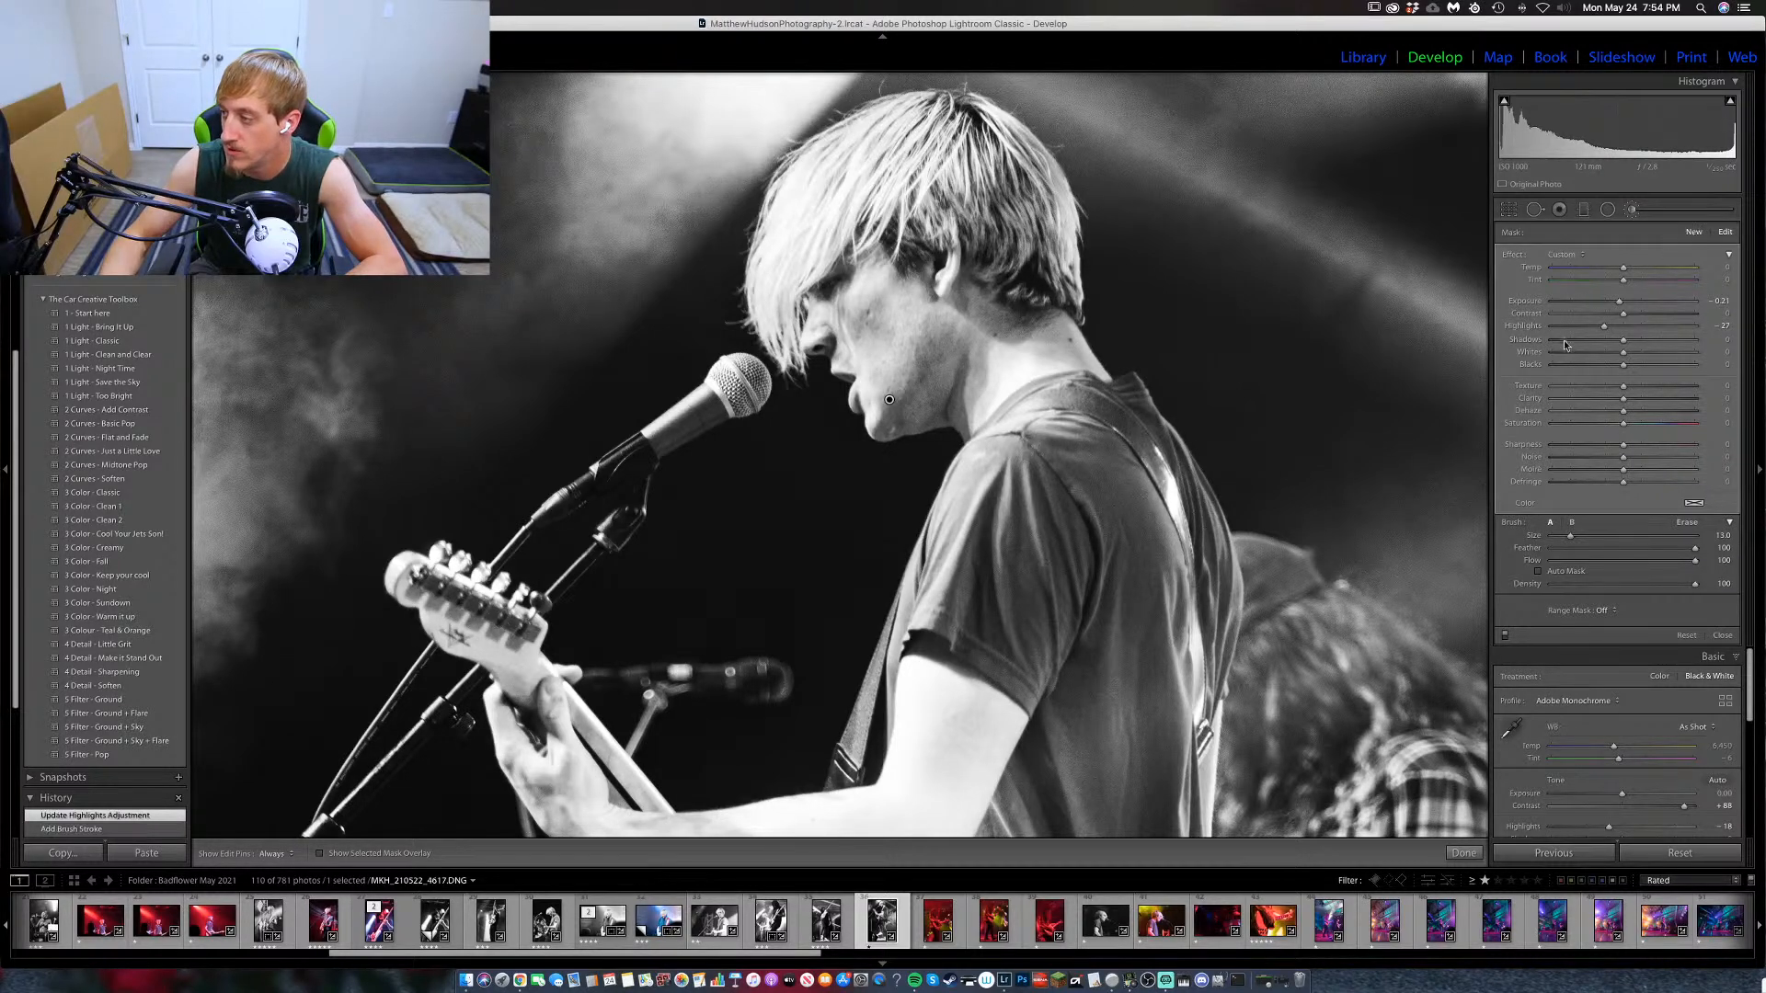
Add a new small brush adjustment over the guitarist's shadowed eye with Exposure 0.32.
key("Return")
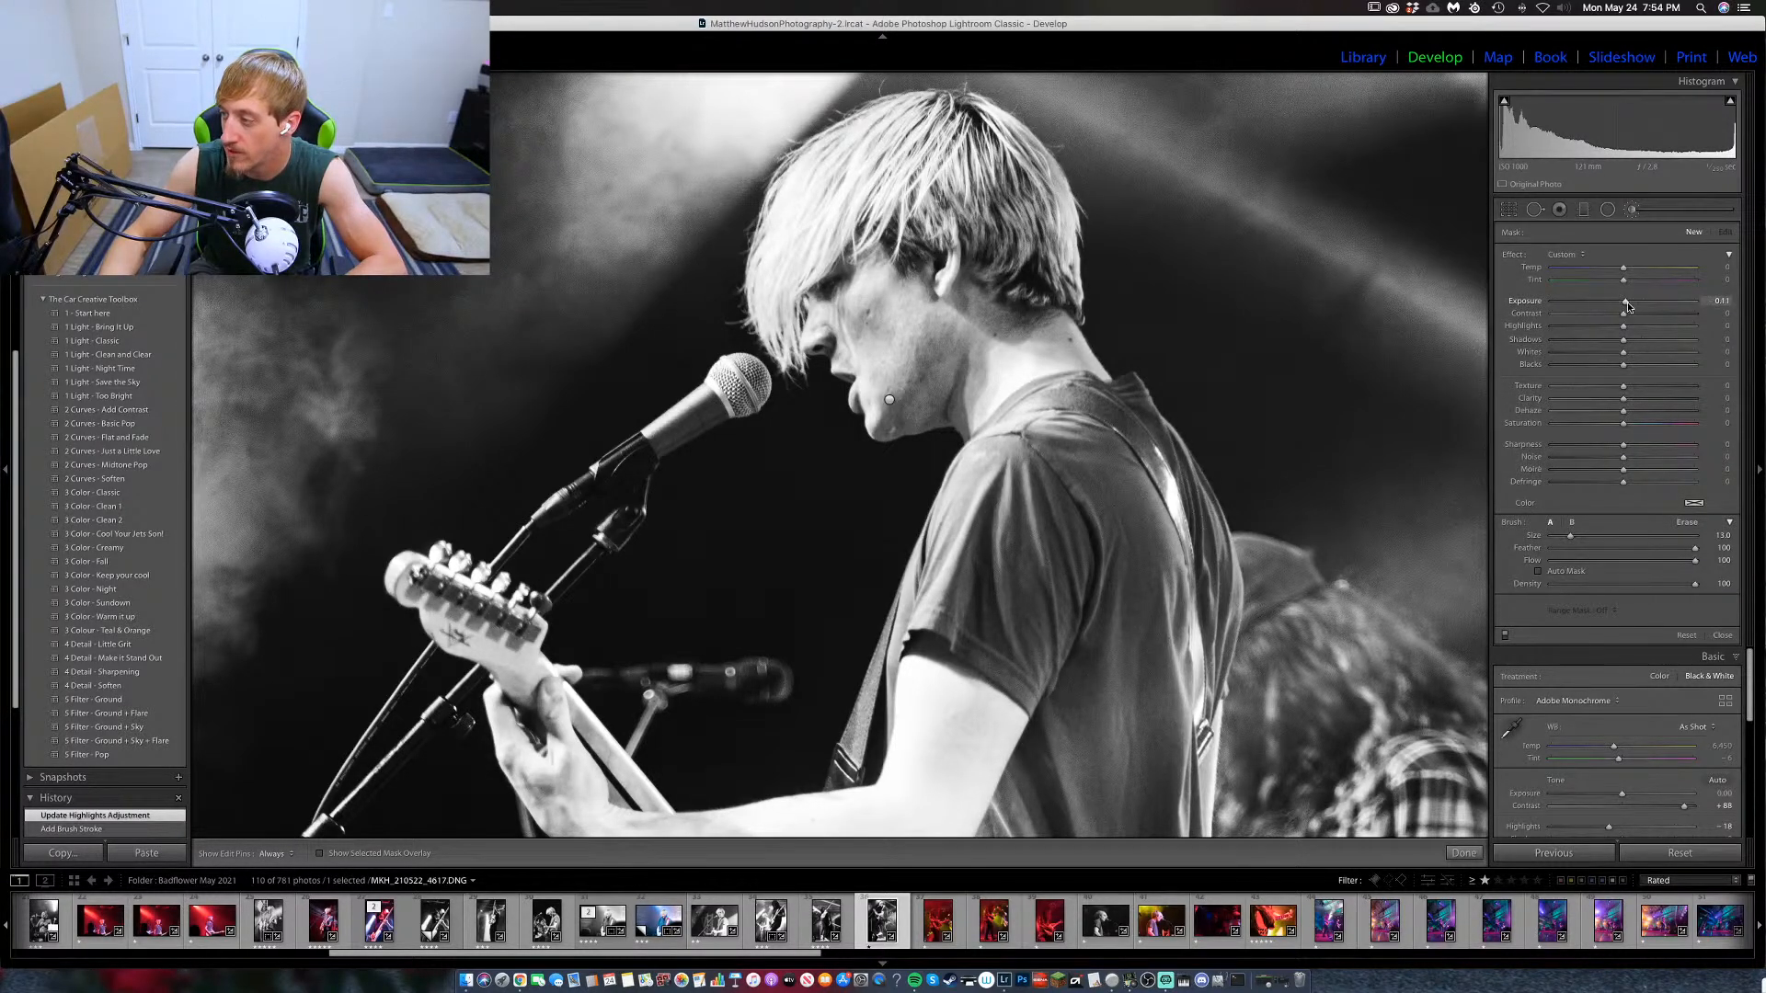
left_click_drag(1631, 307, 1627, 303)
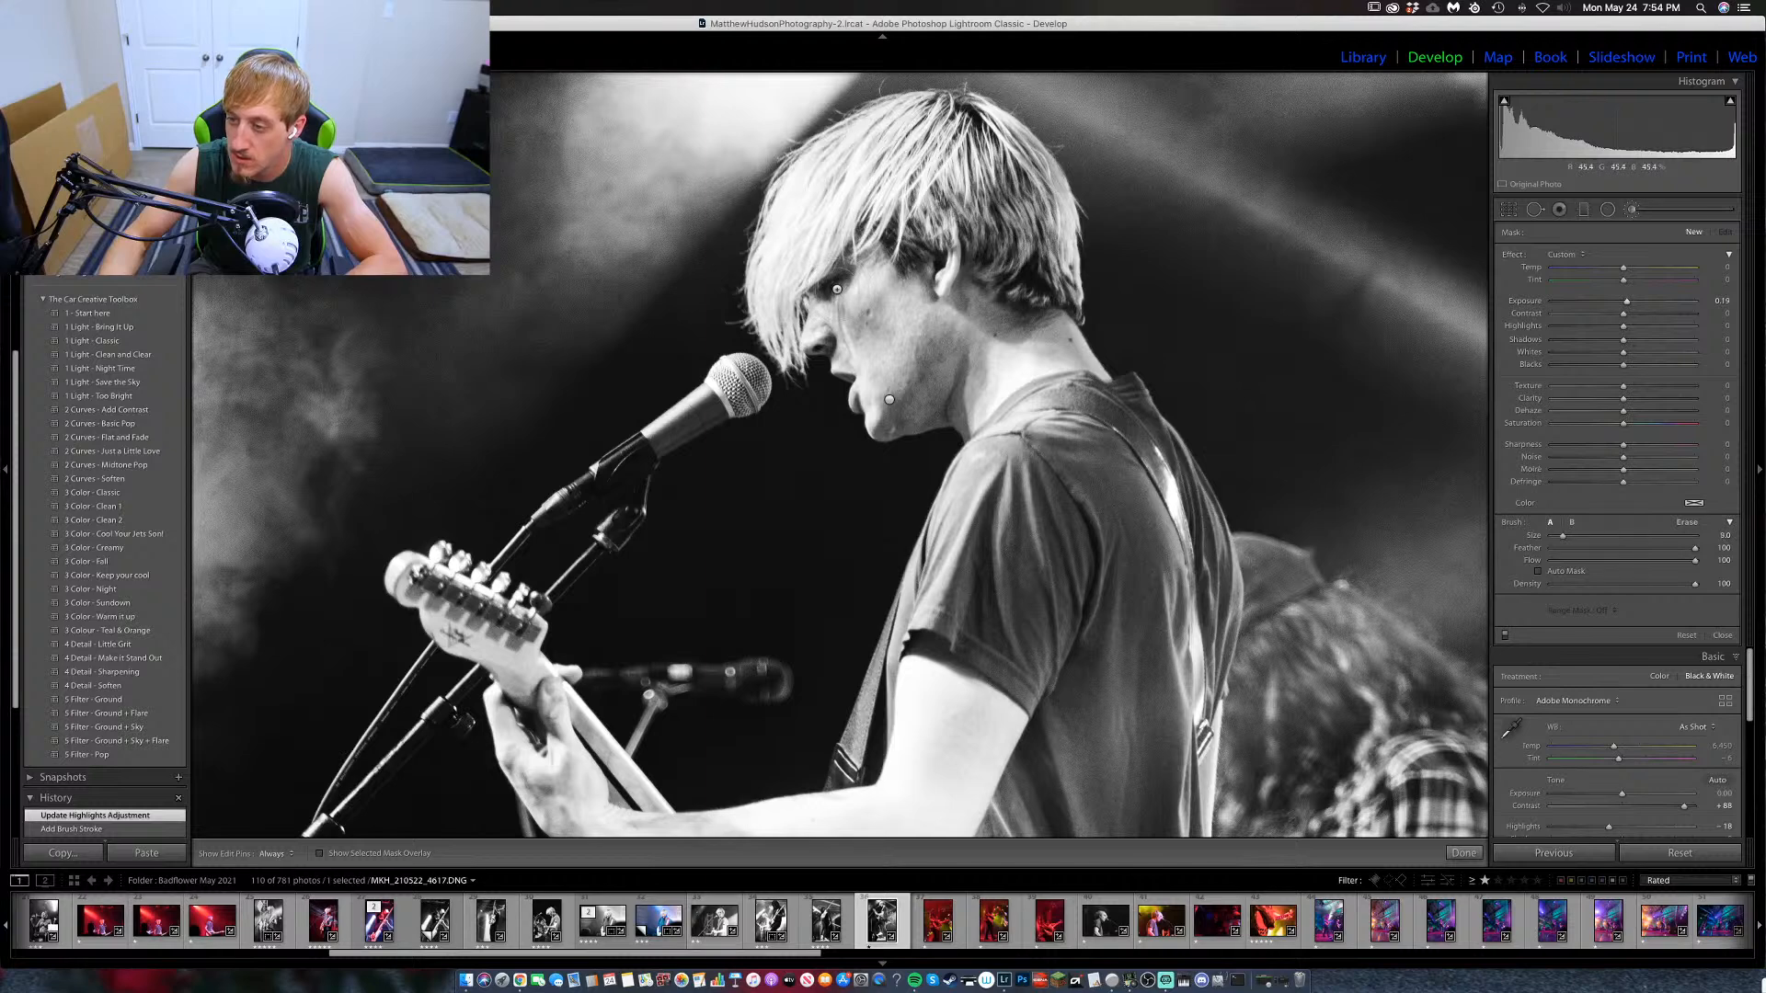
scroll(838, 282, "down", 4)
key("h")
left_click(839, 277)
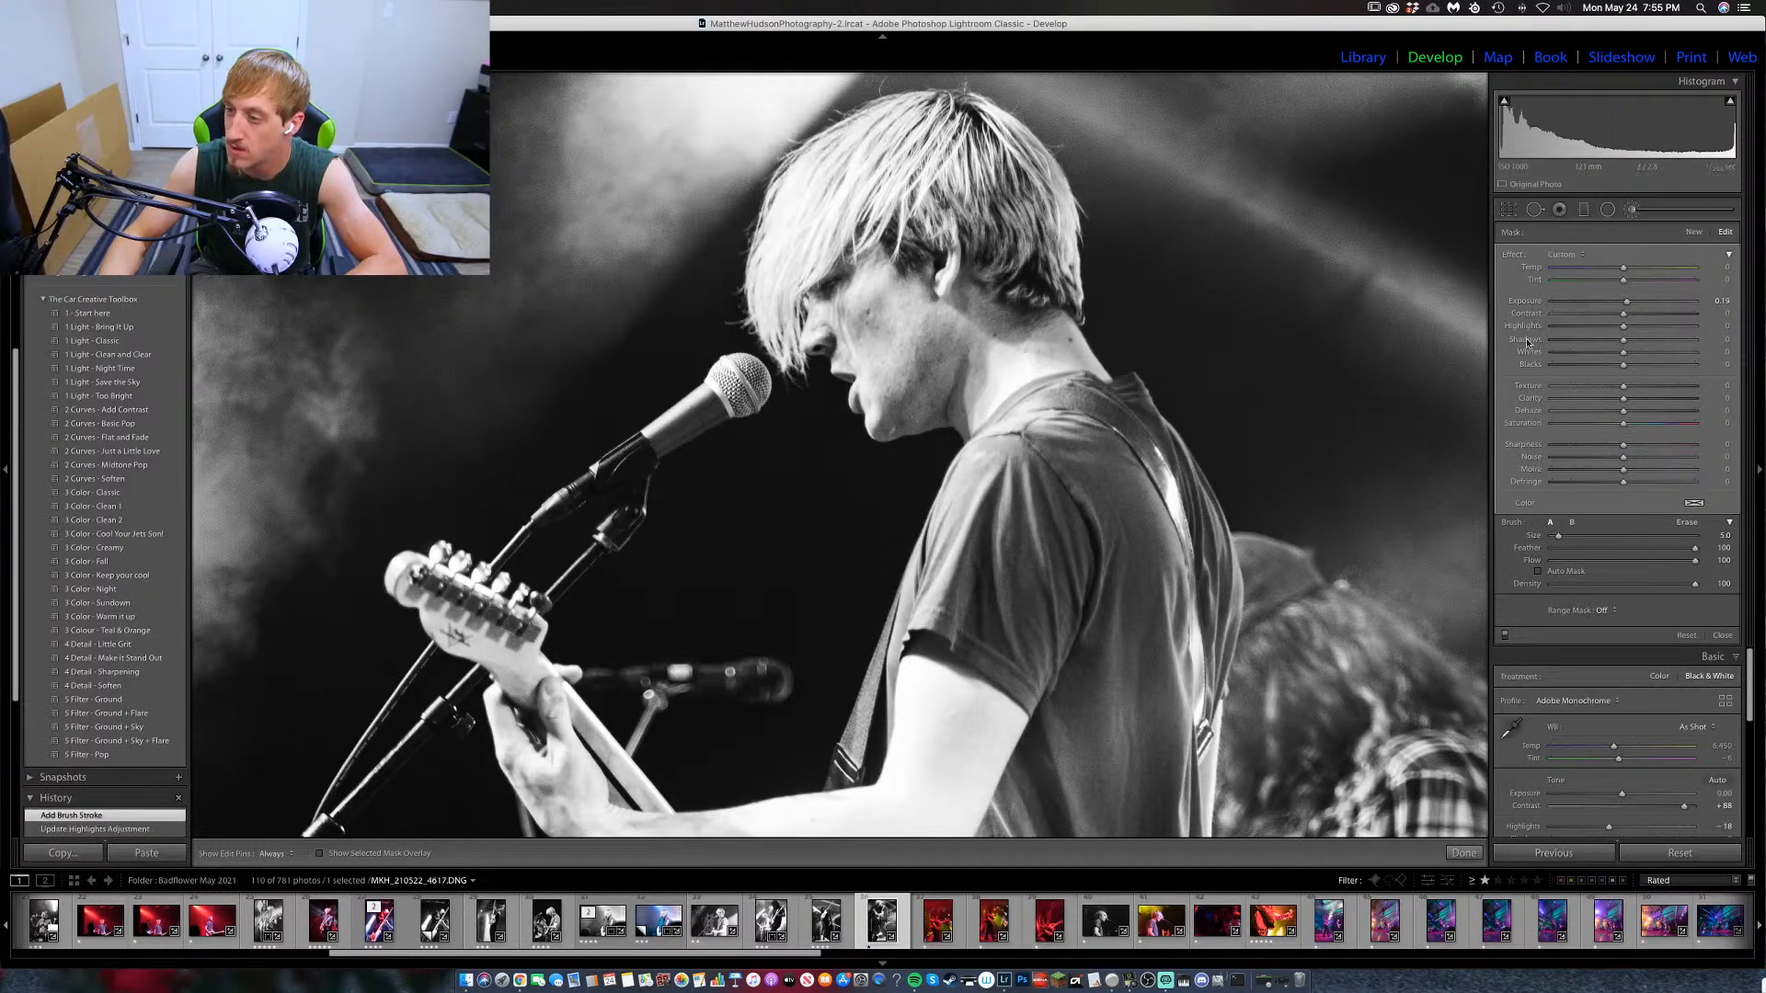
key("h")
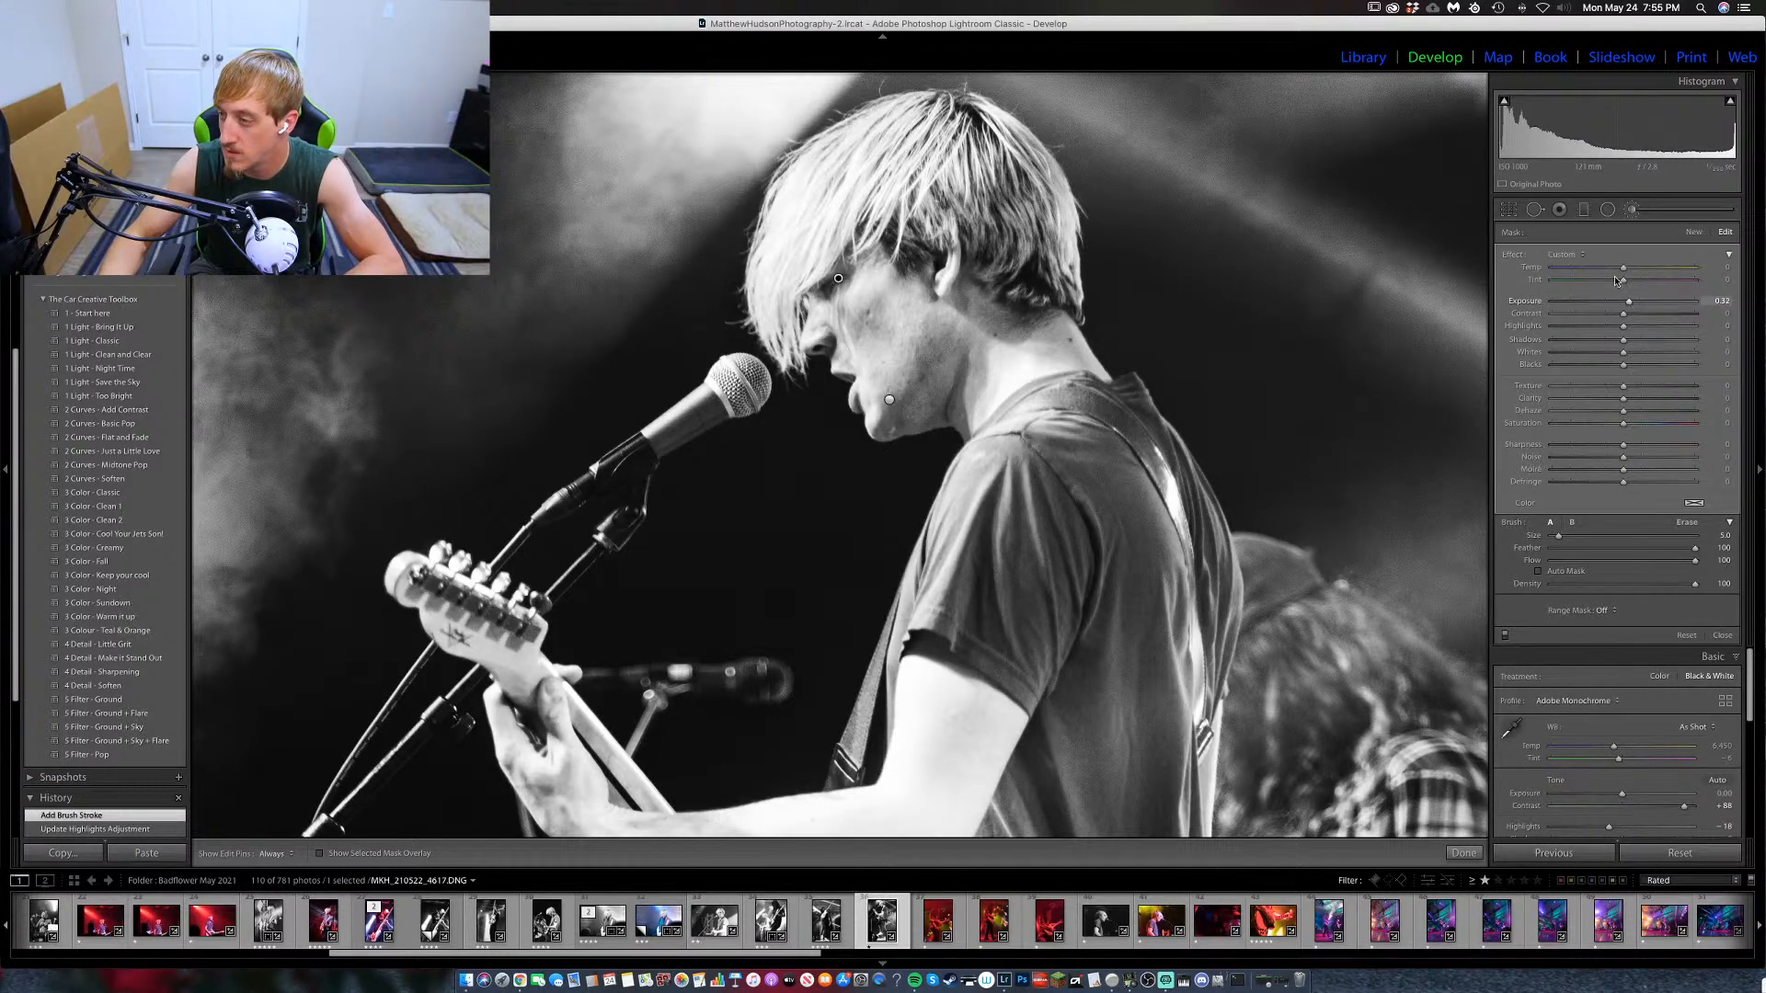
key("k")
key("z")
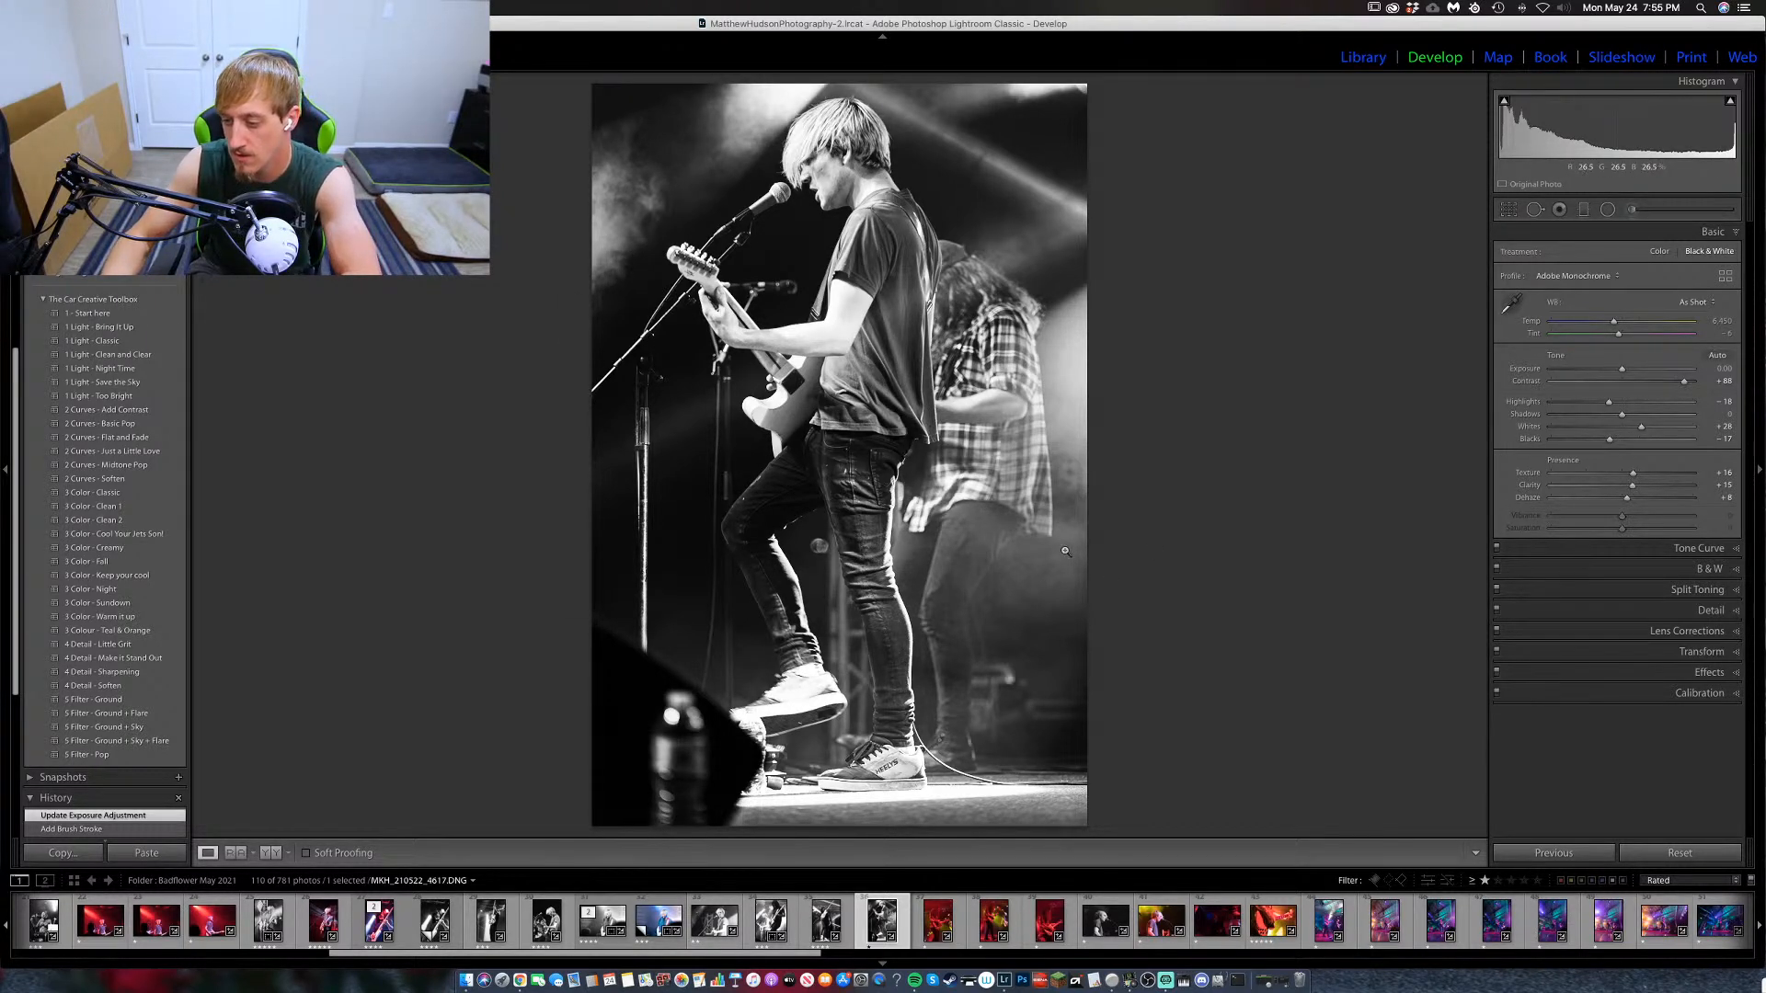
Black out the water bottle in the dark foreground corner with a new brush adjustment at Exposure -4.00 and Highlights -100.
left_click(1632, 209)
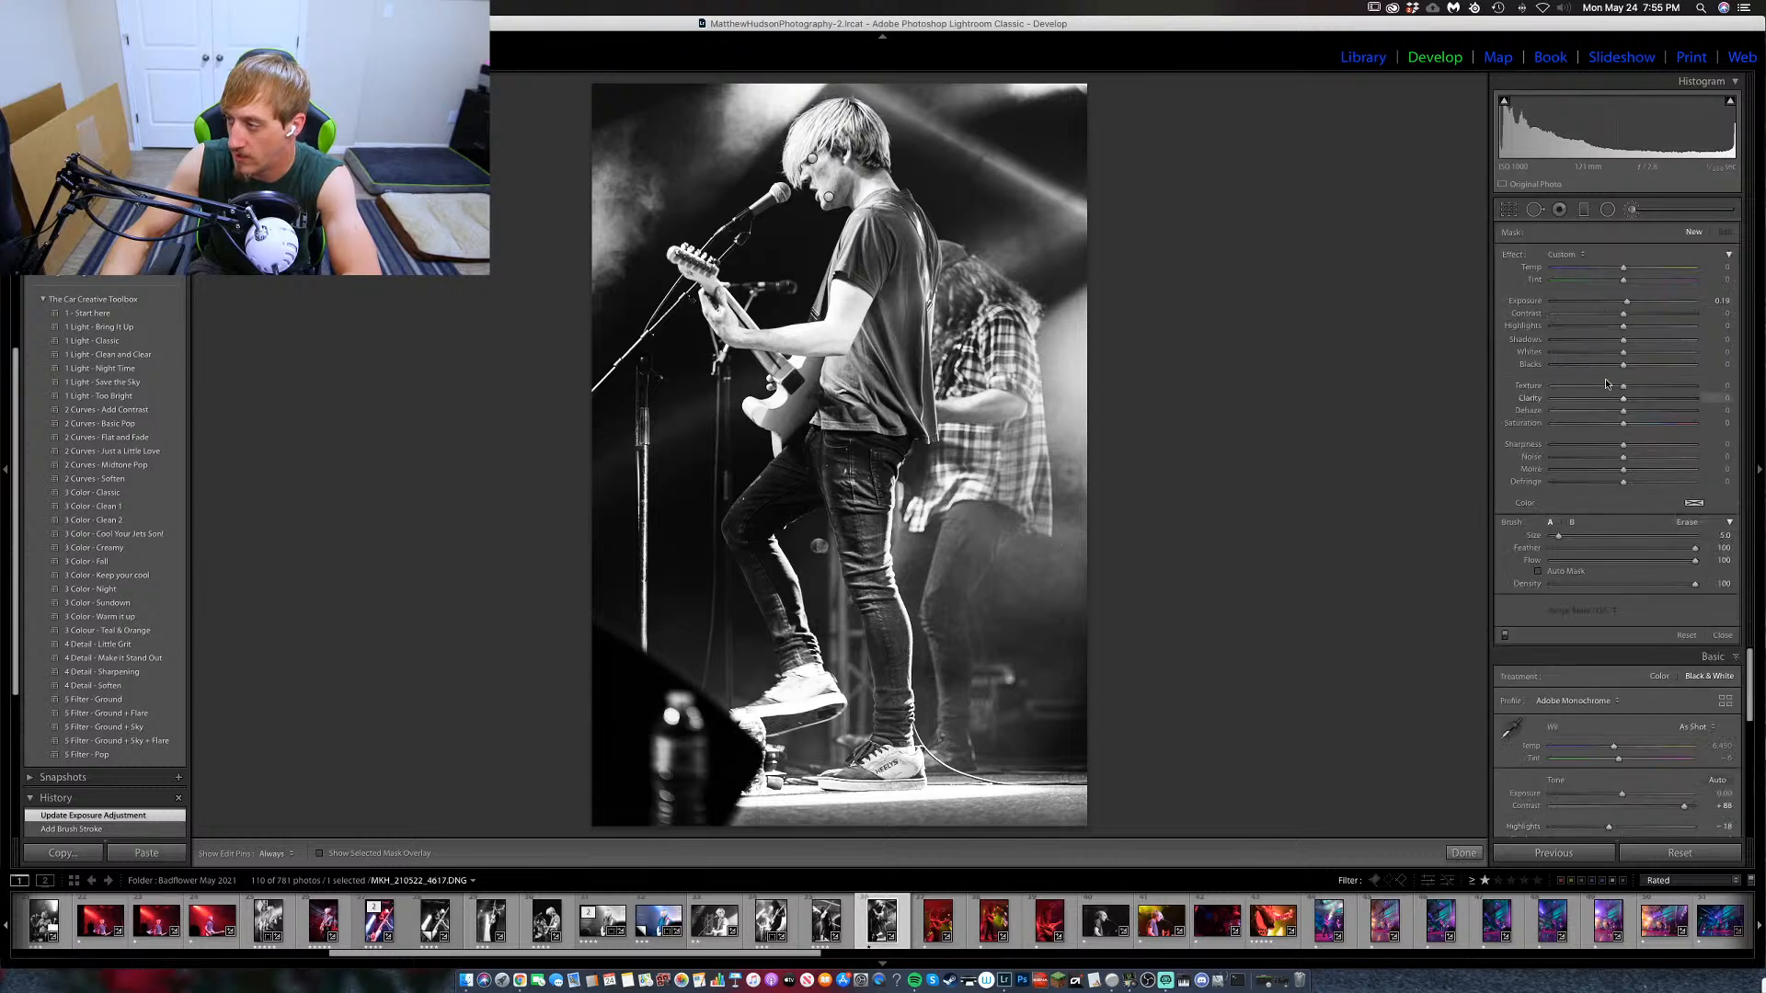
left_click_drag(1627, 301, 1586, 304)
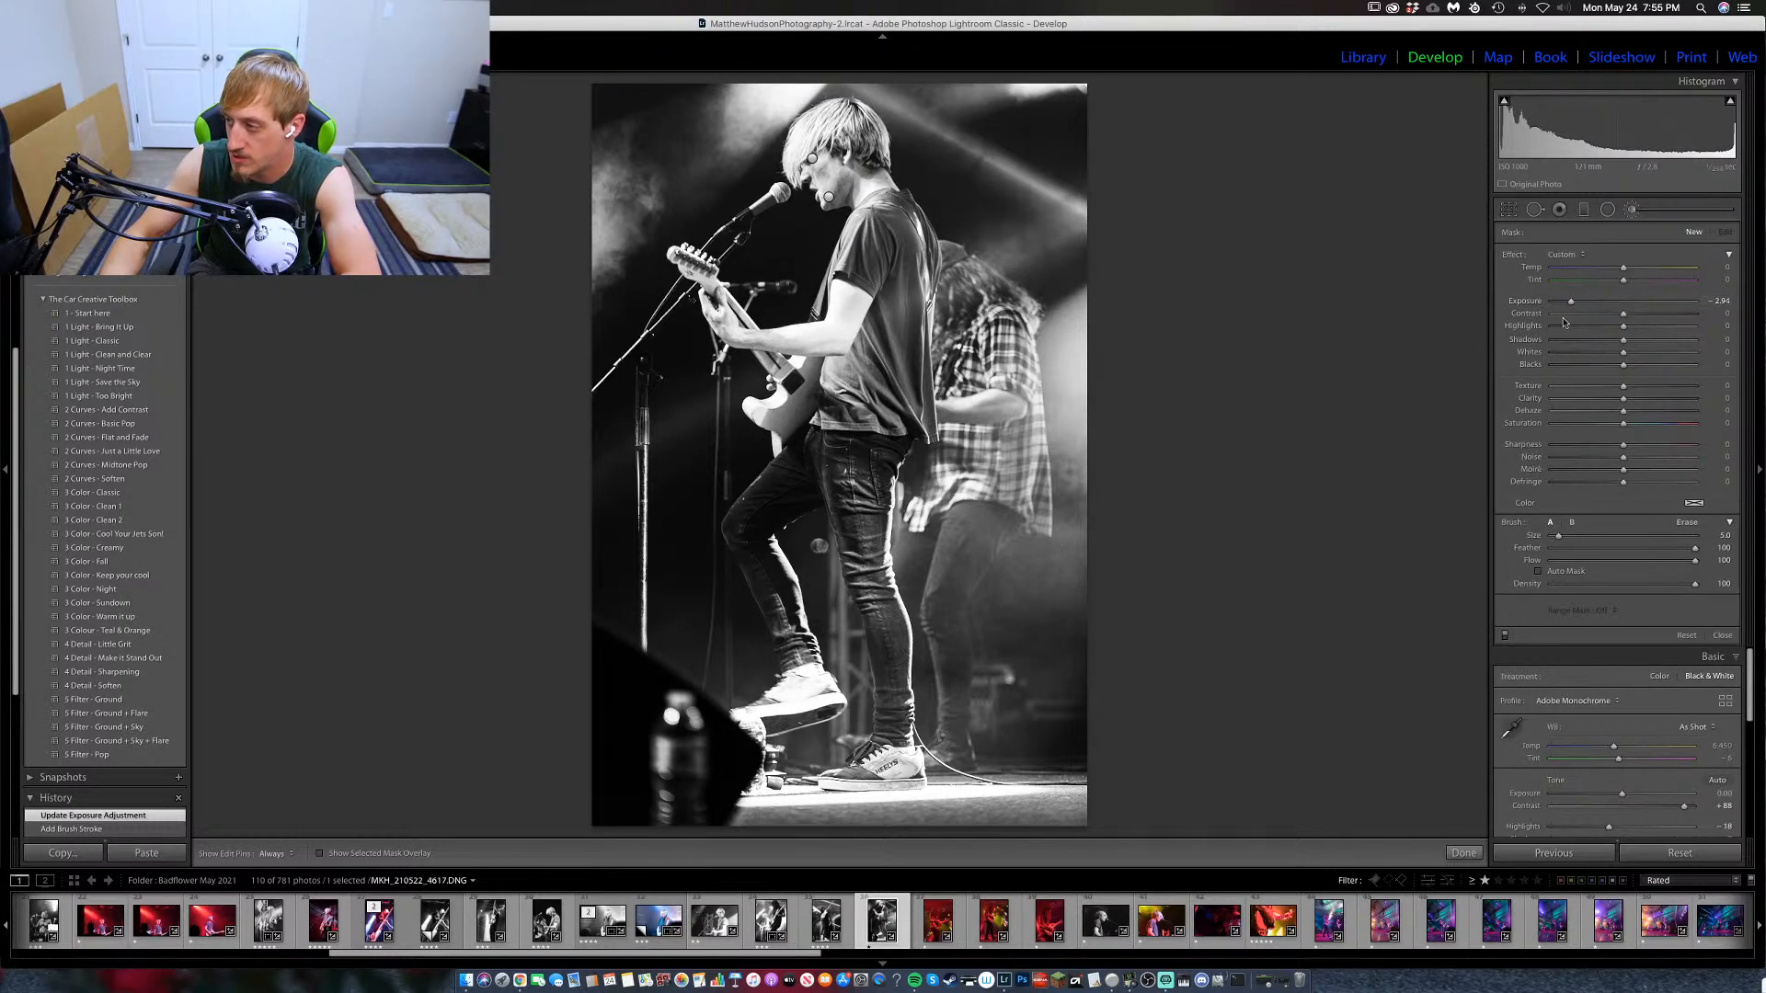
key("h")
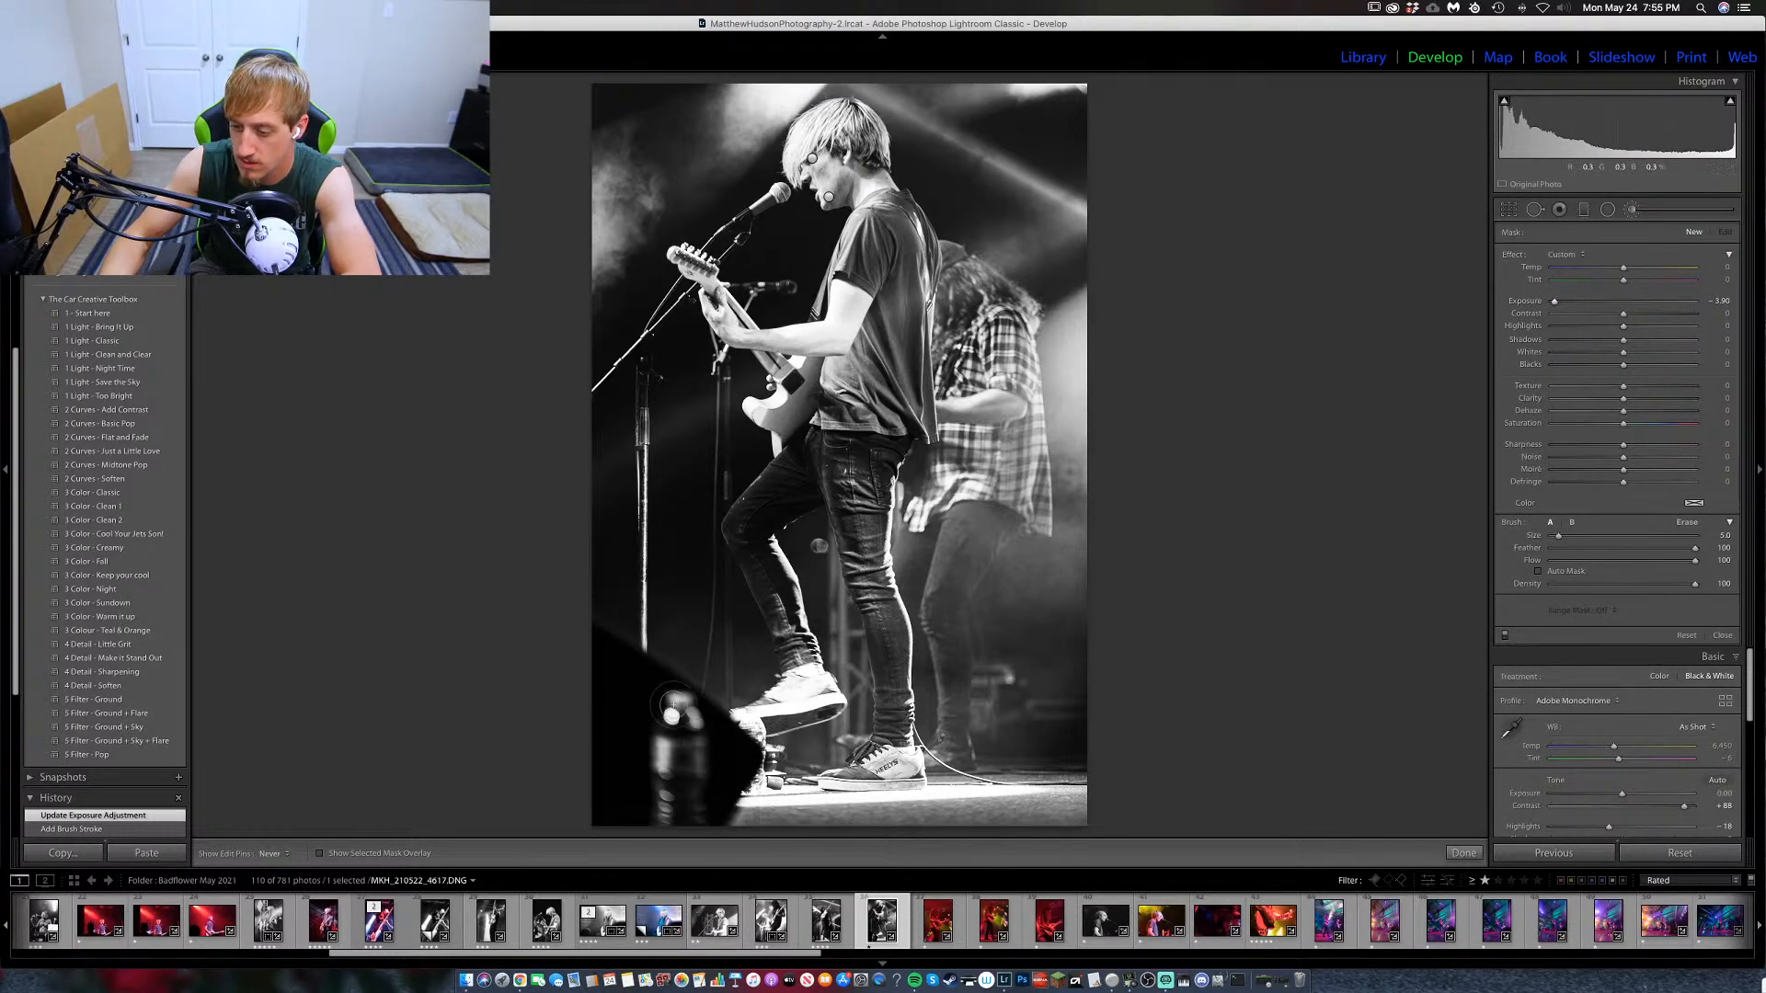
mouse_move(690, 726)
left_mouse_down()
mouse_move(659, 764)
mouse_move(704, 772)
mouse_move(661, 778)
mouse_move(681, 797)
mouse_move(660, 814)
mouse_move(687, 815)
mouse_move(705, 780)
mouse_move(666, 715)
mouse_move(658, 768)
left_mouse_up()
key("h")
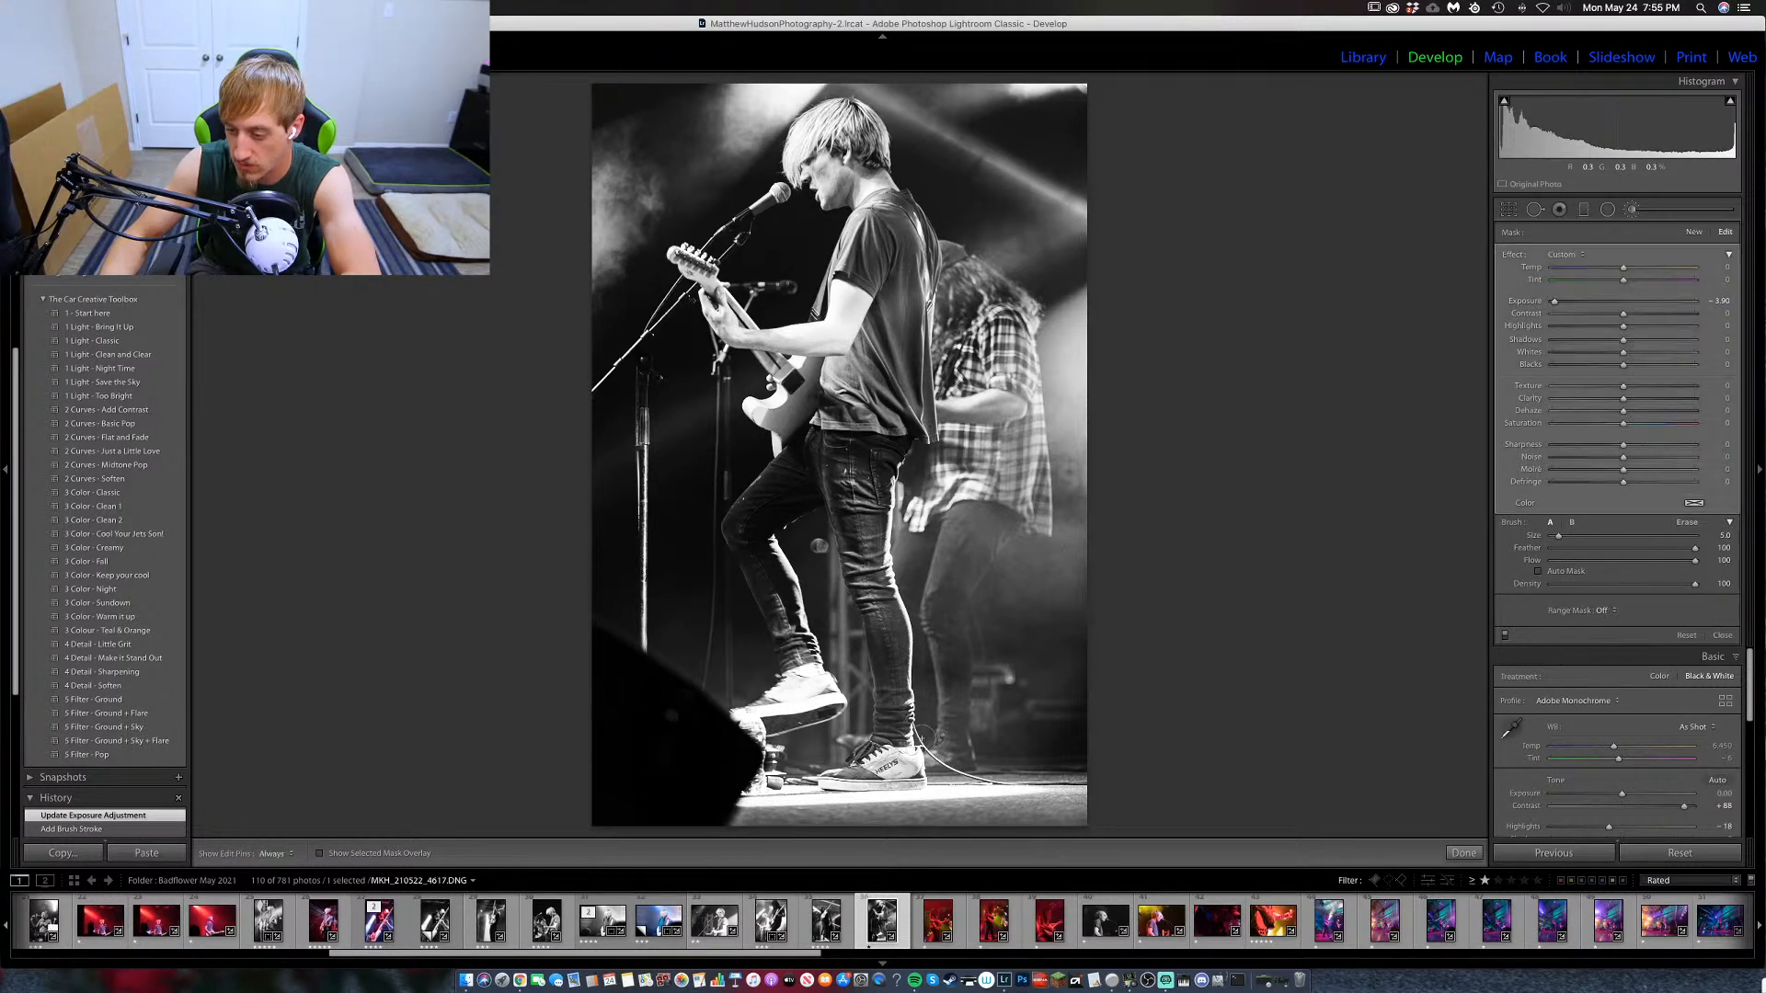
left_click_drag(1624, 326, 1543, 340)
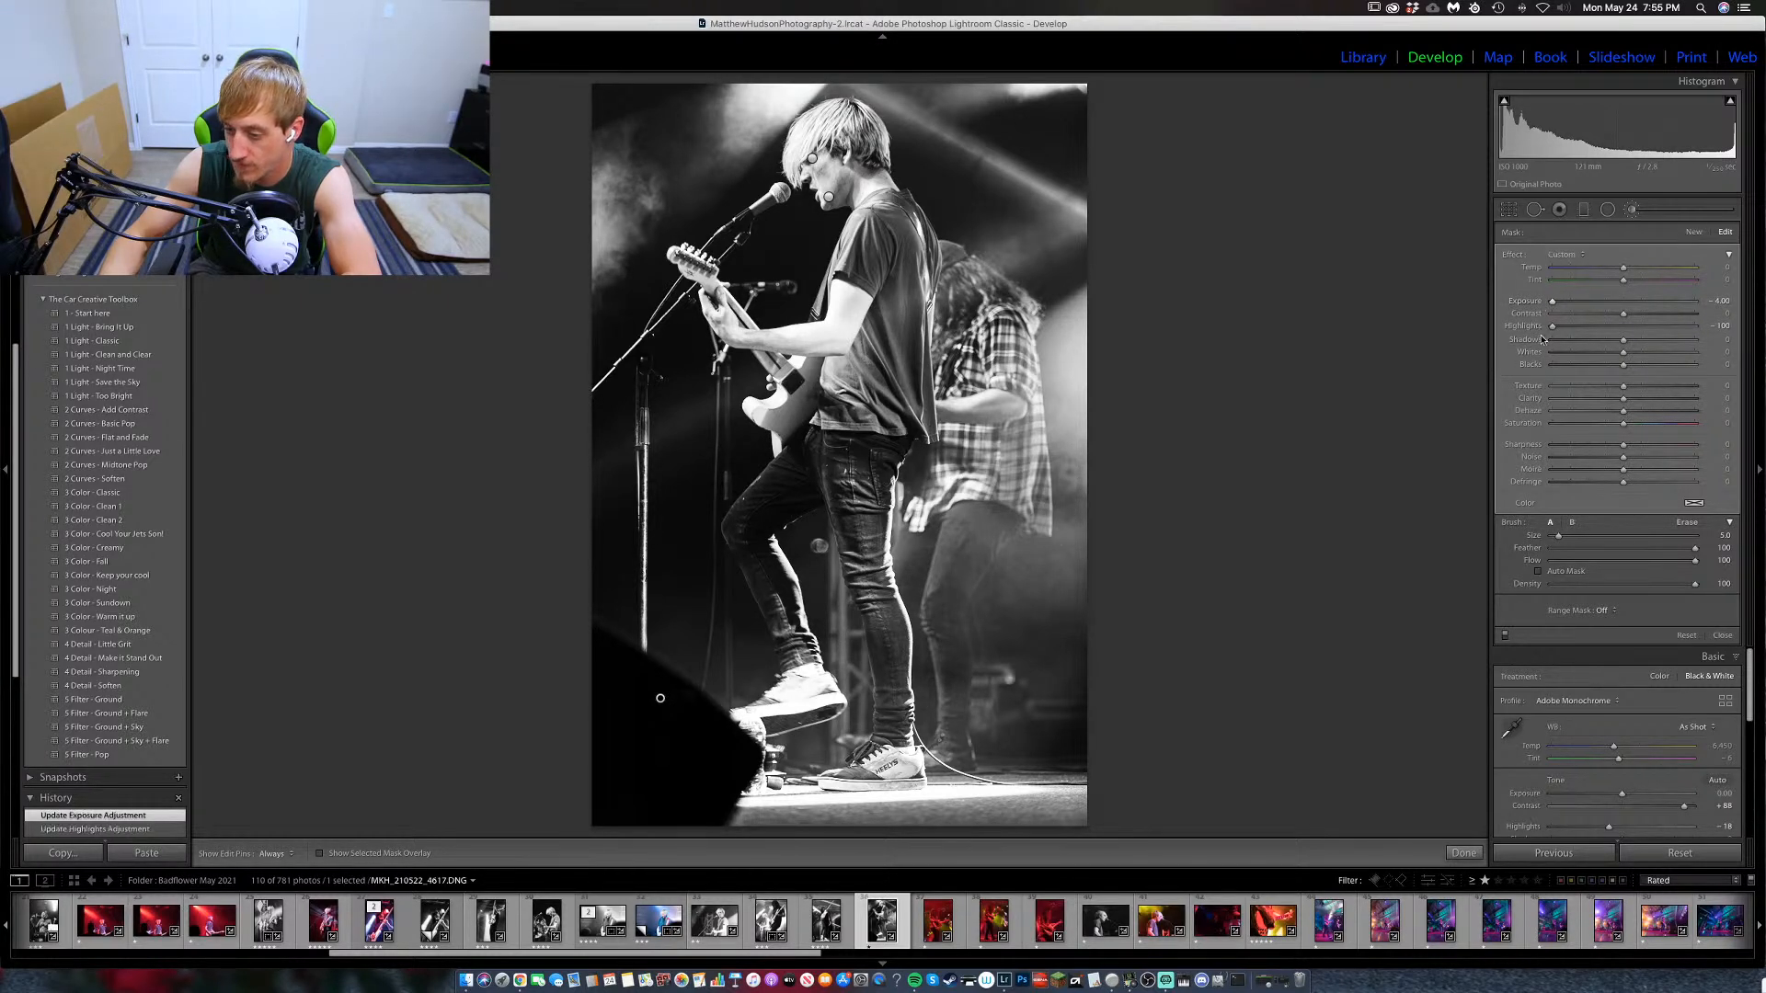
left_click(1632, 210)
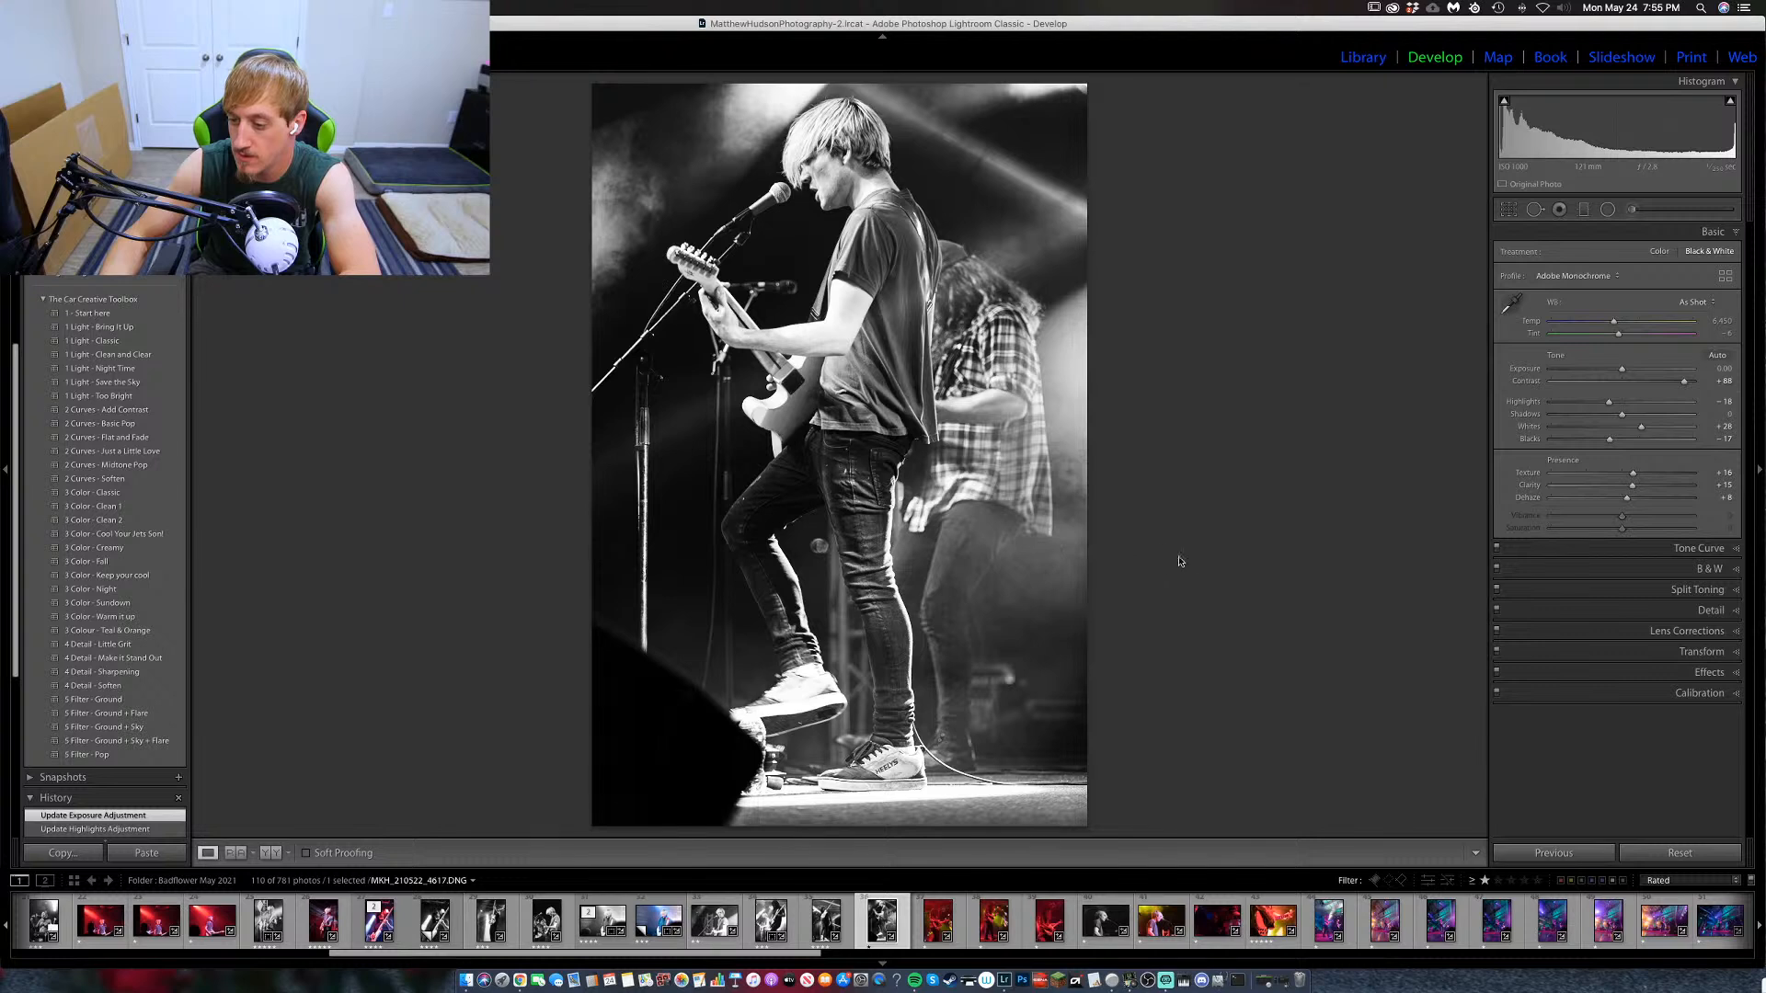
Heal the small distracting spot between the guitarist's legs and rate the photo four stars.
left_click(1534, 211)
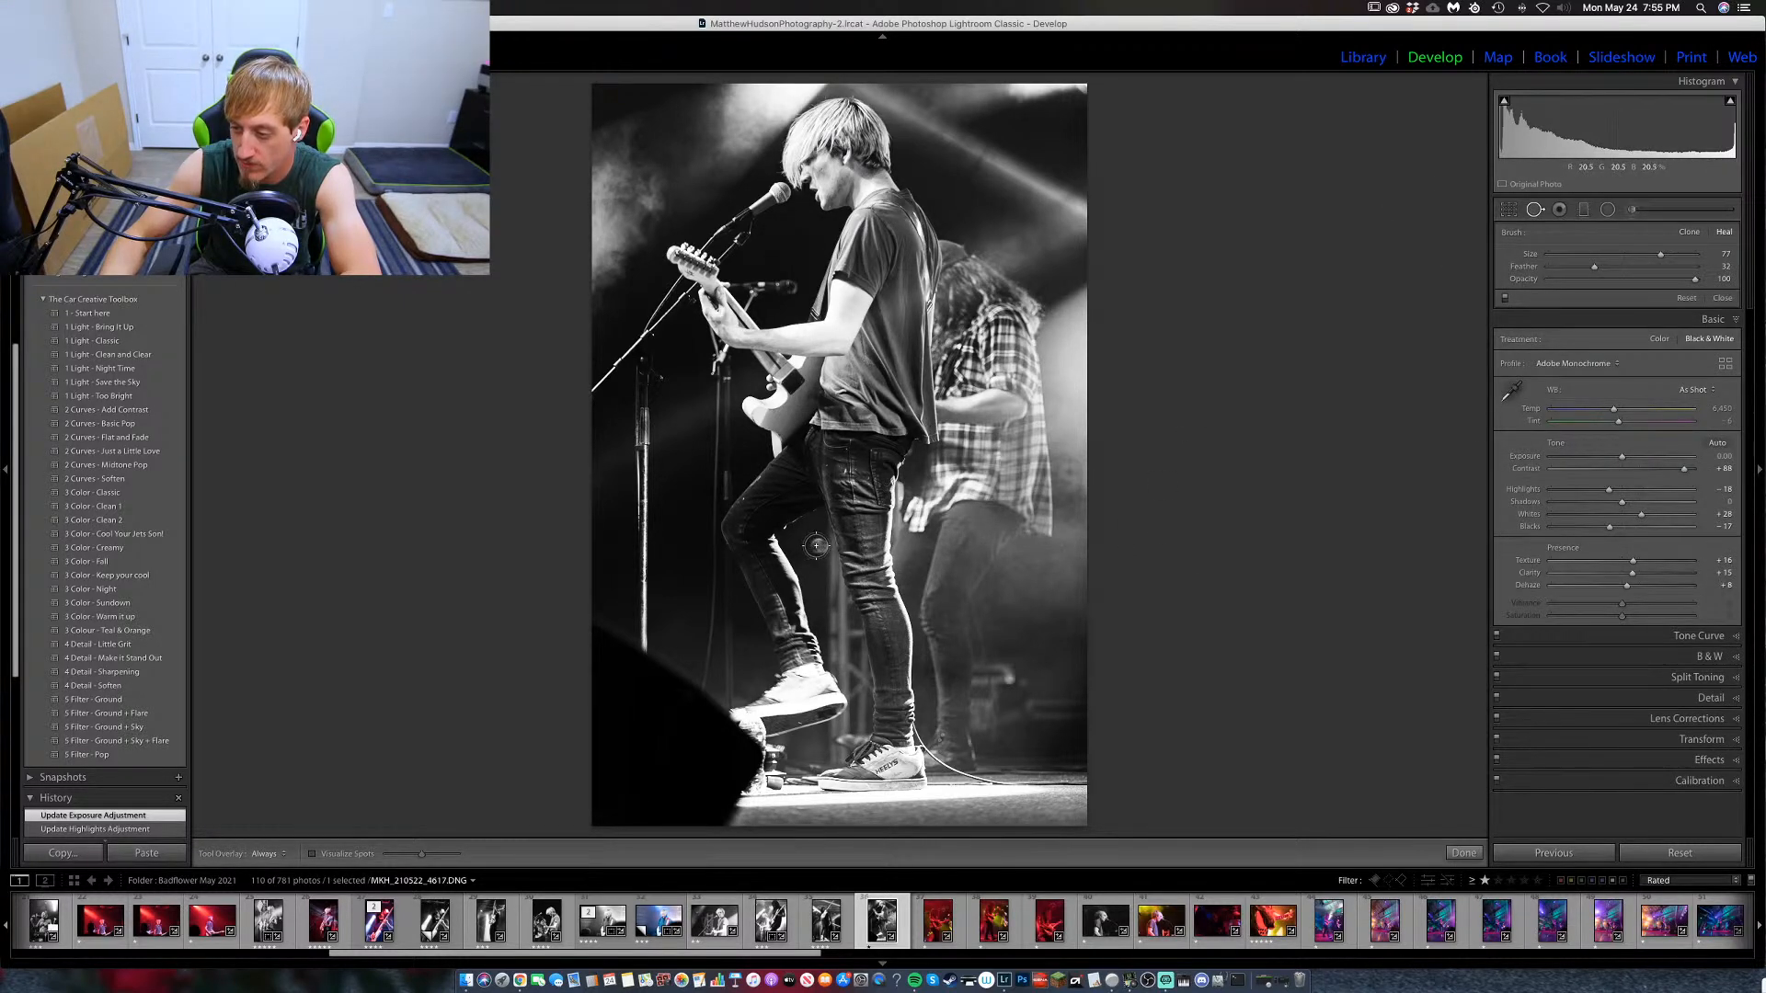
left_click(817, 547)
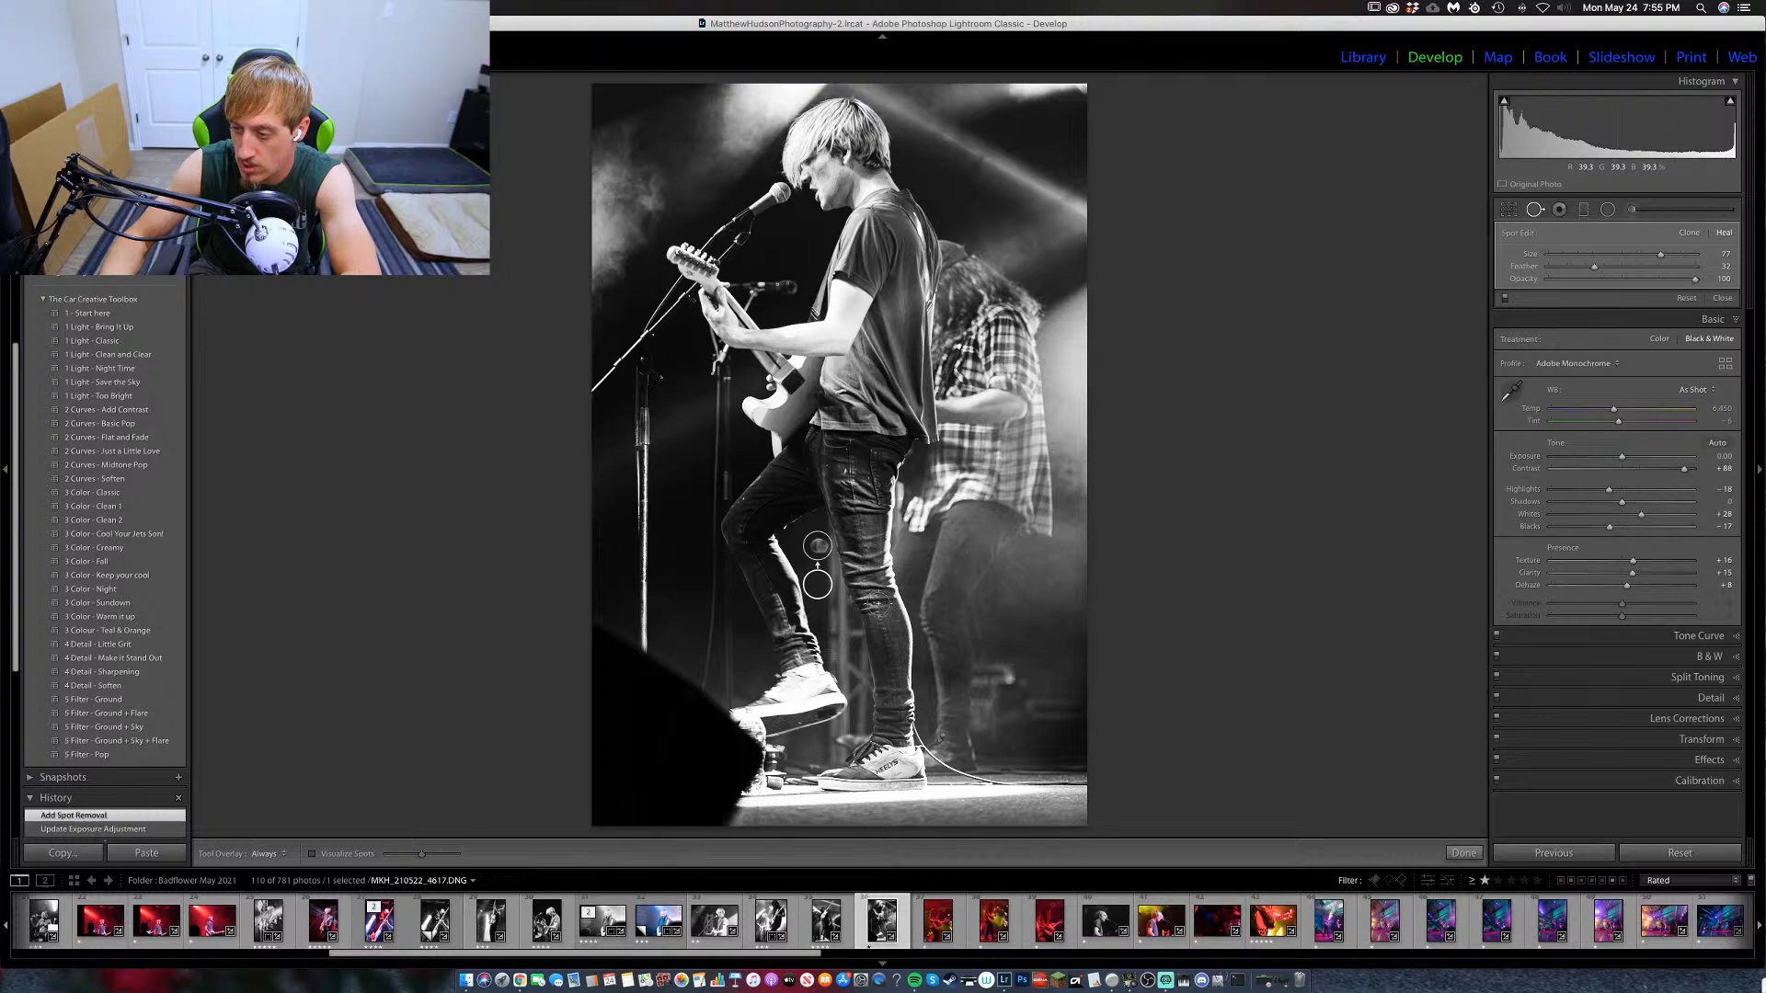
key("q")
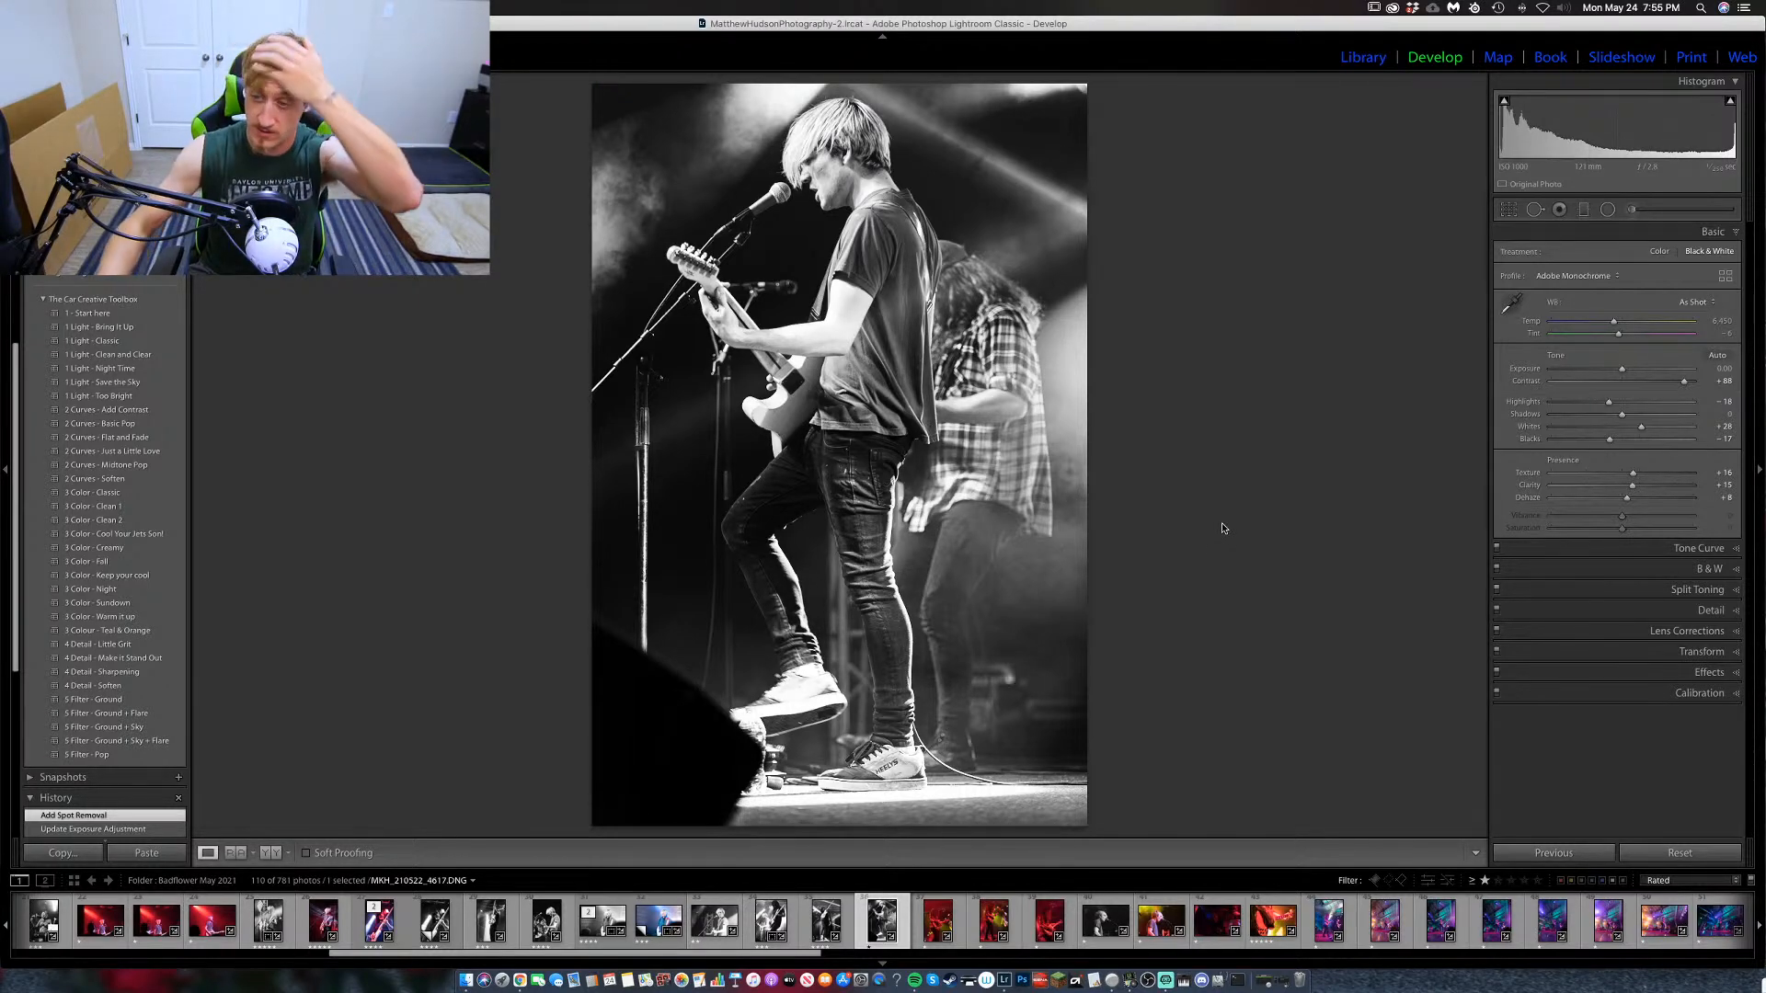
key("4")
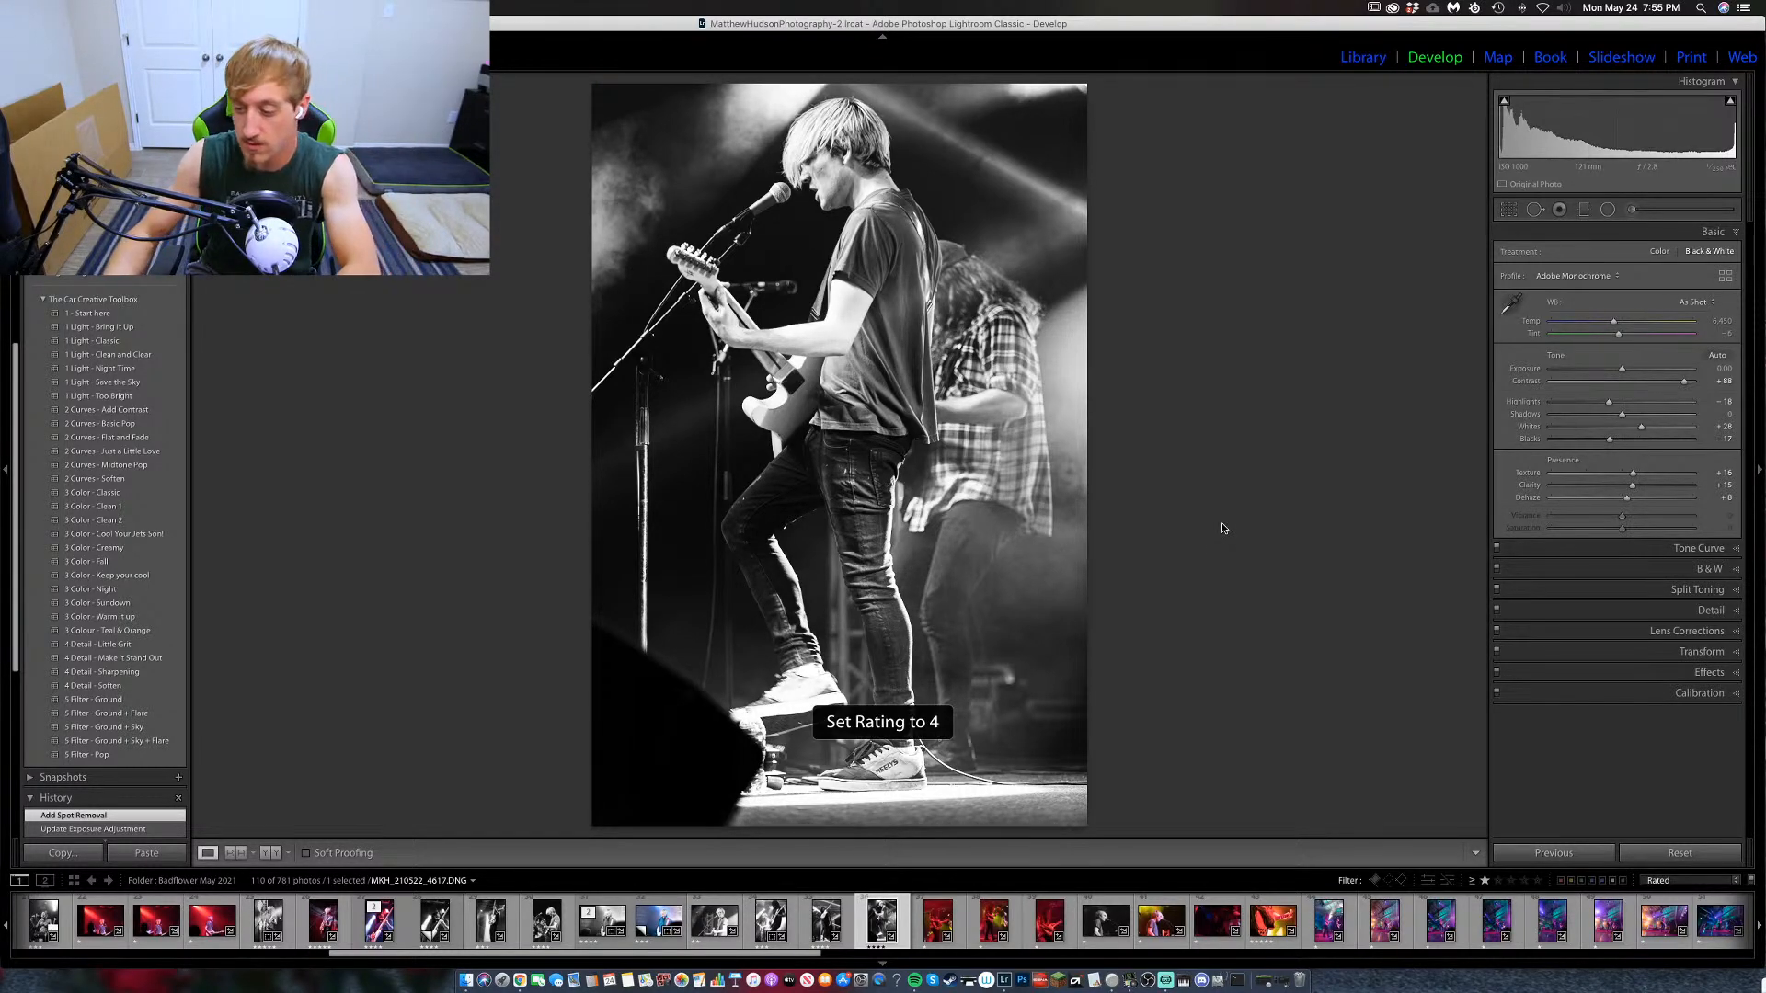
Convert the next photo, the red-lit long-haired guitarist, to black and white with Contrast +38, Highlights +37, Shadows -11 and Whites +20.
key("Right")
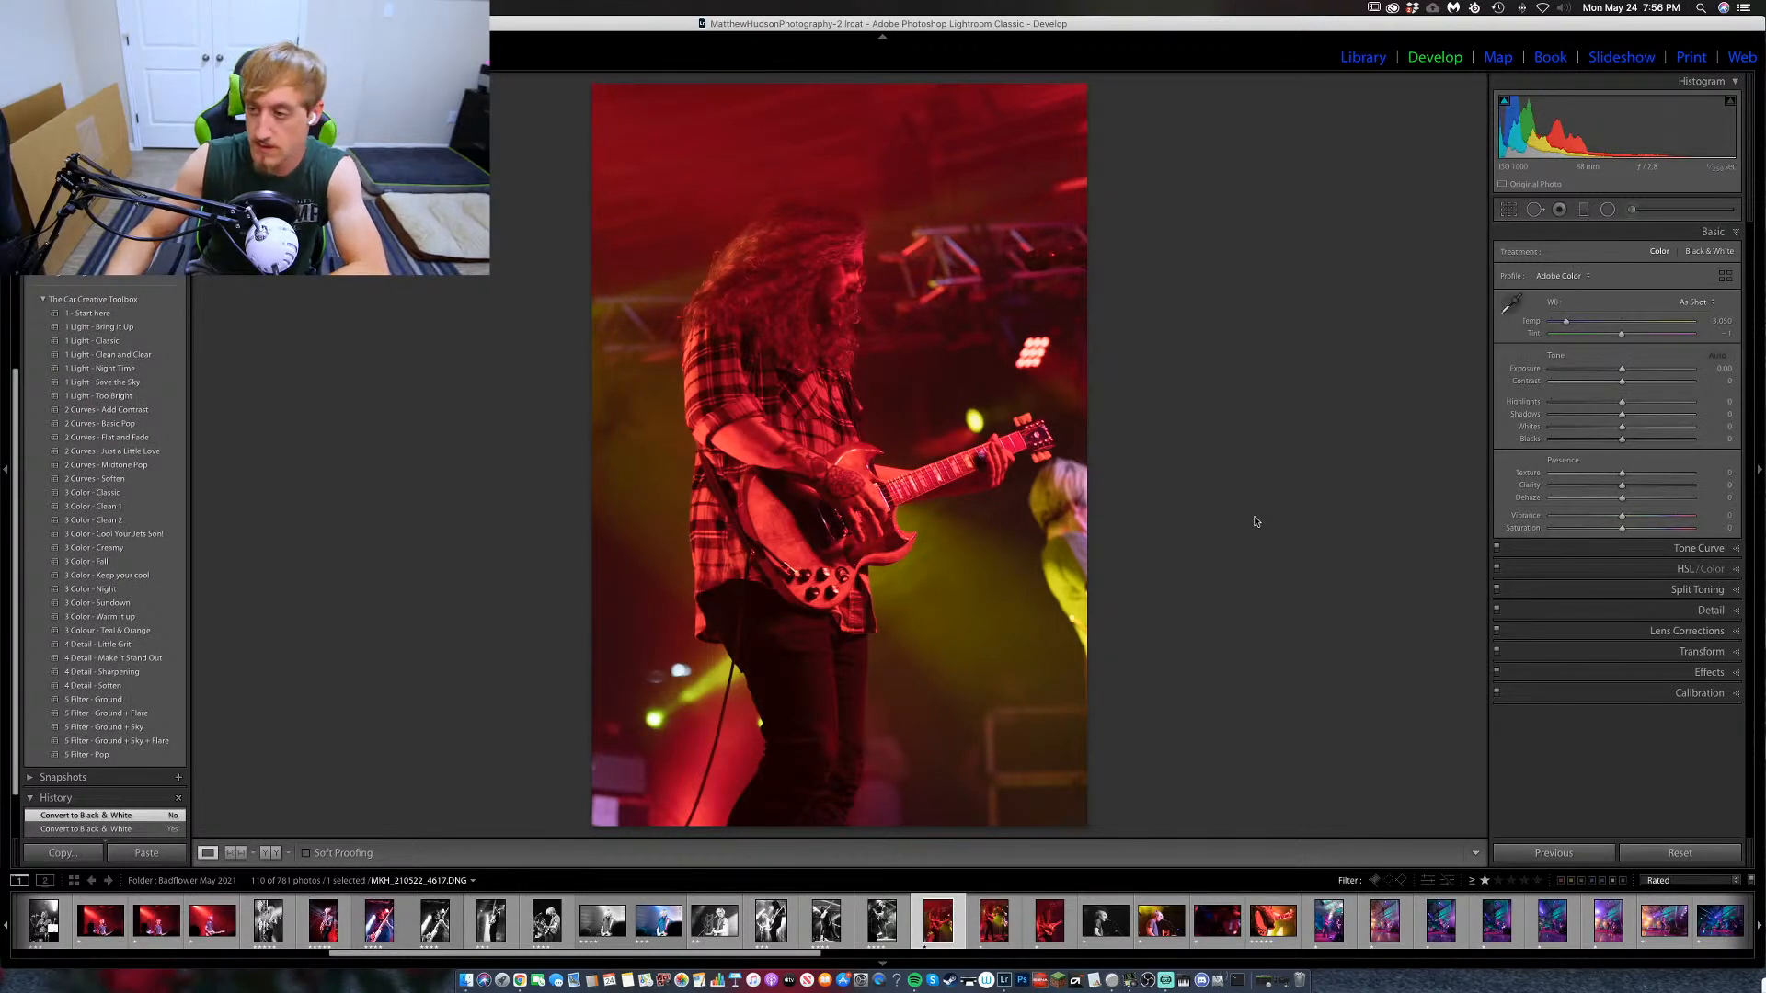
key("v")
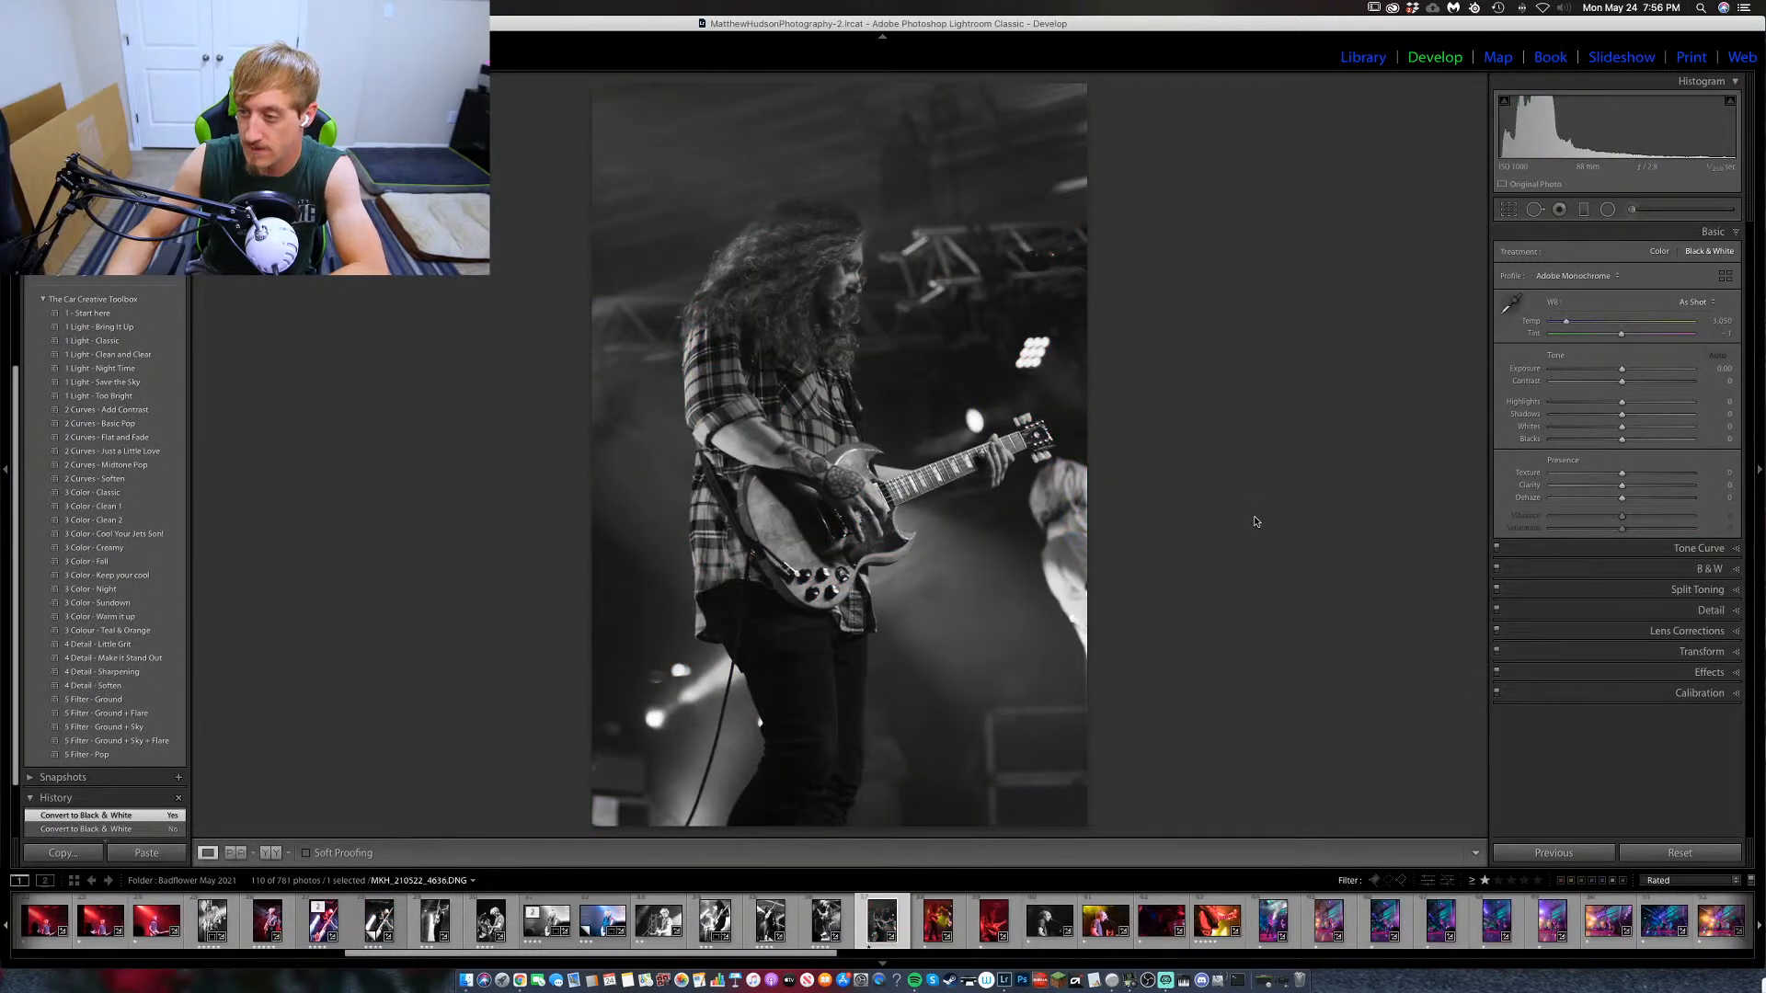
left_click_drag(1622, 381, 1651, 386)
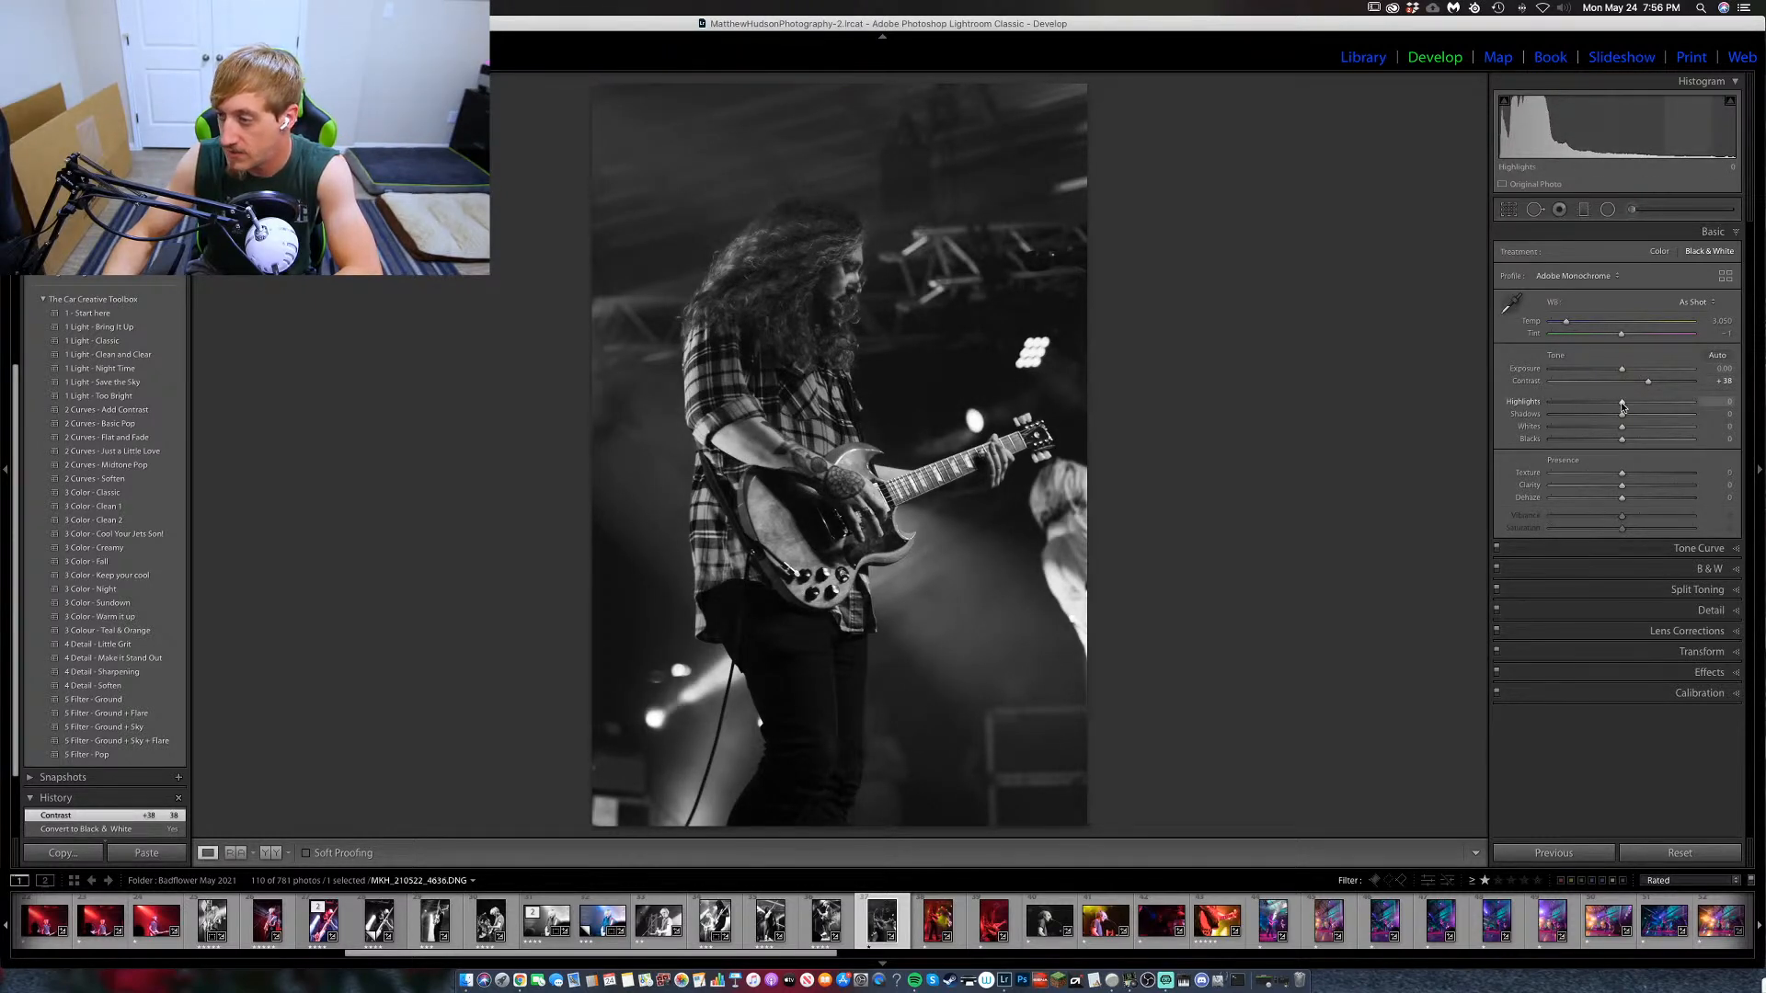
left_click_drag(1633, 406, 1648, 406)
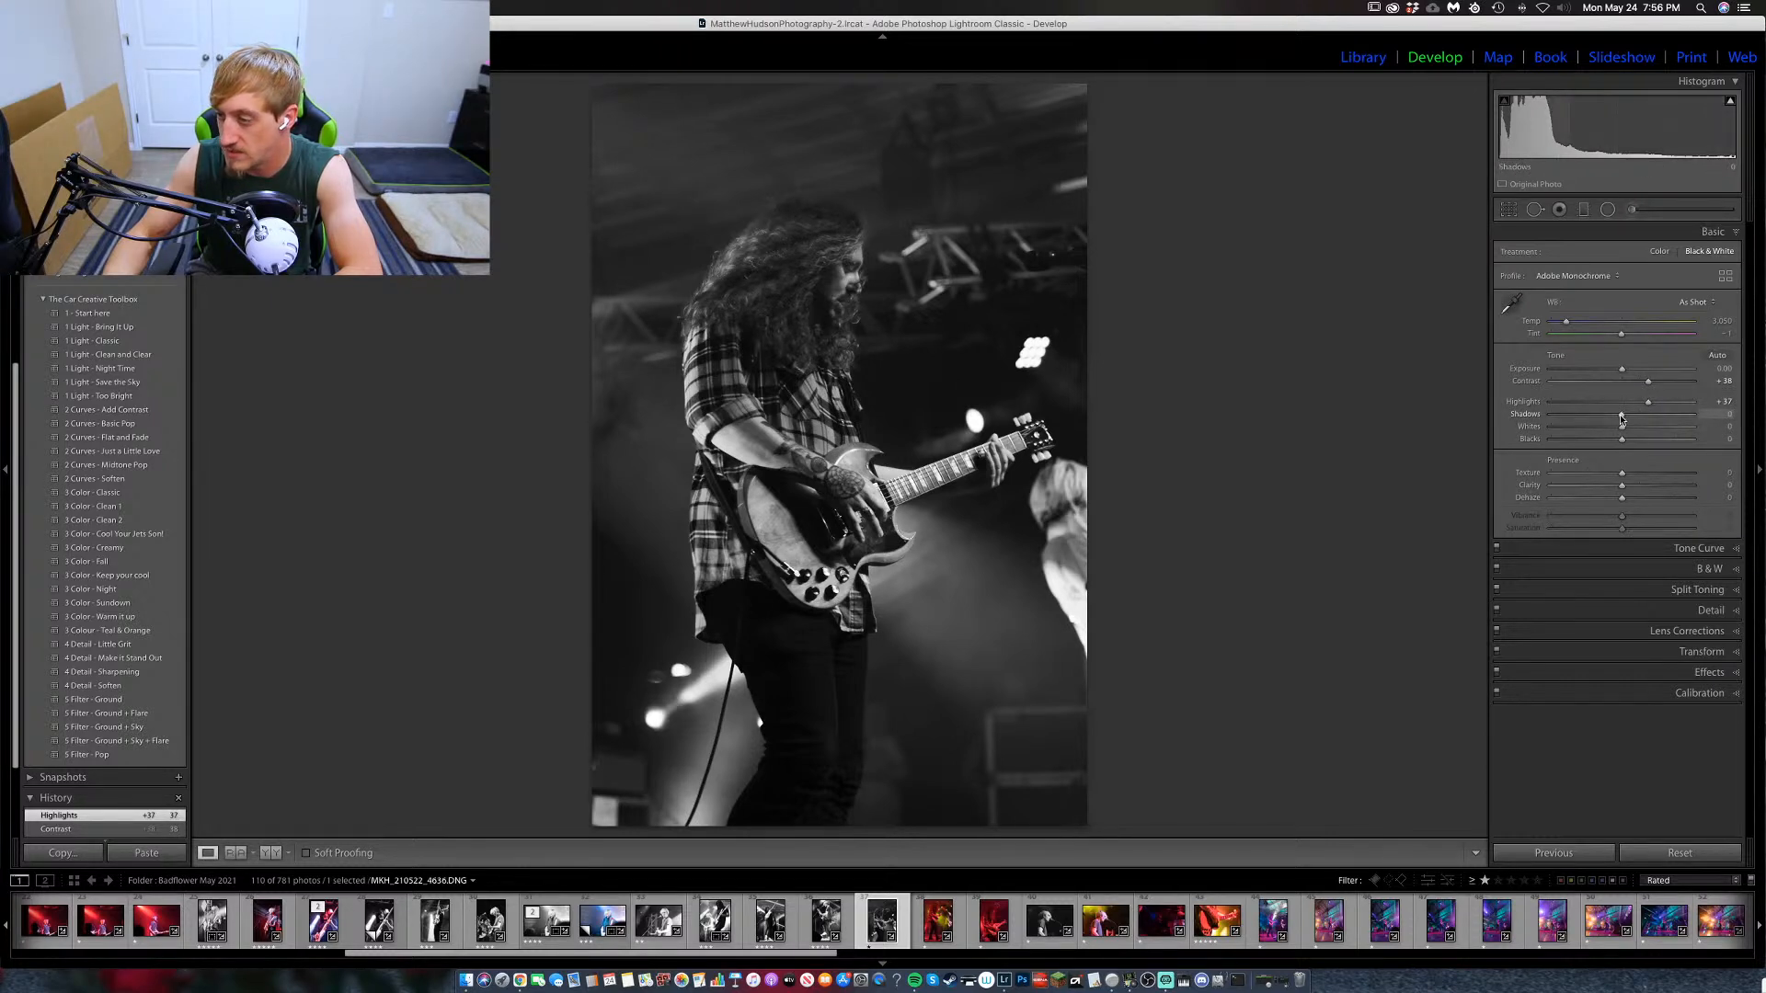
left_click_drag(1612, 416, 1636, 429)
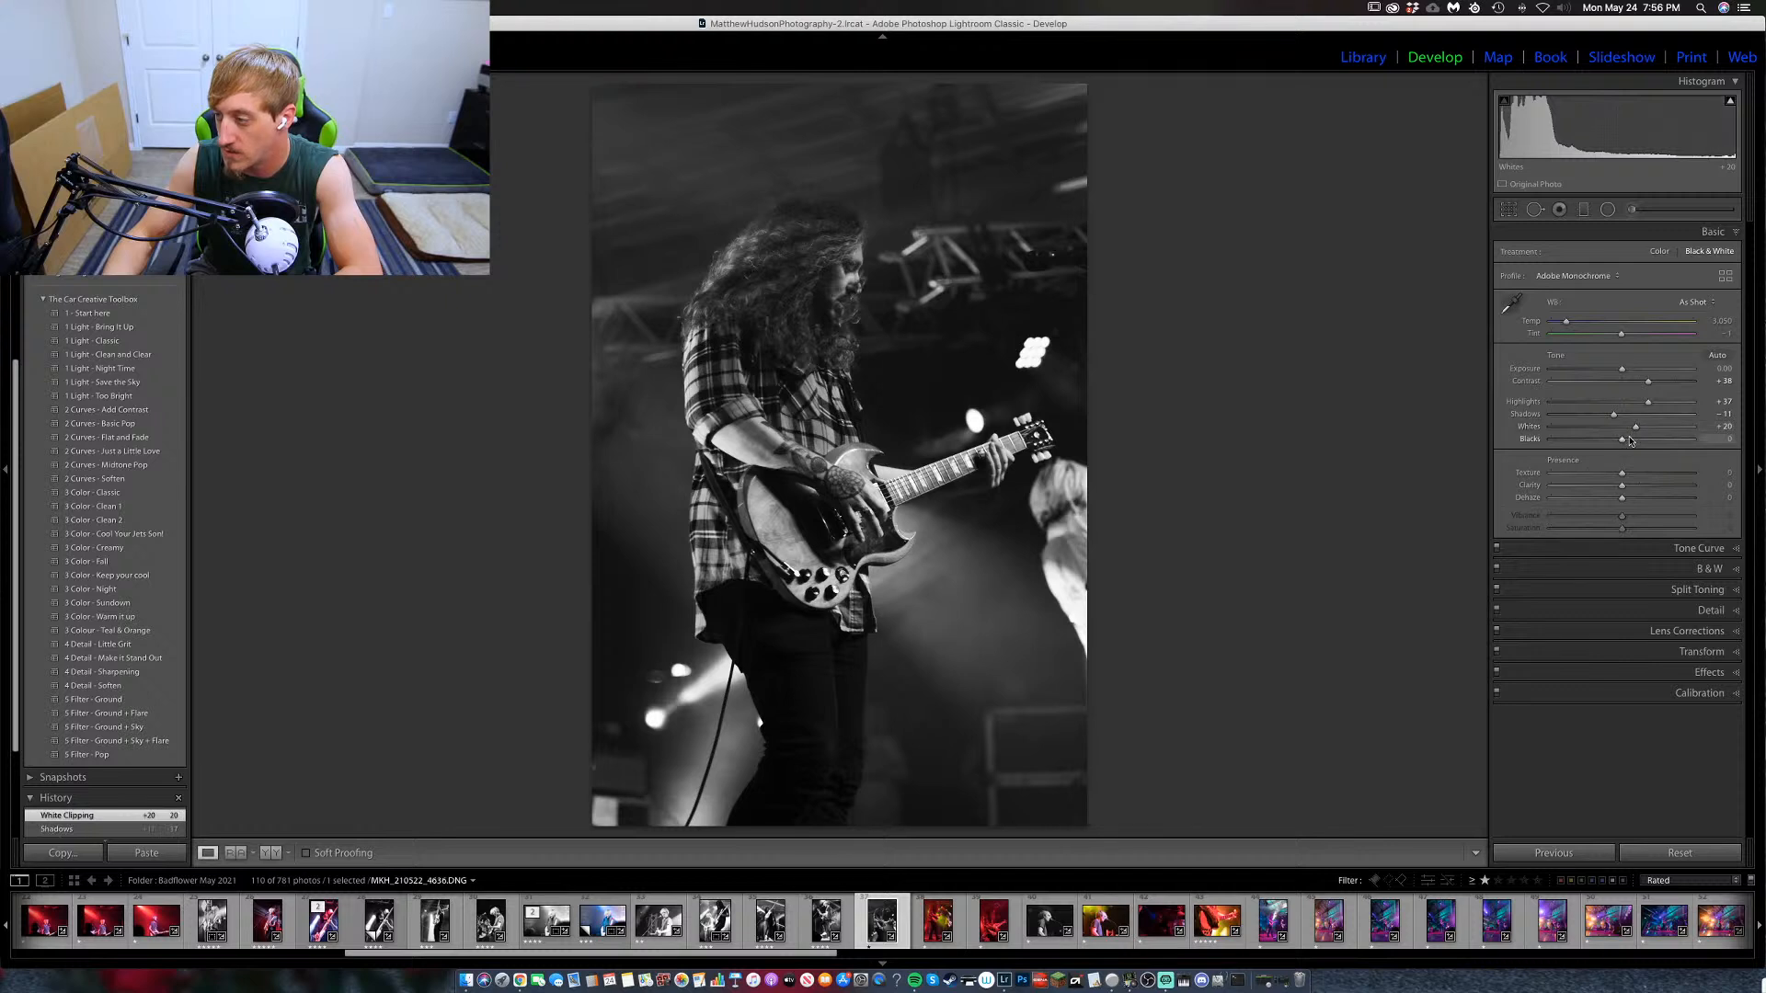
Set the long-haired guitarist photo's Clarity to +30, Texture to +23, Dehaze to +7 and overall Exposure to +0.10.
left_click_drag(1623, 492, 1642, 490)
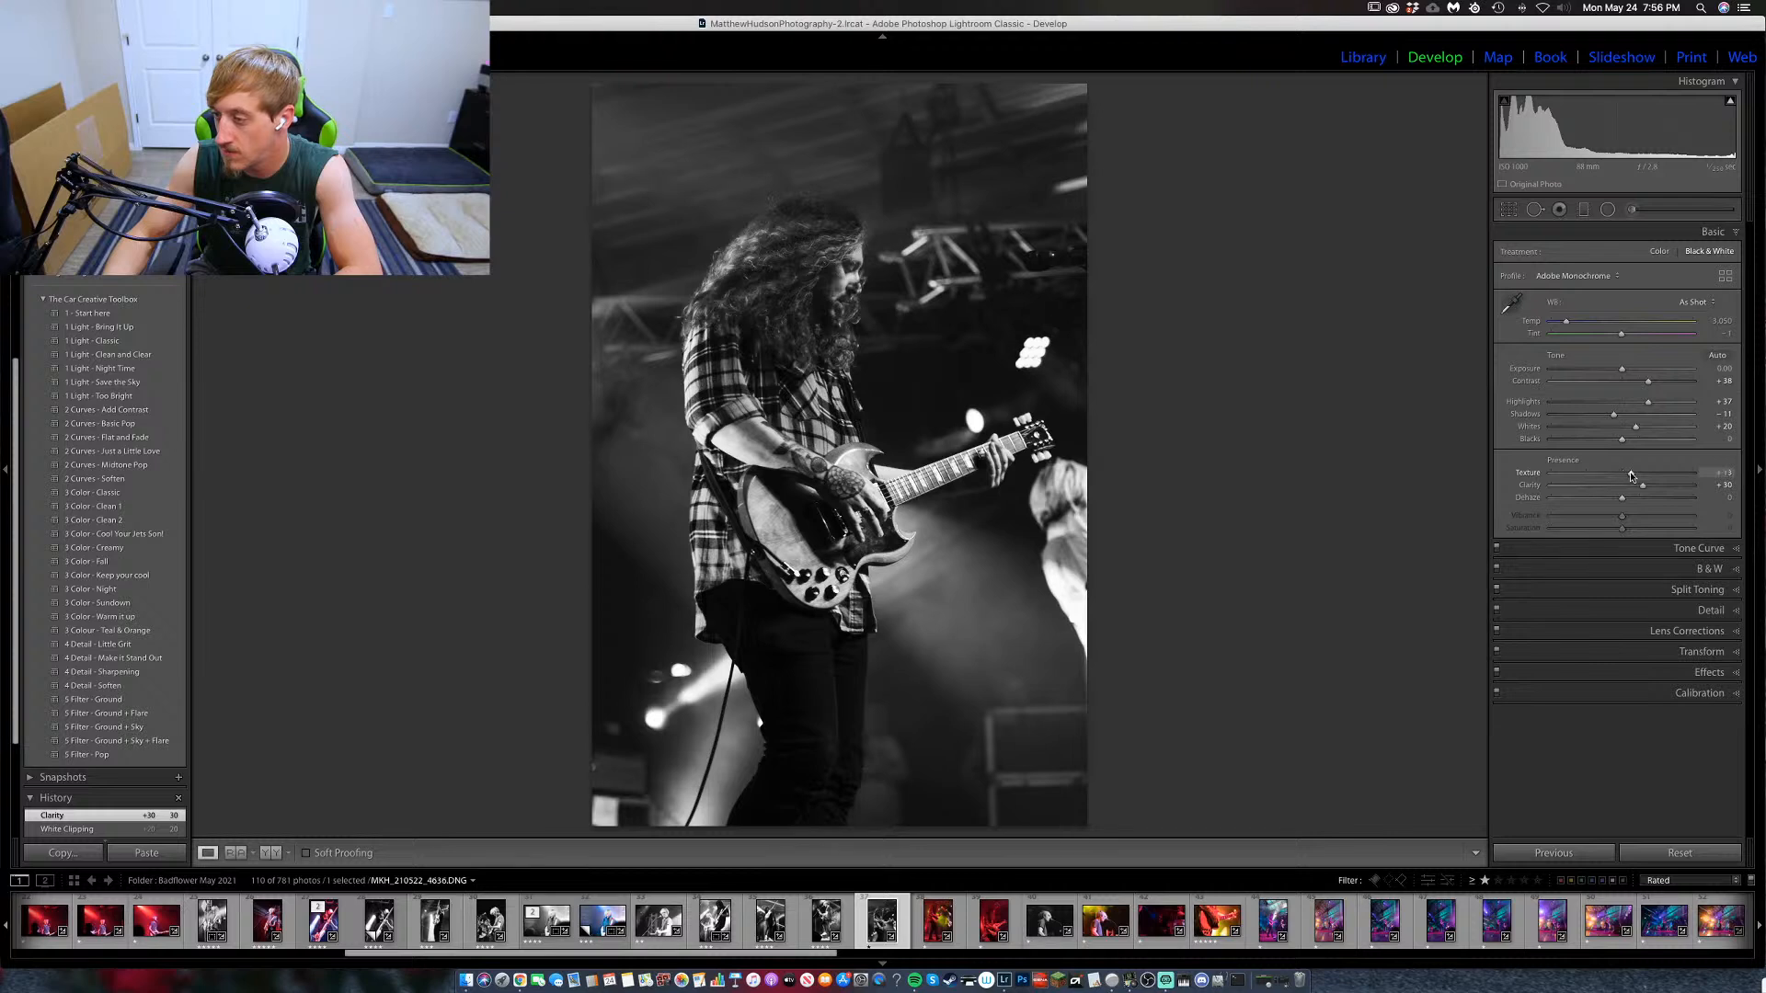
left_click_drag(1637, 476, 1629, 504)
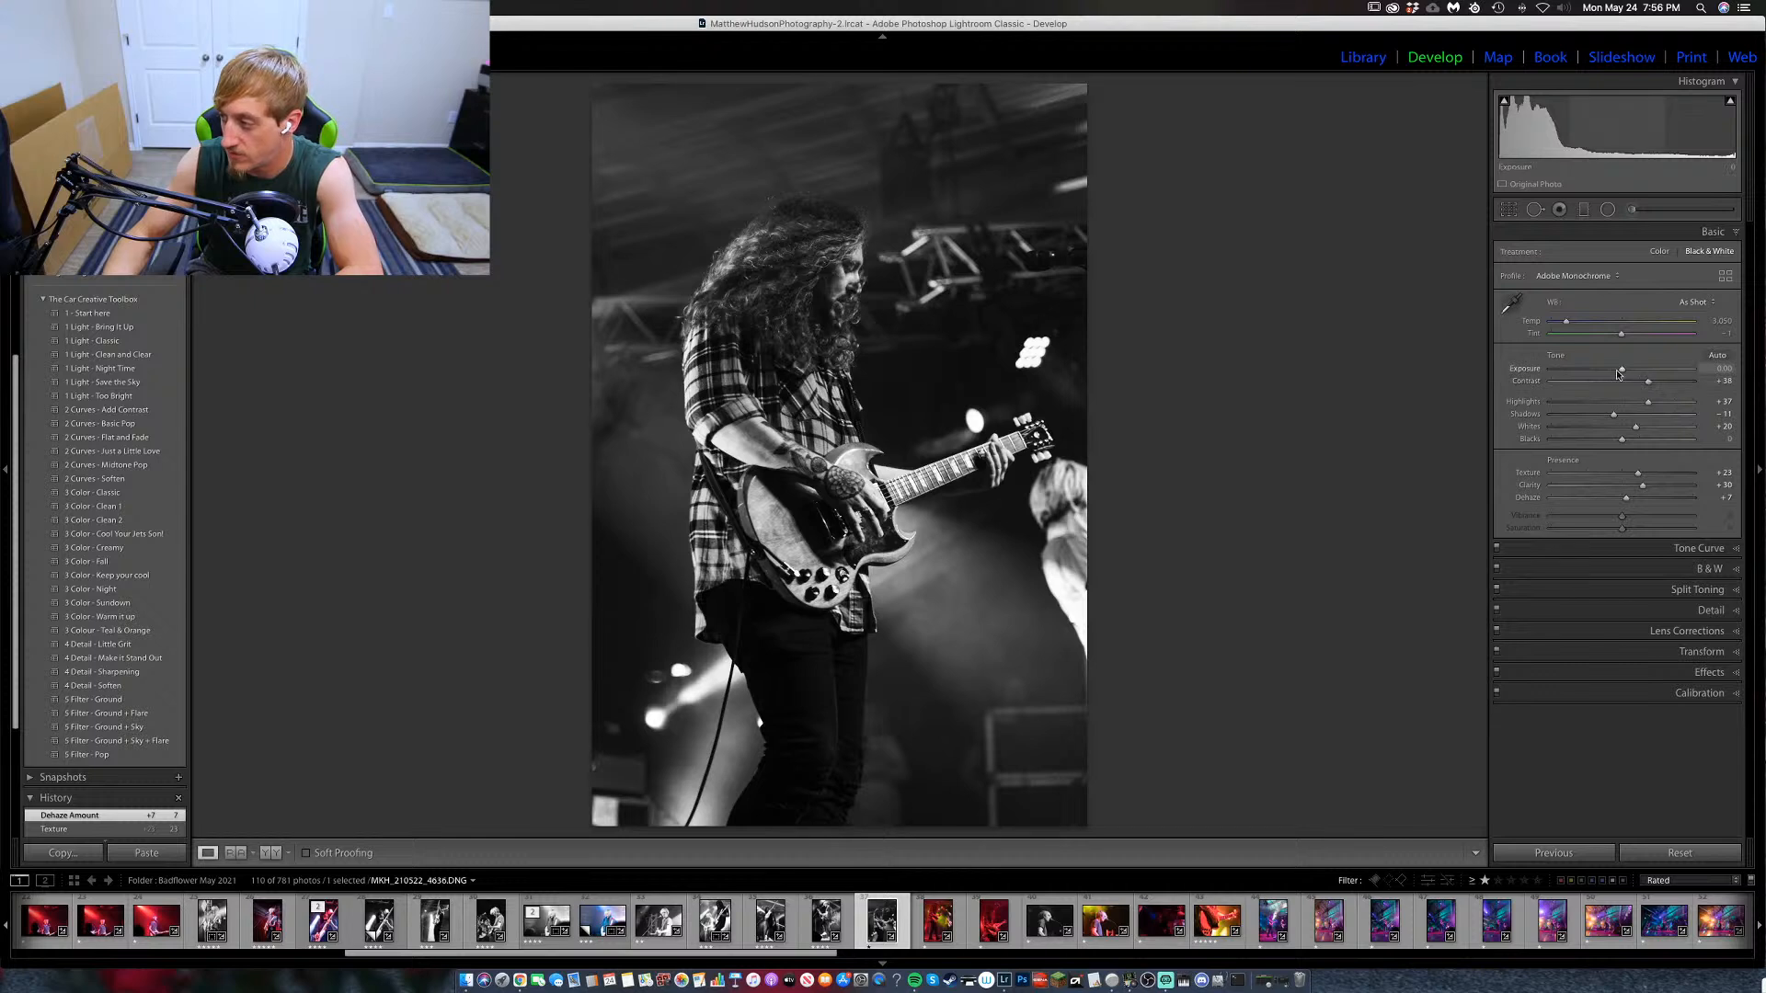
left_click_drag(1623, 373, 1623, 374)
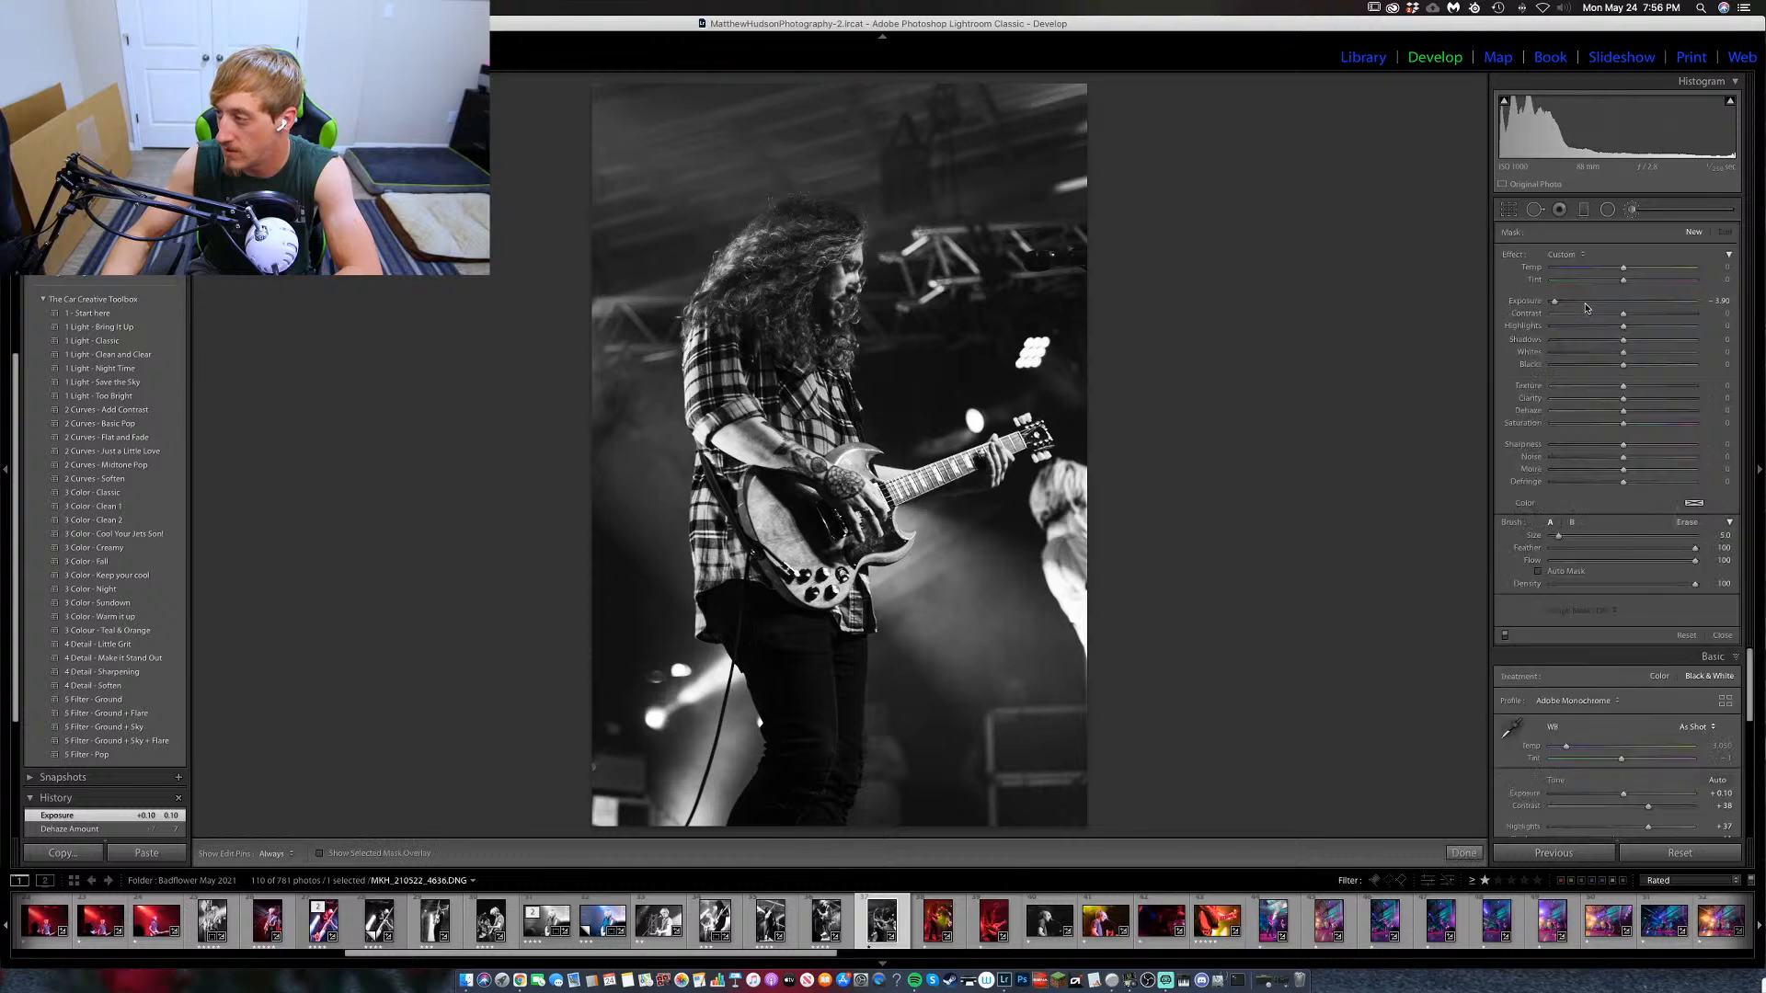
Darken the blurred blond musician at the photo's edge with a brush adjustment at Exposure -1.19, Highlights -75, reduced Whites and Blacks -12.
left_click(1632, 209)
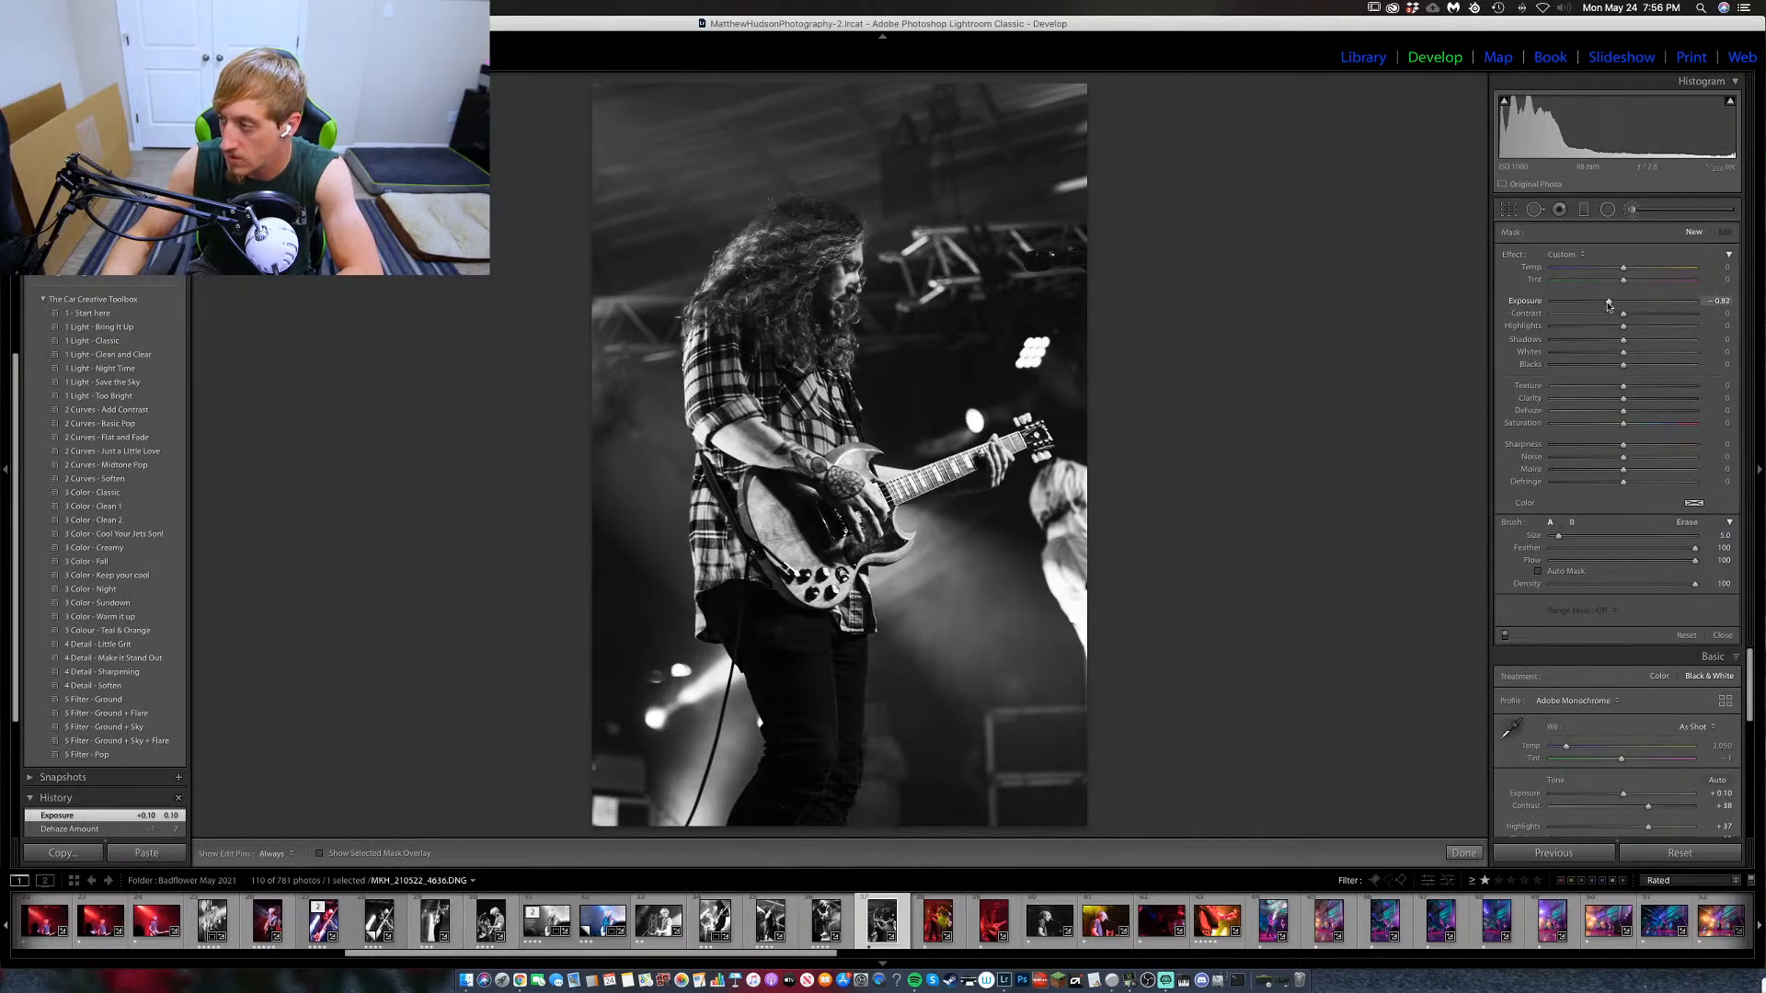
left_click_drag(1609, 305, 1608, 305)
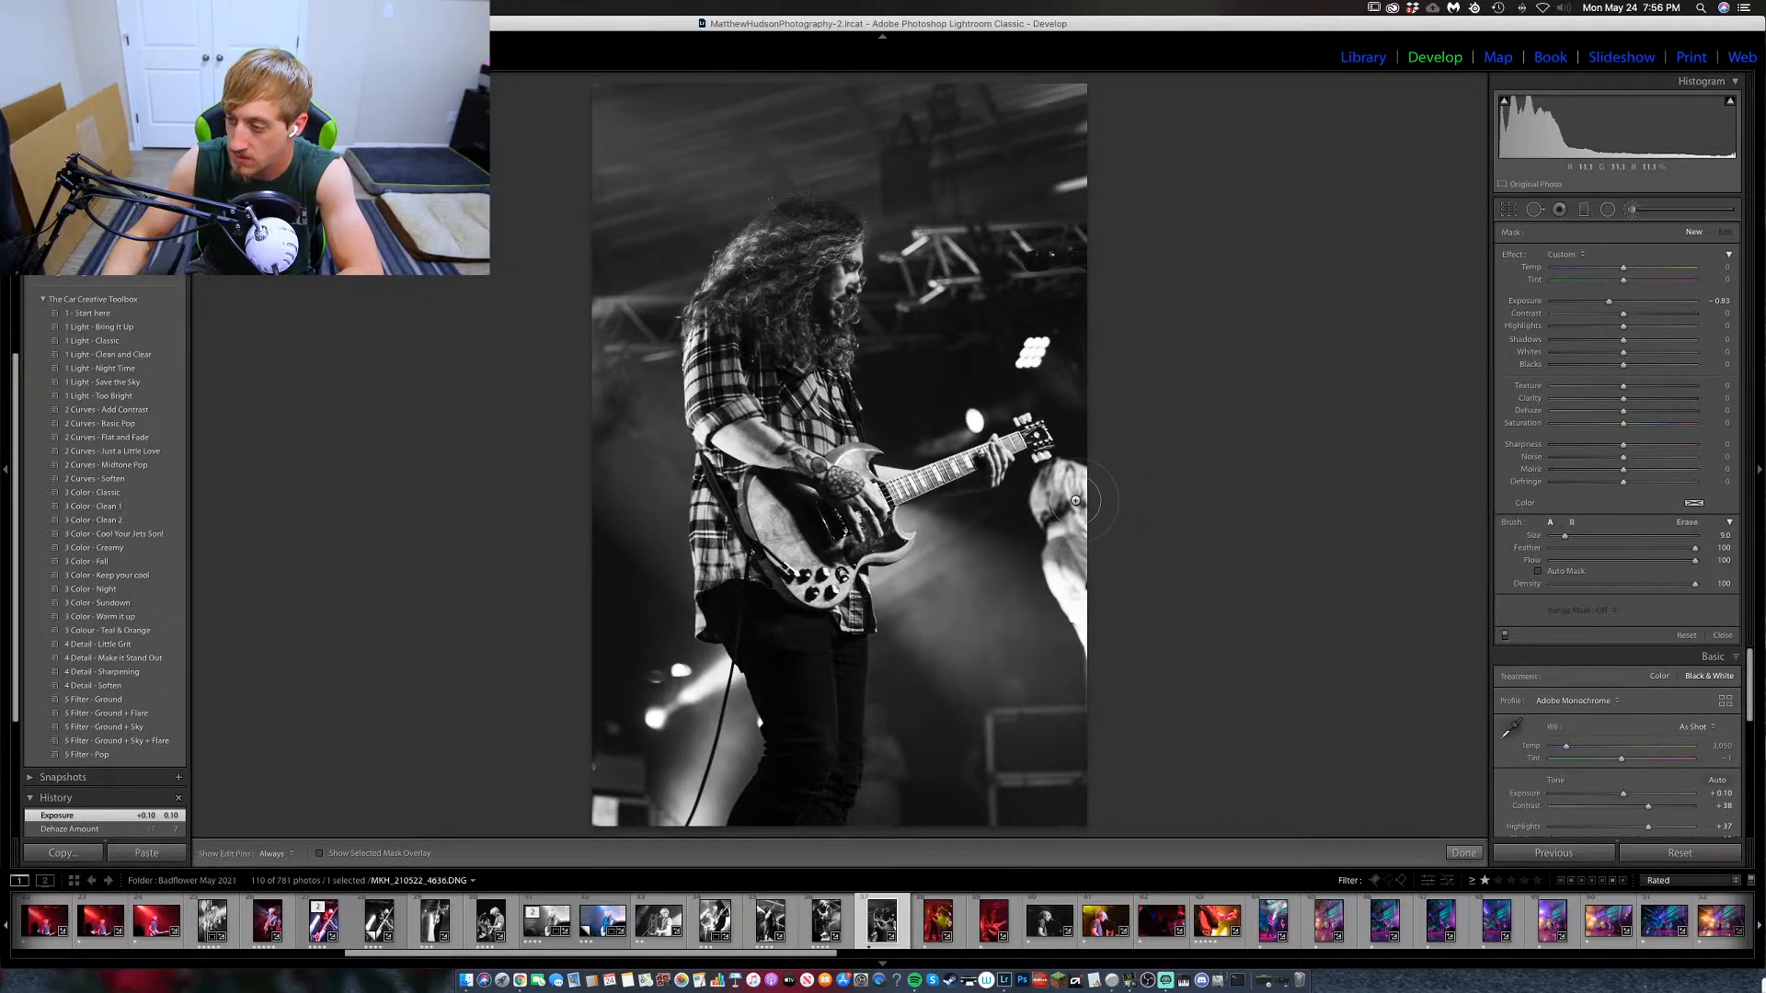
key("h")
scroll(1063, 525, "down", 1)
mouse_move(1055, 545)
left_mouse_down()
mouse_move(1115, 650)
mouse_move(1059, 563)
mouse_move(1093, 636)
mouse_move(1058, 496)
mouse_move(1076, 480)
mouse_move(1053, 535)
mouse_move(1095, 646)
left_mouse_up()
key("h")
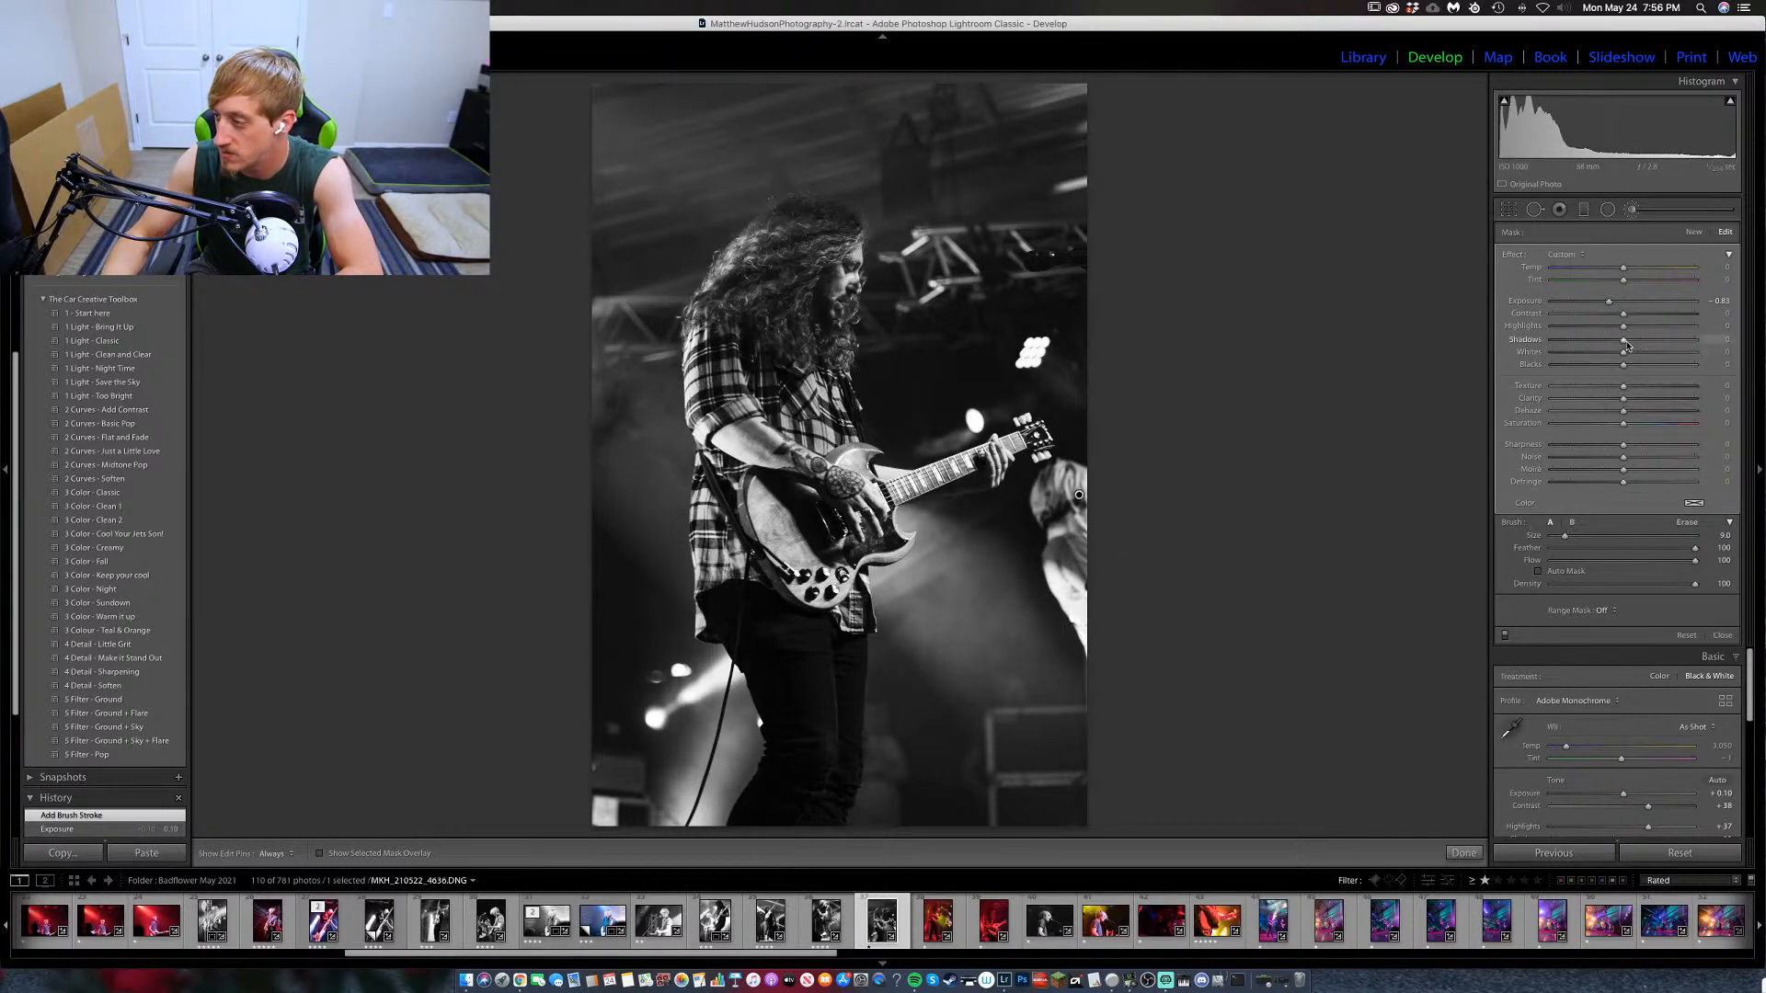
mouse_move(1592, 328)
left_mouse_down()
mouse_move(1570, 327)
mouse_move(1583, 358)
mouse_move(1602, 304)
left_mouse_up()
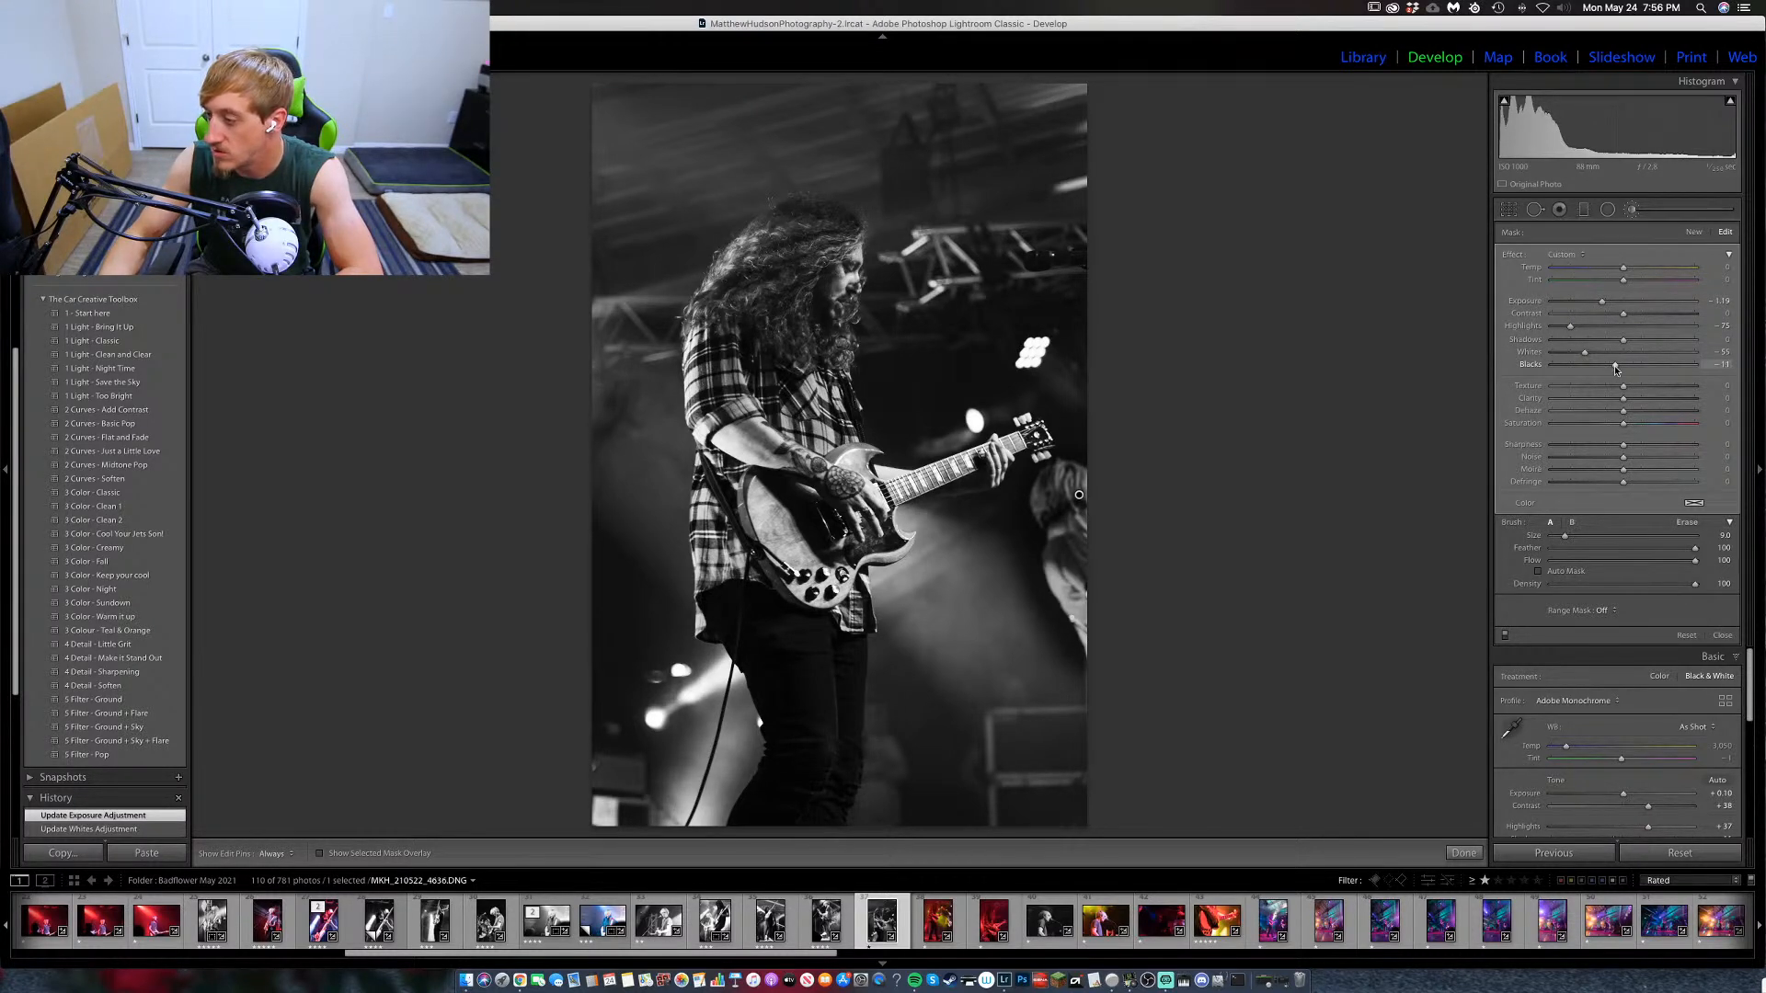
left_click_drag(1617, 370, 1616, 370)
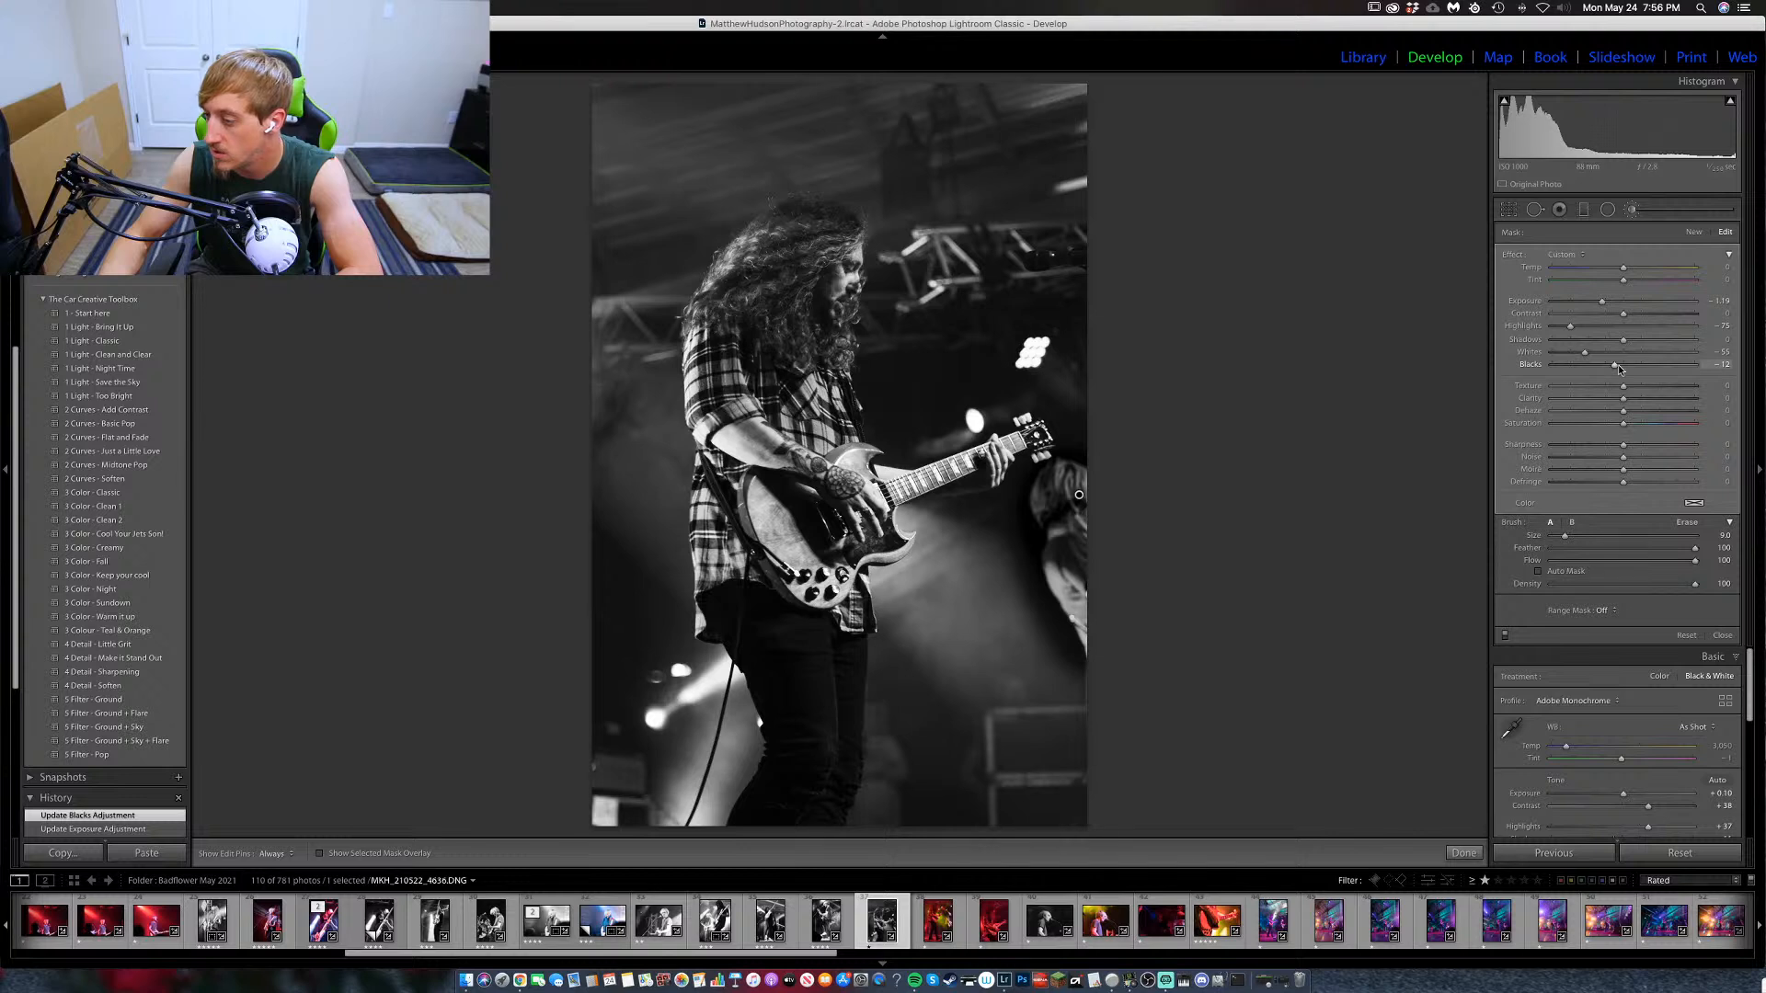
Erase the darkening brush mask from the background beside the blurred musician using a size 8 eraser, and finish the brush adjustment.
key("alt")
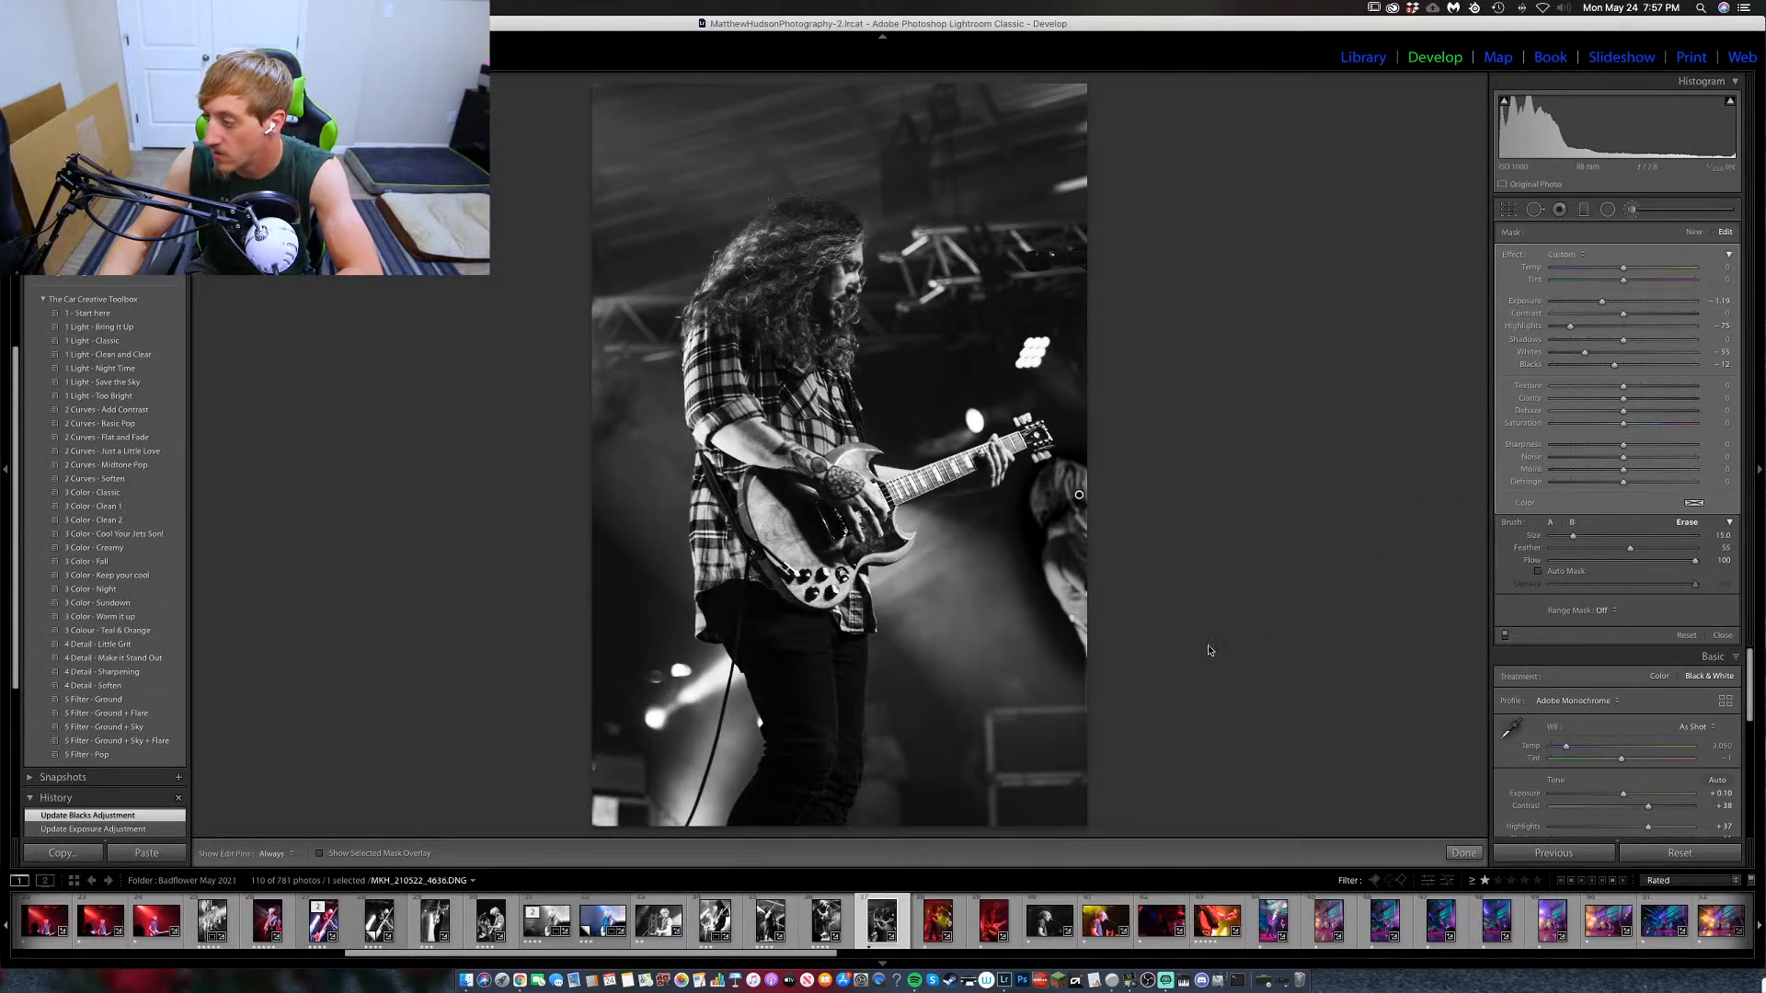
scroll(1056, 670, "down", 7)
key("h")
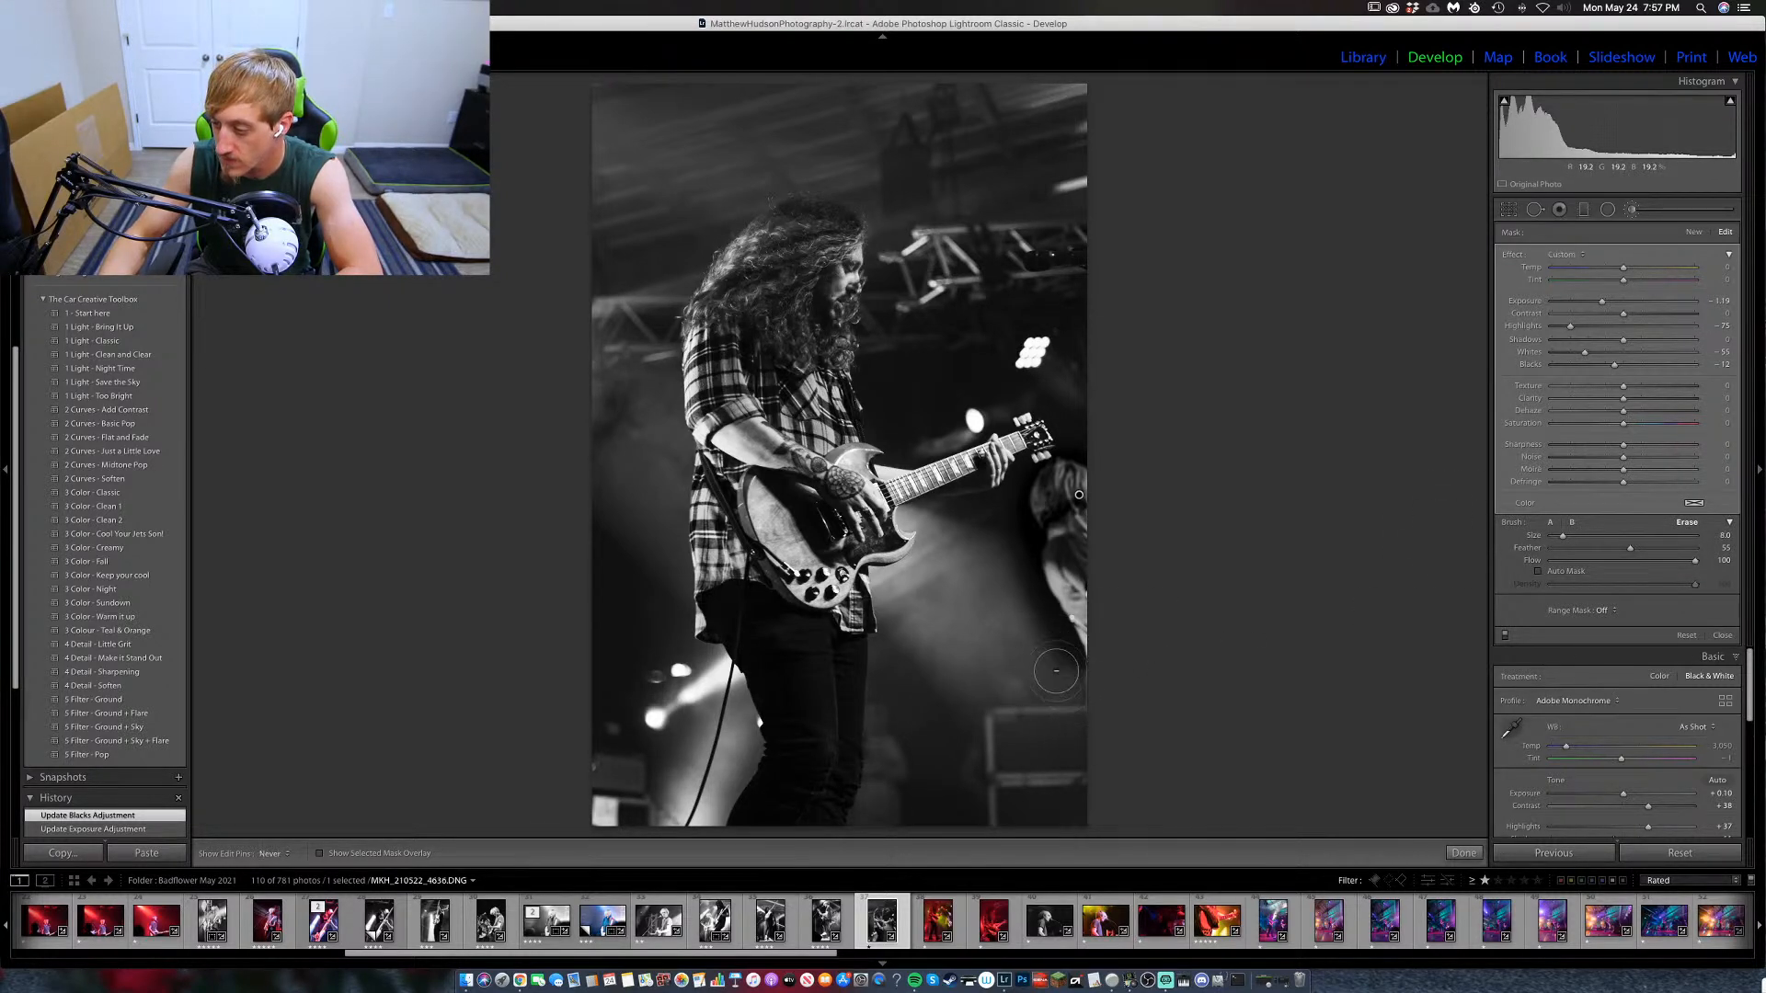
mouse_move(1056, 671)
left_mouse_down()
mouse_move(1037, 617)
mouse_move(1063, 675)
mouse_move(1016, 569)
mouse_move(1053, 597)
left_mouse_up()
key("h")
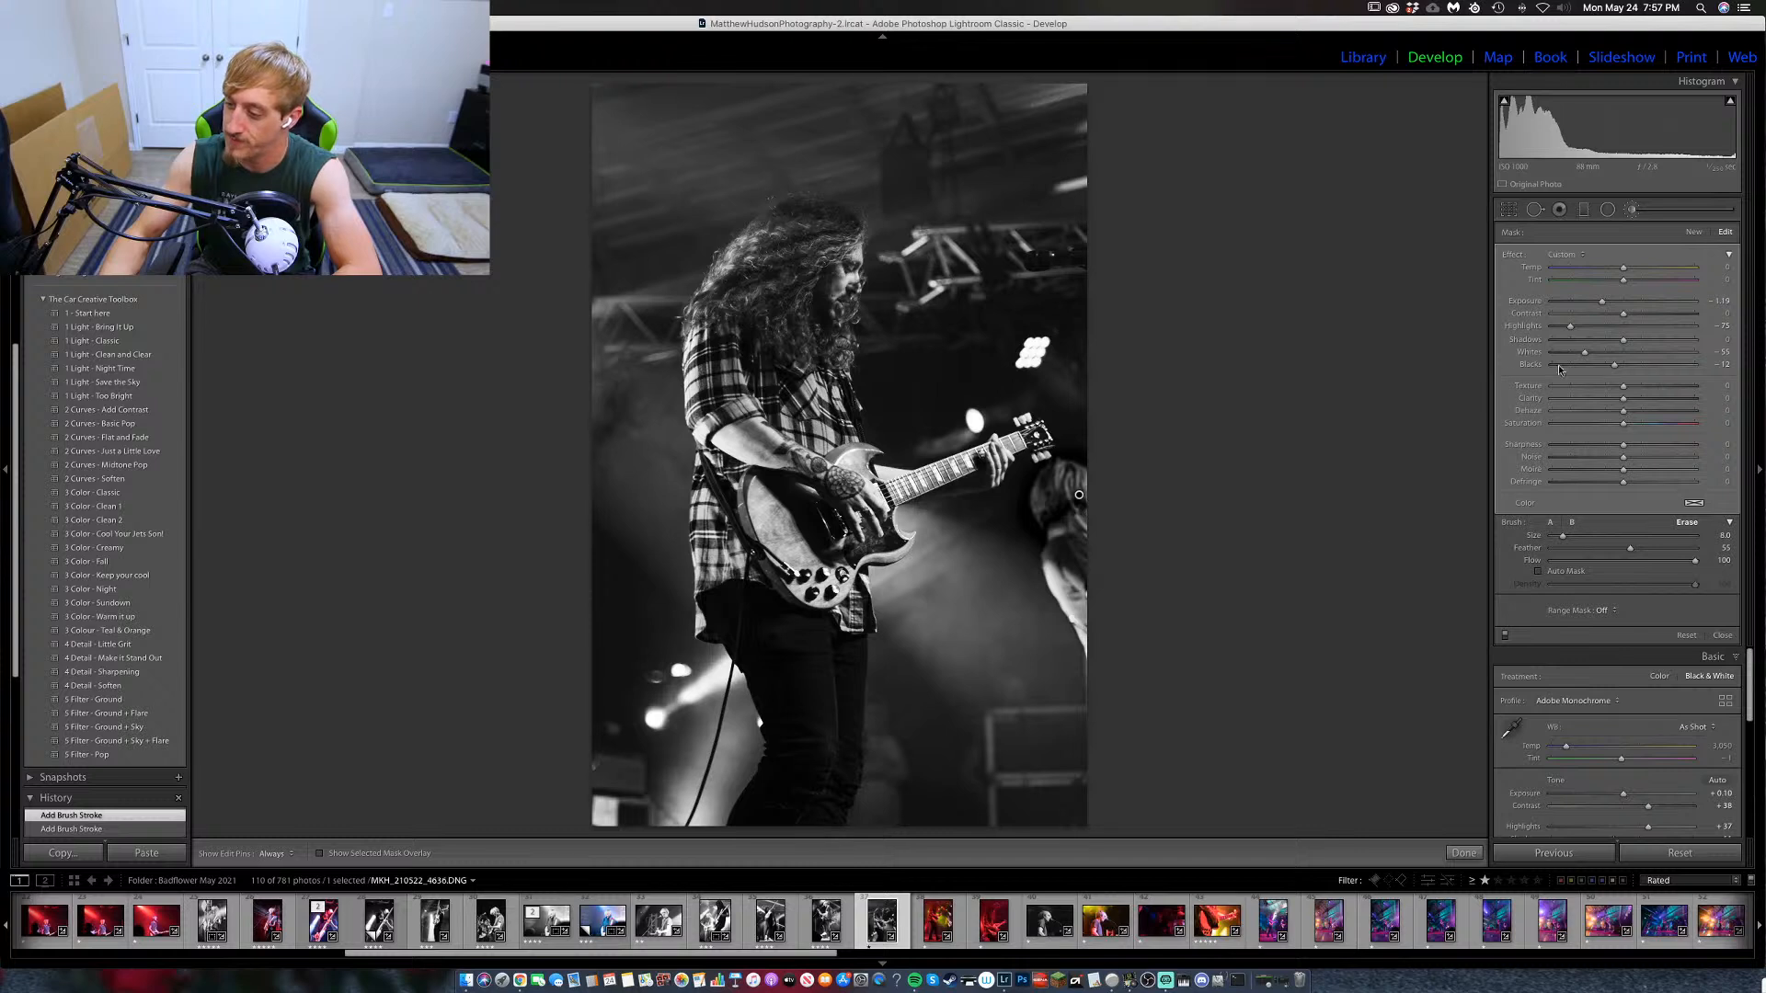
left_click(1634, 210)
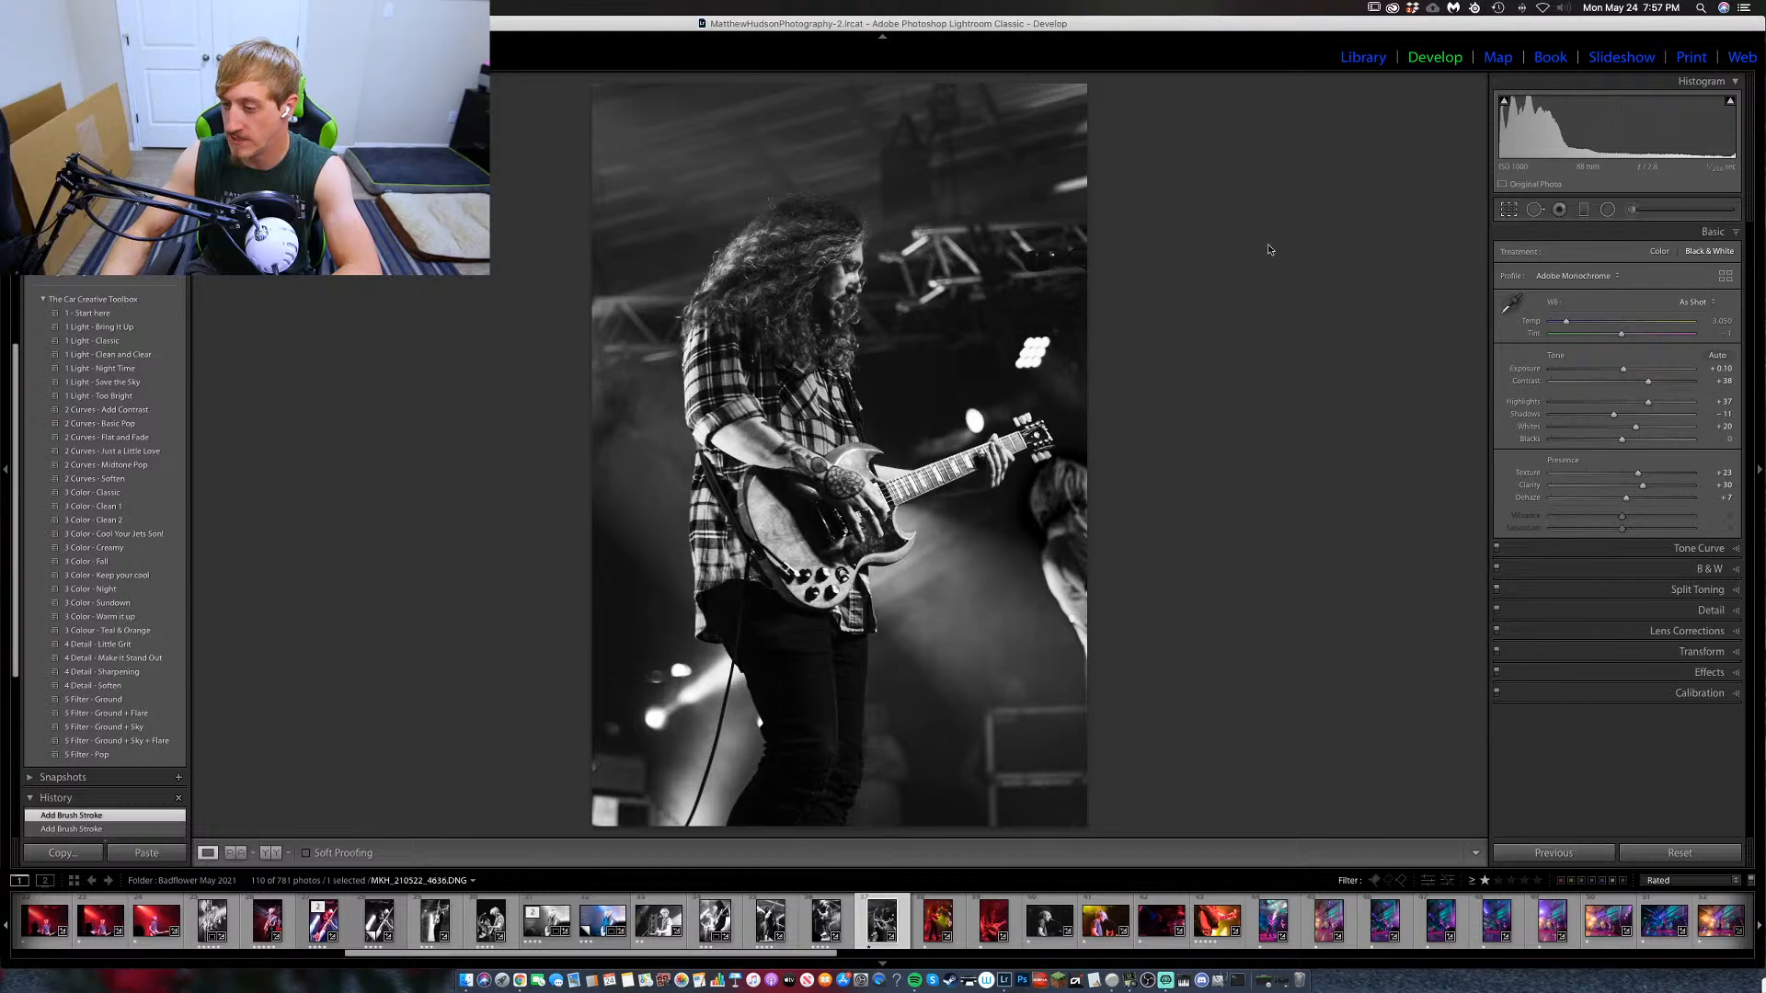
Crop the long-haired guitarist photo tighter at its original aspect ratio, trimming the space above his head and behind his back.
key("r")
mouse_move(839, 84)
left_mouse_down()
mouse_move(837, 98)
mouse_move(839, 82)
left_mouse_up()
left_click(1725, 255)
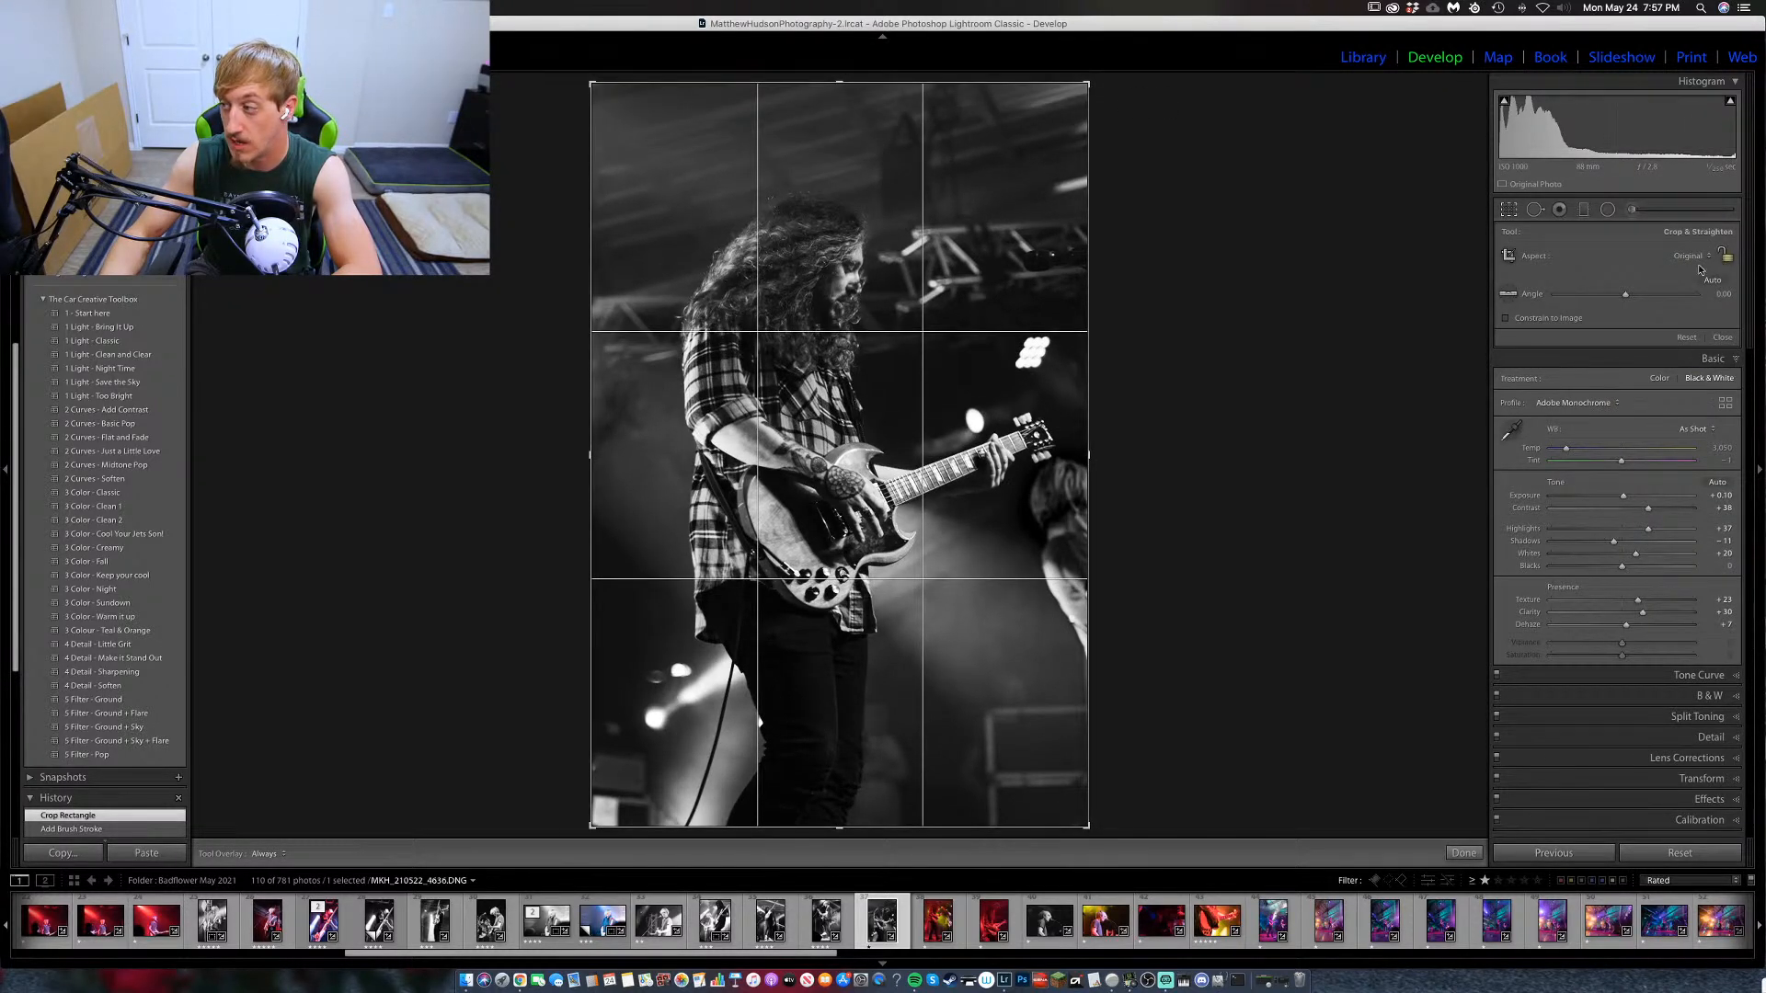
left_click_drag(843, 84, 820, 193)
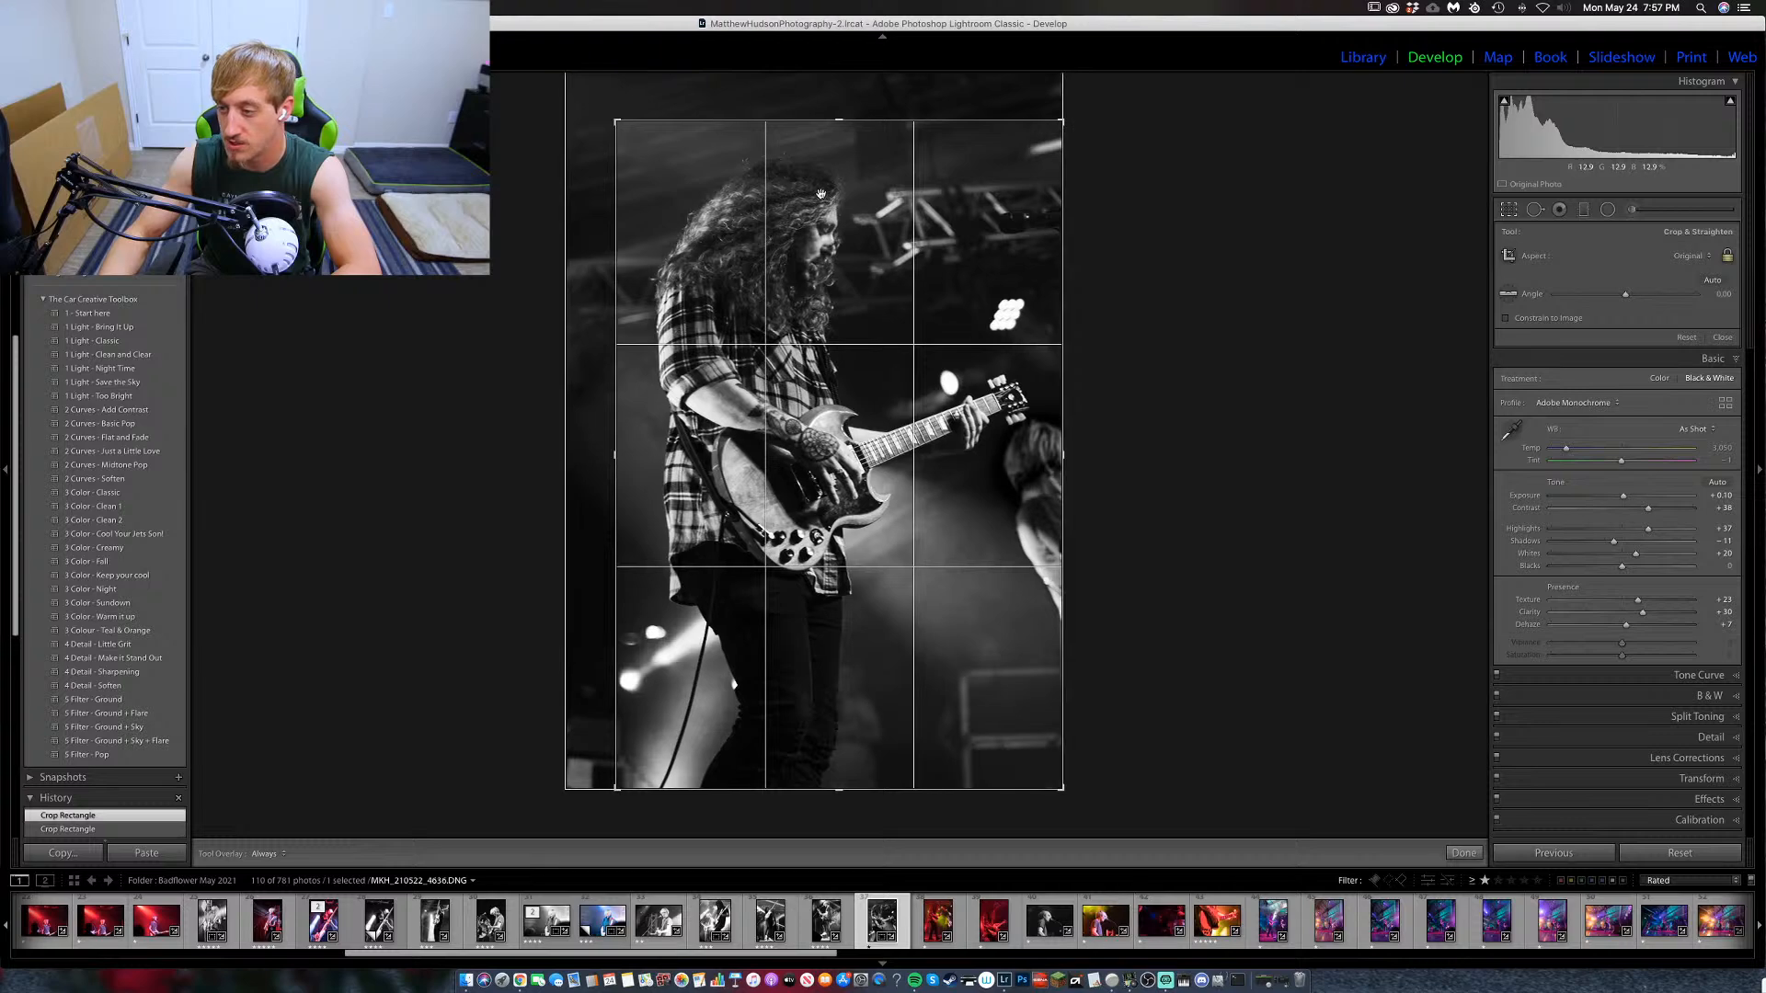
key("Return")
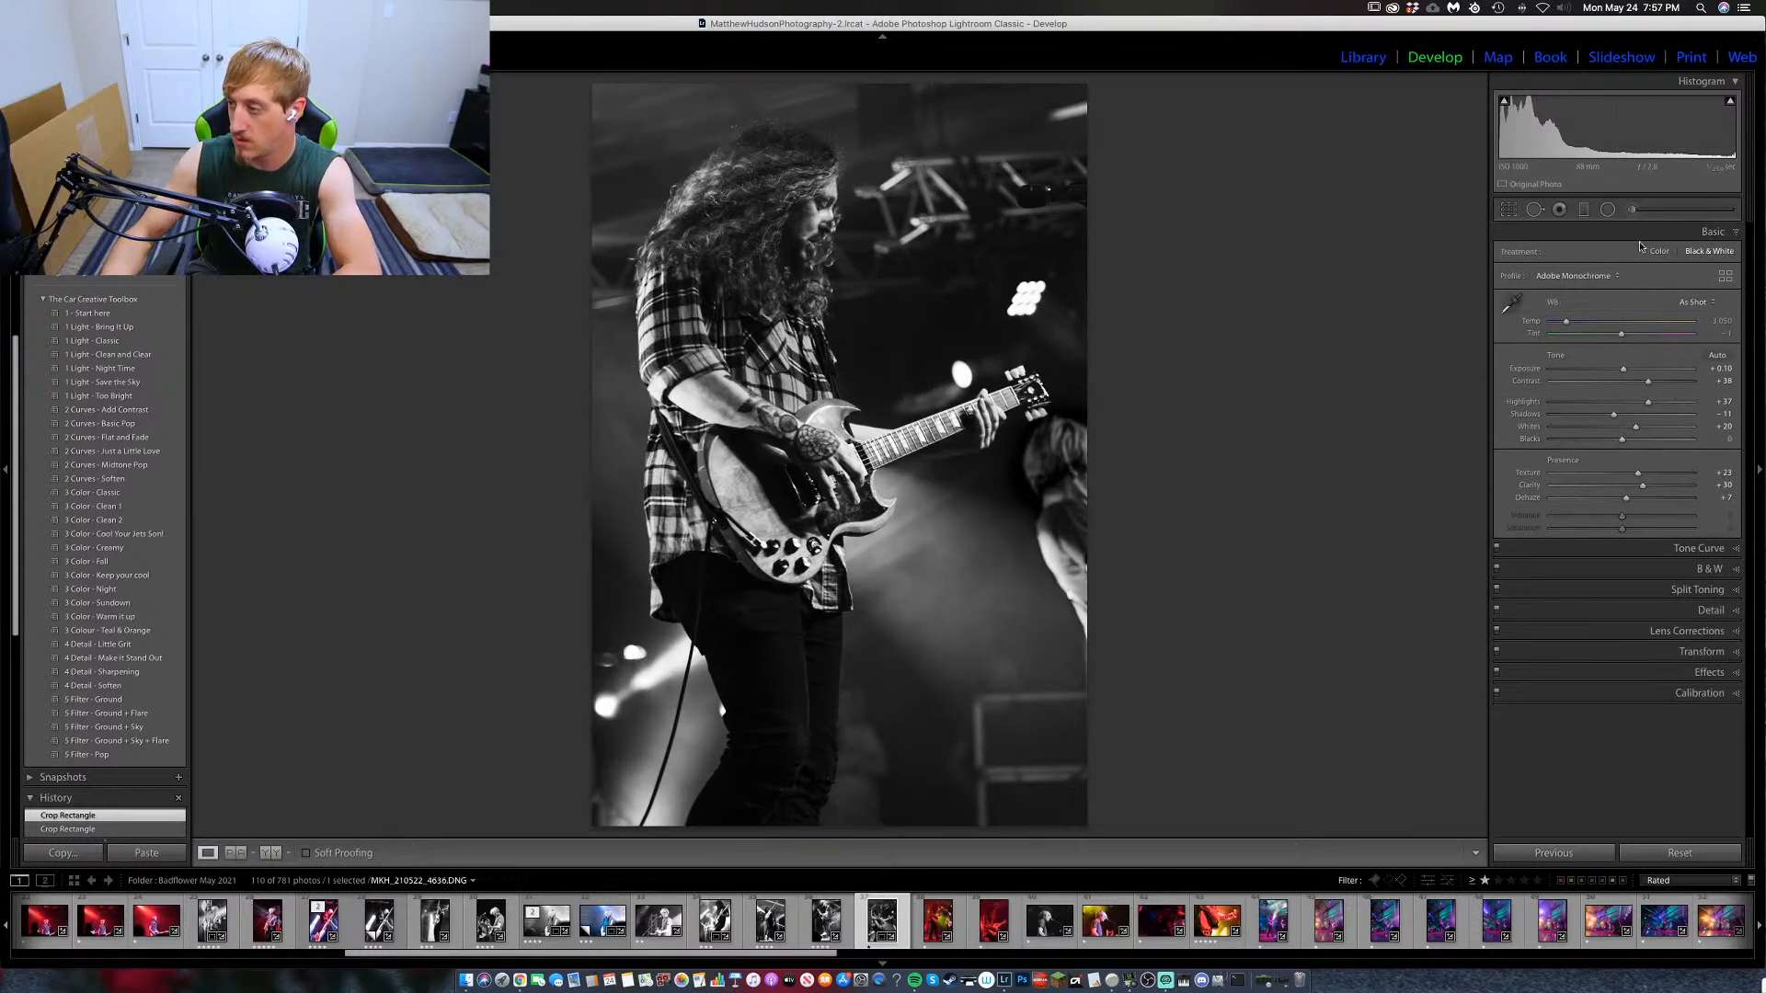
Paint a new brush adjustment with Exposure 0.35 over the guitarist's tattooed forearm and guitar body.
left_click(1631, 209)
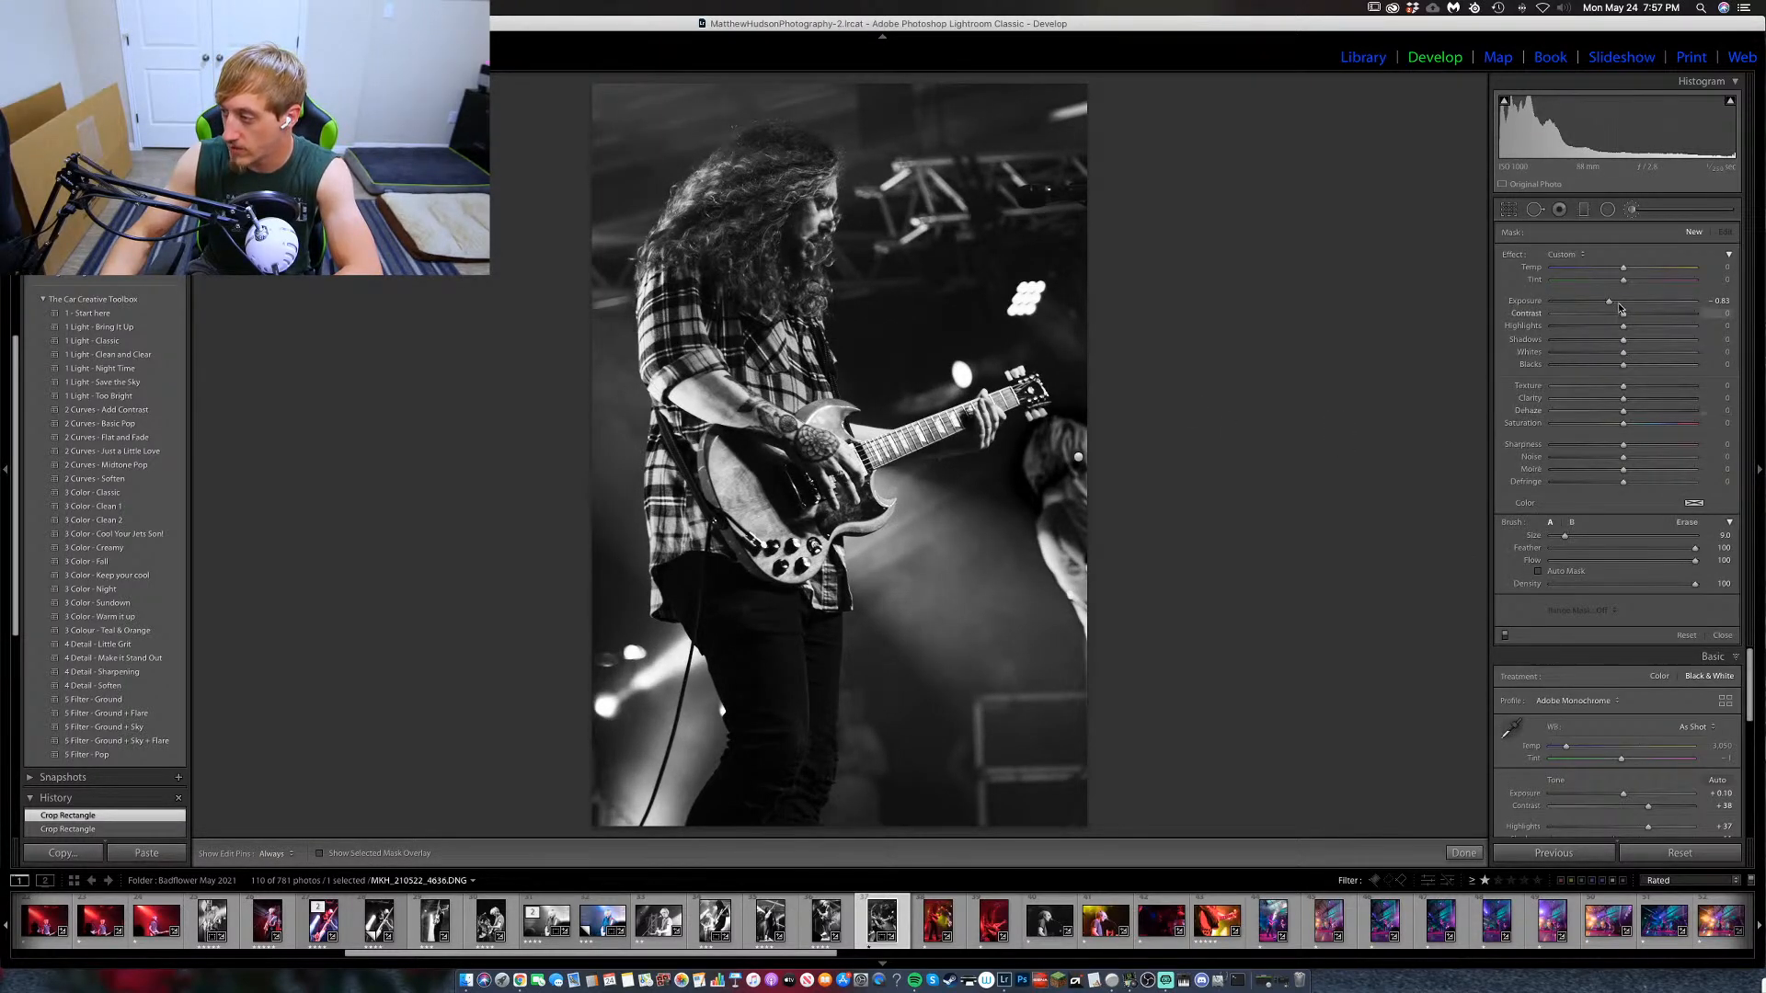
left_click_drag(1621, 309, 1616, 306)
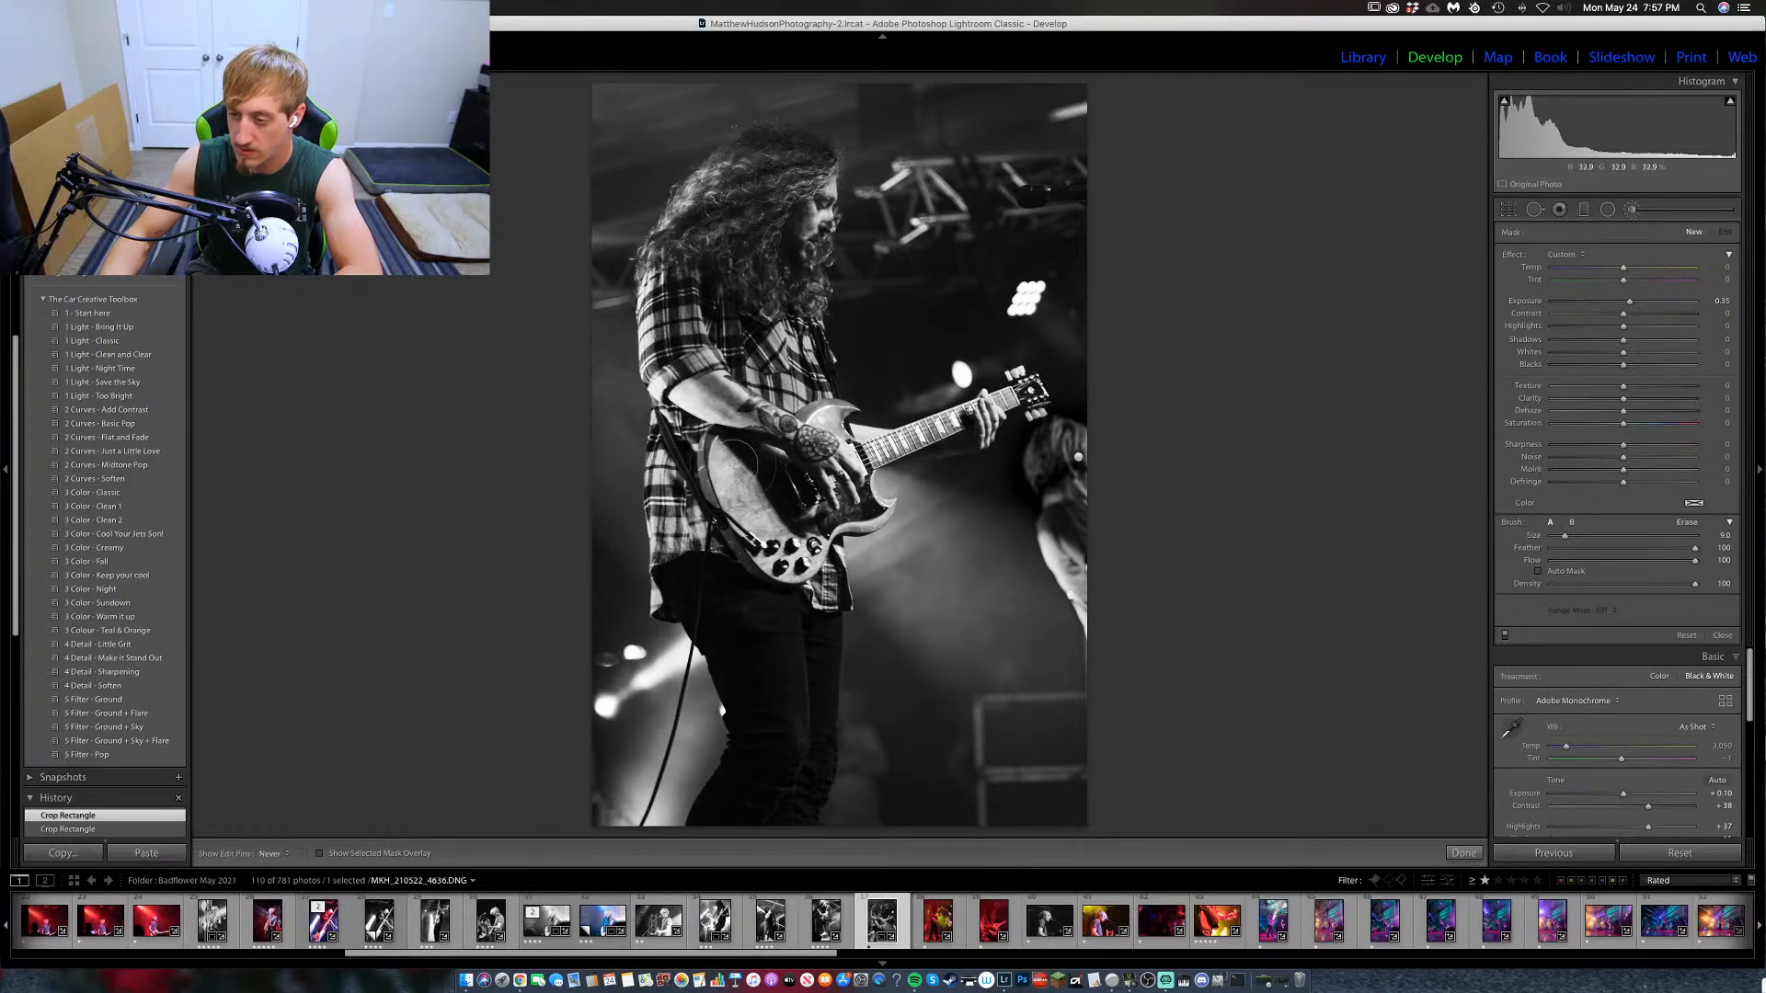
key("h")
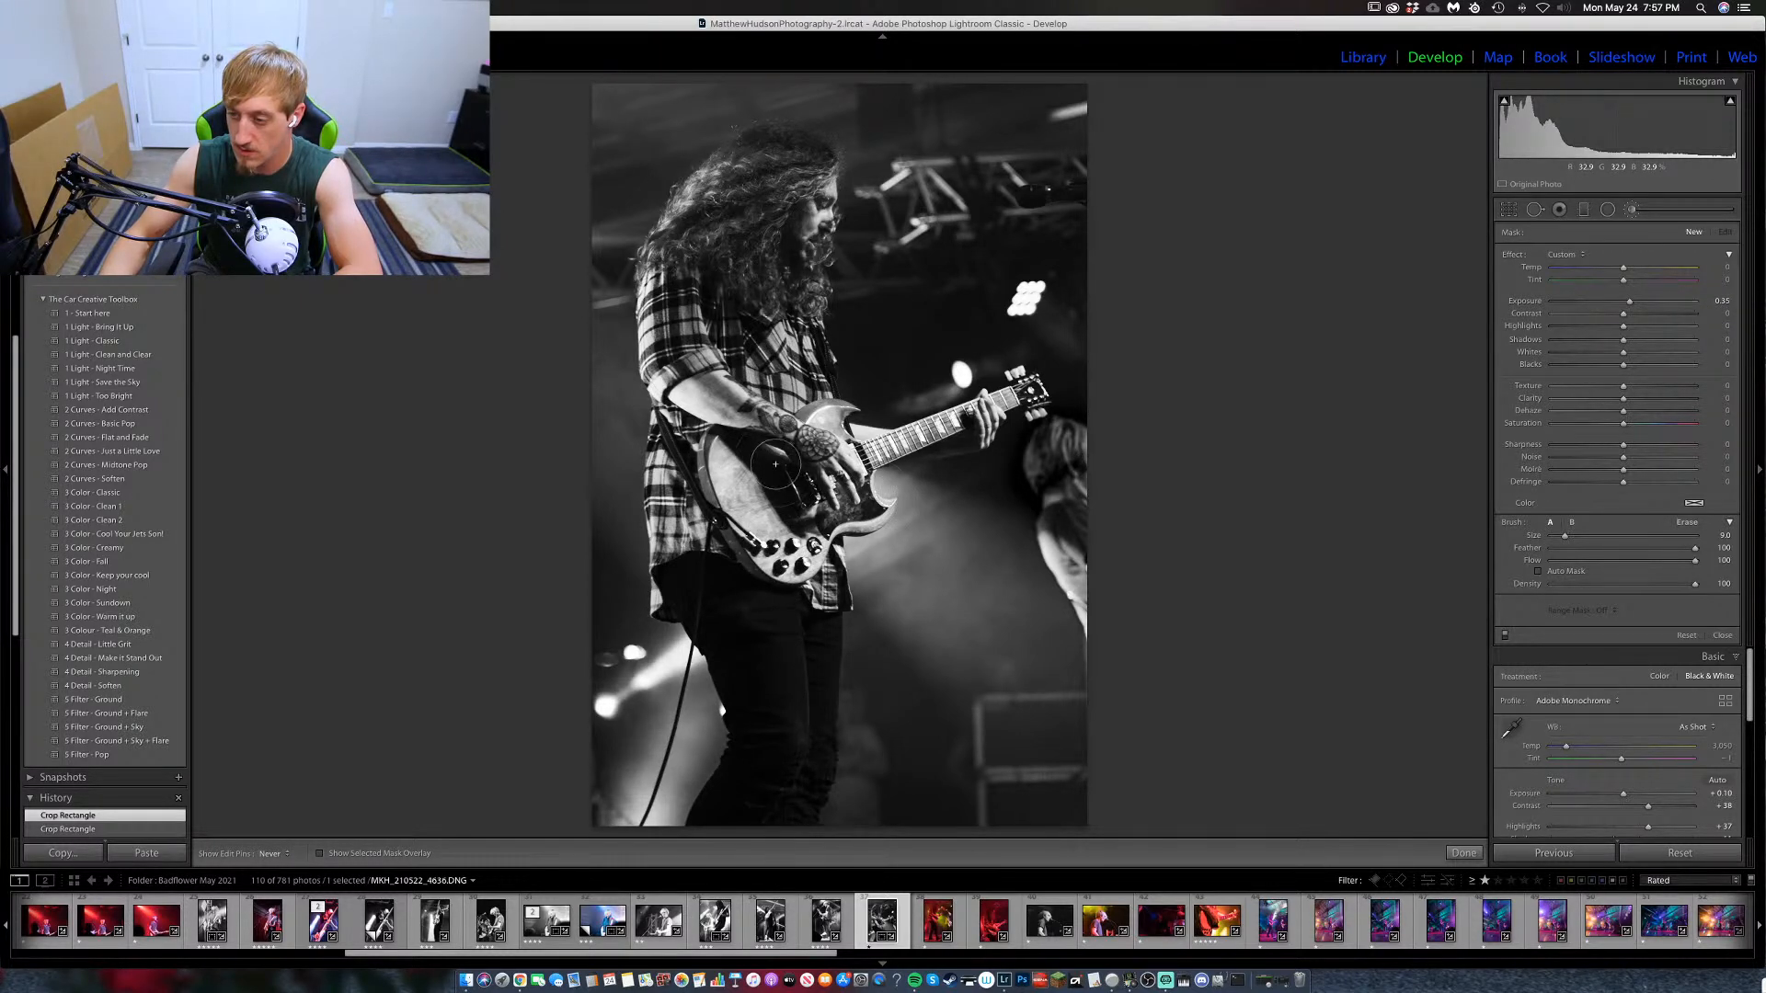
mouse_move(851, 409)
left_mouse_down()
mouse_move(743, 434)
mouse_move(708, 391)
mouse_move(806, 441)
mouse_move(778, 474)
left_mouse_up()
left_click(779, 473)
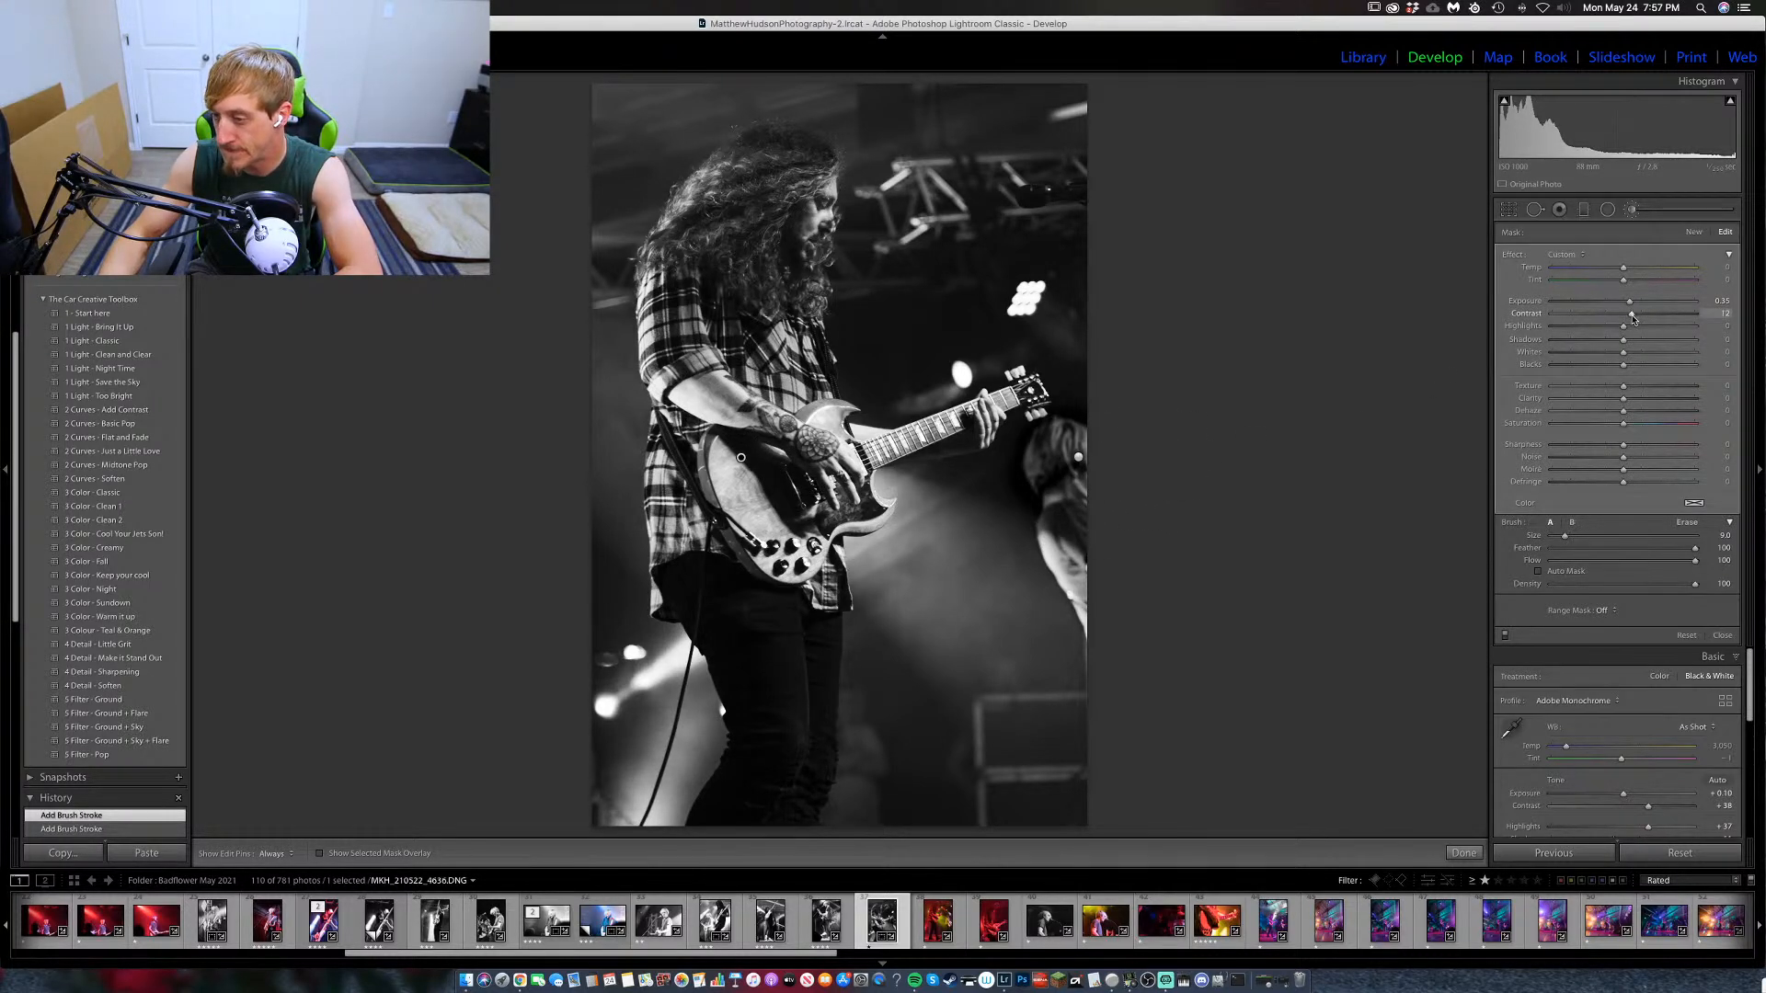
Set the guitar brush adjustment to Contrast 12, Clarity 19 and Texture 12, lower its Exposure slightly, and rate the photo four stars.
left_click_drag(1631, 359, 1626, 402)
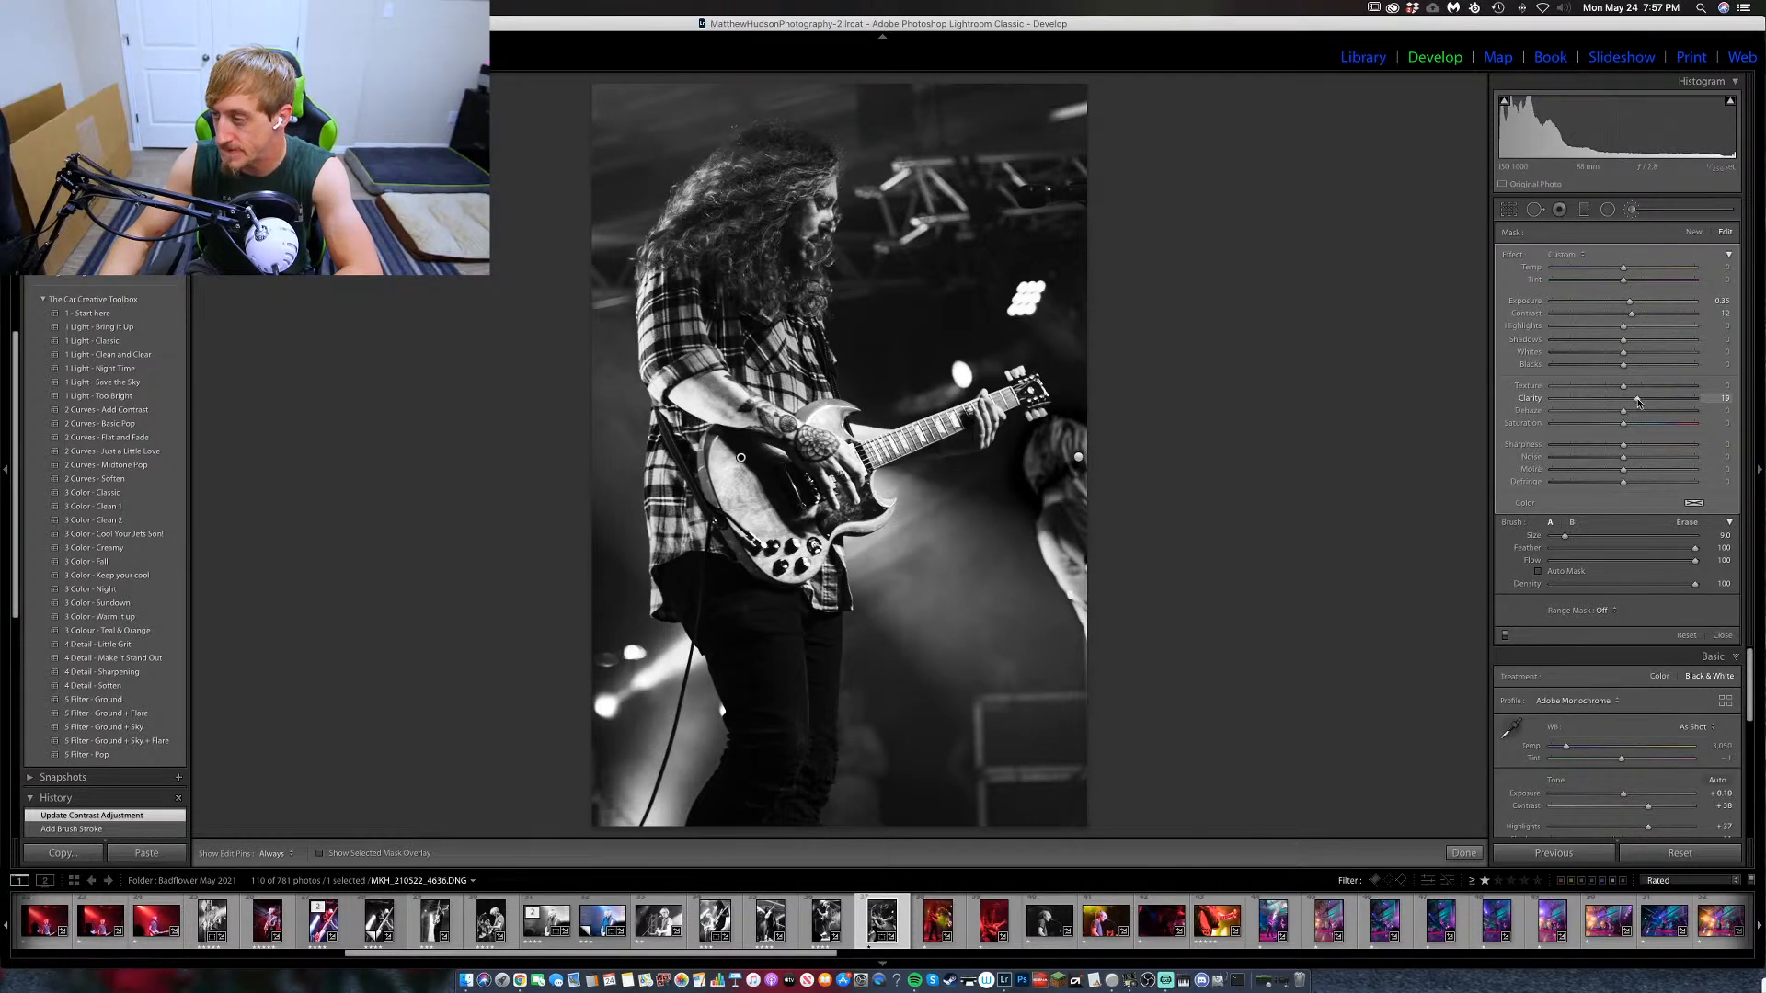
left_click_drag(1638, 402, 1638, 401)
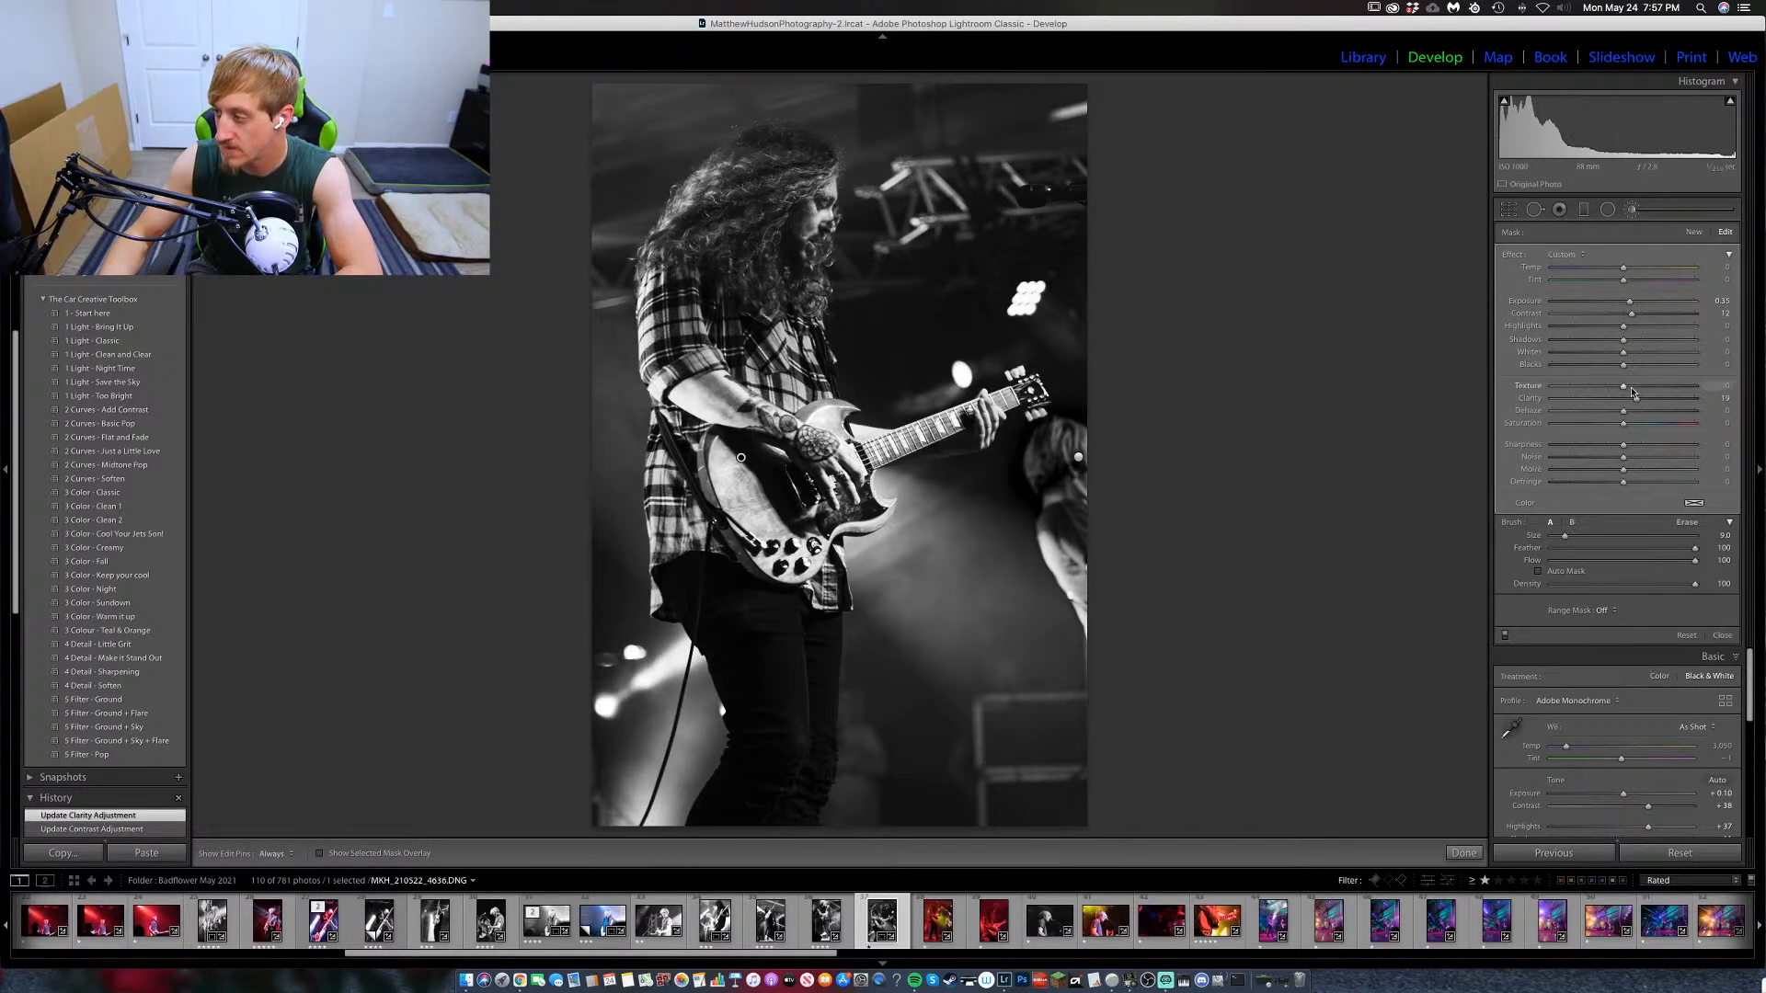
left_click_drag(1638, 389, 1637, 387)
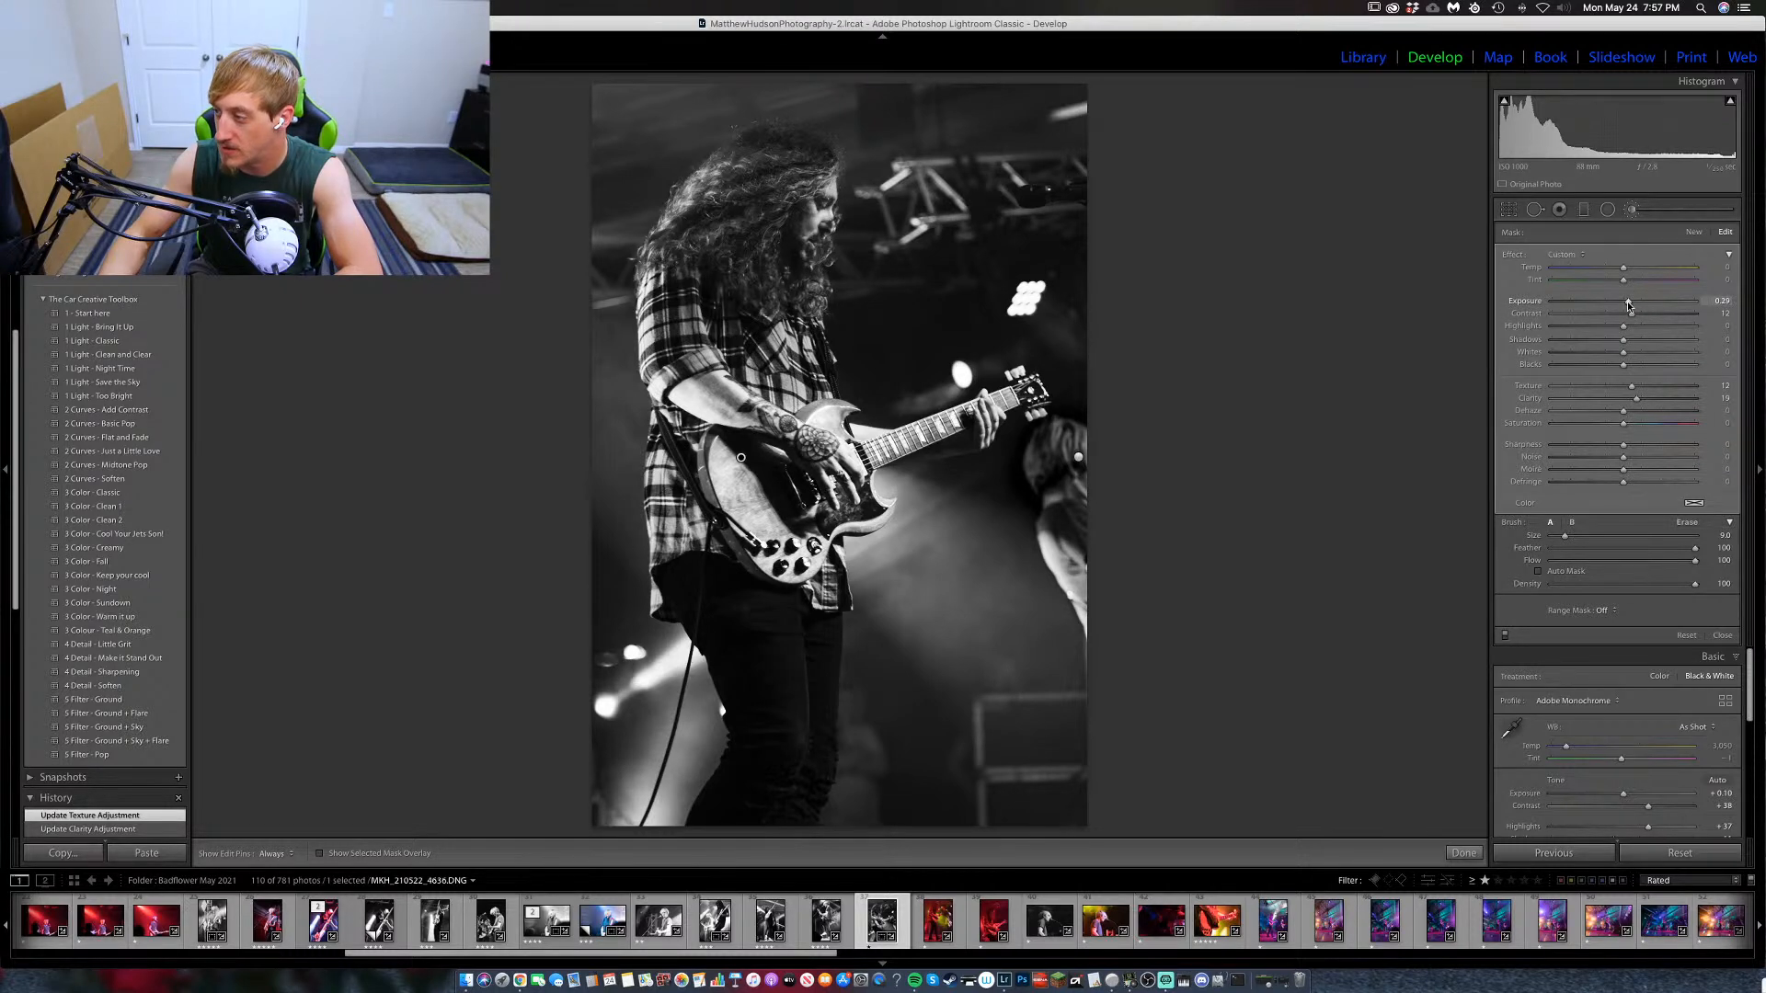
left_click_drag(1628, 304, 1627, 304)
key("k")
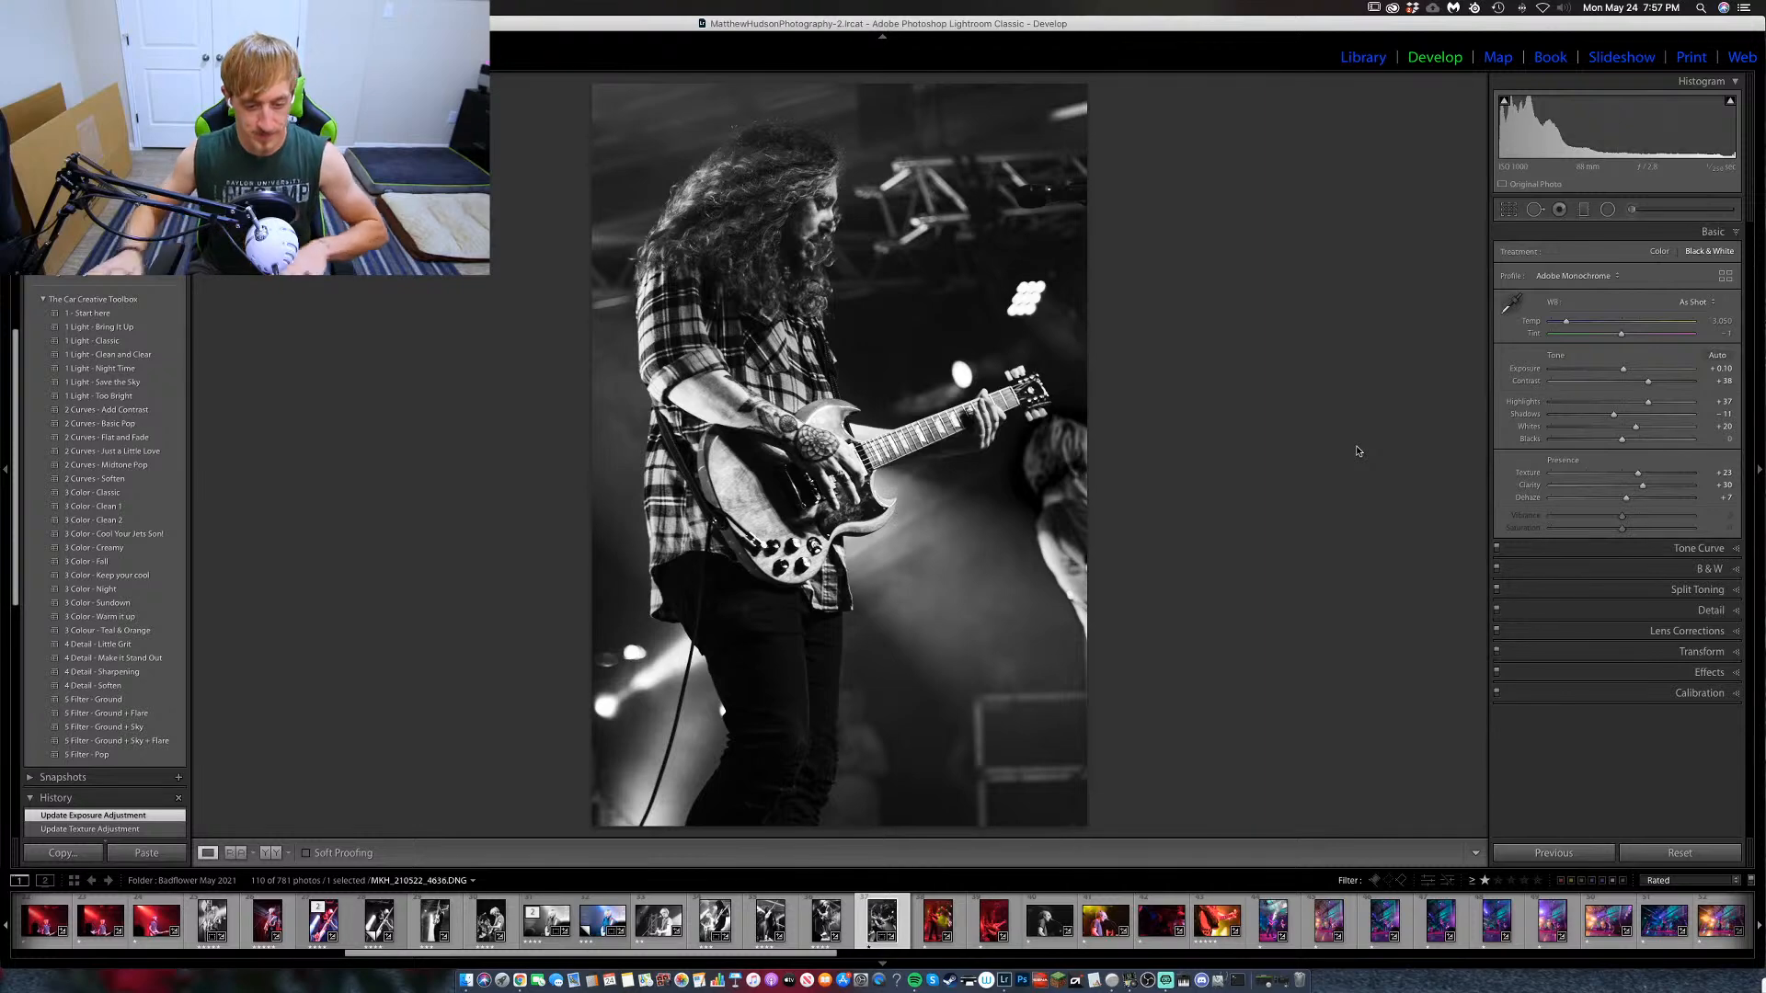
key("4")
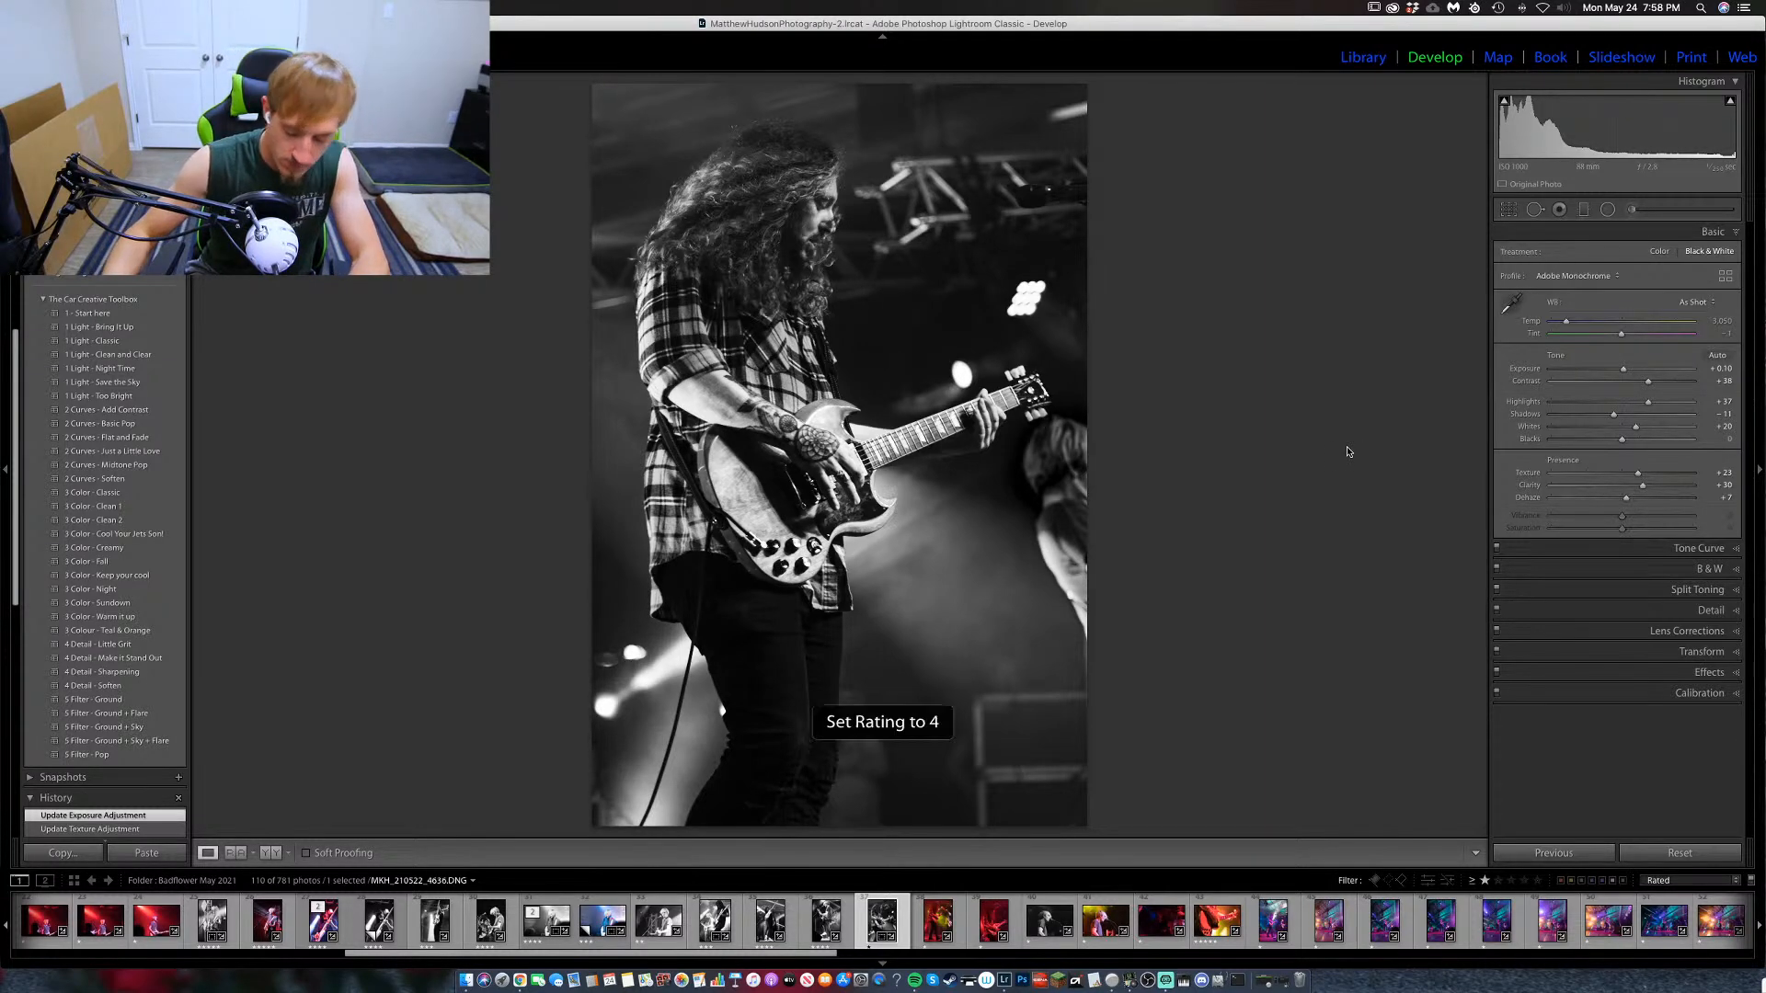
Synchronize the finished black-and-white photo's develop settings to the next two red-lit photos of the long-haired guitarist.
key("Right")
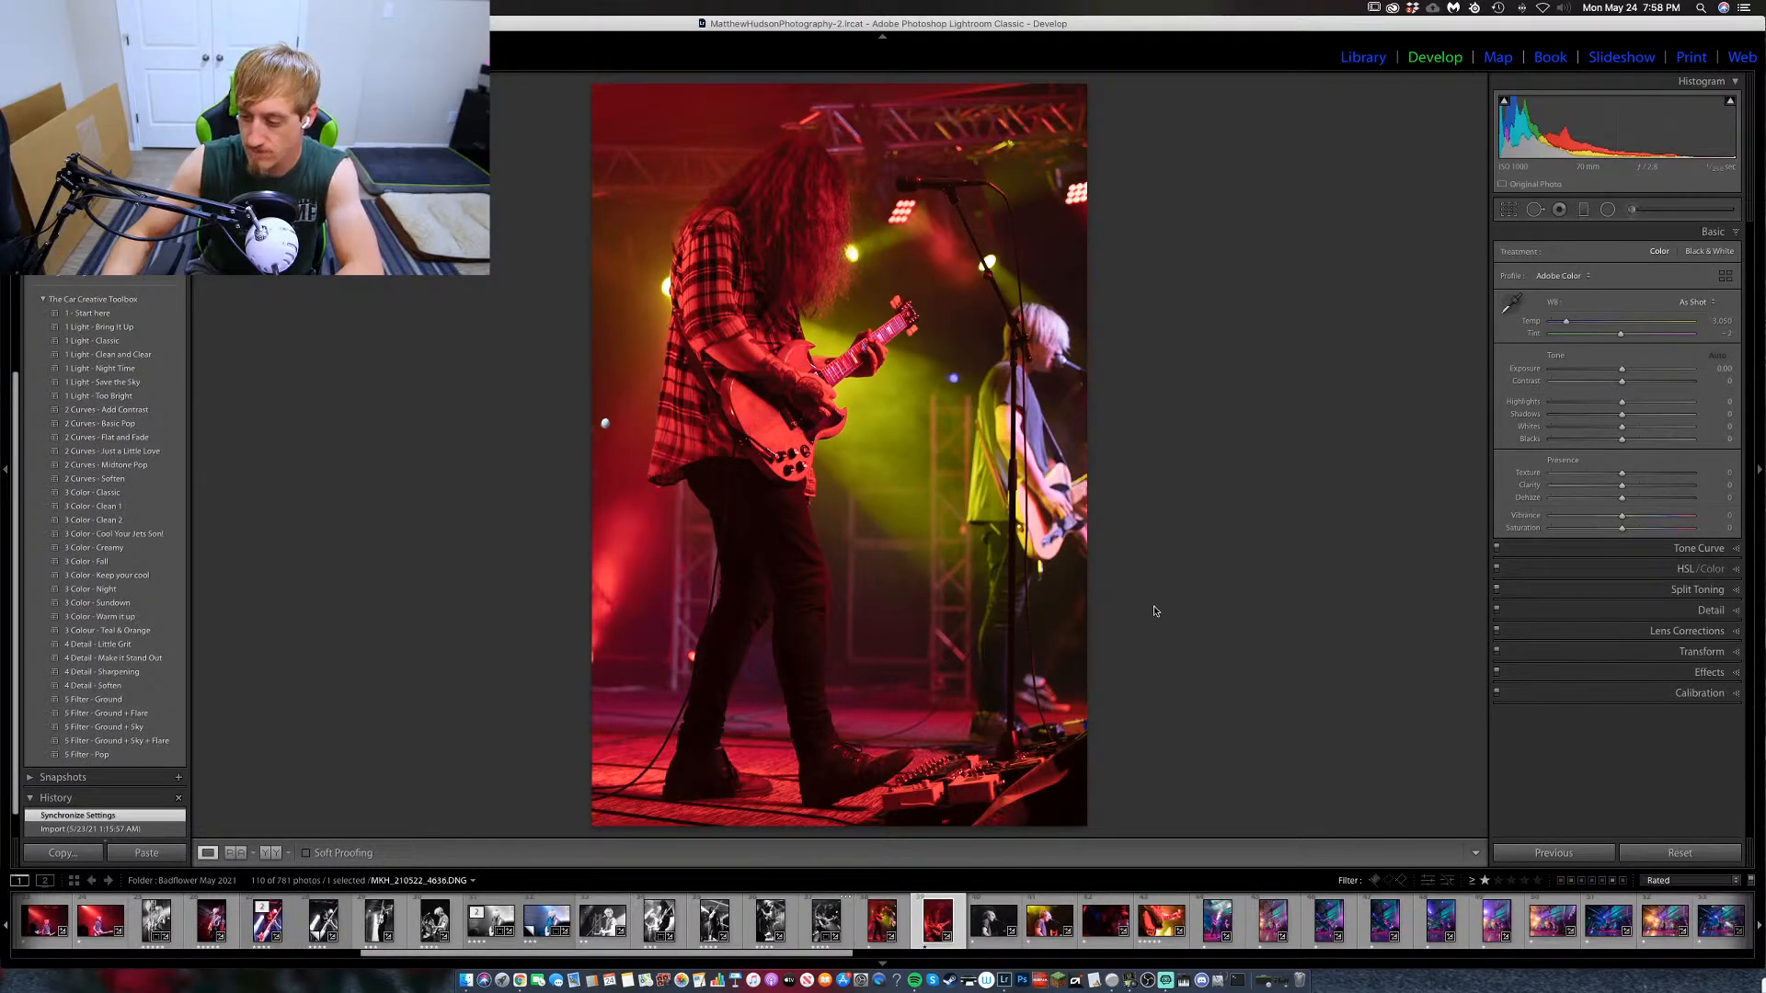
key("Right")
key("Left")
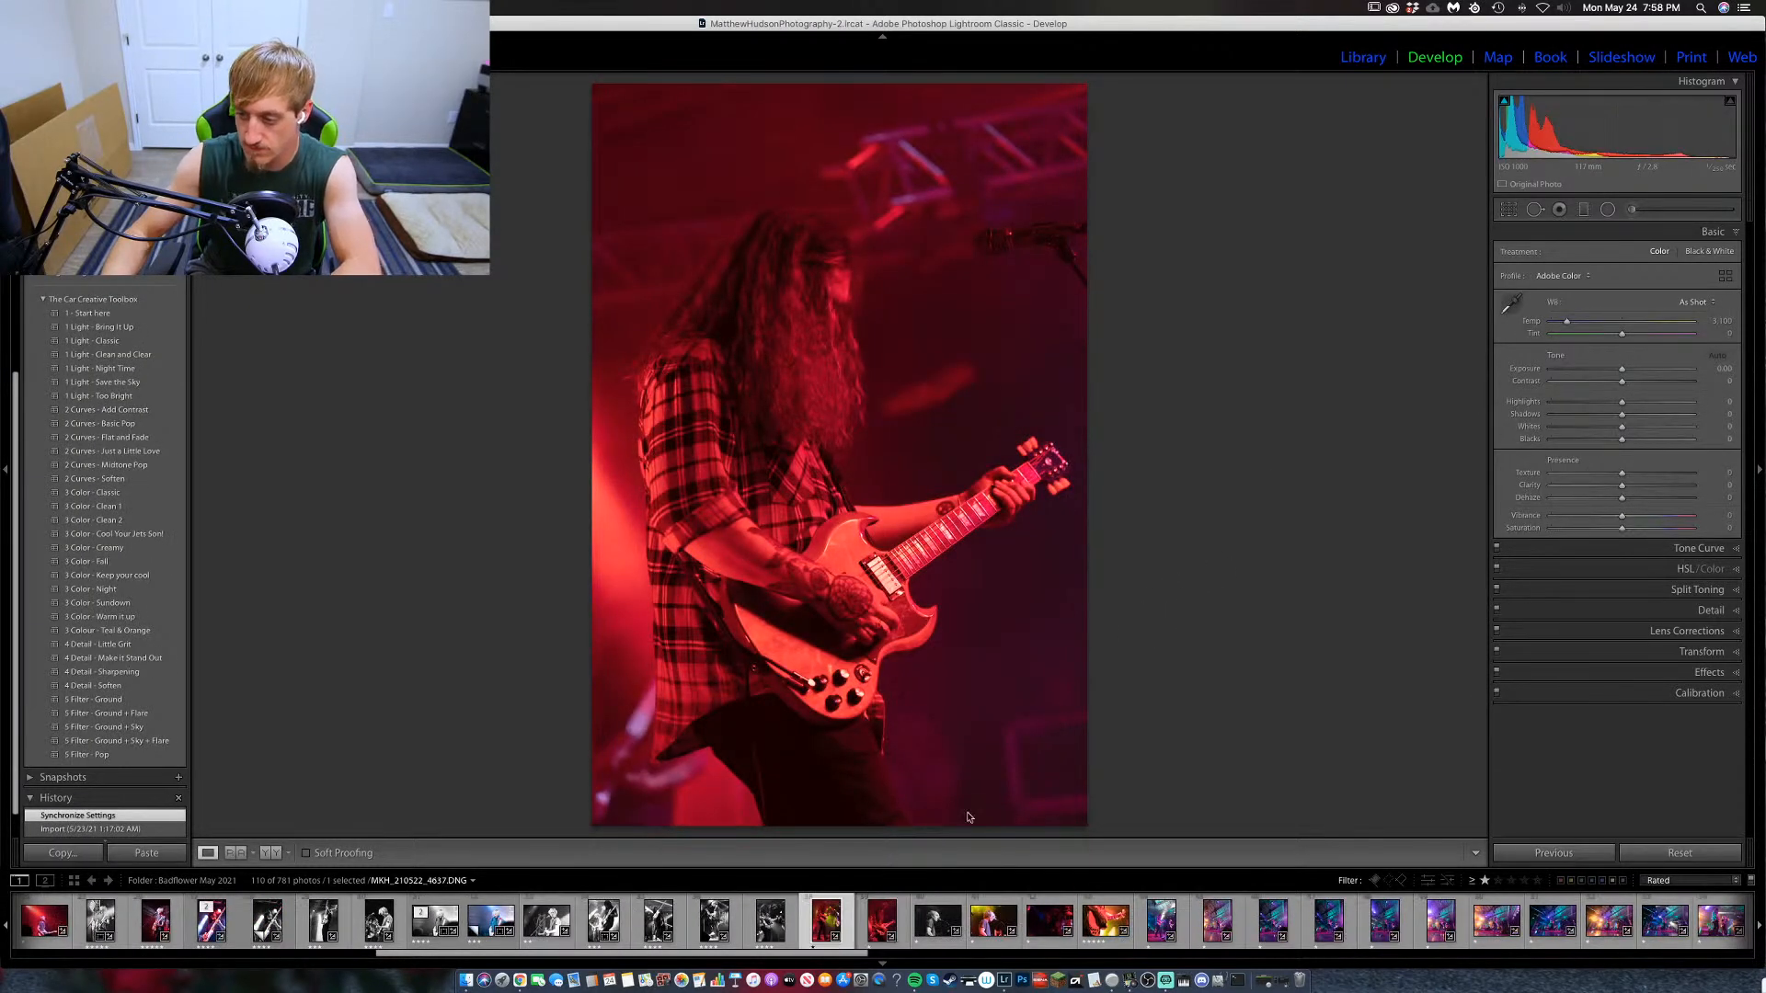
left_click(791, 929)
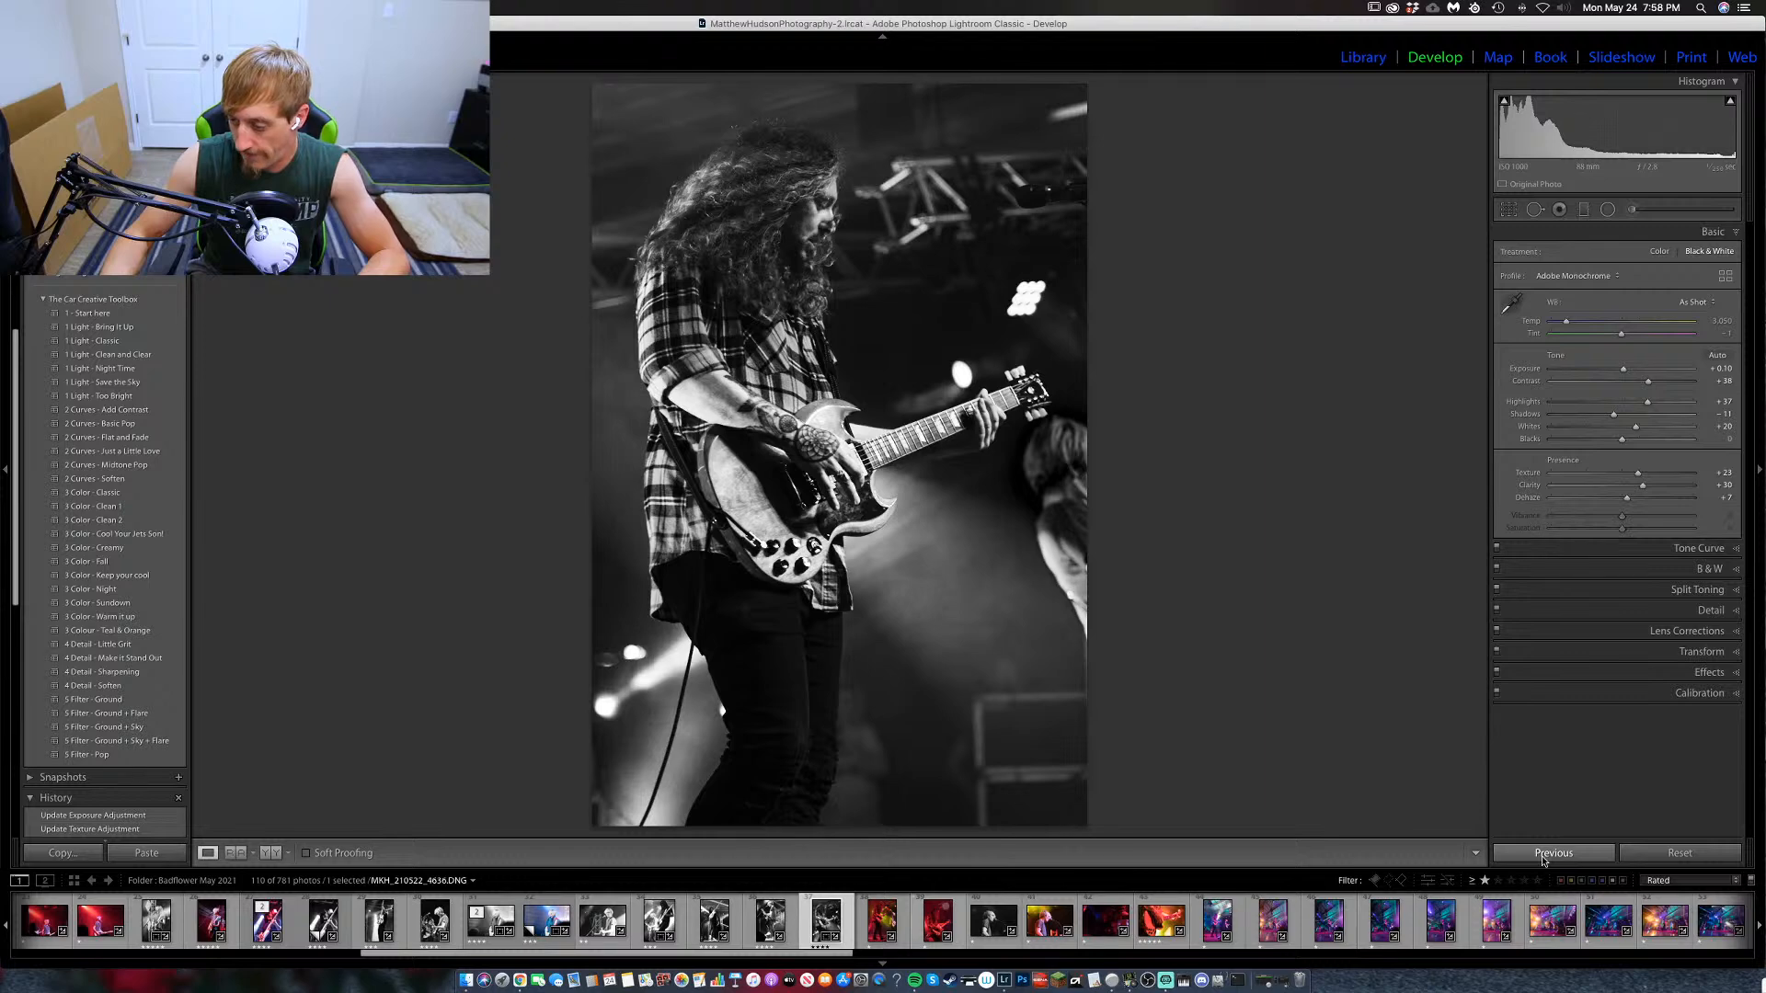
left_click(879, 924, "super")
left_click(939, 920, "super")
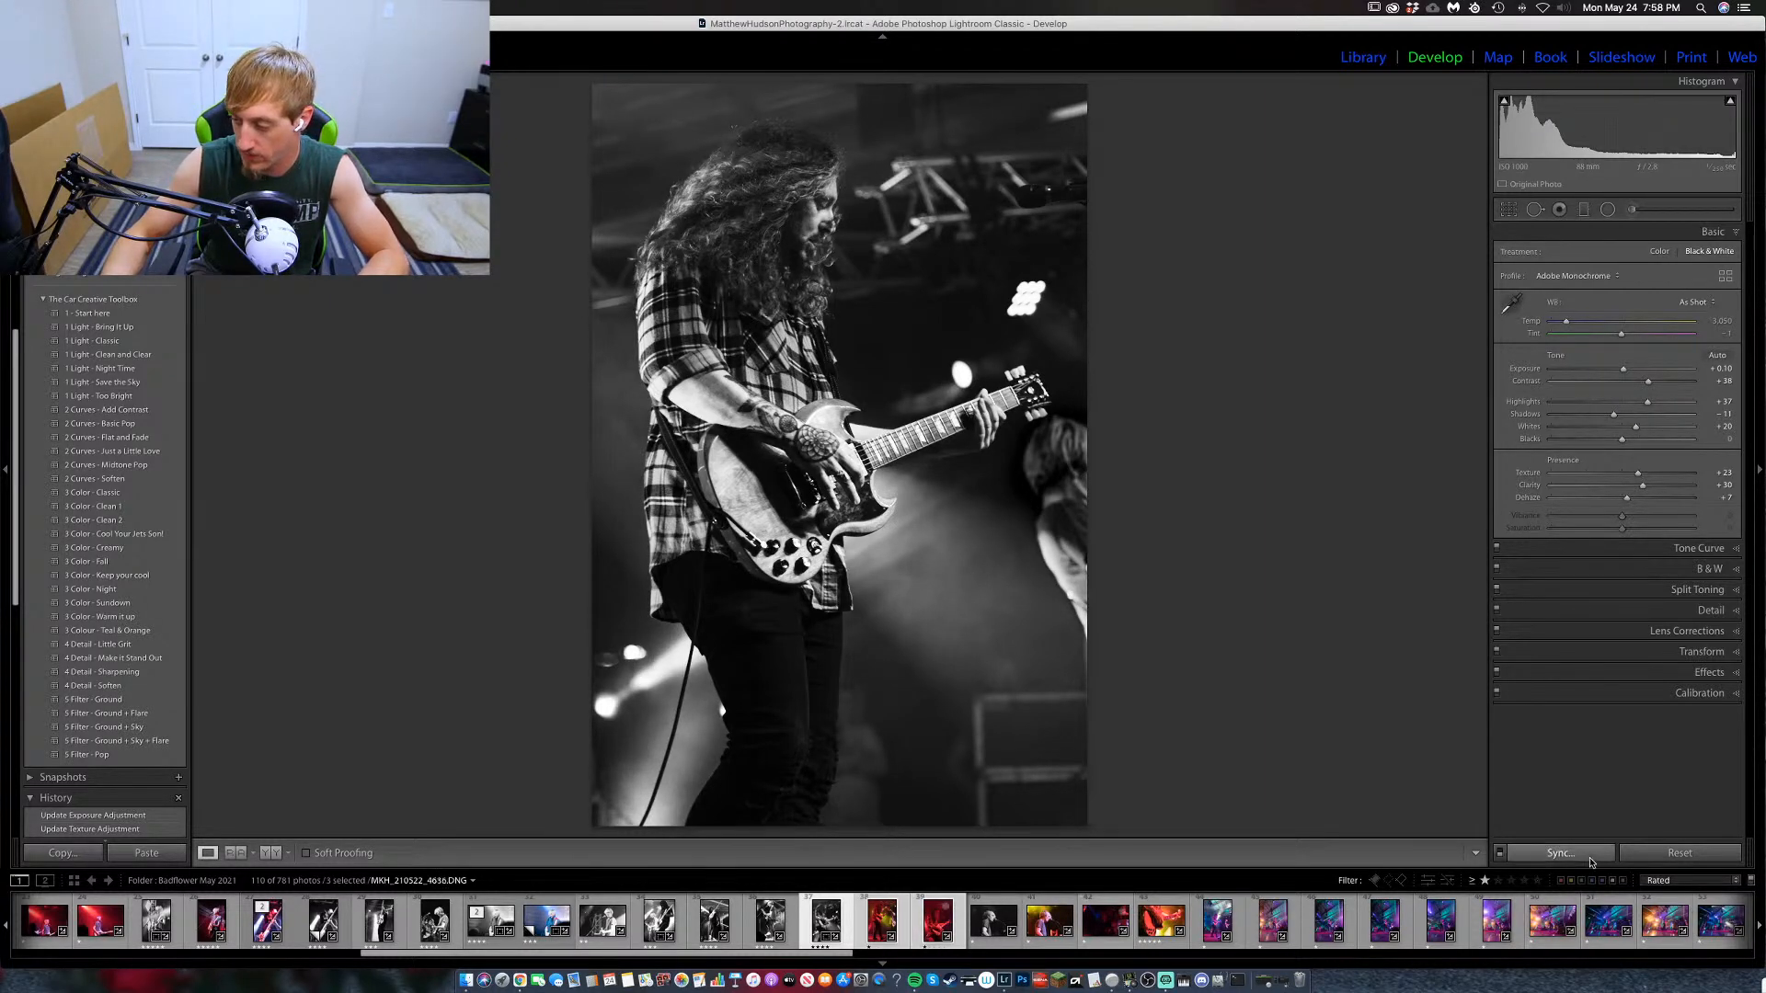
left_click(1561, 853)
key("Return")
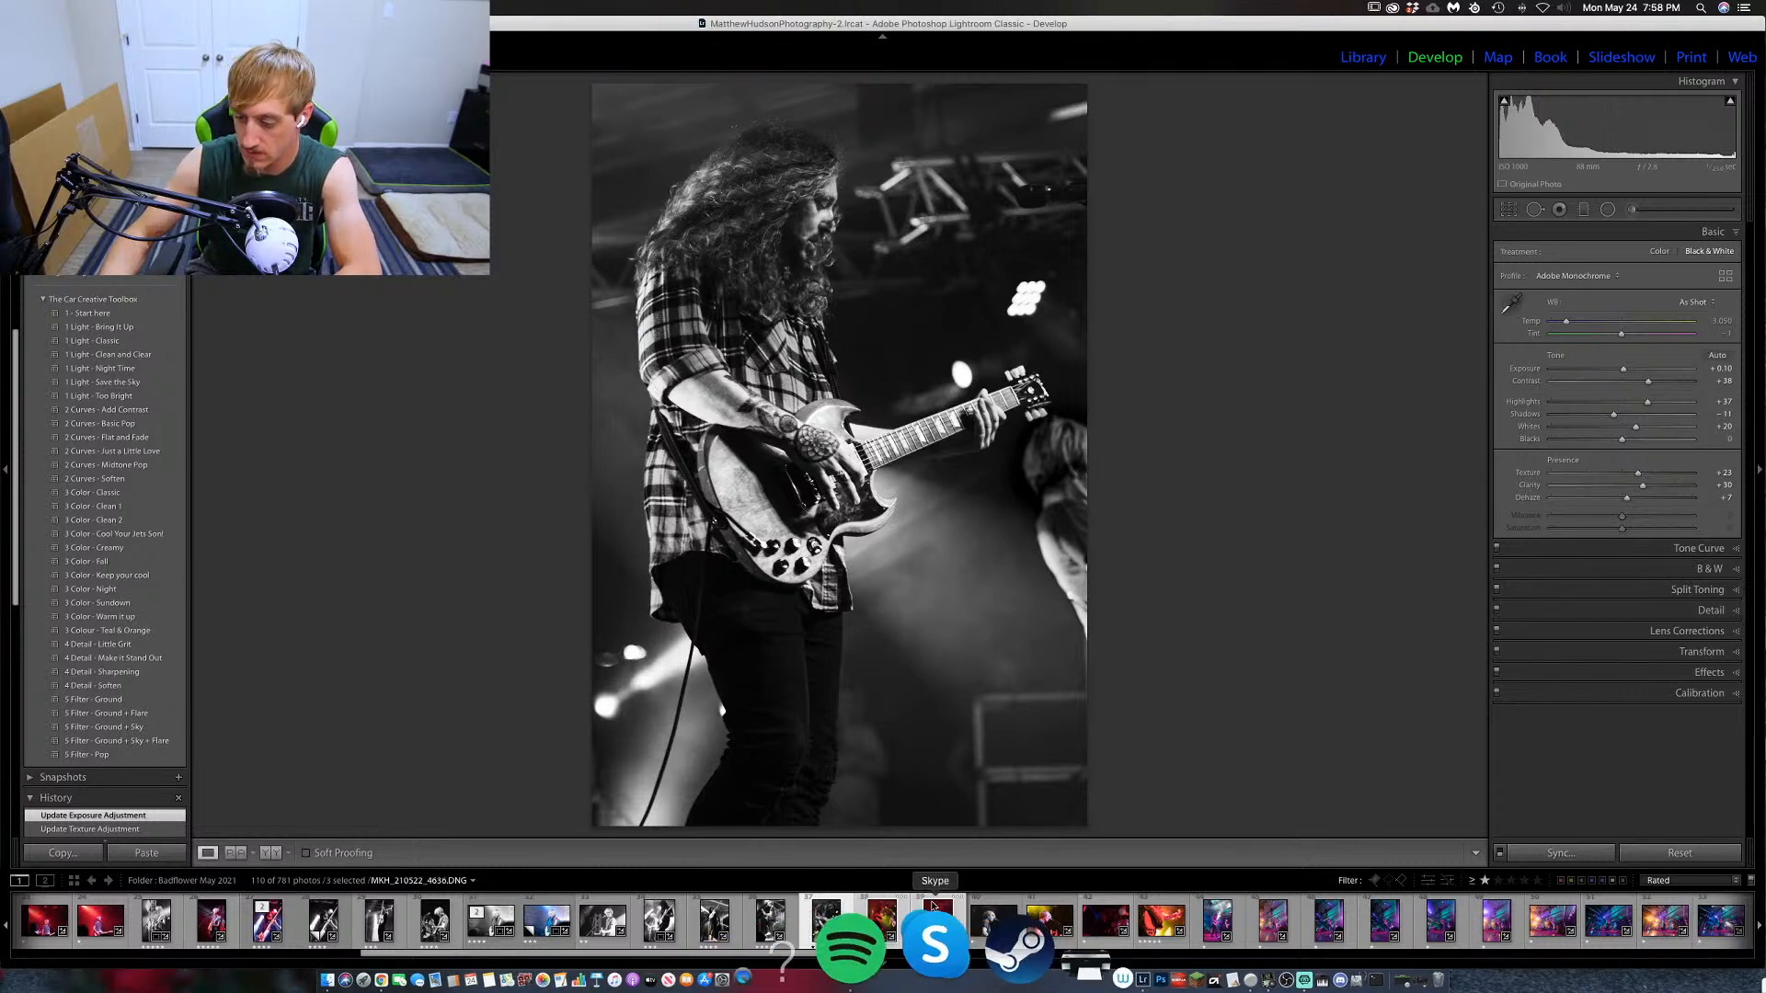
Set the overall Exposure of the full-length guitarist photo to +0.45.
left_click(876, 918)
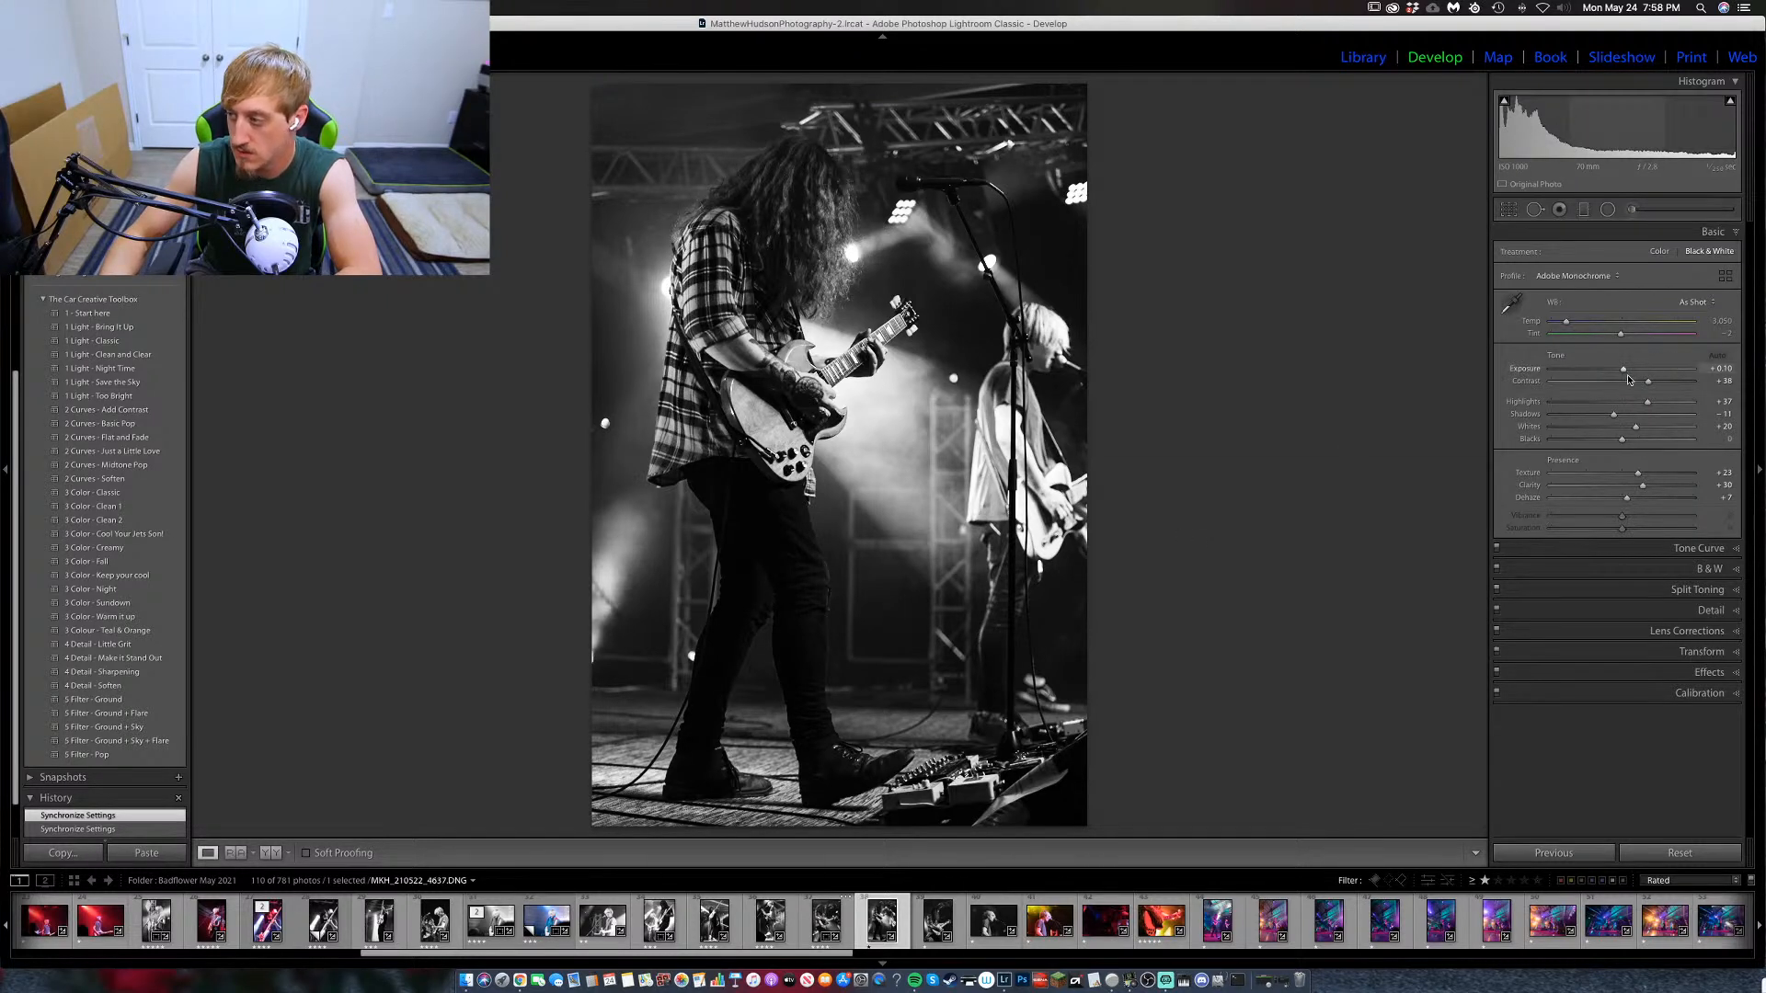
left_click_drag(1628, 373, 1631, 374)
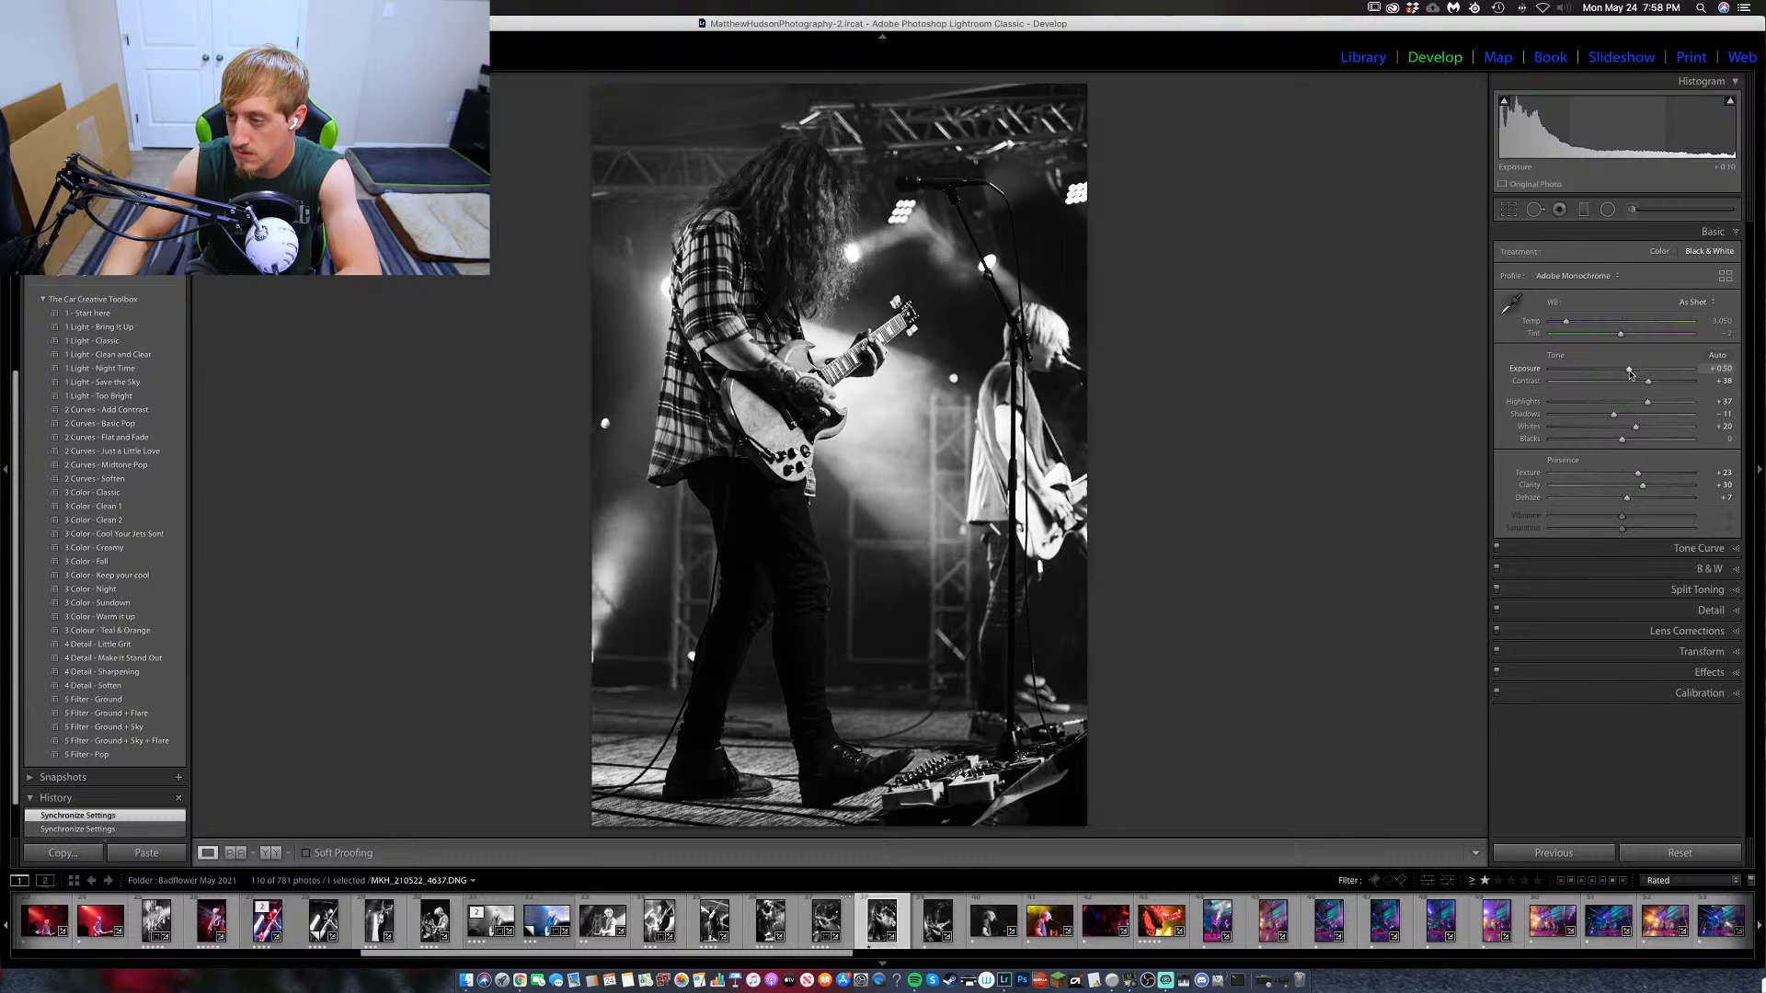
left_click_drag(1631, 373, 1628, 374)
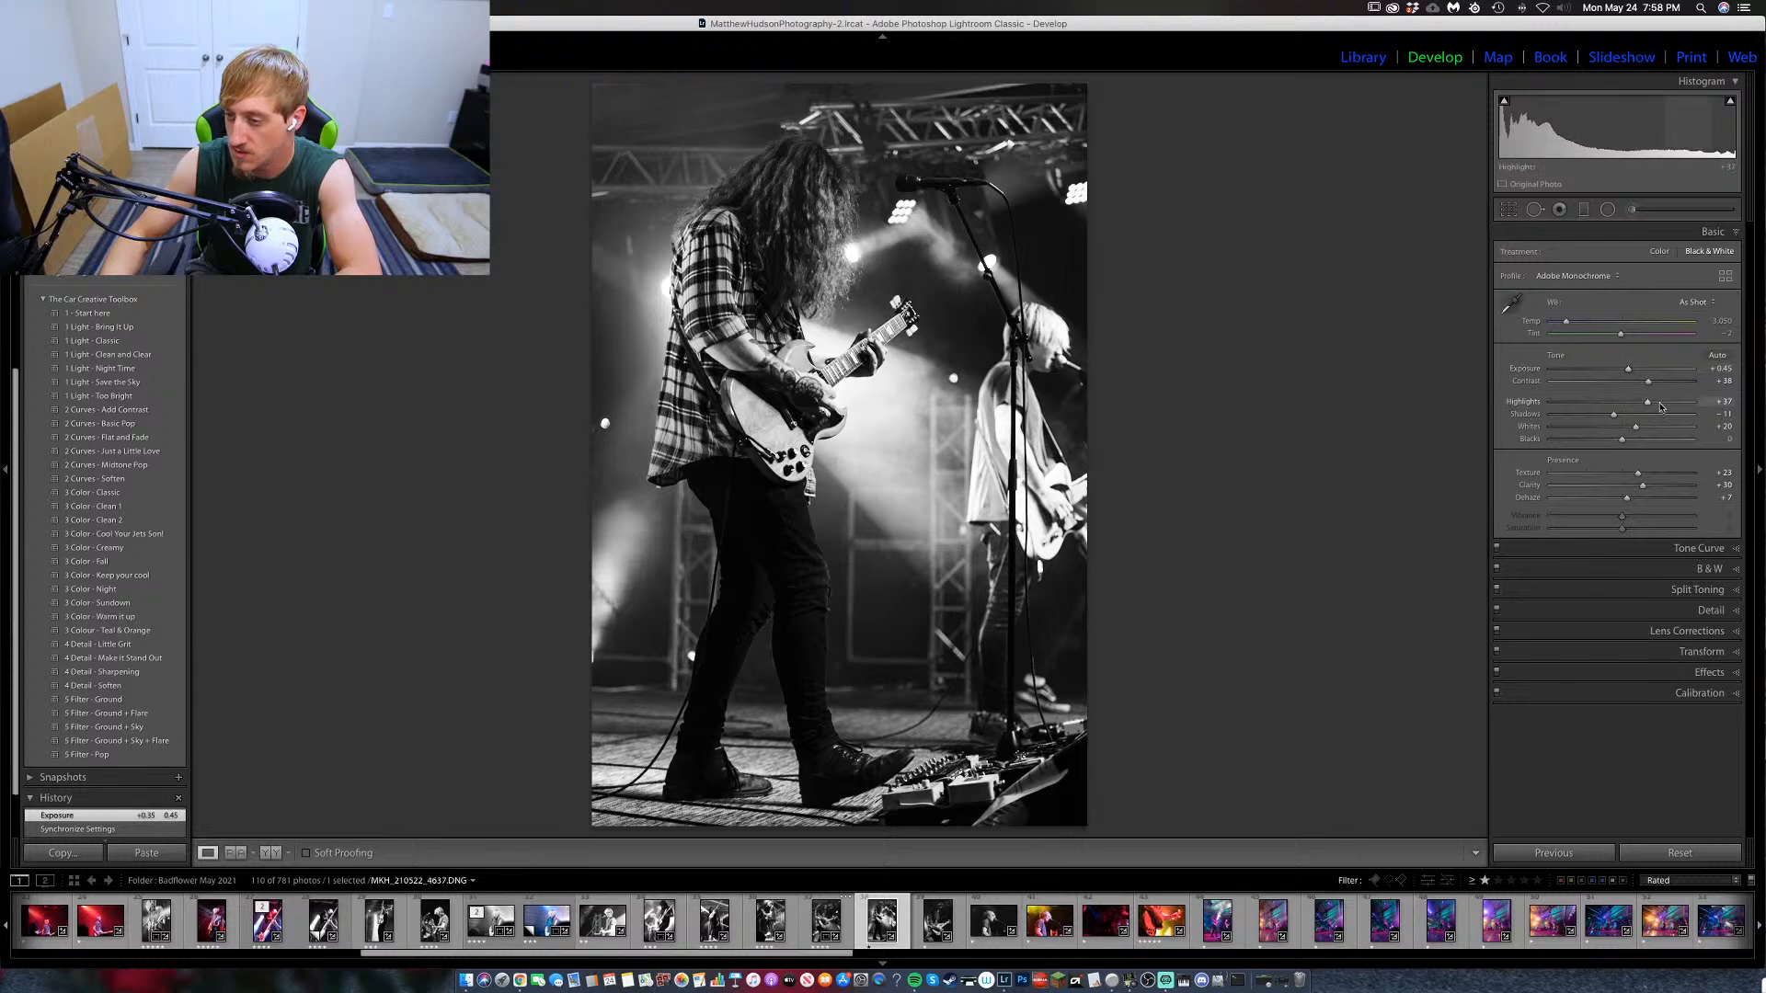
Brighten the full-length guitarist's strumming hand with a size 4 brush adjustment at Exposure 0.60 and raised Shadows.
left_click(1631, 209)
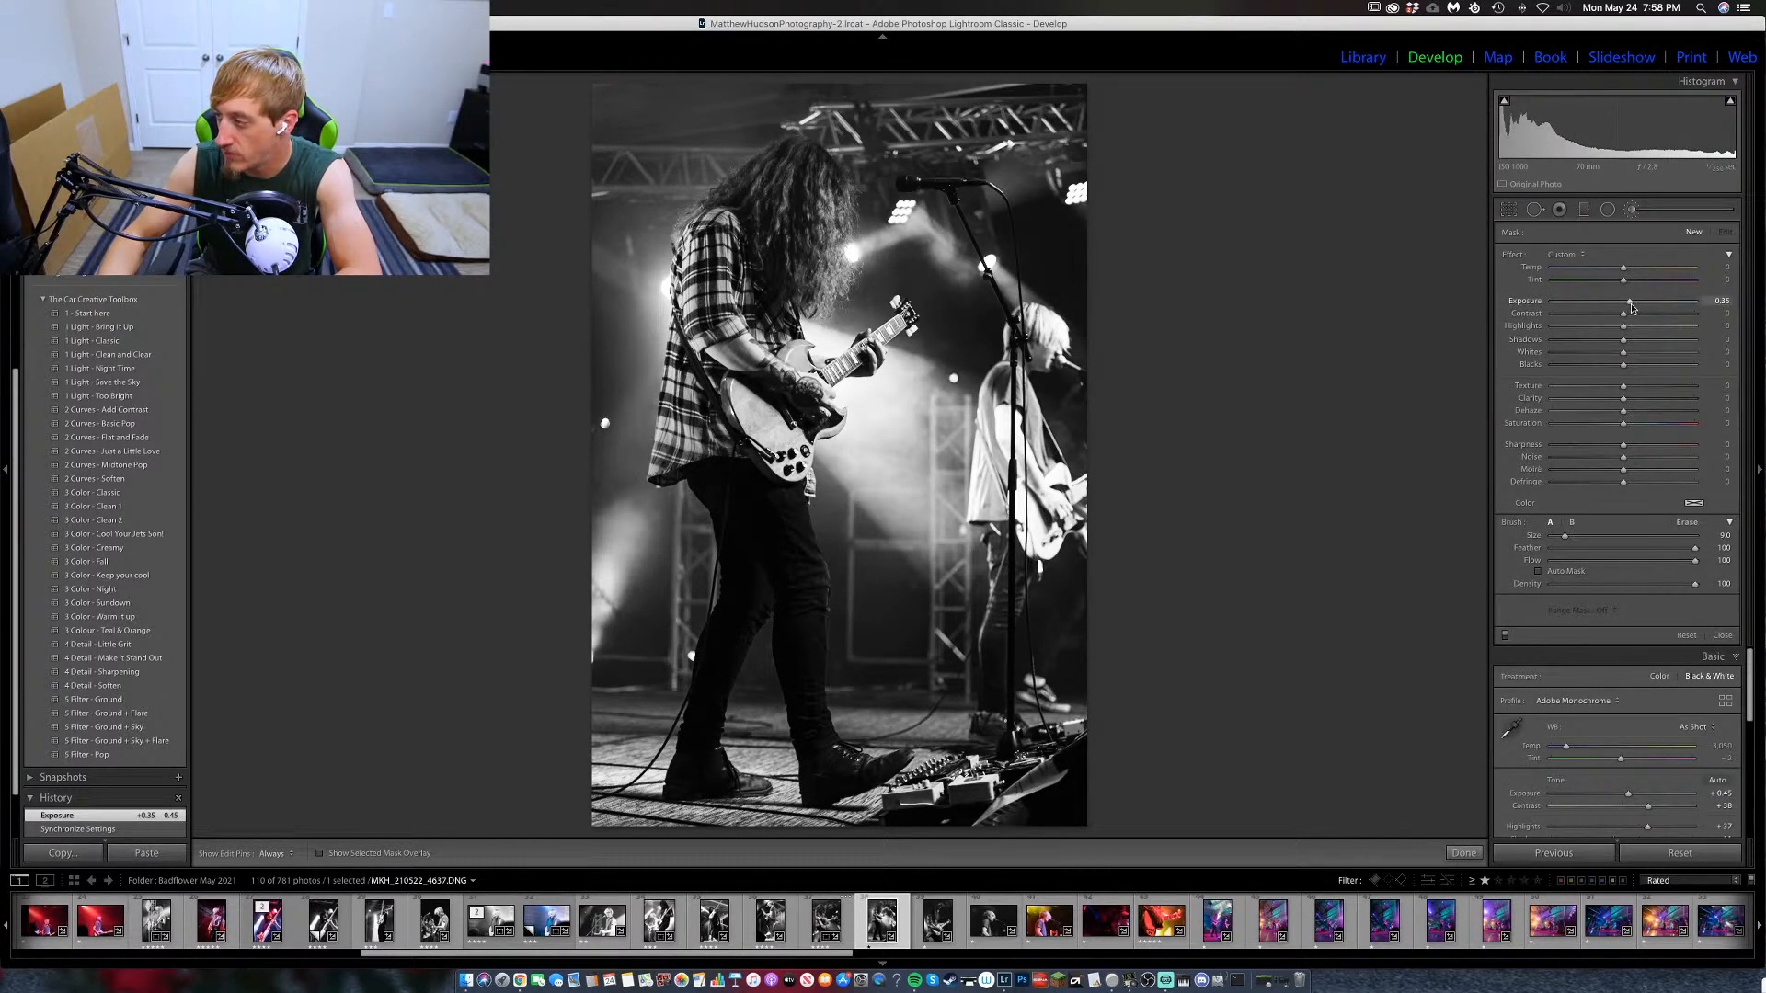
double_click(1631, 304)
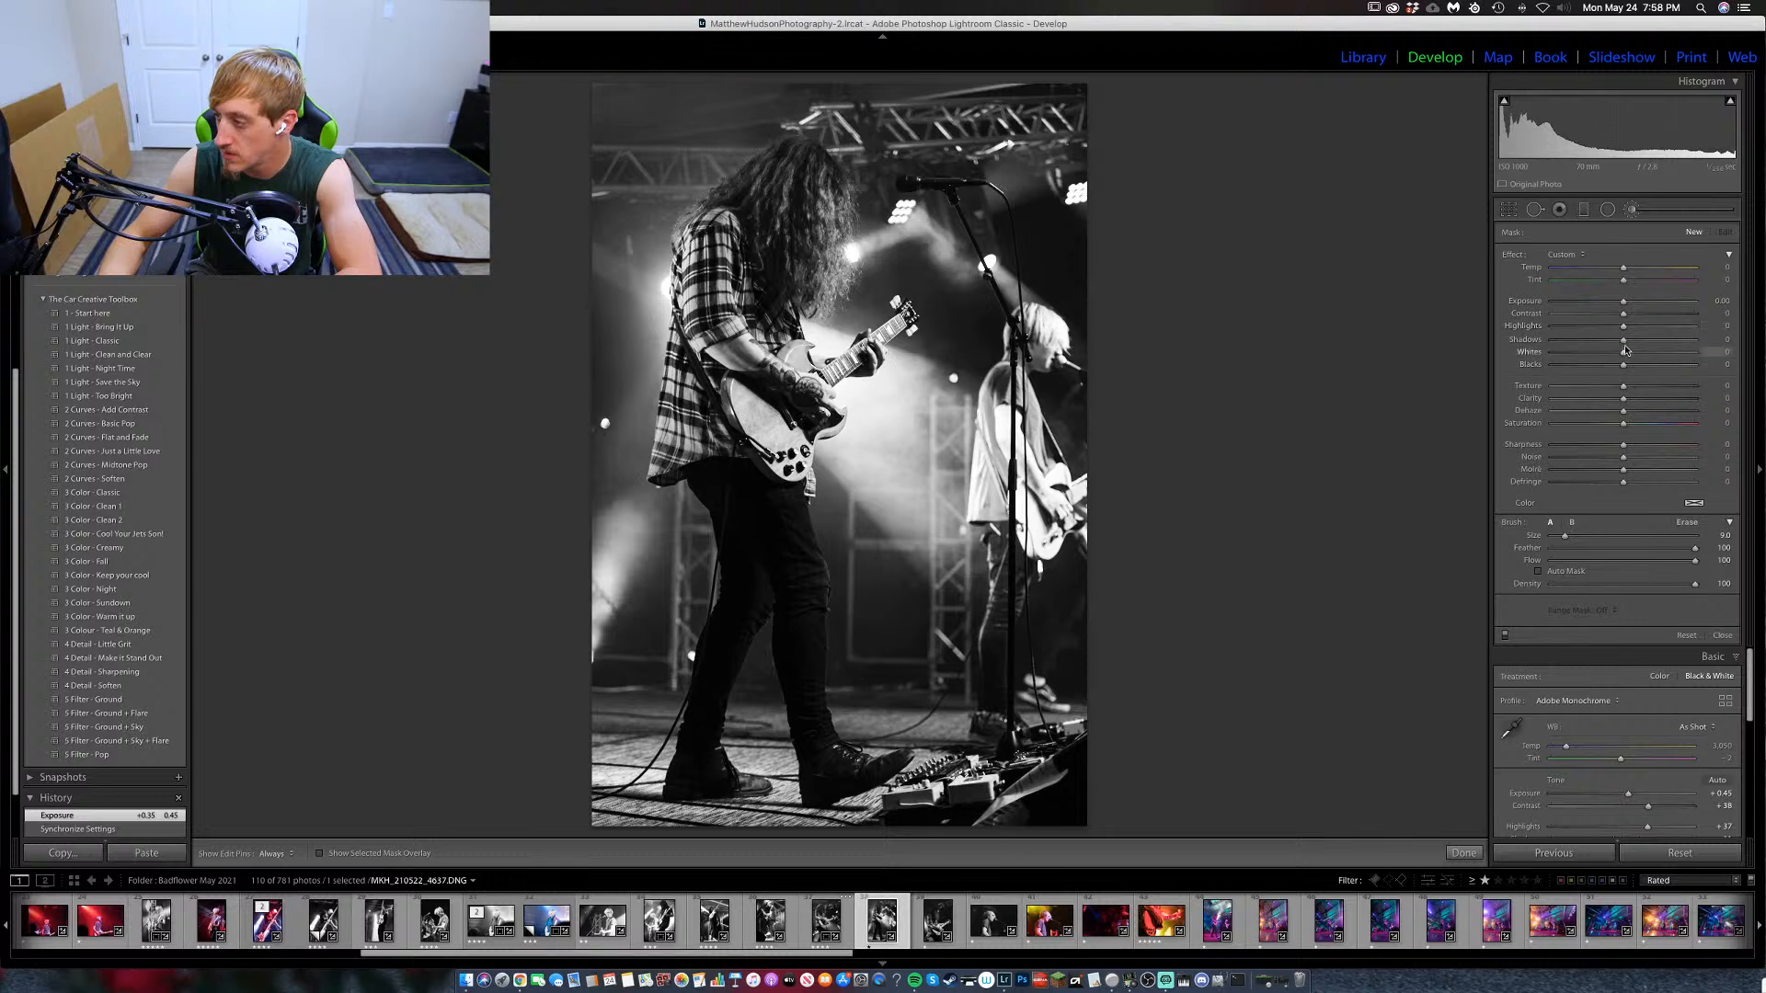
left_click_drag(1623, 339, 1635, 341)
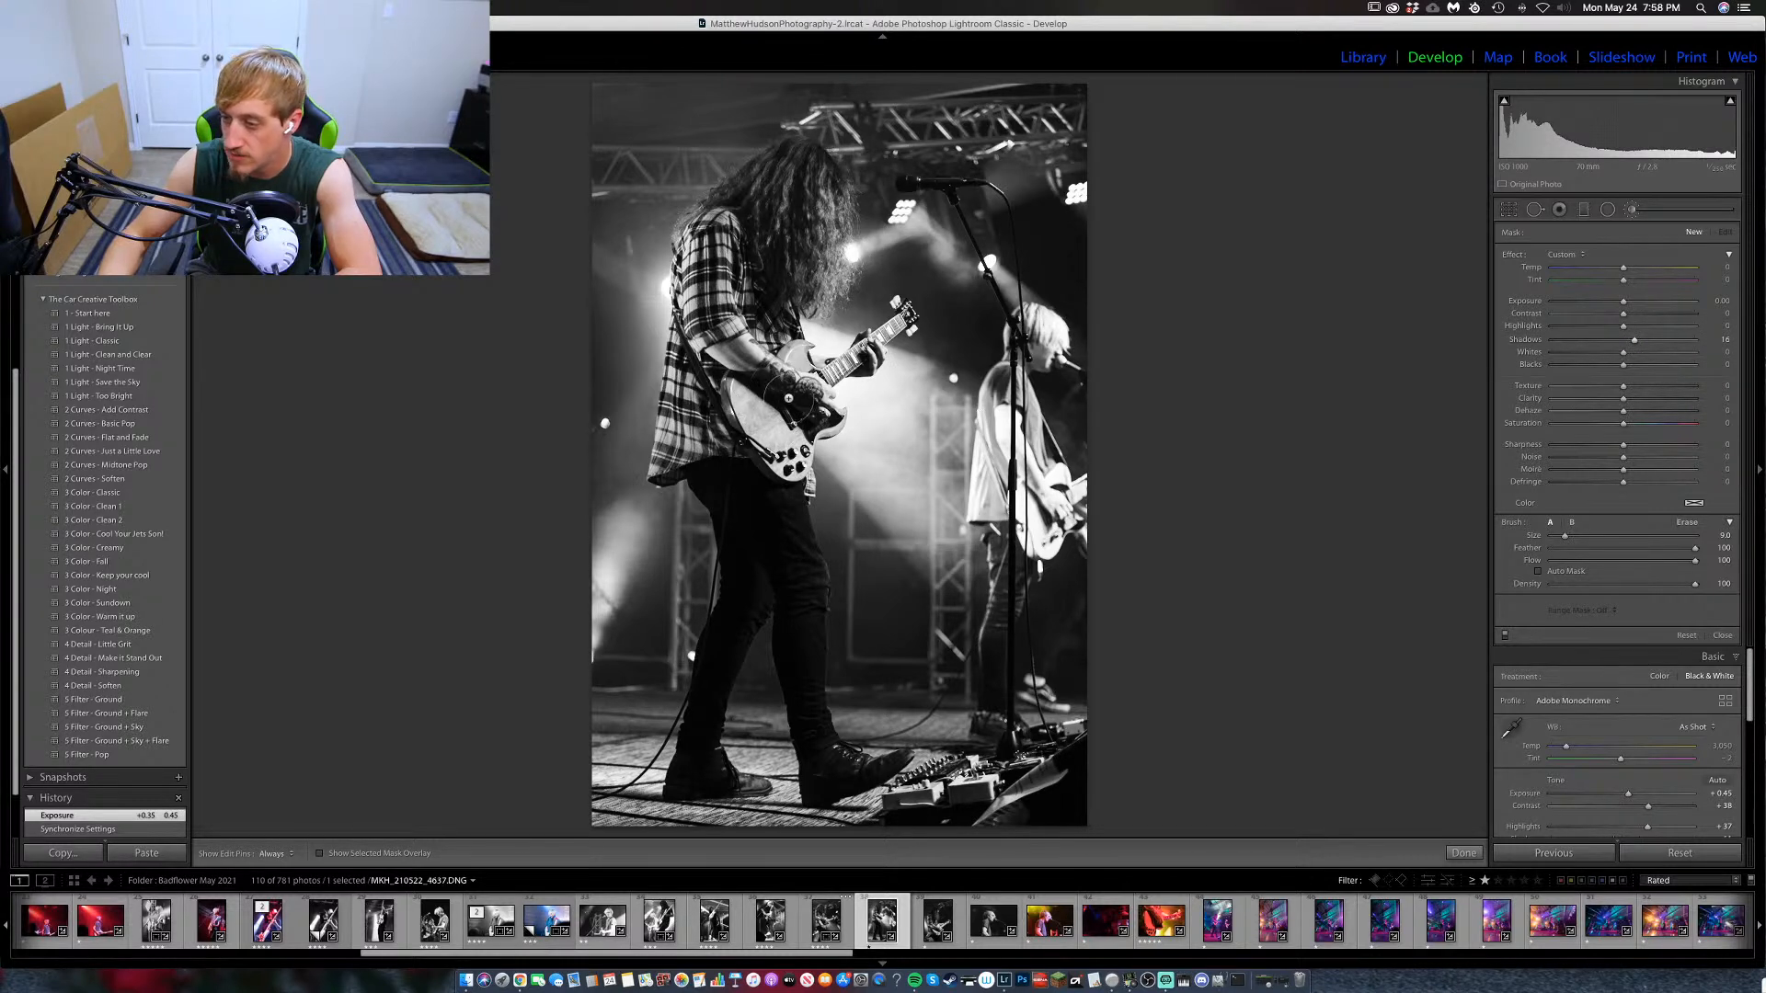
key("bracketleft")
key("bracketleft")
key("bracketleft")
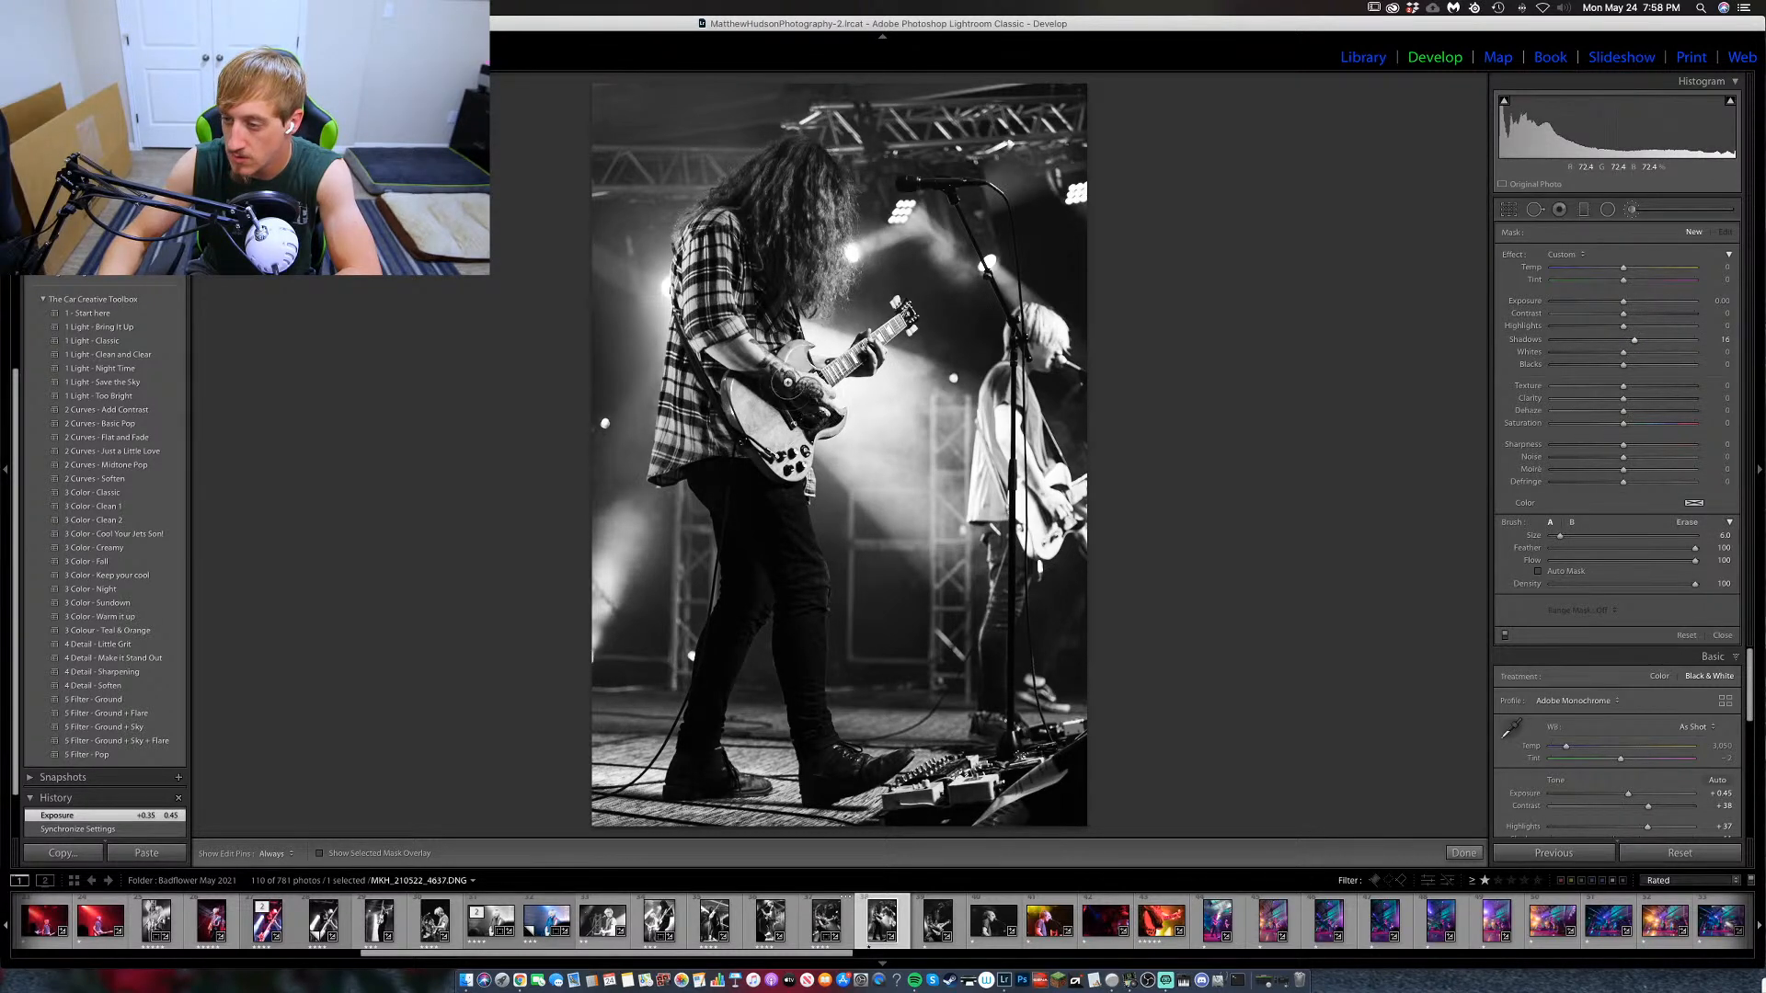
key("bracketleft")
key("bracketleft")
key("h")
key("h")
left_click(785, 396)
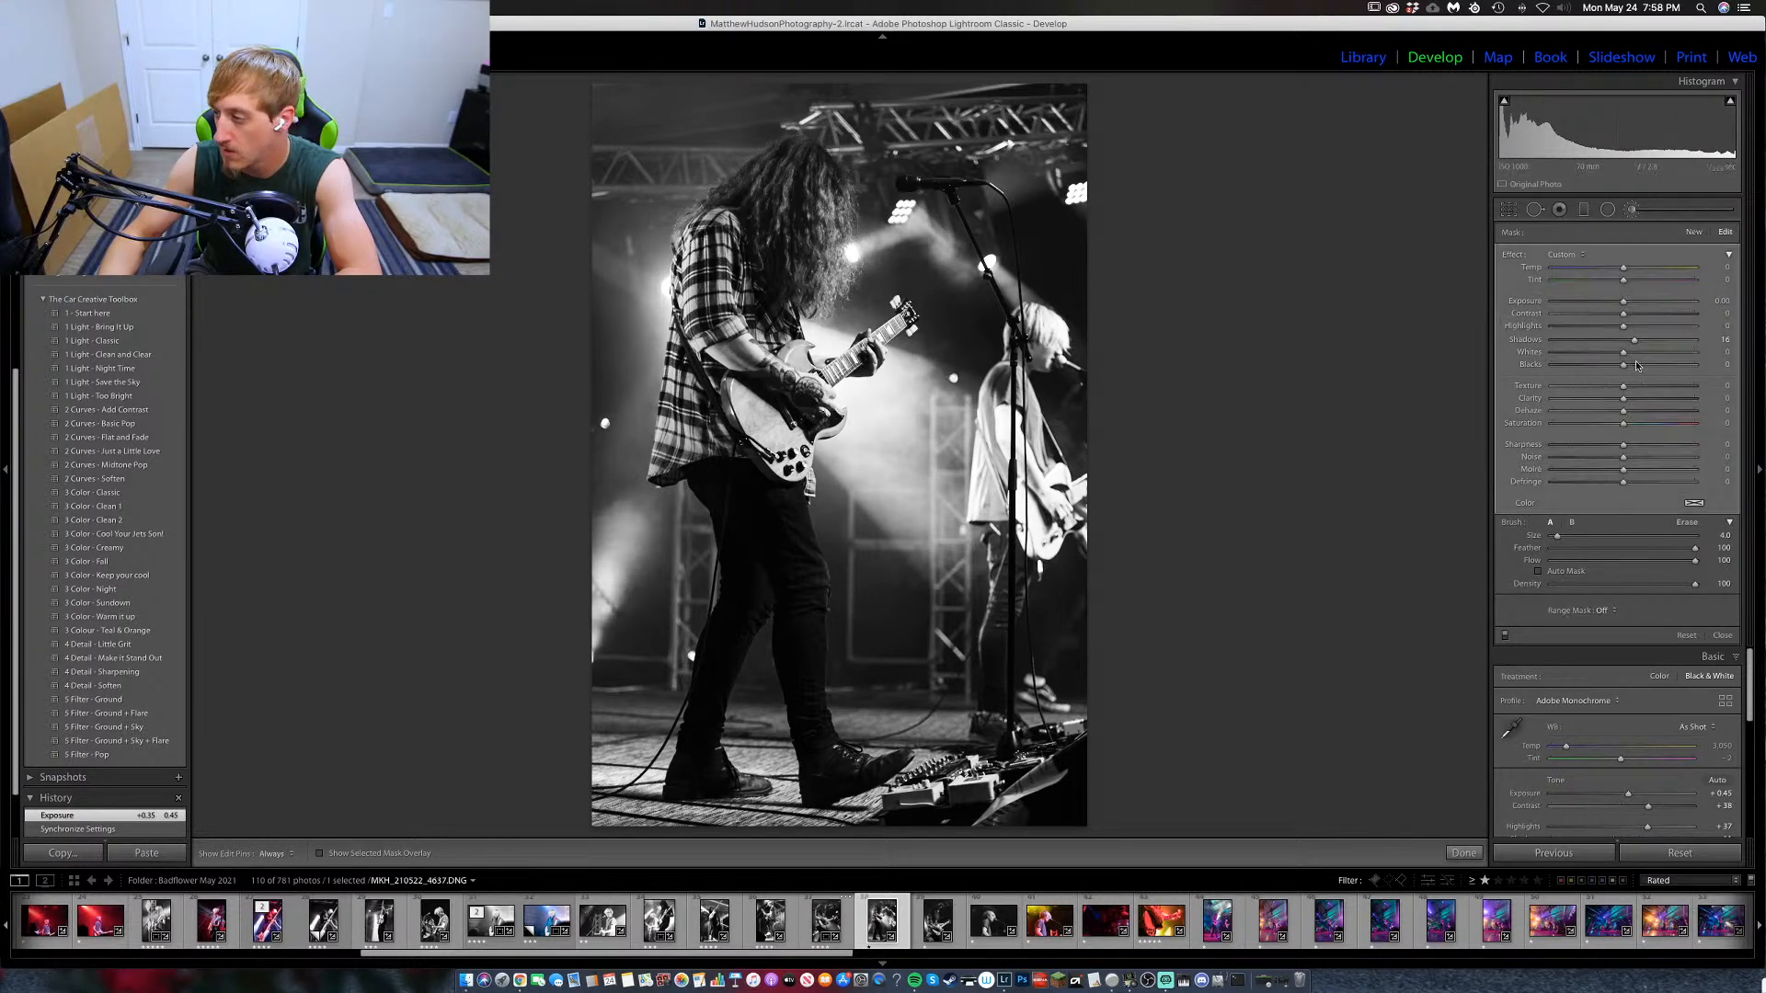
left_click_drag(1634, 340, 1636, 305)
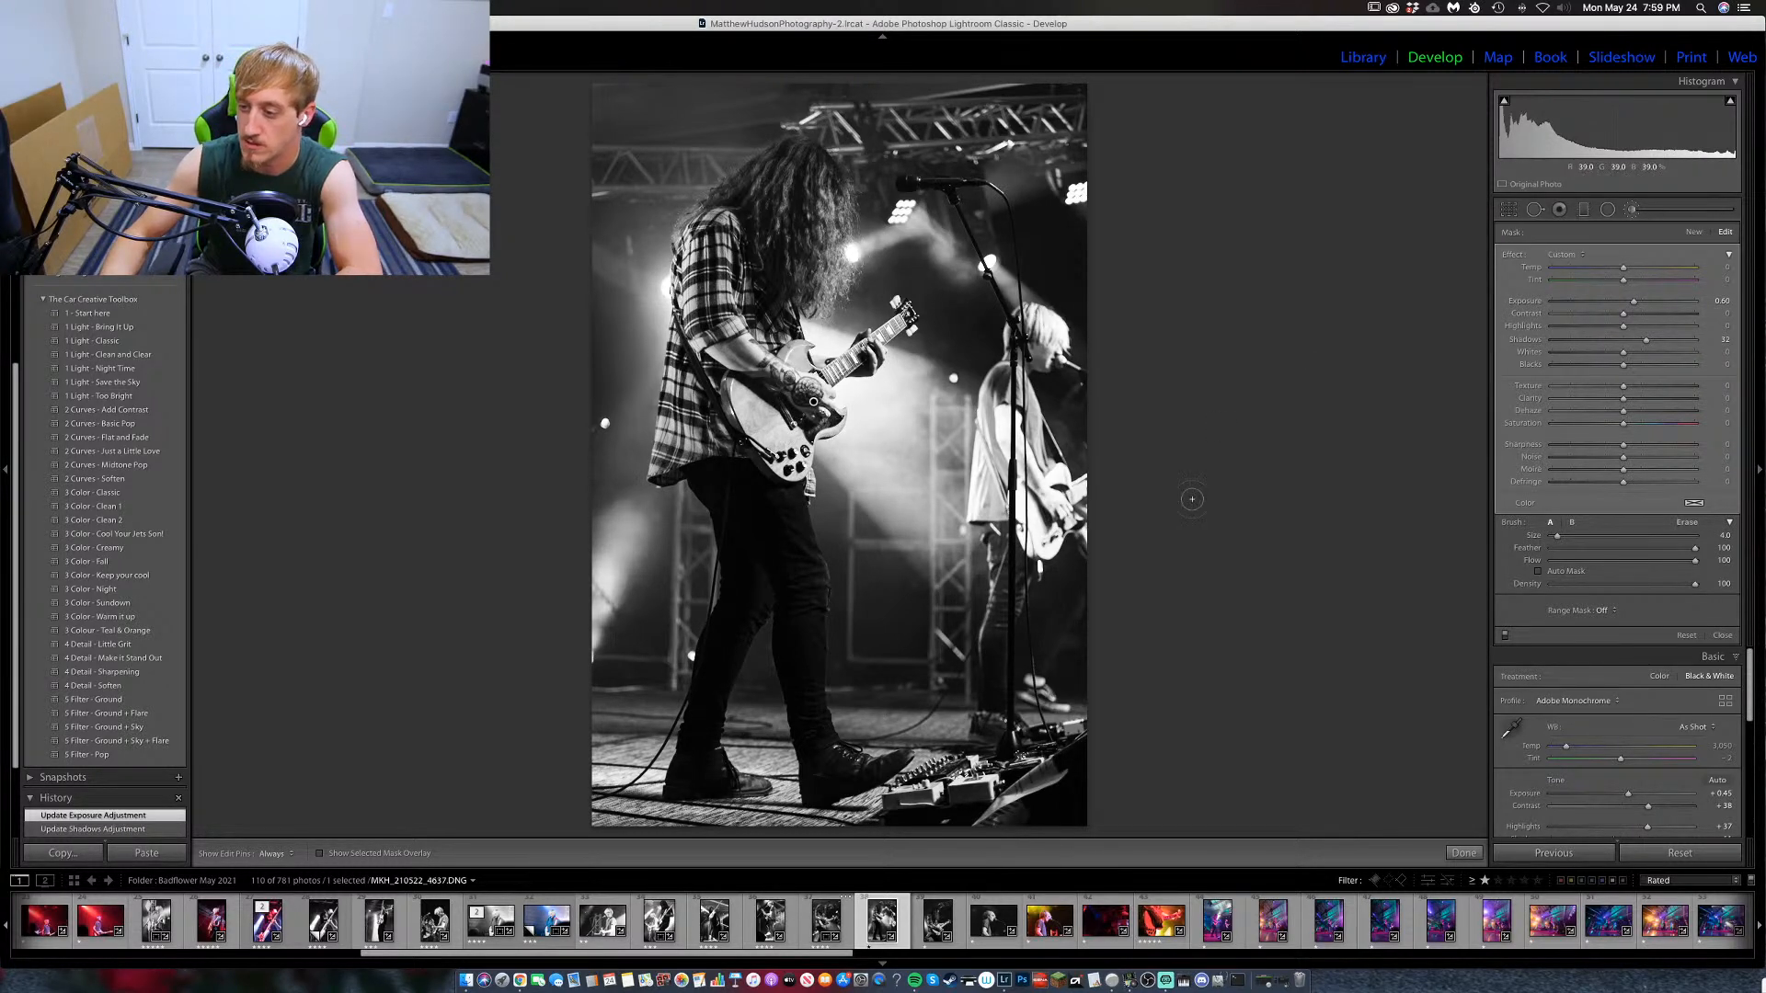
left_click(1631, 211)
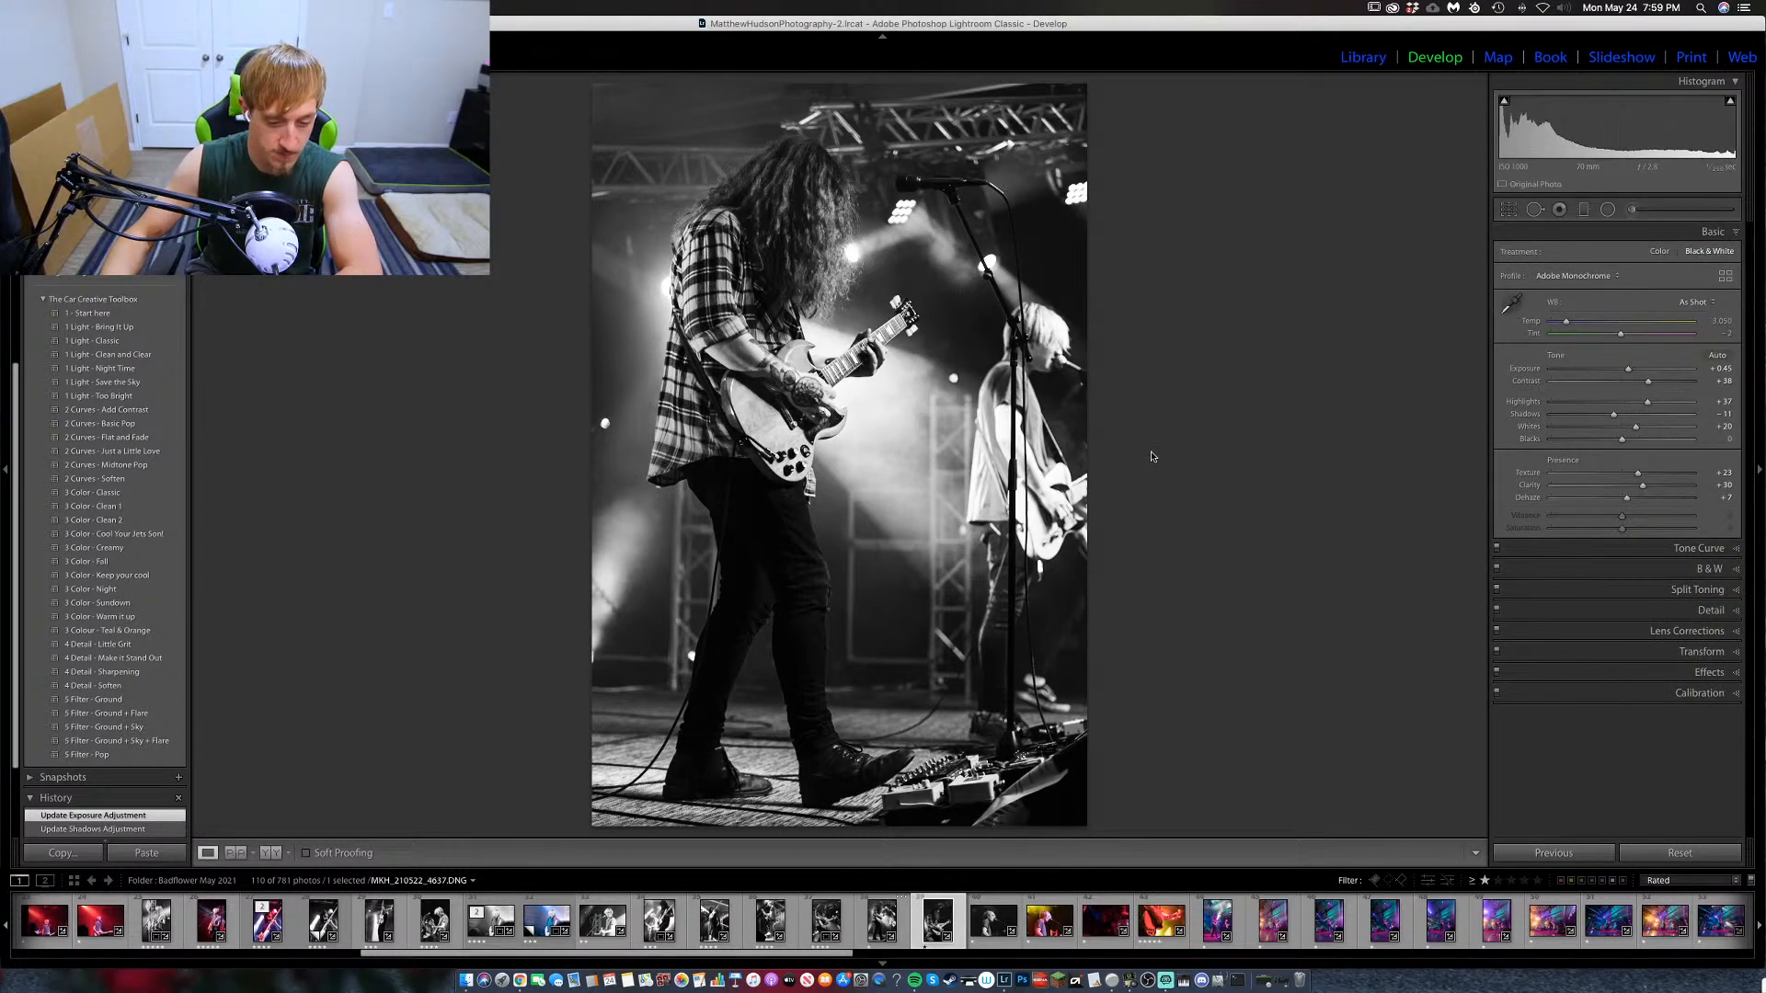
Brighten the strumming hand in the closer long-haired guitarist photo with a size 7 brush adjustment at Shadows 41 and Exposure 0.12.
key("Right")
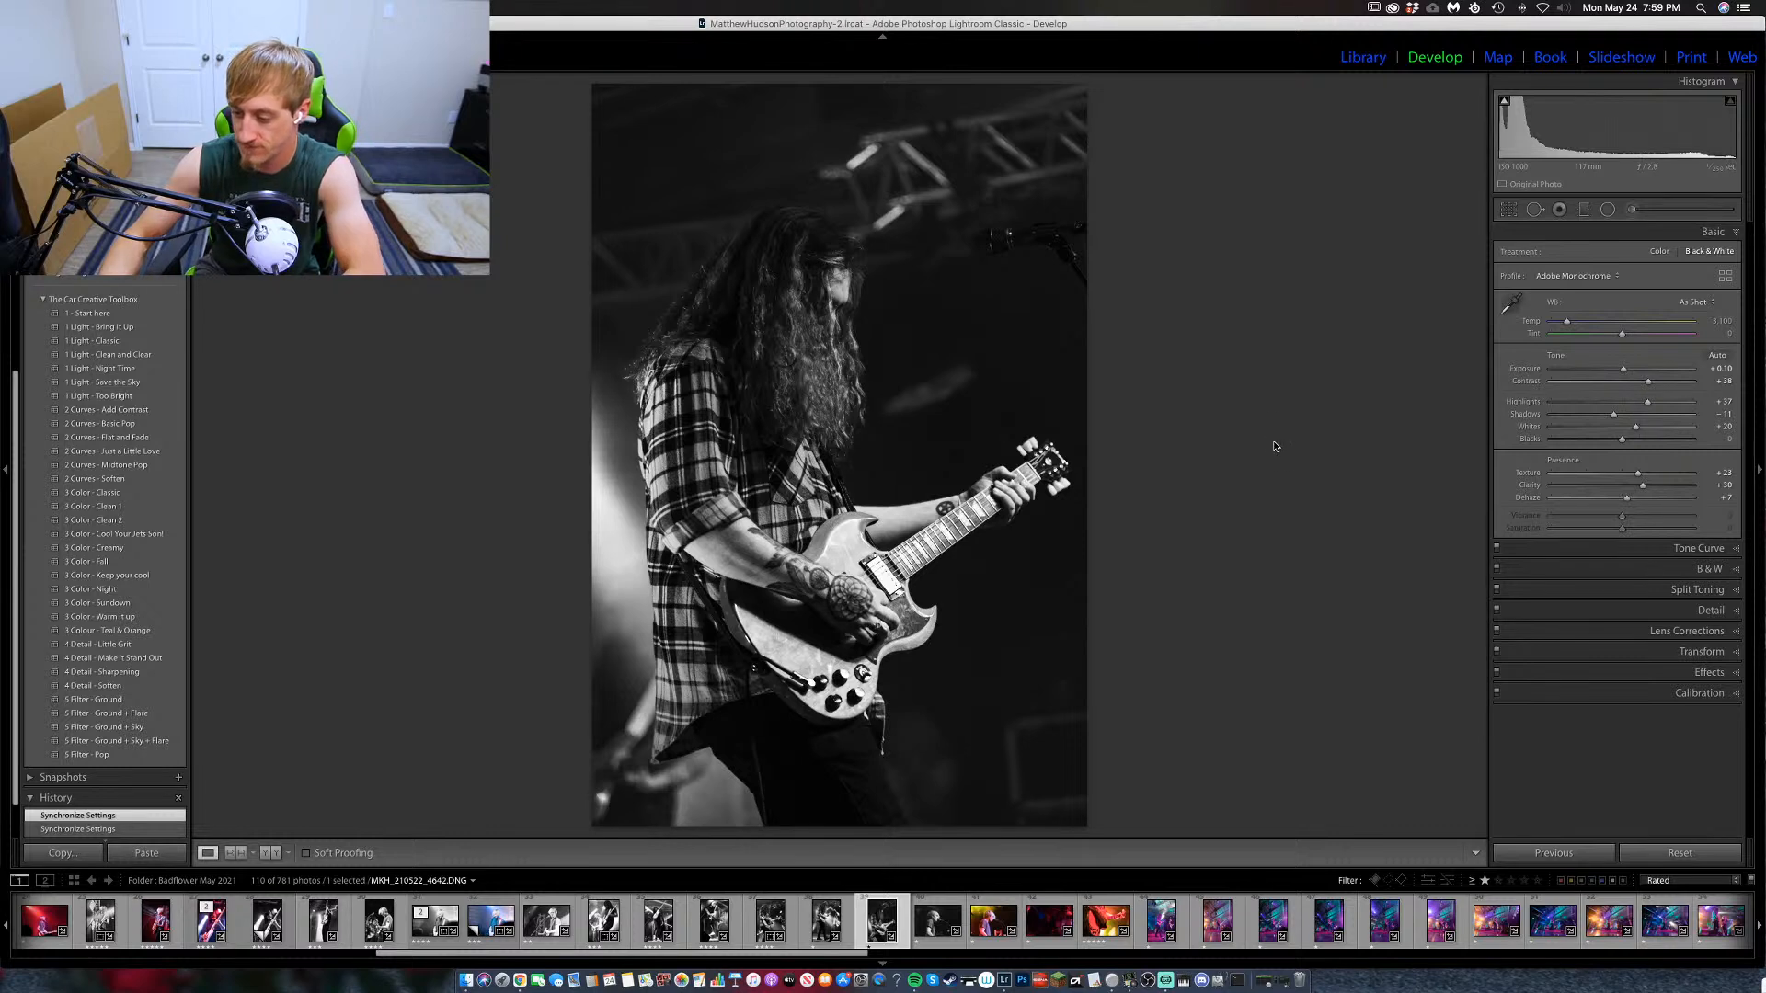
left_click(1638, 211)
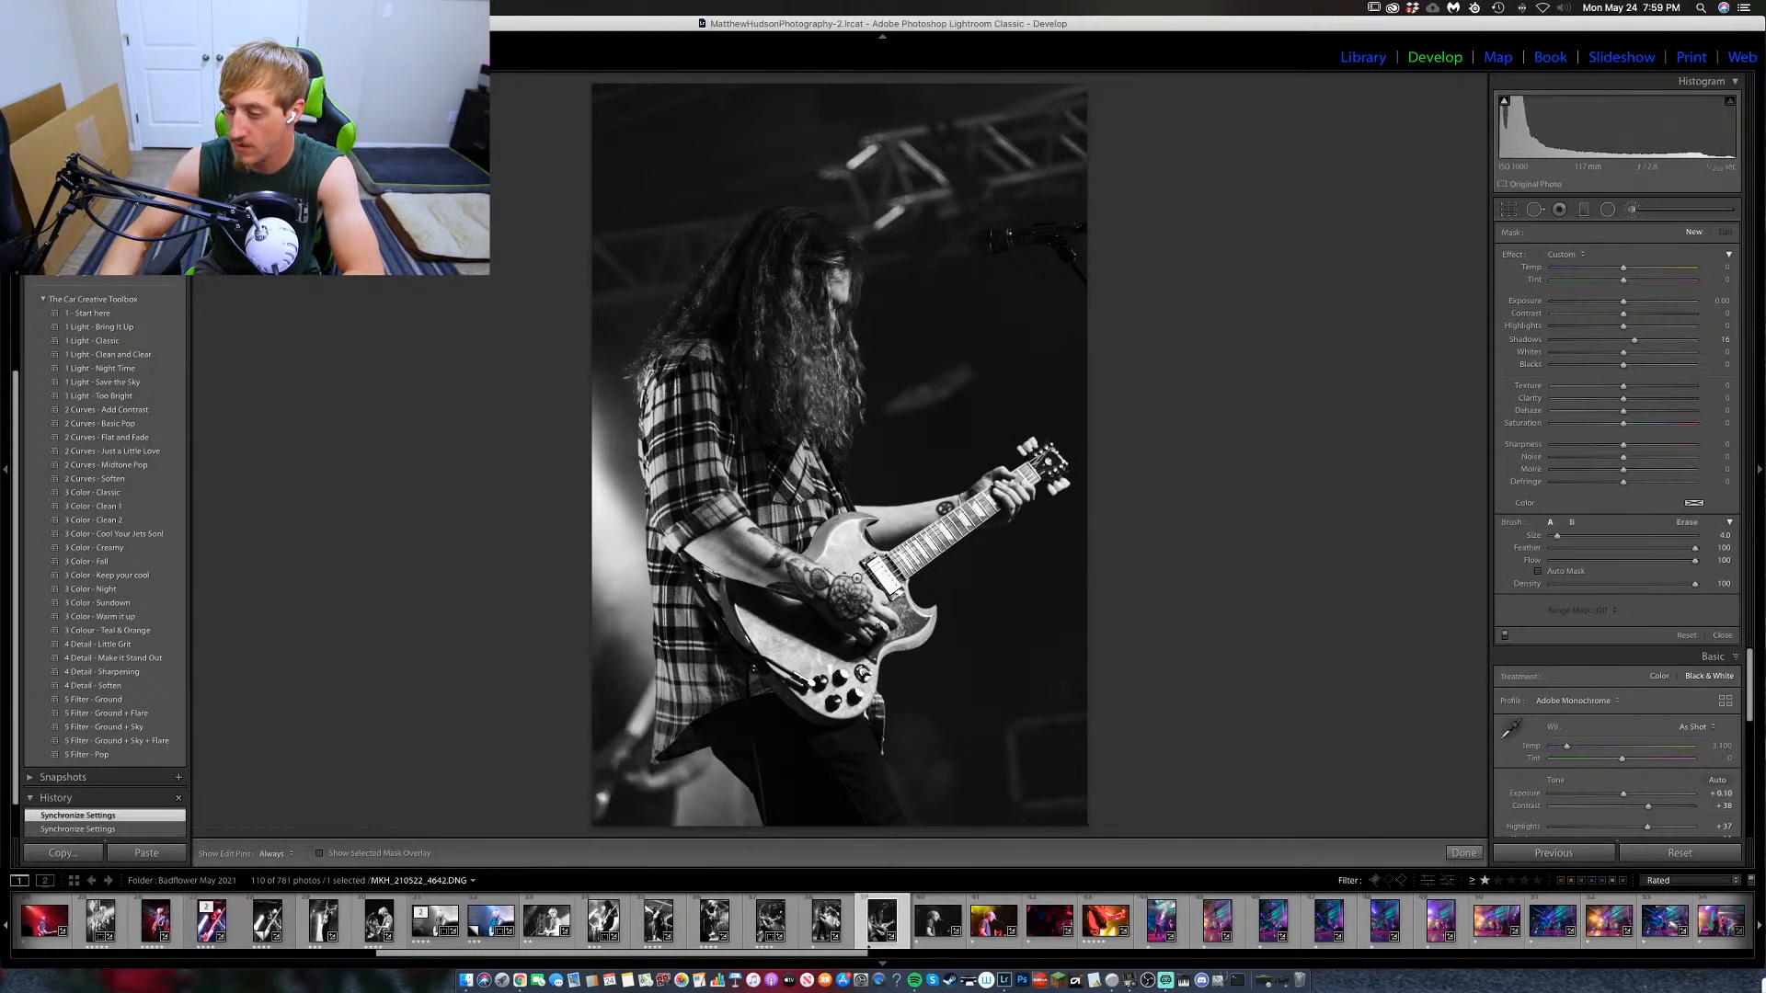
scroll(842, 603, "up", 3)
key("h")
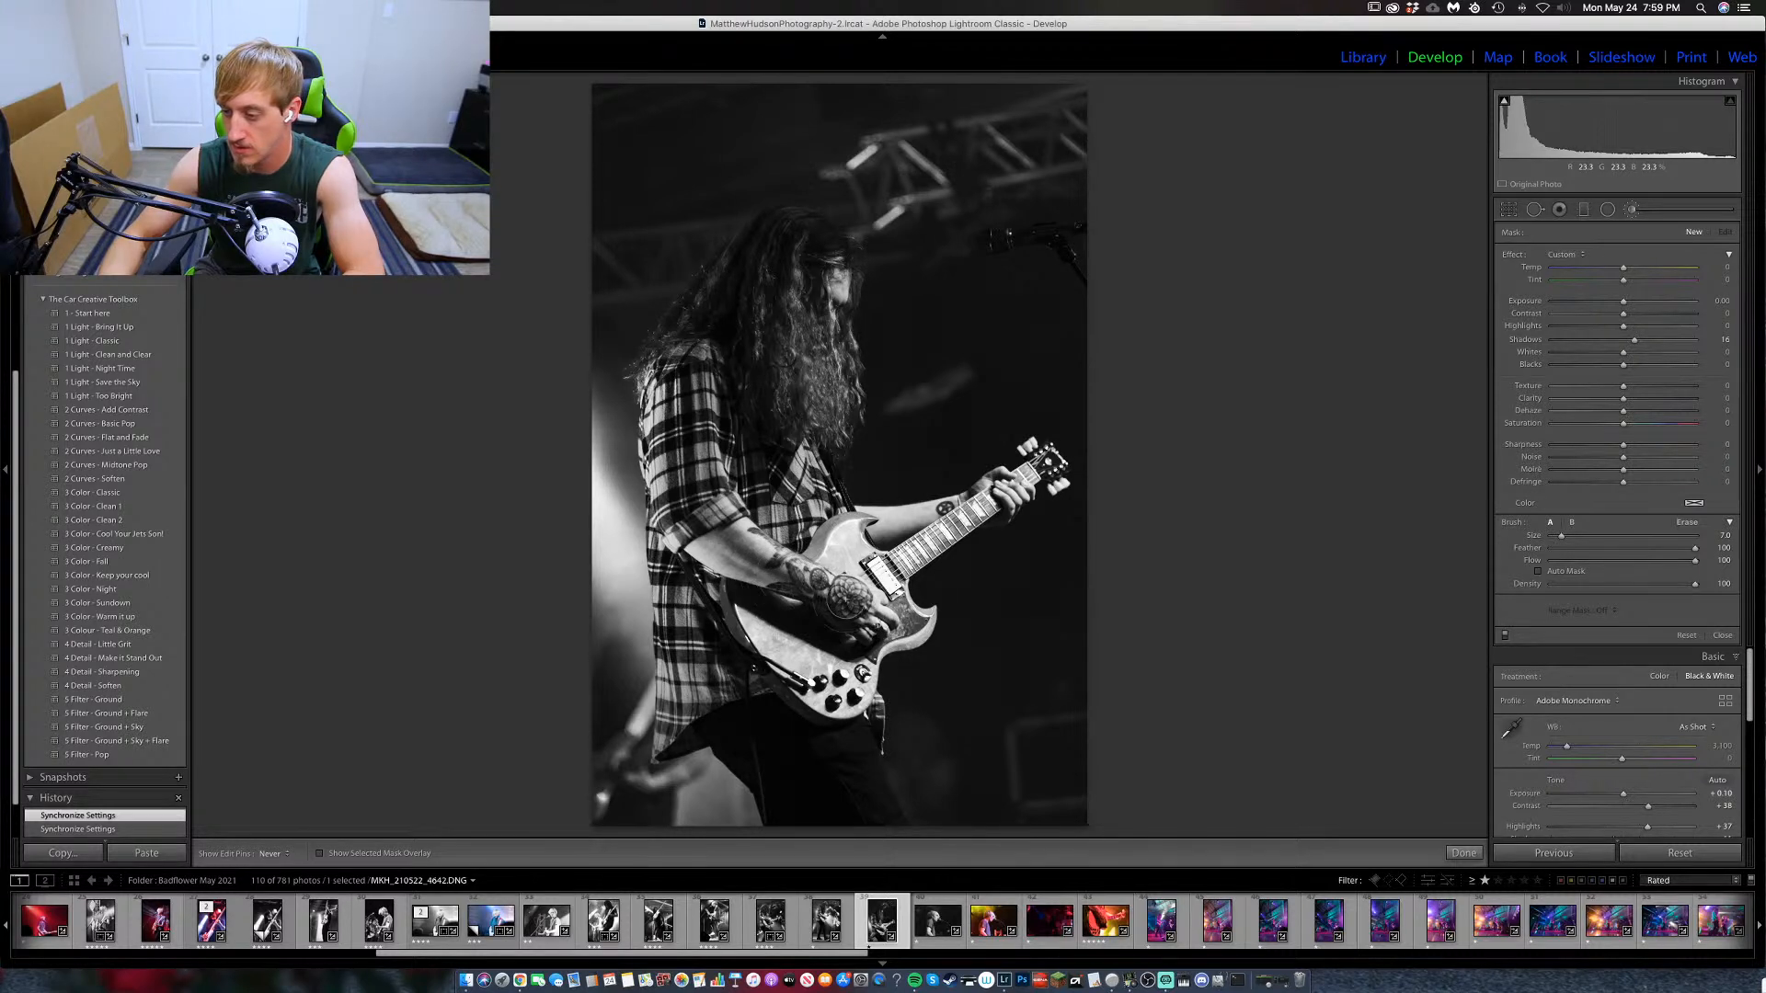
mouse_move(837, 603)
left_mouse_down()
mouse_move(851, 630)
mouse_move(718, 596)
mouse_move(869, 637)
left_mouse_up()
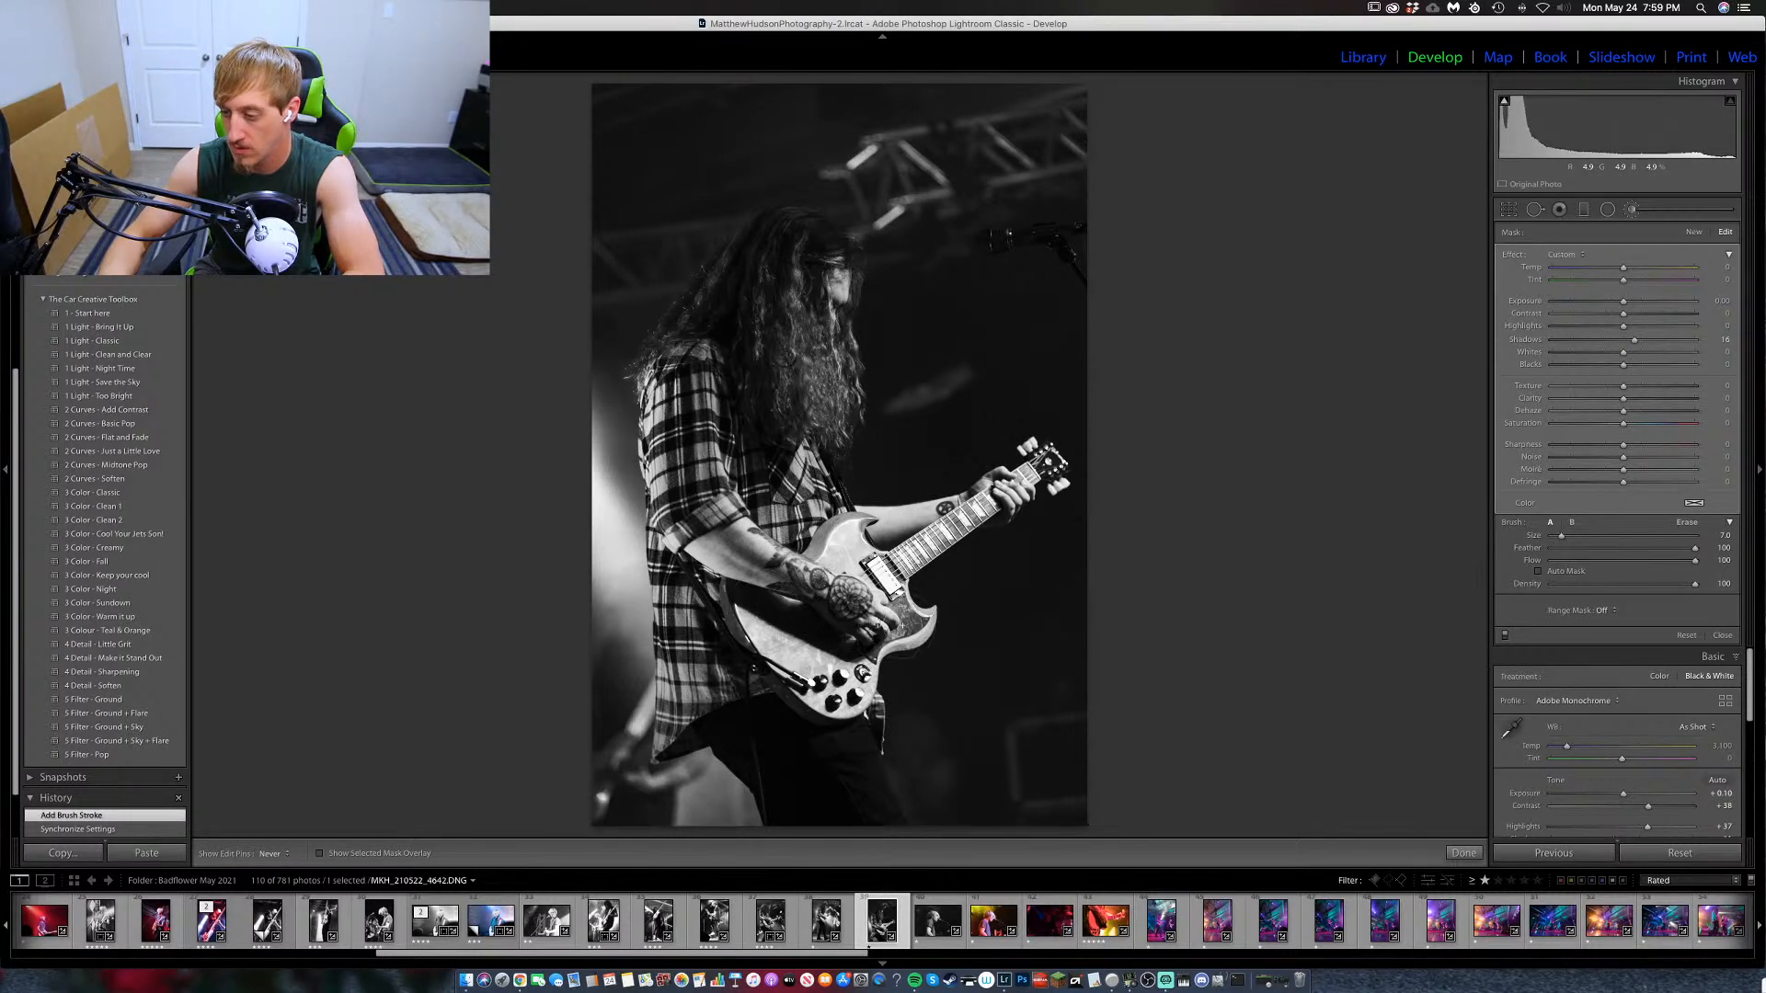
key("h")
left_click_drag(1644, 340, 1626, 305)
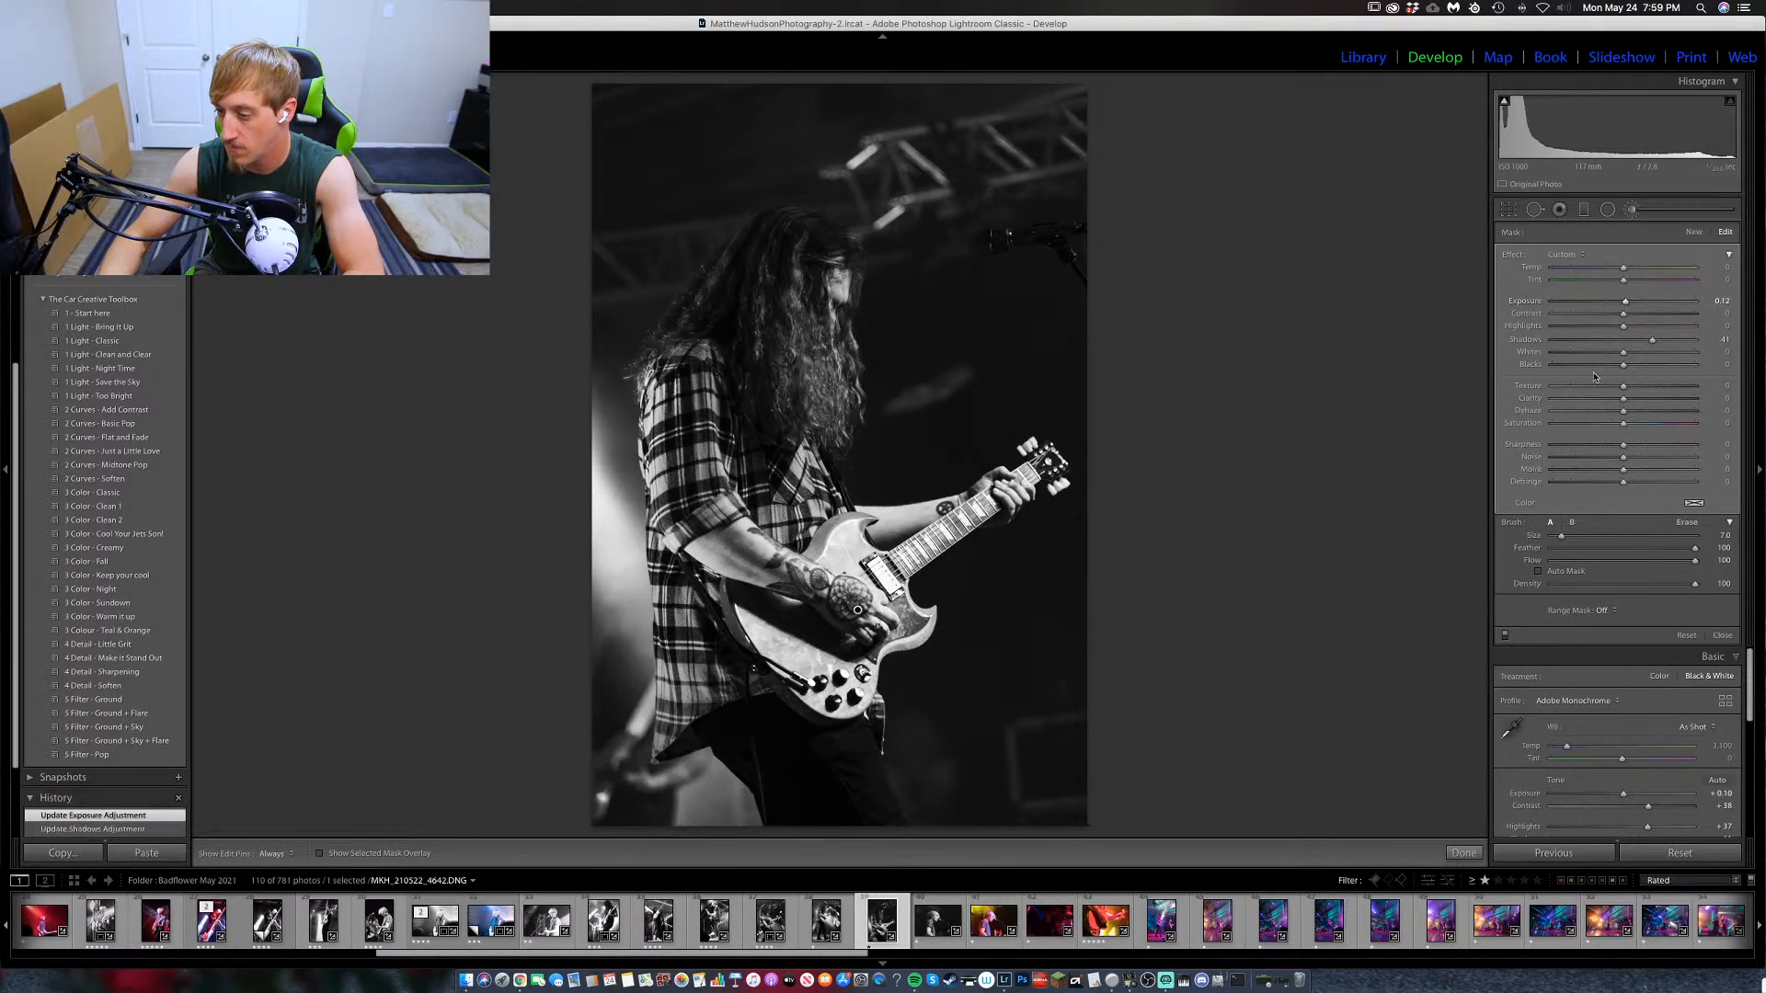
left_click(1633, 211)
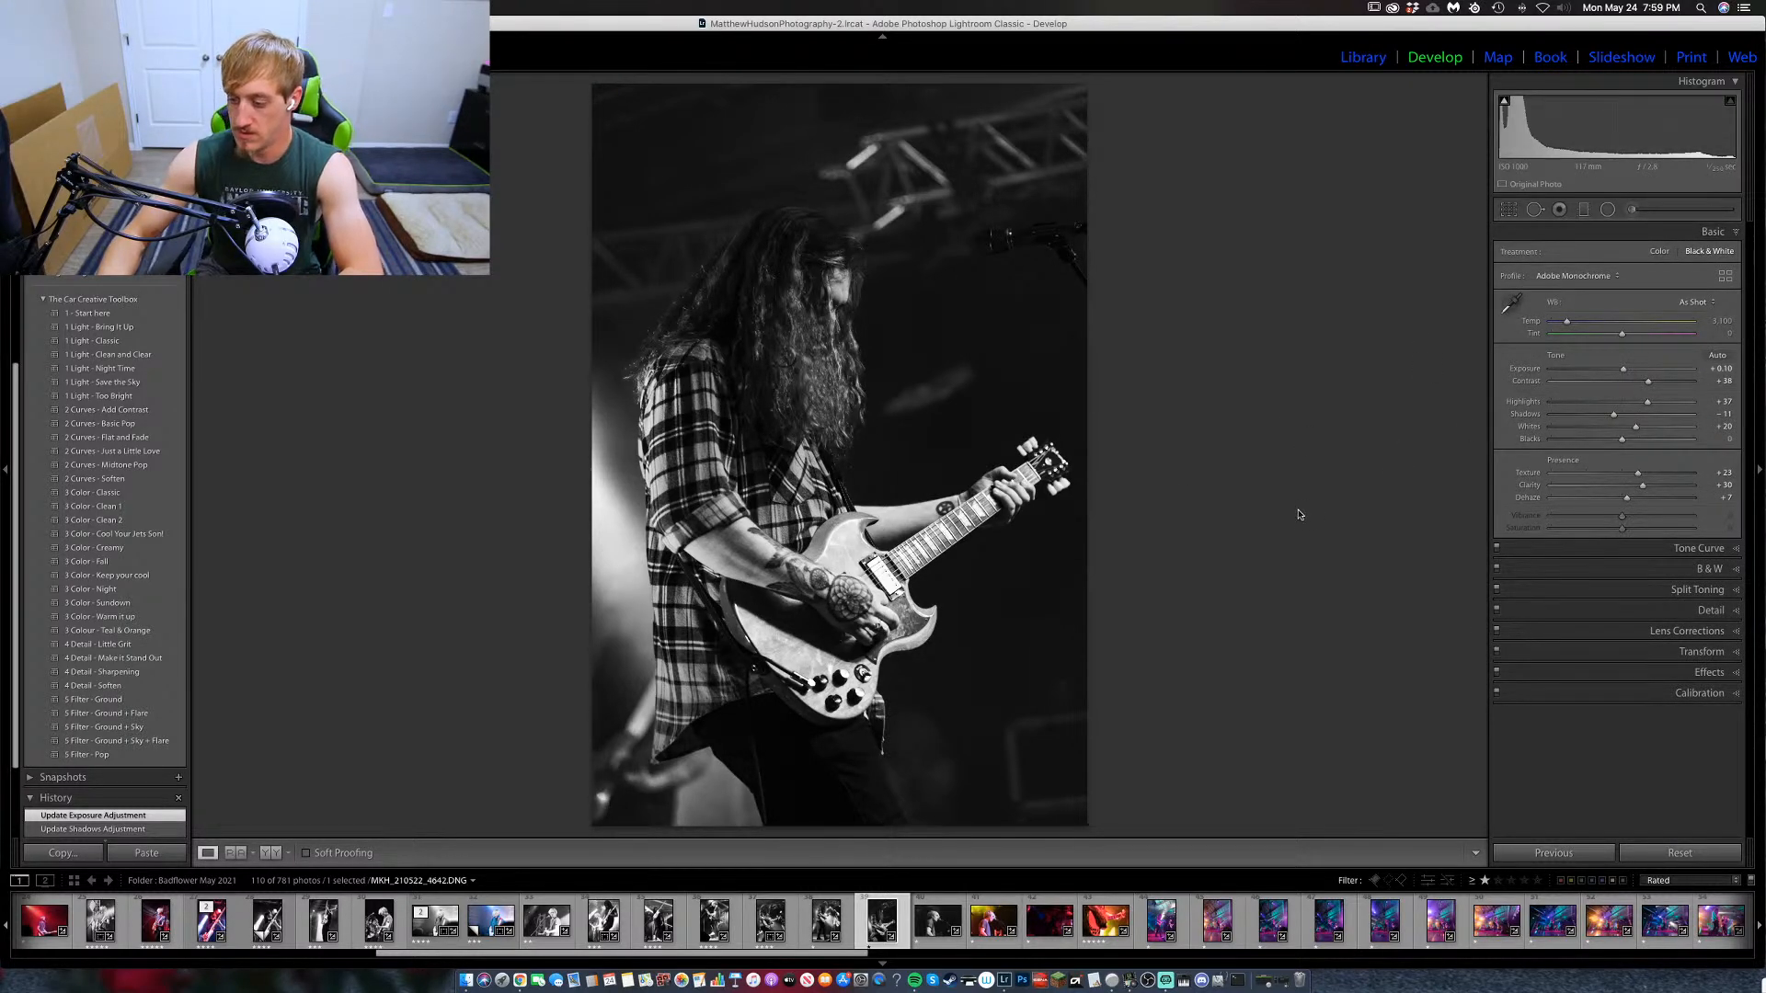
Rate both the full-length and the closer black-and-white photos of the long-haired guitarist three stars.
key("Right")
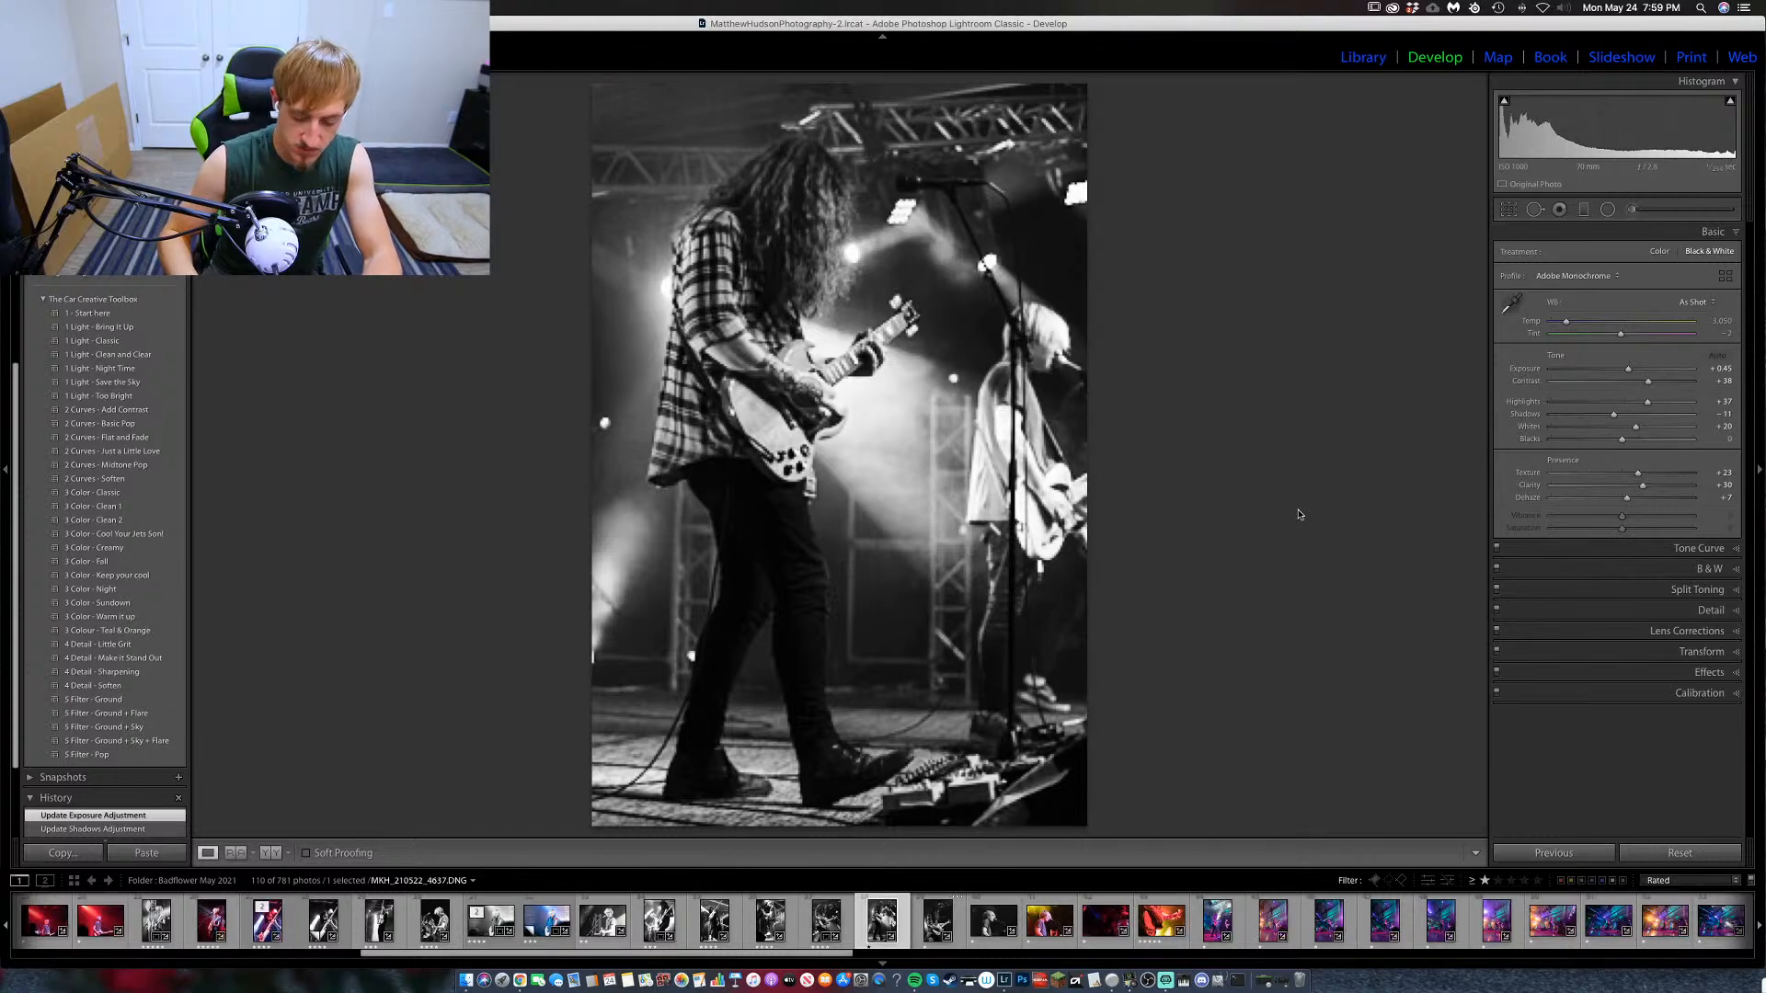
key("3")
key("Right")
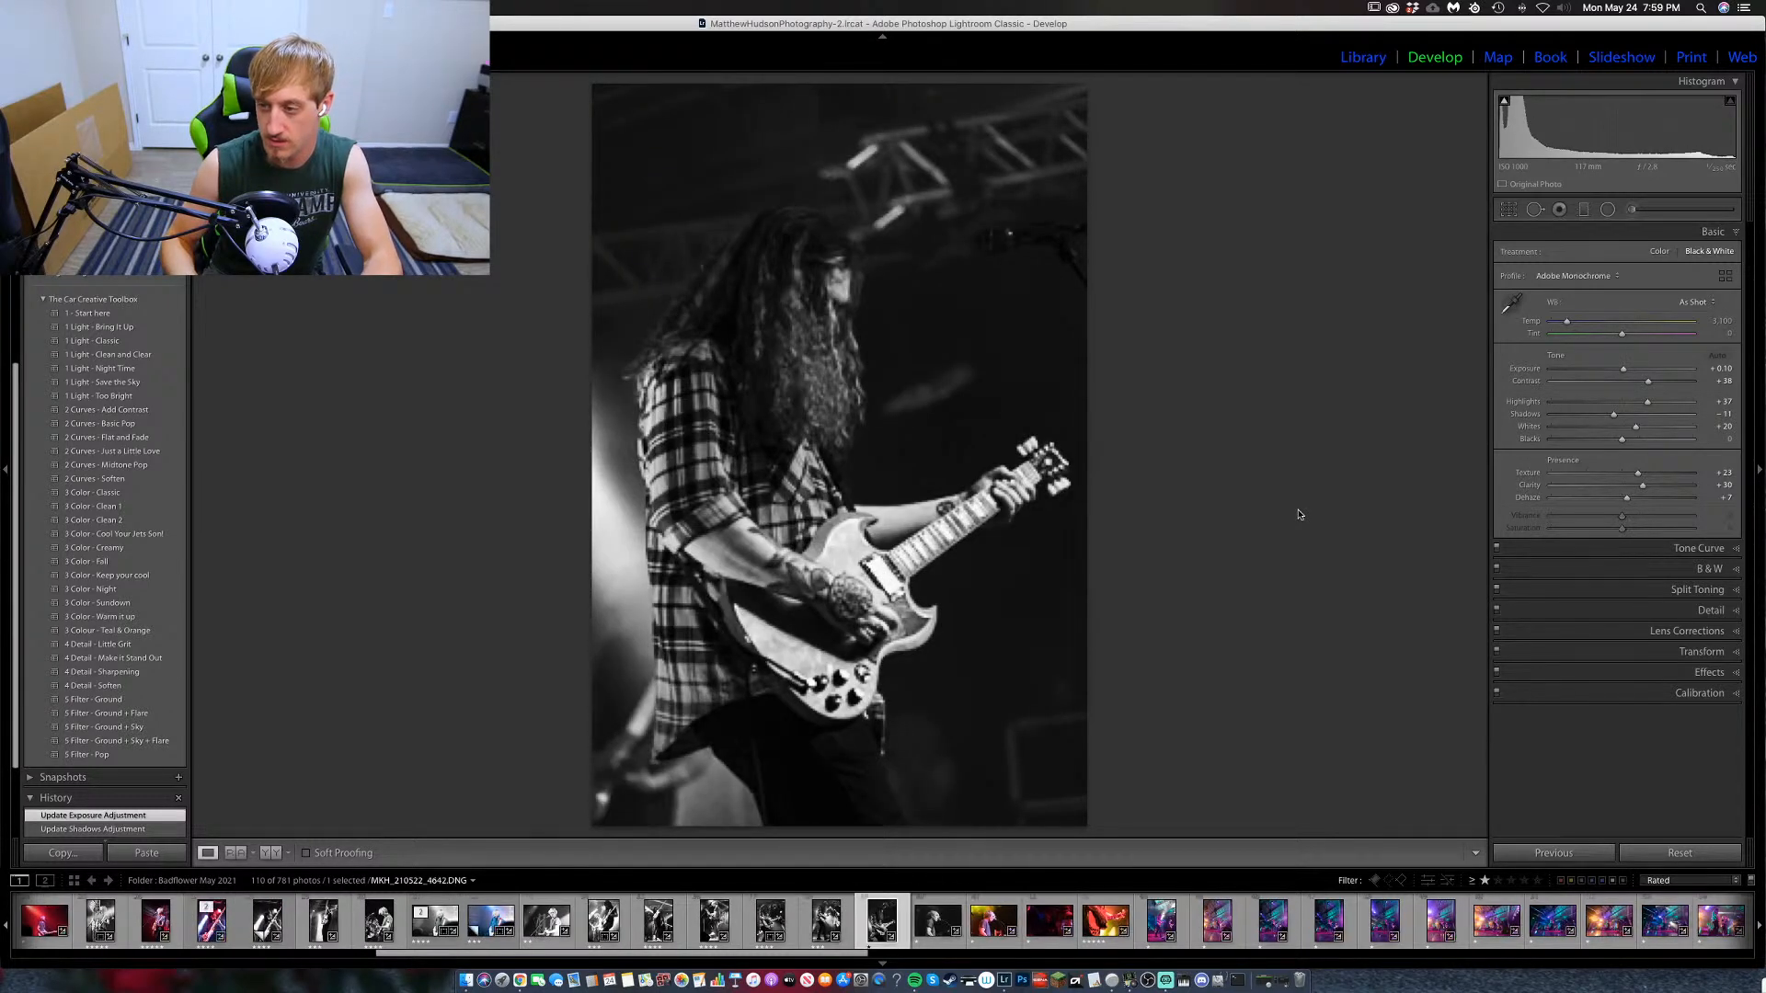
key("3")
Set Contrast +42, Texture +19, Clarity +16 and Dehaze +8 on the black-and-white photo of the blond singer.
key("Right")
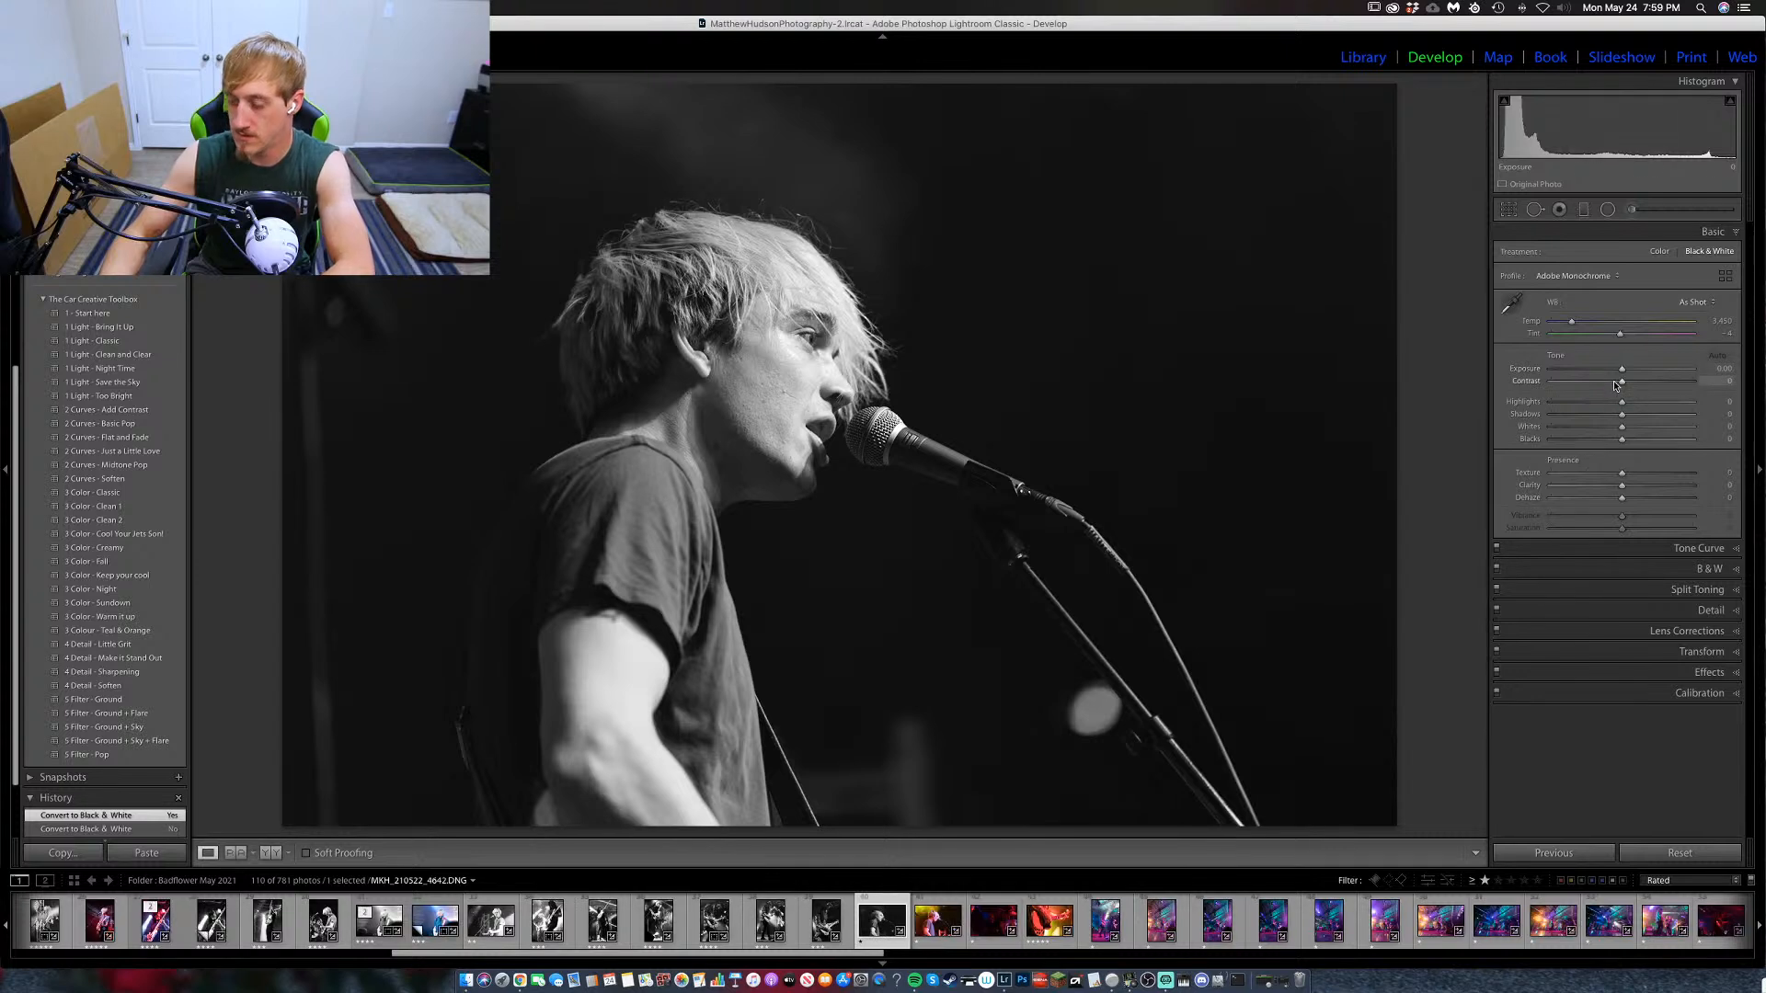
left_click_drag(1622, 386, 1642, 386)
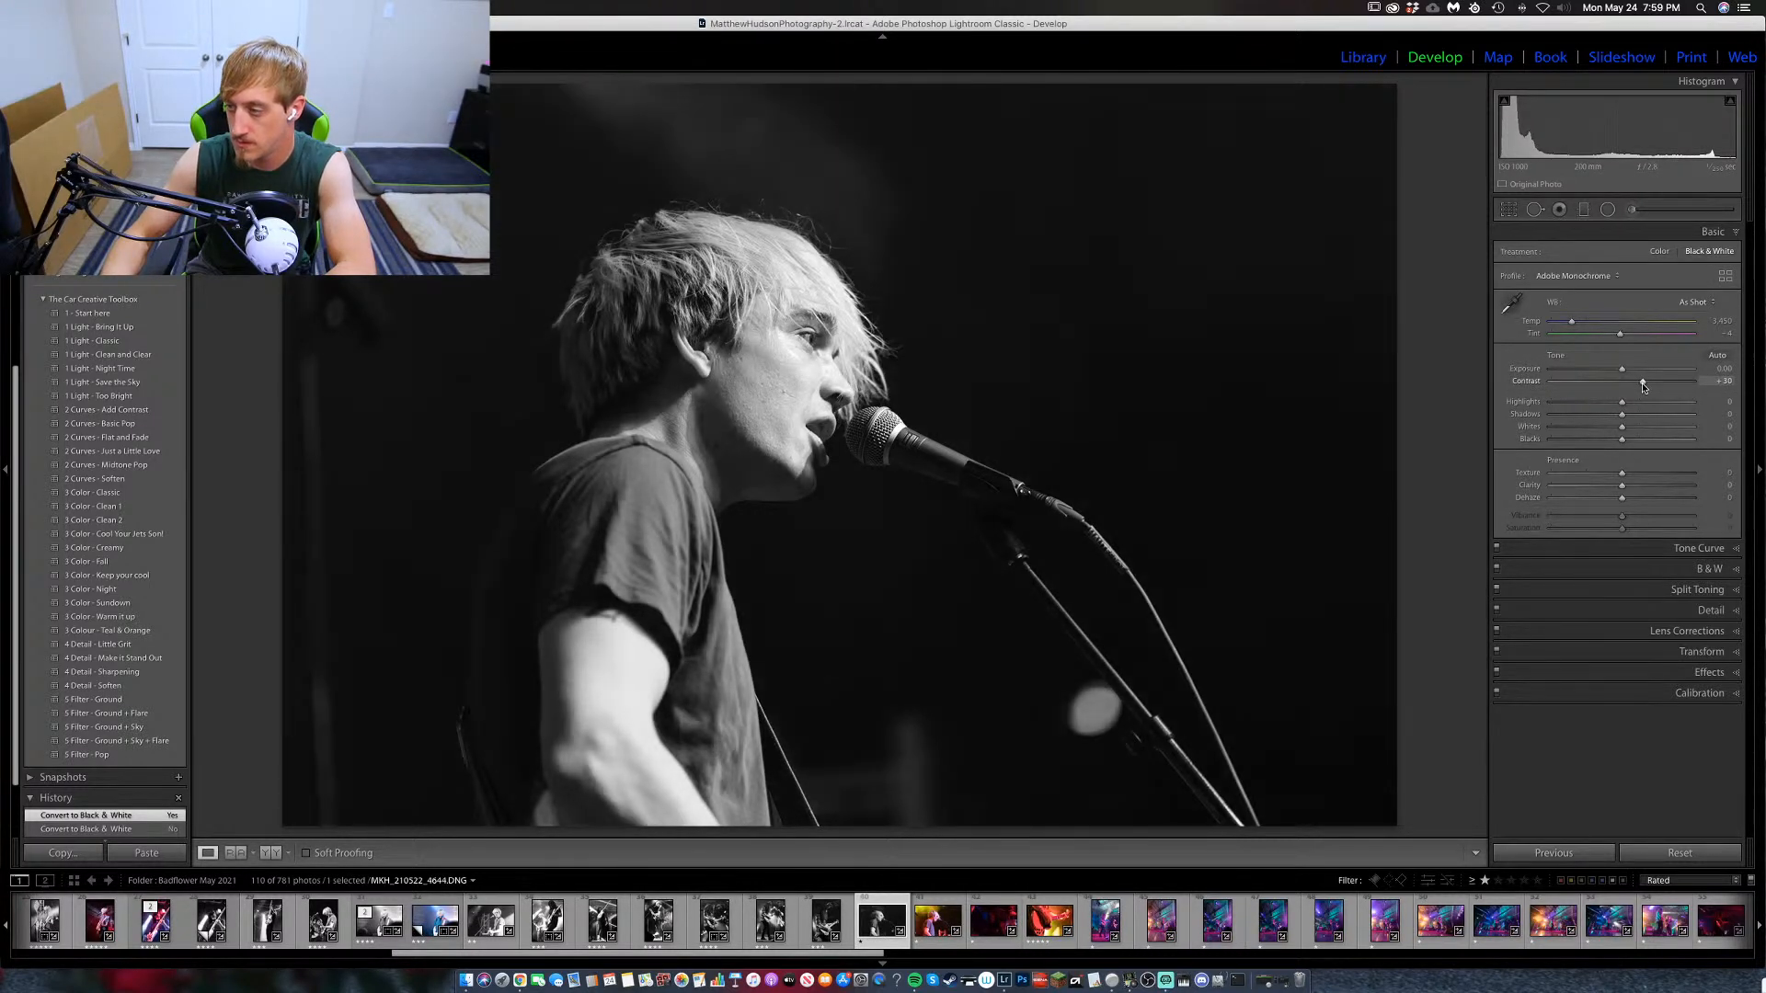
left_click_drag(1642, 383, 1651, 386)
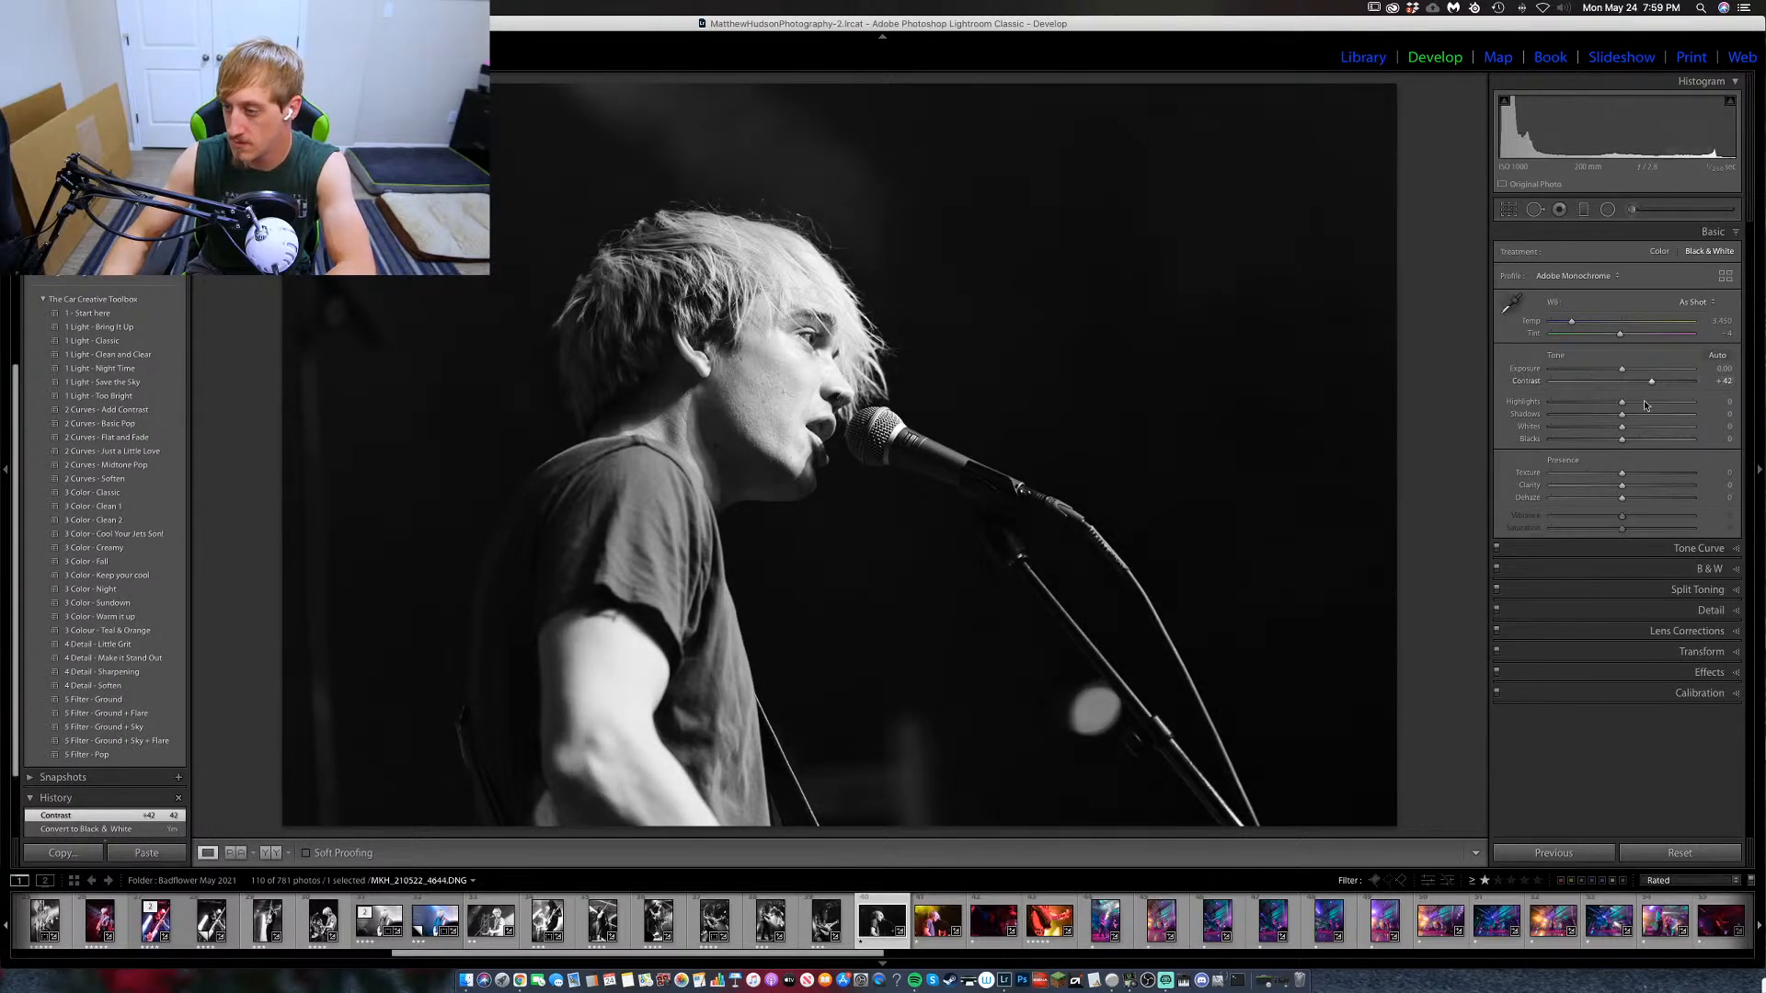
mouse_move(1626, 486)
left_mouse_down()
mouse_move(1636, 476)
mouse_move(1627, 499)
left_mouse_up()
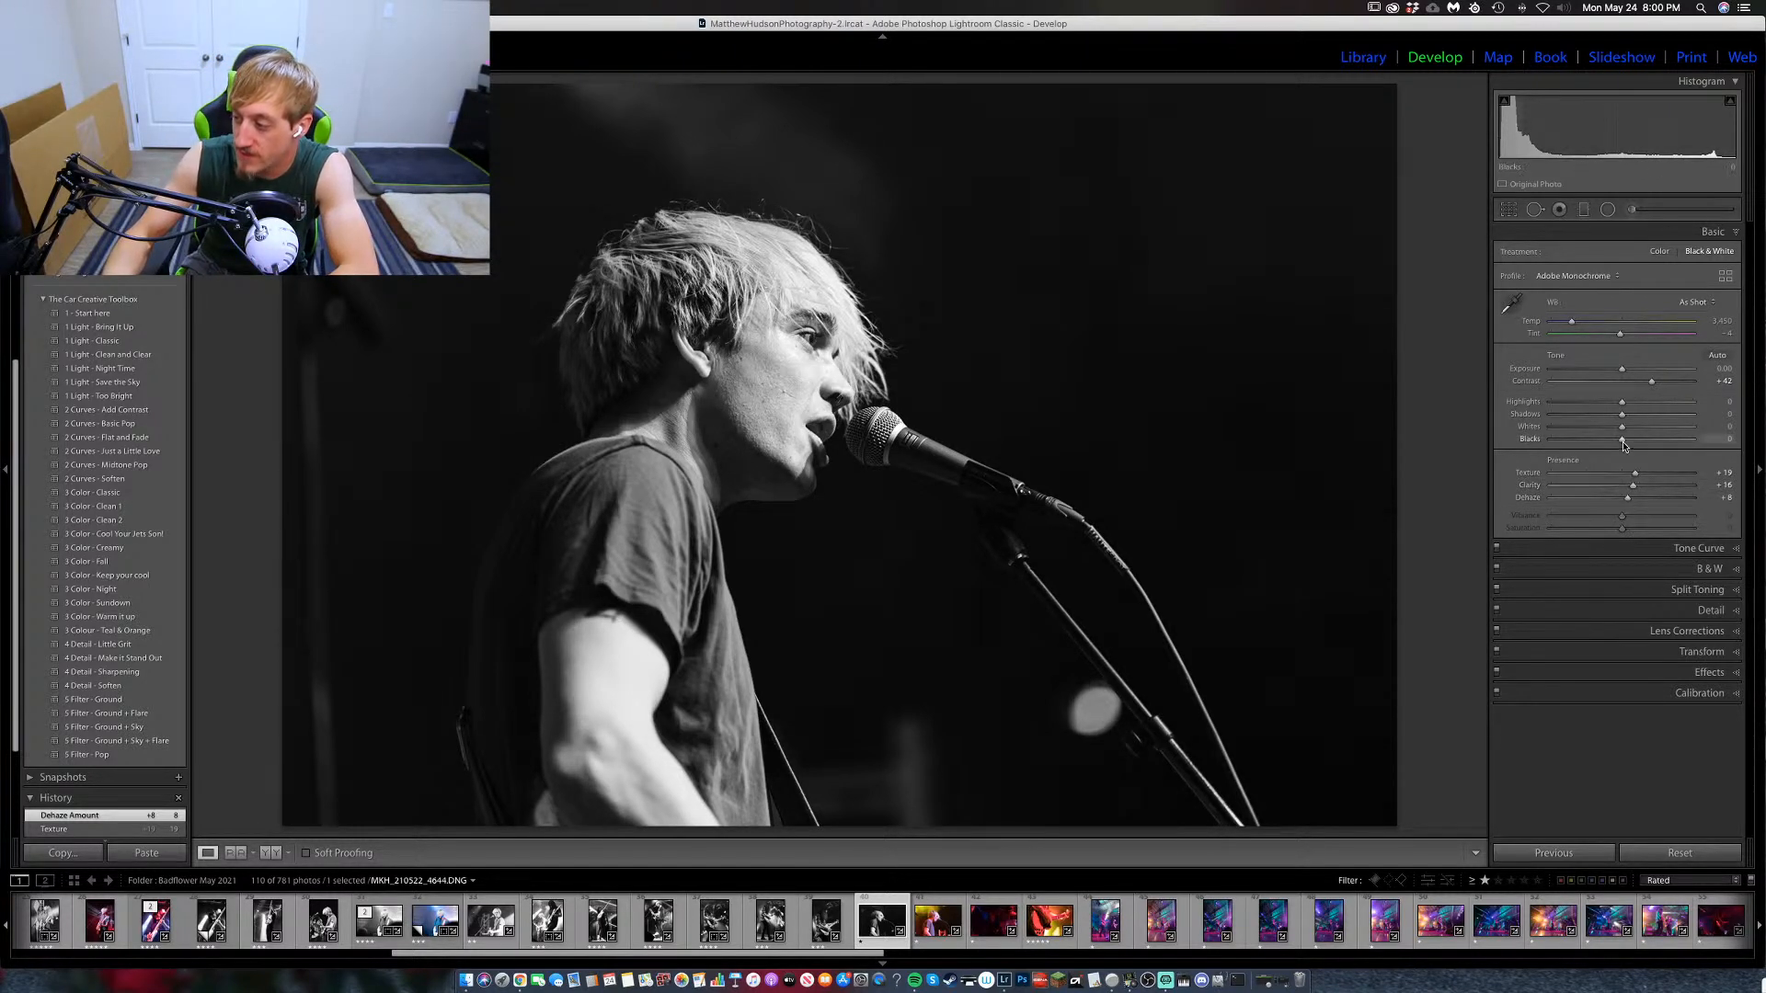
Set the singer photo's Blacks to -12, Whites to +17, Shadows to -10 and Highlights to +7.
left_click_drag(1624, 445, 1614, 447)
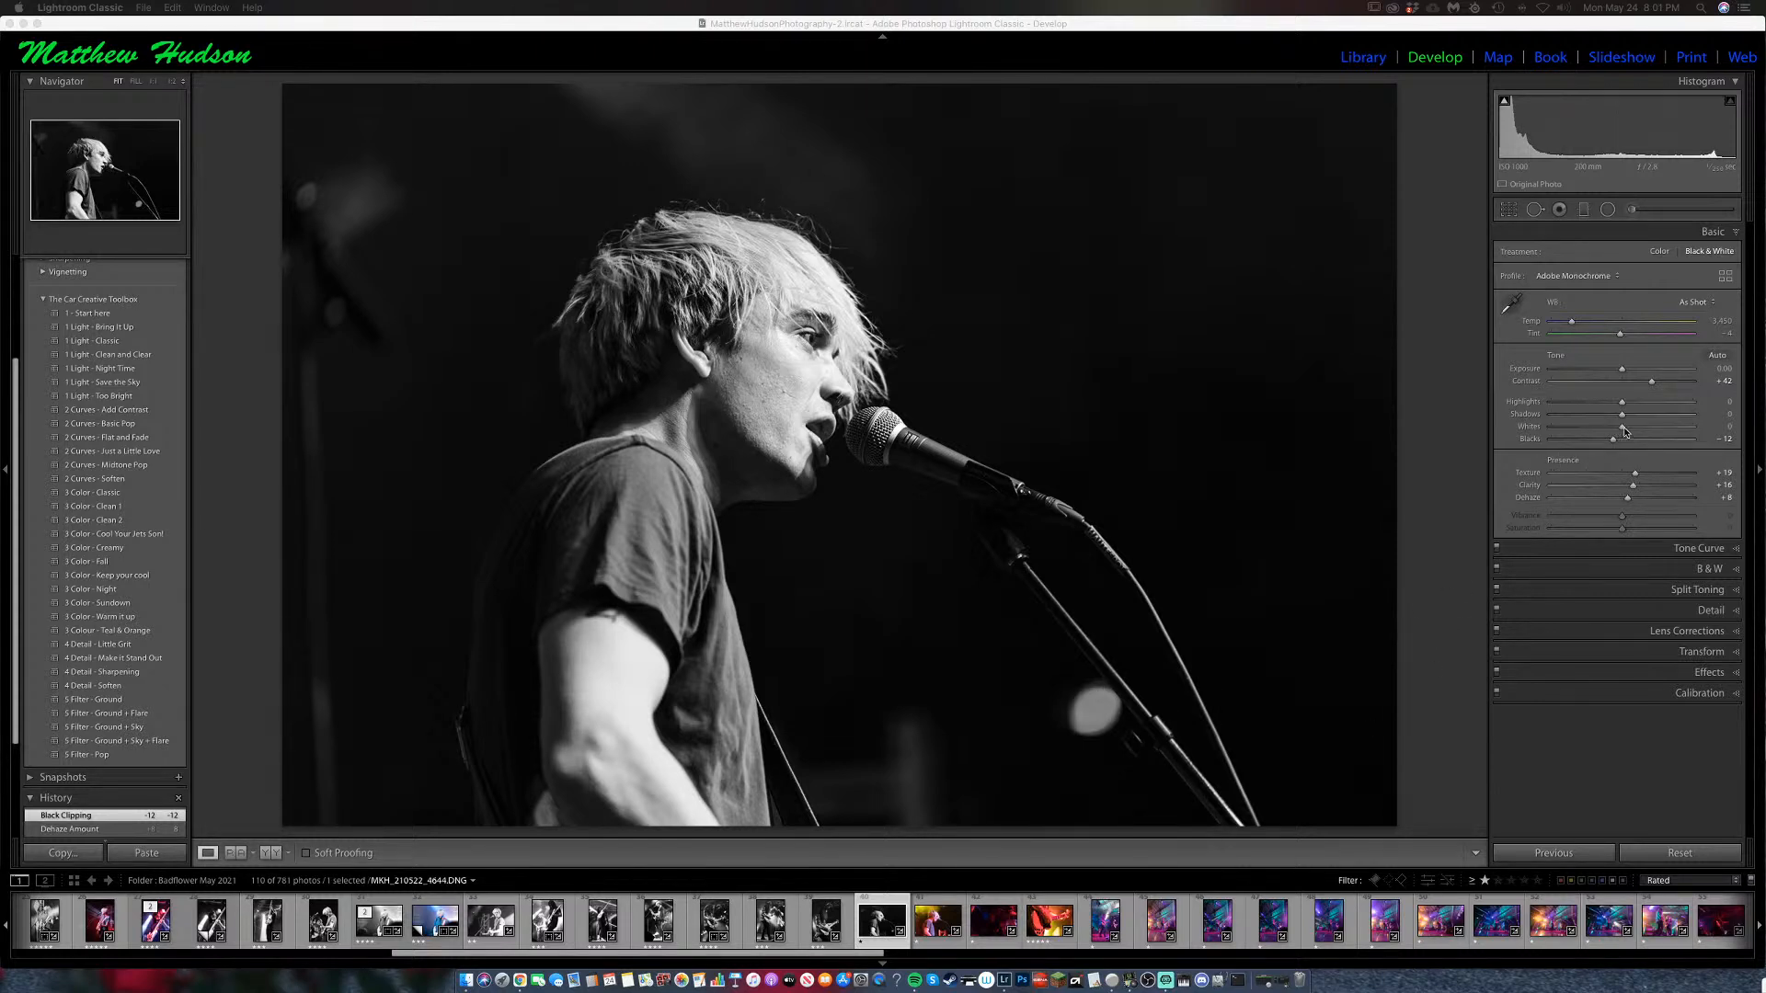
mouse_move(1622, 427)
left_mouse_down()
mouse_move(1635, 433)
mouse_move(1616, 419)
left_mouse_up()
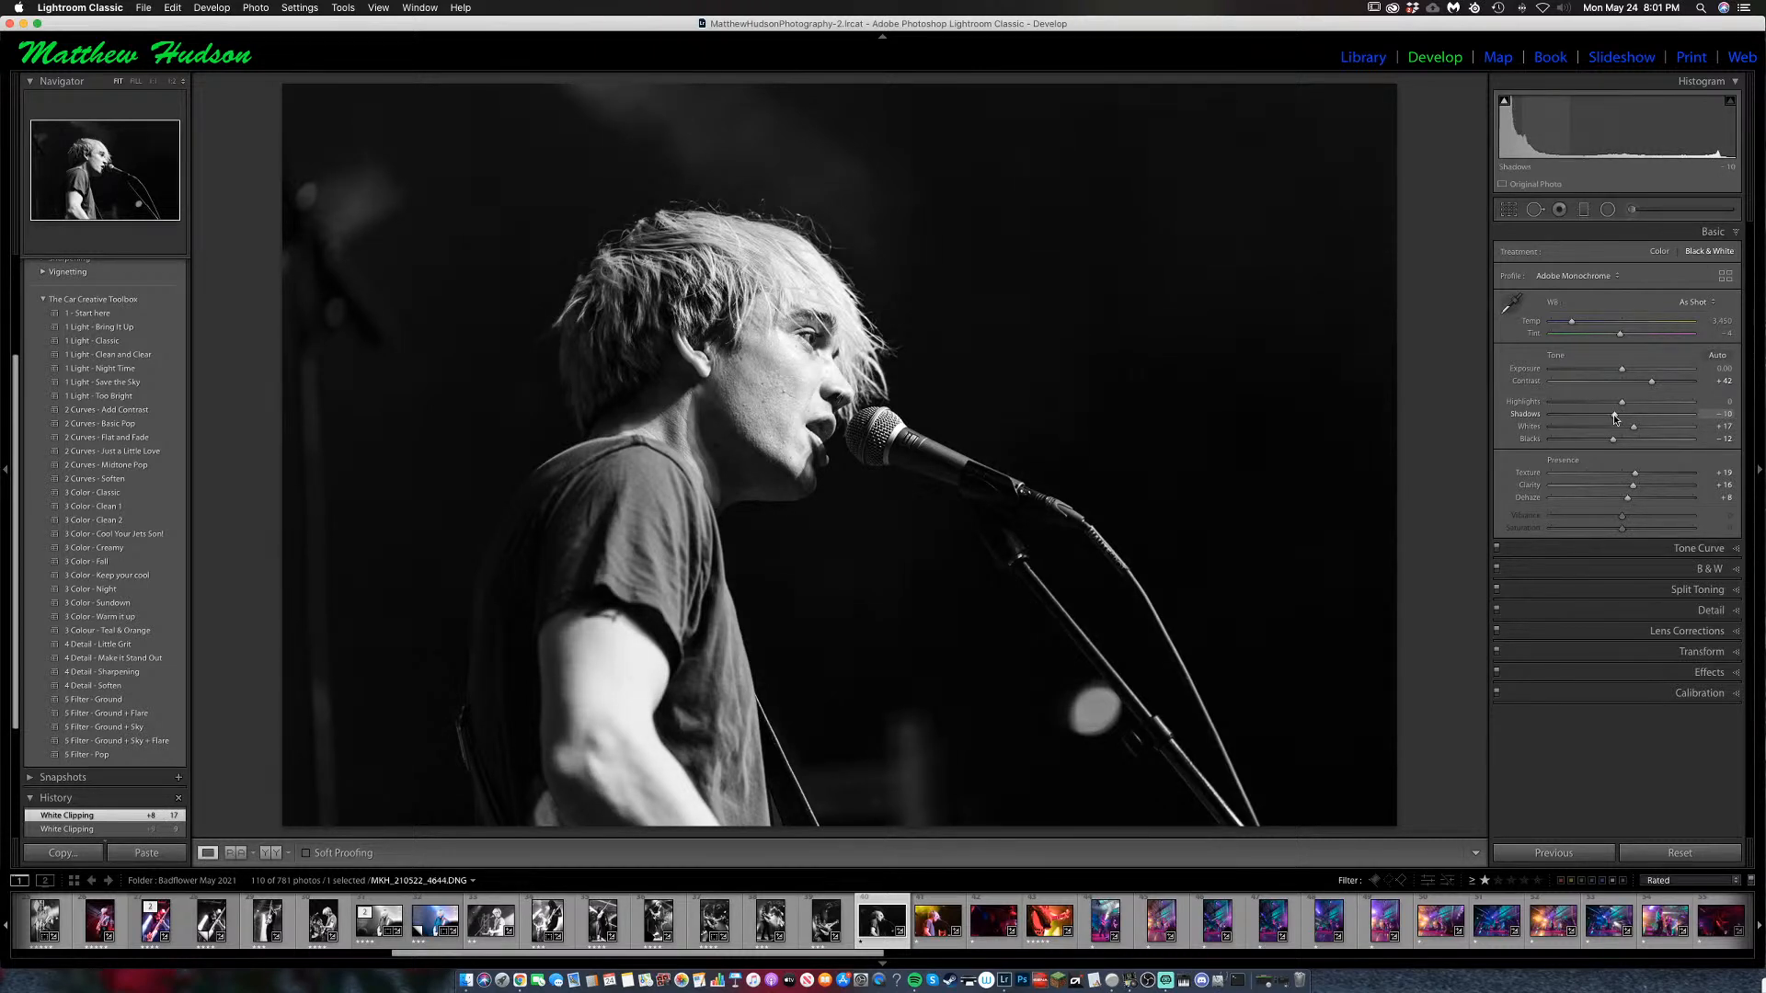
left_click_drag(1623, 406, 1626, 405)
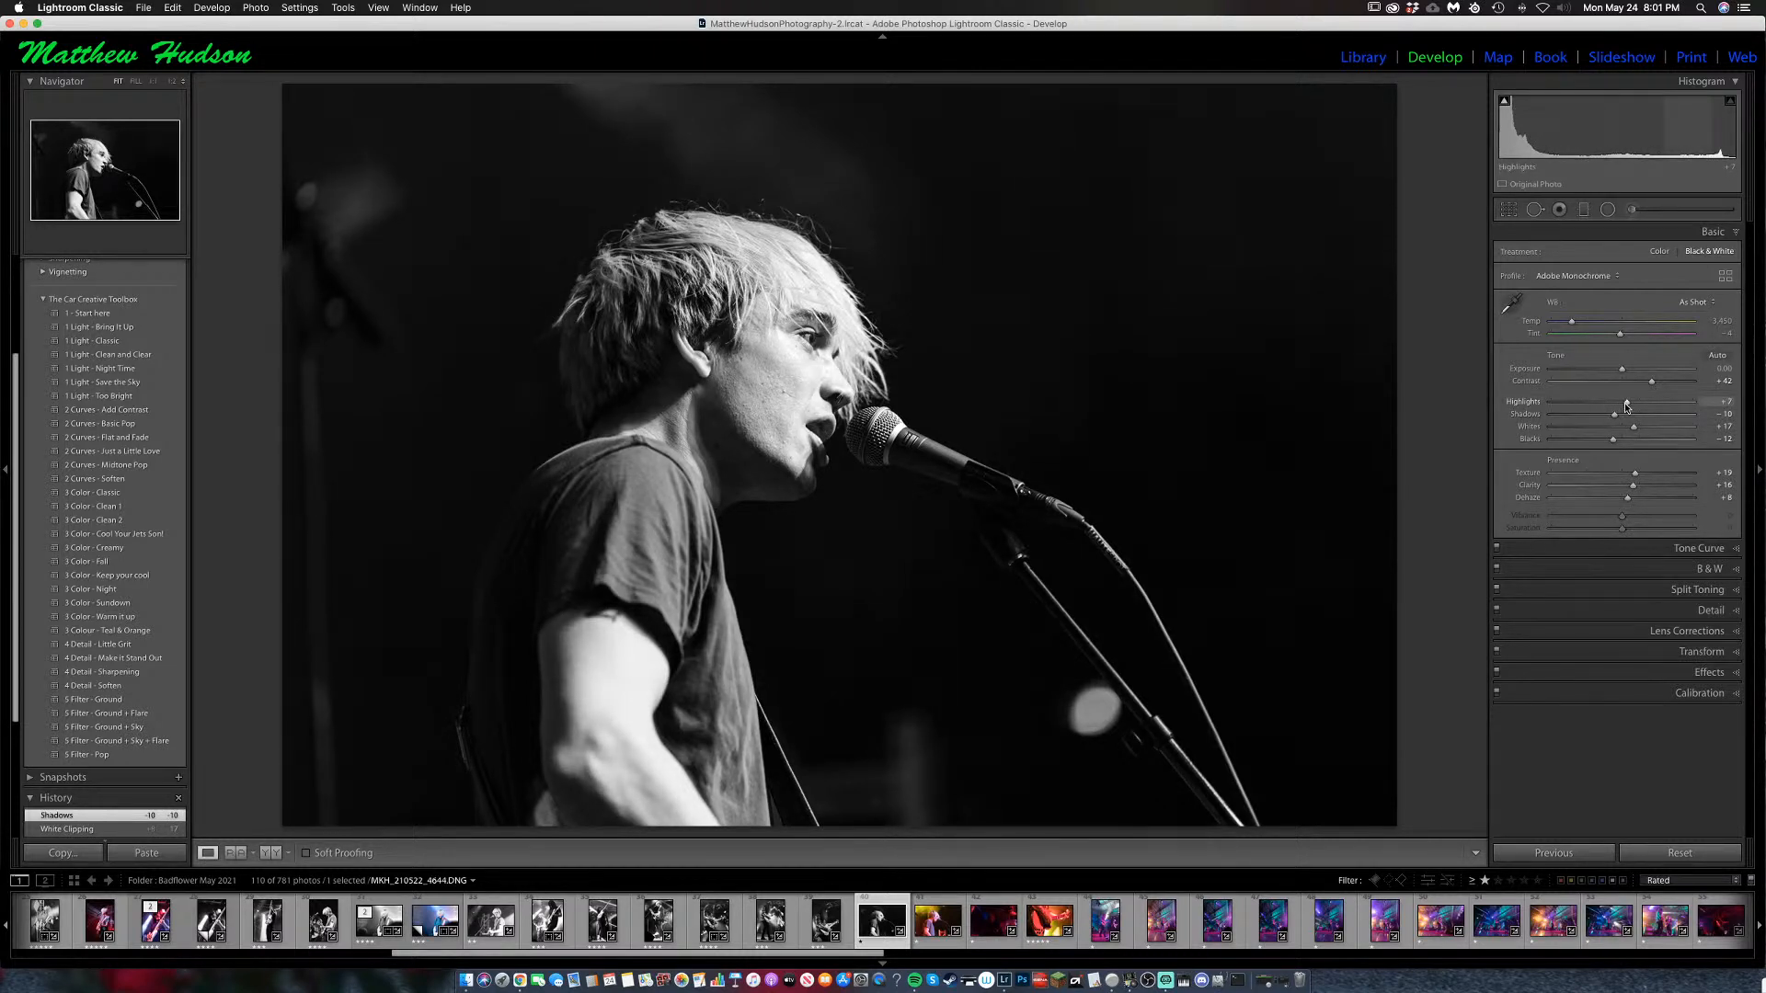
Set the singer photo's sharpening Masking to 74 and Luminance noise reduction to 9, and add a -10 post-crop vignette.
left_click(1733, 632)
left_click(1697, 314)
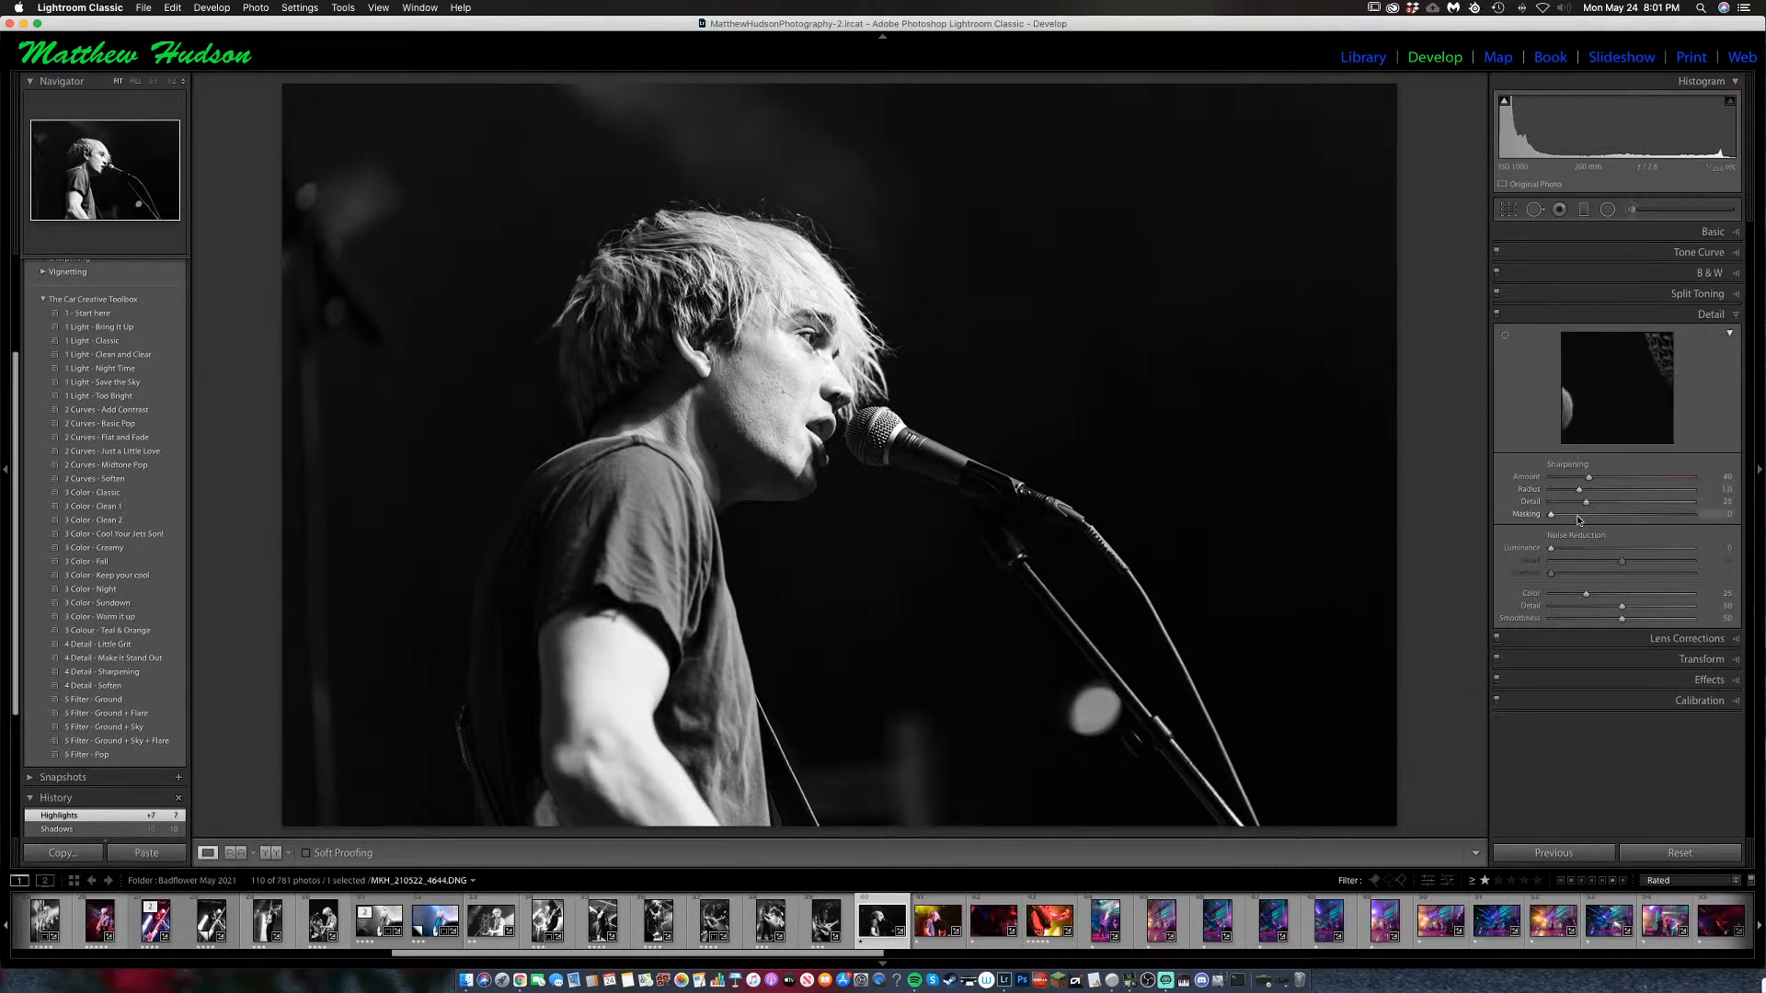
left_click_drag(1583, 514, 1655, 521)
left_click_drag(1551, 548, 1564, 548)
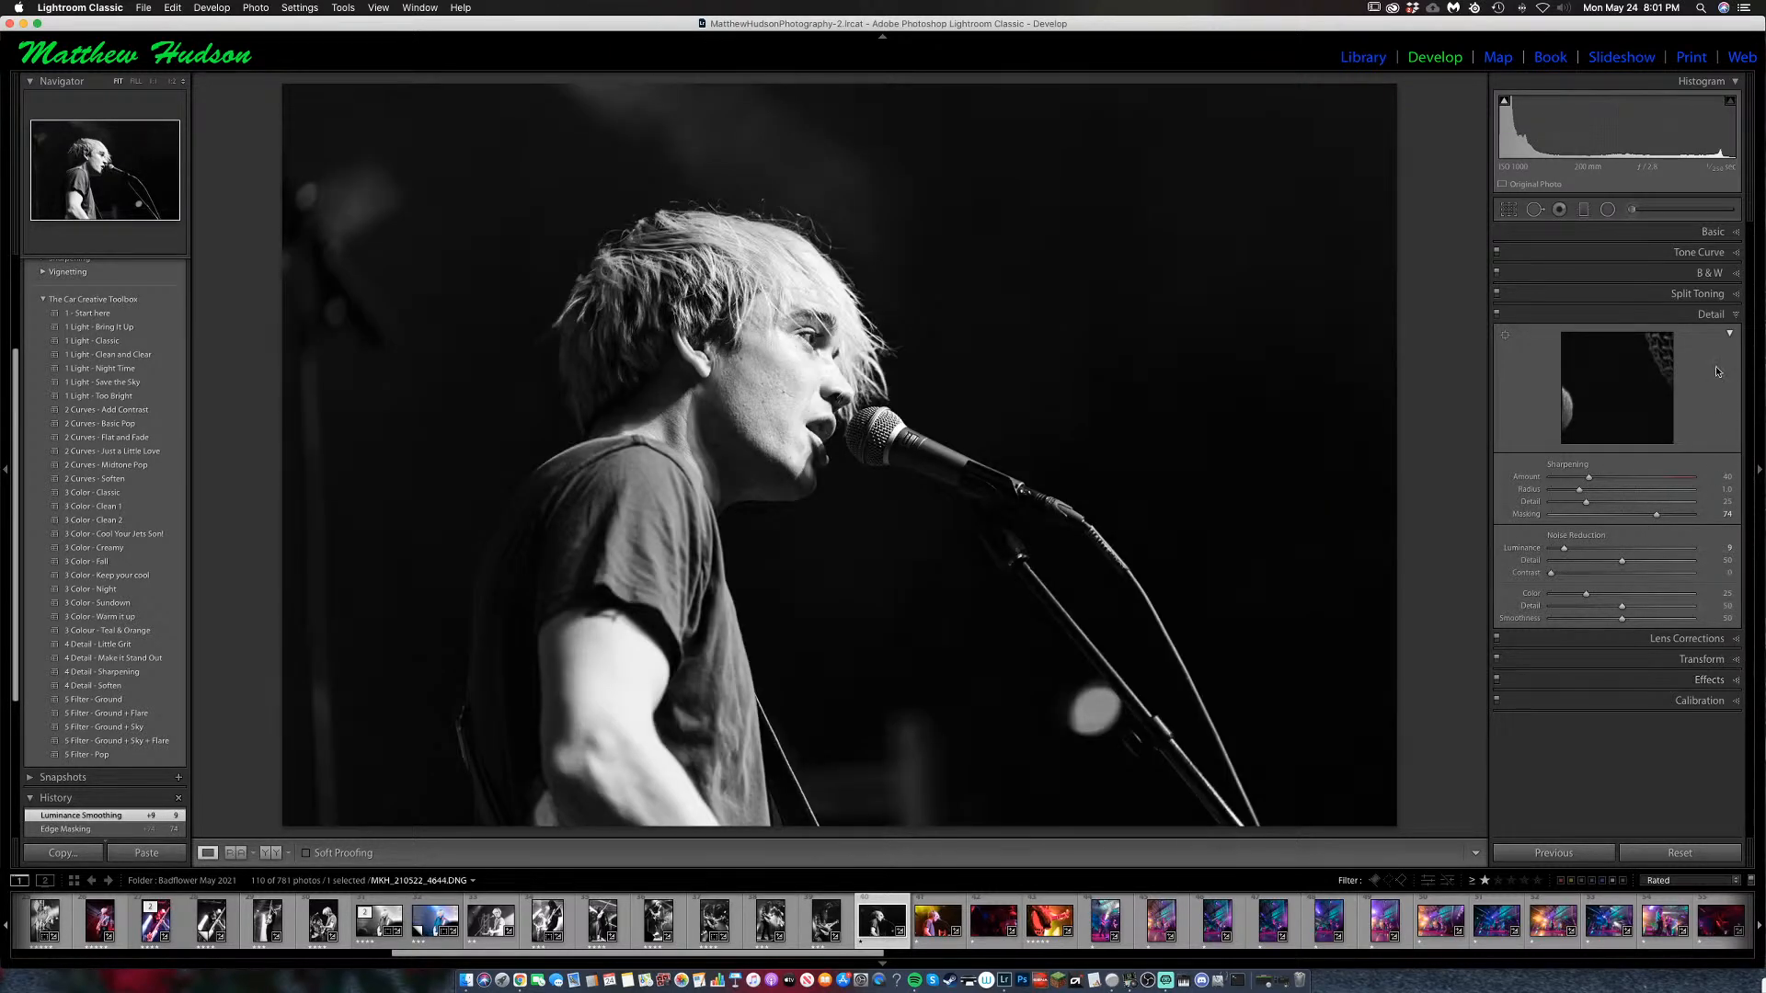
left_click(1709, 680)
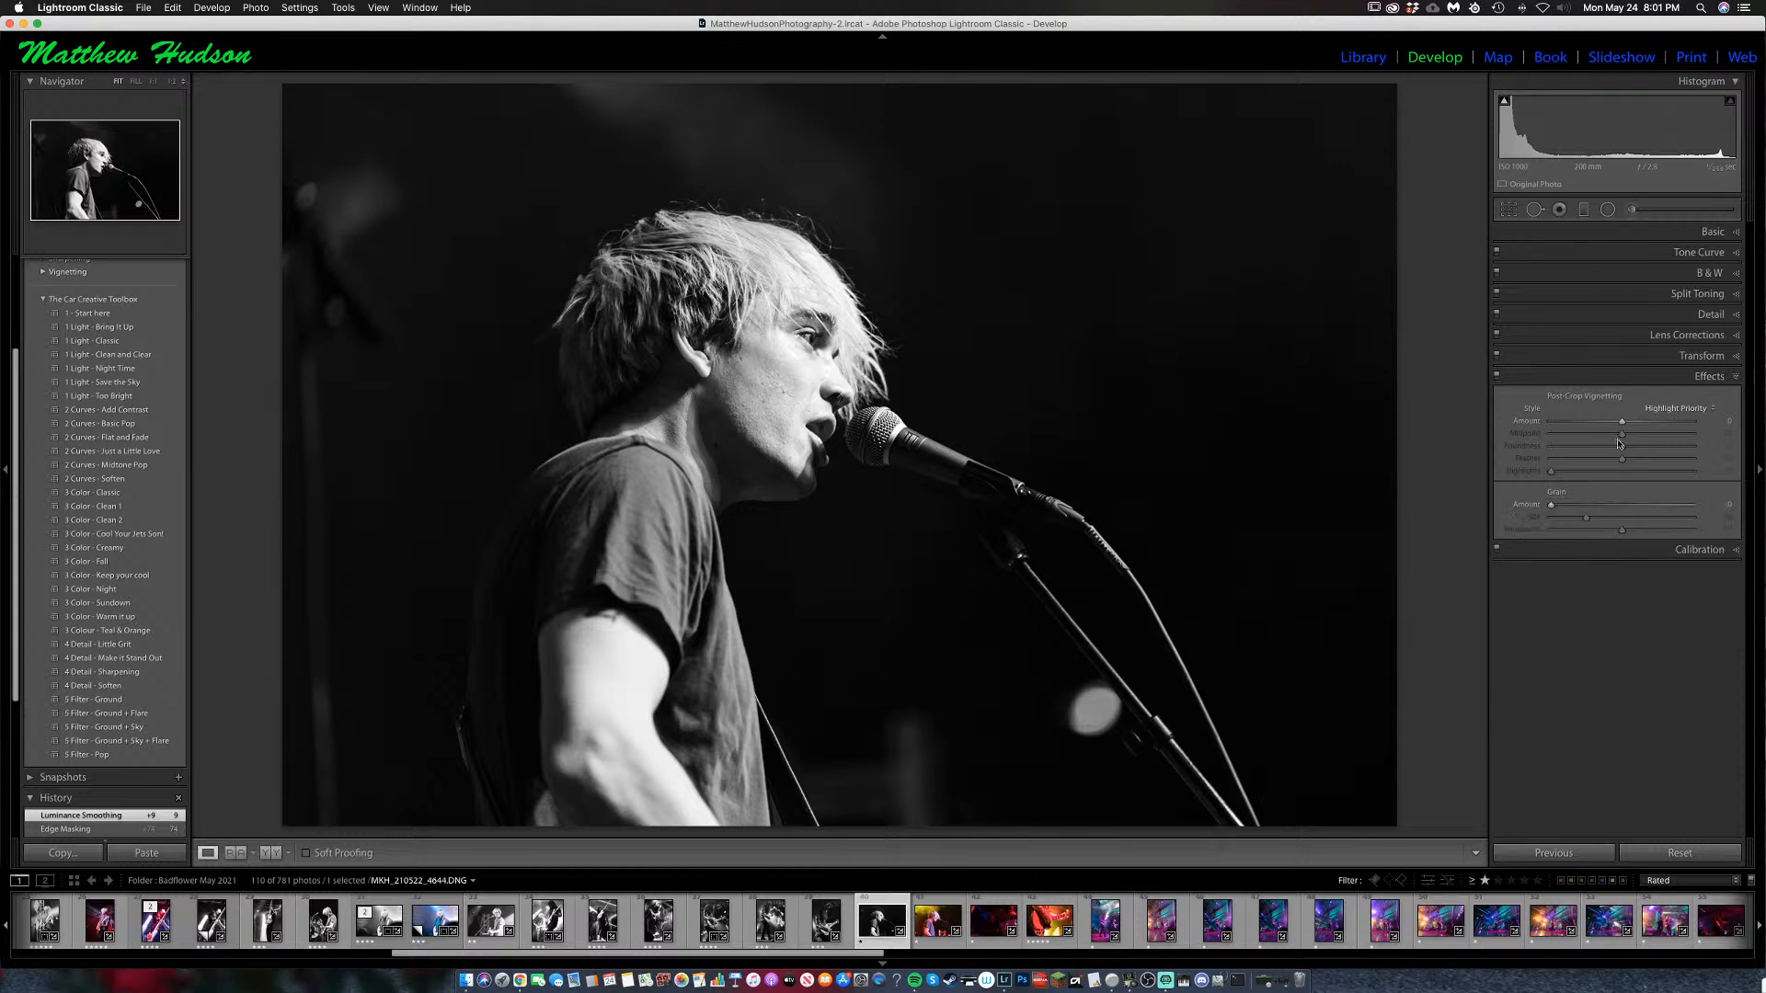
left_click_drag(1621, 422, 1613, 423)
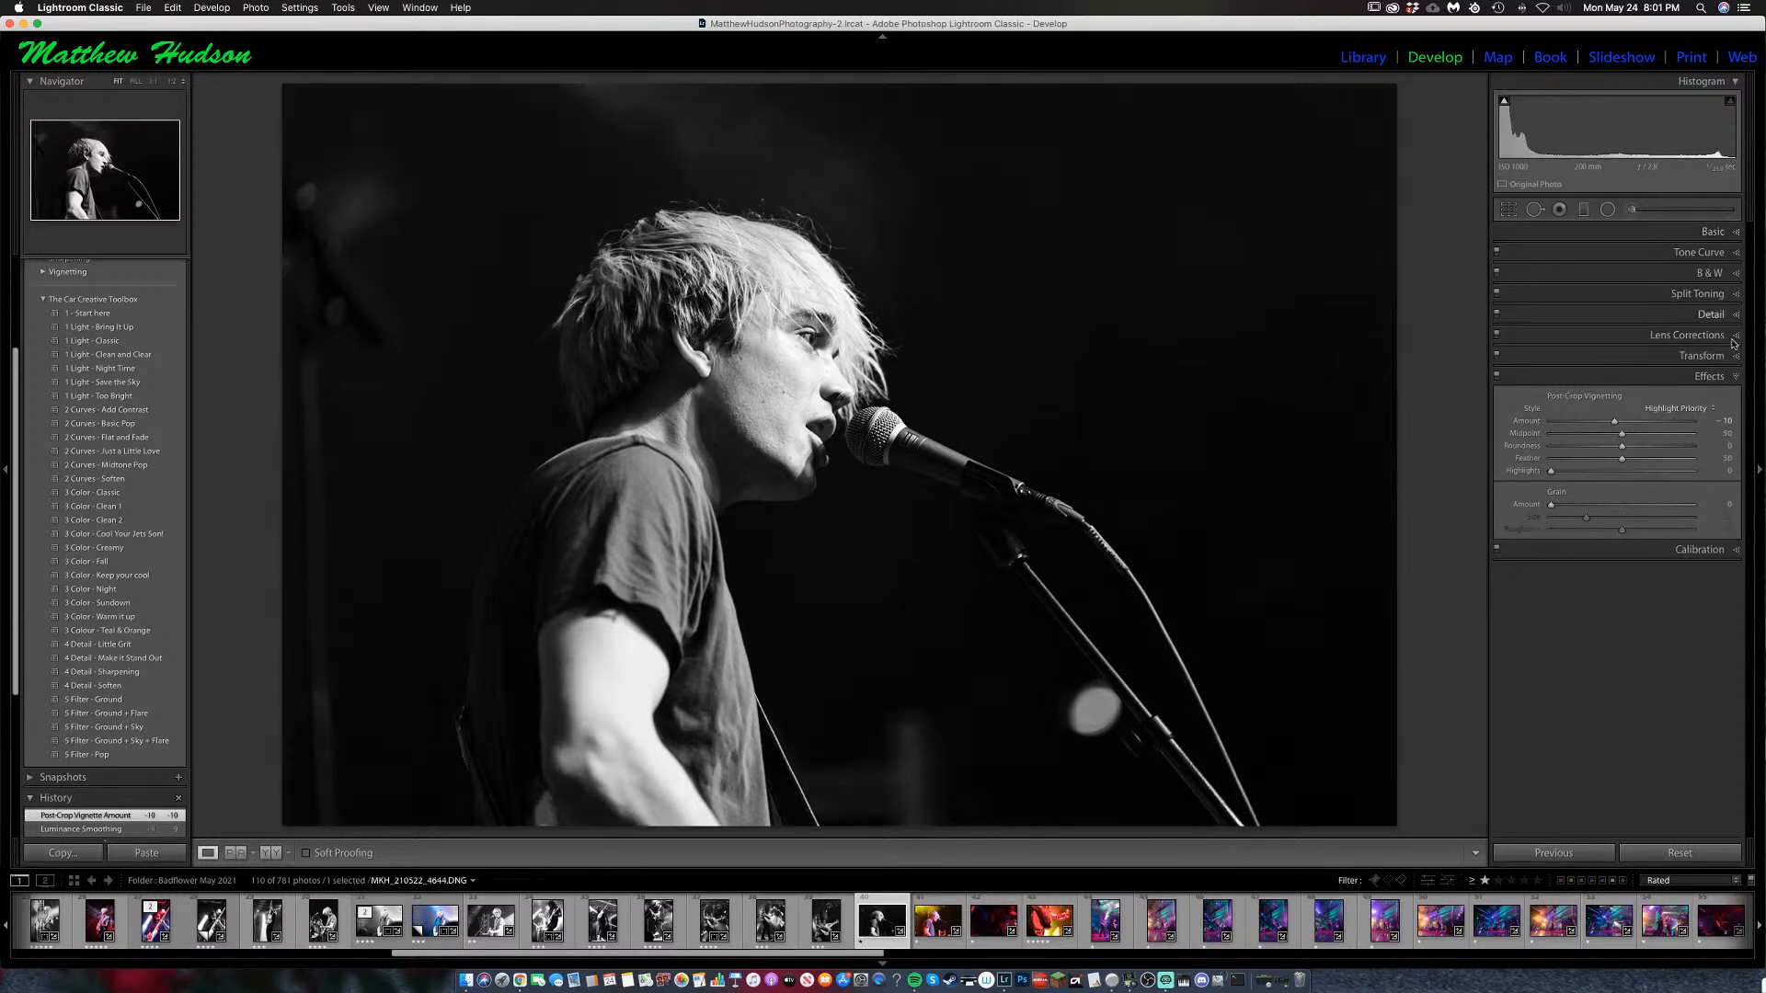
left_click(1707, 377)
Rate the black-and-white singer photo four stars, lower it to three, and clear the rating of the following color shot of him.
key("4")
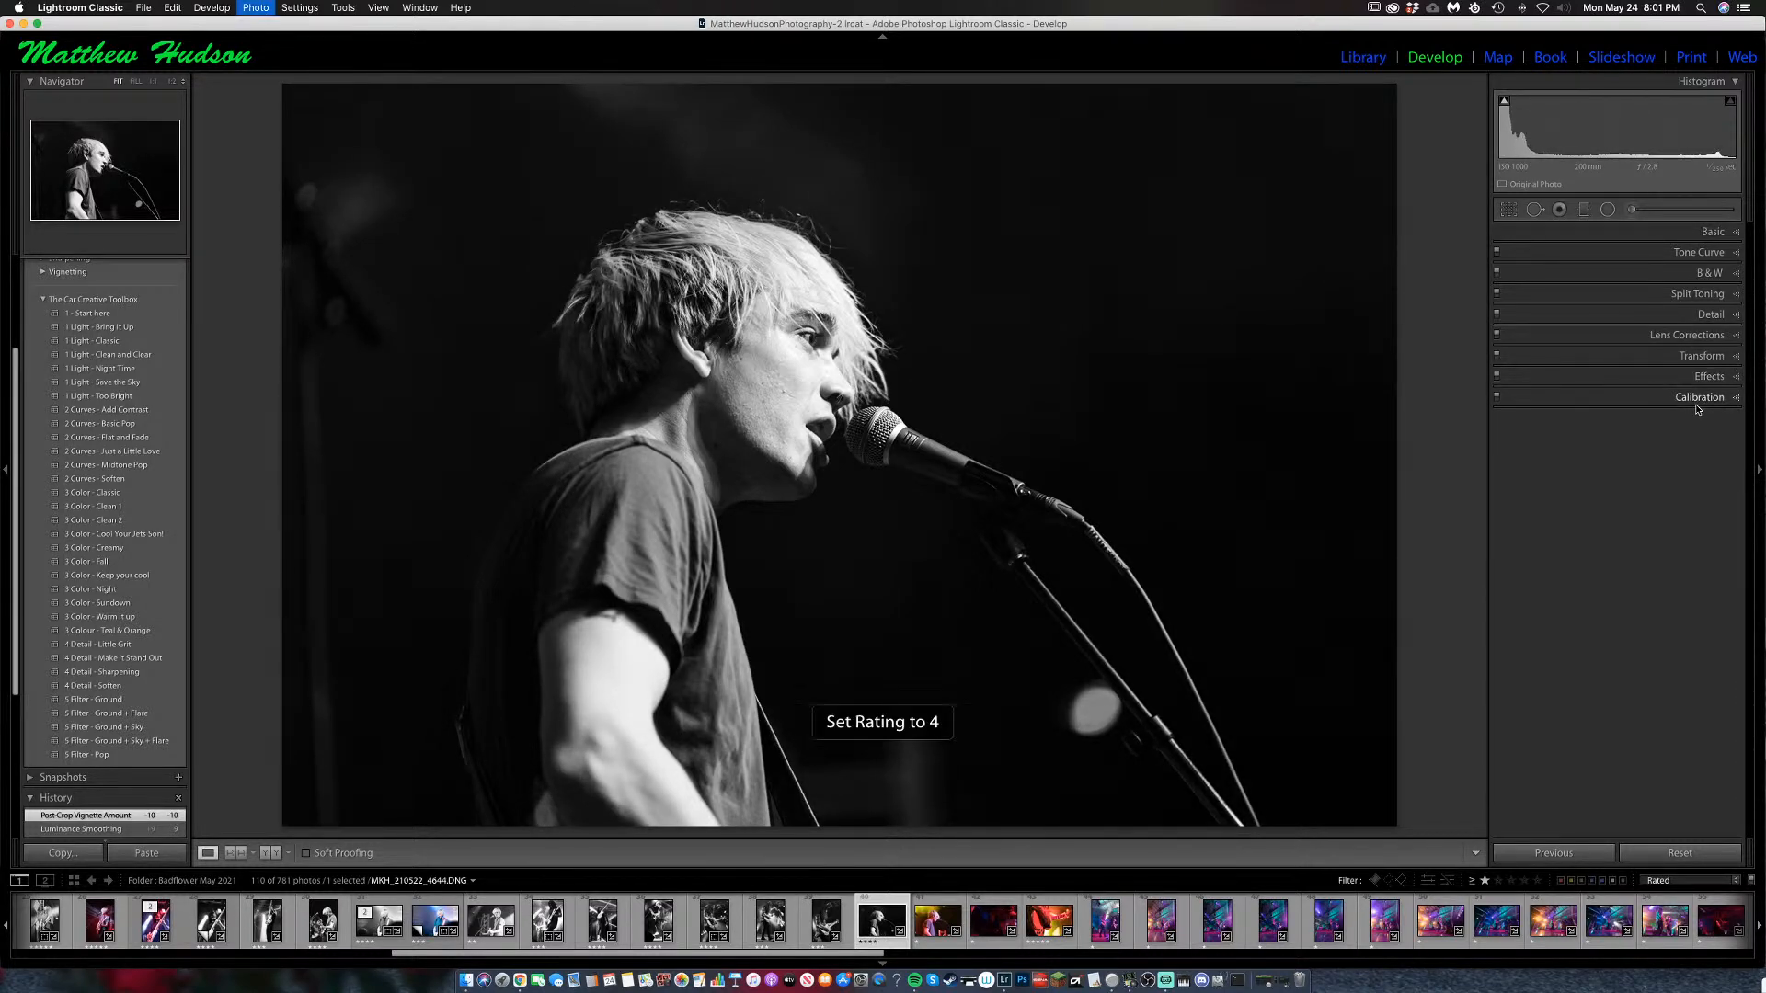
key("3")
key("Right")
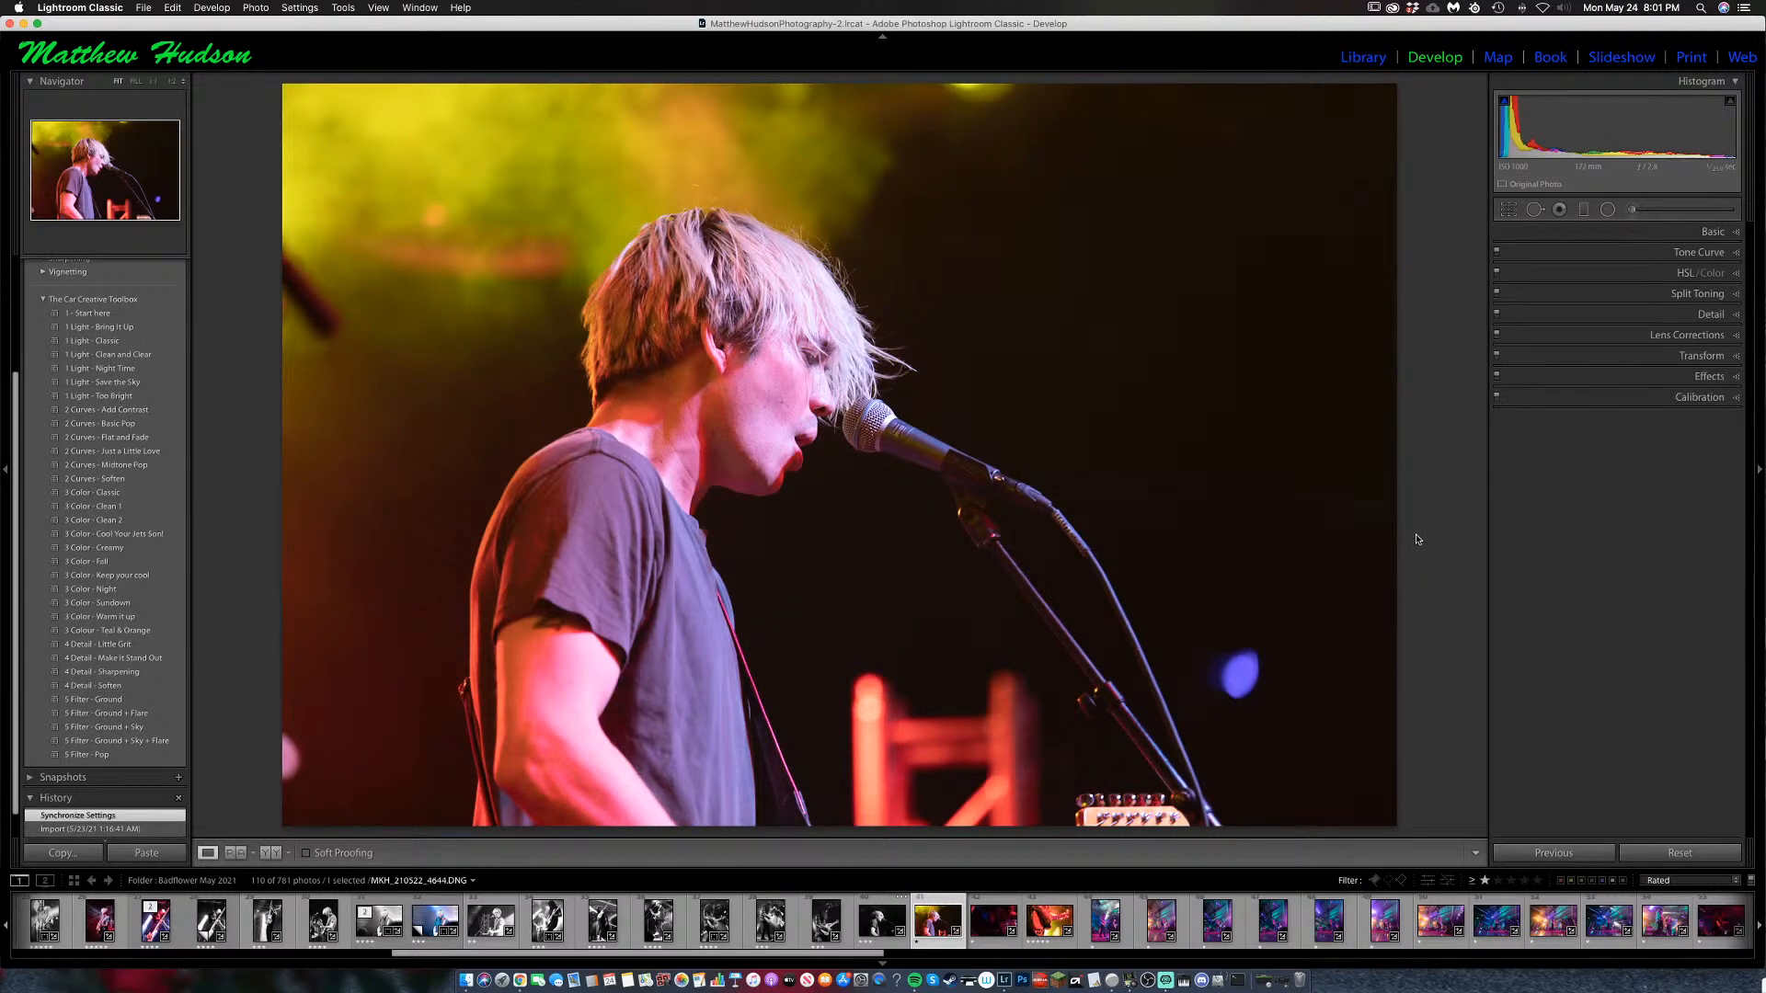
key("Right")
key("0")
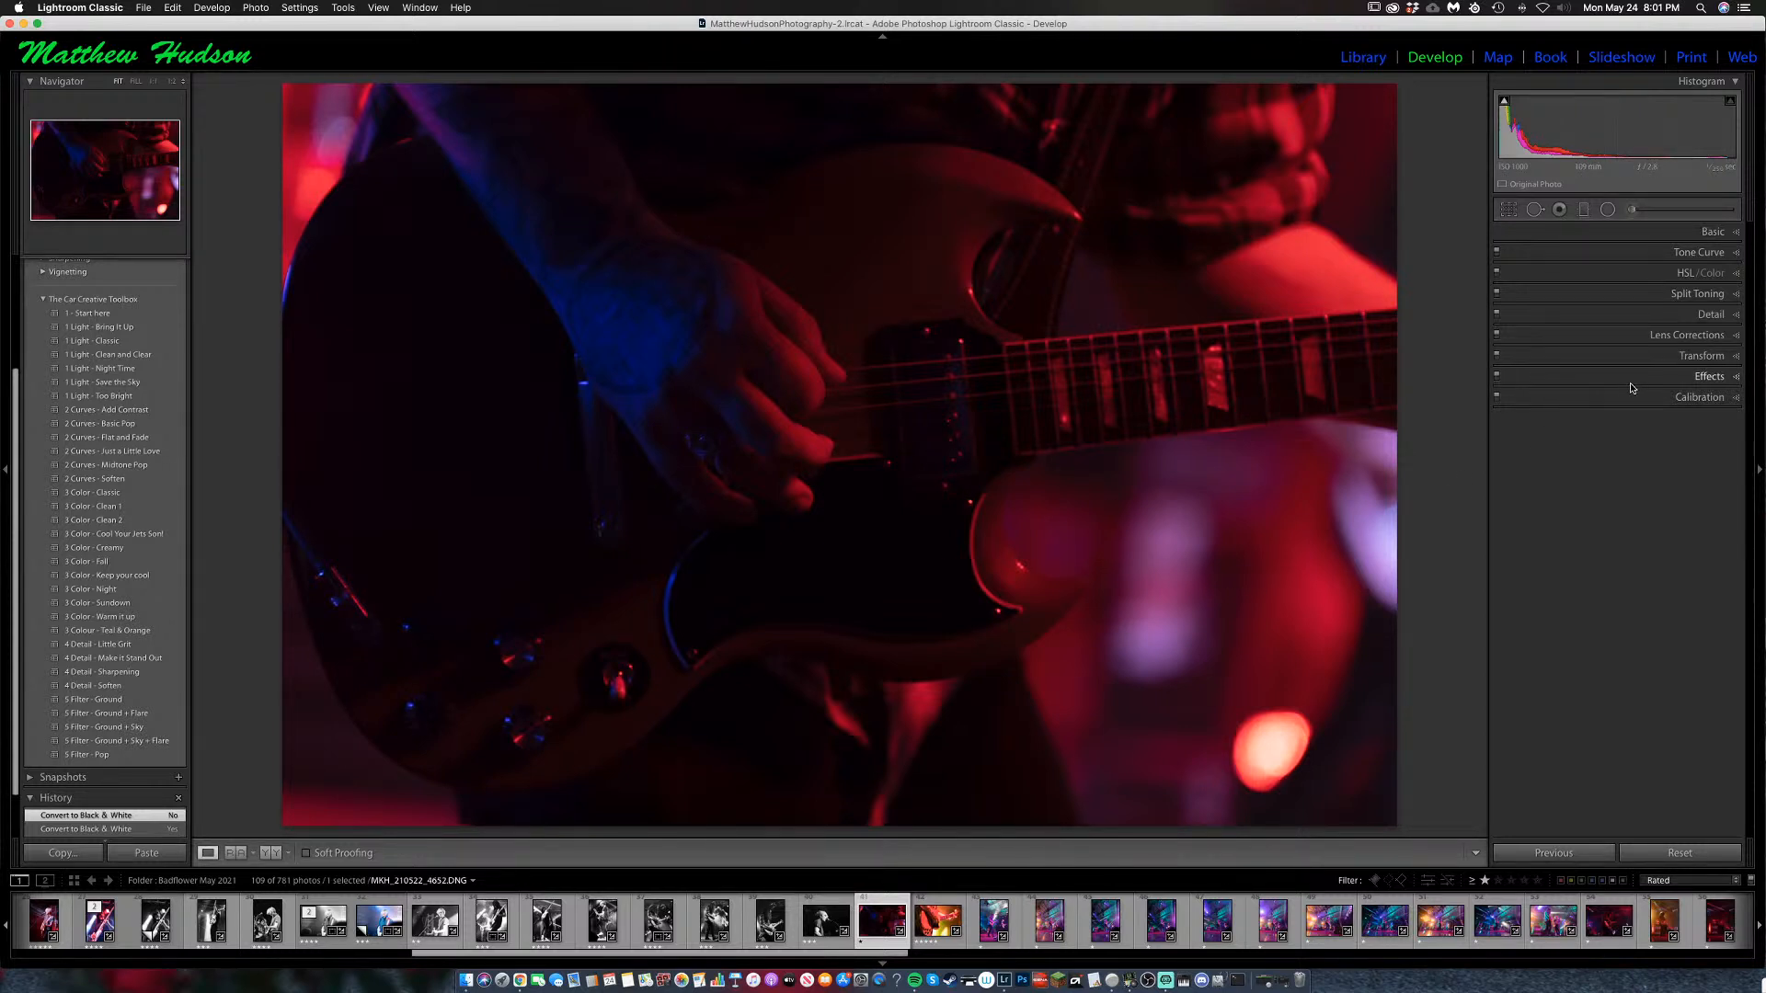
Compare the dark red guitar close-up in black and white, keep it in color, and set Exposure +0.60, Saturation +14 and Dehaze +10.
key("v")
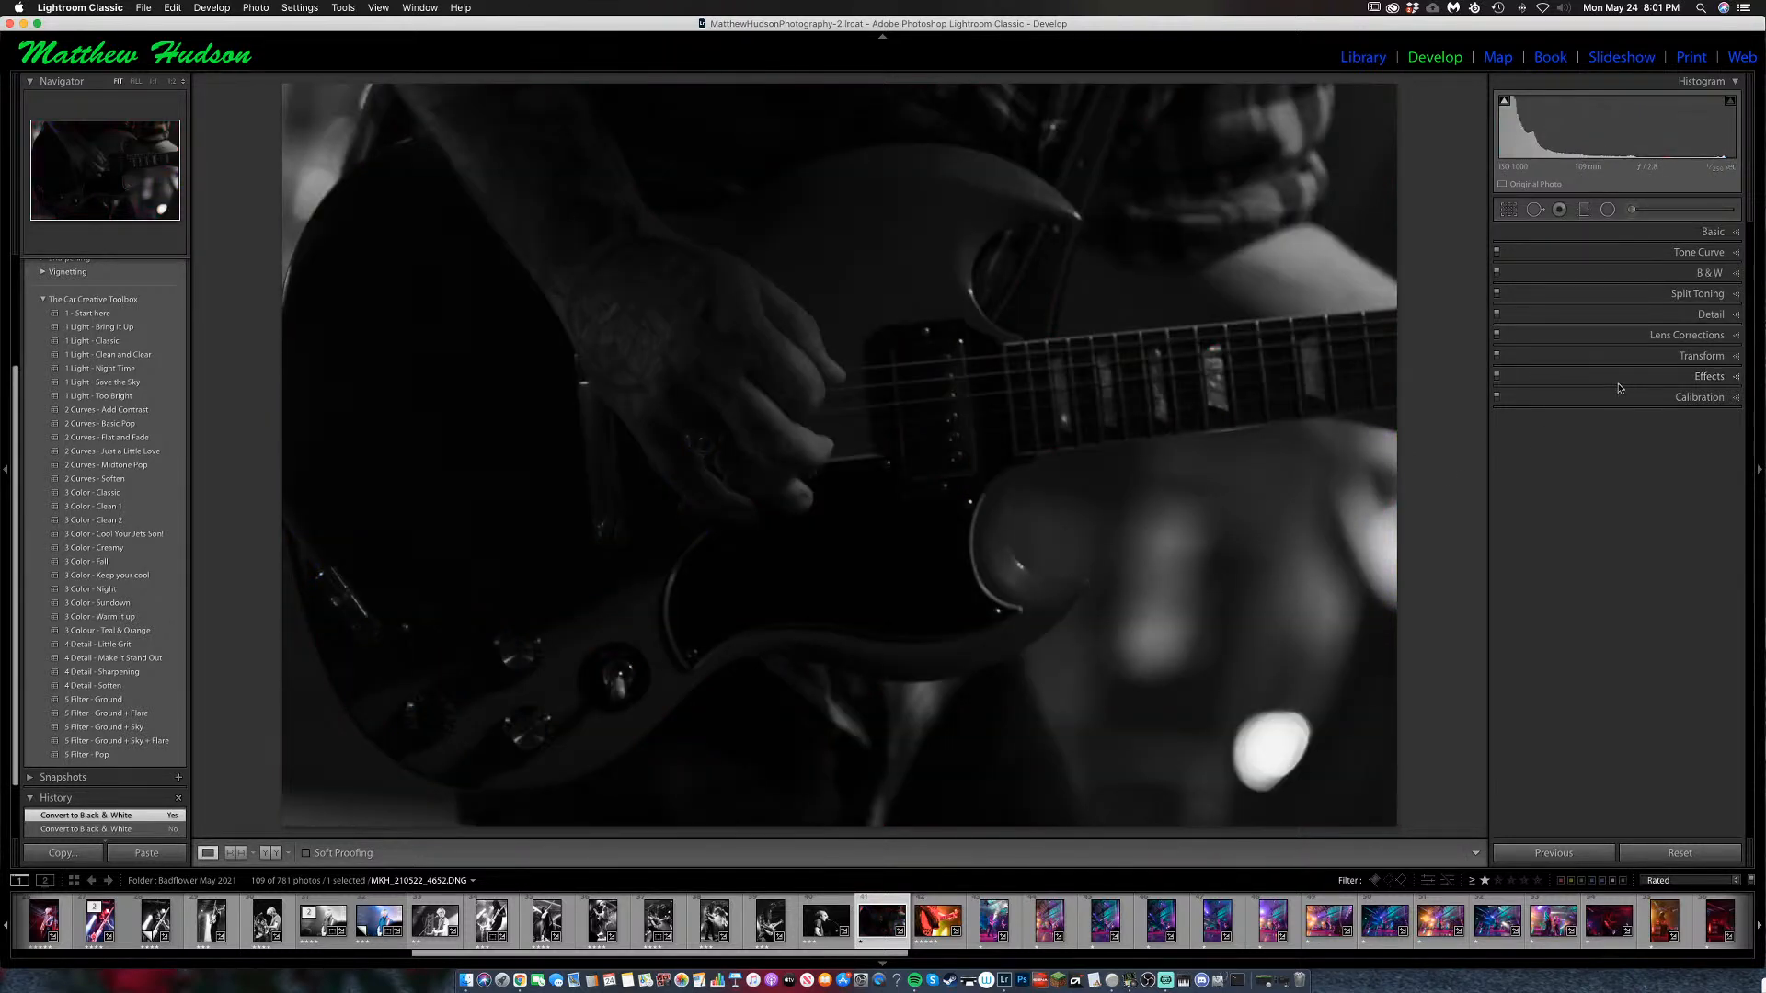
key("v")
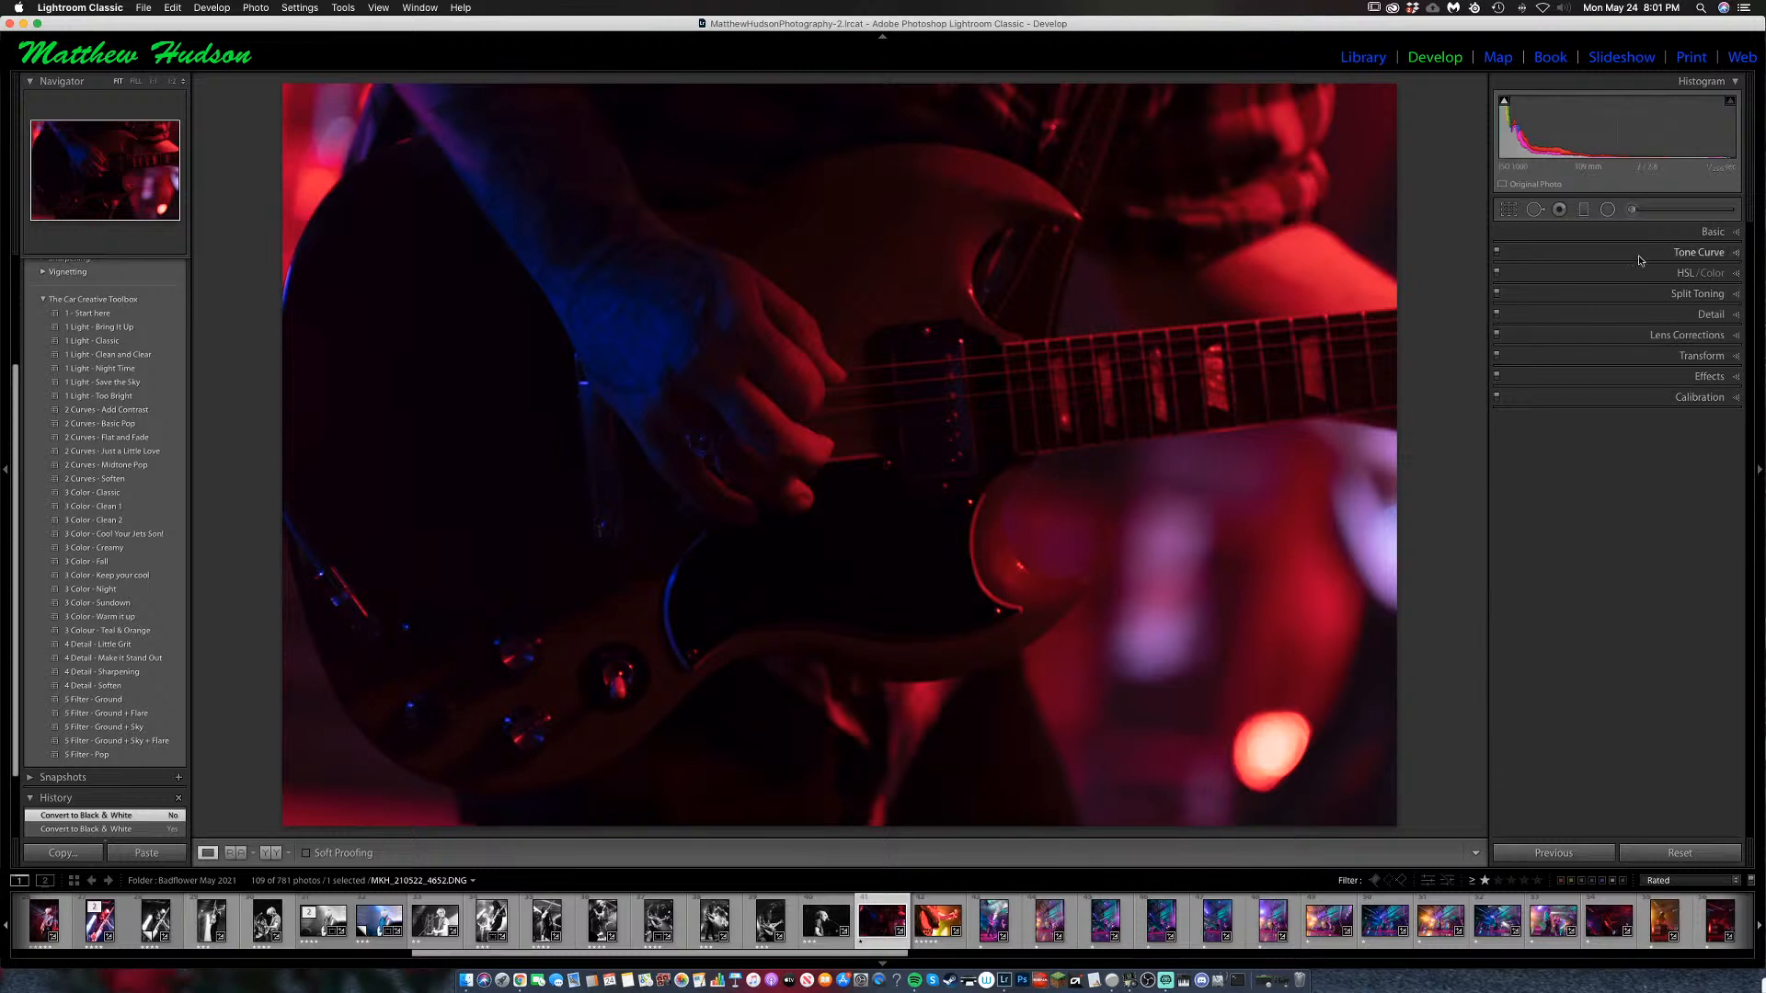
left_click(1709, 232)
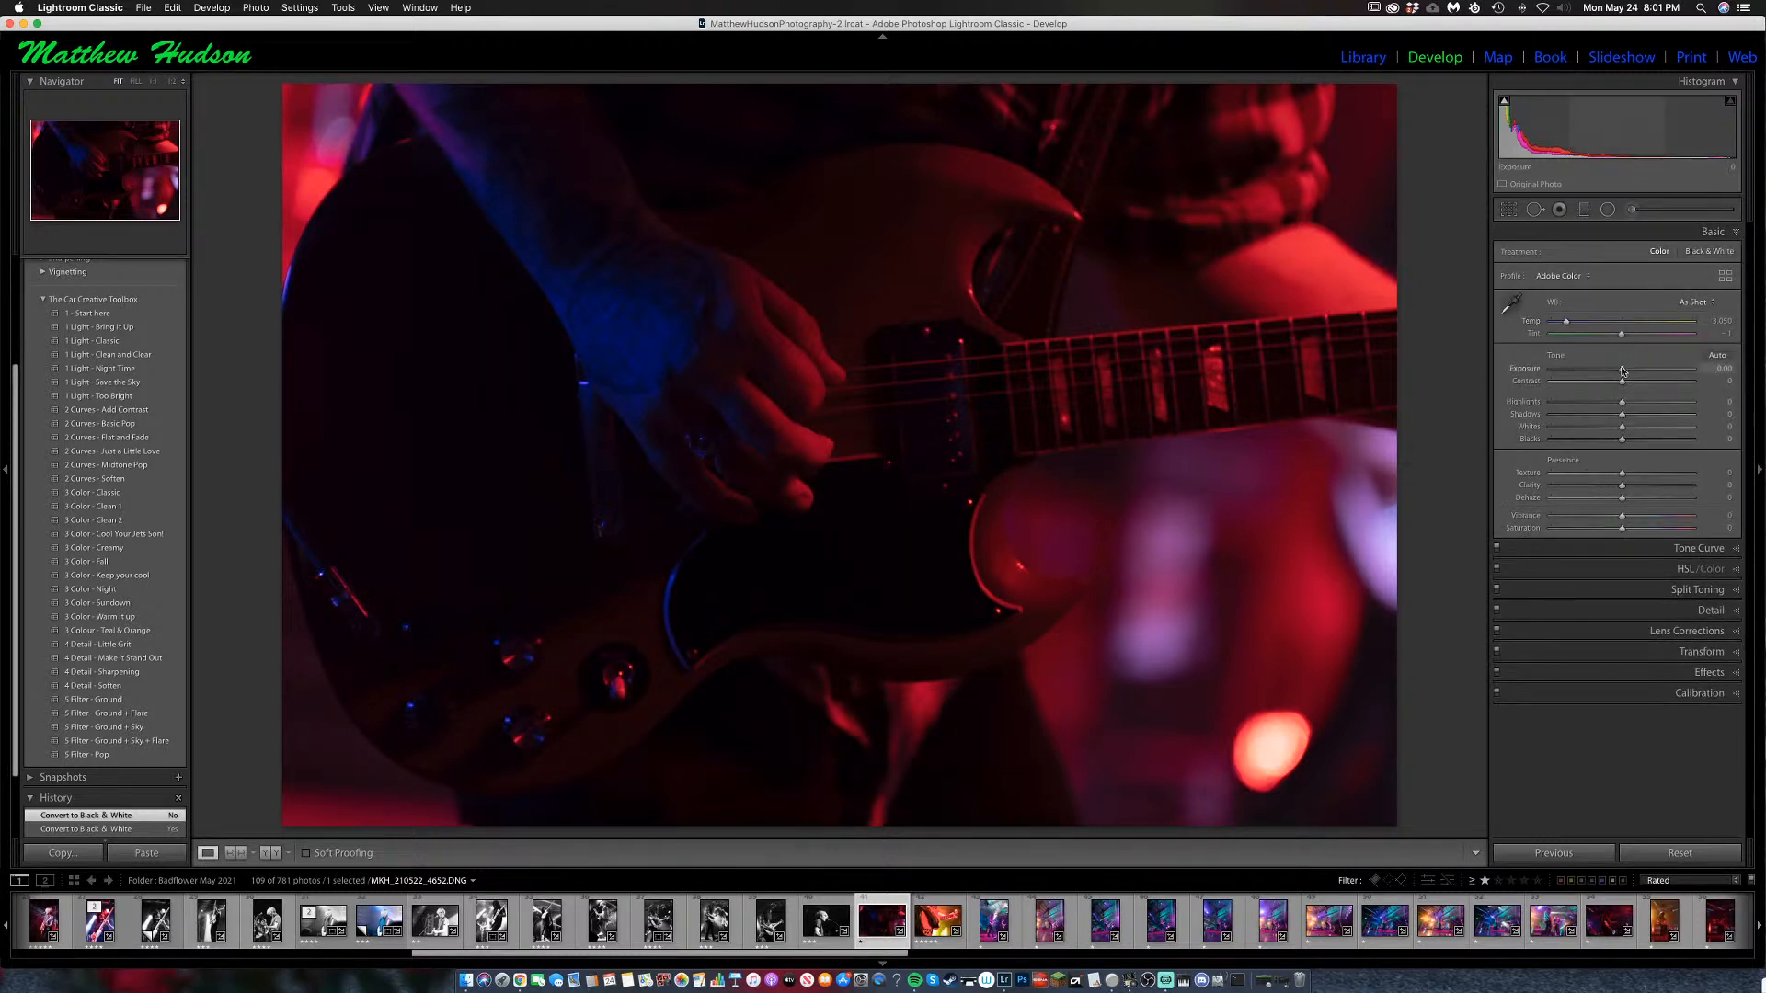
left_click_drag(1622, 369, 1631, 371)
left_click_drag(1623, 534, 1631, 533)
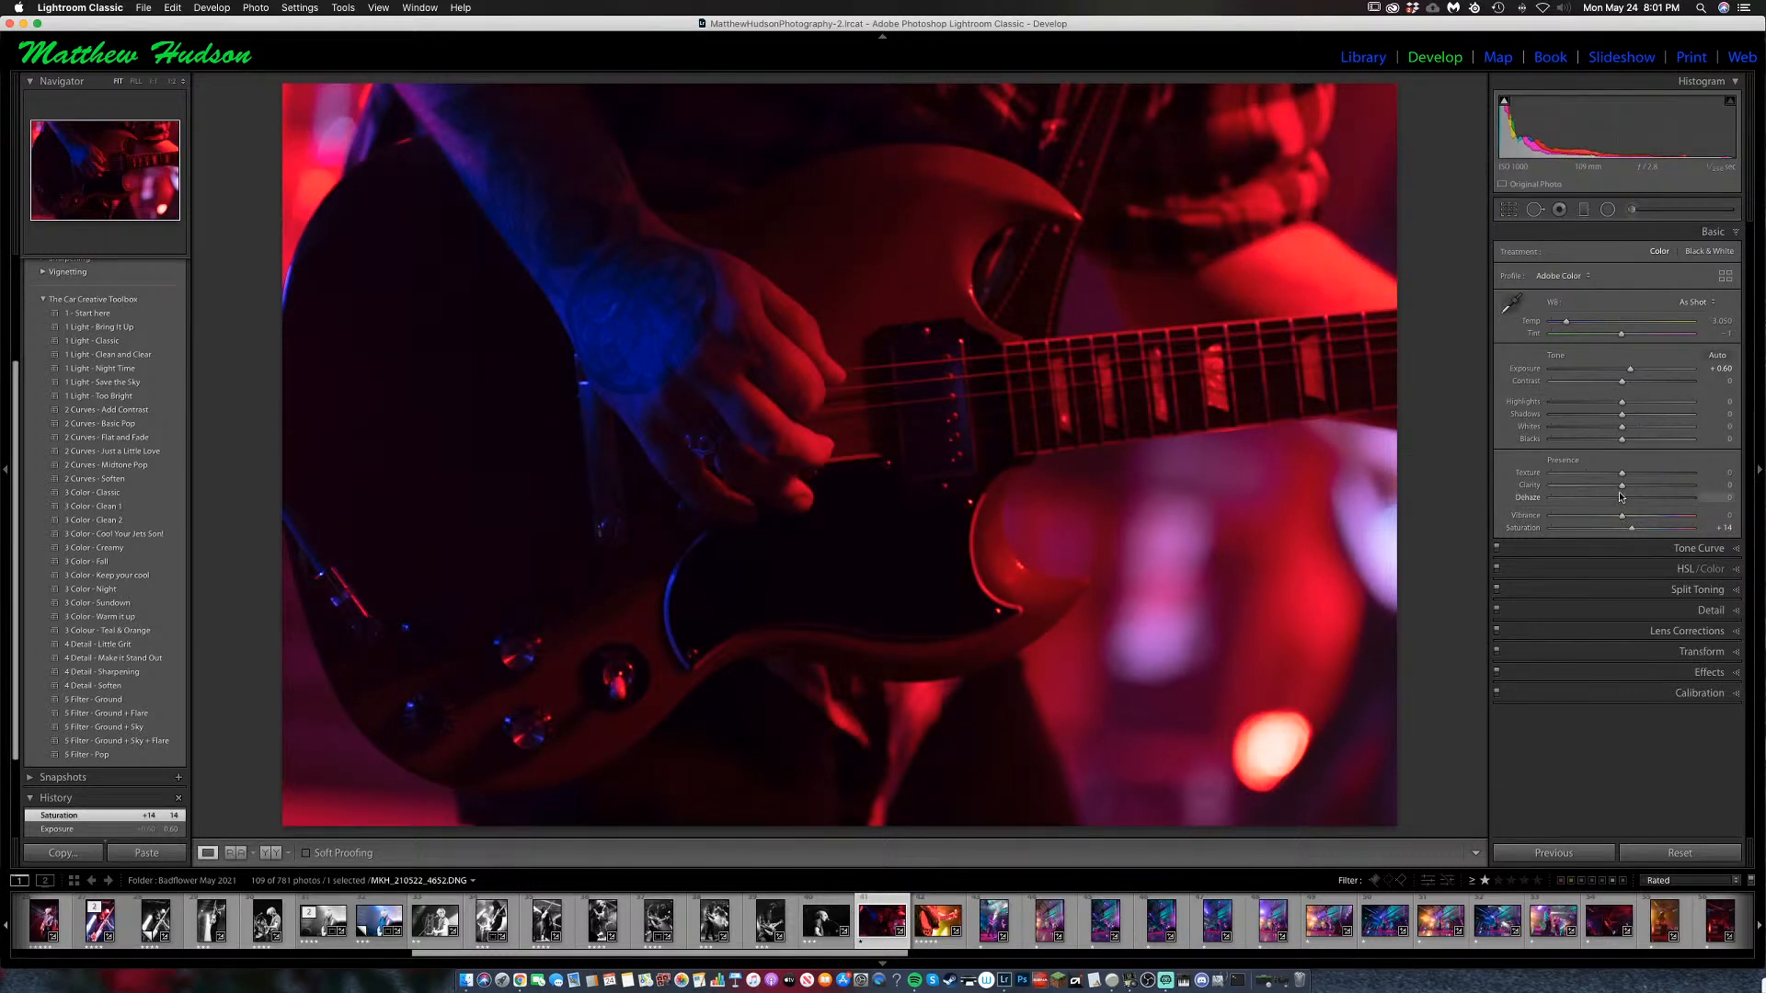
left_click_drag(1629, 502, 1628, 501)
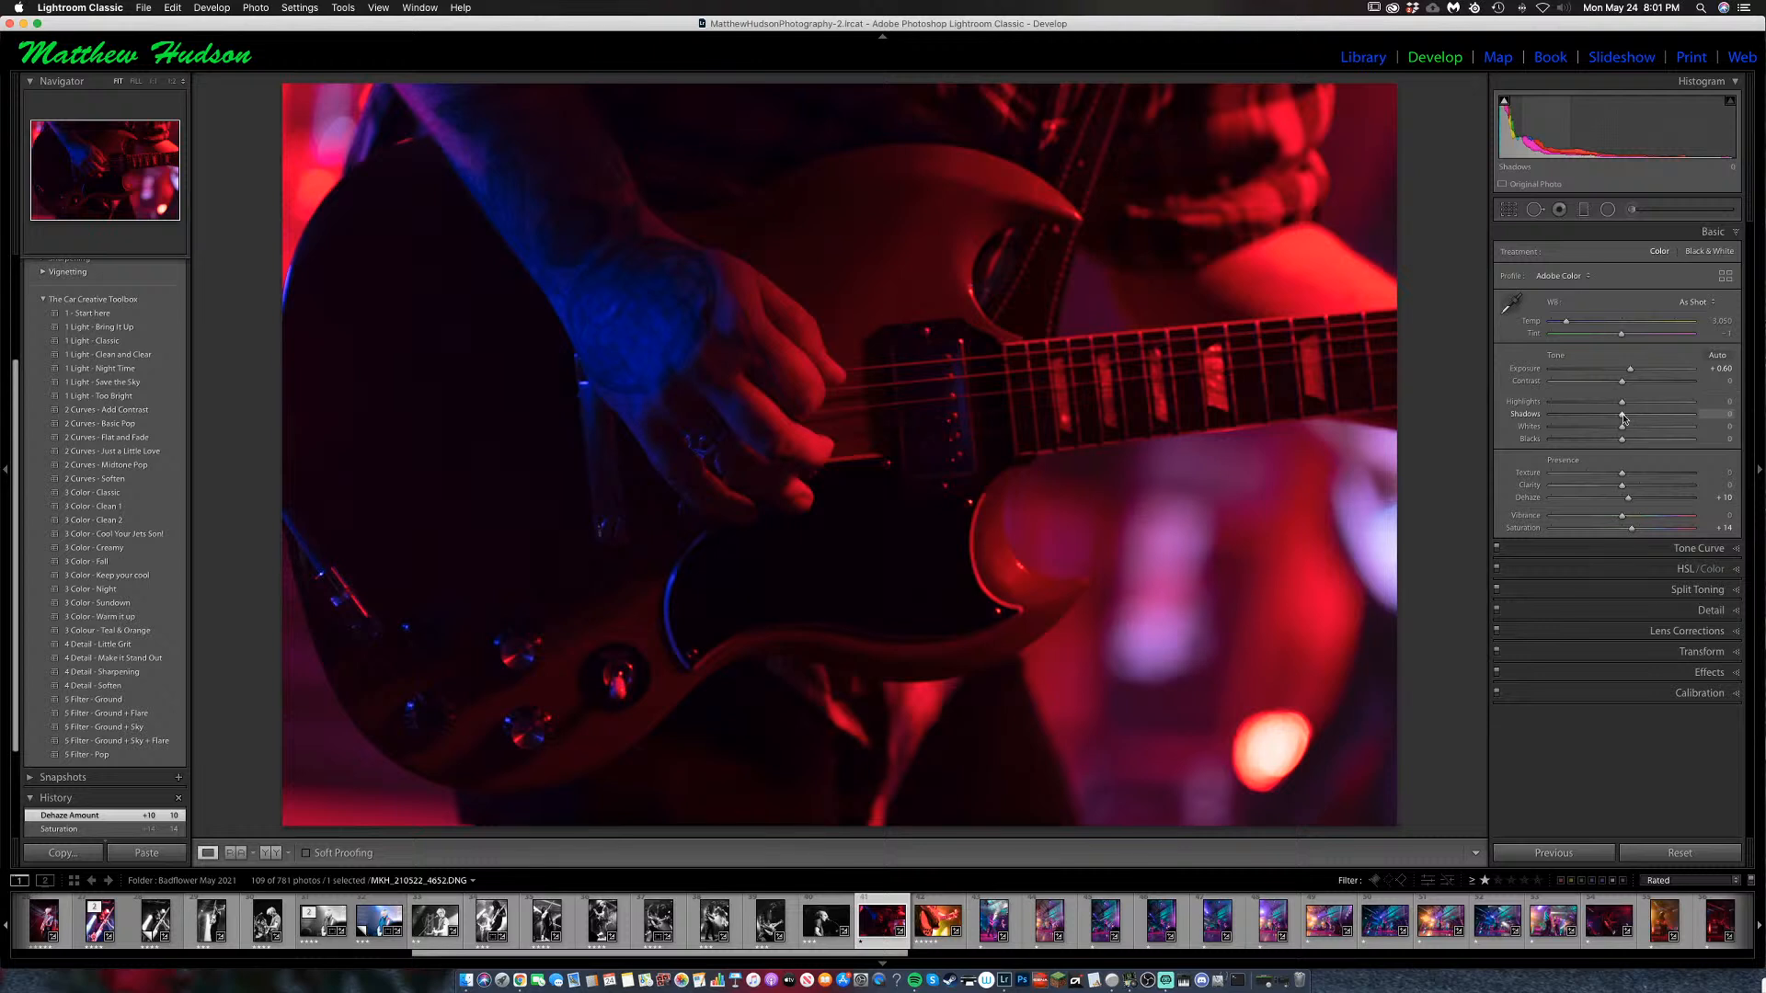
Set the dark guitar close-up's Shadows to +27, Contrast +23, Blacks +19 and Whites -38, and raise its Clarity, keeping the color treatment.
mouse_move(1622, 416)
left_mouse_down()
mouse_move(1642, 420)
mouse_move(1641, 388)
left_mouse_up()
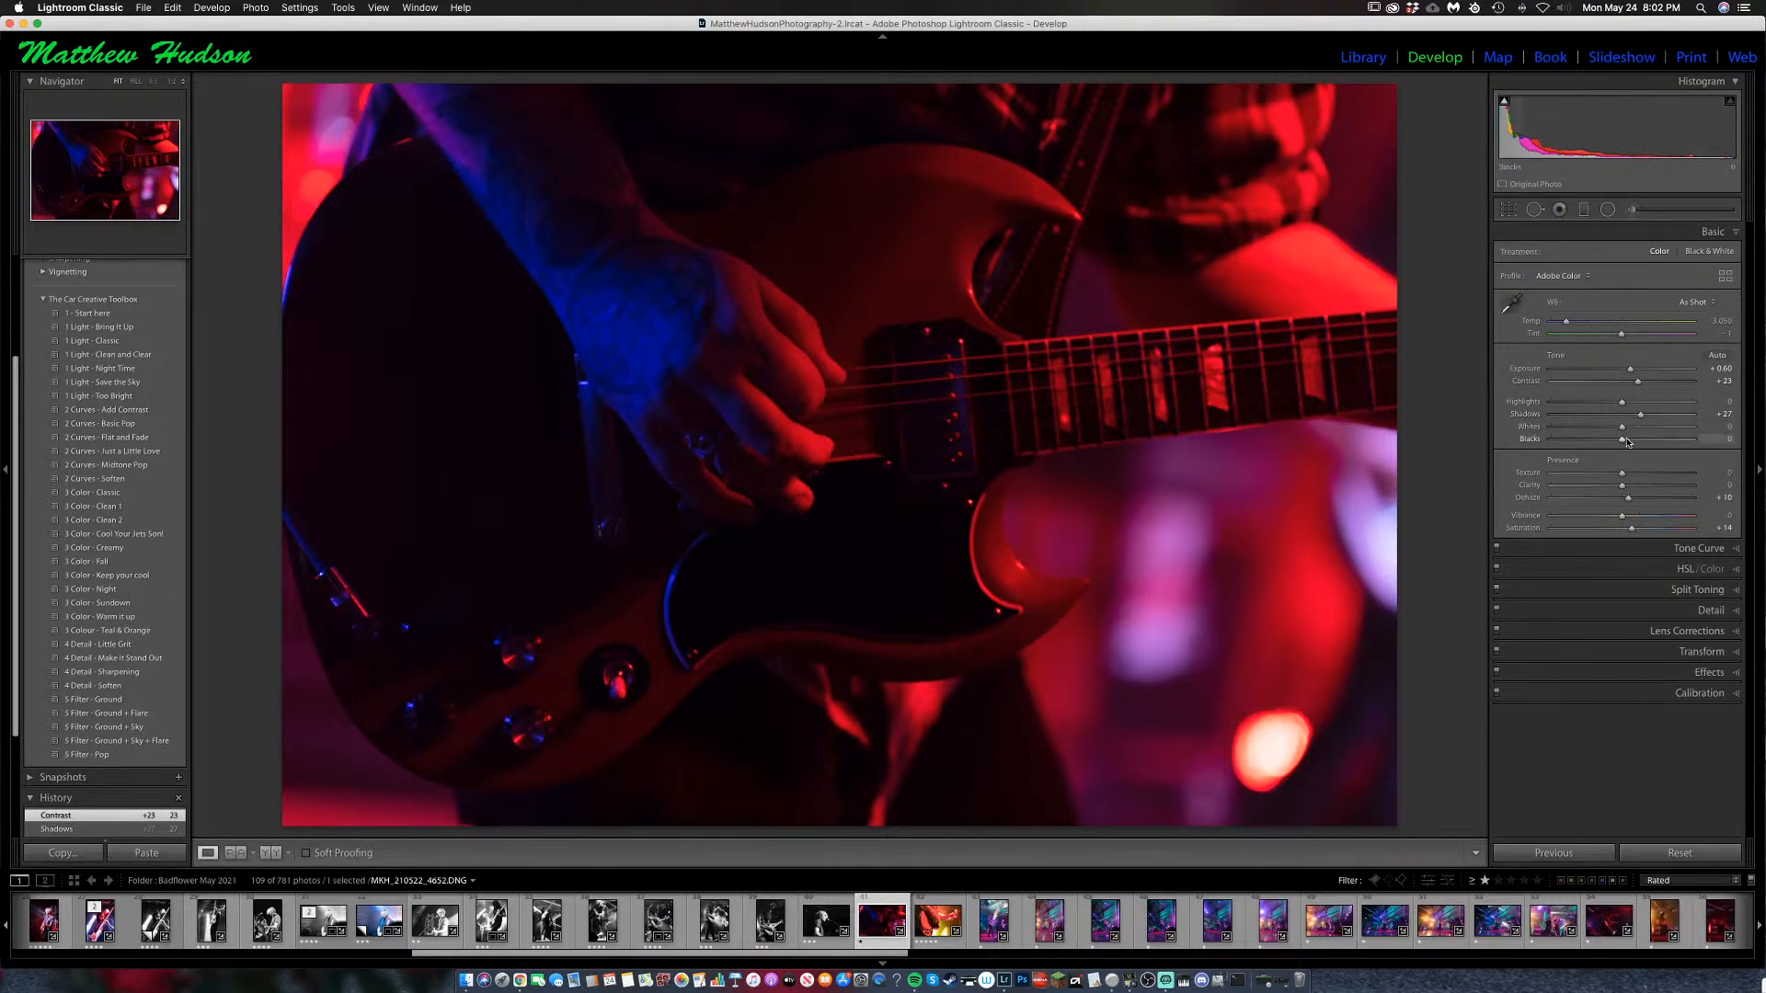
mouse_move(1624, 444)
left_mouse_down()
mouse_move(1606, 444)
mouse_move(1638, 428)
mouse_move(1596, 431)
left_mouse_up()
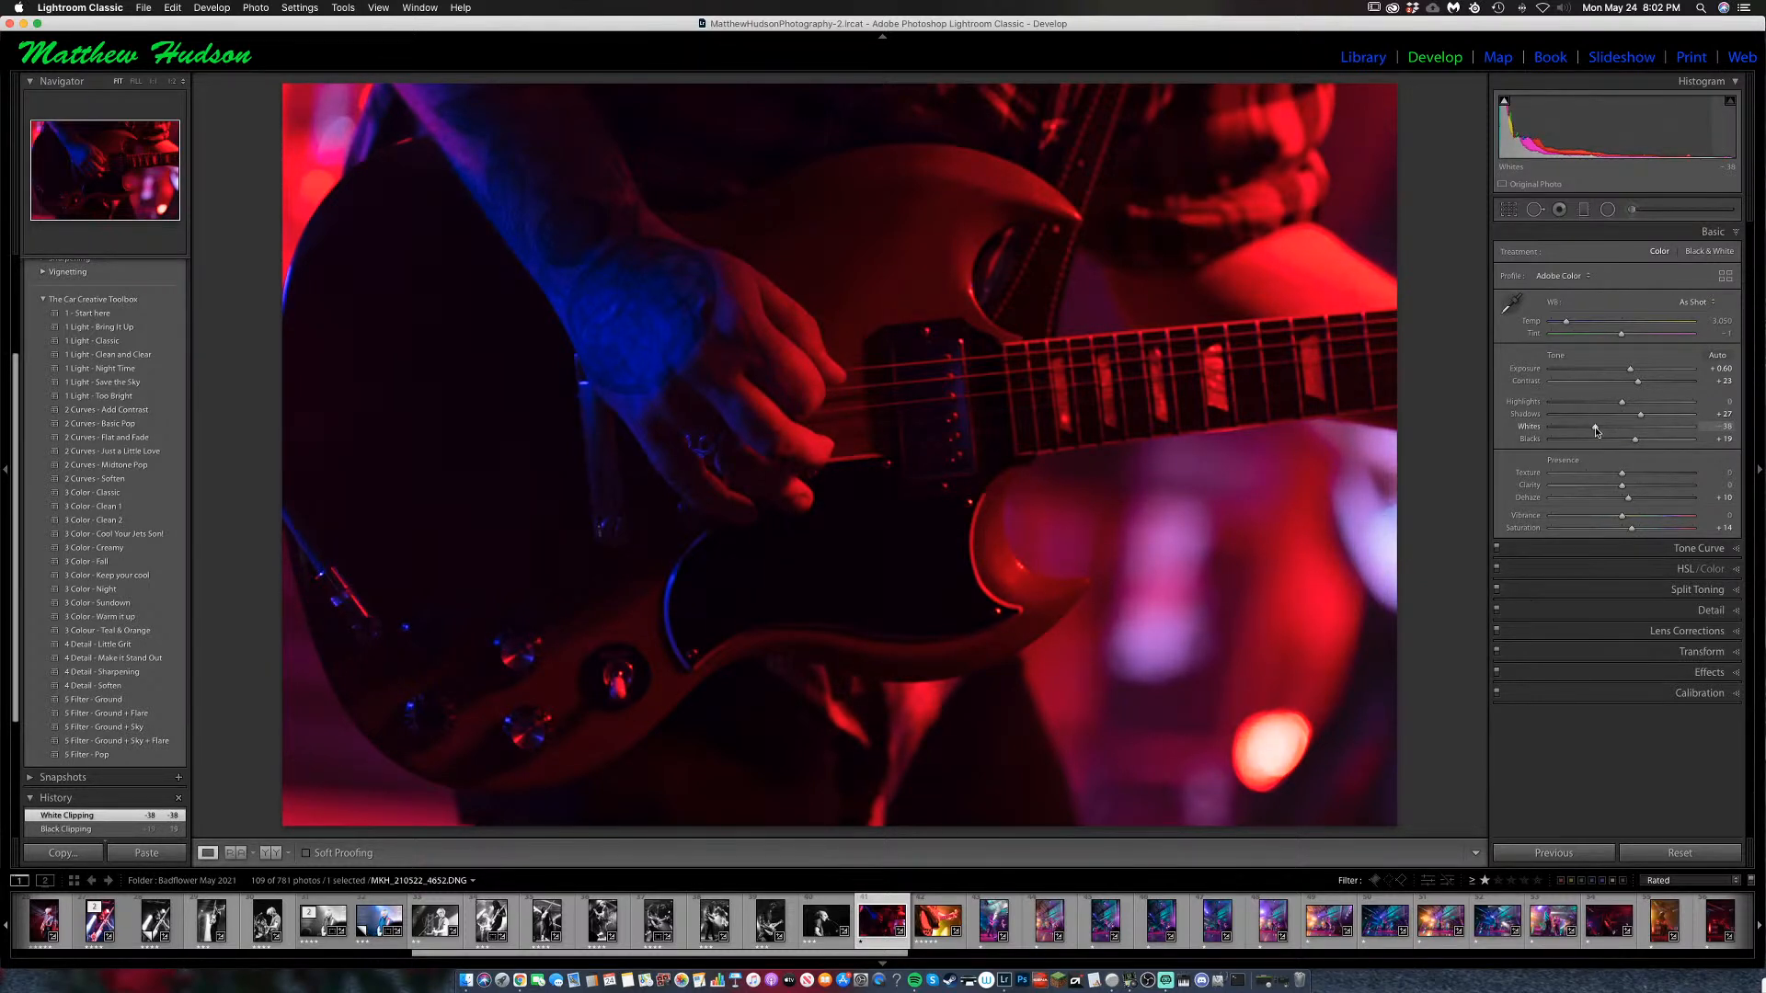
key("v")
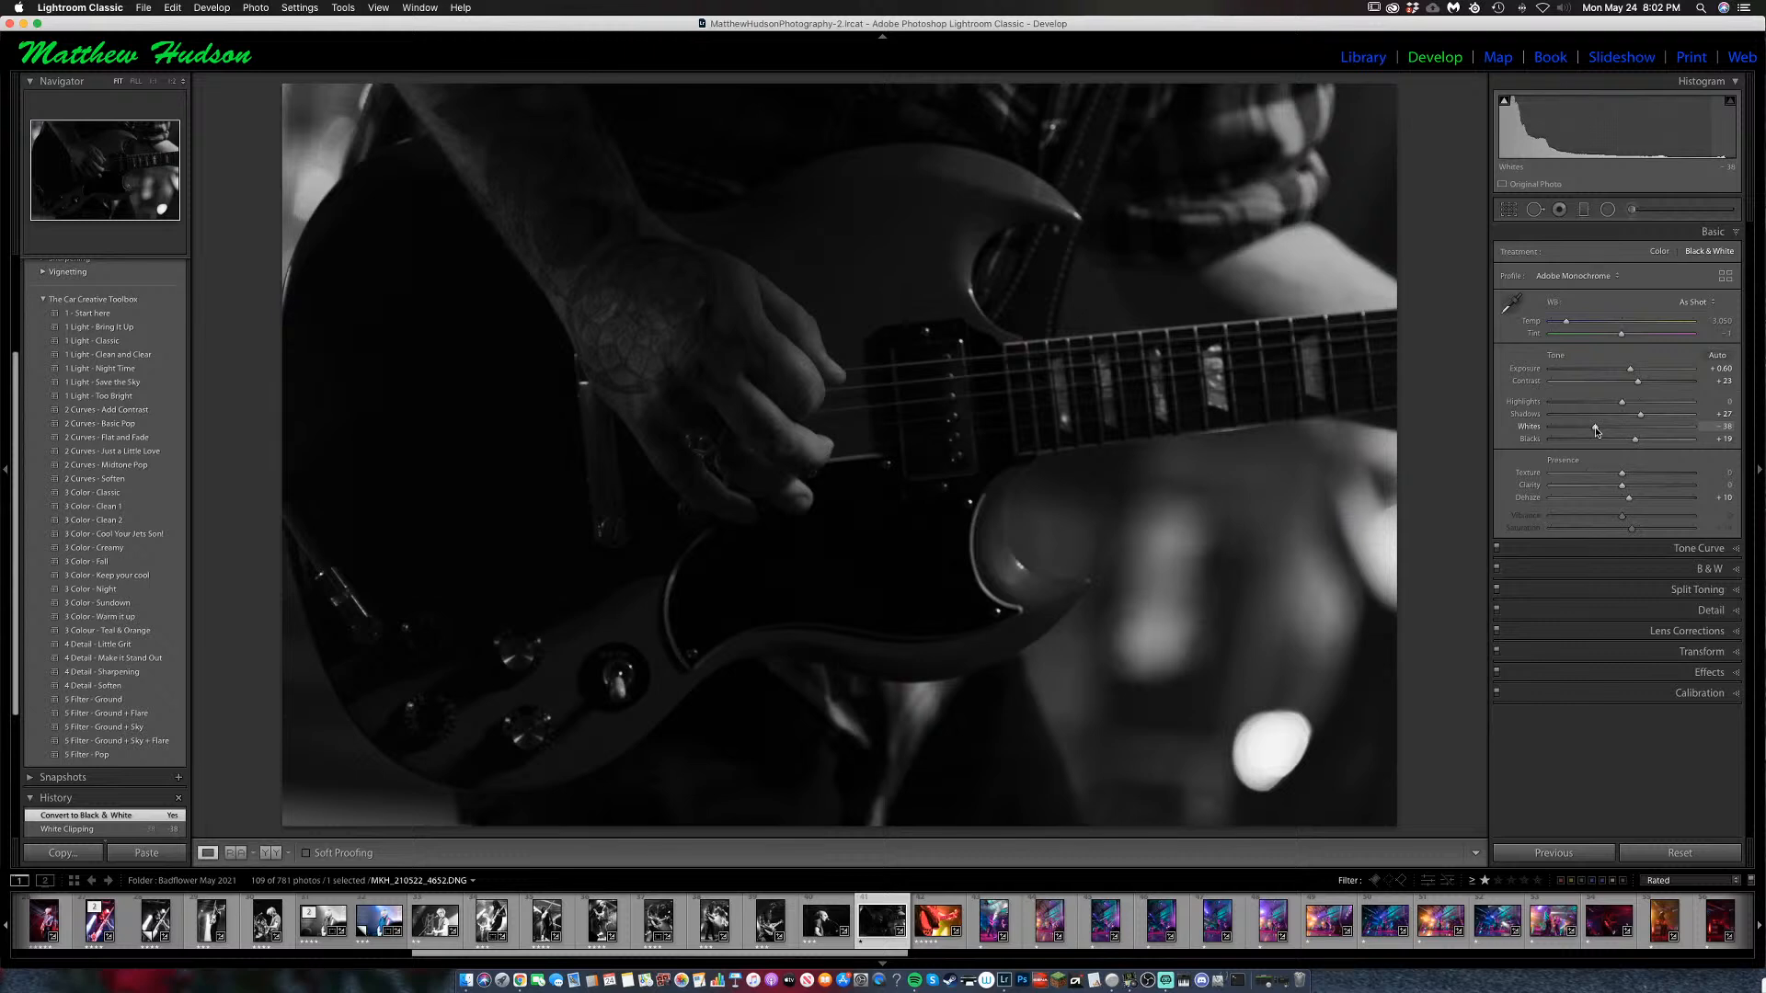
key("v")
mouse_move(1622, 484)
left_mouse_down()
mouse_move(1638, 478)
mouse_move(1591, 477)
mouse_move(1645, 488)
left_mouse_up()
Create a virtual copy of the bright red guitar close-up with the tattooed hand, and set the color original's Contrast to +19.
key("Right")
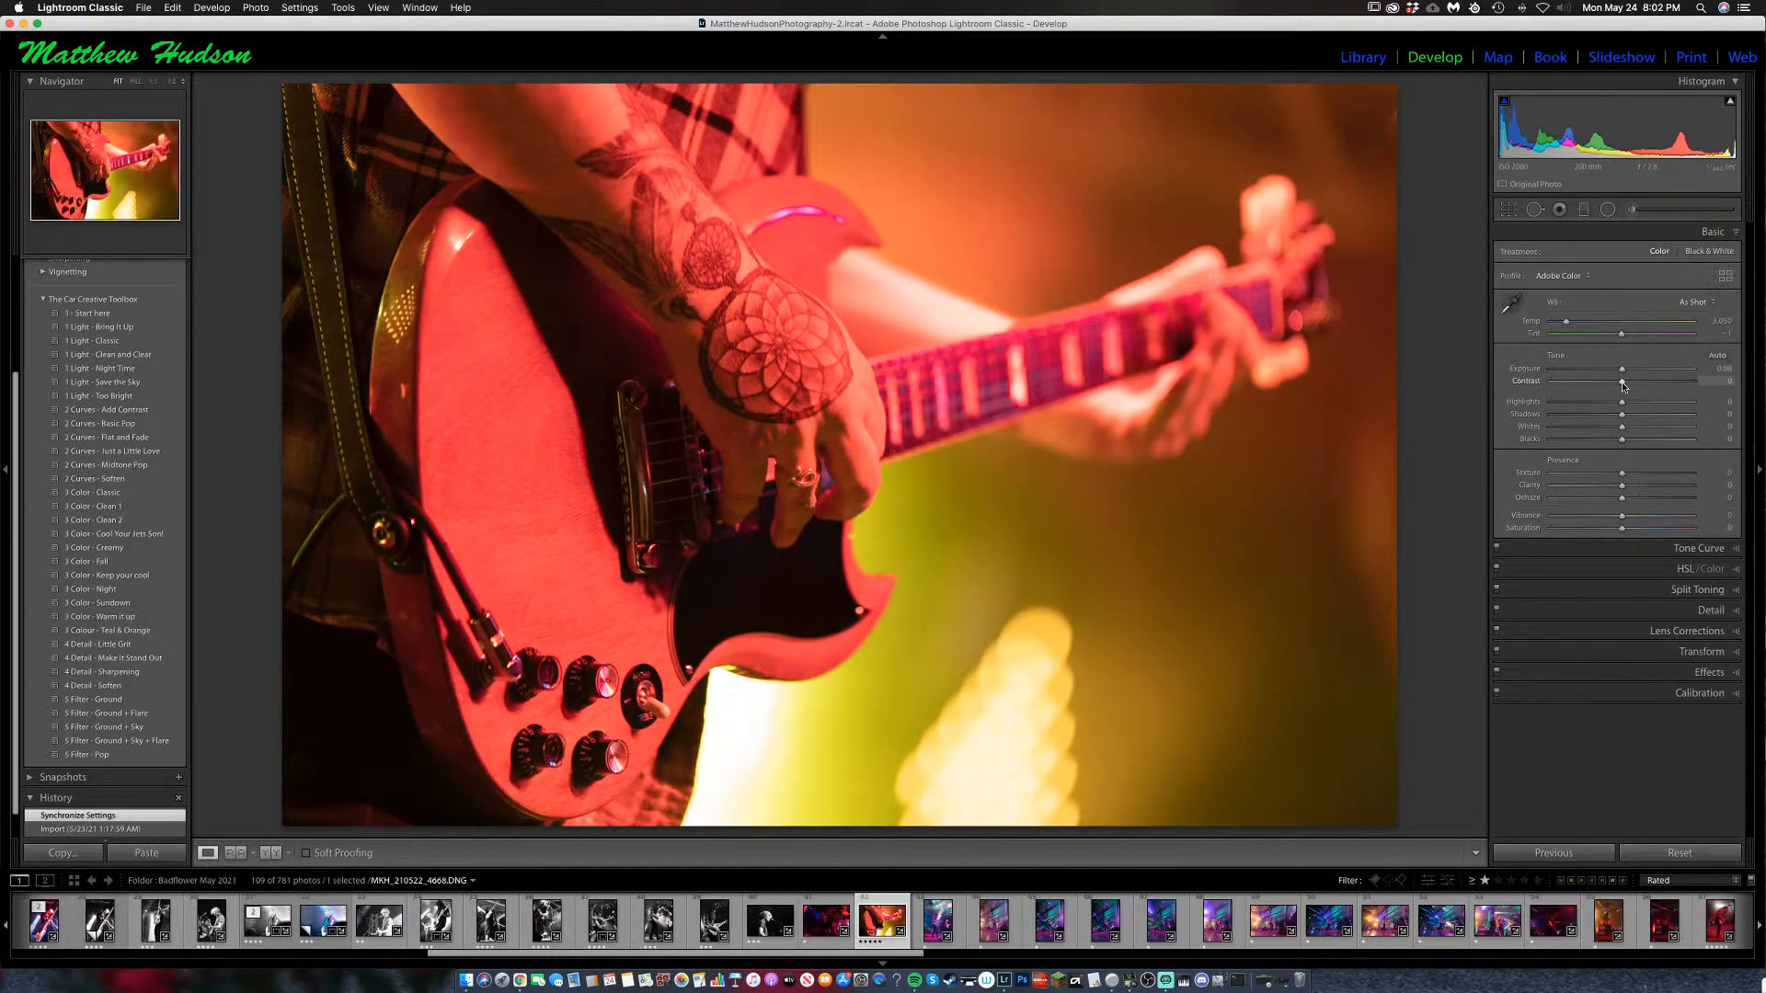
key("v")
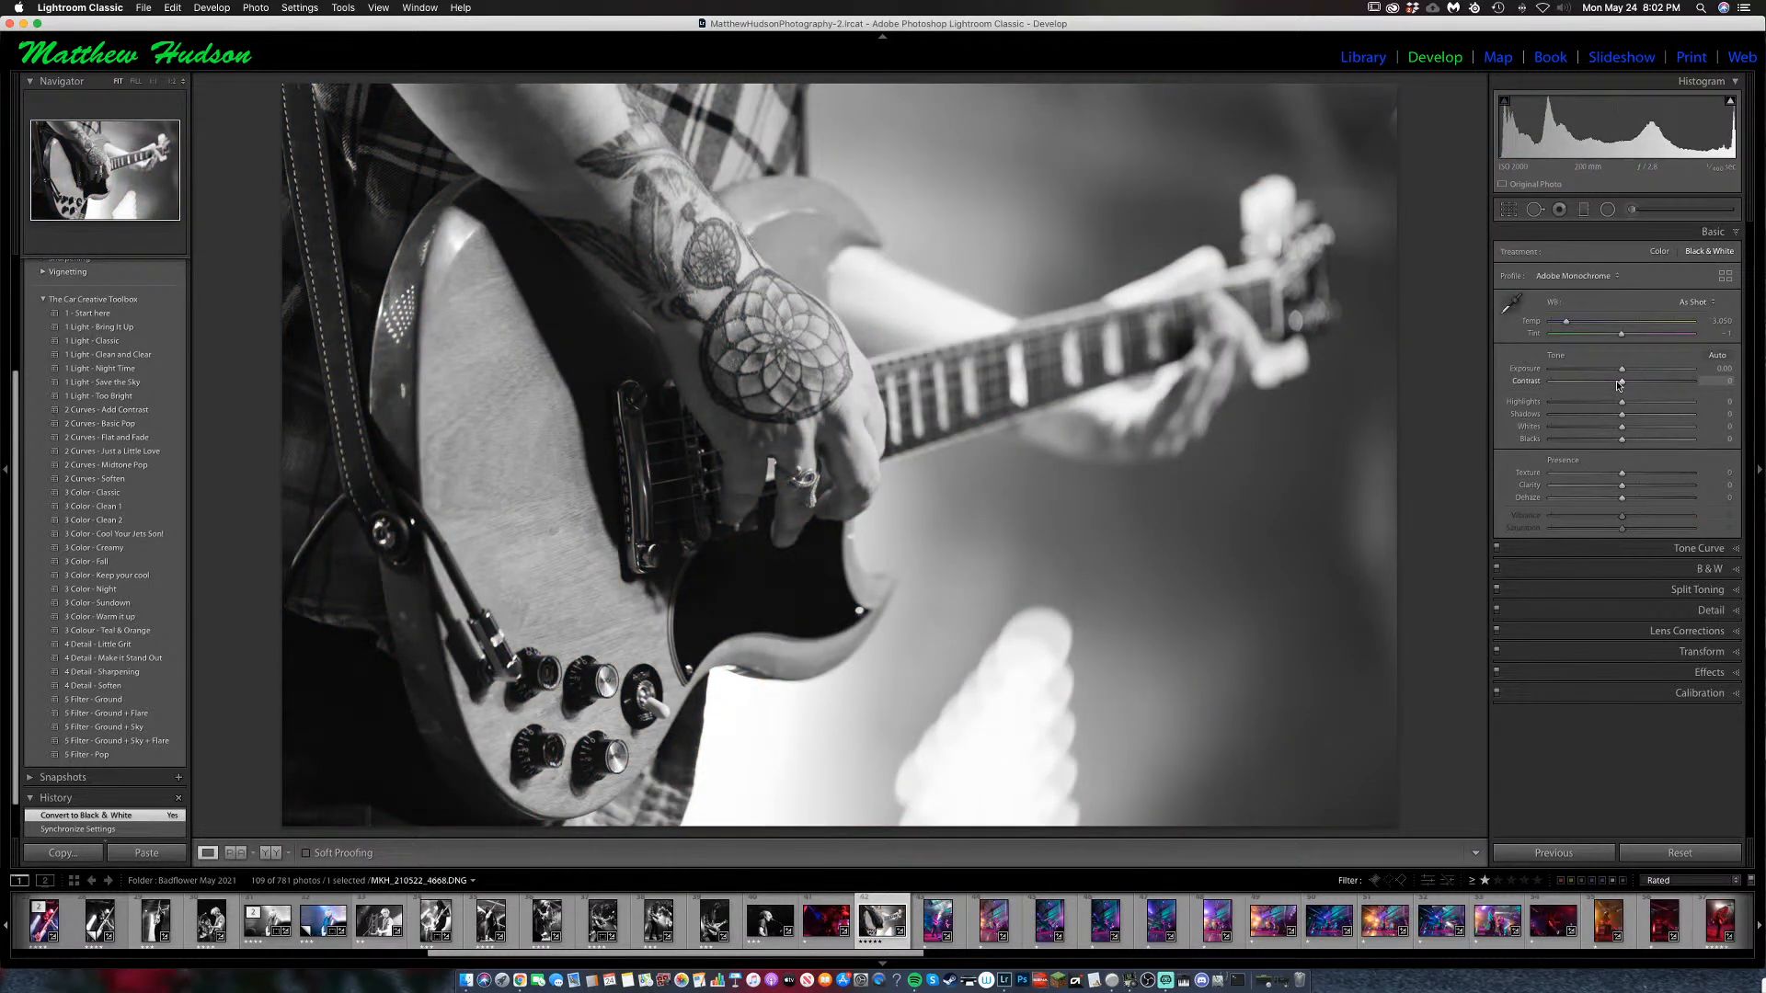
key("v")
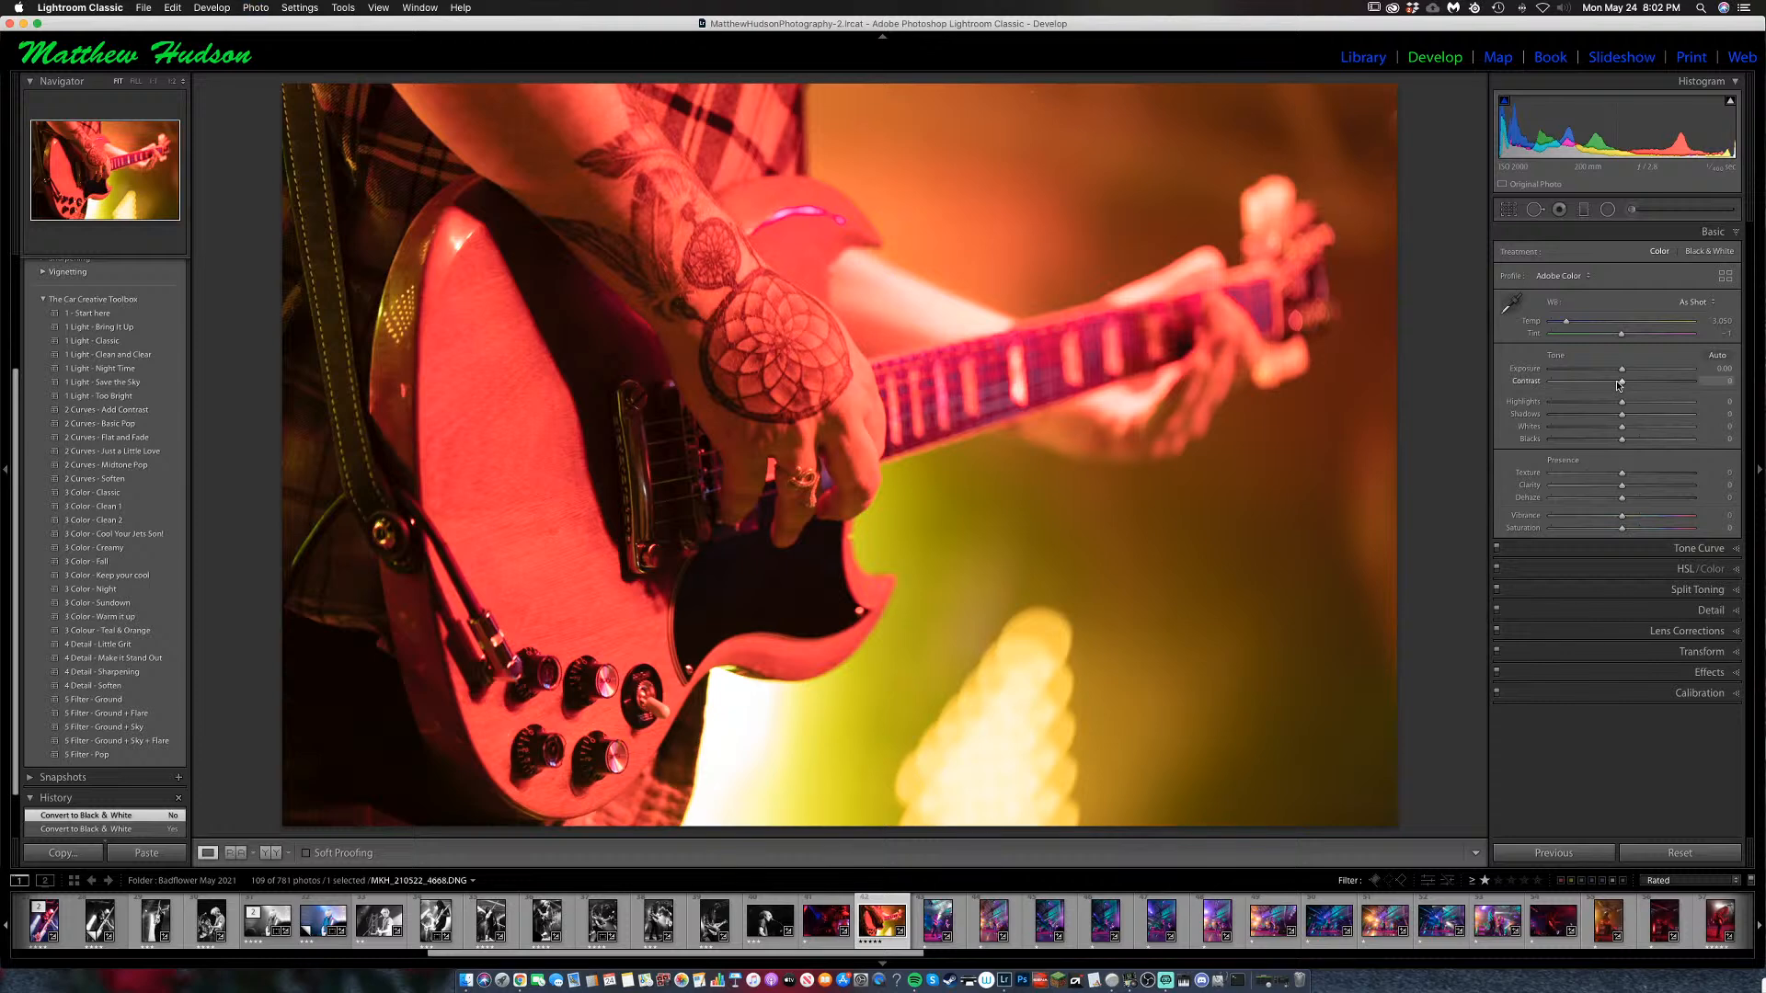
key("super+apostrophe")
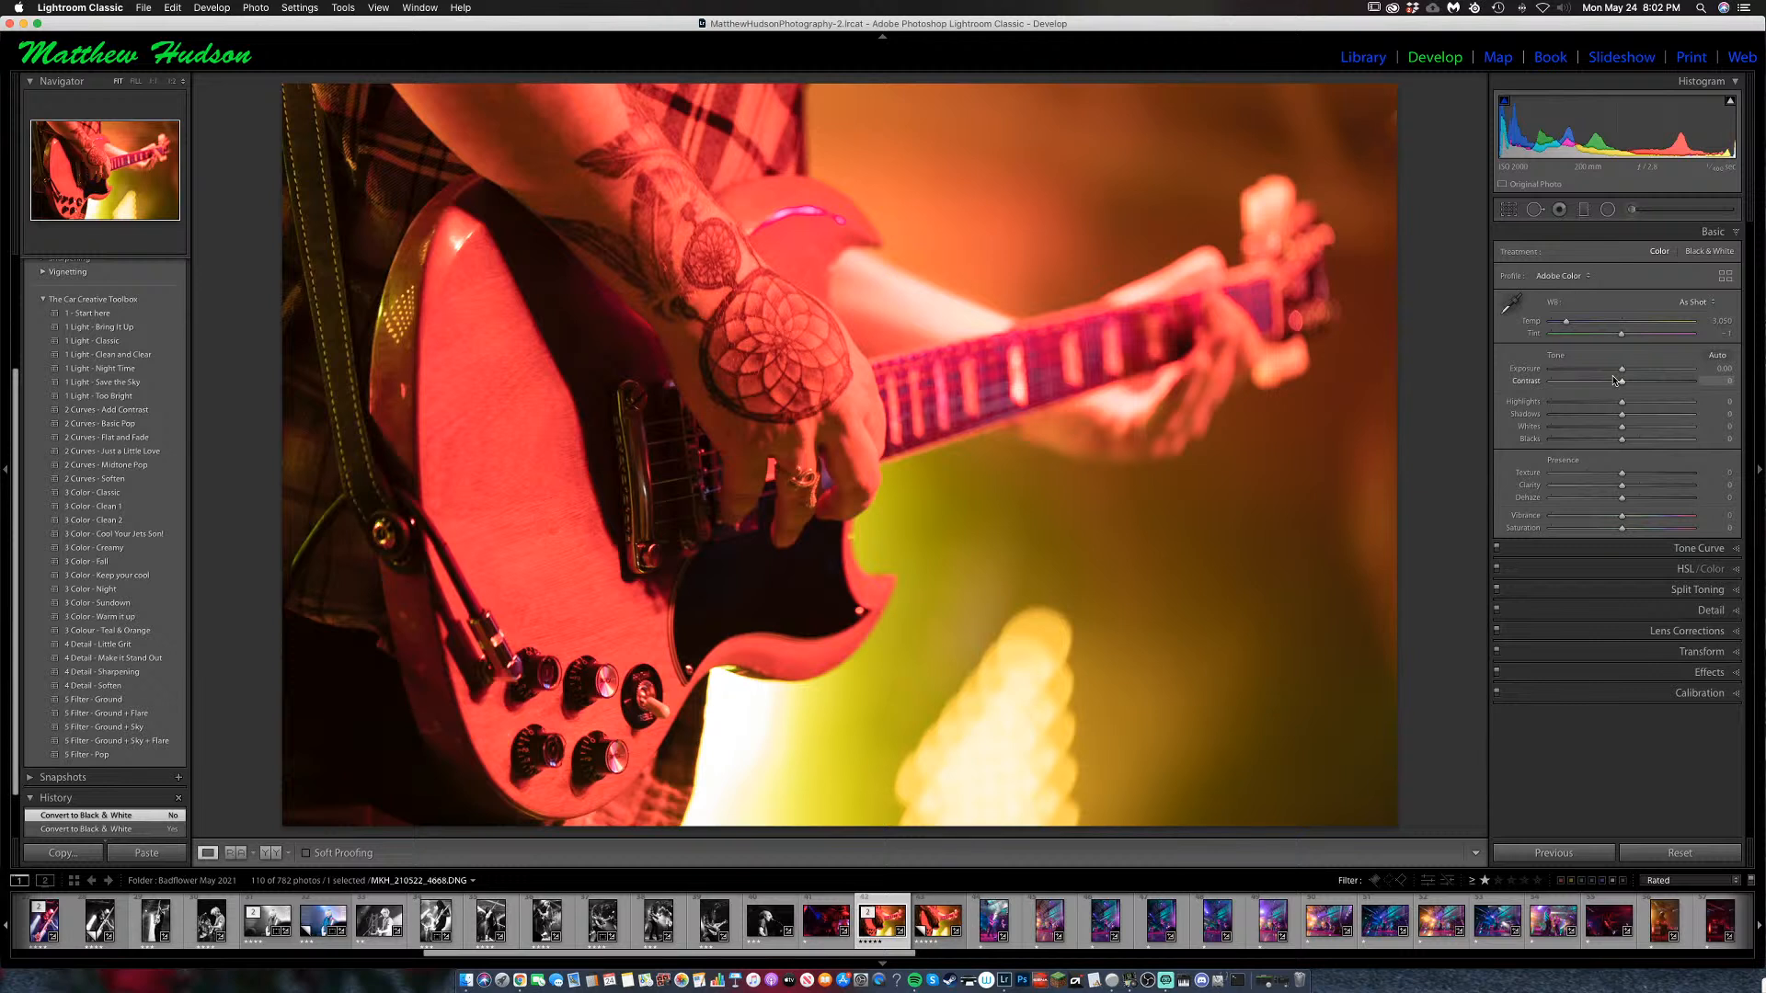
left_click_drag(1614, 380, 1635, 385)
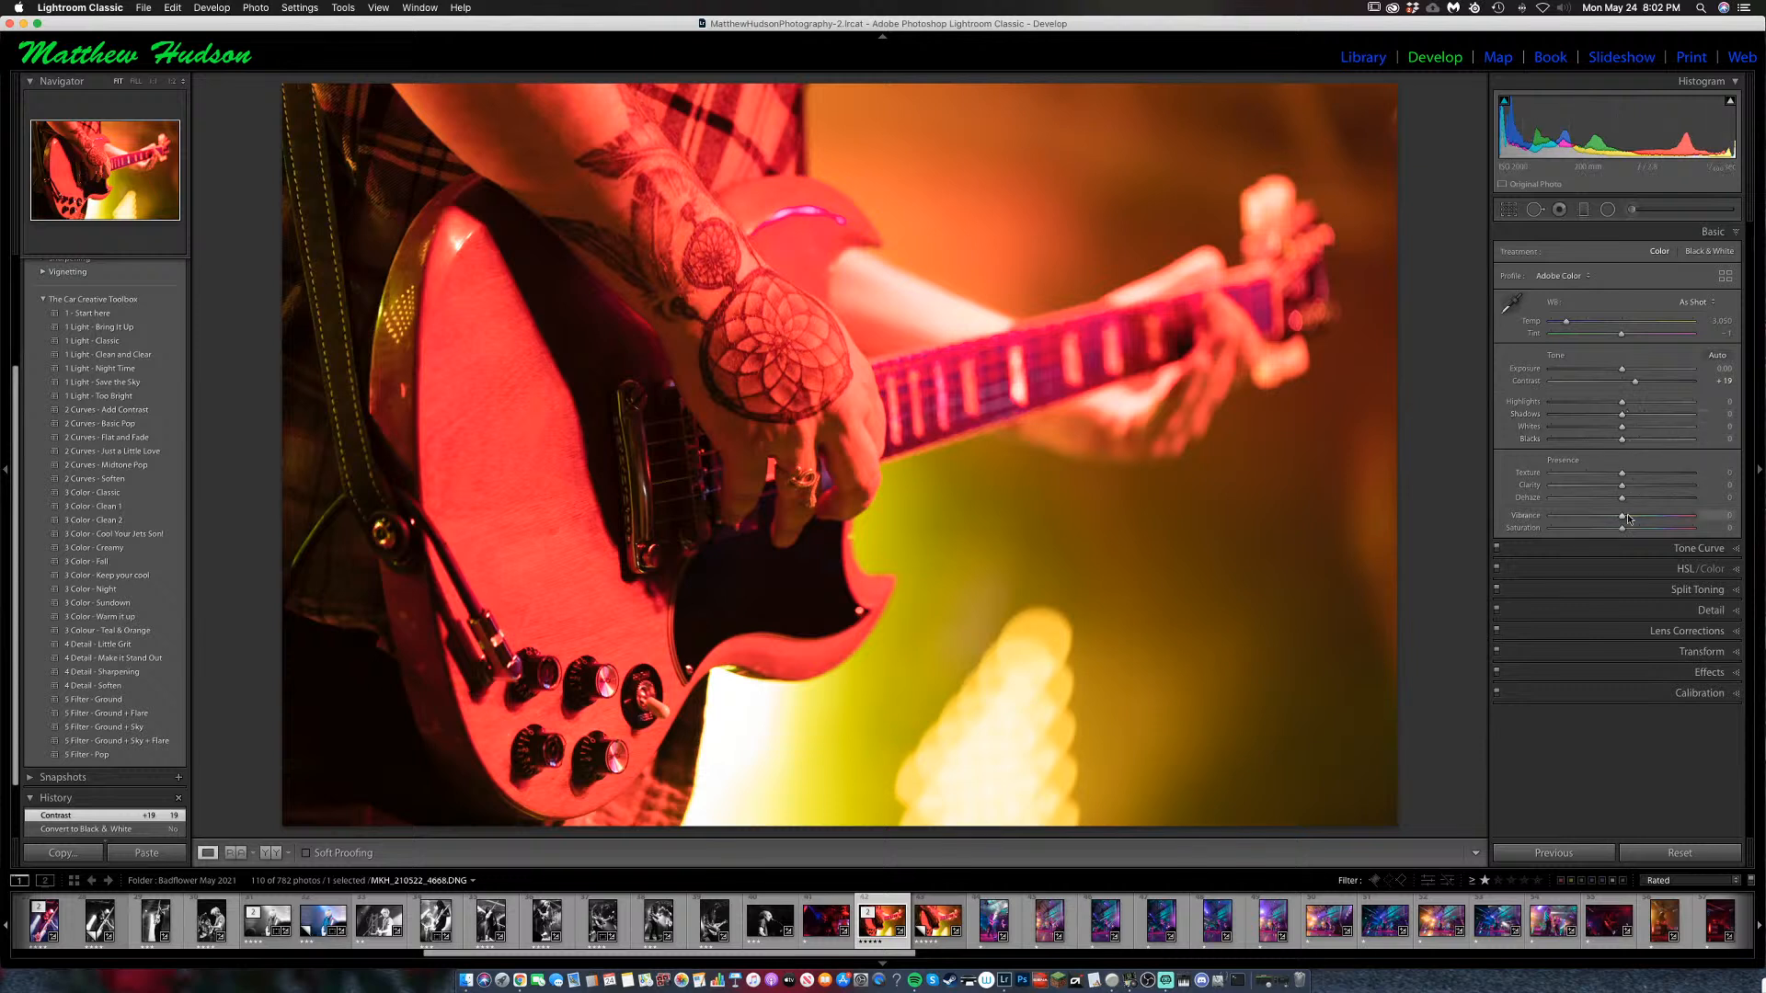
Set the bright red guitar photo's Vibrance to +10 and Saturation to +8, and shift its hues to Yellow +40, Orange -25 and Red +2.
left_click_drag(1622, 531, 1628, 518)
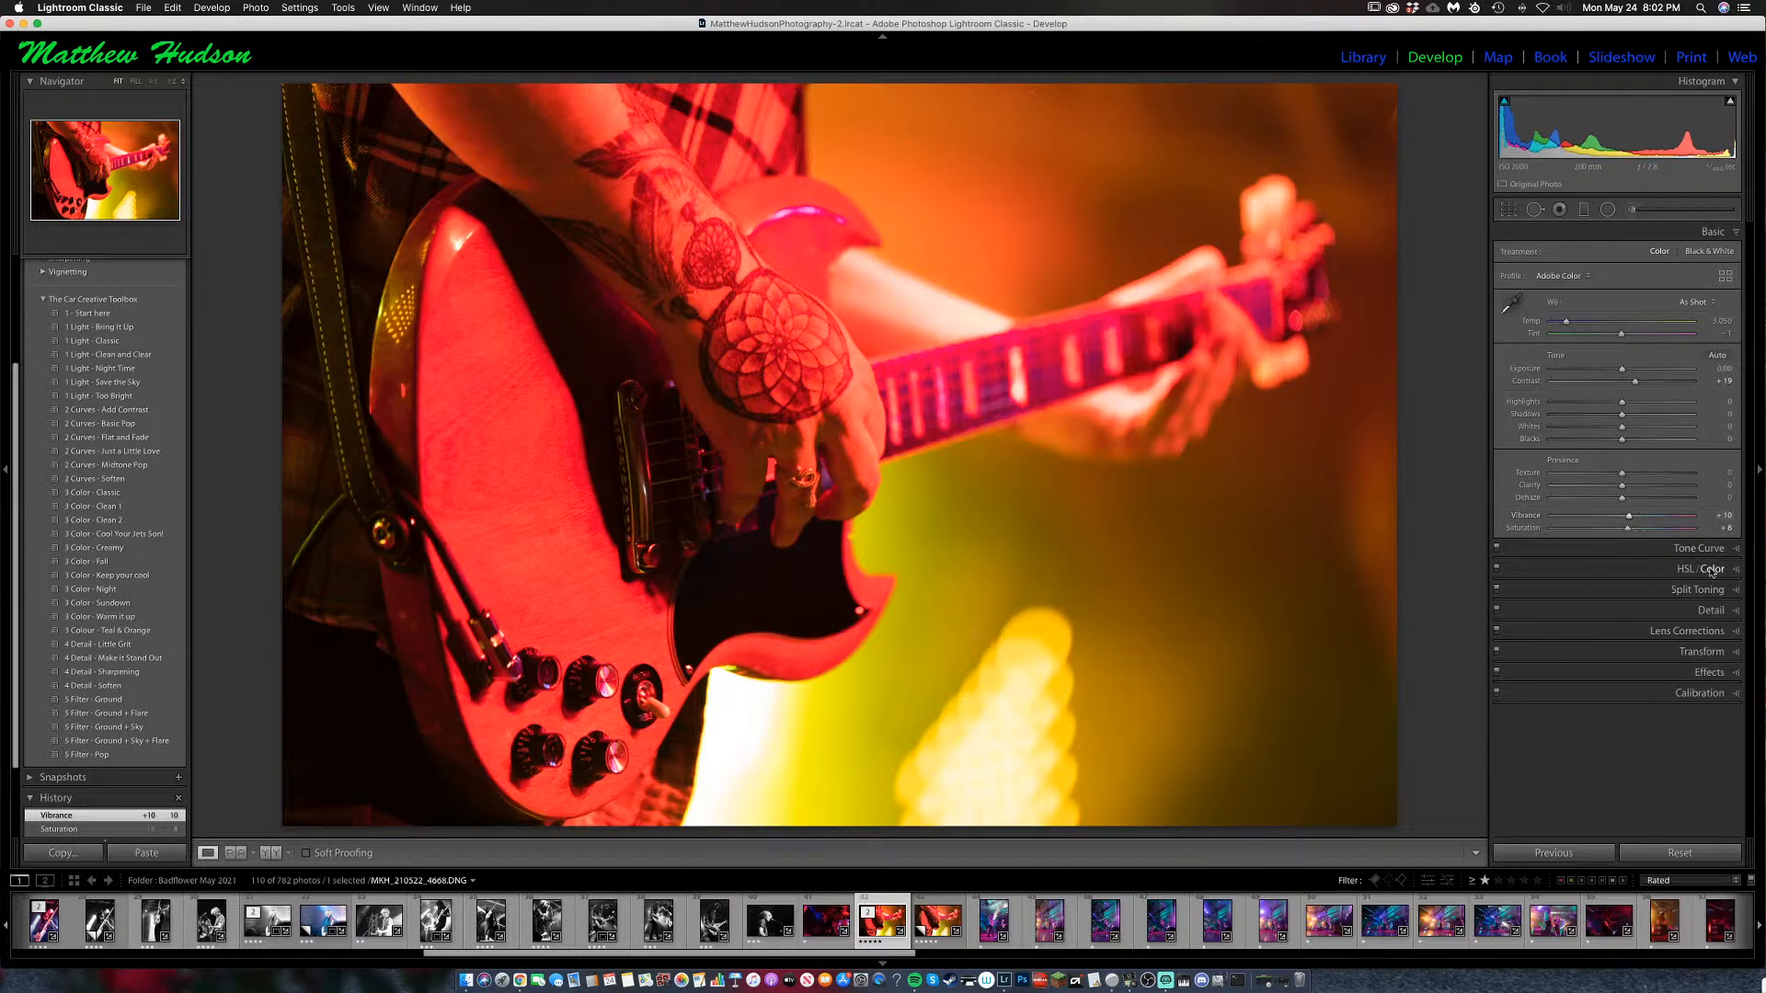
left_click(1734, 591)
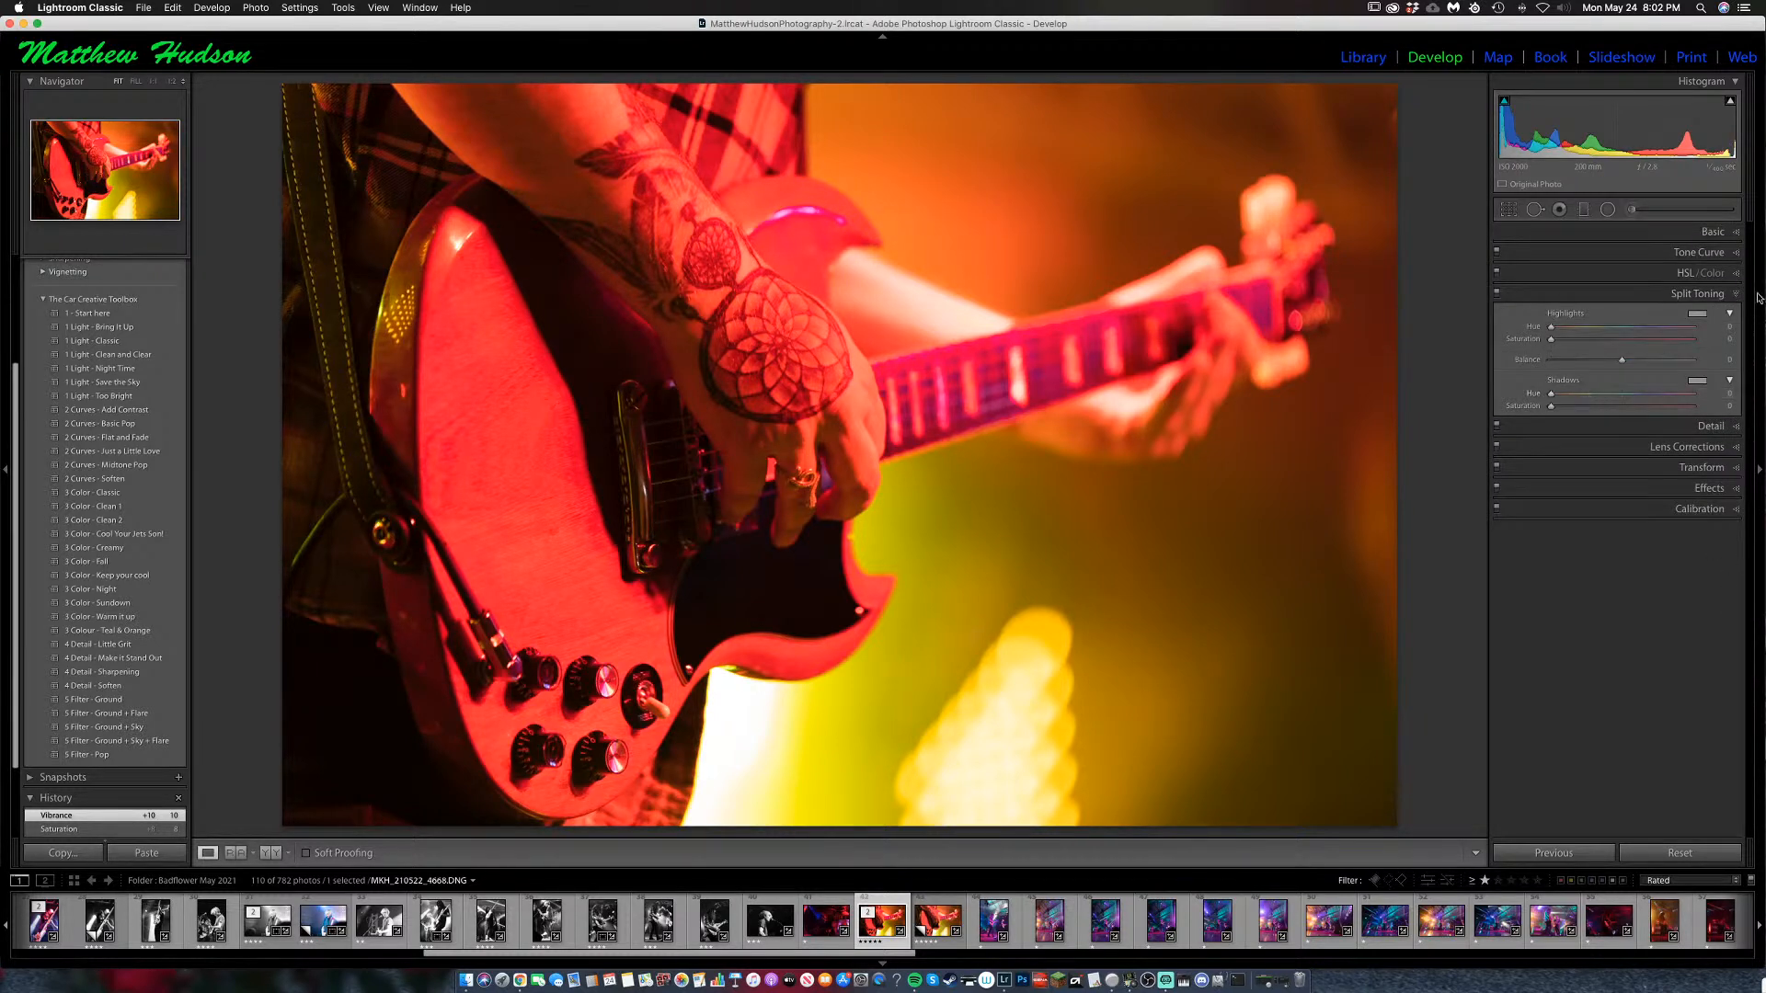
left_click(1738, 273)
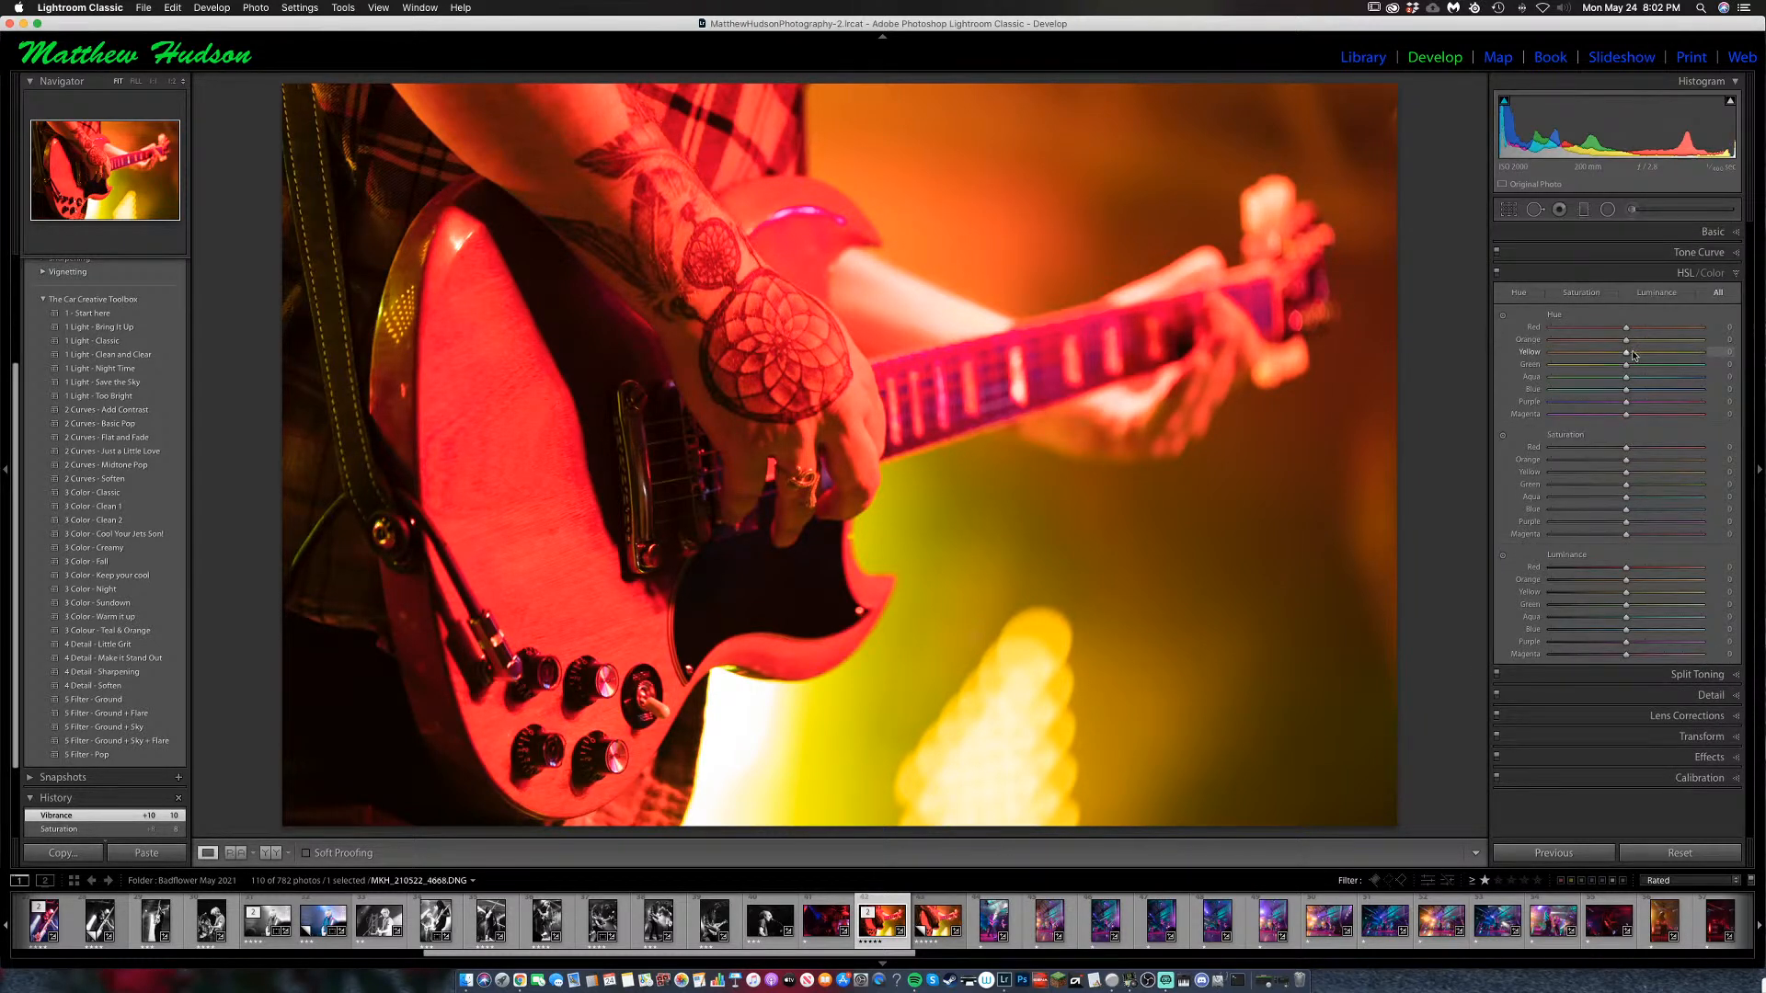
left_click_drag(1626, 353, 1657, 359)
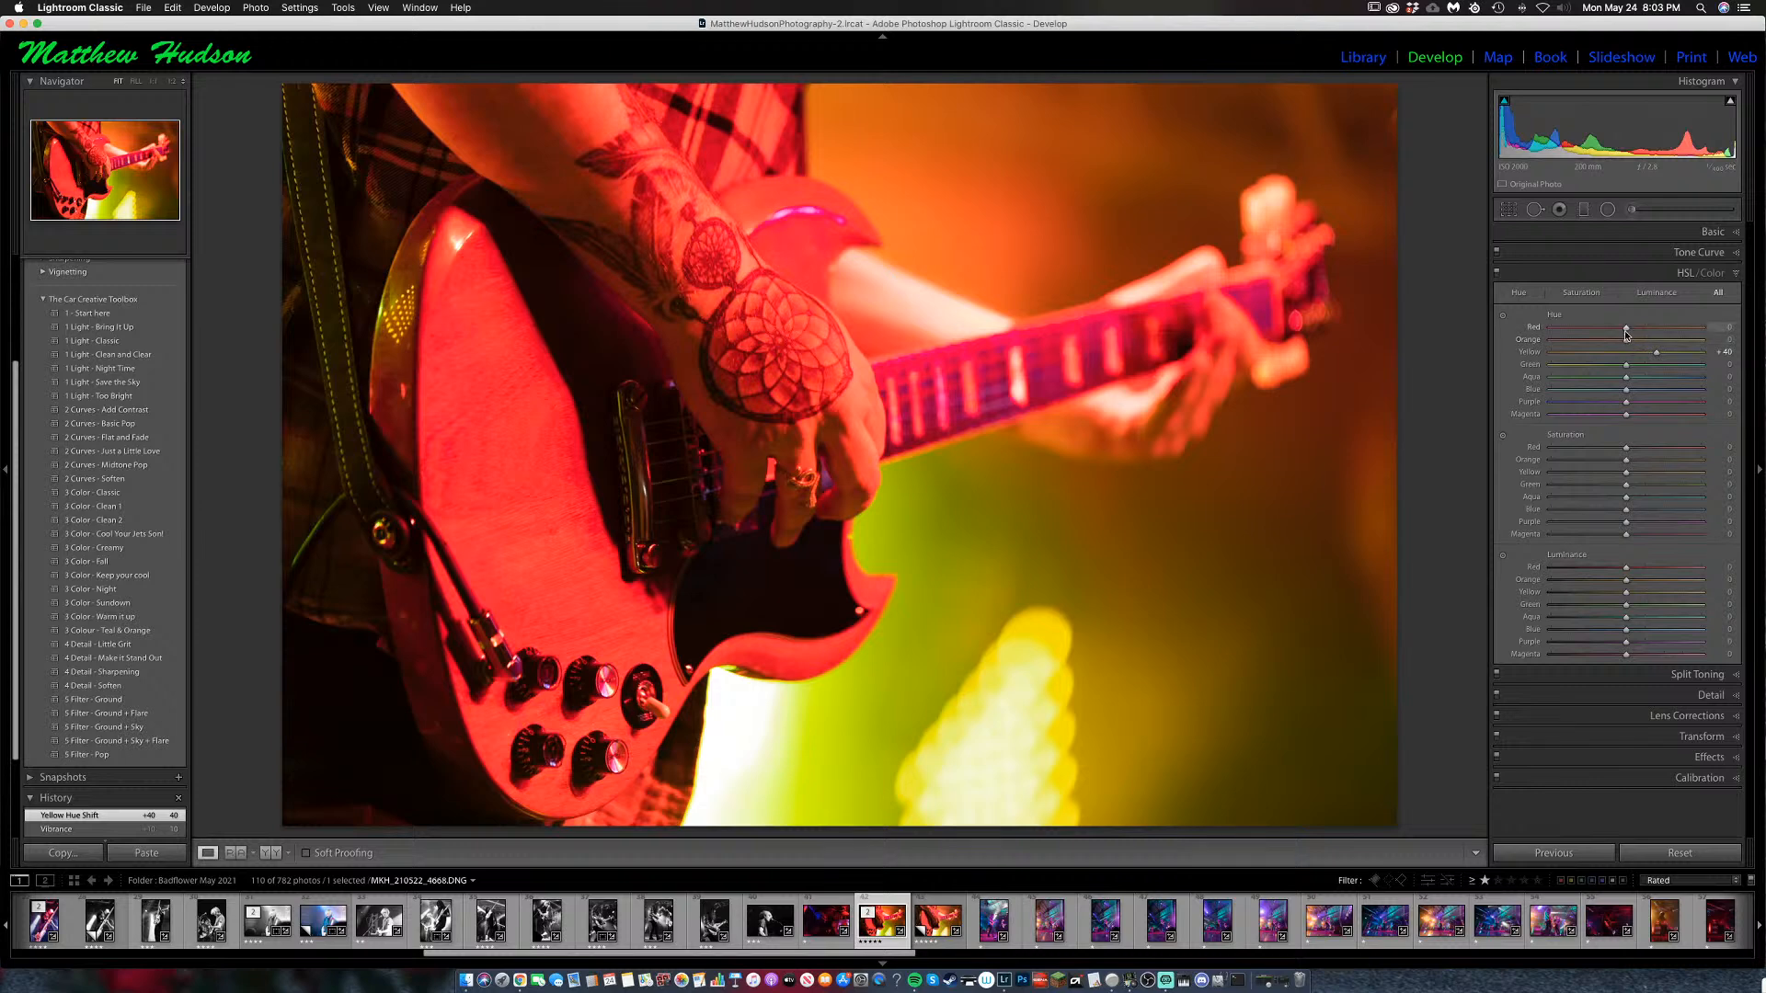
mouse_move(1625, 329)
left_mouse_down()
mouse_move(1606, 331)
mouse_move(1638, 335)
mouse_move(1608, 344)
mouse_move(1628, 333)
left_mouse_up()
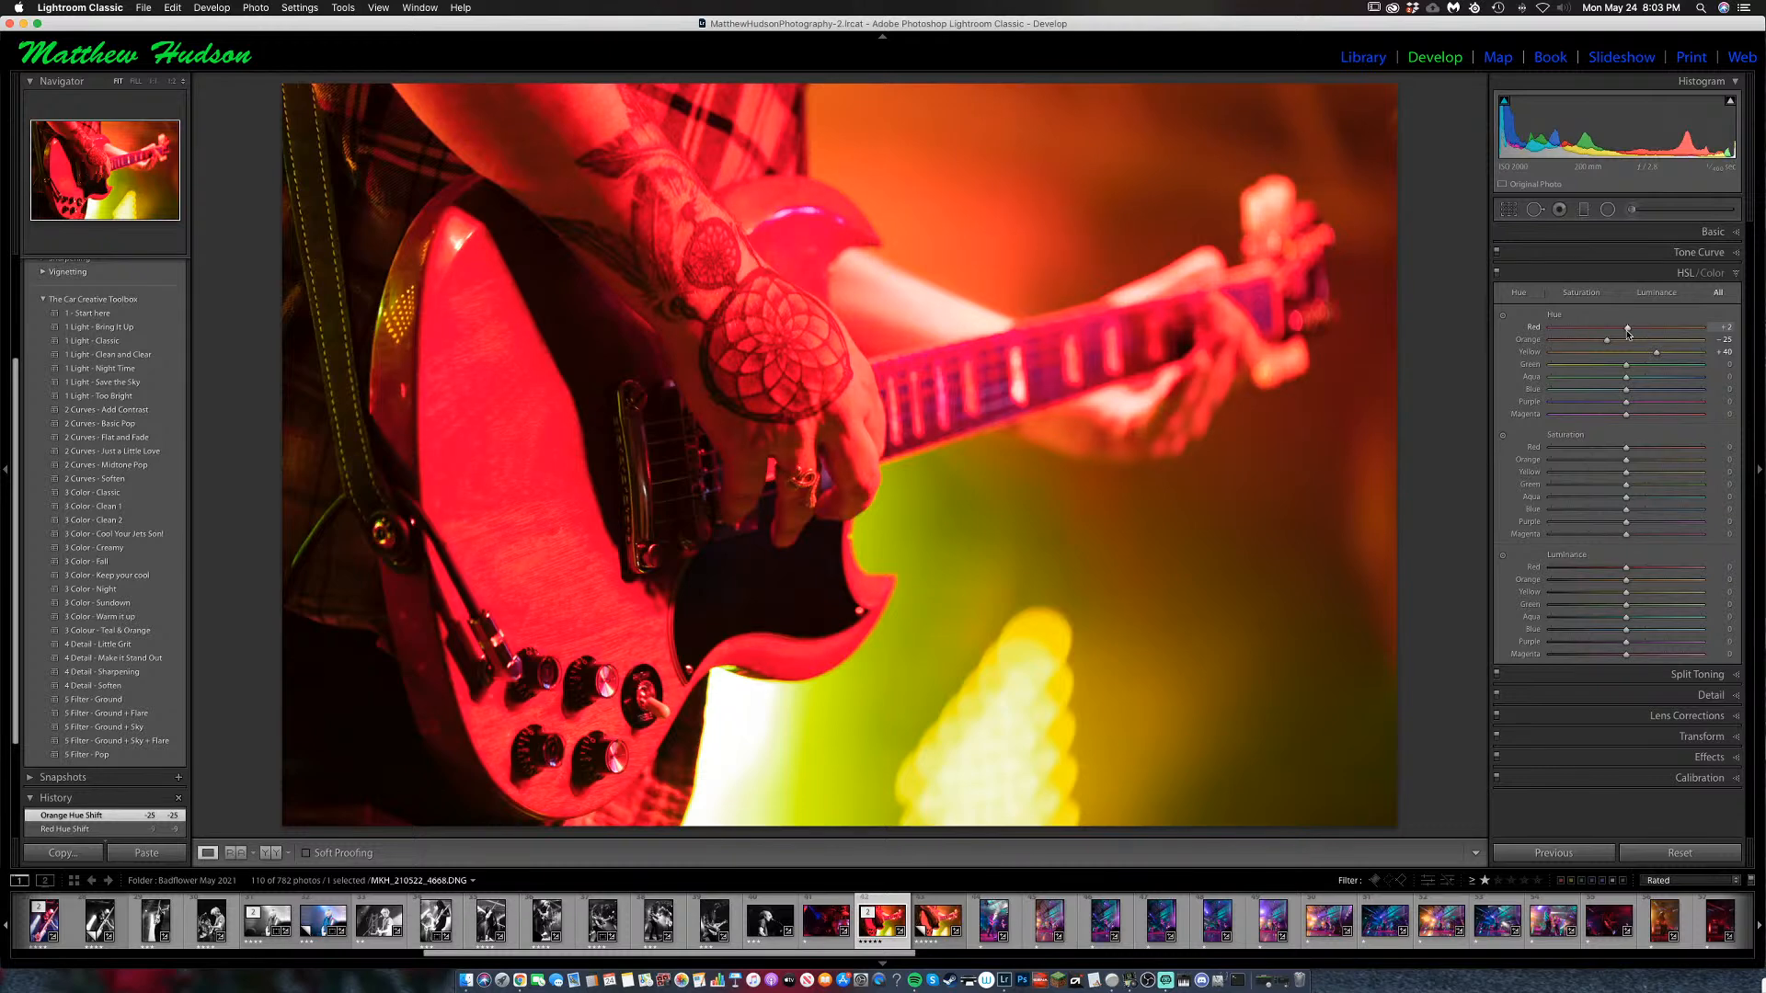
Set the Red saturation to -33 and Red luminance to +25, and shift the Purple hue to +33 and Magenta hue to -40.
left_click_drag(1626, 448, 1608, 450)
left_click_drag(1626, 568, 1645, 571)
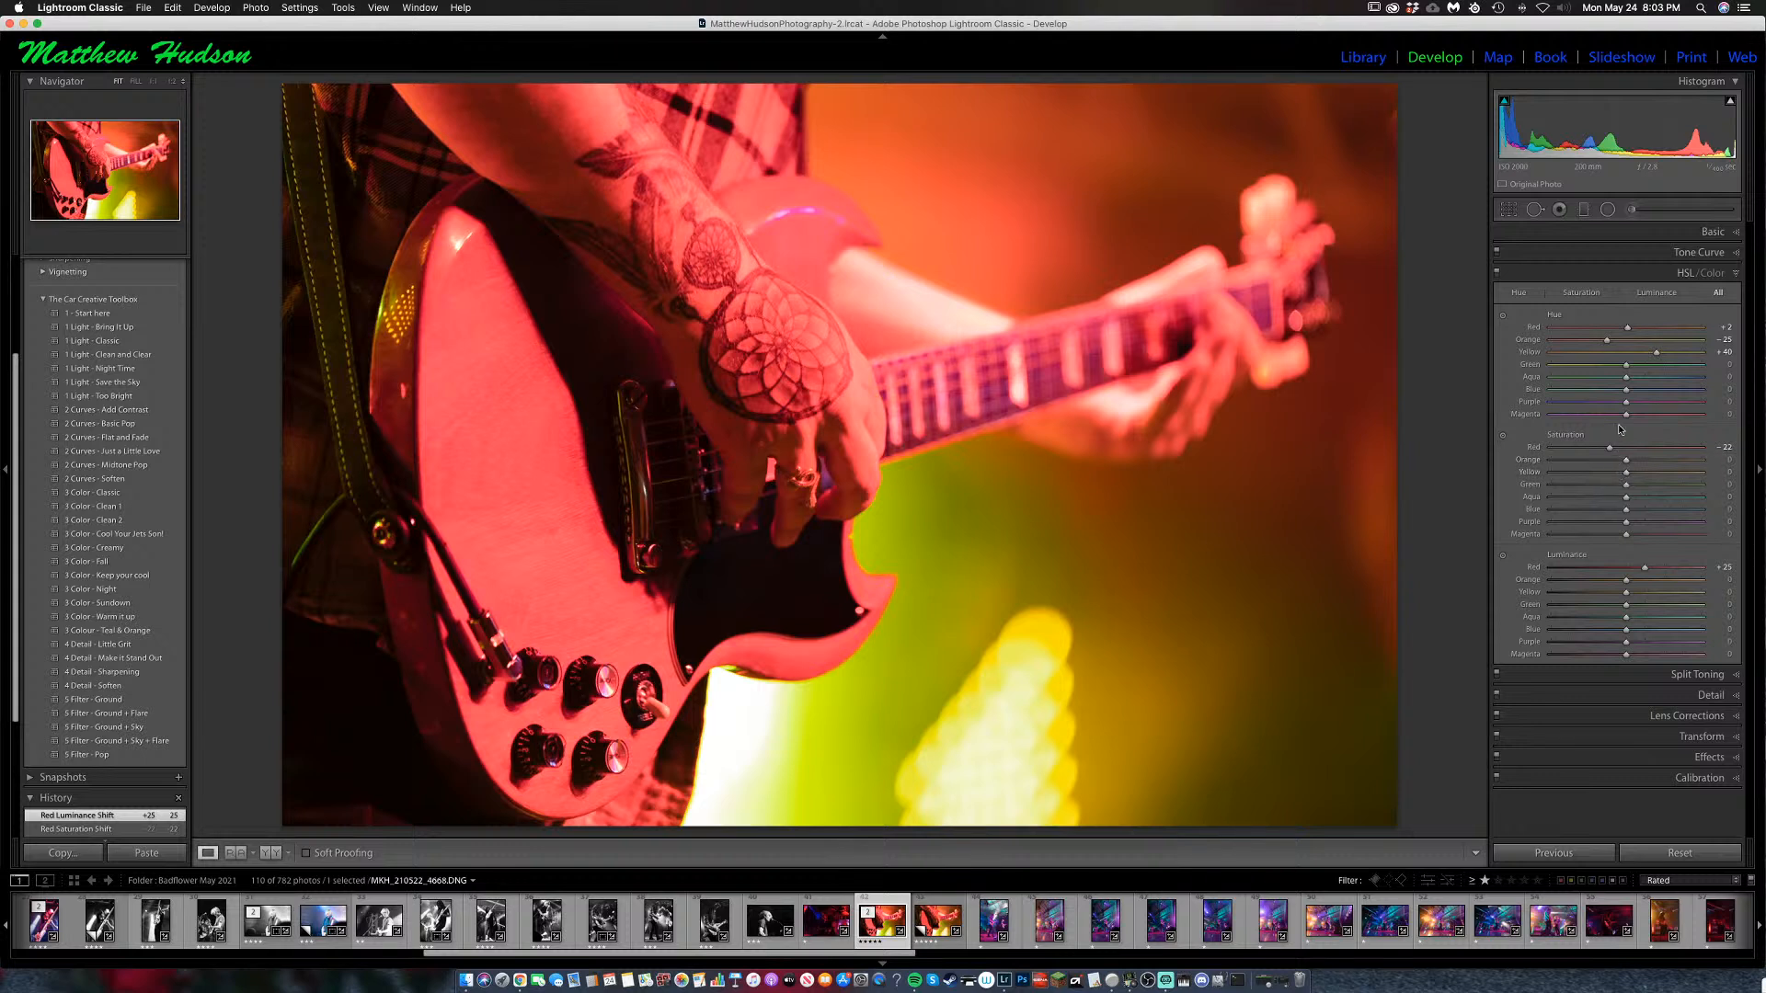
left_click_drag(1627, 420, 1559, 422)
left_click_drag(1603, 449, 1600, 451)
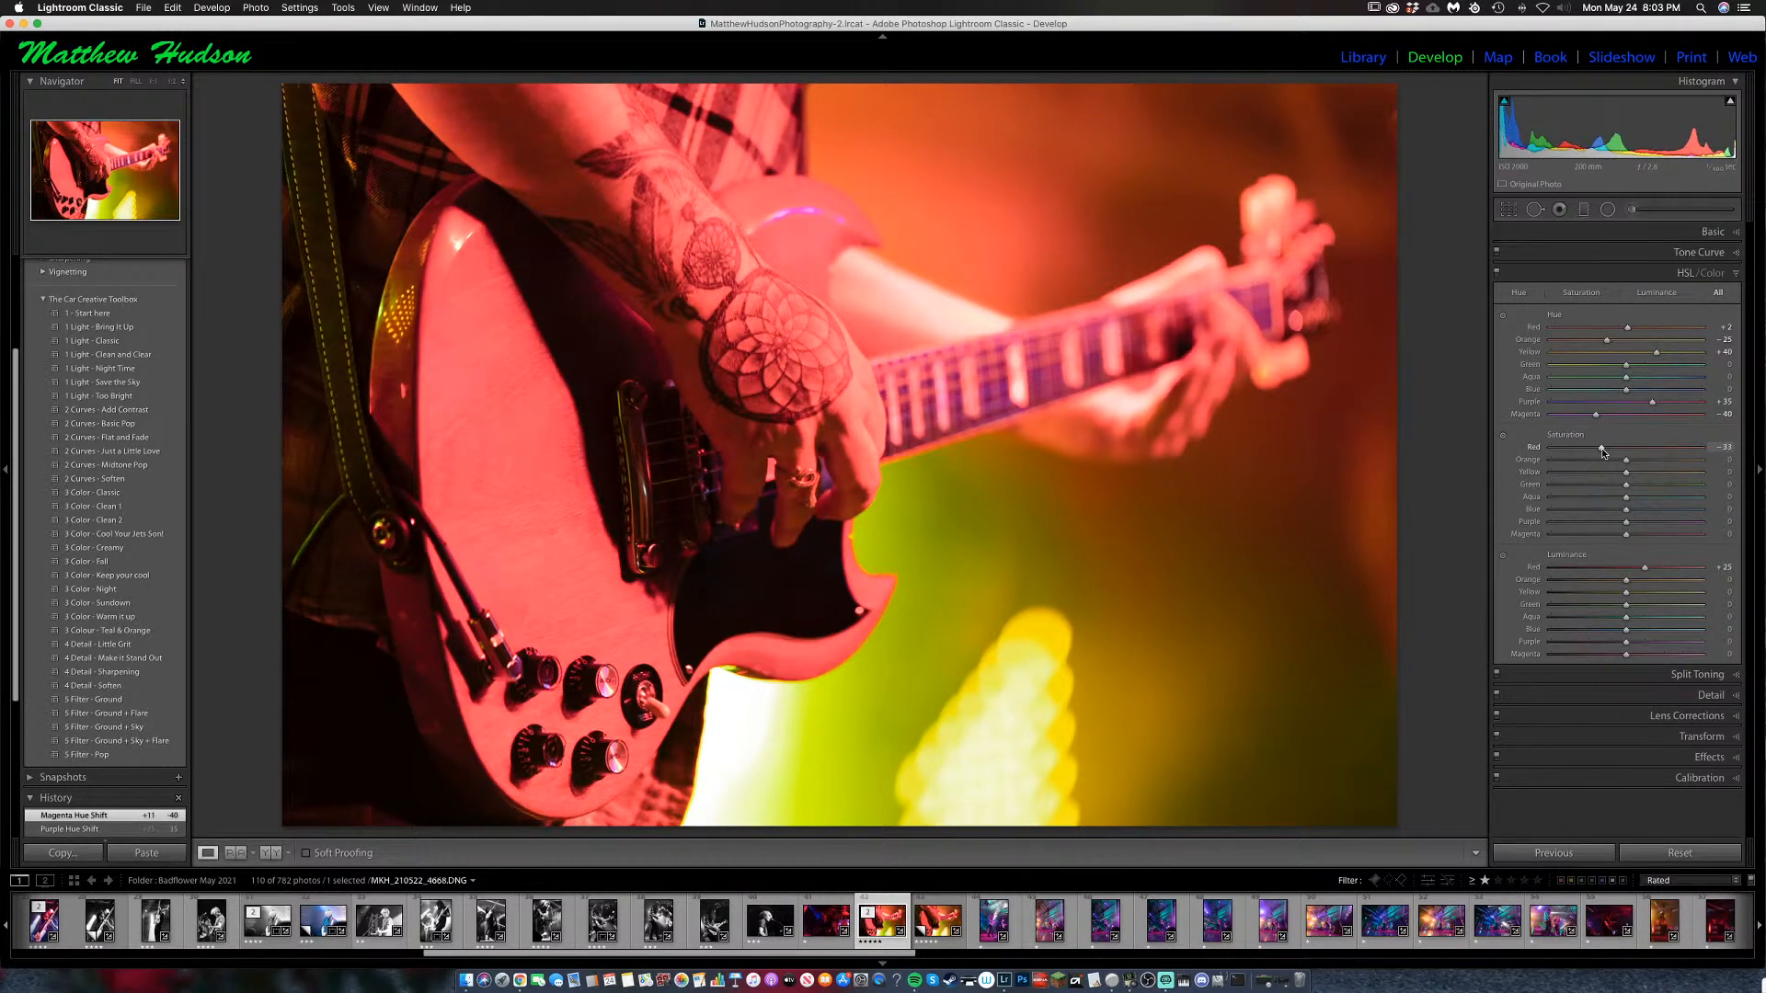
Set the color guitar photo's Texture to +27, Clarity to +20 and Dehaze to +17.
left_click(1737, 274)
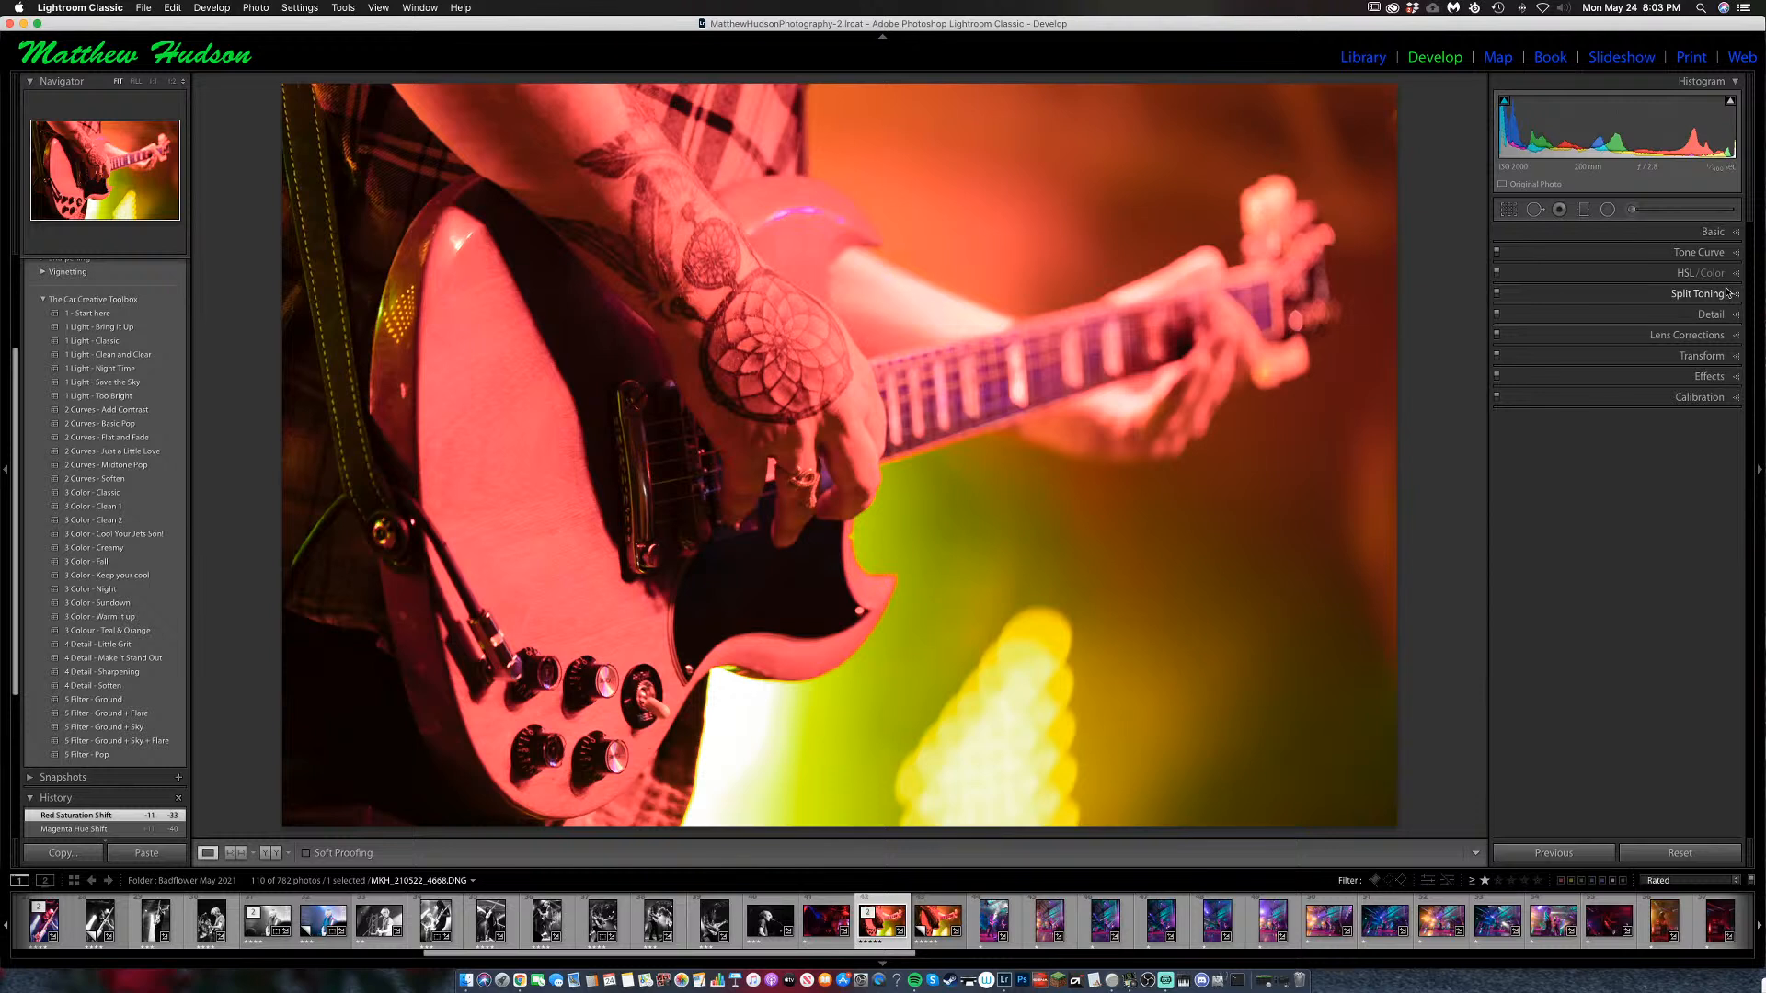
left_click(1735, 234)
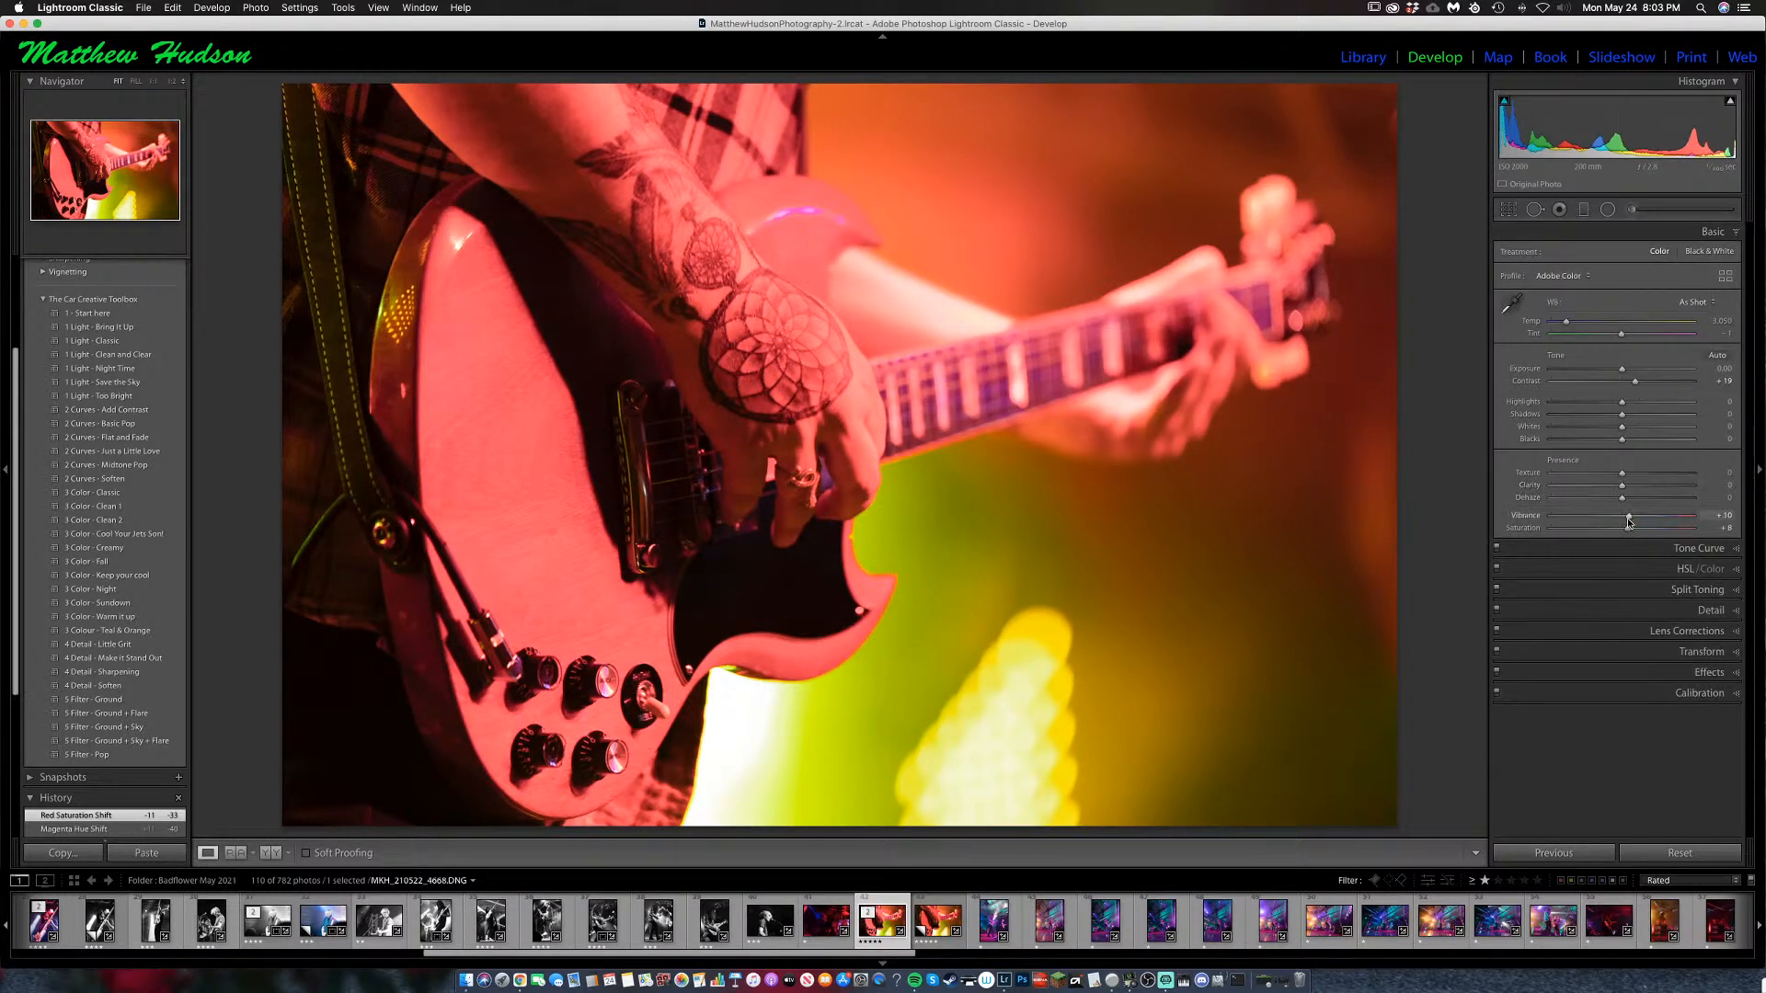
mouse_move(1623, 501)
left_mouse_down()
mouse_move(1643, 475)
mouse_move(1634, 486)
left_mouse_up()
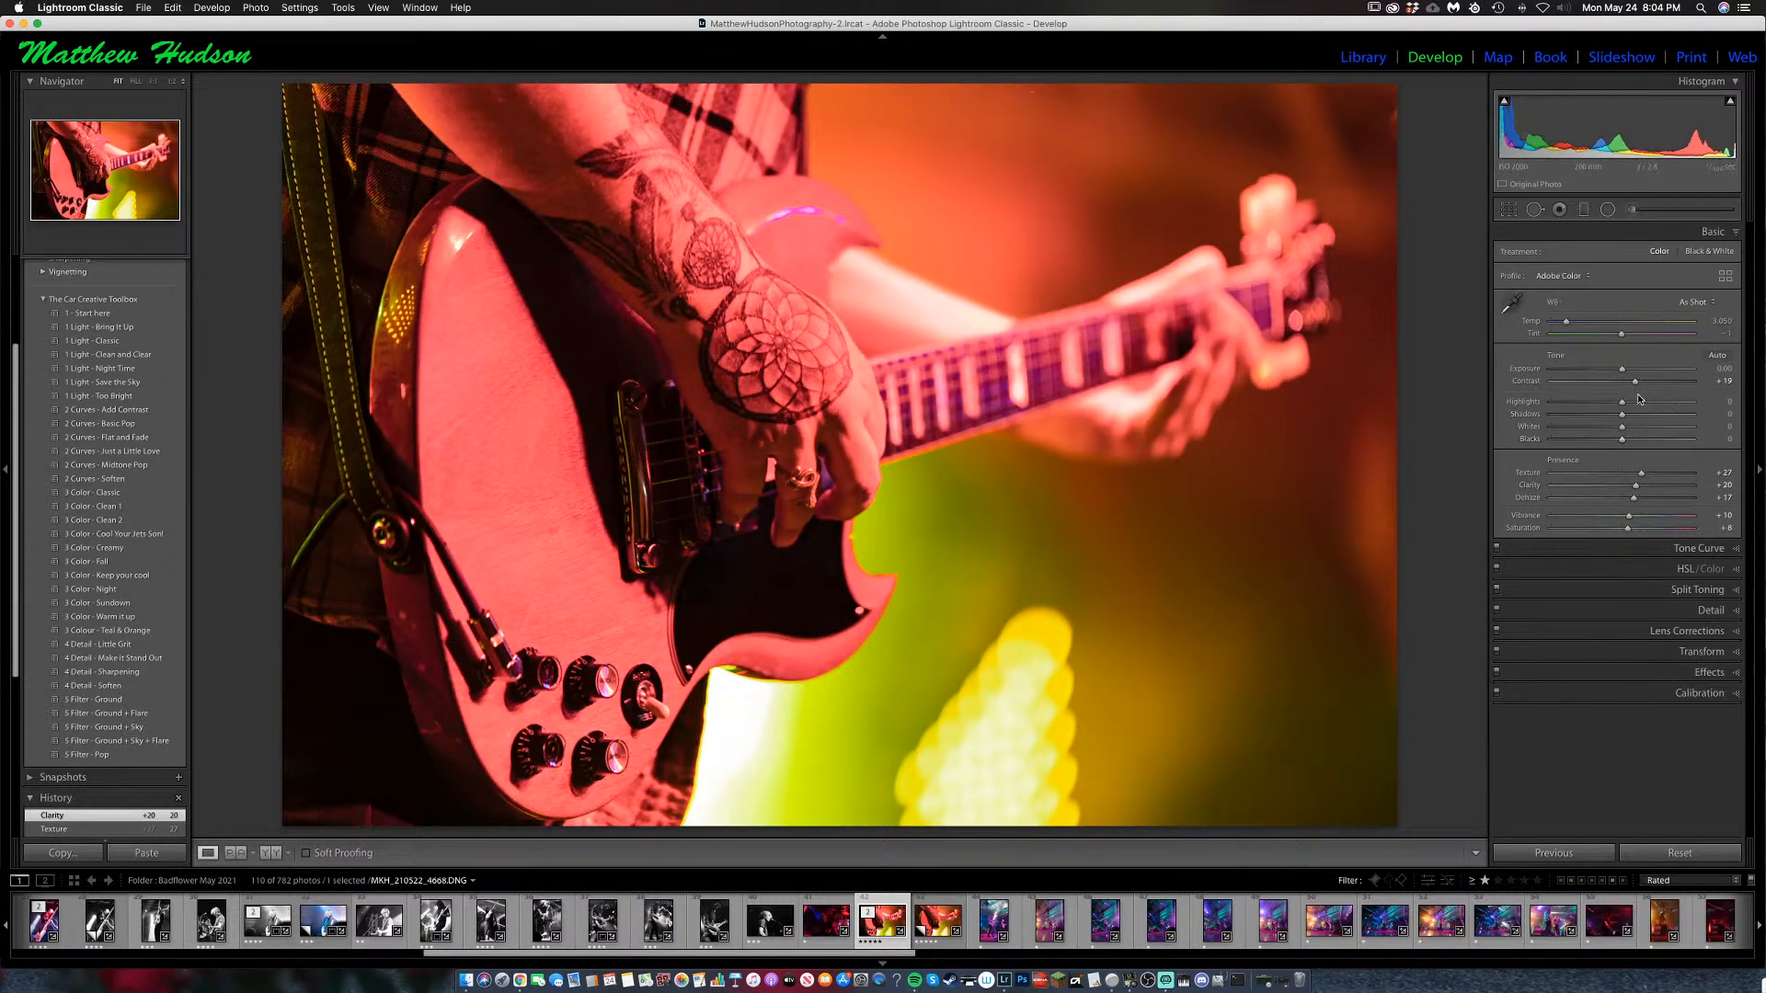
Reset the adjustment brush's Shadows, set its Exposure to 0.47 and size to 42, and dab it once over the tattooed hand and guitar pickups.
left_click(1632, 209)
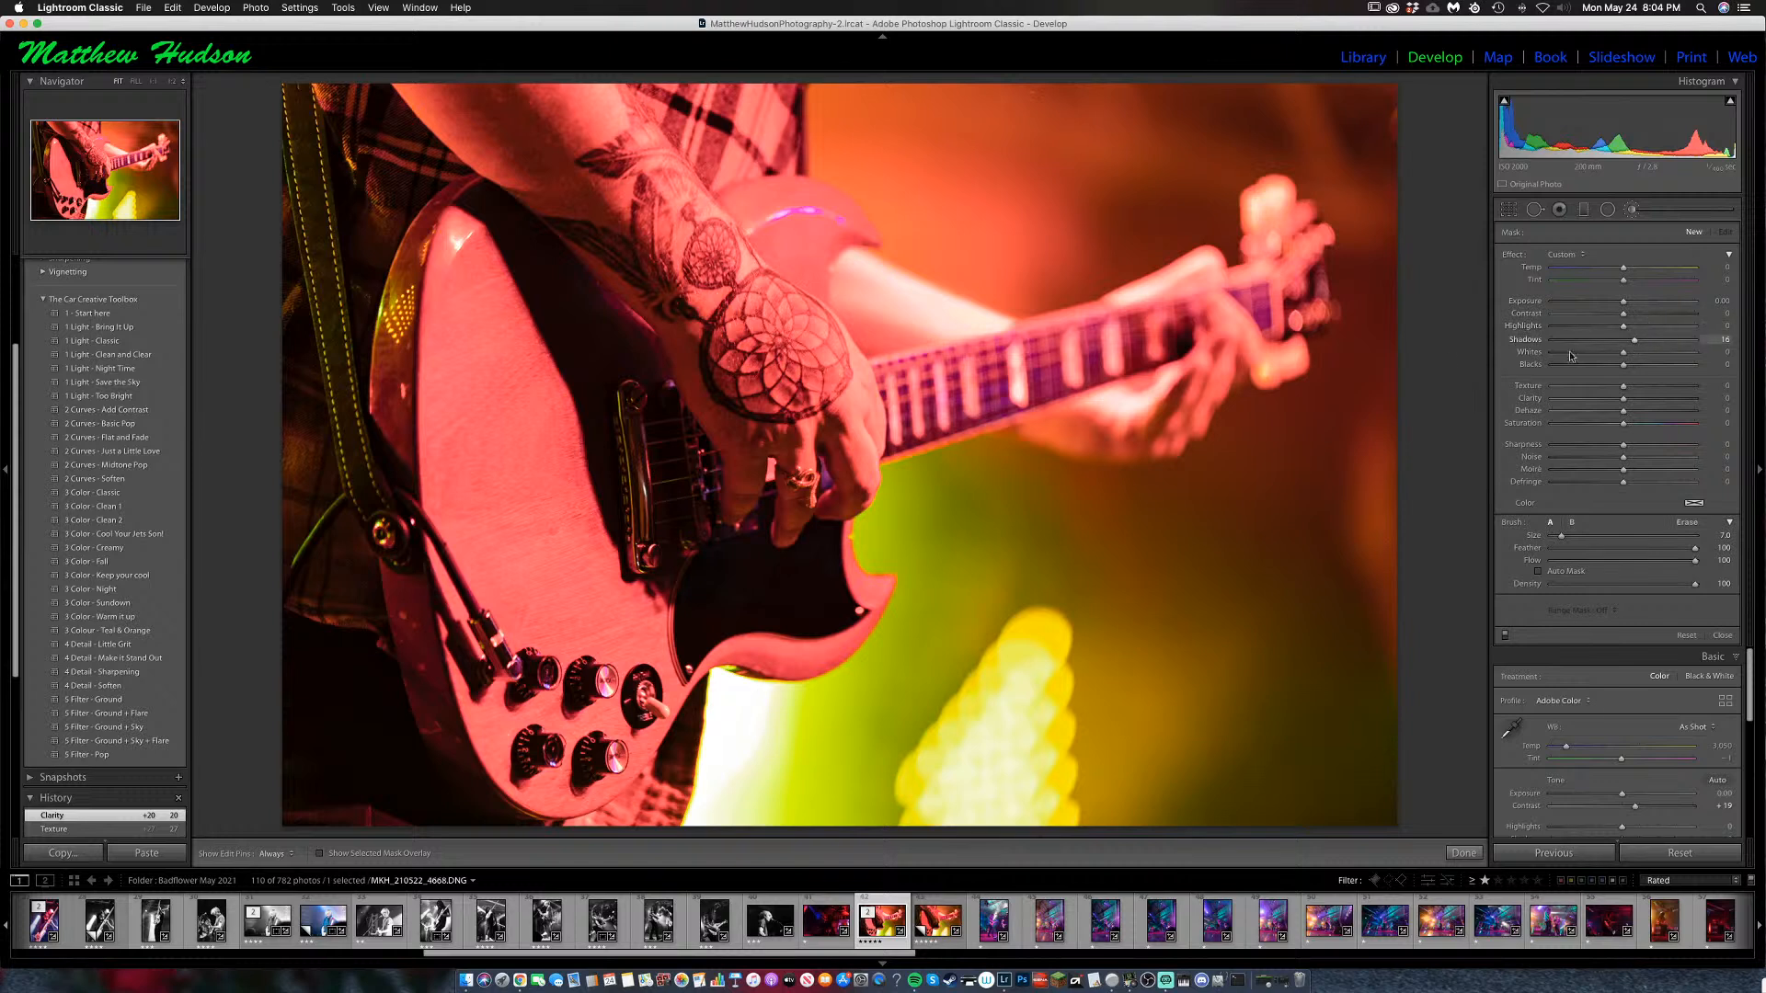
double_click(1534, 342)
left_click_drag(1628, 299, 1636, 302)
scroll(773, 387, "up", 8)
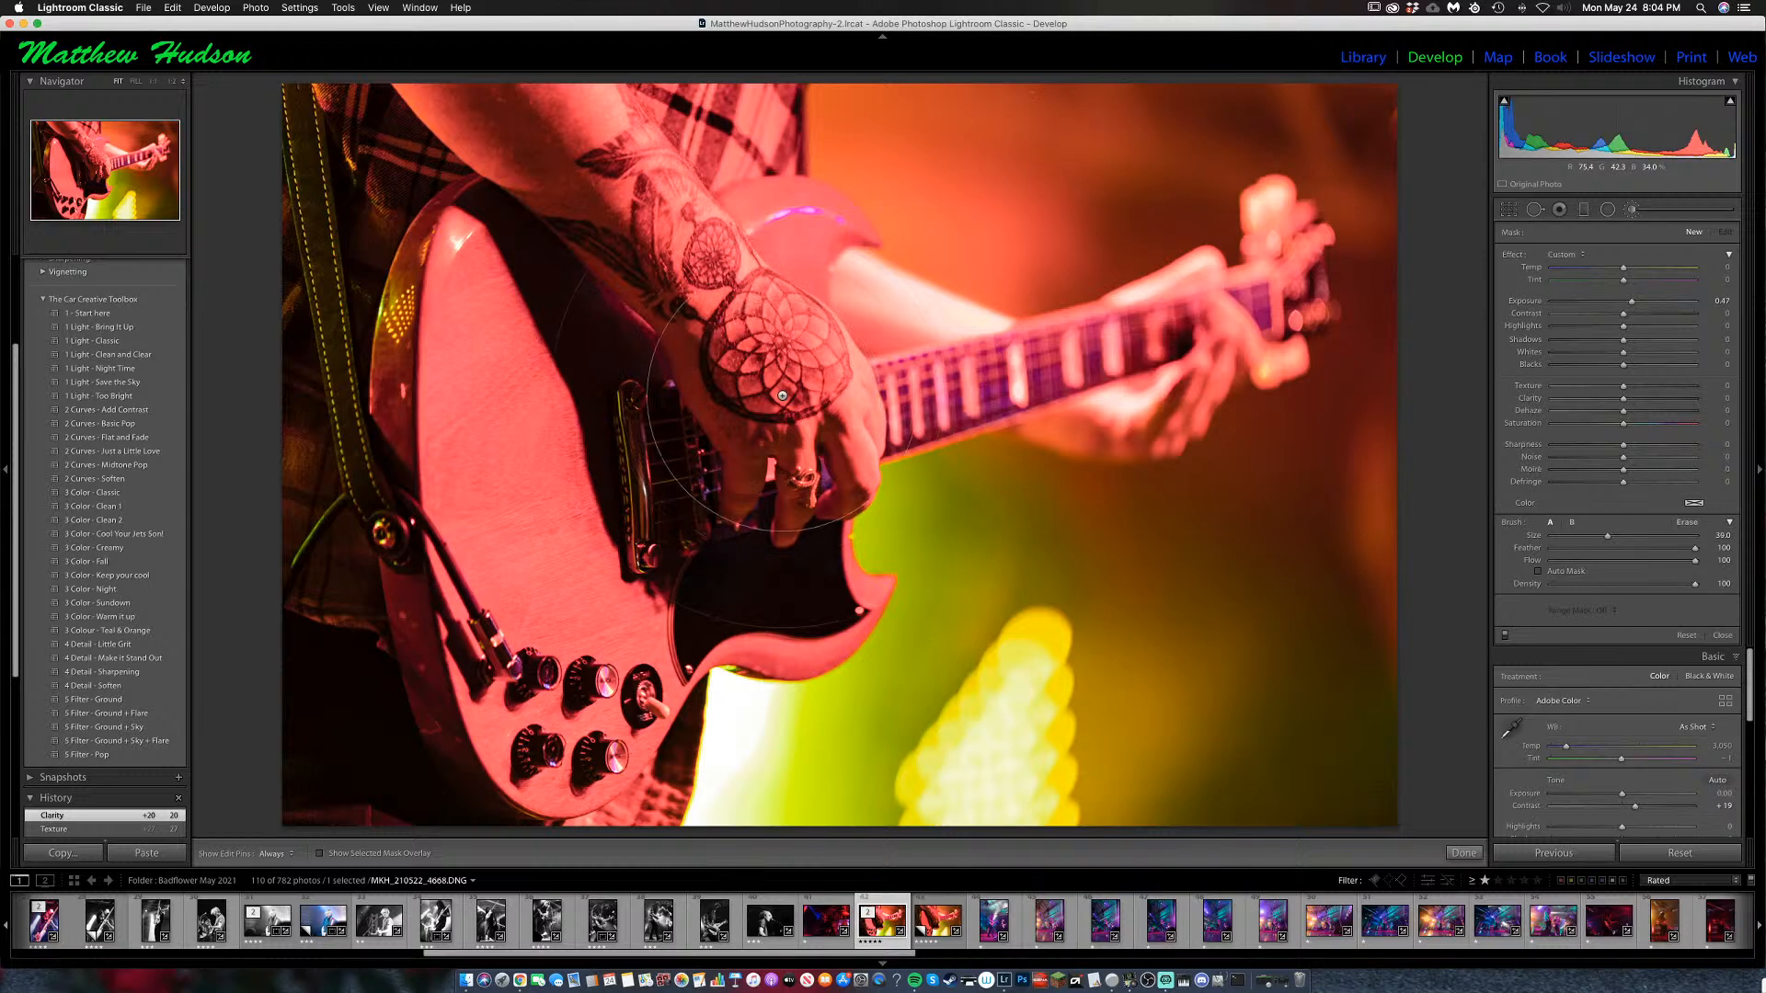
scroll(782, 395, "up", 1)
left_click(760, 401)
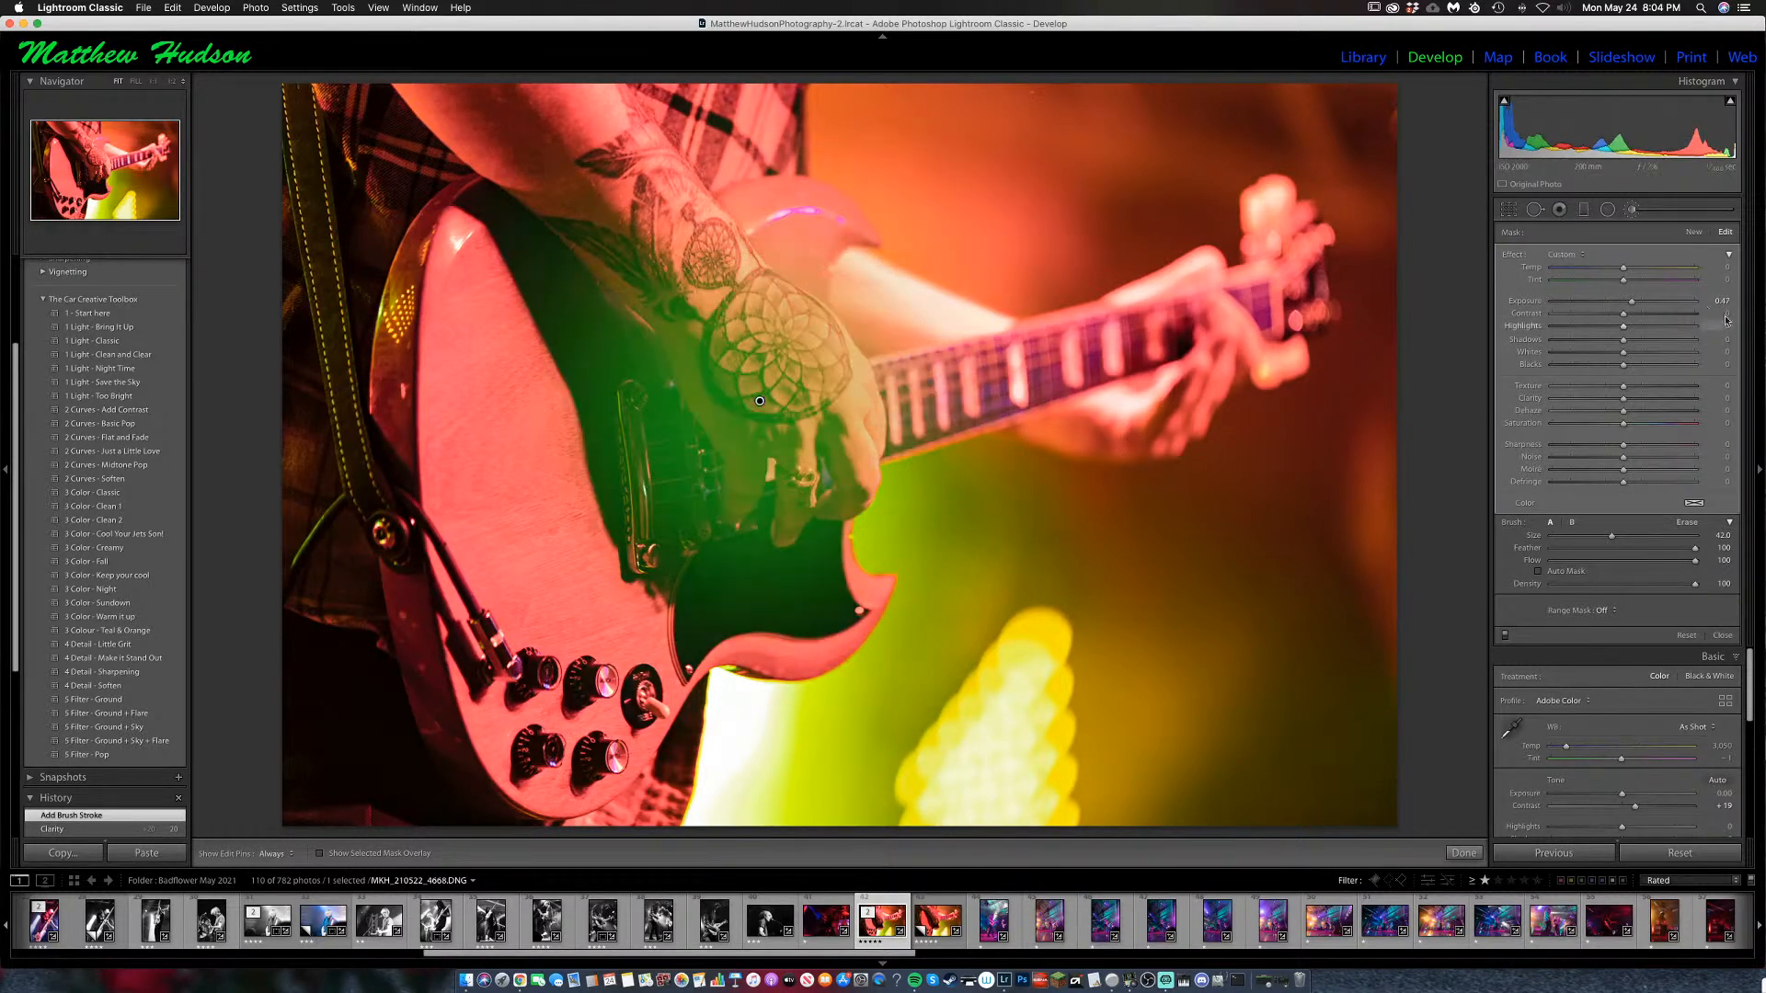
Raise the hand brush adjustment's Exposure to 1.10, adjust its Shadows and Contrast, and leave the brush.
left_click_drag(1633, 304, 1641, 304)
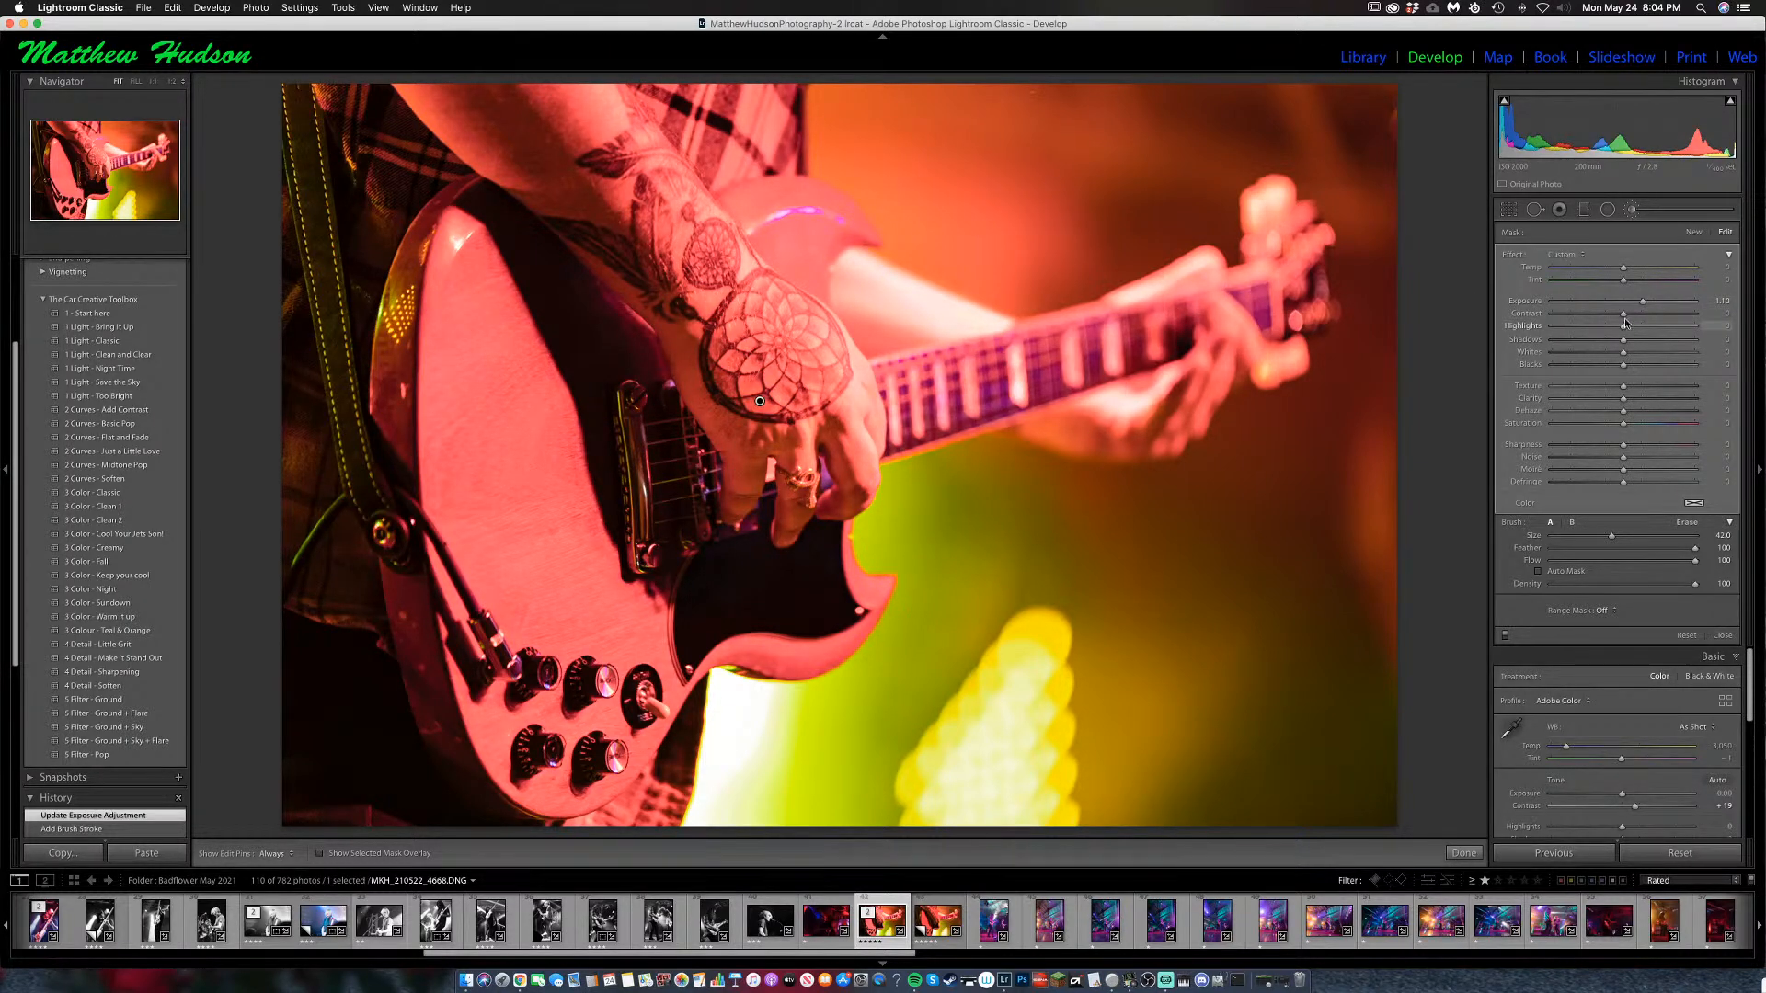
left_click_drag(1624, 344, 1653, 319)
left_click(1635, 211)
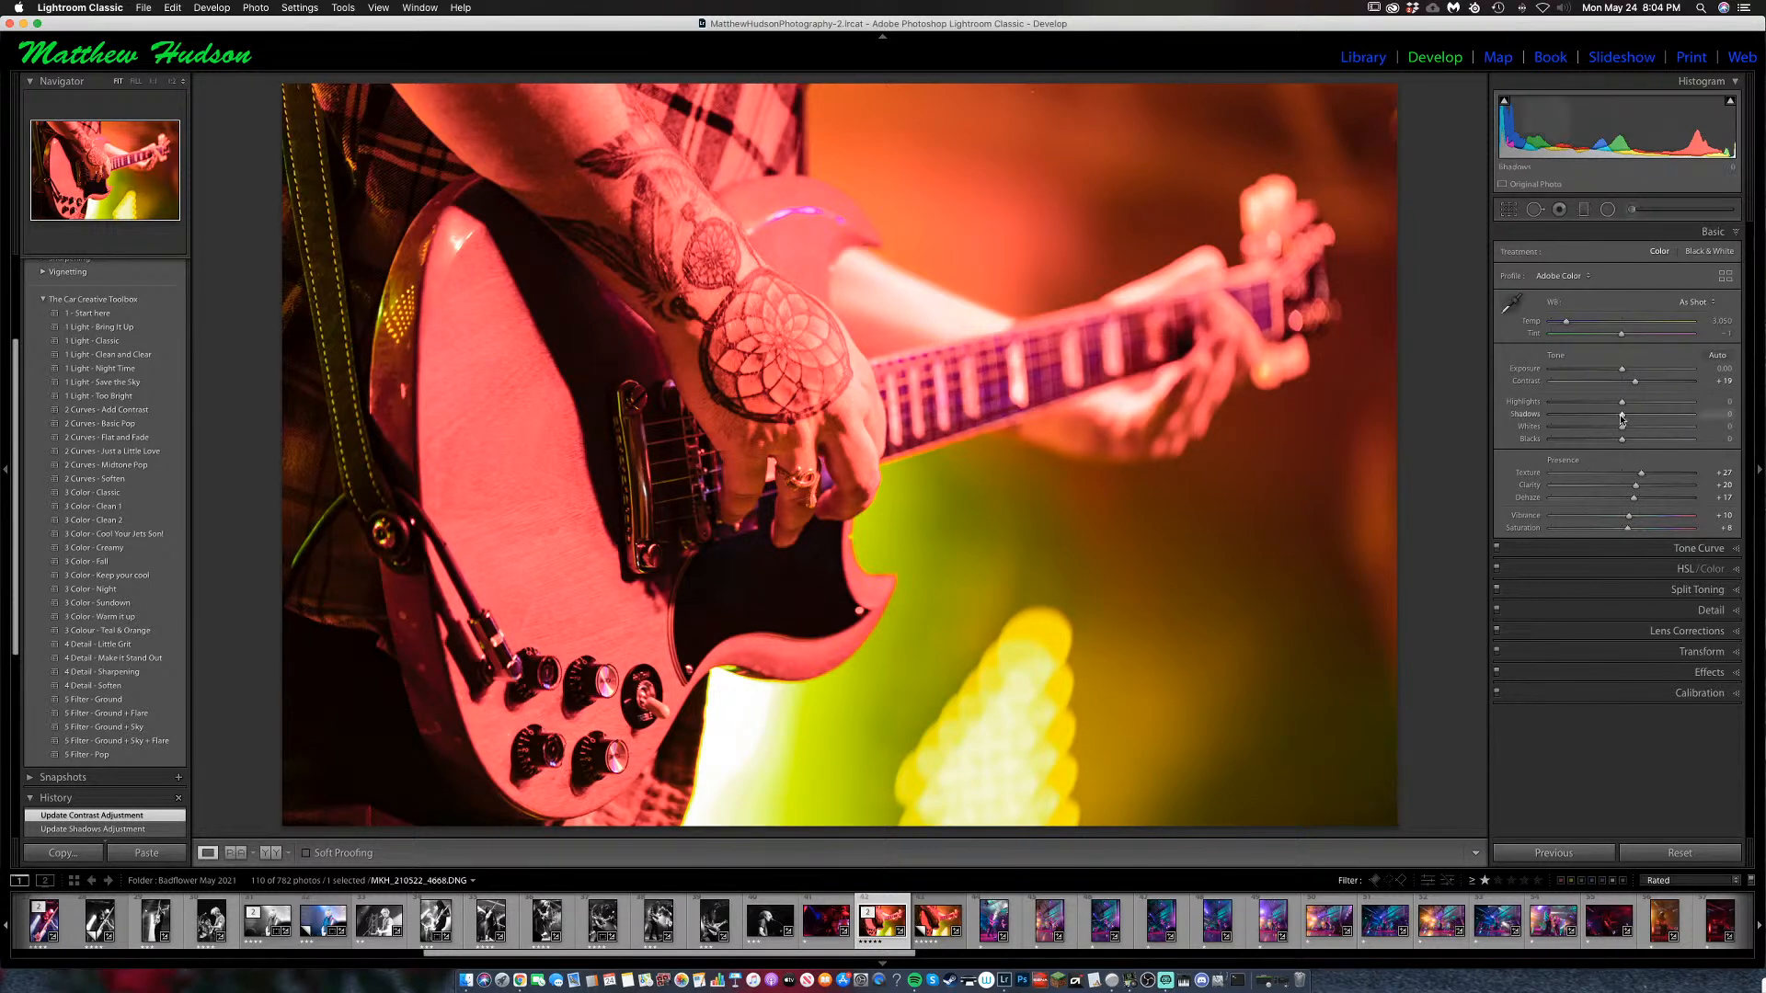
Set the color guitar photo's Highlights to +14, Shadows to -8, Whites to +18 and Blacks to -8.
left_click_drag(1622, 417, 1606, 419)
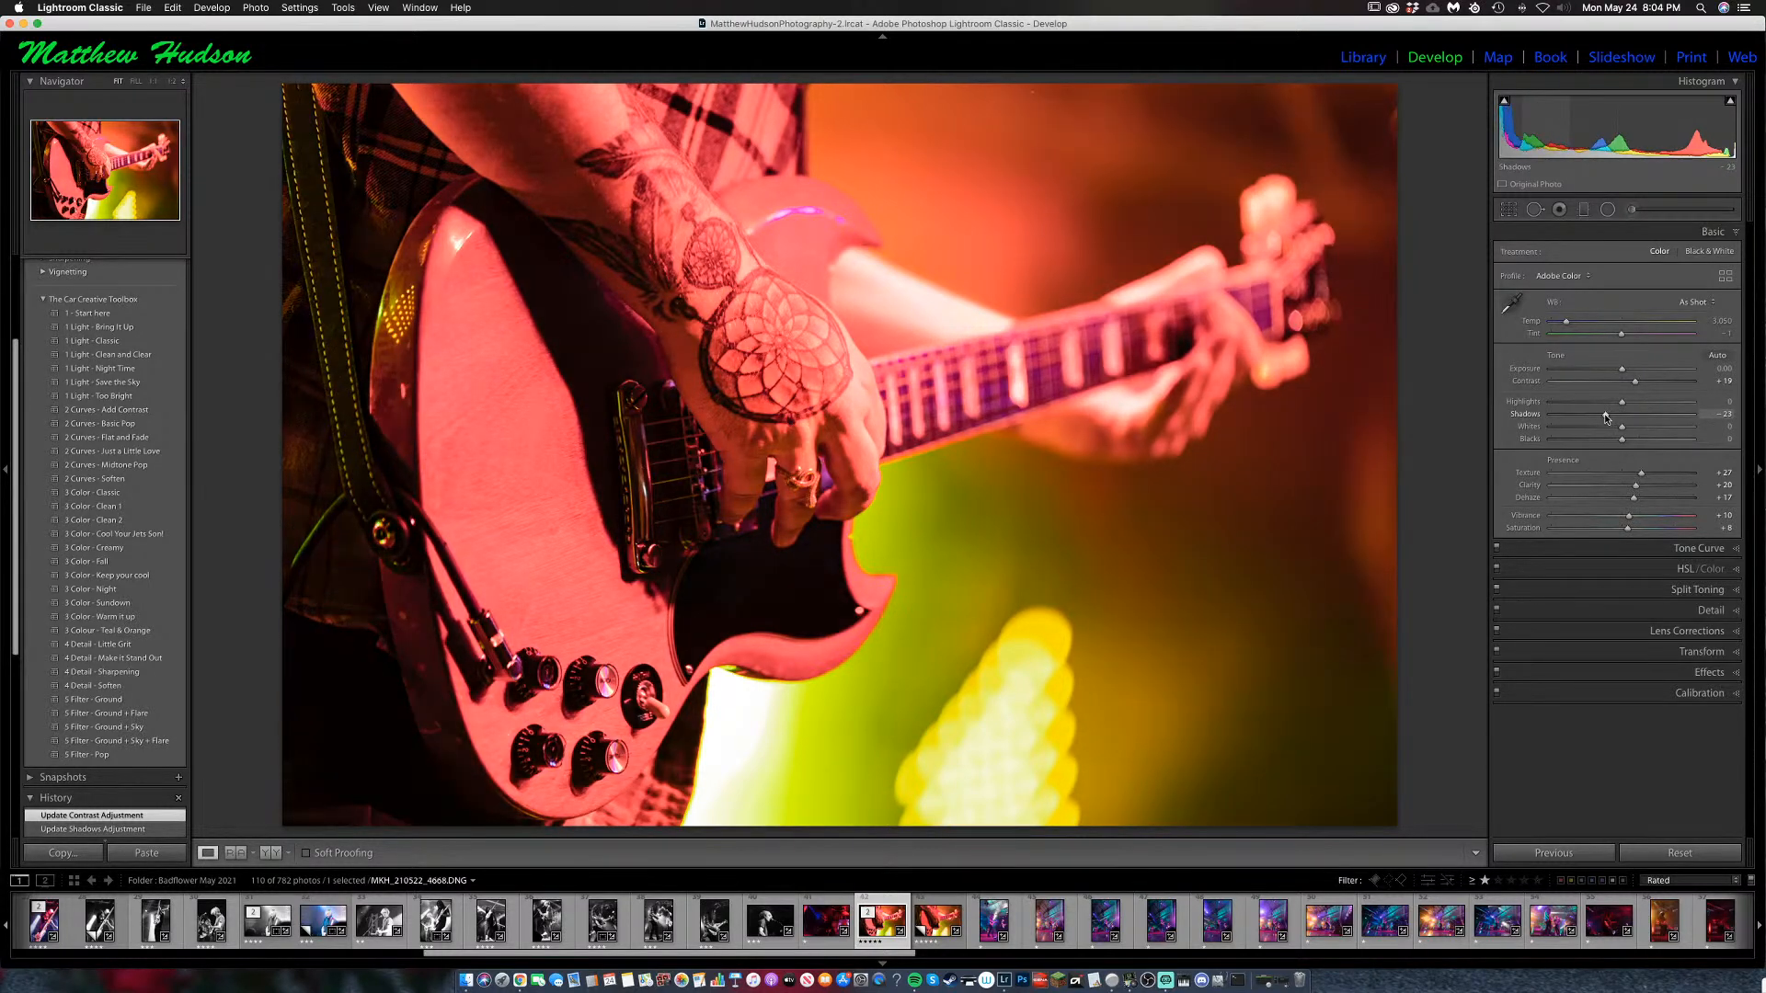
mouse_move(1606, 419)
left_mouse_down()
mouse_move(1619, 402)
mouse_move(1601, 404)
mouse_move(1628, 407)
mouse_move(1582, 405)
mouse_move(1674, 405)
mouse_move(1633, 408)
mouse_move(1616, 440)
left_mouse_up()
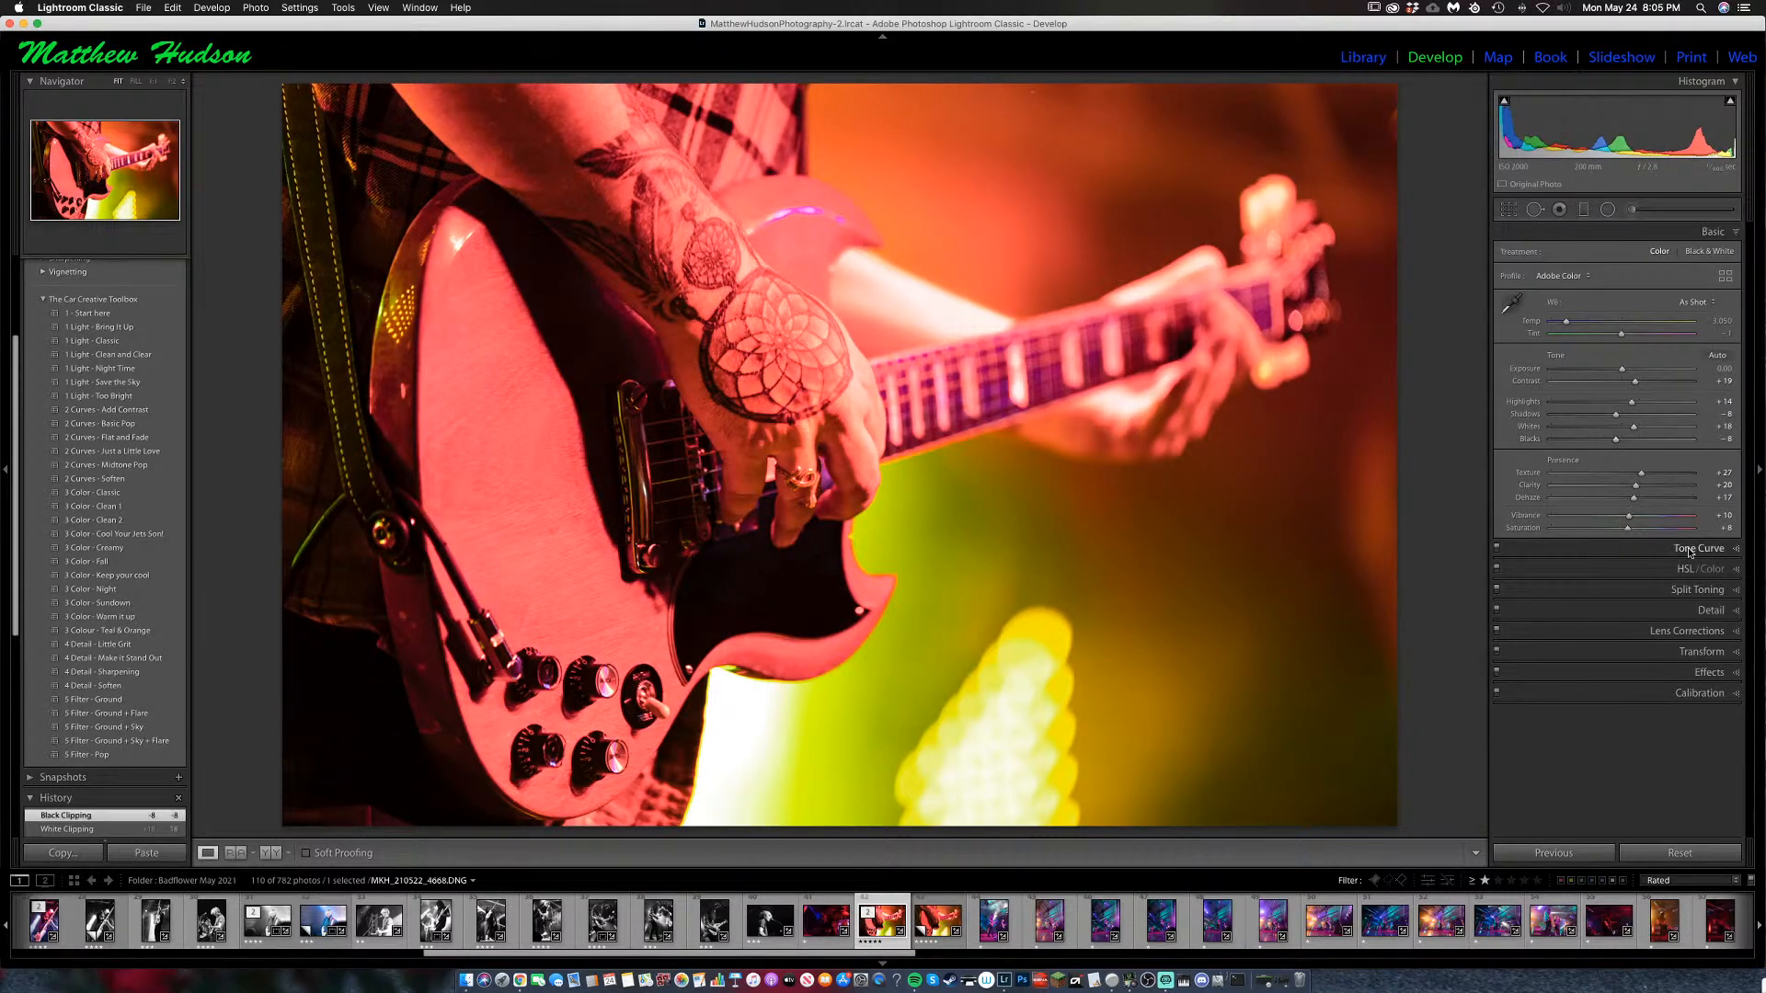
Set the sharpening Masking to 76 and luminance noise reduction to 10, and add a slight dark post-crop vignette.
left_click(1729, 613)
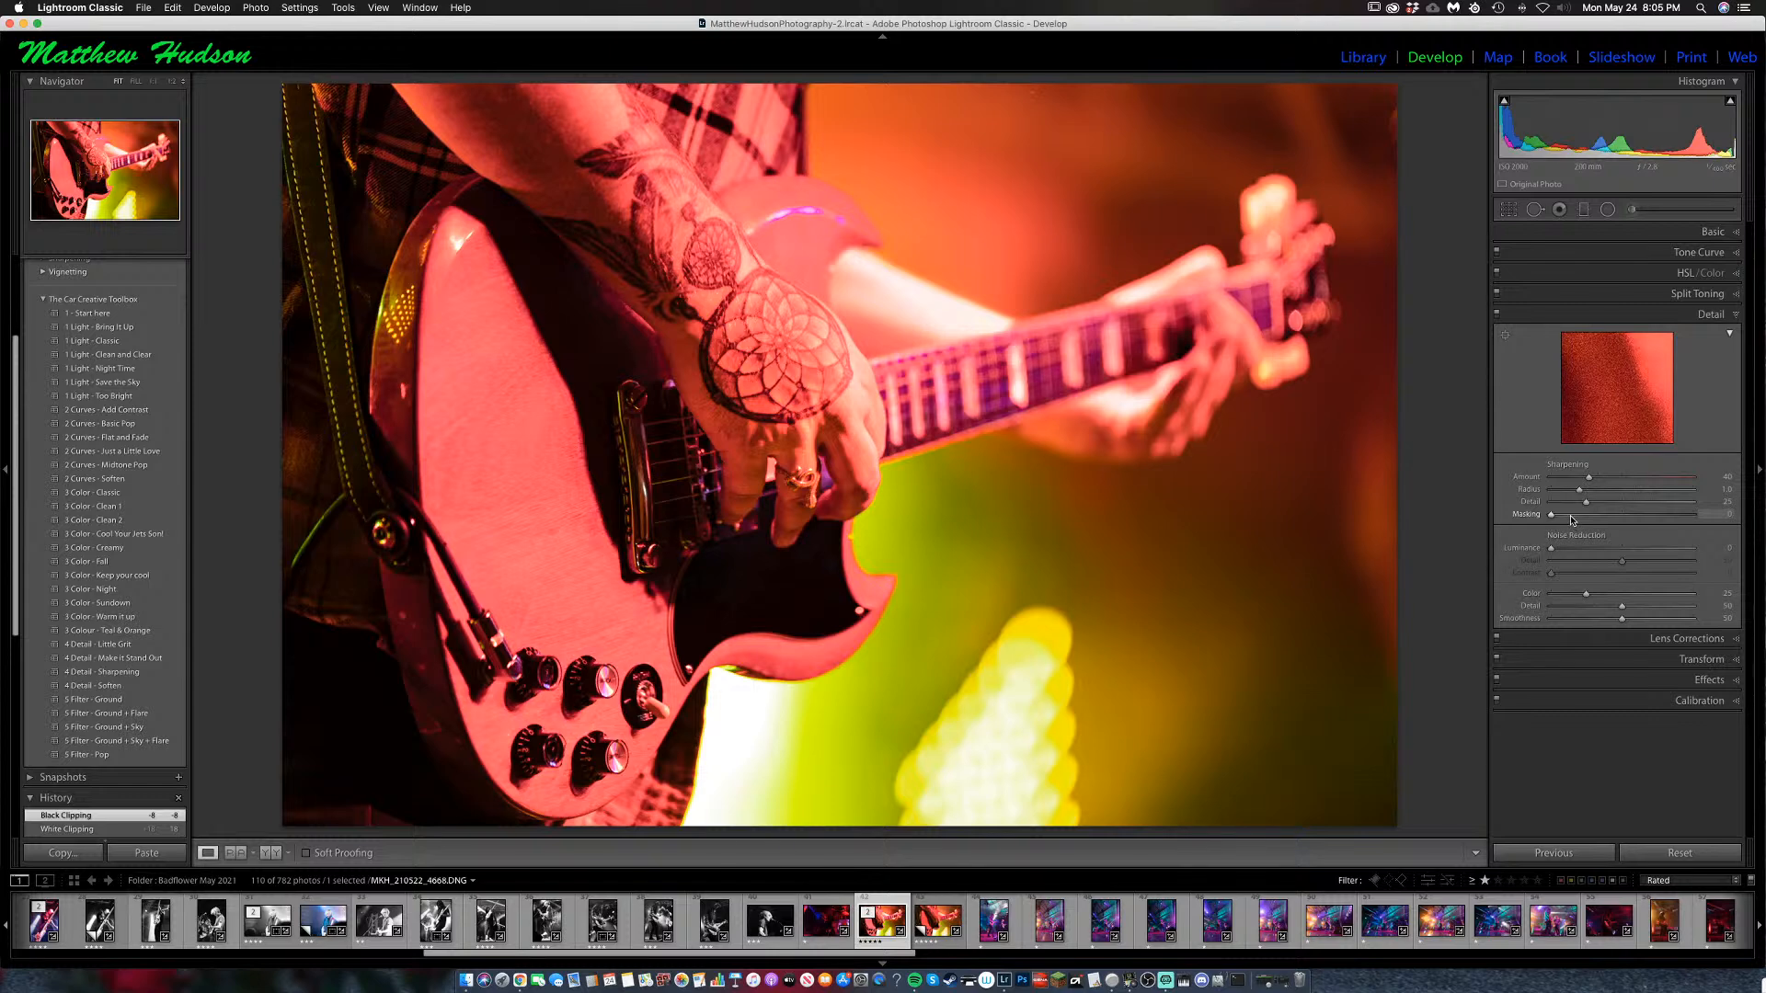
left_click_drag(1591, 518, 1659, 519)
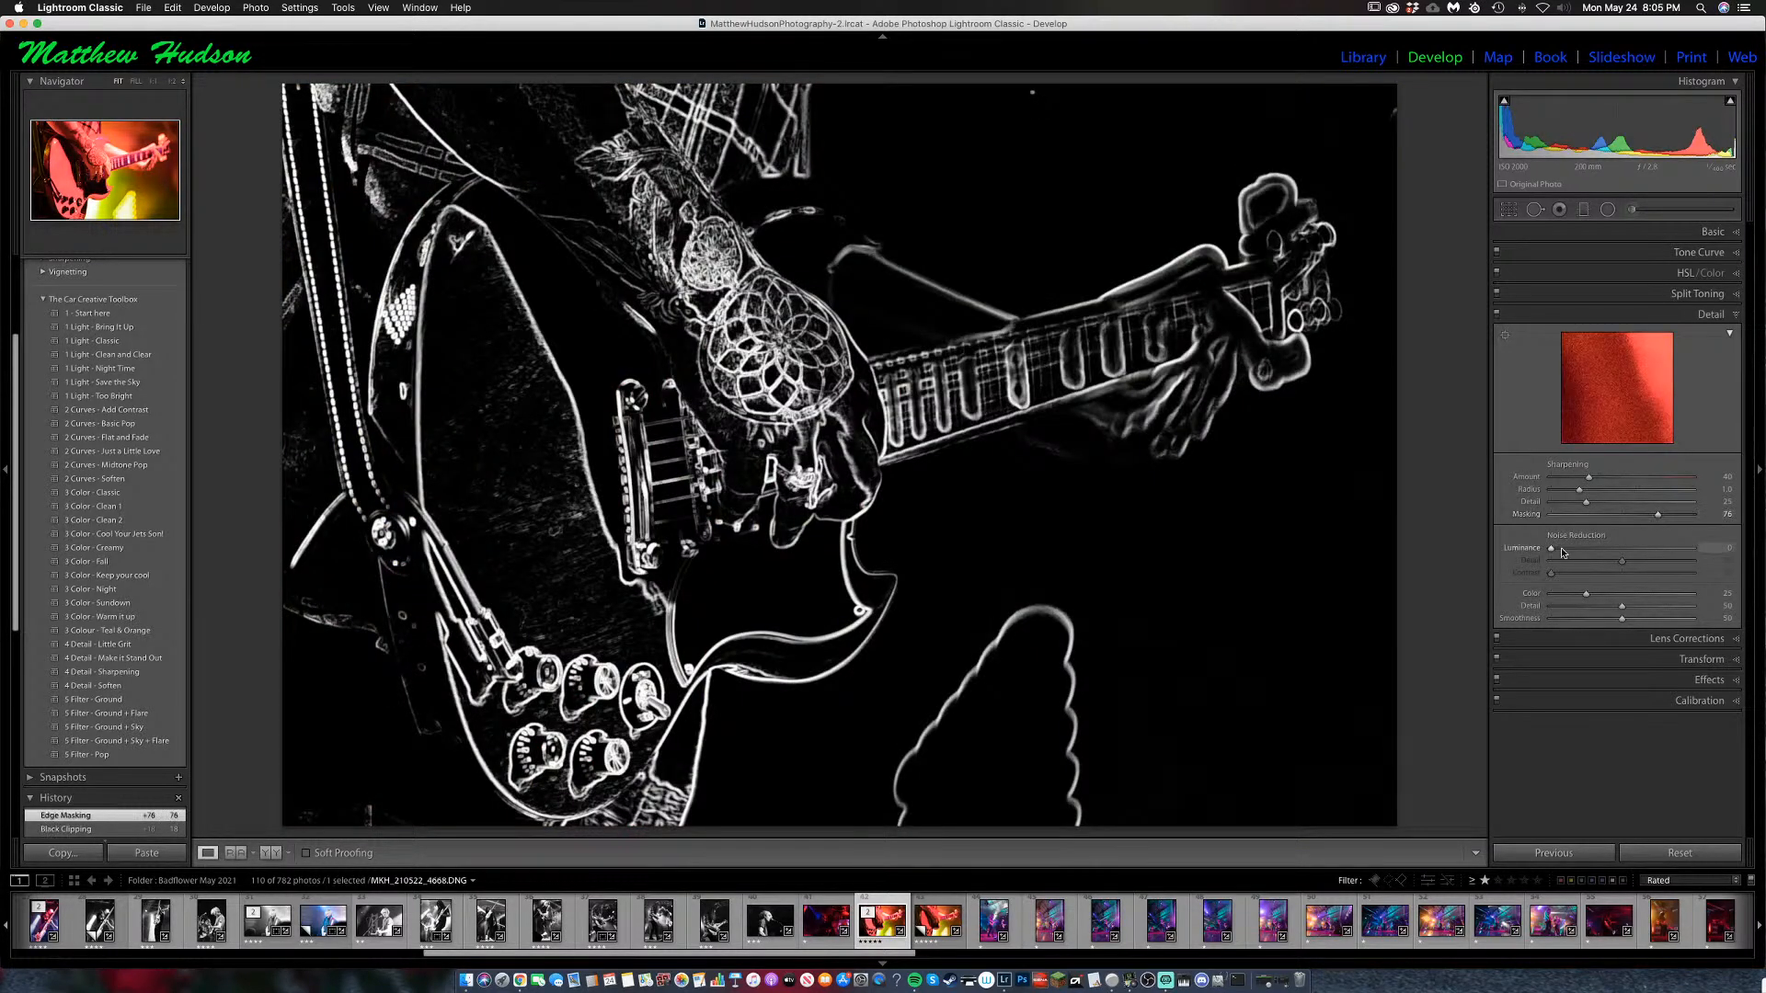
left_click_drag(1551, 548, 1566, 551)
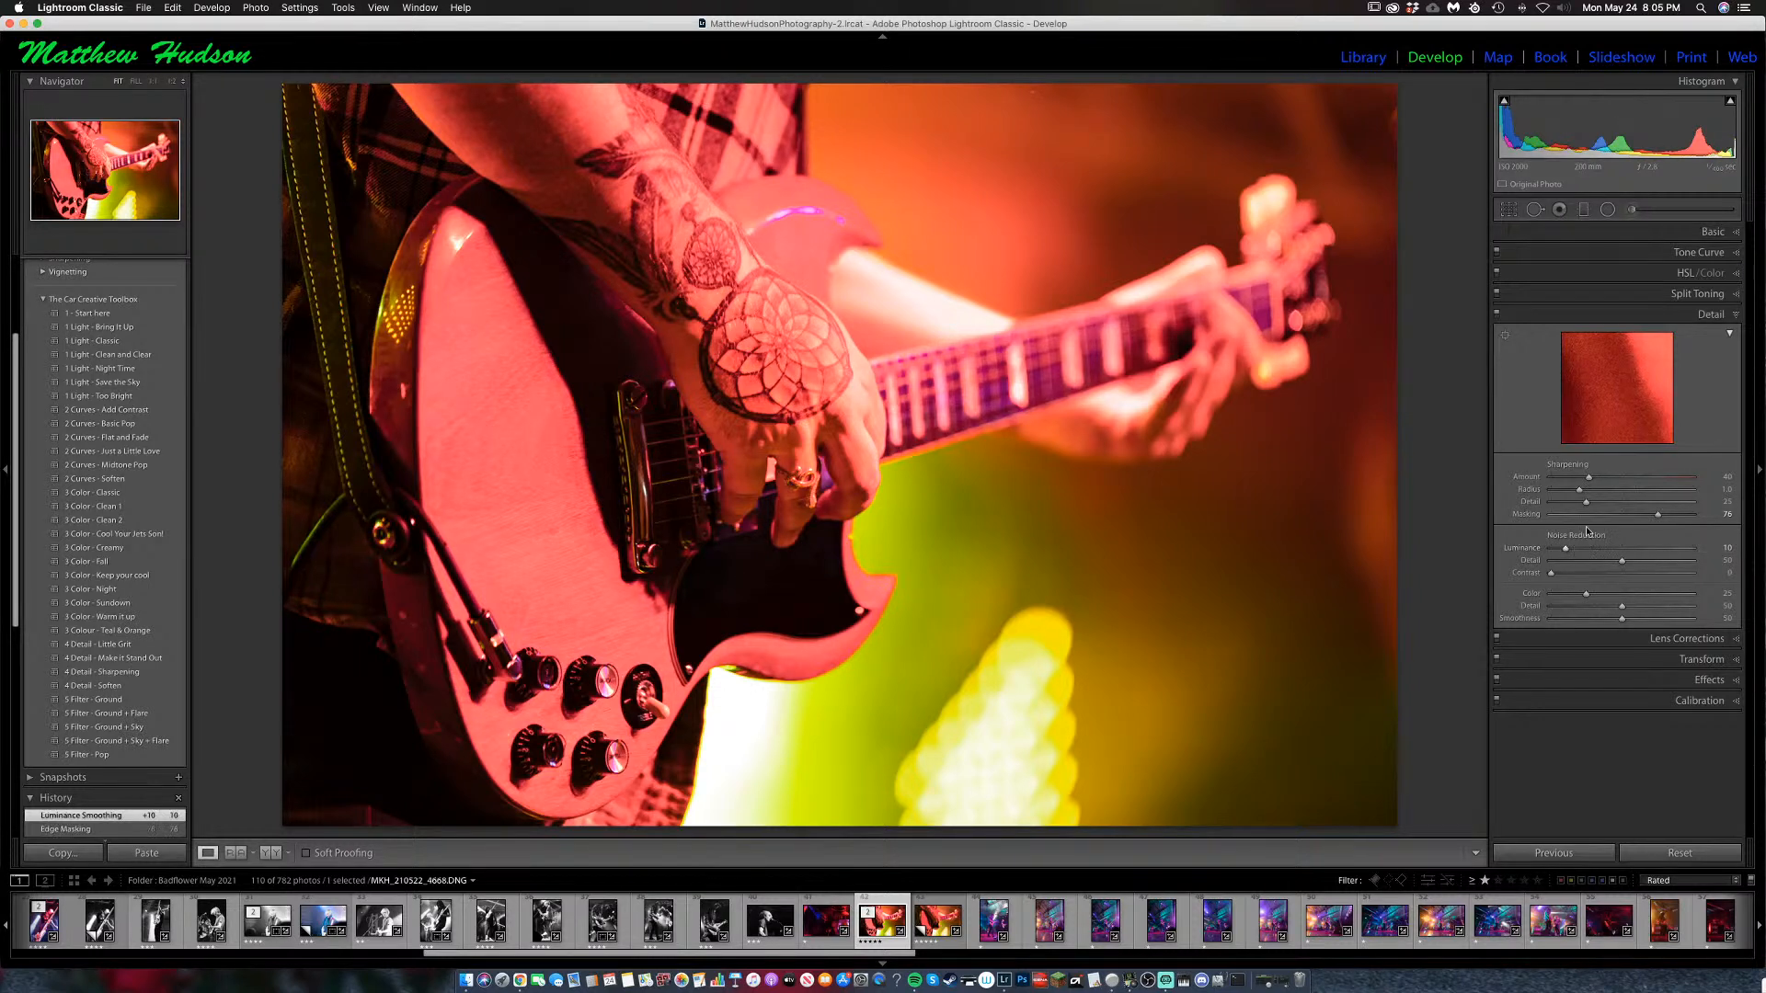
left_click(1726, 682)
left_click_drag(1622, 421, 1619, 425)
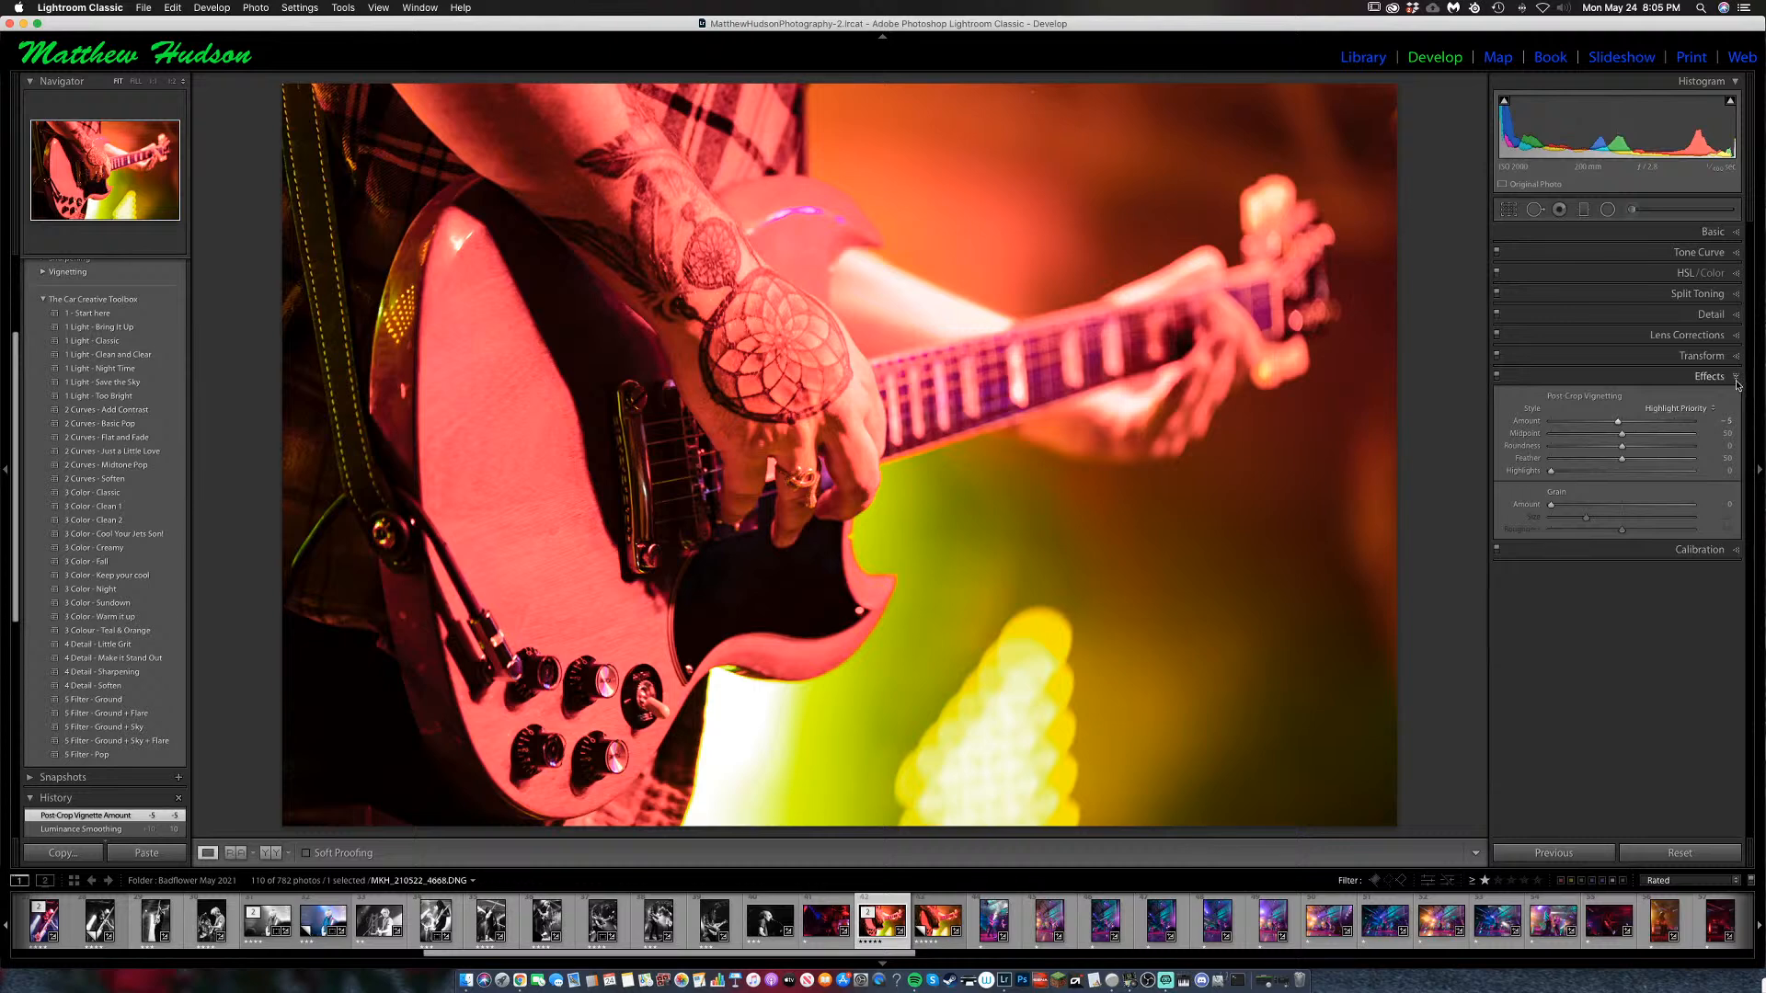
left_click(1709, 376)
Convert the guitar photo's virtual copy to black and white and set Contrast +33, Highlights +25, Blacks -11, Texture +34 and Clarity +29.
key("super+apostrophe")
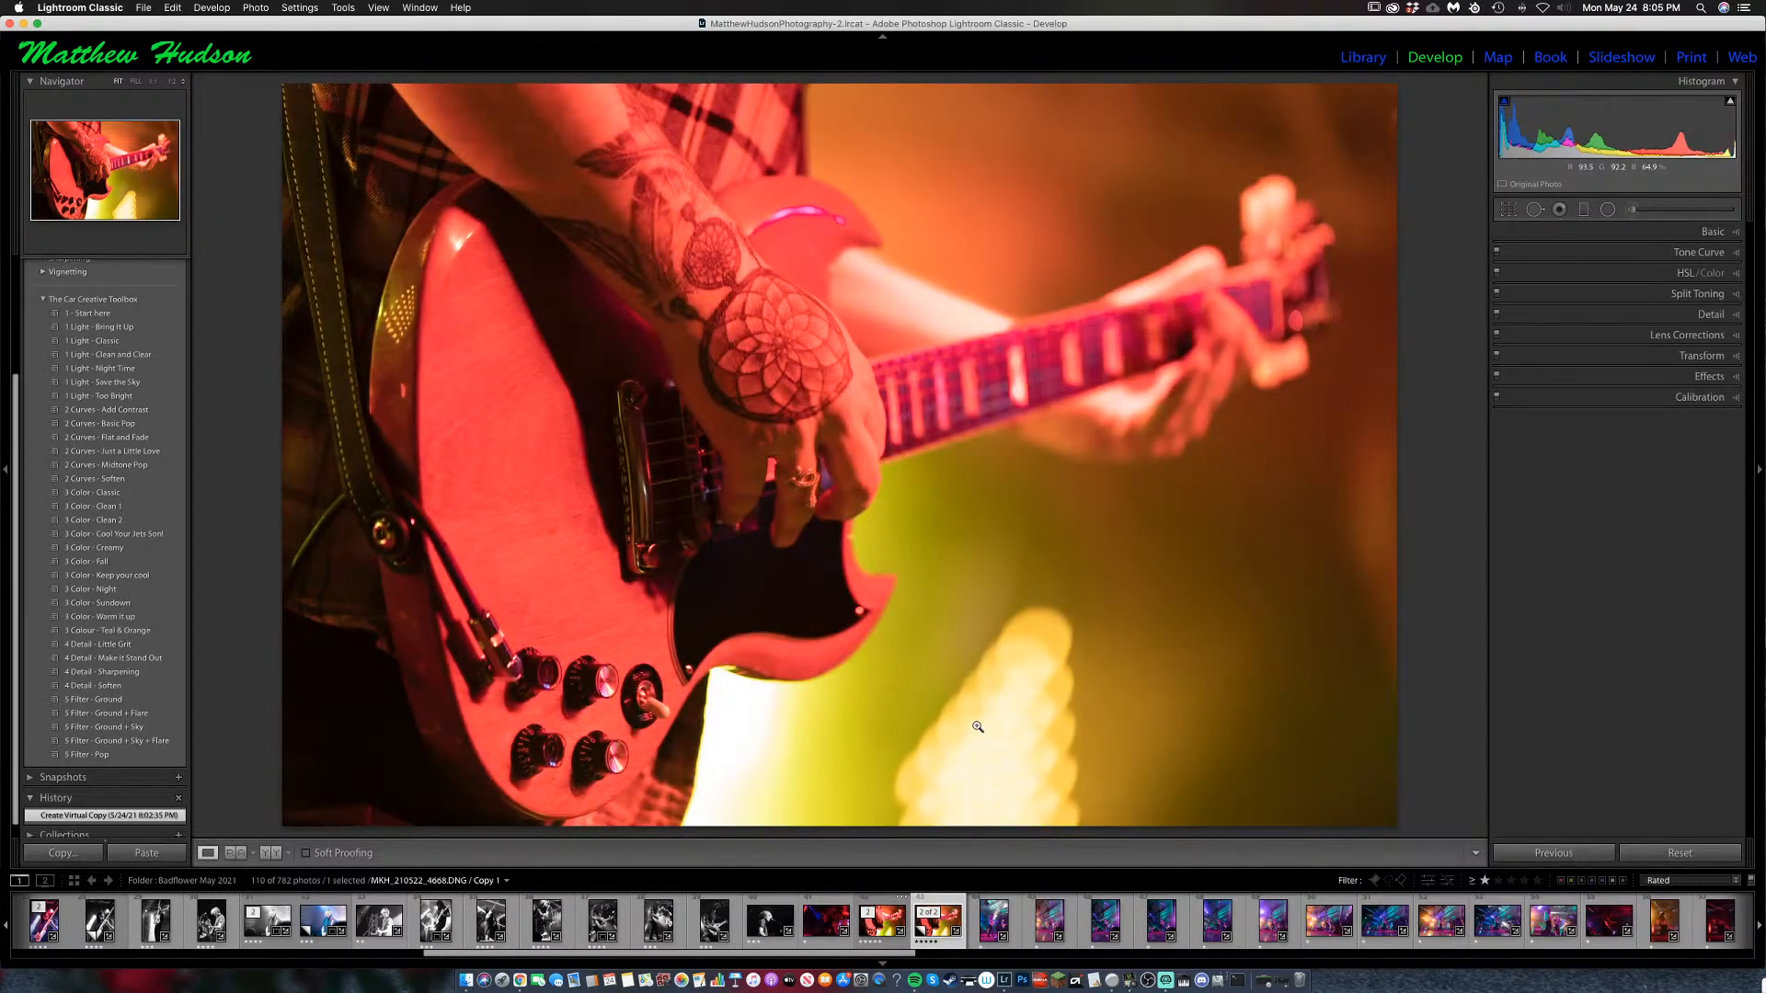
key("v")
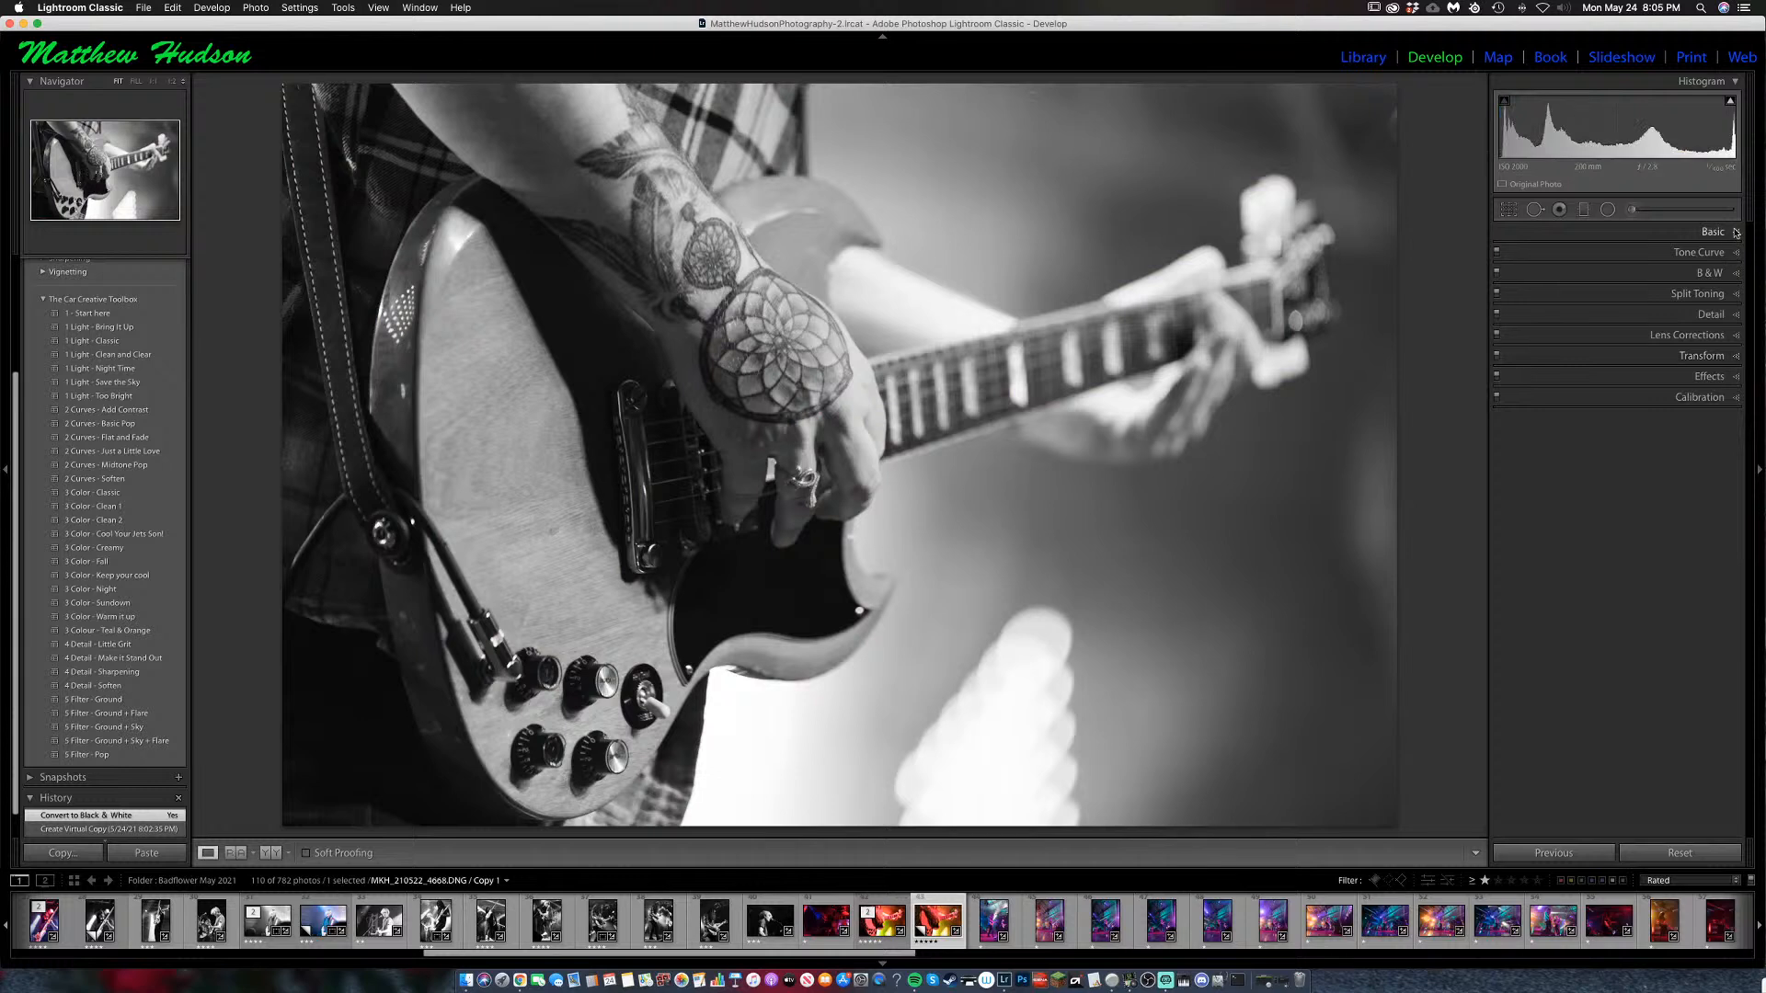
left_click(1713, 232)
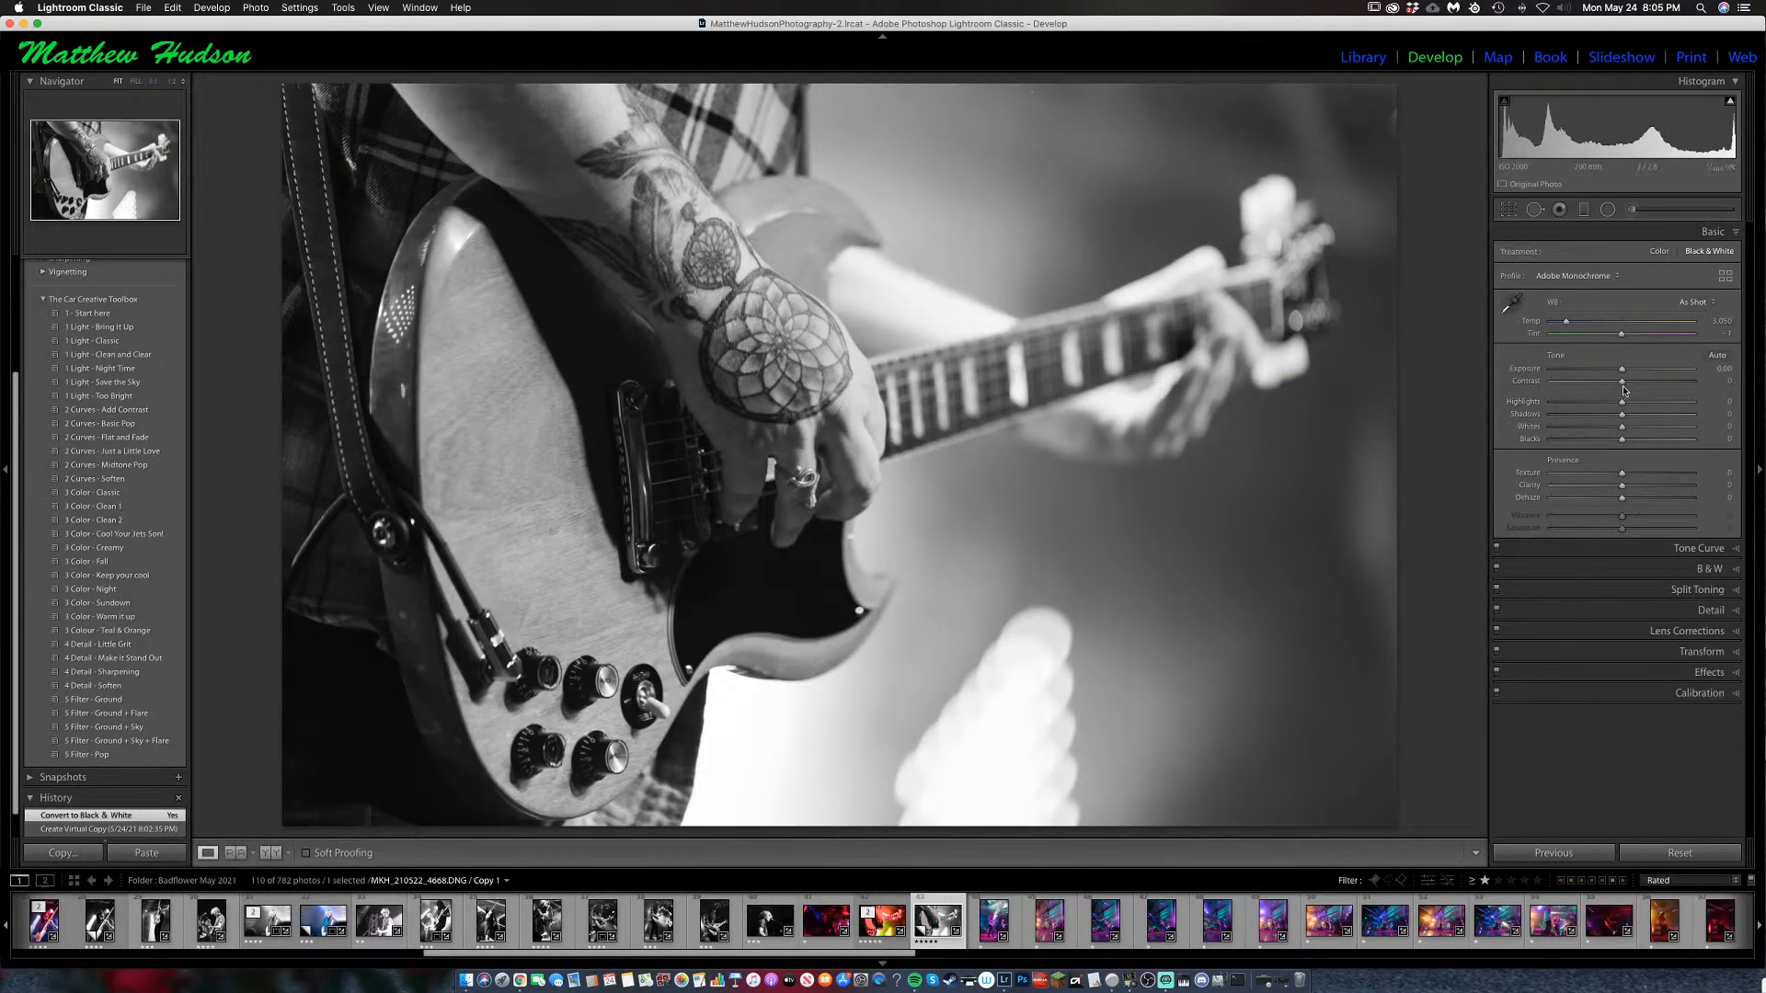
mouse_move(1623, 381)
left_mouse_down()
mouse_move(1646, 384)
mouse_move(1611, 404)
mouse_move(1640, 406)
left_mouse_up()
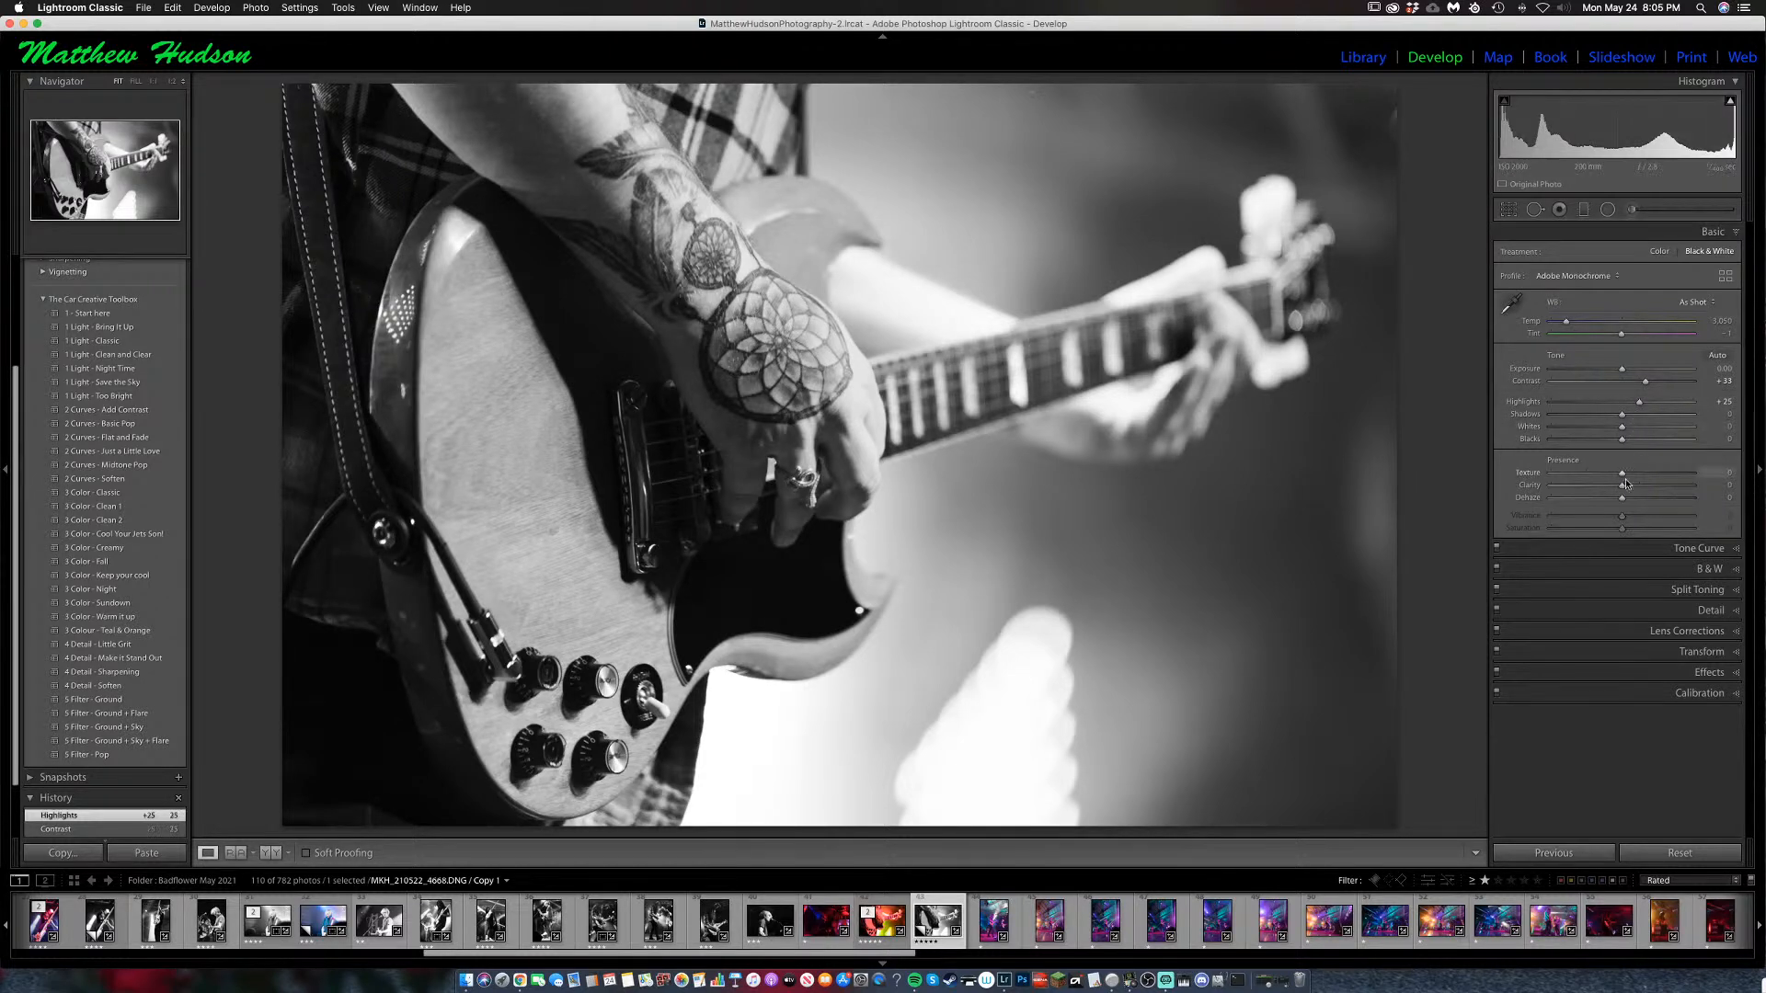
left_click_drag(1623, 486, 1615, 443)
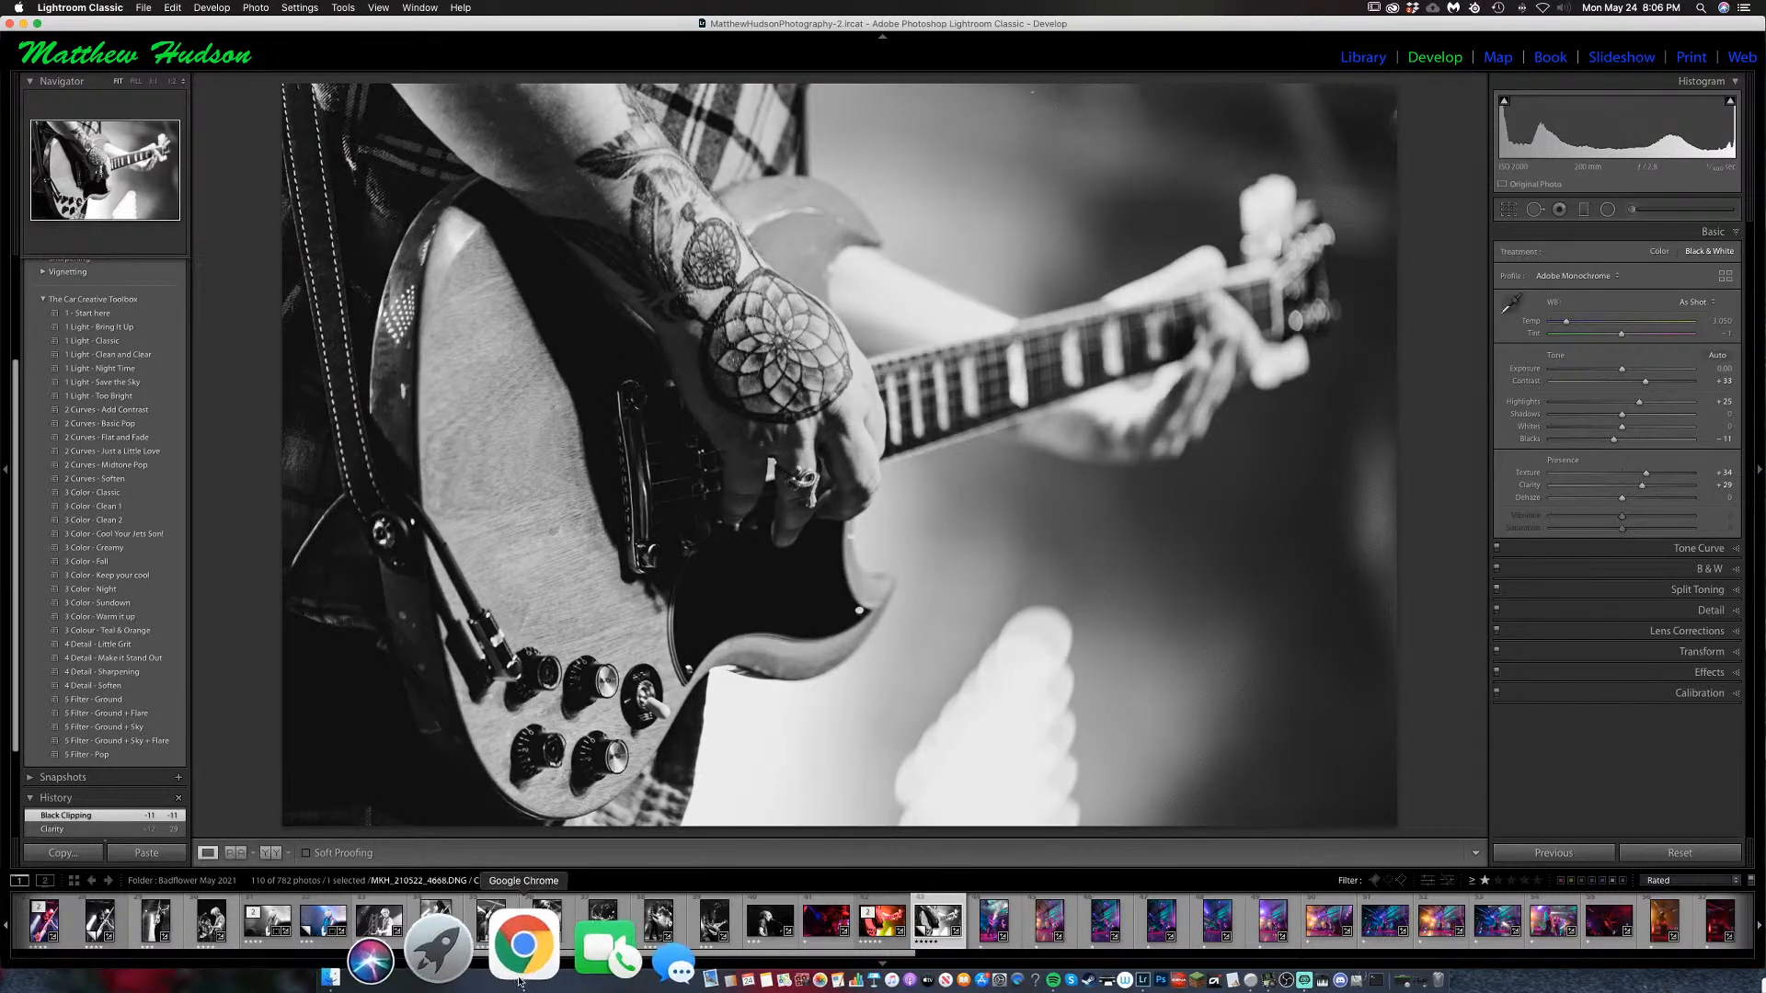
left_click(516, 972)
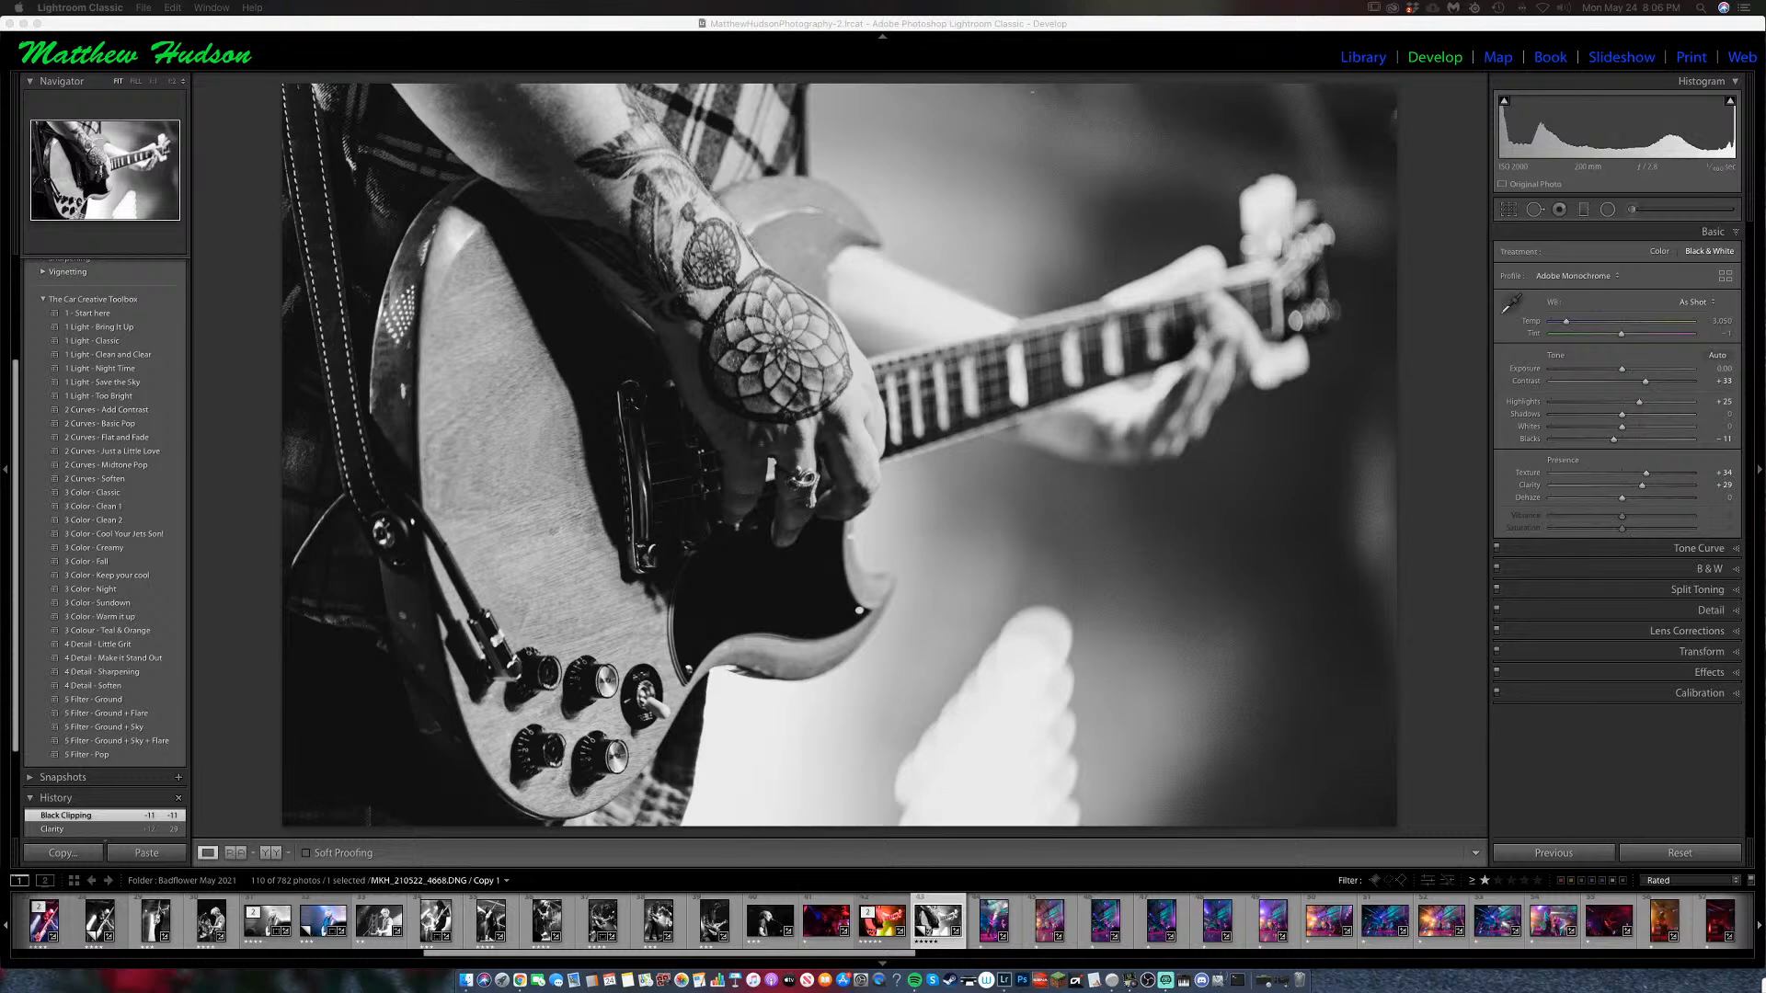
left_click(568, 477)
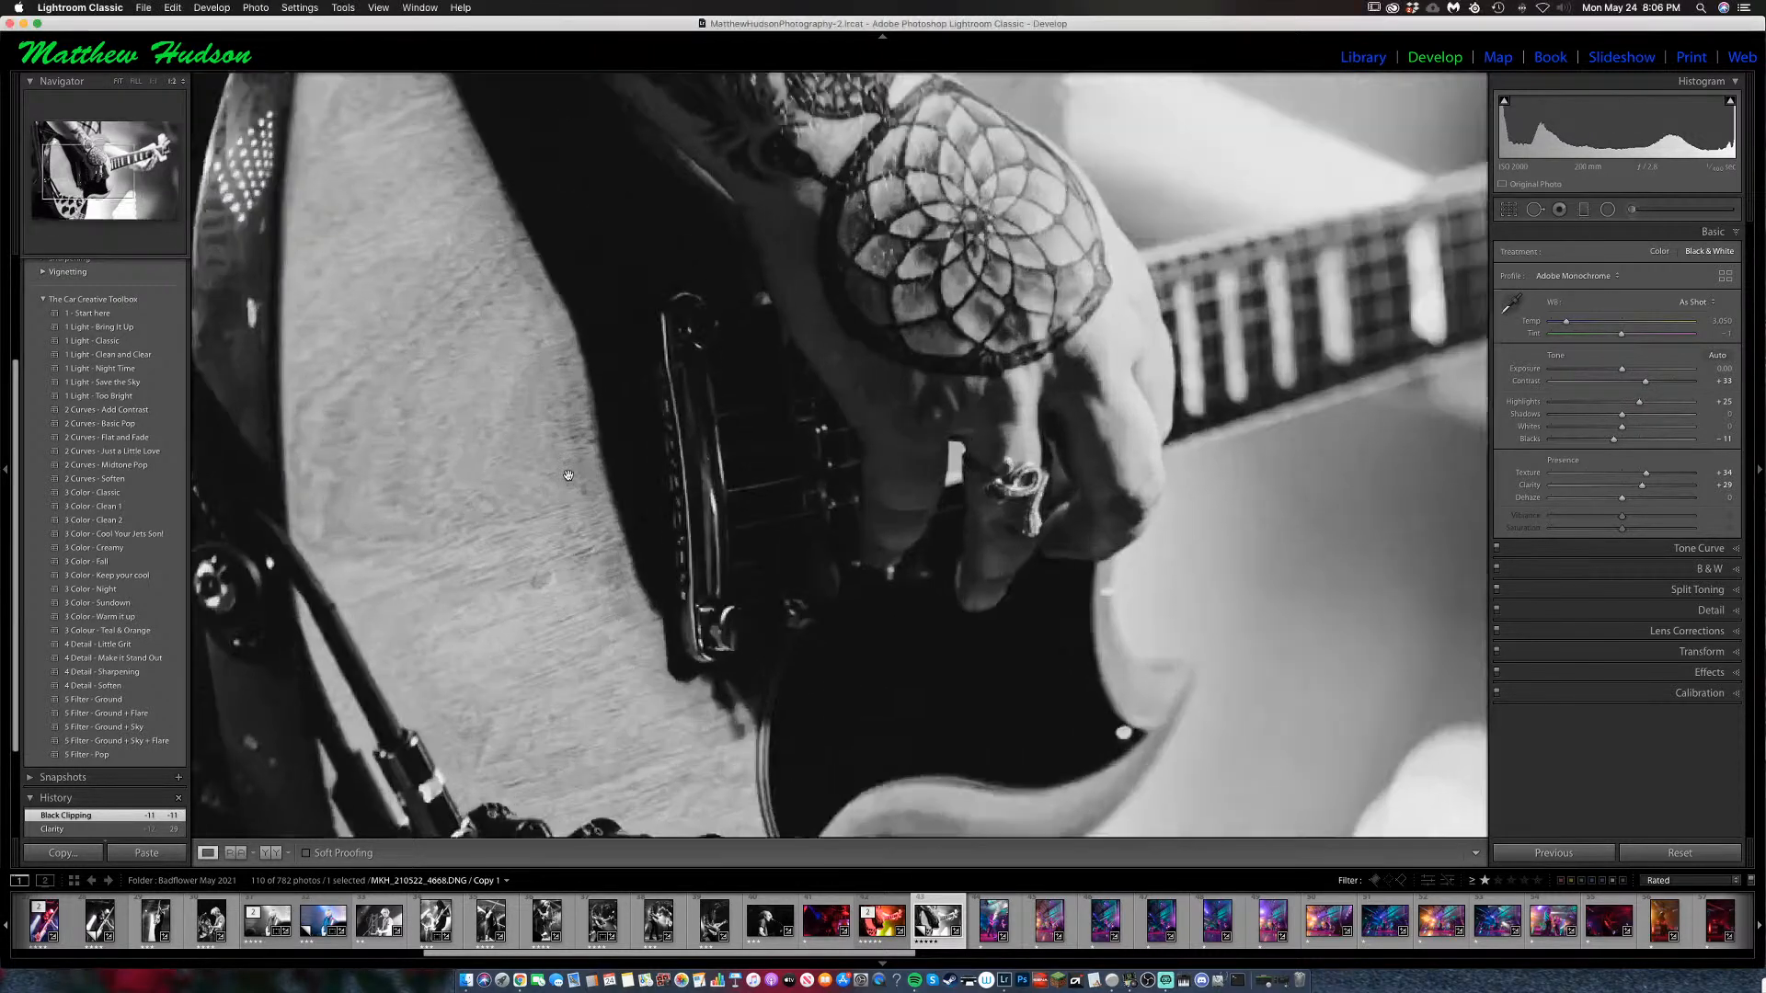
left_click(570, 478)
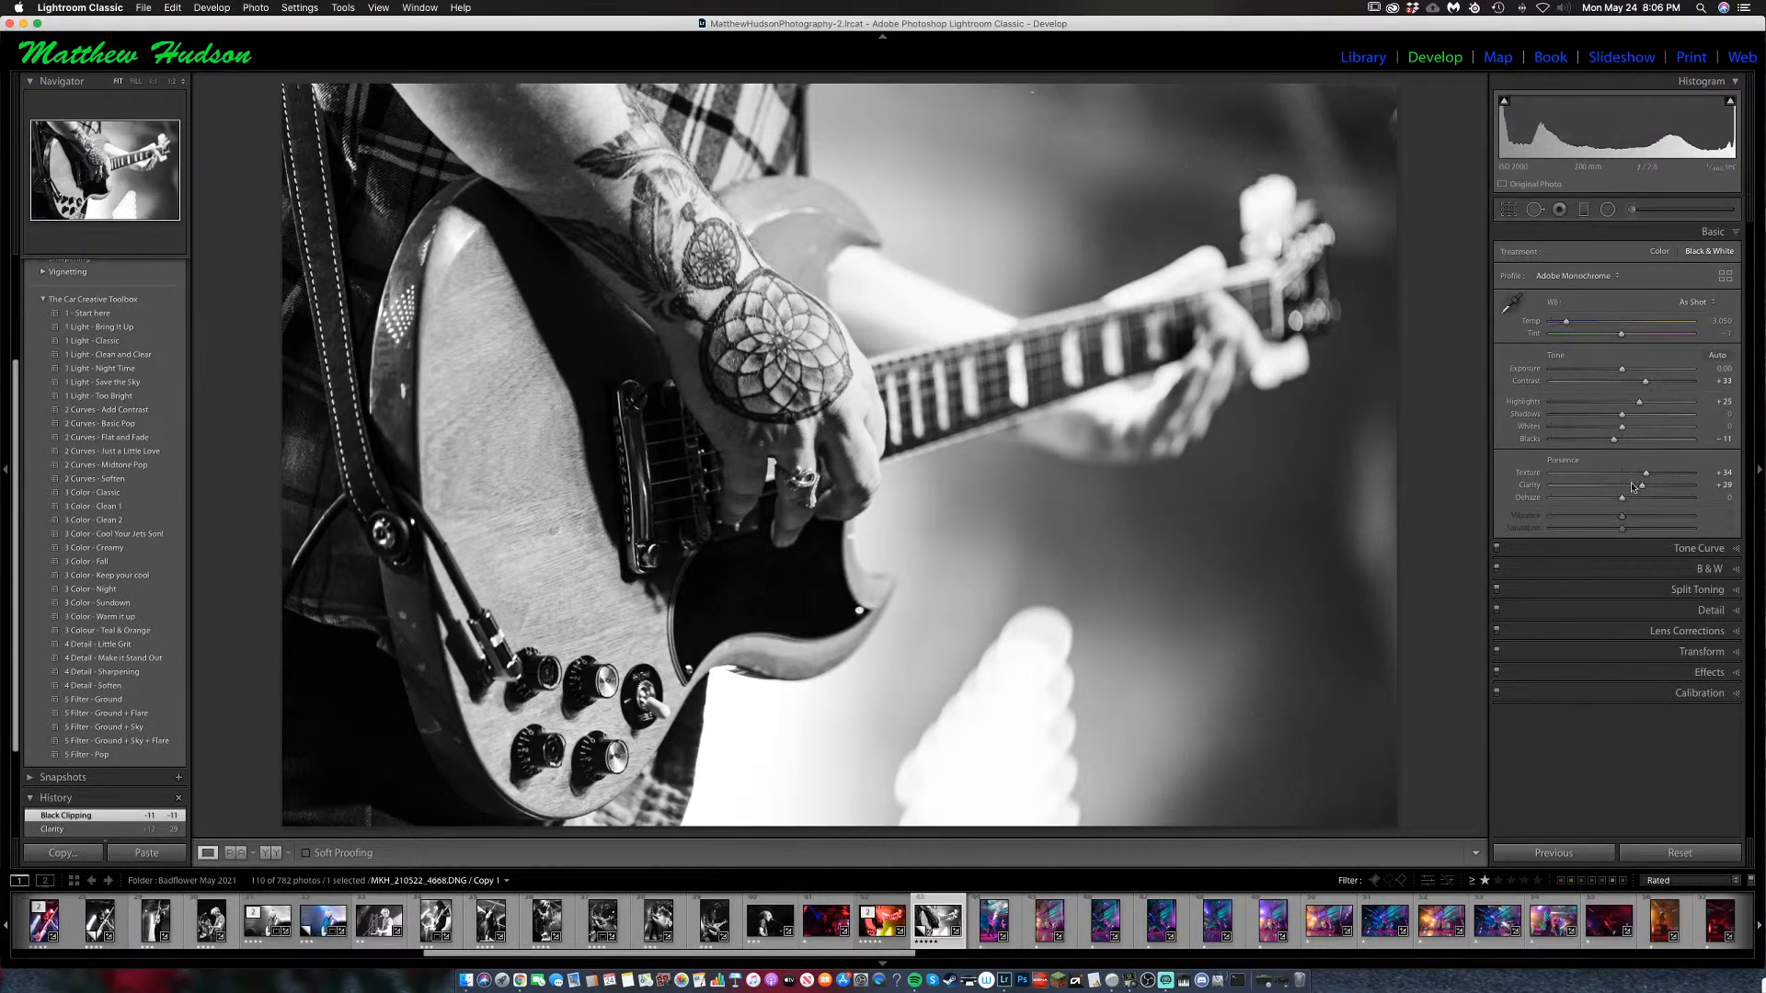
Set the black-and-white copy's Dehaze to +21 and Whites to -14, and rate the color version of the guitar close-up four stars.
left_click_drag(1622, 499, 1637, 502)
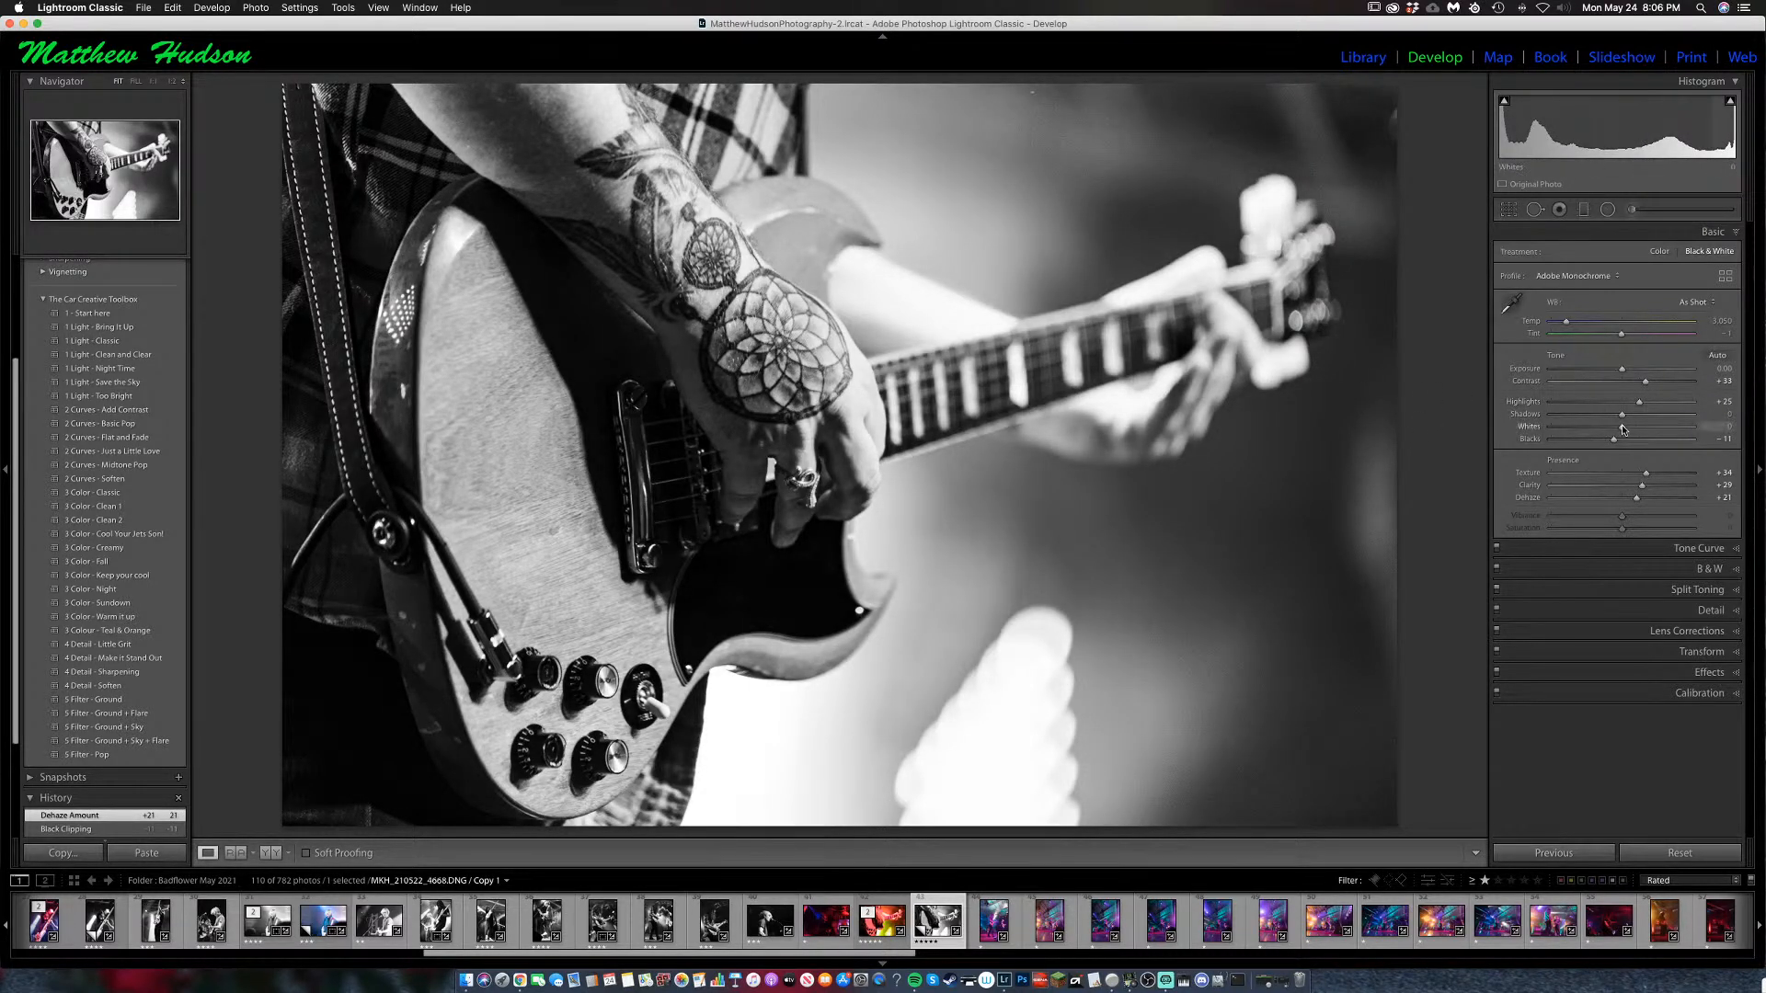
left_click_drag(1622, 429, 1624, 421)
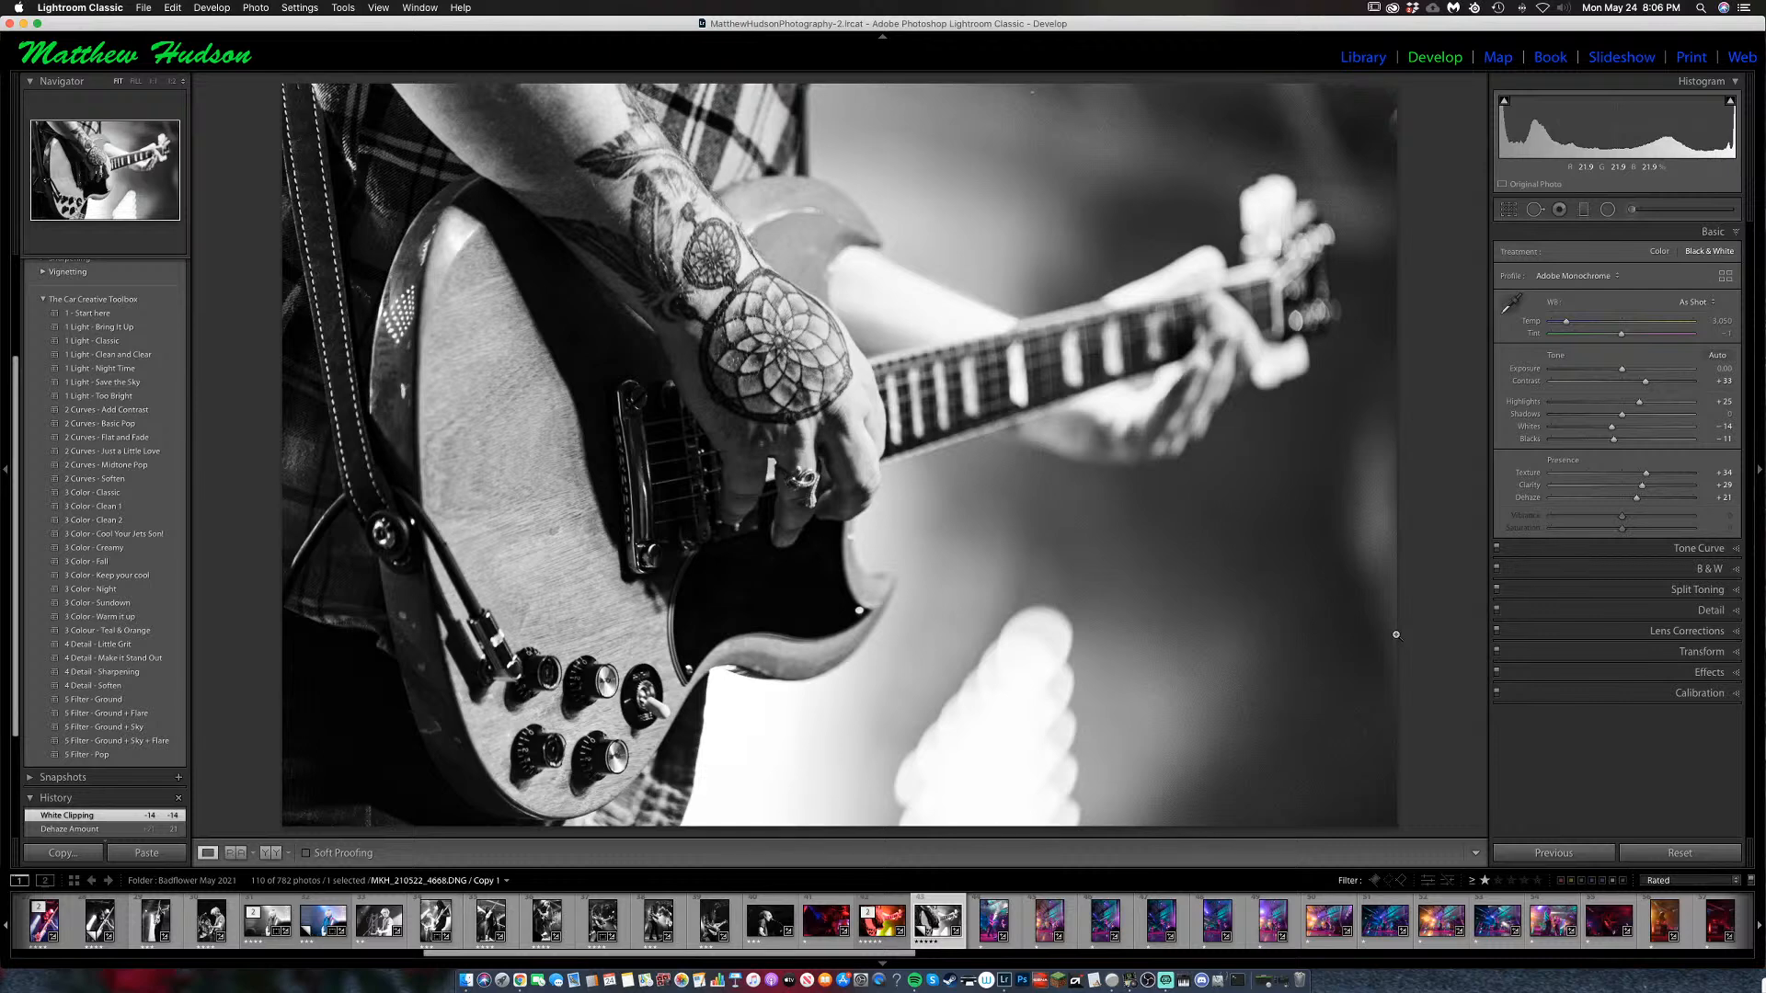
key("Left")
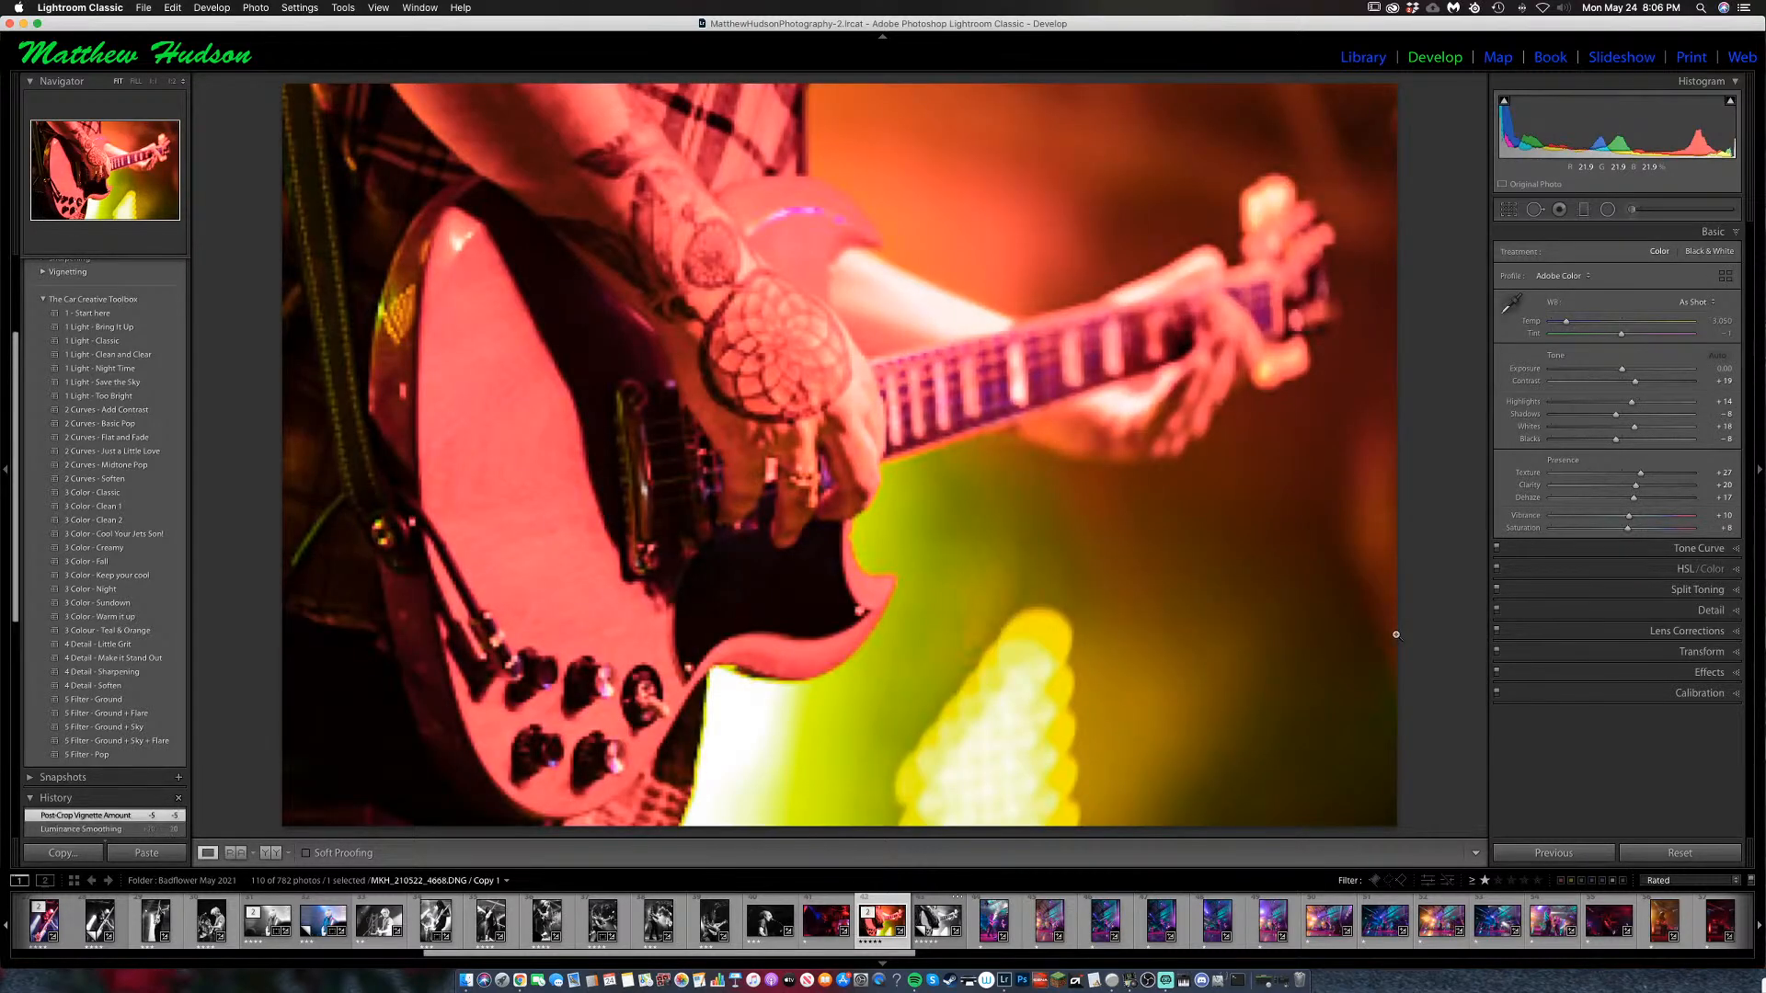
key("4")
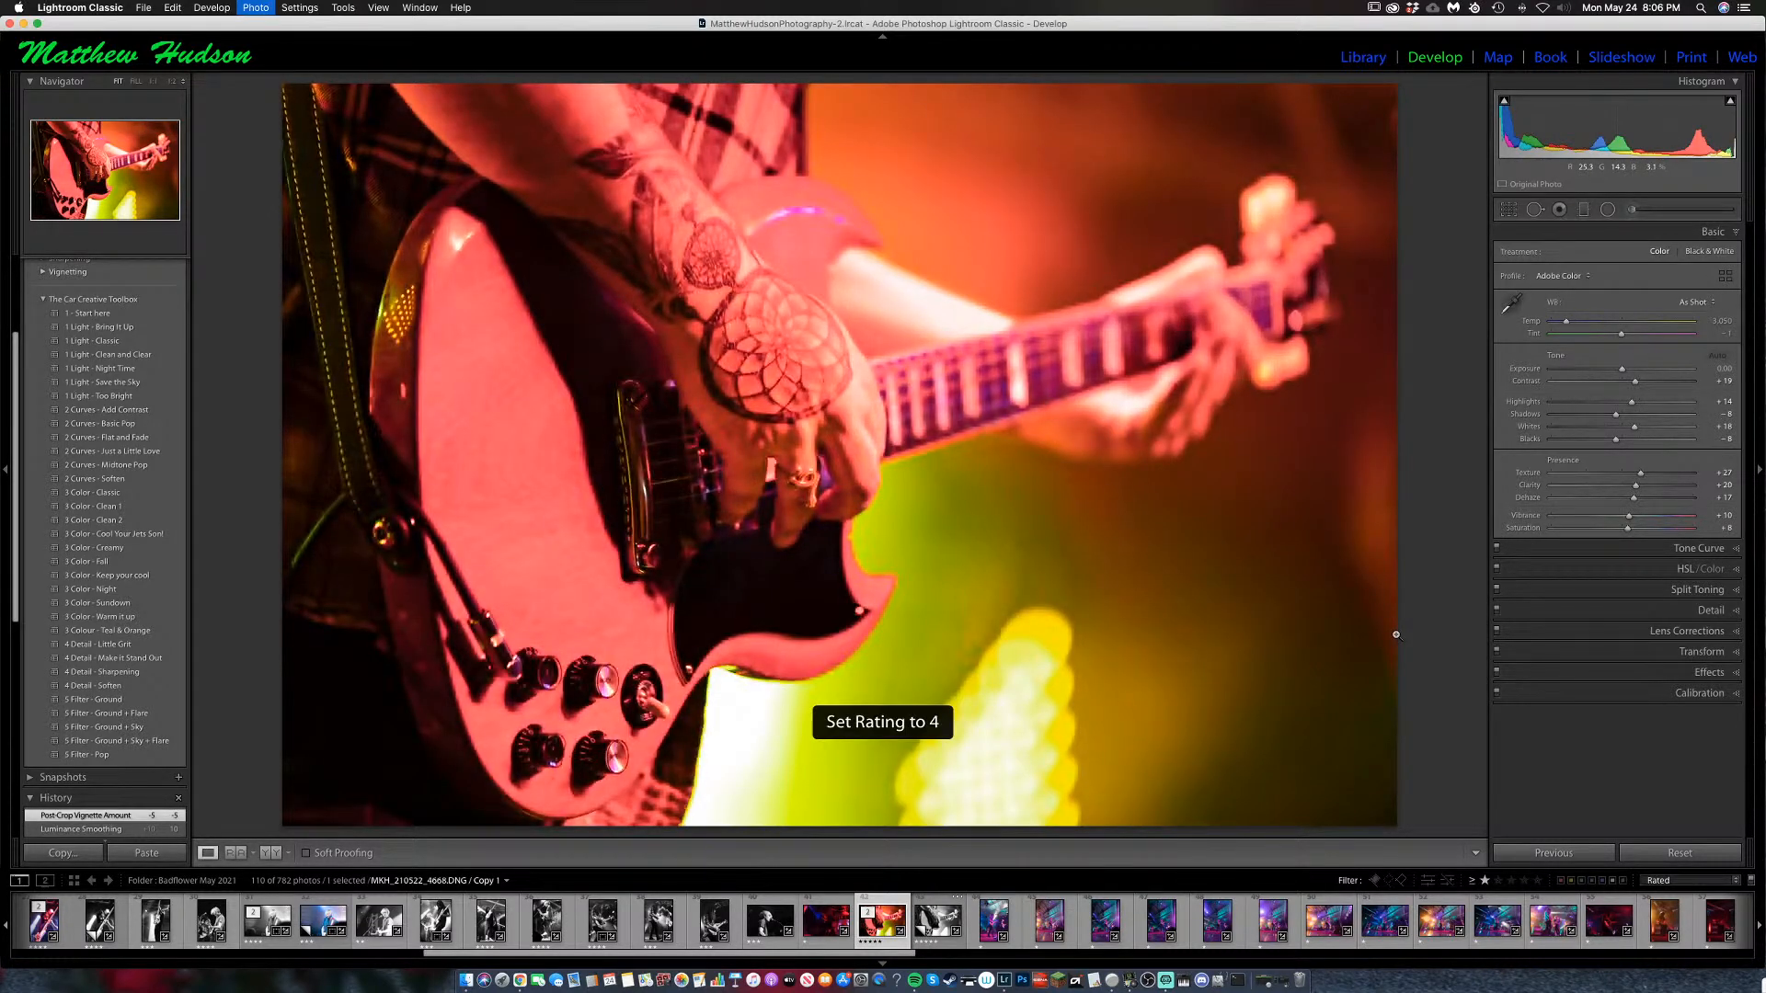
On the portrait shot of the two guitarists, set Contrast +53, Highlights -26, Texture +18, Clarity +23, Dehaze +11, Vibrance -20 and Saturation +11.
key("Right")
key("Right")
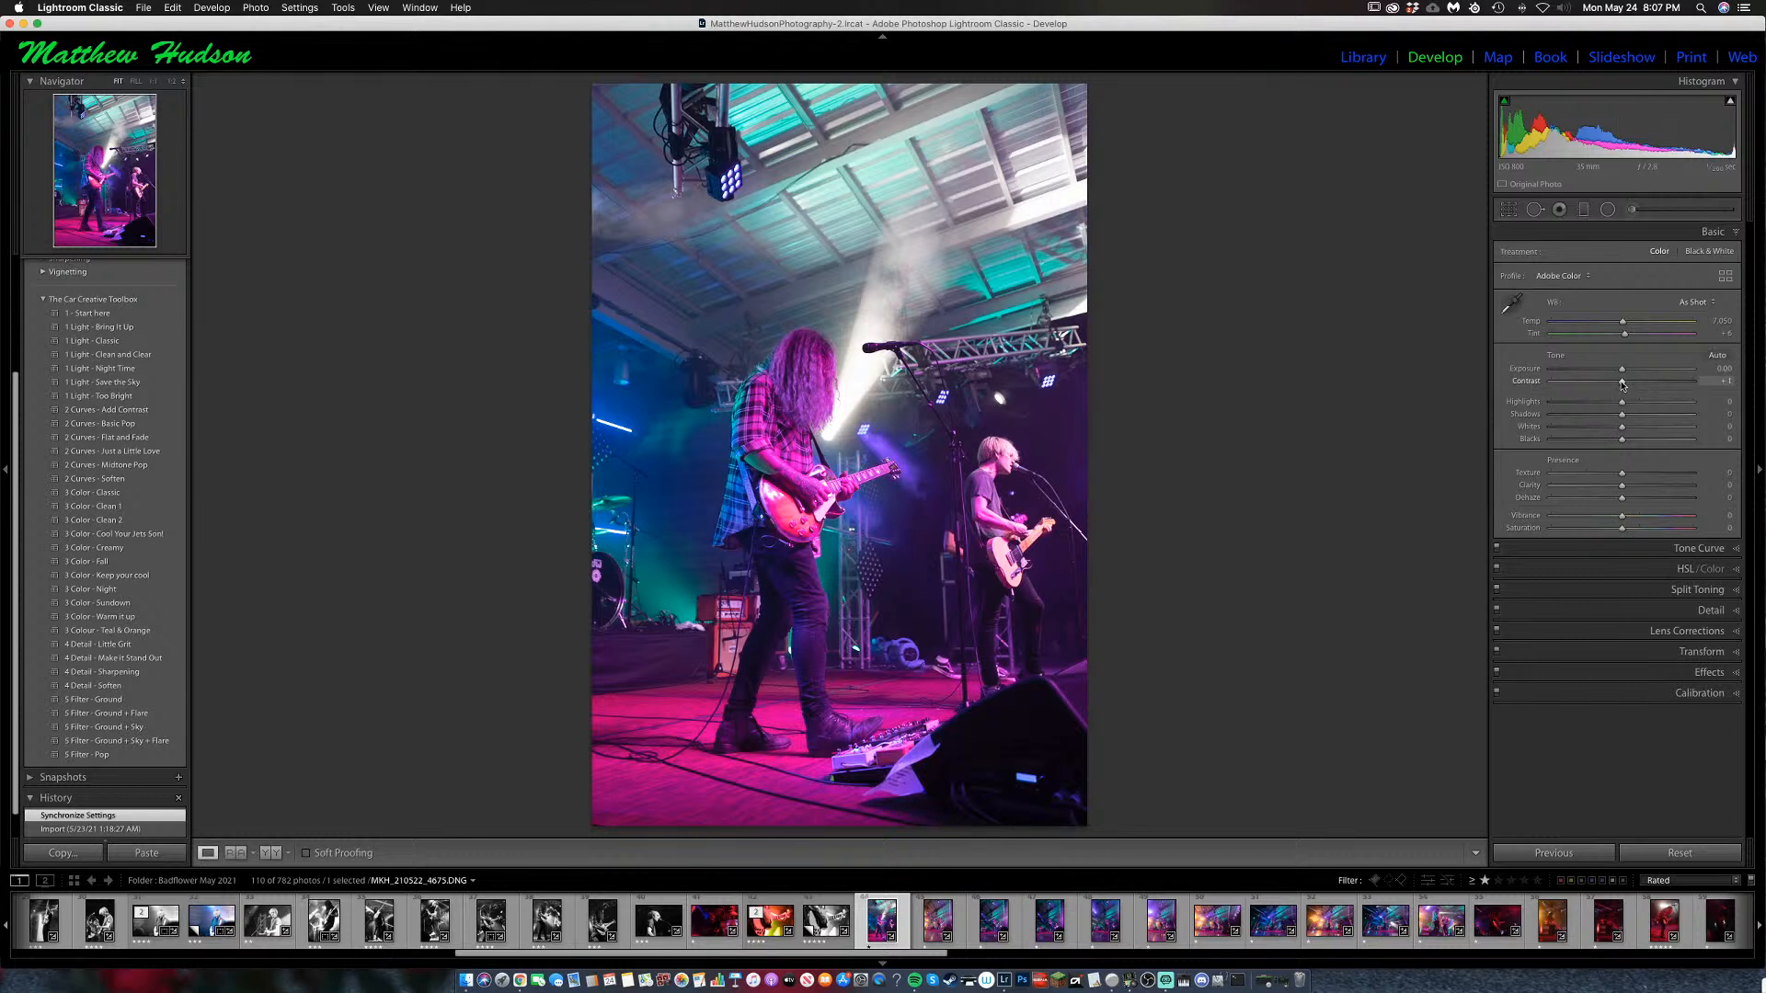
mouse_move(1622, 385)
left_mouse_down()
mouse_move(1639, 387)
mouse_move(1603, 405)
left_mouse_up()
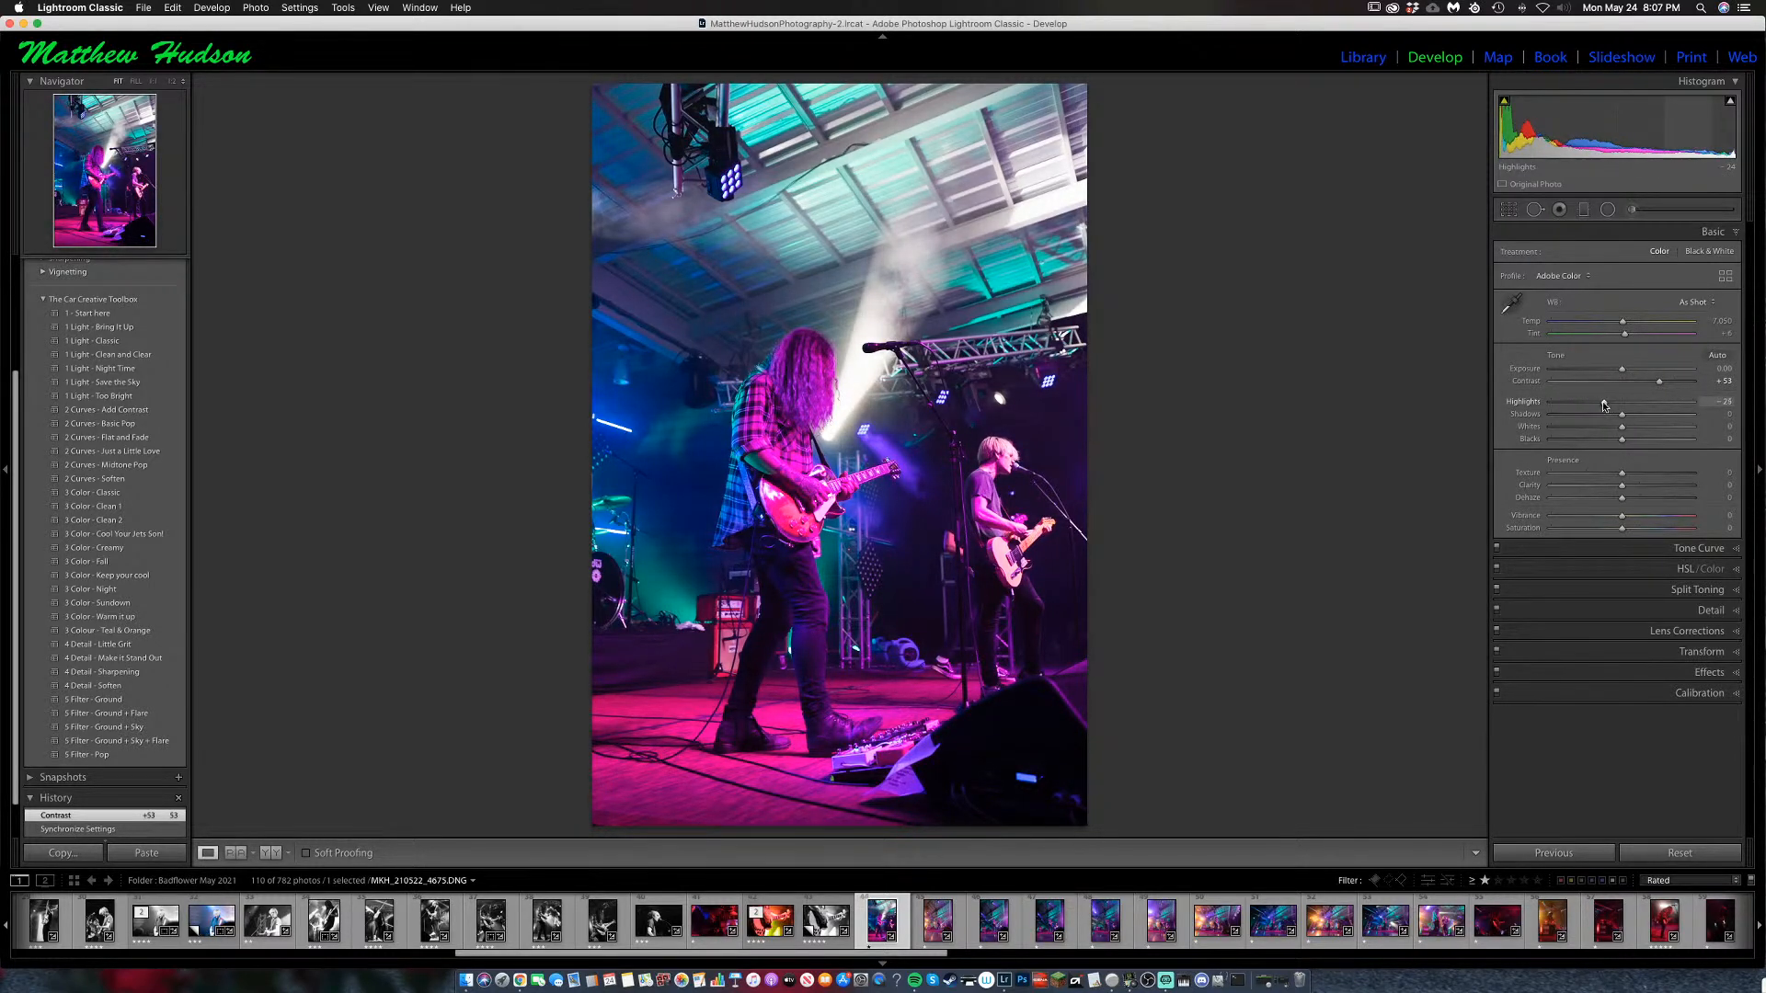
left_click_drag(1622, 520, 1637, 478)
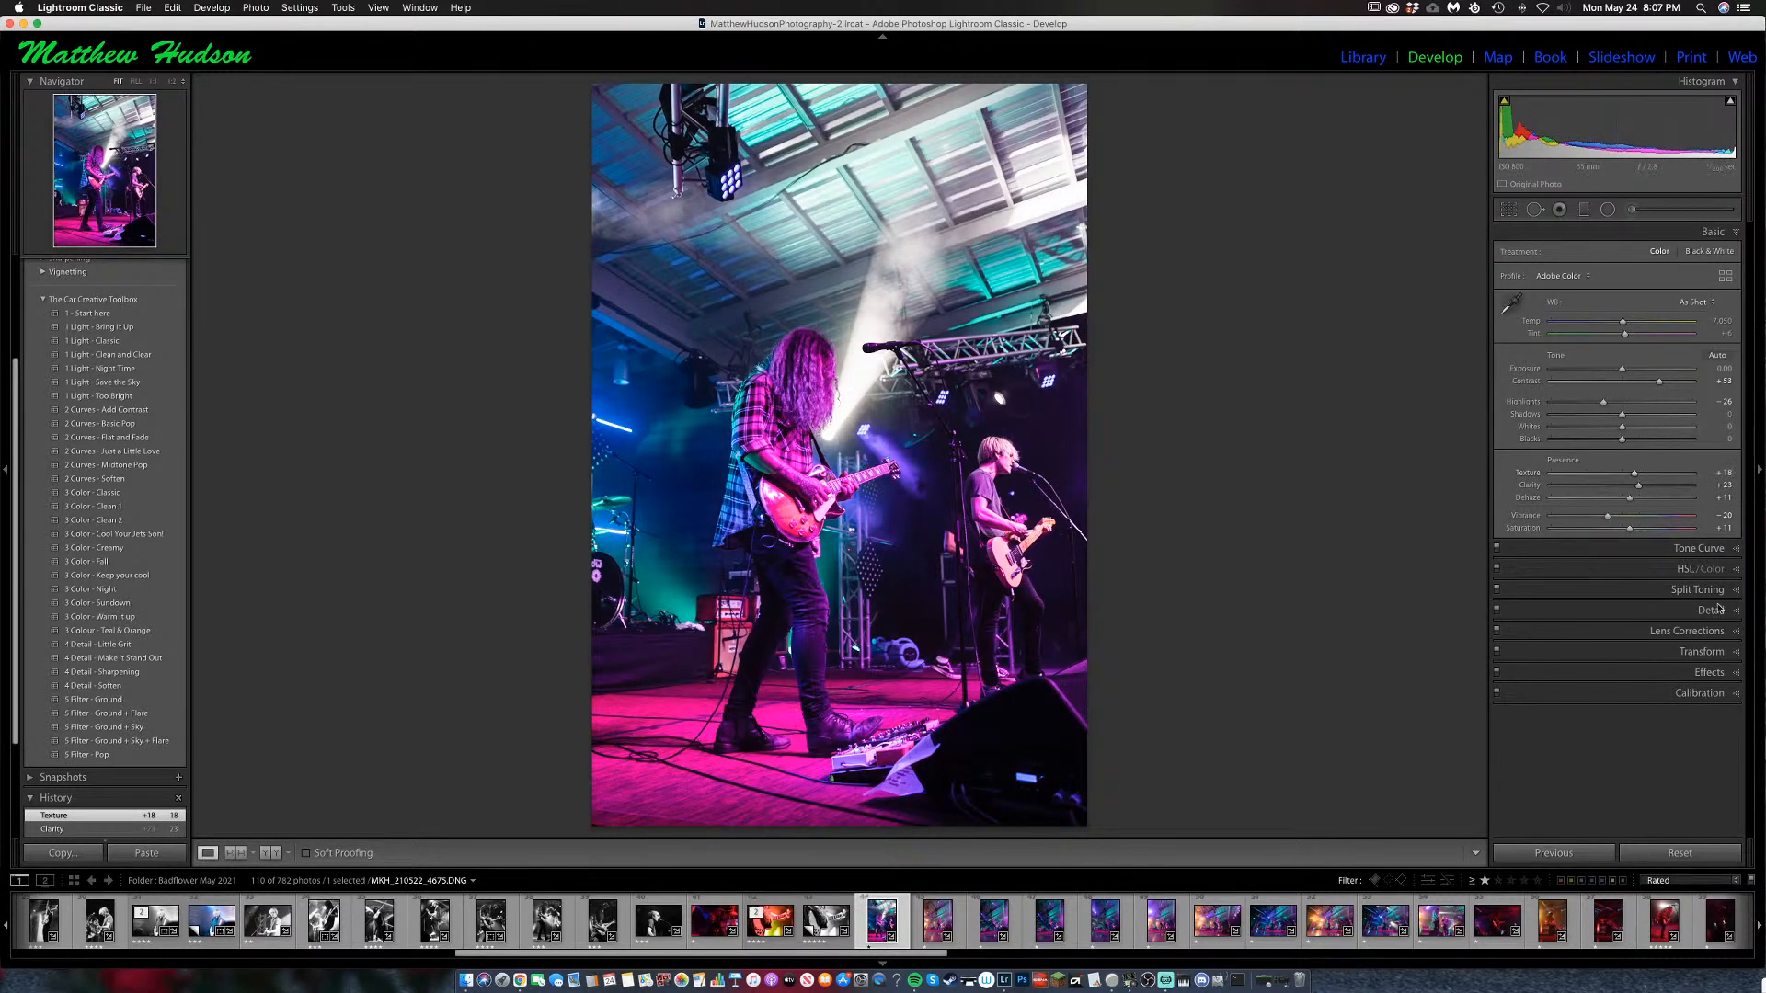
Darken the edges of the two-guitarist photo with a post-crop vignette Amount of -18.
left_click(1738, 672)
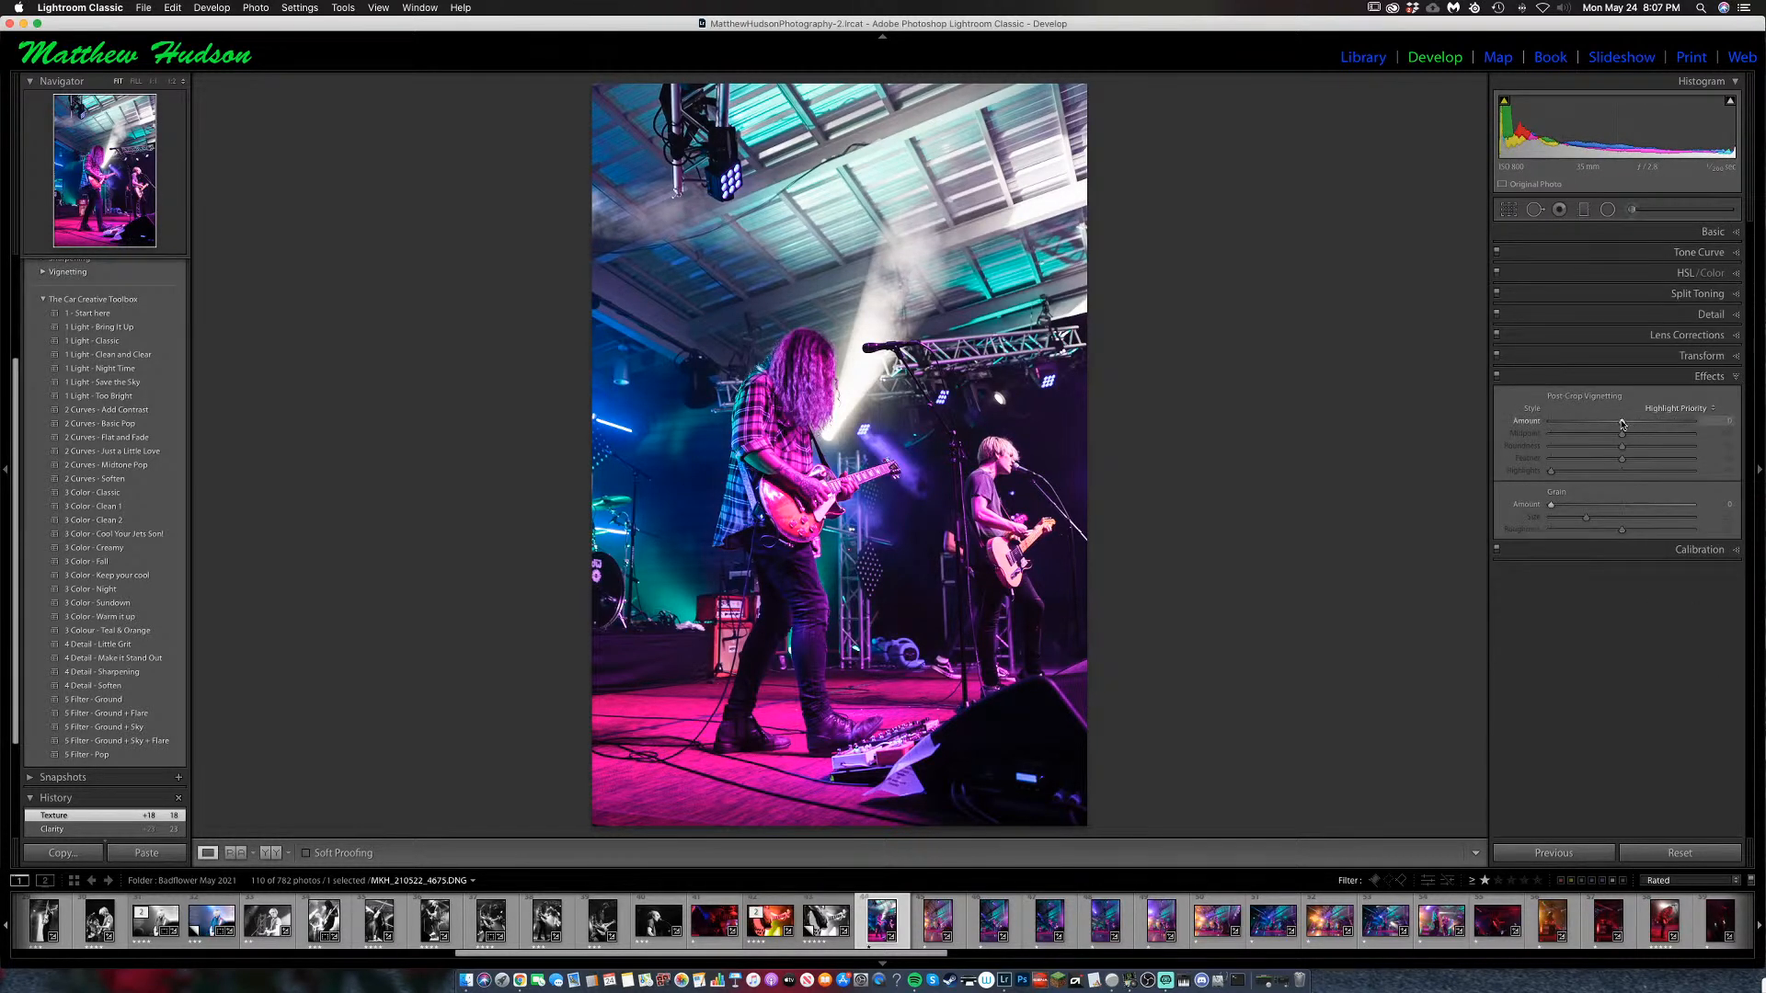
left_click_drag(1622, 421, 1609, 425)
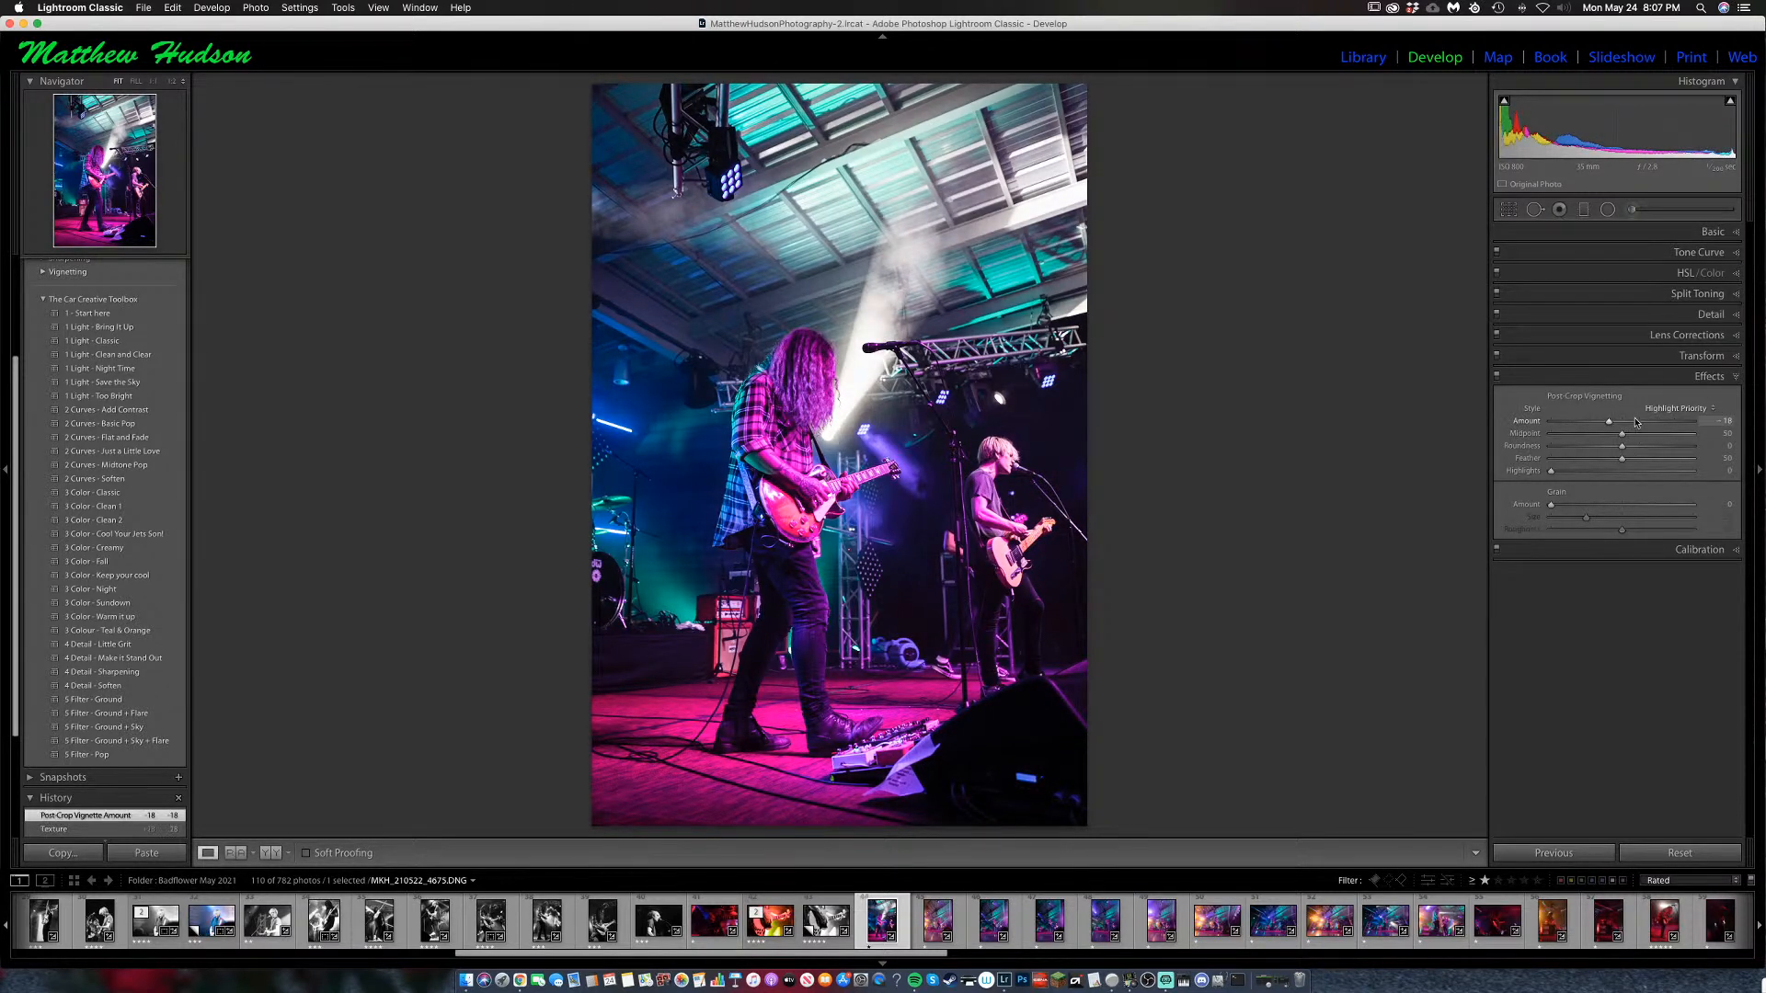
left_click(1724, 383)
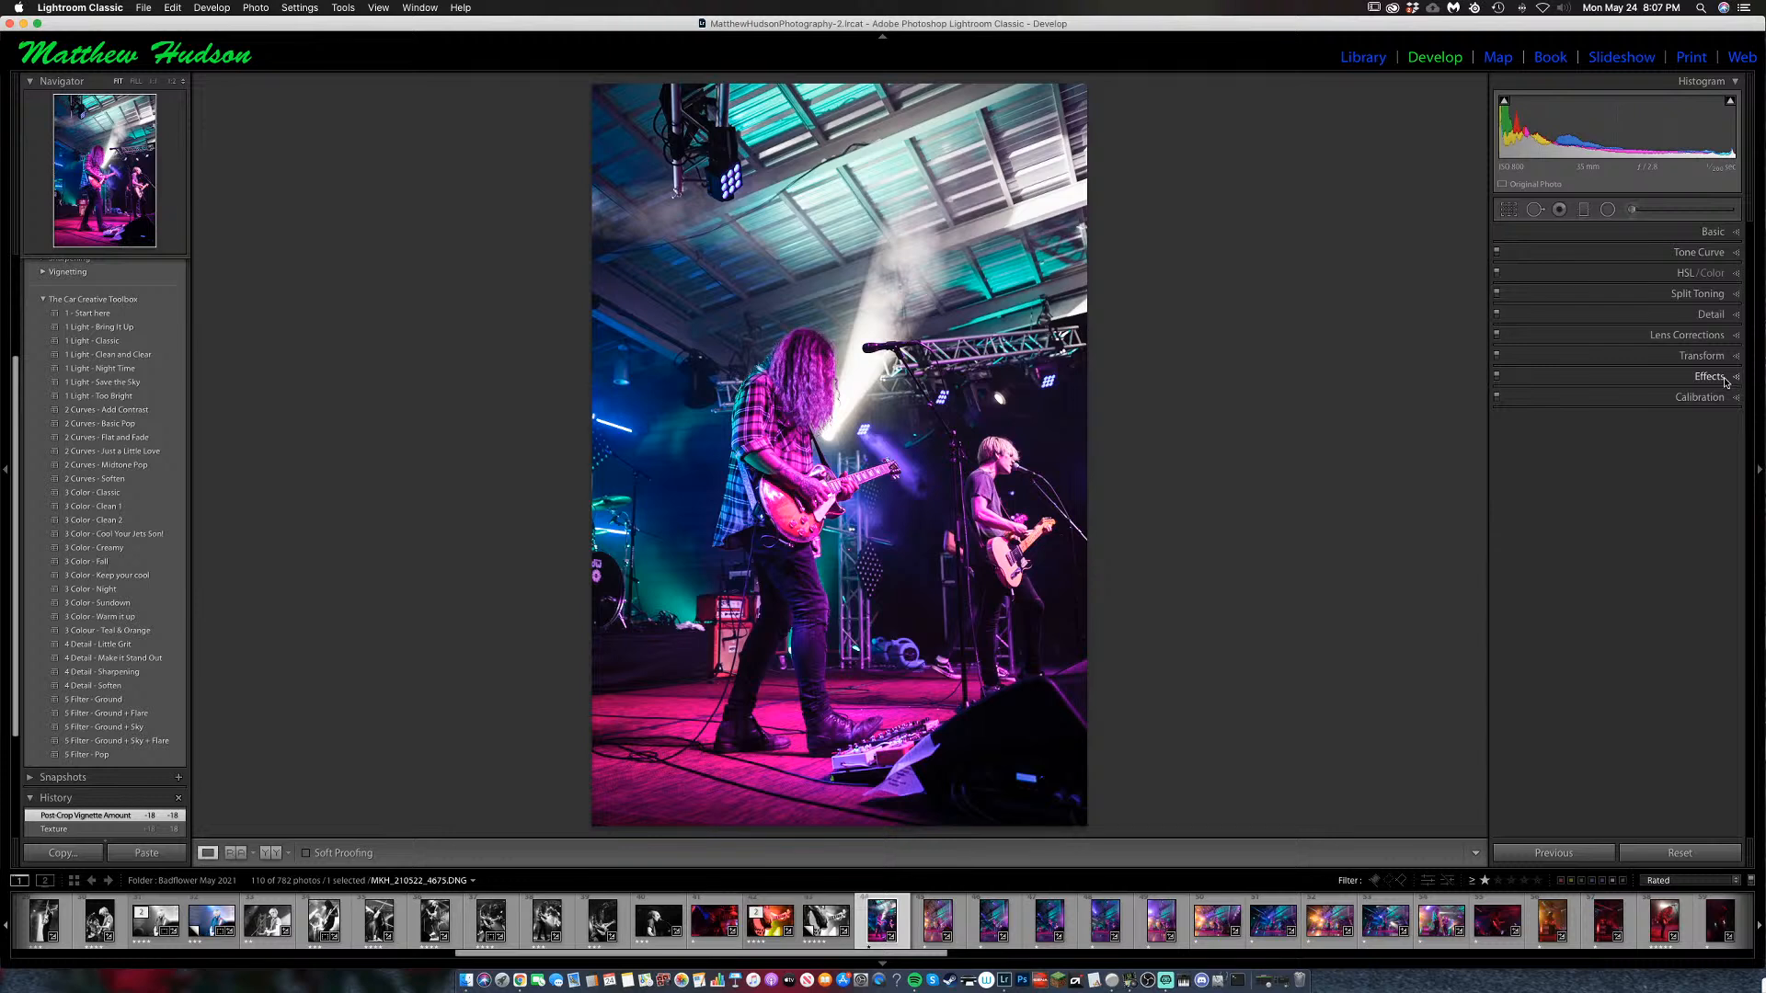
left_click(1735, 380)
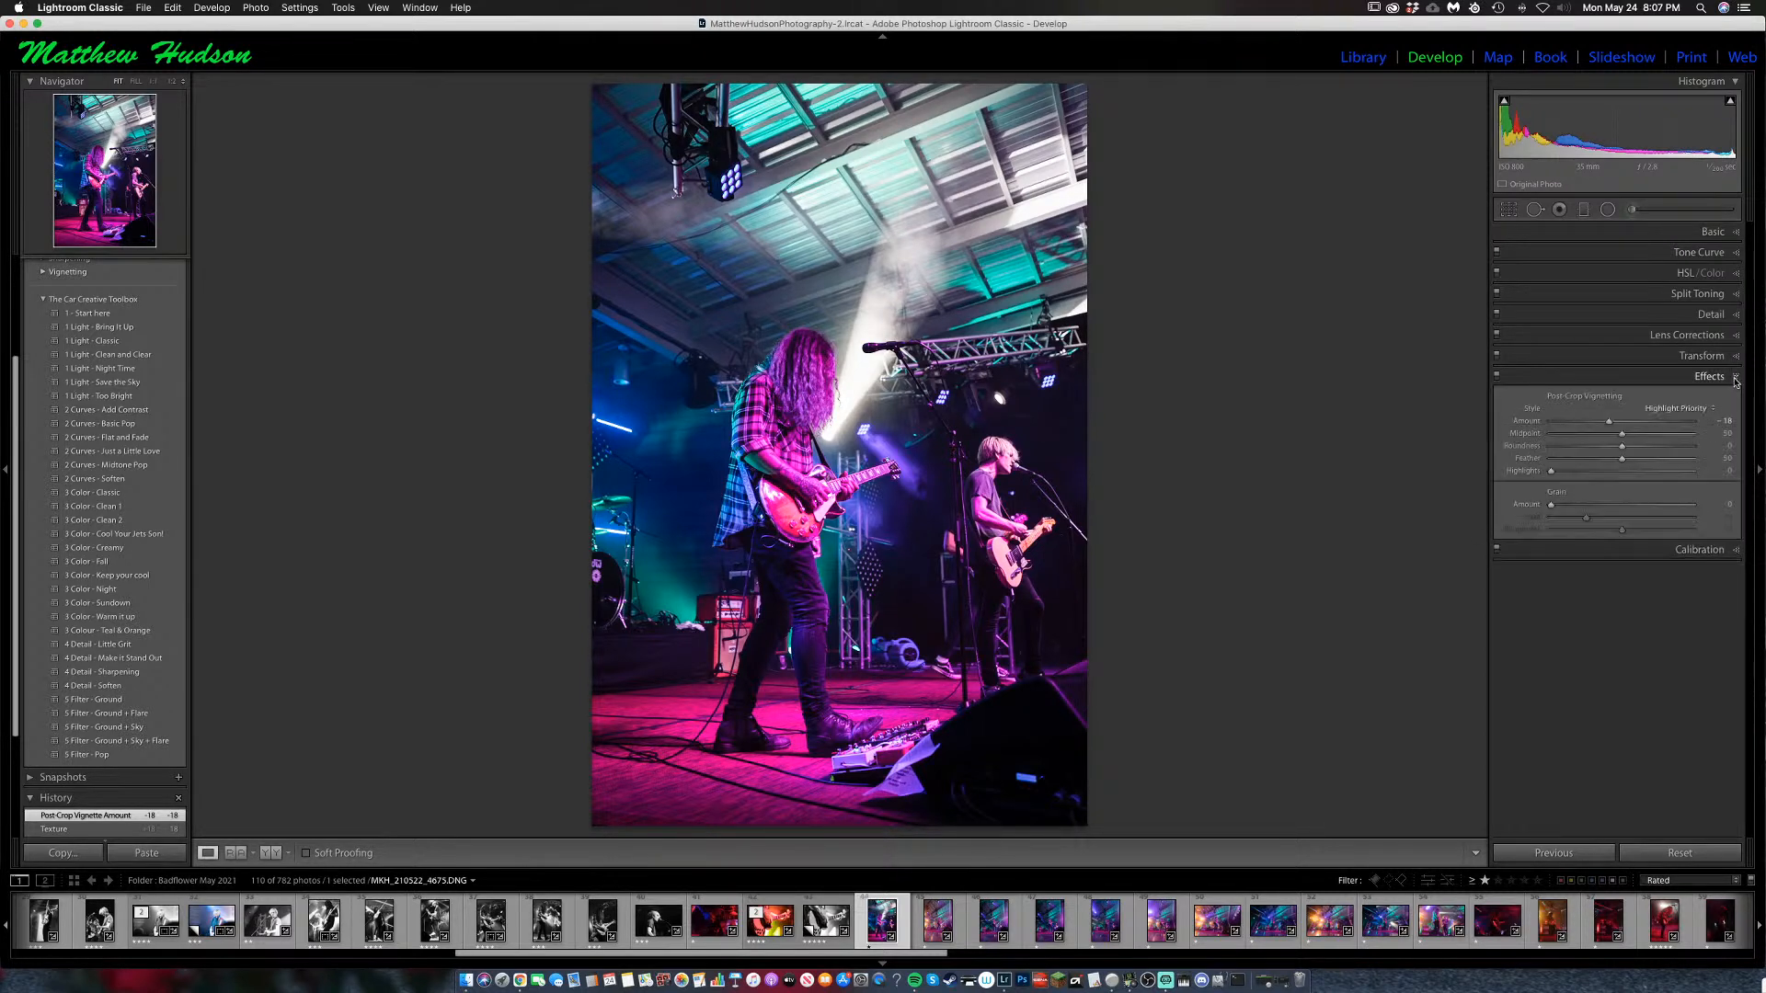
left_click(1735, 380)
Set the photo's sharpening Masking to 80 and luminance noise reduction to 13.
left_click(1735, 314)
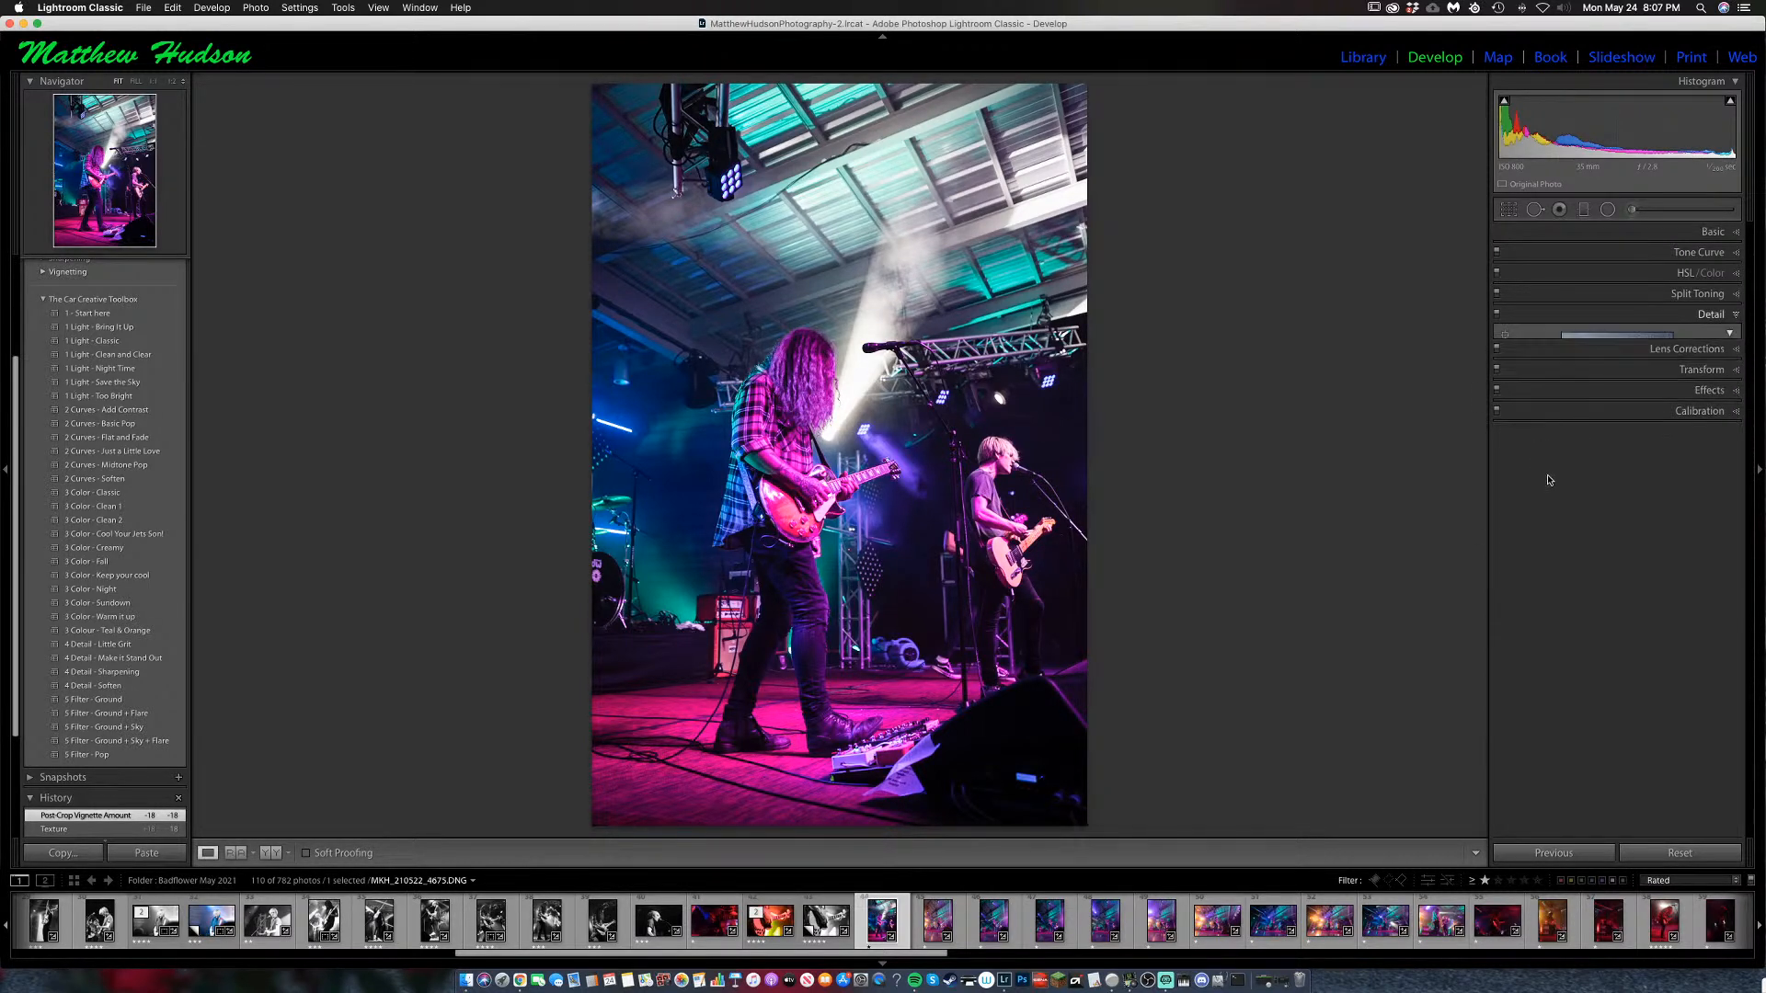
left_click_drag(1552, 516, 1663, 518)
left_click_drag(1551, 549, 1569, 548)
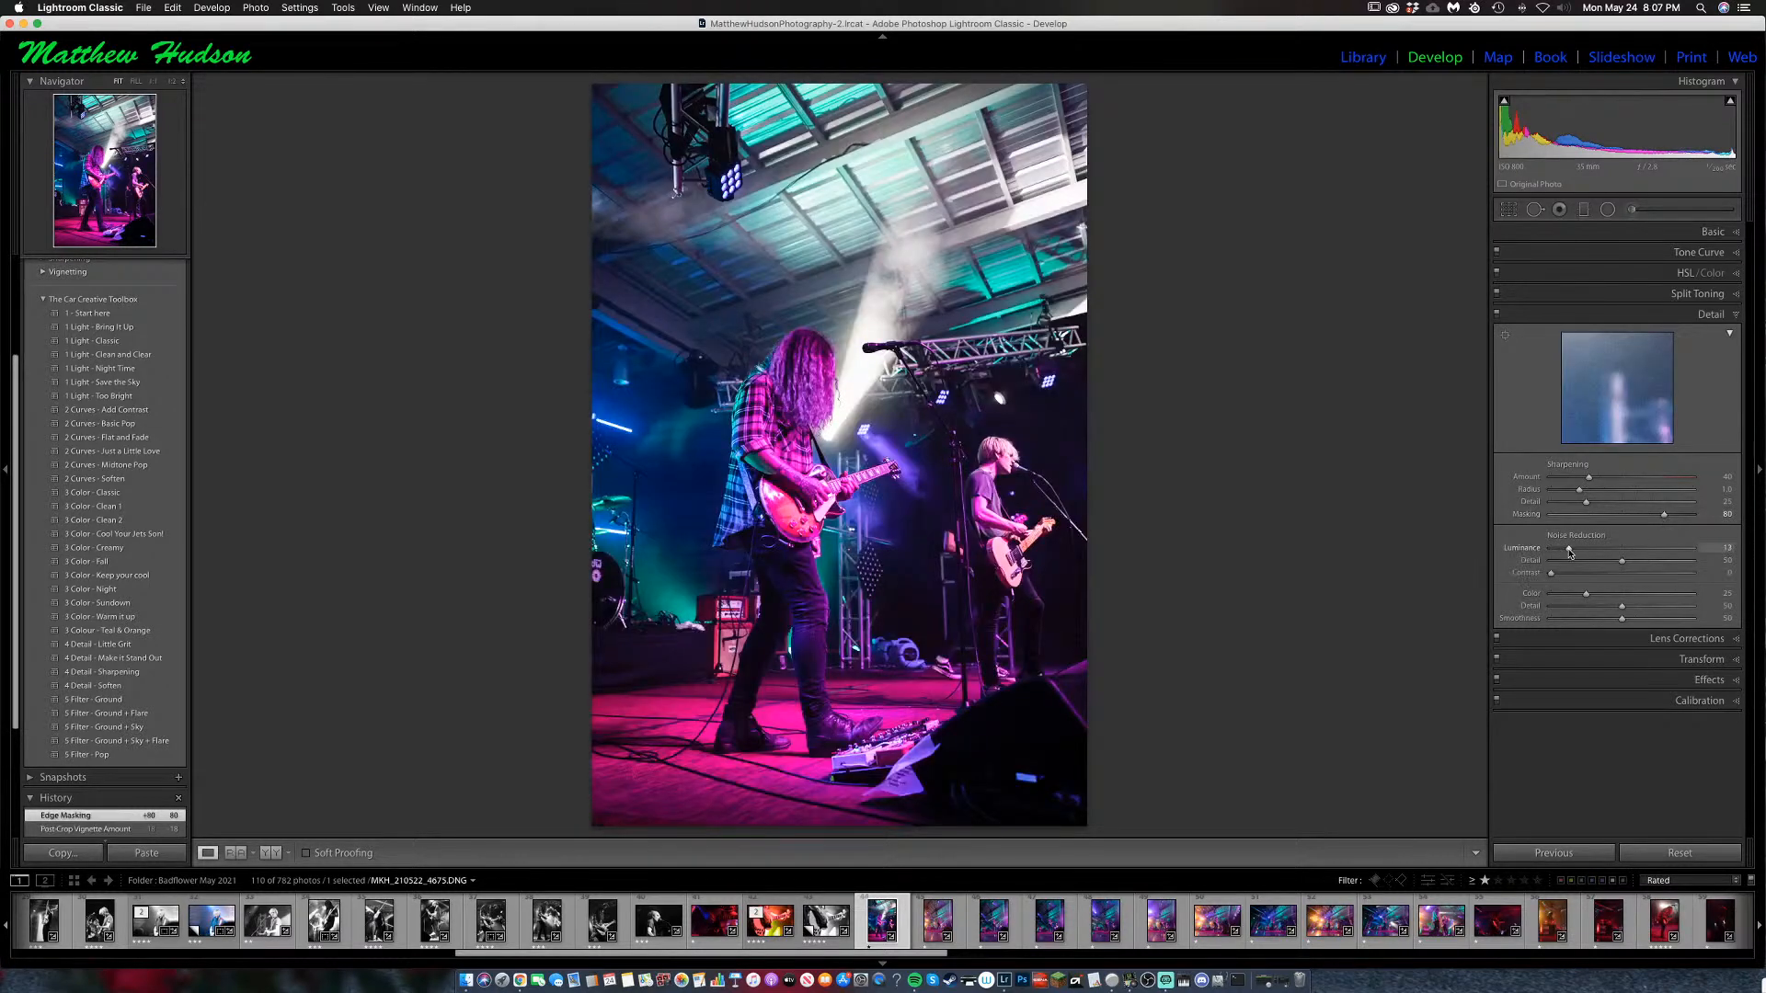
left_click(1733, 315)
Lower the Exposure to -0.10 and crop the two-guitarist photo slightly tighter, trimming its upper and left edges.
left_click(1736, 232)
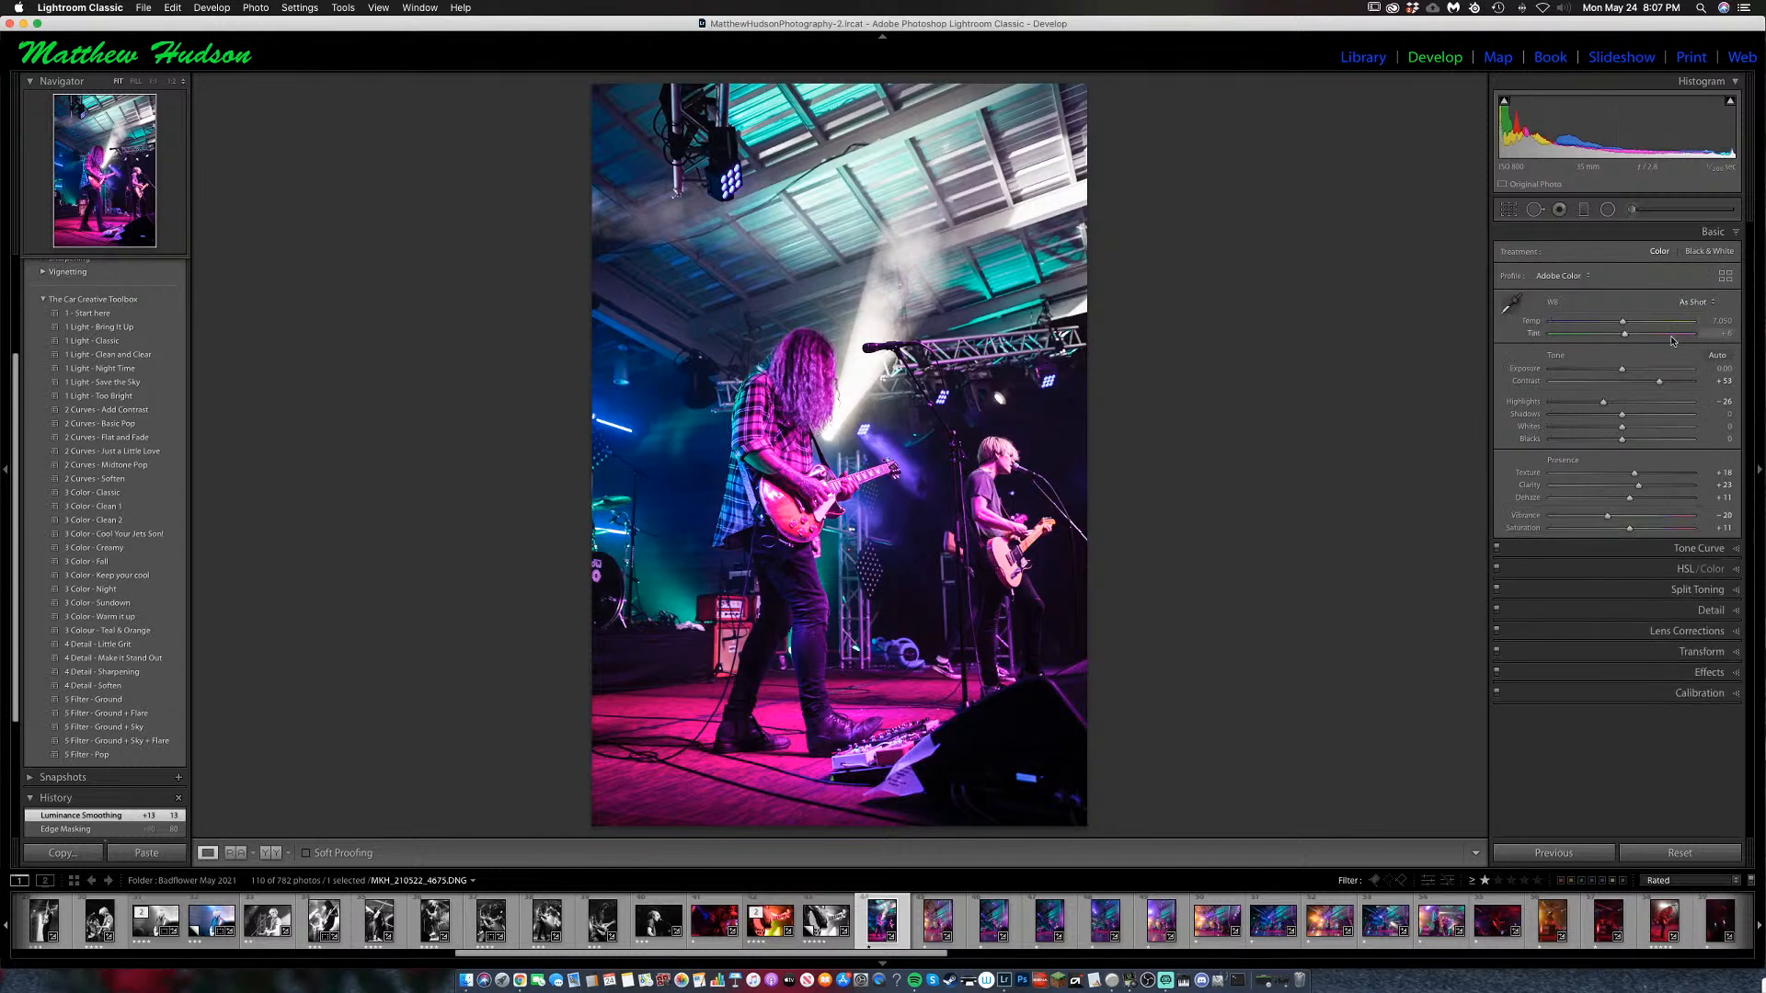
left_click_drag(1623, 369, 1621, 370)
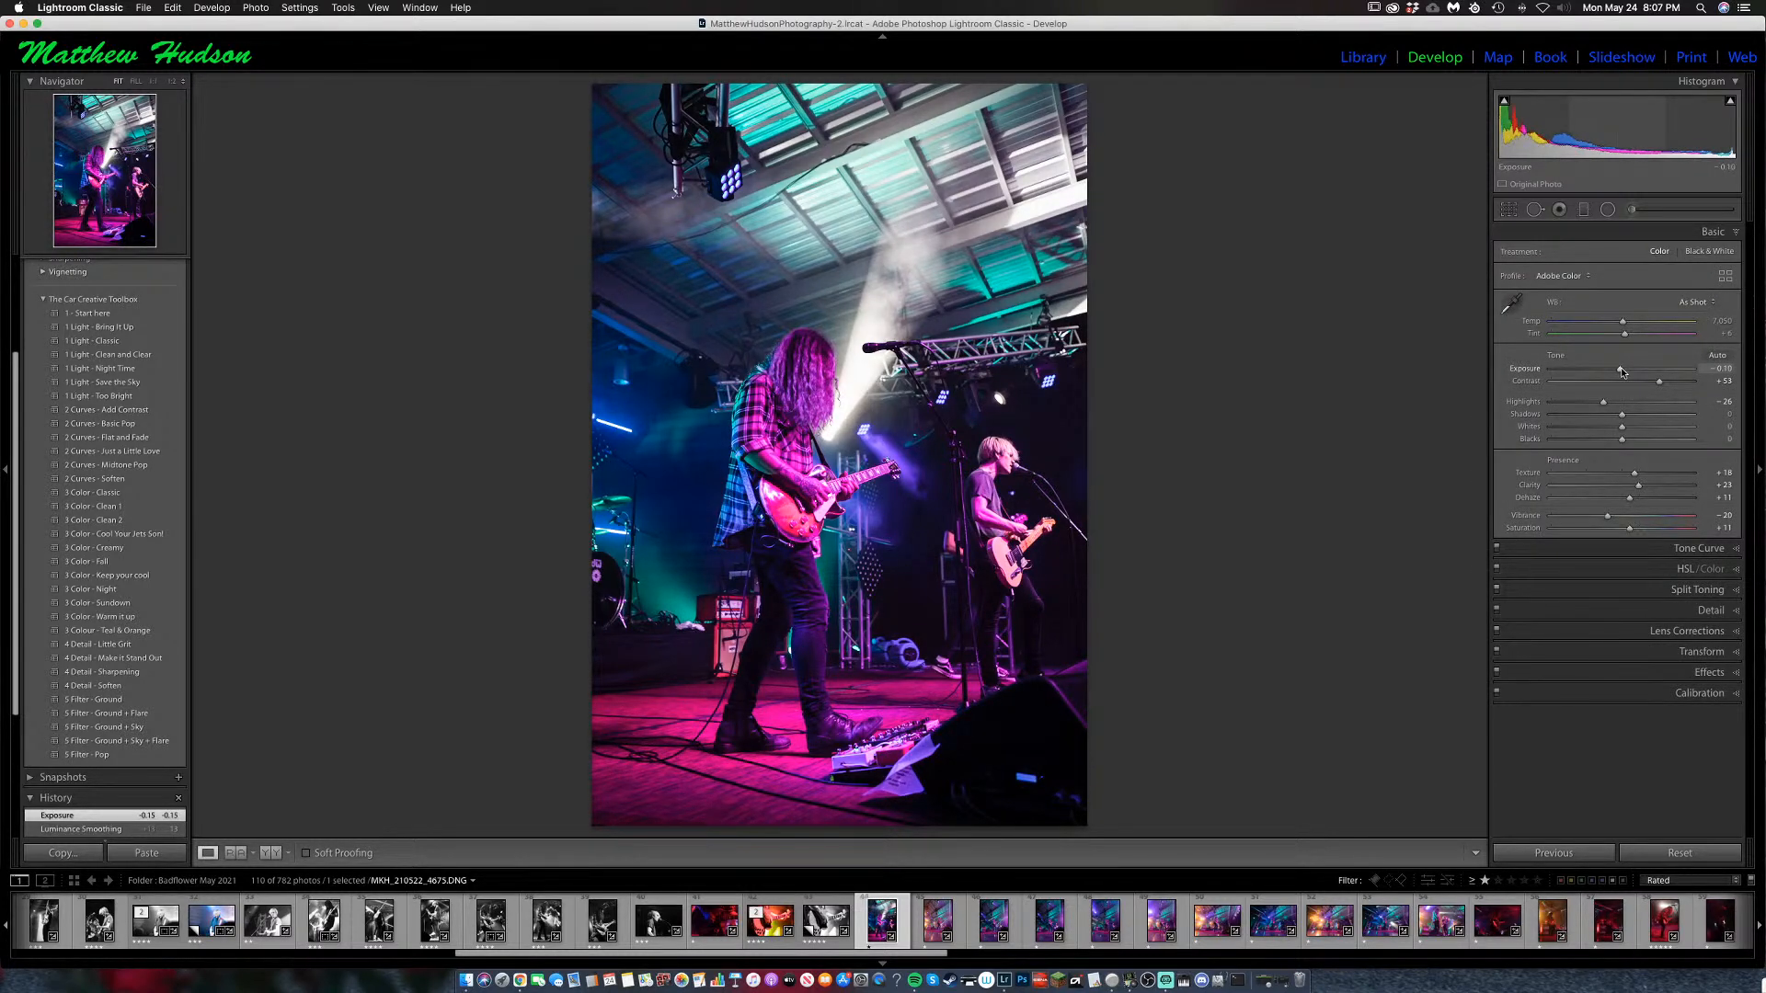
left_click(1512, 213)
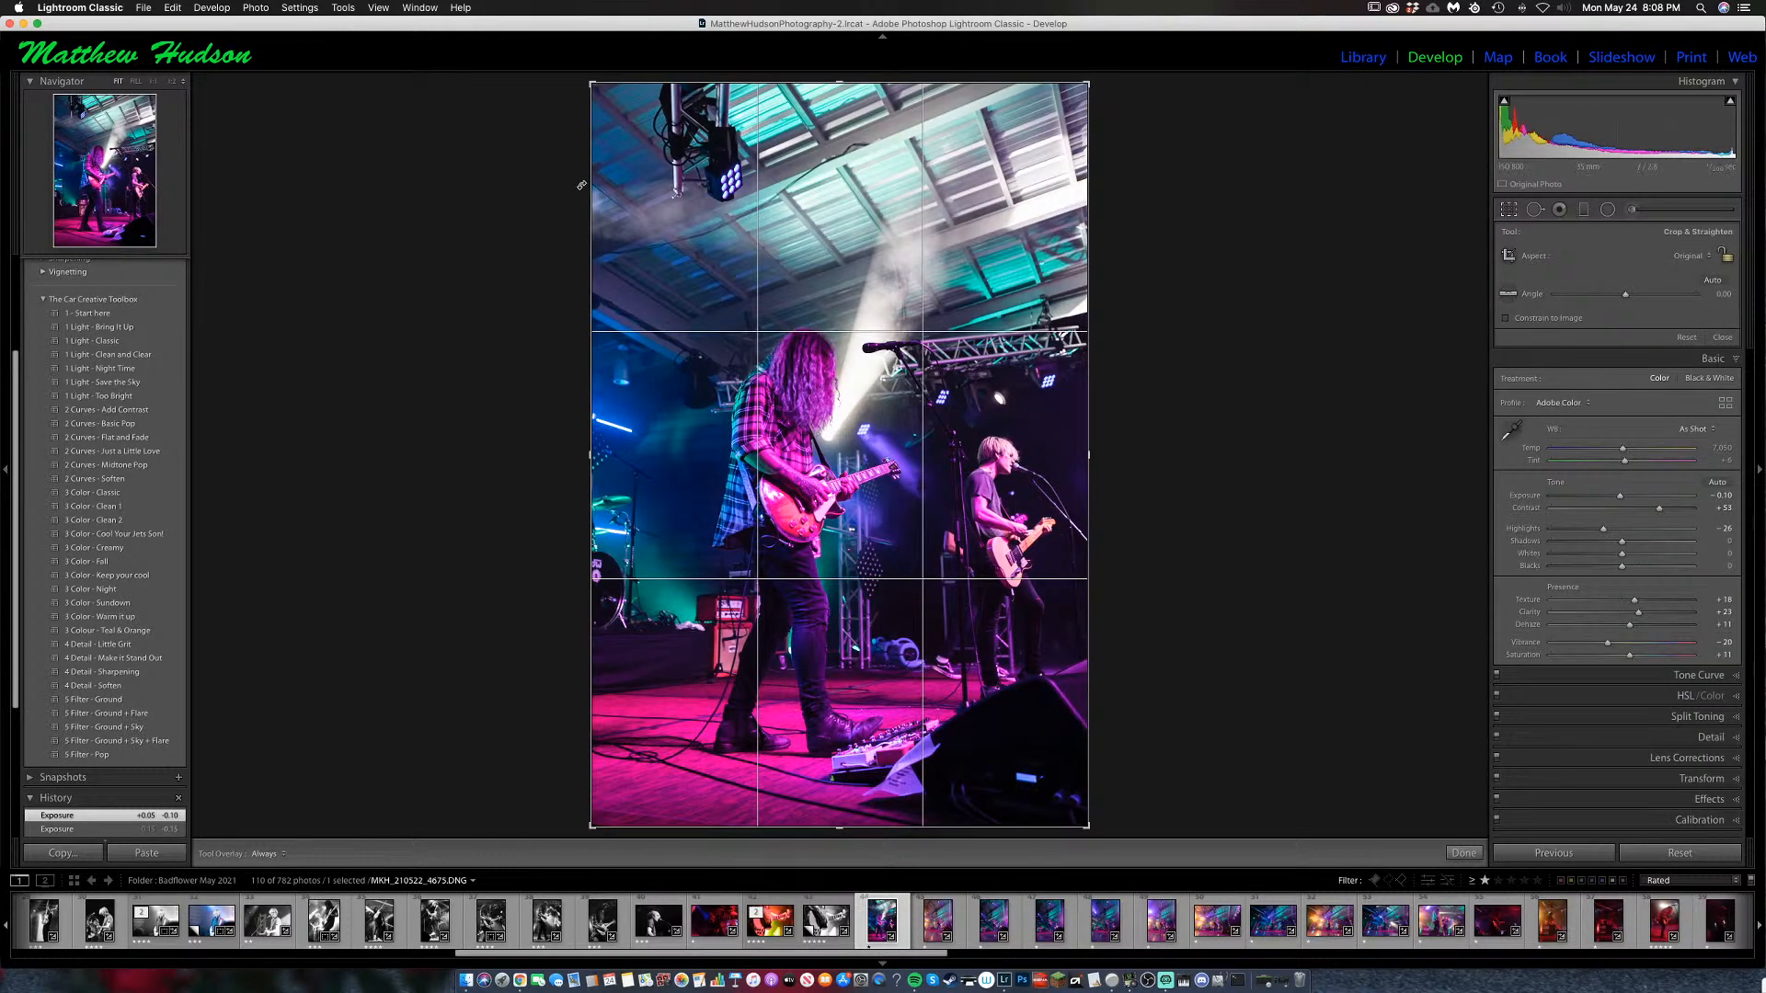
left_click(1726, 256)
left_click_drag(589, 83, 613, 114)
key("Return")
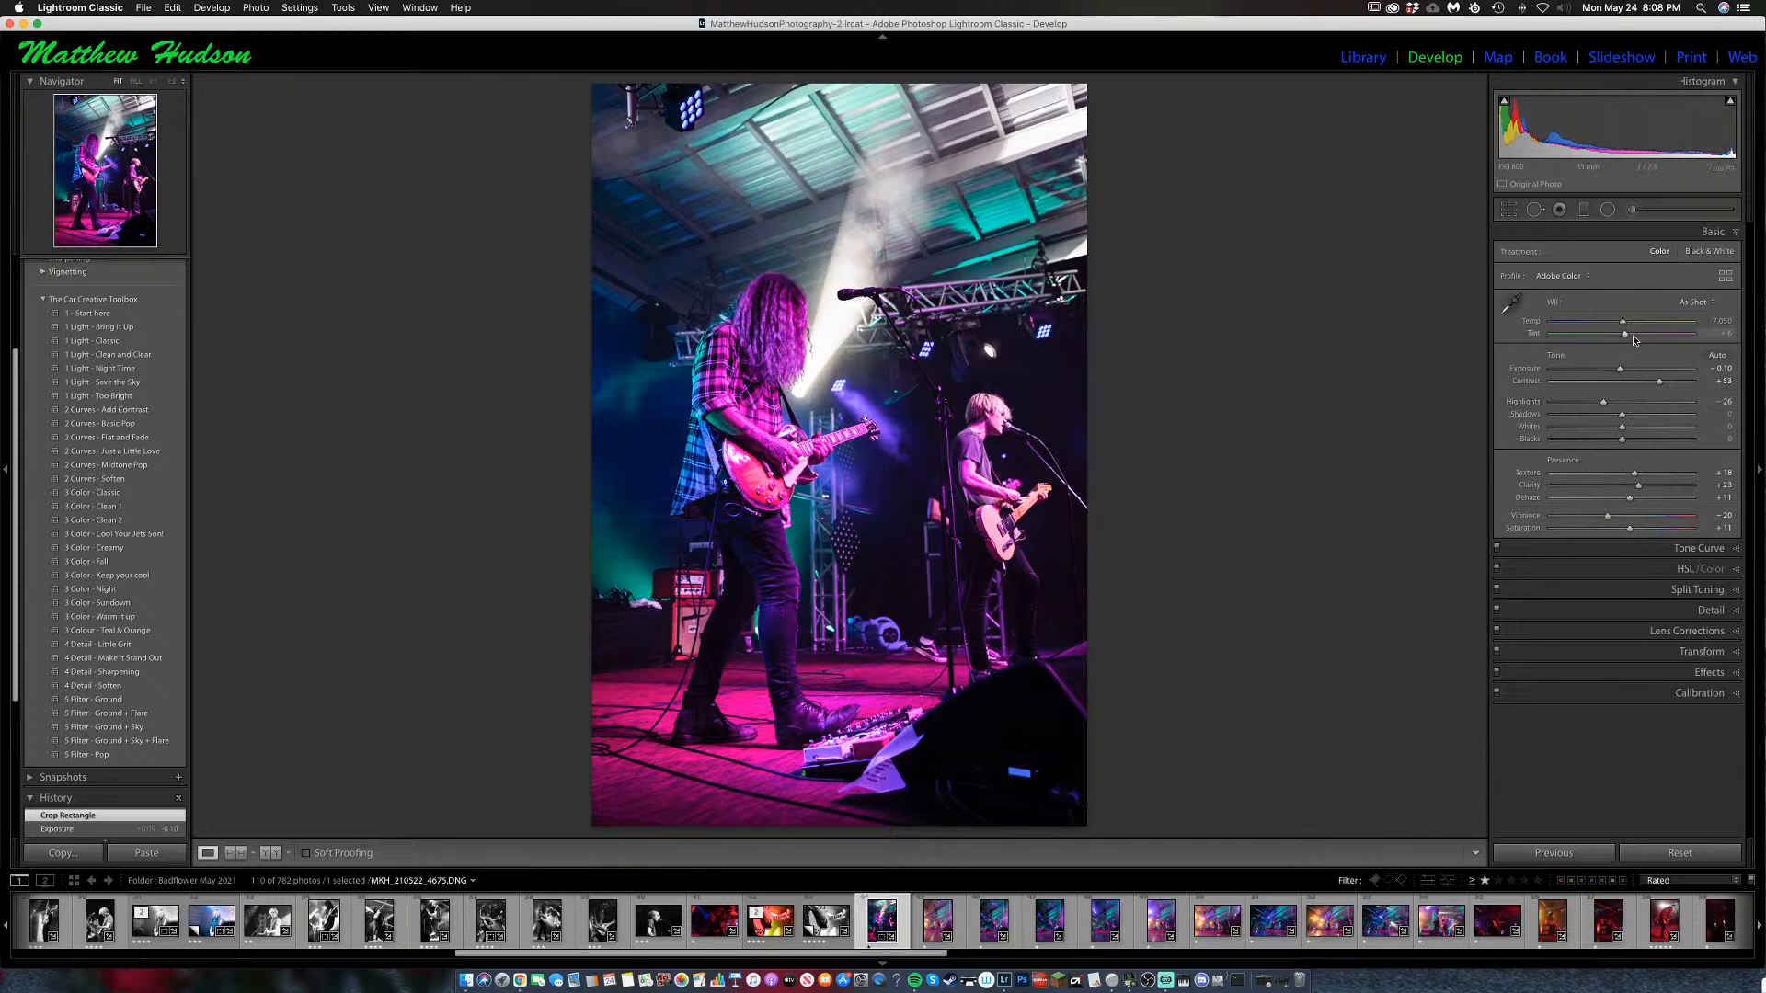
Set the cropped photo's Shadows to -7, Whites to +25, Blacks to -20, Saturation to +18 and Tint to -14.
mouse_move(1622, 427)
left_mouse_down()
mouse_move(1639, 432)
mouse_move(1607, 444)
mouse_move(1616, 415)
left_mouse_up()
left_click_drag(1629, 528, 1635, 531)
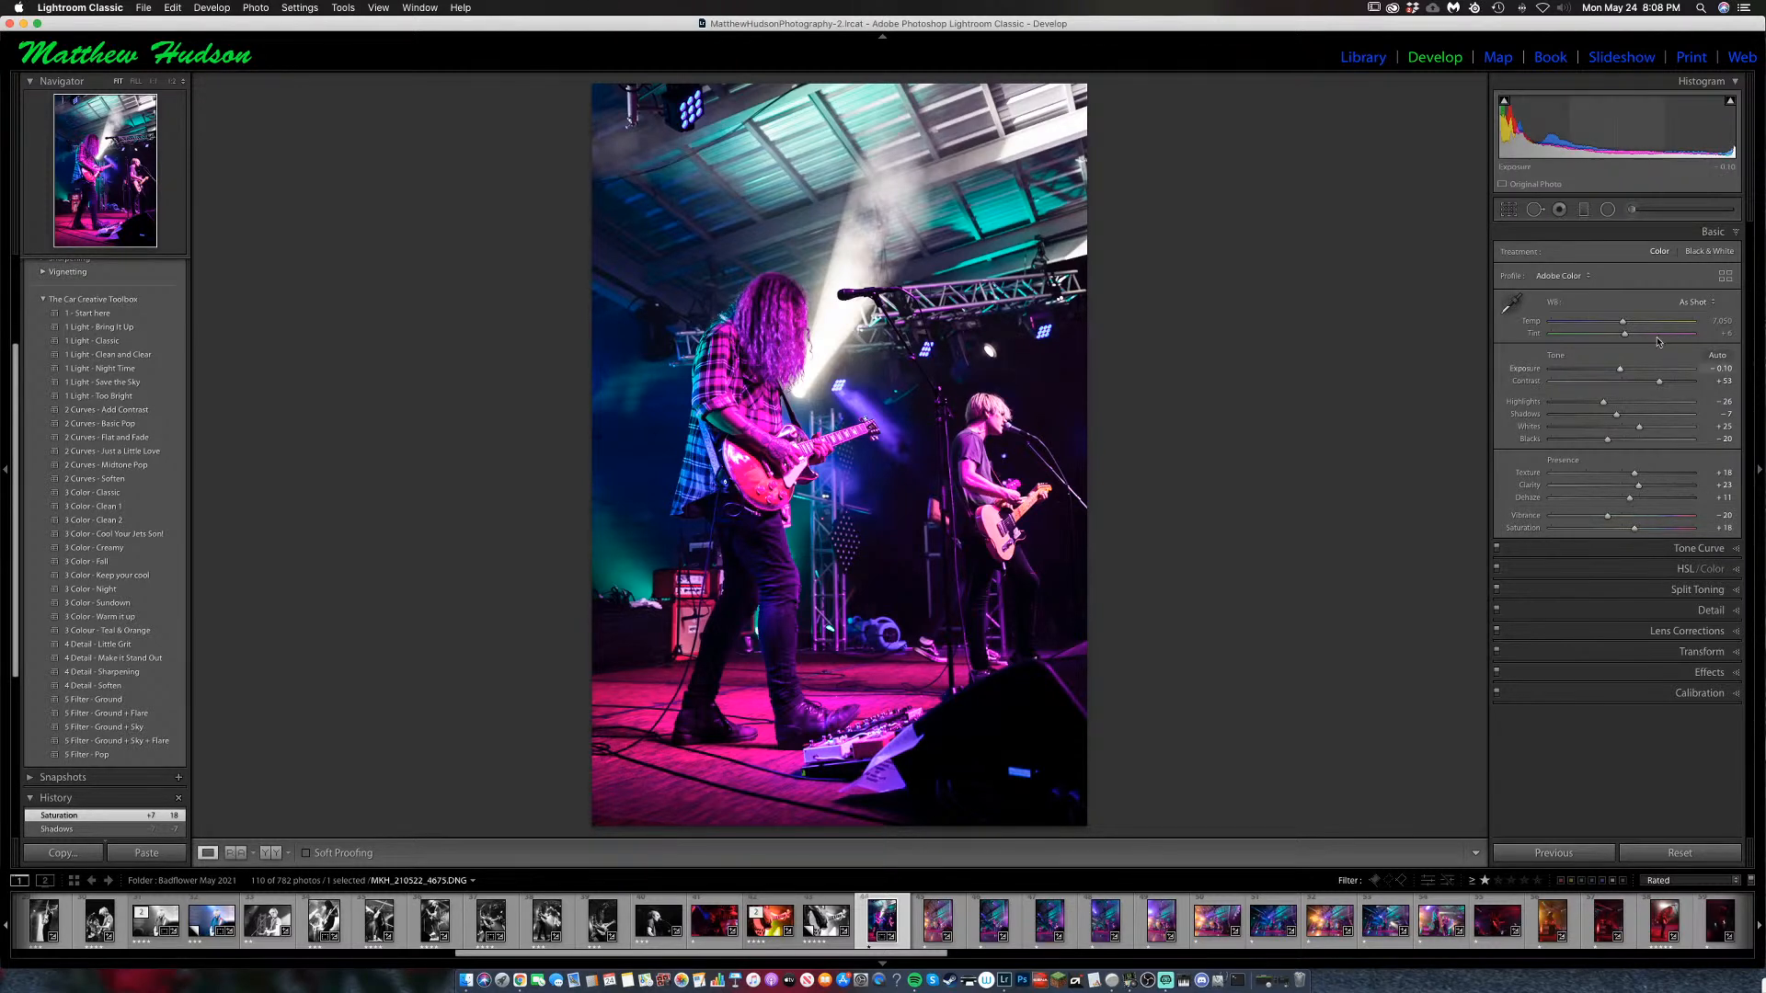
left_click_drag(1626, 338, 1617, 339)
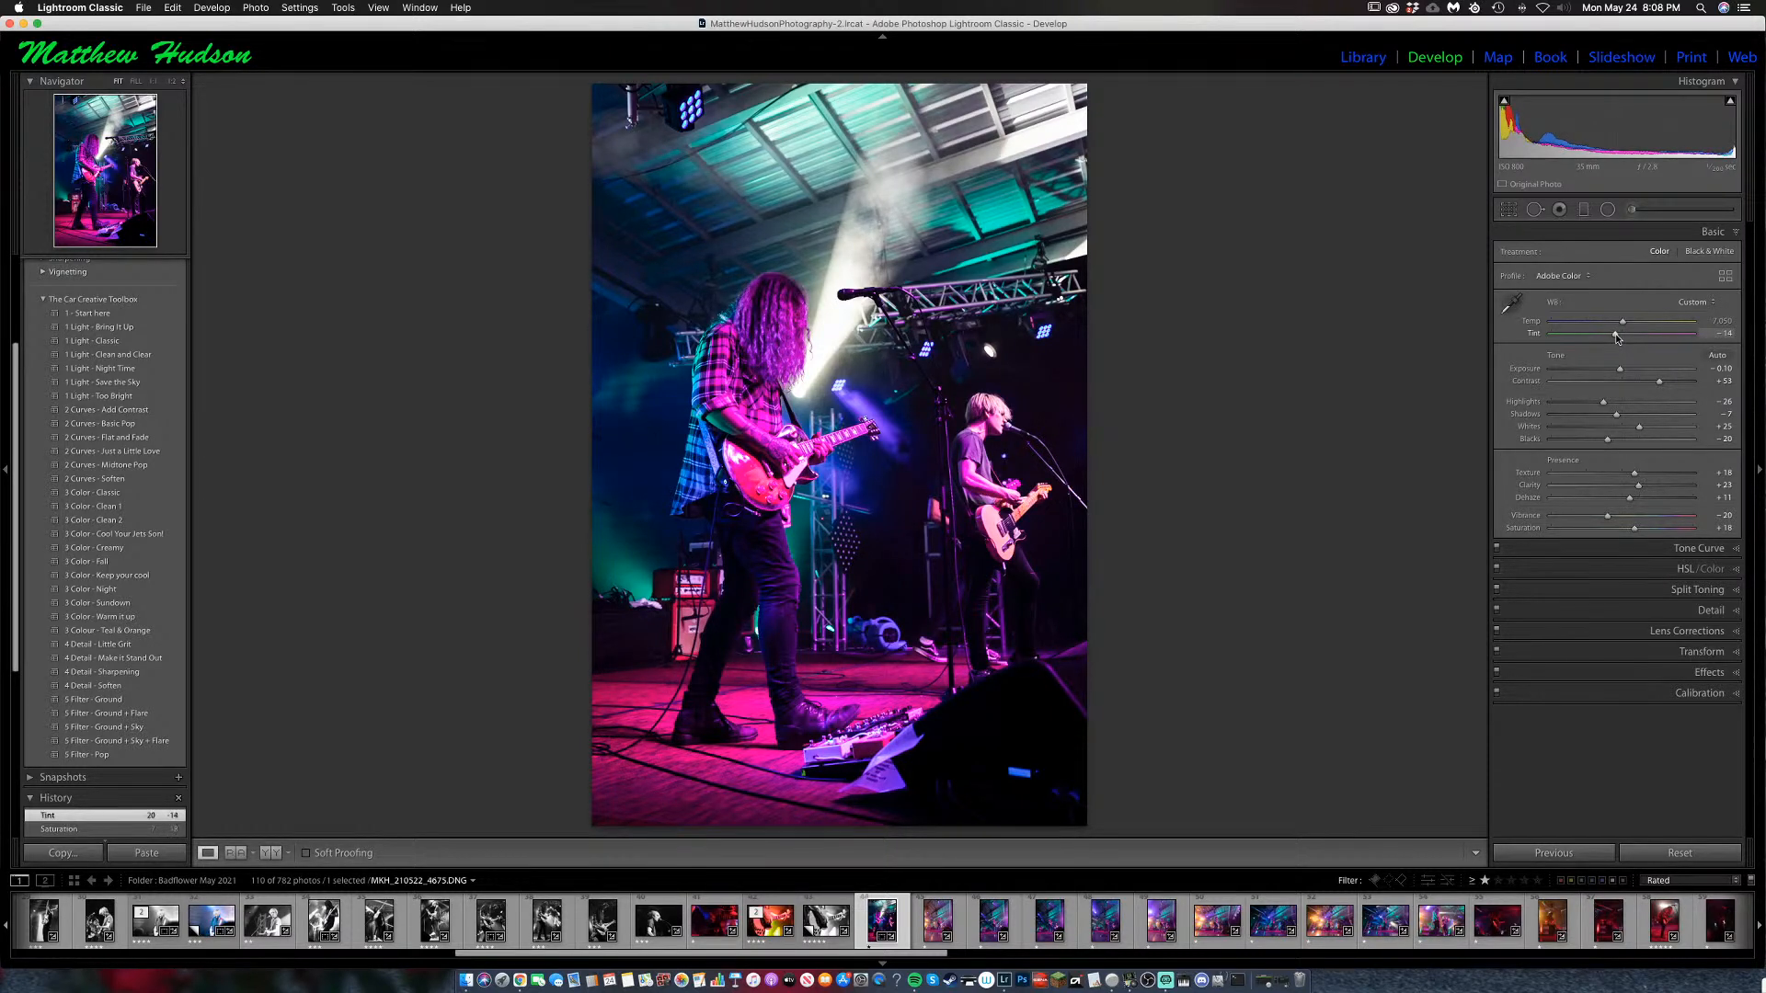